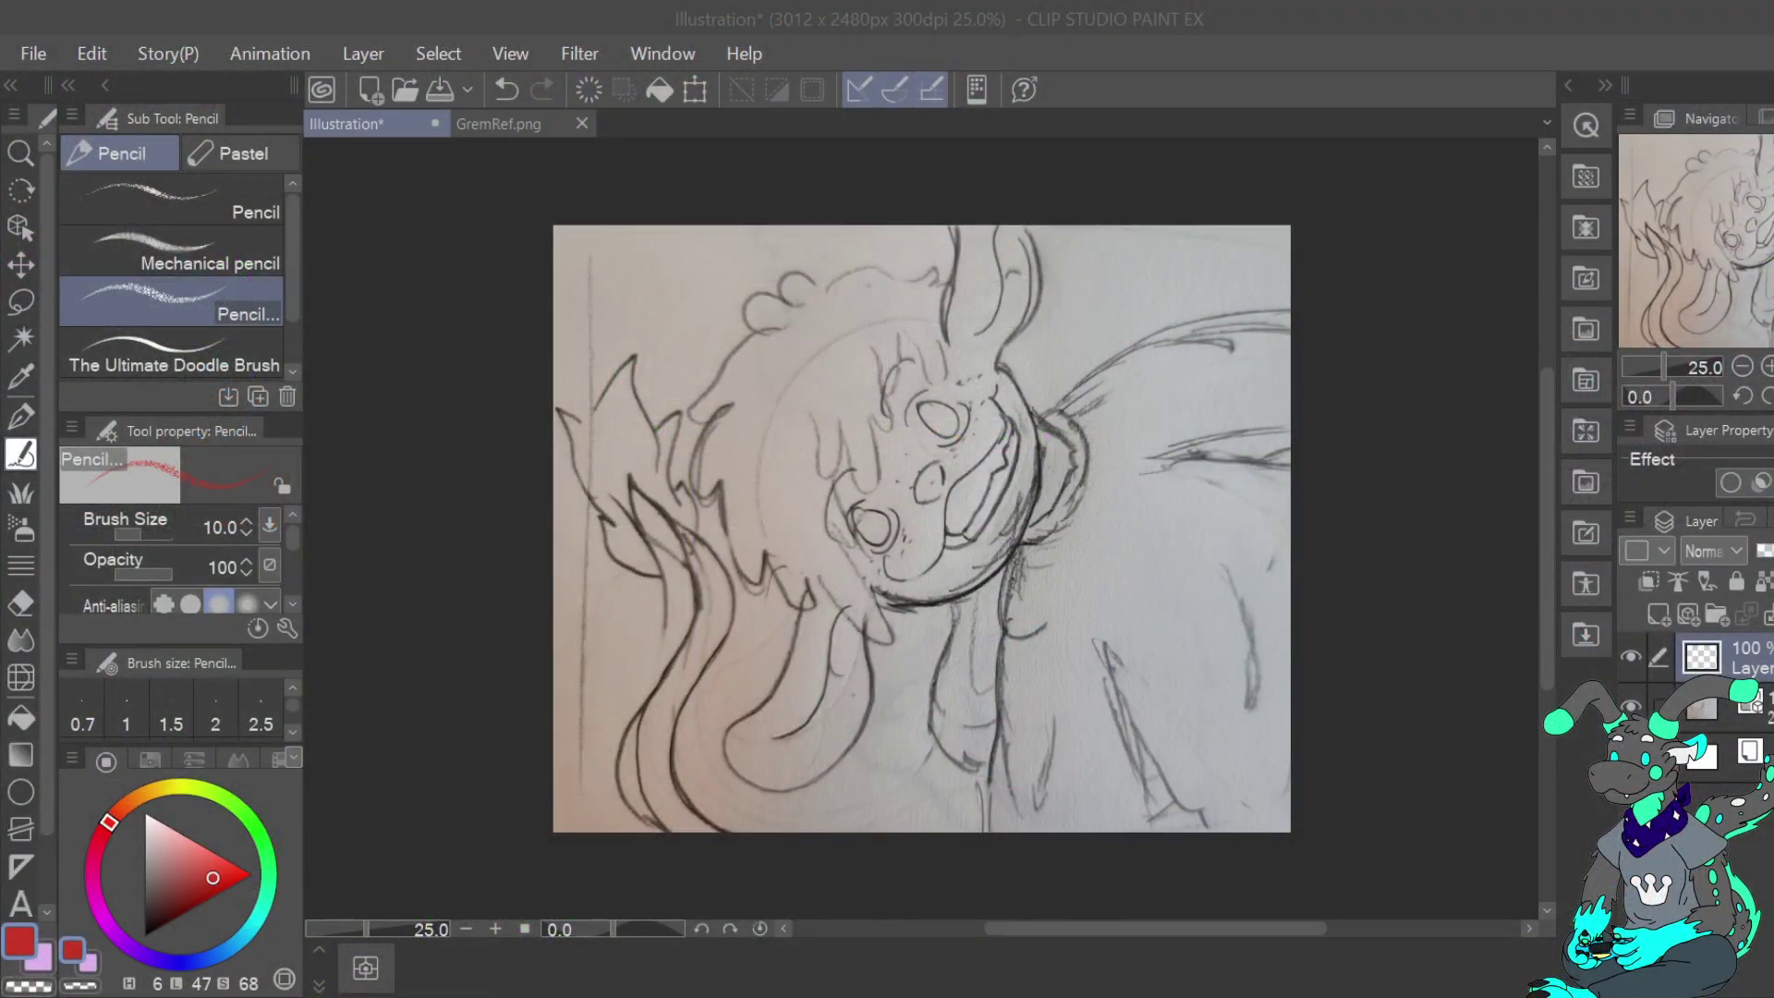
Rotate the canvas view to 50 degrees at 25% zoom so the sketched character's head stands upright
{"action": "left_click", "coordinate": [1767, 367]}
{"action": "left_click", "coordinate": [1763, 224]}
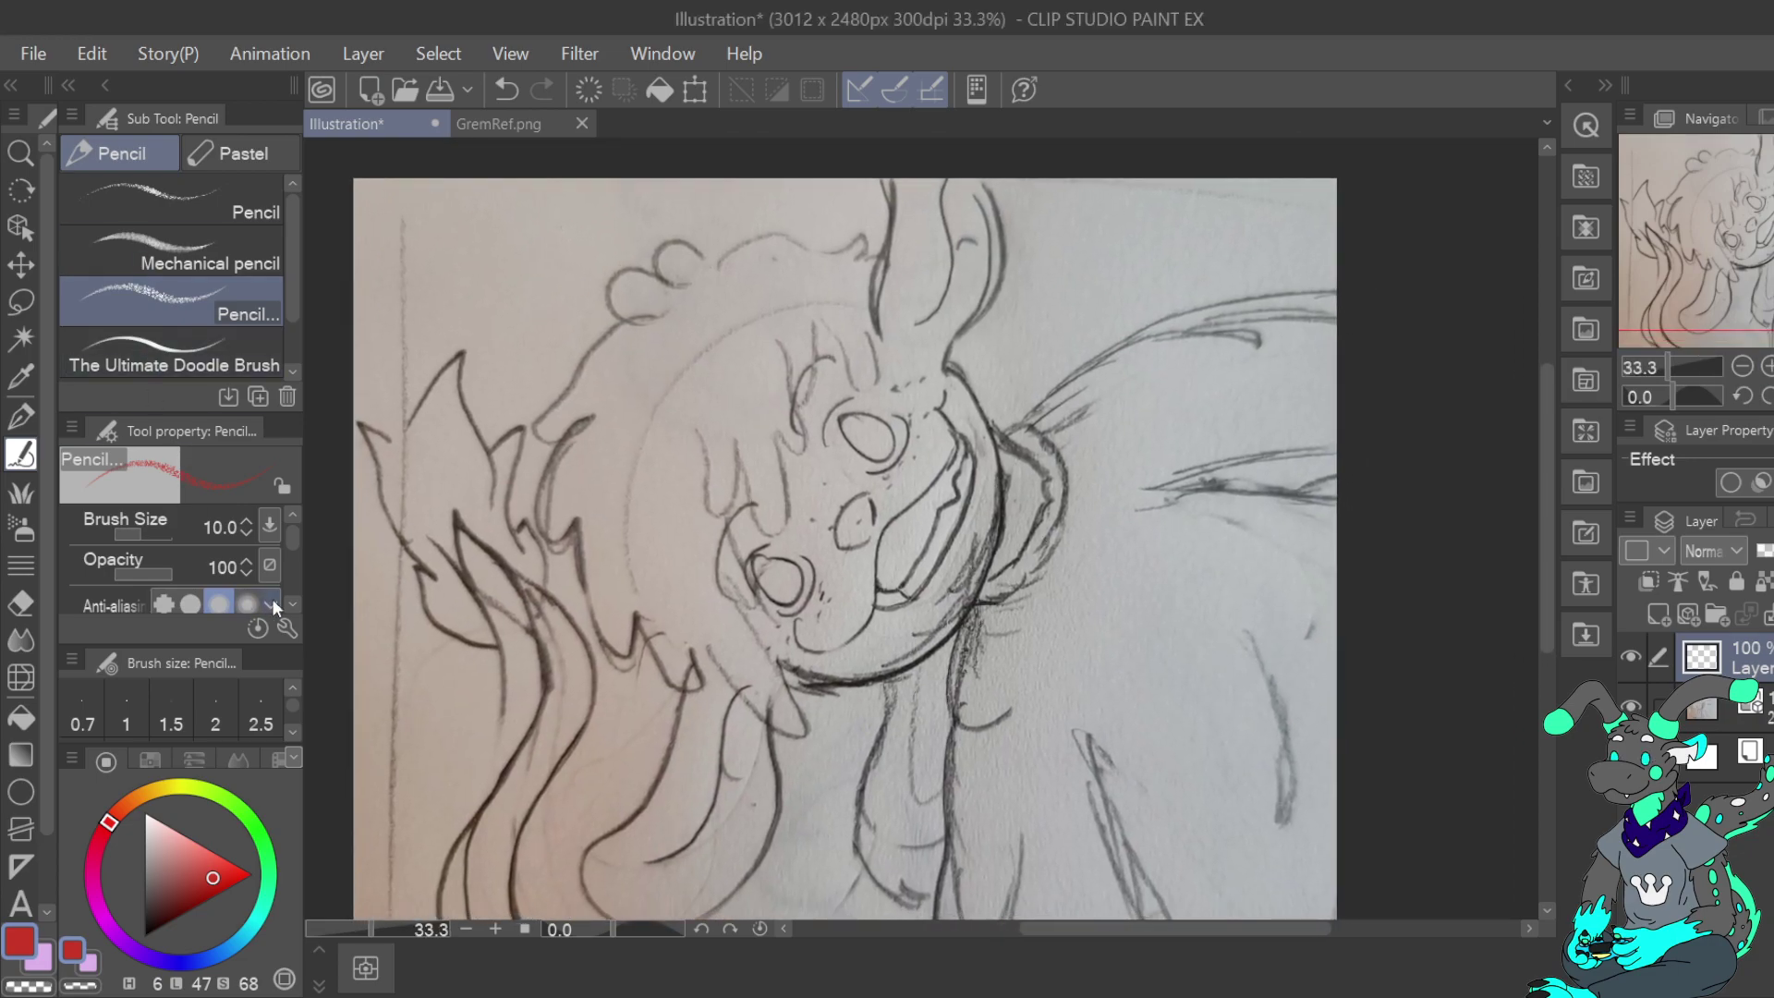
{"action": "left_click", "coordinate": [1767, 366]}
{"action": "left_click", "coordinate": [1742, 367]}
{"action": "left_click", "coordinate": [1747, 368]}
{"action": "left_click", "coordinate": [1767, 398]}
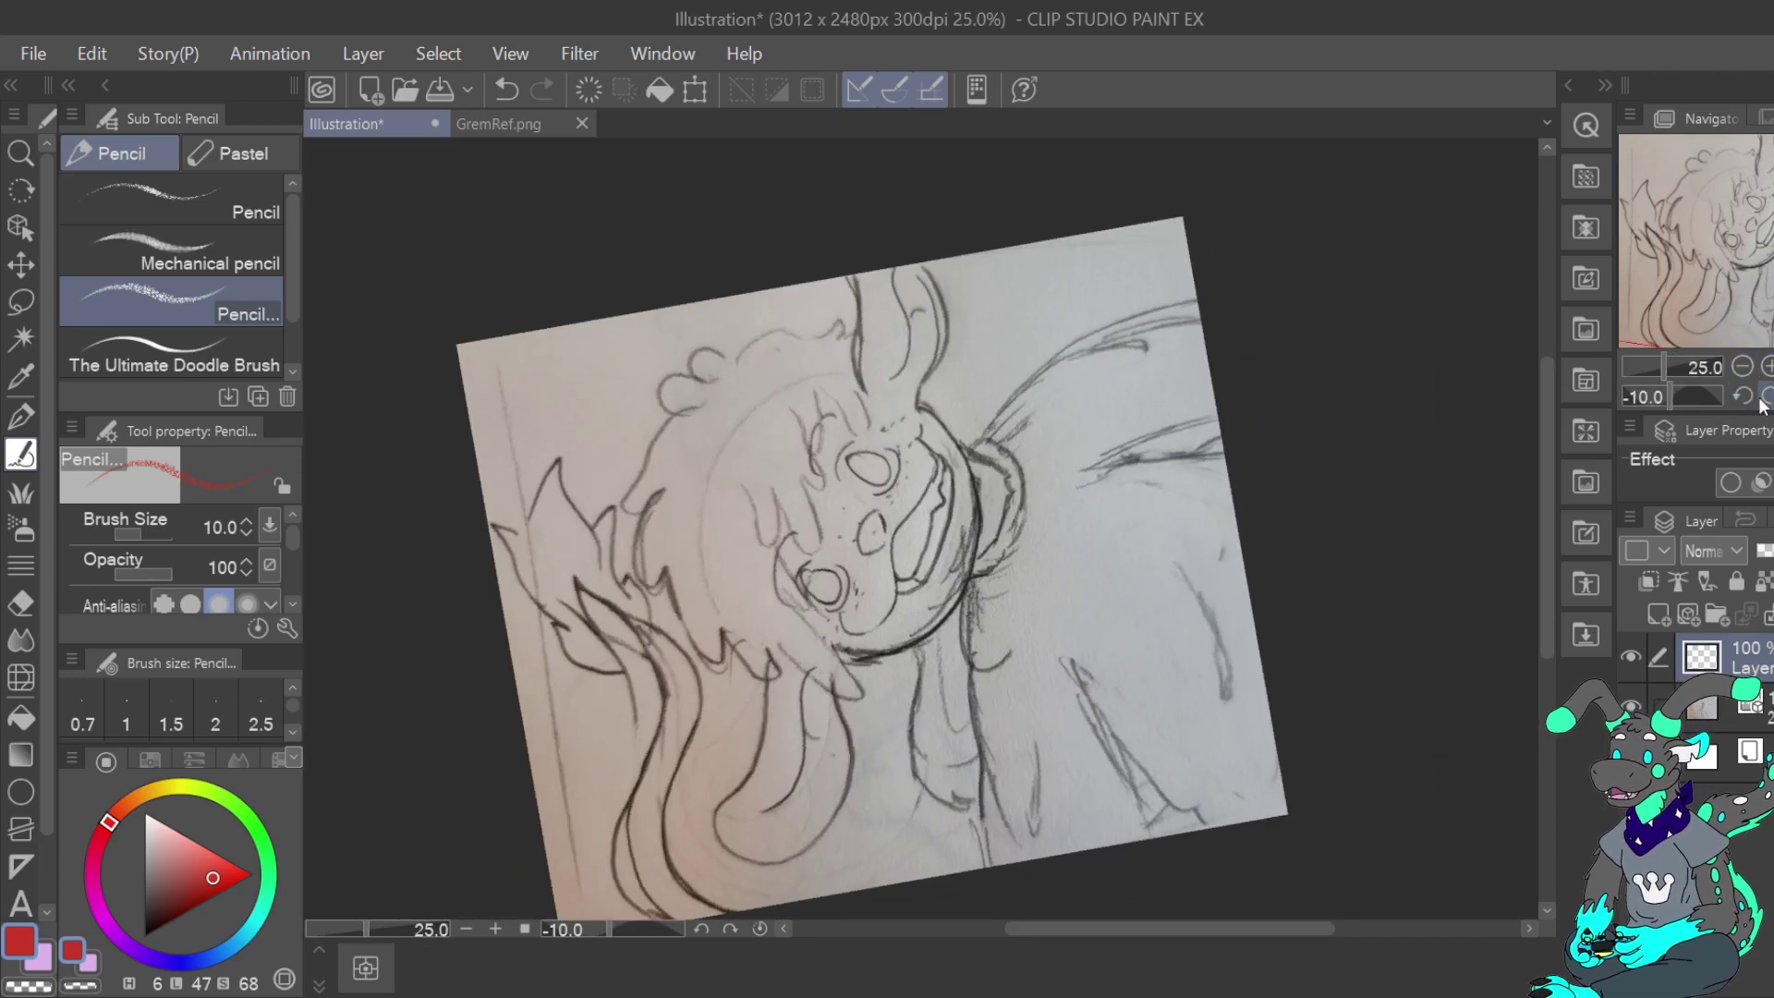
{"action": "left_click", "coordinate": [1767, 397]}
{"action": "left_click", "coordinate": [1766, 397]}
{"action": "left_click", "coordinate": [1766, 397]}
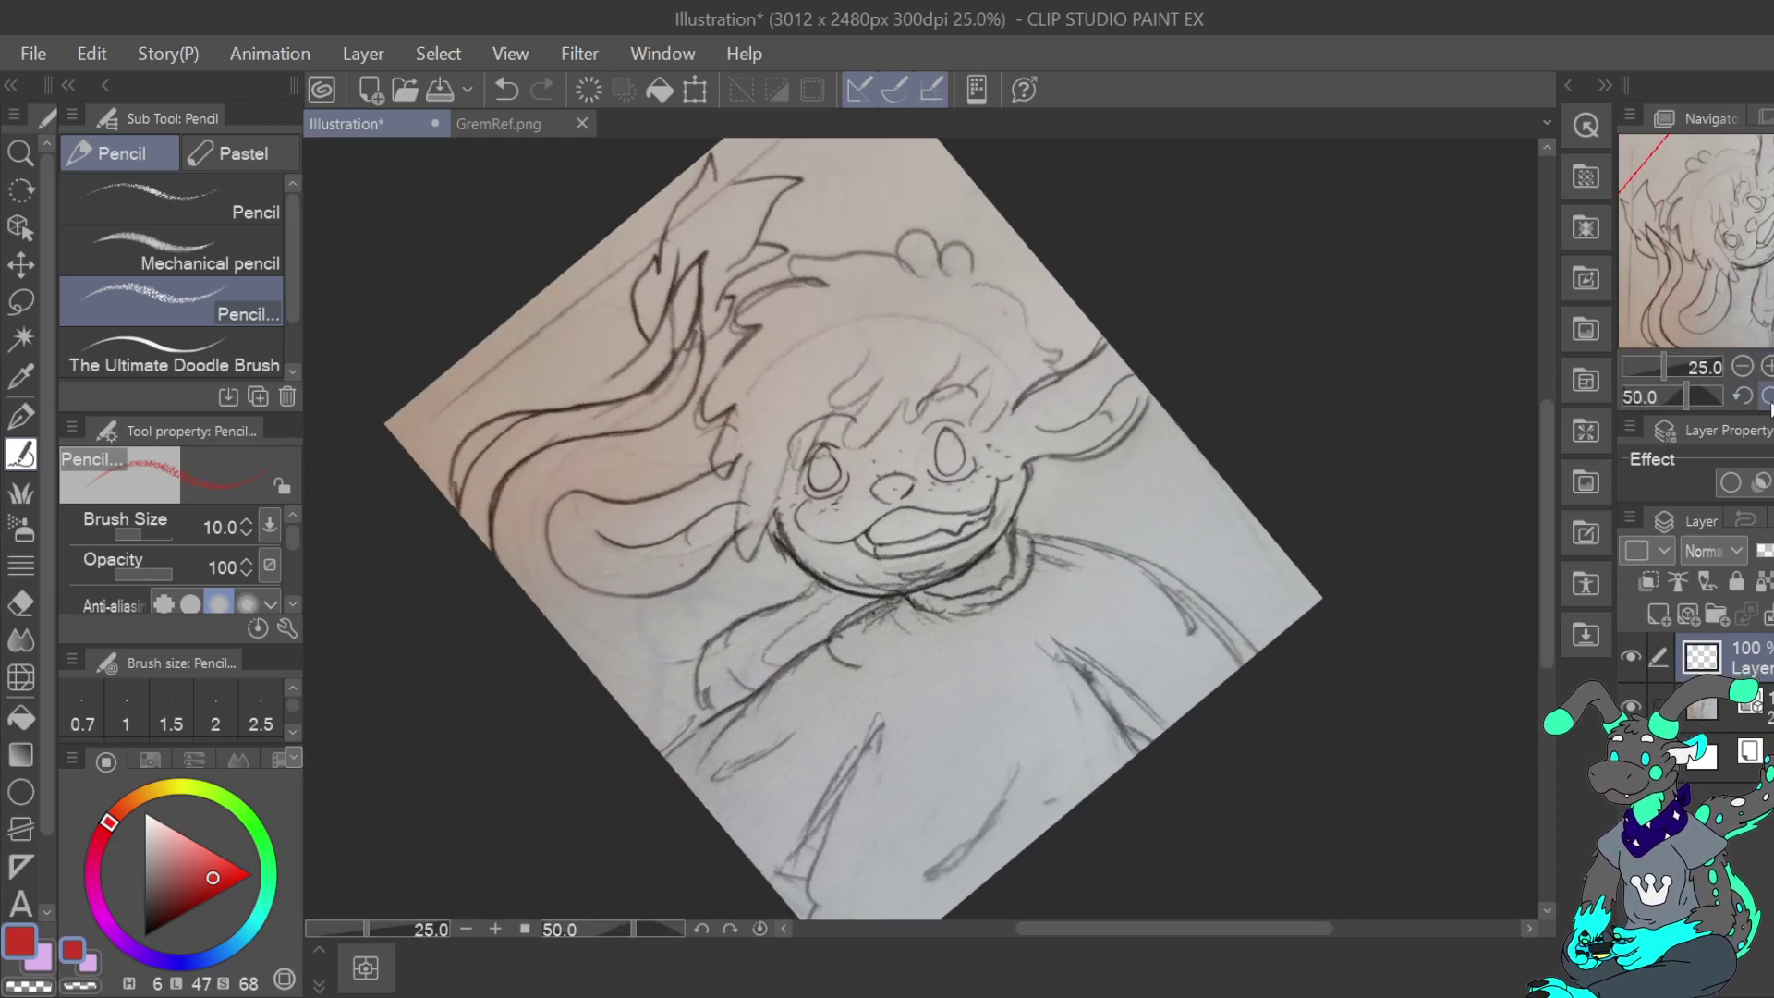
{"action": "left_click_drag", "start_coordinate": [924, 526], "coordinate": [854, 509]}
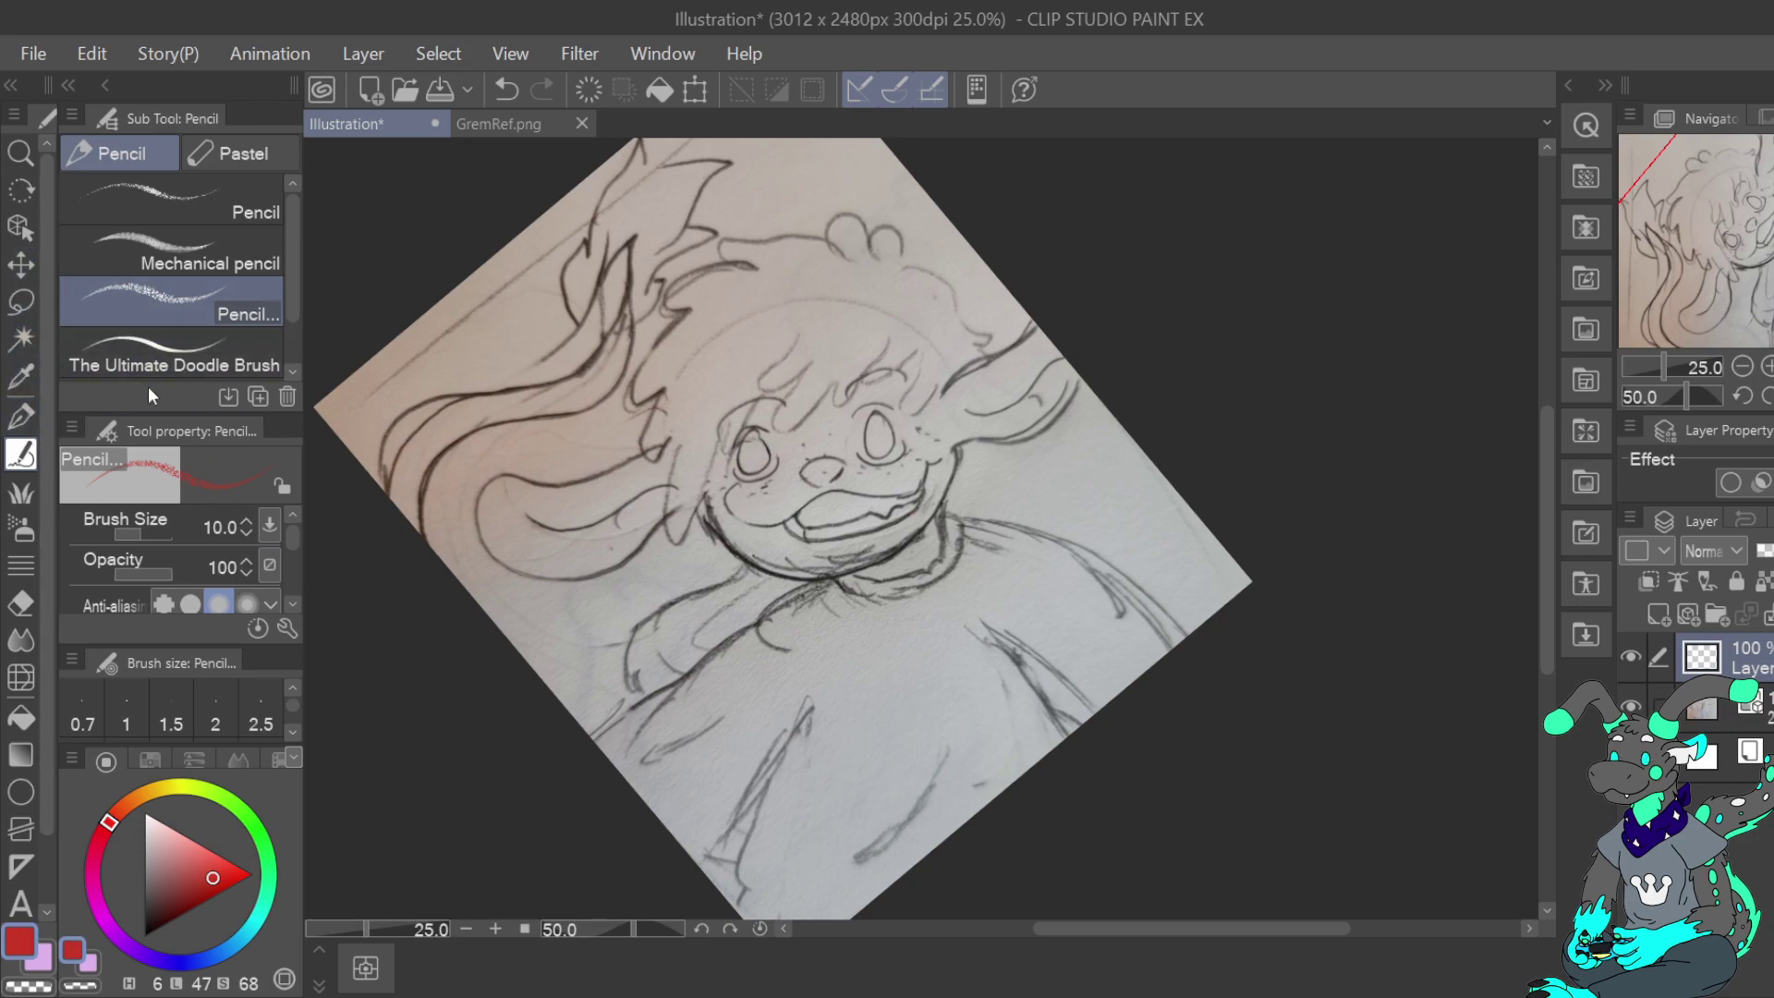
Set the pencil colour to bright green and detach the GremRef.png reference into its own window, keeping the illustration active
{"action": "left_click", "coordinate": [267, 852]}
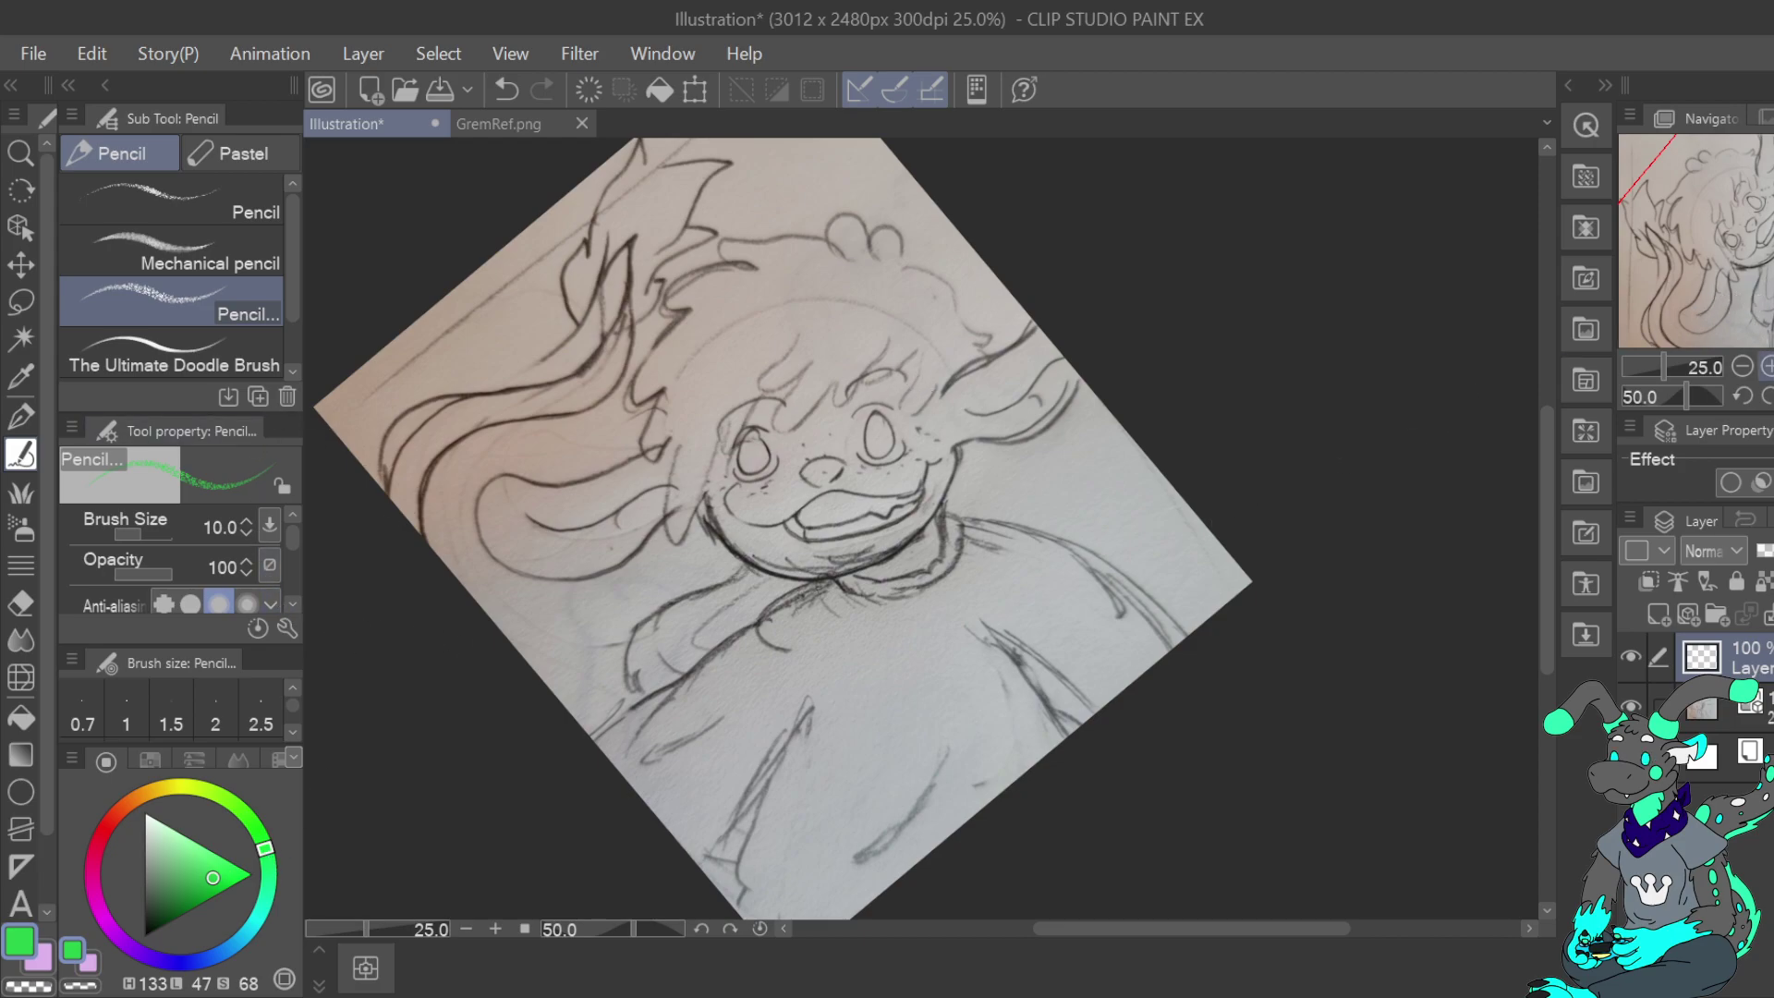
{"action": "left_click", "coordinate": [1766, 367]}
{"action": "mouse_move", "coordinate": [1765, 302]}
{"action": "left_mouse_down"}
{"action": "mouse_move", "coordinate": [1756, 213]}
{"action": "mouse_move", "coordinate": [1724, 217]}
{"action": "left_mouse_up"}
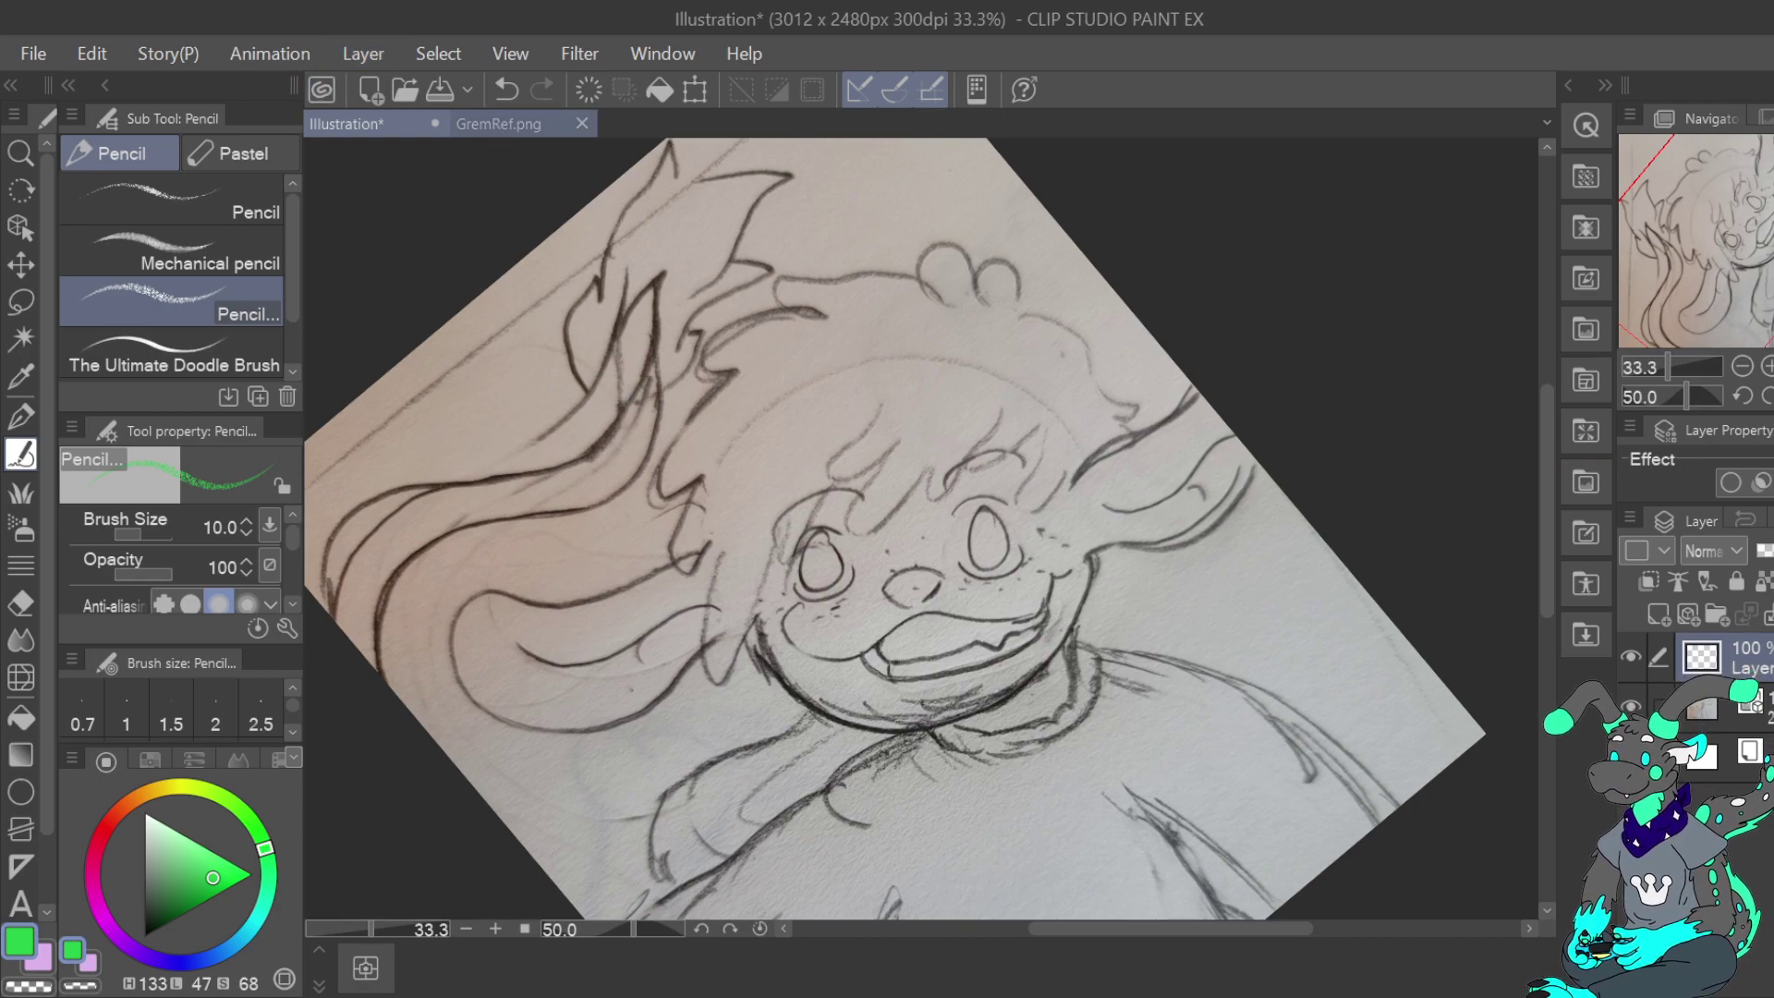
{"action": "left_click_drag", "start_coordinate": [499, 124], "coordinate": [647, 305]}
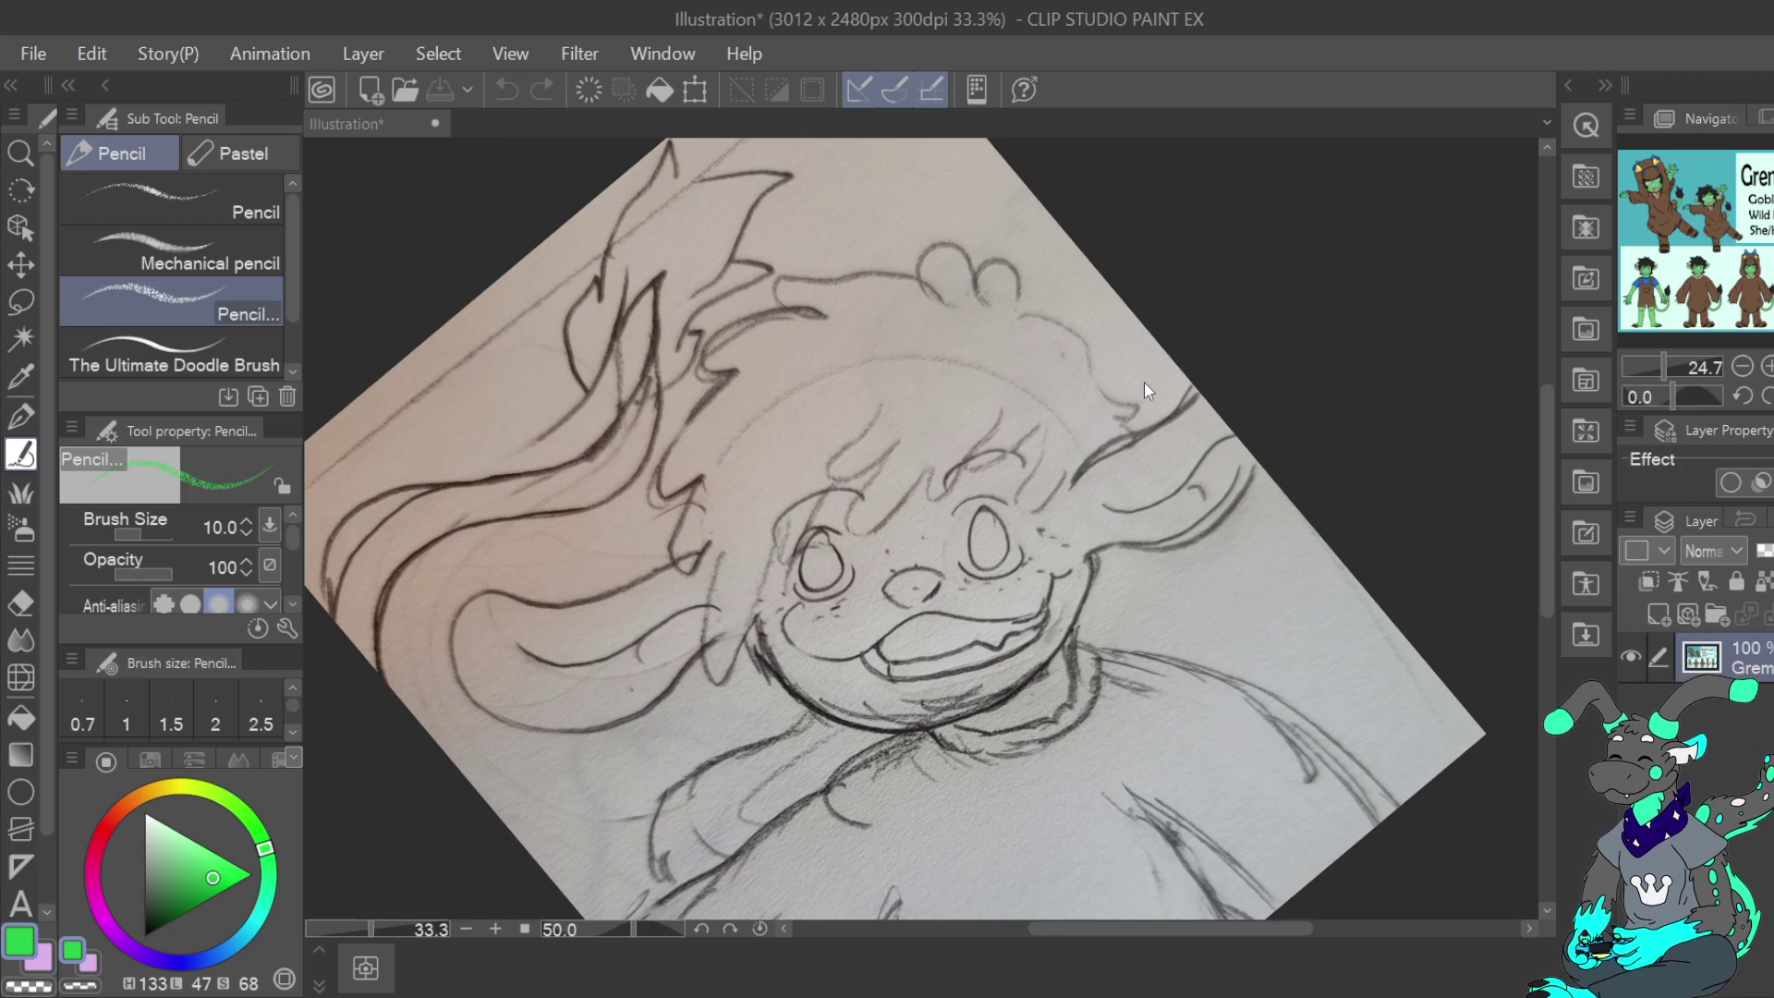
{"action": "left_click", "coordinate": [987, 278]}
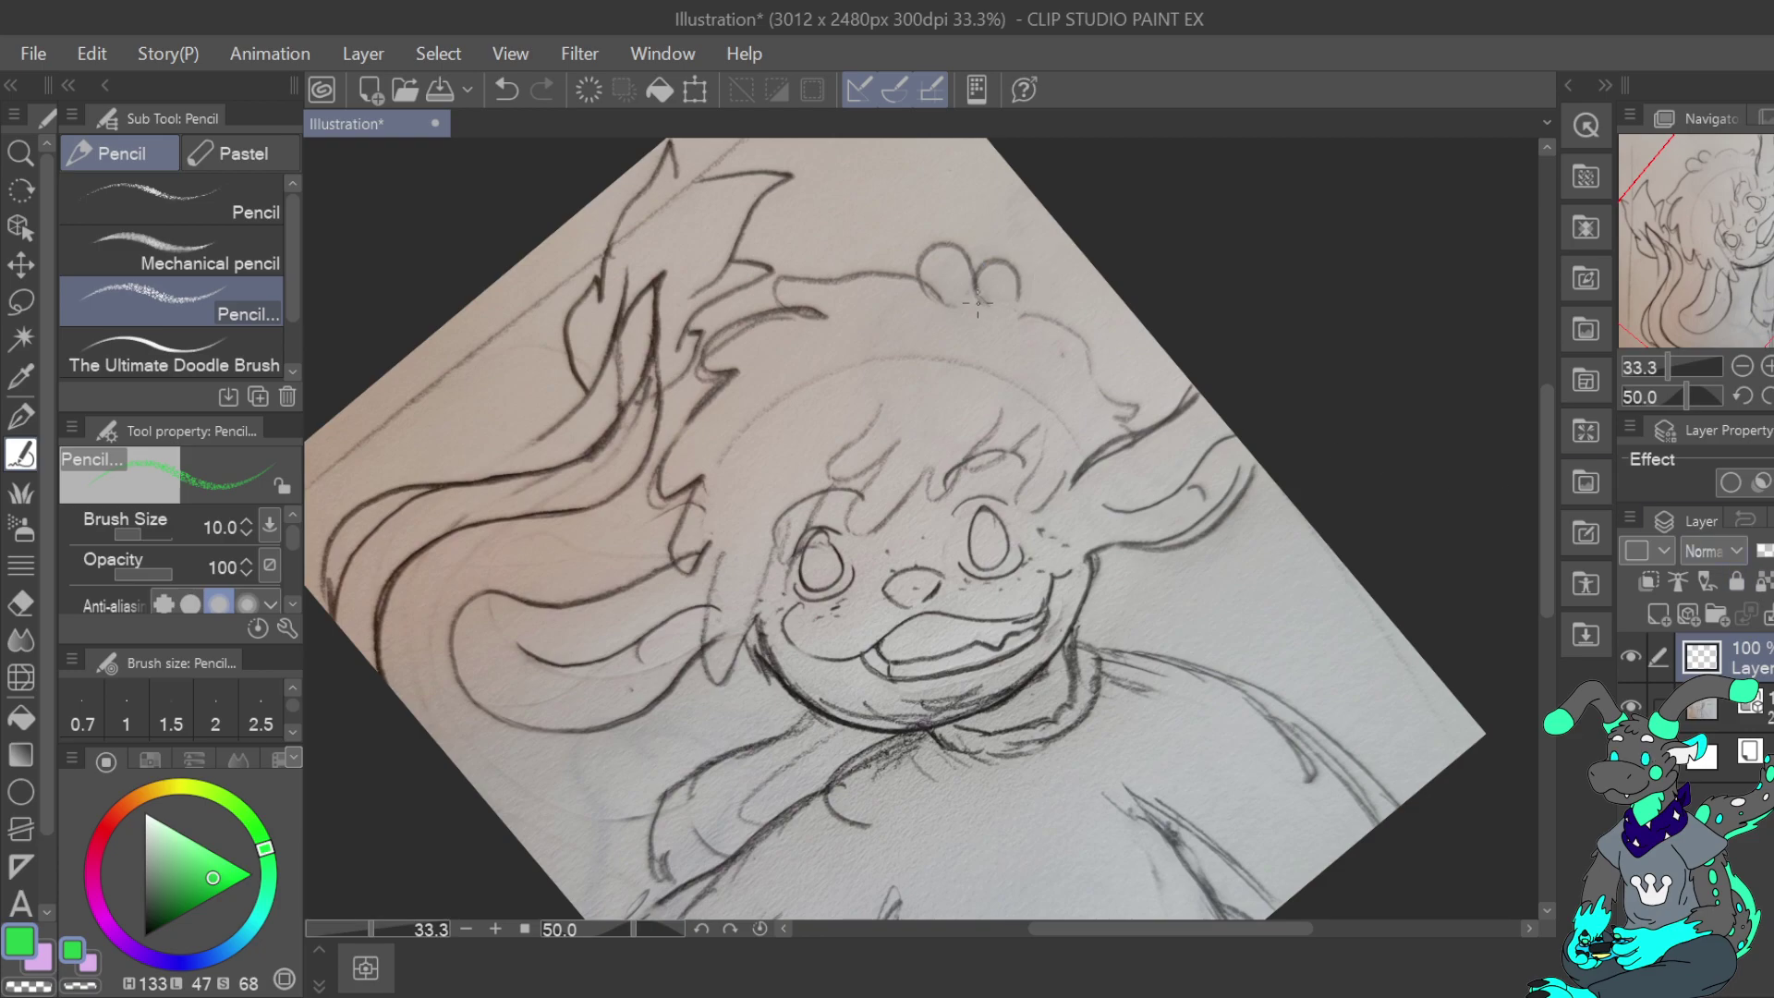
Lower the opacity of the photographed sketch layer and reselect the empty drawing layer above it
{"action": "key", "text": "ctrl+z"}
{"action": "key", "text": "ctrl+z"}
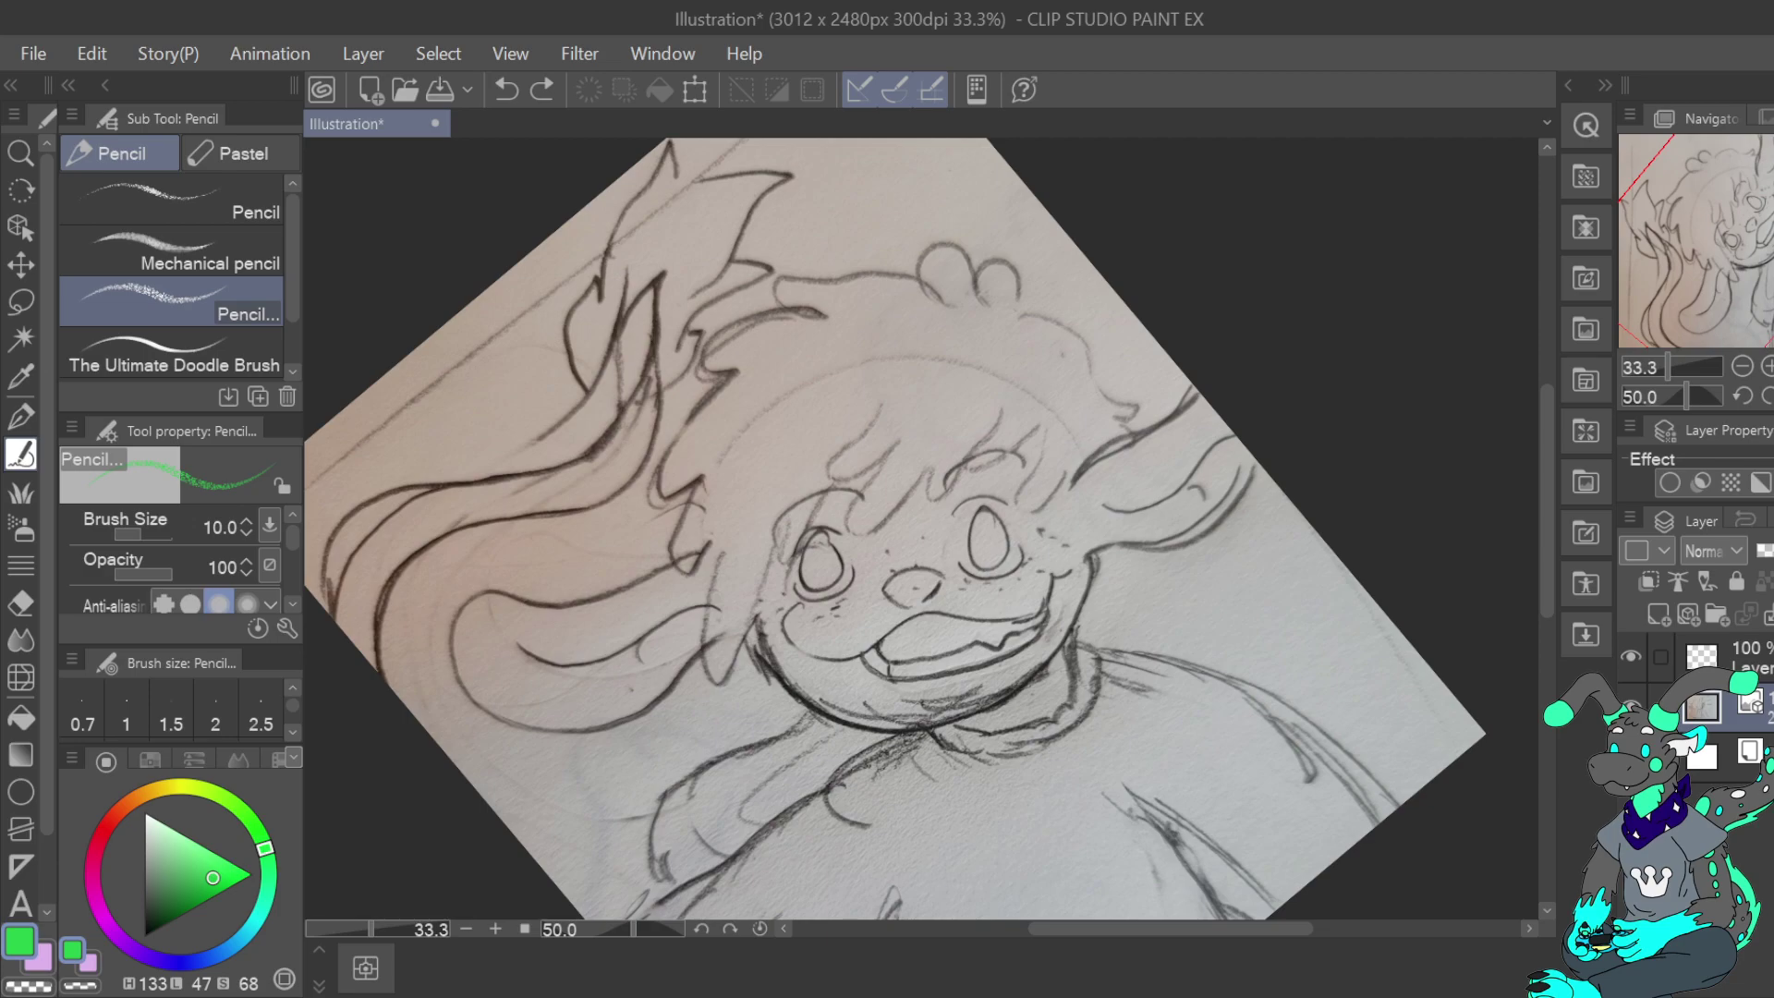
{"action": "left_click", "coordinate": [1769, 550]}
{"action": "left_click", "coordinate": [1752, 658]}
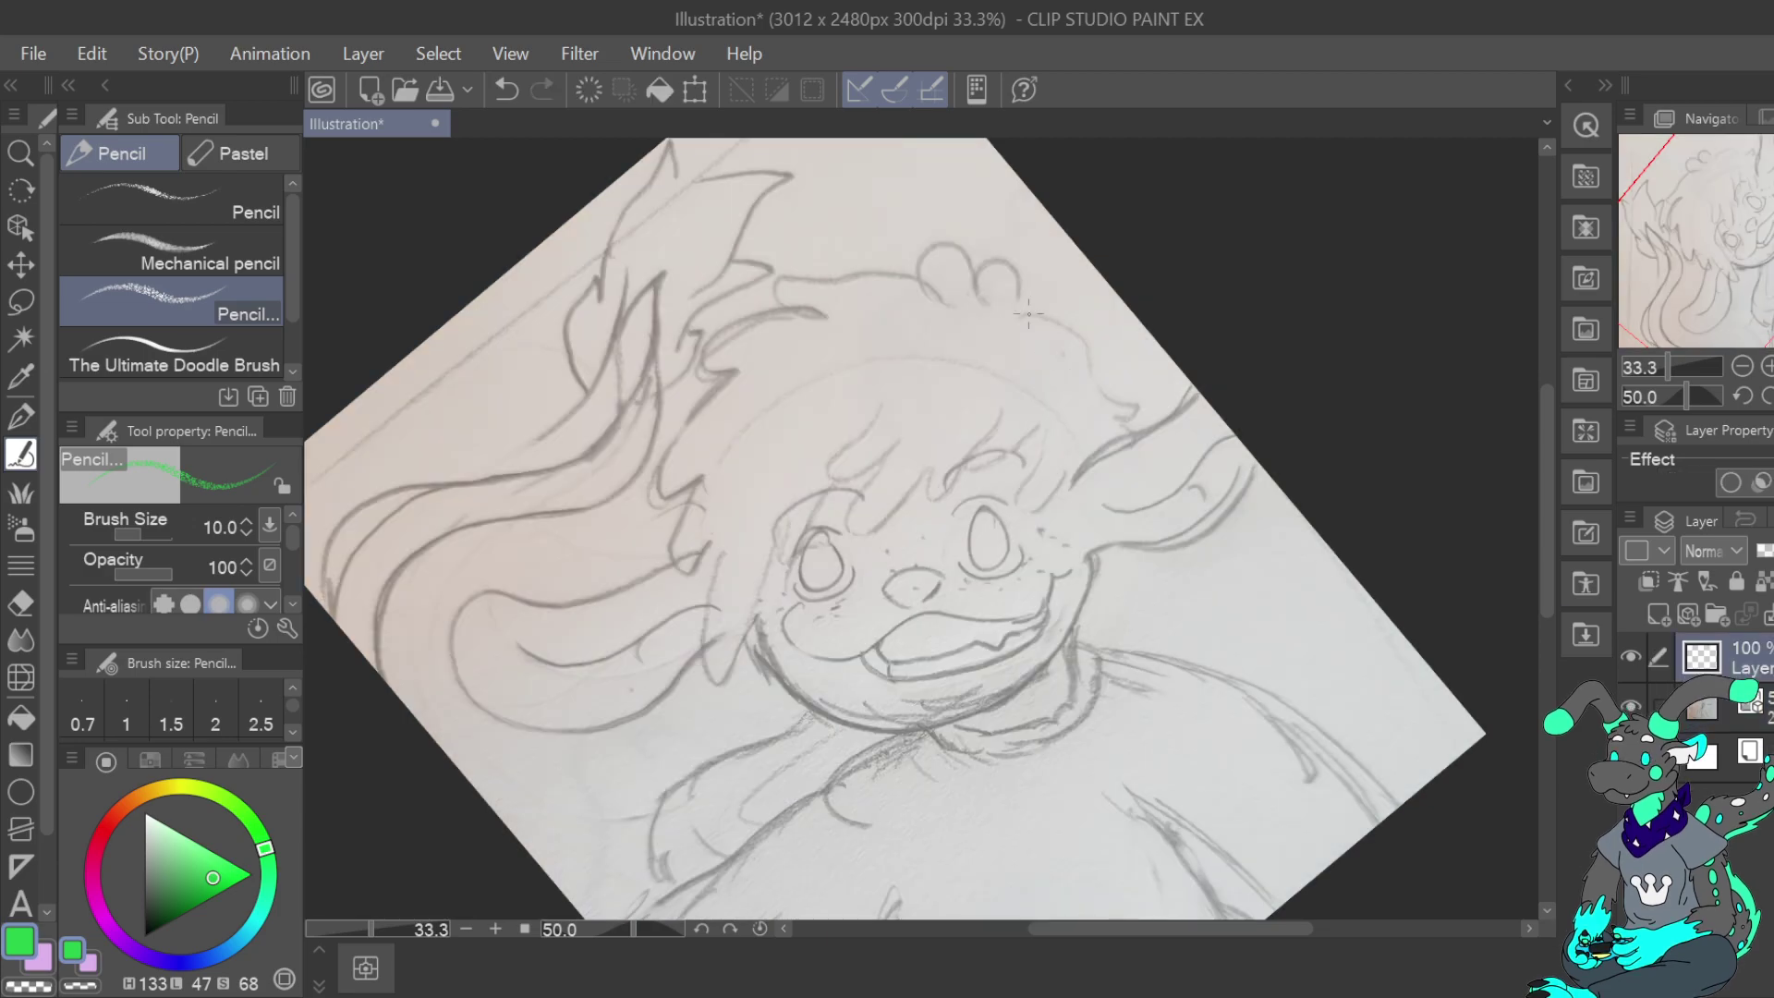
Trace the two curls on top of the head, the crown and the jagged hair edge on the tail side in green
{"action": "mouse_move", "coordinate": [979, 292]}
{"action": "left_mouse_down"}
{"action": "mouse_move", "coordinate": [1038, 279]}
{"action": "mouse_move", "coordinate": [1004, 320]}
{"action": "mouse_move", "coordinate": [950, 247]}
{"action": "mouse_move", "coordinate": [927, 293]}
{"action": "left_mouse_up"}
{"action": "left_click_drag", "start_coordinate": [1762, 249], "coordinate": [1710, 257]}
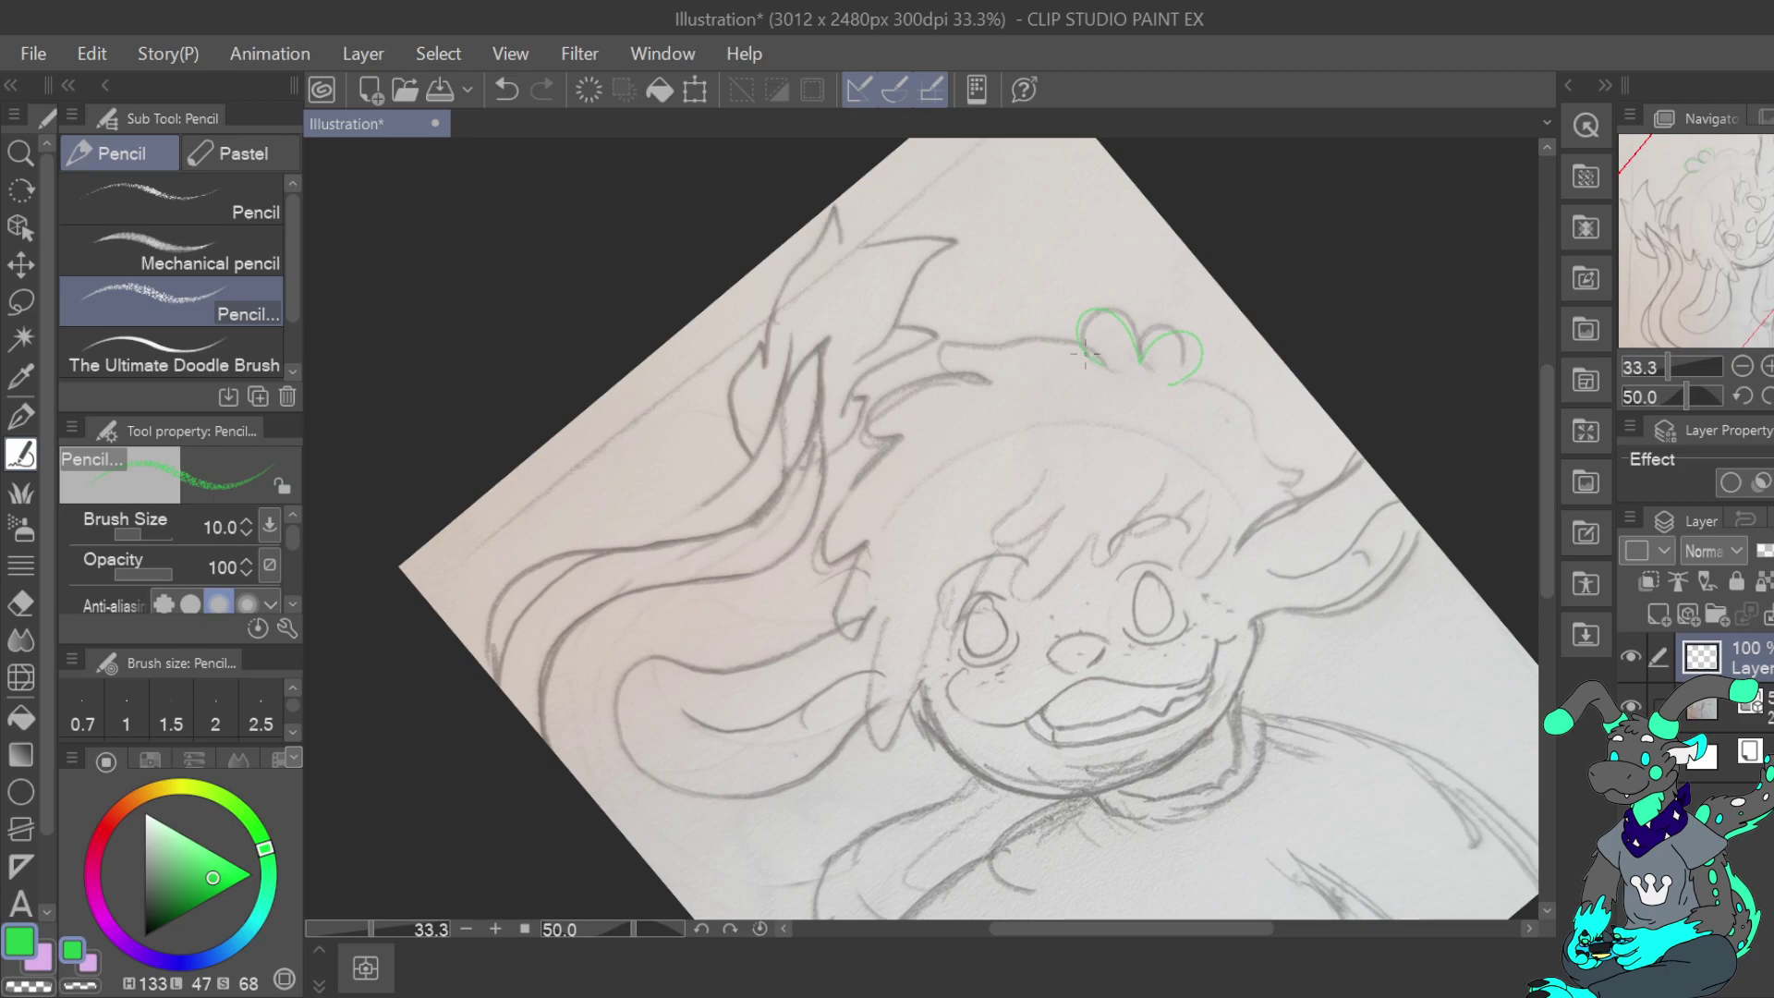
{"action": "mouse_move", "coordinate": [1100, 365]}
{"action": "left_mouse_down"}
{"action": "mouse_move", "coordinate": [861, 377]}
{"action": "mouse_move", "coordinate": [858, 411]}
{"action": "mouse_move", "coordinate": [901, 427]}
{"action": "left_mouse_up"}
{"action": "left_click_drag", "start_coordinate": [1749, 222], "coordinate": [1743, 266]}
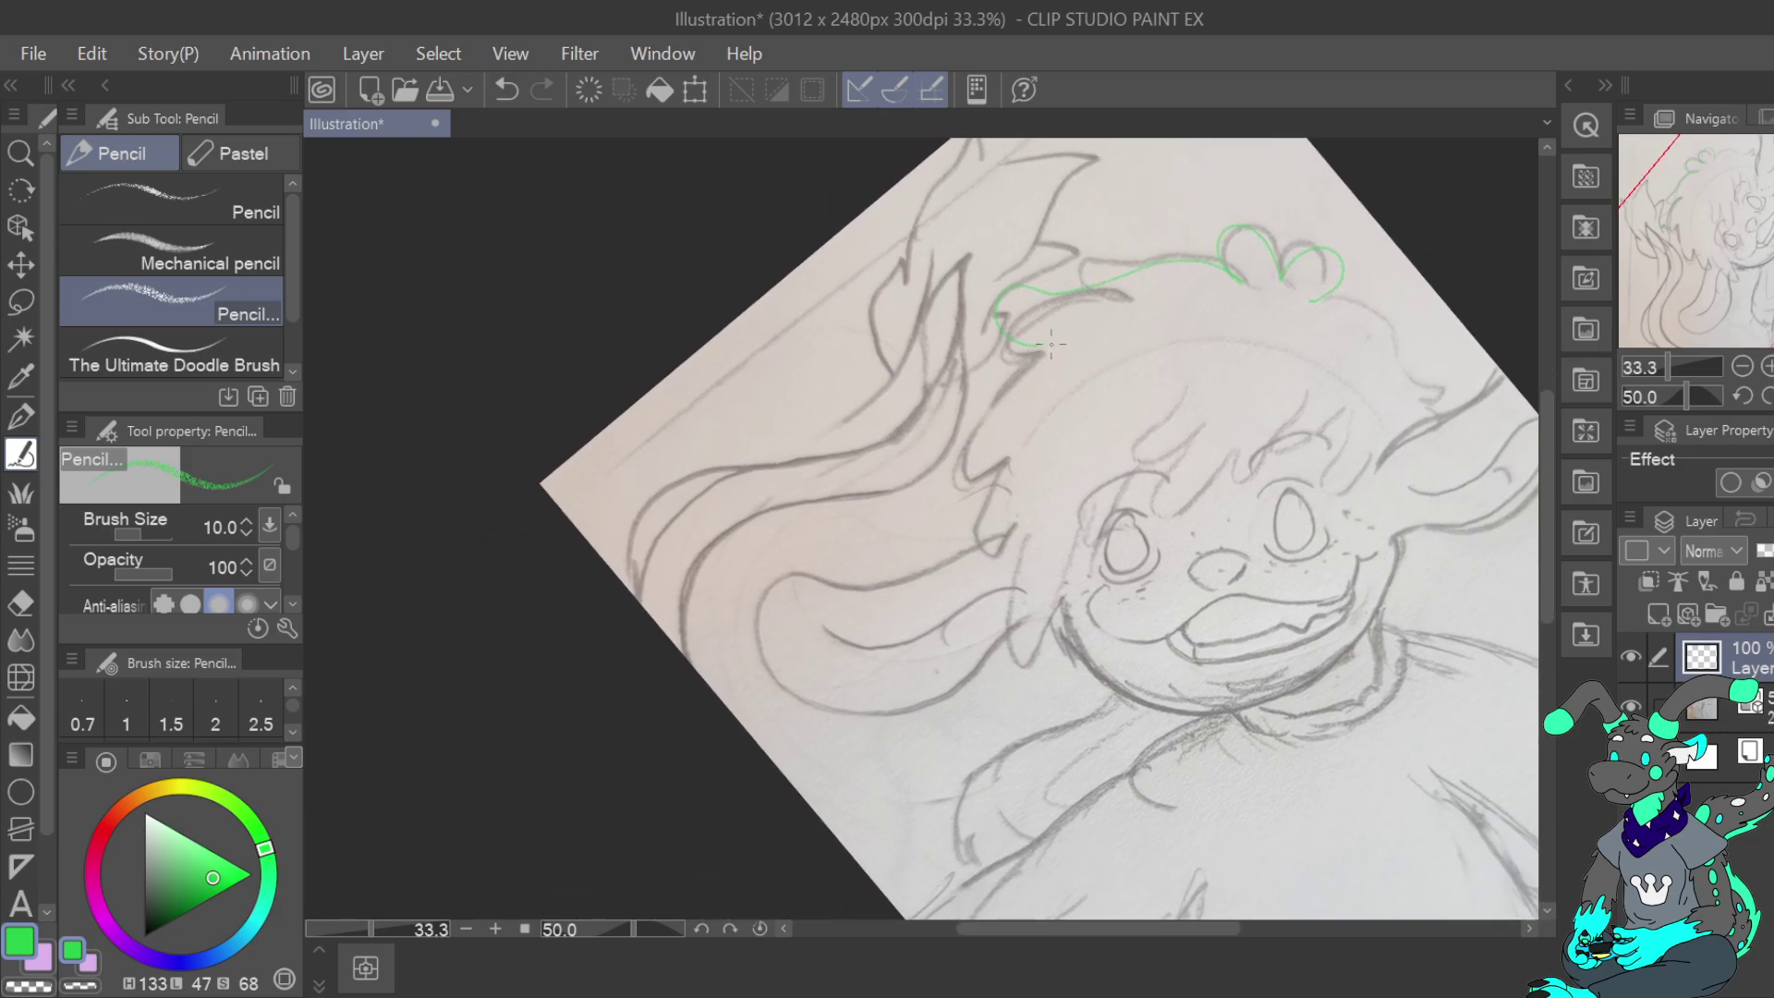
{"action": "left_click_drag", "start_coordinate": [1032, 354], "coordinate": [948, 450]}
{"action": "left_click_drag", "start_coordinate": [1753, 224], "coordinate": [1757, 263]}
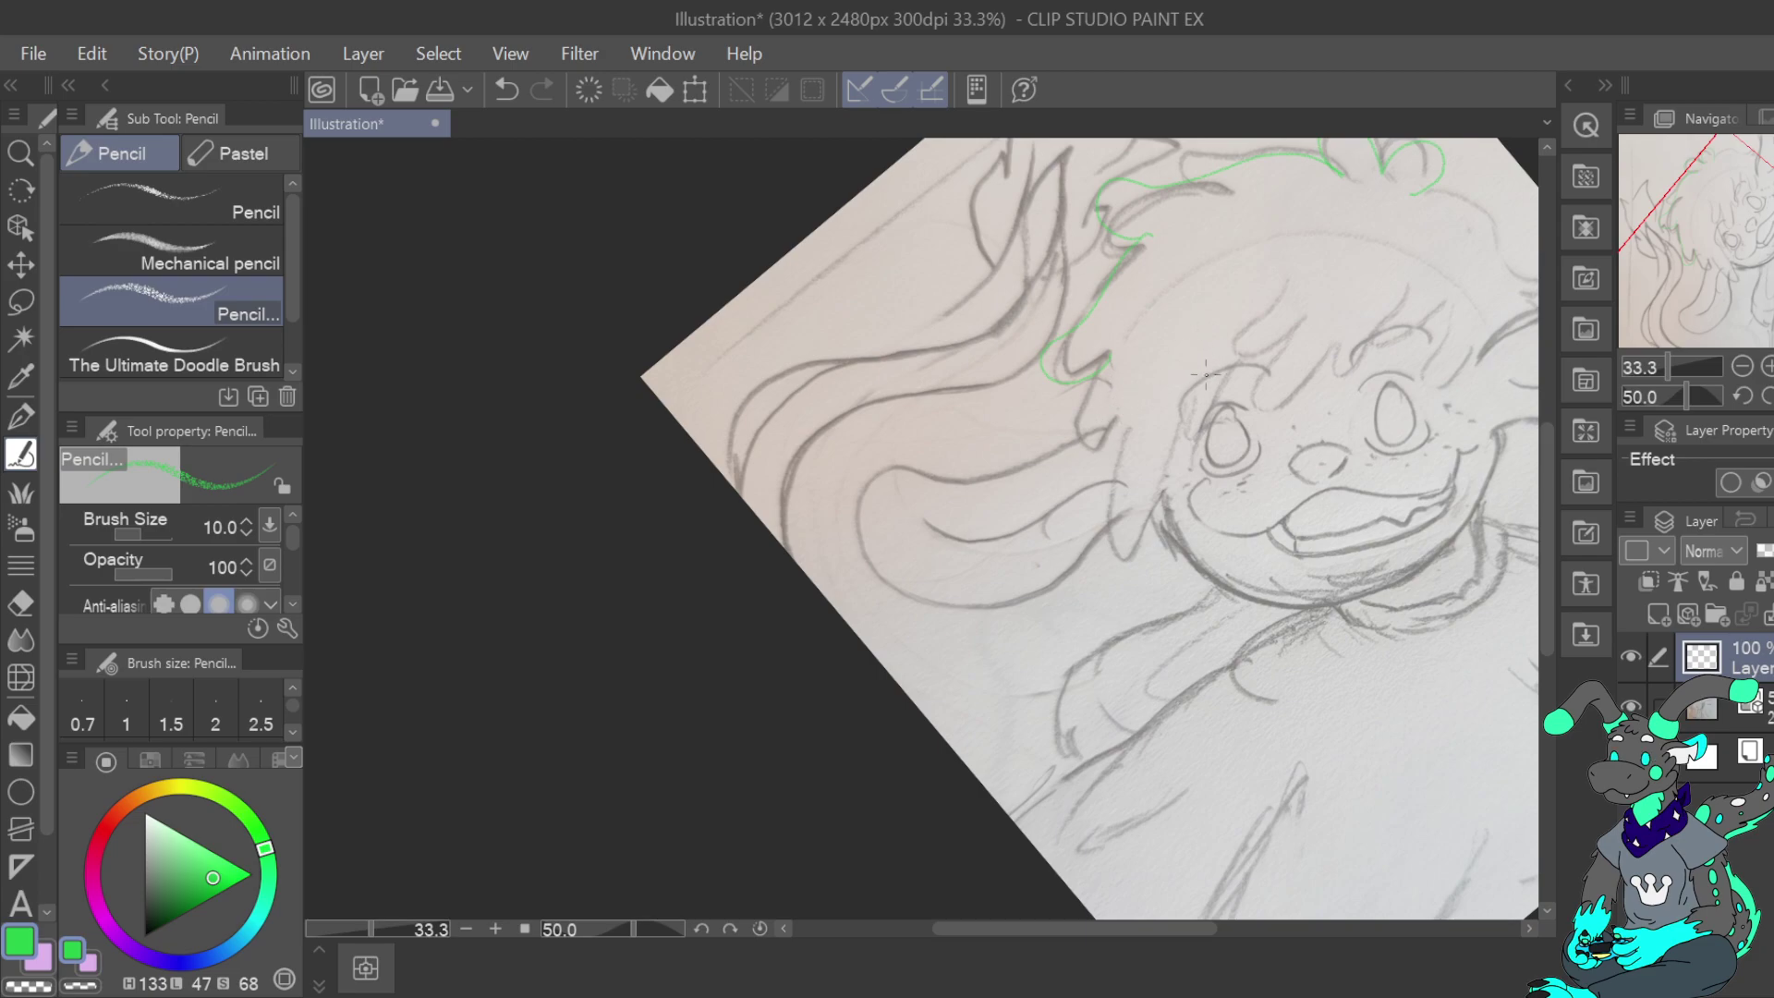
Draw the hair locks hanging beside the cheek and the hair outline from the curls down to the opposite ear
{"action": "mouse_move", "coordinate": [1229, 350]}
{"action": "left_mouse_down"}
{"action": "mouse_move", "coordinate": [1175, 510]}
{"action": "mouse_move", "coordinate": [1135, 545]}
{"action": "left_mouse_up"}
{"action": "left_click_drag", "start_coordinate": [1129, 381], "coordinate": [1079, 504]}
{"action": "key", "text": "ctrl+z"}
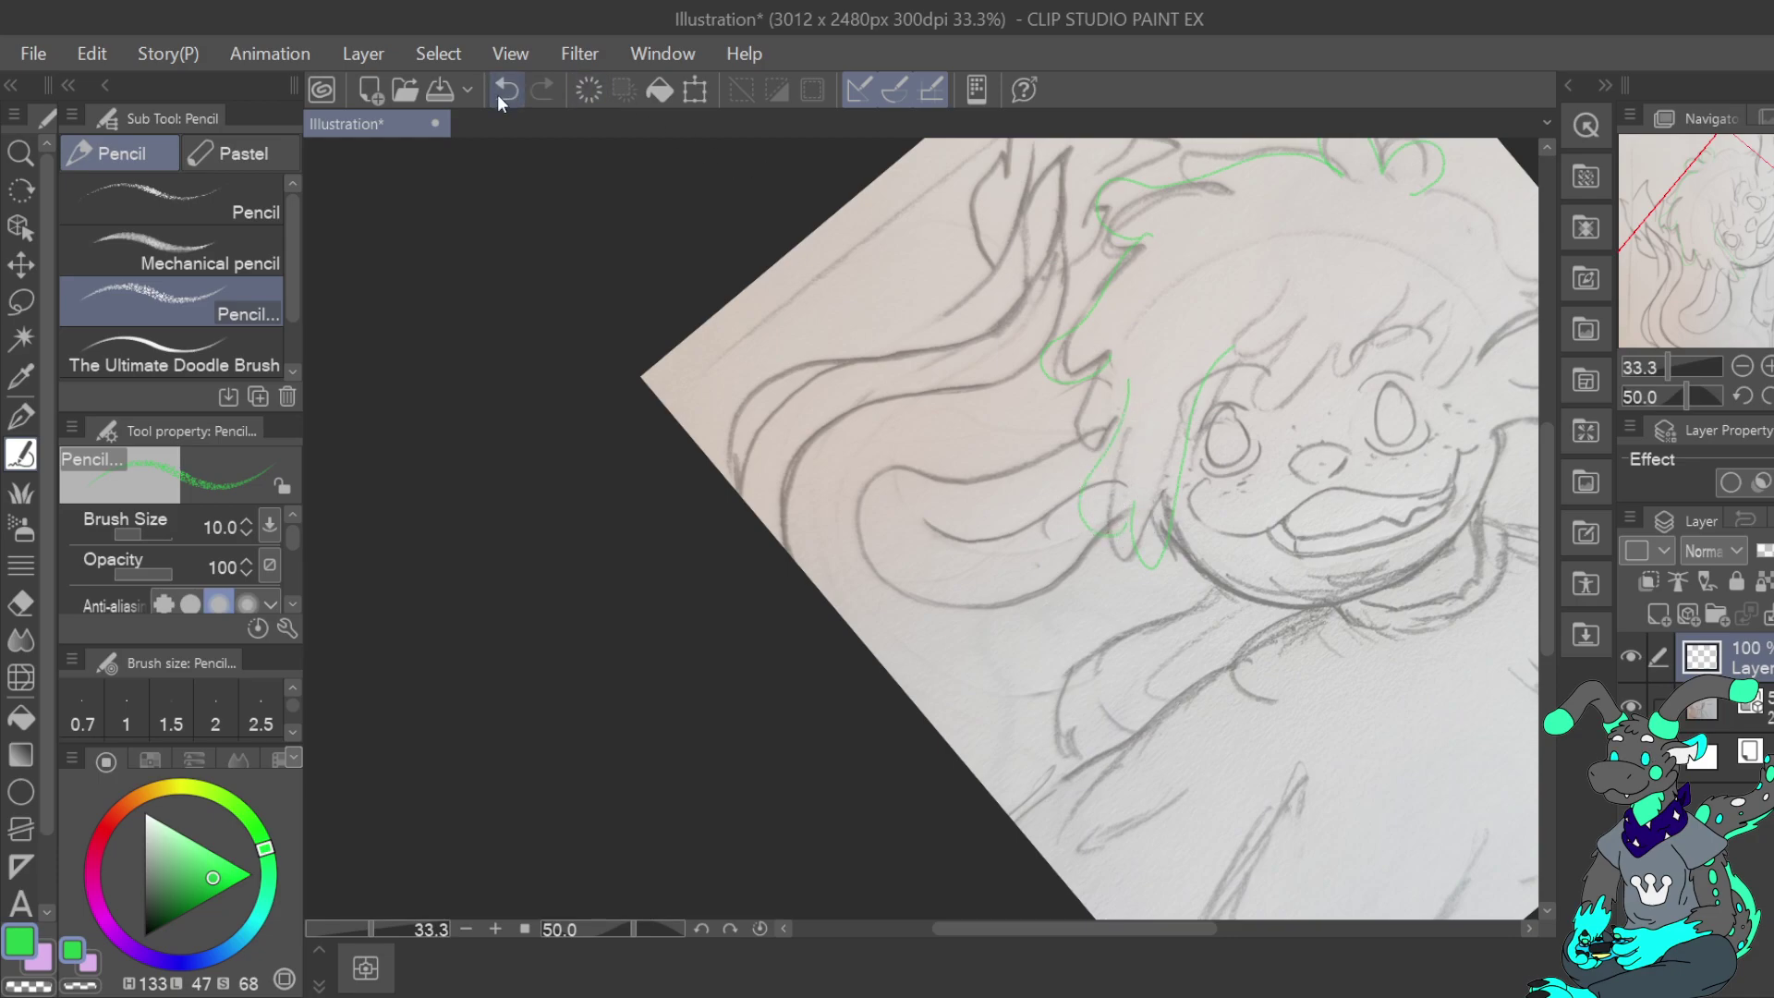
{"action": "mouse_move", "coordinate": [1131, 363]}
{"action": "left_mouse_down"}
{"action": "mouse_move", "coordinate": [1084, 540]}
{"action": "mouse_move", "coordinate": [1122, 550]}
{"action": "left_mouse_up"}
{"action": "mouse_move", "coordinate": [1344, 467]}
{"action": "left_mouse_down"}
{"action": "mouse_move", "coordinate": [1106, 376]}
{"action": "mouse_move", "coordinate": [1017, 522]}
{"action": "left_mouse_up"}
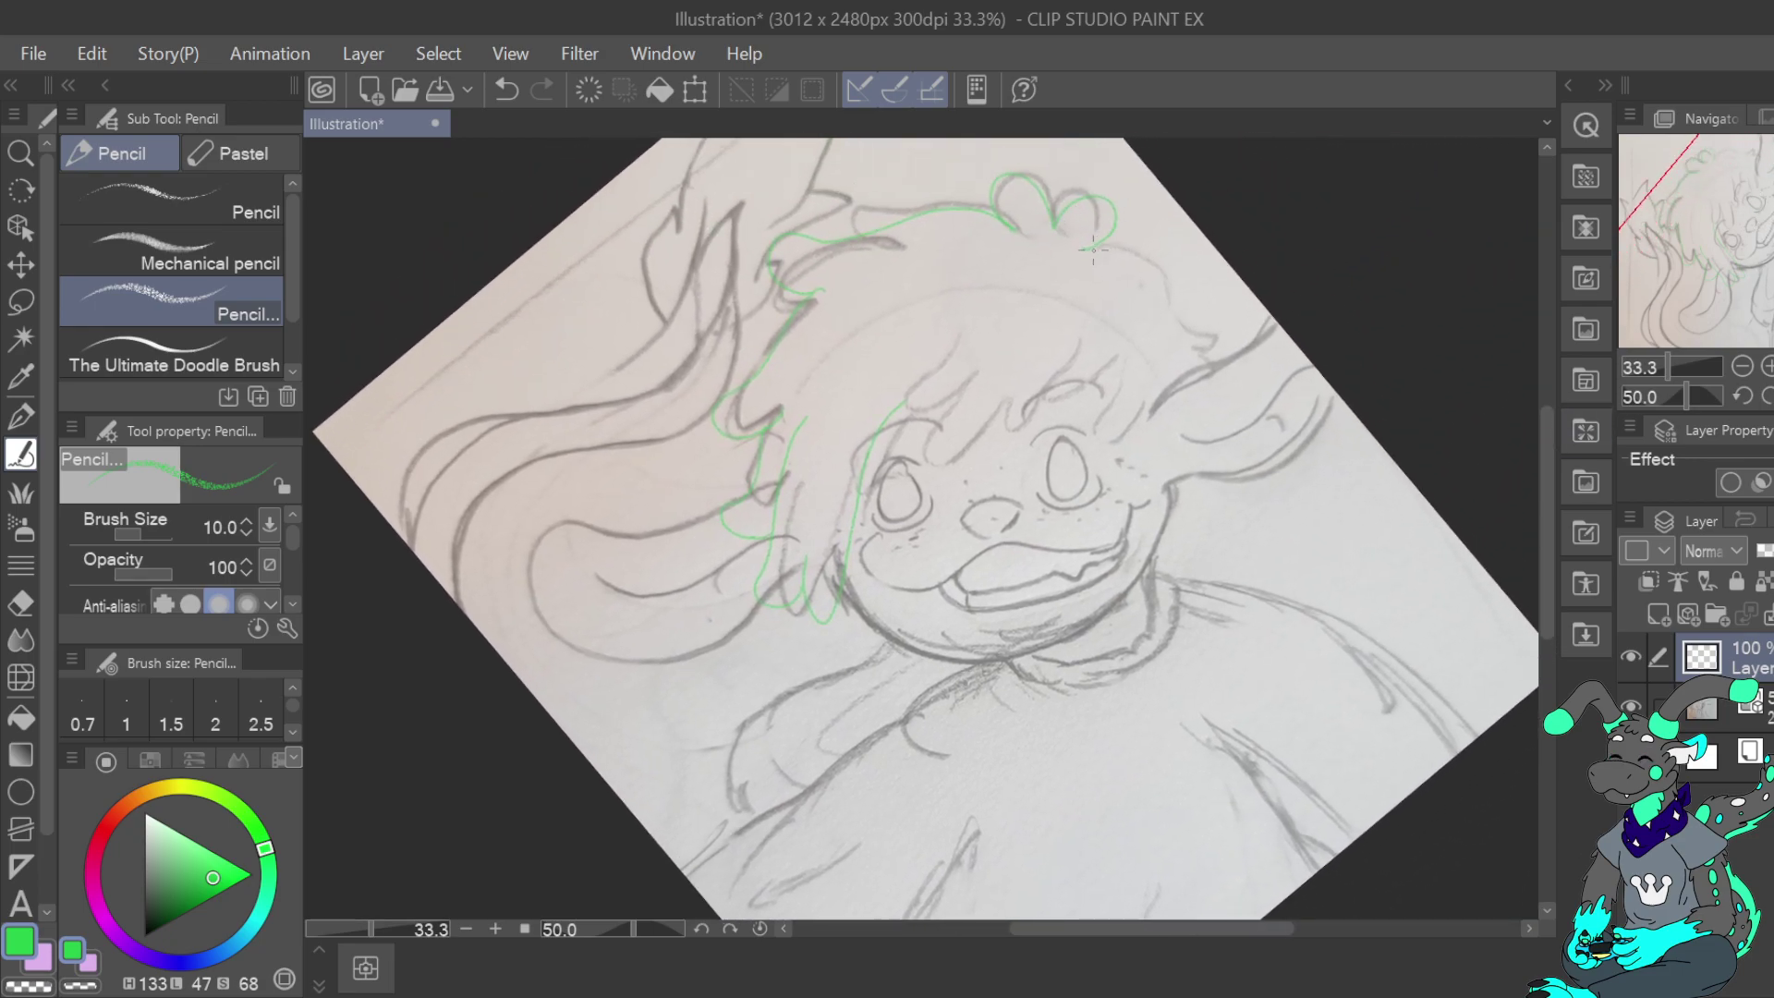
{"action": "left_click_drag", "start_coordinate": [1135, 261], "coordinate": [1232, 352]}
{"action": "left_click_drag", "start_coordinate": [1772, 264], "coordinate": [1753, 271]}
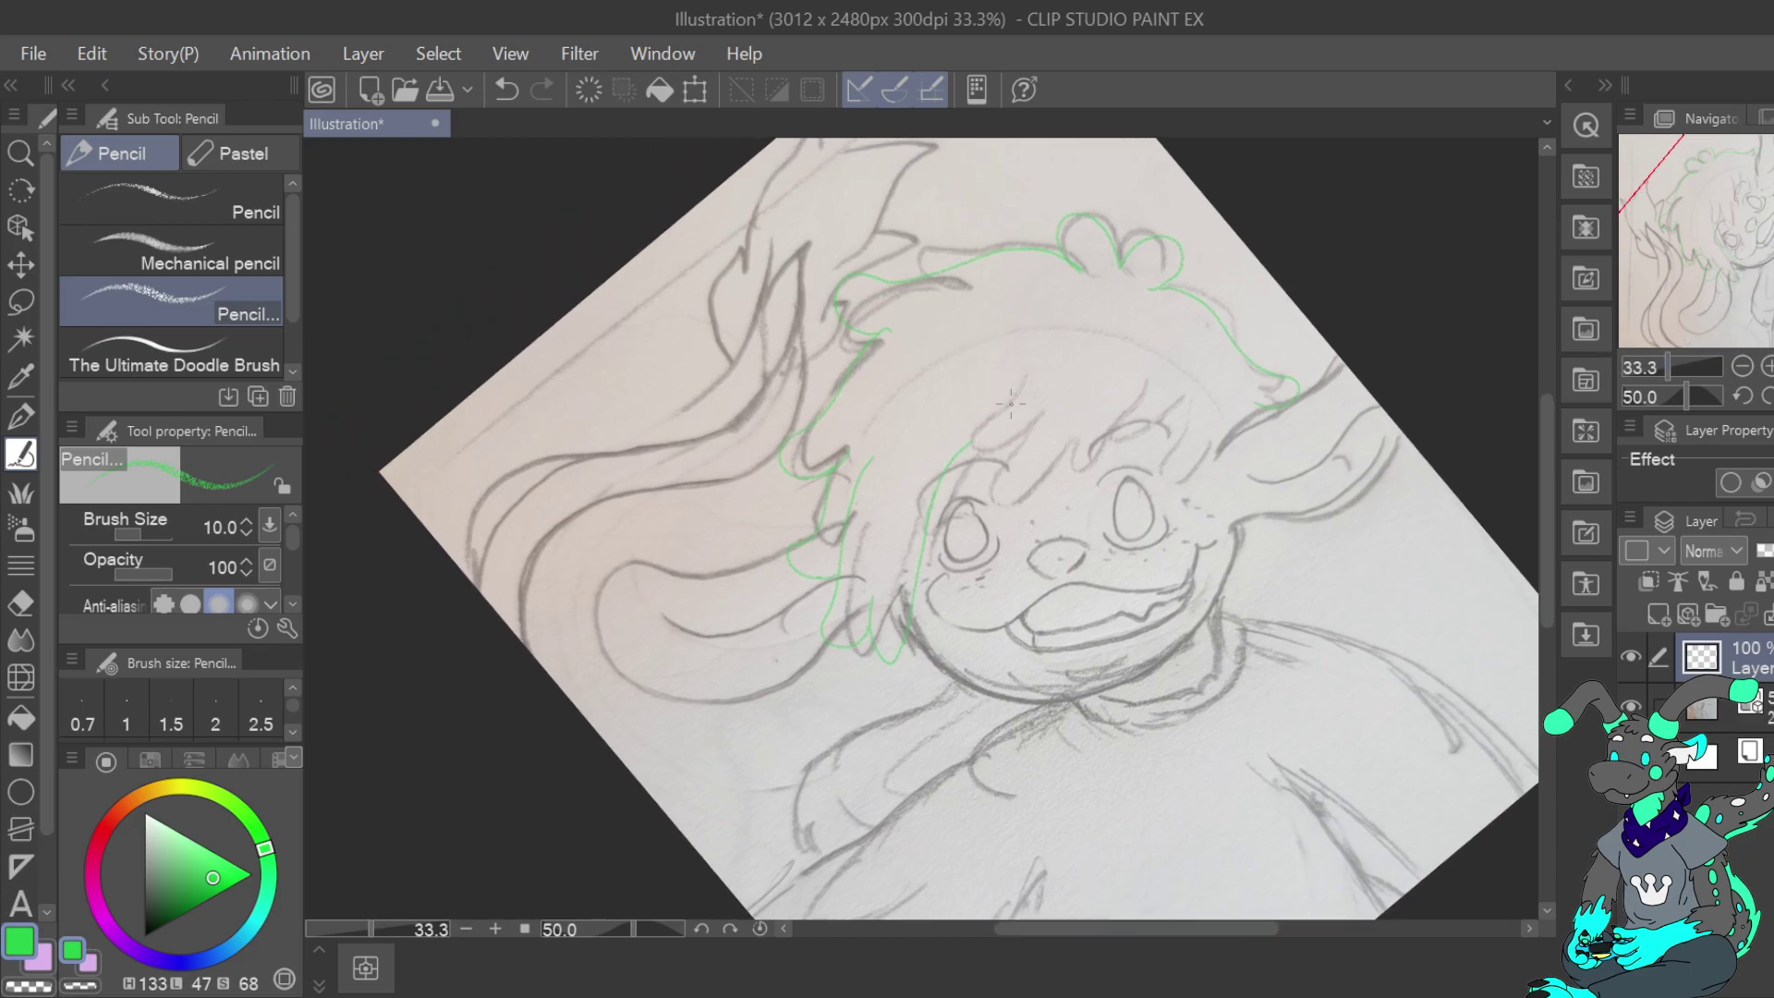
Sketch the pointed fringe strands across the forehead above both eyes, undoing strokes that miss
{"action": "mouse_move", "coordinate": [1024, 375]}
{"action": "left_mouse_down"}
{"action": "mouse_move", "coordinate": [950, 422]}
{"action": "mouse_move", "coordinate": [938, 442]}
{"action": "mouse_move", "coordinate": [998, 451]}
{"action": "left_mouse_up"}
{"action": "left_click_drag", "start_coordinate": [1049, 389], "coordinate": [1034, 422]}
{"action": "mouse_move", "coordinate": [1011, 510]}
{"action": "left_mouse_down"}
{"action": "mouse_move", "coordinate": [1048, 489]}
{"action": "mouse_move", "coordinate": [1072, 453]}
{"action": "left_mouse_up"}
{"action": "mouse_move", "coordinate": [1146, 380]}
{"action": "left_mouse_down"}
{"action": "mouse_move", "coordinate": [1075, 469]}
{"action": "mouse_move", "coordinate": [1056, 453]}
{"action": "mouse_move", "coordinate": [1092, 397]}
{"action": "left_mouse_up"}
{"action": "key", "text": "ctrl+z"}
{"action": "left_click_drag", "start_coordinate": [1093, 451], "coordinate": [1149, 386]}
{"action": "mouse_move", "coordinate": [1143, 388]}
{"action": "left_mouse_down"}
{"action": "mouse_move", "coordinate": [1159, 426]}
{"action": "mouse_move", "coordinate": [1142, 489]}
{"action": "mouse_move", "coordinate": [1175, 490]}
{"action": "mouse_move", "coordinate": [1205, 459]}
{"action": "left_mouse_up"}
{"action": "key", "text": "ctrl+z"}
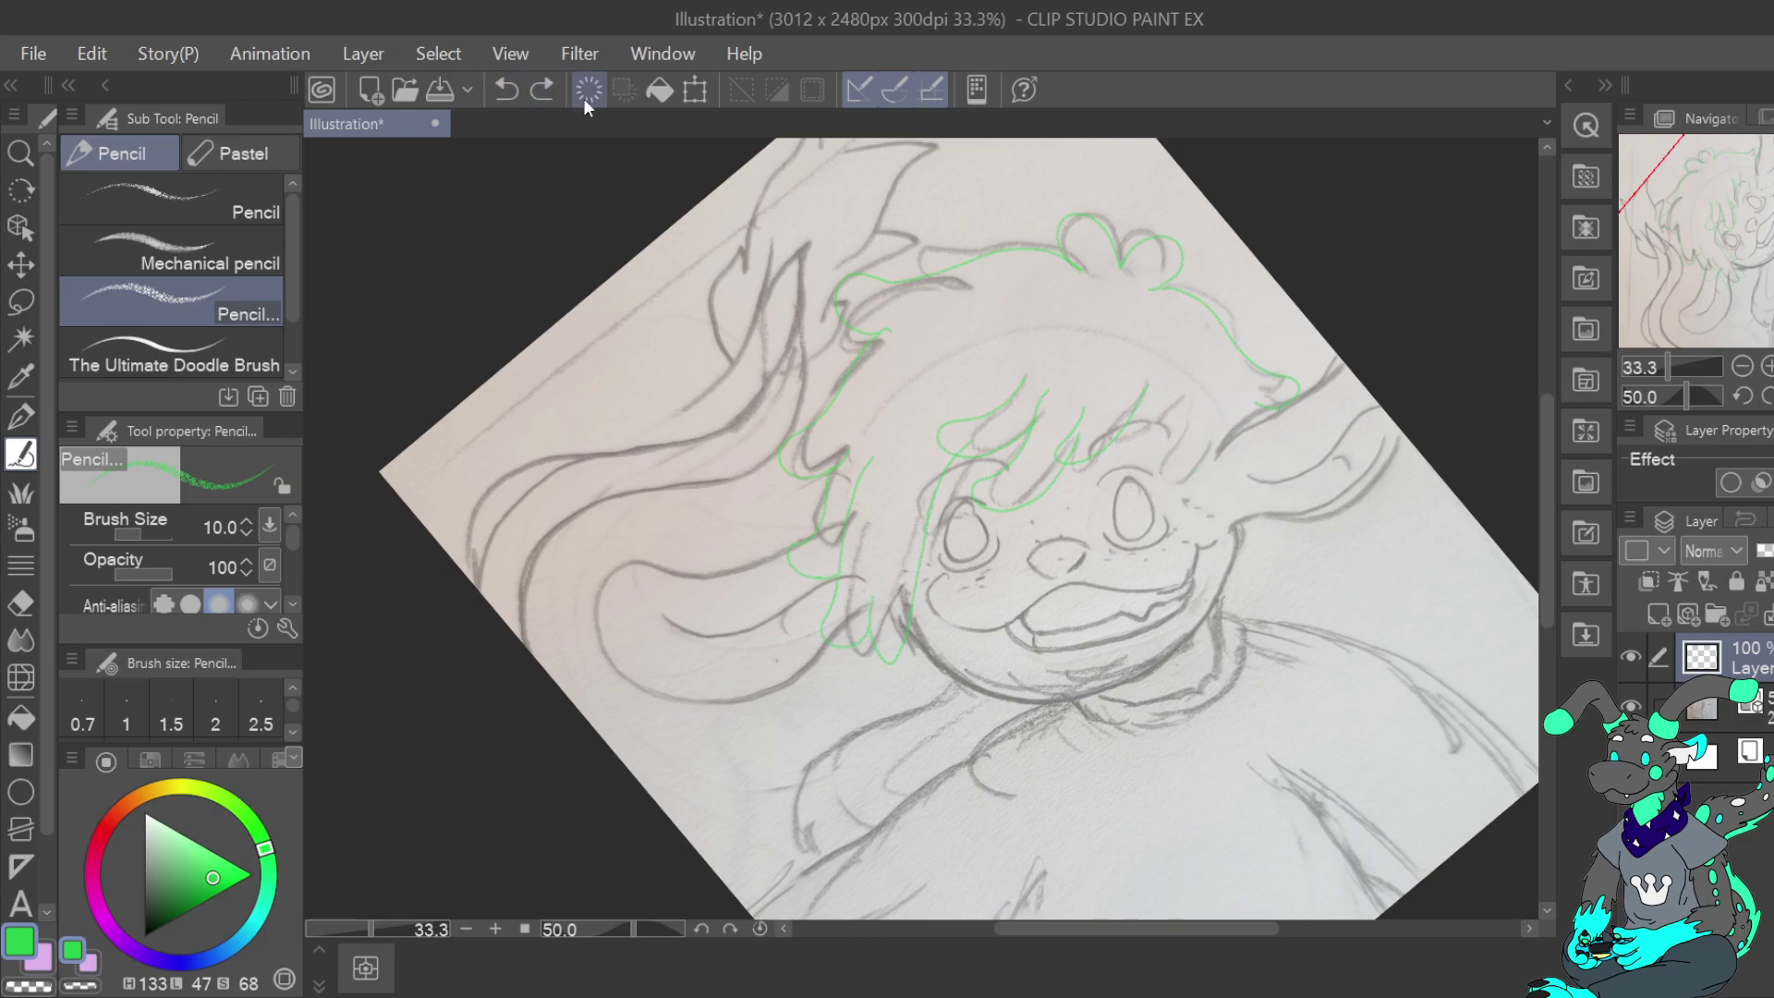
Draw and rework the fringe lock that falls between the eye and the ear farthest from the tail
{"action": "mouse_move", "coordinate": [1146, 389]}
{"action": "left_mouse_down"}
{"action": "mouse_move", "coordinate": [1161, 429]}
{"action": "mouse_move", "coordinate": [1149, 487]}
{"action": "mouse_move", "coordinate": [1207, 407]}
{"action": "left_mouse_up"}
{"action": "left_click_drag", "start_coordinate": [1227, 453], "coordinate": [1192, 545]}
{"action": "left_click_drag", "start_coordinate": [1184, 484], "coordinate": [1170, 552]}
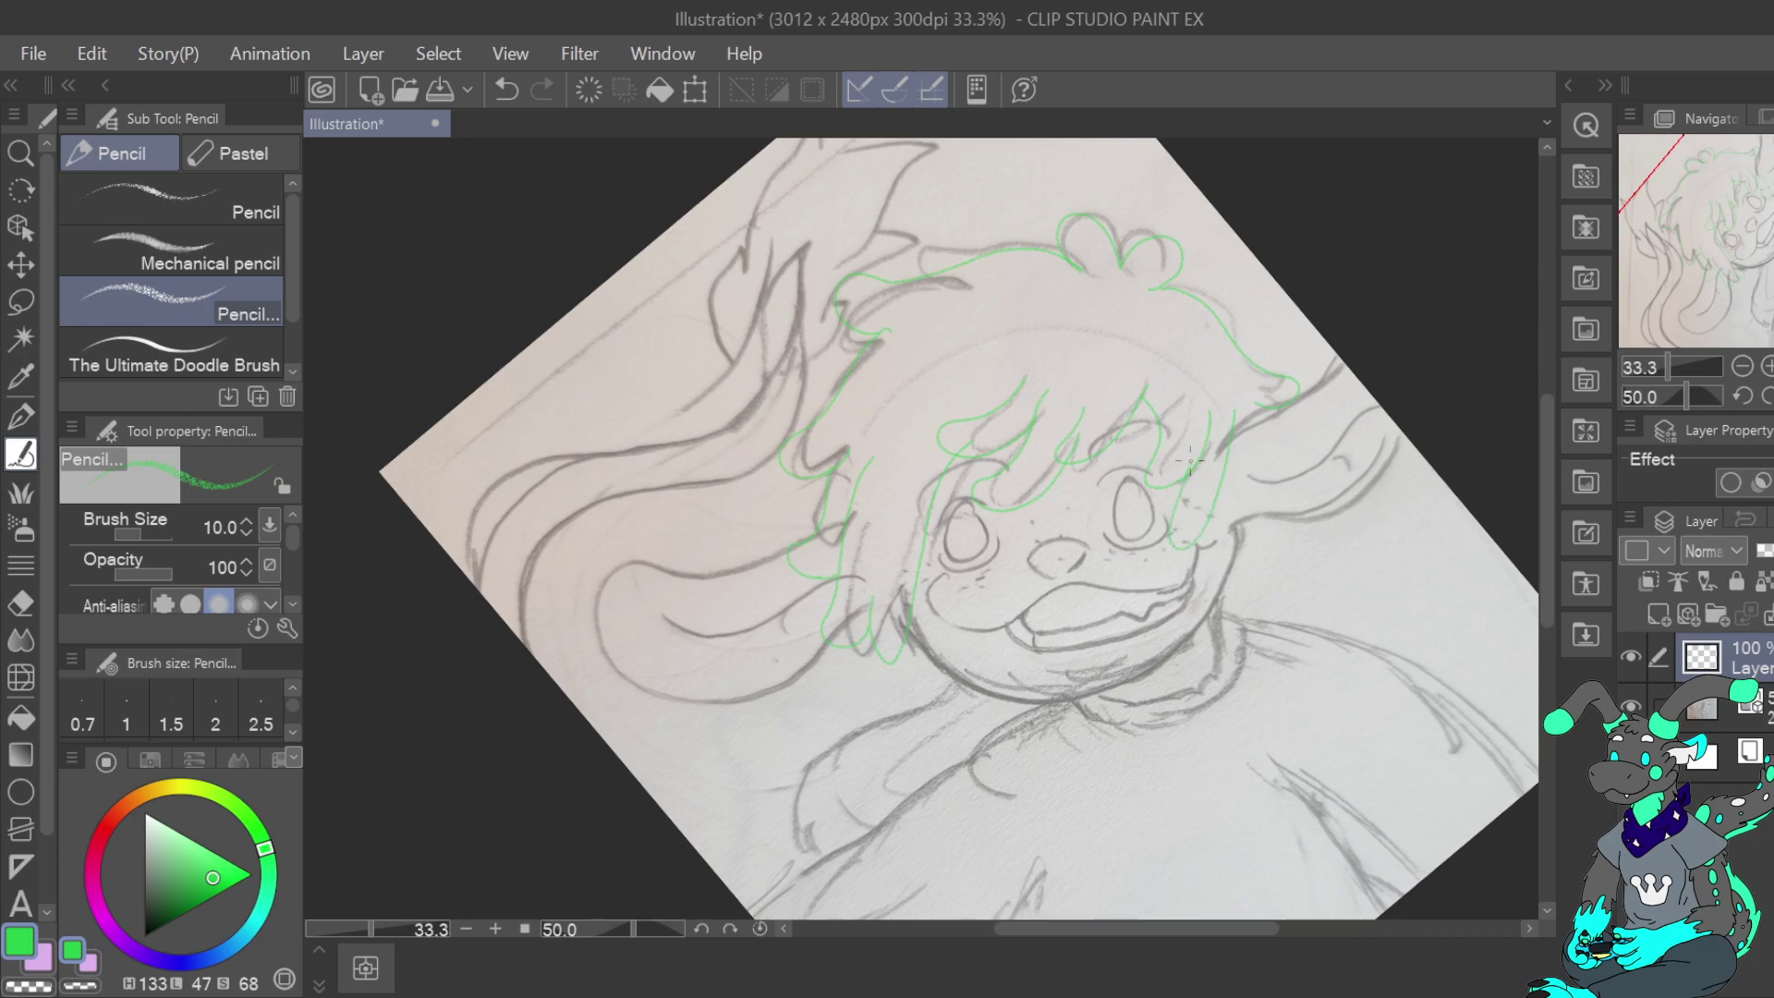
{"action": "key", "text": "ctrl+z"}
{"action": "key", "text": "ctrl+z"}
{"action": "mouse_move", "coordinate": [1220, 455]}
{"action": "left_mouse_down"}
{"action": "mouse_move", "coordinate": [1188, 519]}
{"action": "mouse_move", "coordinate": [1189, 467]}
{"action": "left_mouse_up"}
{"action": "key", "text": "ctrl+z"}
{"action": "mouse_move", "coordinate": [1188, 473]}
{"action": "left_mouse_down"}
{"action": "mouse_move", "coordinate": [1167, 544]}
{"action": "mouse_move", "coordinate": [1204, 540]}
{"action": "mouse_move", "coordinate": [1230, 447]}
{"action": "left_mouse_up"}
{"action": "left_click", "coordinate": [508, 91]}
{"action": "left_click", "coordinate": [506, 89]}
{"action": "mouse_move", "coordinate": [1174, 483]}
{"action": "left_mouse_down"}
{"action": "mouse_move", "coordinate": [1174, 513]}
{"action": "mouse_move", "coordinate": [1206, 525]}
{"action": "mouse_move", "coordinate": [1226, 454]}
{"action": "left_mouse_up"}
Trace the jaw line under the mouth and the outline and inner fold of the ear farthest from the tail
{"action": "scroll", "coordinate": [878, 468], "scroll_direction": "down", "scroll_amount": 3}
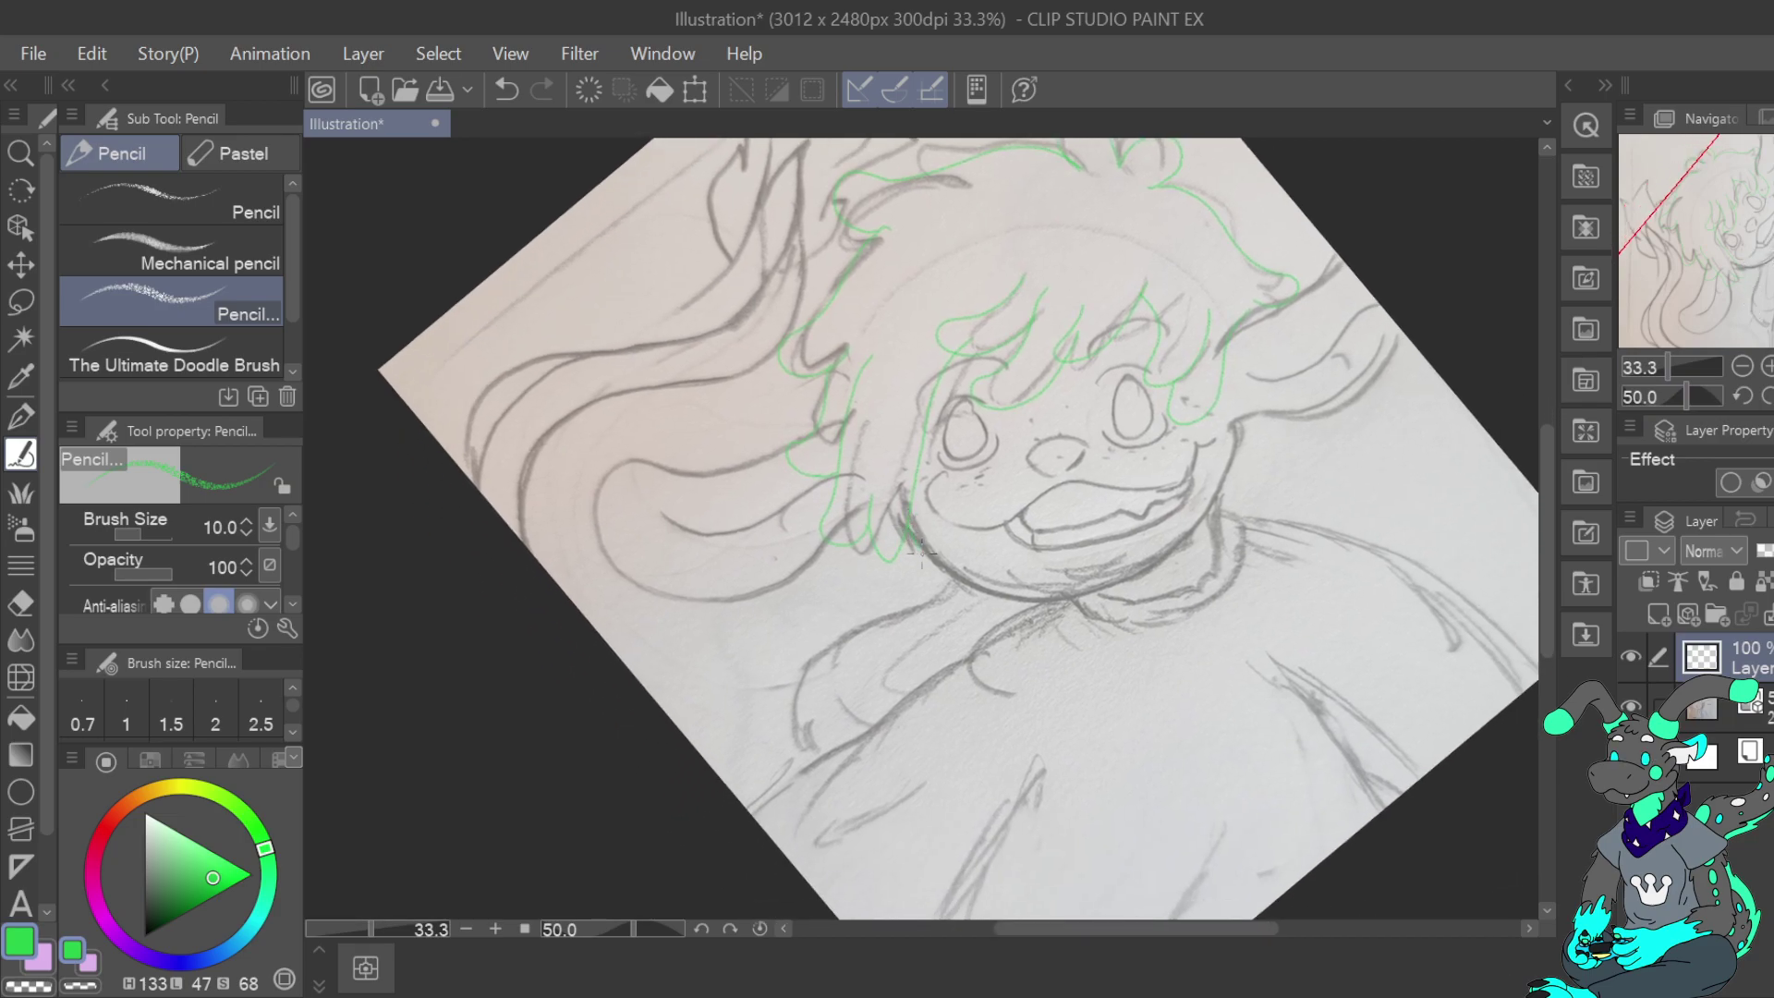
{"action": "mouse_move", "coordinate": [958, 587]}
{"action": "left_mouse_down"}
{"action": "mouse_move", "coordinate": [1110, 601]}
{"action": "mouse_move", "coordinate": [1169, 564]}
{"action": "mouse_move", "coordinate": [1079, 602]}
{"action": "mouse_move", "coordinate": [1228, 490]}
{"action": "left_mouse_up"}
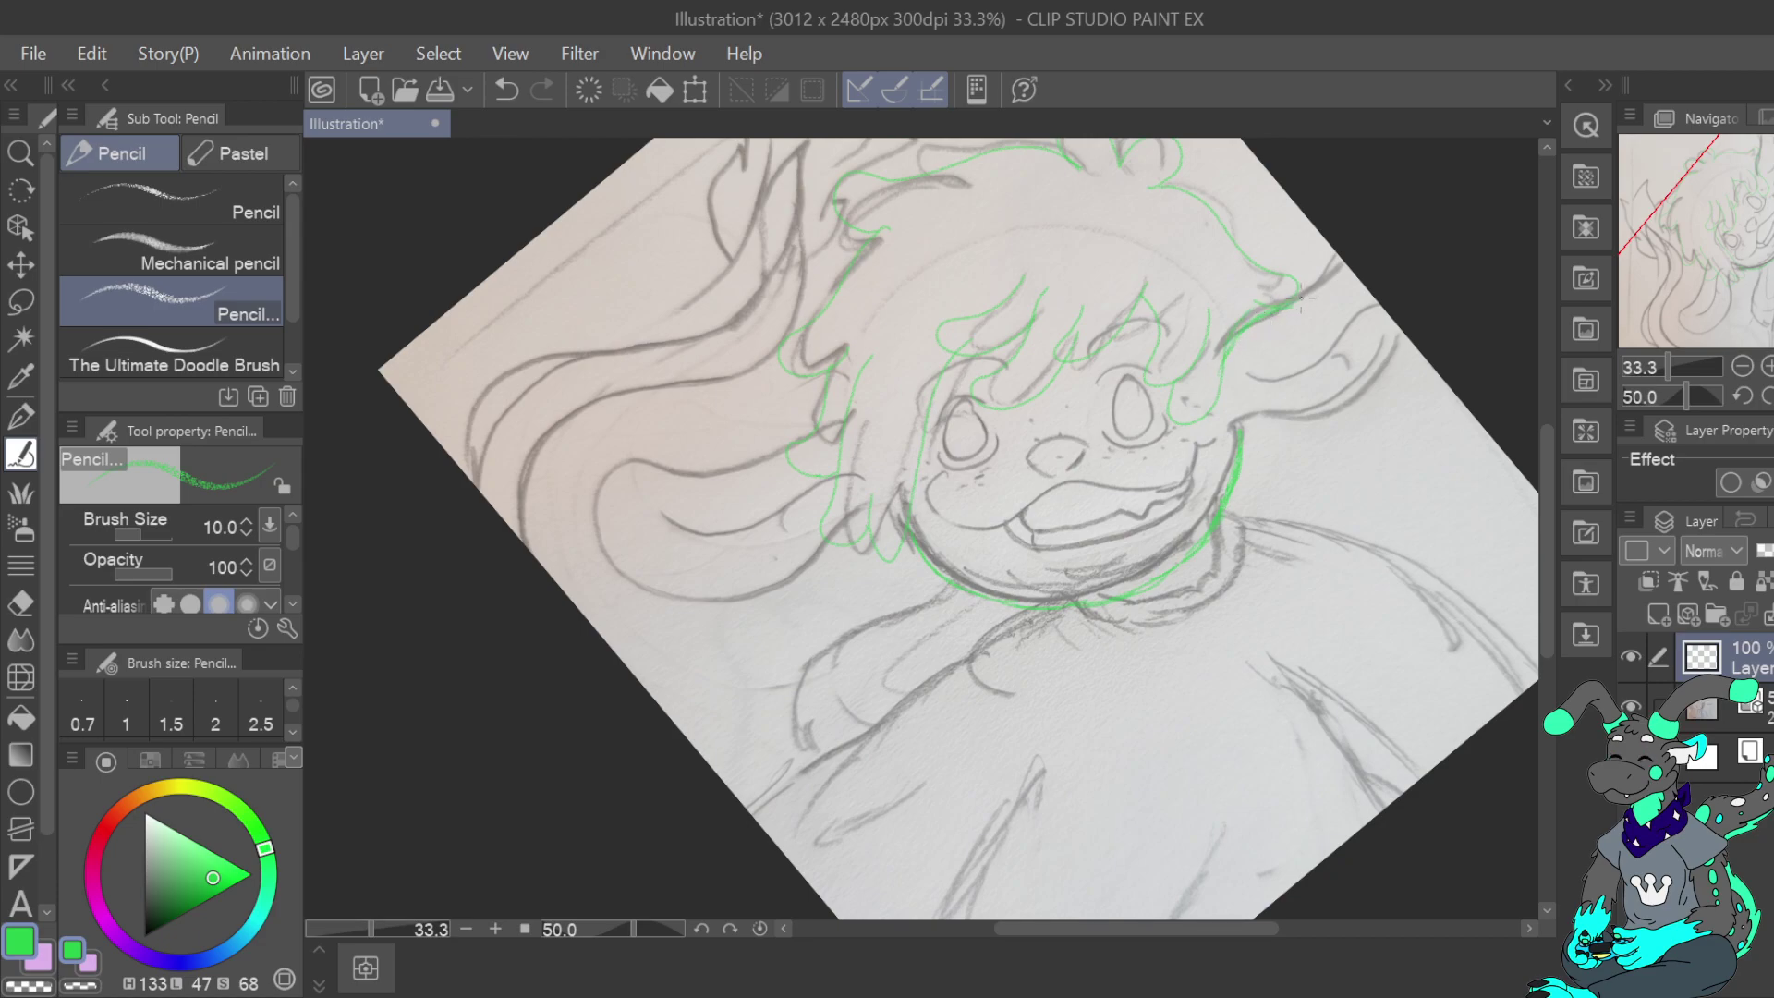
{"action": "left_click_drag", "start_coordinate": [1284, 305], "coordinate": [1335, 260]}
{"action": "mouse_move", "coordinate": [1247, 428]}
{"action": "left_mouse_down"}
{"action": "mouse_move", "coordinate": [1343, 390]}
{"action": "mouse_move", "coordinate": [1386, 314]}
{"action": "left_mouse_up"}
{"action": "left_click_drag", "start_coordinate": [1287, 365], "coordinate": [1356, 277]}
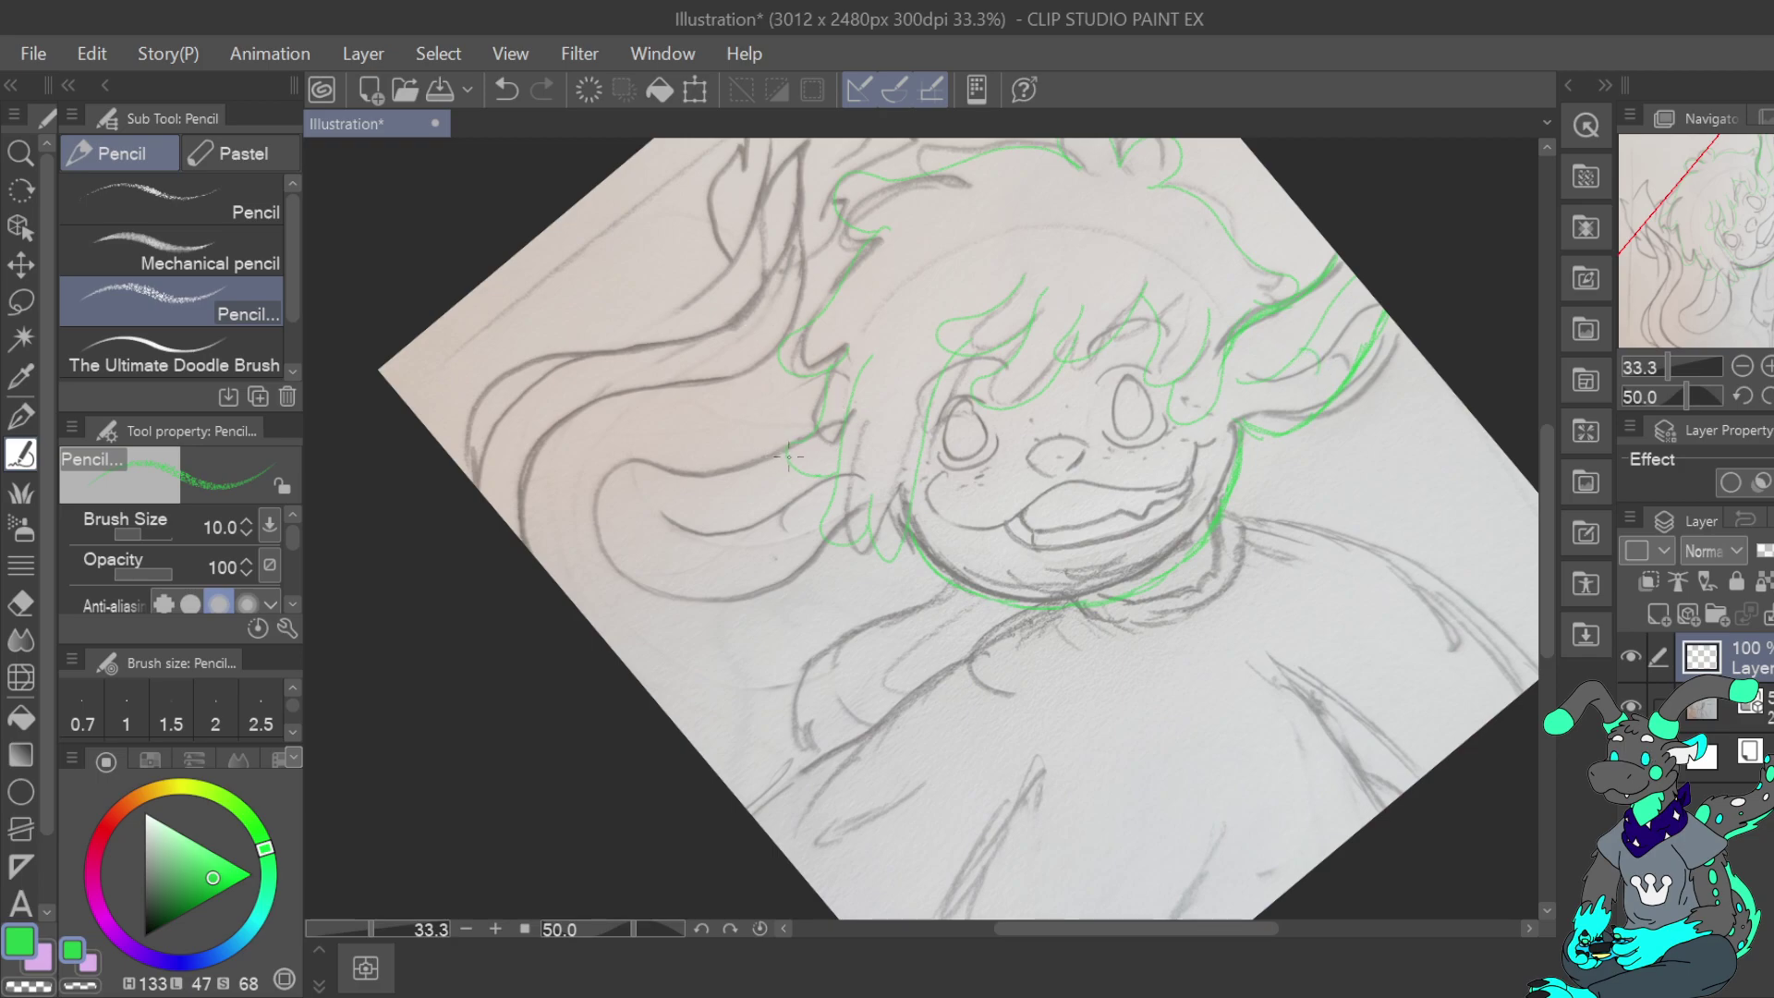
Sketch a shorter, pointed version of the ear on the tail side, redoing its edges several times
{"action": "left_click_drag", "start_coordinate": [787, 454], "coordinate": [695, 462]}
{"action": "mouse_move", "coordinate": [619, 538]}
{"action": "left_mouse_down"}
{"action": "mouse_move", "coordinate": [729, 606]}
{"action": "mouse_move", "coordinate": [845, 577]}
{"action": "mouse_move", "coordinate": [844, 534]}
{"action": "left_mouse_up"}
{"action": "key", "text": "ctrl+z"}
{"action": "mouse_move", "coordinate": [884, 452]}
{"action": "left_mouse_down"}
{"action": "mouse_move", "coordinate": [757, 458]}
{"action": "mouse_move", "coordinate": [642, 431]}
{"action": "mouse_move", "coordinate": [646, 487]}
{"action": "mouse_move", "coordinate": [748, 584]}
{"action": "mouse_move", "coordinate": [819, 600]}
{"action": "mouse_move", "coordinate": [893, 558]}
{"action": "left_mouse_up"}
{"action": "left_click", "coordinate": [507, 89]}
{"action": "mouse_move", "coordinate": [782, 441]}
{"action": "left_mouse_down"}
{"action": "mouse_move", "coordinate": [670, 437]}
{"action": "mouse_move", "coordinate": [685, 496]}
{"action": "mouse_move", "coordinate": [738, 546]}
{"action": "mouse_move", "coordinate": [804, 570]}
{"action": "mouse_move", "coordinate": [869, 562]}
{"action": "mouse_move", "coordinate": [902, 517]}
{"action": "left_mouse_up"}
{"action": "key", "text": "ctrl+z"}
{"action": "mouse_move", "coordinate": [867, 481]}
{"action": "left_mouse_down"}
{"action": "mouse_move", "coordinate": [850, 503]}
{"action": "mouse_move", "coordinate": [788, 499]}
{"action": "mouse_move", "coordinate": [696, 451]}
{"action": "left_mouse_up"}
{"action": "key", "text": "ctrl+z"}
{"action": "left_click_drag", "start_coordinate": [759, 492], "coordinate": [730, 486]}
Mirror the canvas view horizontally, refine the inner lines of the tail-side ear, and restore the normal view
{"action": "key", "text": "h"}
{"action": "key", "text": "ctrl+z"}
{"action": "mouse_move", "coordinate": [978, 505]}
{"action": "left_mouse_down"}
{"action": "mouse_move", "coordinate": [1094, 496]}
{"action": "mouse_move", "coordinate": [1141, 469]}
{"action": "left_mouse_up"}
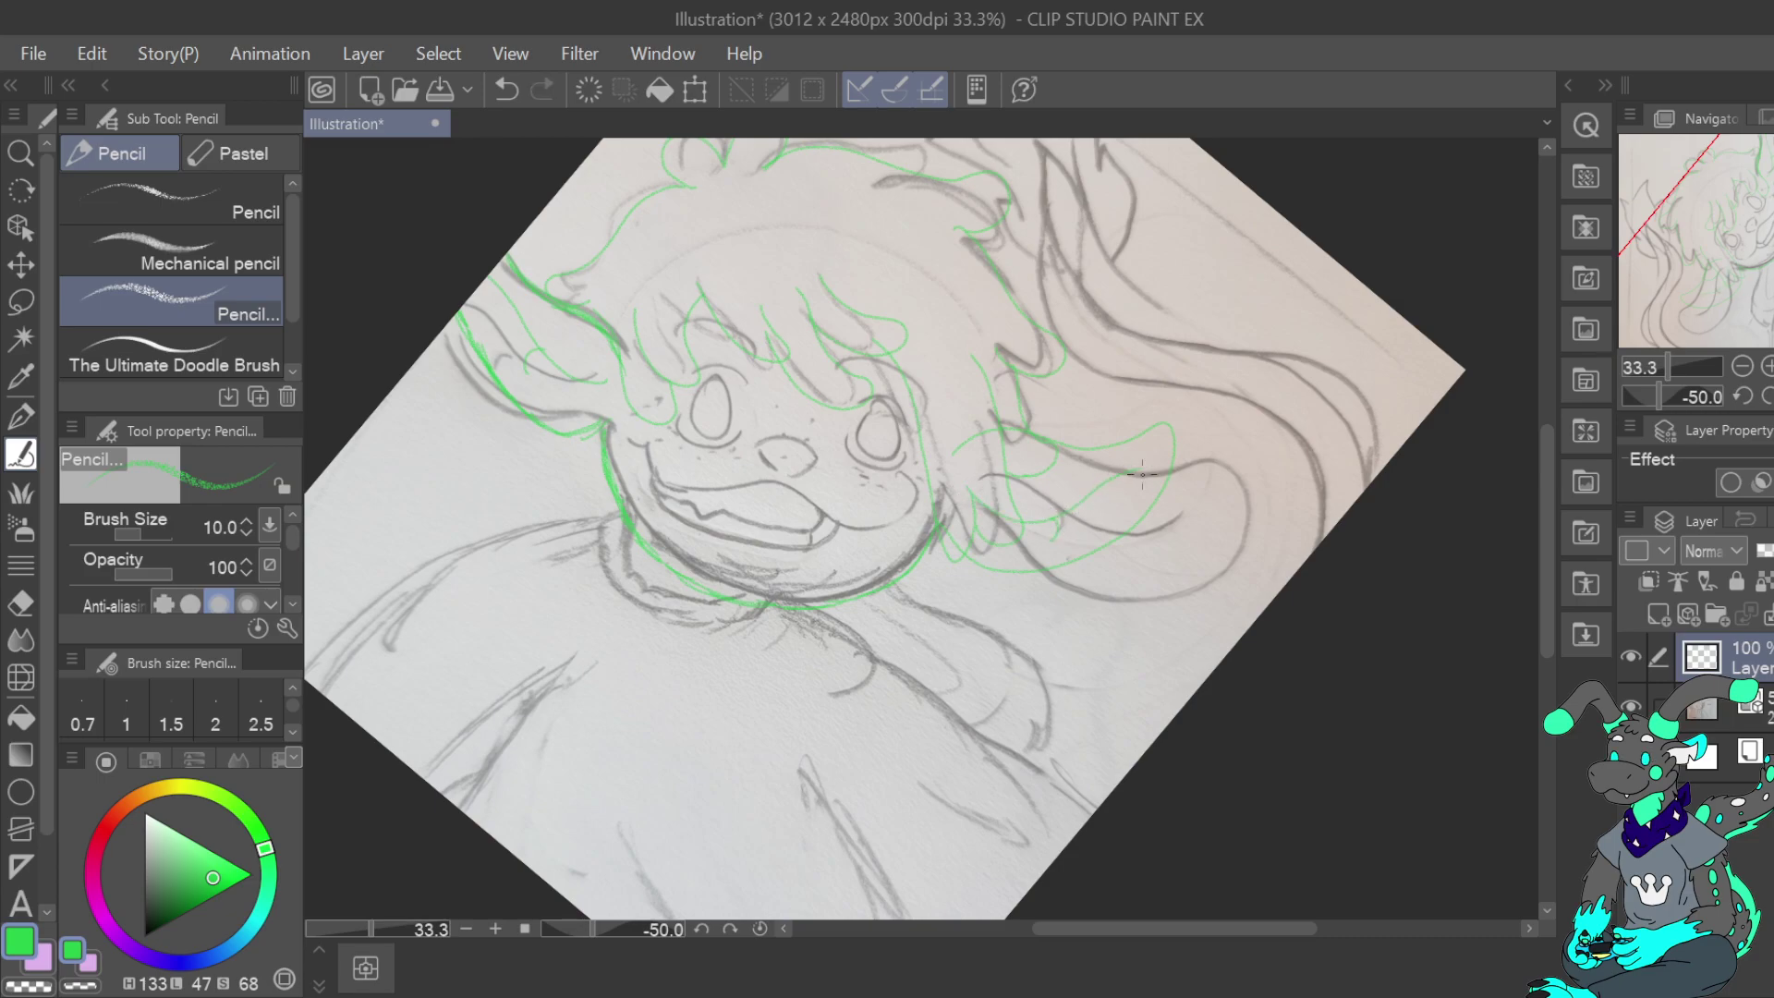
{"action": "key", "text": "h"}
{"action": "left_click_drag", "start_coordinate": [1017, 481], "coordinate": [996, 406]}
Duplicate the faded photo sketch layer and hide the upper copy
{"action": "left_click_drag", "start_coordinate": [1763, 276], "coordinate": [1770, 284]}
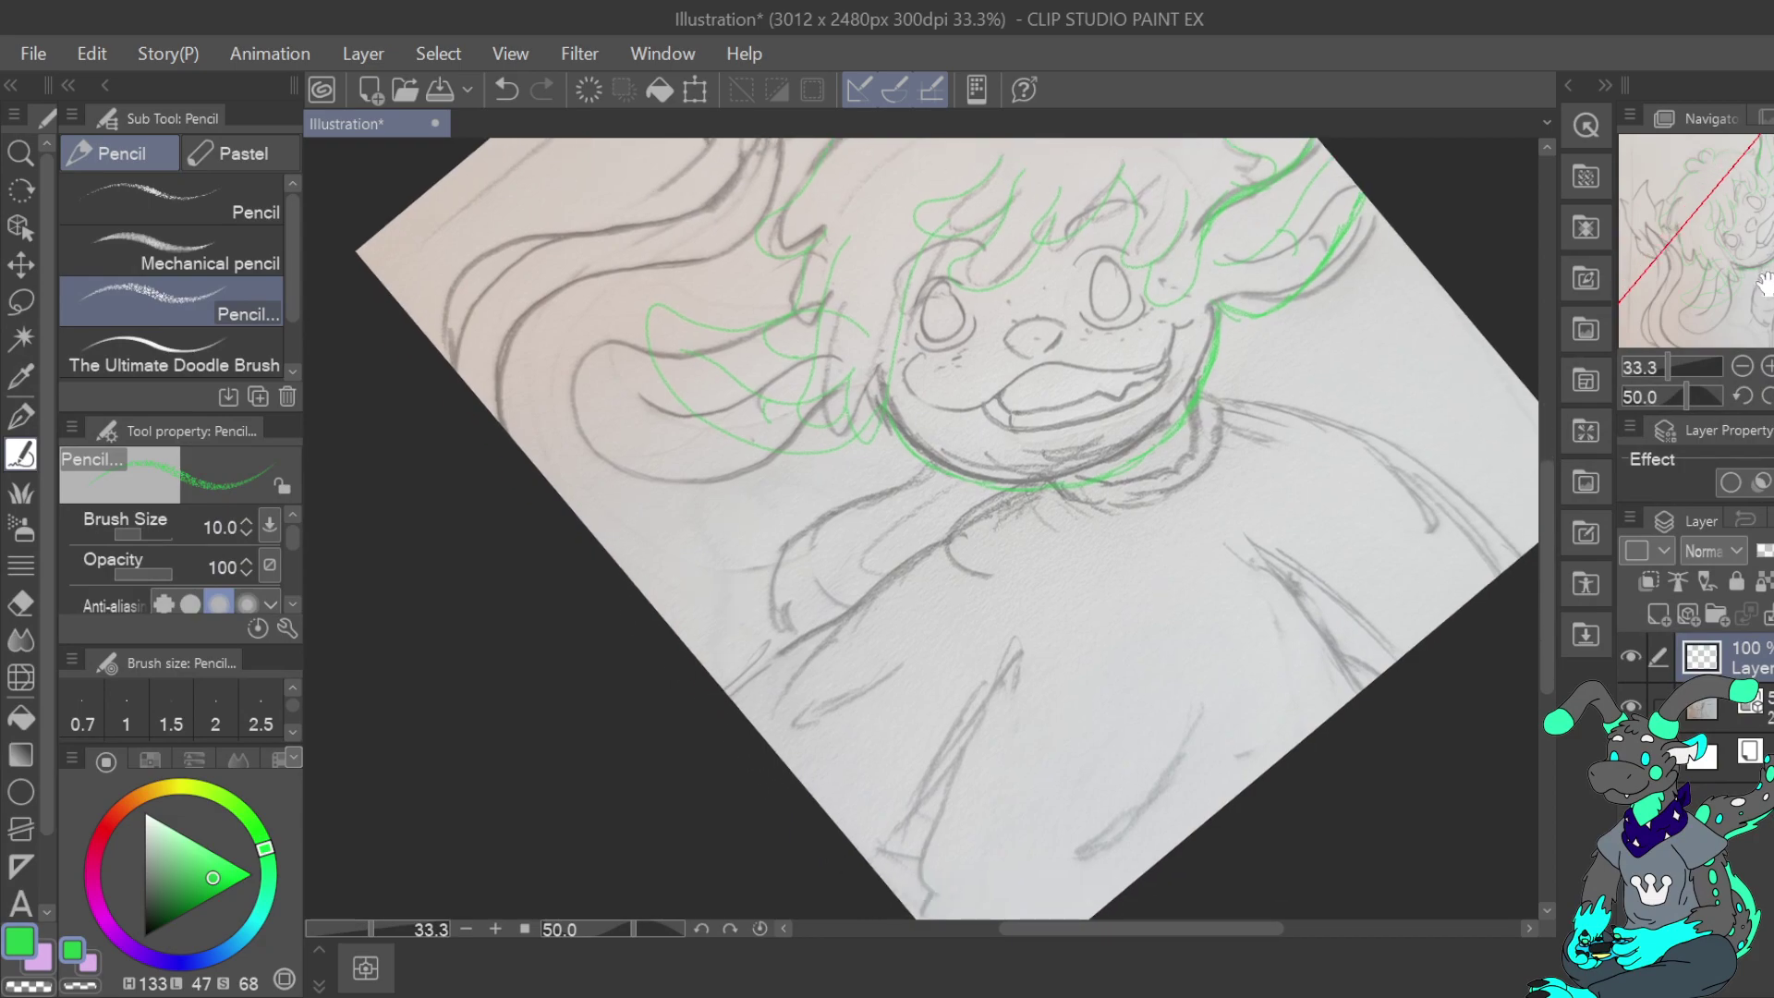
{"action": "left_click_drag", "start_coordinate": [1761, 290], "coordinate": [1773, 247]}
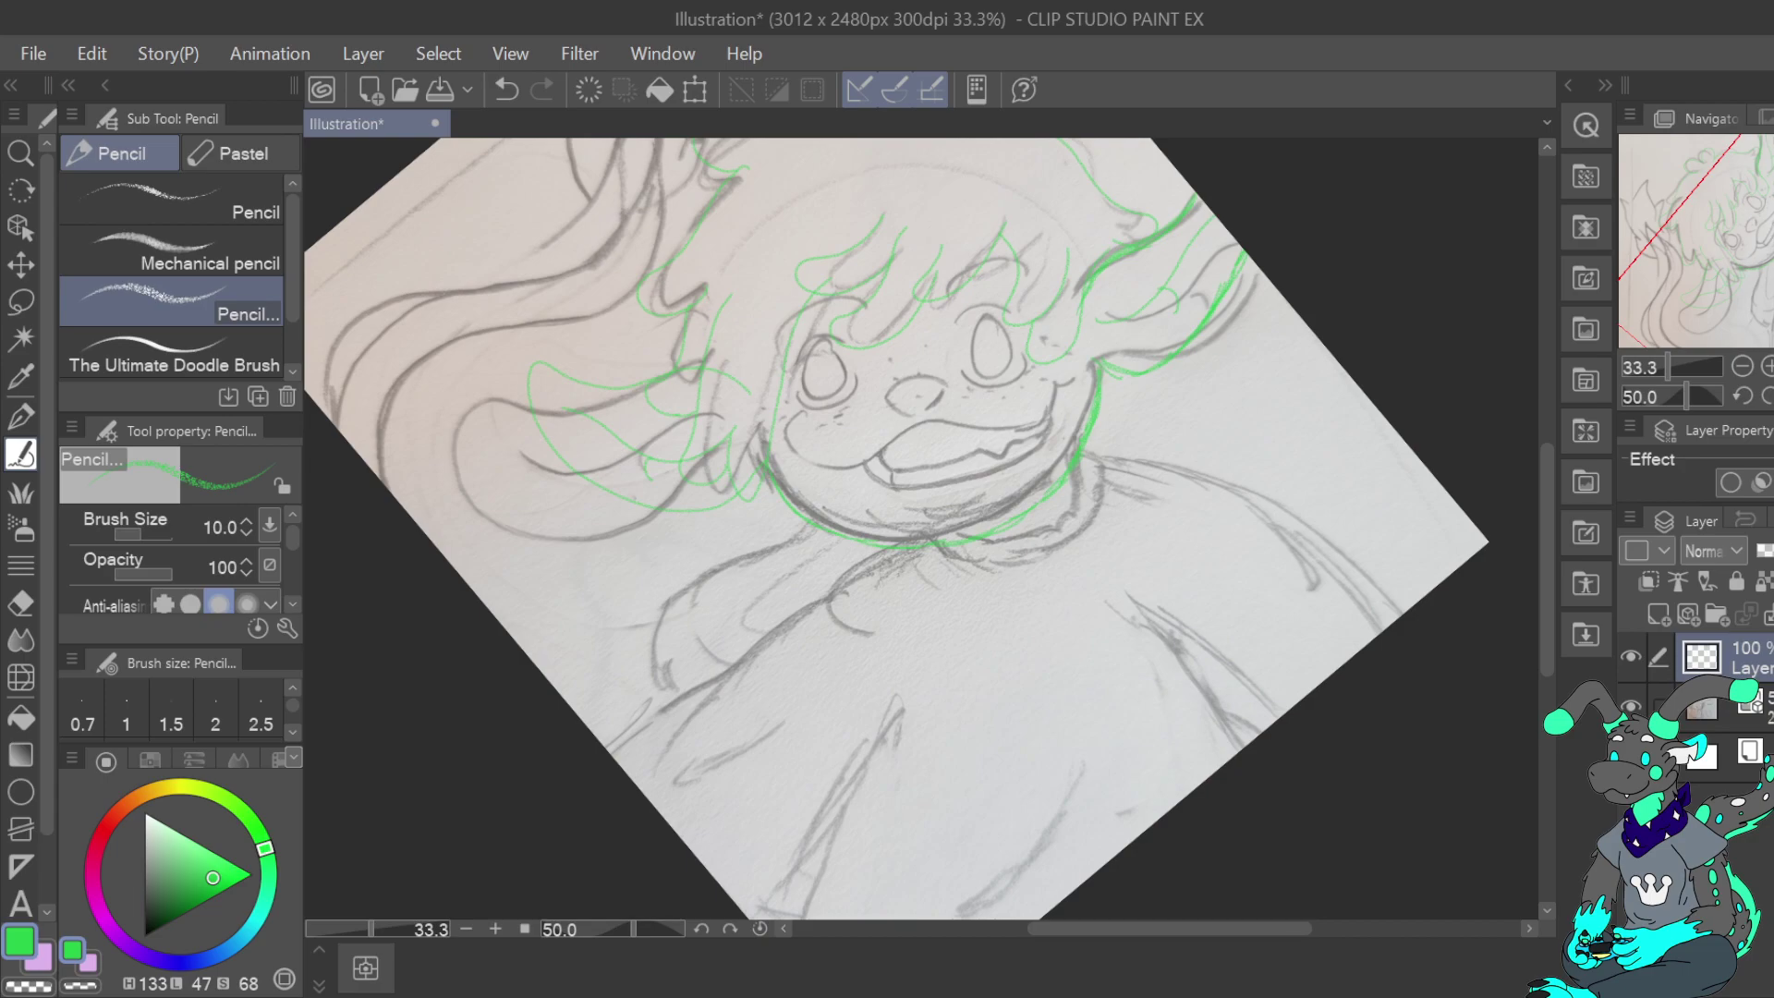
{"action": "left_click", "coordinate": [1765, 709]}
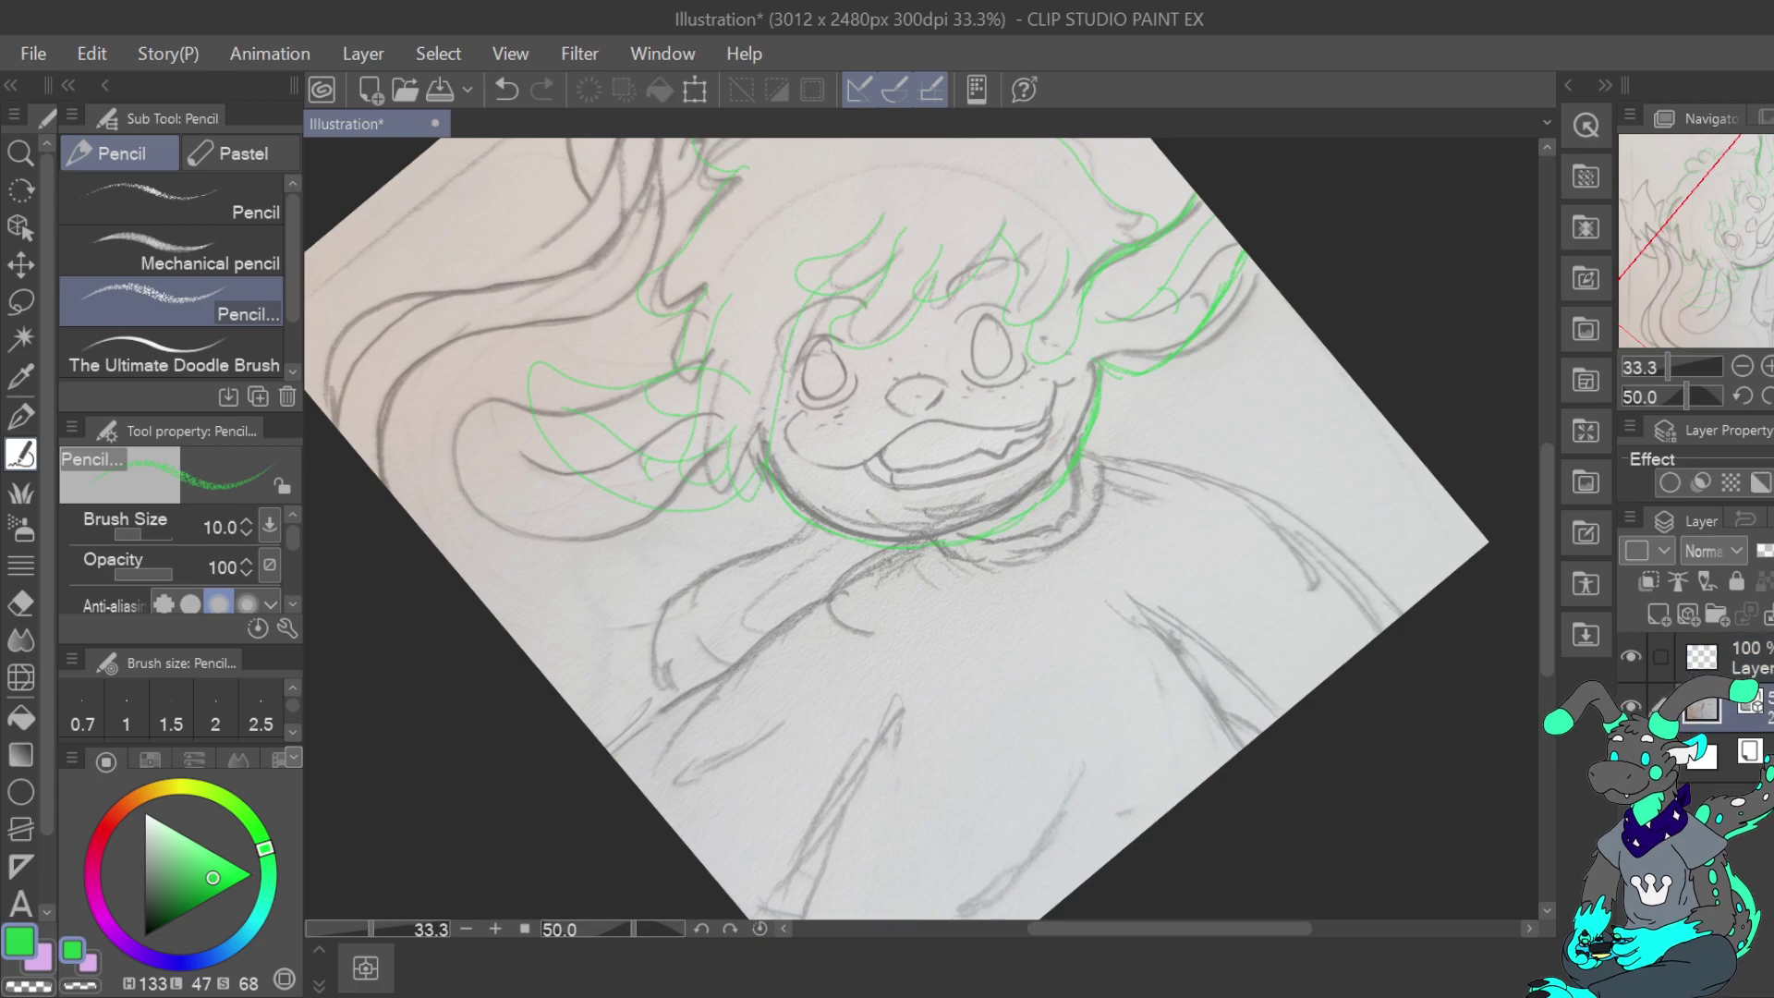
{"action": "key", "text": "ctrl+c"}
{"action": "key", "text": "ctrl+v"}
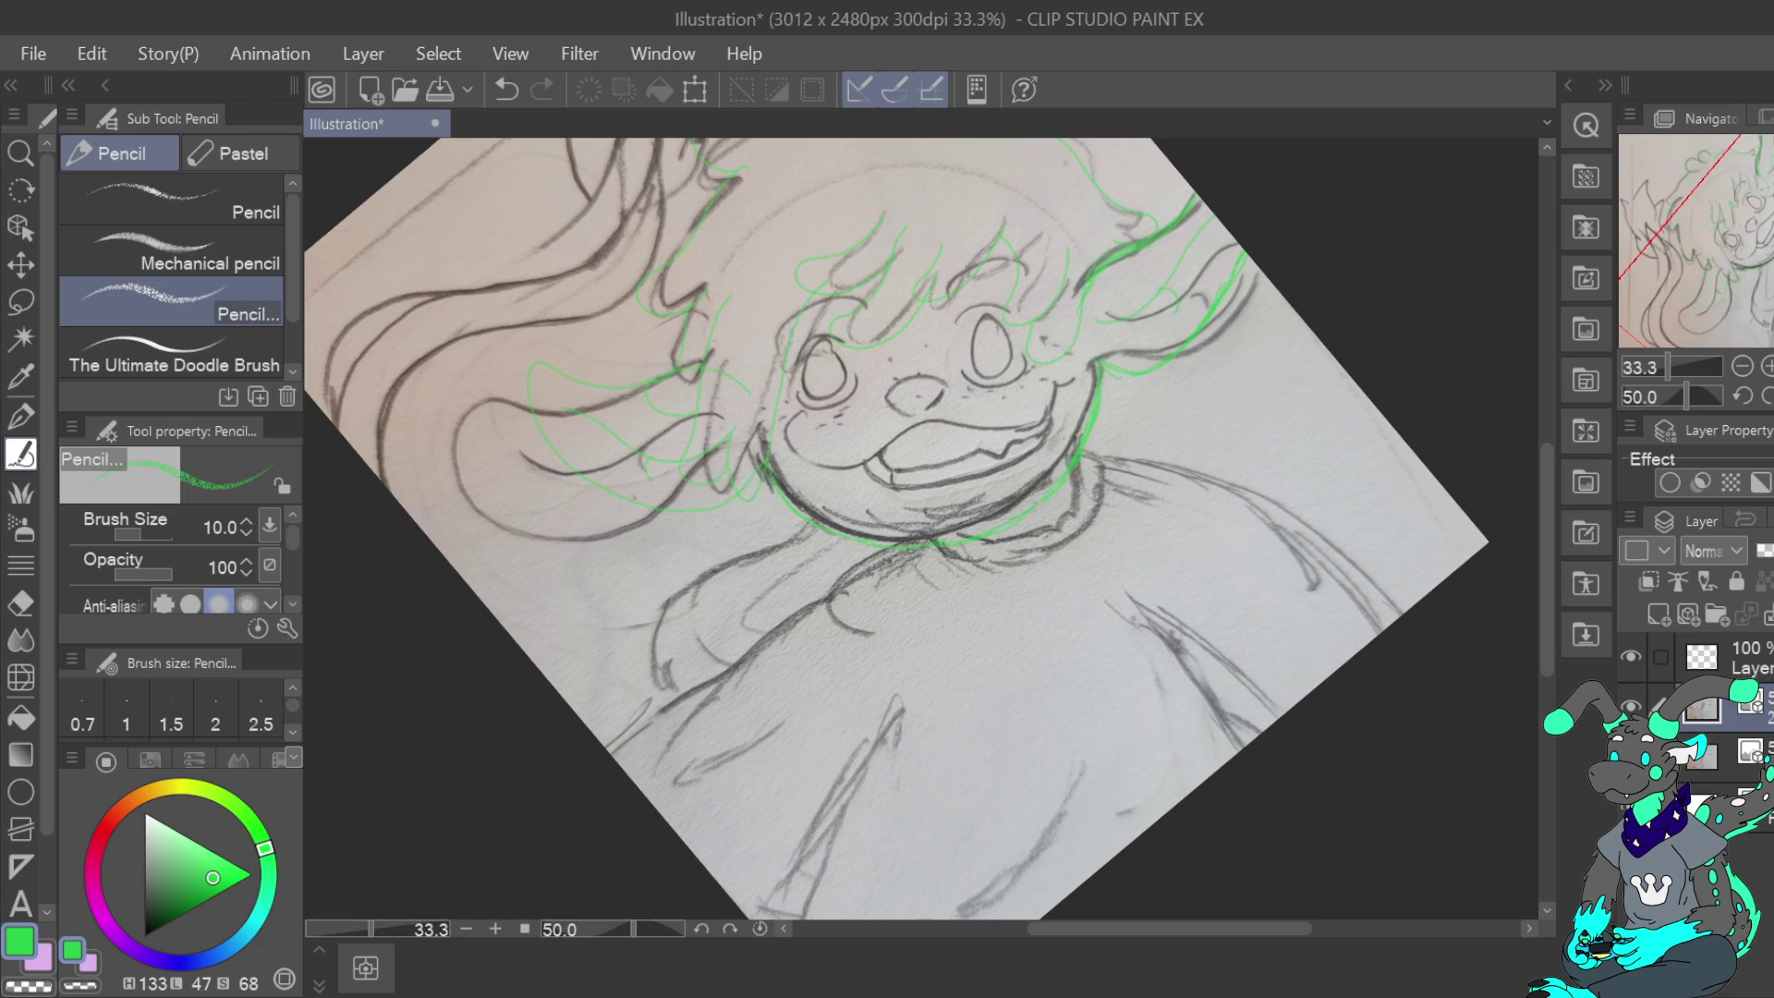
{"action": "left_click", "coordinate": [1631, 707]}
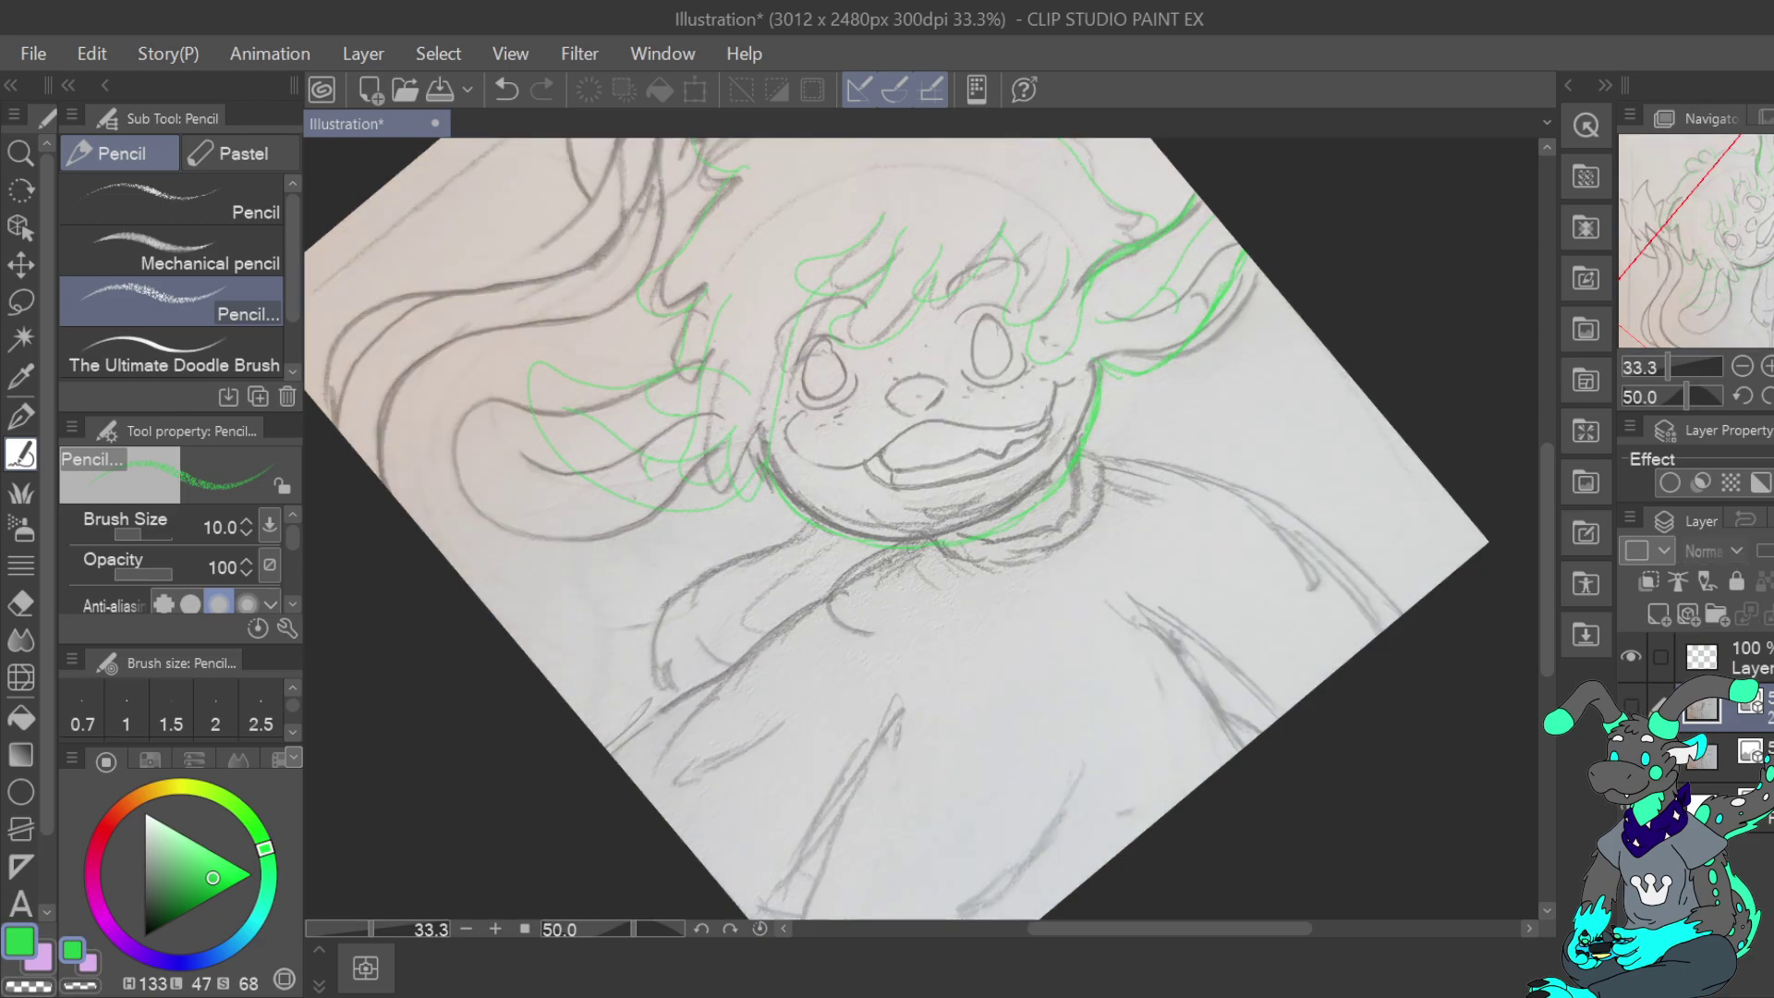
{"action": "left_click", "coordinate": [1760, 757]}
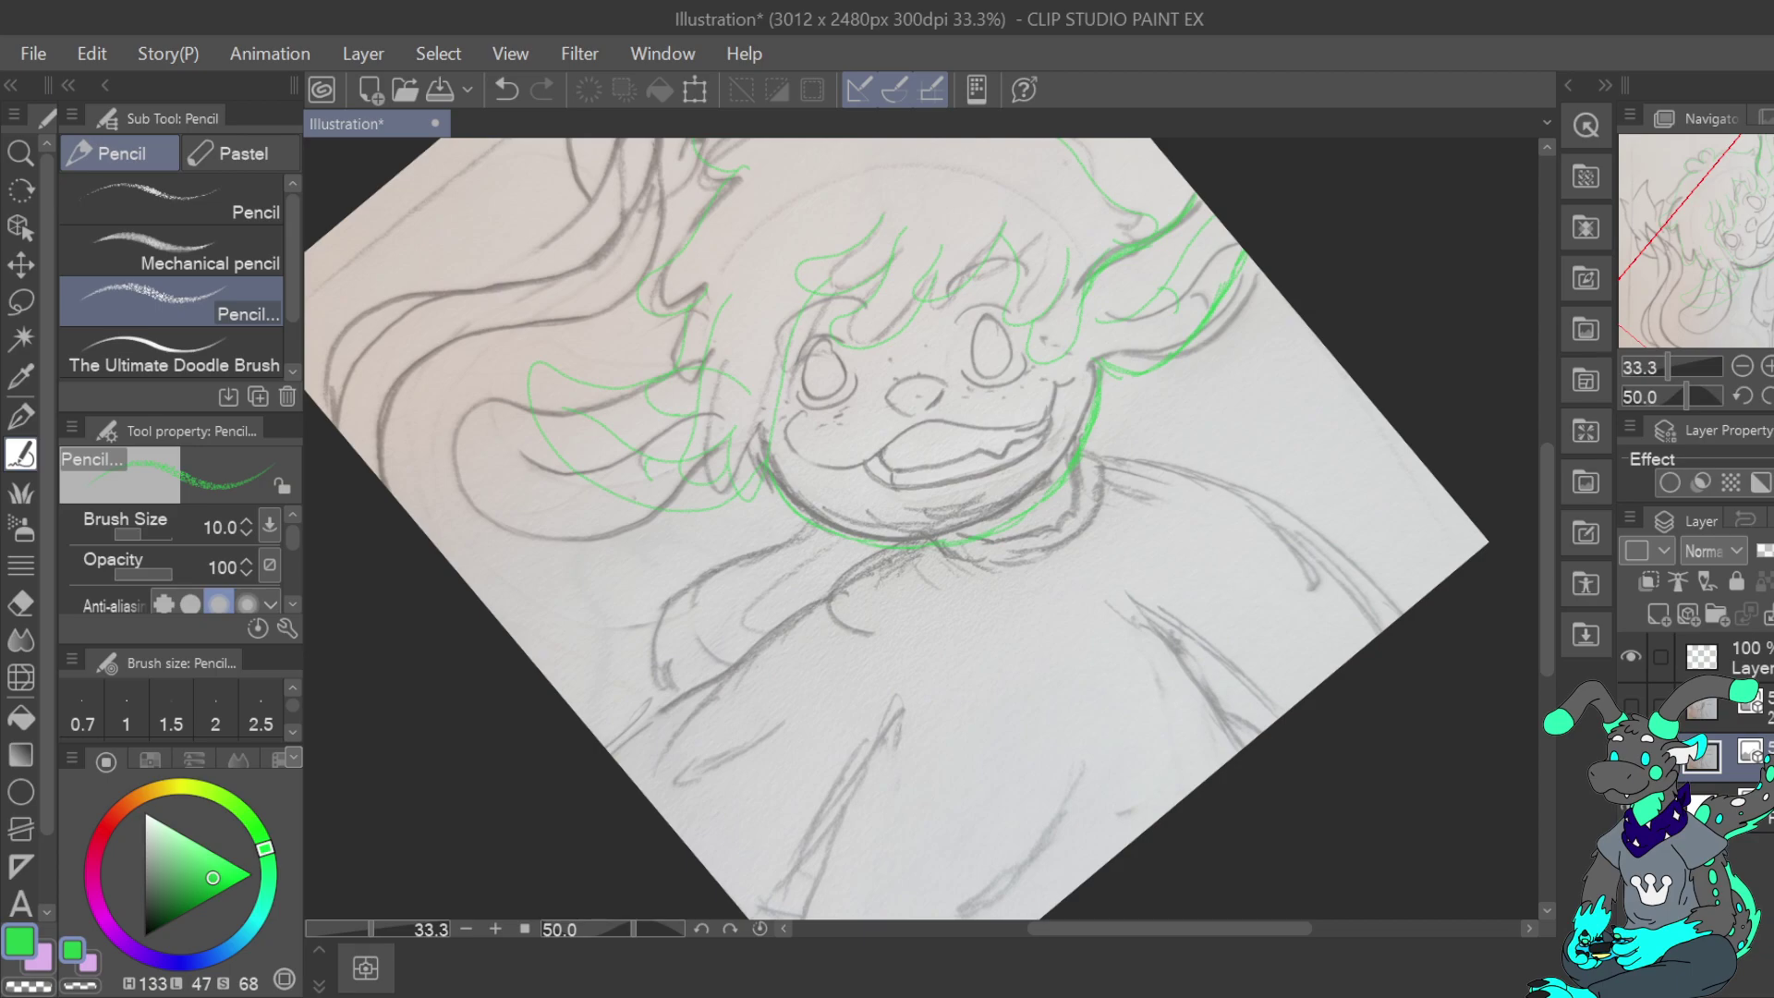
{"action": "left_click", "coordinate": [697, 91]}
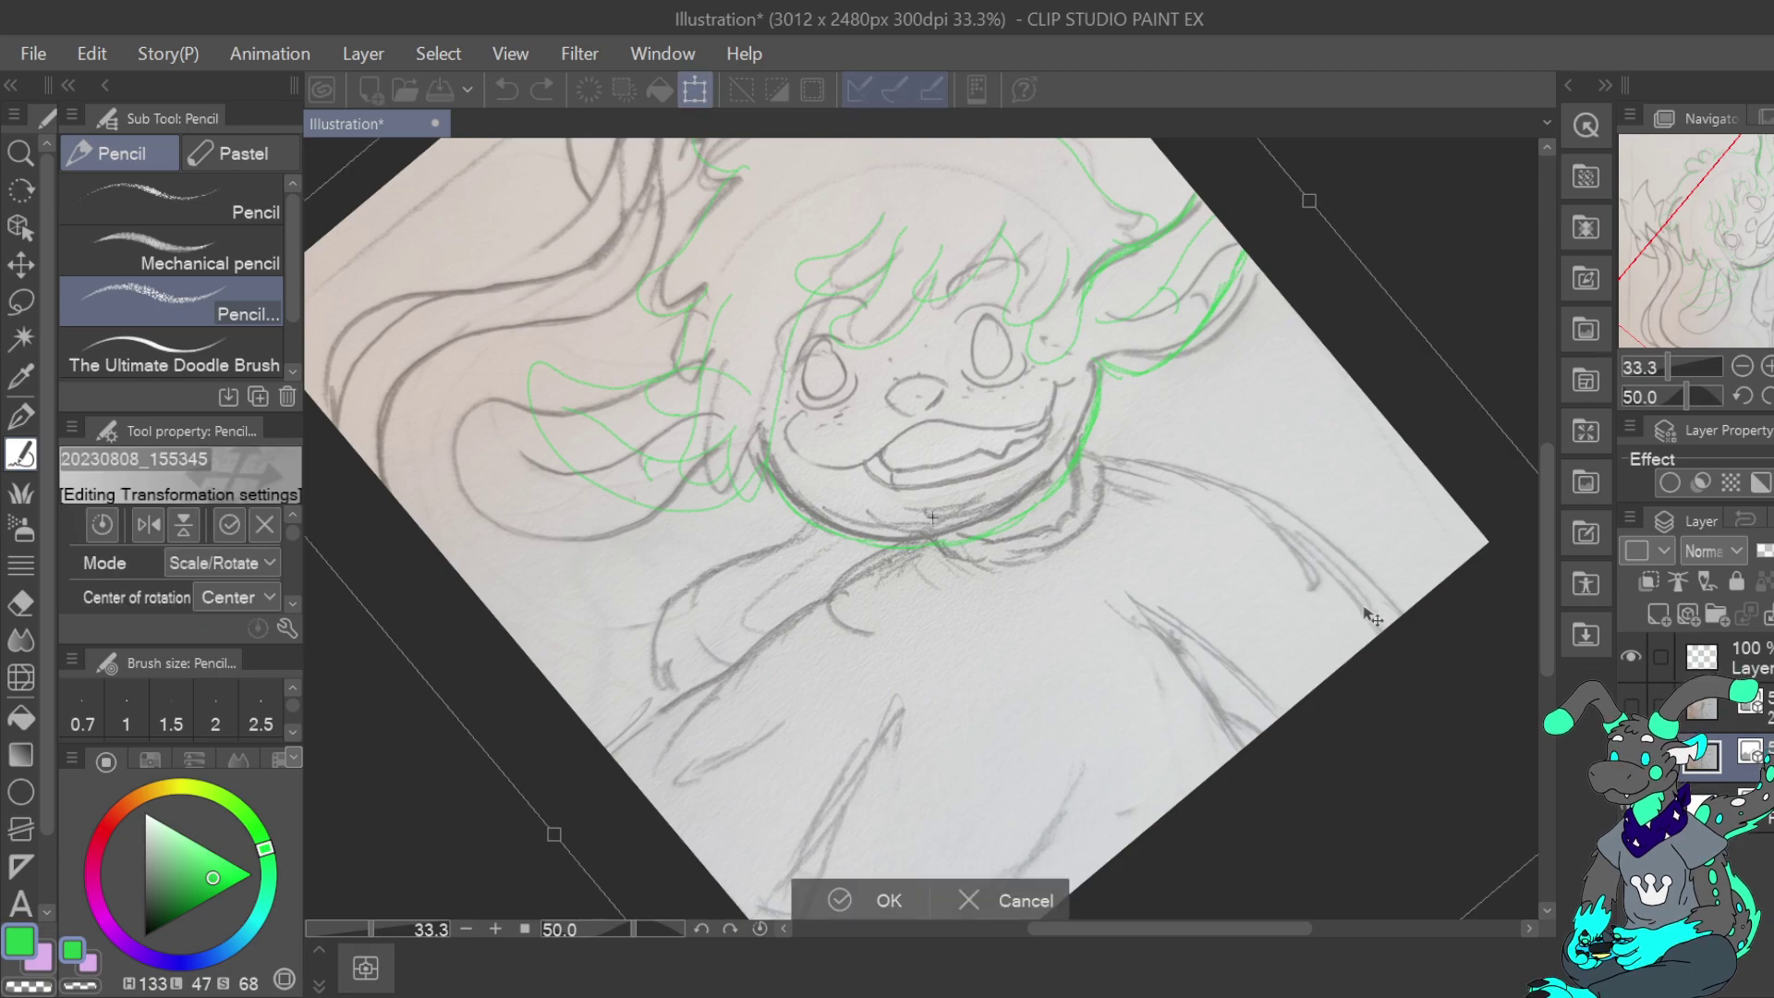
{"action": "left_click_drag", "start_coordinate": [1355, 630], "coordinate": [1336, 684]}
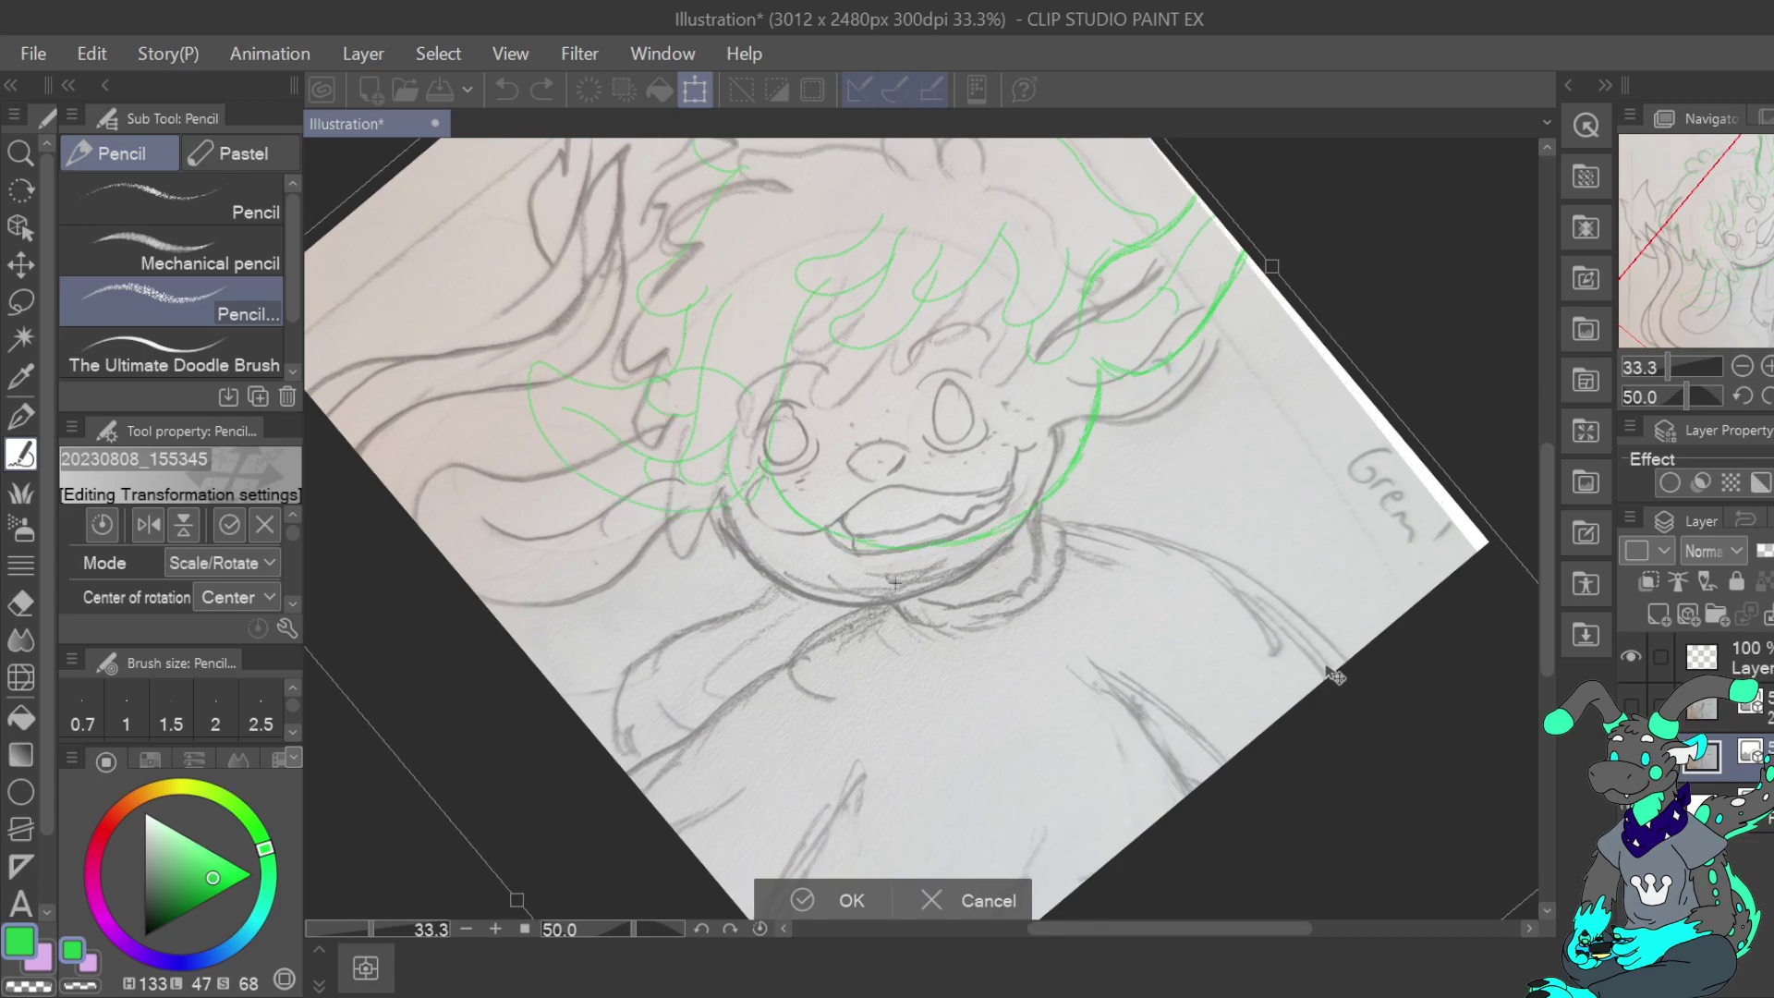
{"action": "left_click_drag", "start_coordinate": [1437, 323], "coordinate": [1486, 402]}
{"action": "left_click_drag", "start_coordinate": [1251, 623], "coordinate": [1240, 603]}
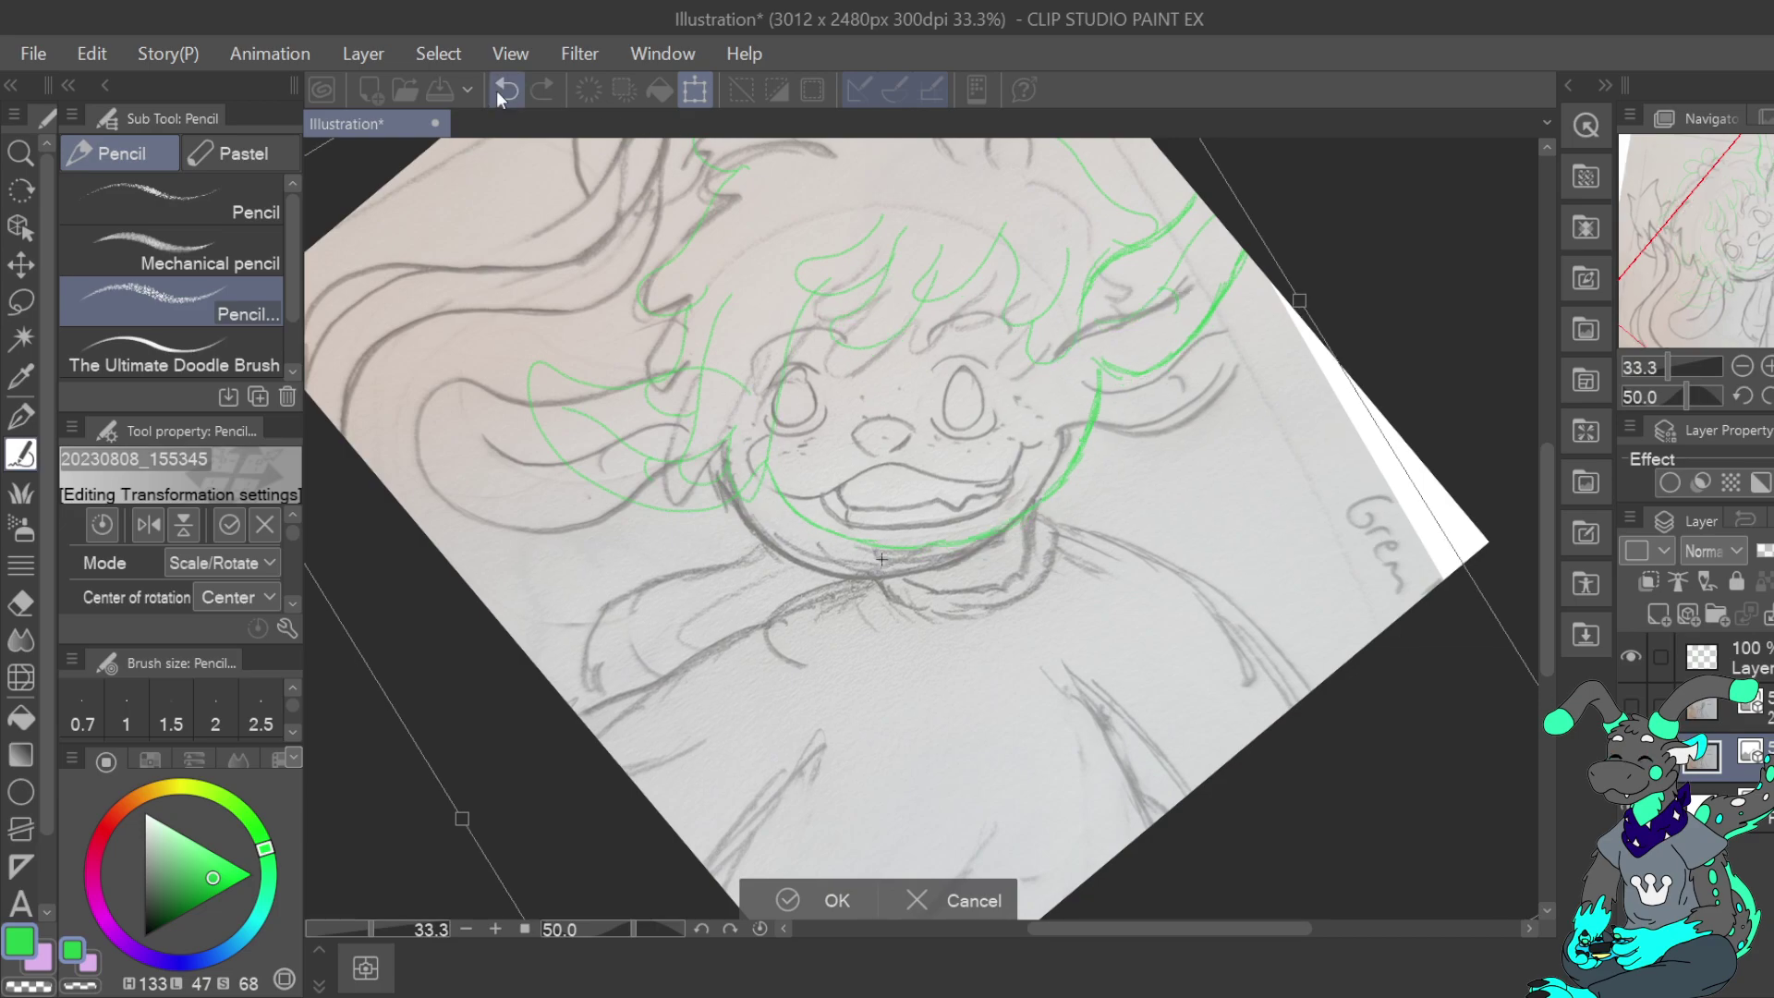
{"action": "key", "text": "ctrl+z"}
{"action": "left_click", "coordinate": [1006, 901]}
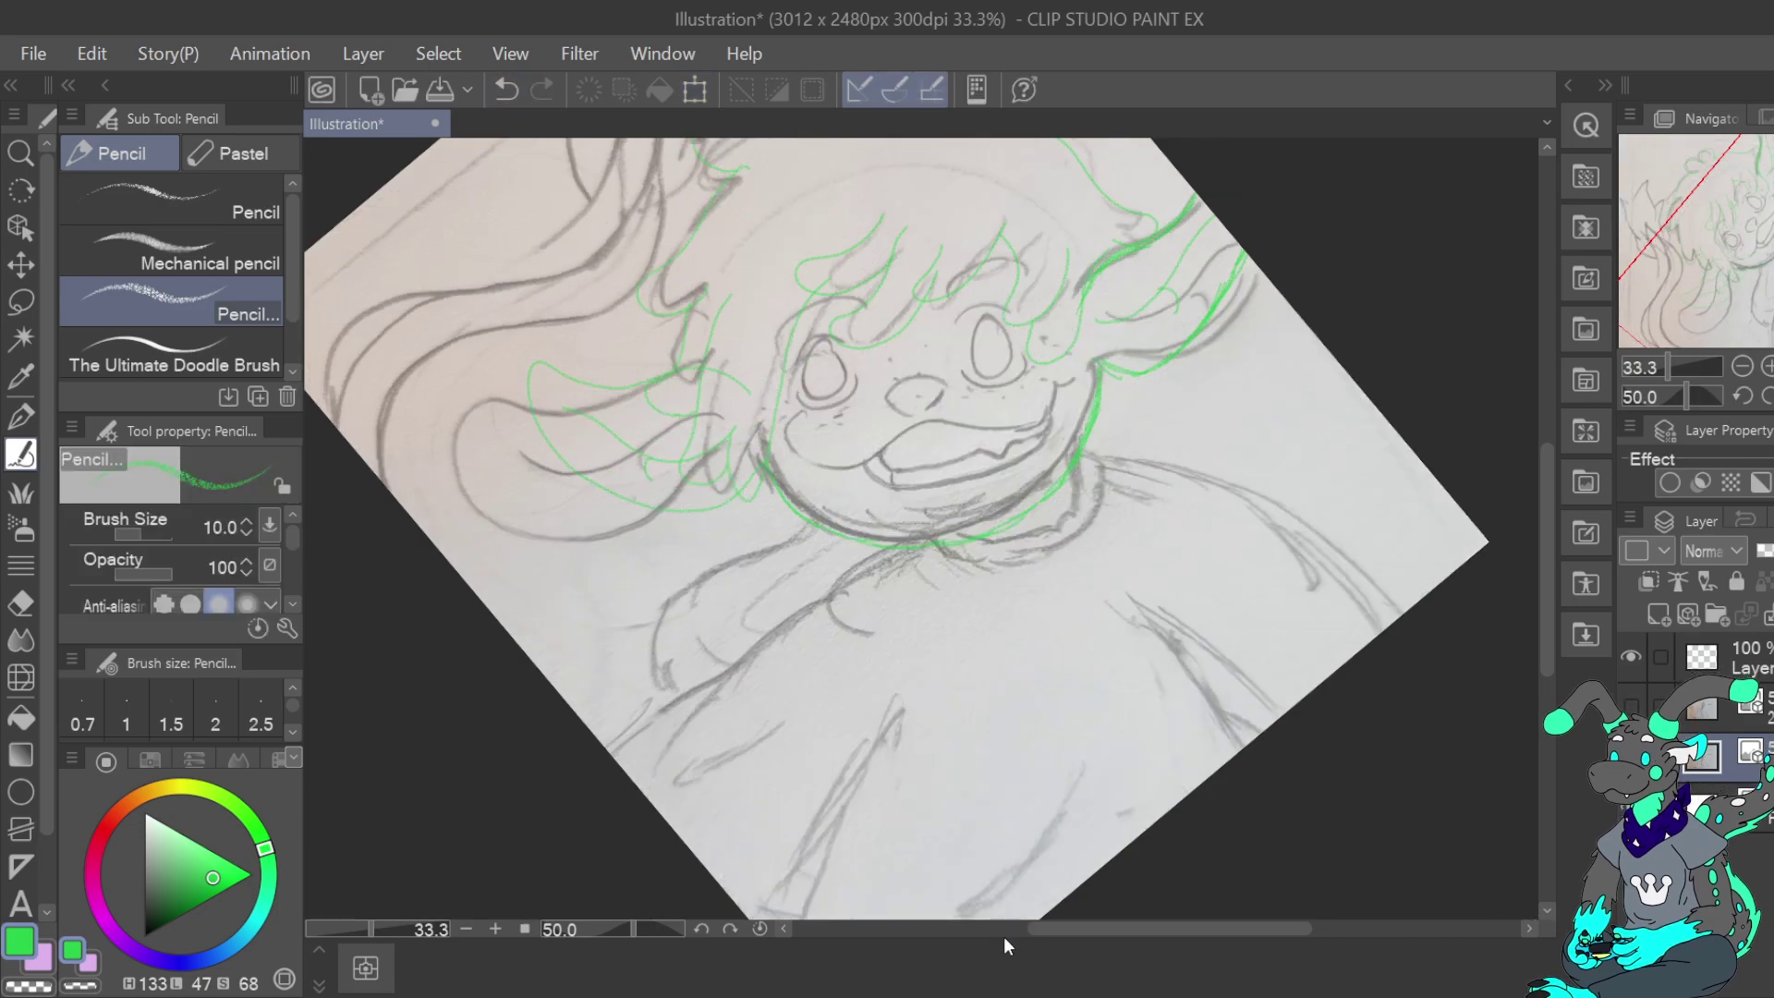
Create a new layer above the head line art and sketch the neckline and two collar flaps below the chin
{"action": "key", "text": "ctrl+shift+n"}
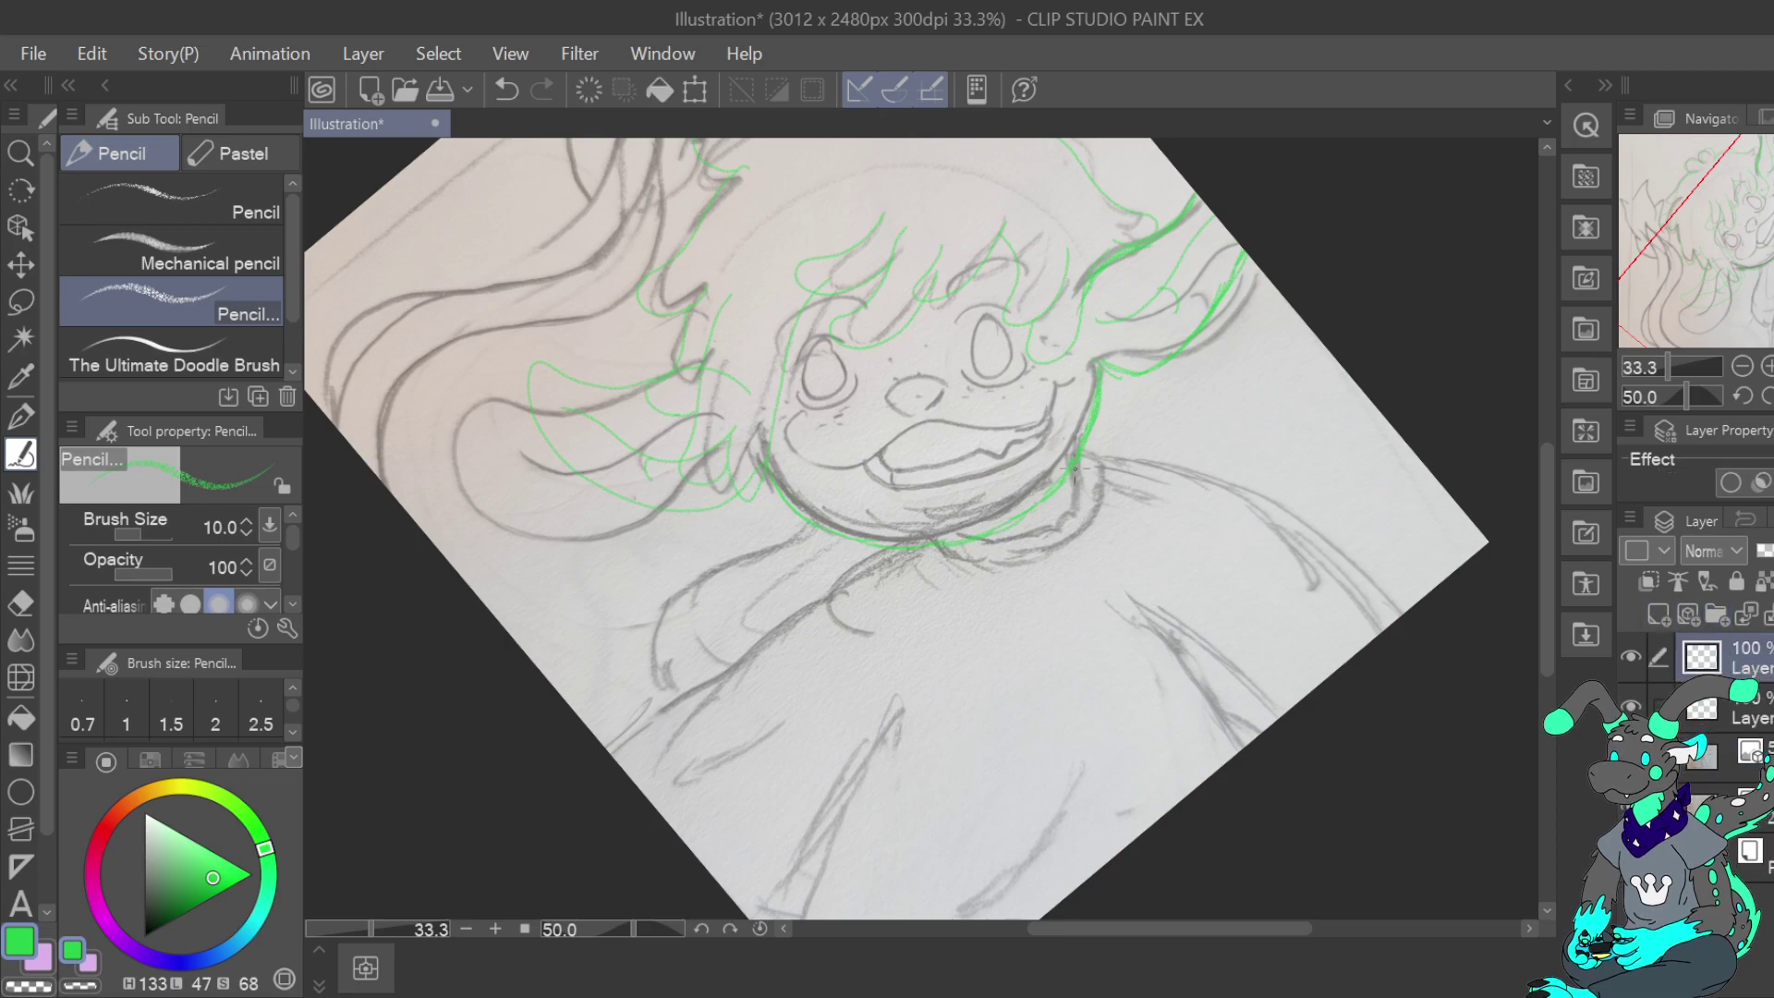
{"action": "left_click_drag", "start_coordinate": [1077, 458], "coordinate": [1078, 508]}
{"action": "mouse_move", "coordinate": [956, 562]}
{"action": "left_mouse_down"}
{"action": "mouse_move", "coordinate": [1058, 548]}
{"action": "mouse_move", "coordinate": [1041, 555]}
{"action": "mouse_move", "coordinate": [1076, 494]}
{"action": "left_mouse_up"}
{"action": "mouse_move", "coordinate": [919, 597]}
{"action": "left_mouse_down"}
{"action": "mouse_move", "coordinate": [1056, 657]}
{"action": "mouse_move", "coordinate": [1050, 594]}
{"action": "mouse_move", "coordinate": [997, 569]}
{"action": "left_mouse_up"}
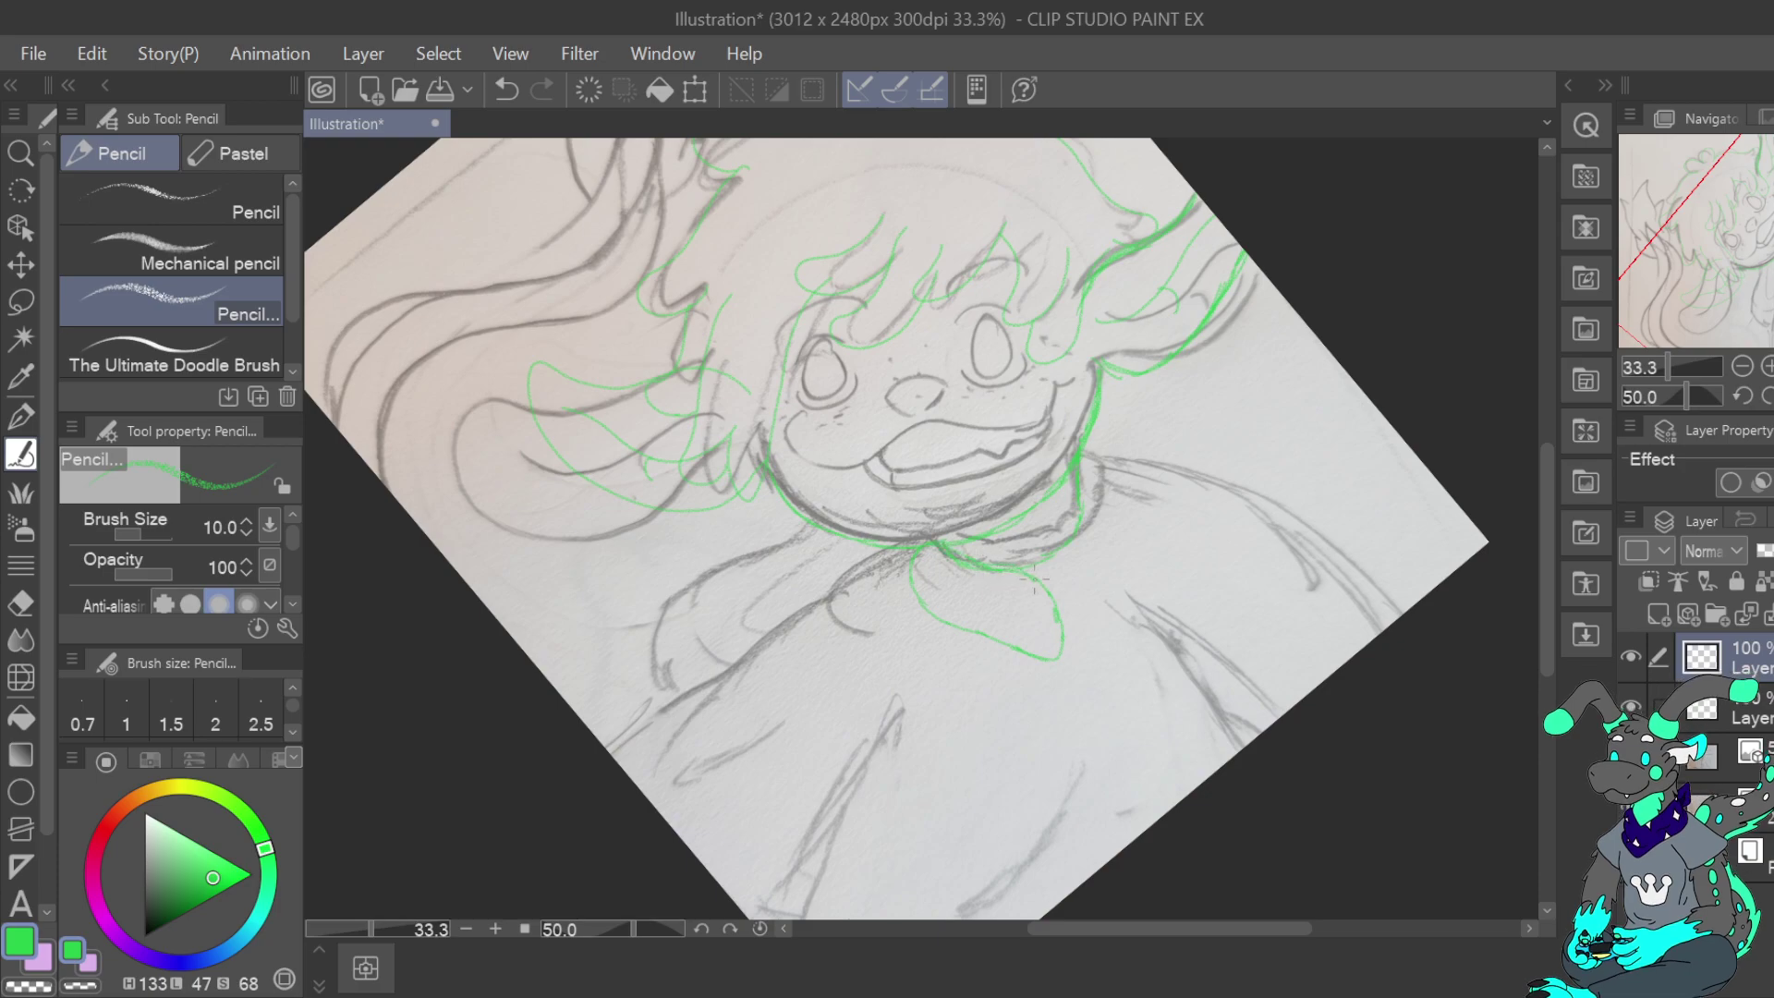
{"action": "mouse_move", "coordinate": [1057, 557]}
{"action": "left_mouse_down"}
{"action": "mouse_move", "coordinate": [1065, 632]}
{"action": "mouse_move", "coordinate": [1087, 648]}
{"action": "mouse_move", "coordinate": [1129, 560]}
{"action": "left_mouse_up"}
{"action": "mouse_move", "coordinate": [1087, 650]}
{"action": "left_mouse_down"}
{"action": "mouse_move", "coordinate": [1121, 606]}
{"action": "mouse_move", "coordinate": [1135, 471]}
{"action": "left_mouse_up"}
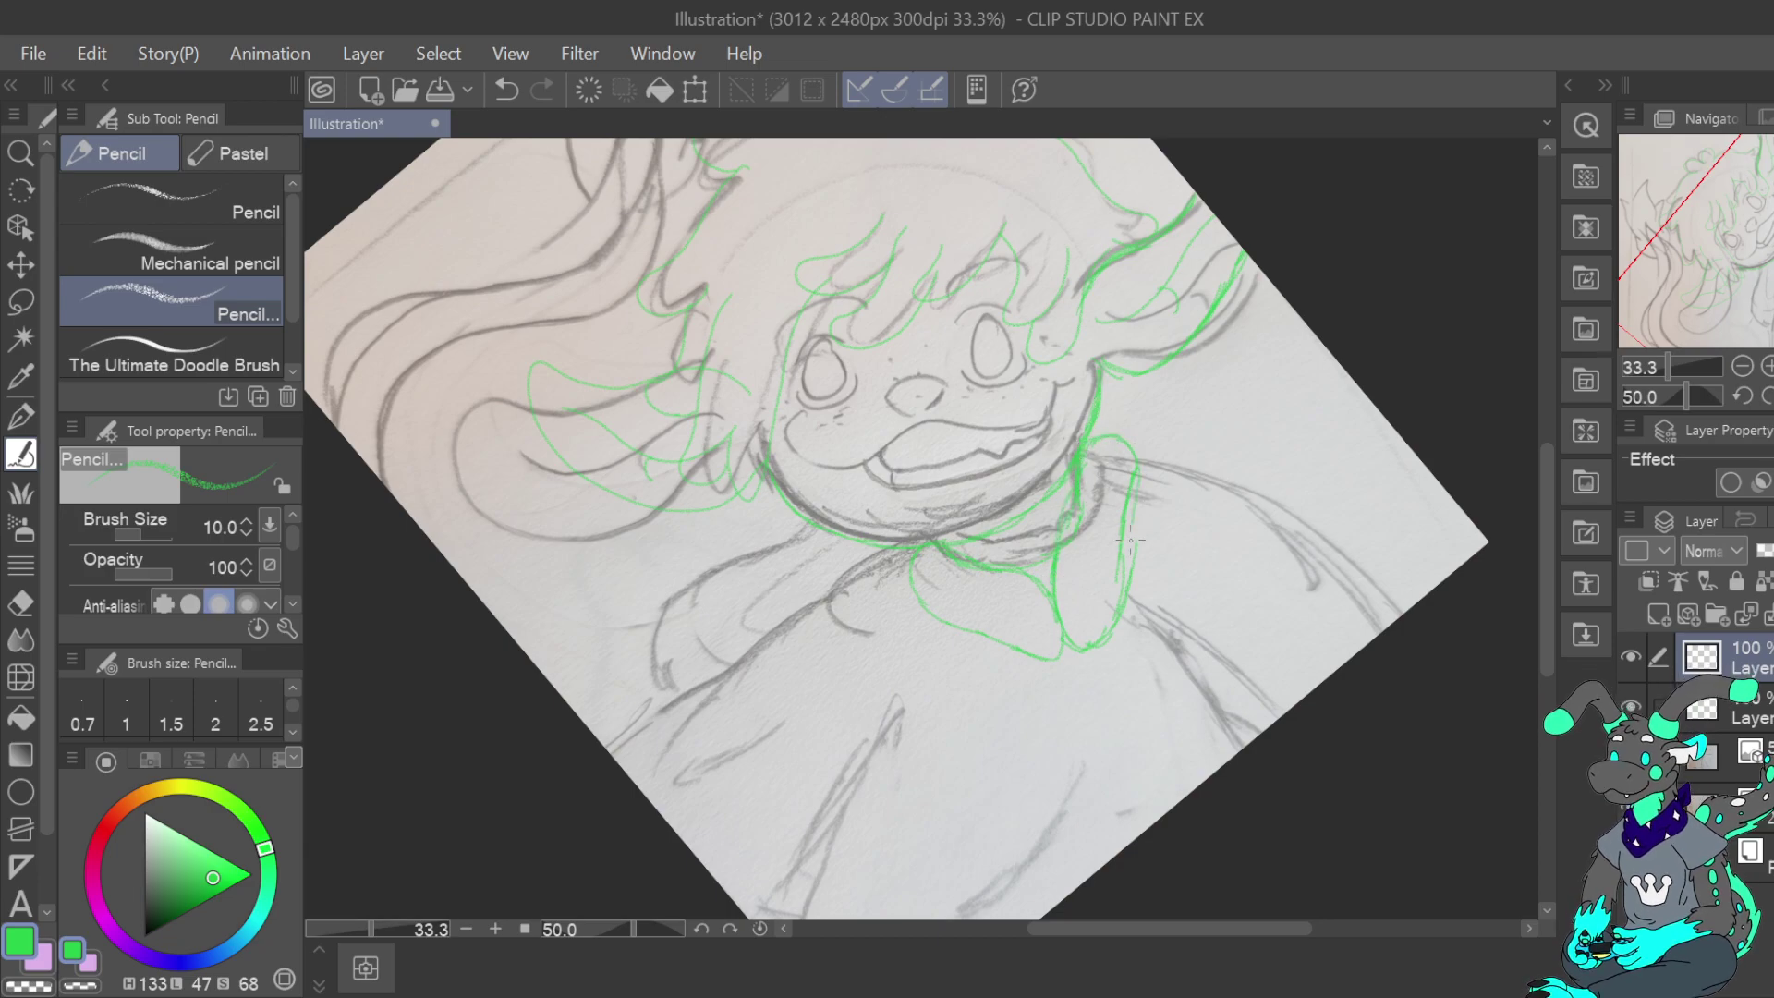
Reinforce the tail-side collar flap and sketch the sleeve curve and both shoulder lines out to the canvas edges
{"action": "mouse_move", "coordinate": [910, 564]}
{"action": "left_mouse_down"}
{"action": "mouse_move", "coordinate": [918, 602]}
{"action": "mouse_move", "coordinate": [993, 635]}
{"action": "left_mouse_up"}
{"action": "left_click_drag", "start_coordinate": [836, 598], "coordinate": [863, 669]}
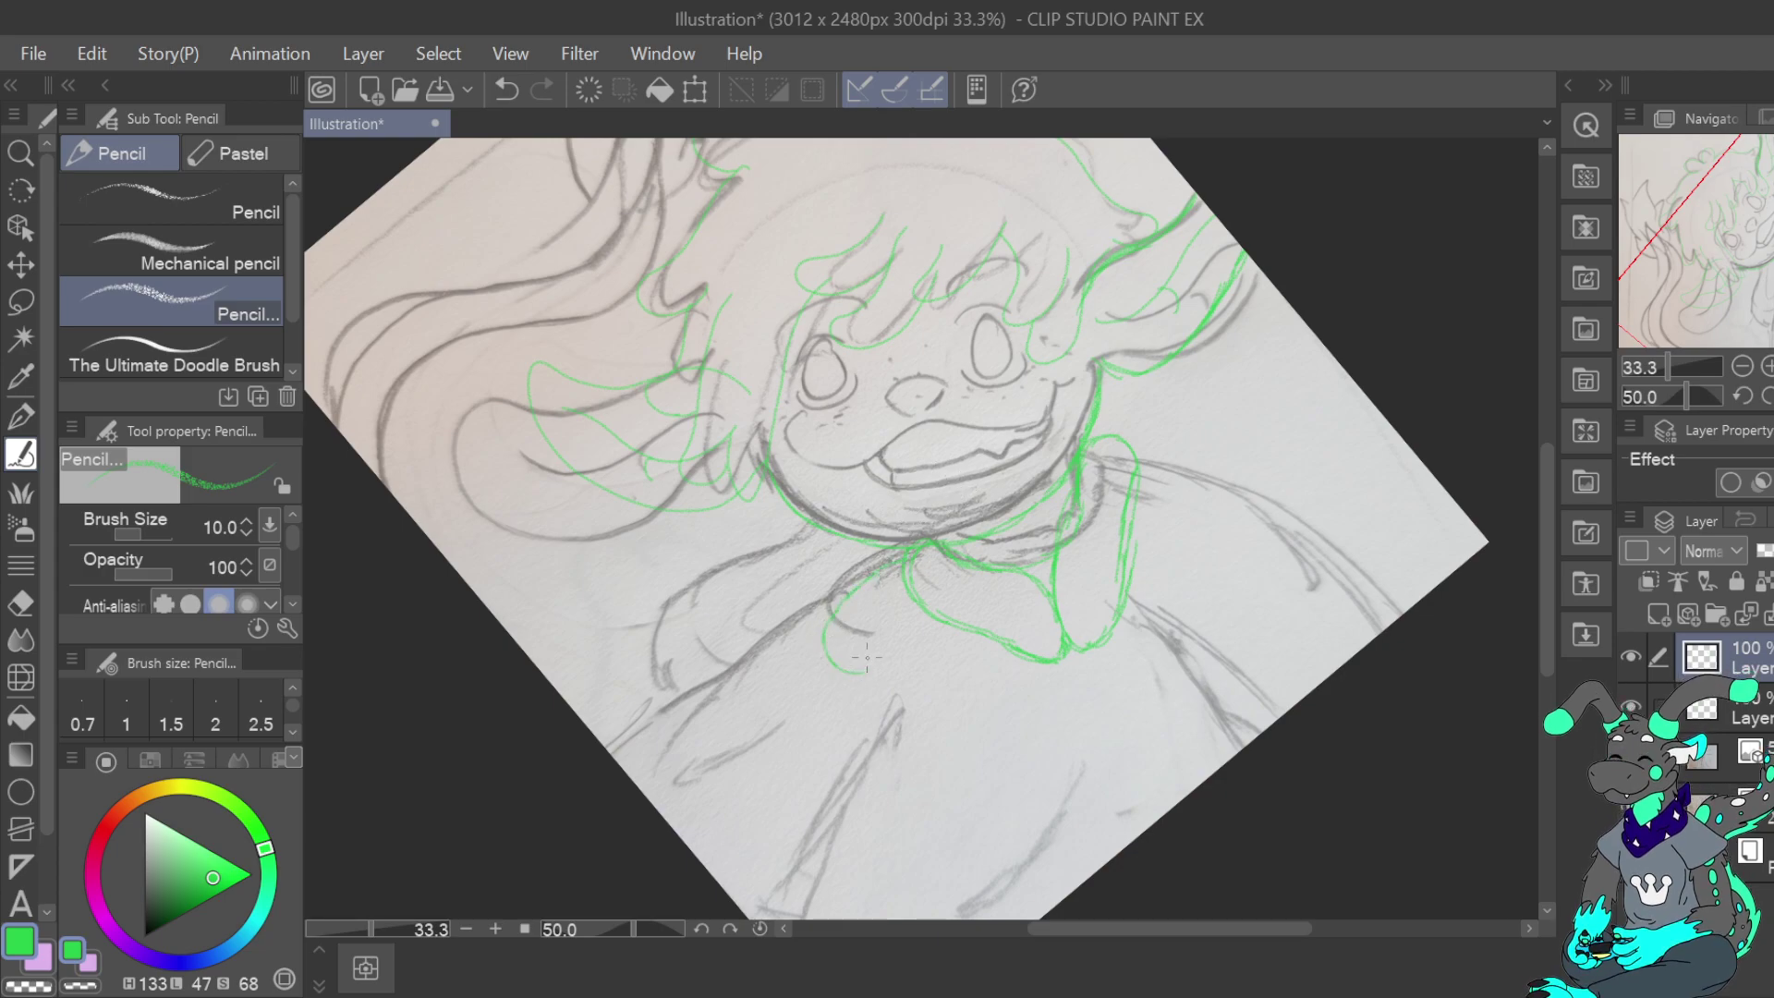
{"action": "mouse_move", "coordinate": [1741, 252]}
{"action": "left_mouse_down"}
{"action": "mouse_move", "coordinate": [1707, 265]}
{"action": "mouse_move", "coordinate": [1701, 327]}
{"action": "left_mouse_up"}
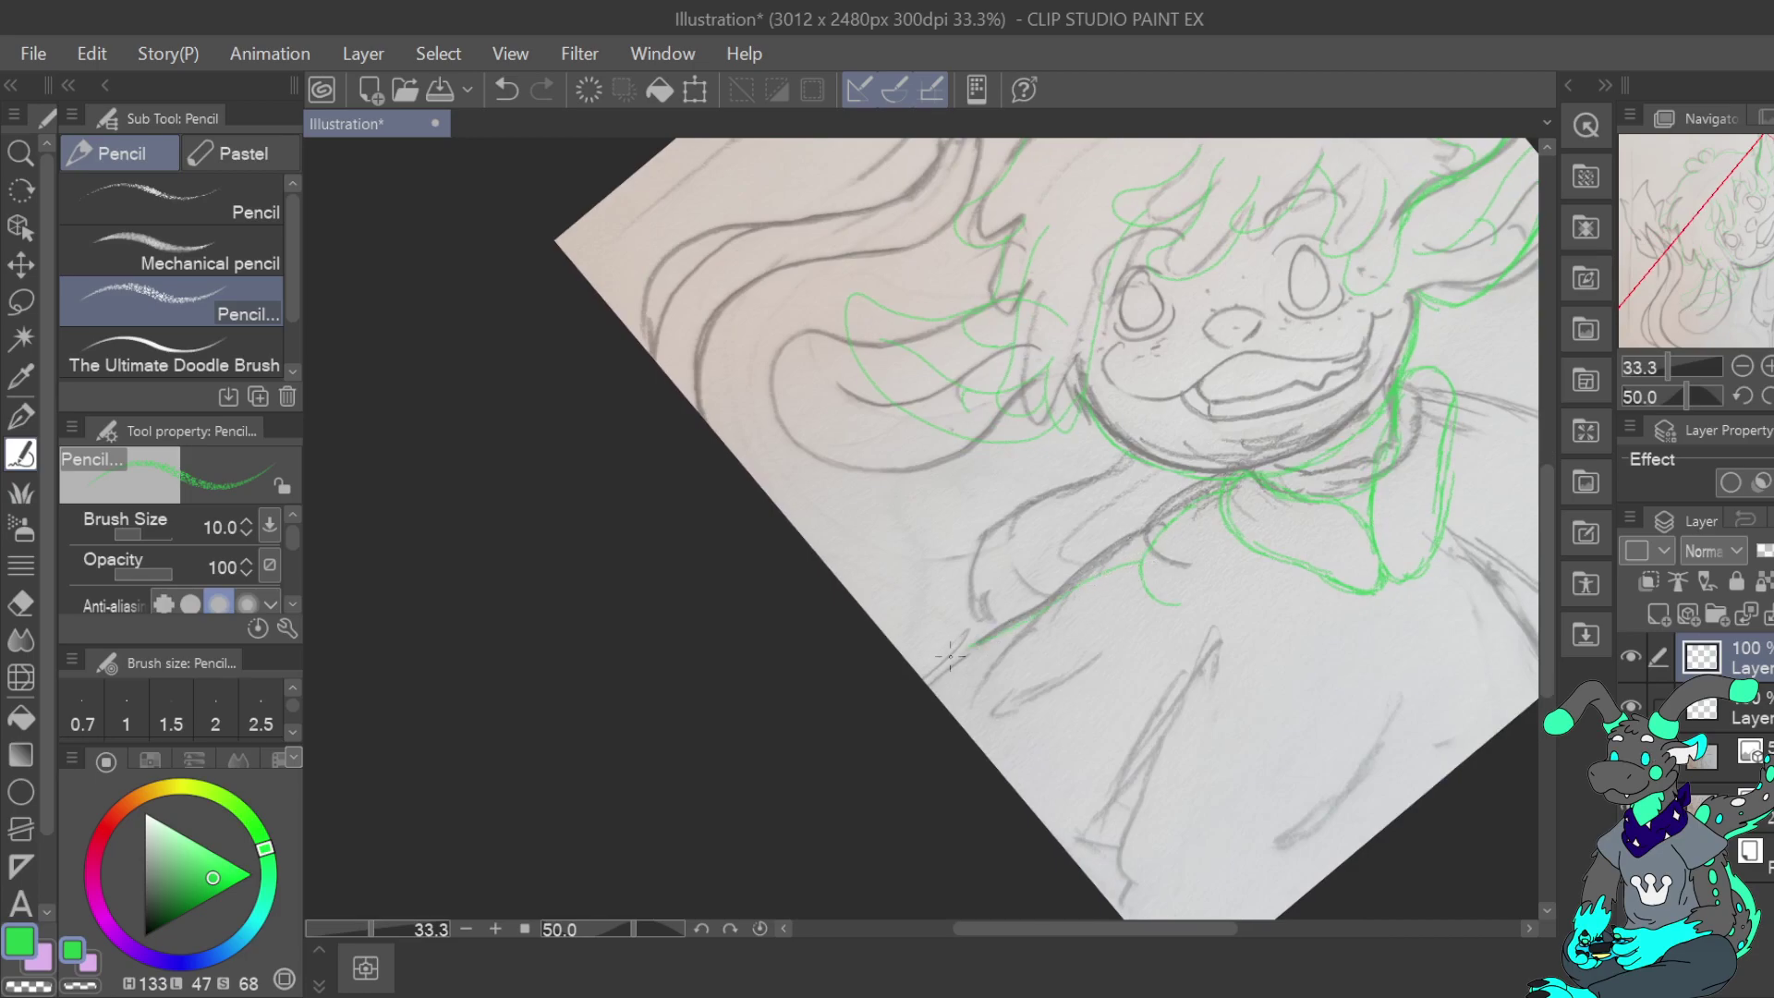
{"action": "left_click_drag", "start_coordinate": [1760, 241], "coordinate": [1773, 185]}
{"action": "mouse_move", "coordinate": [1055, 235]}
{"action": "left_mouse_down"}
{"action": "mouse_move", "coordinate": [1181, 257]}
{"action": "mouse_move", "coordinate": [1284, 307]}
{"action": "left_mouse_up"}
{"action": "left_click_drag", "start_coordinate": [1274, 310], "coordinate": [1364, 366]}
{"action": "mouse_move", "coordinate": [1045, 236]}
{"action": "left_mouse_down"}
{"action": "mouse_move", "coordinate": [1151, 251]}
{"action": "mouse_move", "coordinate": [1272, 311]}
{"action": "left_mouse_up"}
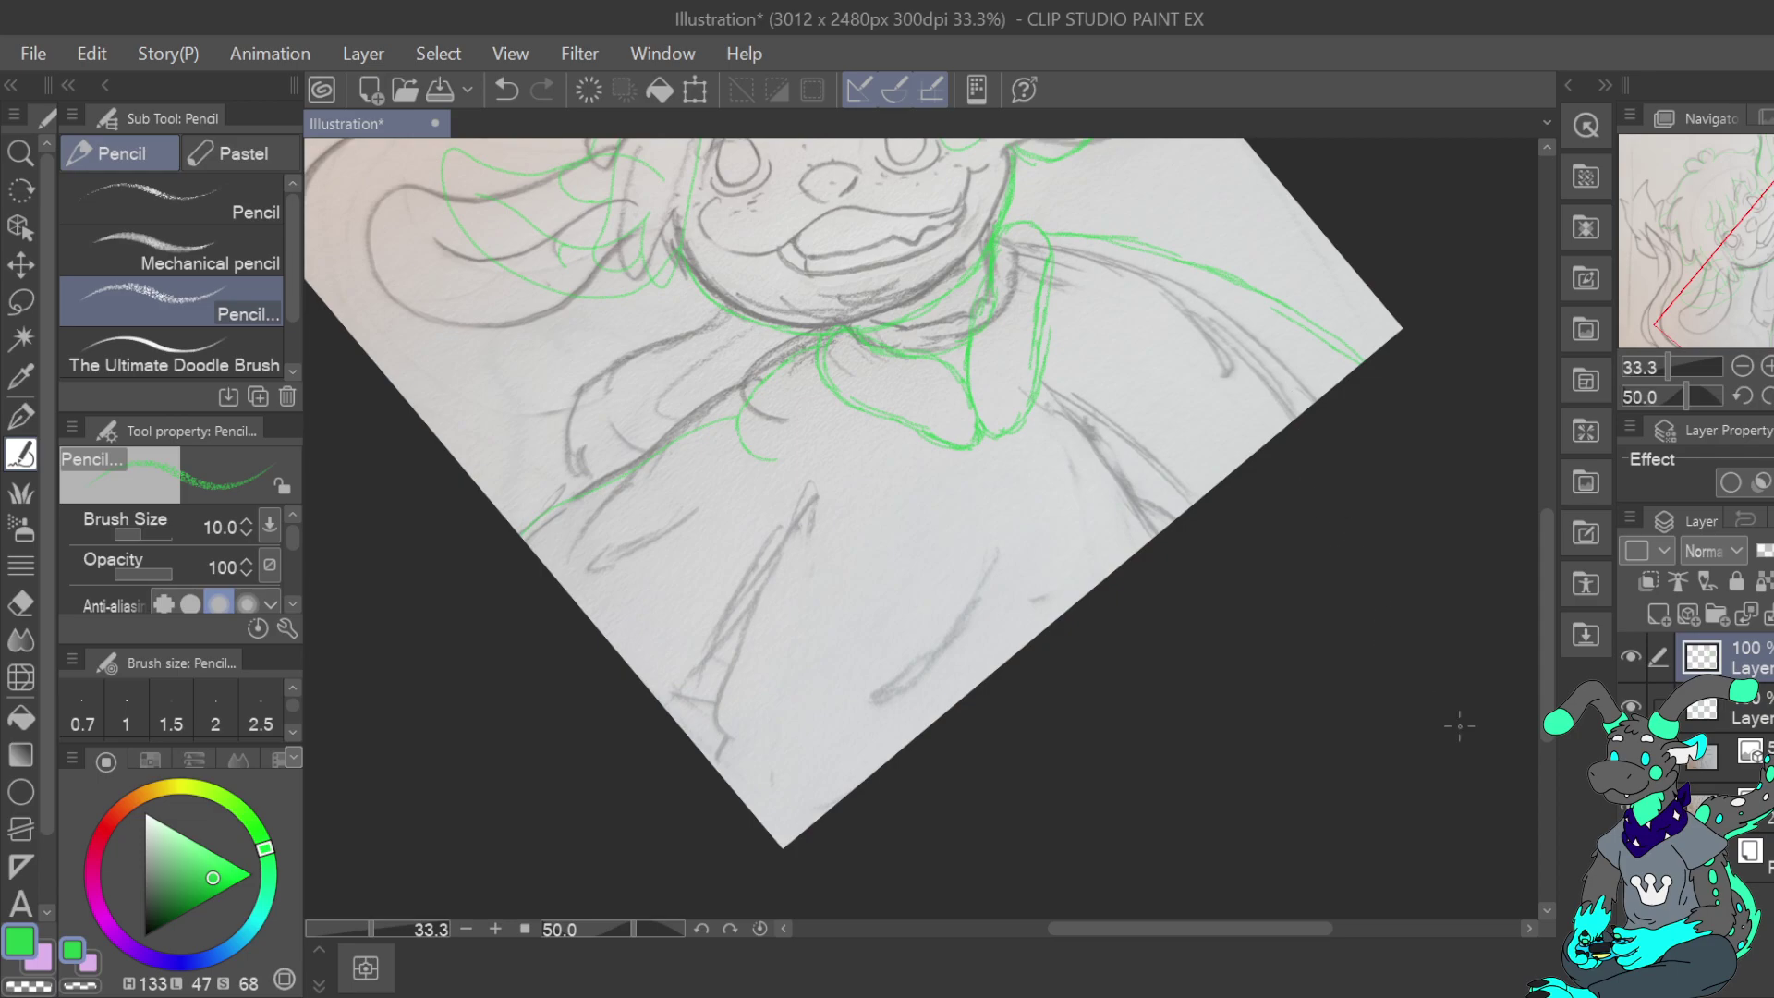
Trace the underarm crease lines on both sides of the torso, running down to the canvas edges
{"action": "left_click_drag", "start_coordinate": [1770, 264], "coordinate": [1773, 239]}
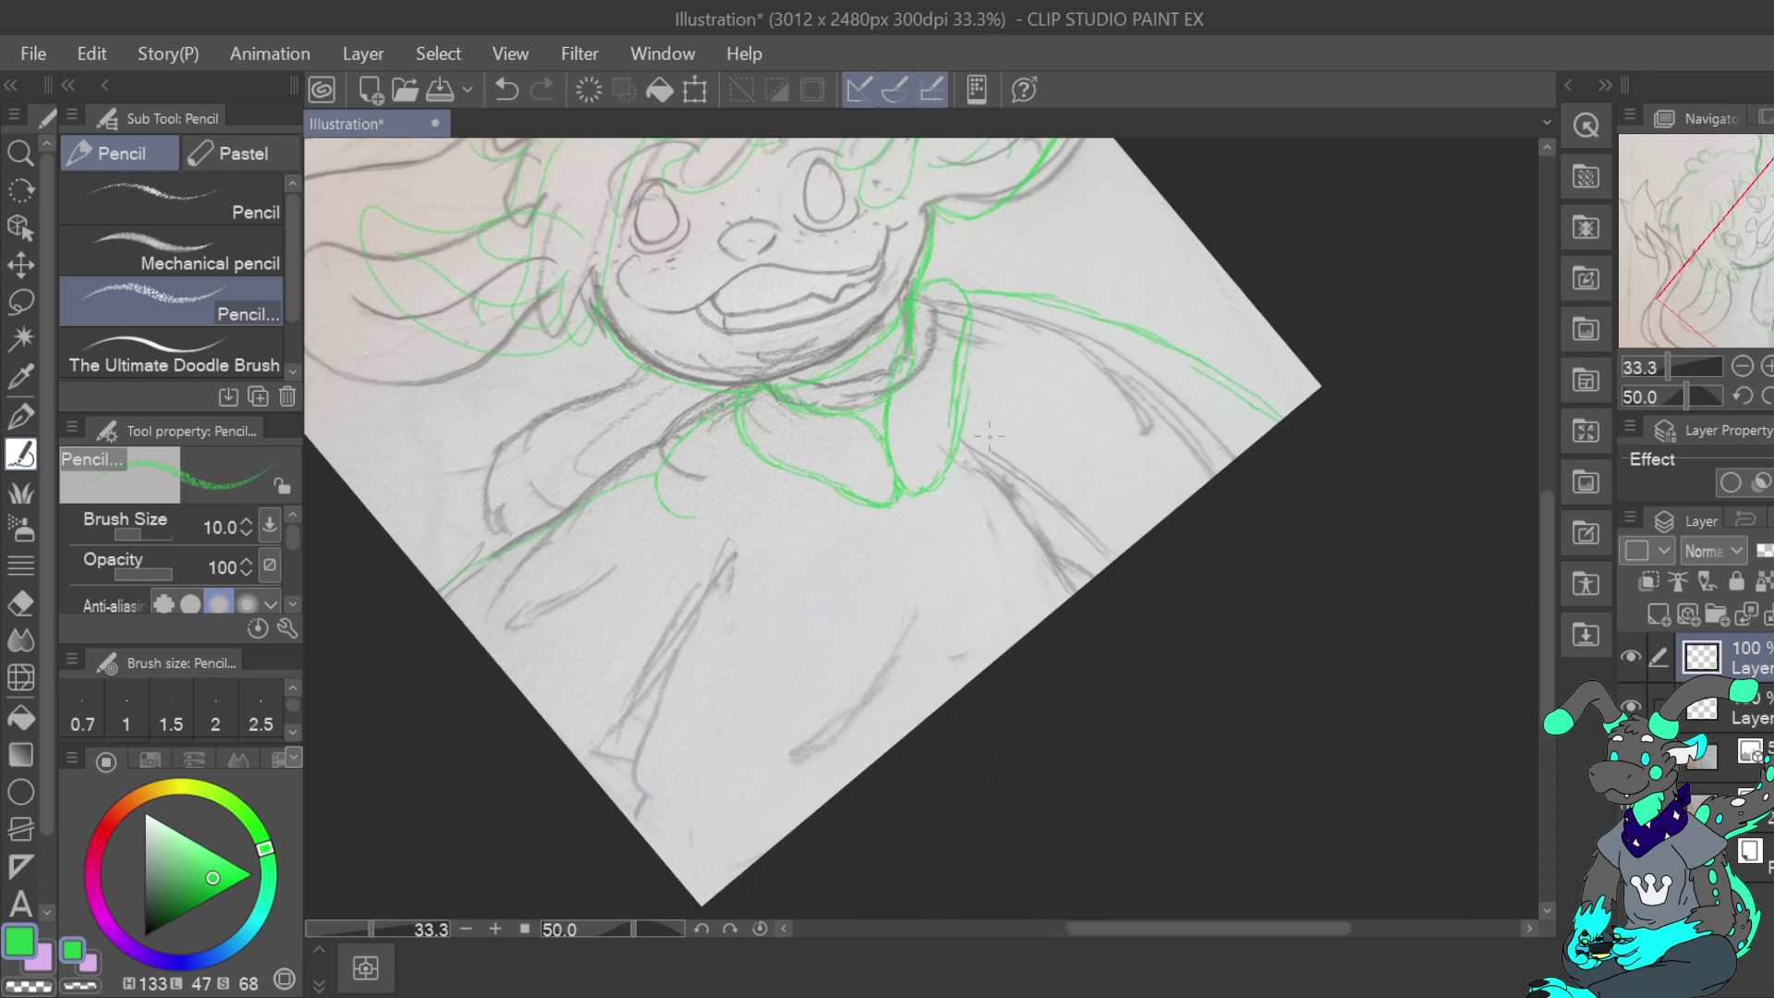
{"action": "left_click_drag", "start_coordinate": [1023, 456], "coordinate": [1103, 564]}
{"action": "mouse_move", "coordinate": [1032, 479]}
{"action": "left_mouse_down"}
{"action": "mouse_move", "coordinate": [1093, 605]}
{"action": "mouse_move", "coordinate": [1091, 584]}
{"action": "left_mouse_up"}
{"action": "mouse_move", "coordinate": [758, 554]}
{"action": "left_mouse_down"}
{"action": "mouse_move", "coordinate": [714, 649]}
{"action": "mouse_move", "coordinate": [640, 730]}
{"action": "left_mouse_up"}
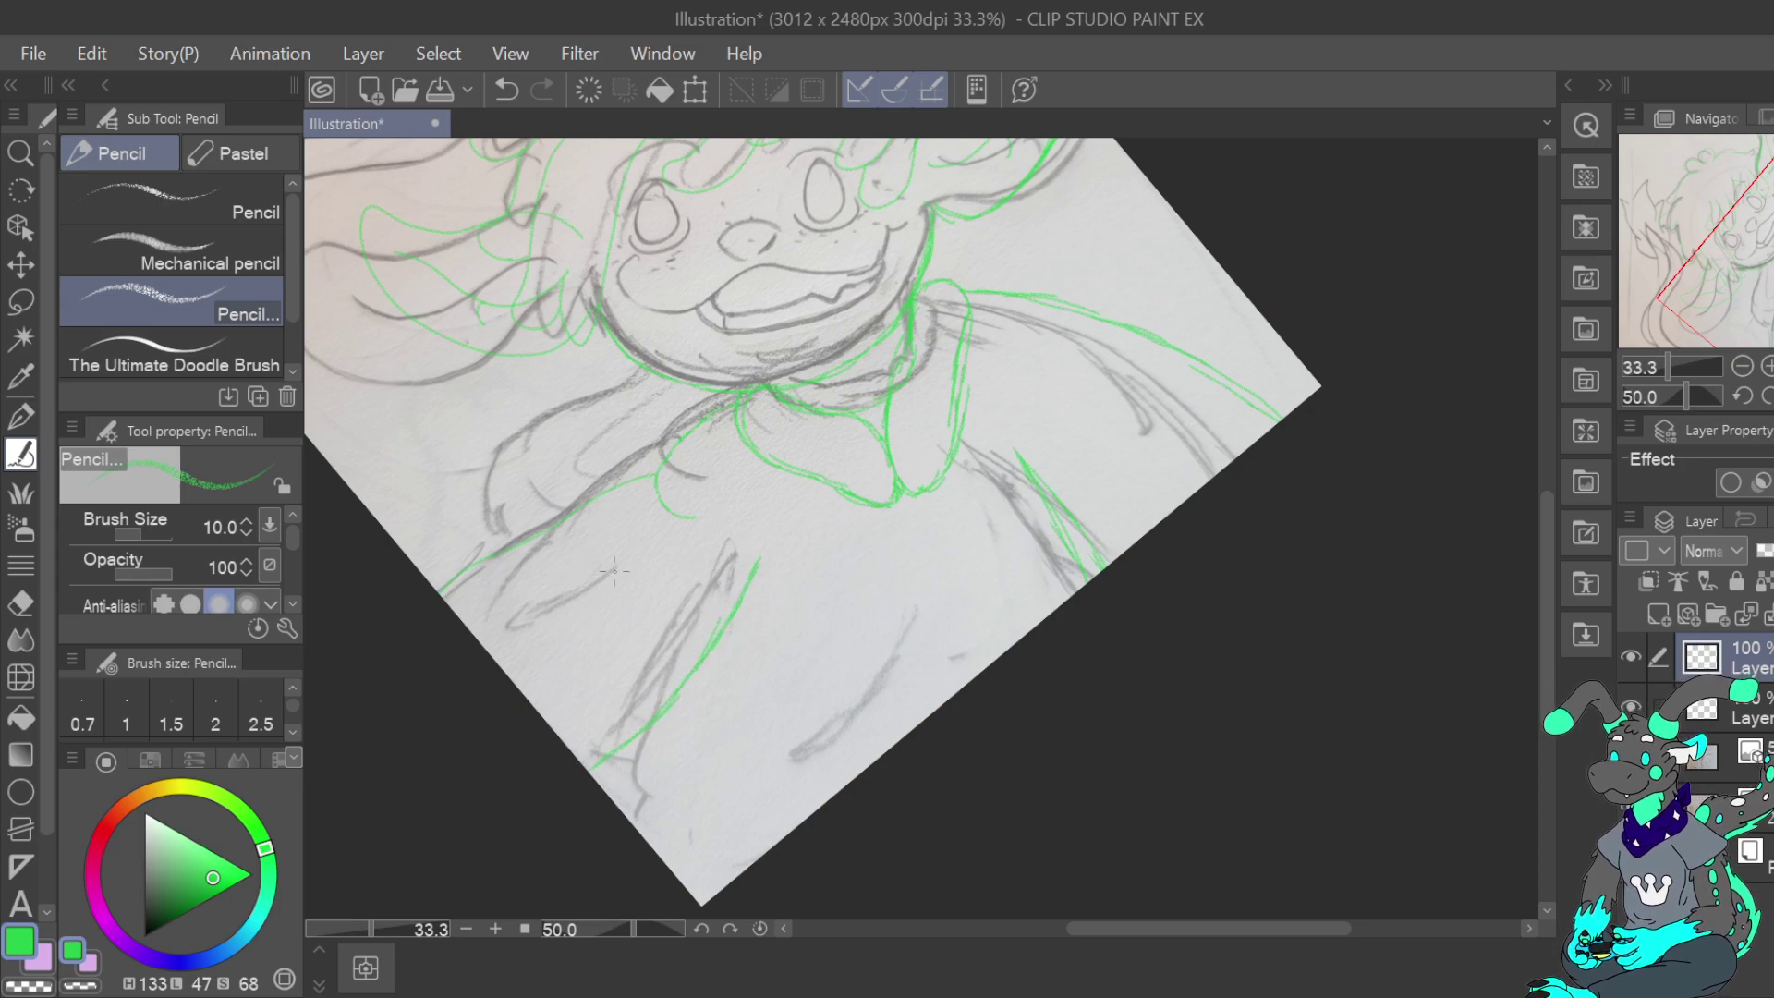
Add the small clothing fold marks on the tail-side arm, lower torso and opposite shoulder
{"action": "left_click_drag", "start_coordinate": [553, 608], "coordinate": [504, 627]}
{"action": "left_click_drag", "start_coordinate": [916, 606], "coordinate": [874, 686]}
{"action": "mouse_move", "coordinate": [669, 711]}
{"action": "left_mouse_down"}
{"action": "mouse_move", "coordinate": [637, 775]}
{"action": "mouse_move", "coordinate": [664, 820]}
{"action": "mouse_move", "coordinate": [640, 829]}
{"action": "left_mouse_up"}
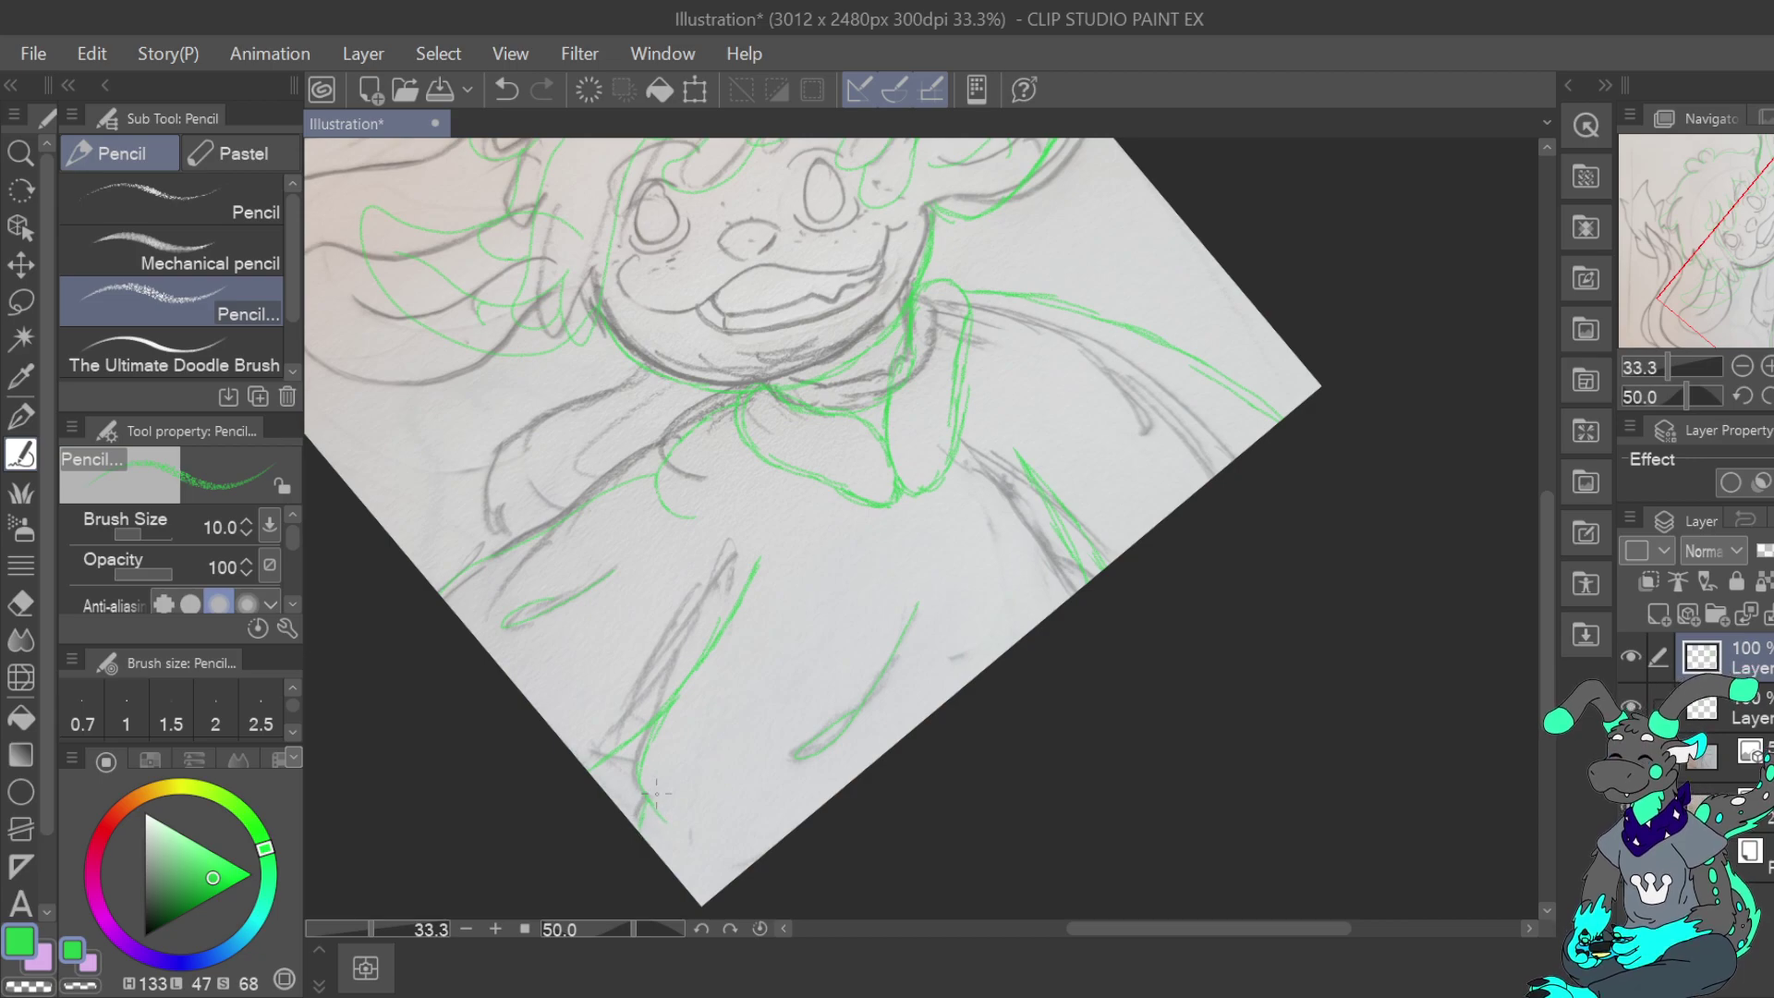
{"action": "left_click_drag", "start_coordinate": [1773, 275], "coordinate": [1762, 245]}
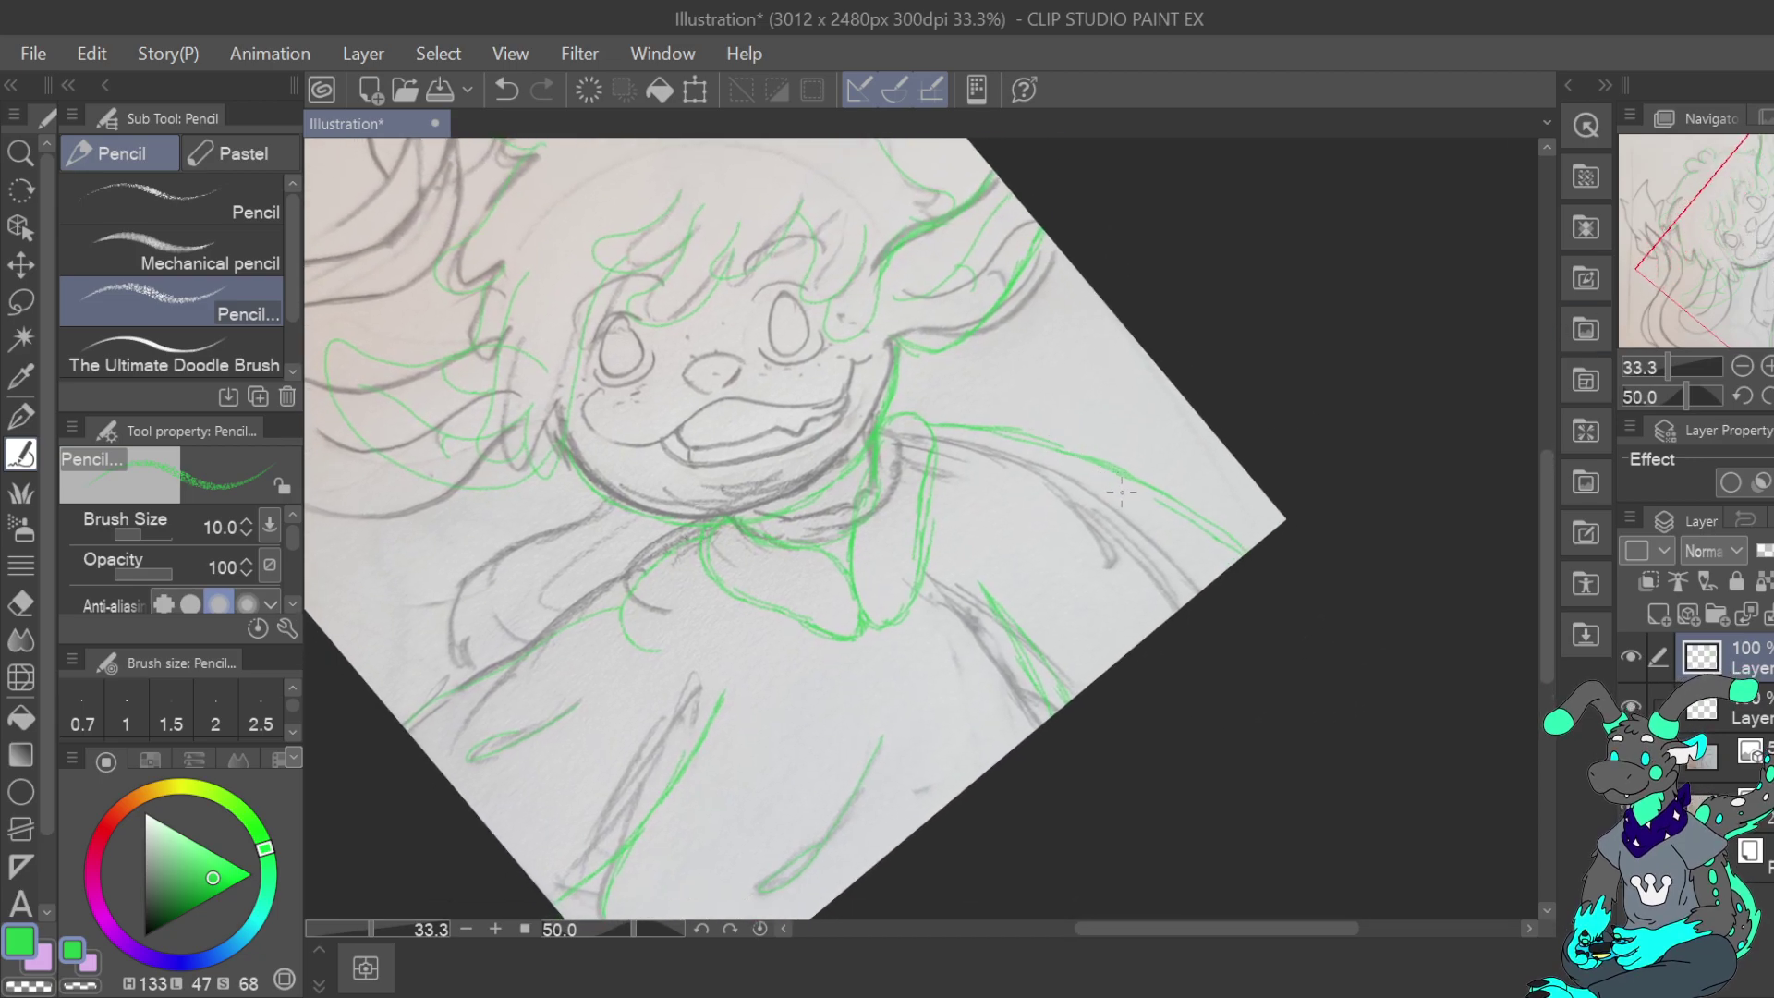
{"action": "left_click_drag", "start_coordinate": [1120, 497], "coordinate": [1150, 536]}
Create a new layer above the head and body sketch layers and hide the photo sketch
{"action": "mouse_move", "coordinate": [1773, 262]}
{"action": "left_mouse_down"}
{"action": "mouse_move", "coordinate": [1756, 293]}
{"action": "mouse_move", "coordinate": [1753, 267]}
{"action": "left_mouse_up"}
{"action": "left_click", "coordinate": [1771, 718]}
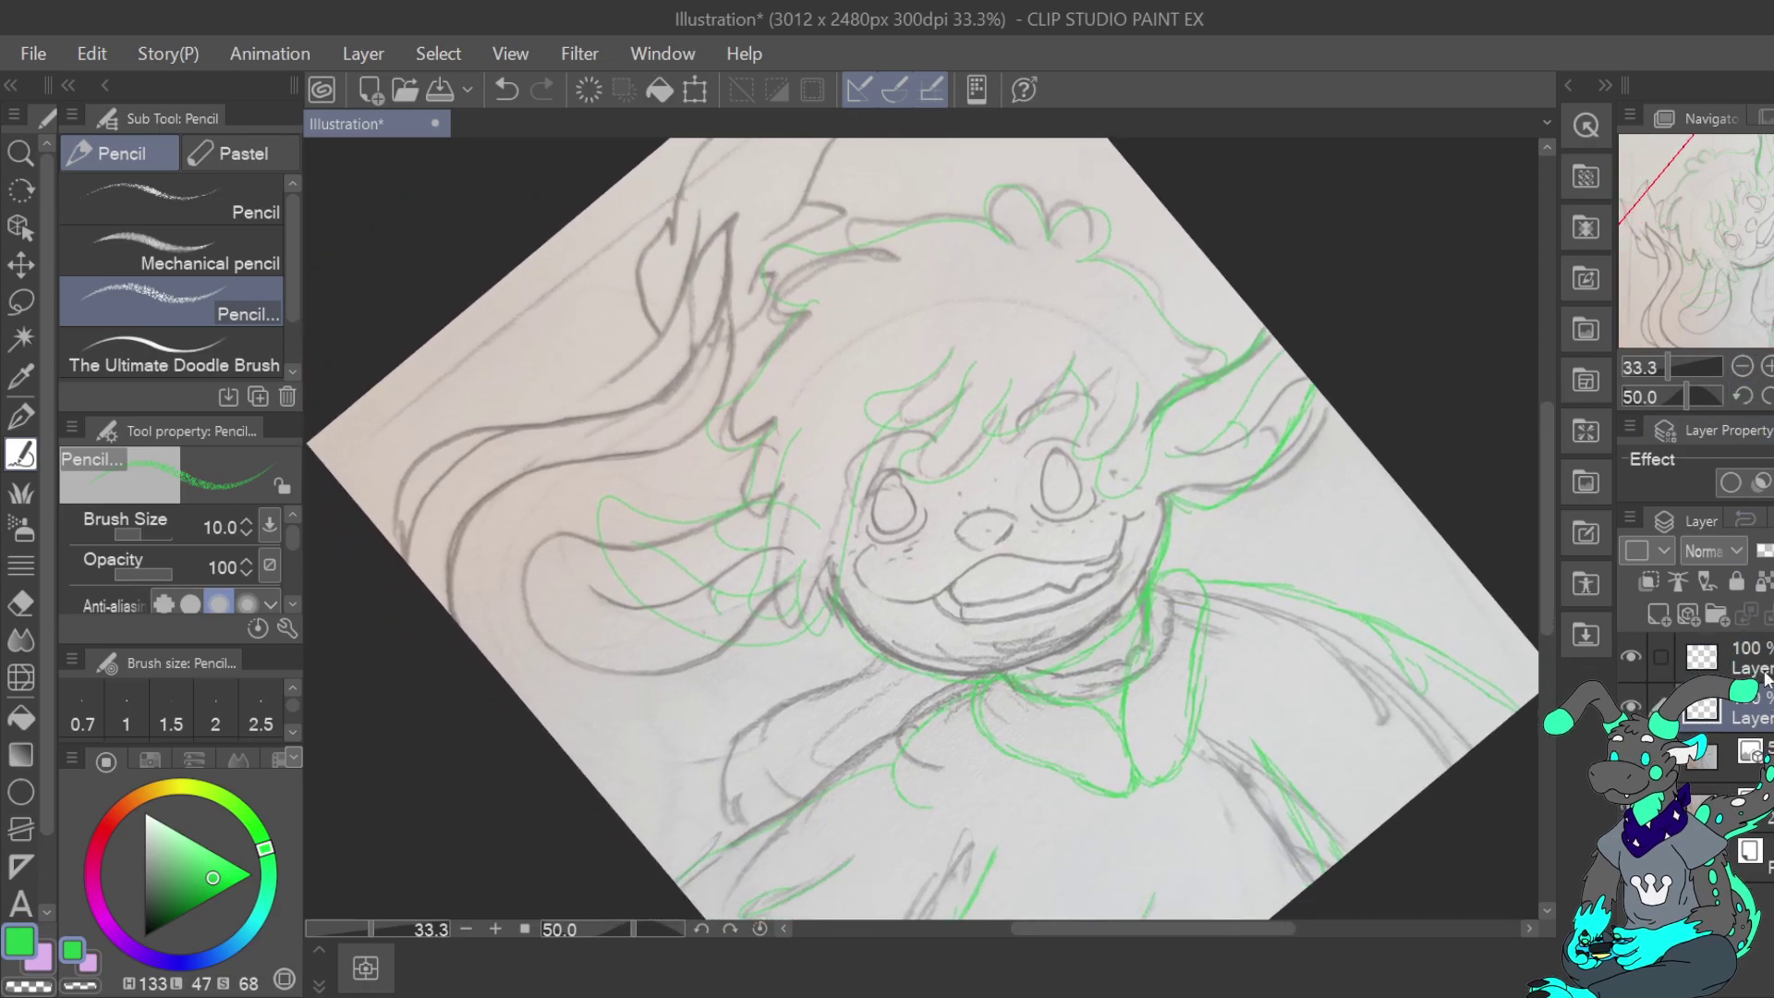
{"action": "left_click", "coordinate": [1659, 613]}
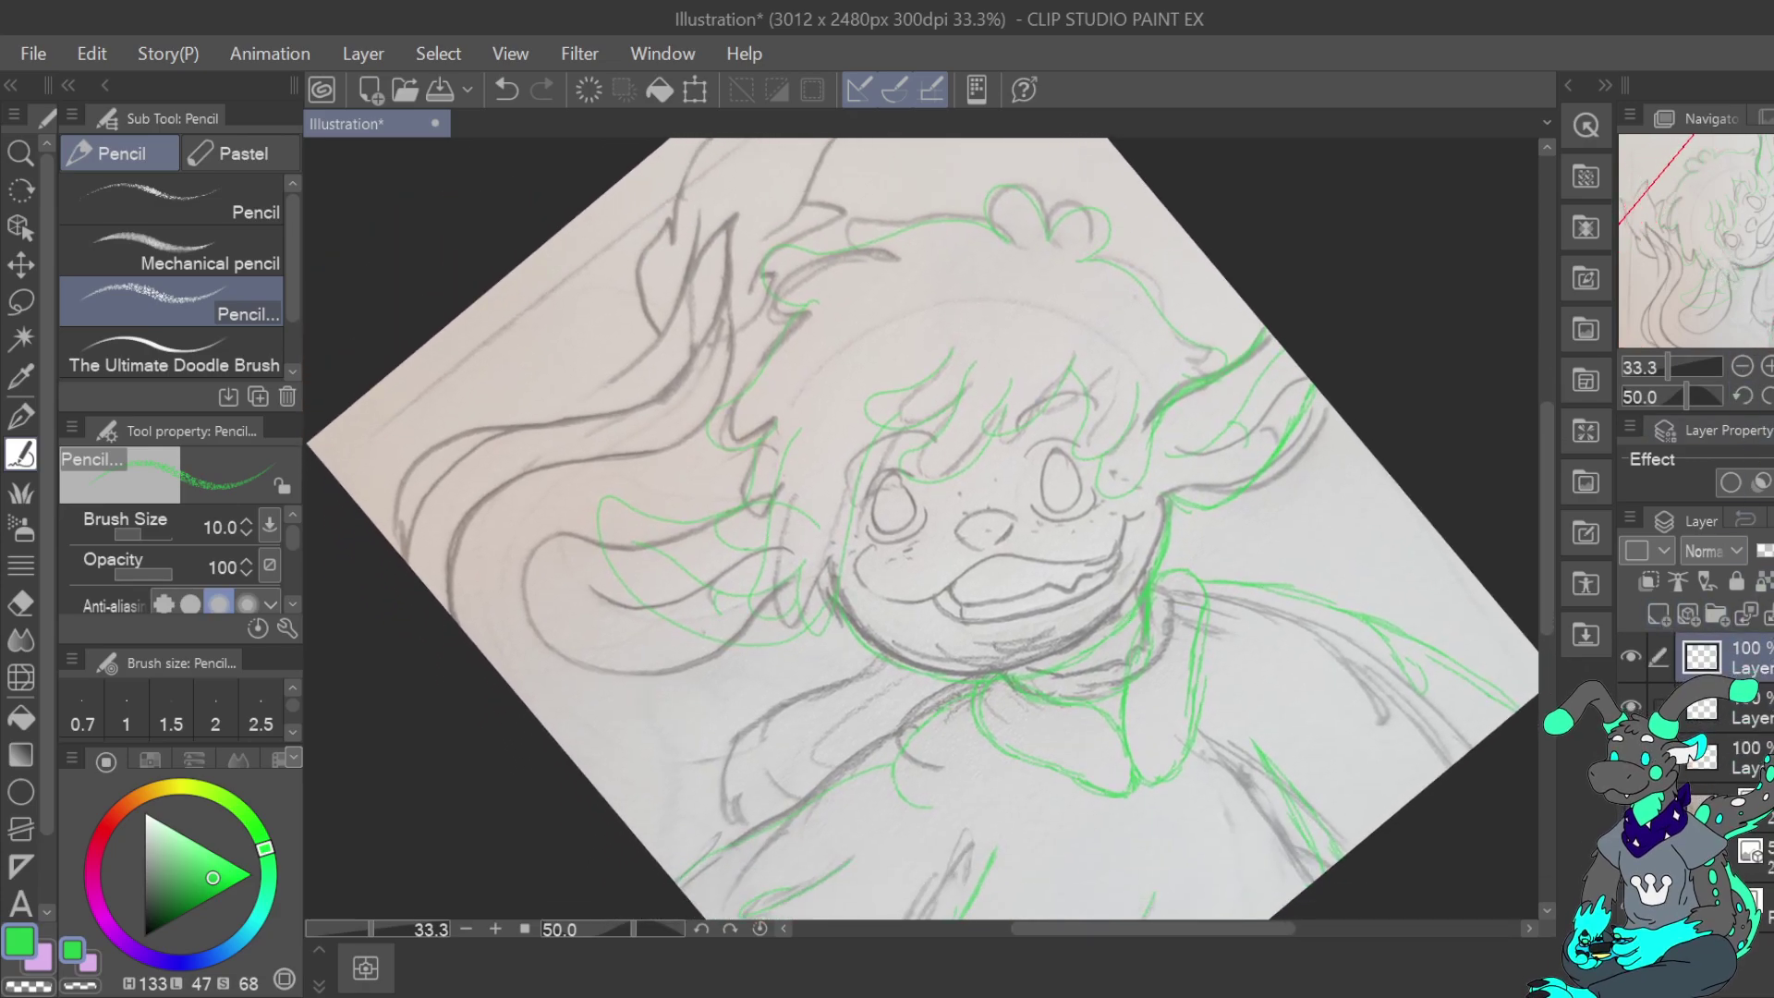
{"action": "key", "text": "ctrl+at"}
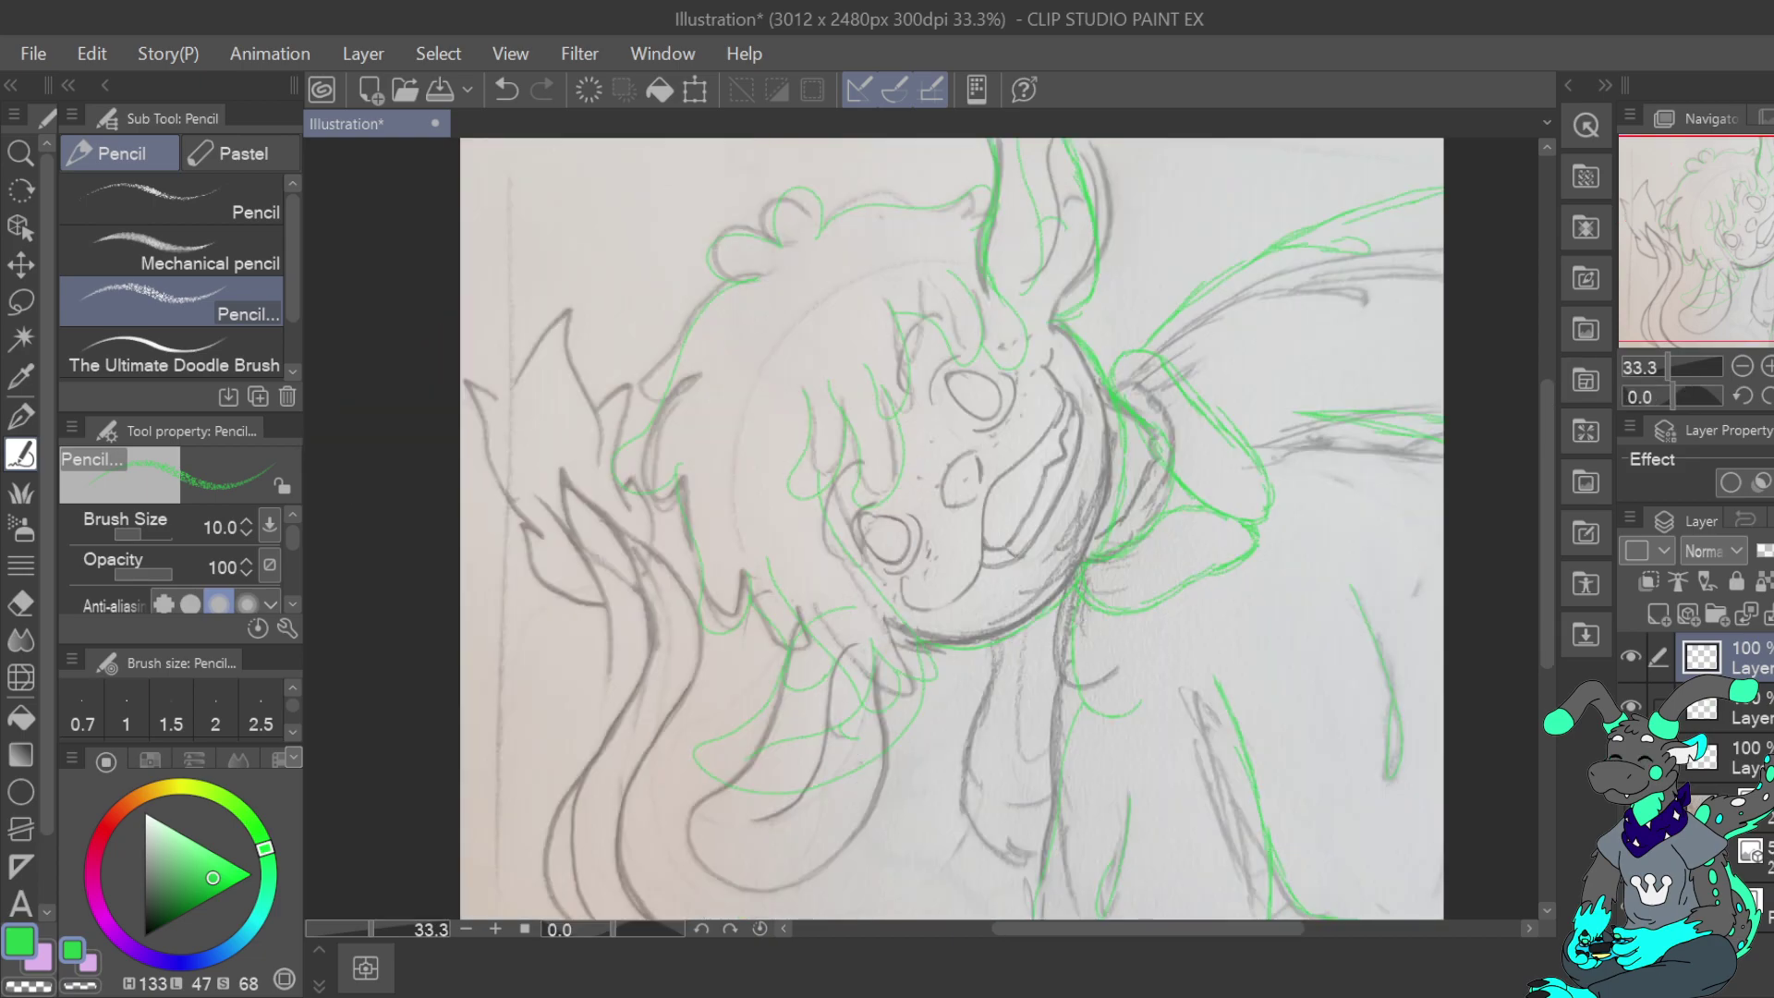
{"action": "left_click_drag", "start_coordinate": [1772, 254], "coordinate": [1773, 267]}
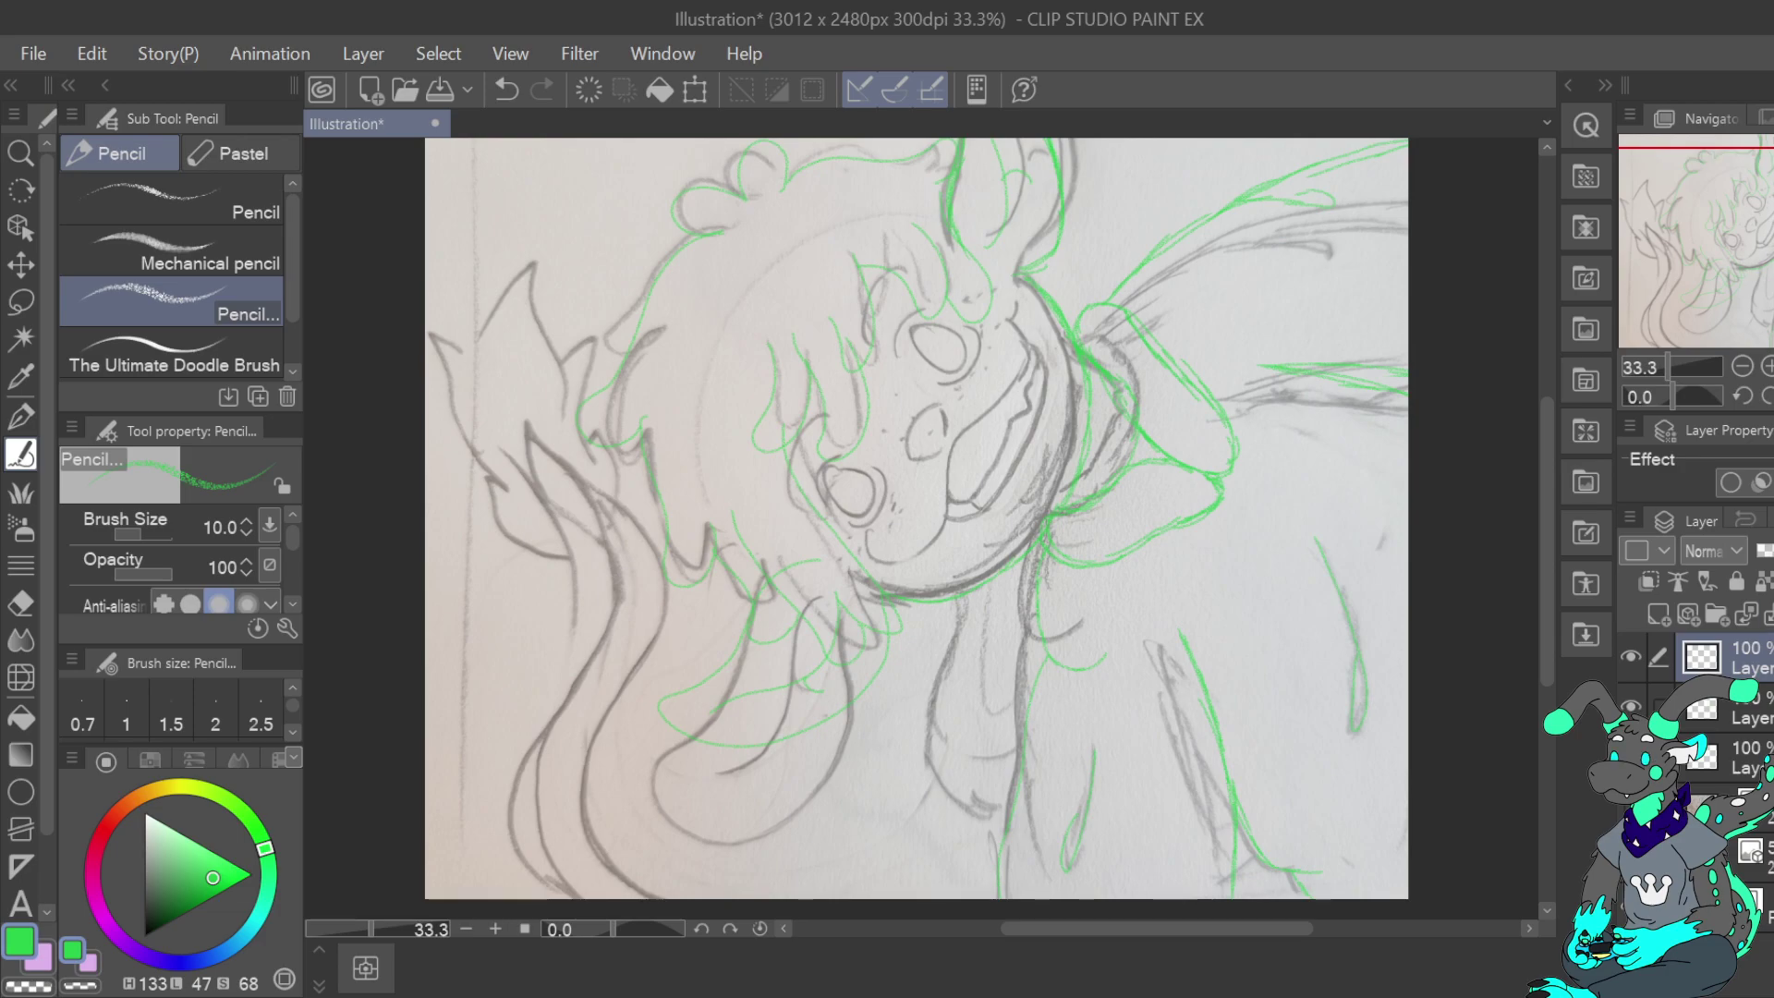
{"action": "left_click", "coordinate": [1631, 855]}
Rotate the body sketch layer a few degrees, shift it slightly toward the tail-side ear, and touch up the neckline at the collar
{"action": "left_click_drag", "start_coordinate": [1767, 266], "coordinate": [1773, 256]}
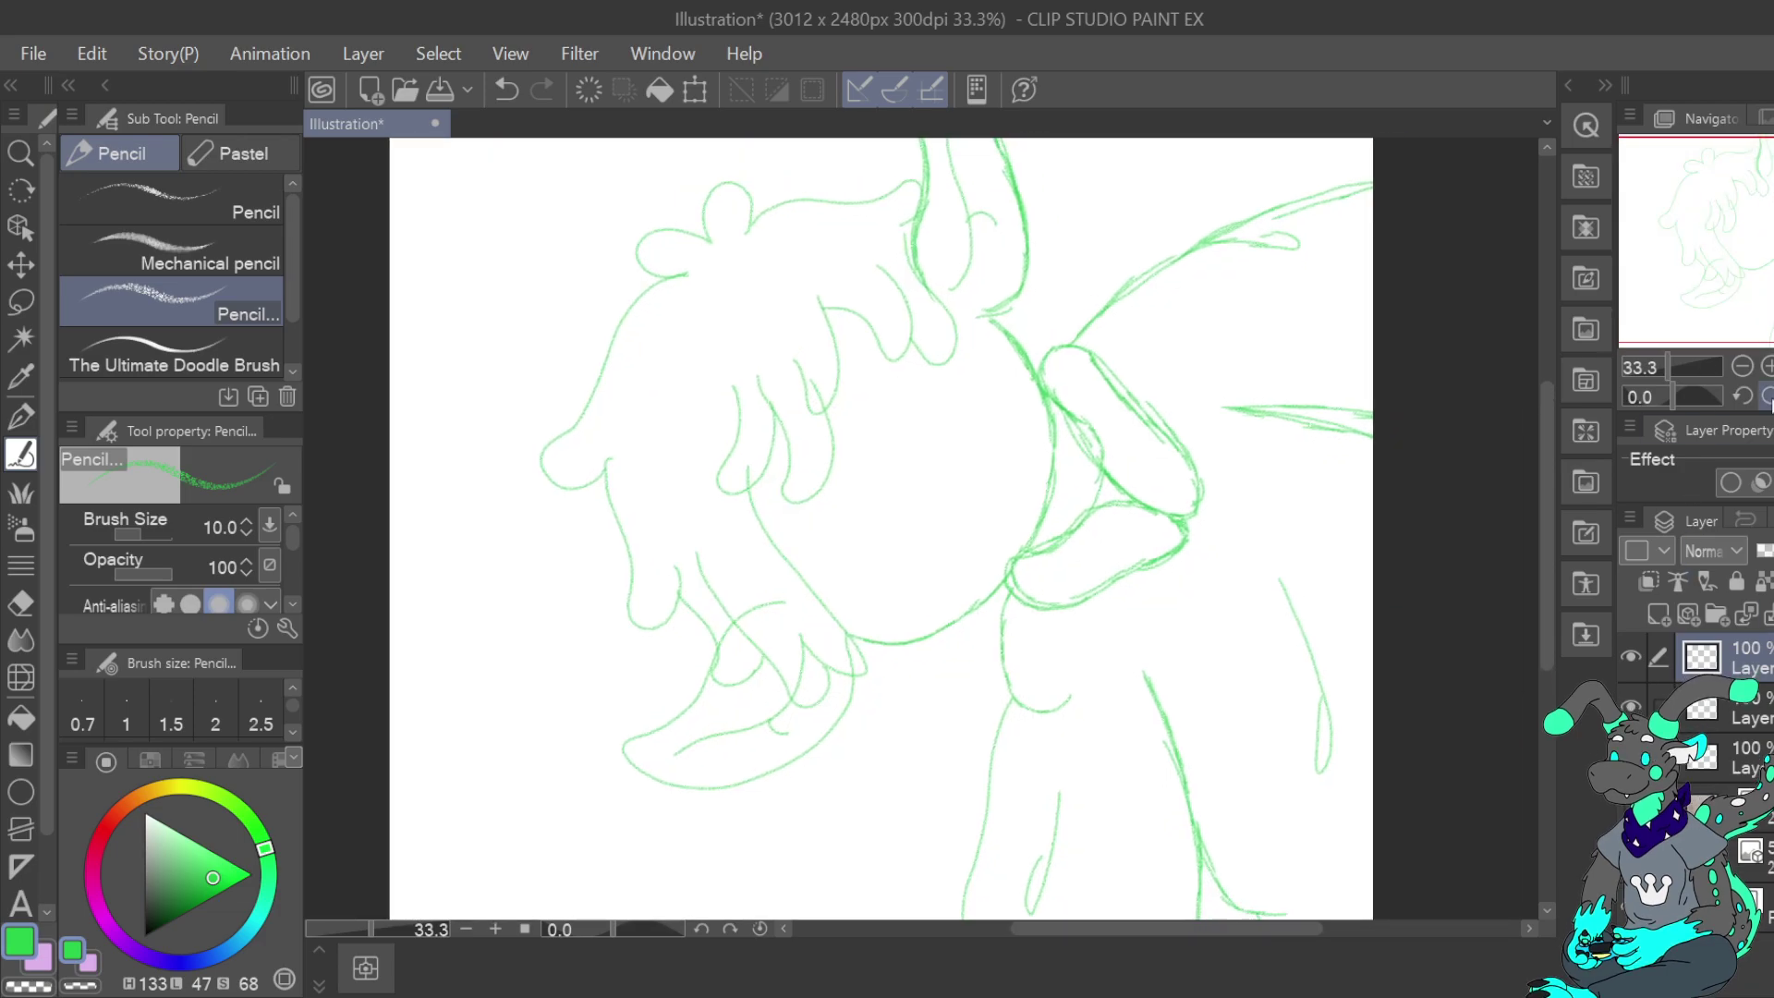
{"action": "left_click", "coordinate": [1768, 398]}
{"action": "left_click", "coordinate": [1768, 398]}
{"action": "left_click", "coordinate": [1768, 398]}
{"action": "left_click", "coordinate": [1768, 398]}
{"action": "left_click", "coordinate": [1768, 397]}
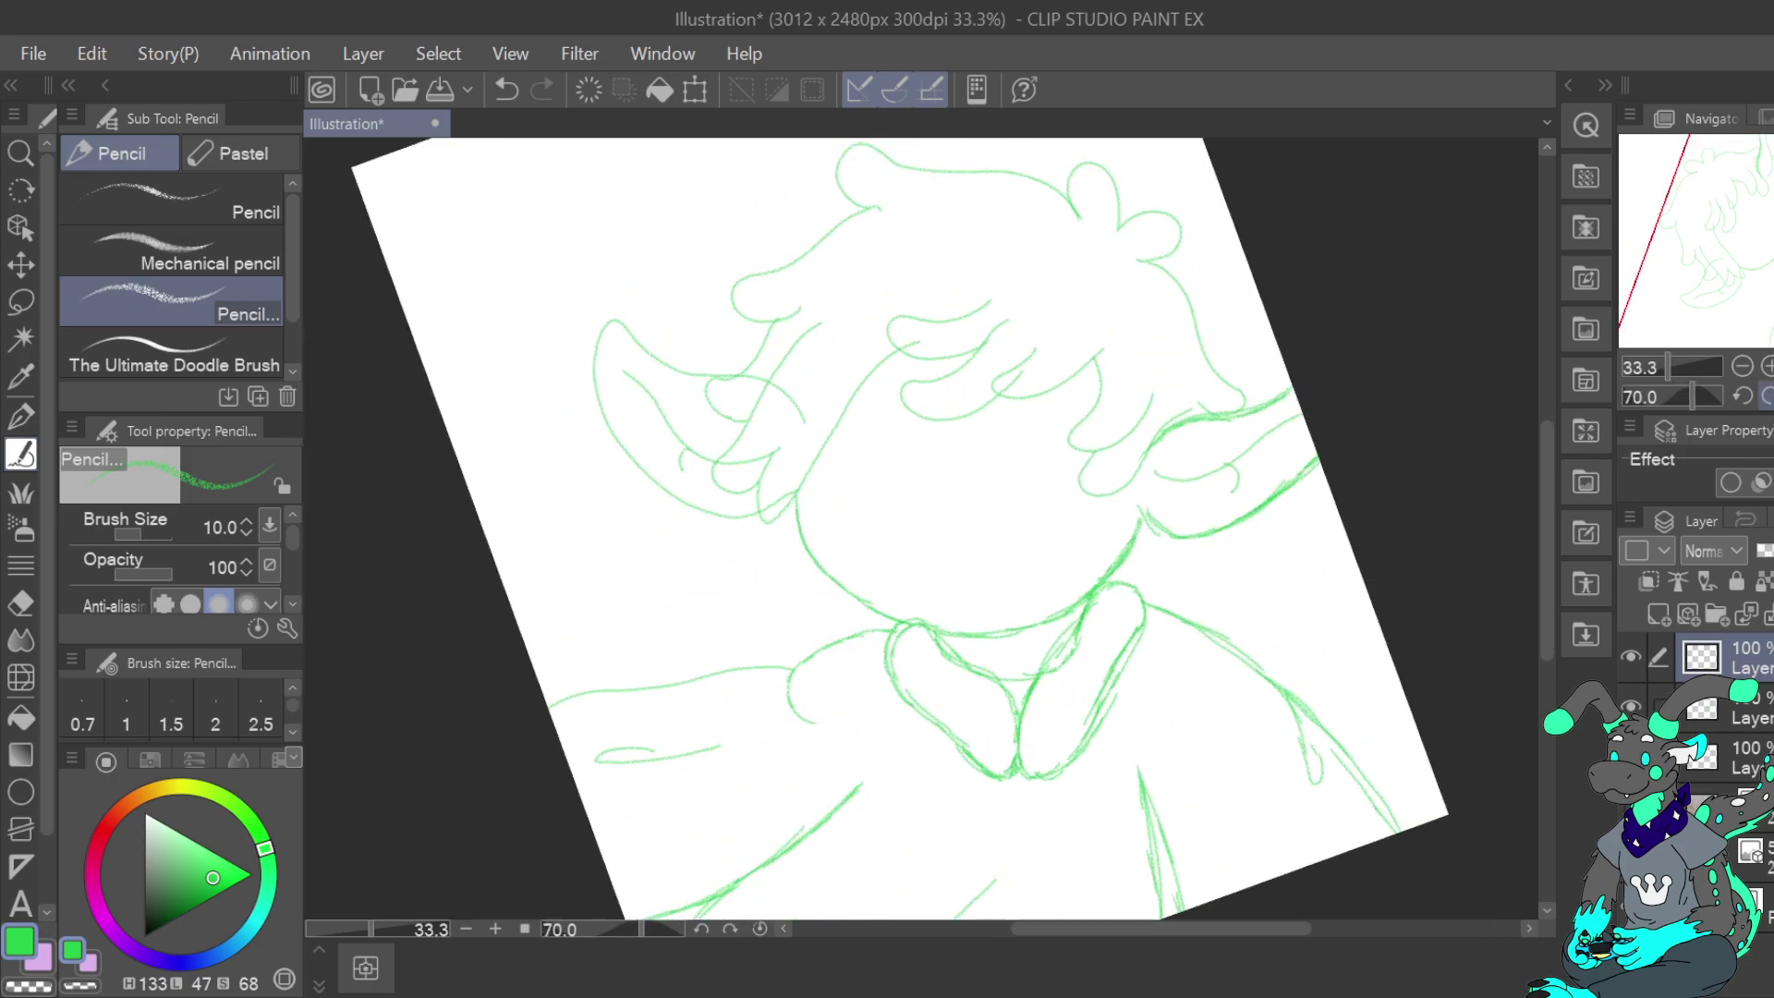
{"action": "left_click", "coordinate": [1768, 397]}
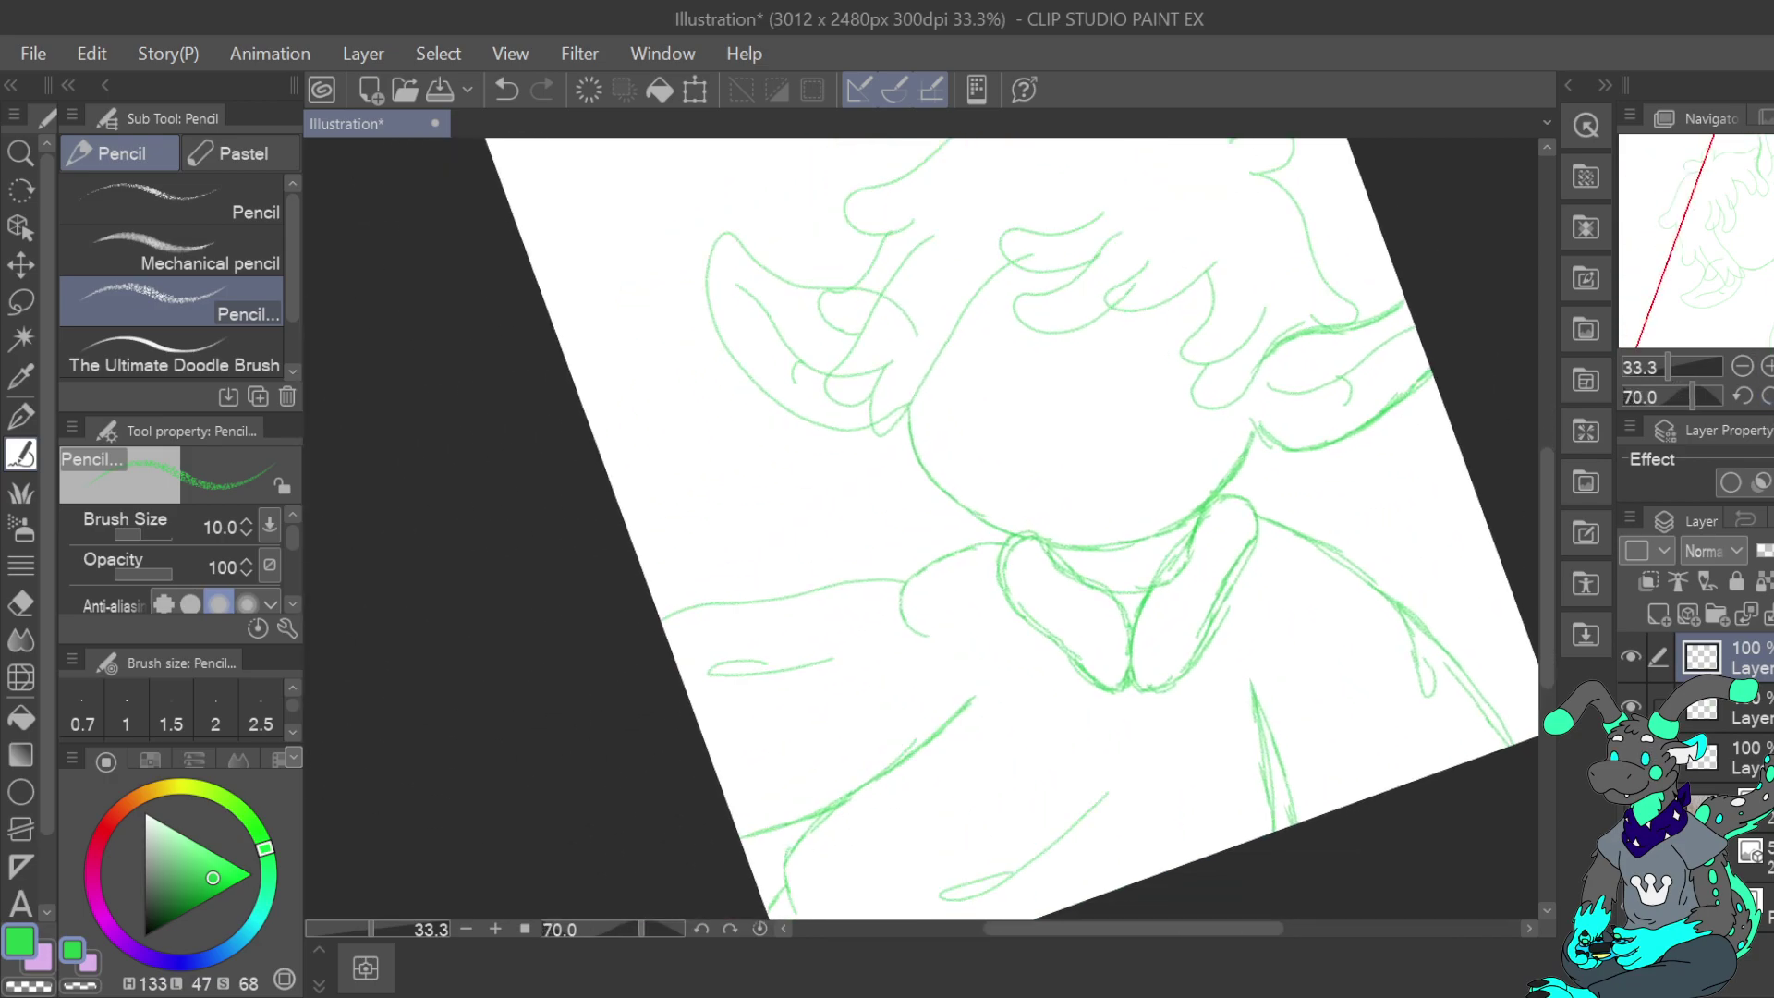
{"action": "left_click", "coordinate": [1742, 366]}
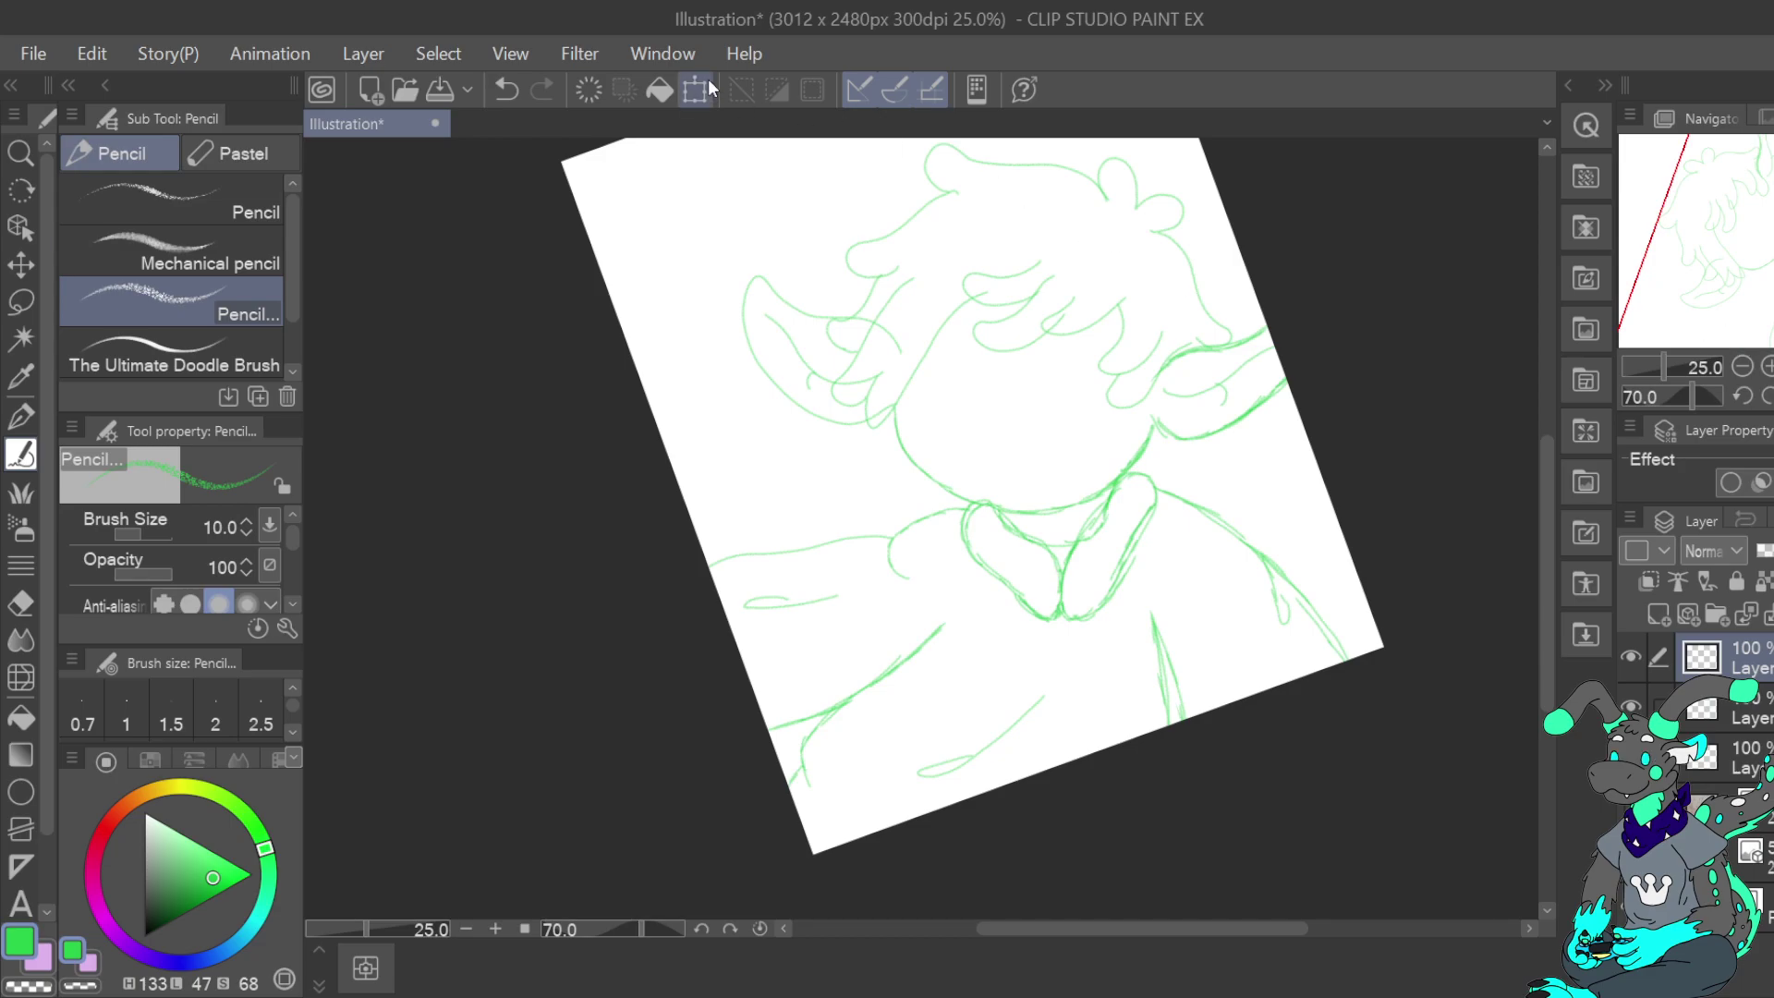
{"action": "key", "text": "ctrl+t"}
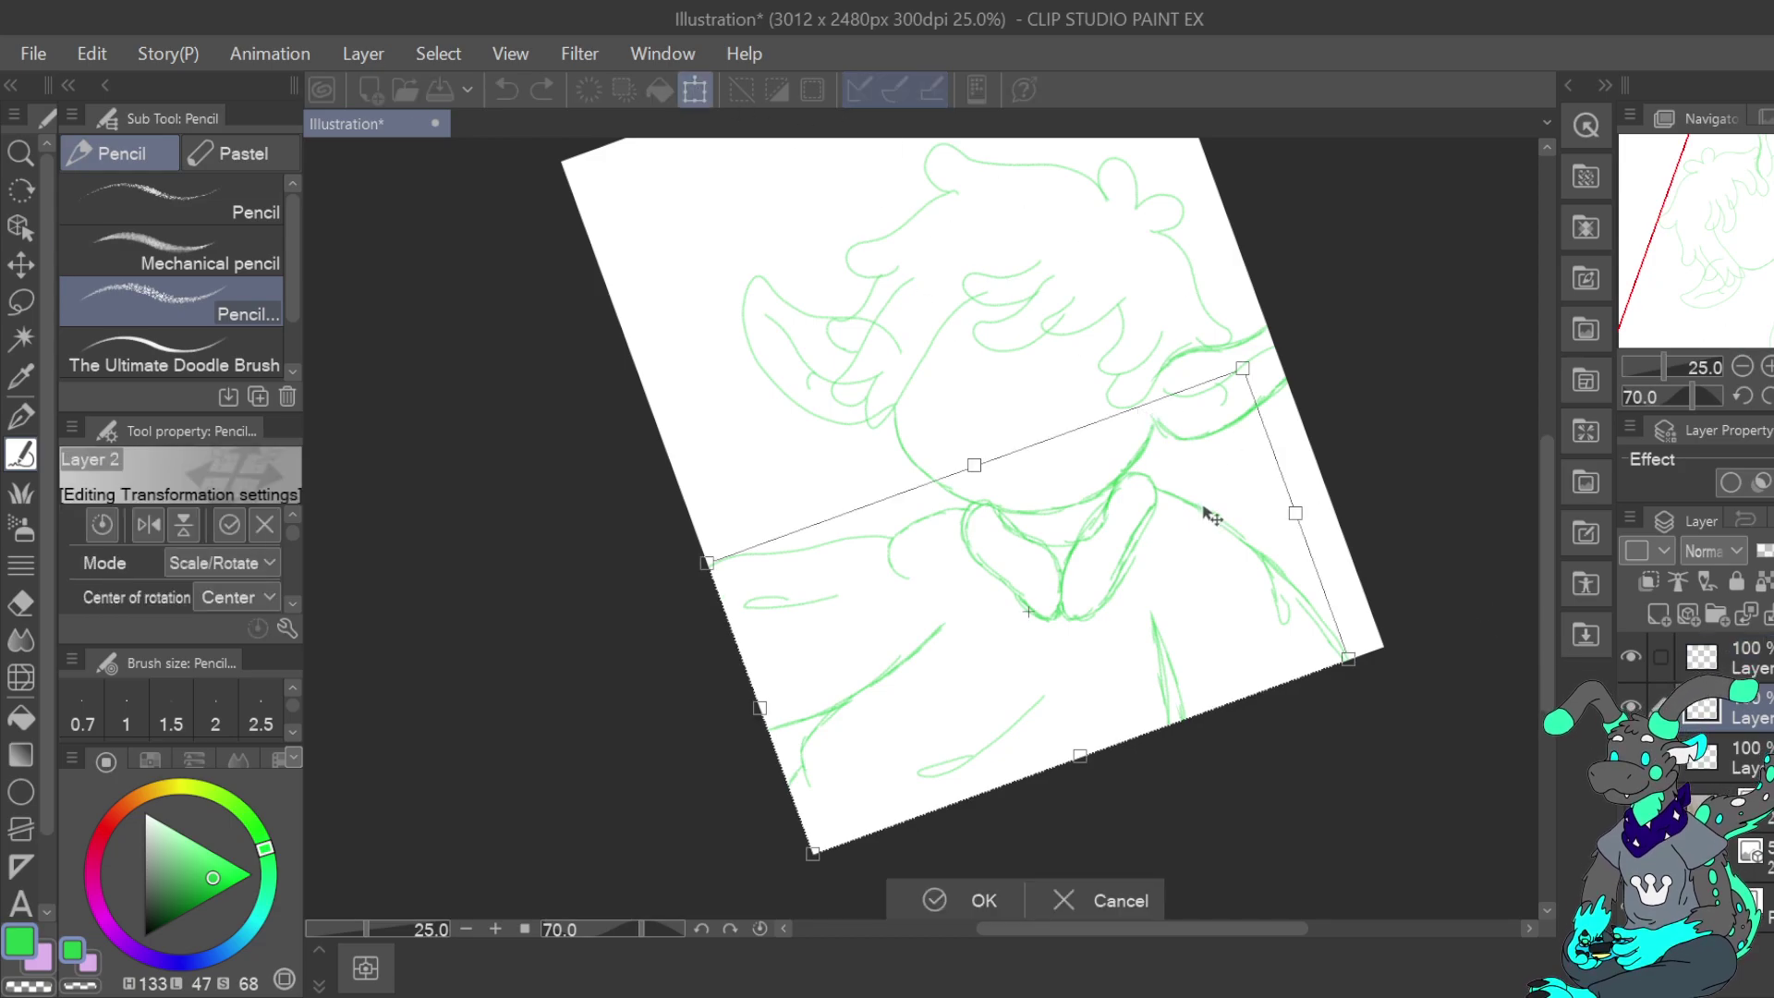
{"action": "left_click_drag", "start_coordinate": [1228, 627], "coordinate": [1202, 636]}
{"action": "left_click_drag", "start_coordinate": [1378, 575], "coordinate": [1399, 595]}
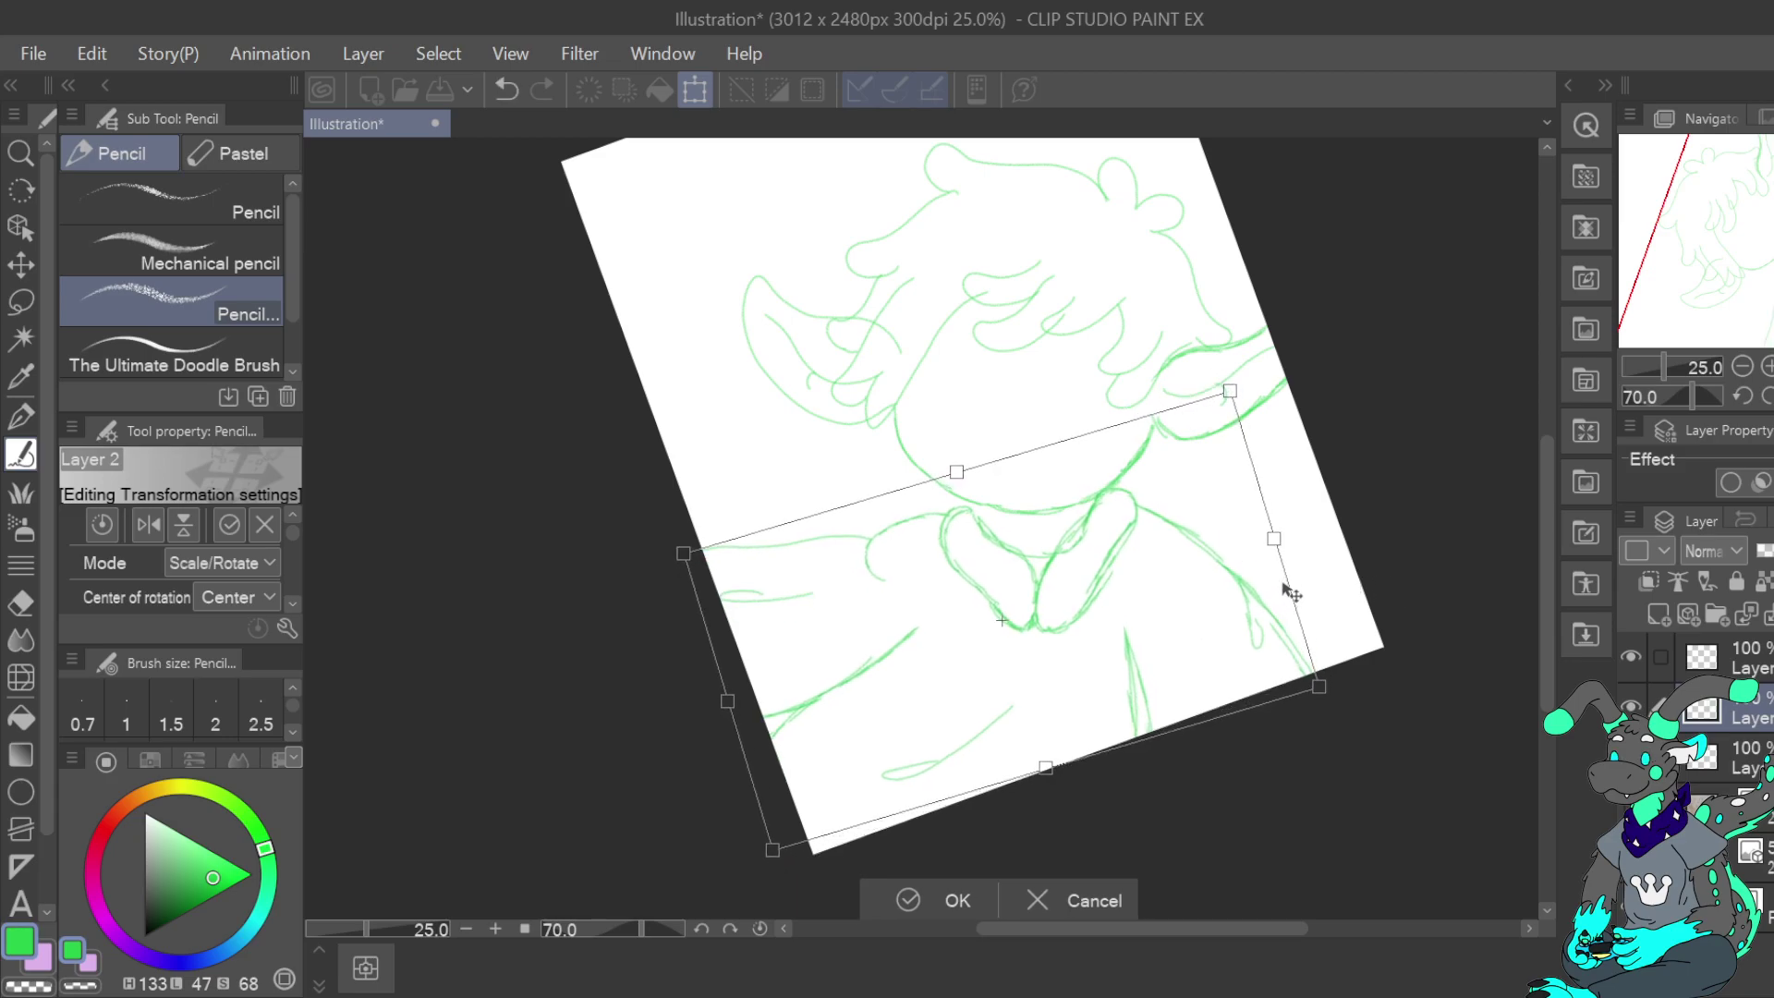
{"action": "left_click_drag", "start_coordinate": [1275, 583], "coordinate": [1283, 594]}
{"action": "left_click_drag", "start_coordinate": [1255, 591], "coordinate": [1247, 594]}
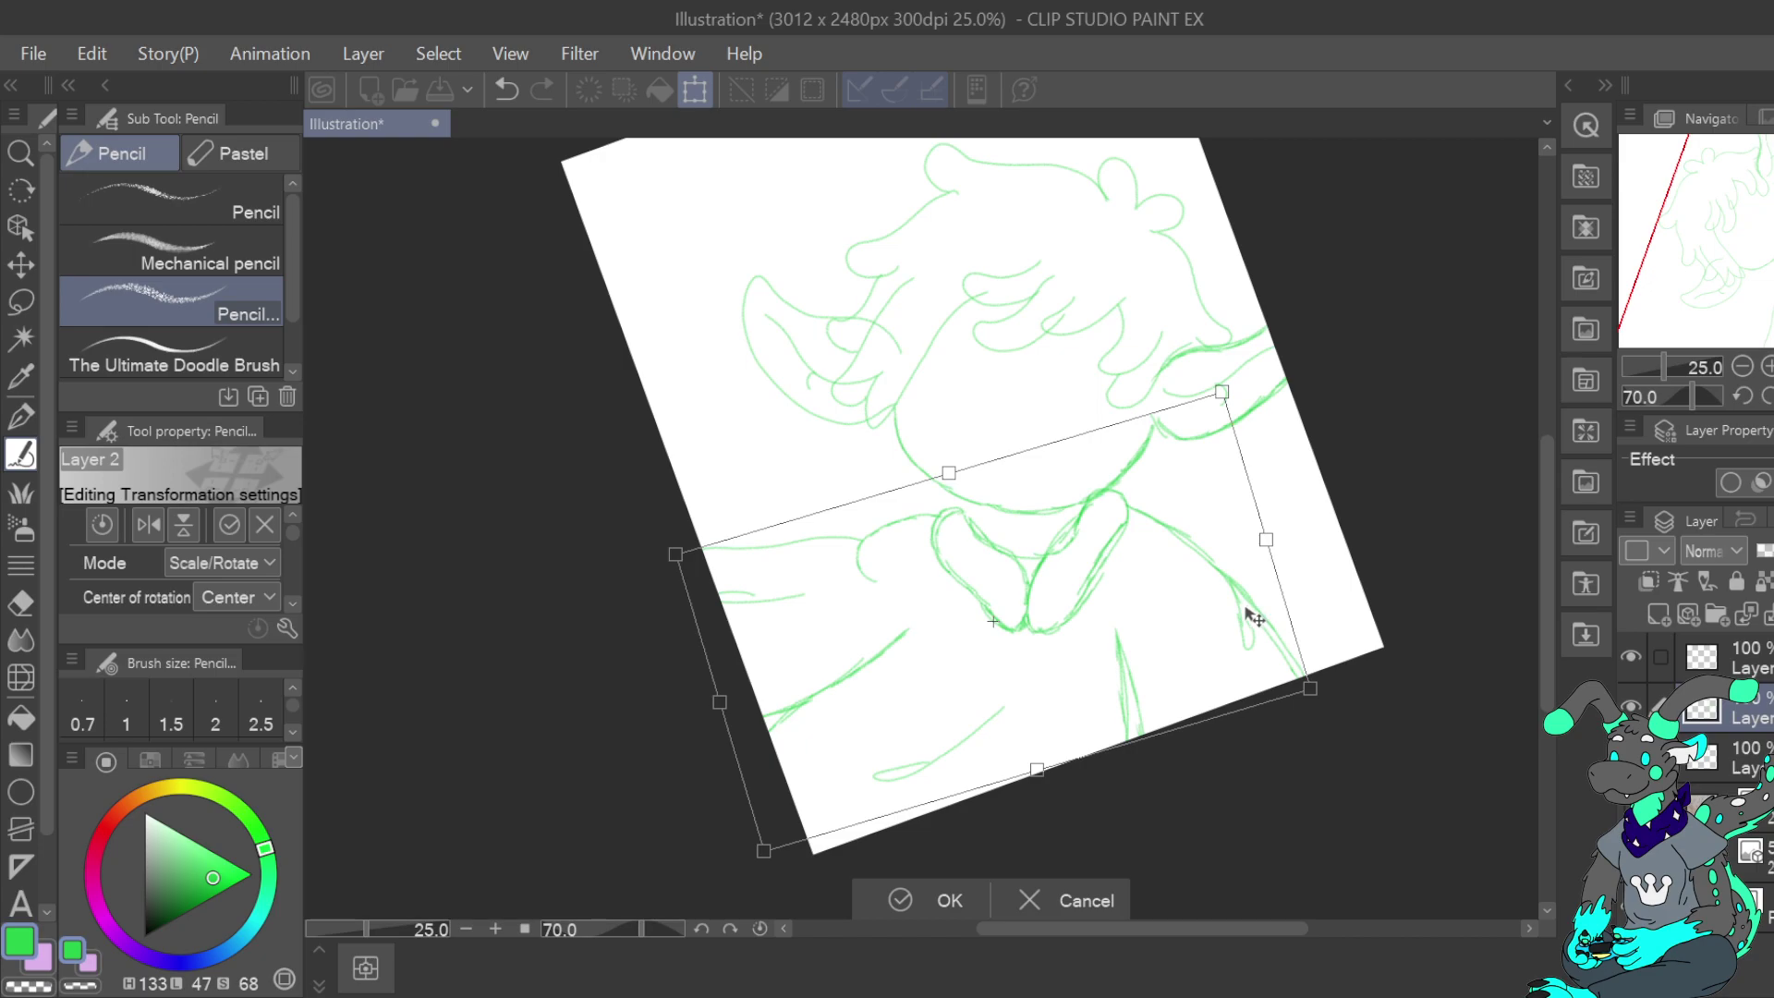
{"action": "mouse_move", "coordinate": [1258, 592]}
{"action": "left_mouse_down"}
{"action": "mouse_move", "coordinate": [1284, 596]}
{"action": "mouse_move", "coordinate": [1265, 592]}
{"action": "left_mouse_up"}
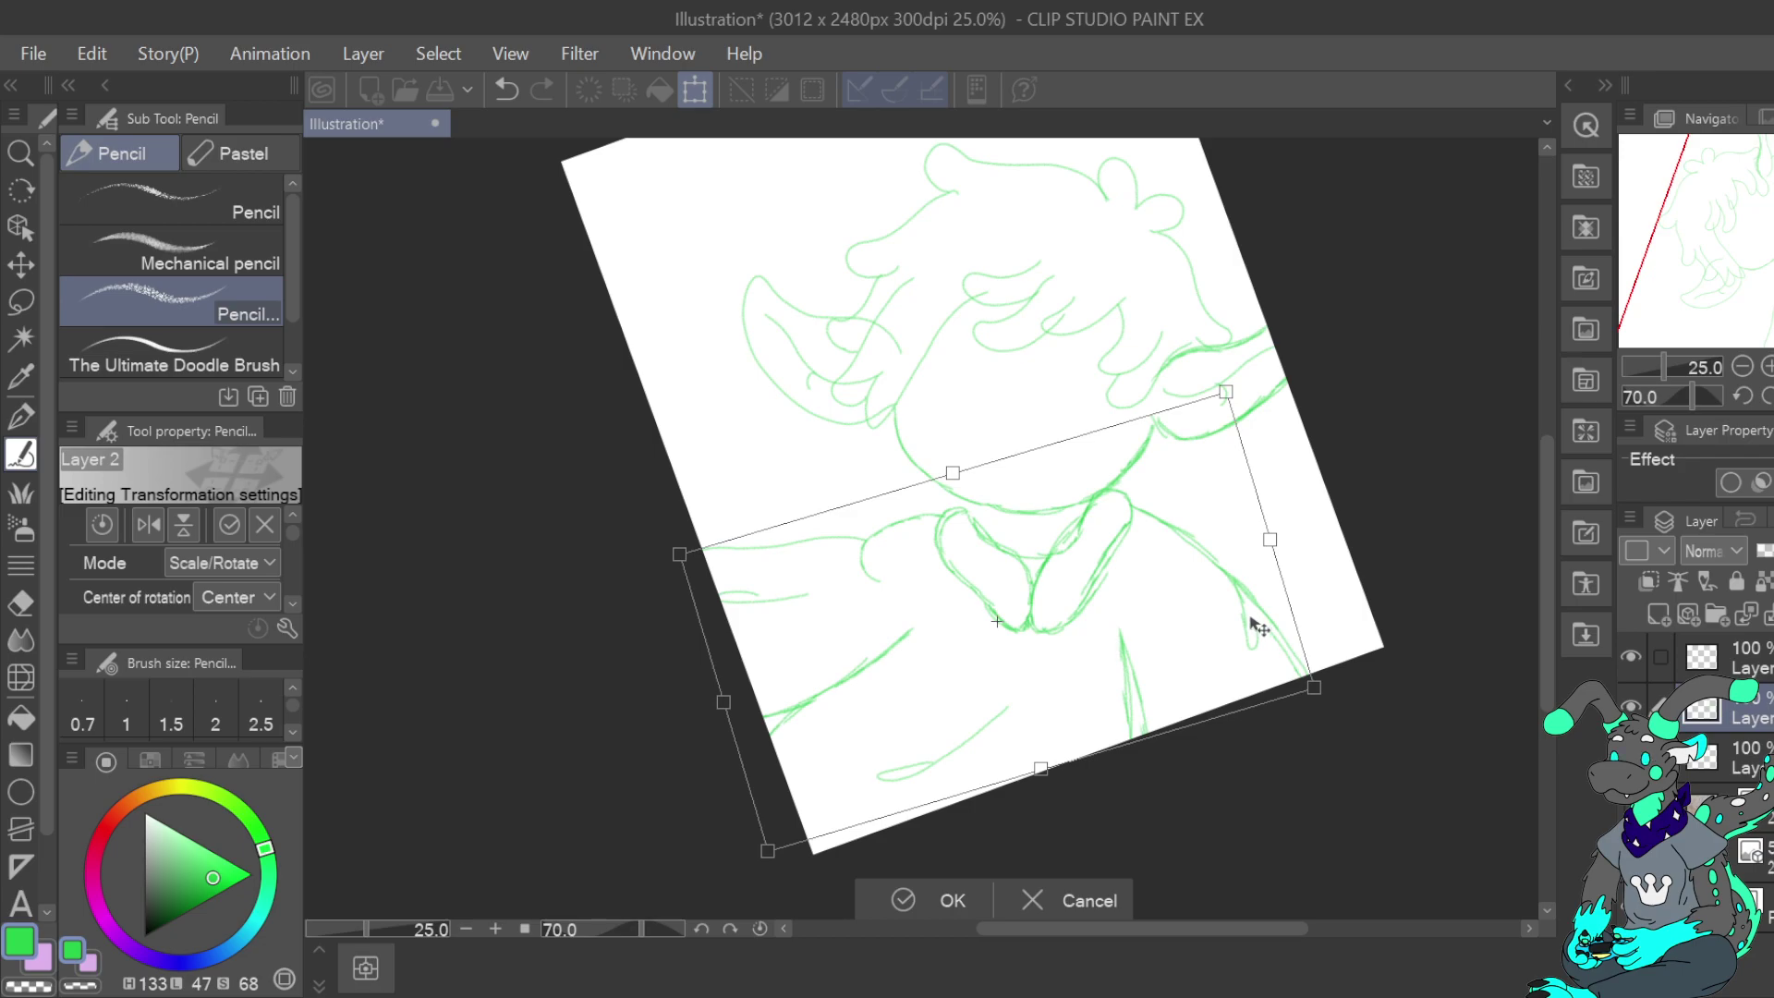
{"action": "left_click", "coordinate": [947, 900]}
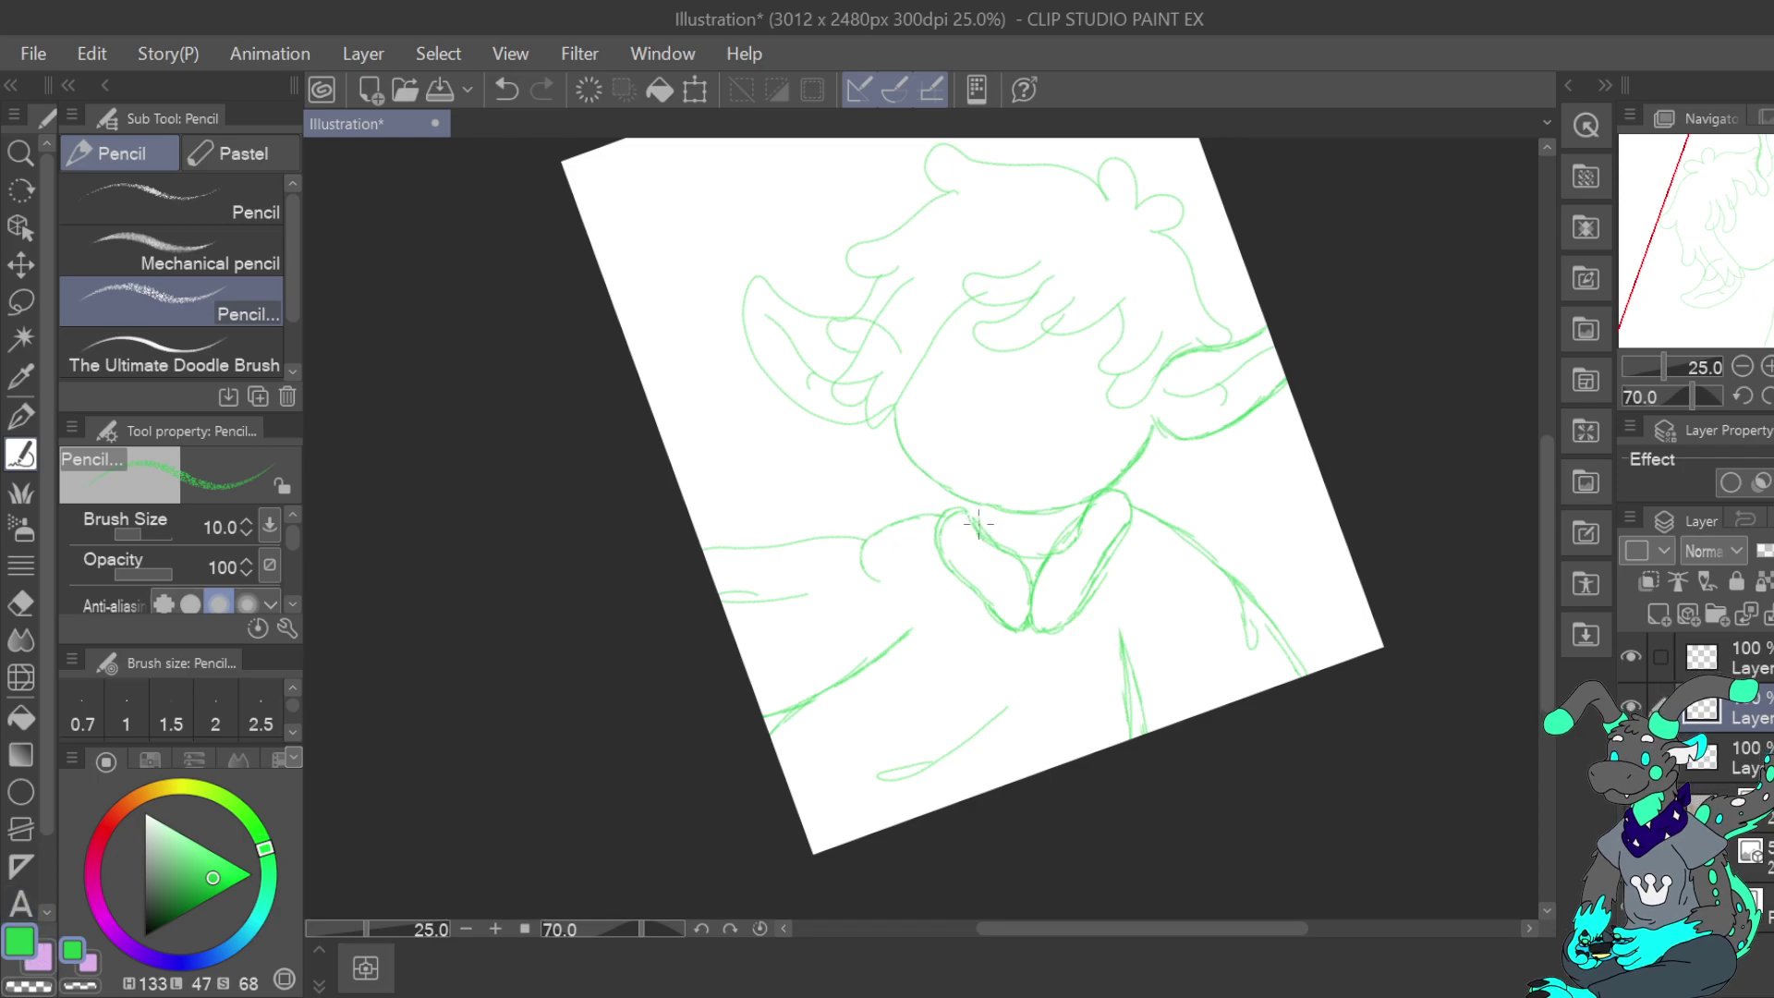
{"action": "left_click_drag", "start_coordinate": [978, 530], "coordinate": [976, 506]}
Move the head and body sketch layers together slightly toward the hair side of the canvas
{"action": "left_click", "coordinate": [1773, 396]}
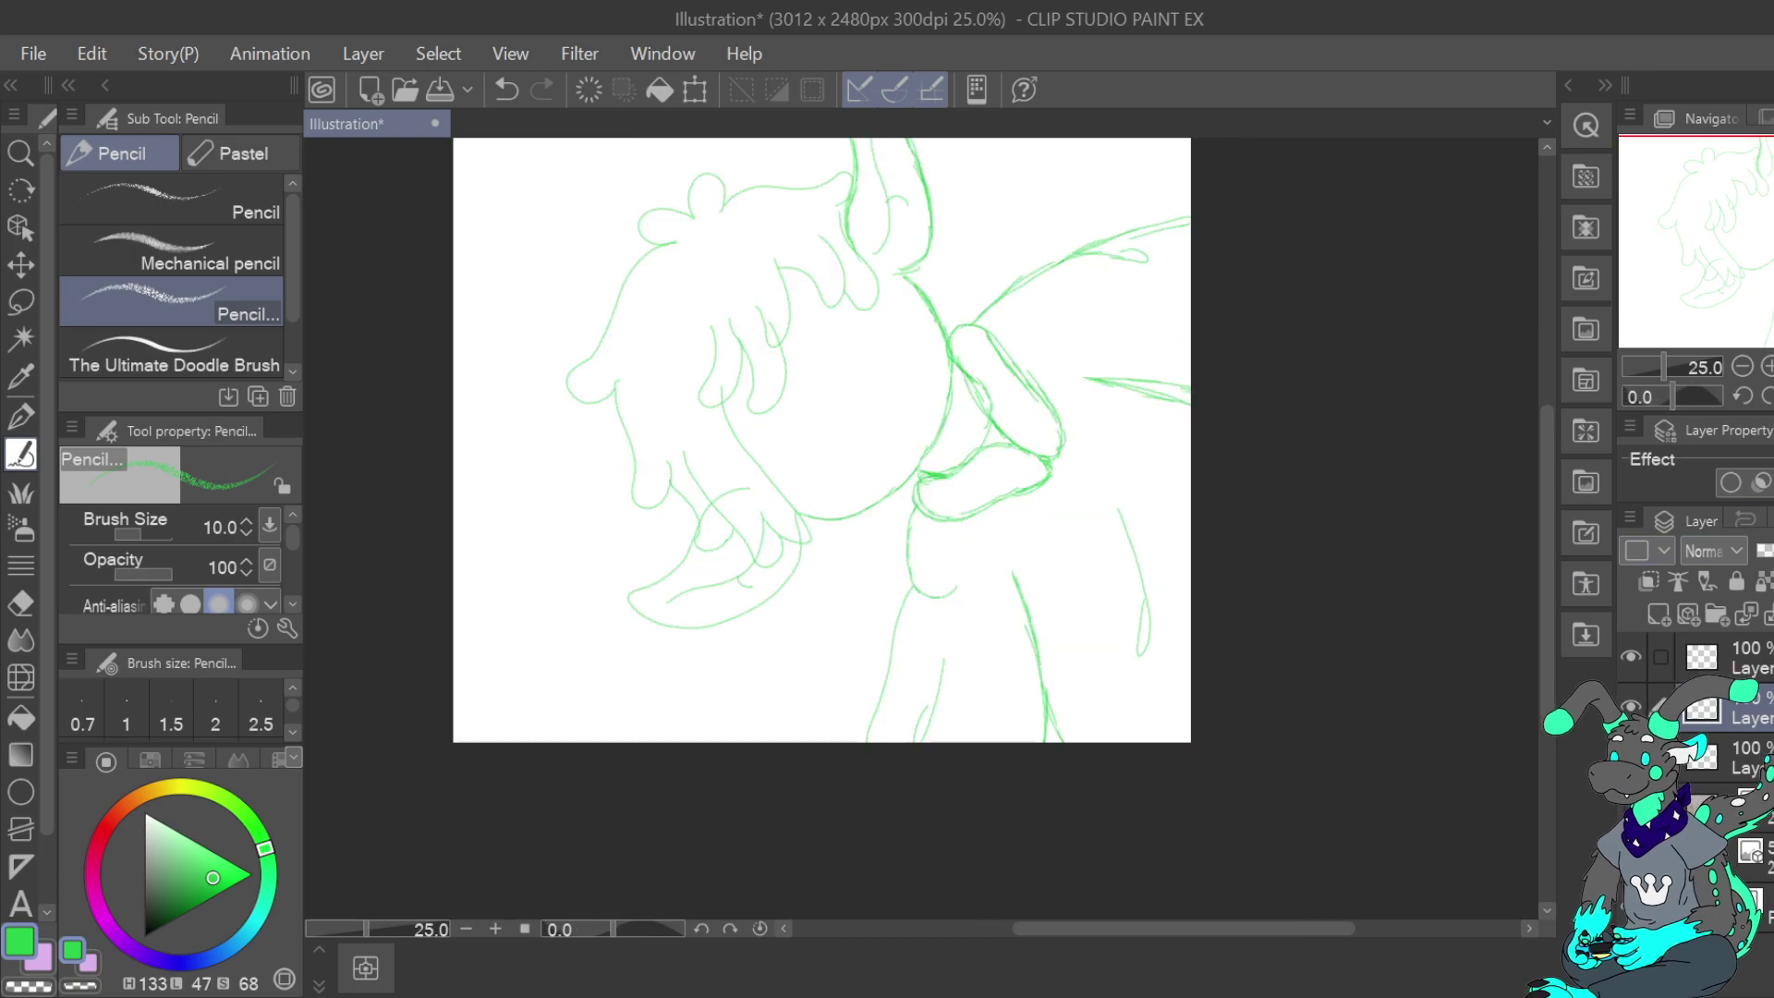
{"action": "left_click_drag", "start_coordinate": [1763, 243], "coordinate": [1766, 216]}
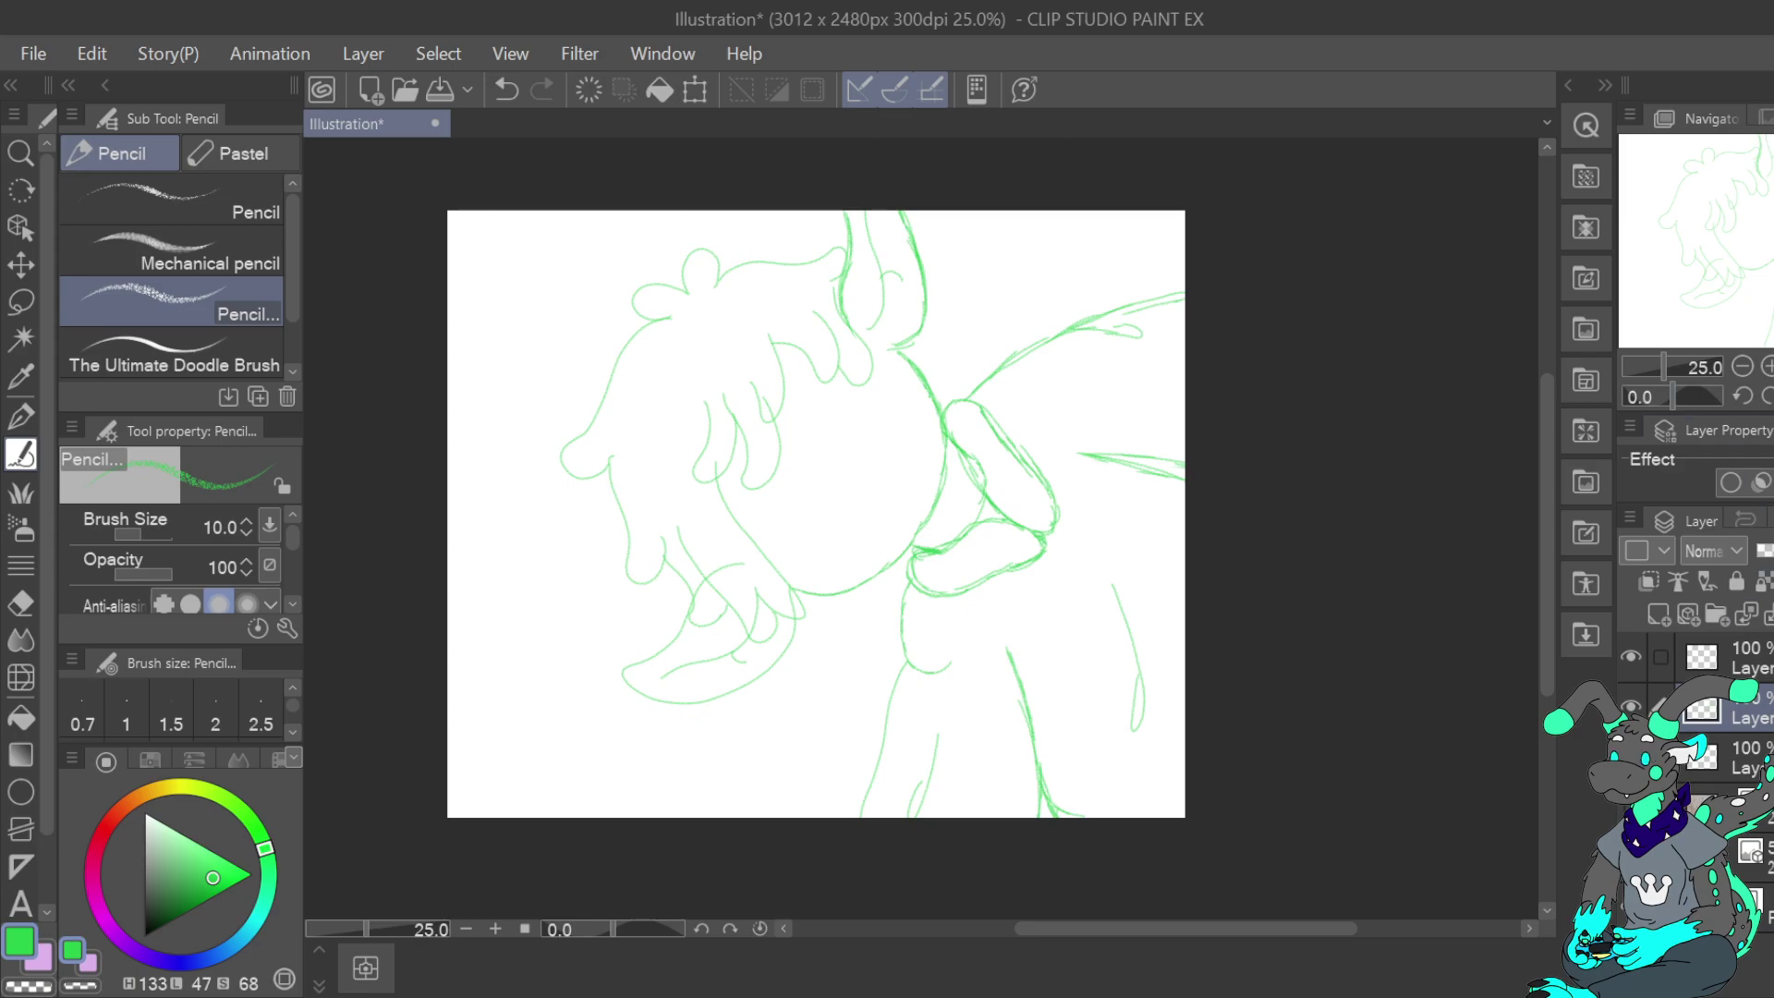
{"action": "key", "text": "ctrl+t"}
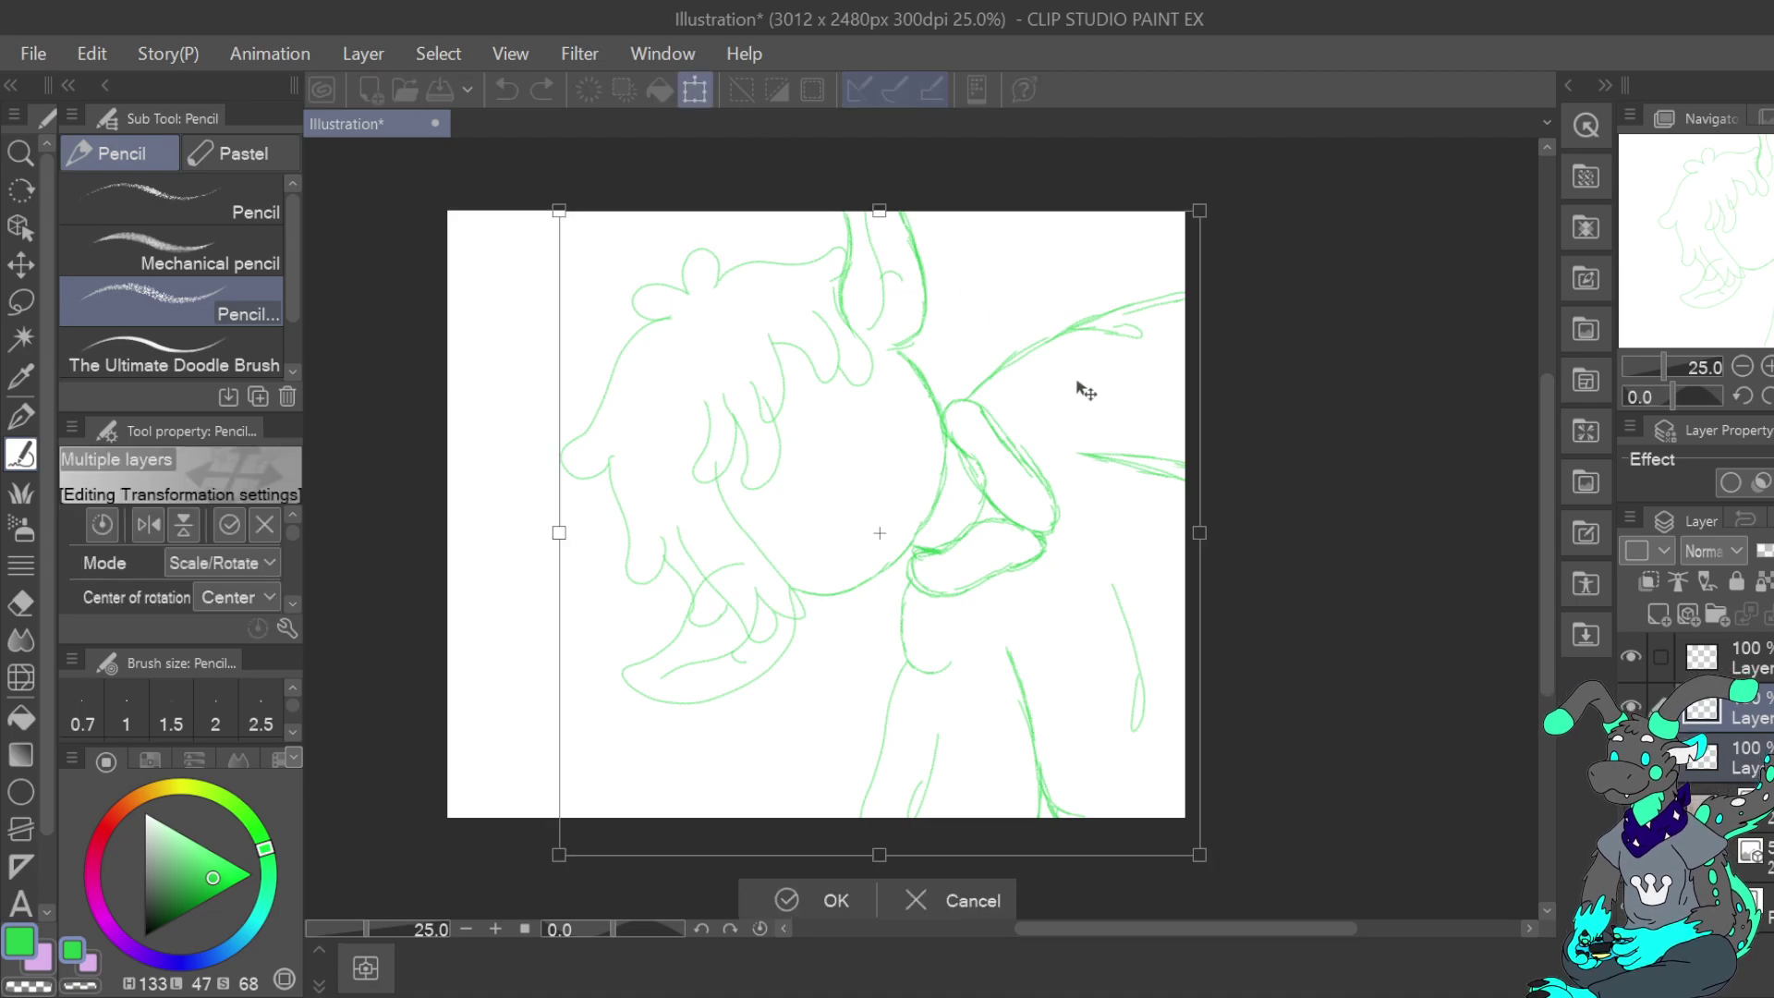
{"action": "left_click_drag", "start_coordinate": [1155, 630], "coordinate": [1121, 630]}
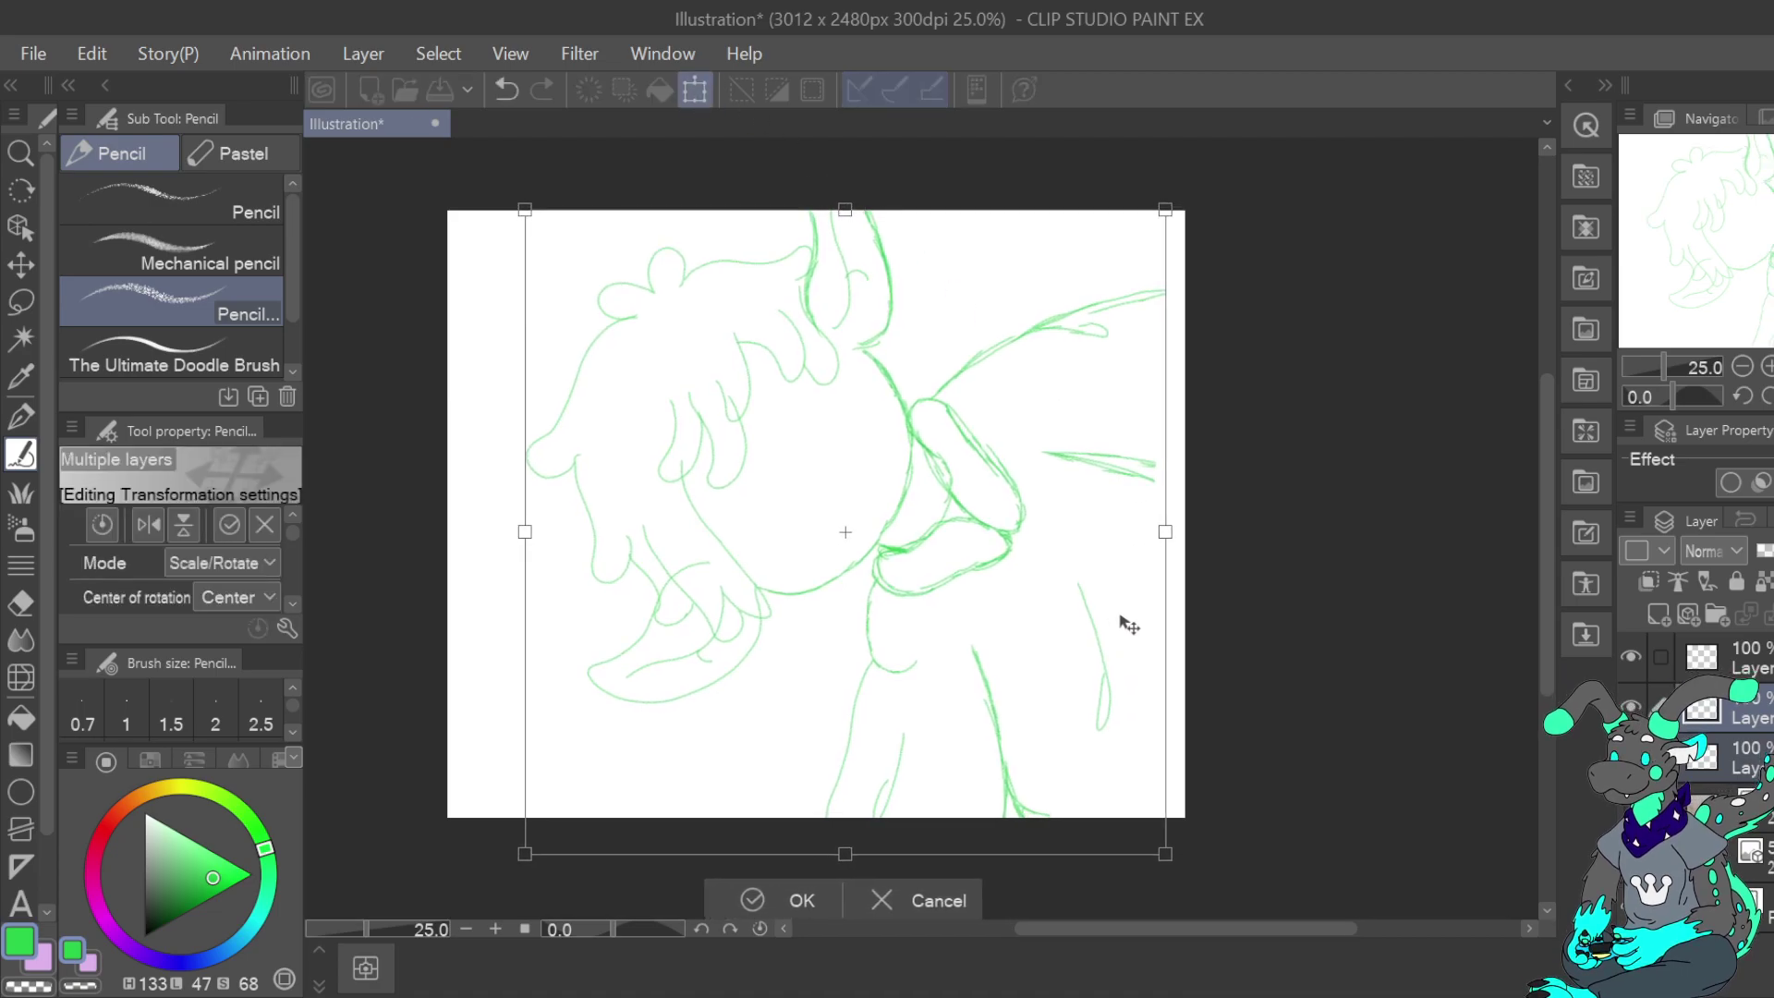
{"action": "left_click", "coordinate": [802, 903]}
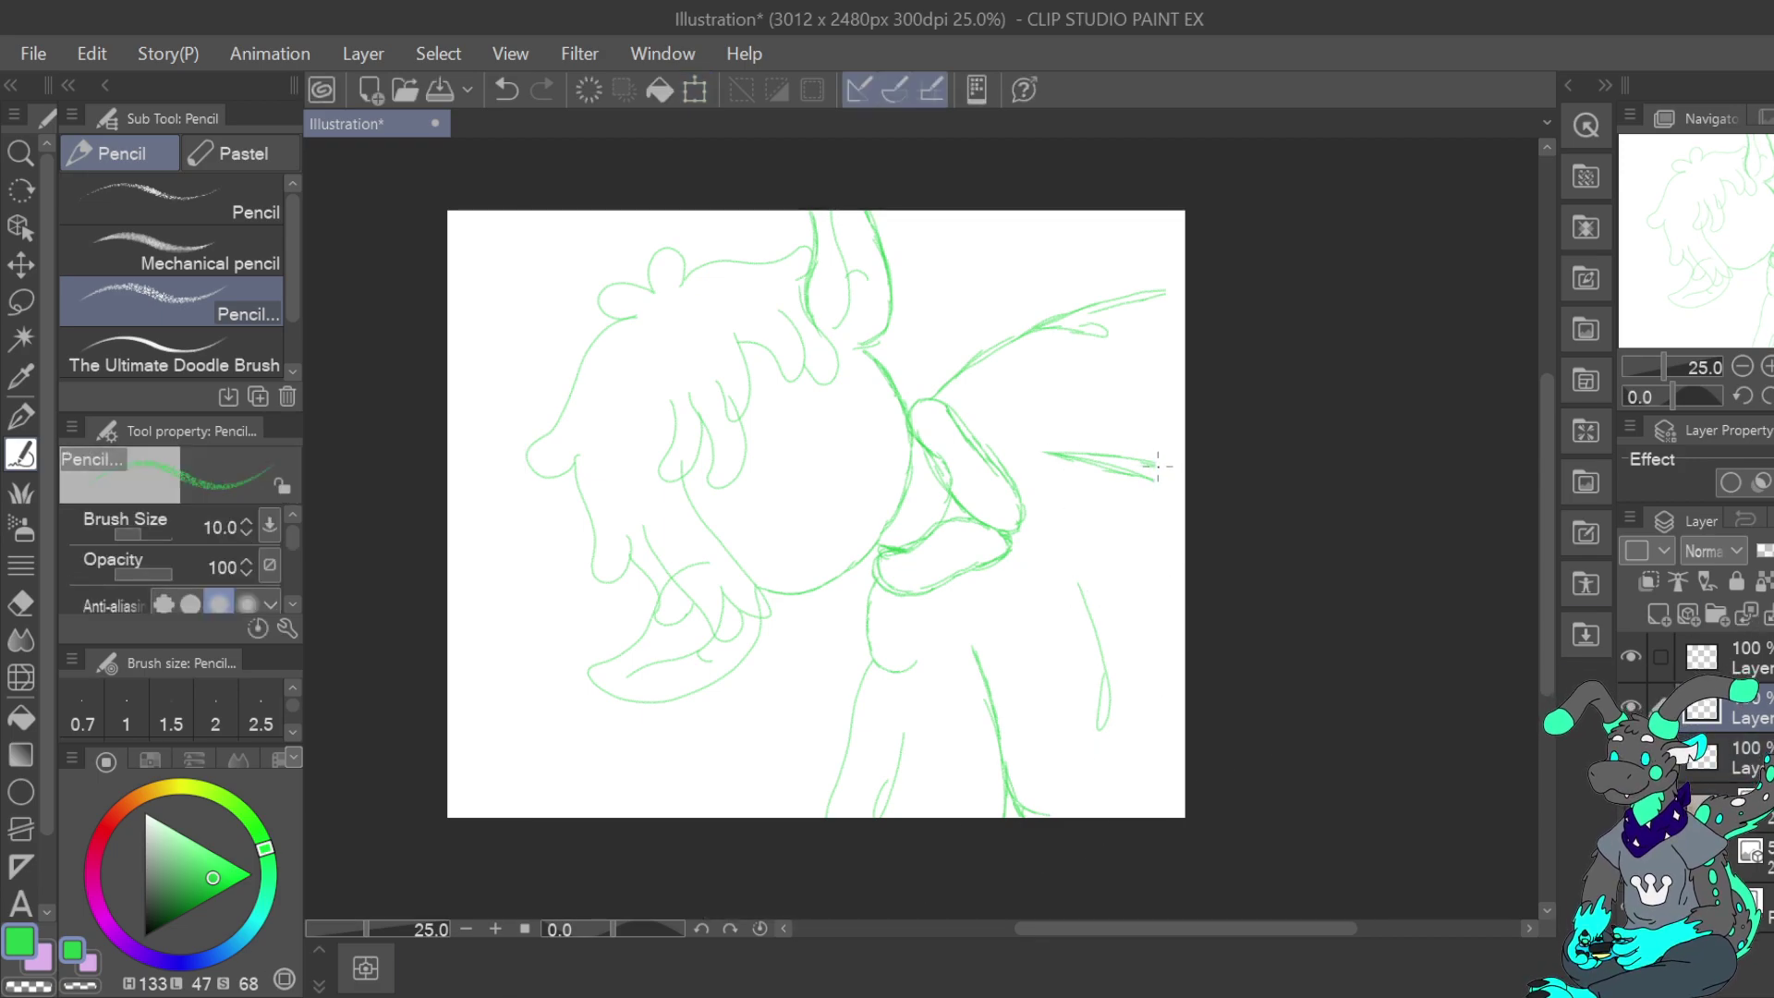
Extend the cut-off shoulder and underarm lines to the canvas edge, and select the blank top layer
{"action": "left_click_drag", "start_coordinate": [1120, 459], "coordinate": [1190, 468]}
{"action": "left_click_drag", "start_coordinate": [1149, 296], "coordinate": [1202, 283]}
{"action": "left_click", "coordinate": [1750, 659]}
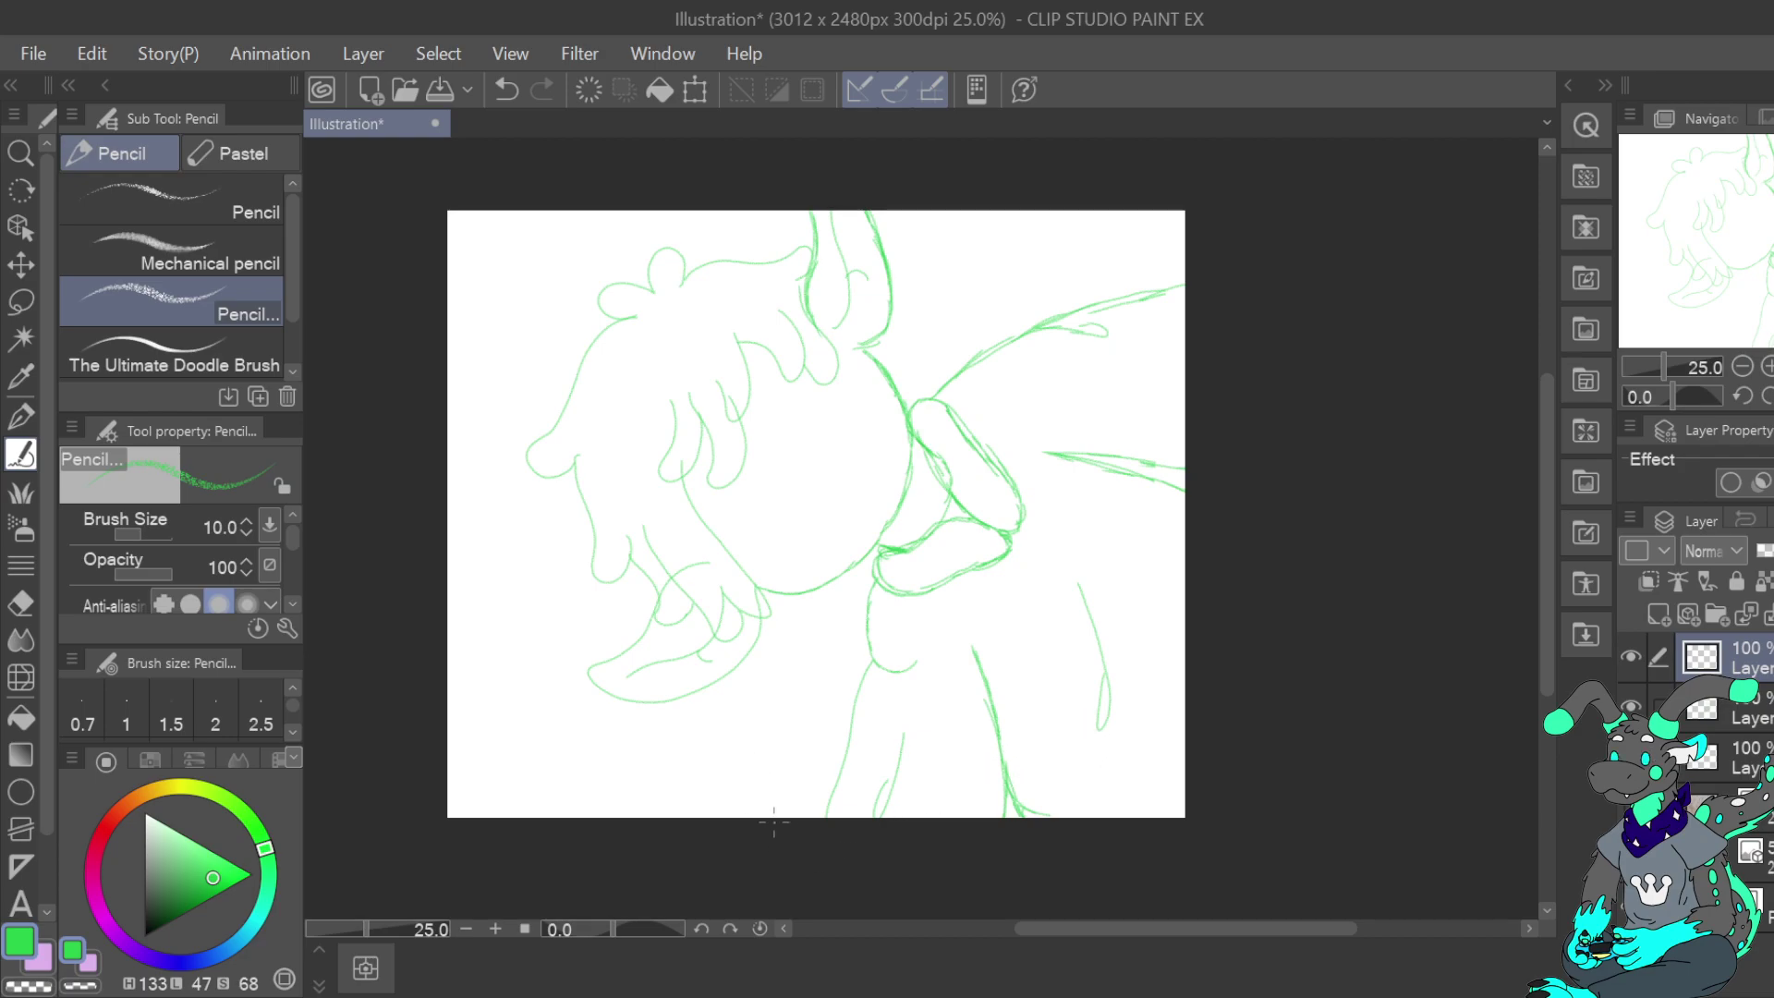
{"action": "mouse_move", "coordinate": [713, 817]}
{"action": "left_mouse_down"}
{"action": "mouse_move", "coordinate": [705, 780]}
{"action": "mouse_move", "coordinate": [753, 691]}
{"action": "mouse_move", "coordinate": [680, 576]}
{"action": "mouse_move", "coordinate": [554, 700]}
{"action": "left_mouse_up"}
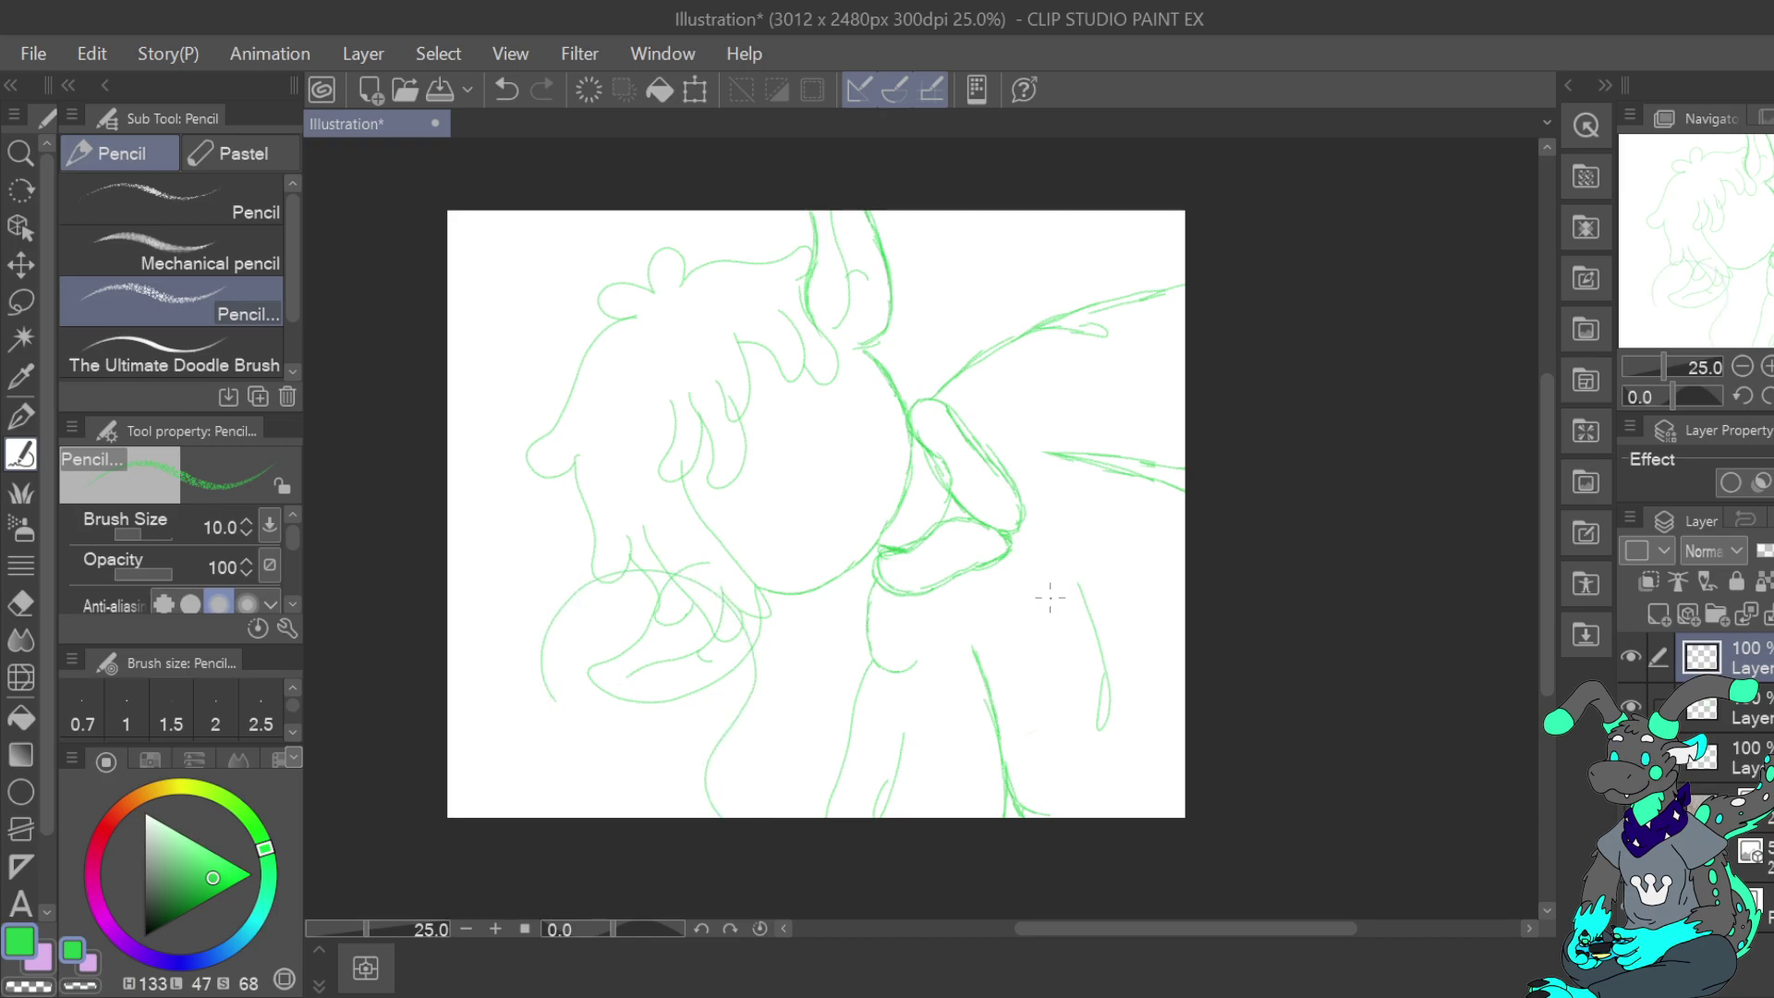
{"action": "key", "text": "ctrl+z"}
{"action": "key", "text": "ctrl+z"}
{"action": "mouse_move", "coordinate": [575, 553]}
{"action": "left_mouse_down"}
{"action": "mouse_move", "coordinate": [490, 652]}
{"action": "mouse_move", "coordinate": [501, 761]}
{"action": "mouse_move", "coordinate": [621, 802]}
{"action": "mouse_move", "coordinate": [788, 696]}
{"action": "mouse_move", "coordinate": [863, 690]}
{"action": "mouse_move", "coordinate": [981, 825]}
{"action": "left_mouse_up"}
{"action": "left_click", "coordinate": [510, 93]}
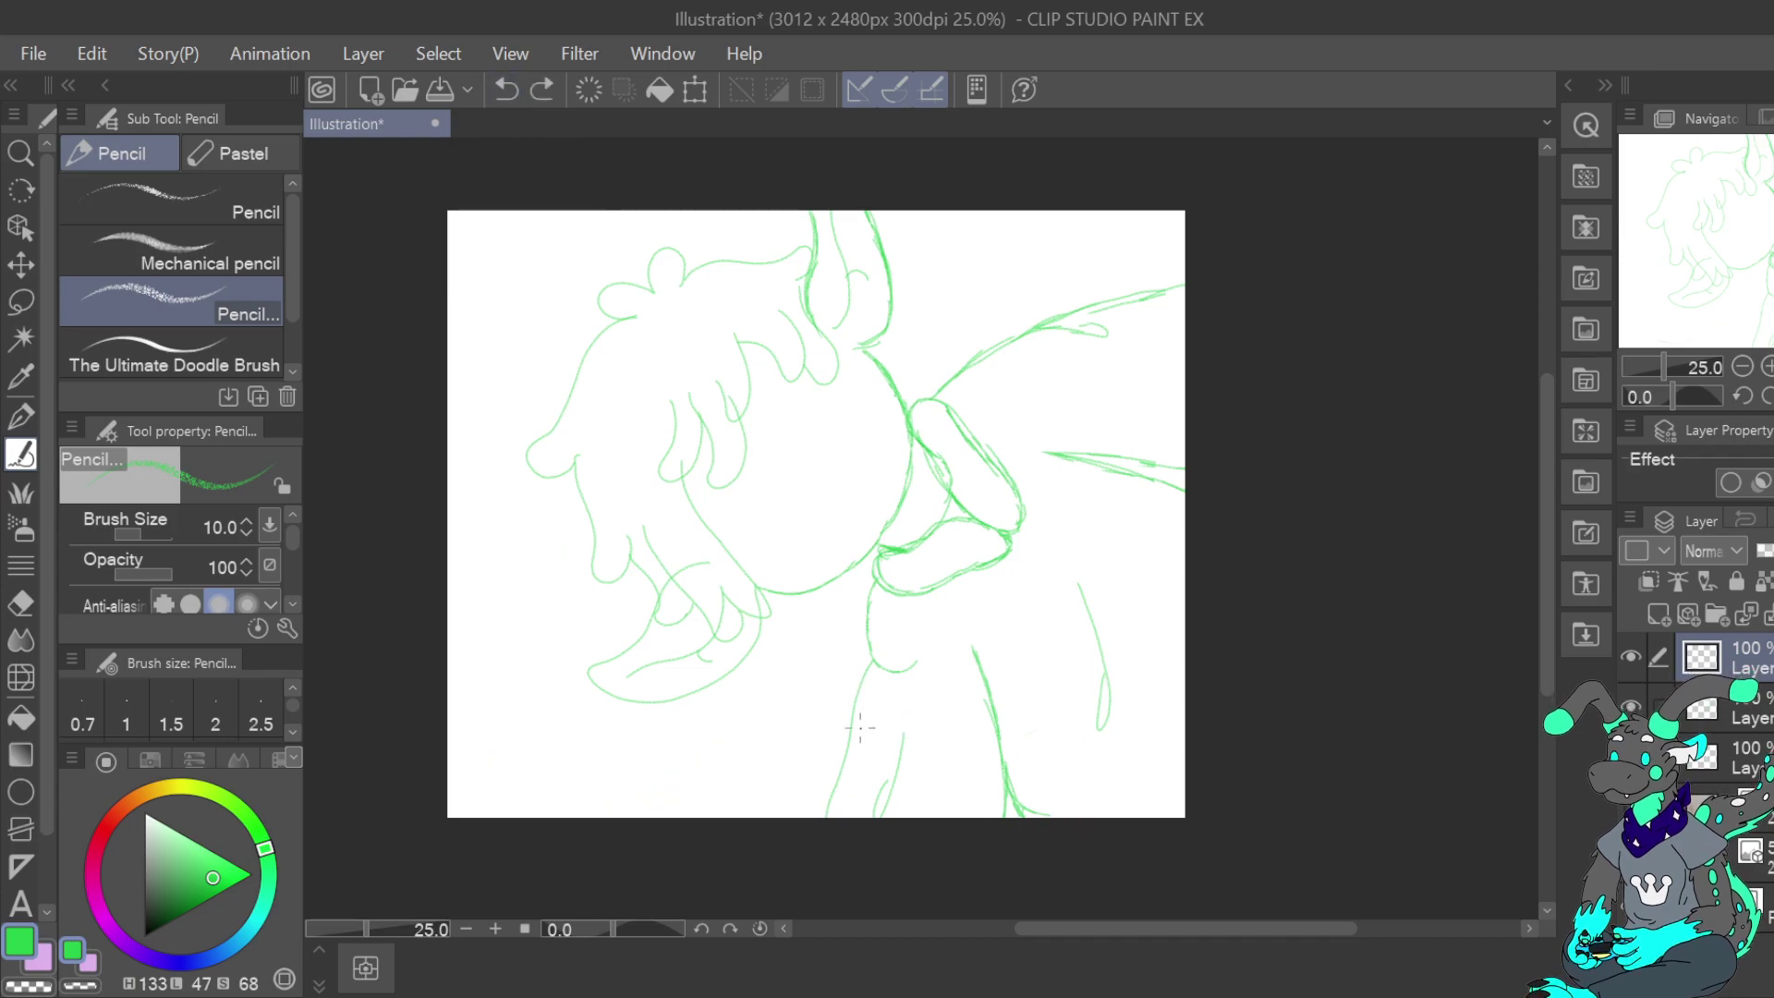
{"action": "mouse_move", "coordinate": [563, 589]}
{"action": "left_mouse_down"}
{"action": "mouse_move", "coordinate": [537, 623]}
{"action": "mouse_move", "coordinate": [538, 725]}
{"action": "mouse_move", "coordinate": [621, 829]}
{"action": "mouse_move", "coordinate": [761, 840]}
{"action": "mouse_move", "coordinate": [857, 738]}
{"action": "mouse_move", "coordinate": [932, 726]}
{"action": "mouse_move", "coordinate": [1081, 801]}
{"action": "left_mouse_up"}
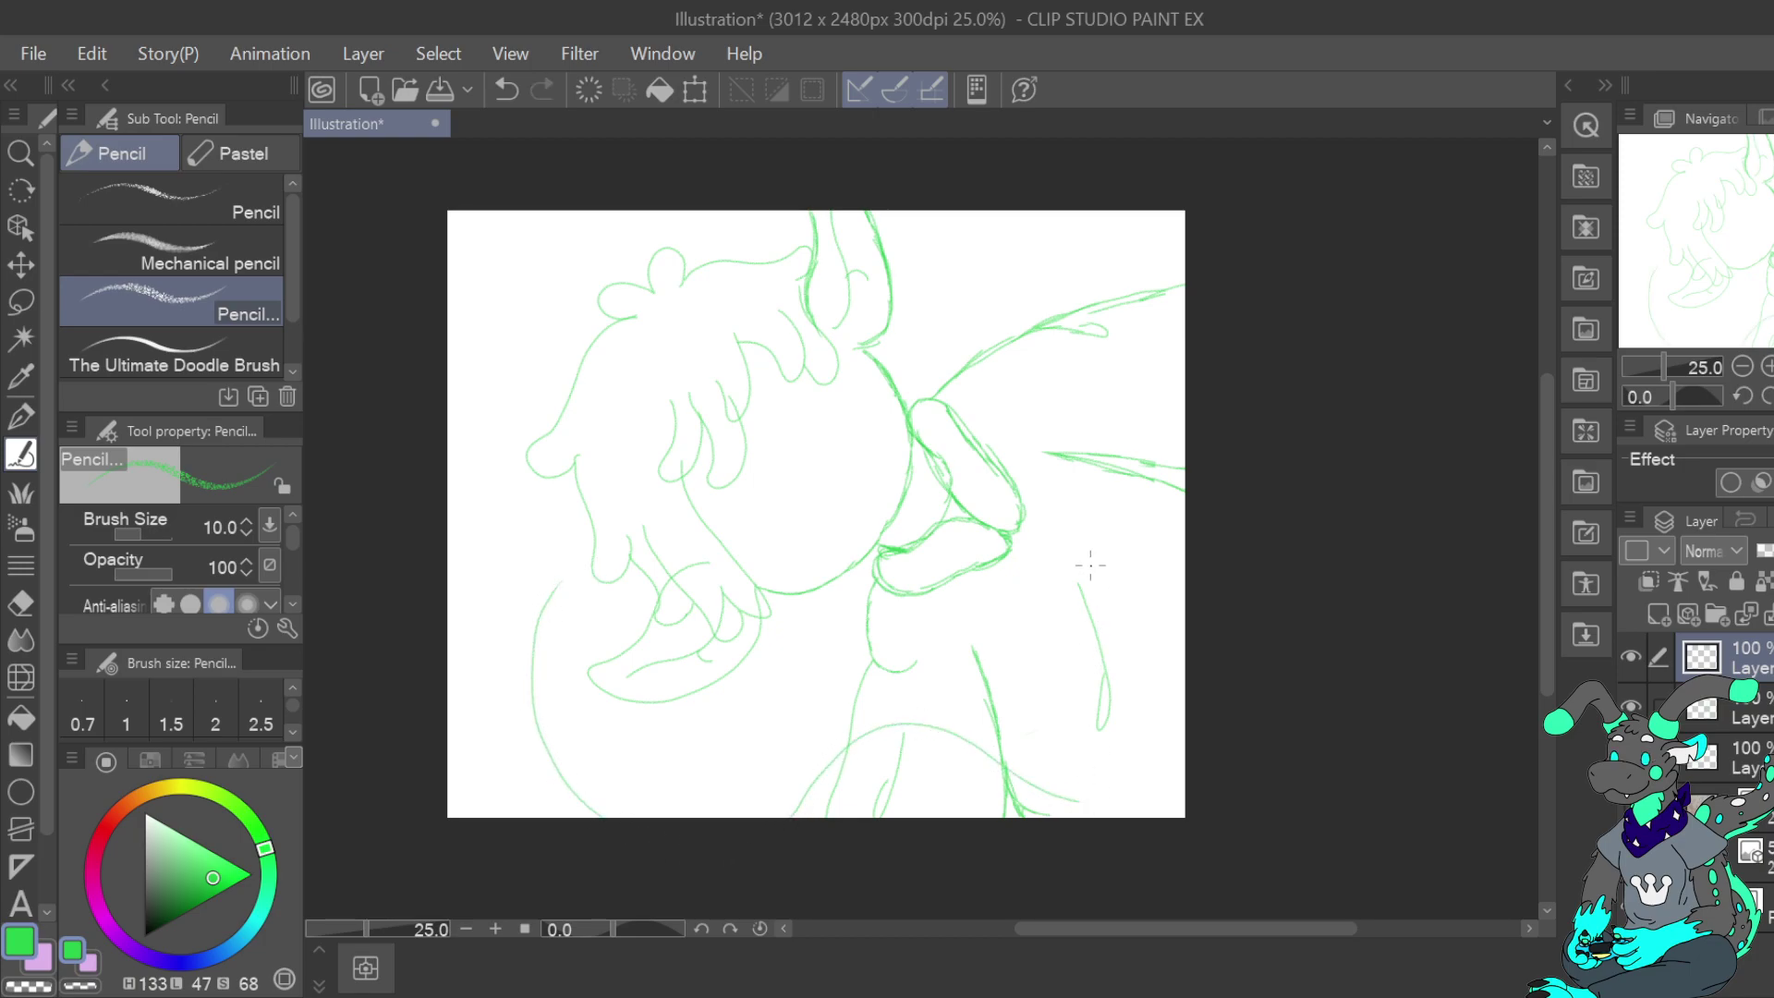
{"action": "key", "text": "ctrl+z"}
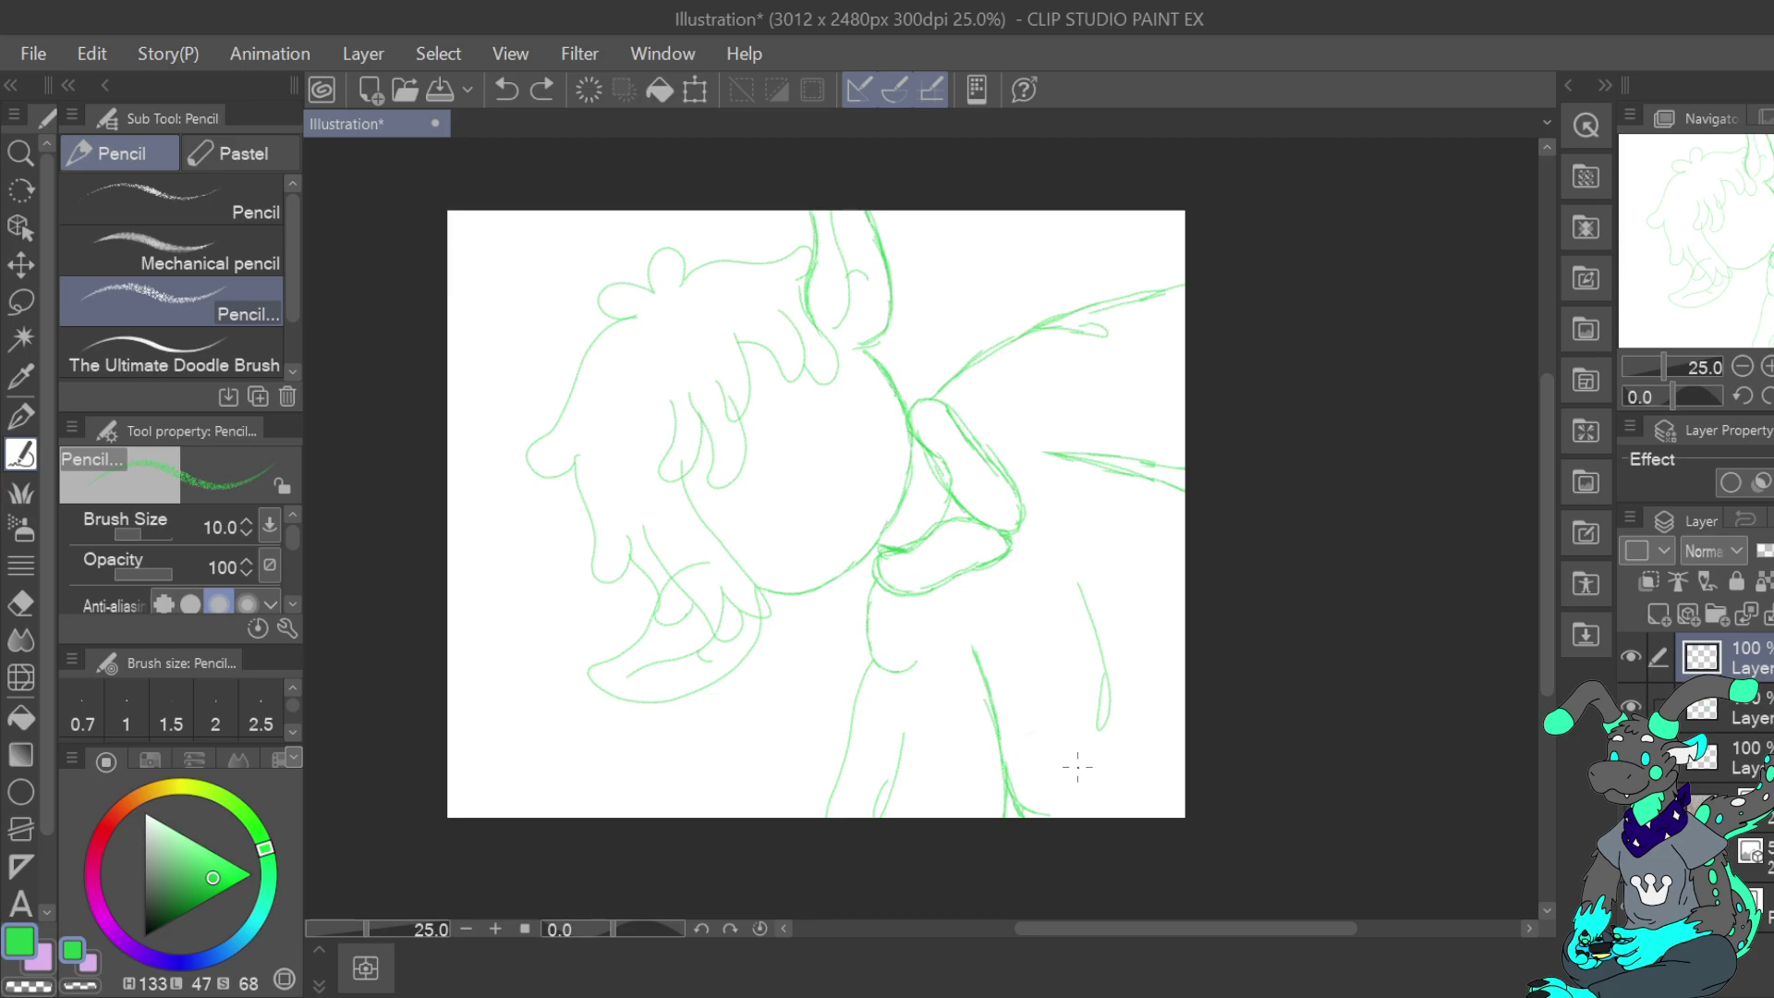
{"action": "mouse_move", "coordinate": [1070, 739]}
{"action": "left_mouse_down"}
{"action": "mouse_move", "coordinate": [1008, 723]}
{"action": "mouse_move", "coordinate": [748, 854]}
{"action": "mouse_move", "coordinate": [583, 836]}
{"action": "mouse_move", "coordinate": [509, 691]}
{"action": "mouse_move", "coordinate": [604, 615]}
{"action": "mouse_move", "coordinate": [668, 704]}
{"action": "left_mouse_up"}
{"action": "key", "text": "ctrl+z"}
{"action": "mouse_move", "coordinate": [484, 672]}
{"action": "left_mouse_down"}
{"action": "mouse_move", "coordinate": [571, 692]}
{"action": "mouse_move", "coordinate": [625, 850]}
{"action": "left_mouse_up"}
{"action": "left_click_drag", "start_coordinate": [1079, 711], "coordinate": [996, 817]}
{"action": "key", "text": "ctrl+z"}
{"action": "key", "text": "ctrl+z"}
Sketch the tail as a double curved outline passing behind the body, curling near the pointed ear and ending in a shaggy tuft
{"action": "left_click_drag", "start_coordinate": [1017, 744], "coordinate": [878, 815]}
{"action": "mouse_move", "coordinate": [661, 808]}
{"action": "left_mouse_down"}
{"action": "mouse_move", "coordinate": [737, 689]}
{"action": "mouse_move", "coordinate": [605, 590]}
{"action": "mouse_move", "coordinate": [520, 720]}
{"action": "left_mouse_up"}
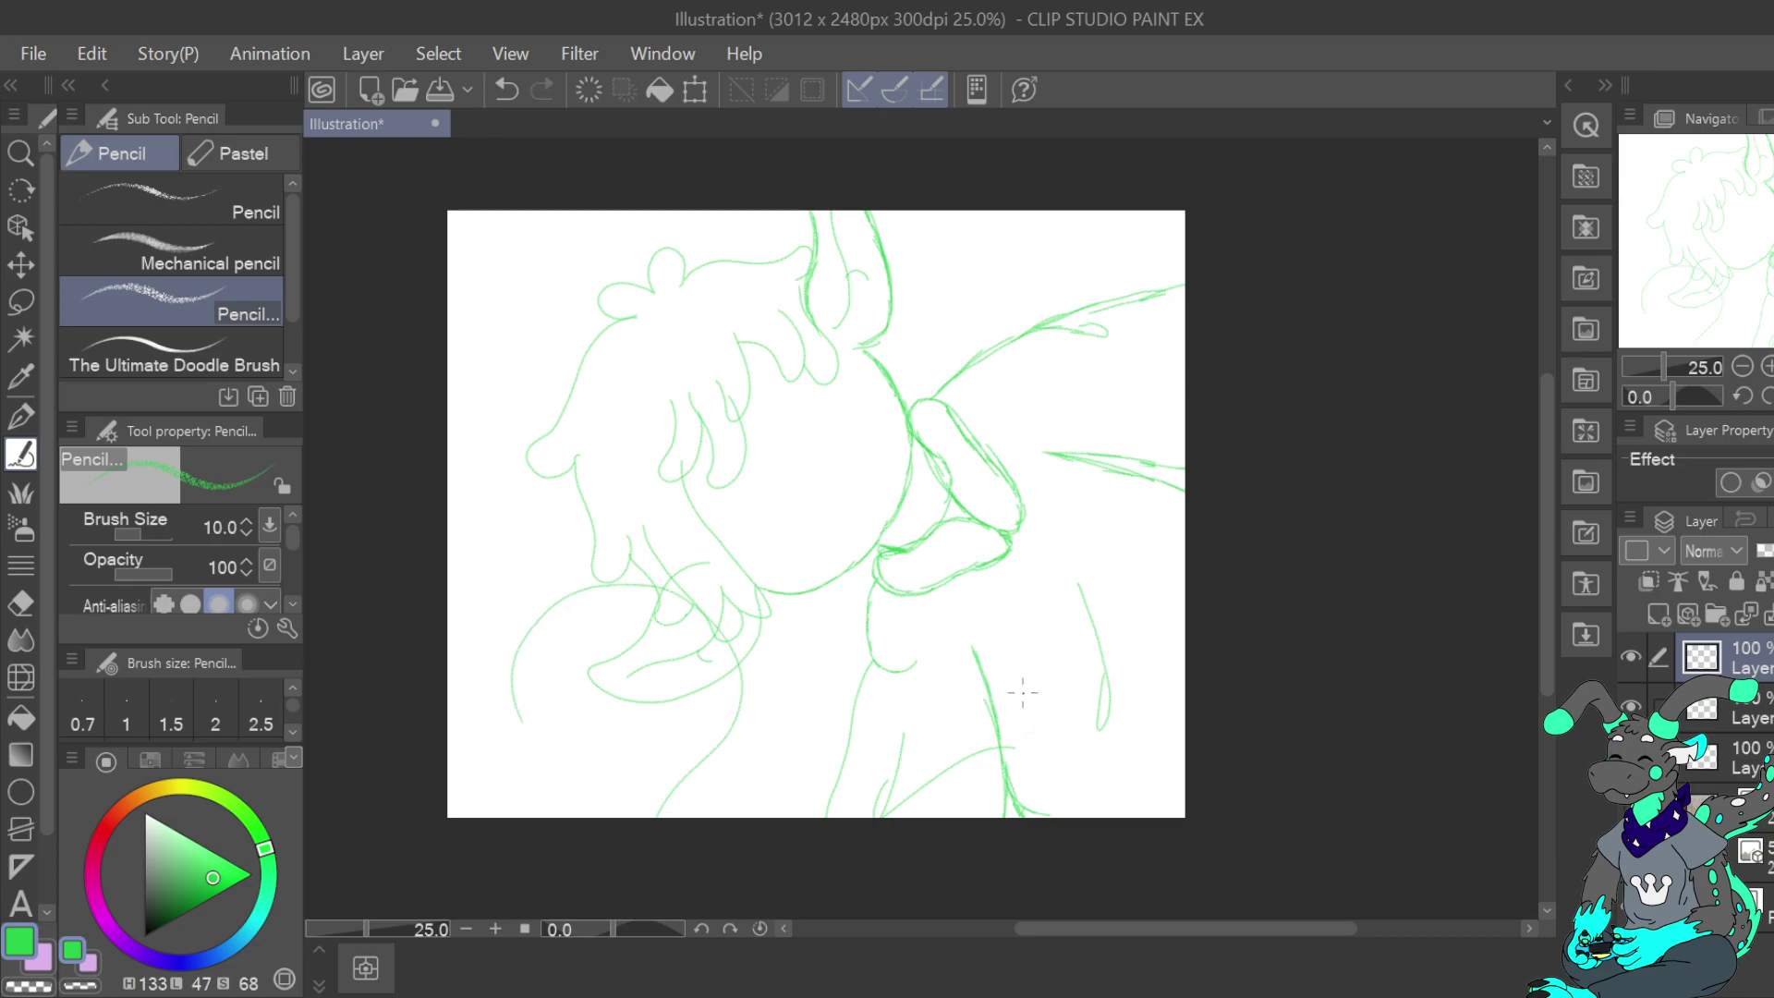
{"action": "mouse_move", "coordinate": [832, 817]}
{"action": "left_mouse_down"}
{"action": "mouse_move", "coordinate": [966, 713]}
{"action": "mouse_move", "coordinate": [1038, 742]}
{"action": "mouse_move", "coordinate": [1028, 776]}
{"action": "mouse_move", "coordinate": [984, 771]}
{"action": "mouse_move", "coordinate": [1038, 760]}
{"action": "mouse_move", "coordinate": [983, 746]}
{"action": "mouse_move", "coordinate": [927, 767]}
{"action": "mouse_move", "coordinate": [869, 832]}
{"action": "mouse_move", "coordinate": [979, 749]}
{"action": "mouse_move", "coordinate": [1047, 759]}
{"action": "left_mouse_up"}
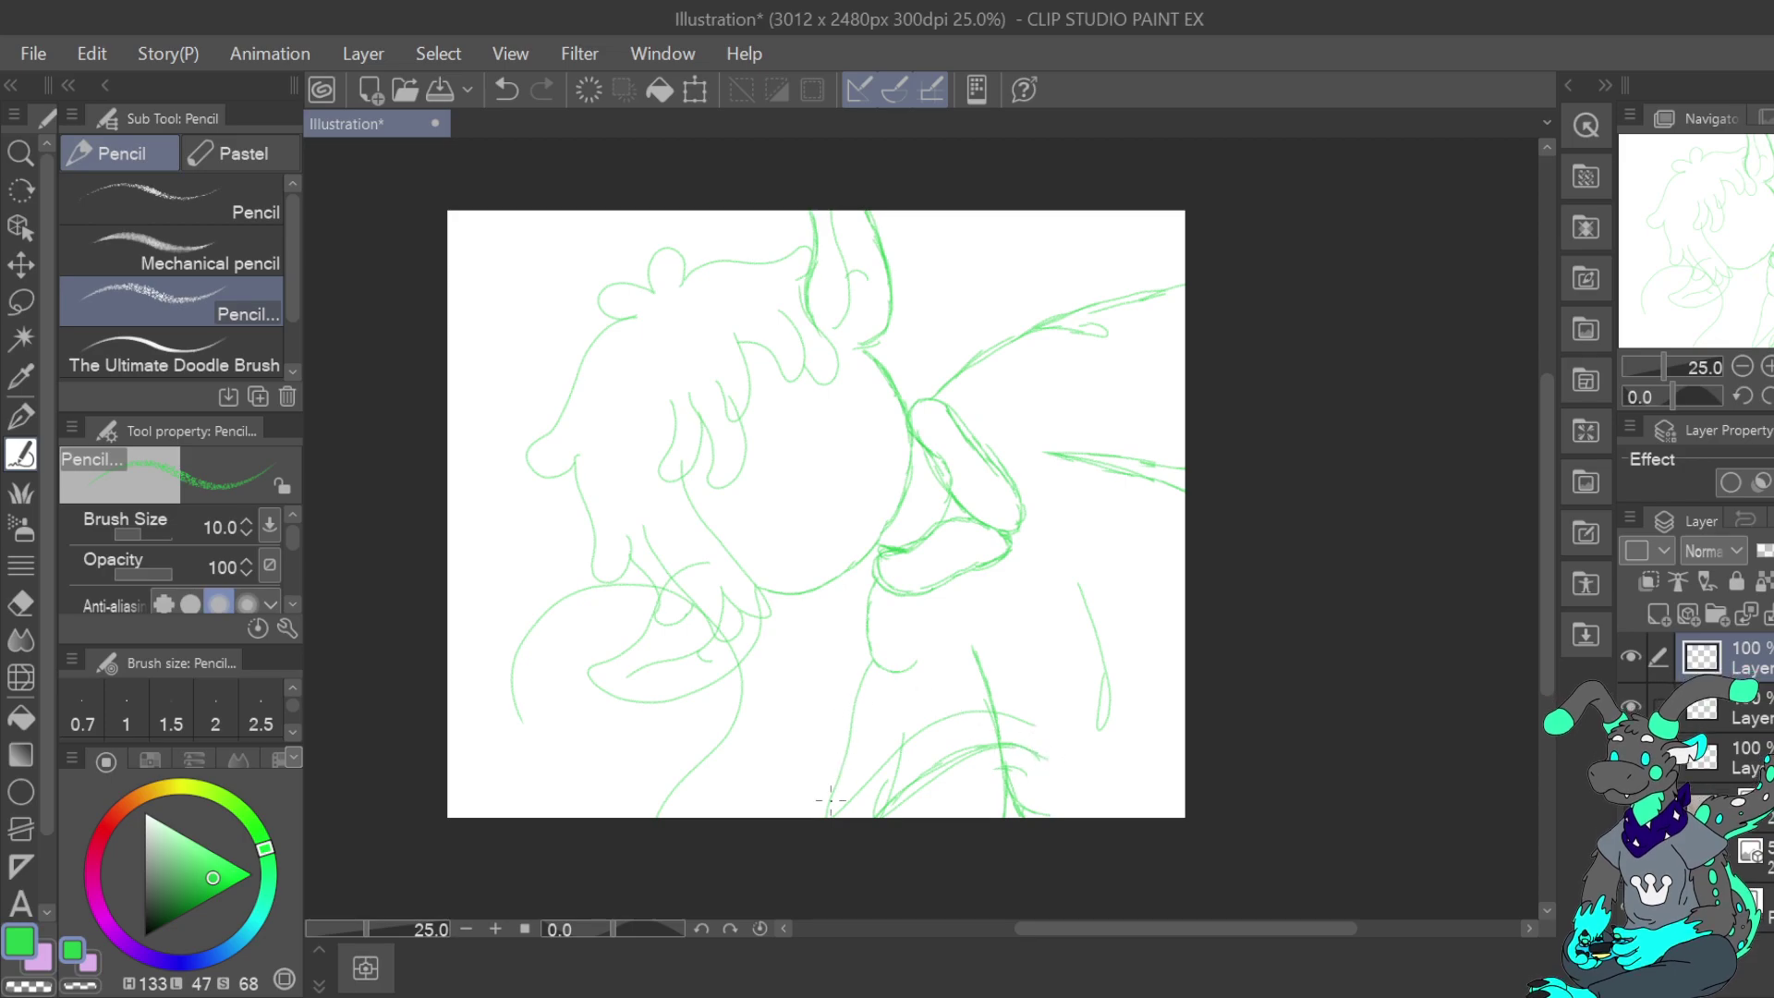
{"action": "mouse_move", "coordinate": [624, 837]}
{"action": "left_mouse_down"}
{"action": "mouse_move", "coordinate": [639, 778]}
{"action": "mouse_move", "coordinate": [624, 804]}
{"action": "mouse_move", "coordinate": [700, 708]}
{"action": "mouse_move", "coordinate": [692, 634]}
{"action": "left_mouse_up"}
{"action": "mouse_move", "coordinate": [647, 765]}
{"action": "left_mouse_down"}
{"action": "mouse_move", "coordinate": [698, 707]}
{"action": "mouse_move", "coordinate": [684, 632]}
{"action": "mouse_move", "coordinate": [645, 610]}
{"action": "mouse_move", "coordinate": [593, 617]}
{"action": "mouse_move", "coordinate": [539, 669]}
{"action": "mouse_move", "coordinate": [527, 728]}
{"action": "mouse_move", "coordinate": [521, 662]}
{"action": "left_mouse_up"}
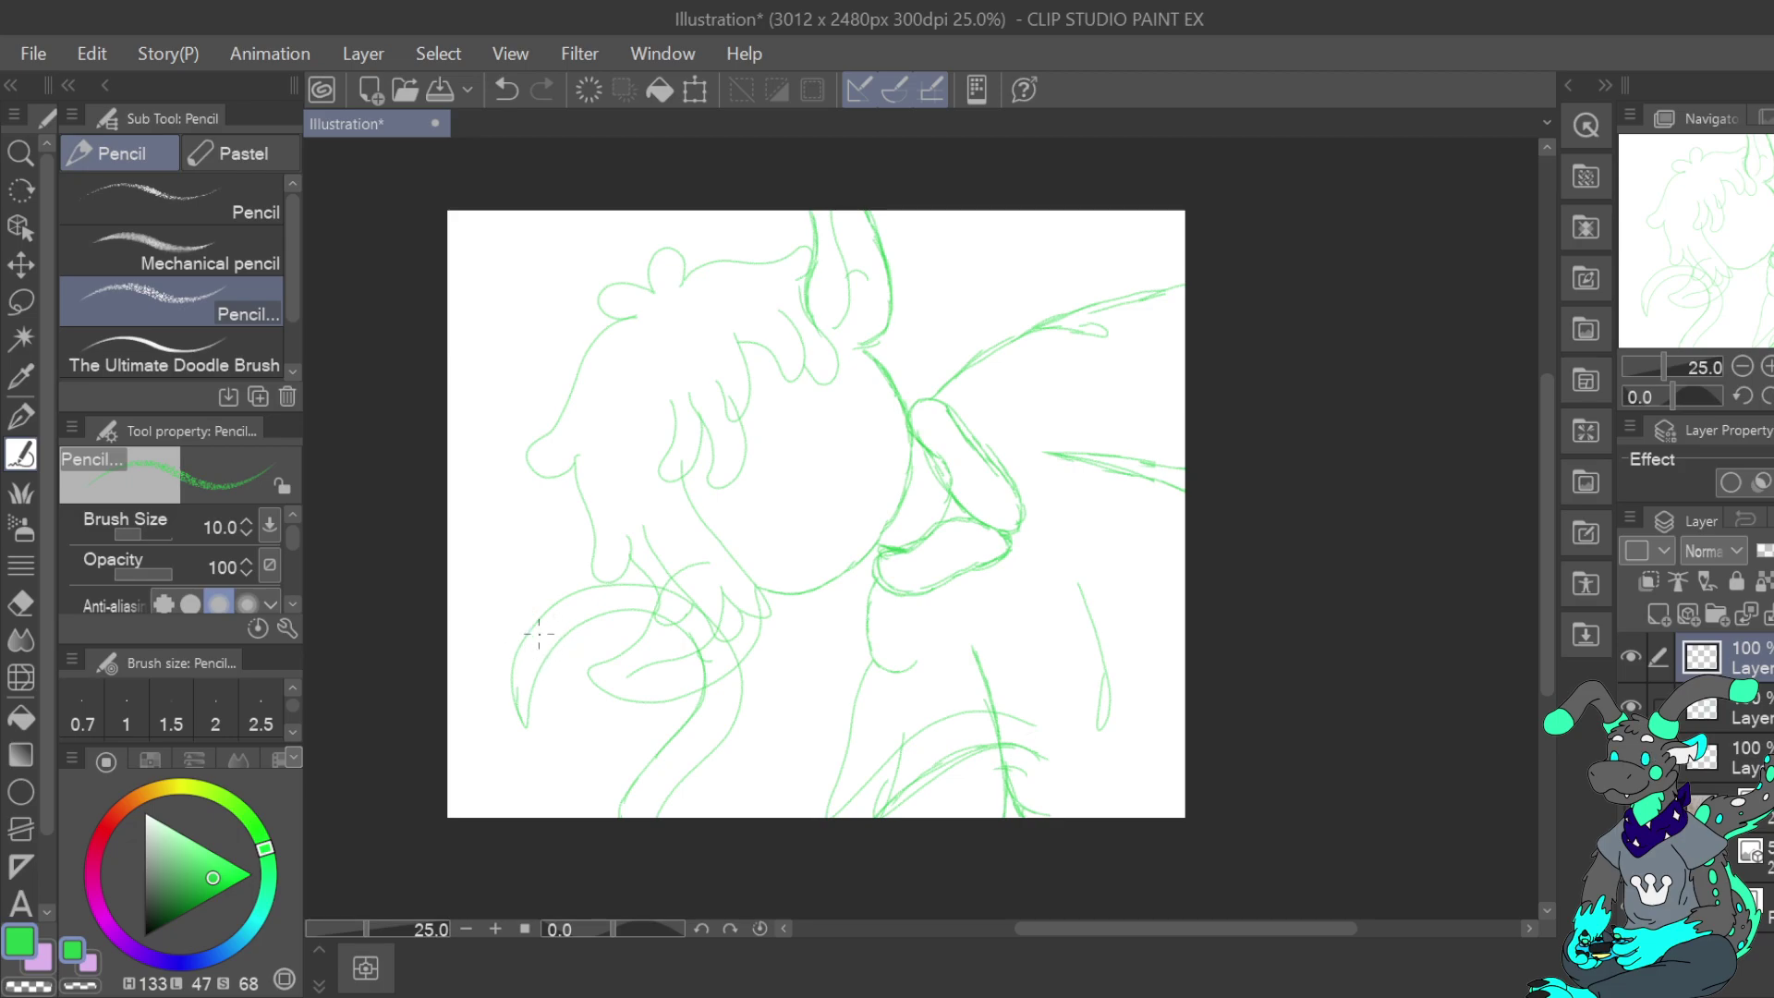
{"action": "mouse_move", "coordinate": [545, 613]}
{"action": "left_mouse_down"}
{"action": "mouse_move", "coordinate": [467, 645]}
{"action": "mouse_move", "coordinate": [490, 650]}
{"action": "mouse_move", "coordinate": [476, 689]}
{"action": "mouse_move", "coordinate": [494, 630]}
{"action": "mouse_move", "coordinate": [473, 687]}
{"action": "mouse_move", "coordinate": [496, 754]}
{"action": "mouse_move", "coordinate": [541, 785]}
{"action": "mouse_move", "coordinate": [555, 730]}
{"action": "left_mouse_up"}
{"action": "mouse_move", "coordinate": [556, 644]}
{"action": "left_mouse_down"}
{"action": "mouse_move", "coordinate": [578, 706]}
{"action": "mouse_move", "coordinate": [554, 702]}
{"action": "left_mouse_up"}
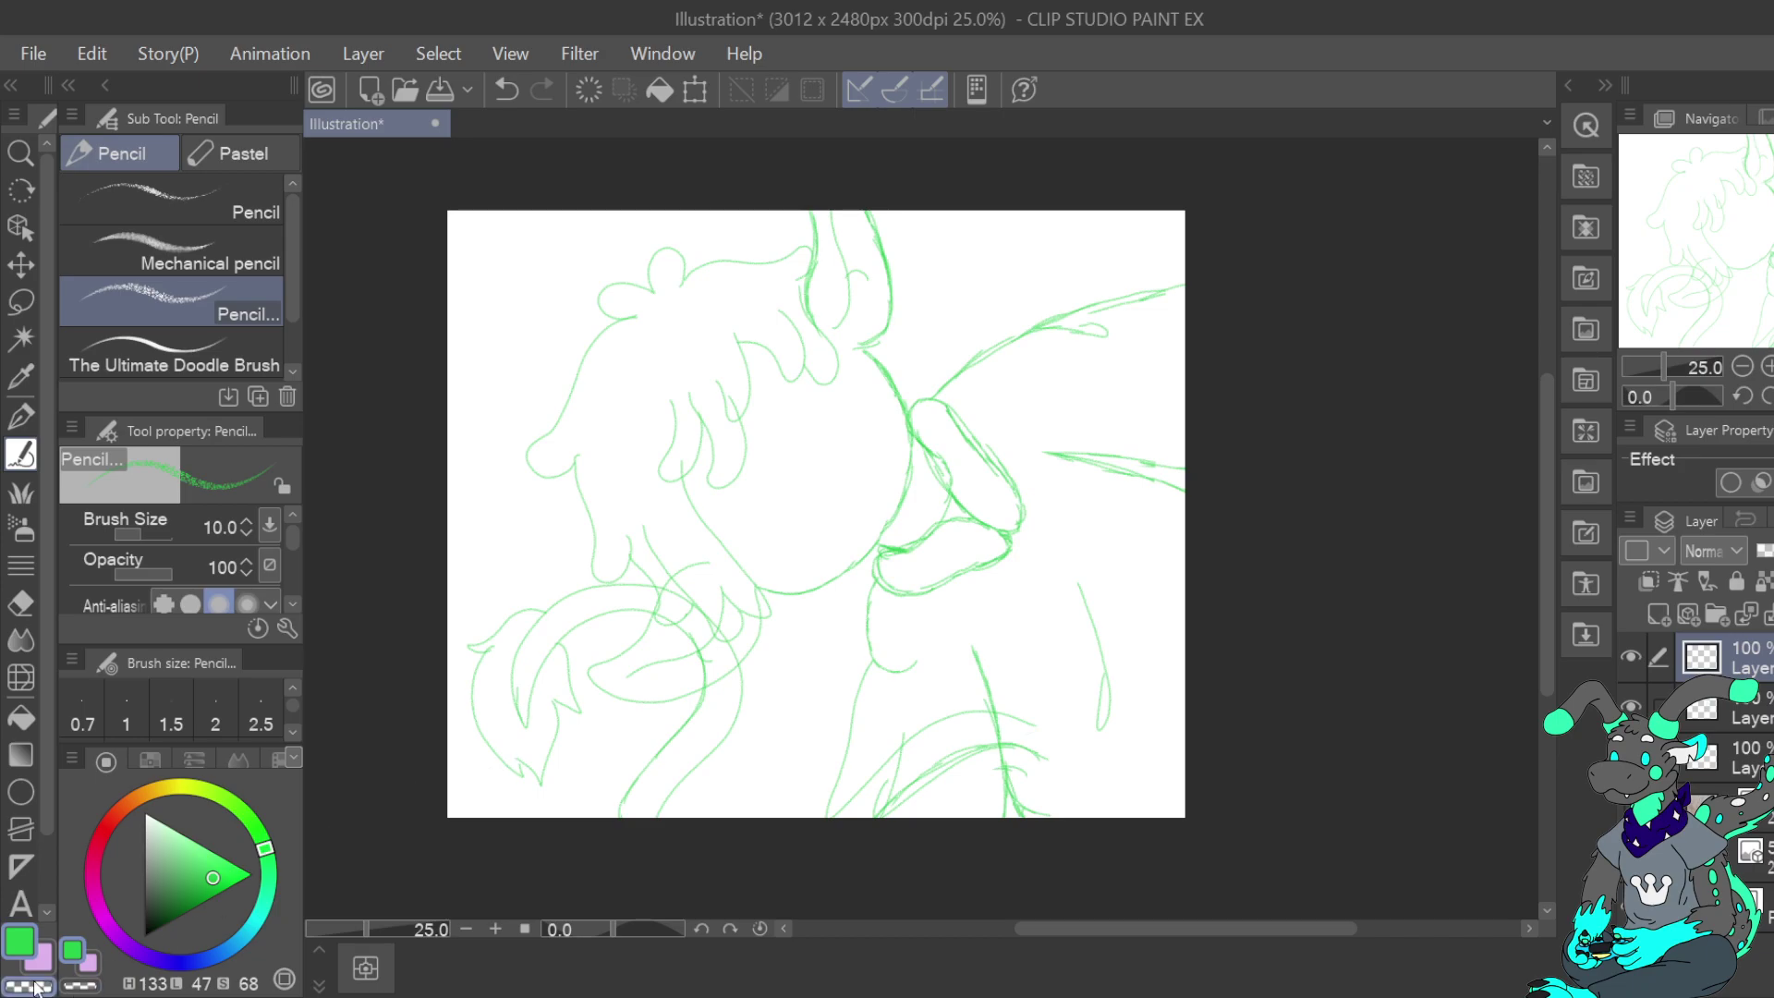
Raise the brush size to 18 and erase the tail lines overlapping the tuft with transparent colour
{"action": "left_click", "coordinate": [248, 521]}
{"action": "left_click", "coordinate": [248, 521]}
{"action": "left_click", "coordinate": [248, 521]}
{"action": "left_click", "coordinate": [248, 521]}
{"action": "left_click", "coordinate": [248, 521]}
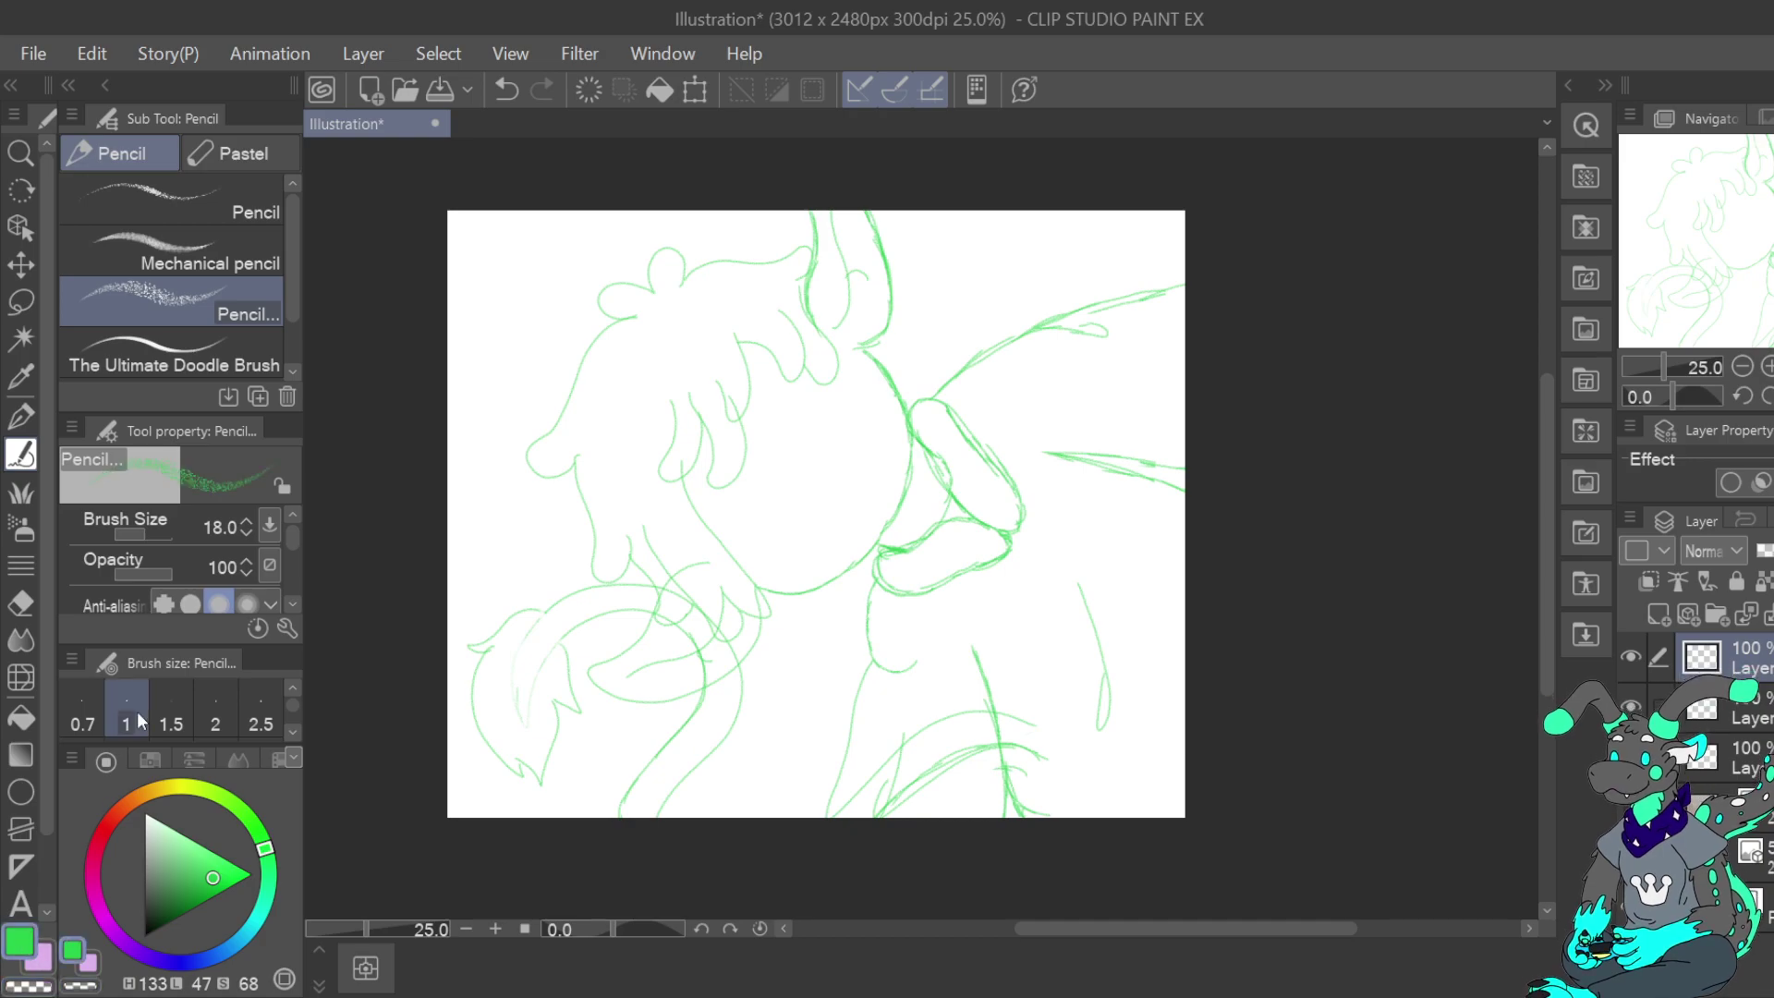
Set the brush size to 10 and redraw the tuft's edge where it joins the tail, cleaning it with transparent colour
{"action": "left_click", "coordinate": [249, 534]}
{"action": "left_click", "coordinate": [247, 522]}
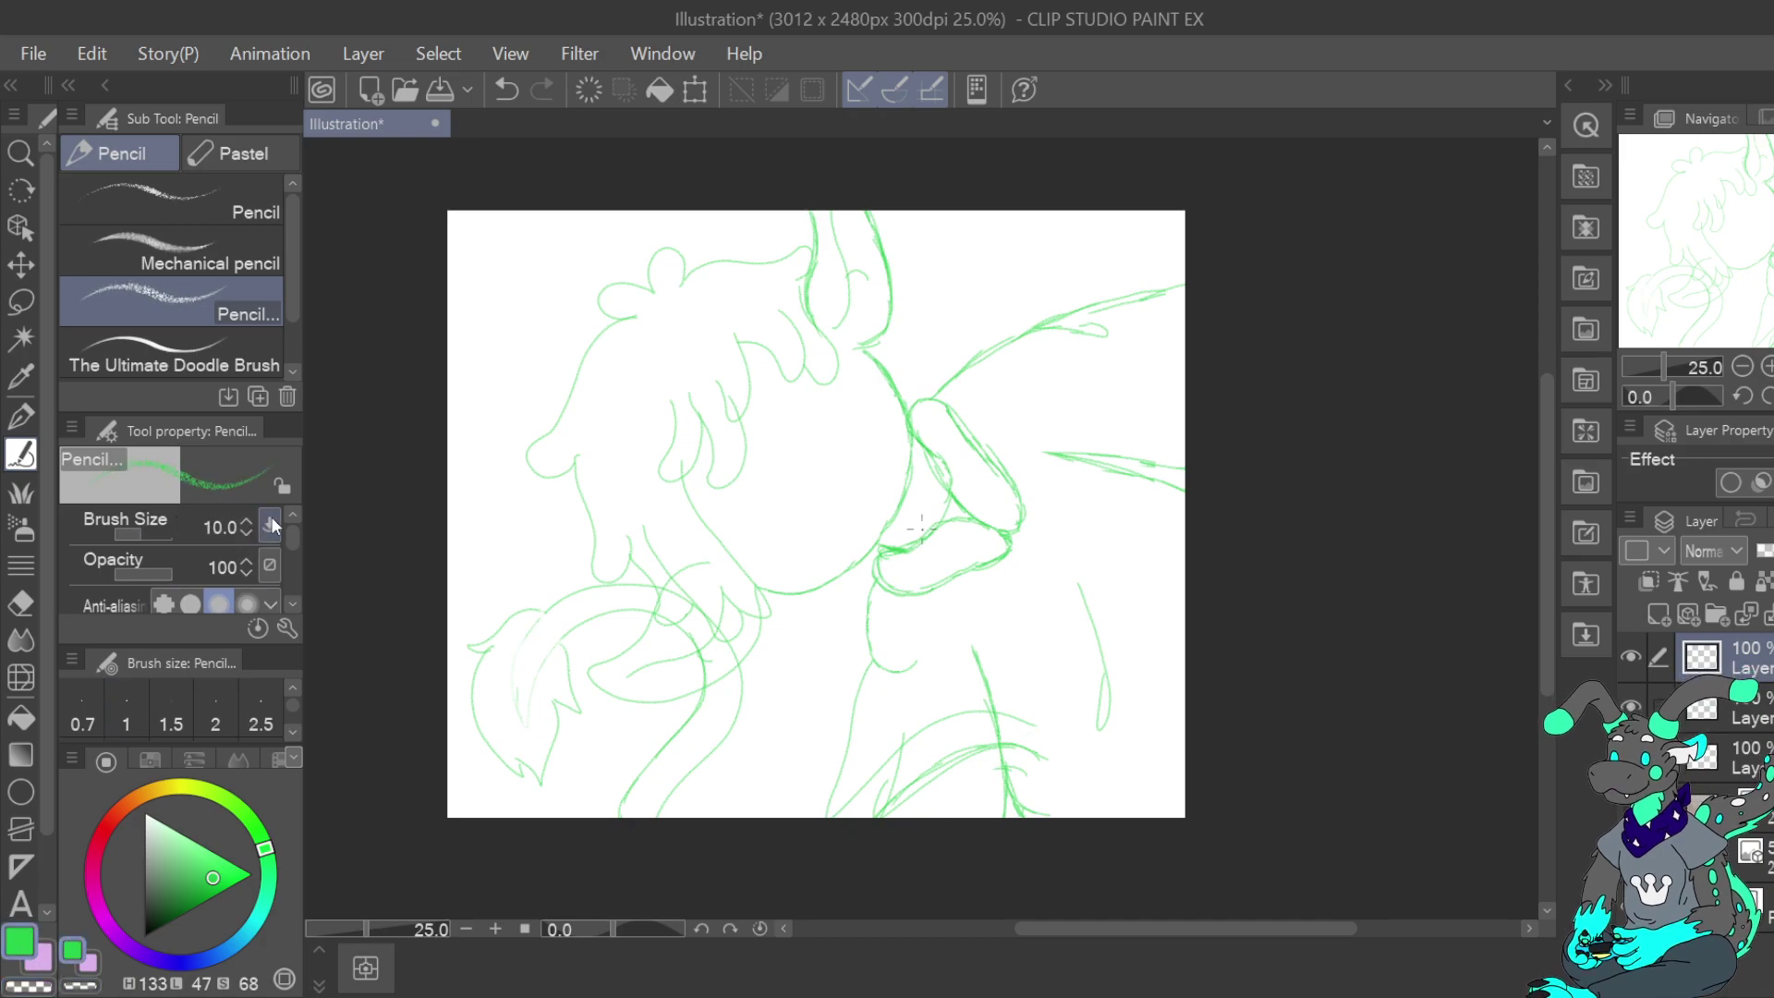
{"action": "mouse_move", "coordinate": [543, 613]}
{"action": "left_mouse_down"}
{"action": "mouse_move", "coordinate": [566, 657]}
{"action": "mouse_move", "coordinate": [542, 611]}
{"action": "left_mouse_up"}
{"action": "left_click_drag", "start_coordinate": [513, 636], "coordinate": [507, 690]}
{"action": "left_click", "coordinate": [506, 90]}
{"action": "left_click_drag", "start_coordinate": [538, 618], "coordinate": [532, 589]}
{"action": "left_click", "coordinate": [507, 89]}
{"action": "left_click", "coordinate": [46, 988]}
{"action": "left_click_drag", "start_coordinate": [547, 614], "coordinate": [529, 612]}
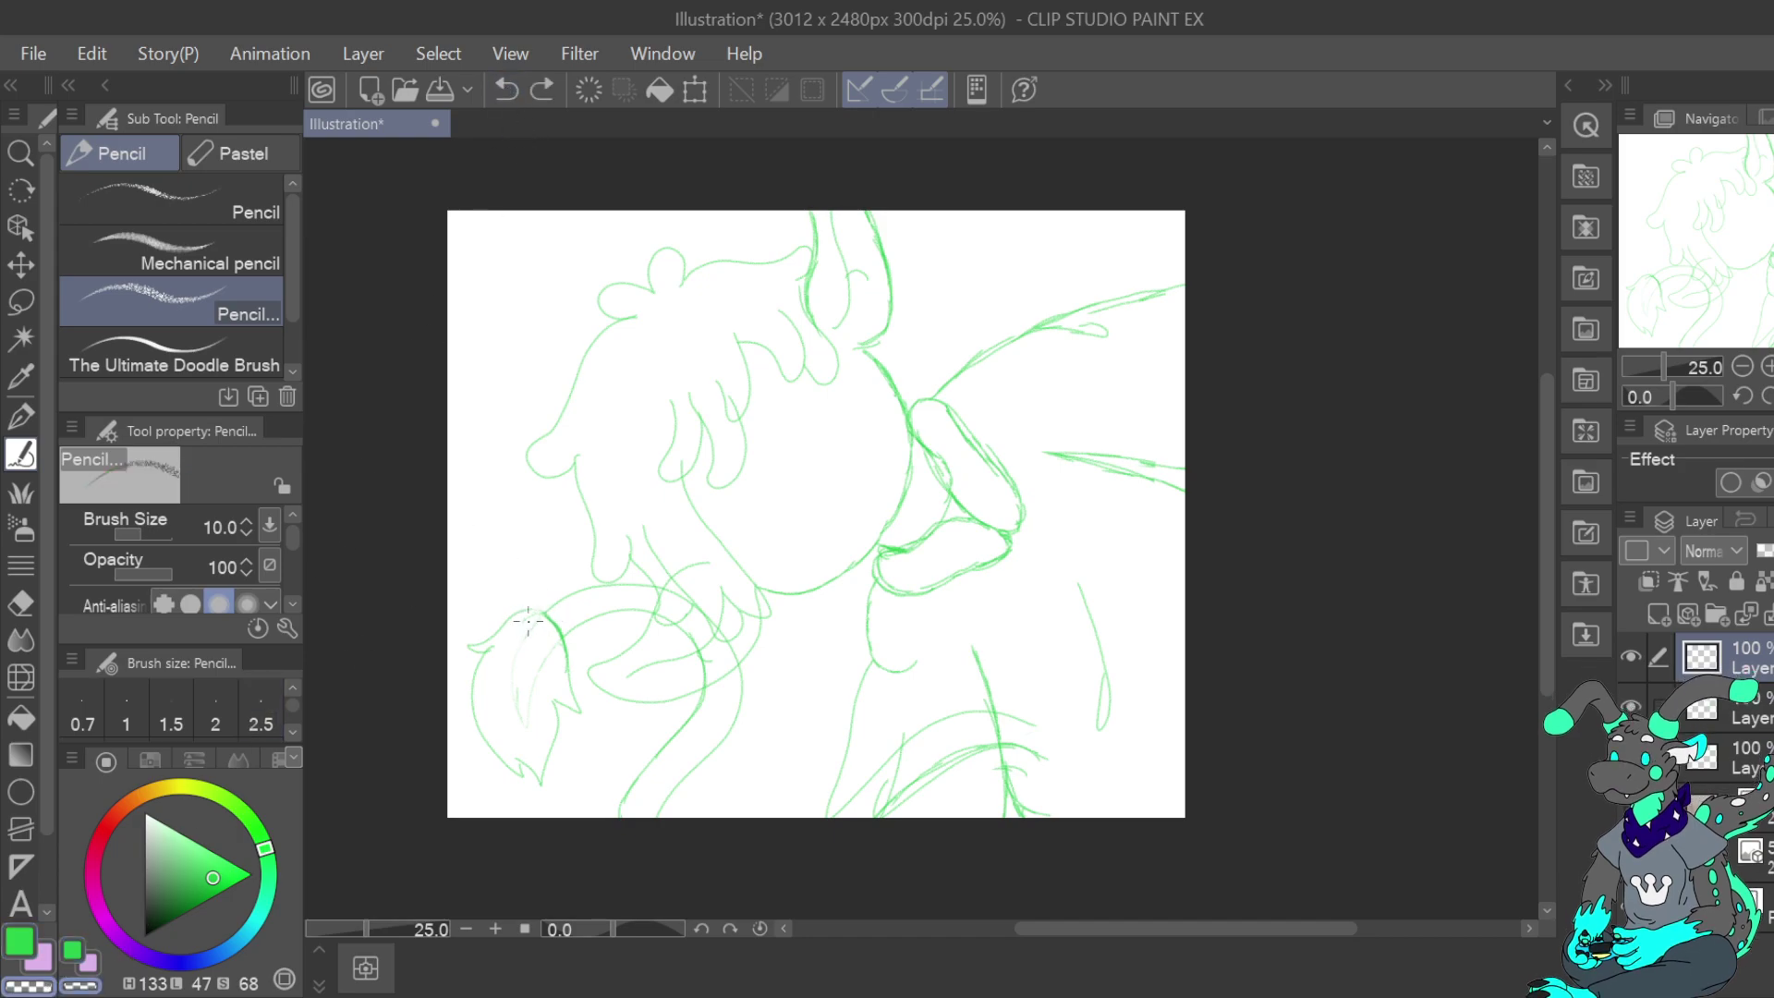
Sketch small pointed fur tips on the upper end of the tail tuft
{"action": "key", "text": "c"}
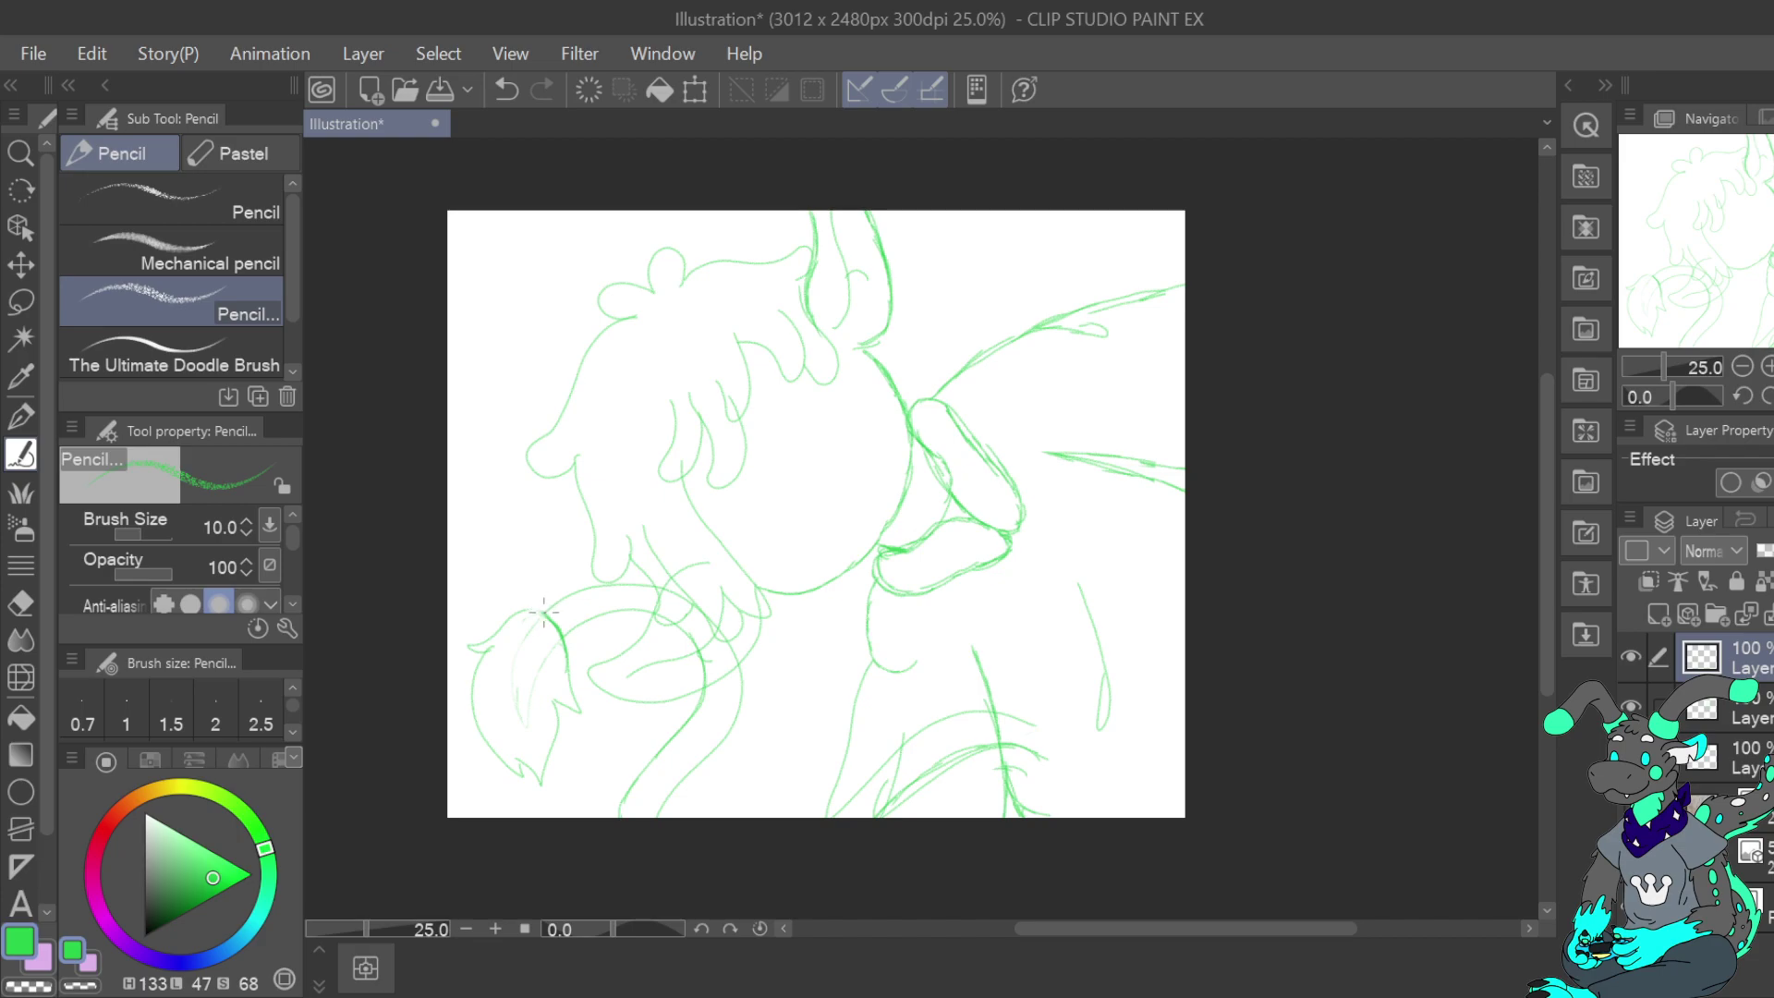
{"action": "left_click_drag", "start_coordinate": [543, 613], "coordinate": [528, 611]}
{"action": "left_click", "coordinate": [506, 90]}
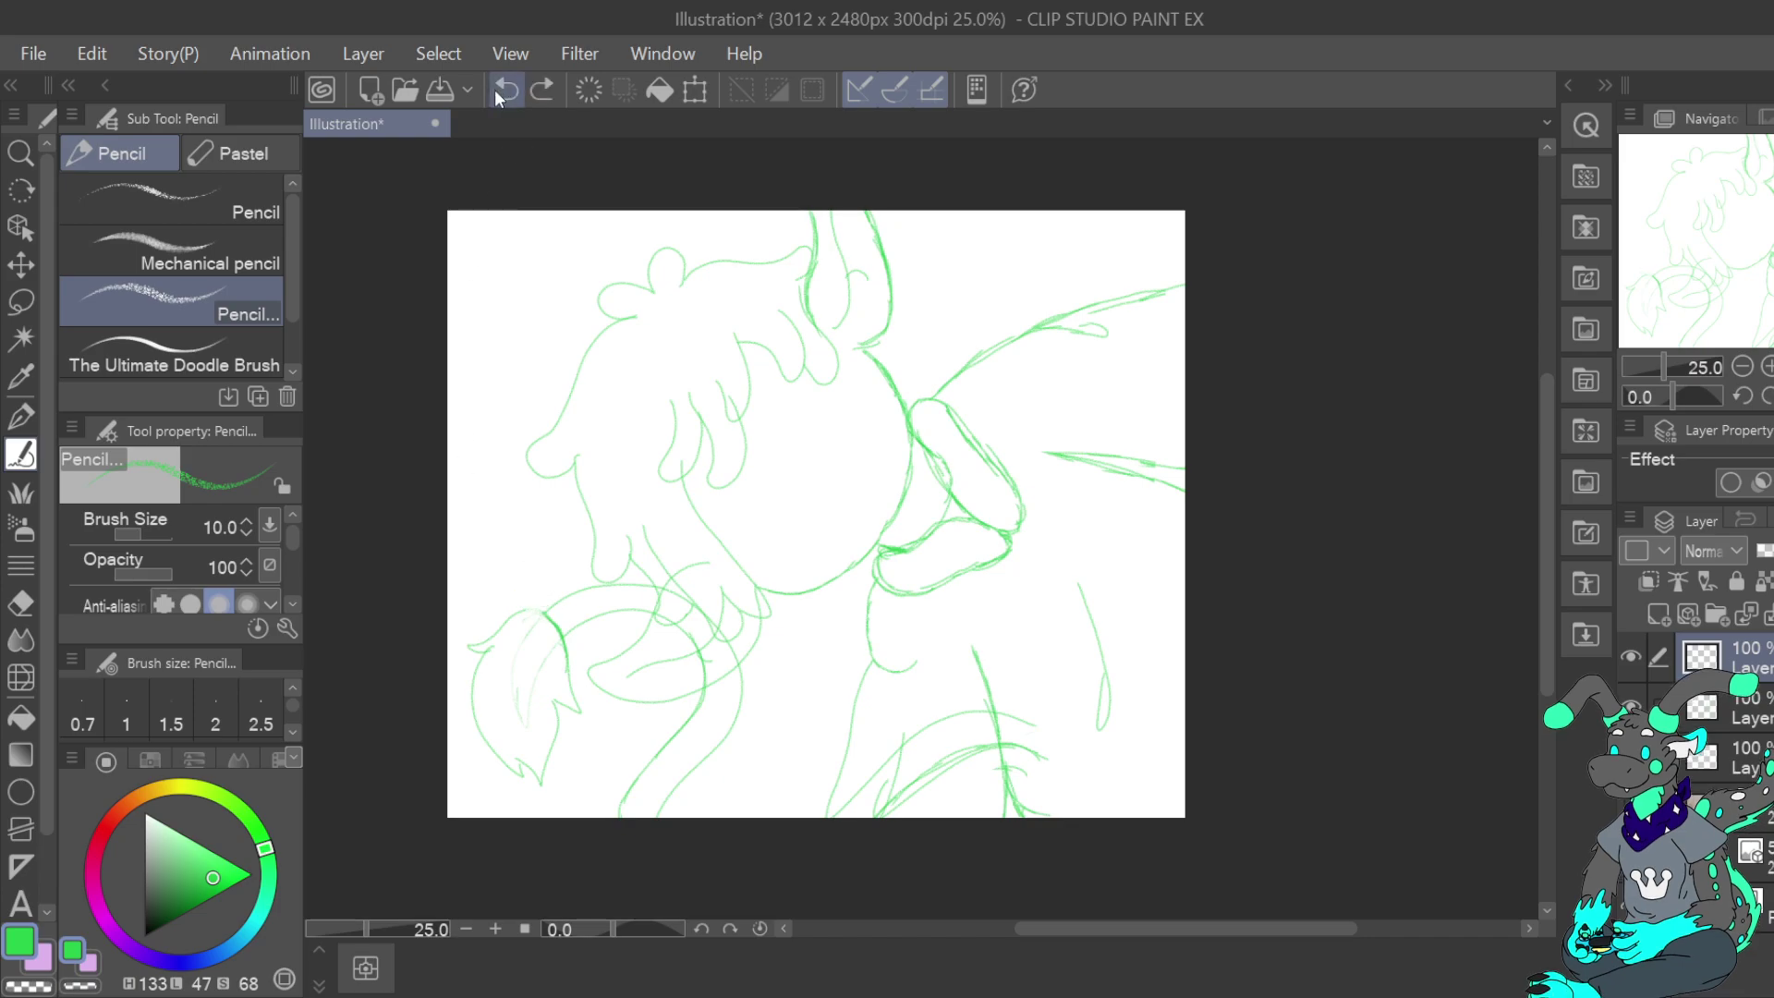
{"action": "left_click", "coordinate": [19, 942]}
{"action": "mouse_move", "coordinate": [524, 610]}
{"action": "left_mouse_down"}
{"action": "mouse_move", "coordinate": [543, 613]}
{"action": "mouse_move", "coordinate": [517, 593]}
{"action": "left_mouse_up"}
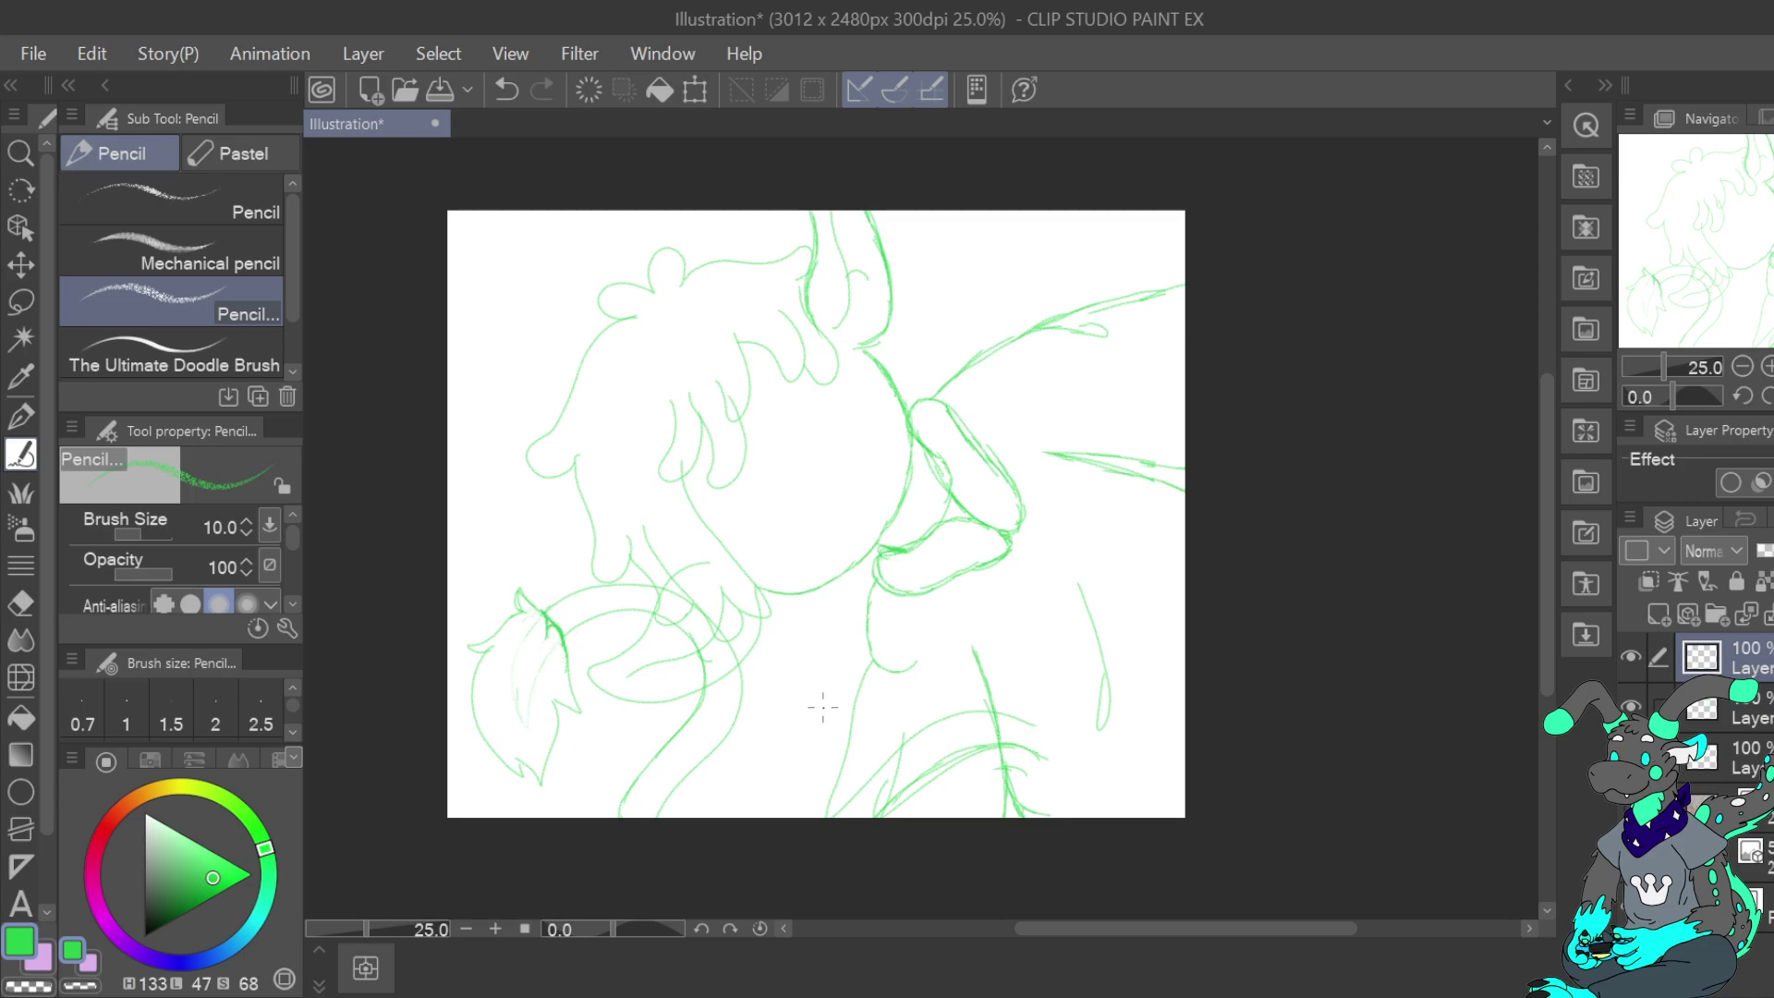
Go over the outer and inner tail curves down to the canvas edge, and clean up the inner curve with transparent colour
{"action": "mouse_move", "coordinate": [547, 612]}
{"action": "left_mouse_down"}
{"action": "mouse_move", "coordinate": [630, 585]}
{"action": "mouse_move", "coordinate": [561, 606]}
{"action": "mouse_move", "coordinate": [655, 577]}
{"action": "left_mouse_up"}
{"action": "mouse_move", "coordinate": [740, 691]}
{"action": "left_mouse_down"}
{"action": "mouse_move", "coordinate": [669, 811]}
{"action": "mouse_move", "coordinate": [616, 817]}
{"action": "left_mouse_up"}
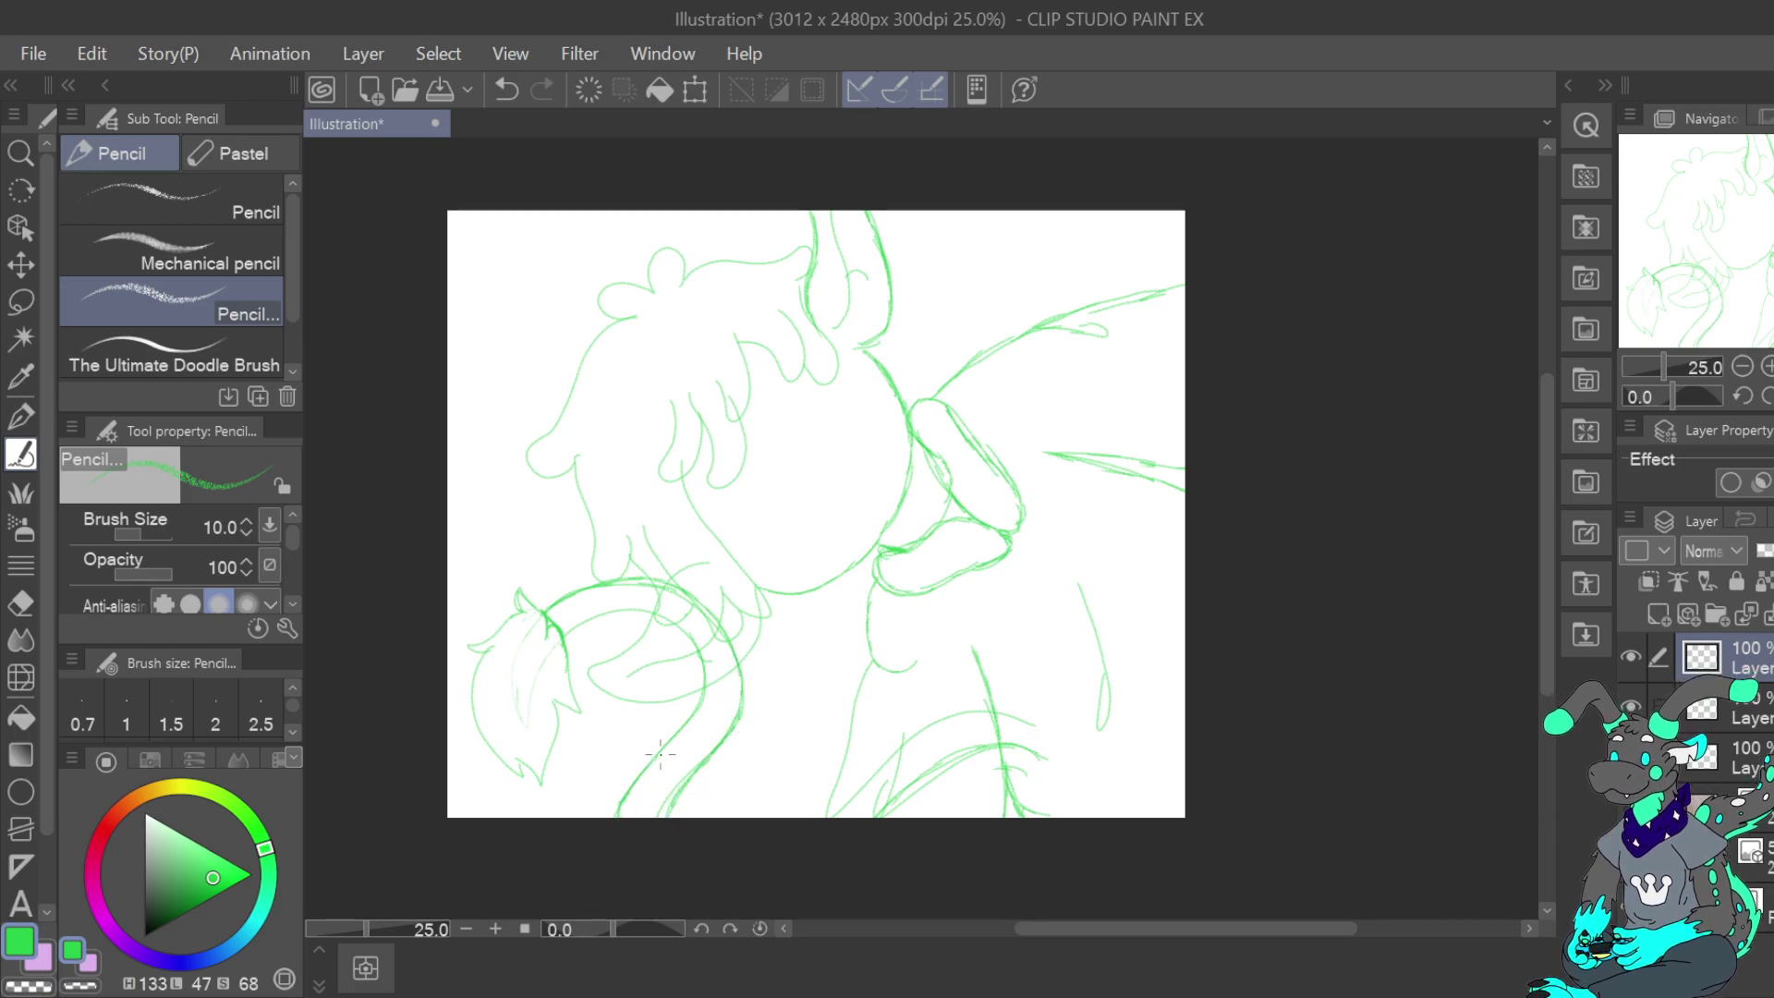
{"action": "mouse_move", "coordinate": [676, 737]}
{"action": "left_mouse_down"}
{"action": "mouse_move", "coordinate": [704, 652]}
{"action": "mouse_move", "coordinate": [692, 638]}
{"action": "mouse_move", "coordinate": [701, 698]}
{"action": "mouse_move", "coordinate": [671, 622]}
{"action": "mouse_move", "coordinate": [570, 637]}
{"action": "mouse_move", "coordinate": [638, 616]}
{"action": "mouse_move", "coordinate": [564, 620]}
{"action": "mouse_move", "coordinate": [565, 643]}
{"action": "mouse_move", "coordinate": [671, 604]}
{"action": "left_mouse_up"}
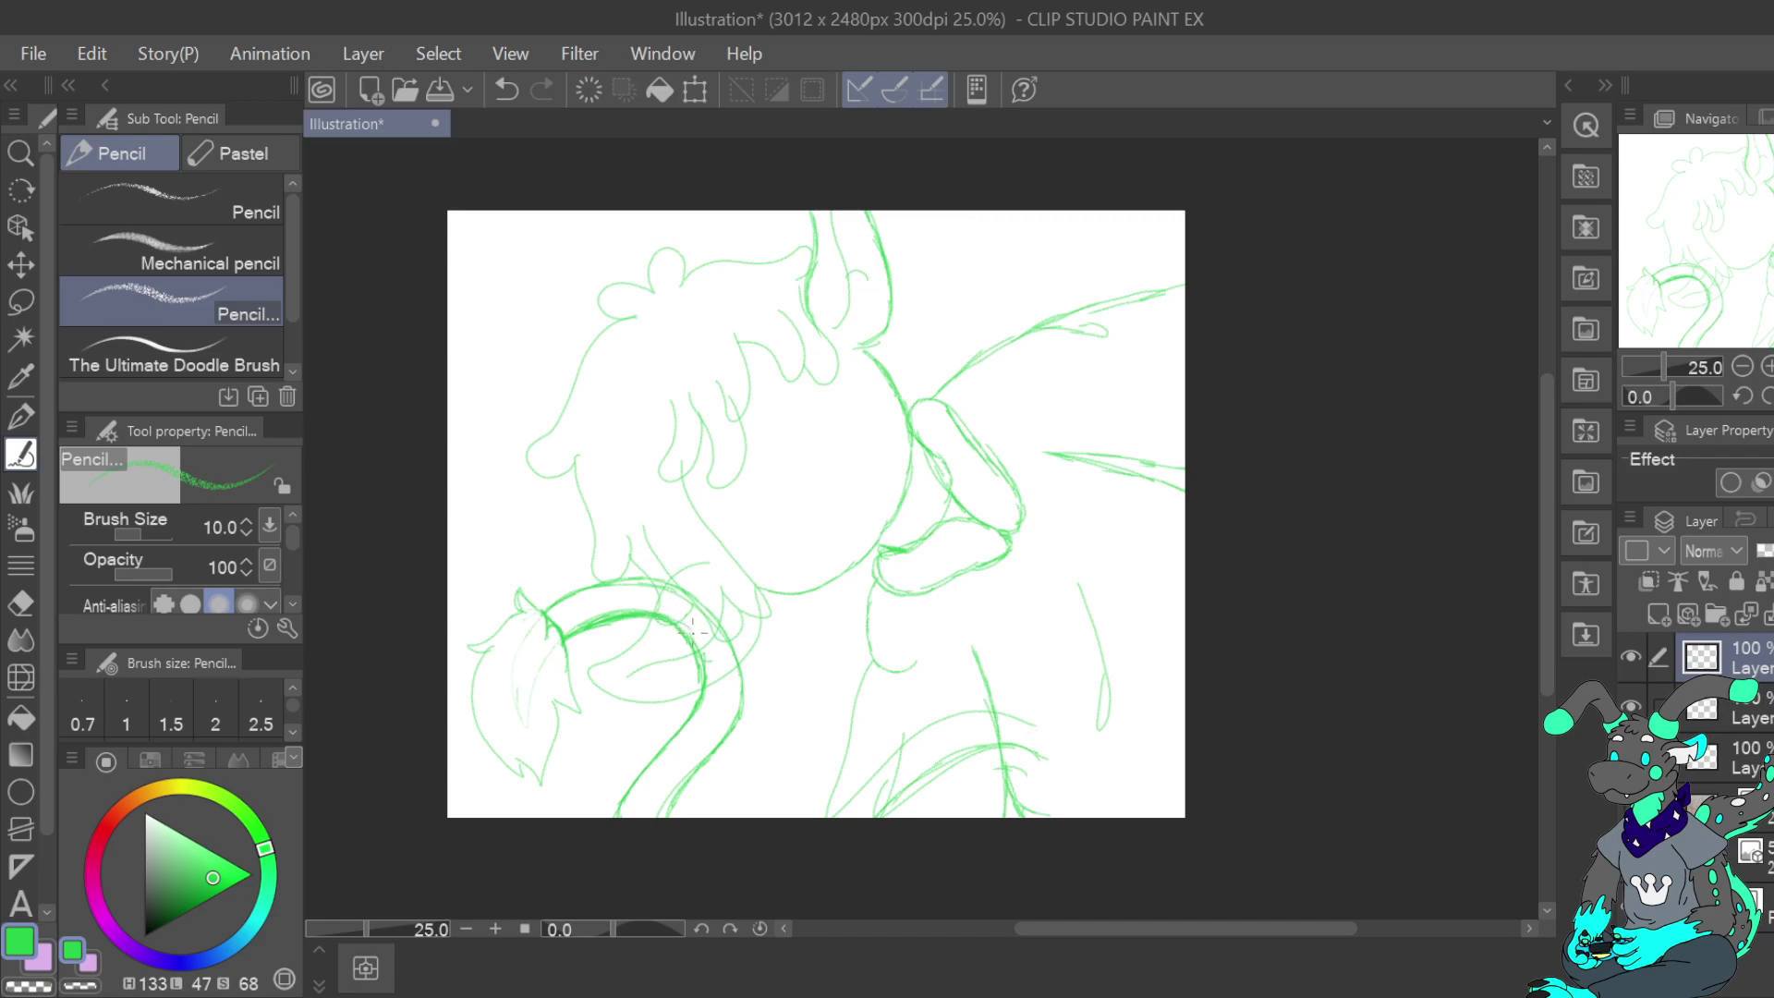
{"action": "left_click", "coordinate": [45, 987]}
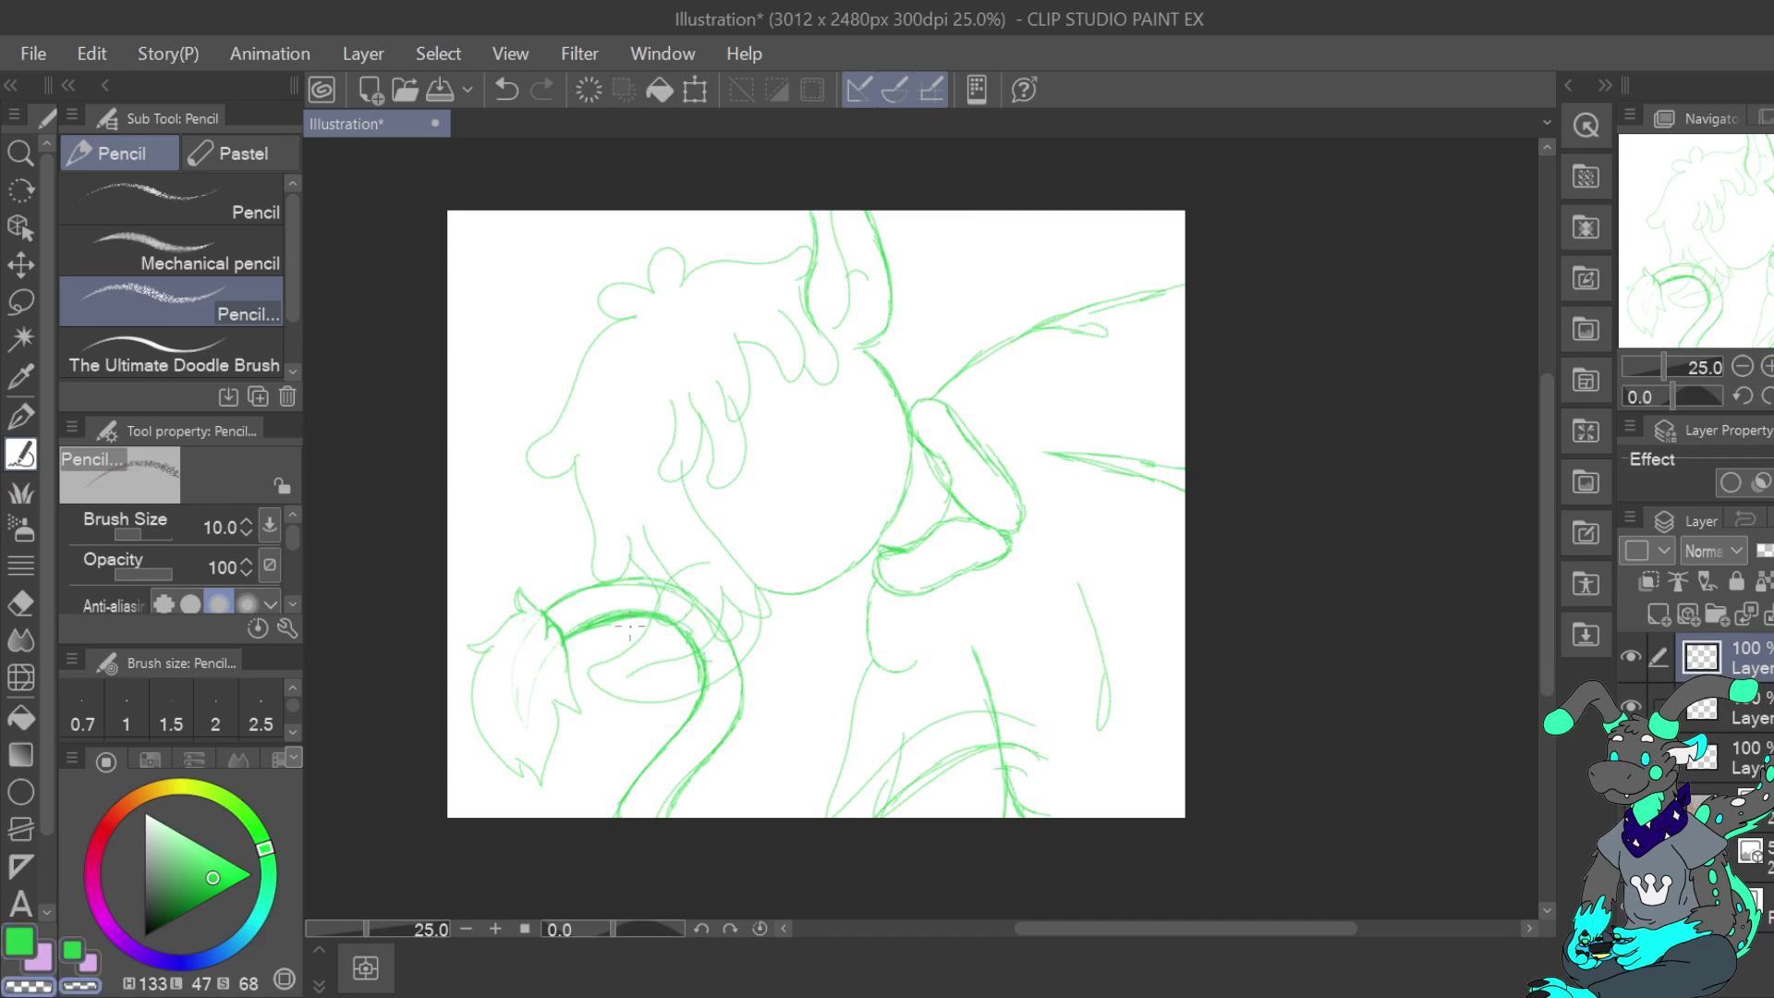
{"action": "left_click_drag", "start_coordinate": [599, 621], "coordinate": [651, 627]}
{"action": "key", "text": "c"}
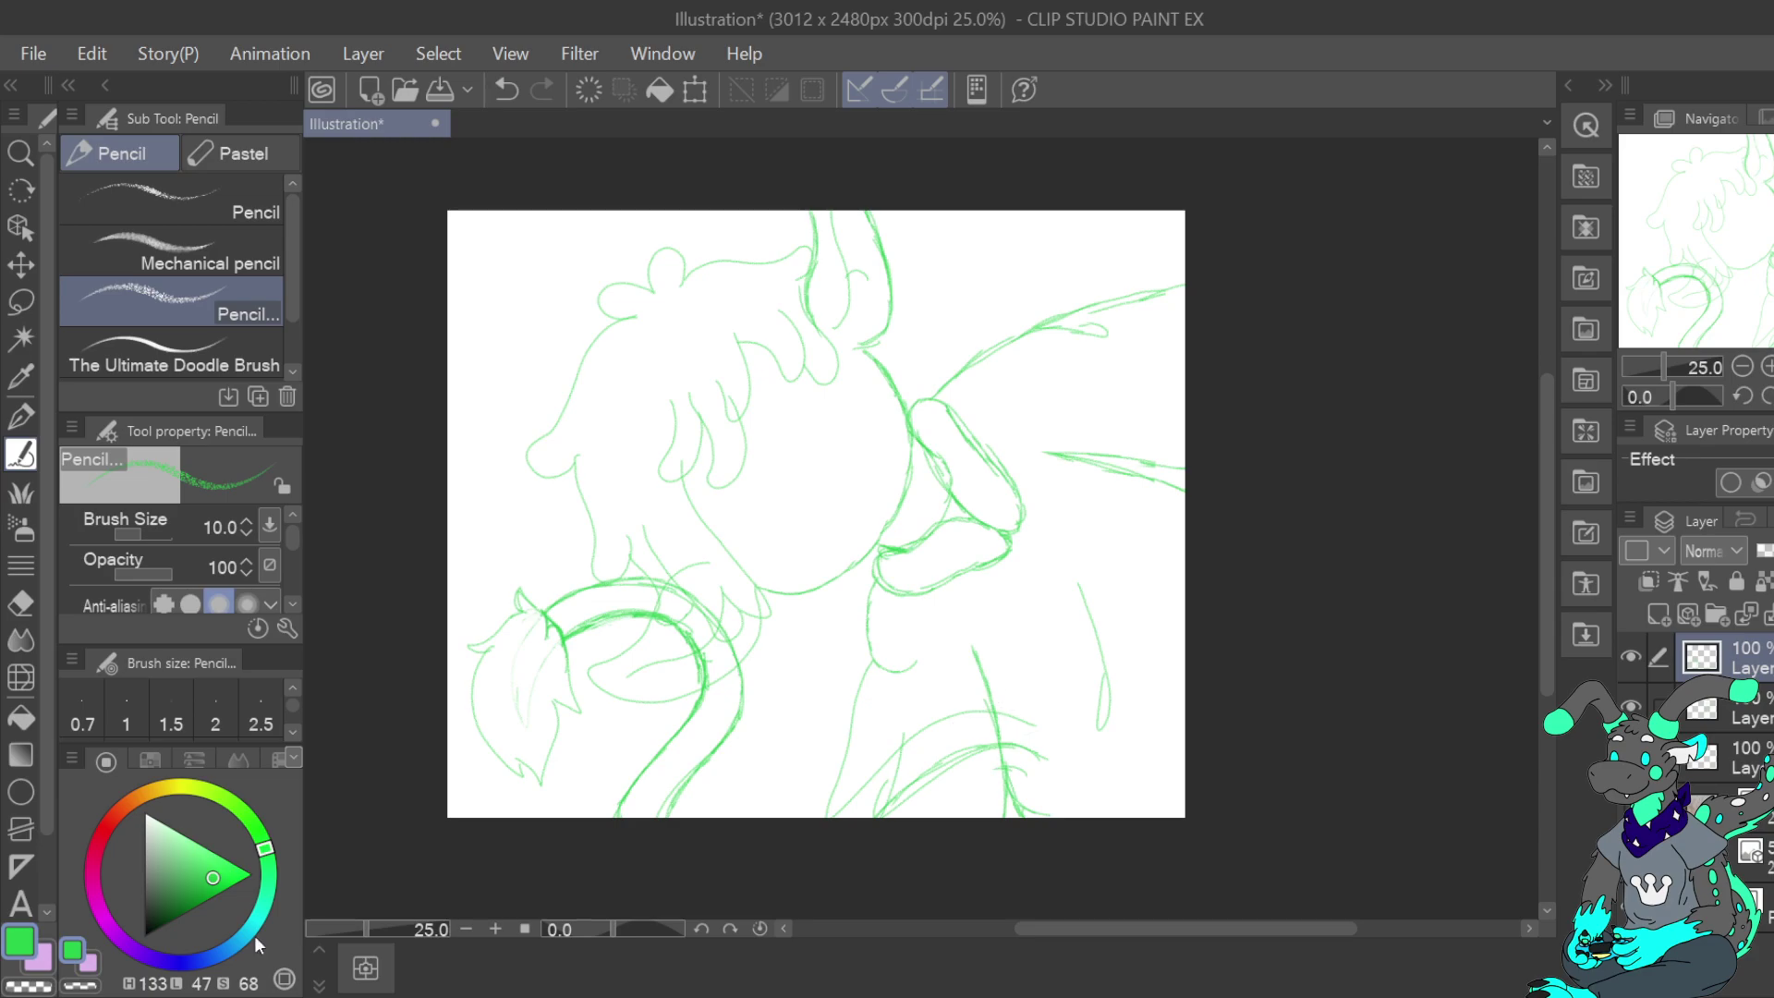
Erase the overlapping arcs across the lower body using the Turnip pen at size 190.7
{"action": "left_click", "coordinate": [29, 408]}
{"action": "left_click_drag", "start_coordinate": [137, 534], "coordinate": [159, 536]}
{"action": "left_click_drag", "start_coordinate": [1034, 731], "coordinate": [979, 720]}
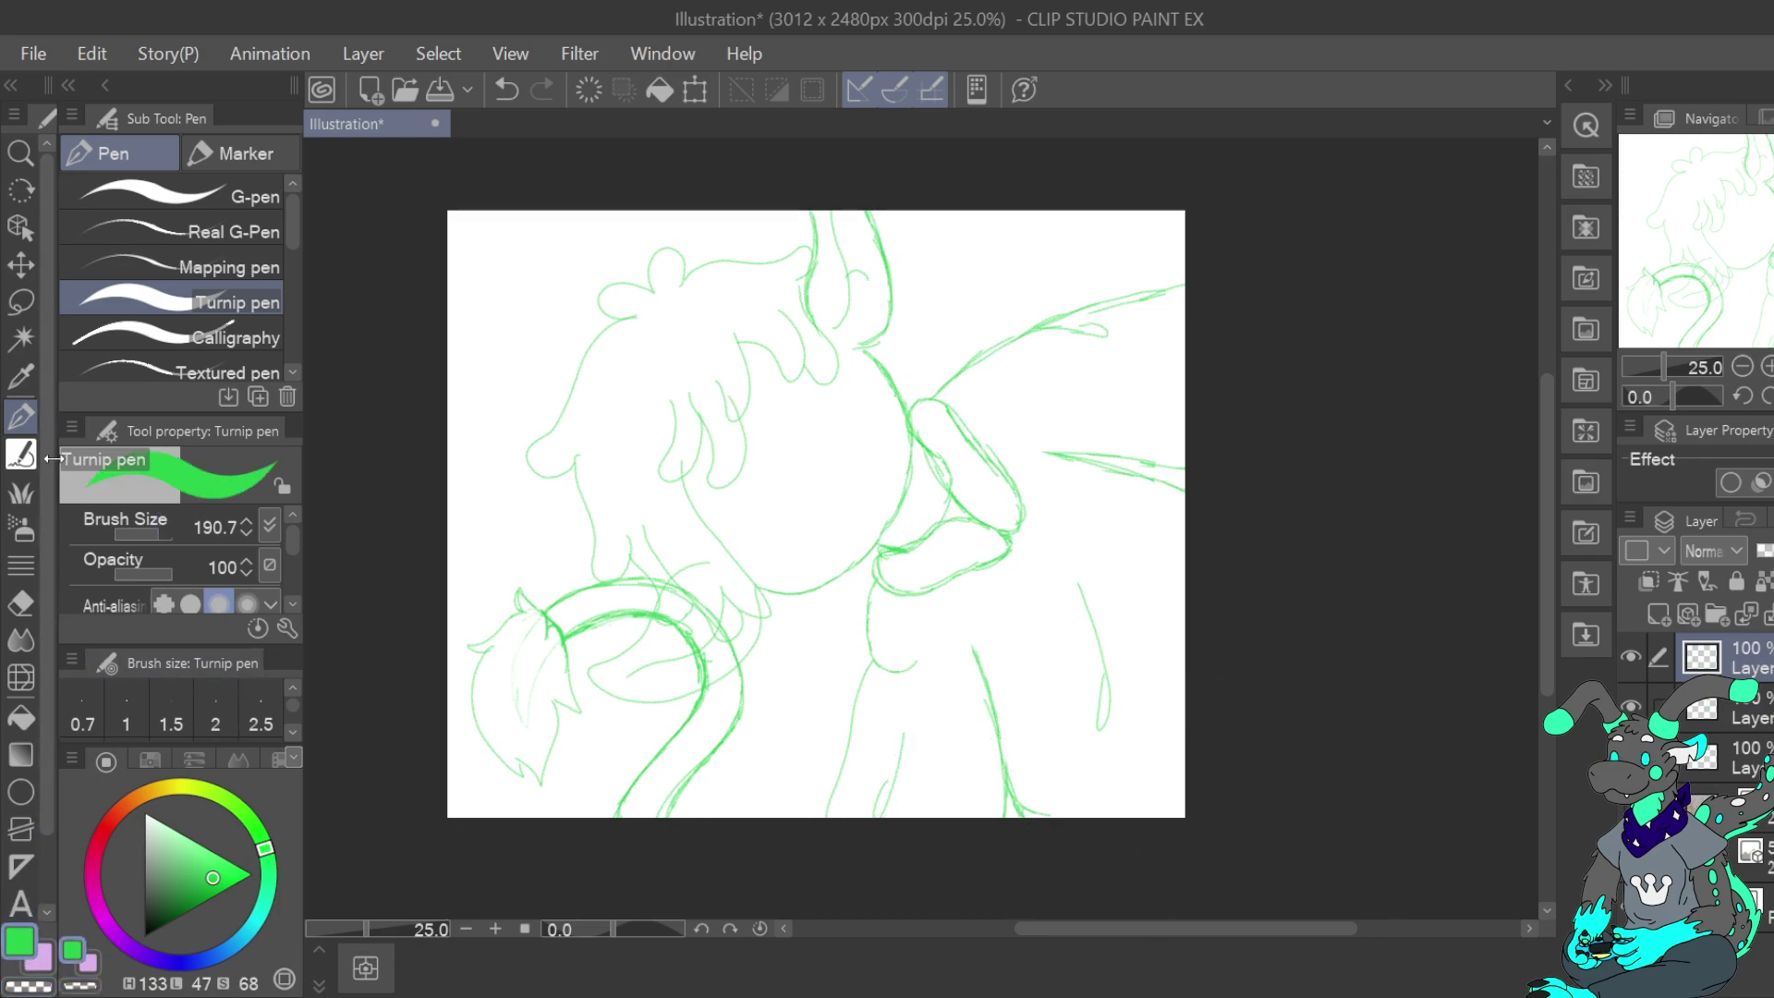
Sketch short curved folds with the textured pencil on both shoulders beside the neck
{"action": "key", "text": "p"}
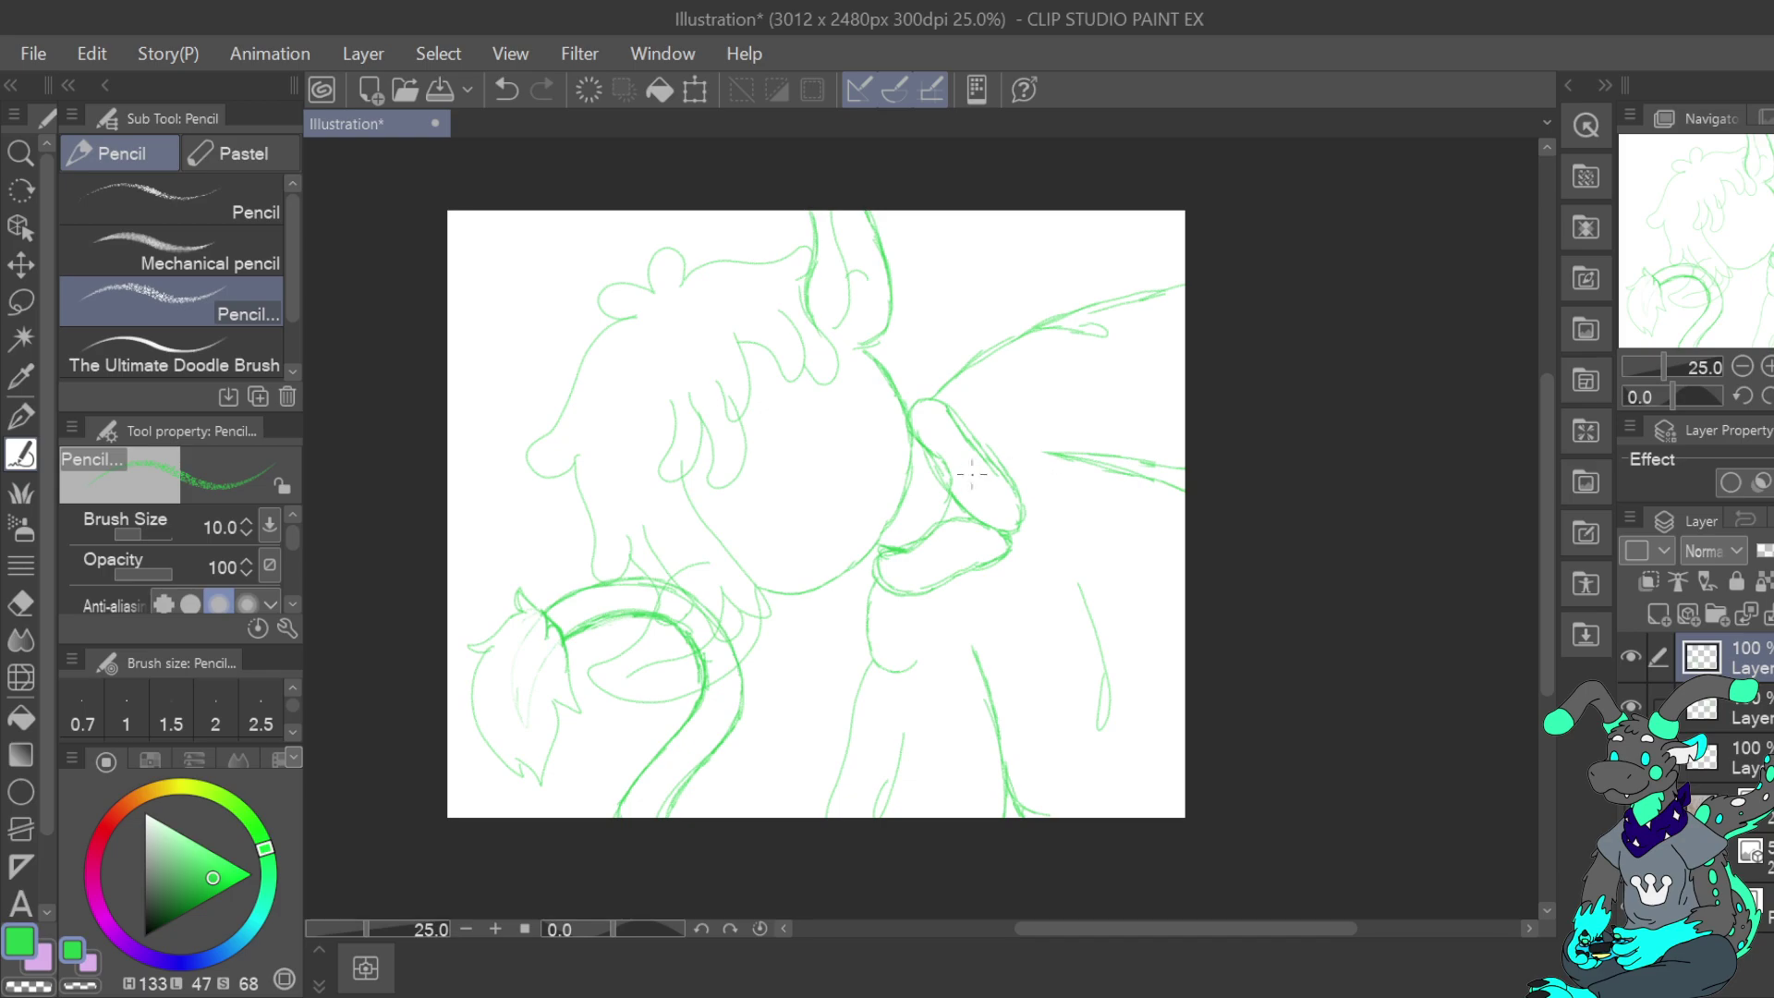
{"action": "mouse_move", "coordinate": [849, 567]}
{"action": "left_mouse_down"}
{"action": "mouse_move", "coordinate": [856, 612]}
{"action": "mouse_move", "coordinate": [854, 570]}
{"action": "left_mouse_up"}
{"action": "mouse_move", "coordinate": [937, 381]}
{"action": "left_mouse_down"}
{"action": "mouse_move", "coordinate": [902, 400]}
{"action": "mouse_move", "coordinate": [937, 385]}
{"action": "left_mouse_up"}
{"action": "mouse_move", "coordinate": [851, 607]}
{"action": "left_mouse_down"}
{"action": "mouse_move", "coordinate": [867, 651]}
{"action": "mouse_move", "coordinate": [853, 614]}
{"action": "left_mouse_up"}
{"action": "left_click_drag", "start_coordinate": [924, 379], "coordinate": [965, 367]}
{"action": "left_click_drag", "start_coordinate": [937, 373], "coordinate": [973, 366]}
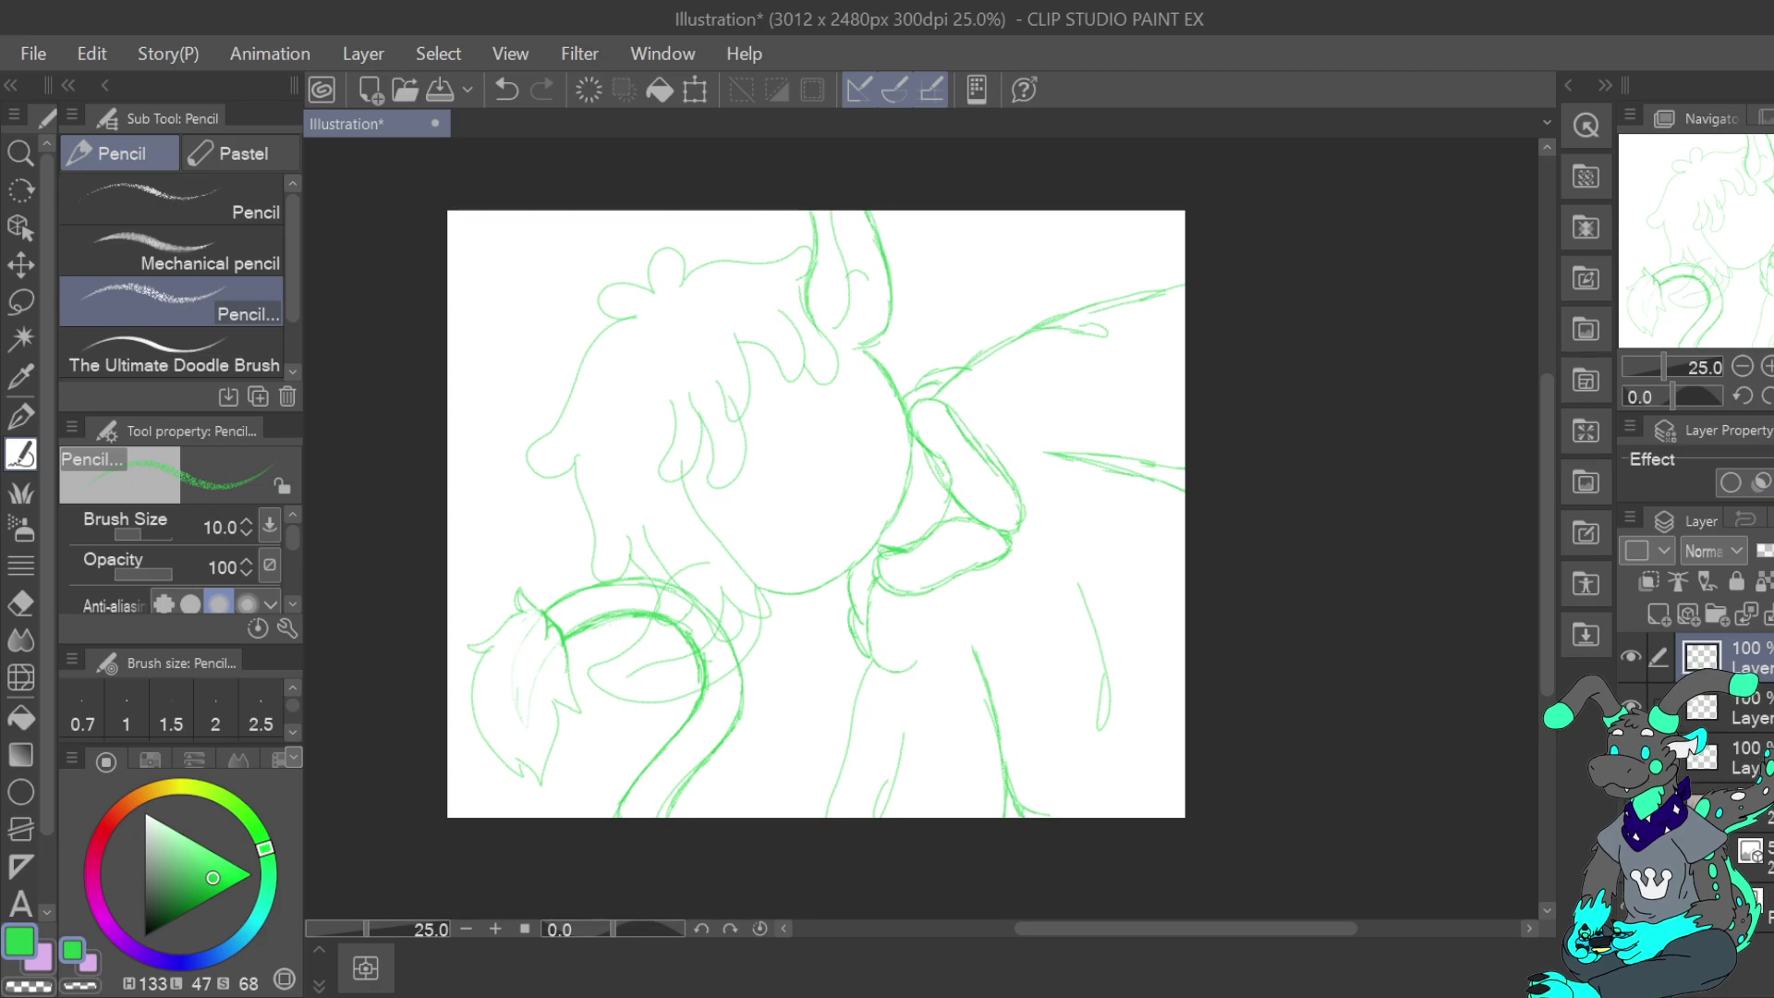
Examine the face in the photographed pencil sketch with the canvas rotated to 65 degrees and enlarged to 50%
{"action": "left_click", "coordinate": [1631, 858]}
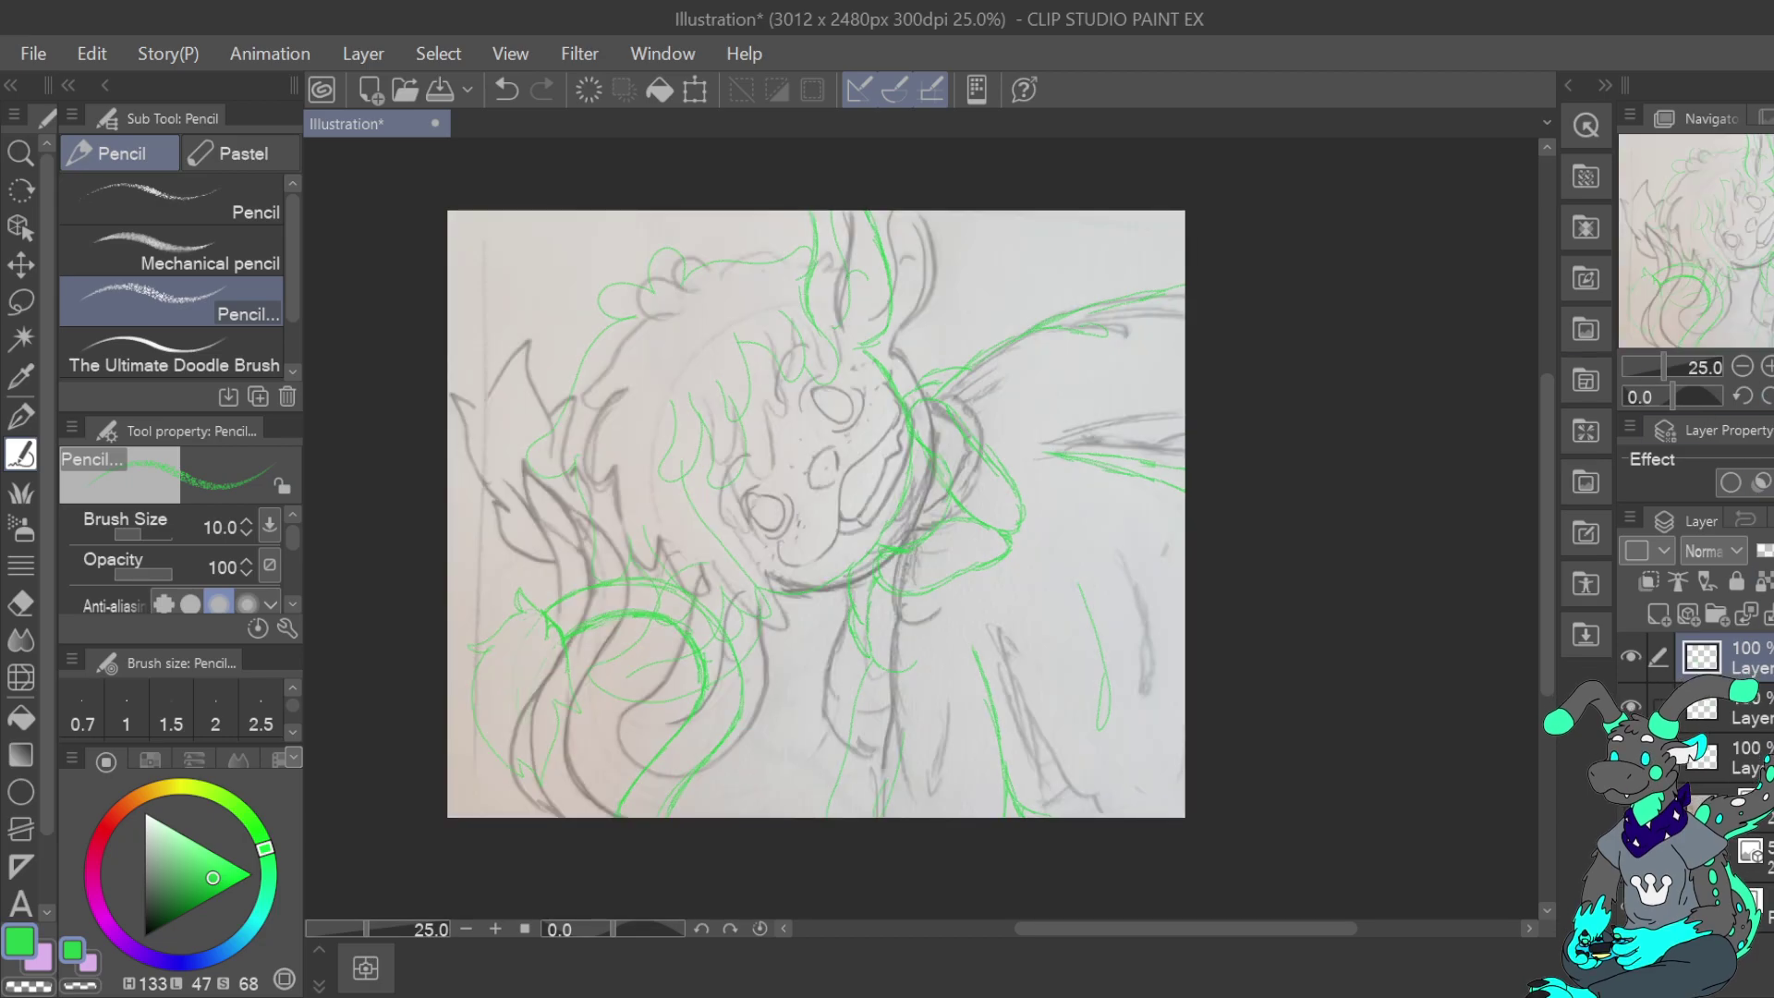
{"action": "left_click", "coordinate": [1768, 396]}
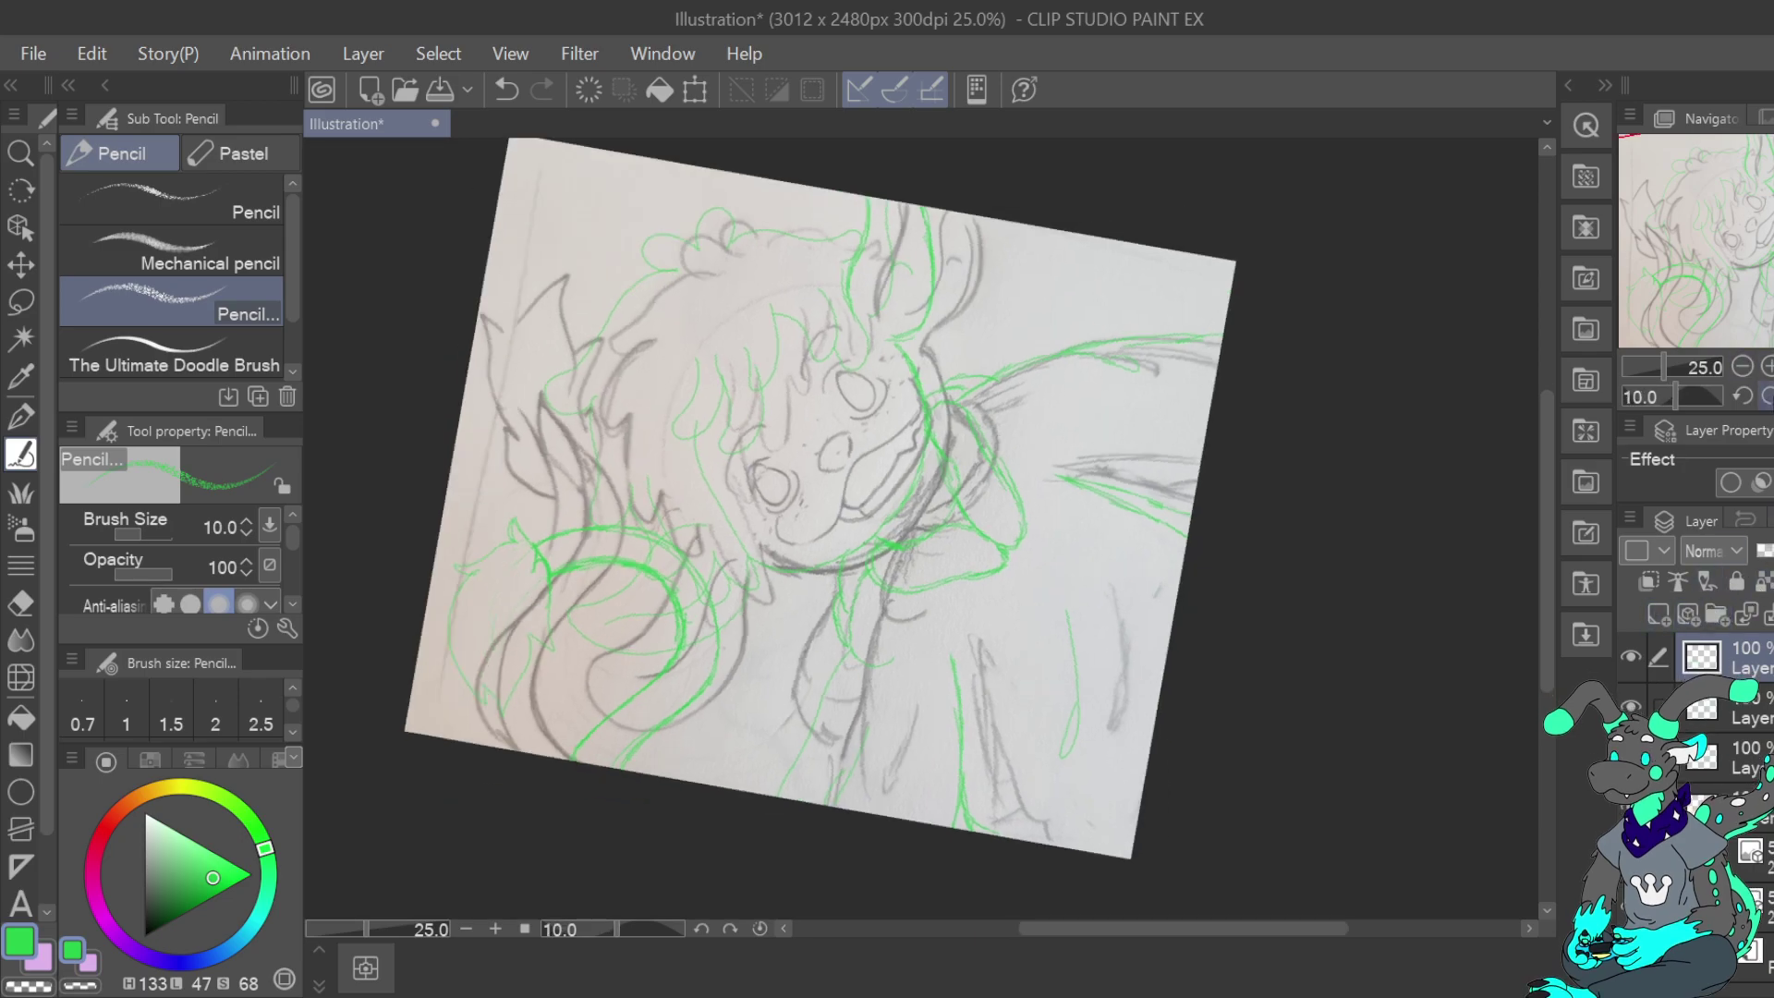
{"action": "left_click", "coordinate": [1768, 396]}
{"action": "left_click_drag", "start_coordinate": [1767, 263], "coordinate": [1738, 271]}
{"action": "left_click", "coordinate": [1768, 367]}
{"action": "left_click", "coordinate": [1768, 366]}
{"action": "left_click", "coordinate": [1743, 367]}
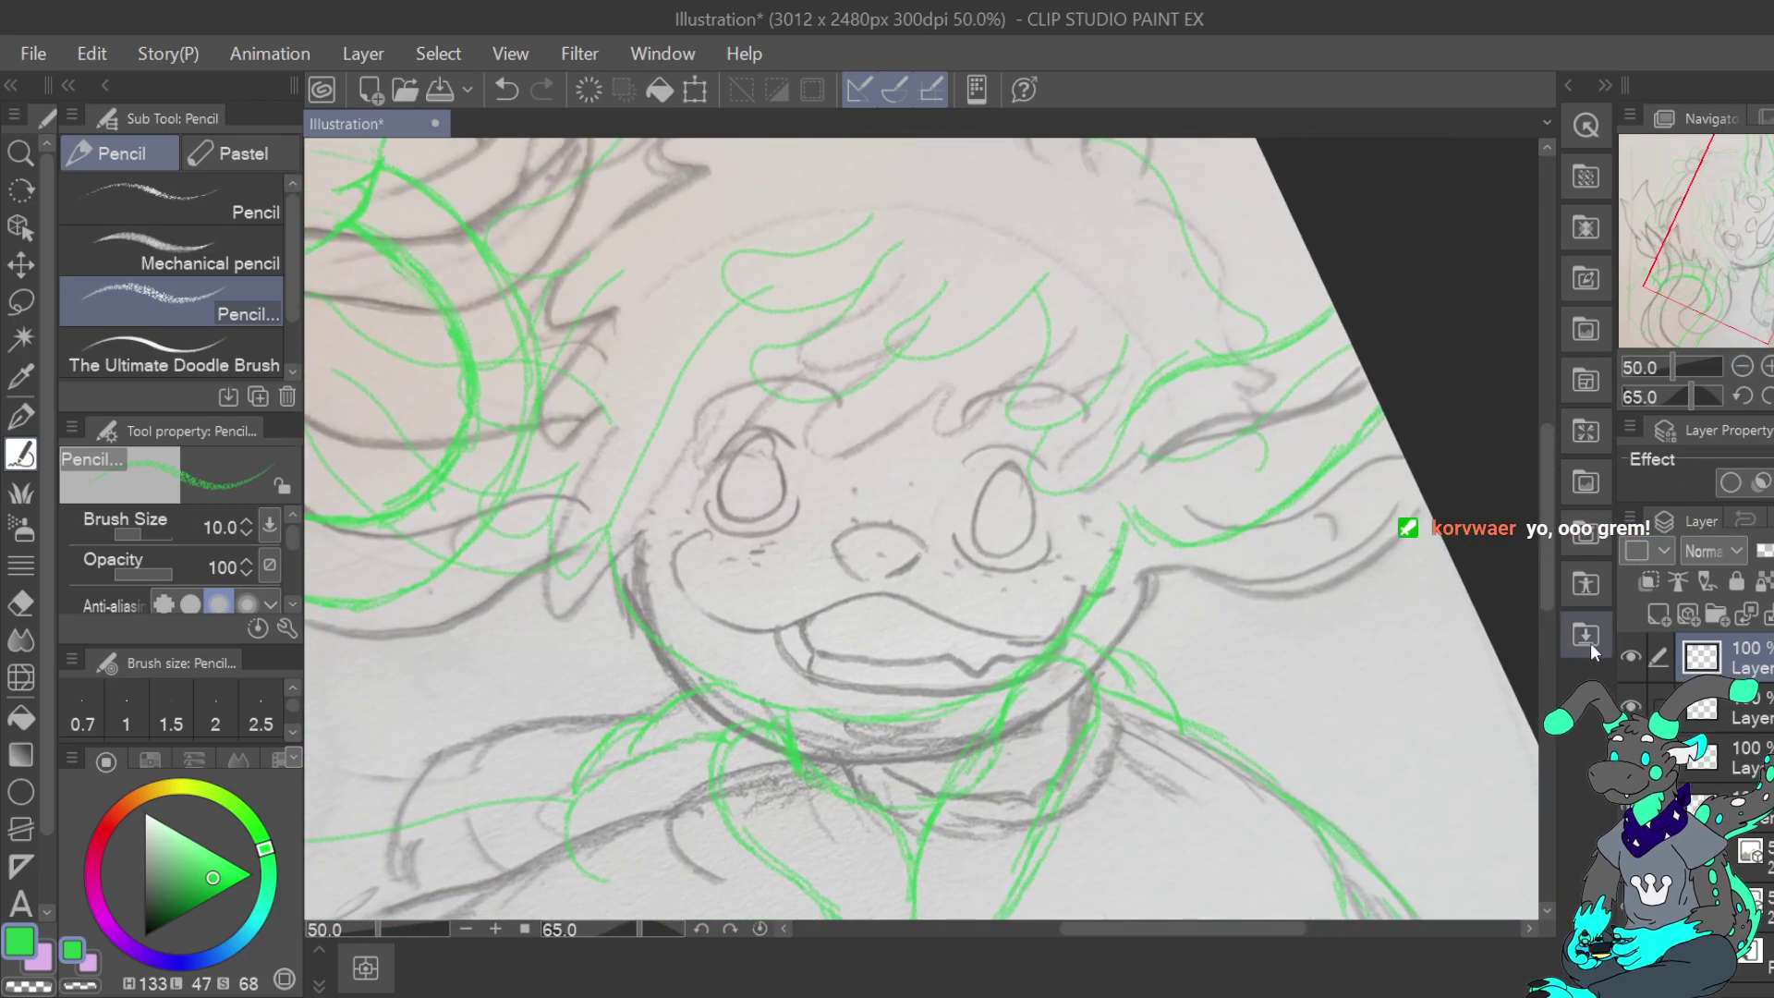
{"action": "left_click", "coordinate": [1631, 851]}
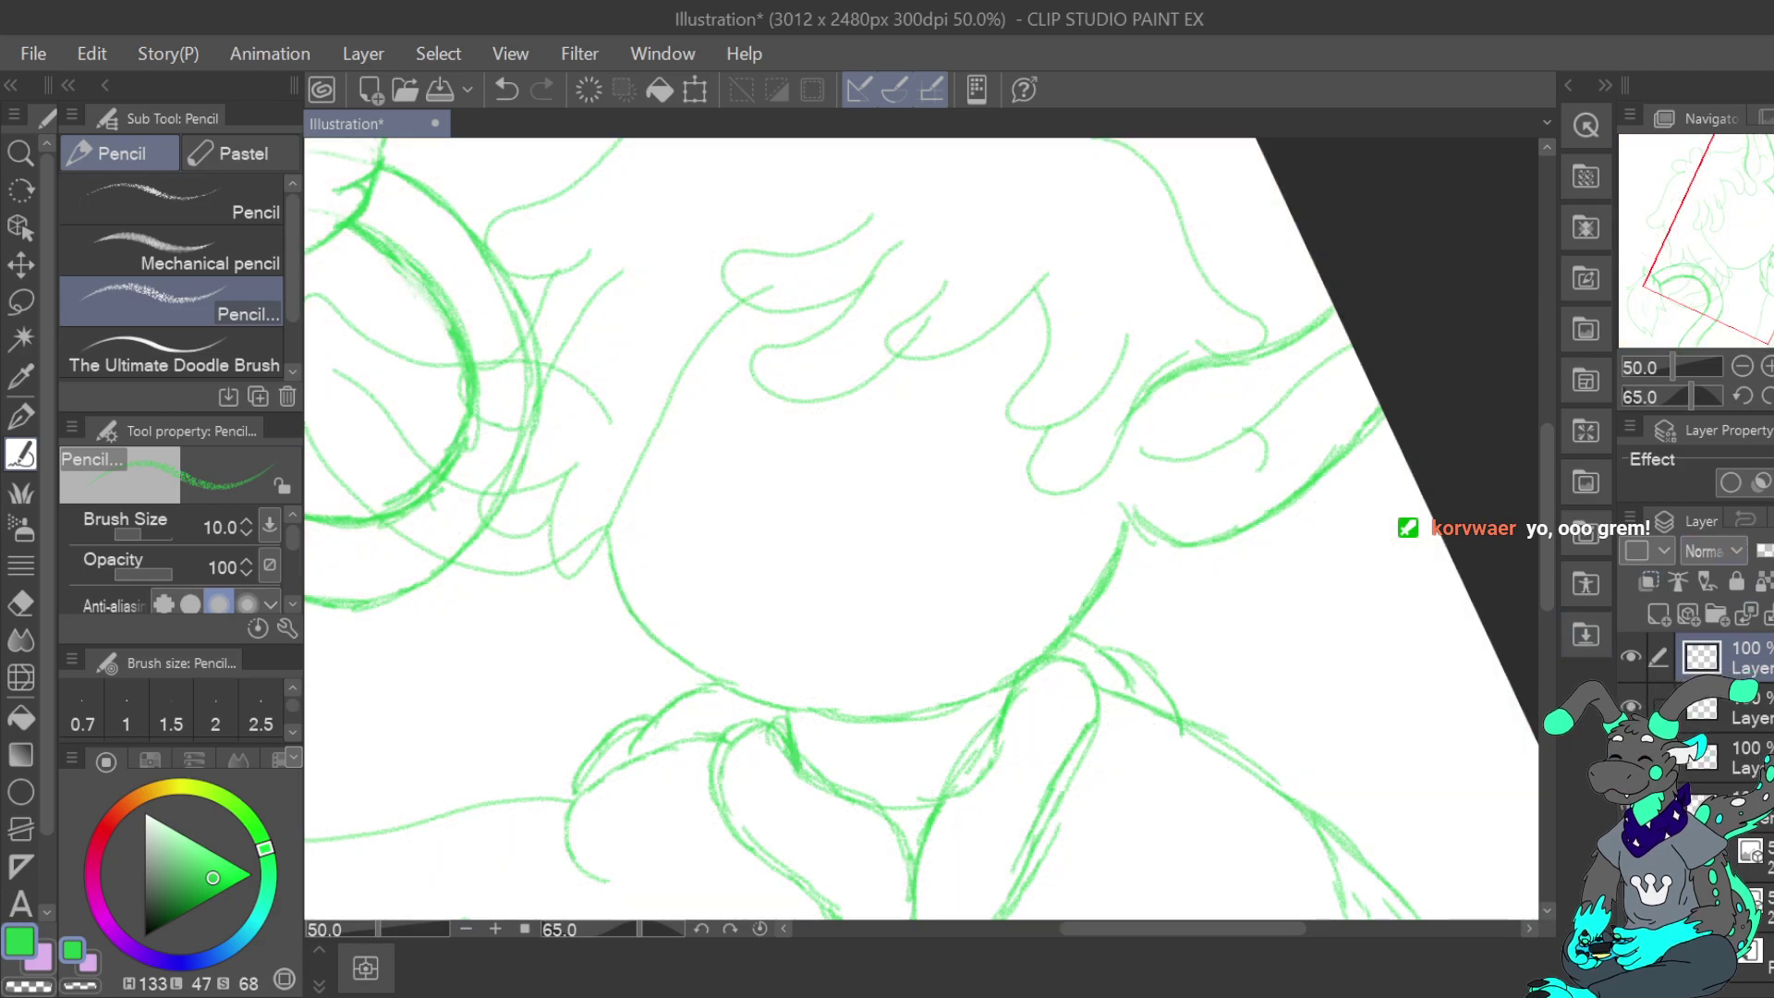
Sketch a small rounded nose in the middle of the face and a wide muzzle line curving beneath it
{"action": "mouse_move", "coordinate": [826, 529]}
{"action": "left_mouse_down"}
{"action": "mouse_move", "coordinate": [896, 538]}
{"action": "mouse_move", "coordinate": [875, 503]}
{"action": "mouse_move", "coordinate": [831, 517]}
{"action": "mouse_move", "coordinate": [904, 511]}
{"action": "mouse_move", "coordinate": [840, 516]}
{"action": "left_mouse_up"}
{"action": "double_click", "coordinate": [507, 90]}
{"action": "left_click", "coordinate": [507, 90]}
{"action": "mouse_move", "coordinate": [907, 515]}
{"action": "left_mouse_down"}
{"action": "mouse_move", "coordinate": [845, 507]}
{"action": "mouse_move", "coordinate": [827, 524]}
{"action": "left_mouse_up"}
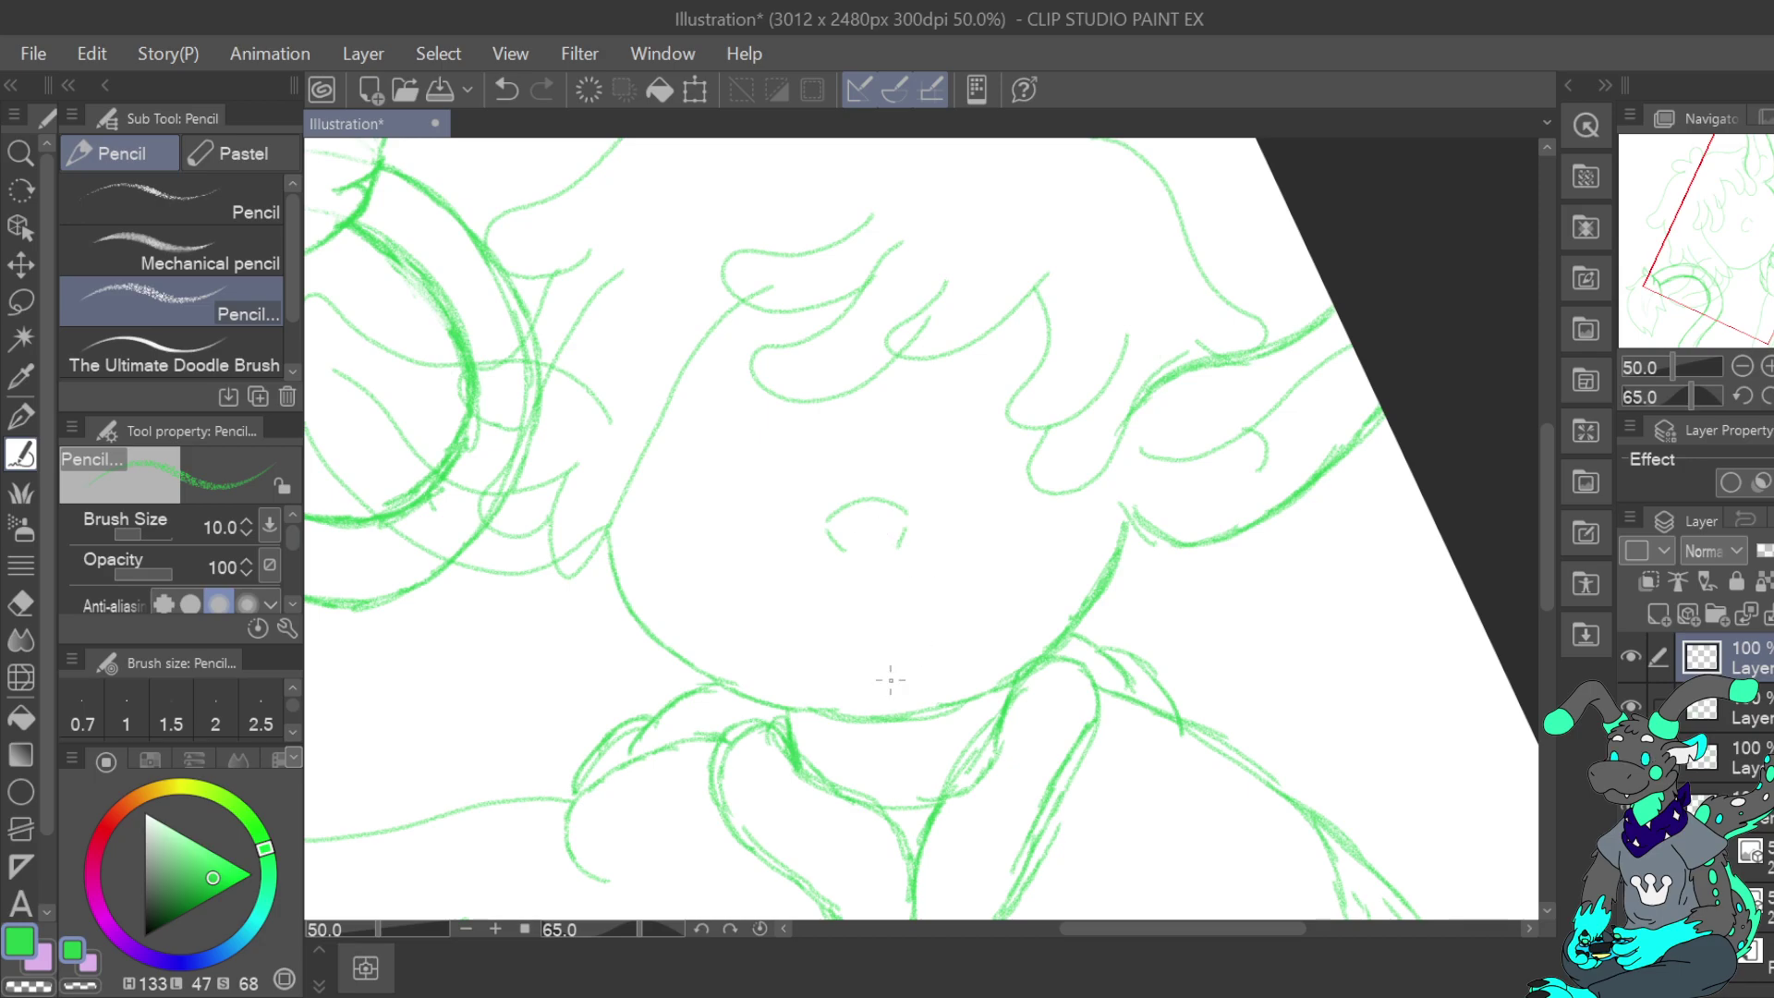
{"action": "mouse_move", "coordinate": [674, 507]}
{"action": "left_mouse_down"}
{"action": "mouse_move", "coordinate": [654, 591]}
{"action": "mouse_move", "coordinate": [707, 619]}
{"action": "mouse_move", "coordinate": [833, 598]}
{"action": "mouse_move", "coordinate": [942, 618]}
{"action": "mouse_move", "coordinate": [1026, 606]}
{"action": "mouse_move", "coordinate": [1035, 501]}
{"action": "left_mouse_up"}
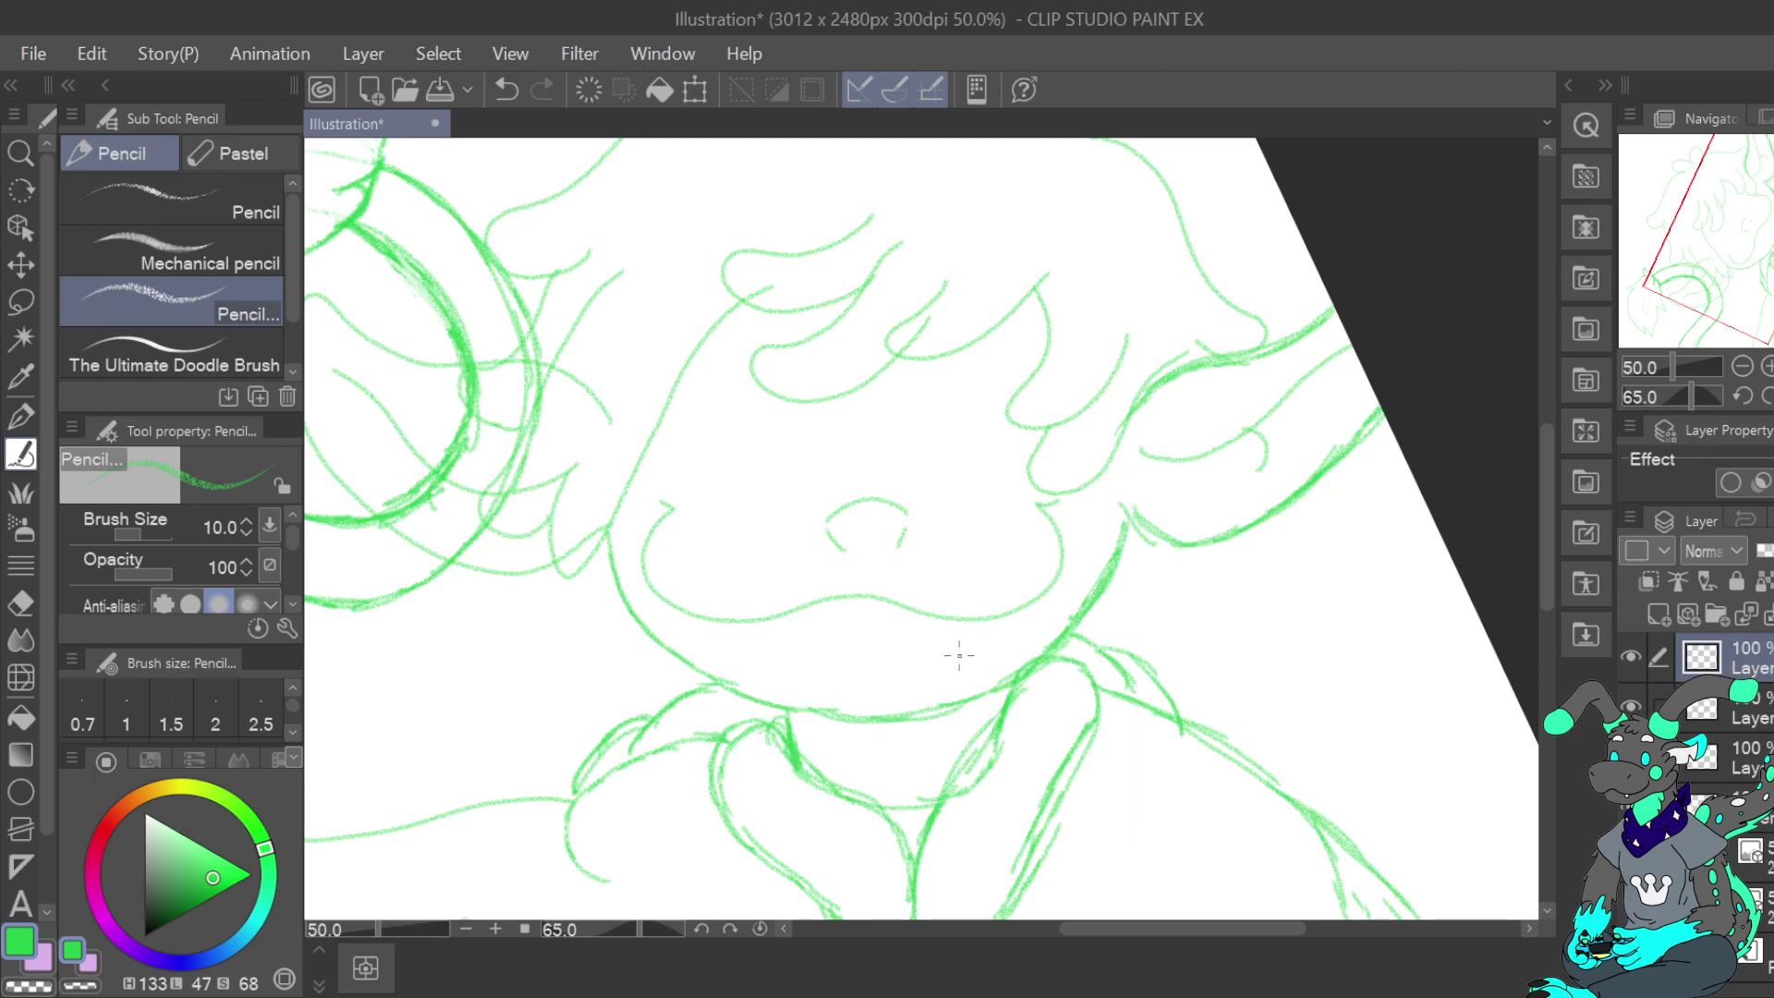
Check the mouth in the pencil photo and sketch an open smile with a lower tooth line and small fang
{"action": "left_click", "coordinate": [1631, 857]}
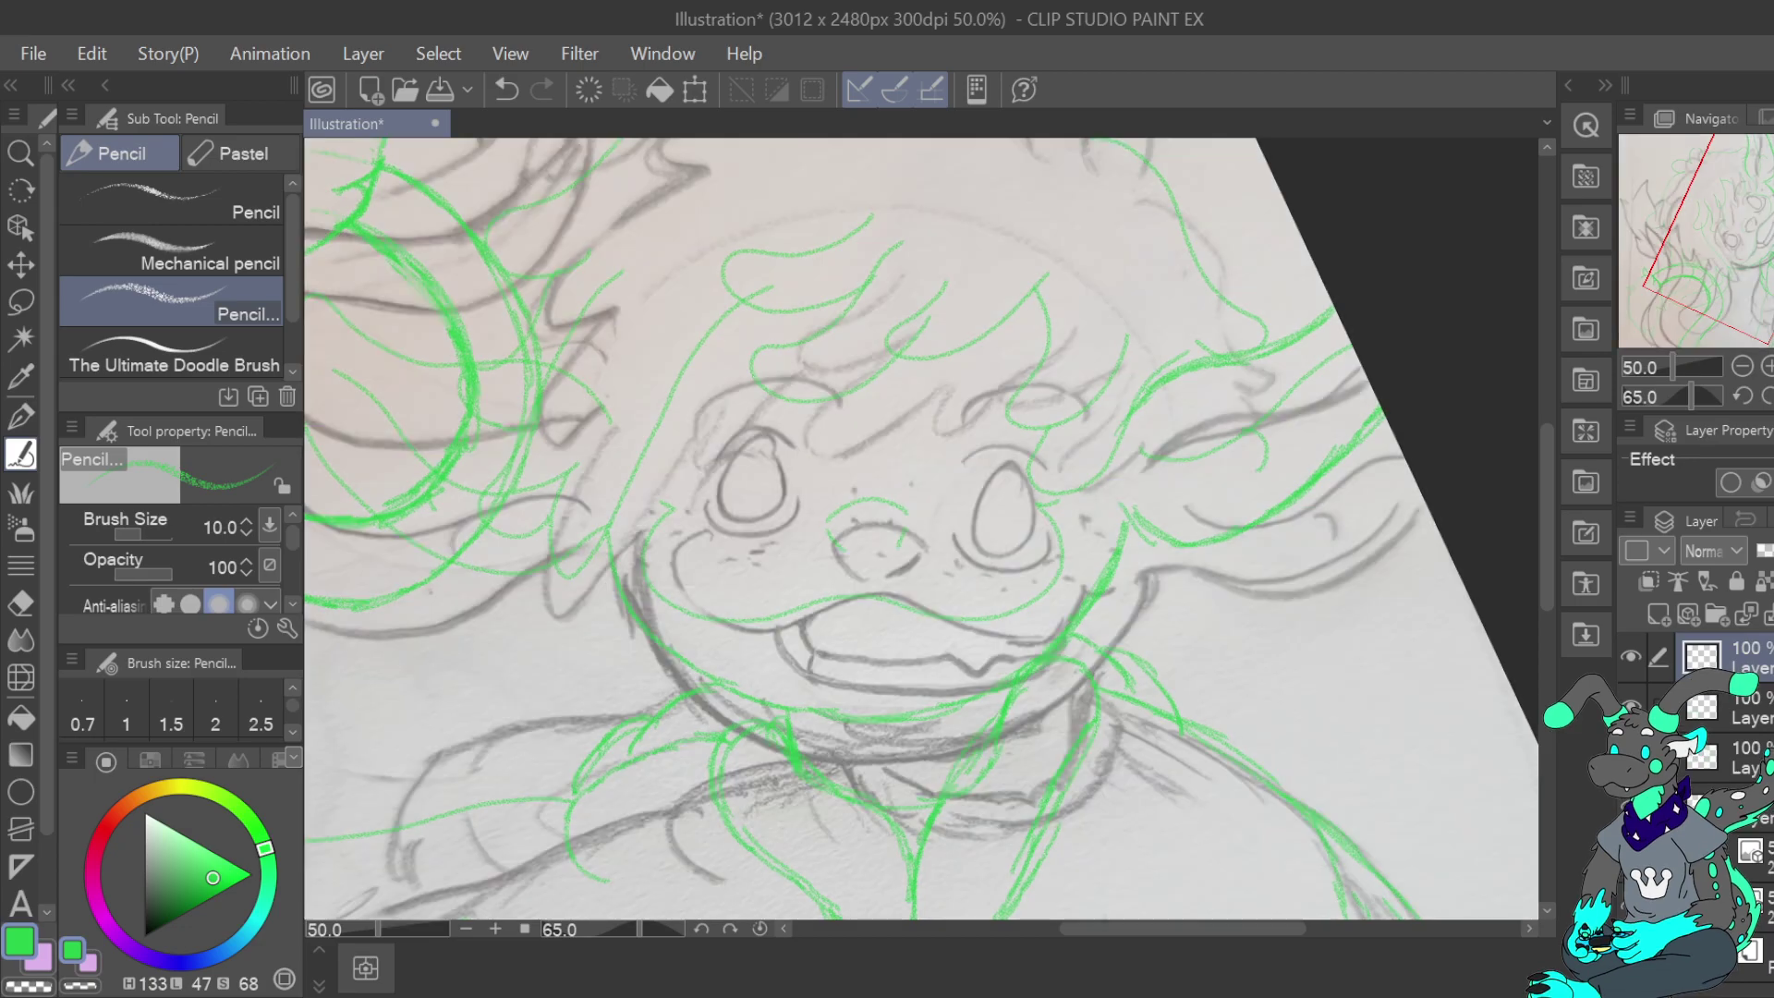
{"action": "left_click", "coordinate": [1631, 857]}
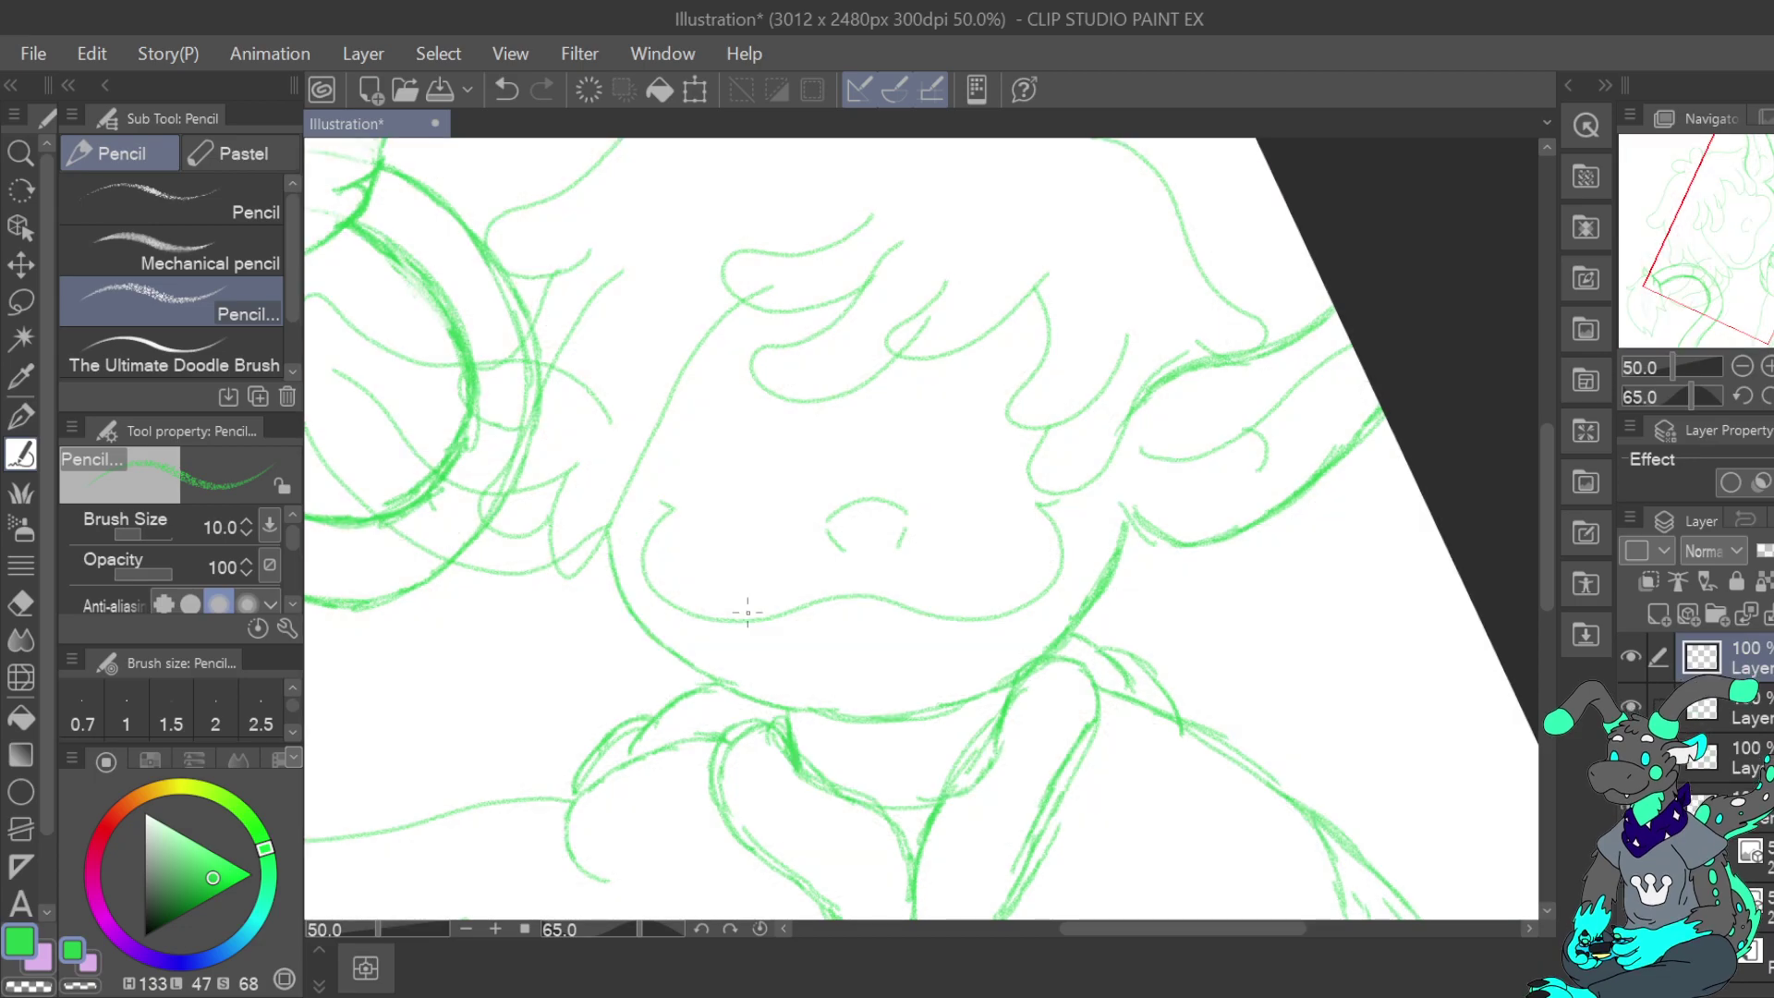
{"action": "mouse_move", "coordinate": [759, 626]}
{"action": "left_mouse_down"}
{"action": "mouse_move", "coordinate": [798, 666]}
{"action": "mouse_move", "coordinate": [897, 674]}
{"action": "mouse_move", "coordinate": [979, 659]}
{"action": "mouse_move", "coordinate": [1045, 585]}
{"action": "left_mouse_up"}
{"action": "mouse_move", "coordinate": [771, 621]}
{"action": "left_mouse_down"}
{"action": "mouse_move", "coordinate": [793, 647]}
{"action": "mouse_move", "coordinate": [933, 648]}
{"action": "left_mouse_up"}
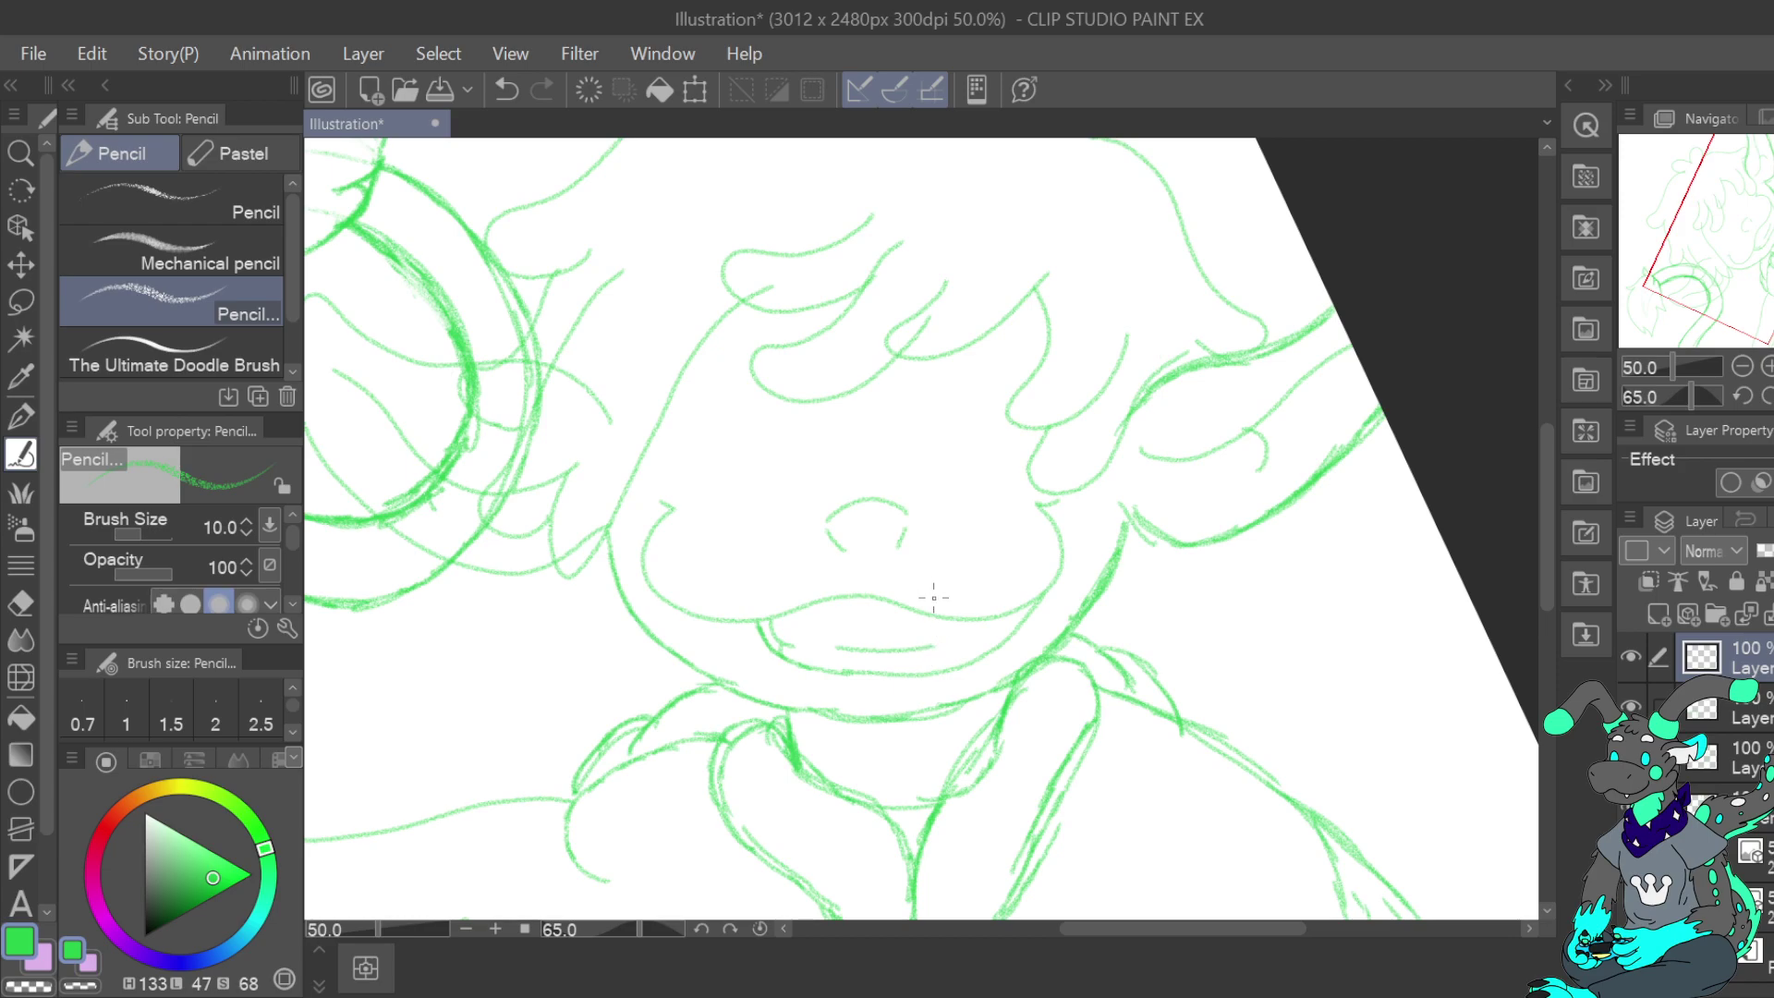
{"action": "left_click_drag", "start_coordinate": [939, 645], "coordinate": [1022, 616]}
Sketch curved lower lids and arched upper lids for both eyes above the muzzle
{"action": "mouse_move", "coordinate": [693, 499]}
{"action": "left_mouse_down"}
{"action": "mouse_move", "coordinate": [776, 486]}
{"action": "mouse_move", "coordinate": [756, 385]}
{"action": "mouse_move", "coordinate": [711, 385]}
{"action": "mouse_move", "coordinate": [679, 428]}
{"action": "mouse_move", "coordinate": [702, 499]}
{"action": "left_mouse_up"}
{"action": "left_click", "coordinate": [508, 90]}
{"action": "mouse_move", "coordinate": [678, 493]}
{"action": "left_mouse_down"}
{"action": "mouse_move", "coordinate": [761, 511]}
{"action": "mouse_move", "coordinate": [790, 496]}
{"action": "left_mouse_up"}
{"action": "left_click_drag", "start_coordinate": [668, 403], "coordinate": [784, 380]}
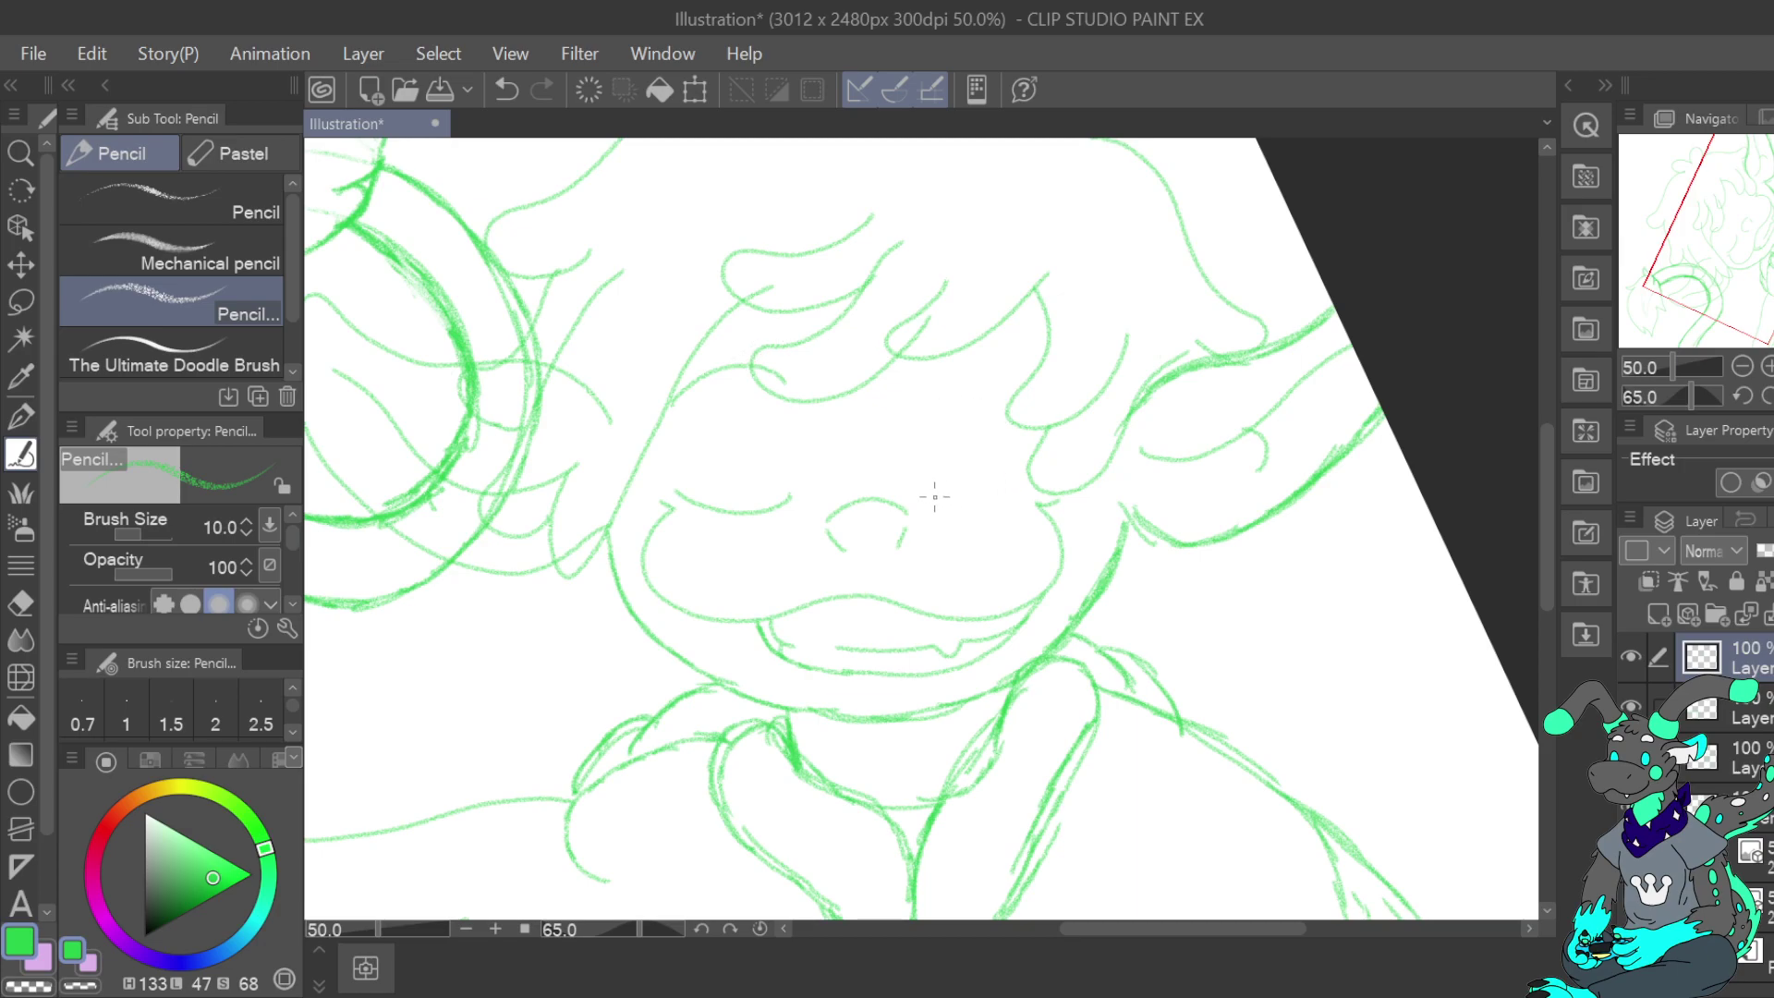
{"action": "mouse_move", "coordinate": [927, 498]}
{"action": "left_mouse_down"}
{"action": "mouse_move", "coordinate": [969, 512]}
{"action": "mouse_move", "coordinate": [1044, 487]}
{"action": "left_mouse_up"}
{"action": "mouse_move", "coordinate": [935, 371]}
{"action": "left_mouse_down"}
{"action": "mouse_move", "coordinate": [1004, 358]}
{"action": "mouse_move", "coordinate": [1041, 378]}
{"action": "left_mouse_up"}
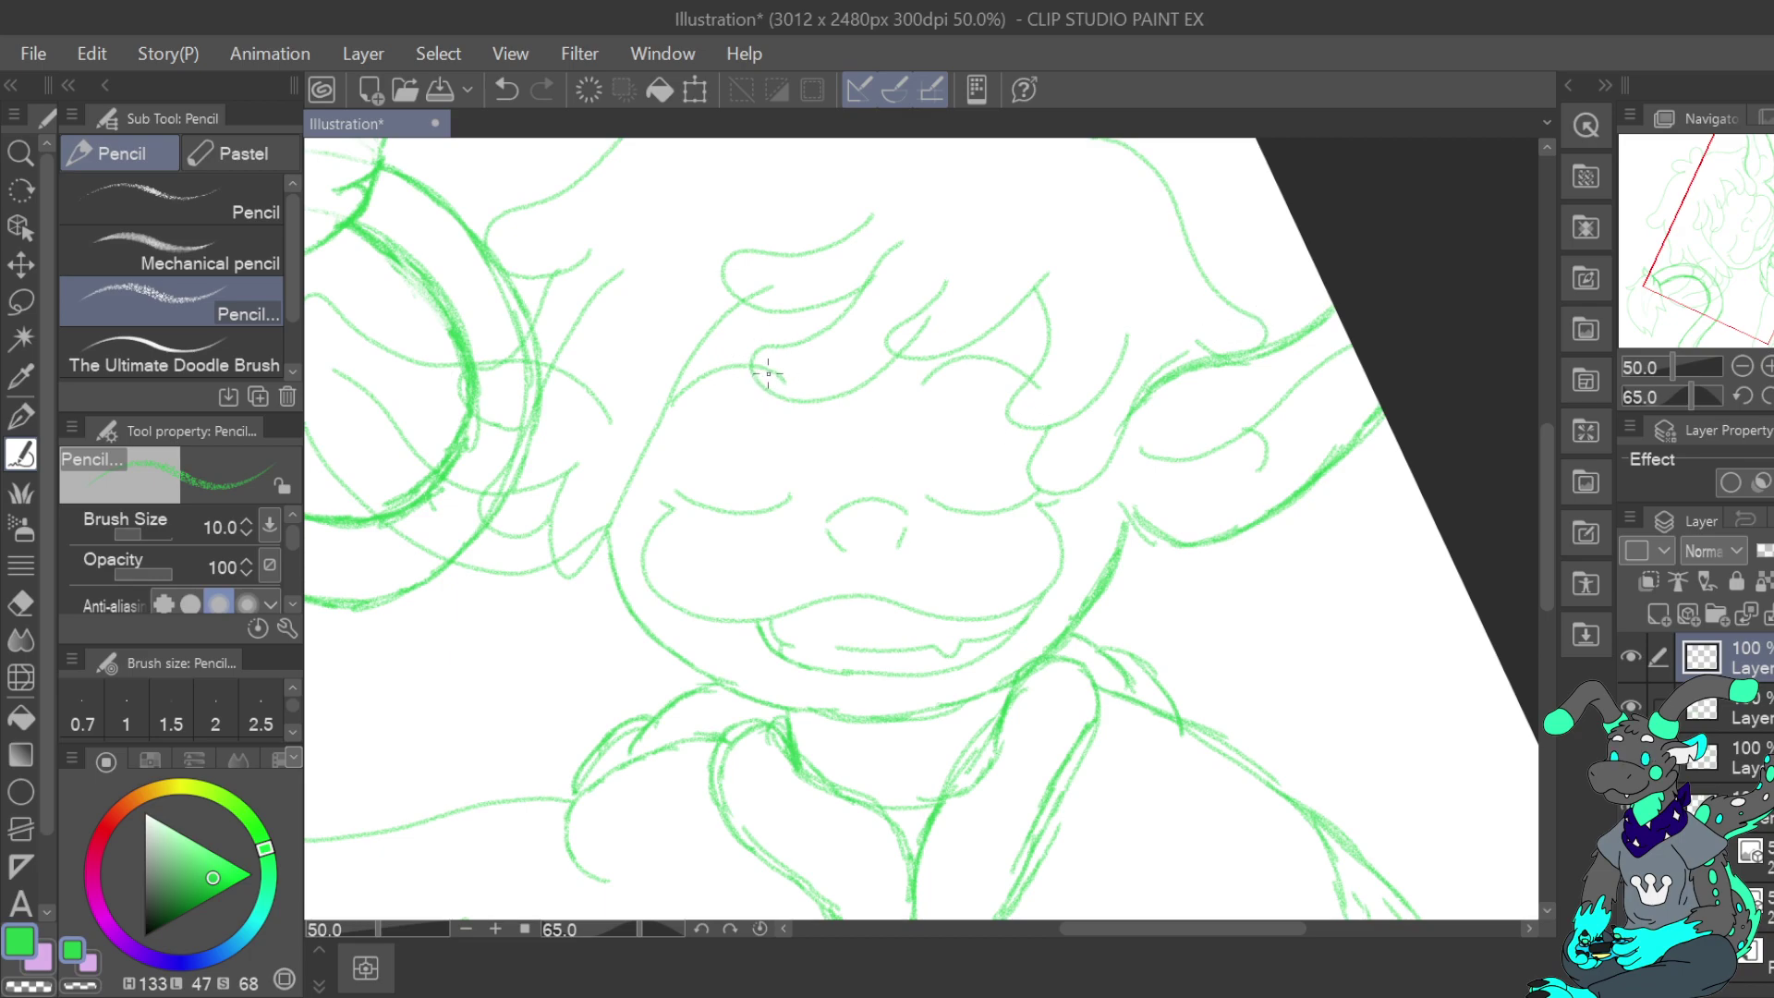
Try tall oval eyes between the lids, and undo them together with the upper lid arcs
{"action": "mouse_move", "coordinate": [742, 363]}
{"action": "left_mouse_down"}
{"action": "mouse_move", "coordinate": [684, 404]}
{"action": "mouse_move", "coordinate": [692, 486]}
{"action": "mouse_move", "coordinate": [760, 503]}
{"action": "mouse_move", "coordinate": [769, 479]}
{"action": "left_mouse_up"}
{"action": "left_click", "coordinate": [505, 90]}
{"action": "mouse_move", "coordinate": [774, 385]}
{"action": "left_mouse_down"}
{"action": "mouse_move", "coordinate": [694, 396]}
{"action": "mouse_move", "coordinate": [684, 445]}
{"action": "mouse_move", "coordinate": [727, 511]}
{"action": "mouse_move", "coordinate": [762, 498]}
{"action": "mouse_move", "coordinate": [782, 460]}
{"action": "mouse_move", "coordinate": [772, 369]}
{"action": "left_mouse_up"}
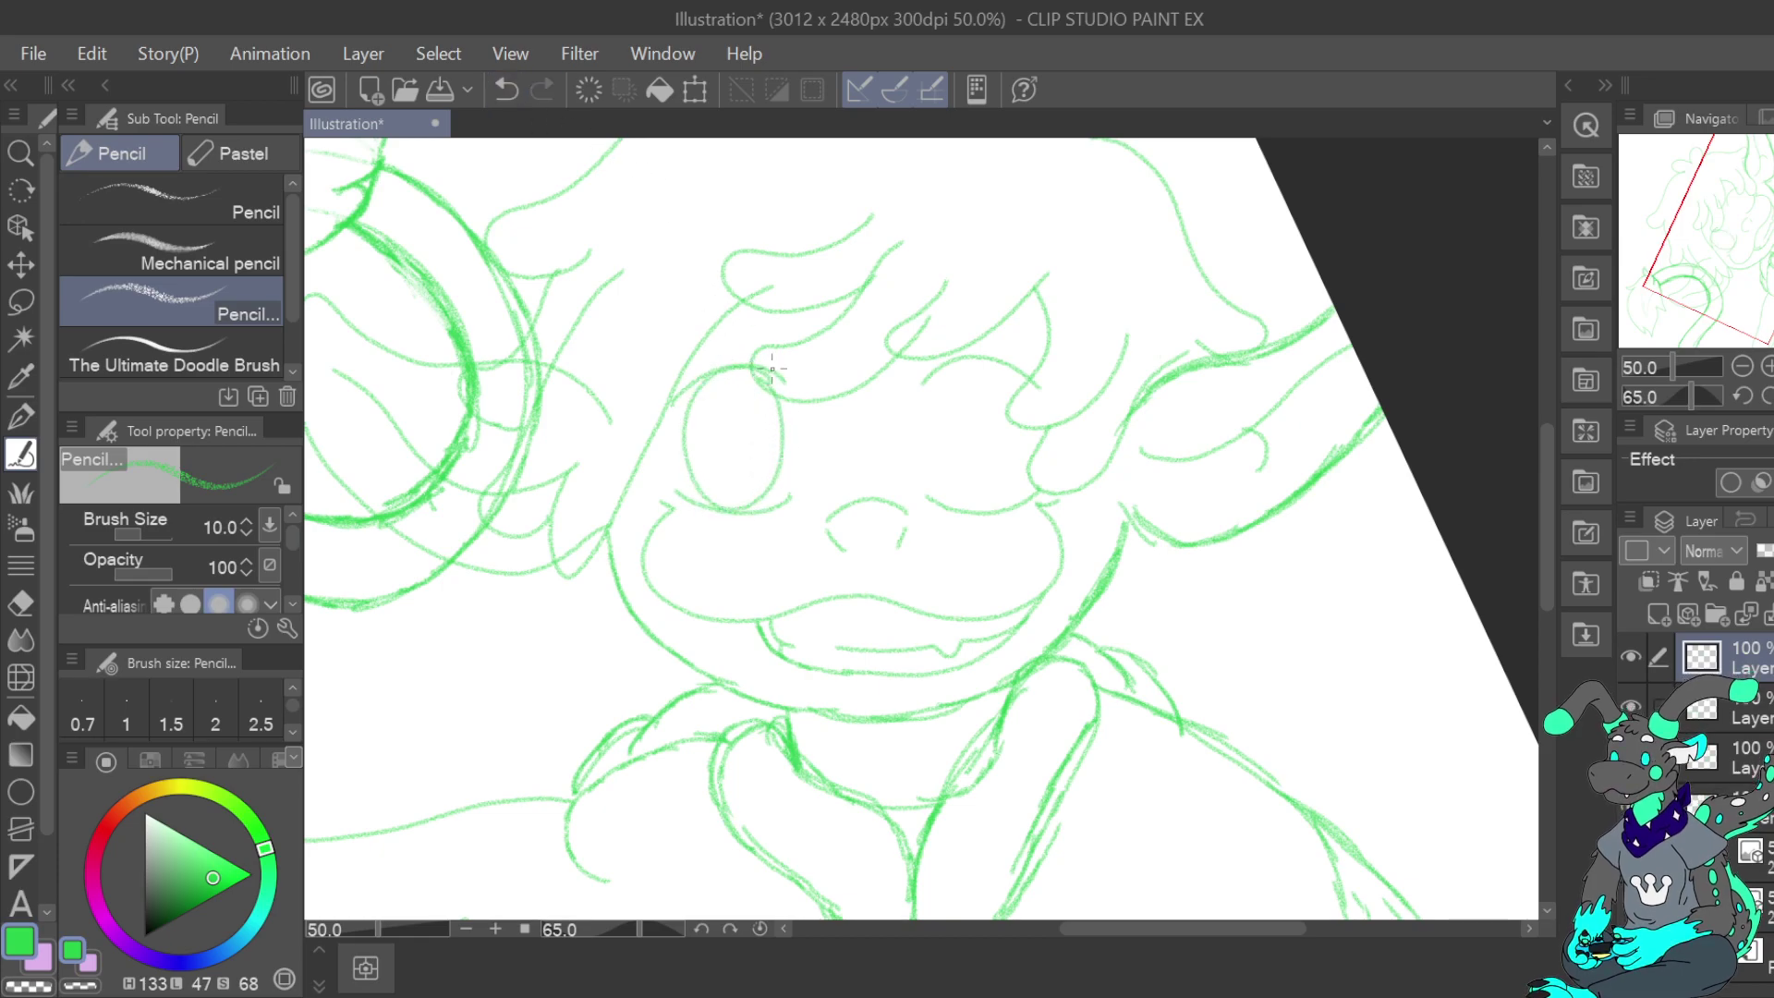
{"action": "mouse_move", "coordinate": [992, 357]}
{"action": "left_mouse_down"}
{"action": "mouse_move", "coordinate": [934, 408]}
{"action": "mouse_move", "coordinate": [949, 495]}
{"action": "mouse_move", "coordinate": [987, 511]}
{"action": "mouse_move", "coordinate": [1022, 479]}
{"action": "mouse_move", "coordinate": [1010, 374]}
{"action": "left_mouse_up"}
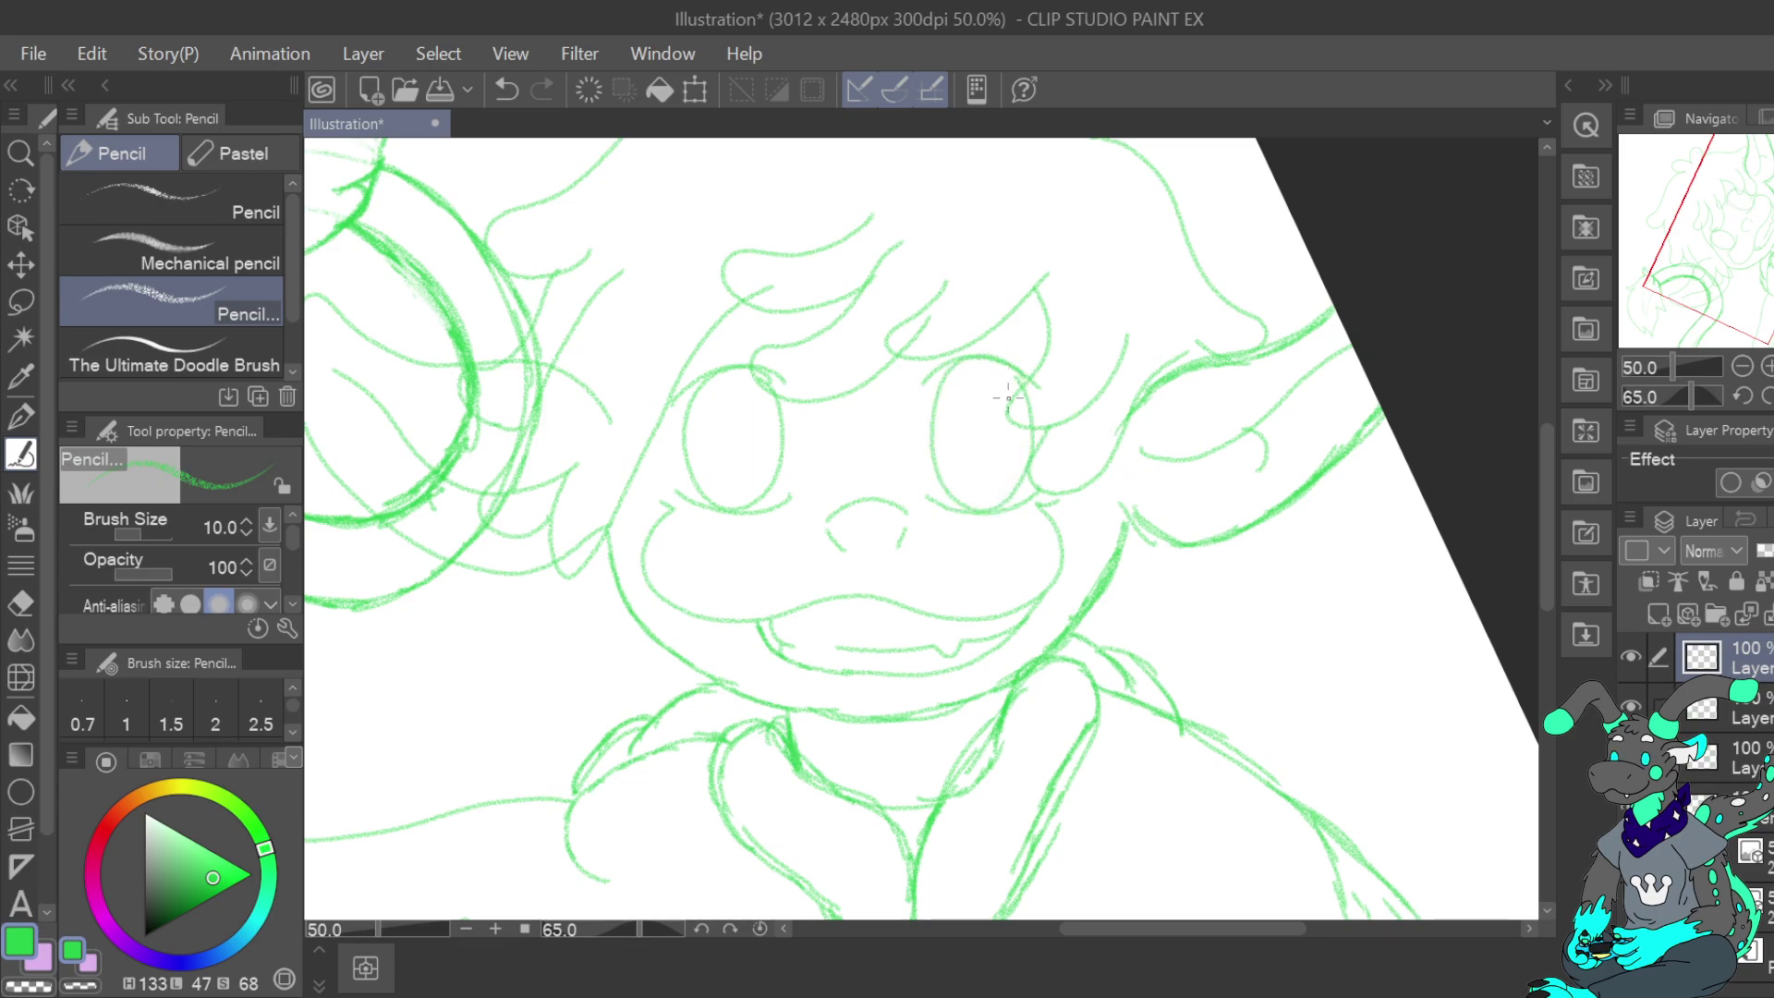
{"action": "left_click", "coordinate": [508, 92]}
{"action": "left_click", "coordinate": [511, 93]}
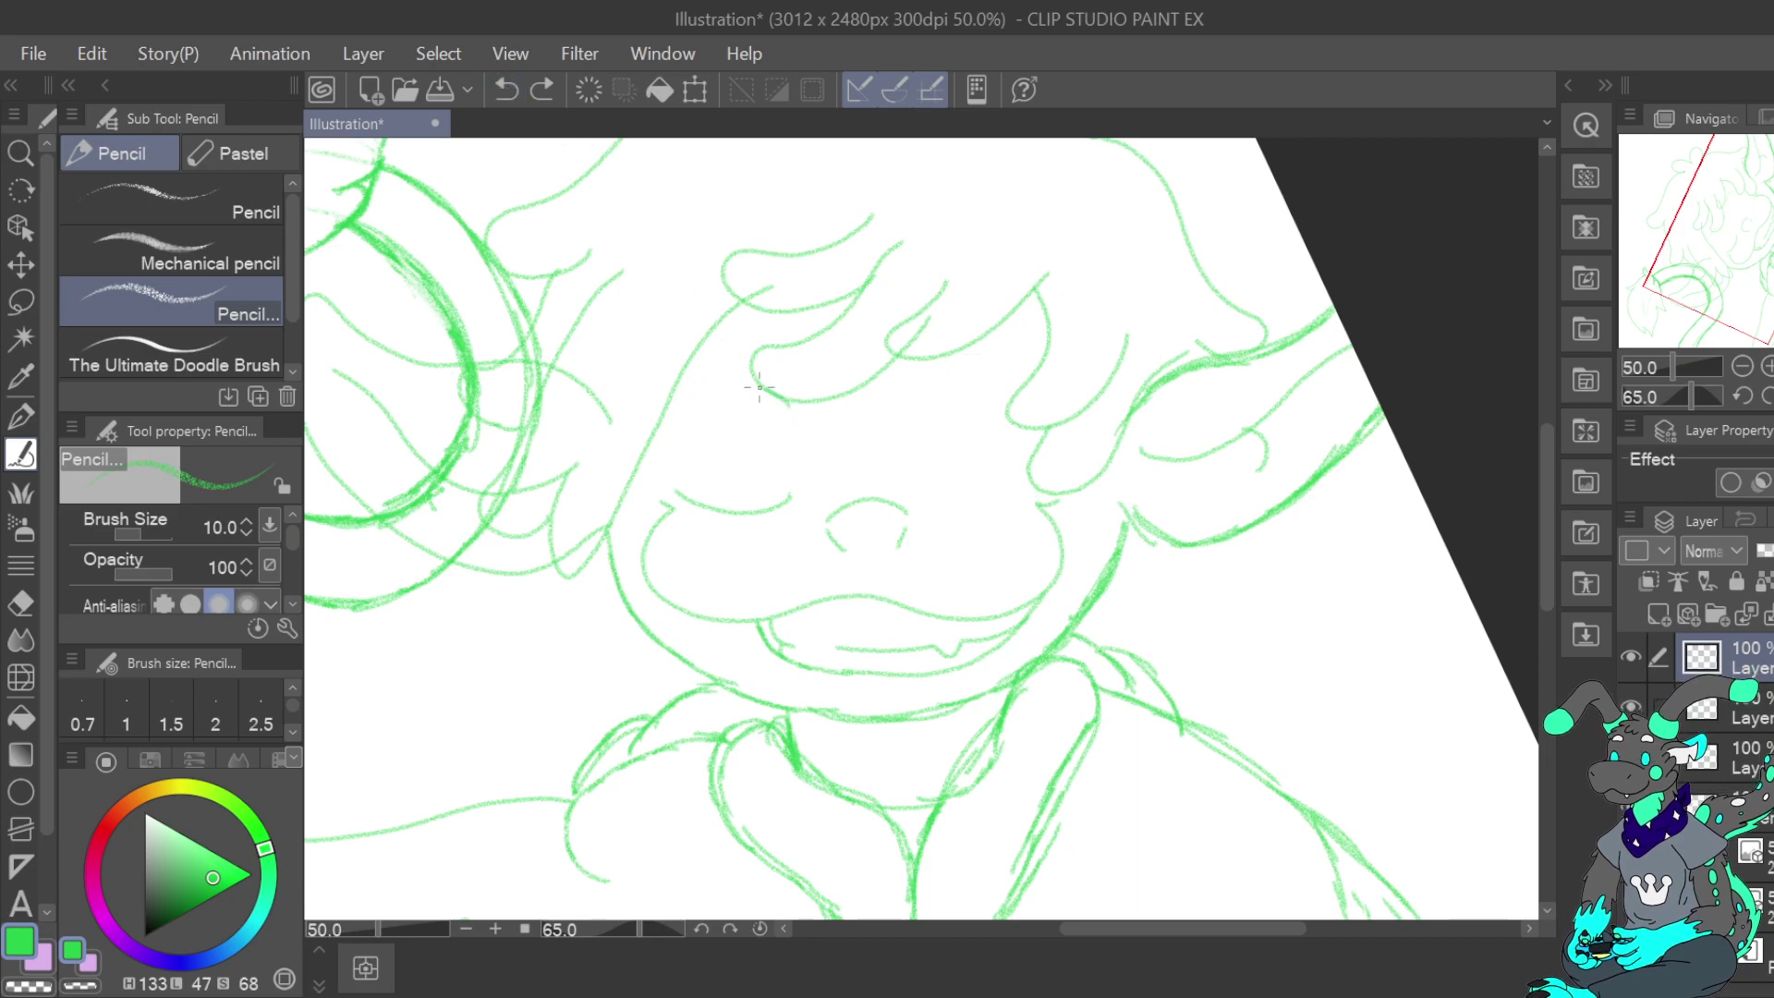
Redraw the upper lid arcs closer to the lower lids and sketch smaller oval eyes between them
{"action": "left_click_drag", "start_coordinate": [674, 424], "coordinate": [672, 433]}
{"action": "mouse_move", "coordinate": [928, 409]}
{"action": "left_mouse_down"}
{"action": "mouse_move", "coordinate": [1007, 384]}
{"action": "mouse_move", "coordinate": [1039, 409]}
{"action": "left_mouse_up"}
{"action": "mouse_move", "coordinate": [931, 496]}
{"action": "left_mouse_down"}
{"action": "mouse_move", "coordinate": [990, 514]}
{"action": "mouse_move", "coordinate": [1032, 473]}
{"action": "left_mouse_up"}
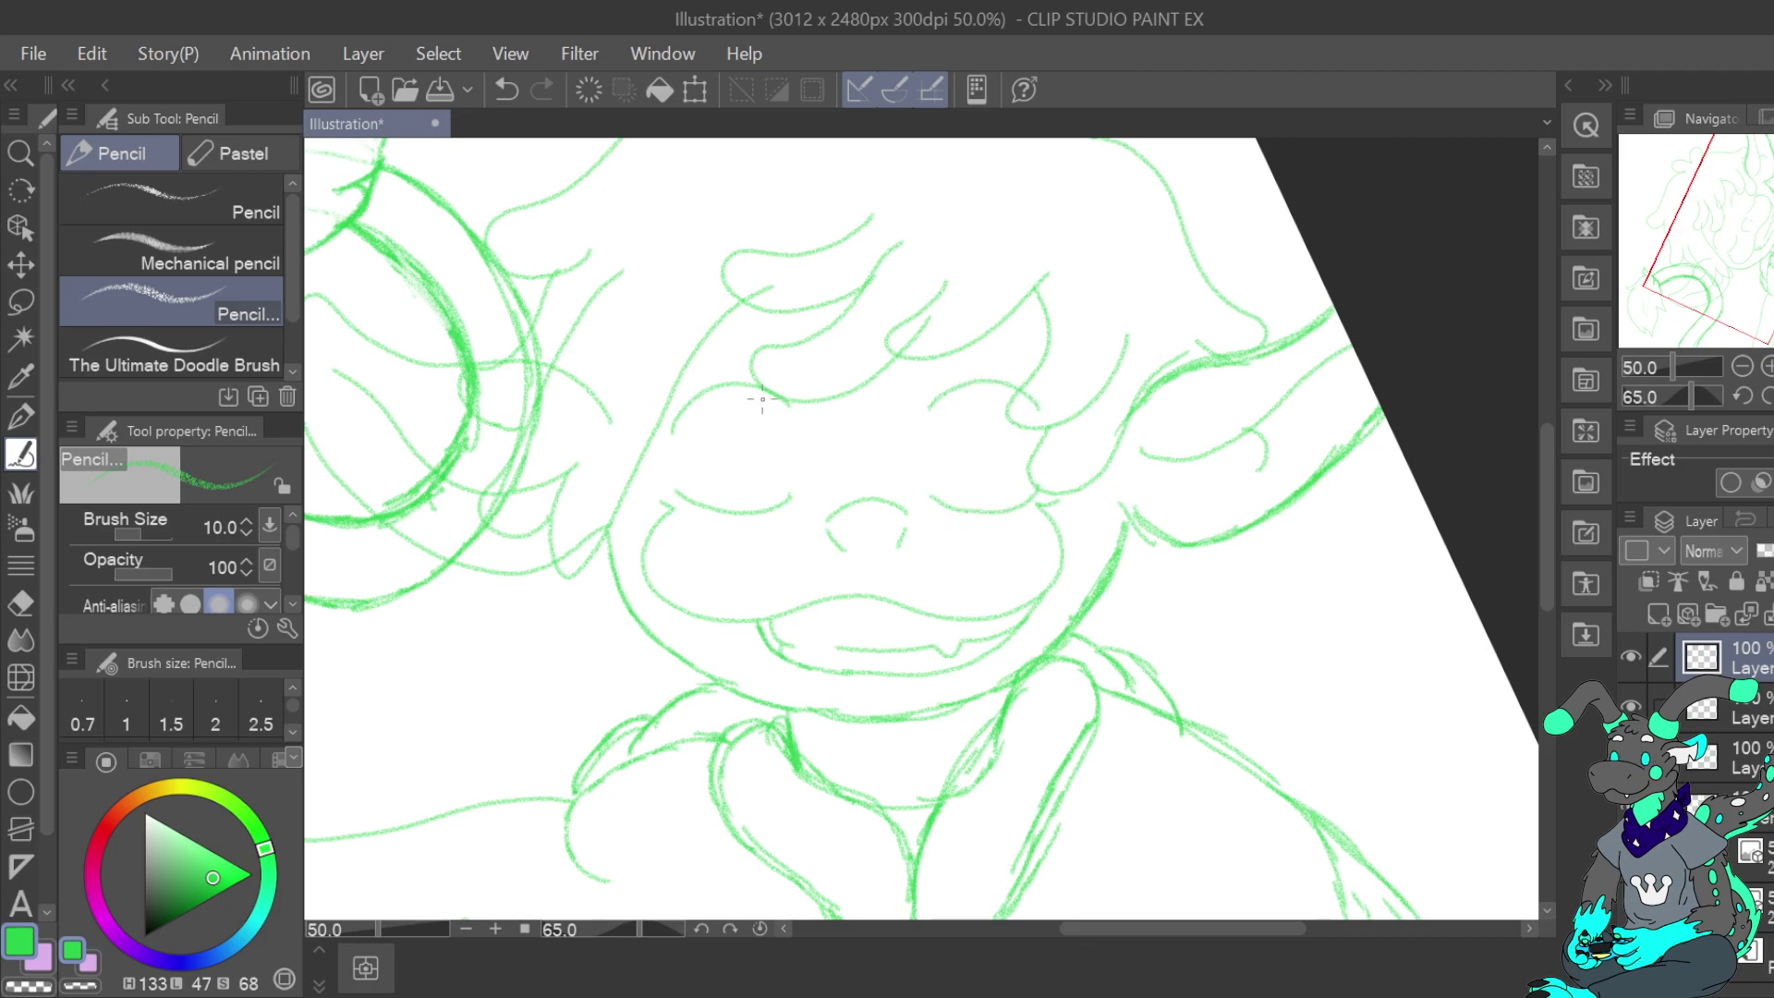
{"action": "mouse_move", "coordinate": [773, 415]}
{"action": "left_mouse_down"}
{"action": "mouse_move", "coordinate": [727, 393]}
{"action": "mouse_move", "coordinate": [694, 415]}
{"action": "mouse_move", "coordinate": [696, 497]}
{"action": "mouse_move", "coordinate": [742, 508]}
{"action": "mouse_move", "coordinate": [771, 479]}
{"action": "mouse_move", "coordinate": [751, 396]}
{"action": "left_mouse_up"}
{"action": "mouse_move", "coordinate": [1011, 411]}
{"action": "left_mouse_down"}
{"action": "mouse_move", "coordinate": [949, 423]}
{"action": "mouse_move", "coordinate": [942, 475]}
{"action": "mouse_move", "coordinate": [974, 512]}
{"action": "mouse_move", "coordinate": [1022, 481]}
{"action": "mouse_move", "coordinate": [997, 408]}
{"action": "left_mouse_up"}
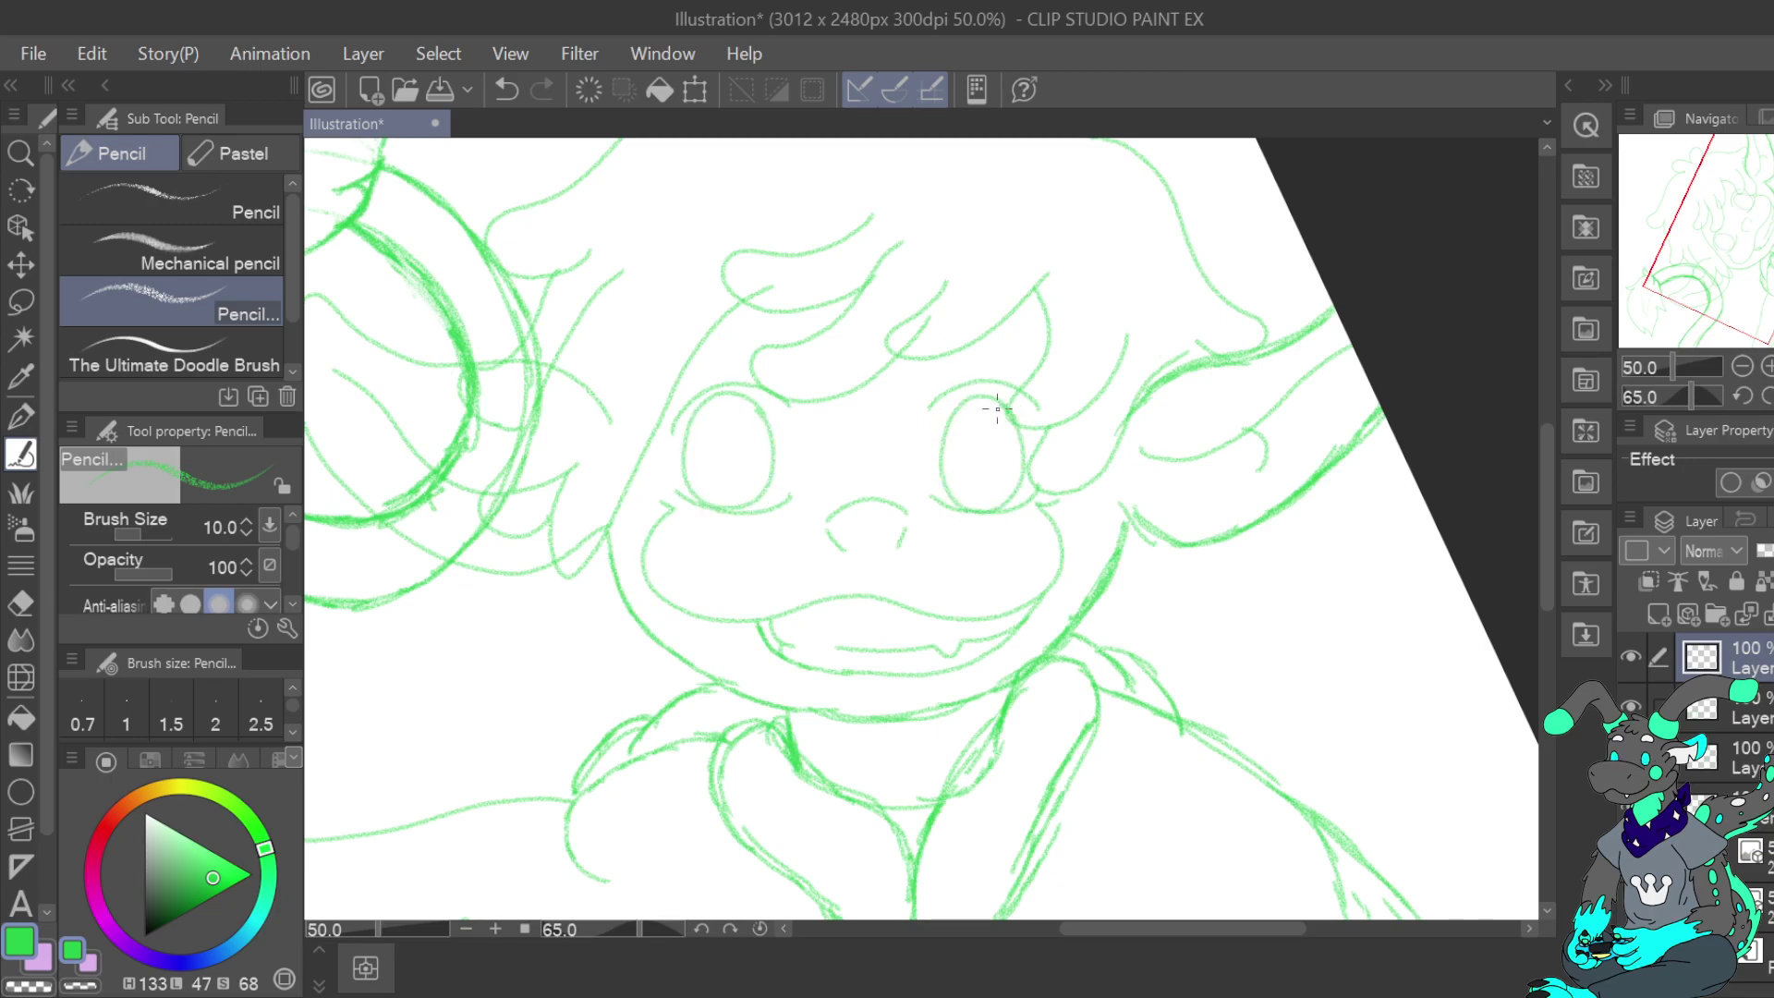
Sketch narrow oval pupils inside both eyes, and try a curved eyebrow over one eye
{"action": "mouse_move", "coordinate": [715, 416]}
{"action": "left_mouse_down"}
{"action": "mouse_move", "coordinate": [699, 476]}
{"action": "mouse_move", "coordinate": [718, 501]}
{"action": "mouse_move", "coordinate": [746, 495]}
{"action": "mouse_move", "coordinate": [744, 418]}
{"action": "left_mouse_up"}
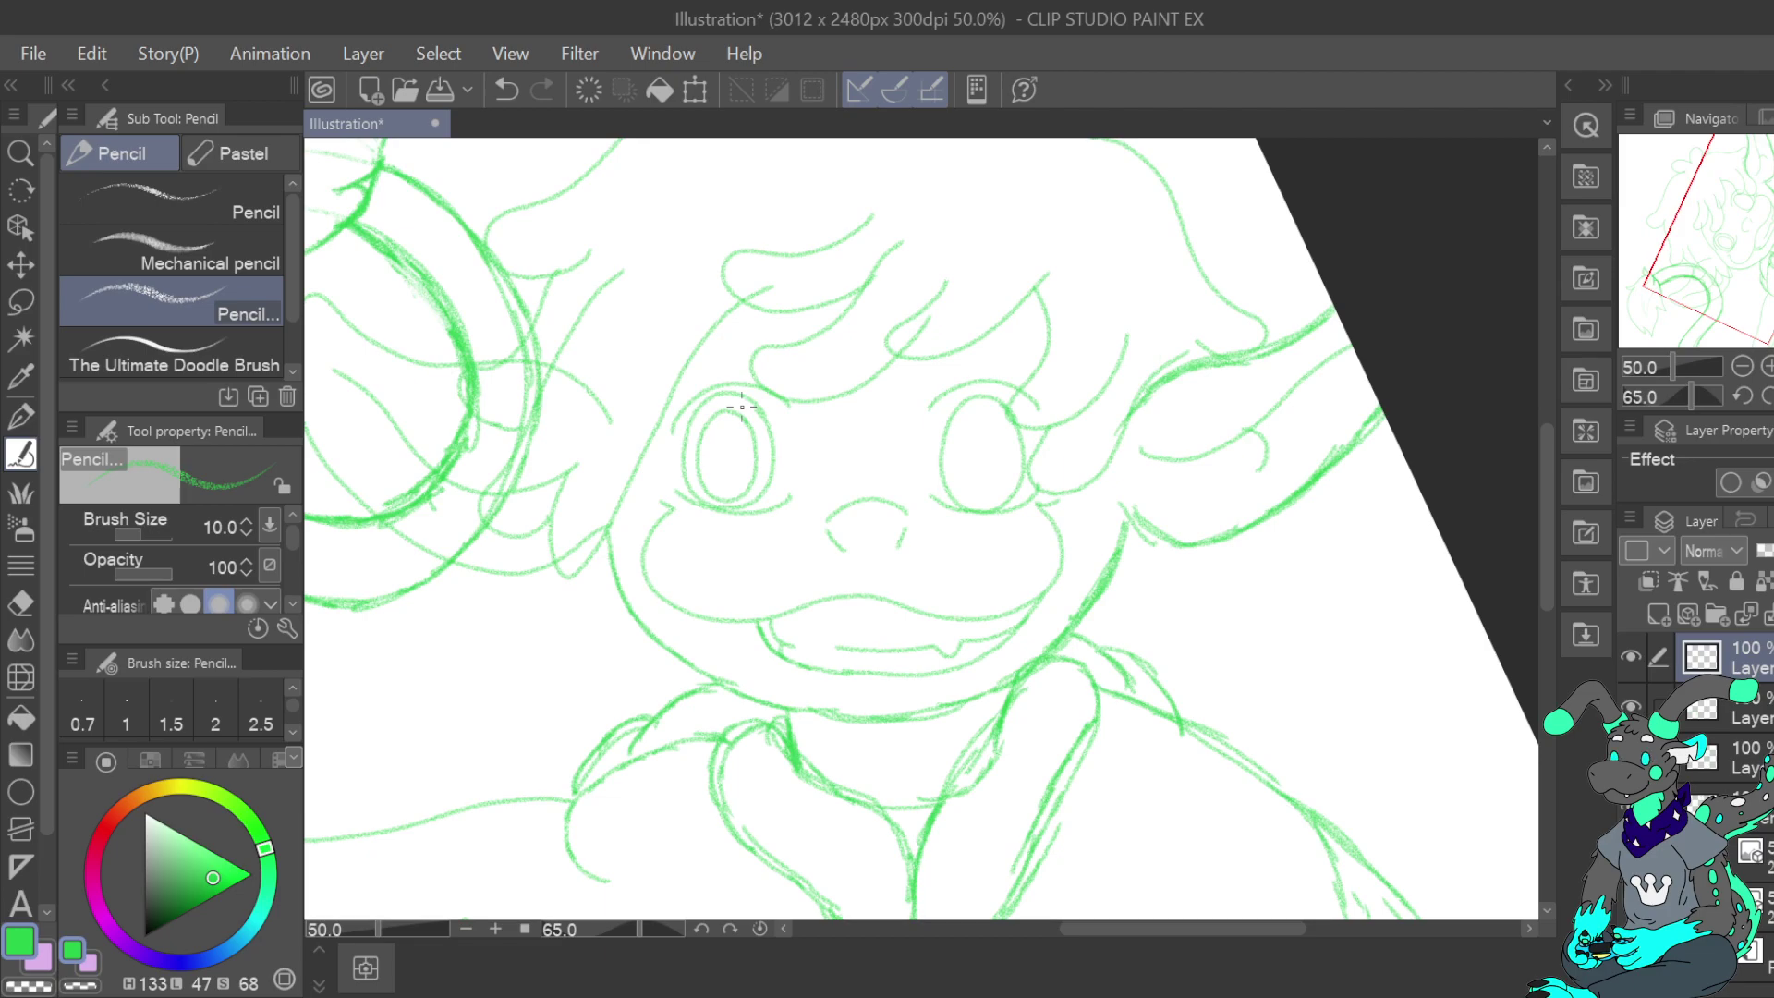
{"action": "key", "text": "ctrl+z"}
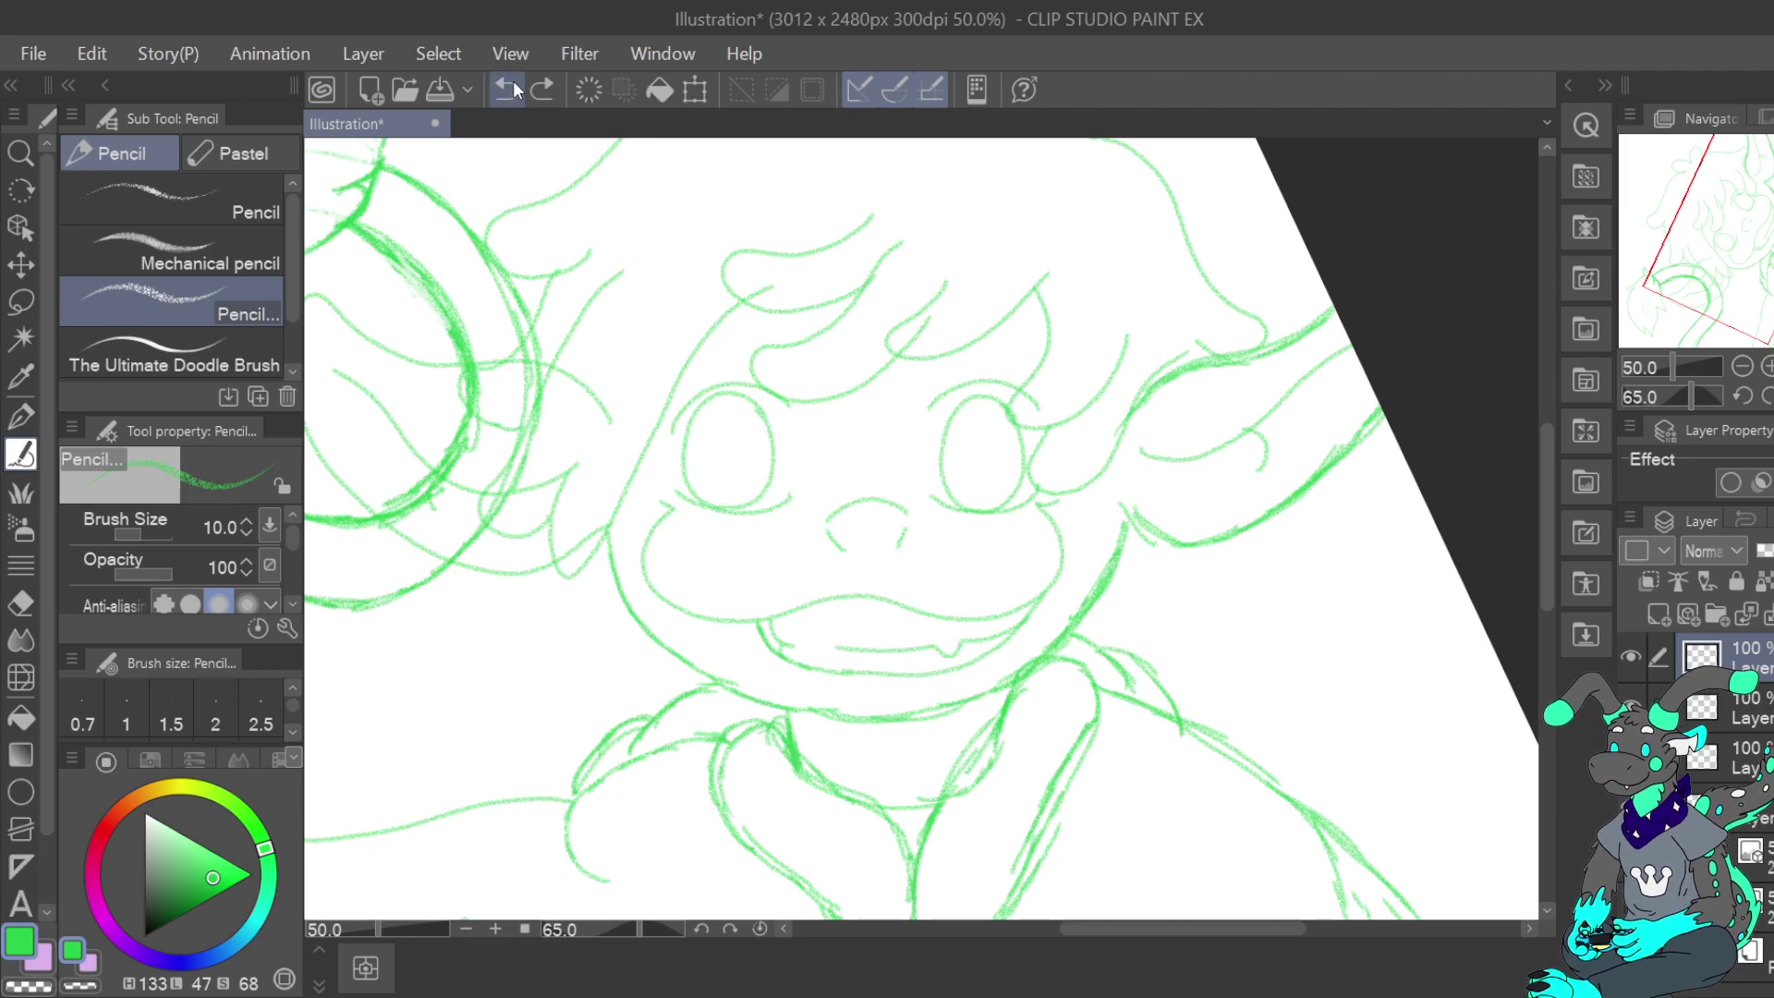
{"action": "mouse_move", "coordinate": [739, 417]}
{"action": "left_mouse_down"}
{"action": "mouse_move", "coordinate": [708, 484]}
{"action": "mouse_move", "coordinate": [740, 488]}
{"action": "mouse_move", "coordinate": [755, 450]}
{"action": "mouse_move", "coordinate": [738, 419]}
{"action": "mouse_move", "coordinate": [713, 424]}
{"action": "mouse_move", "coordinate": [706, 482]}
{"action": "left_mouse_up"}
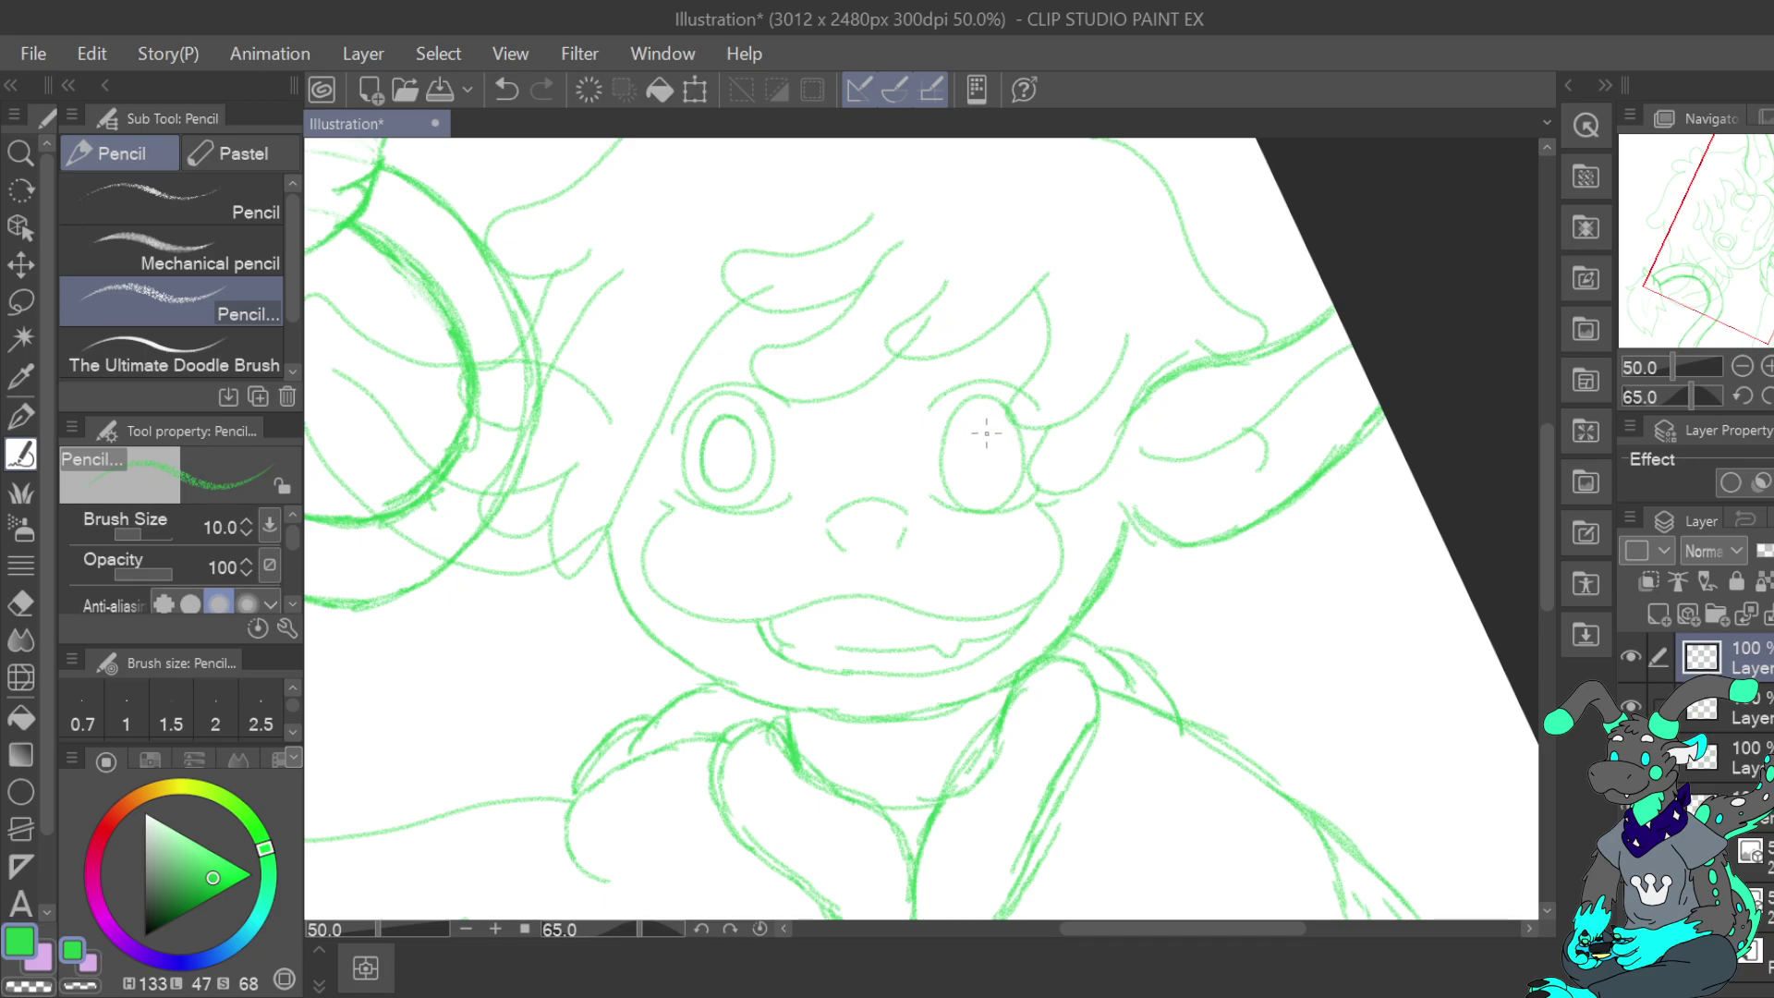
{"action": "mouse_move", "coordinate": [971, 420]}
{"action": "left_mouse_down"}
{"action": "mouse_move", "coordinate": [981, 495]}
{"action": "mouse_move", "coordinate": [1005, 470]}
{"action": "mouse_move", "coordinate": [980, 417]}
{"action": "mouse_move", "coordinate": [973, 454]}
{"action": "left_mouse_up"}
{"action": "mouse_move", "coordinate": [653, 383]}
{"action": "left_mouse_down"}
{"action": "mouse_move", "coordinate": [718, 317]}
{"action": "mouse_move", "coordinate": [814, 341]}
{"action": "left_mouse_up"}
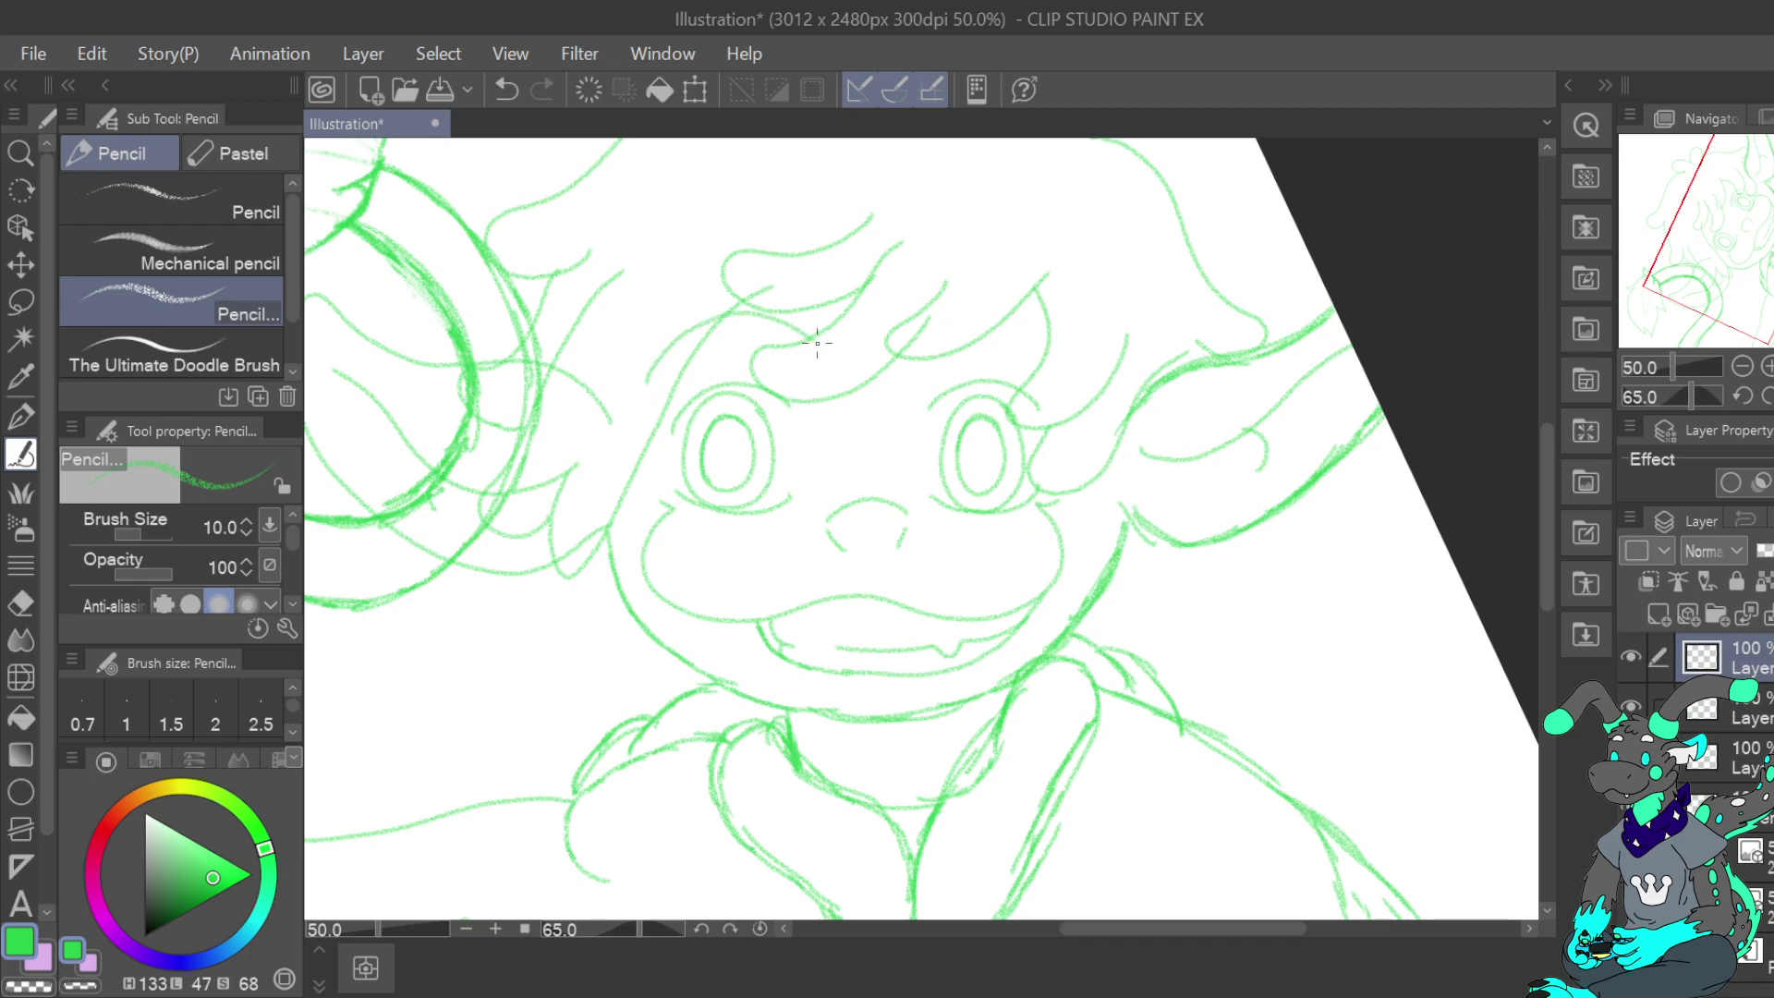
{"action": "left_click", "coordinate": [506, 90]}
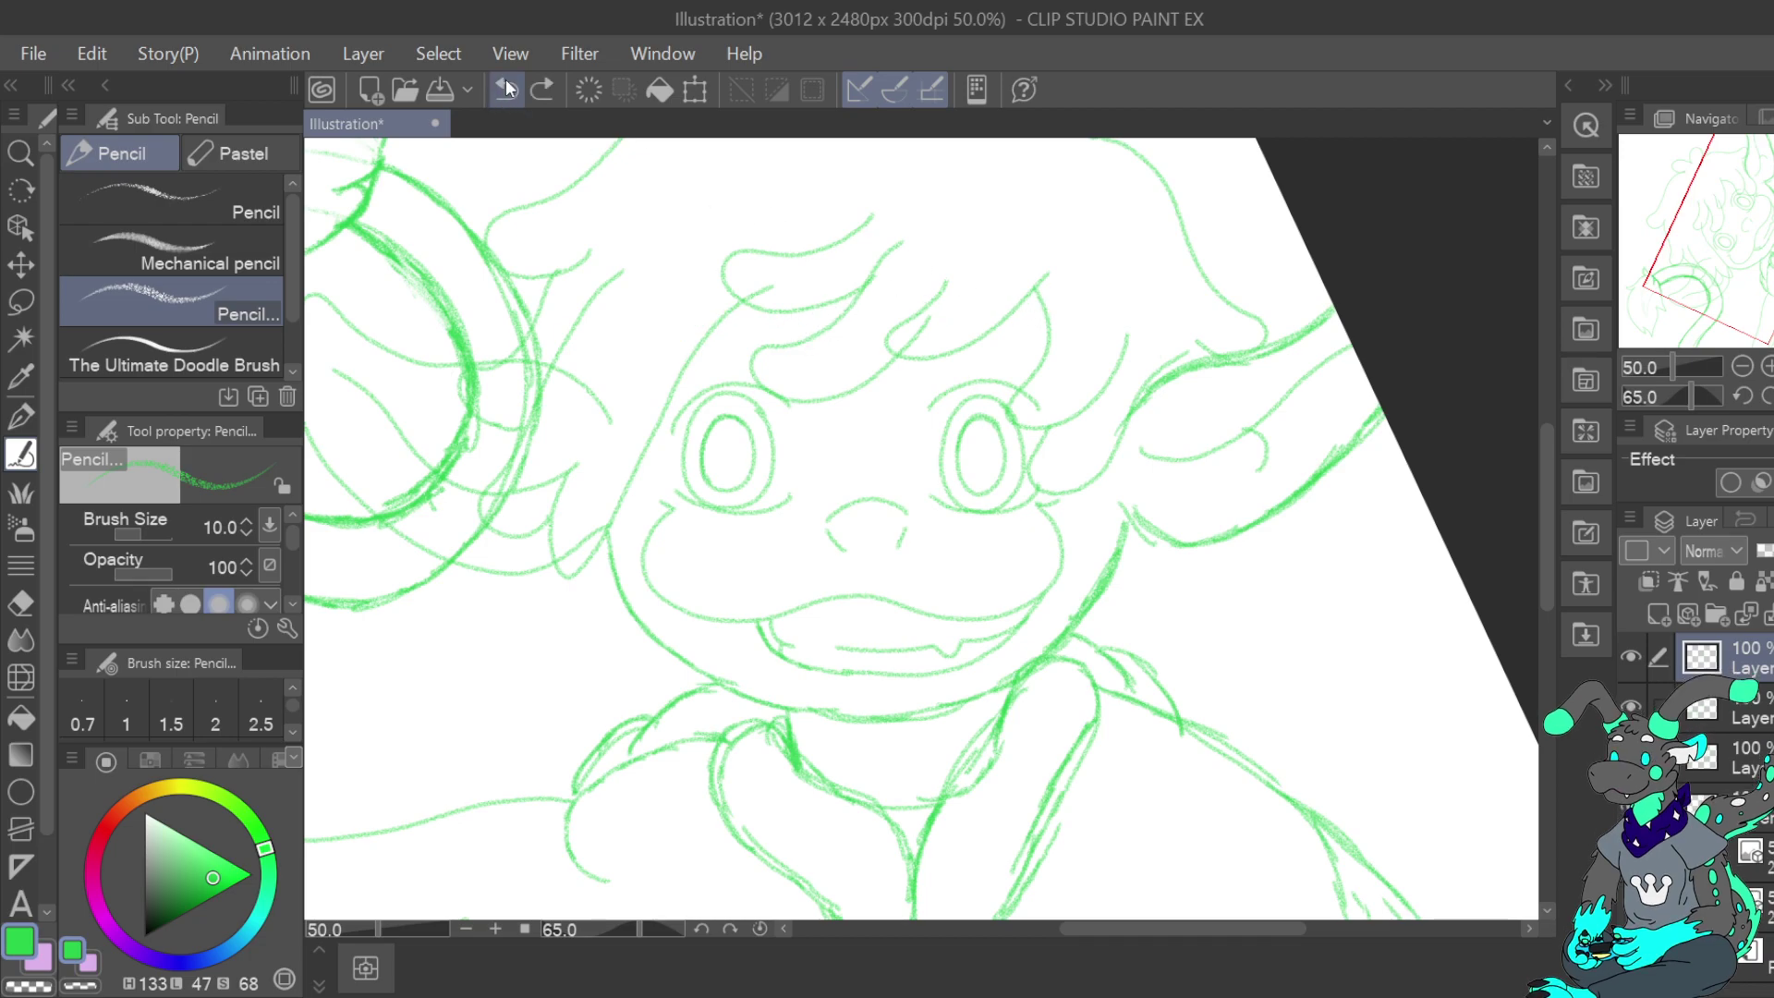
Compare the eyes with the photographed pencil sketch and undo all the eye and lid strokes
{"action": "left_click", "coordinate": [1631, 858]}
{"action": "left_click", "coordinate": [1631, 859]}
{"action": "left_click", "coordinate": [506, 90]}
{"action": "left_click", "coordinate": [506, 89]}
{"action": "left_click", "coordinate": [506, 90]}
{"action": "left_click", "coordinate": [507, 90]}
{"action": "left_click", "coordinate": [542, 90]}
{"action": "left_click", "coordinate": [1631, 858]}
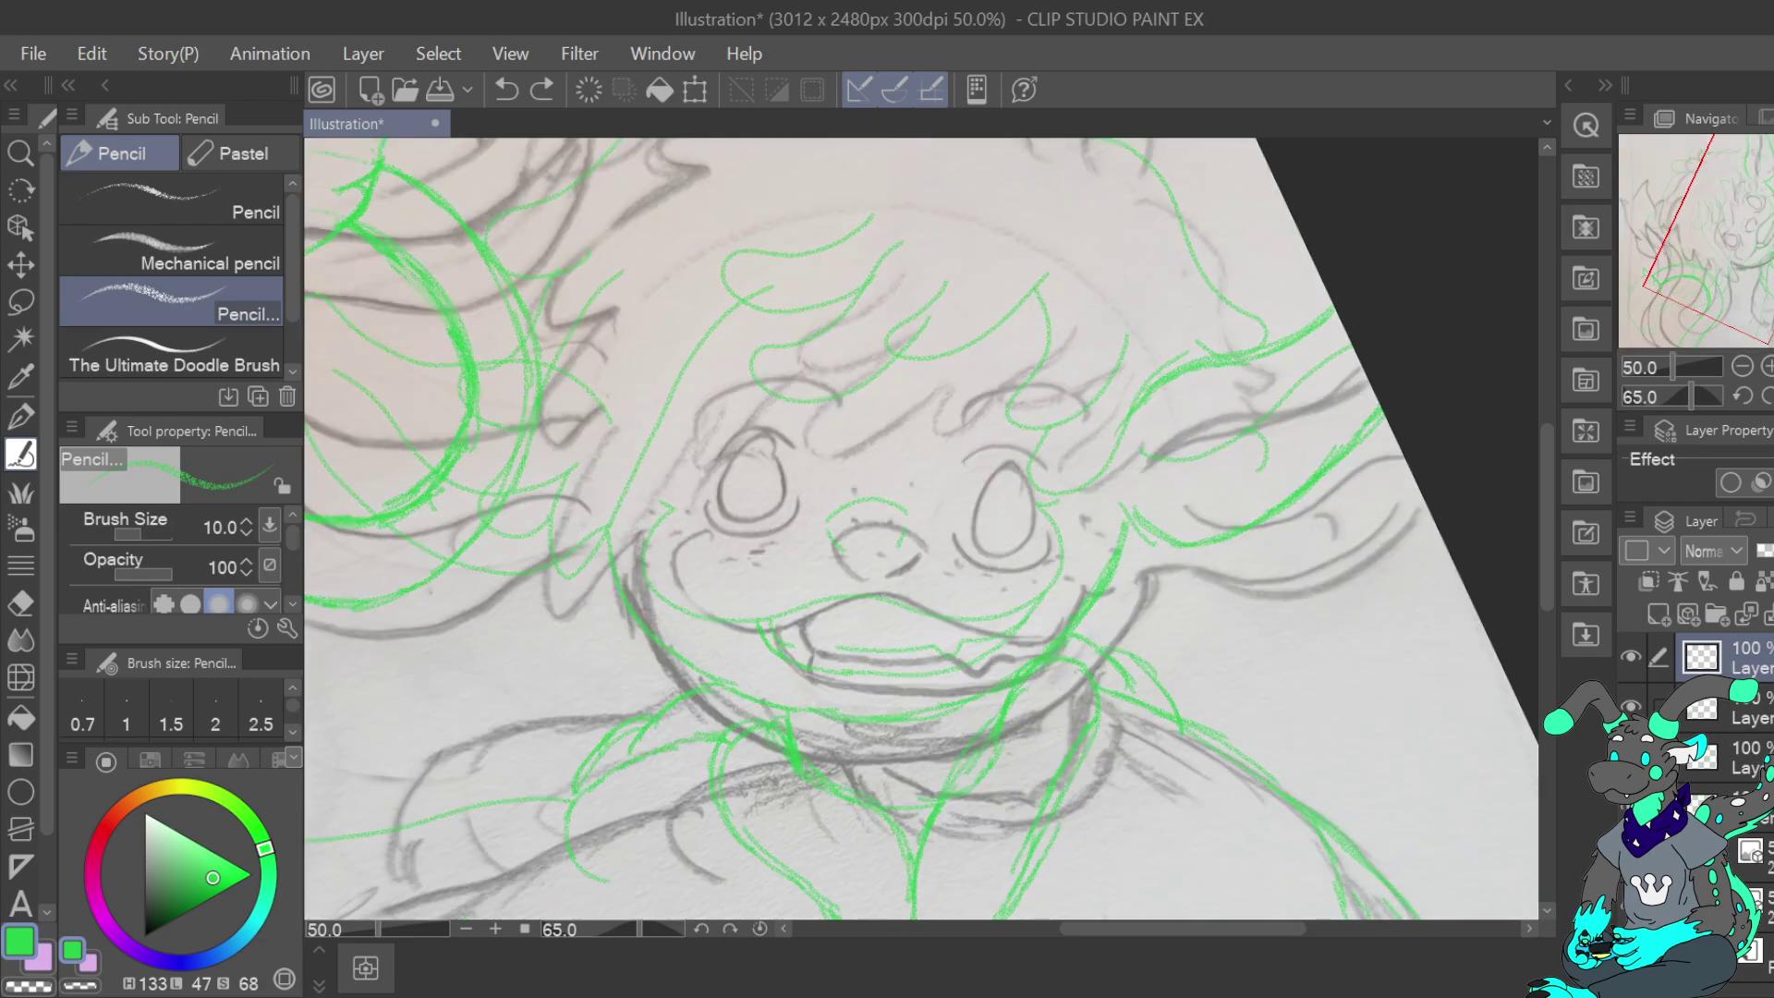
{"action": "left_click", "coordinate": [1631, 857]}
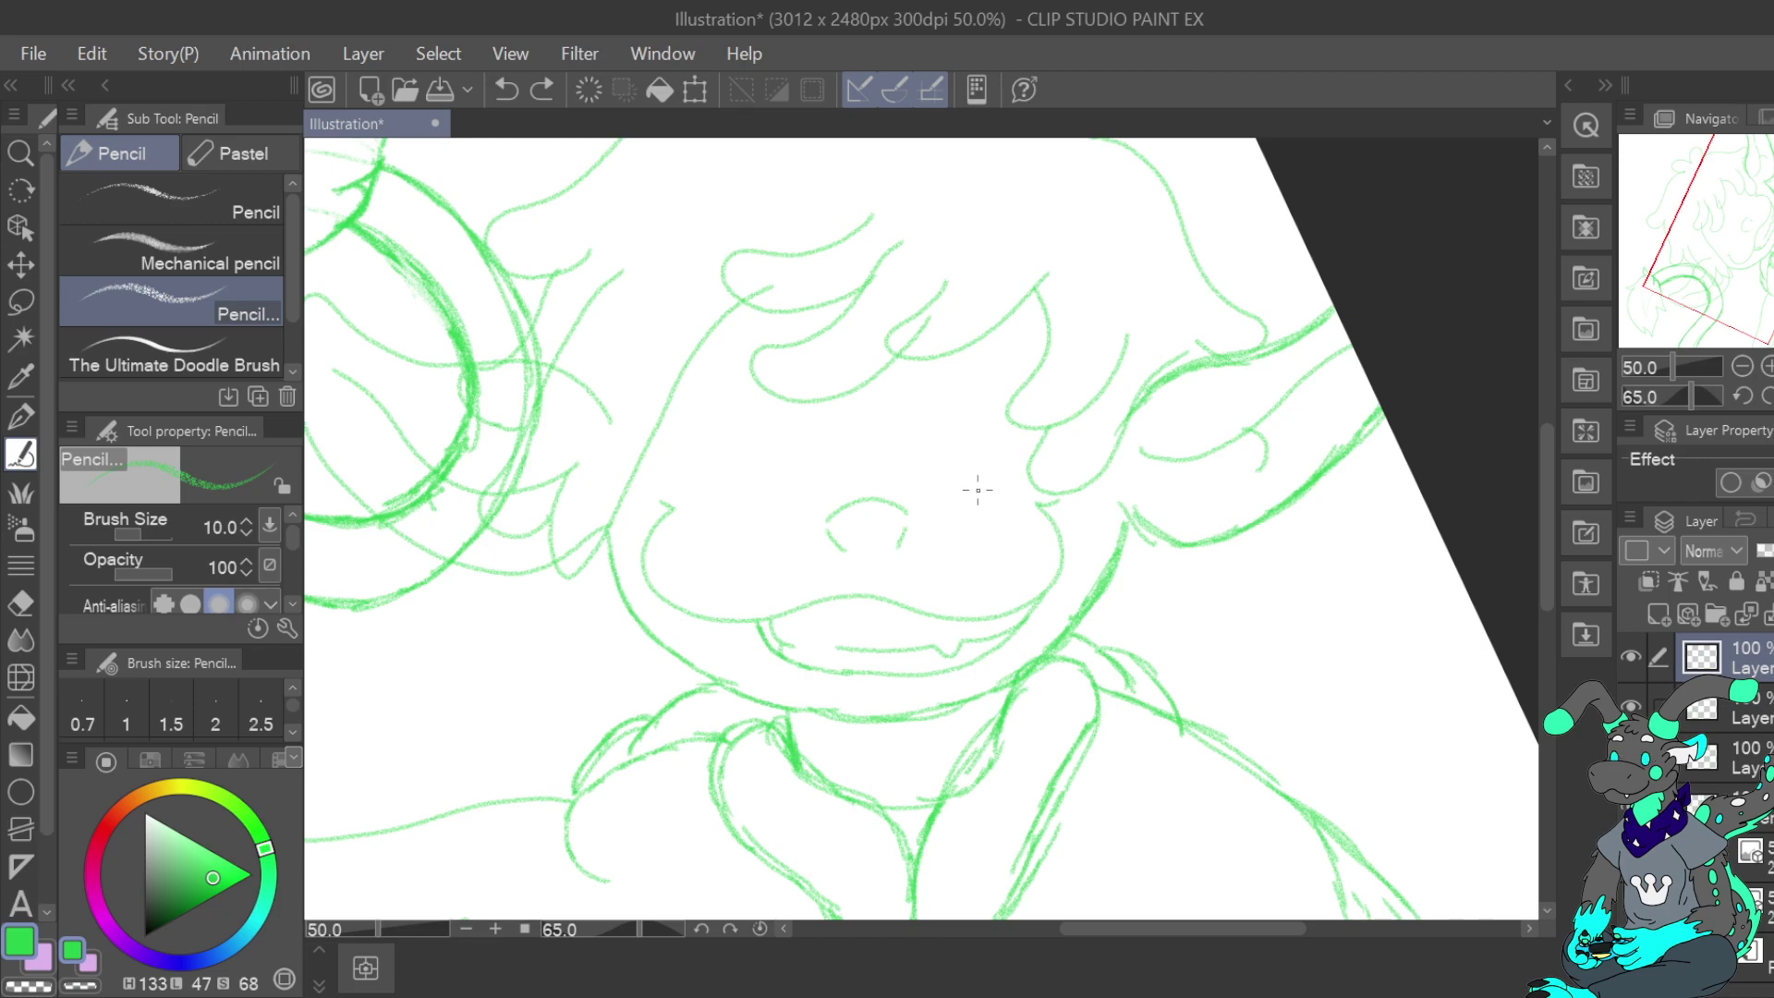
Try freehand lower lid arcs with small oval eyes above the muzzle, and undo all of these strokes
{"action": "left_click_drag", "start_coordinate": [967, 505], "coordinate": [1063, 486]}
{"action": "left_click_drag", "start_coordinate": [737, 503], "coordinate": [651, 497]}
{"action": "mouse_move", "coordinate": [1033, 424]}
{"action": "left_mouse_down"}
{"action": "mouse_move", "coordinate": [985, 416]}
{"action": "mouse_move", "coordinate": [979, 472]}
{"action": "mouse_move", "coordinate": [1032, 475]}
{"action": "mouse_move", "coordinate": [1011, 415]}
{"action": "left_mouse_up"}
{"action": "mouse_move", "coordinate": [712, 417]}
{"action": "left_mouse_down"}
{"action": "mouse_move", "coordinate": [677, 424]}
{"action": "mouse_move", "coordinate": [674, 481]}
{"action": "mouse_move", "coordinate": [728, 455]}
{"action": "mouse_move", "coordinate": [696, 404]}
{"action": "left_mouse_up"}
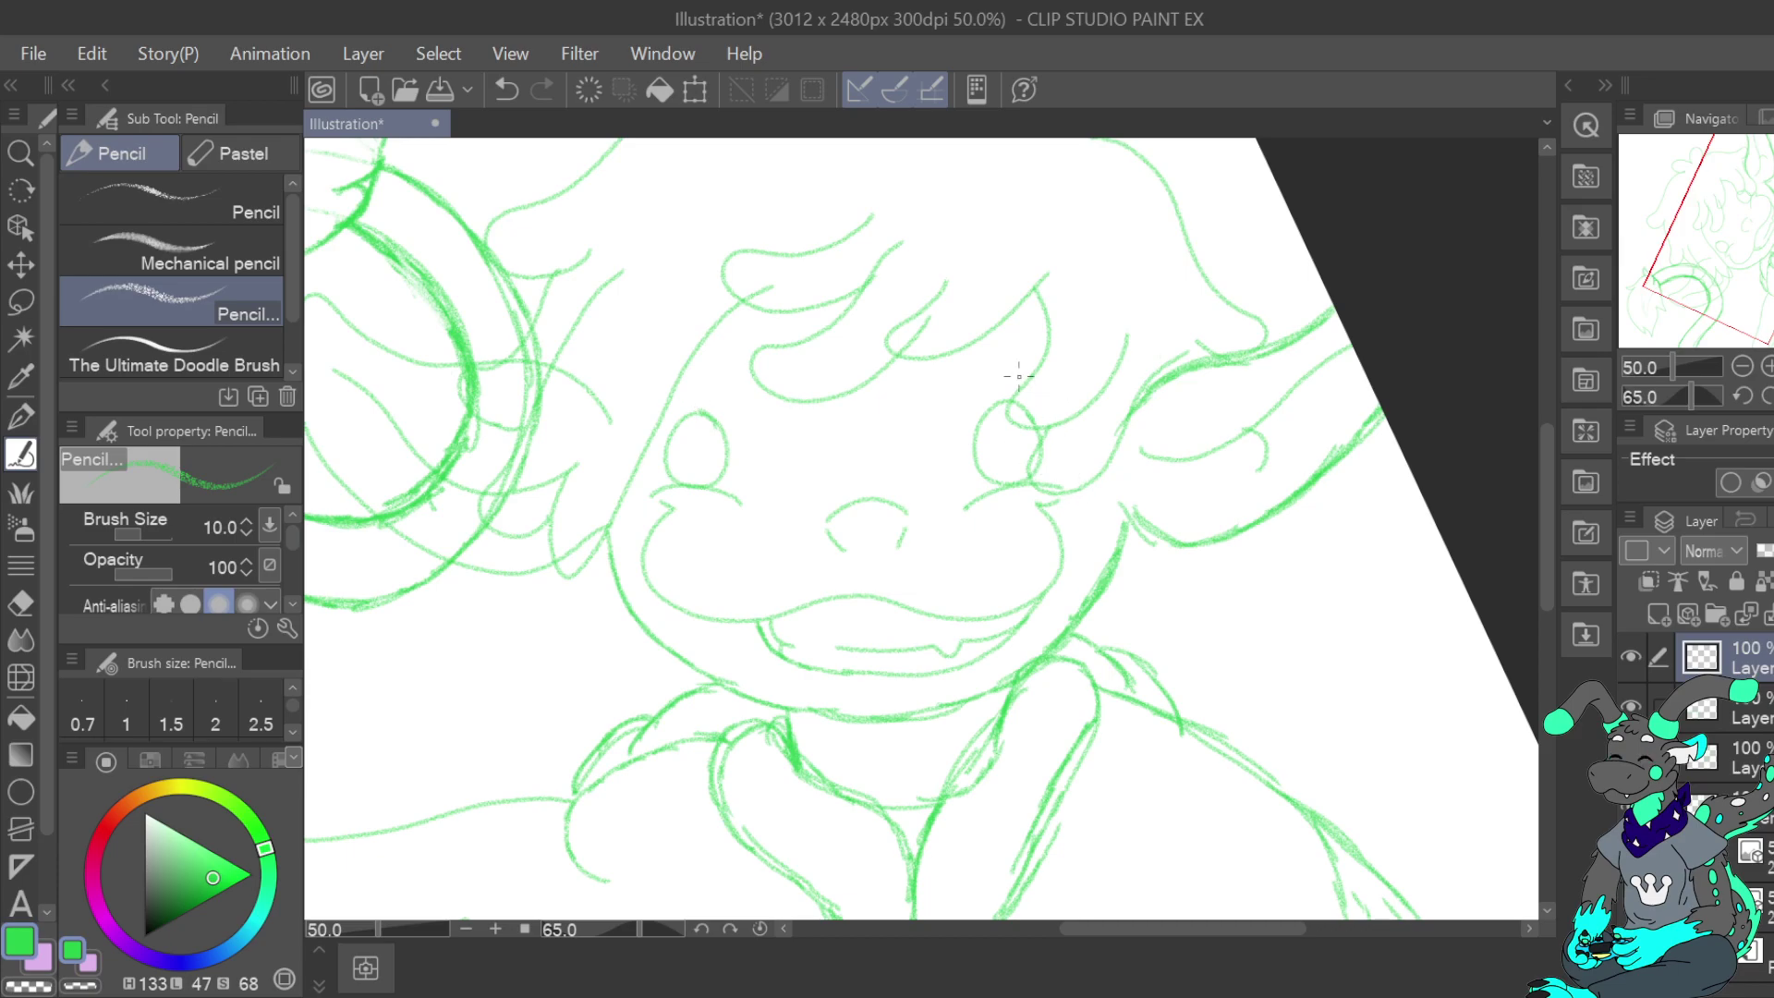
{"action": "left_click", "coordinate": [506, 90]}
{"action": "mouse_move", "coordinate": [654, 497]}
{"action": "left_mouse_down"}
{"action": "mouse_move", "coordinate": [694, 484]}
{"action": "mouse_move", "coordinate": [769, 514]}
{"action": "left_mouse_up"}
{"action": "left_click_drag", "start_coordinate": [961, 514], "coordinate": [1072, 491]}
{"action": "left_click", "coordinate": [506, 90]}
{"action": "left_click", "coordinate": [506, 89]}
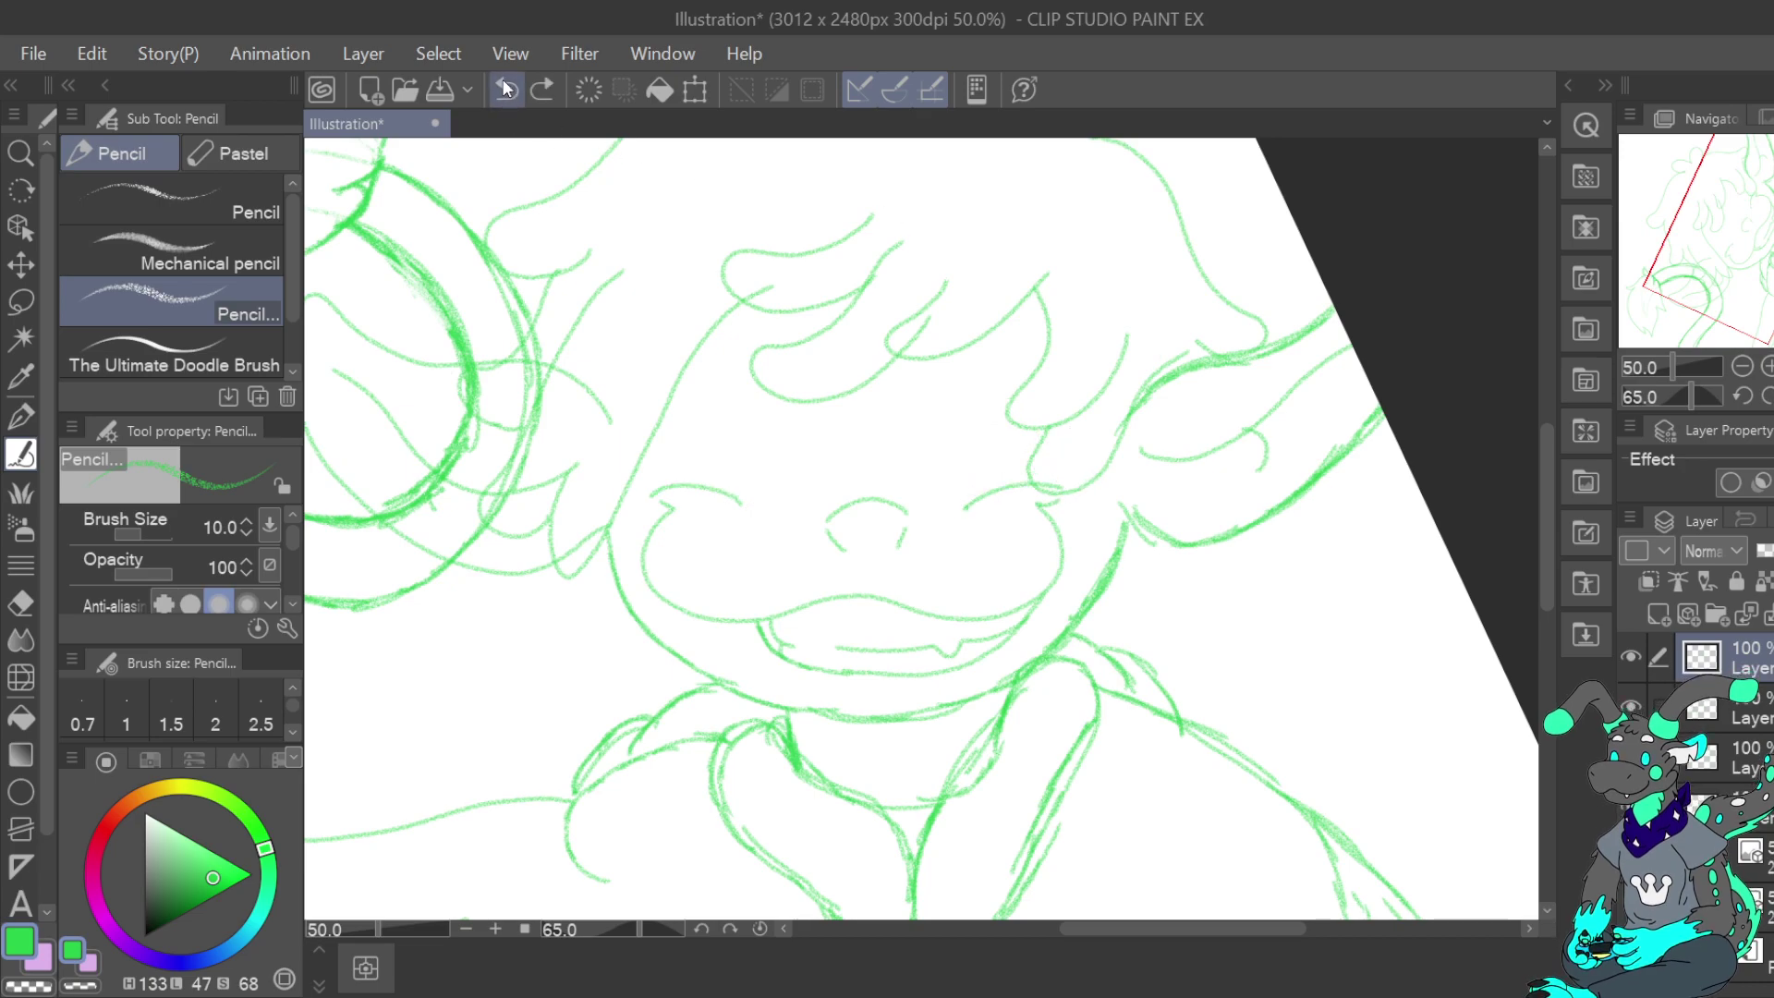
{"action": "left_click", "coordinate": [506, 90]}
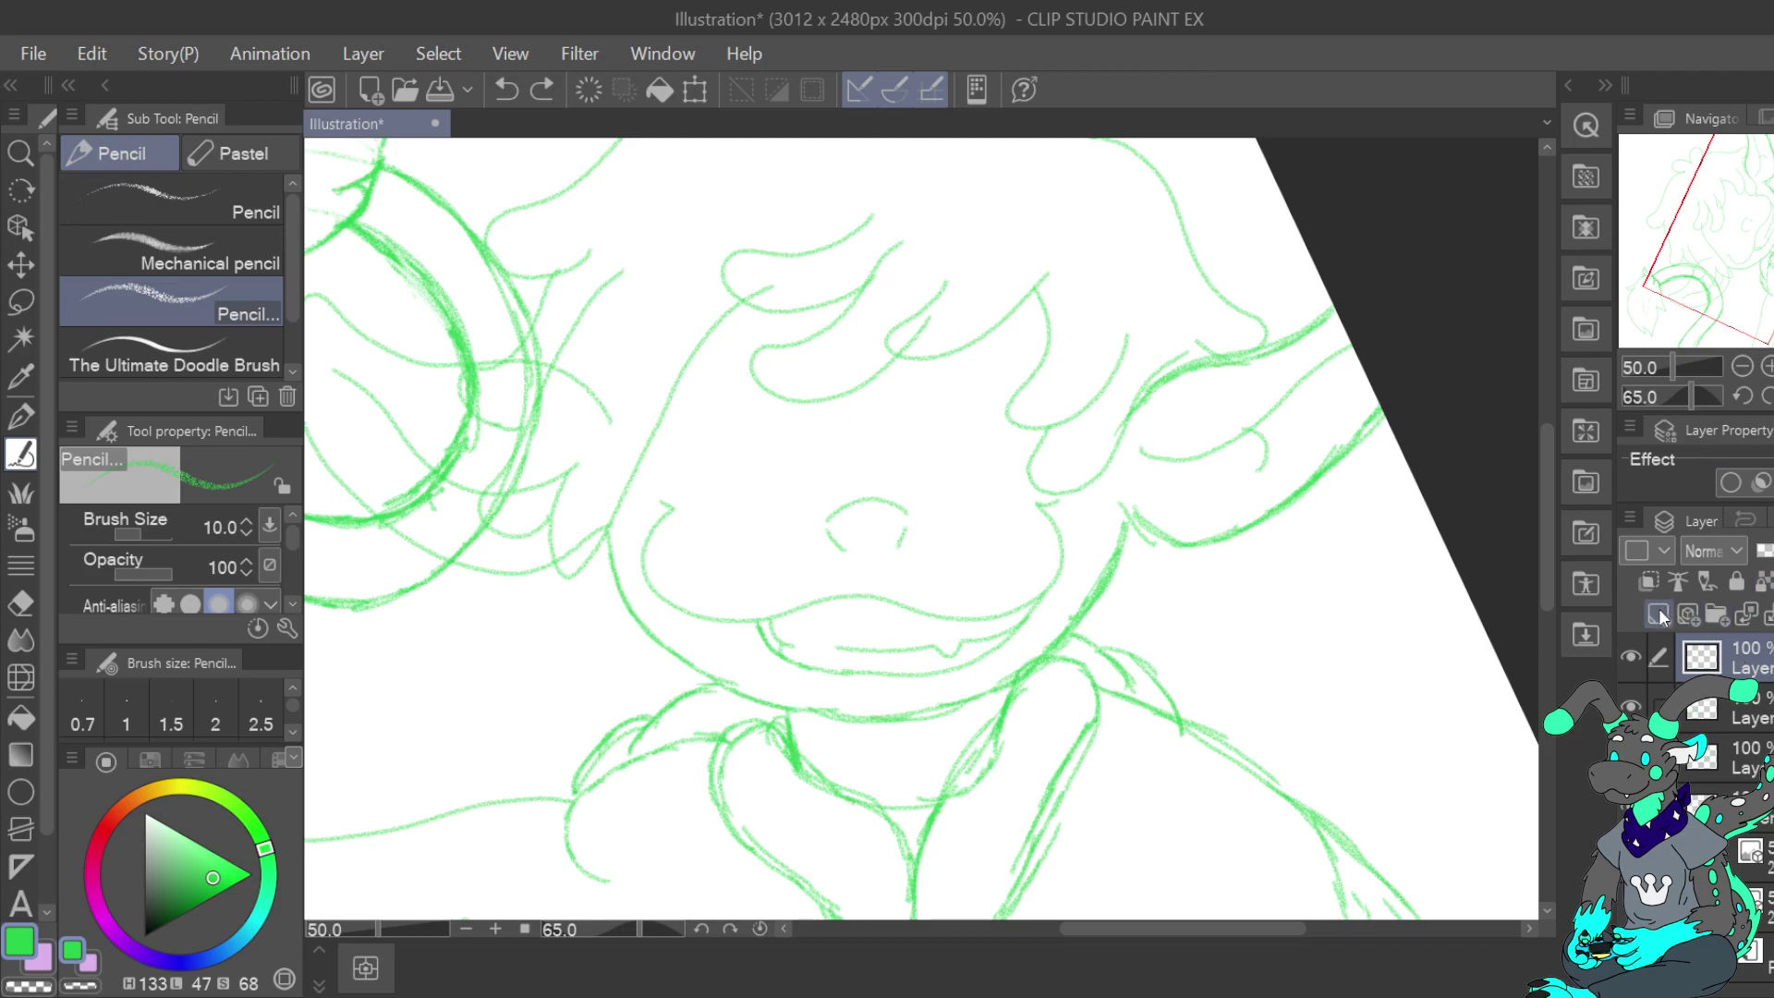
Add a new layer and place a two-line symmetrical ruler vertically through the centre of the face
{"action": "left_click", "coordinate": [1659, 615]}
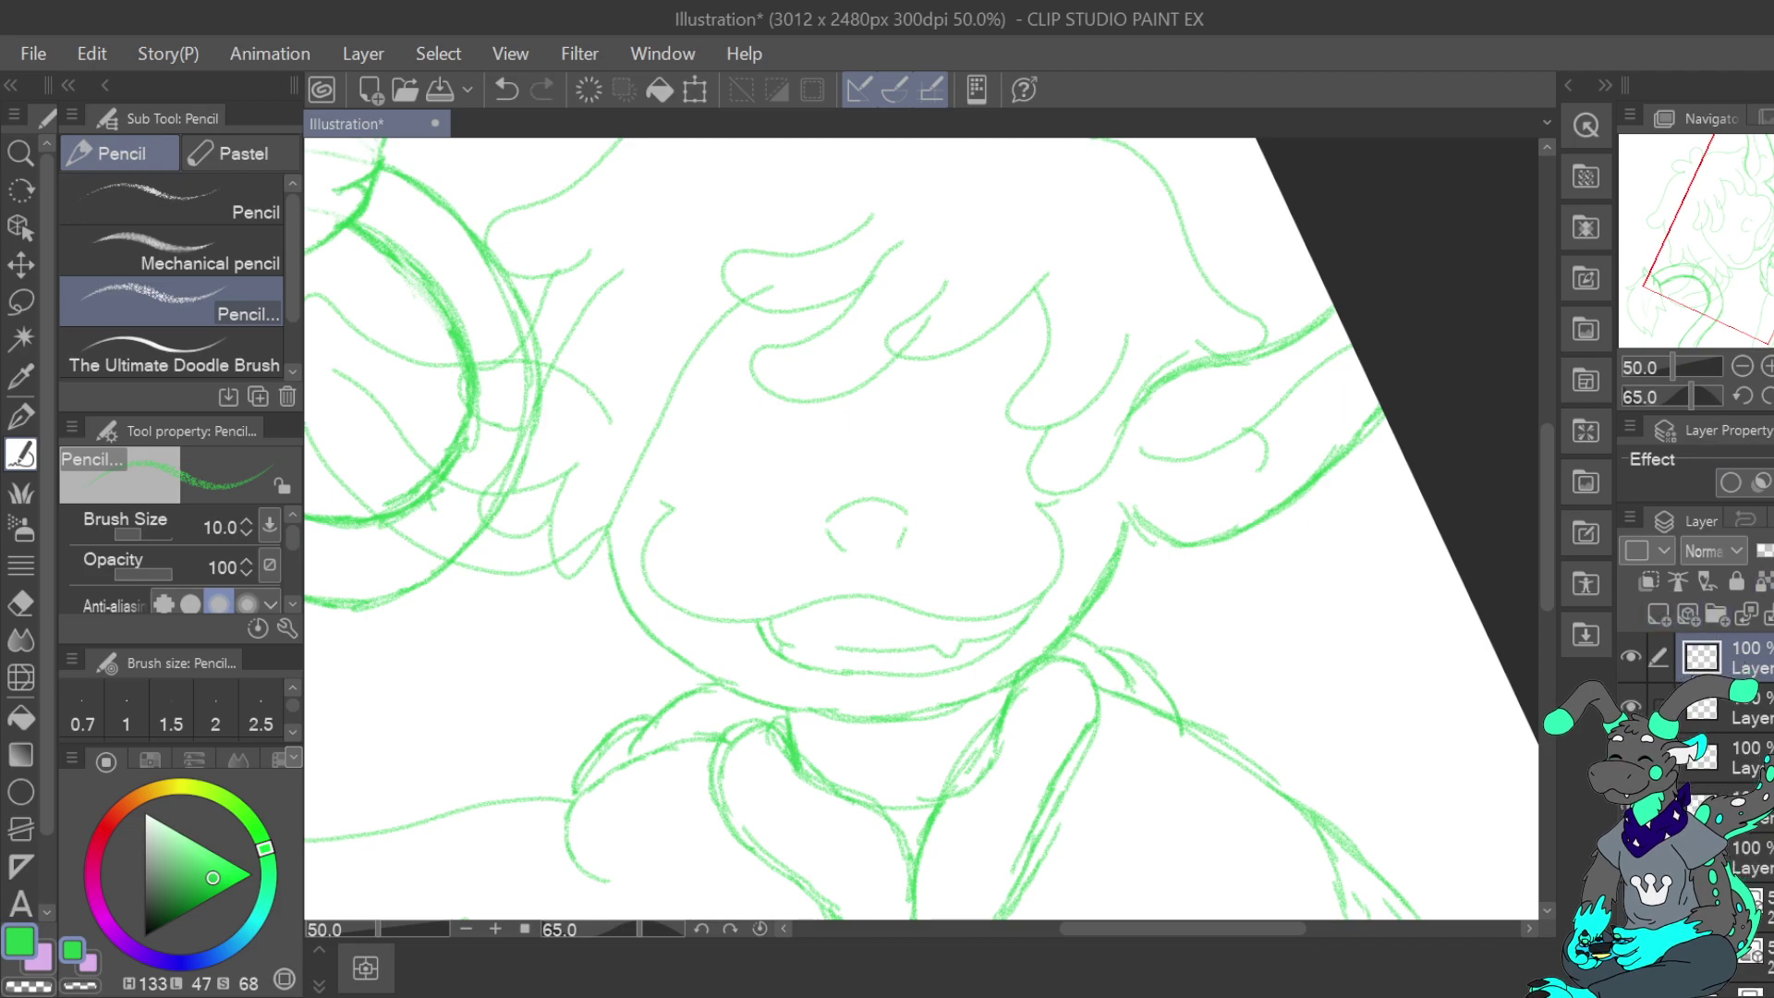
{"action": "scroll", "coordinate": [41, 817], "scroll_direction": "down", "scroll_amount": 2}
{"action": "left_click", "coordinate": [30, 797]}
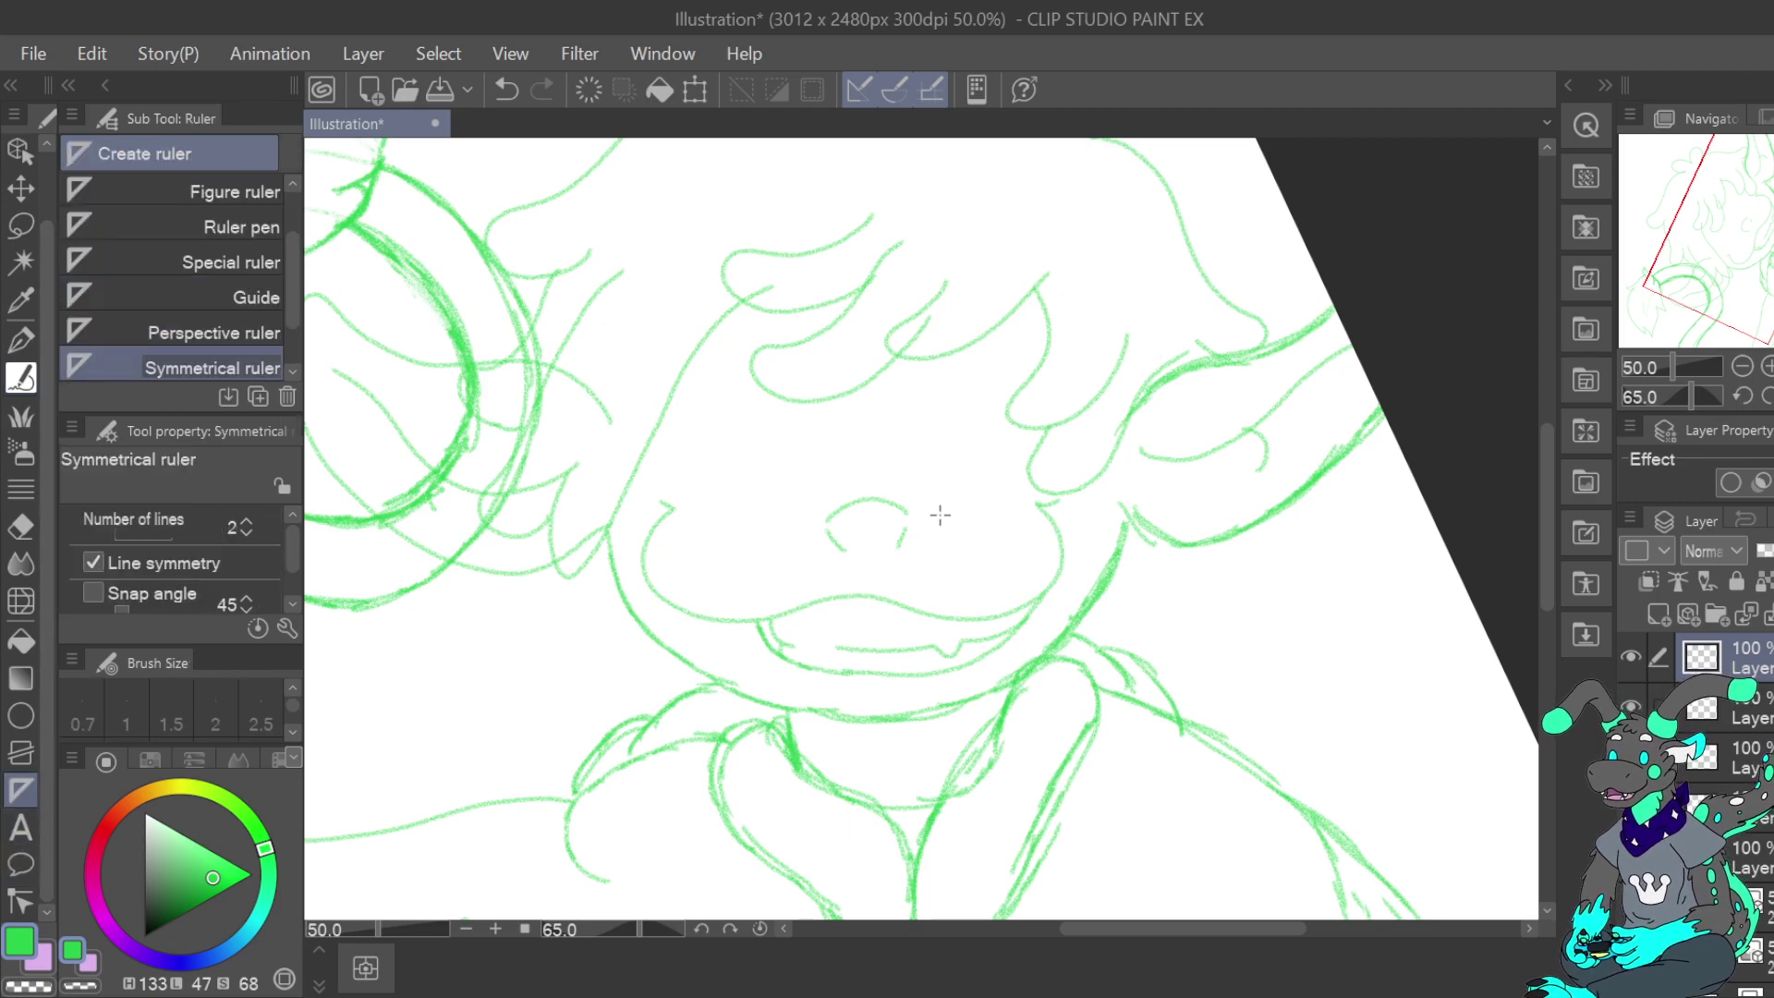
{"action": "left_click_drag", "start_coordinate": [868, 158], "coordinate": [871, 837]}
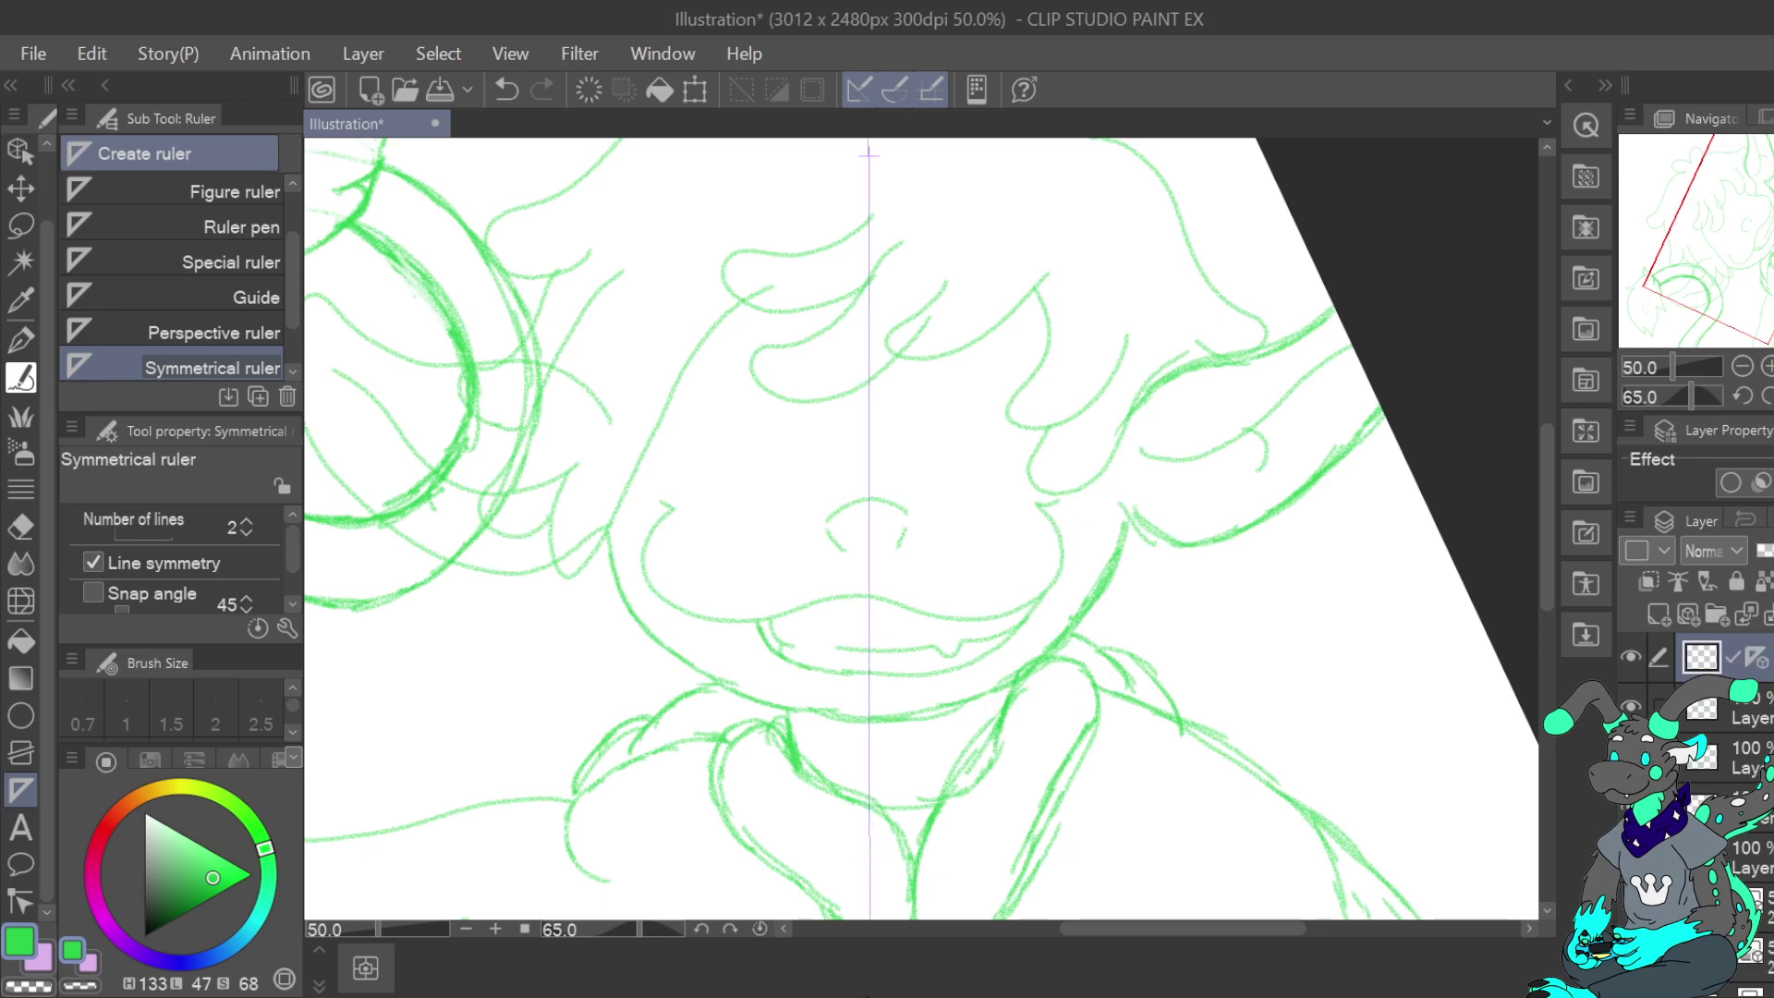
Pencil mirrored lid arcs above the muzzle corners, and try tall oval eyes over them before undoing the ovals
{"action": "left_click", "coordinate": [21, 377]}
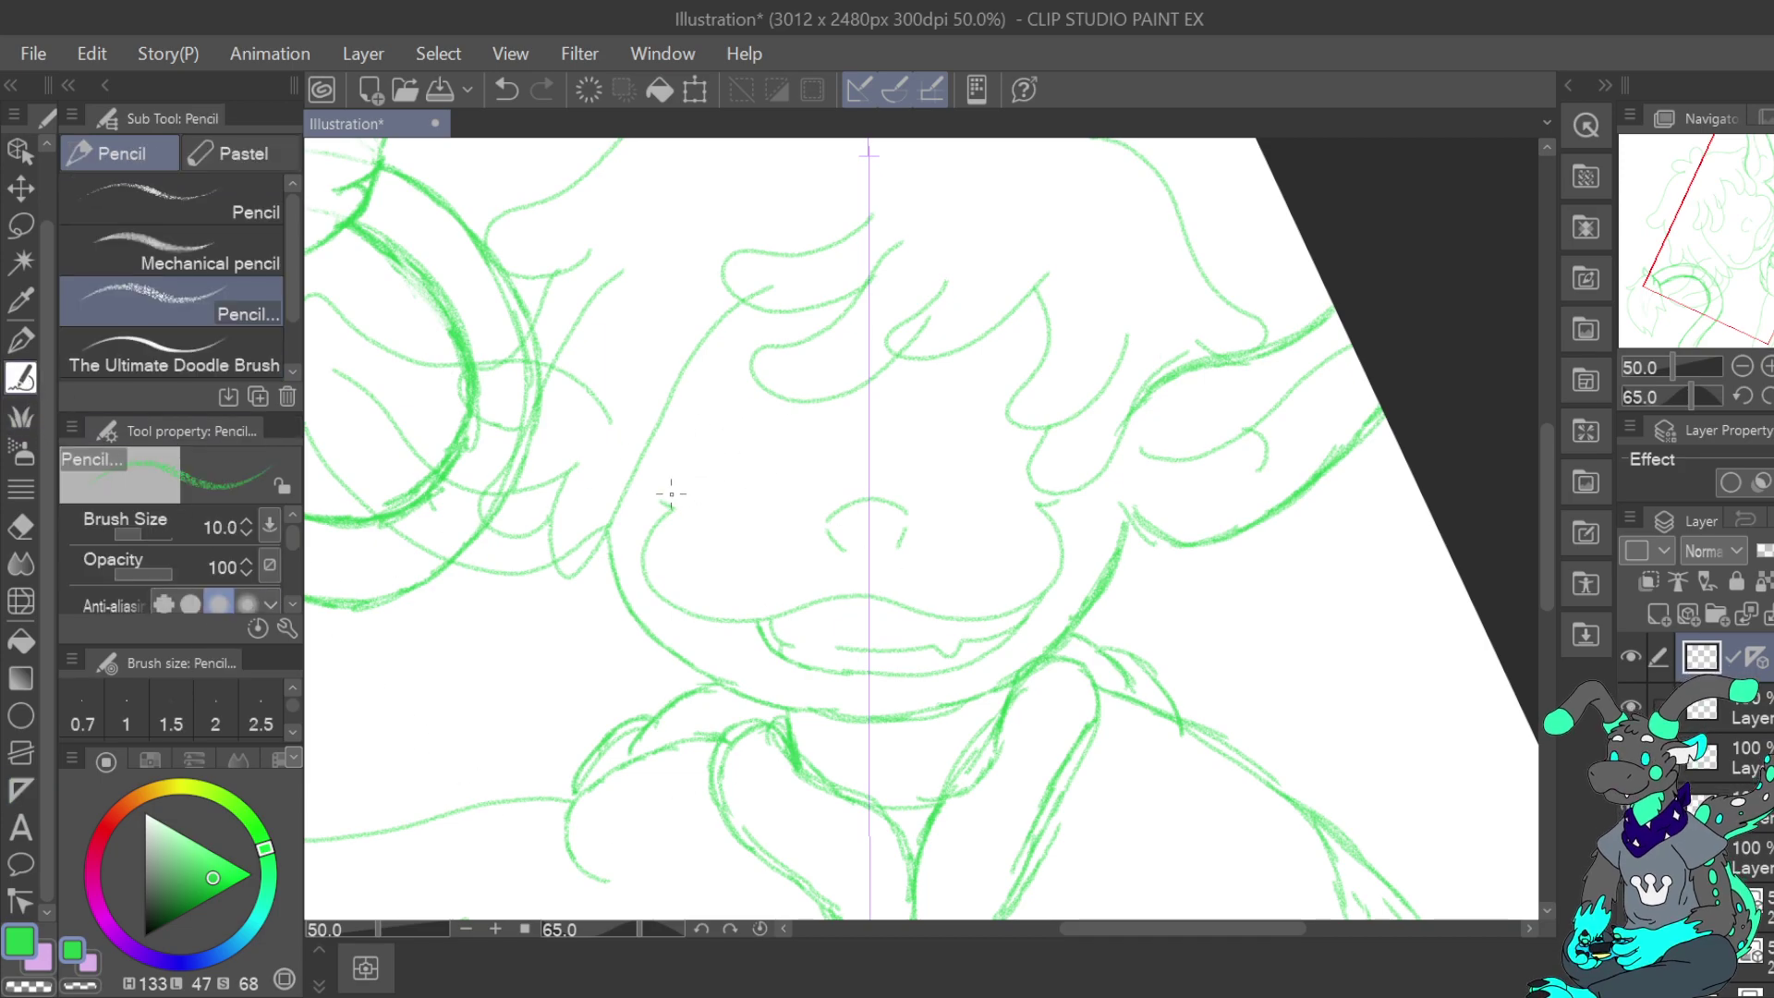
{"action": "mouse_move", "coordinate": [651, 500]}
{"action": "left_mouse_down"}
{"action": "mouse_move", "coordinate": [705, 488]}
{"action": "mouse_move", "coordinate": [765, 513]}
{"action": "left_mouse_up"}
{"action": "key", "text": "ctrl+z"}
{"action": "mouse_move", "coordinate": [658, 502]}
{"action": "left_mouse_down"}
{"action": "mouse_move", "coordinate": [716, 485]}
{"action": "mouse_move", "coordinate": [763, 517]}
{"action": "left_mouse_up"}
{"action": "mouse_move", "coordinate": [735, 383]}
{"action": "left_mouse_down"}
{"action": "mouse_move", "coordinate": [672, 427]}
{"action": "mouse_move", "coordinate": [683, 479]}
{"action": "mouse_move", "coordinate": [727, 489]}
{"action": "mouse_move", "coordinate": [756, 451]}
{"action": "mouse_move", "coordinate": [733, 377]}
{"action": "left_mouse_up"}
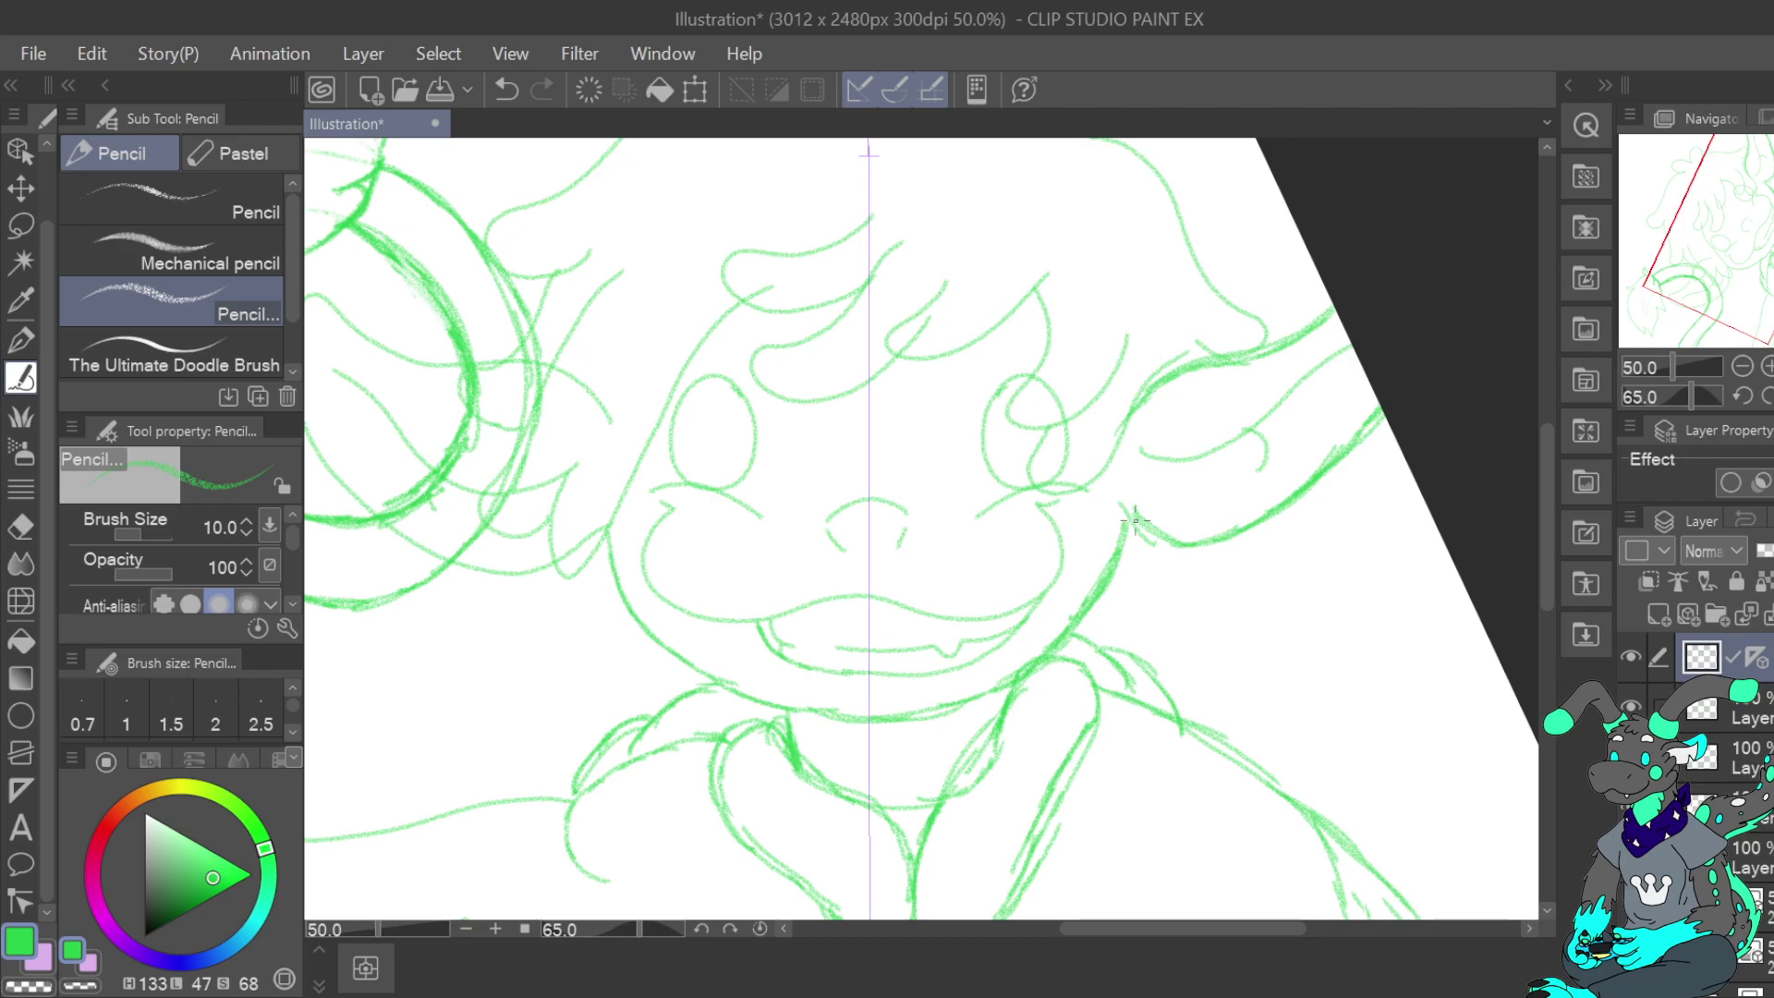
{"action": "key", "text": "ctrl+z"}
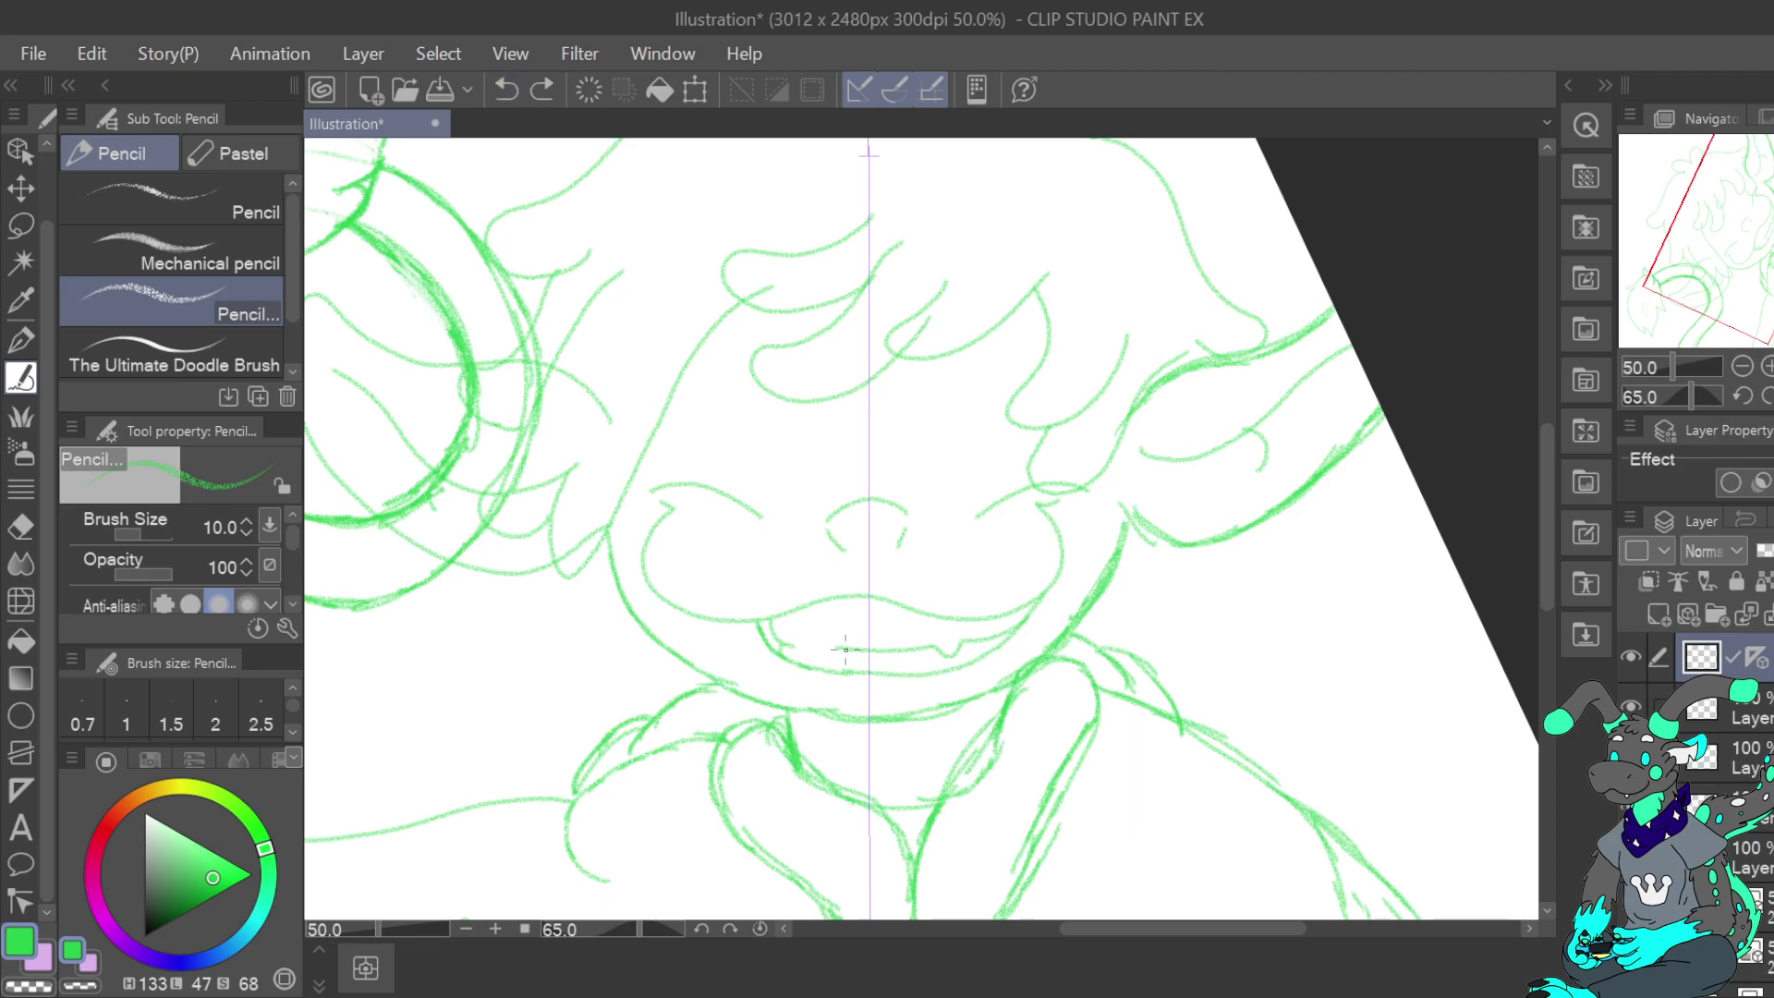
Trace a mirrored jaw line from cheek to chin and hide the layer holding the thick curl beside the face
{"action": "mouse_move", "coordinate": [609, 534]}
{"action": "left_mouse_down"}
{"action": "mouse_move", "coordinate": [654, 633]}
{"action": "mouse_move", "coordinate": [758, 696]}
{"action": "mouse_move", "coordinate": [866, 709]}
{"action": "left_mouse_up"}
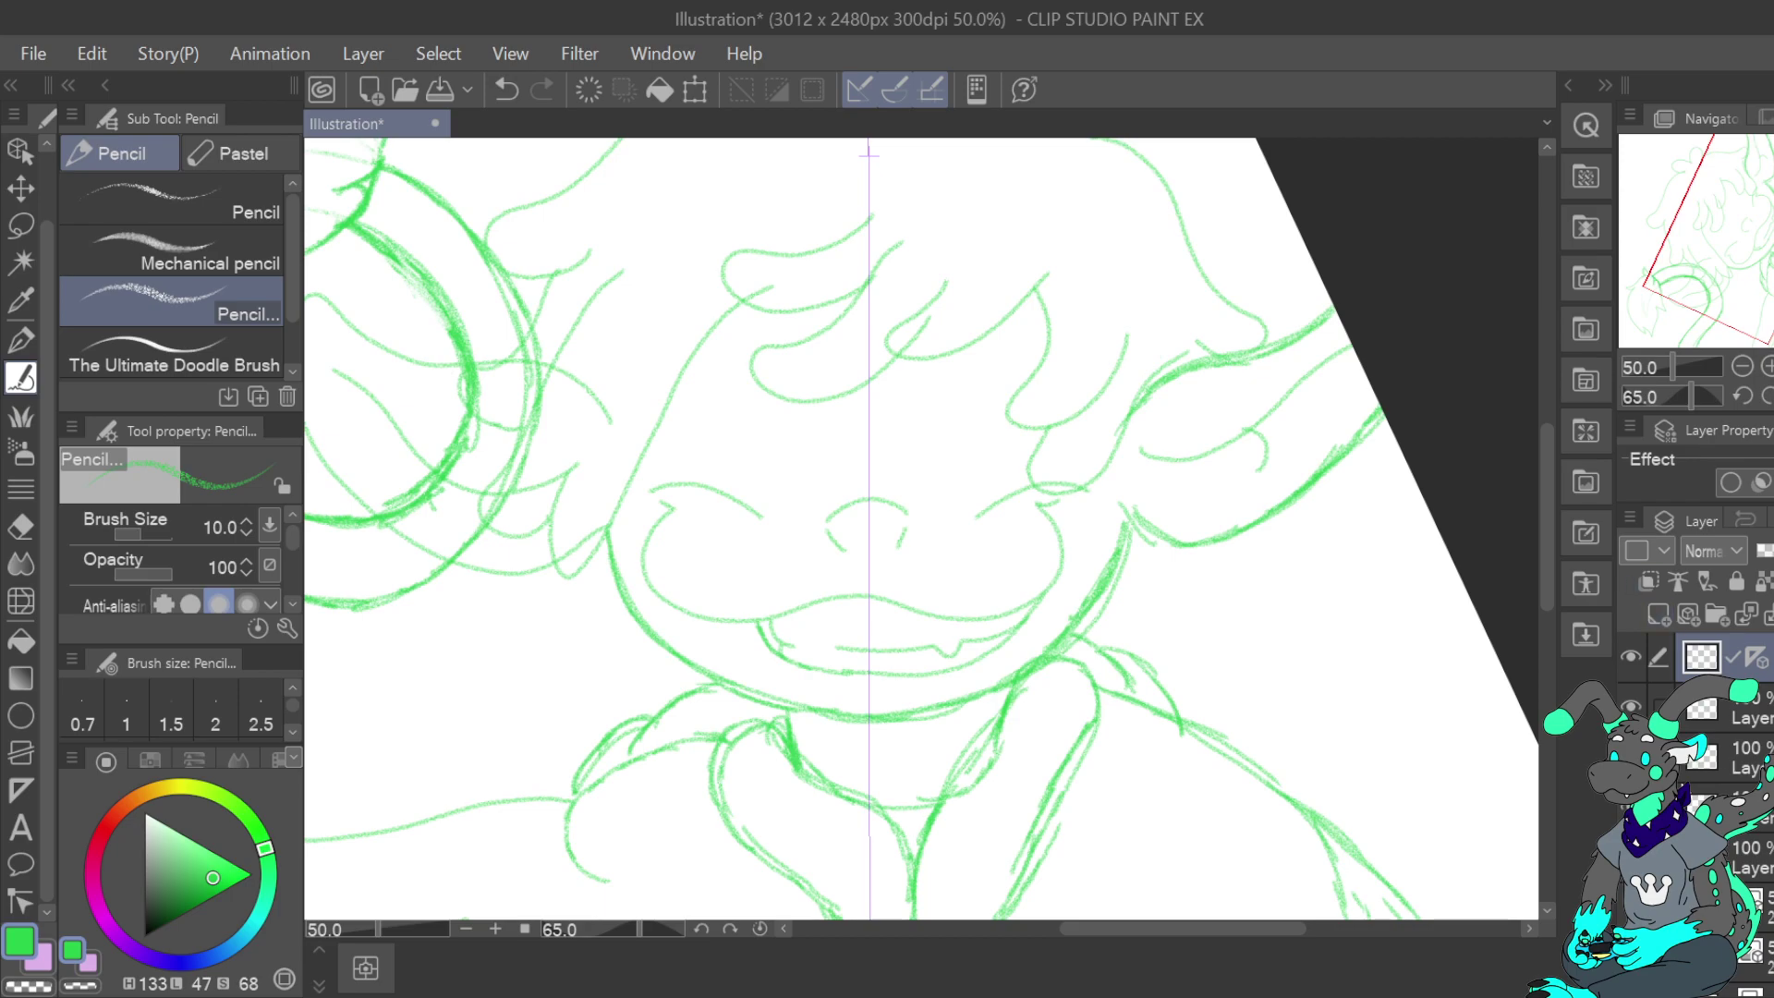
{"action": "left_click", "coordinate": [1631, 706]}
{"action": "left_click", "coordinate": [1632, 756]}
{"action": "left_click", "coordinate": [1631, 706]}
{"action": "left_click", "coordinate": [1631, 805]}
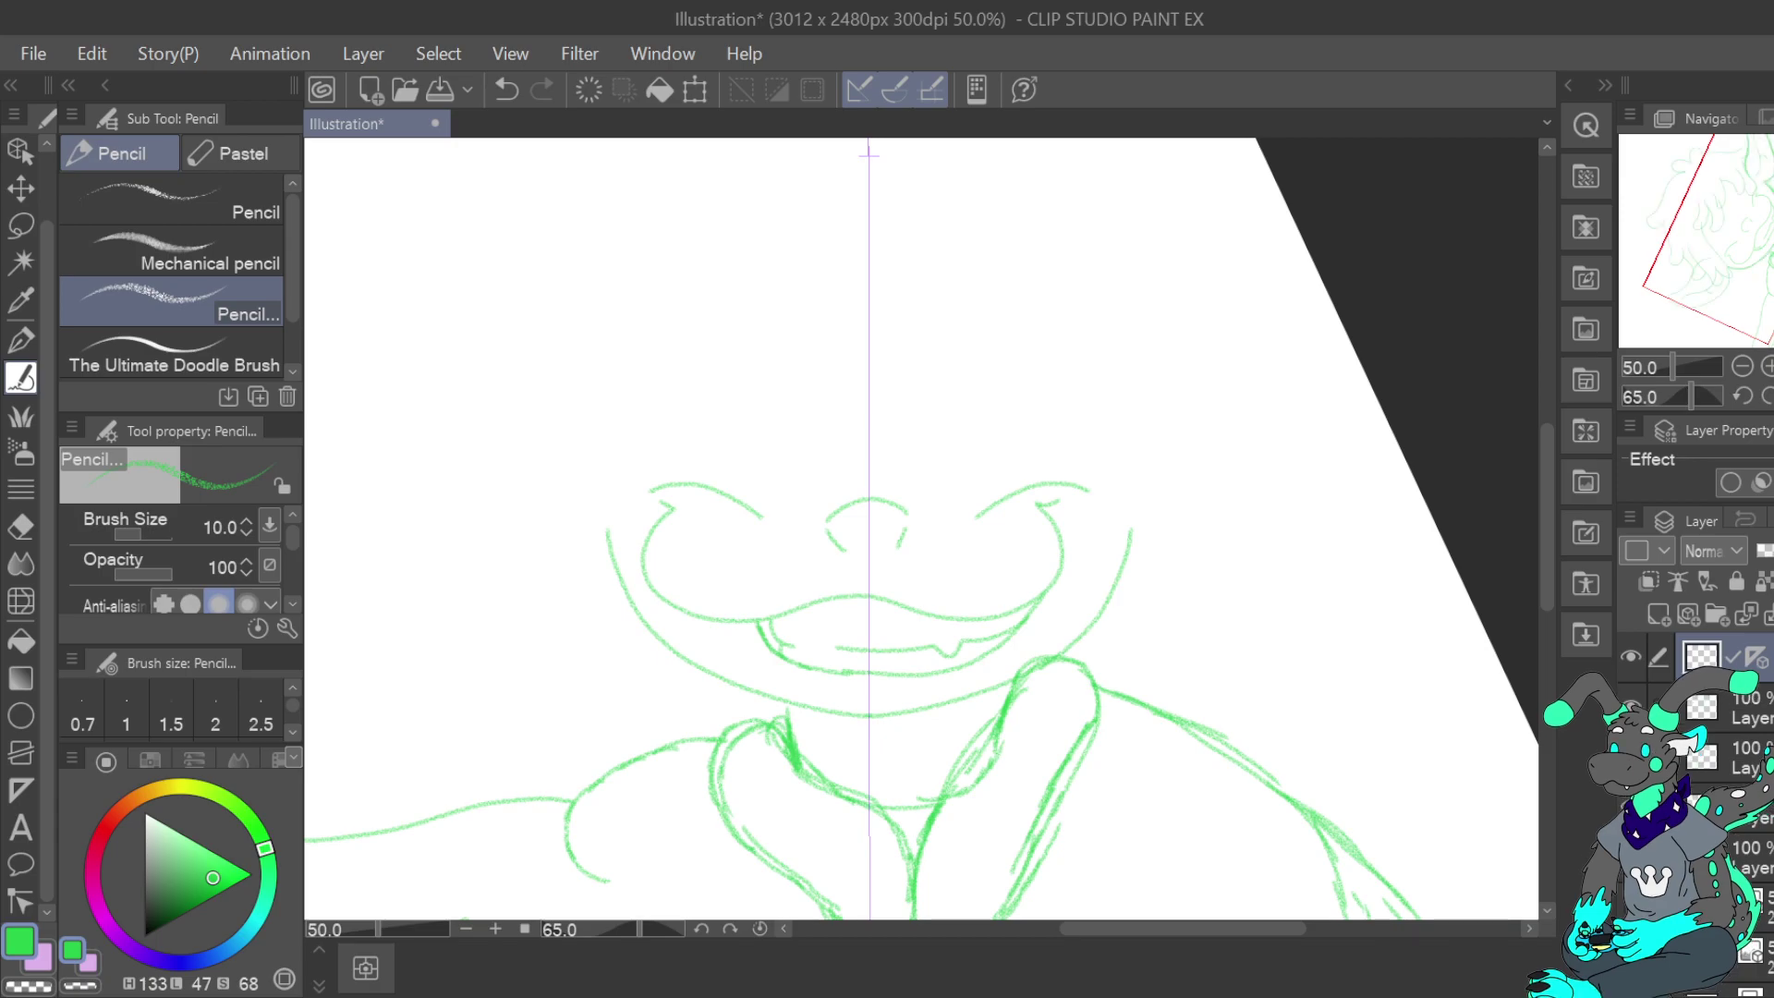
{"action": "left_click", "coordinate": [1631, 806]}
Erase the old jaw line on its own sketch layer using the Turnip pen at size 115.3 with transparent colour
{"action": "left_click", "coordinate": [35, 981]}
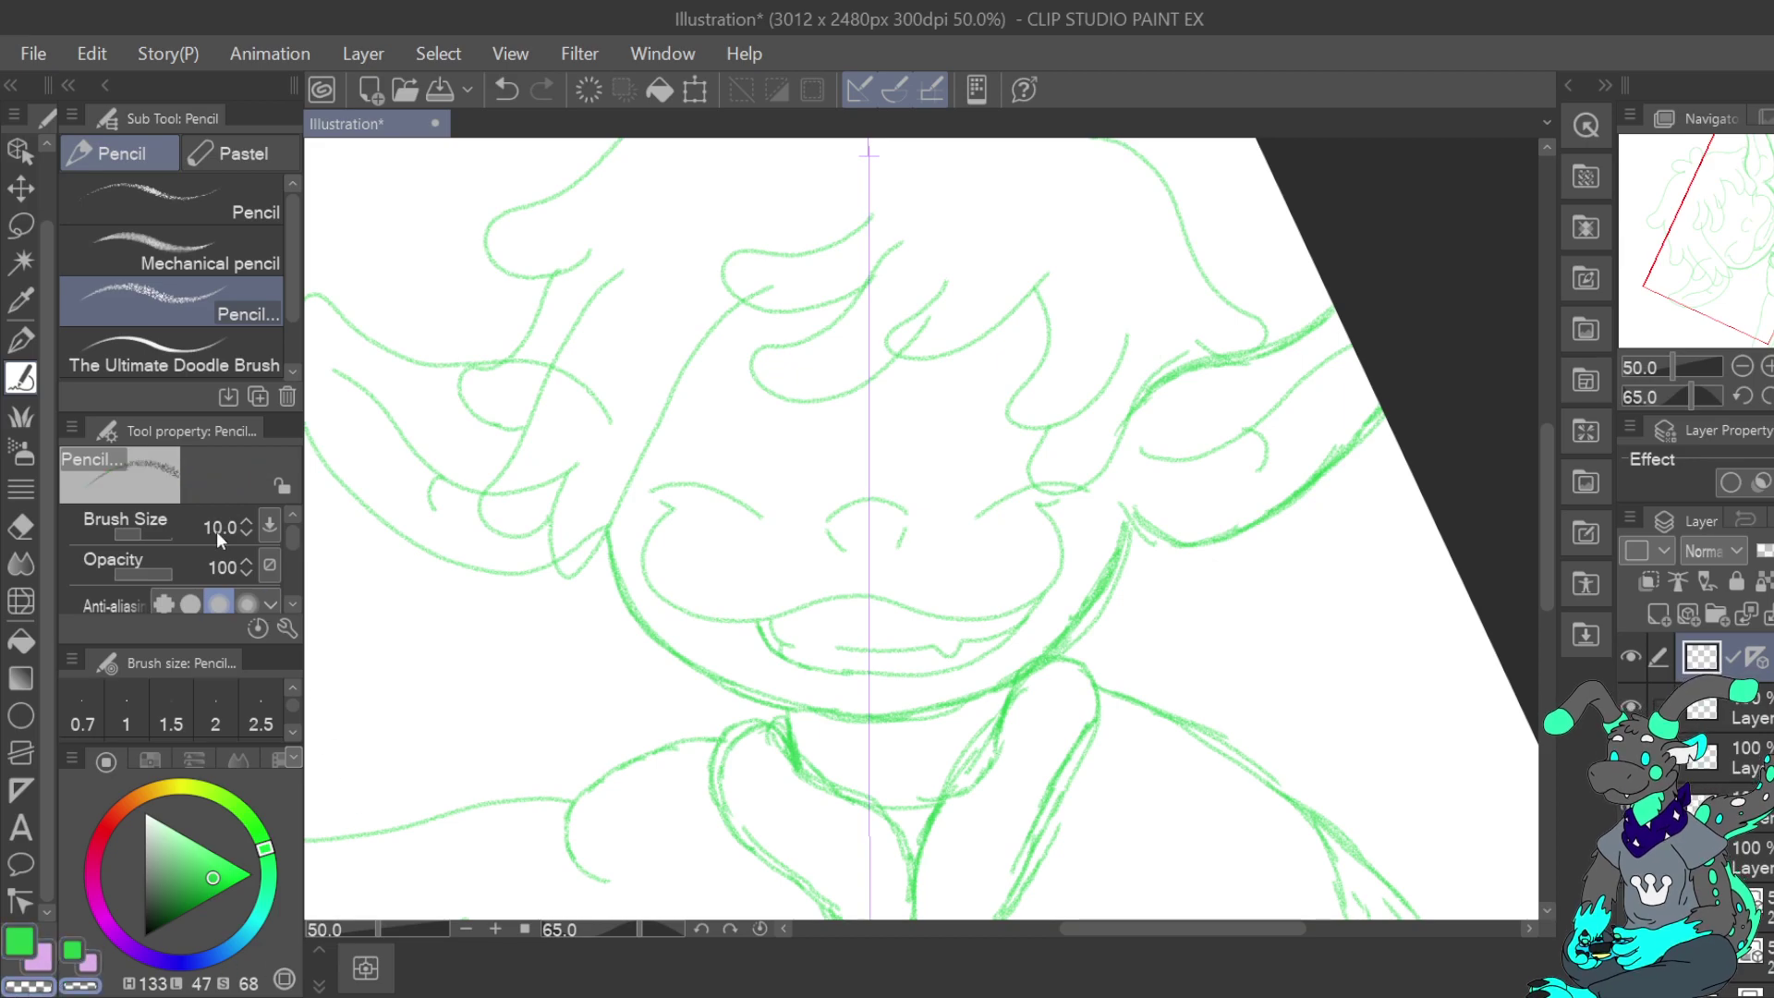
{"action": "left_click", "coordinate": [21, 340]}
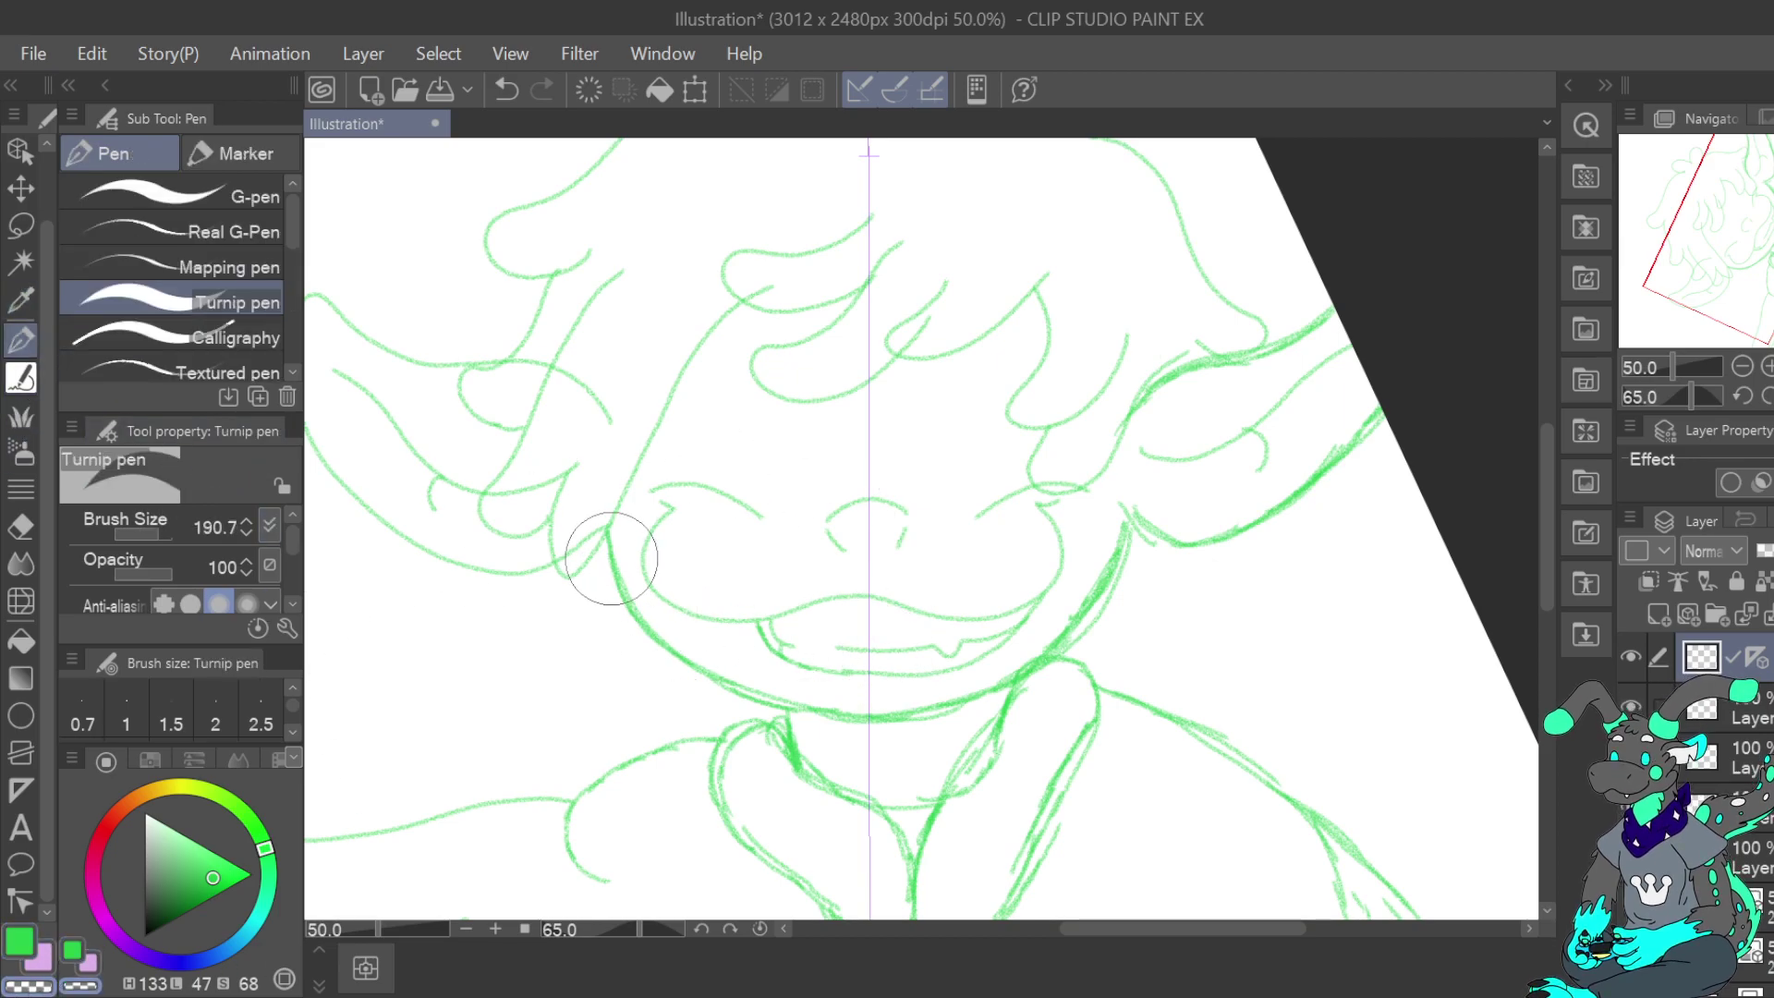
{"action": "left_click_drag", "start_coordinate": [164, 534], "coordinate": [155, 535]}
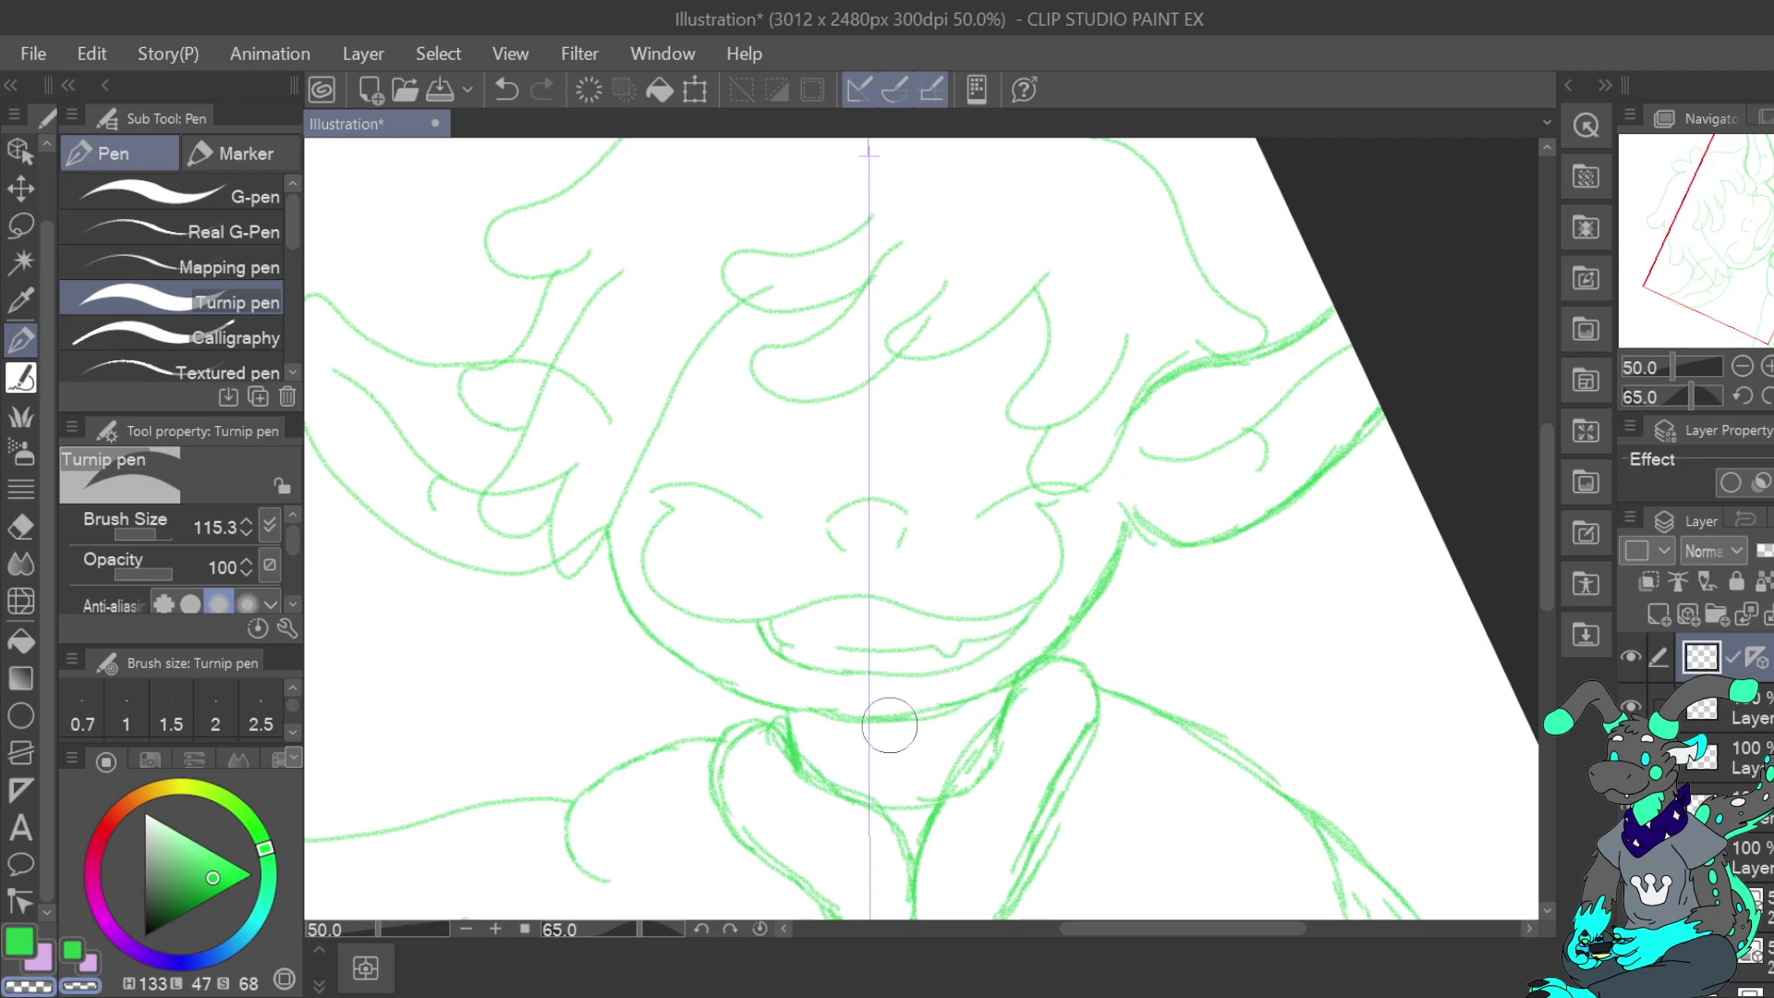
{"action": "left_click", "coordinate": [503, 90]}
{"action": "left_click", "coordinate": [1631, 806]}
{"action": "left_click", "coordinate": [1631, 807]}
{"action": "left_click", "coordinate": [1743, 861]}
{"action": "mouse_move", "coordinate": [630, 552]}
{"action": "left_mouse_down"}
{"action": "mouse_move", "coordinate": [652, 627]}
{"action": "mouse_move", "coordinate": [746, 676]}
{"action": "mouse_move", "coordinate": [895, 714]}
{"action": "mouse_move", "coordinate": [971, 705]}
{"action": "mouse_move", "coordinate": [940, 704]}
{"action": "mouse_move", "coordinate": [1037, 628]}
{"action": "mouse_move", "coordinate": [1019, 653]}
{"action": "mouse_move", "coordinate": [1067, 629]}
{"action": "mouse_move", "coordinate": [1116, 552]}
{"action": "mouse_move", "coordinate": [1109, 594]}
{"action": "left_mouse_up"}
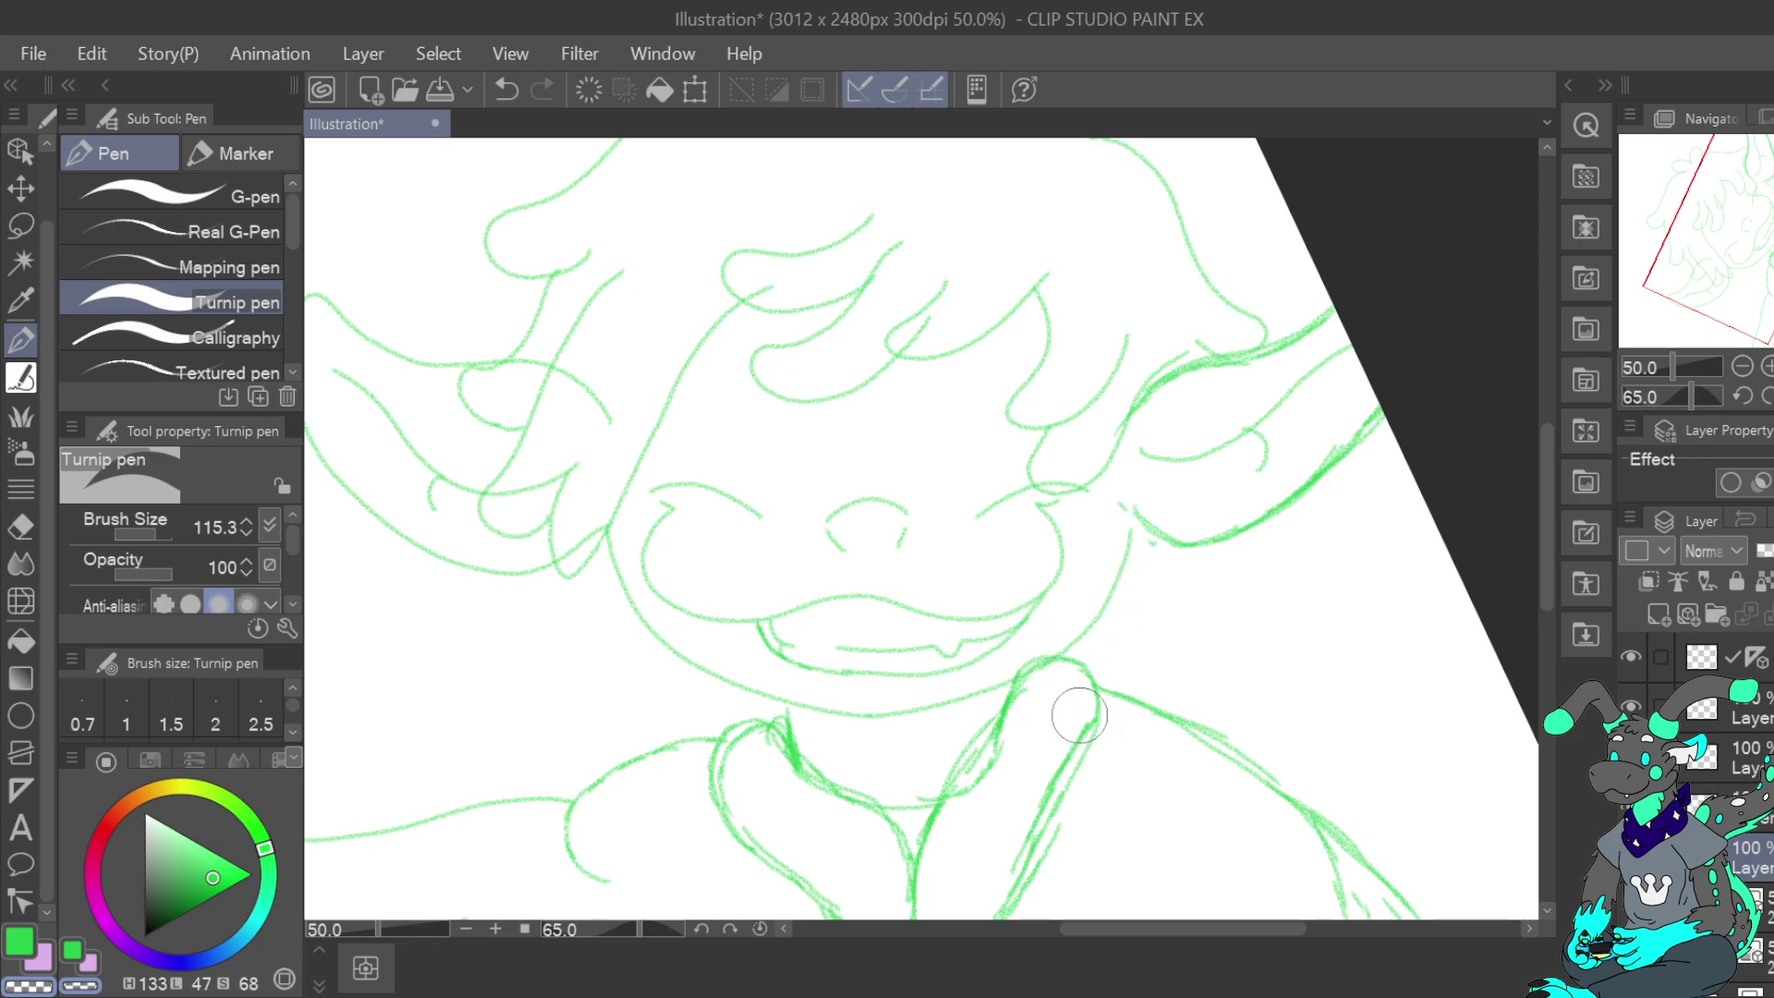
Return to the symmetry layer and retrace the mirrored jaw line more heavily with the green Pencil, using a rotated canvas
{"action": "left_click", "coordinate": [1703, 657]}
{"action": "left_click_drag", "start_coordinate": [868, 720], "coordinate": [871, 713]}
{"action": "left_click", "coordinate": [506, 92]}
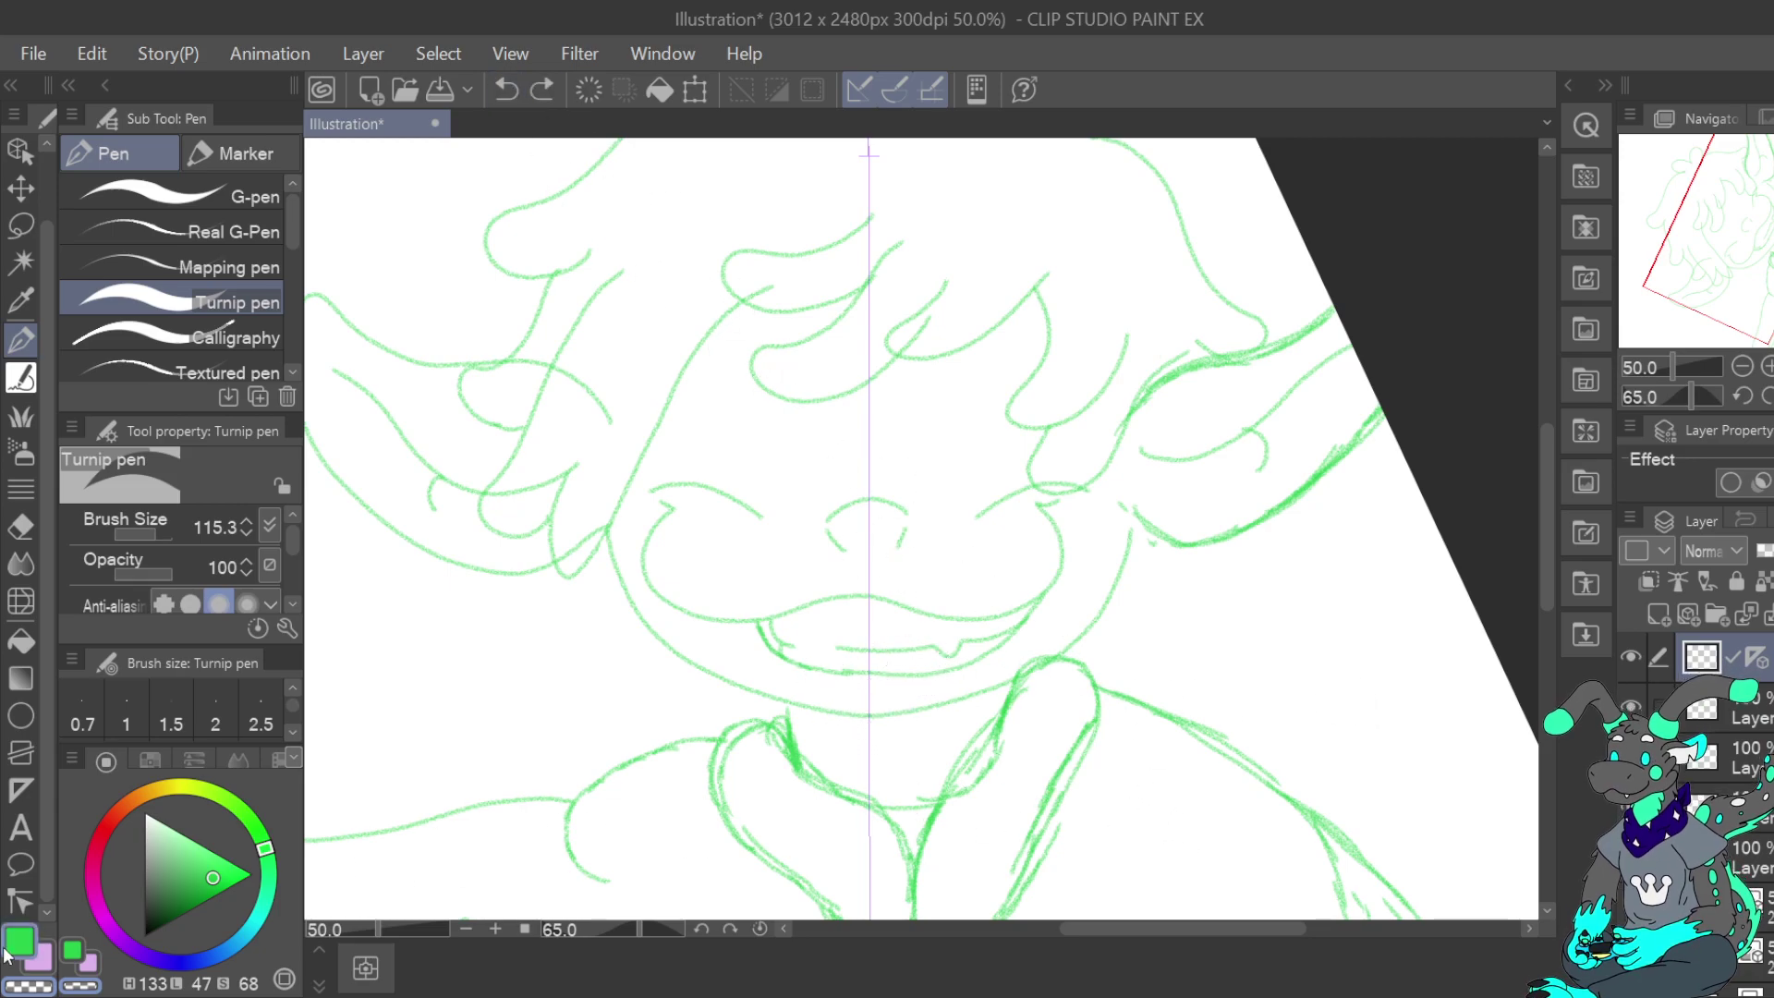
{"action": "left_click", "coordinate": [20, 378]}
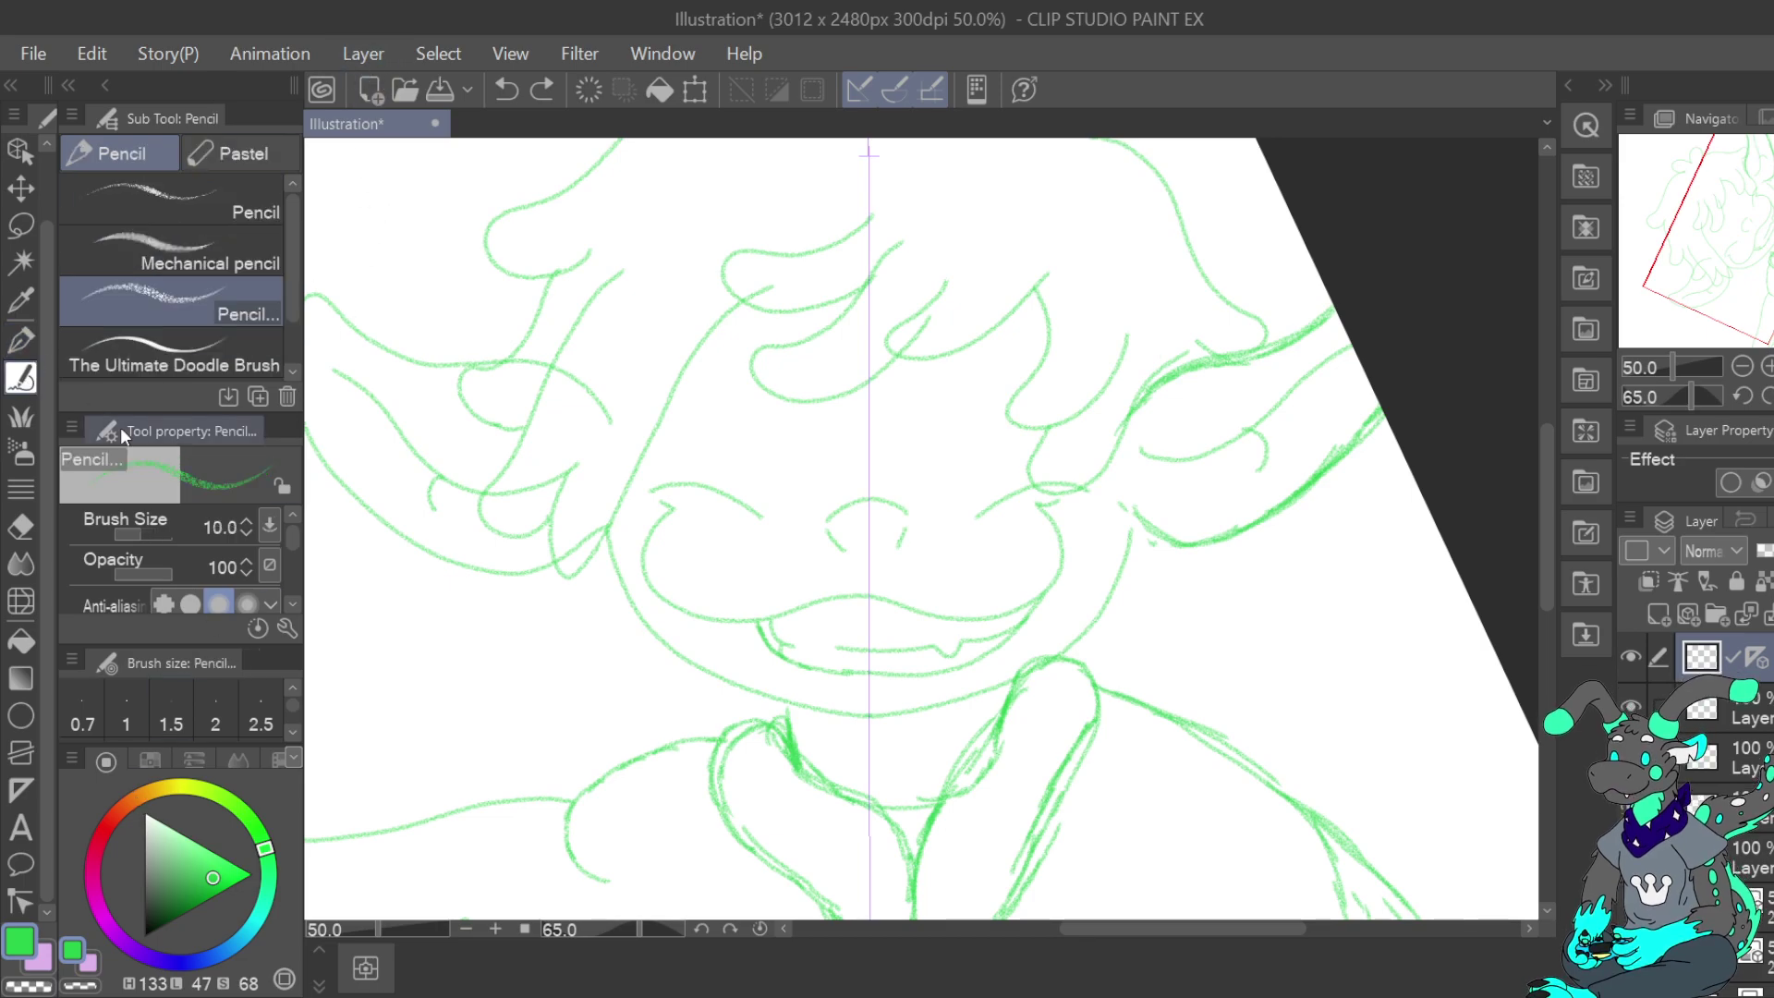
{"action": "mouse_move", "coordinate": [608, 529]}
{"action": "left_mouse_down"}
{"action": "mouse_move", "coordinate": [677, 663]}
{"action": "mouse_move", "coordinate": [734, 700]}
{"action": "mouse_move", "coordinate": [867, 730]}
{"action": "left_mouse_up"}
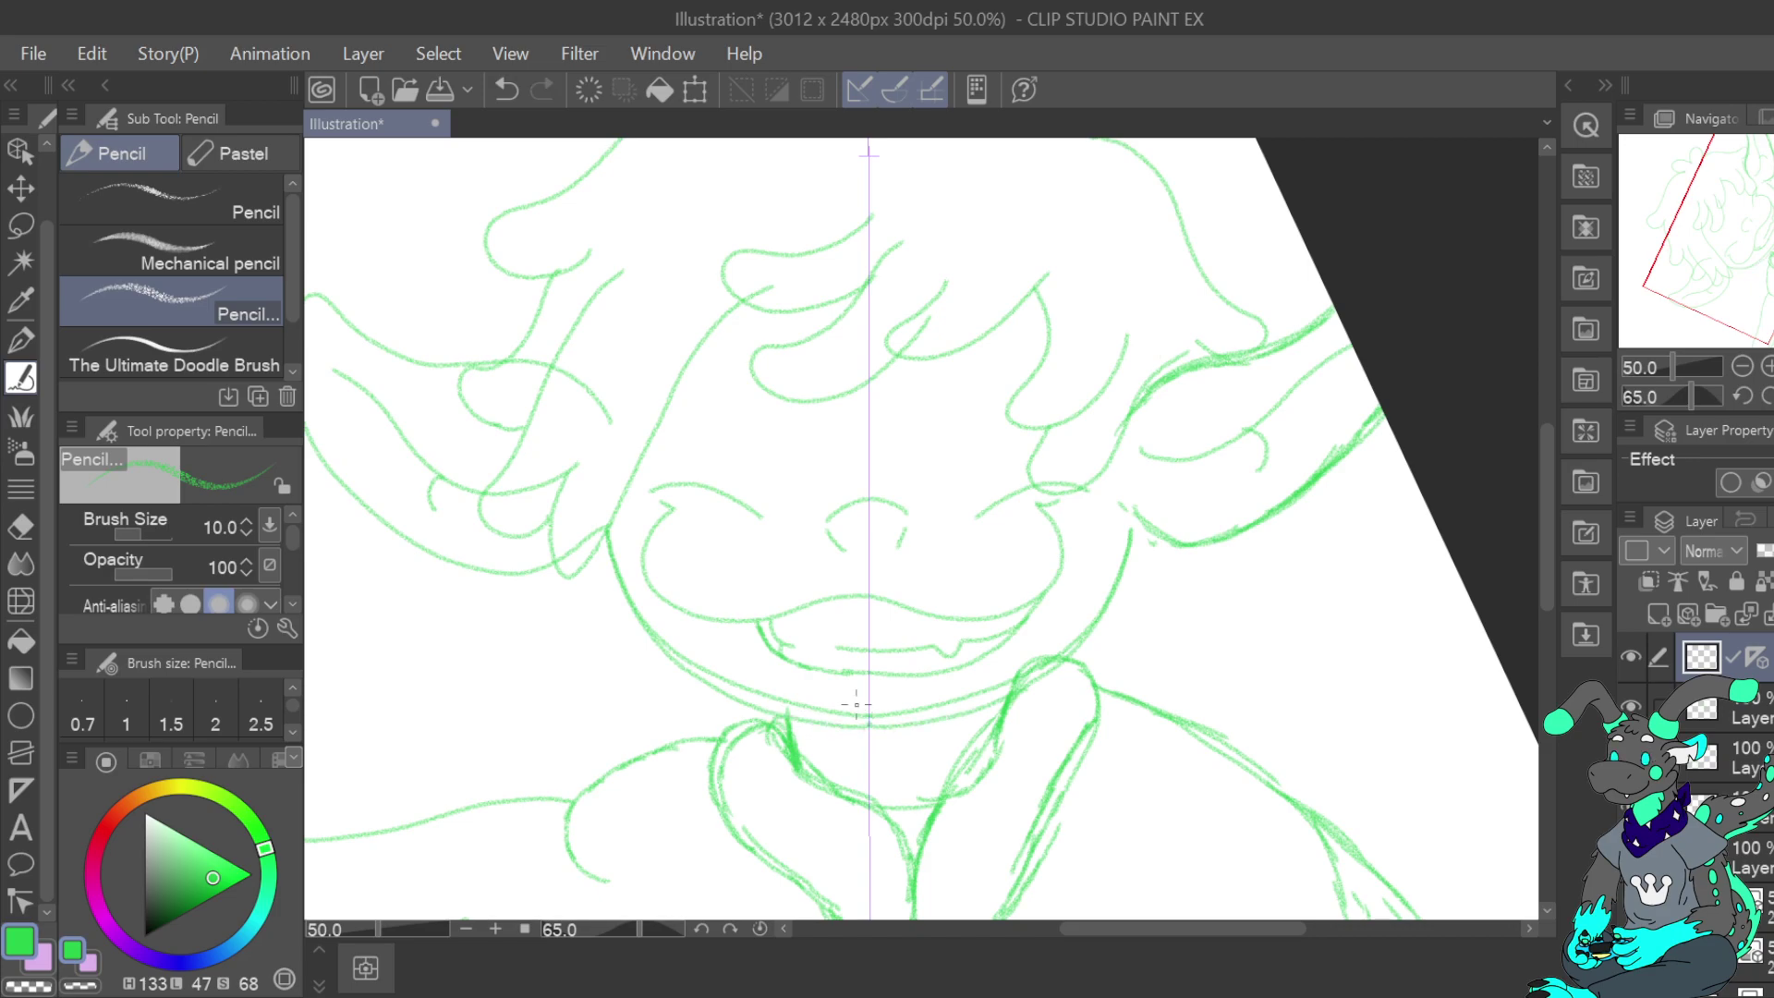
{"action": "left_click", "coordinate": [507, 90]}
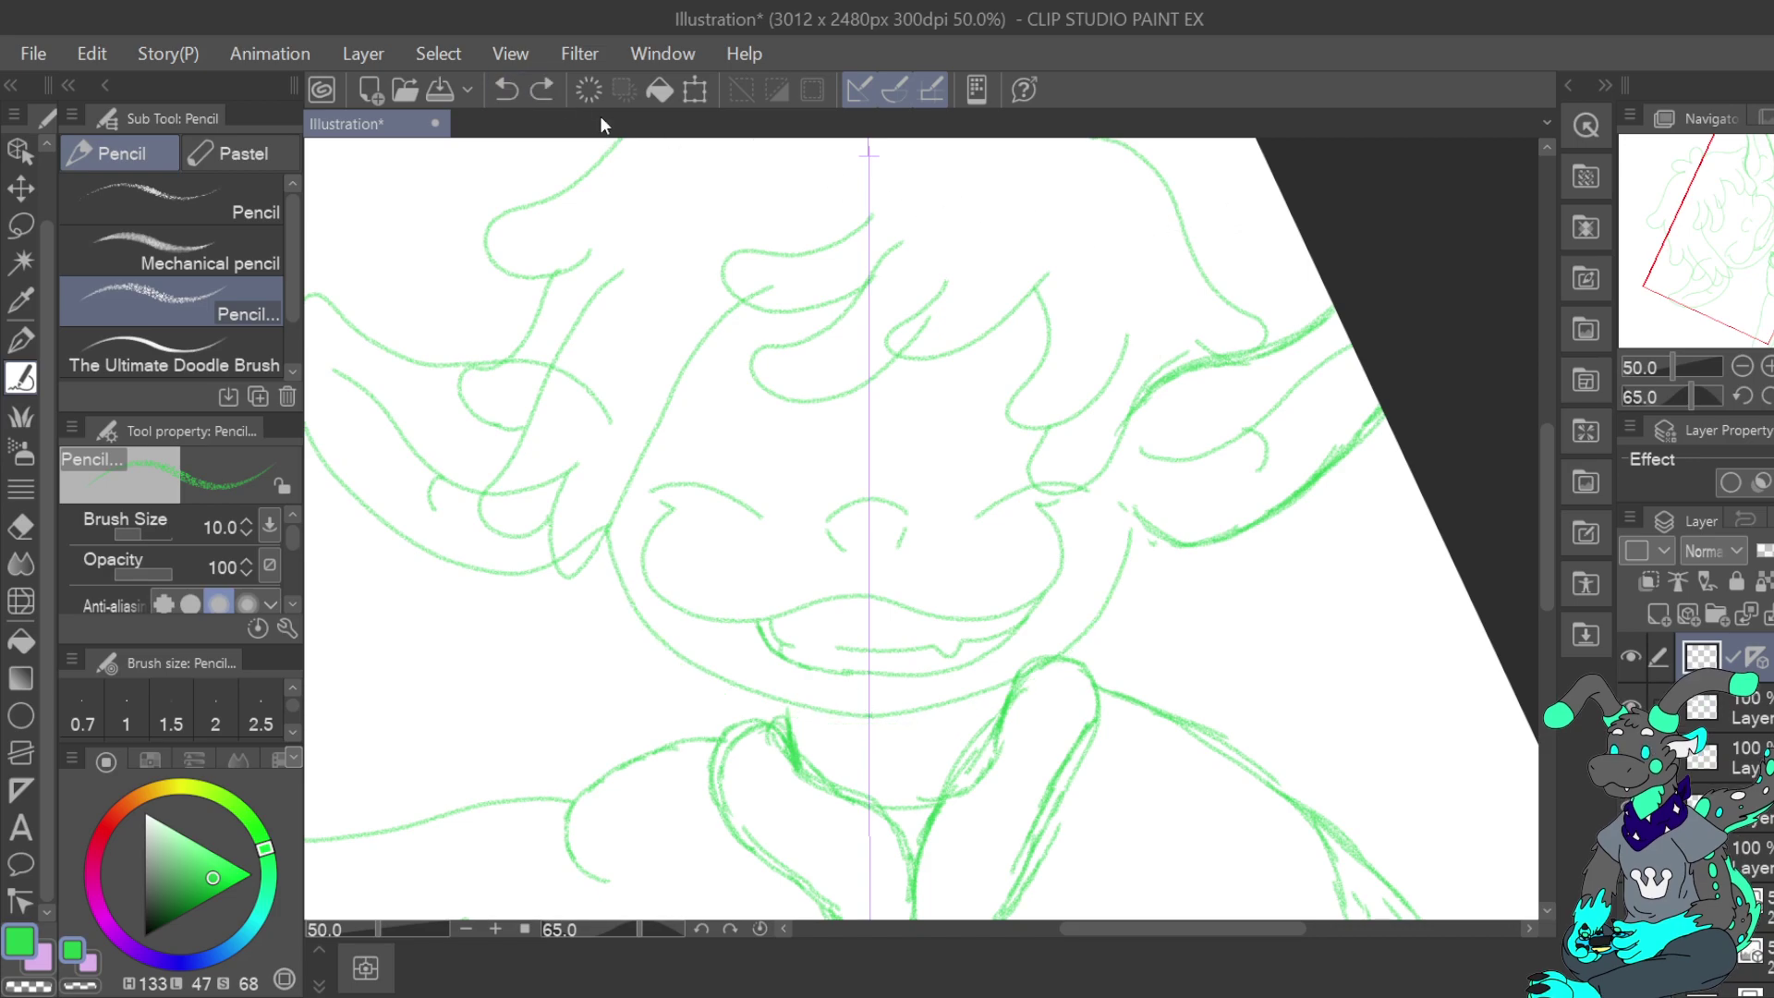
{"action": "left_click", "coordinate": [1768, 396]}
{"action": "left_click_drag", "start_coordinate": [1119, 212], "coordinate": [1276, 412]}
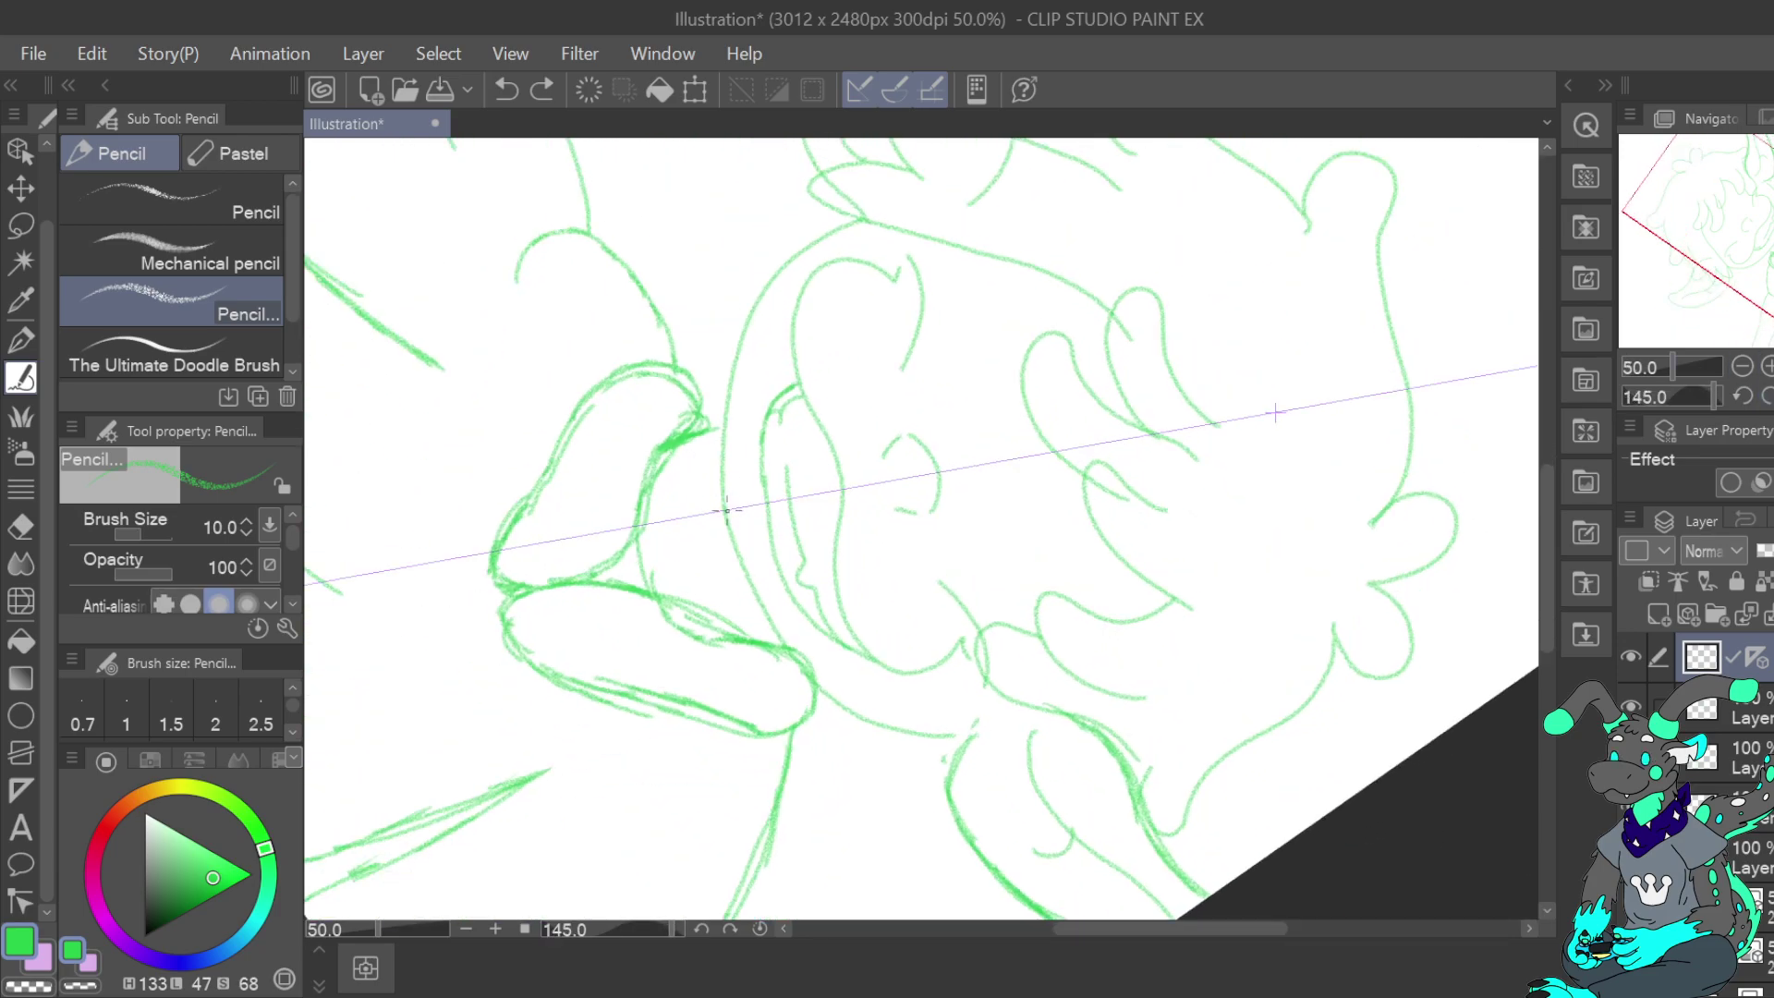
{"action": "mouse_move", "coordinate": [721, 462]}
{"action": "left_mouse_down"}
{"action": "mouse_move", "coordinate": [744, 328]}
{"action": "mouse_move", "coordinate": [790, 262]}
{"action": "mouse_move", "coordinate": [871, 213]}
{"action": "left_mouse_up"}
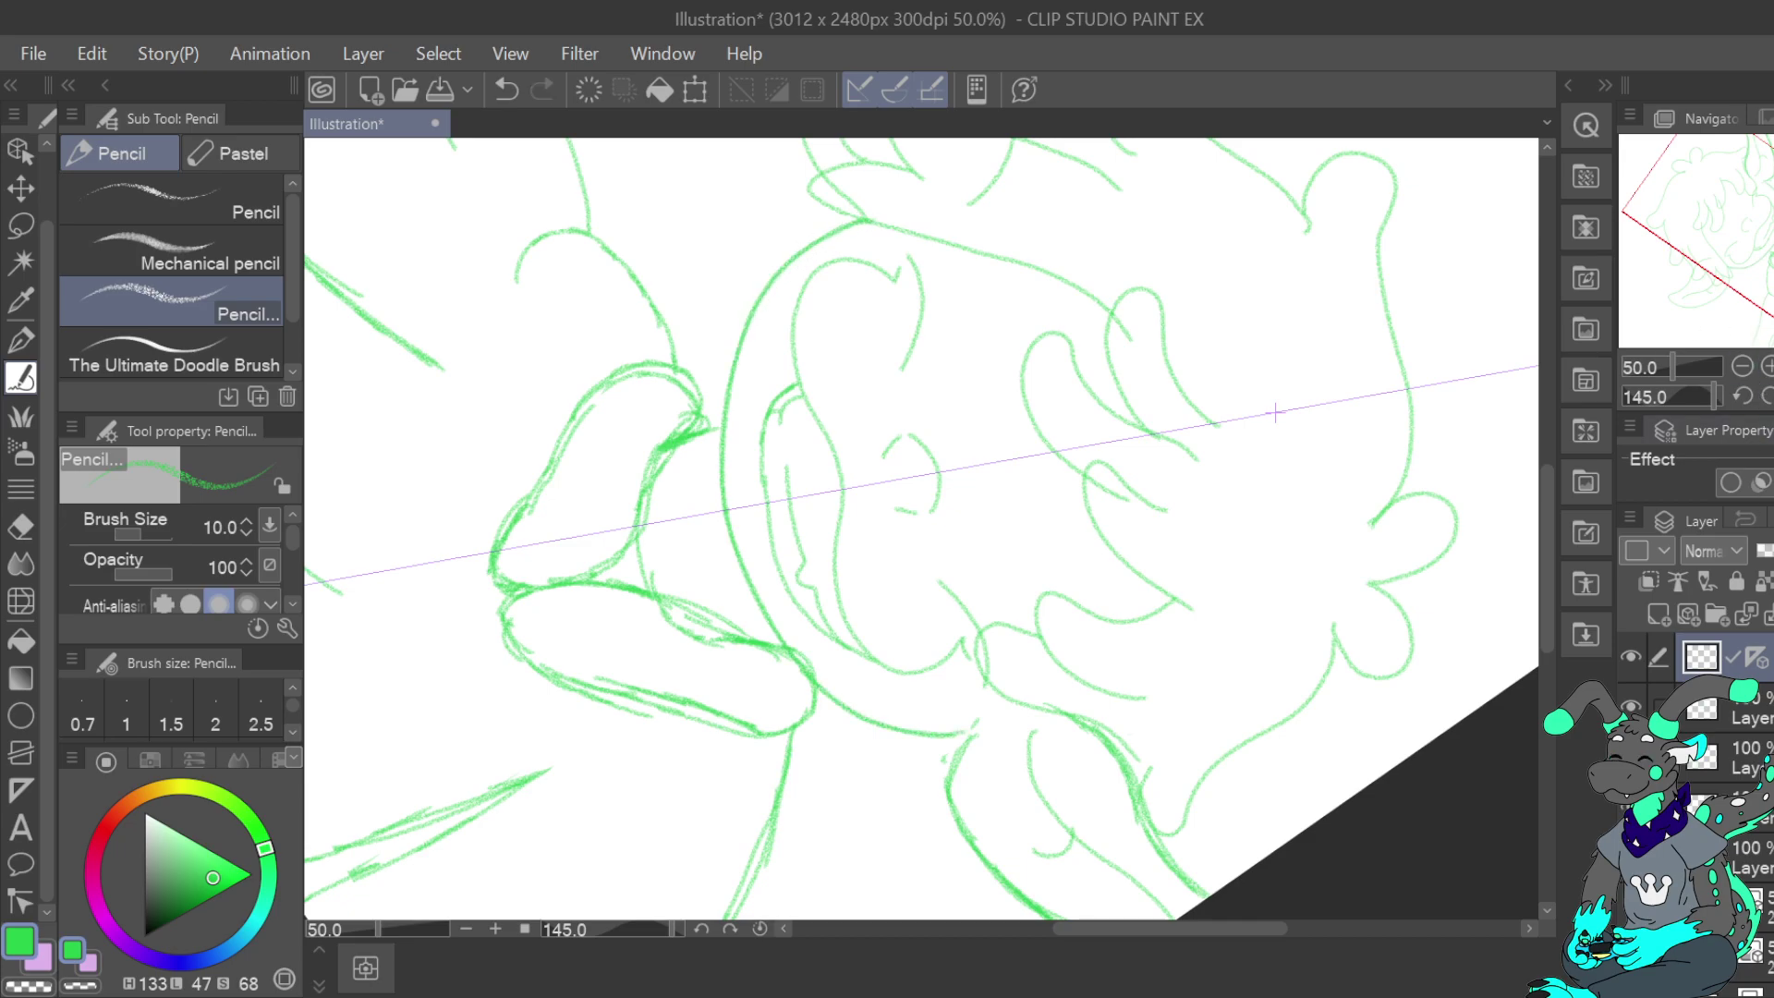
{"action": "left_click", "coordinate": [1773, 395]}
{"action": "left_click", "coordinate": [1769, 396]}
{"action": "left_click_drag", "start_coordinate": [576, 391], "coordinate": [1482, 470]}
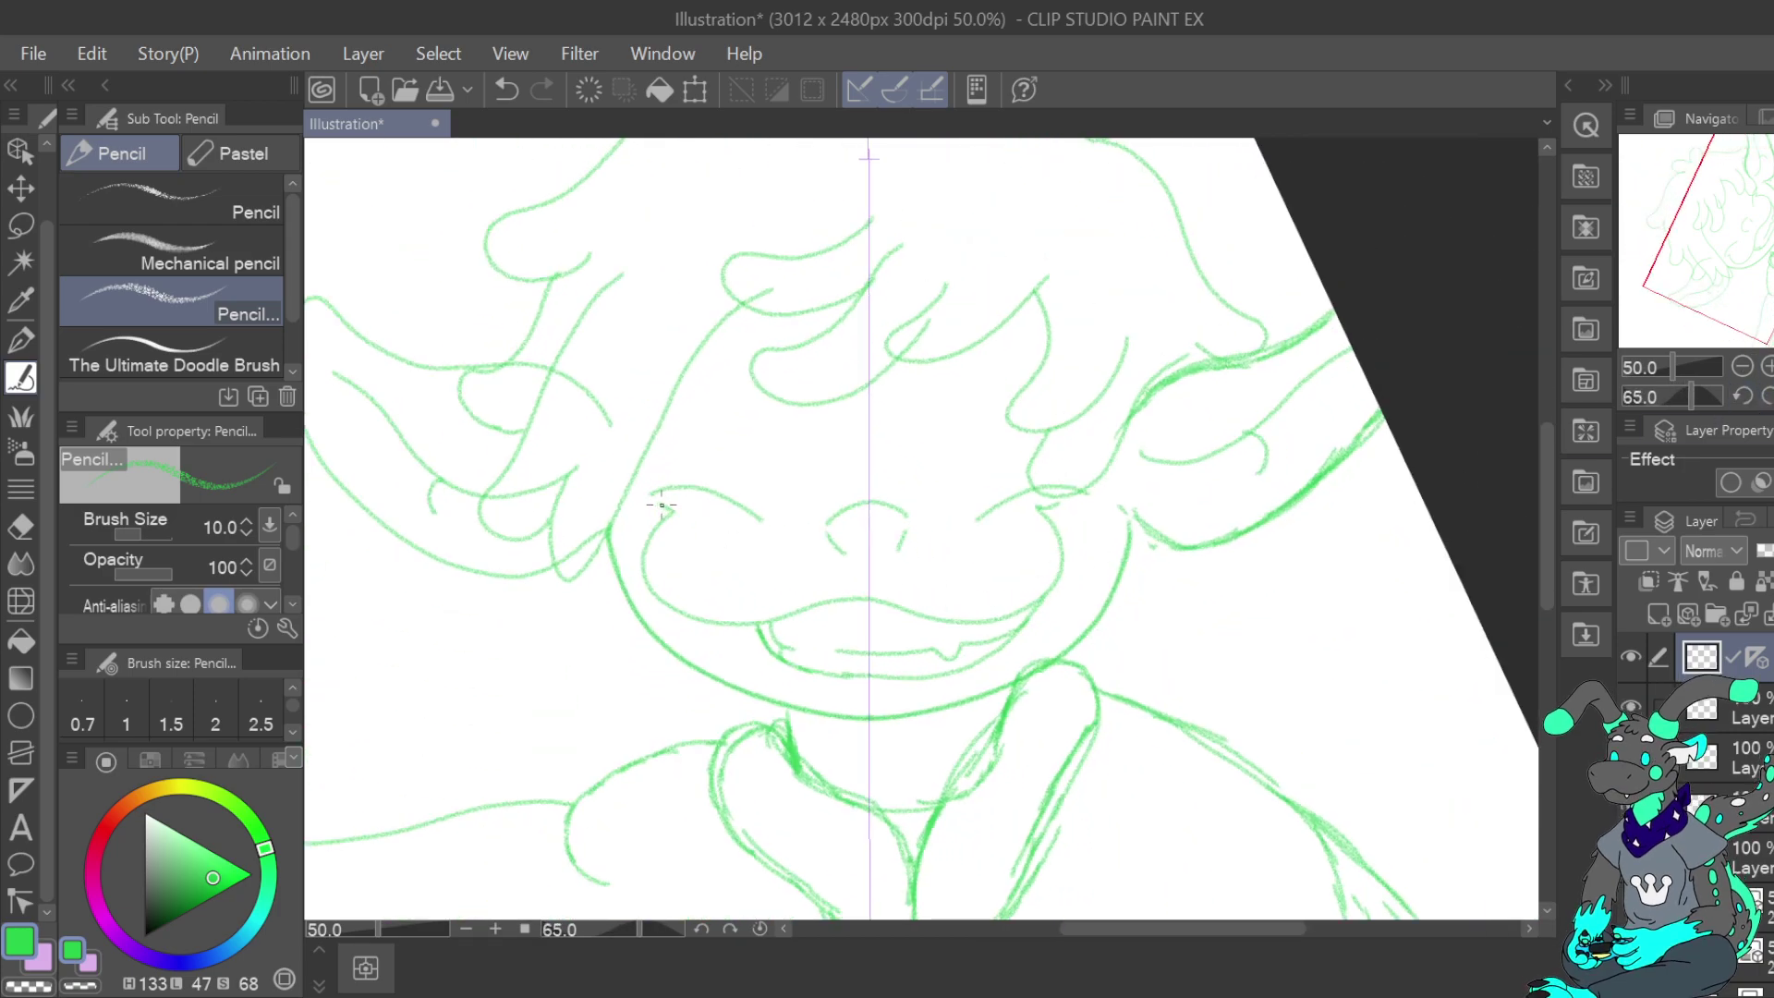
Raise the Pencil's stabilization to 100 and redraw the mirrored muzzle outline, upper mouth line and nose
{"action": "mouse_move", "coordinate": [671, 511]}
{"action": "left_mouse_down"}
{"action": "mouse_move", "coordinate": [645, 543]}
{"action": "mouse_move", "coordinate": [659, 603]}
{"action": "mouse_move", "coordinate": [755, 626]}
{"action": "left_mouse_up"}
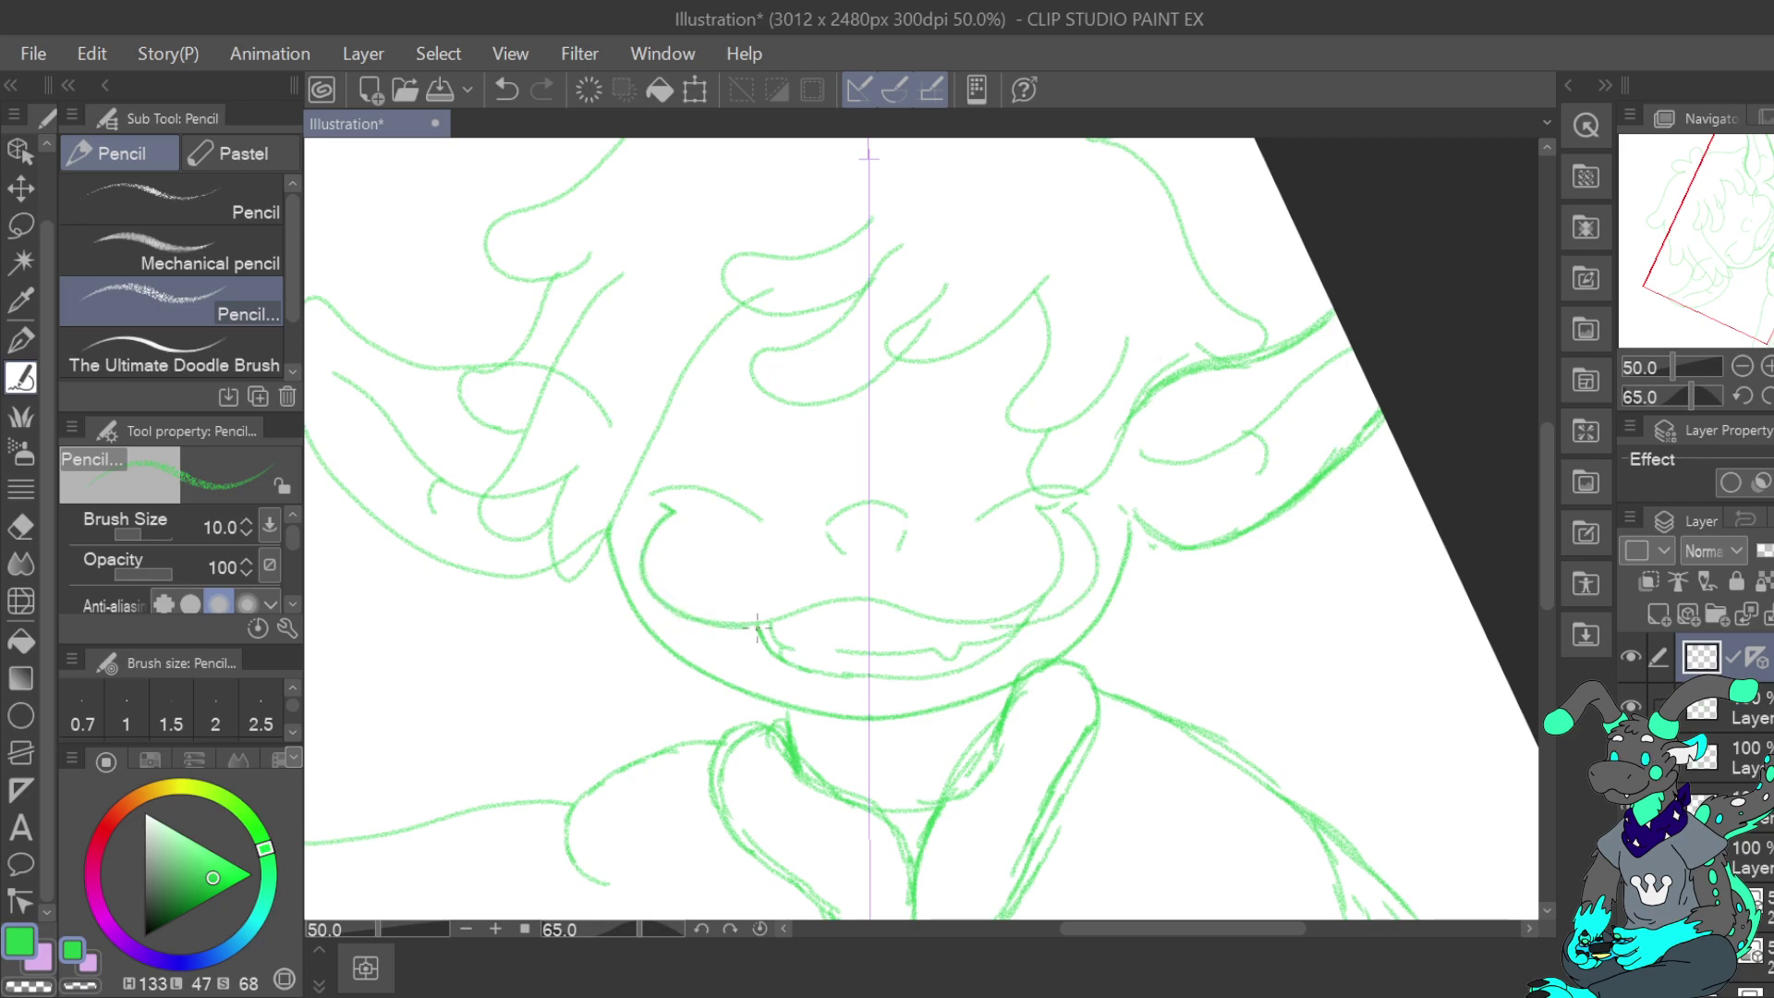
{"action": "left_click", "coordinate": [506, 89]}
{"action": "scroll", "coordinate": [181, 536], "scroll_direction": "down", "scroll_amount": 3}
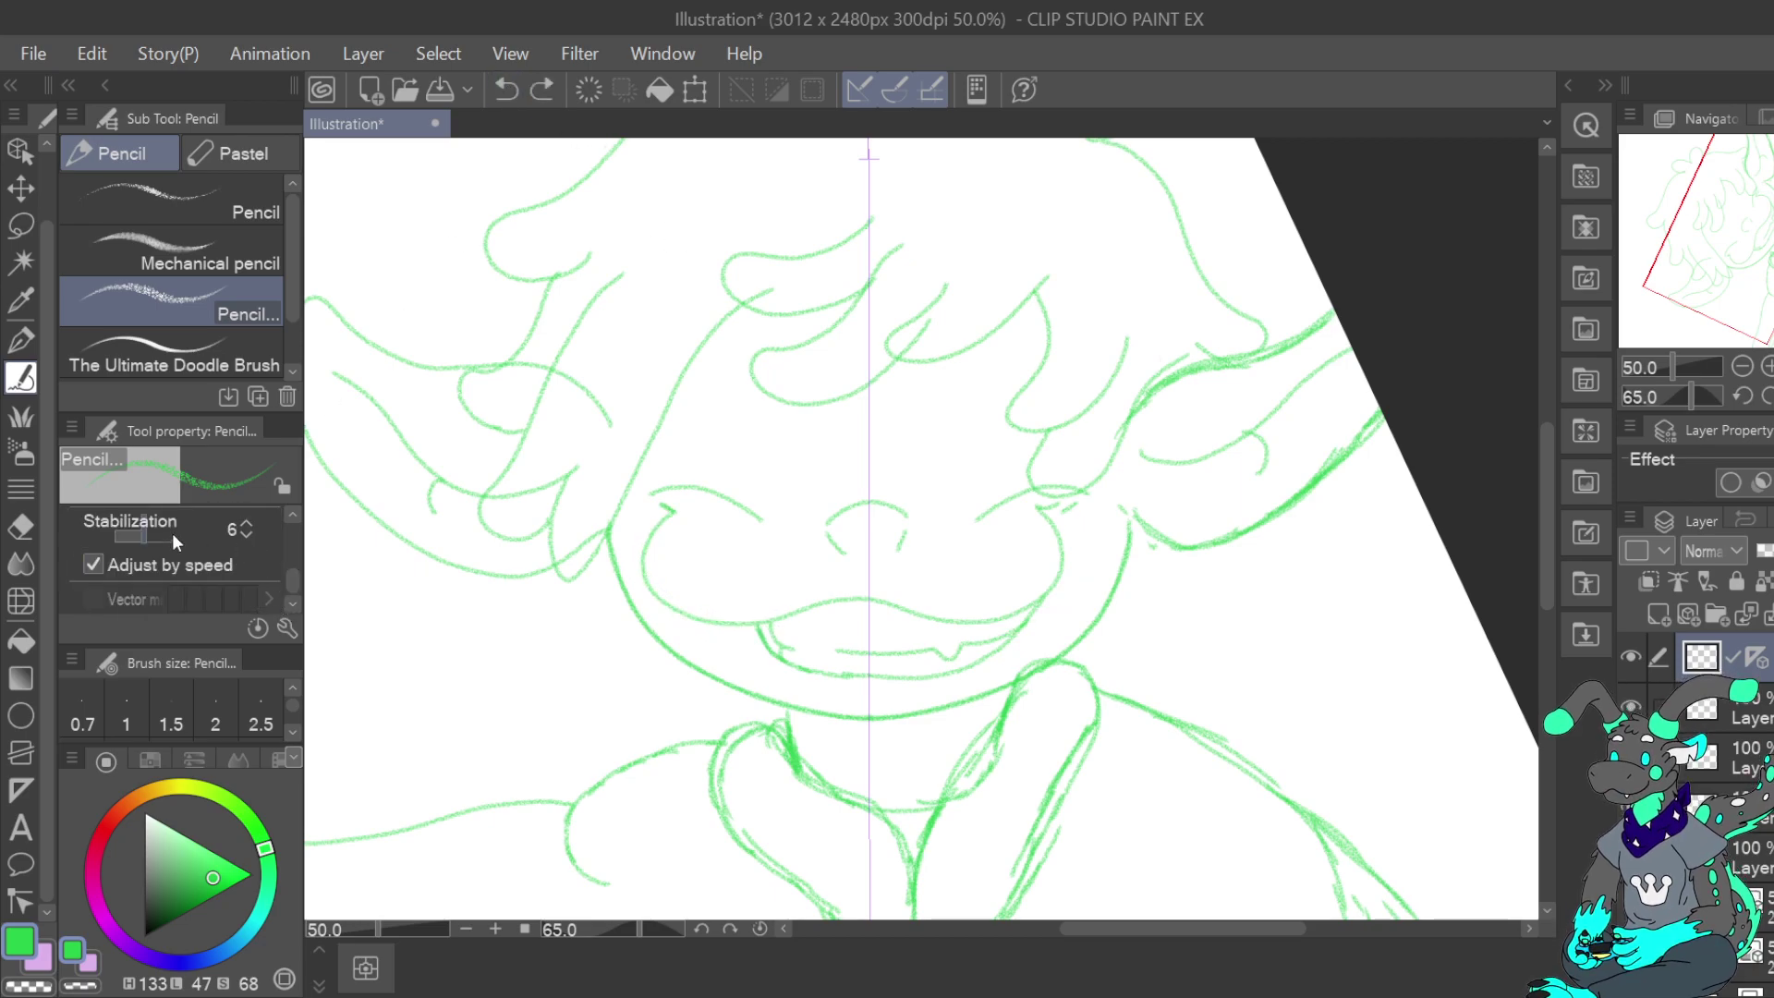
{"action": "mouse_move", "coordinate": [664, 506]}
{"action": "left_mouse_down"}
{"action": "mouse_move", "coordinate": [644, 579]}
{"action": "mouse_move", "coordinate": [675, 609]}
{"action": "mouse_move", "coordinate": [755, 625]}
{"action": "mouse_move", "coordinate": [869, 597]}
{"action": "left_mouse_up"}
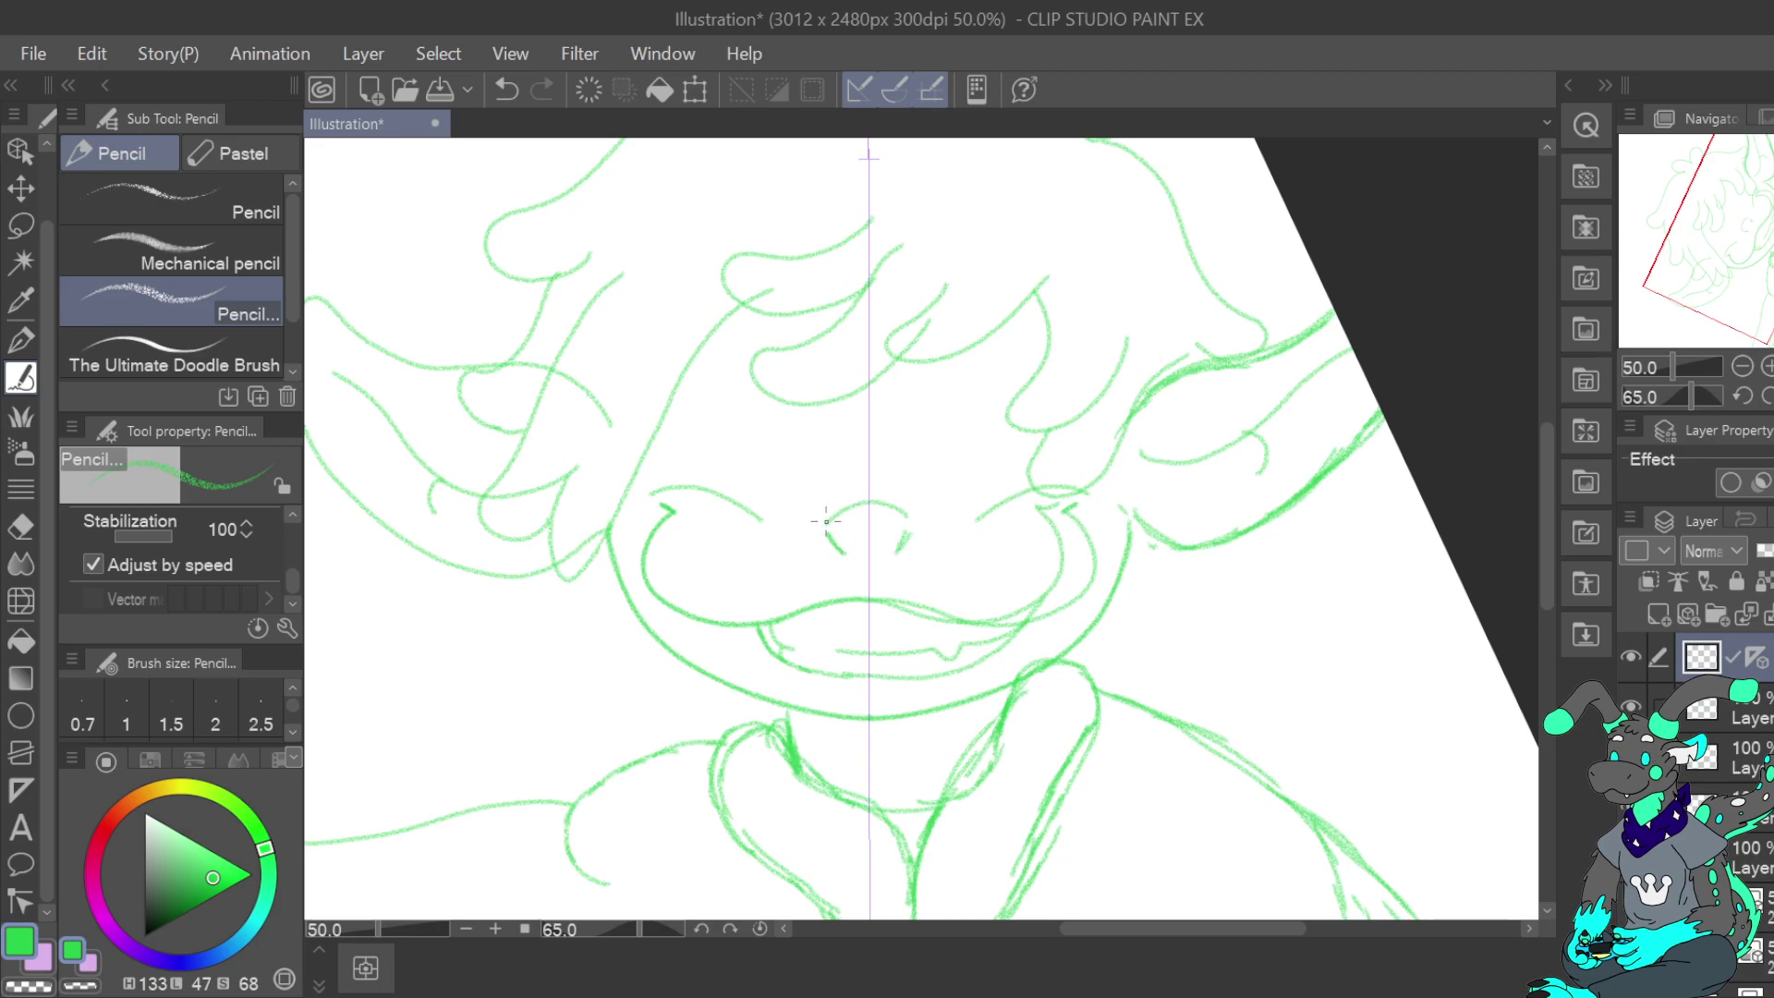
{"action": "left_click_drag", "start_coordinate": [827, 522], "coordinate": [870, 502]}
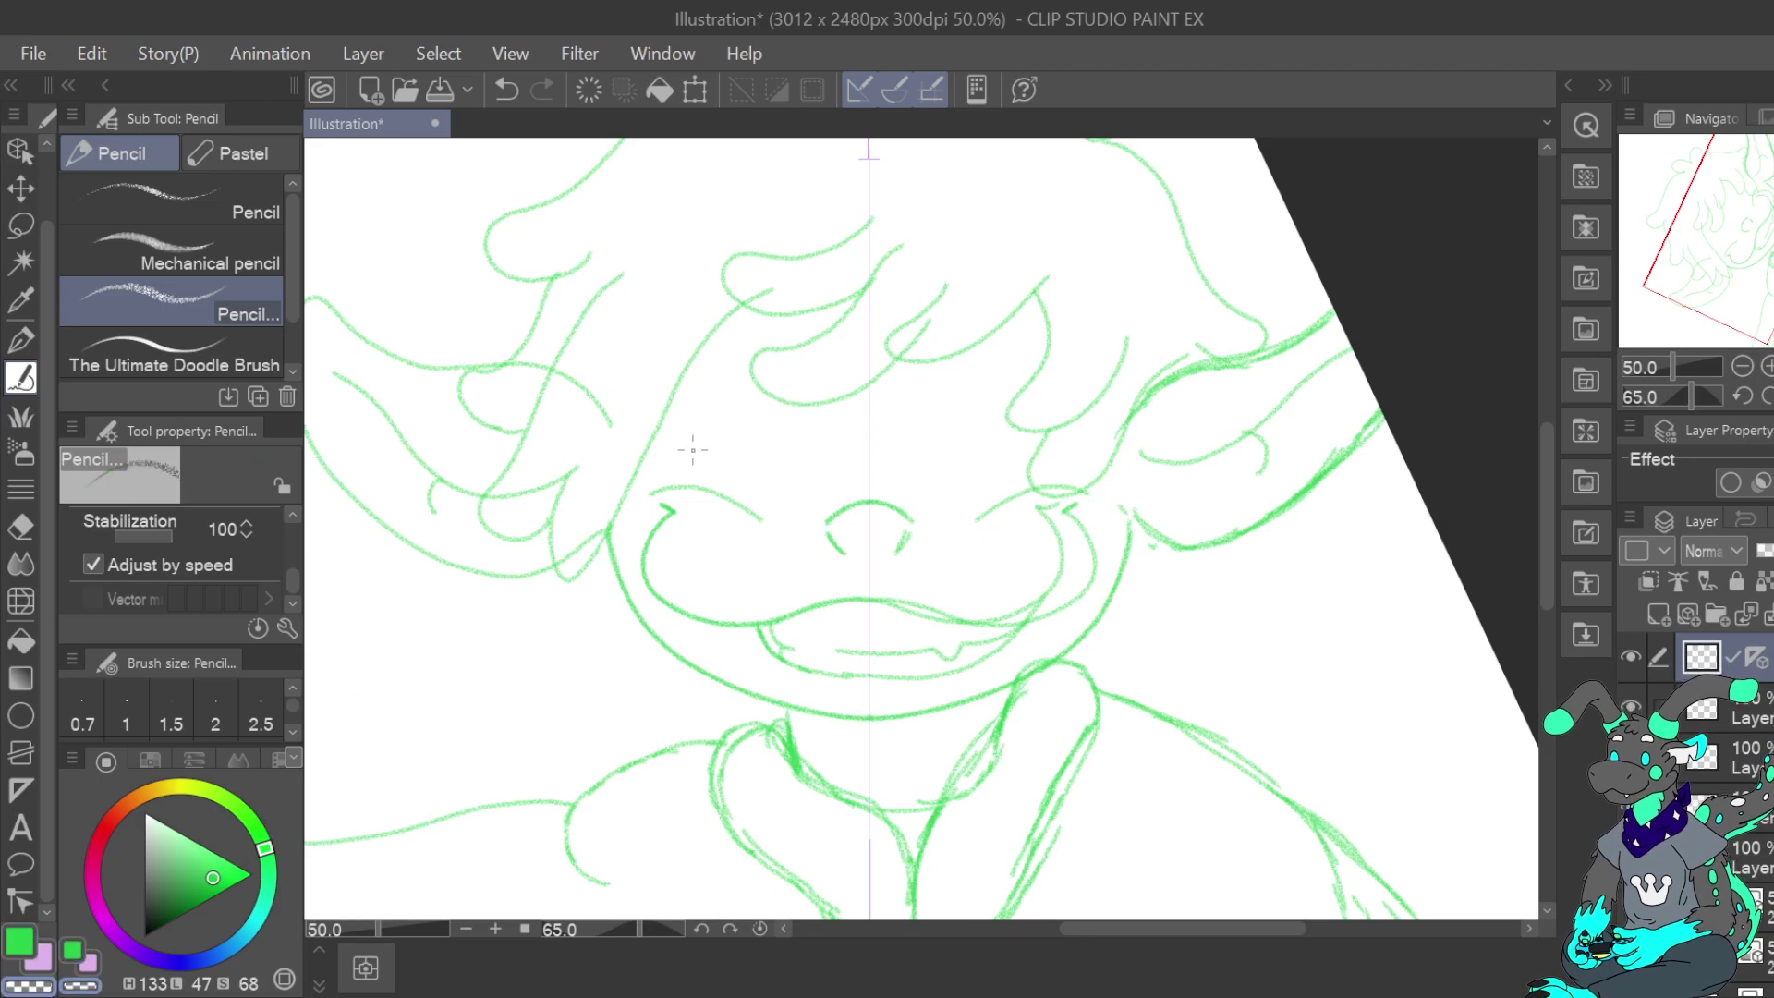
Remove the mirrored lid arcs and hide the layer holding the old muzzle, mouth and nose sketch
{"action": "key", "text": "p"}
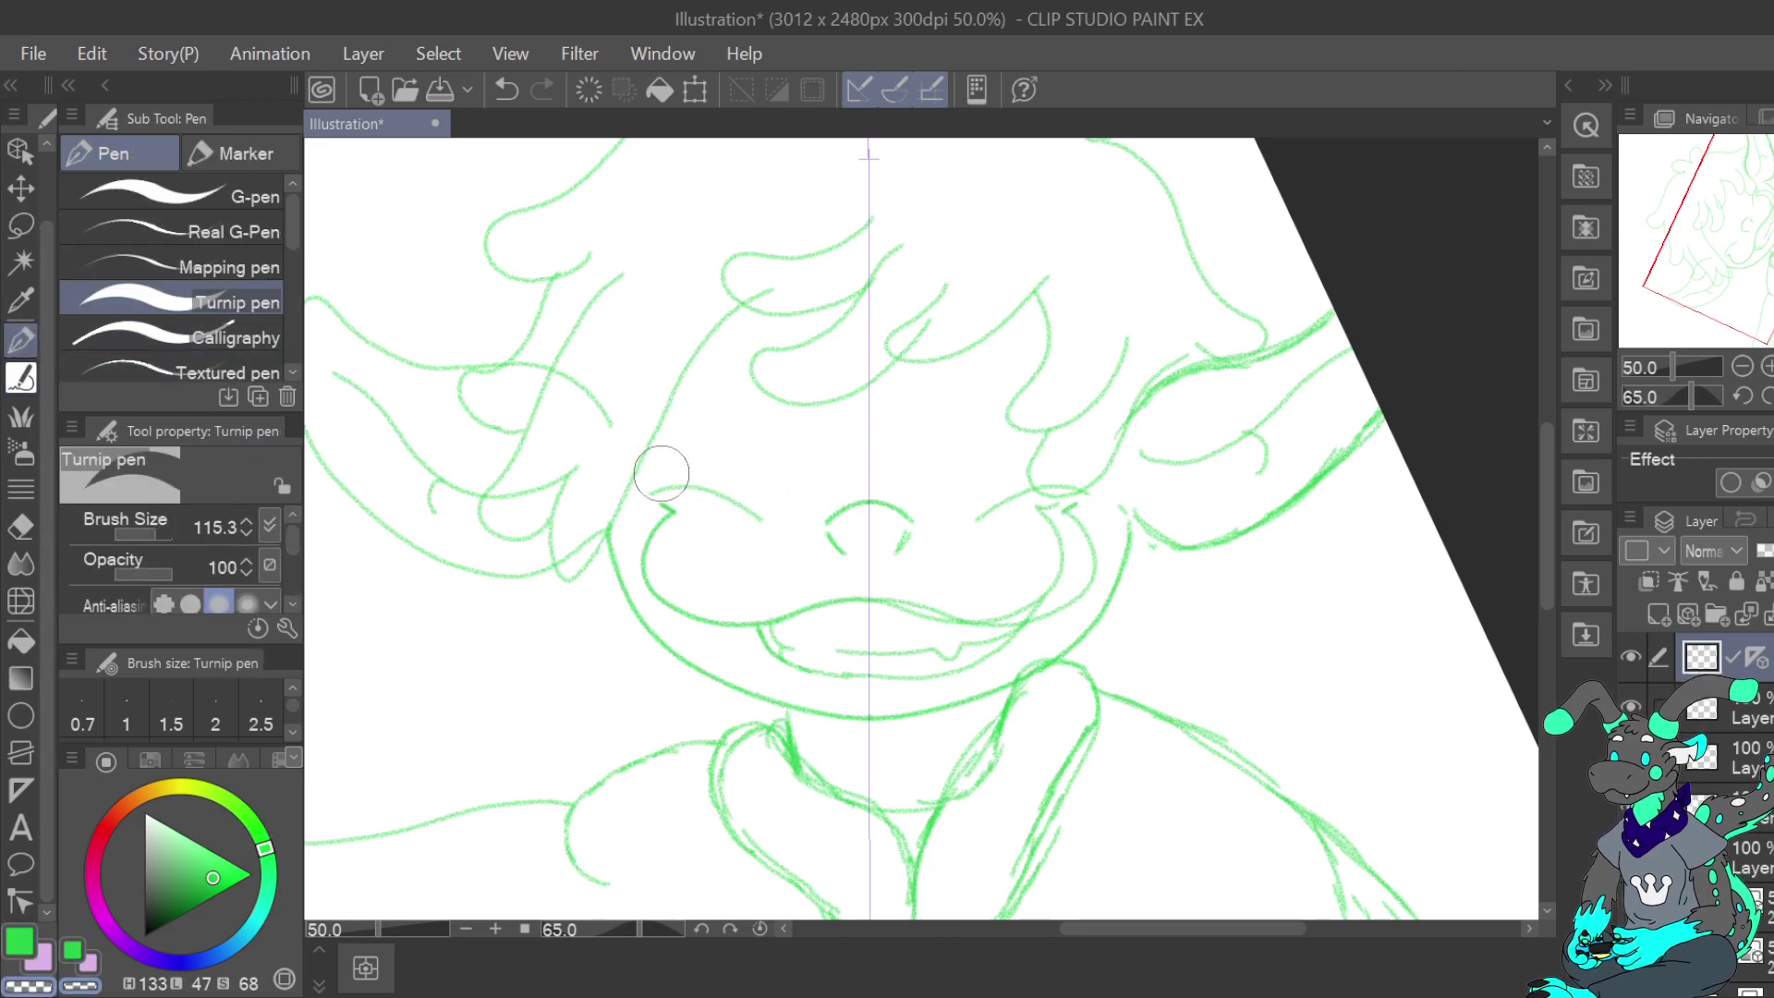
{"action": "key", "text": "ctrl+z"}
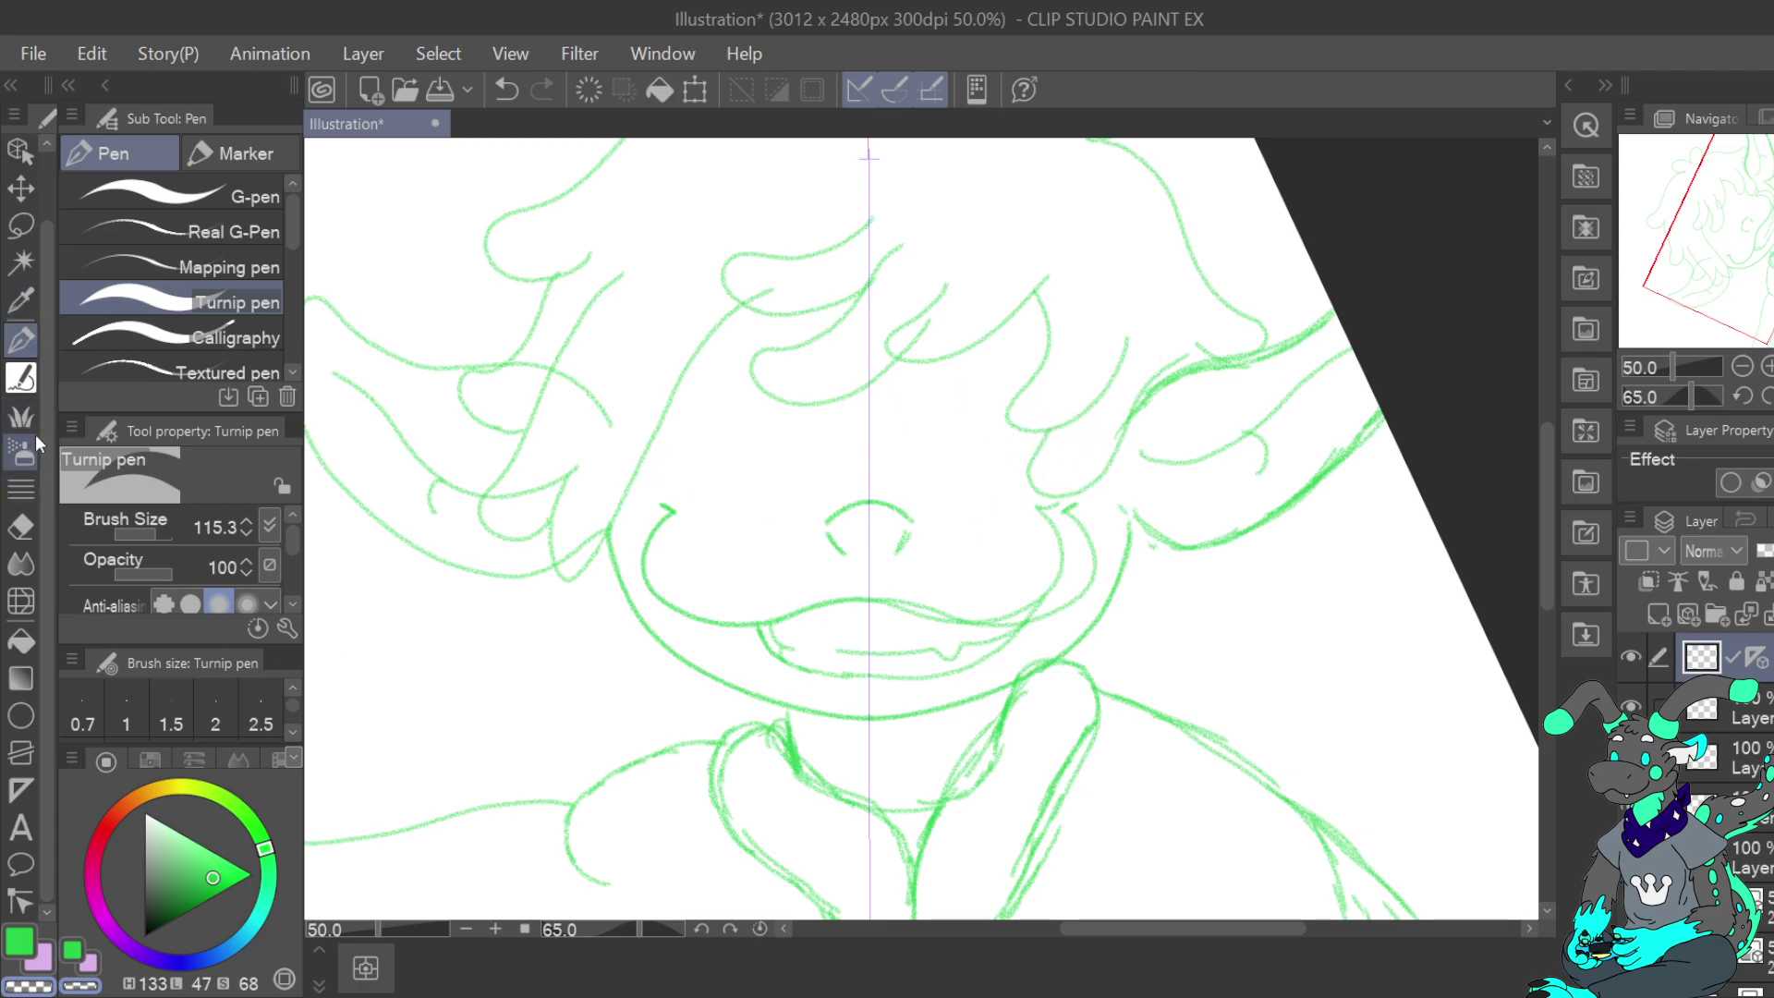
{"action": "left_click", "coordinate": [26, 379]}
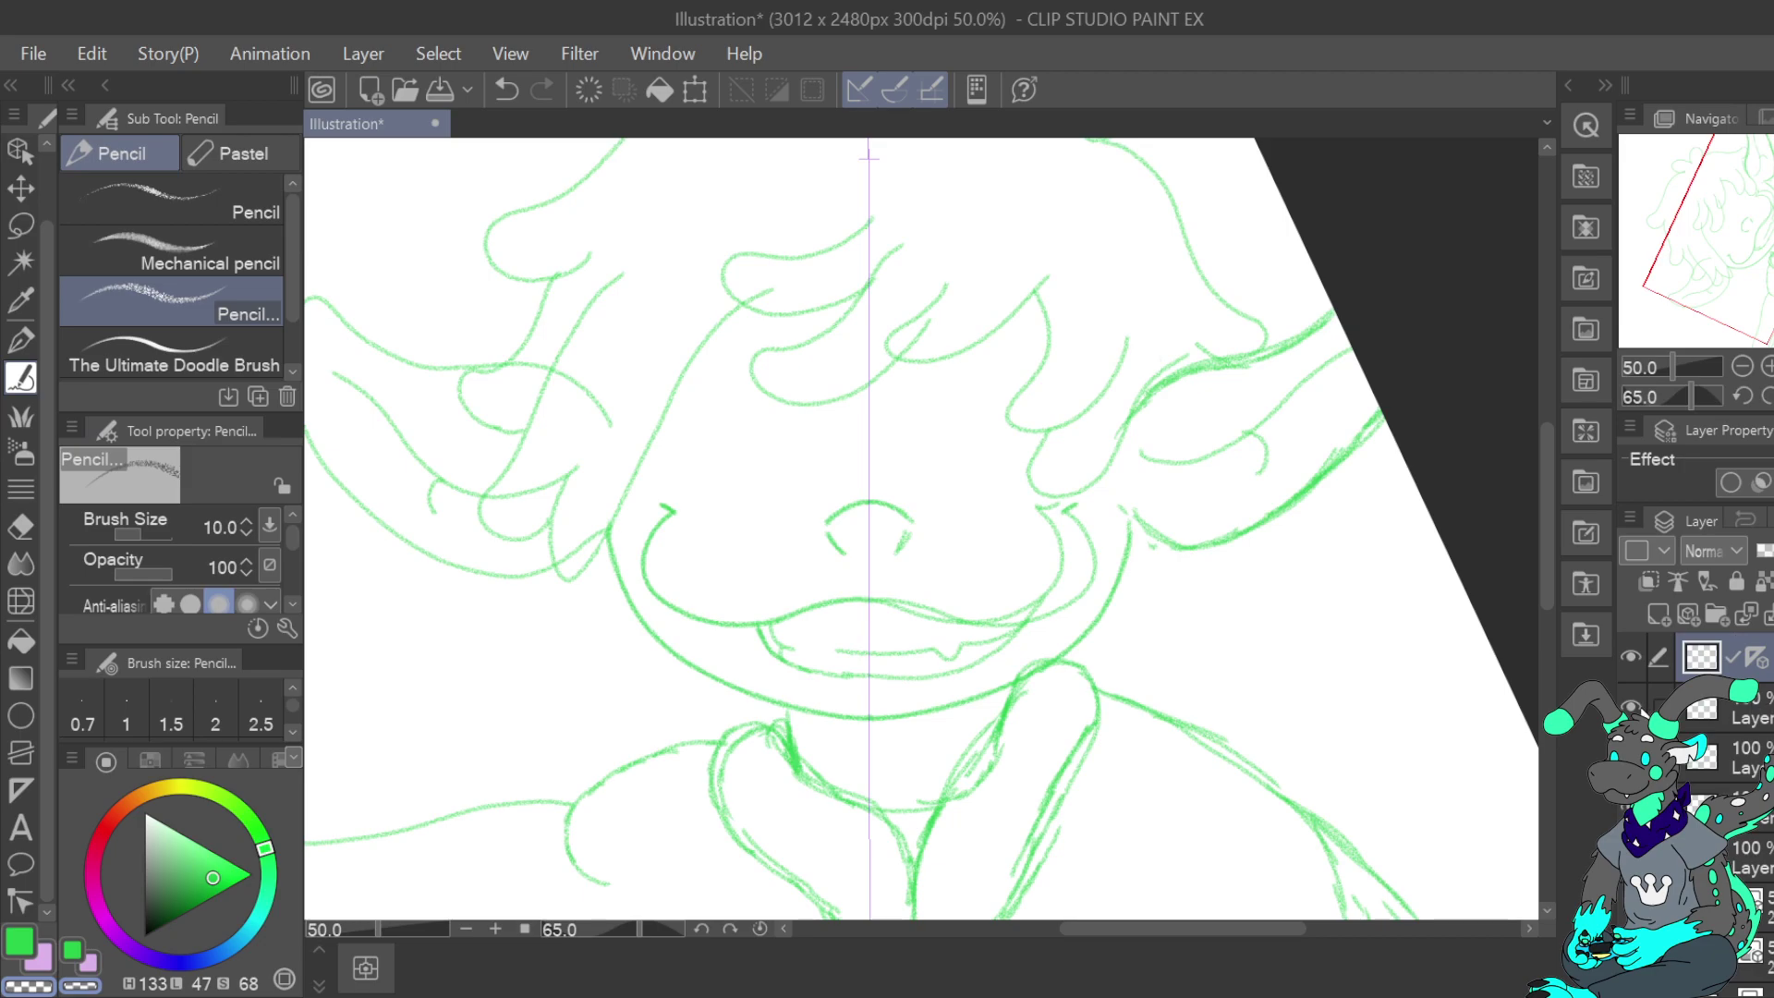
{"action": "key", "text": "ctrl+z"}
{"action": "key", "text": "ctrl+y"}
{"action": "key", "text": "ctrl+z"}
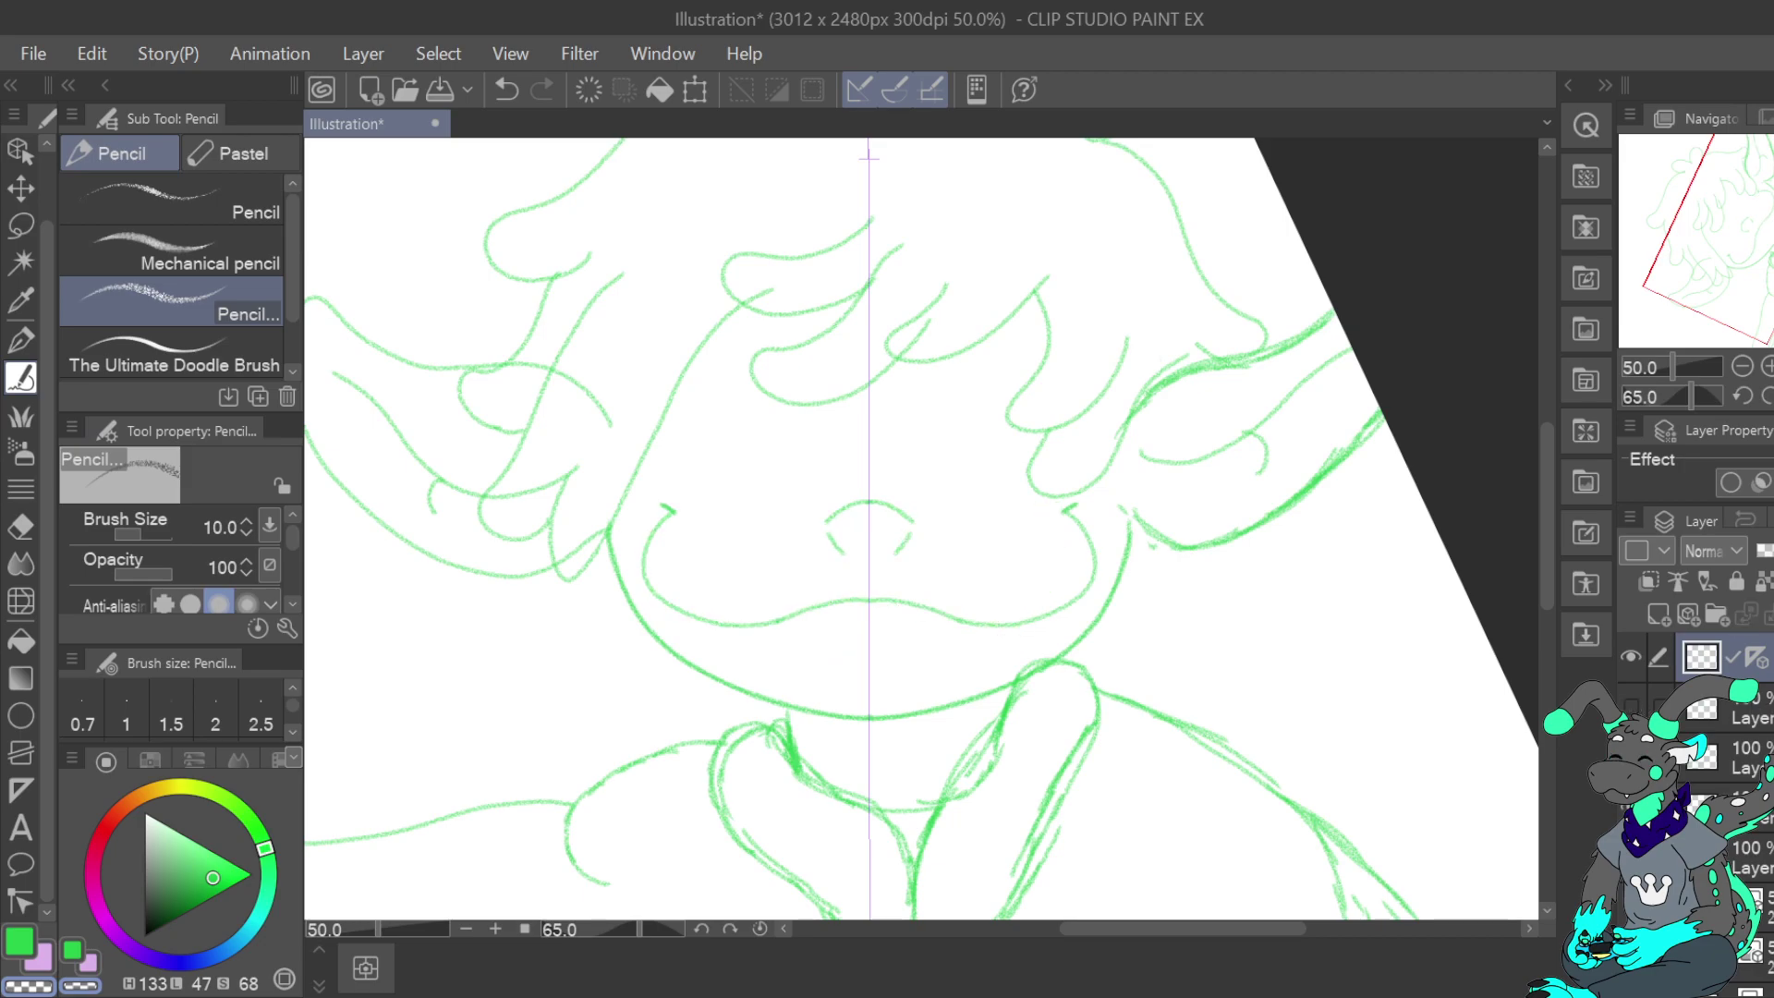
{"action": "key", "text": "p"}
{"action": "left_click", "coordinate": [26, 377]}
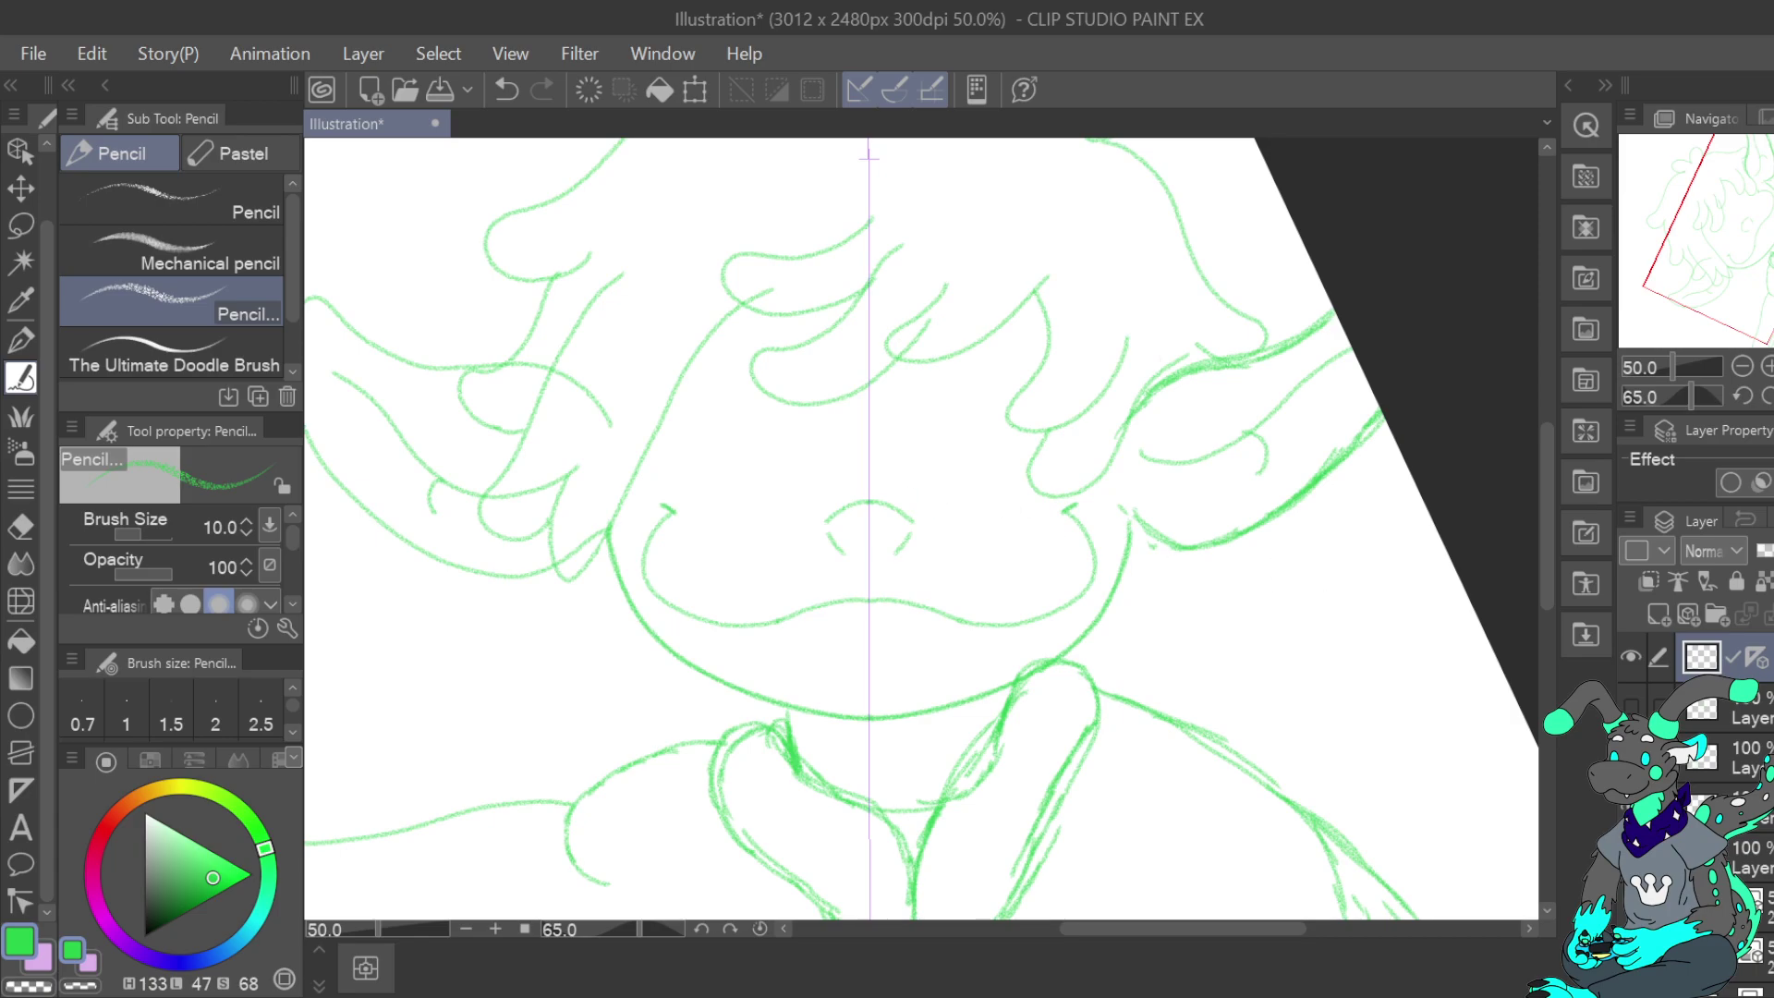
Draw mirrored upright oval eyes between the fringe and the muzzle with the Pencil
{"action": "left_click", "coordinate": [1631, 908]}
{"action": "left_click", "coordinate": [1631, 859]}
{"action": "mouse_move", "coordinate": [747, 421]}
{"action": "left_mouse_down"}
{"action": "mouse_move", "coordinate": [709, 423]}
{"action": "mouse_move", "coordinate": [711, 477]}
{"action": "mouse_move", "coordinate": [751, 480]}
{"action": "mouse_move", "coordinate": [761, 428]}
{"action": "mouse_move", "coordinate": [736, 404]}
{"action": "mouse_move", "coordinate": [754, 399]}
{"action": "mouse_move", "coordinate": [715, 405]}
{"action": "mouse_move", "coordinate": [700, 460]}
{"action": "mouse_move", "coordinate": [728, 500]}
{"action": "mouse_move", "coordinate": [769, 489]}
{"action": "mouse_move", "coordinate": [780, 453]}
{"action": "mouse_move", "coordinate": [730, 395]}
{"action": "left_mouse_up"}
{"action": "key", "text": "ctrl+z"}
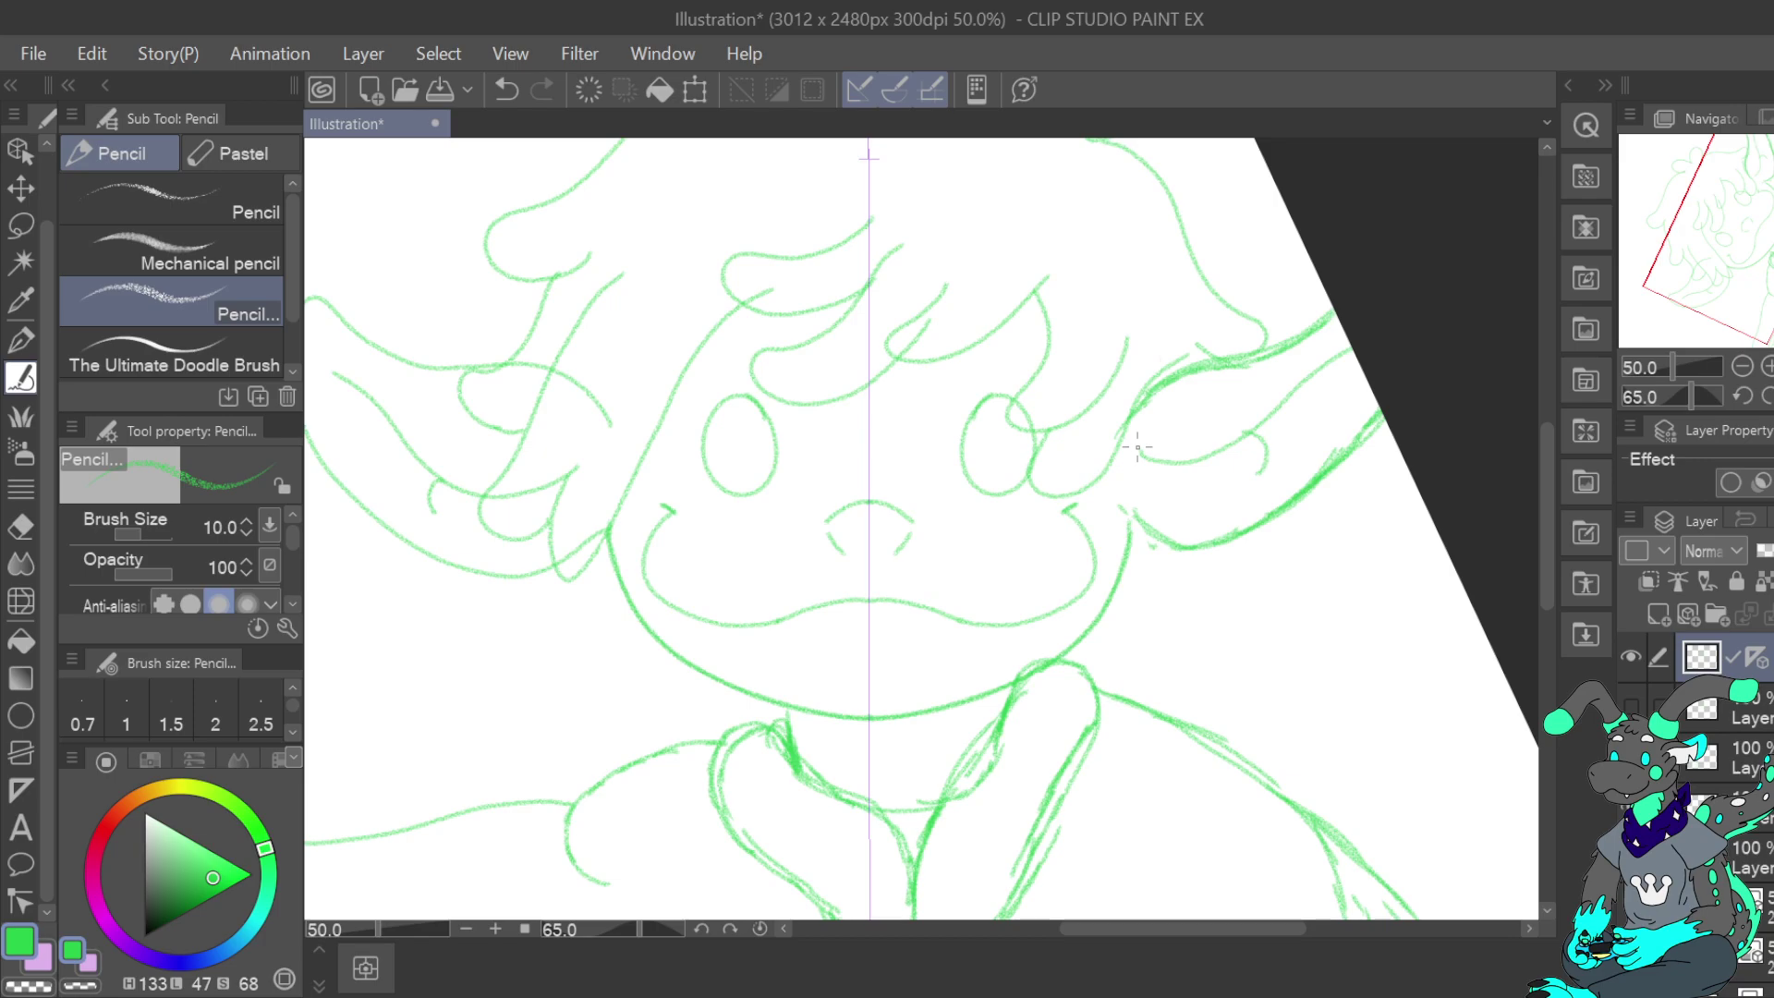
Add mirrored lower and upper lid arcs and arched eyebrows around the oval eyes, and select the layer below
{"action": "mouse_move", "coordinate": [688, 487]}
{"action": "left_mouse_down"}
{"action": "mouse_move", "coordinate": [740, 494]}
{"action": "mouse_move", "coordinate": [761, 511]}
{"action": "mouse_move", "coordinate": [704, 490]}
{"action": "mouse_move", "coordinate": [753, 519]}
{"action": "left_mouse_up"}
{"action": "left_click", "coordinate": [507, 91]}
{"action": "left_click_drag", "start_coordinate": [680, 406], "coordinate": [789, 386]}
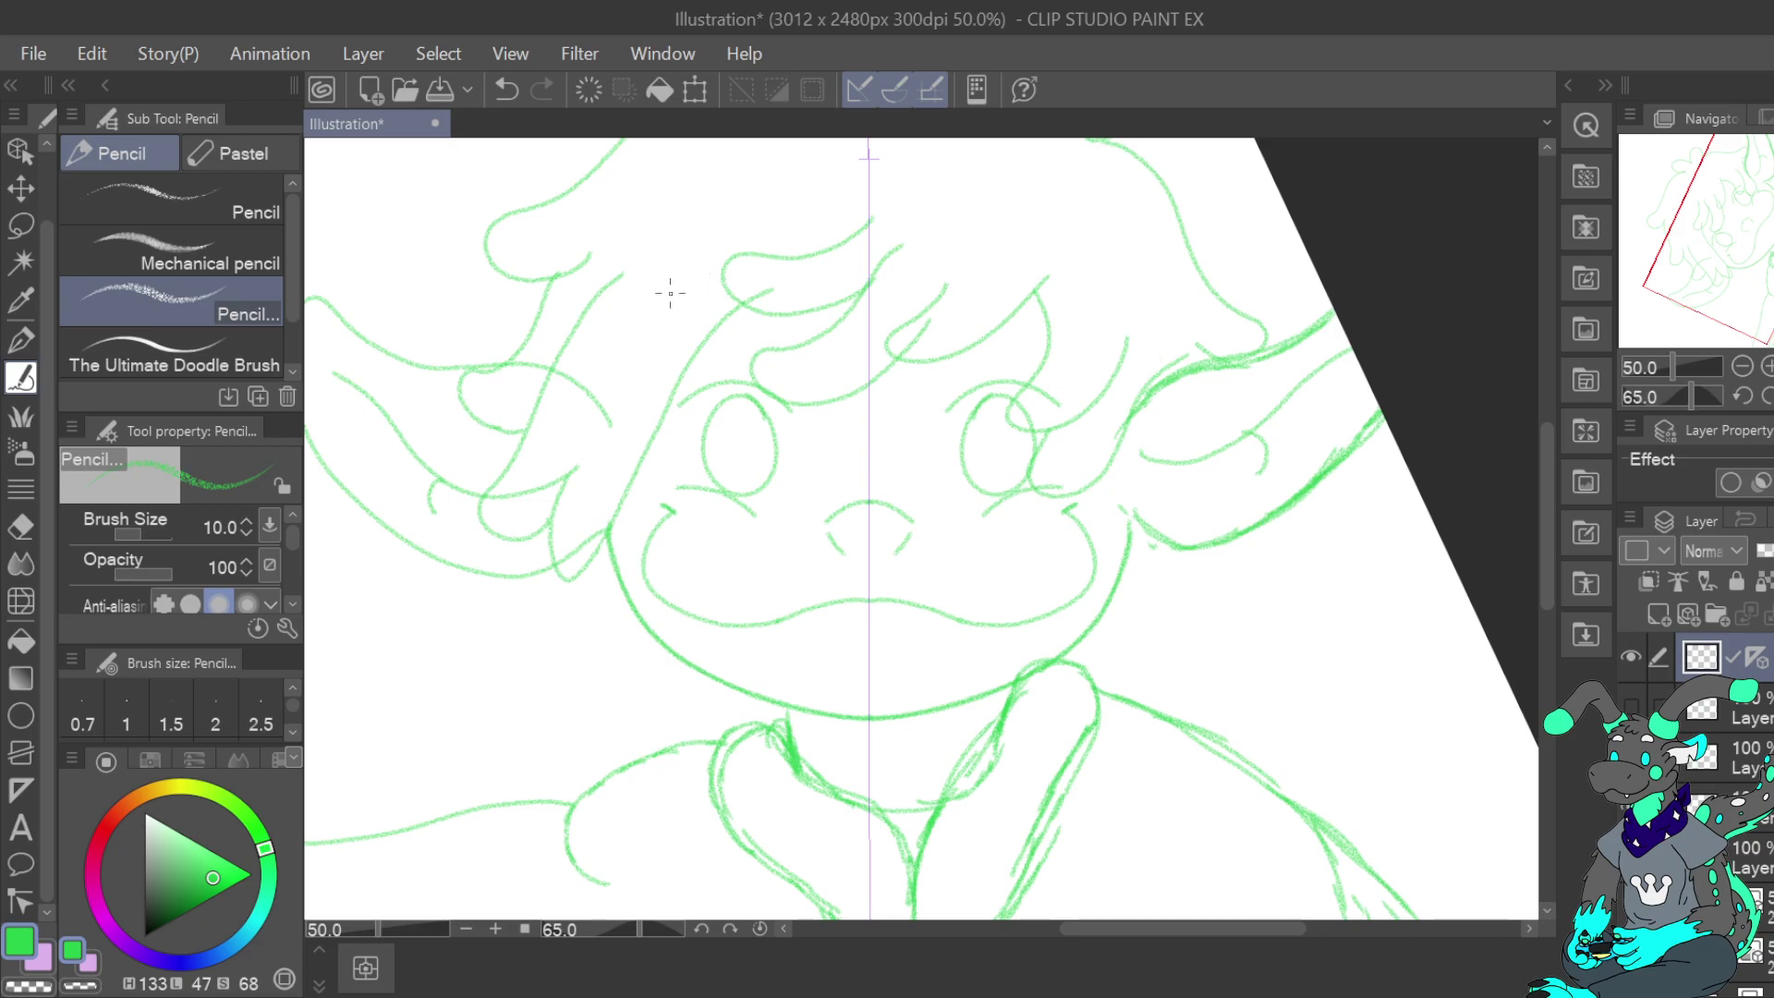
{"action": "mouse_move", "coordinate": [653, 356]}
{"action": "left_mouse_down"}
{"action": "mouse_move", "coordinate": [716, 305]}
{"action": "mouse_move", "coordinate": [829, 305]}
{"action": "left_mouse_up"}
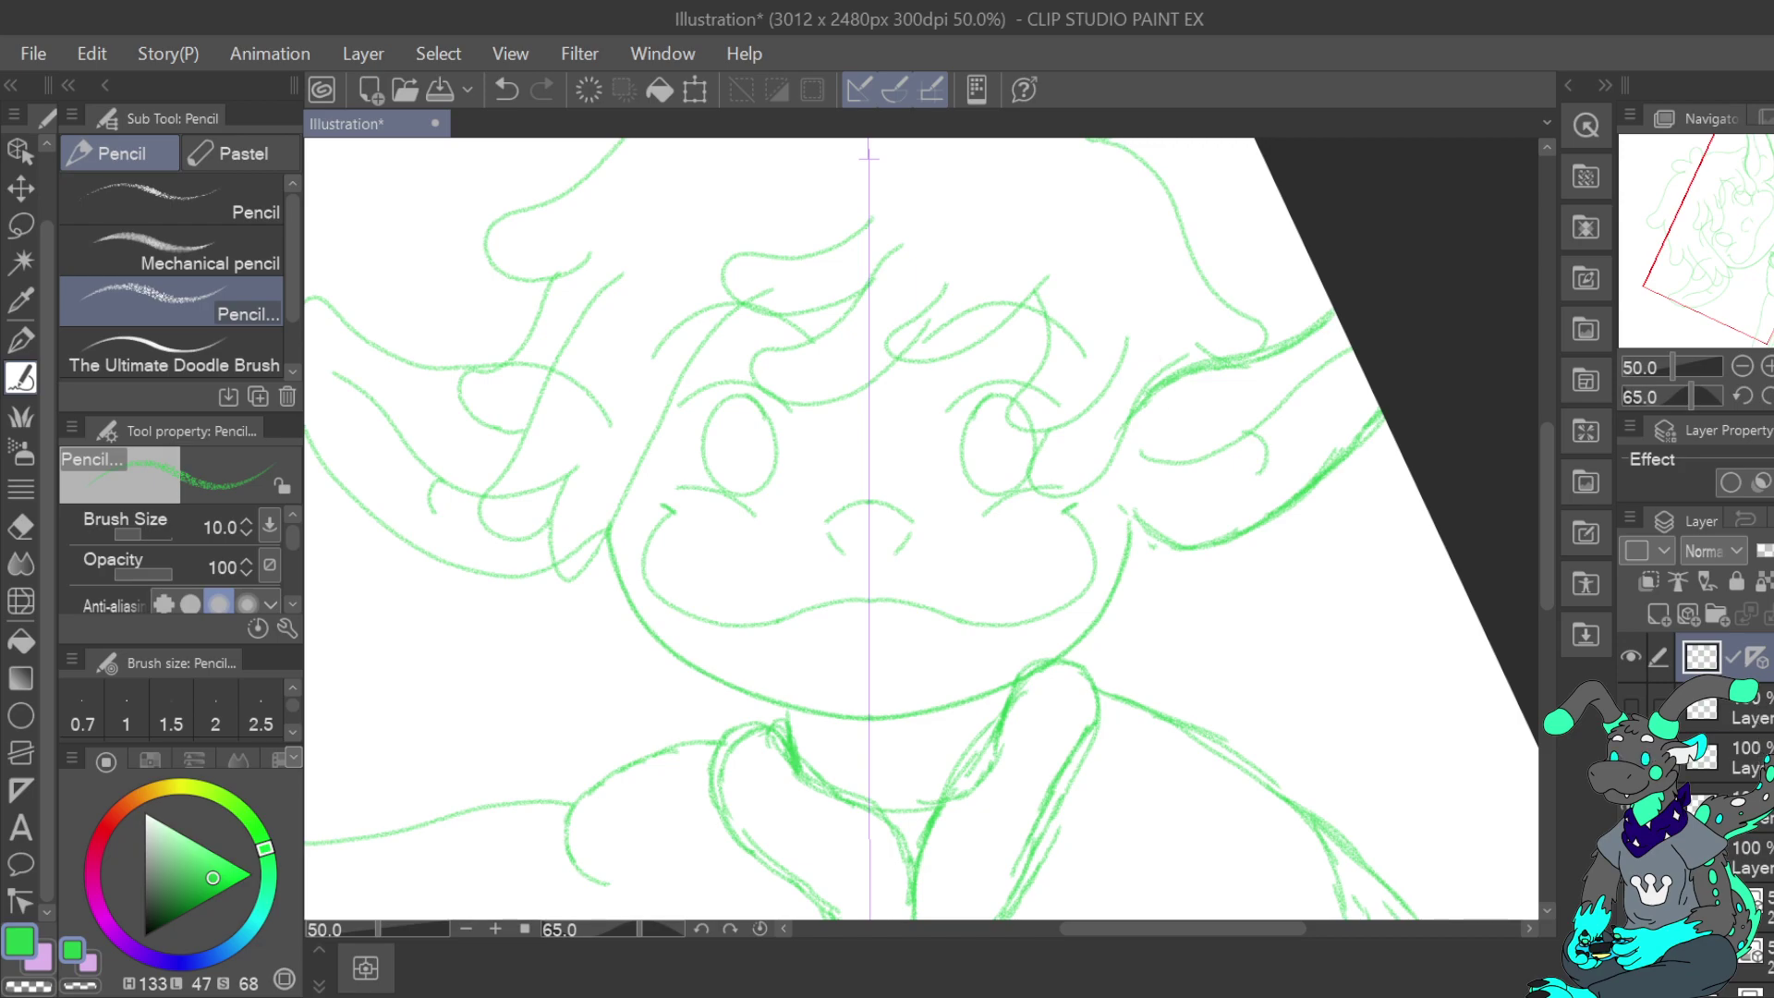
{"action": "left_click", "coordinate": [1751, 709]}
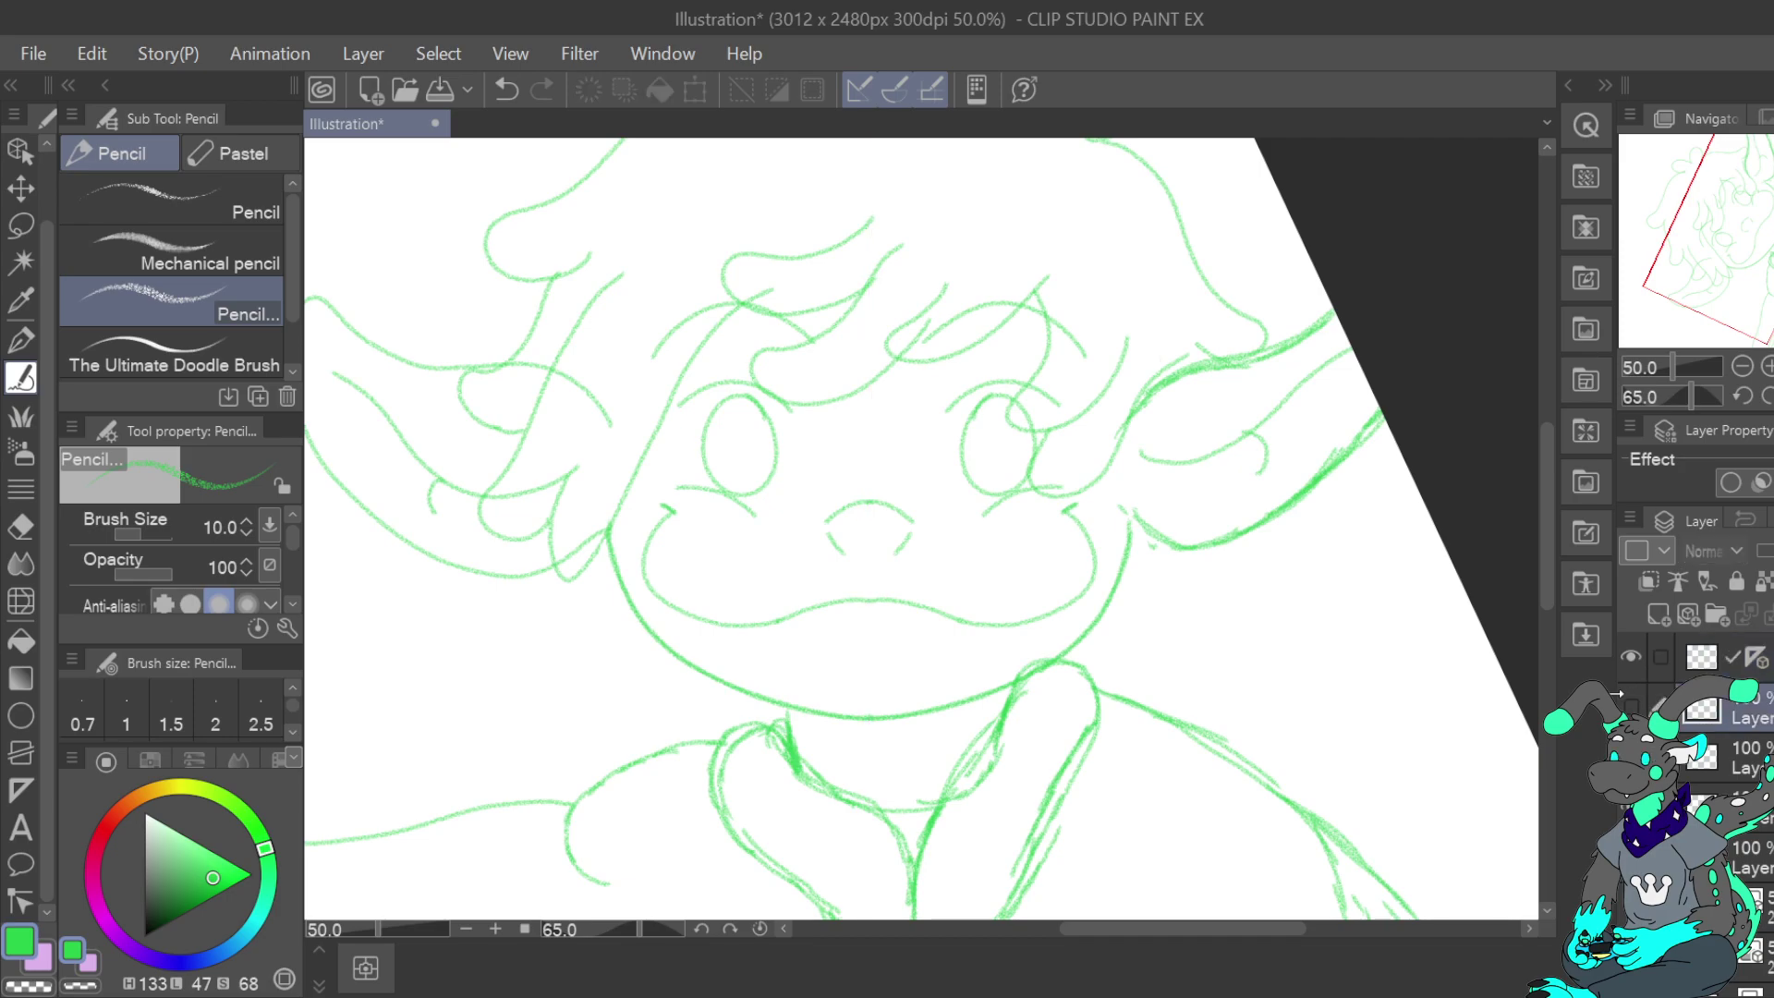
Try an open mouth below the upper lip with a lower lip curve, inner corner and tooth line with a fang, hiding the old mouth sketch
{"action": "left_click_drag", "start_coordinate": [760, 627], "coordinate": [1062, 615]}
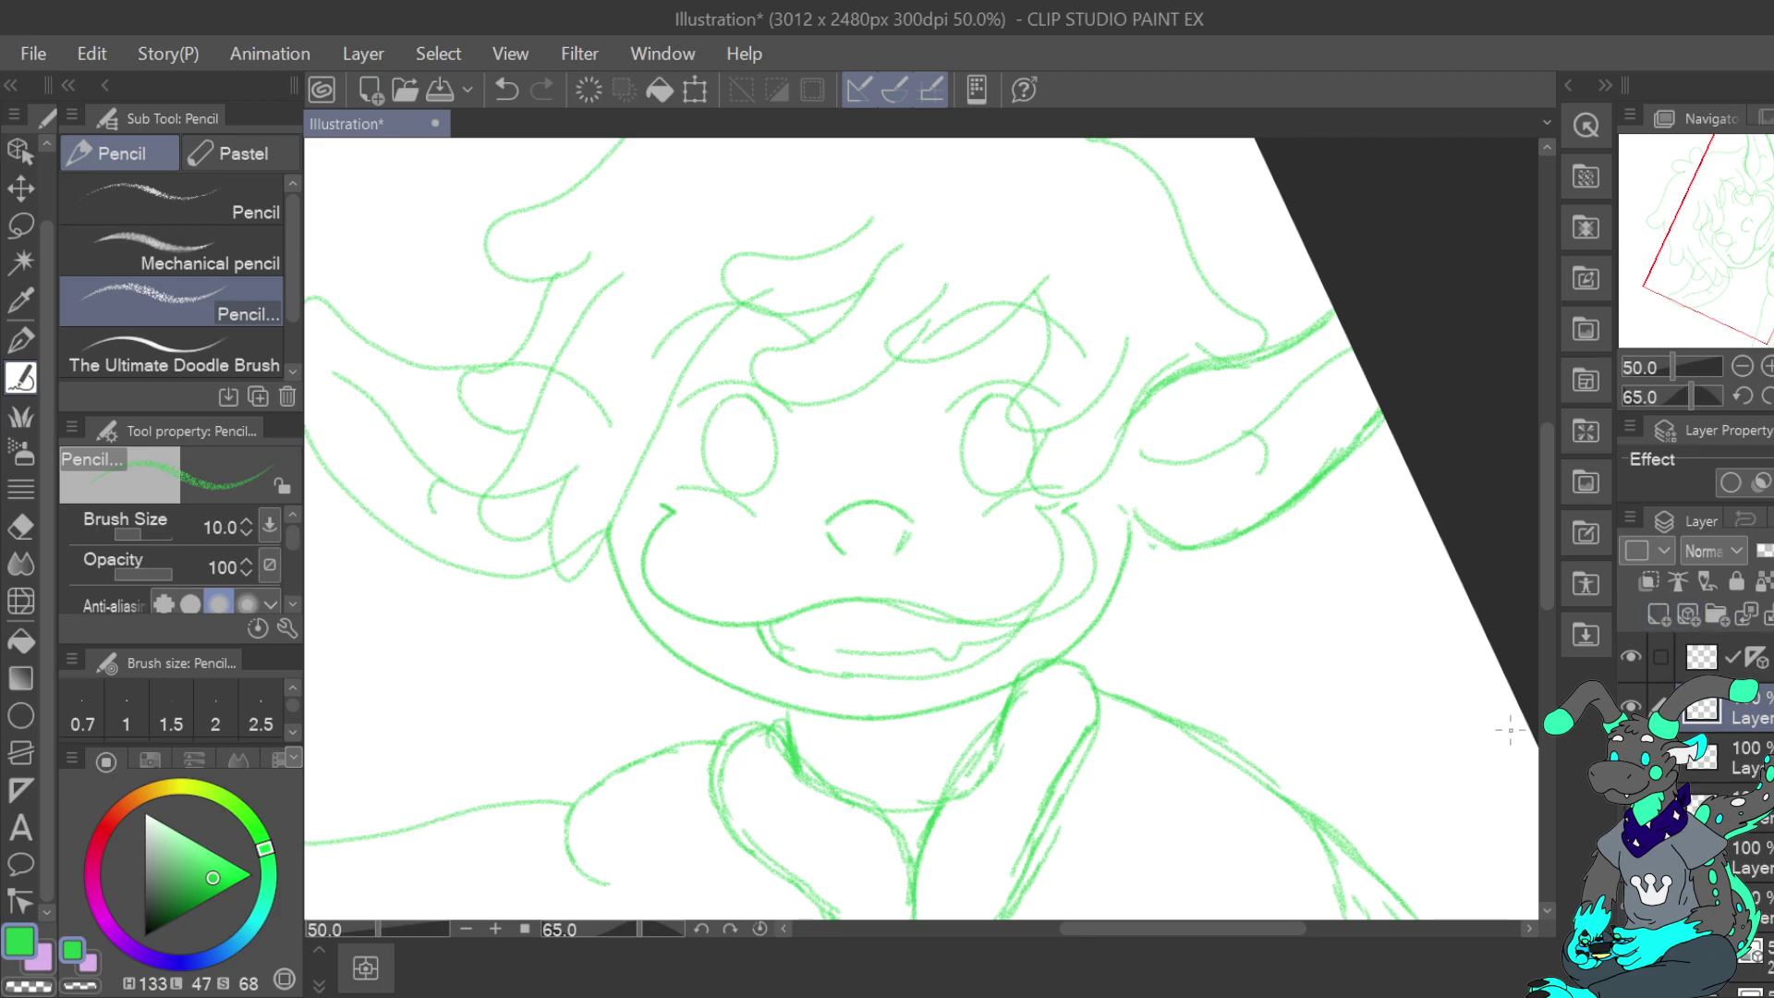
{"action": "left_click", "coordinate": [1767, 366]}
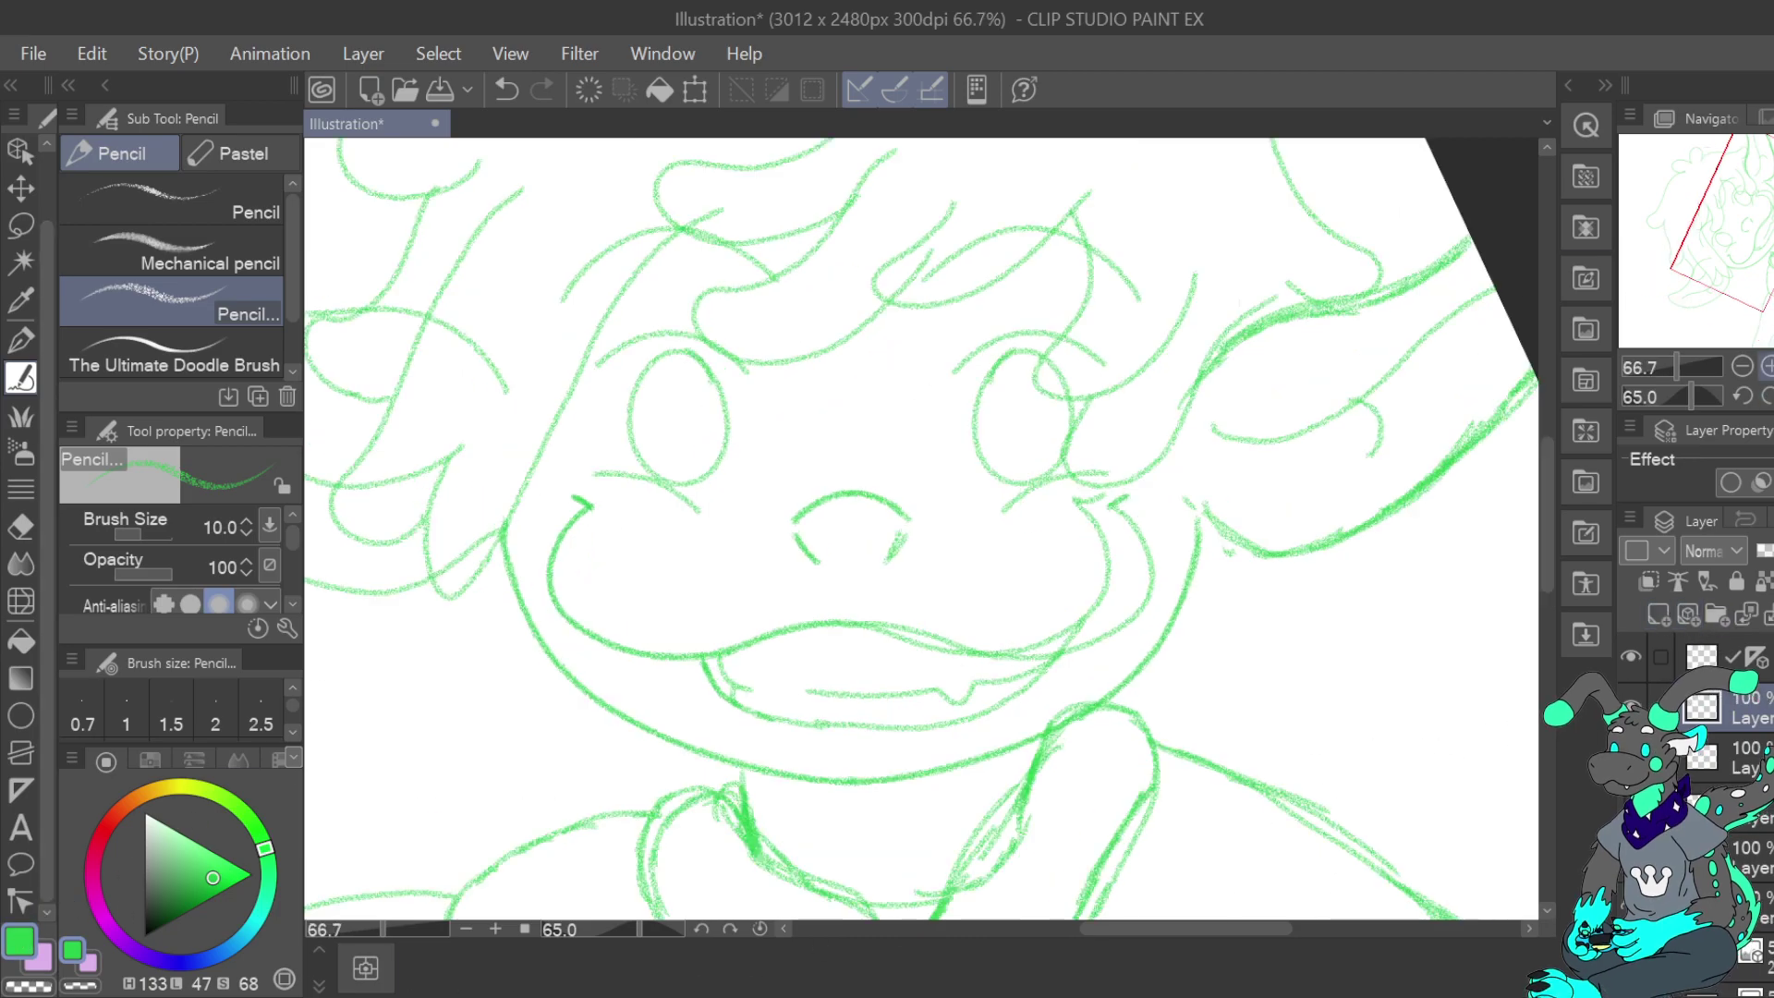
{"action": "left_click", "coordinate": [1767, 366]}
{"action": "left_click_drag", "start_coordinate": [1755, 257], "coordinate": [1758, 268]}
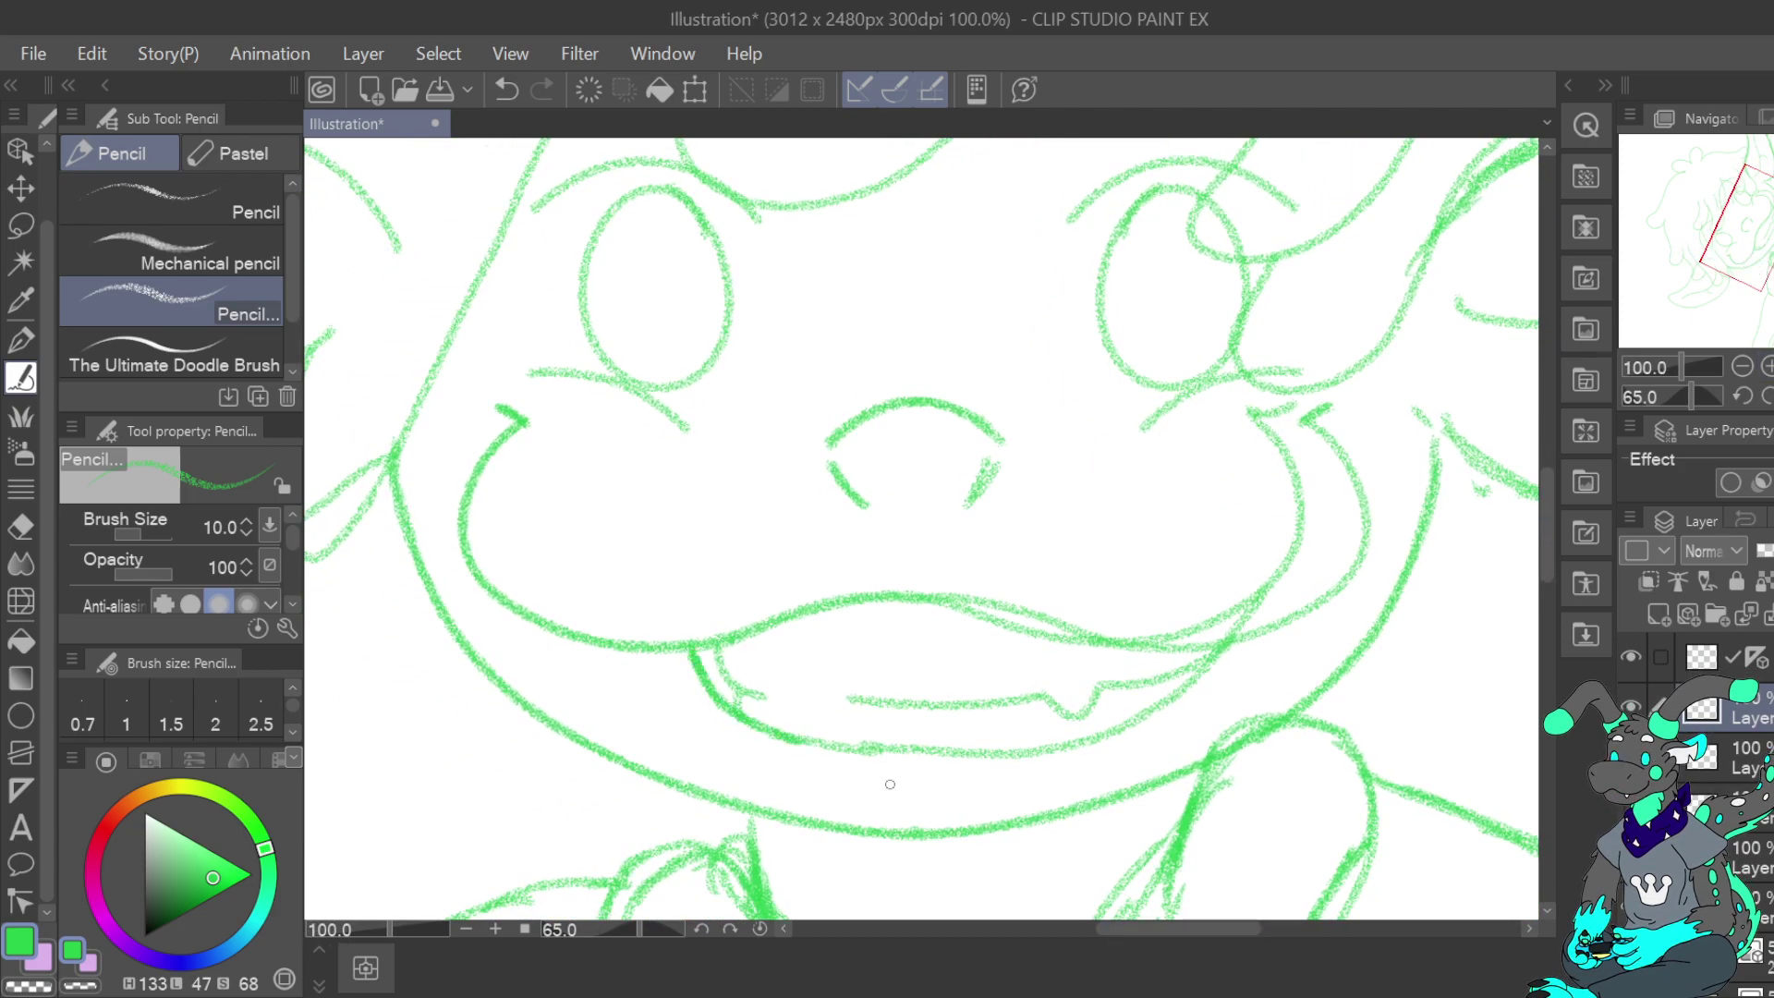
{"action": "mouse_move", "coordinate": [819, 745]}
{"action": "left_mouse_down"}
{"action": "mouse_move", "coordinate": [1077, 746]}
{"action": "mouse_move", "coordinate": [1168, 717]}
{"action": "mouse_move", "coordinate": [1236, 637]}
{"action": "left_mouse_up"}
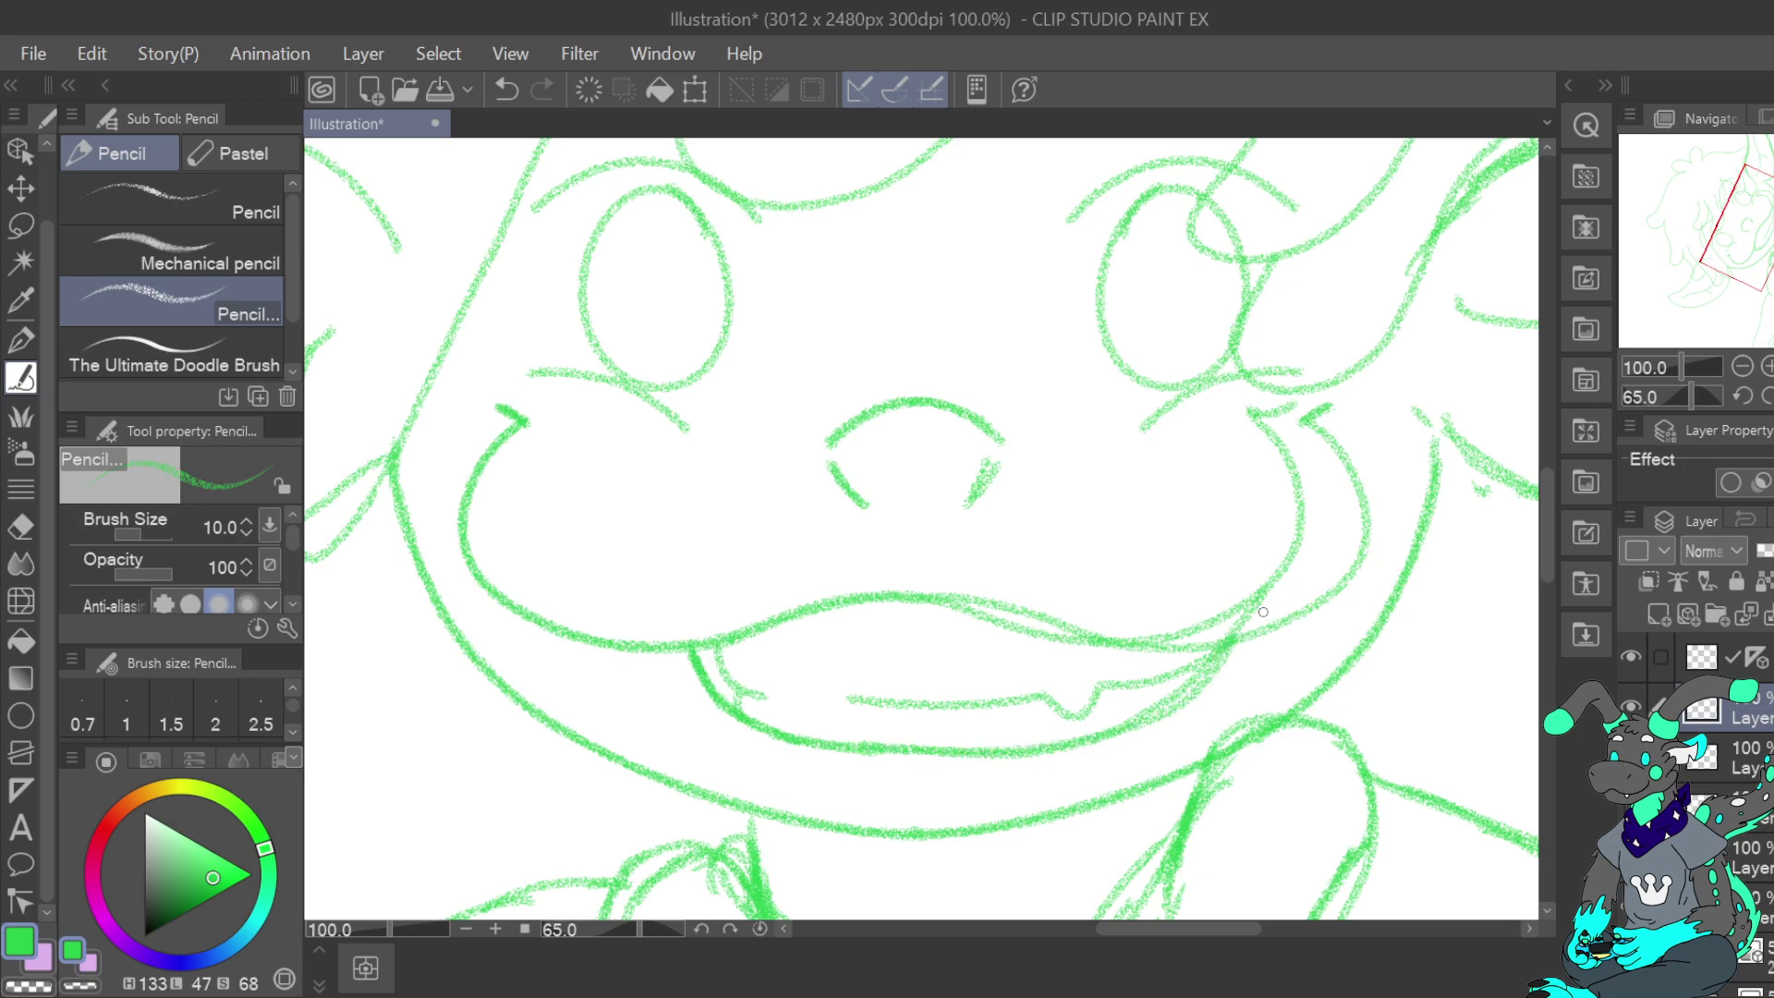
{"action": "mouse_move", "coordinate": [716, 648]}
{"action": "left_mouse_down"}
{"action": "mouse_move", "coordinate": [760, 694]}
{"action": "mouse_move", "coordinate": [737, 689]}
{"action": "mouse_move", "coordinate": [767, 695]}
{"action": "left_mouse_up"}
{"action": "key", "text": "ctrl+z"}
{"action": "mouse_move", "coordinate": [850, 698]}
{"action": "left_mouse_down"}
{"action": "mouse_move", "coordinate": [1090, 706]}
{"action": "mouse_move", "coordinate": [1103, 682]}
{"action": "mouse_move", "coordinate": [1226, 649]}
{"action": "left_mouse_up"}
{"action": "left_click", "coordinate": [1631, 757]}
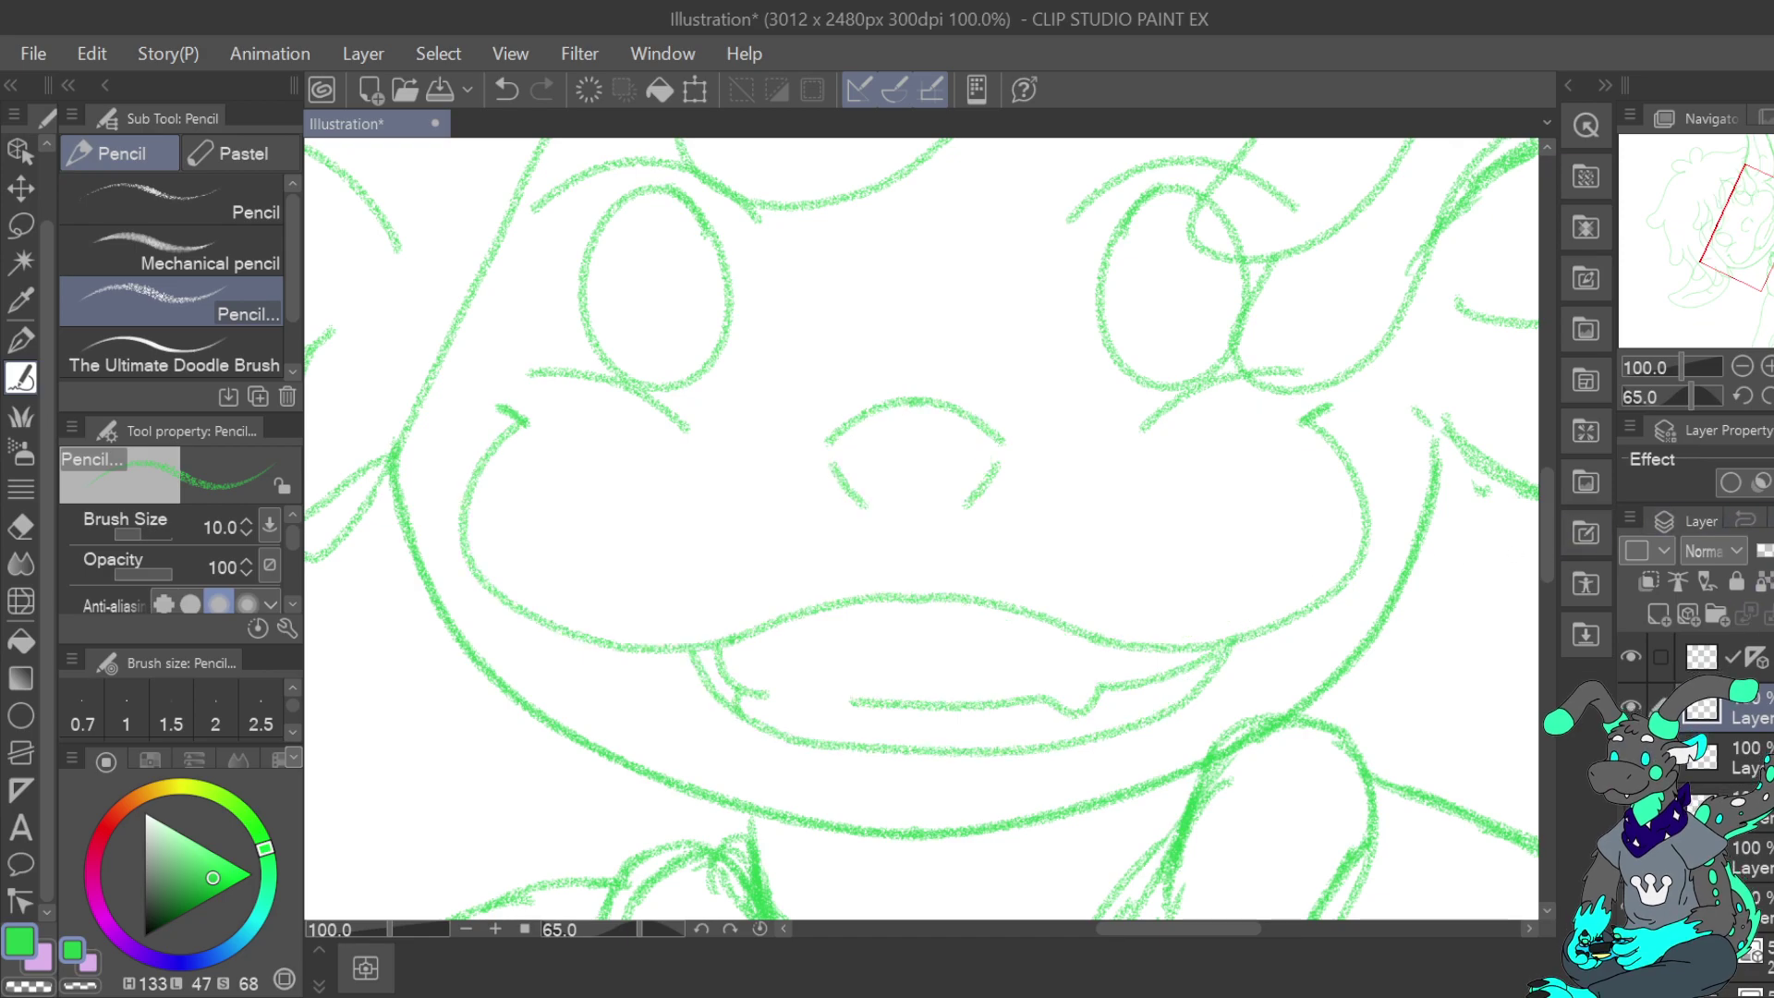
{"action": "left_click", "coordinate": [506, 90]}
{"action": "left_click", "coordinate": [544, 89]}
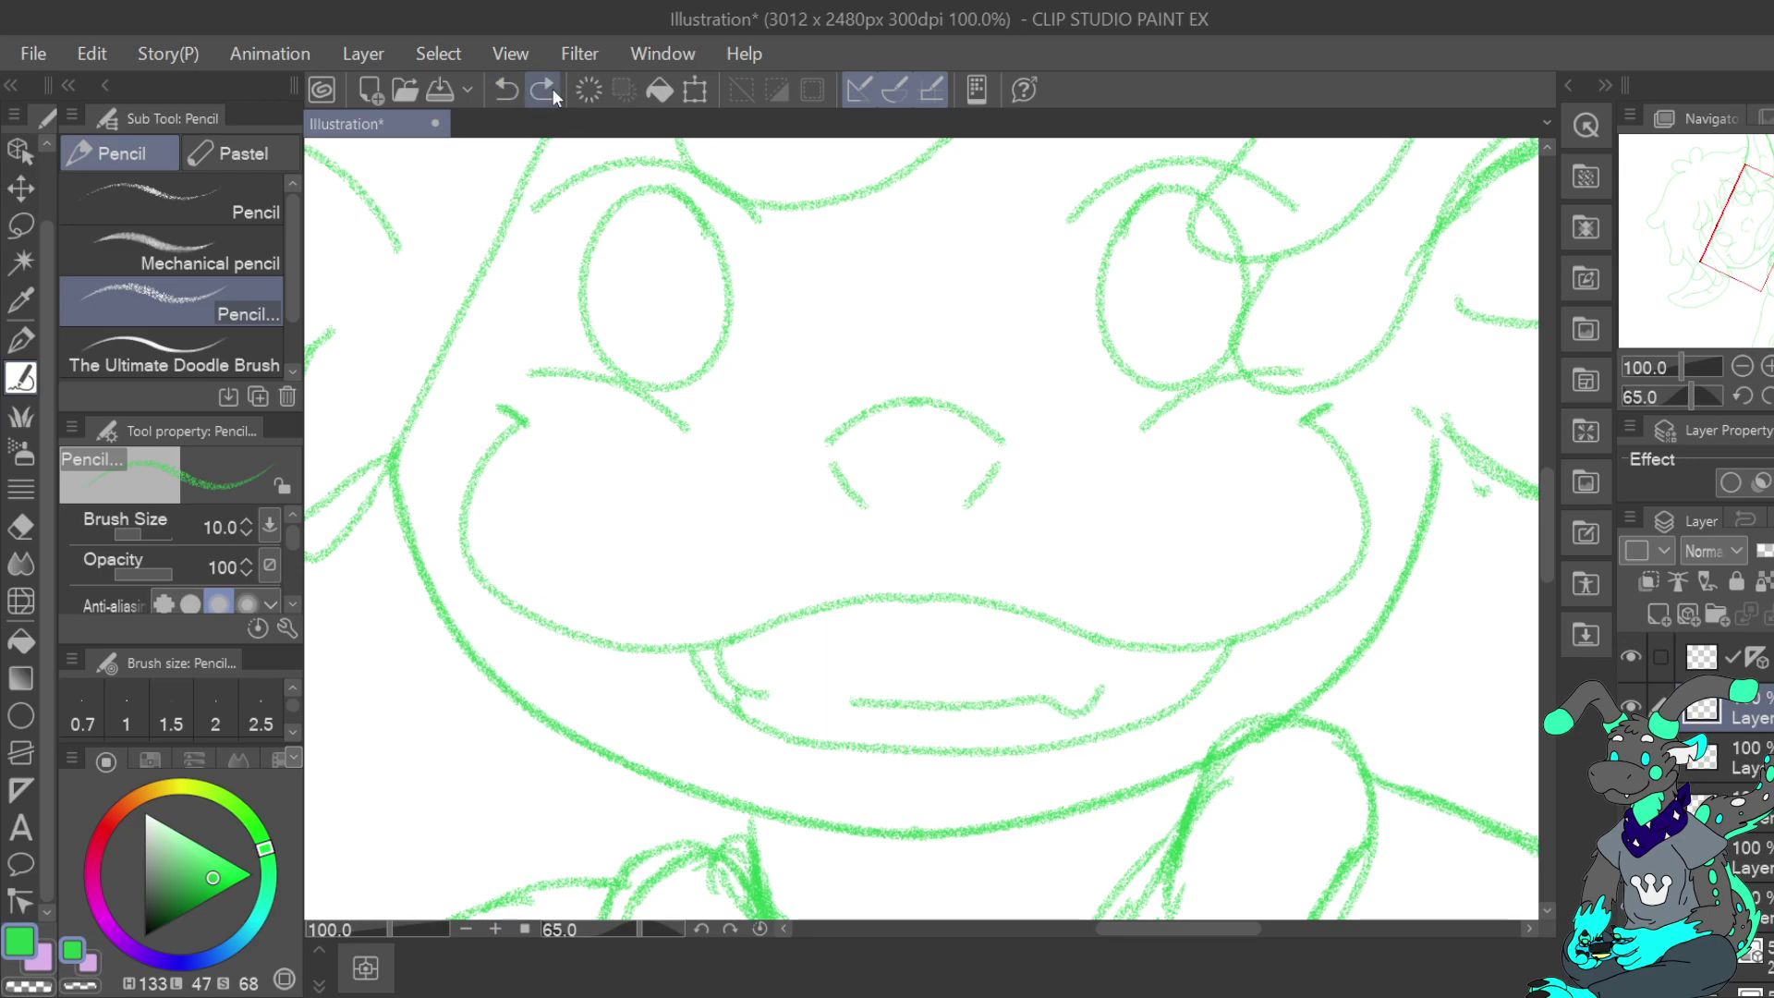
Undo all the open-mouth strokes so only the muzzle outline and upper mouth line are kept
{"action": "left_click", "coordinate": [1742, 367]}
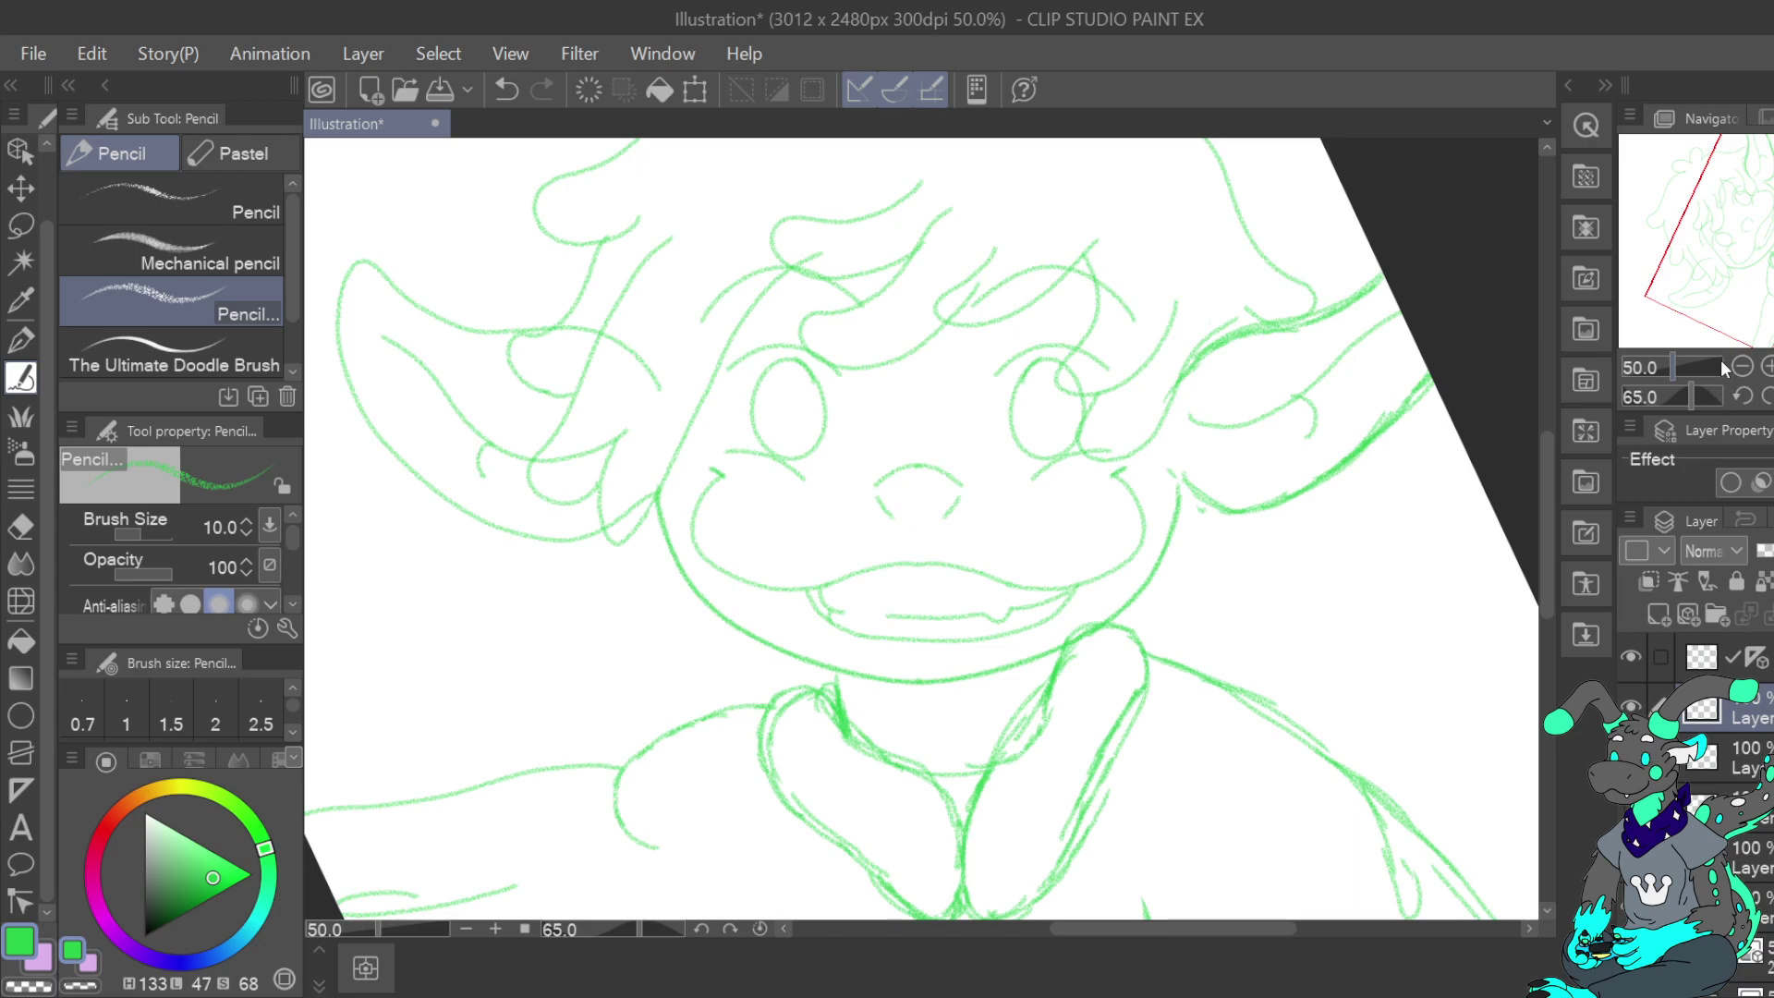
{"action": "left_click", "coordinate": [506, 90]}
{"action": "left_click", "coordinate": [506, 90]}
{"action": "left_click", "coordinate": [507, 89]}
{"action": "left_click", "coordinate": [506, 90]}
{"action": "left_click", "coordinate": [506, 90]}
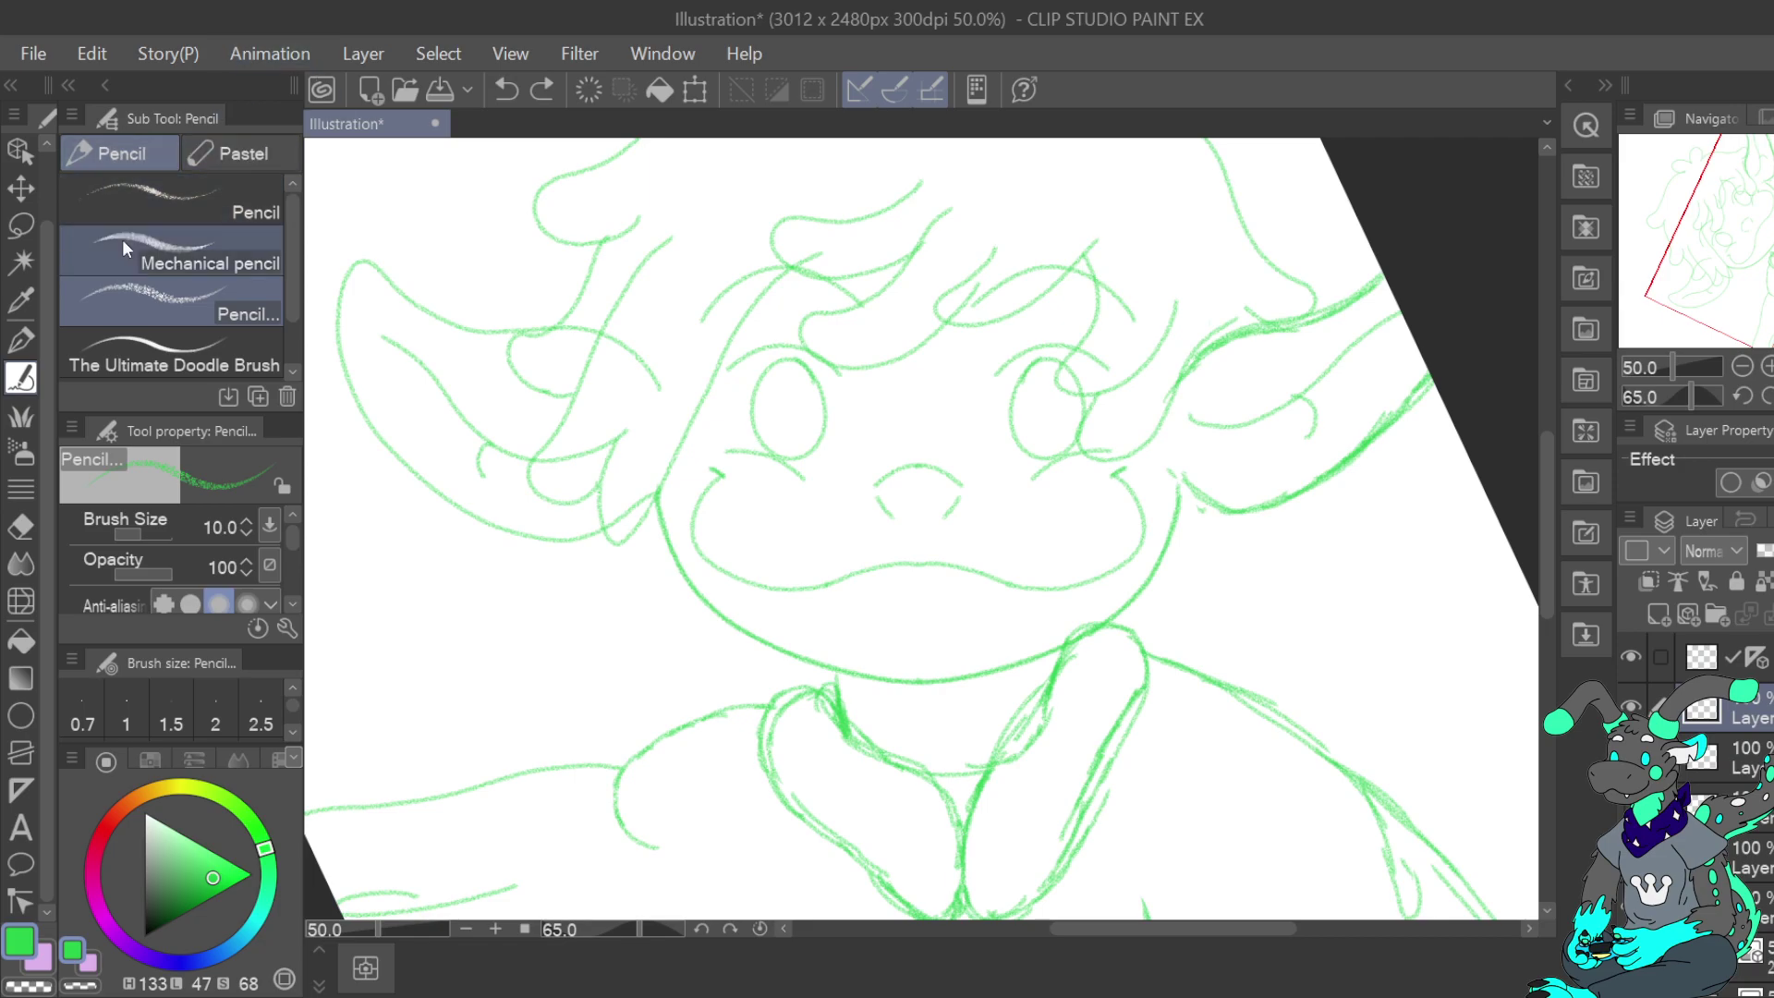
Lasso the muzzle outline and upper mouth line on the symmetry ruler layer, move them slightly up toward the nose, and clear the selection
{"action": "left_click", "coordinate": [21, 225]}
{"action": "mouse_move", "coordinate": [743, 472]}
{"action": "left_mouse_down"}
{"action": "mouse_move", "coordinate": [685, 495]}
{"action": "mouse_move", "coordinate": [686, 552]}
{"action": "mouse_move", "coordinate": [754, 607]}
{"action": "mouse_move", "coordinate": [851, 626]}
{"action": "mouse_move", "coordinate": [1116, 586]}
{"action": "mouse_move", "coordinate": [1164, 513]}
{"action": "mouse_move", "coordinate": [1130, 458]}
{"action": "mouse_move", "coordinate": [944, 526]}
{"action": "mouse_move", "coordinate": [800, 536]}
{"action": "mouse_move", "coordinate": [750, 455]}
{"action": "left_mouse_up"}
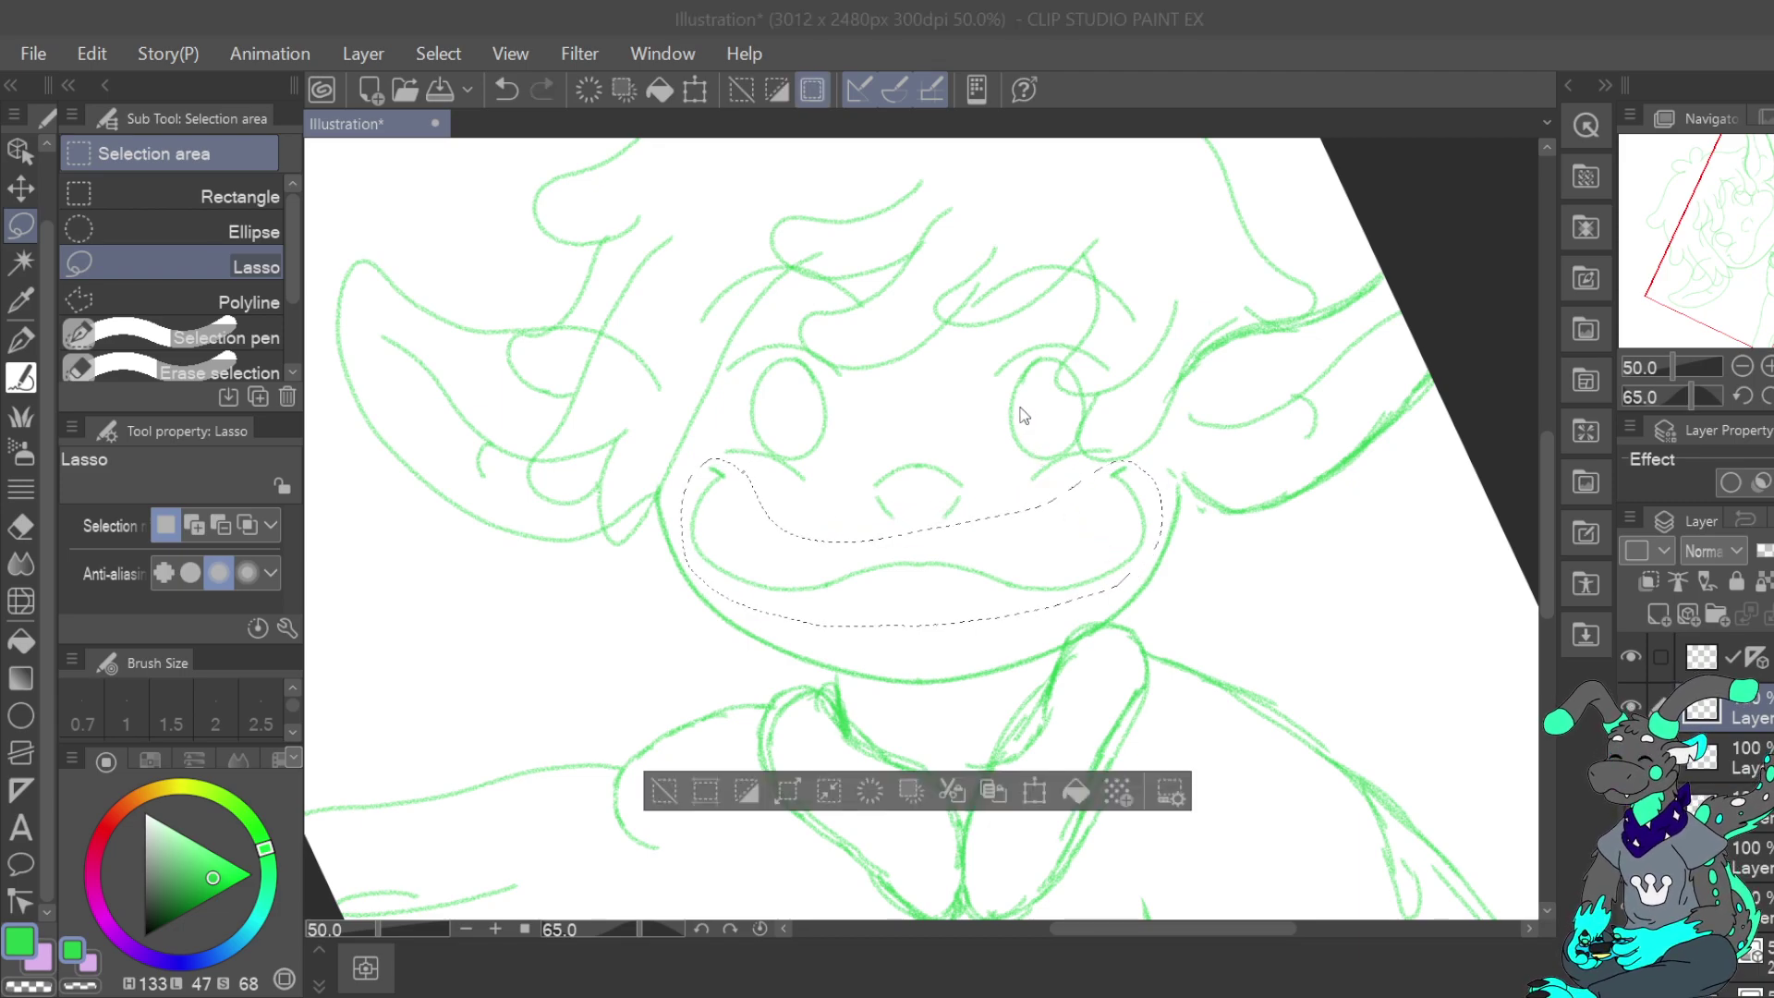
{"action": "left_click", "coordinate": [1703, 658]}
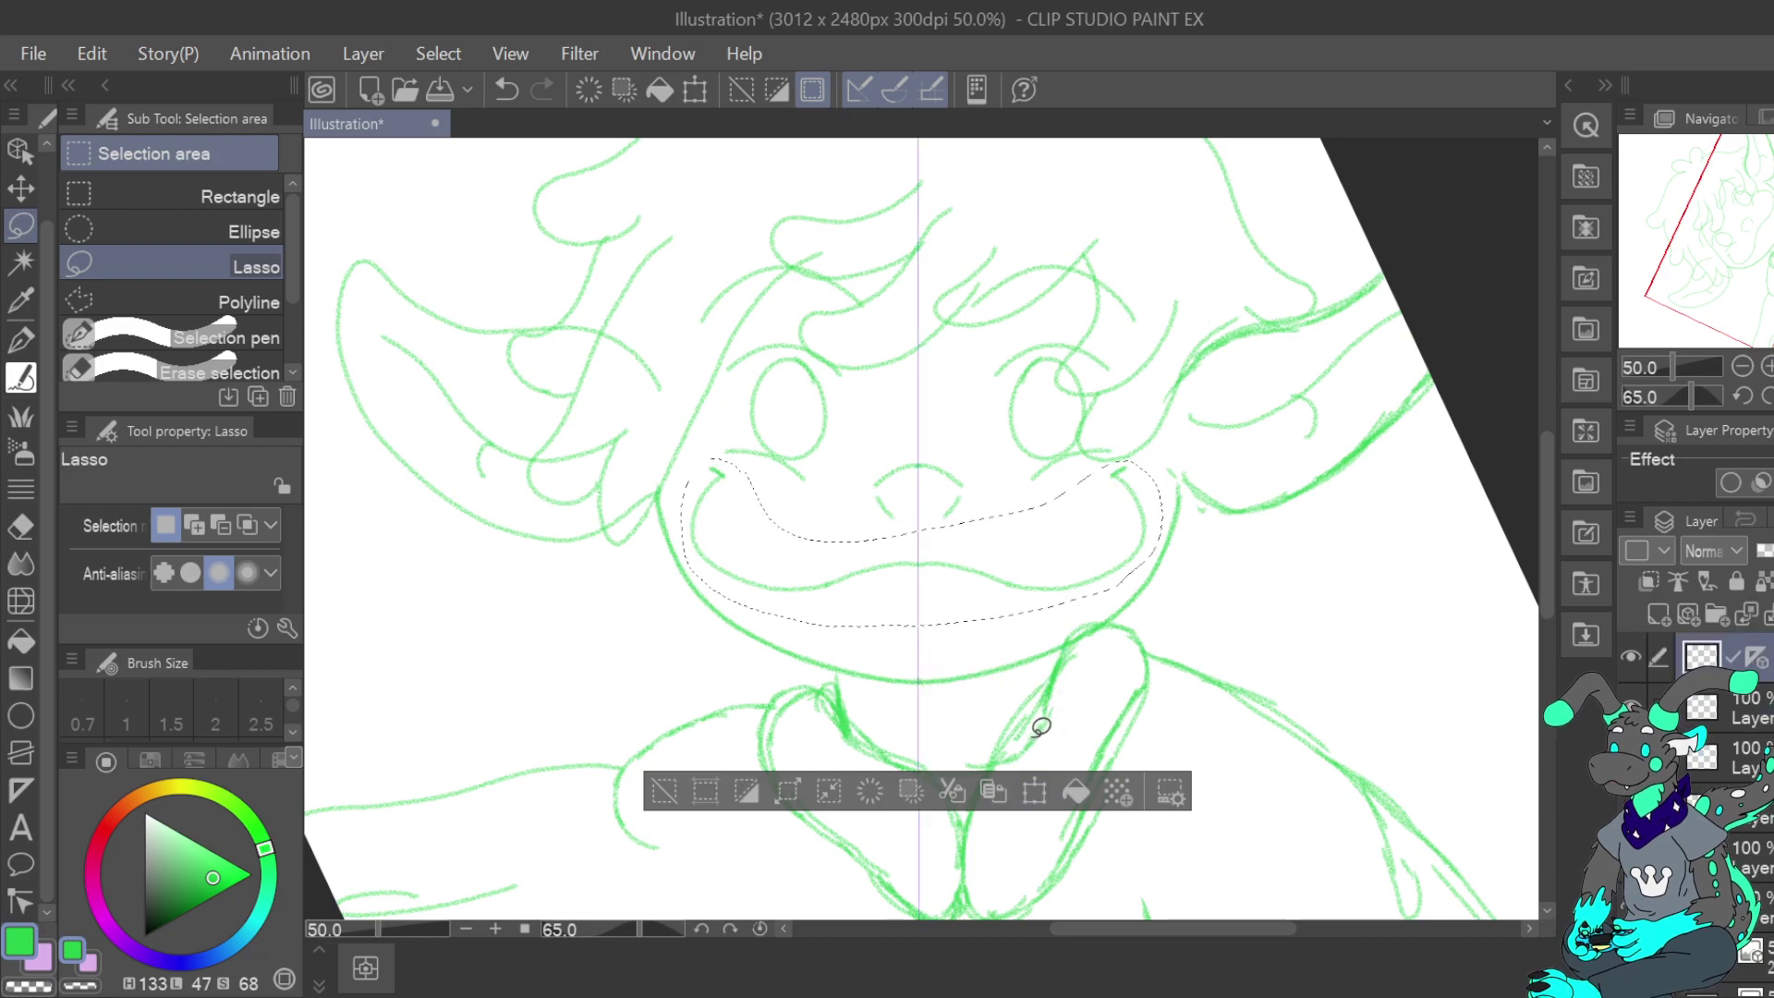
{"action": "key", "text": "ctrl+t"}
{"action": "left_click_drag", "start_coordinate": [1060, 540], "coordinate": [1058, 527]}
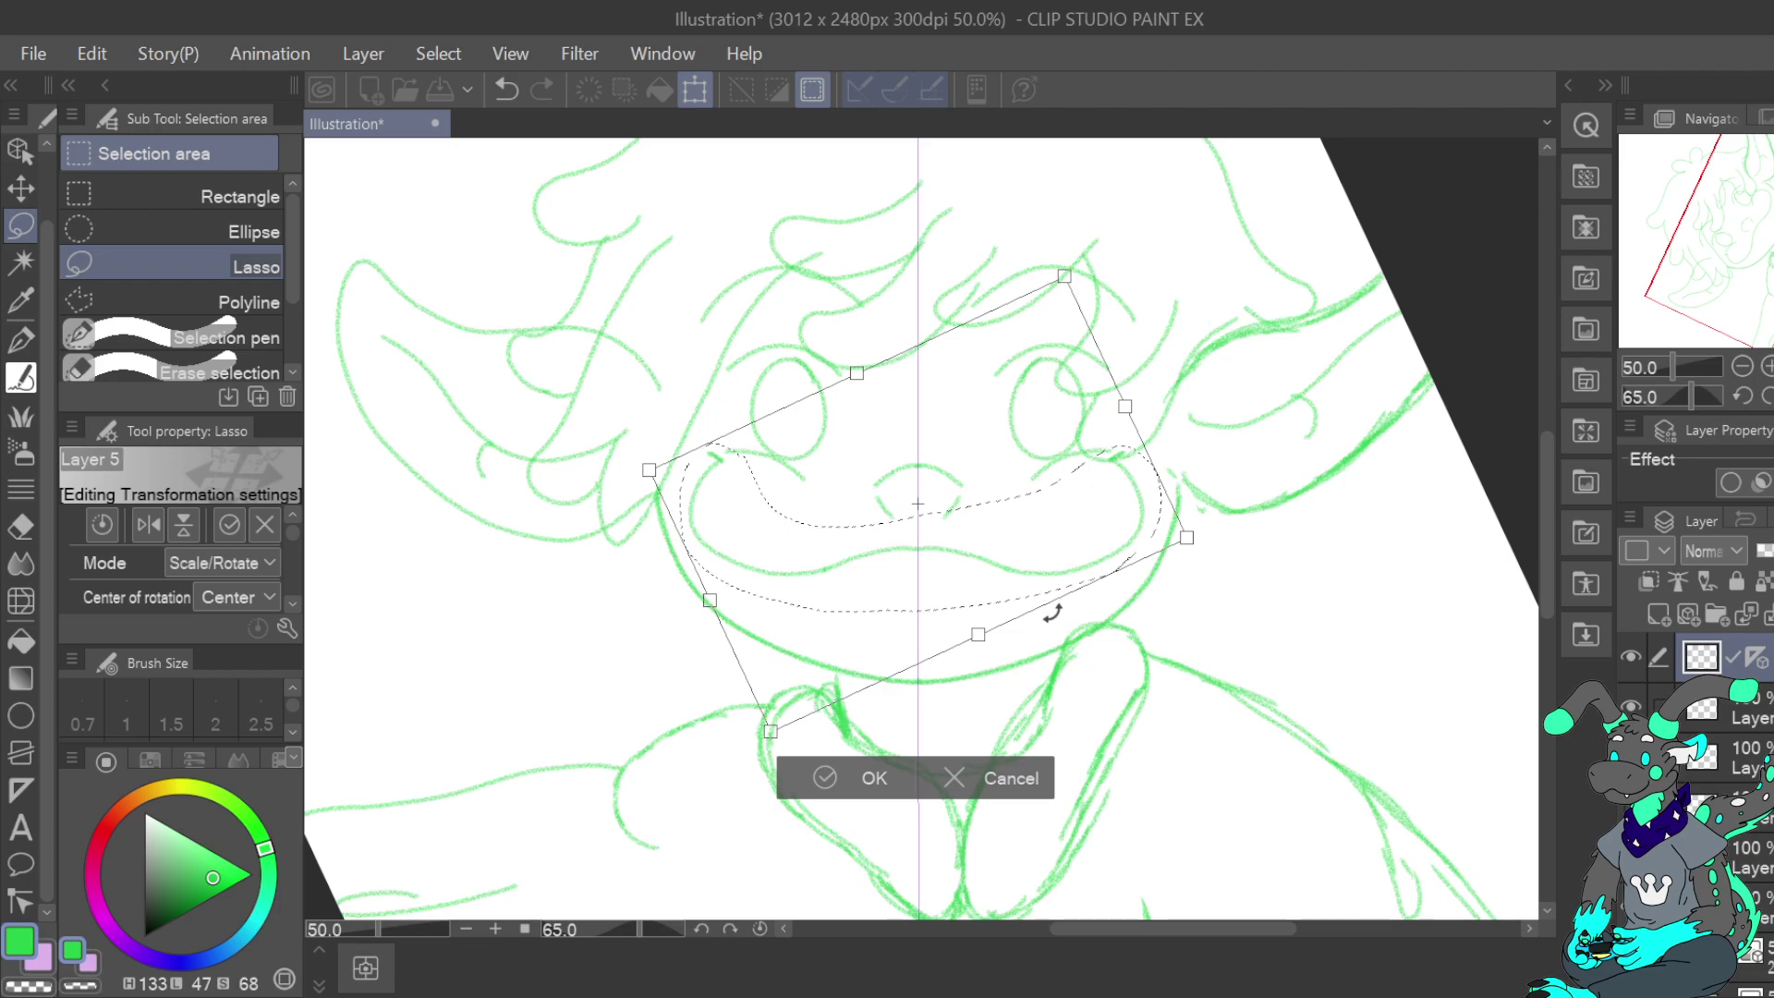
{"action": "left_click", "coordinate": [825, 778]}
{"action": "left_click", "coordinate": [845, 781]}
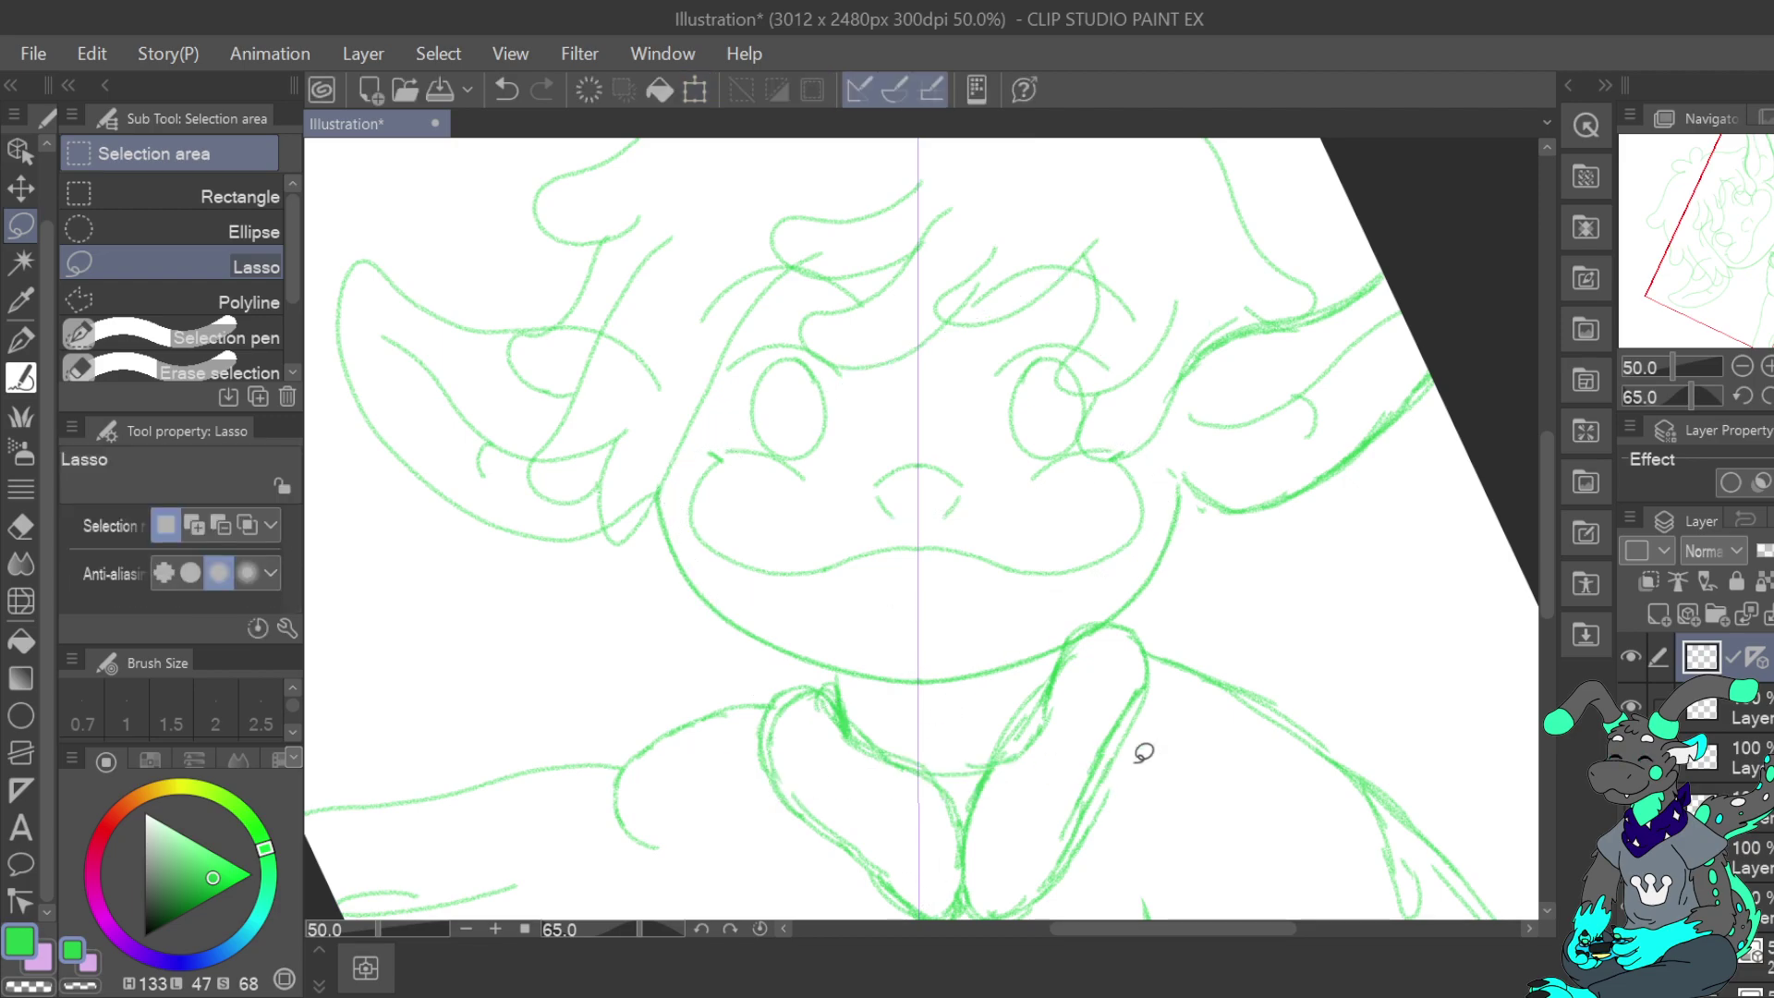
Draw the open mouth with the Pencil on the layer below the ruler layer, adding a lower lip, inner corner and tooth line with a fang
{"action": "left_click", "coordinate": [20, 339]}
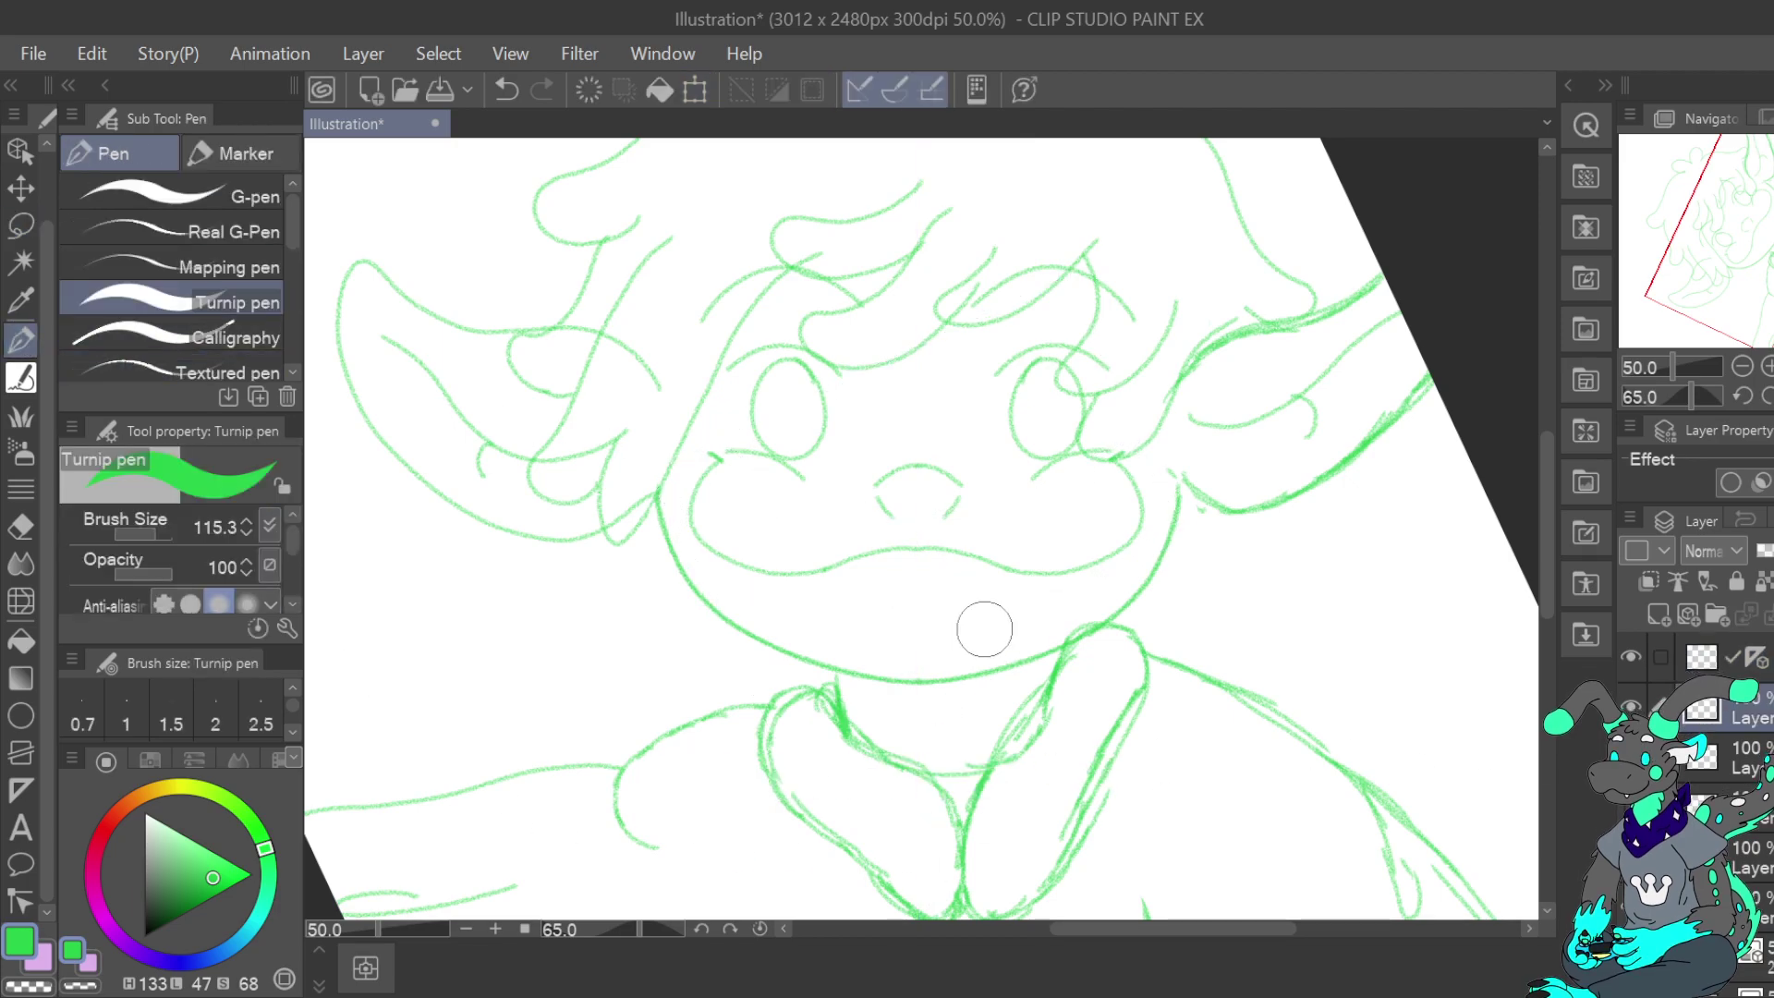
{"action": "left_click", "coordinate": [20, 378]}
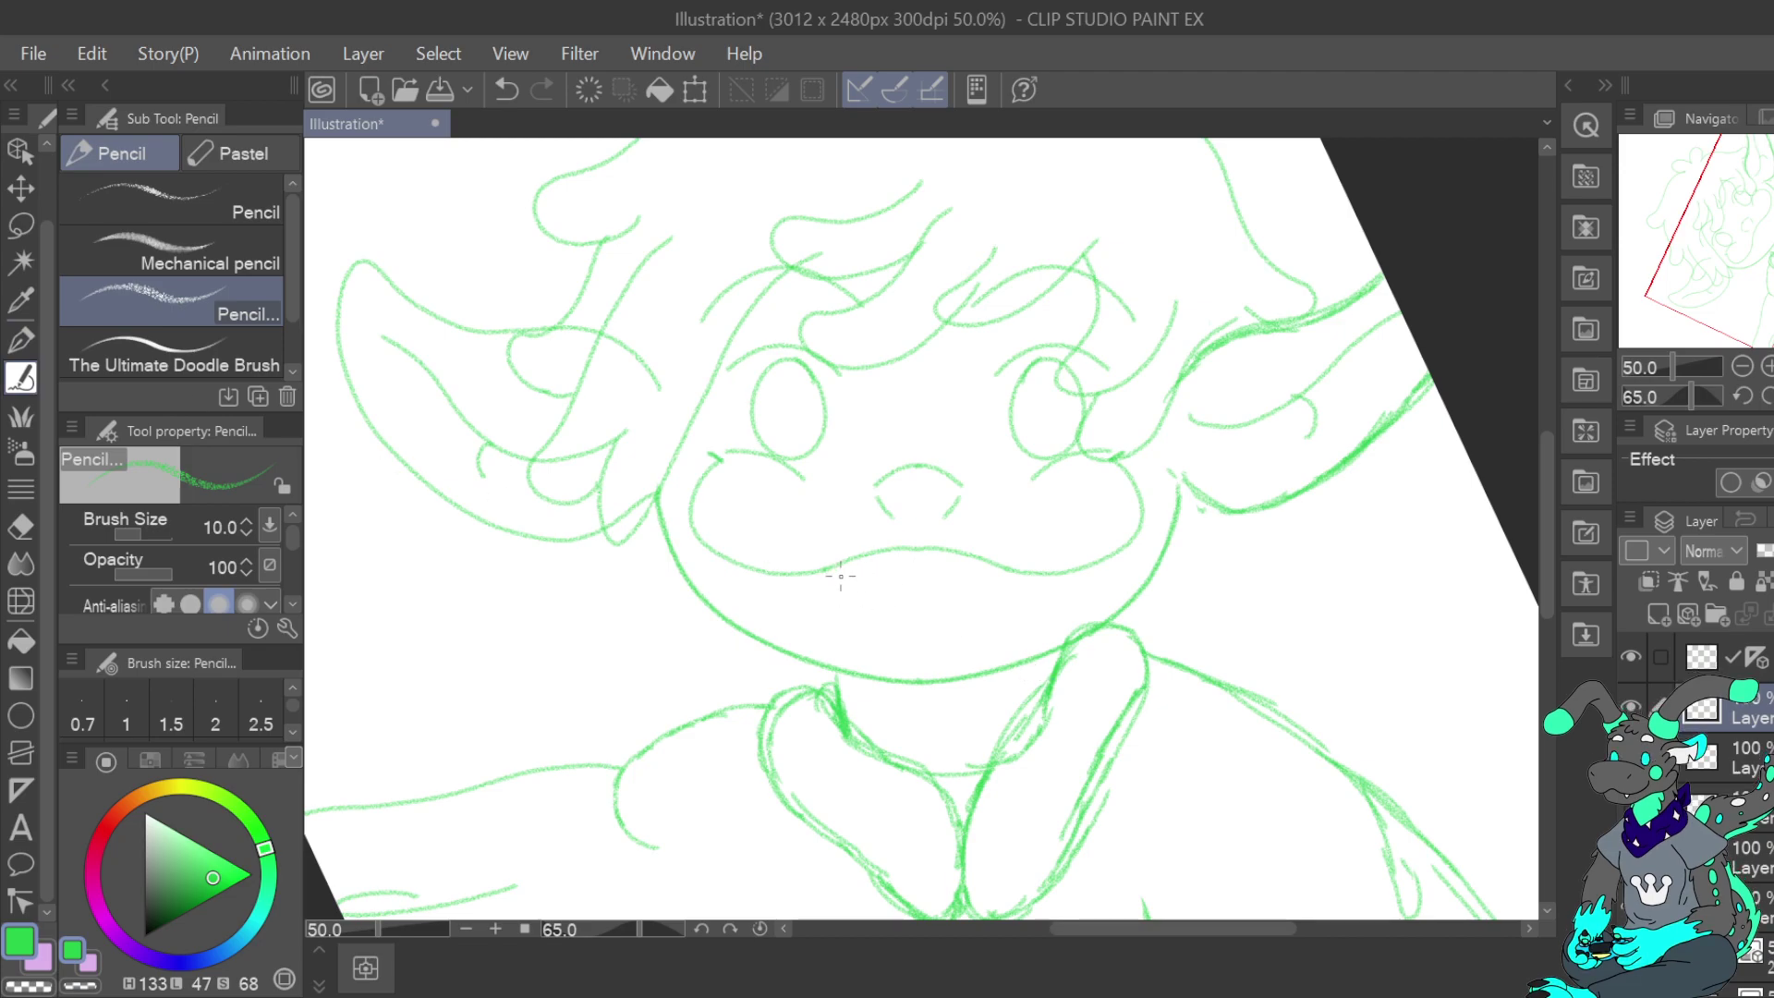
{"action": "left_click", "coordinate": [1631, 757]}
{"action": "key", "text": "ctrl+z"}
{"action": "mouse_move", "coordinate": [808, 594]}
{"action": "left_mouse_down"}
{"action": "mouse_move", "coordinate": [875, 638]}
{"action": "mouse_move", "coordinate": [960, 639]}
{"action": "mouse_move", "coordinate": [1039, 619]}
{"action": "mouse_move", "coordinate": [1096, 565]}
{"action": "left_mouse_up"}
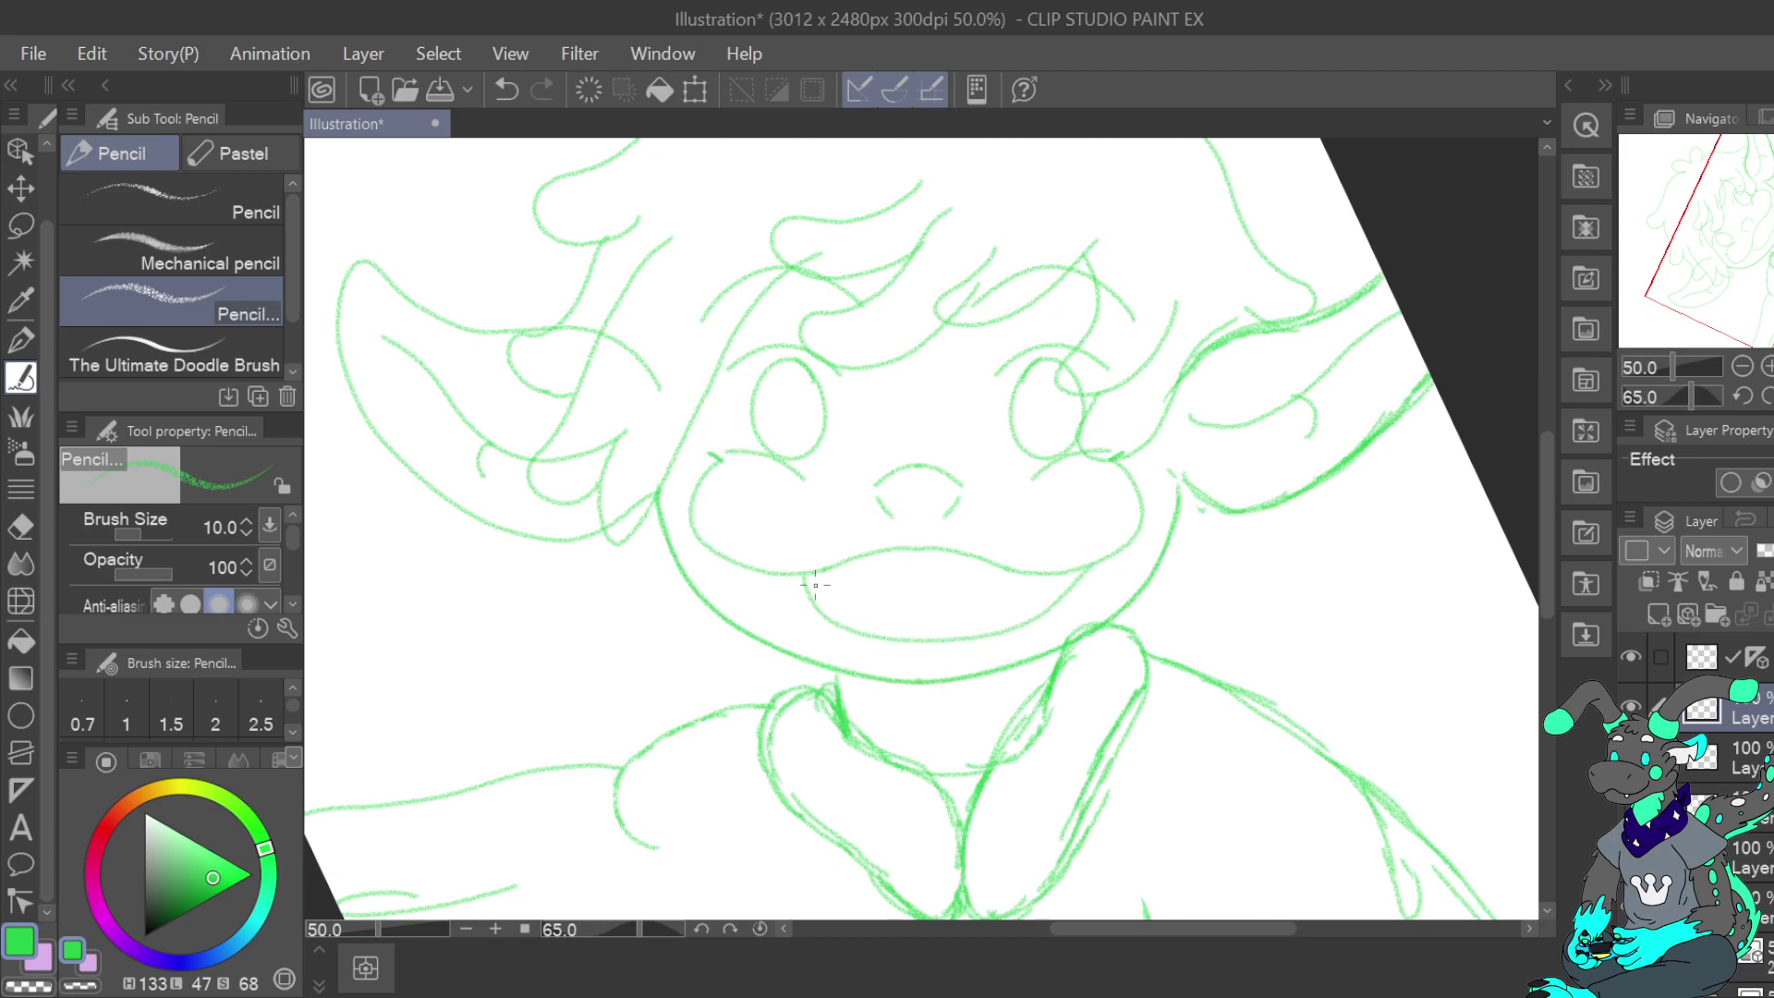
{"action": "left_click_drag", "start_coordinate": [824, 570], "coordinate": [833, 616]}
{"action": "left_click_drag", "start_coordinate": [944, 608], "coordinate": [1038, 594]}
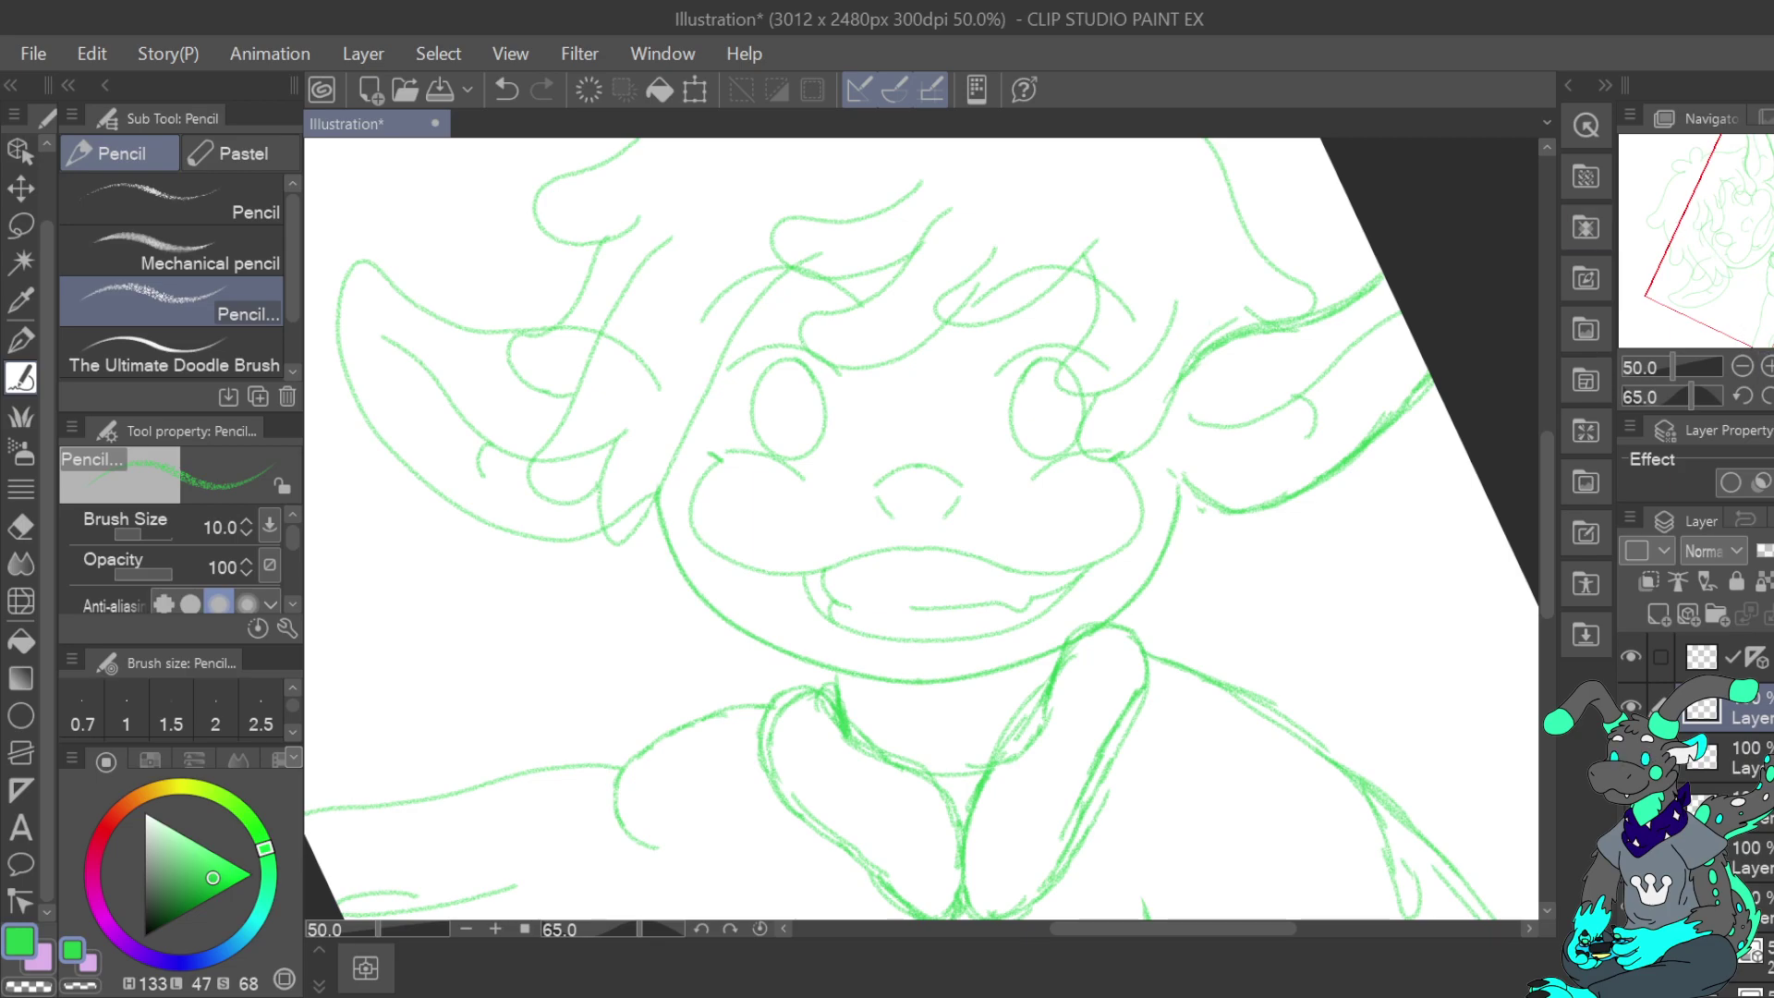
Draw smaller mirrored pupil ovals with short highlight marks inside the eyes on the symmetry ruler layer
{"action": "left_click", "coordinate": [1766, 666]}
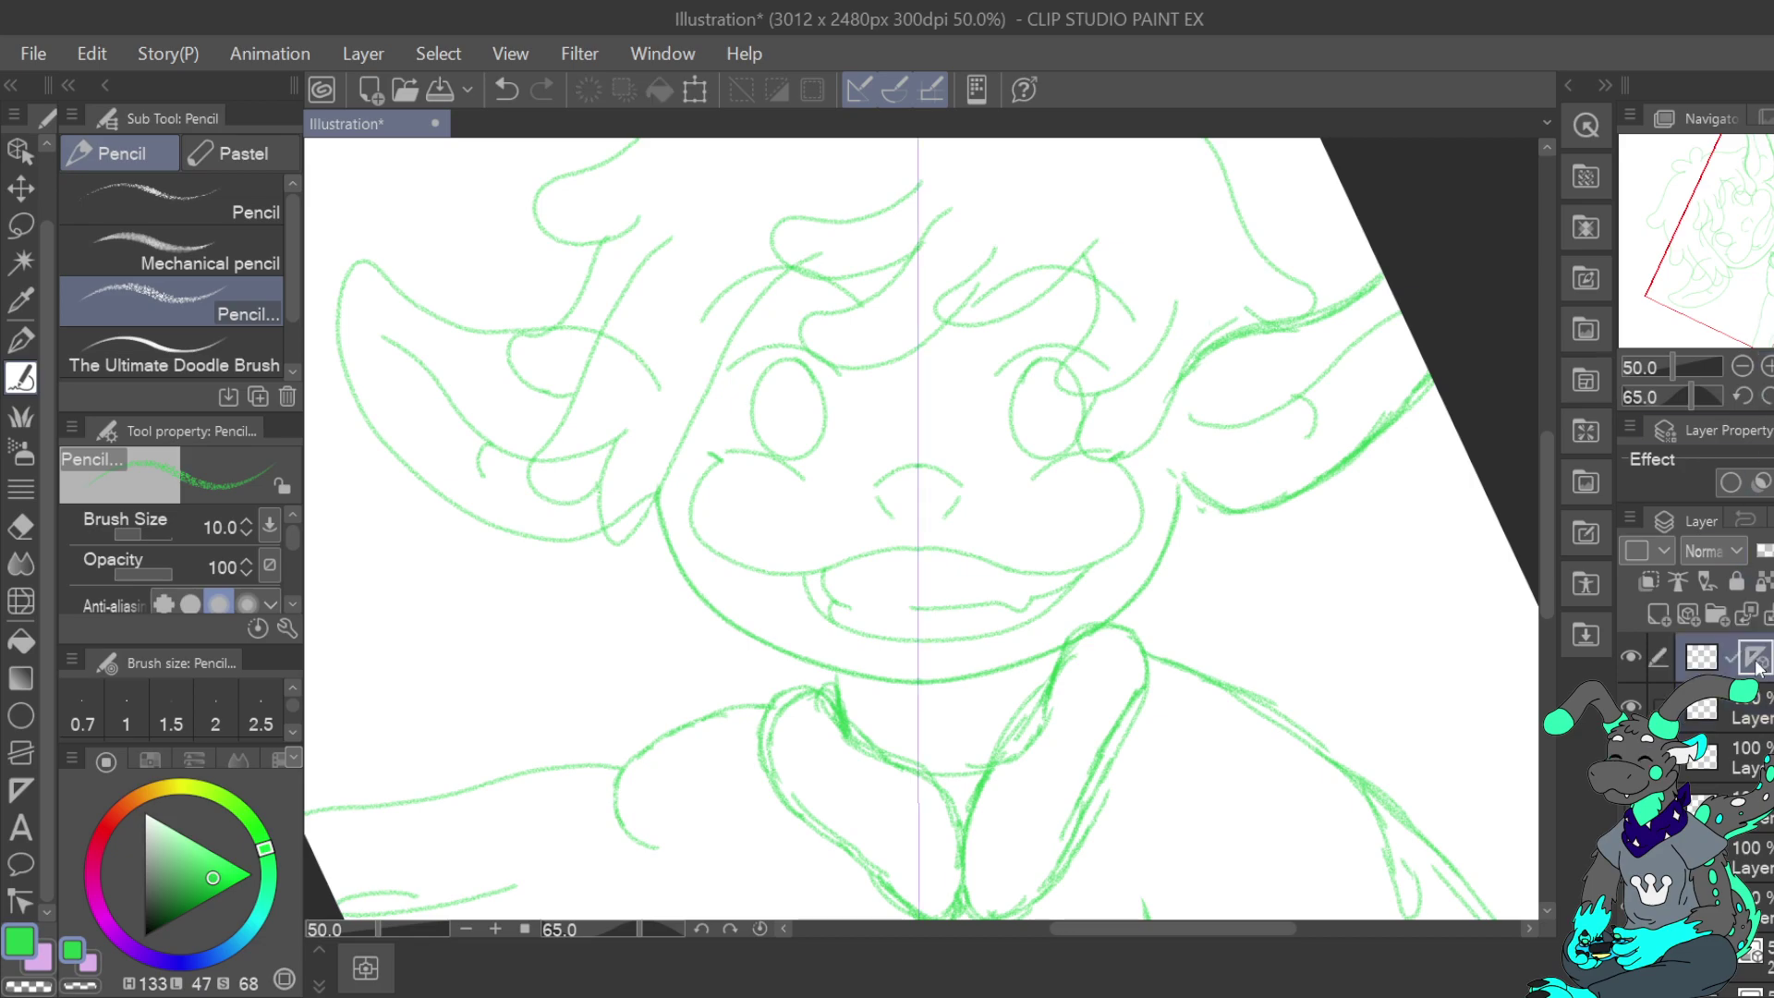
{"action": "left_click", "coordinate": [1766, 366]}
{"action": "left_click_drag", "start_coordinate": [1758, 230], "coordinate": [1754, 221]}
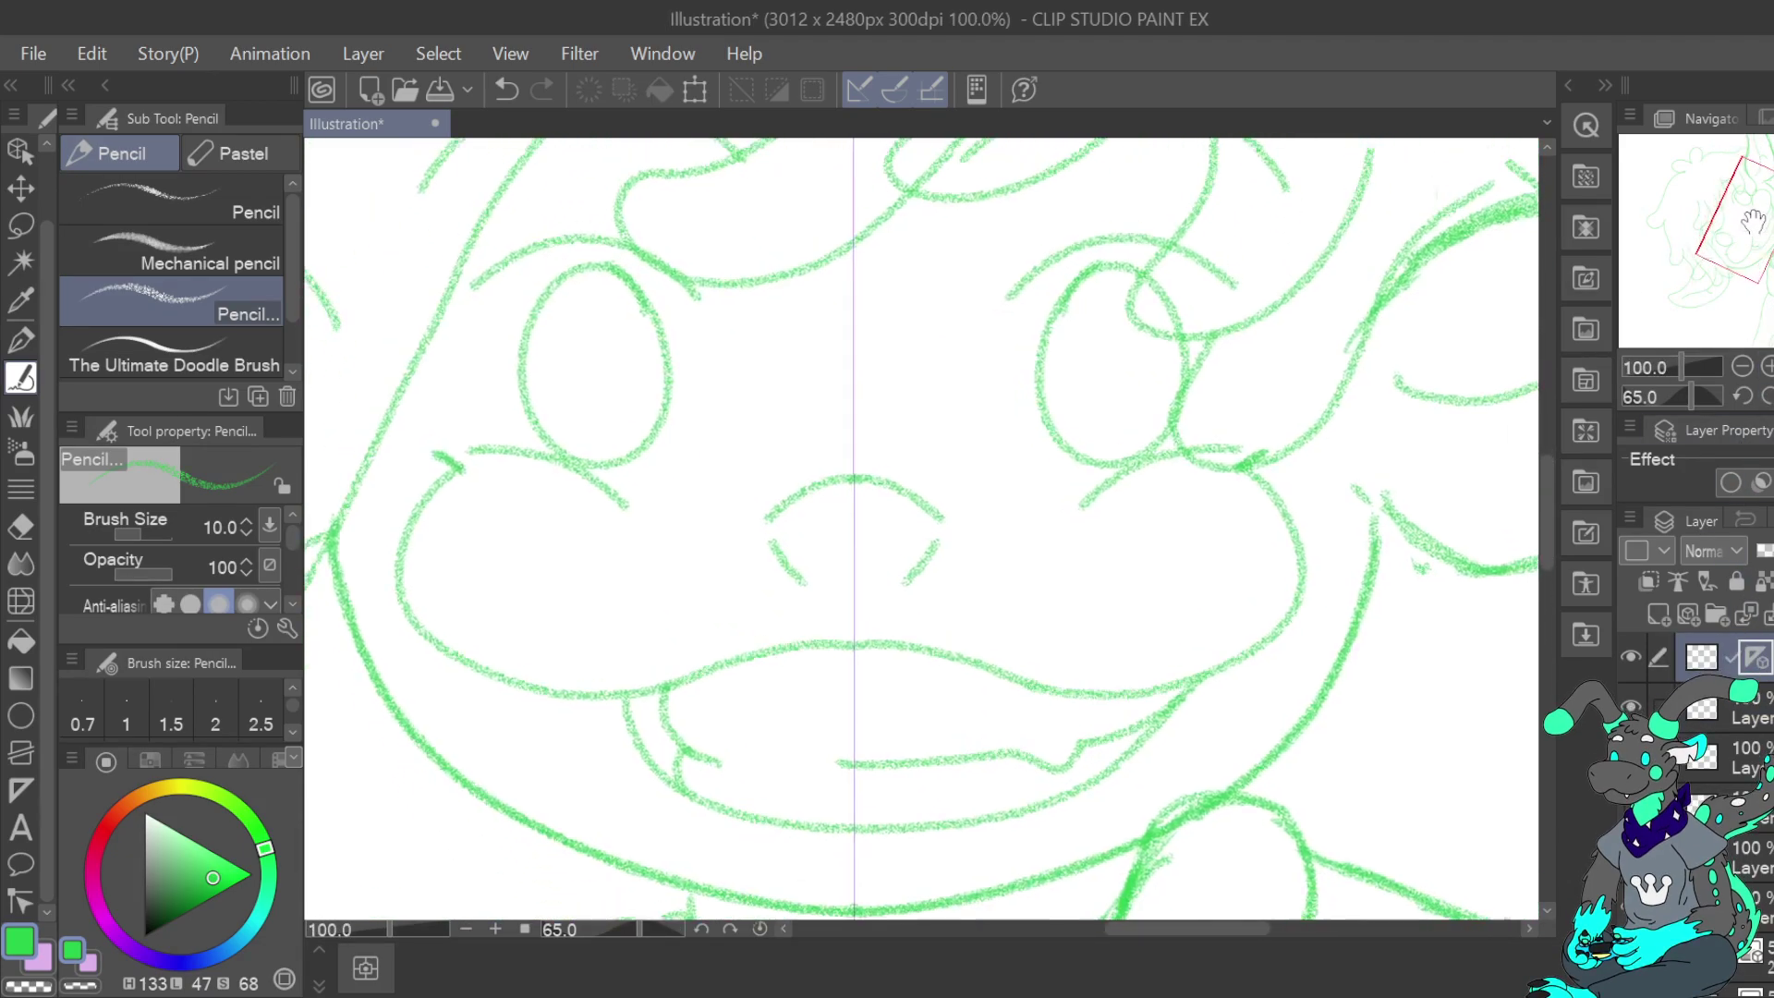
{"action": "mouse_move", "coordinate": [612, 312]}
{"action": "left_mouse_down"}
{"action": "mouse_move", "coordinate": [563, 311]}
{"action": "mouse_move", "coordinate": [555, 357]}
{"action": "mouse_move", "coordinate": [564, 397]}
{"action": "mouse_move", "coordinate": [611, 403]}
{"action": "mouse_move", "coordinate": [625, 344]}
{"action": "mouse_move", "coordinate": [606, 299]}
{"action": "mouse_move", "coordinate": [570, 294]}
{"action": "mouse_move", "coordinate": [544, 381]}
{"action": "mouse_move", "coordinate": [586, 428]}
{"action": "mouse_move", "coordinate": [620, 419]}
{"action": "mouse_move", "coordinate": [634, 377]}
{"action": "mouse_move", "coordinate": [614, 304]}
{"action": "mouse_move", "coordinate": [593, 291]}
{"action": "mouse_move", "coordinate": [553, 315]}
{"action": "left_mouse_up"}
{"action": "key", "text": "ctrl+z"}
{"action": "key", "text": "ctrl+z"}
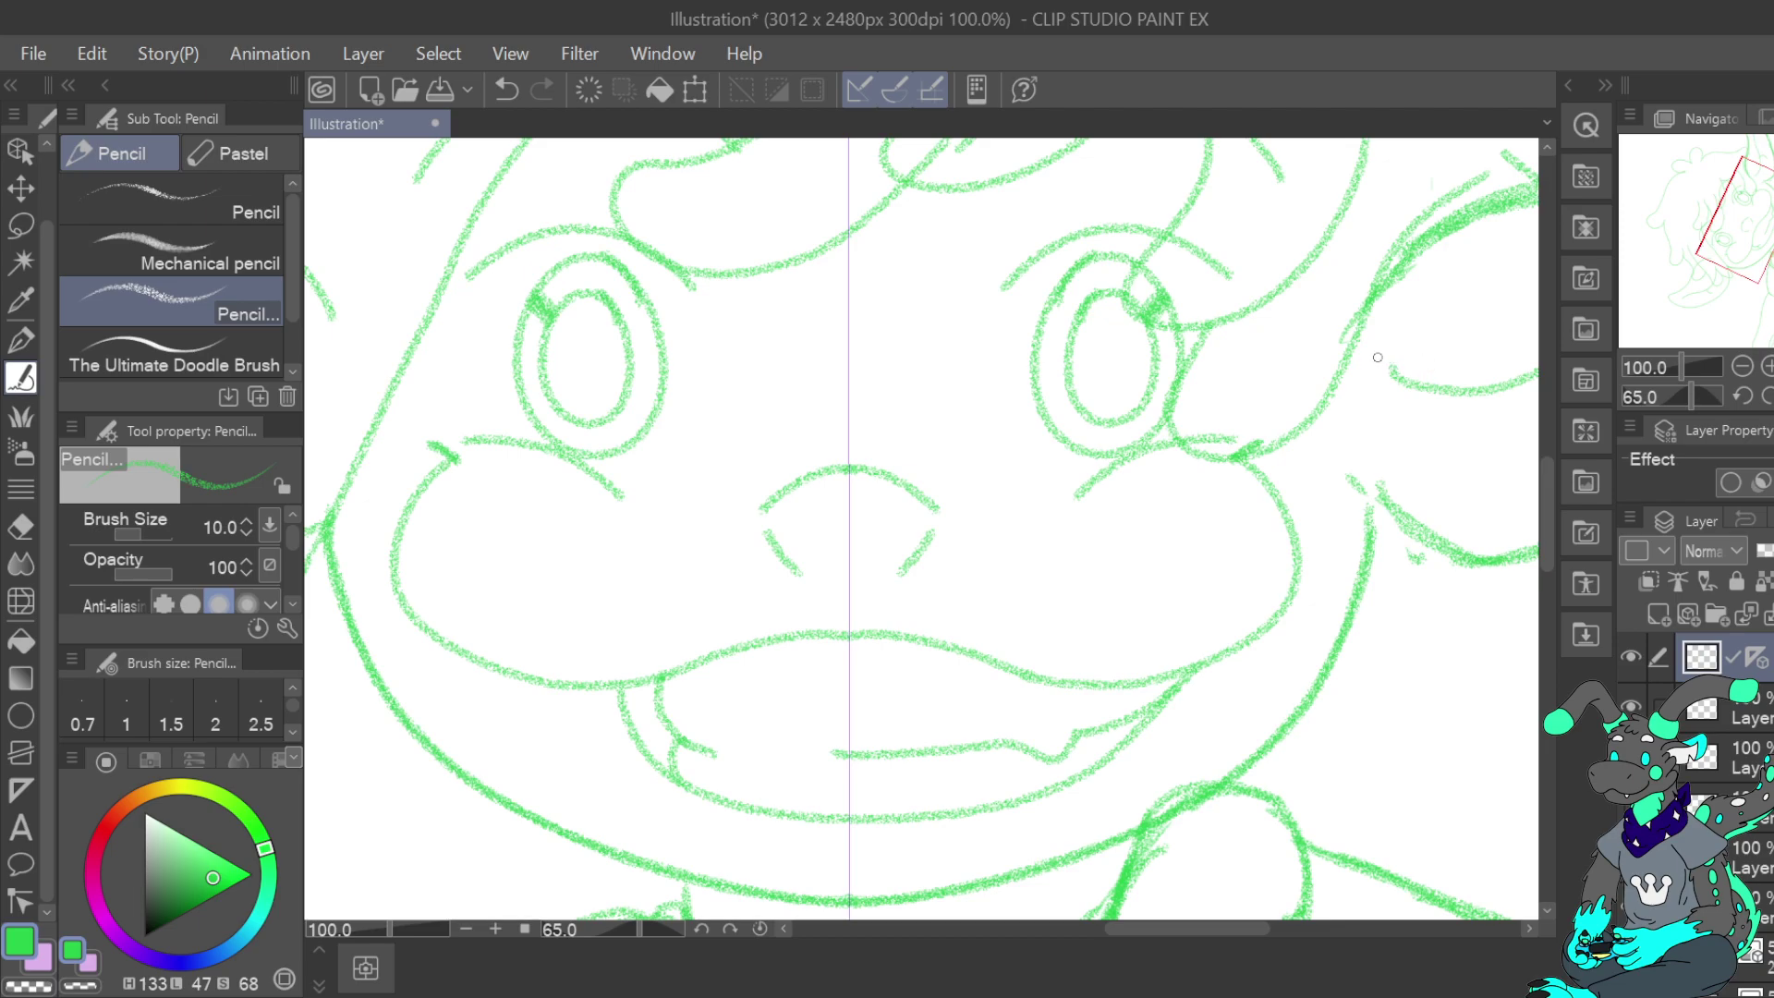
Draw mirrored outer and inner eye contours joining the brow arcs to the lower lids, redoing the inner one with a rounder curve
{"action": "mouse_move", "coordinate": [461, 291]}
{"action": "left_mouse_down"}
{"action": "mouse_move", "coordinate": [426, 368]}
{"action": "mouse_move", "coordinate": [455, 440]}
{"action": "left_mouse_up"}
{"action": "mouse_move", "coordinate": [639, 498]}
{"action": "left_mouse_down"}
{"action": "mouse_move", "coordinate": [678, 477]}
{"action": "mouse_move", "coordinate": [696, 288]}
{"action": "left_mouse_up"}
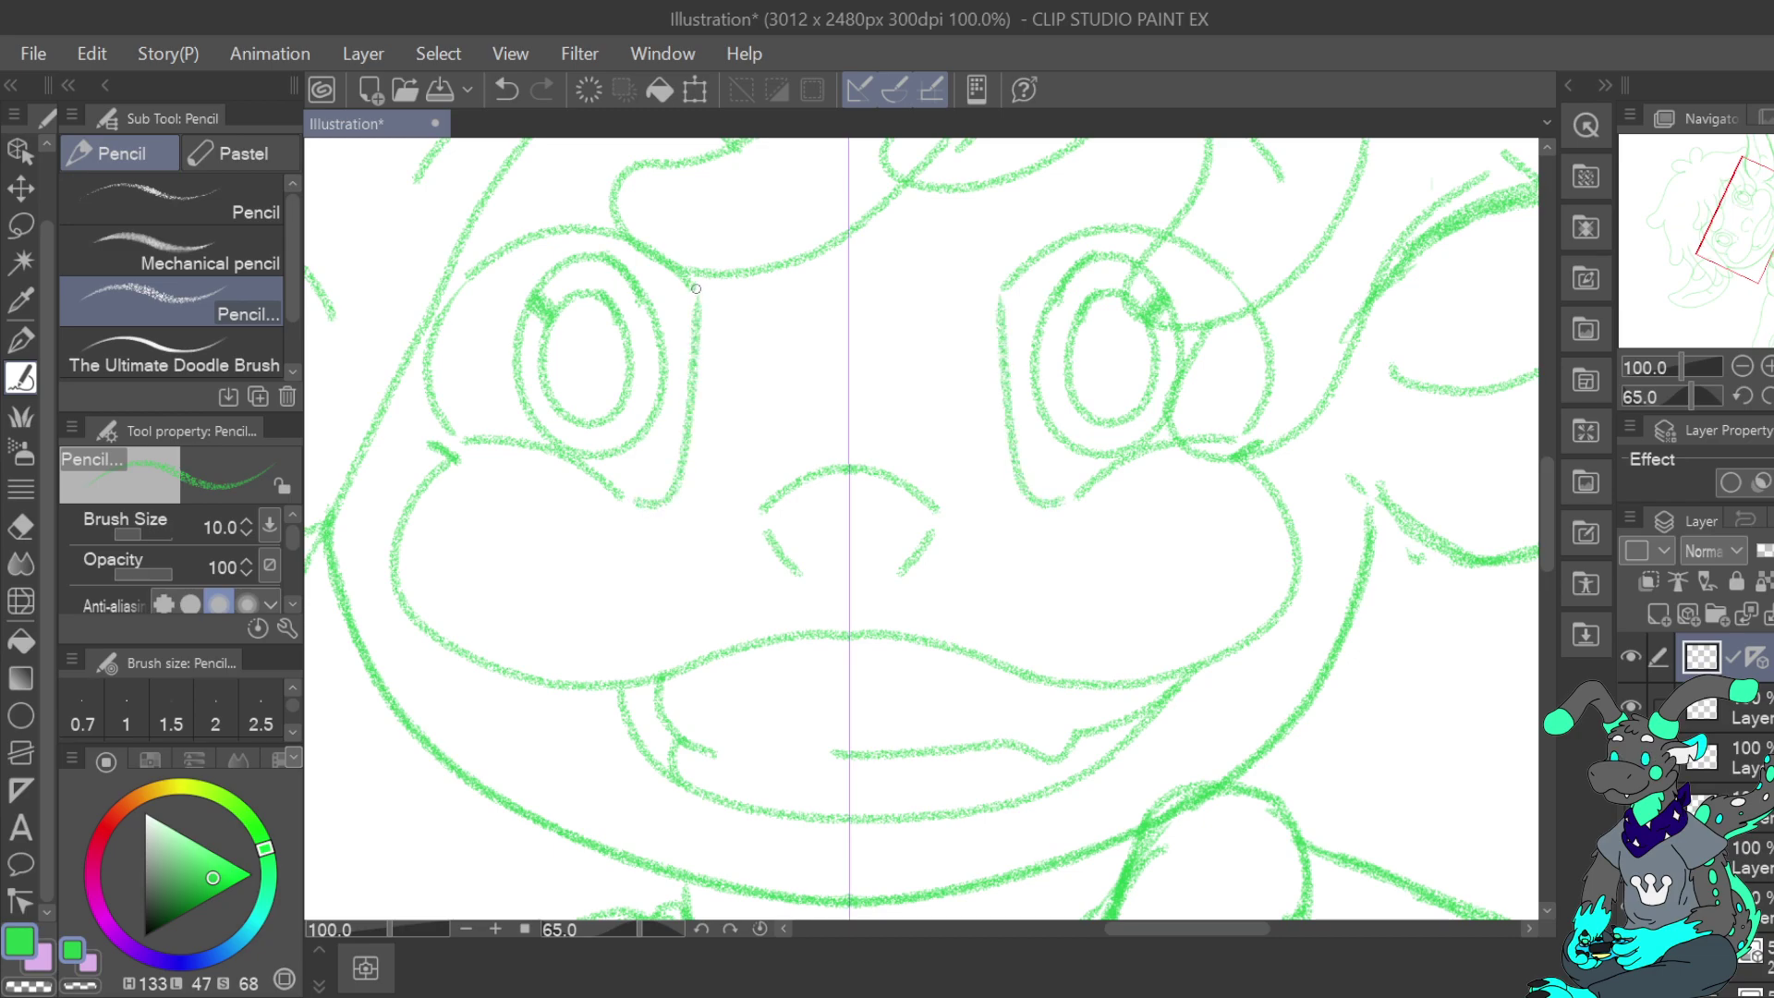
{"action": "key", "text": "ctrl+z"}
{"action": "mouse_move", "coordinate": [636, 506]}
{"action": "left_mouse_down"}
{"action": "mouse_move", "coordinate": [690, 507]}
{"action": "mouse_move", "coordinate": [708, 465]}
{"action": "mouse_move", "coordinate": [694, 301]}
{"action": "left_mouse_up"}
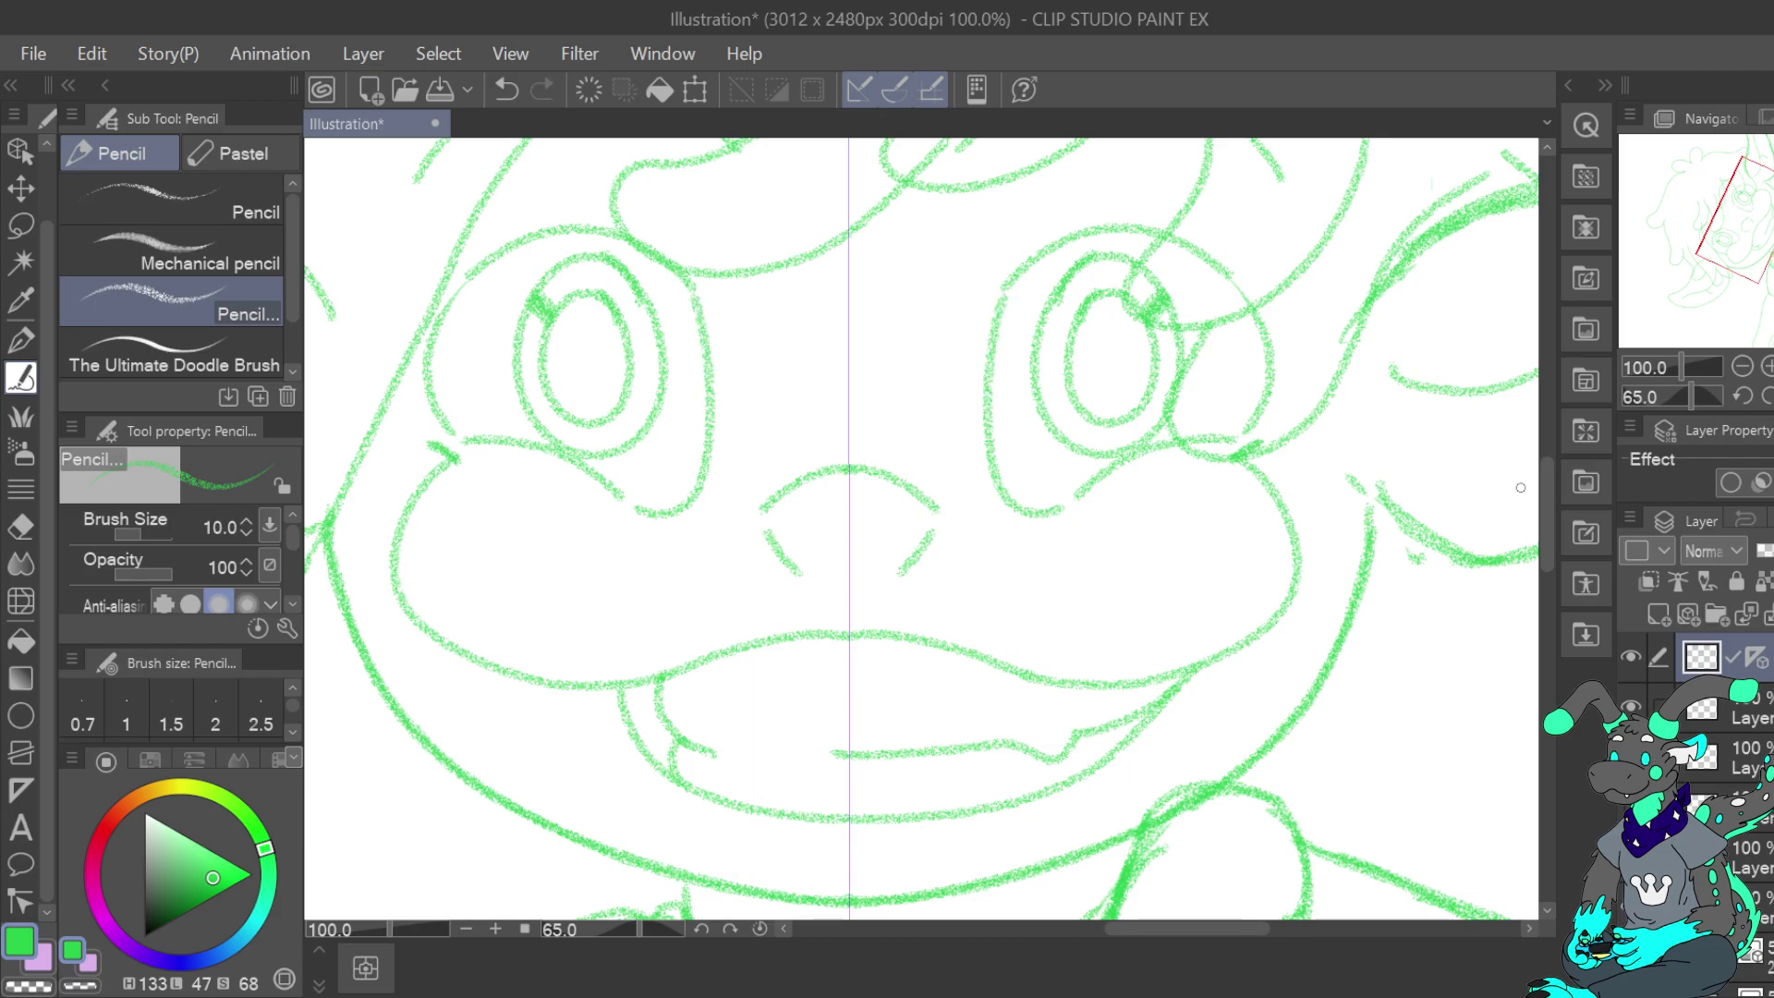
{"action": "left_click", "coordinate": [1742, 367]}
{"action": "left_click", "coordinate": [1742, 366]}
{"action": "left_click", "coordinate": [1743, 367]}
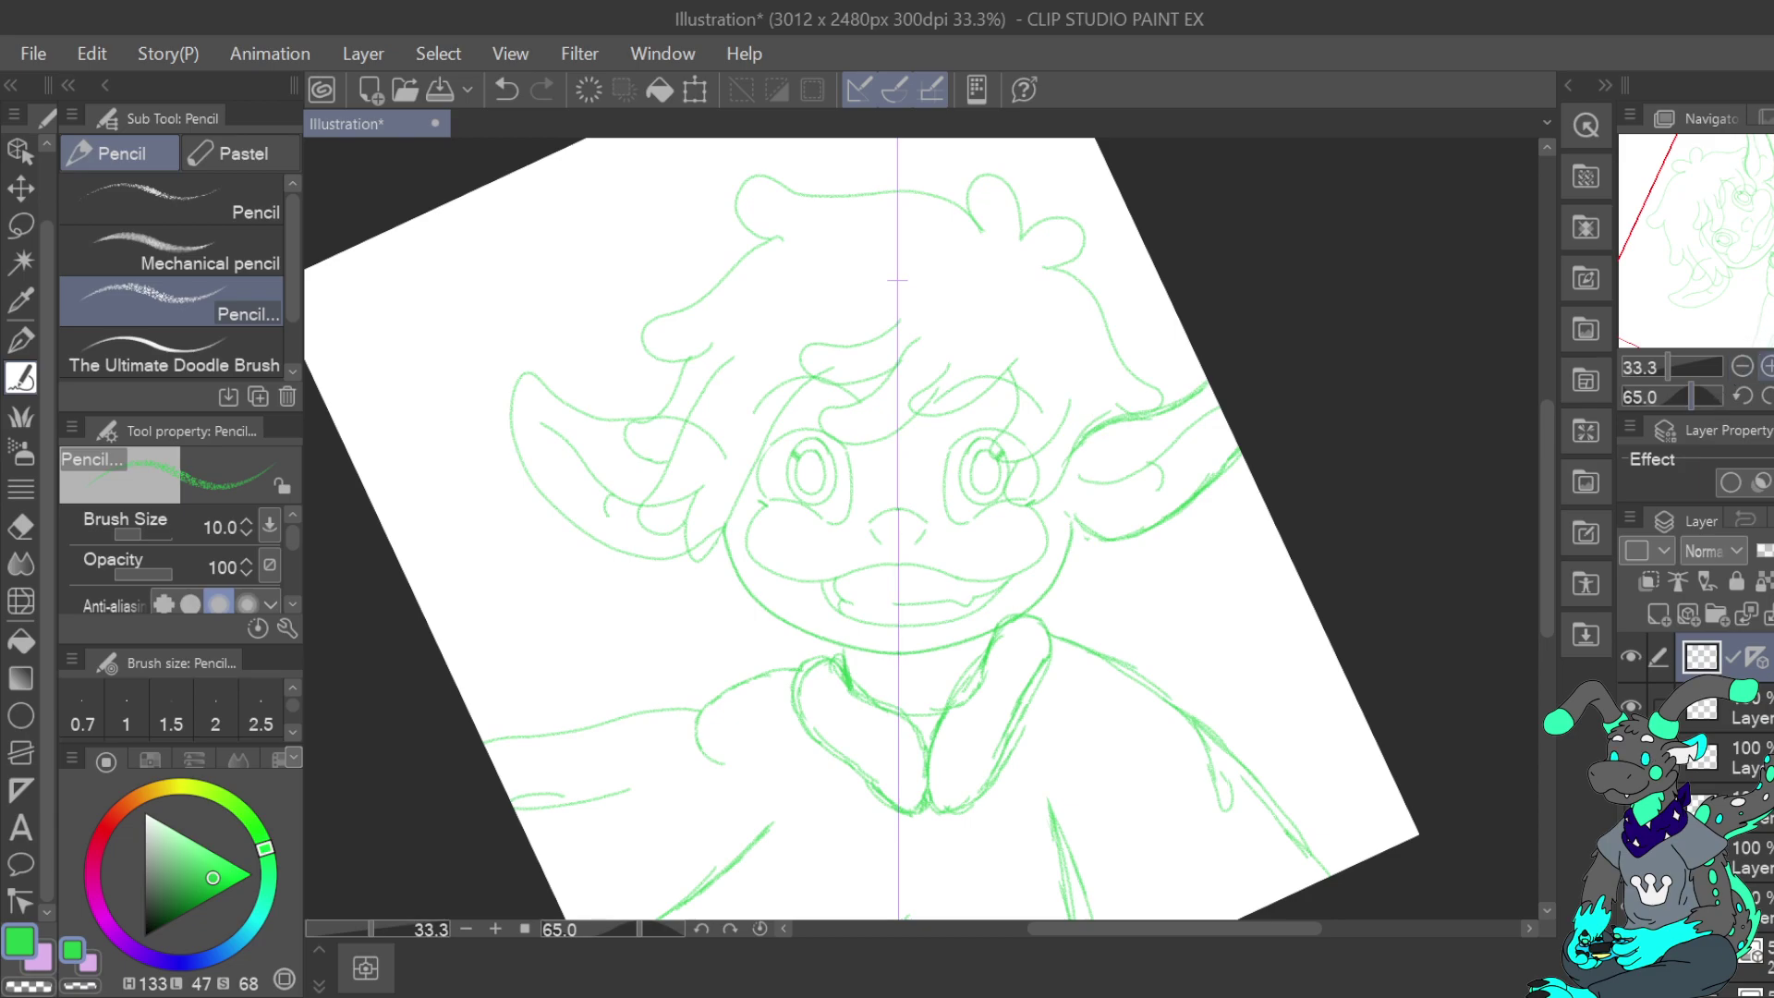
Erase the mirrored eye ovals and pupils using the Turnip pen in transparent colour at brush size 35.6
{"action": "left_click", "coordinate": [1767, 367]}
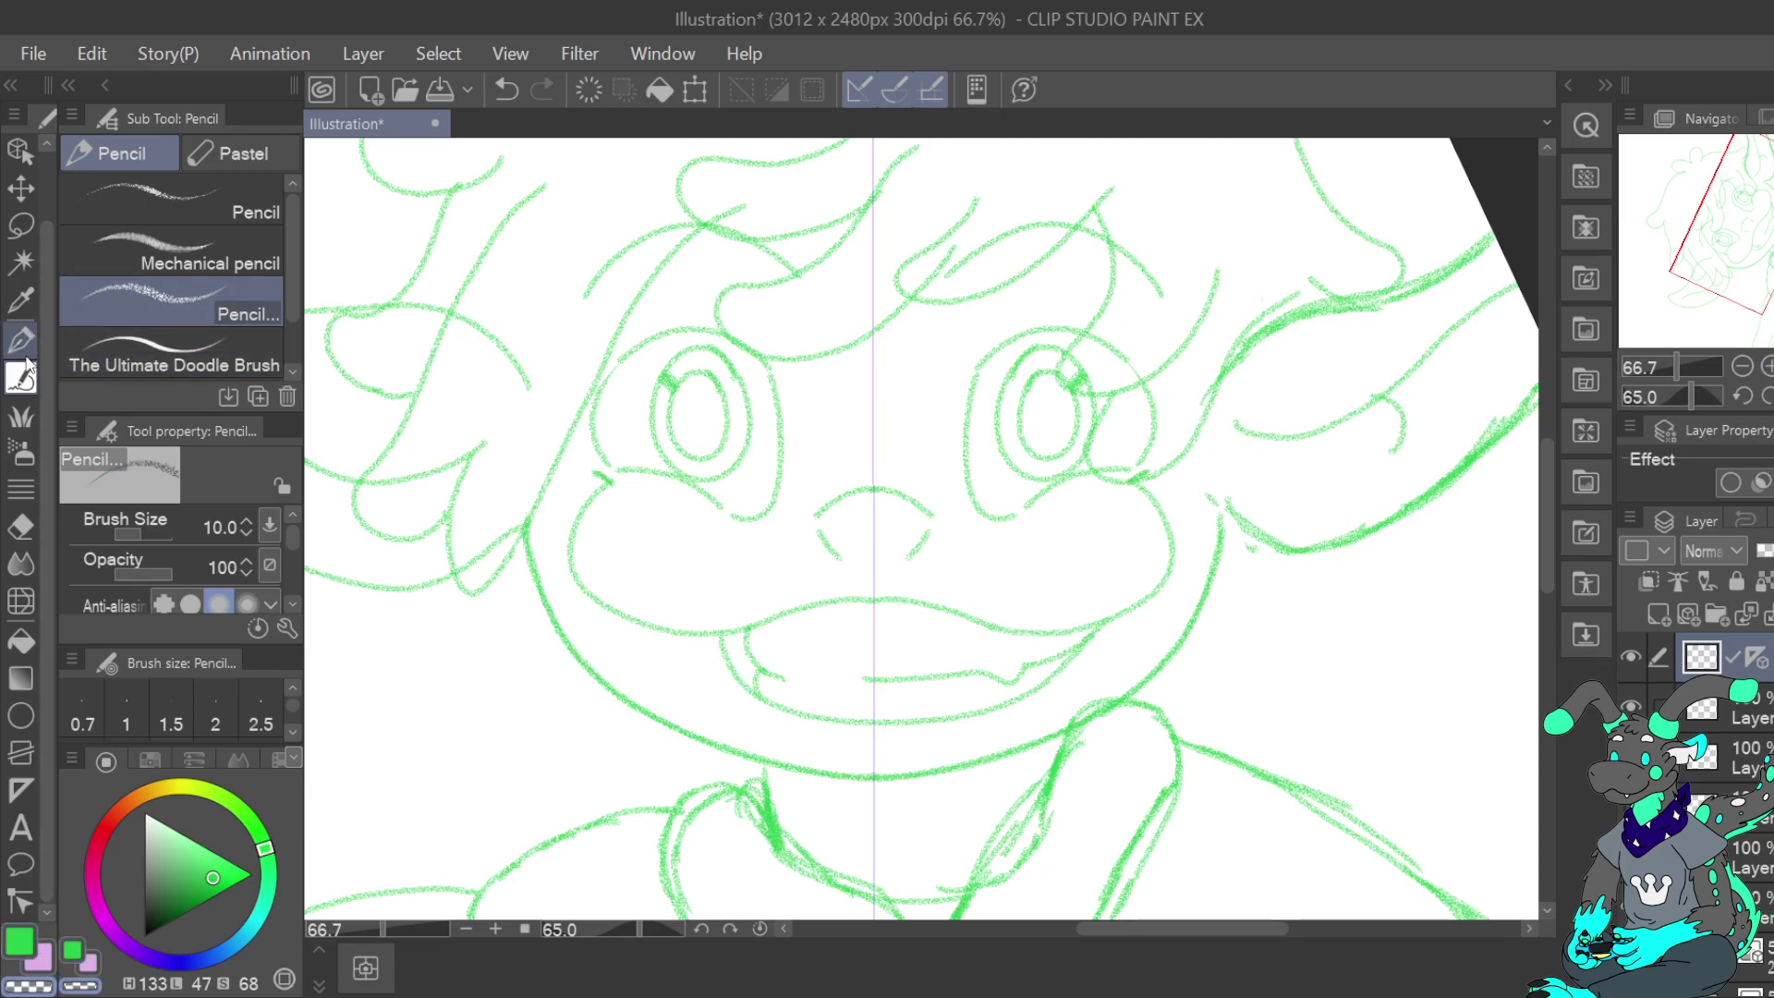
{"action": "key", "text": "p"}
{"action": "left_click_drag", "start_coordinate": [154, 533], "coordinate": [148, 533]}
{"action": "mouse_move", "coordinate": [737, 377]}
{"action": "left_mouse_down"}
{"action": "mouse_move", "coordinate": [669, 374]}
{"action": "mouse_move", "coordinate": [653, 421]}
{"action": "mouse_move", "coordinate": [704, 476]}
{"action": "mouse_move", "coordinate": [735, 441]}
{"action": "mouse_move", "coordinate": [739, 388]}
{"action": "mouse_move", "coordinate": [722, 450]}
{"action": "left_mouse_up"}
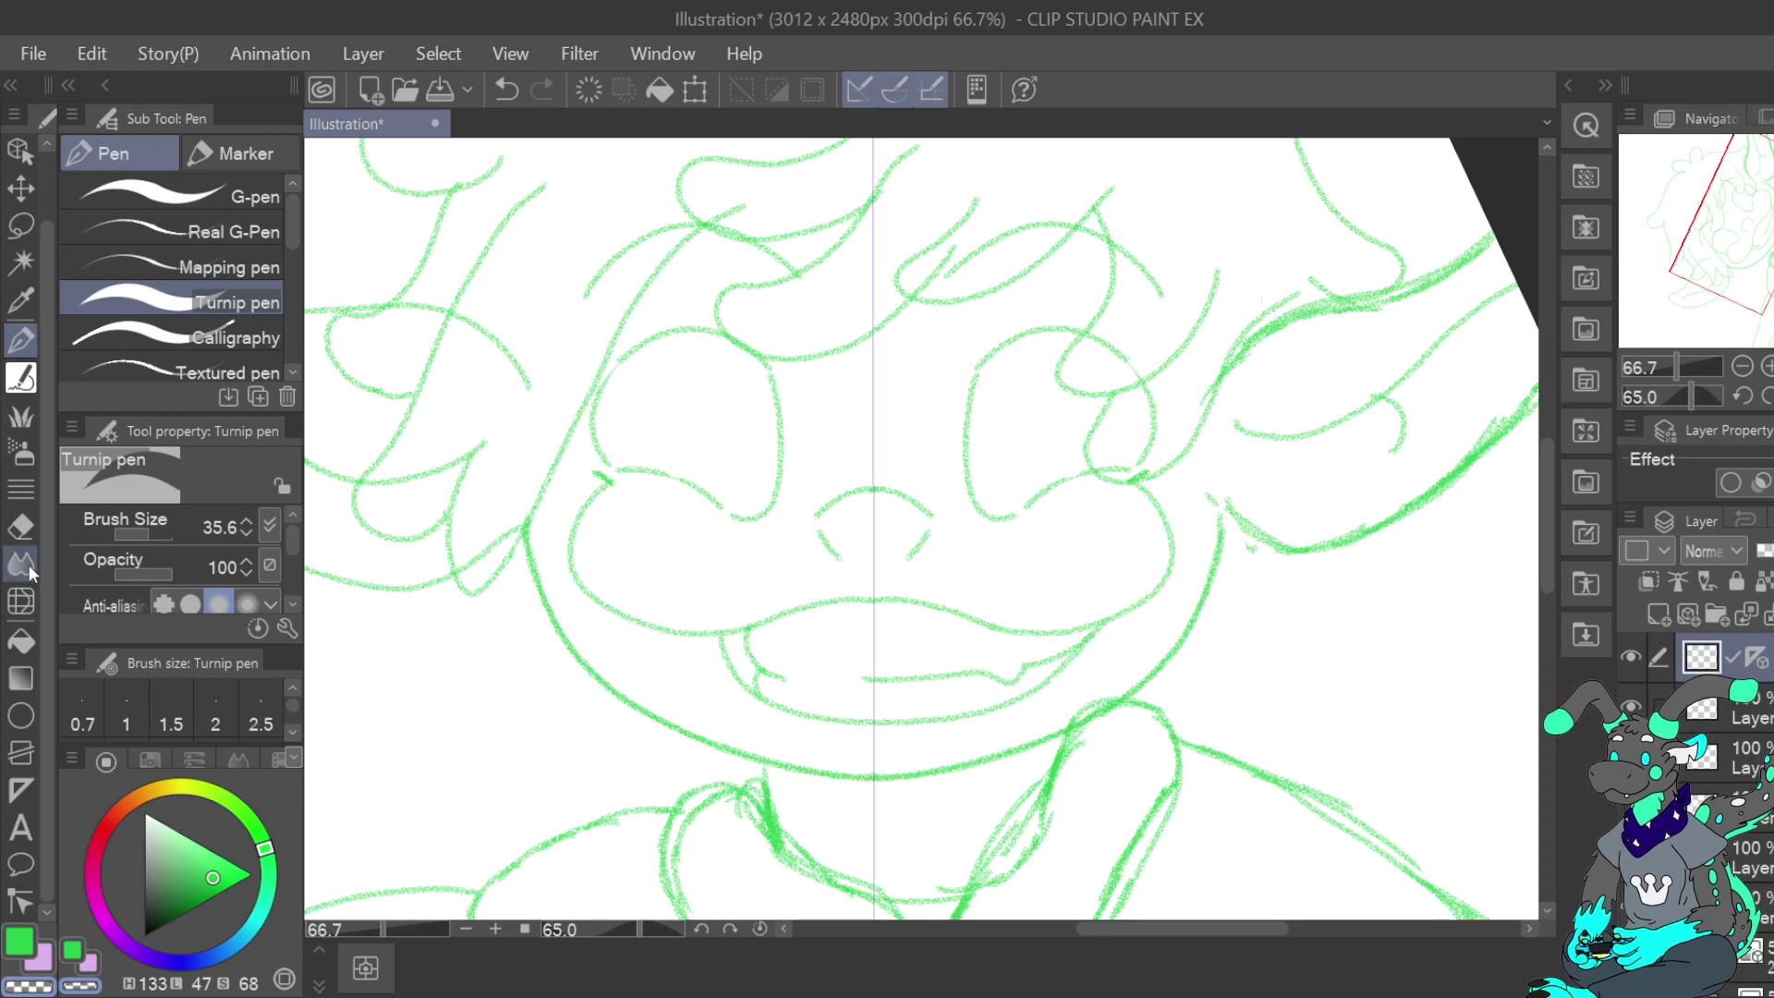
Try smaller mirrored eye ovals with the Pencil, and undo them together with the erasing of the previous eyes
{"action": "key", "text": "p"}
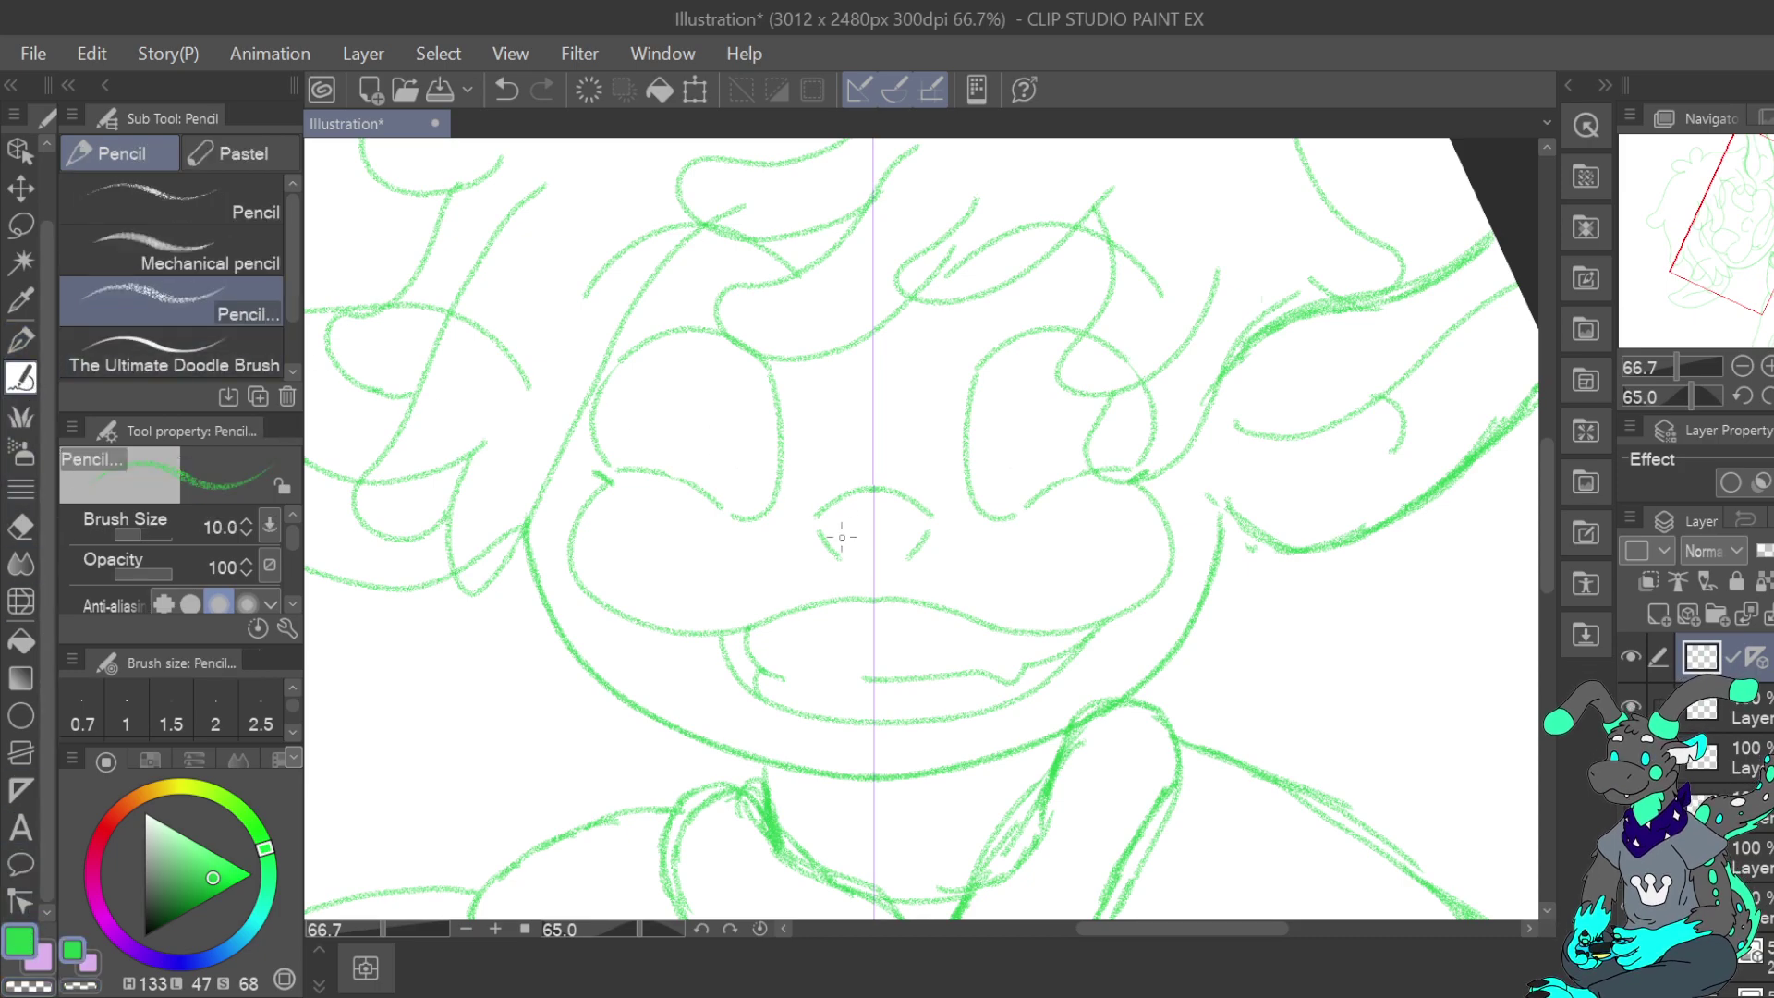
{"action": "mouse_move", "coordinate": [710, 382]}
{"action": "left_mouse_down"}
{"action": "mouse_move", "coordinate": [674, 365]}
{"action": "mouse_move", "coordinate": [646, 403]}
{"action": "mouse_move", "coordinate": [653, 454]}
{"action": "mouse_move", "coordinate": [691, 468]}
{"action": "mouse_move", "coordinate": [720, 446]}
{"action": "mouse_move", "coordinate": [691, 358]}
{"action": "left_mouse_up"}
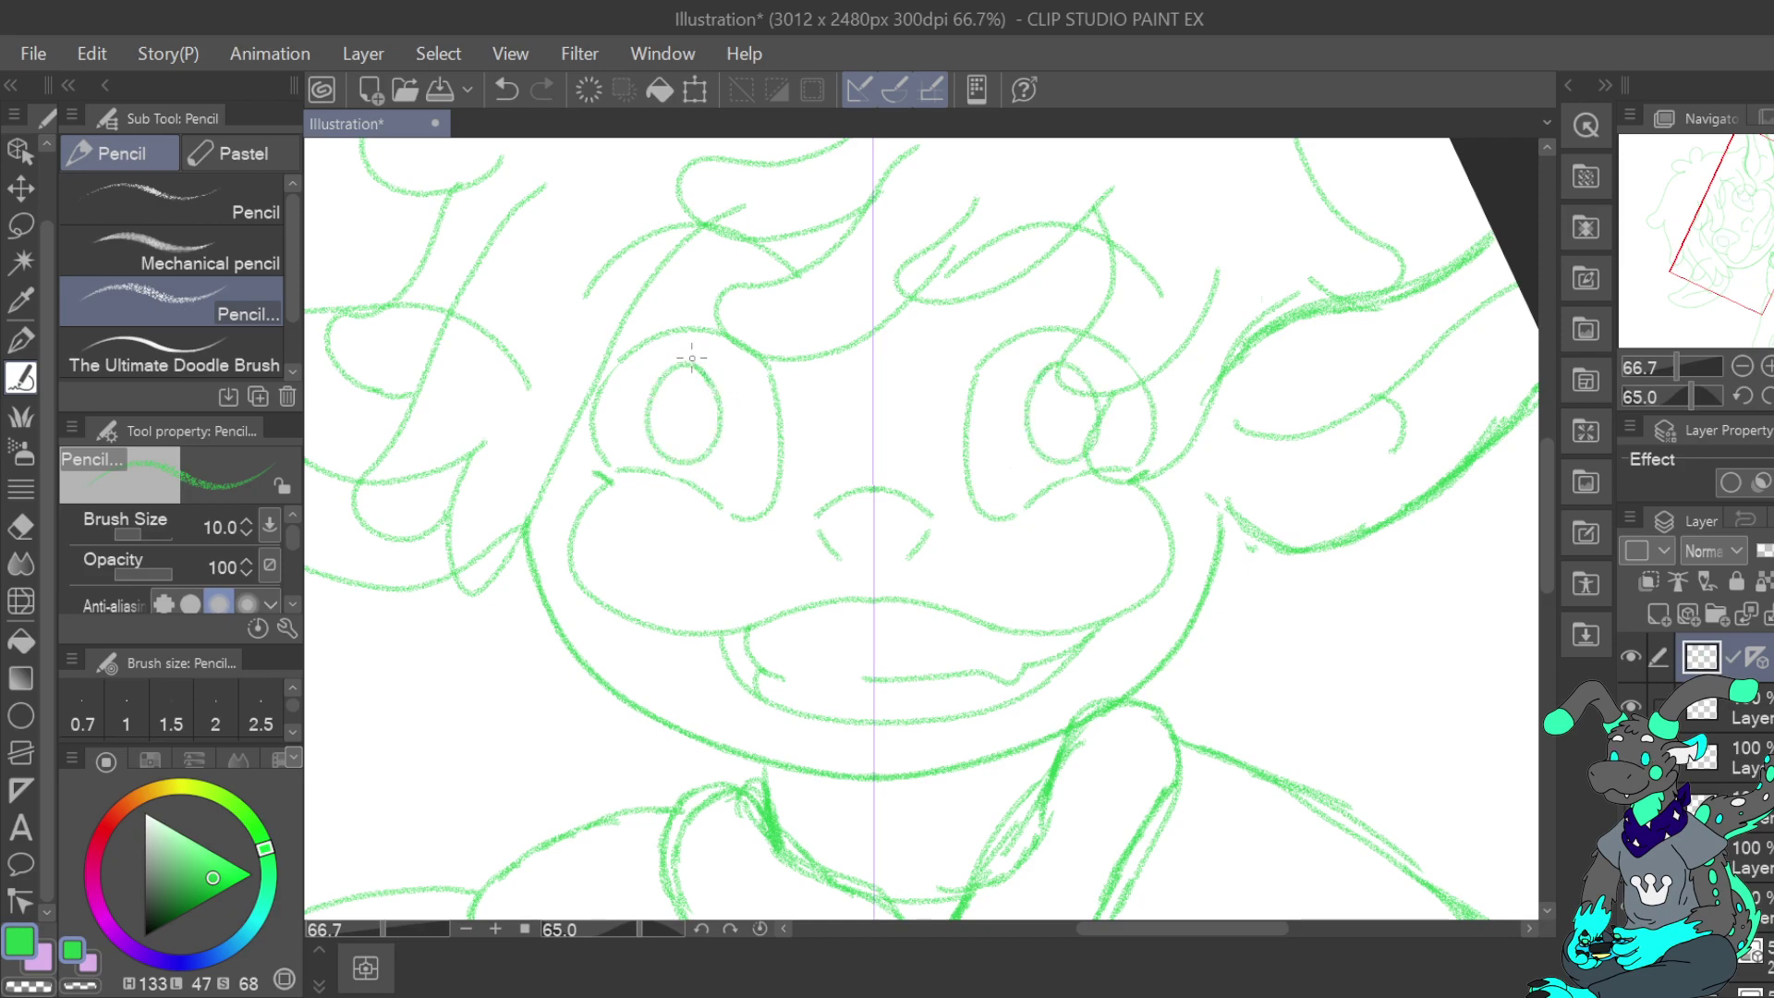
{"action": "left_click", "coordinate": [503, 91]}
{"action": "left_click", "coordinate": [504, 91]}
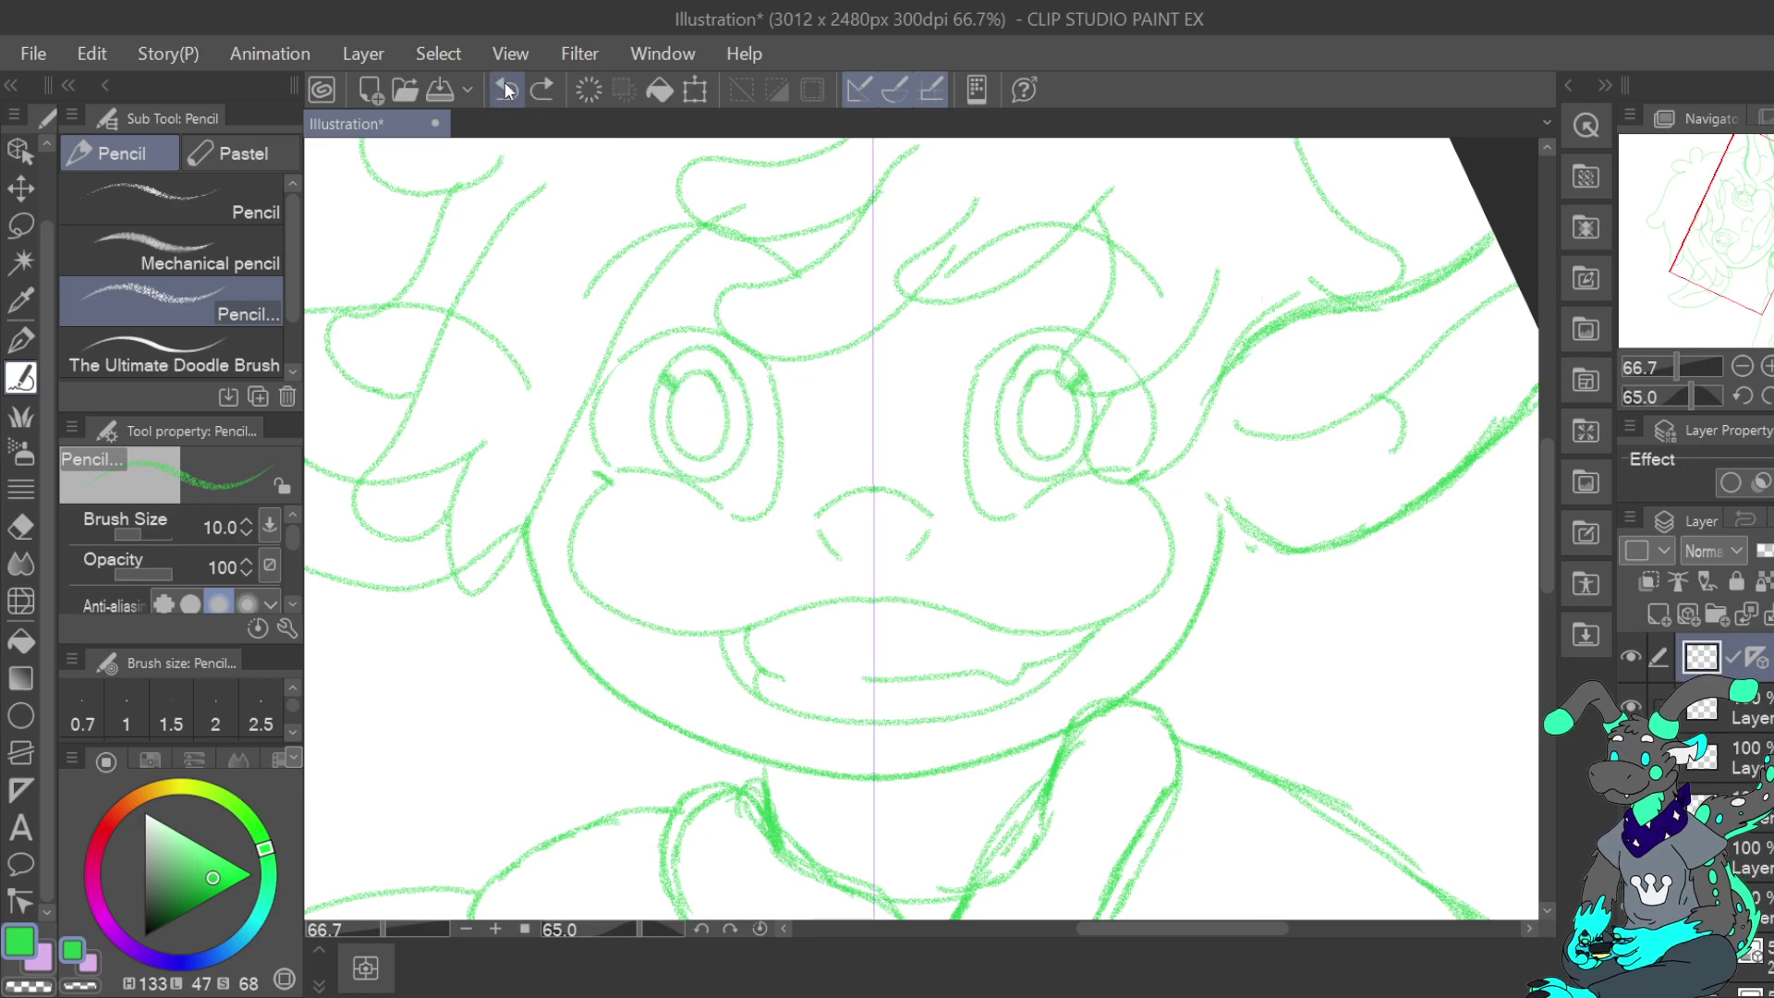
Erase only the inner pupil ovals and highlight marks with the transparent Turnip pen, keeping the outer eye ovals
{"action": "left_click", "coordinate": [28, 986]}
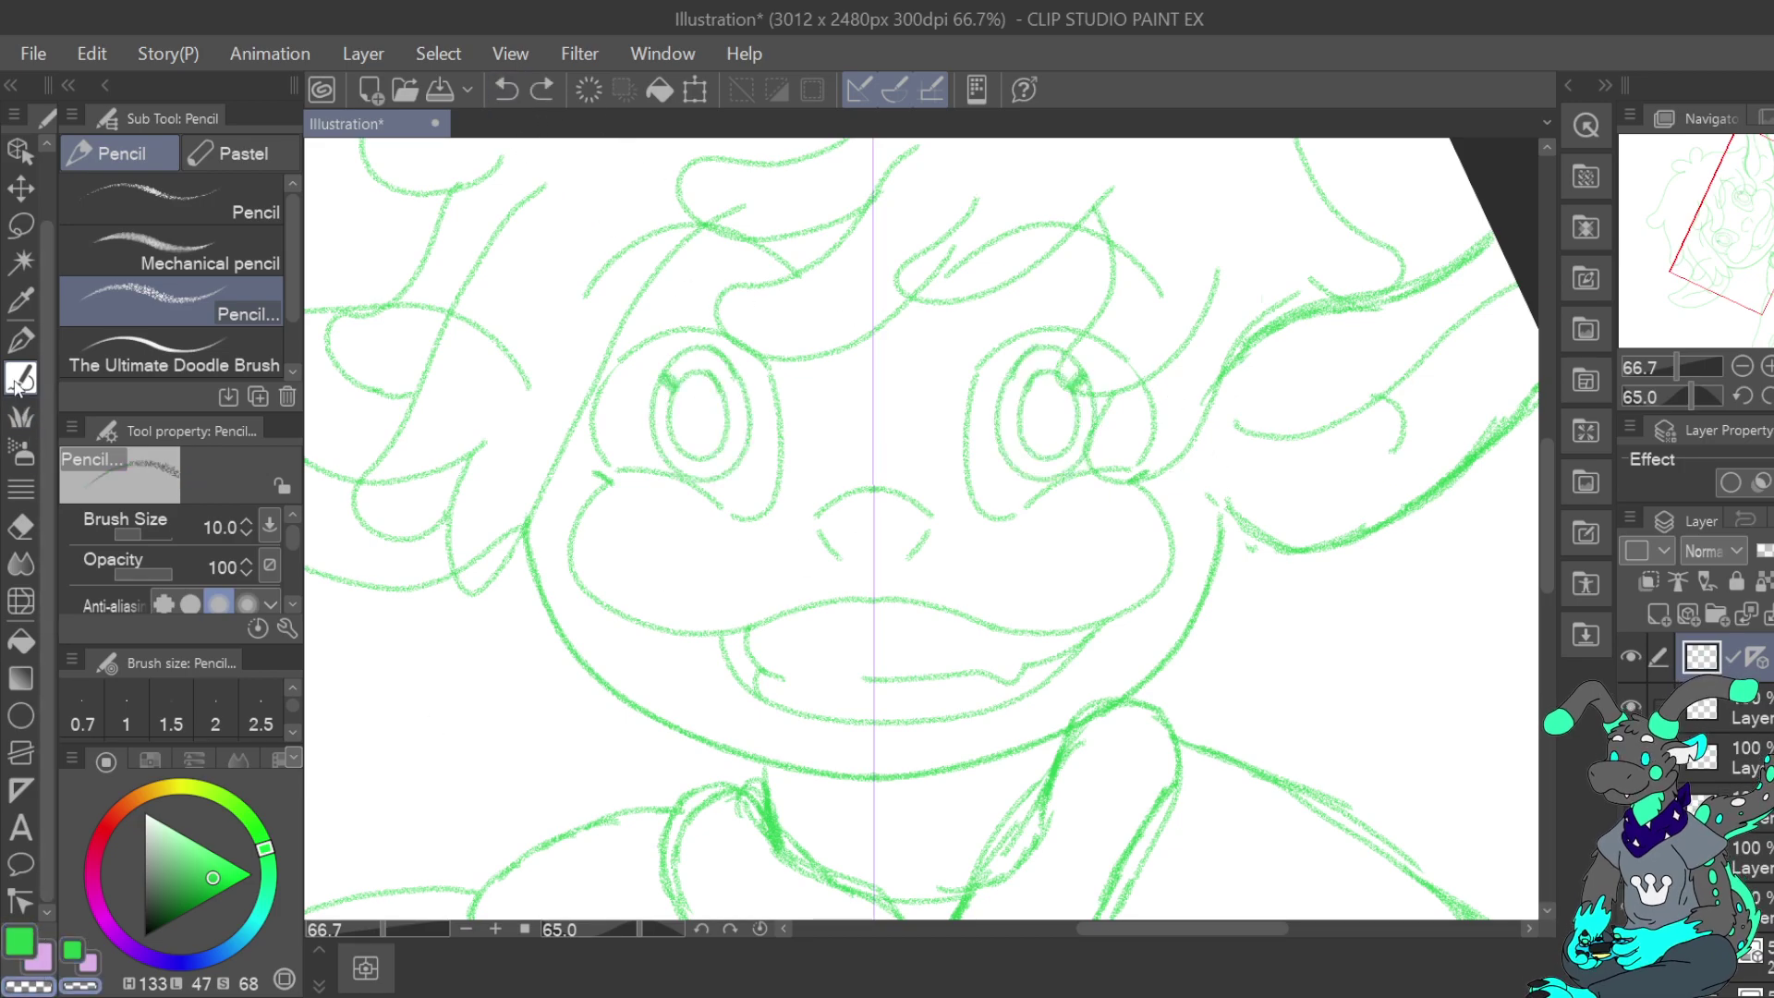
{"action": "left_click", "coordinate": [20, 343]}
{"action": "mouse_move", "coordinate": [713, 395]}
{"action": "left_mouse_down"}
{"action": "mouse_move", "coordinate": [684, 374]}
{"action": "mouse_move", "coordinate": [671, 397]}
{"action": "mouse_move", "coordinate": [719, 430]}
{"action": "left_mouse_up"}
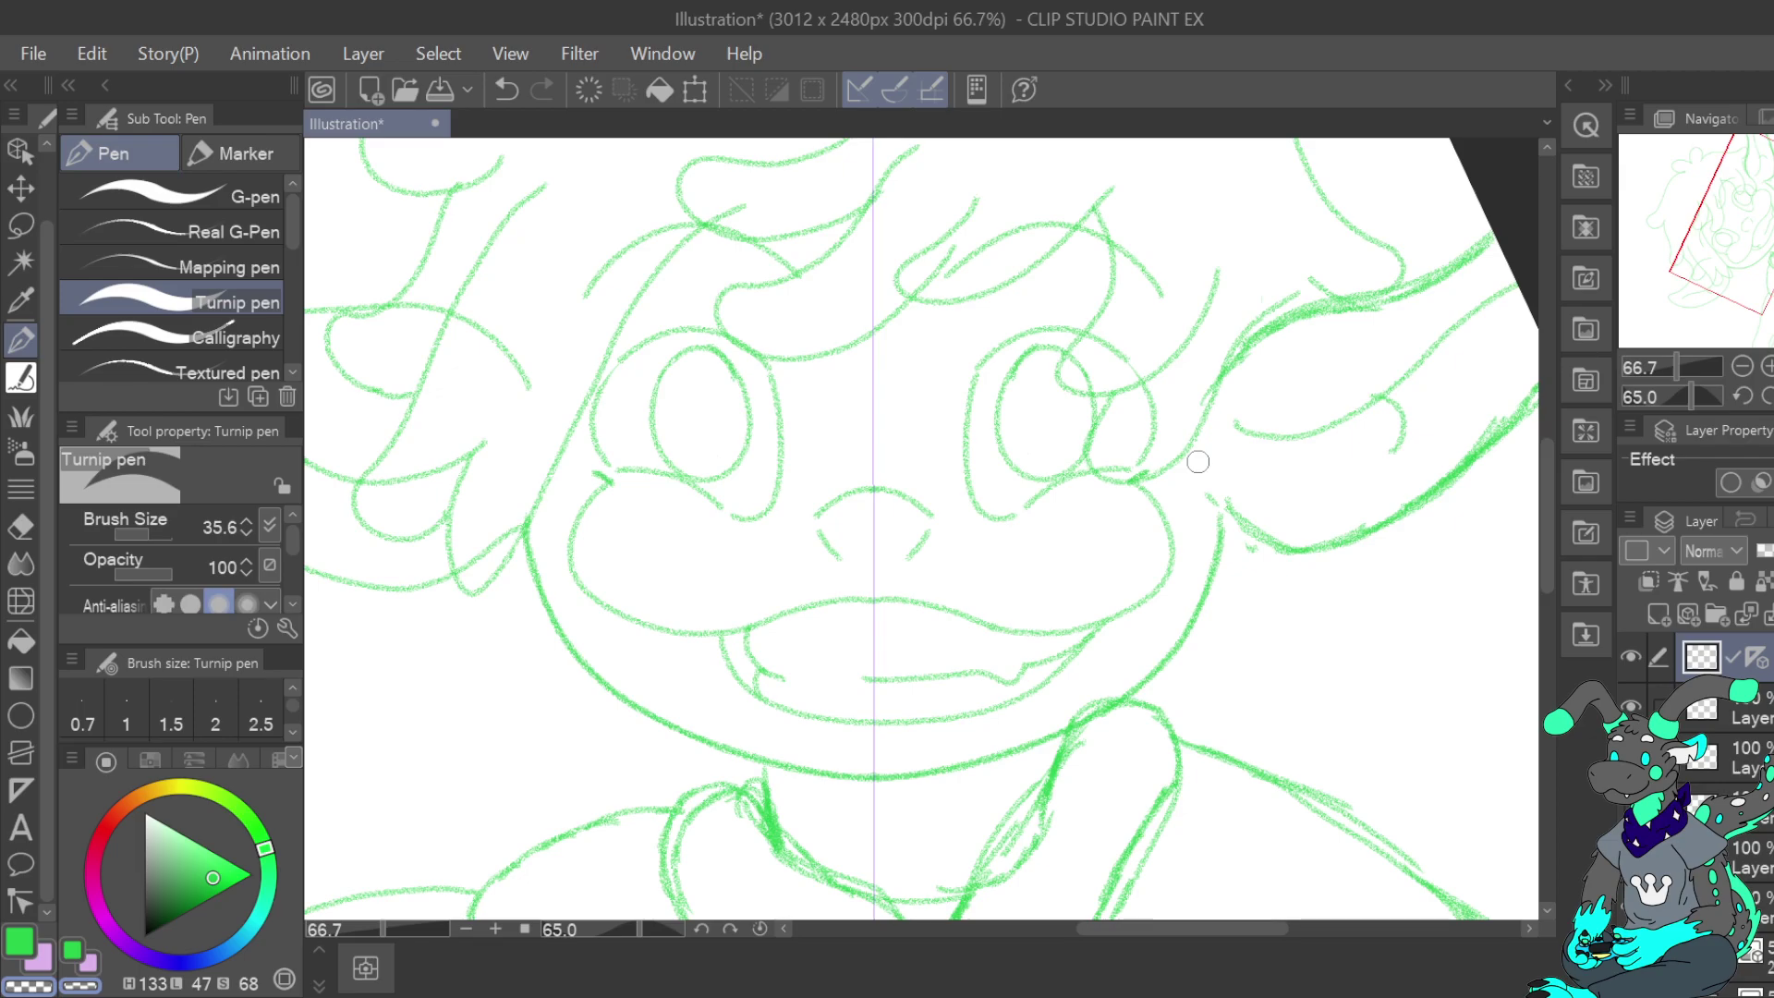
Check the face against the photographed sketch, and dot freckles over the muzzle and around the nose with the green Pencil on the layer below
{"action": "left_click", "coordinate": [1742, 367]}
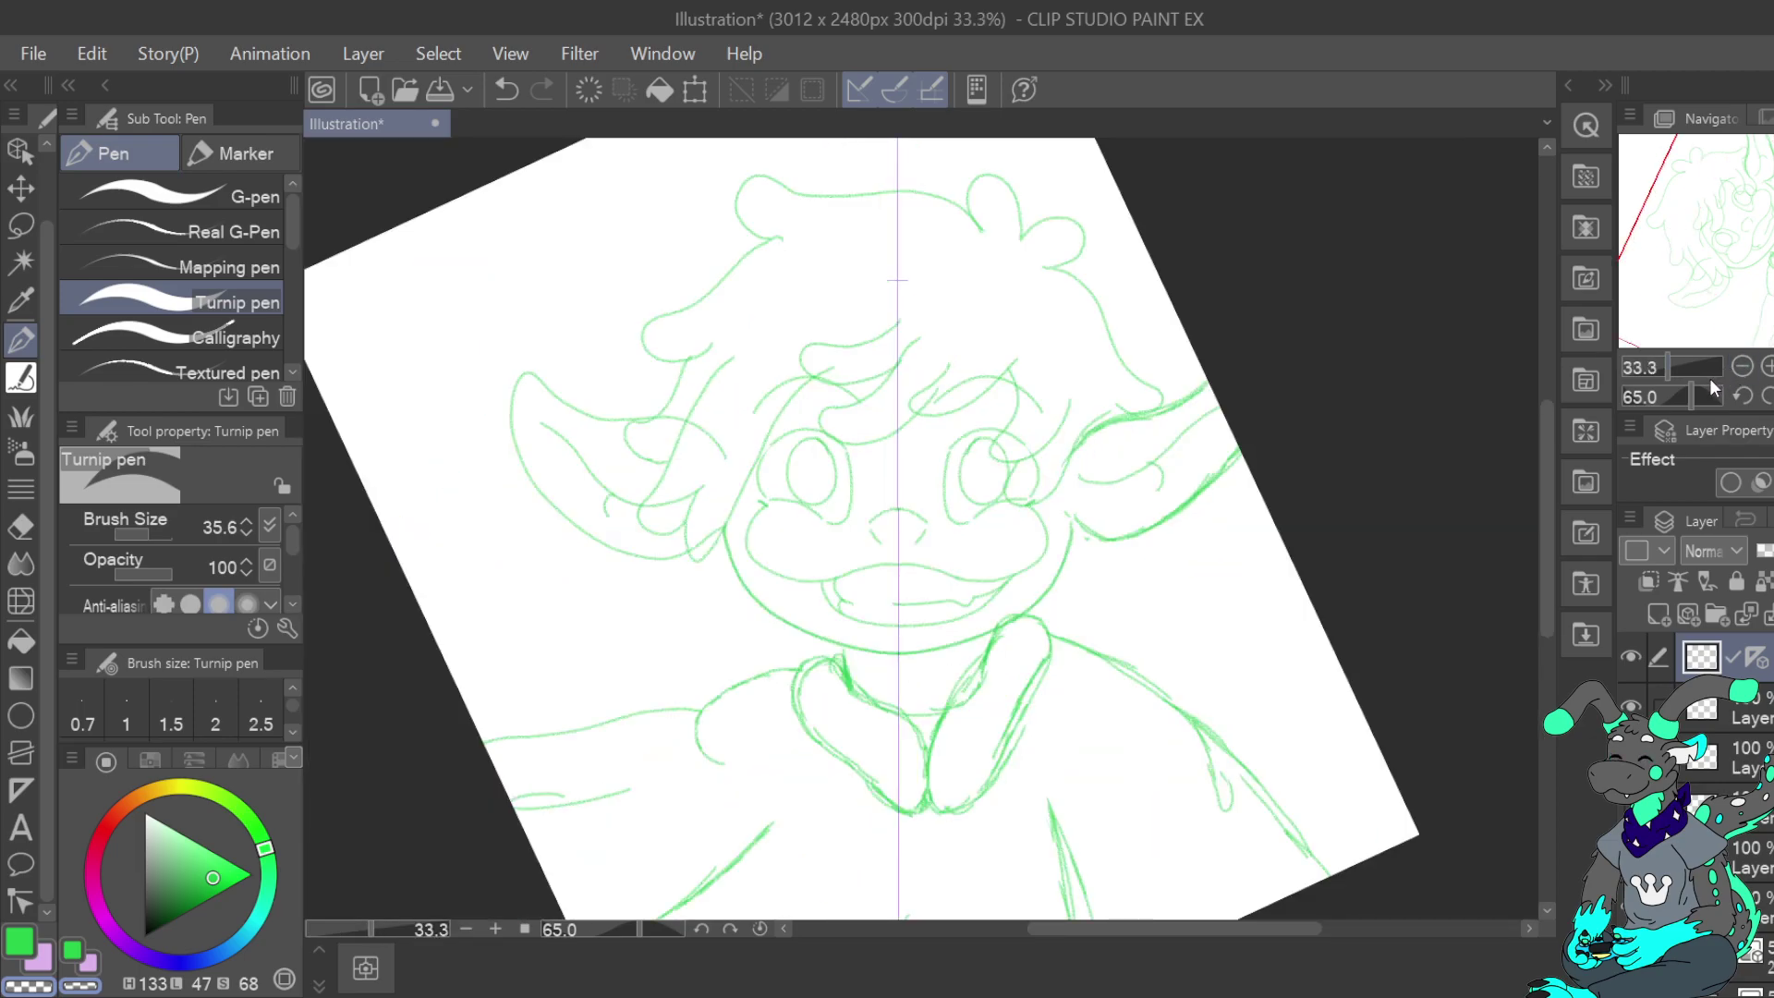
{"action": "left_click", "coordinate": [1631, 955]}
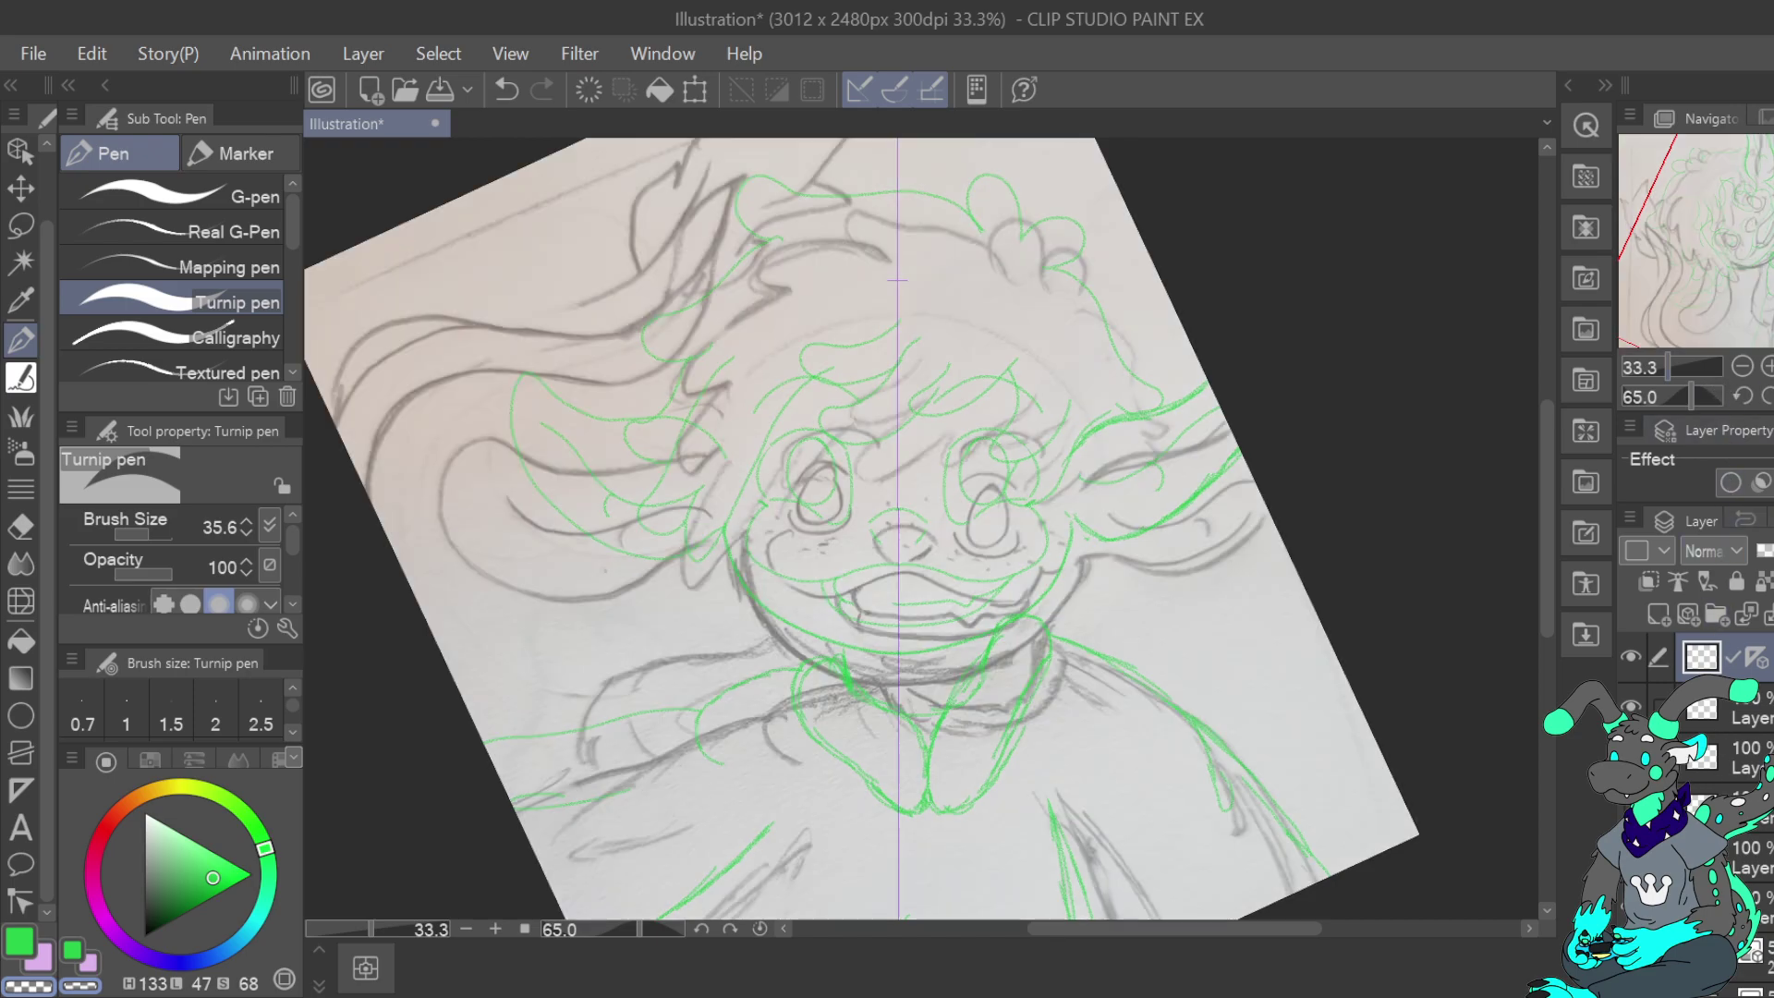
{"action": "left_click", "coordinate": [1631, 955]}
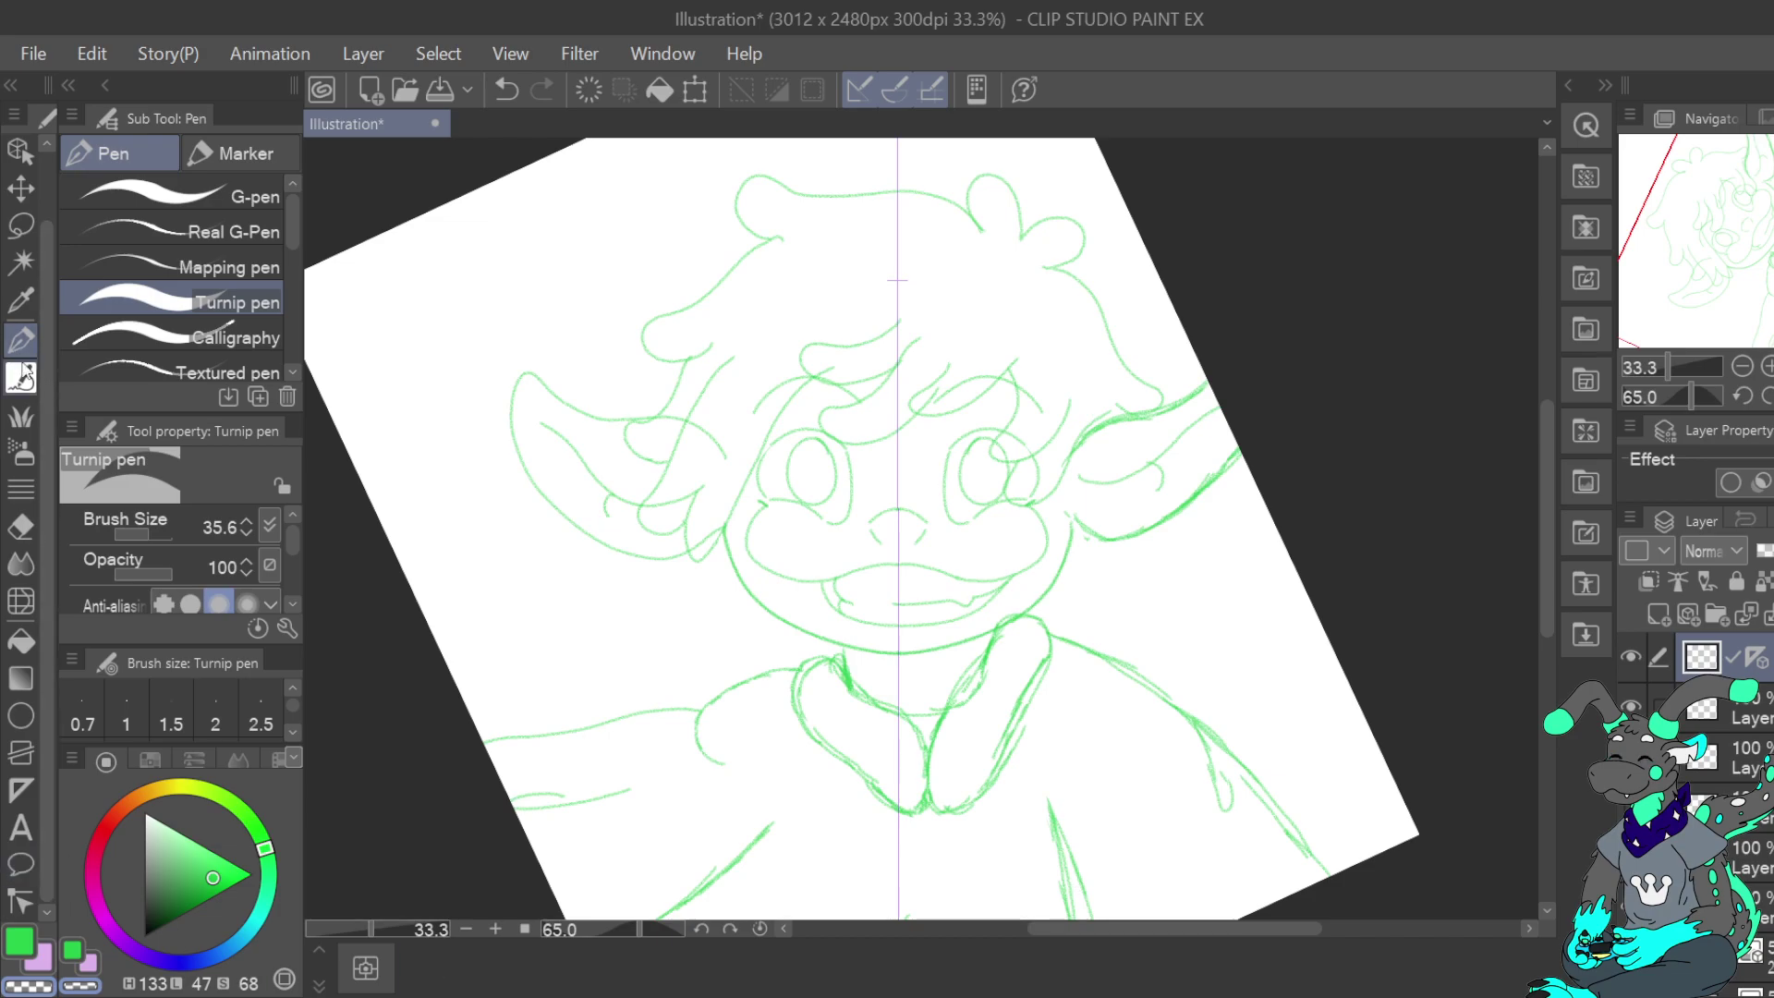
{"action": "left_click", "coordinate": [1745, 710]}
{"action": "left_click", "coordinate": [20, 941]}
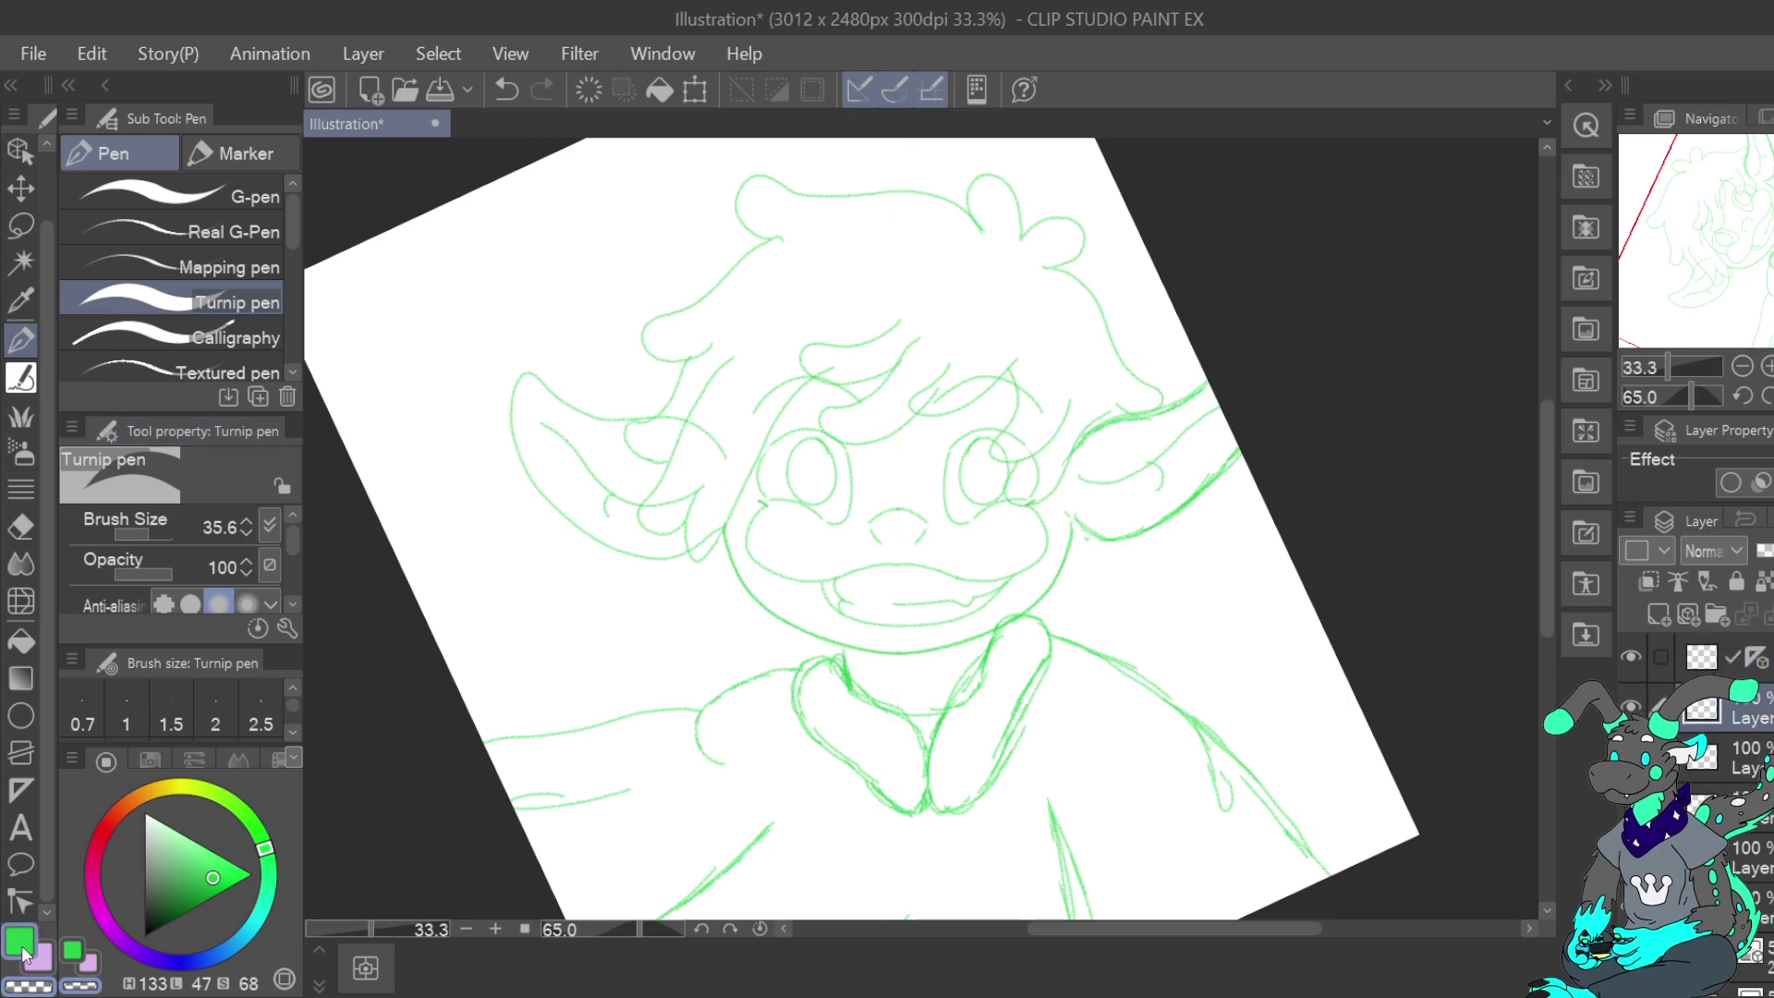
{"action": "left_click", "coordinate": [20, 379]}
{"action": "double_click", "coordinate": [1767, 367]}
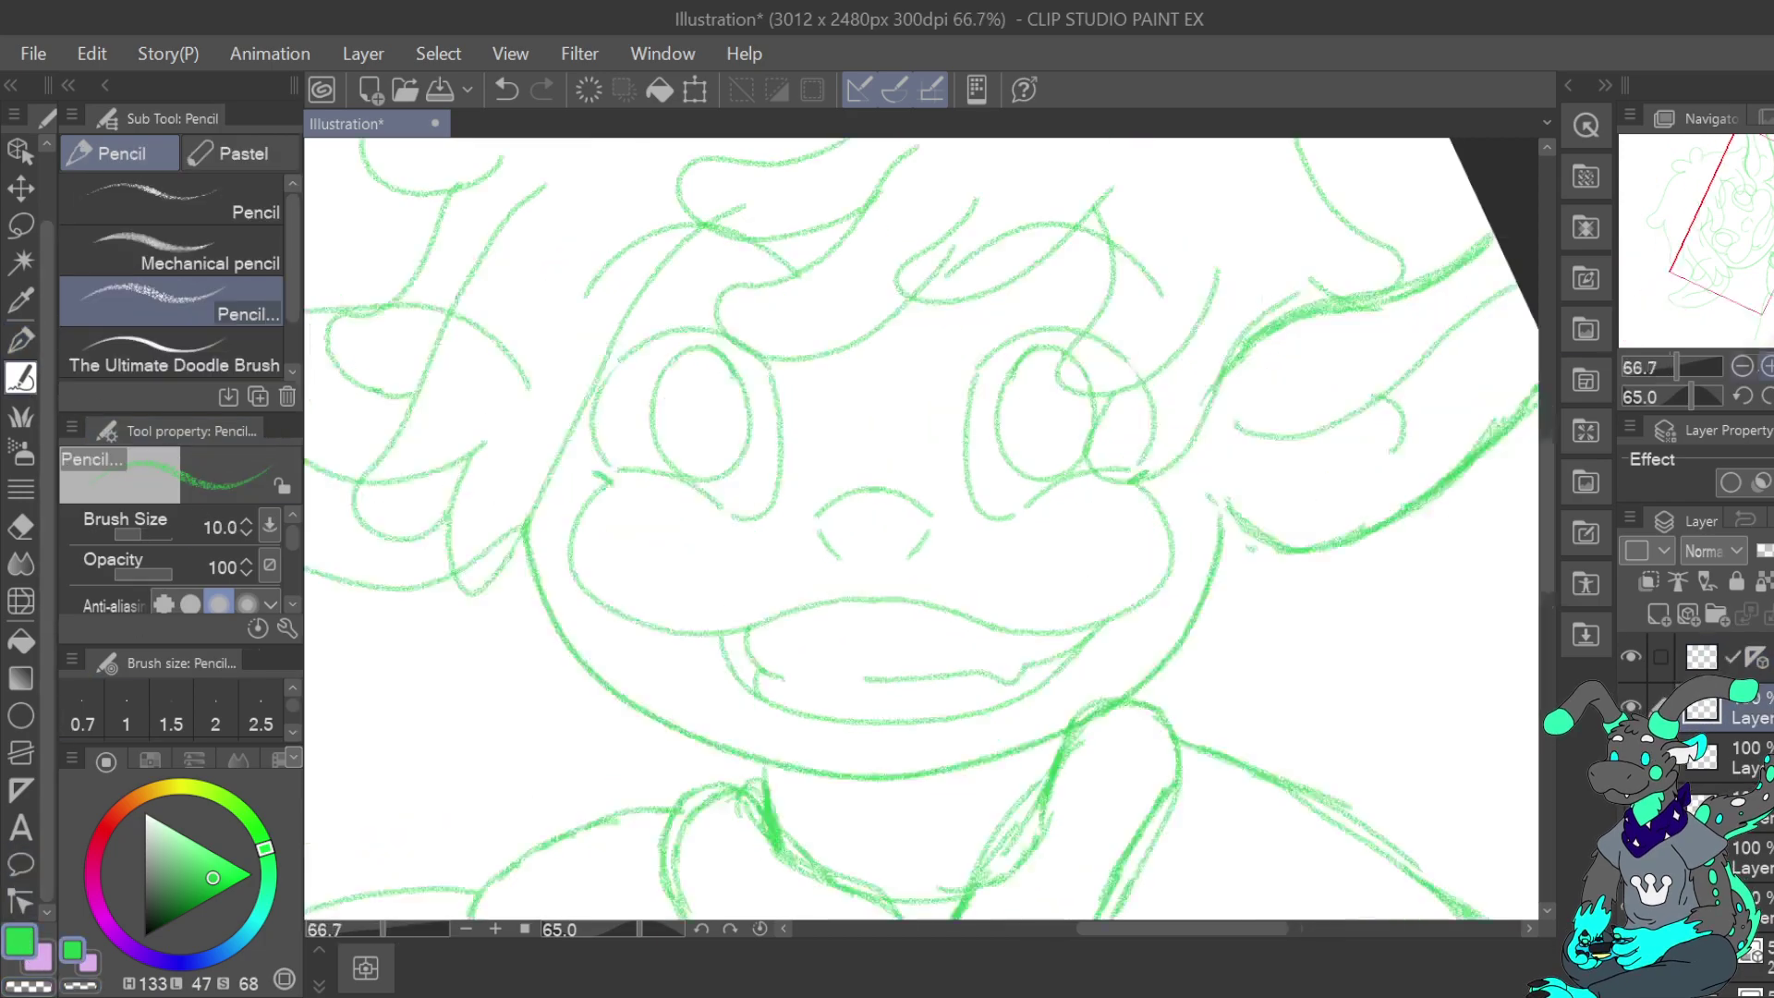
{"action": "left_click", "coordinate": [705, 578]}
{"action": "left_click", "coordinate": [1033, 568]}
{"action": "left_click", "coordinate": [1744, 367]}
{"action": "left_click", "coordinate": [1744, 367]}
{"action": "left_click", "coordinate": [1773, 395]}
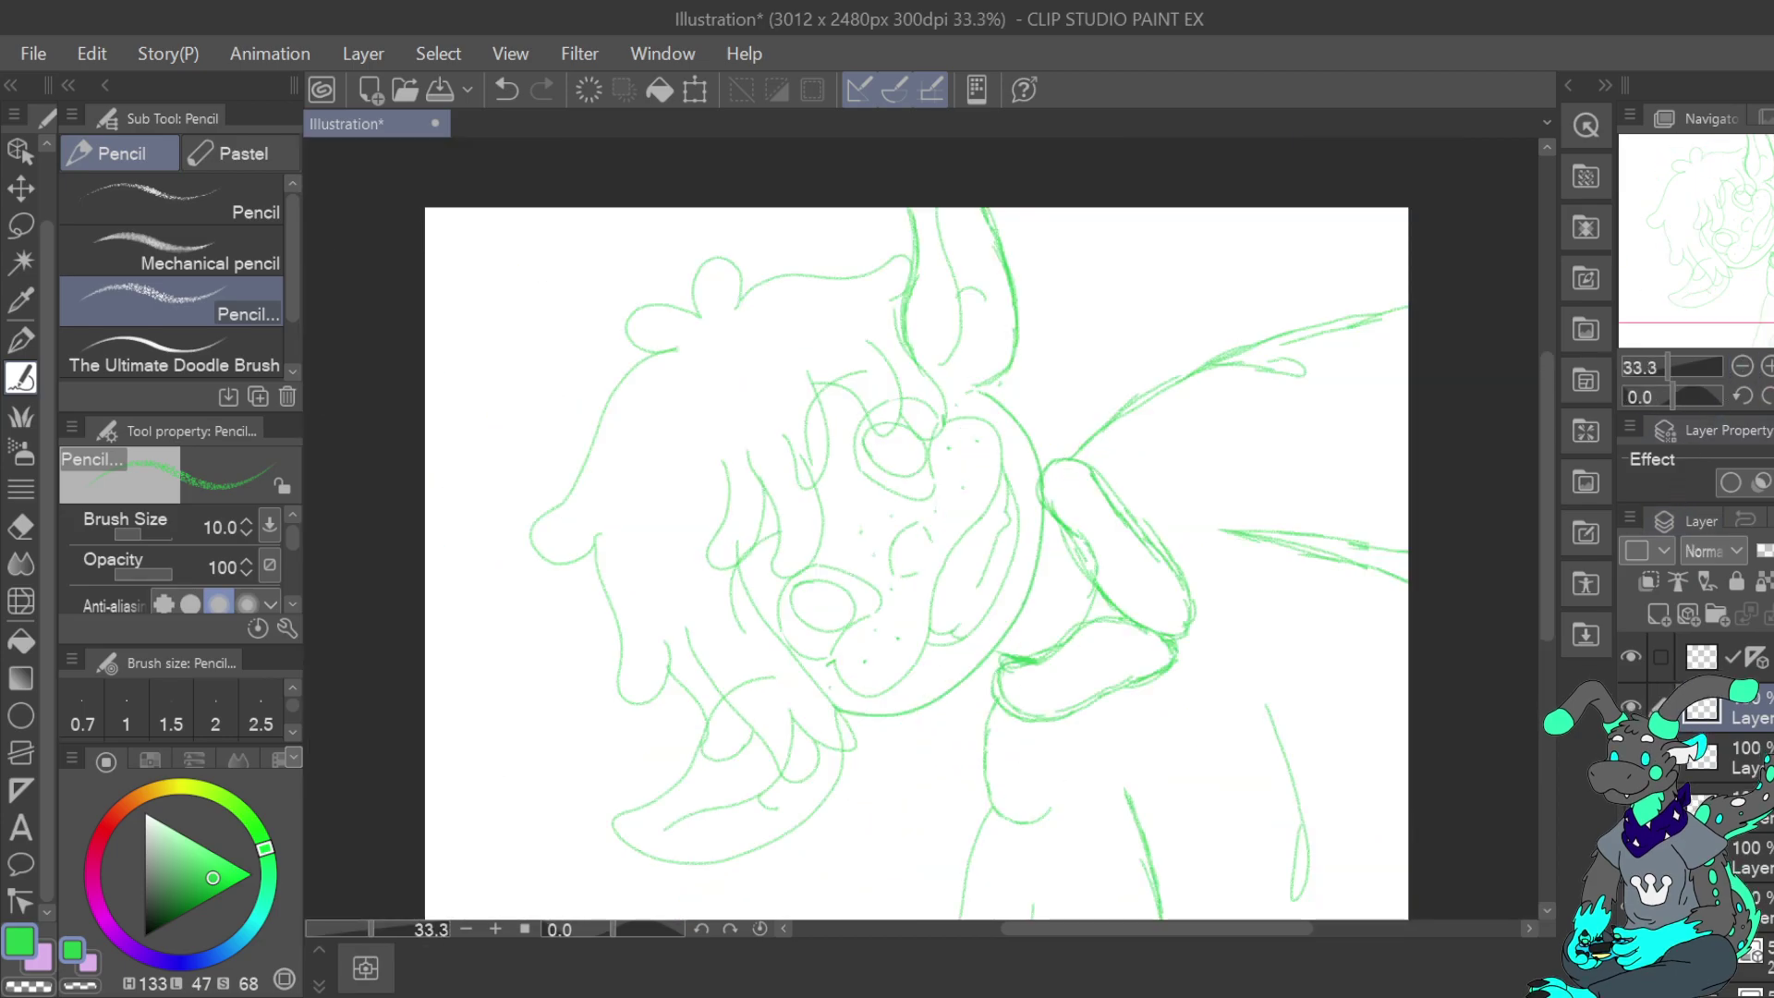
Turn on the hidden sketch layer that holds the tail and its tuft
{"action": "left_click", "coordinate": [1744, 367]}
{"action": "left_click", "coordinate": [1745, 367]}
{"action": "left_click_drag", "start_coordinate": [1759, 264], "coordinate": [1773, 281]}
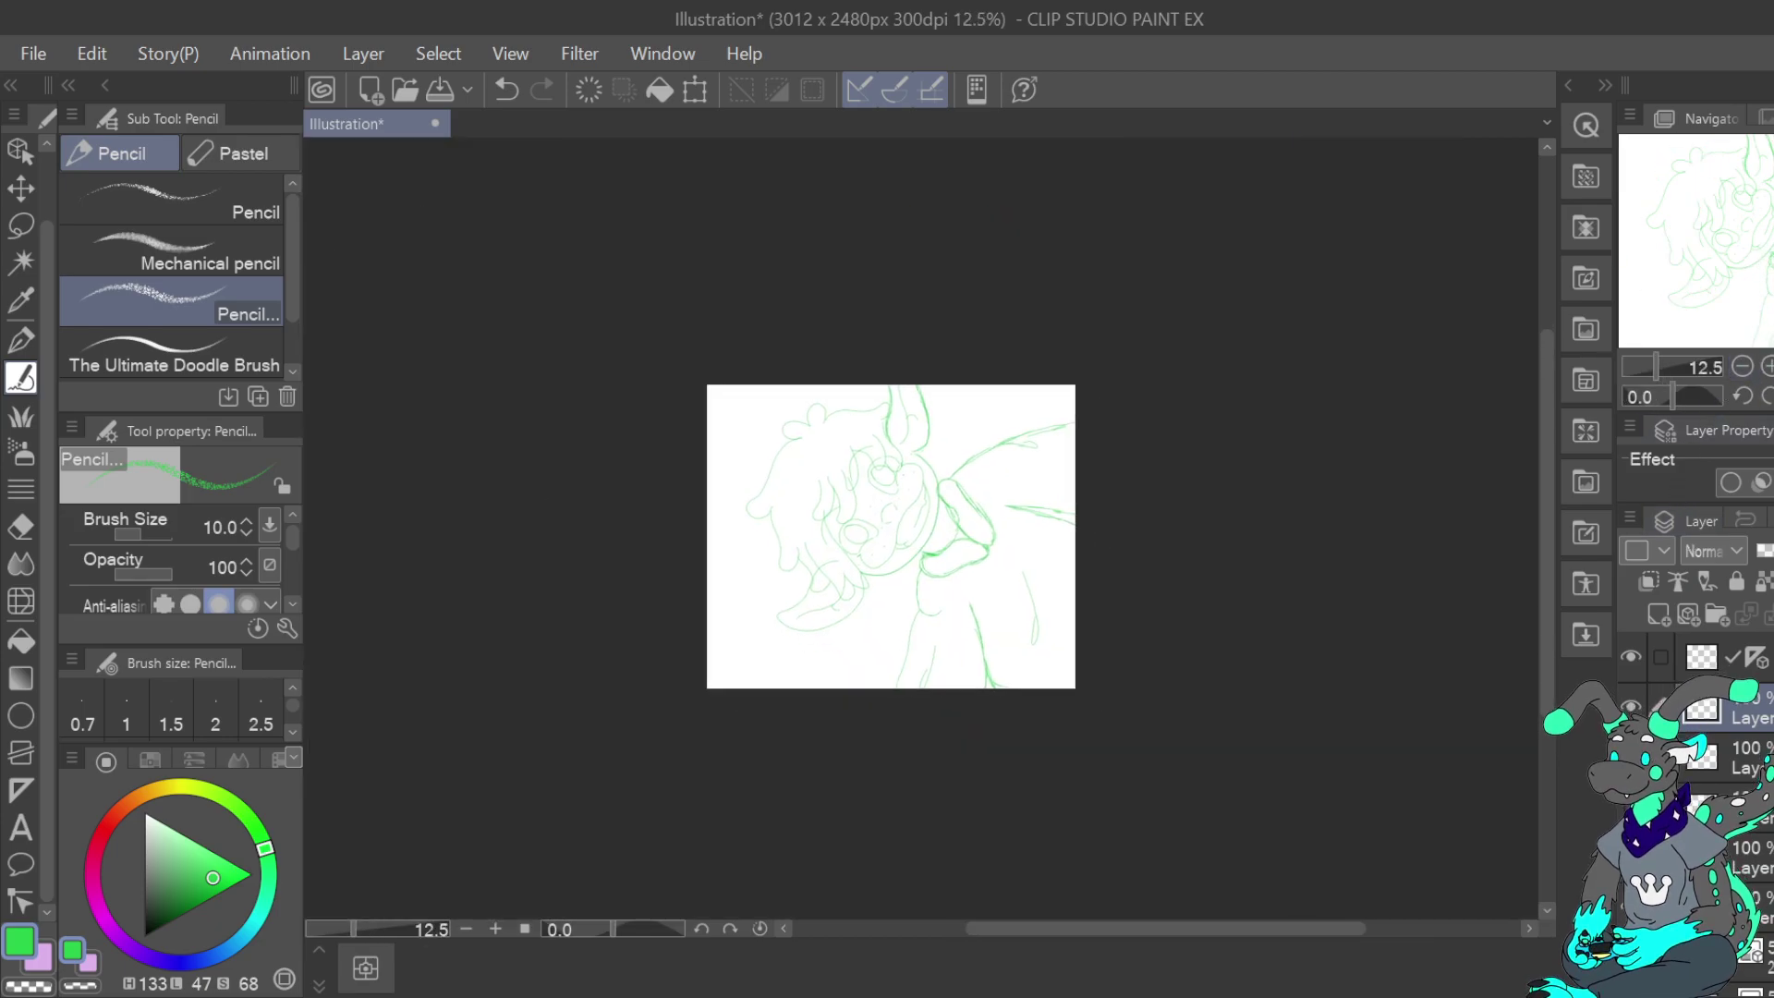
{"action": "left_click", "coordinate": [1769, 367]}
{"action": "left_click", "coordinate": [1769, 367]}
{"action": "left_click", "coordinate": [1742, 366]}
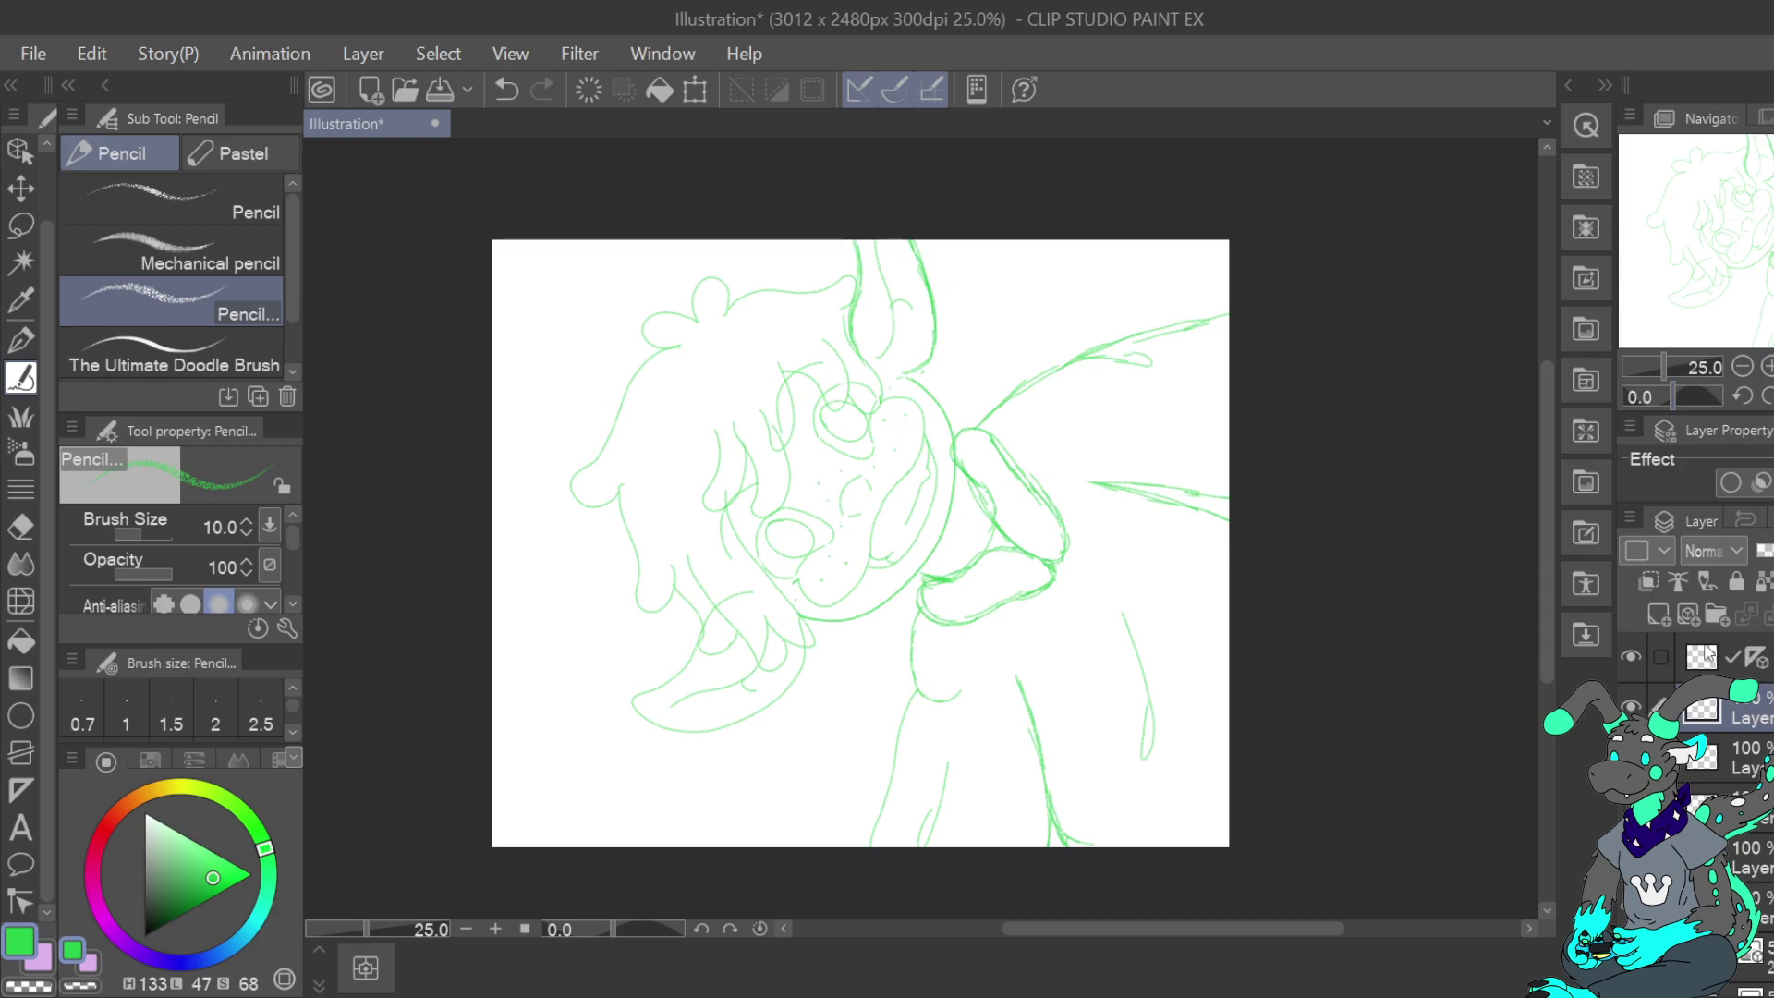
{"action": "left_click", "coordinate": [1631, 757]}
{"action": "left_click", "coordinate": [1631, 757]}
{"action": "left_click", "coordinate": [1631, 806]}
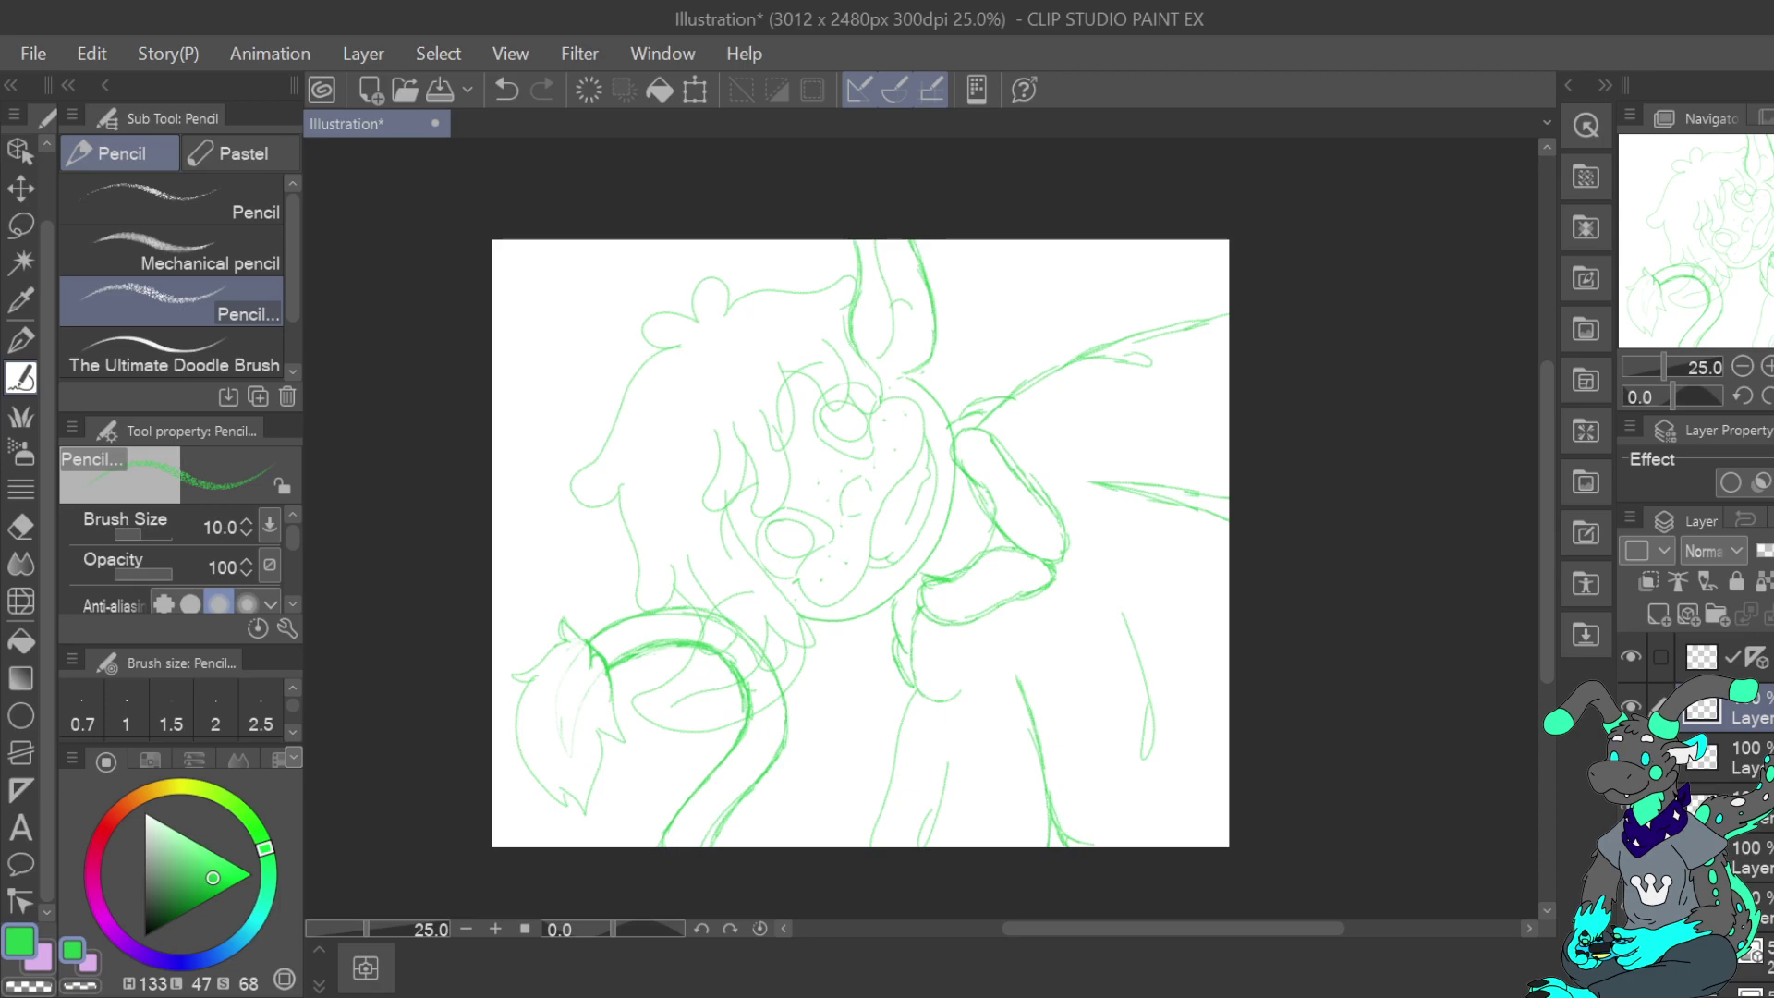
Switch to the symmetry ruler layer, rotate the canvas to 65° so the face is upright, and choose red as the drawing colour
{"action": "left_click", "coordinate": [1705, 658]}
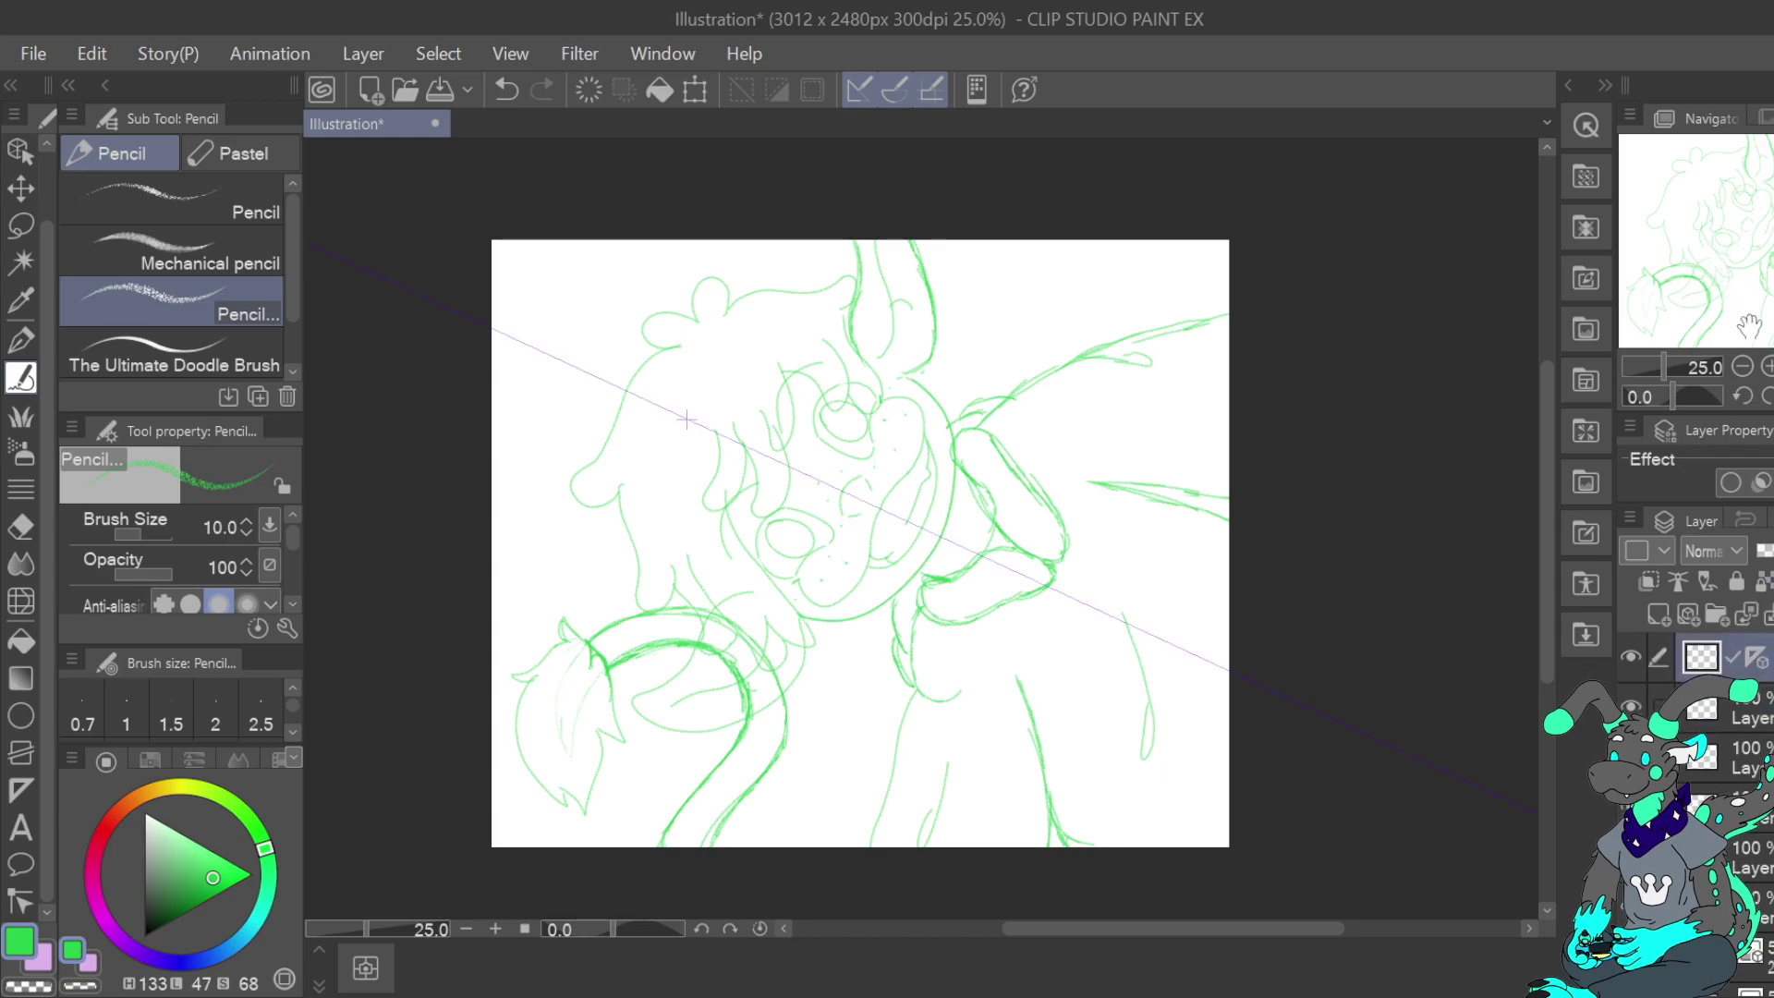
{"action": "left_click", "coordinate": [1766, 367]}
{"action": "left_click", "coordinate": [1767, 367]}
{"action": "left_click", "coordinate": [1767, 367]}
{"action": "left_click_drag", "start_coordinate": [1754, 243], "coordinate": [1749, 191]}
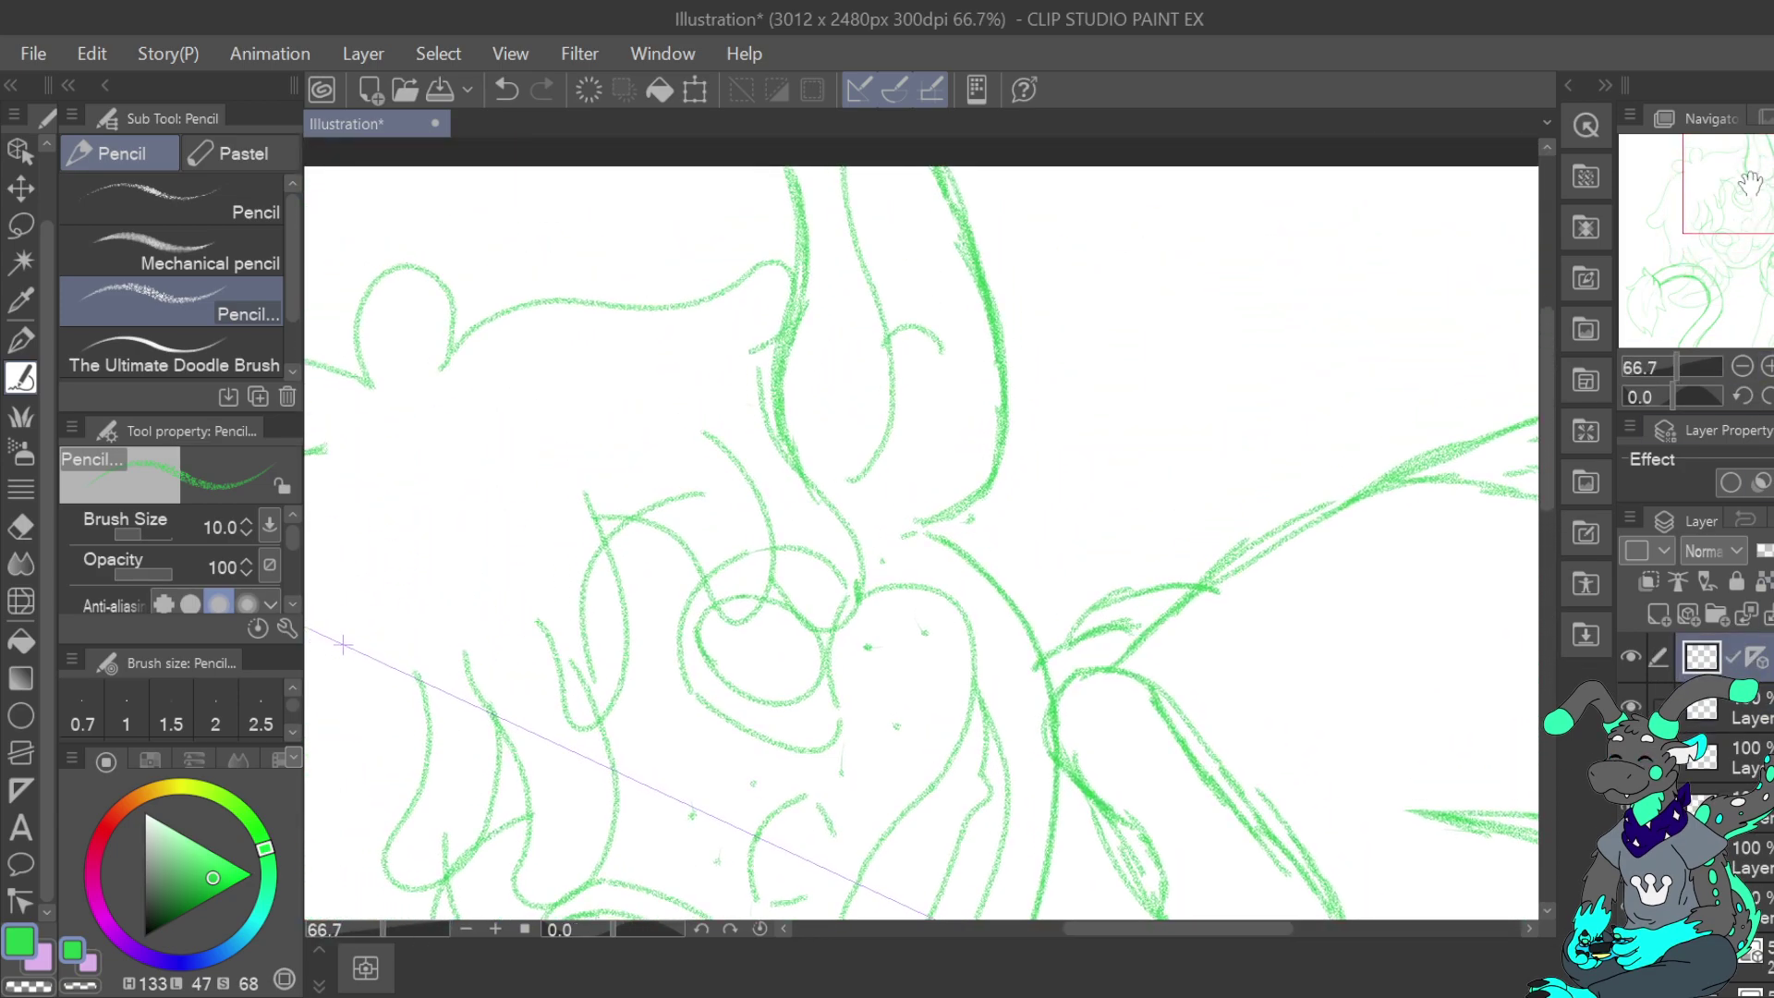
{"action": "left_click", "coordinate": [1767, 395]}
{"action": "left_click", "coordinate": [1767, 396]}
{"action": "left_click", "coordinate": [1767, 395]}
{"action": "left_click", "coordinate": [1767, 396]}
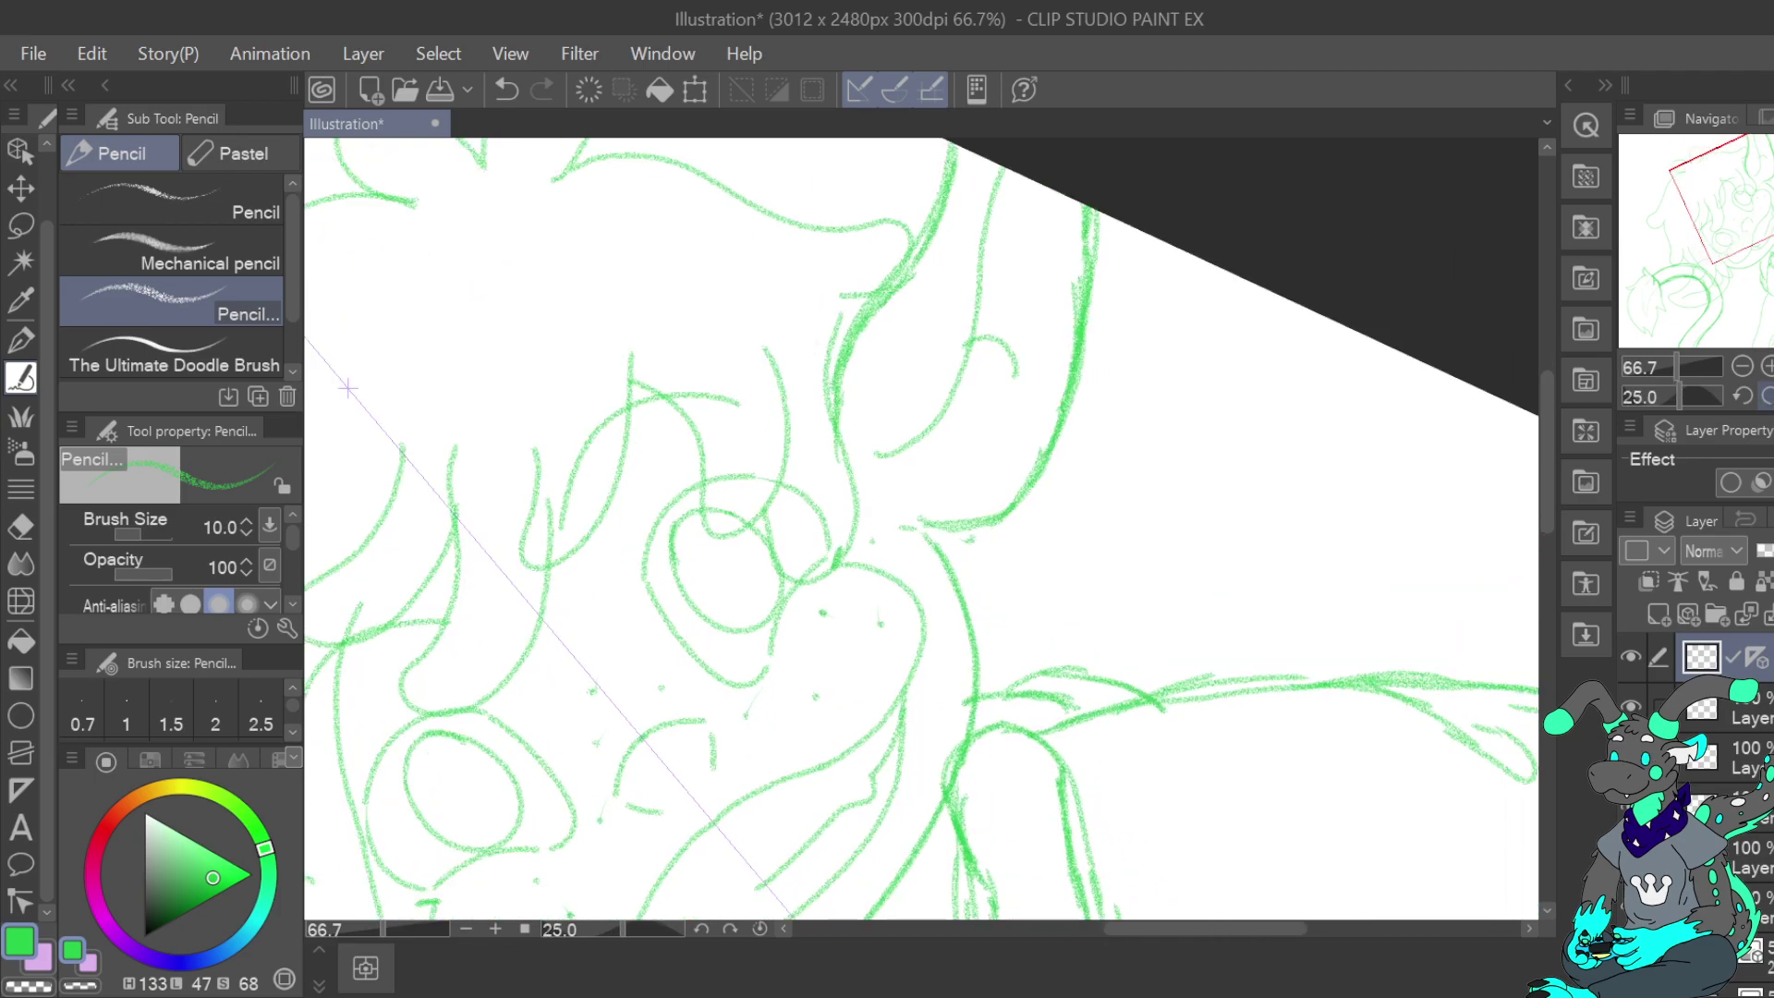
{"action": "left_click", "coordinate": [1767, 395]}
{"action": "left_click", "coordinate": [1766, 395]}
{"action": "left_click", "coordinate": [1767, 396]}
{"action": "left_click", "coordinate": [1767, 395]}
{"action": "left_click", "coordinate": [1767, 395]}
{"action": "left_click", "coordinate": [1767, 395]}
{"action": "left_click_drag", "start_coordinate": [1754, 201], "coordinate": [1752, 172]}
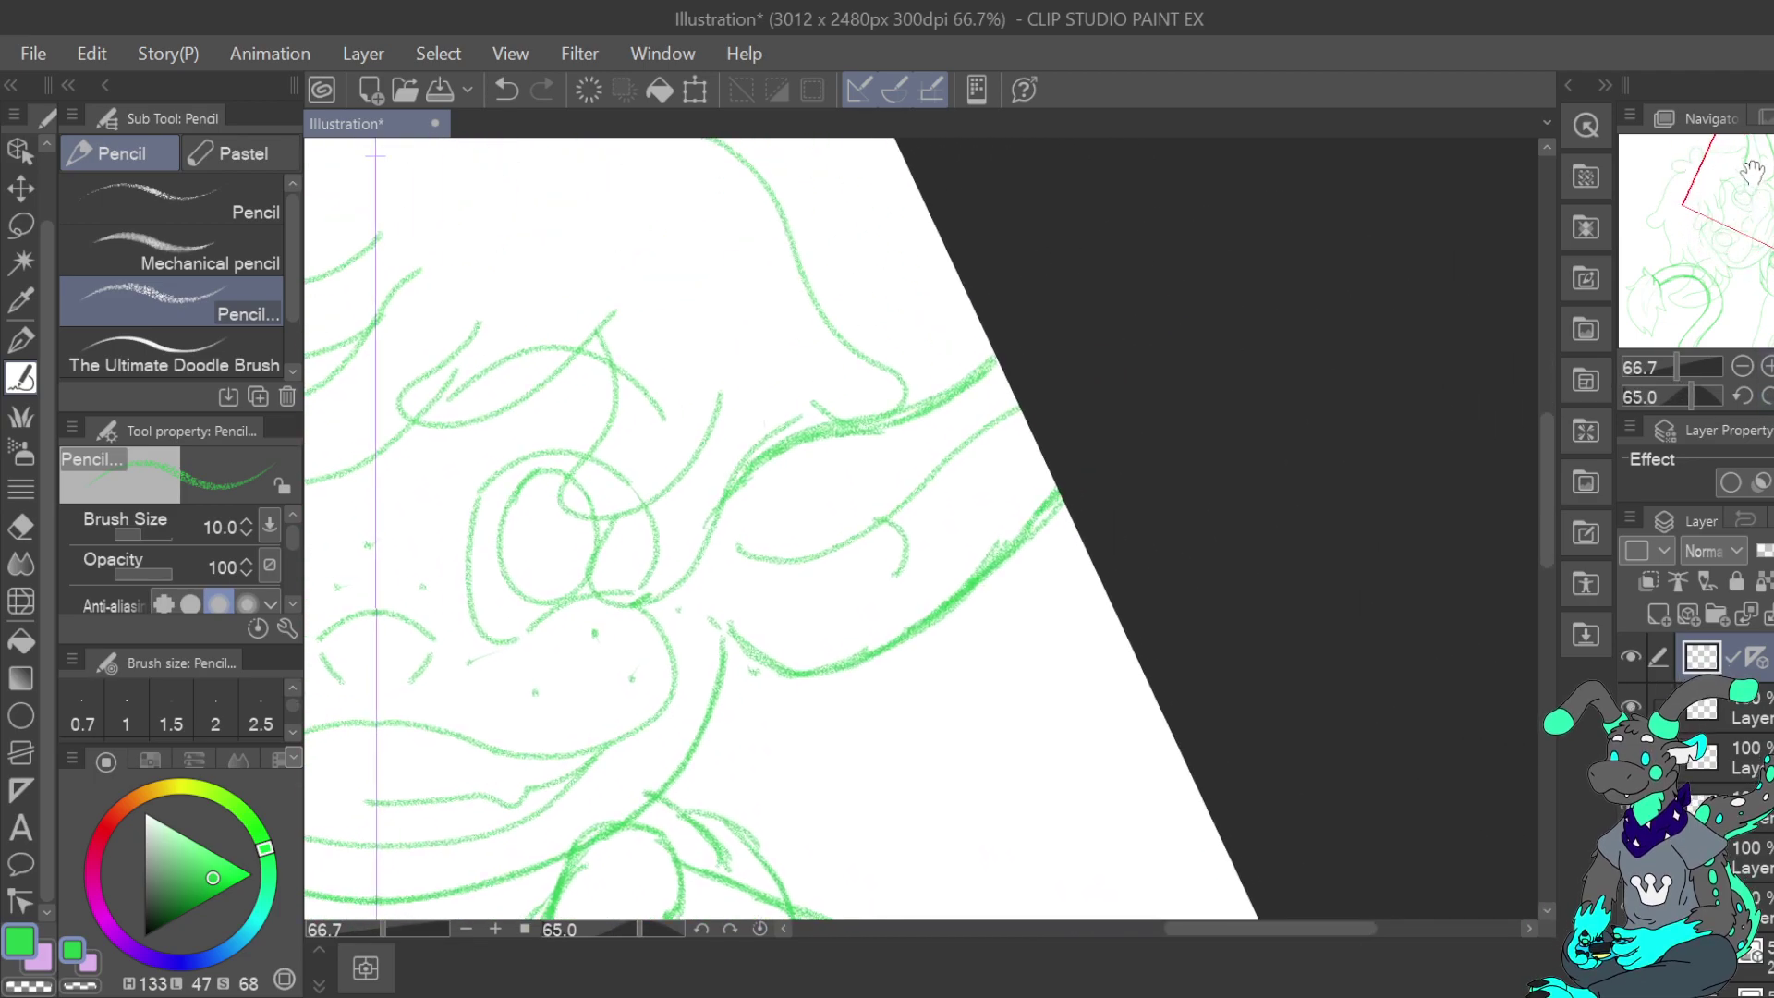
{"action": "left_click", "coordinate": [104, 829]}
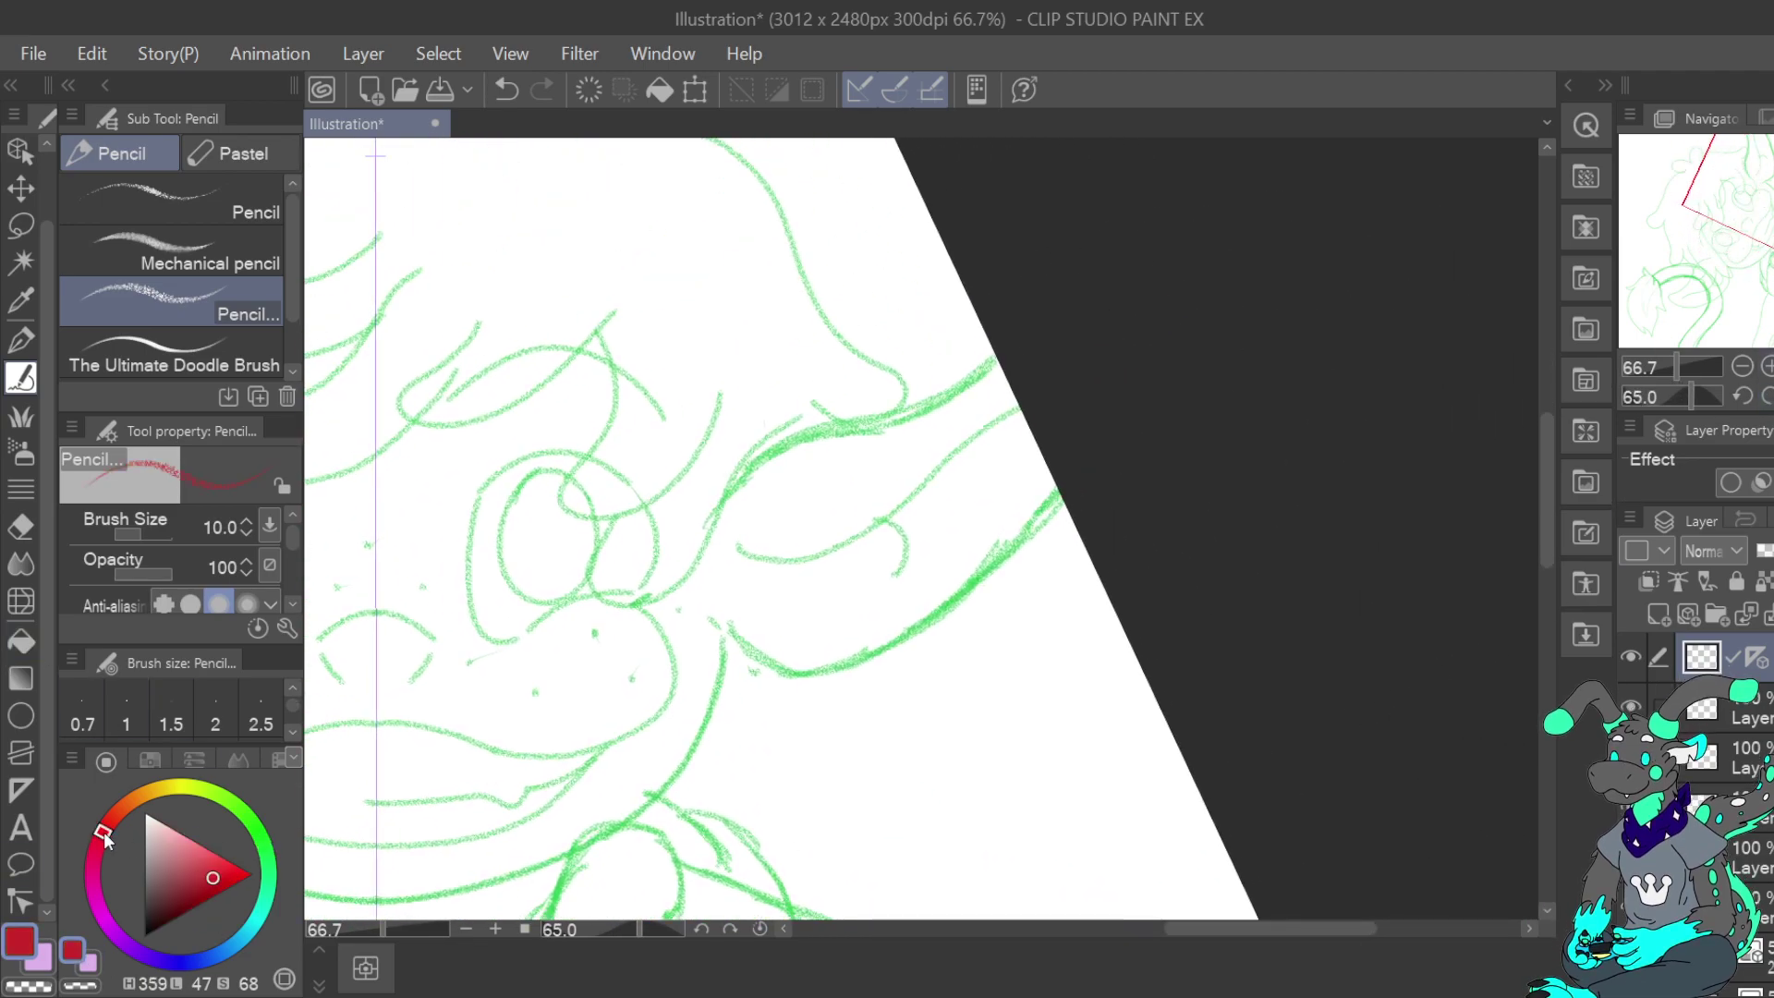
Try mirrored red upper and lower ear outlines with the Pencil, and undo them
{"action": "mouse_move", "coordinate": [719, 504]}
{"action": "left_mouse_down"}
{"action": "mouse_move", "coordinate": [787, 442]}
{"action": "mouse_move", "coordinate": [998, 363]}
{"action": "left_mouse_up"}
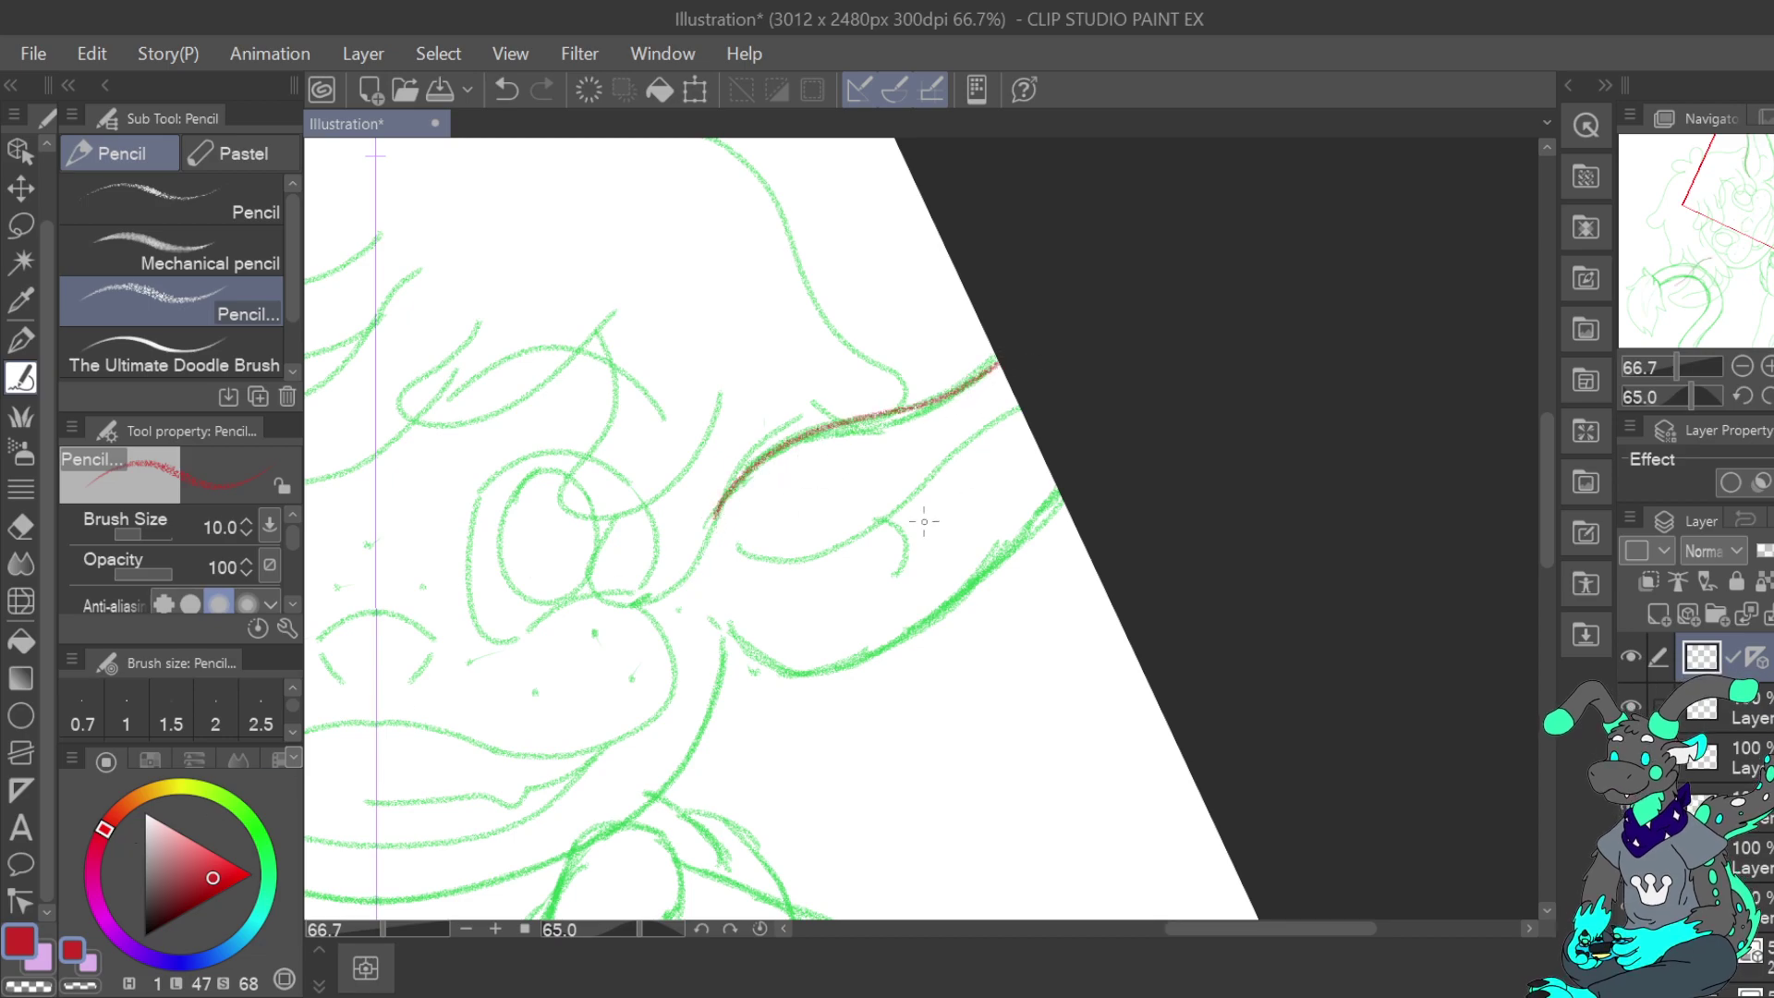
{"action": "mouse_move", "coordinate": [712, 632]}
{"action": "left_mouse_down"}
{"action": "mouse_move", "coordinate": [768, 671]}
{"action": "mouse_move", "coordinate": [861, 682]}
{"action": "mouse_move", "coordinate": [1005, 582]}
{"action": "left_mouse_up"}
{"action": "left_click_drag", "start_coordinate": [1074, 509], "coordinate": [1072, 517]}
{"action": "mouse_move", "coordinate": [1755, 177]}
{"action": "left_mouse_down"}
{"action": "mouse_move", "coordinate": [1728, 272]}
{"action": "mouse_move", "coordinate": [1697, 278]}
{"action": "left_mouse_up"}
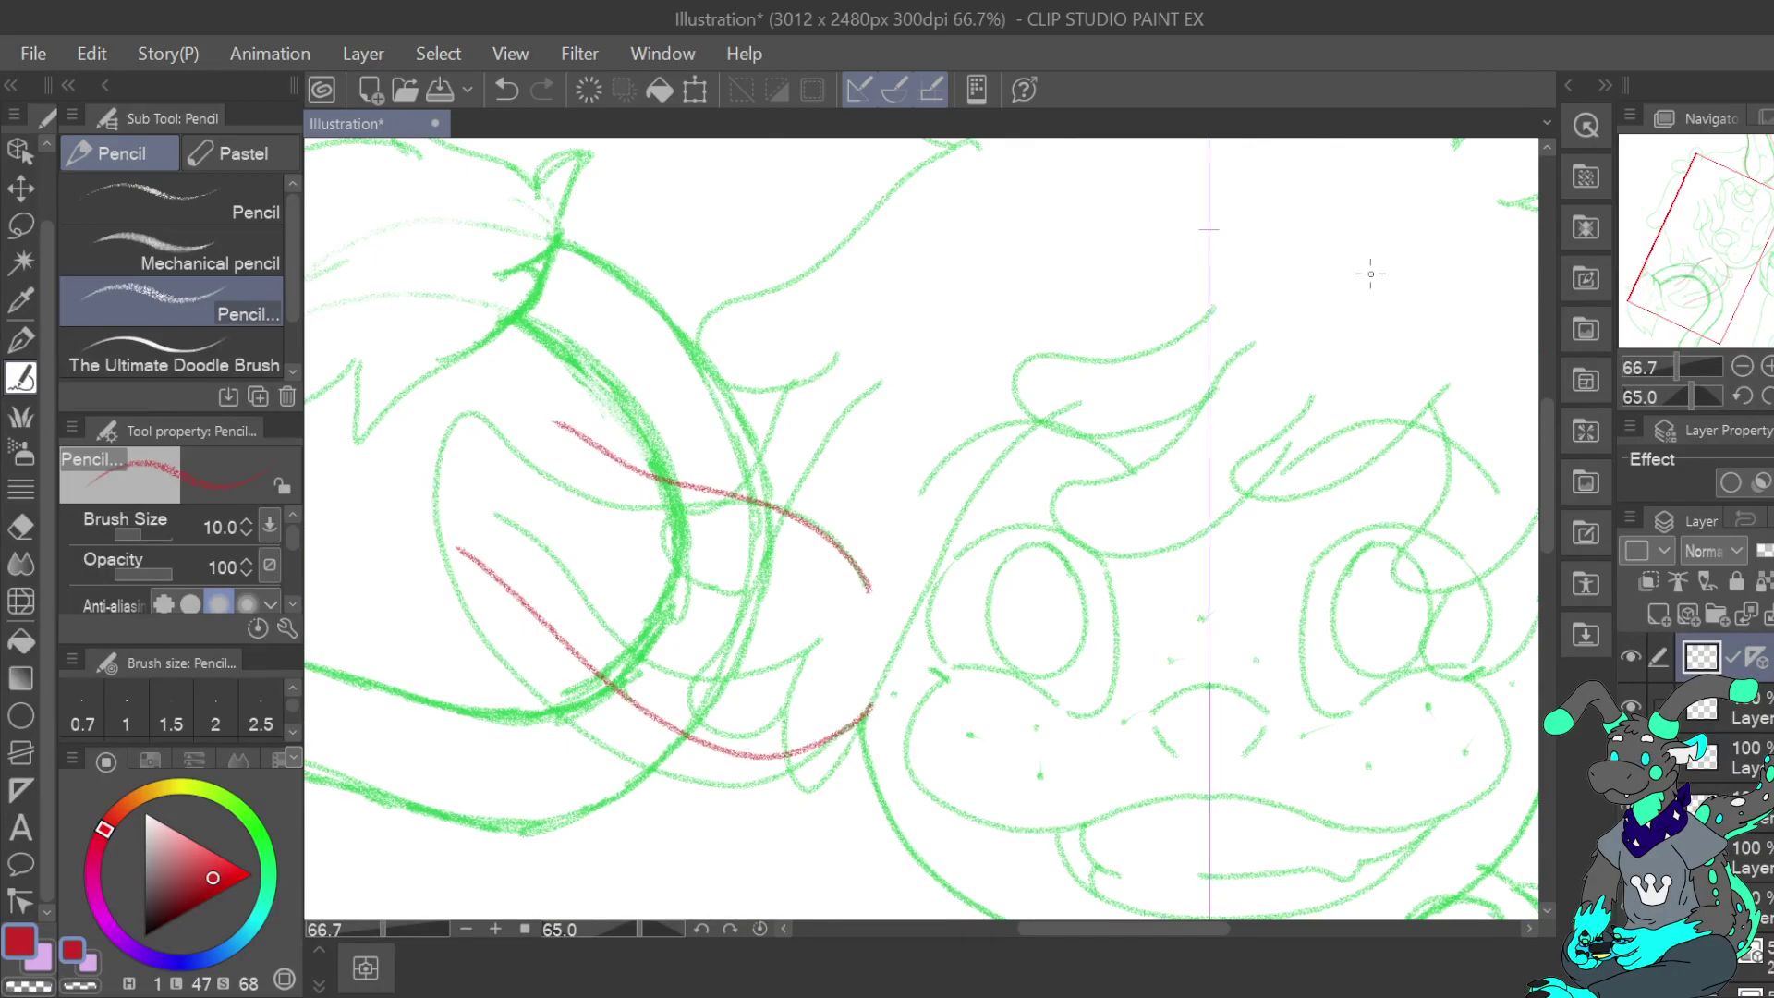
{"action": "key", "text": "ctrl+z"}
{"action": "key", "text": "ctrl+z"}
Sketch longer rounded ear outlines with an inner fold line in red, mirrored on both sides of the head
{"action": "mouse_move", "coordinate": [869, 605]}
{"action": "left_mouse_down"}
{"action": "mouse_move", "coordinate": [788, 508]}
{"action": "mouse_move", "coordinate": [601, 499]}
{"action": "mouse_move", "coordinate": [473, 423]}
{"action": "mouse_move", "coordinate": [440, 455]}
{"action": "mouse_move", "coordinate": [429, 526]}
{"action": "mouse_move", "coordinate": [450, 598]}
{"action": "mouse_move", "coordinate": [488, 663]}
{"action": "mouse_move", "coordinate": [568, 723]}
{"action": "left_mouse_up"}
{"action": "mouse_move", "coordinate": [661, 779]}
{"action": "left_mouse_down"}
{"action": "mouse_move", "coordinate": [816, 793]}
{"action": "mouse_move", "coordinate": [885, 698]}
{"action": "left_mouse_up"}
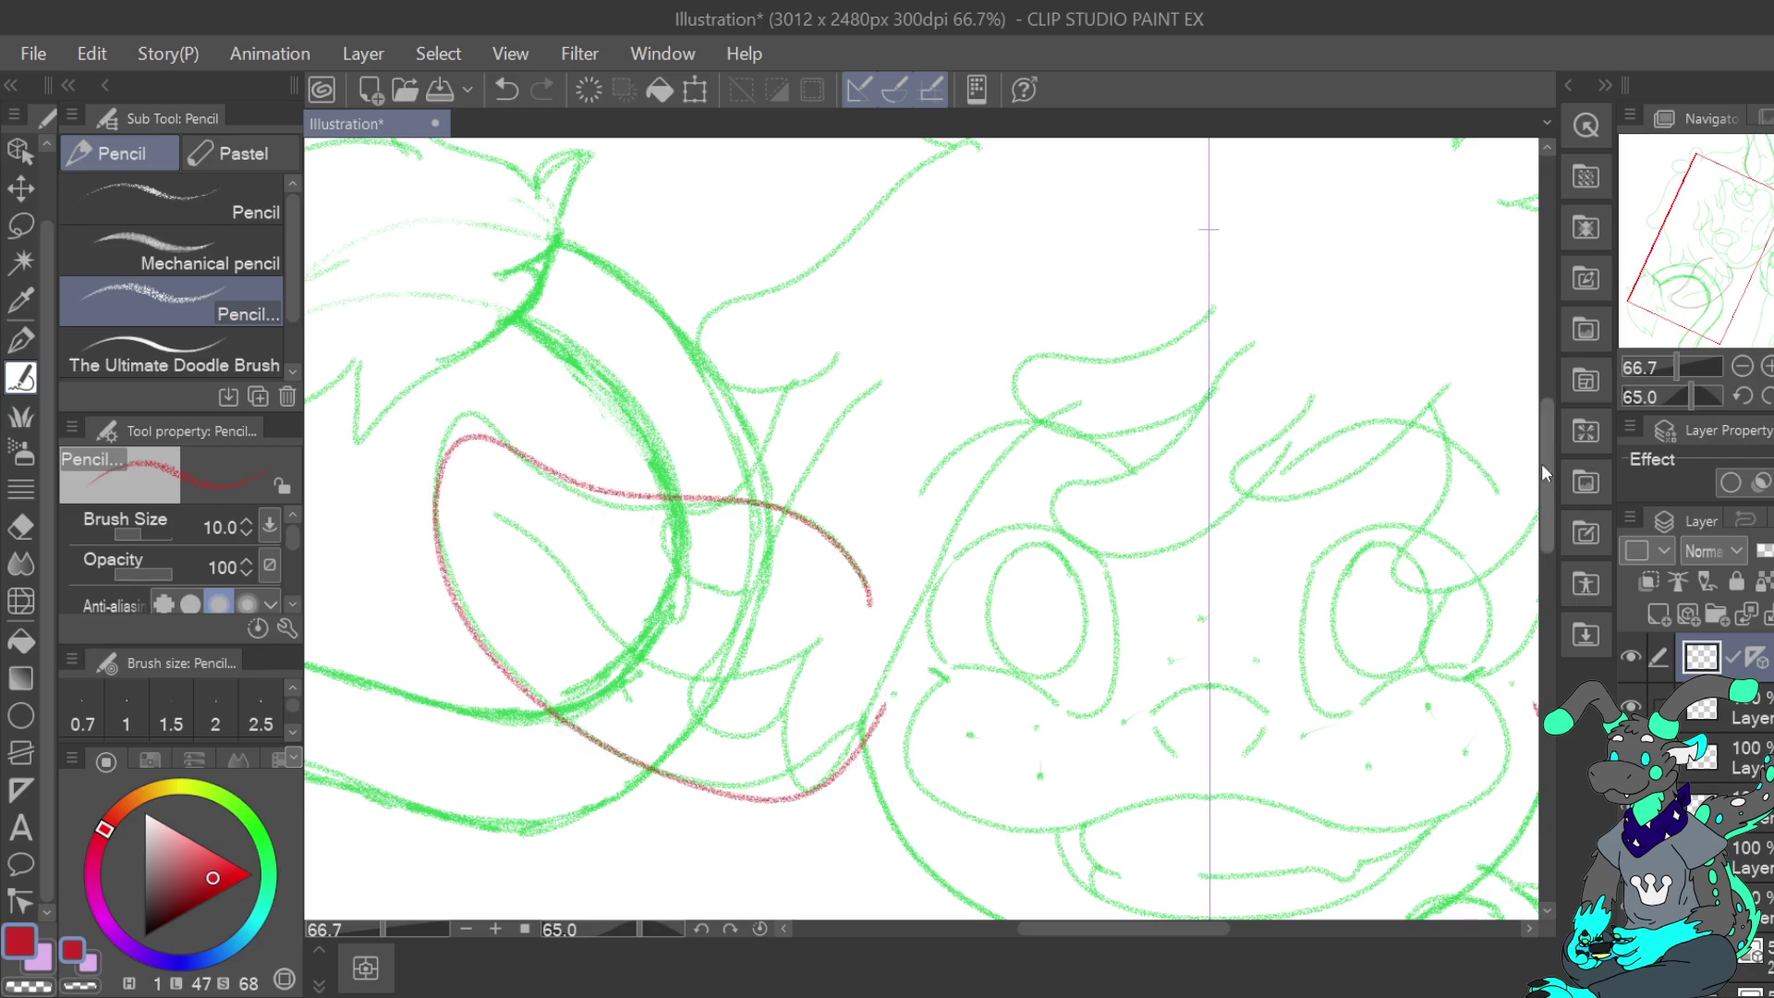
{"action": "double_click", "coordinate": [1741, 366]}
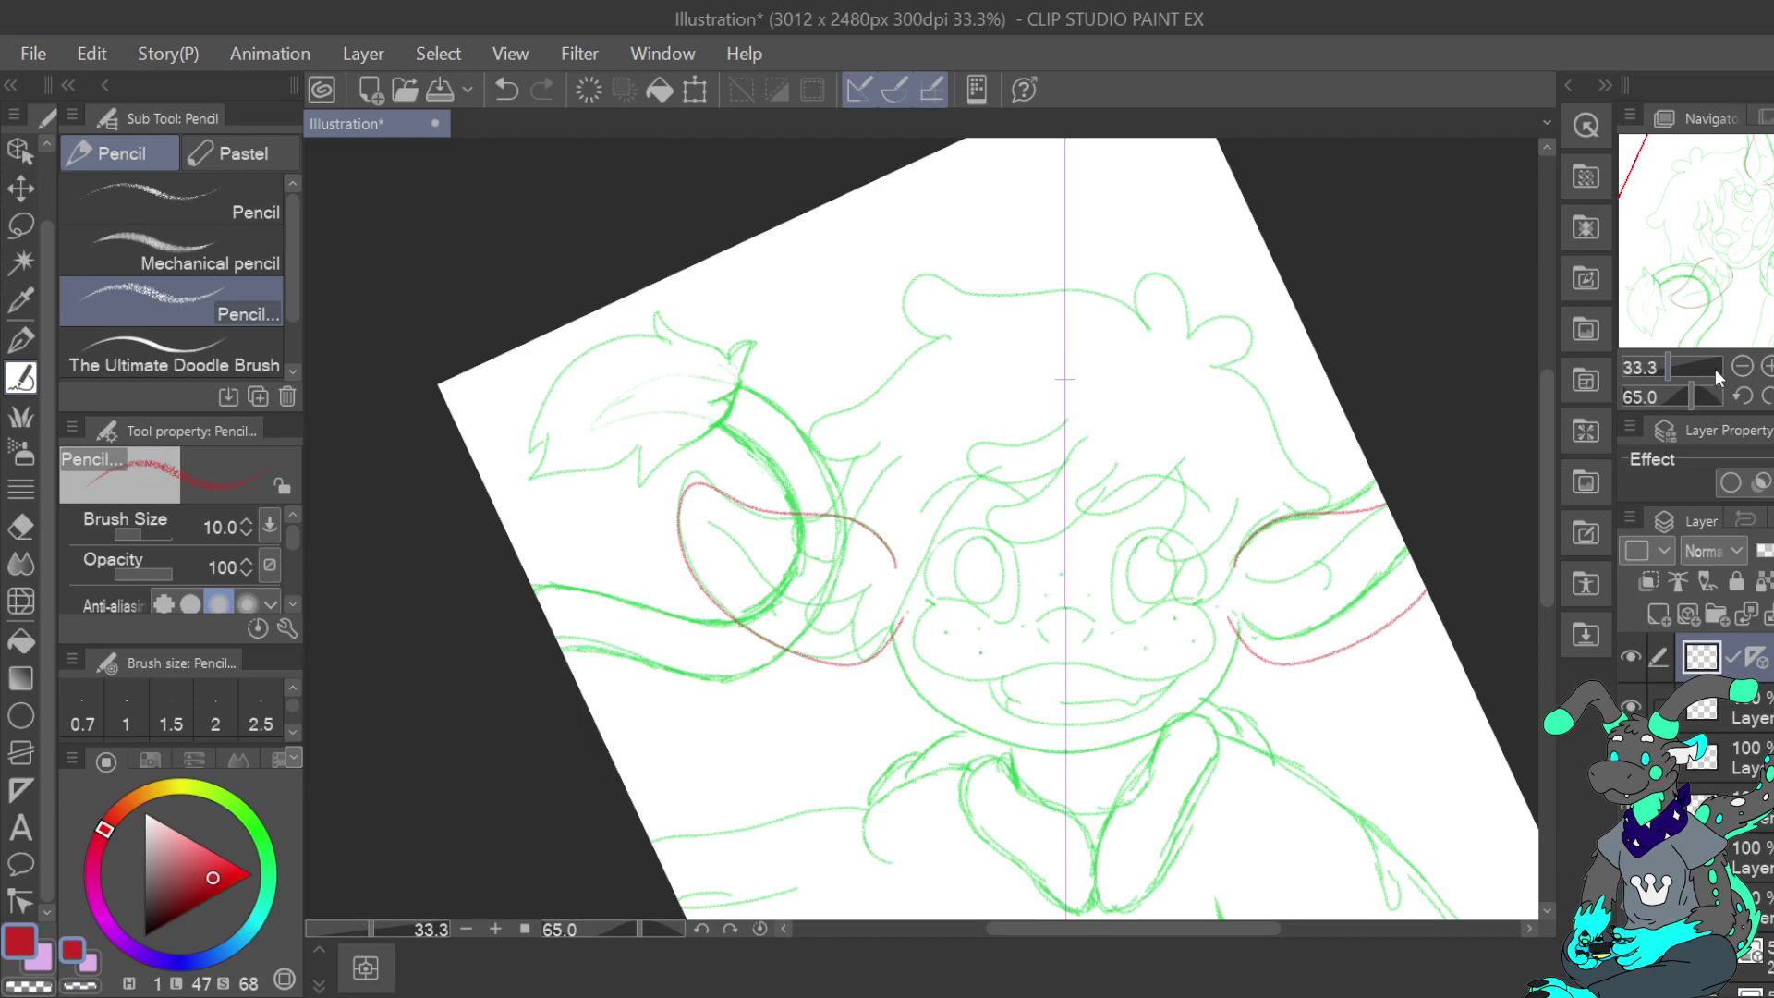
{"action": "mouse_move", "coordinate": [876, 585]}
{"action": "left_mouse_down"}
{"action": "mouse_move", "coordinate": [786, 597]}
{"action": "mouse_move", "coordinate": [700, 509]}
{"action": "left_mouse_up"}
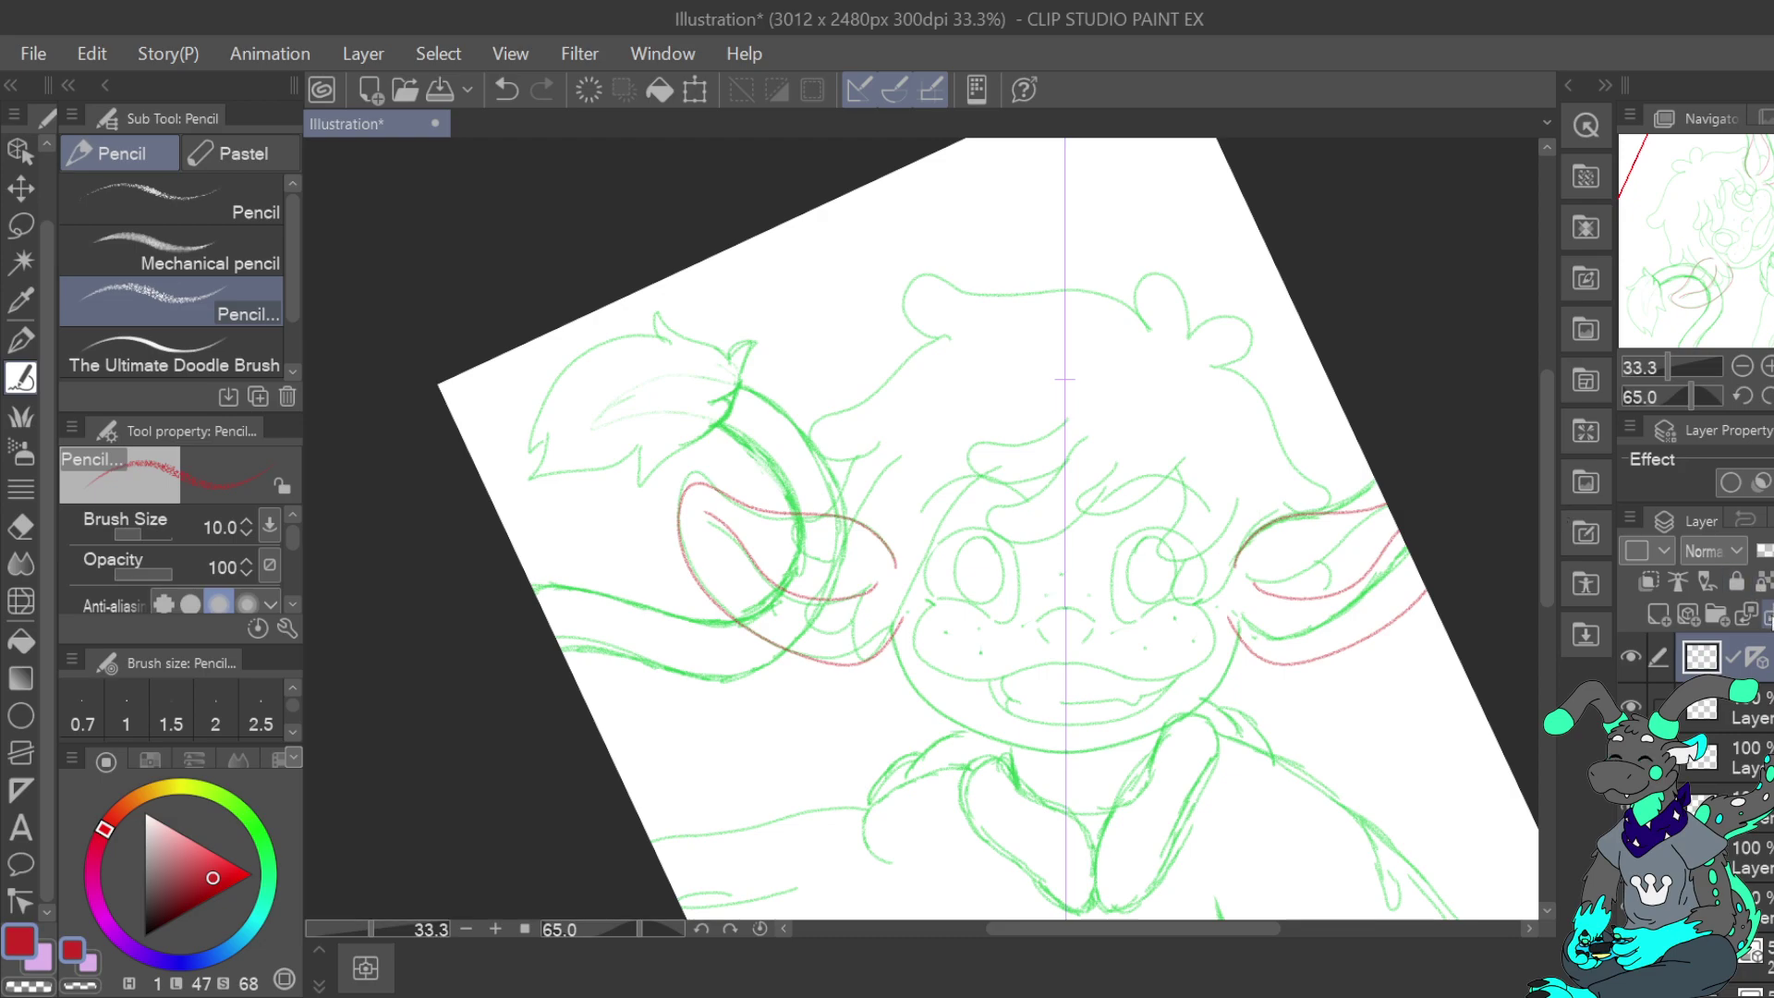
{"action": "key", "text": "ctrl+at"}
{"action": "left_click_drag", "start_coordinate": [924, 462], "coordinate": [877, 528]}
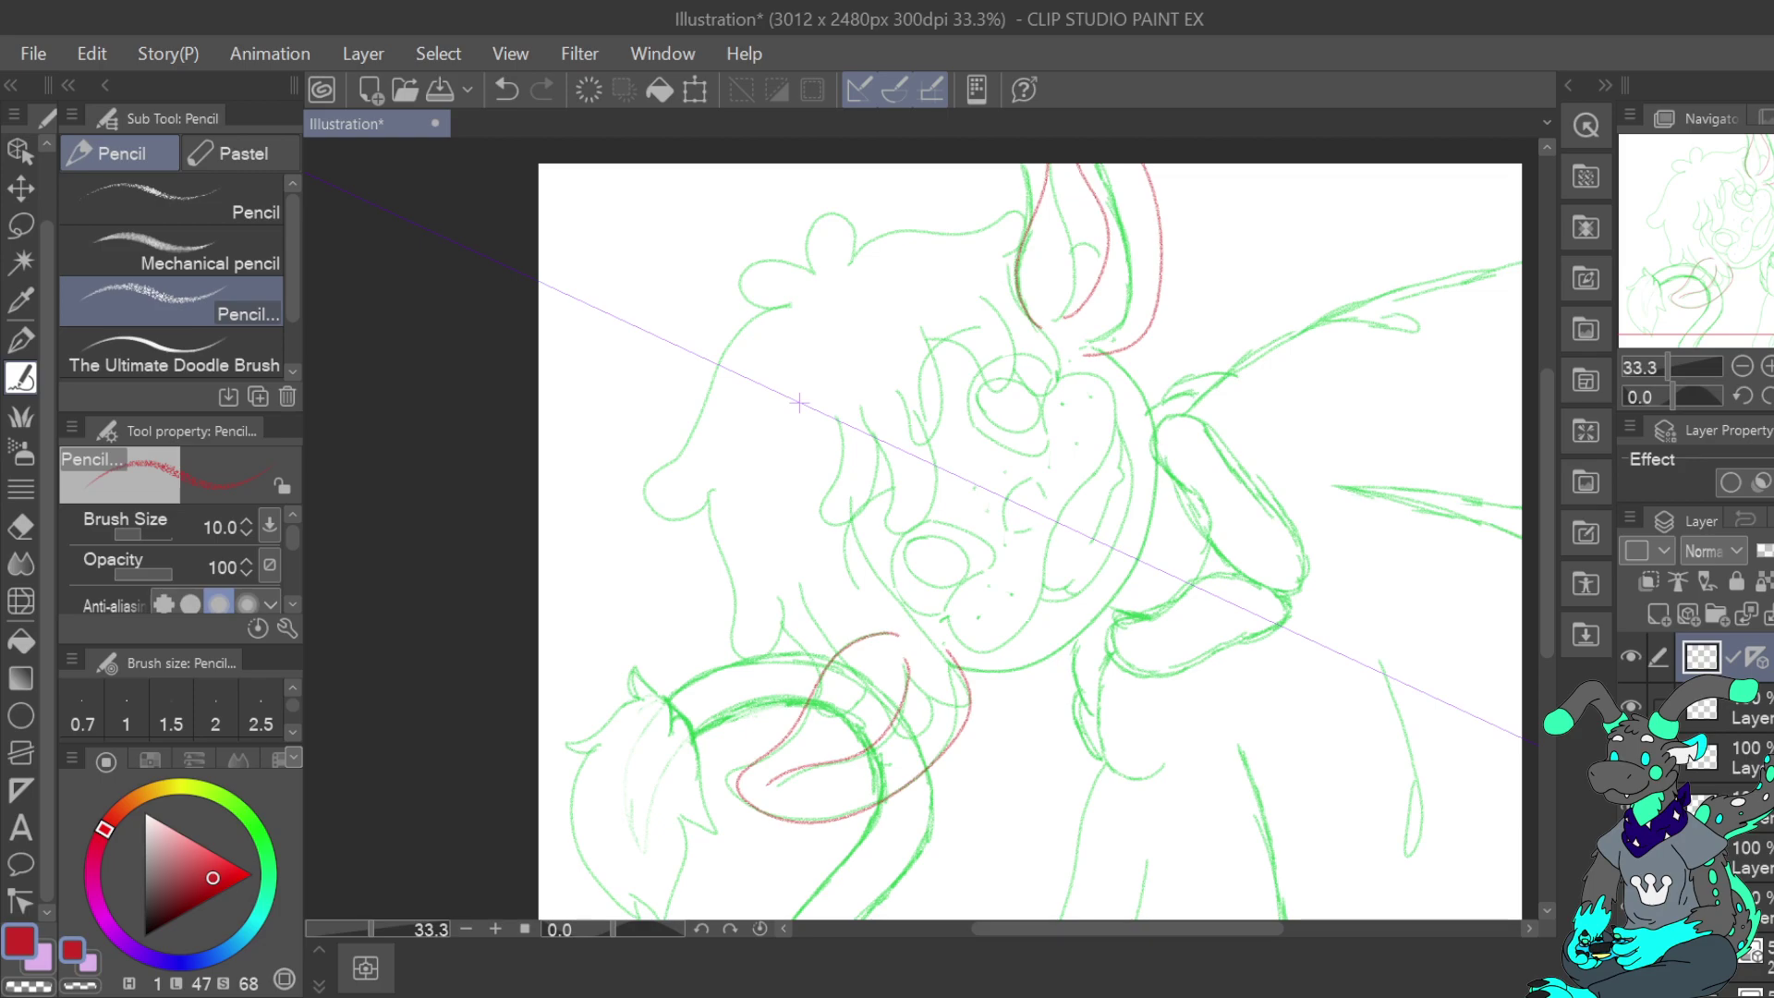
{"action": "key", "text": "ctrl+0"}
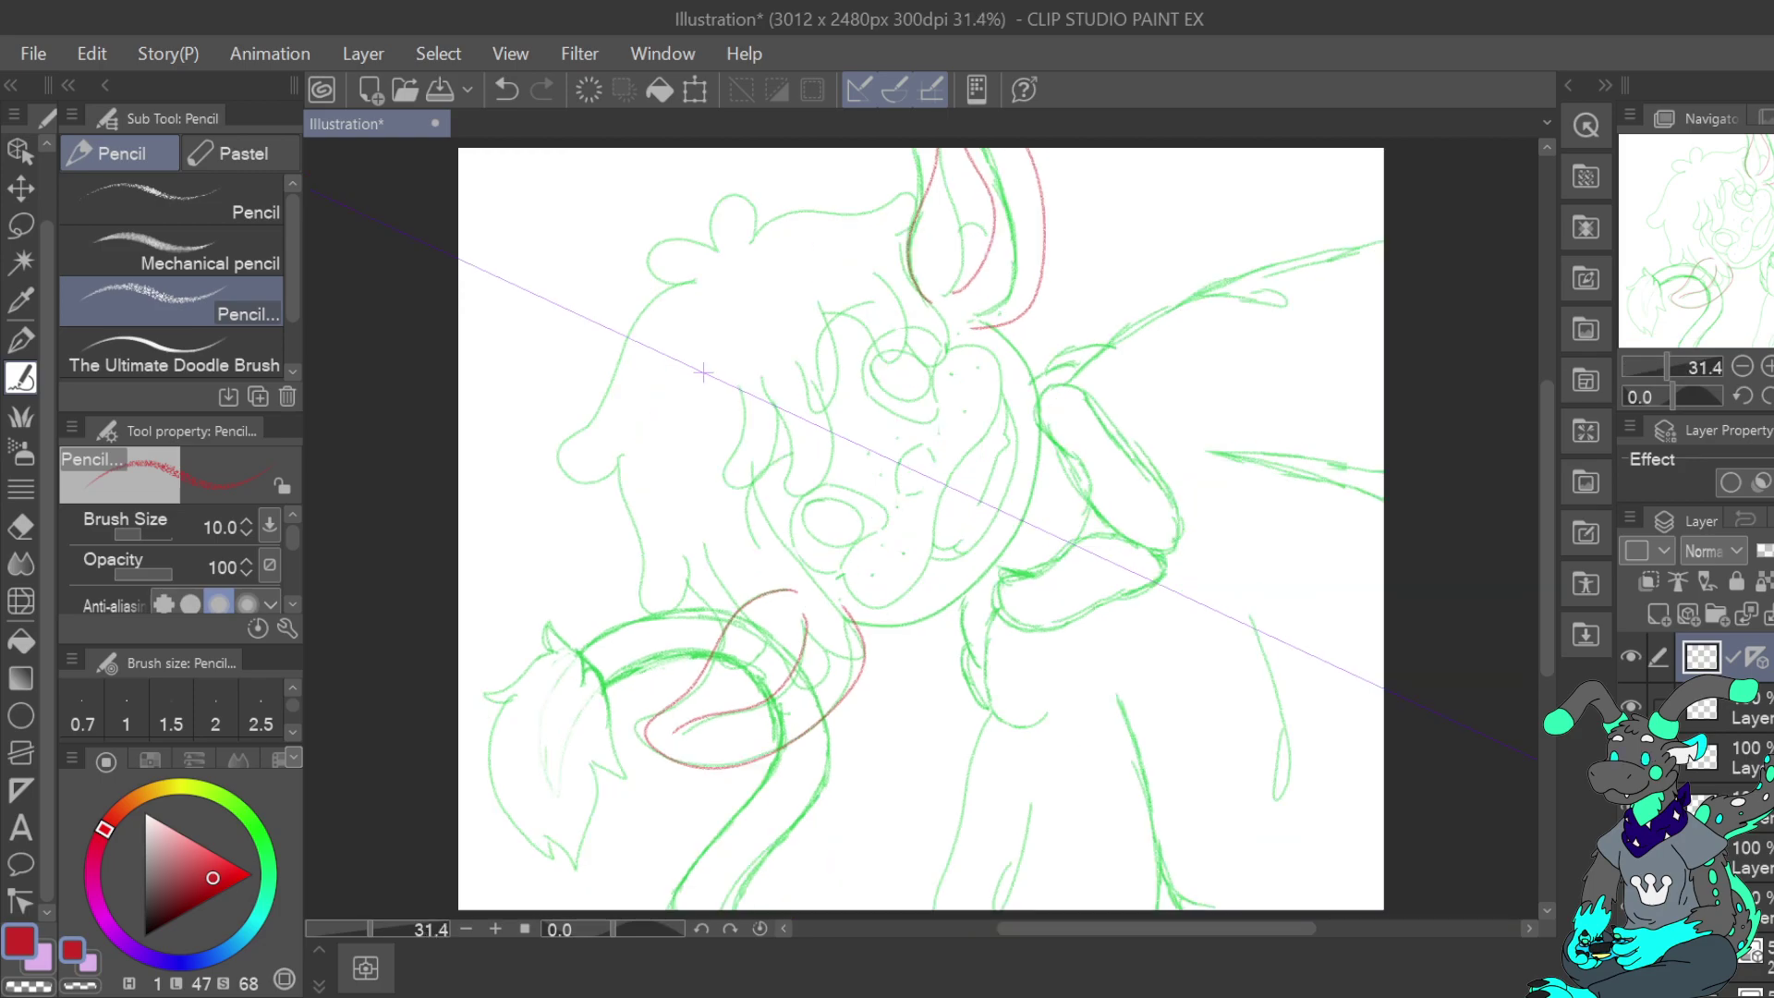
Add a new layer on top and set the Turnip pen to black, brush size 5 and stabilization 100 for inking
{"action": "left_click", "coordinate": [1659, 615]}
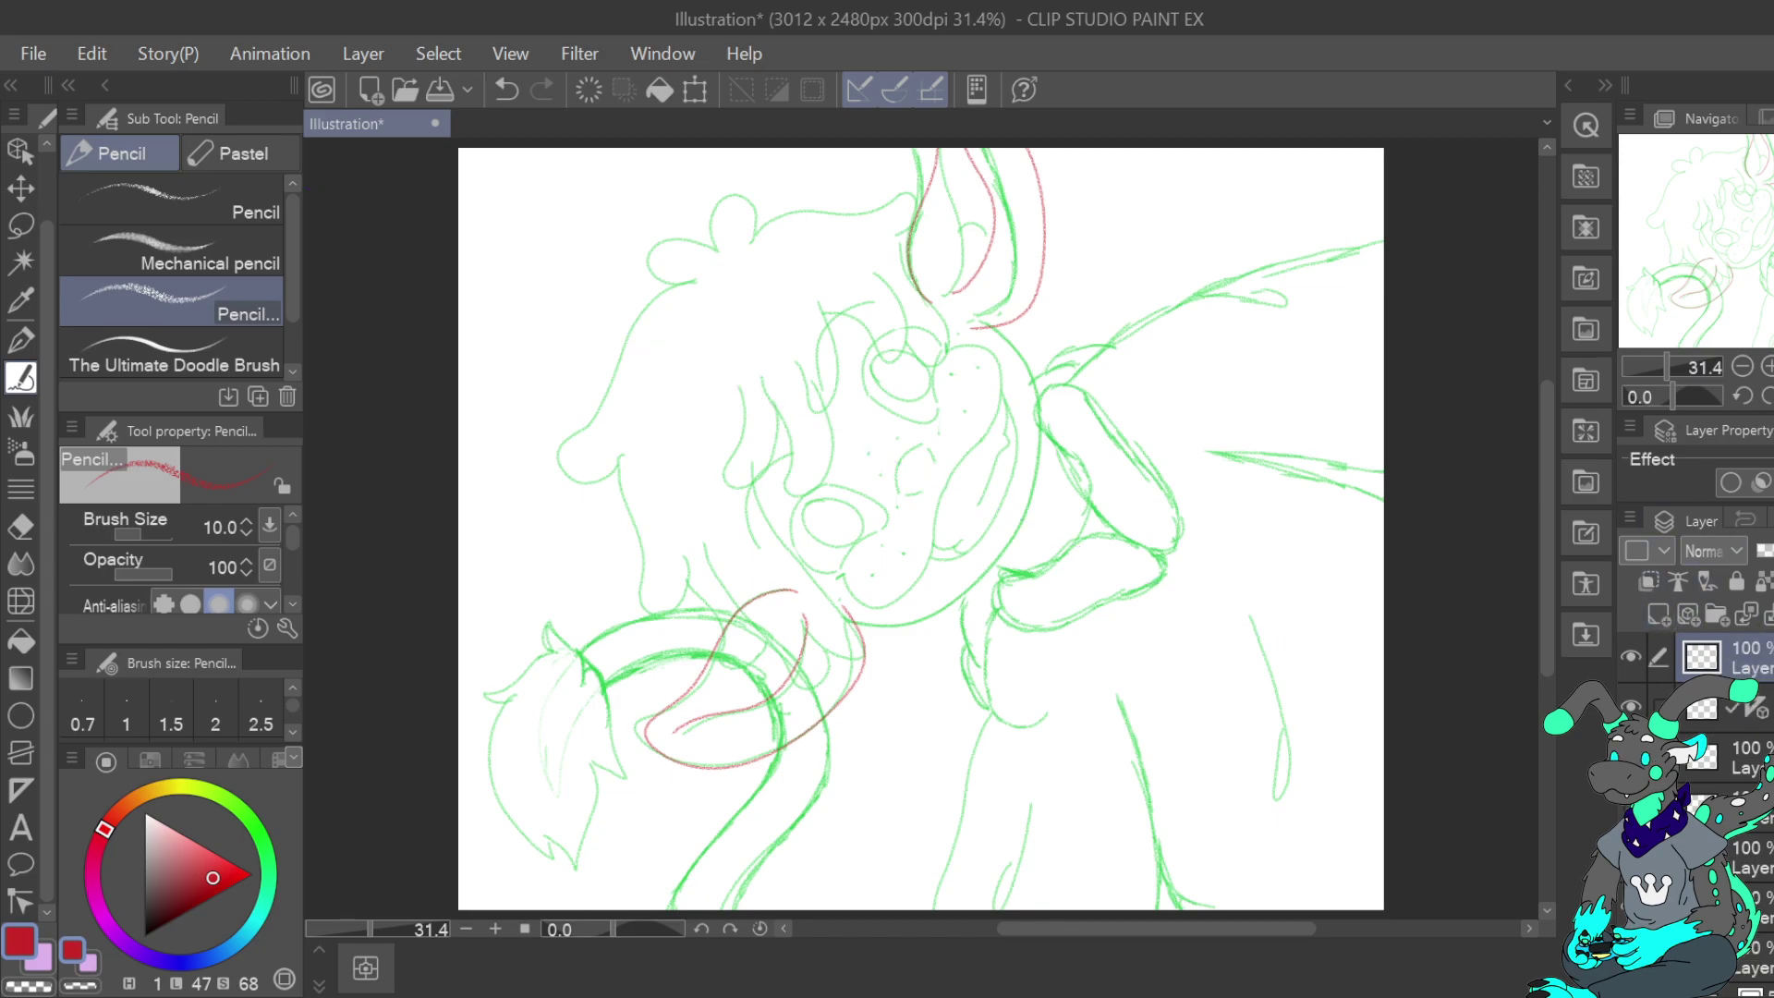
{"action": "key", "text": "p"}
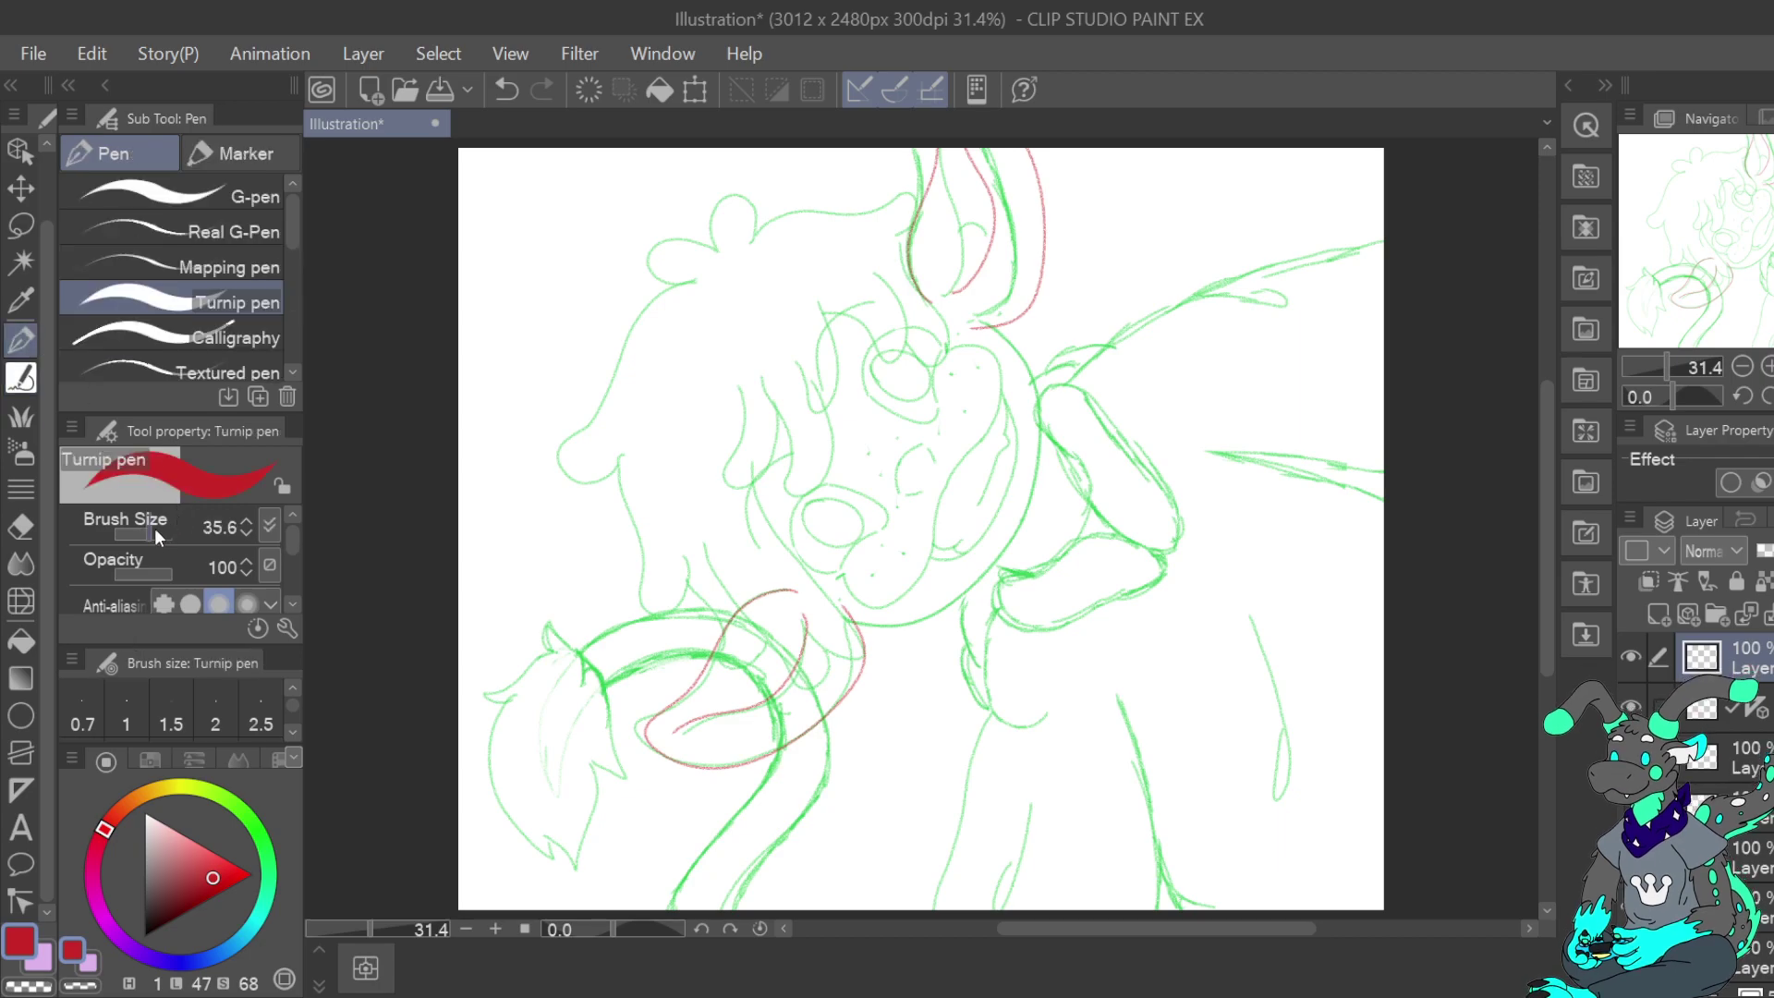
{"action": "left_click", "coordinate": [246, 519]}
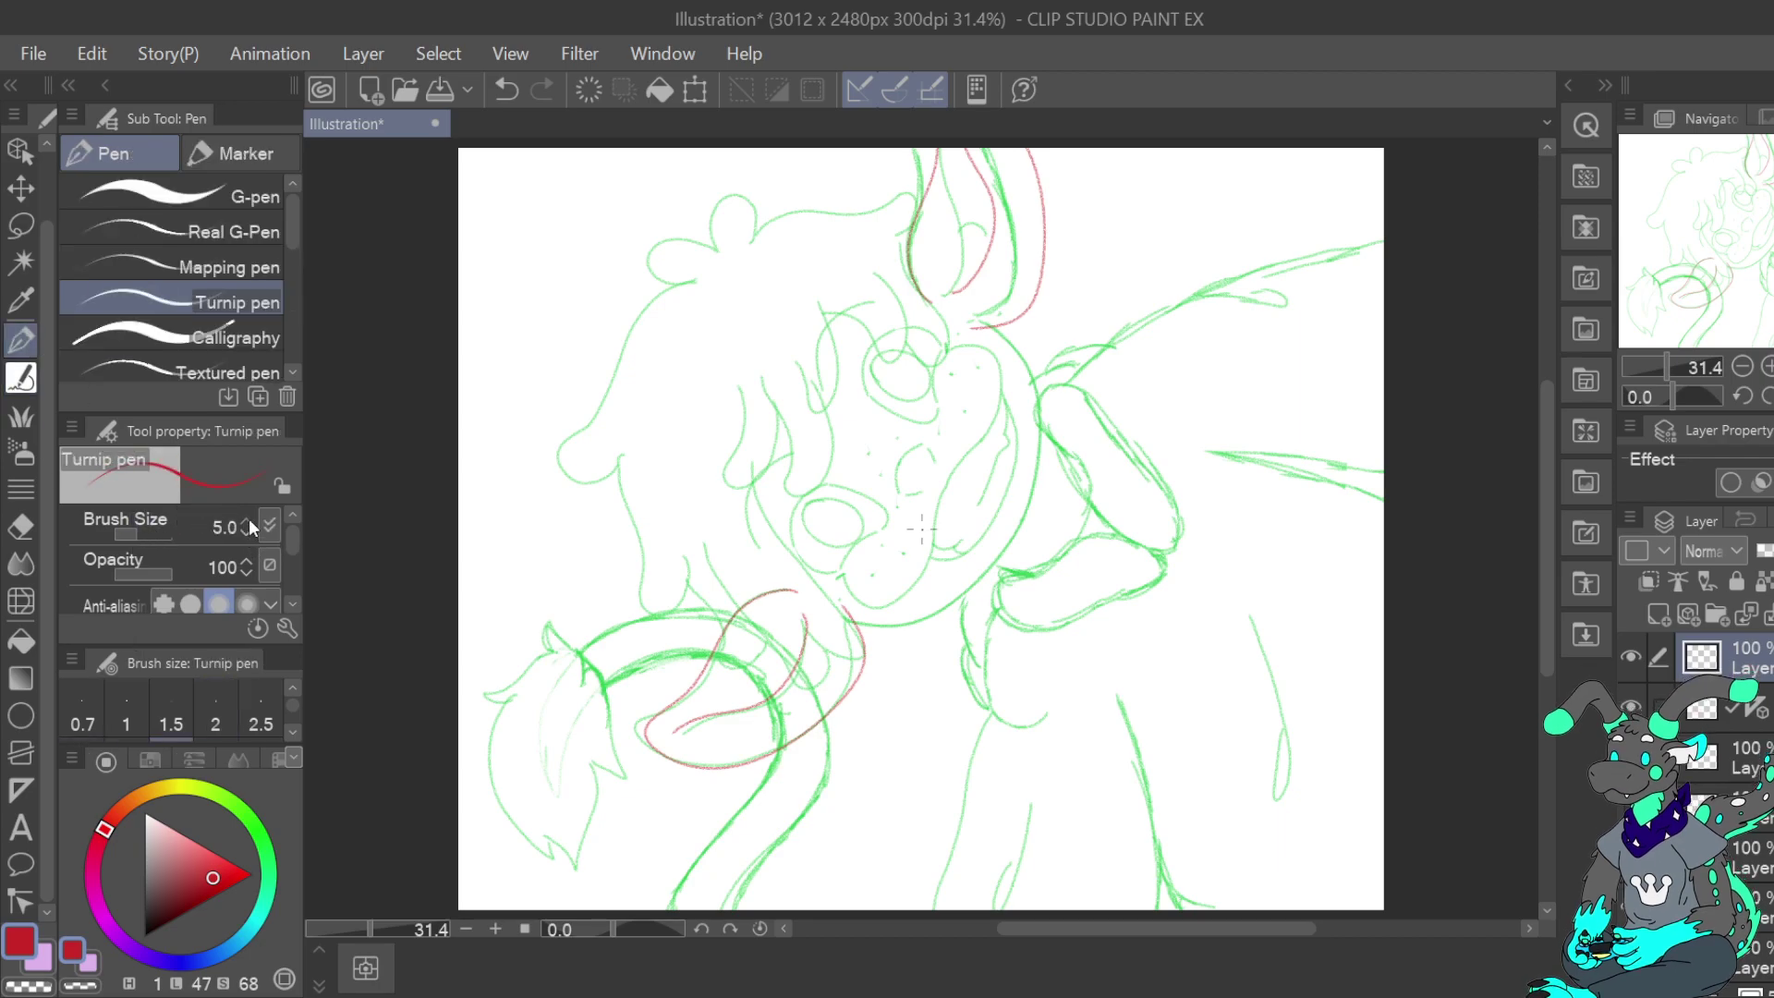
{"action": "left_click", "coordinate": [157, 925]}
{"action": "left_click", "coordinate": [146, 935]}
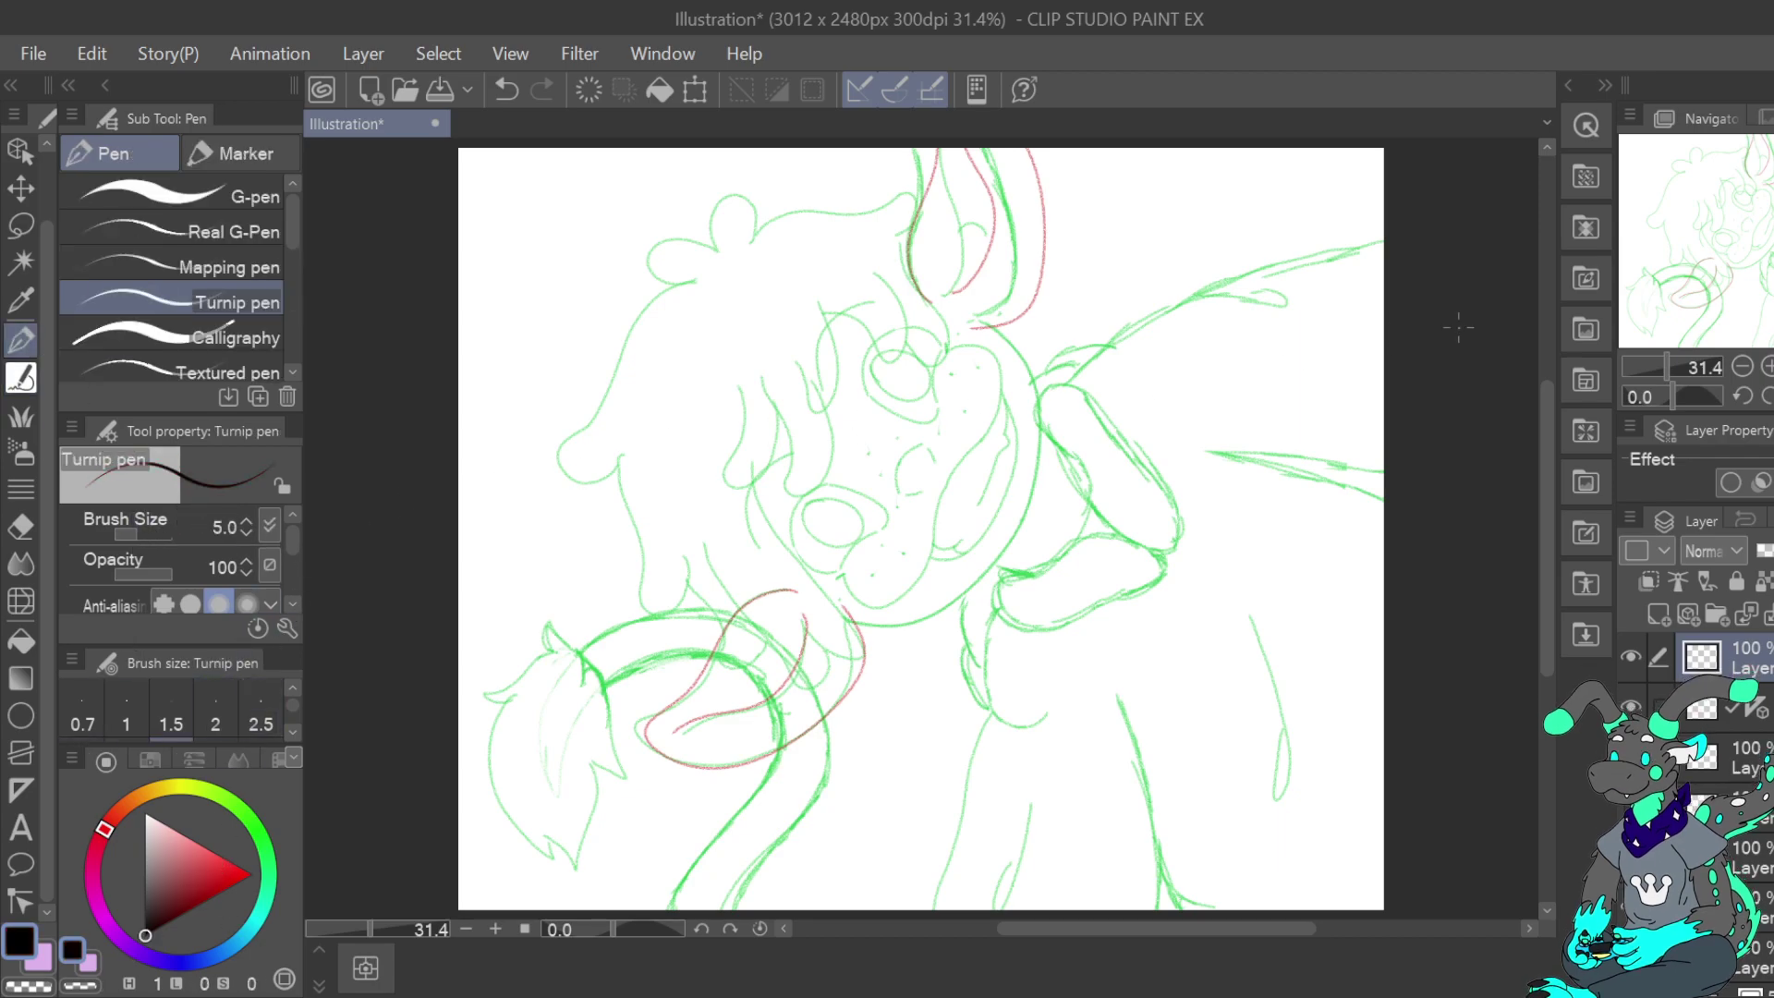
{"action": "left_click", "coordinate": [1767, 395]}
{"action": "left_click", "coordinate": [1767, 396]}
{"action": "left_click", "coordinate": [1767, 395]}
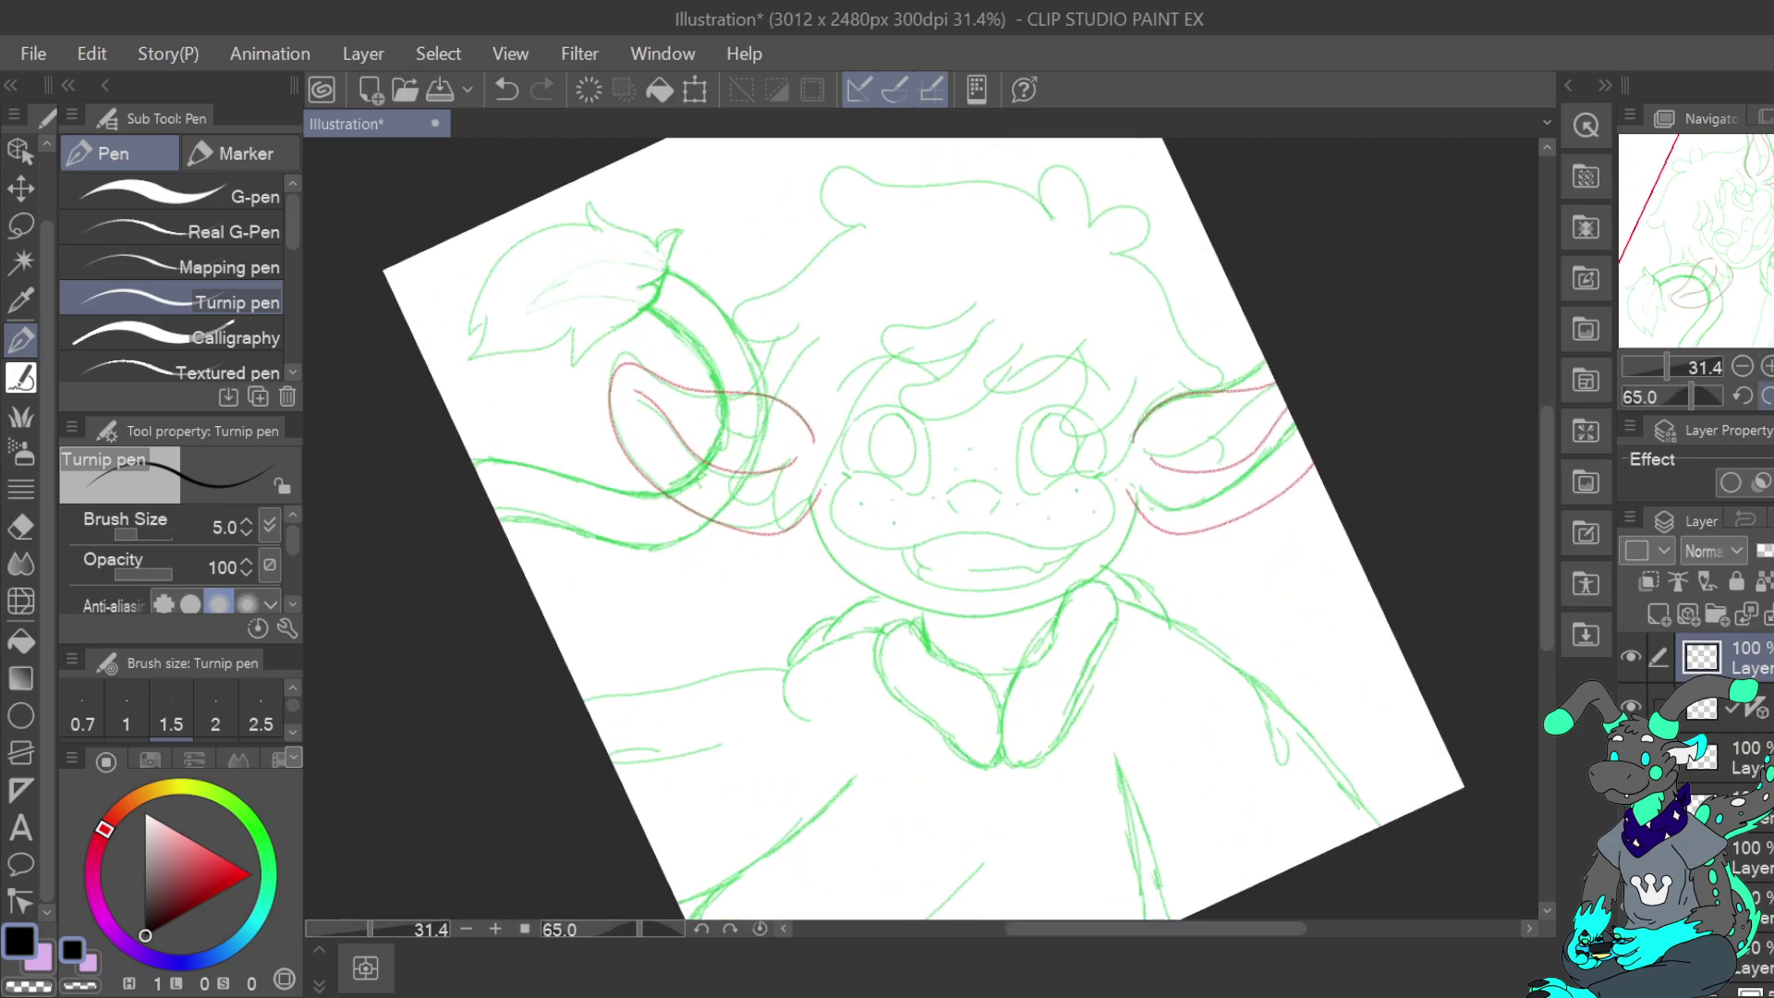
{"action": "left_click", "coordinate": [1767, 366]}
{"action": "left_click_drag", "start_coordinate": [288, 546], "coordinate": [275, 603]}
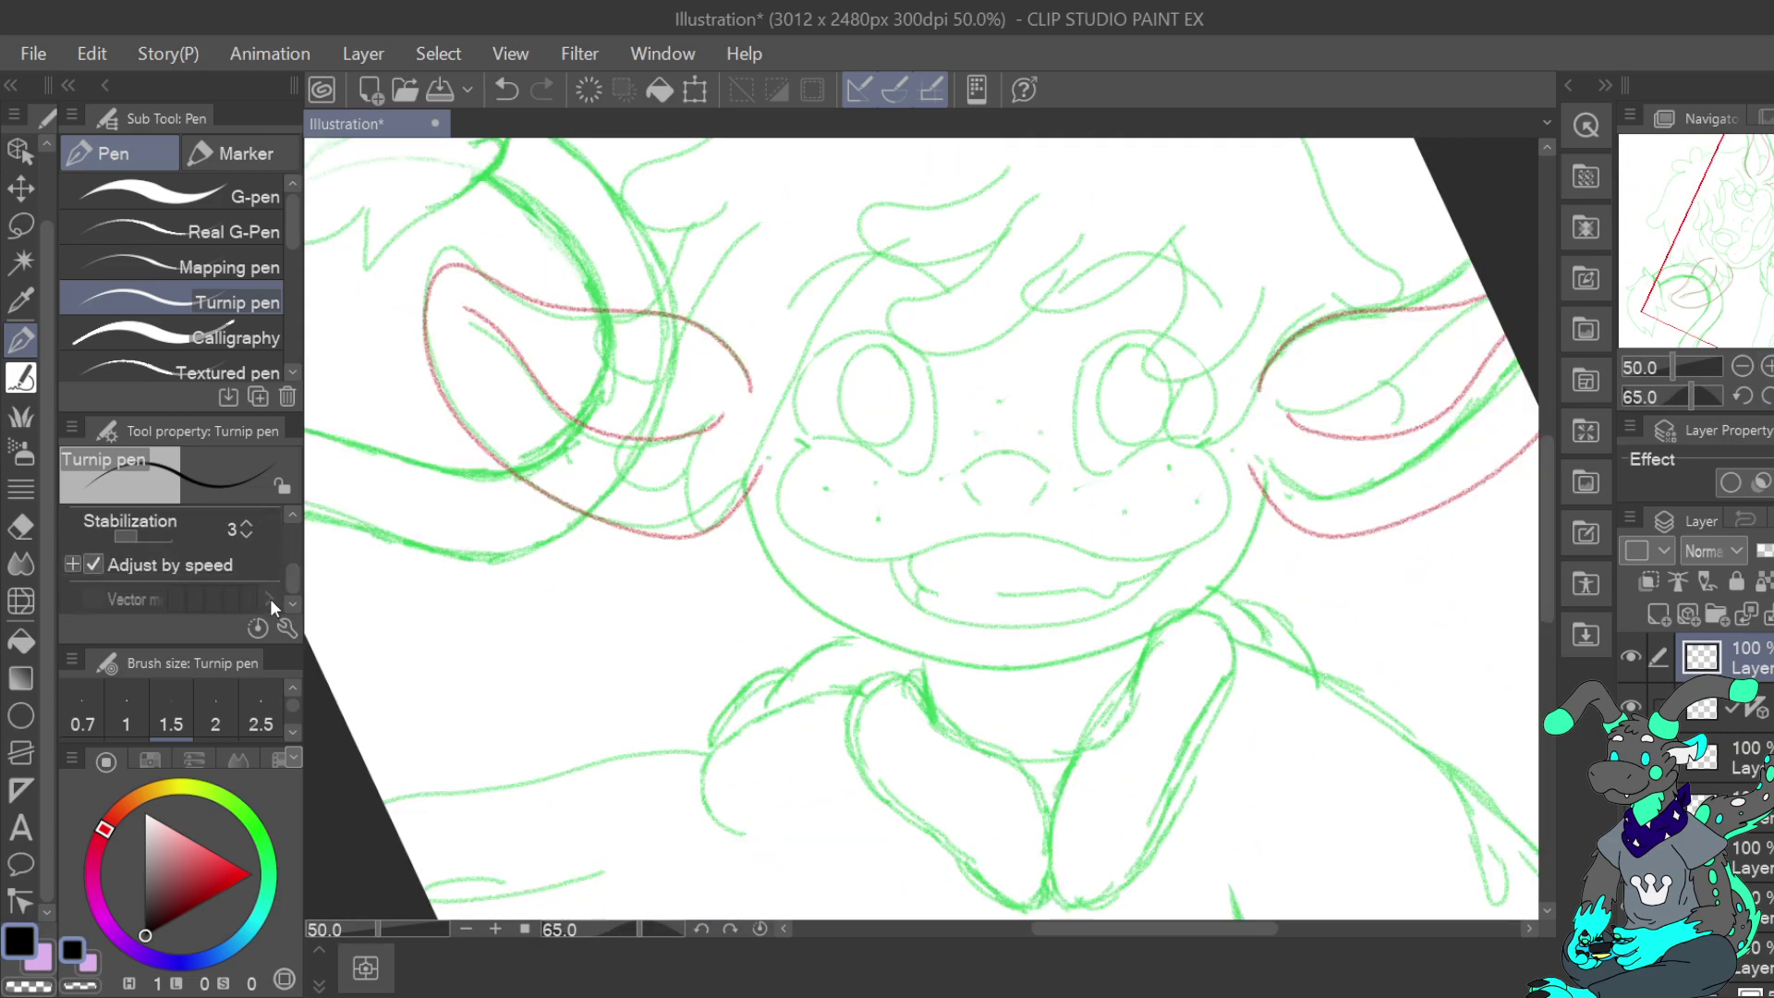
{"action": "left_click_drag", "start_coordinate": [157, 536], "coordinate": [183, 537]}
Ink the two rounded hair tufts on top of the head in black over the green sketch
{"action": "left_click", "coordinate": [1767, 365]}
{"action": "left_click_drag", "start_coordinate": [1772, 239], "coordinate": [1726, 228]}
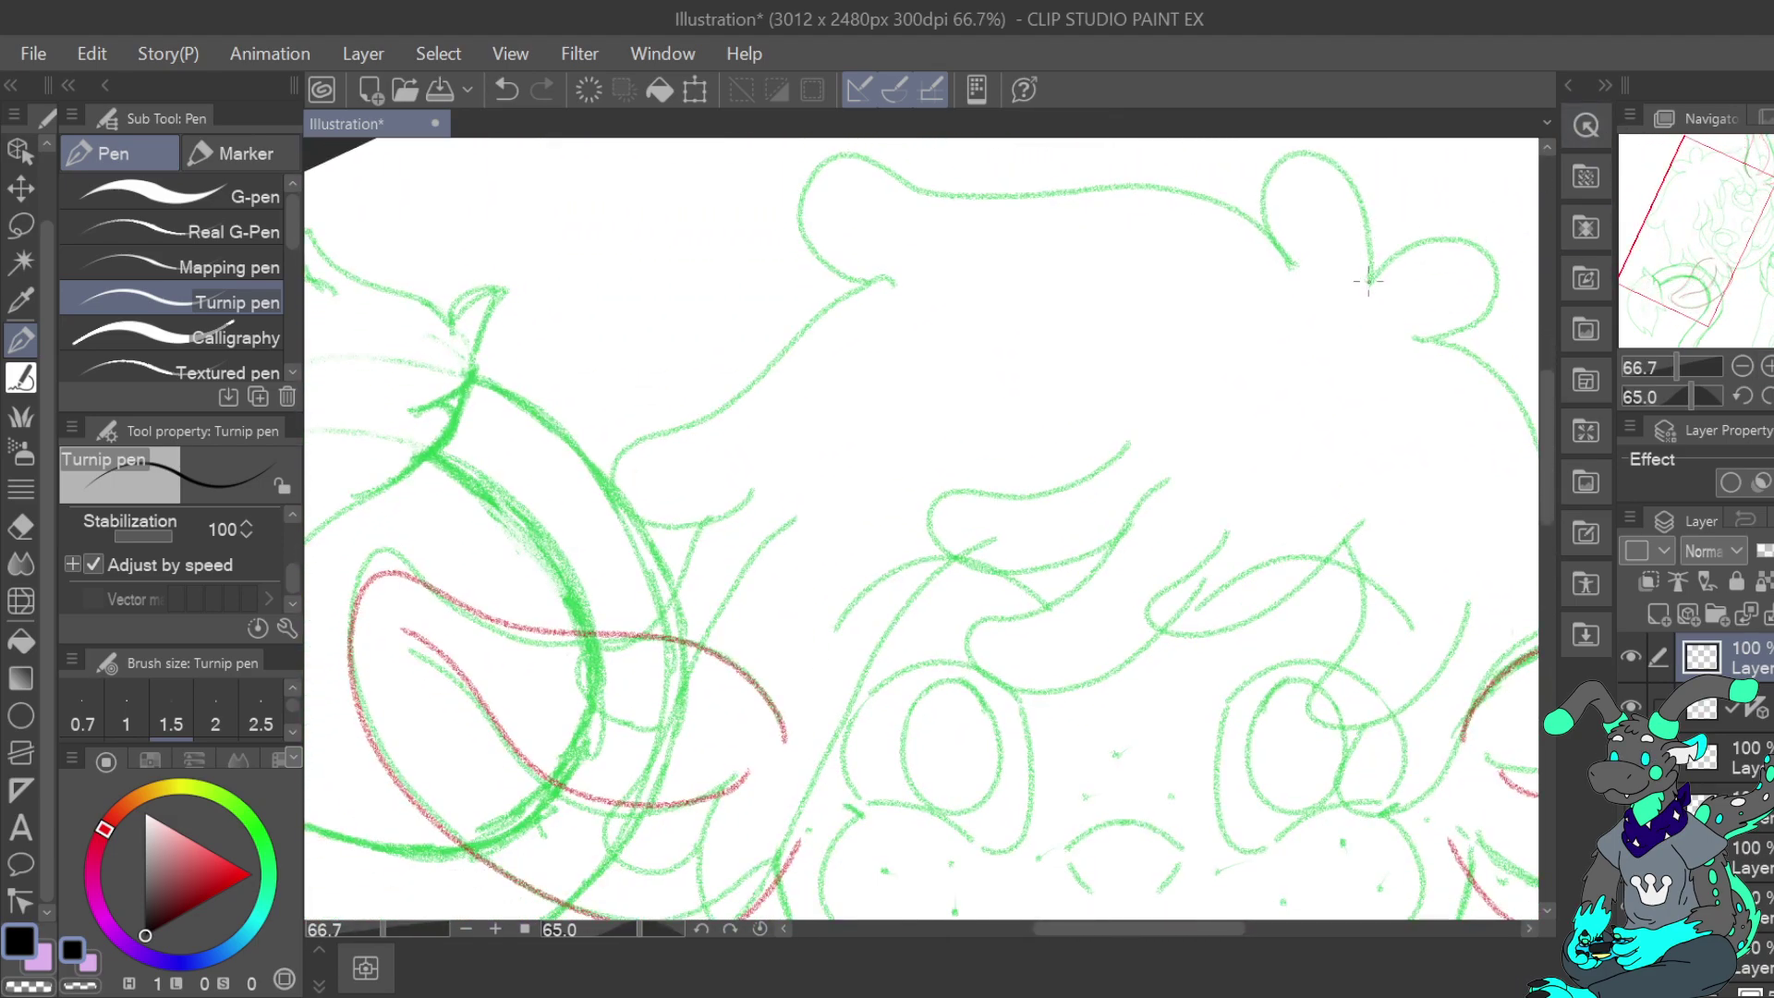
{"action": "mouse_move", "coordinate": [1351, 180]}
{"action": "left_mouse_down"}
{"action": "mouse_move", "coordinate": [1305, 146]}
{"action": "mouse_move", "coordinate": [1274, 162]}
{"action": "mouse_move", "coordinate": [1259, 201]}
{"action": "mouse_move", "coordinate": [1295, 266]}
{"action": "left_mouse_up"}
{"action": "left_click_drag", "start_coordinate": [1702, 220], "coordinate": [1713, 183]}
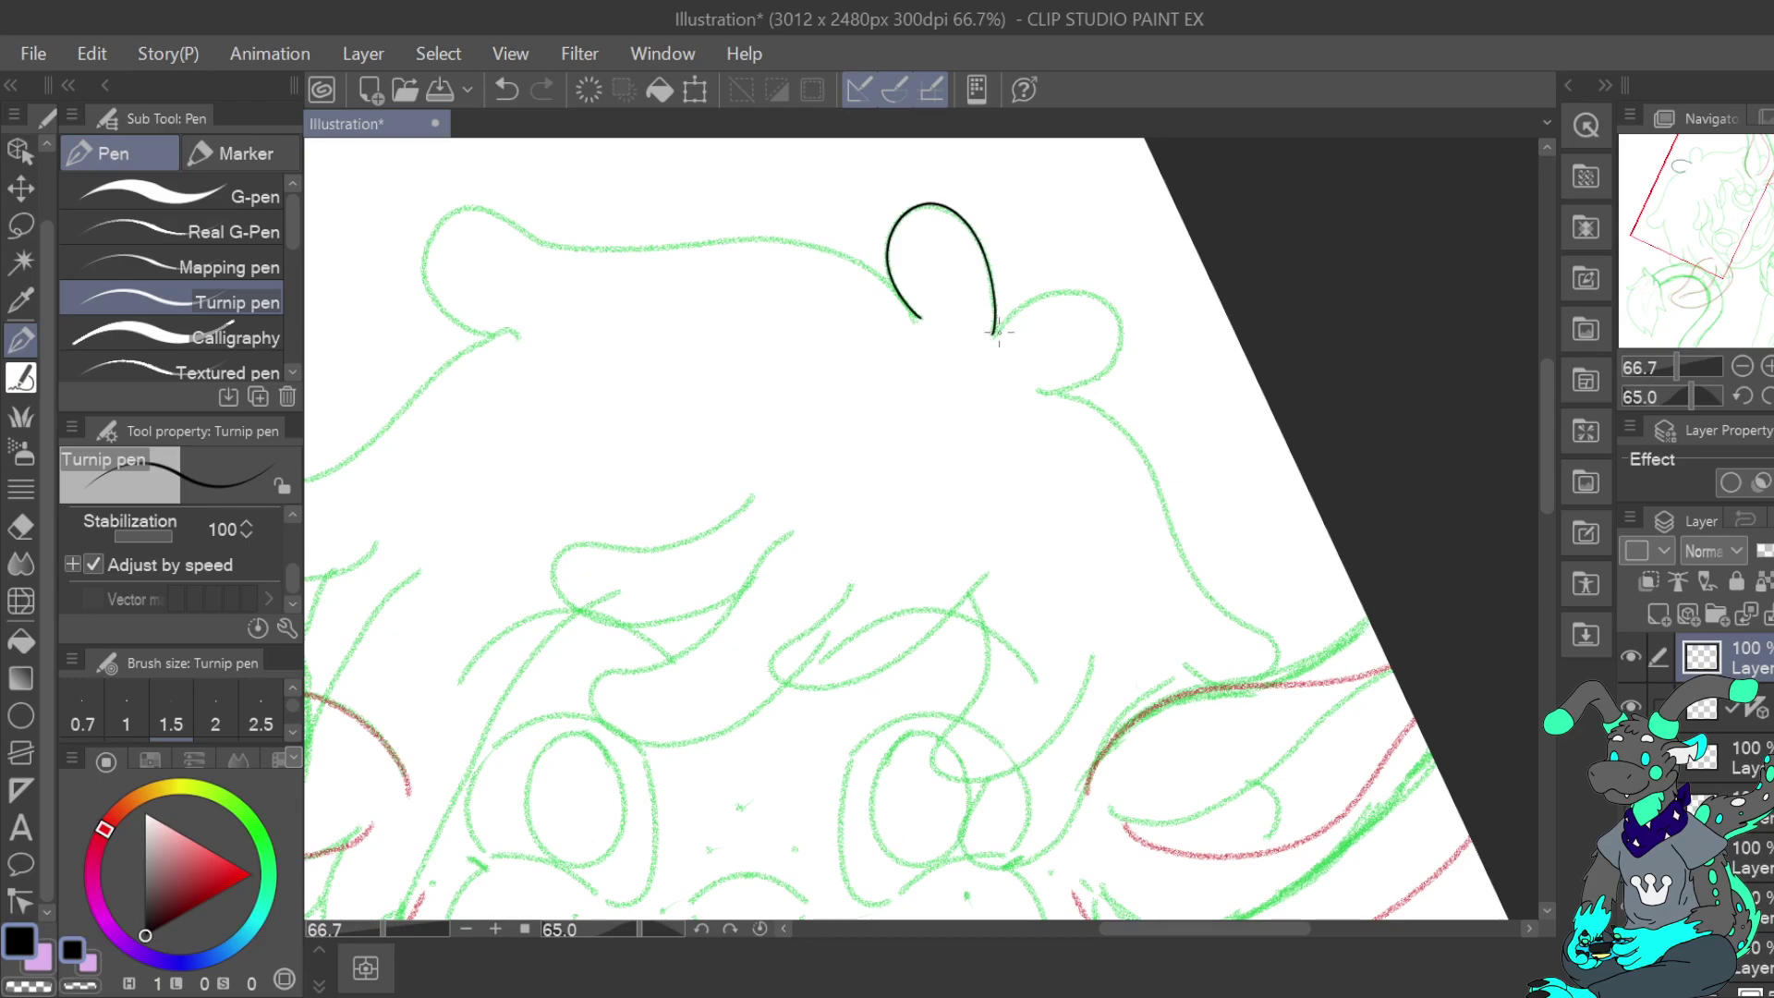
{"action": "mouse_move", "coordinate": [998, 325]}
{"action": "left_mouse_down"}
{"action": "mouse_move", "coordinate": [1077, 290]}
{"action": "mouse_move", "coordinate": [1115, 296]}
{"action": "mouse_move", "coordinate": [1137, 328]}
{"action": "mouse_move", "coordinate": [1124, 361]}
{"action": "mouse_move", "coordinate": [1031, 390]}
{"action": "left_mouse_up"}
{"action": "mouse_move", "coordinate": [914, 299]}
{"action": "left_mouse_down"}
{"action": "mouse_move", "coordinate": [1089, 529]}
{"action": "mouse_move", "coordinate": [1240, 481]}
{"action": "mouse_move", "coordinate": [1180, 495]}
{"action": "mouse_move", "coordinate": [1095, 451]}
{"action": "left_mouse_up"}
{"action": "left_click", "coordinate": [506, 90]}
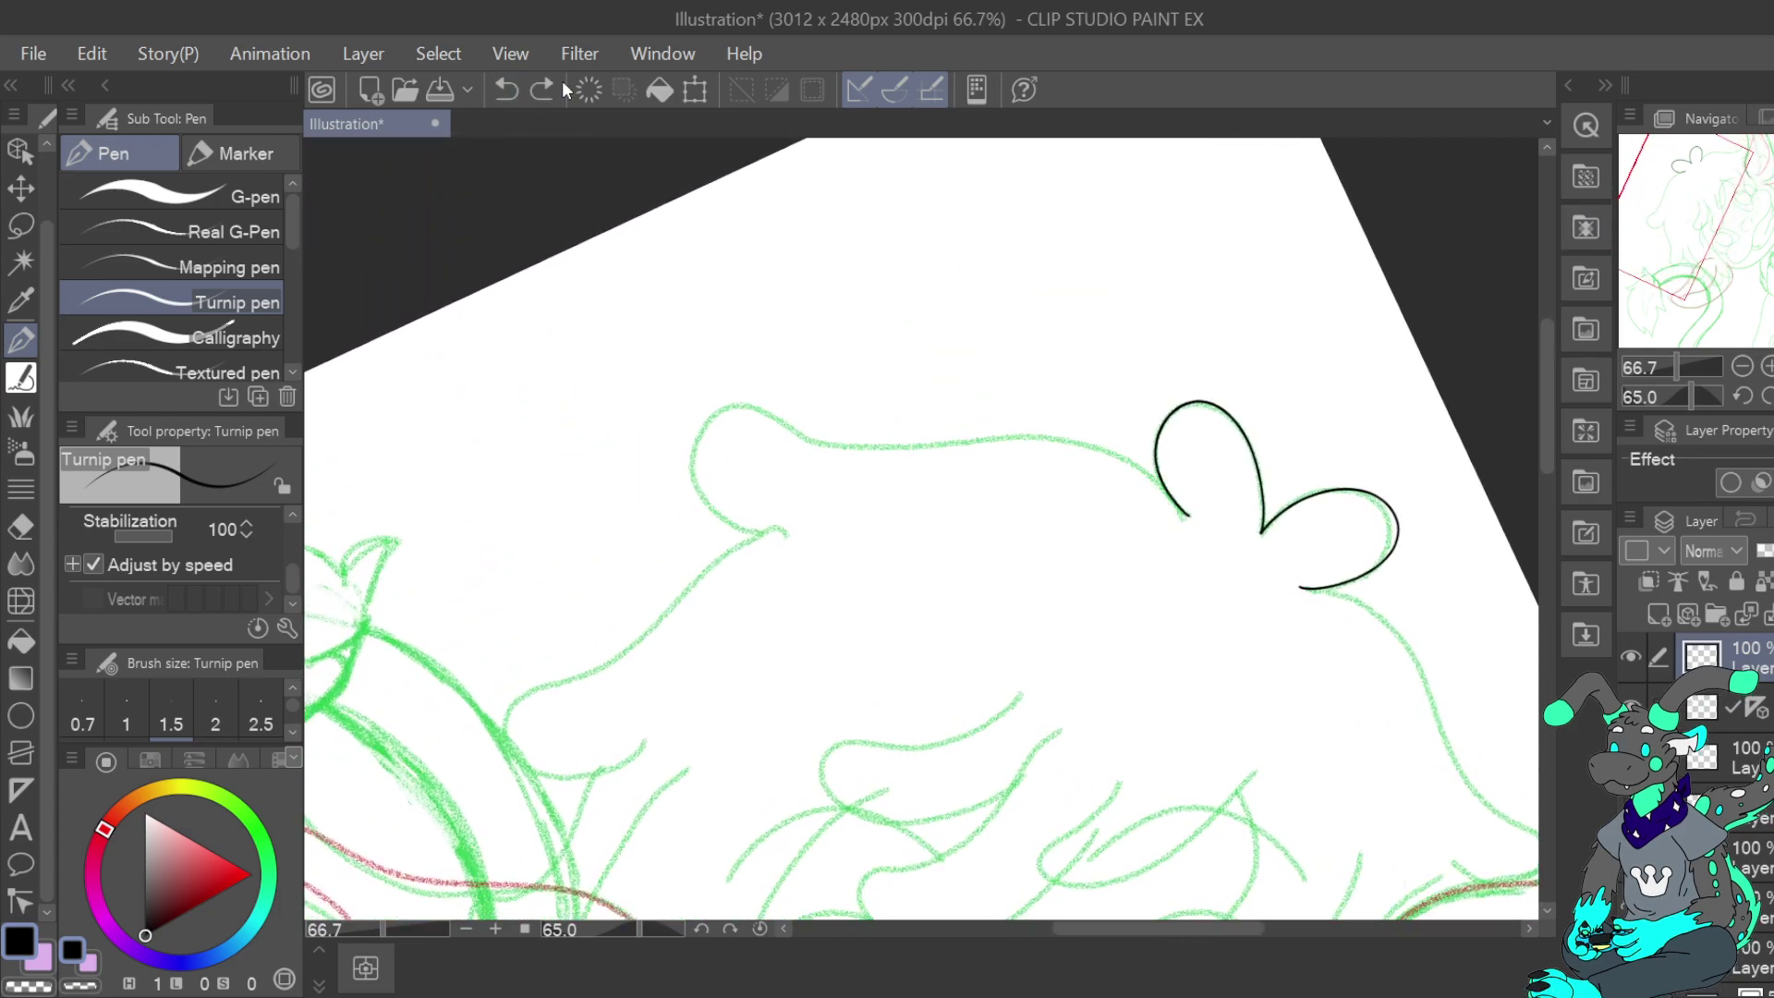
Ink the top hair contour from the tufts across the head and around the rounded curl at its far end
{"action": "left_click", "coordinate": [1743, 396]}
{"action": "left_click", "coordinate": [1743, 396]}
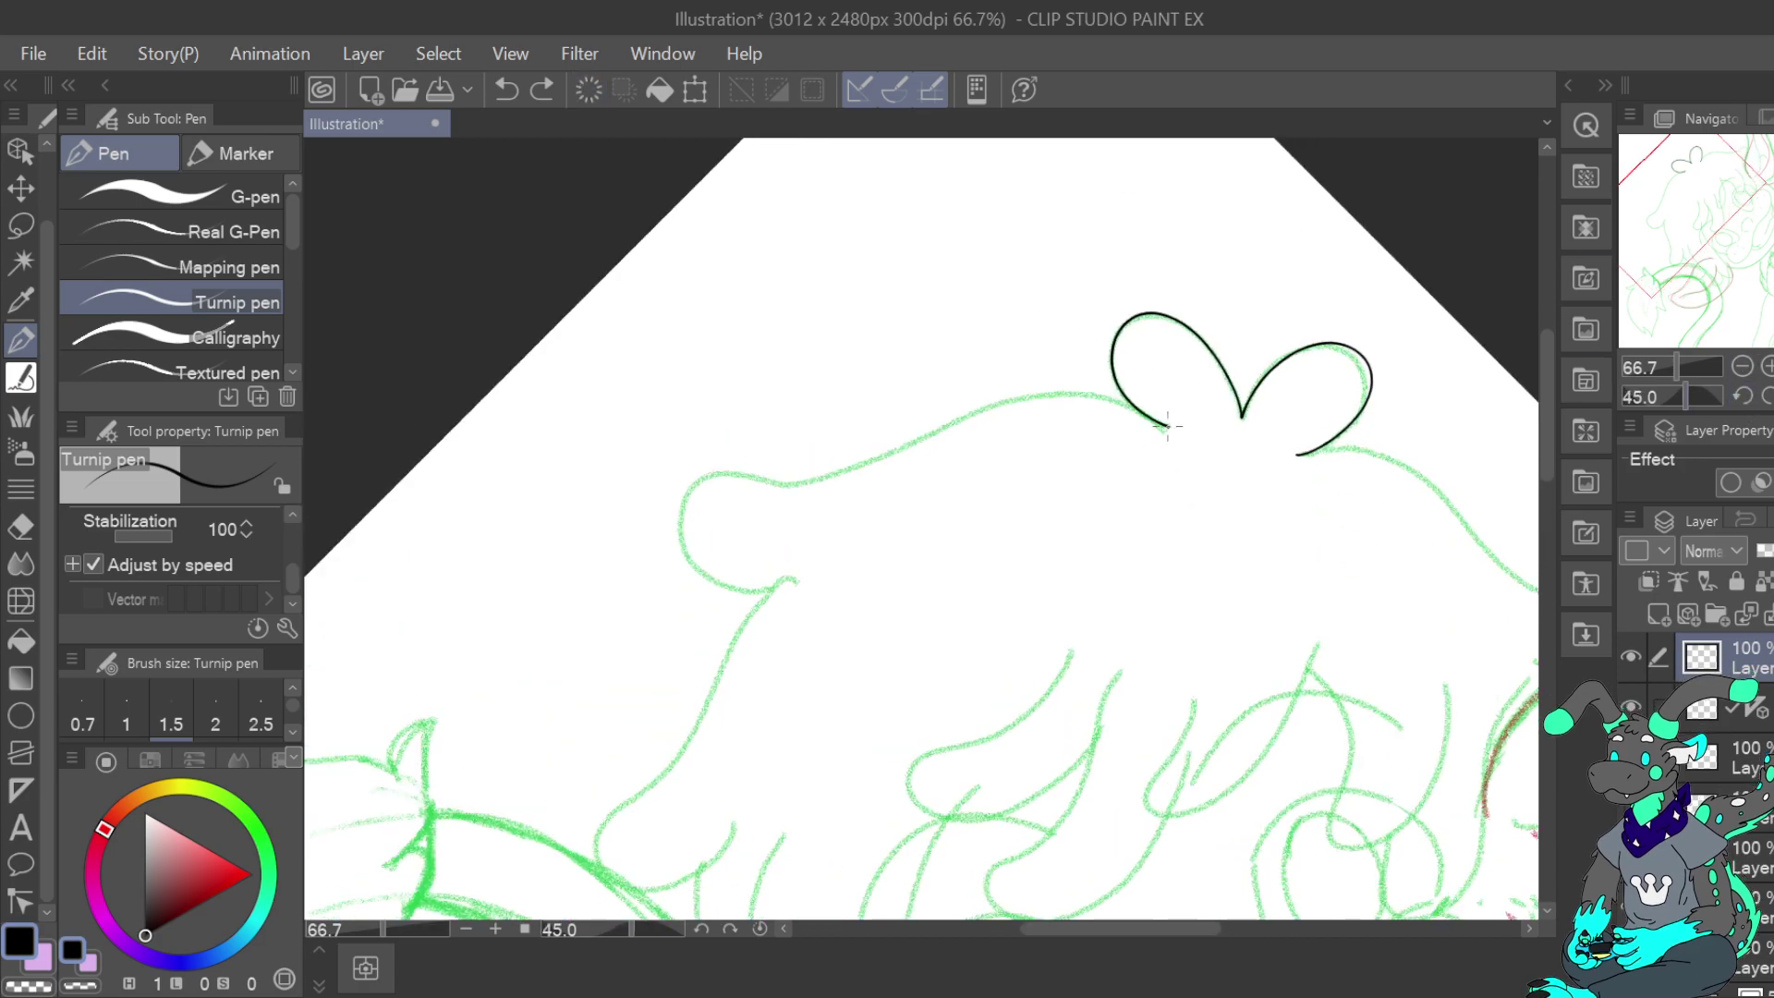
{"action": "mouse_move", "coordinate": [1168, 426]}
{"action": "left_mouse_down"}
{"action": "mouse_move", "coordinate": [1067, 392]}
{"action": "mouse_move", "coordinate": [983, 403]}
{"action": "mouse_move", "coordinate": [806, 483]}
{"action": "left_mouse_up"}
{"action": "key", "text": "ctrl+z"}
{"action": "mouse_move", "coordinate": [1127, 405]}
{"action": "left_mouse_down"}
{"action": "mouse_move", "coordinate": [1006, 400]}
{"action": "mouse_move", "coordinate": [776, 483]}
{"action": "mouse_move", "coordinate": [698, 477]}
{"action": "mouse_move", "coordinate": [667, 510]}
{"action": "mouse_move", "coordinate": [671, 562]}
{"action": "mouse_move", "coordinate": [707, 593]}
{"action": "mouse_move", "coordinate": [779, 591]}
{"action": "mouse_move", "coordinate": [807, 565]}
{"action": "left_mouse_up"}
Ink the side hair contour below the curl and the hanging locks between the tail-side ear and the eye
{"action": "left_click_drag", "start_coordinate": [1739, 256], "coordinate": [1556, 274]}
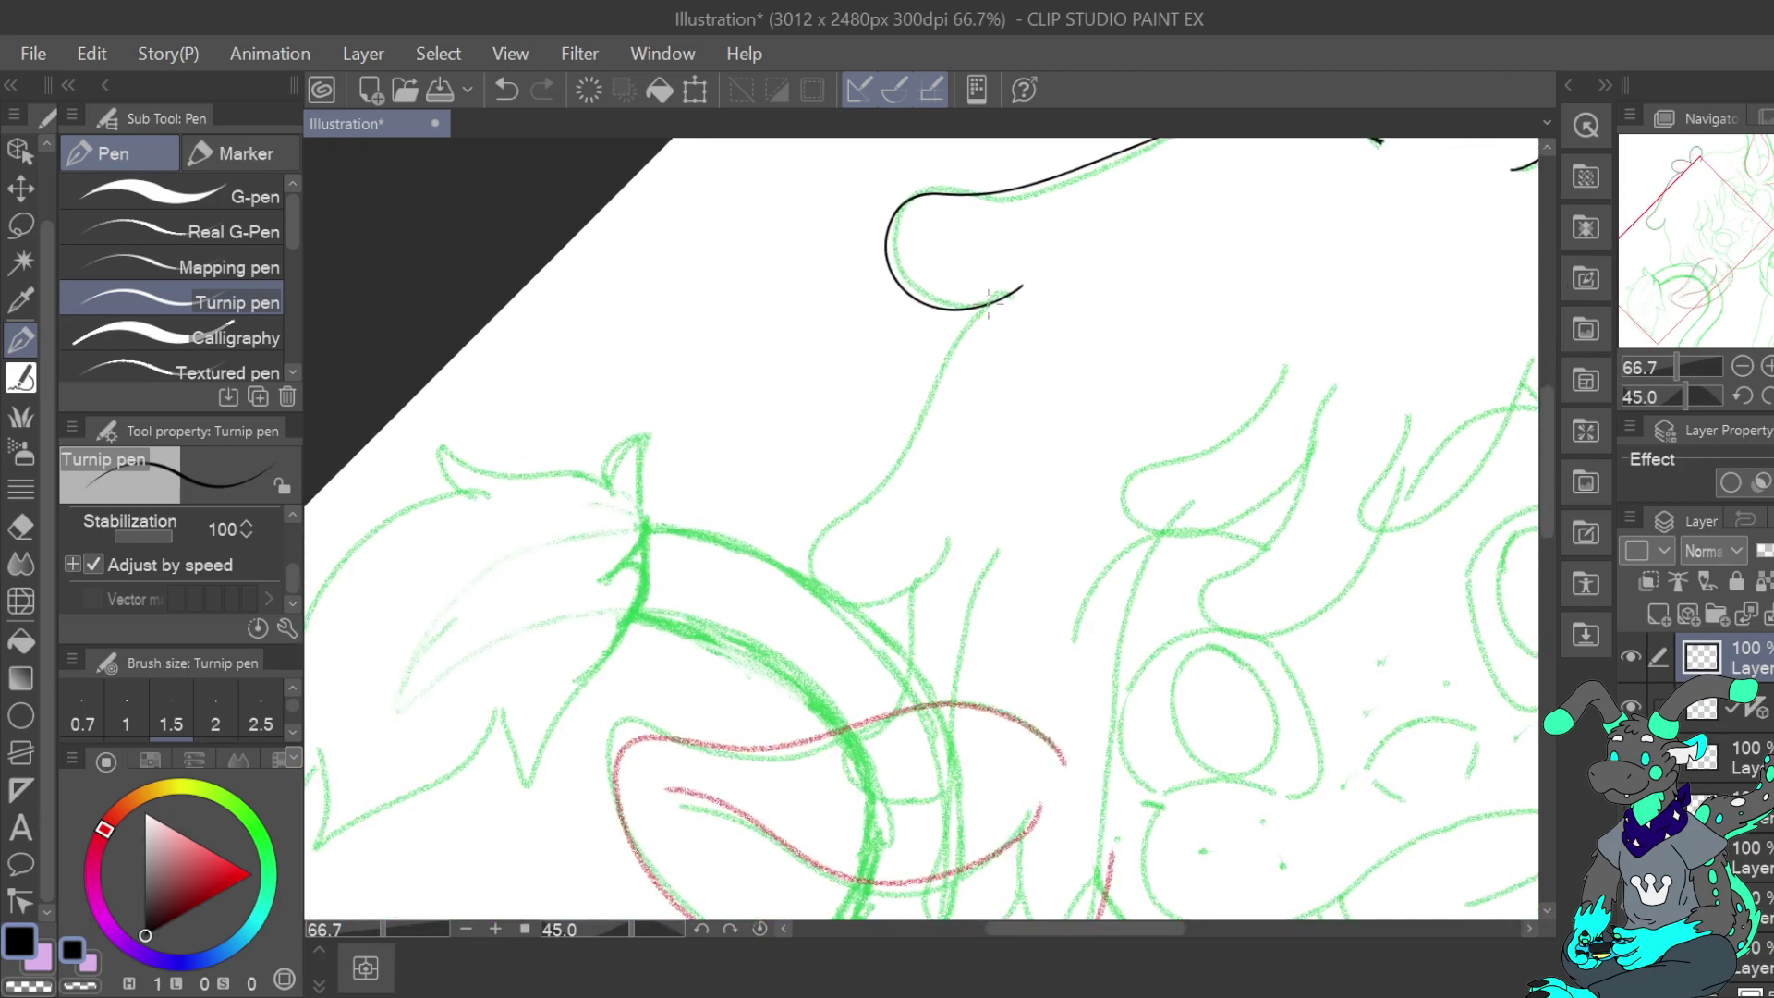
{"action": "mouse_move", "coordinate": [967, 319]}
{"action": "left_mouse_down"}
{"action": "mouse_move", "coordinate": [892, 472]}
{"action": "mouse_move", "coordinate": [807, 568]}
{"action": "mouse_move", "coordinate": [823, 600]}
{"action": "mouse_move", "coordinate": [904, 596]}
{"action": "mouse_move", "coordinate": [949, 528]}
{"action": "left_mouse_up"}
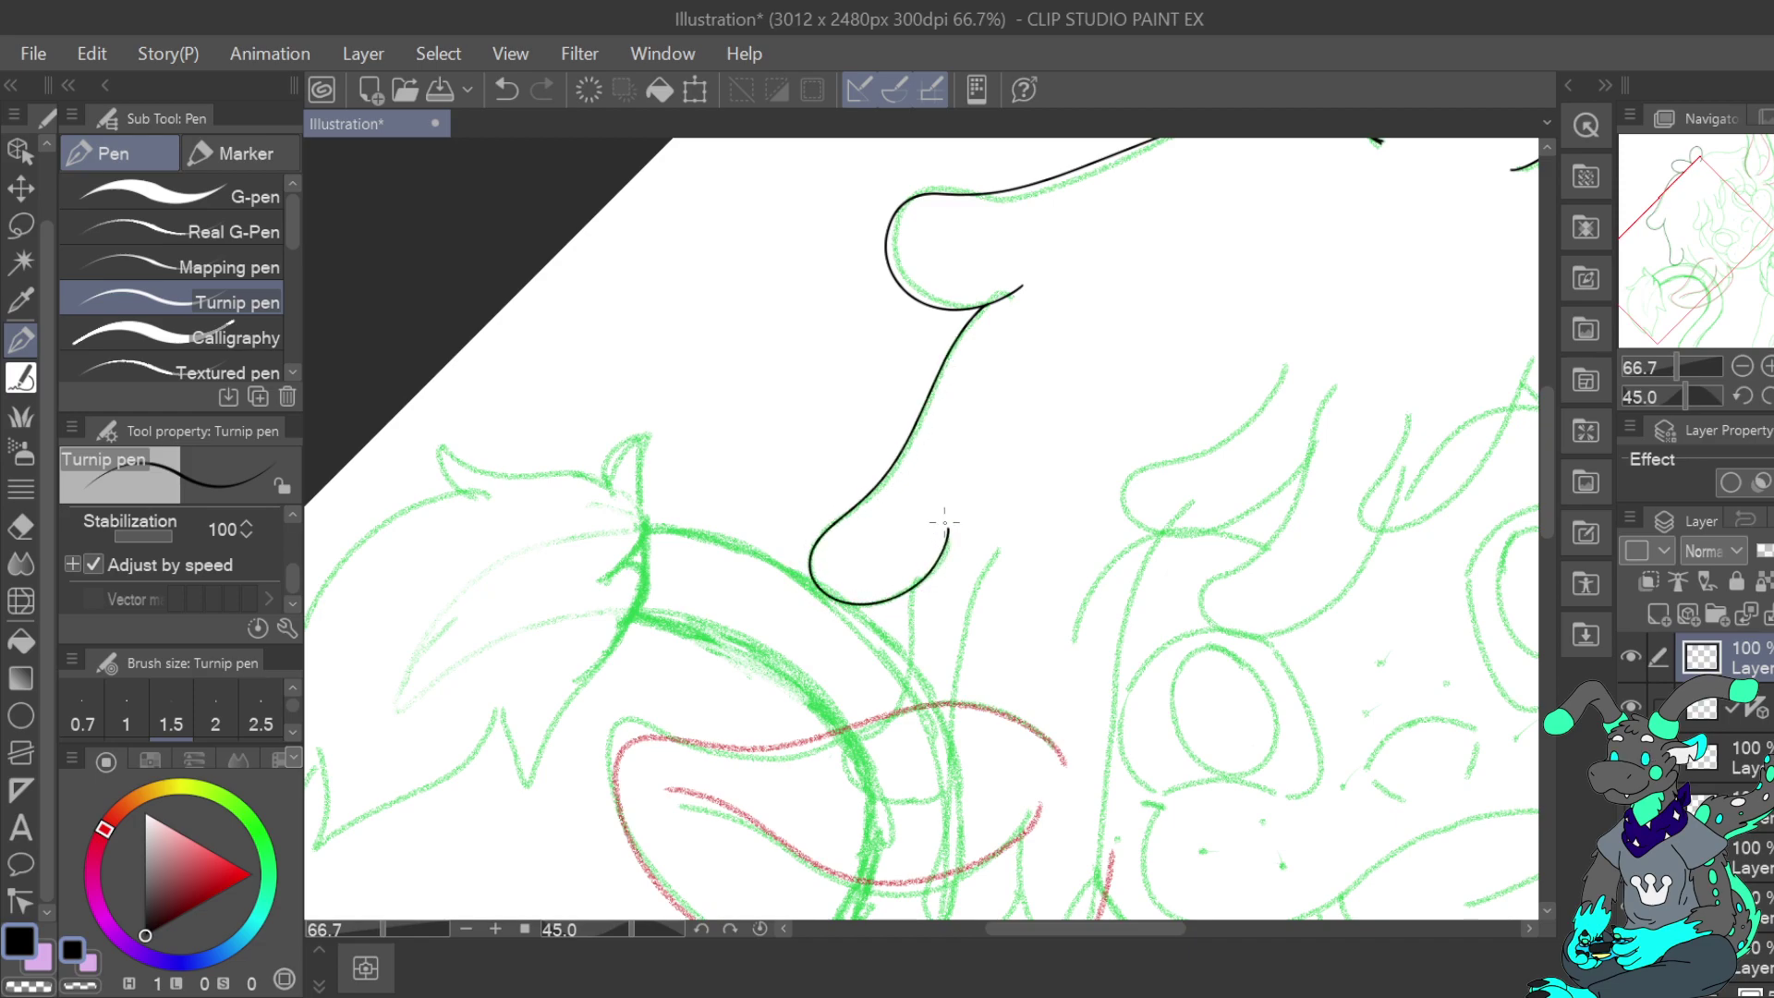
{"action": "left_click_drag", "start_coordinate": [1723, 245], "coordinate": [1747, 274]}
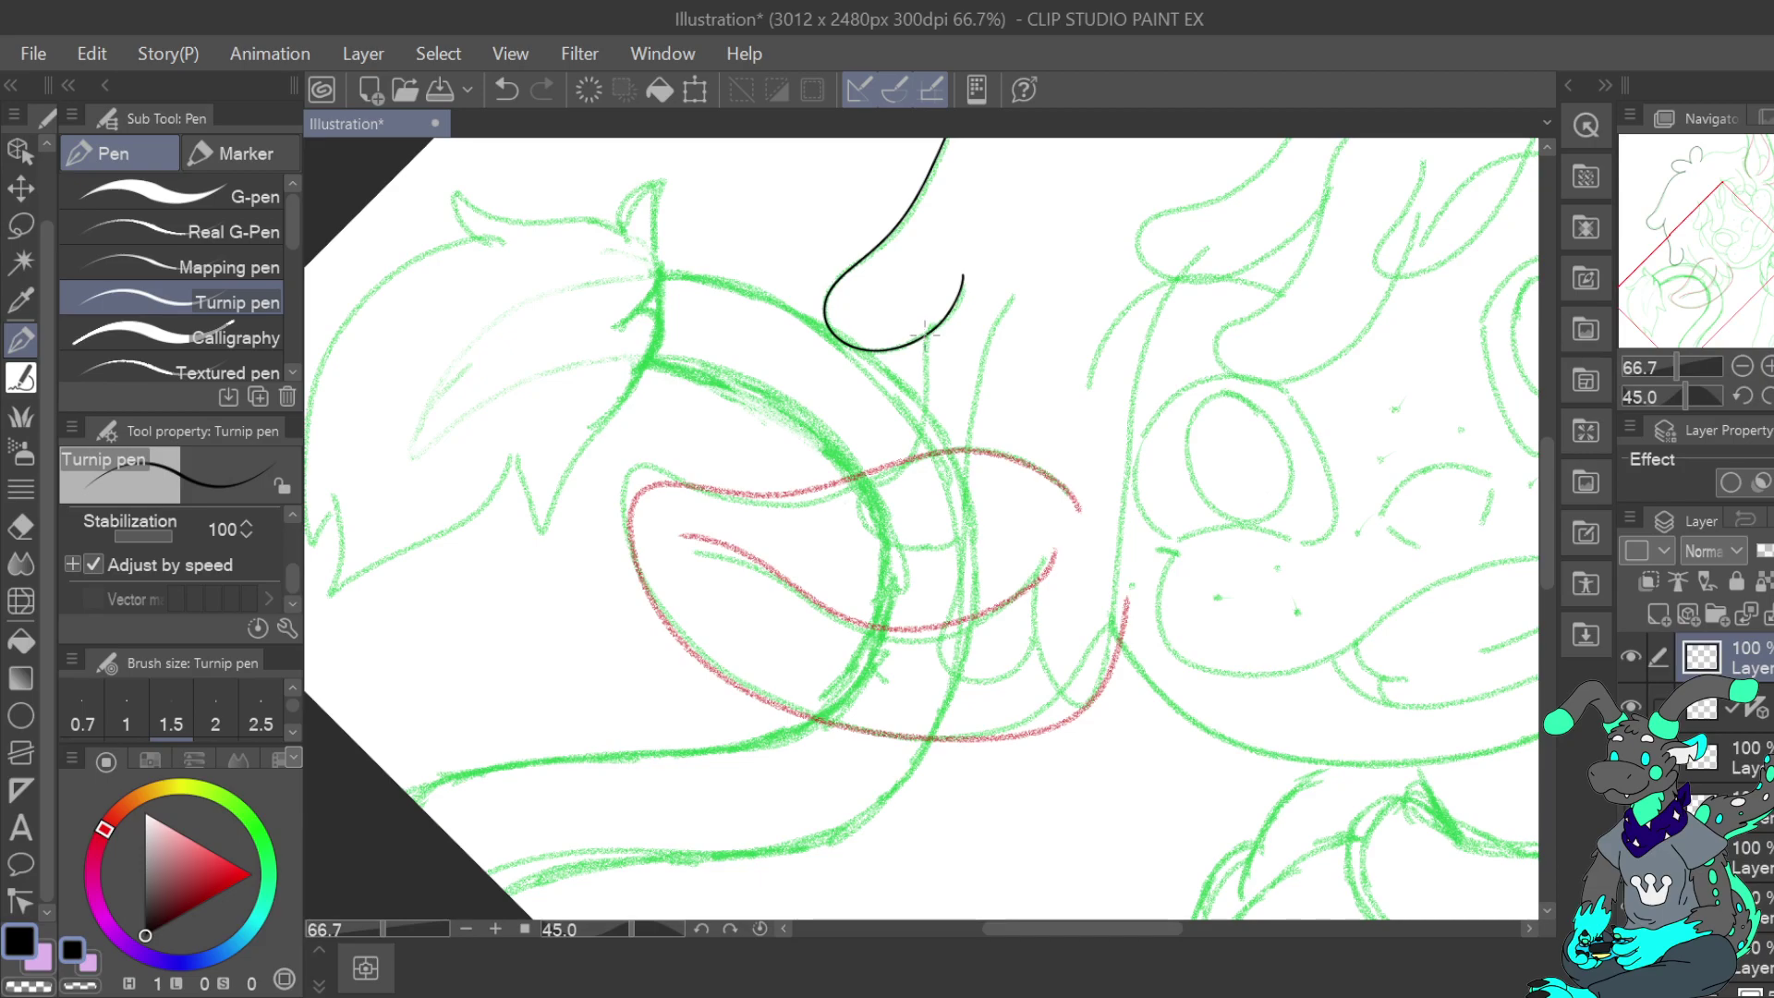
{"action": "left_click_drag", "start_coordinate": [921, 408], "coordinate": [911, 457]}
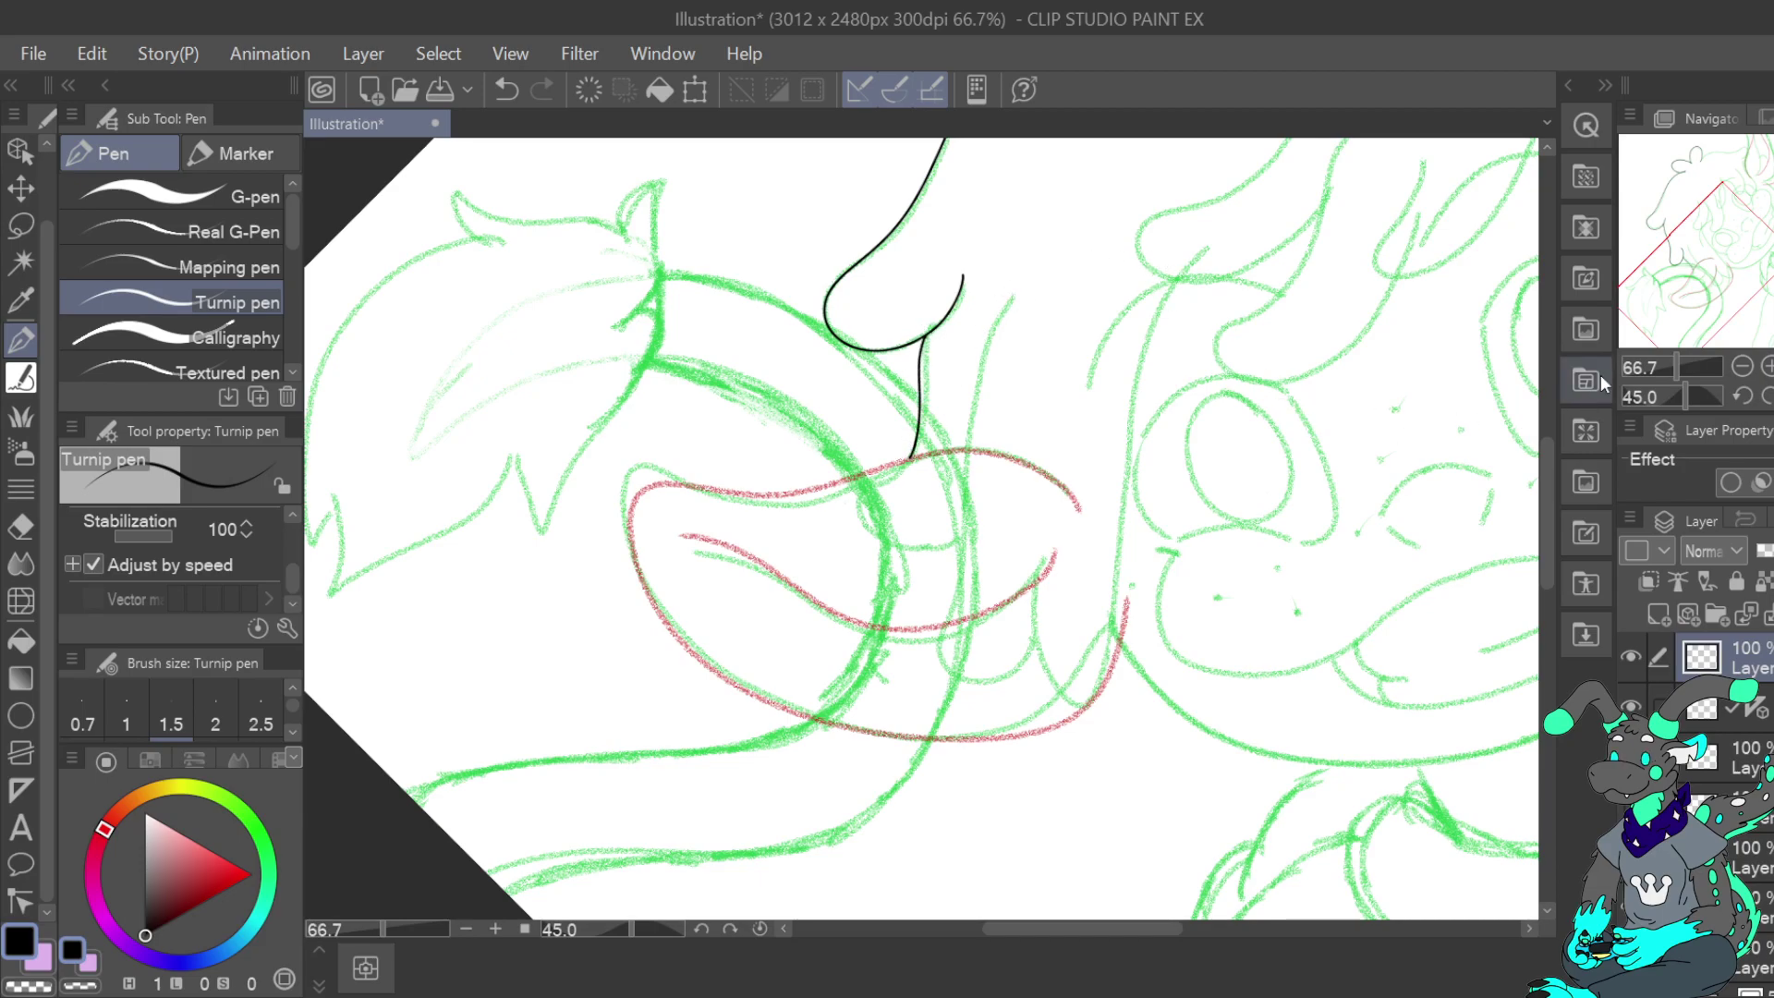
{"action": "mouse_move", "coordinate": [1016, 300]}
{"action": "left_mouse_down"}
{"action": "mouse_move", "coordinate": [968, 490]}
{"action": "mouse_move", "coordinate": [921, 578]}
{"action": "mouse_move", "coordinate": [924, 612]}
{"action": "mouse_move", "coordinate": [981, 652]}
{"action": "mouse_move", "coordinate": [1032, 619]}
{"action": "left_mouse_up"}
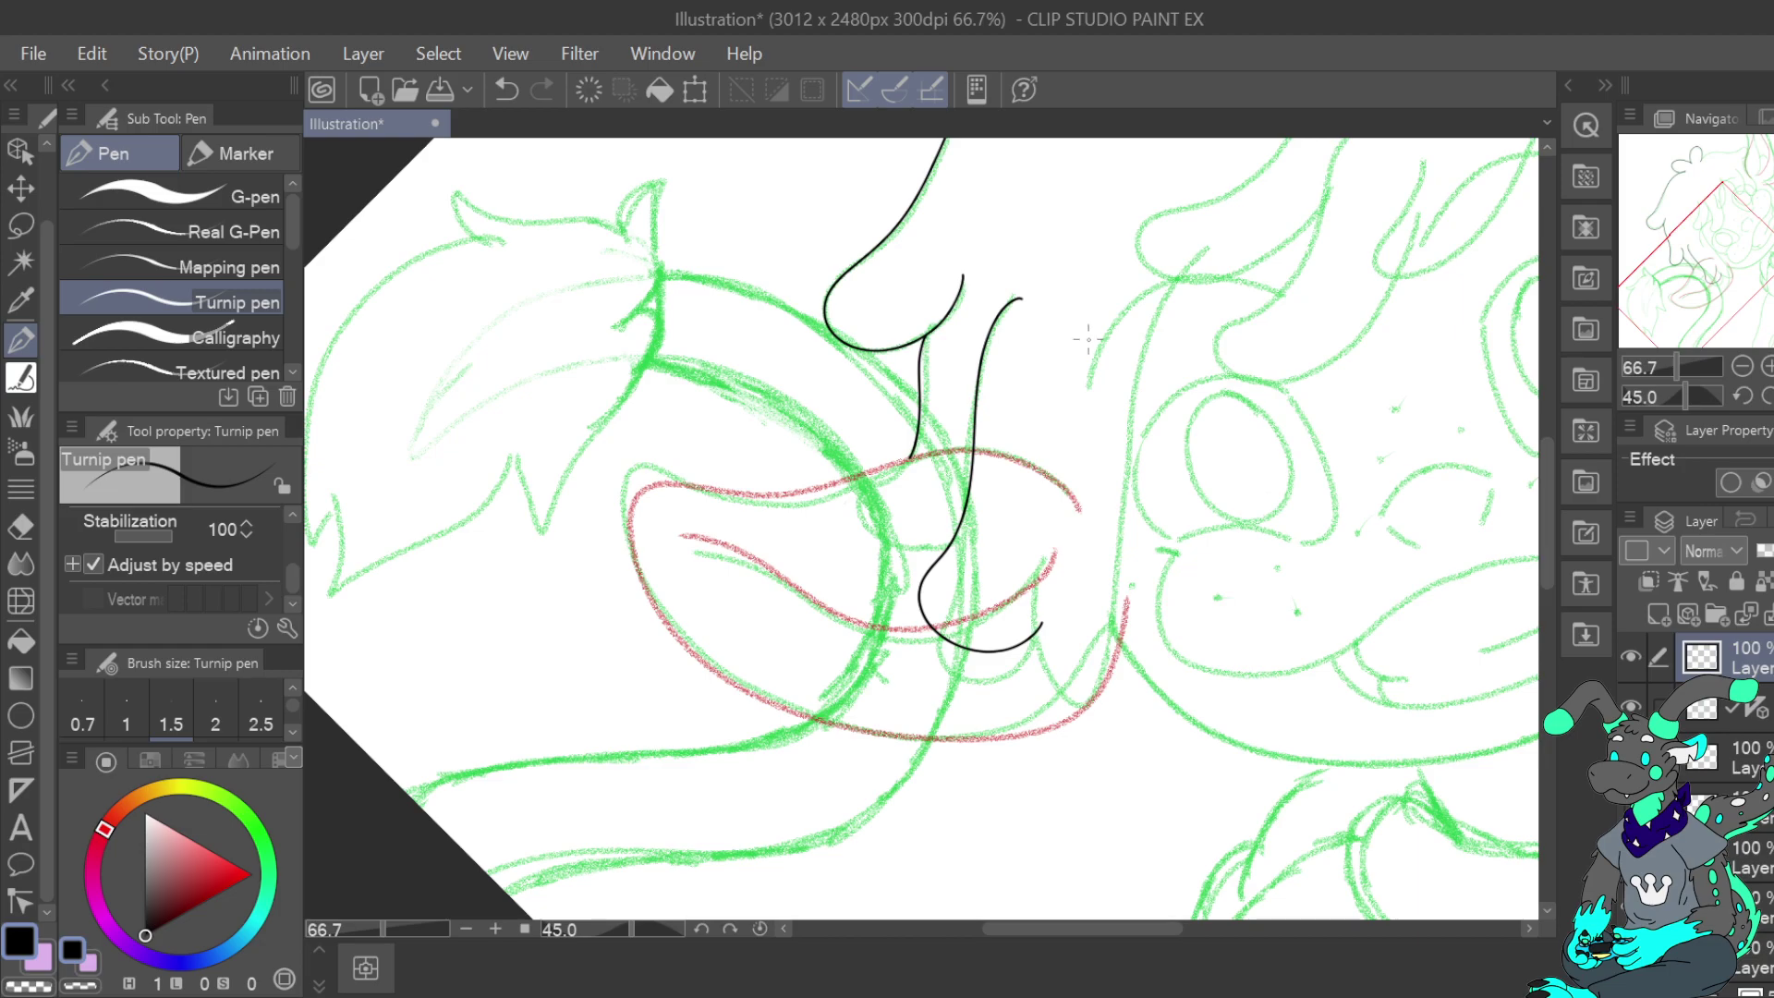
{"action": "mouse_move", "coordinate": [1065, 449]}
{"action": "left_mouse_down"}
{"action": "mouse_move", "coordinate": [1041, 525]}
{"action": "mouse_move", "coordinate": [1046, 725]}
{"action": "mouse_move", "coordinate": [1110, 715]}
{"action": "mouse_move", "coordinate": [1135, 565]}
{"action": "left_mouse_up"}
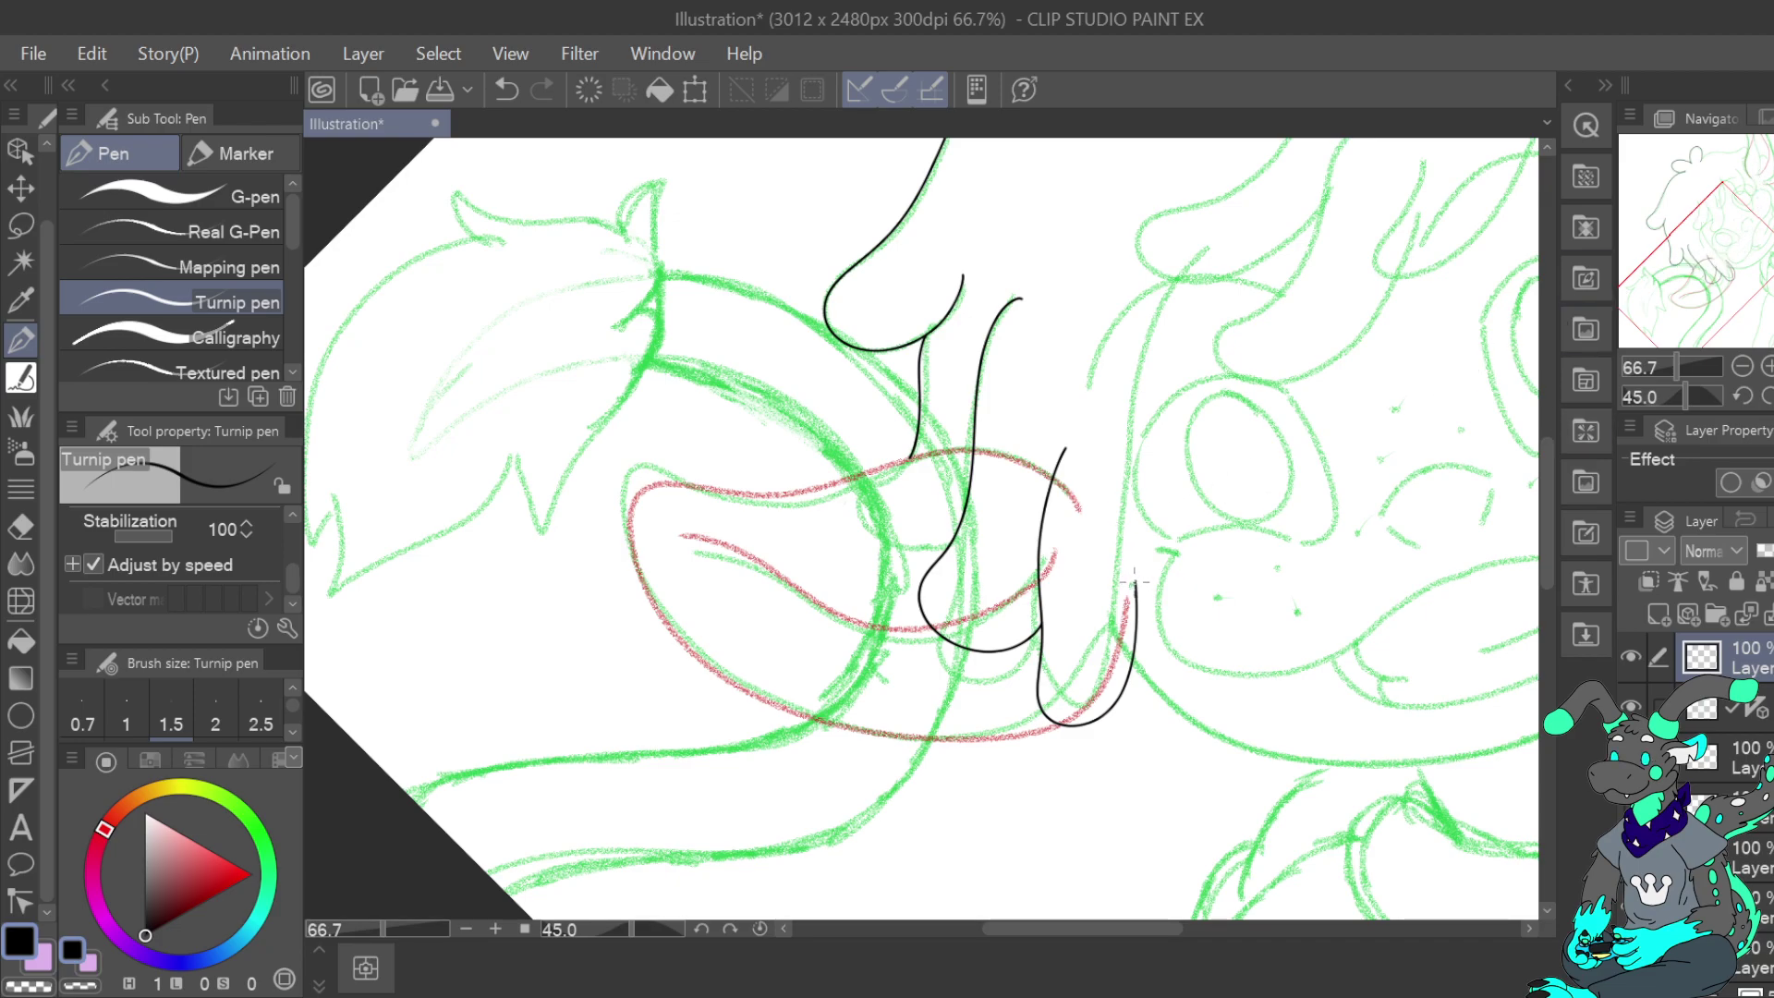
{"action": "mouse_move", "coordinate": [1131, 496]}
{"action": "left_mouse_down"}
{"action": "mouse_move", "coordinate": [1142, 373]}
{"action": "mouse_move", "coordinate": [1193, 275]}
{"action": "left_mouse_up"}
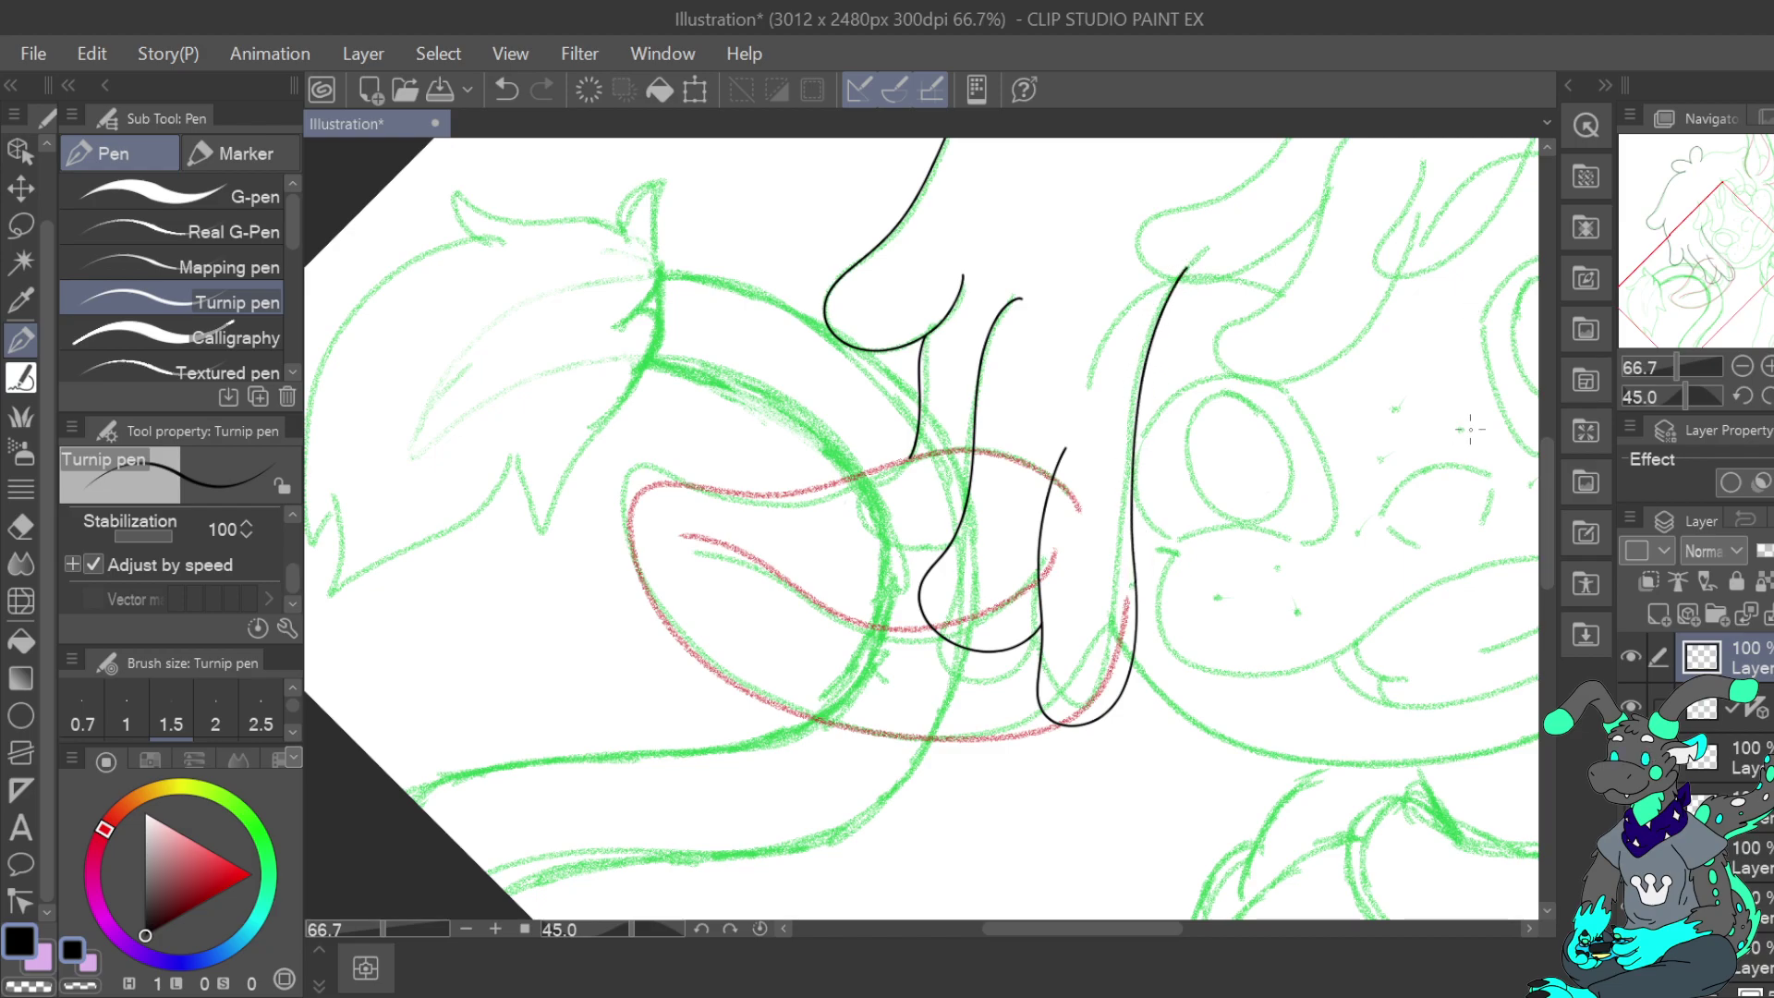
Ink the outline and inner fold of the tail-side ear along the red guide, with the canvas rotated to 115°
{"action": "left_click", "coordinate": [1767, 395]}
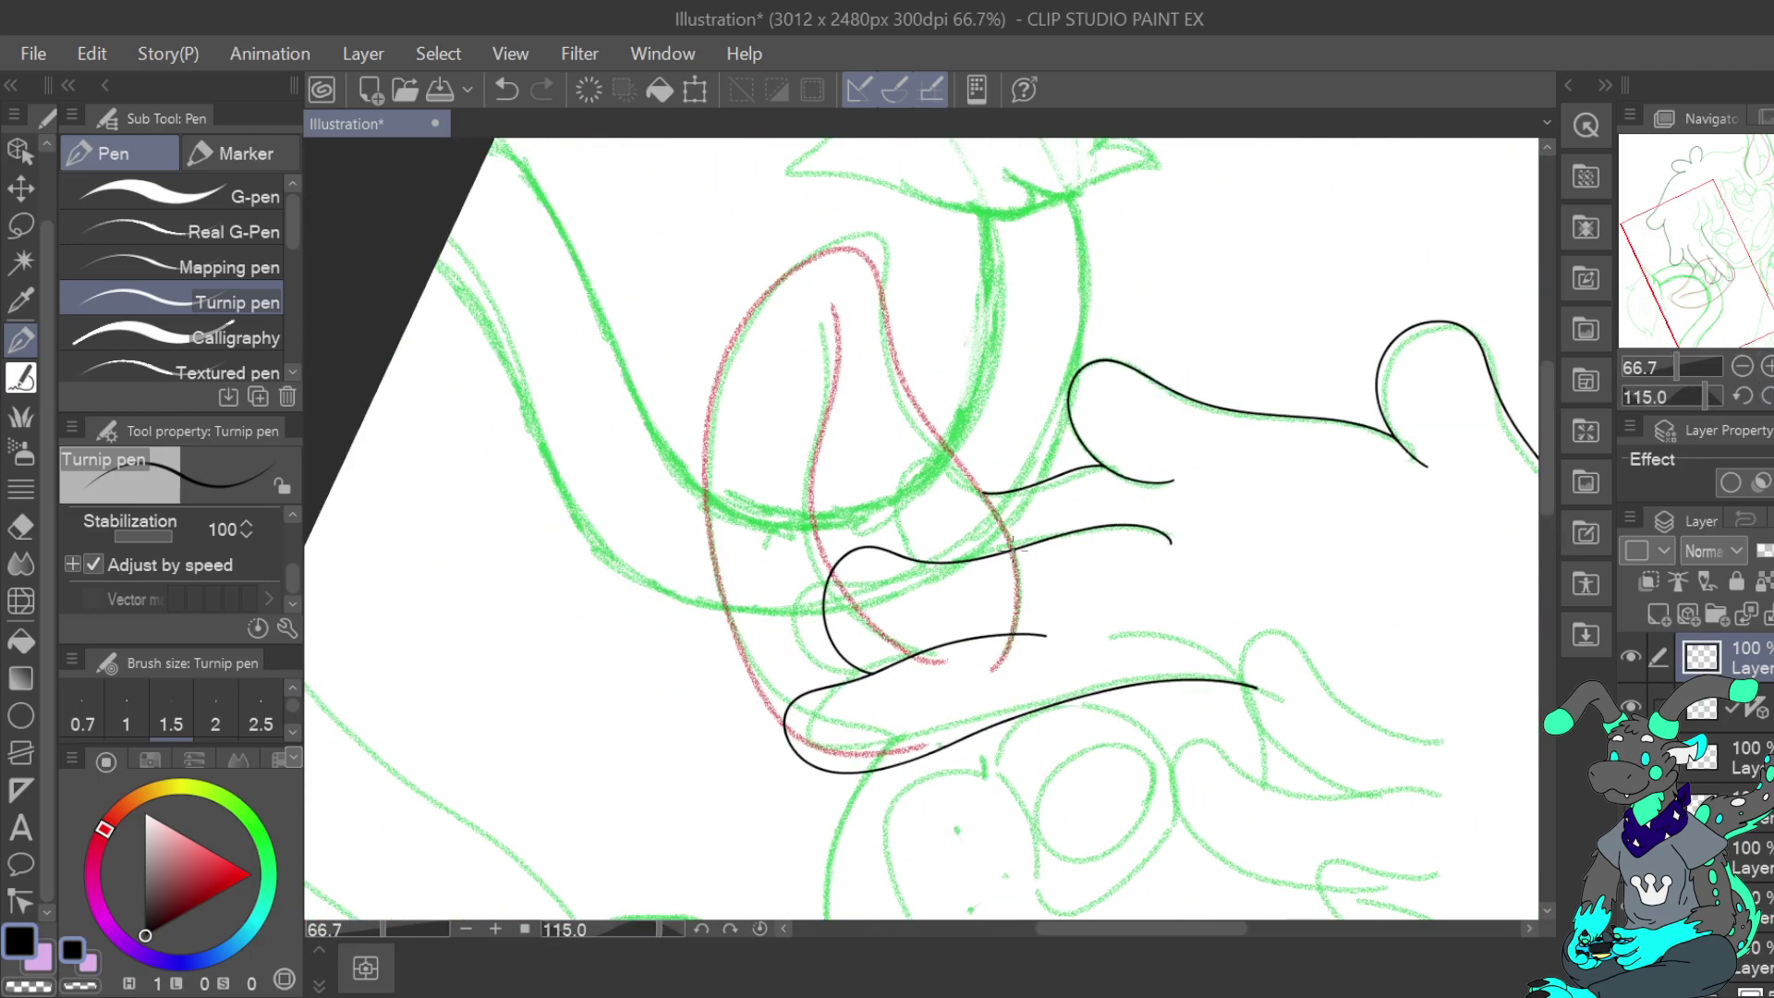
{"action": "mouse_move", "coordinate": [1016, 555]}
{"action": "left_mouse_down"}
{"action": "mouse_move", "coordinate": [903, 376]}
{"action": "mouse_move", "coordinate": [881, 270]}
{"action": "mouse_move", "coordinate": [850, 246]}
{"action": "mouse_move", "coordinate": [792, 269]}
{"action": "mouse_move", "coordinate": [737, 327]}
{"action": "mouse_move", "coordinate": [706, 445]}
{"action": "mouse_move", "coordinate": [716, 575]}
{"action": "mouse_move", "coordinate": [776, 708]}
{"action": "left_mouse_up"}
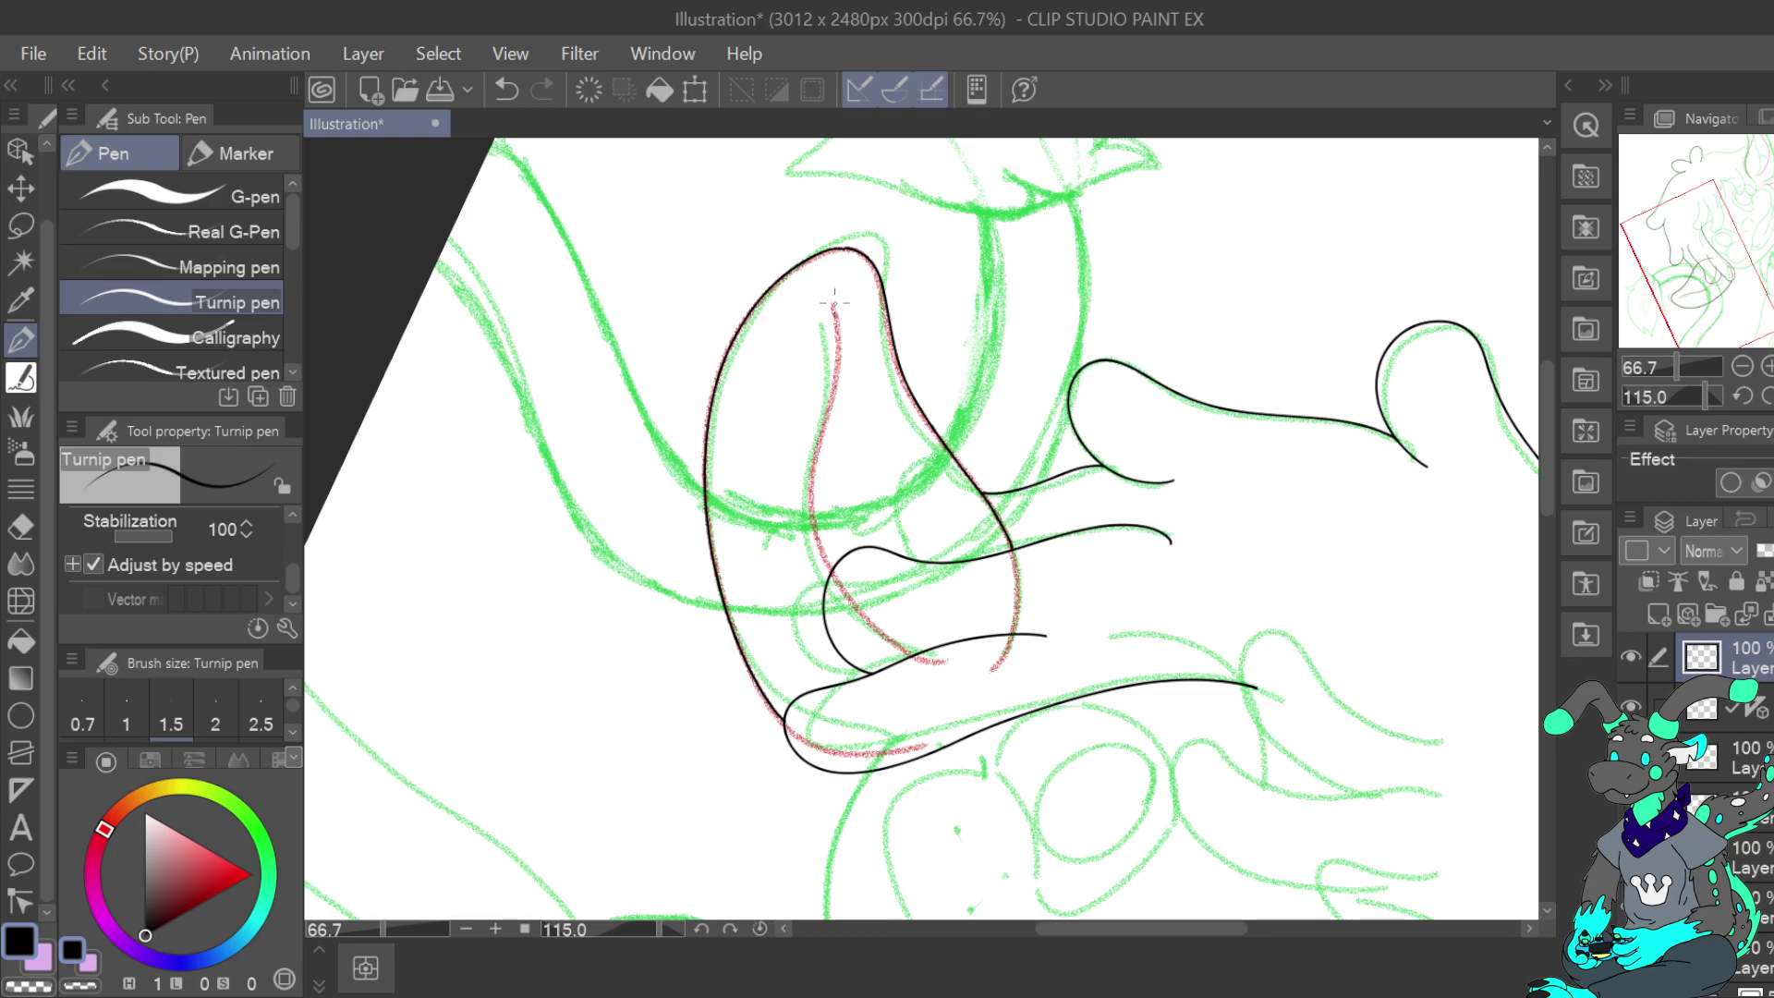
{"action": "left_click_drag", "start_coordinate": [830, 304], "coordinate": [835, 570]}
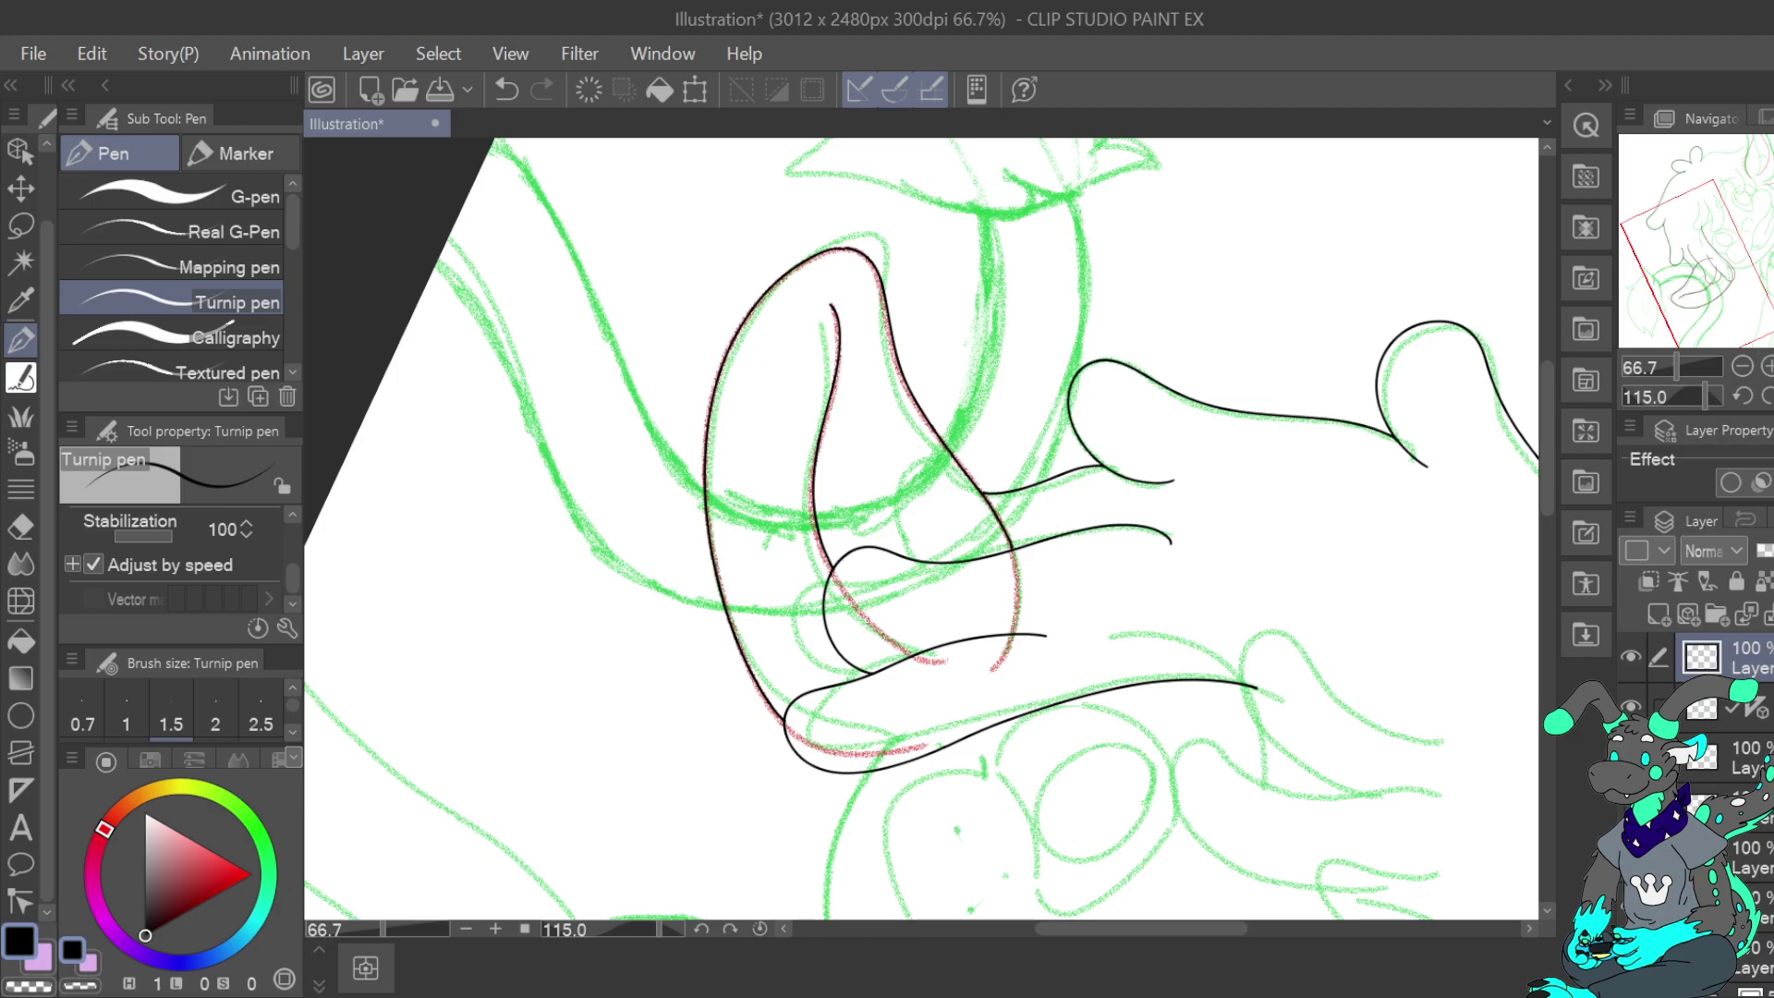
Ink the top hair contour from the second tuft to the rounded tip beside the upper ear, over the green sketch
{"action": "left_click", "coordinate": [1742, 396]}
{"action": "left_click", "coordinate": [1742, 396]}
{"action": "left_click", "coordinate": [1742, 395]}
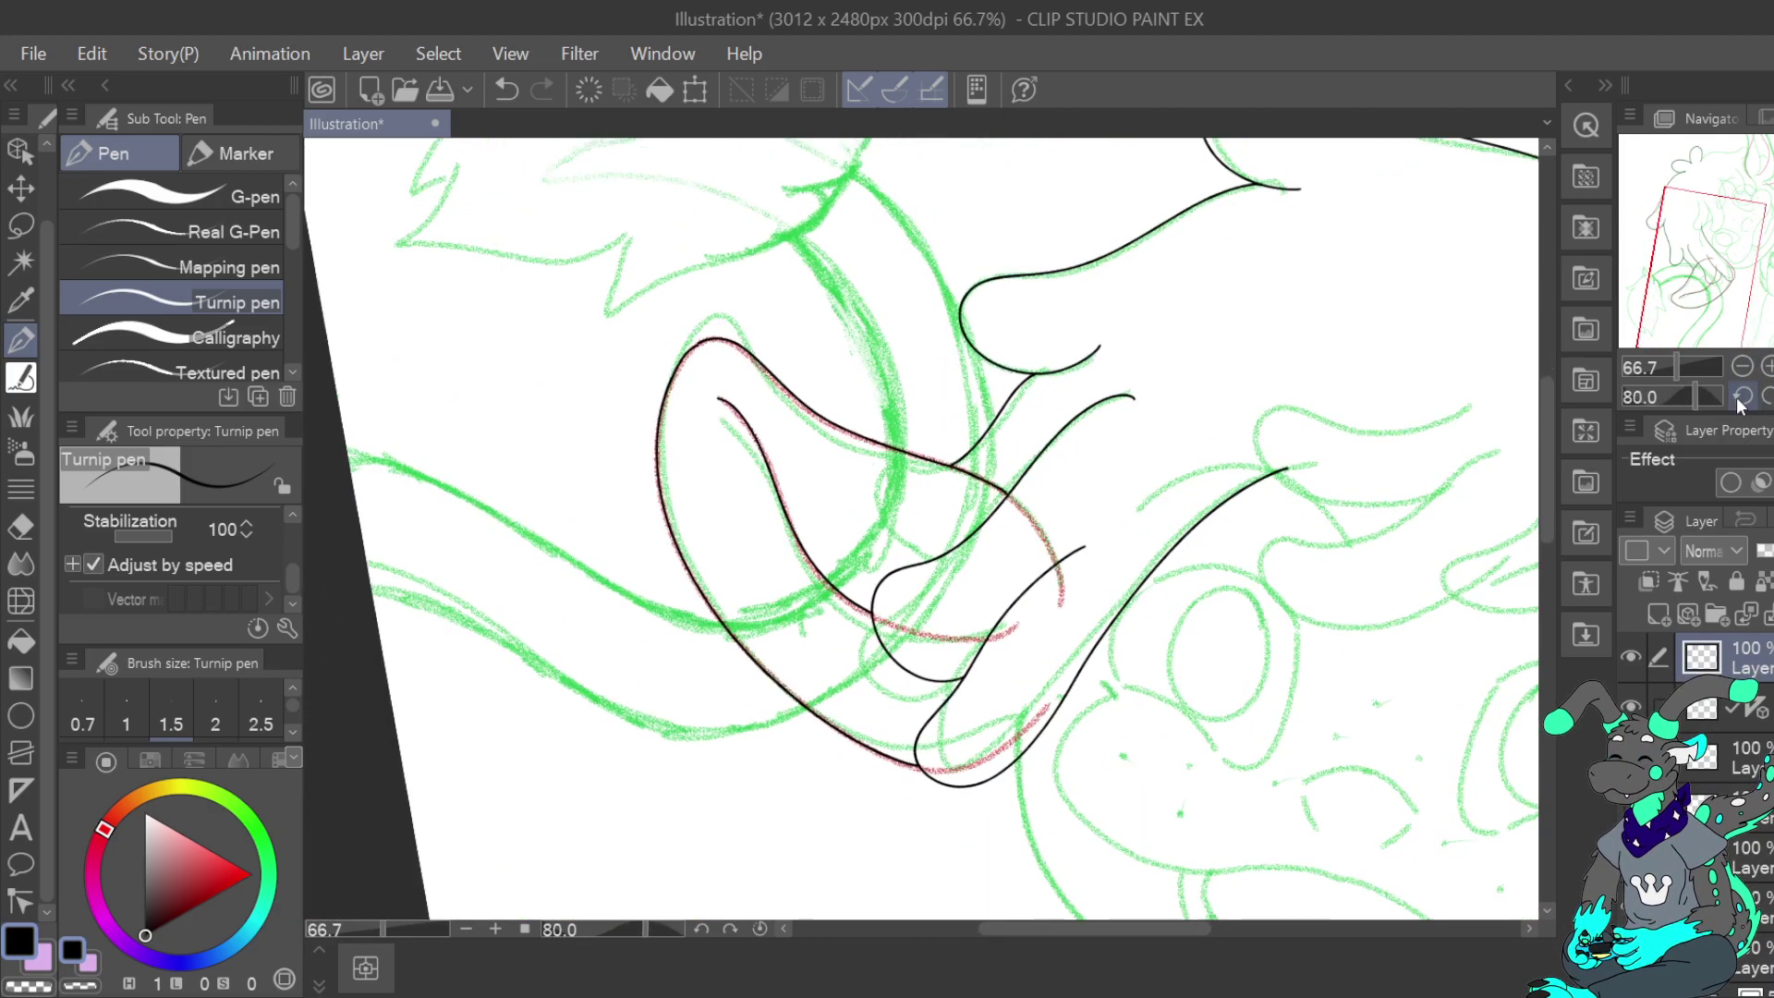
{"action": "left_click", "coordinate": [1741, 398]}
{"action": "left_click", "coordinate": [1741, 399]}
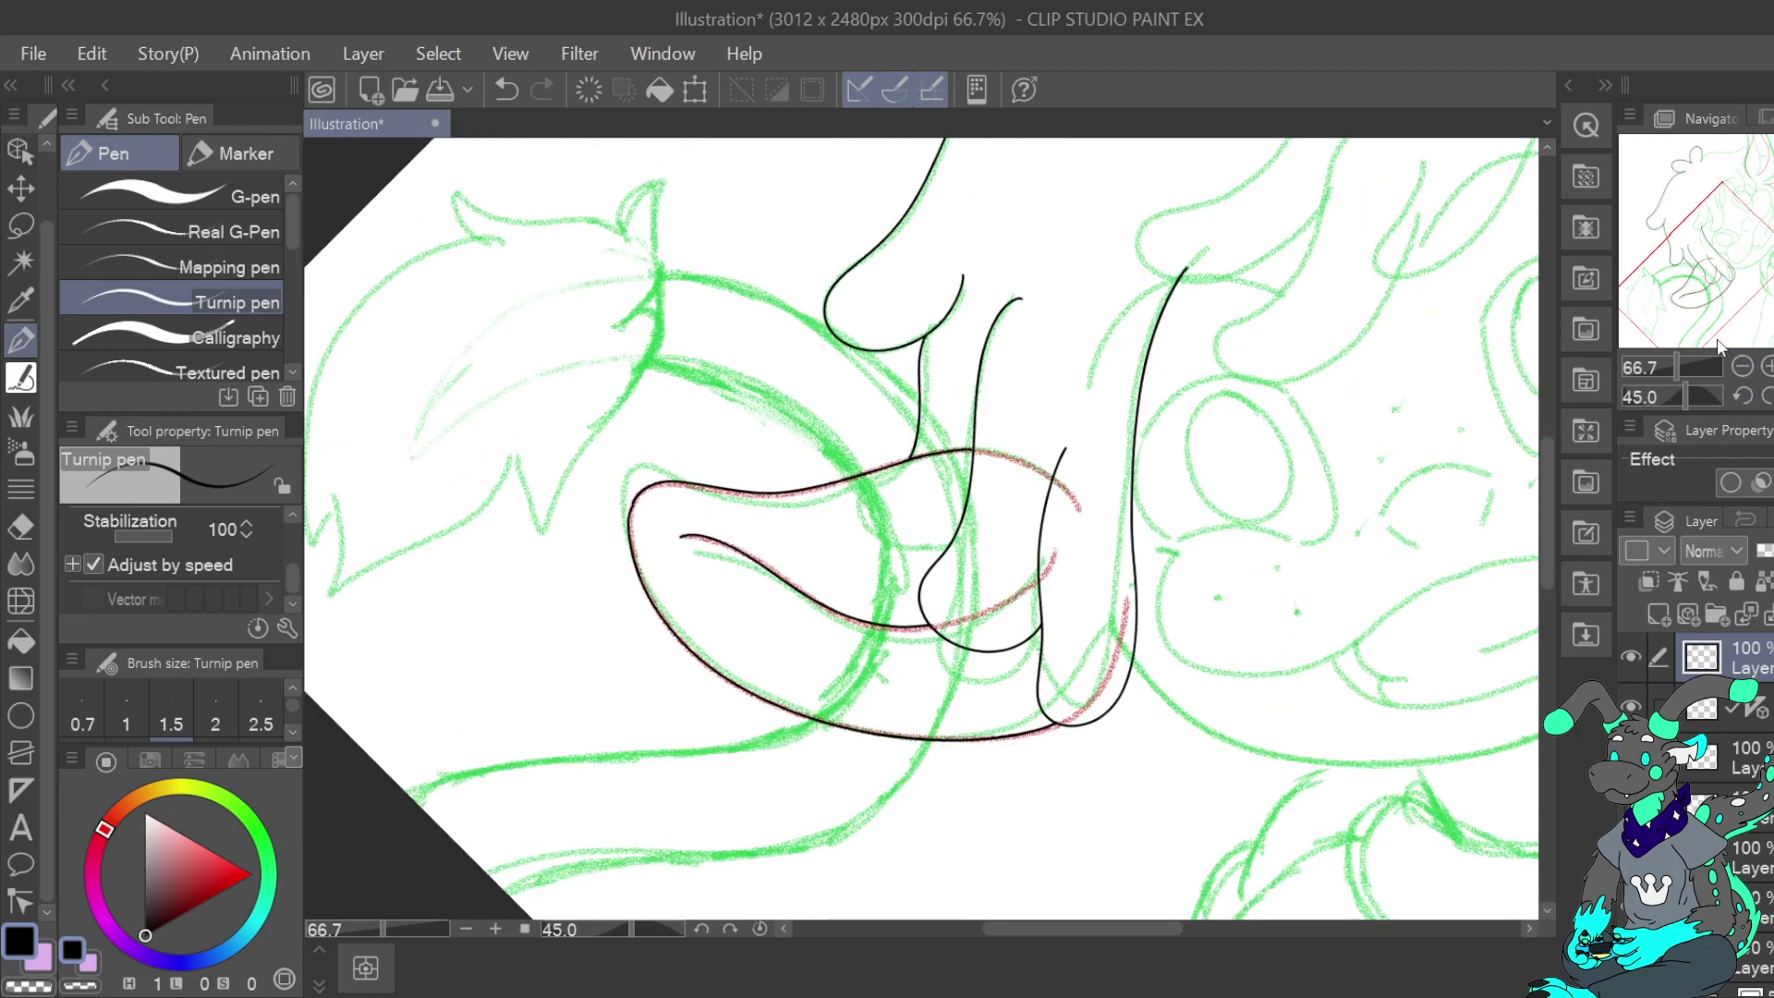
{"action": "left_click_drag", "start_coordinate": [1737, 254], "coordinate": [1744, 170]}
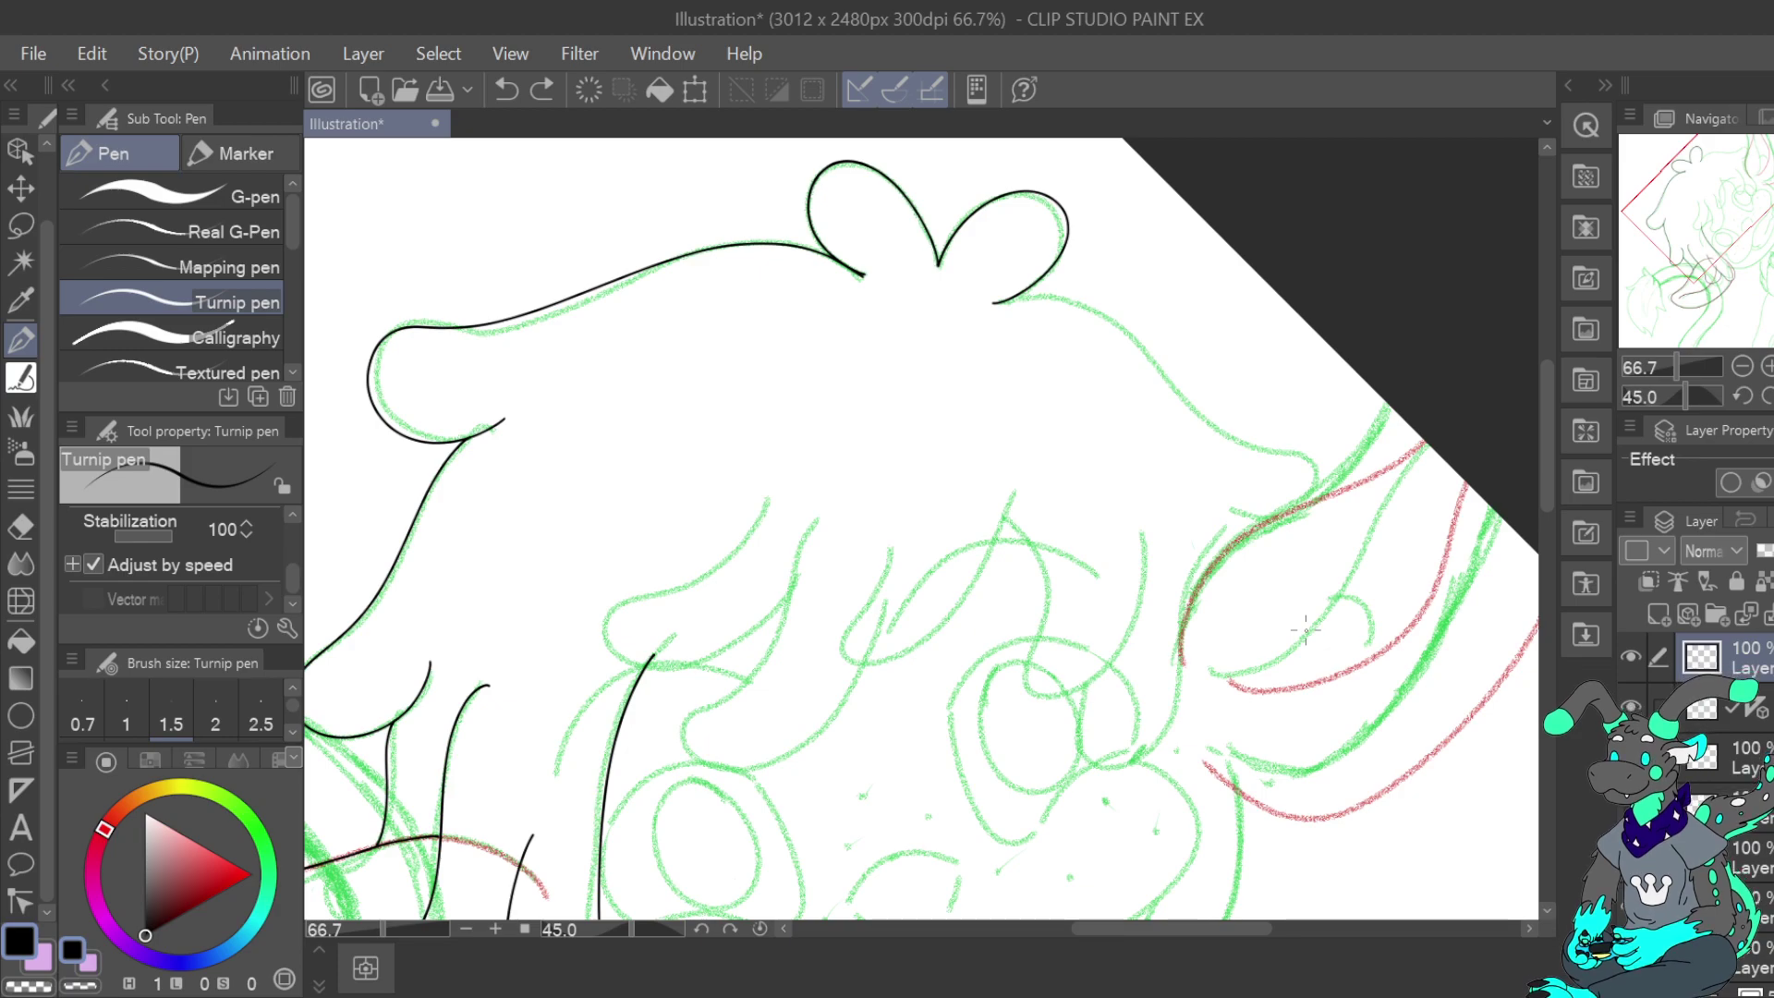
{"action": "left_click", "coordinate": [1767, 397]}
{"action": "left_click", "coordinate": [1744, 401]}
{"action": "left_click", "coordinate": [1743, 397]}
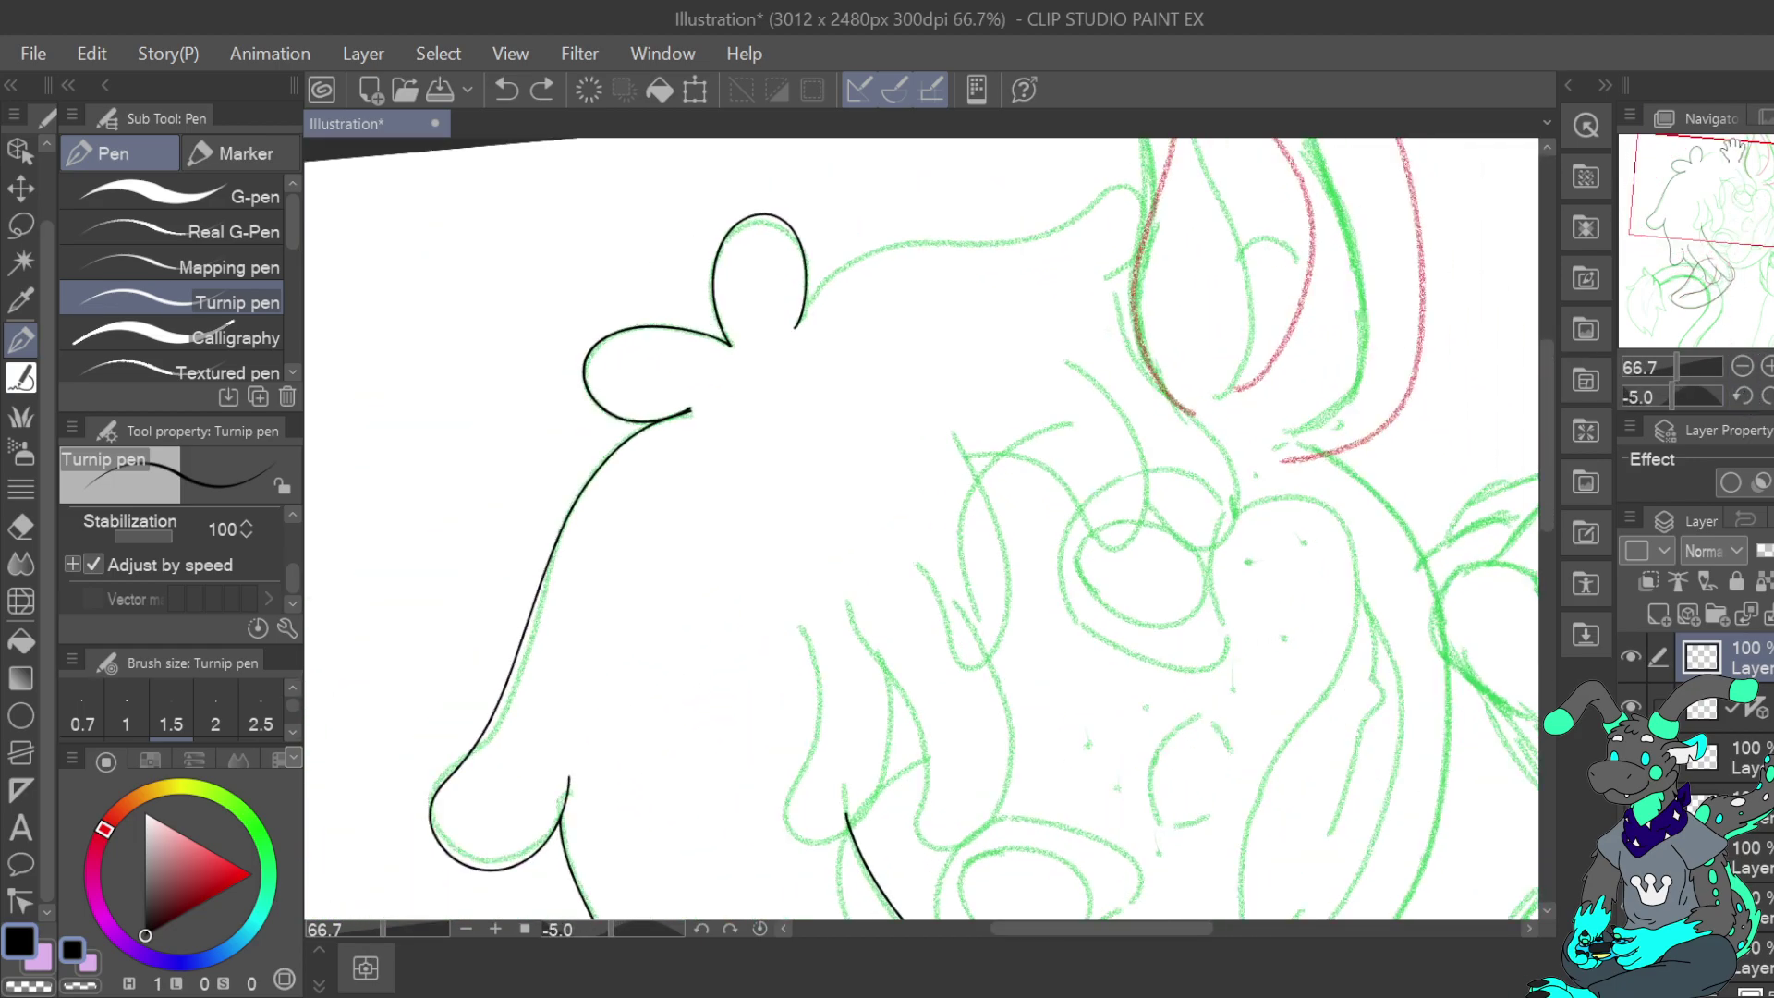
{"action": "left_click_drag", "start_coordinate": [1734, 189], "coordinate": [1732, 169]}
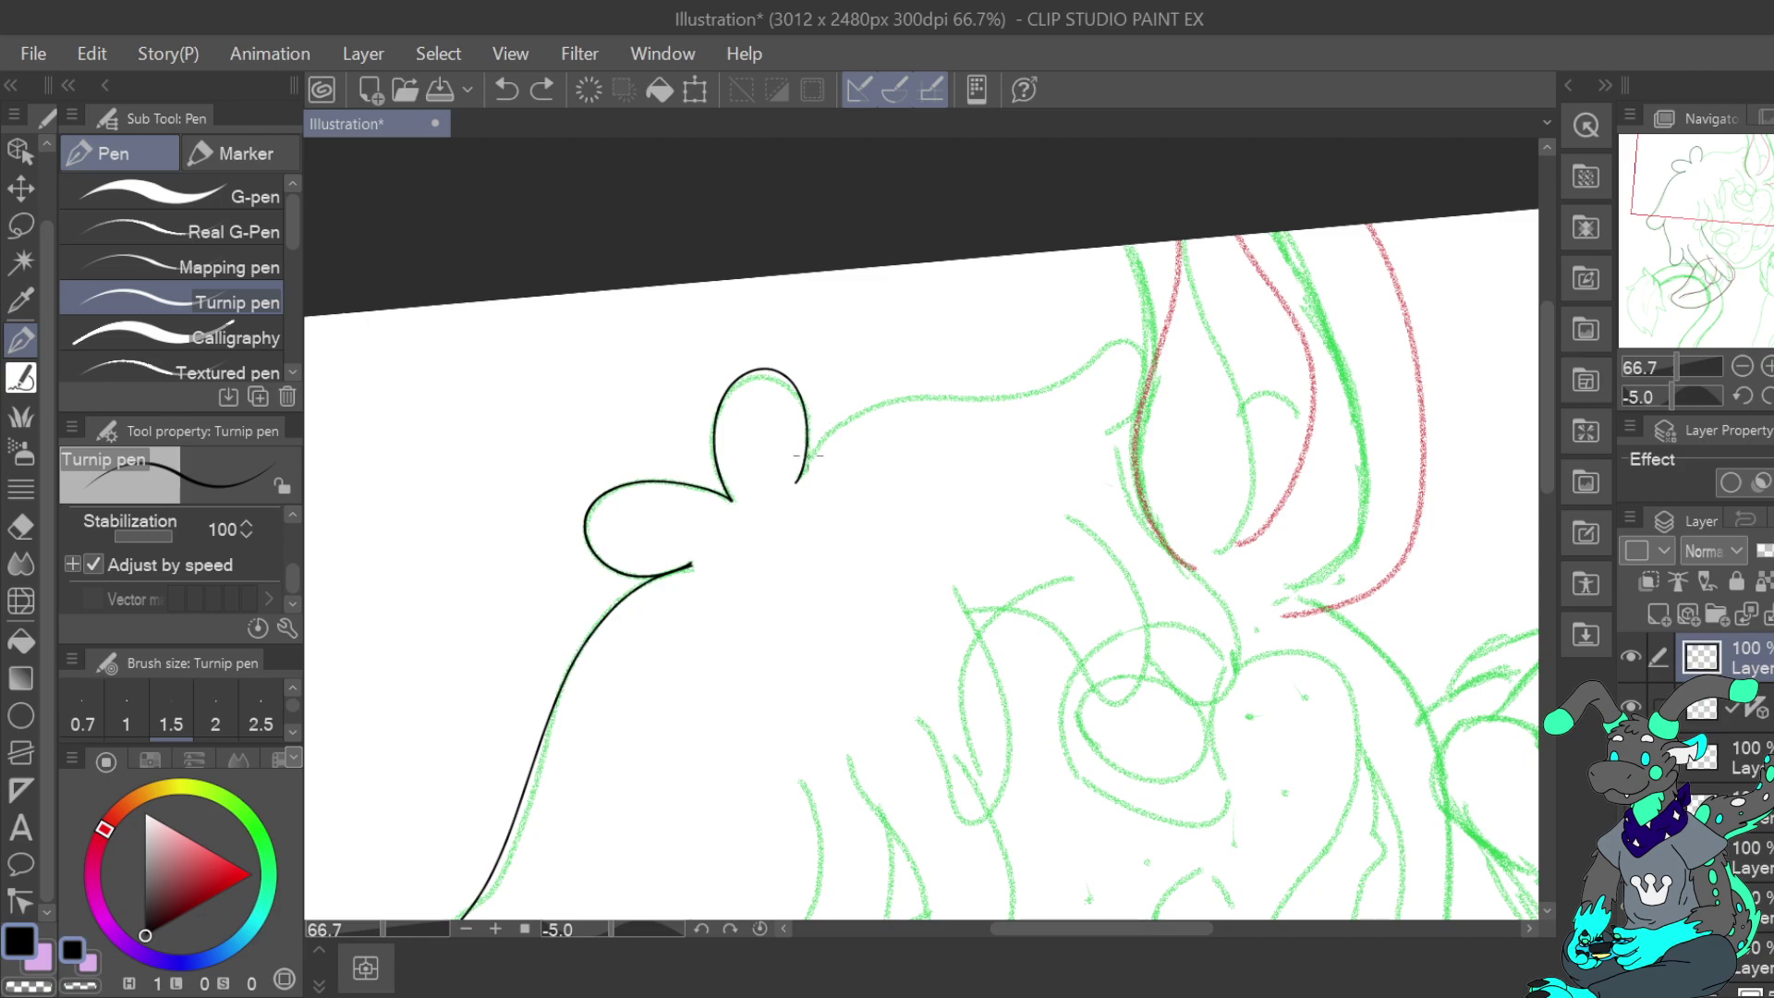
{"action": "mouse_move", "coordinate": [806, 461]}
{"action": "left_mouse_down"}
{"action": "mouse_move", "coordinate": [844, 420]}
{"action": "mouse_move", "coordinate": [1049, 383]}
{"action": "mouse_move", "coordinate": [1121, 336]}
{"action": "mouse_move", "coordinate": [1151, 361]}
{"action": "left_mouse_up"}
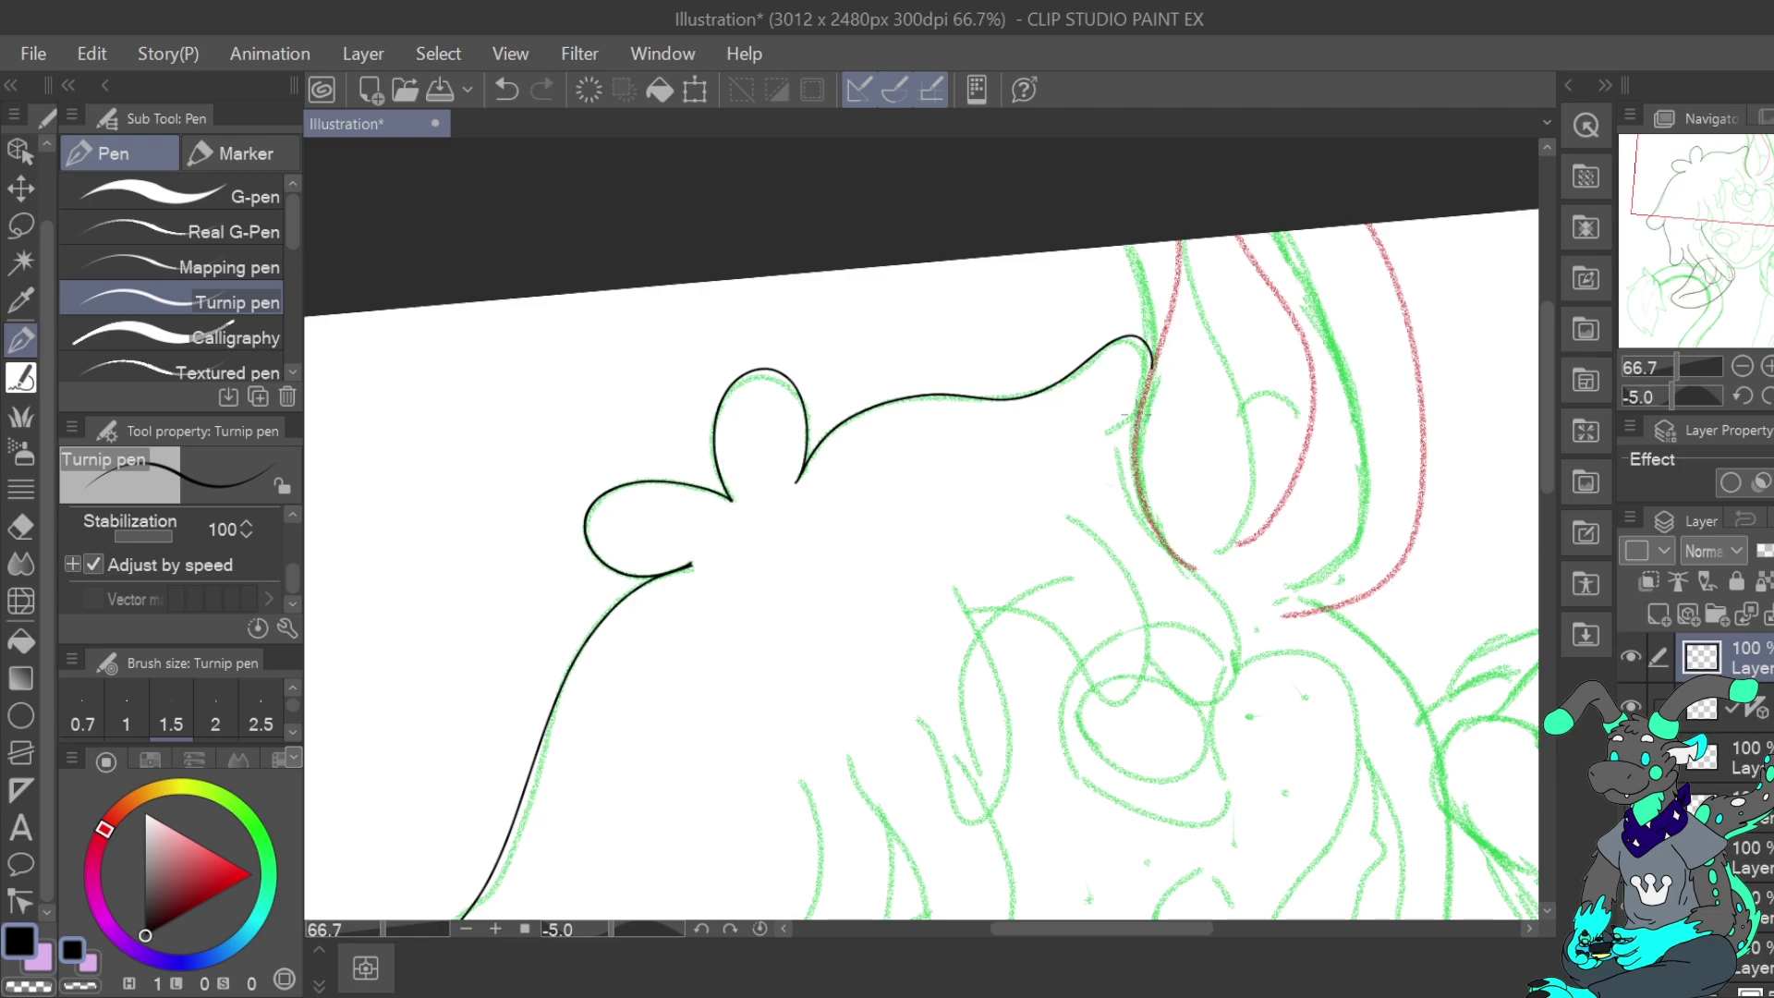
{"action": "left_click_drag", "start_coordinate": [1140, 412], "coordinate": [1110, 432]}
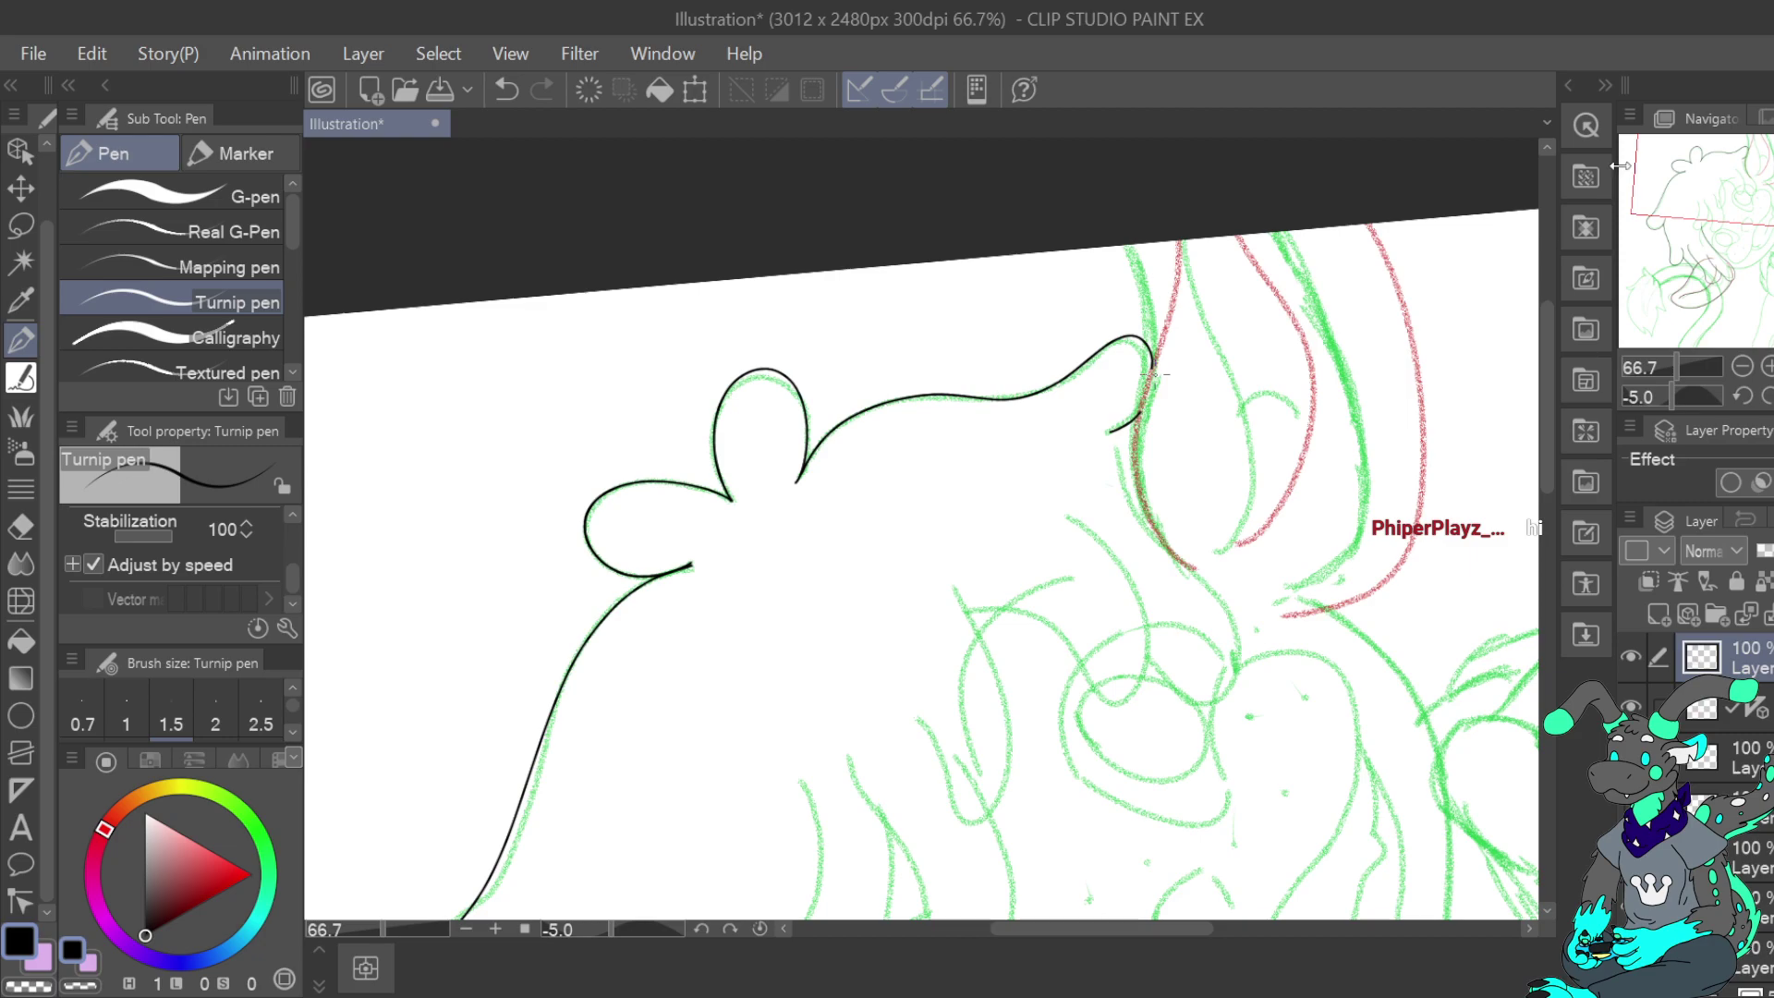
{"action": "left_click", "coordinate": [507, 90]}
Ink the upper ear's hair-side edge and inner fold along the red guide, plus the short underside of the adjoining hair tip
{"action": "left_click", "coordinate": [1767, 395]}
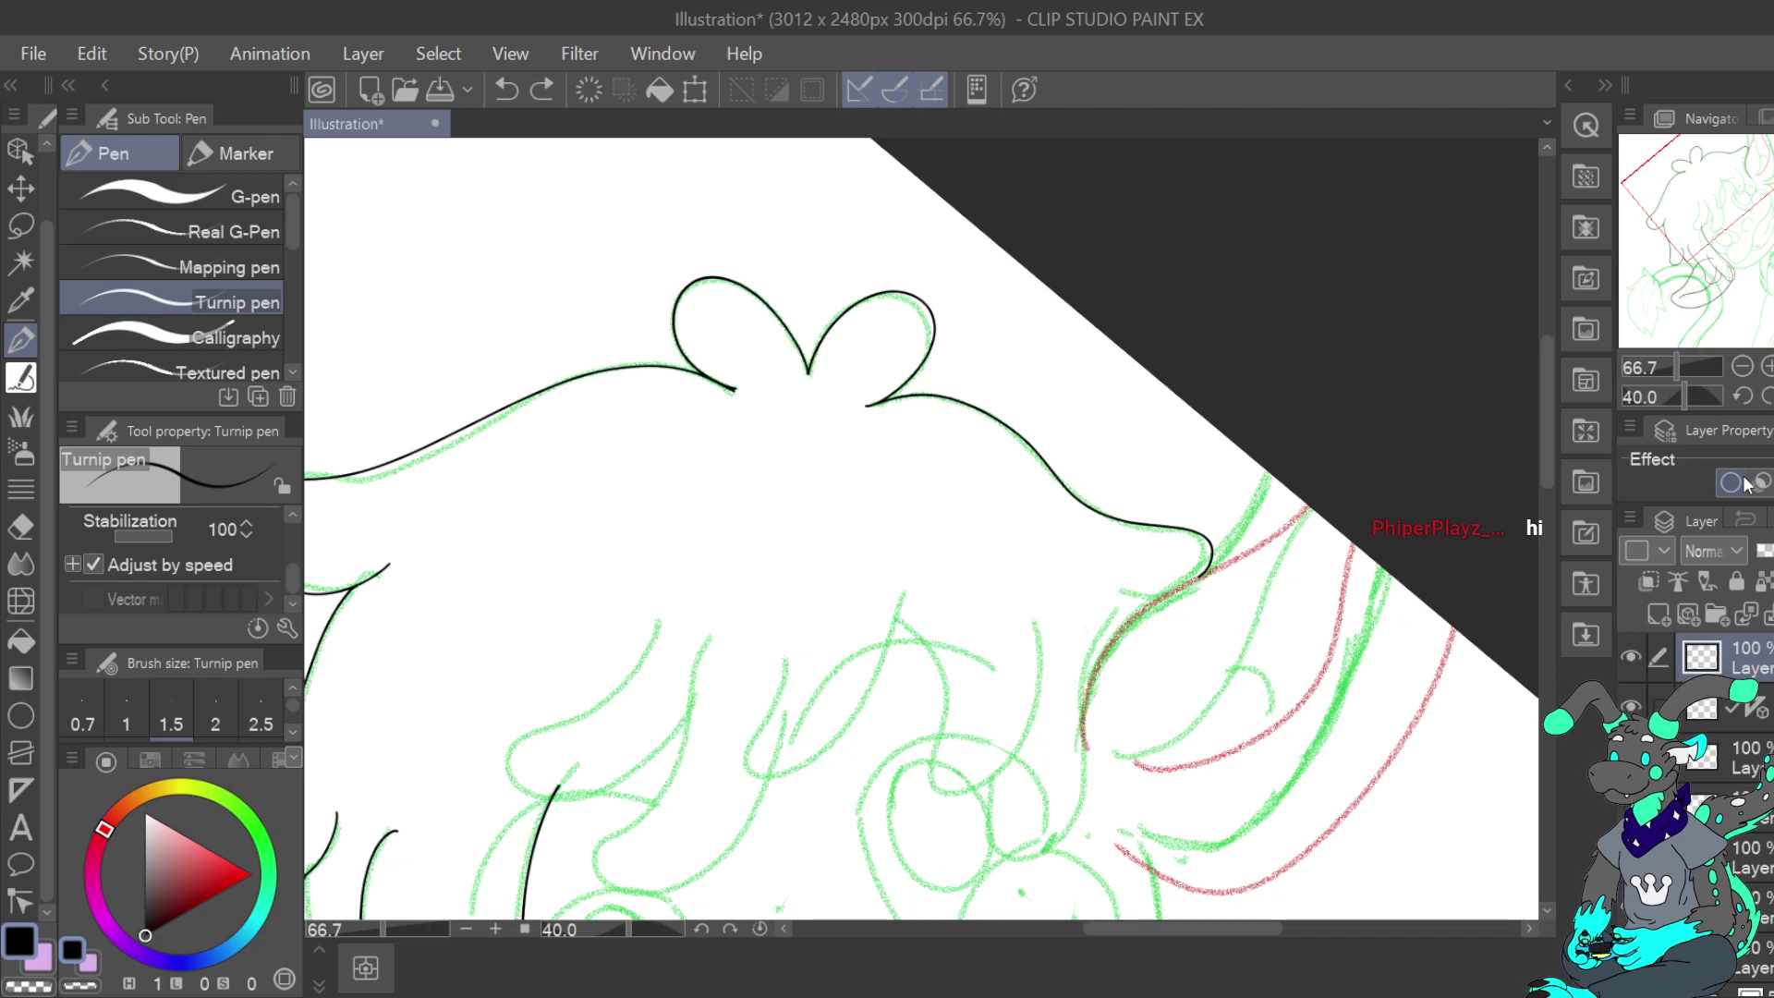
{"action": "left_click_drag", "start_coordinate": [1746, 204], "coordinate": [1756, 226]}
{"action": "left_click_drag", "start_coordinate": [1092, 546], "coordinate": [1097, 485]}
{"action": "left_click_drag", "start_coordinate": [1138, 425], "coordinate": [1361, 276]}
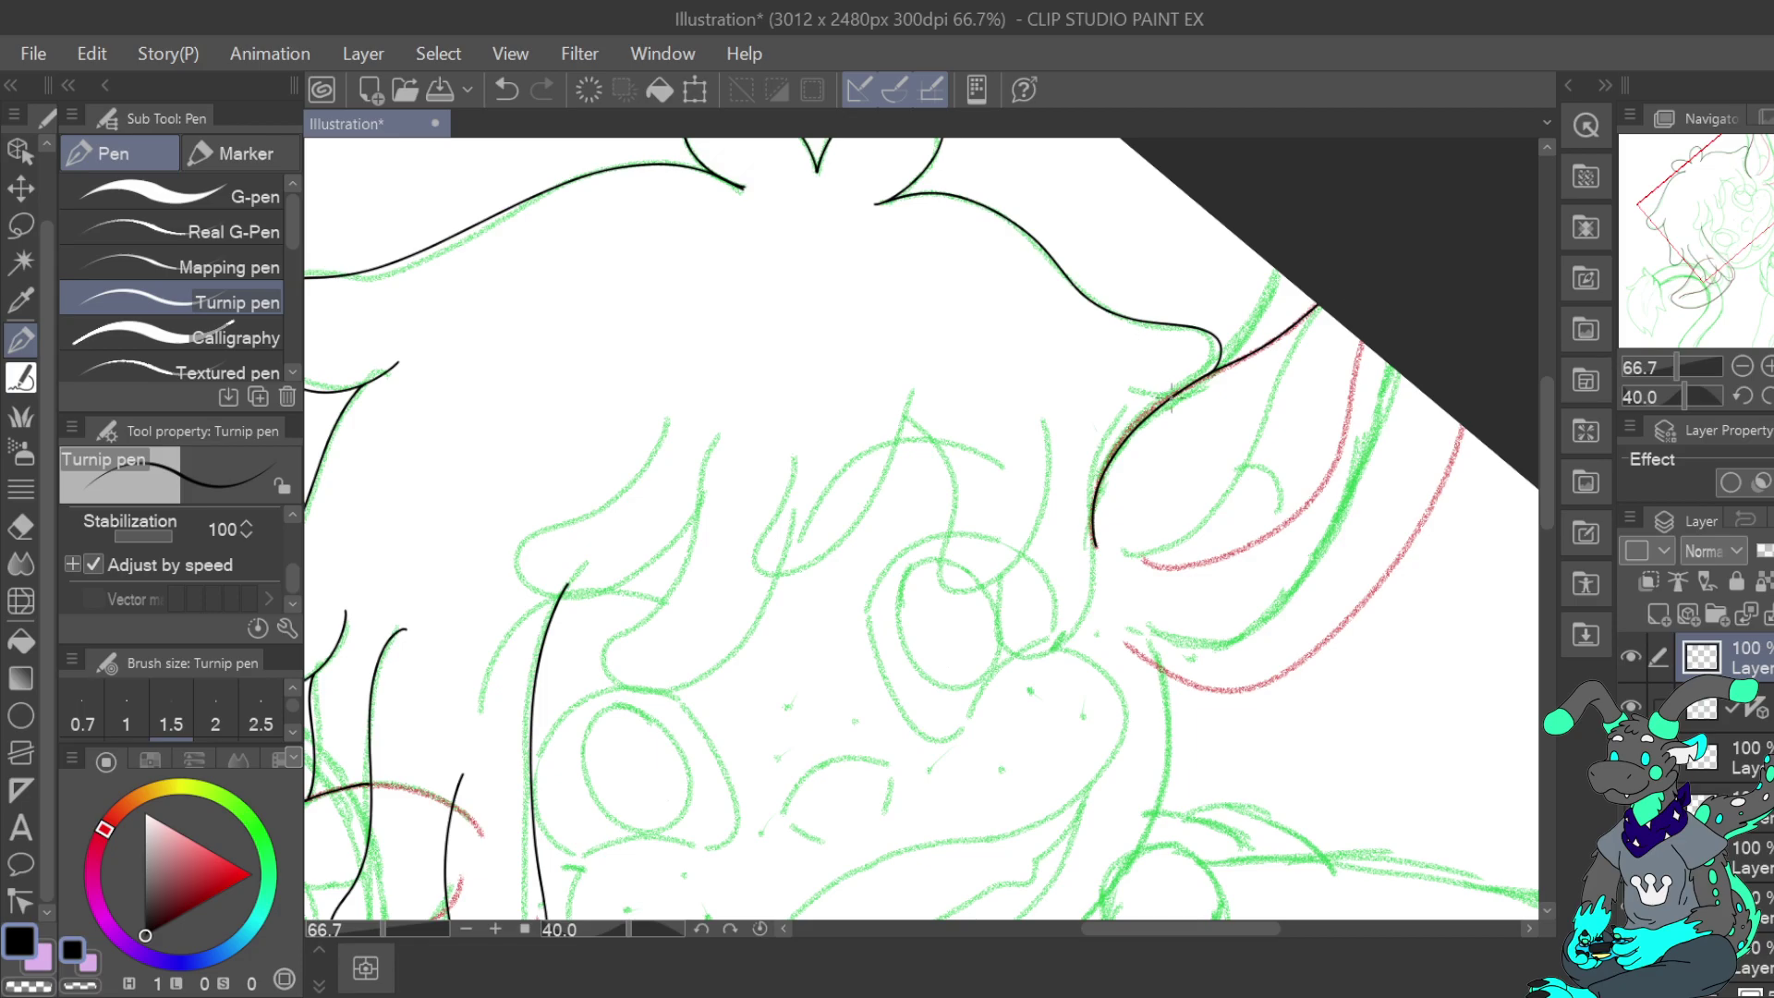
{"action": "left_click_drag", "start_coordinate": [1172, 396], "coordinate": [1132, 389]}
{"action": "left_click_drag", "start_coordinate": [1760, 187], "coordinate": [1710, 197]}
{"action": "mouse_move", "coordinate": [993, 462]}
{"action": "left_mouse_down"}
{"action": "mouse_move", "coordinate": [1077, 427]}
{"action": "mouse_move", "coordinate": [1141, 365]}
{"action": "mouse_move", "coordinate": [1179, 238]}
{"action": "left_mouse_up"}
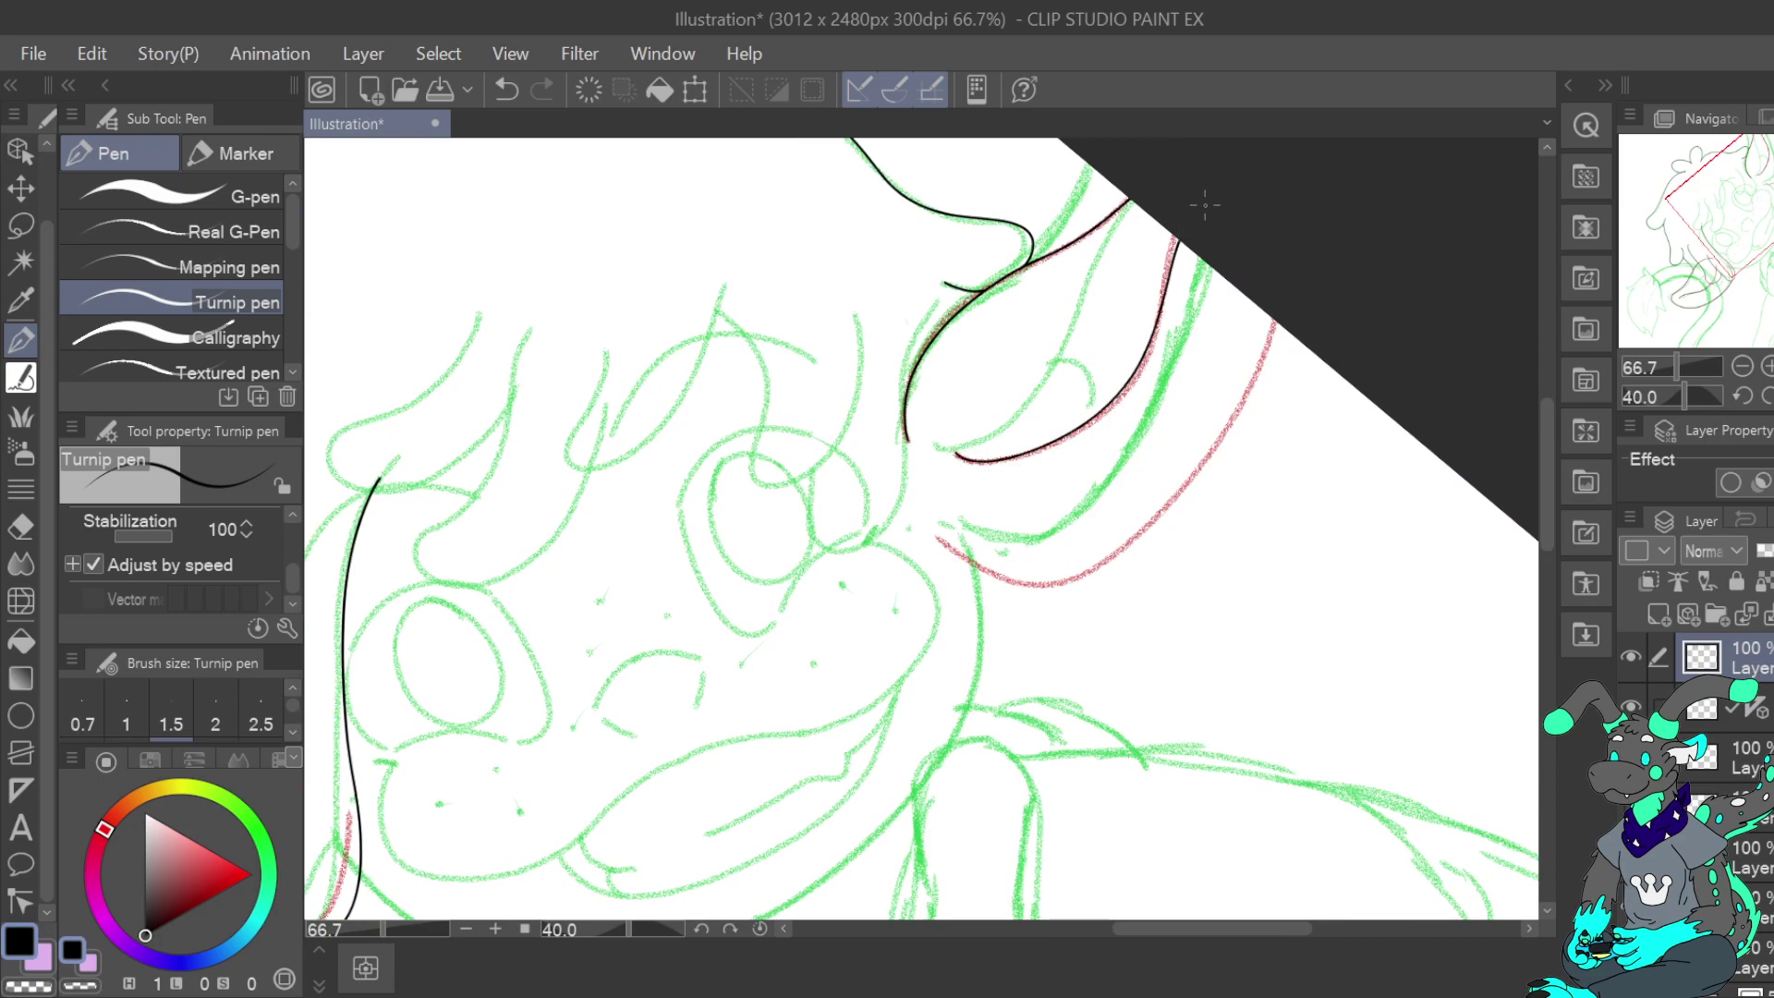
Try to ink the upper ear's outer edge along the red guide with the canvas flipped horizontally and at different rotations
{"action": "mouse_move", "coordinate": [1756, 225]}
{"action": "left_mouse_down"}
{"action": "mouse_move", "coordinate": [1733, 222]}
{"action": "mouse_move", "coordinate": [1756, 229]}
{"action": "left_mouse_up"}
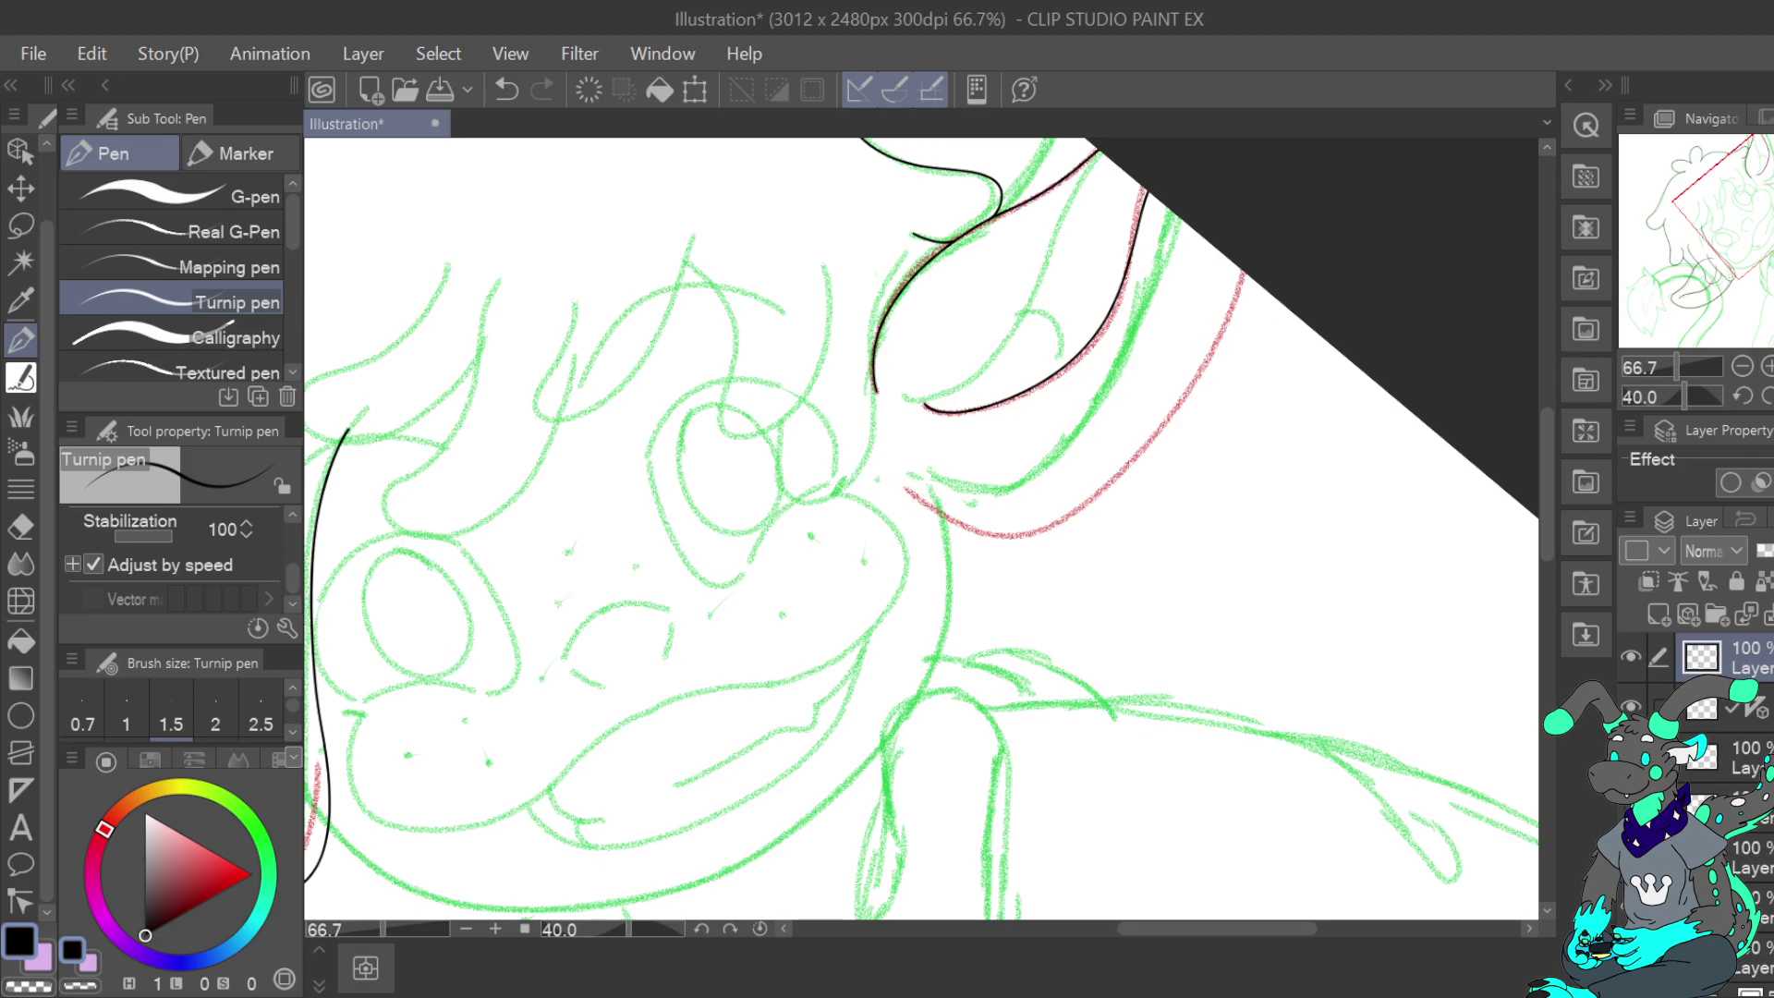
{"action": "key", "text": "h"}
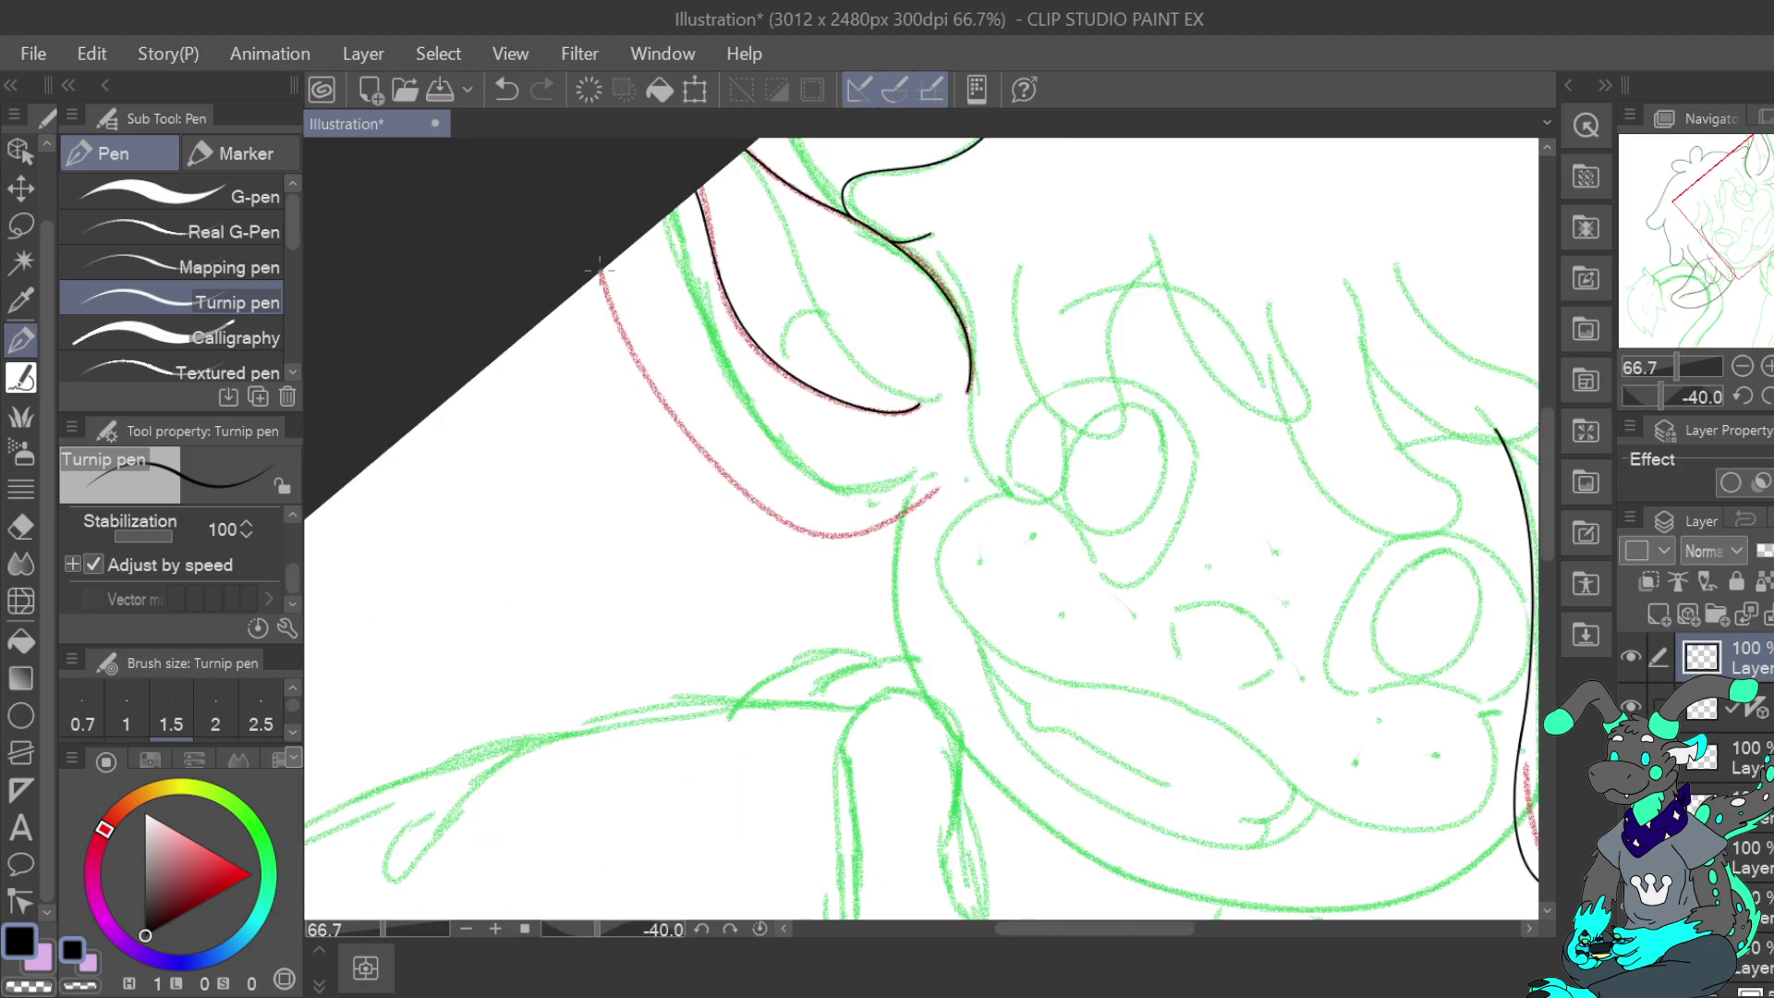
{"action": "mouse_move", "coordinate": [614, 319]}
{"action": "left_mouse_down"}
{"action": "mouse_move", "coordinate": [702, 448]}
{"action": "mouse_move", "coordinate": [786, 518]}
{"action": "mouse_move", "coordinate": [859, 534]}
{"action": "mouse_move", "coordinate": [912, 509]}
{"action": "mouse_move", "coordinate": [929, 470]}
{"action": "left_mouse_up"}
{"action": "left_click", "coordinate": [507, 90]}
{"action": "left_click", "coordinate": [1766, 396]}
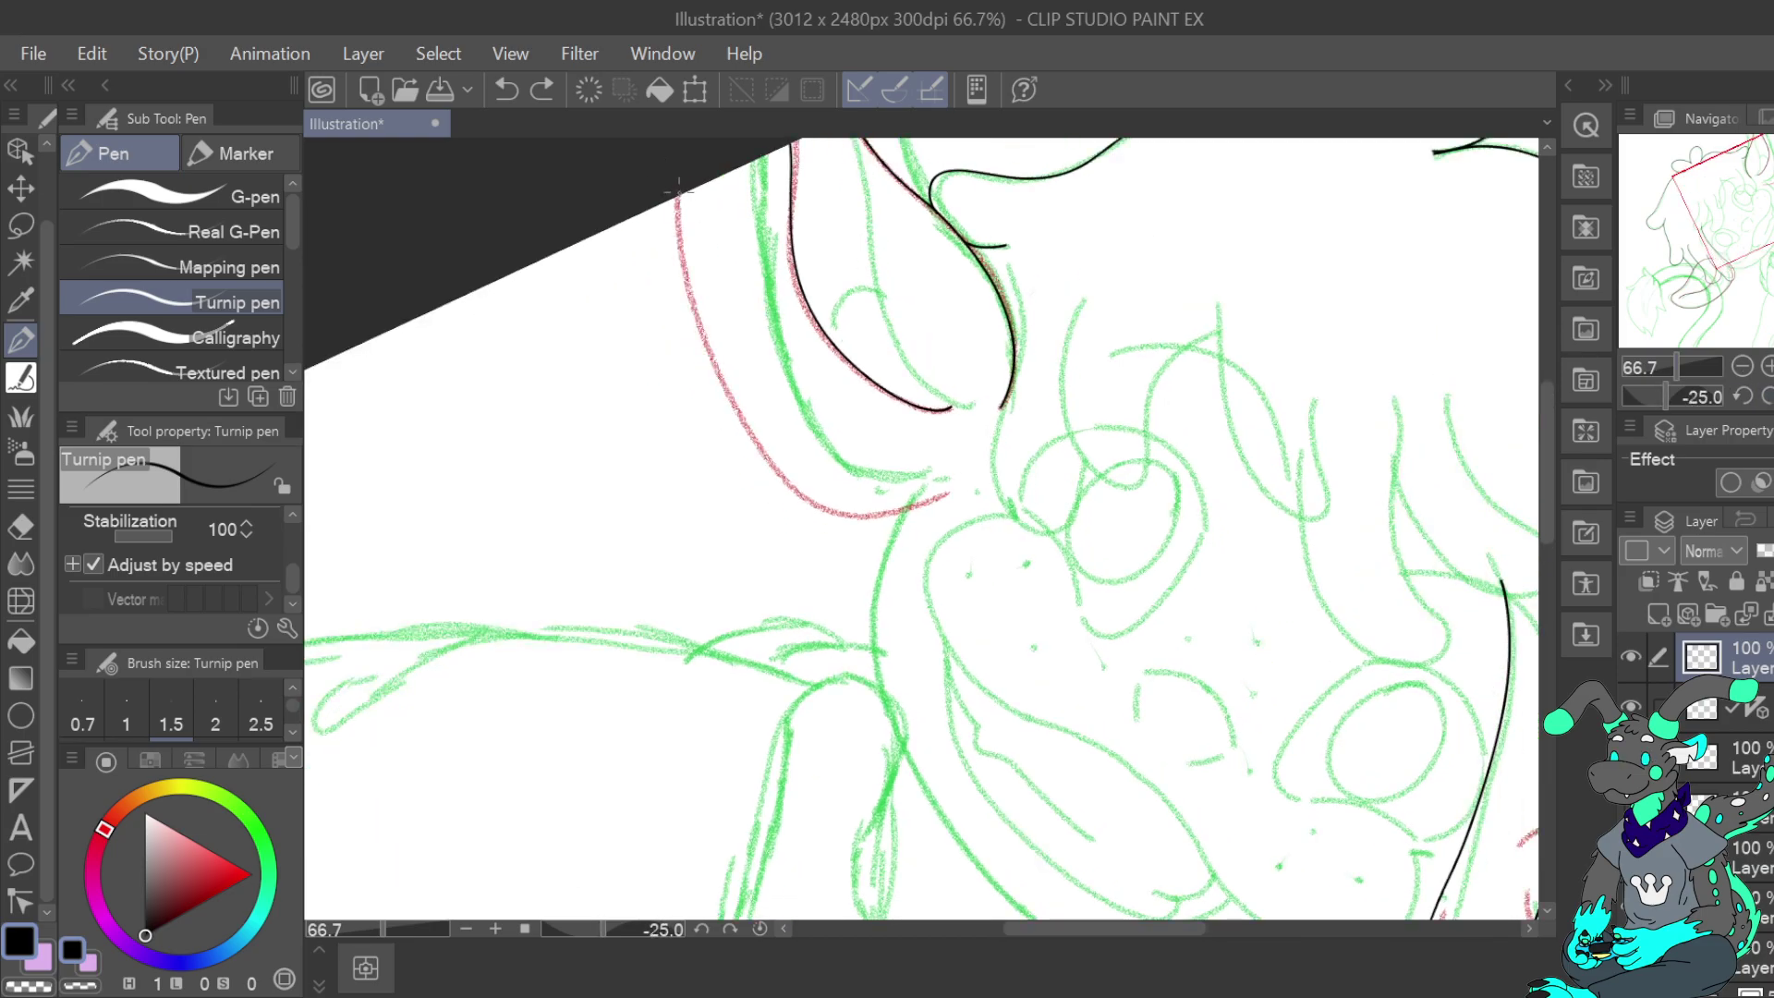
{"action": "mouse_move", "coordinate": [698, 321]}
{"action": "left_mouse_down"}
{"action": "mouse_move", "coordinate": [799, 490]}
{"action": "mouse_move", "coordinate": [852, 512]}
{"action": "mouse_move", "coordinate": [947, 496]}
{"action": "left_mouse_up"}
{"action": "left_click", "coordinate": [506, 90]}
{"action": "left_click", "coordinate": [1767, 395]}
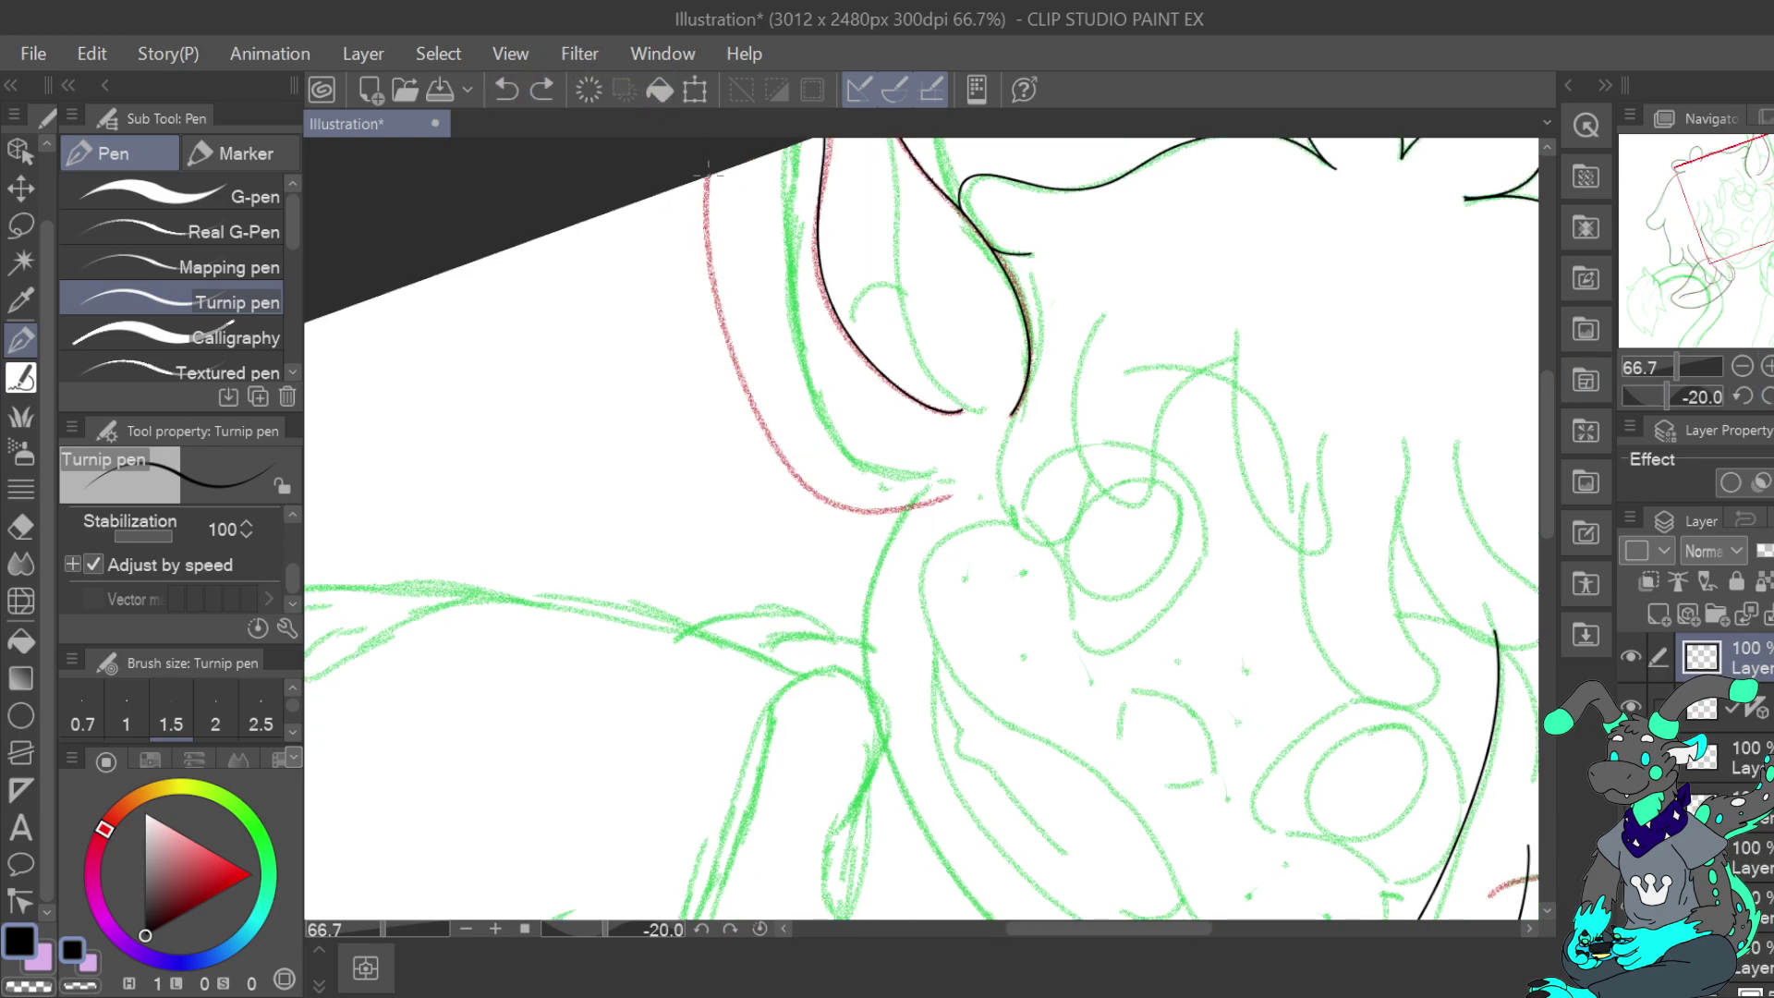
{"action": "mouse_move", "coordinate": [707, 171]}
{"action": "left_mouse_down"}
{"action": "mouse_move", "coordinate": [724, 334]}
{"action": "mouse_move", "coordinate": [799, 479]}
{"action": "mouse_move", "coordinate": [844, 508]}
{"action": "mouse_move", "coordinate": [942, 487]}
{"action": "left_mouse_up"}
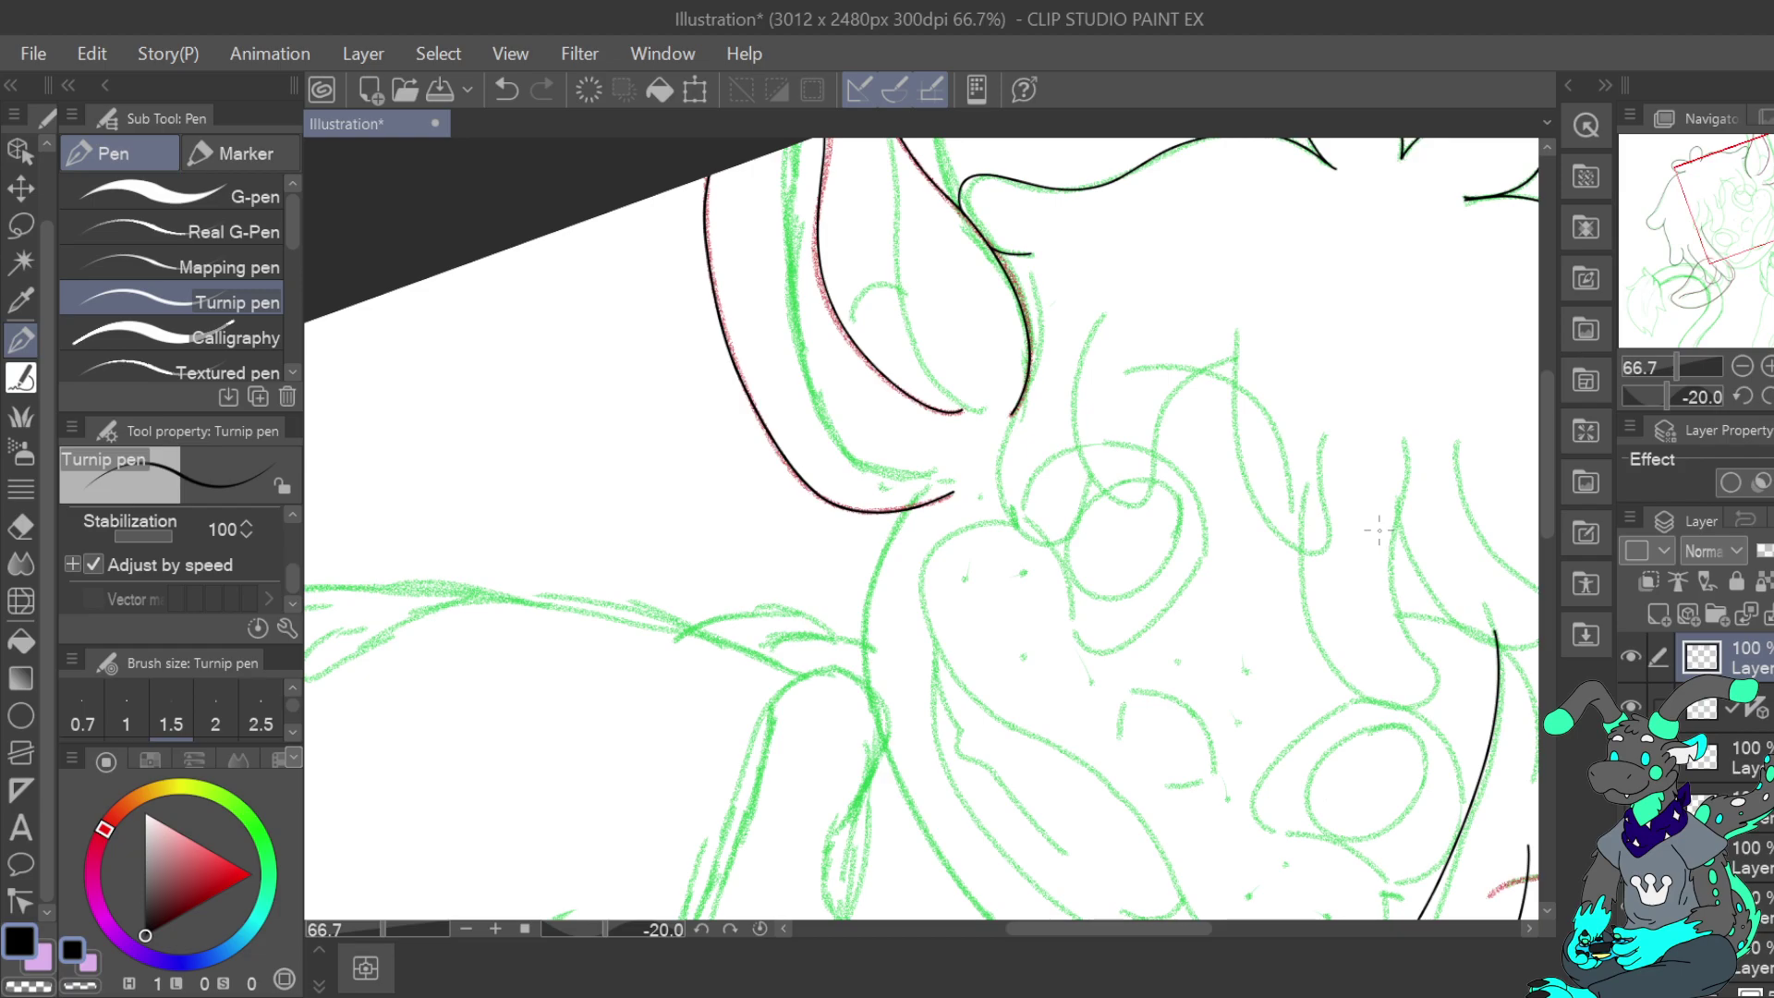
{"action": "left_click", "coordinate": [506, 91]}
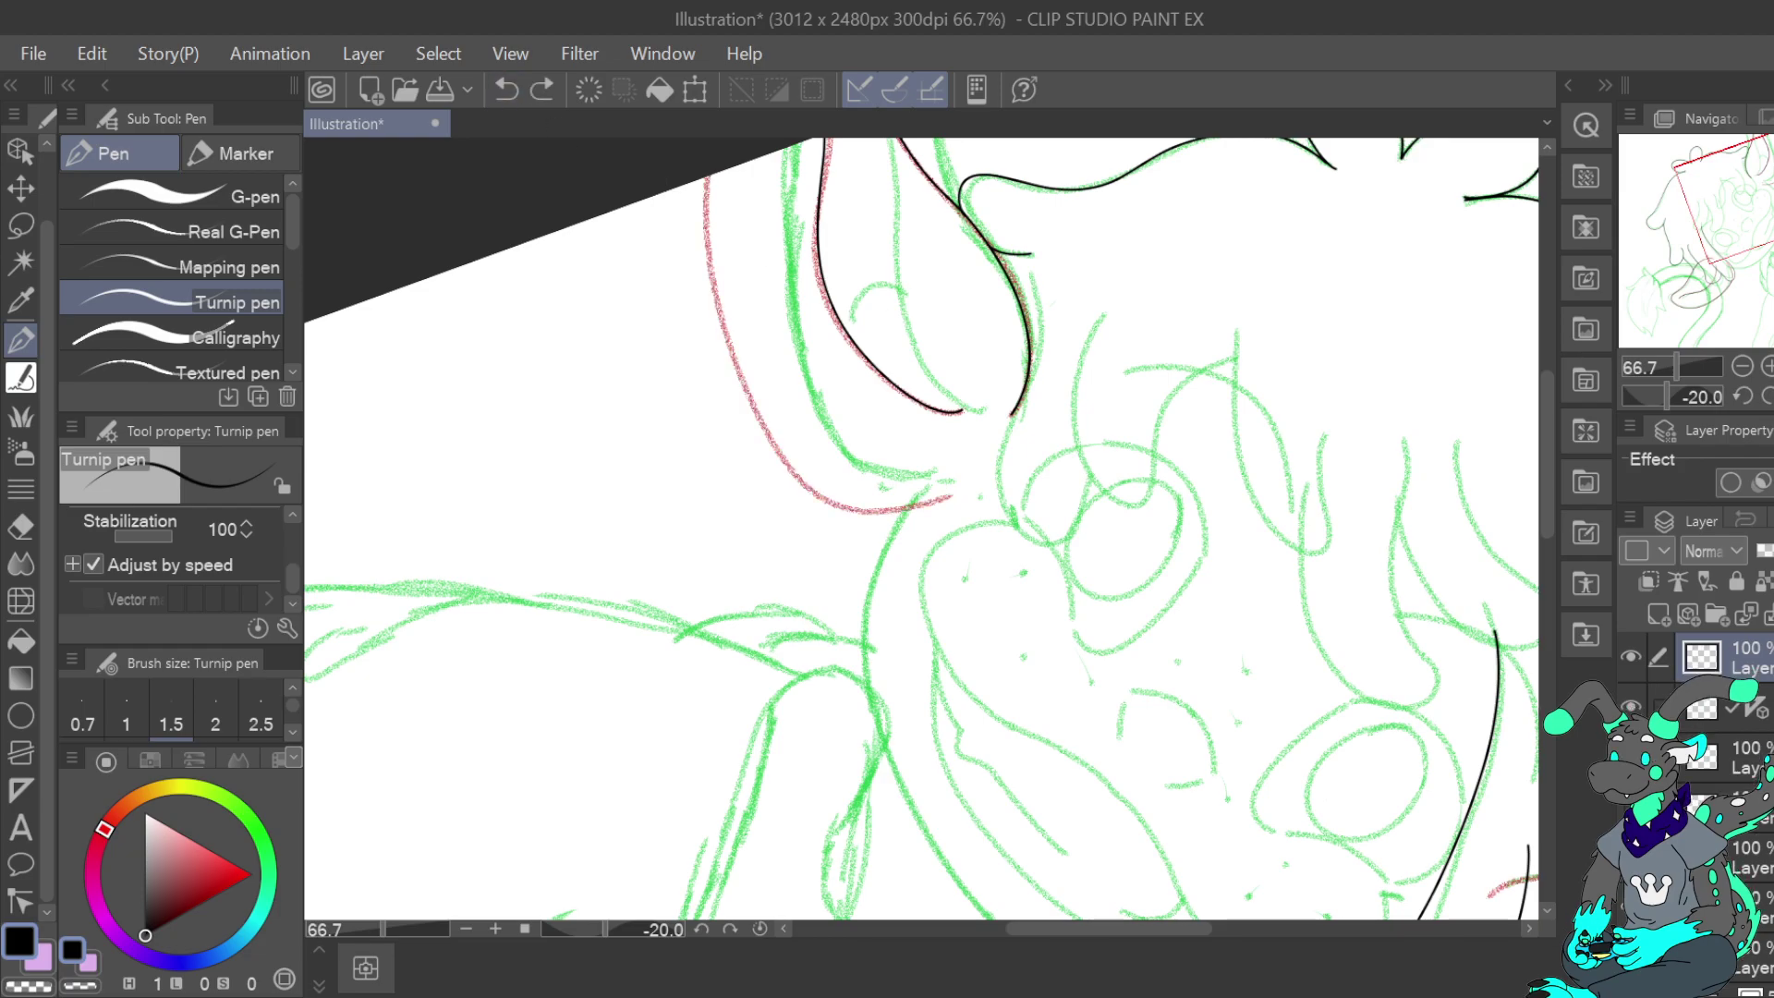
Ink the upper ear's outer edge along the red guide in one stroke, with the flipped canvas rotated to -155°
{"action": "left_click", "coordinate": [1772, 396]}
{"action": "left_click", "coordinate": [1744, 397]}
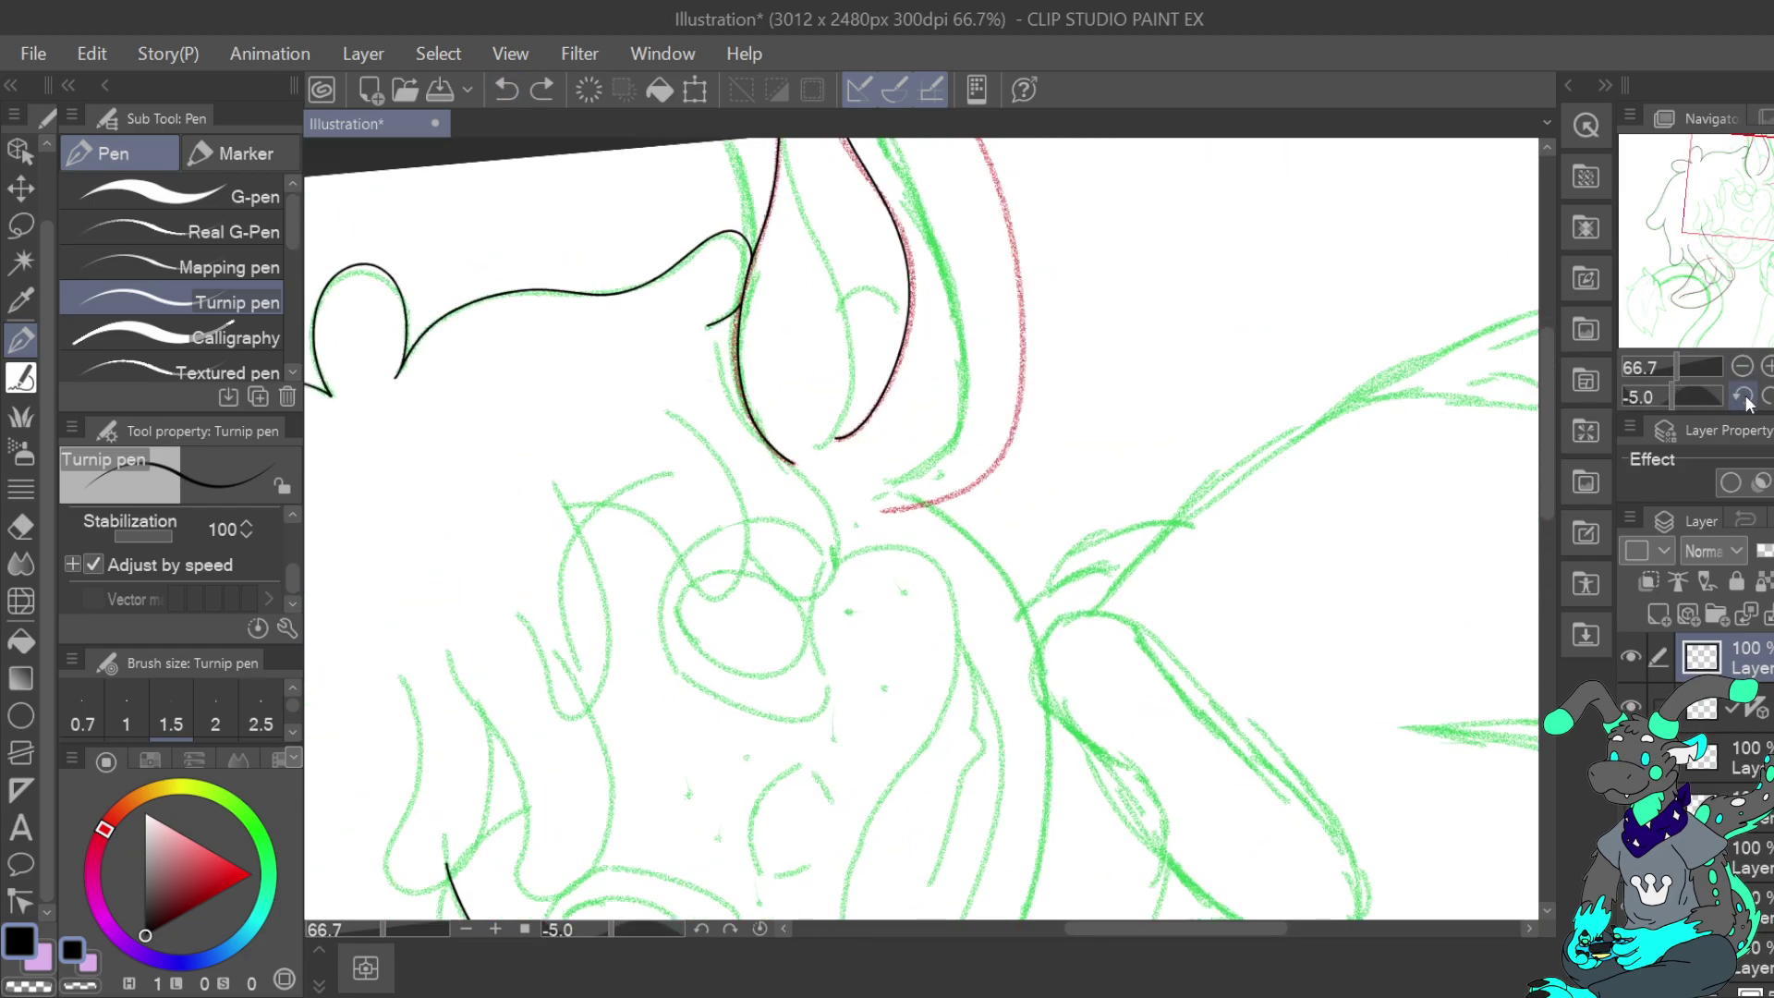
{"action": "left_click_drag", "start_coordinate": [1747, 405], "coordinate": [1748, 407]}
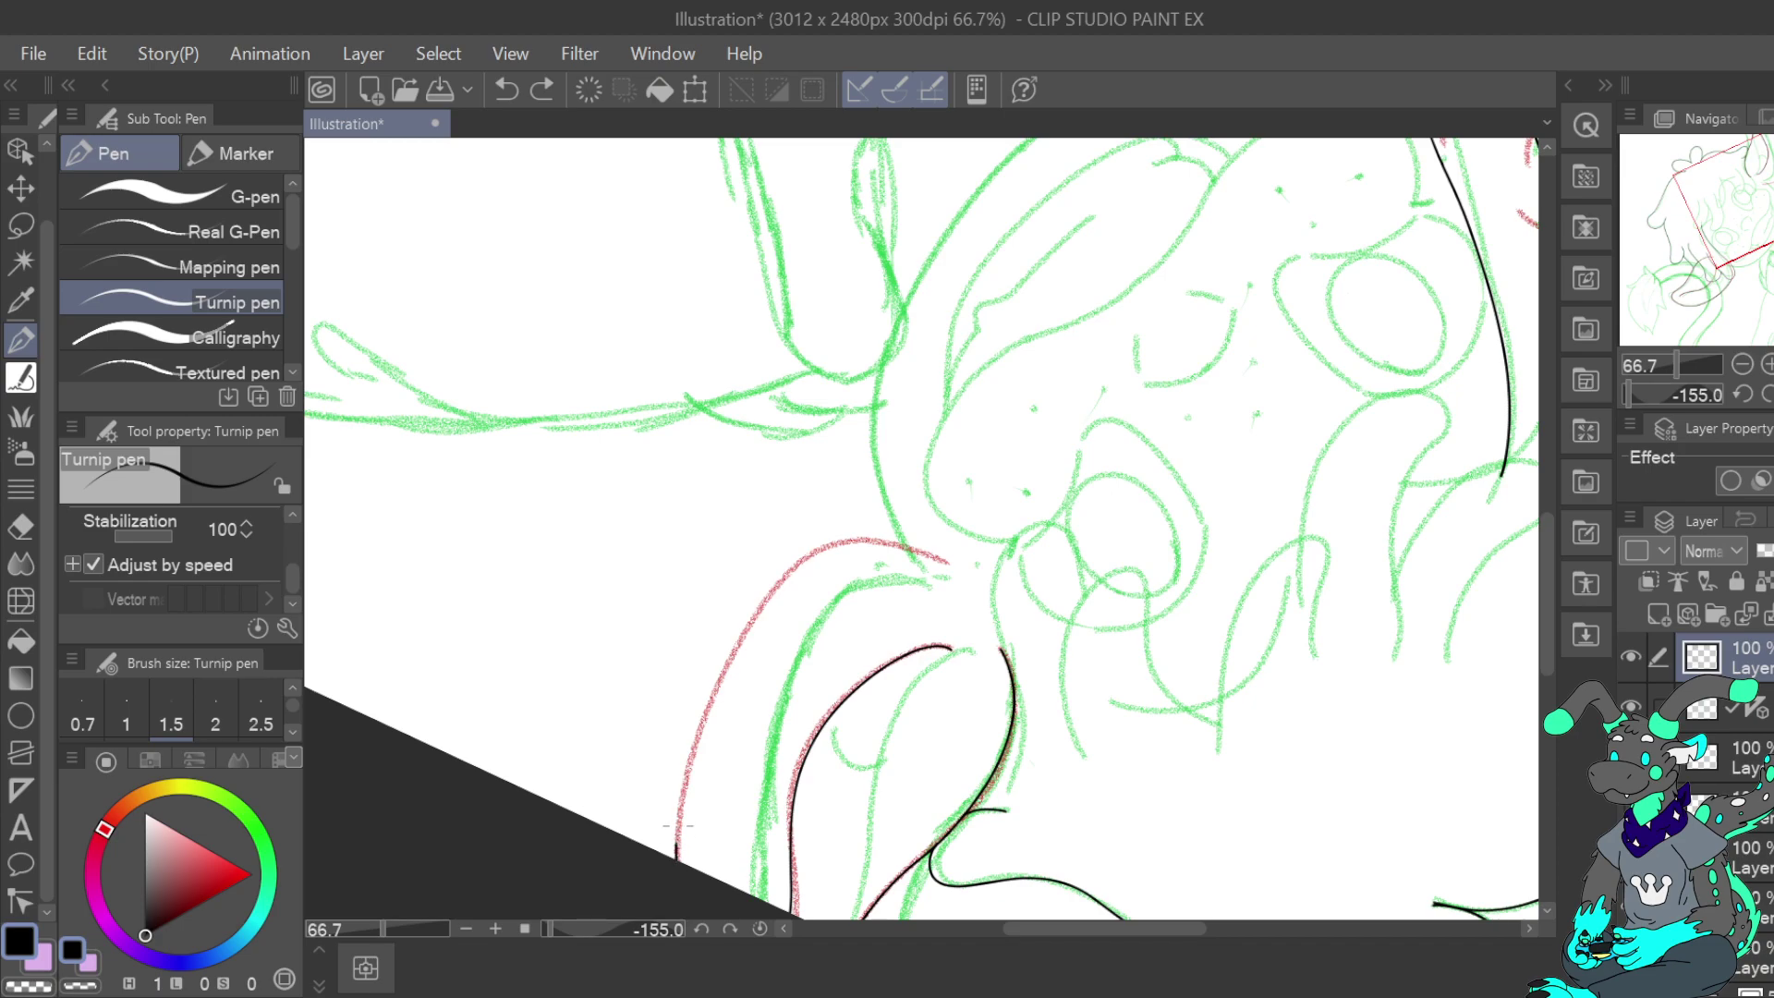
{"action": "mouse_move", "coordinate": [714, 691]}
{"action": "left_mouse_down"}
{"action": "mouse_move", "coordinate": [811, 552]}
{"action": "mouse_move", "coordinate": [958, 555]}
{"action": "left_mouse_up"}
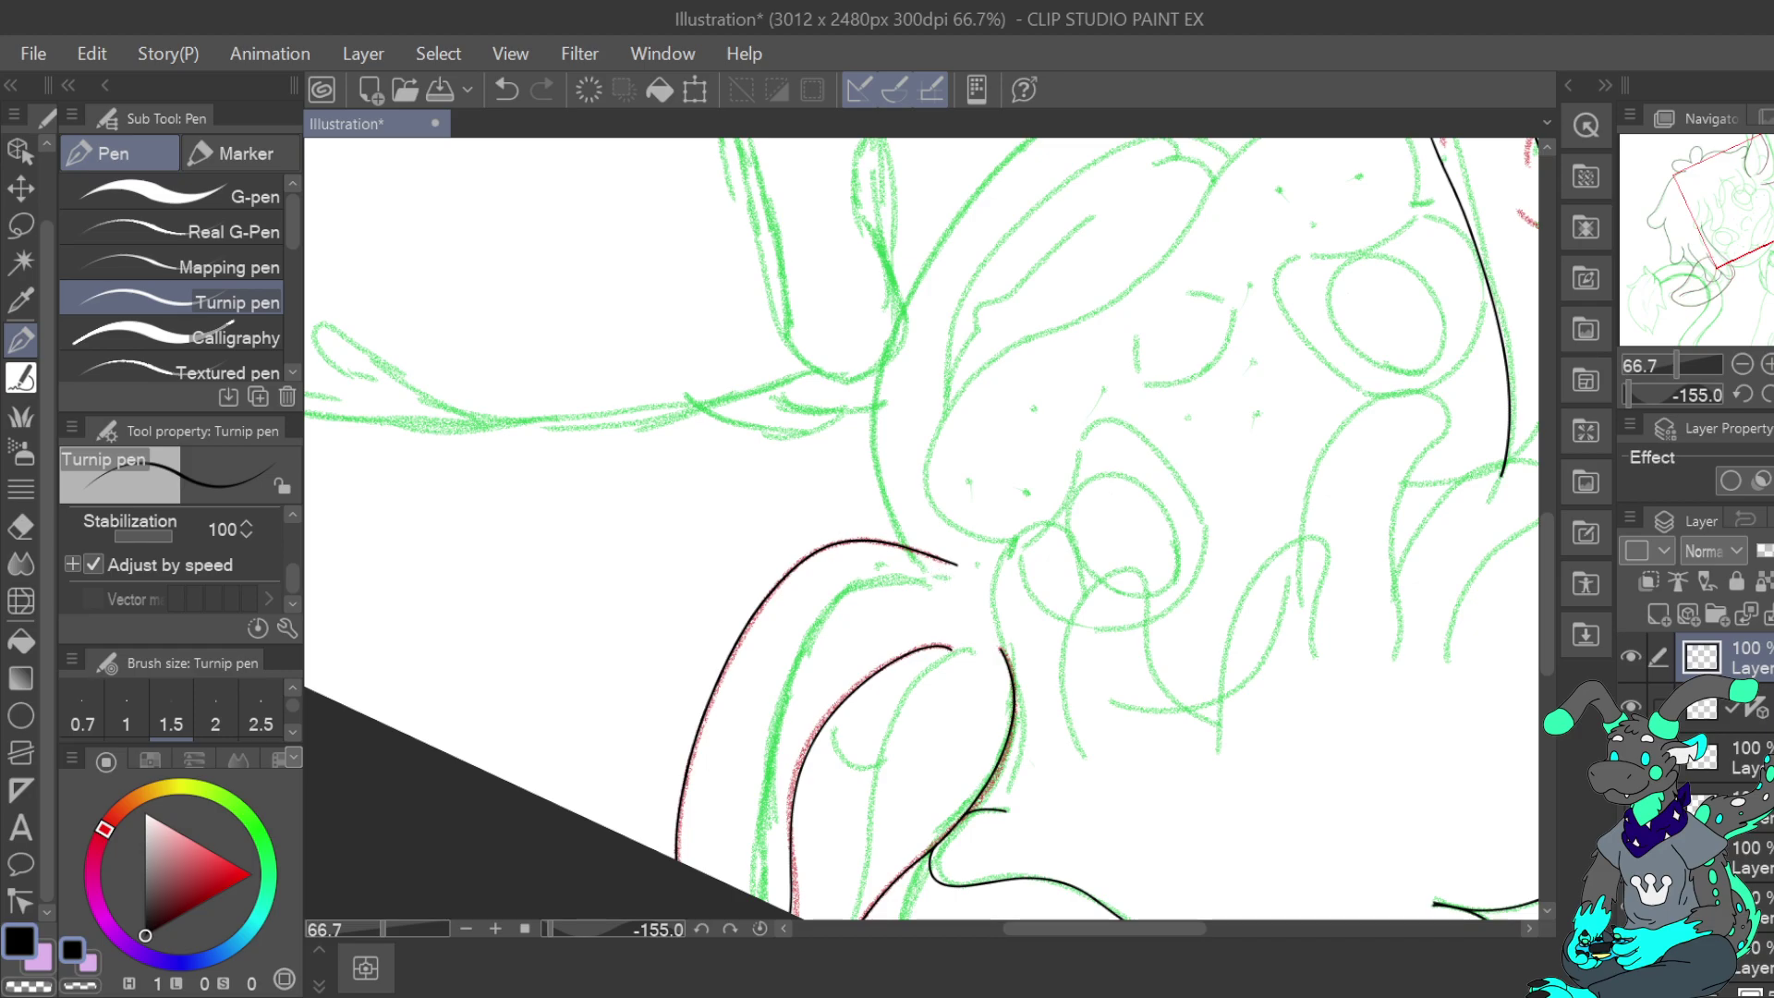
Trim the upper end of the long side-lock line with transparent colour at 60° canvas rotation, and restore black as the drawing colour
{"action": "left_click", "coordinate": [1773, 395]}
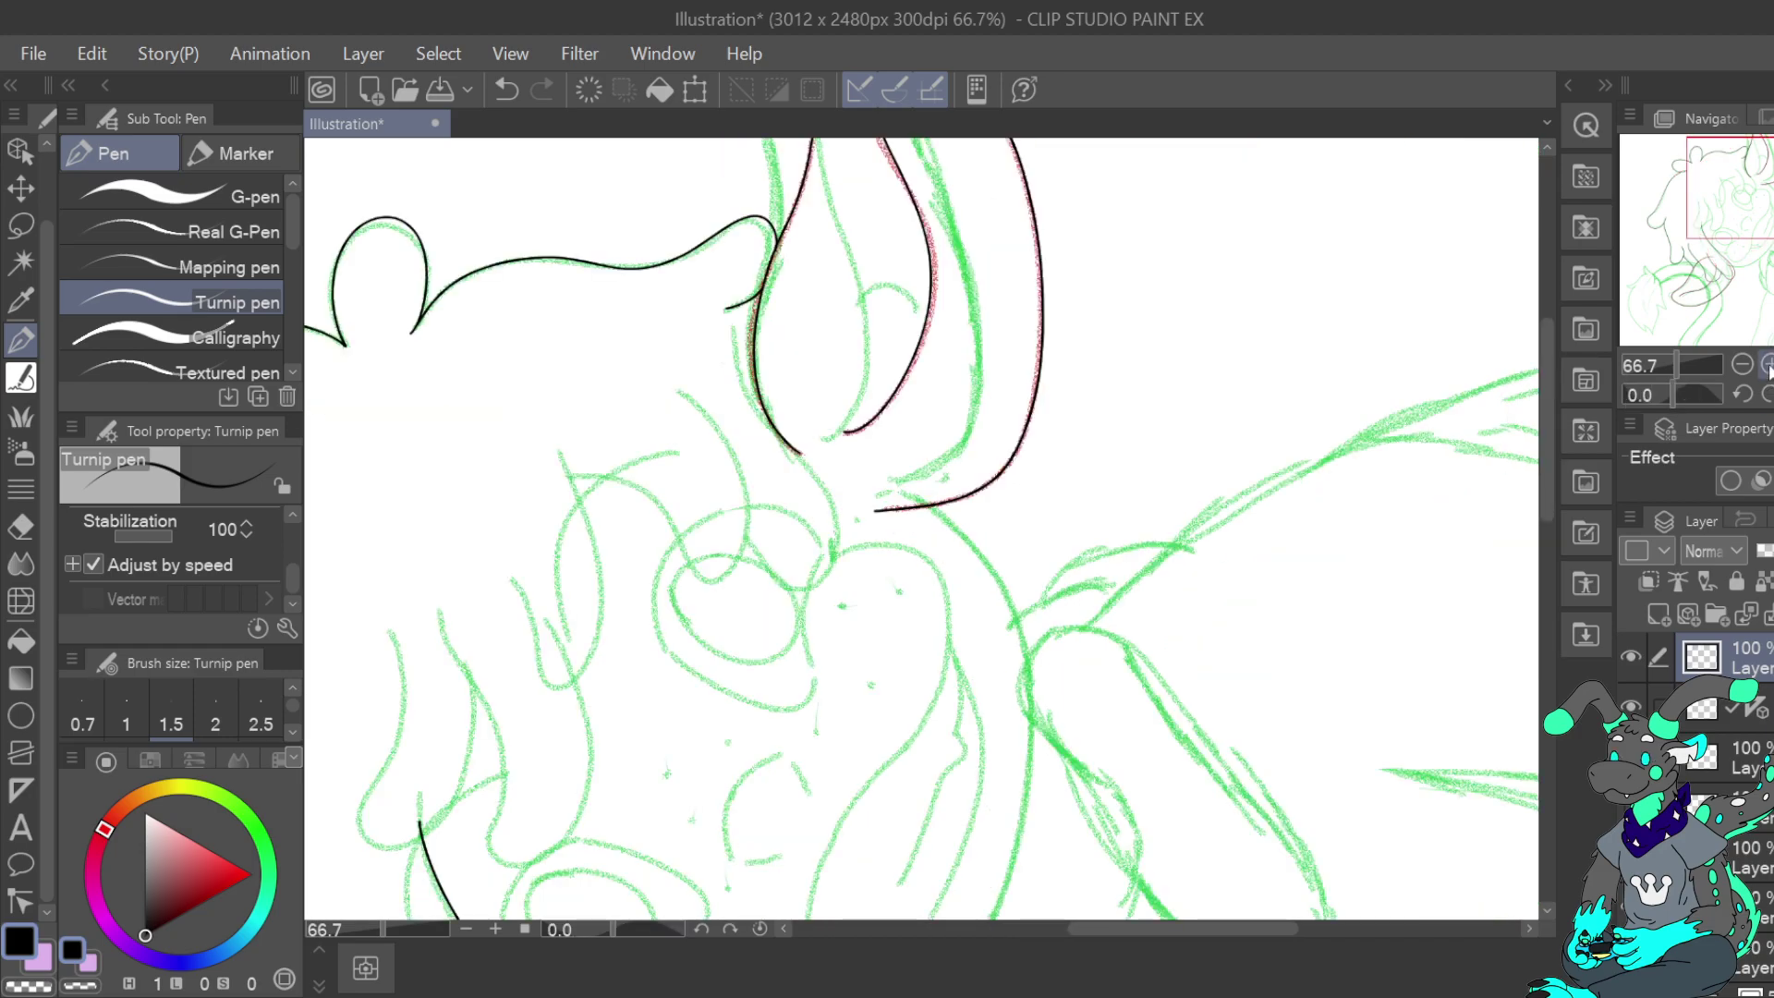
{"action": "left_click", "coordinate": [1767, 394]}
{"action": "left_click", "coordinate": [1767, 394]}
{"action": "left_click", "coordinate": [1767, 395]}
{"action": "left_click", "coordinate": [1767, 395]}
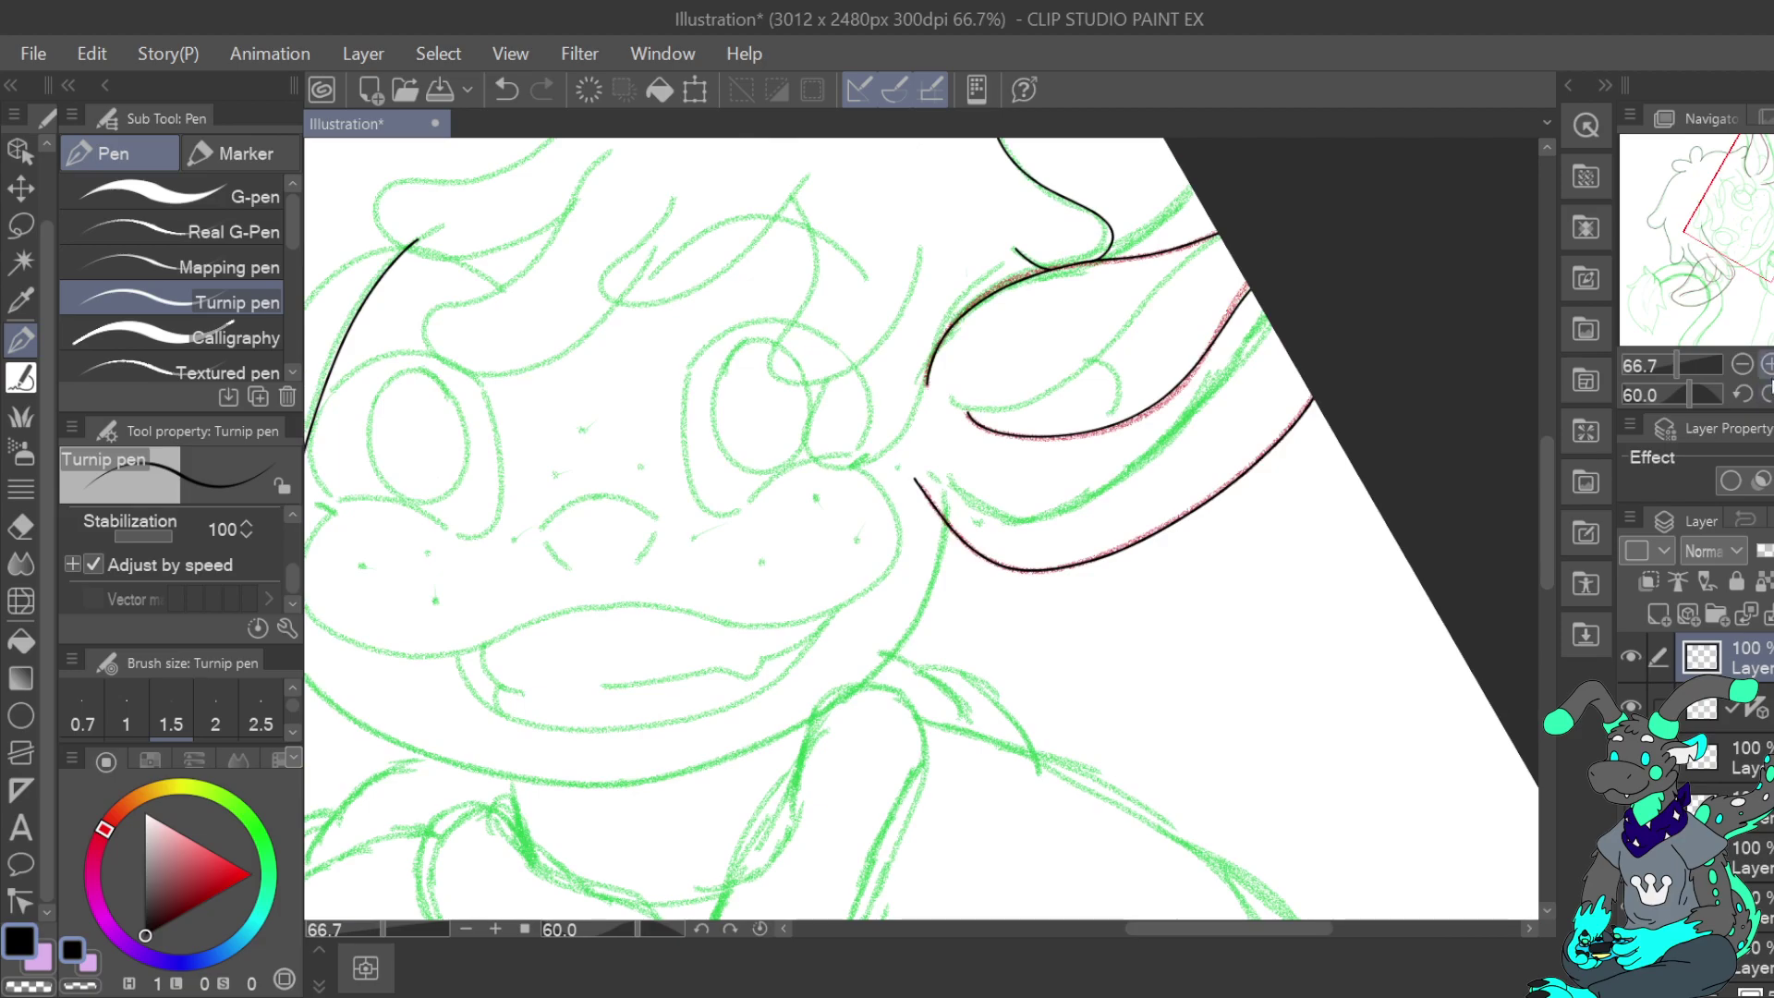
{"action": "left_click_drag", "start_coordinate": [1757, 205], "coordinate": [1736, 232]}
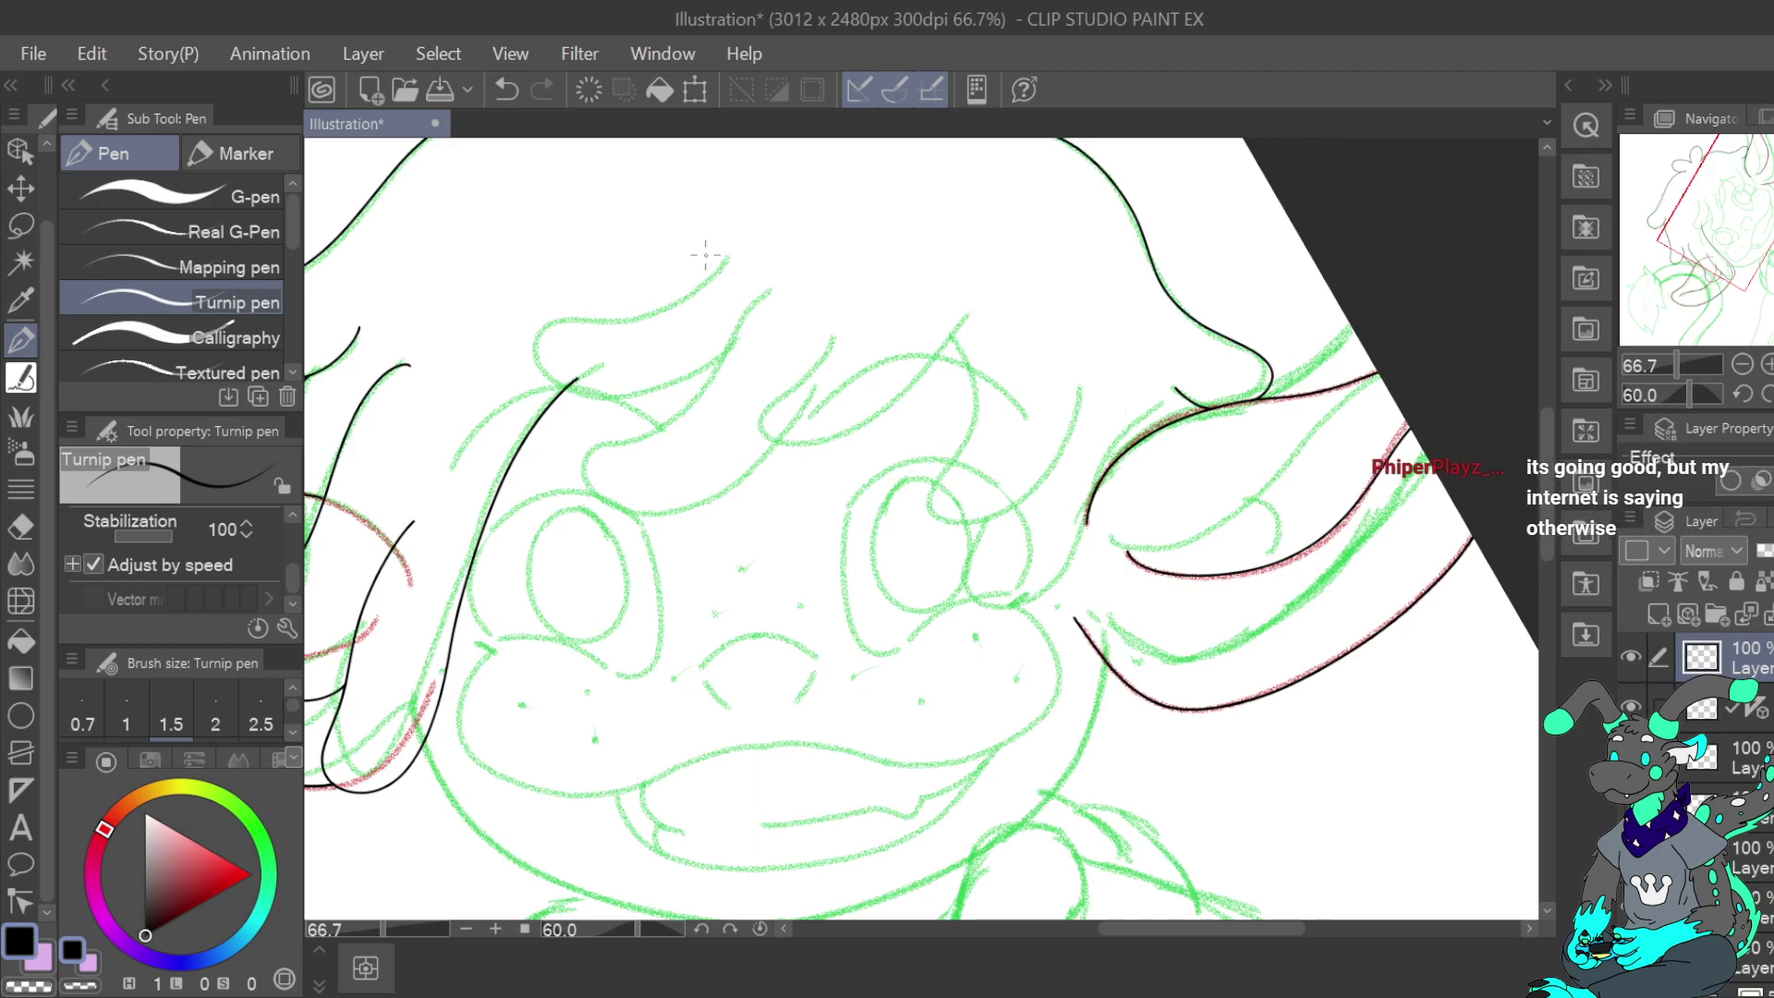
{"action": "key", "text": "c"}
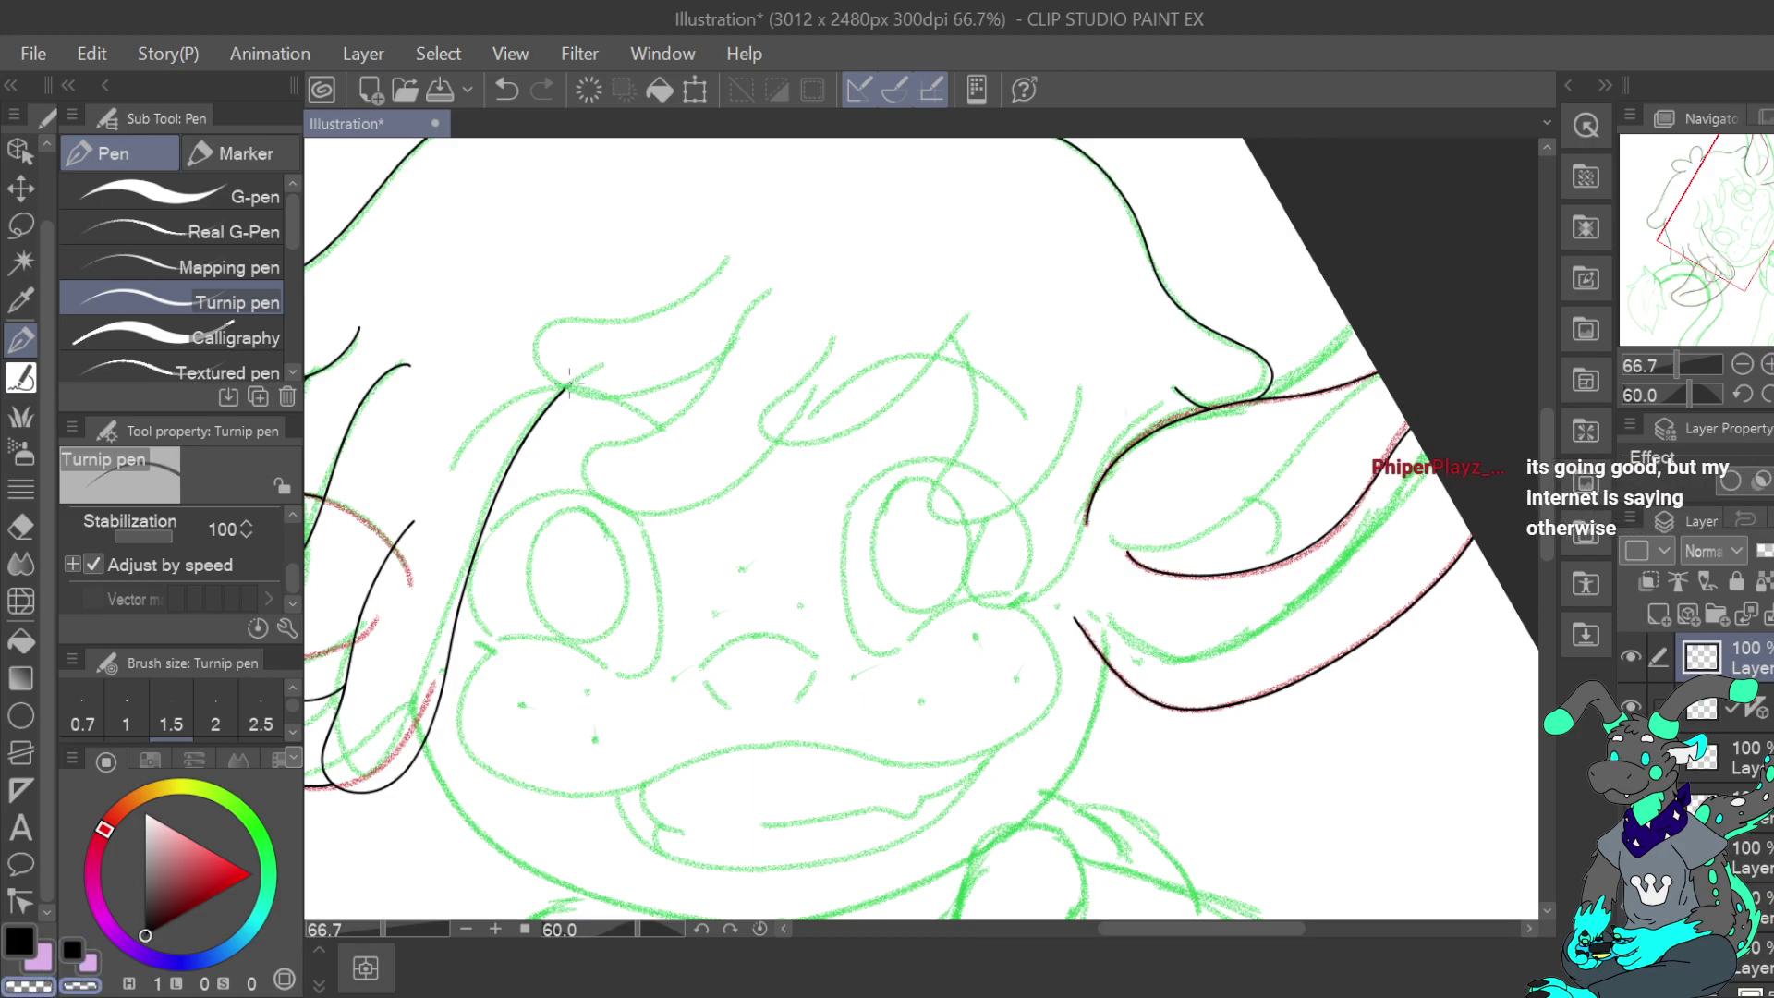
{"action": "left_click", "coordinate": [27, 931]}
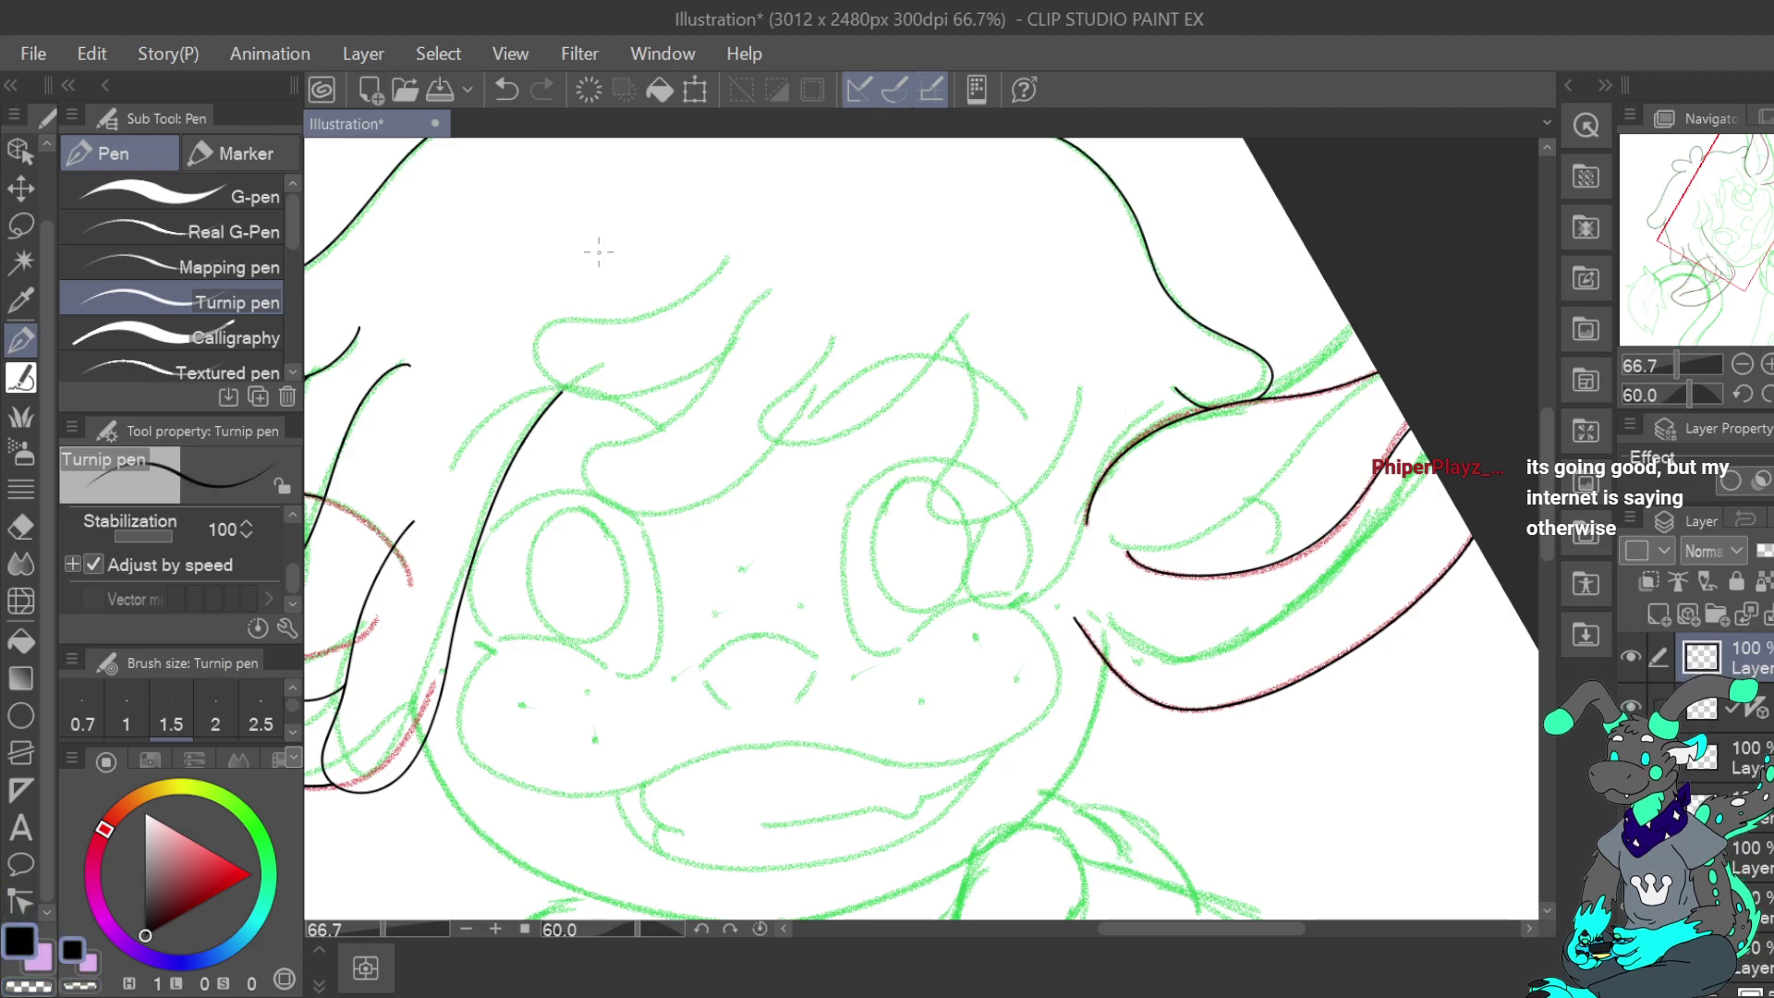
Ink the first two curved fringe locks above the eye on the side-lock side, following the green sketch
{"action": "mouse_move", "coordinate": [726, 258]}
{"action": "left_mouse_down"}
{"action": "mouse_move", "coordinate": [654, 312]}
{"action": "mouse_move", "coordinate": [546, 323]}
{"action": "mouse_move", "coordinate": [543, 371]}
{"action": "mouse_move", "coordinate": [571, 393]}
{"action": "left_mouse_up"}
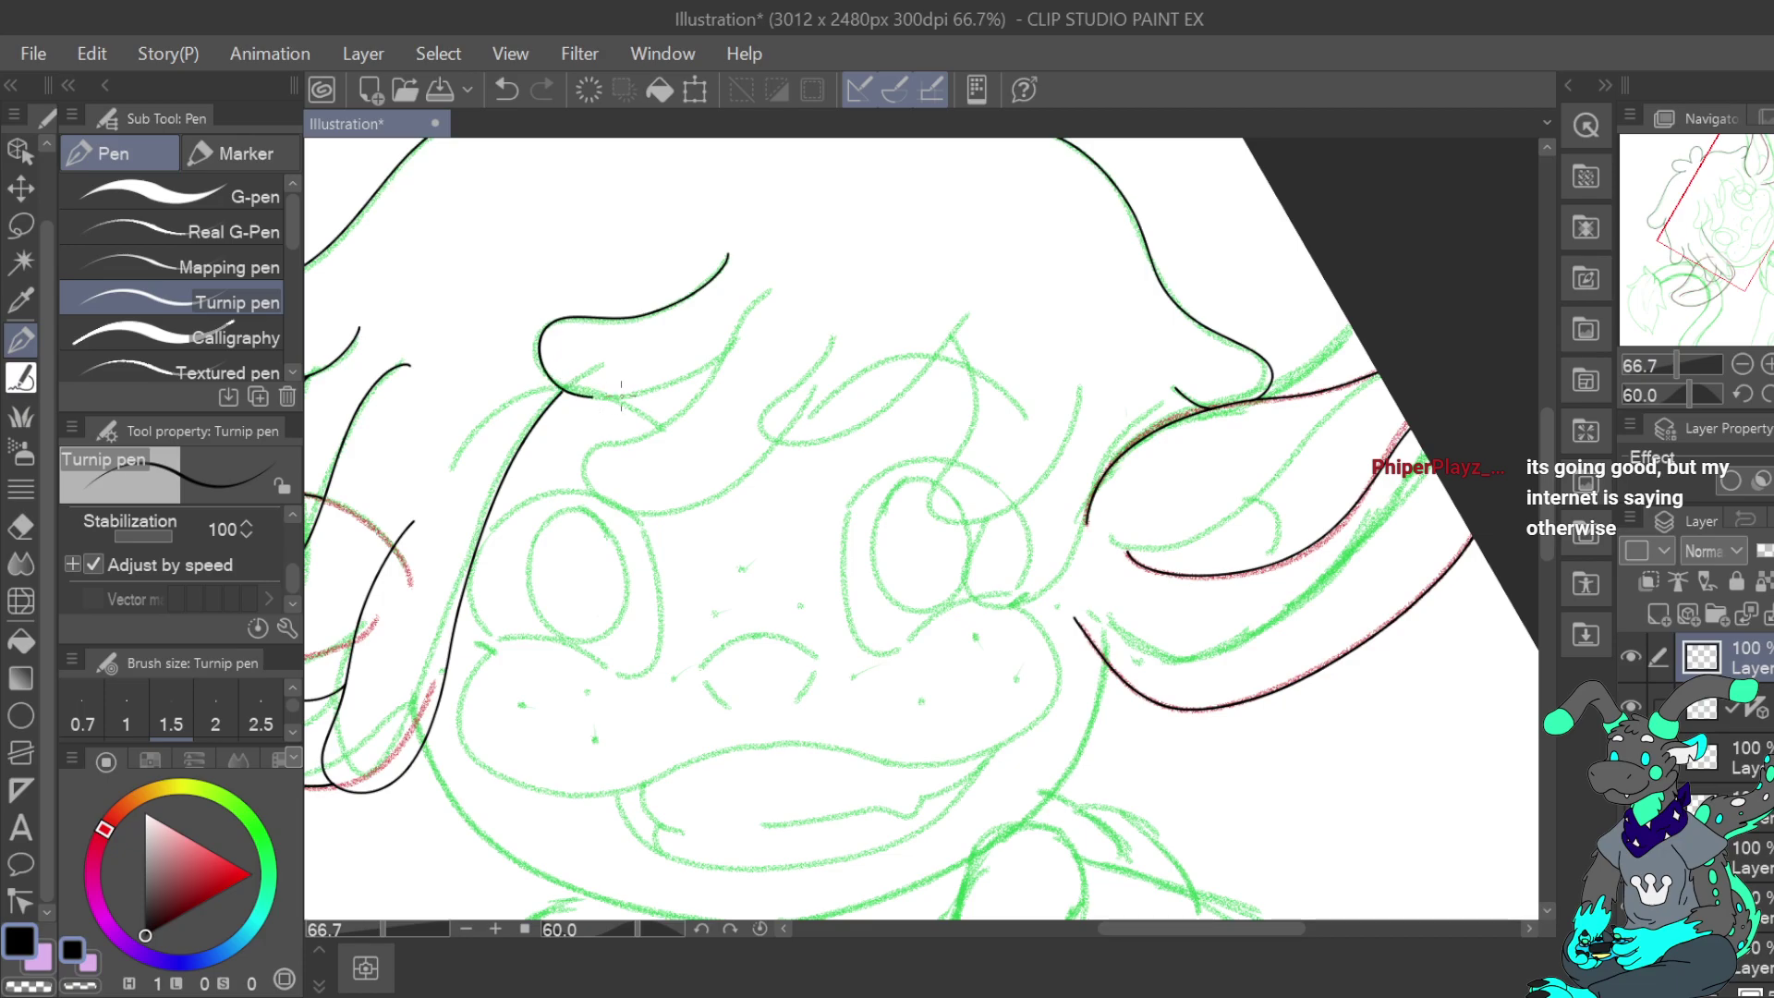
{"action": "left_click_drag", "start_coordinate": [727, 347], "coordinate": [730, 348]}
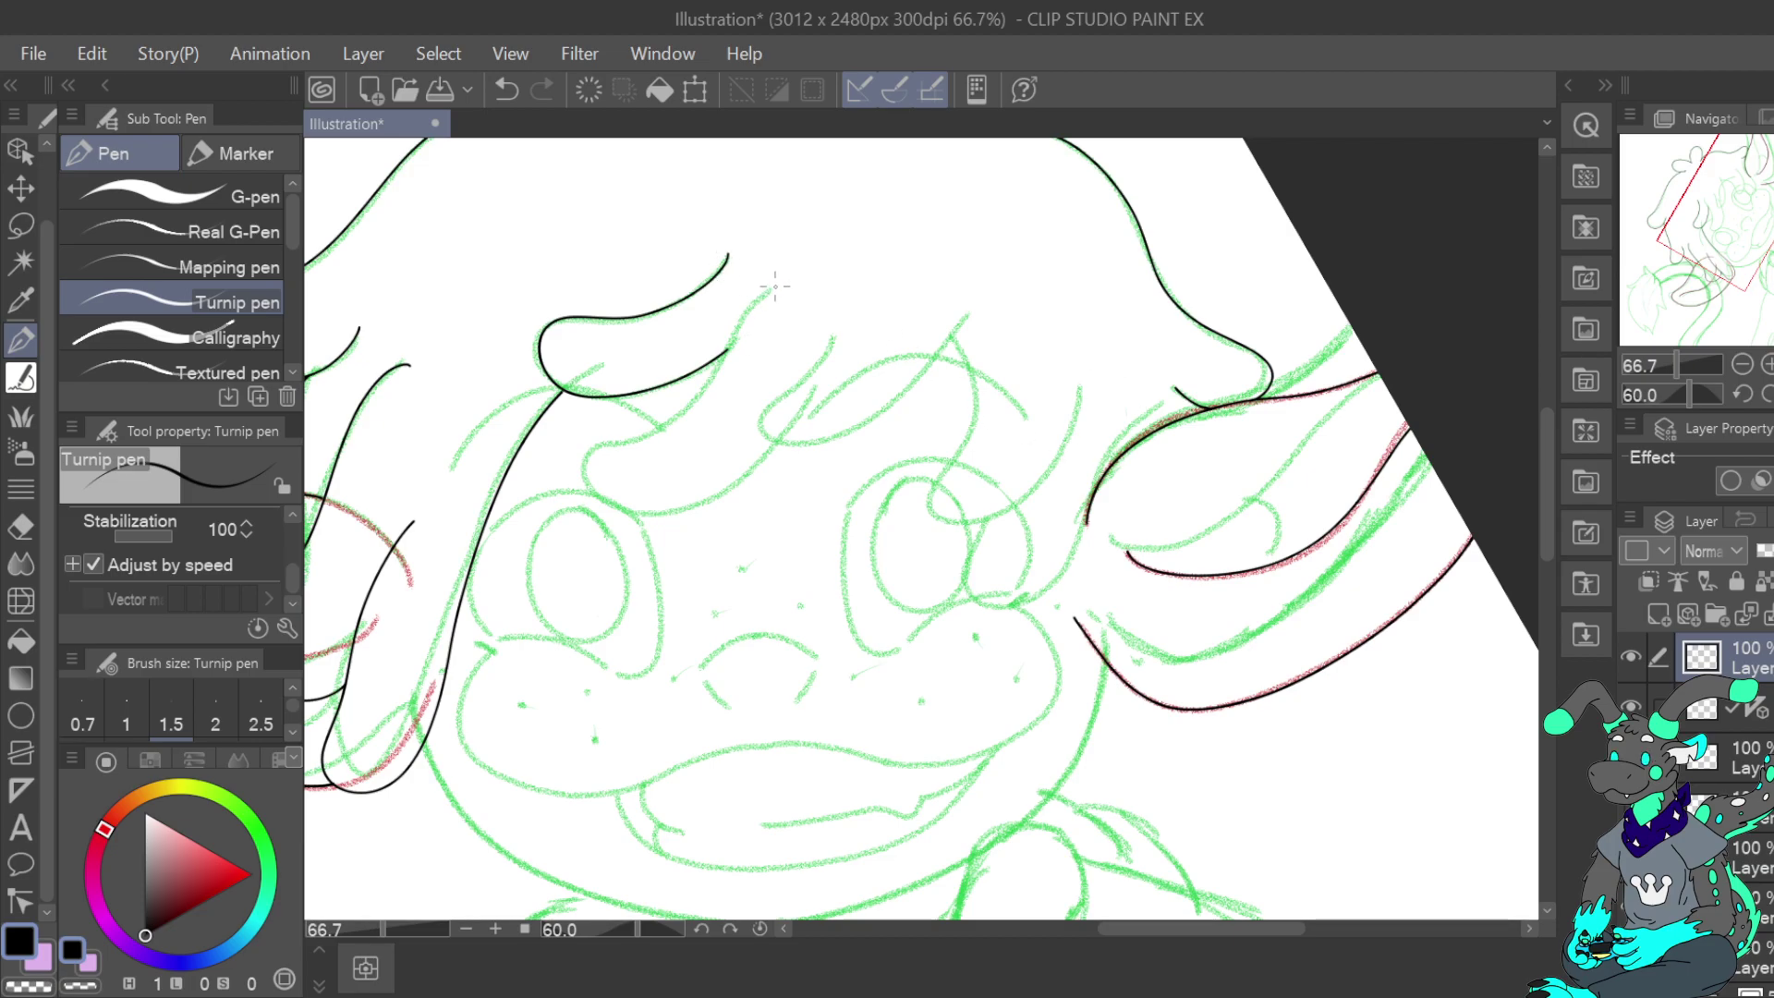
{"action": "left_click_drag", "start_coordinate": [721, 367], "coordinate": [591, 447]}
{"action": "mouse_move", "coordinate": [608, 510]}
{"action": "left_mouse_down"}
{"action": "mouse_move", "coordinate": [674, 517]}
{"action": "mouse_move", "coordinate": [755, 478]}
{"action": "mouse_move", "coordinate": [779, 428]}
{"action": "left_mouse_up"}
Ink the pointed middle fringe lock on the forehead and the curved lock hanging over the other eye
{"action": "mouse_move", "coordinate": [833, 335]}
{"action": "left_mouse_down"}
{"action": "mouse_move", "coordinate": [760, 412]}
{"action": "mouse_move", "coordinate": [764, 435]}
{"action": "mouse_move", "coordinate": [857, 423]}
{"action": "left_mouse_up"}
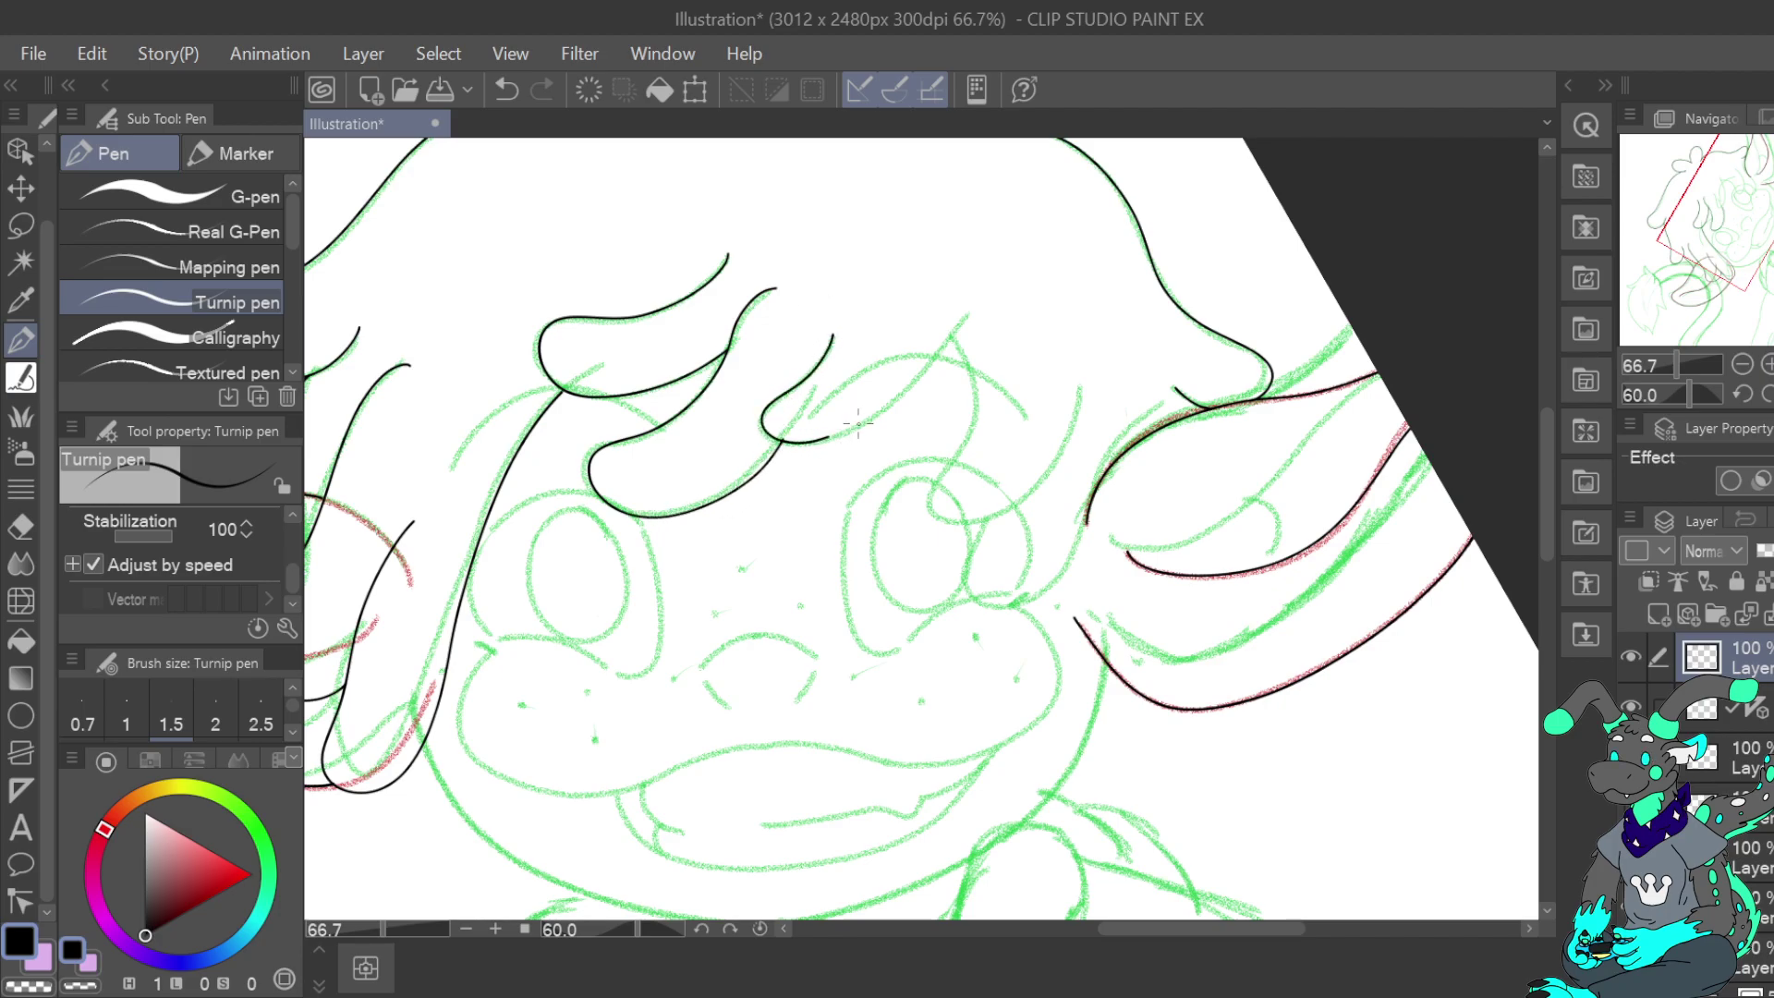
{"action": "left_click", "coordinate": [506, 89]}
{"action": "mouse_move", "coordinate": [826, 359]}
{"action": "left_mouse_down"}
{"action": "mouse_move", "coordinate": [759, 401]}
{"action": "mouse_move", "coordinate": [787, 442]}
{"action": "mouse_move", "coordinate": [901, 406]}
{"action": "mouse_move", "coordinate": [976, 308]}
{"action": "left_mouse_up"}
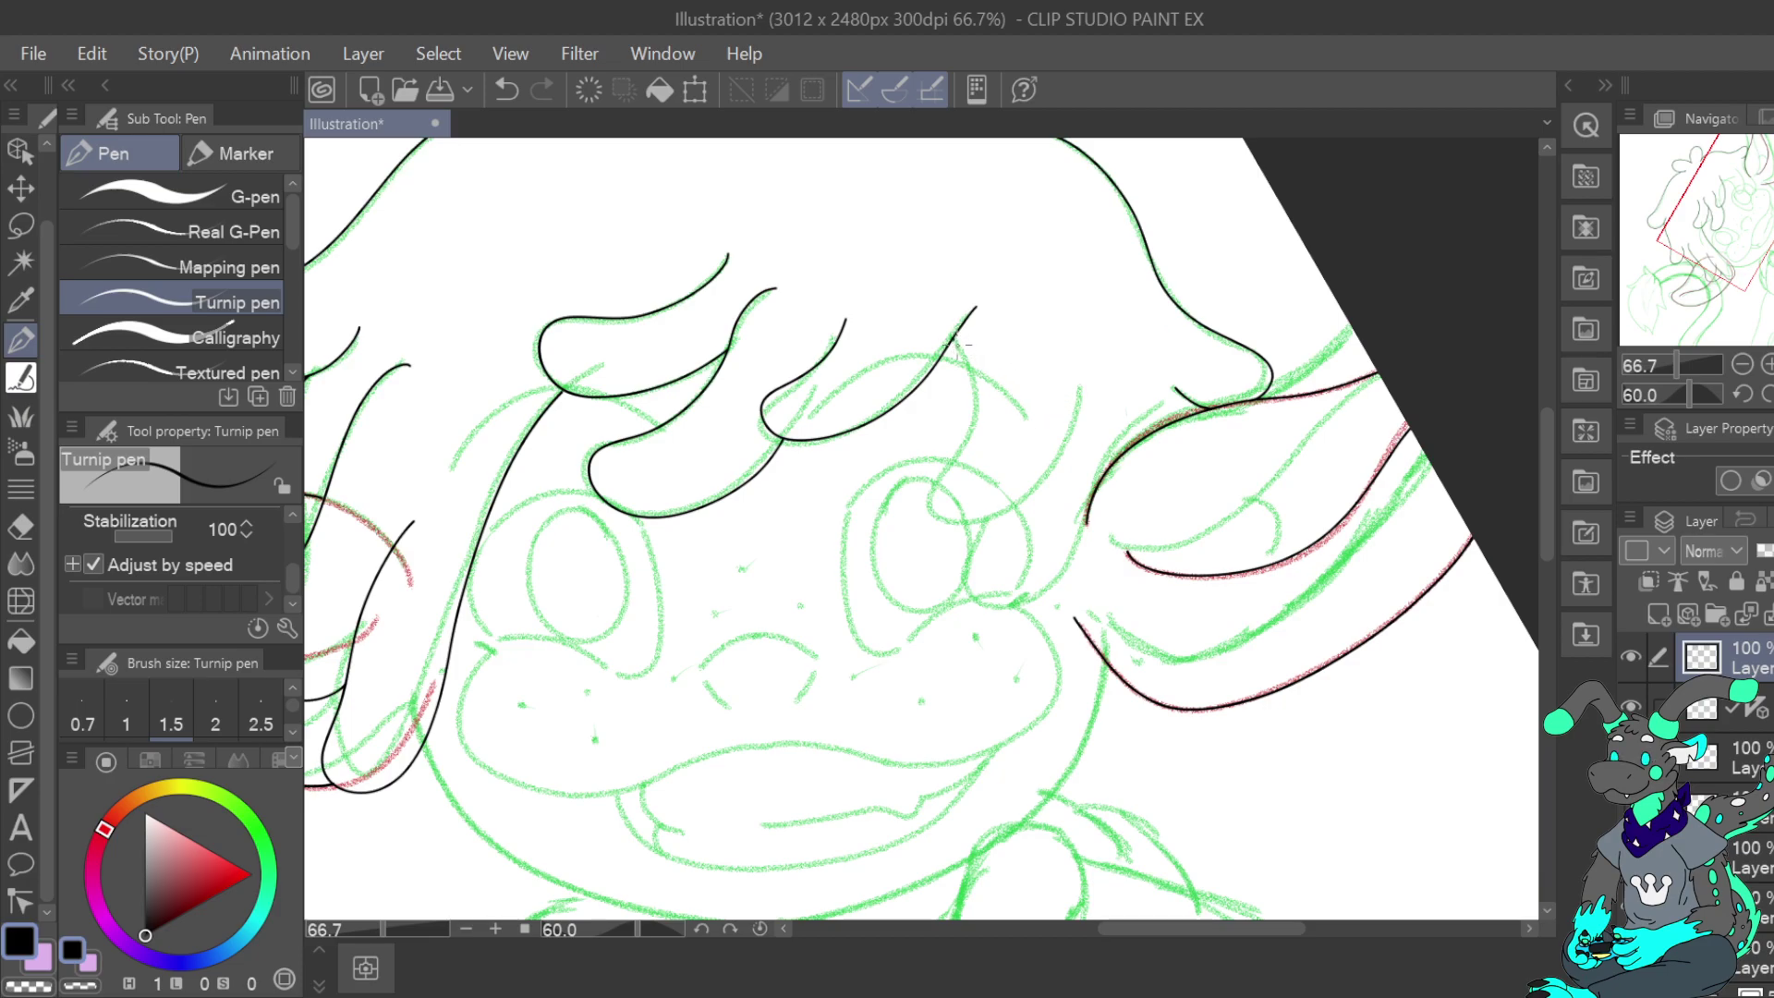
{"action": "mouse_move", "coordinate": [973, 405]}
{"action": "left_mouse_down"}
{"action": "mouse_move", "coordinate": [927, 498]}
{"action": "mouse_move", "coordinate": [975, 527]}
{"action": "mouse_move", "coordinate": [1047, 486]}
{"action": "mouse_move", "coordinate": [1085, 370]}
{"action": "left_mouse_up"}
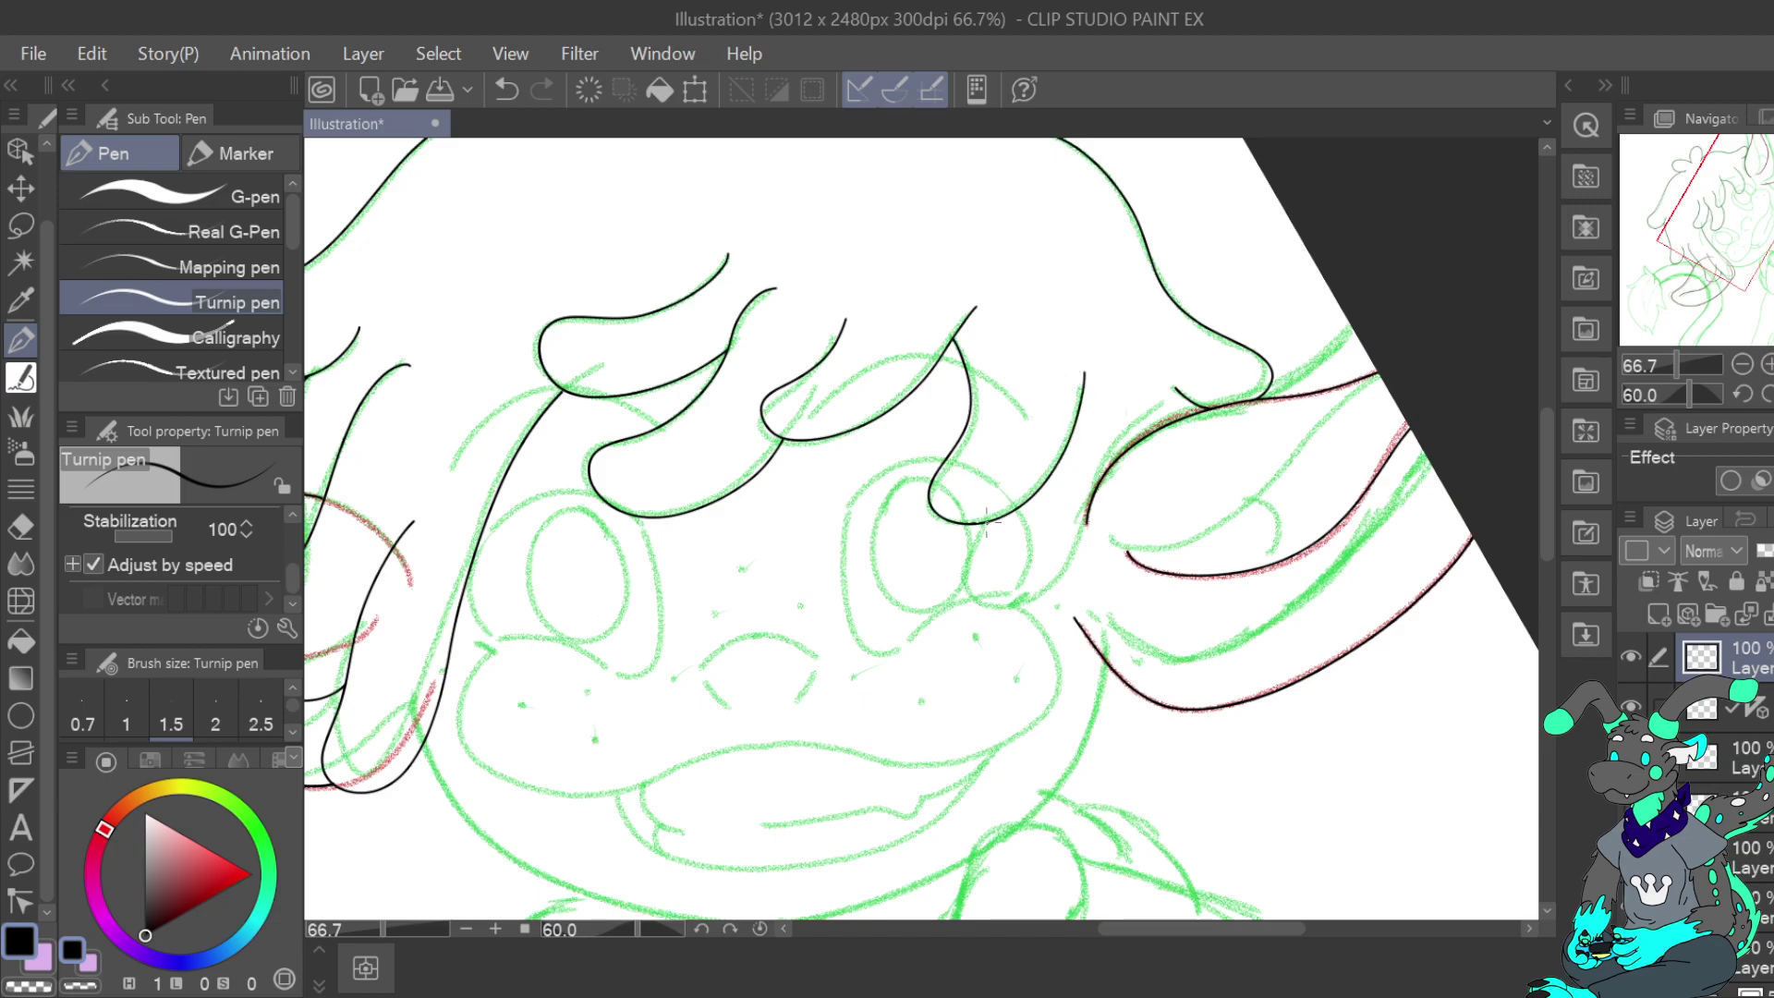
Ink the last fringe lock between the eye and the upper ear, redrawing it until its curve runs cleanly up to the ear
{"action": "mouse_move", "coordinate": [965, 594]}
{"action": "left_mouse_down"}
{"action": "mouse_move", "coordinate": [1002, 610]}
{"action": "mouse_move", "coordinate": [1072, 553]}
{"action": "left_mouse_up"}
{"action": "left_click_drag", "start_coordinate": [1099, 468], "coordinate": [1150, 409]}
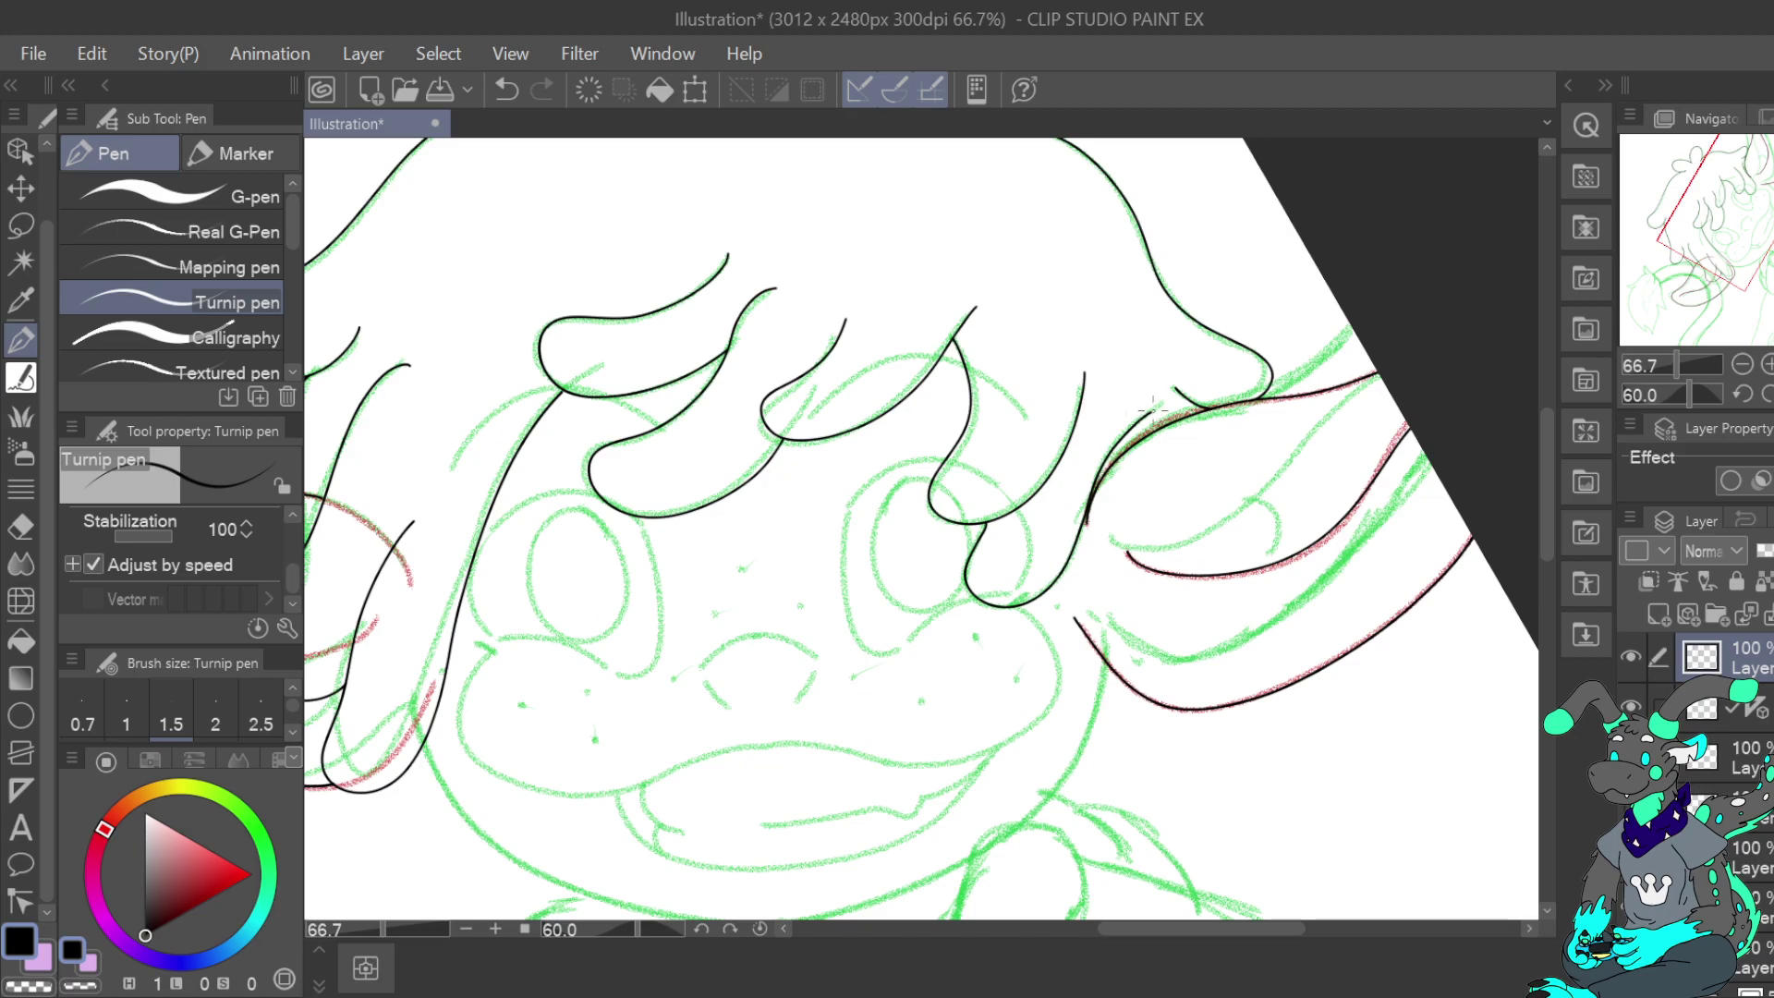
{"action": "key", "text": "ctrl+z"}
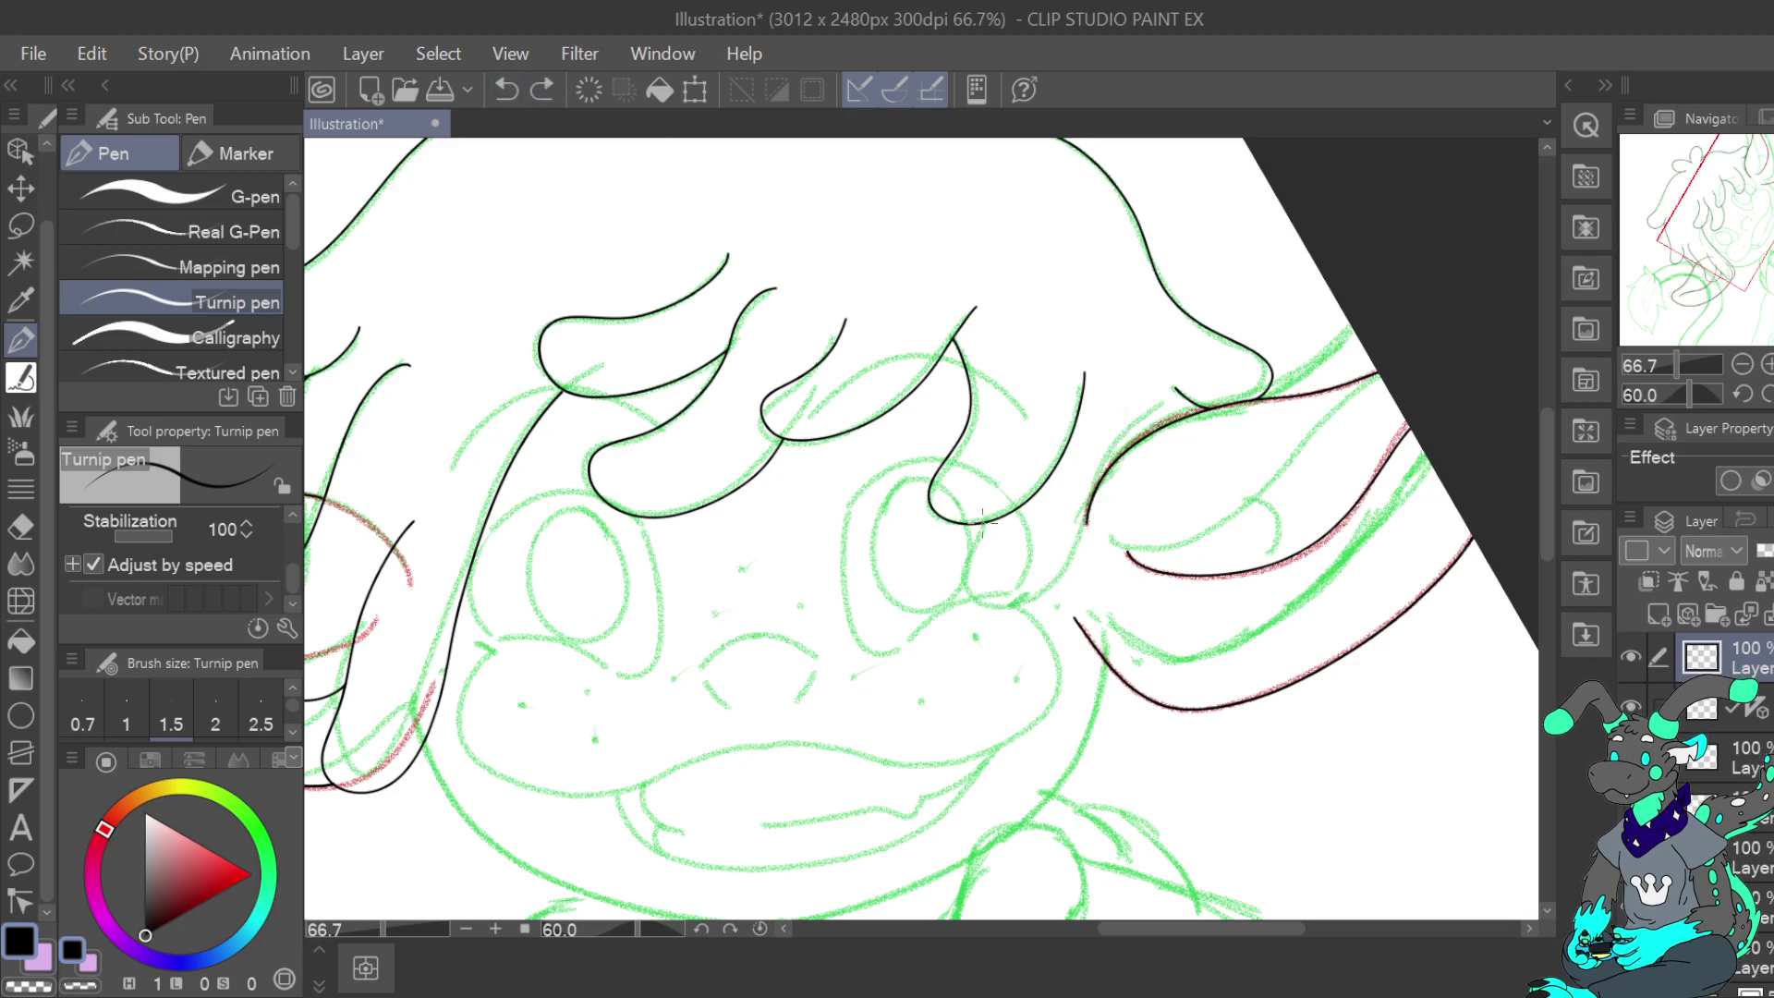
{"action": "left_click", "coordinate": [507, 90]}
{"action": "mouse_move", "coordinate": [991, 610]}
{"action": "left_mouse_down"}
{"action": "mouse_move", "coordinate": [1057, 590]}
{"action": "mouse_move", "coordinate": [1107, 456]}
{"action": "mouse_move", "coordinate": [1161, 399]}
{"action": "left_mouse_up"}
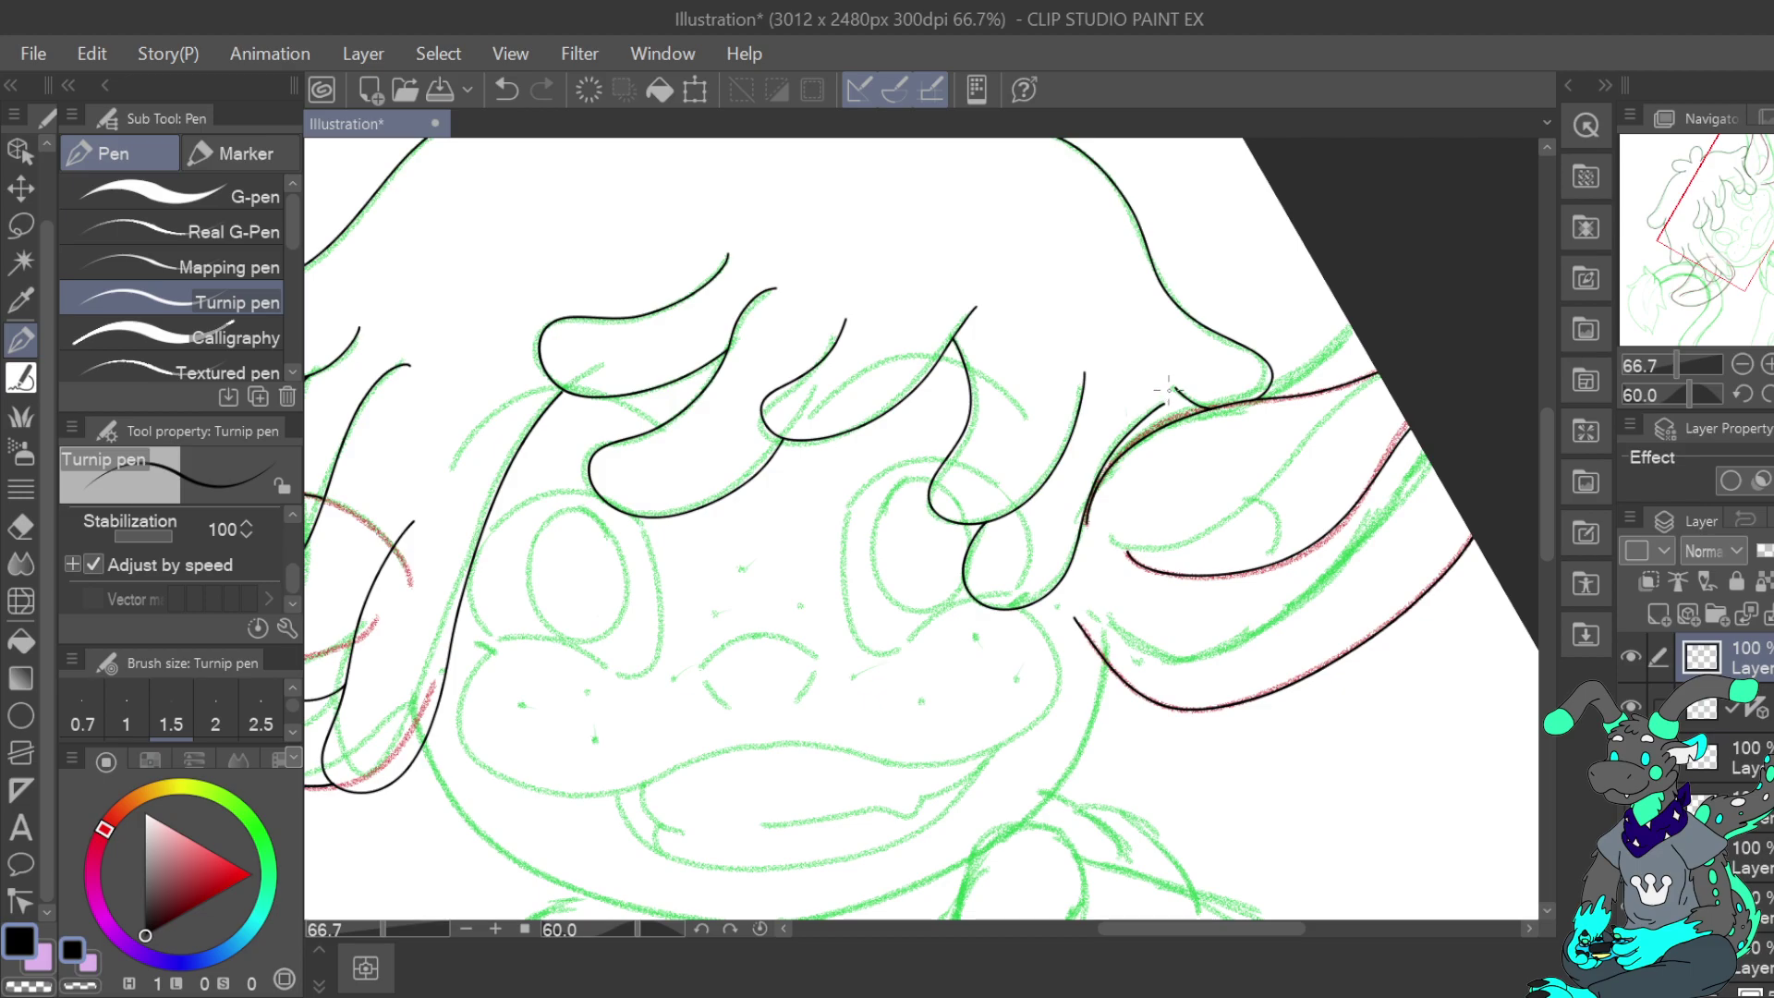
{"action": "key", "text": "ctrl+z"}
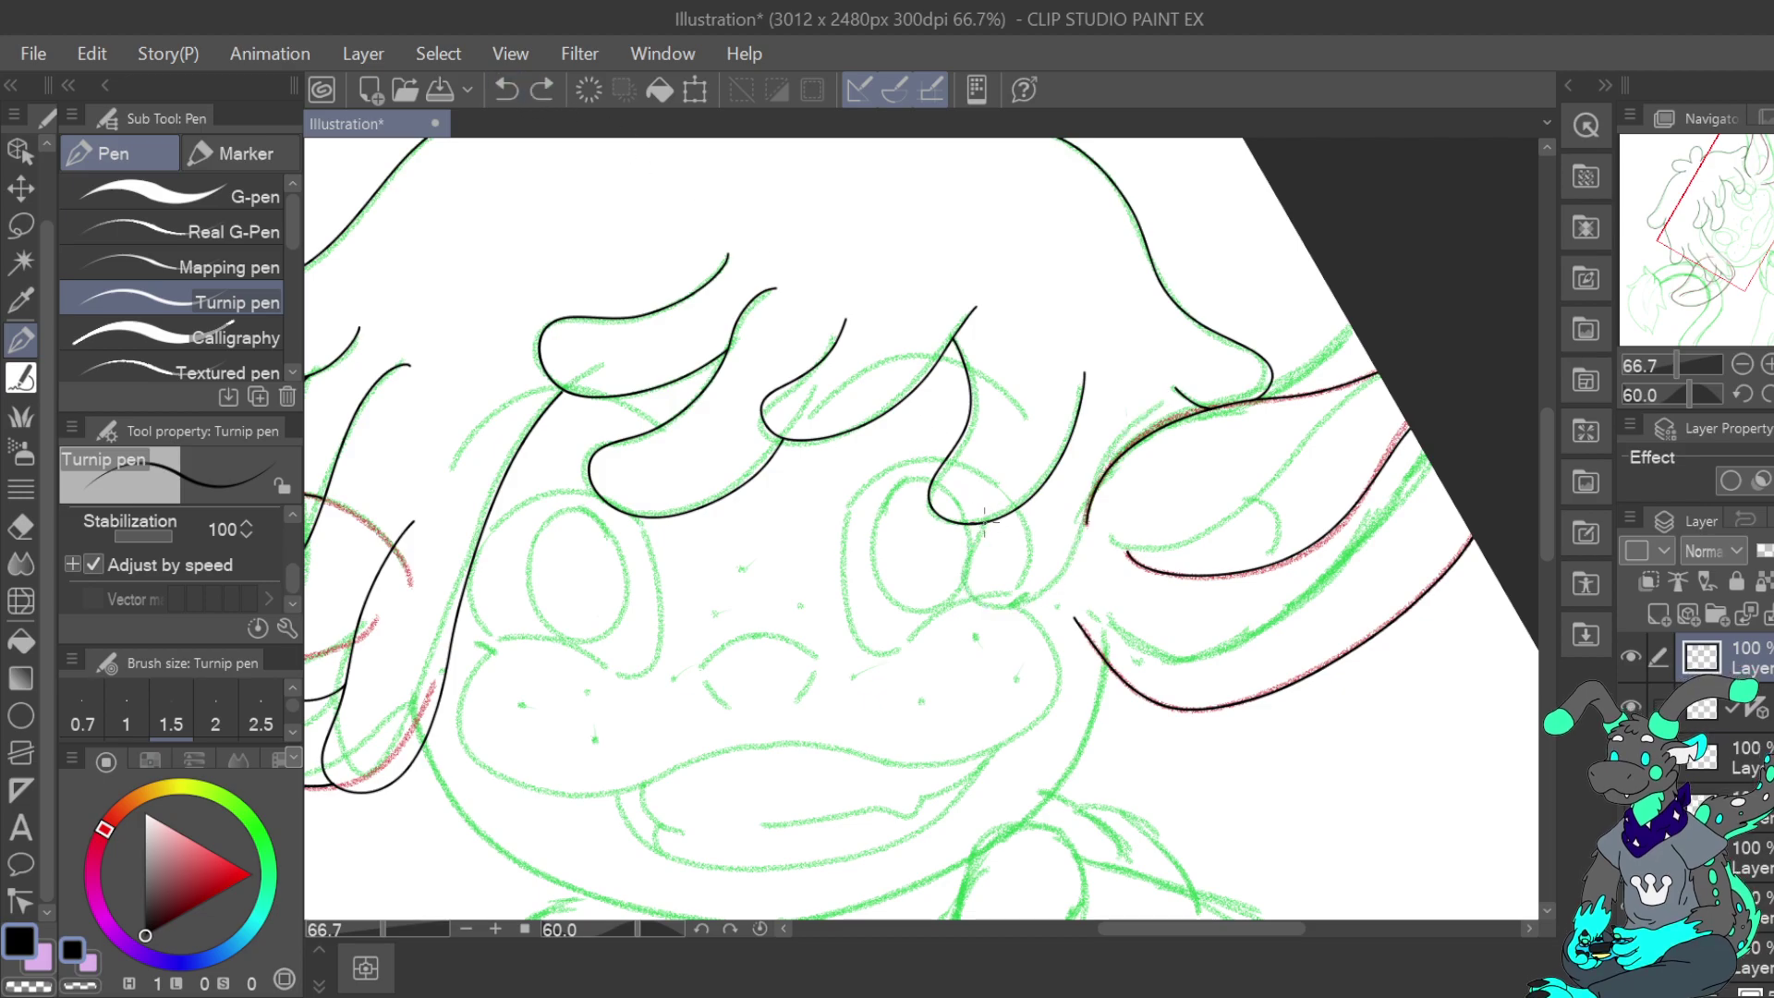
{"action": "mouse_move", "coordinate": [967, 595]}
{"action": "left_mouse_down"}
{"action": "mouse_move", "coordinate": [1001, 613]}
{"action": "mouse_move", "coordinate": [1045, 599]}
{"action": "mouse_move", "coordinate": [1088, 497]}
{"action": "left_mouse_up"}
{"action": "mouse_move", "coordinate": [1742, 208]}
{"action": "left_mouse_down"}
{"action": "mouse_move", "coordinate": [1760, 249]}
{"action": "mouse_move", "coordinate": [1737, 239]}
{"action": "mouse_move", "coordinate": [1741, 255]}
{"action": "mouse_move", "coordinate": [1743, 195]}
{"action": "mouse_move", "coordinate": [1741, 216]}
{"action": "left_mouse_up"}
{"action": "left_click", "coordinate": [1743, 364]}
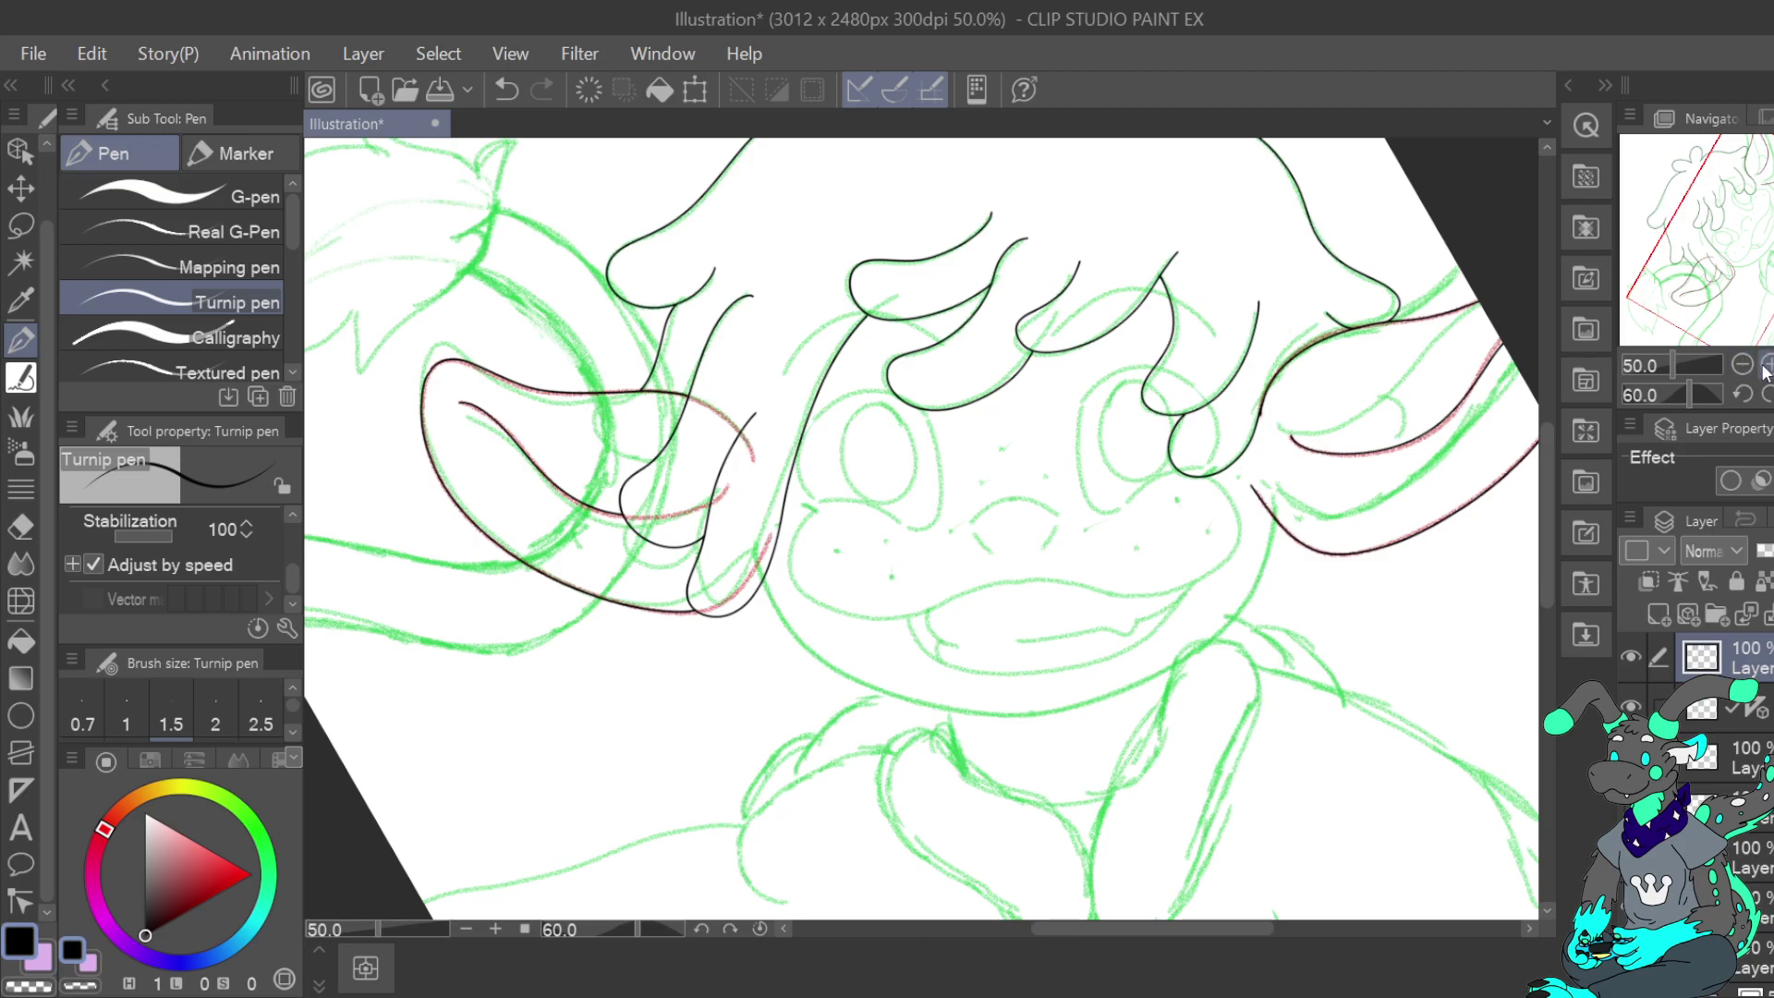
{"action": "left_click", "coordinate": [1743, 394]}
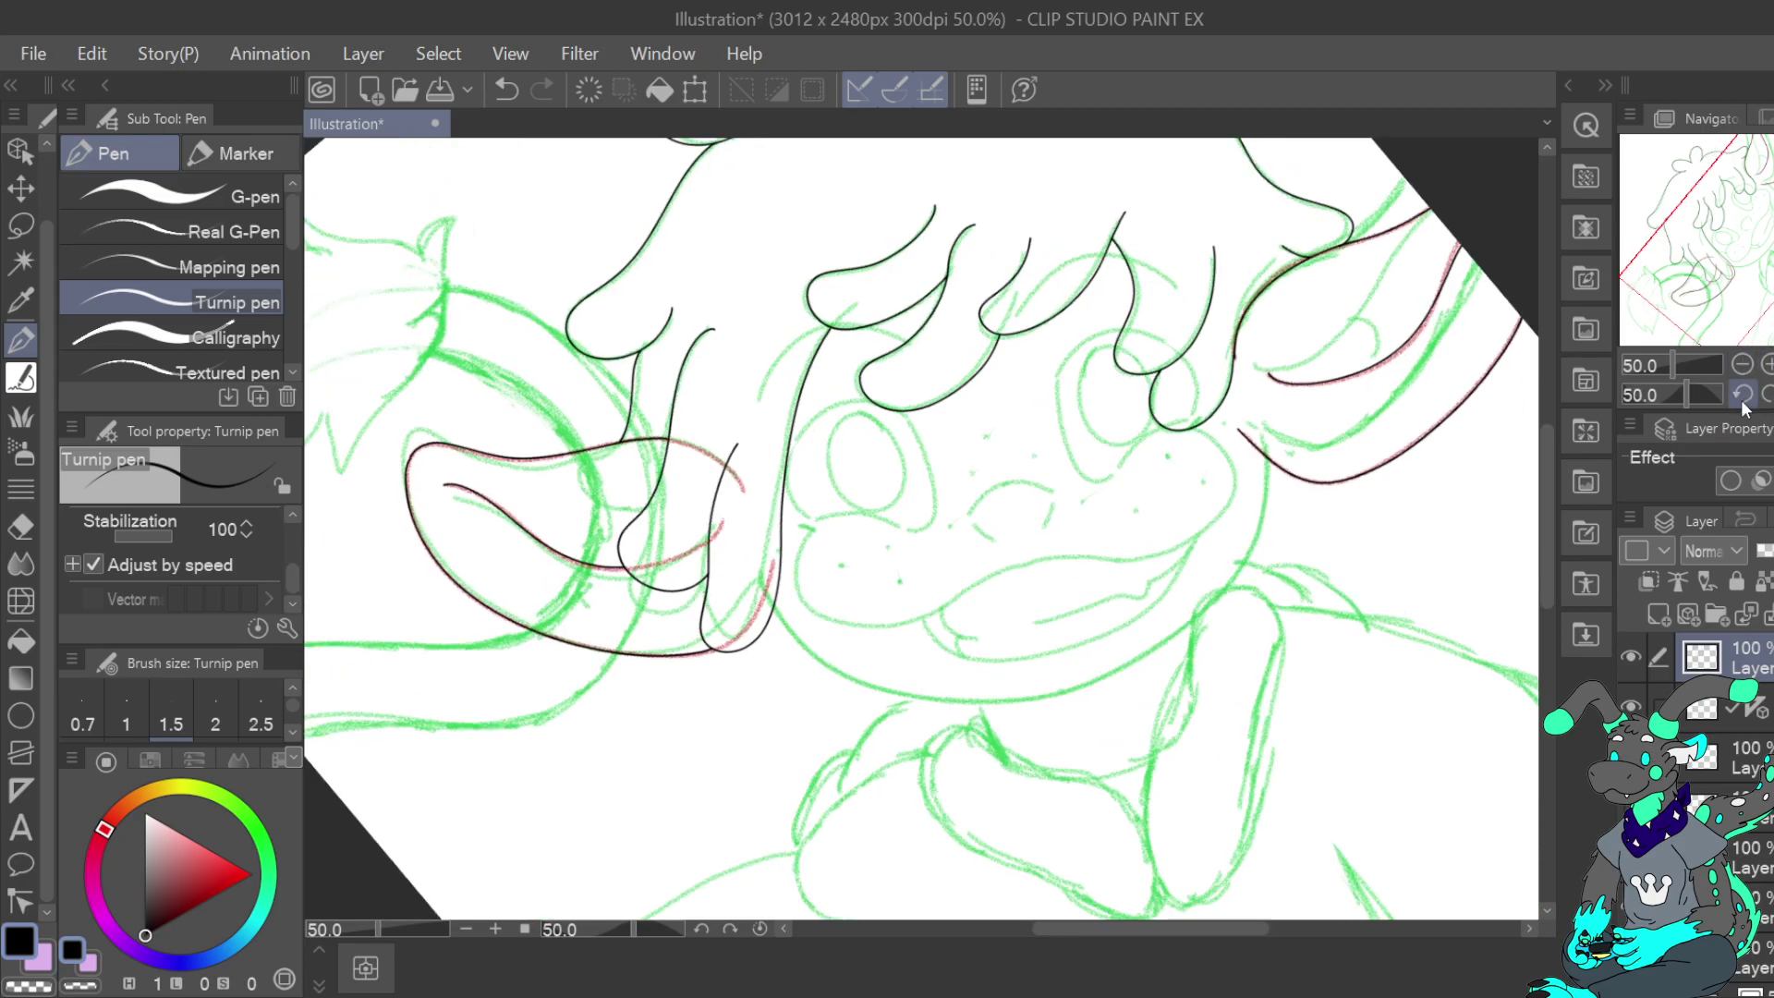
Try to ink the whole jaw outline from the upper ear to the side-lock in one pass at -140° canvas rotation
{"action": "left_click", "coordinate": [1743, 393]}
{"action": "left_click", "coordinate": [1743, 393]}
{"action": "left_click", "coordinate": [1743, 394]}
{"action": "left_click", "coordinate": [1743, 394]}
{"action": "left_click", "coordinate": [1743, 394]}
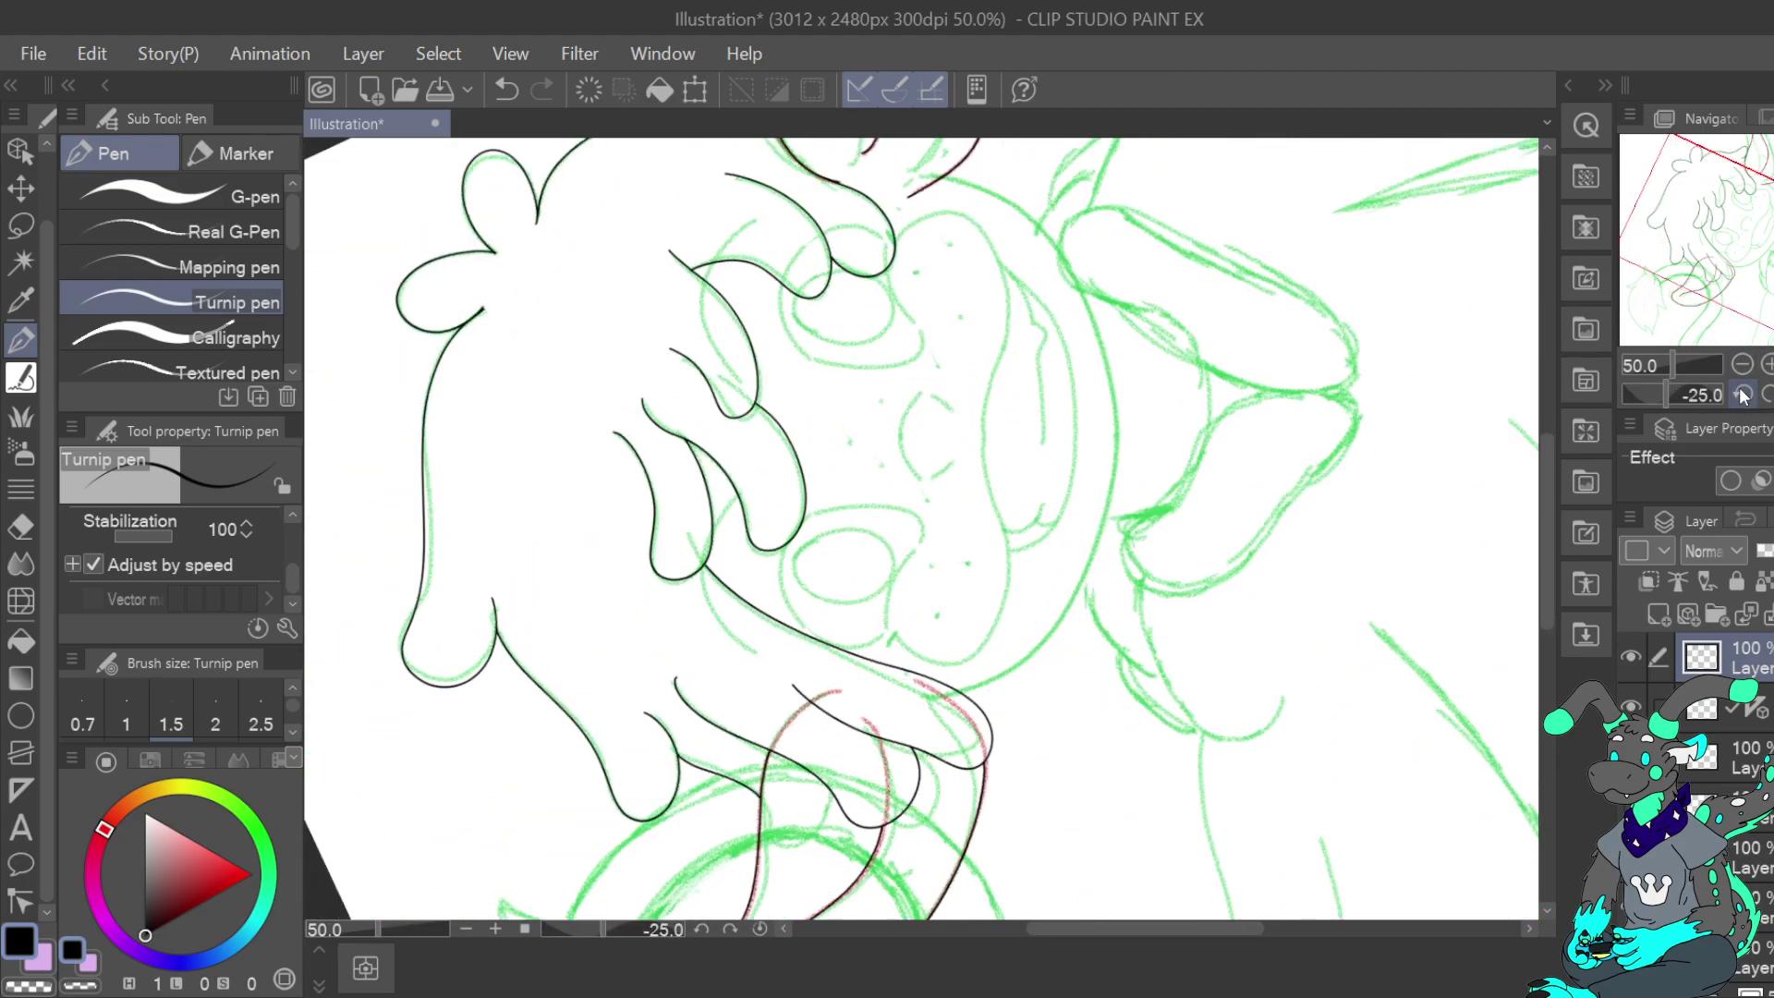
{"action": "left_click", "coordinate": [1743, 394]}
{"action": "left_click", "coordinate": [1743, 394]}
{"action": "left_click", "coordinate": [1743, 393]}
{"action": "left_click", "coordinate": [1743, 394]}
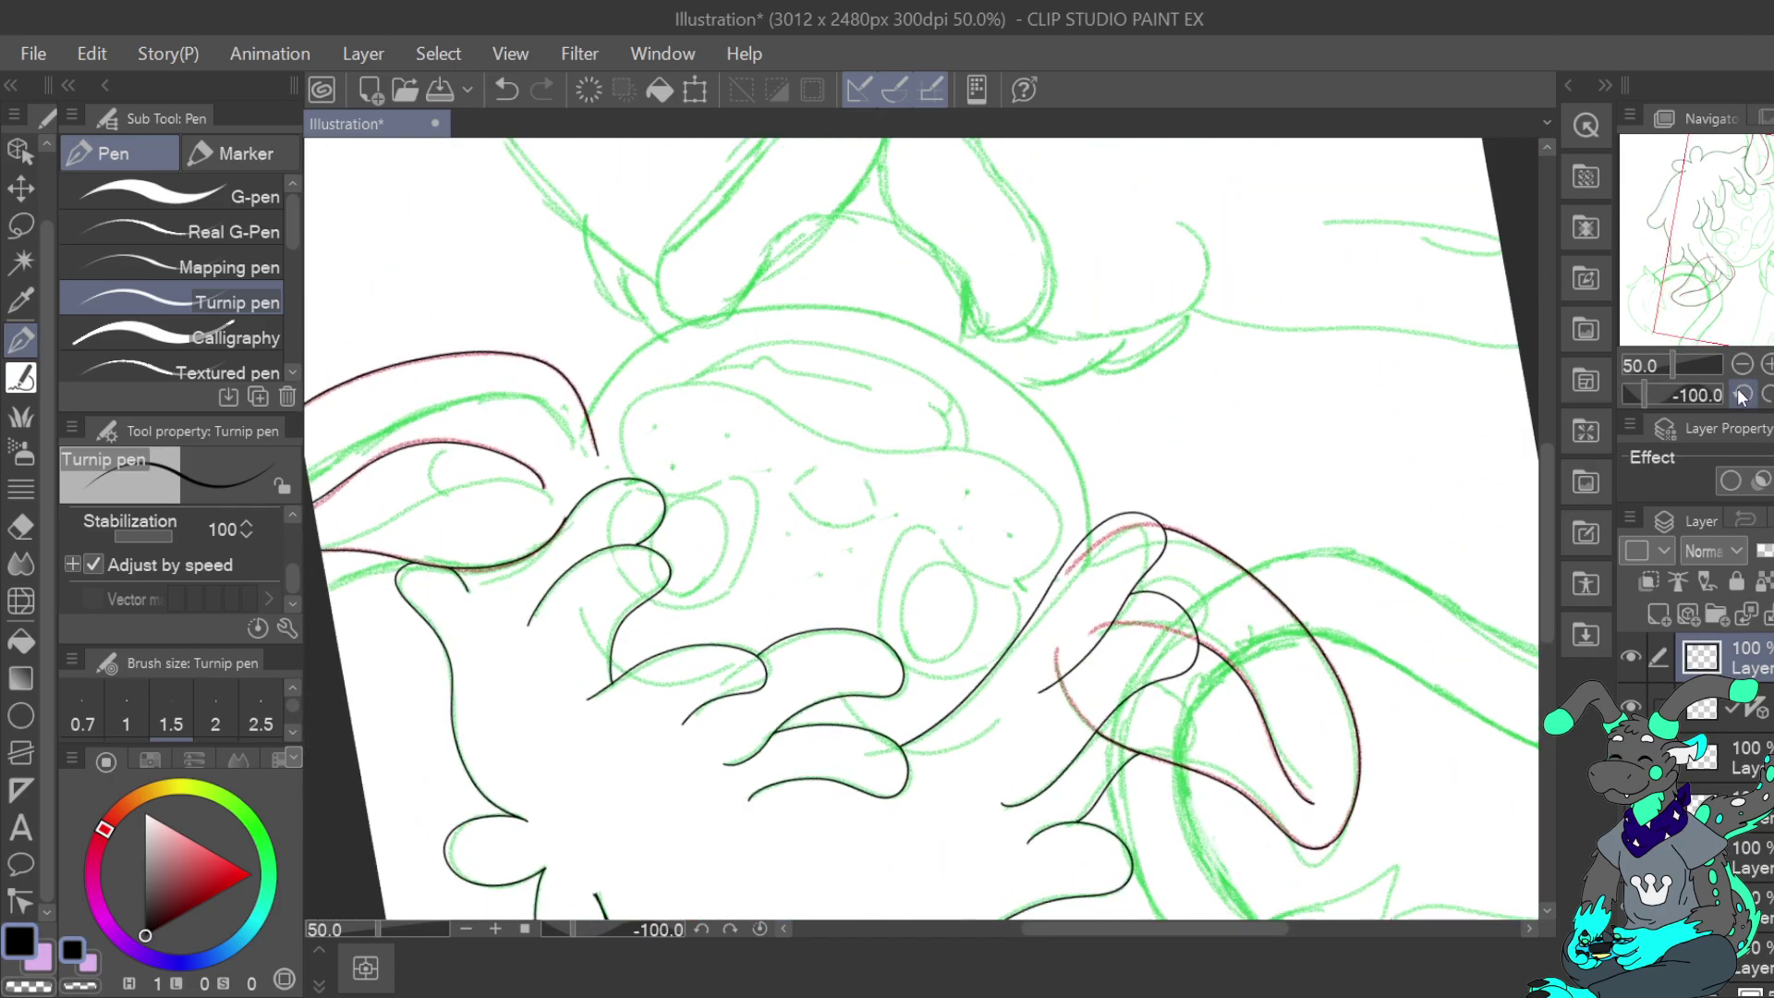
{"action": "left_click", "coordinate": [1743, 393]}
{"action": "left_click", "coordinate": [1742, 394]}
{"action": "left_click", "coordinate": [1743, 394]}
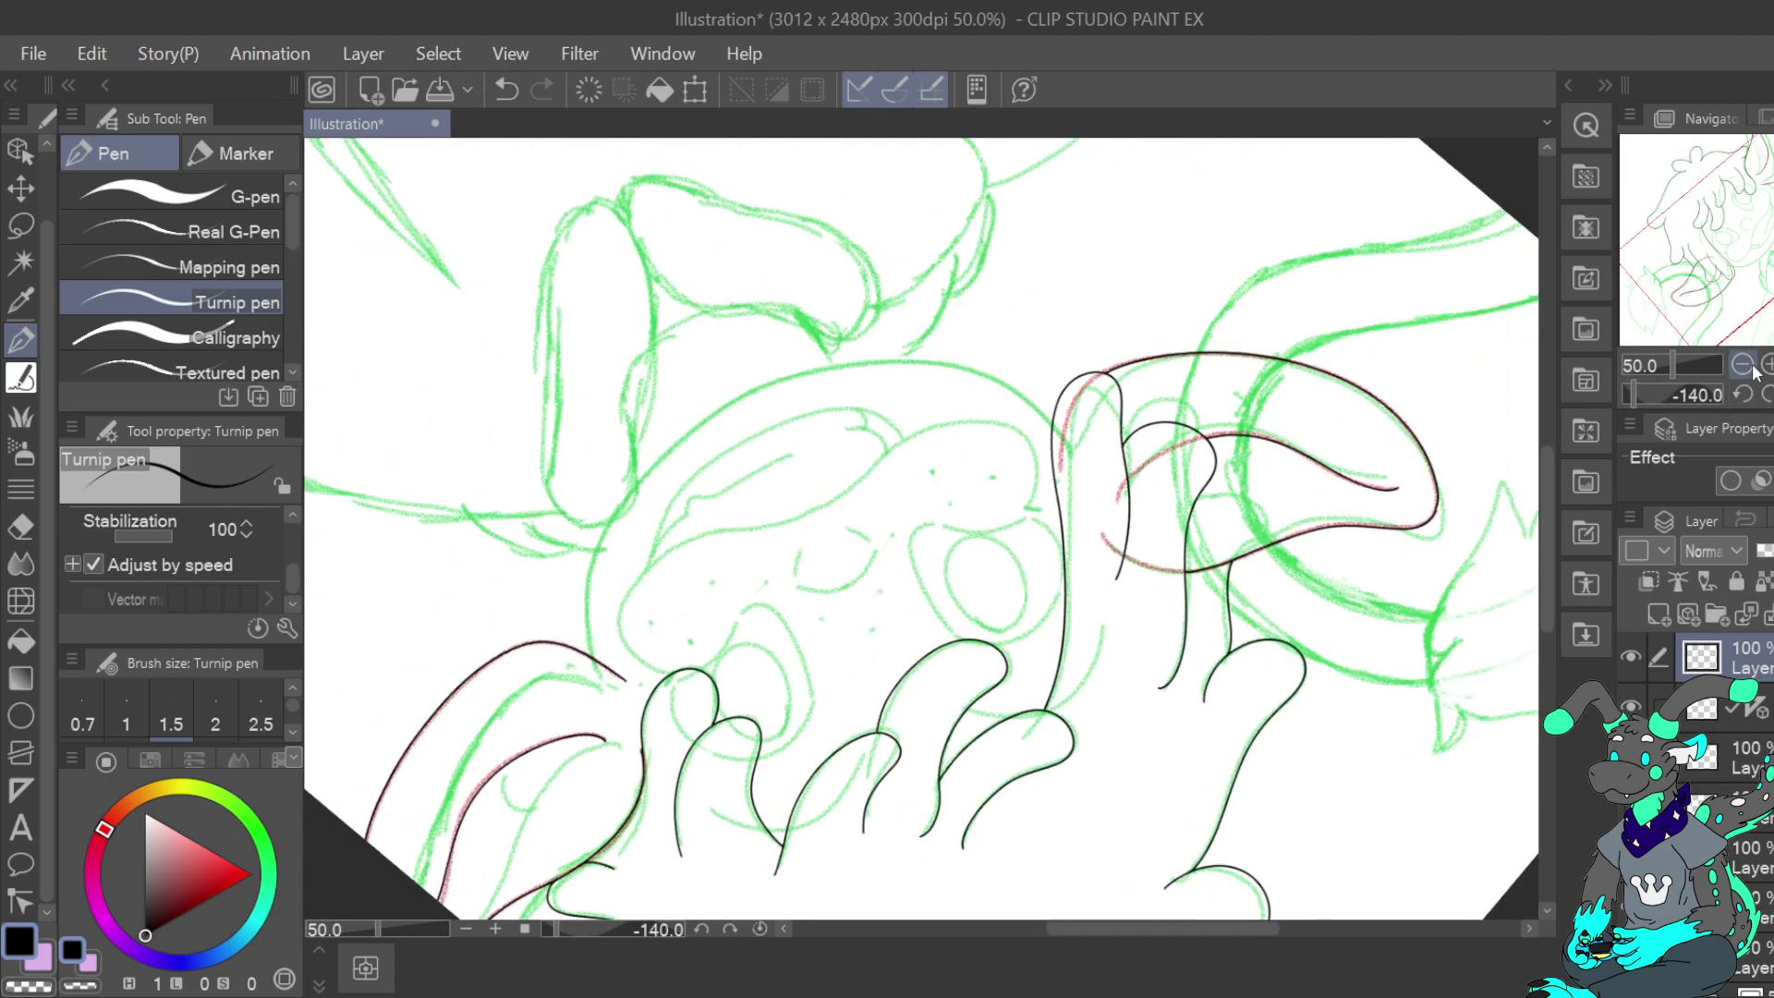
{"action": "left_click_drag", "start_coordinate": [1723, 206], "coordinate": [1721, 197]}
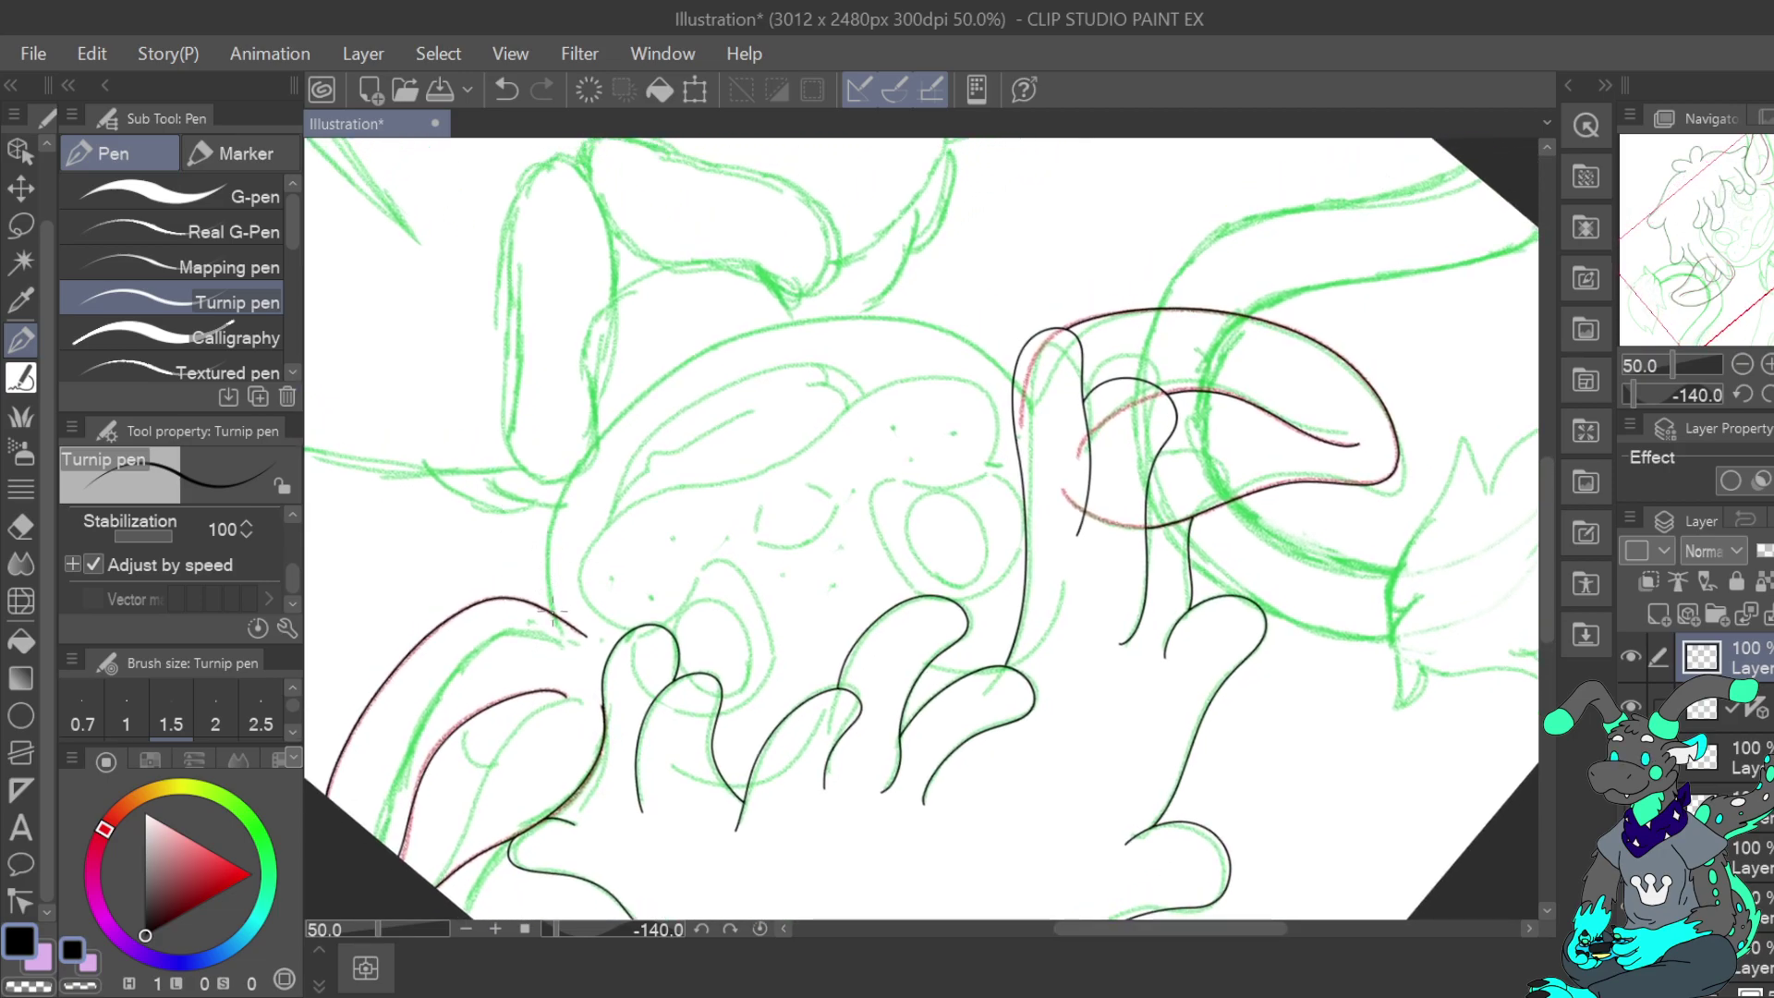
{"action": "left_click_drag", "start_coordinate": [547, 571], "coordinate": [556, 506]}
{"action": "mouse_move", "coordinate": [597, 438]}
{"action": "left_mouse_down"}
{"action": "mouse_move", "coordinate": [686, 362]}
{"action": "mouse_move", "coordinate": [793, 325]}
{"action": "mouse_move", "coordinate": [911, 321]}
{"action": "mouse_move", "coordinate": [999, 376]}
{"action": "left_mouse_up"}
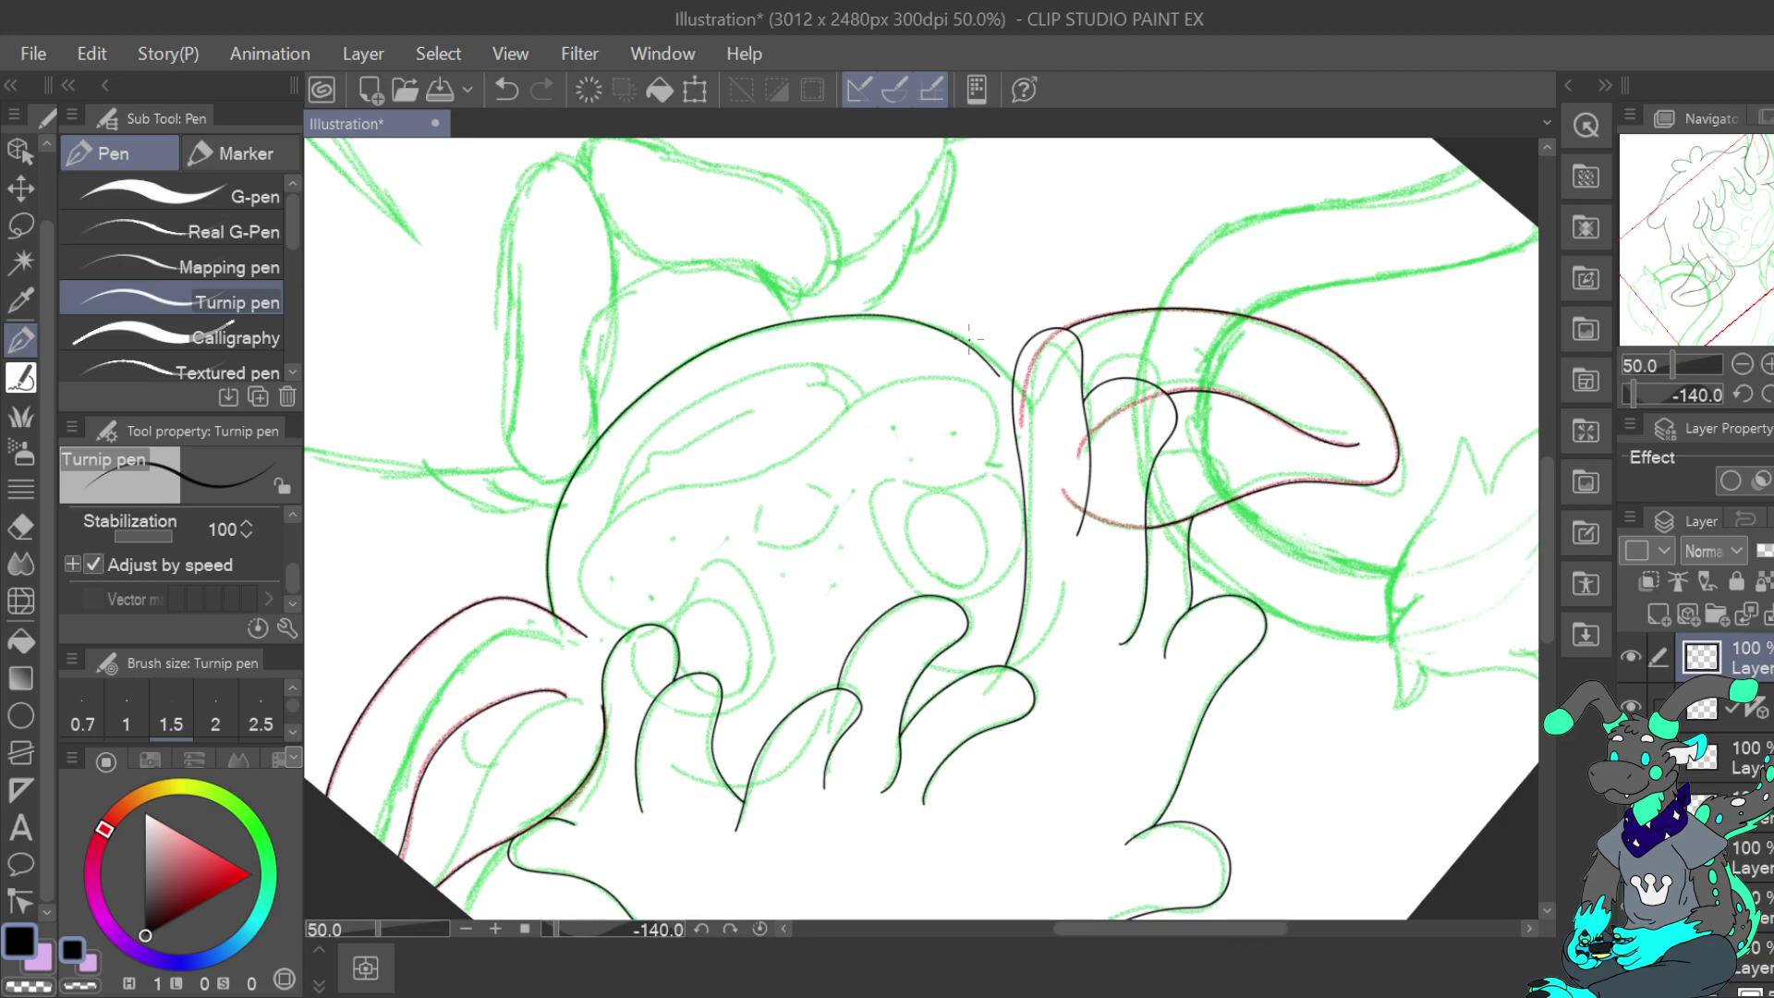
{"action": "left_click", "coordinate": [506, 90]}
Try to ink the jaw outline again from the upper ear at -155° canvas rotation
{"action": "left_click", "coordinate": [1743, 395]}
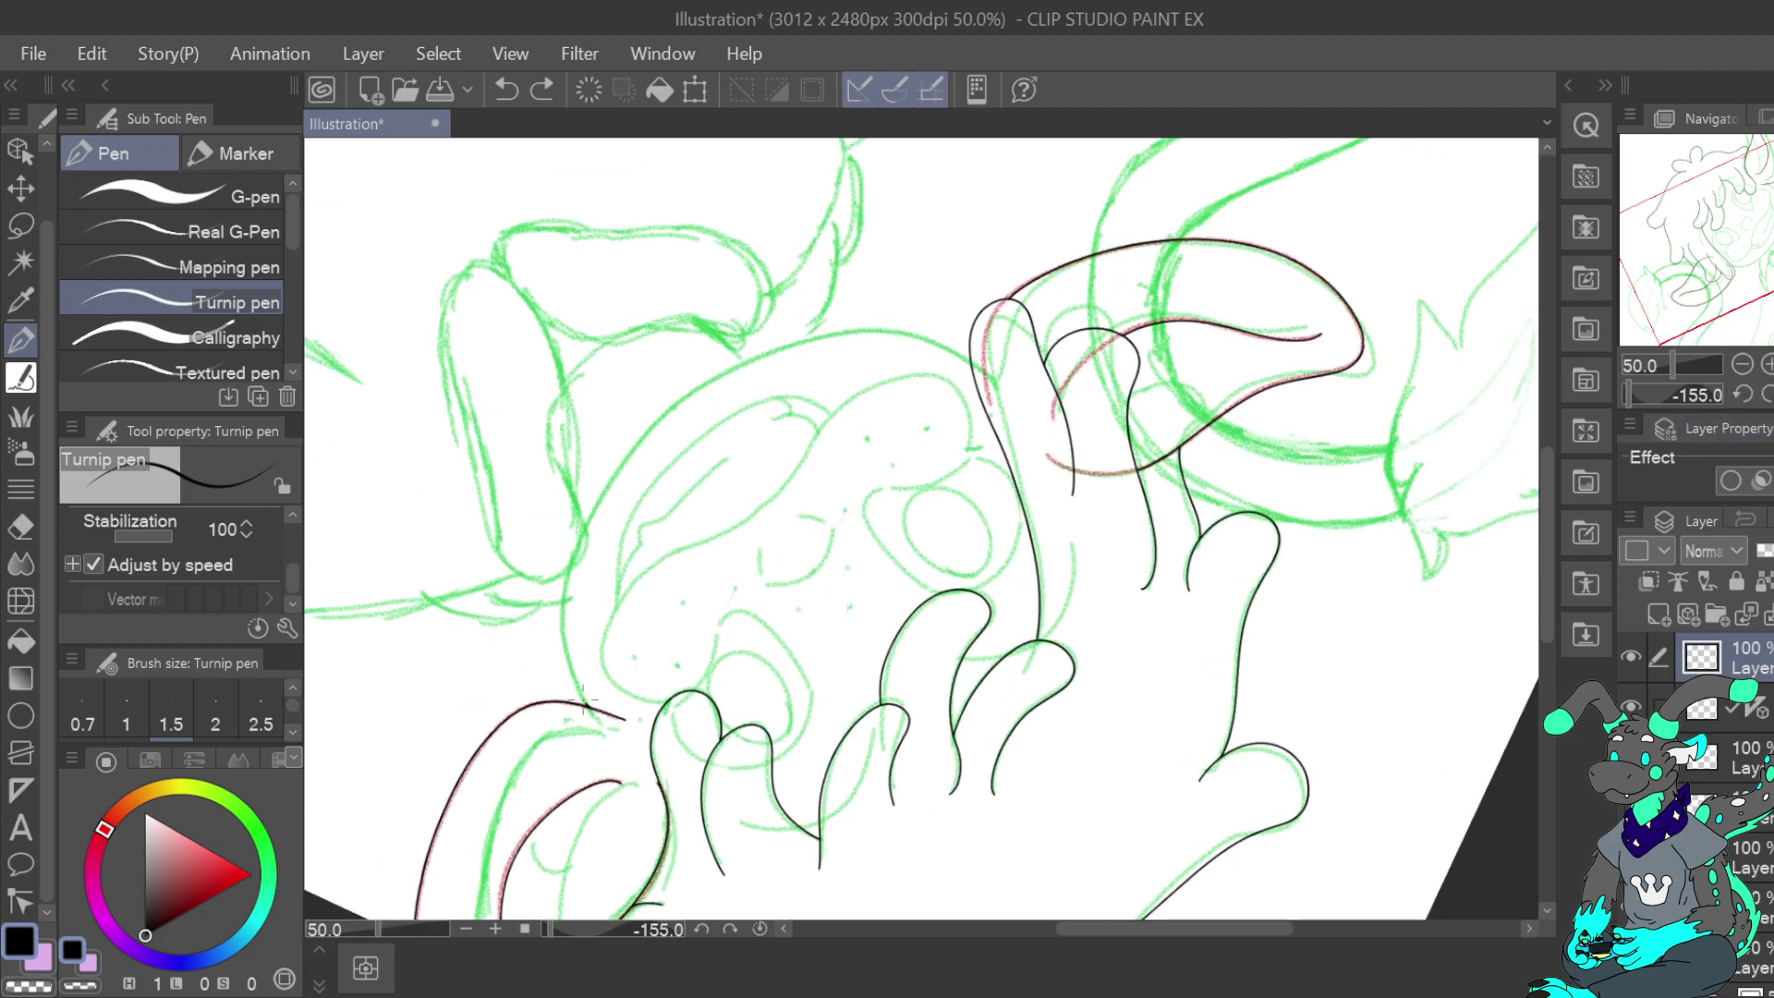
{"action": "left_click_drag", "start_coordinate": [568, 659], "coordinate": [565, 610]}
{"action": "left_click_drag", "start_coordinate": [581, 543], "coordinate": [645, 439]}
{"action": "left_click", "coordinate": [507, 89]}
{"action": "mouse_move", "coordinate": [560, 621]}
{"action": "left_mouse_down"}
{"action": "mouse_move", "coordinate": [571, 547]}
{"action": "mouse_move", "coordinate": [617, 459]}
{"action": "mouse_move", "coordinate": [695, 386]}
{"action": "mouse_move", "coordinate": [786, 342]}
{"action": "mouse_move", "coordinate": [924, 321]}
{"action": "left_mouse_up"}
{"action": "key", "text": "ctrl+z"}
Try to ink the start of the jaw outline beside the upper ear at -165° canvas rotation
{"action": "left_click", "coordinate": [1744, 394]}
{"action": "left_click", "coordinate": [1744, 393]}
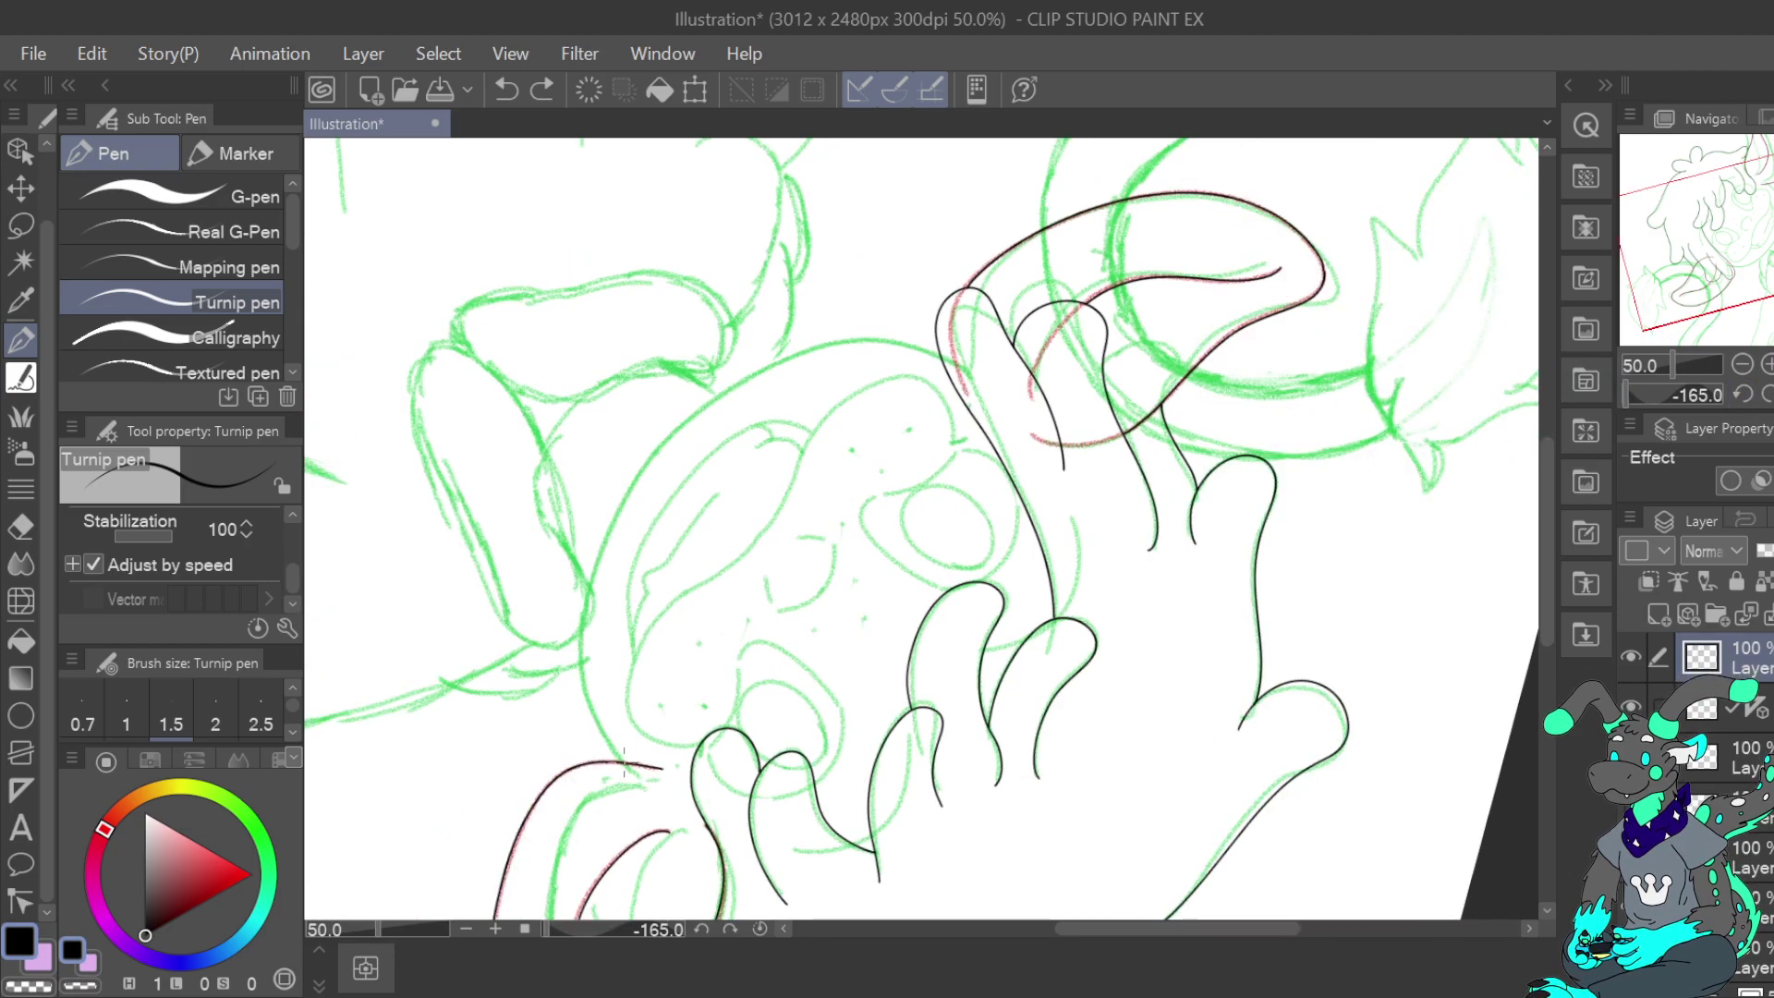
{"action": "left_click_drag", "start_coordinate": [583, 634], "coordinate": [654, 455]}
{"action": "key", "text": "ctrl+z"}
{"action": "left_click_drag", "start_coordinate": [603, 736], "coordinate": [585, 690]}
{"action": "left_click_drag", "start_coordinate": [584, 611], "coordinate": [652, 447]}
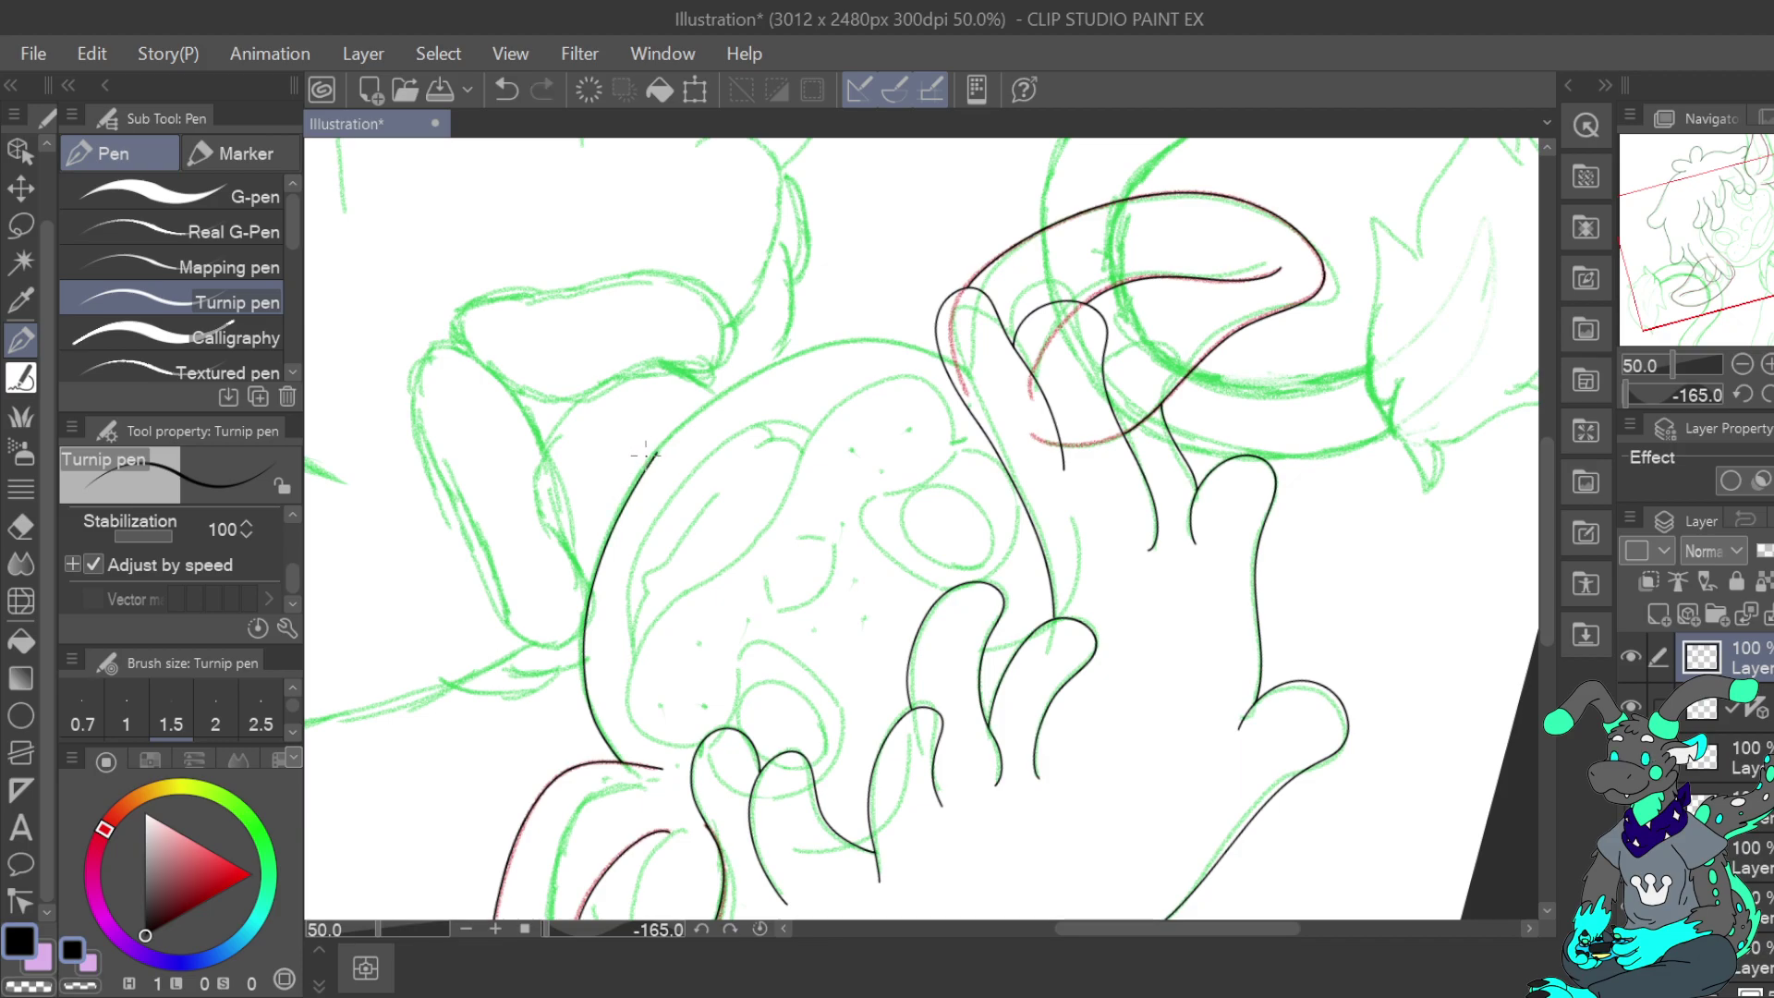
{"action": "left_click", "coordinate": [505, 90]}
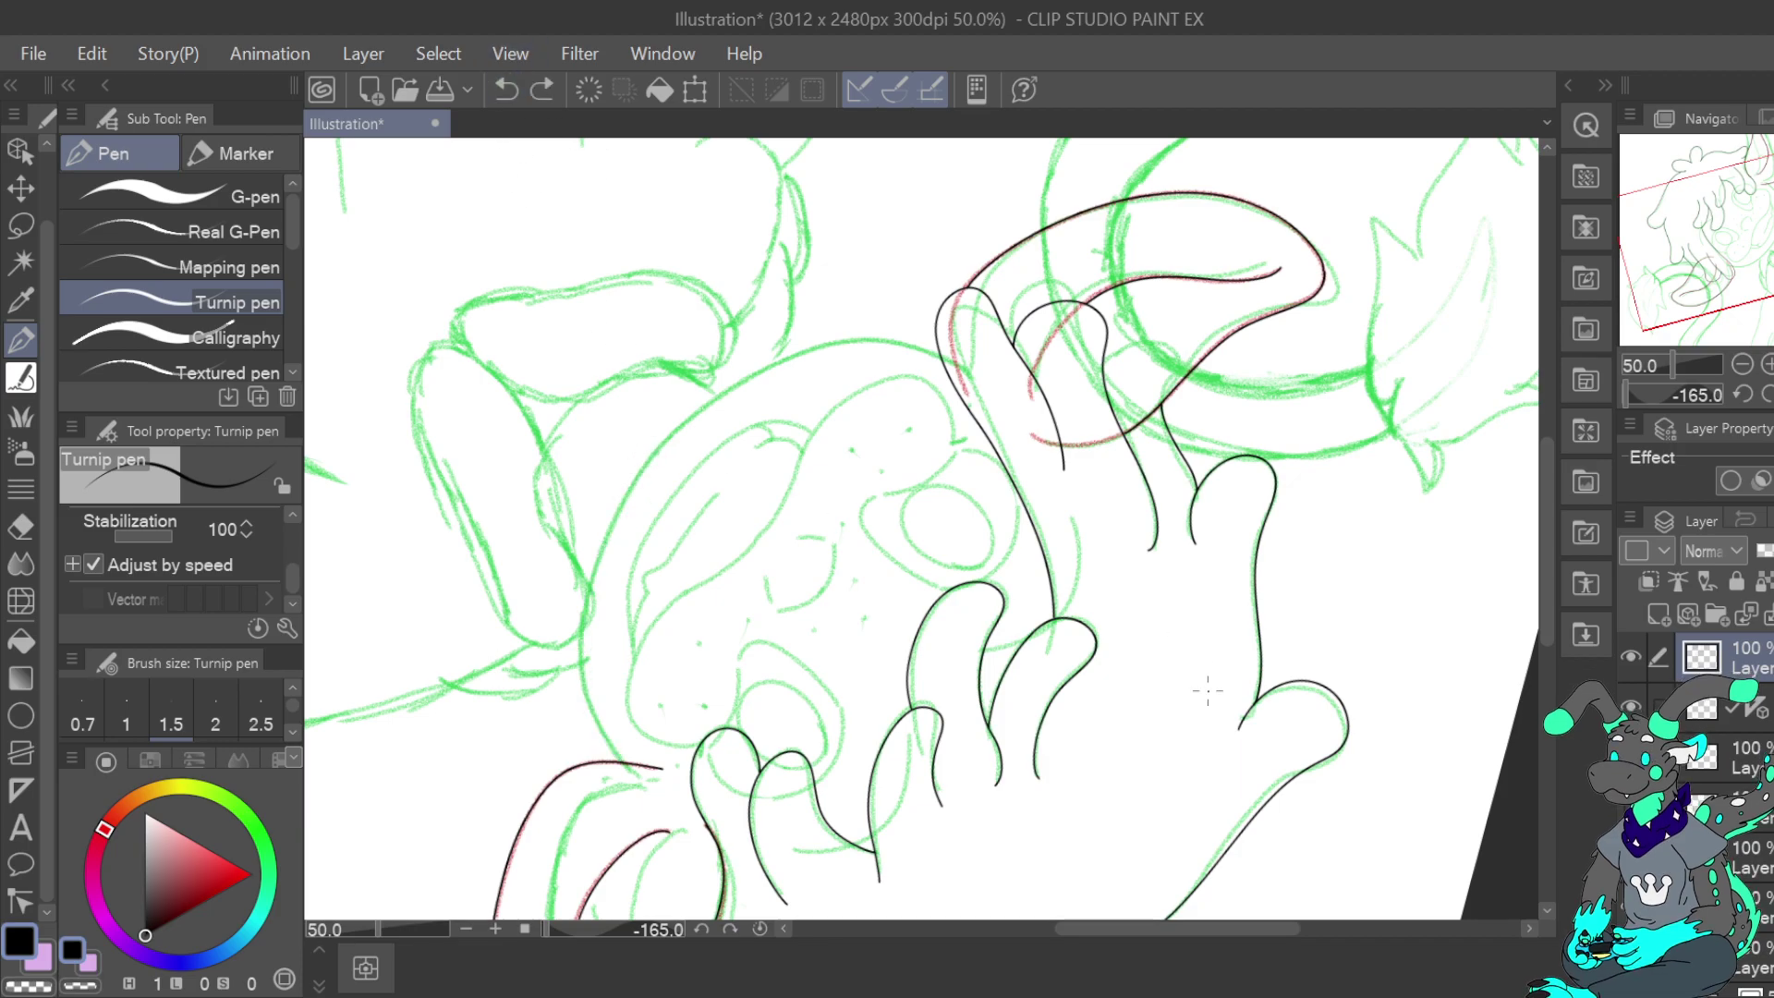
Ink the first part of the jaw outline from the upper ear toward the chin at 66.7% zoom and -140° rotation, redrawing it until smooth
{"action": "left_click", "coordinate": [1767, 395]}
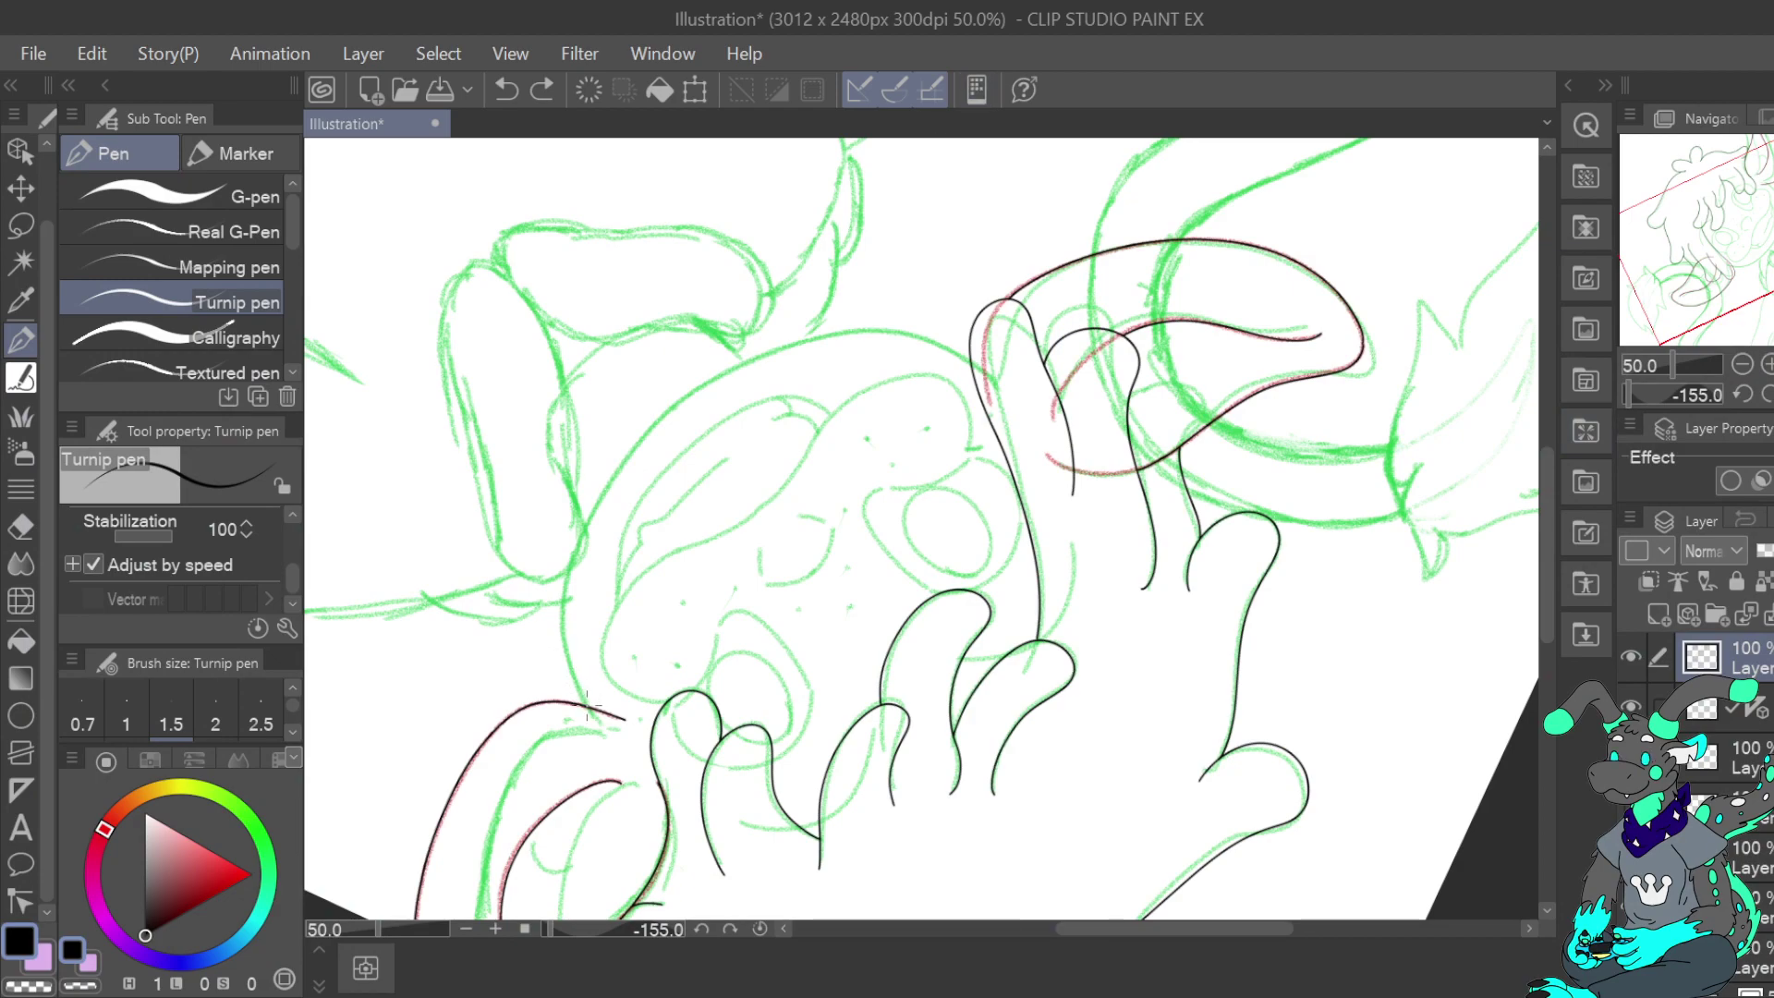
{"action": "left_click_drag", "start_coordinate": [575, 682], "coordinate": [567, 653]}
{"action": "left_click", "coordinate": [507, 90]}
{"action": "left_click", "coordinate": [1768, 395]}
{"action": "left_click_drag", "start_coordinate": [1729, 243], "coordinate": [1771, 230]}
{"action": "left_click", "coordinate": [1767, 365]}
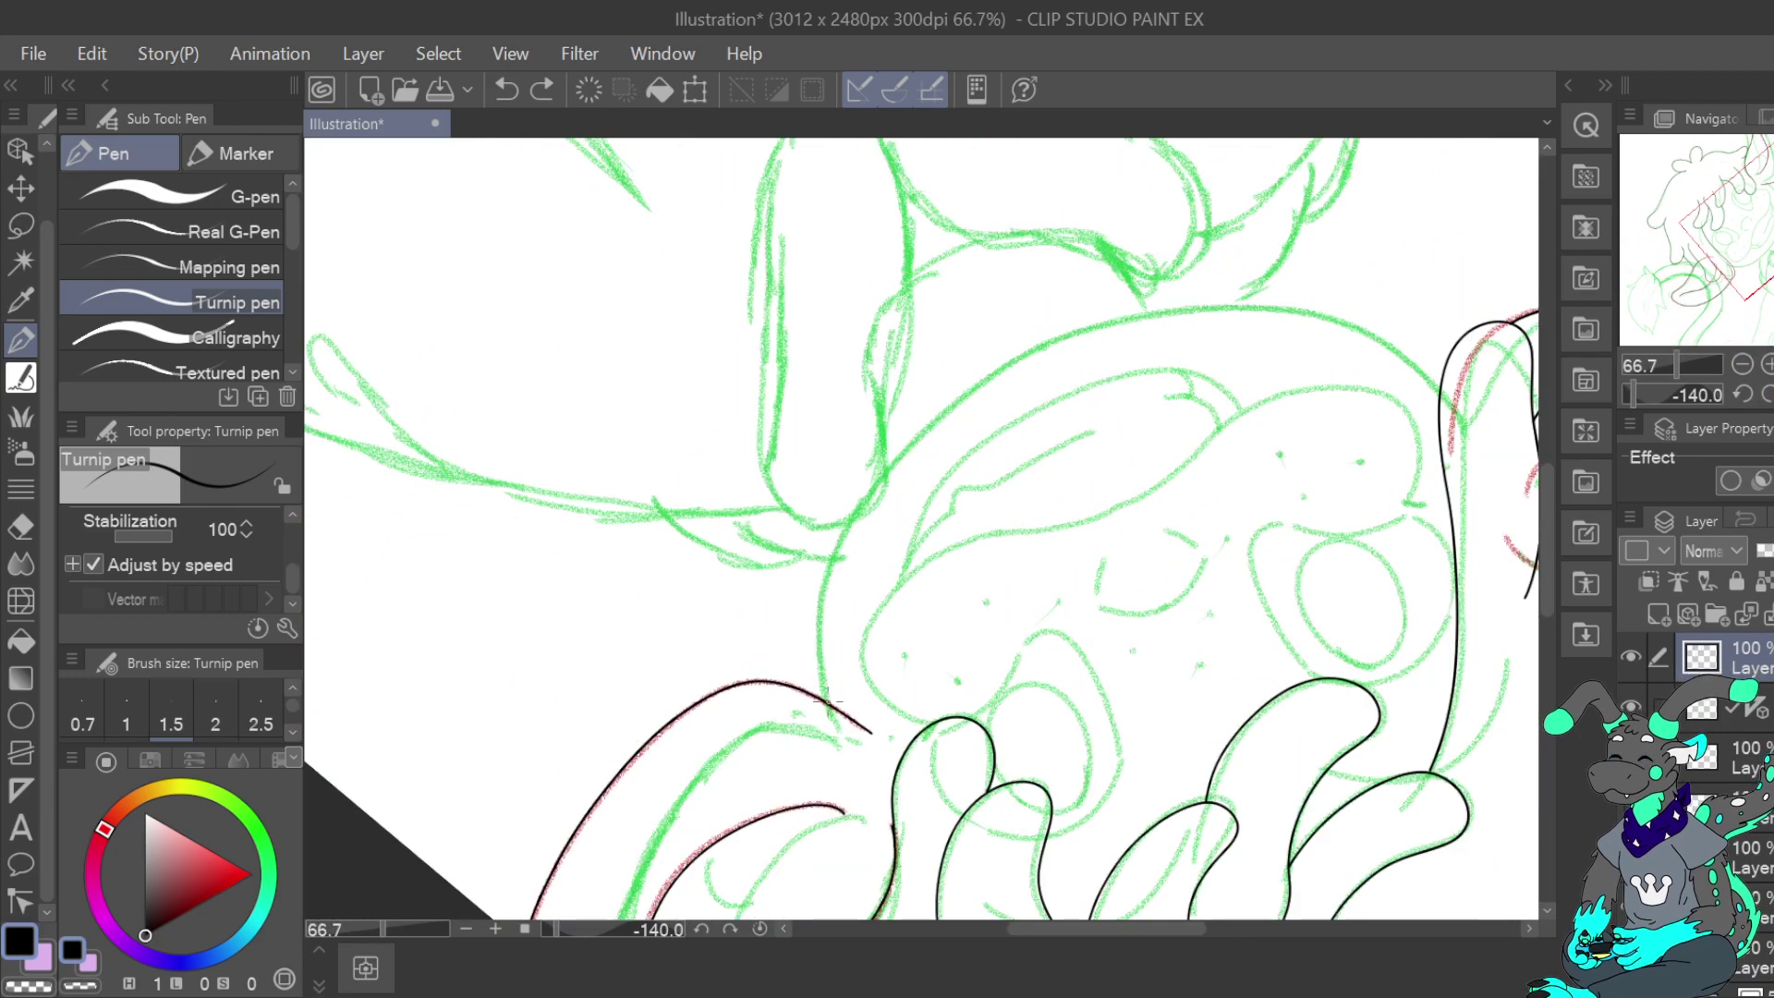
{"action": "left_click_drag", "start_coordinate": [828, 701], "coordinate": [815, 590]}
{"action": "key", "text": "ctrl+z"}
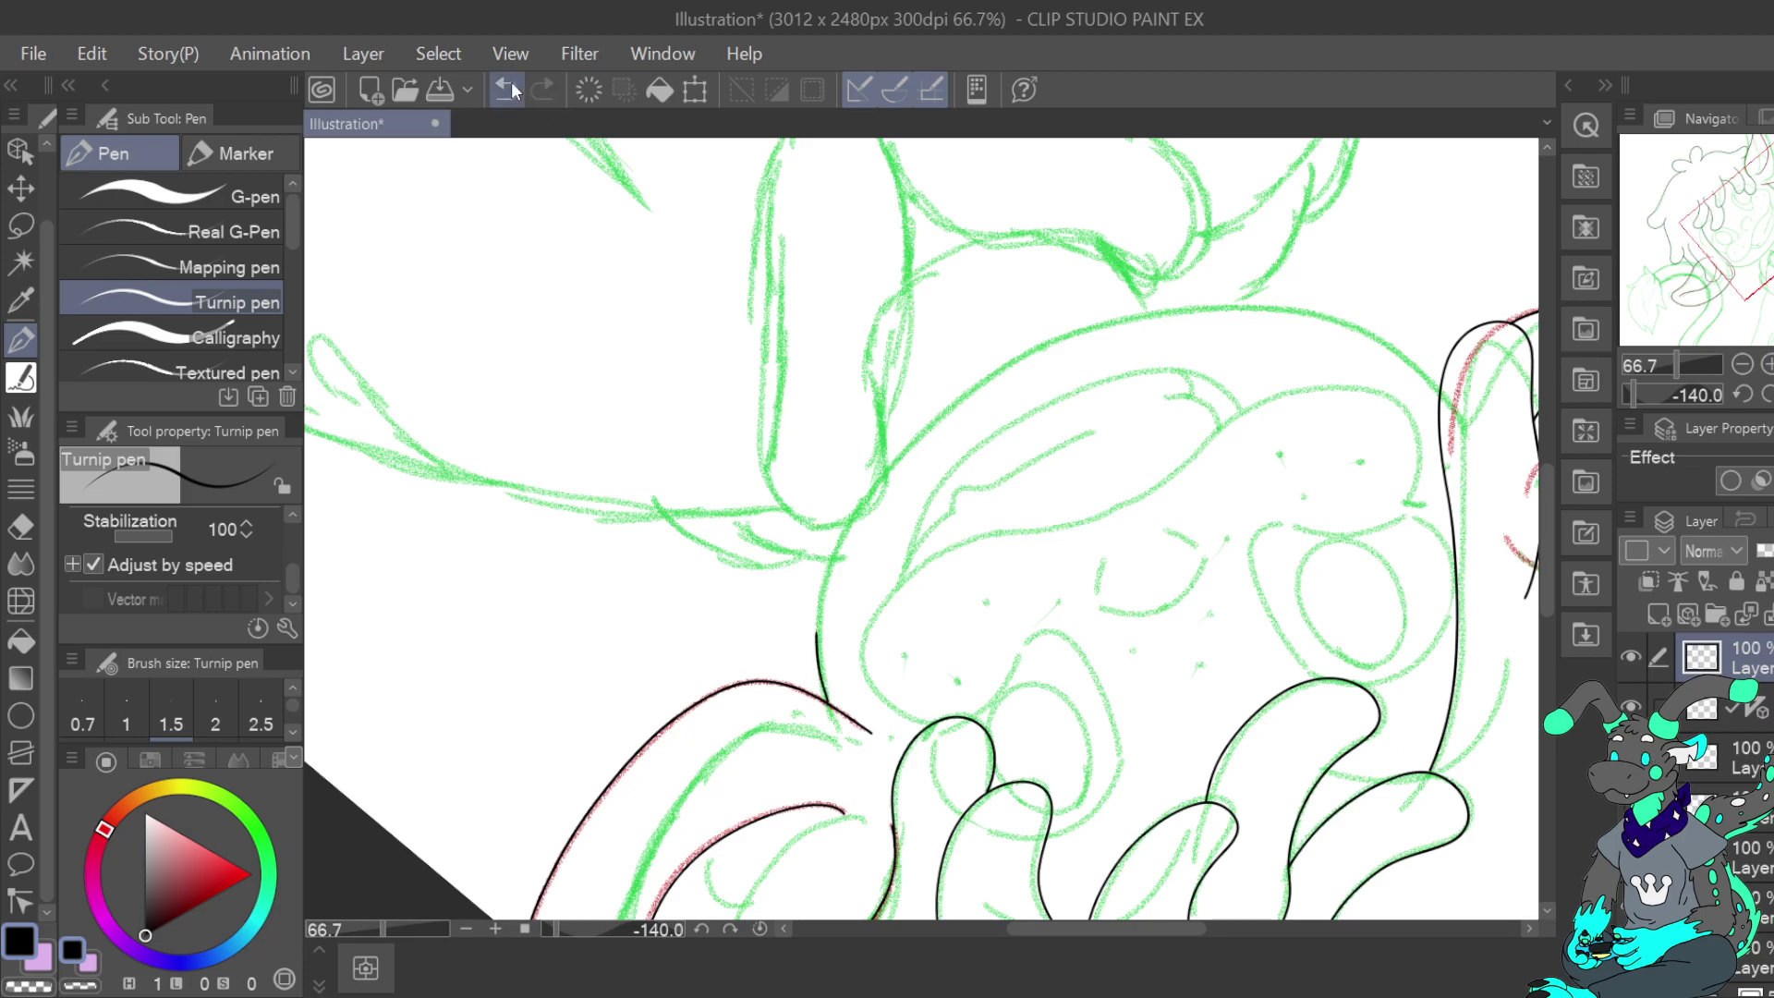
{"action": "key", "text": "ctrl+z"}
{"action": "left_click_drag", "start_coordinate": [827, 703], "coordinate": [819, 661]}
{"action": "mouse_move", "coordinate": [841, 538]}
{"action": "left_mouse_down"}
{"action": "mouse_move", "coordinate": [936, 418]}
{"action": "mouse_move", "coordinate": [1095, 320]}
{"action": "left_mouse_up"}
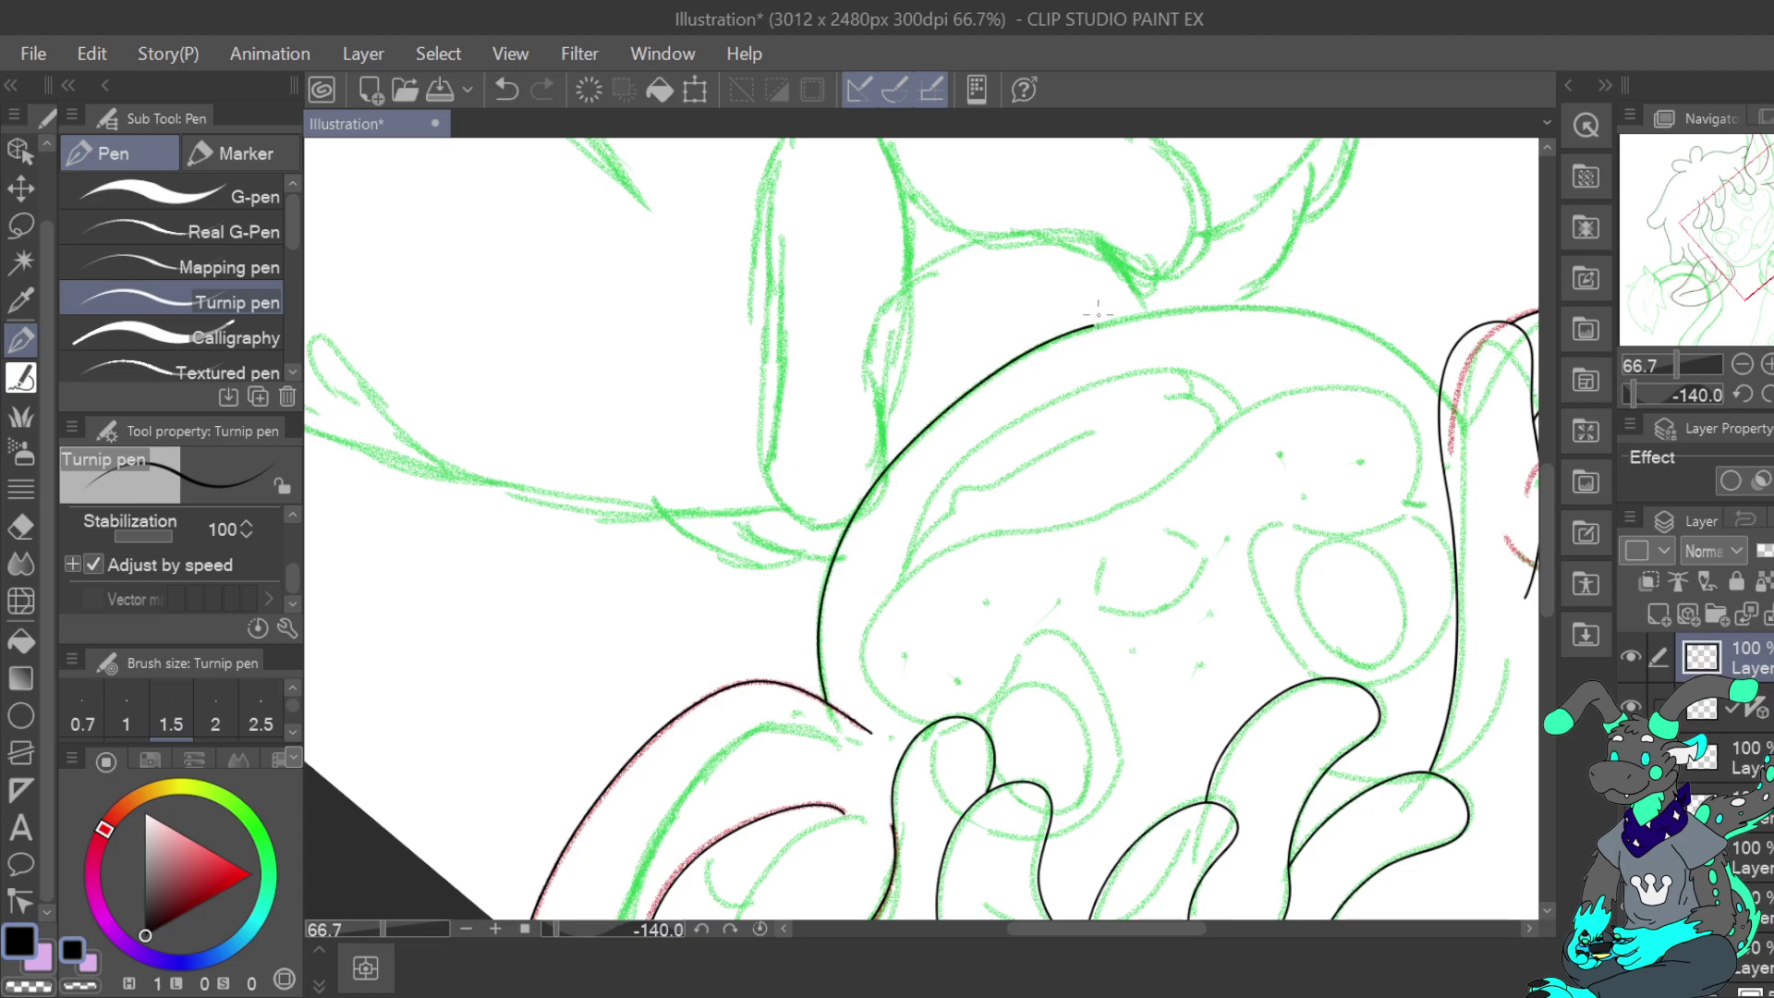
Try to continue the jaw outline from the chin at 170° canvas rotation, and check the line in a mirrored view
{"action": "left_click", "coordinate": [1743, 394]}
{"action": "left_click", "coordinate": [1743, 395]}
{"action": "left_click", "coordinate": [1743, 395]}
{"action": "left_click", "coordinate": [1747, 396]}
{"action": "left_click_drag", "start_coordinate": [1743, 208], "coordinate": [1736, 244]}
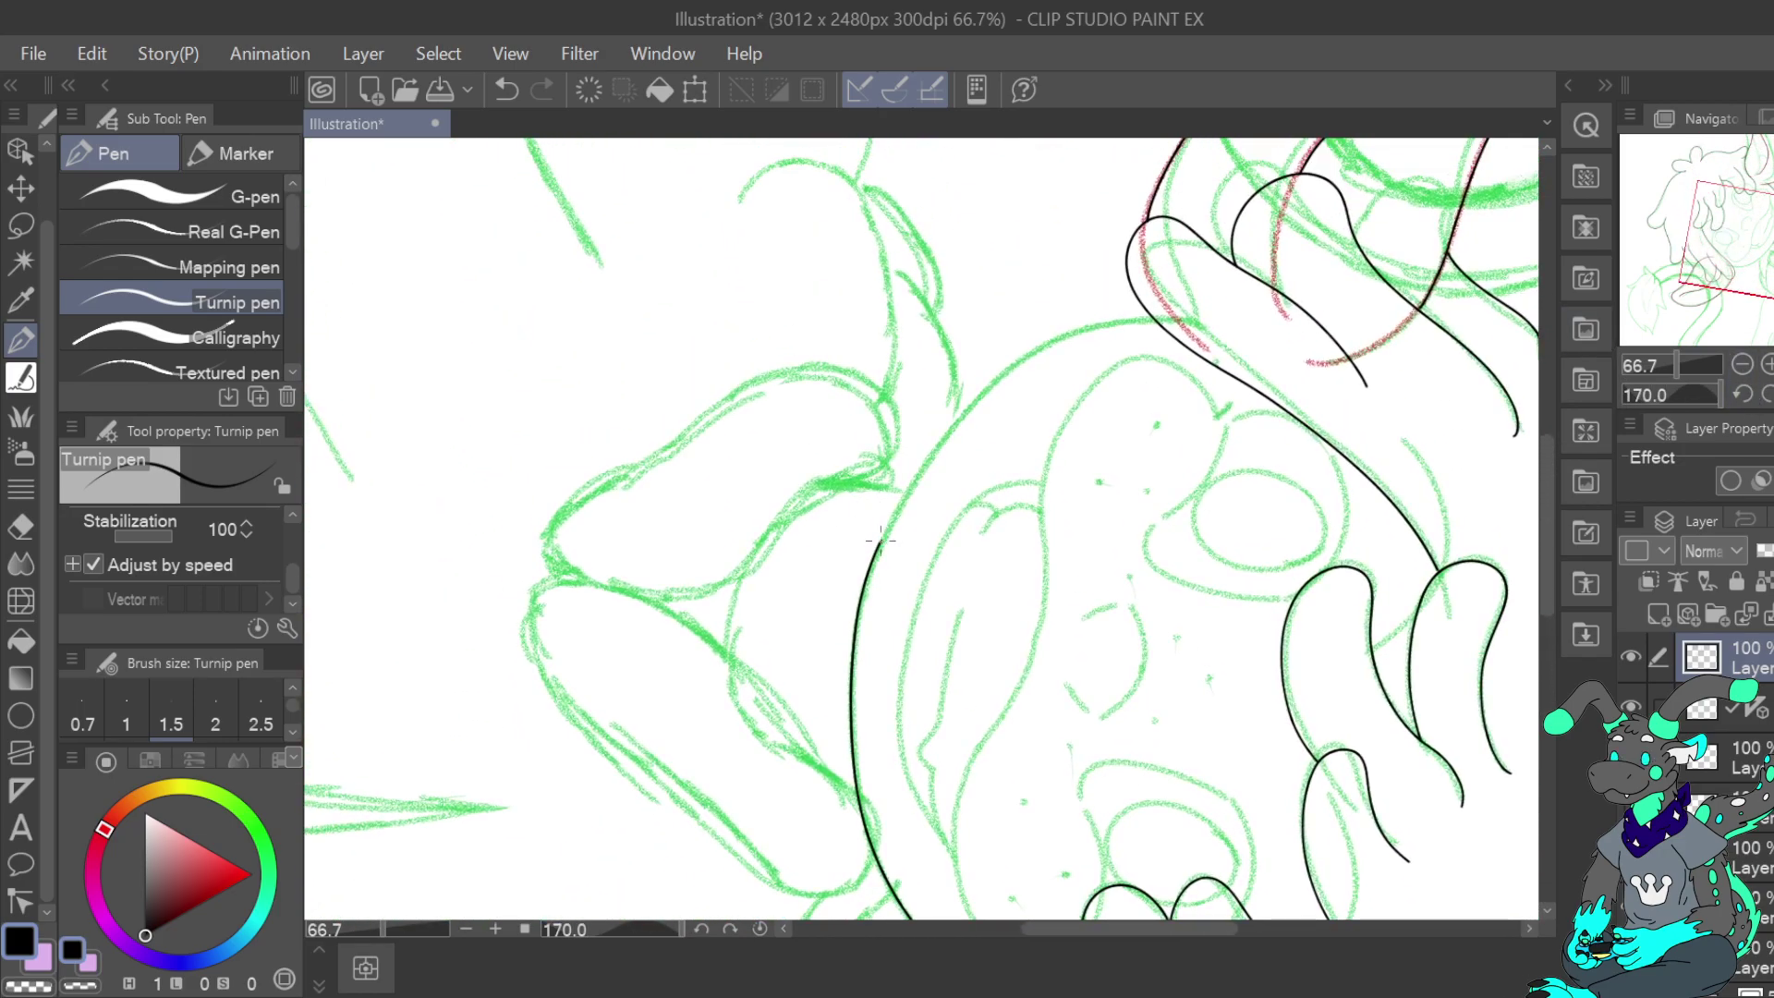
{"action": "left_click_drag", "start_coordinate": [896, 511], "coordinate": [913, 484]}
{"action": "left_click_drag", "start_coordinate": [894, 514], "coordinate": [897, 503]}
{"action": "left_click", "coordinate": [507, 90]}
{"action": "key", "text": "h"}
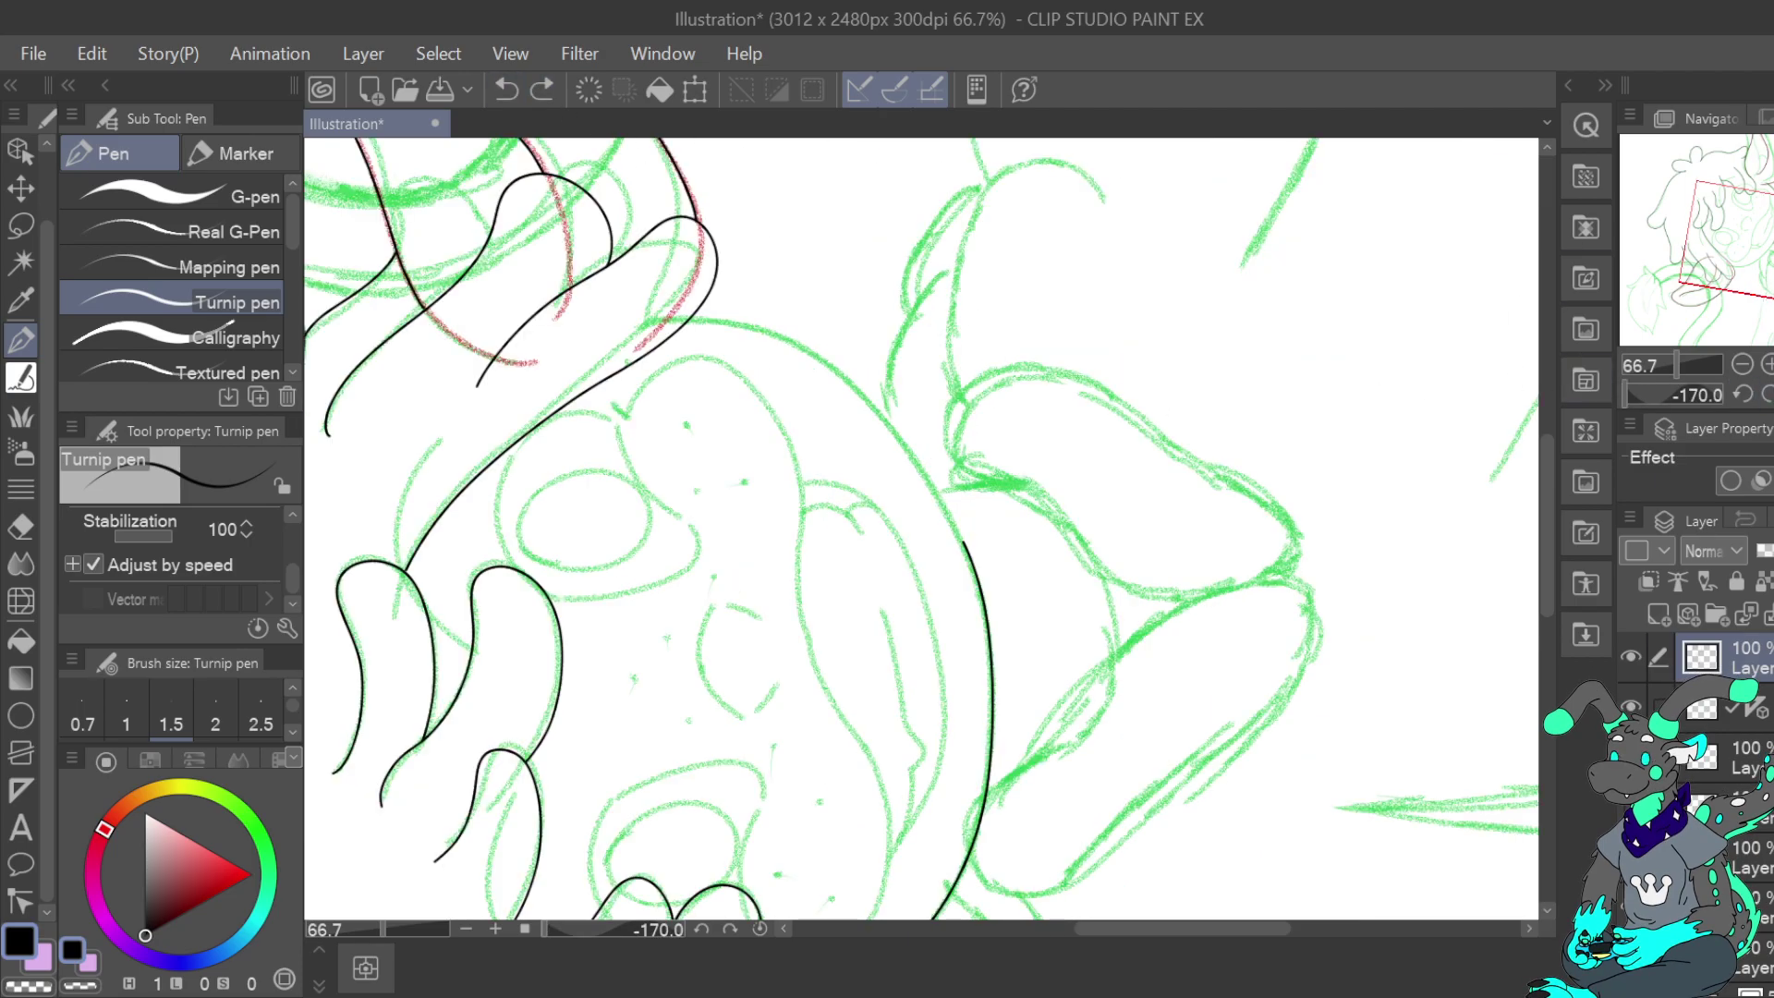
{"action": "key", "text": "h"}
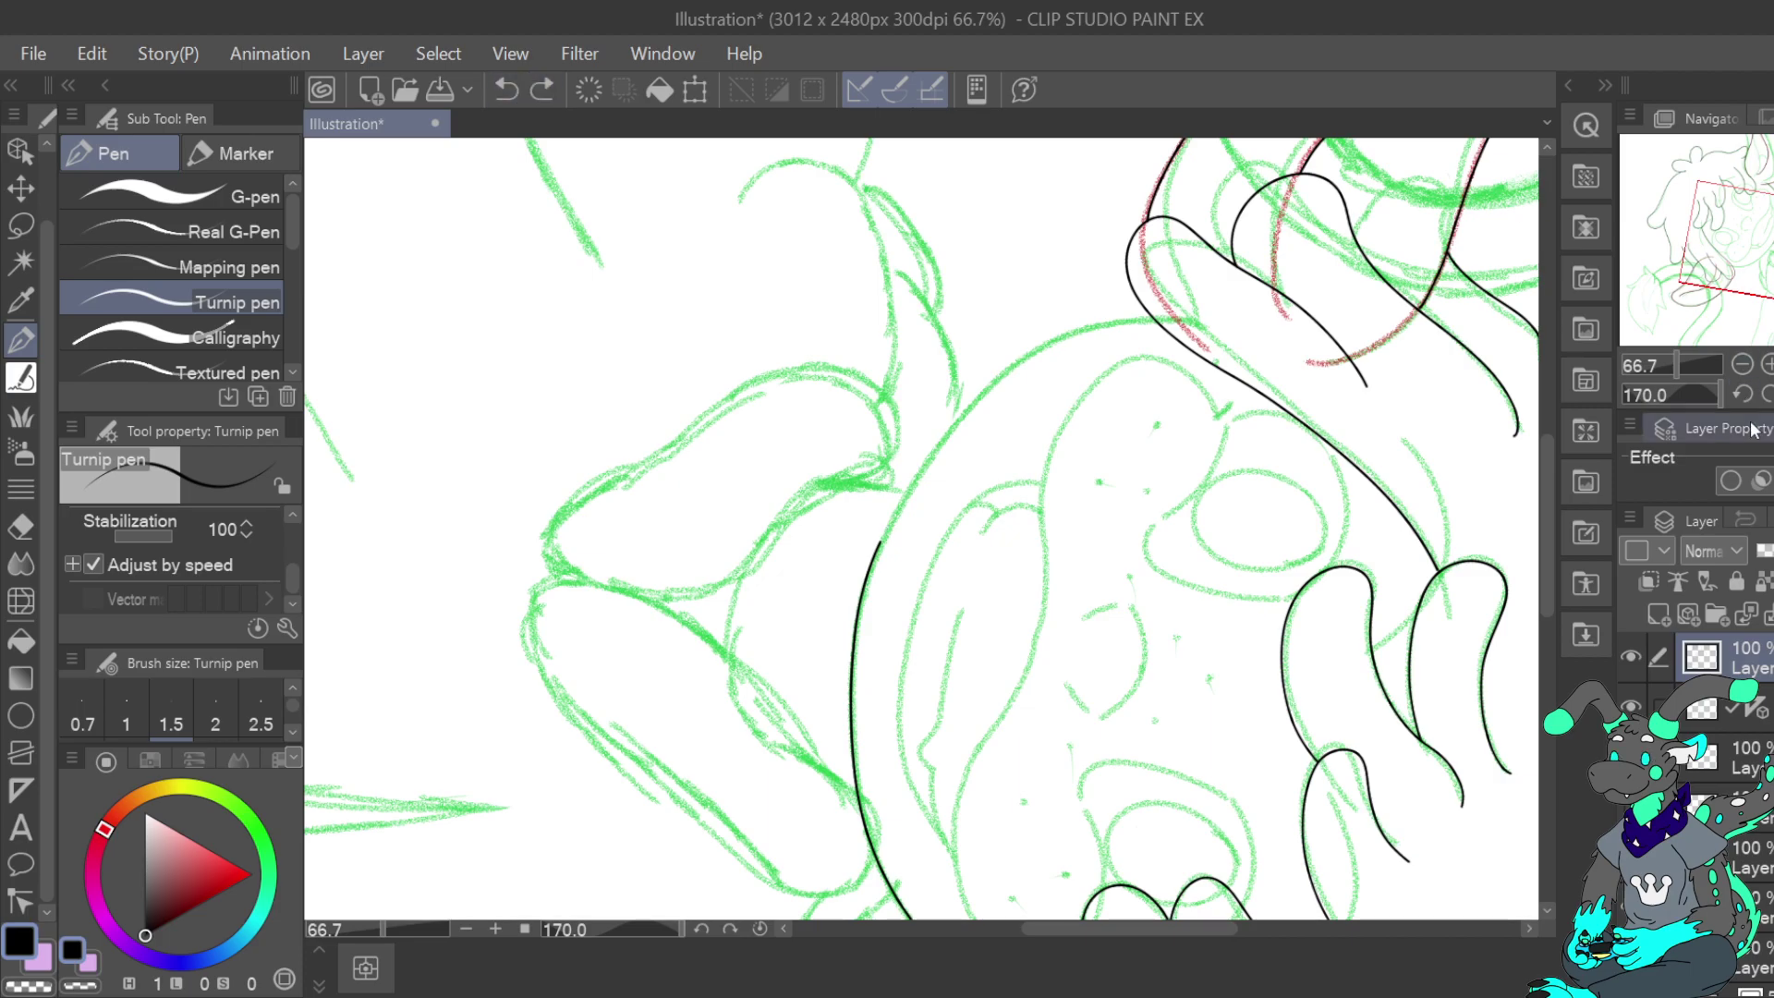
Ink the rest of the jaw outline up to the long side-lock at 100% zoom, redrawing it until it joins the first part smoothly
{"action": "scroll", "coordinate": [900, 485], "scroll_direction": "up", "scroll_amount": 1}
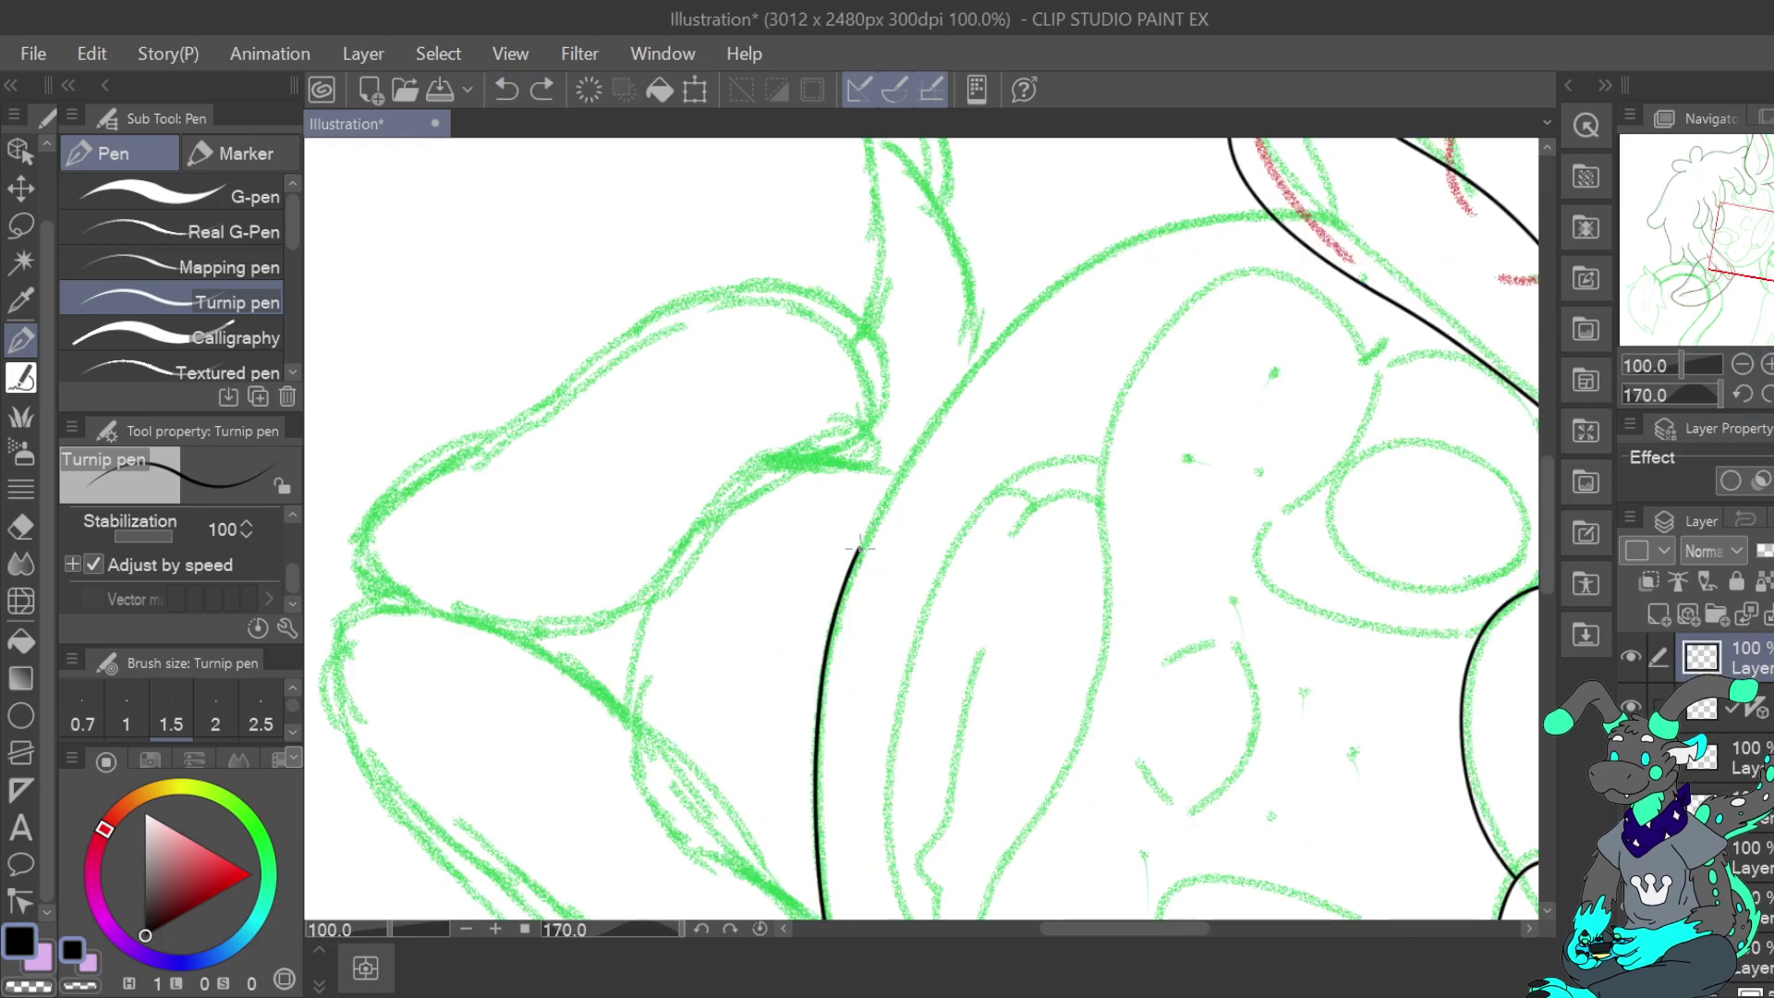
{"action": "mouse_move", "coordinate": [860, 549]}
{"action": "left_mouse_down"}
{"action": "mouse_move", "coordinate": [985, 354]}
{"action": "mouse_move", "coordinate": [1073, 275]}
{"action": "mouse_move", "coordinate": [1175, 226]}
{"action": "mouse_move", "coordinate": [1272, 214]}
{"action": "left_mouse_up"}
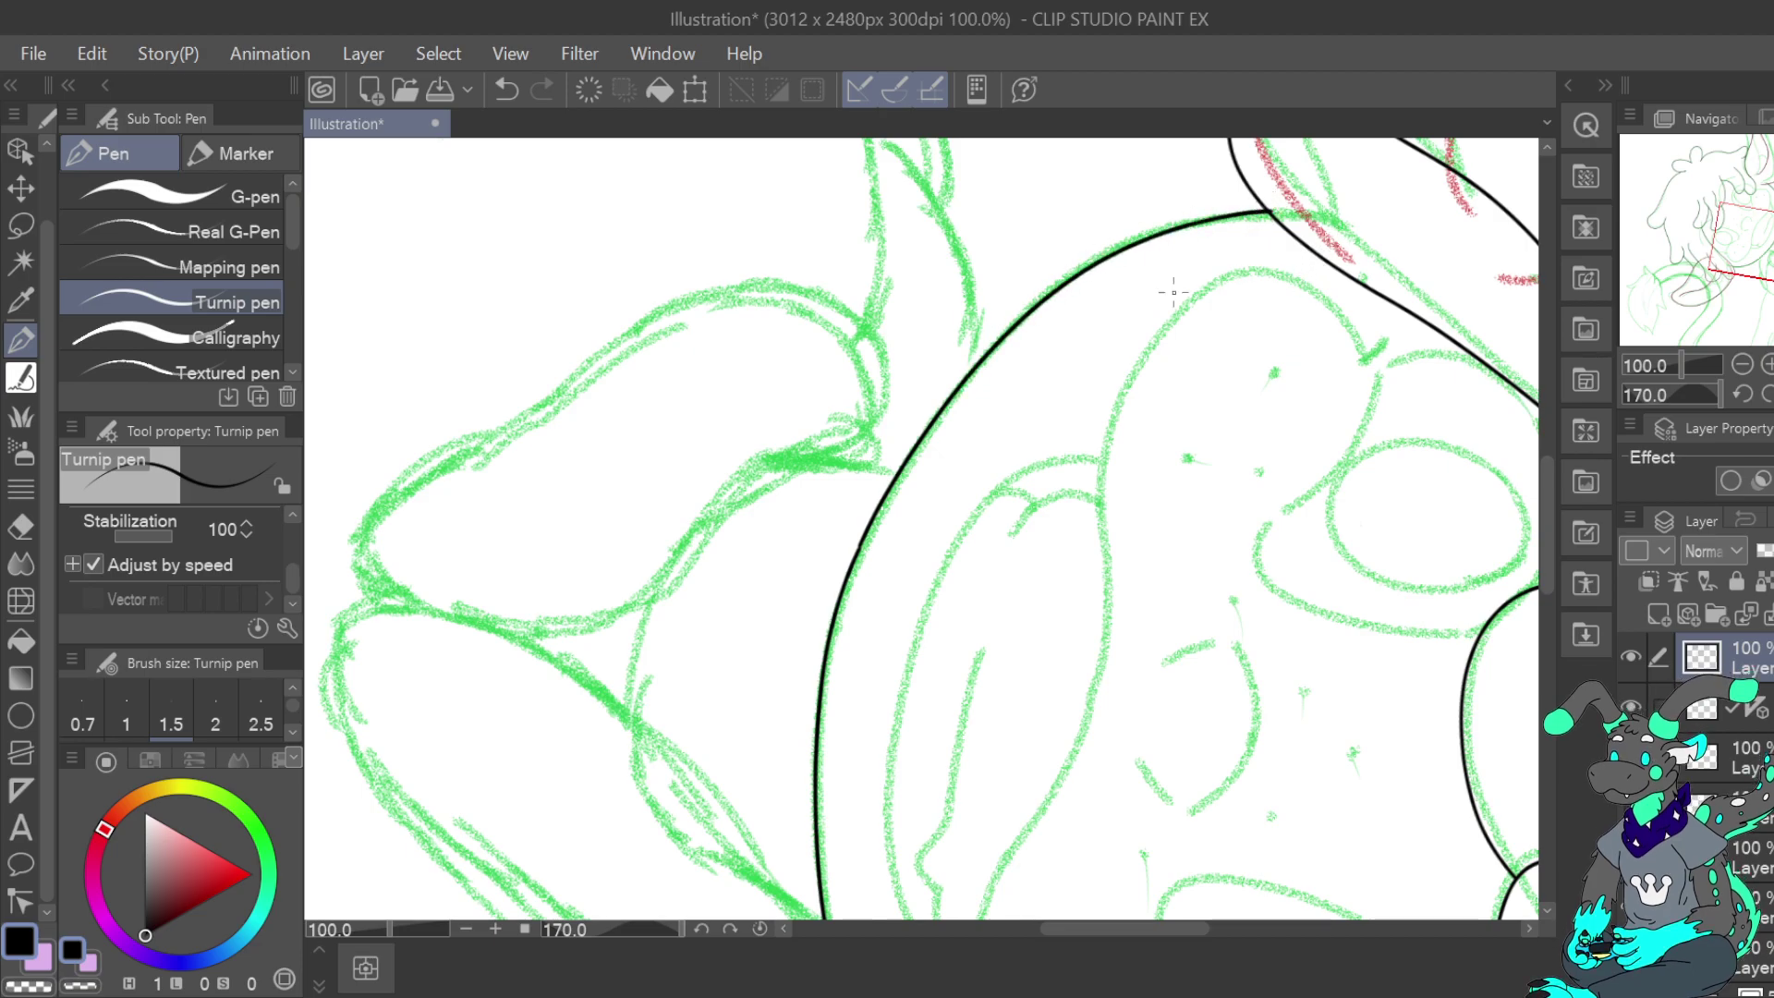
{"action": "key", "text": "ctrl+z"}
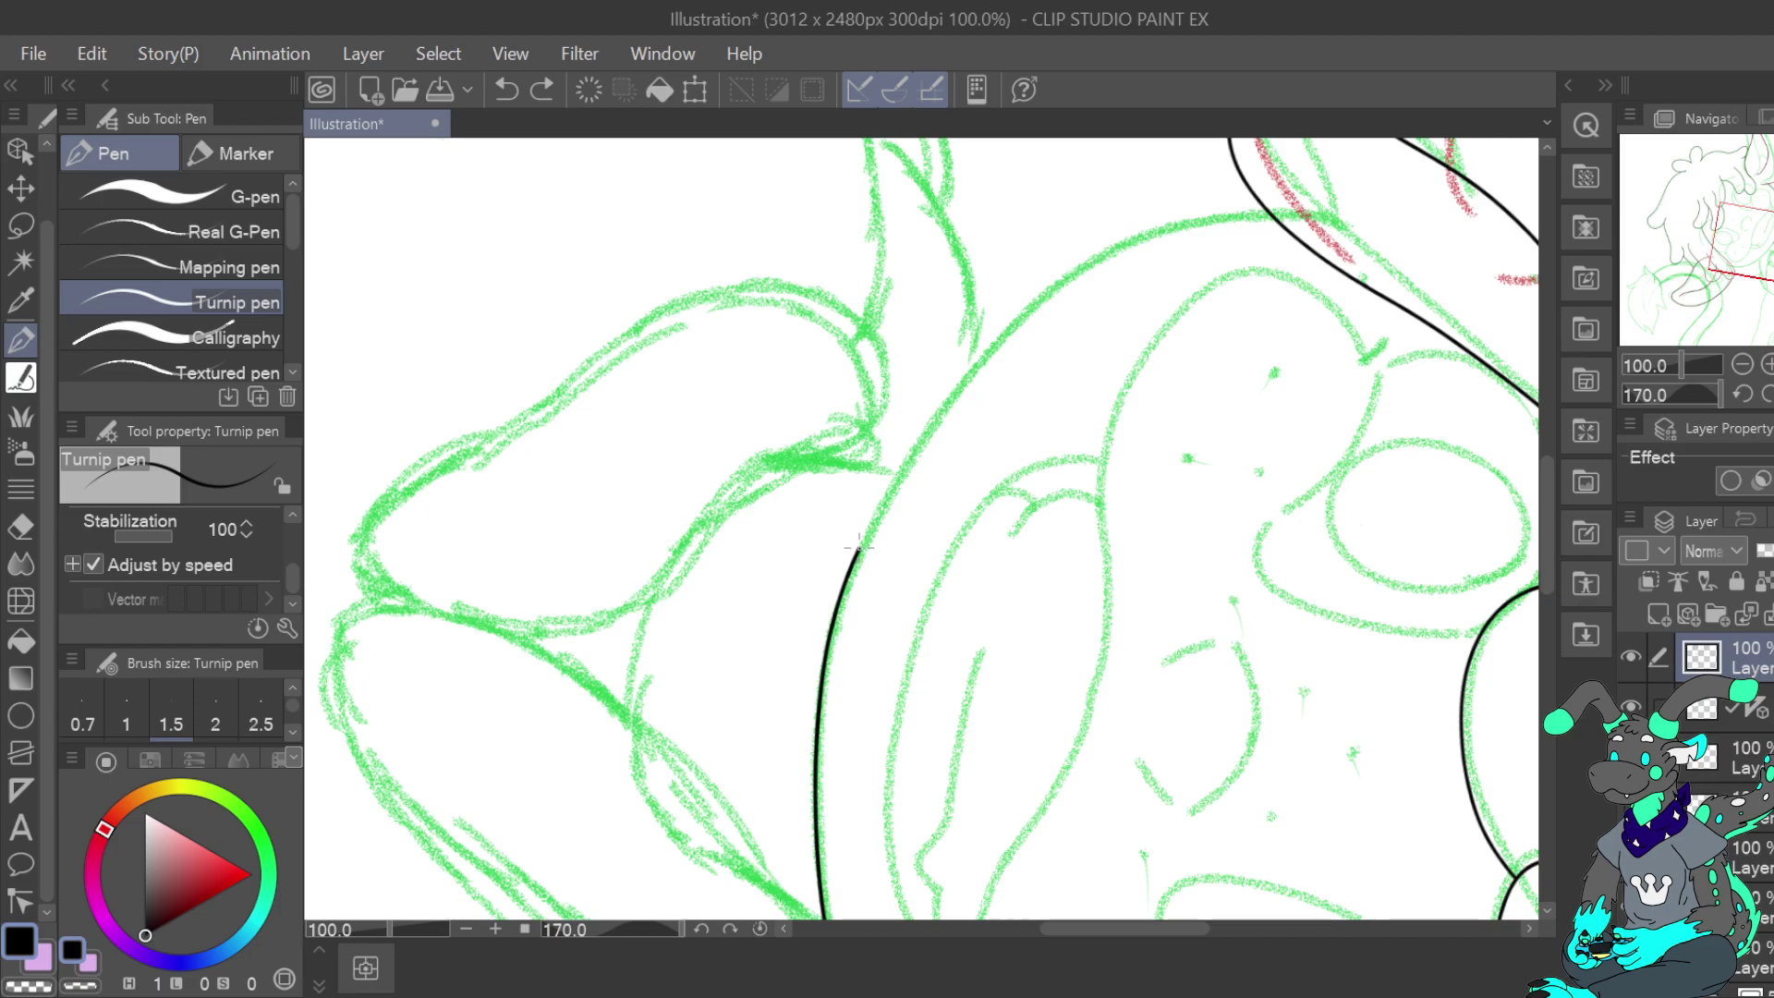
{"action": "left_click_drag", "start_coordinate": [863, 534], "coordinate": [906, 467]}
{"action": "key", "text": "ctrl+z"}
{"action": "left_click_drag", "start_coordinate": [859, 546], "coordinate": [874, 517]}
{"action": "left_click", "coordinate": [508, 89]}
{"action": "left_click_drag", "start_coordinate": [868, 529], "coordinate": [875, 517]}
{"action": "left_click", "coordinate": [507, 89]}
{"action": "key", "text": "ctrl+z"}
{"action": "left_click_drag", "start_coordinate": [858, 545], "coordinate": [957, 403]}
{"action": "key", "text": "ctrl+z"}
{"action": "mouse_move", "coordinate": [860, 543]}
{"action": "left_mouse_down"}
{"action": "mouse_move", "coordinate": [1047, 292]}
{"action": "mouse_move", "coordinate": [1149, 232]}
{"action": "mouse_move", "coordinate": [1271, 214]}
{"action": "left_mouse_up"}
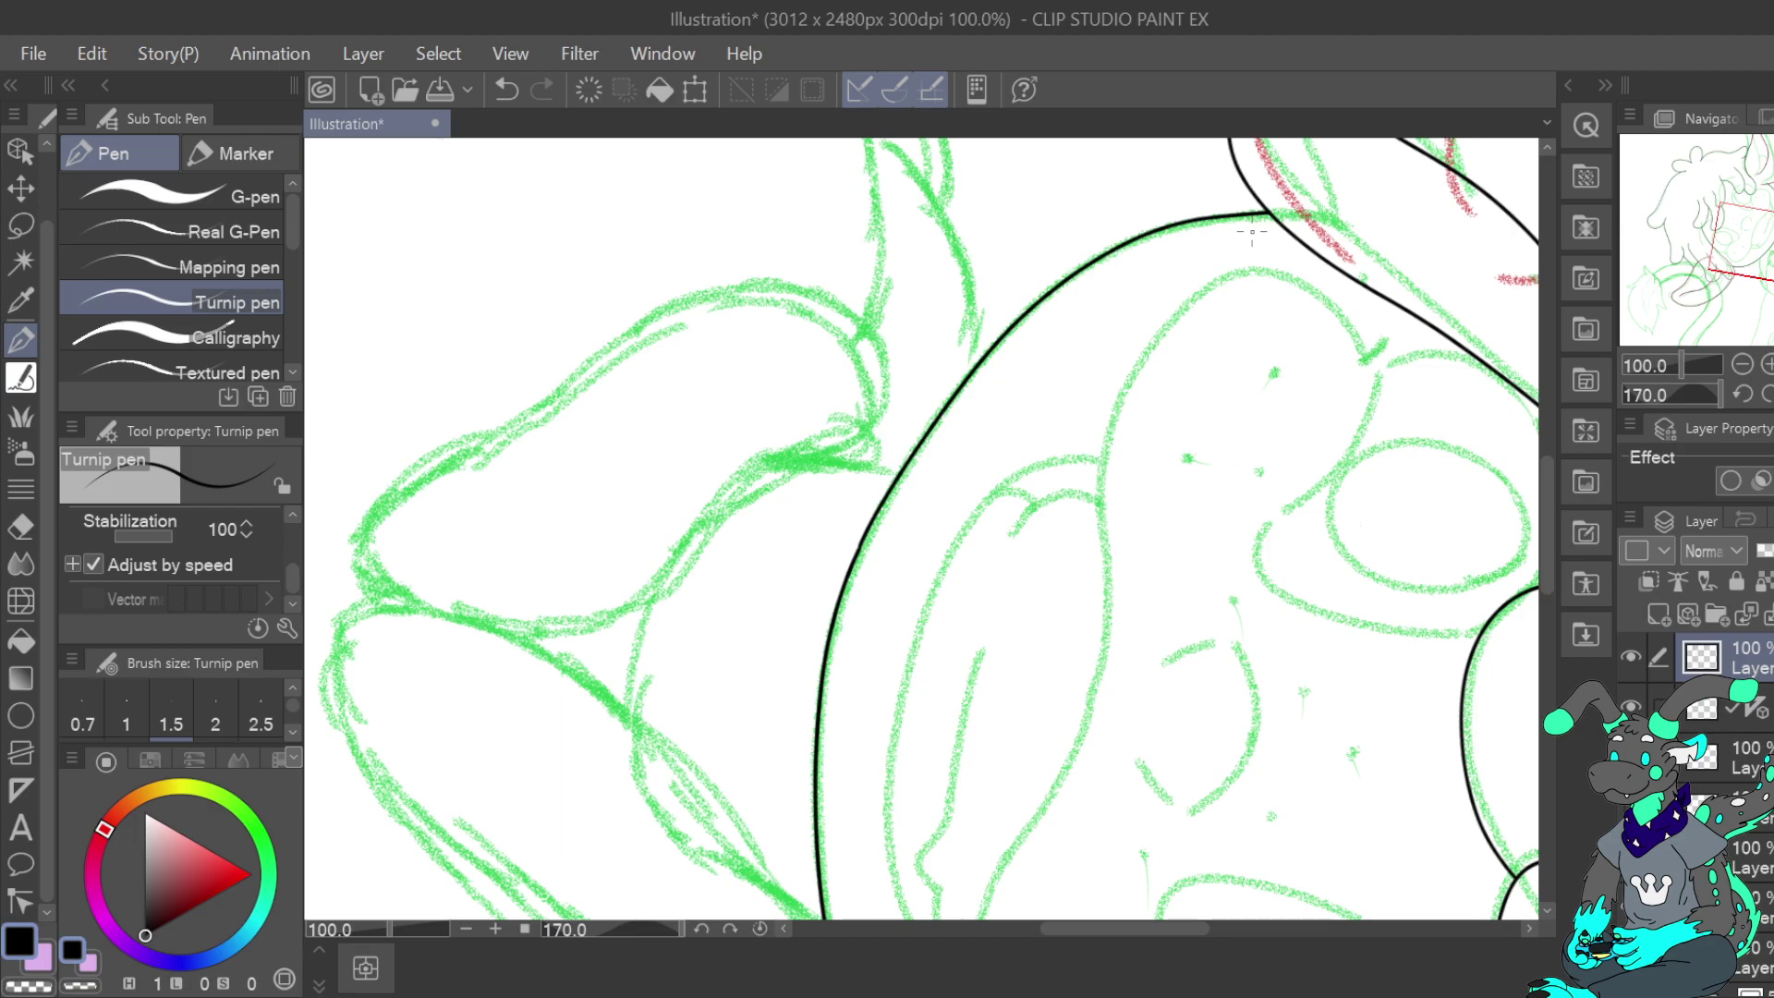
Examine the inked jaw outline and the whole head at several zoom levels with the canvas rotation reset to 0°
{"action": "left_click", "coordinate": [1769, 394]}
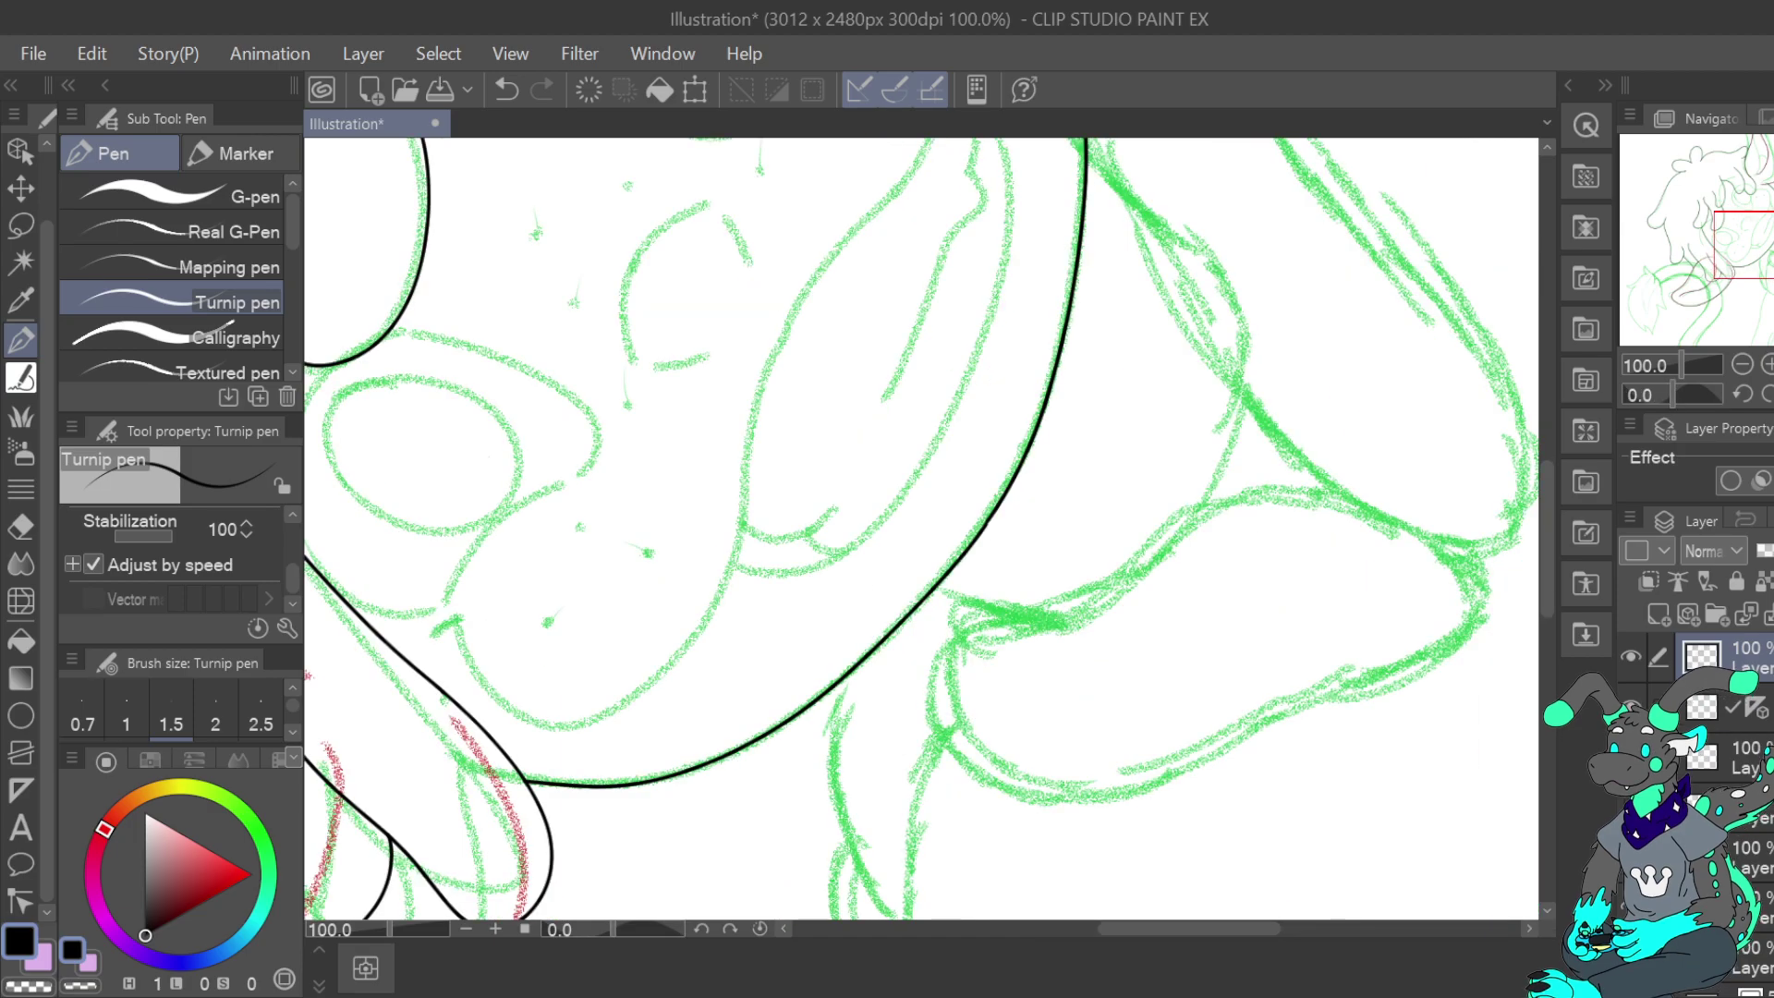
{"action": "left_click", "coordinate": [1742, 364]}
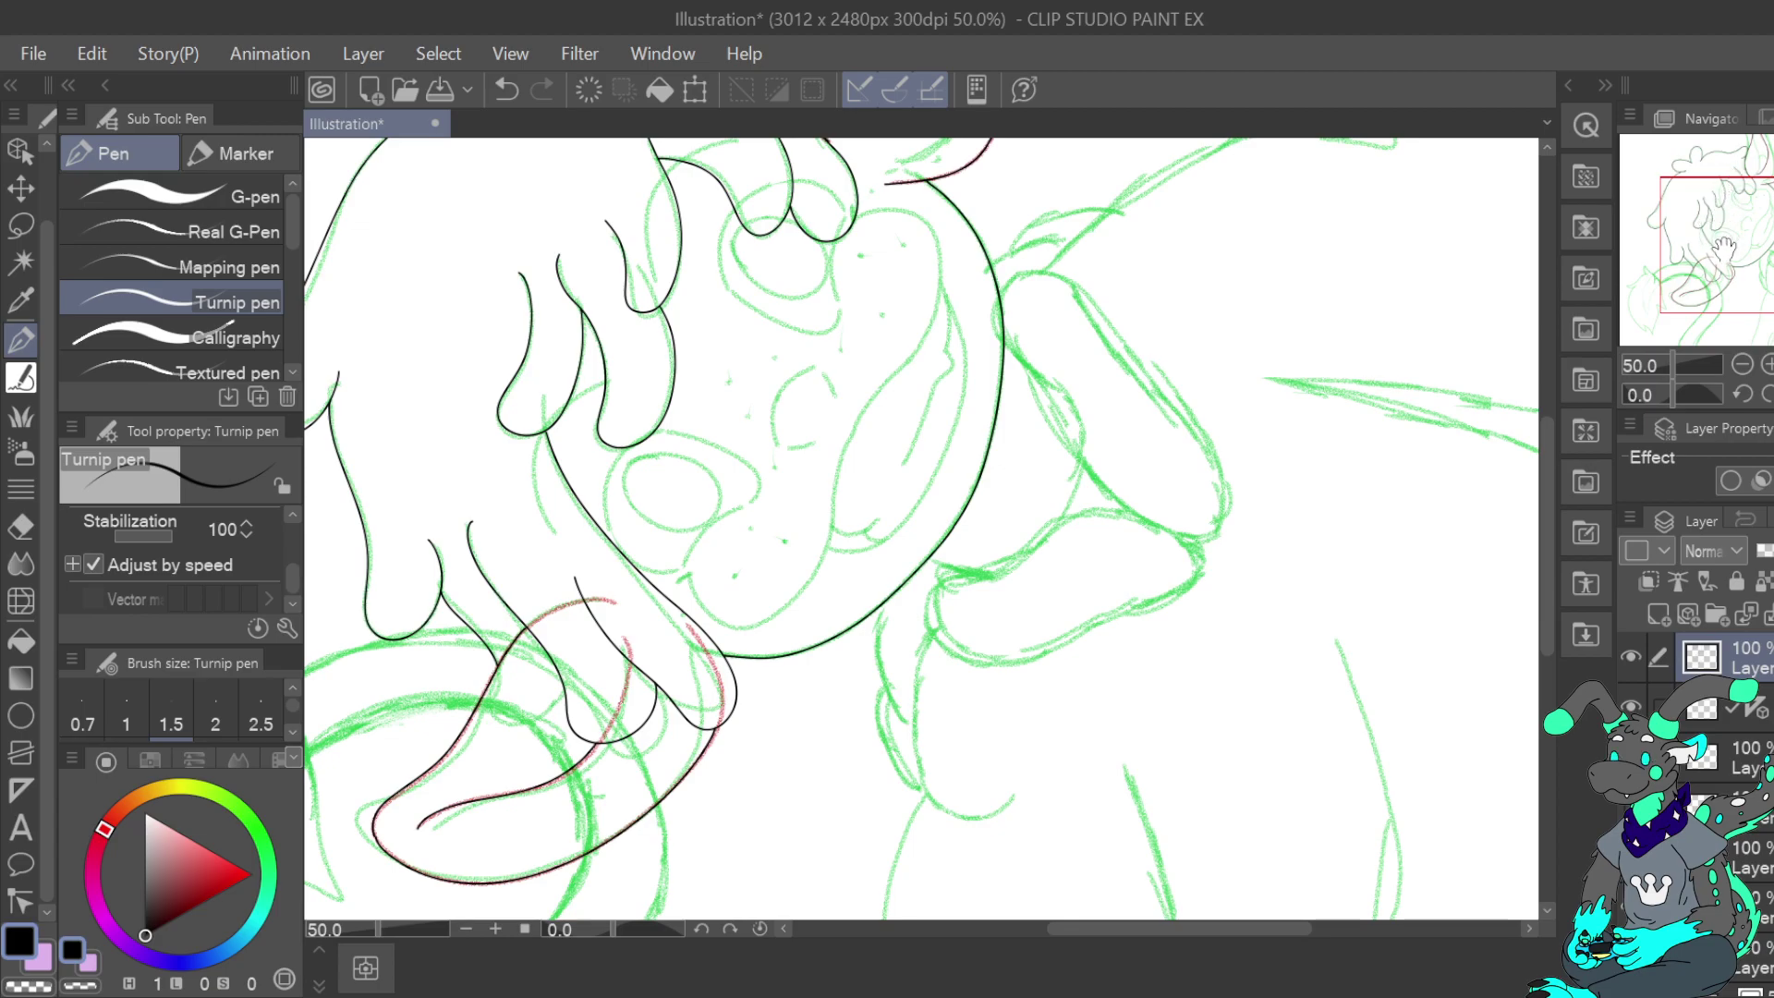
{"action": "left_click_drag", "start_coordinate": [1761, 264], "coordinate": [1741, 261]}
{"action": "scroll", "coordinate": [1765, 263], "scroll_direction": "up", "scroll_amount": 3}
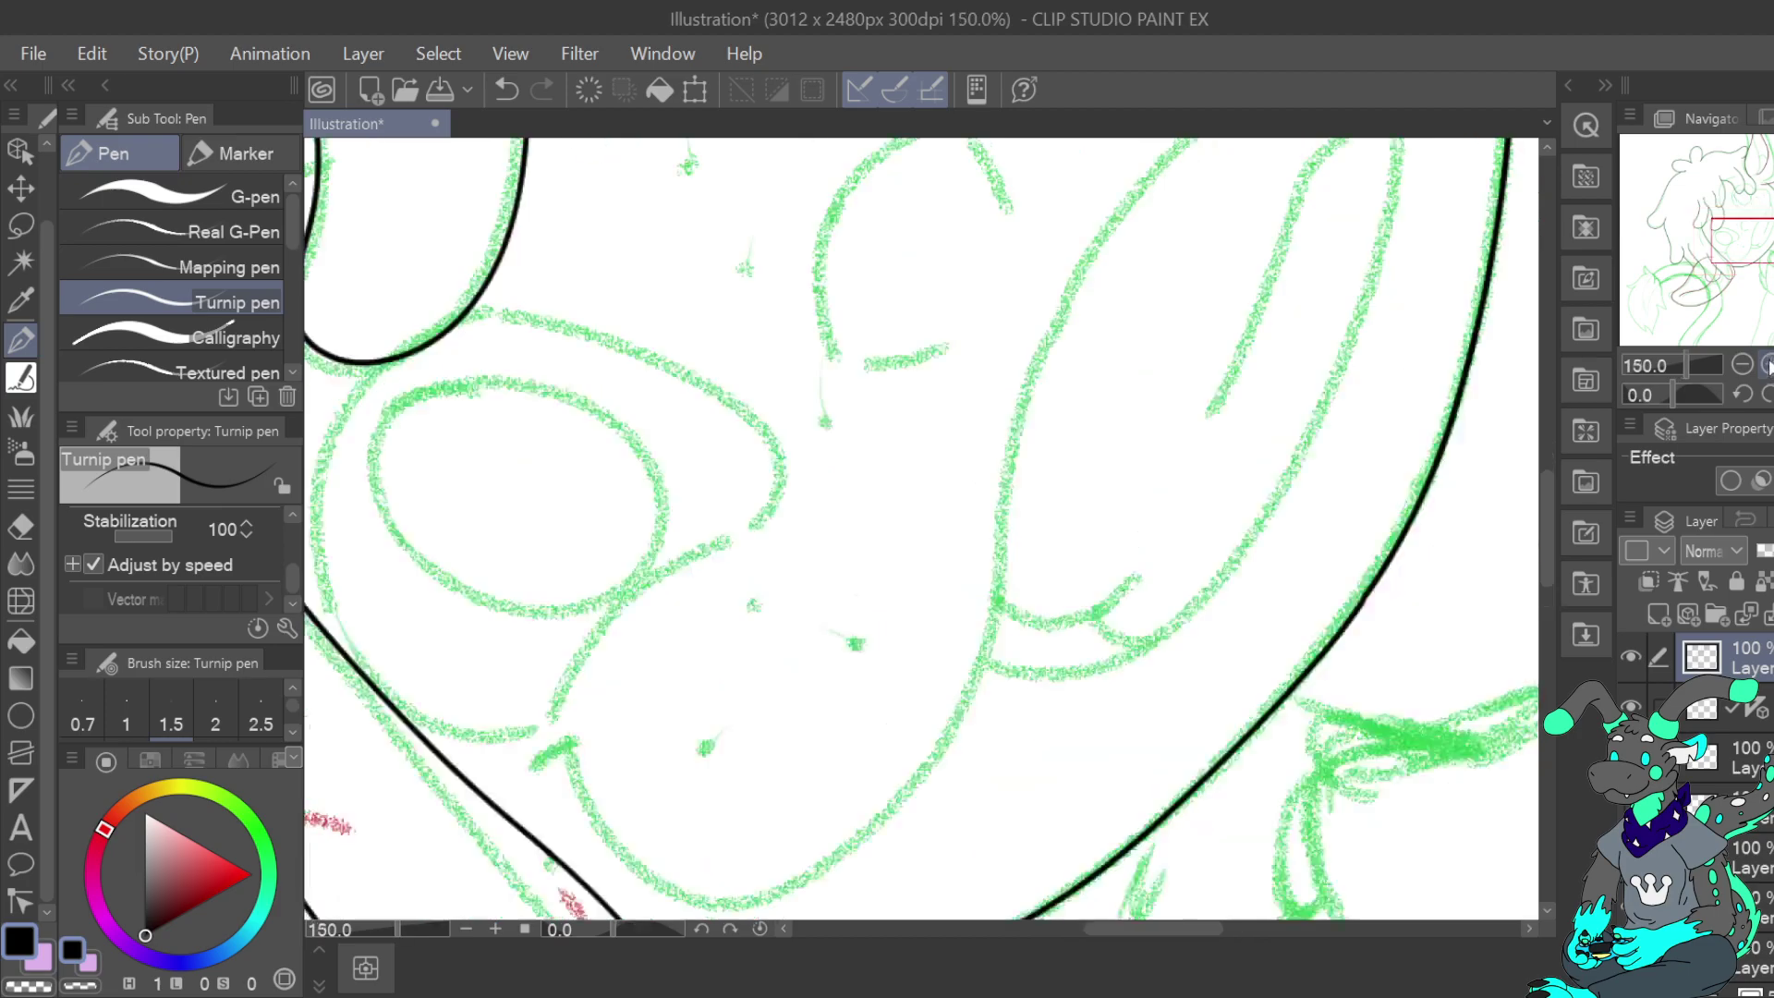
{"action": "left_click_drag", "start_coordinate": [1755, 244], "coordinate": [1770, 250]}
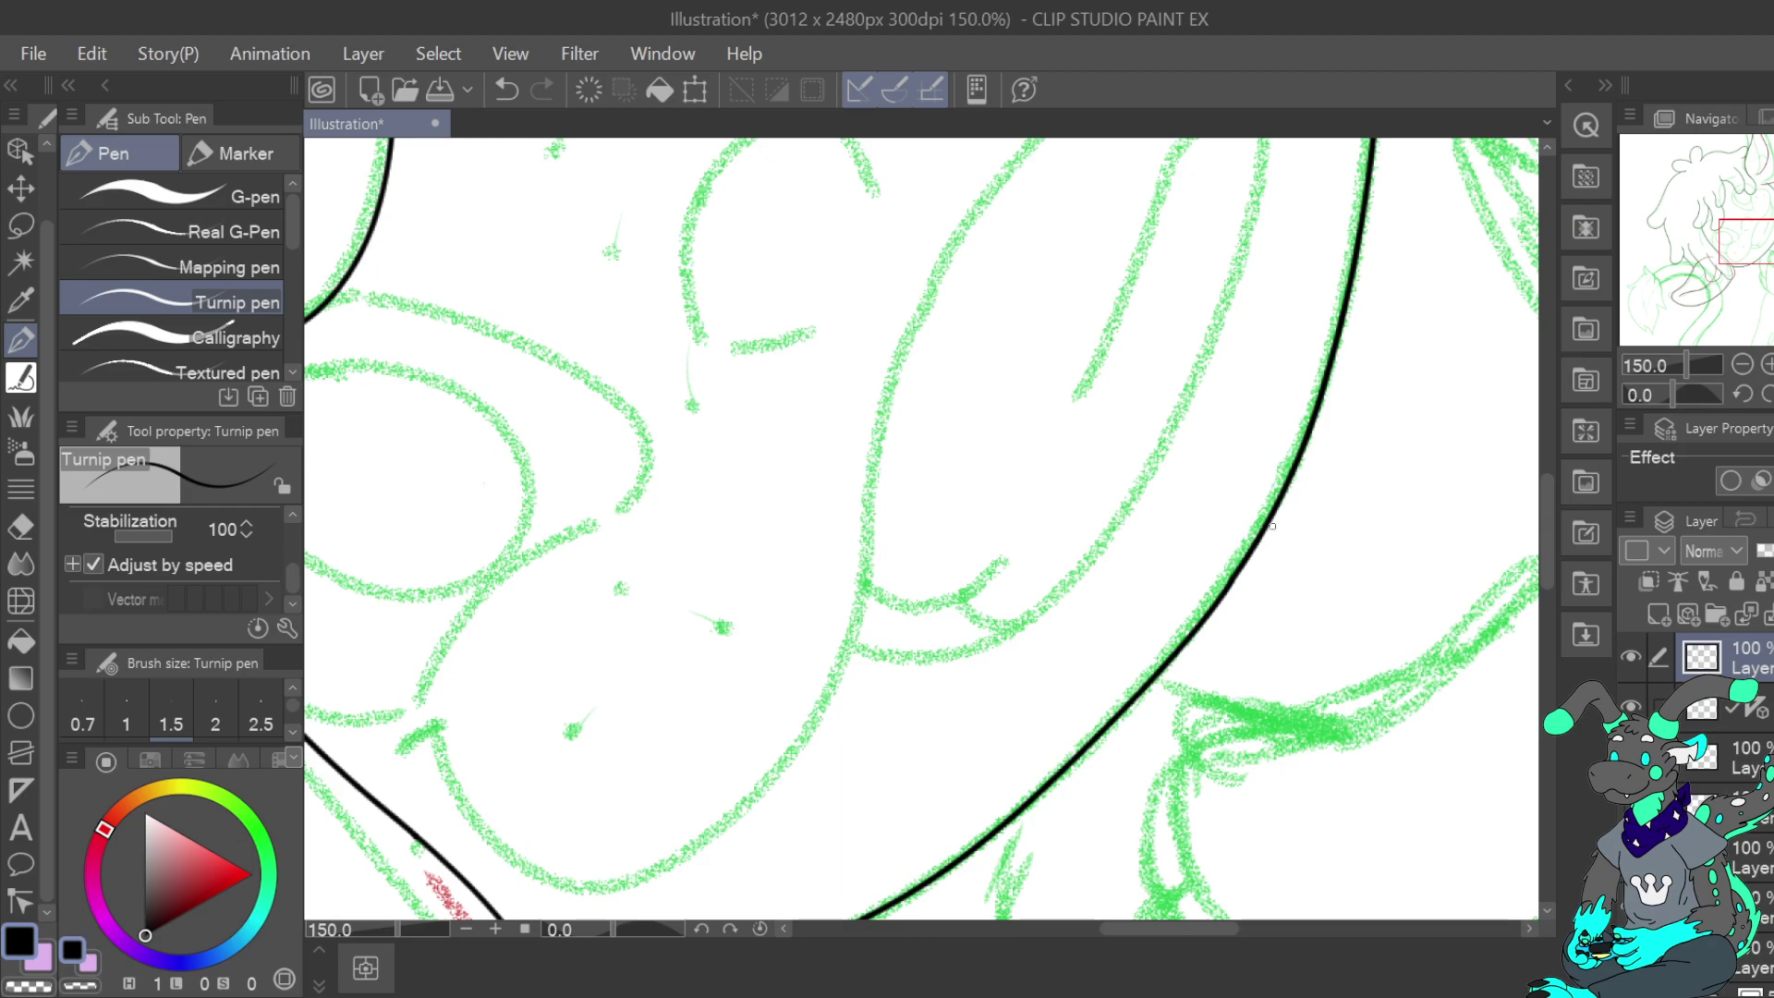
{"action": "left_click", "coordinate": [1742, 365]}
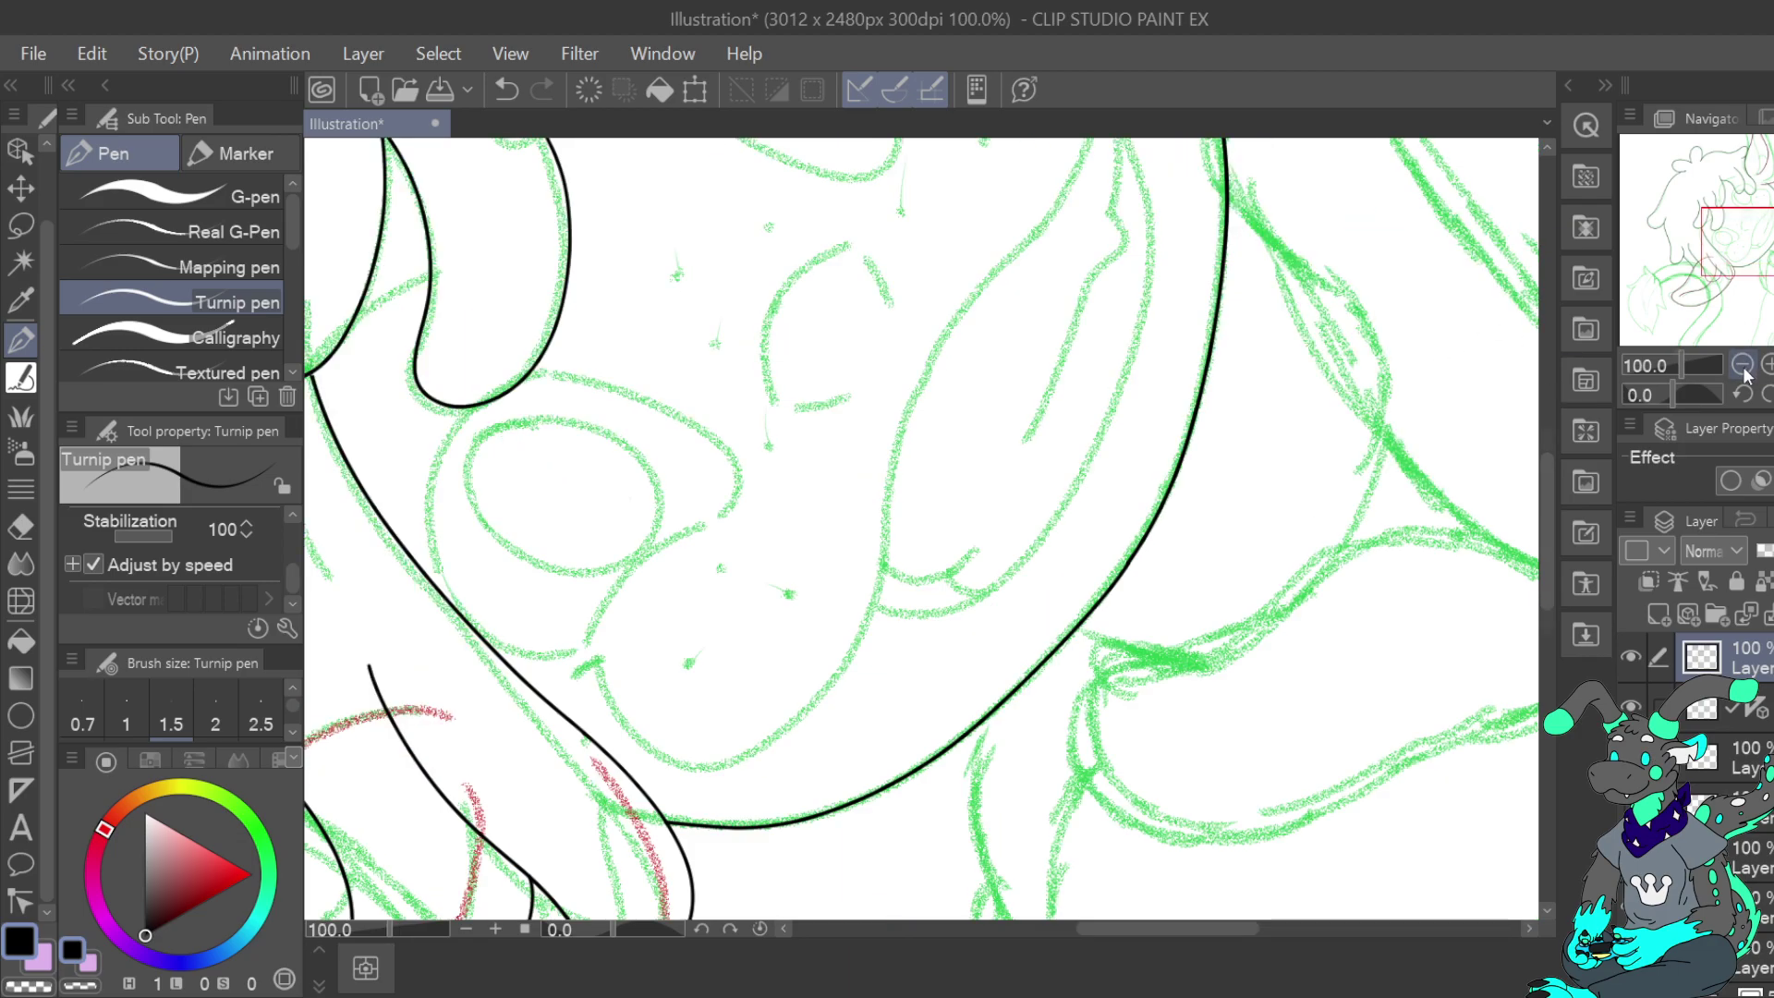
{"action": "left_click", "coordinate": [1743, 365]}
{"action": "left_click", "coordinate": [1767, 365]}
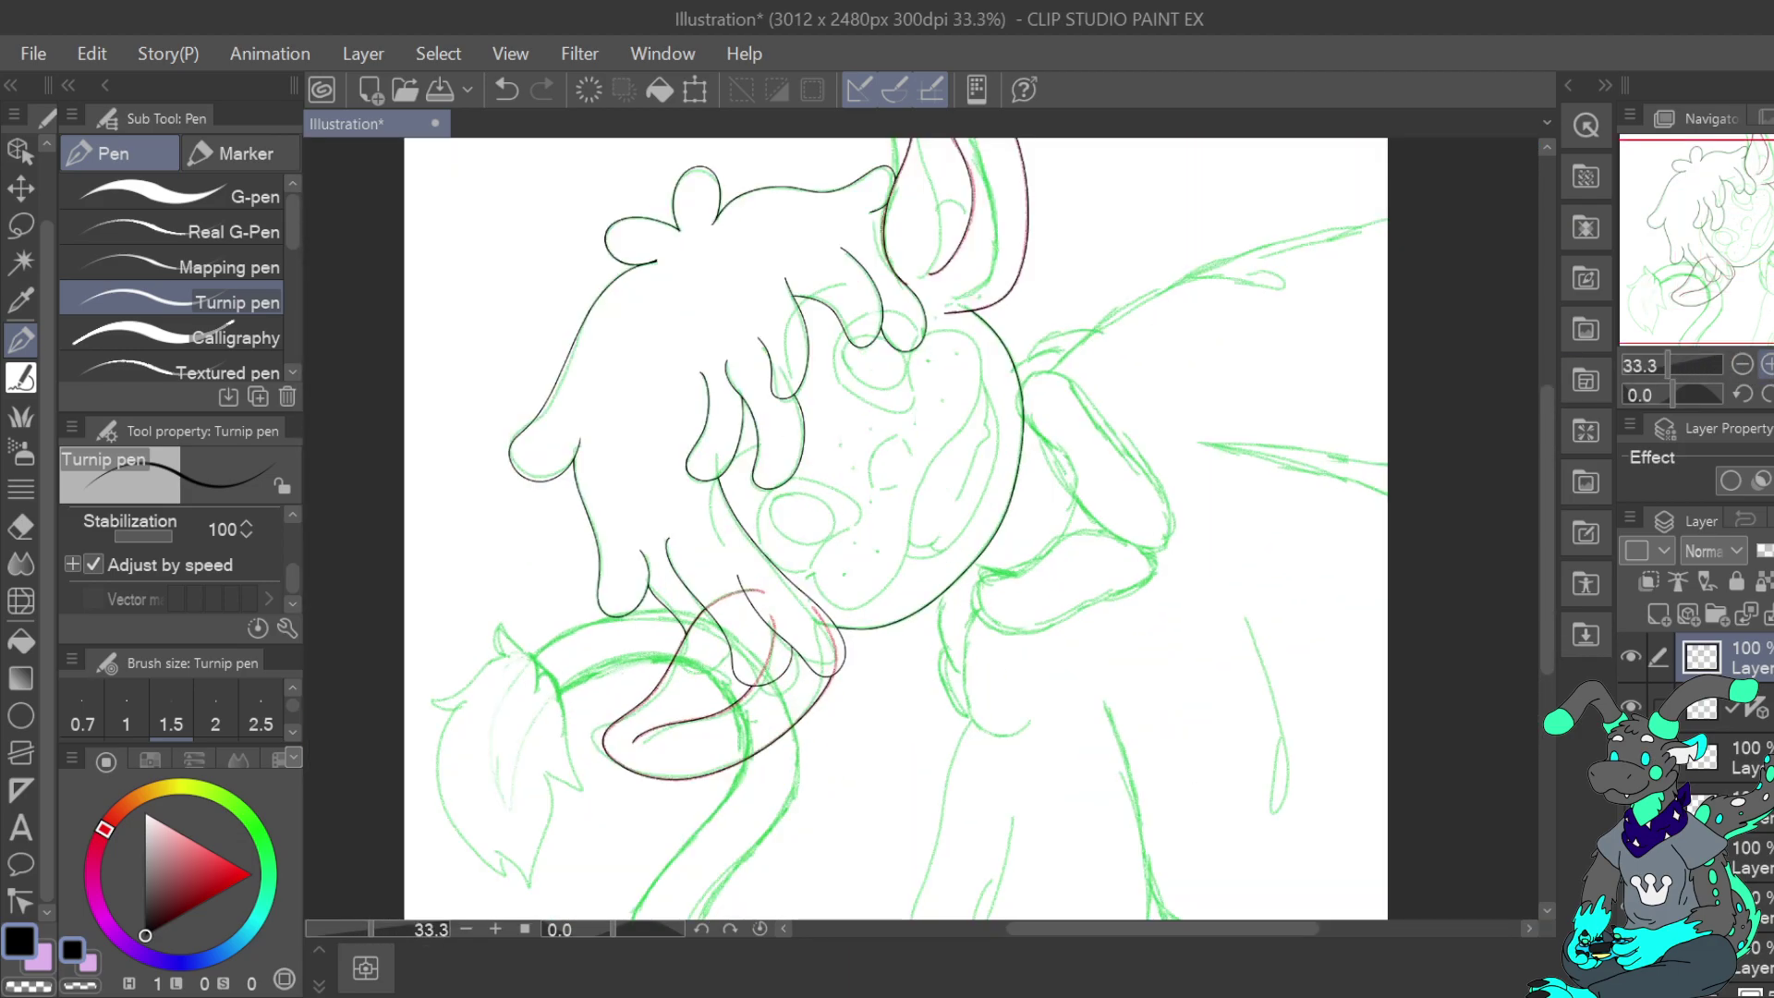
{"action": "left_click", "coordinate": [1767, 365]}
{"action": "left_click", "coordinate": [1766, 365]}
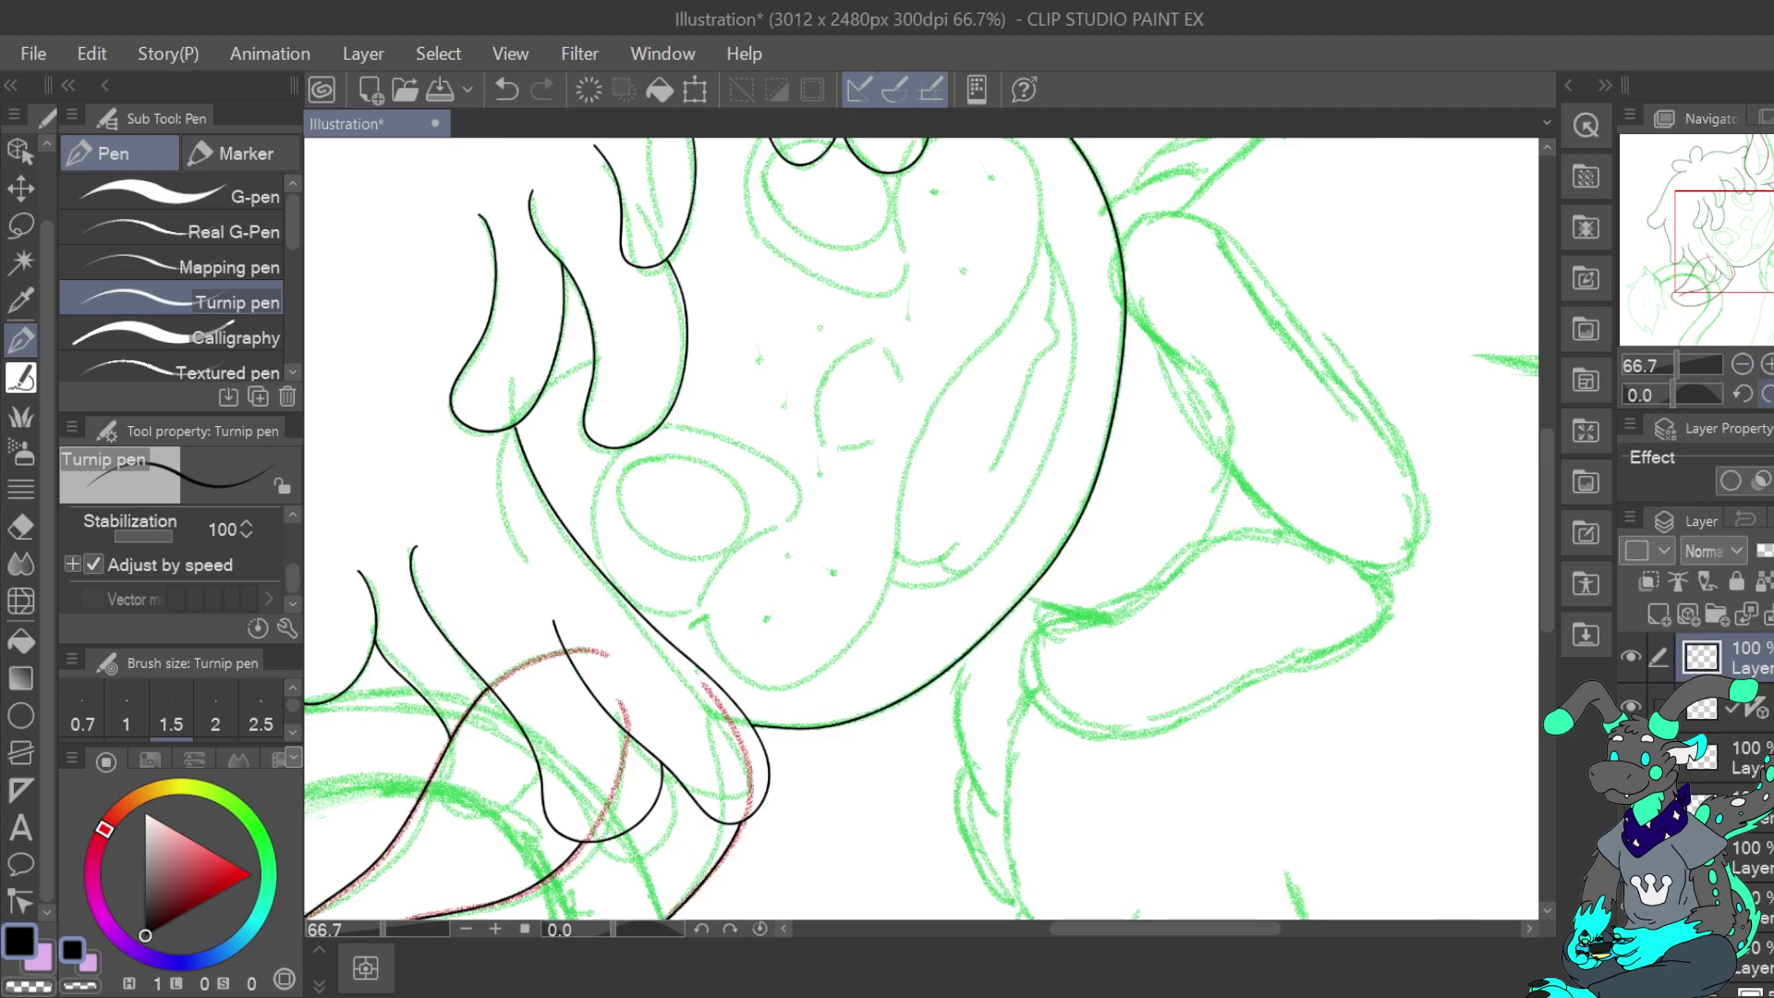
Ink the long rounded collar flap under the chin on the upper-ear side and the two curved lines behind it, at 70° canvas rotation
{"action": "left_click", "coordinate": [1767, 395]}
{"action": "left_click", "coordinate": [1767, 394]}
{"action": "mouse_move", "coordinate": [924, 665]}
{"action": "left_mouse_down"}
{"action": "mouse_move", "coordinate": [998, 445]}
{"action": "mouse_move", "coordinate": [914, 456]}
{"action": "left_mouse_up"}
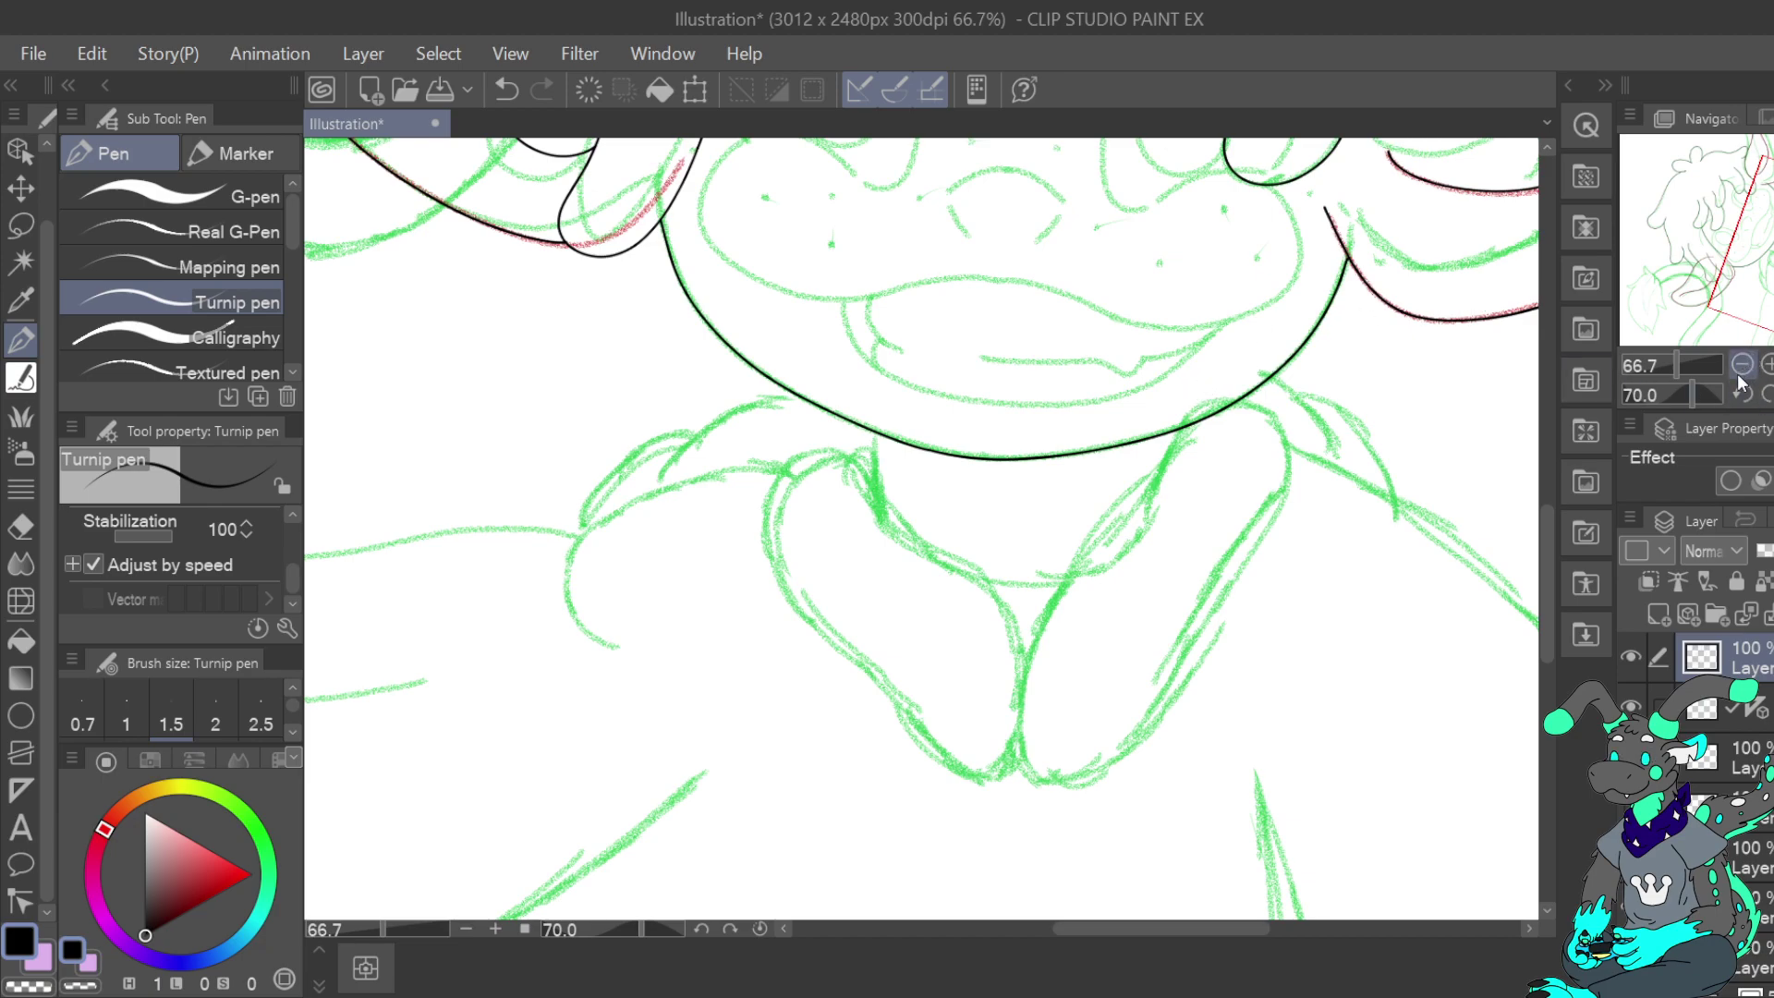
{"action": "mouse_move", "coordinate": [1182, 423]}
{"action": "left_mouse_down"}
{"action": "mouse_move", "coordinate": [1050, 596]}
{"action": "mouse_move", "coordinate": [1020, 723]}
{"action": "mouse_move", "coordinate": [1028, 767]}
{"action": "mouse_move", "coordinate": [1053, 780]}
{"action": "mouse_move", "coordinate": [1091, 781]}
{"action": "mouse_move", "coordinate": [1133, 750]}
{"action": "mouse_move", "coordinate": [1299, 489]}
{"action": "mouse_move", "coordinate": [1306, 428]}
{"action": "mouse_move", "coordinate": [1250, 391]}
{"action": "left_mouse_up"}
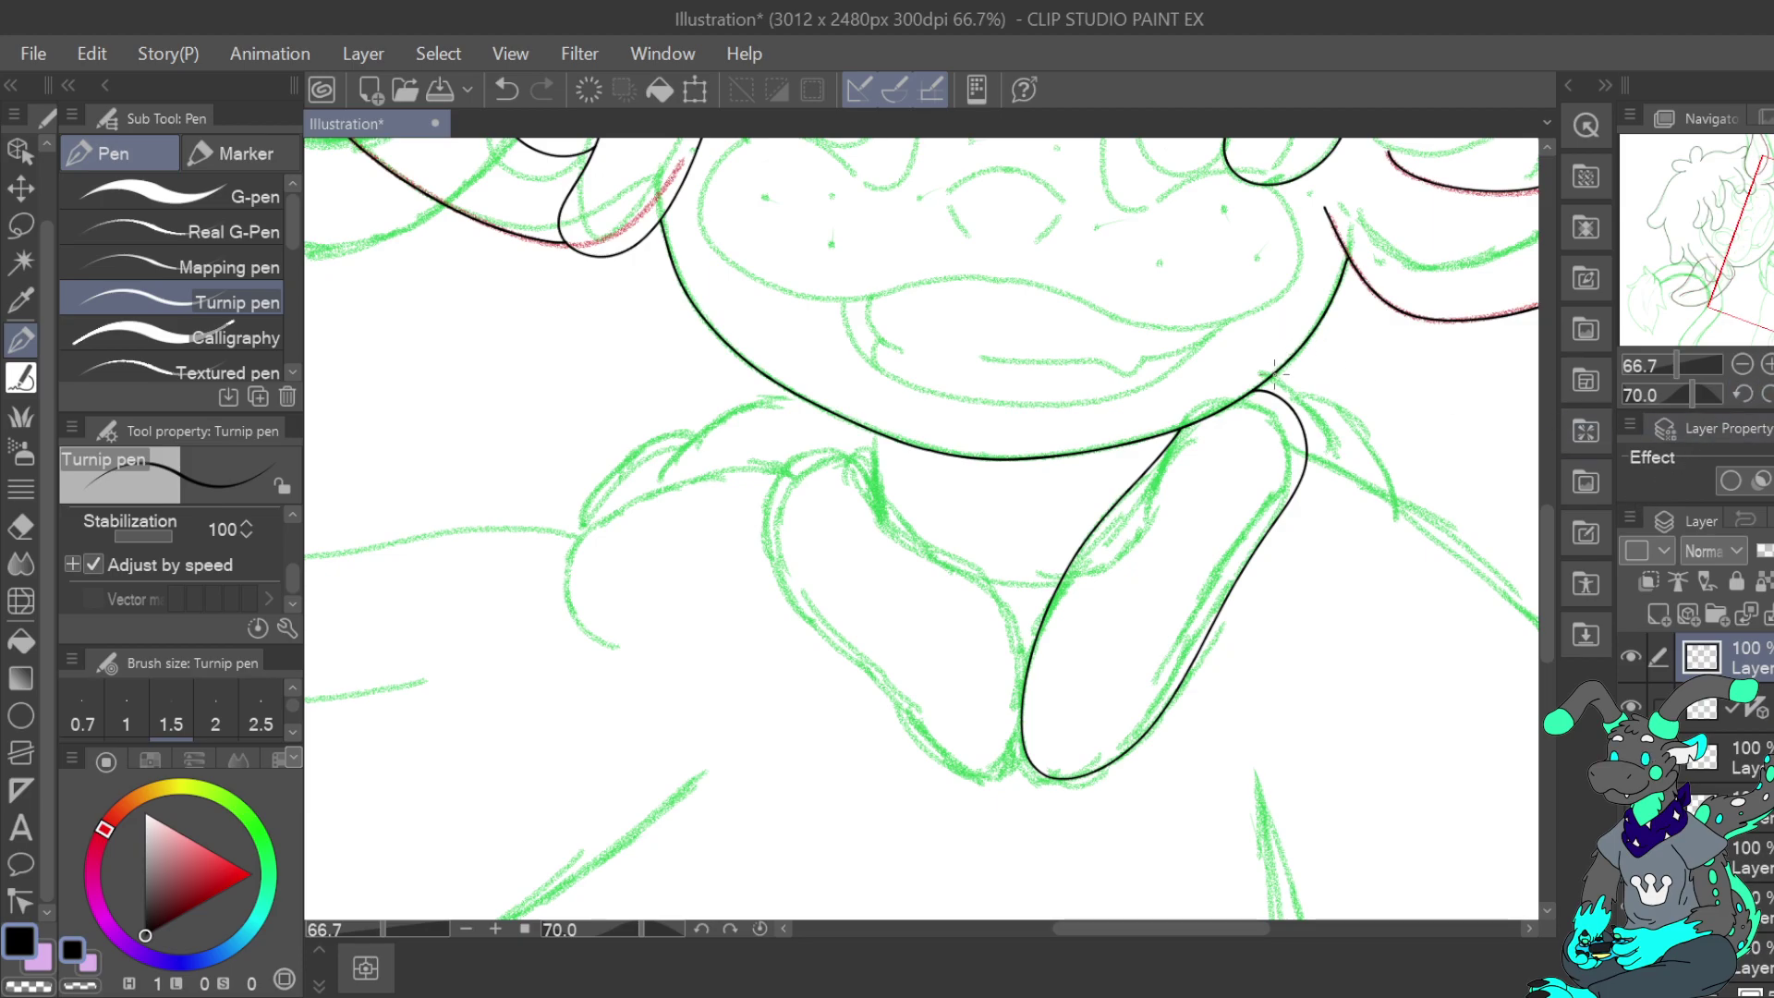
{"action": "mouse_move", "coordinate": [1340, 446]}
{"action": "left_mouse_down"}
{"action": "mouse_move", "coordinate": [1327, 397]}
{"action": "mouse_move", "coordinate": [1399, 486]}
{"action": "left_mouse_up"}
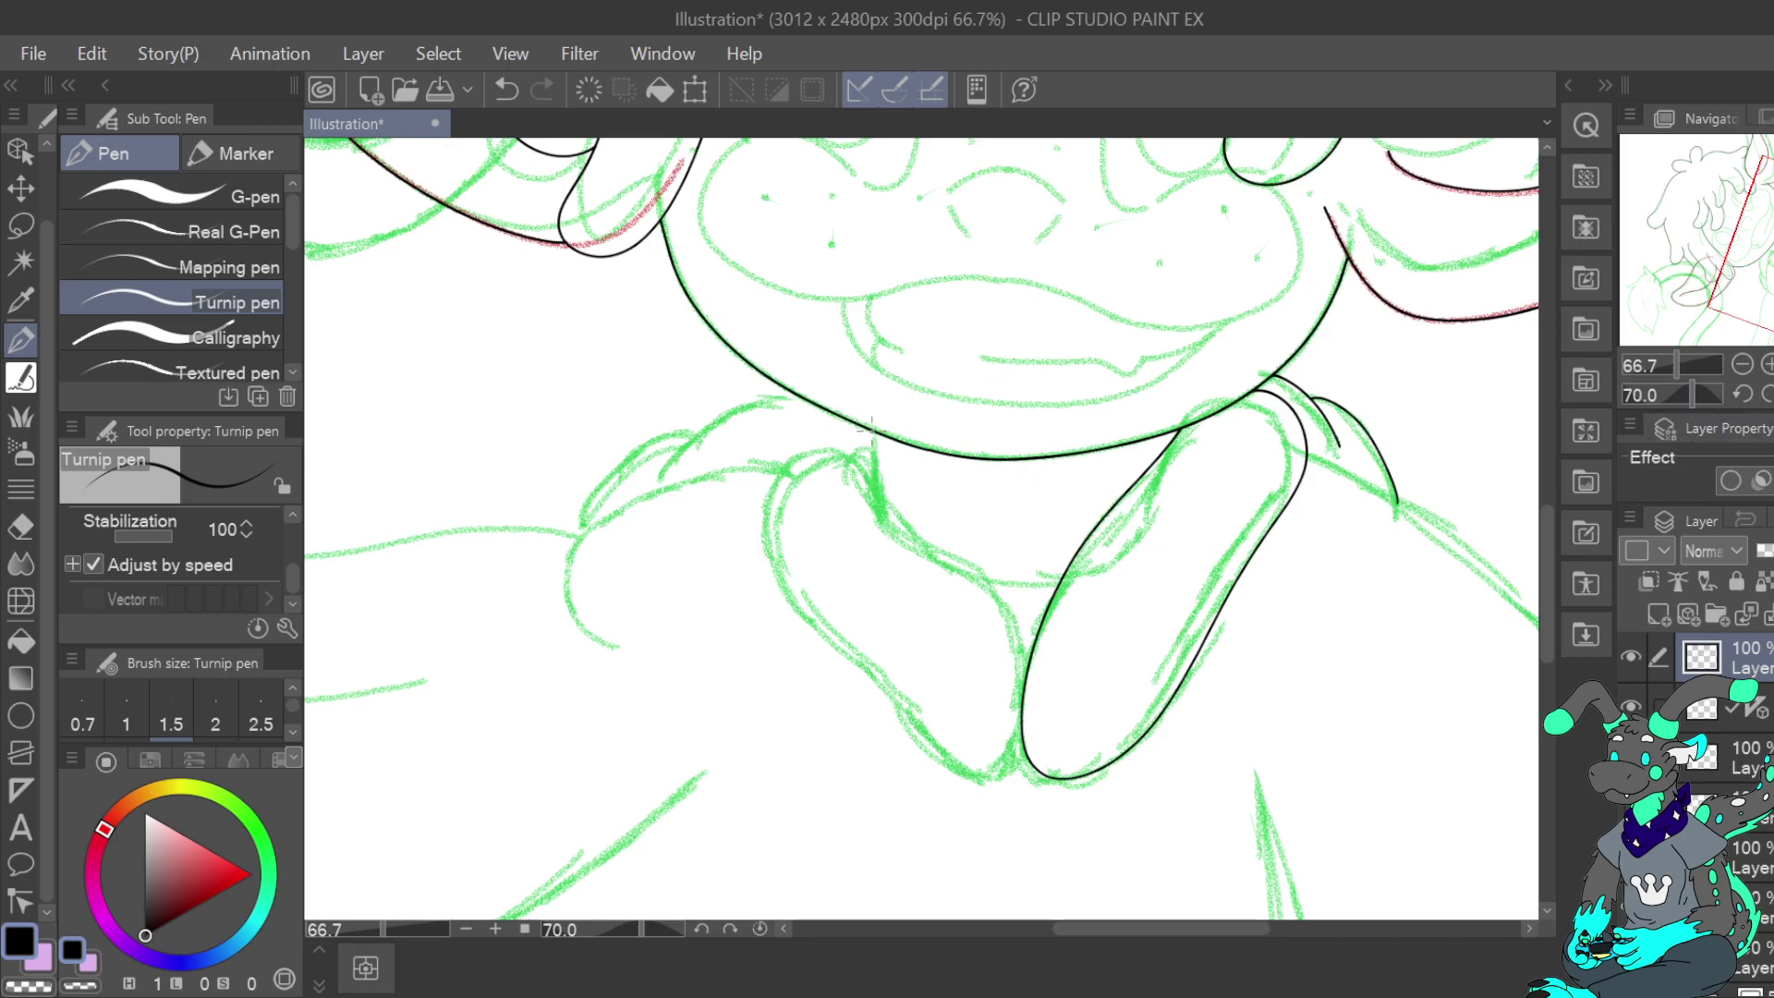
Ink the short neck line below the chin and the second rounded collar flap on the side-lock side, meeting the first flap
{"action": "left_click_drag", "start_coordinate": [873, 433], "coordinate": [878, 452]}
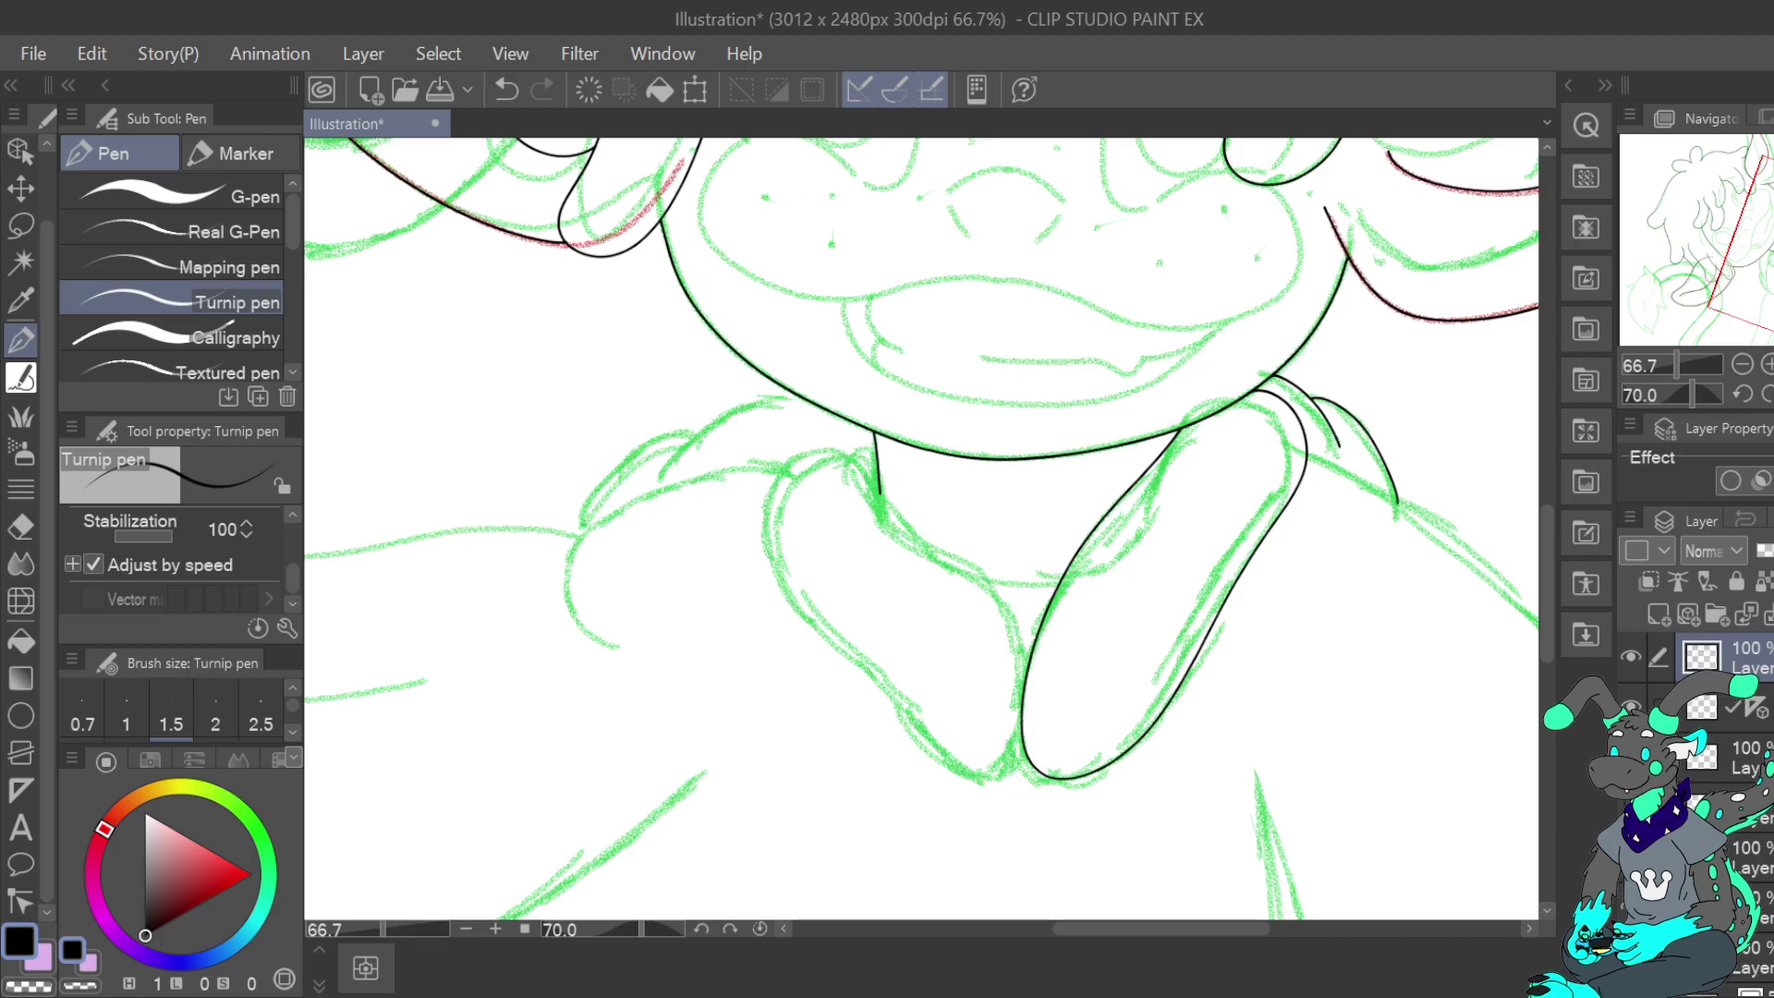
{"action": "key", "text": "h"}
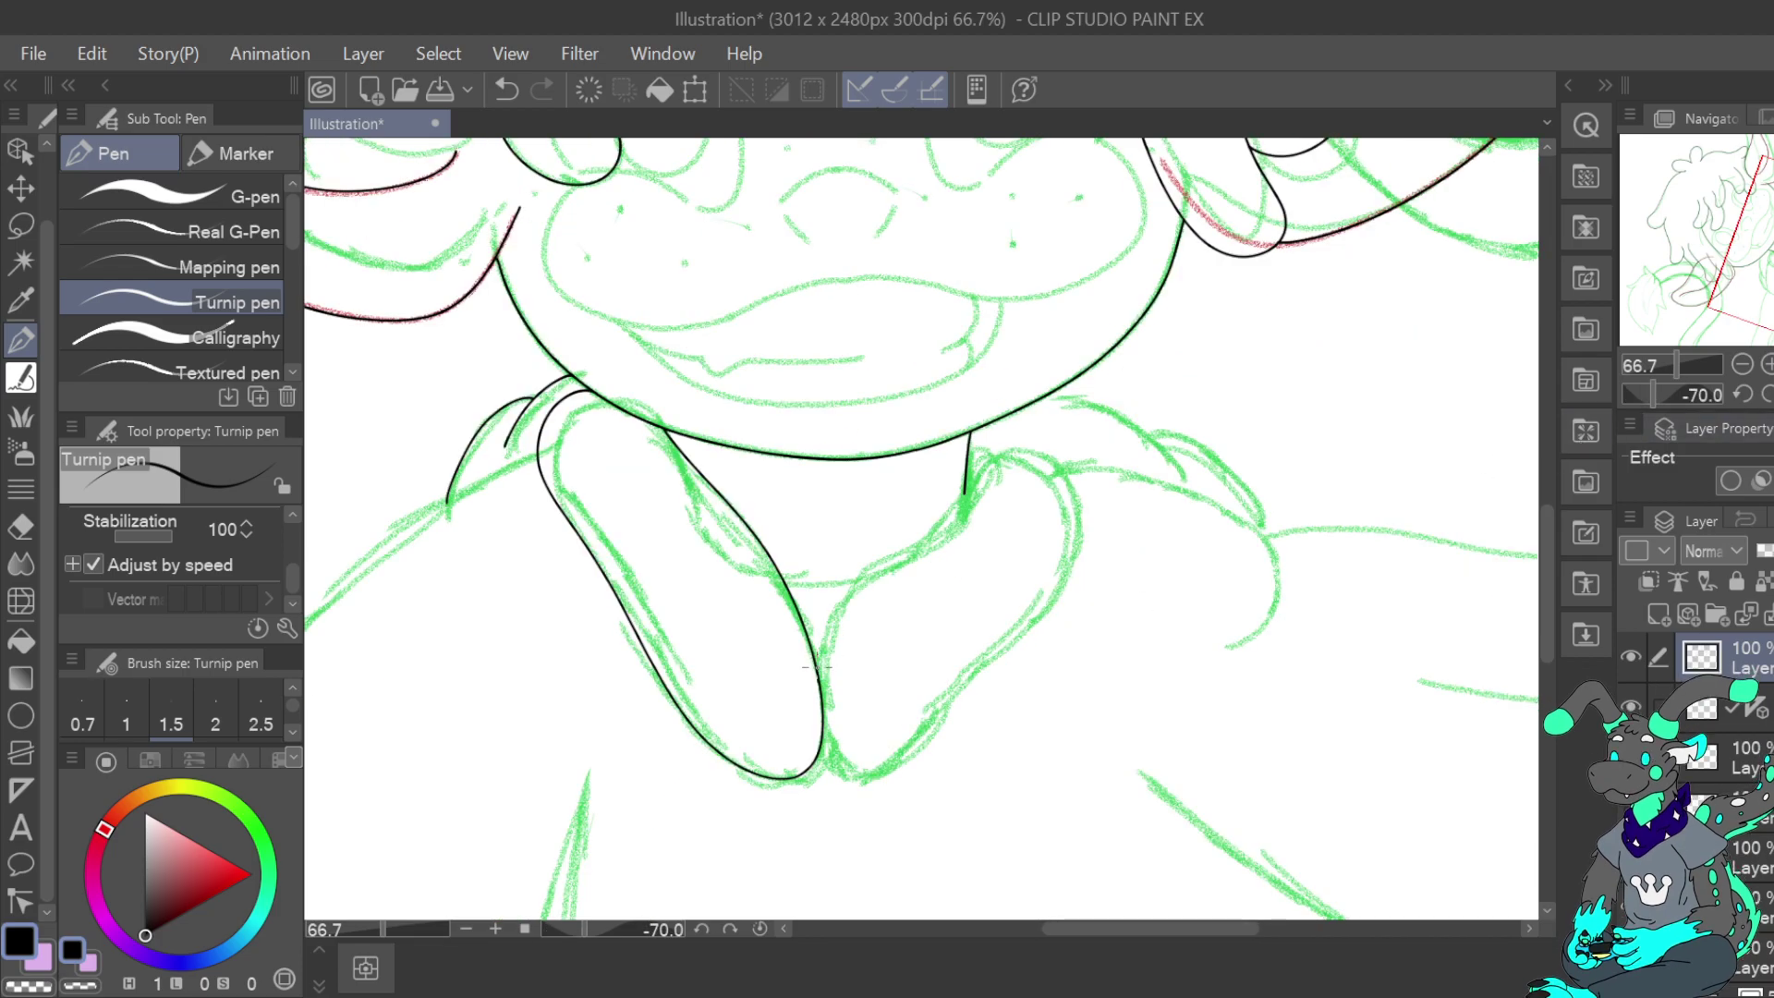
{"action": "left_click_drag", "start_coordinate": [854, 586], "coordinate": [949, 502]}
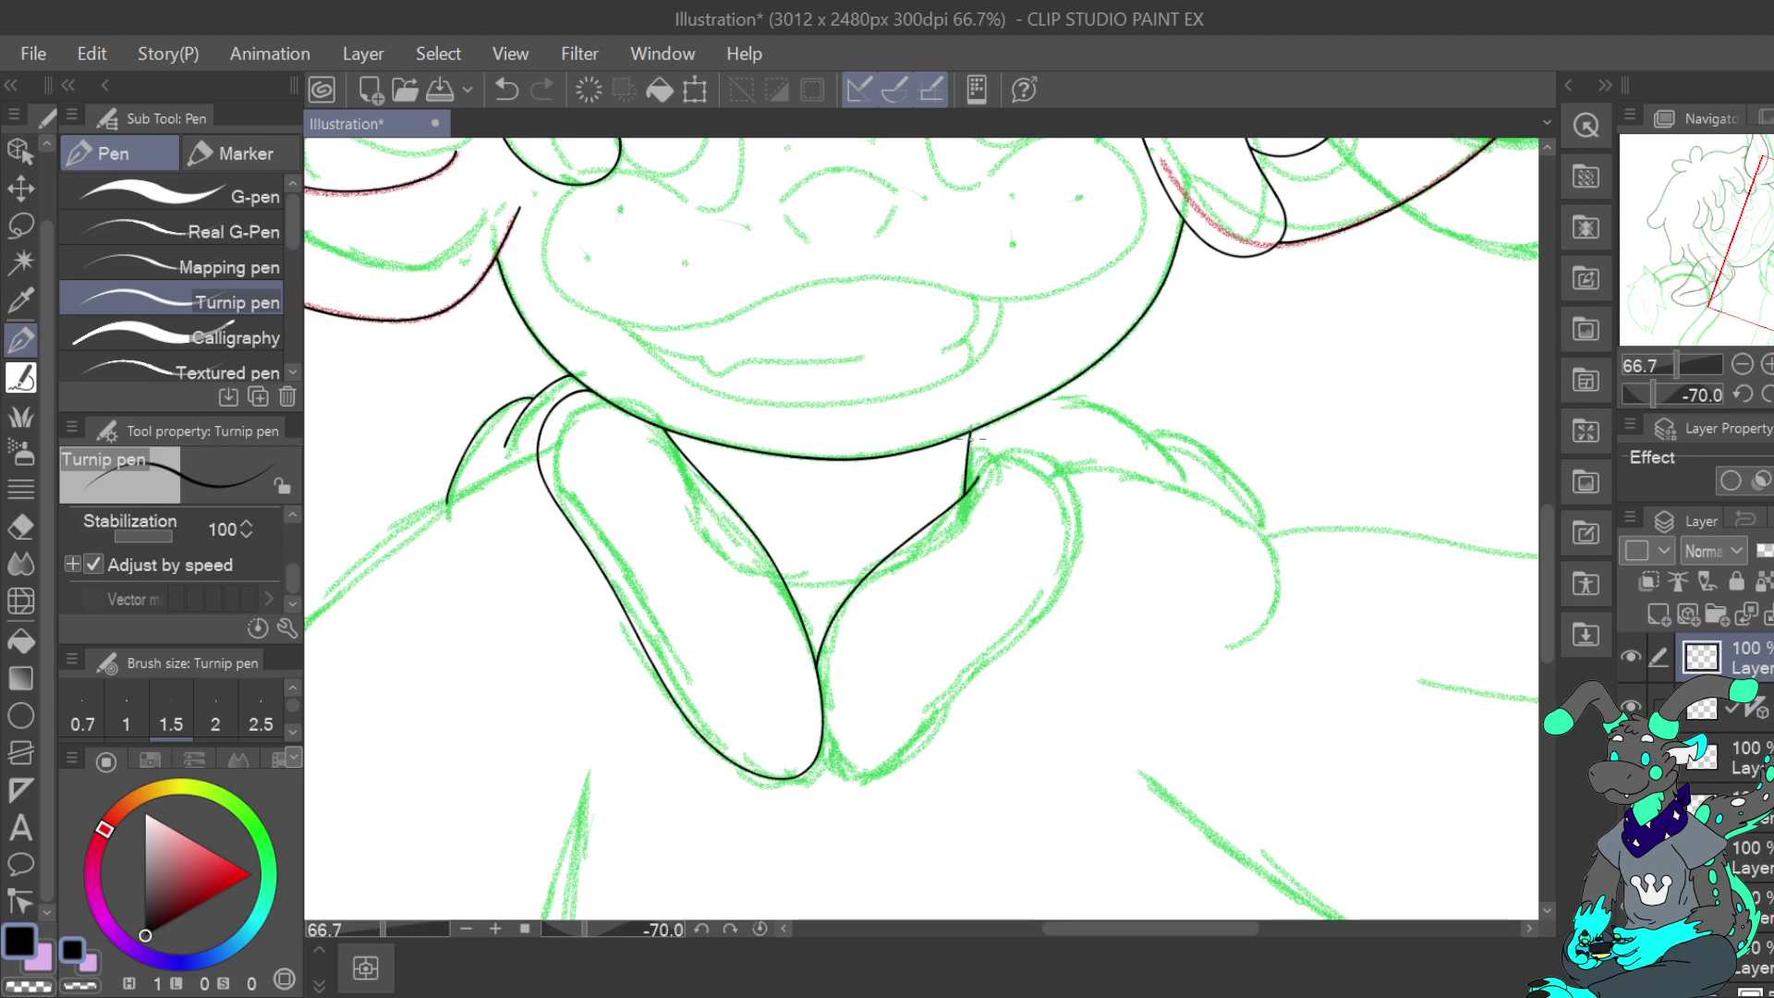
{"action": "mouse_move", "coordinate": [1083, 494]}
{"action": "left_mouse_down"}
{"action": "mouse_move", "coordinate": [1083, 554]}
{"action": "mouse_move", "coordinate": [1039, 637]}
{"action": "mouse_move", "coordinate": [952, 721]}
{"action": "mouse_move", "coordinate": [828, 782]}
{"action": "left_mouse_up"}
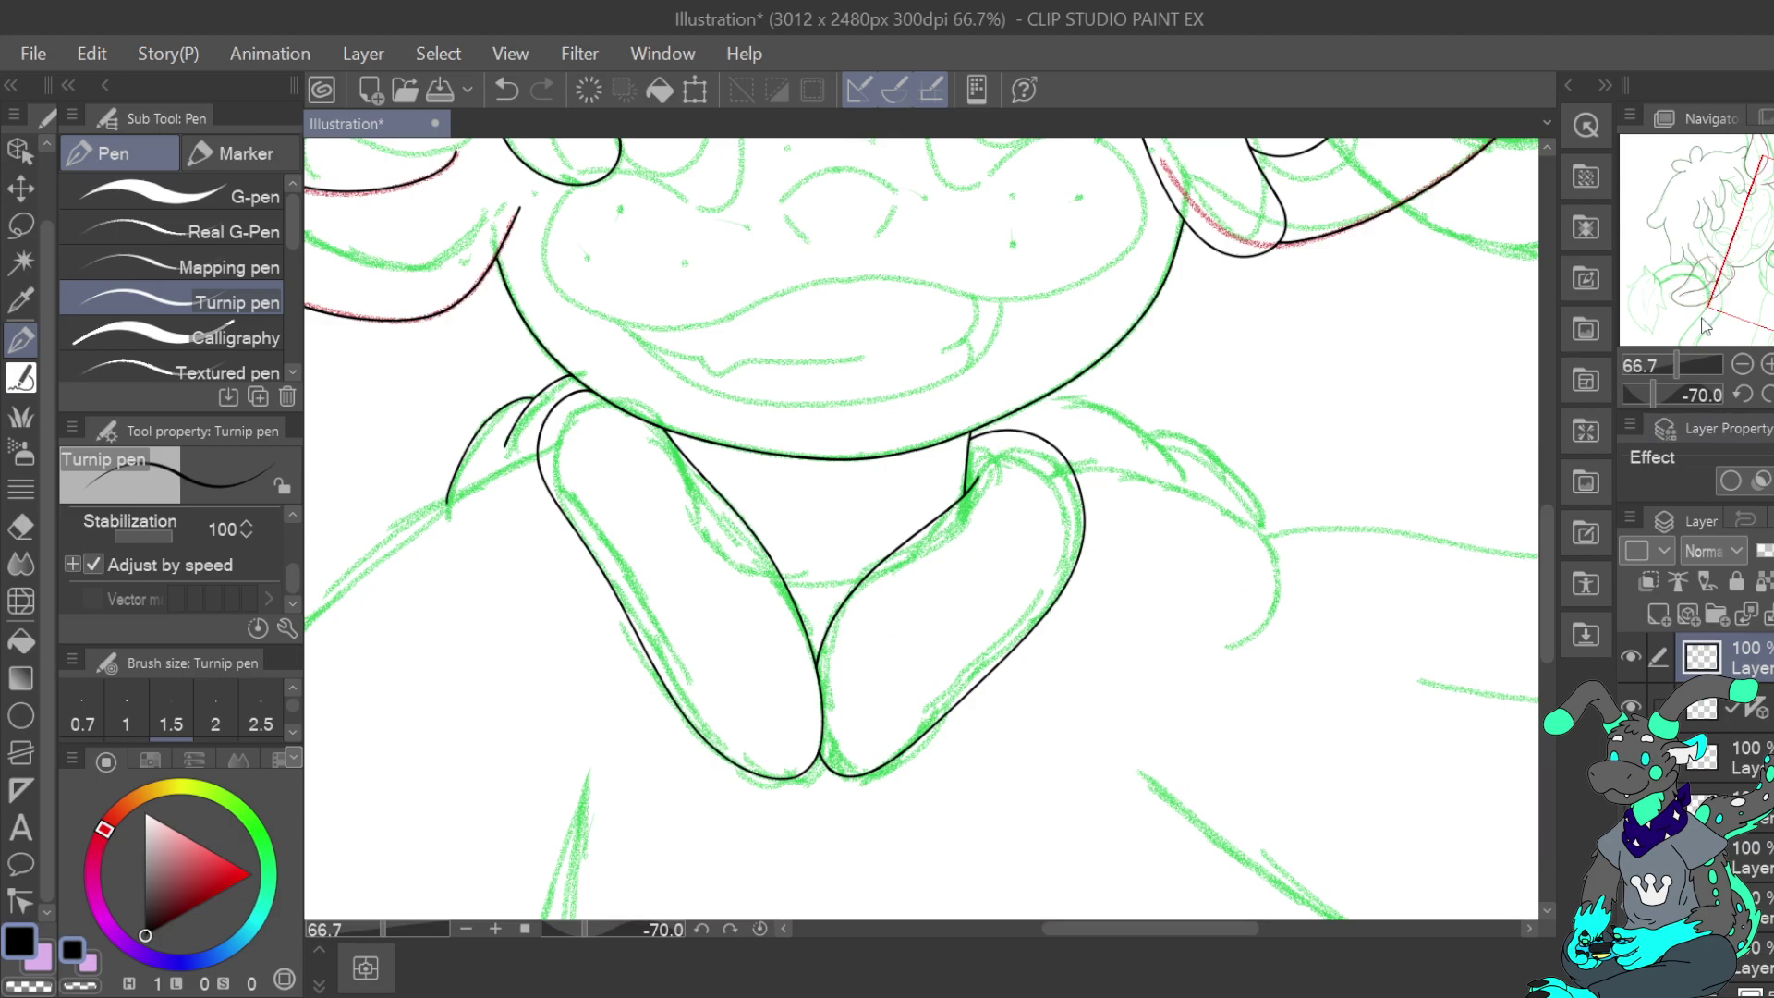
{"action": "key", "text": "h"}
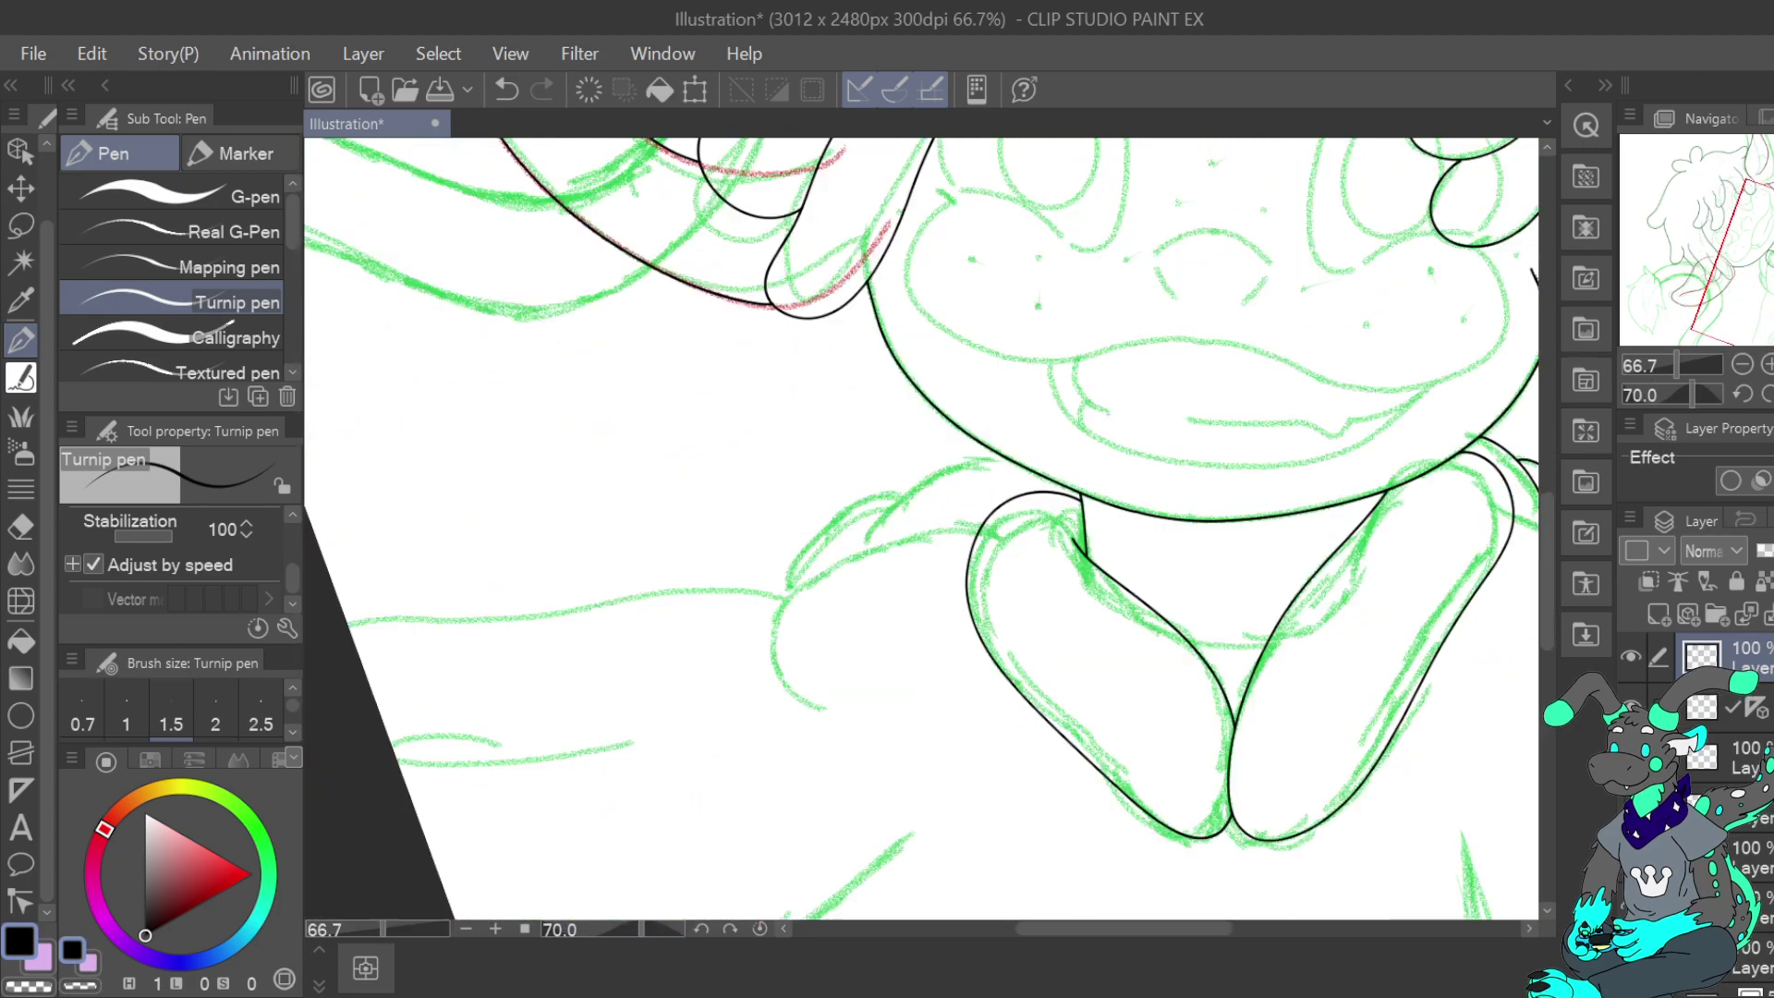
Ink the two overlapping curved tufts beside the collar flap on the side-lock side, at 55° canvas rotation
{"action": "mouse_move", "coordinate": [1208, 368]}
{"action": "left_mouse_down"}
{"action": "mouse_move", "coordinate": [1203, 432]}
{"action": "mouse_move", "coordinate": [1450, 442]}
{"action": "mouse_move", "coordinate": [1453, 392]}
{"action": "left_mouse_up"}
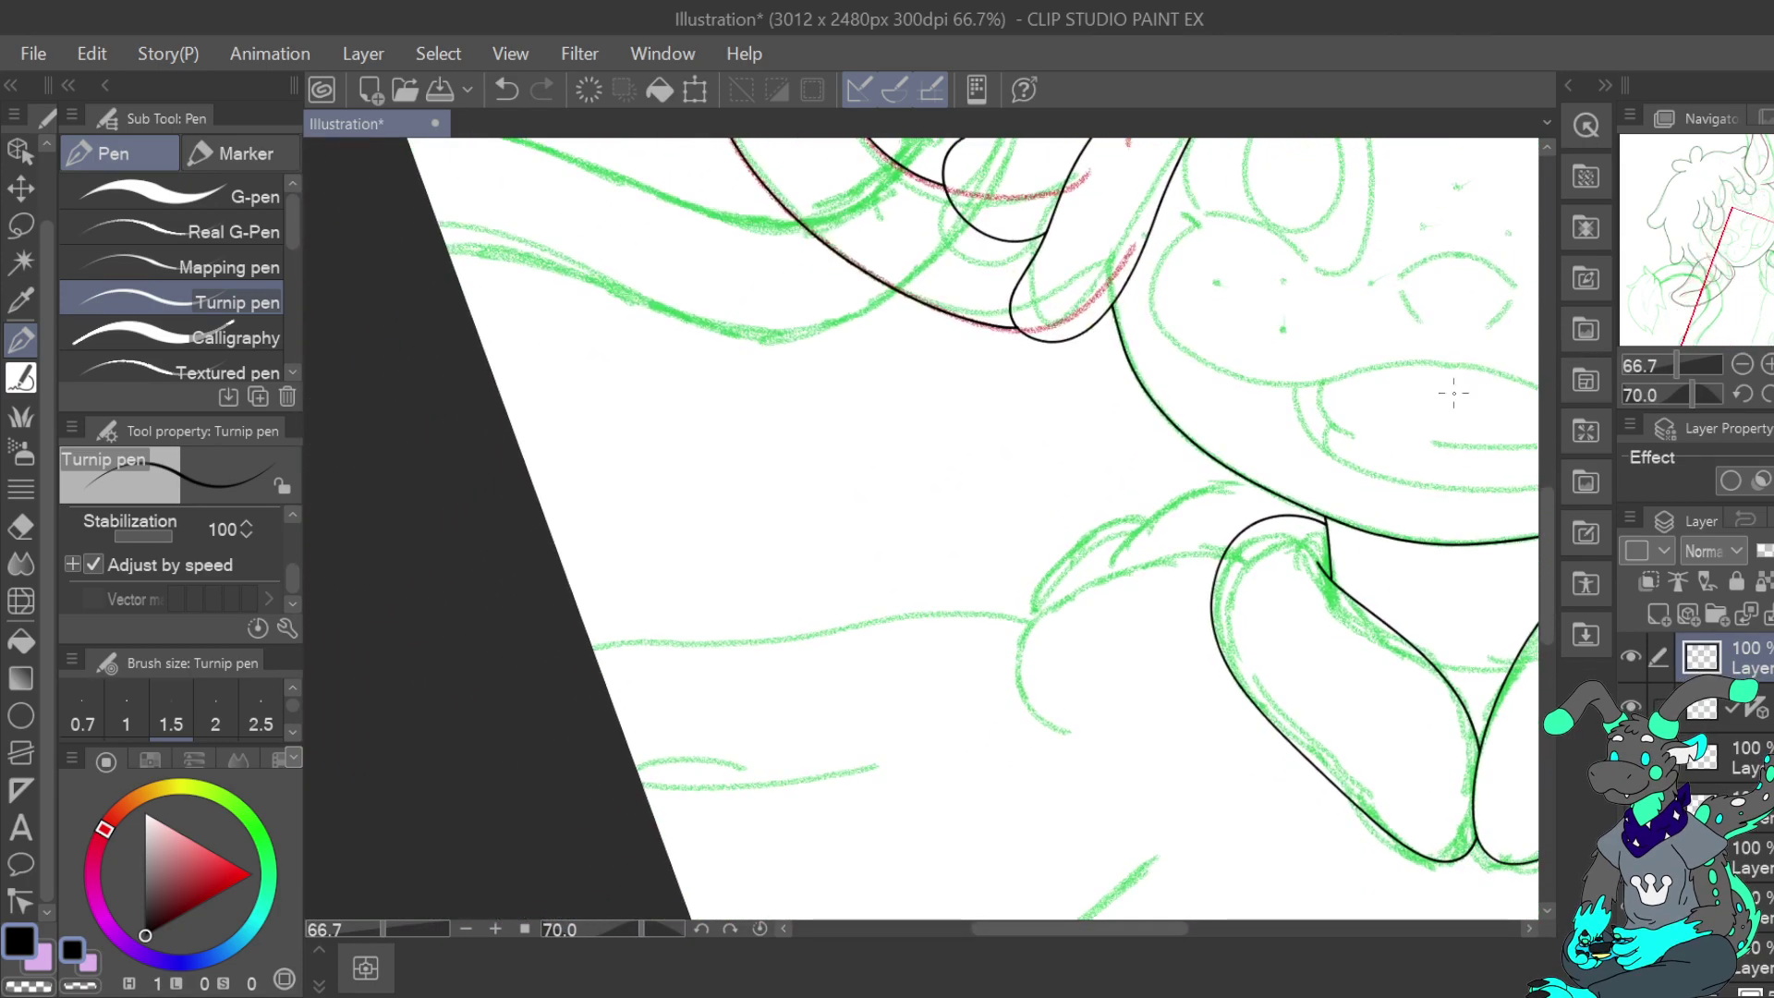
{"action": "mouse_move", "coordinate": [1243, 478]}
{"action": "left_mouse_down"}
{"action": "mouse_move", "coordinate": [1166, 506]}
{"action": "mouse_move", "coordinate": [1110, 561]}
{"action": "left_mouse_up"}
{"action": "left_click", "coordinate": [507, 90]}
{"action": "left_click", "coordinate": [1744, 395]}
{"action": "left_click", "coordinate": [1744, 395]}
{"action": "left_click", "coordinate": [1743, 394]}
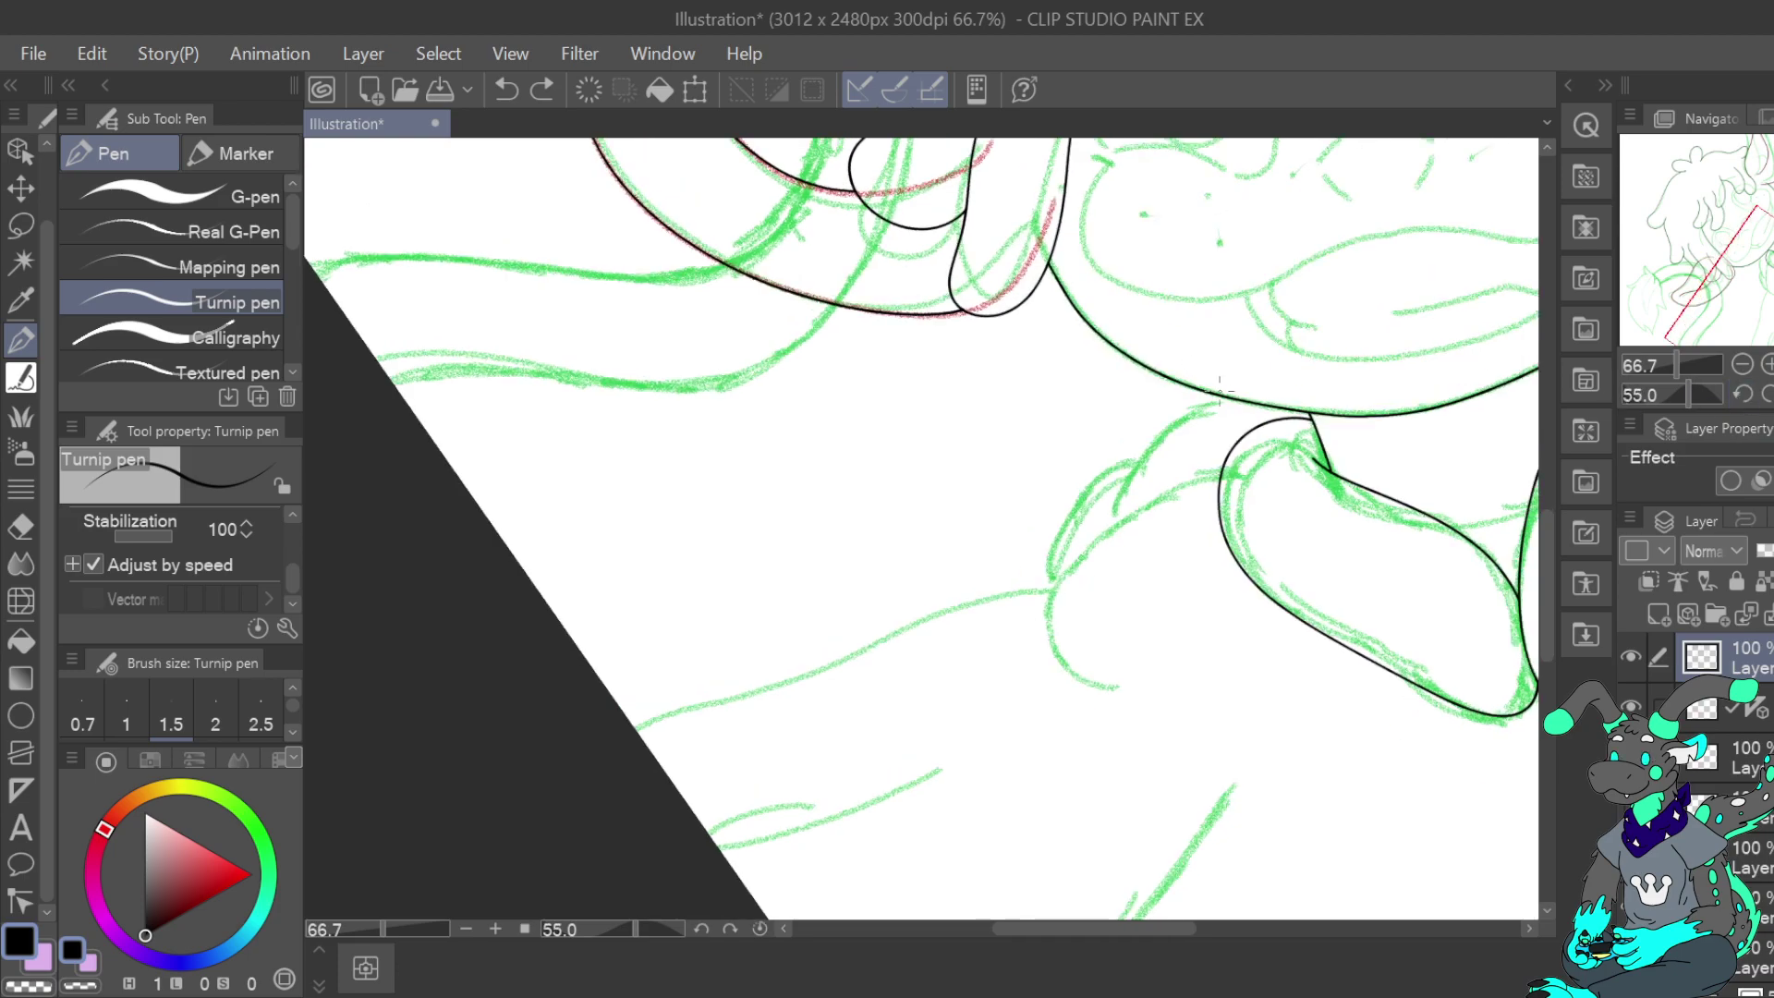
{"action": "mouse_move", "coordinate": [1227, 400]}
{"action": "left_mouse_down"}
{"action": "mouse_move", "coordinate": [1136, 458]}
{"action": "mouse_move", "coordinate": [1112, 508]}
{"action": "mouse_move", "coordinate": [1137, 456]}
{"action": "mouse_move", "coordinate": [1052, 549]}
{"action": "left_mouse_up"}
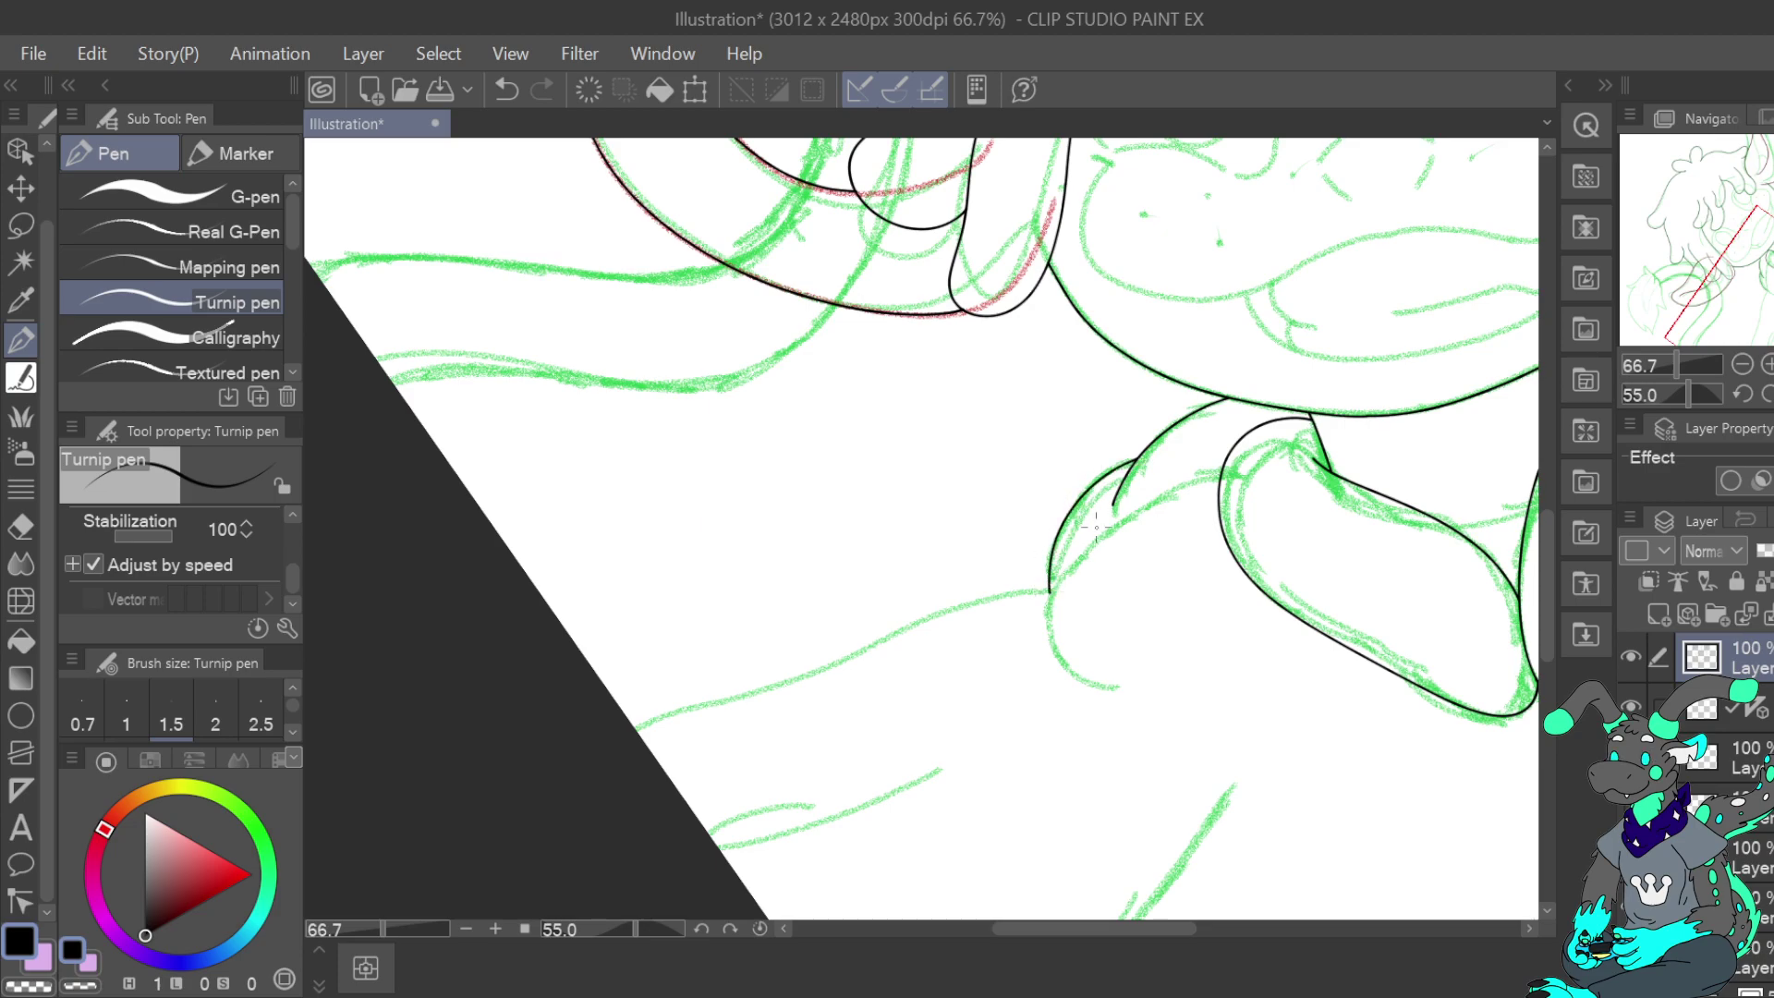
Ink the hooked shoulder curve below those tufts and the outer arm line running from it to the page edge
{"action": "left_click_drag", "start_coordinate": [1769, 308], "coordinate": [1772, 324]}
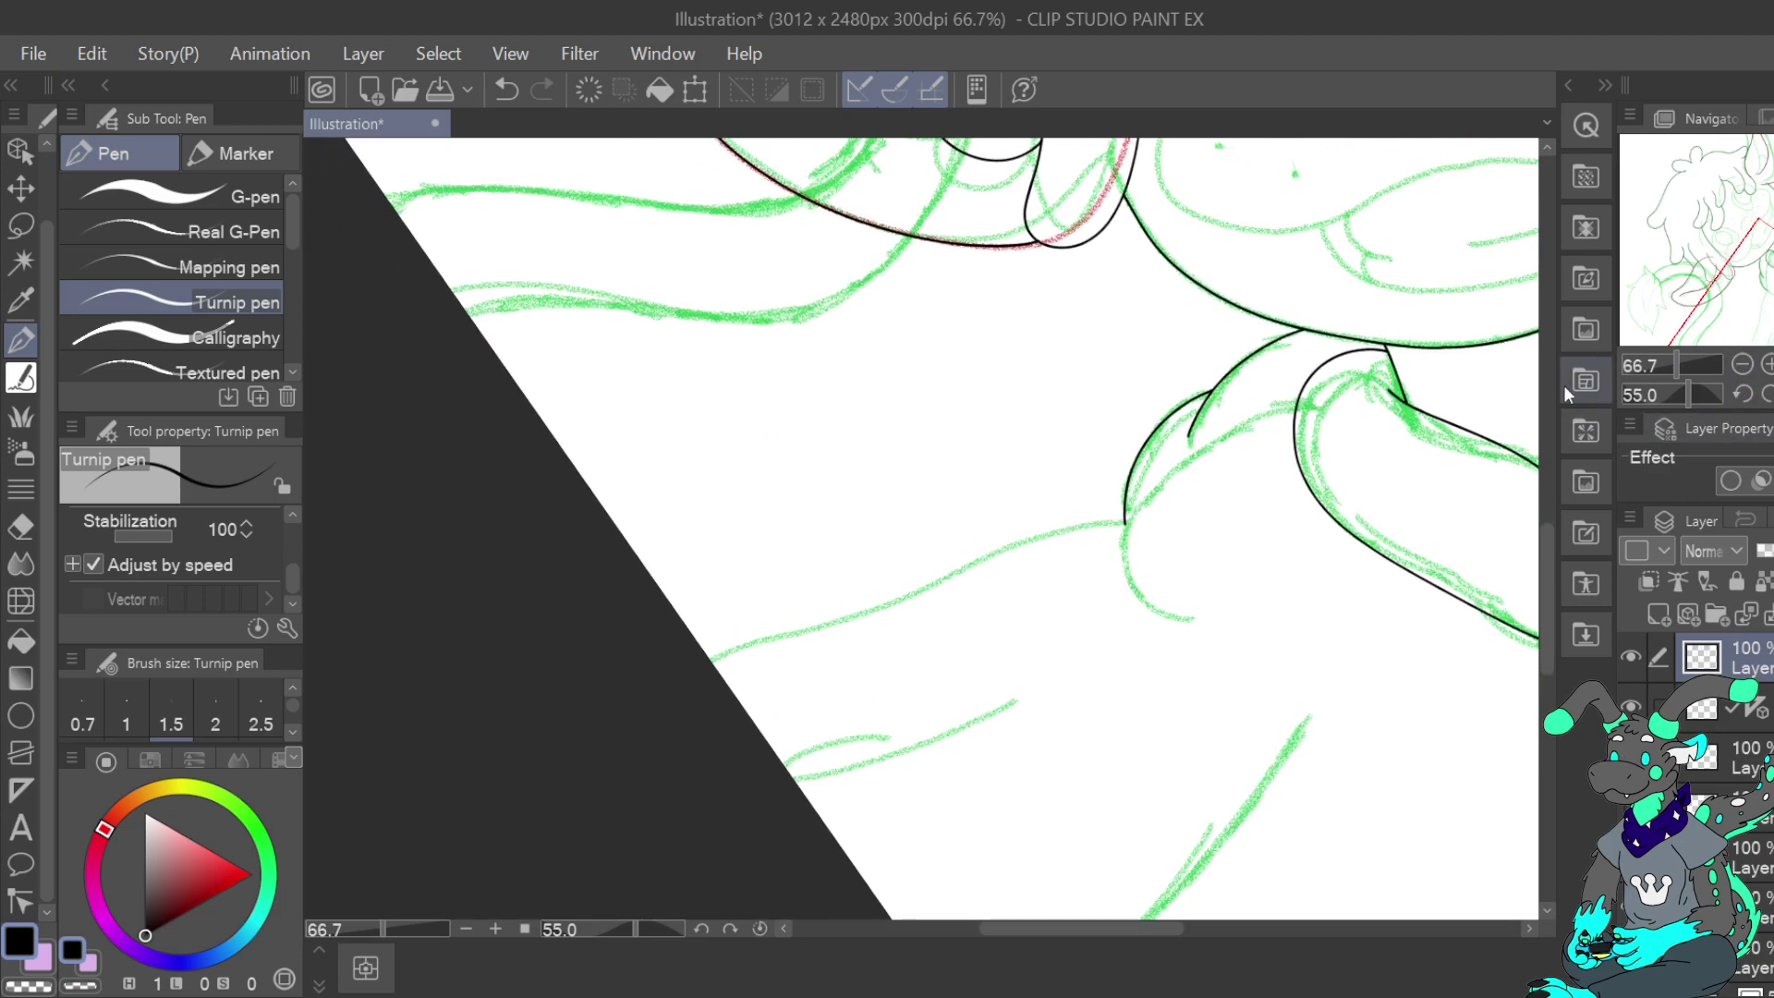
{"action": "mouse_move", "coordinate": [1297, 407]}
{"action": "left_mouse_down"}
{"action": "mouse_move", "coordinate": [1184, 462]}
{"action": "mouse_move", "coordinate": [1125, 533]}
{"action": "mouse_move", "coordinate": [1139, 600]}
{"action": "mouse_move", "coordinate": [1192, 622]}
{"action": "left_mouse_up"}
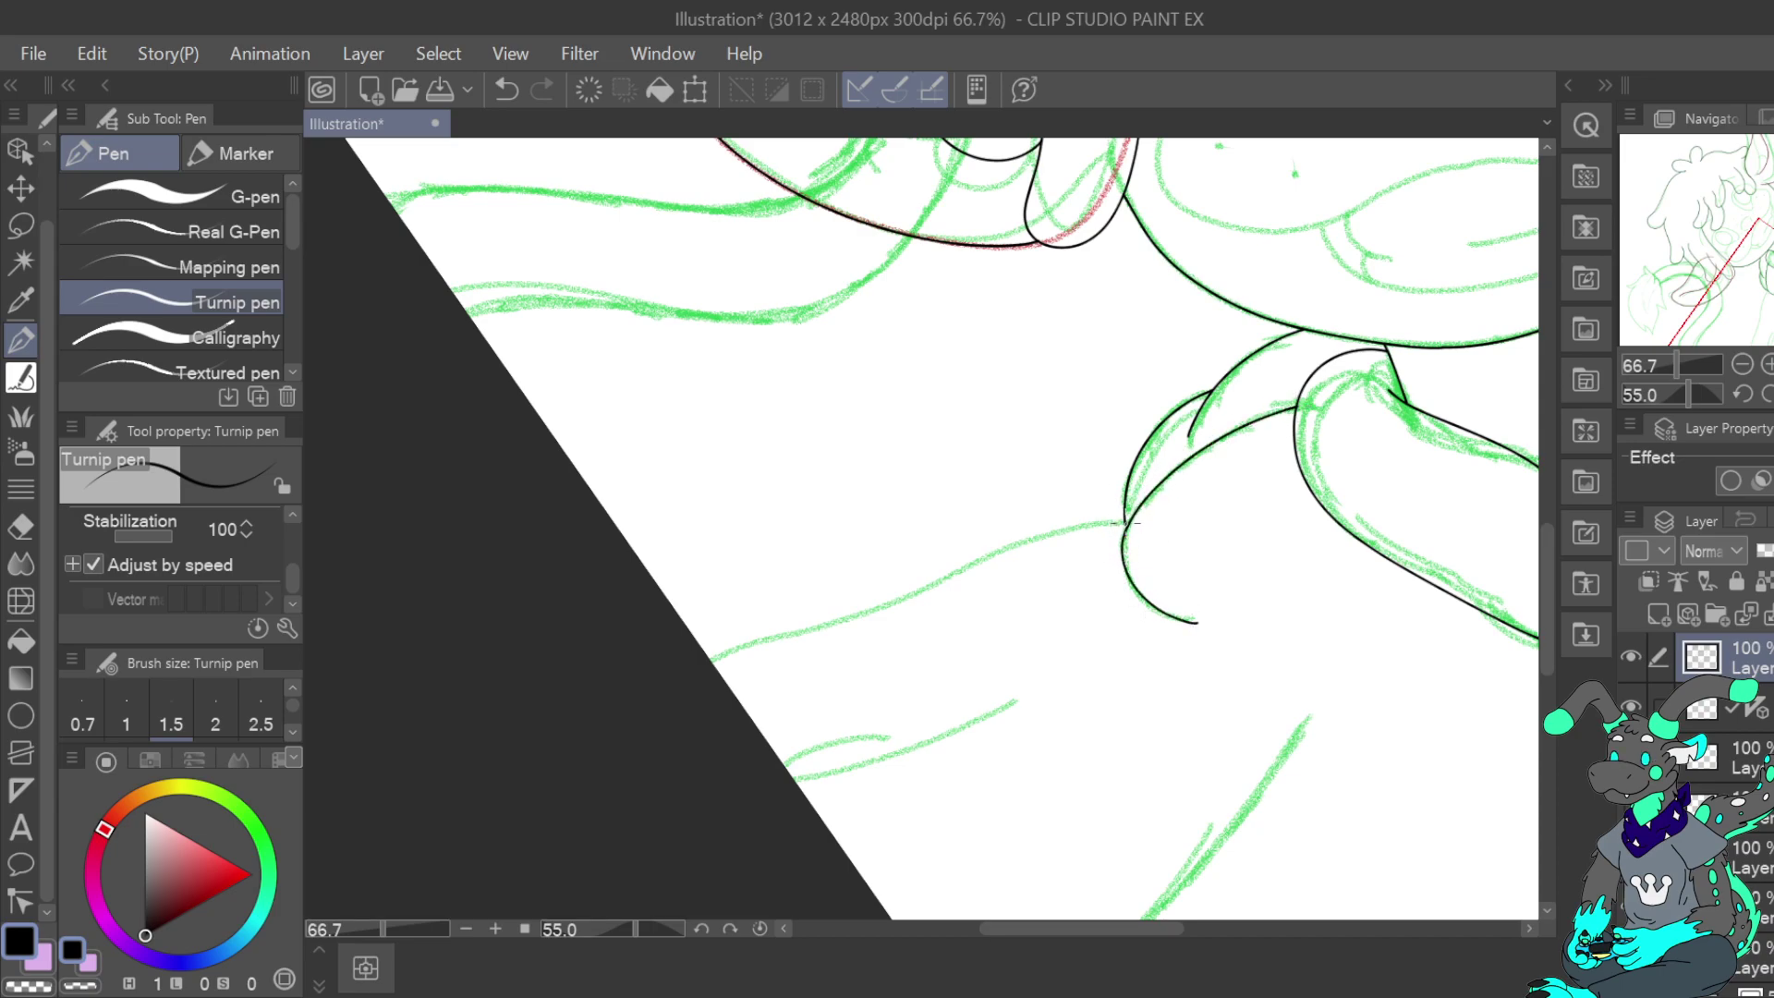
{"action": "left_click_drag", "start_coordinate": [1756, 306], "coordinate": [1741, 332]}
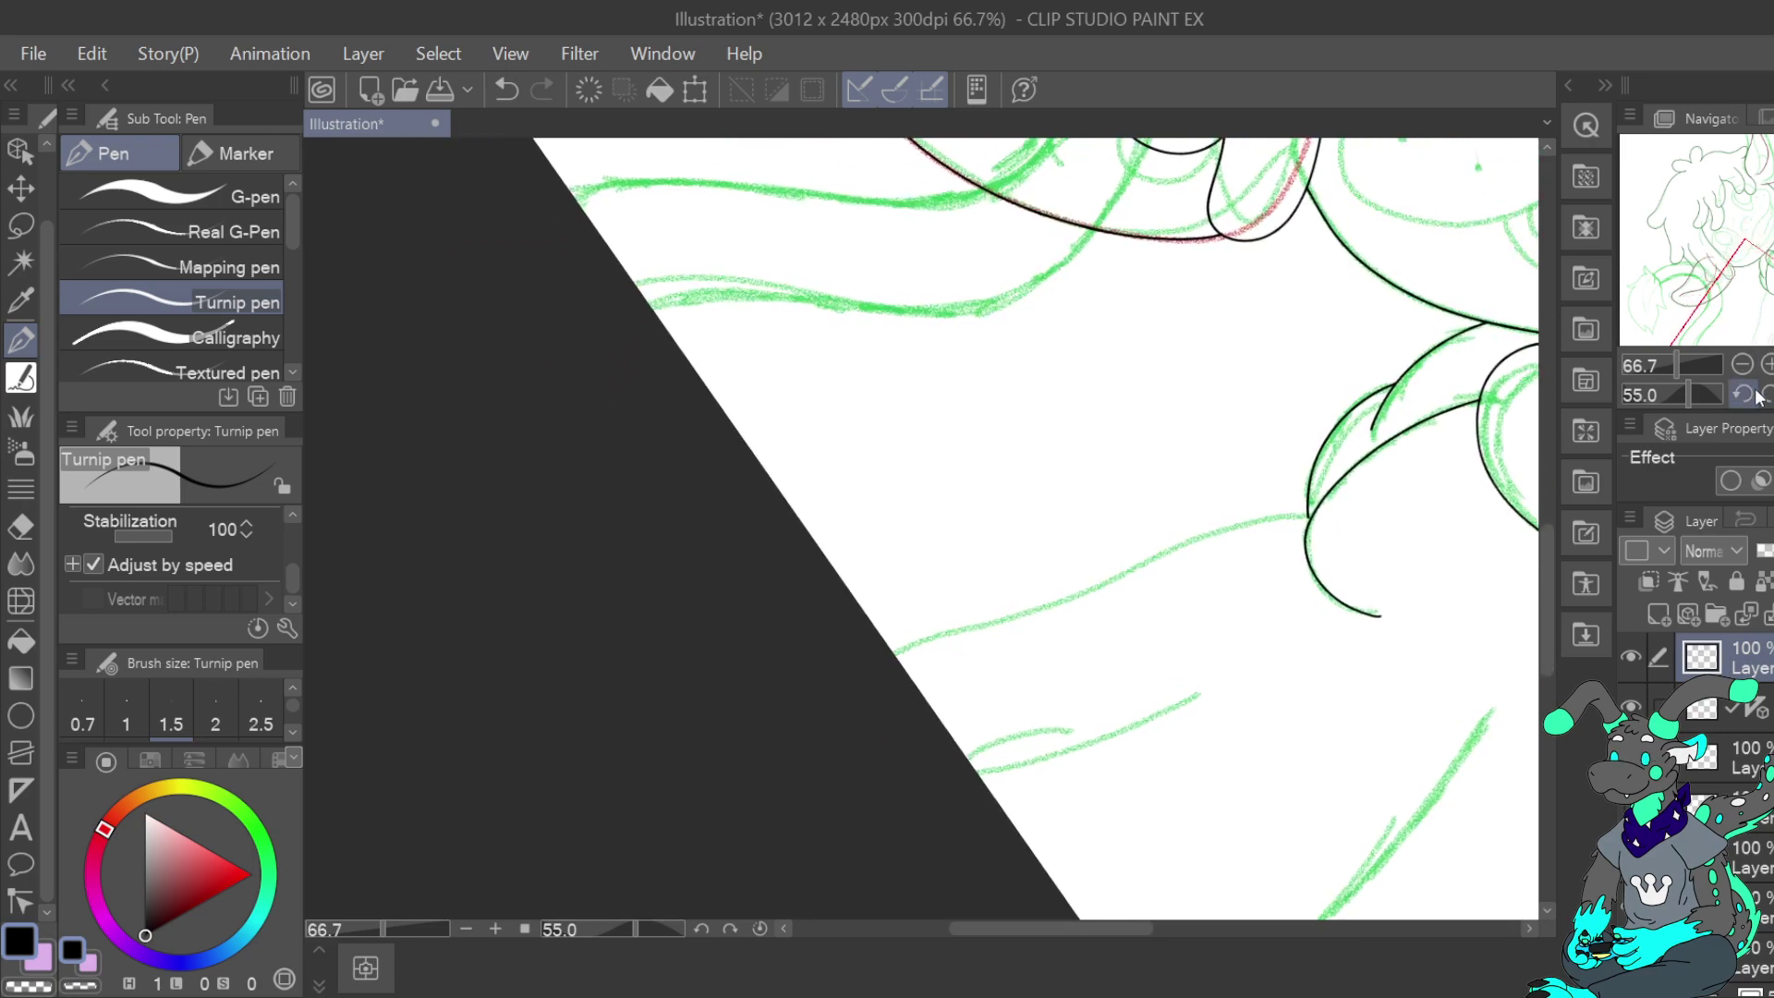
{"action": "left_click", "coordinate": [1744, 396]}
{"action": "left_click", "coordinate": [1745, 395]}
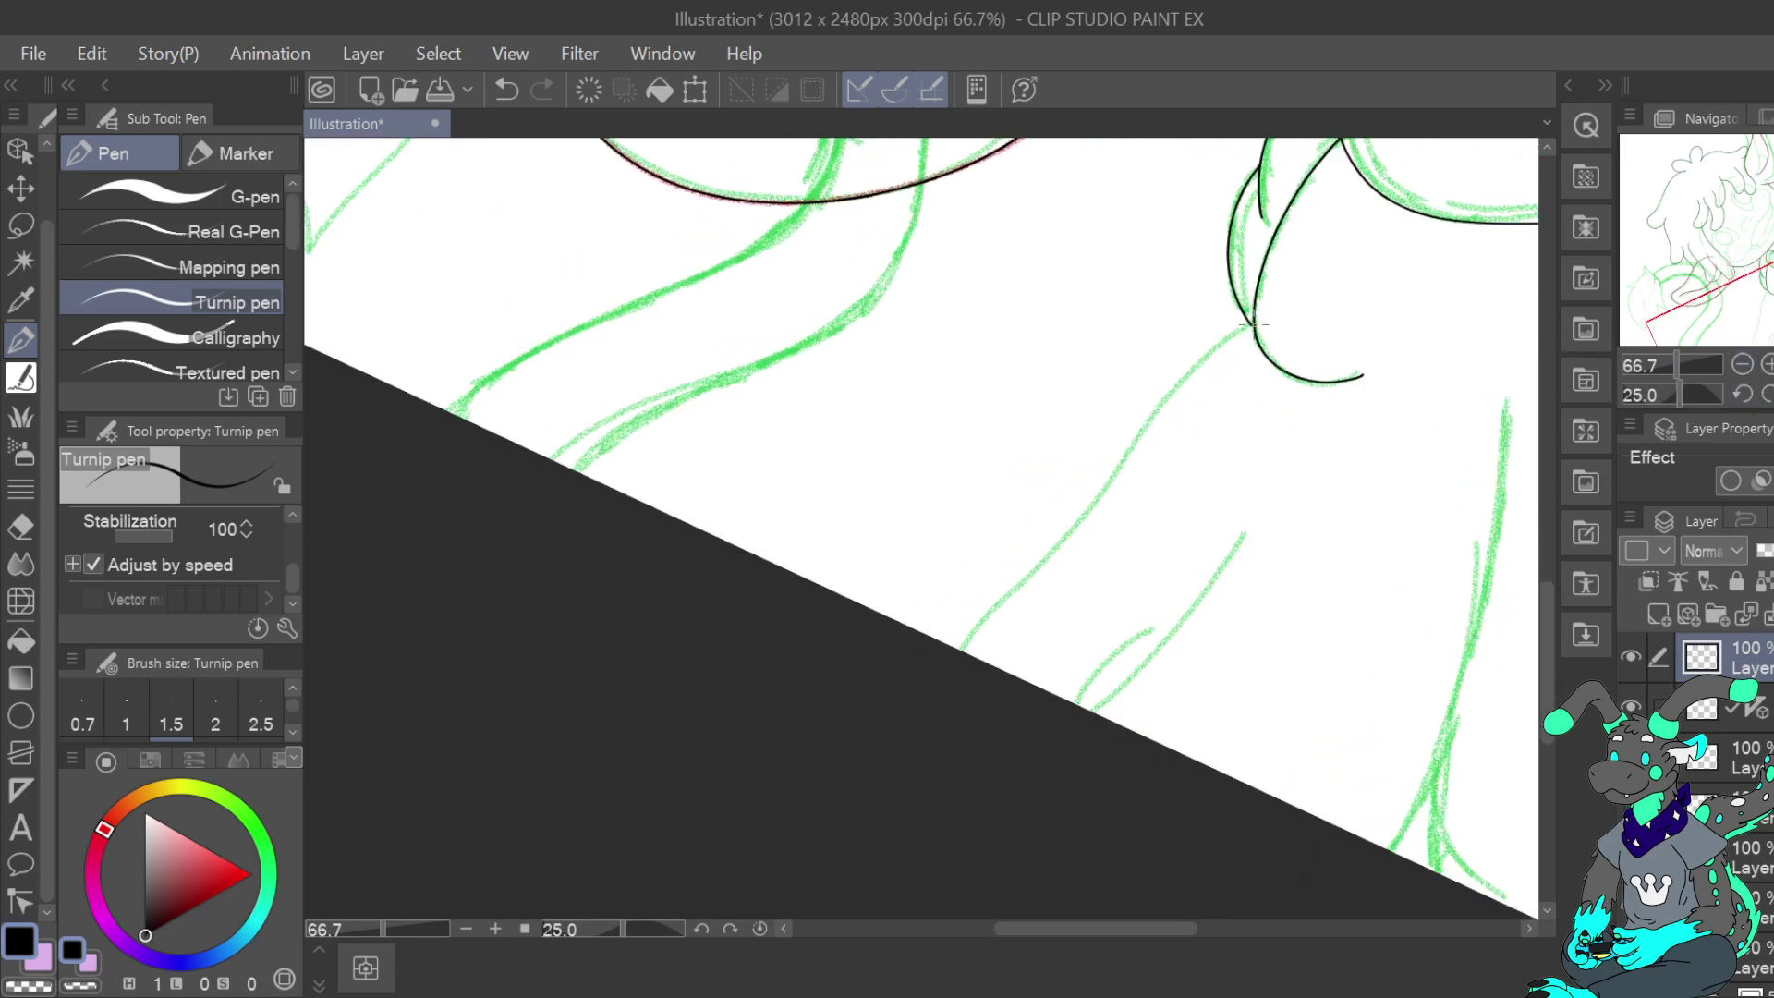
{"action": "left_click_drag", "start_coordinate": [1190, 377], "coordinate": [947, 675]}
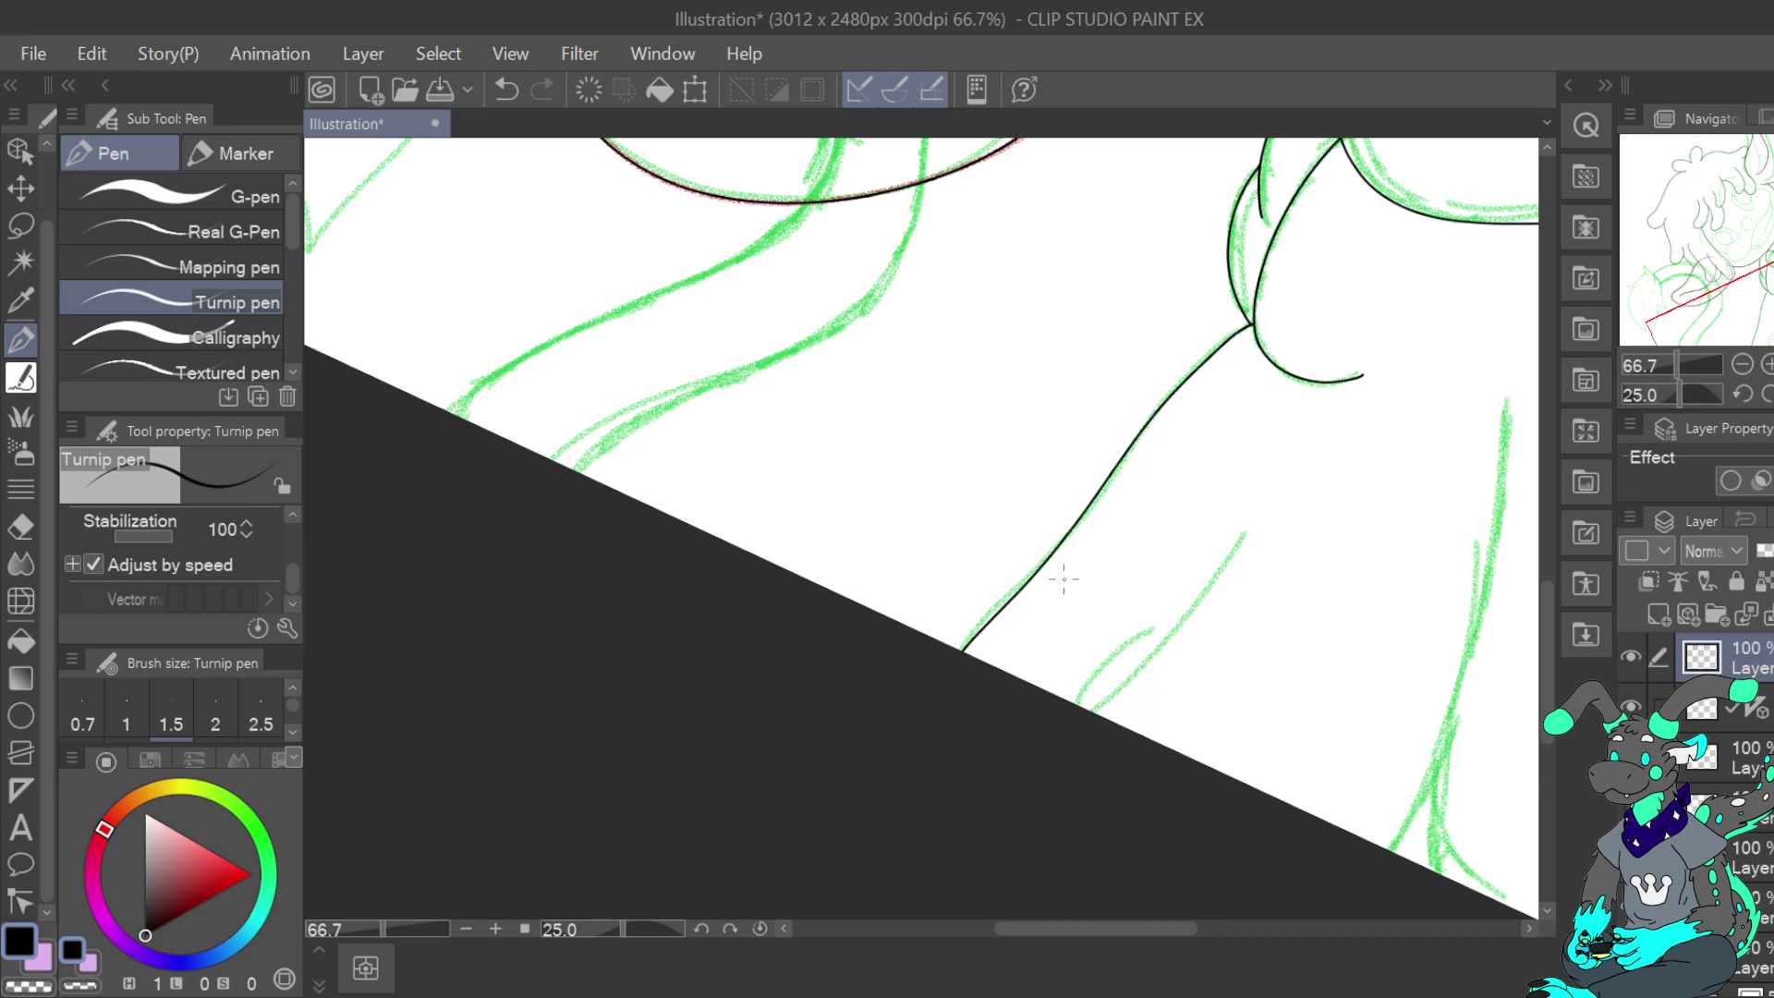
Ink the inner arm line with its small fold and the body's side line forking at the page edge, redrawing the fork
{"action": "left_click_drag", "start_coordinate": [1766, 303], "coordinate": [1773, 289]}
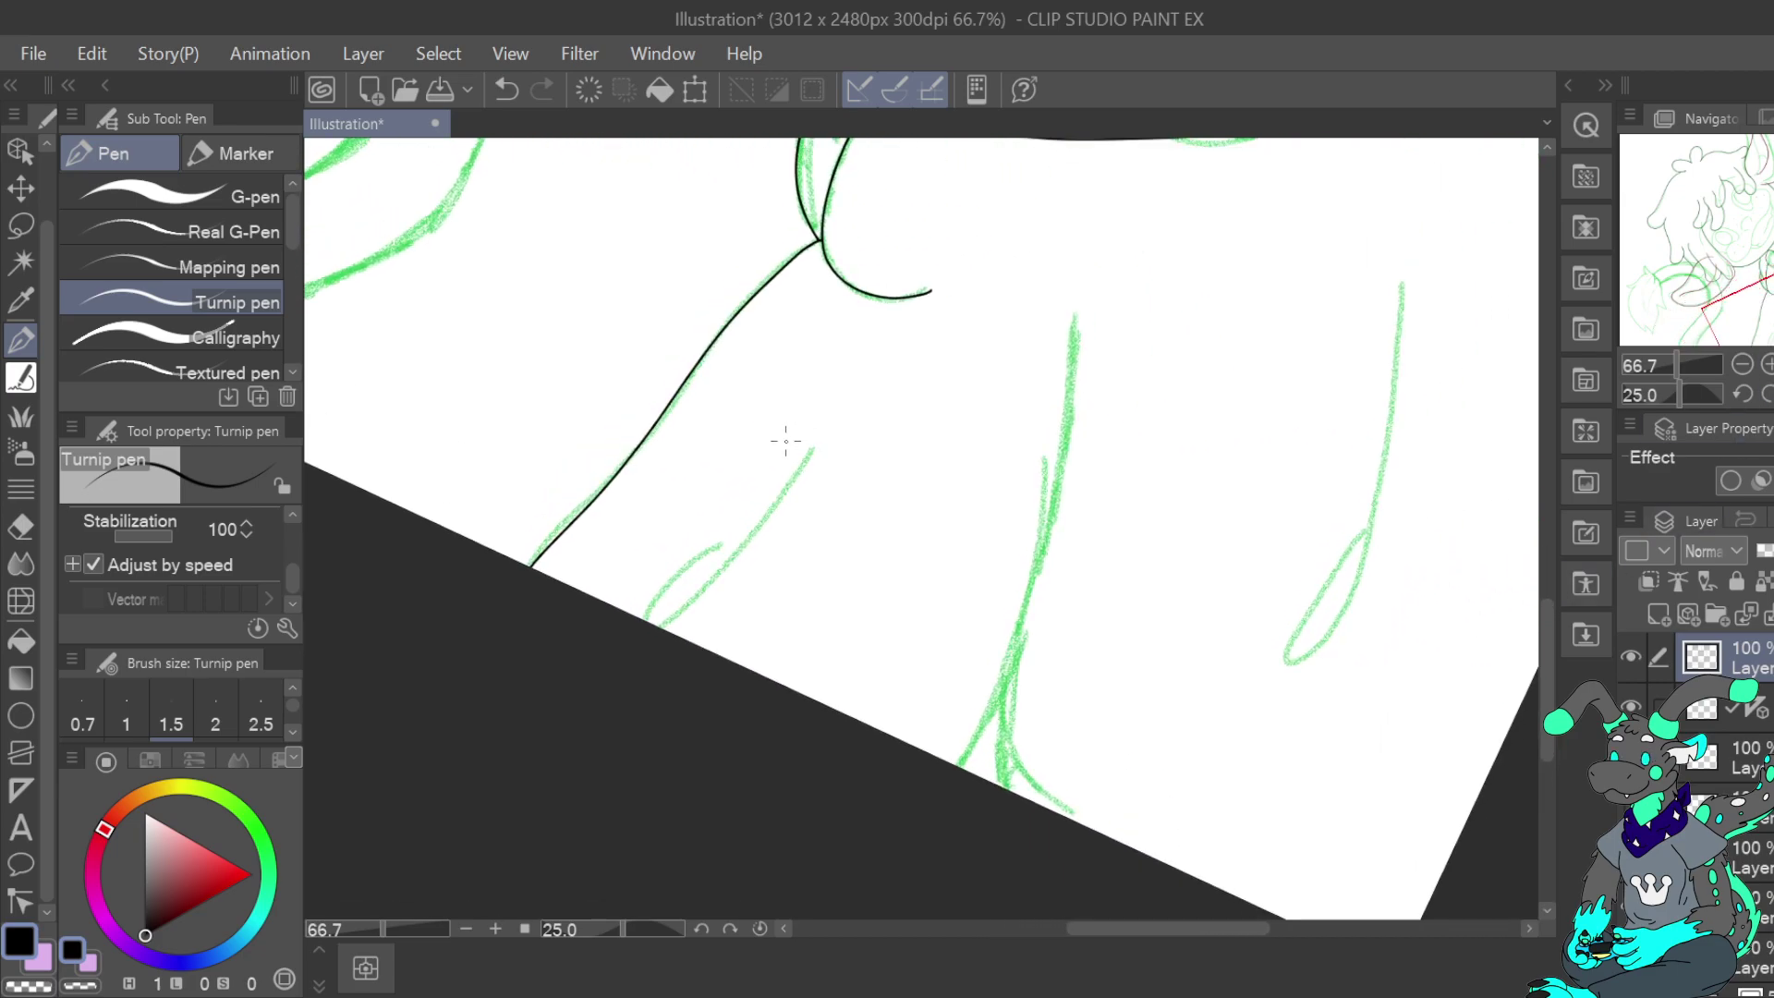
{"action": "mouse_move", "coordinate": [813, 444]}
{"action": "left_mouse_down"}
{"action": "mouse_move", "coordinate": [714, 578]}
{"action": "mouse_move", "coordinate": [638, 634]}
{"action": "mouse_move", "coordinate": [730, 527]}
{"action": "left_mouse_up"}
{"action": "left_click_drag", "start_coordinate": [1765, 289], "coordinate": [1773, 283]}
{"action": "mouse_move", "coordinate": [935, 298]}
{"action": "left_mouse_down"}
{"action": "mouse_move", "coordinate": [895, 547]}
{"action": "mouse_move", "coordinate": [801, 798]}
{"action": "left_mouse_up"}
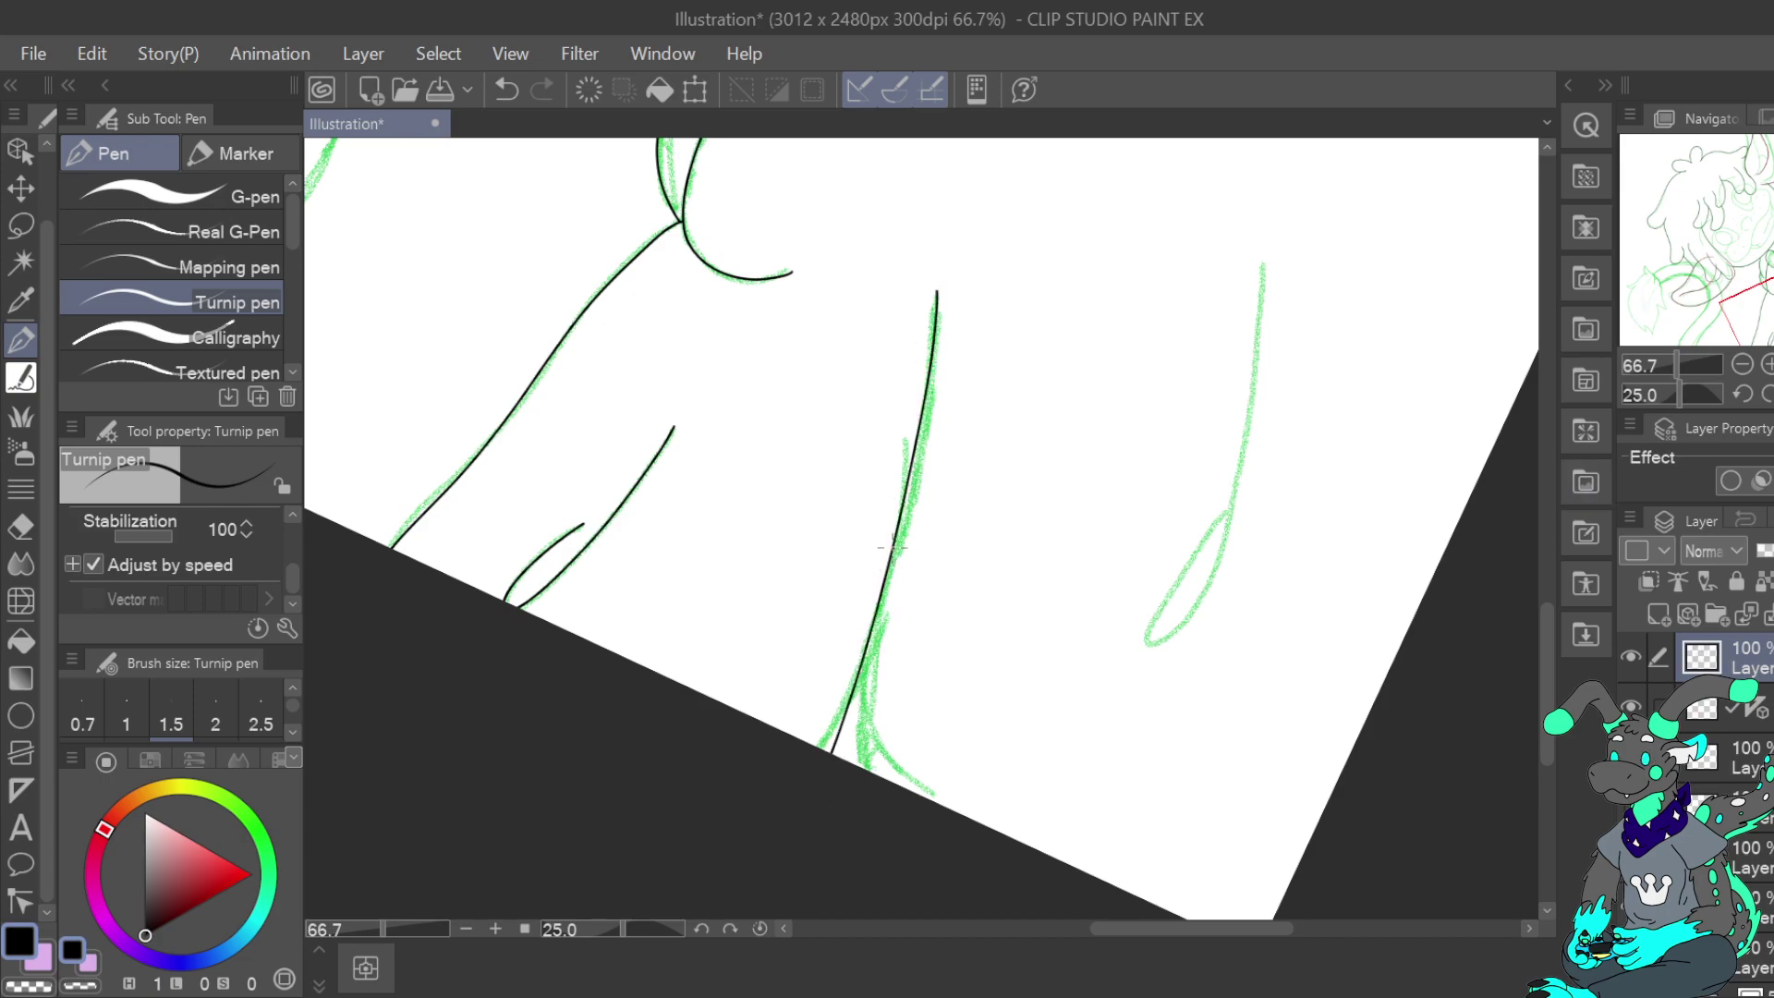
{"action": "mouse_move", "coordinate": [888, 576]}
{"action": "left_mouse_down"}
{"action": "mouse_move", "coordinate": [887, 743]}
{"action": "mouse_move", "coordinate": [959, 809]}
{"action": "left_mouse_up"}
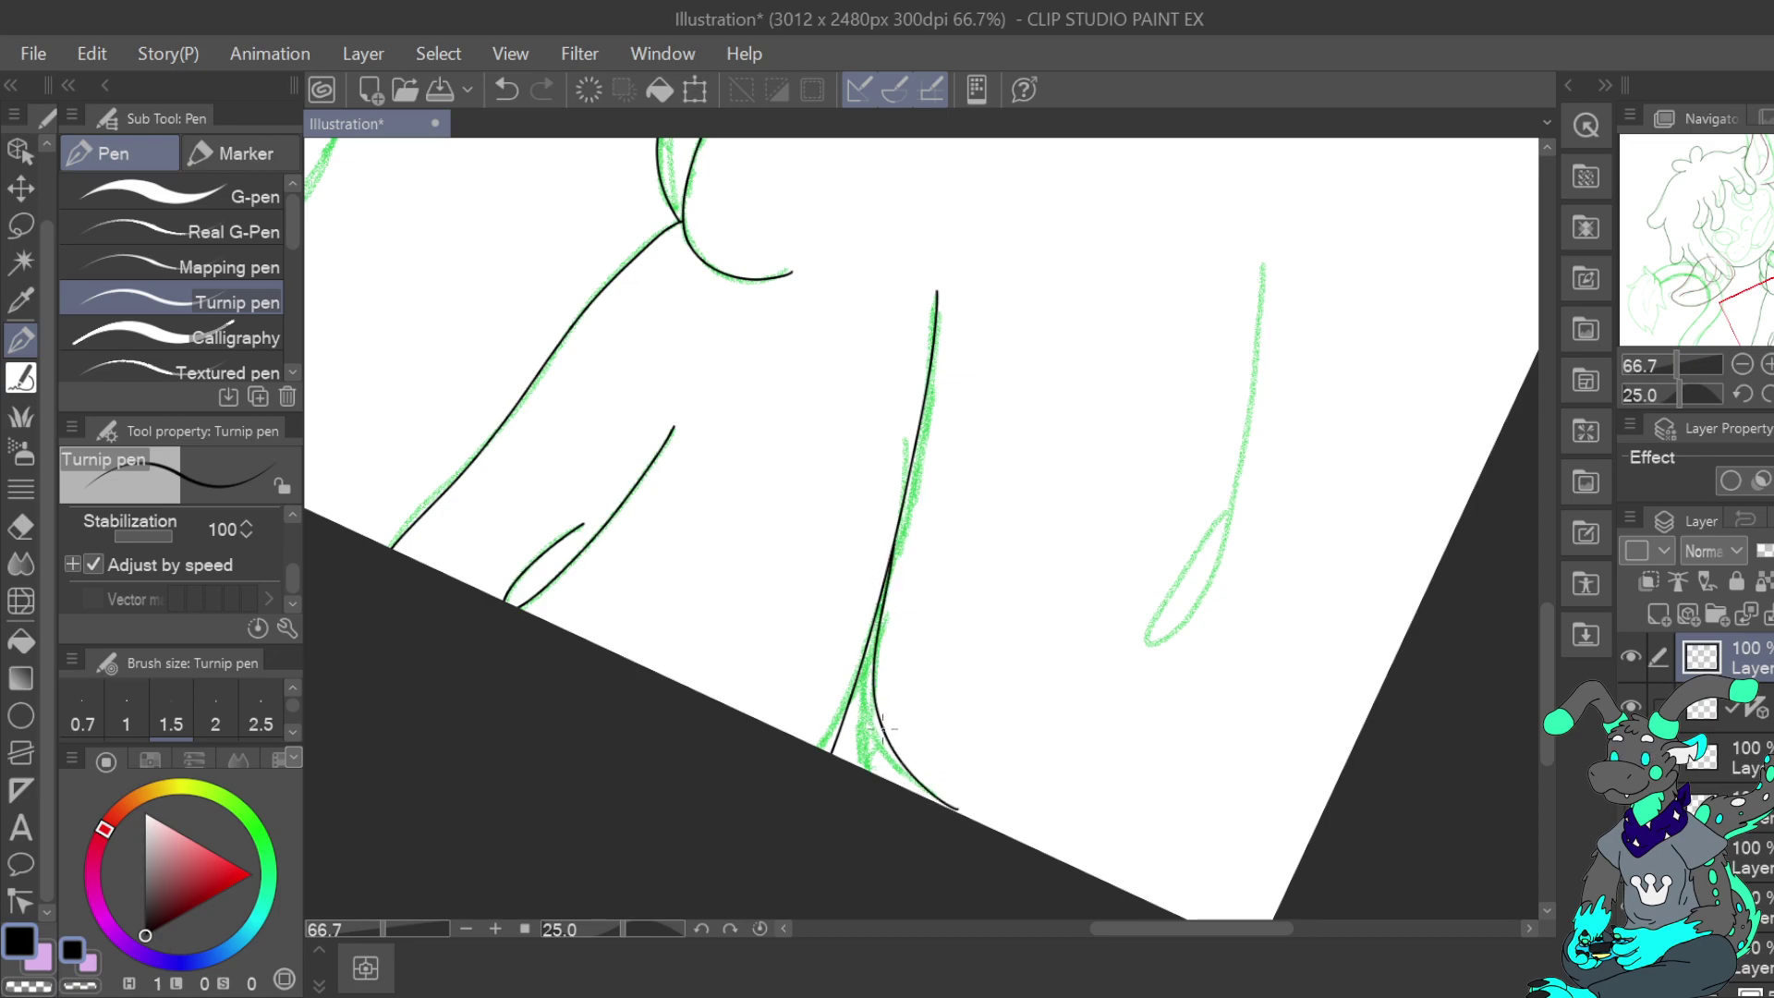
{"action": "key", "text": "ctrl+z"}
{"action": "left_click_drag", "start_coordinate": [887, 735], "coordinate": [870, 782]}
Ink the long line beside the body's side line, ending in a narrow loop, at 25° canvas rotation
{"action": "left_click_drag", "start_coordinate": [1095, 468], "coordinate": [748, 588]}
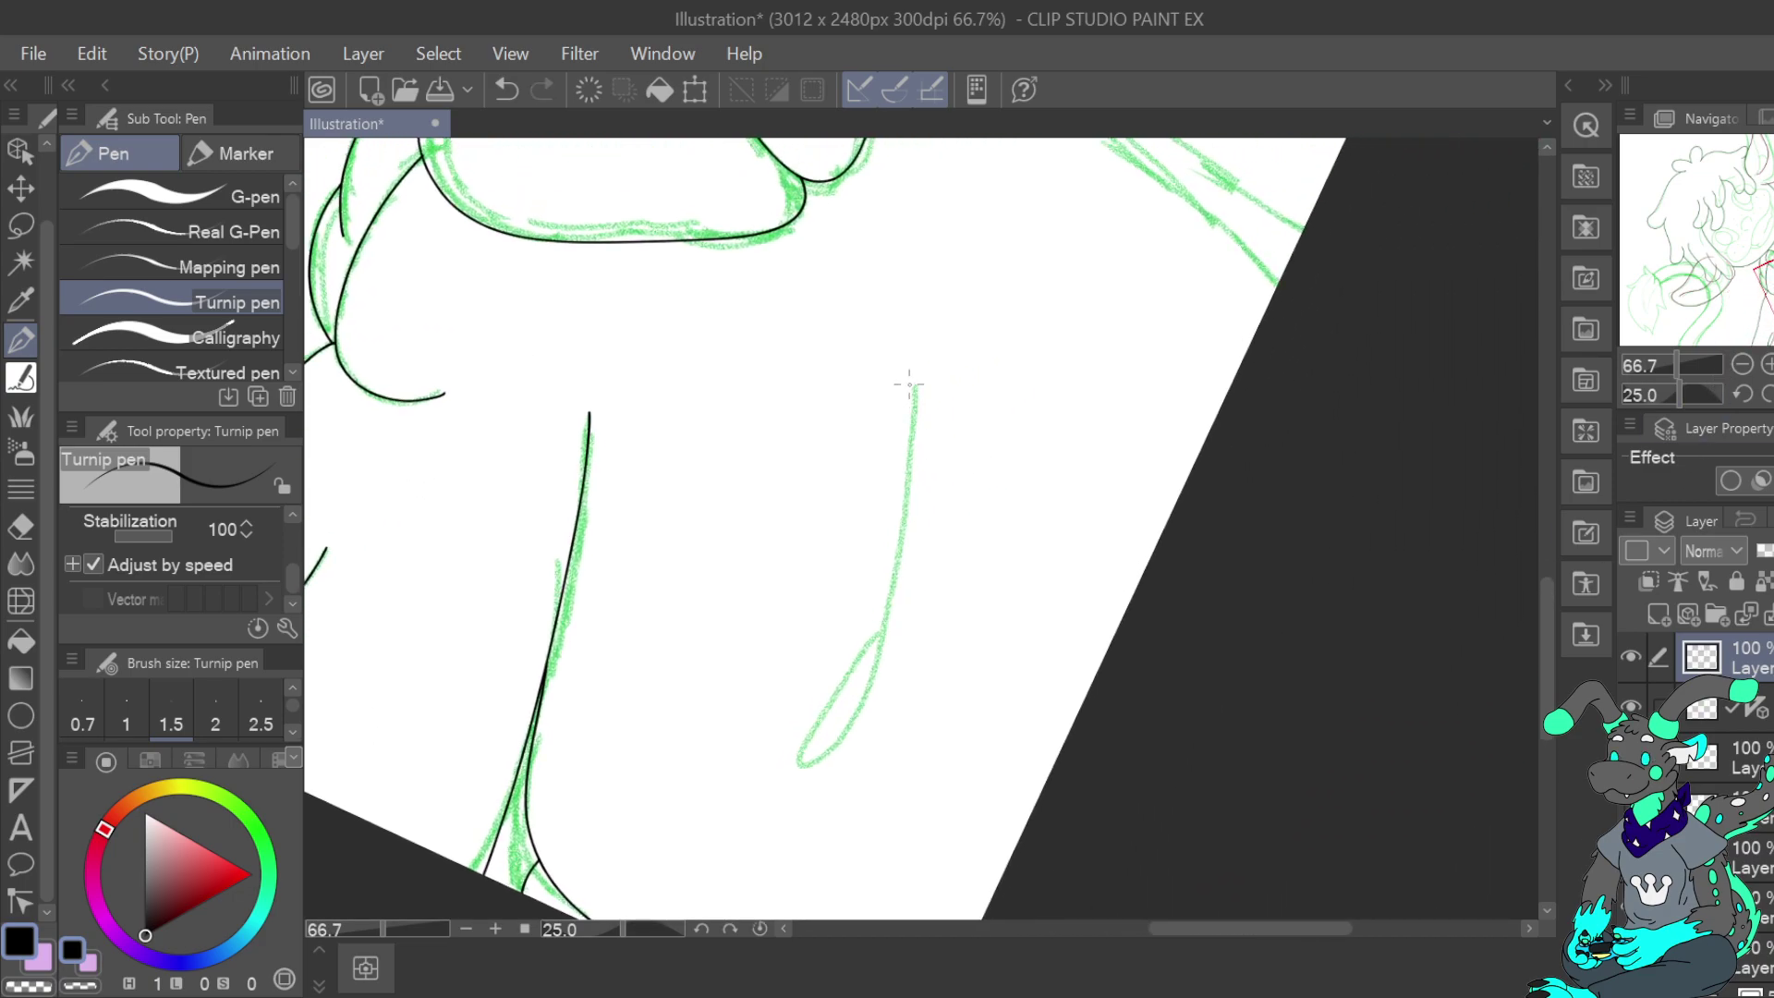
{"action": "mouse_move", "coordinate": [910, 439]}
{"action": "left_mouse_down"}
{"action": "mouse_move", "coordinate": [864, 667]}
{"action": "mouse_move", "coordinate": [821, 747]}
{"action": "mouse_move", "coordinate": [803, 734]}
{"action": "mouse_move", "coordinate": [878, 640]}
{"action": "left_mouse_up"}
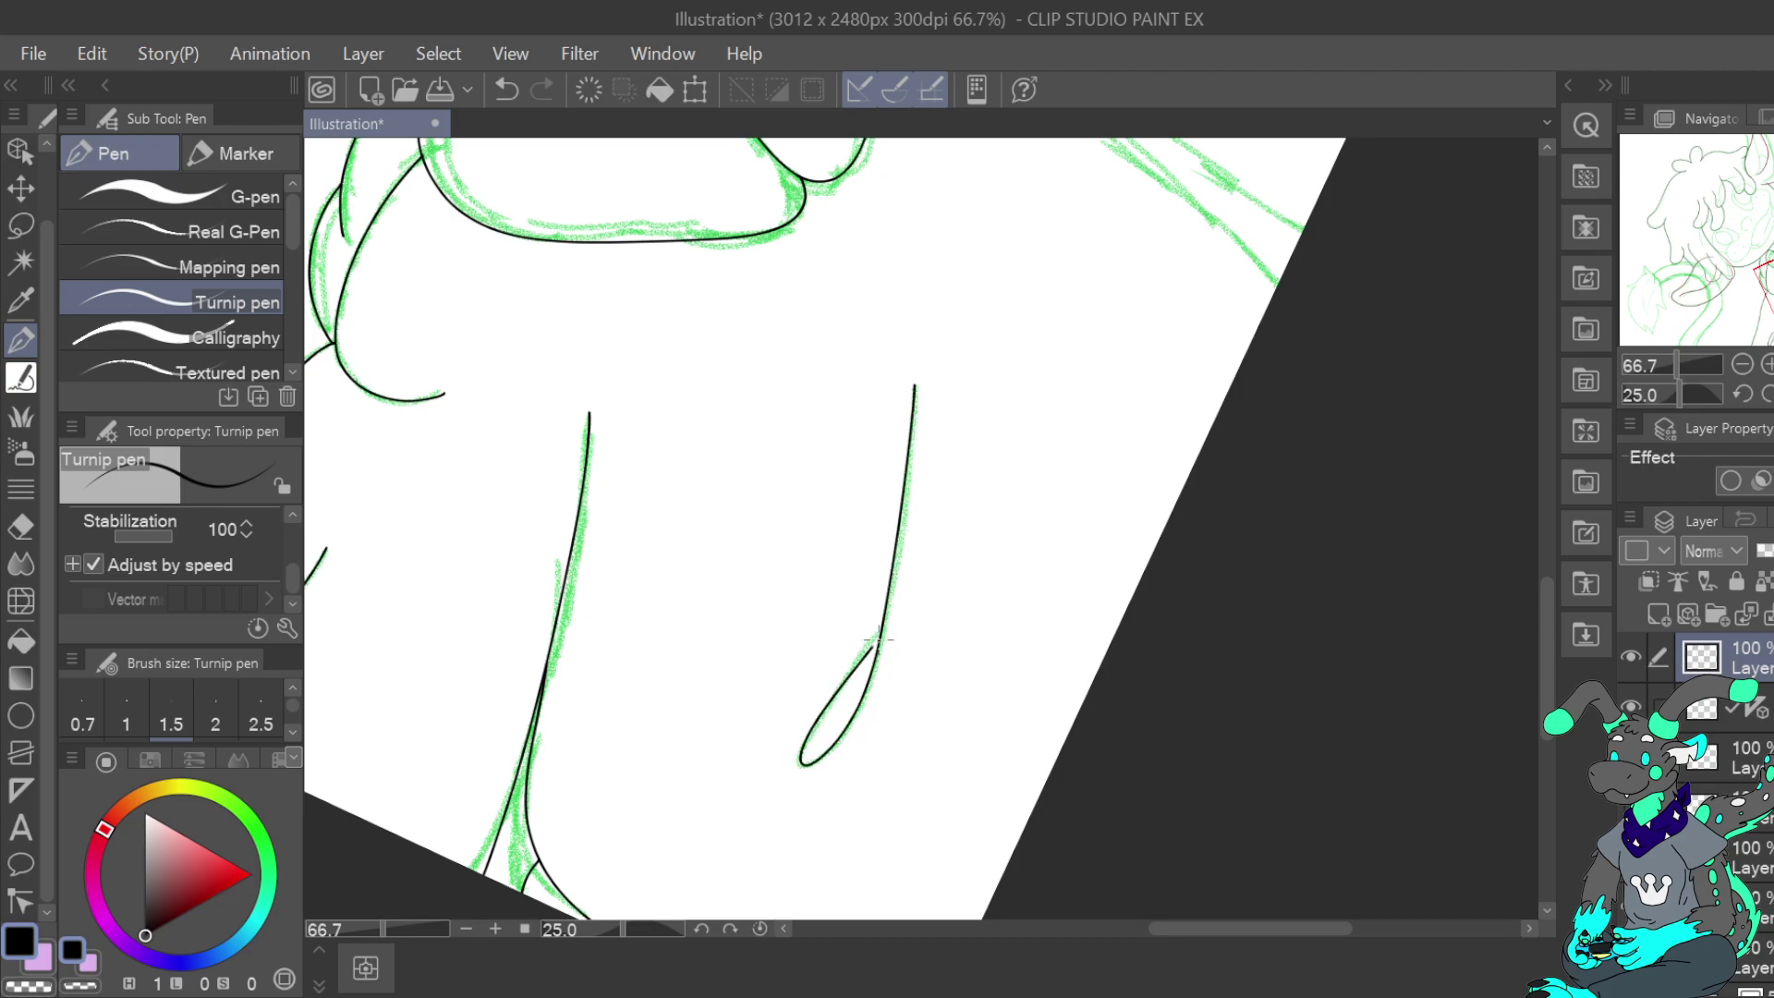
{"action": "left_click_drag", "start_coordinate": [924, 388], "coordinate": [705, 712]}
{"action": "left_click_drag", "start_coordinate": [887, 416], "coordinate": [744, 665]}
Ink the short line joining the opposite collar flap to the tip of its tuft, at 100° canvas rotation
{"action": "key", "text": "asciicircum"}
{"action": "key", "text": "asciicircum"}
{"action": "key", "text": "asciicircum"}
{"action": "key", "text": "asciicircum"}
{"action": "key", "text": "asciicircum"}
{"action": "key", "text": "asciicircum"}
{"action": "key", "text": "asciicircum"}
{"action": "key", "text": "asciicircum"}
{"action": "key", "text": "asciicircum"}
{"action": "key", "text": "asciicircum"}
{"action": "key", "text": "asciicircum"}
{"action": "key", "text": "asciicircum"}
{"action": "key", "text": "asciicircum"}
{"action": "key", "text": "asciicircum"}
{"action": "key", "text": "asciicircum"}
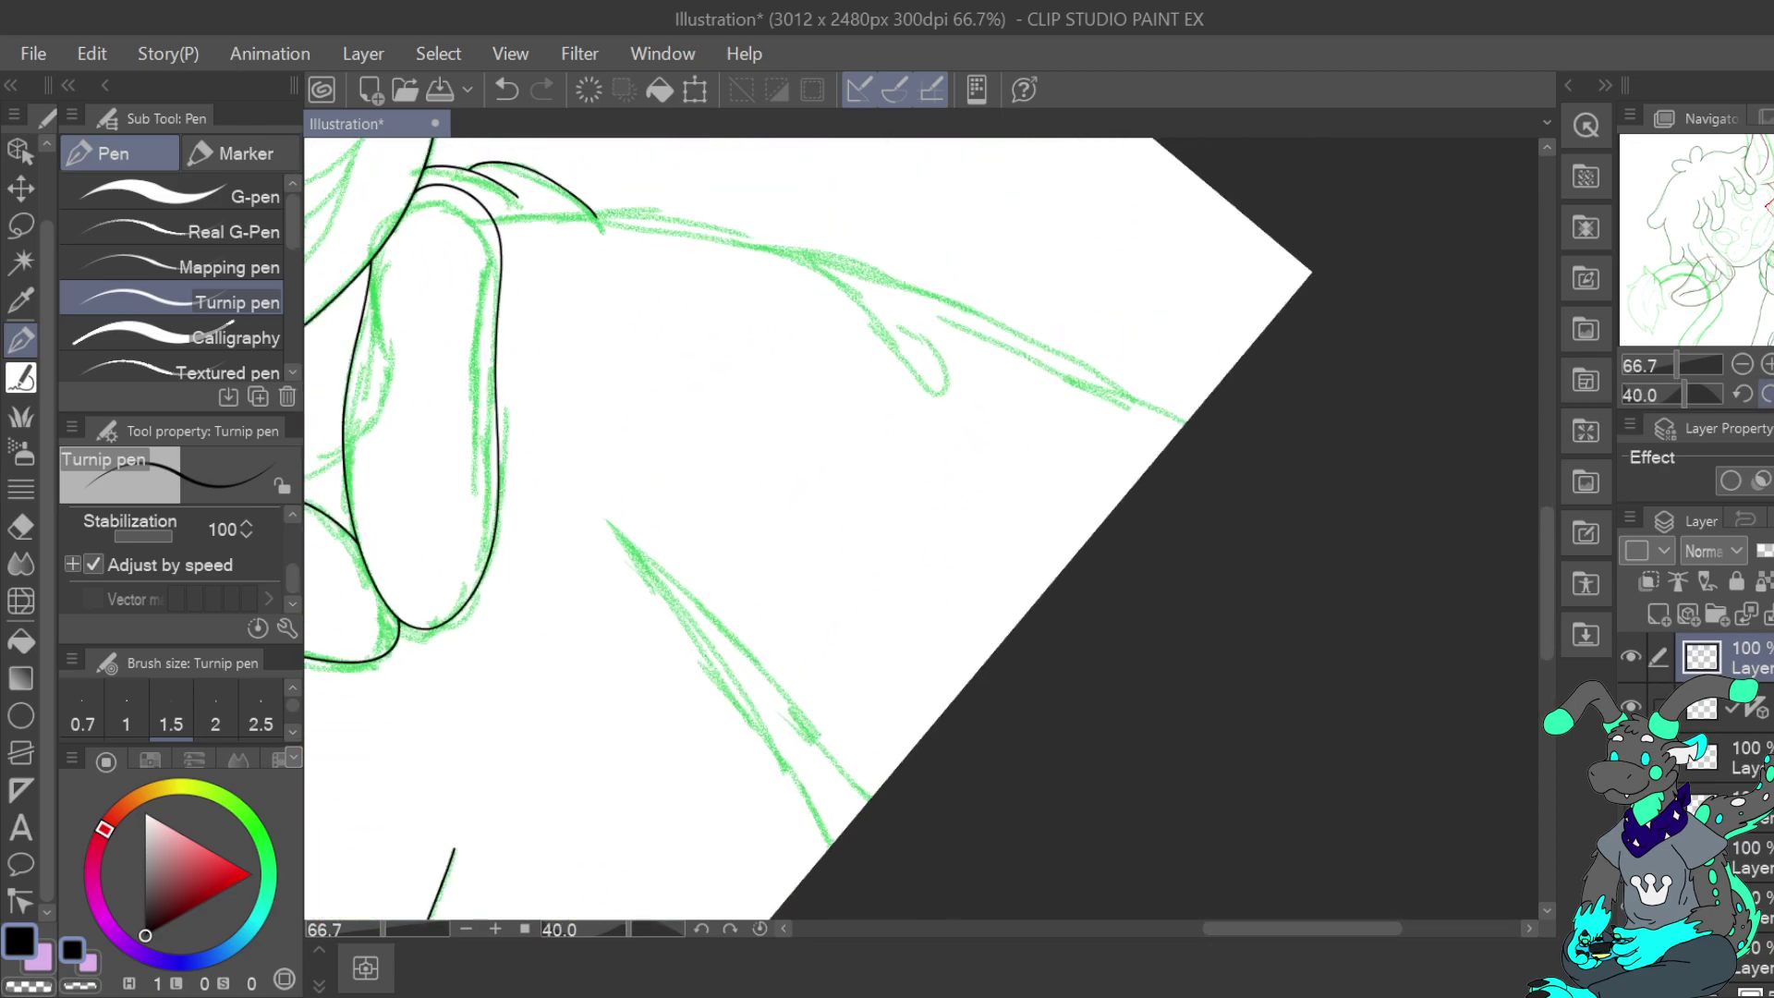
{"action": "left_click_drag", "start_coordinate": [925, 369], "coordinate": [1147, 581]}
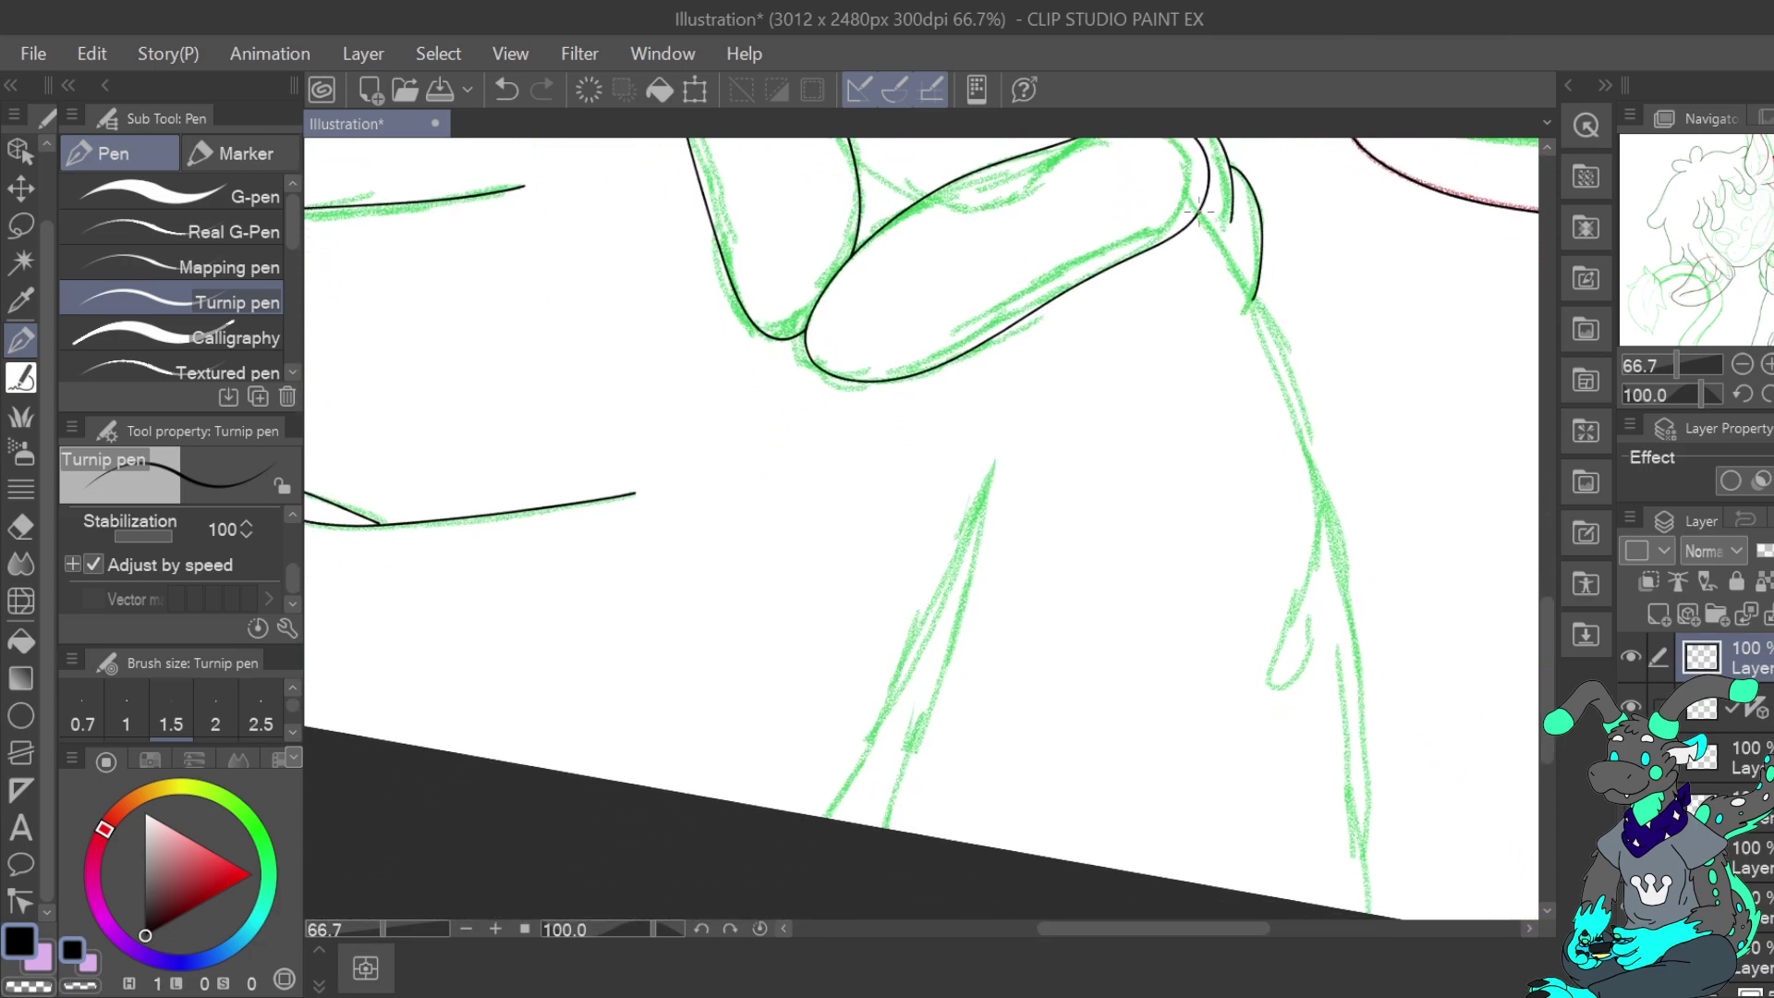
{"action": "left_click_drag", "start_coordinate": [1241, 298], "coordinate": [1268, 349]}
{"action": "key", "text": "ctrl+z"}
{"action": "key", "text": "ctrl+z"}
{"action": "left_click_drag", "start_coordinate": [1221, 246], "coordinate": [1262, 324]}
Ink the second shoulder line curving into a looped fold, redrawing it, and continue the outer arm line to the page edge
{"action": "mouse_move", "coordinate": [1292, 409]}
{"action": "left_mouse_down"}
{"action": "mouse_move", "coordinate": [1348, 645]}
{"action": "mouse_move", "coordinate": [1356, 898]}
{"action": "left_mouse_up"}
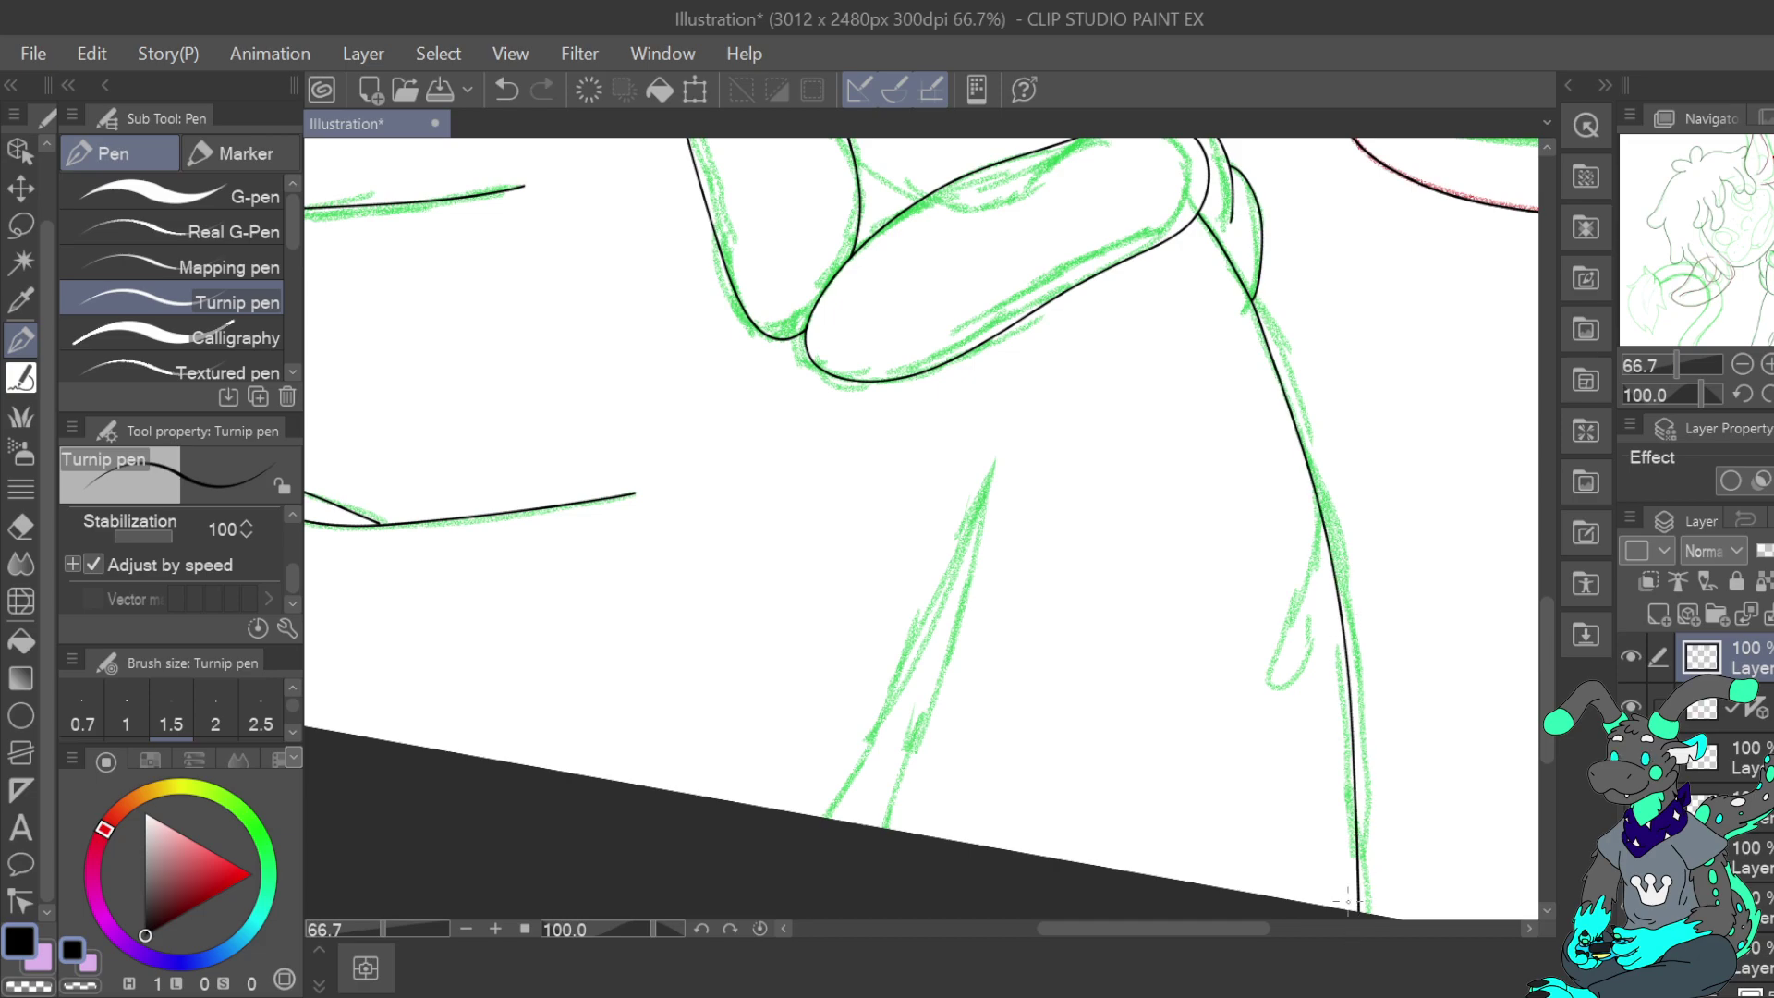
{"action": "left_click", "coordinate": [506, 90]}
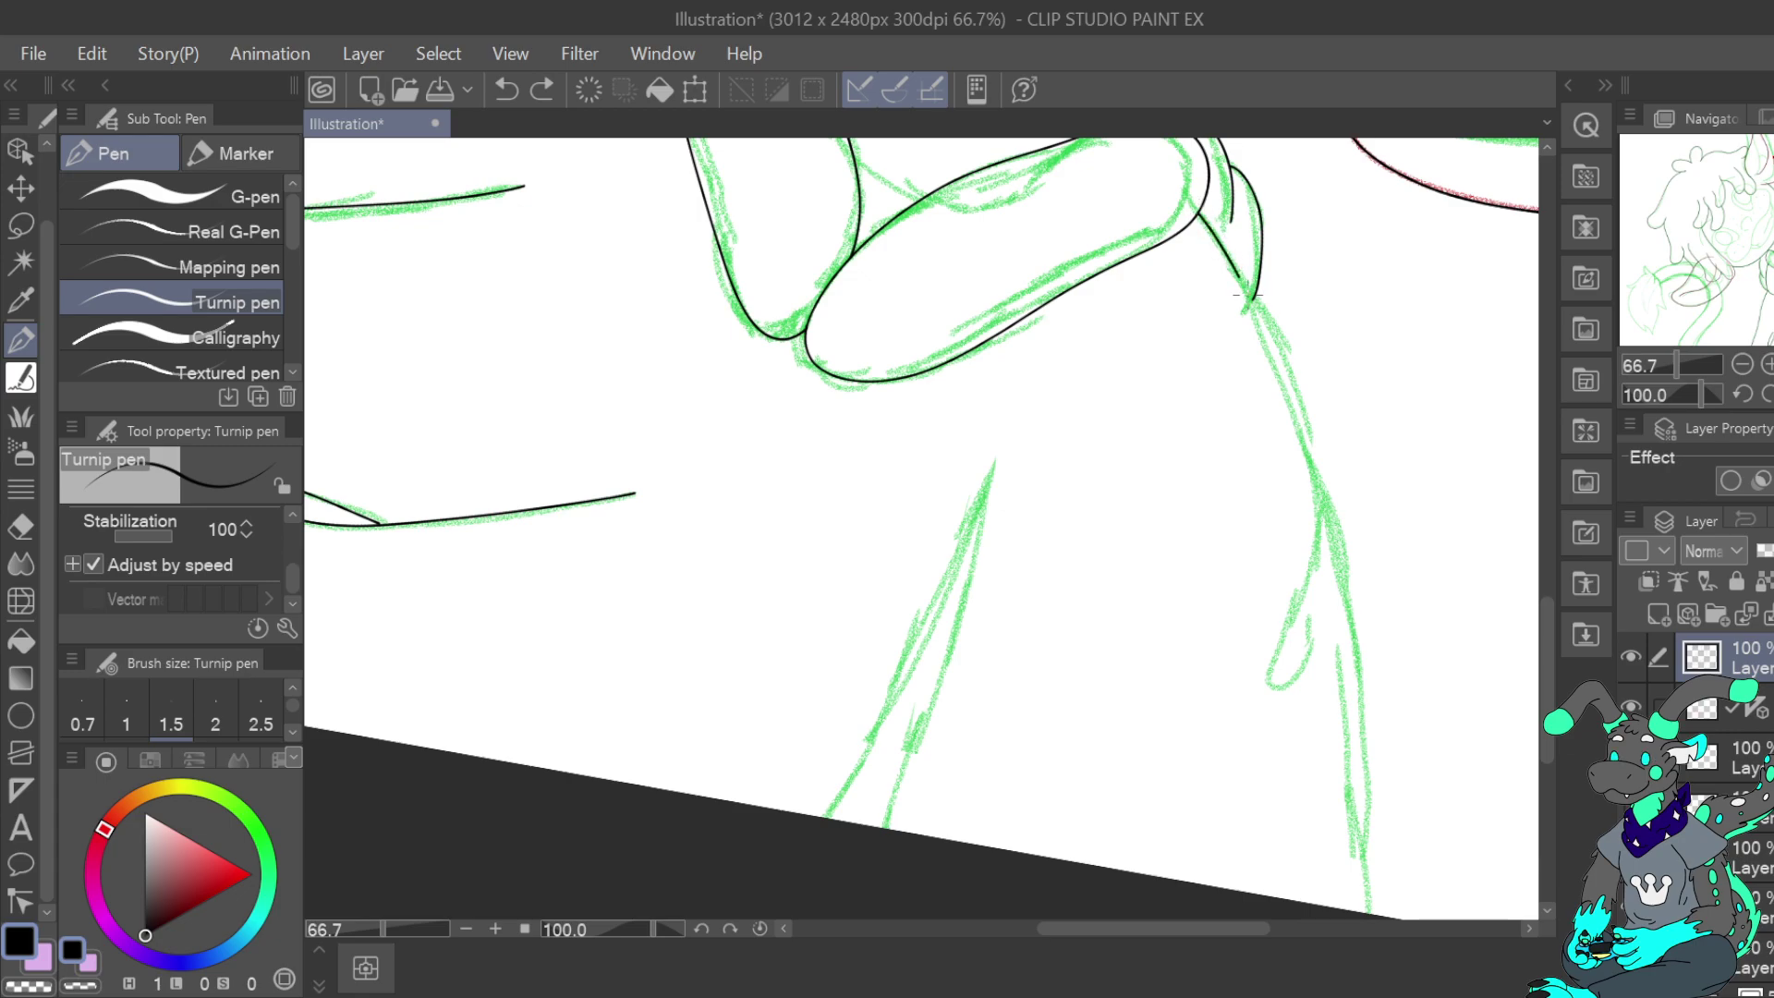
{"action": "mouse_move", "coordinate": [1289, 413]}
{"action": "left_mouse_down"}
{"action": "mouse_move", "coordinate": [1315, 525]}
{"action": "mouse_move", "coordinate": [1272, 685]}
{"action": "left_mouse_up"}
{"action": "left_click_drag", "start_coordinate": [1310, 606], "coordinate": [1309, 601]}
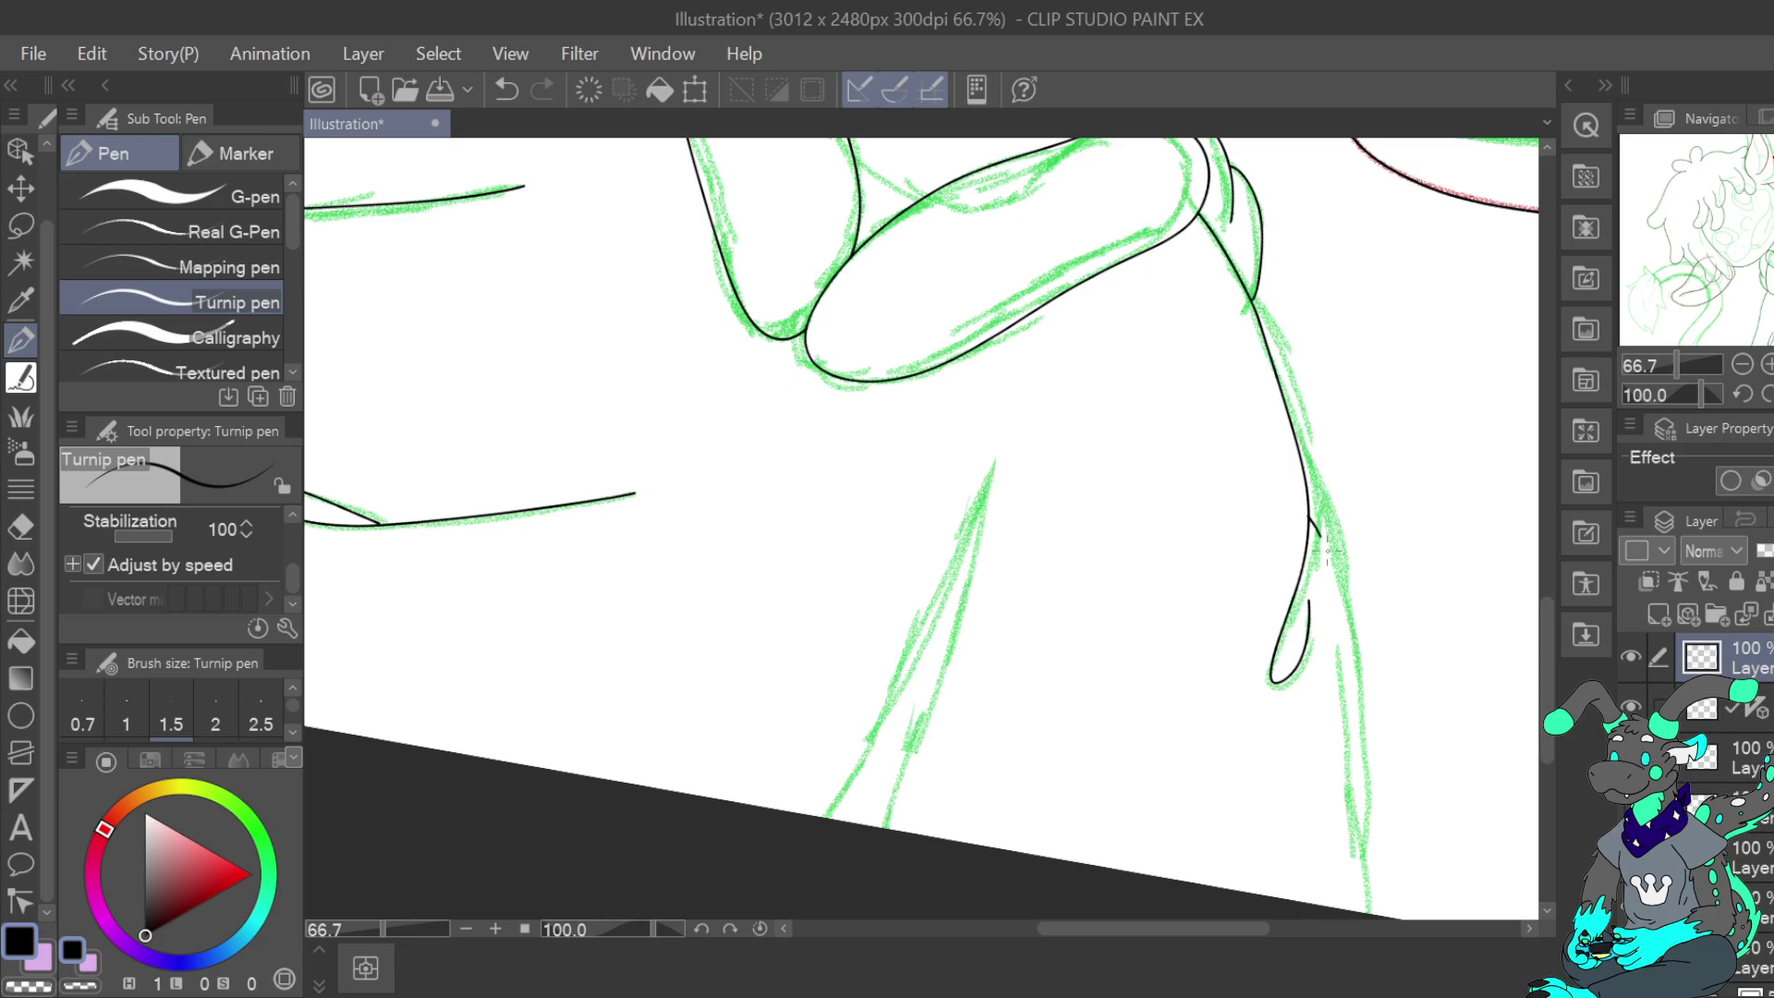
{"action": "left_click", "coordinate": [507, 89]}
{"action": "mouse_move", "coordinate": [1328, 559]}
{"action": "left_mouse_down"}
{"action": "mouse_move", "coordinate": [1365, 744]}
{"action": "mouse_move", "coordinate": [1366, 904]}
{"action": "left_mouse_up"}
Ink the two tapering lines under the second arm that spread toward the page edge, and reset the canvas rotation
{"action": "mouse_move", "coordinate": [992, 447]}
{"action": "left_mouse_down"}
{"action": "mouse_move", "coordinate": [1206, 703]}
{"action": "mouse_move", "coordinate": [1286, 425]}
{"action": "mouse_move", "coordinate": [1083, 857]}
{"action": "left_mouse_up"}
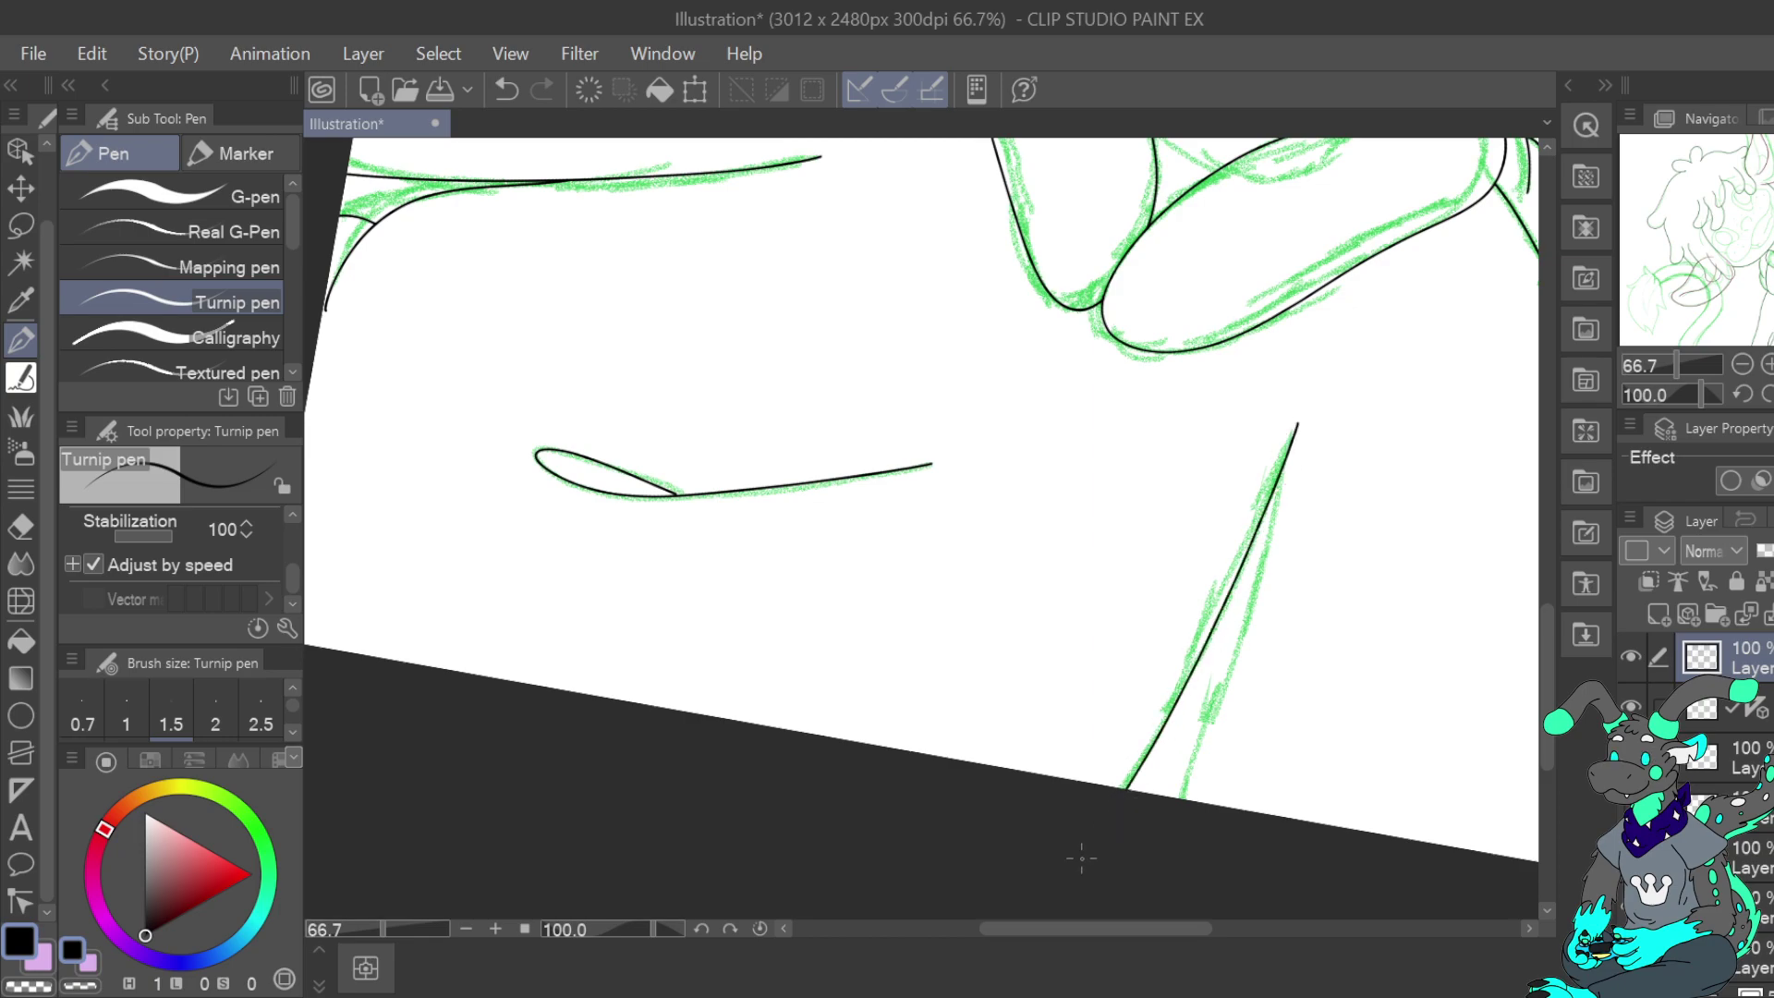
{"action": "left_click_drag", "start_coordinate": [1278, 501], "coordinate": [1157, 843]}
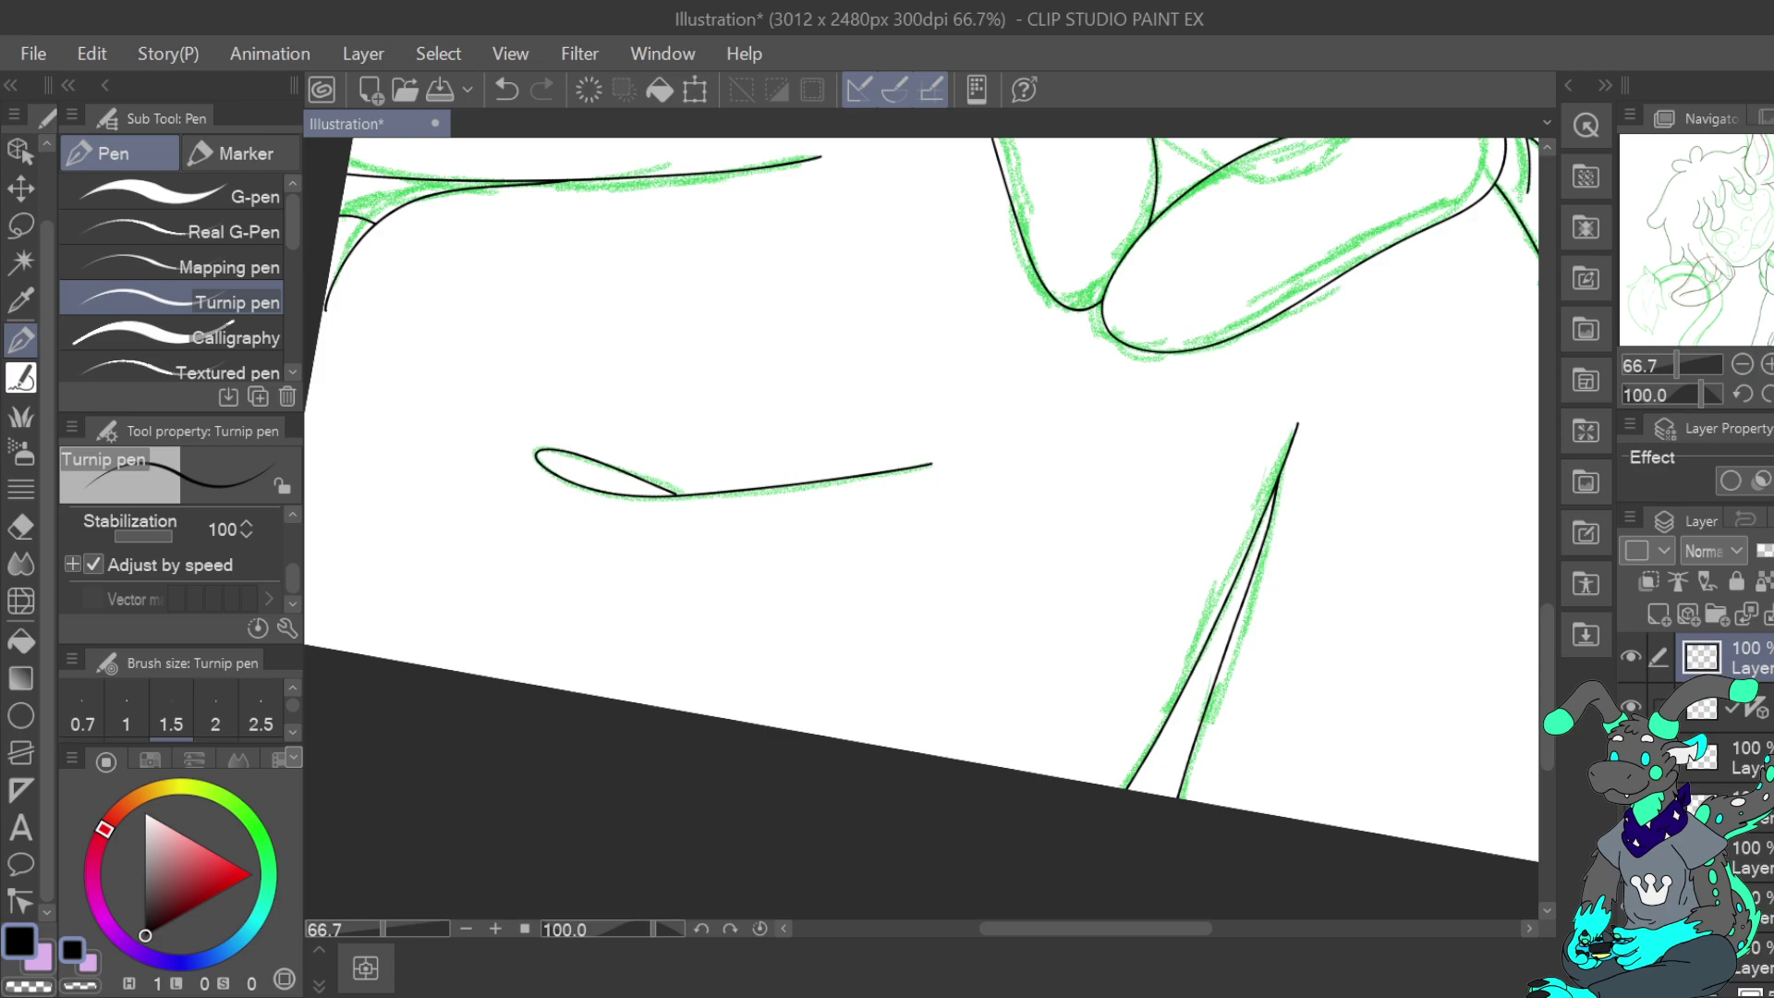
{"action": "key", "text": "ctrl+at"}
Ink the arched top line of the nose at 100% zoom and 25° canvas rotation
{"action": "left_click_drag", "start_coordinate": [1773, 263], "coordinate": [1703, 288]}
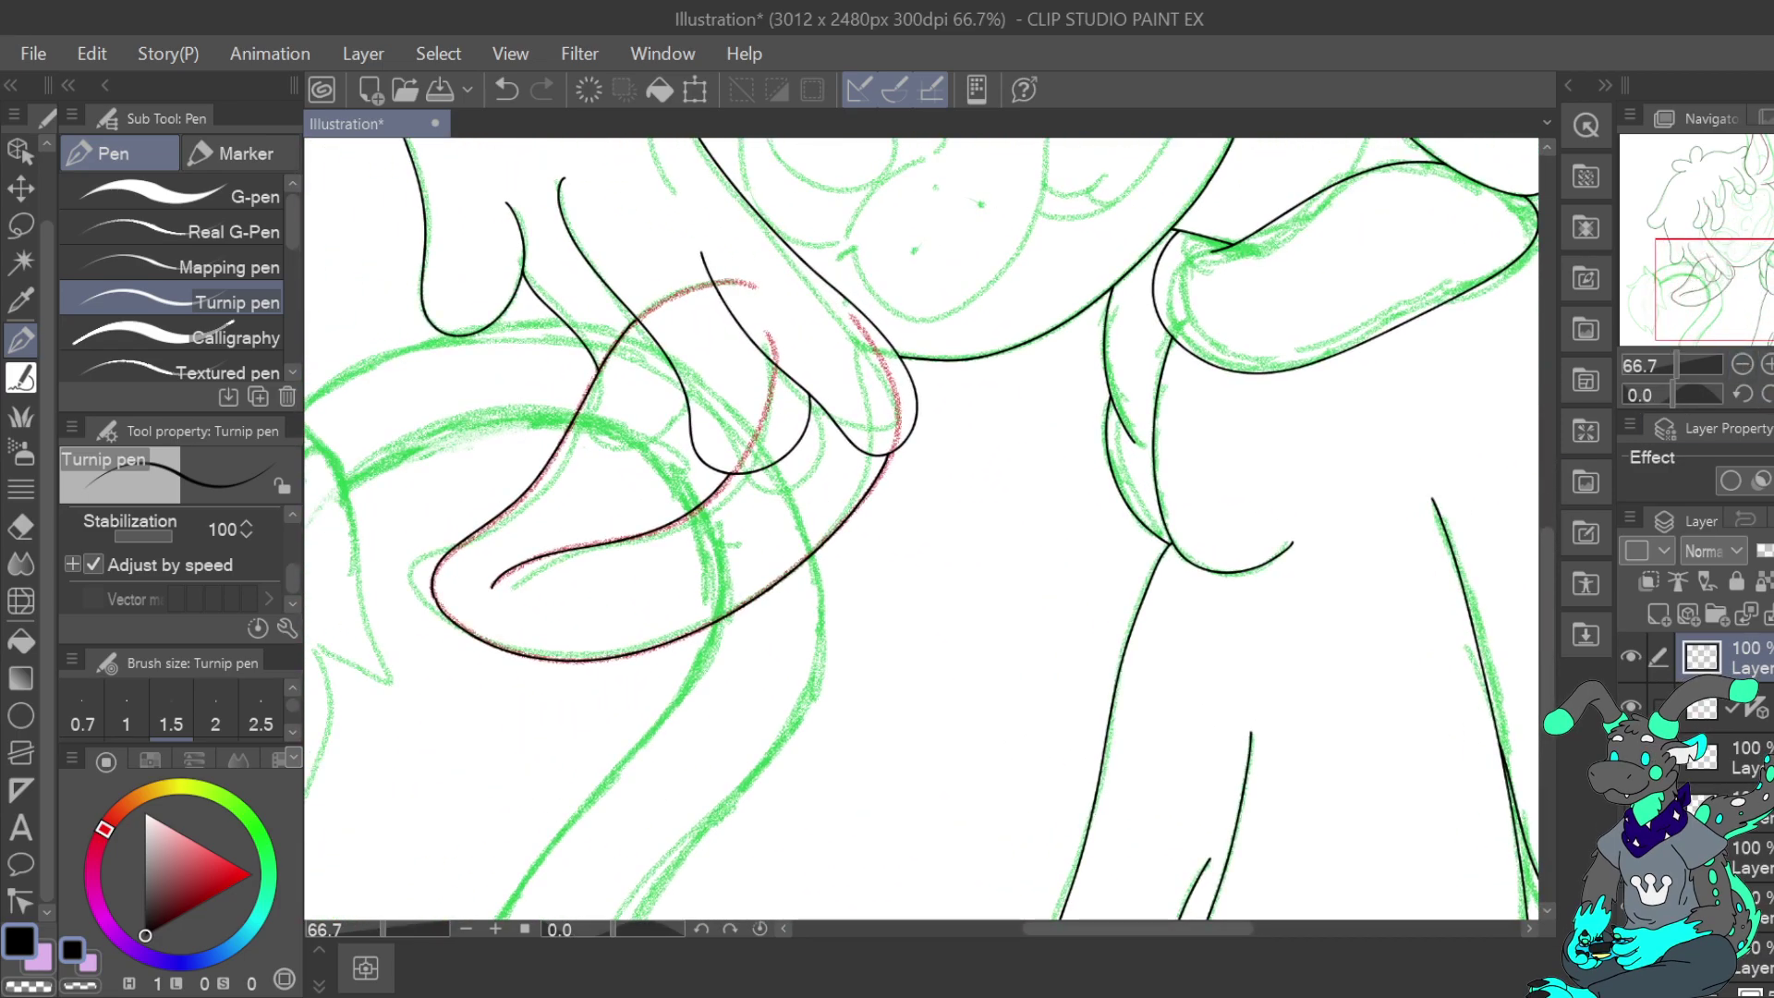
{"action": "left_click", "coordinate": [1773, 364]}
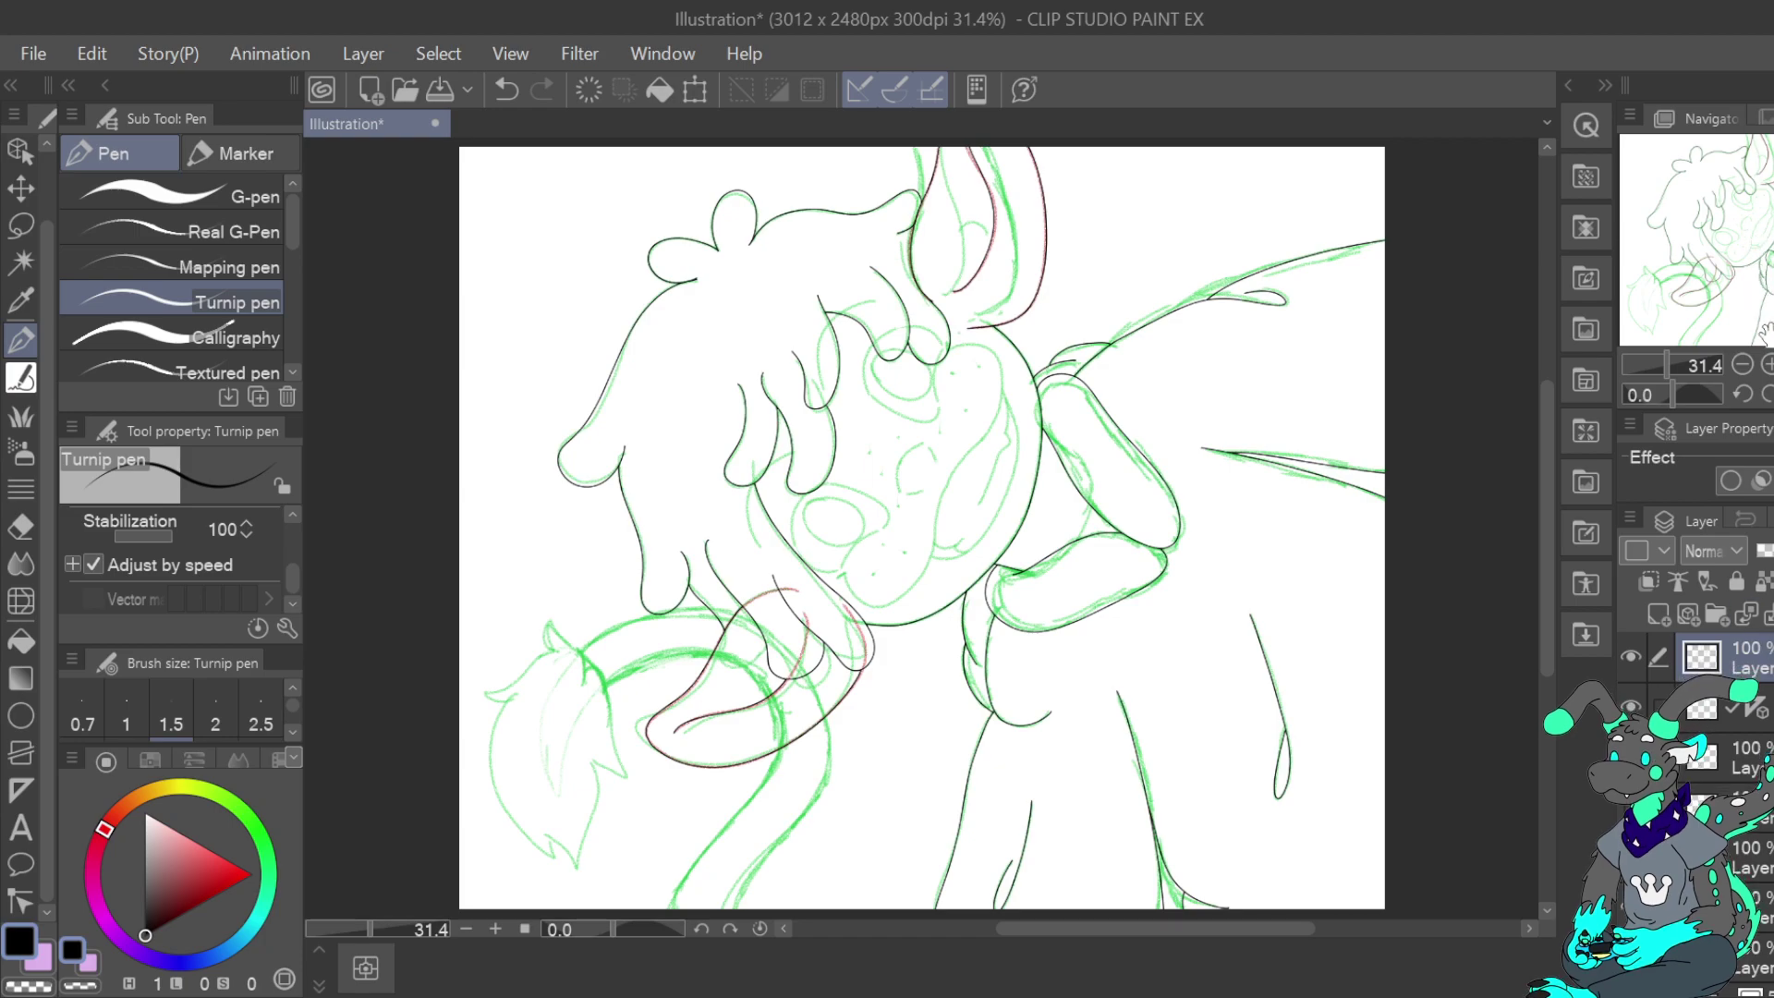
{"action": "left_click", "coordinate": [1768, 394]}
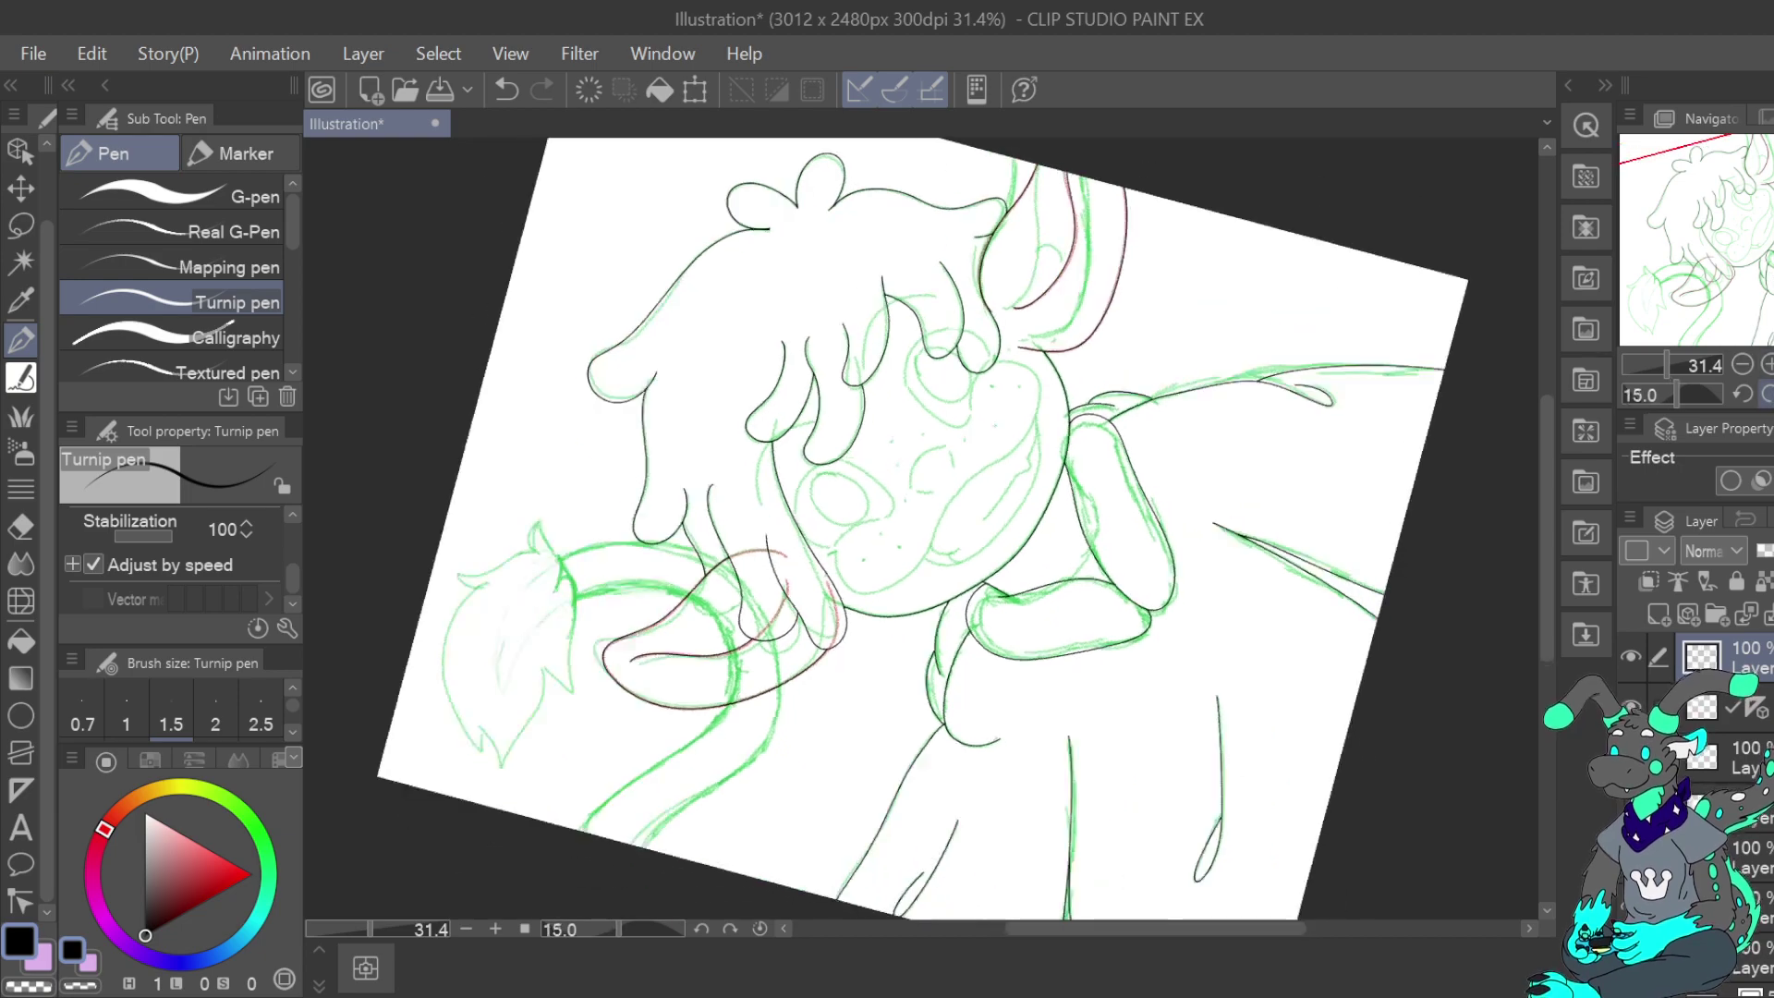
{"action": "left_click", "coordinate": [1768, 365]}
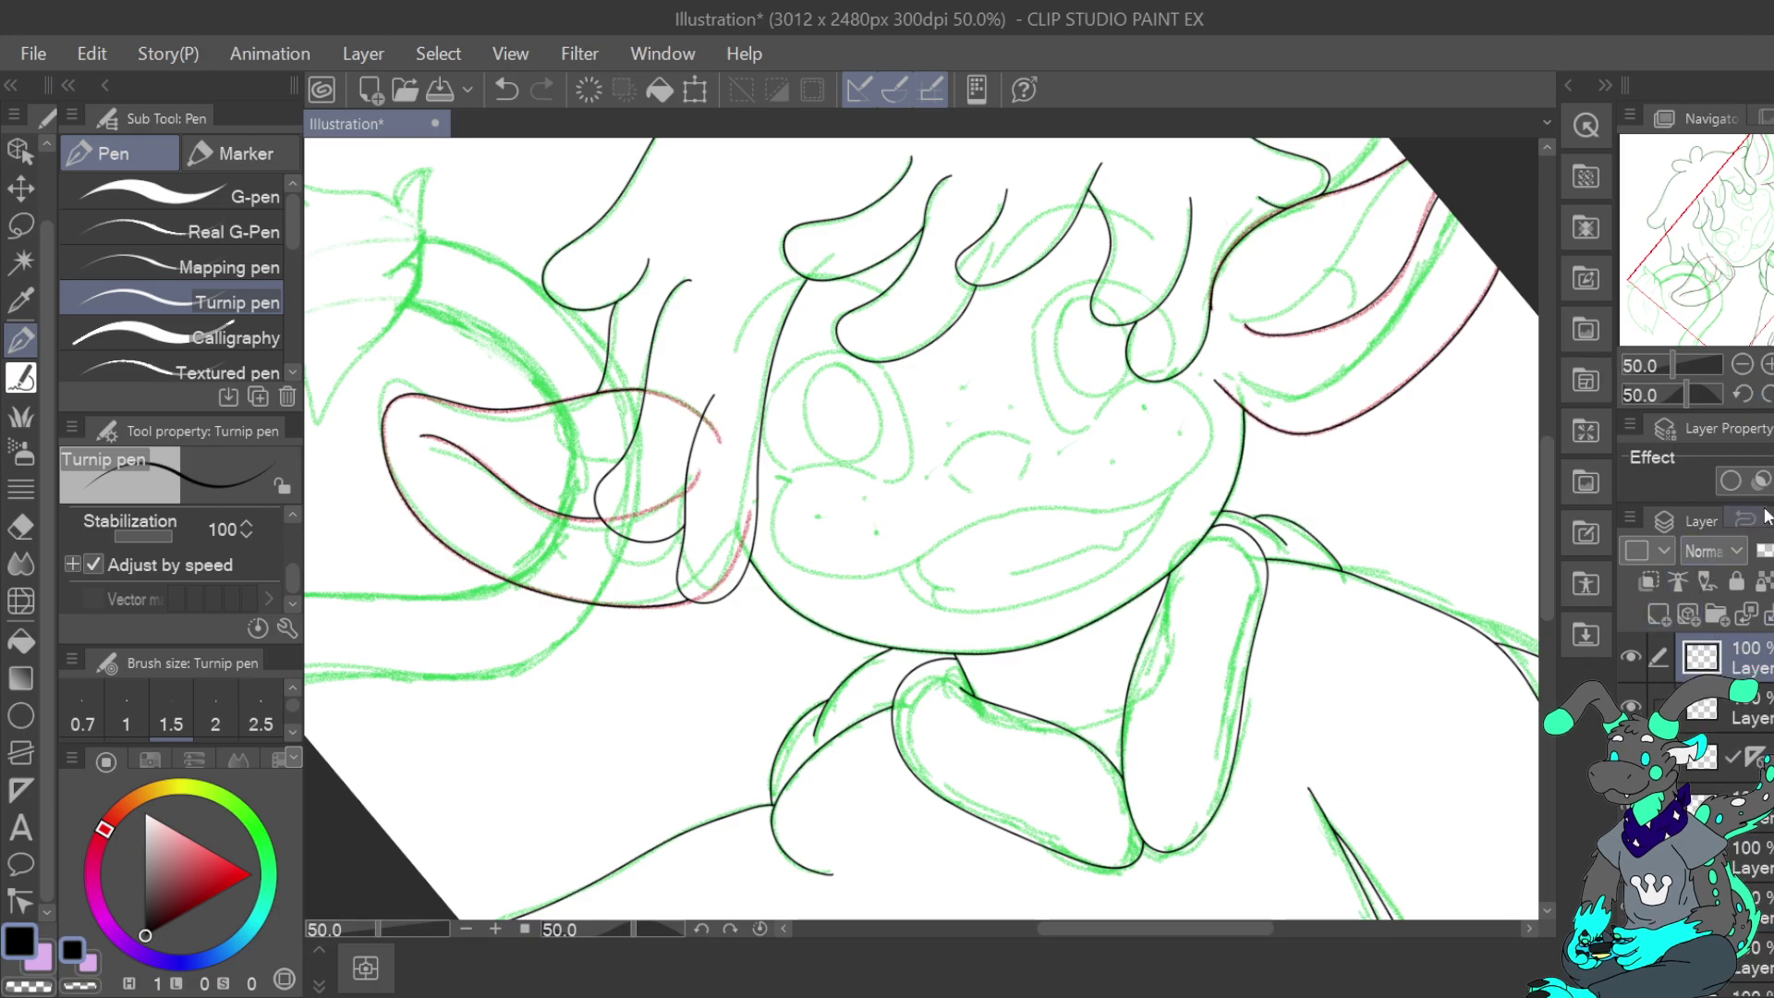
{"action": "left_click", "coordinate": [1768, 364]}
{"action": "left_click_drag", "start_coordinate": [1760, 243], "coordinate": [1756, 228]}
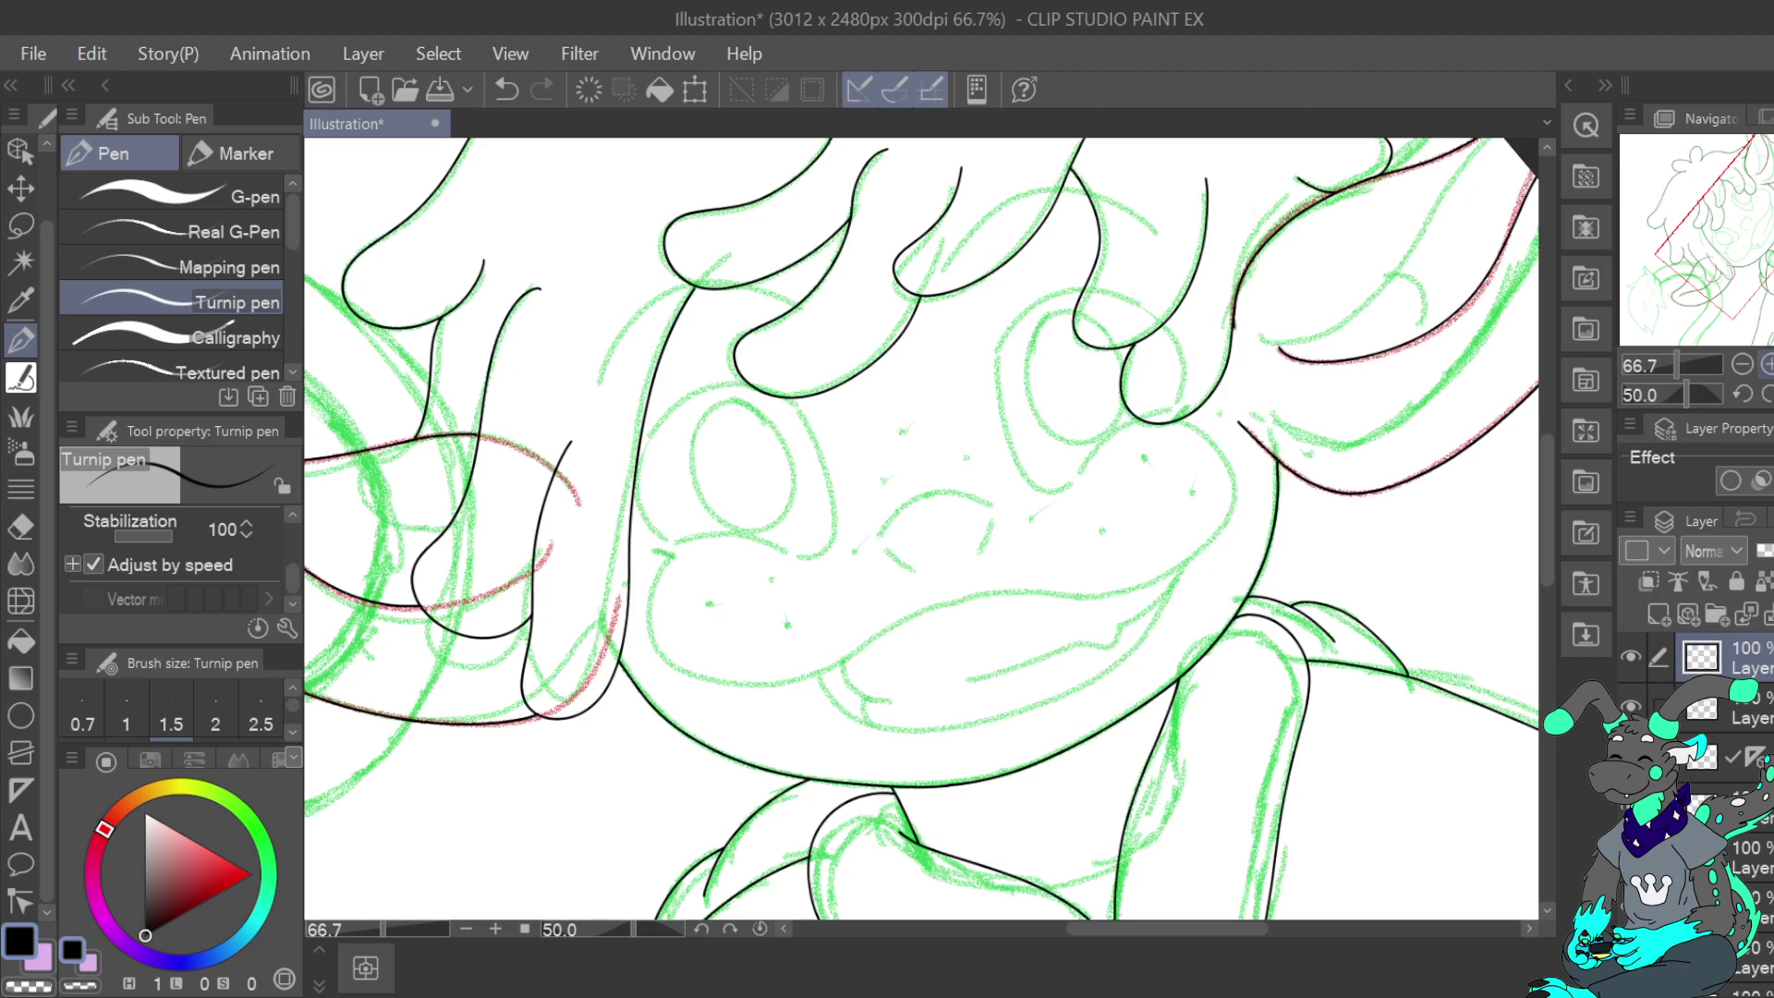
{"action": "left_click", "coordinate": [1767, 365]}
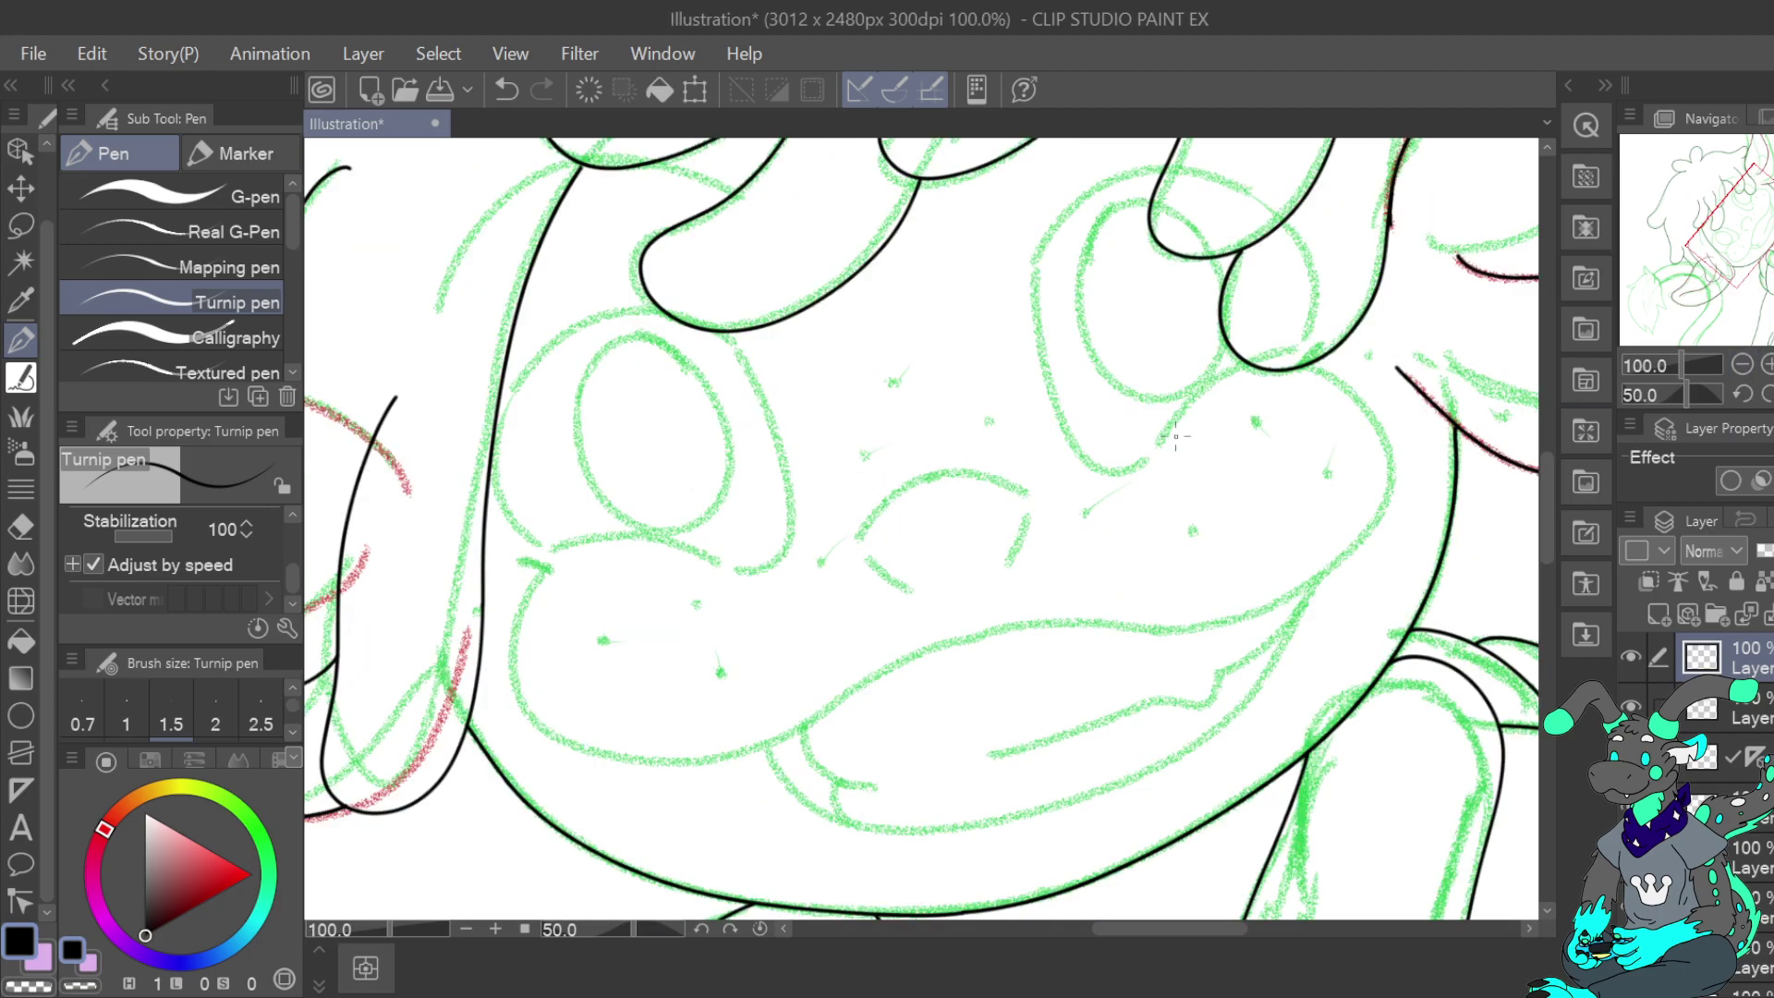
{"action": "left_click", "coordinate": [1743, 394]}
{"action": "mouse_move", "coordinate": [867, 565]}
{"action": "left_mouse_down"}
{"action": "mouse_move", "coordinate": [881, 514]}
{"action": "mouse_move", "coordinate": [952, 454]}
{"action": "mouse_move", "coordinate": [1002, 443]}
{"action": "left_mouse_up"}
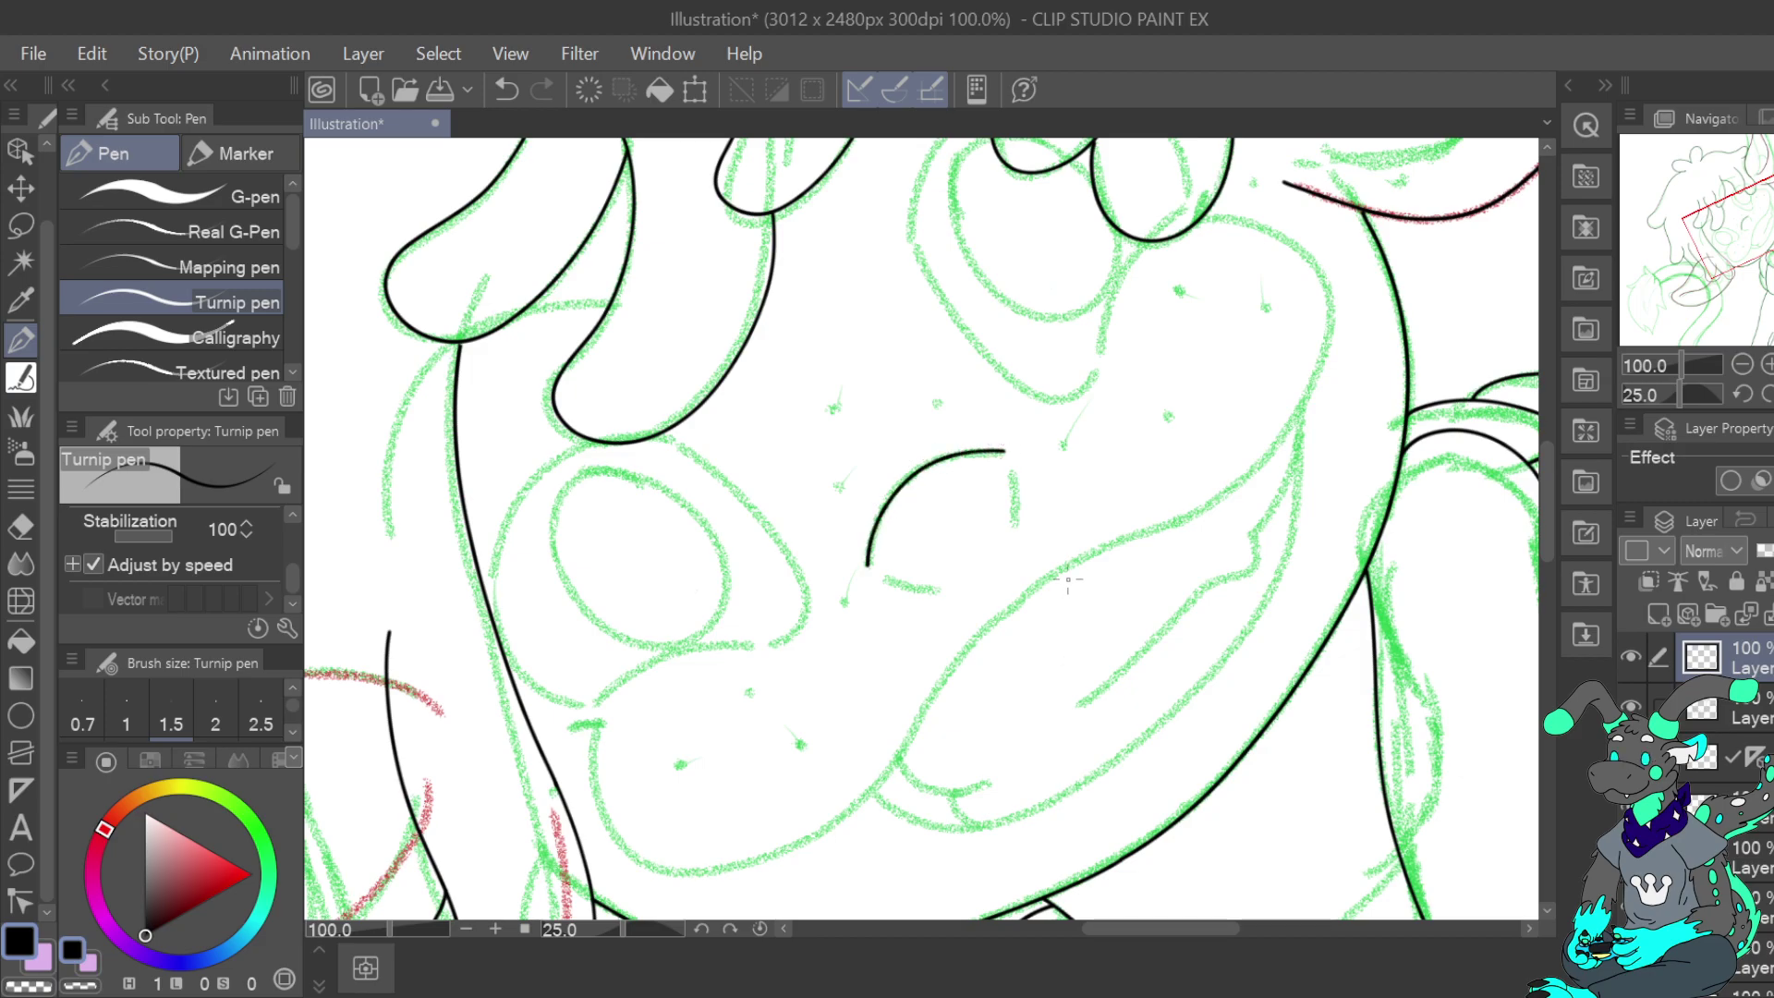
Ink the two short strokes at either side below the nose arch, rotating the canvas to 80° for the first
{"action": "left_click_drag", "start_coordinate": [901, 583], "coordinate": [942, 588]}
{"action": "left_click", "coordinate": [510, 90]}
{"action": "left_click", "coordinate": [1768, 395]}
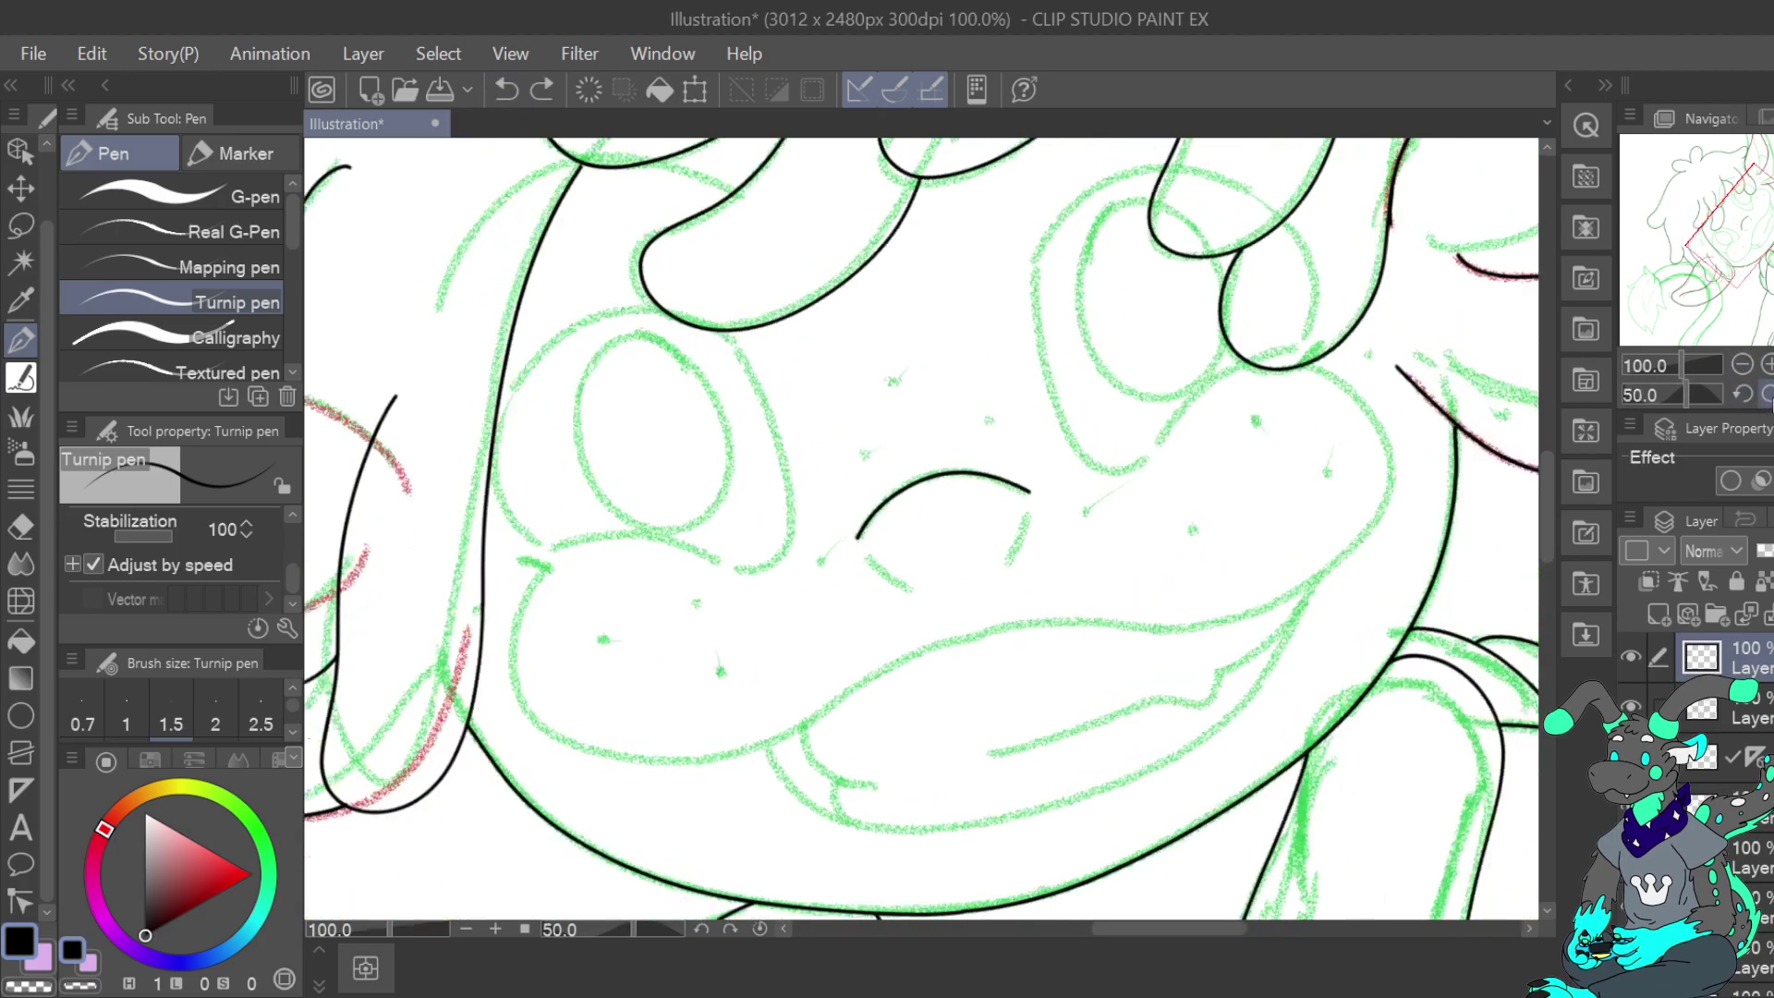
{"action": "left_click", "coordinate": [1768, 394]}
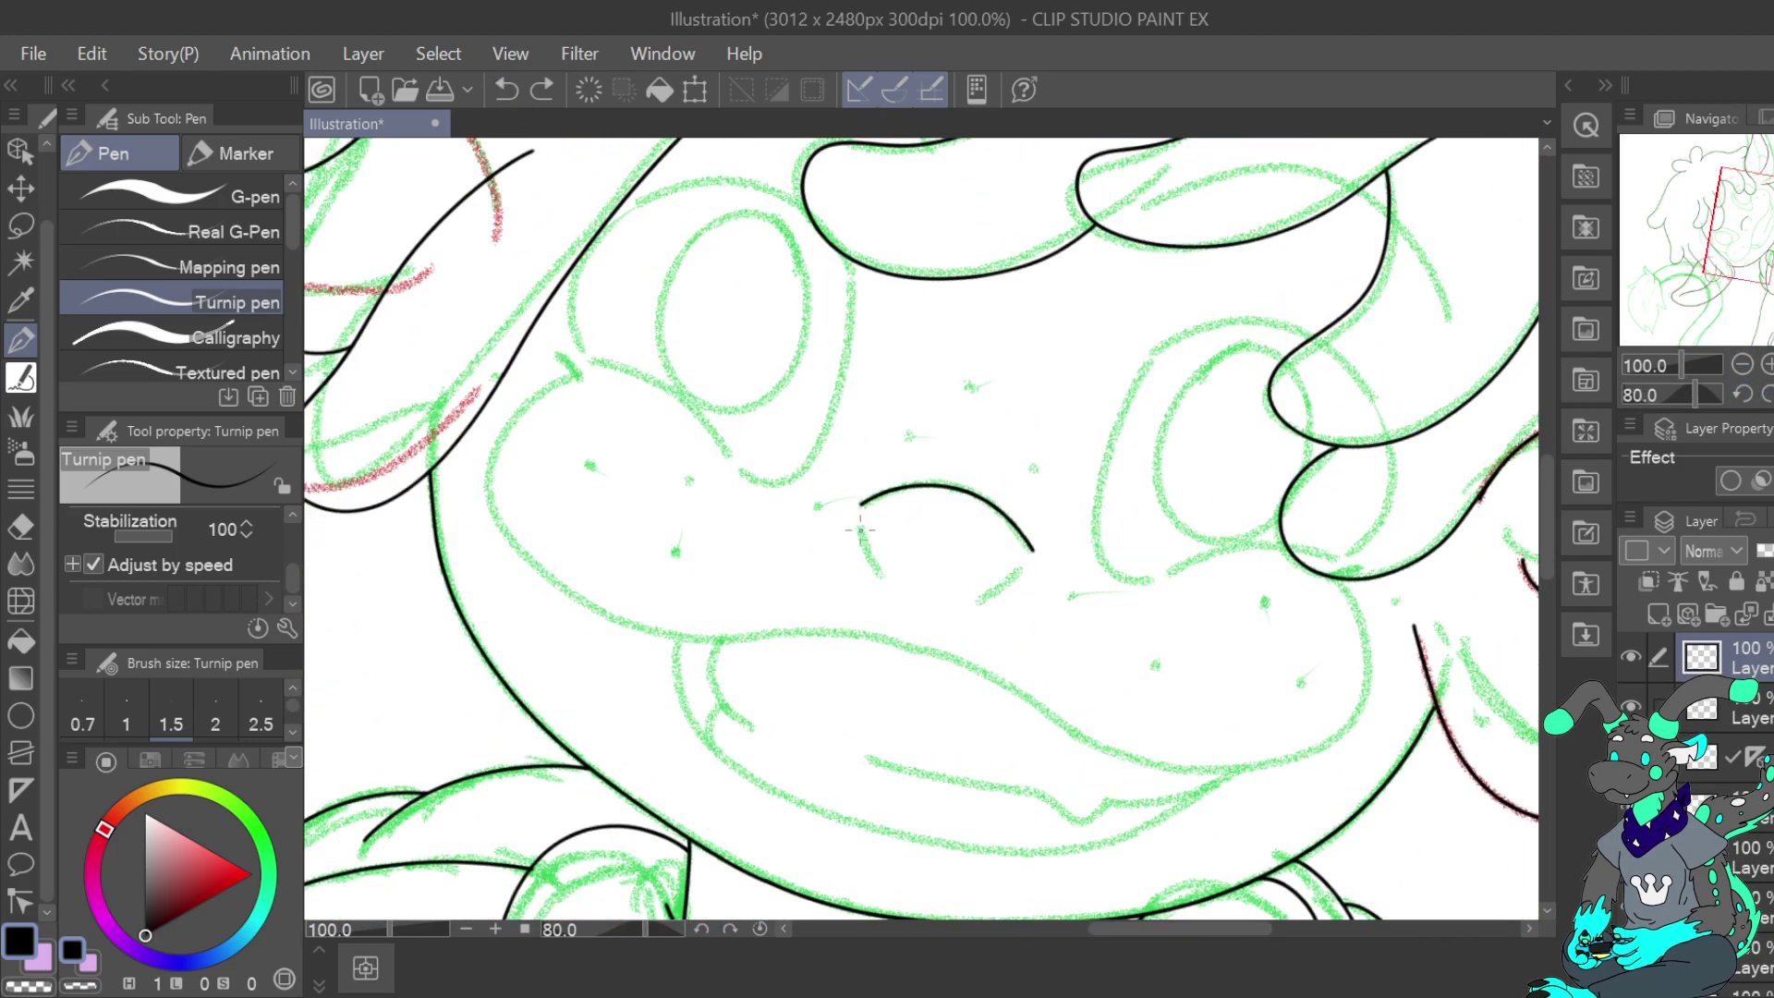
{"action": "left_click_drag", "start_coordinate": [878, 573], "coordinate": [882, 581]}
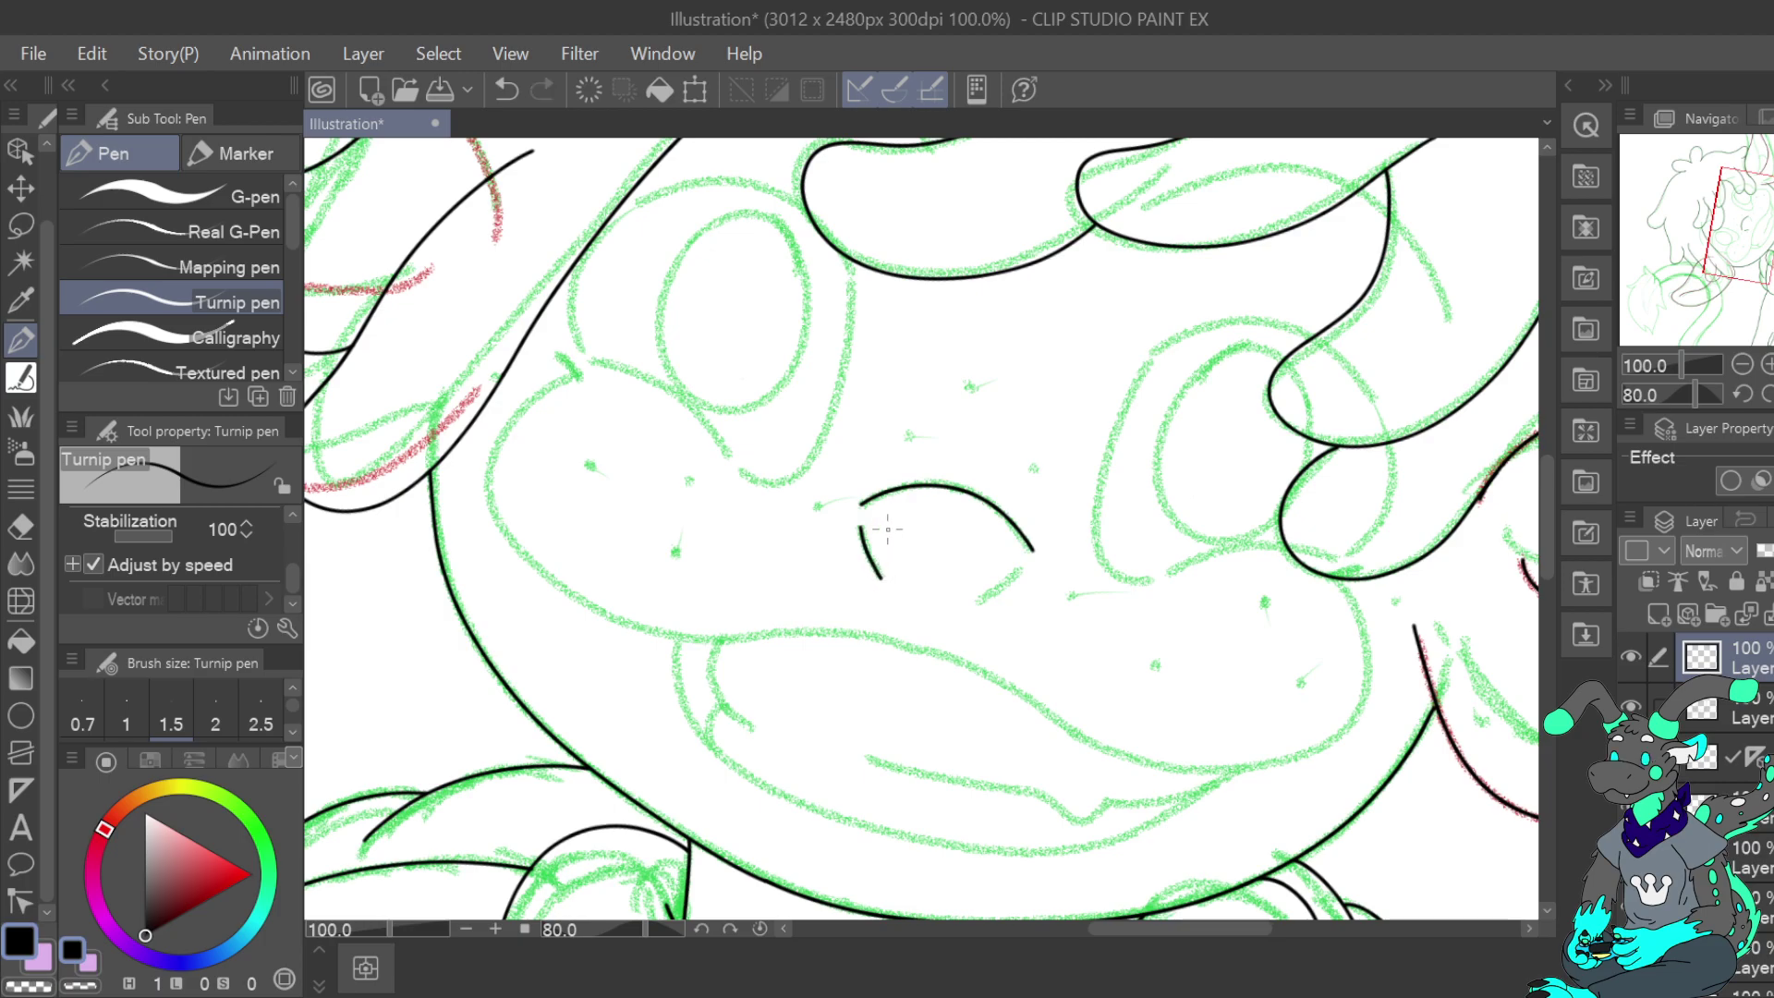
{"action": "left_click", "coordinate": [1754, 395]}
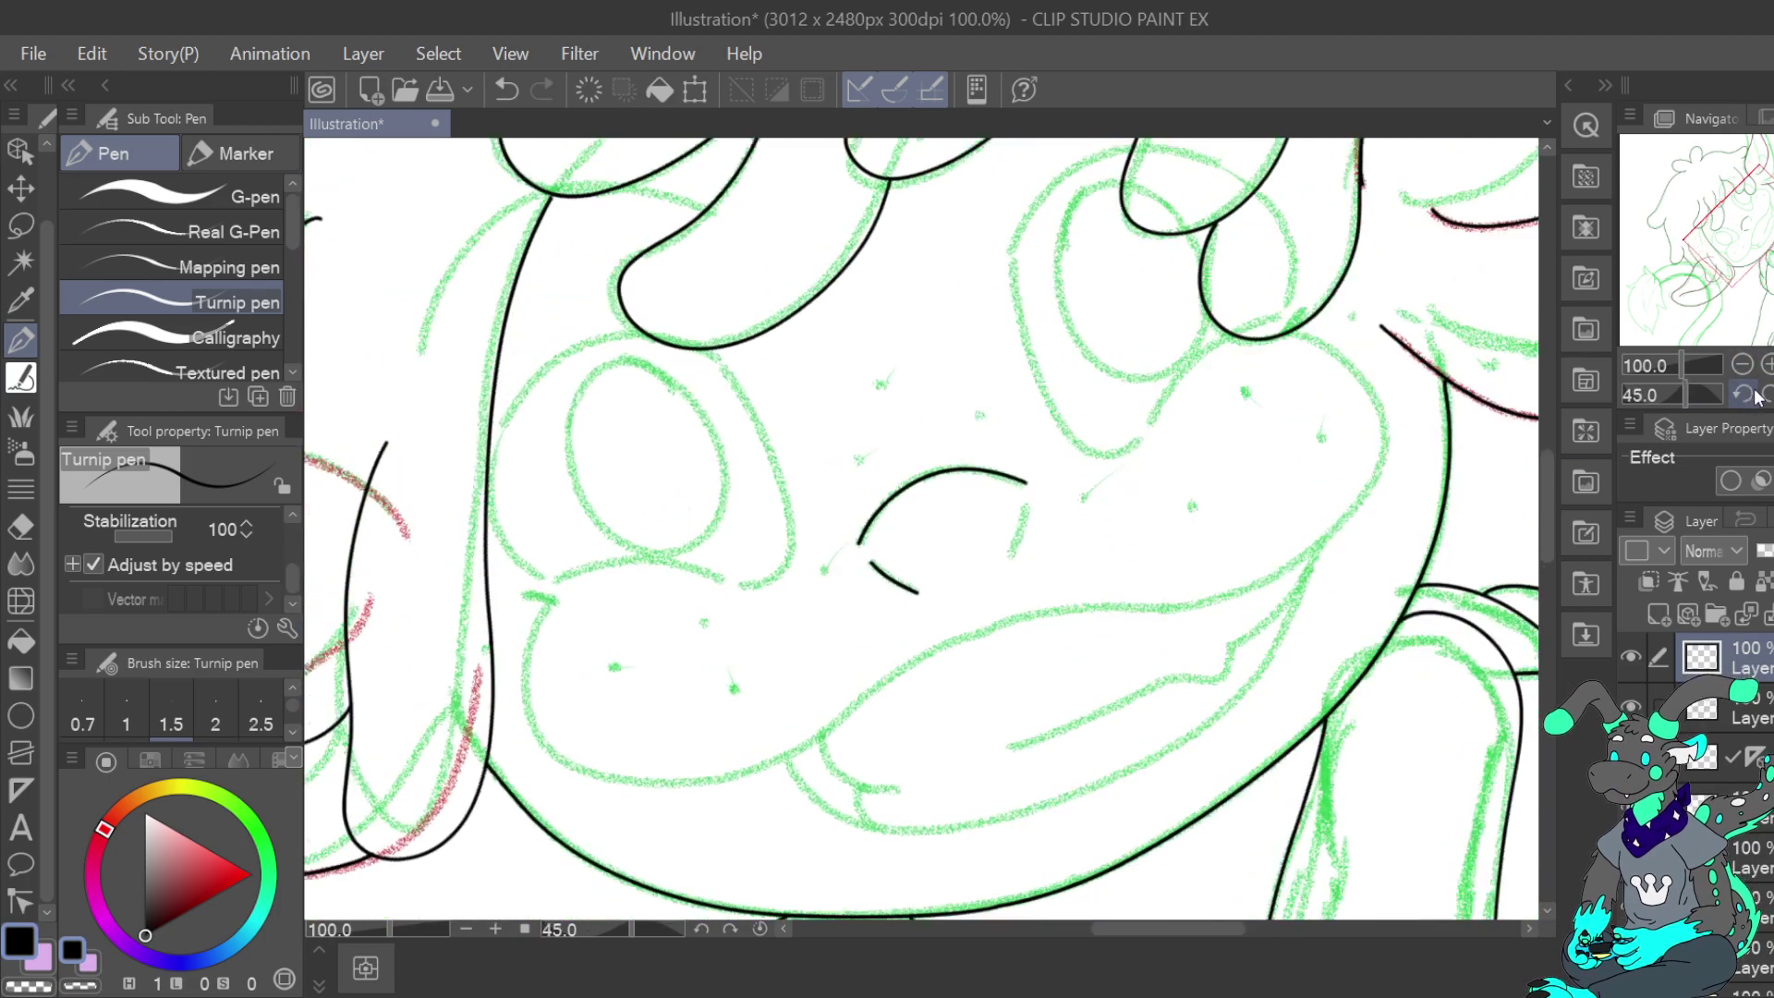
{"action": "left_click", "coordinate": [1754, 394]}
{"action": "left_click_drag", "start_coordinate": [1012, 554], "coordinate": [1011, 557]}
Ink the upper outline and the lower lid curve of the eye on the side-lock side, at 40° canvas rotation
{"action": "left_click_drag", "start_coordinate": [1733, 237], "coordinate": [1714, 250]}
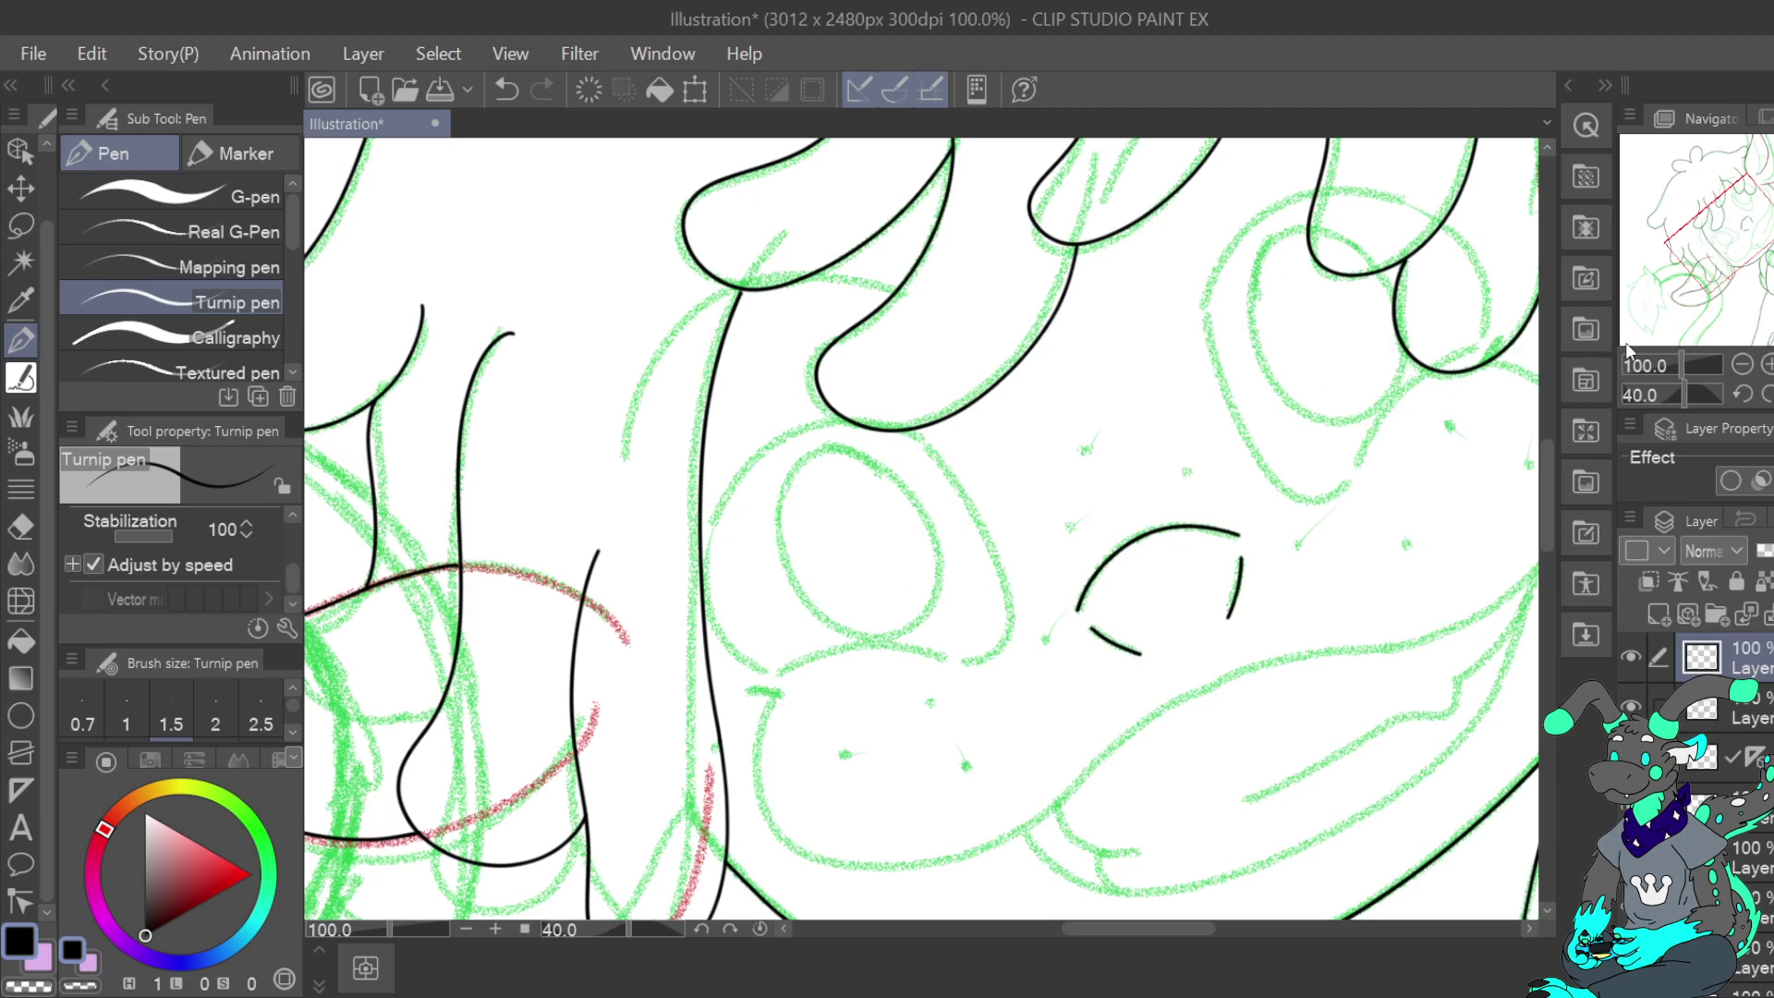
{"action": "mouse_move", "coordinate": [712, 524]}
{"action": "left_mouse_down"}
{"action": "mouse_move", "coordinate": [791, 437]}
{"action": "mouse_move", "coordinate": [913, 425]}
{"action": "left_mouse_up"}
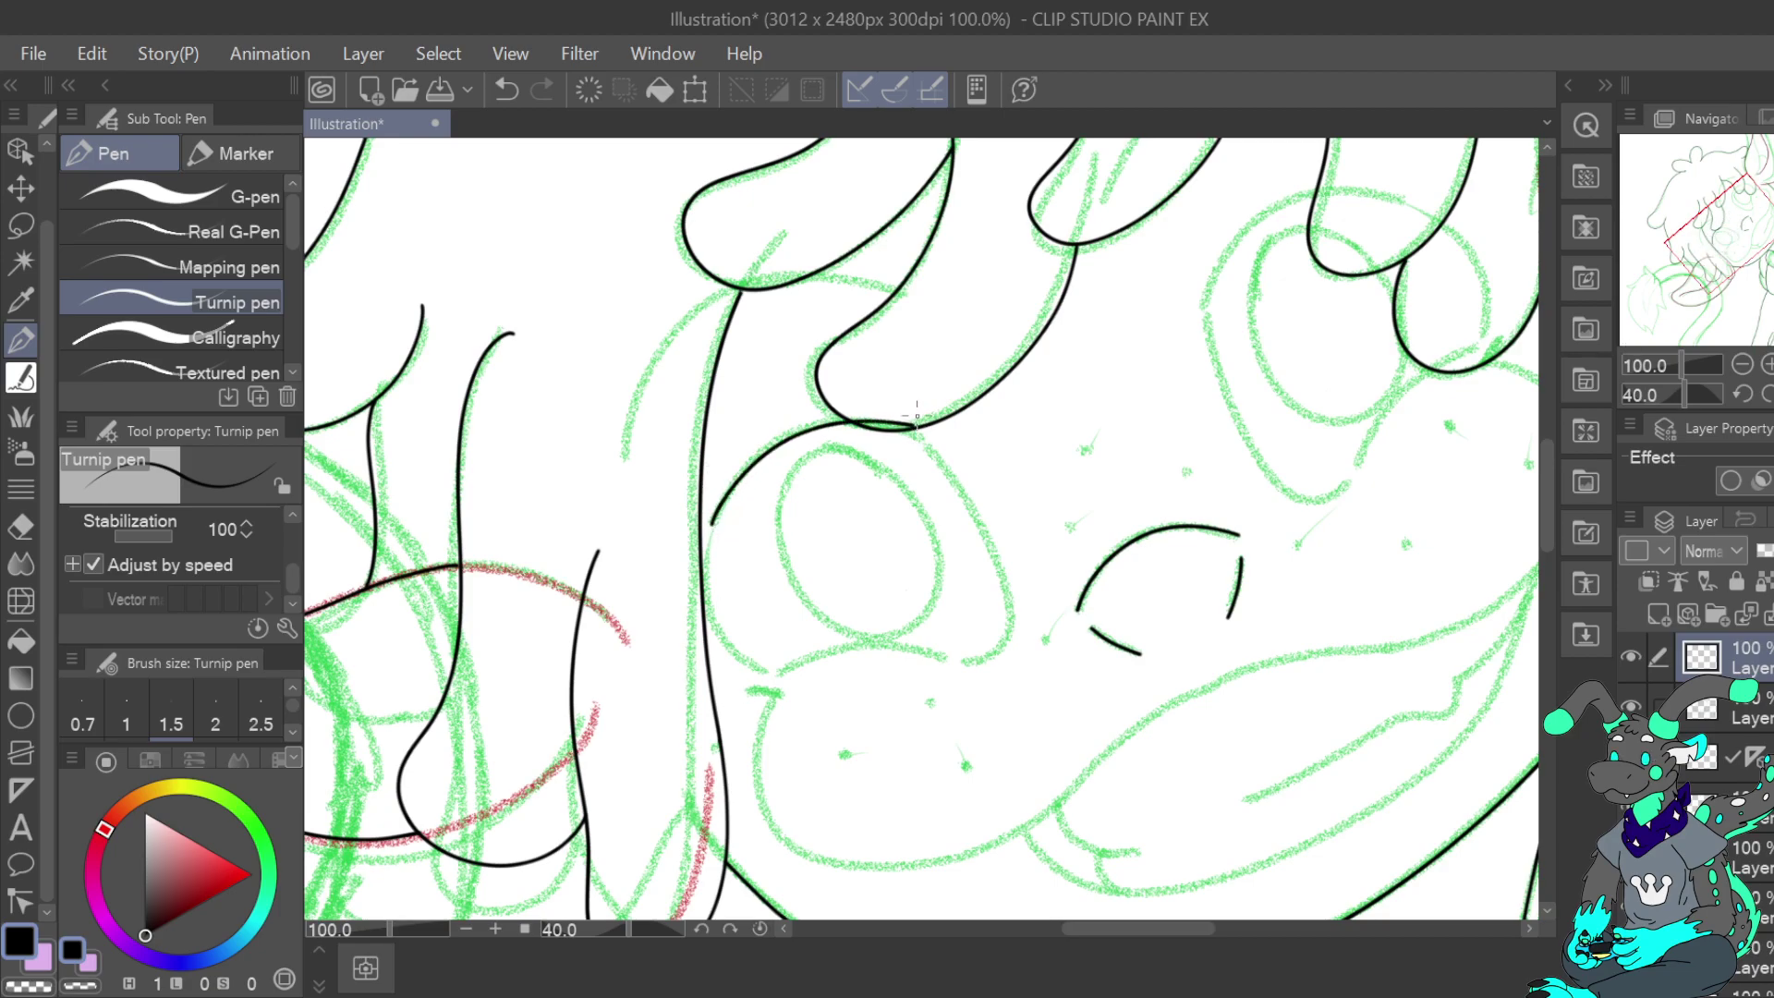
{"action": "mouse_move", "coordinate": [778, 673]}
{"action": "left_mouse_down"}
{"action": "mouse_move", "coordinate": [854, 644]}
{"action": "mouse_move", "coordinate": [952, 644]}
{"action": "left_mouse_up"}
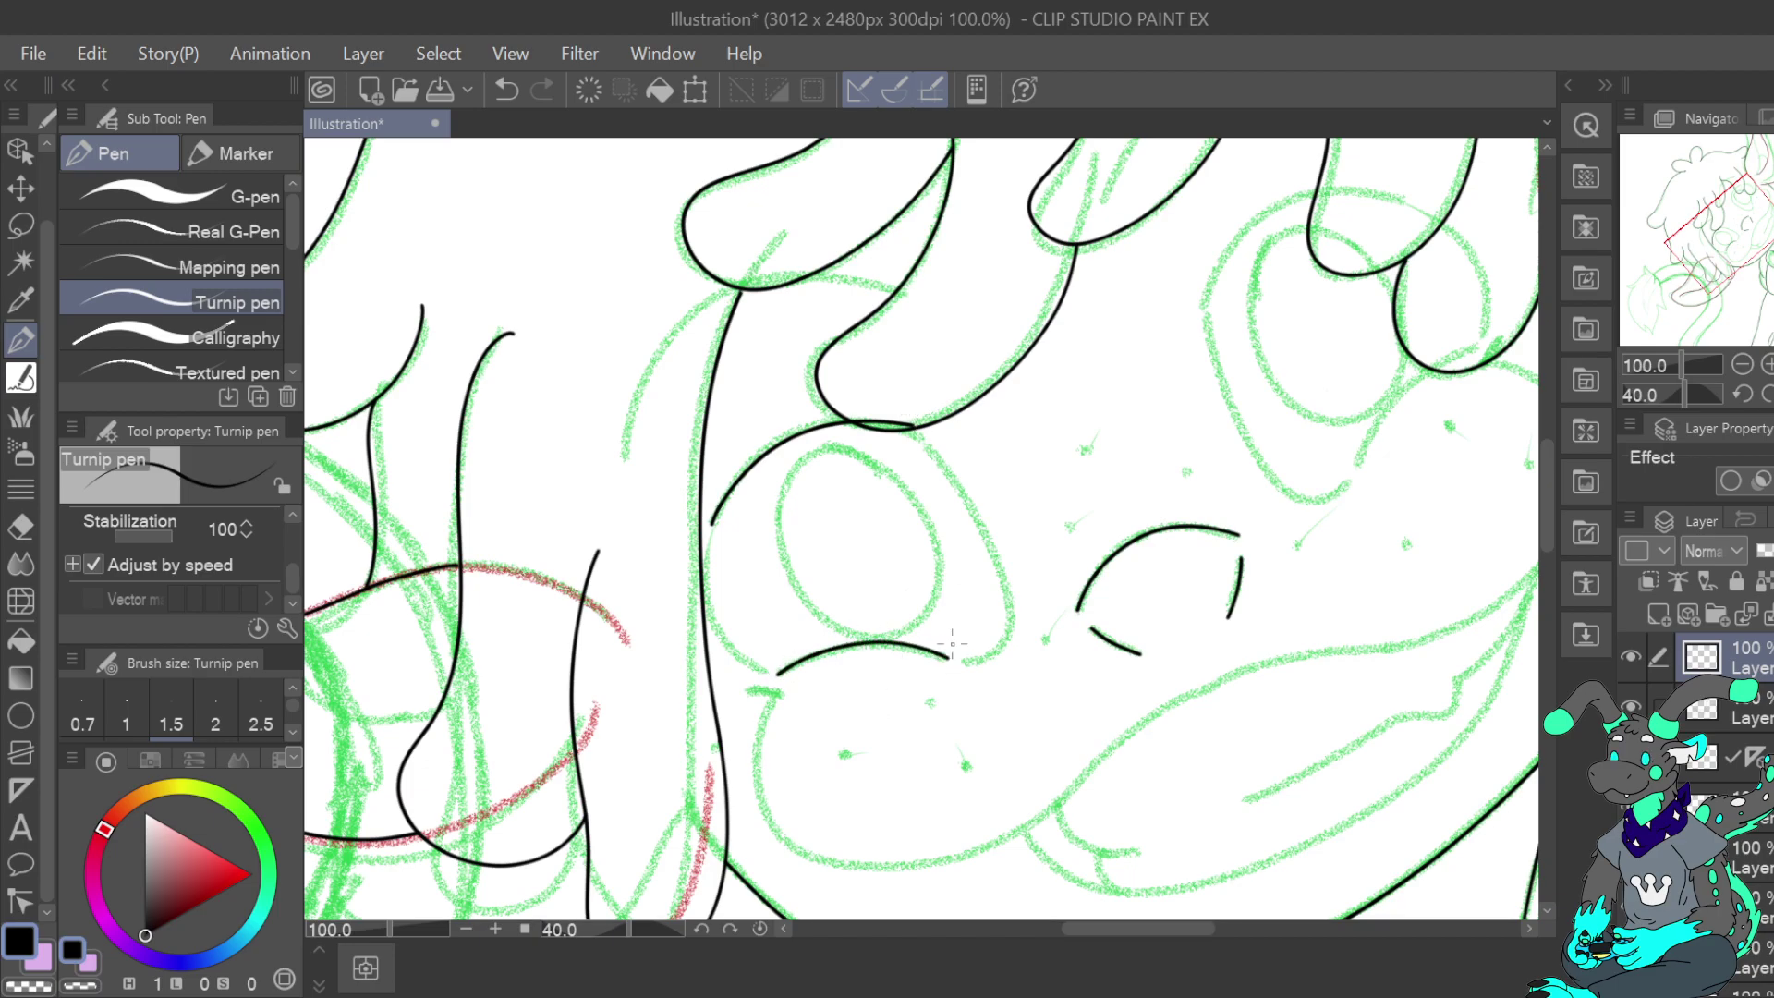
{"action": "left_click_drag", "start_coordinate": [1743, 218], "coordinate": [1753, 190]}
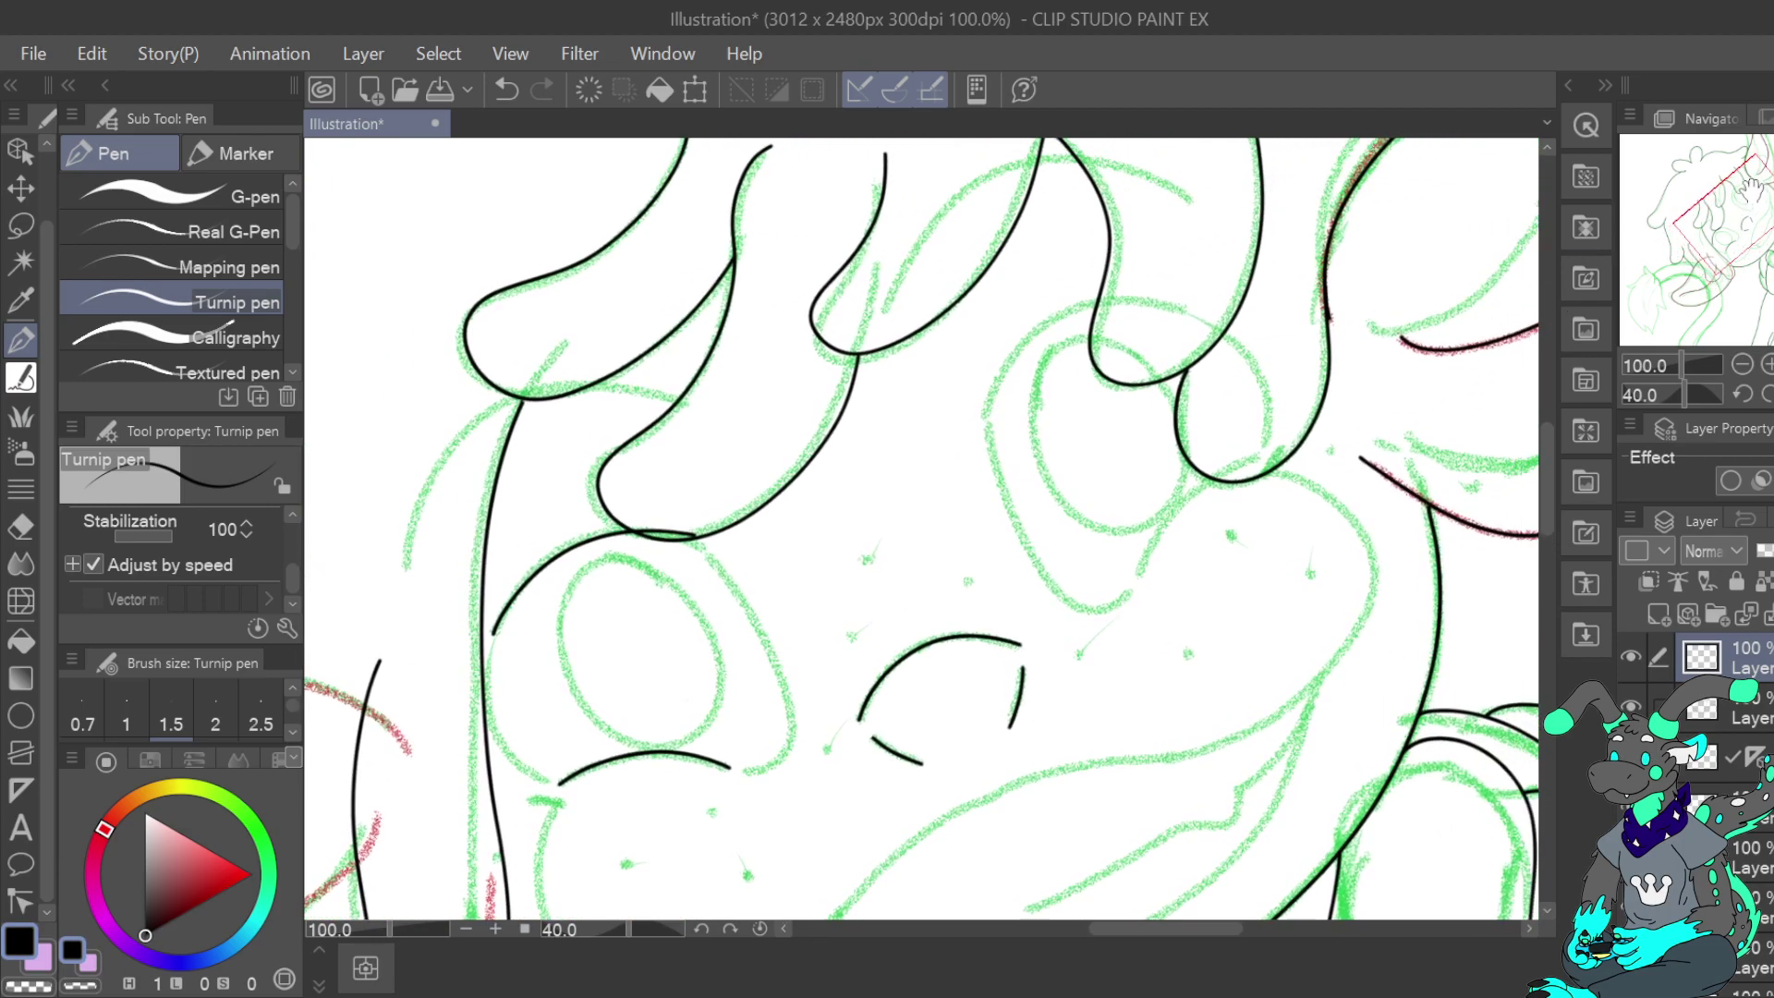
Ink the upper outline and the lower lid curve of the second eye, on the side away from the side lock
{"action": "mouse_move", "coordinate": [995, 388]}
{"action": "left_mouse_down"}
{"action": "mouse_move", "coordinate": [1091, 303]}
{"action": "mouse_move", "coordinate": [1170, 299]}
{"action": "left_mouse_up"}
{"action": "left_click", "coordinate": [508, 90]}
{"action": "mouse_move", "coordinate": [983, 418]}
{"action": "left_mouse_down"}
{"action": "mouse_move", "coordinate": [1053, 321]}
{"action": "mouse_move", "coordinate": [1109, 298]}
{"action": "mouse_move", "coordinate": [1205, 314]}
{"action": "left_mouse_up"}
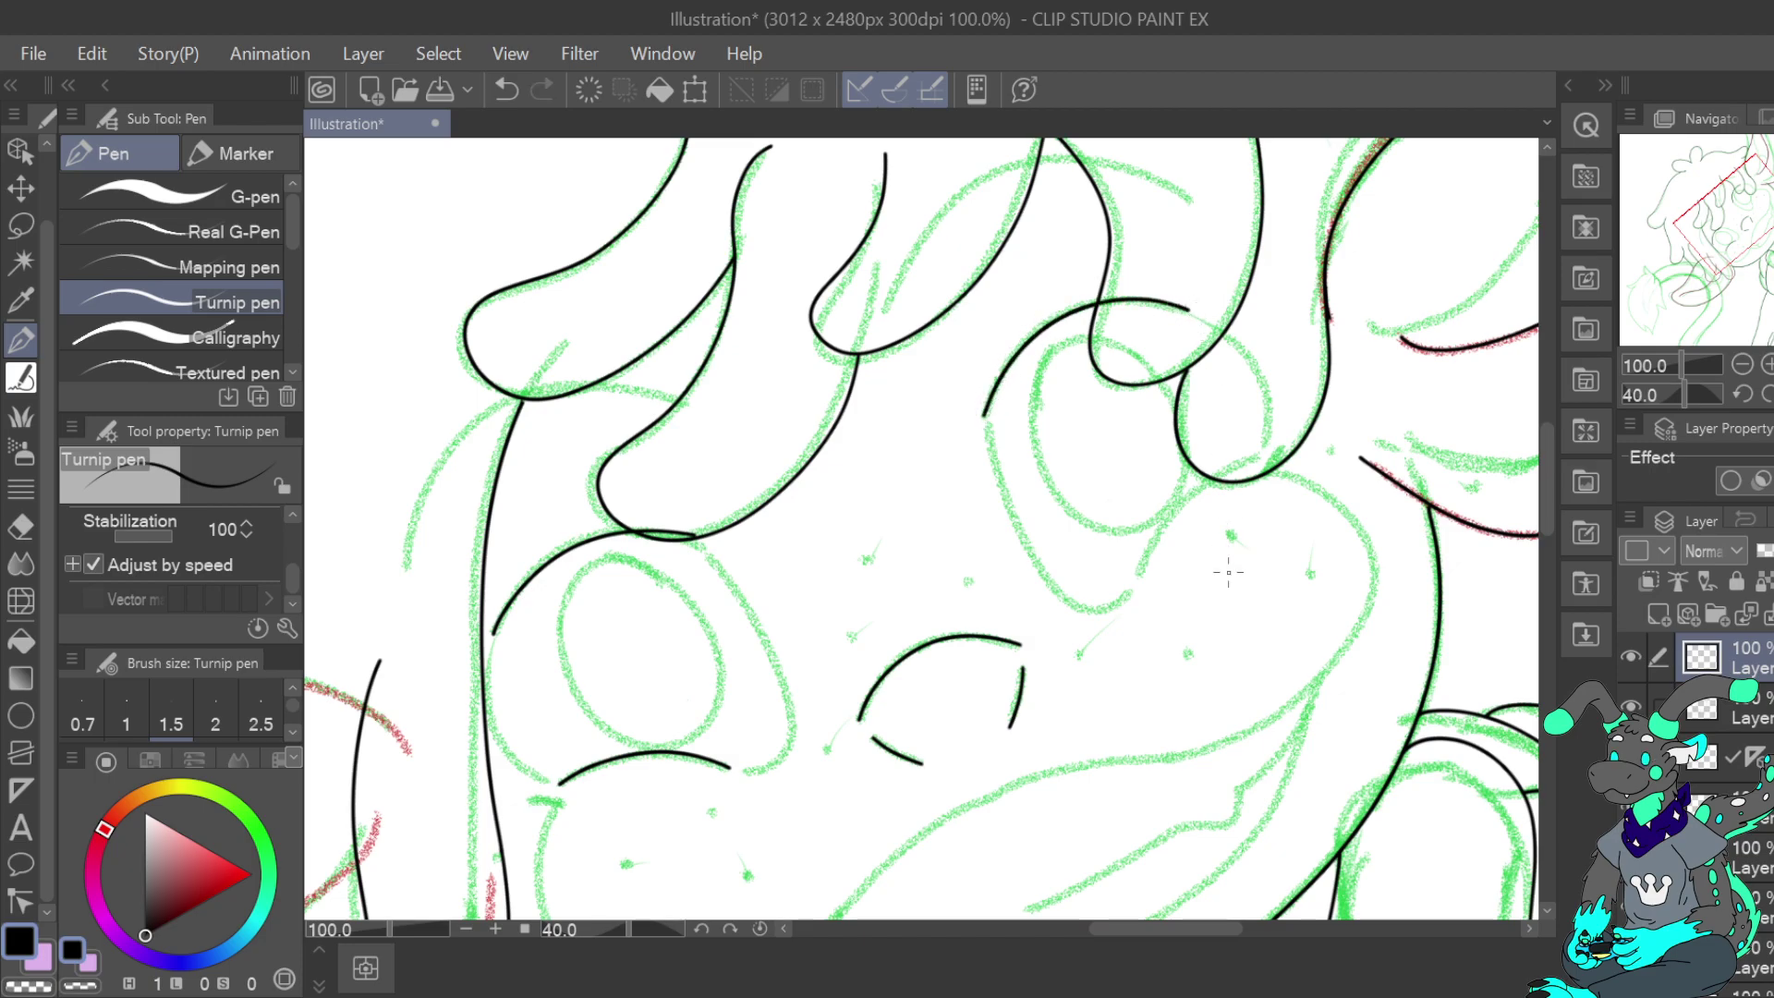
{"action": "mouse_move", "coordinate": [1142, 574]}
{"action": "left_mouse_down"}
{"action": "mouse_move", "coordinate": [1198, 488]}
{"action": "mouse_move", "coordinate": [1280, 444]}
{"action": "left_mouse_up"}
{"action": "key", "text": "ctrl+z"}
{"action": "left_click_drag", "start_coordinate": [1150, 549], "coordinate": [1273, 450]}
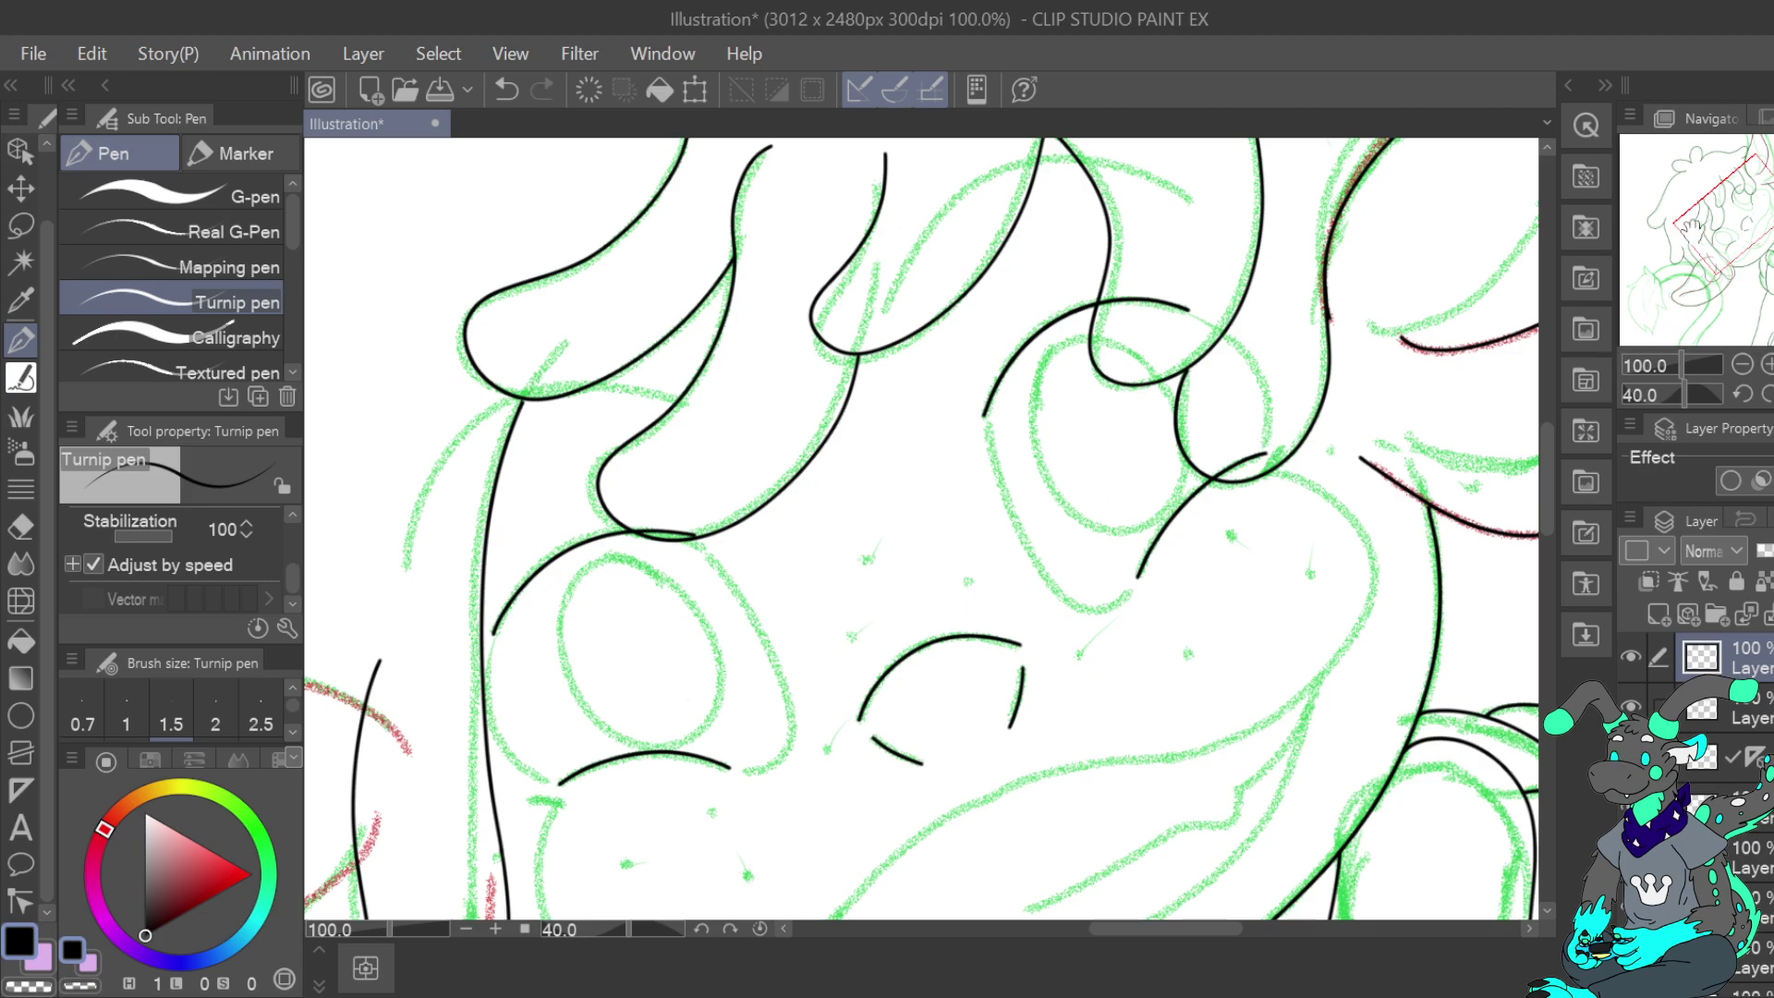
Ink the small crease mark at the upper end of each cheek, just outside the lower lid curves
{"action": "left_click_drag", "start_coordinate": [1761, 231], "coordinate": [1738, 266]}
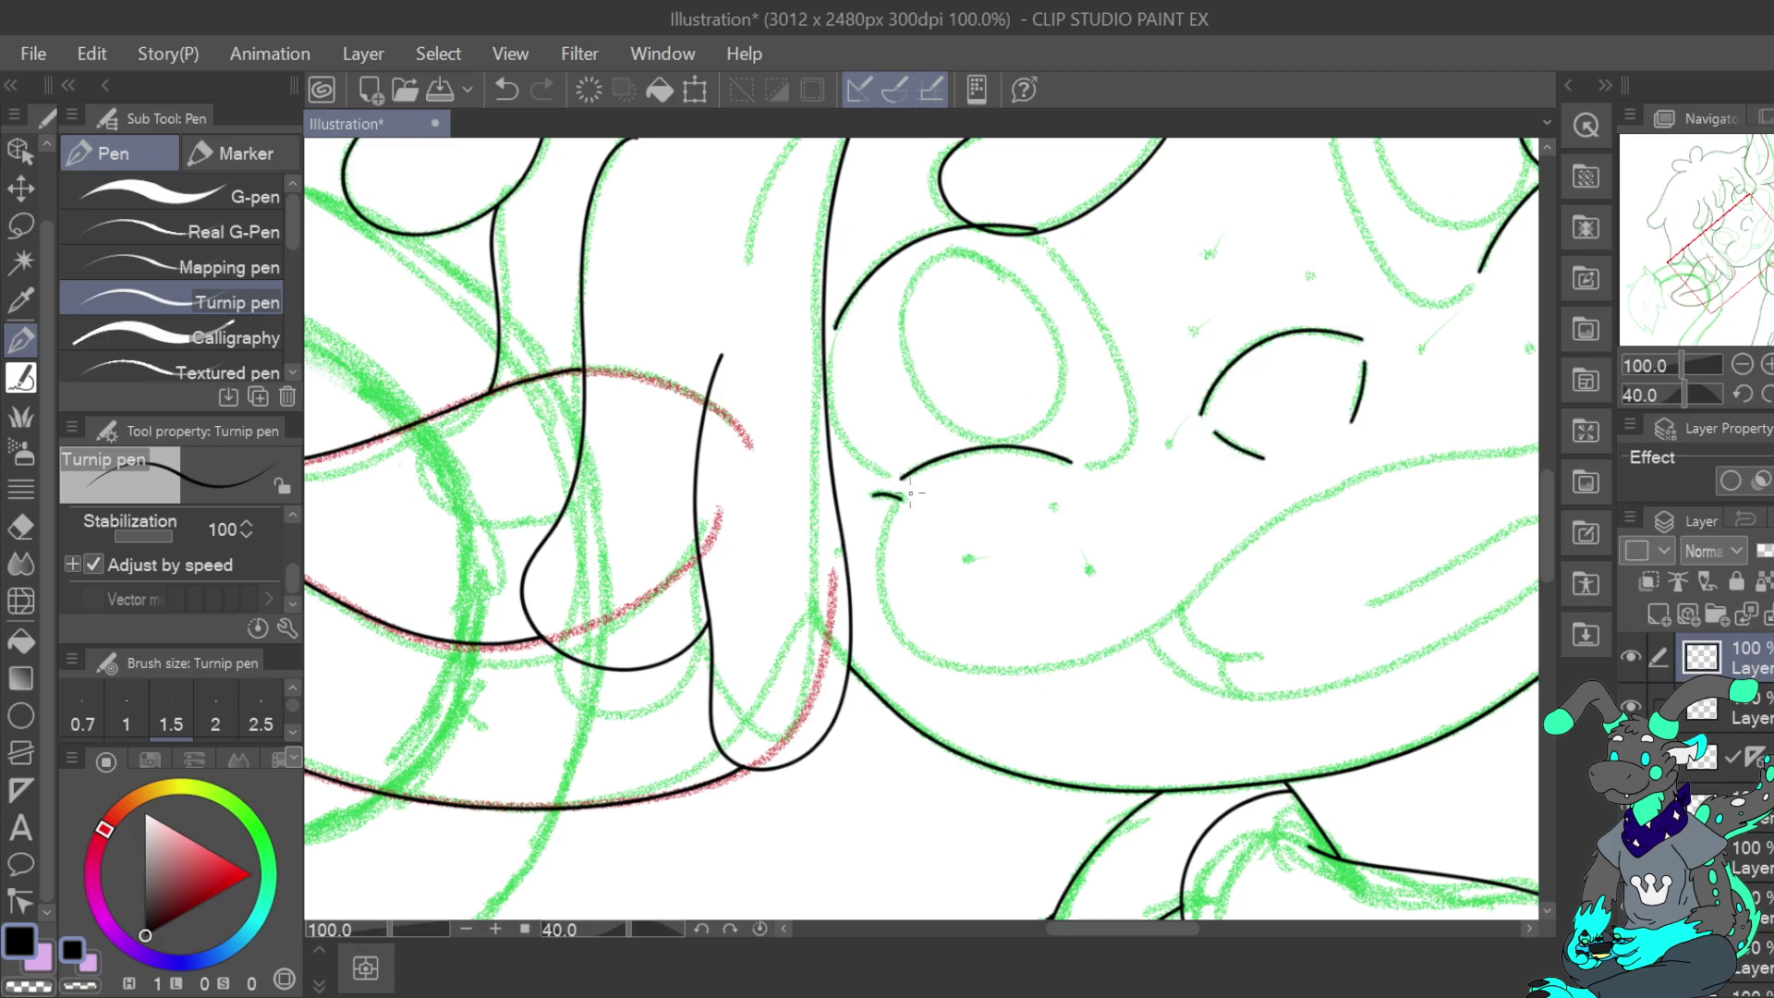
{"action": "left_click_drag", "start_coordinate": [1763, 238], "coordinate": [1766, 196]}
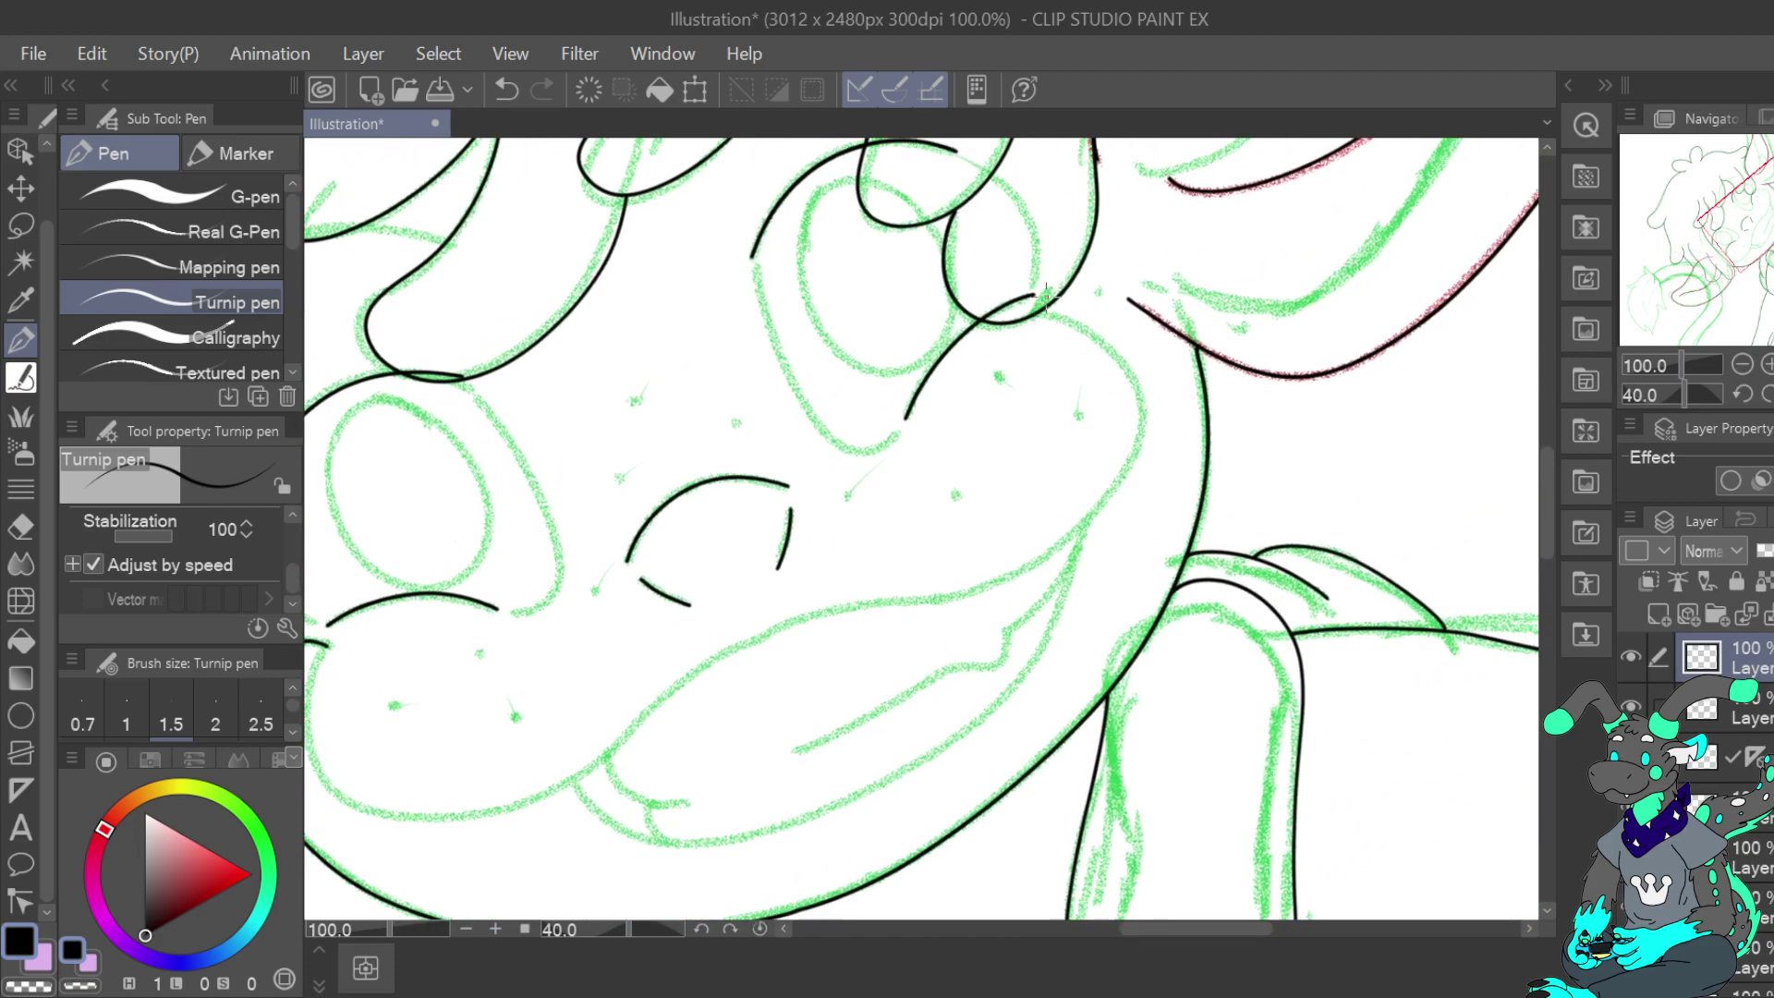
{"action": "left_click_drag", "start_coordinate": [1037, 307], "coordinate": [1053, 283]}
Ink the rounded cheek contour on the side-lock side at 85° canvas rotation
{"action": "left_click", "coordinate": [1767, 395]}
{"action": "mouse_move", "coordinate": [1754, 231]}
{"action": "left_mouse_down"}
{"action": "mouse_move", "coordinate": [1720, 255]}
{"action": "mouse_move", "coordinate": [1737, 257]}
{"action": "left_mouse_up"}
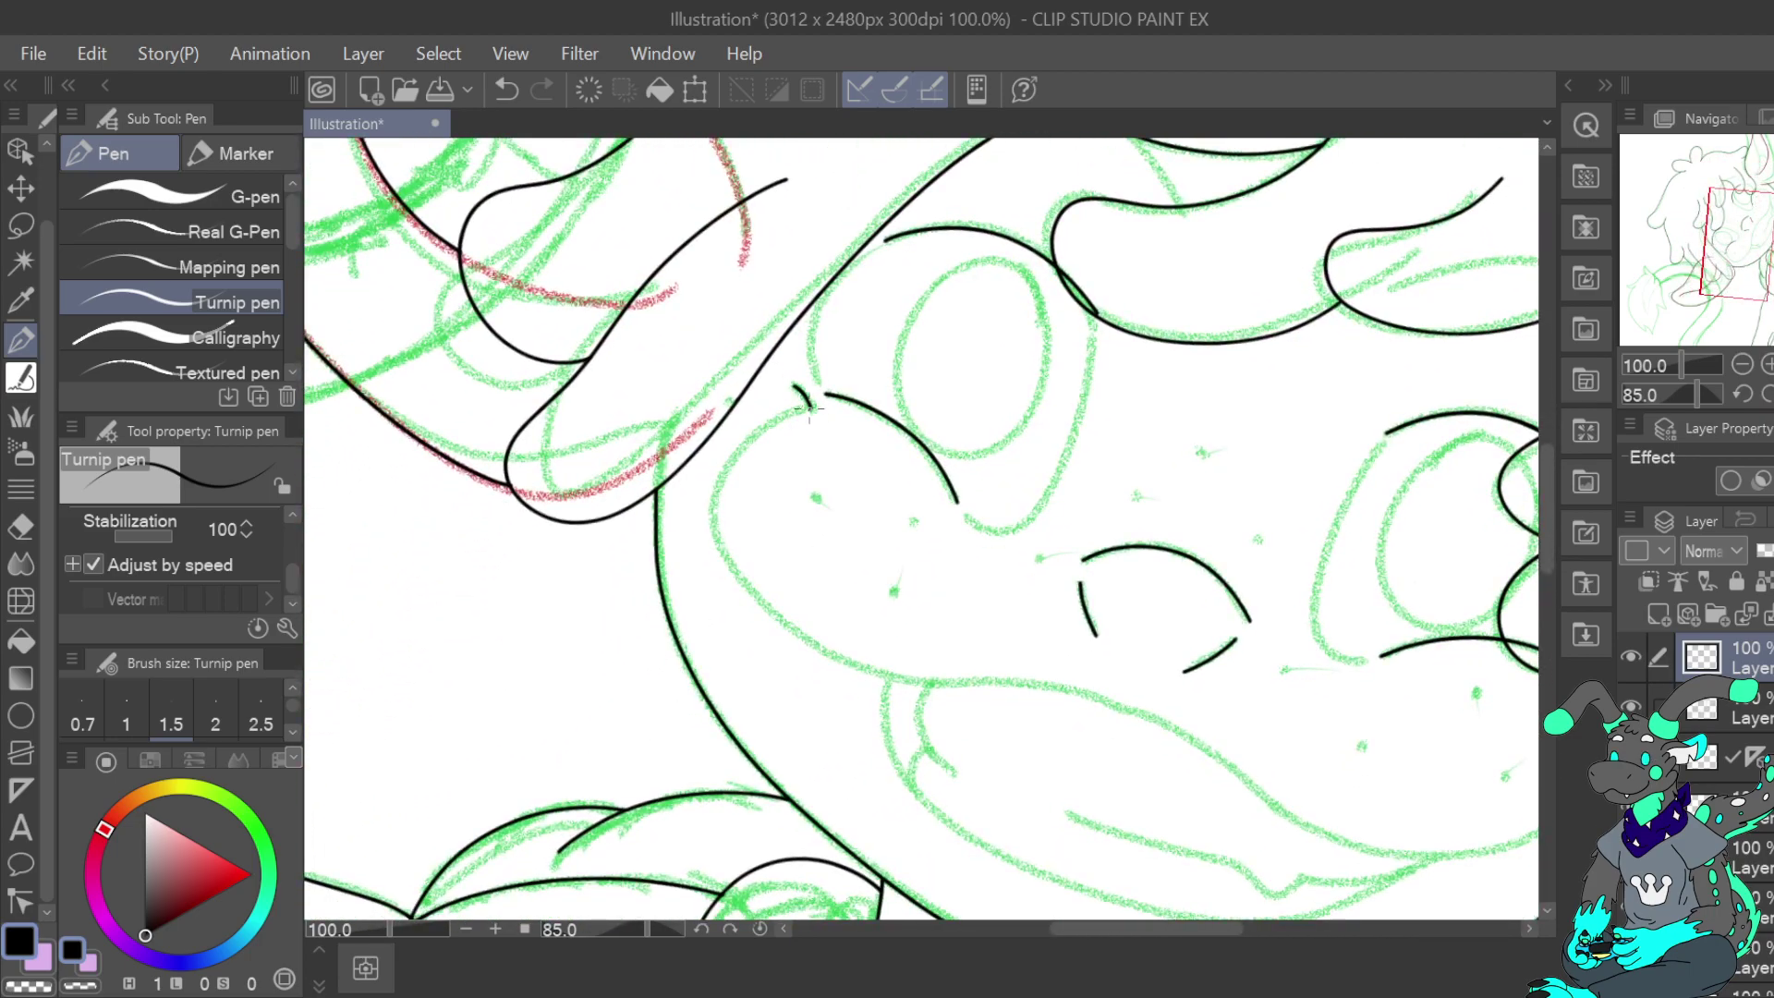
{"action": "left_click_drag", "start_coordinate": [760, 423], "coordinate": [713, 506]}
{"action": "left_click_drag", "start_coordinate": [739, 579], "coordinate": [779, 614]}
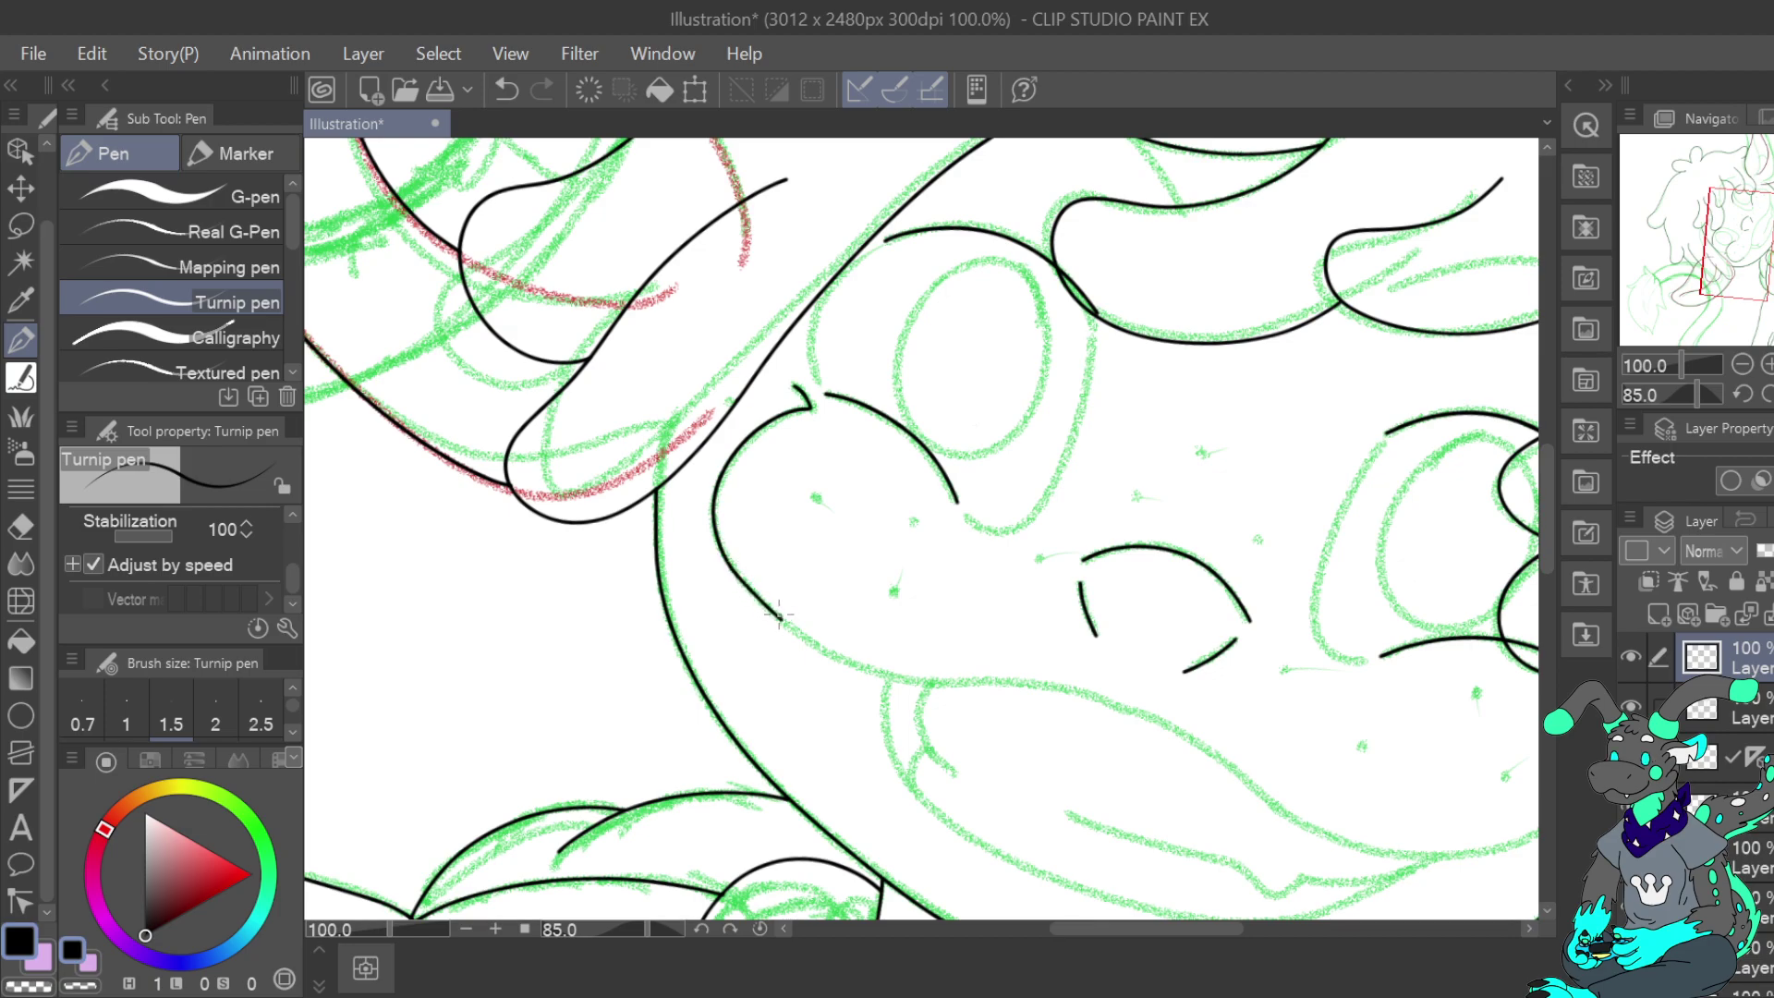
Replace the lower part of that cheek contour with one line continuing along the mouth's upper edge, at 175° canvas rotation
{"action": "left_click", "coordinate": [1767, 394]}
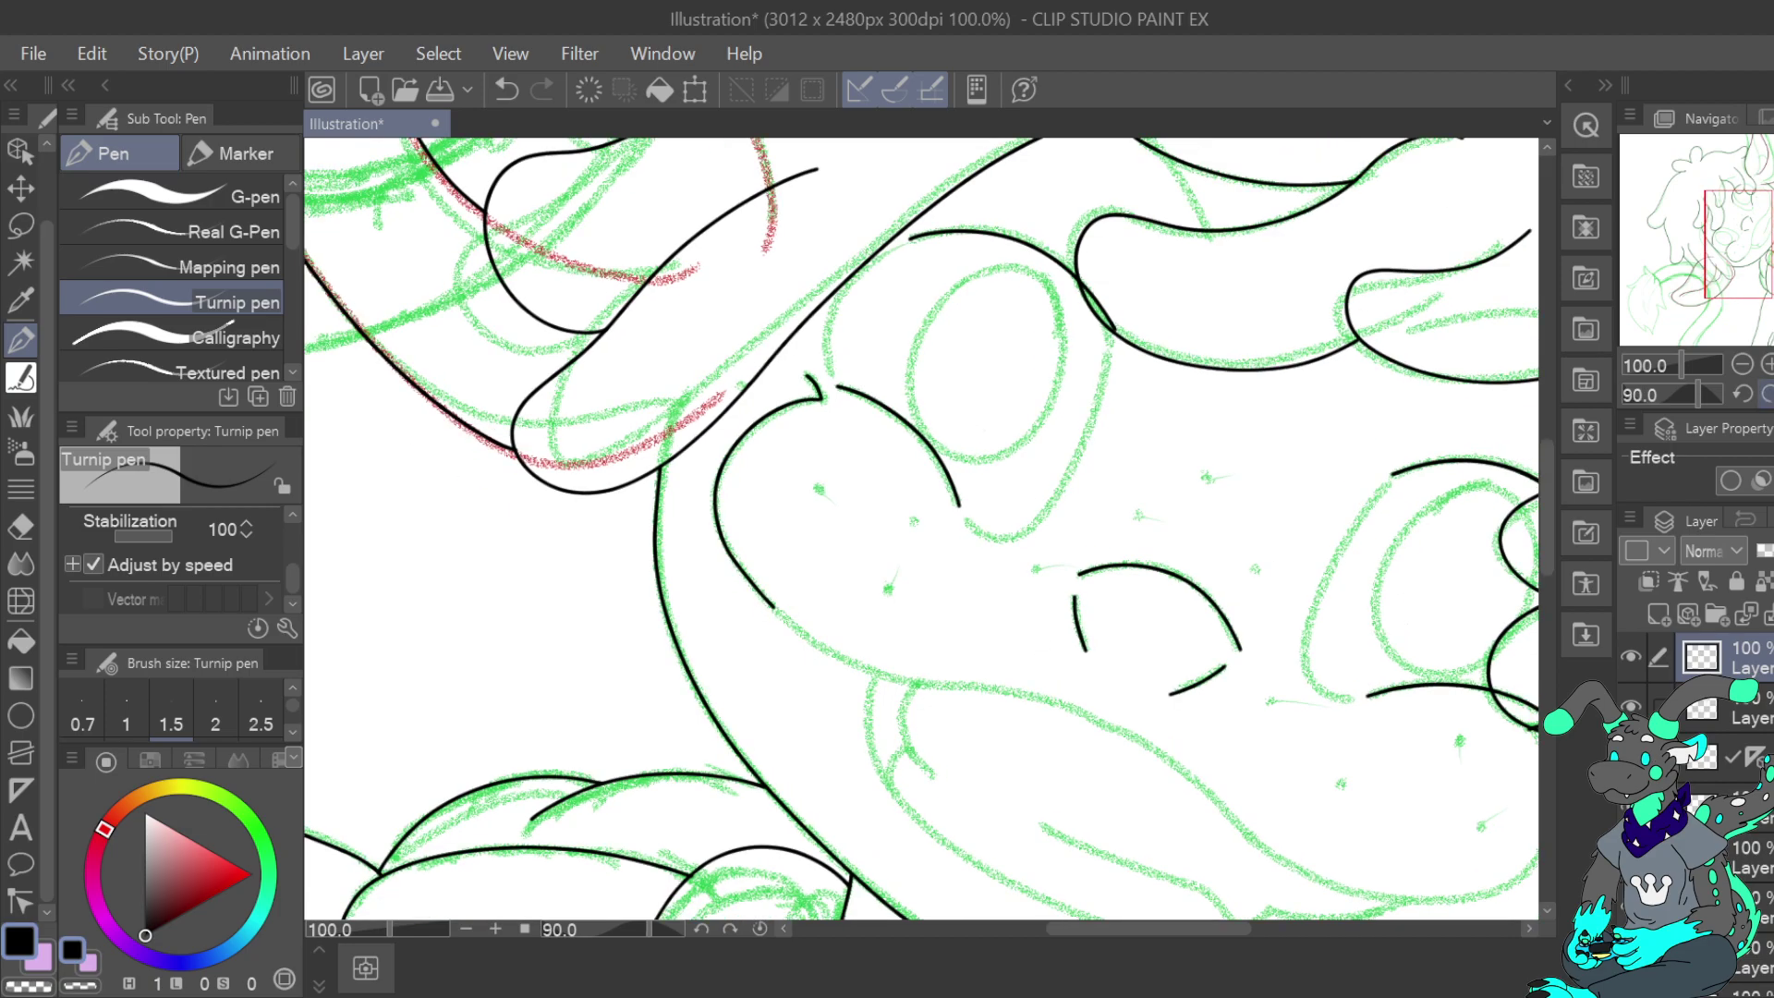
{"action": "left_click_drag", "start_coordinate": [1717, 395], "coordinate": [1722, 395]}
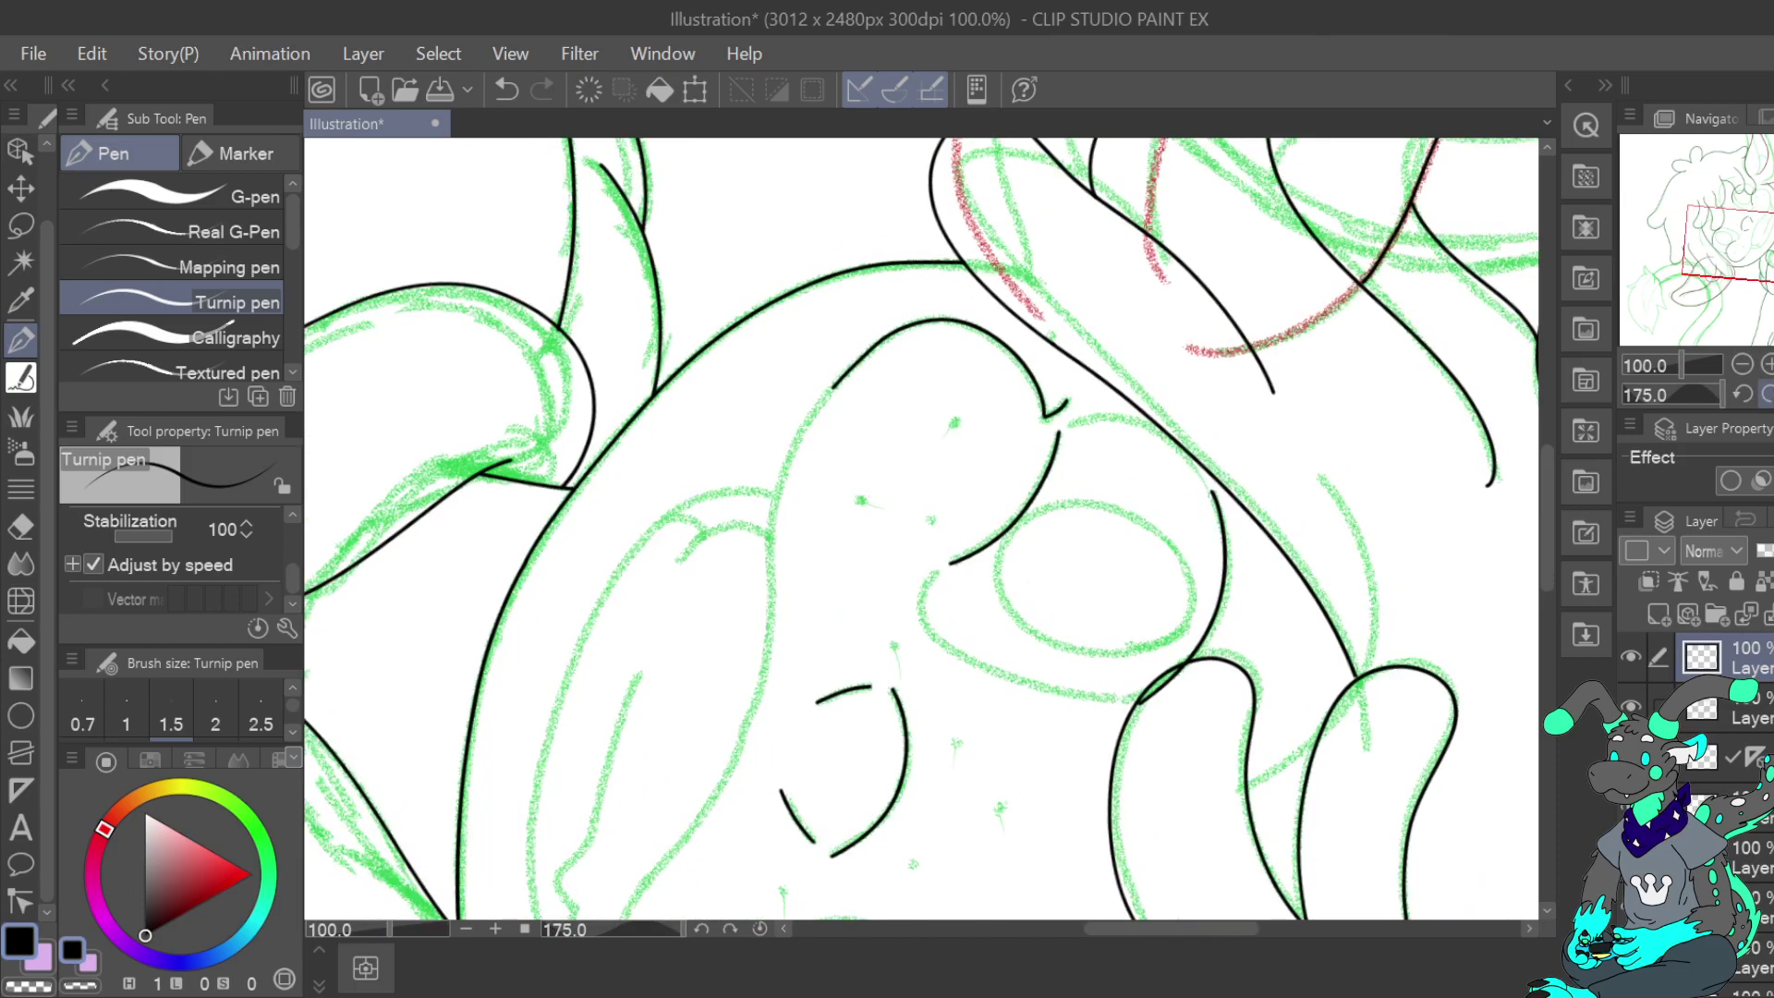
{"action": "key", "text": "ctrl+z"}
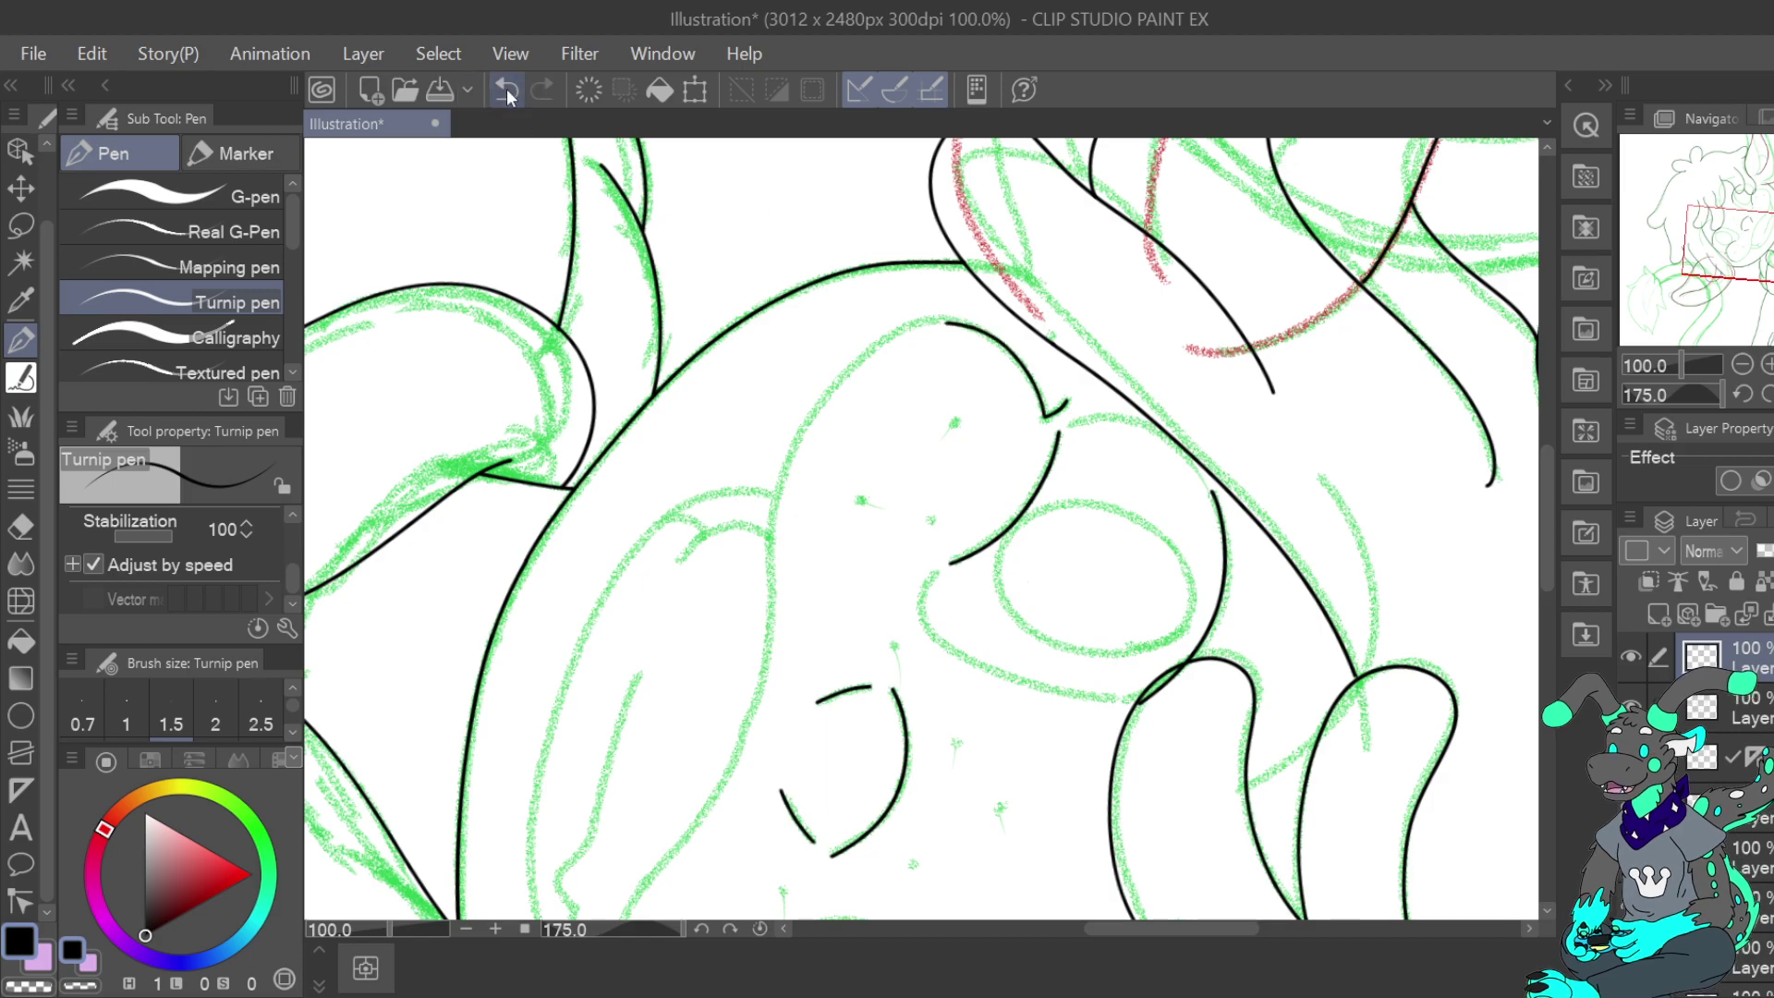
{"action": "mouse_move", "coordinate": [1041, 414]}
{"action": "left_mouse_down"}
{"action": "mouse_move", "coordinate": [1036, 382]}
{"action": "mouse_move", "coordinate": [966, 325]}
{"action": "mouse_move", "coordinate": [910, 319]}
{"action": "mouse_move", "coordinate": [837, 365]}
{"action": "mouse_move", "coordinate": [776, 478]}
{"action": "mouse_move", "coordinate": [752, 734]}
{"action": "mouse_move", "coordinate": [720, 792]}
{"action": "left_mouse_up"}
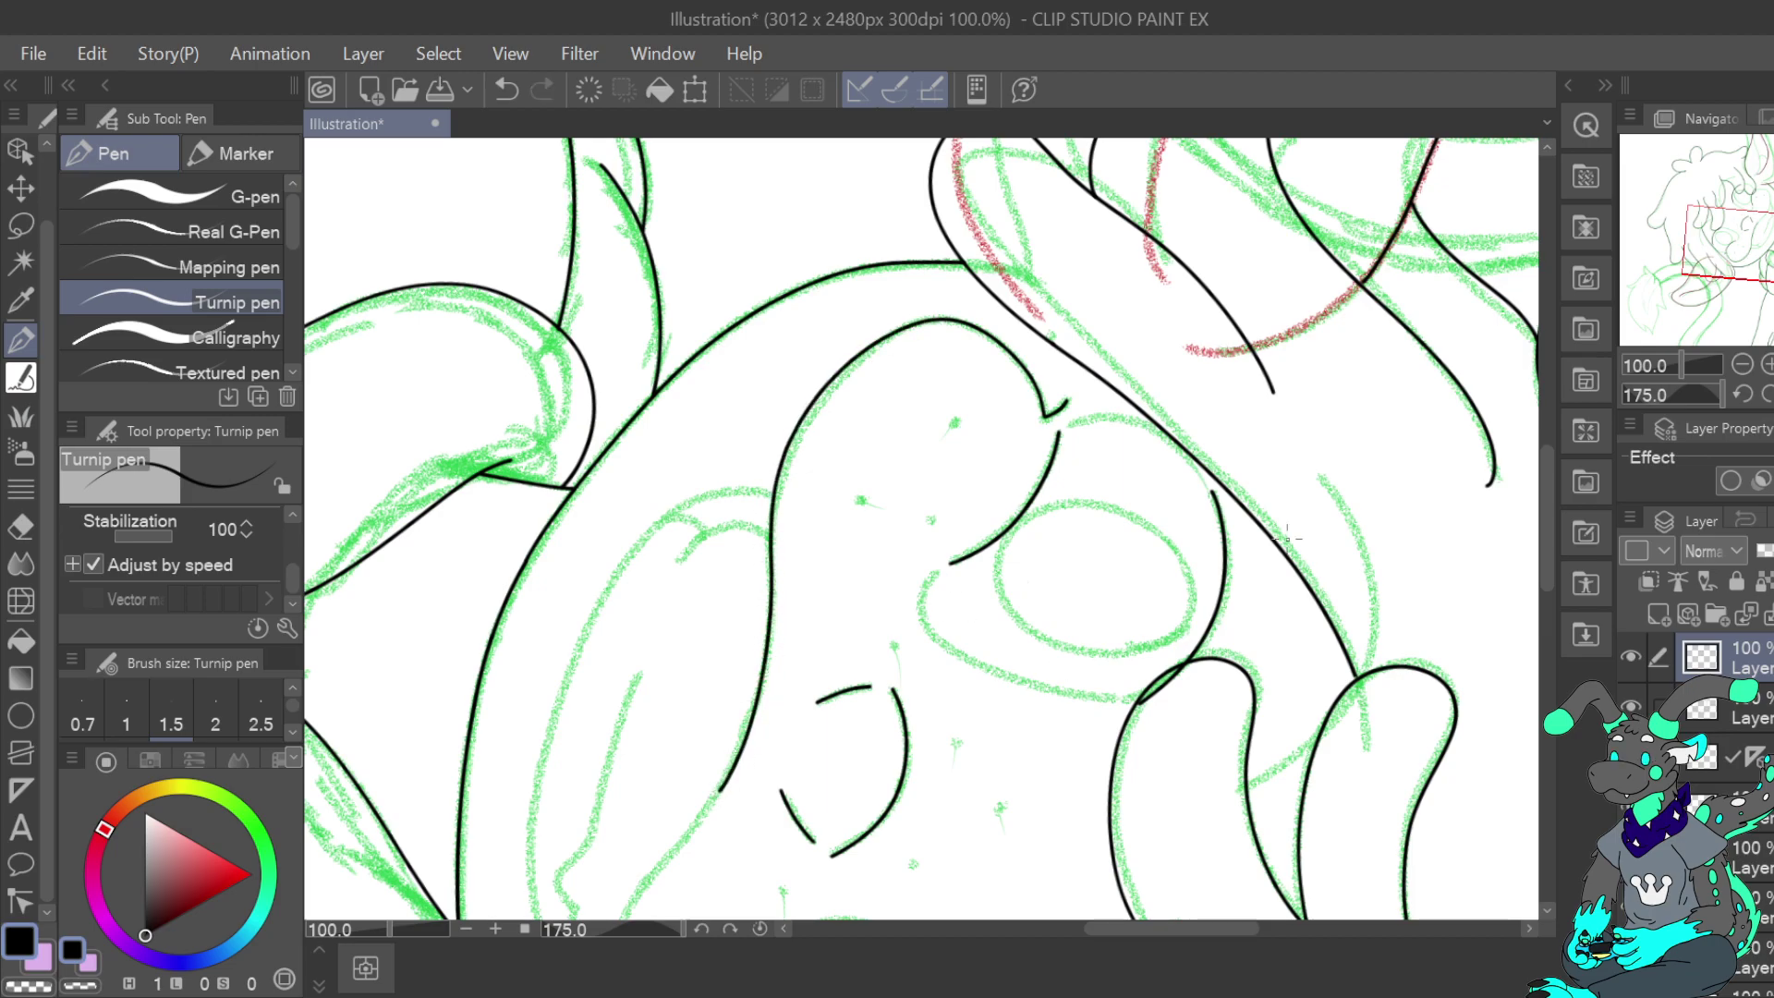
Ink the opposite cheek contour from the mouth line round to its crease mark, closing the last stretch at 150° canvas rotation
{"action": "mouse_move", "coordinate": [1736, 241]}
{"action": "left_mouse_down"}
{"action": "mouse_move", "coordinate": [1724, 282]}
{"action": "mouse_move", "coordinate": [1745, 204]}
{"action": "left_mouse_up"}
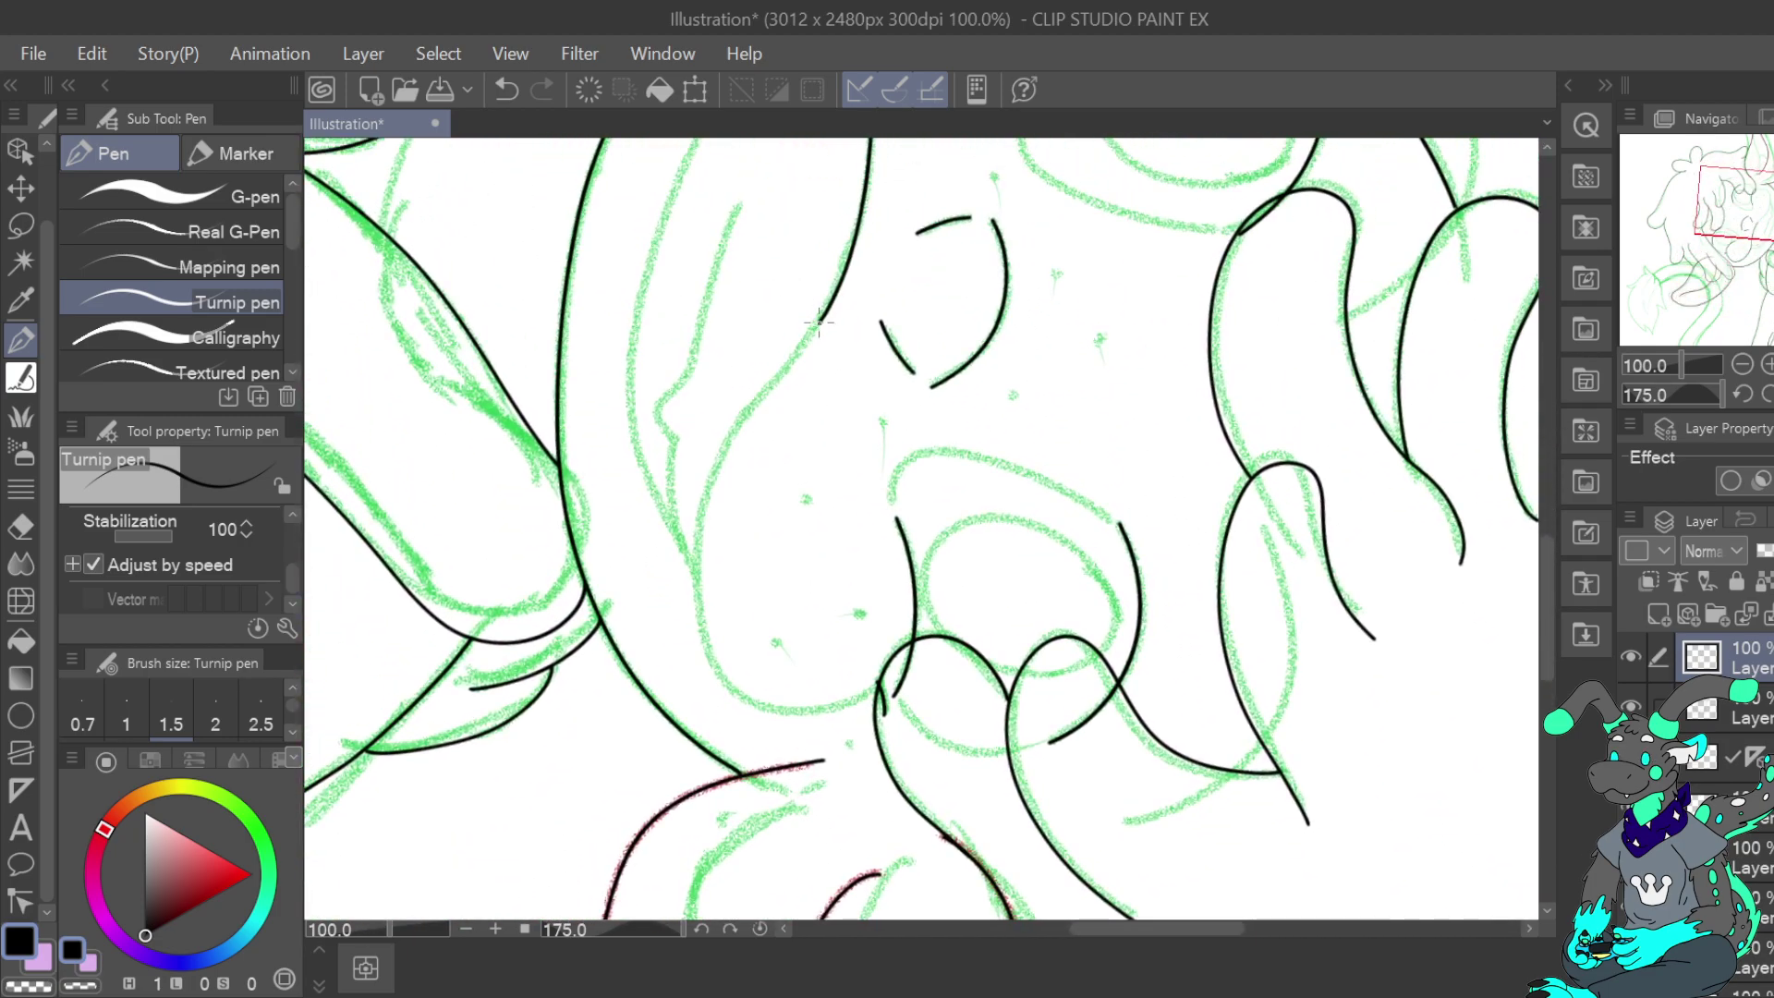
{"action": "mouse_move", "coordinate": [766, 383]}
{"action": "left_mouse_down"}
{"action": "mouse_move", "coordinate": [711, 468]}
{"action": "mouse_move", "coordinate": [696, 616]}
{"action": "mouse_move", "coordinate": [728, 691]}
{"action": "mouse_move", "coordinate": [810, 699]}
{"action": "left_mouse_up"}
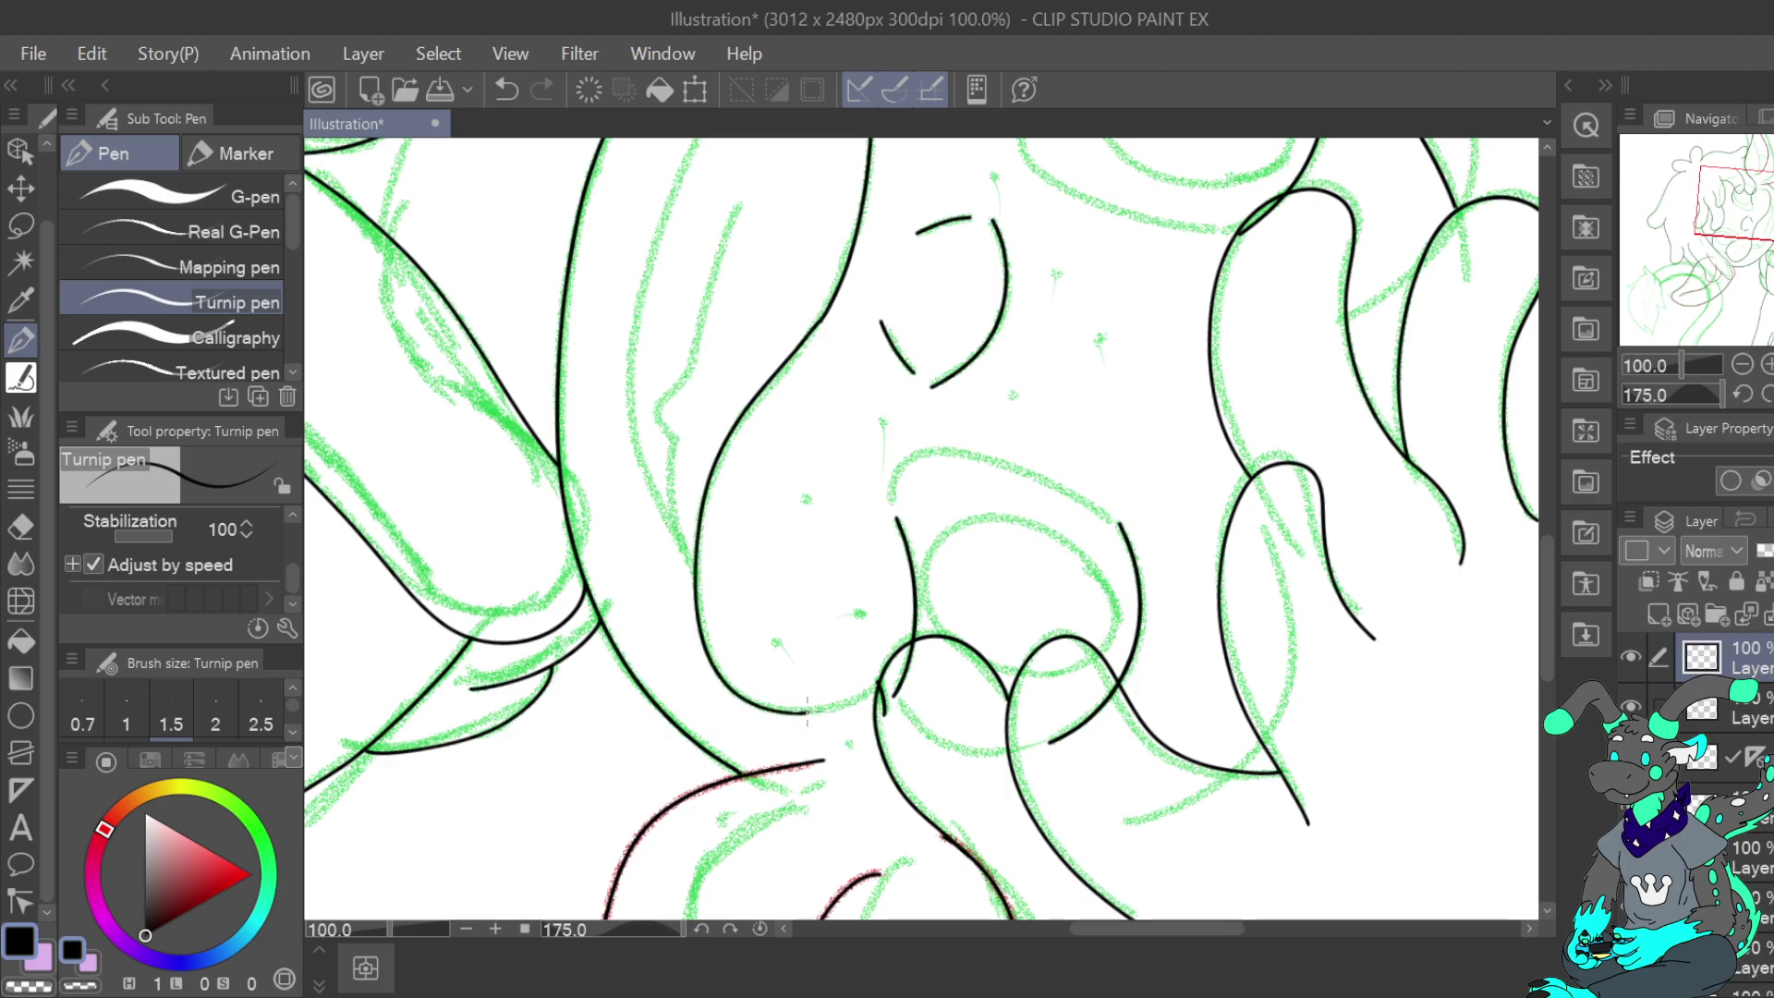
{"action": "left_click", "coordinate": [508, 90]}
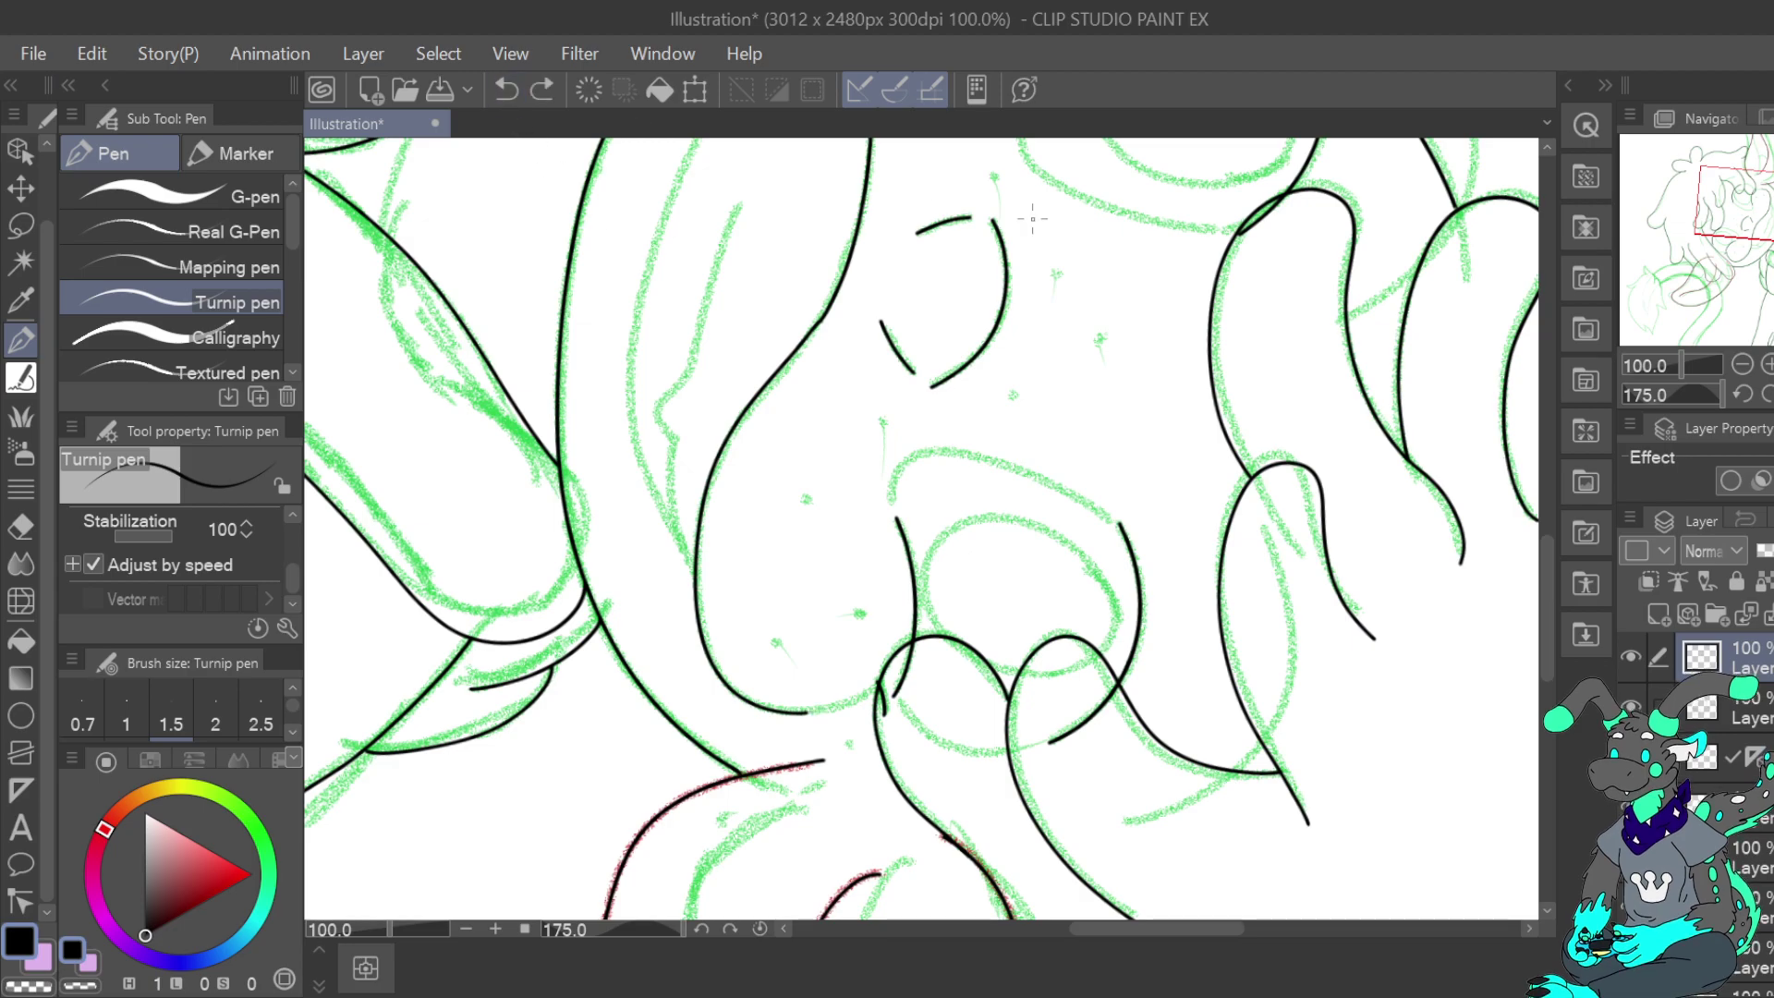
{"action": "left_click", "coordinate": [1743, 395]}
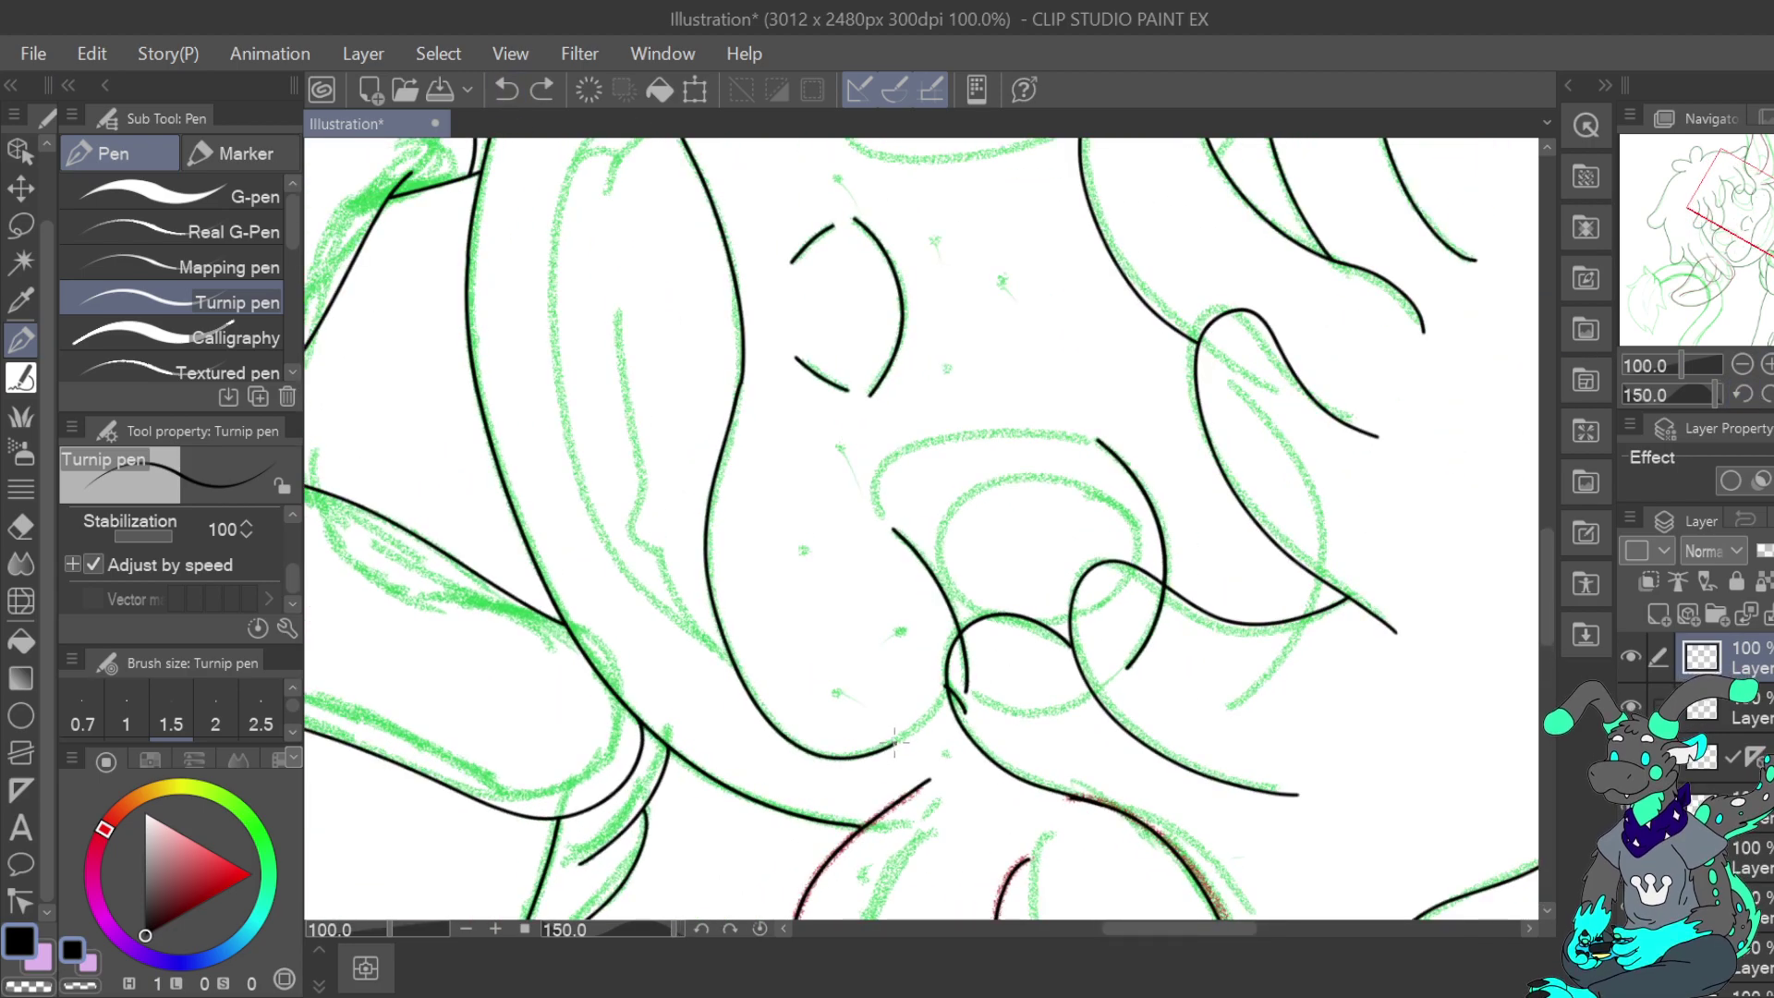
{"action": "left_click", "coordinate": [506, 89]}
{"action": "left_click_drag", "start_coordinate": [915, 728], "coordinate": [947, 686]}
{"action": "key", "text": "ctrl+z"}
{"action": "left_click_drag", "start_coordinate": [897, 744], "coordinate": [947, 688]}
Ink the lower outline of the open mouth and the small curves inside its corner at 75° canvas rotation
{"action": "left_click", "coordinate": [1742, 395]}
{"action": "left_click_drag", "start_coordinate": [1760, 231], "coordinate": [1750, 263]}
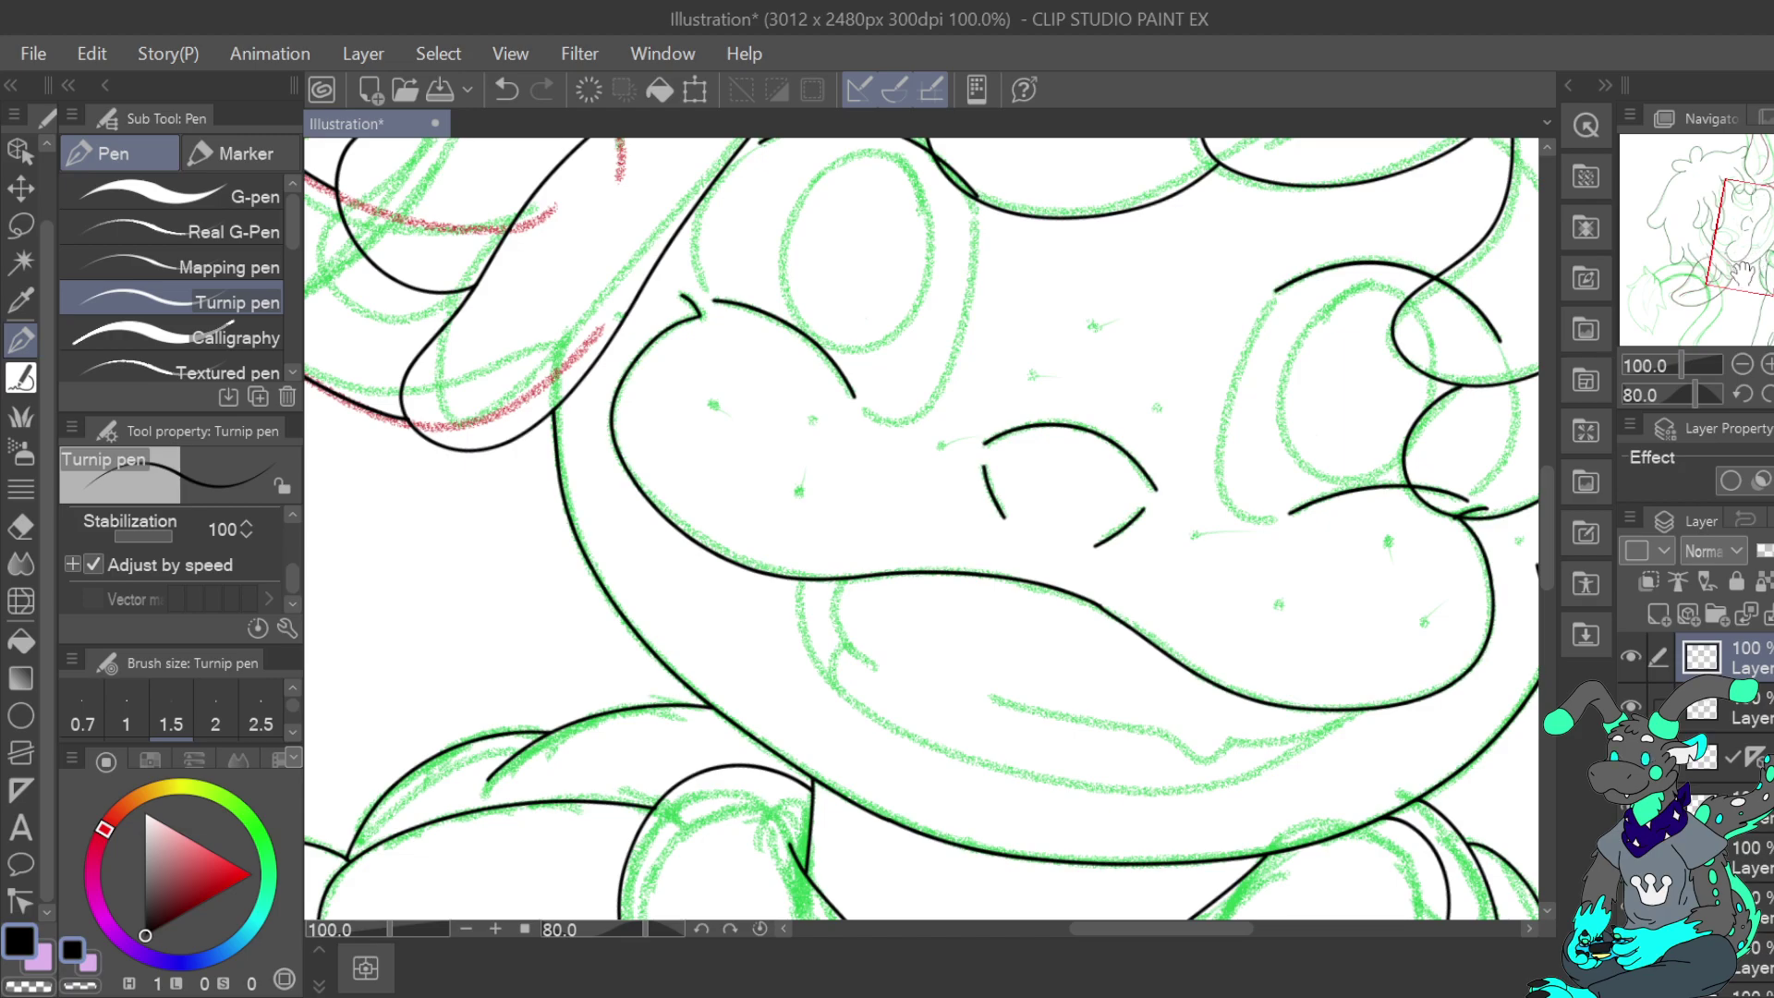
{"action": "left_click", "coordinate": [1743, 394]}
{"action": "mouse_move", "coordinate": [1739, 254]}
{"action": "left_mouse_down"}
{"action": "mouse_move", "coordinate": [1767, 261]}
{"action": "mouse_move", "coordinate": [1766, 242]}
{"action": "left_mouse_up"}
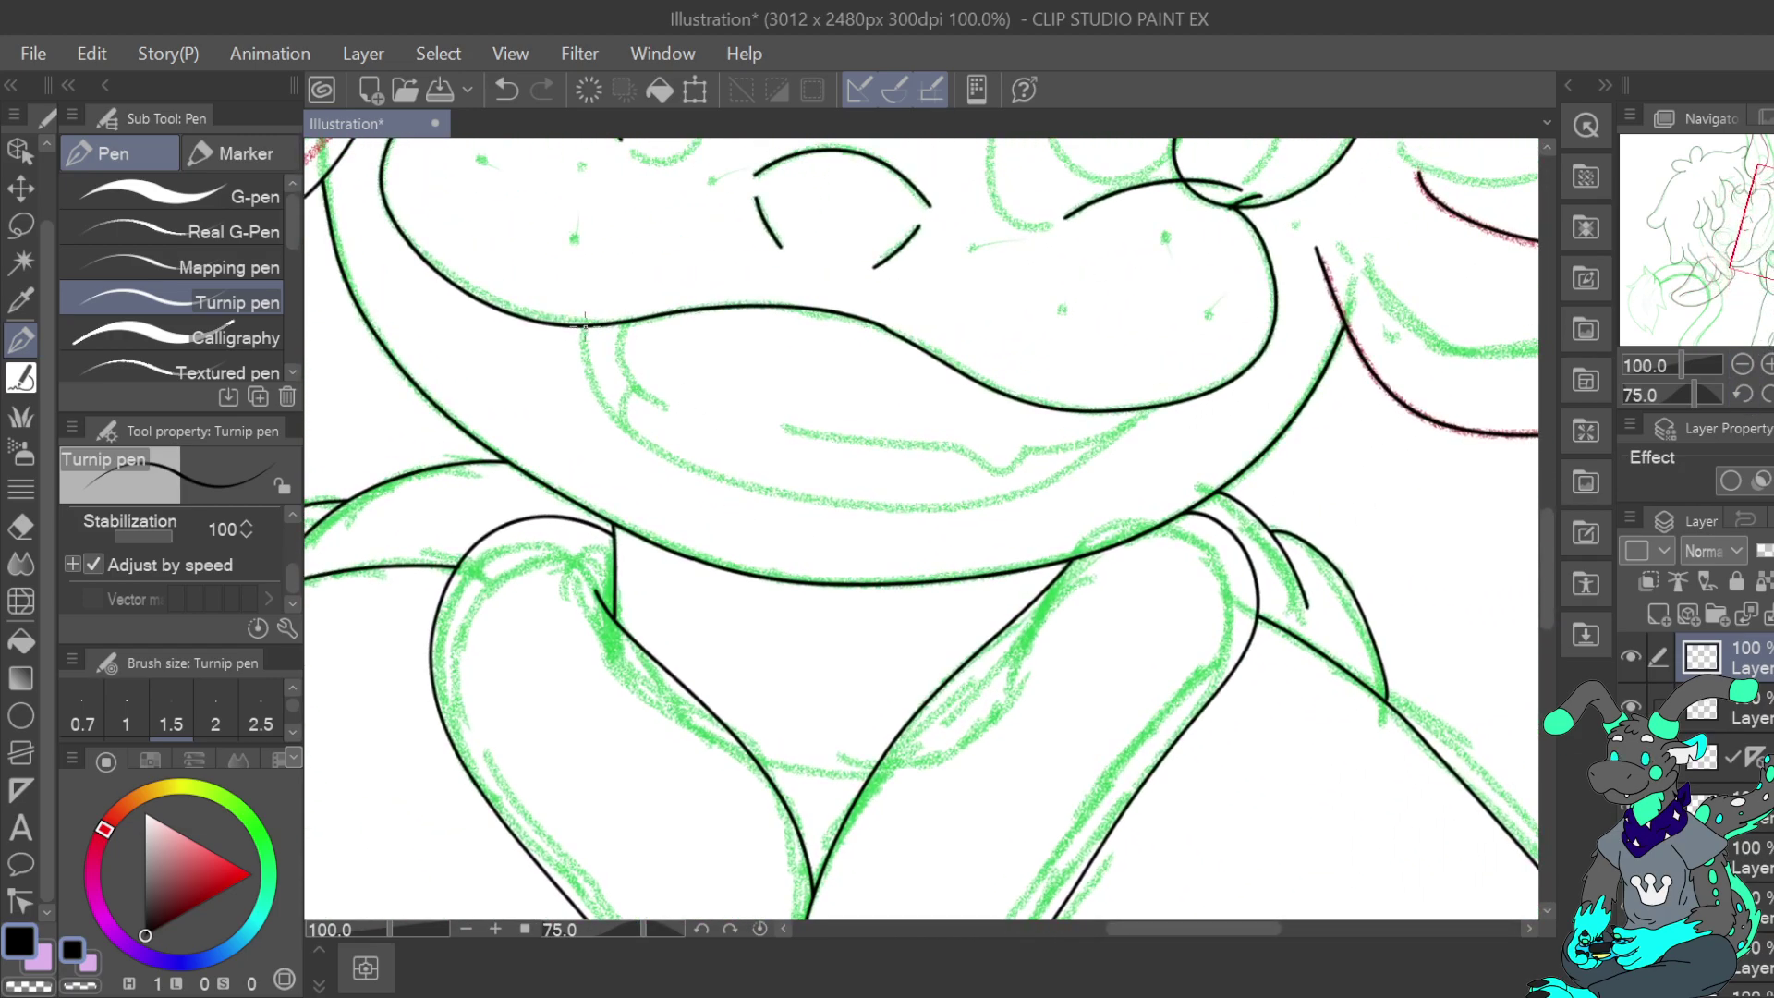
{"action": "left_click_drag", "start_coordinate": [584, 324], "coordinate": [587, 351]}
{"action": "mouse_move", "coordinate": [628, 430]}
{"action": "left_mouse_down"}
{"action": "mouse_move", "coordinate": [815, 502]}
{"action": "mouse_move", "coordinate": [1031, 496]}
{"action": "left_mouse_up"}
{"action": "key", "text": "ctrl+z"}
{"action": "mouse_move", "coordinate": [585, 354]}
{"action": "left_mouse_down"}
{"action": "mouse_move", "coordinate": [617, 418]}
{"action": "mouse_move", "coordinate": [697, 464]}
{"action": "mouse_move", "coordinate": [889, 508]}
{"action": "mouse_move", "coordinate": [1040, 482]}
{"action": "mouse_move", "coordinate": [1143, 416]}
{"action": "left_mouse_up"}
{"action": "left_click_drag", "start_coordinate": [1158, 404], "coordinate": [1151, 392]}
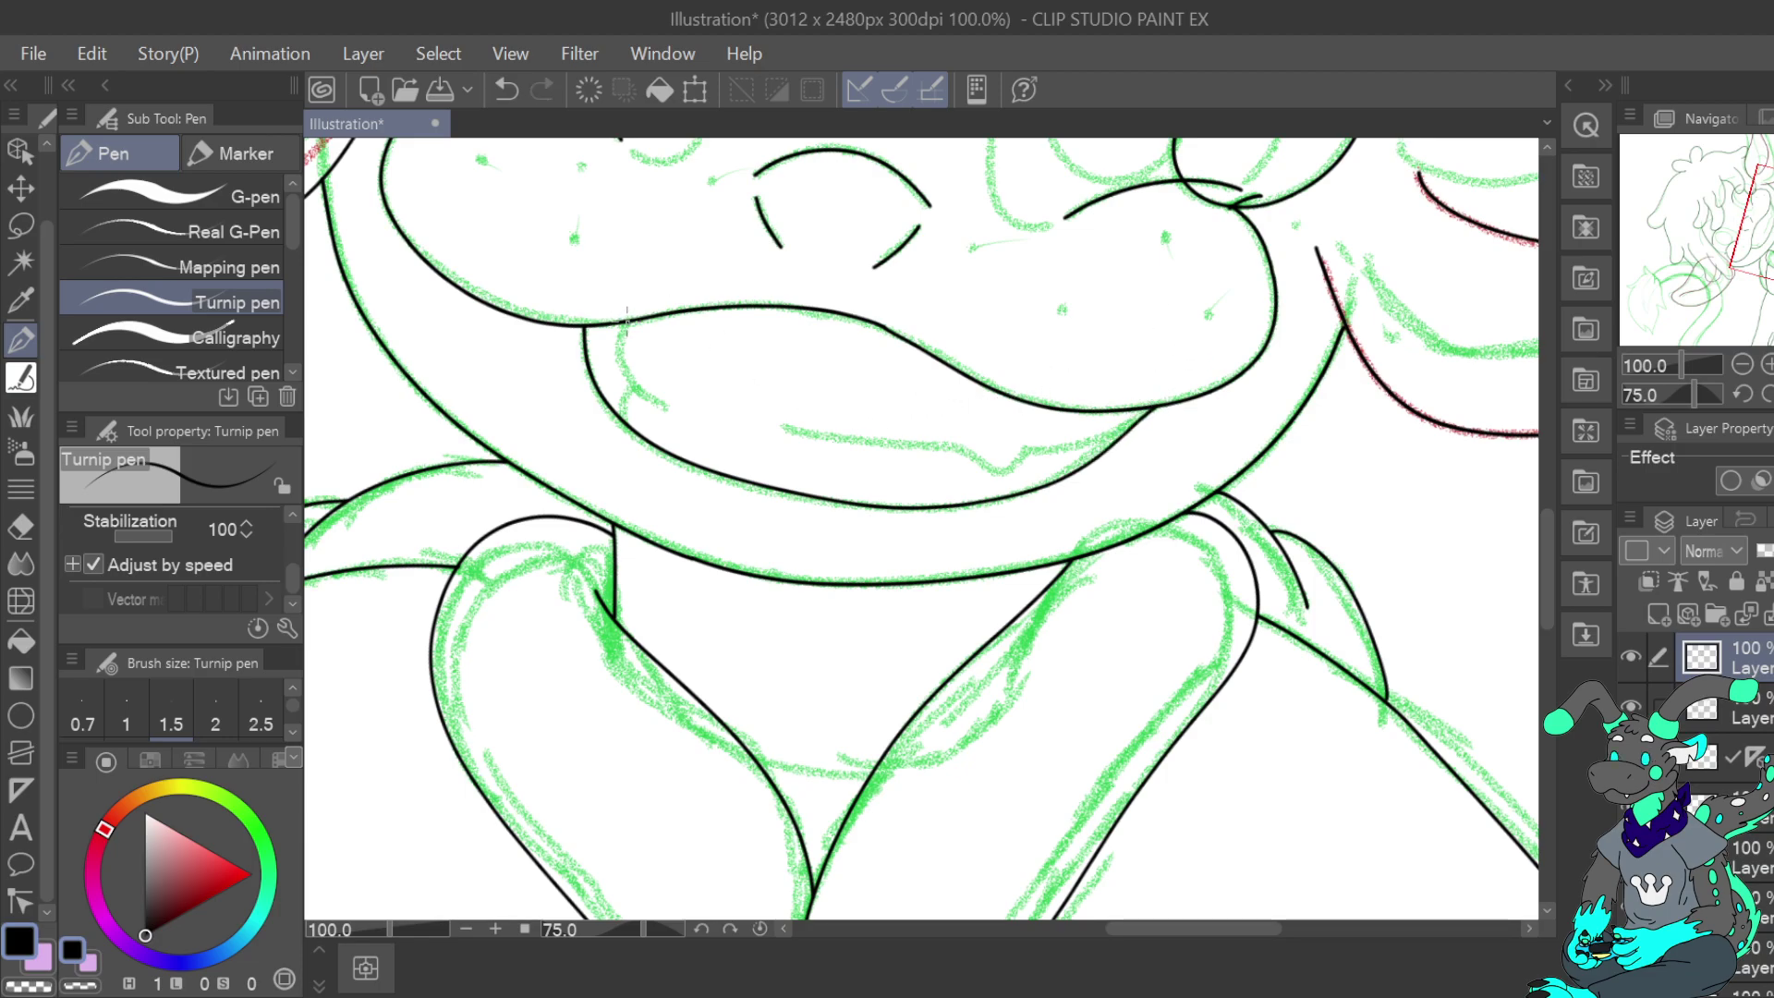
{"action": "left_click_drag", "start_coordinate": [618, 364], "coordinate": [682, 412]}
Ink the line inside the mouth with its pointed tooth, running to the far mouth corner, at 45° canvas rotation
{"action": "left_click_drag", "start_coordinate": [785, 426], "coordinate": [926, 446]}
{"action": "key", "text": "ctrl+z"}
{"action": "left_click", "coordinate": [1743, 394]}
{"action": "left_click", "coordinate": [1743, 394]}
{"action": "left_click", "coordinate": [1743, 395]}
{"action": "left_click", "coordinate": [1743, 395]}
{"action": "left_click", "coordinate": [1743, 394]}
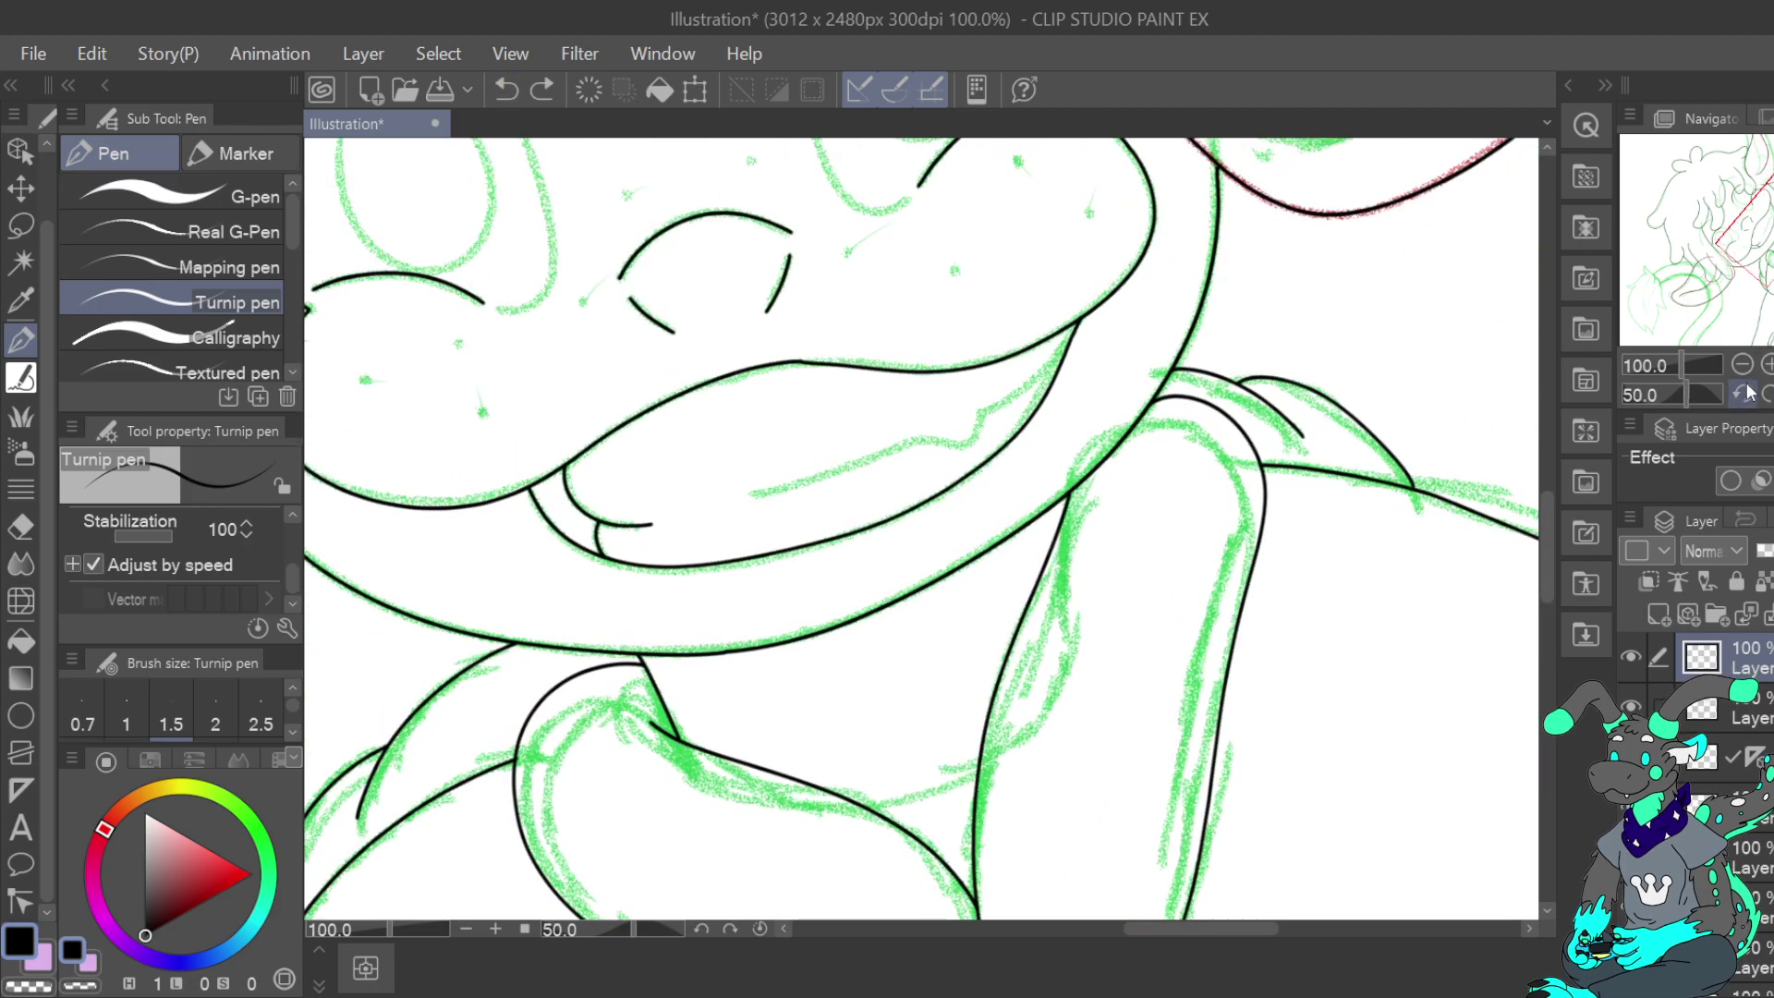
{"action": "left_click", "coordinate": [1743, 394]}
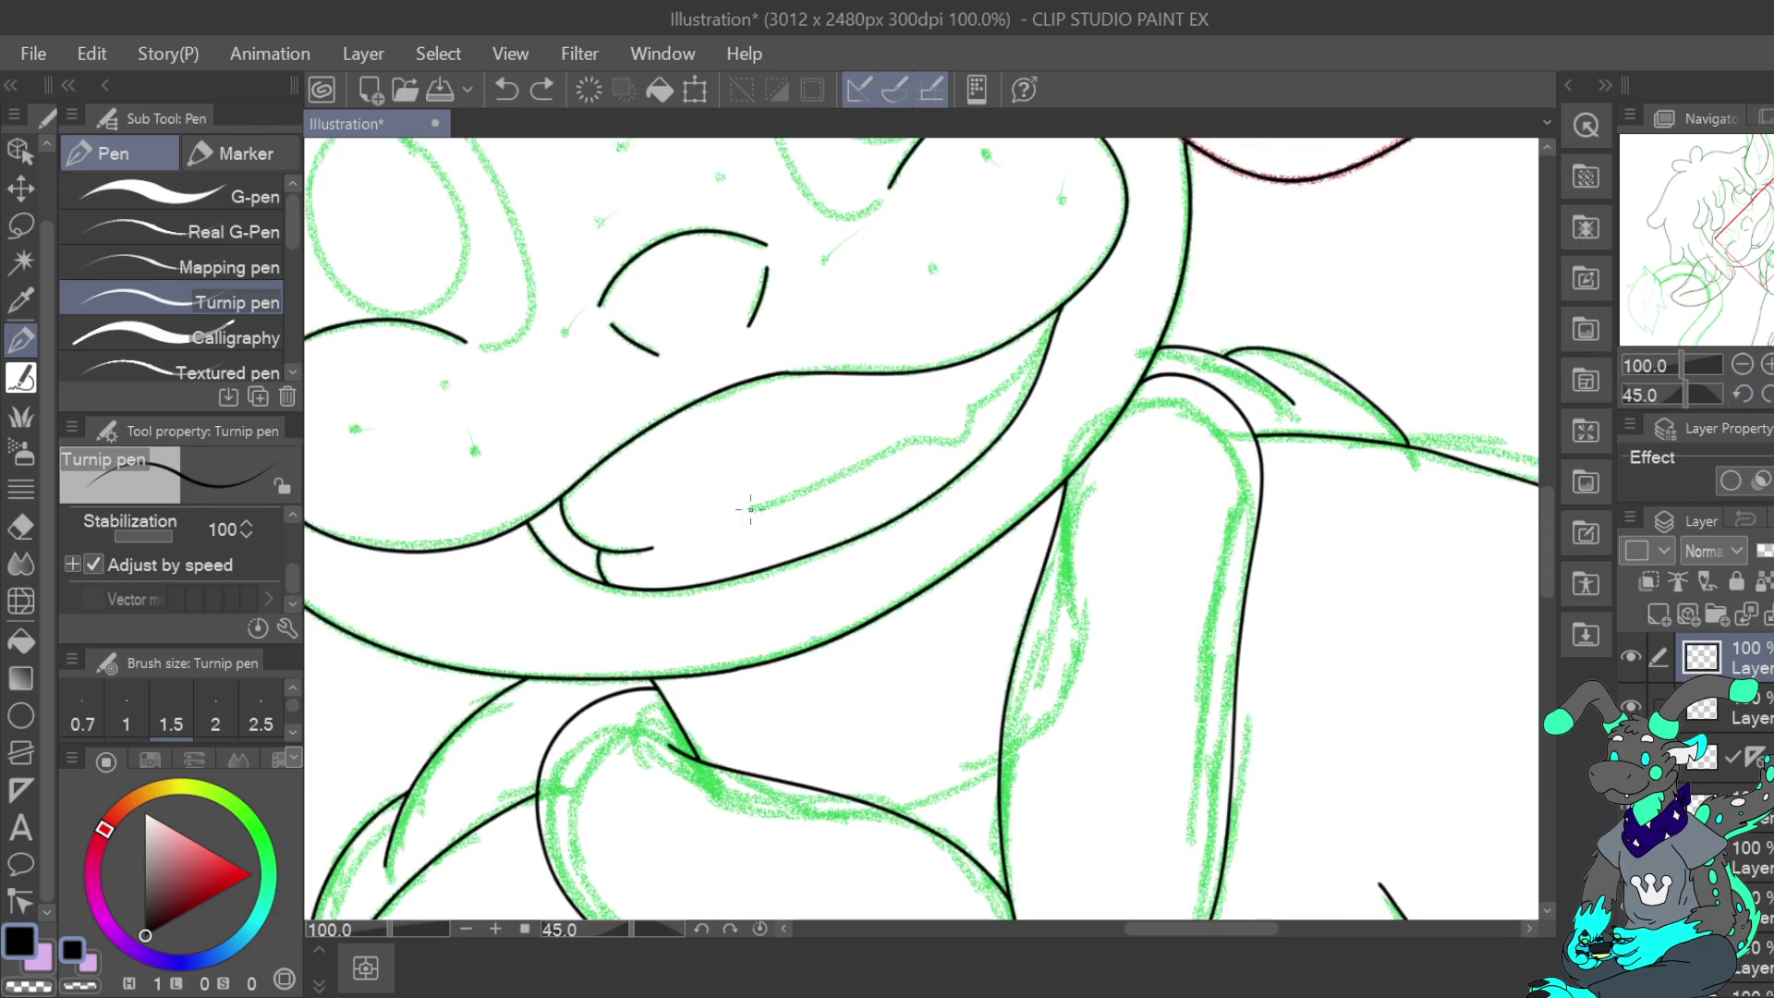
{"action": "mouse_move", "coordinate": [760, 507]}
{"action": "left_mouse_down"}
{"action": "mouse_move", "coordinate": [908, 440]}
{"action": "mouse_move", "coordinate": [946, 459]}
{"action": "mouse_move", "coordinate": [965, 409]}
{"action": "mouse_move", "coordinate": [1048, 345]}
{"action": "left_mouse_up"}
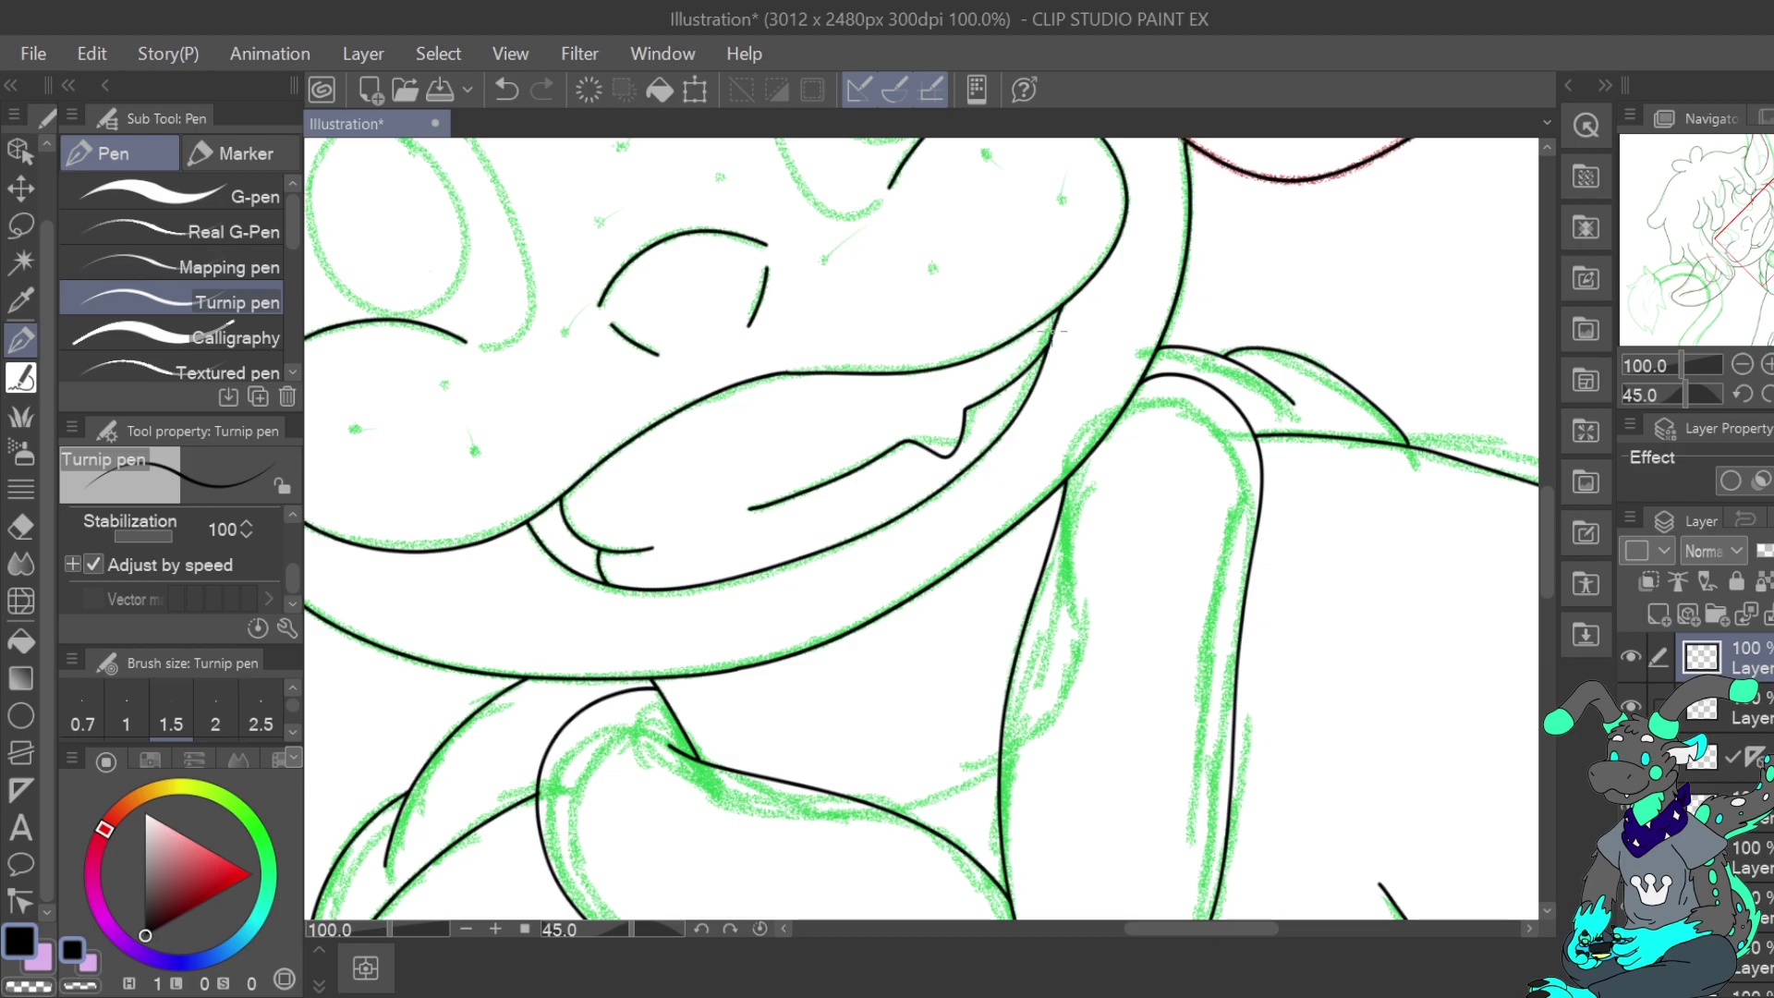
Try to ink the eyebrow above the side-lock eye at 150% zoom and 45° canvas rotation
{"action": "left_click", "coordinate": [1743, 364]}
{"action": "left_click", "coordinate": [1743, 364]}
{"action": "left_click", "coordinate": [1743, 364]}
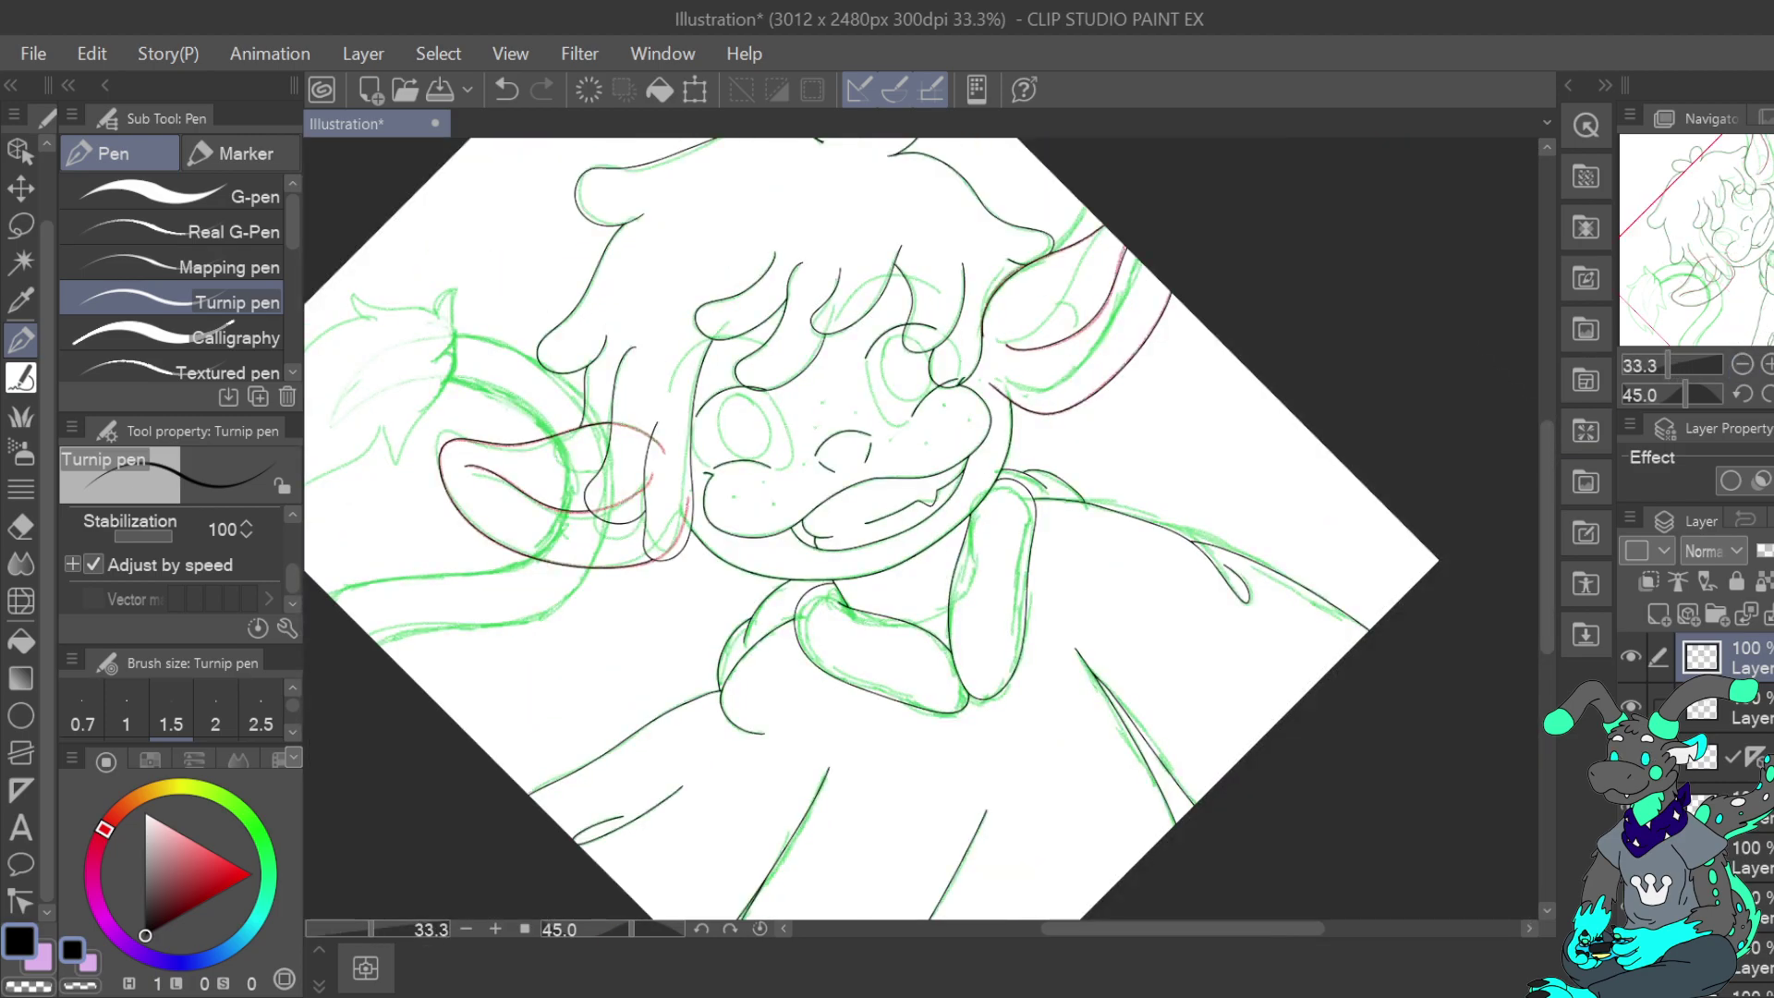
{"action": "left_click", "coordinate": [1767, 364]}
{"action": "left_click", "coordinate": [1767, 364]}
{"action": "left_click", "coordinate": [1767, 364]}
{"action": "left_click", "coordinate": [1766, 364]}
{"action": "left_click_drag", "start_coordinate": [1741, 218], "coordinate": [1717, 212]}
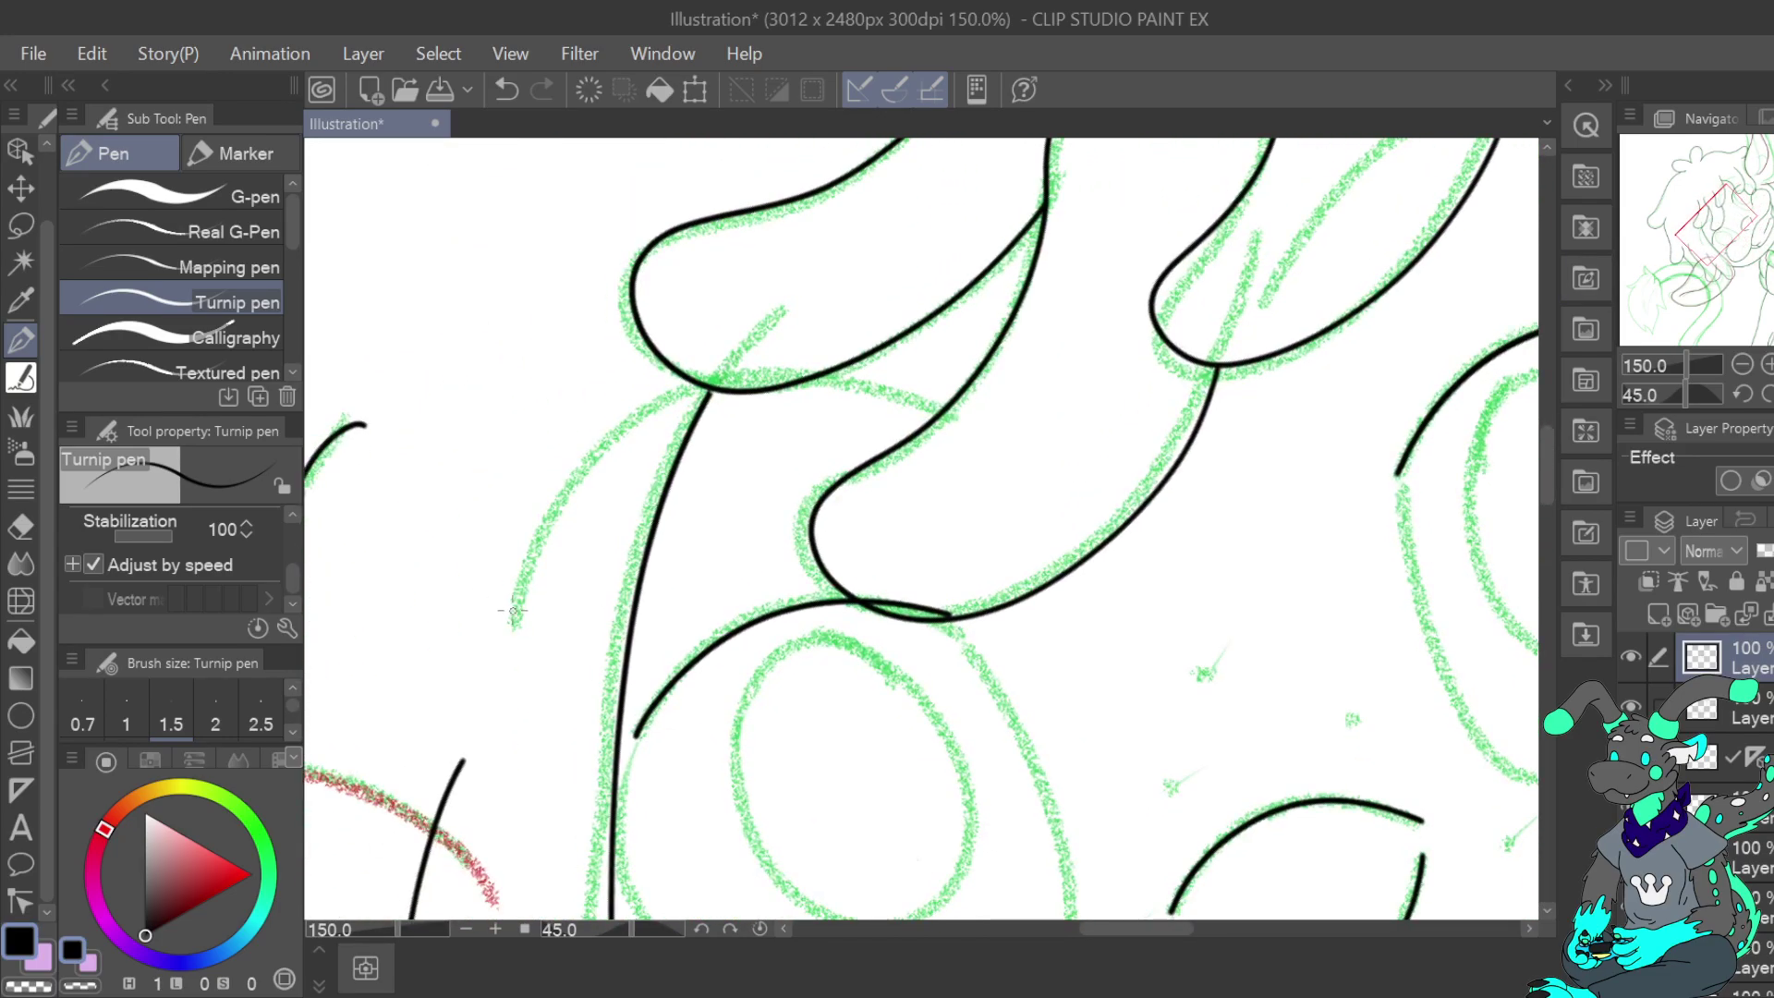
{"action": "mouse_move", "coordinate": [513, 625]}
{"action": "left_mouse_down"}
{"action": "mouse_move", "coordinate": [555, 518]}
{"action": "mouse_move", "coordinate": [619, 434]}
{"action": "mouse_move", "coordinate": [754, 365]}
{"action": "mouse_move", "coordinate": [895, 395]}
{"action": "mouse_move", "coordinate": [915, 383]}
{"action": "left_mouse_up"}
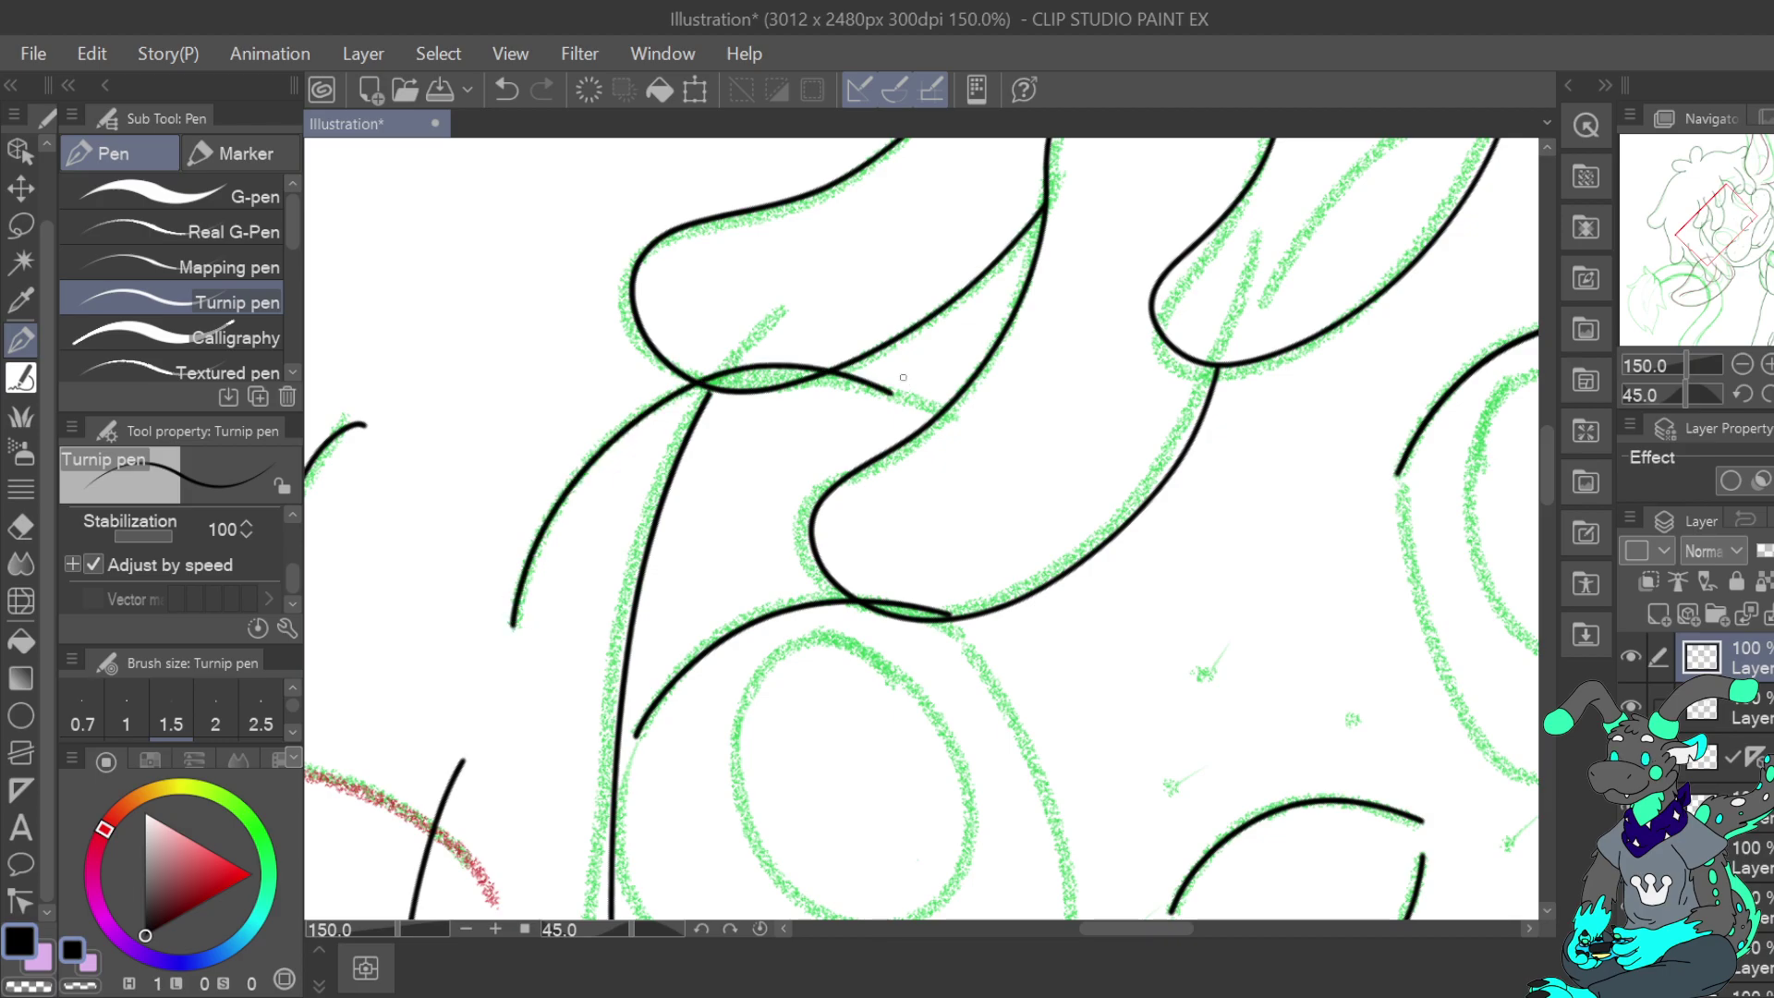
{"action": "left_click", "coordinate": [507, 90]}
Try to ink both eyebrow arcs at 66.7% zoom and 45° canvas rotation
{"action": "left_click", "coordinate": [1743, 395]}
{"action": "left_click", "coordinate": [1767, 396]}
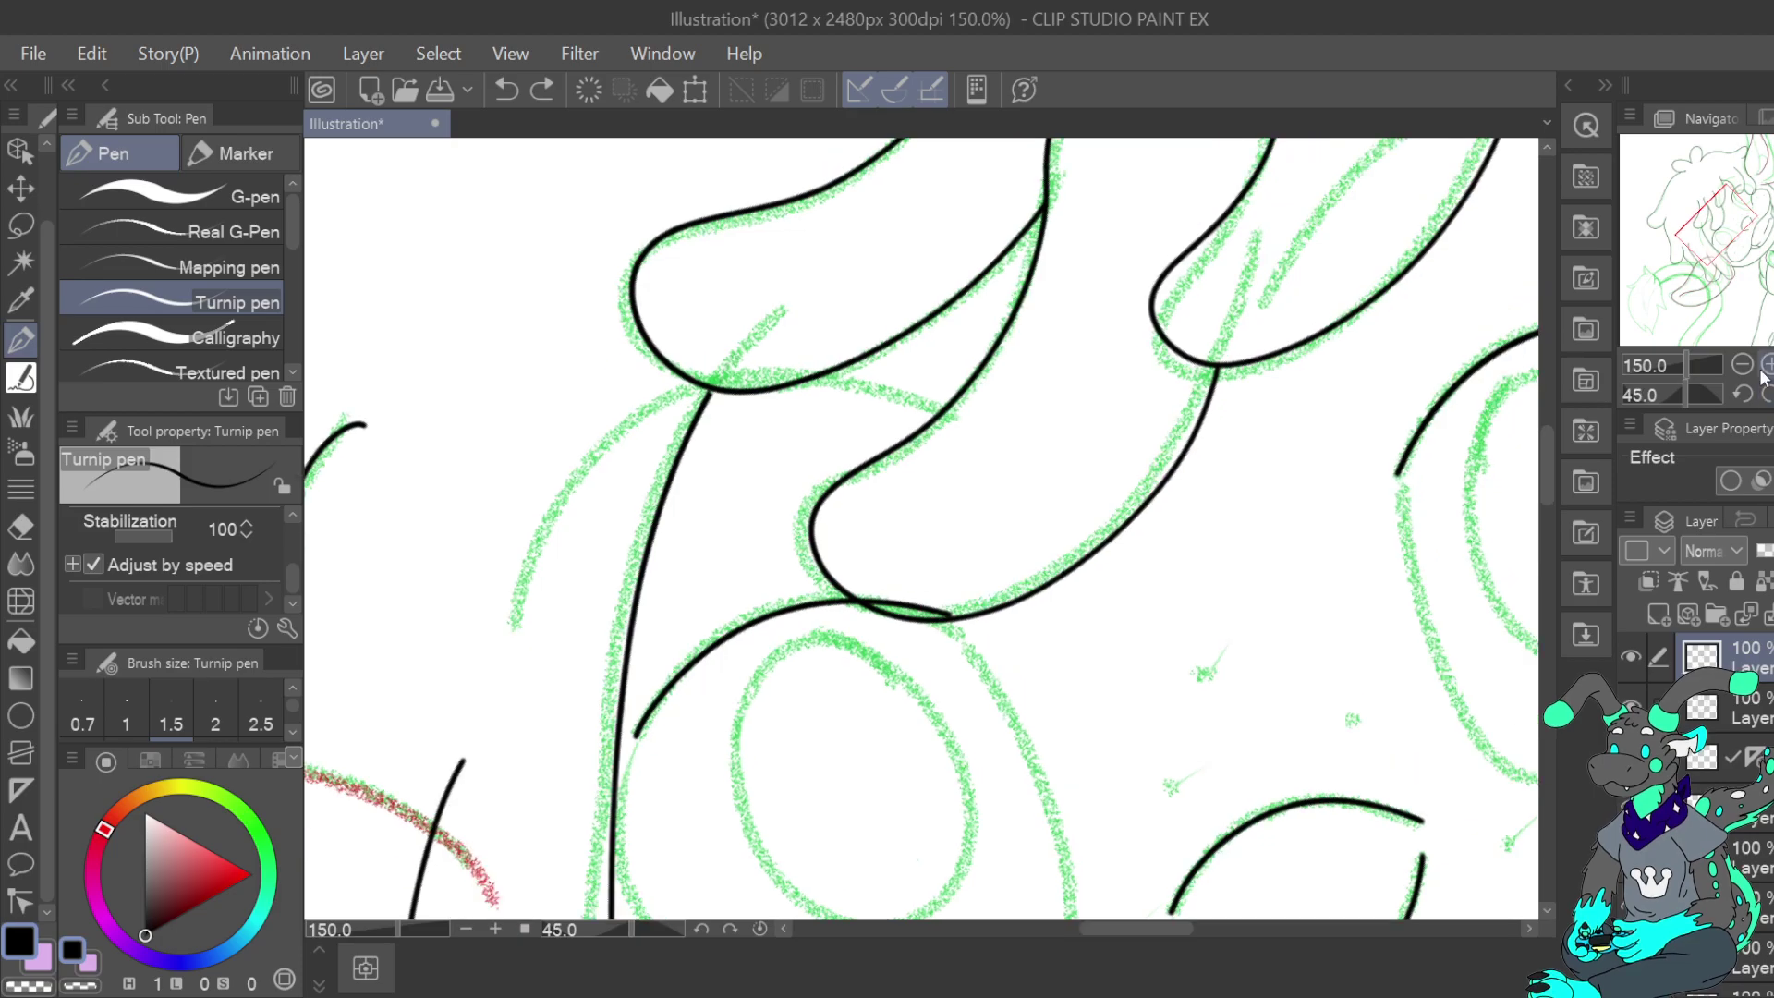
{"action": "left_click", "coordinate": [1743, 365]}
{"action": "left_click", "coordinate": [1743, 365]}
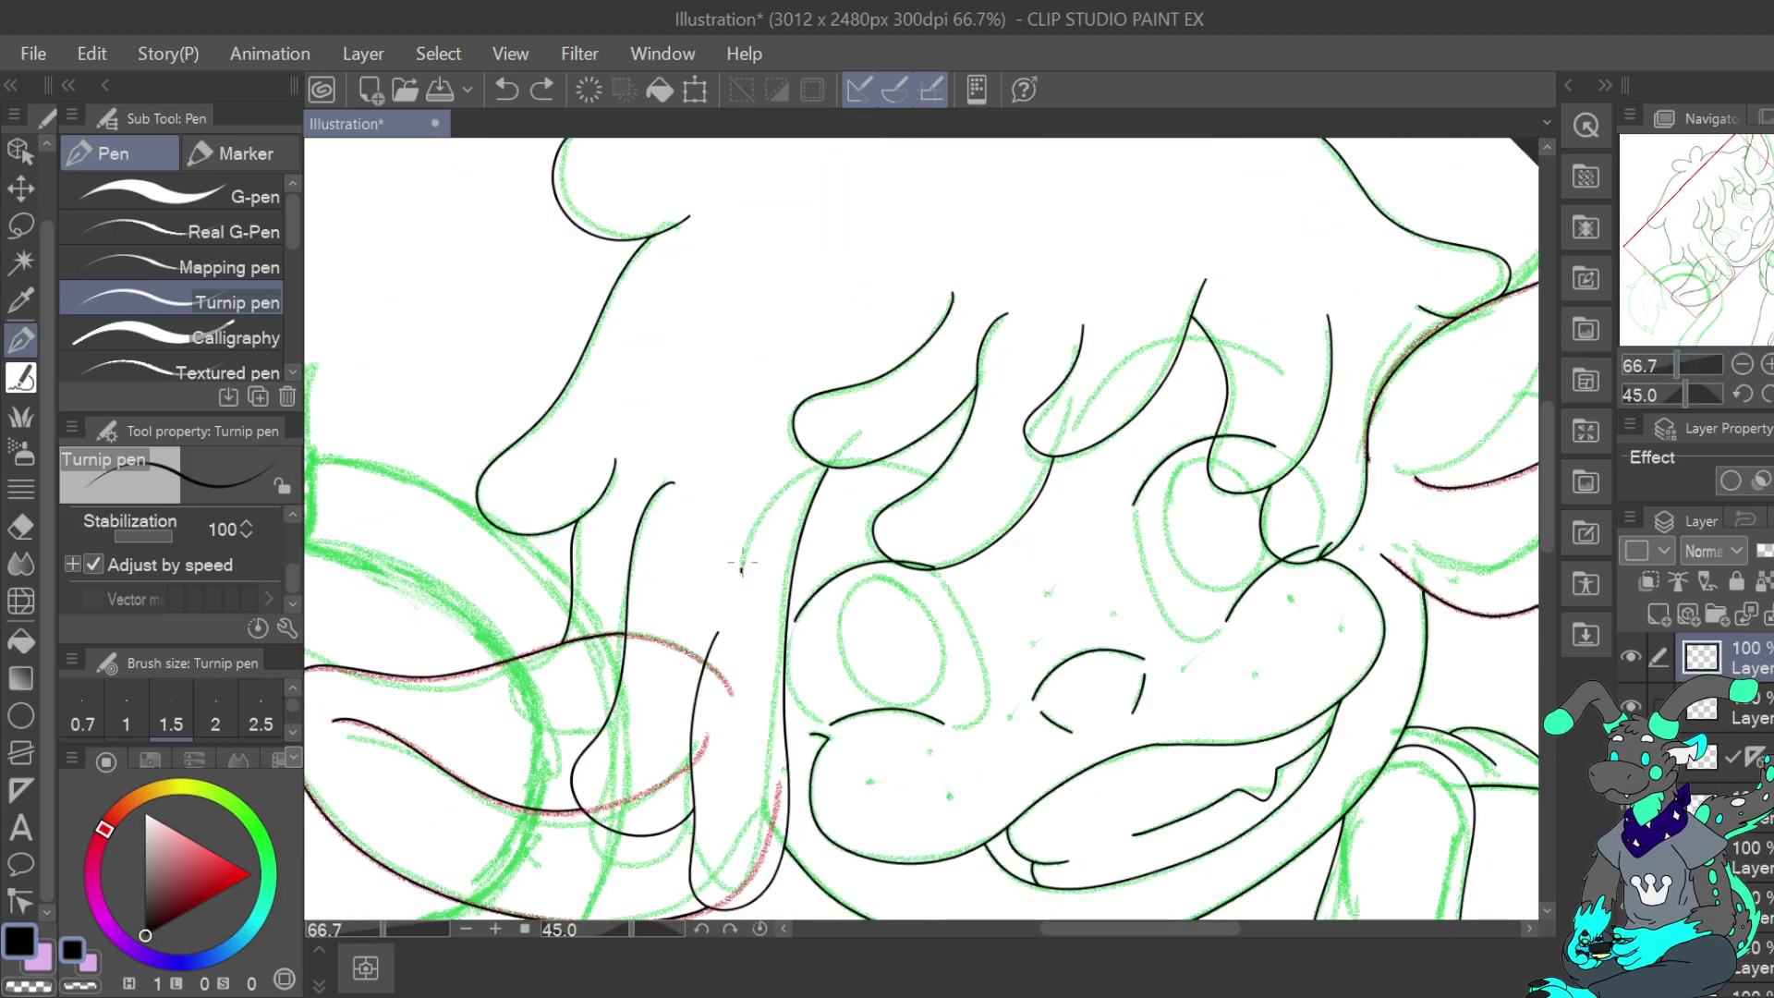
{"action": "mouse_move", "coordinate": [763, 514]}
{"action": "left_mouse_down"}
{"action": "mouse_move", "coordinate": [865, 460]}
{"action": "mouse_move", "coordinate": [931, 474]}
{"action": "left_mouse_up"}
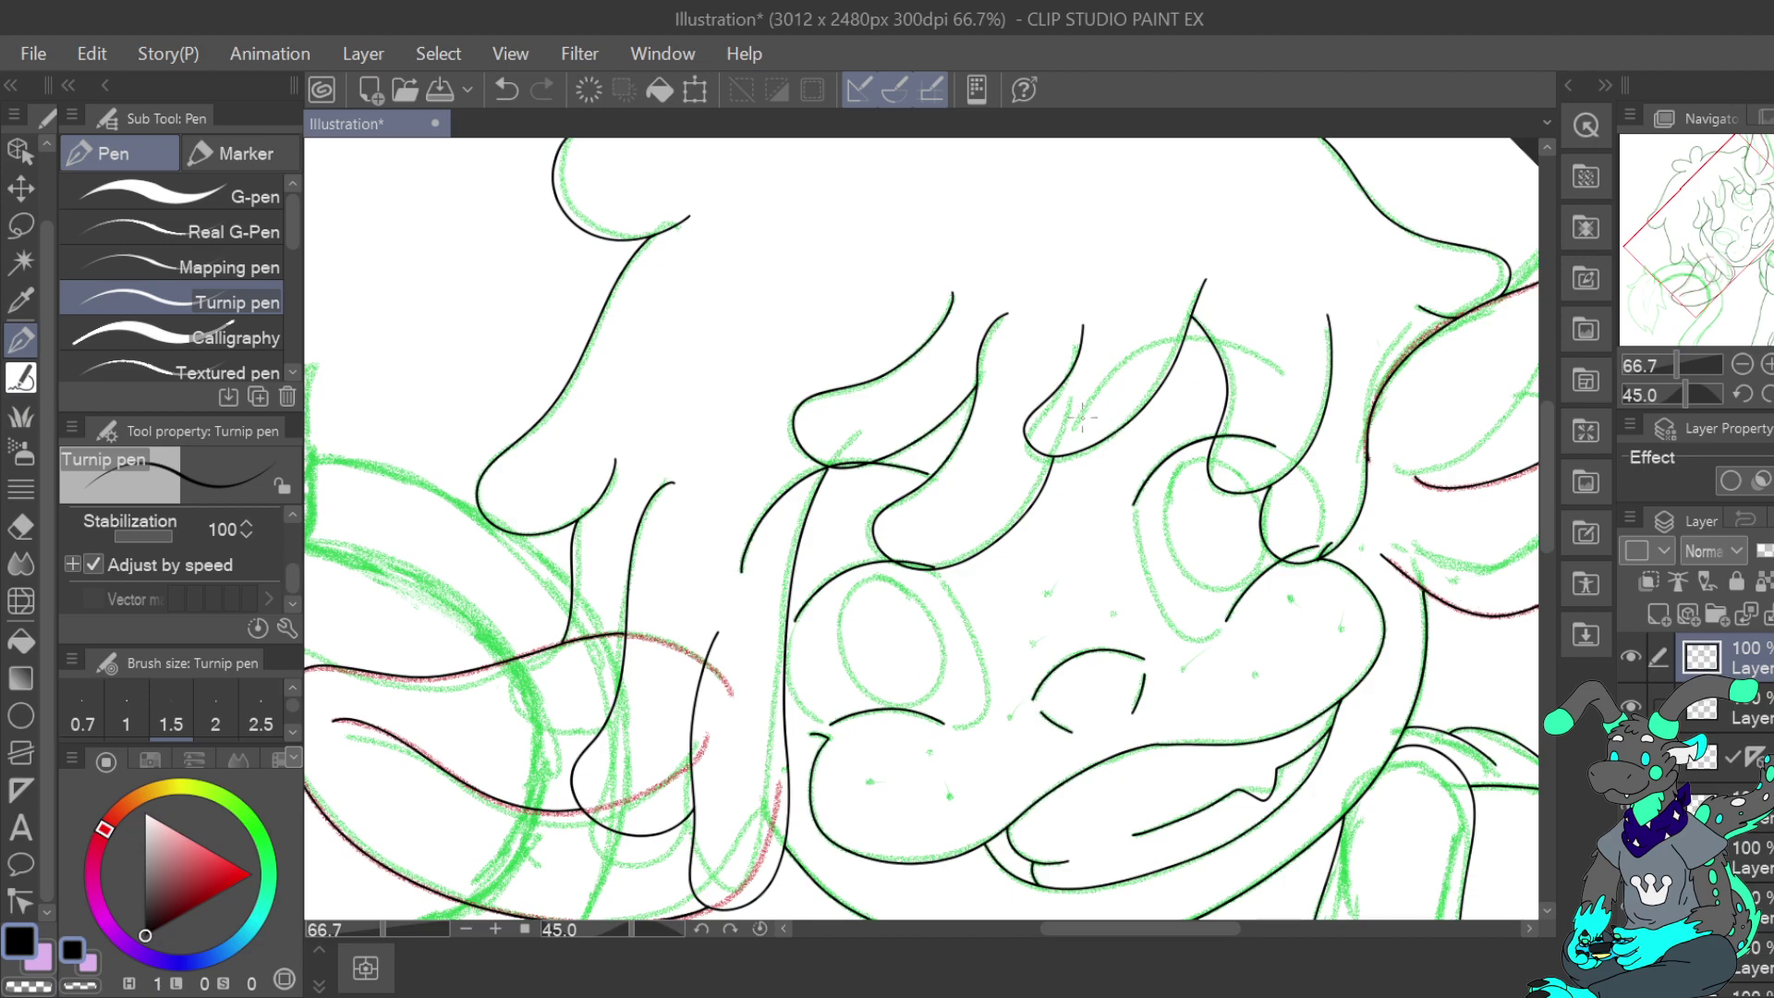
{"action": "mouse_move", "coordinate": [1088, 403]}
{"action": "left_mouse_down"}
{"action": "mouse_move", "coordinate": [1173, 344]}
{"action": "mouse_move", "coordinate": [1238, 343]}
{"action": "mouse_move", "coordinate": [1292, 374]}
{"action": "left_mouse_up"}
{"action": "left_click", "coordinate": [508, 89]}
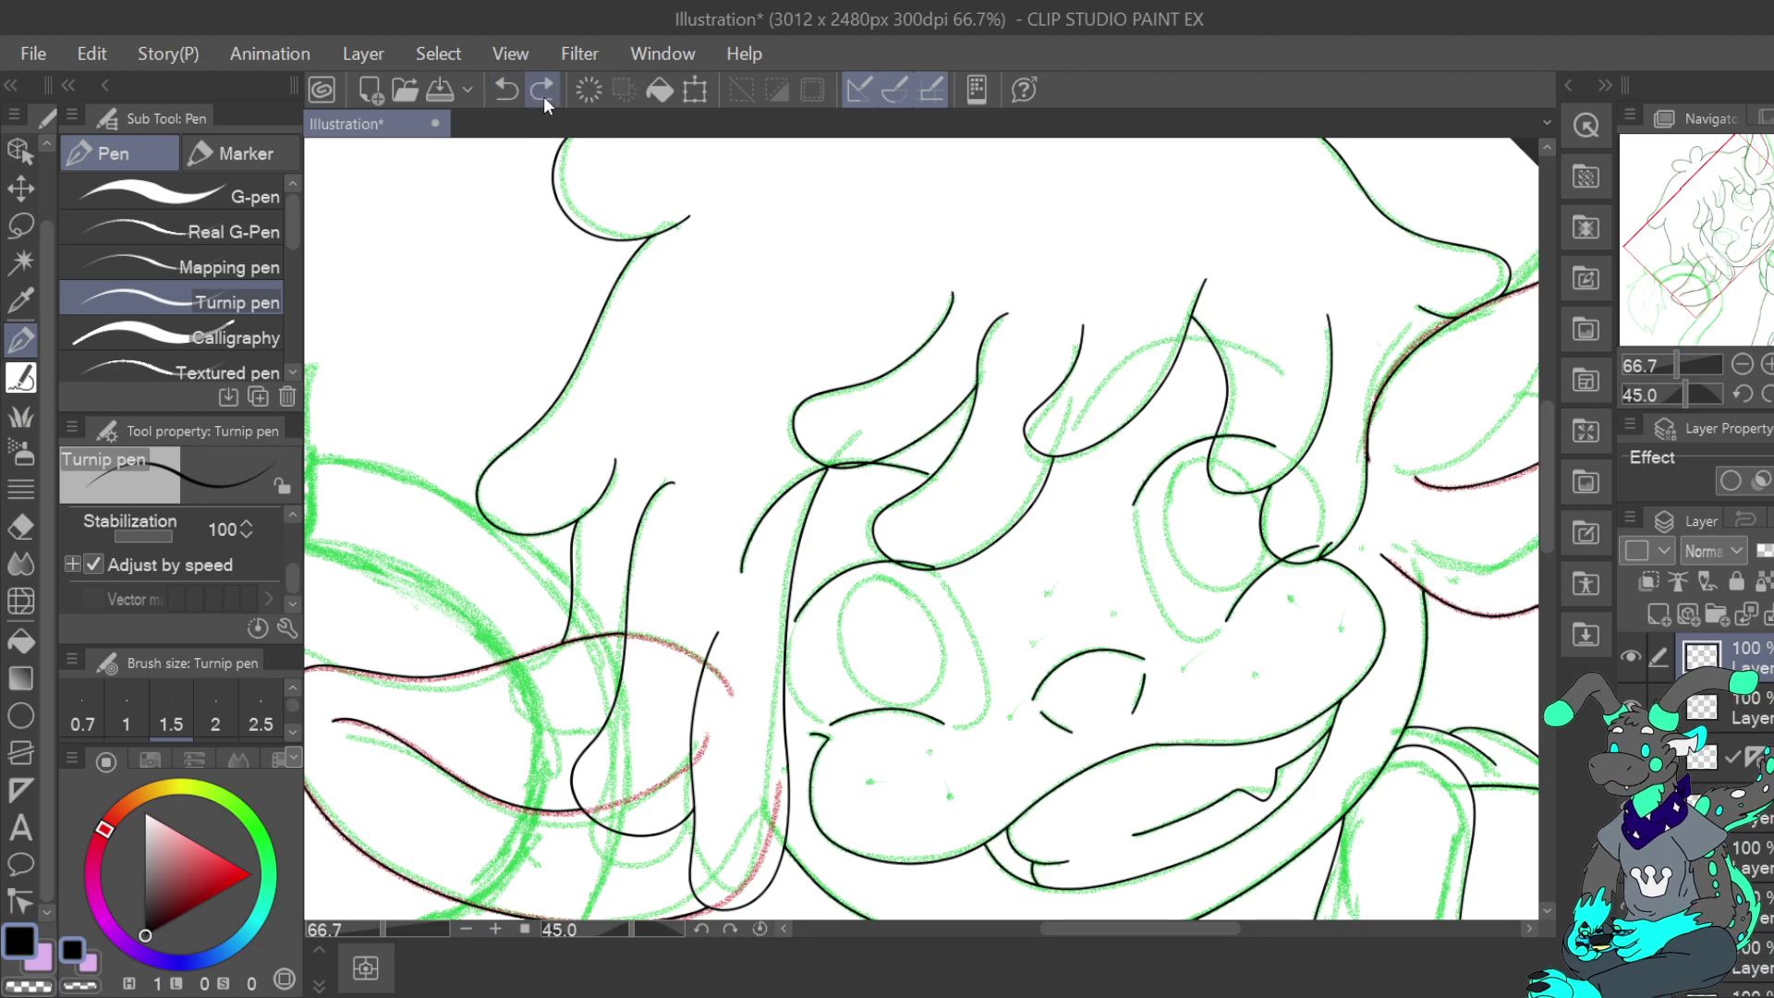
Ink both eyebrow arcs across the hair fringe at 35° canvas rotation, redoing the strokes until they follow the green sketch
{"action": "left_click", "coordinate": [1743, 394]}
{"action": "left_click", "coordinate": [1743, 395]}
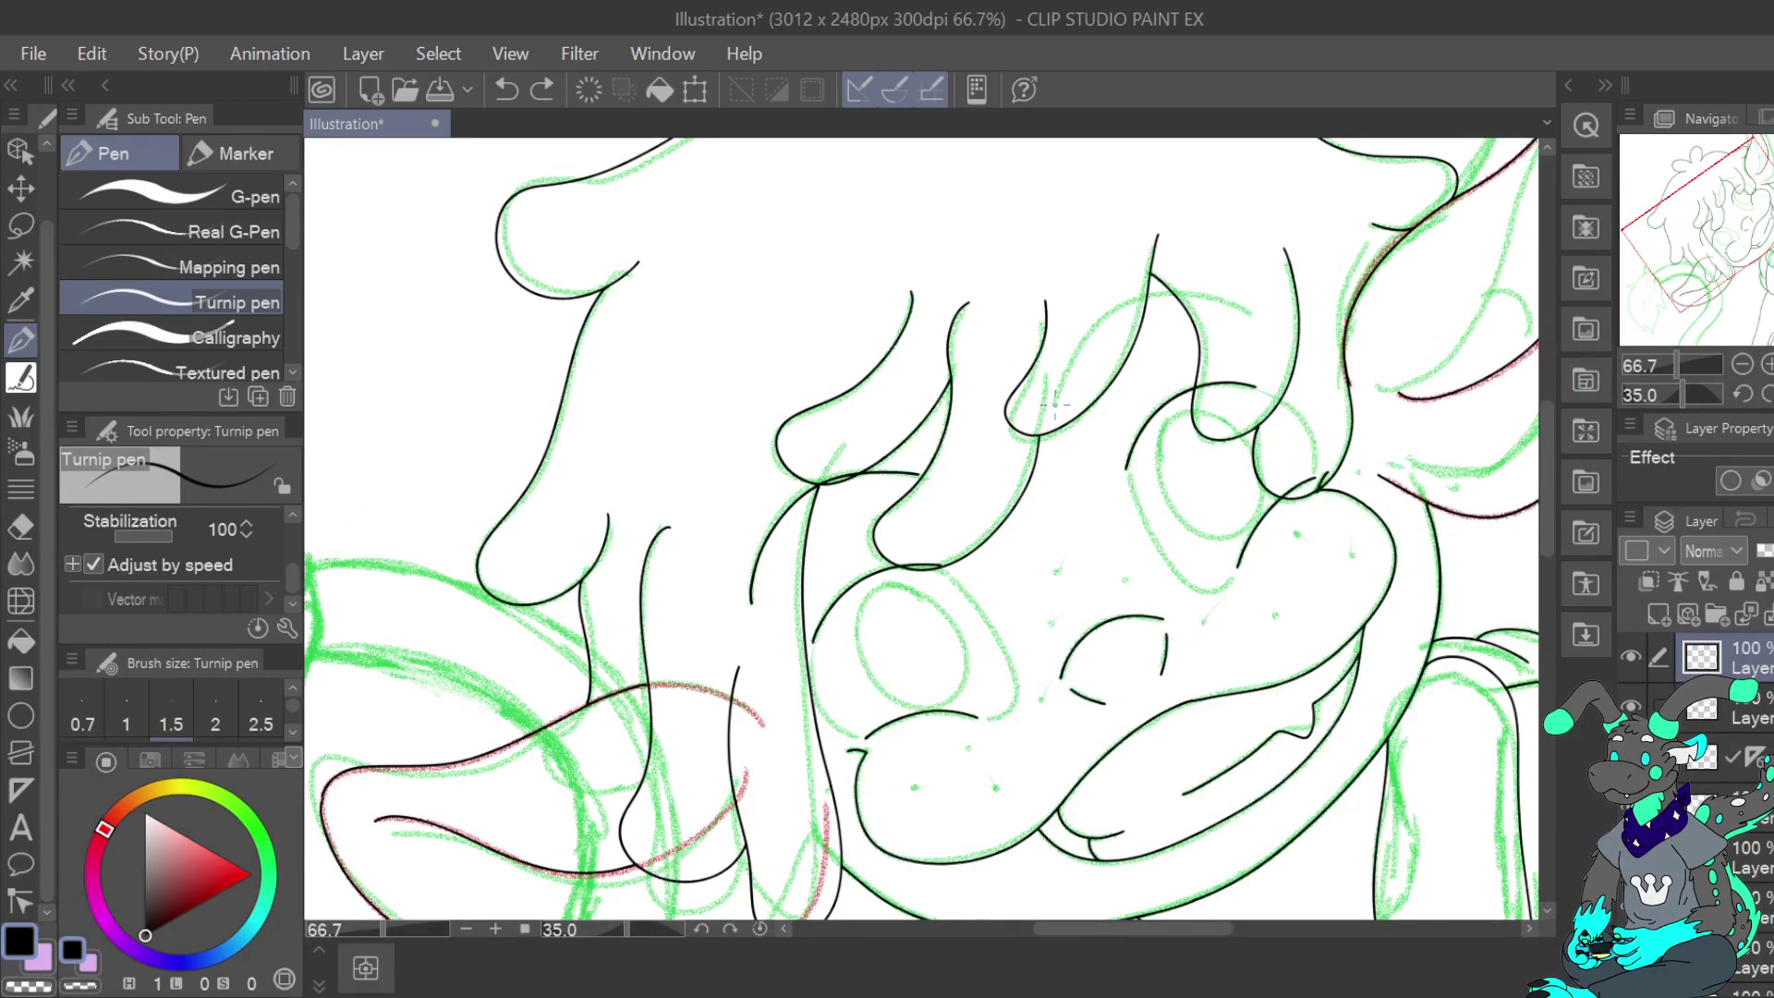
{"action": "mouse_move", "coordinate": [1078, 352]}
{"action": "left_mouse_down"}
{"action": "mouse_move", "coordinate": [1180, 290]}
{"action": "mouse_move", "coordinate": [1245, 317]}
{"action": "left_mouse_up"}
{"action": "key", "text": "ctrl+z"}
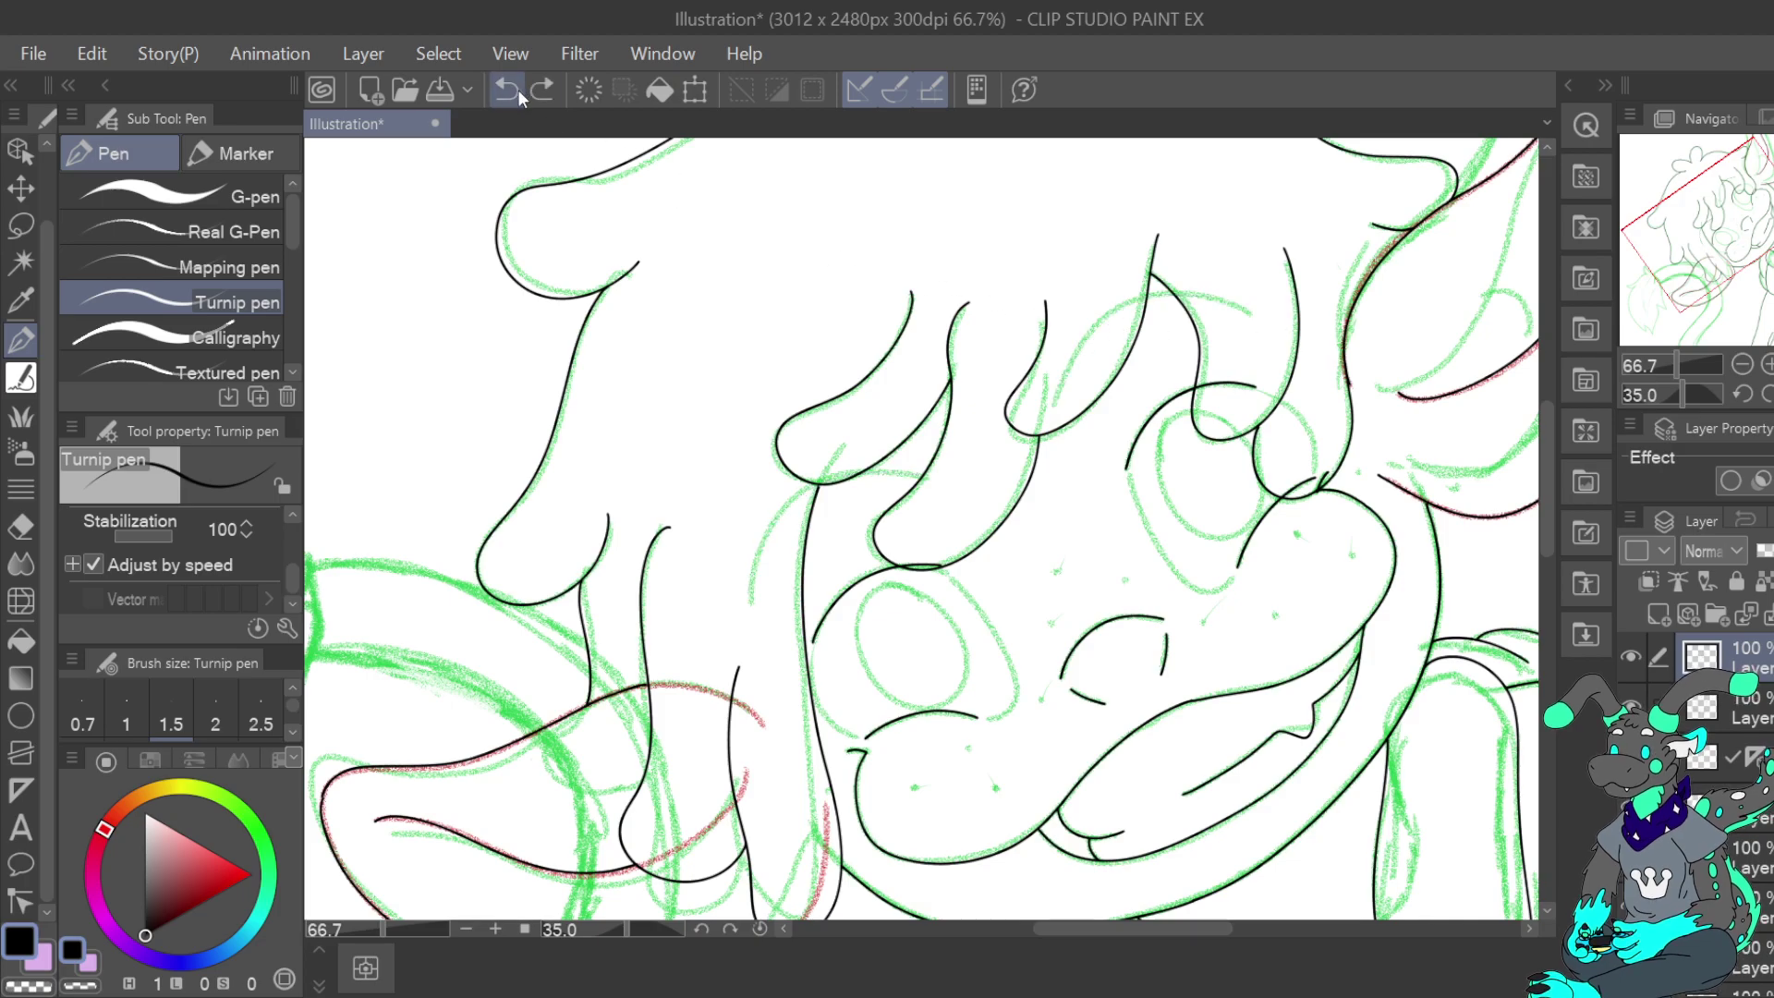
{"action": "mouse_move", "coordinate": [750, 611]}
{"action": "left_mouse_down"}
{"action": "mouse_move", "coordinate": [785, 520]}
{"action": "mouse_move", "coordinate": [846, 469]}
{"action": "mouse_move", "coordinate": [924, 473]}
{"action": "left_mouse_up"}
{"action": "key", "text": "ctrl+z"}
{"action": "mouse_move", "coordinate": [752, 609]}
{"action": "left_mouse_down"}
{"action": "mouse_move", "coordinate": [767, 530]}
{"action": "mouse_move", "coordinate": [802, 491]}
{"action": "mouse_move", "coordinate": [945, 481]}
{"action": "left_mouse_up"}
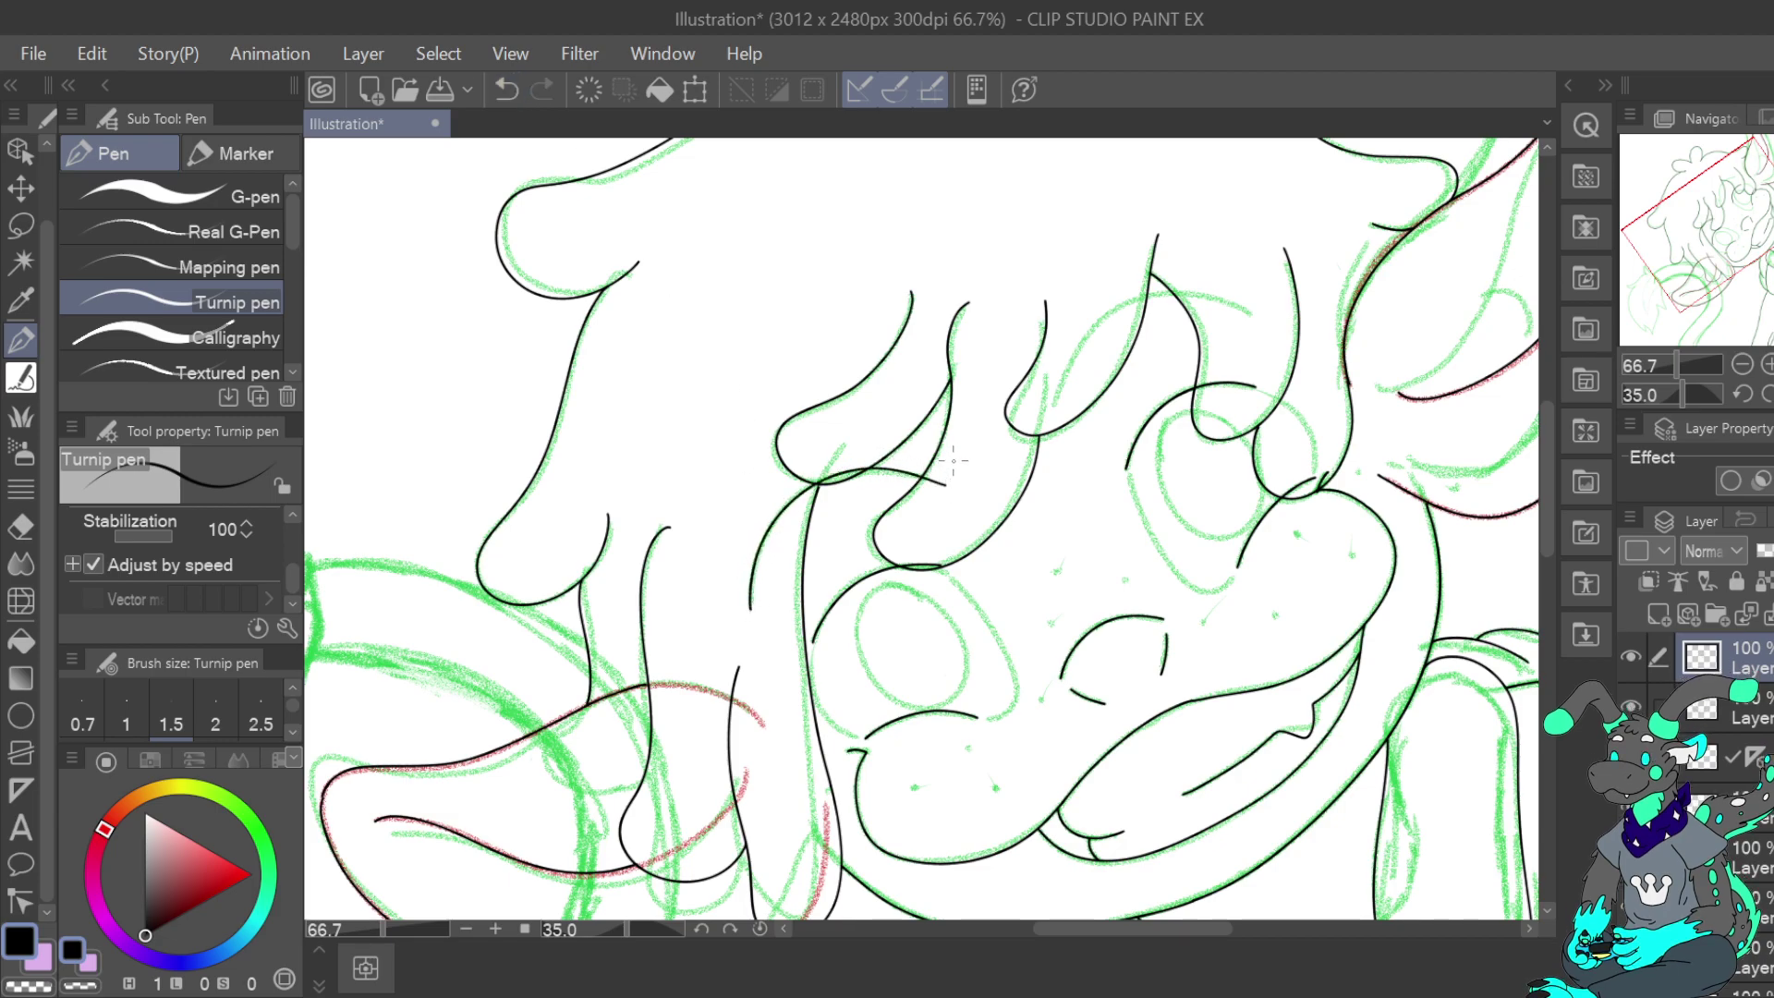
{"action": "key", "text": "ctrl+z"}
{"action": "mouse_move", "coordinate": [748, 605]}
{"action": "left_mouse_down"}
{"action": "mouse_move", "coordinate": [767, 536]}
{"action": "mouse_move", "coordinate": [818, 487]}
{"action": "mouse_move", "coordinate": [949, 473]}
{"action": "left_mouse_up"}
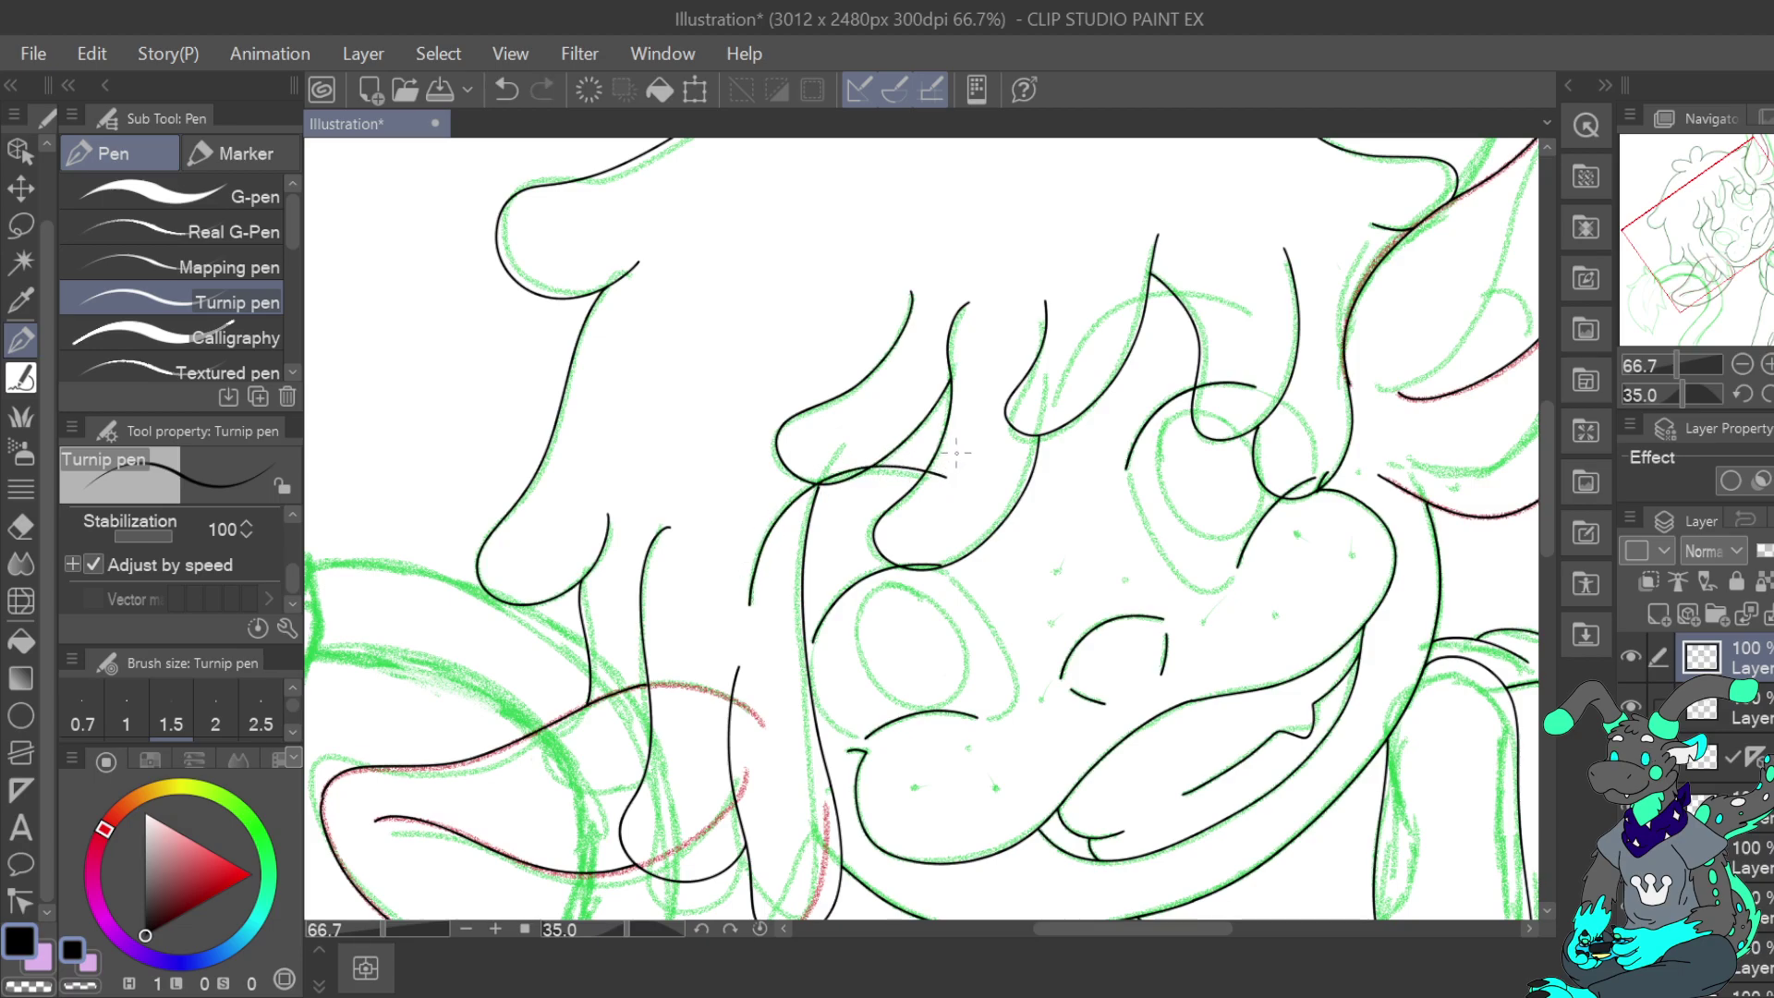
{"action": "mouse_move", "coordinate": [1064, 367]}
{"action": "left_mouse_down"}
{"action": "mouse_move", "coordinate": [1124, 301]}
{"action": "mouse_move", "coordinate": [1172, 284]}
{"action": "mouse_move", "coordinate": [1251, 298]}
{"action": "left_mouse_up"}
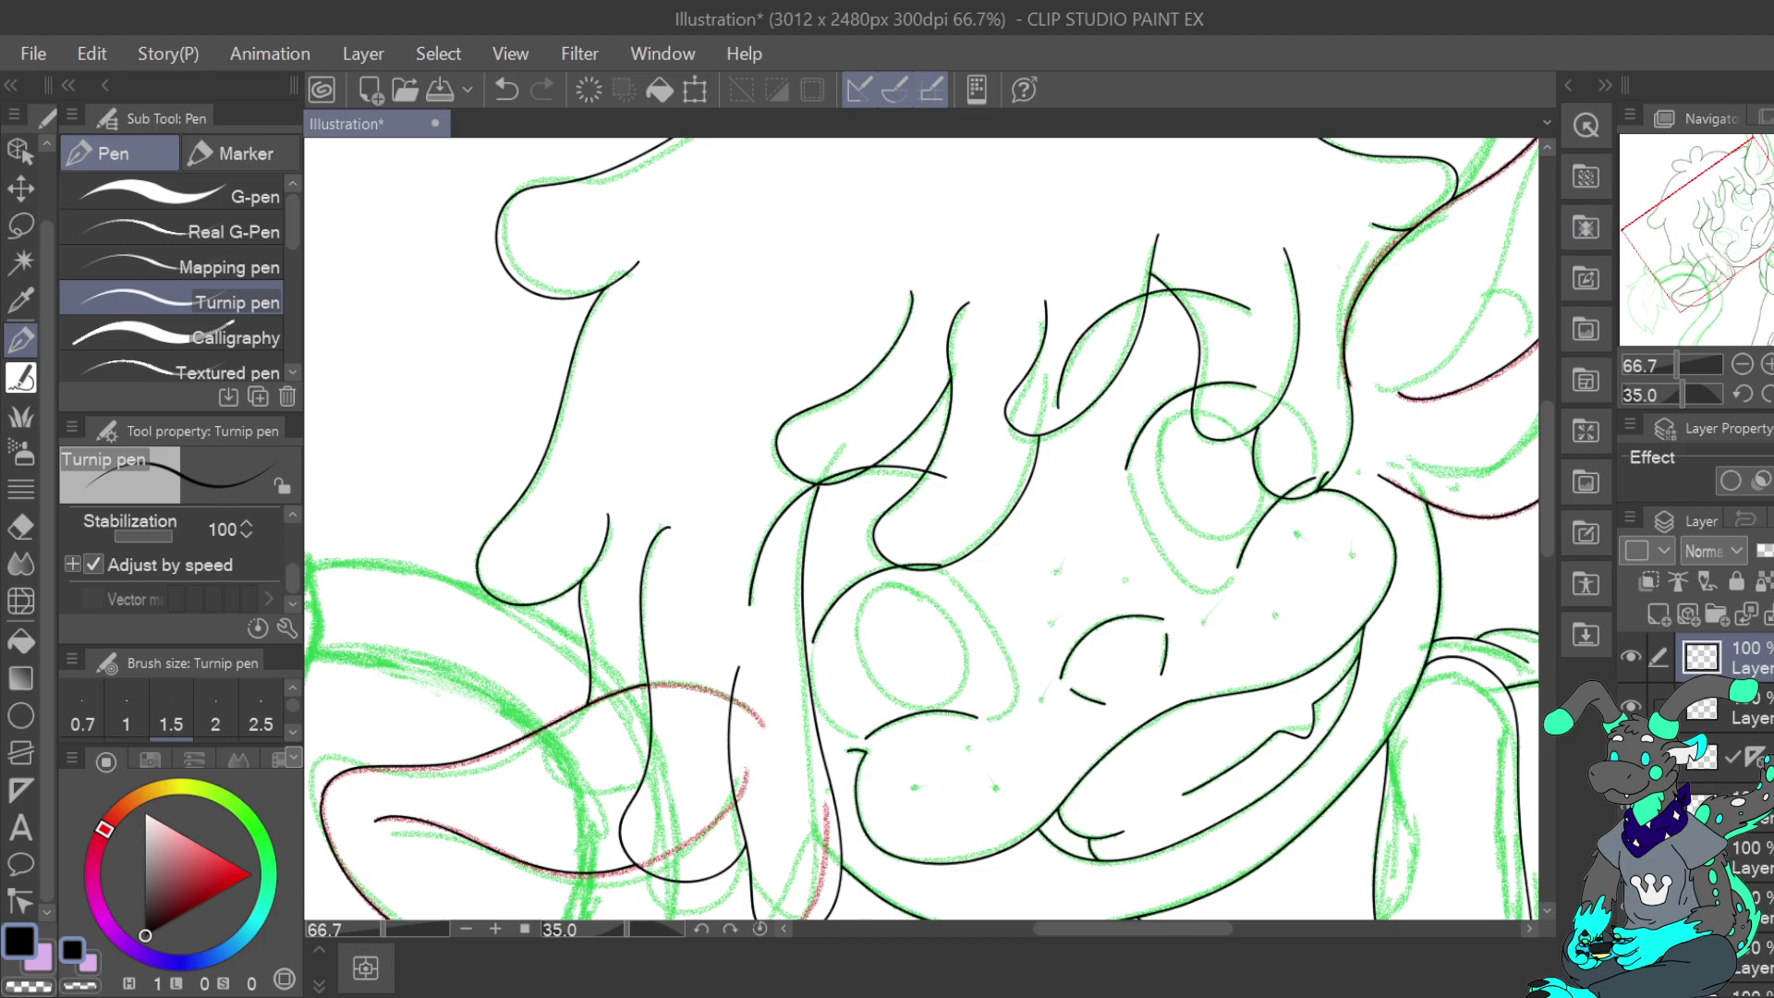
Check the second layer by toggling its visibility and make the third layer active, with the canvas at 55° rotation and 20% zoom
{"action": "left_click", "coordinate": [1745, 394]}
{"action": "left_click", "coordinate": [1745, 395]}
{"action": "left_click", "coordinate": [1766, 396]}
{"action": "left_click", "coordinate": [1766, 395]}
{"action": "left_click", "coordinate": [1766, 396]}
{"action": "left_click", "coordinate": [1766, 396]}
{"action": "left_click_drag", "start_coordinate": [1721, 253], "coordinate": [1732, 279]}
{"action": "left_click", "coordinate": [1730, 717]}
{"action": "left_click", "coordinate": [1632, 707]}
{"action": "left_click", "coordinate": [1632, 708]}
{"action": "left_click_drag", "start_coordinate": [1740, 278], "coordinate": [1717, 280]}
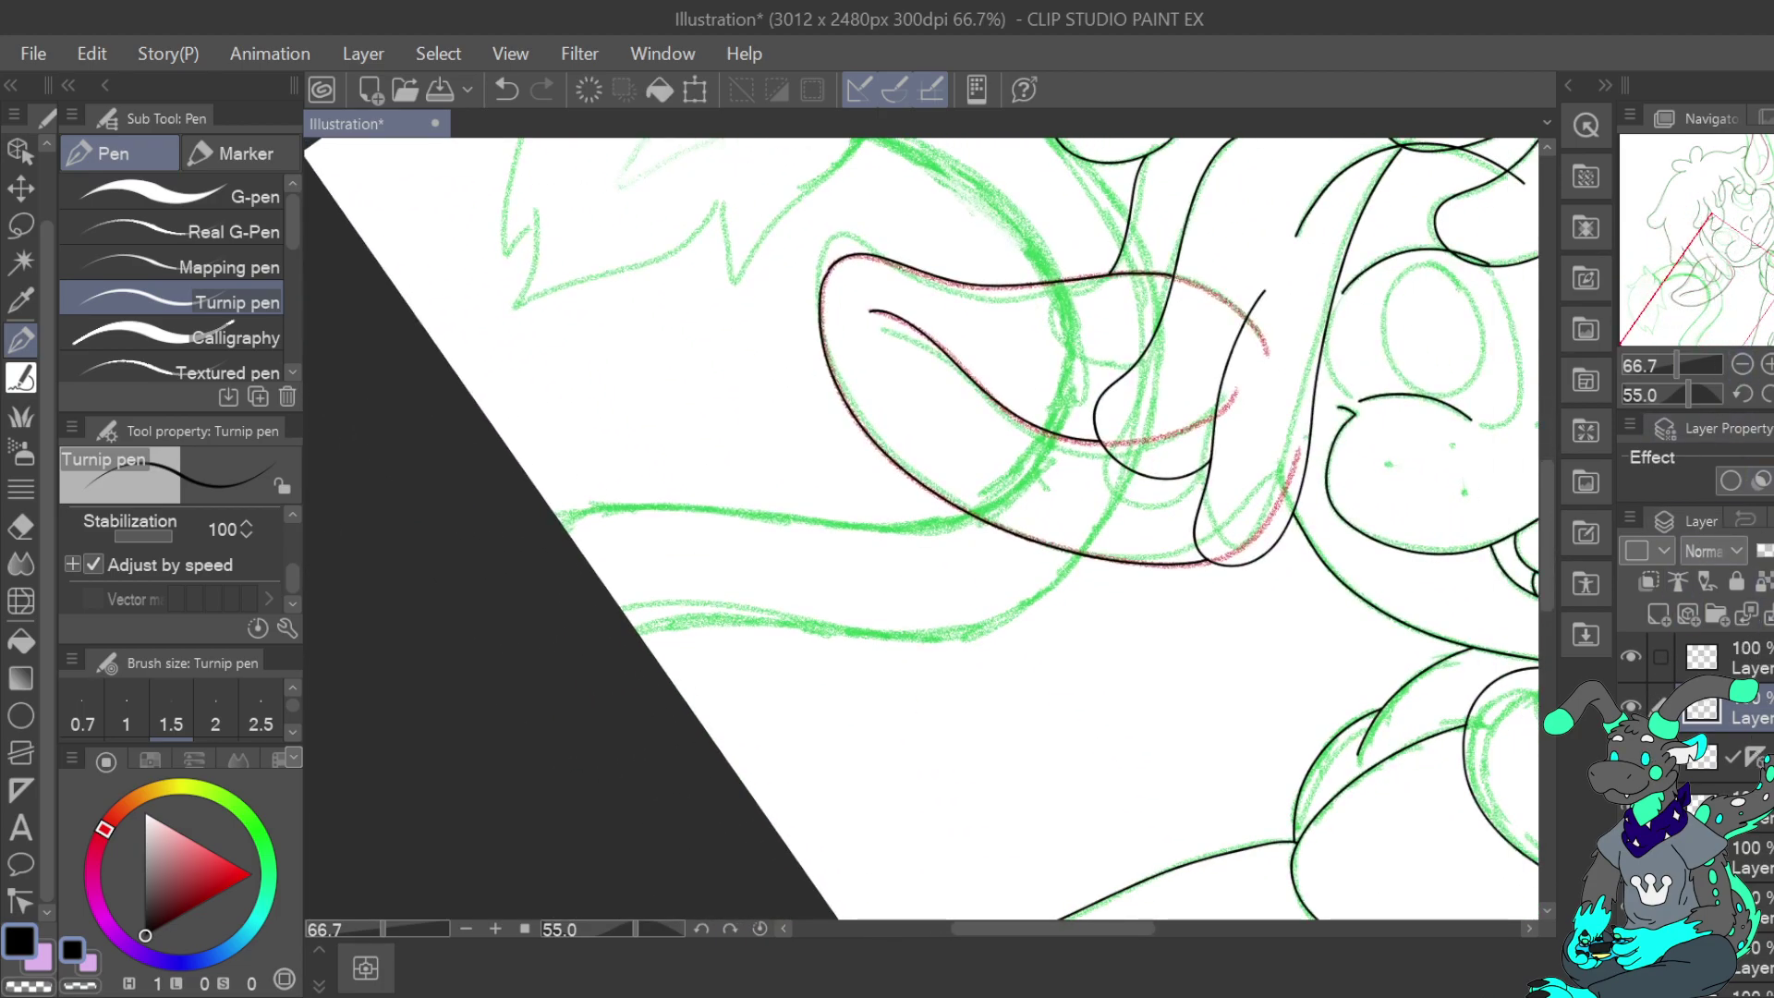
{"action": "left_click", "coordinate": [1737, 757]}
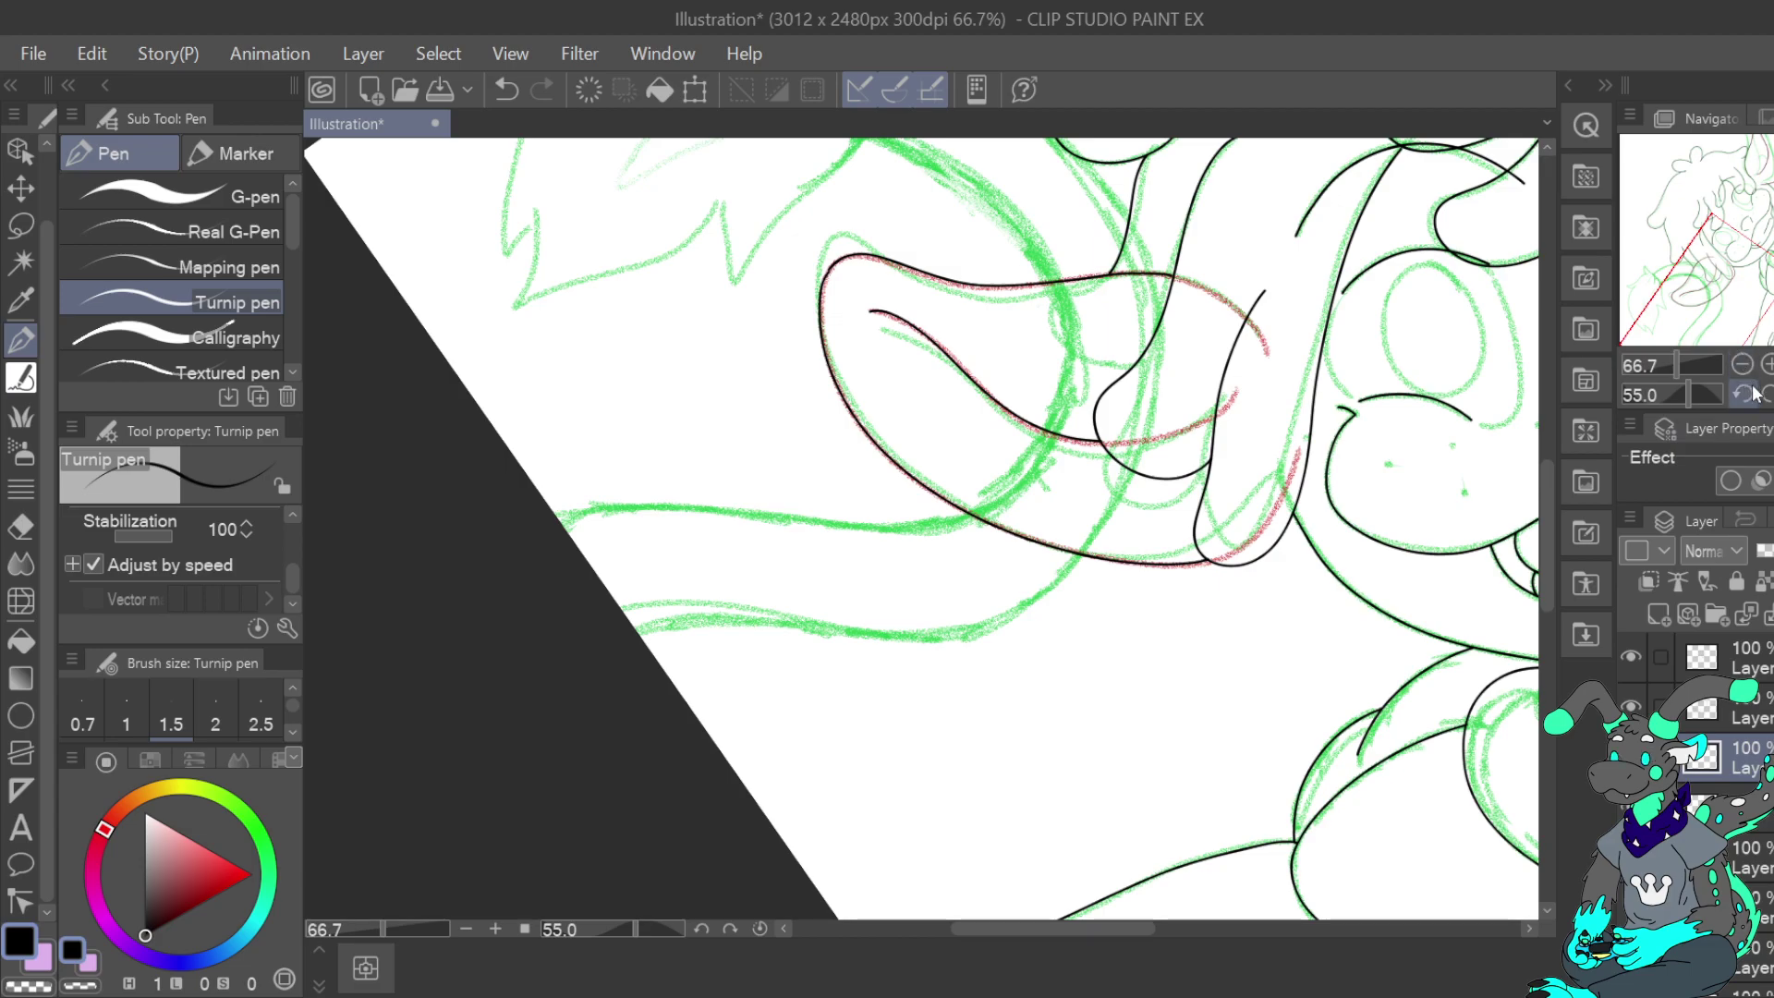
{"action": "scroll", "coordinate": [661, 545], "scroll_direction": "down", "scroll_amount": 4}
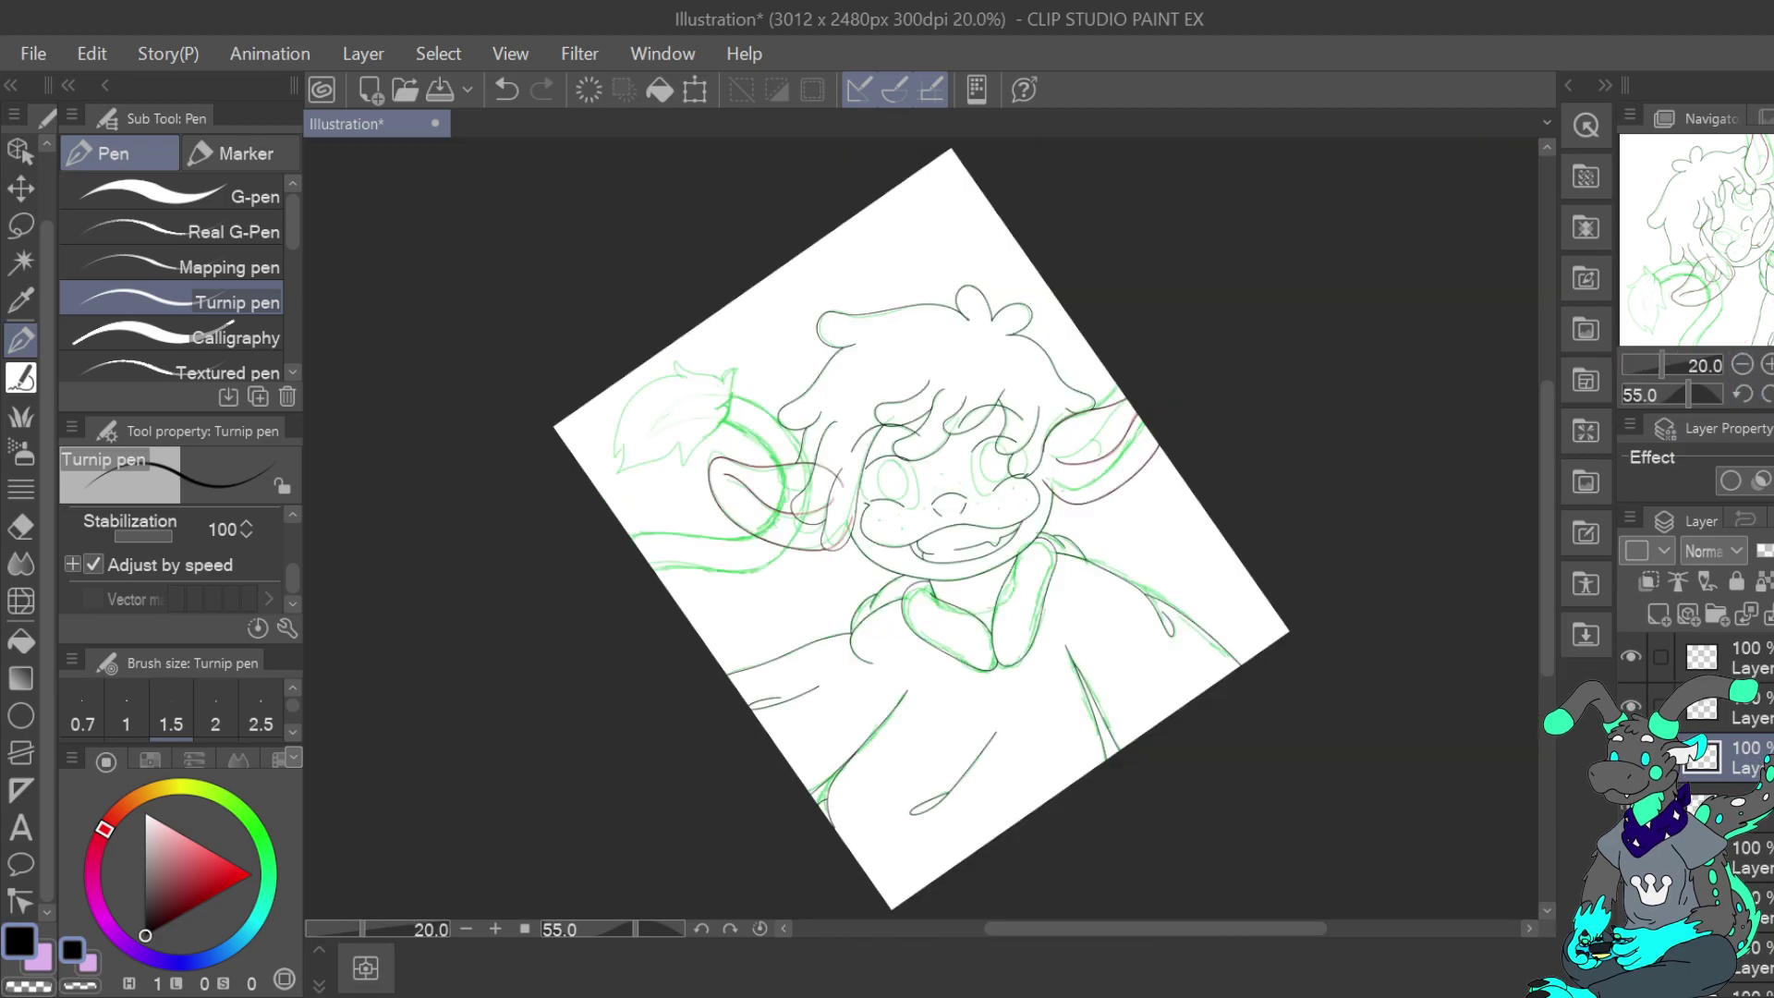
Ink both edges of the tail's lower section with the Turnip pen, from the ear down to the canvas edge
{"action": "left_click", "coordinate": [1773, 395]}
{"action": "left_click", "coordinate": [1767, 365]}
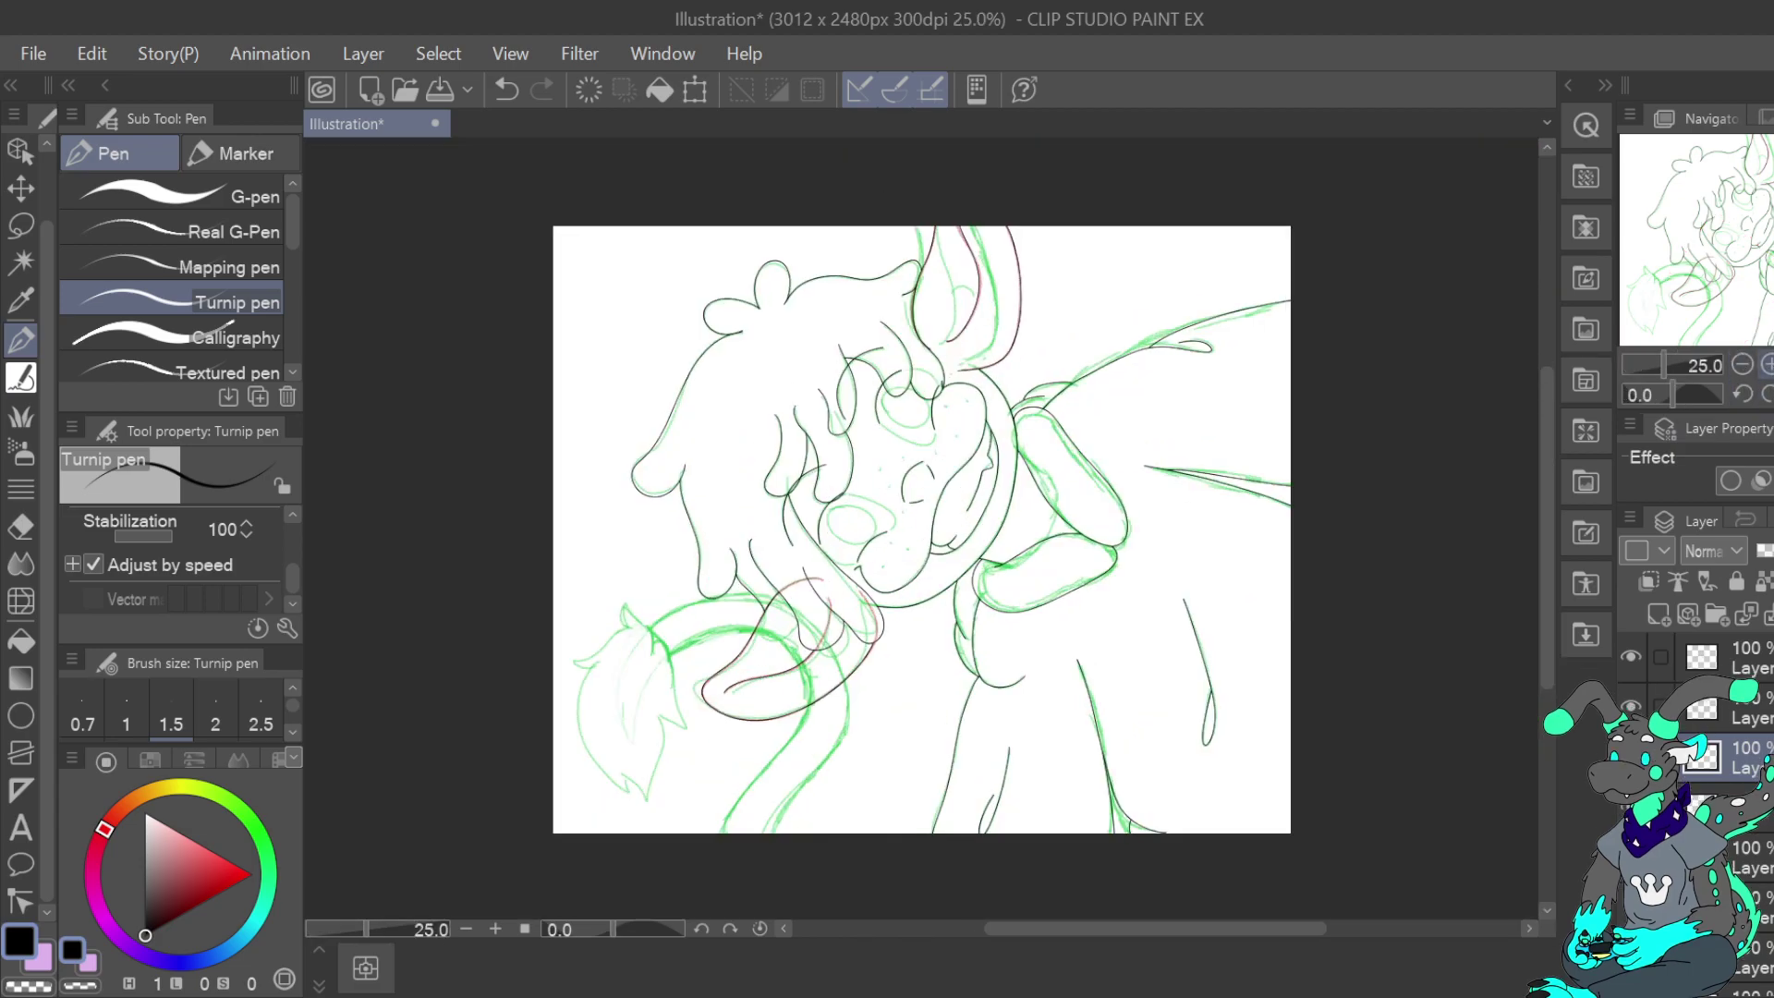
{"action": "left_click", "coordinate": [1768, 364]}
{"action": "left_click", "coordinate": [1768, 365]}
{"action": "left_click_drag", "start_coordinate": [1755, 243], "coordinate": [1632, 330]}
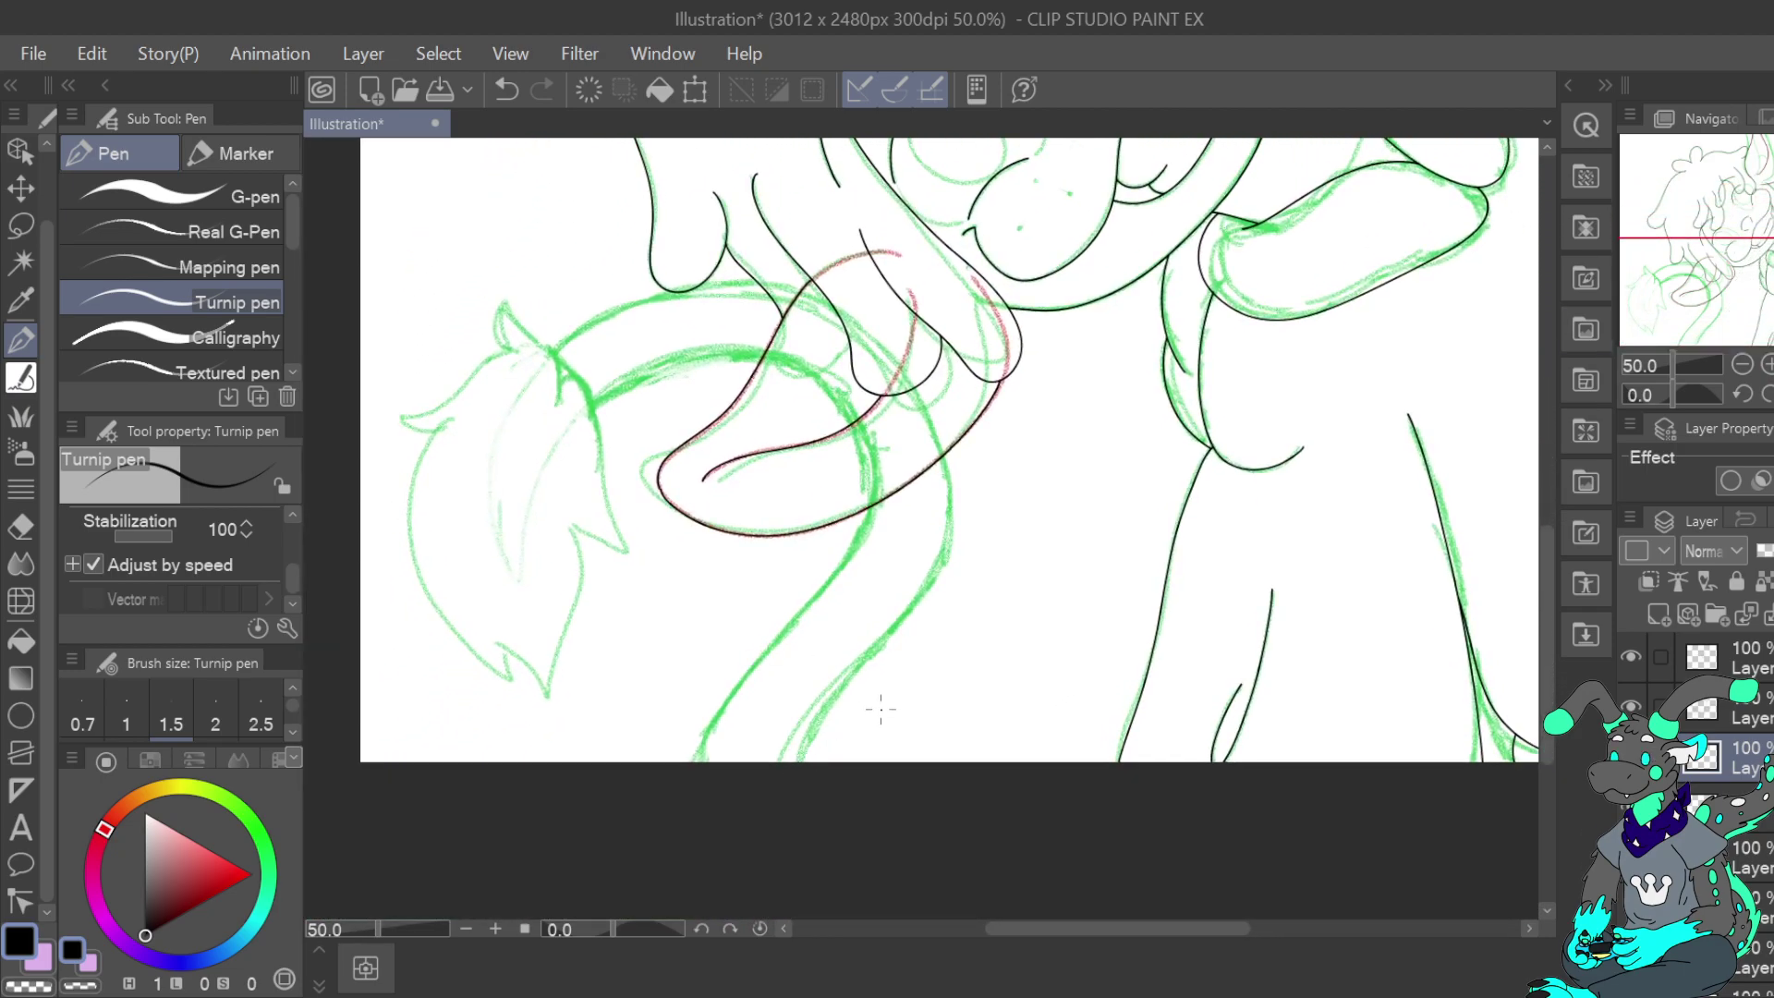
{"action": "left_click_drag", "start_coordinate": [804, 738], "coordinate": [939, 566]}
{"action": "mouse_move", "coordinate": [816, 594]}
{"action": "left_mouse_down"}
{"action": "mouse_move", "coordinate": [742, 668]}
{"action": "mouse_move", "coordinate": [705, 746]}
{"action": "left_mouse_up"}
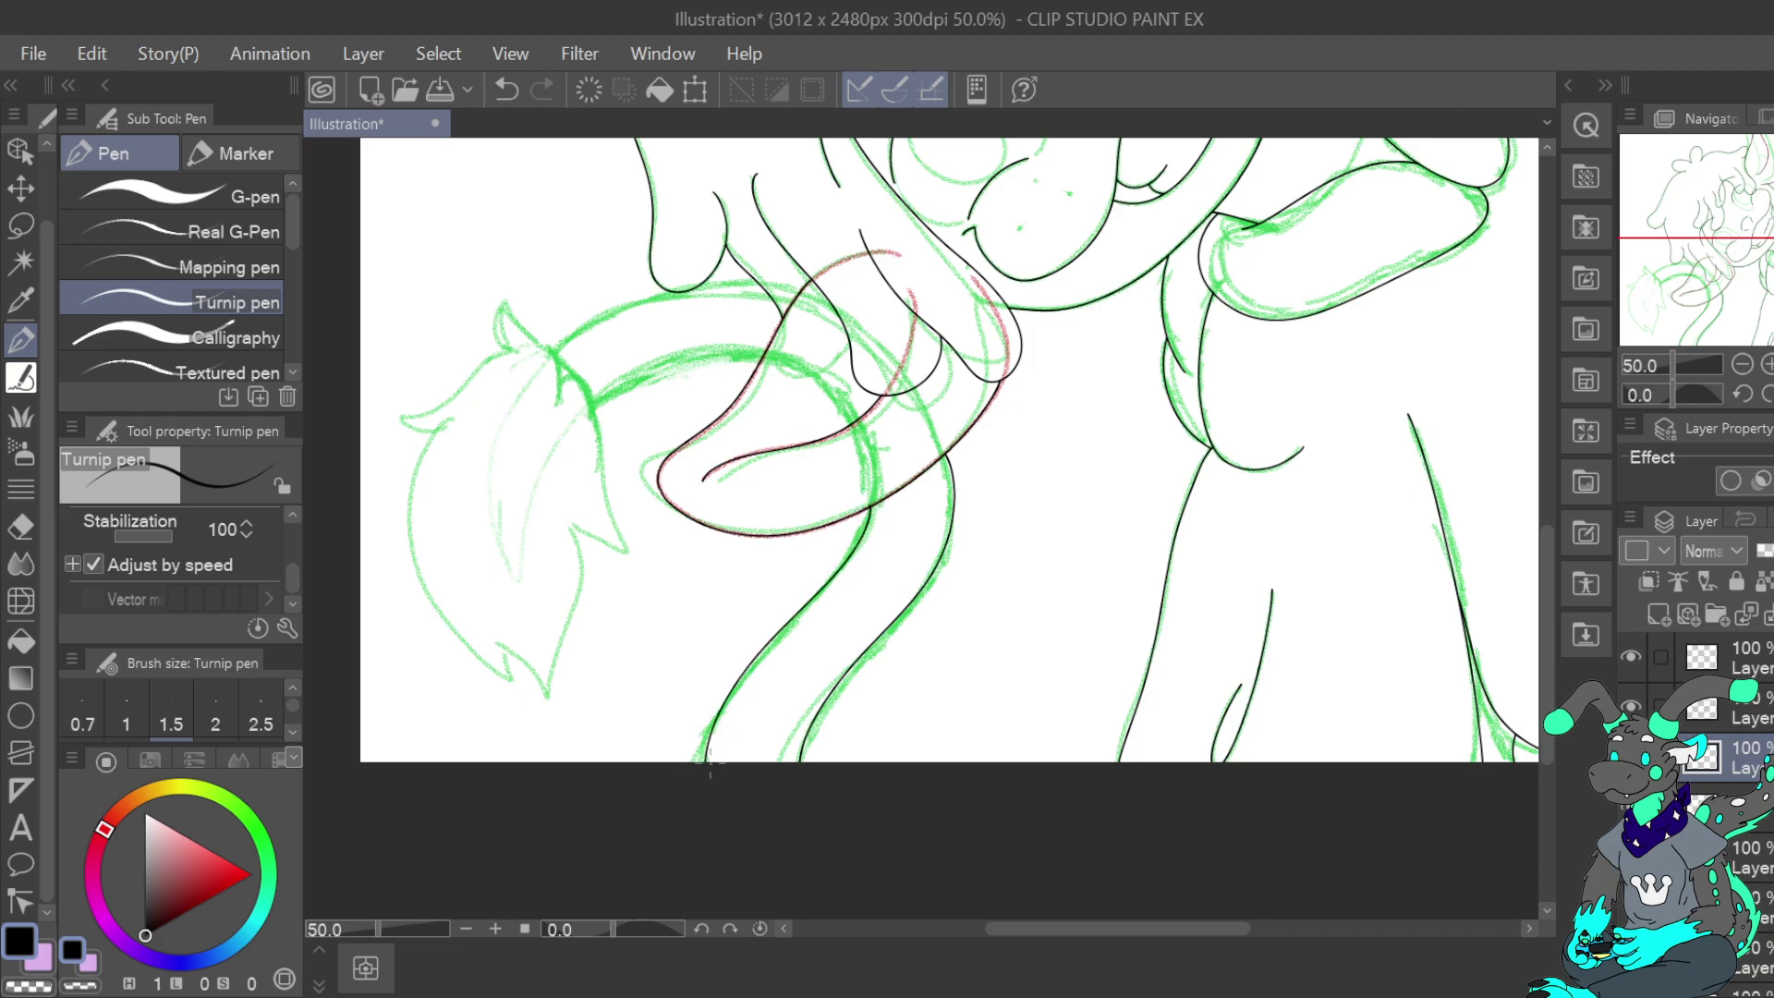
{"action": "key", "text": "c"}
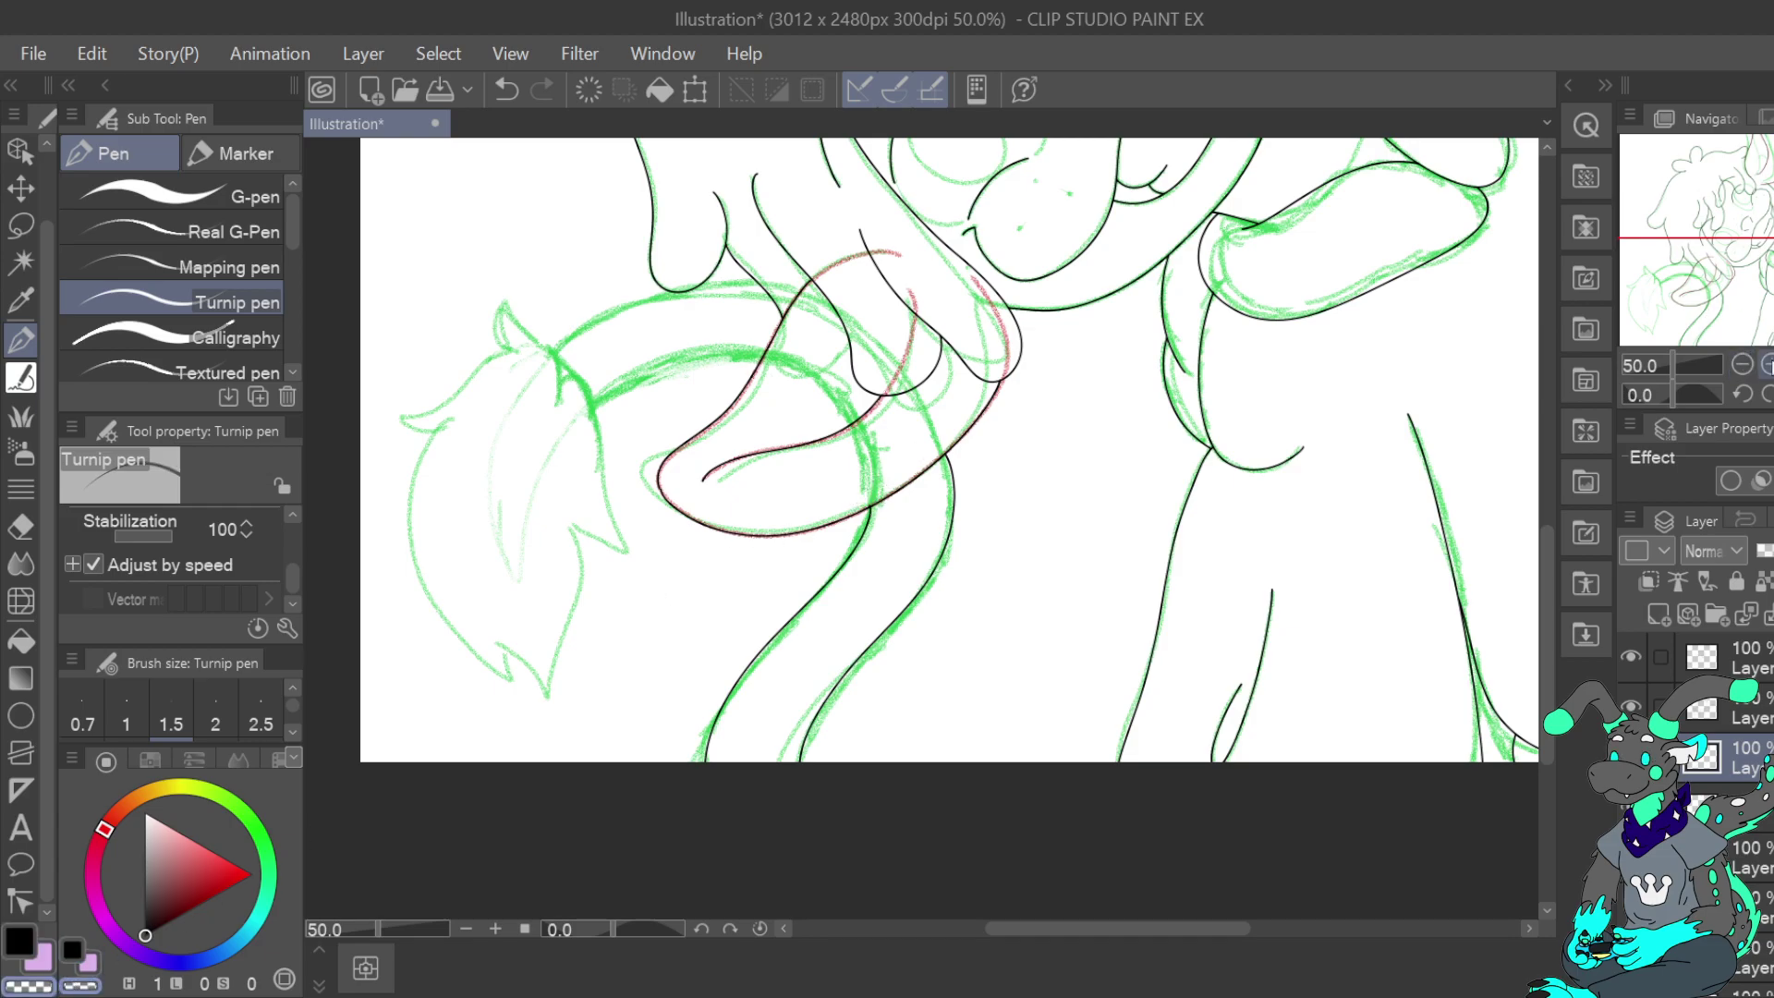
{"action": "left_click", "coordinate": [1767, 364]}
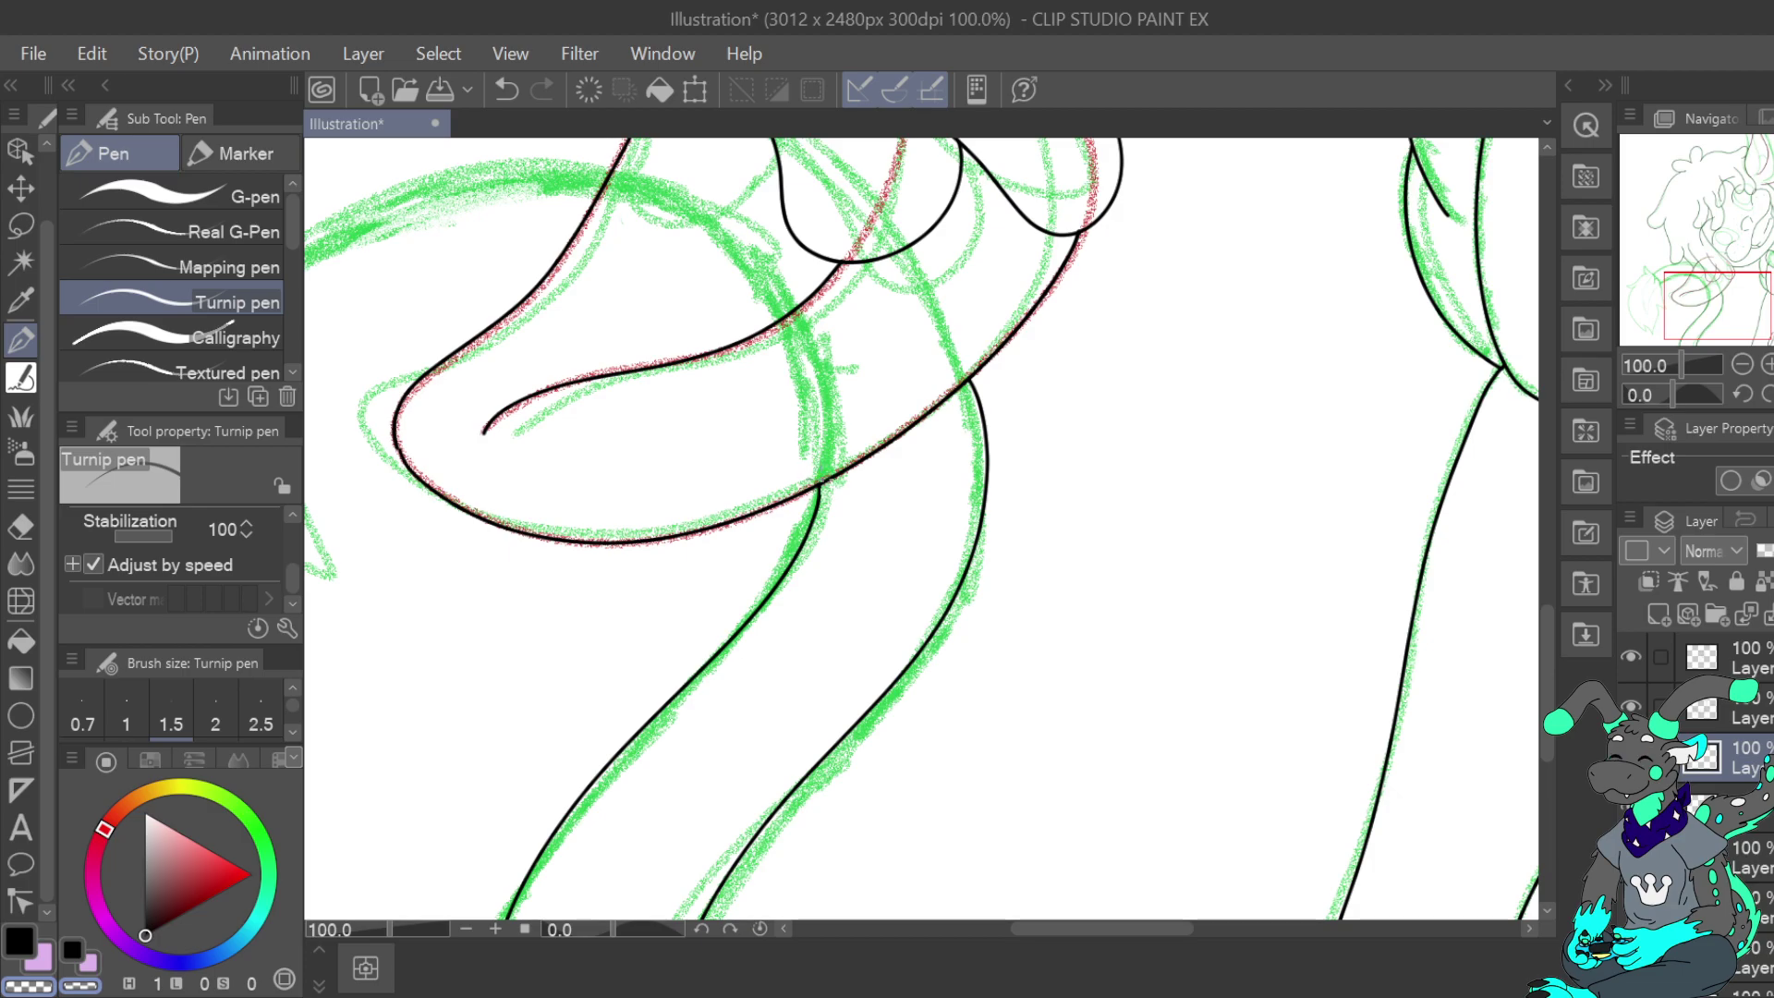
{"action": "left_click", "coordinate": [1743, 365]}
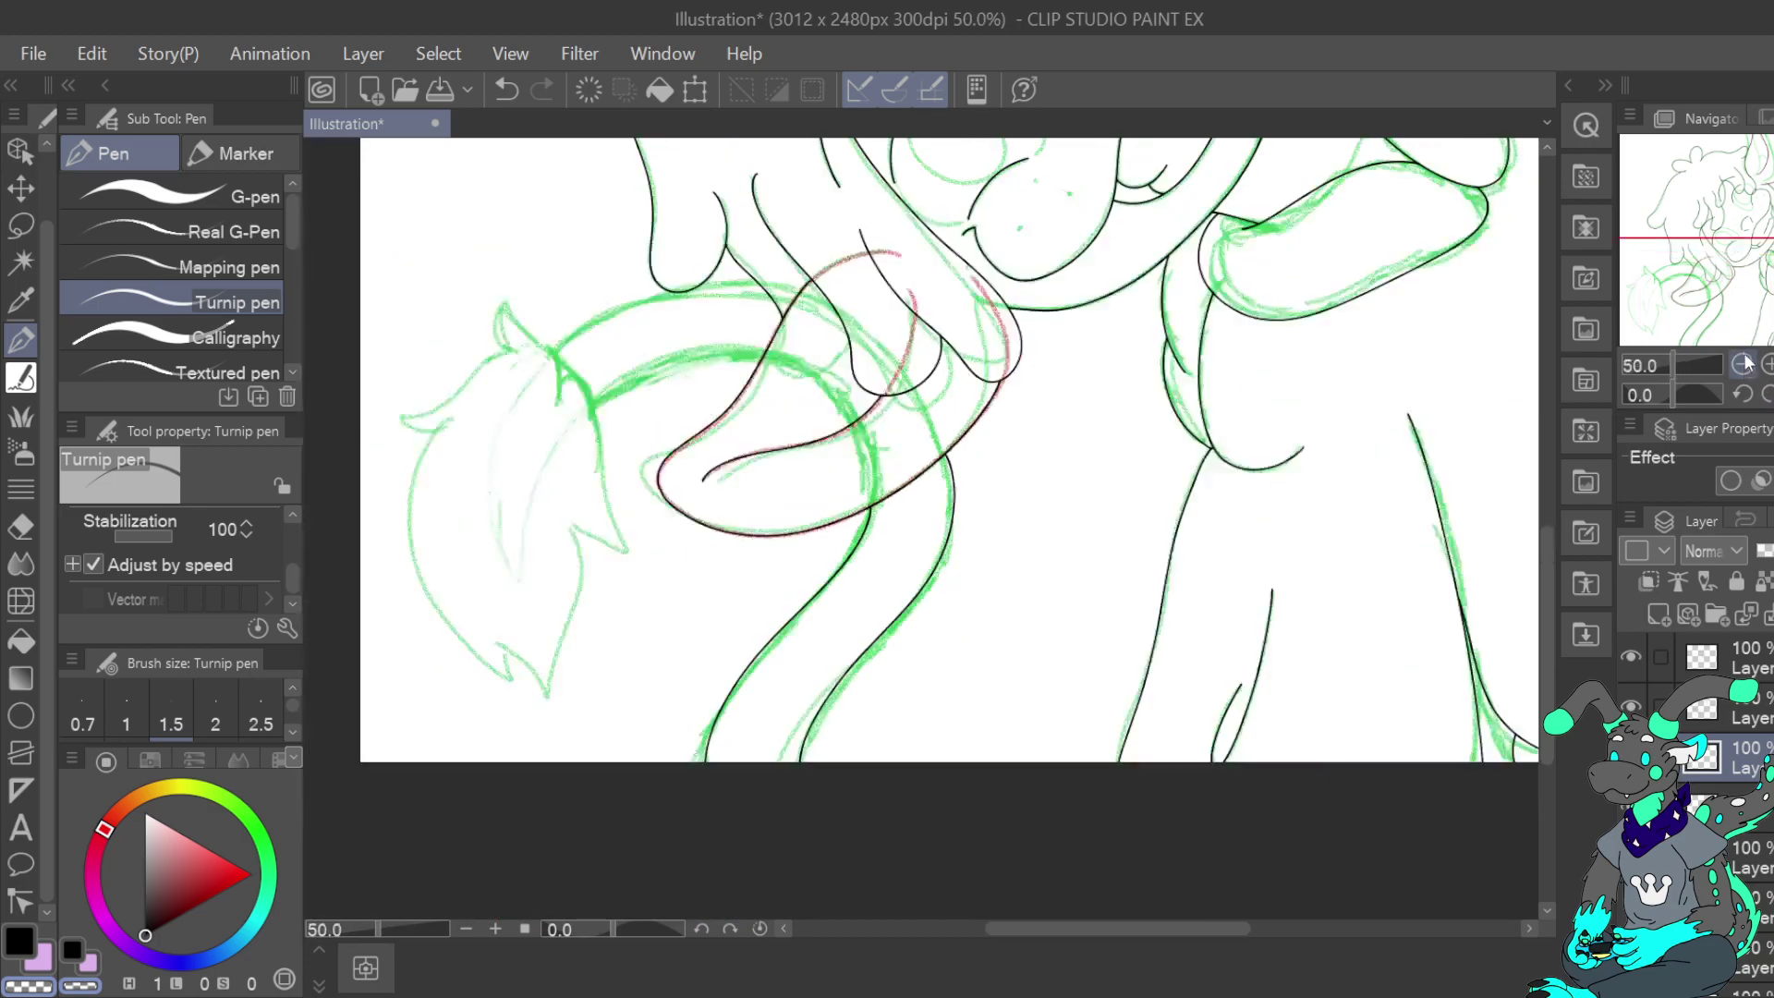
Ink both edges of the tail's upper curve in black, following the green sketch up to the tuft
{"action": "left_click_drag", "start_coordinate": [1755, 290], "coordinate": [1727, 273]}
{"action": "left_click", "coordinate": [1751, 391]}
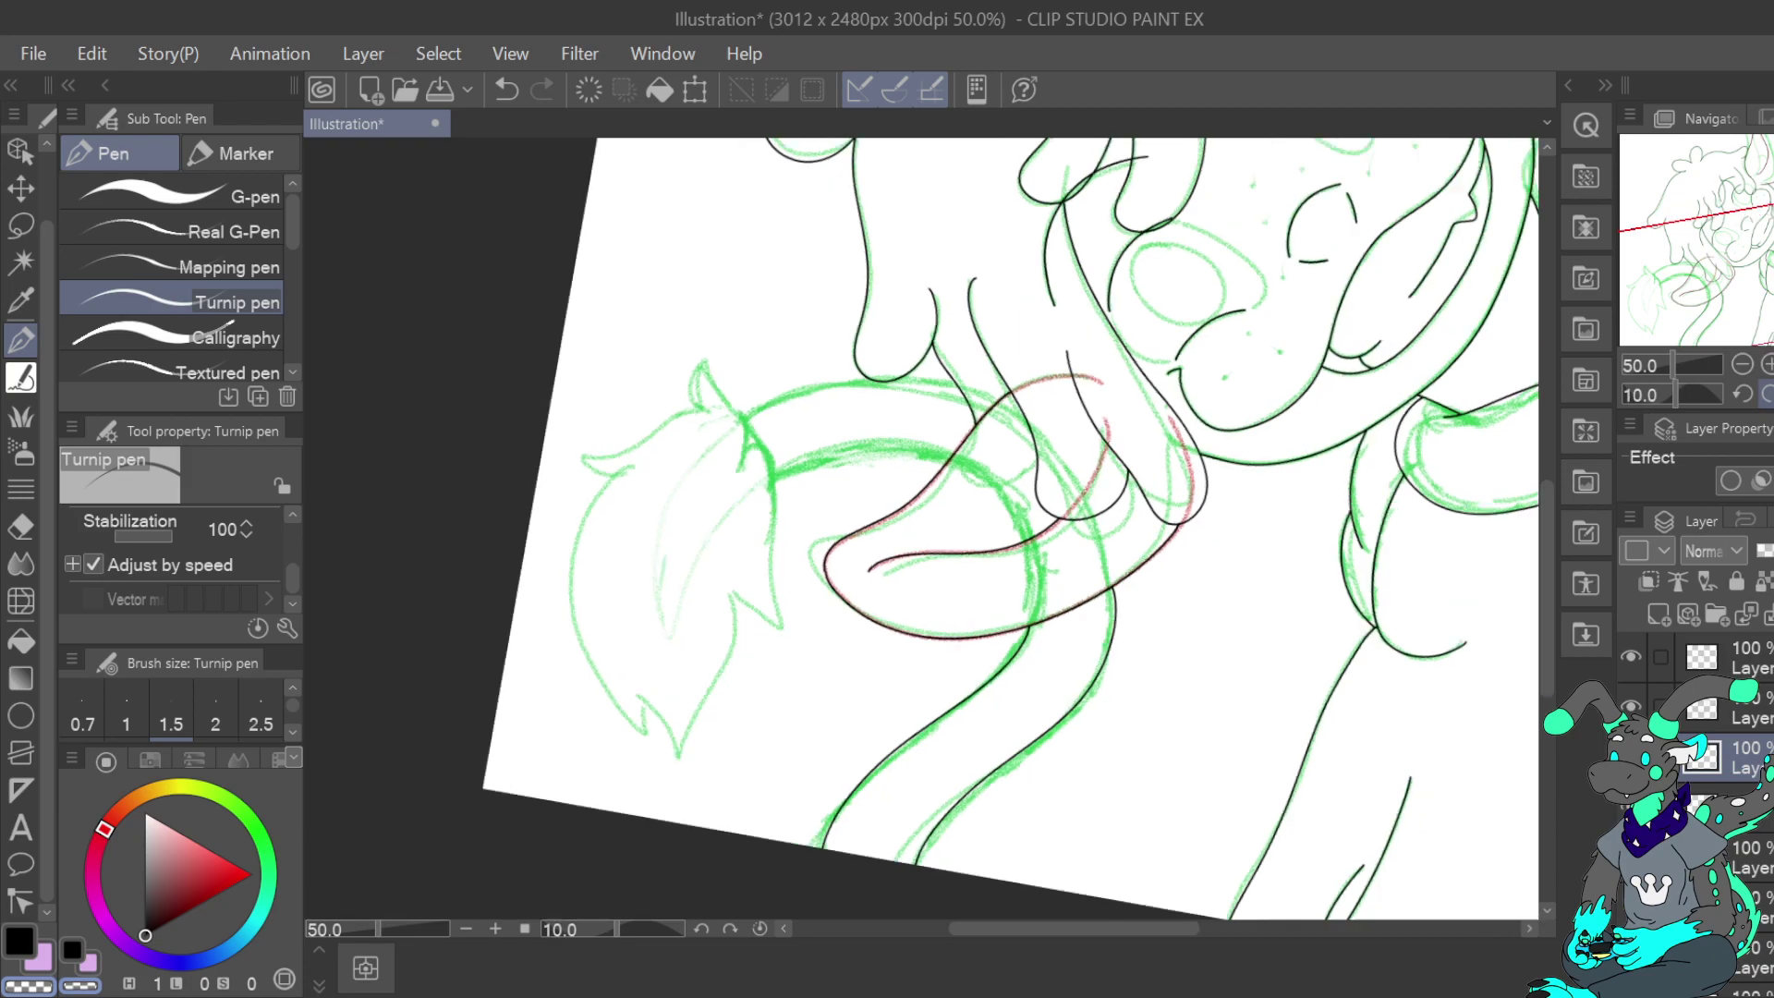
{"action": "left_click", "coordinate": [24, 948]}
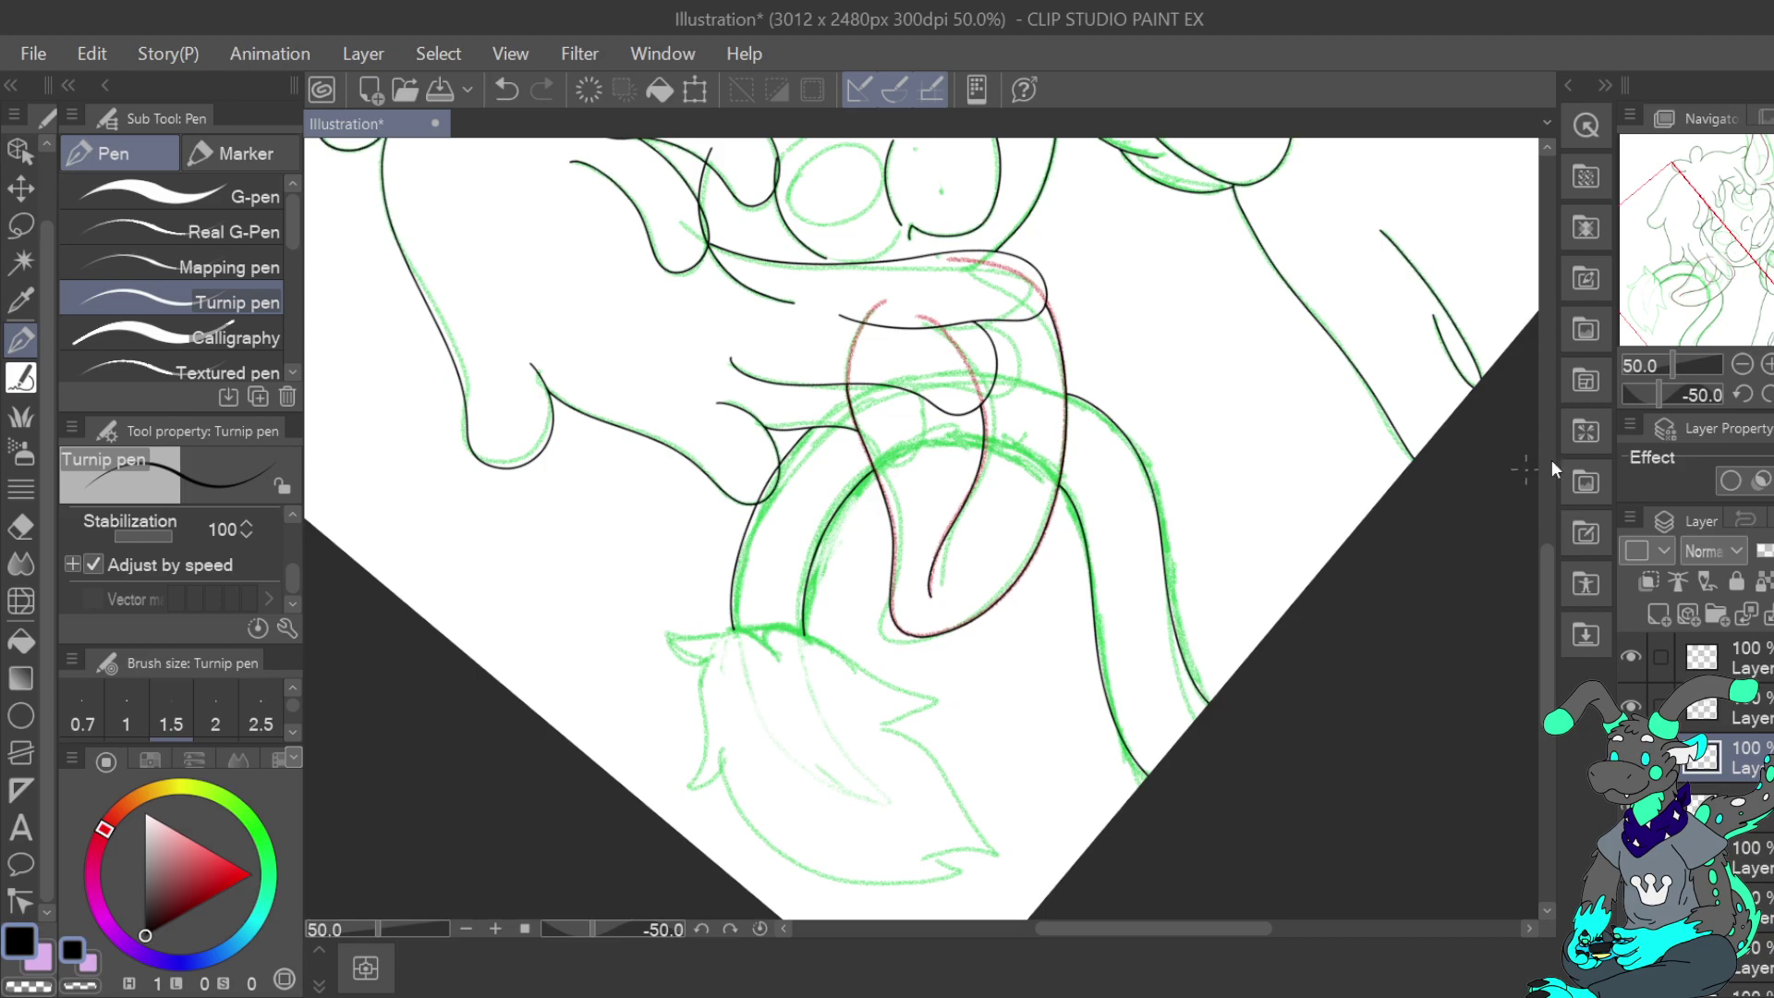
Ink the base of the tail tuft and the spiky fur outline along its inner side, replacing the first side stroke
{"action": "left_click", "coordinate": [1767, 395]}
{"action": "key", "text": "asciicircum"}
{"action": "key", "text": "asciicircum"}
{"action": "key", "text": "asciicircum"}
{"action": "key", "text": "asciicircum"}
{"action": "key", "text": "asciicircum"}
{"action": "key", "text": "asciicircum"}
{"action": "key", "text": "asciicircum"}
{"action": "key", "text": "asciicircum"}
{"action": "key", "text": "asciicircum"}
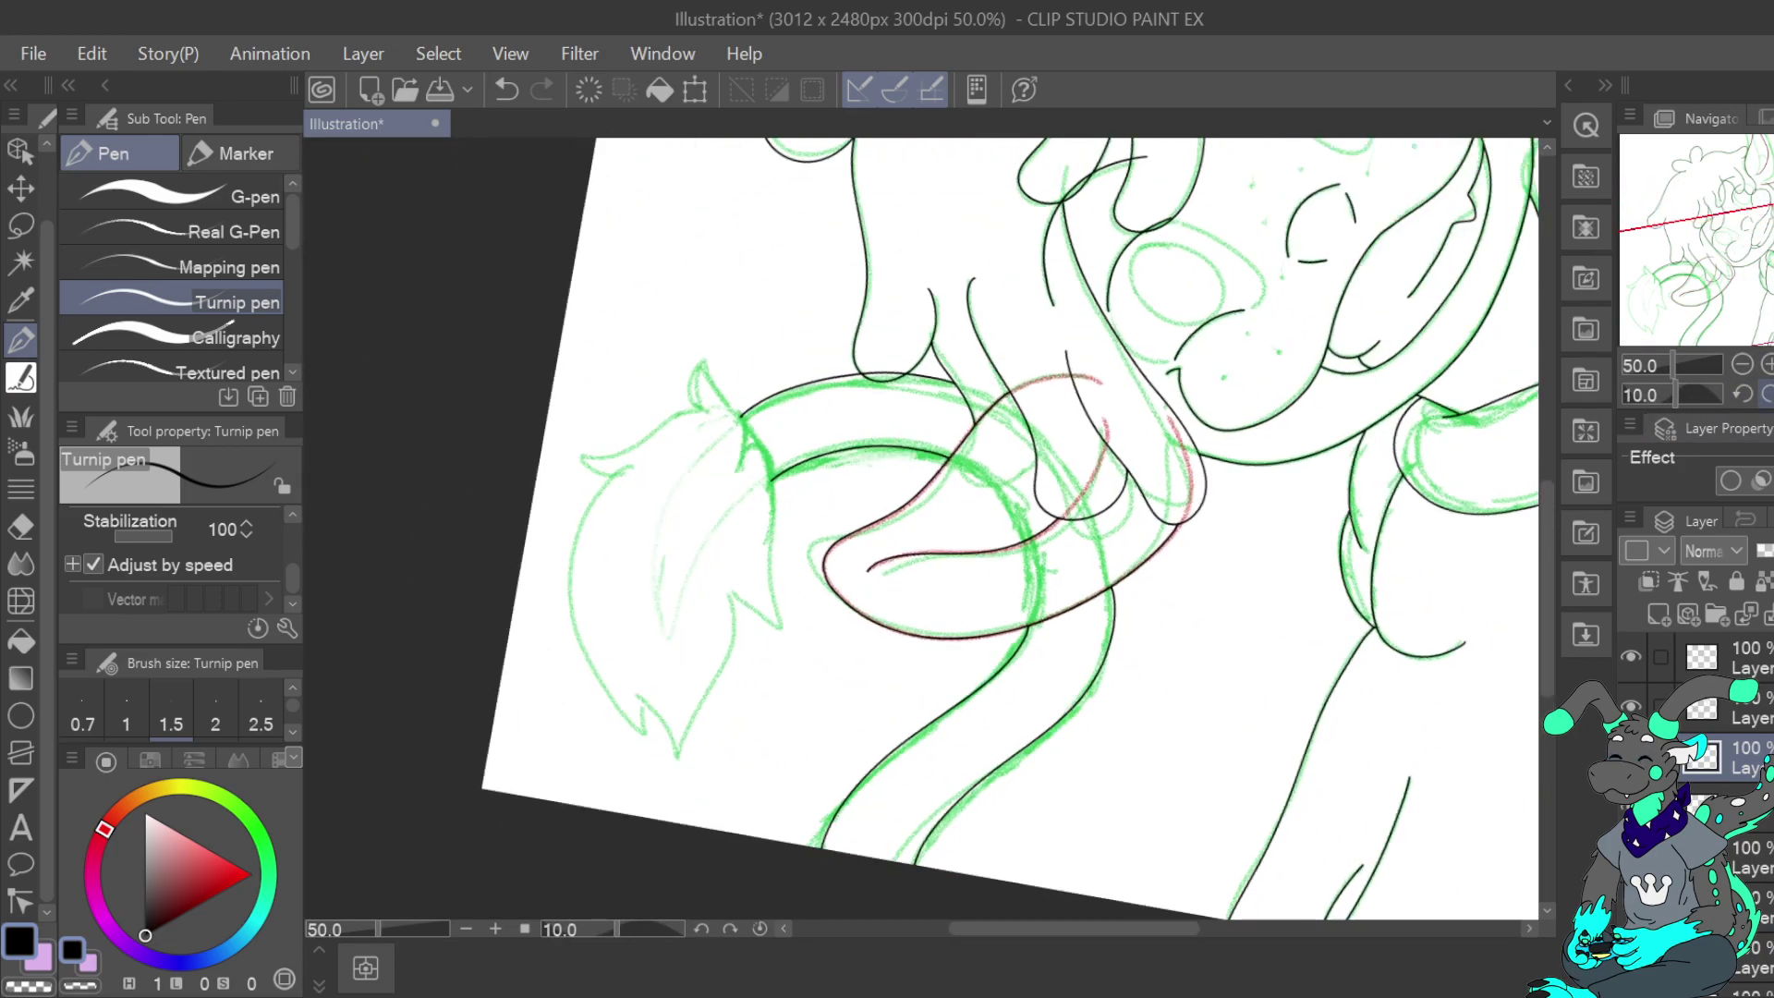
{"action": "key", "text": "minus"}
{"action": "key", "text": "minus"}
{"action": "key", "text": "minus"}
{"action": "key", "text": "minus"}
{"action": "key", "text": "minus"}
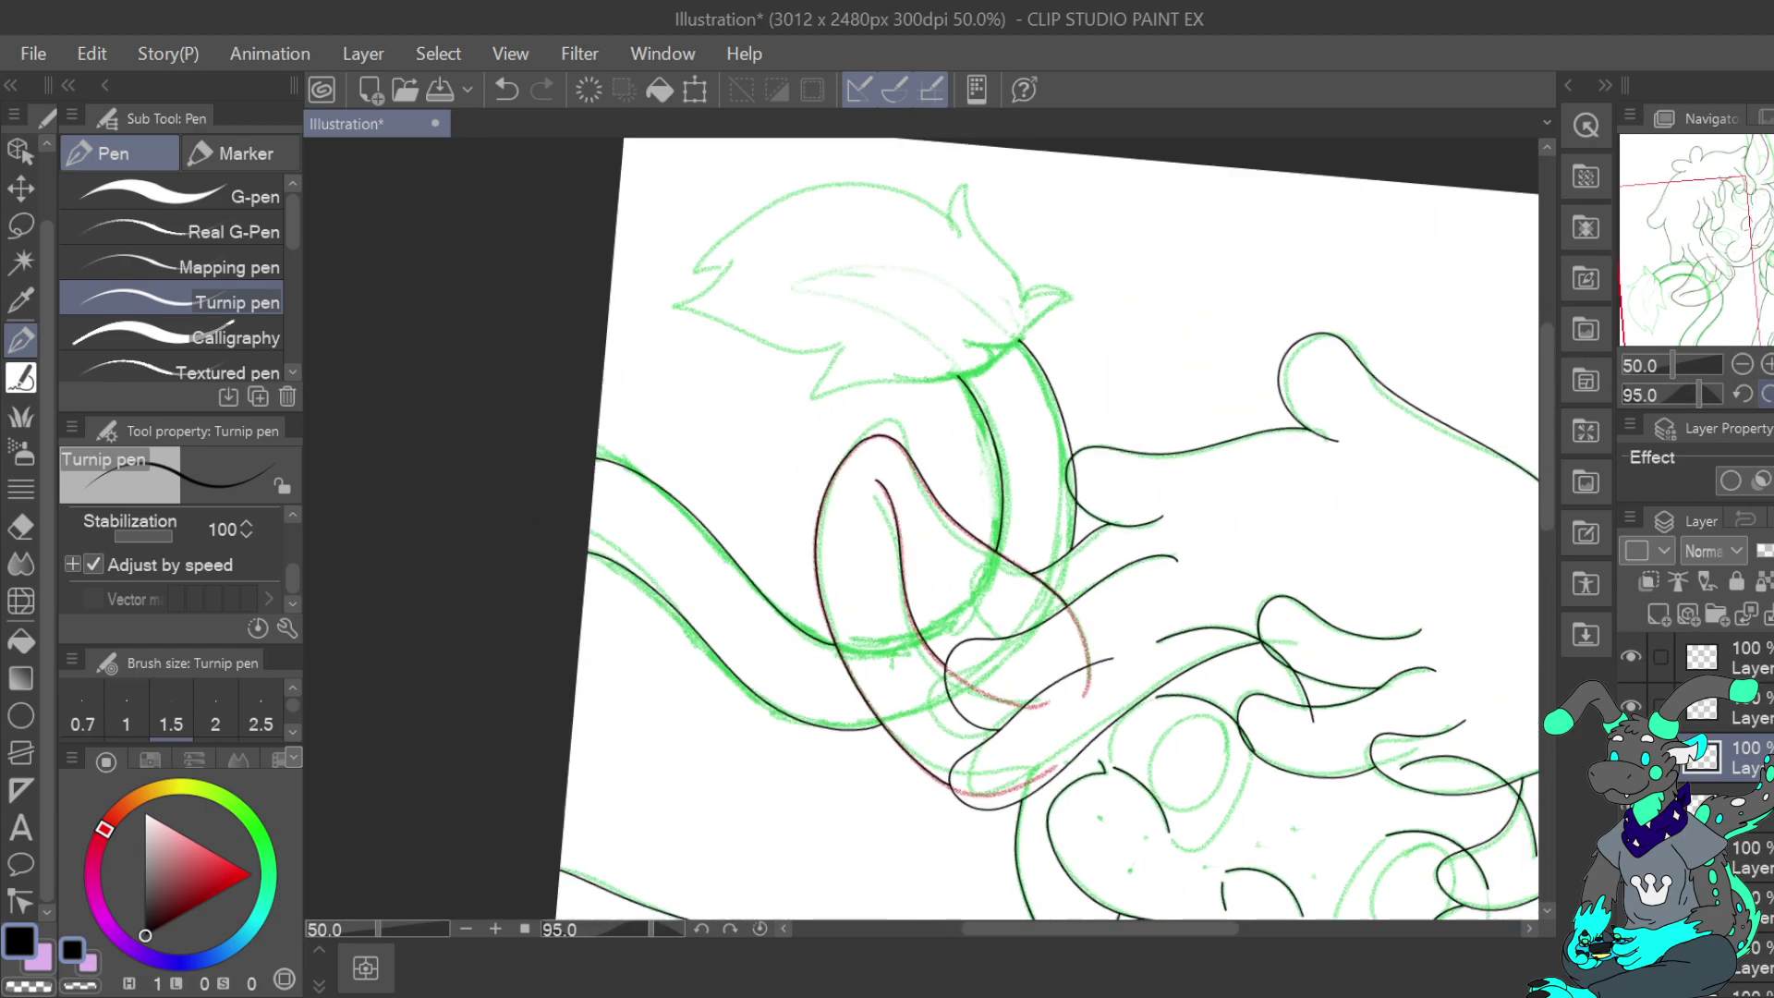
{"action": "left_click", "coordinate": [1768, 397]}
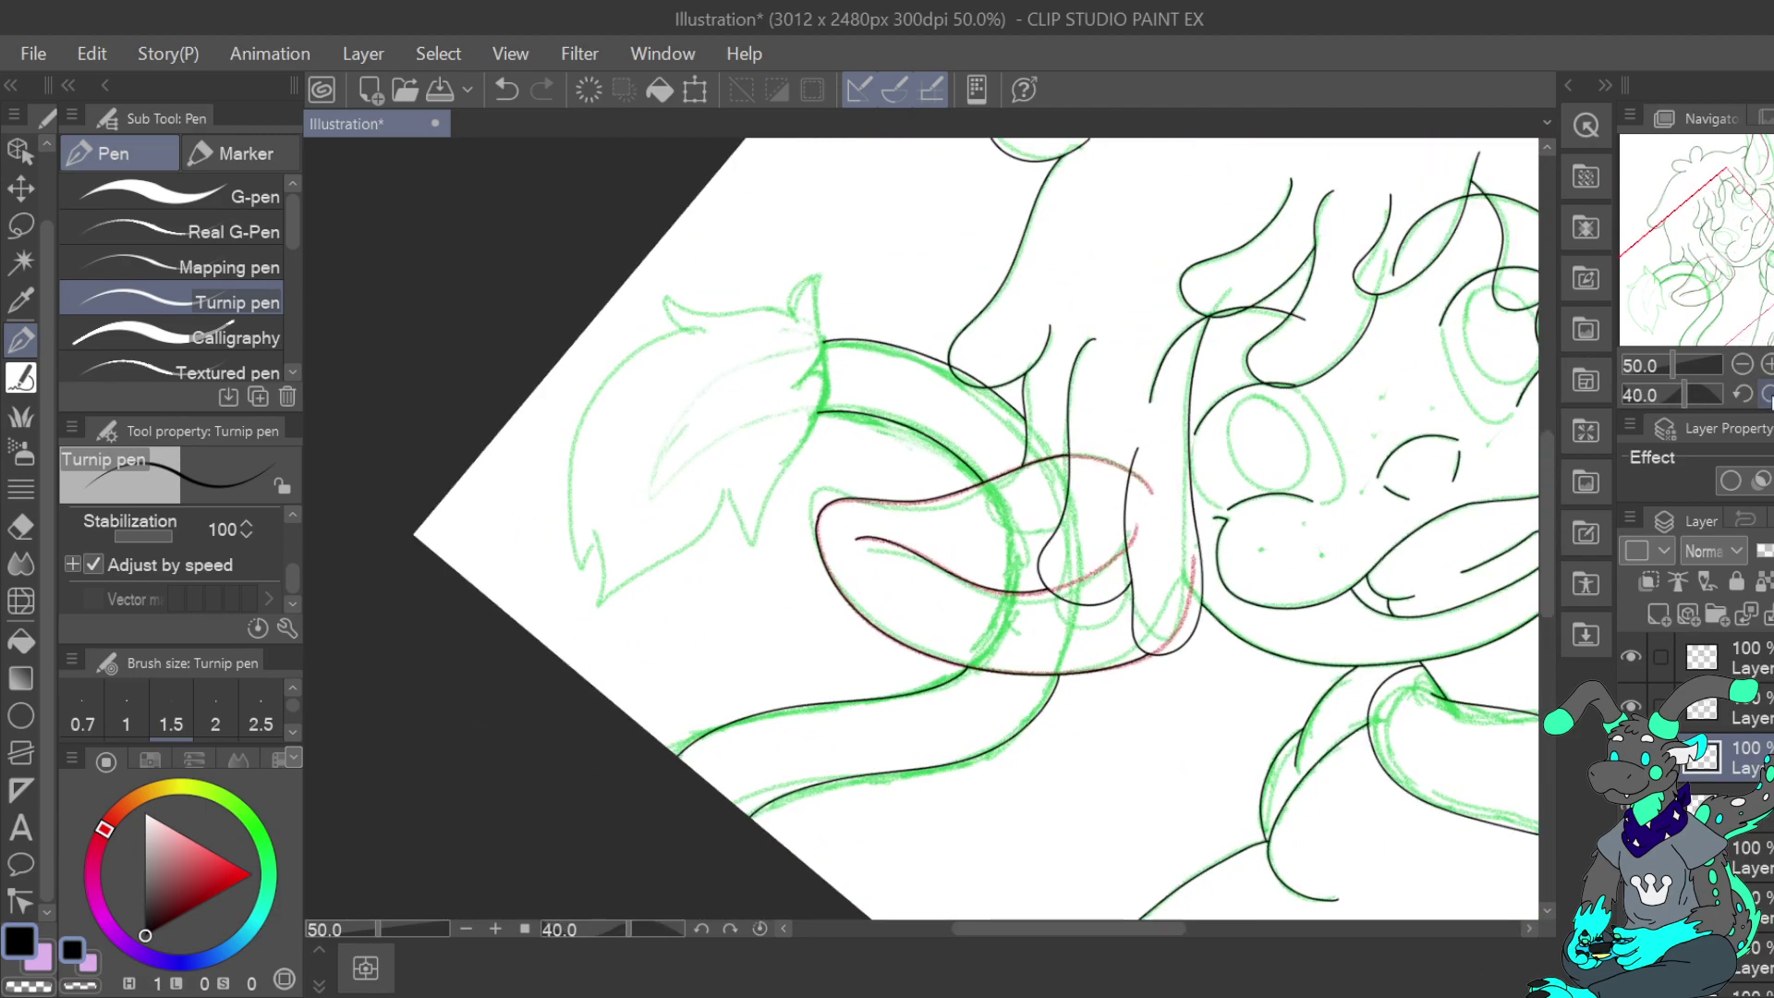
{"action": "left_click_drag", "start_coordinate": [1715, 260], "coordinate": [1711, 295]}
{"action": "left_click", "coordinate": [1768, 395]}
{"action": "left_click", "coordinate": [1768, 365]}
{"action": "left_click", "coordinate": [1768, 365]}
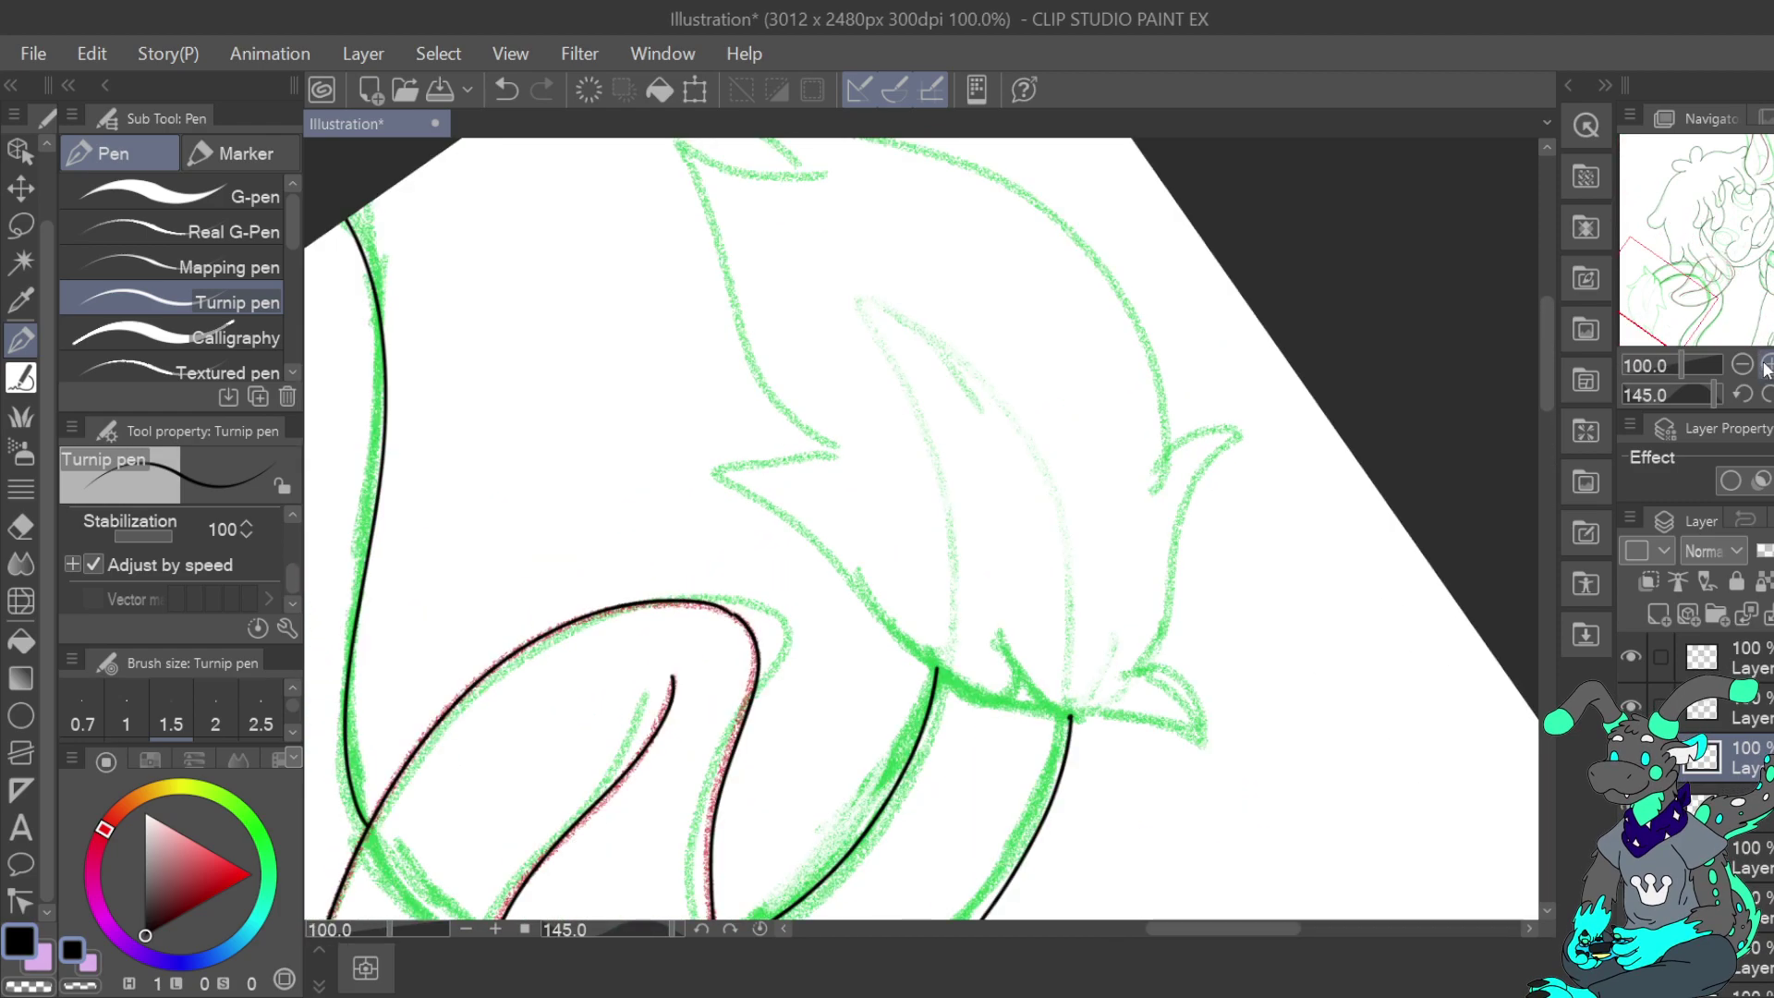
{"action": "left_click", "coordinate": [1742, 364]}
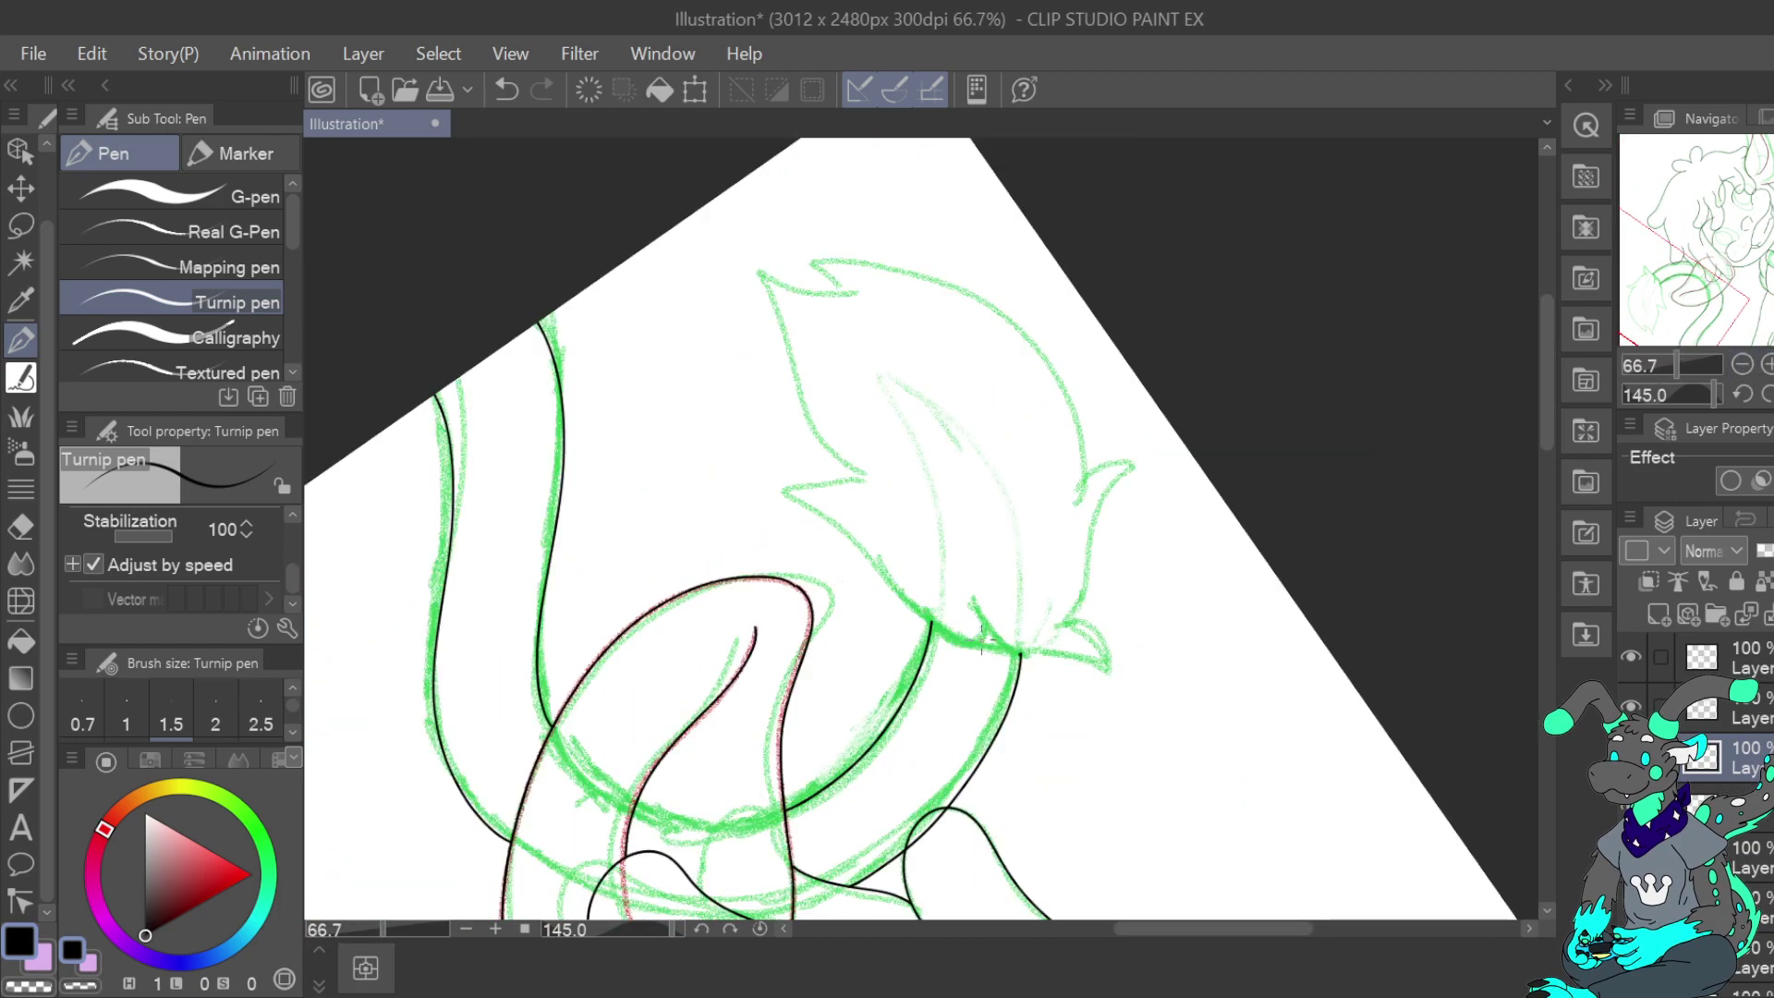
{"action": "left_click_drag", "start_coordinate": [935, 630], "coordinate": [986, 642]}
{"action": "mouse_move", "coordinate": [867, 562]}
{"action": "left_mouse_down"}
{"action": "mouse_move", "coordinate": [802, 536]}
{"action": "mouse_move", "coordinate": [835, 521]}
{"action": "mouse_move", "coordinate": [889, 538]}
{"action": "mouse_move", "coordinate": [760, 275]}
{"action": "left_mouse_up"}
{"action": "key", "text": "ctrl+z"}
{"action": "mouse_move", "coordinate": [876, 514]}
{"action": "left_mouse_down"}
{"action": "mouse_move", "coordinate": [762, 292]}
{"action": "mouse_move", "coordinate": [885, 322]}
{"action": "left_mouse_up"}
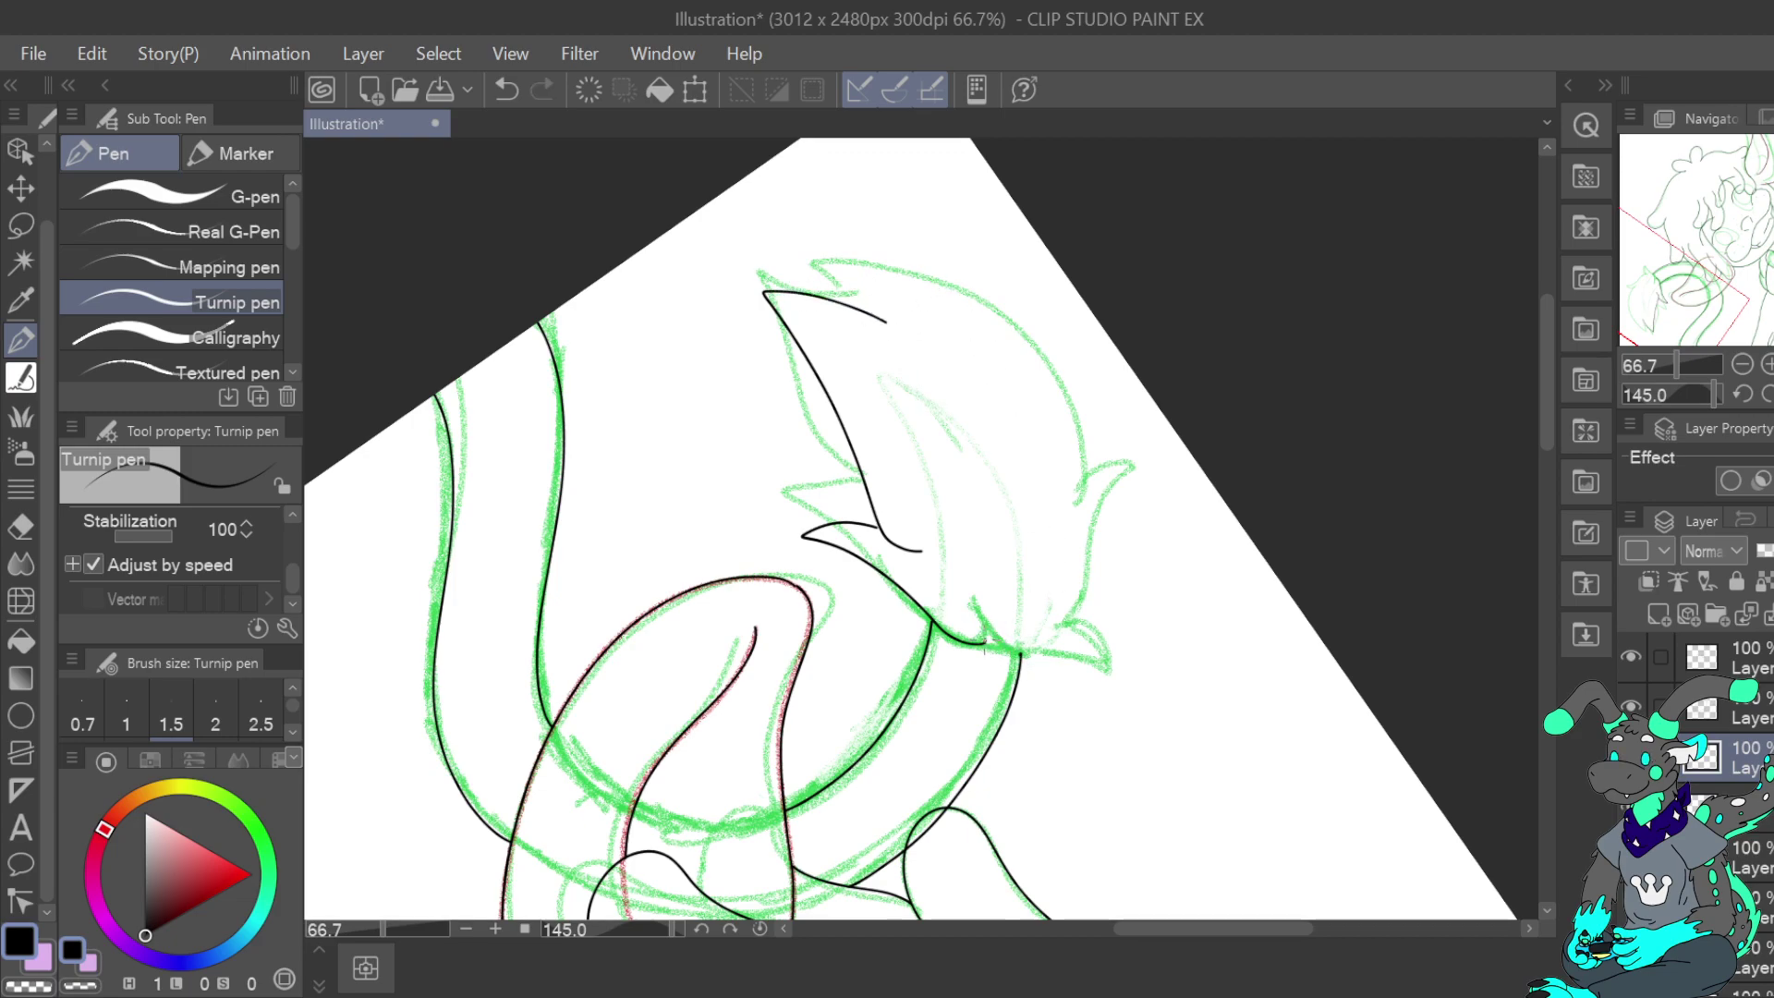
Ink the tuft's outer side and pointed tips, closing the fur outline with extra spikes beyond the green sketch
{"action": "left_click_drag", "start_coordinate": [1116, 656], "coordinate": [1060, 612]}
{"action": "left_click", "coordinate": [507, 90]}
{"action": "mouse_move", "coordinate": [1063, 636]}
{"action": "left_mouse_down"}
{"action": "mouse_move", "coordinate": [1123, 499]}
{"action": "mouse_move", "coordinate": [1109, 468]}
{"action": "mouse_move", "coordinate": [1089, 482]}
{"action": "left_mouse_up"}
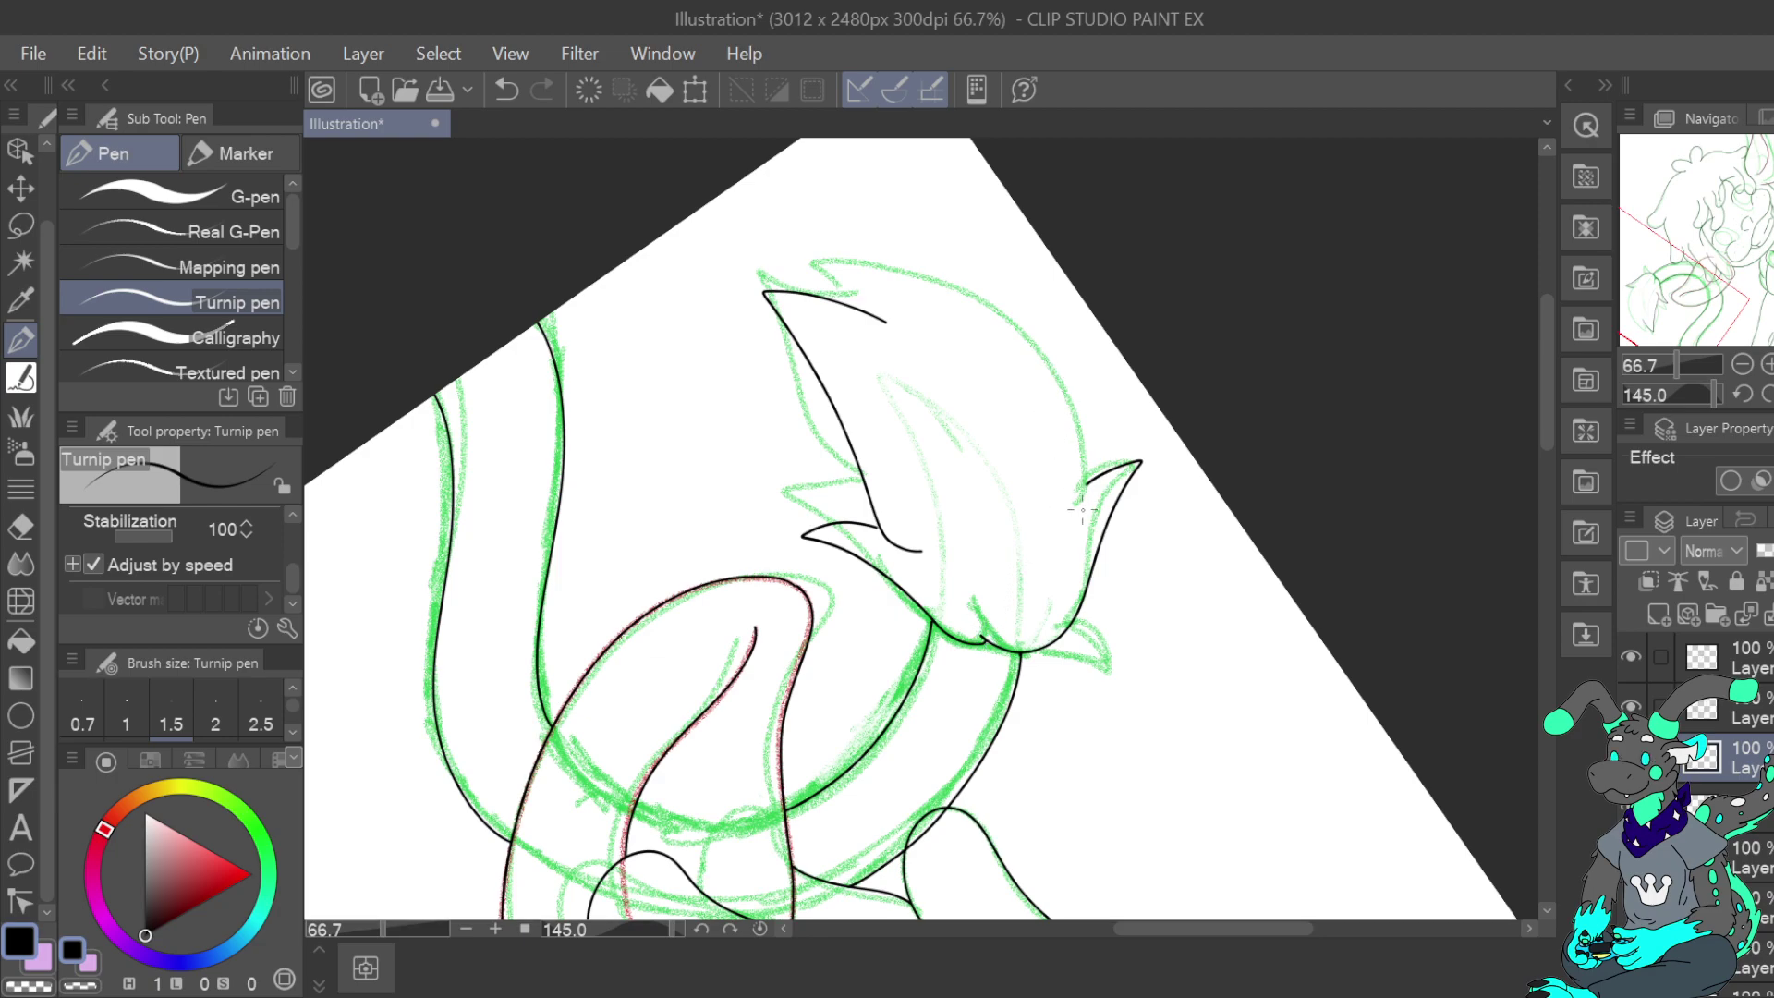
{"action": "mouse_move", "coordinate": [1087, 446]}
{"action": "left_mouse_down"}
{"action": "mouse_move", "coordinate": [1017, 249]}
{"action": "mouse_move", "coordinate": [990, 309]}
{"action": "mouse_move", "coordinate": [968, 306]}
{"action": "mouse_move", "coordinate": [1005, 356]}
{"action": "mouse_move", "coordinate": [971, 287]}
{"action": "mouse_move", "coordinate": [855, 180]}
{"action": "left_mouse_up"}
{"action": "left_click_drag", "start_coordinate": [860, 247], "coordinate": [878, 319]}
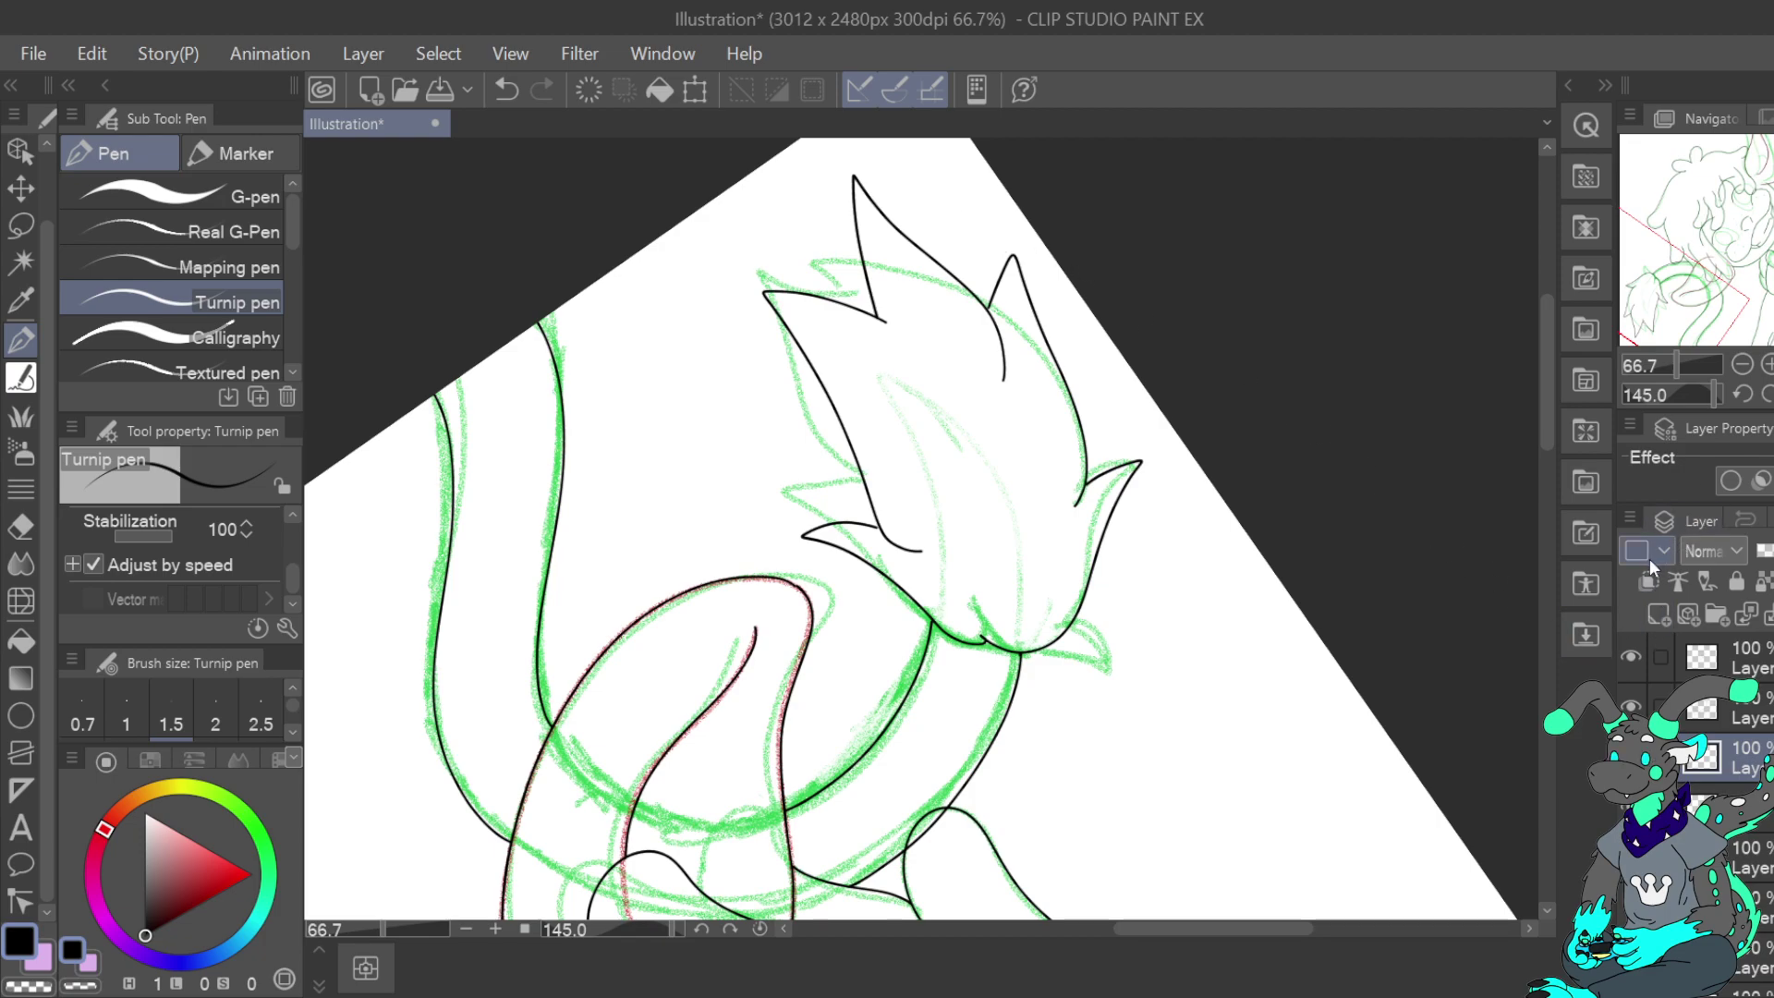
Add a new raster layer above the topmost layer for the eye line art
{"action": "left_click", "coordinate": [1767, 364]}
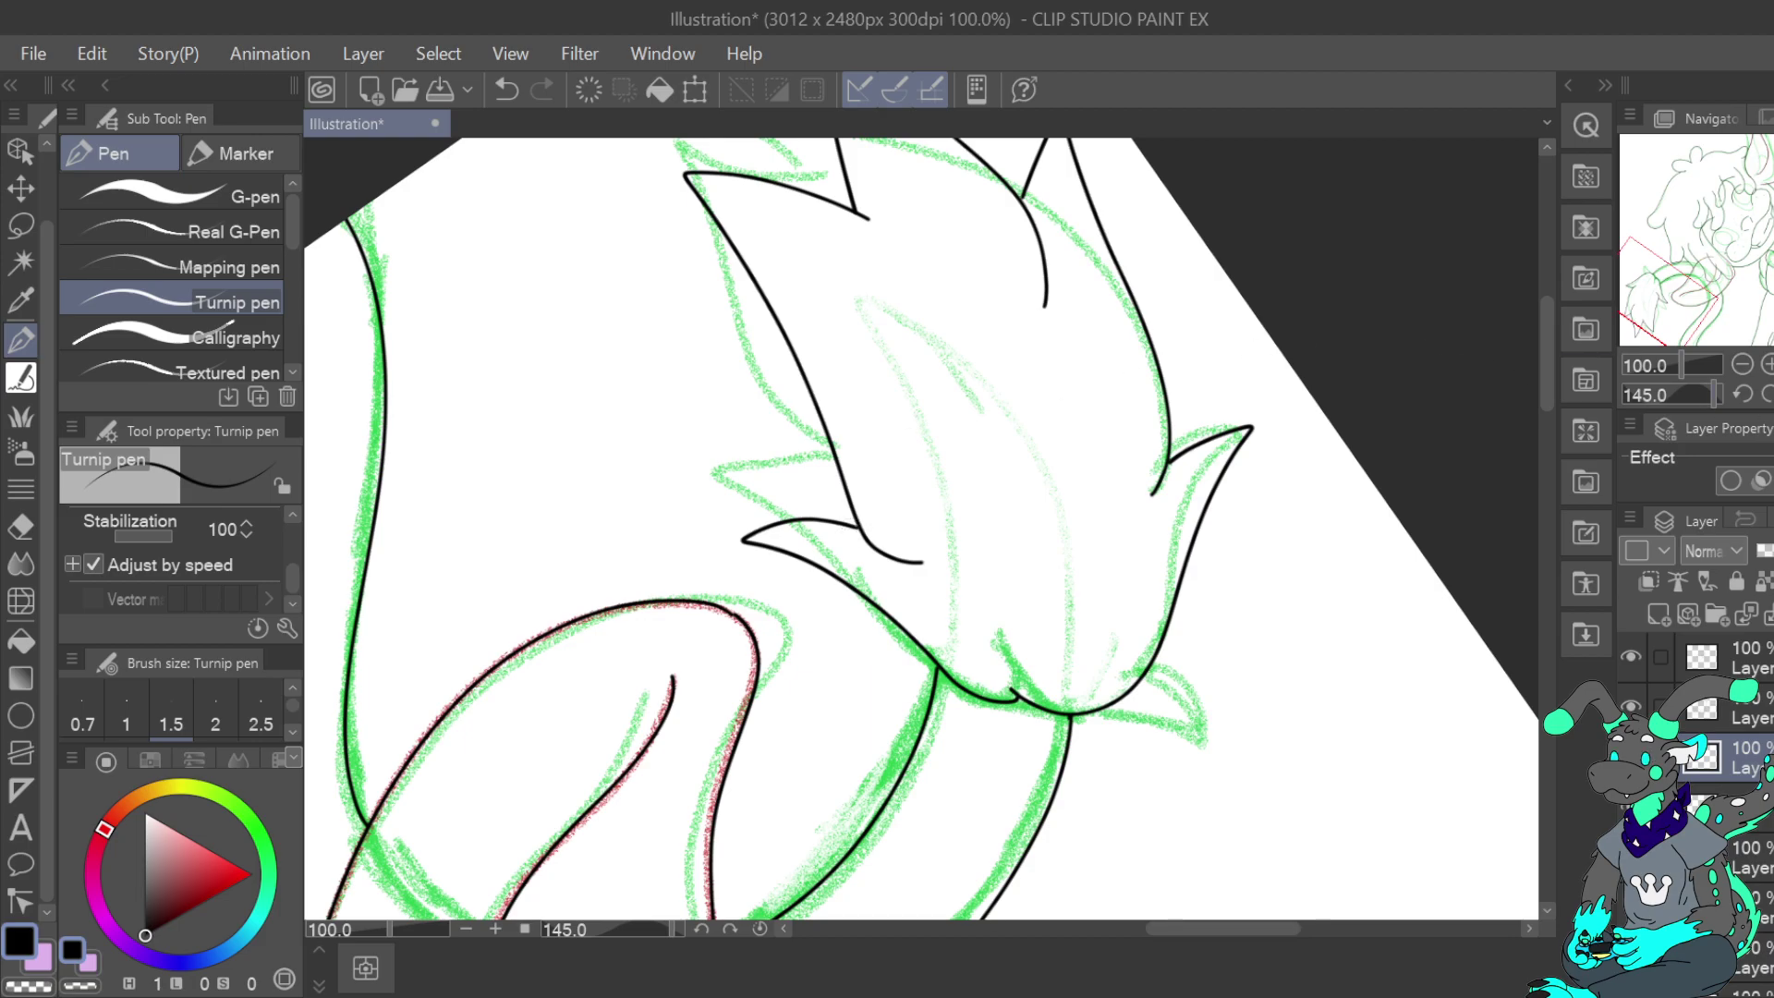
{"action": "left_click", "coordinate": [1770, 395]}
{"action": "left_click", "coordinate": [1742, 364]}
{"action": "left_click", "coordinate": [1743, 365]}
{"action": "left_click", "coordinate": [1743, 364]}
{"action": "left_click_drag", "start_coordinate": [1700, 252], "coordinate": [1773, 213]}
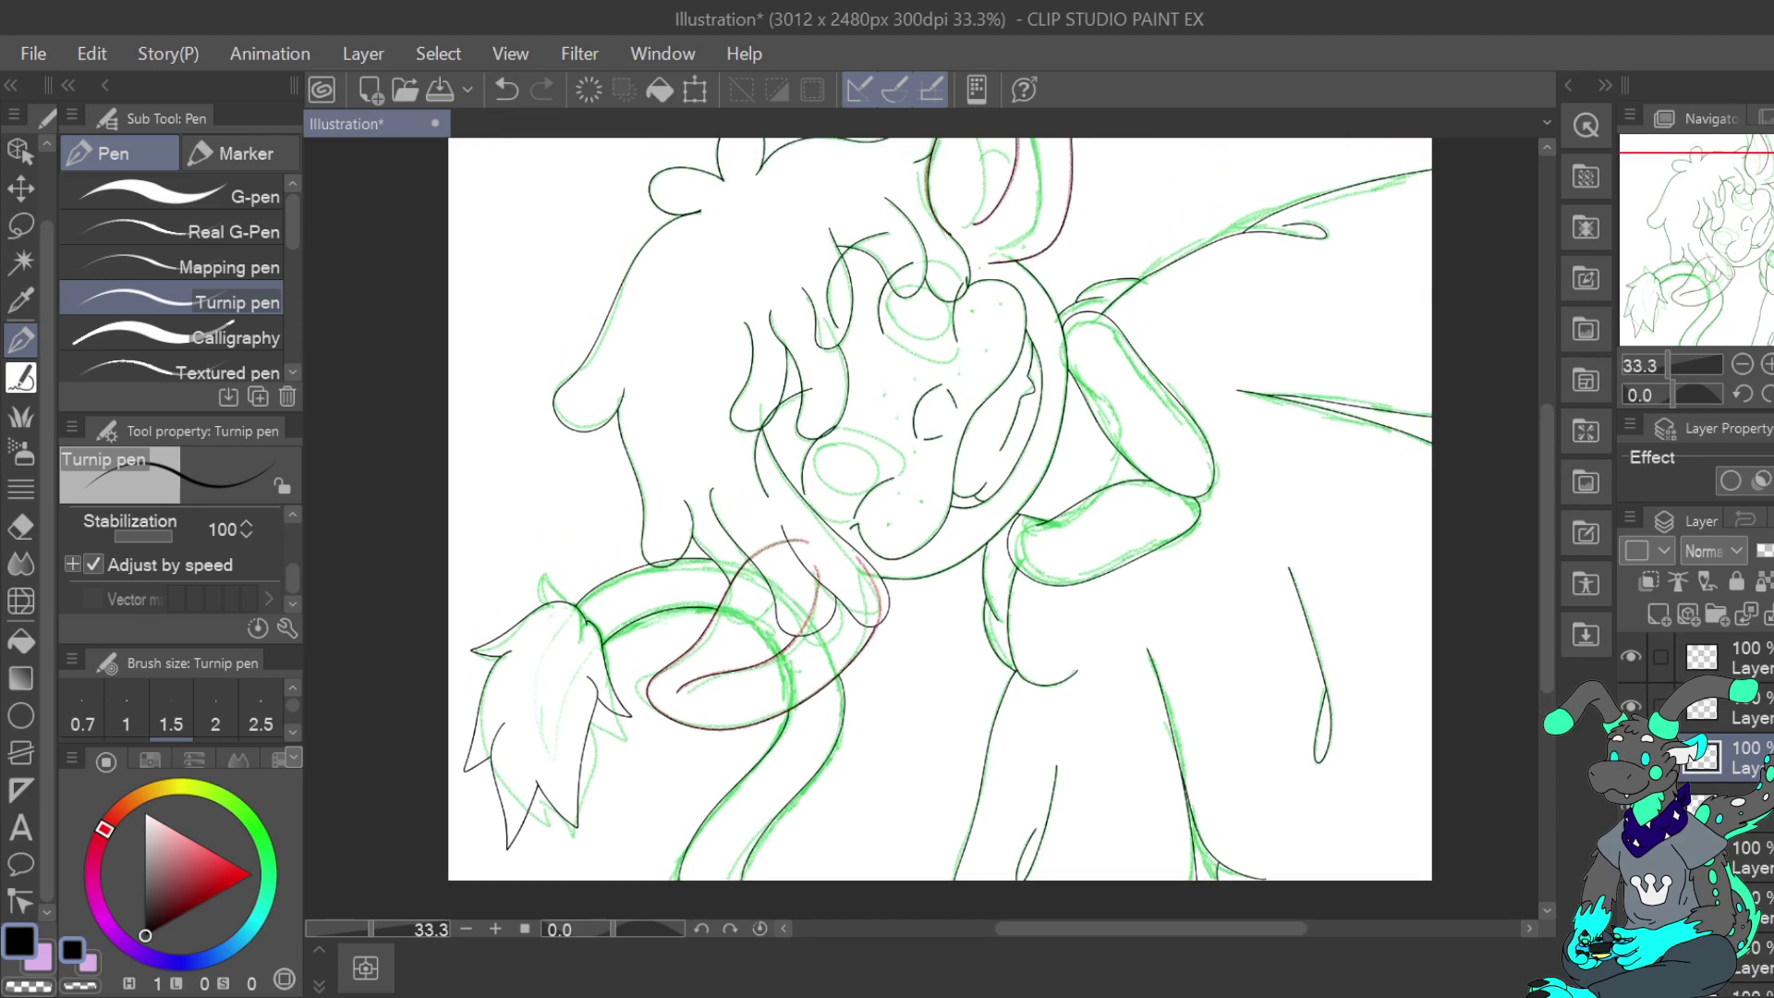
{"action": "left_click", "coordinate": [1753, 660]}
{"action": "left_click", "coordinate": [1659, 614]}
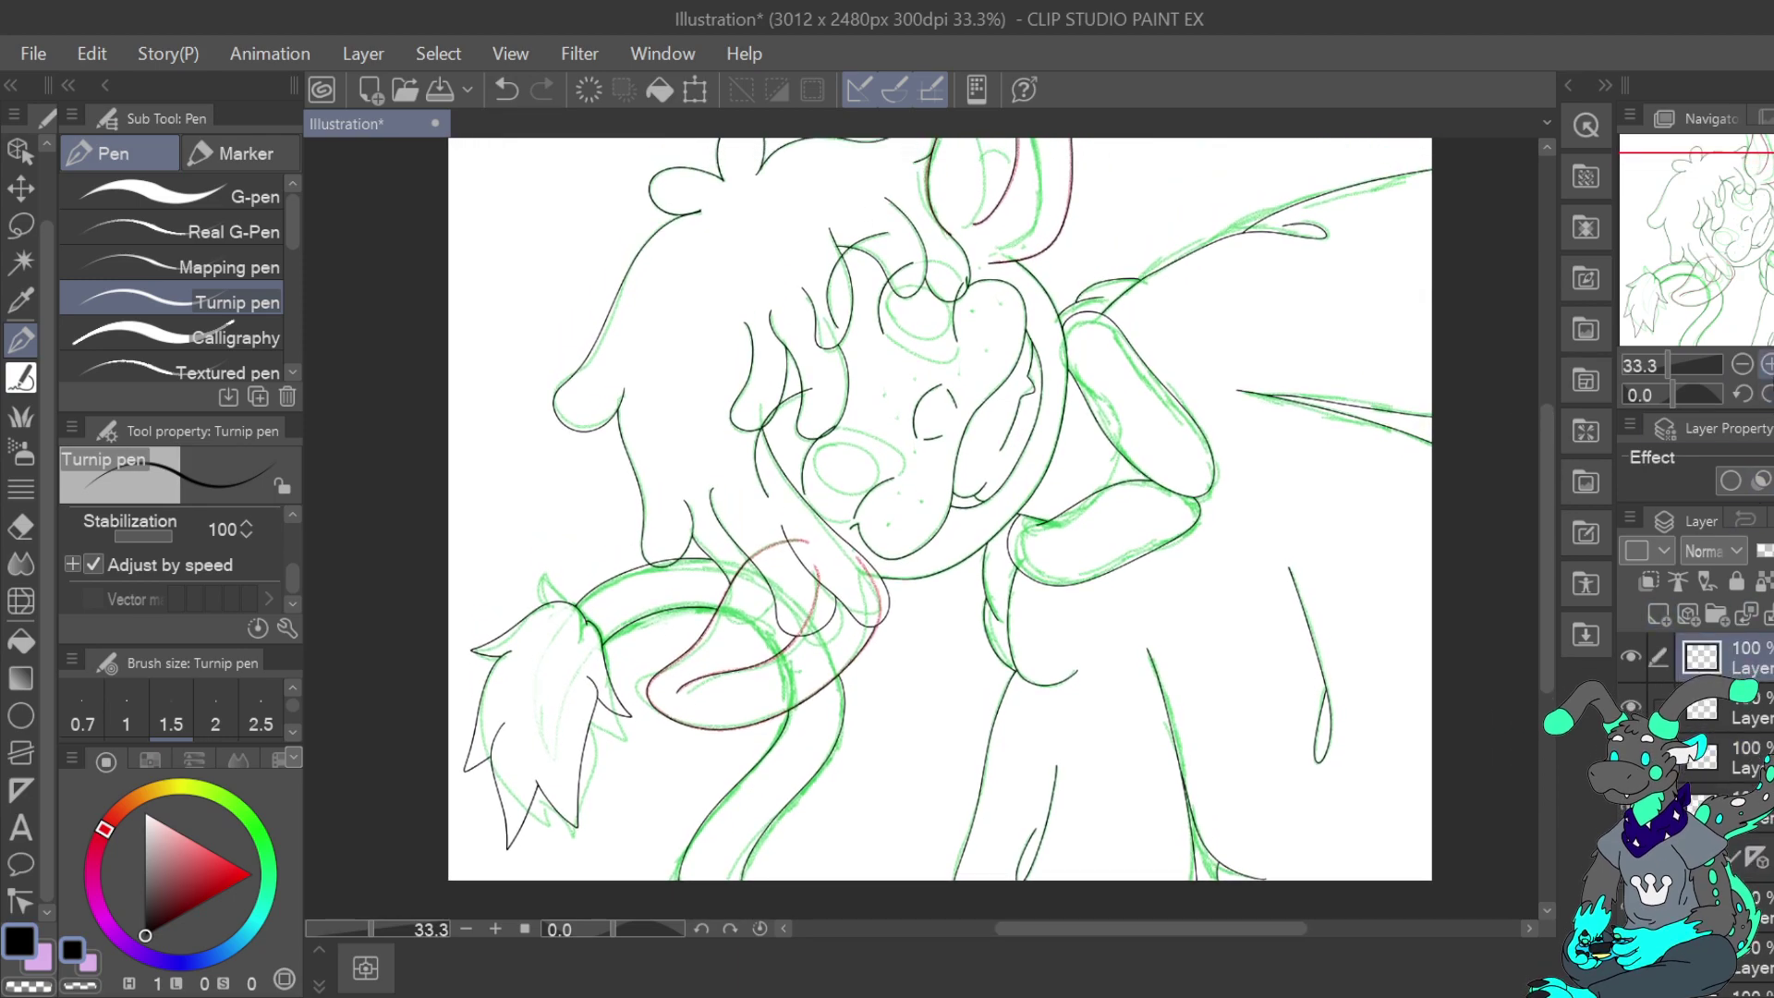
Set up the Ellipse figure tool to draw an unfilled outline with a brush size of 5.0
{"action": "left_click", "coordinate": [1767, 364]}
{"action": "left_click", "coordinate": [1768, 364]}
{"action": "left_click", "coordinate": [1767, 394]}
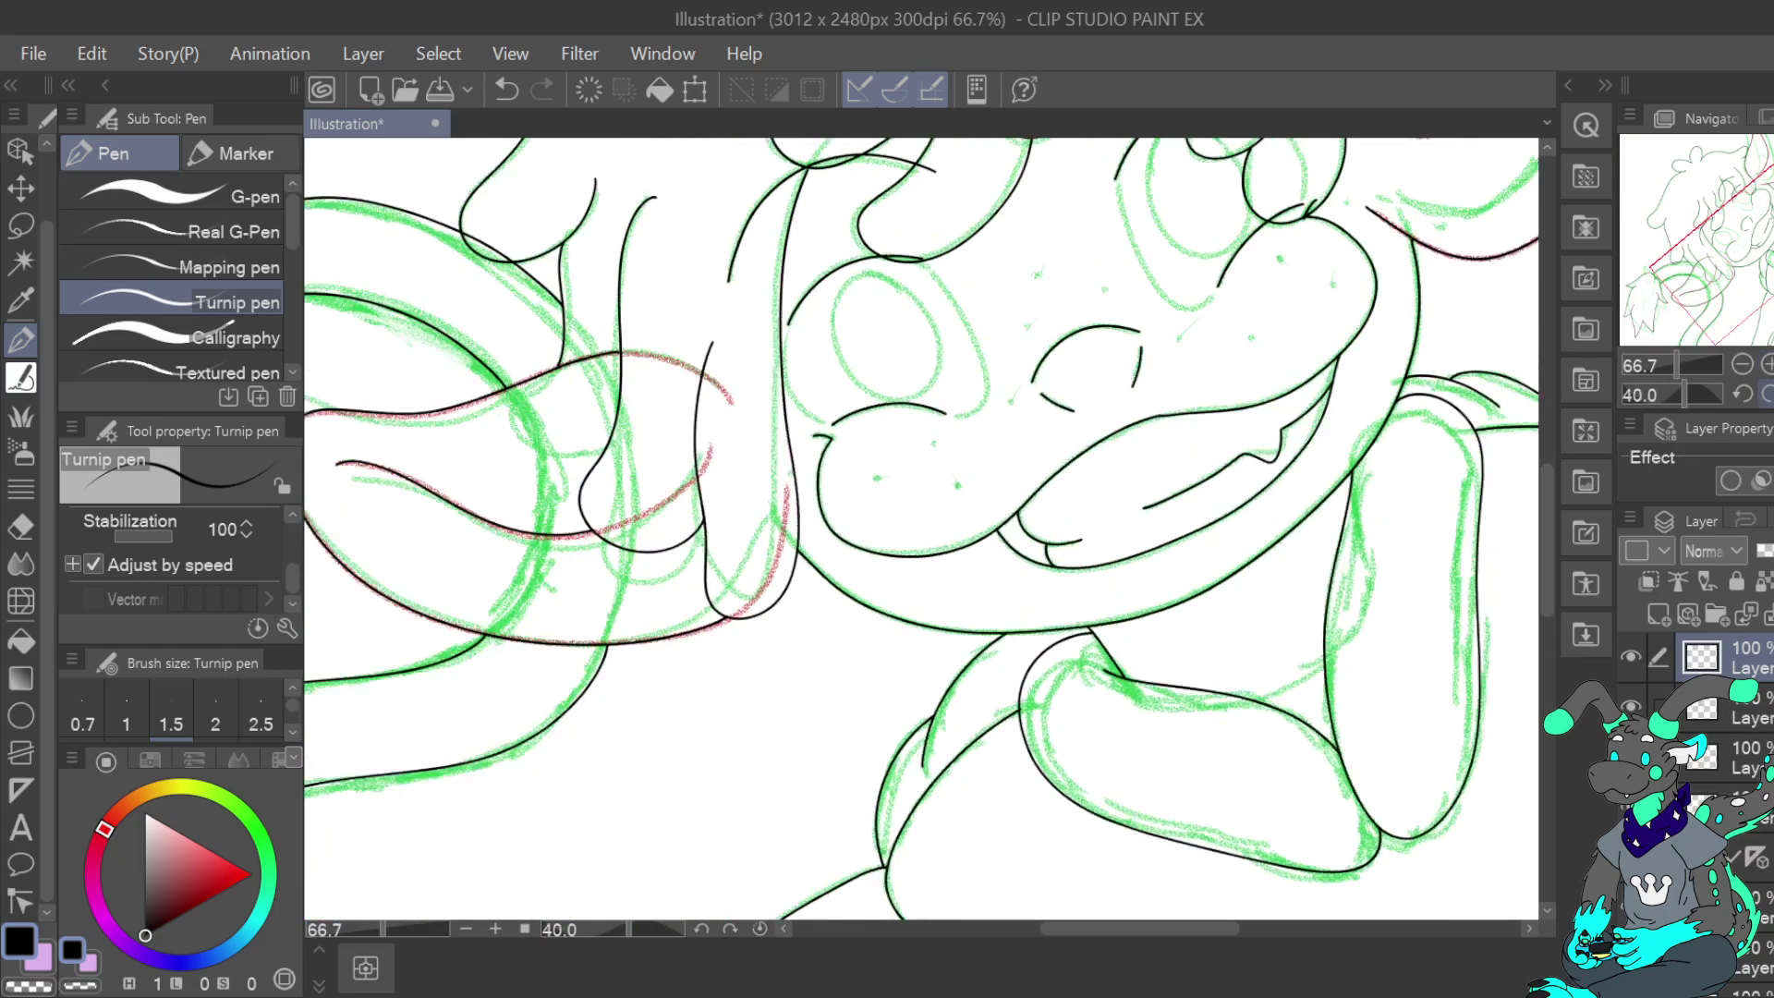
{"action": "left_click_drag", "start_coordinate": [1766, 235], "coordinate": [1762, 222]}
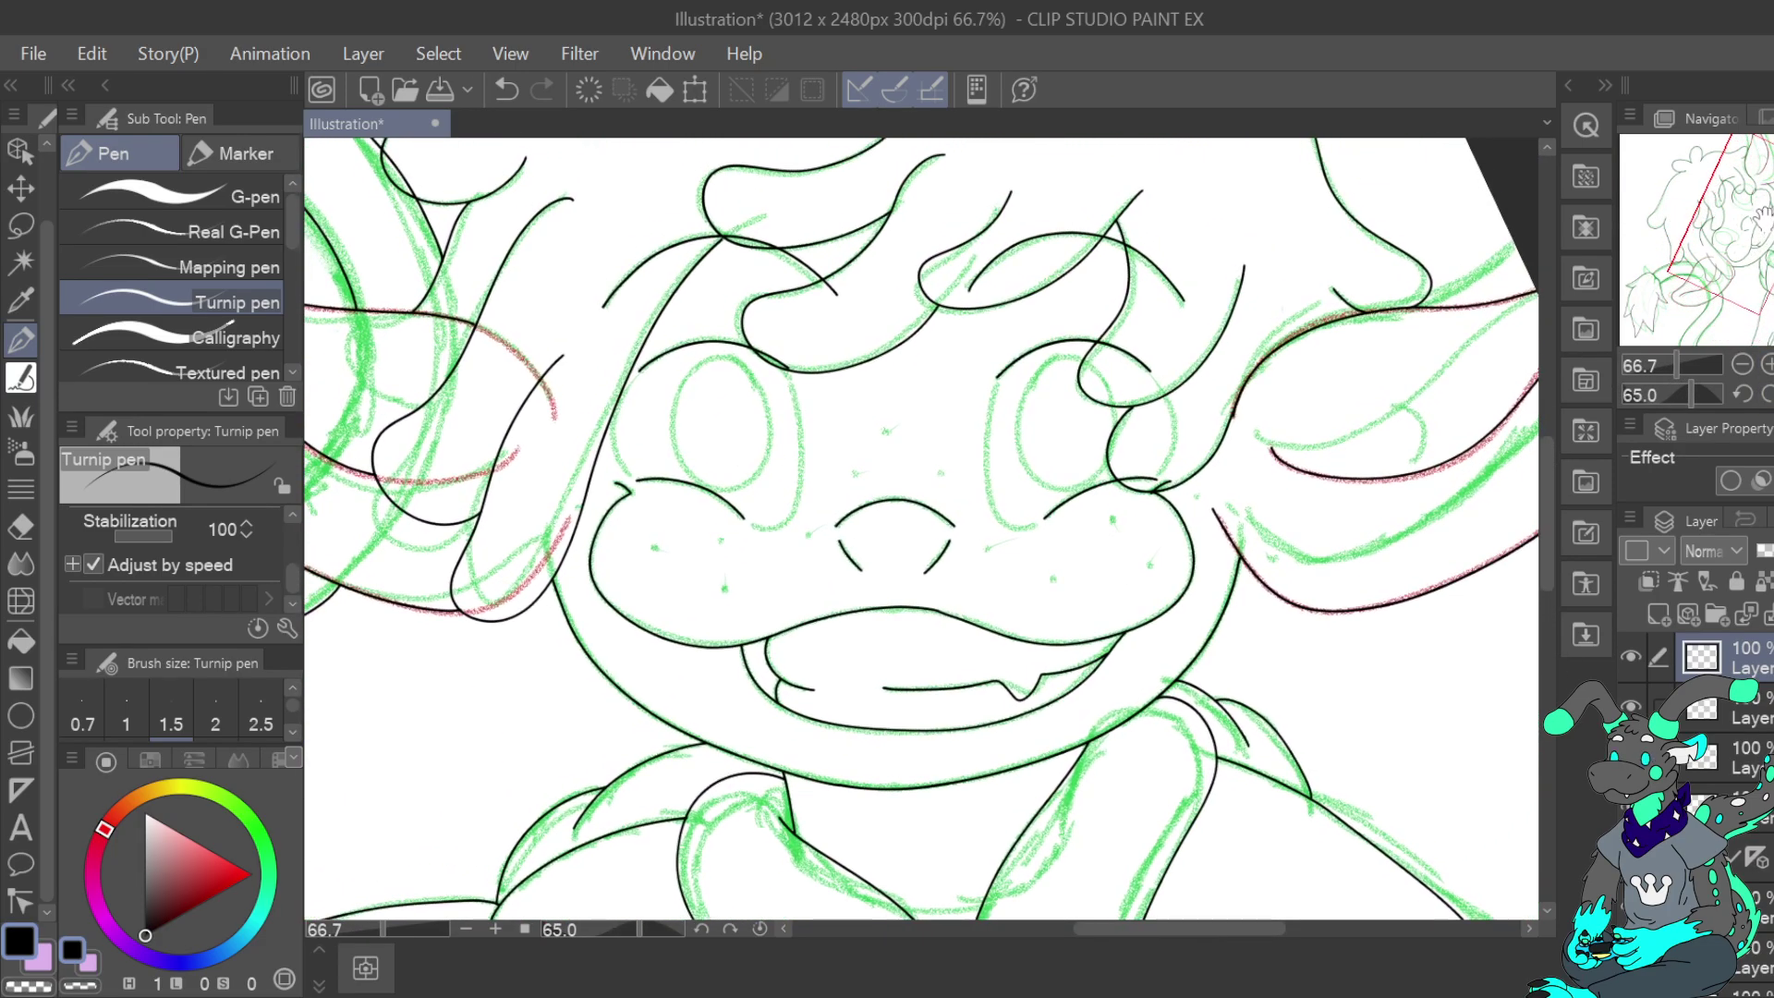
{"action": "left_click", "coordinate": [18, 723]}
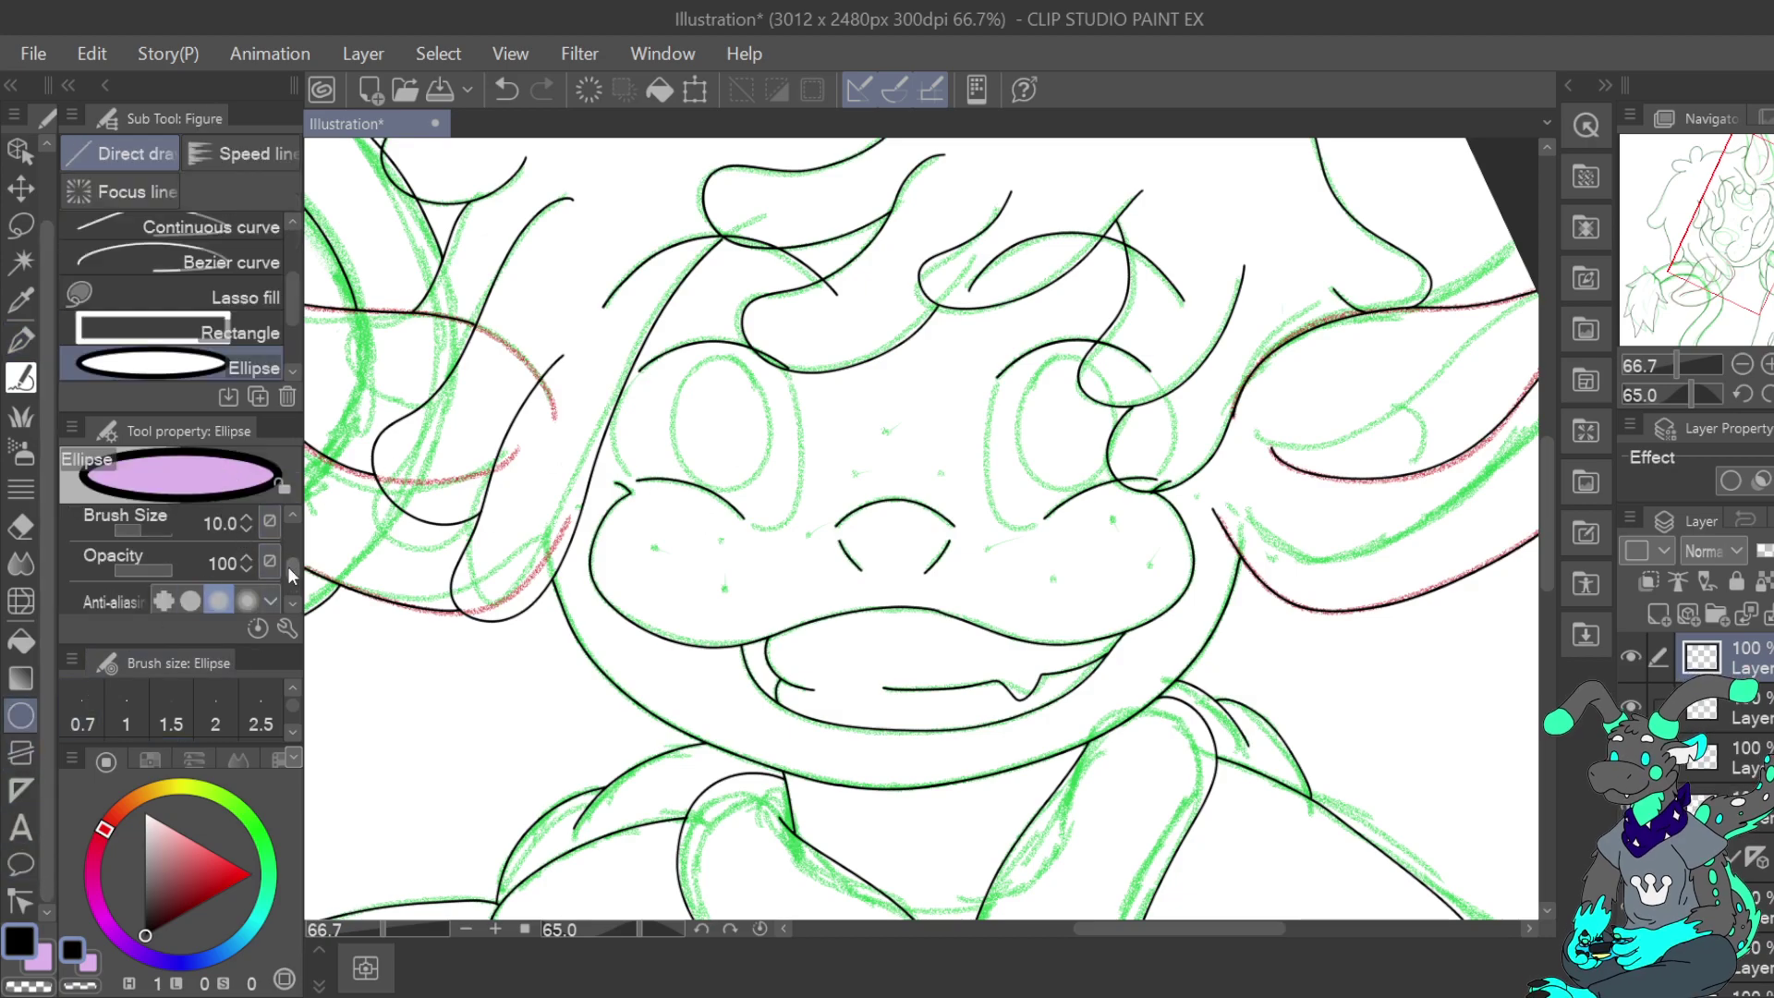
{"action": "scroll", "coordinate": [287, 568], "scroll_direction": "up", "scroll_amount": 3}
{"action": "left_click", "coordinate": [215, 525]}
{"action": "scroll", "coordinate": [277, 549], "scroll_direction": "down", "scroll_amount": 3}
{"action": "left_click", "coordinate": [247, 534]}
{"action": "left_click", "coordinate": [246, 534]}
{"action": "left_click", "coordinate": [246, 535]}
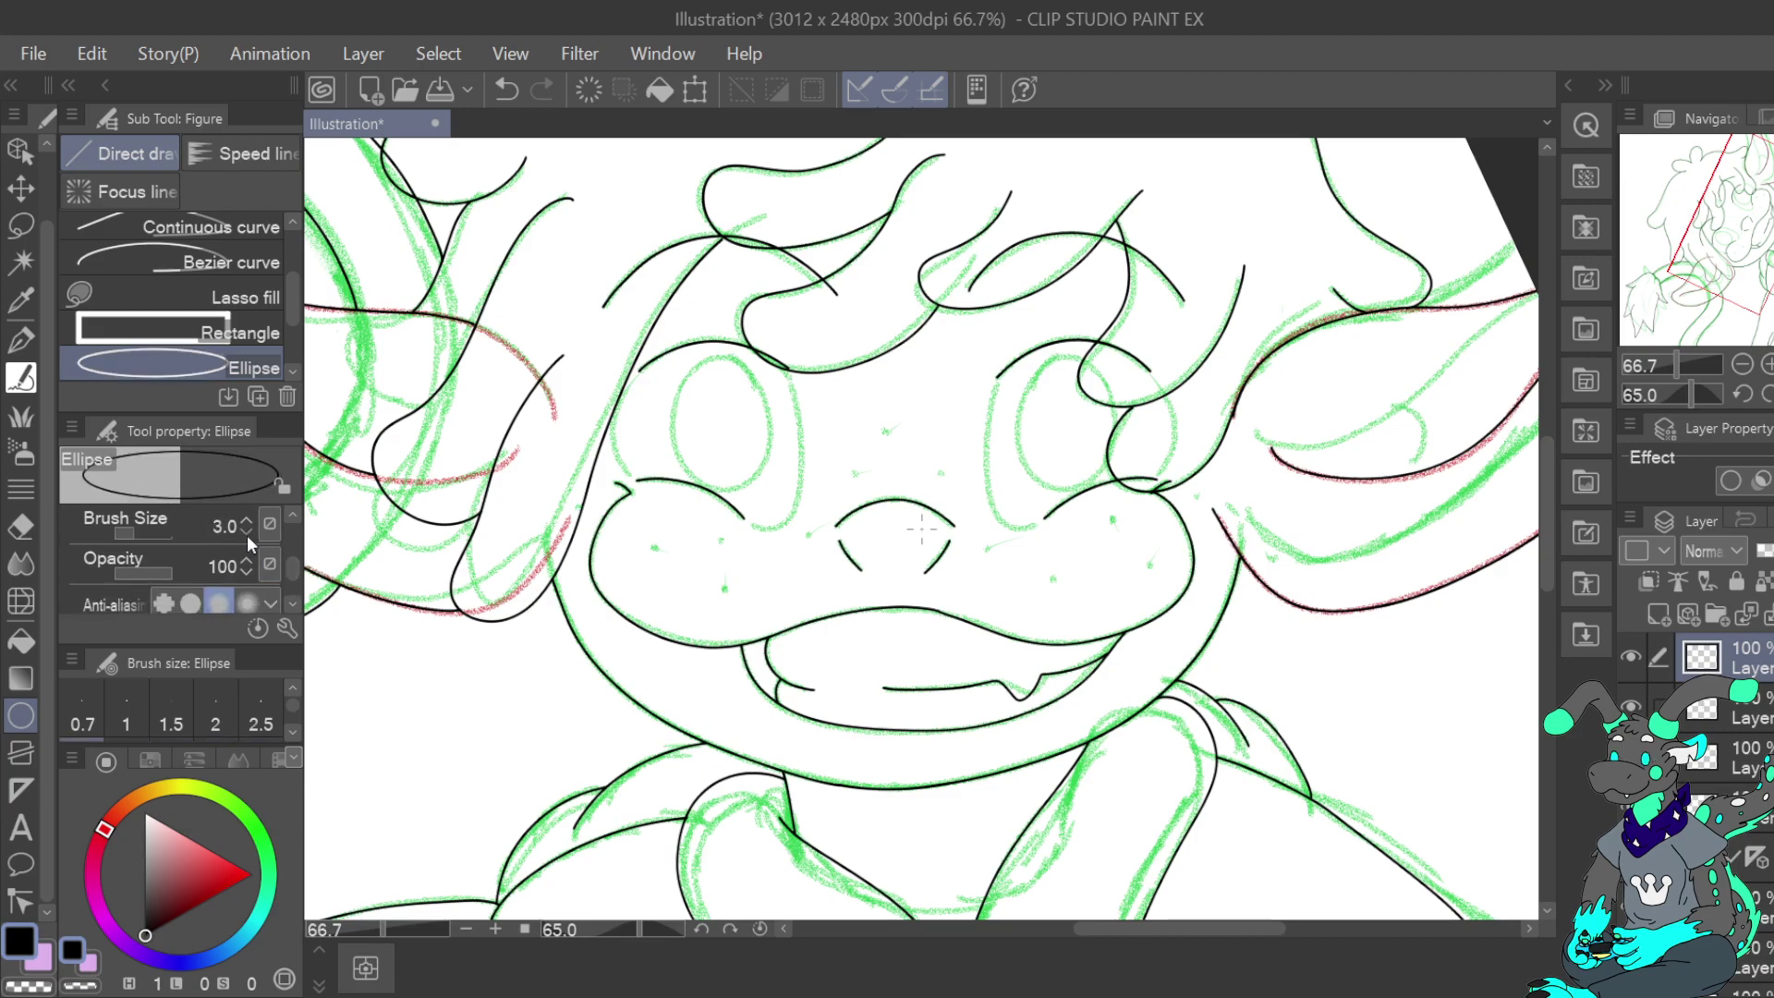
{"action": "left_click", "coordinate": [247, 523]}
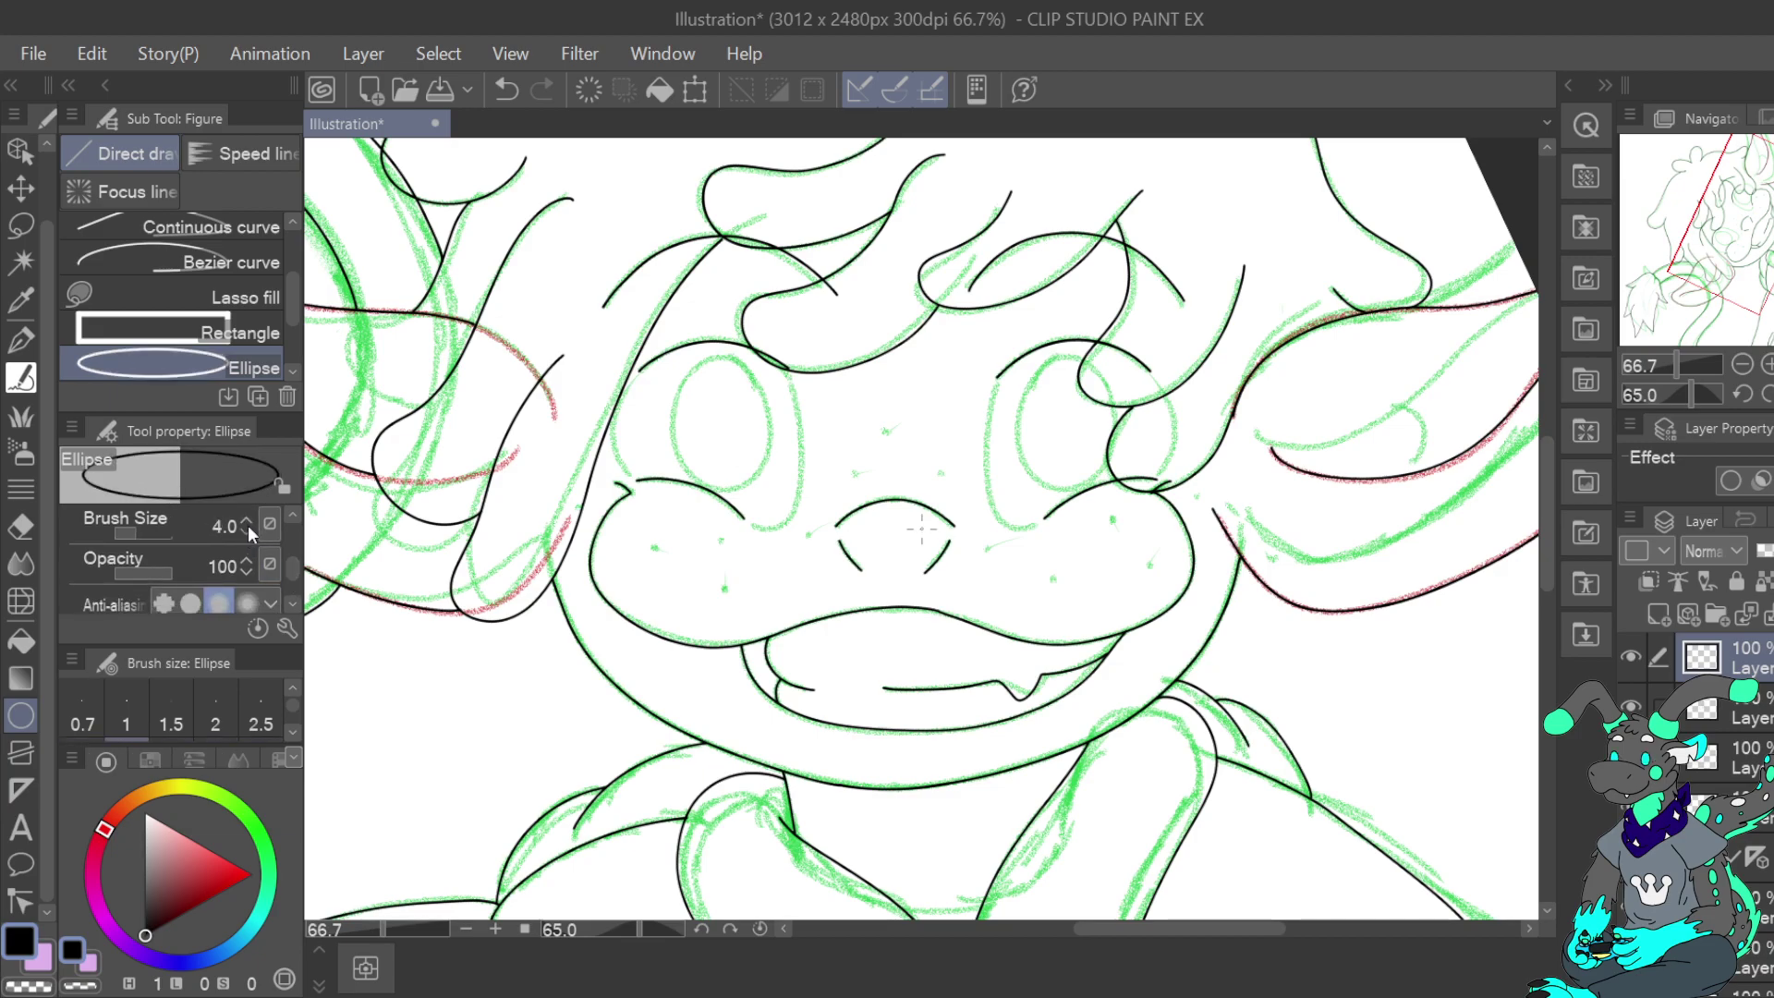
{"action": "left_click", "coordinate": [247, 523]}
Draw an upright ellipse over the sketched iris nearest the tail and transform it to fit the green guide
{"action": "mouse_move", "coordinate": [676, 349]}
{"action": "left_mouse_down"}
{"action": "mouse_move", "coordinate": [732, 401]}
{"action": "mouse_move", "coordinate": [776, 490]}
{"action": "left_mouse_up"}
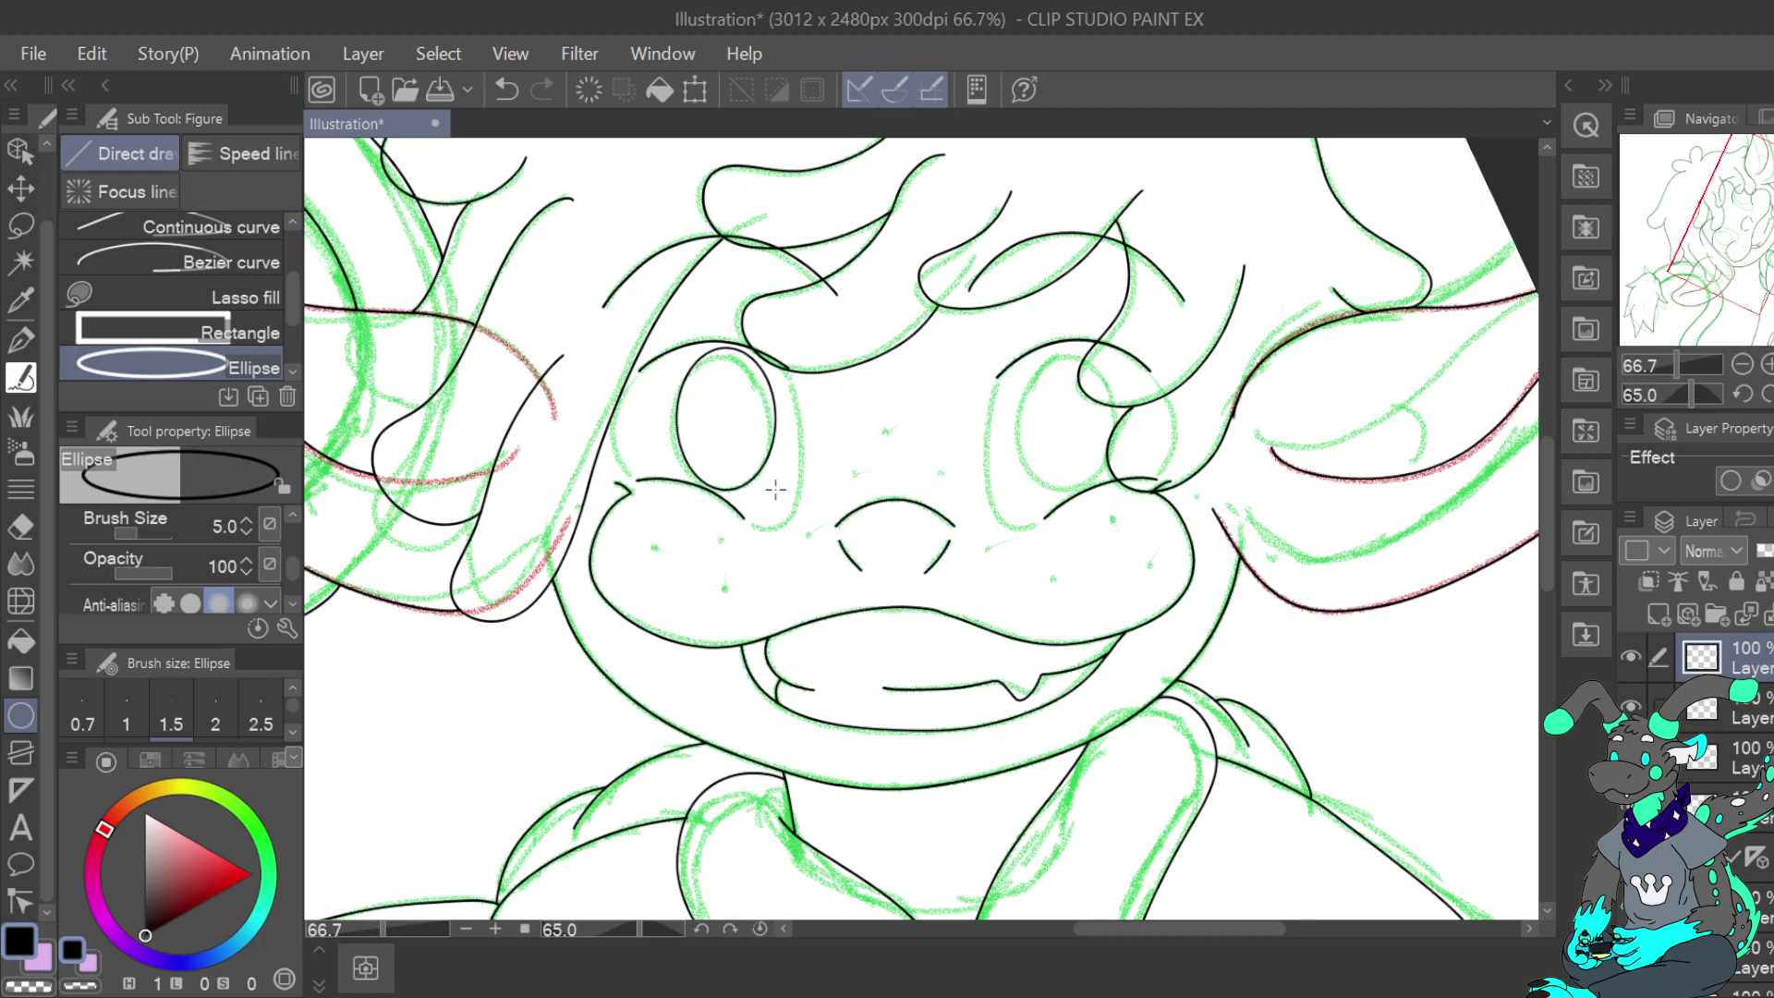
{"action": "key", "text": "ctrl+t"}
{"action": "left_click_drag", "start_coordinate": [786, 459], "coordinate": [779, 460]}
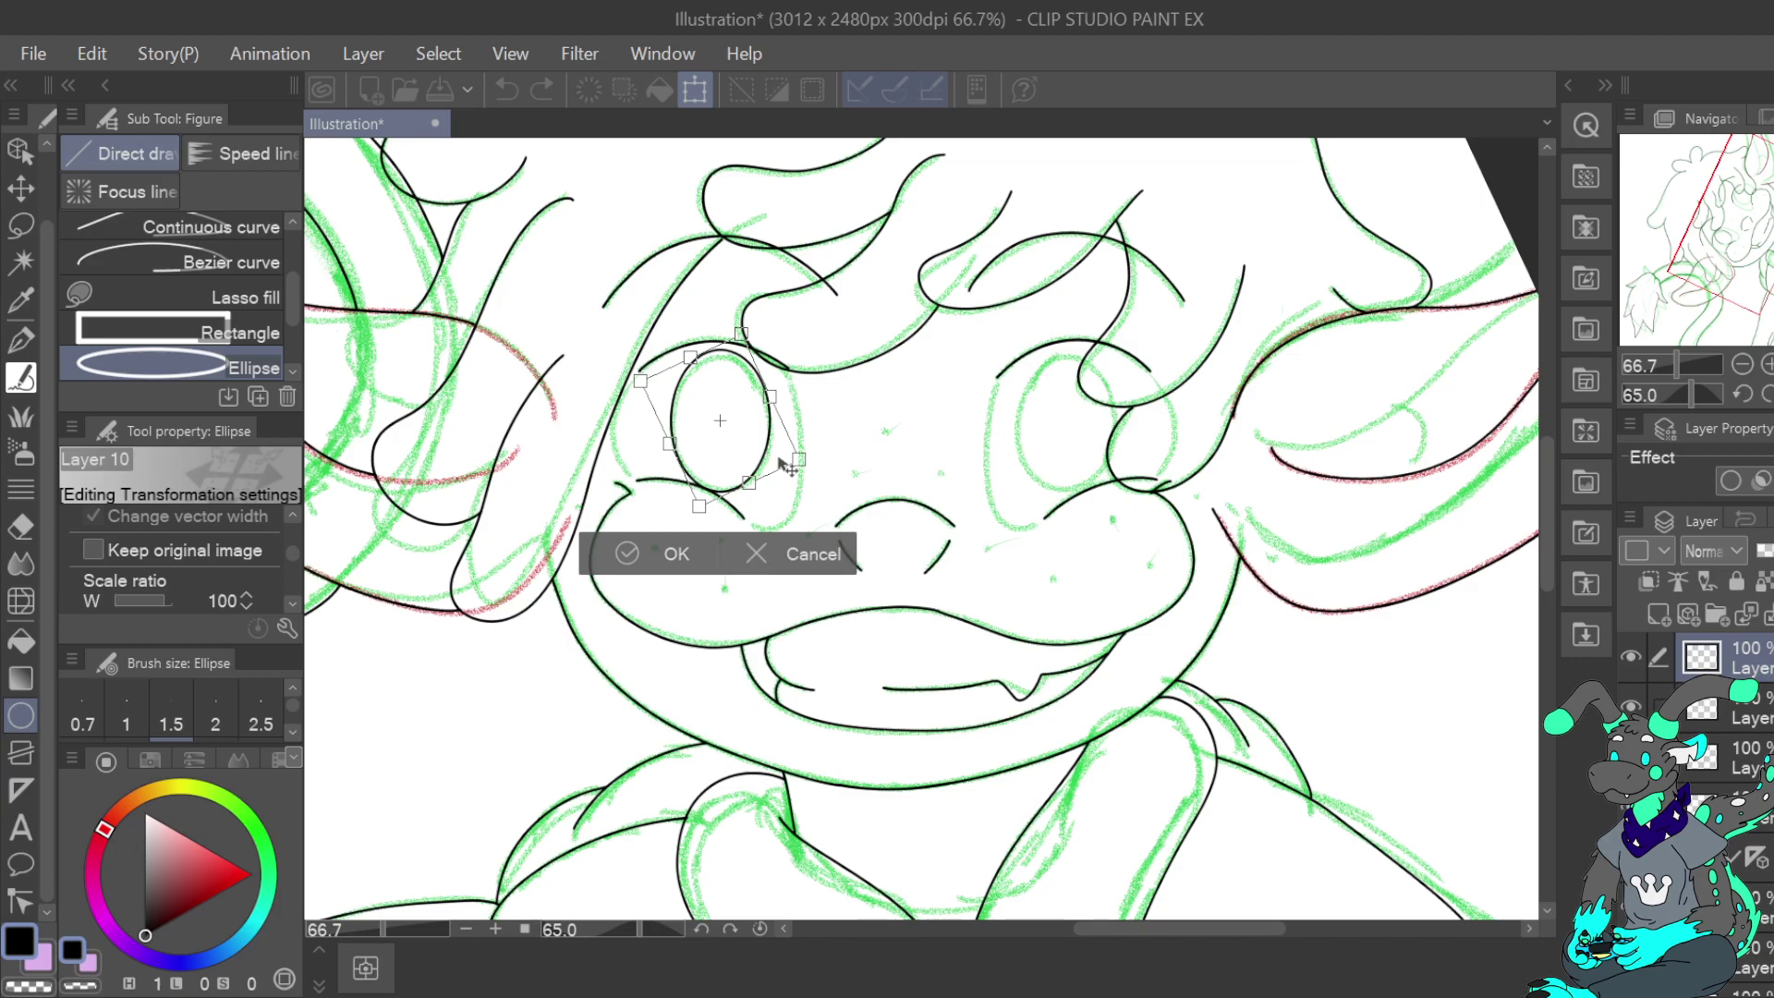
{"action": "left_click_drag", "start_coordinate": [741, 332], "coordinate": [743, 335]}
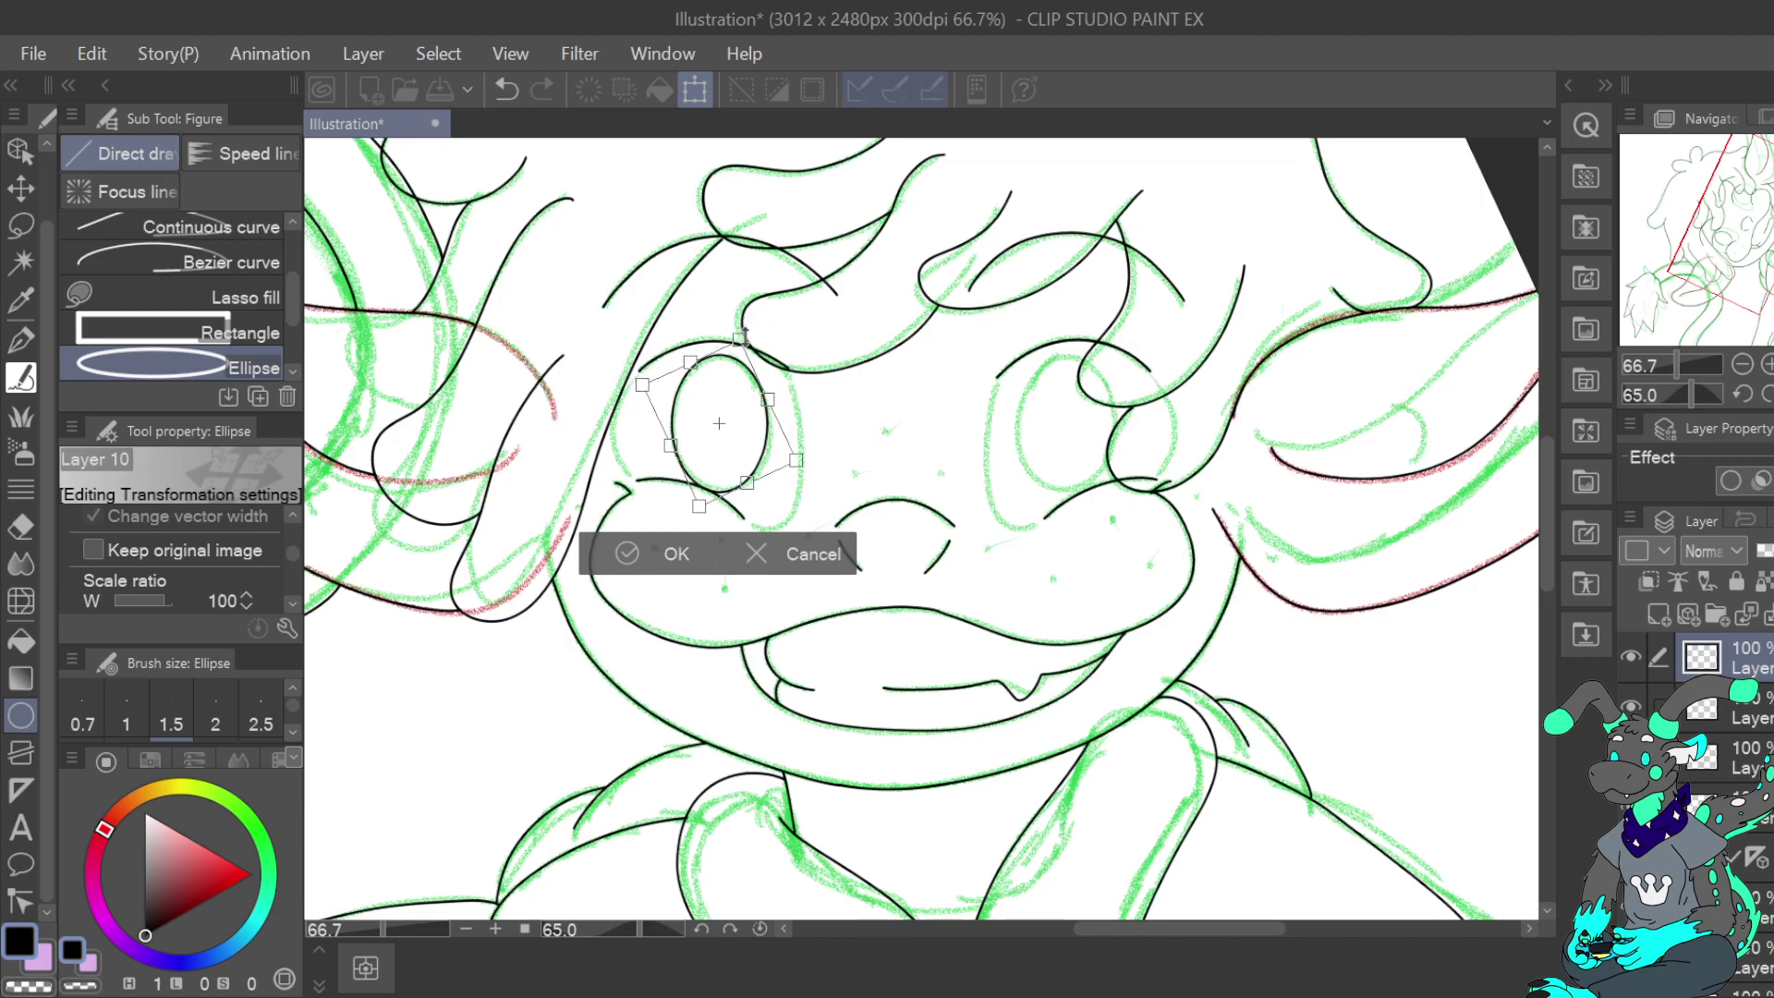
{"action": "left_click_drag", "start_coordinate": [771, 406], "coordinate": [771, 402]}
{"action": "left_click_drag", "start_coordinate": [694, 359], "coordinate": [695, 363]}
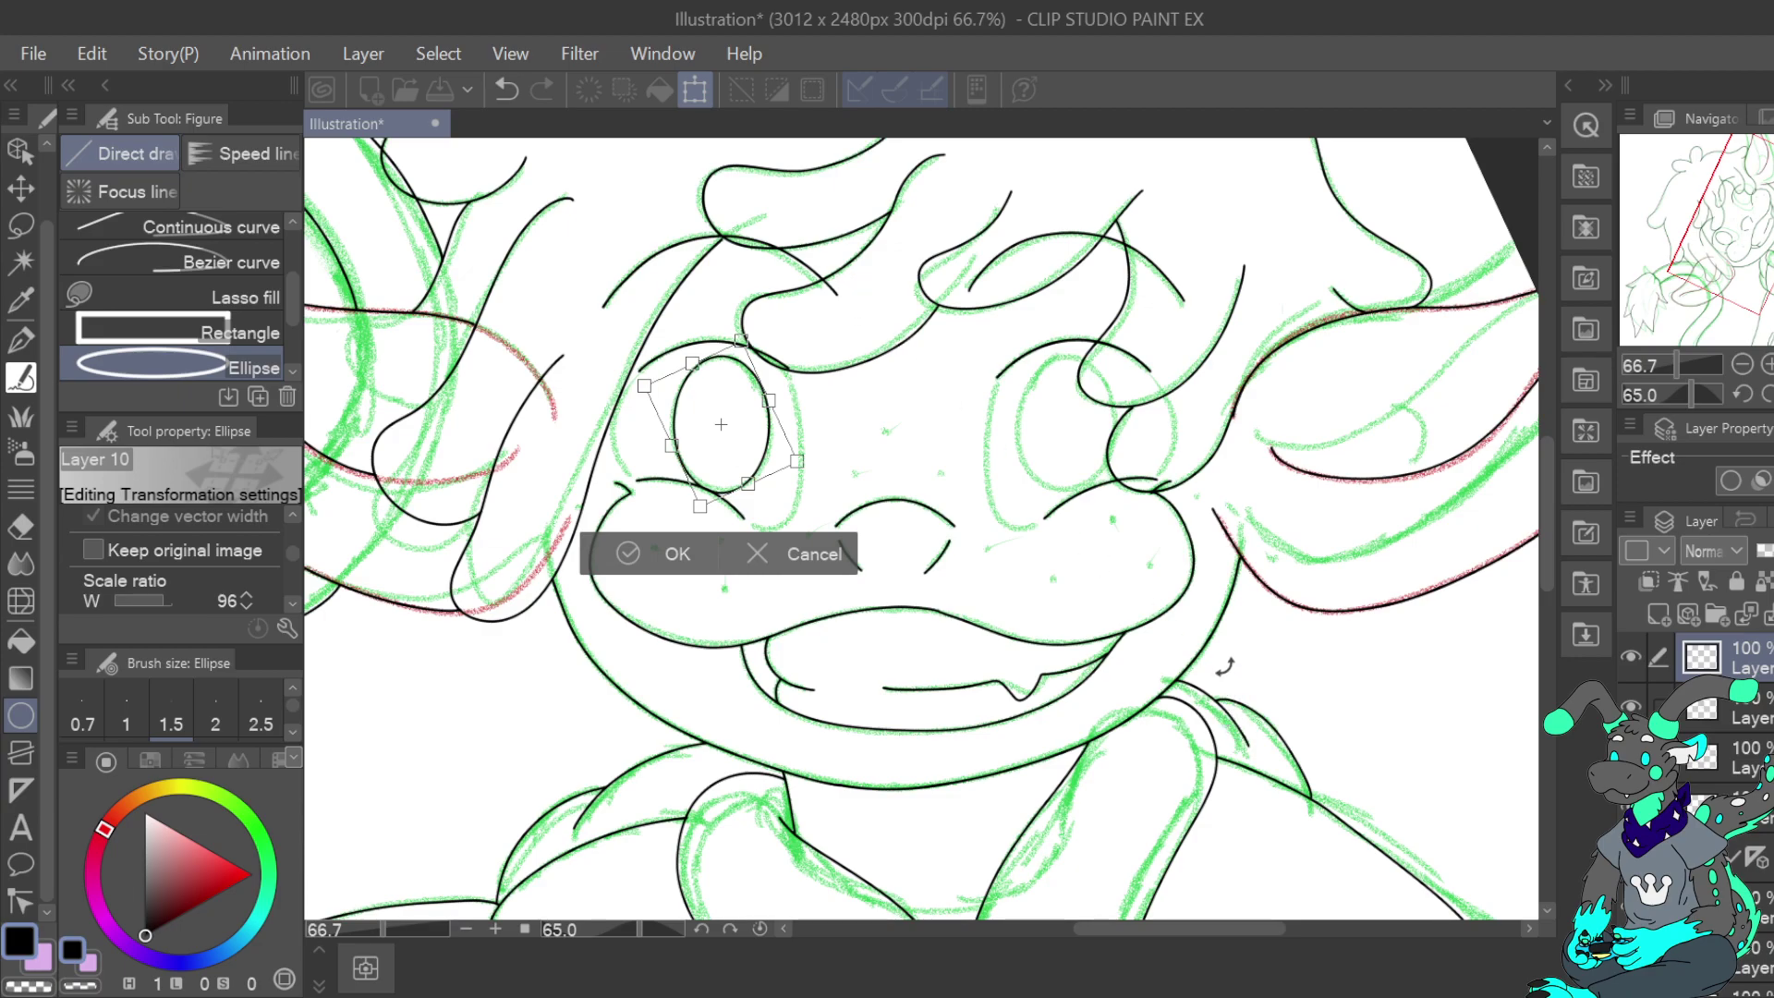
{"action": "left_click", "coordinate": [676, 552]}
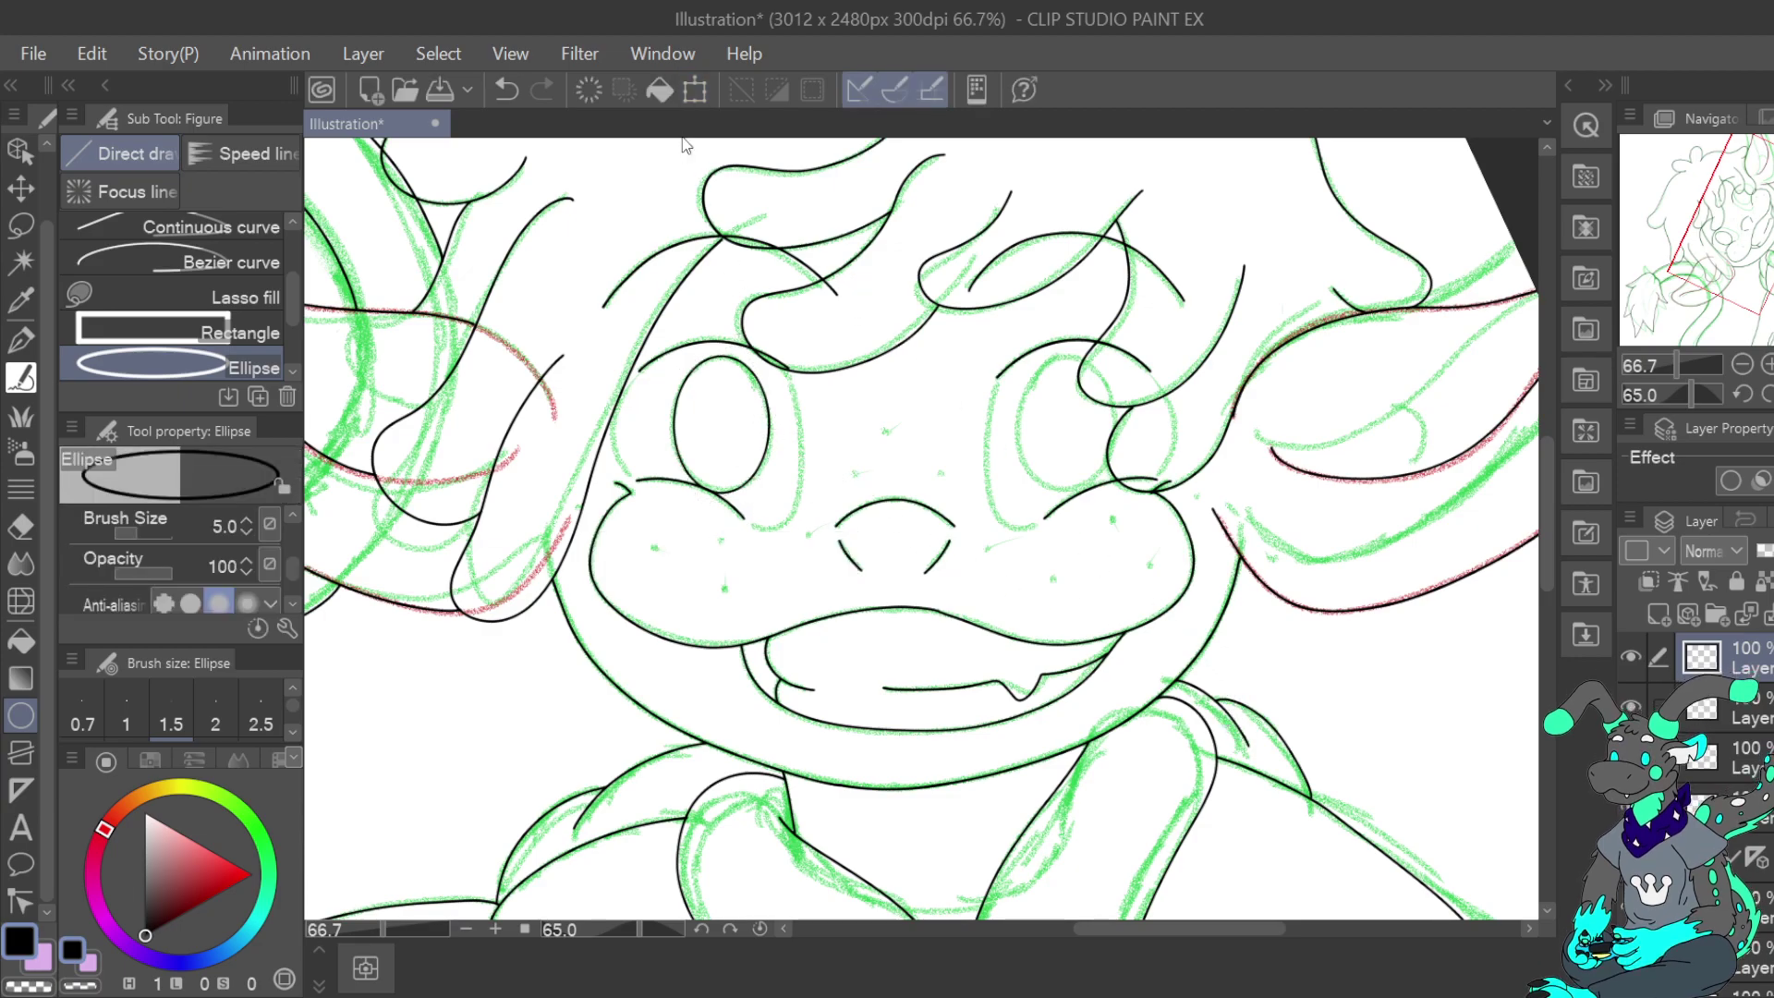
Place a copy of the iris ellipse over the other eye's sketched iris, keeping the original in place
{"action": "key", "text": "ctrl+t"}
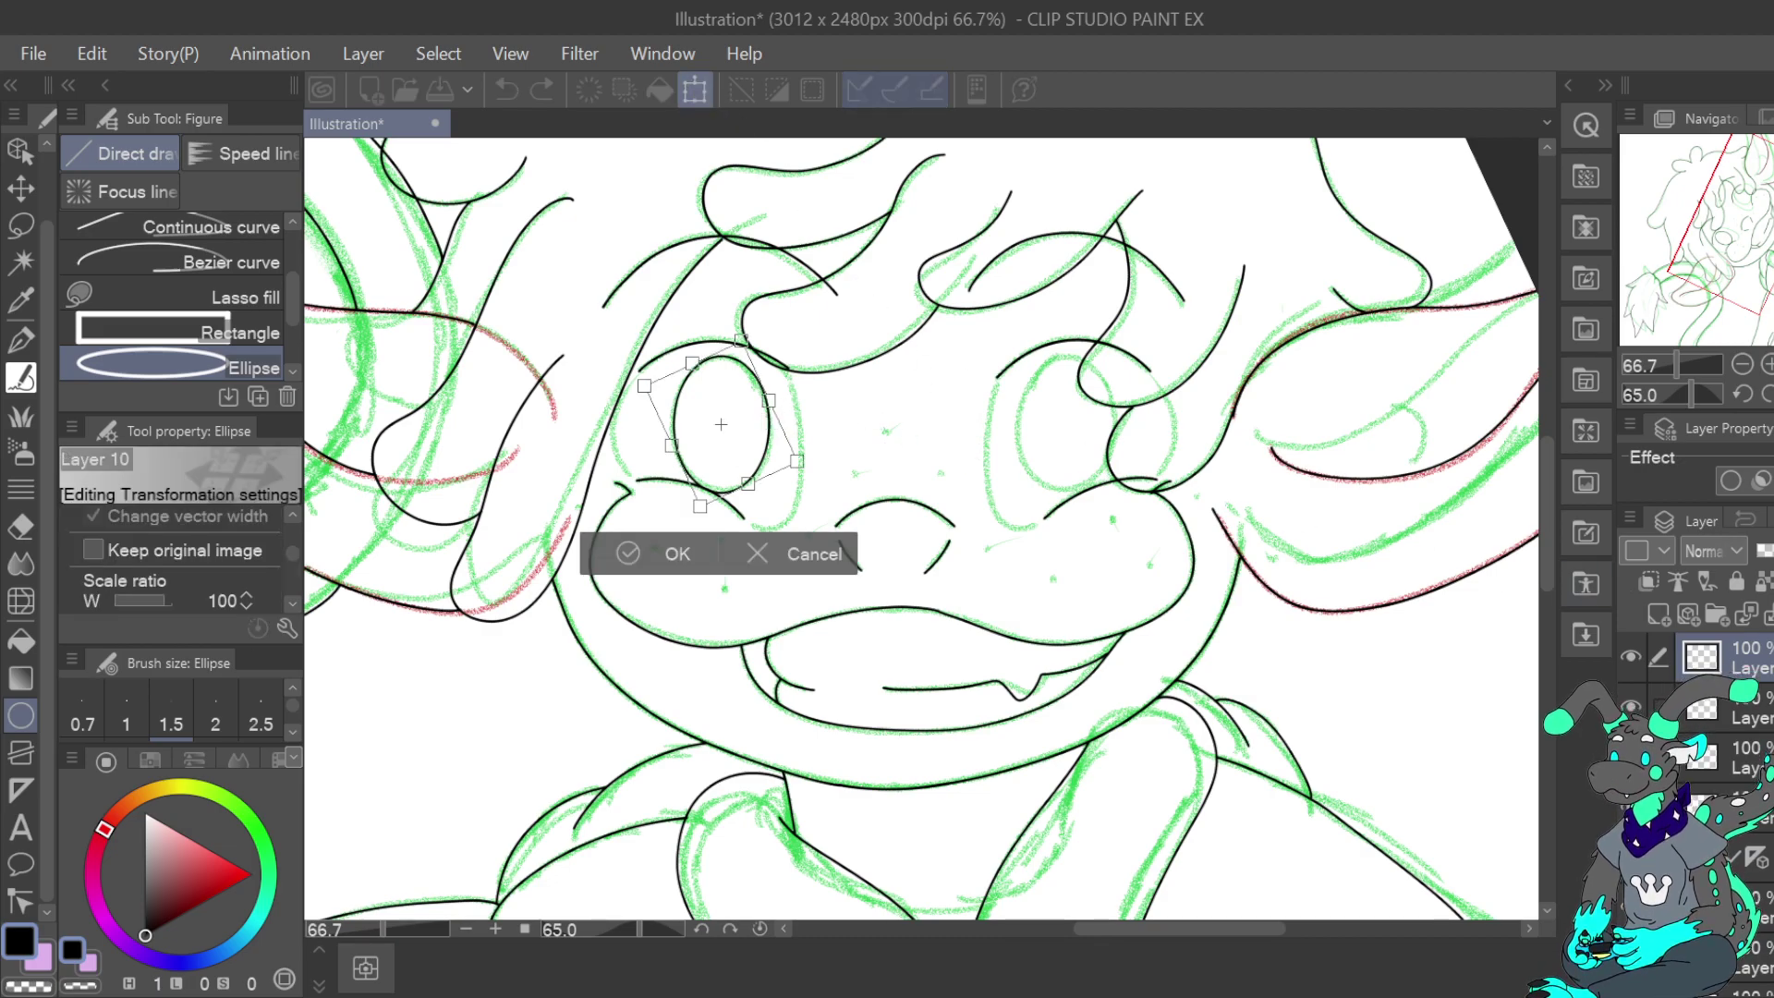
{"action": "left_click", "coordinate": [806, 564]}
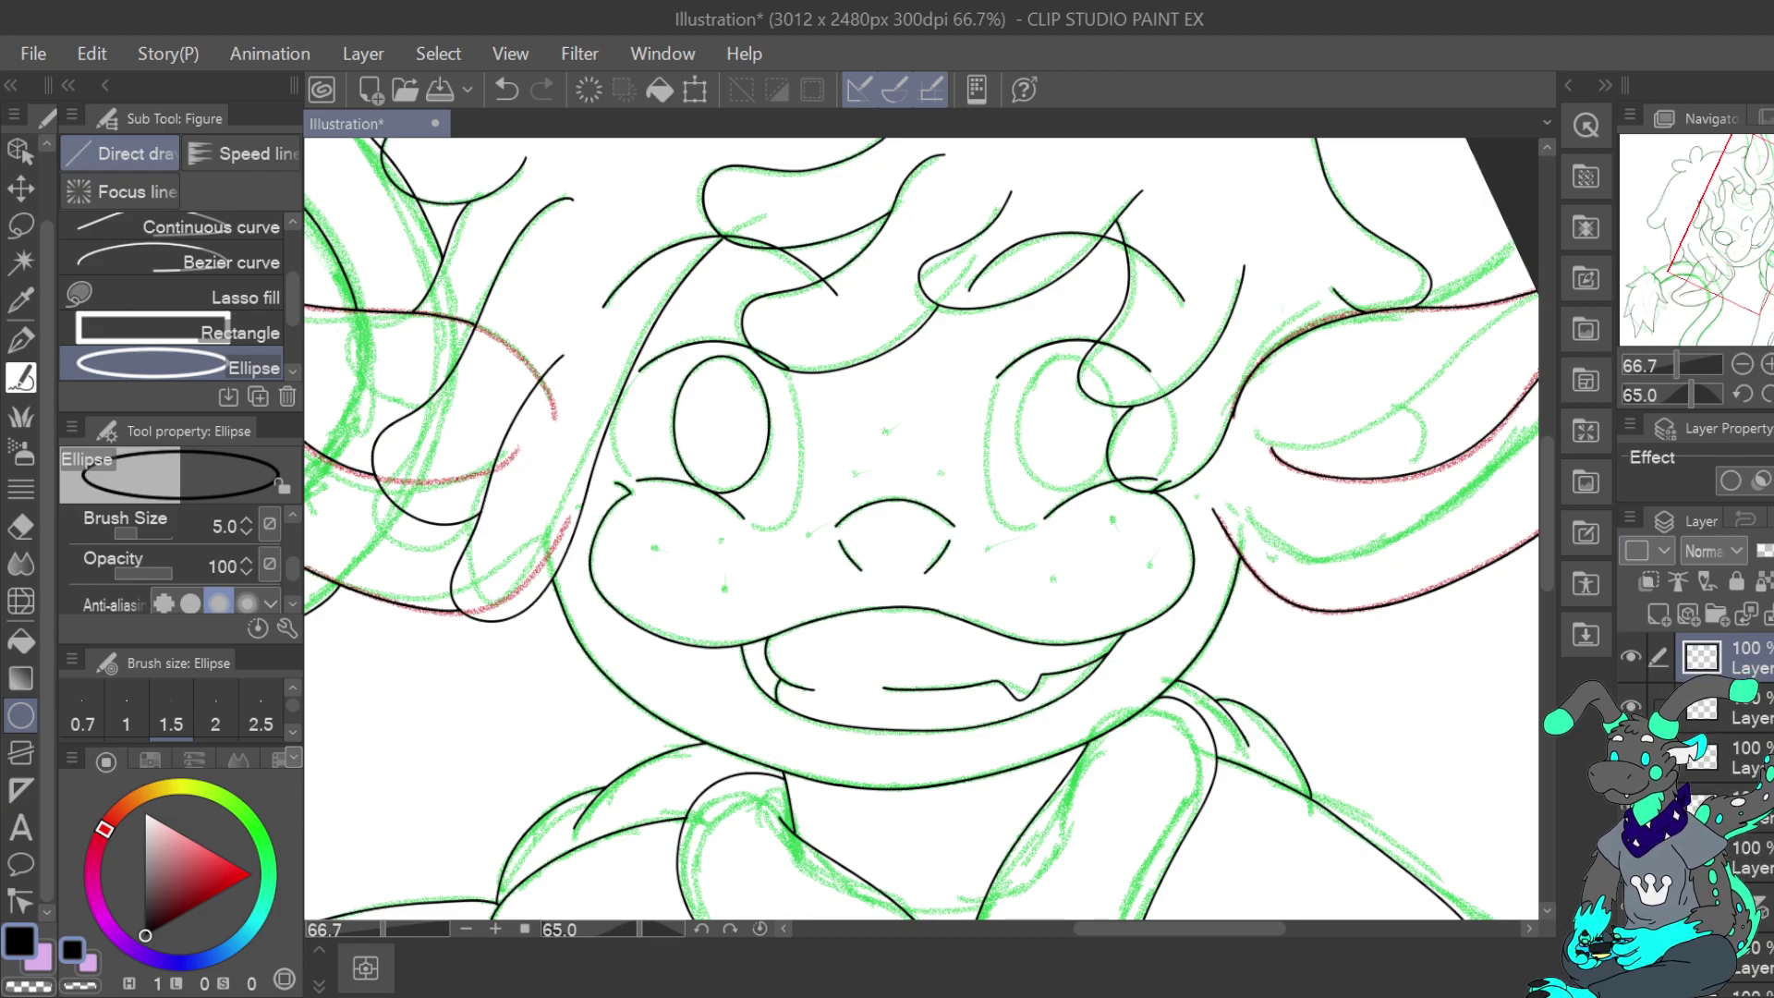
{"action": "left_click", "coordinate": [697, 93]}
{"action": "left_click_drag", "start_coordinate": [753, 456], "coordinate": [1093, 451]}
{"action": "left_click", "coordinate": [1023, 553]}
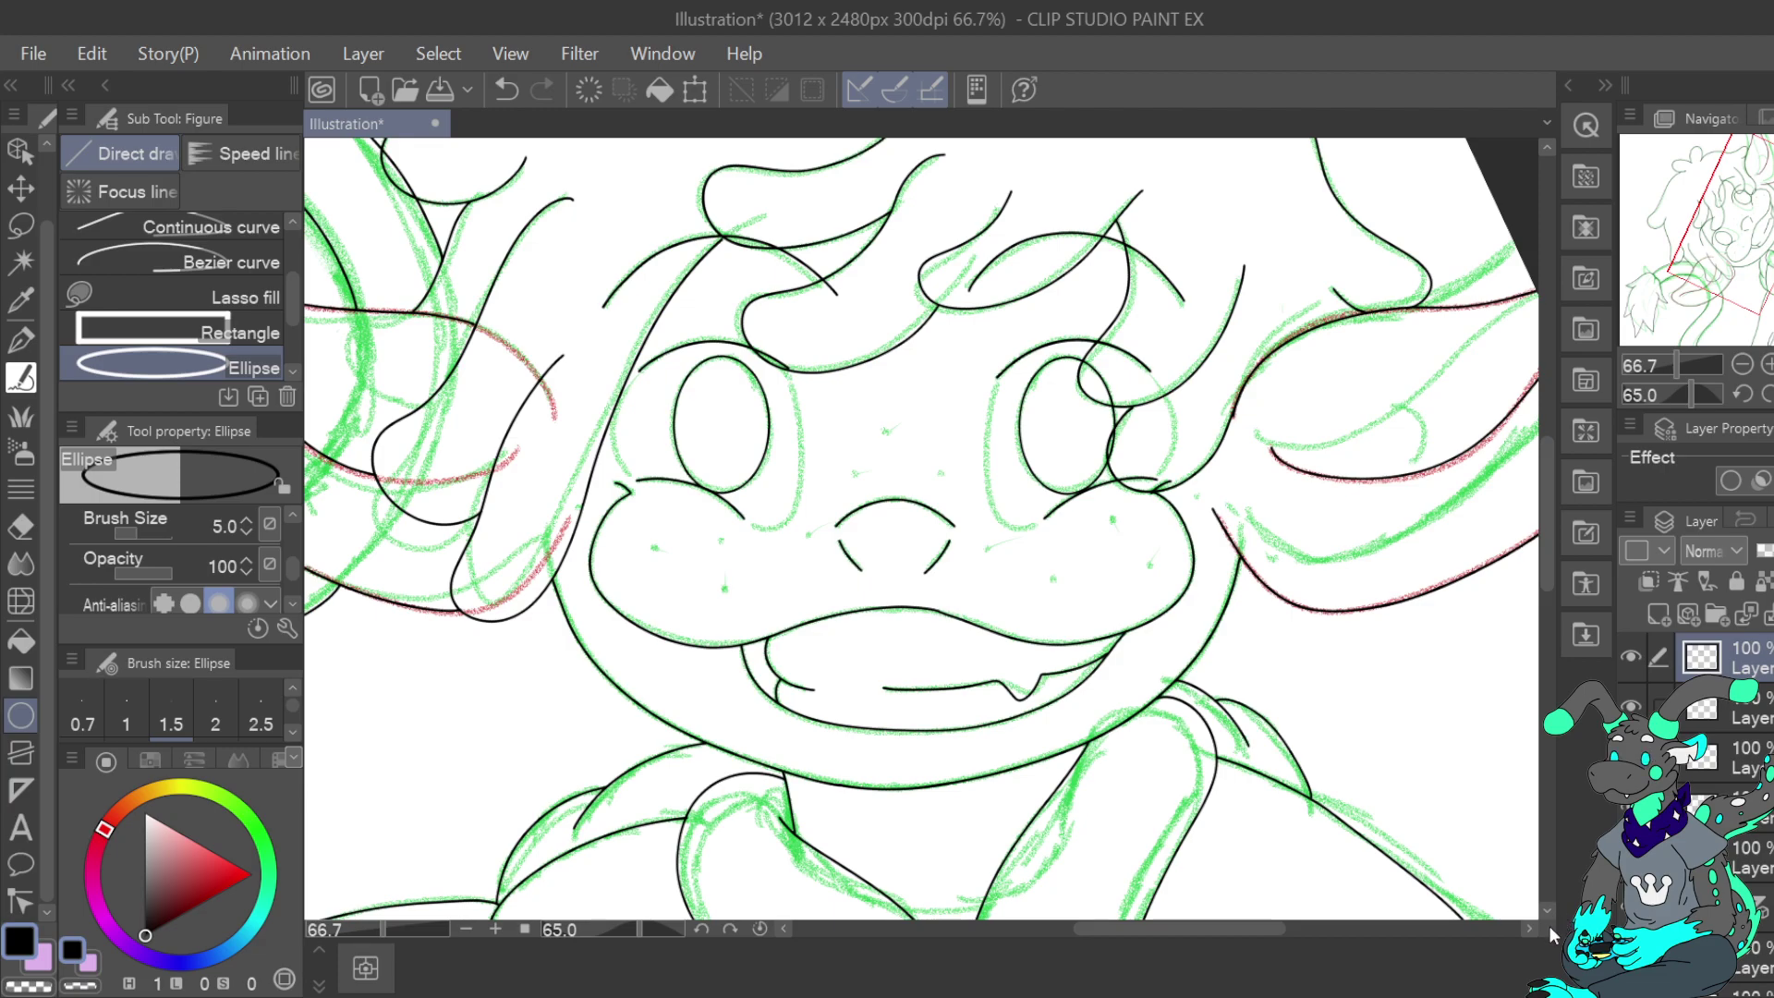
{"action": "left_click", "coordinate": [1745, 365]}
{"action": "left_click", "coordinate": [1745, 364]}
{"action": "left_click", "coordinate": [1745, 364]}
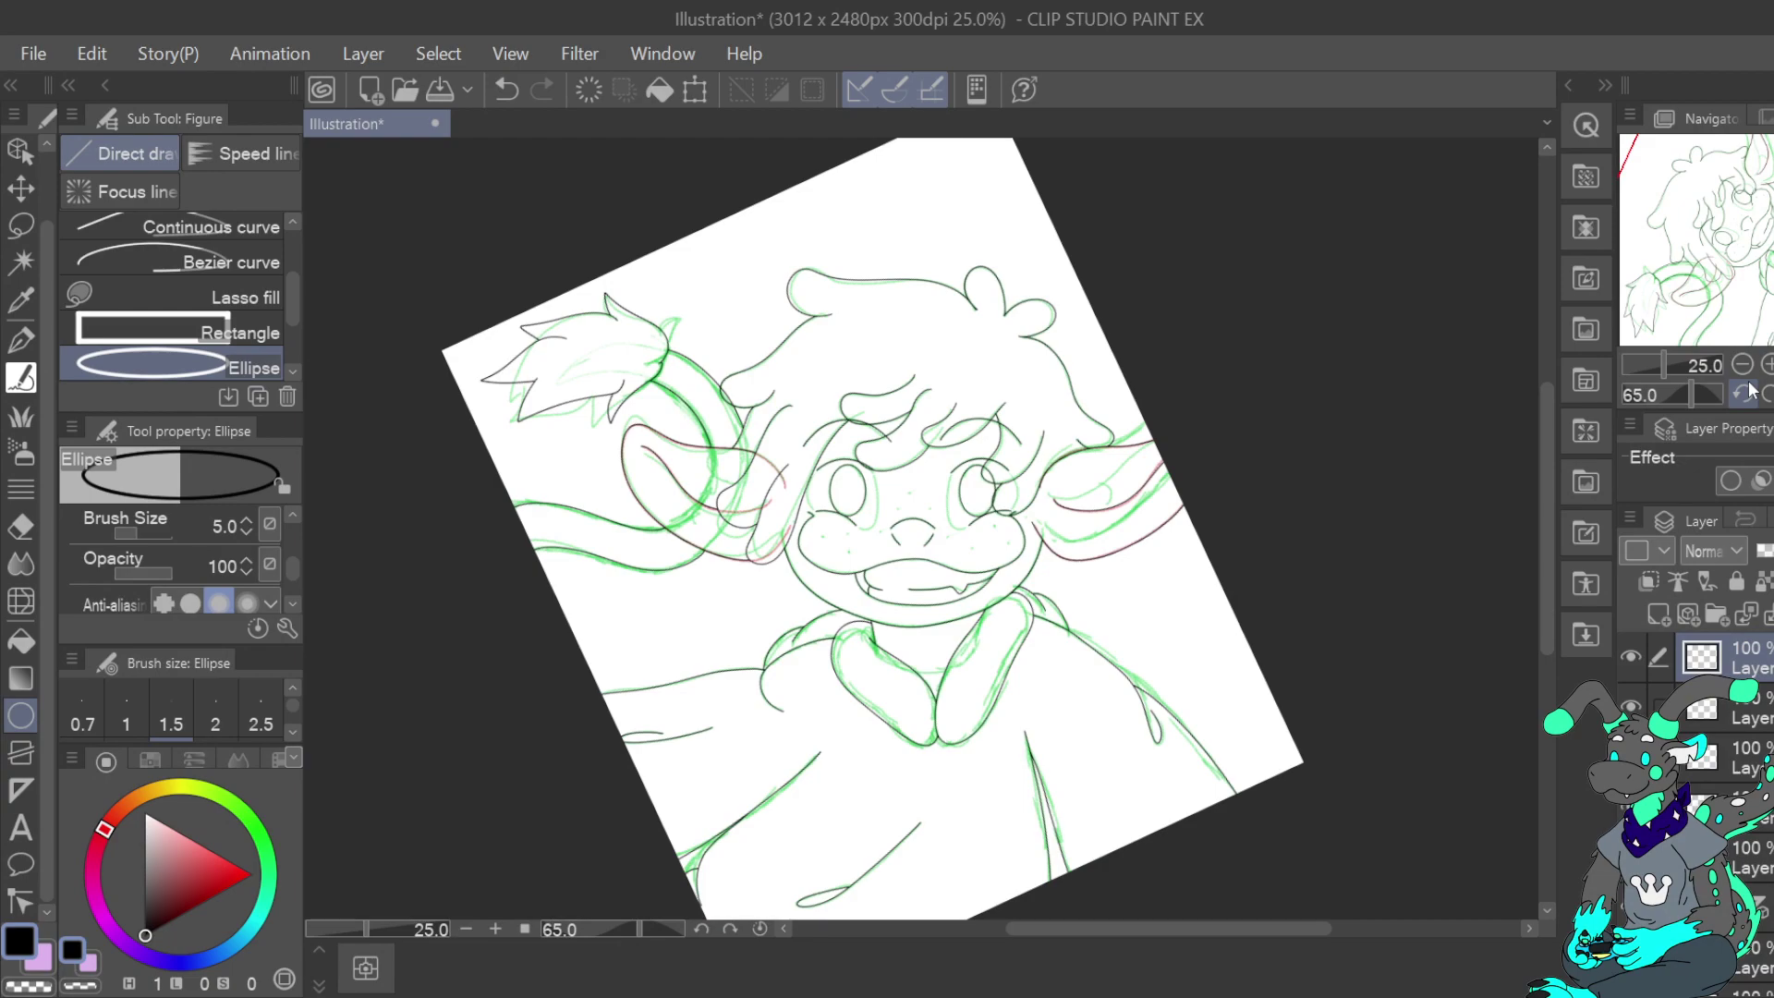
{"action": "left_click", "coordinate": [1718, 711]}
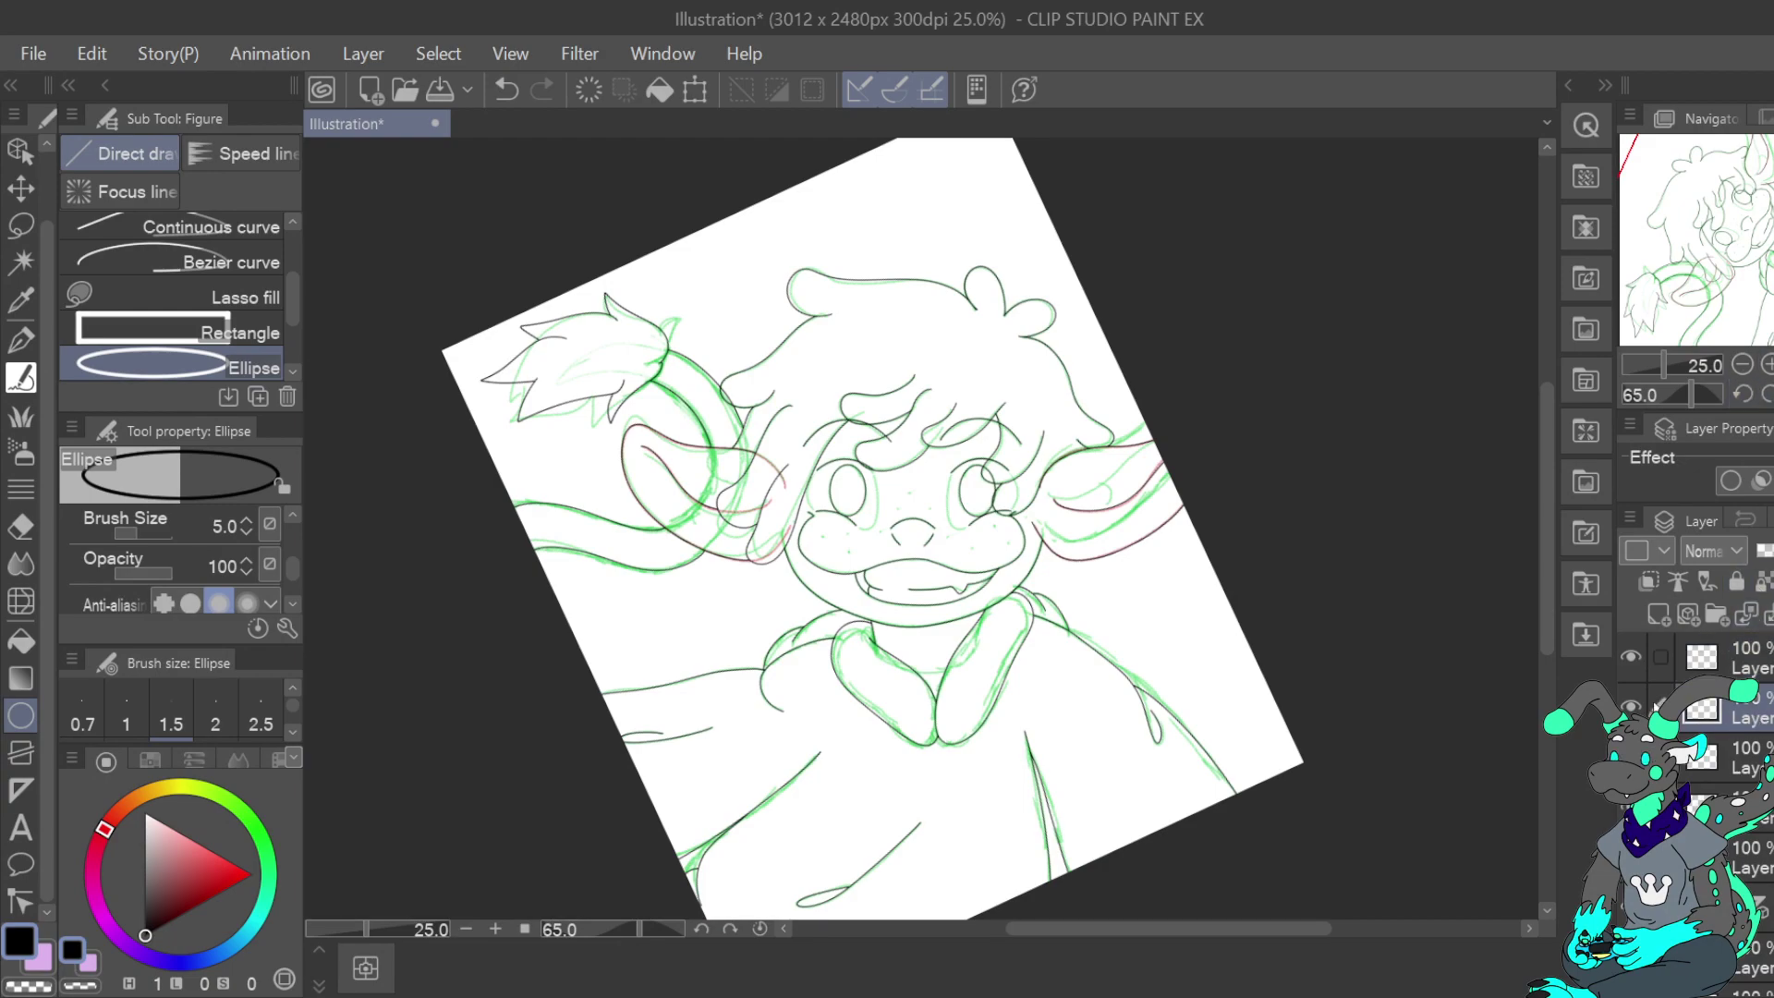
{"action": "left_click", "coordinate": [1770, 618]}
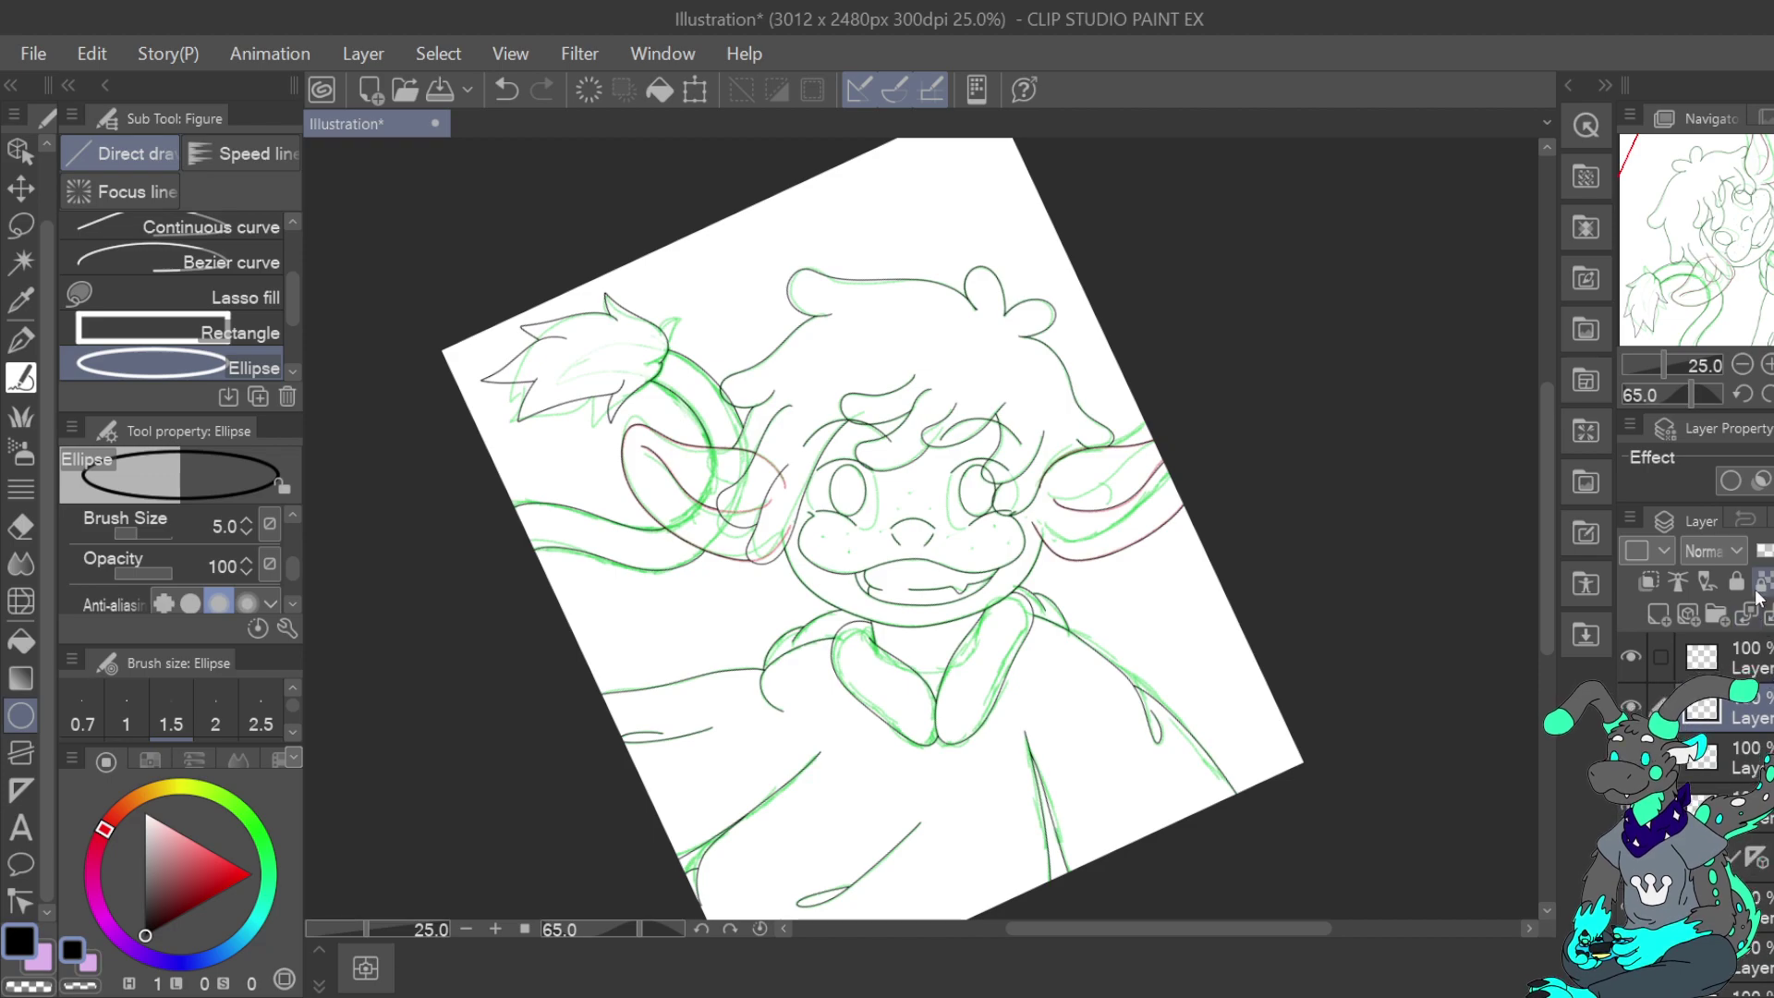
{"action": "left_click", "coordinate": [509, 90]}
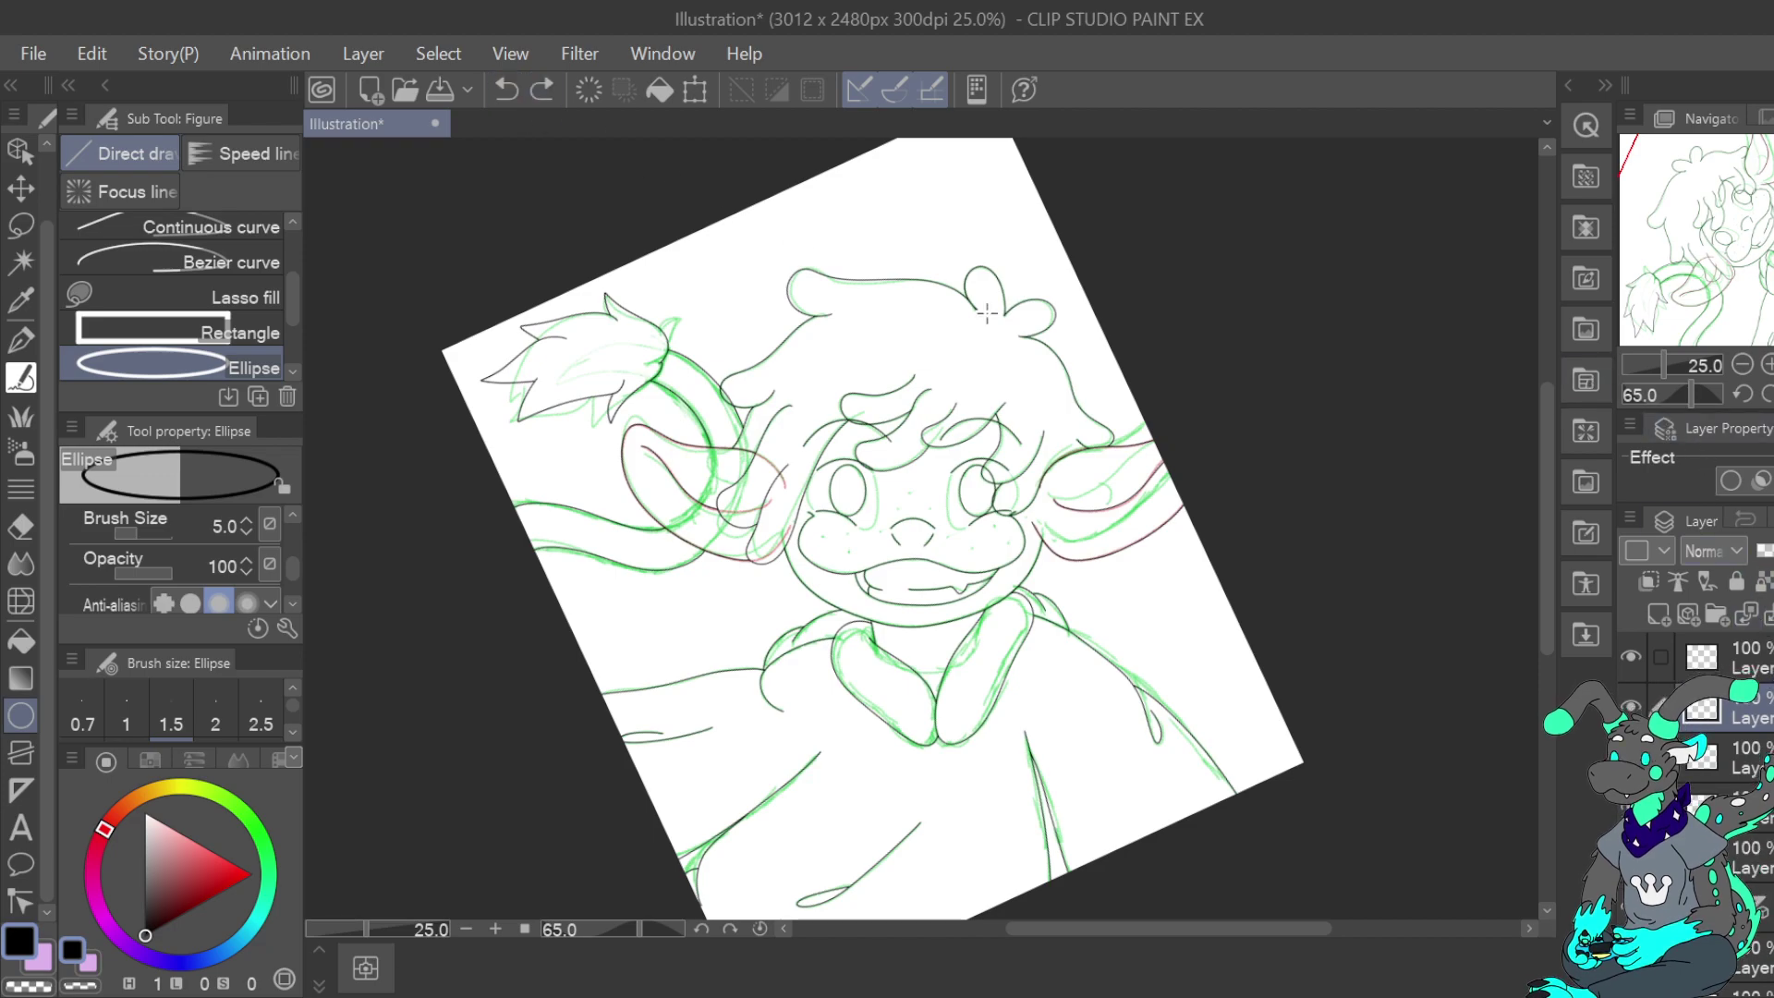
Merge the topmost eye layer into the layer below it and reset the canvas rotation to 0
{"action": "left_click", "coordinate": [1752, 657]}
{"action": "left_click", "coordinate": [1771, 616]}
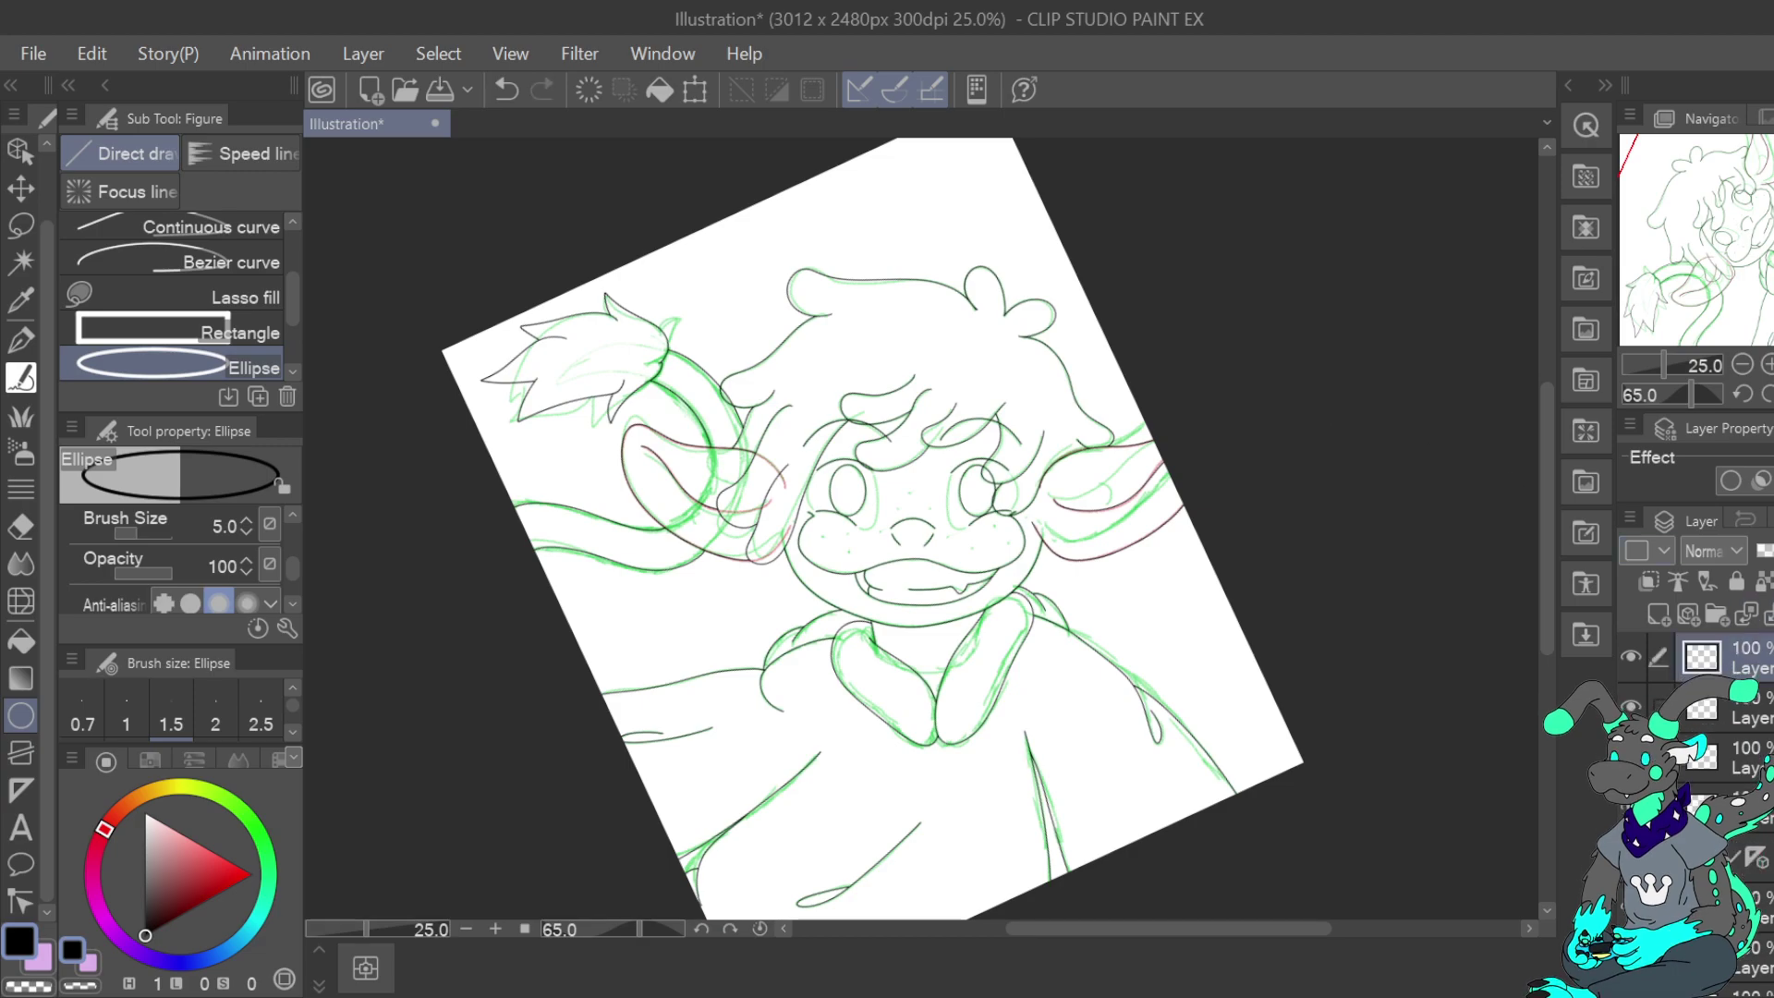
{"action": "left_click", "coordinate": [1773, 395]}
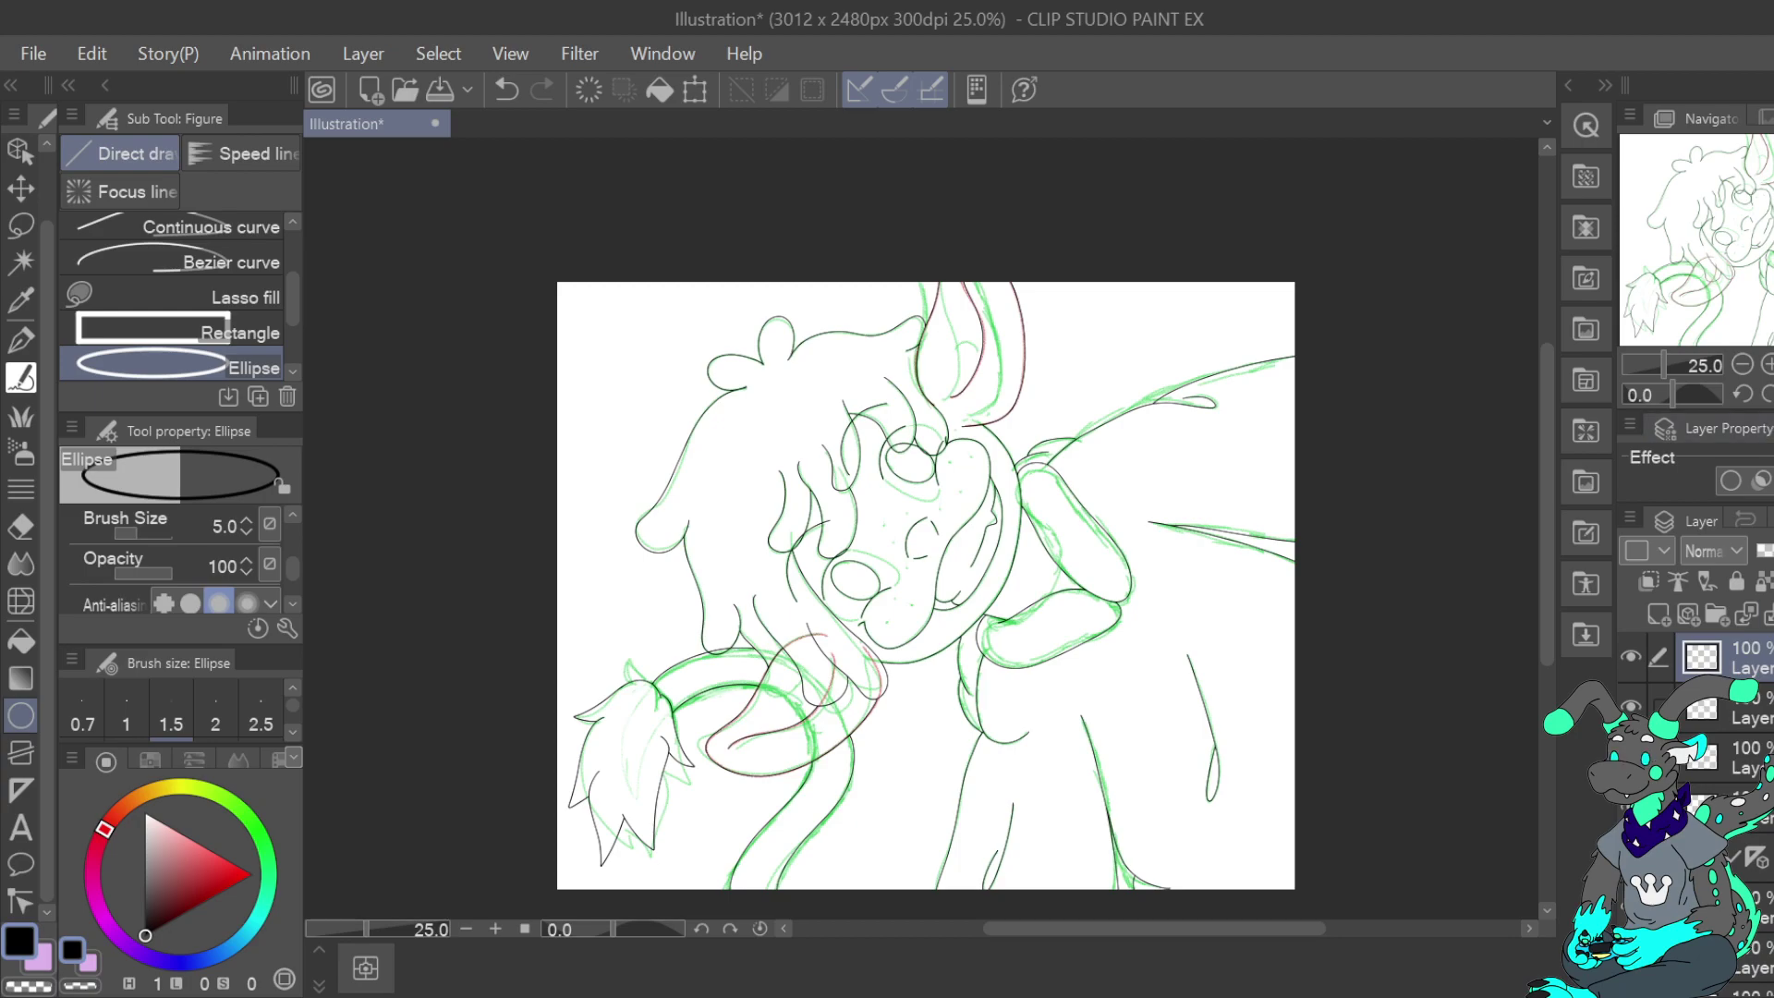
Hide the red ear sketch layer and the green character sketch layer, leaving only the black line art displayed
{"action": "scroll", "coordinate": [1727, 776], "scroll_direction": "down", "scroll_amount": 3}
{"action": "left_click", "coordinate": [1631, 824]}
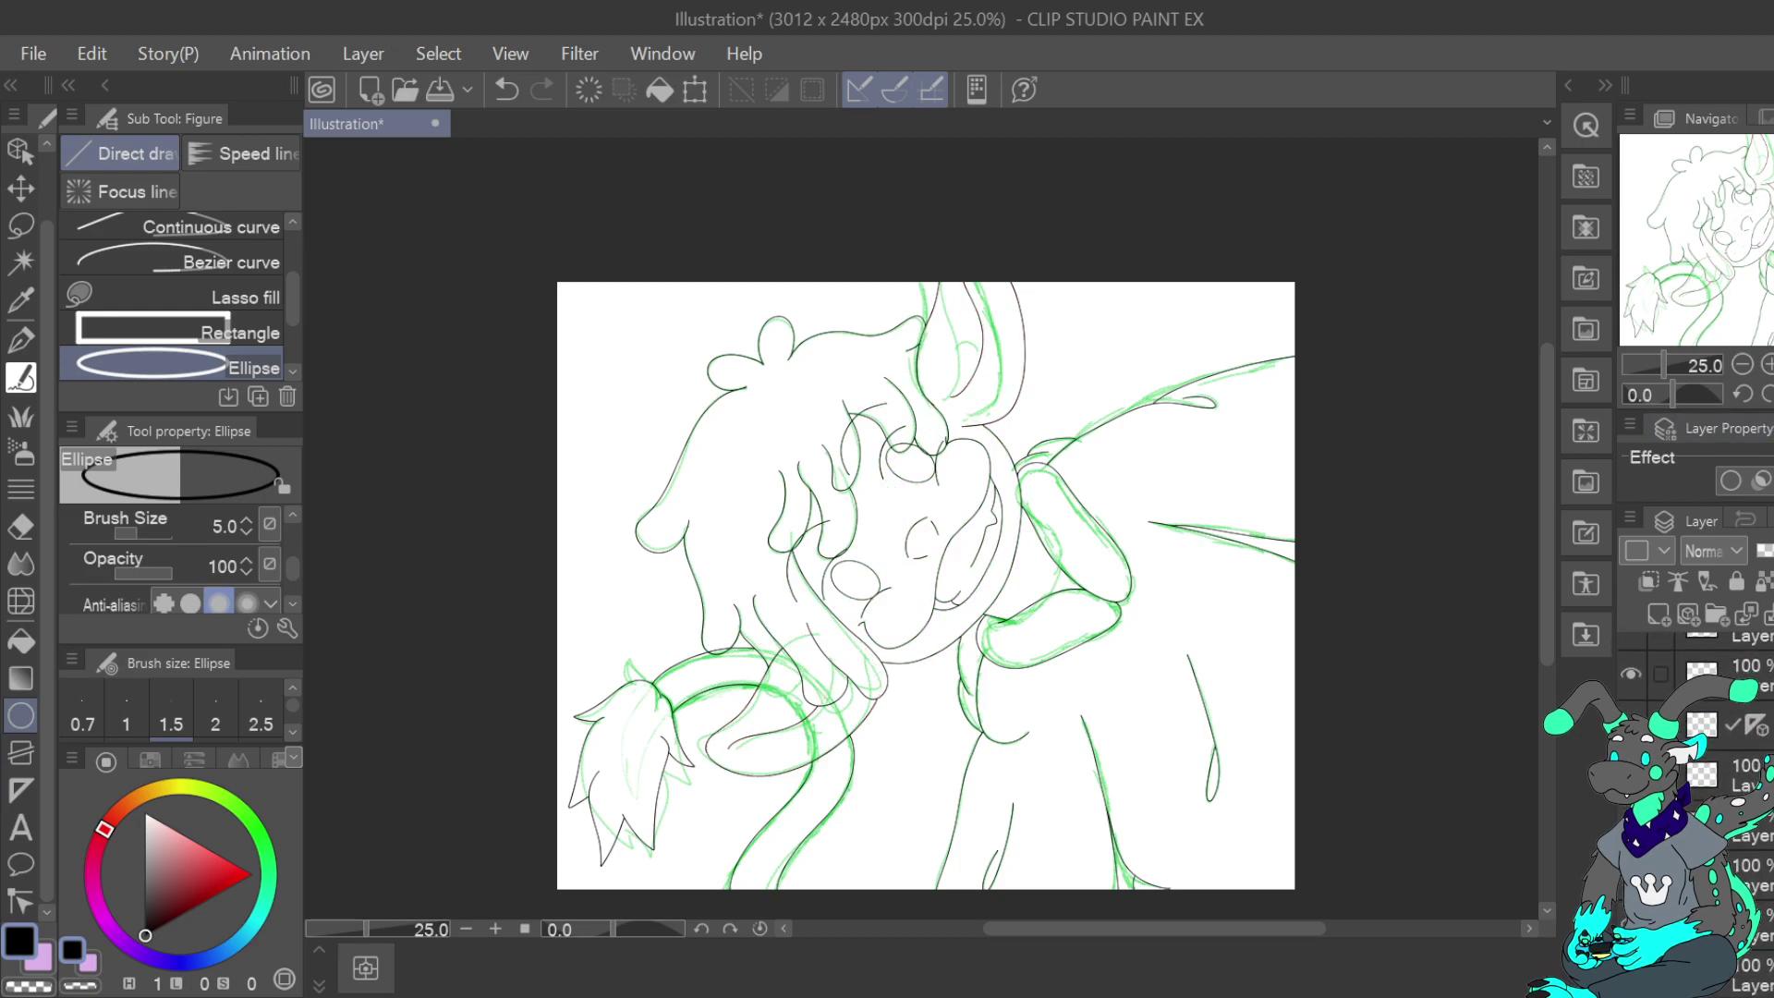
{"action": "left_click", "coordinate": [1631, 874]}
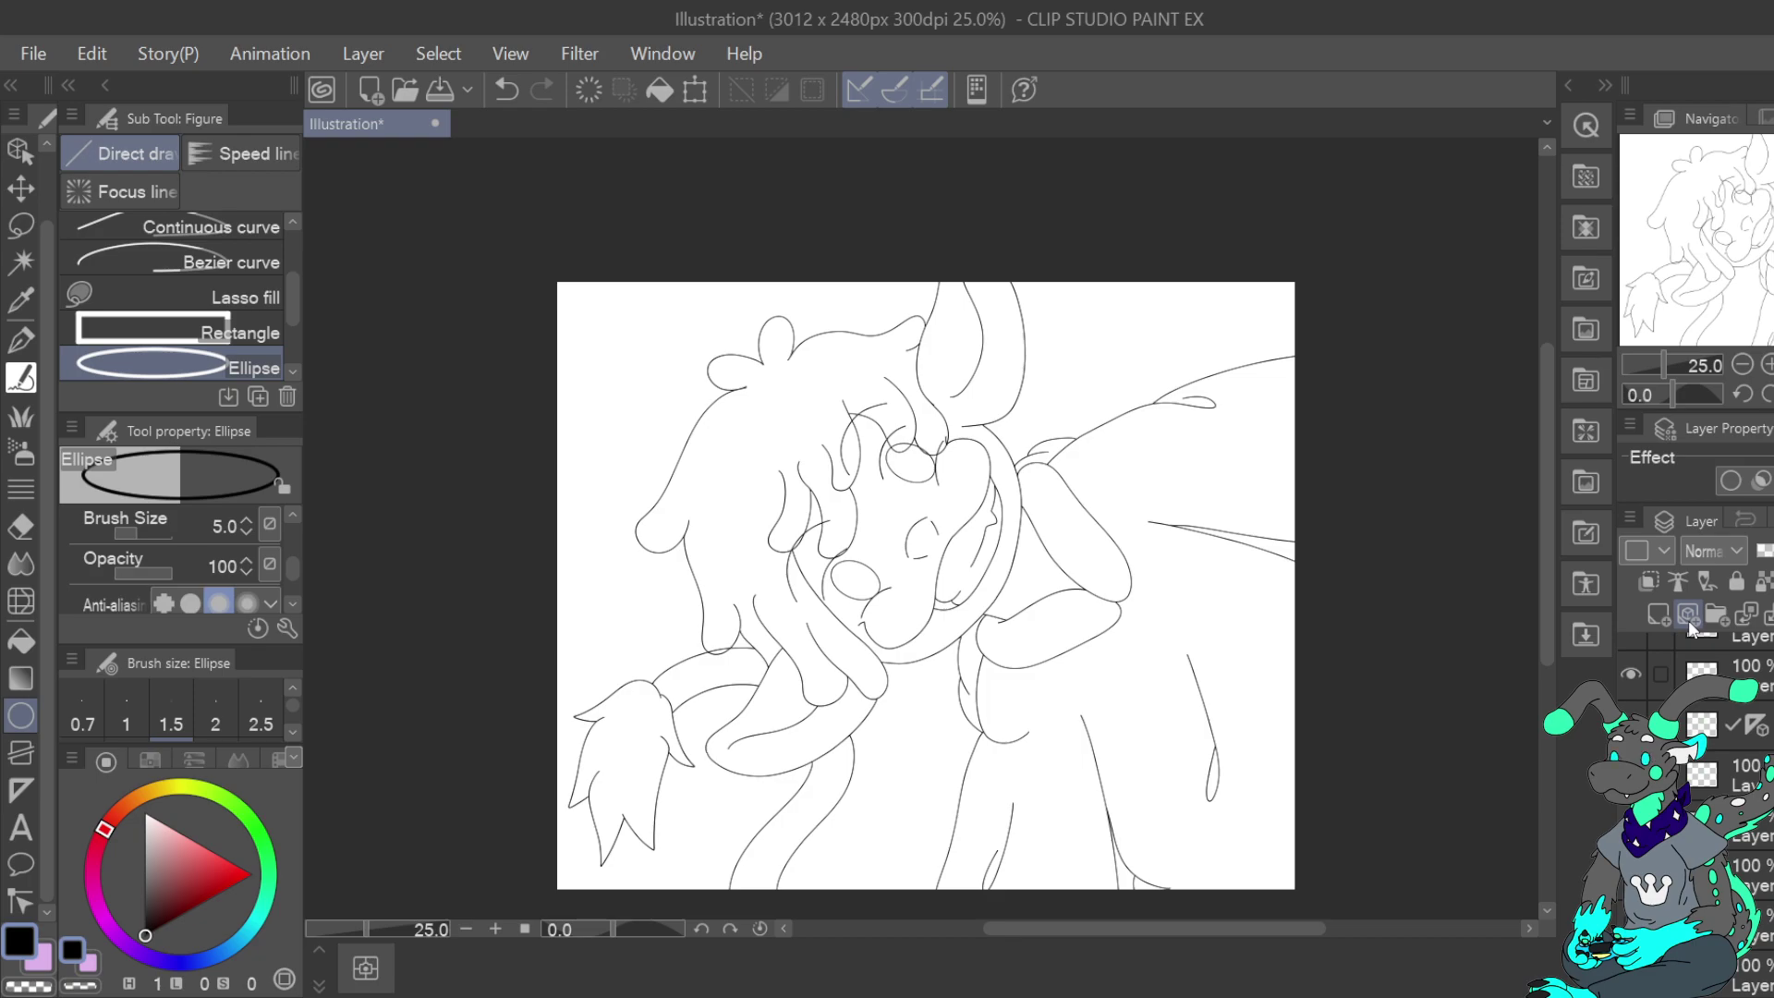
Check the contents of the two topmost layers by toggling their visibility, and make the second one active
{"action": "scroll", "coordinate": [1632, 668], "scroll_direction": "up", "scroll_amount": 2}
{"action": "left_click", "coordinate": [1631, 663]}
{"action": "left_click", "coordinate": [1631, 662]}
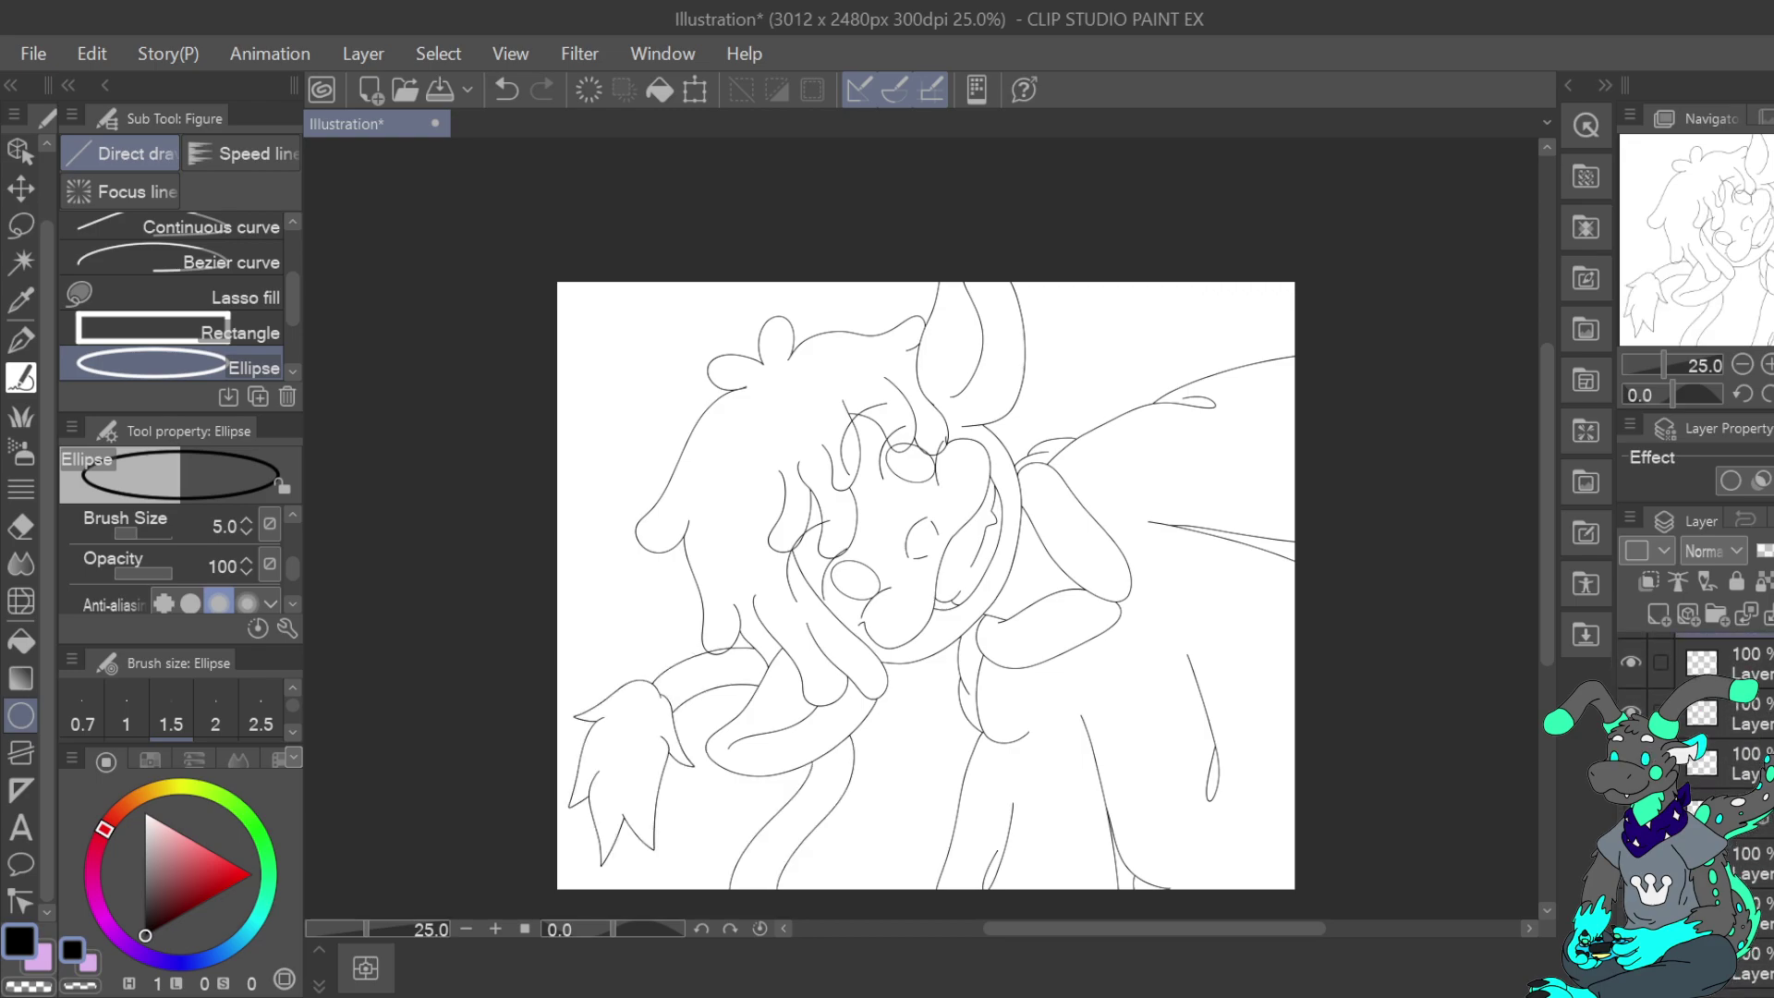
{"action": "left_click", "coordinate": [1632, 711]}
{"action": "left_click", "coordinate": [1631, 712]}
{"action": "left_click", "coordinate": [1766, 717]}
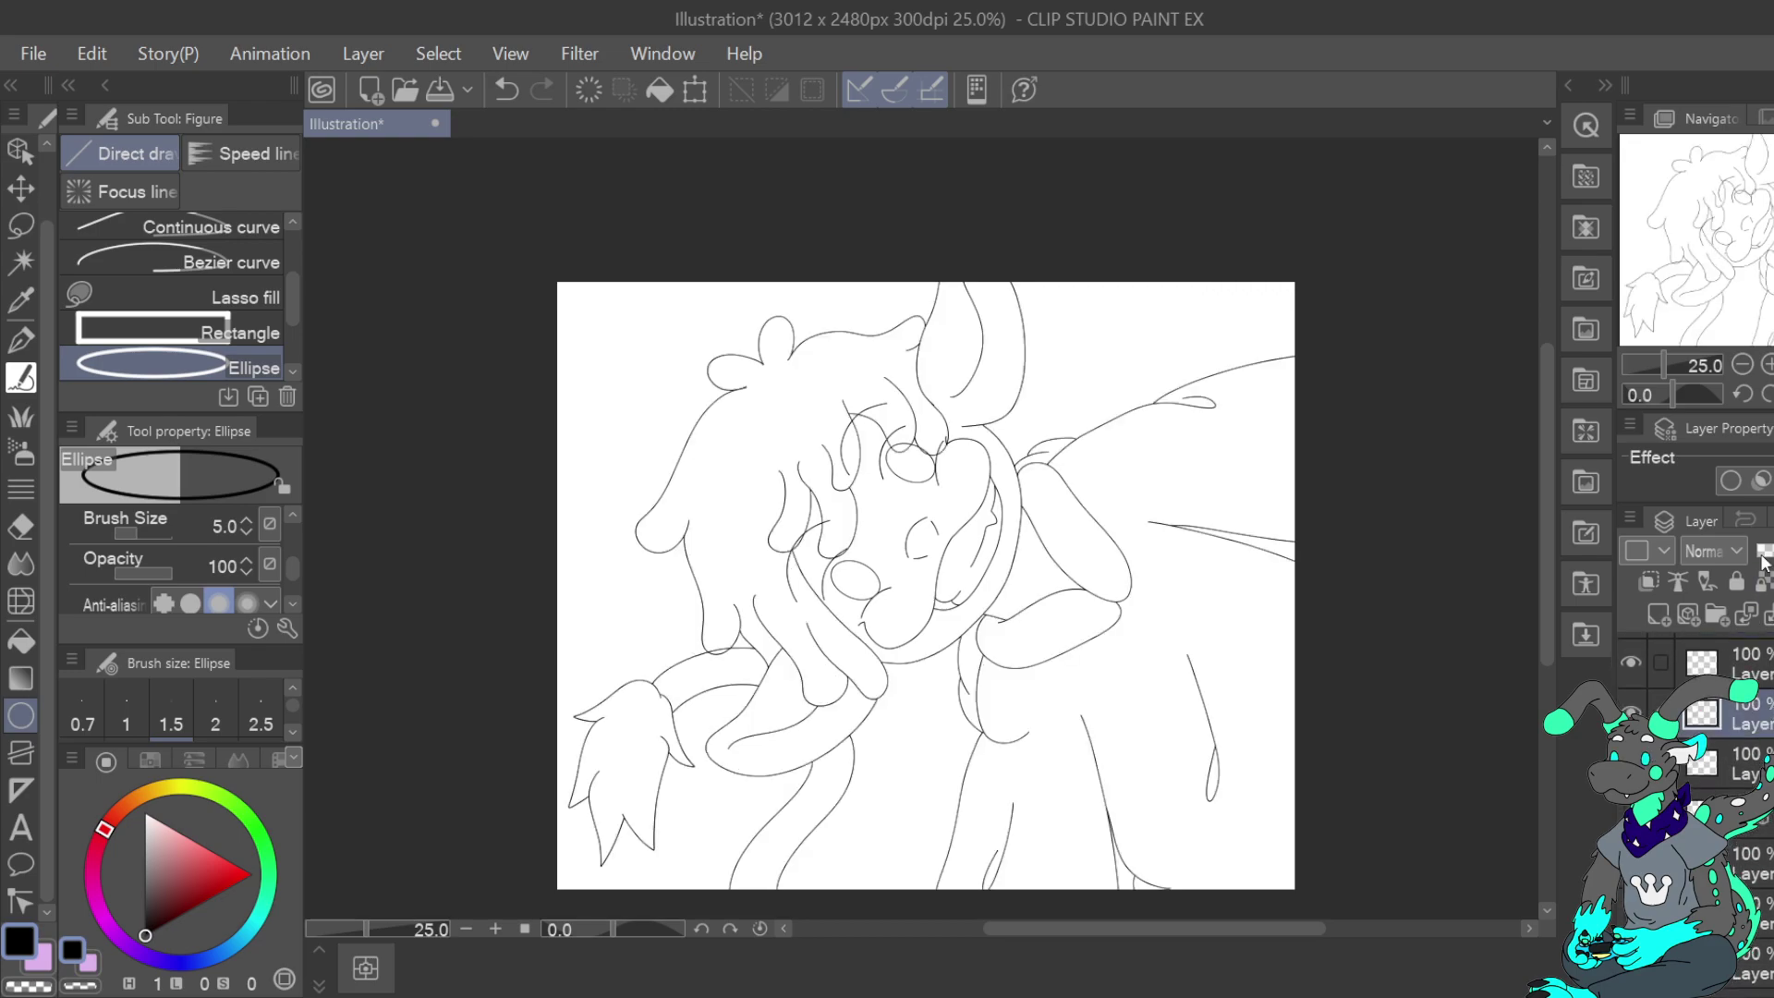
Replace the Ellipse tool with the Turnip pen for drawing on the line art near the chin
{"action": "left_click", "coordinate": [1767, 364]}
{"action": "left_click", "coordinate": [1767, 365]}
{"action": "left_click_drag", "start_coordinate": [1763, 231], "coordinate": [1760, 277]}
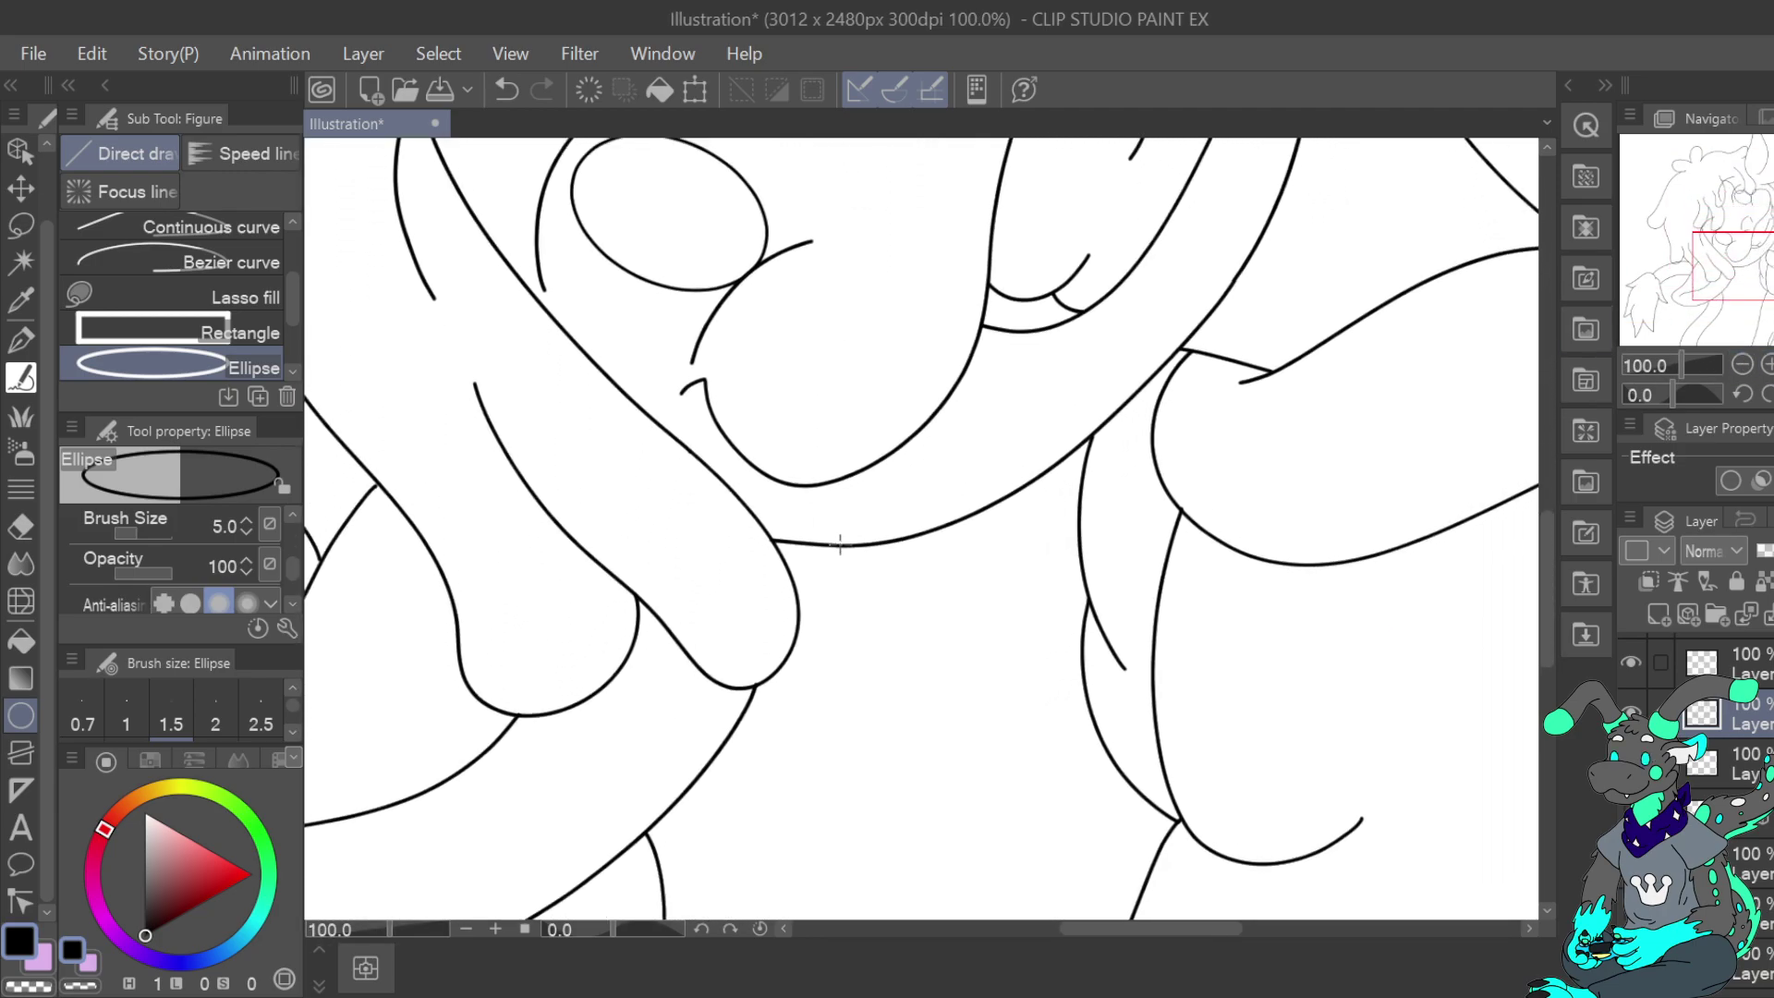
{"action": "left_click_drag", "start_coordinate": [847, 555], "coordinate": [850, 607]}
{"action": "left_click", "coordinate": [864, 599]}
{"action": "left_click", "coordinate": [505, 92]}
{"action": "key", "text": "p"}
{"action": "key", "text": "p"}
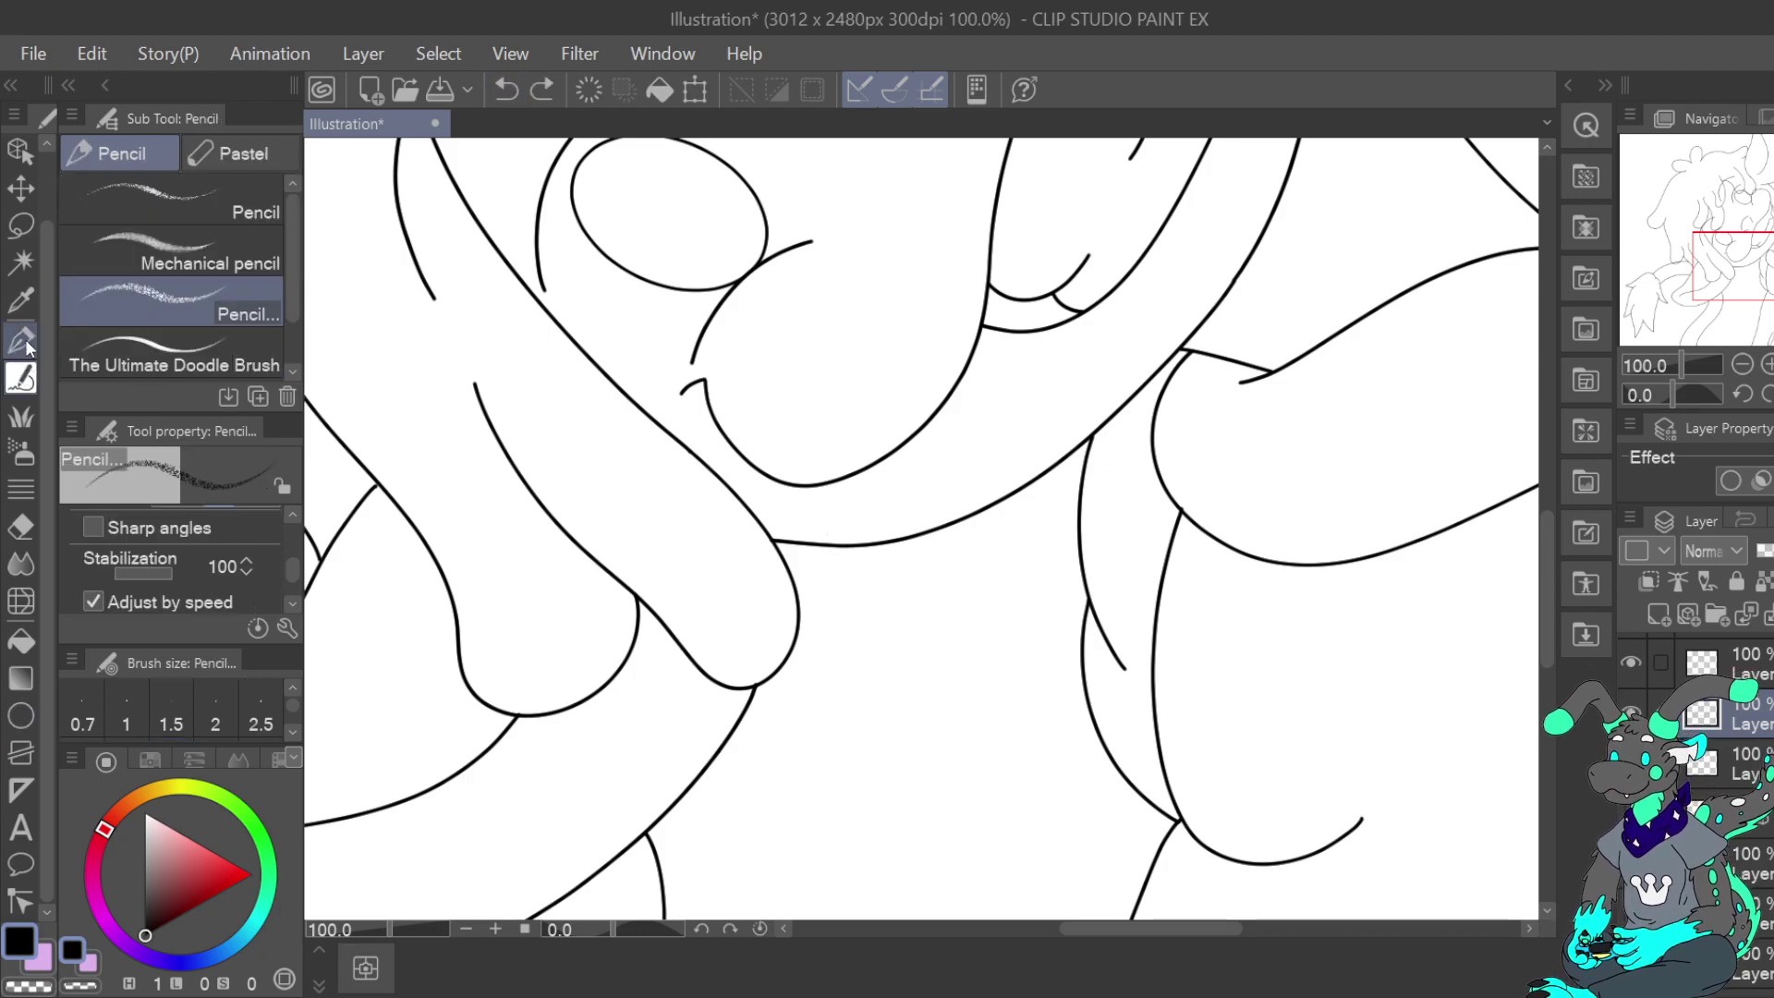
Draw two small rounded fur tufts hanging from the underside of the chin
{"action": "mouse_move", "coordinate": [859, 545]}
{"action": "left_mouse_down"}
{"action": "mouse_move", "coordinate": [877, 638]}
{"action": "mouse_move", "coordinate": [909, 632]}
{"action": "mouse_move", "coordinate": [939, 599]}
{"action": "mouse_move", "coordinate": [934, 541]}
{"action": "mouse_move", "coordinate": [963, 541]}
{"action": "mouse_move", "coordinate": [999, 502]}
{"action": "mouse_move", "coordinate": [989, 565]}
{"action": "mouse_move", "coordinate": [941, 553]}
{"action": "left_mouse_up"}
{"action": "left_click", "coordinate": [506, 90]}
{"action": "mouse_move", "coordinate": [945, 560]}
{"action": "left_mouse_down"}
{"action": "mouse_move", "coordinate": [942, 596]}
{"action": "mouse_move", "coordinate": [987, 580]}
{"action": "mouse_move", "coordinate": [992, 508]}
{"action": "left_mouse_up"}
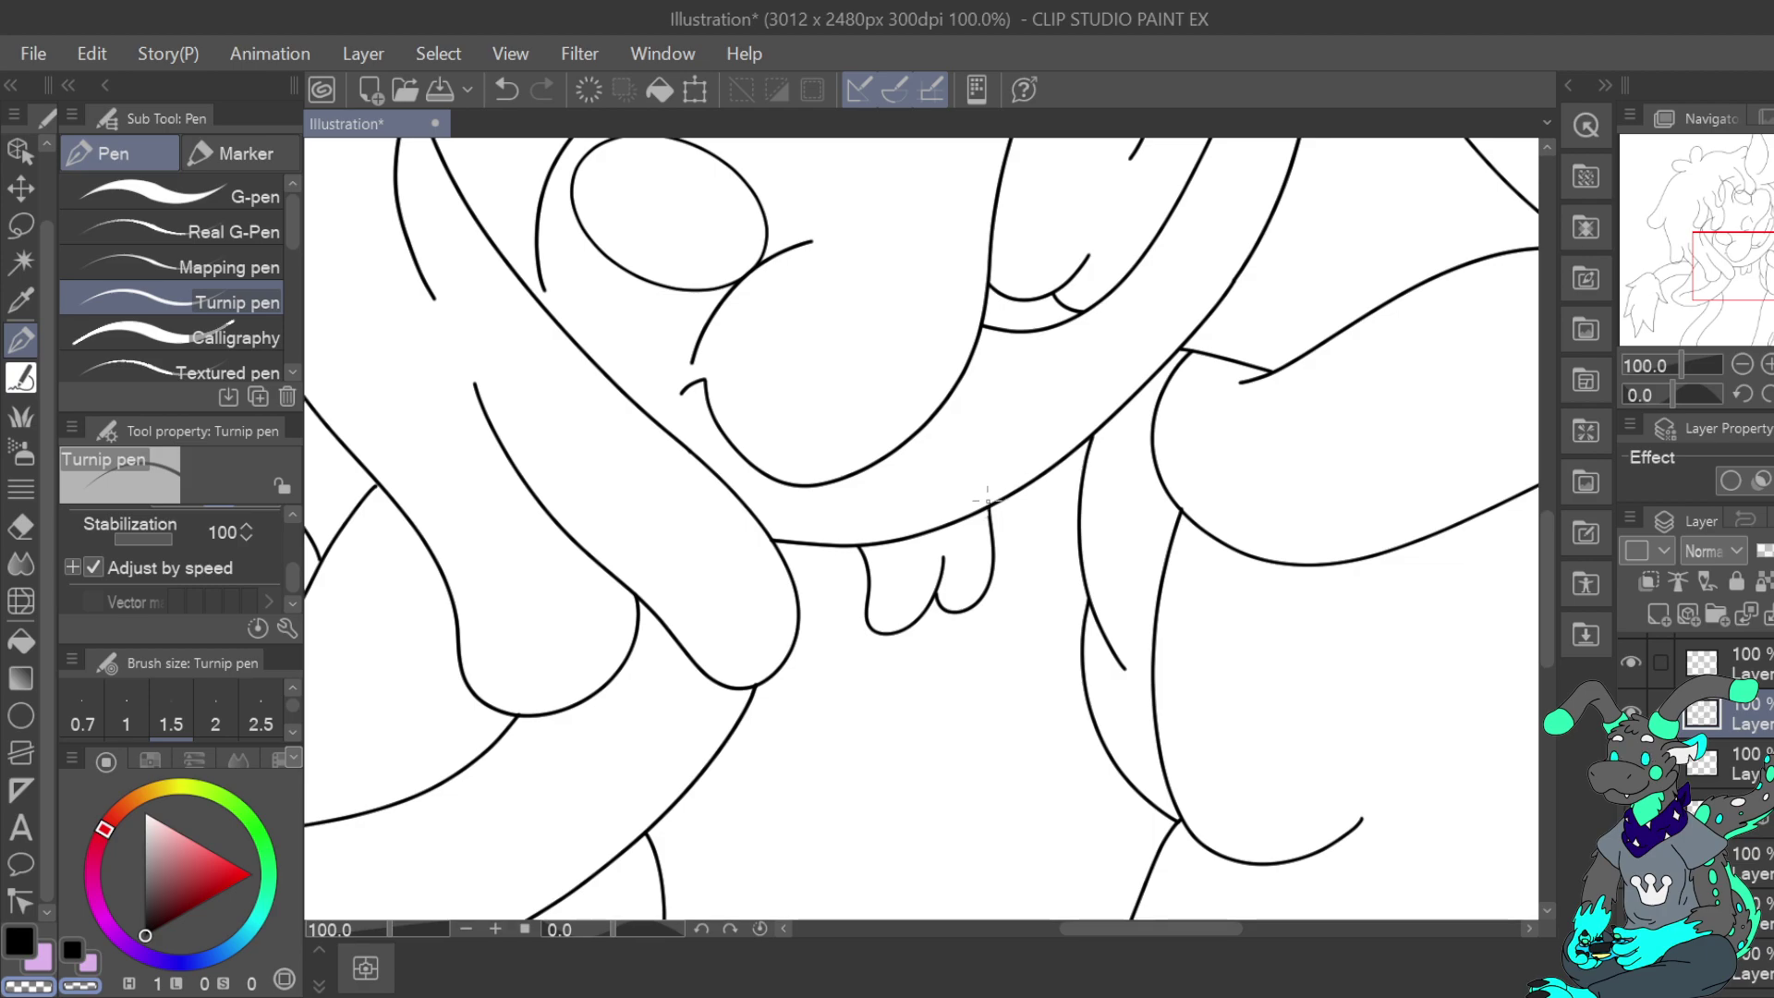
{"action": "left_click", "coordinate": [1743, 364]}
{"action": "left_click", "coordinate": [1743, 364]}
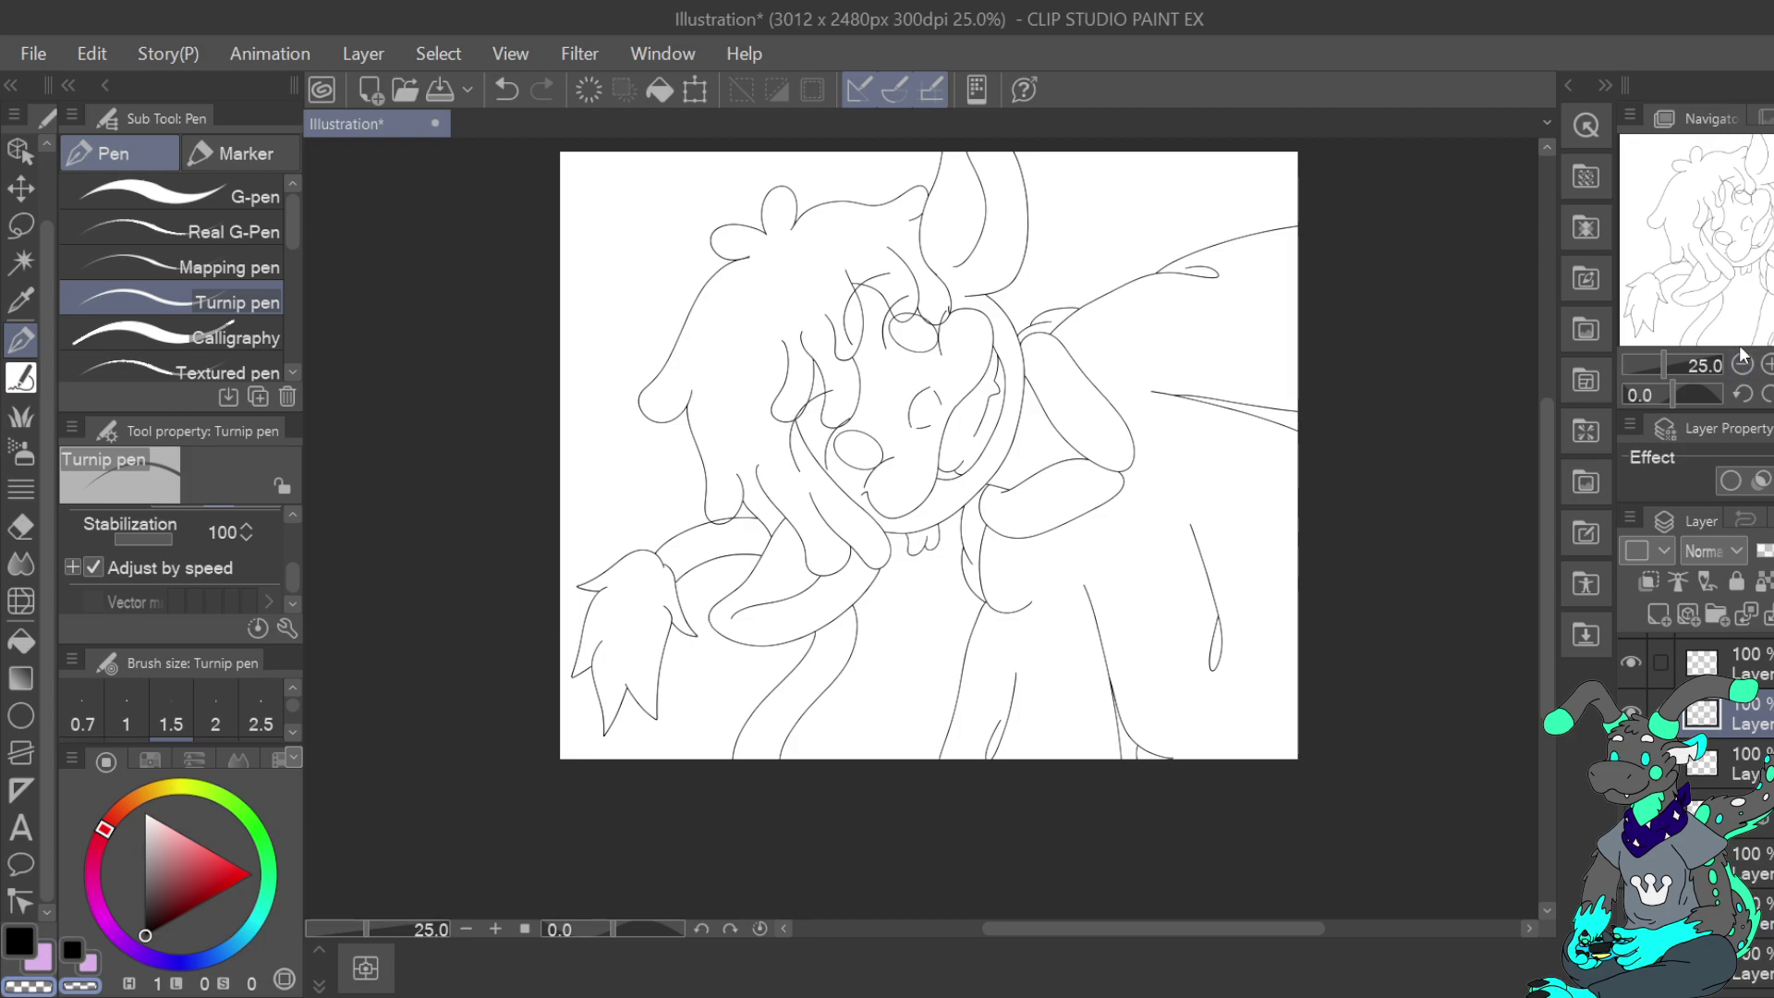
Draw a small fur tuft on the outer jawline just beneath the upper ear
{"action": "left_click", "coordinate": [1765, 365]}
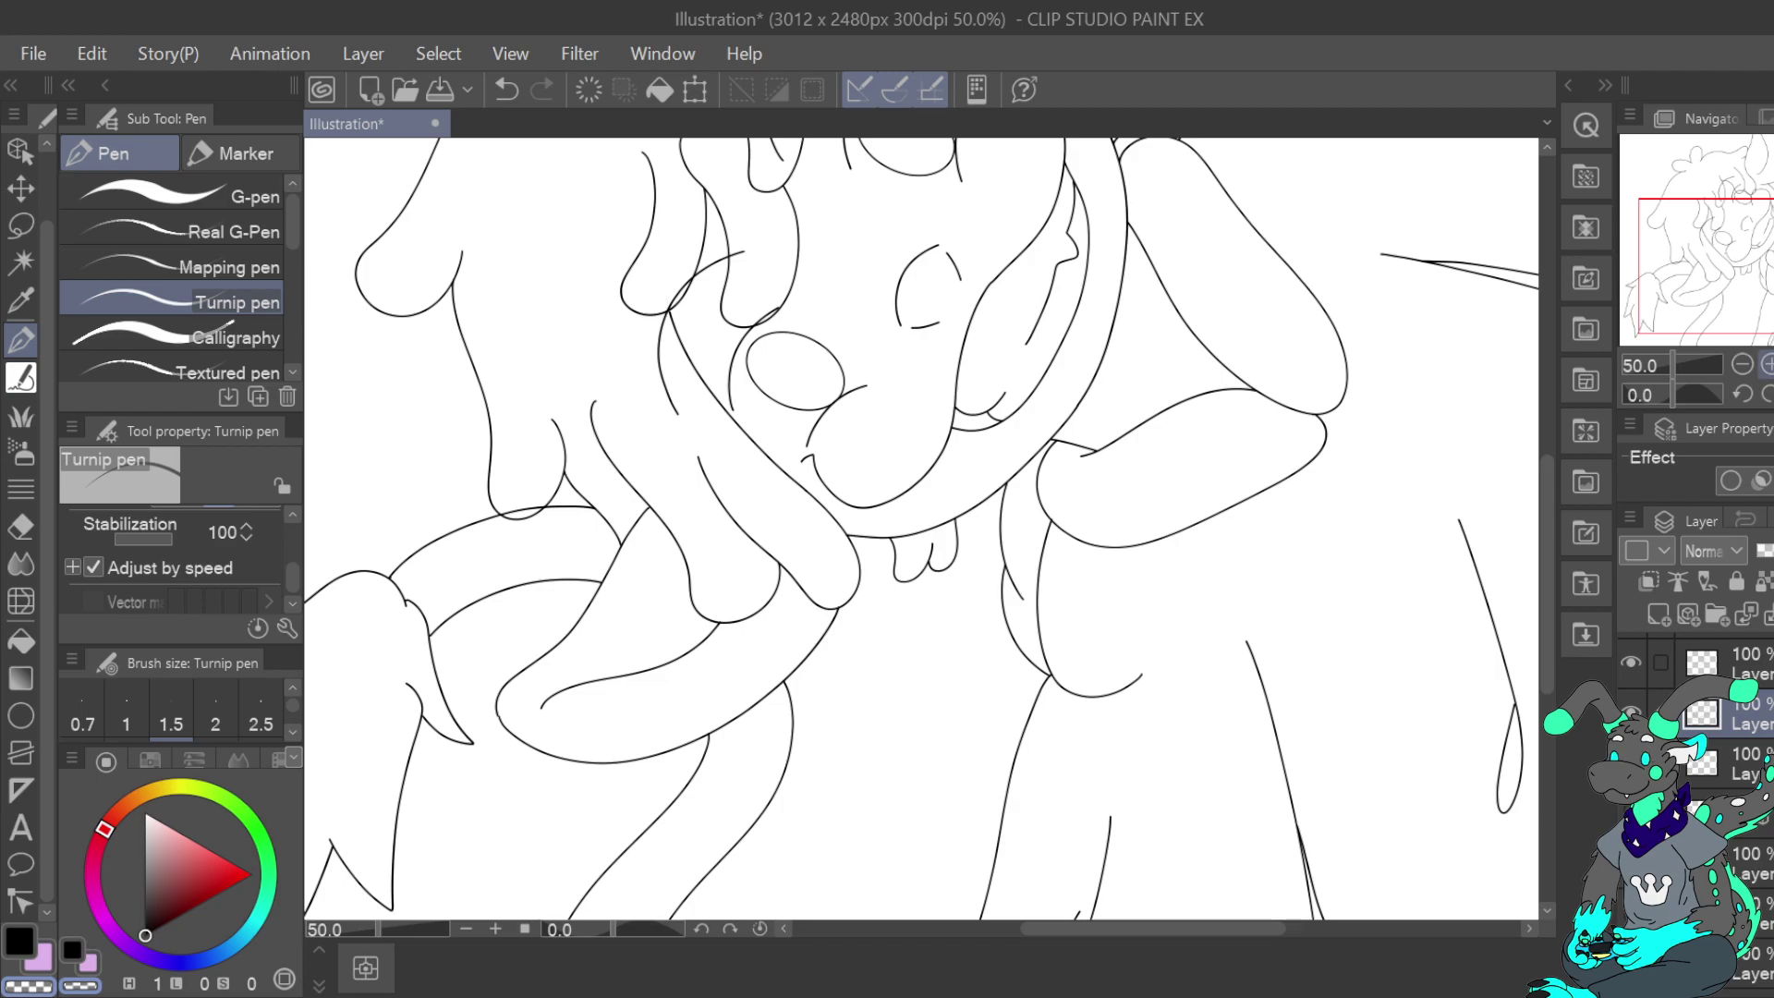
{"action": "left_click_drag", "start_coordinate": [1746, 306], "coordinate": [1764, 268]}
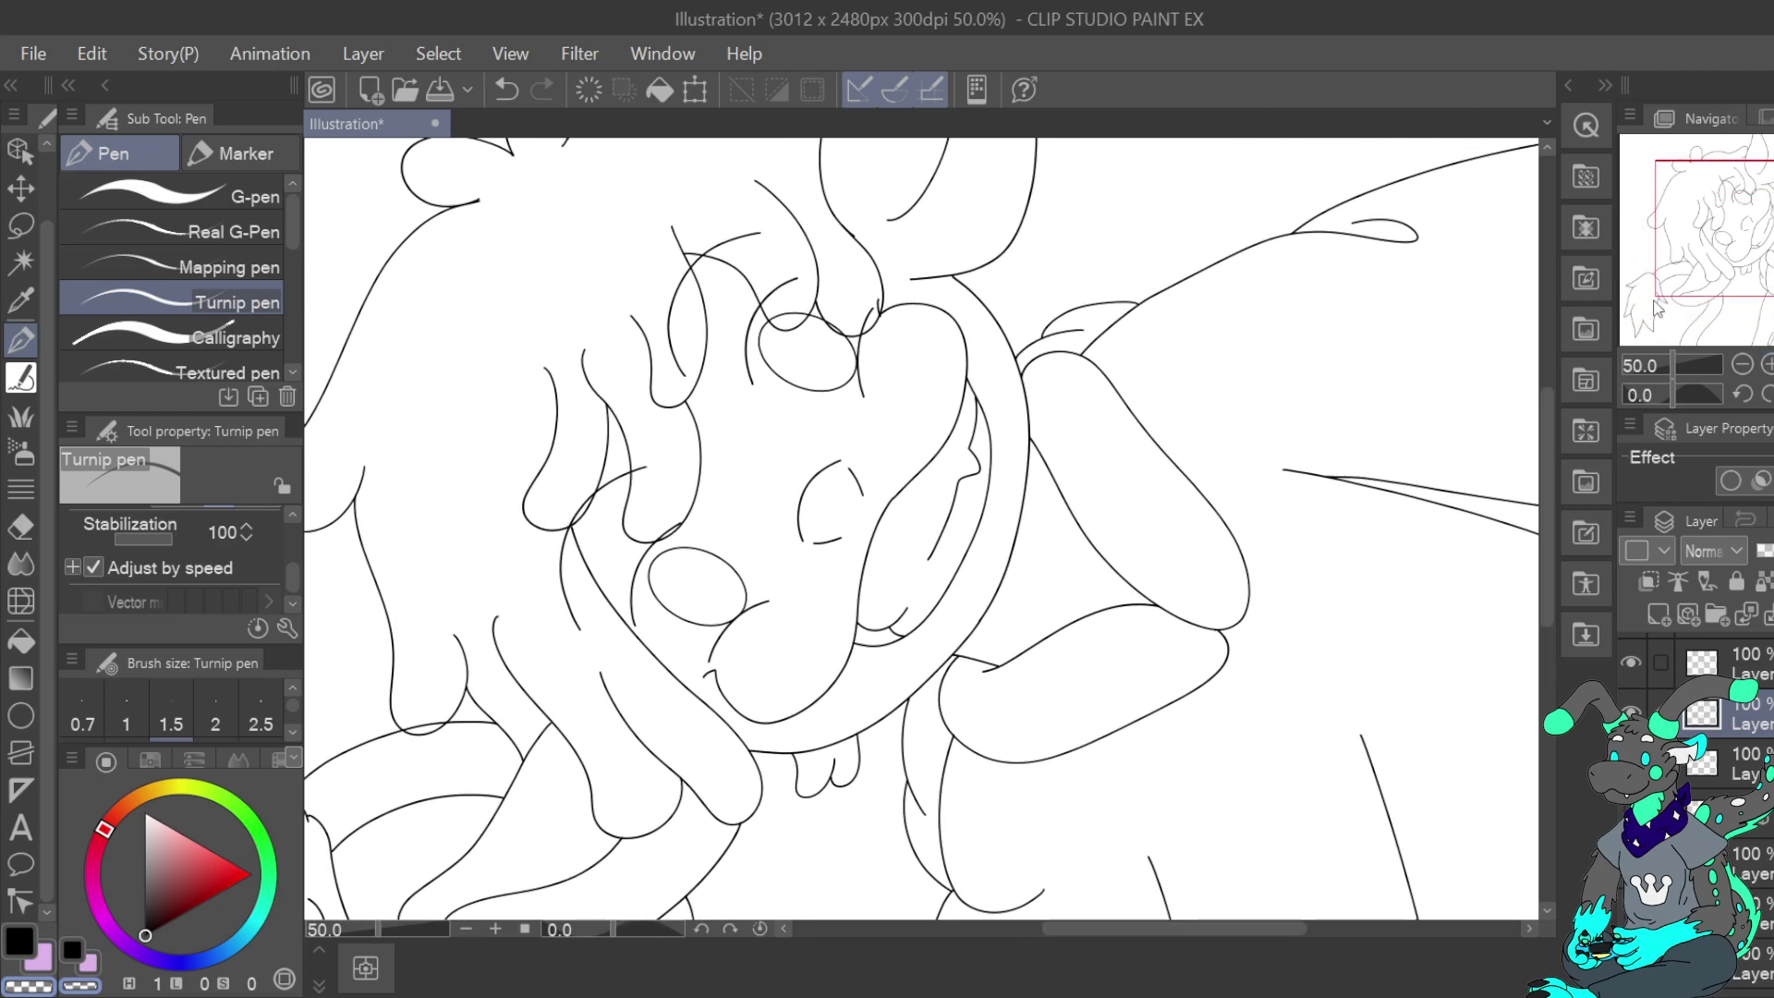
{"action": "left_click", "coordinate": [28, 943]}
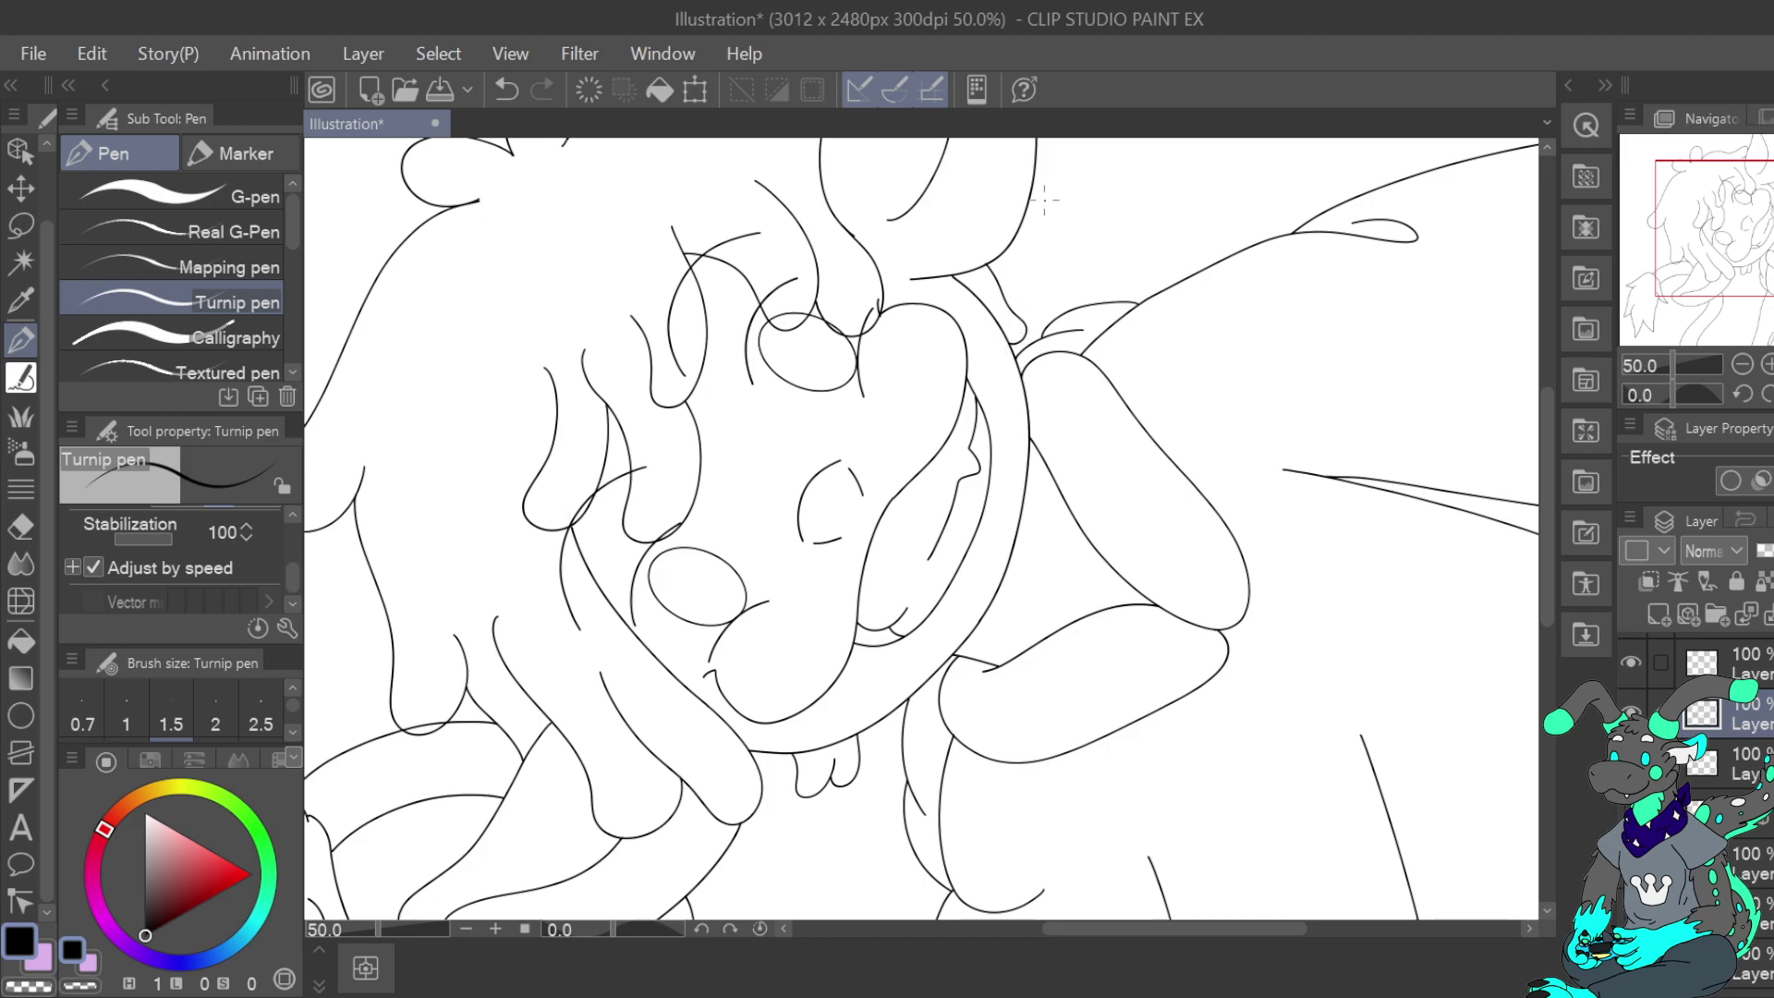
{"action": "left_click", "coordinate": [506, 90]}
{"action": "left_click", "coordinate": [1768, 364]}
{"action": "left_click", "coordinate": [1766, 211]}
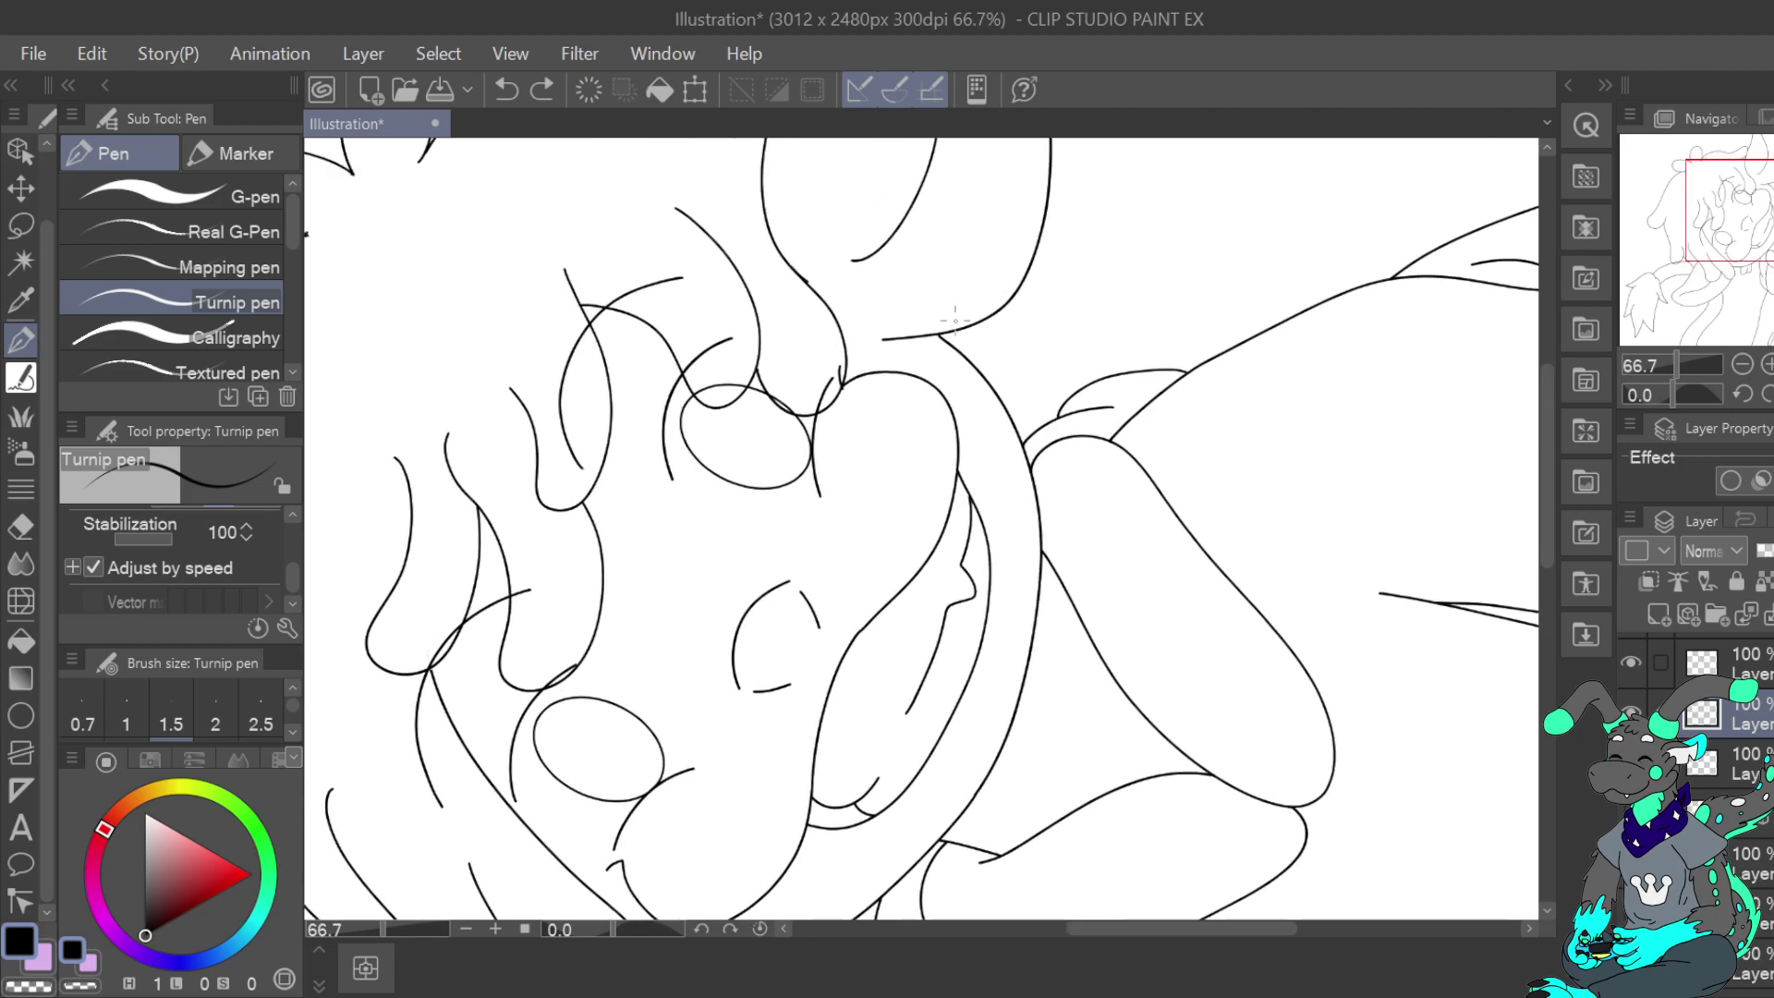
{"action": "left_click_drag", "start_coordinate": [963, 328], "coordinate": [1048, 399]}
Undo the fur tufts drawn beneath the ear and under the chin
{"action": "left_click_drag", "start_coordinate": [655, 878], "coordinate": [739, 362]}
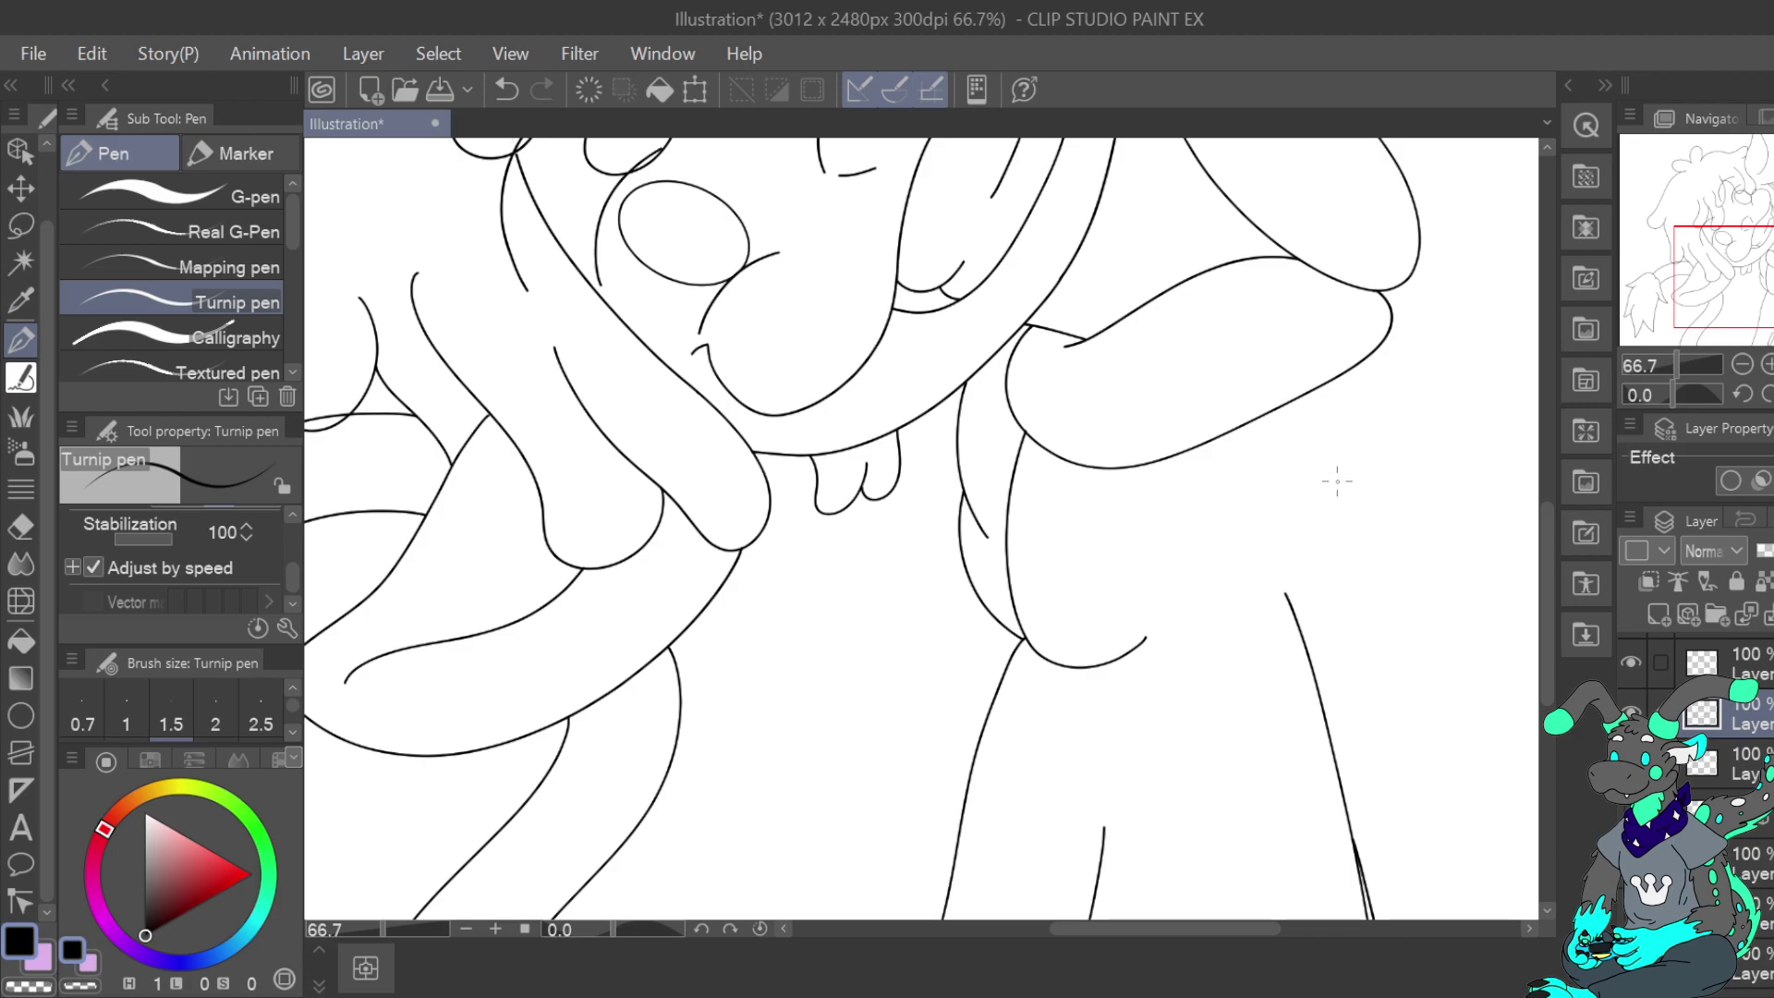
{"action": "left_click", "coordinate": [1743, 364]}
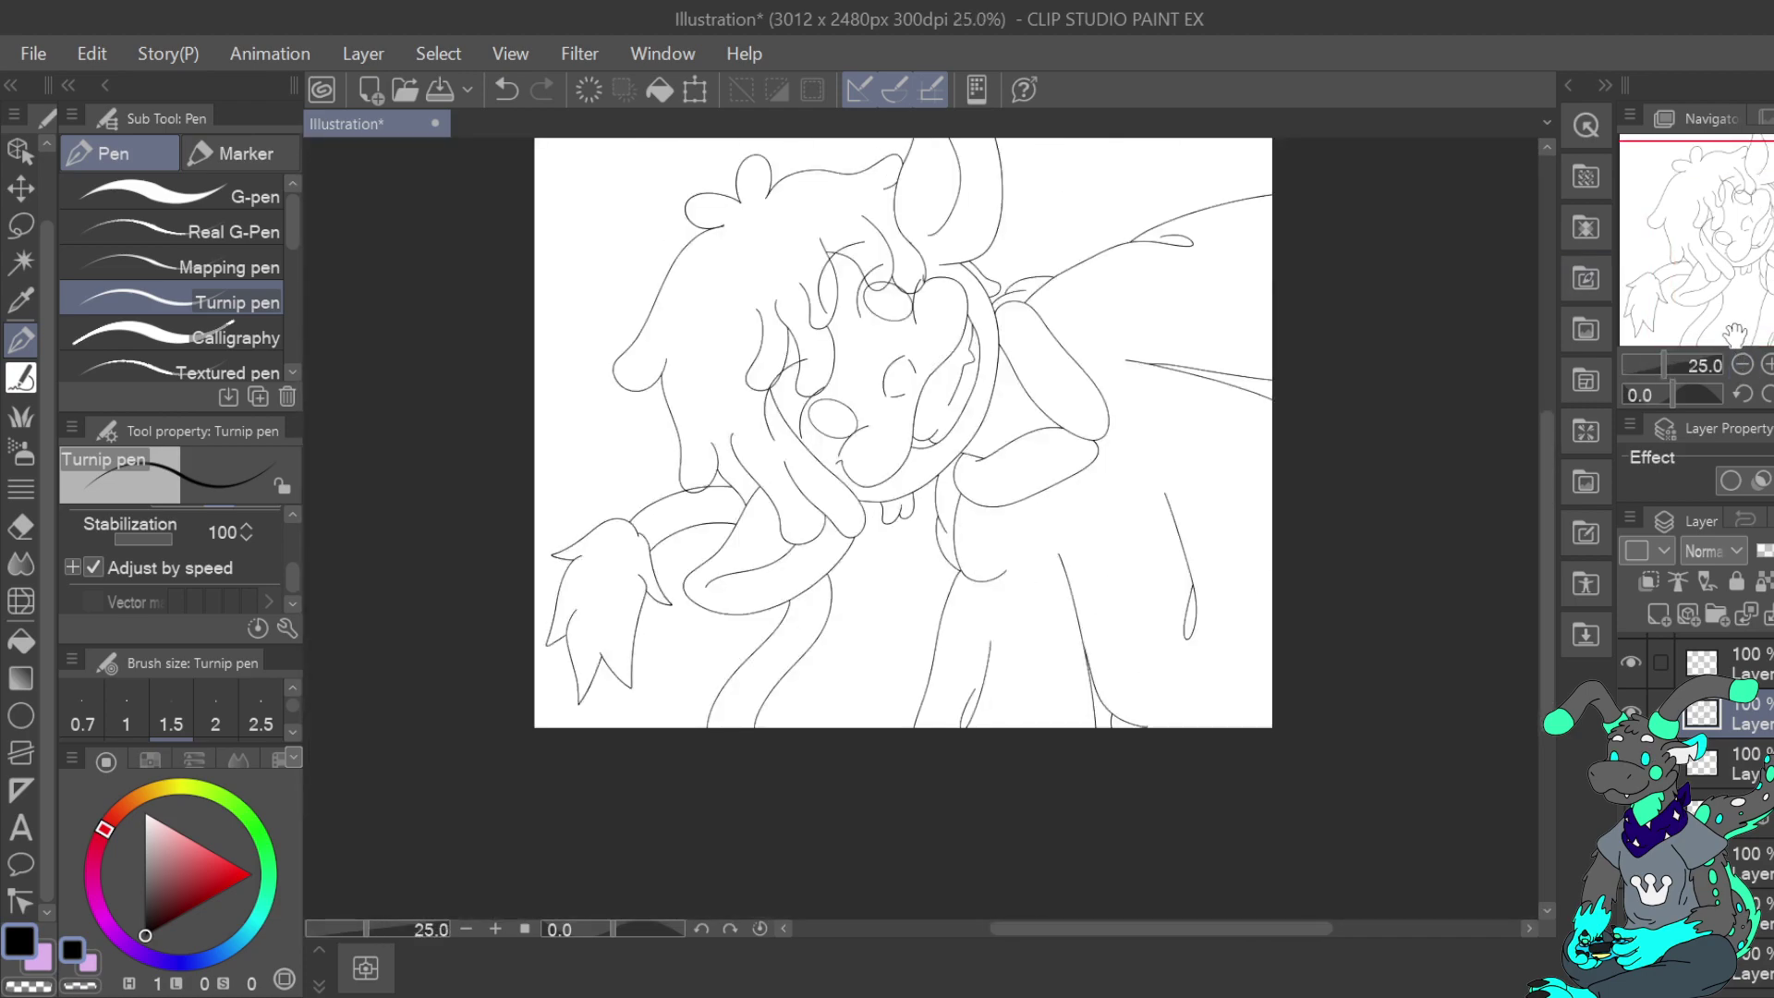
{"action": "left_click", "coordinate": [1766, 364]}
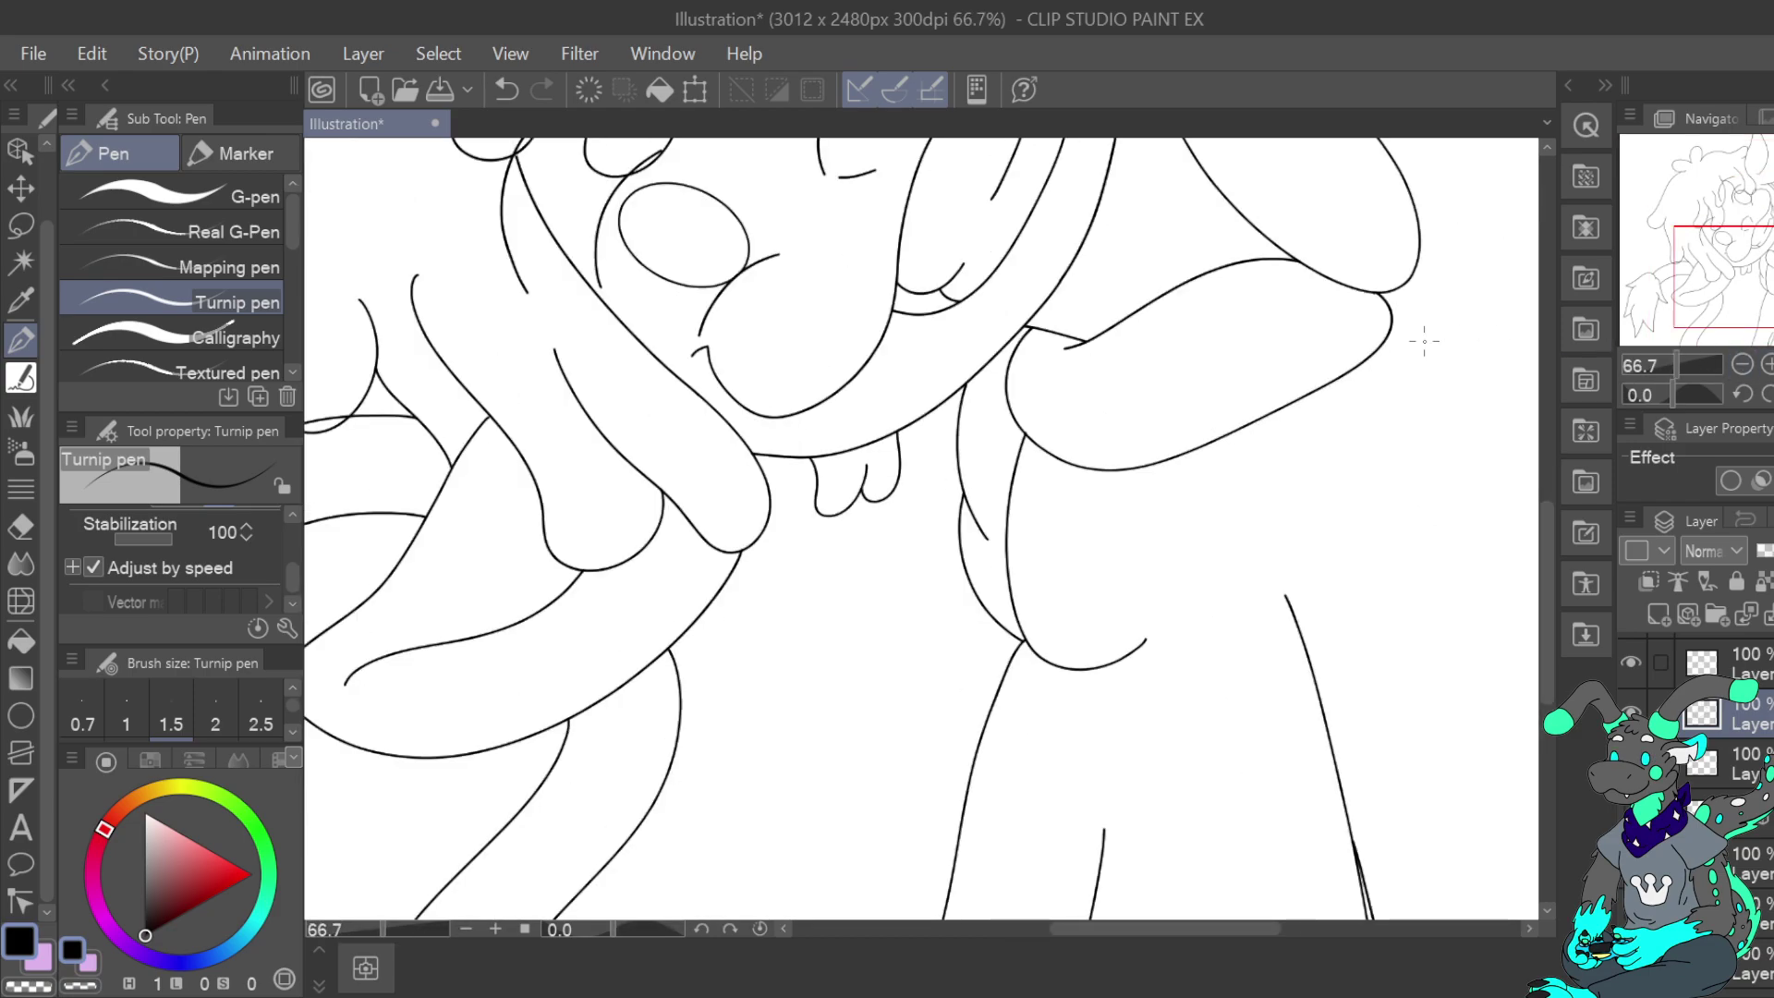
{"action": "left_click", "coordinate": [507, 89]}
{"action": "left_click", "coordinate": [506, 90]}
{"action": "left_click", "coordinate": [1767, 364]}
{"action": "left_click", "coordinate": [1767, 365]}
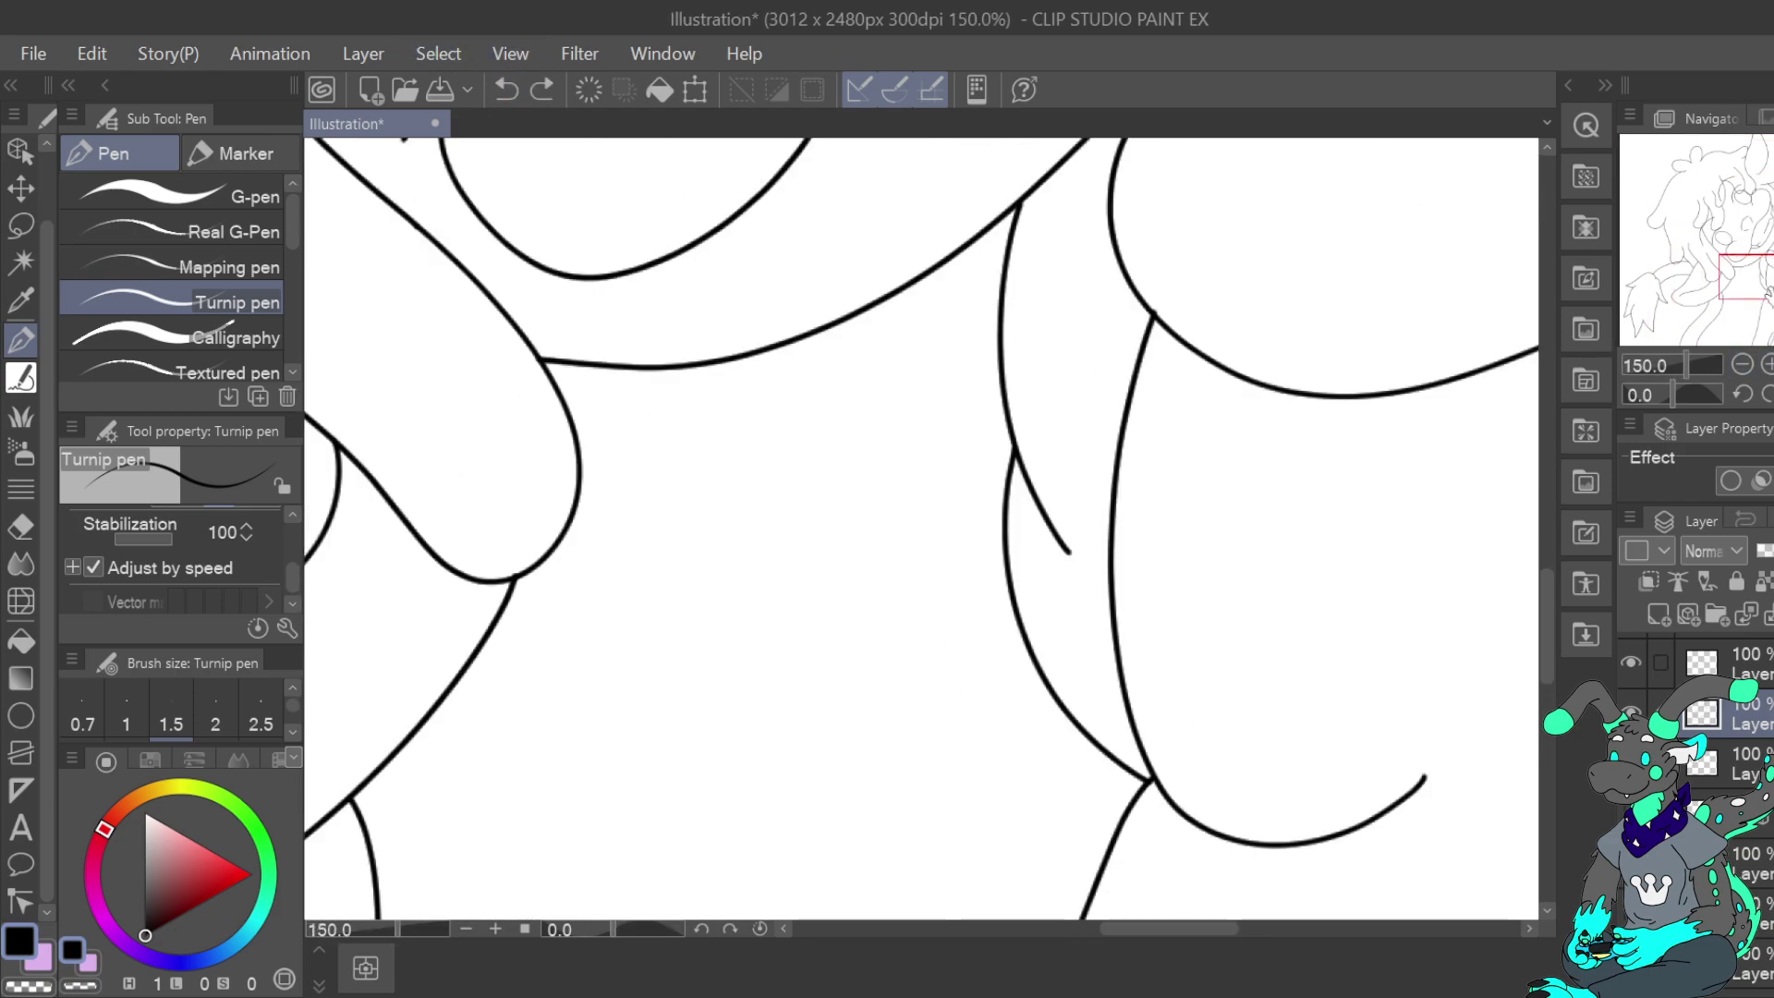
Draw a curved fur tuft on the jawline between the upper ear and the collar
{"action": "left_click", "coordinate": [1742, 364]}
{"action": "left_click", "coordinate": [1742, 364]}
{"action": "left_click_drag", "start_coordinate": [1756, 273], "coordinate": [1773, 219]}
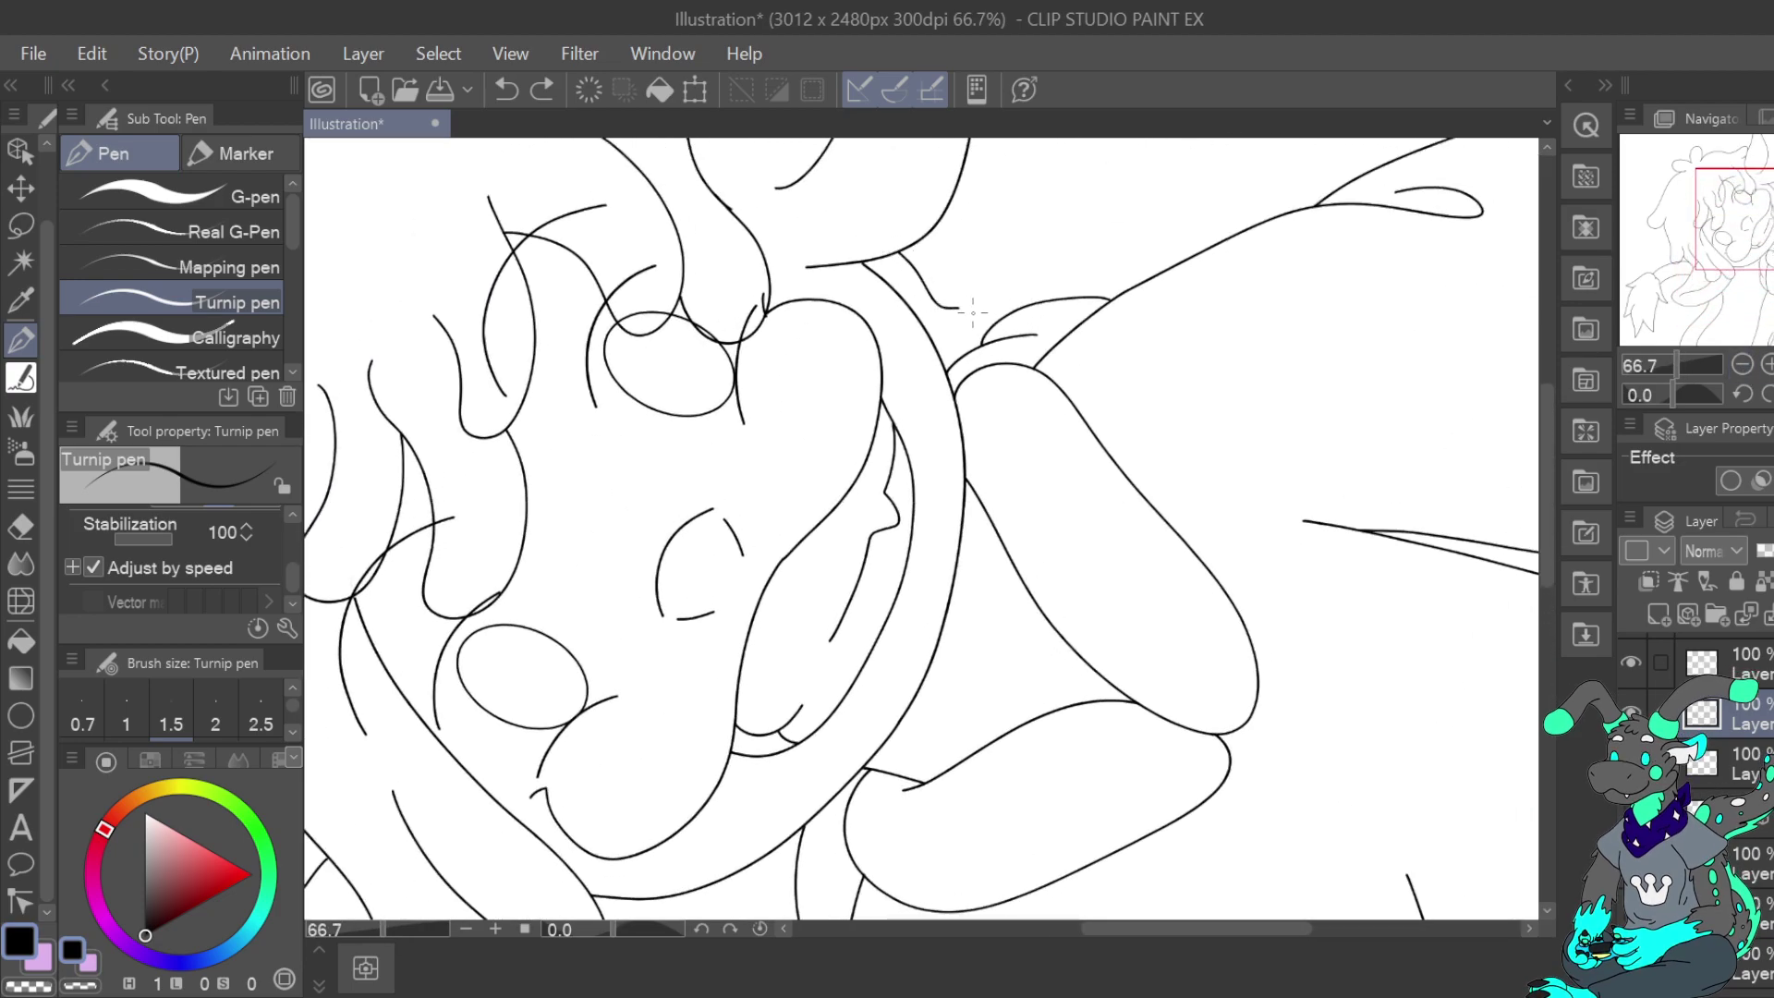
{"action": "left_click_drag", "start_coordinate": [970, 337], "coordinate": [936, 344]}
Draw a row of three rounded fur tufts along the underside of the chin, beside the collar
{"action": "left_click_drag", "start_coordinate": [1769, 224], "coordinate": [1759, 278]}
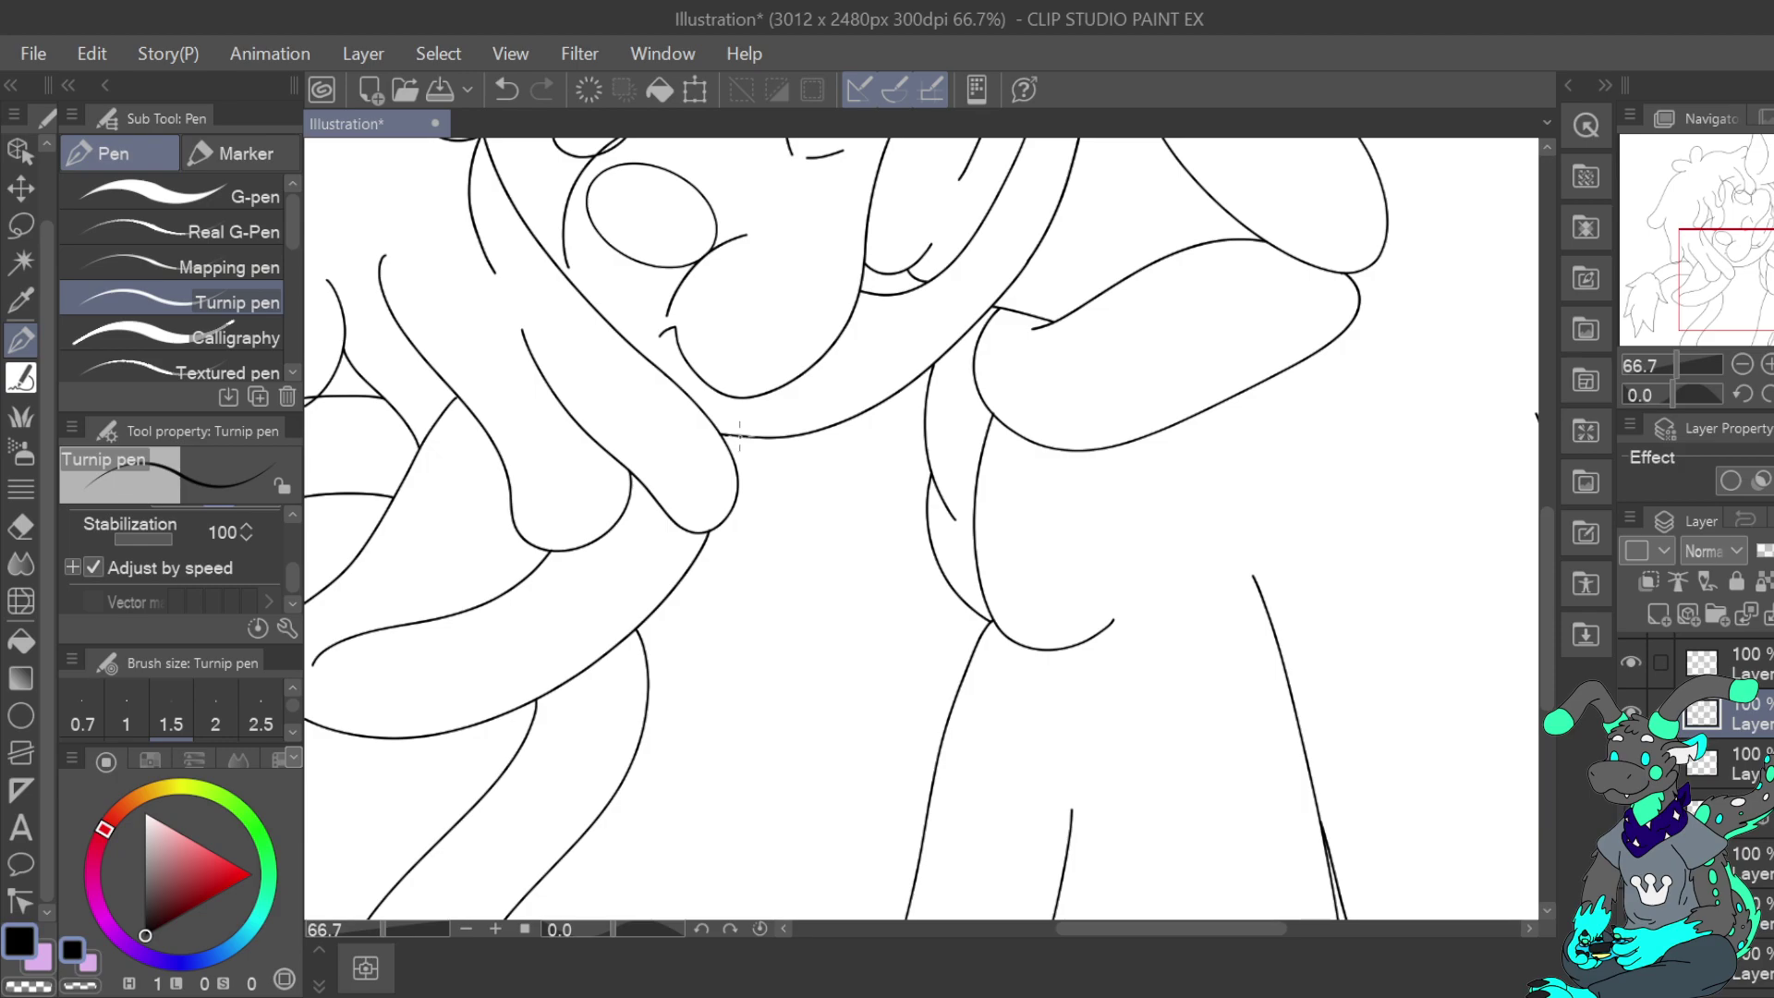
{"action": "key", "text": "ctrl+z"}
{"action": "left_click_drag", "start_coordinate": [799, 529], "coordinate": [832, 481]}
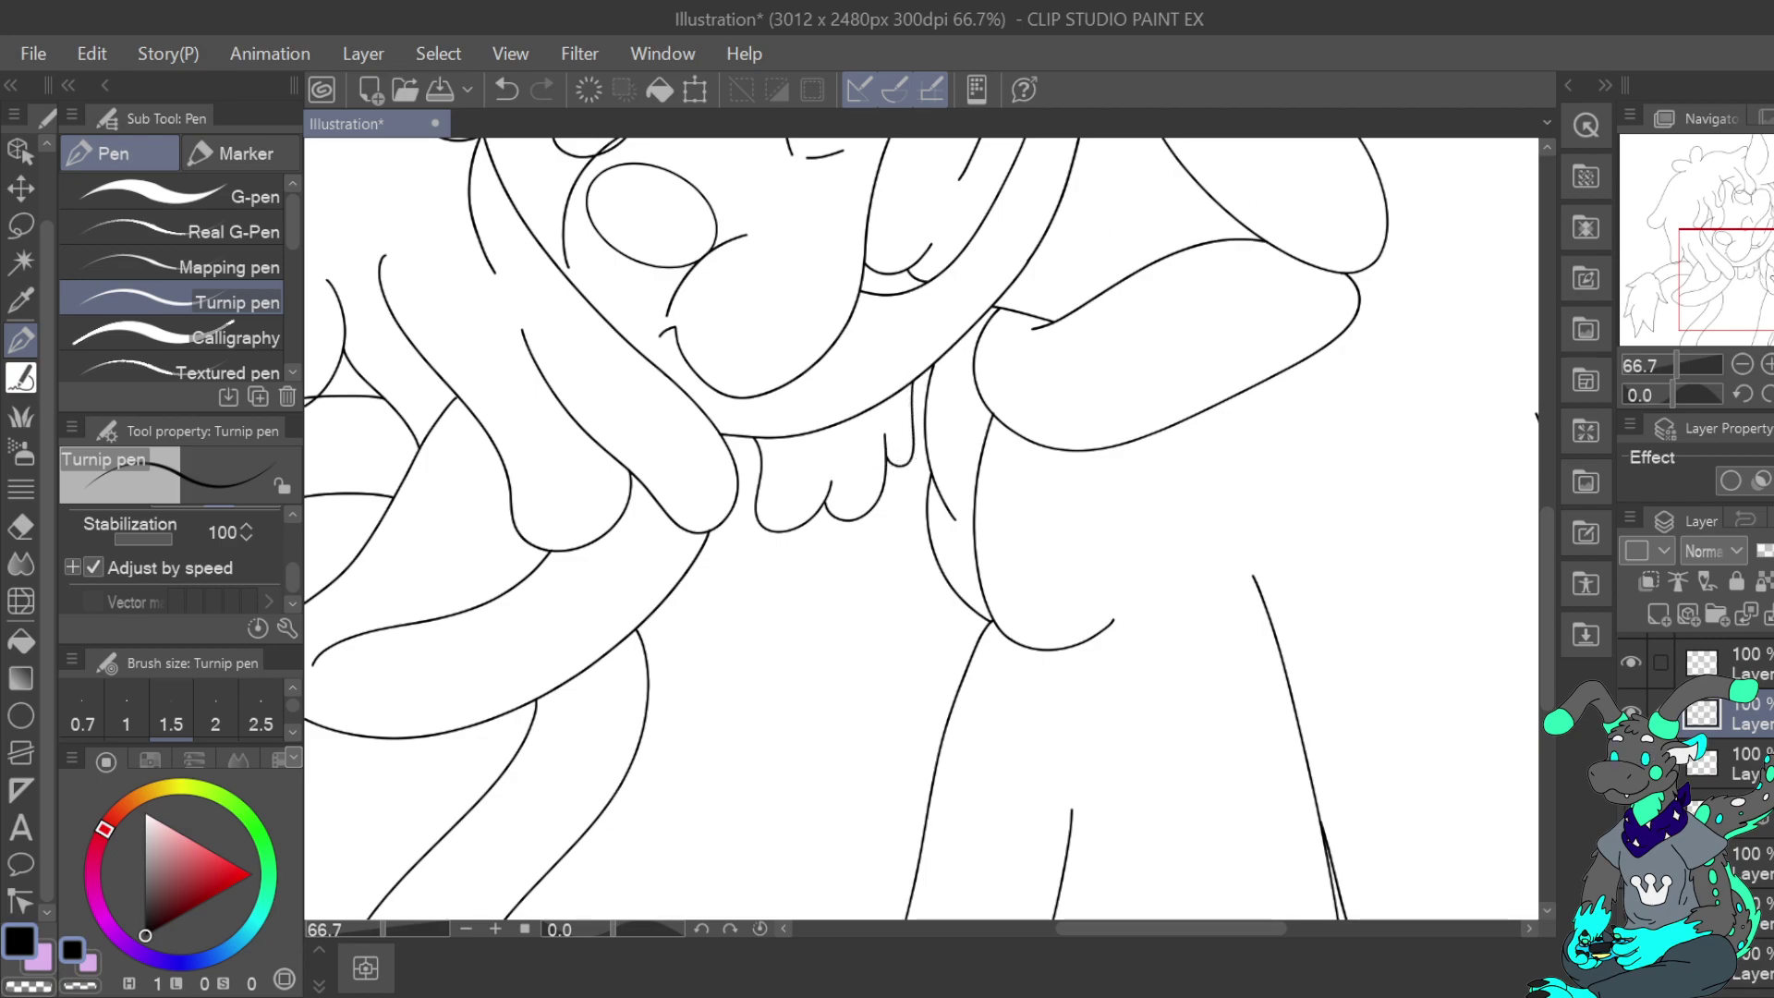
Add a new raster layer beneath the line art layers for the base color
{"action": "left_click", "coordinate": [1740, 362]}
{"action": "left_click", "coordinate": [1739, 361]}
{"action": "left_click", "coordinate": [1739, 362]}
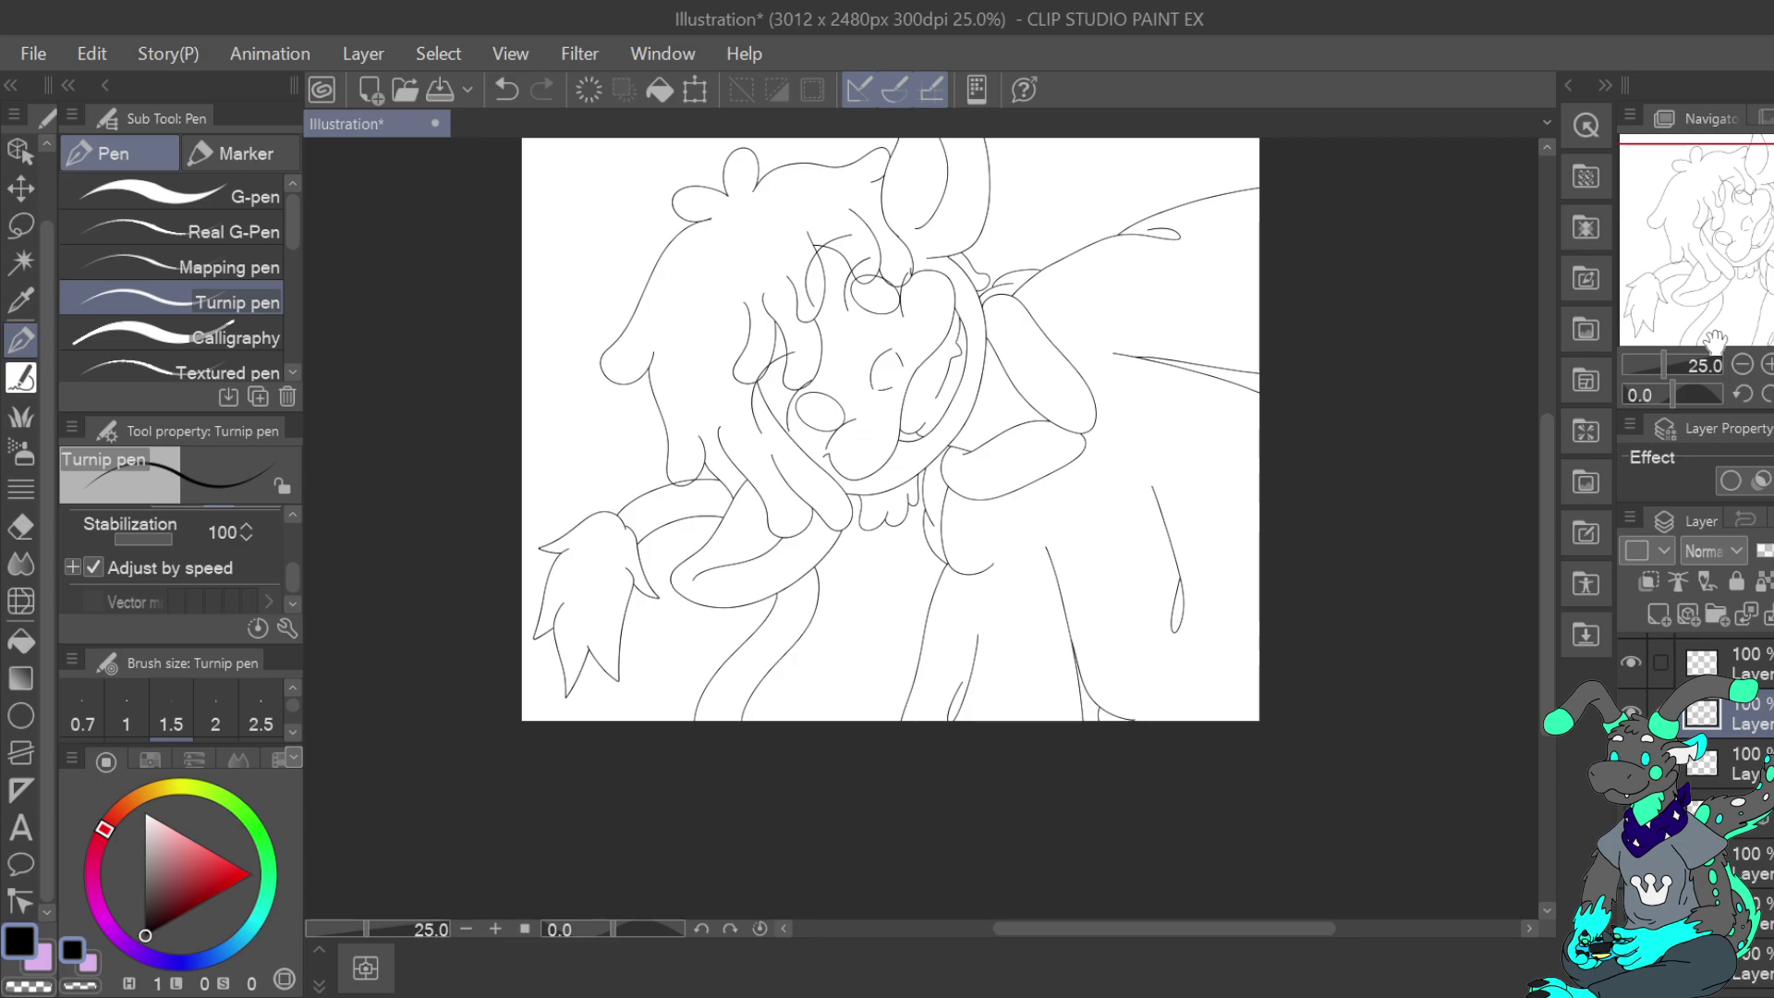
{"action": "left_click_drag", "start_coordinate": [1766, 244], "coordinate": [1761, 211]}
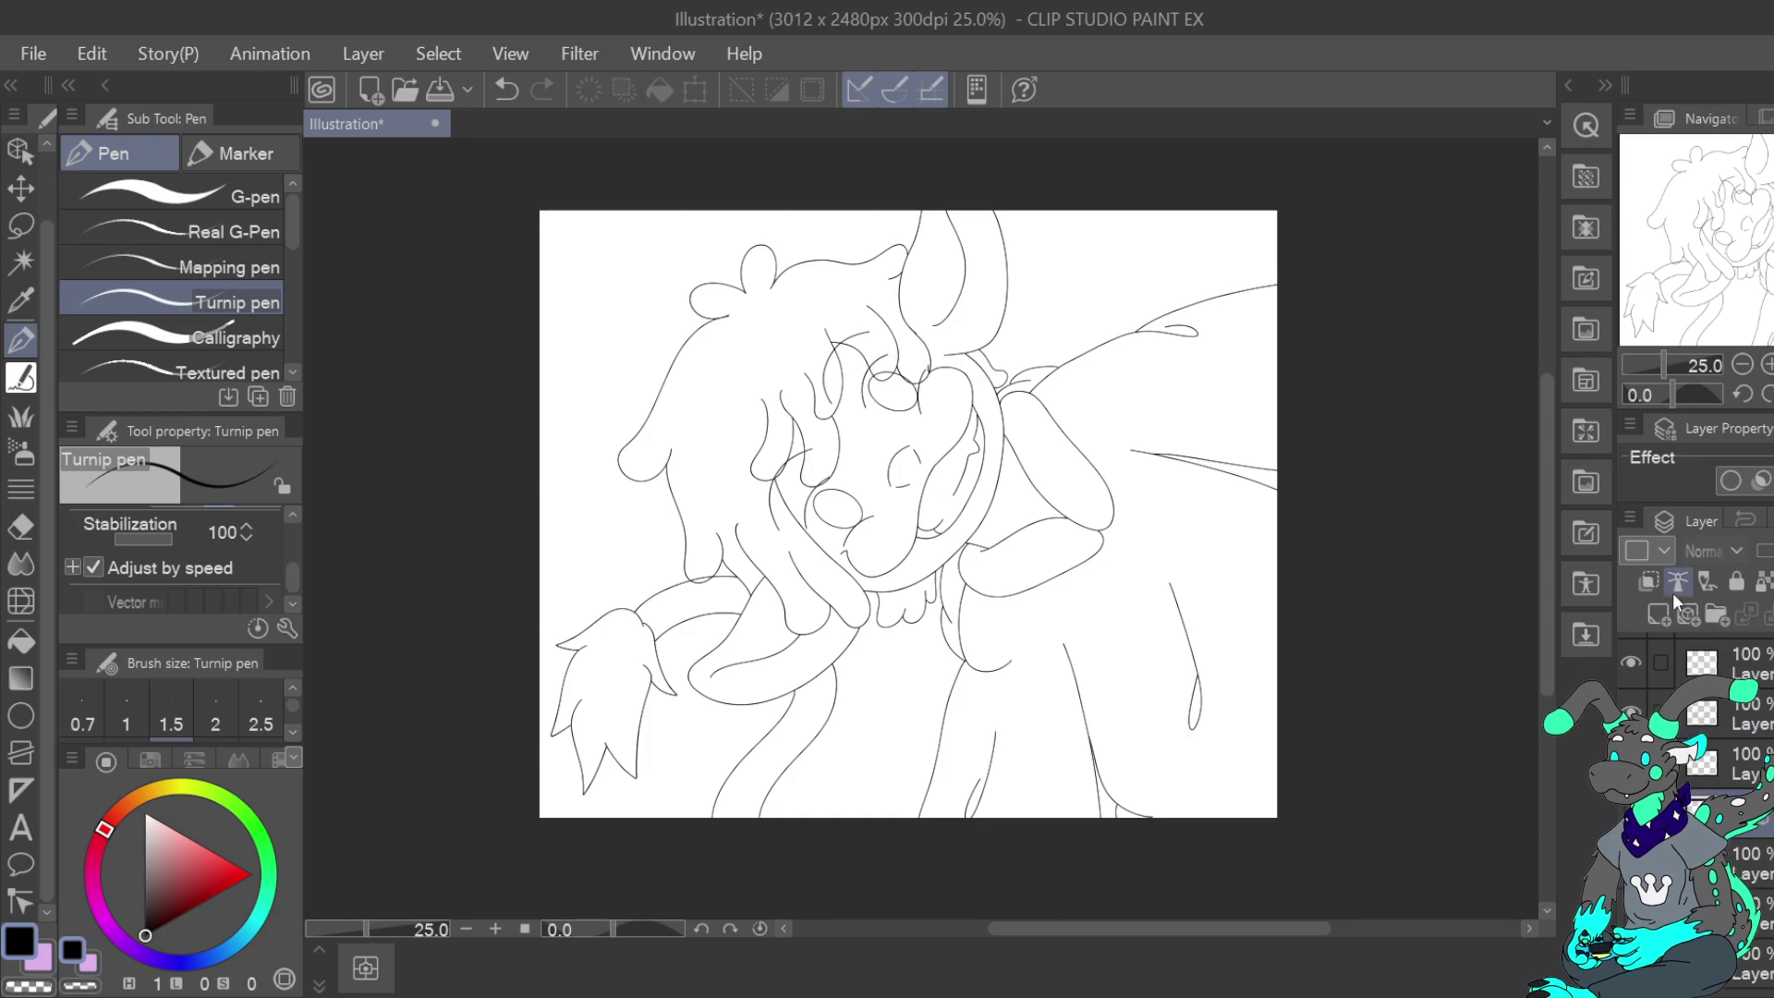
{"action": "left_click", "coordinate": [1679, 606]}
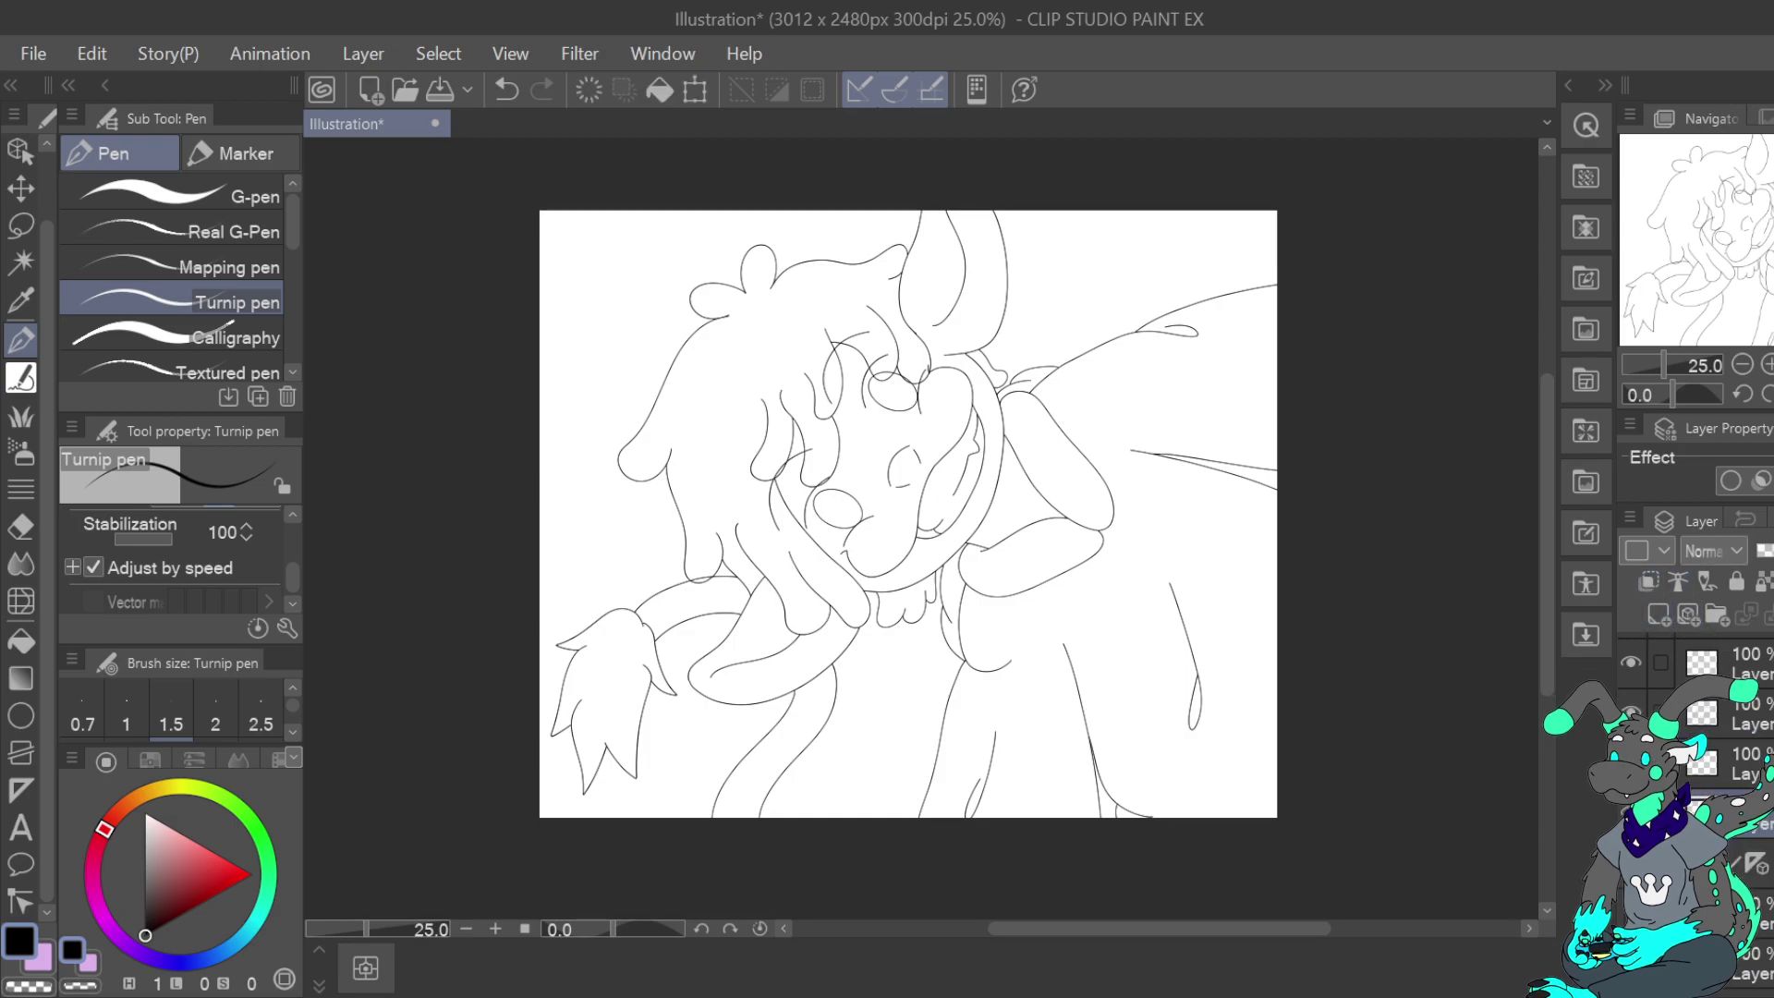
Bring up the GremRef.png reference as a docked document and sample its light green palette swatch with the Eyedropper
{"action": "key", "text": "ctrl+Tab"}
{"action": "key", "text": "ctrl+plus"}
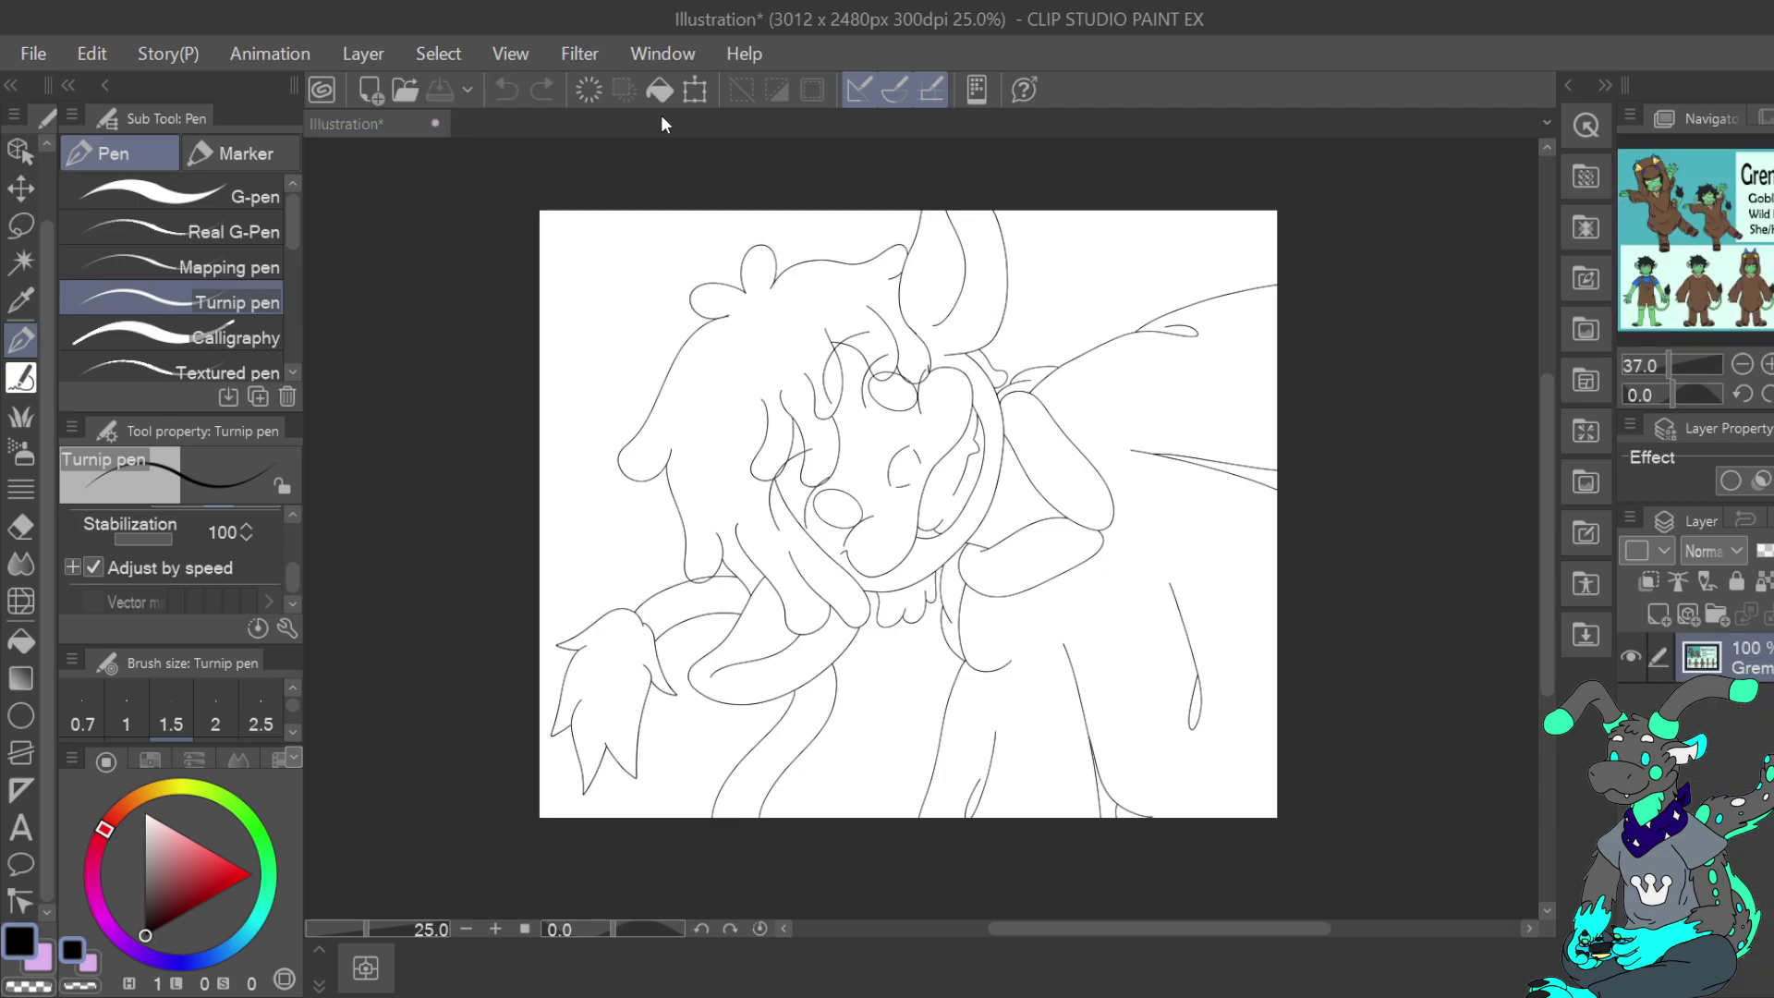
{"action": "left_click_drag", "start_coordinate": [662, 121], "coordinate": [662, 121]}
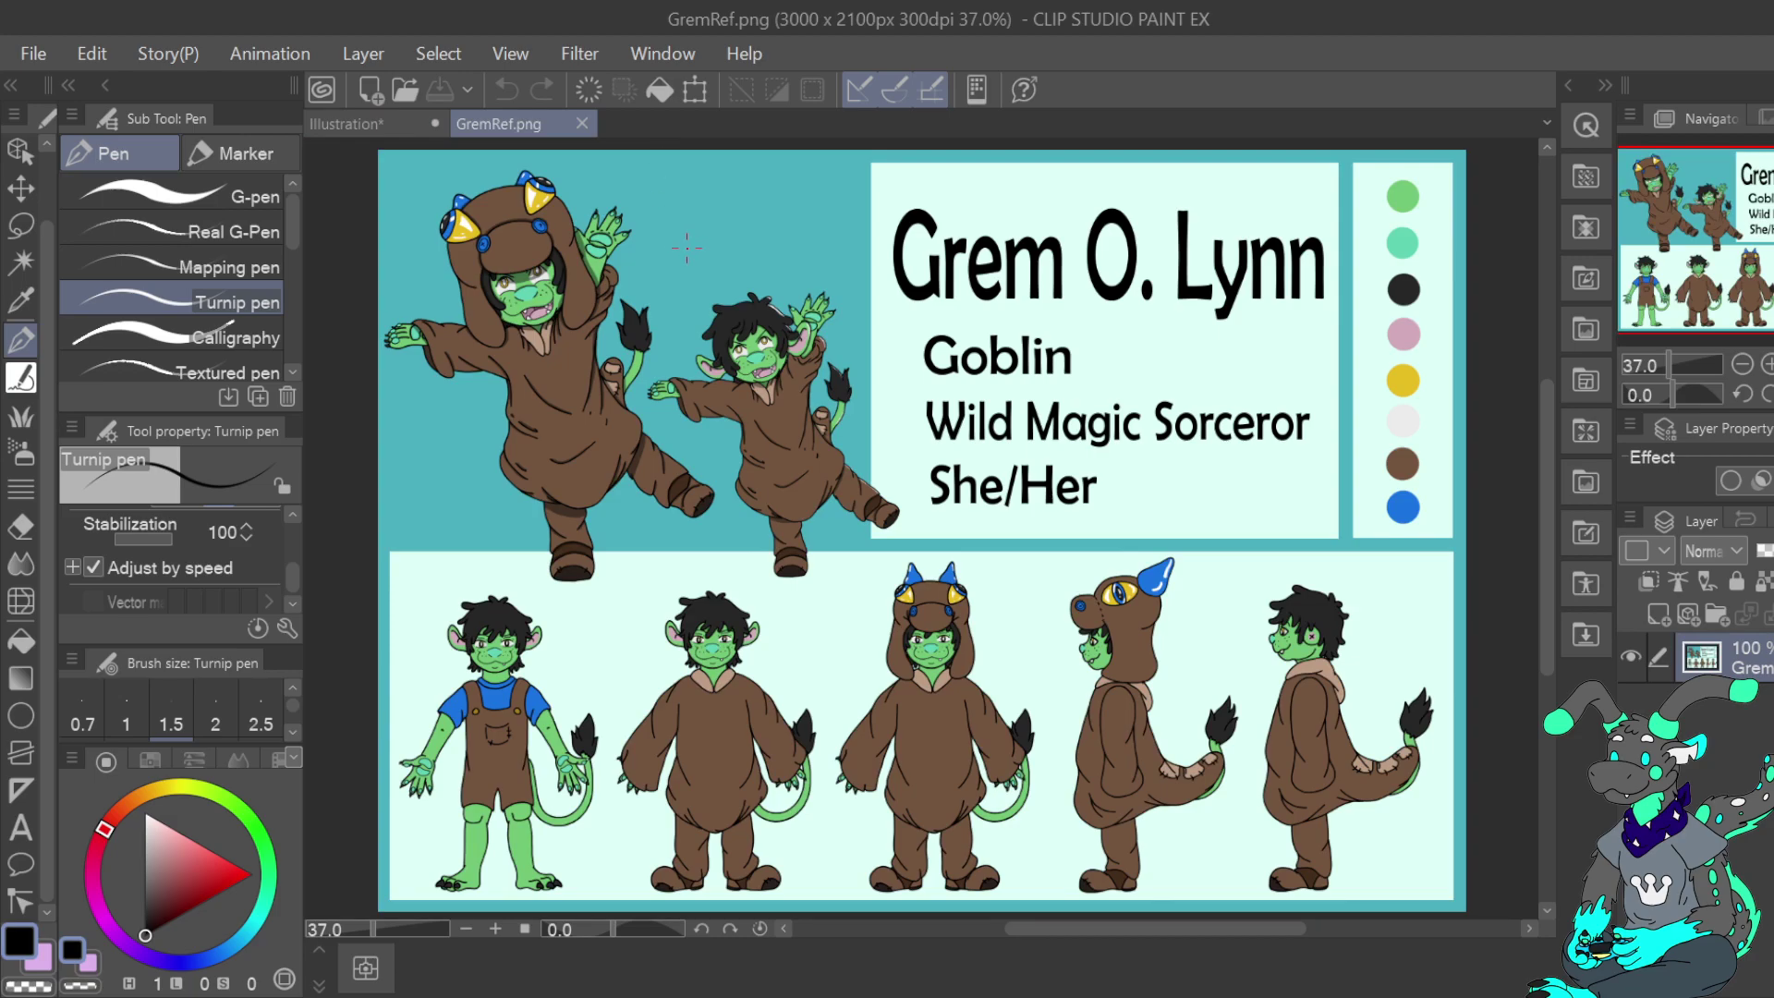
{"action": "left_click", "coordinate": [20, 298]}
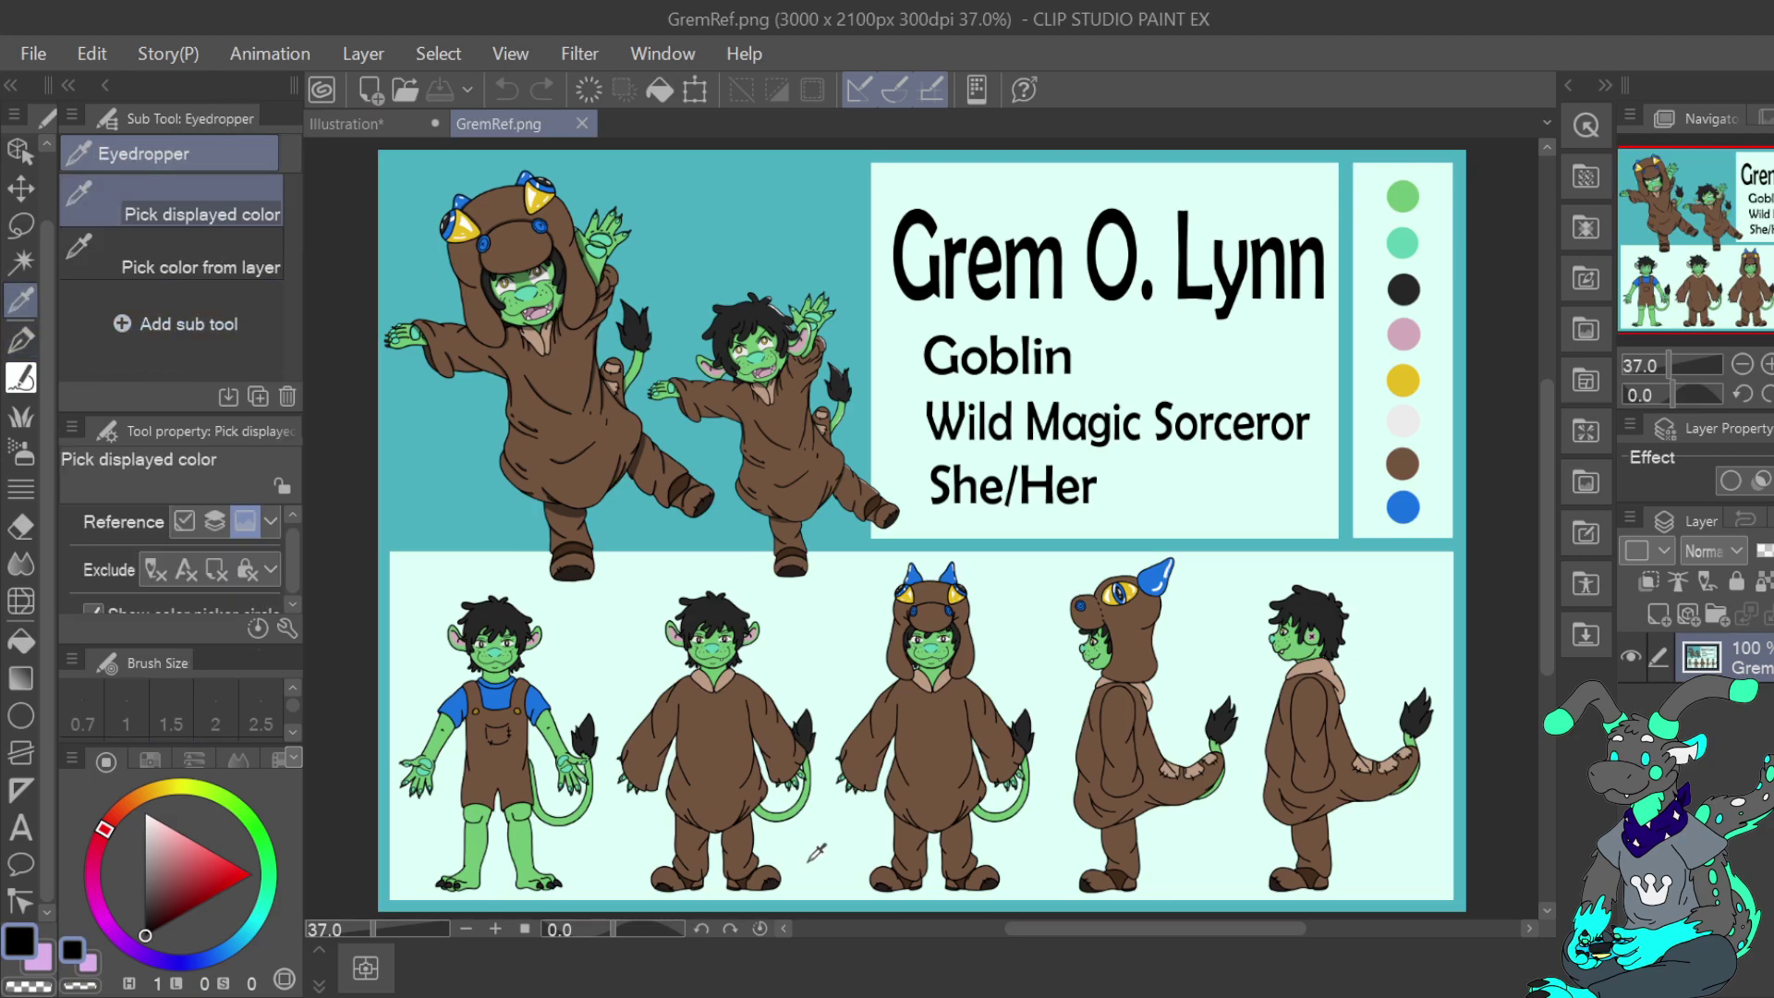
{"action": "left_click", "coordinate": [1405, 196]}
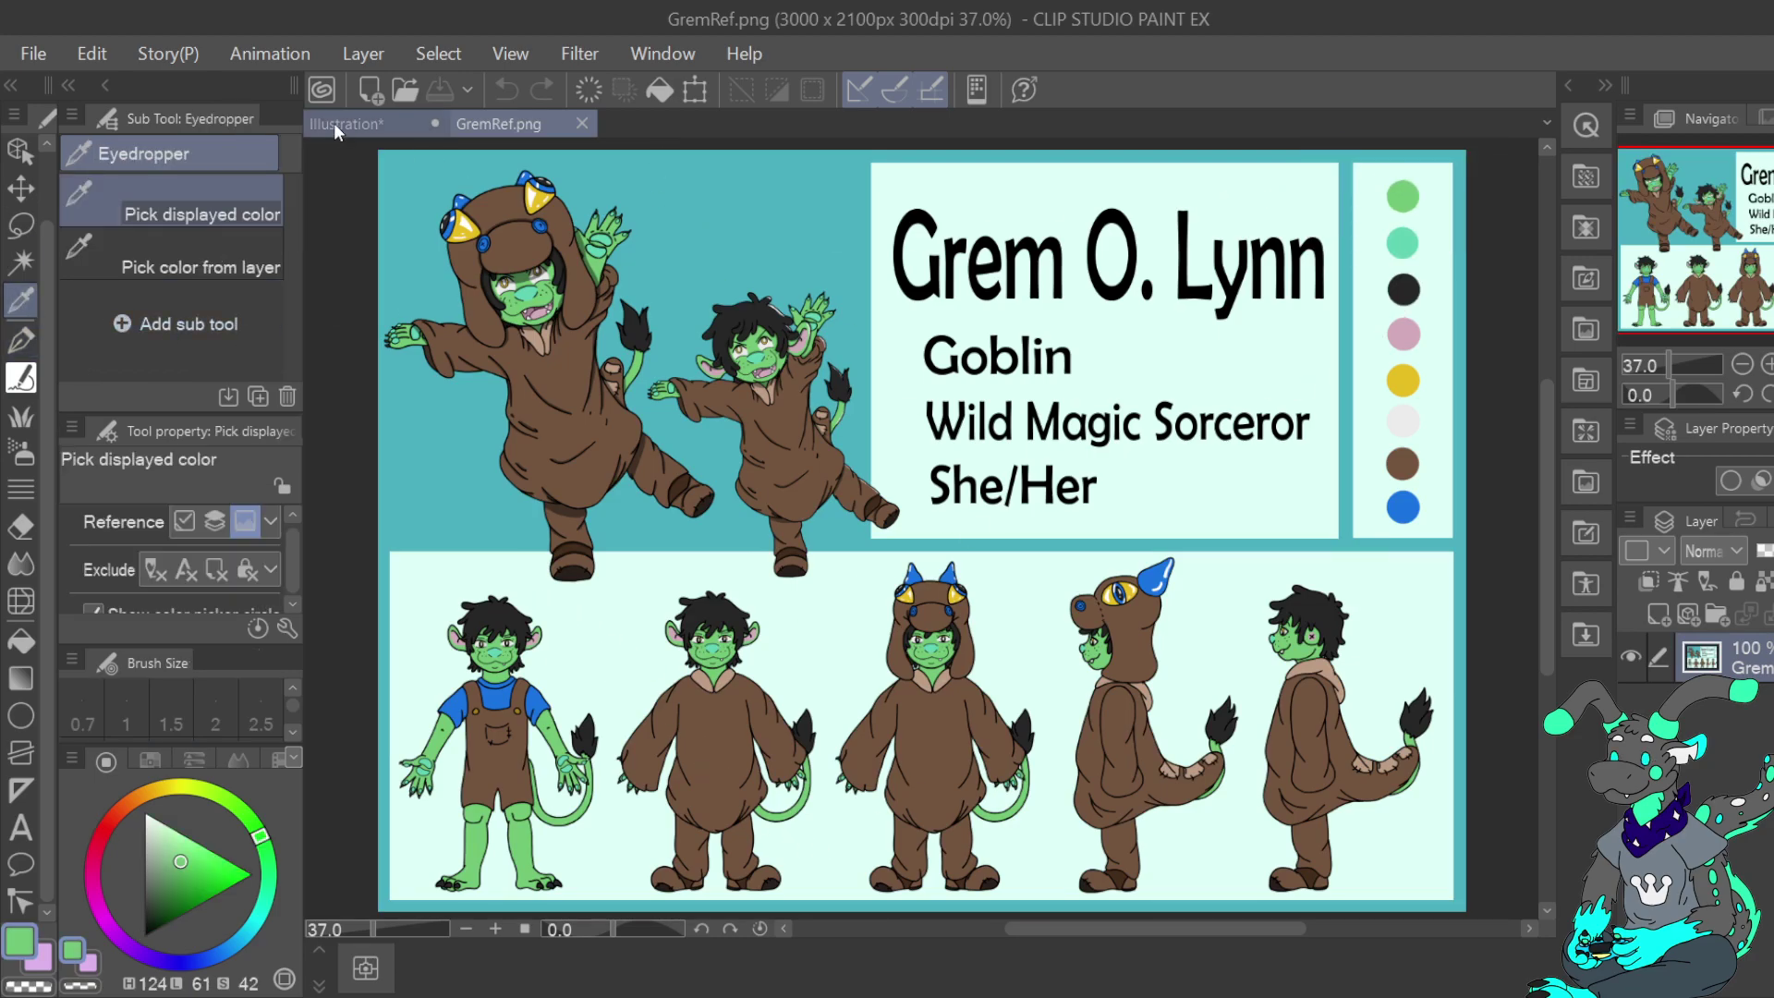
Return to the line art illustration and save it under the file name Grem
{"action": "left_click", "coordinate": [349, 123]}
{"action": "left_click", "coordinate": [35, 55]}
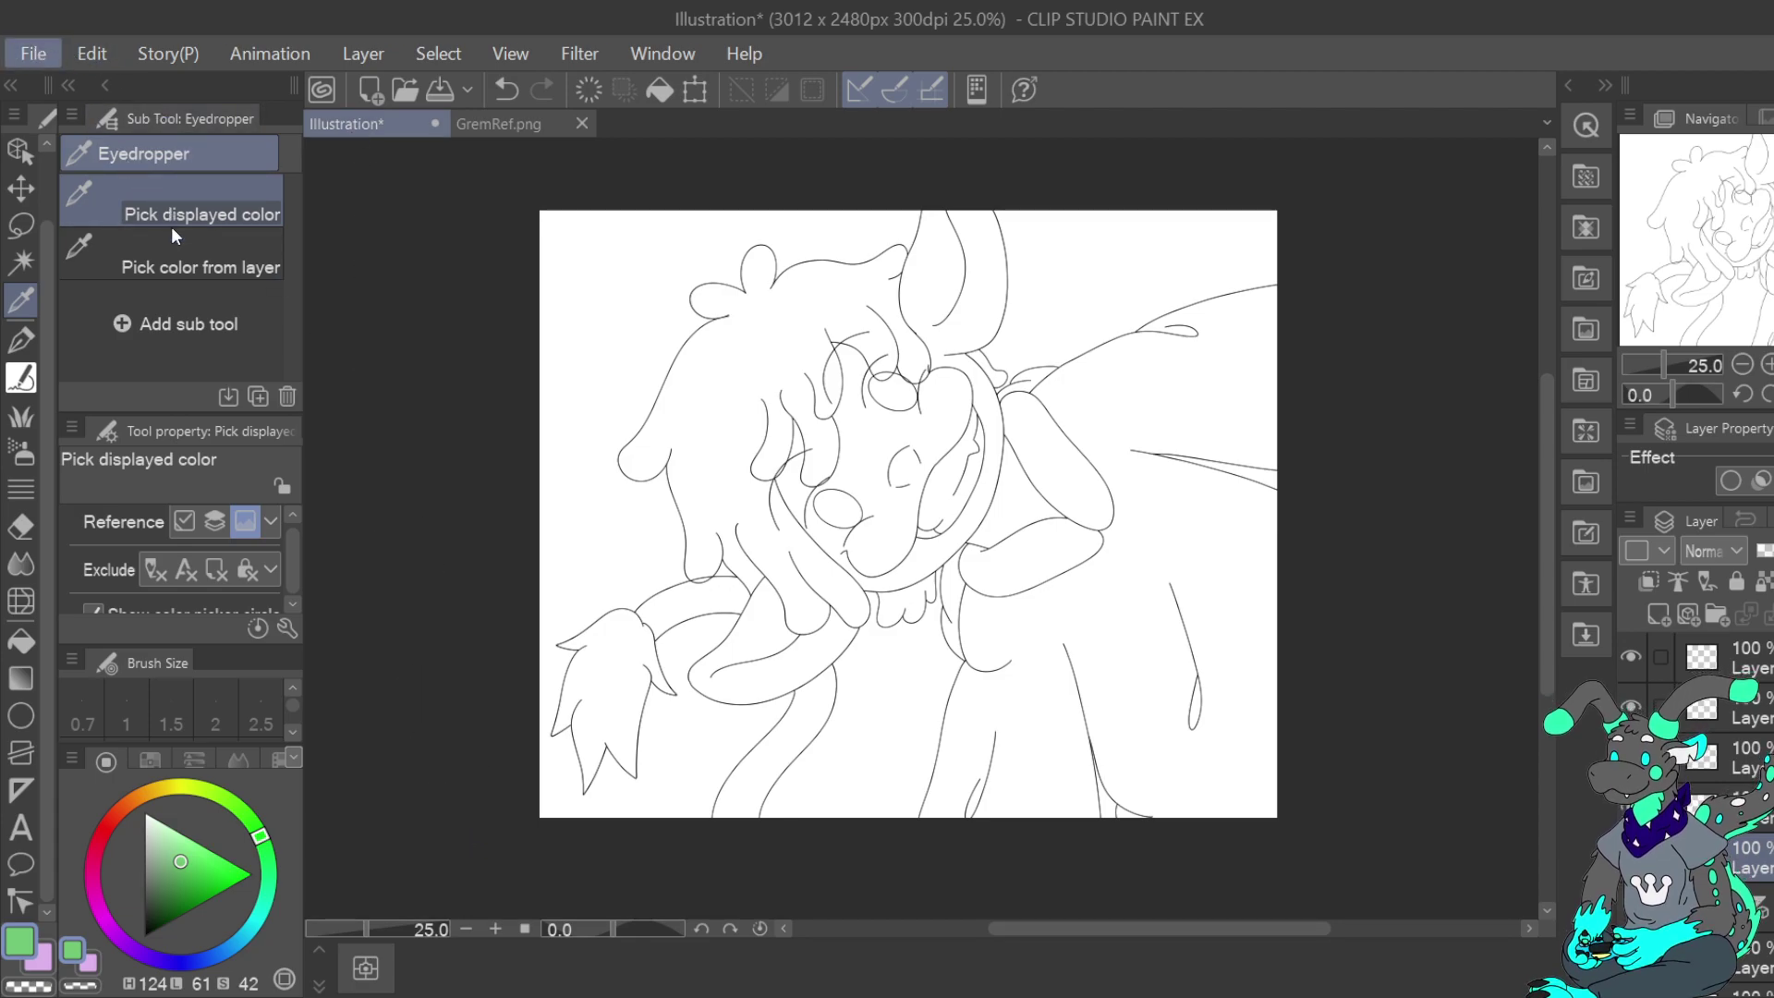
{"action": "left_click", "coordinate": [179, 258]}
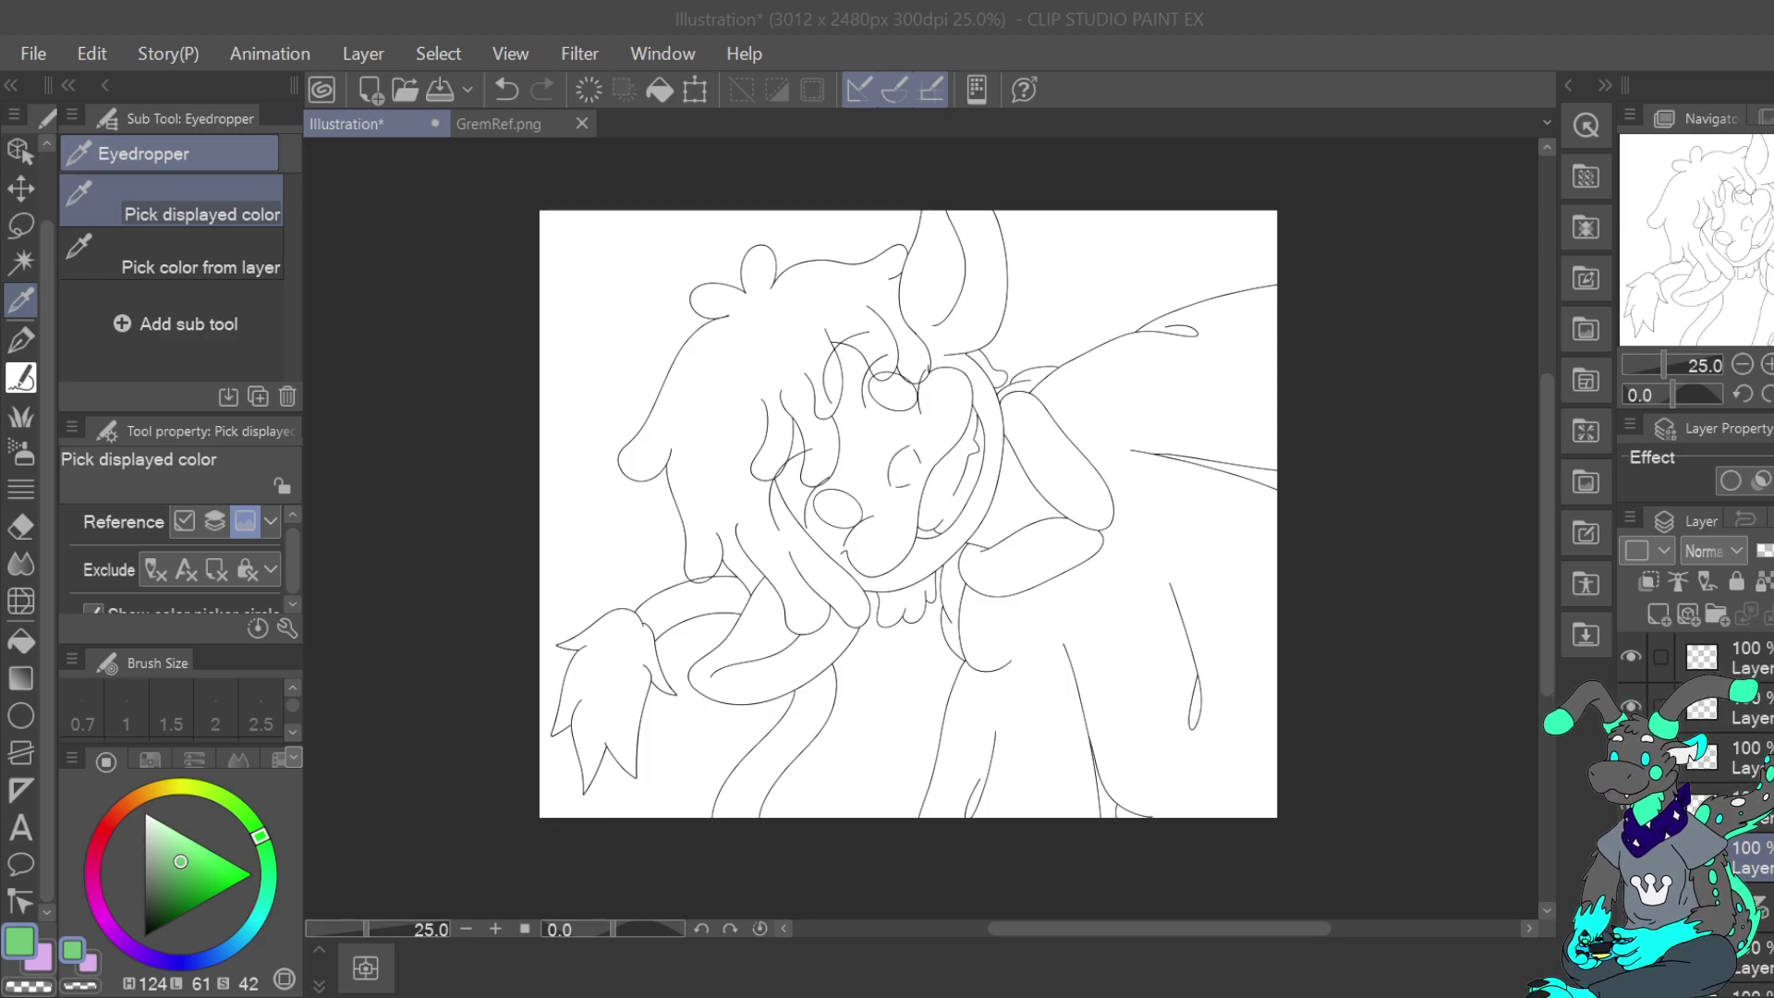
{"action": "key", "text": "Return"}
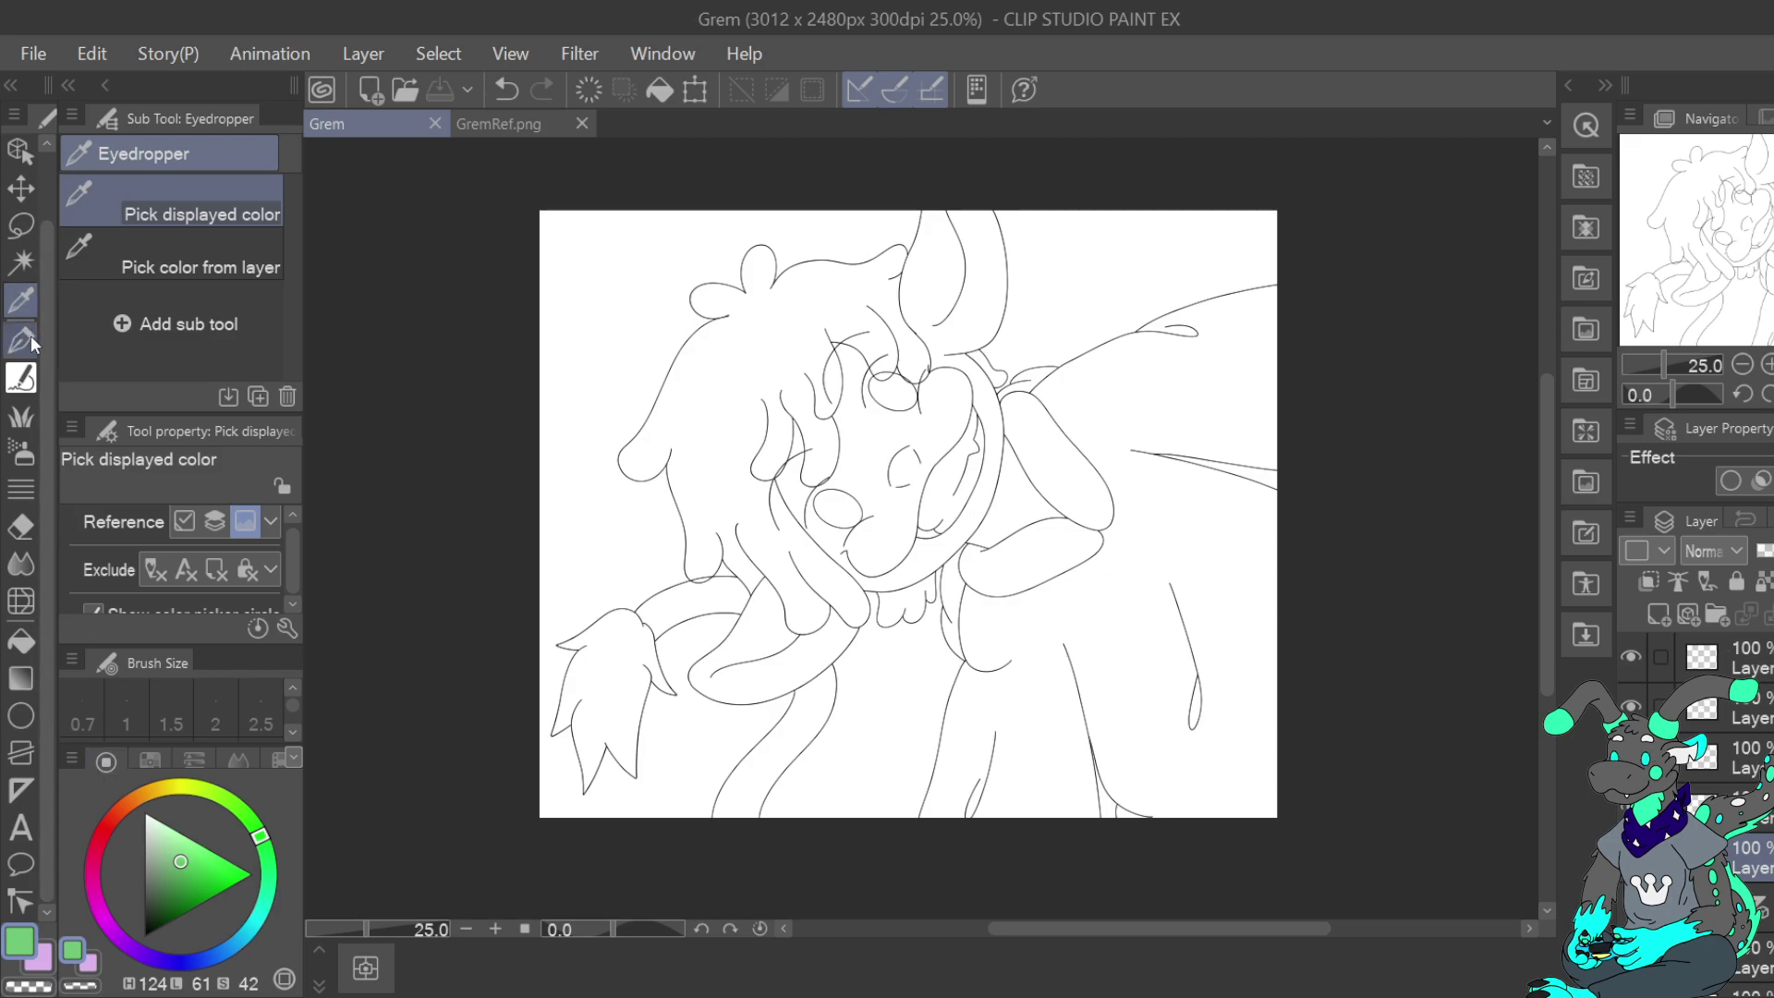
Auto-select the face with the upper ear, then the lower ear, referring to all layers, and fill them with the sampled light green
{"action": "left_click", "coordinate": [15, 270]}
{"action": "left_click", "coordinate": [268, 267]}
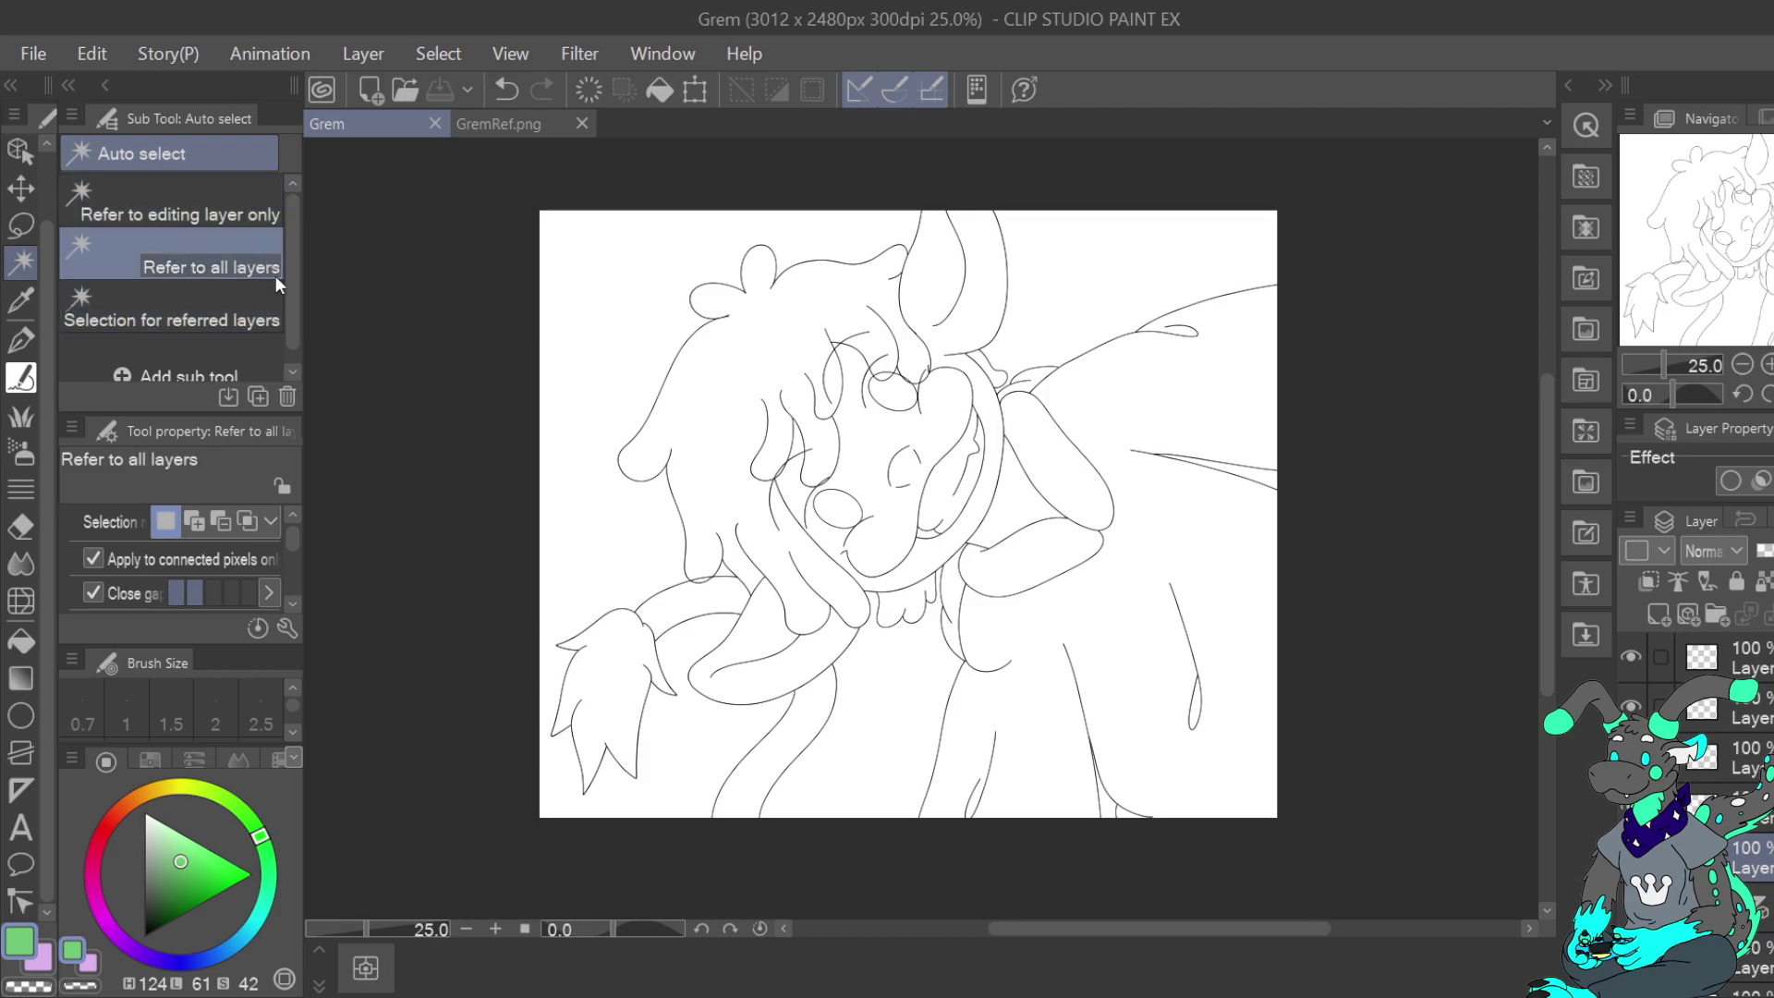
{"action": "left_click", "coordinate": [893, 442]}
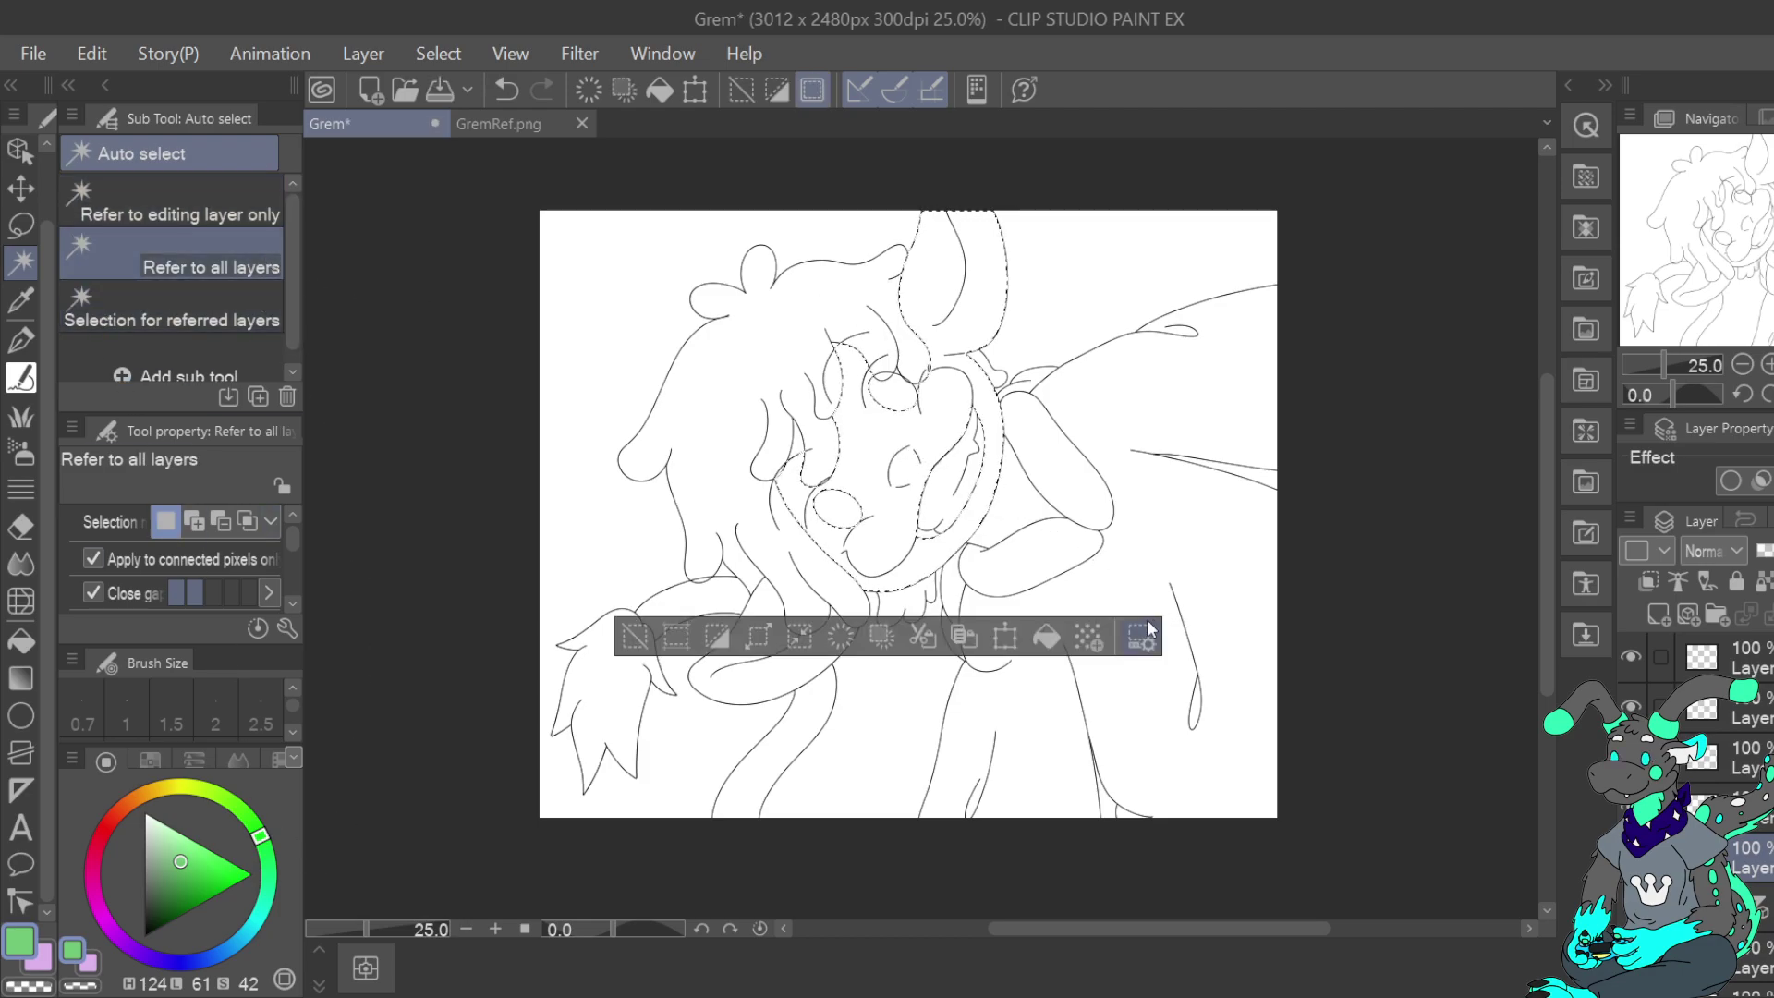
{"action": "left_click", "coordinate": [1042, 640]}
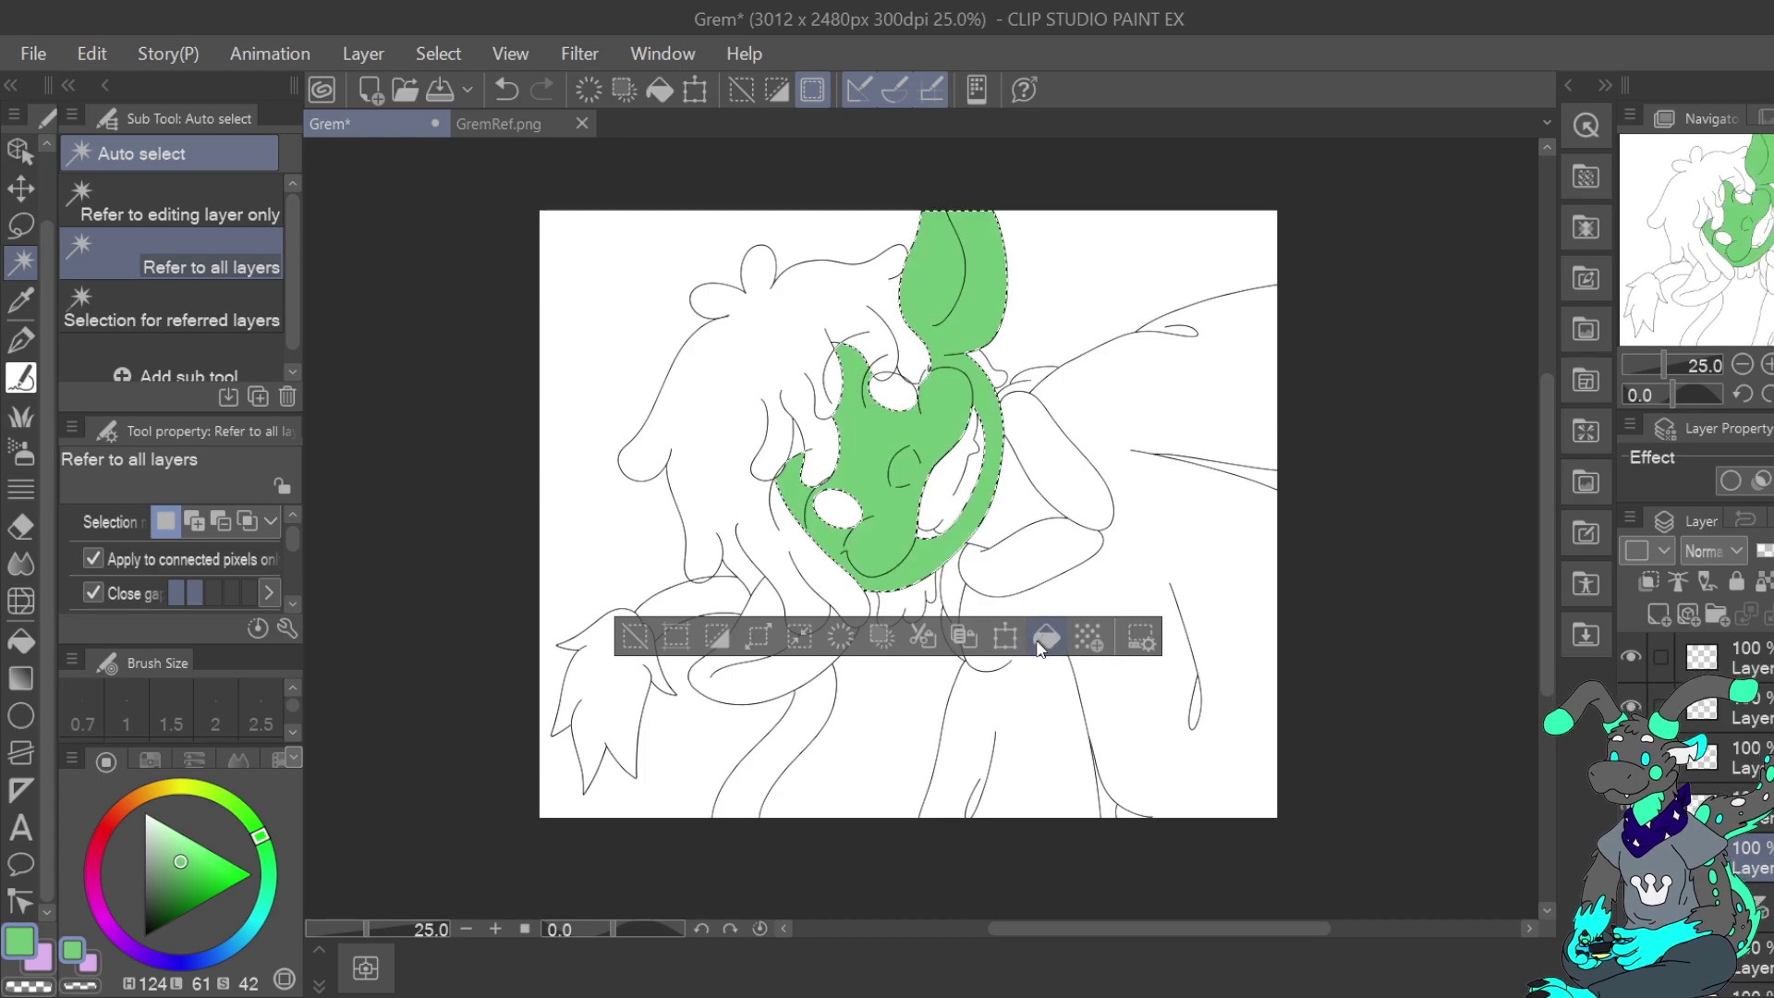
{"action": "left_click", "coordinate": [763, 604]}
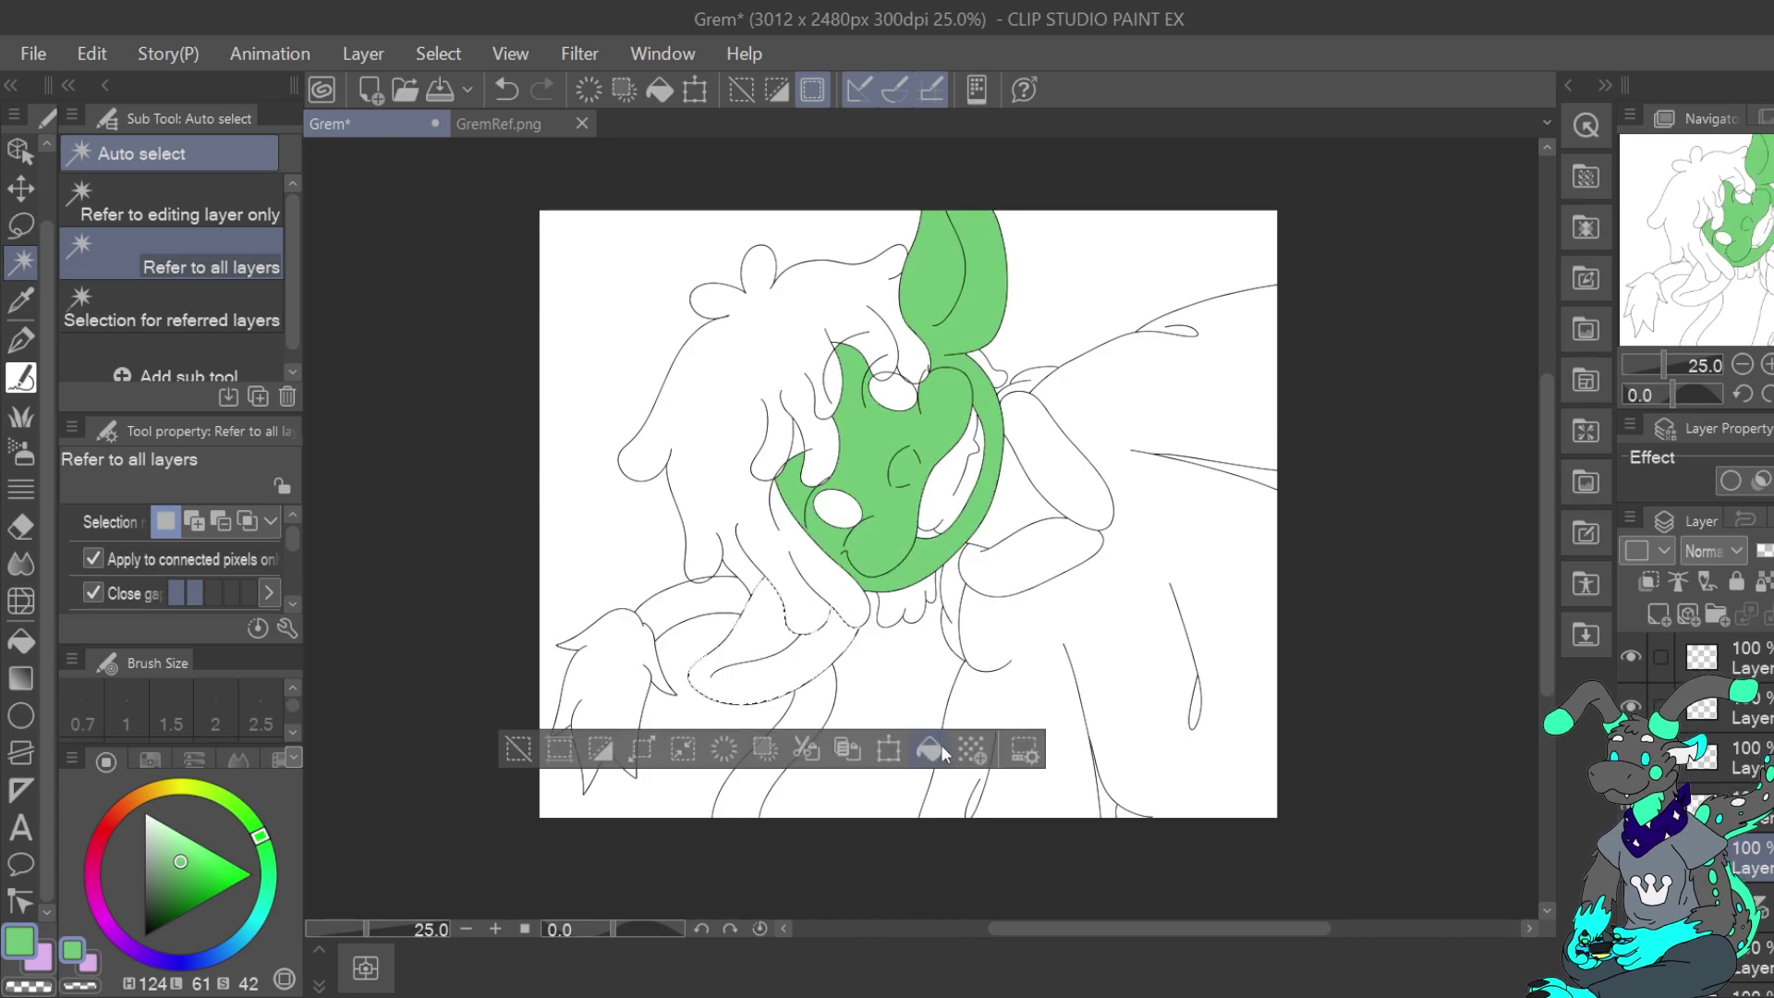
{"action": "left_click", "coordinate": [933, 740]}
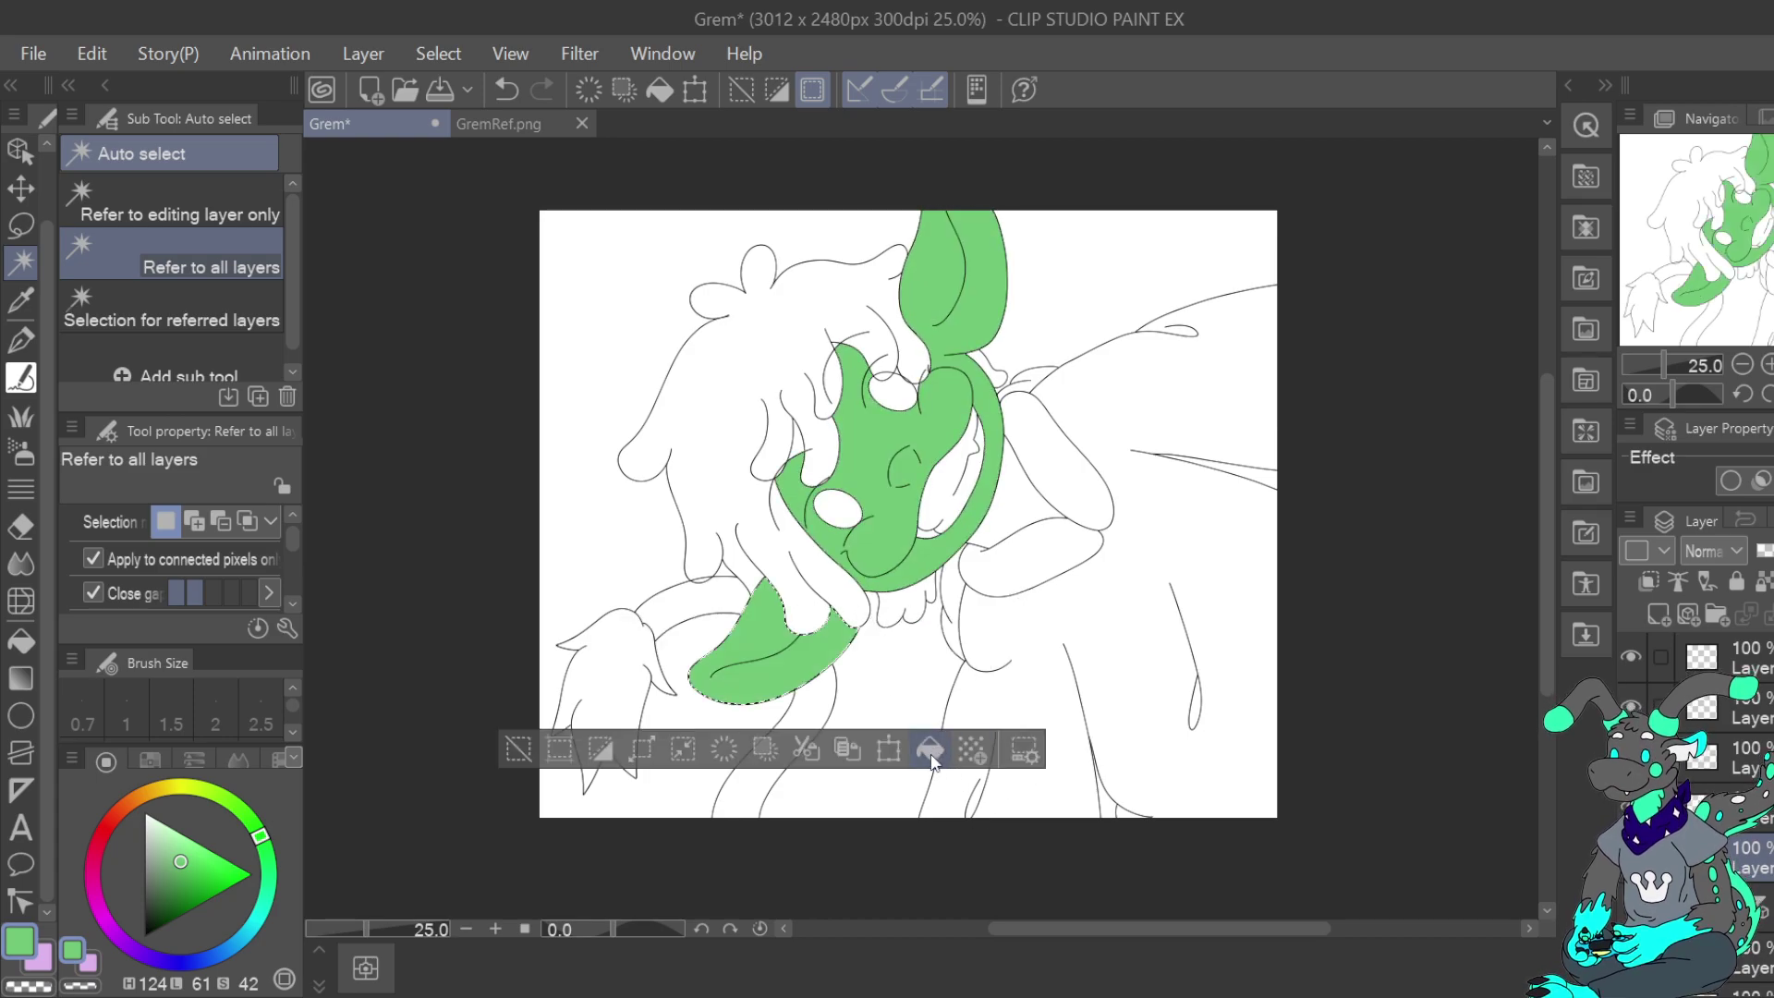
Fill the neck, the lower and upper tail sections and the small face gap between the hair locks with light green, then deselect
{"action": "left_click", "coordinate": [1010, 514]}
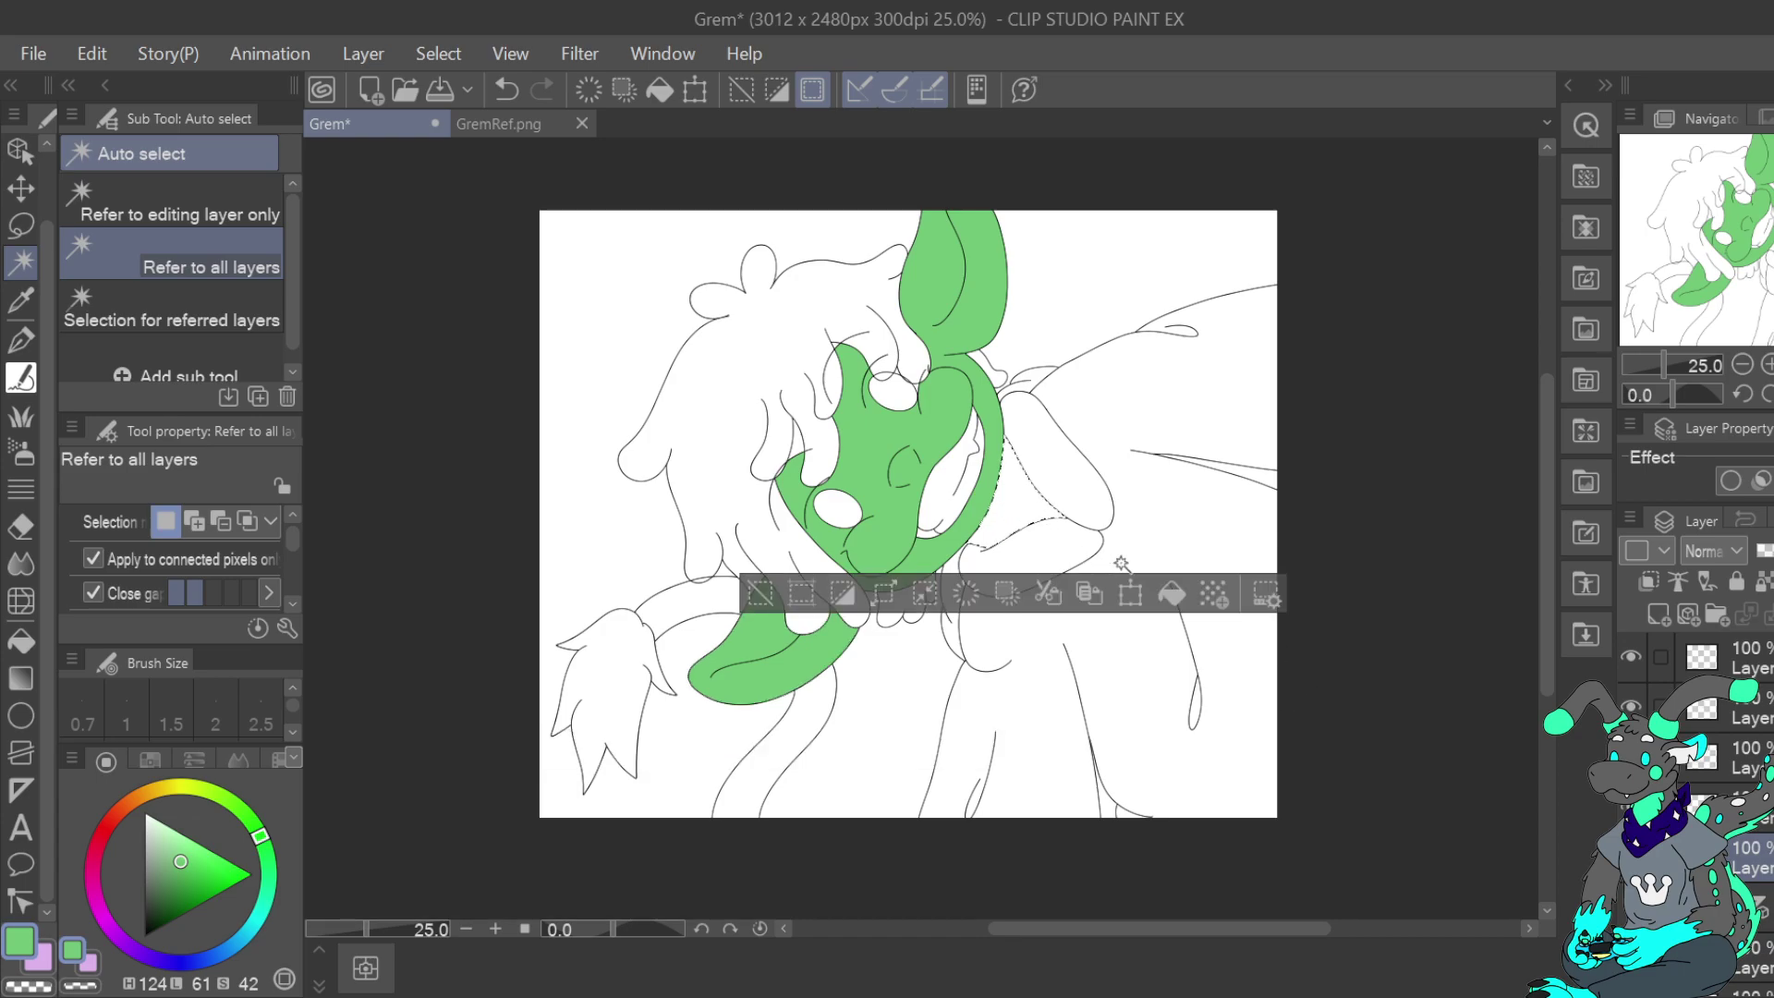
{"action": "left_click", "coordinate": [801, 731]}
{"action": "left_click", "coordinate": [931, 863]}
{"action": "left_click", "coordinate": [703, 600]}
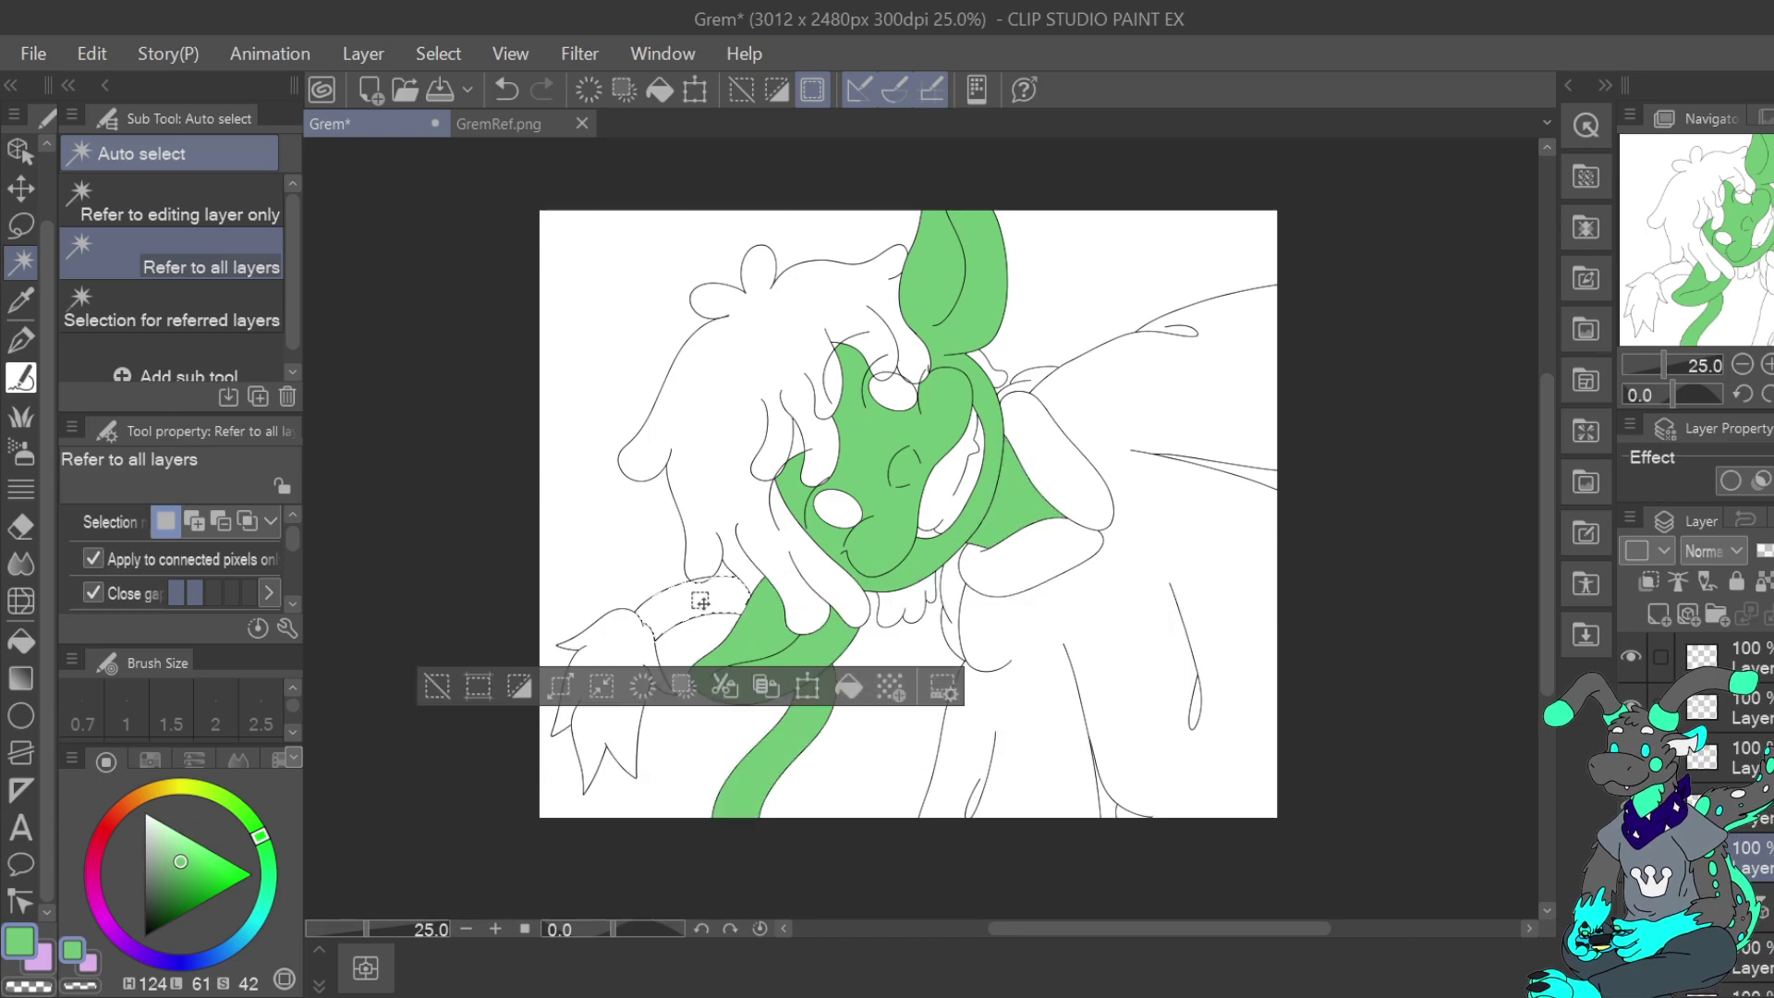
{"action": "left_click", "coordinate": [848, 689]}
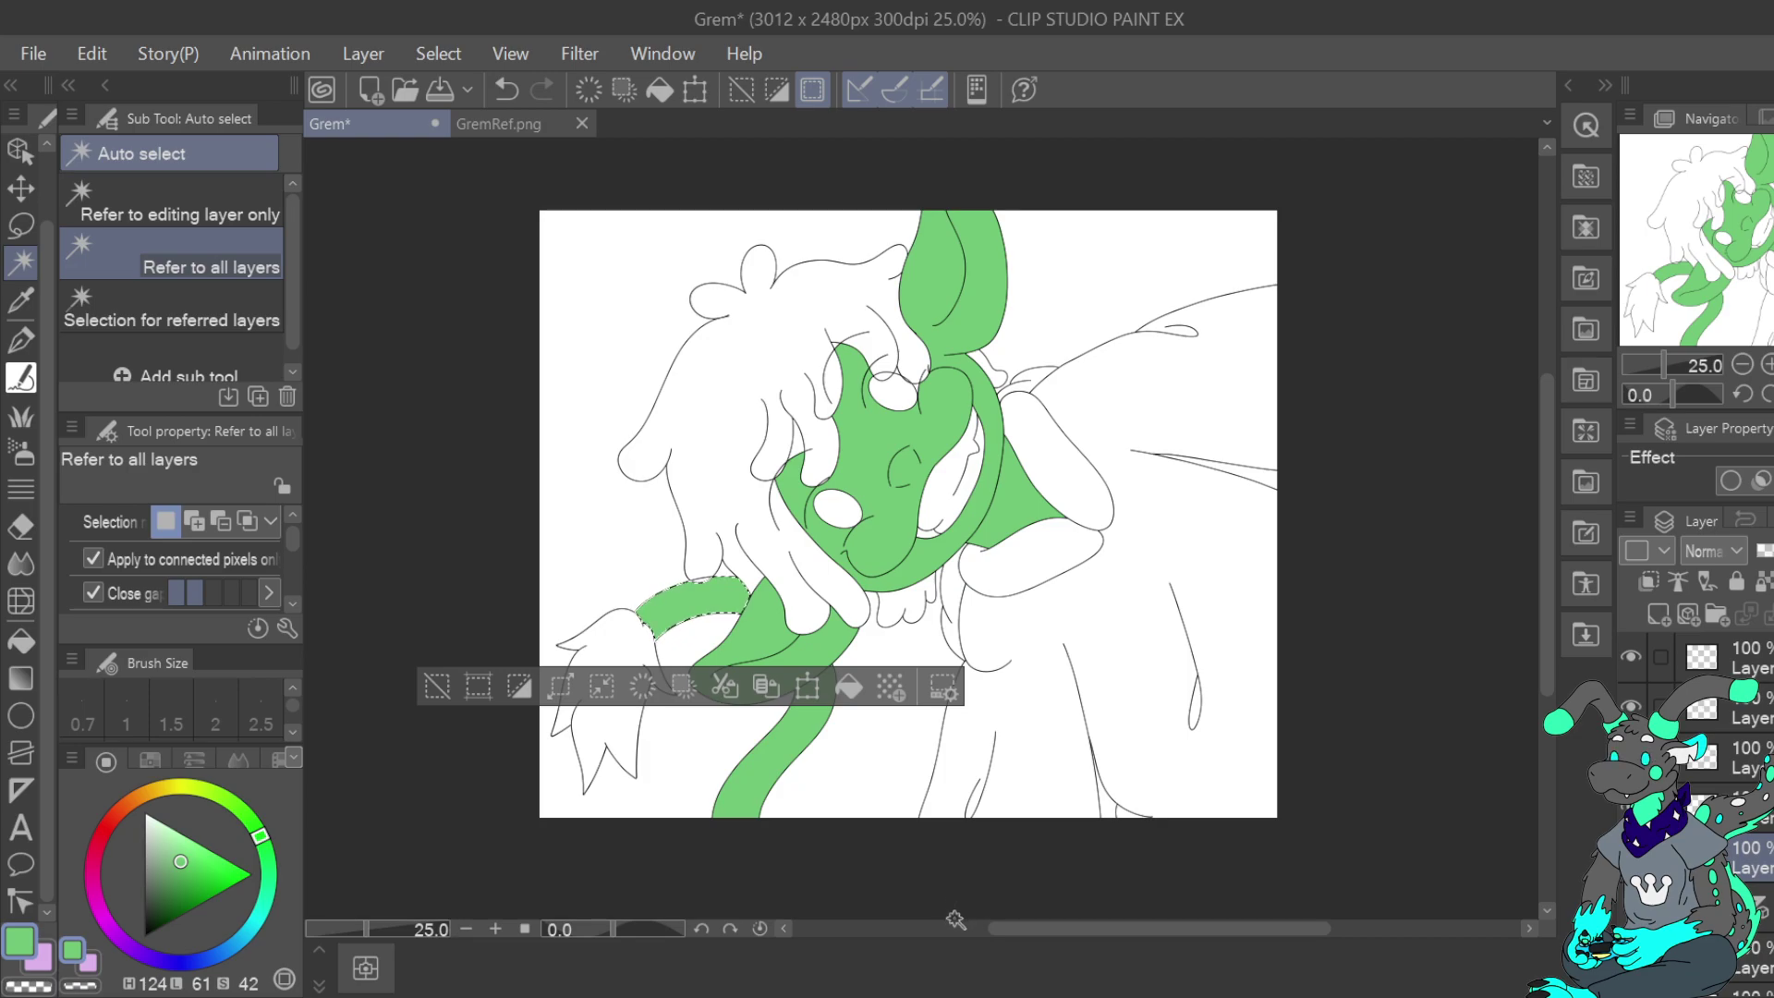
{"action": "left_click", "coordinate": [797, 467]}
{"action": "left_click", "coordinate": [952, 505]}
{"action": "left_click", "coordinate": [545, 506]}
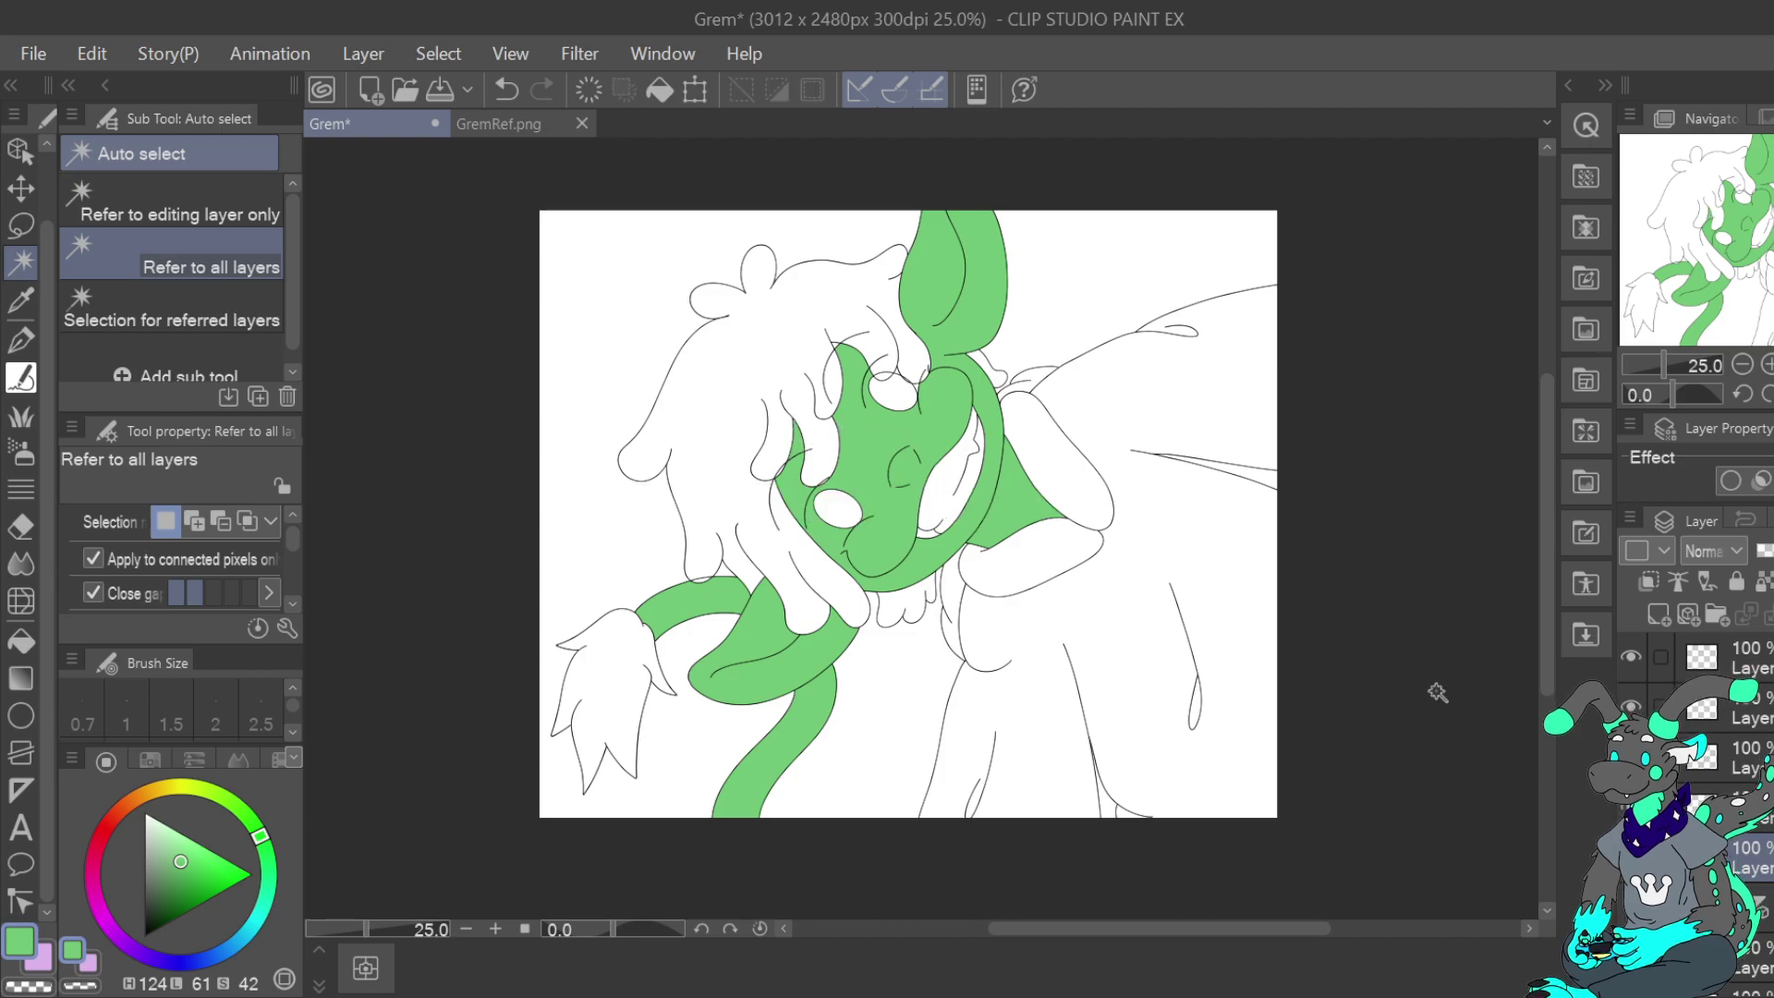
Sample the near-black hair color from the GremRef.png reference and fill the main hair area in the Grem illustration with it
{"action": "key", "text": "ctrl+Tab"}
{"action": "key", "text": "i"}
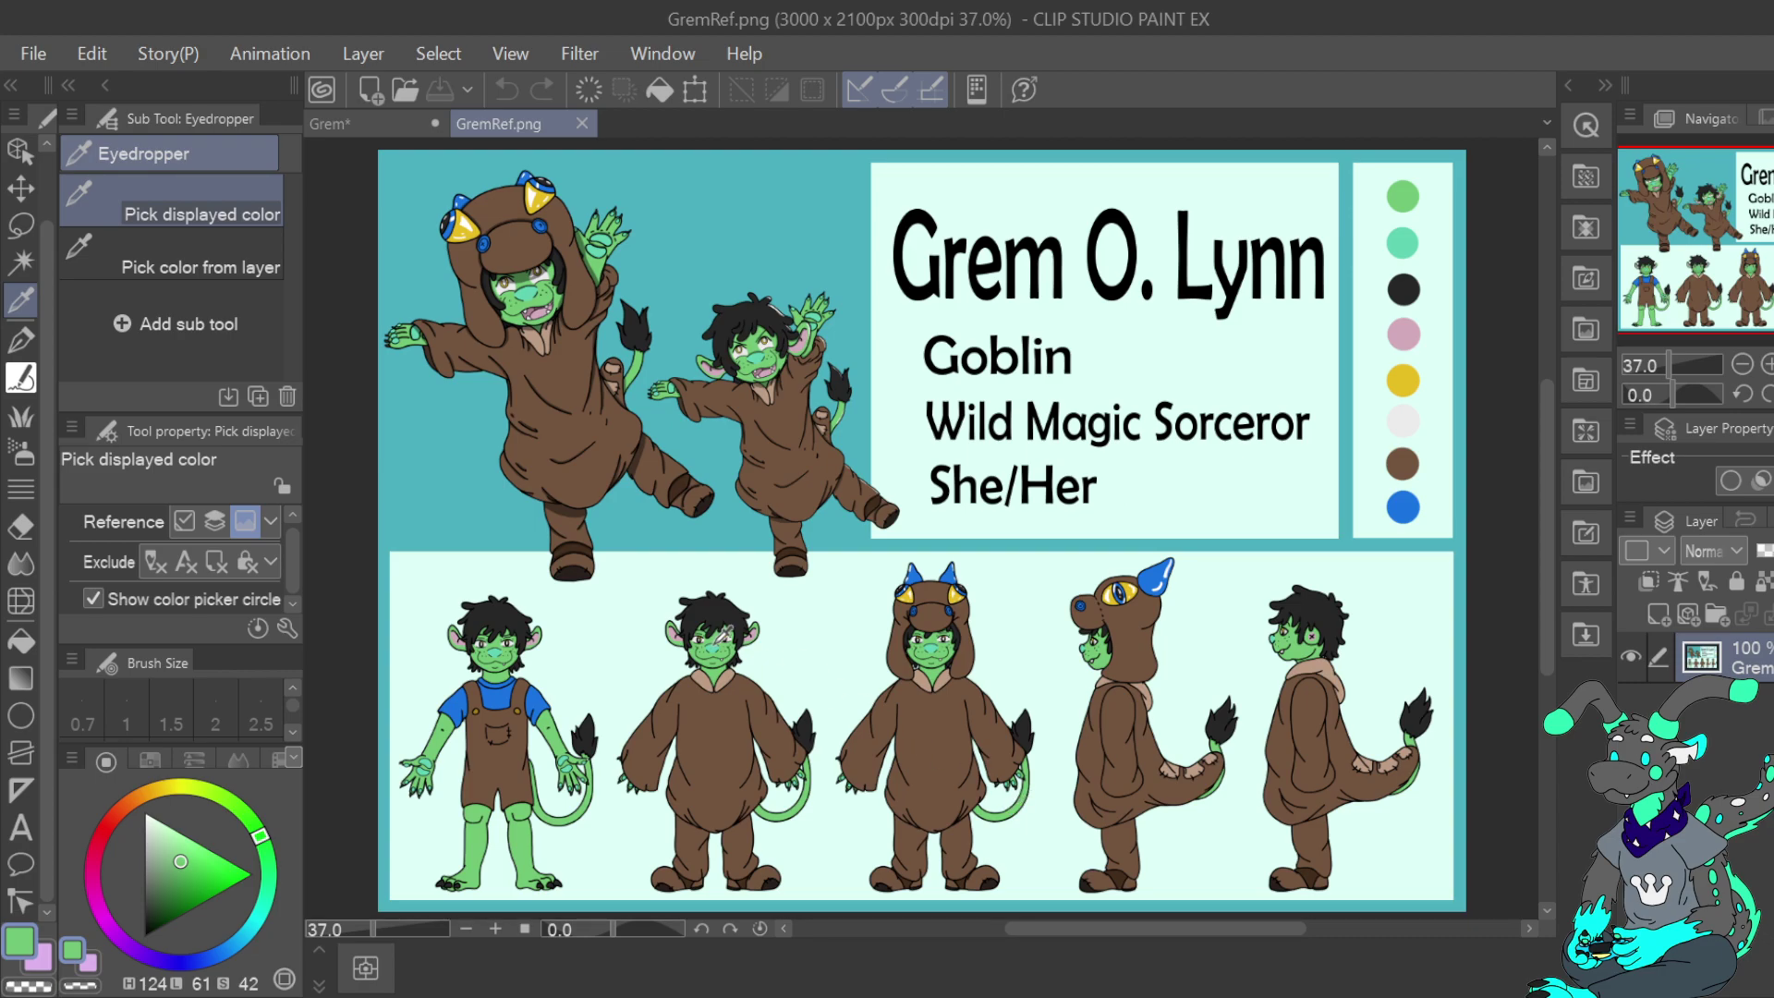
{"action": "left_click", "coordinate": [497, 610]}
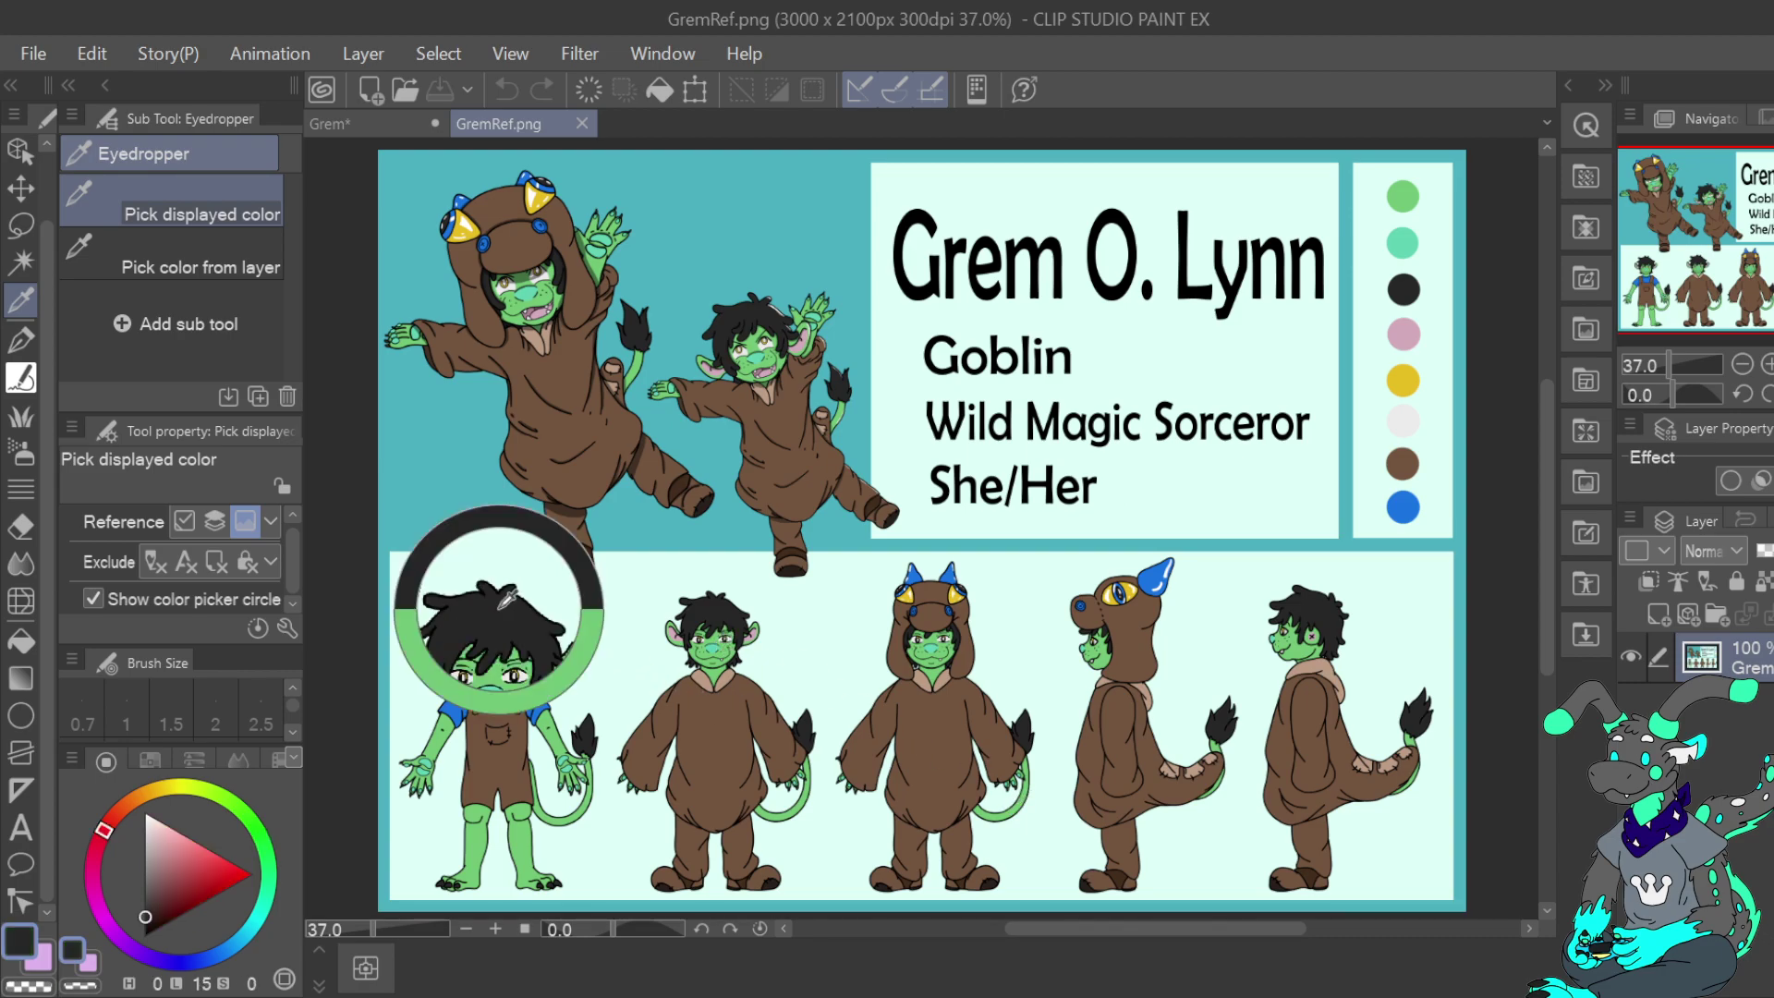
{"action": "left_click", "coordinate": [380, 125]}
{"action": "left_click", "coordinate": [18, 268]}
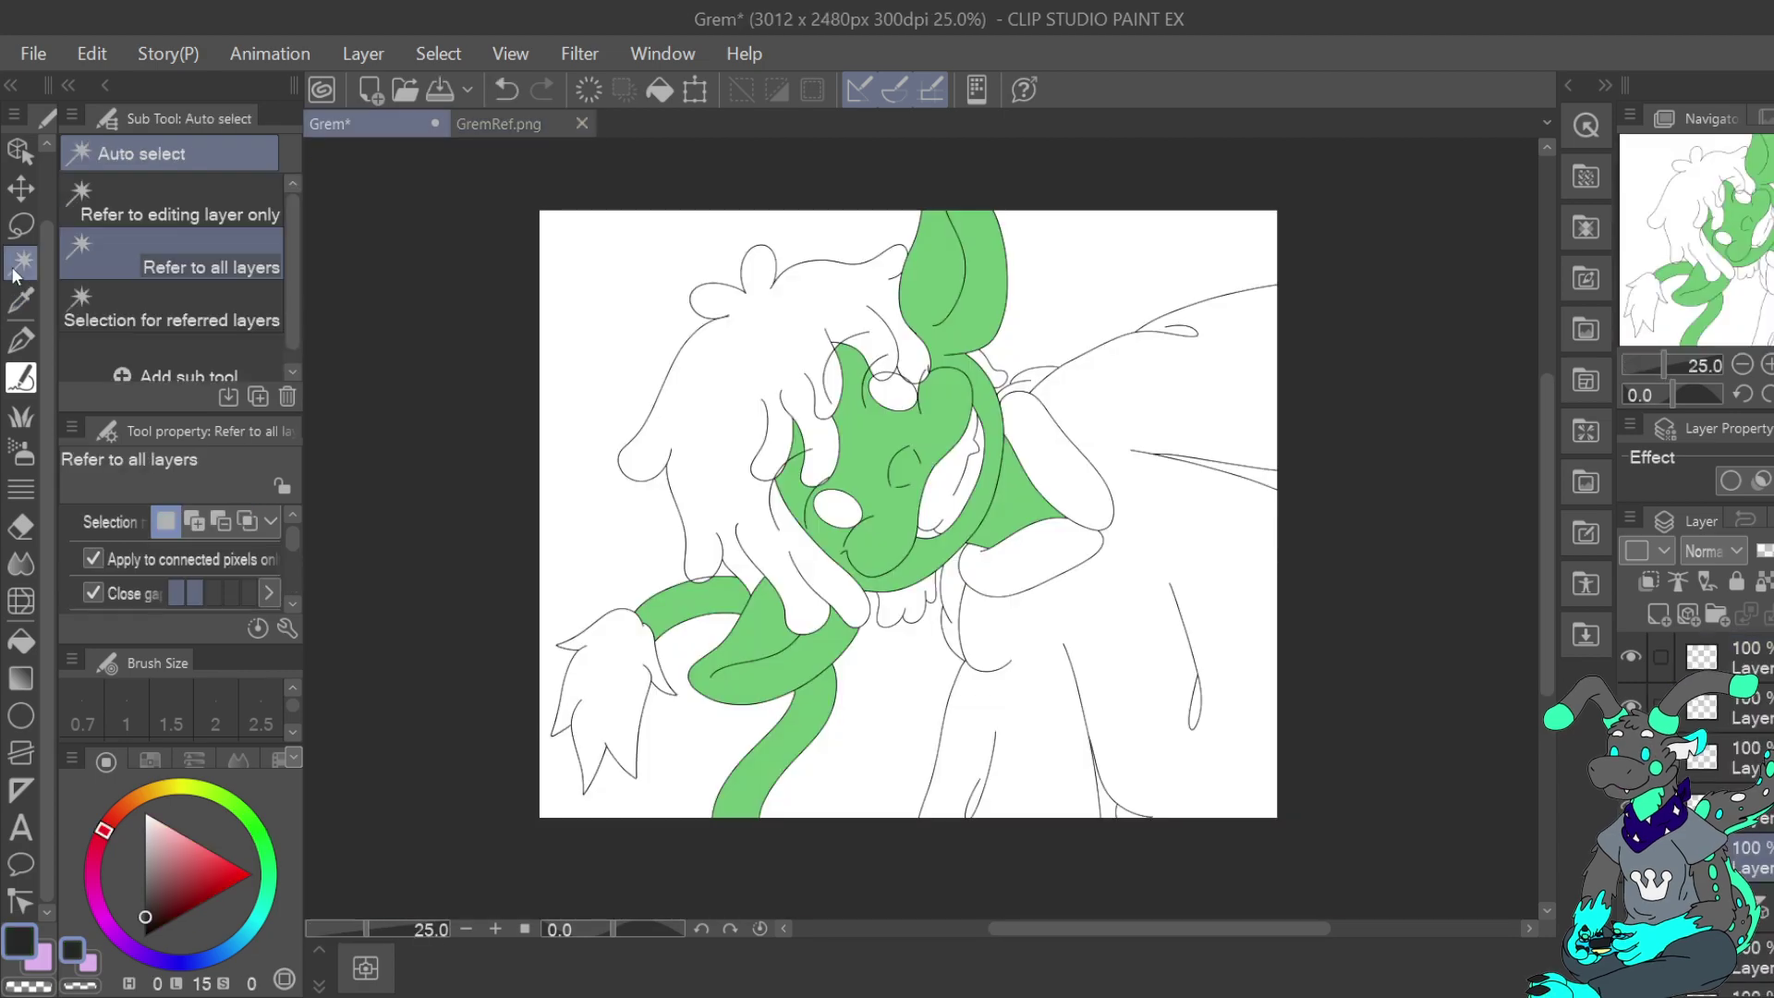
{"action": "left_click", "coordinate": [777, 357]}
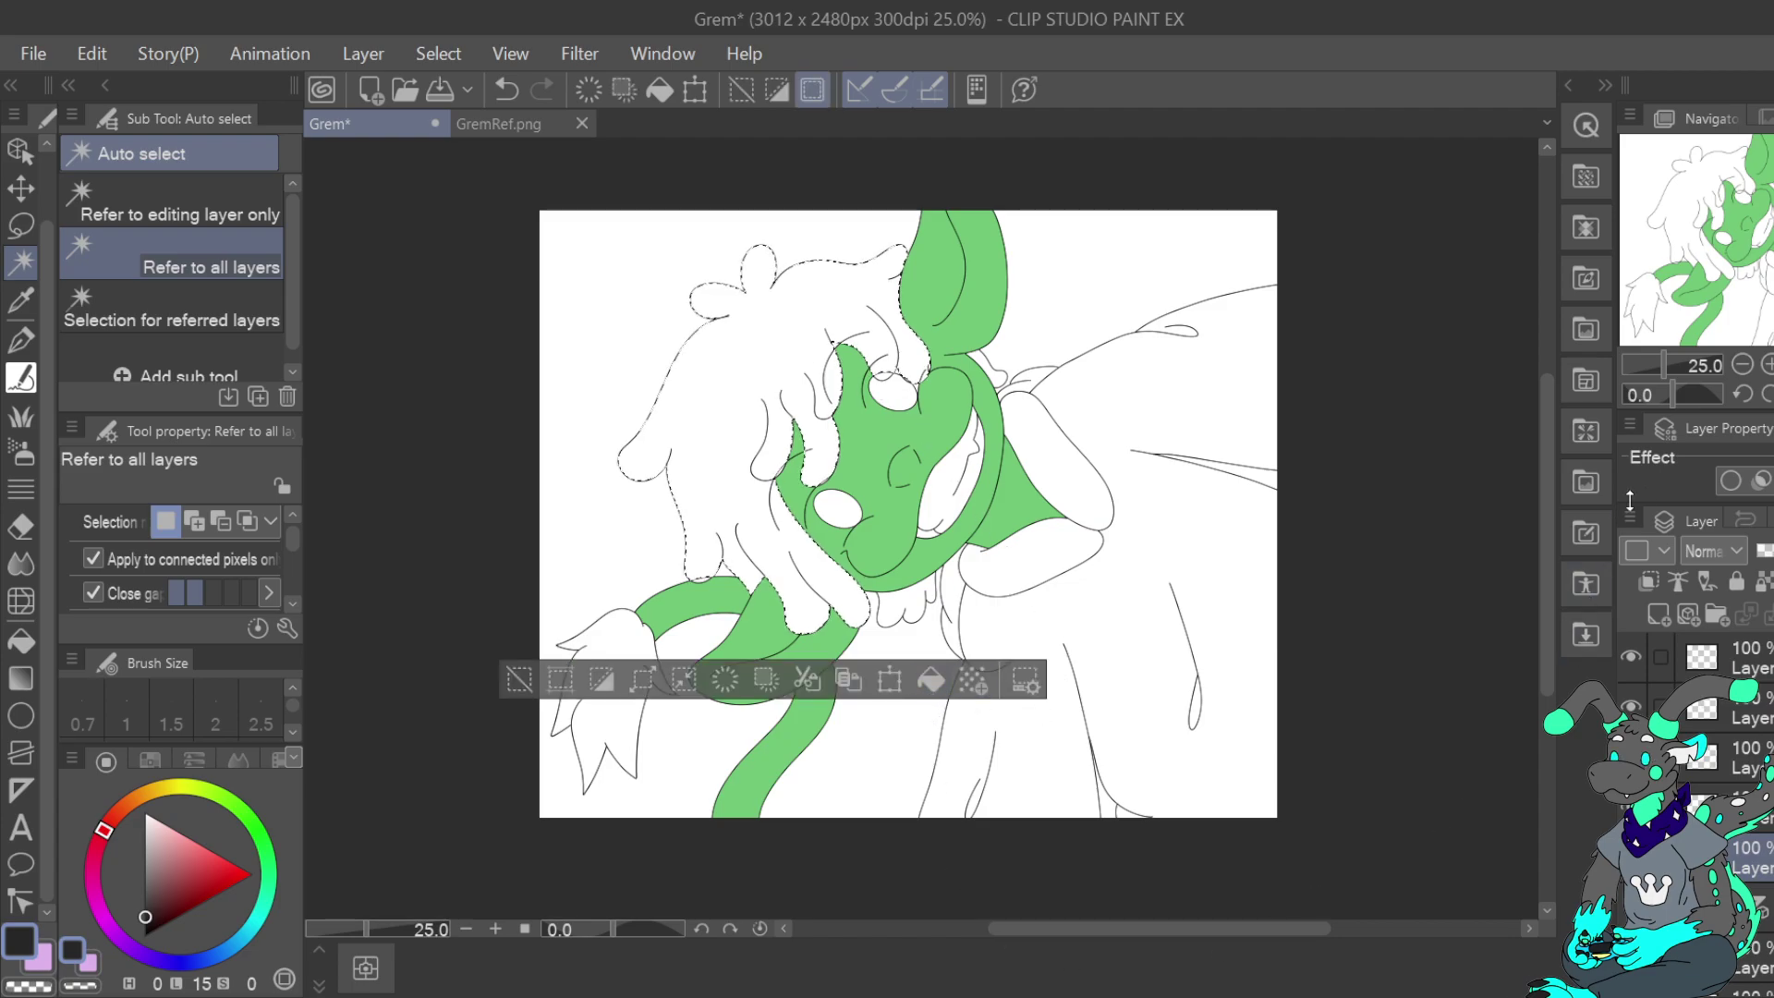
{"action": "left_click", "coordinate": [930, 680]}
Fill the hair tuft behind the head, the chin fur tufts and the tail tuft with the near-black hair color
{"action": "left_click", "coordinate": [1006, 378]}
{"action": "left_click", "coordinate": [1144, 437]}
{"action": "left_click", "coordinate": [904, 605]}
{"action": "left_click", "coordinate": [1062, 671]}
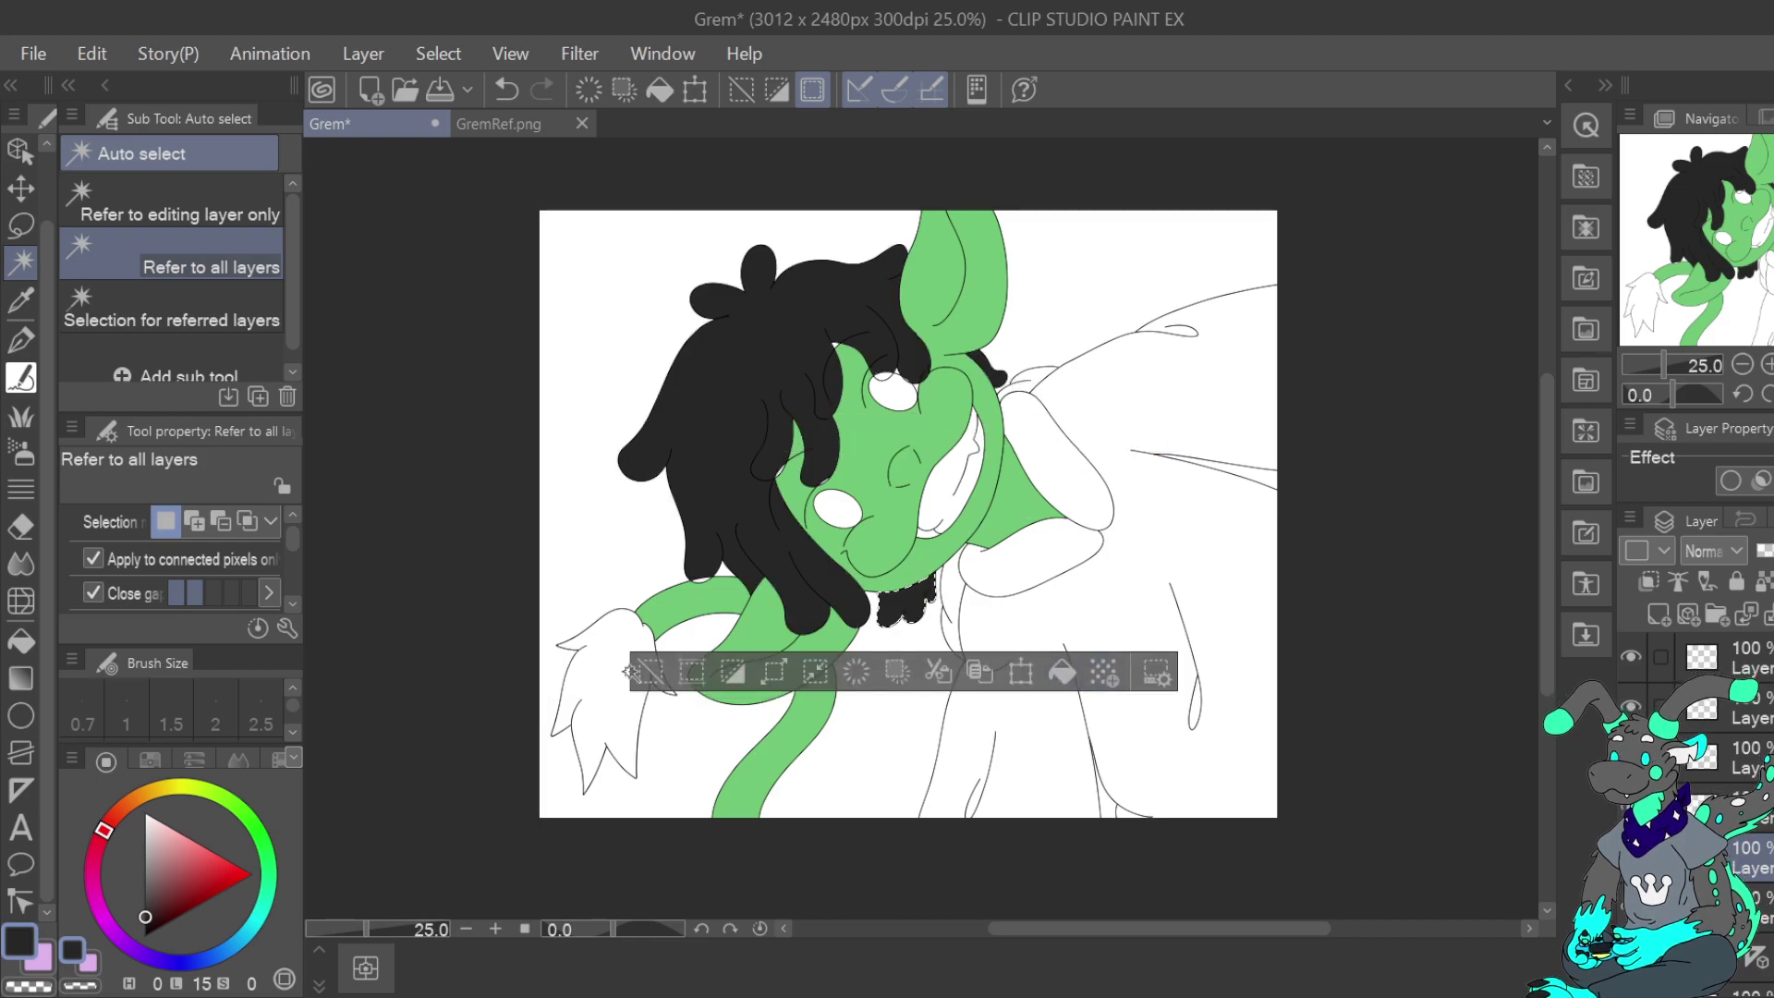
{"action": "left_click", "coordinate": [610, 707]}
{"action": "left_click", "coordinate": [770, 839]}
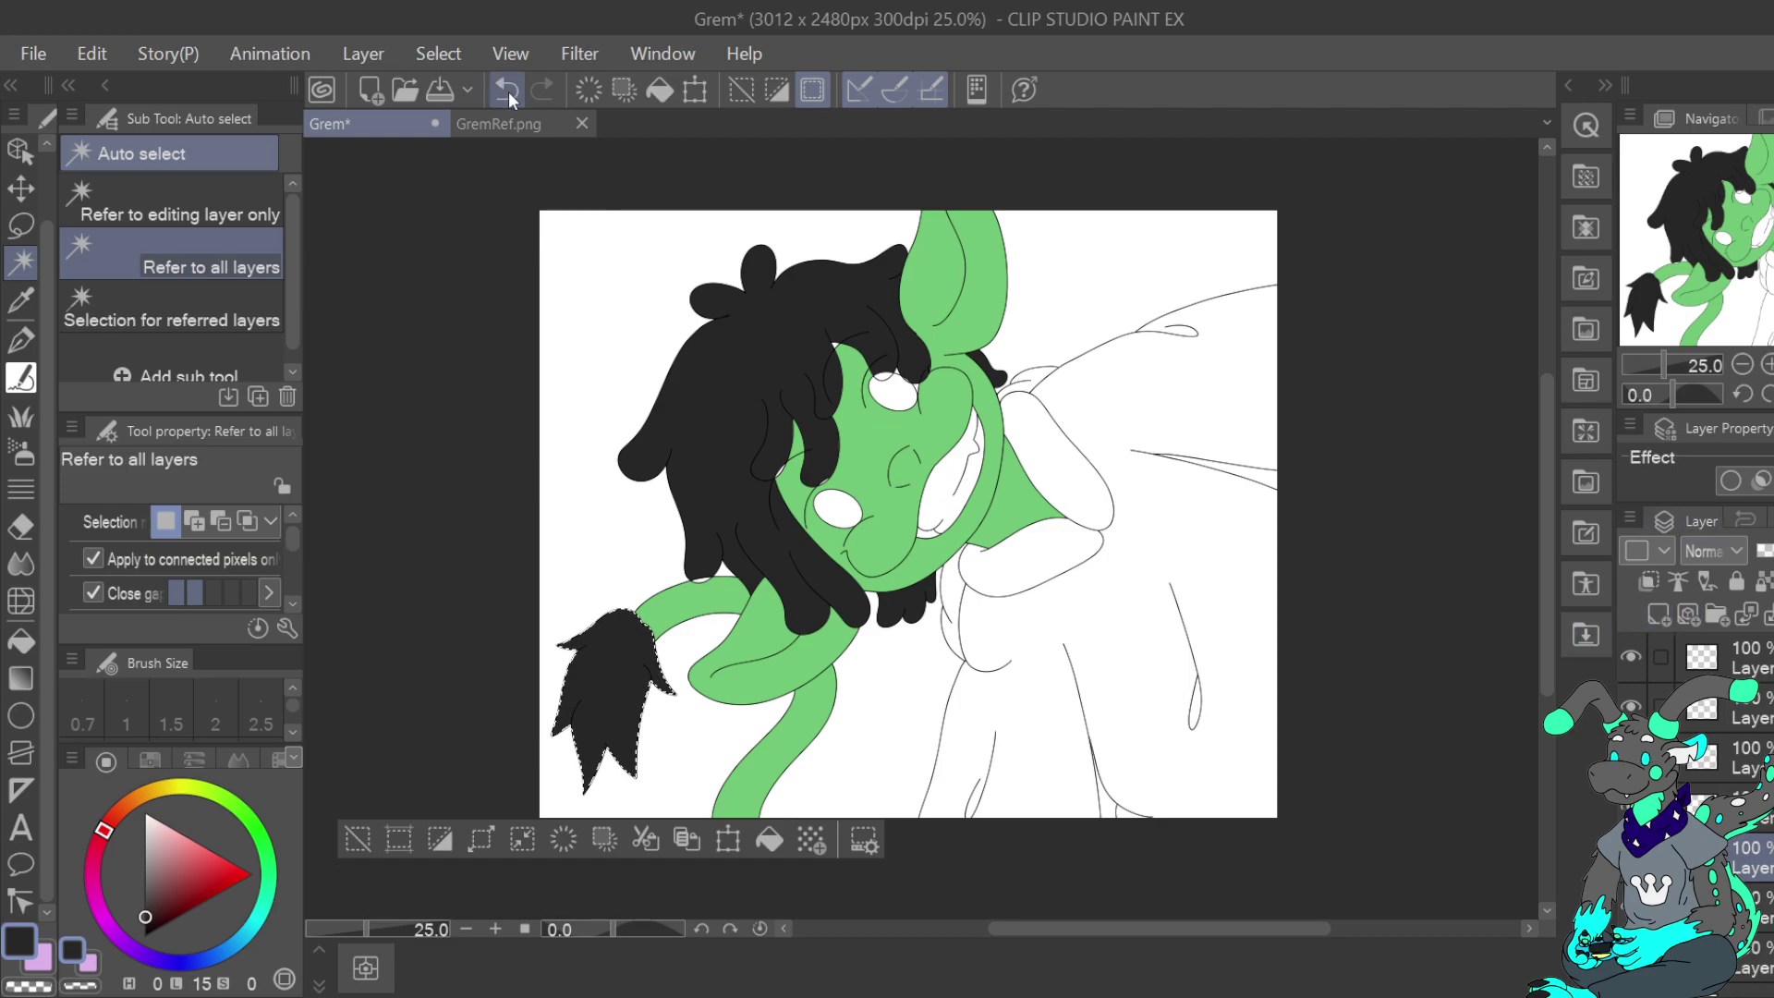
Sample the light tan collar color from the GremRef.png reference and fill the two front collar flaps in the illustration
{"action": "left_click", "coordinate": [498, 123]}
{"action": "left_click", "coordinate": [20, 299]}
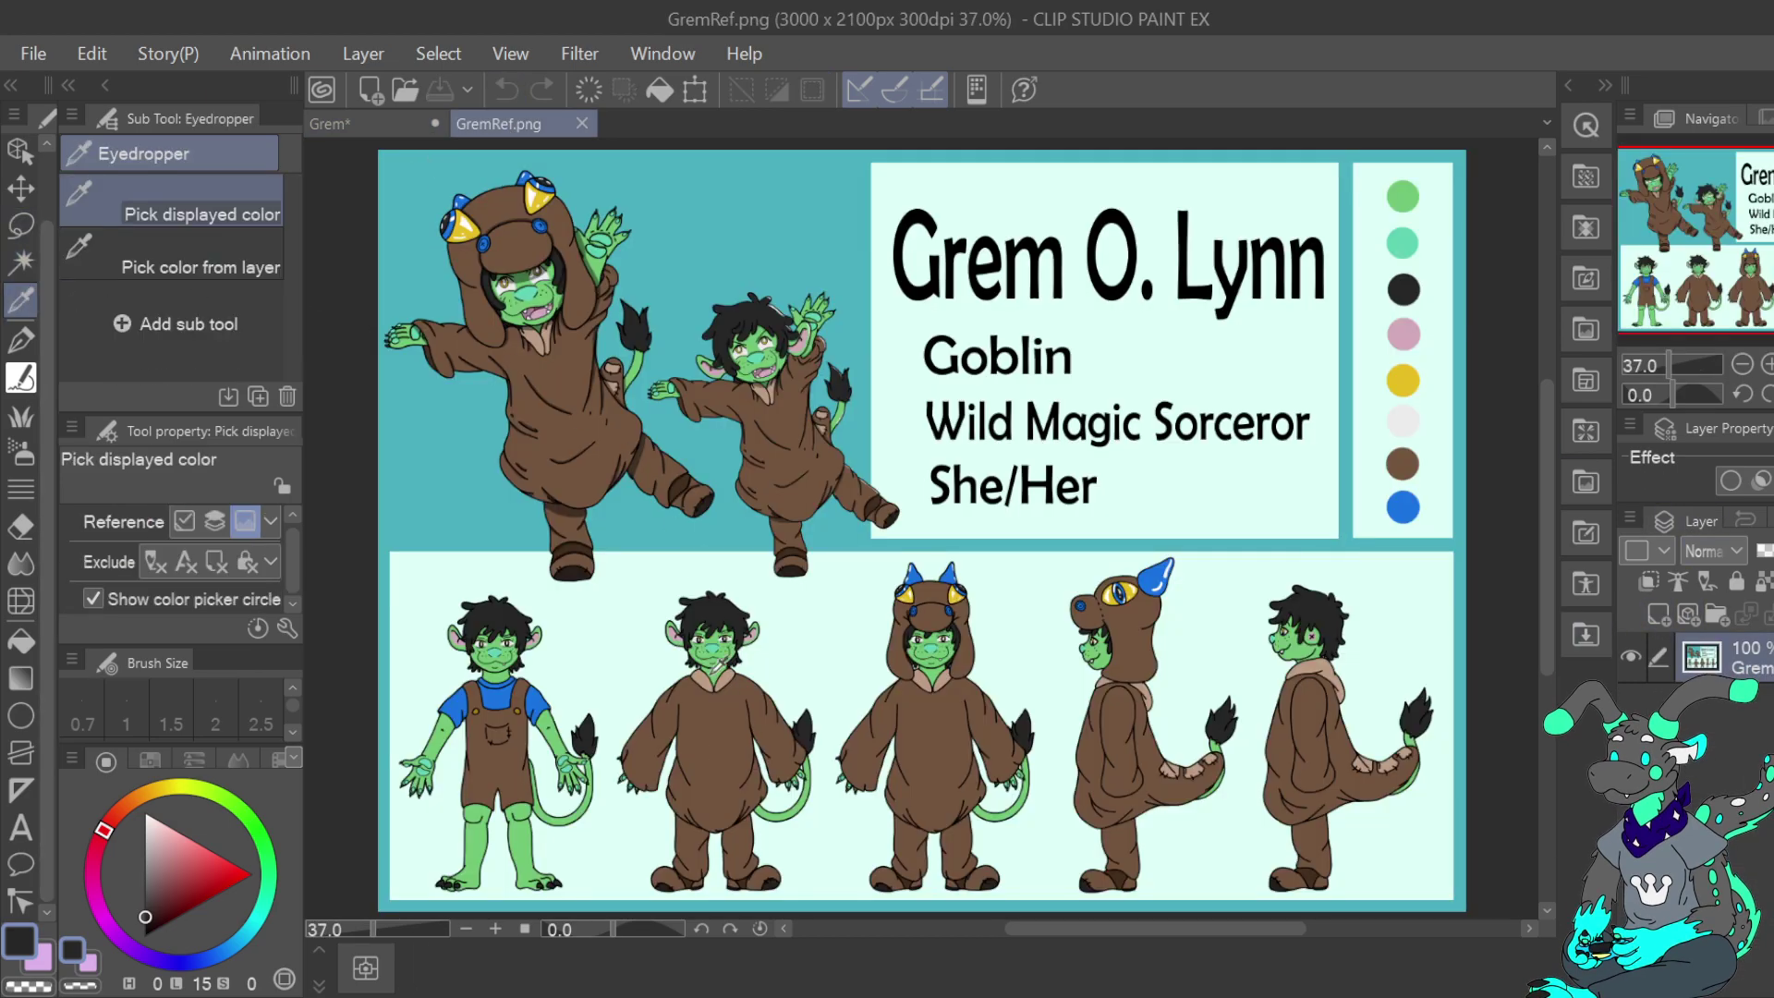
{"action": "left_click", "coordinate": [709, 670]}
{"action": "left_click", "coordinate": [330, 123]}
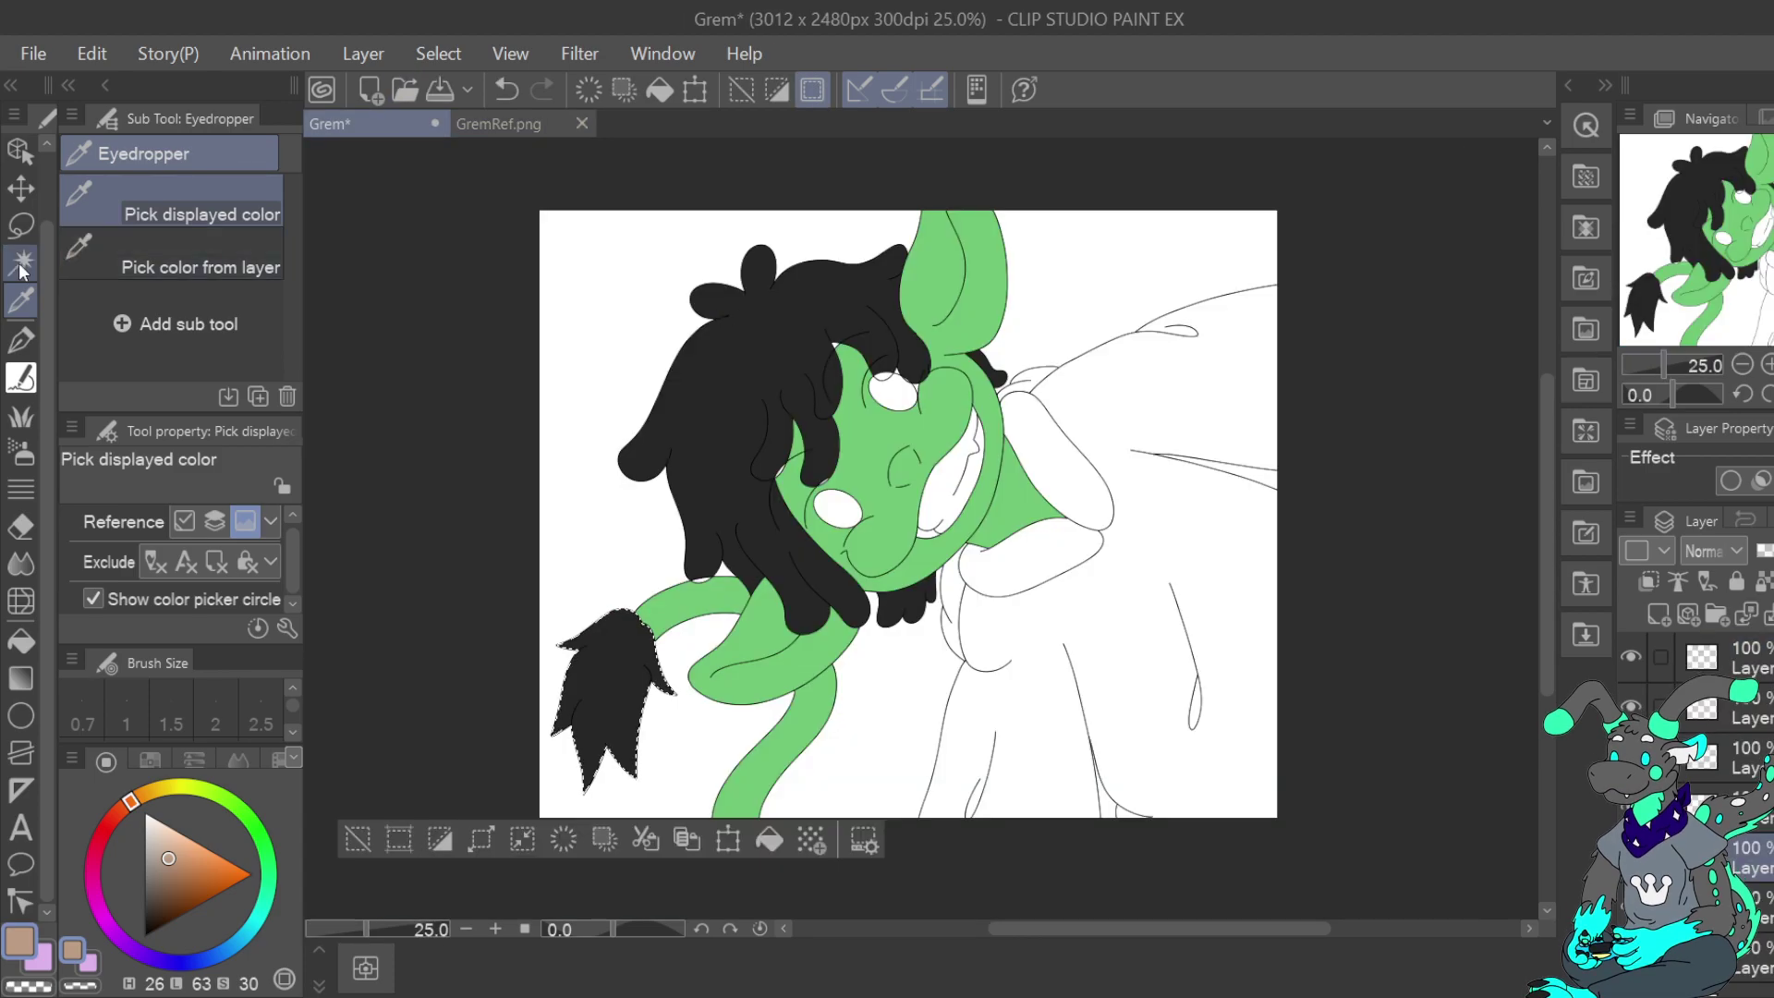
{"action": "key", "text": "w"}
{"action": "left_click", "coordinate": [1059, 577]}
{"action": "left_click", "coordinate": [1187, 641]}
{"action": "left_click", "coordinate": [1058, 462]}
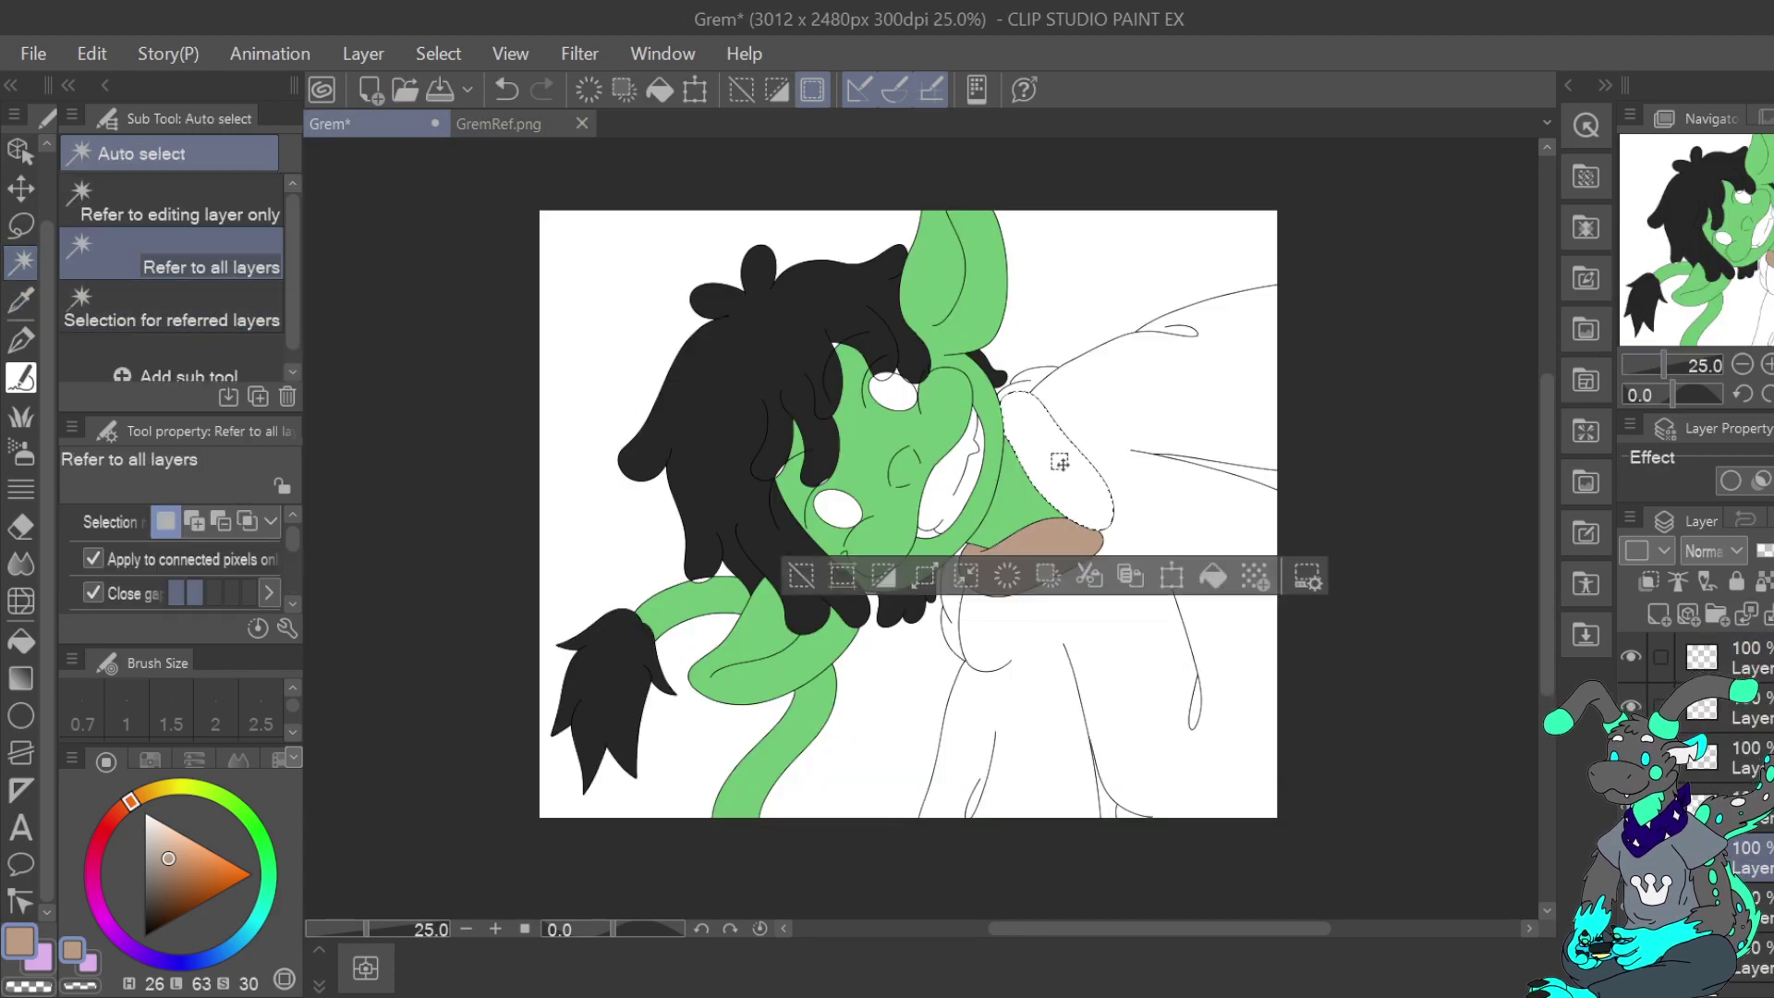
{"action": "left_click", "coordinate": [1213, 575]}
Fill the remaining collar pieces behind the neck and beneath the chin tufts with the same light tan
{"action": "left_click", "coordinate": [1037, 374]}
{"action": "left_click", "coordinate": [1028, 383], "text": "shift"}
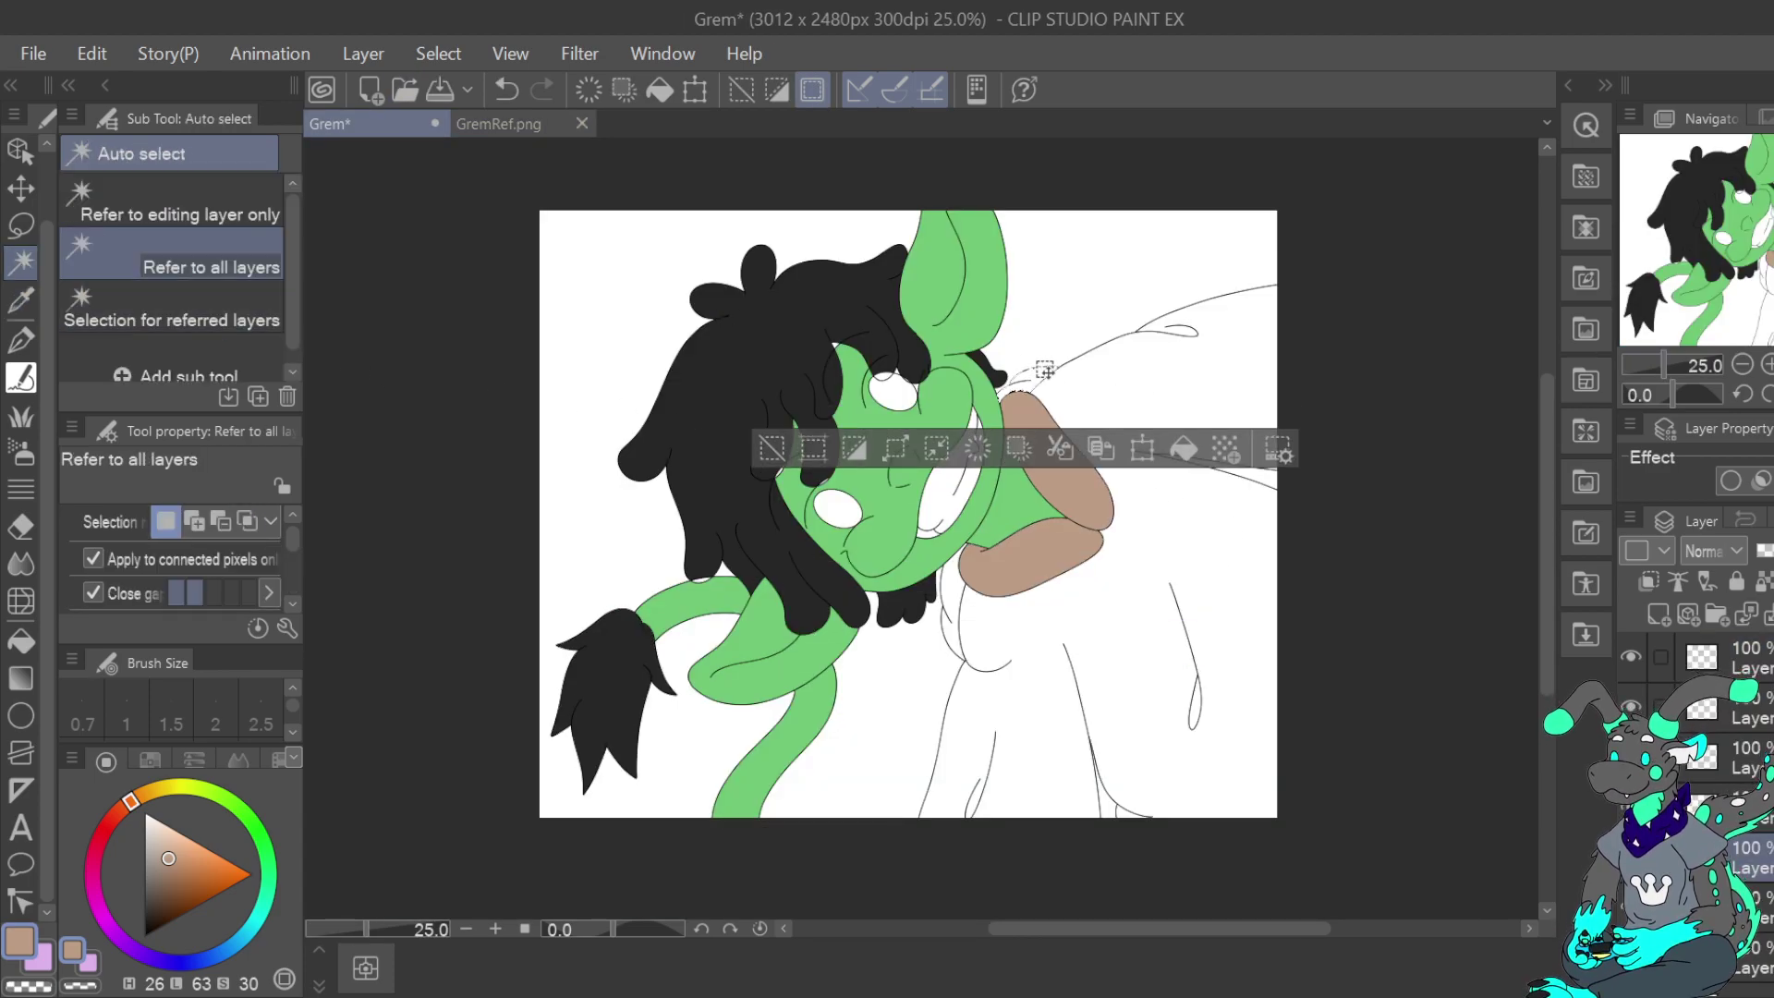
{"action": "left_click", "coordinate": [1184, 453]}
{"action": "left_click", "coordinate": [952, 635]}
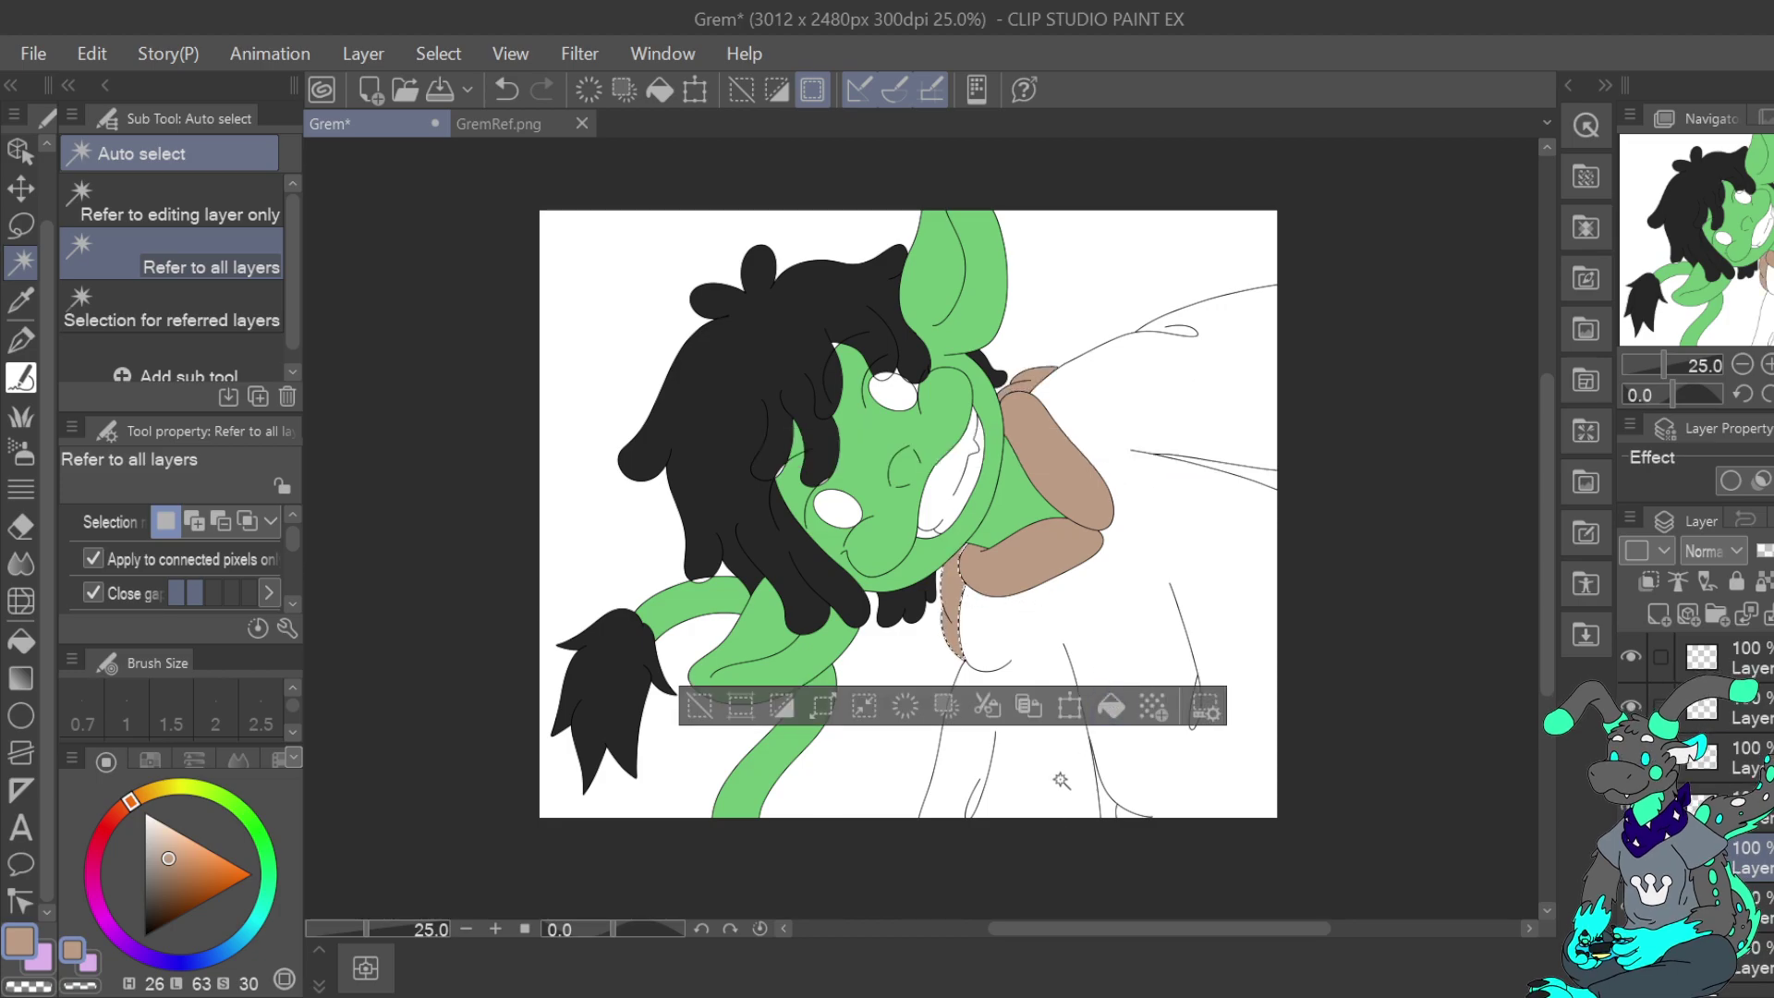
Sample the dark brown outfit color from the GremRef.png reference and fill the main body of the outfit with it
{"action": "left_click", "coordinate": [499, 123]}
{"action": "left_click", "coordinate": [20, 298]}
{"action": "left_click", "coordinate": [725, 744]}
{"action": "left_click", "coordinate": [379, 124]}
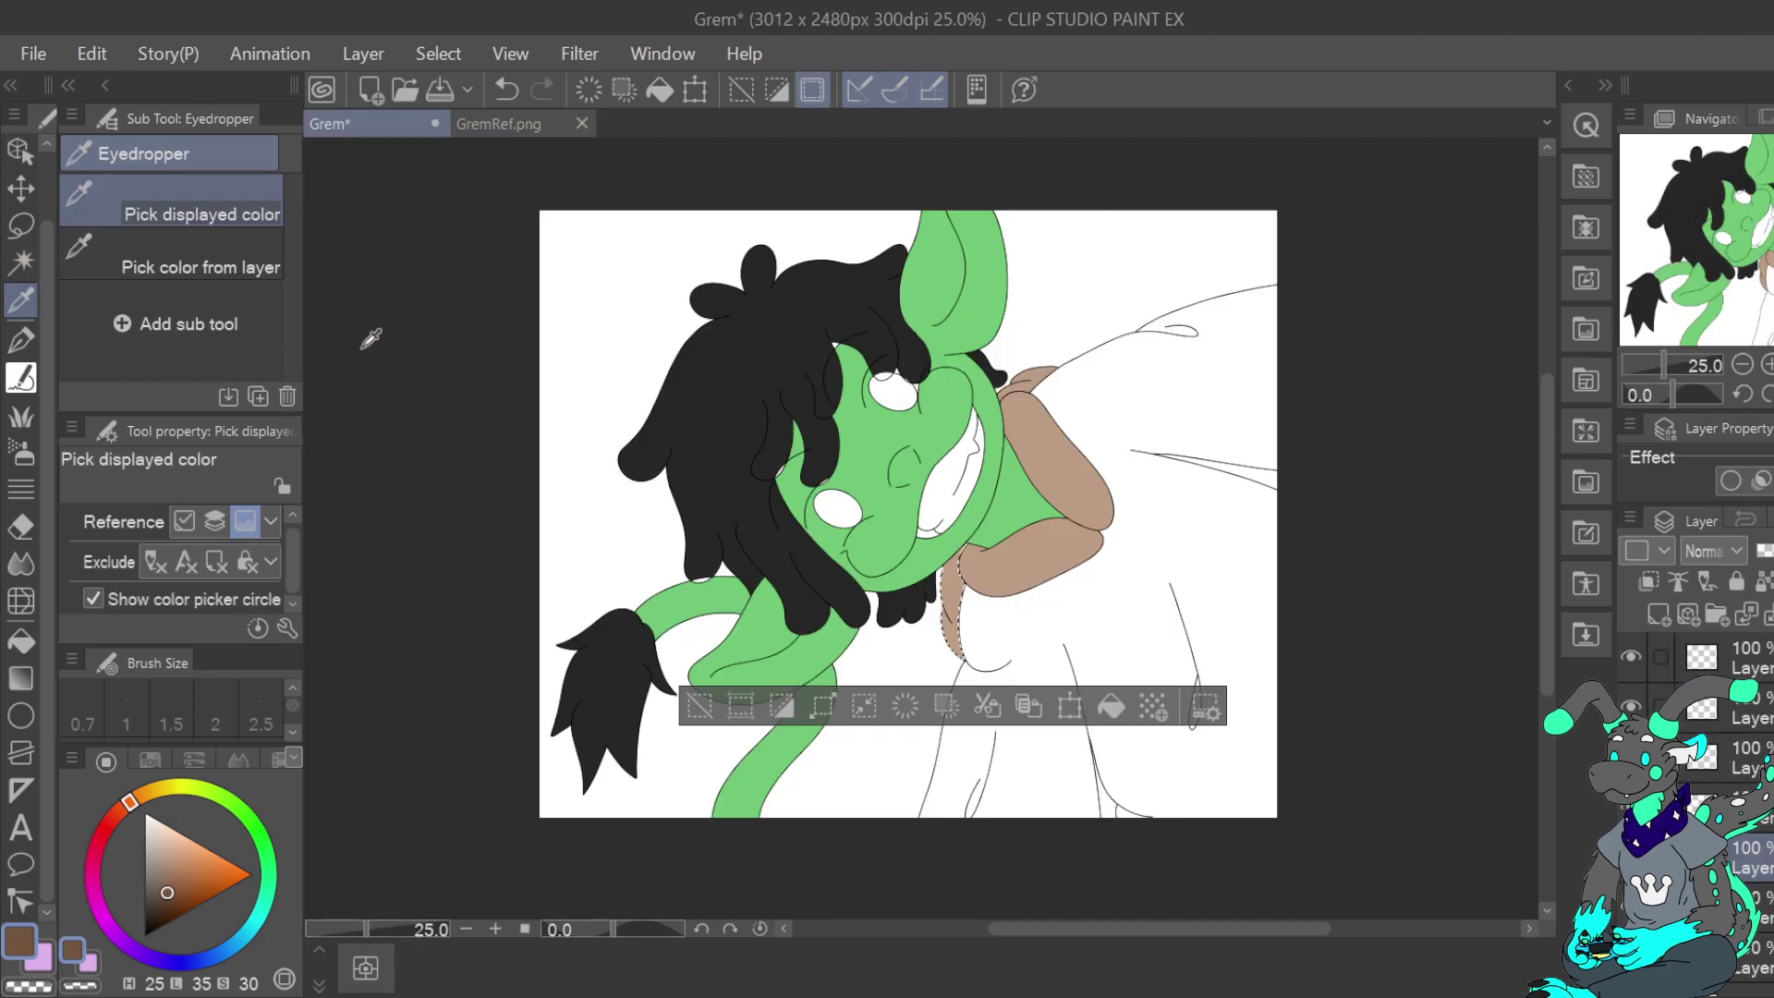
{"action": "left_click", "coordinate": [20, 261]}
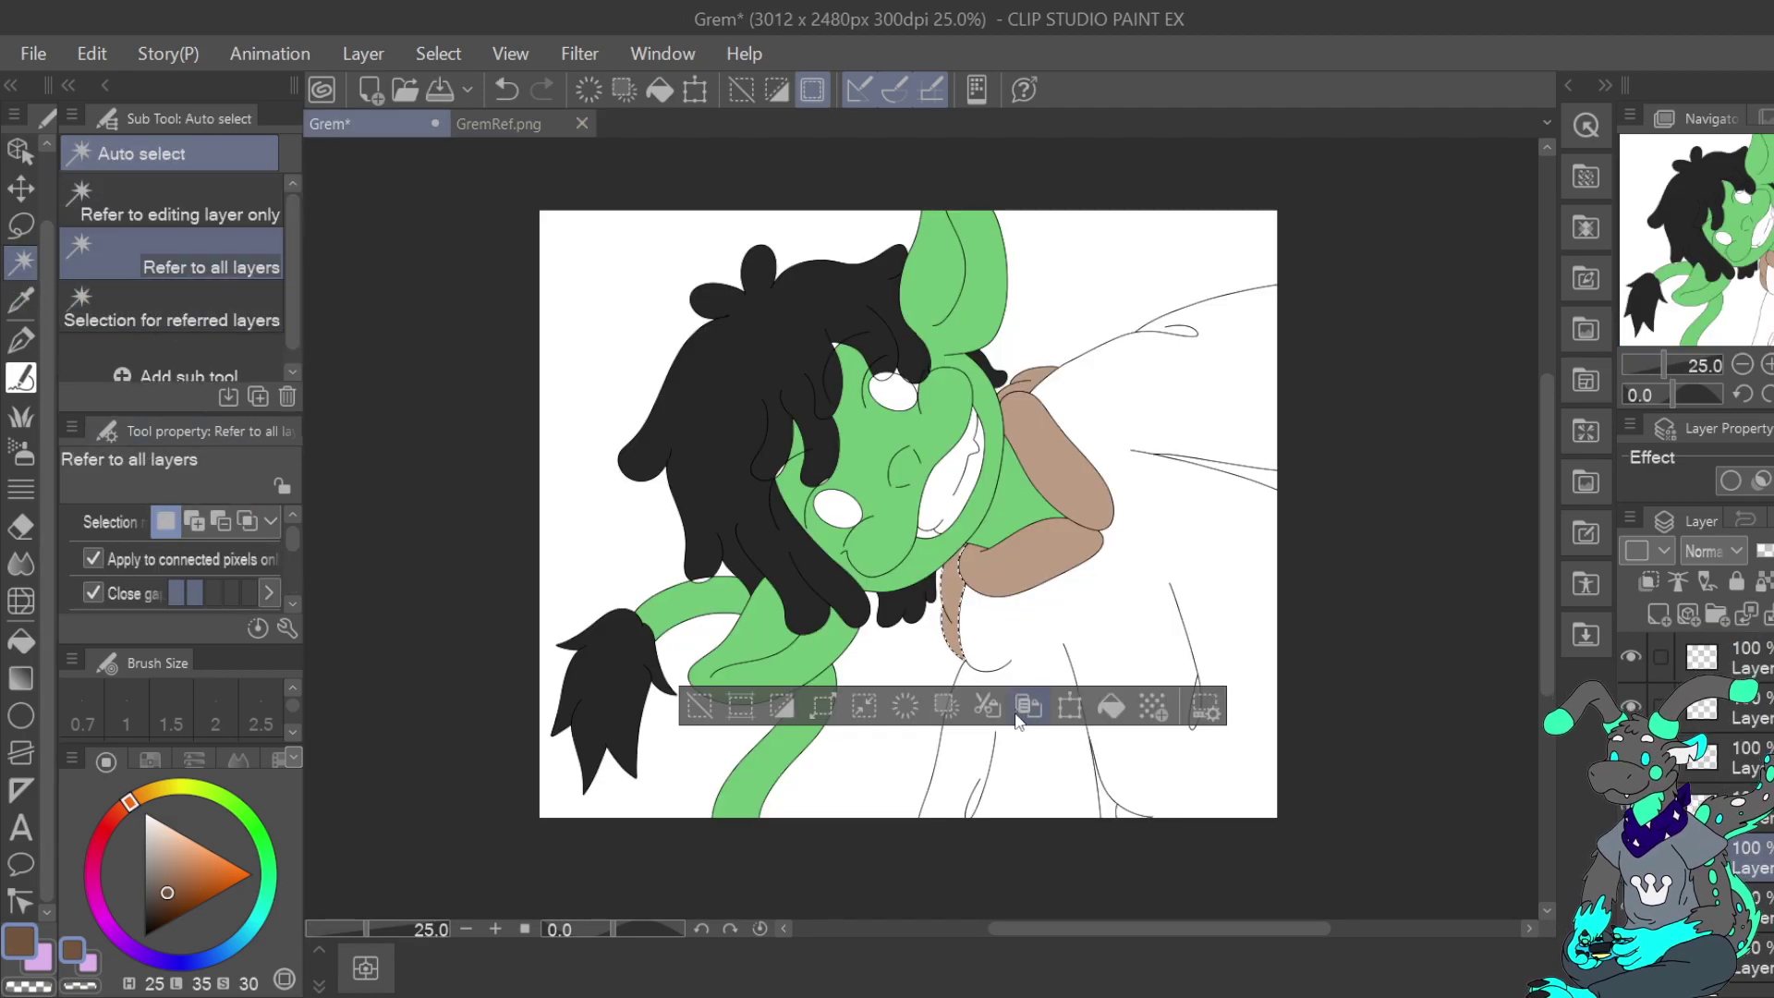
{"action": "left_click", "coordinate": [1197, 650]}
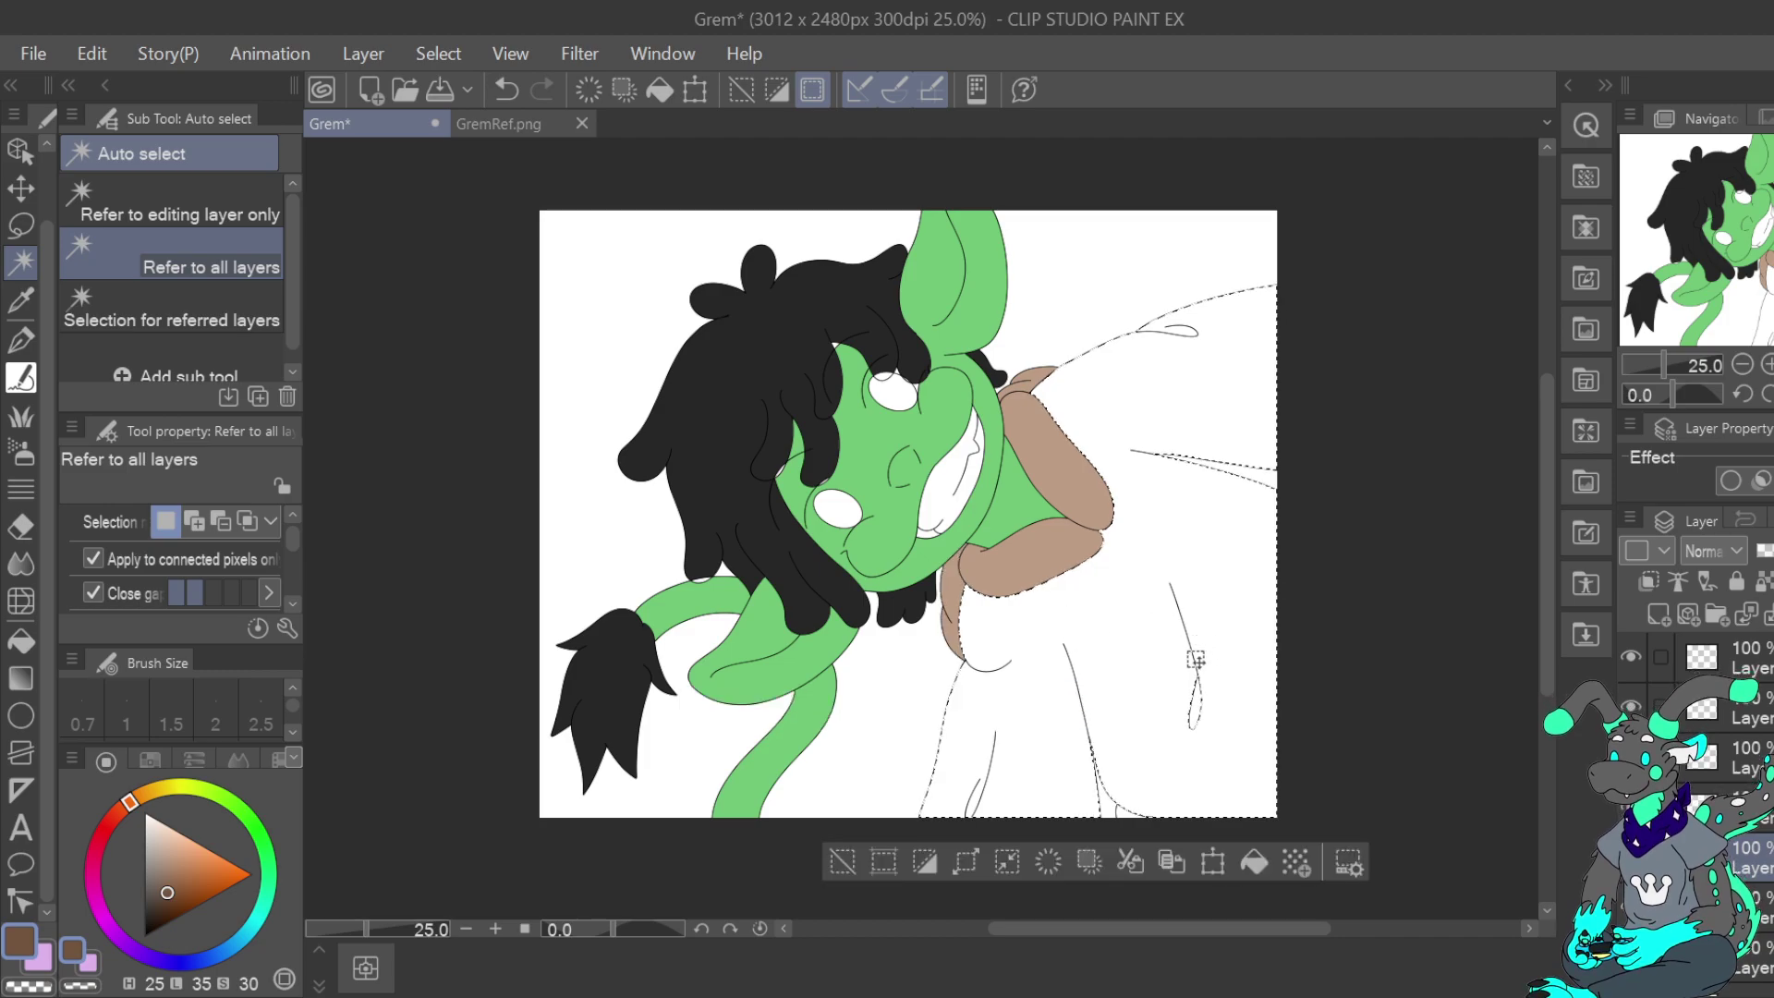
{"action": "left_click", "coordinate": [1282, 861]}
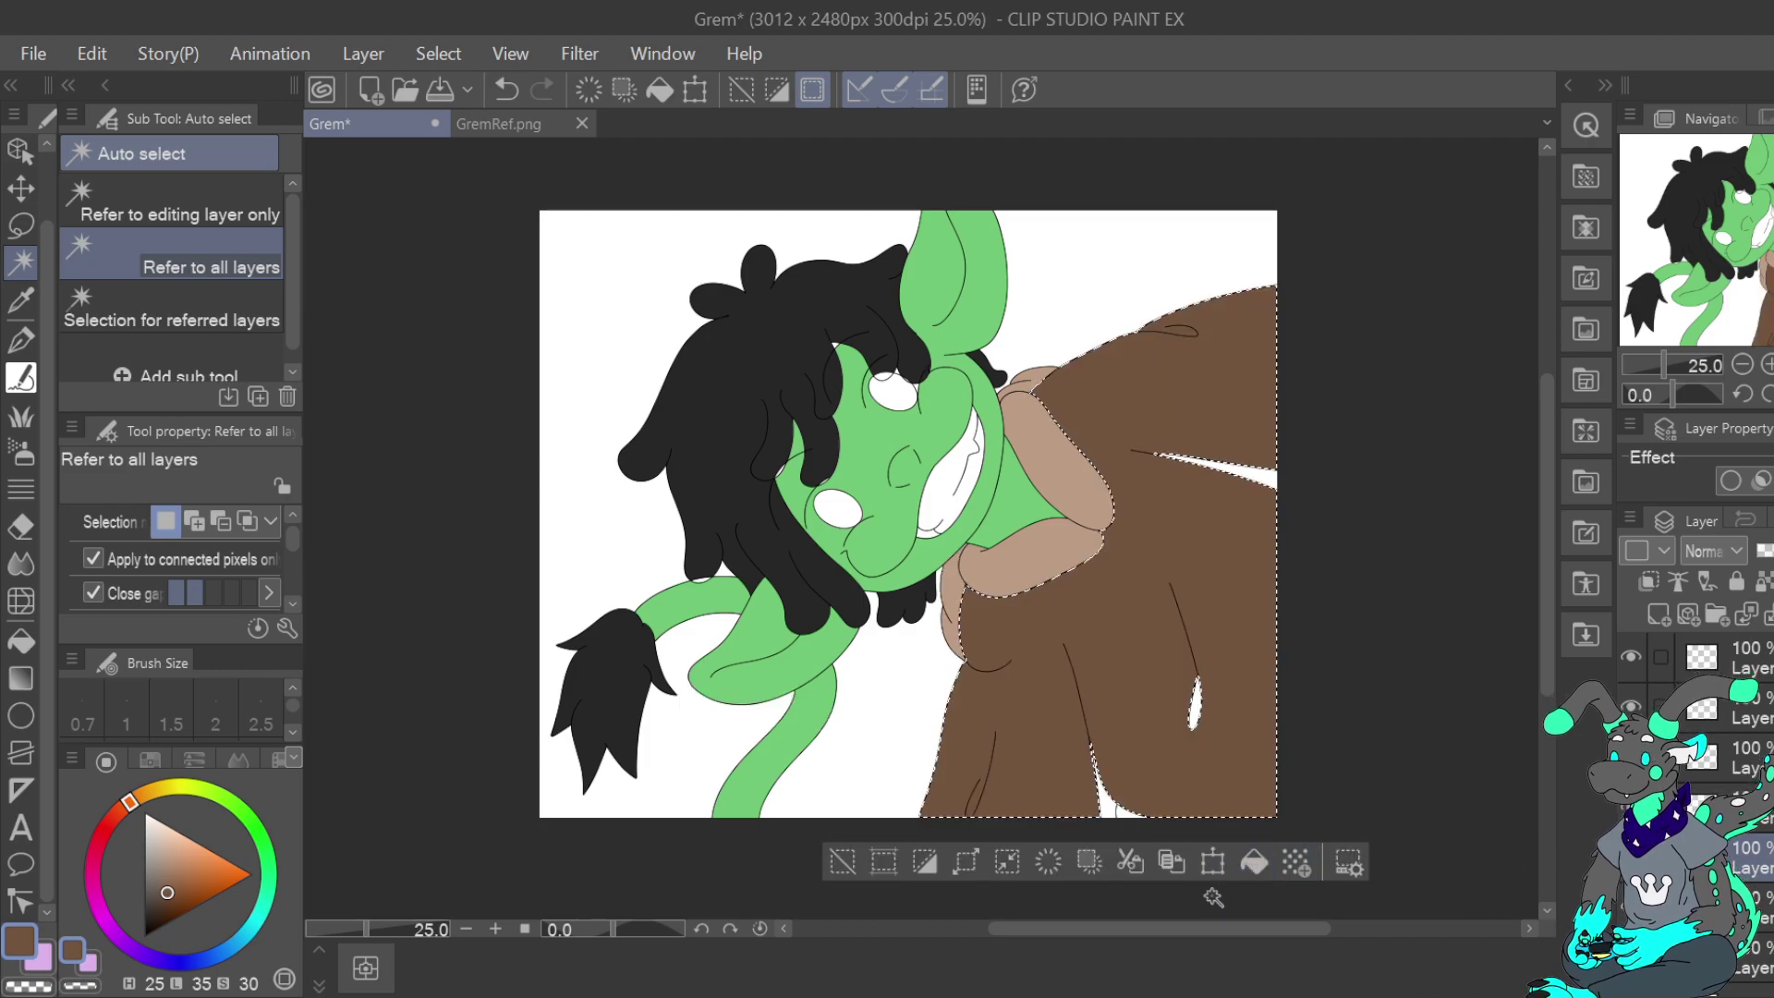
Fill the leftover white gaps at the outfit's narrow fold and lower edge with dark brown, then clear the selection
{"action": "left_click", "coordinate": [841, 862]}
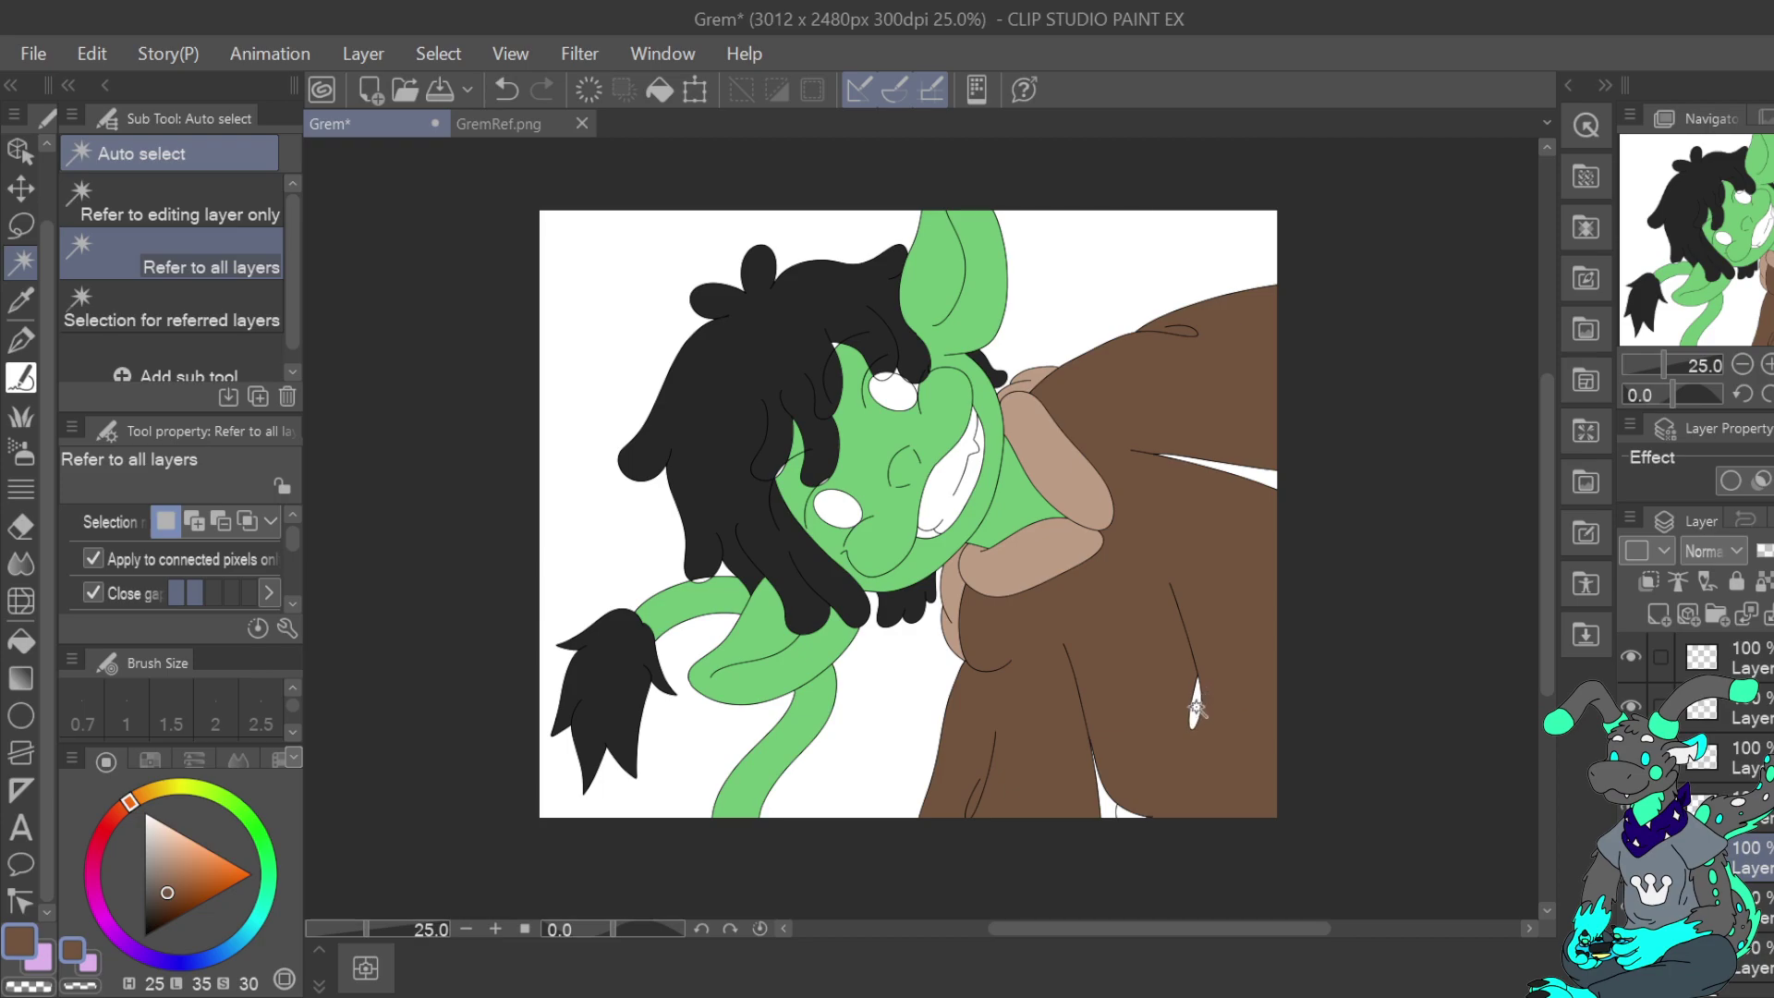
{"action": "left_click", "coordinate": [1196, 710]}
{"action": "left_click", "coordinate": [1351, 774]}
{"action": "left_click", "coordinate": [1123, 812]}
{"action": "left_click", "coordinate": [1288, 862]}
{"action": "left_click", "coordinate": [877, 862]}
Activate the tail's line art layer and erase the outline crossing the hair tip with a transparent Turnip pen at brush size 13
{"action": "scroll", "coordinate": [1744, 672], "scroll_direction": "down", "scroll_amount": 3}
{"action": "left_click", "coordinate": [1743, 364]}
{"action": "left_click", "coordinate": [1768, 364]}
{"action": "left_click", "coordinate": [1768, 364]}
{"action": "left_click", "coordinate": [1768, 365]}
{"action": "left_click_drag", "start_coordinate": [1768, 268], "coordinate": [1694, 274]}
{"action": "left_click", "coordinate": [1768, 365]}
{"action": "left_click", "coordinate": [1768, 364]}
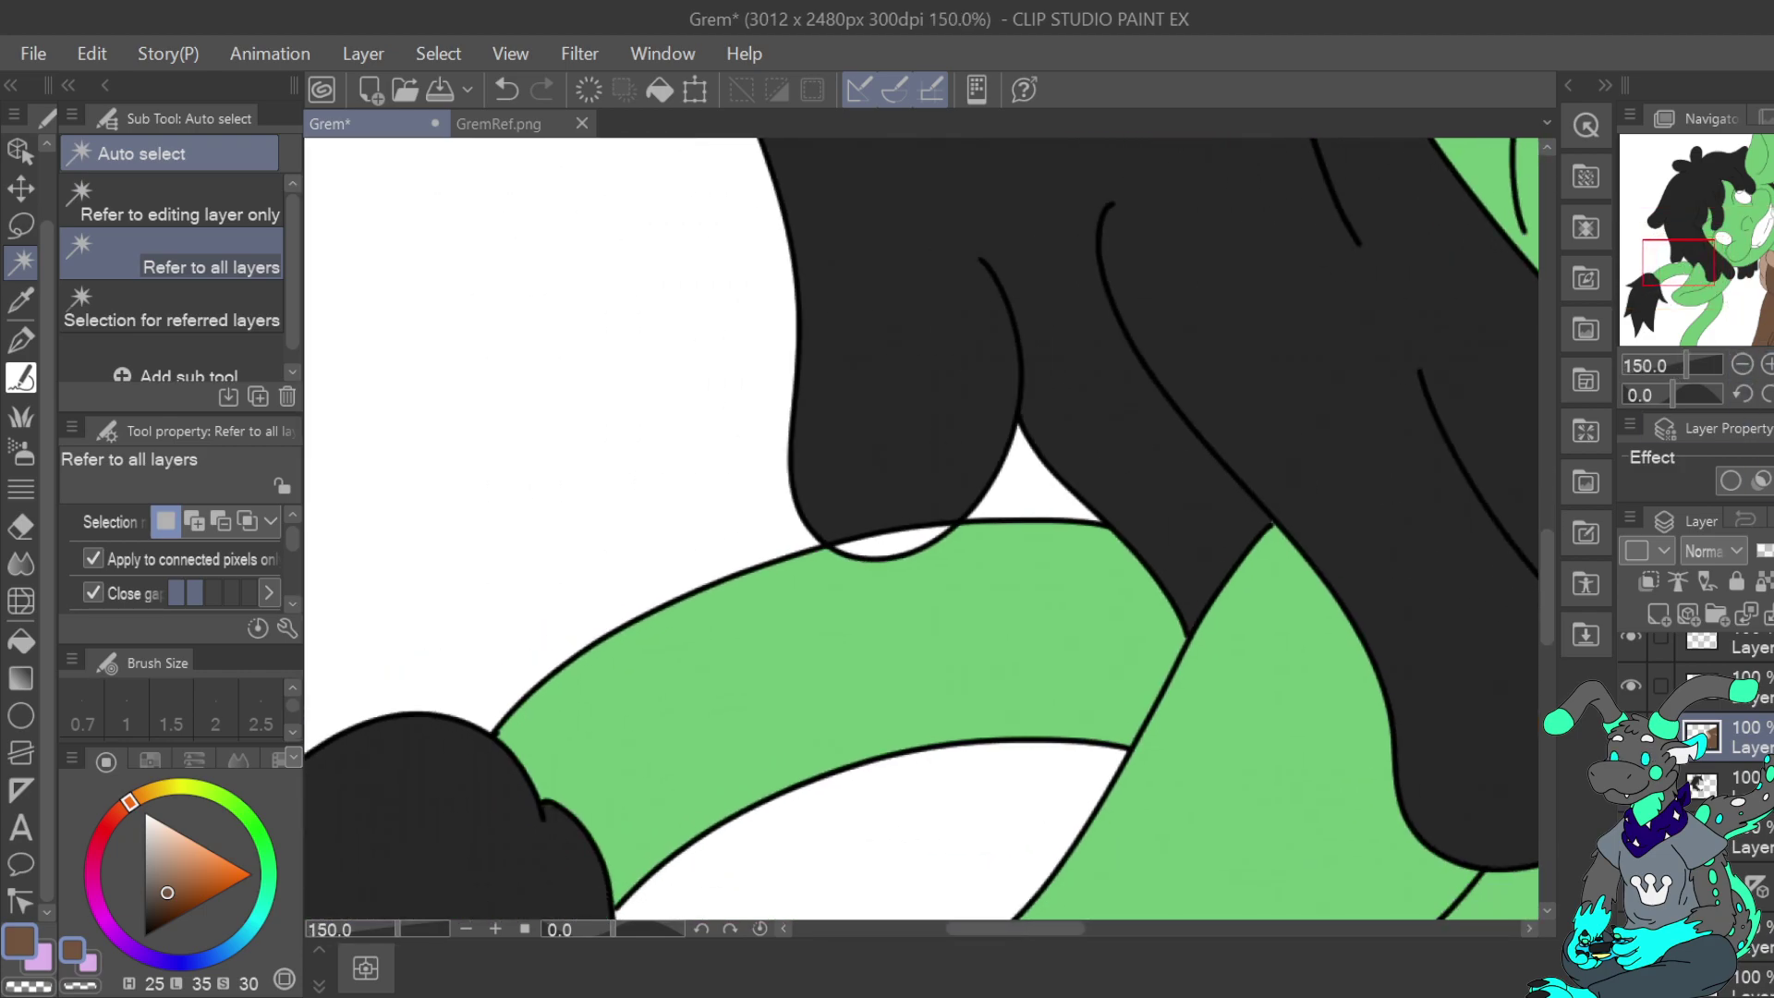
{"action": "scroll", "coordinate": [1726, 739], "scroll_direction": "up", "scroll_amount": 4}
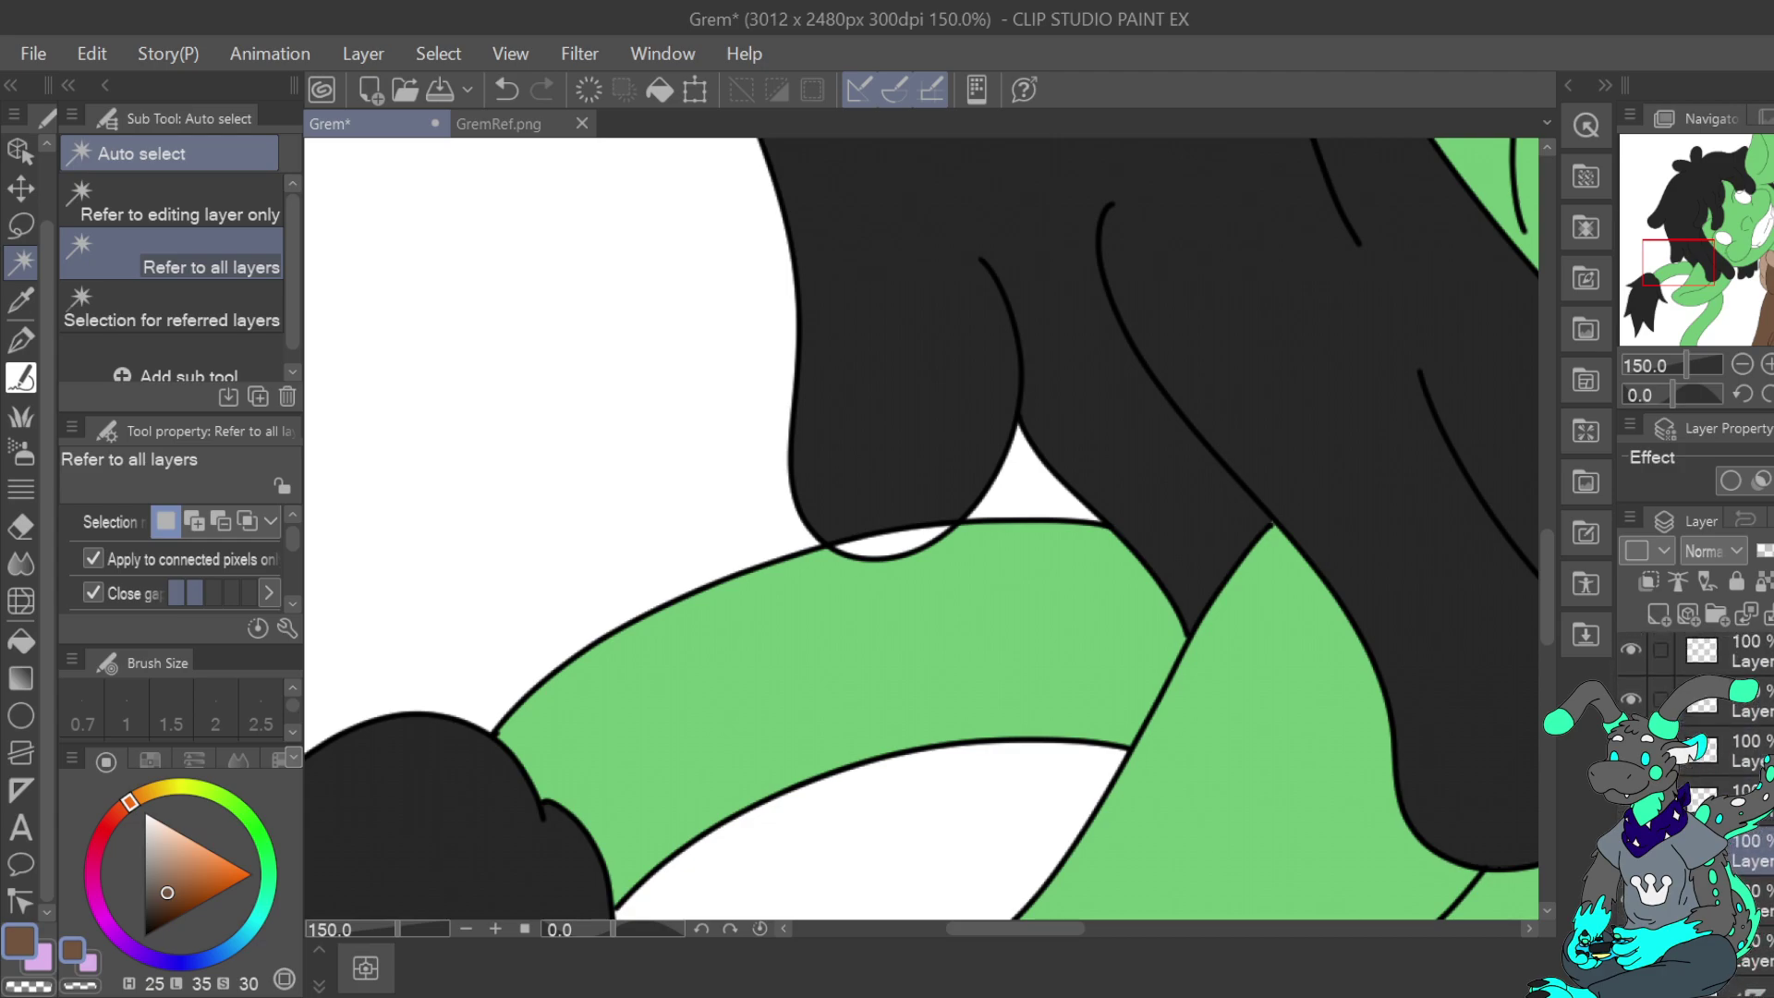
{"action": "left_click", "coordinate": [1631, 750]}
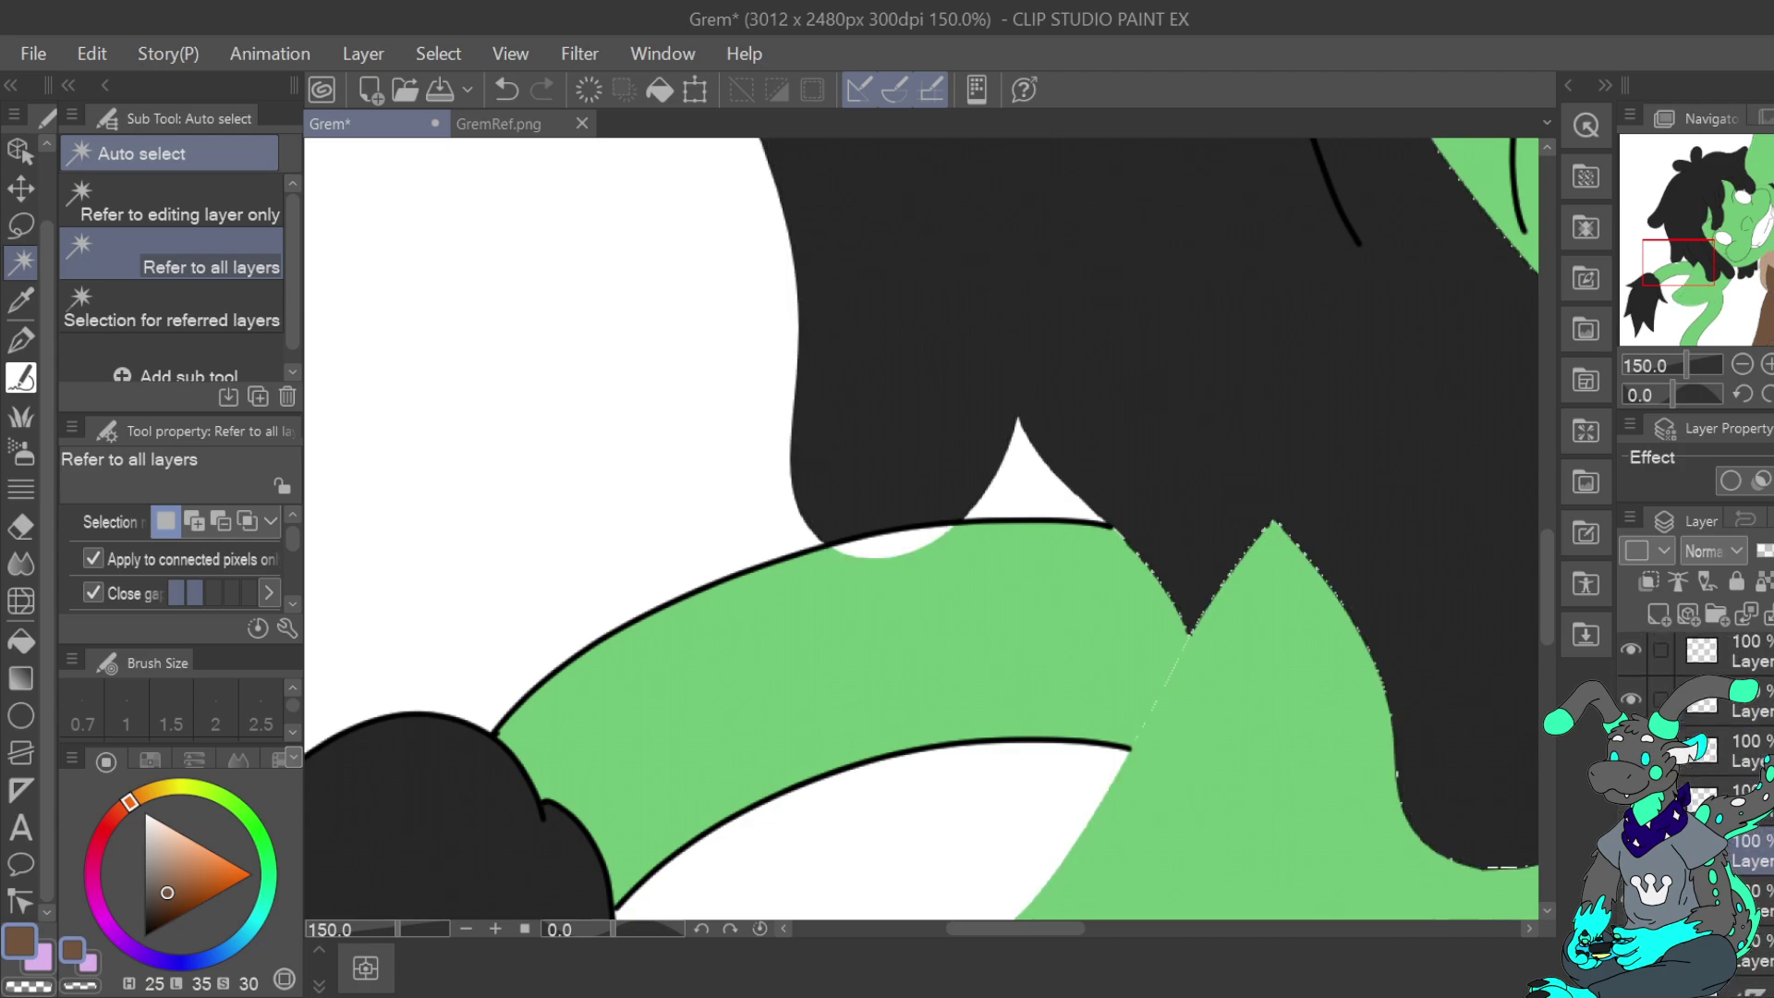
{"action": "left_click", "coordinate": [1631, 749]}
{"action": "left_click", "coordinate": [1631, 800]}
{"action": "left_click", "coordinate": [1631, 799]}
{"action": "left_click", "coordinate": [1746, 799]}
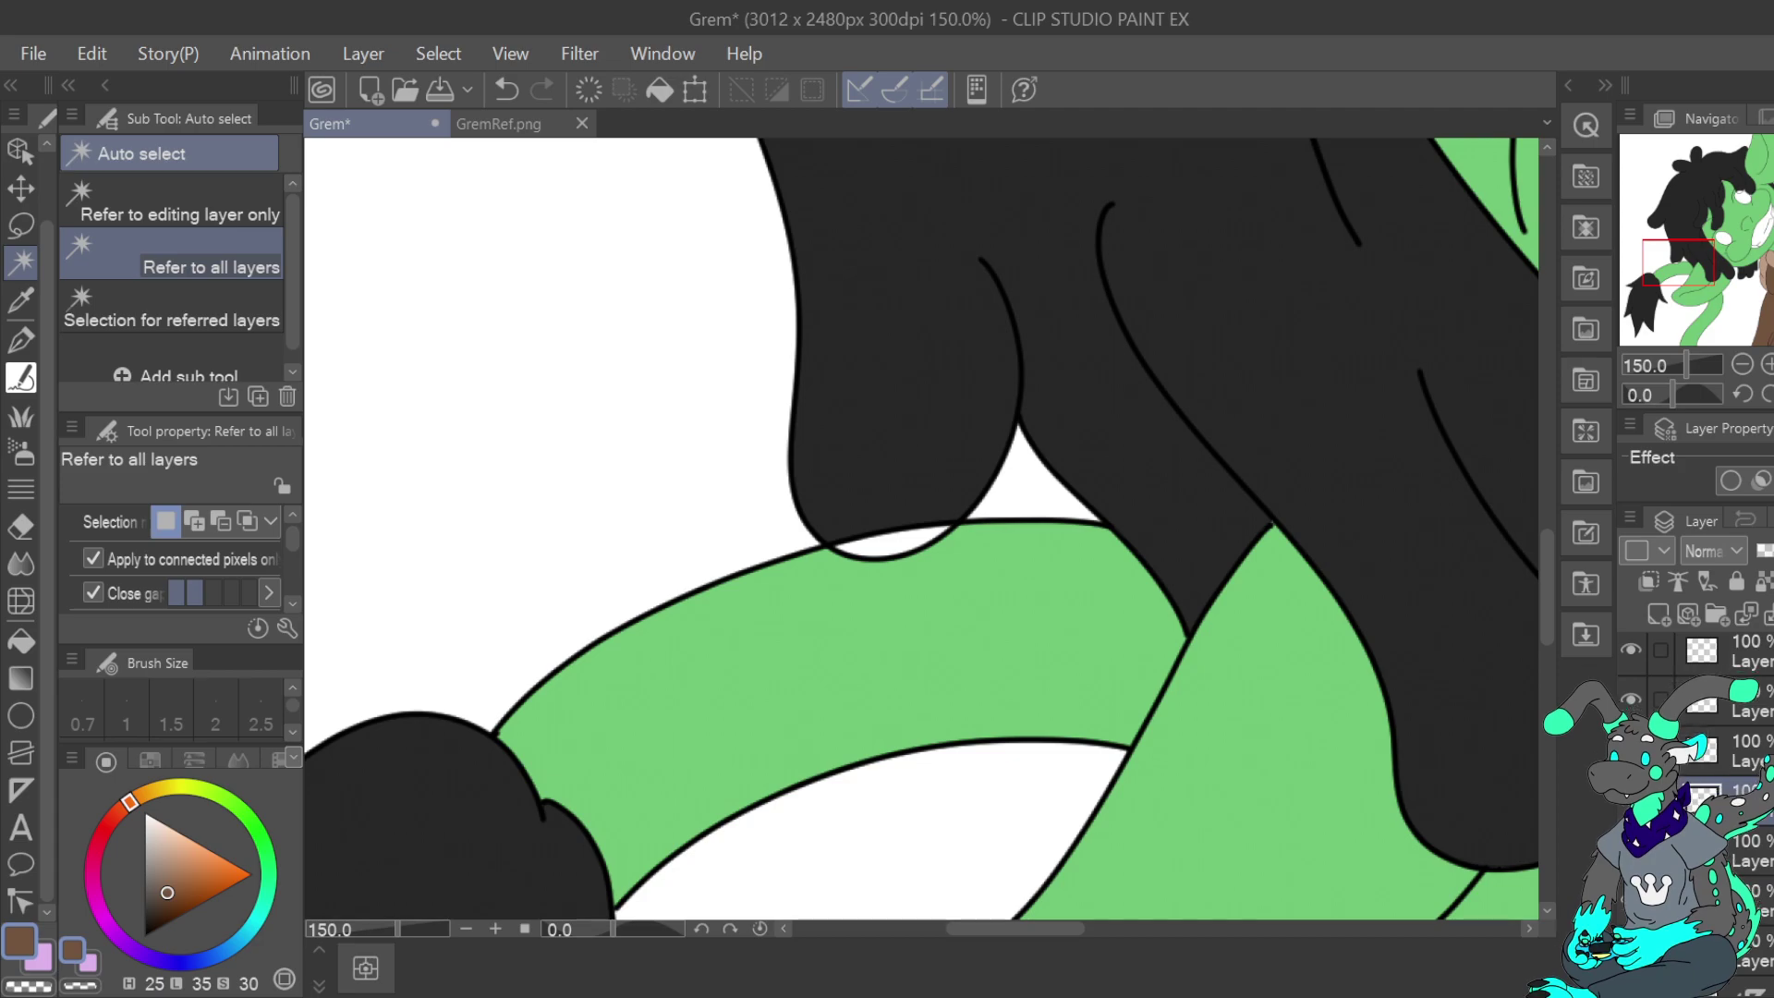
{"action": "left_click", "coordinate": [22, 344]}
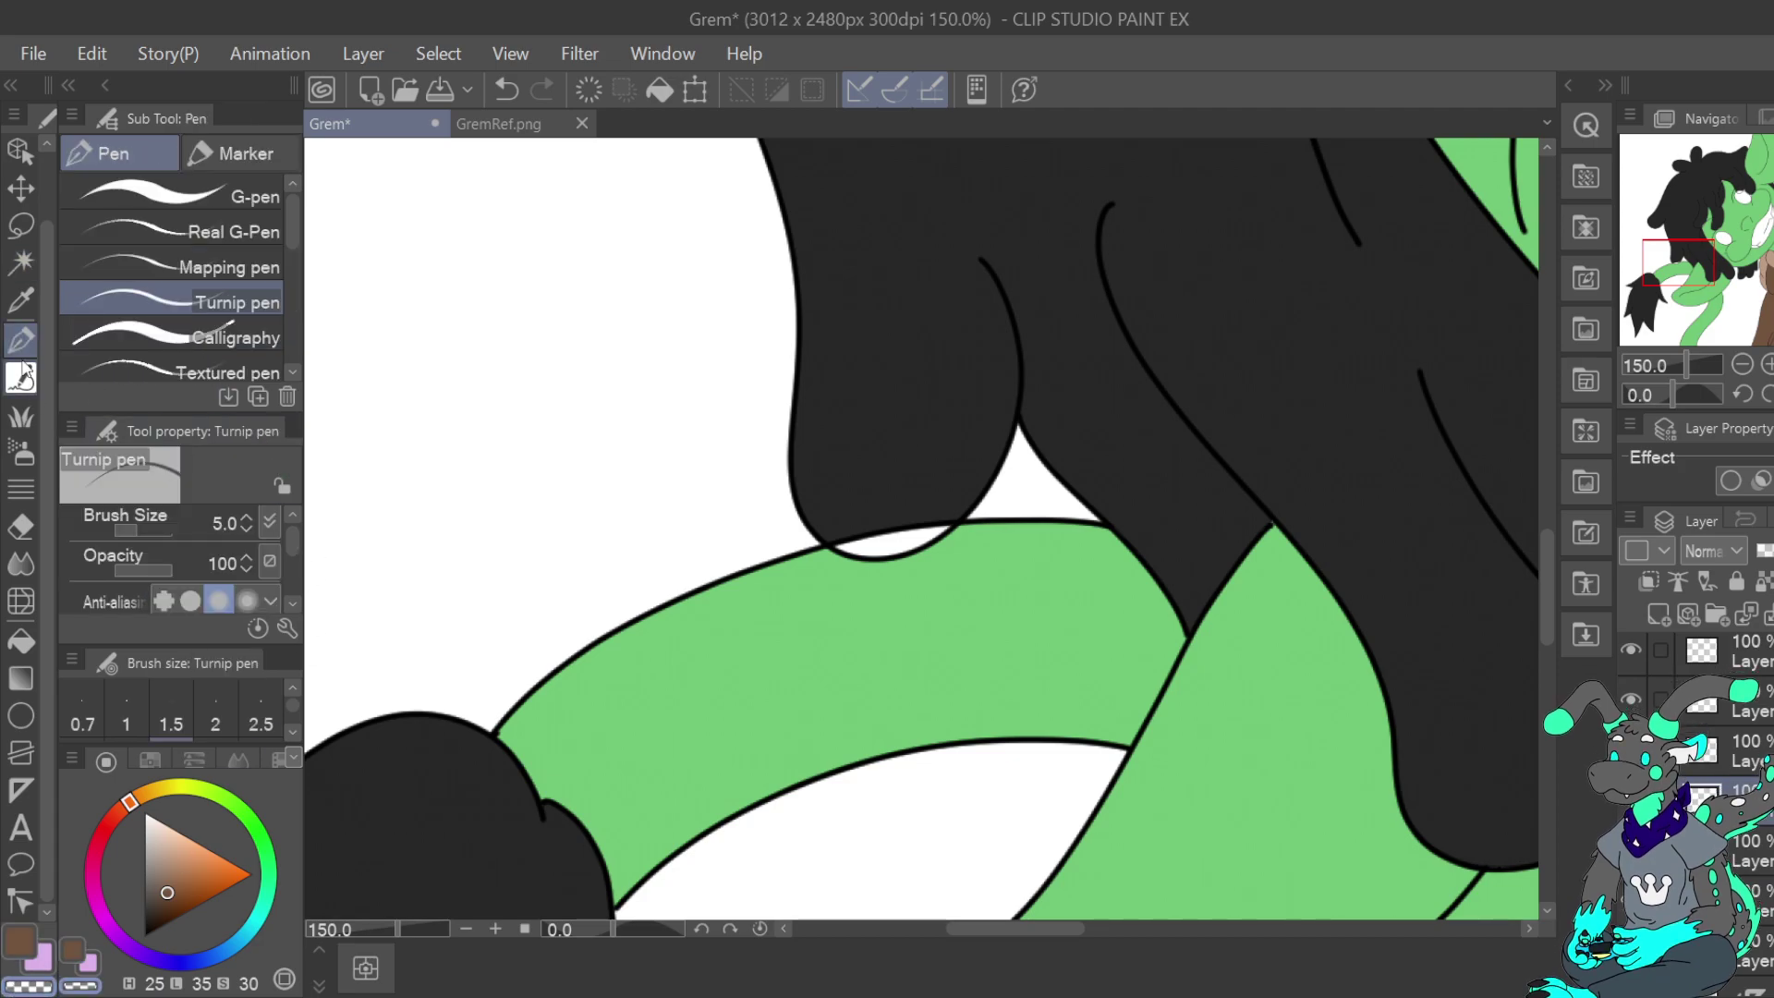
{"action": "left_click", "coordinate": [146, 533]}
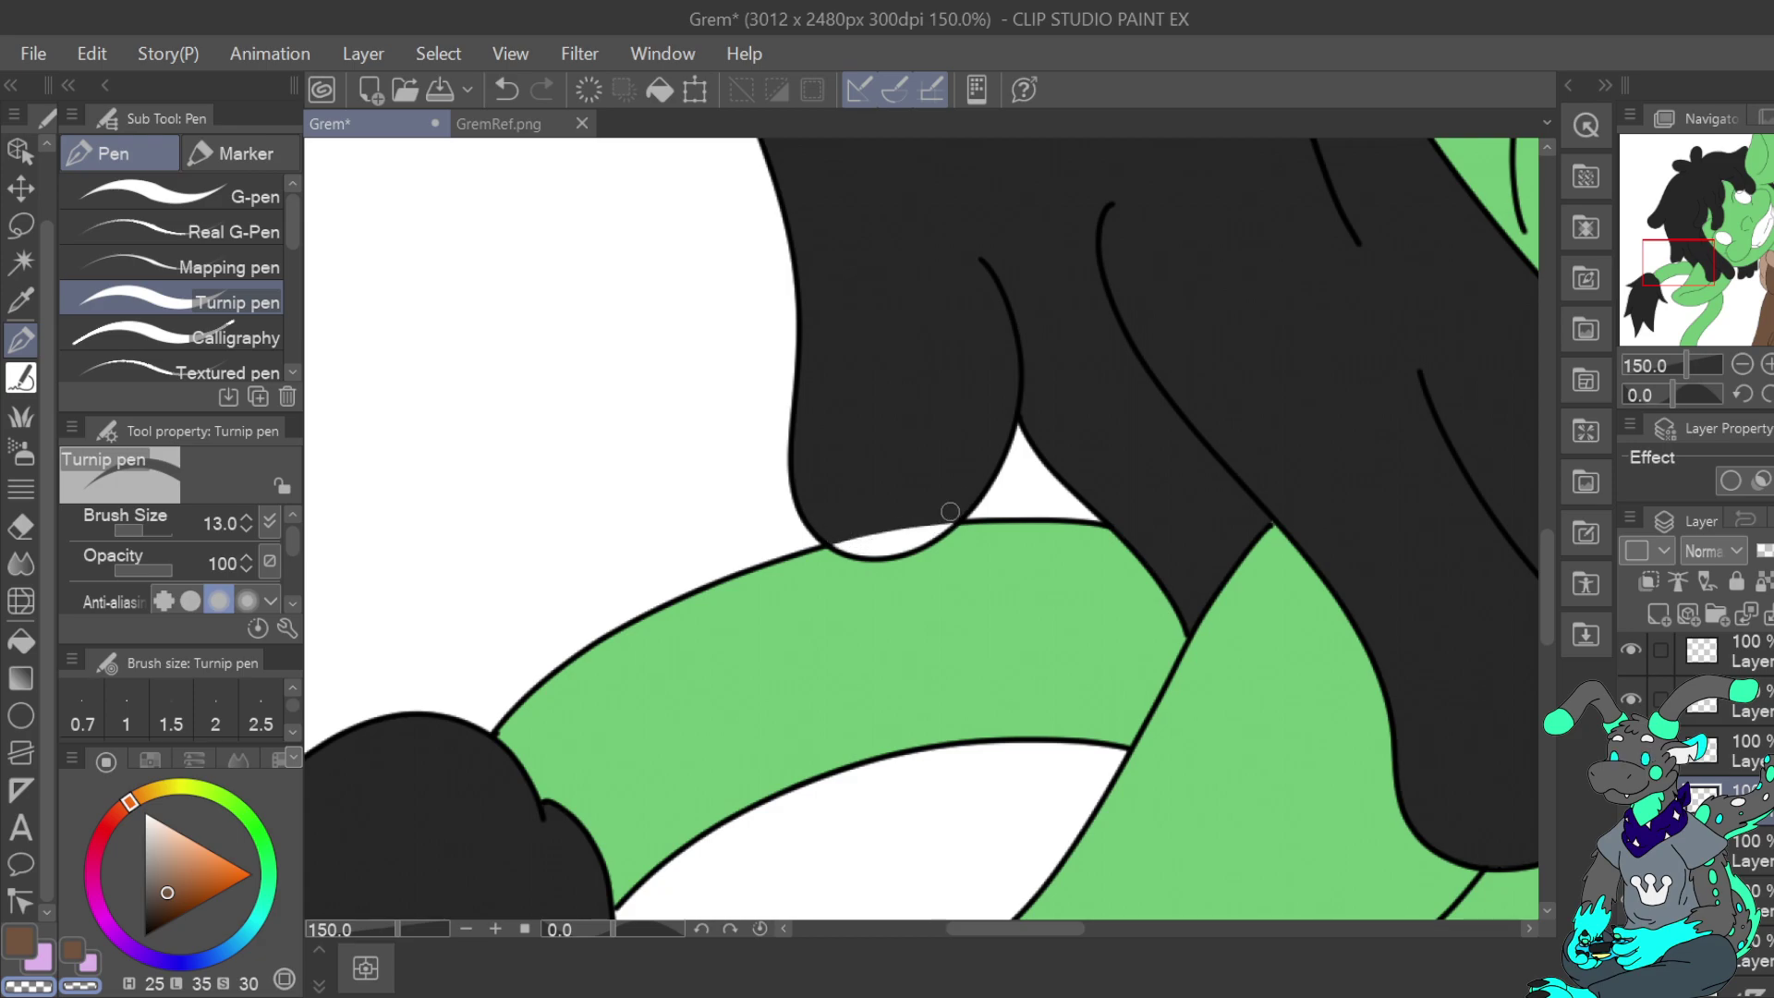
Sample the skin green from the face and set the Turnip pen's brush size to 8
{"action": "mouse_move", "coordinate": [1694, 263]}
{"action": "left_mouse_down"}
{"action": "mouse_move", "coordinate": [1733, 309]}
{"action": "mouse_move", "coordinate": [1760, 255]}
{"action": "mouse_move", "coordinate": [1738, 191]}
{"action": "mouse_move", "coordinate": [1717, 243]}
{"action": "mouse_move", "coordinate": [1759, 200]}
{"action": "mouse_move", "coordinate": [1747, 233]}
{"action": "mouse_move", "coordinate": [1770, 220]}
{"action": "mouse_move", "coordinate": [1733, 207]}
{"action": "mouse_move", "coordinate": [1719, 222]}
{"action": "left_mouse_up"}
{"action": "left_click", "coordinate": [1743, 364]}
{"action": "left_click", "coordinate": [1743, 364]}
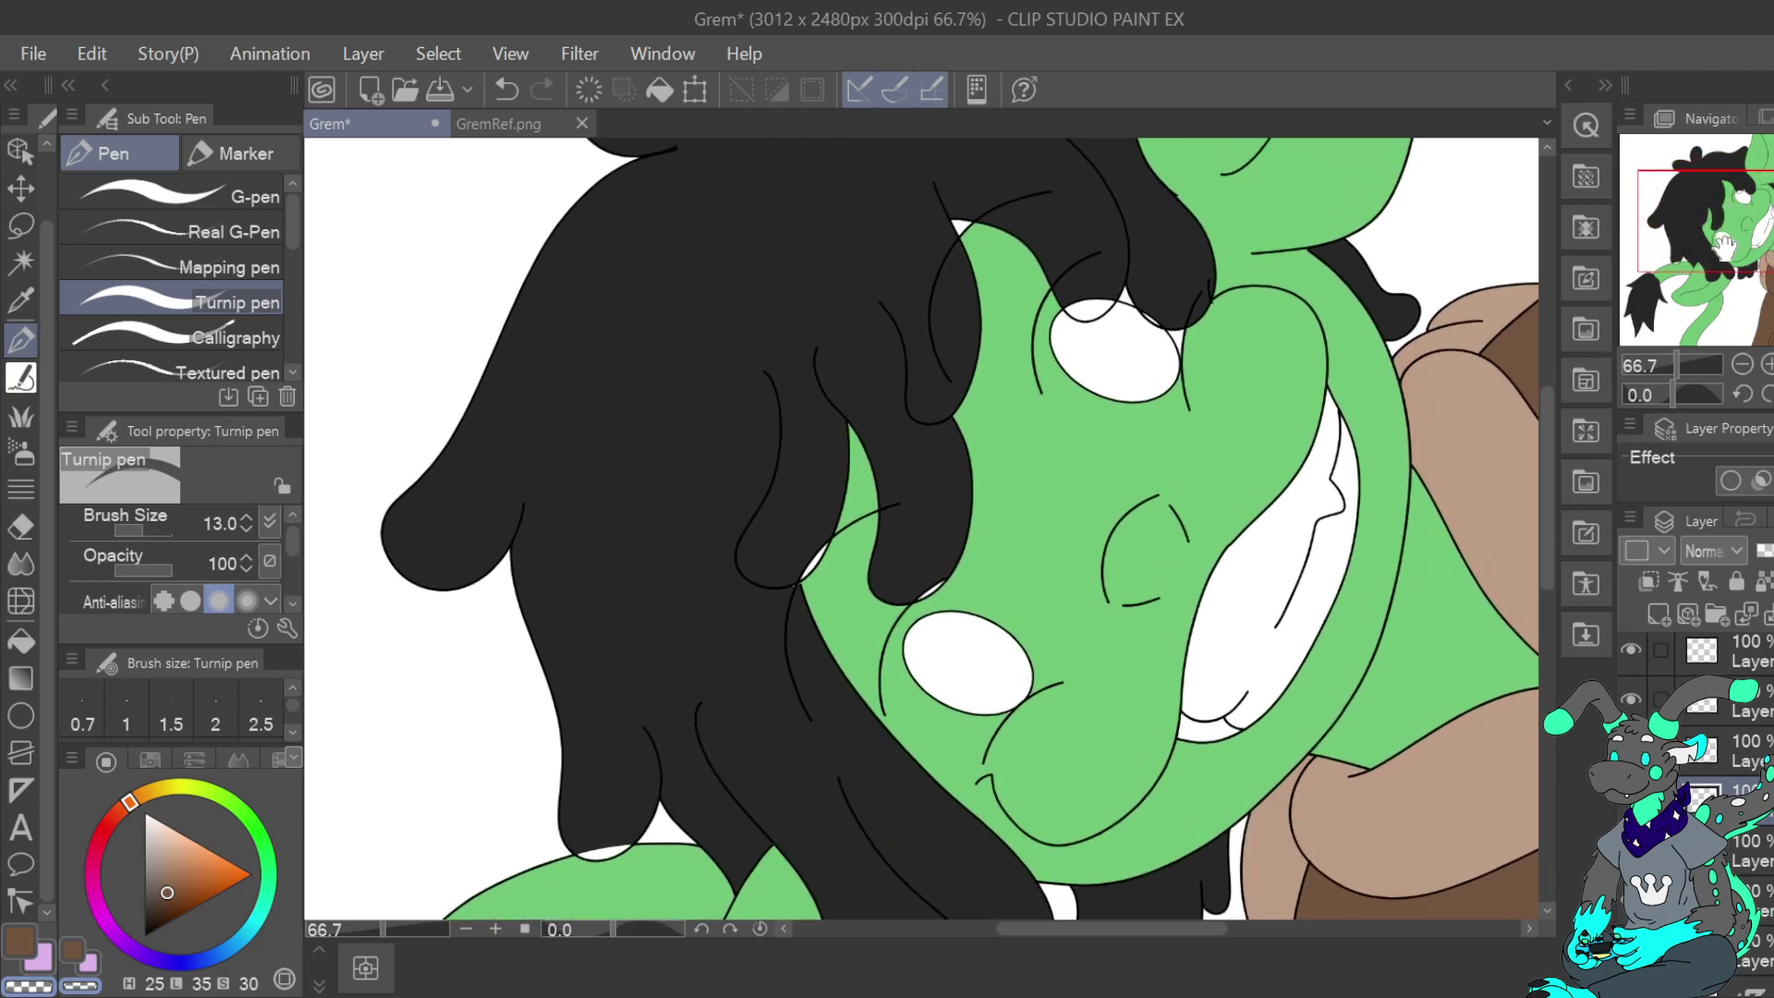
{"action": "left_click", "coordinate": [1767, 365]}
{"action": "left_click", "coordinate": [1767, 364]}
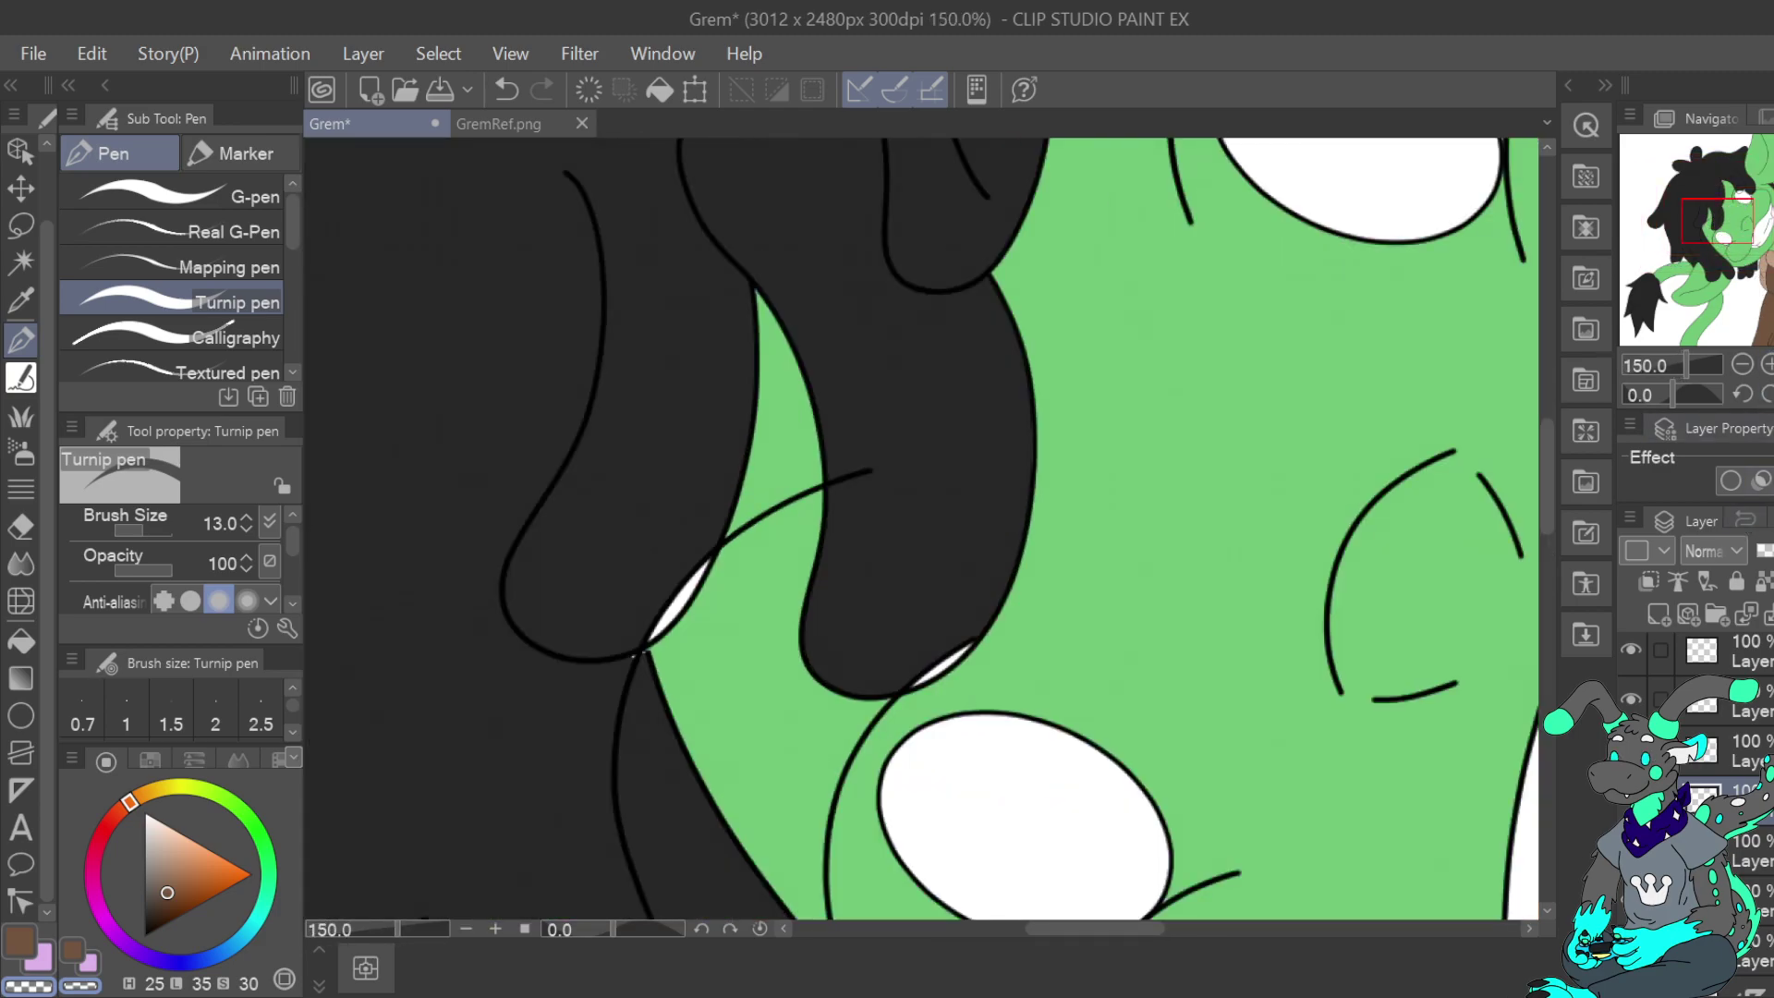
{"action": "scroll", "coordinate": [1749, 730], "scroll_direction": "down", "scroll_amount": 2}
{"action": "left_click", "coordinate": [21, 300]}
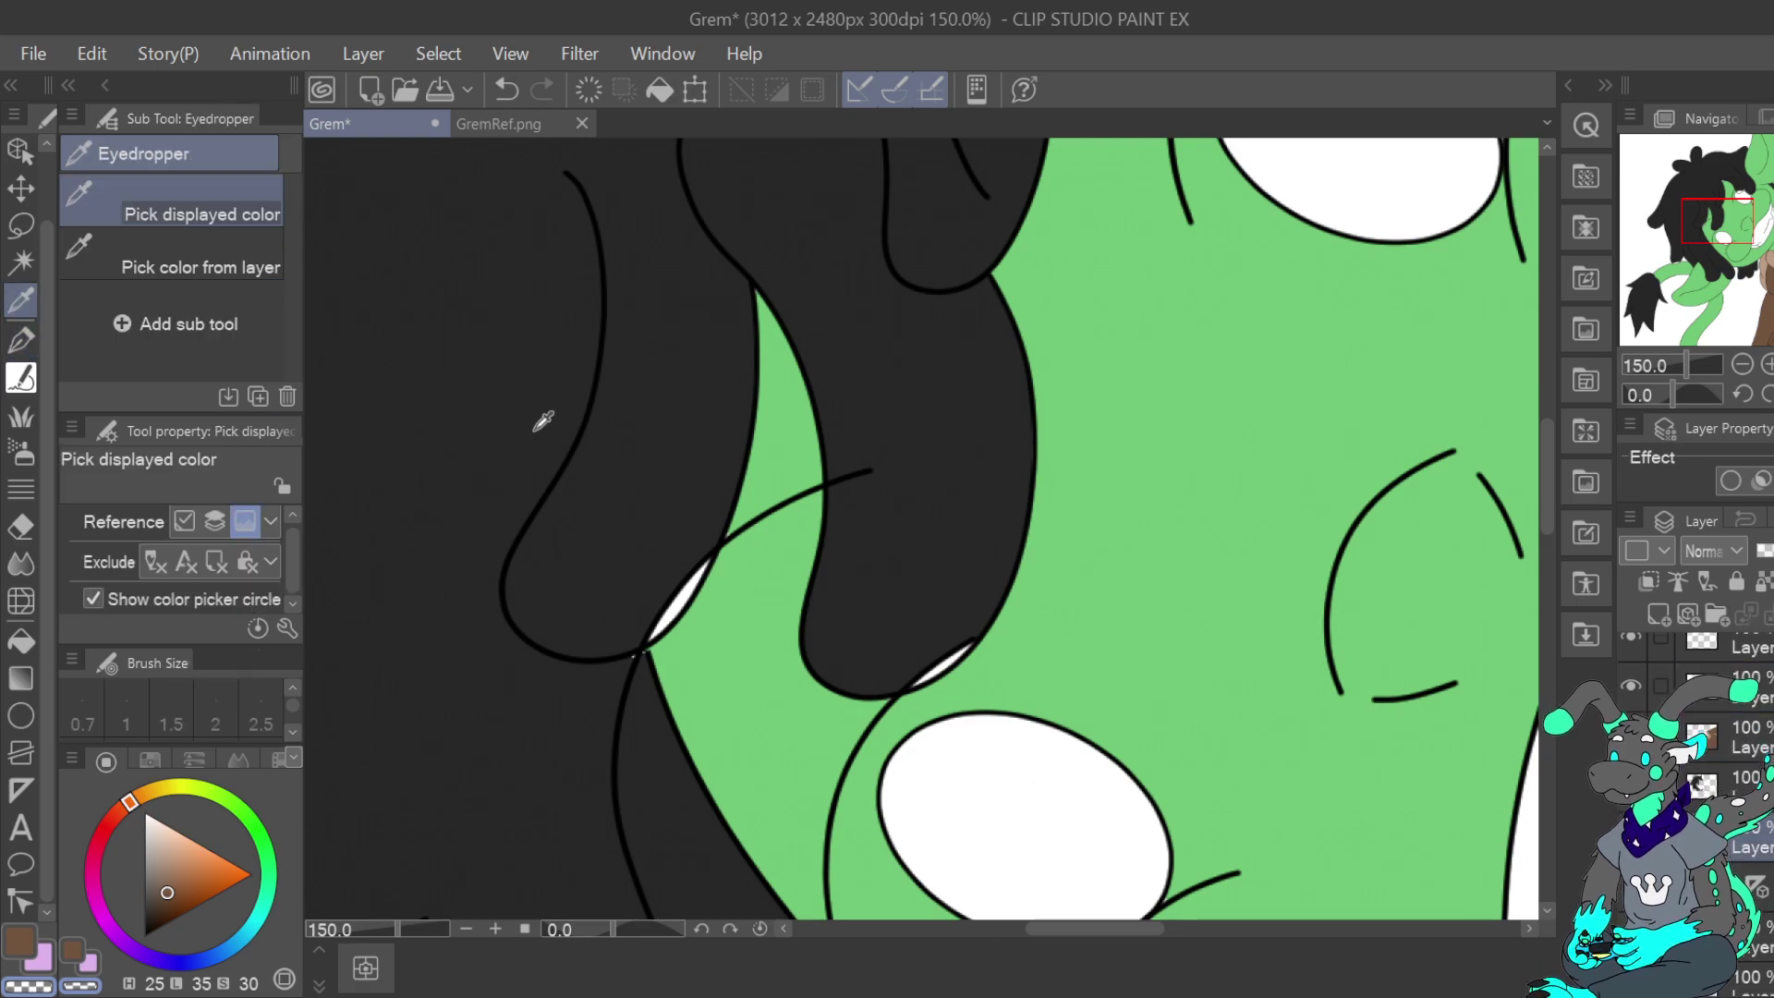
{"action": "left_click", "coordinate": [1129, 555]}
{"action": "key", "text": "p"}
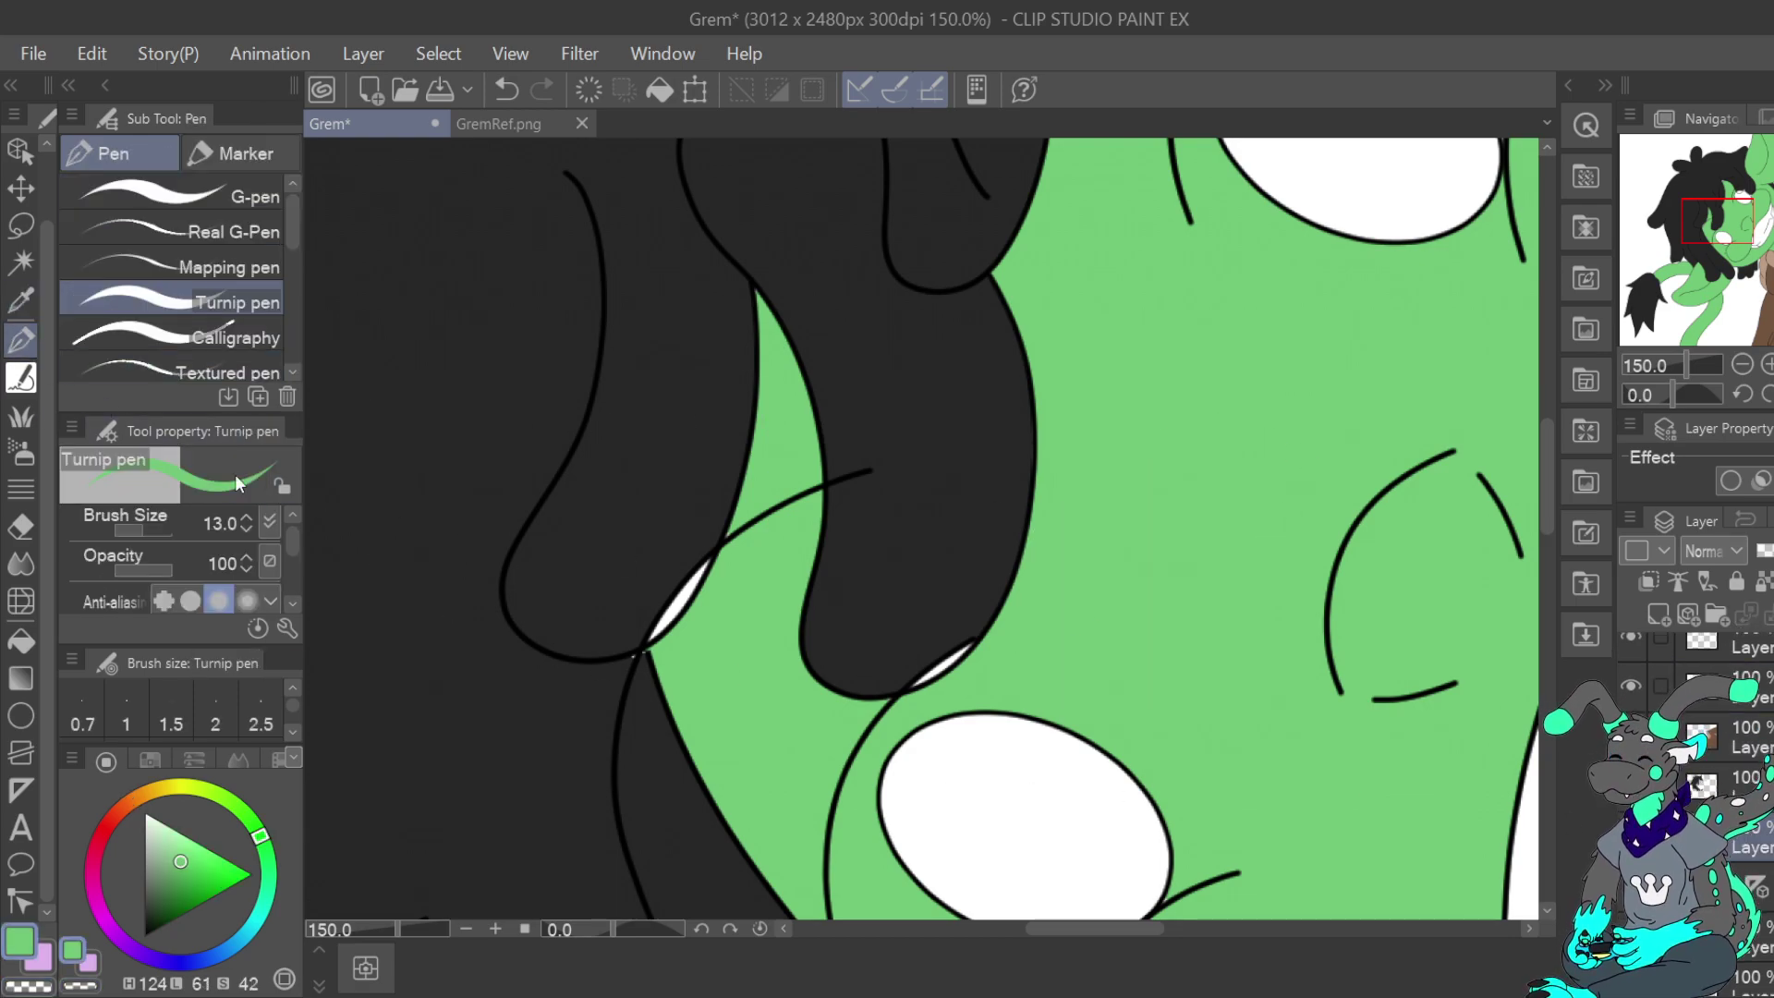
{"action": "left_click_drag", "start_coordinate": [140, 536], "coordinate": [139, 535]}
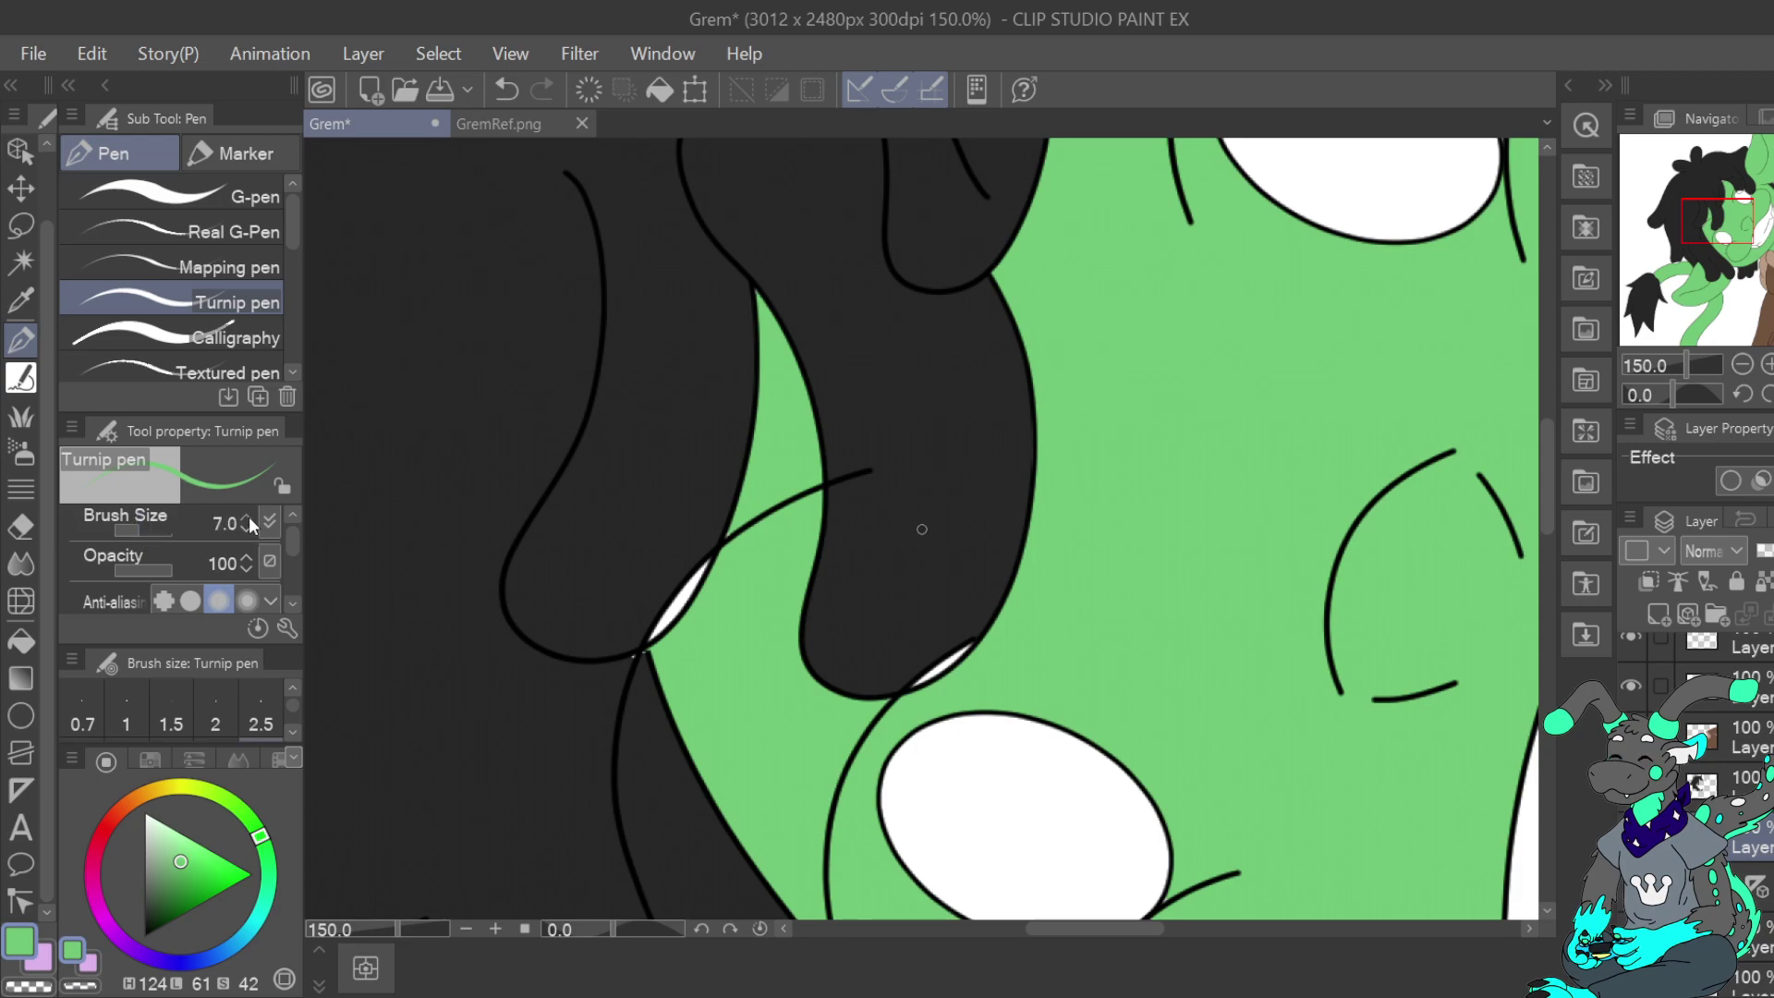
{"action": "left_click", "coordinate": [1767, 365]}
{"action": "left_click_drag", "start_coordinate": [1719, 225], "coordinate": [1738, 188]}
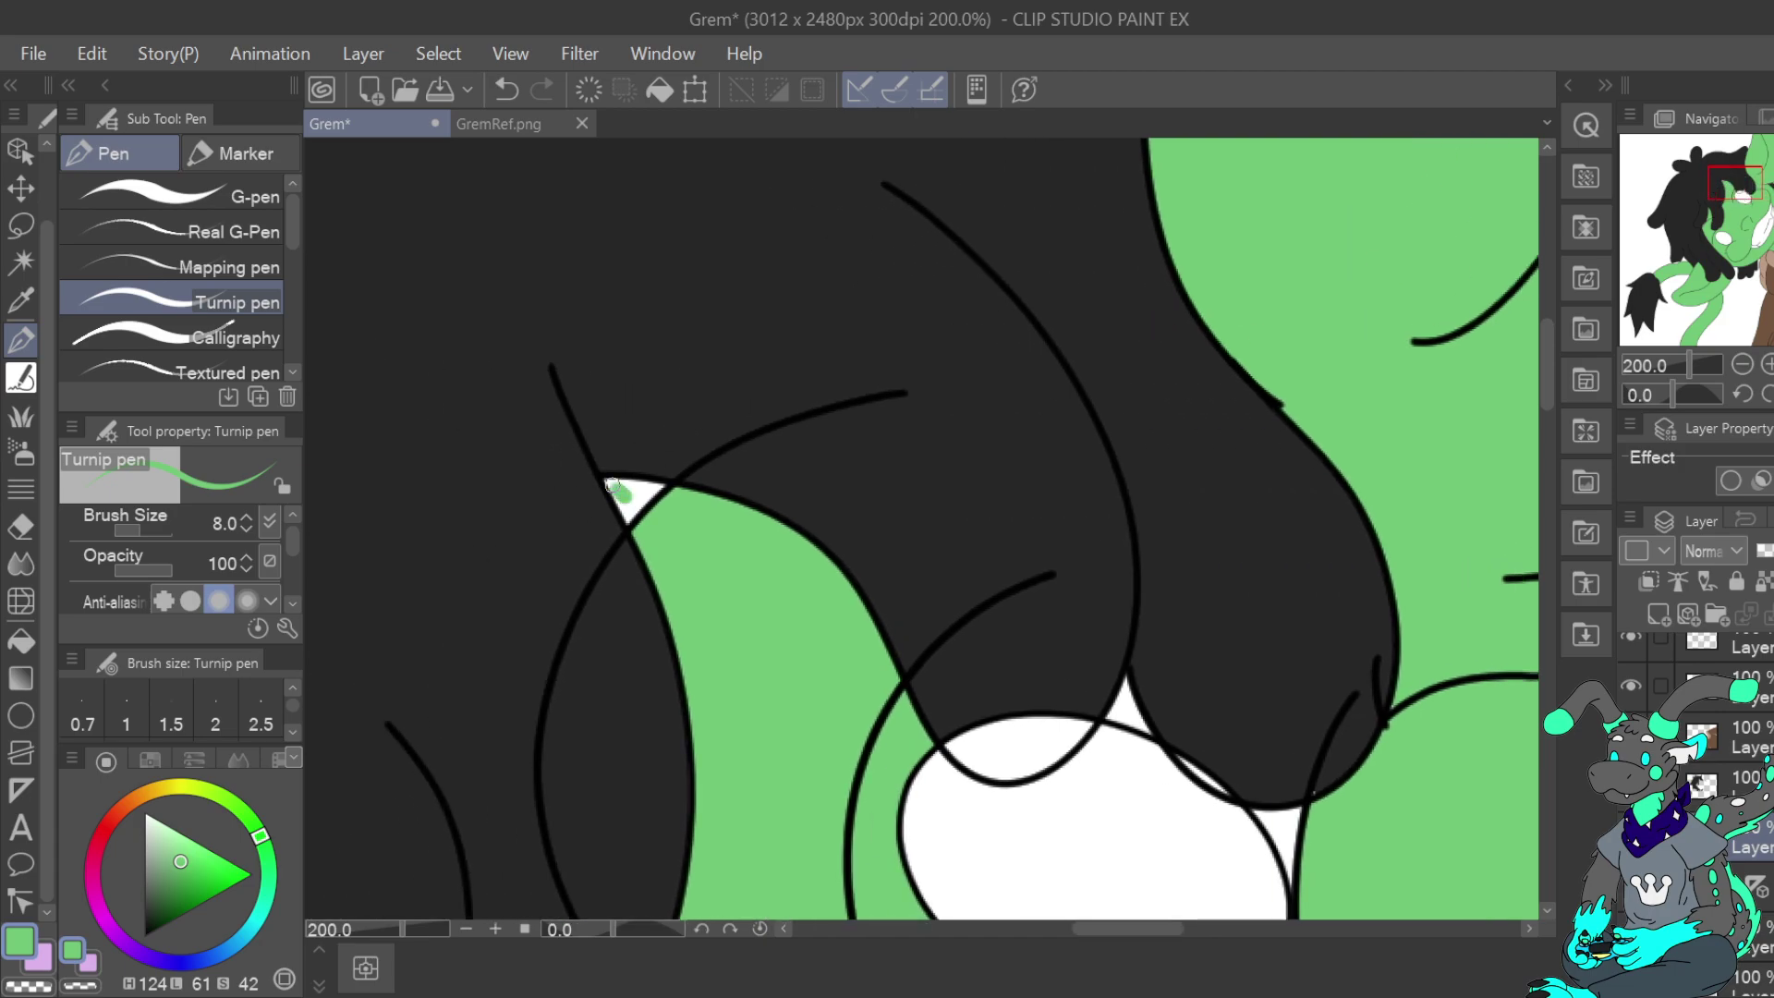
Lower the pen's stabilization to 3 and paint the small white gap under the forehead hair green
{"action": "left_click_drag", "start_coordinate": [621, 494], "coordinate": [613, 496]}
{"action": "scroll", "coordinate": [294, 558], "scroll_direction": "down", "scroll_amount": 3}
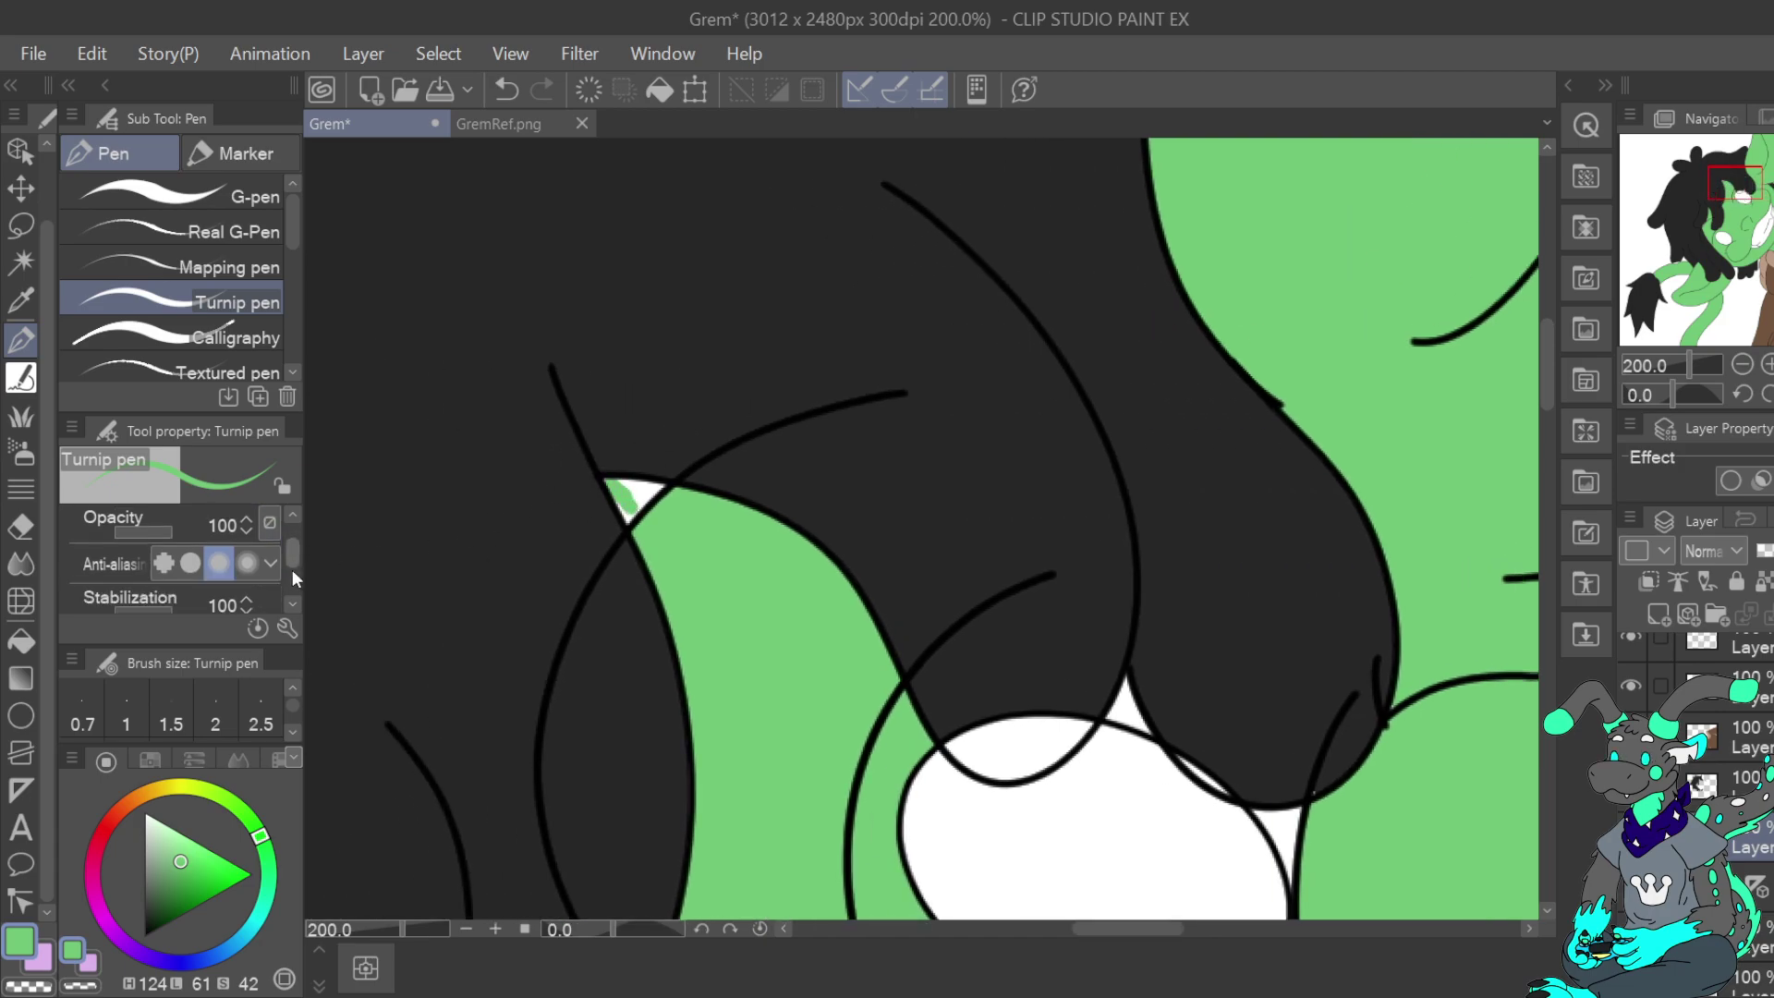
{"action": "left_click", "coordinate": [246, 534]}
{"action": "left_click", "coordinate": [246, 534]}
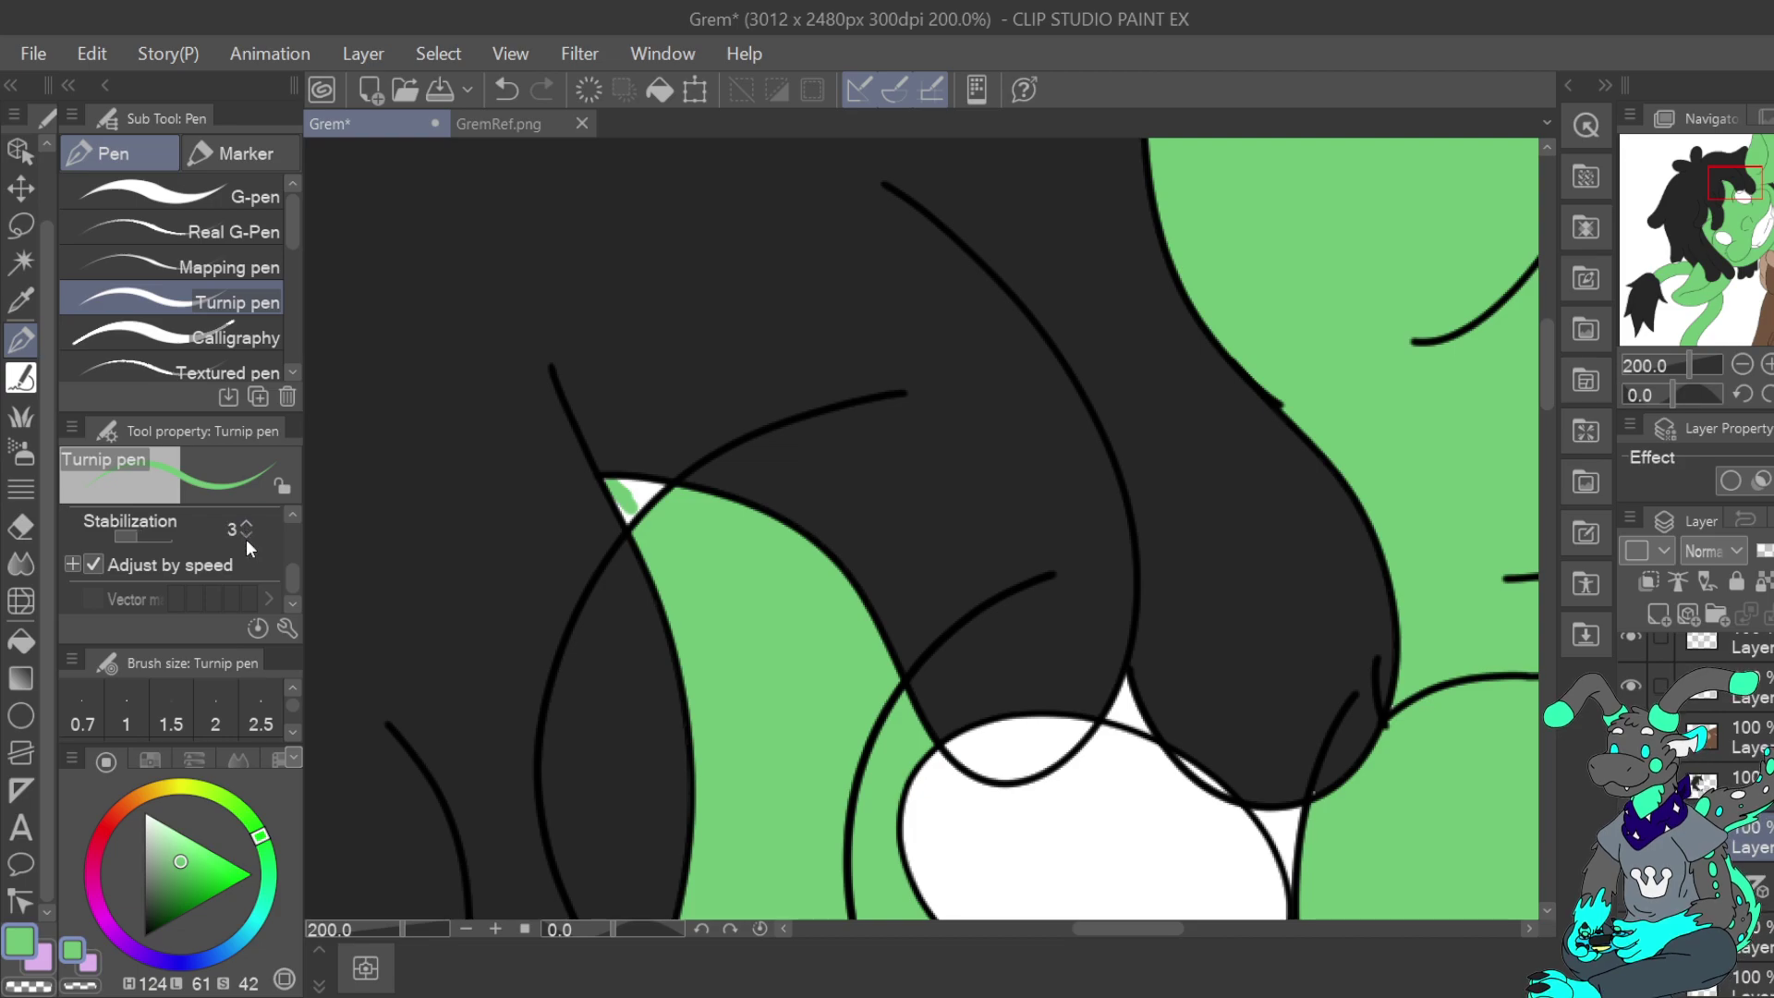
{"action": "left_click_drag", "start_coordinate": [638, 506], "coordinate": [664, 492]}
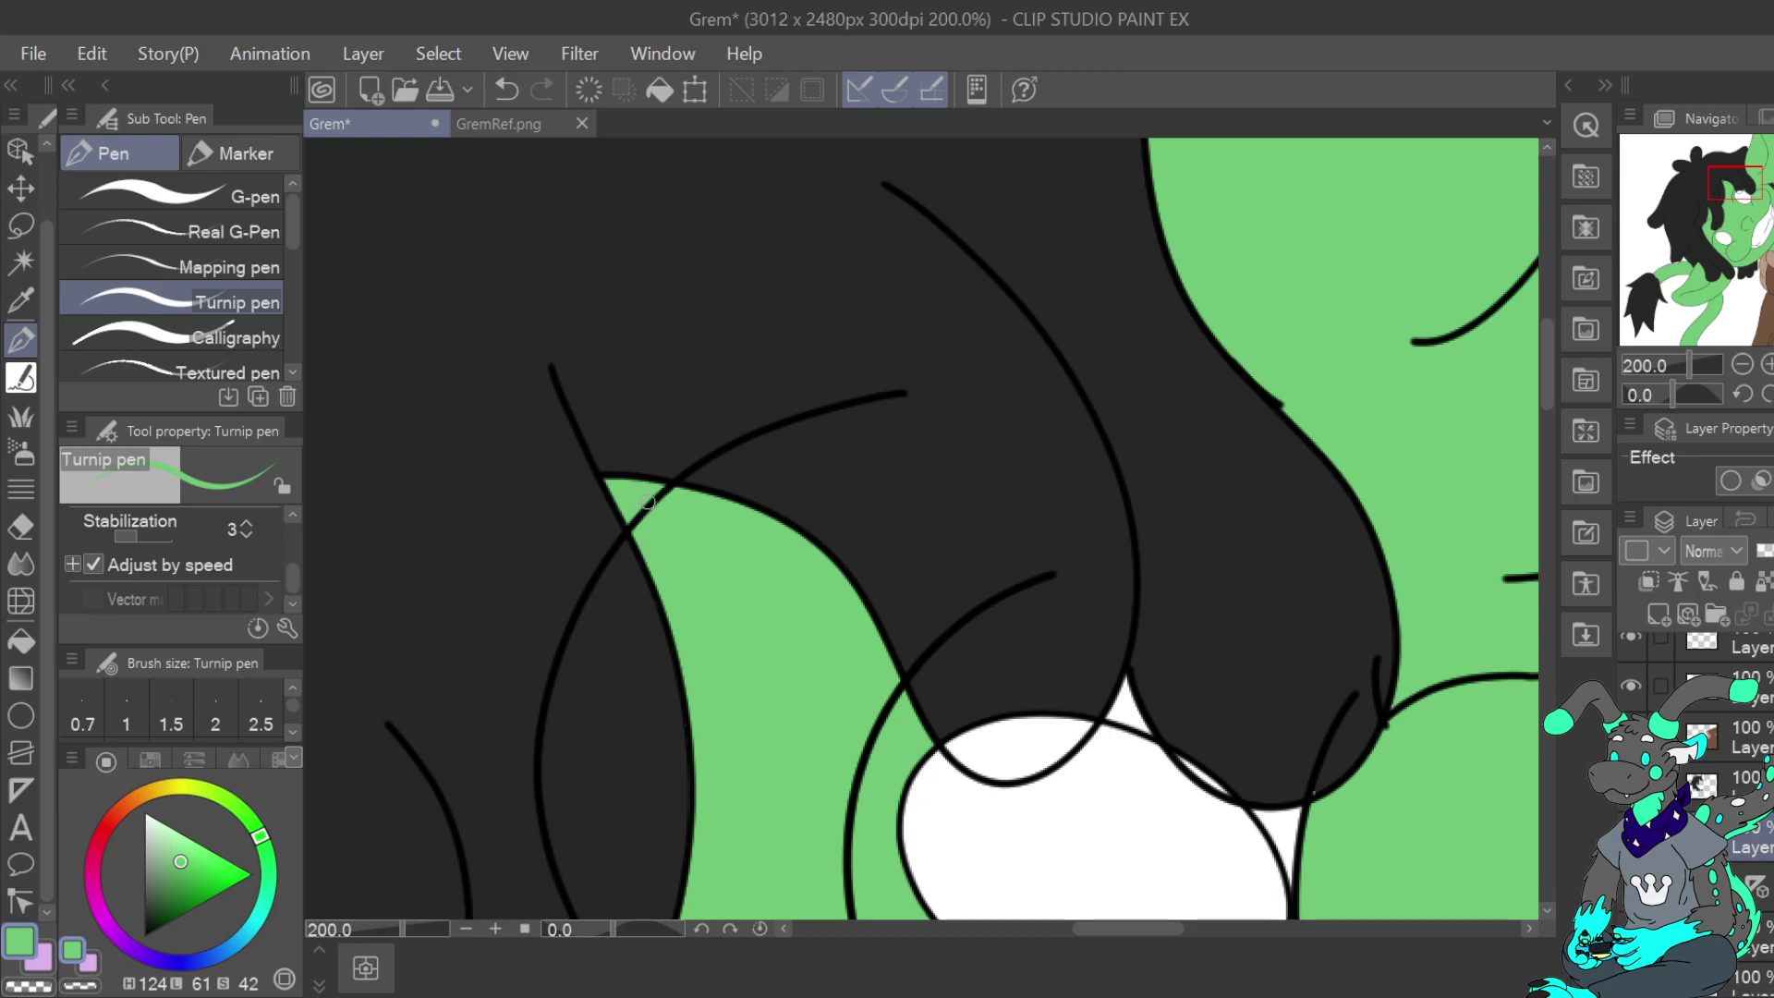
Examine the collar, tail, ear and hair areas for leftover unfilled gaps and rough outlines
{"action": "left_click", "coordinate": [1743, 364]}
{"action": "mouse_move", "coordinate": [1748, 181]}
{"action": "left_mouse_down"}
{"action": "mouse_move", "coordinate": [1765, 153]}
{"action": "mouse_move", "coordinate": [1750, 215]}
{"action": "mouse_move", "coordinate": [1765, 268]}
{"action": "mouse_move", "coordinate": [1760, 238]}
{"action": "left_mouse_up"}
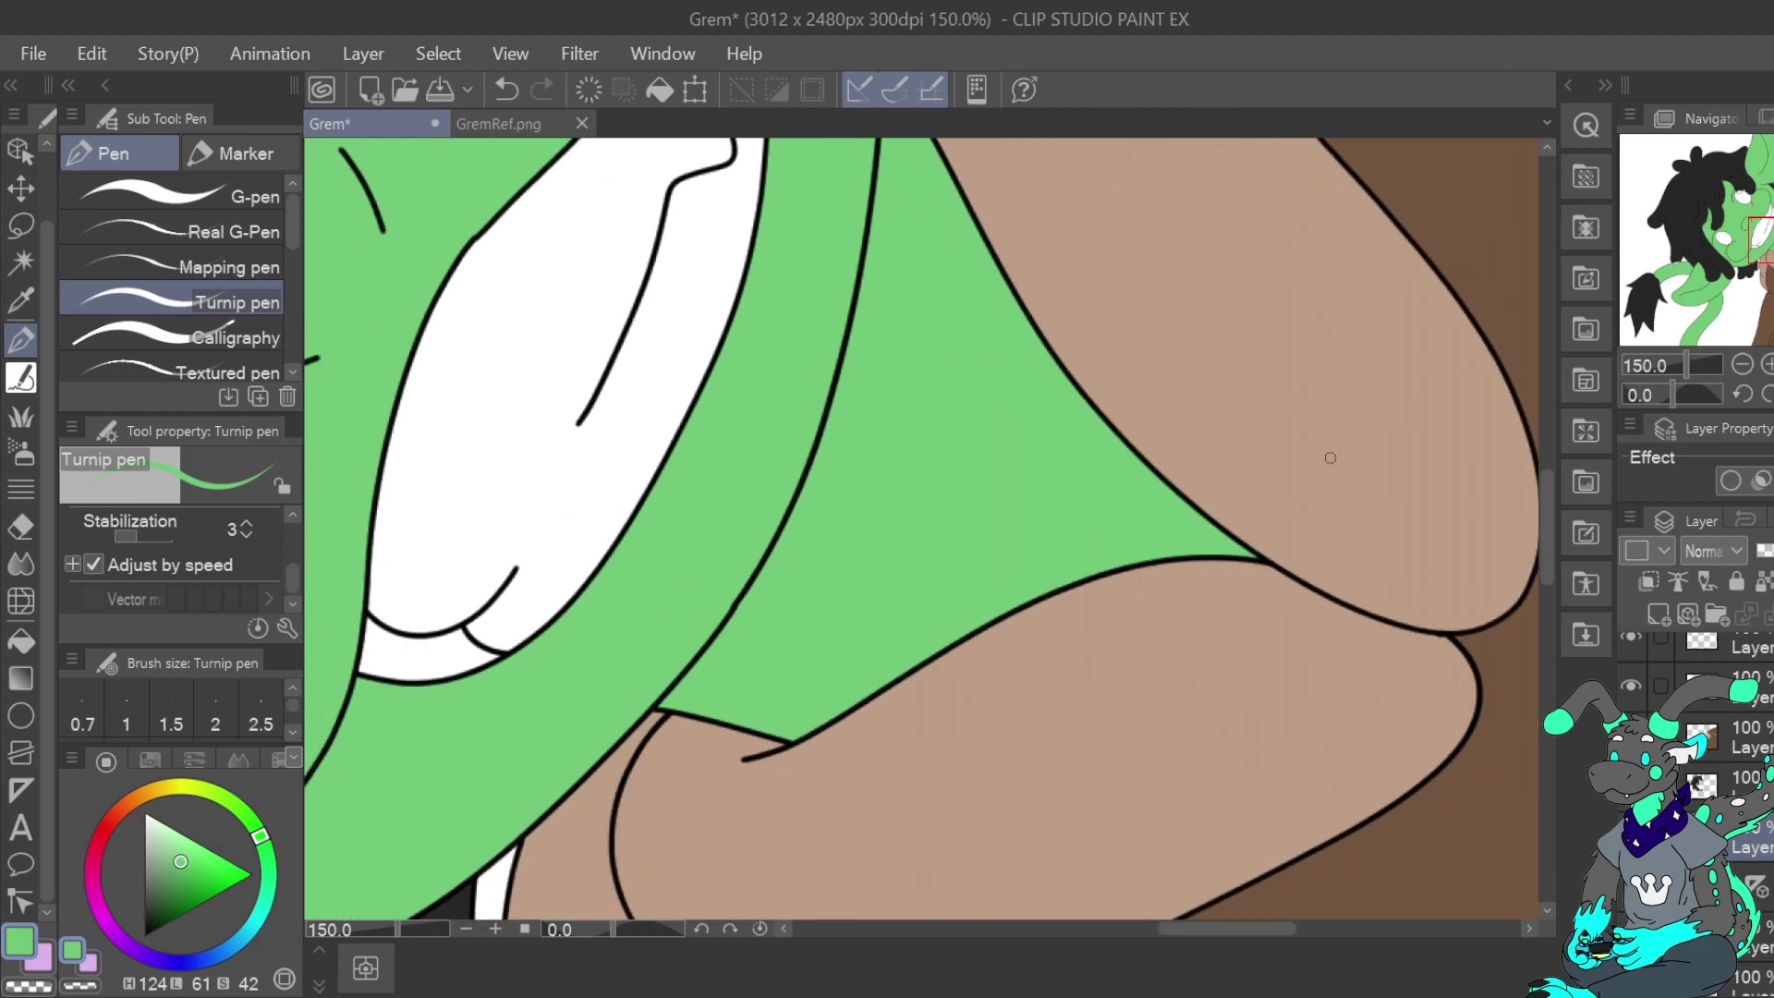
{"action": "left_click_drag", "start_coordinate": [1771, 239], "coordinate": [1696, 270]}
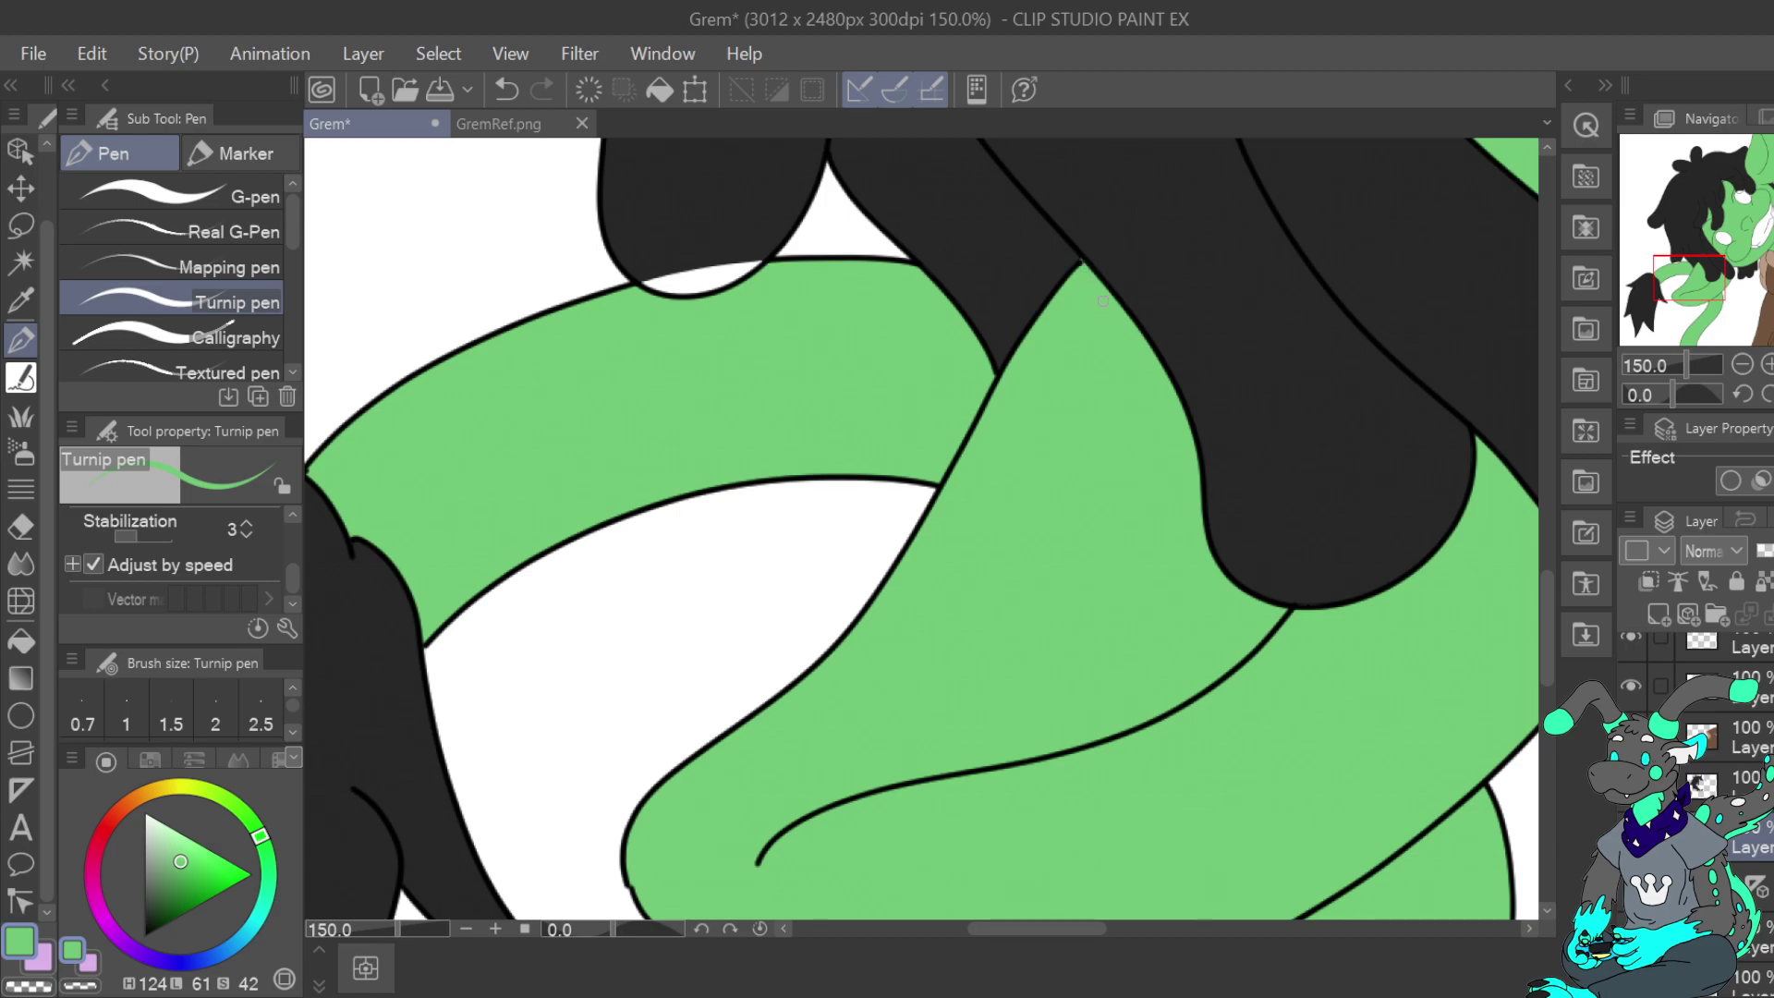
{"action": "mouse_move", "coordinate": [1712, 270]}
{"action": "left_mouse_down"}
{"action": "mouse_move", "coordinate": [1707, 297]}
{"action": "mouse_move", "coordinate": [1680, 284]}
{"action": "mouse_move", "coordinate": [1728, 280]}
{"action": "mouse_move", "coordinate": [1772, 245]}
{"action": "left_mouse_up"}
{"action": "left_click", "coordinate": [1743, 364]}
{"action": "left_click", "coordinate": [1743, 364]}
{"action": "left_click", "coordinate": [1743, 364]}
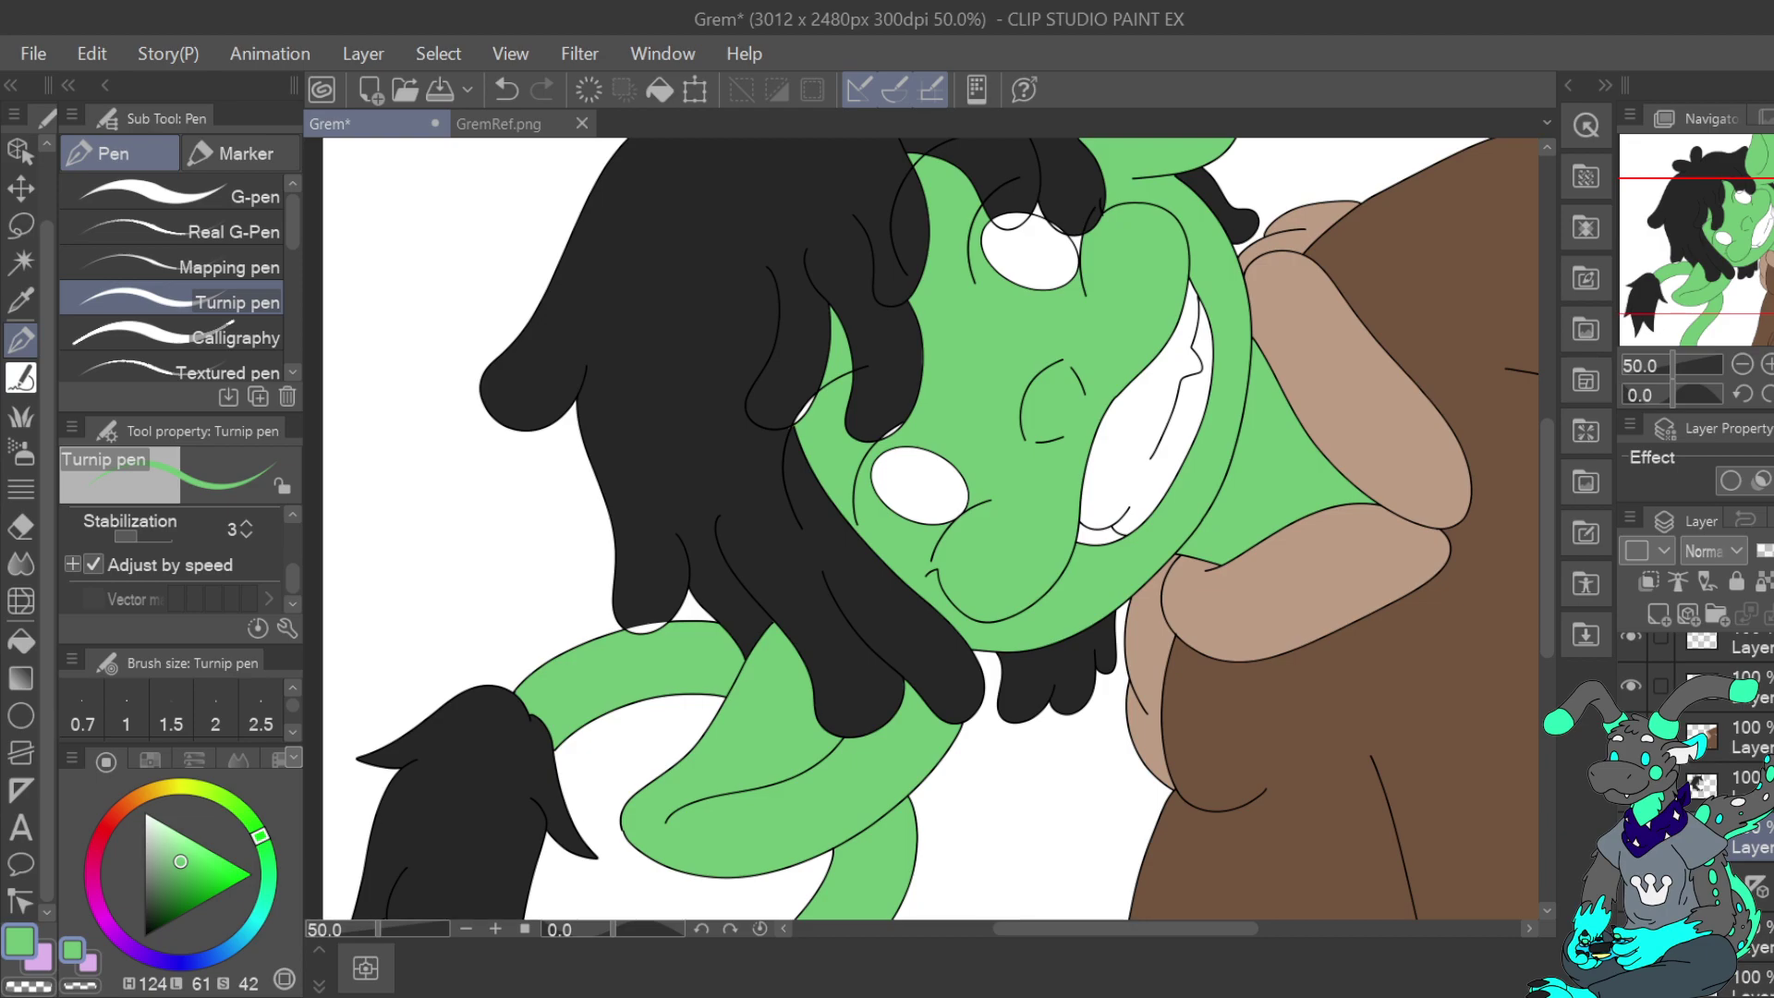
Activate the lower ear's line art layer and set the Turnip pen to black, brush size 5 and stabilization 100
{"action": "scroll", "coordinate": [1697, 804], "scroll_direction": "up", "scroll_amount": 2}
{"action": "left_click", "coordinate": [1631, 734]}
{"action": "left_click", "coordinate": [1631, 734]}
{"action": "left_click", "coordinate": [1761, 738]}
{"action": "left_click", "coordinate": [1769, 394]}
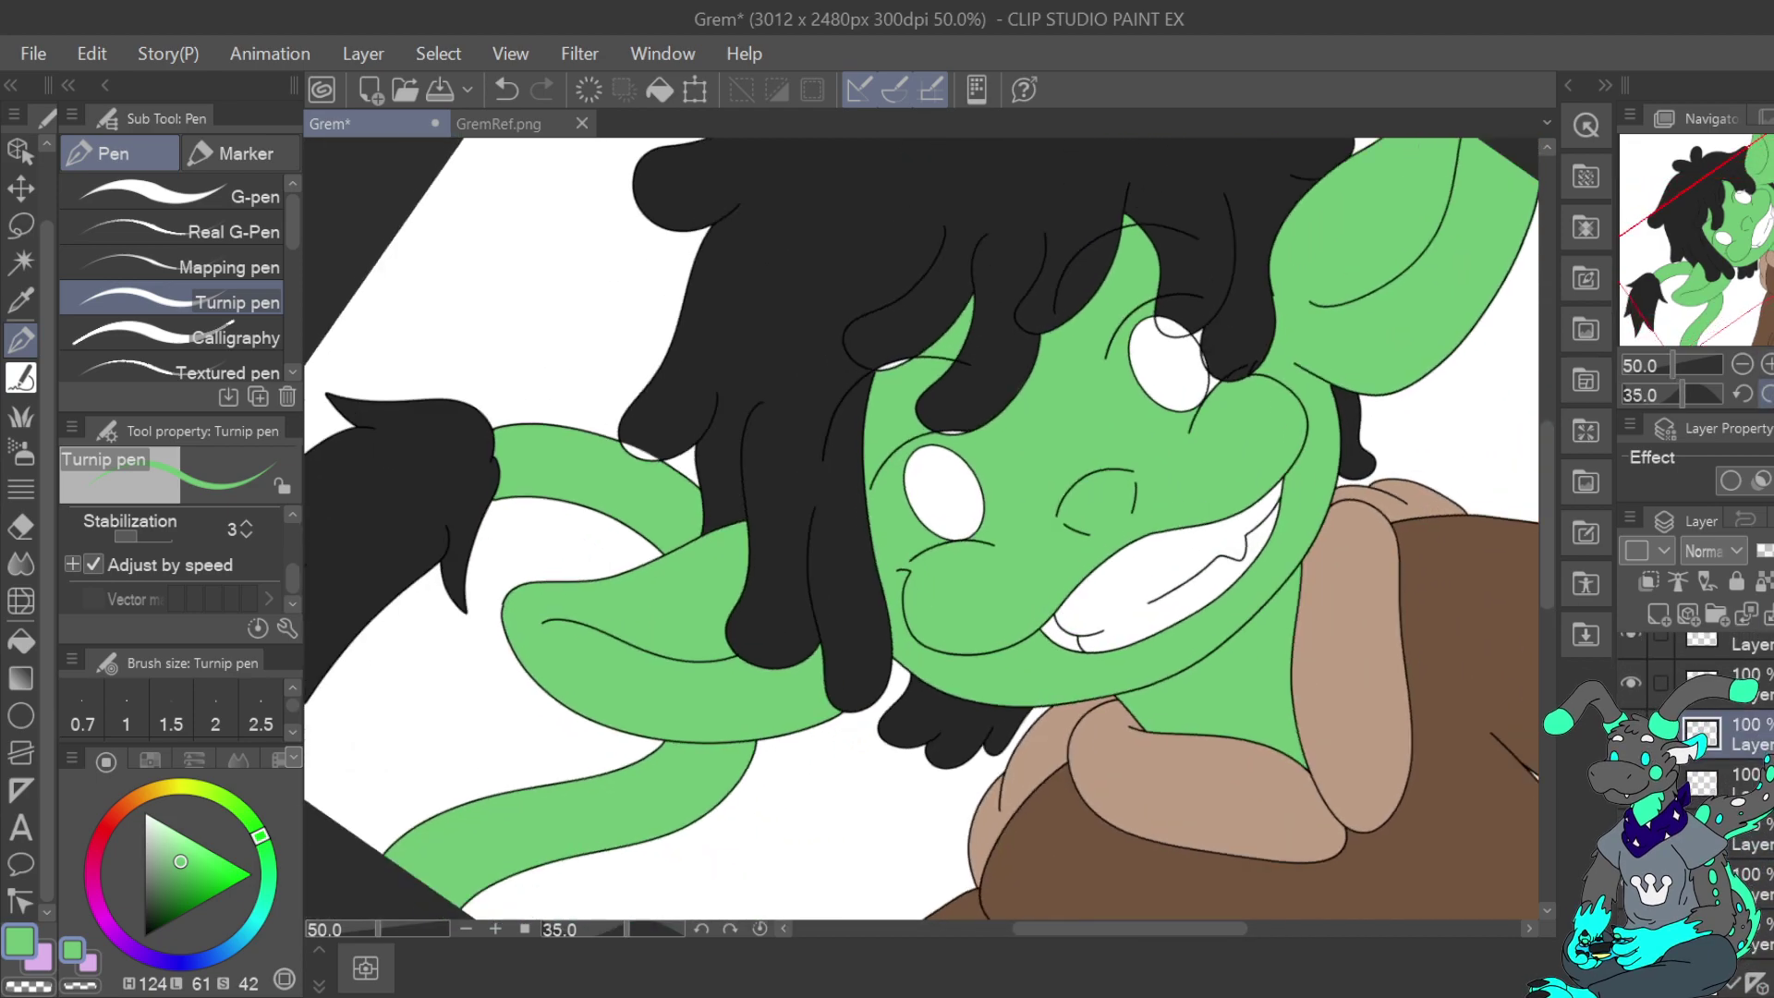
{"action": "left_click_drag", "start_coordinate": [1748, 246], "coordinate": [1703, 295]}
{"action": "left_click", "coordinate": [1768, 364]}
{"action": "left_click", "coordinate": [1769, 364]}
{"action": "left_click", "coordinate": [1769, 364]}
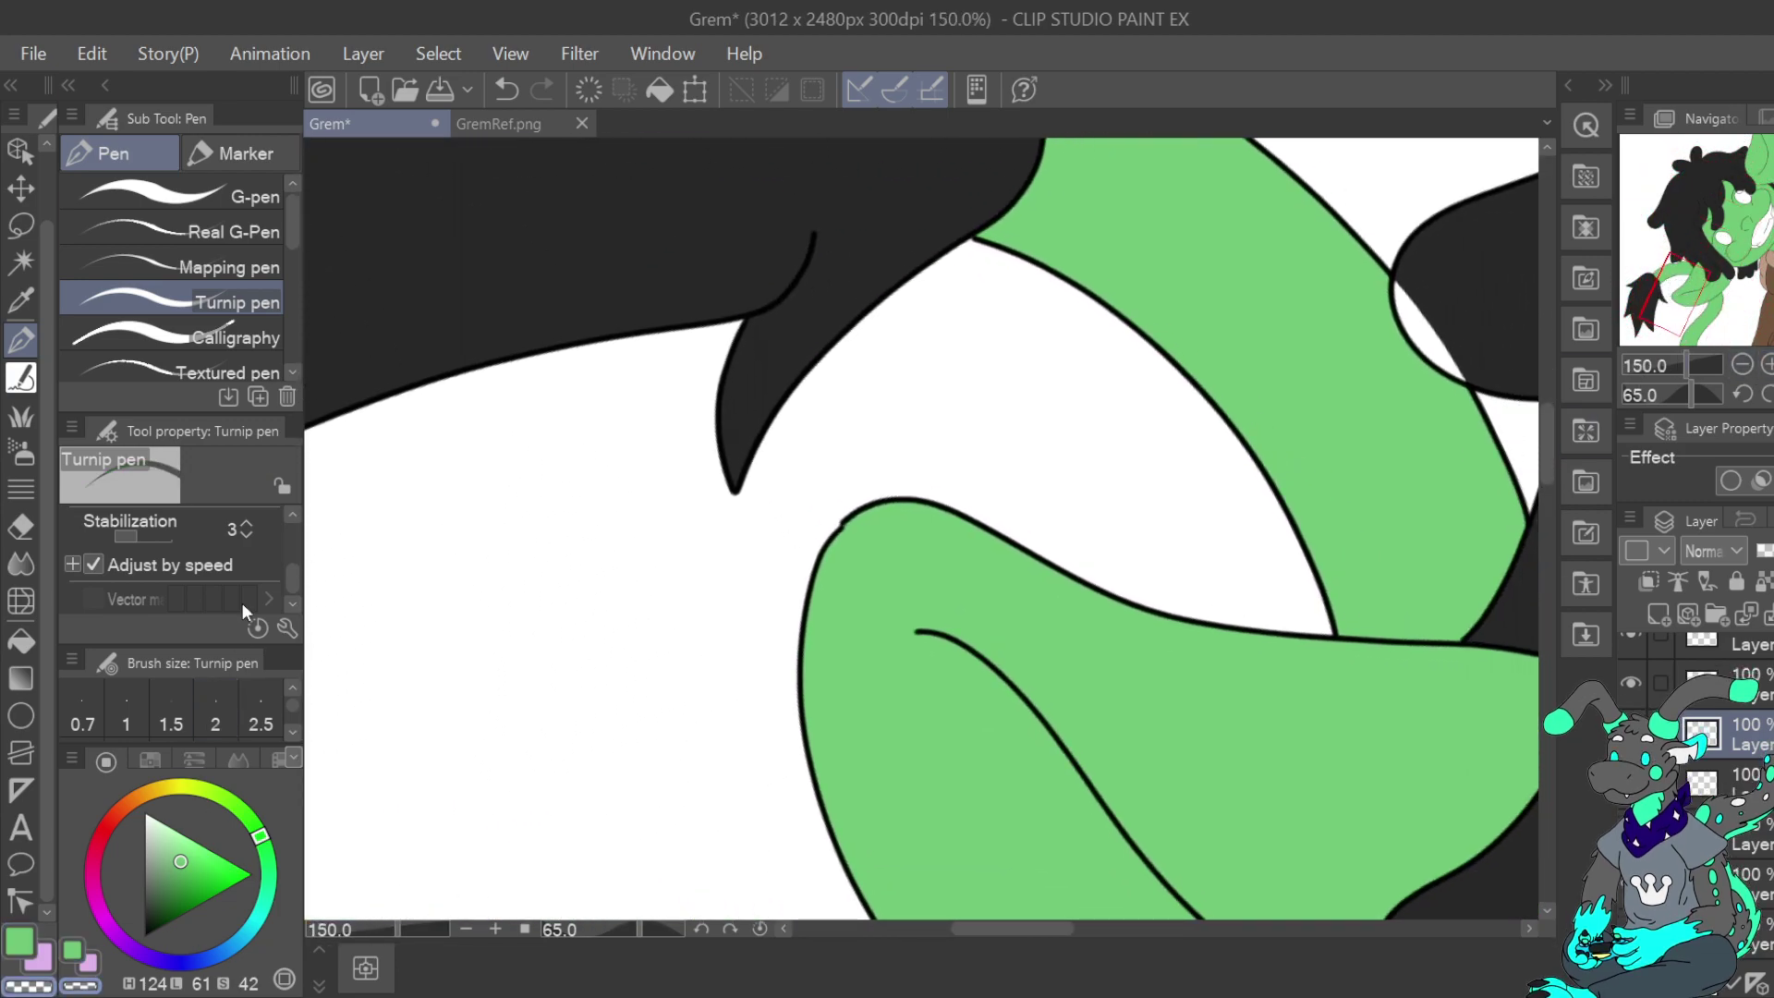
{"action": "left_click_drag", "start_coordinate": [287, 554], "coordinate": [284, 519]}
{"action": "left_click", "coordinate": [247, 534]}
{"action": "left_click", "coordinate": [247, 534]}
{"action": "left_click", "coordinate": [246, 532]}
{"action": "left_click_drag", "start_coordinate": [188, 867], "coordinate": [133, 993]}
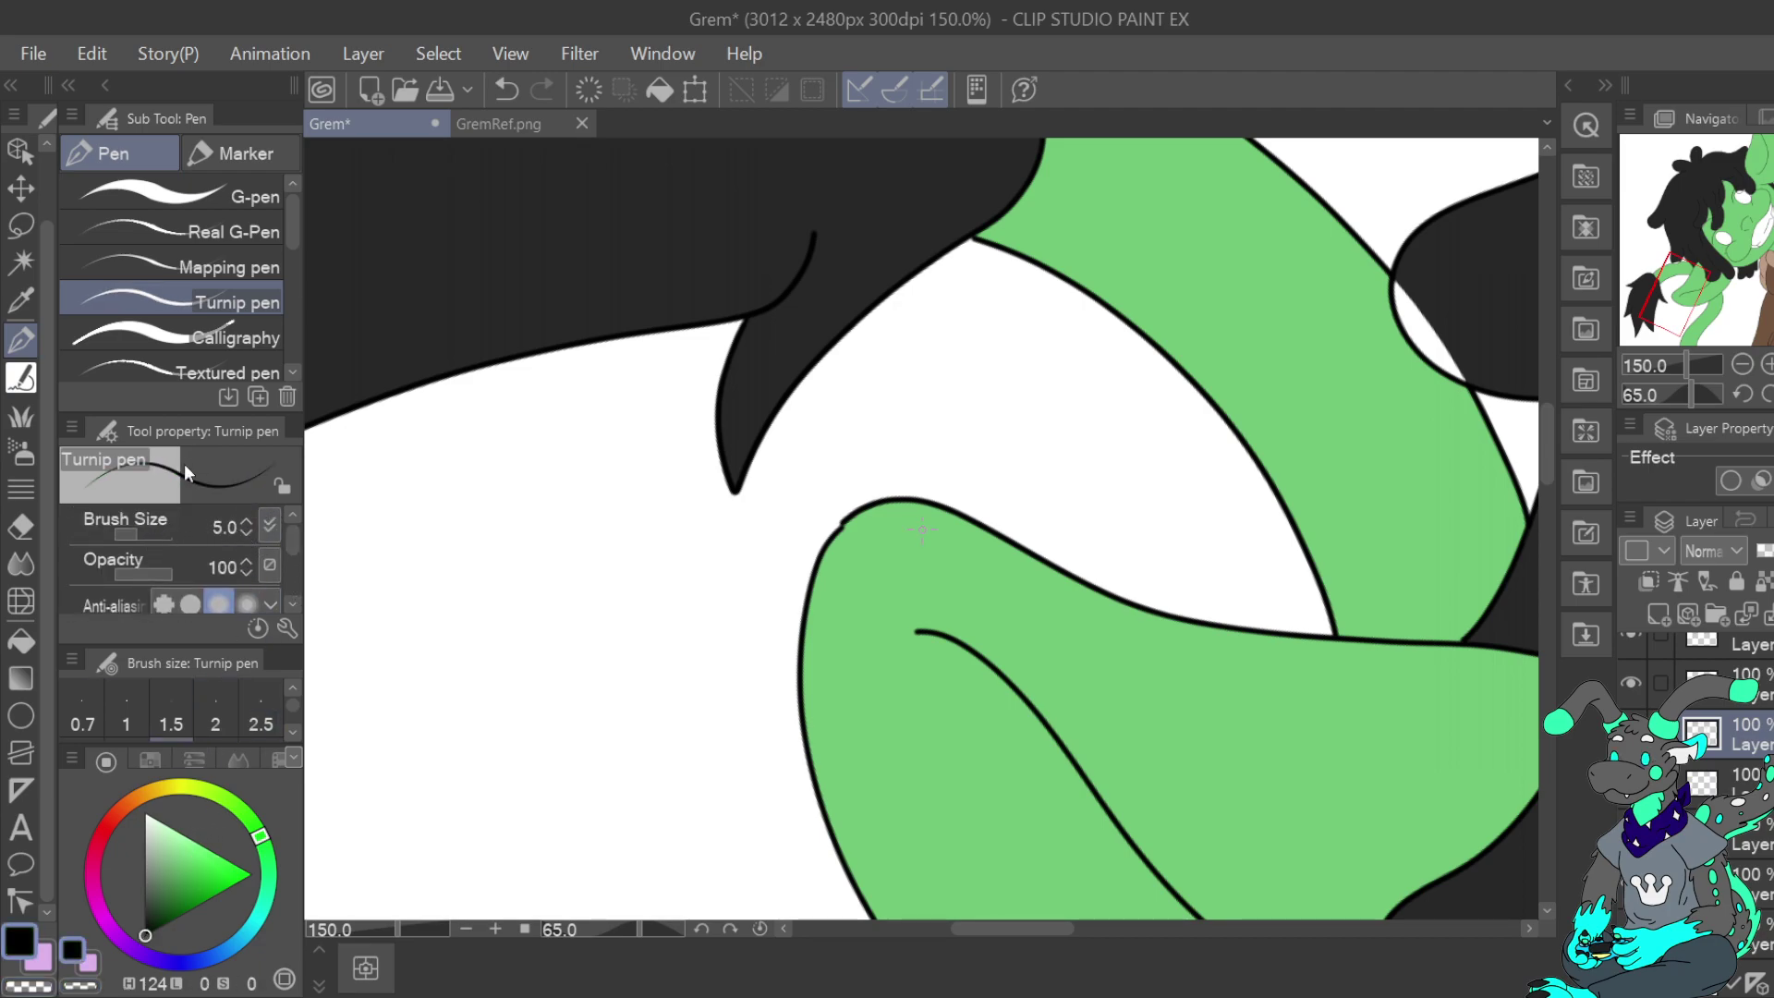
{"action": "left_click_drag", "start_coordinate": [289, 541], "coordinate": [289, 578]}
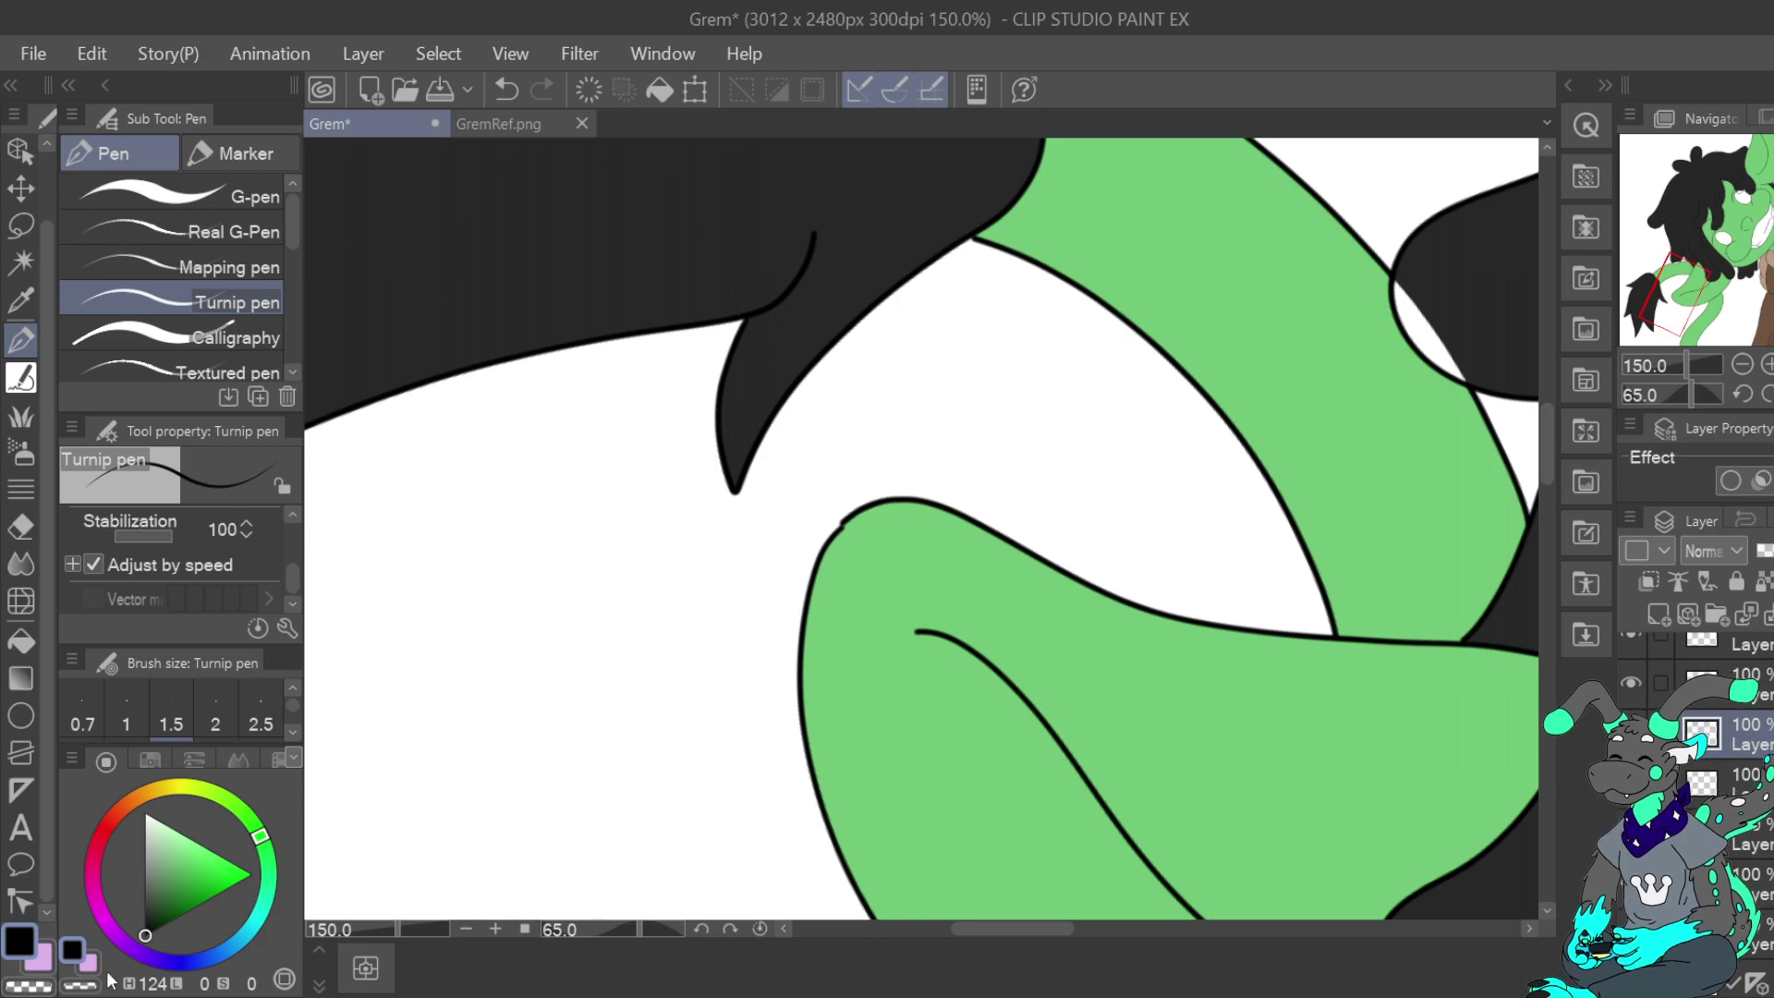
Erase the stepped joint in the outline at the lower ear's tip, redraw it smoothly in black, and undo the last stray stroke
{"action": "left_click", "coordinate": [1767, 365]}
{"action": "left_click", "coordinate": [1767, 365]}
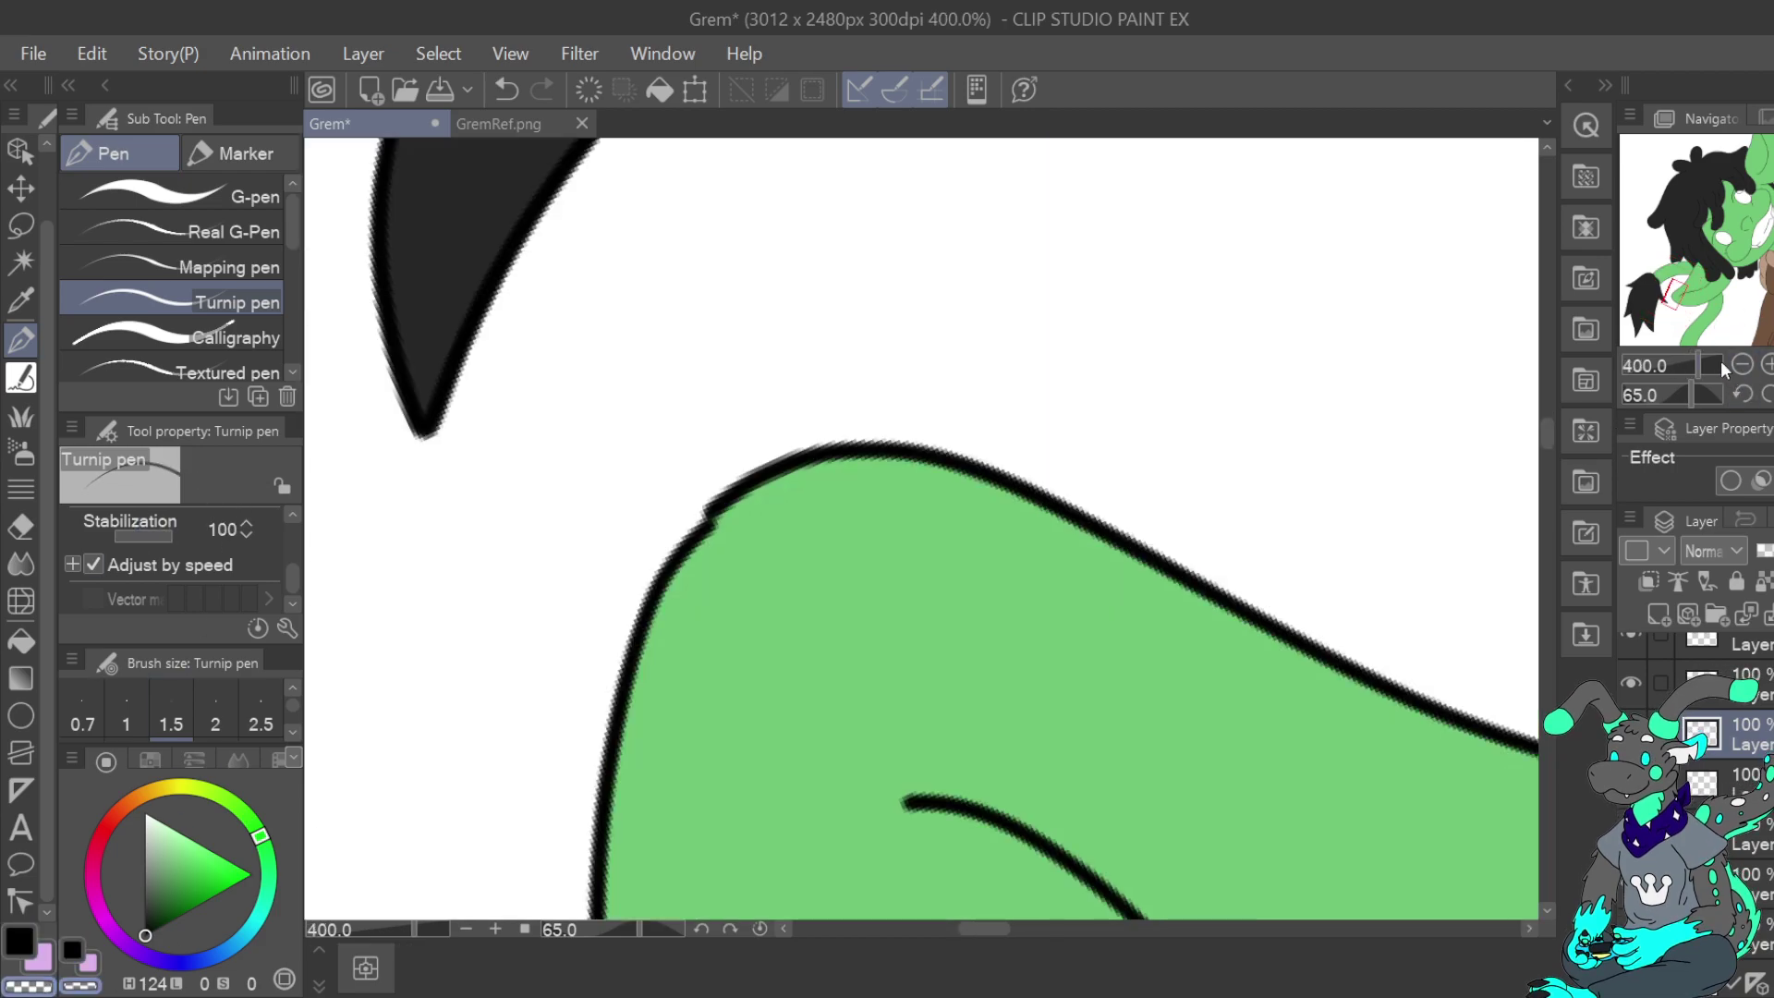
{"action": "left_click", "coordinate": [1744, 366]}
{"action": "left_click_drag", "start_coordinate": [1675, 294], "coordinate": [1684, 302]}
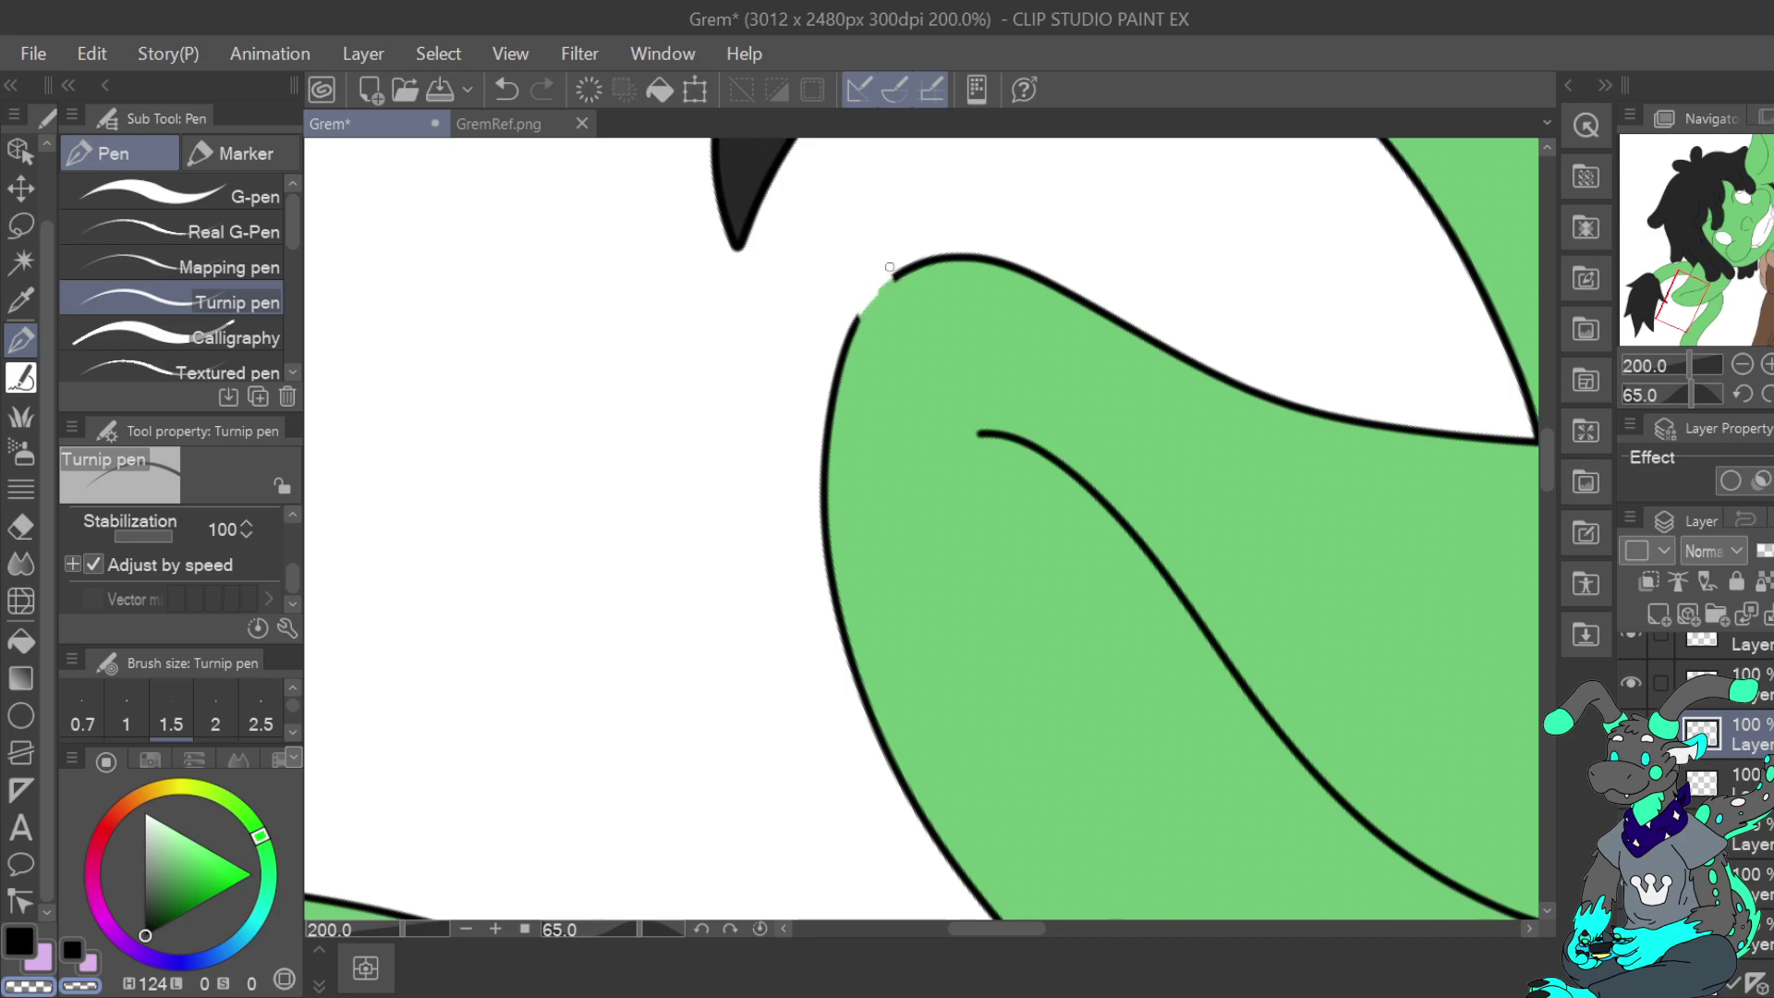
{"action": "key", "text": "c"}
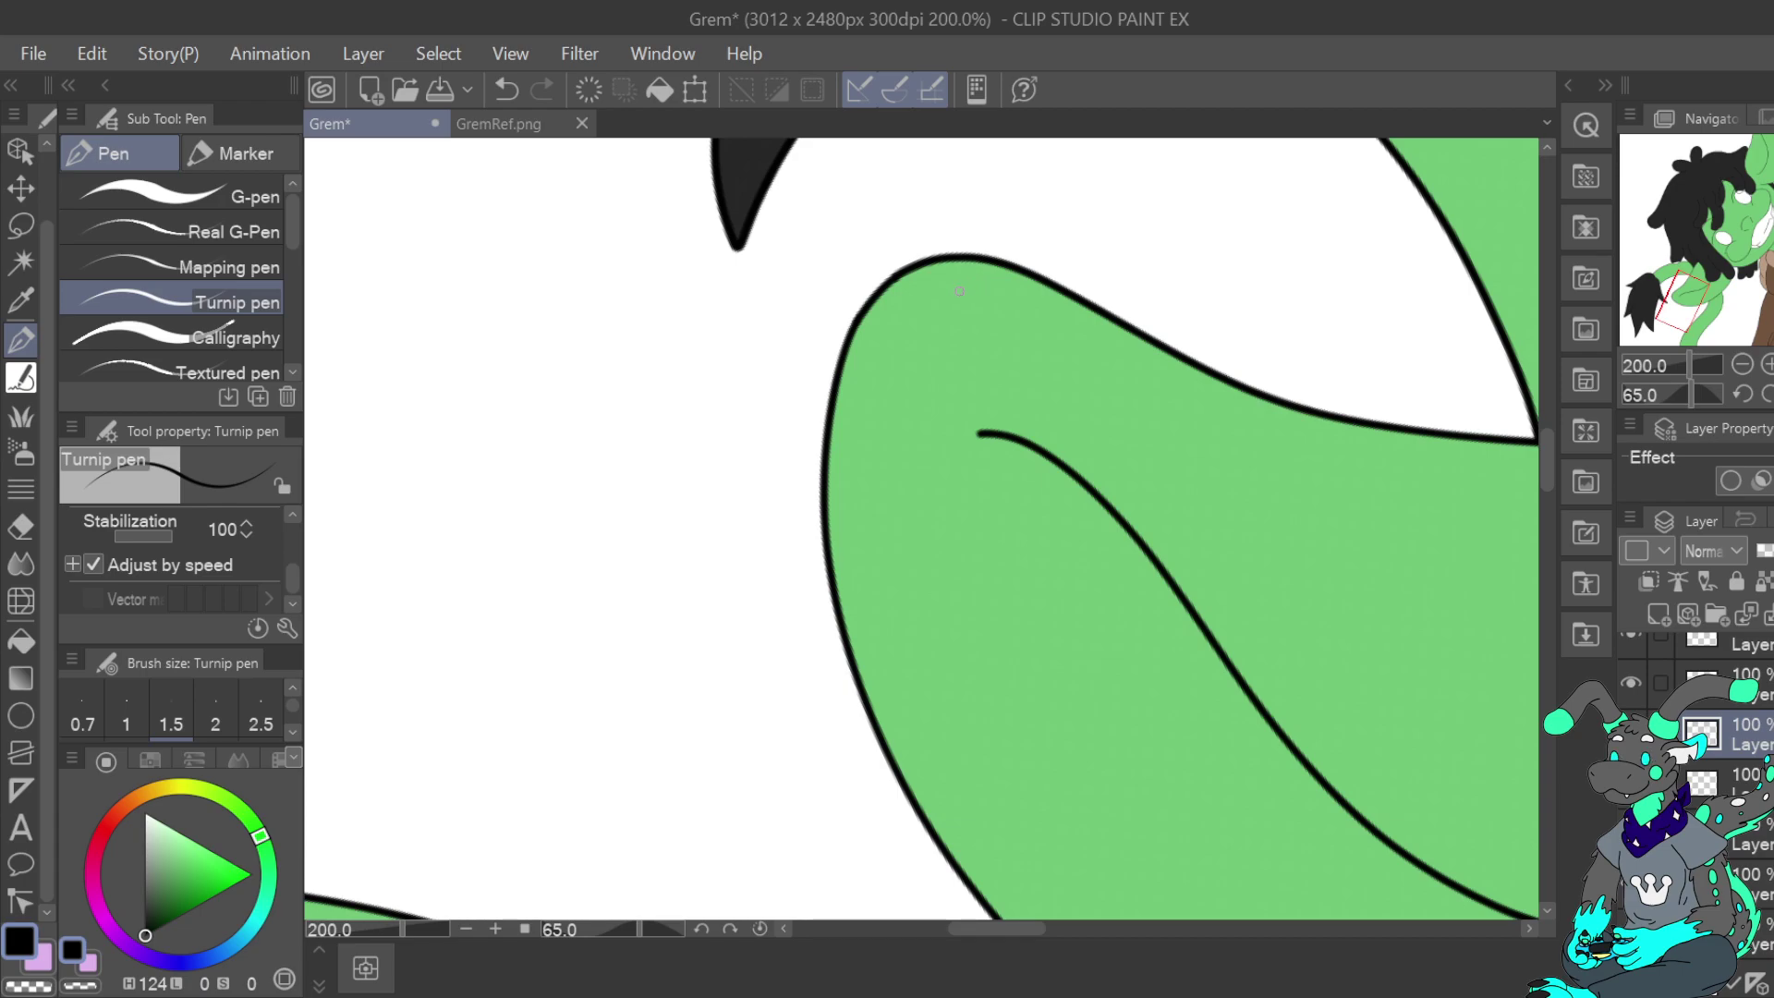
{"action": "key", "text": "c"}
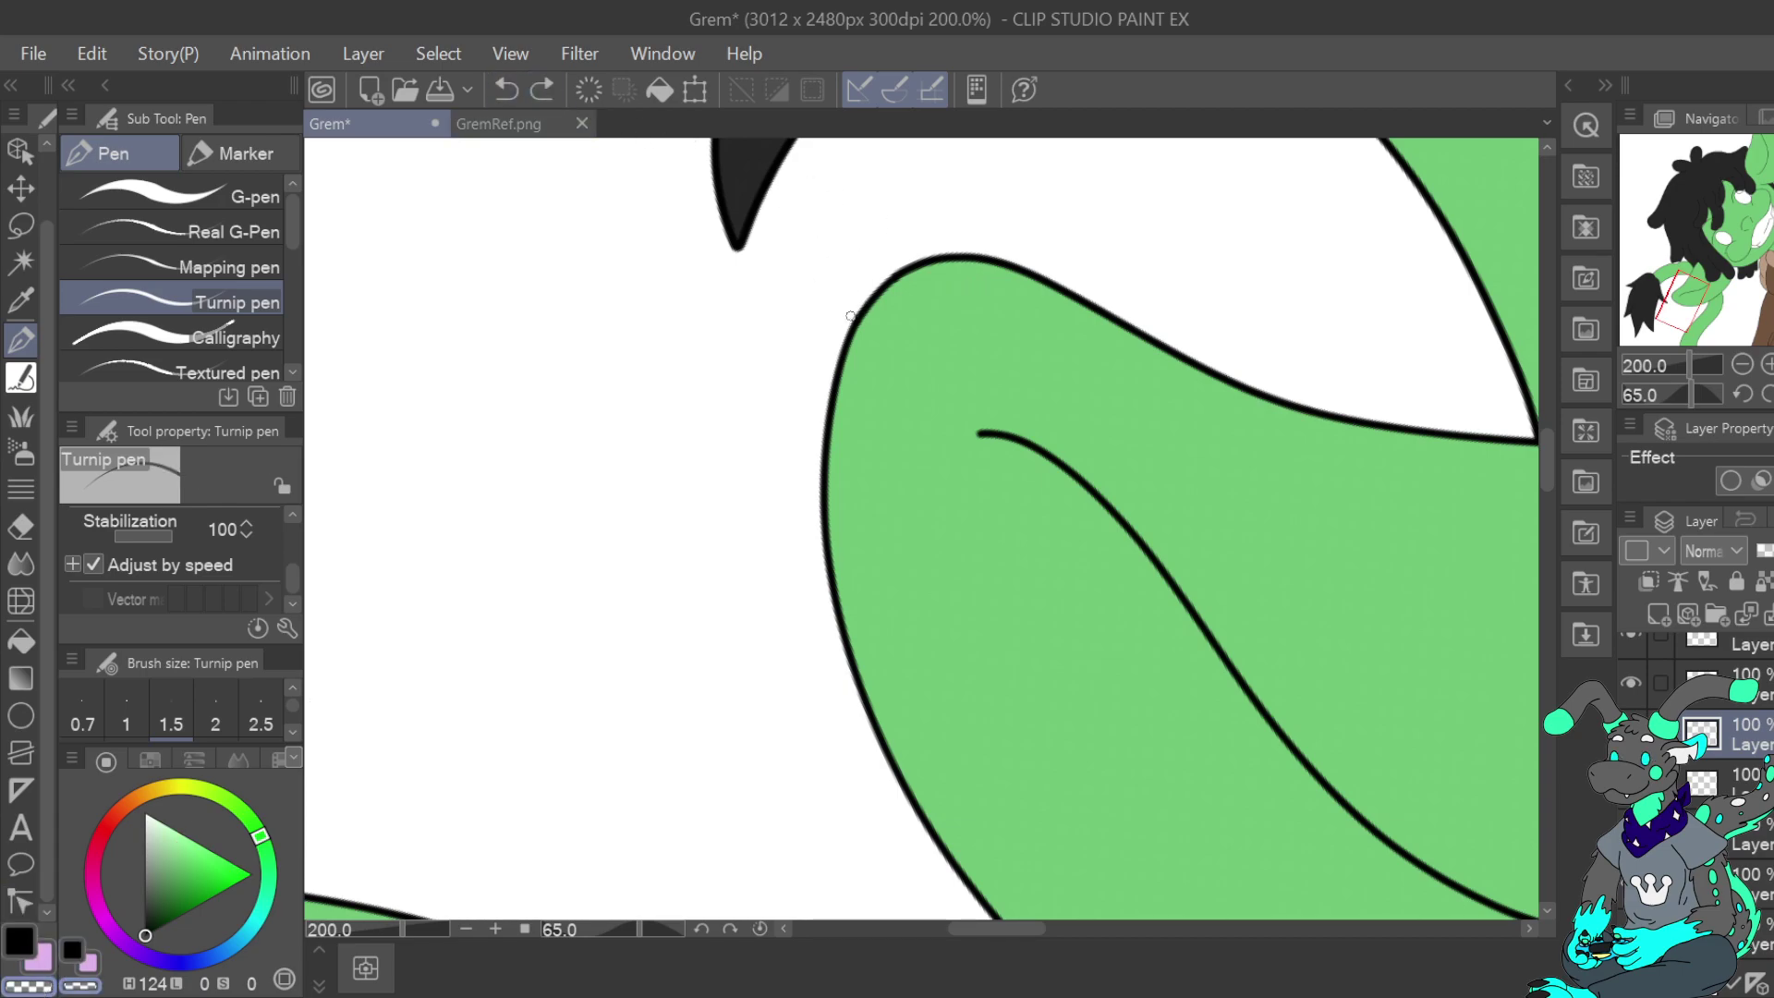
{"action": "left_click_drag", "start_coordinate": [923, 252], "coordinate": [1021, 218]}
{"action": "key", "text": "ctrl+z"}
Activate the flat color layer, reset the canvas rotation and sample the dark hair color for the Turnip pen
{"action": "left_click", "coordinate": [1756, 934]}
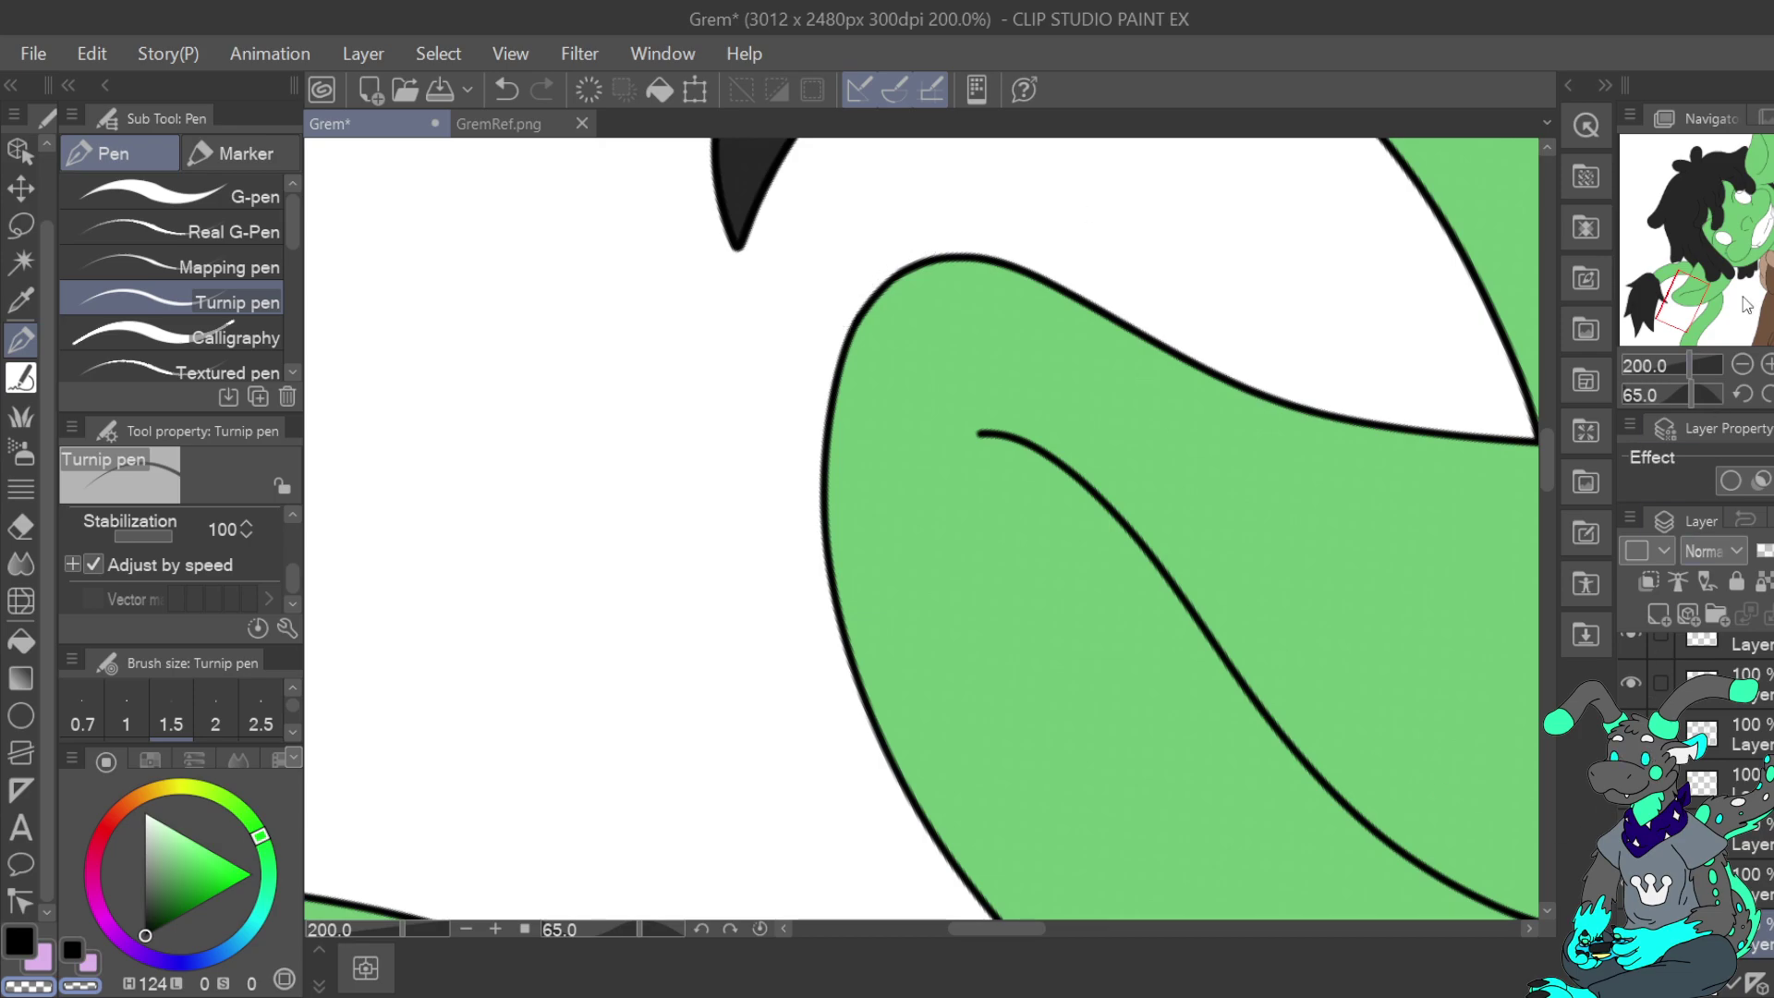
{"action": "left_click", "coordinate": [1773, 395]}
{"action": "left_click", "coordinate": [1742, 364]}
{"action": "left_click", "coordinate": [1743, 364]}
{"action": "left_click", "coordinate": [1743, 364]}
{"action": "left_click", "coordinate": [1743, 364]}
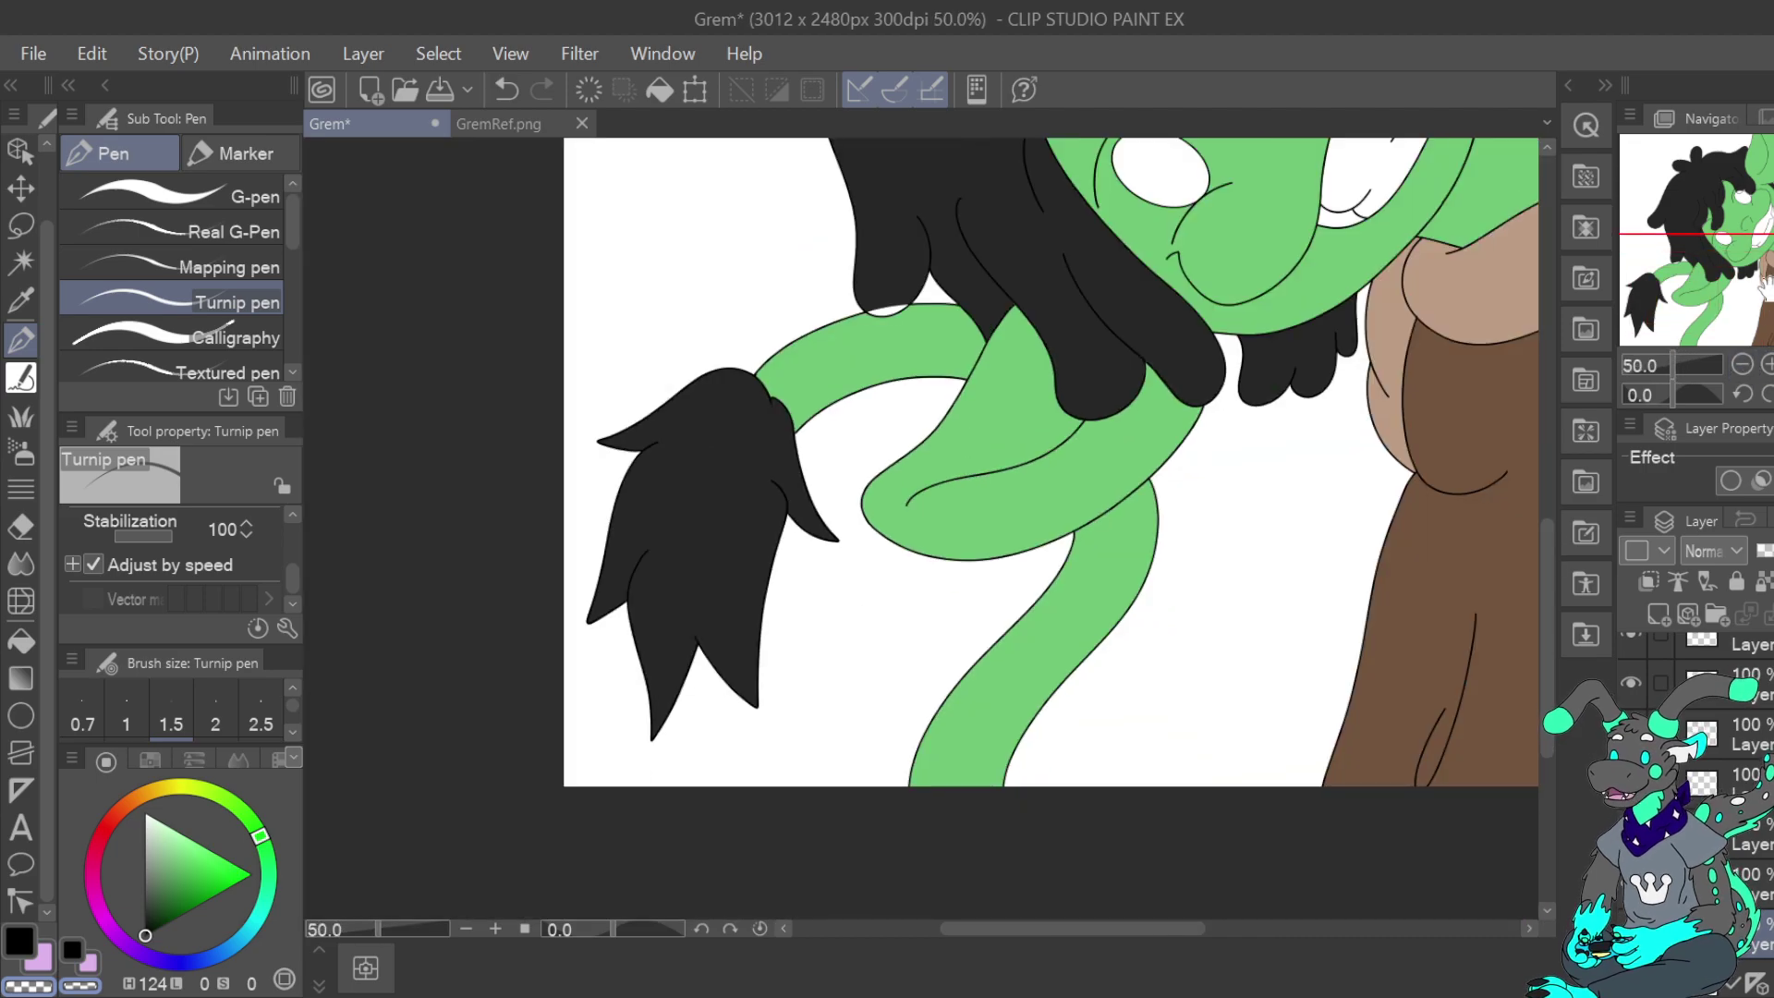
{"action": "left_click_drag", "start_coordinate": [1753, 281], "coordinate": [1756, 261]}
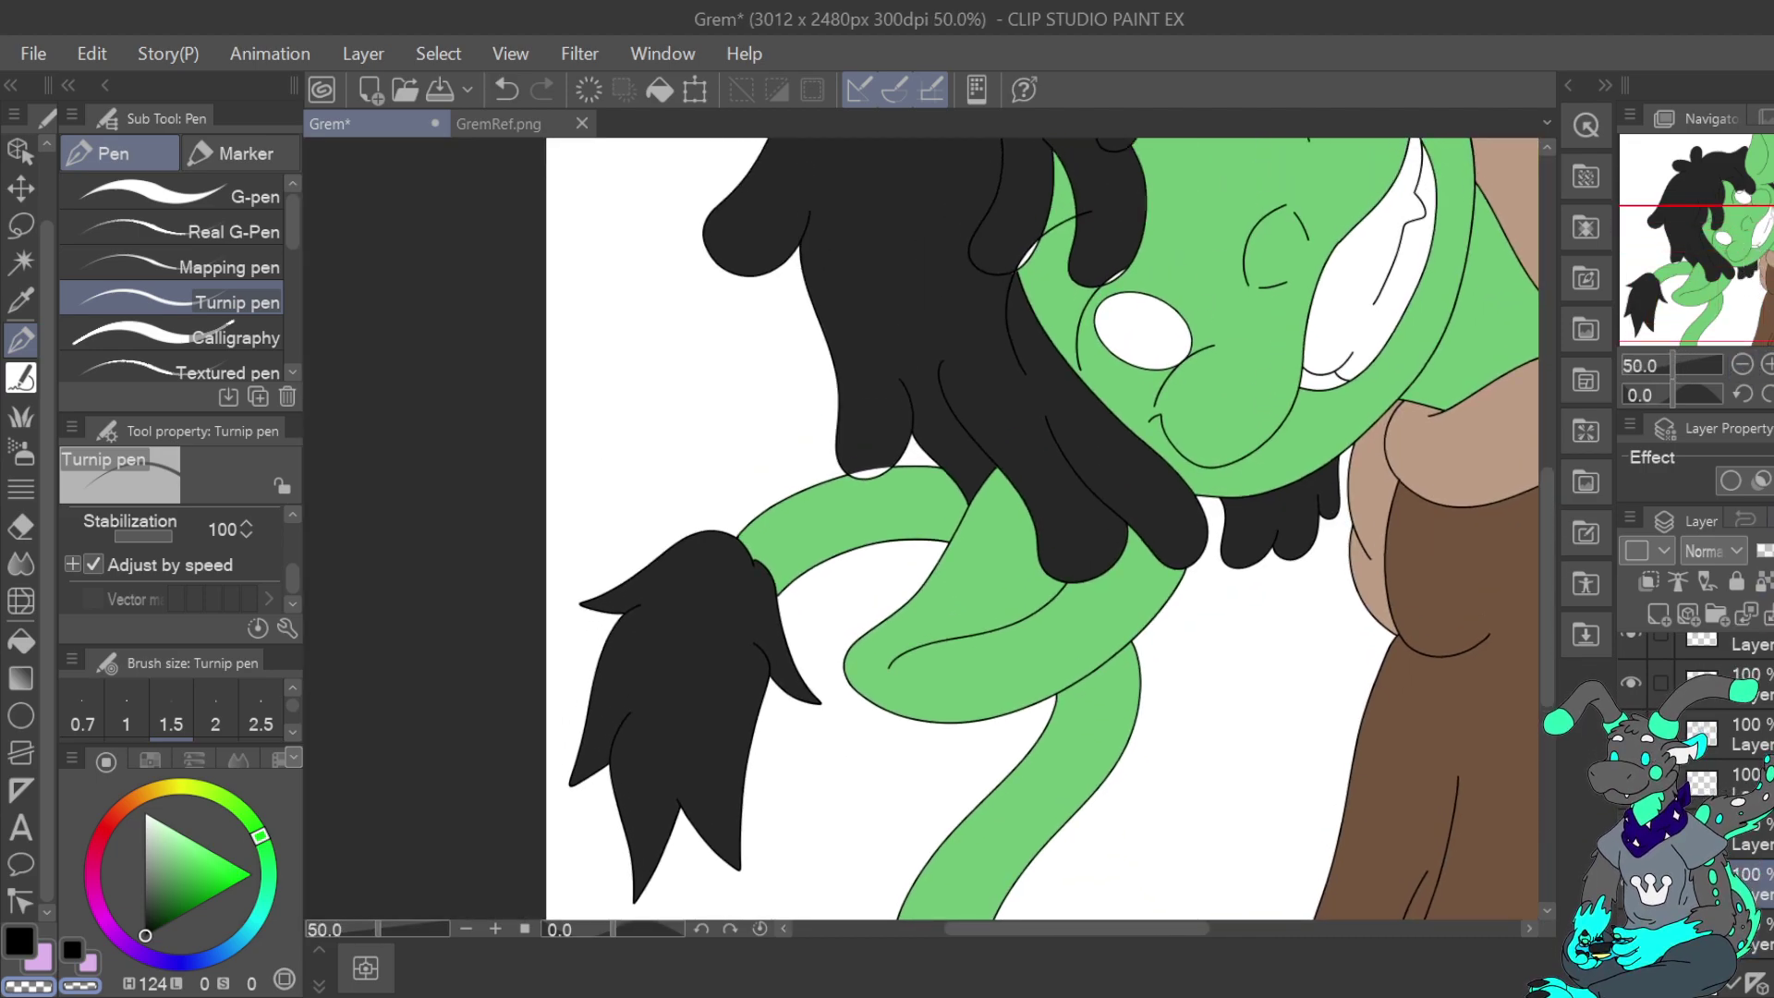
{"action": "left_click", "coordinate": [20, 299]}
{"action": "left_click", "coordinate": [911, 319]}
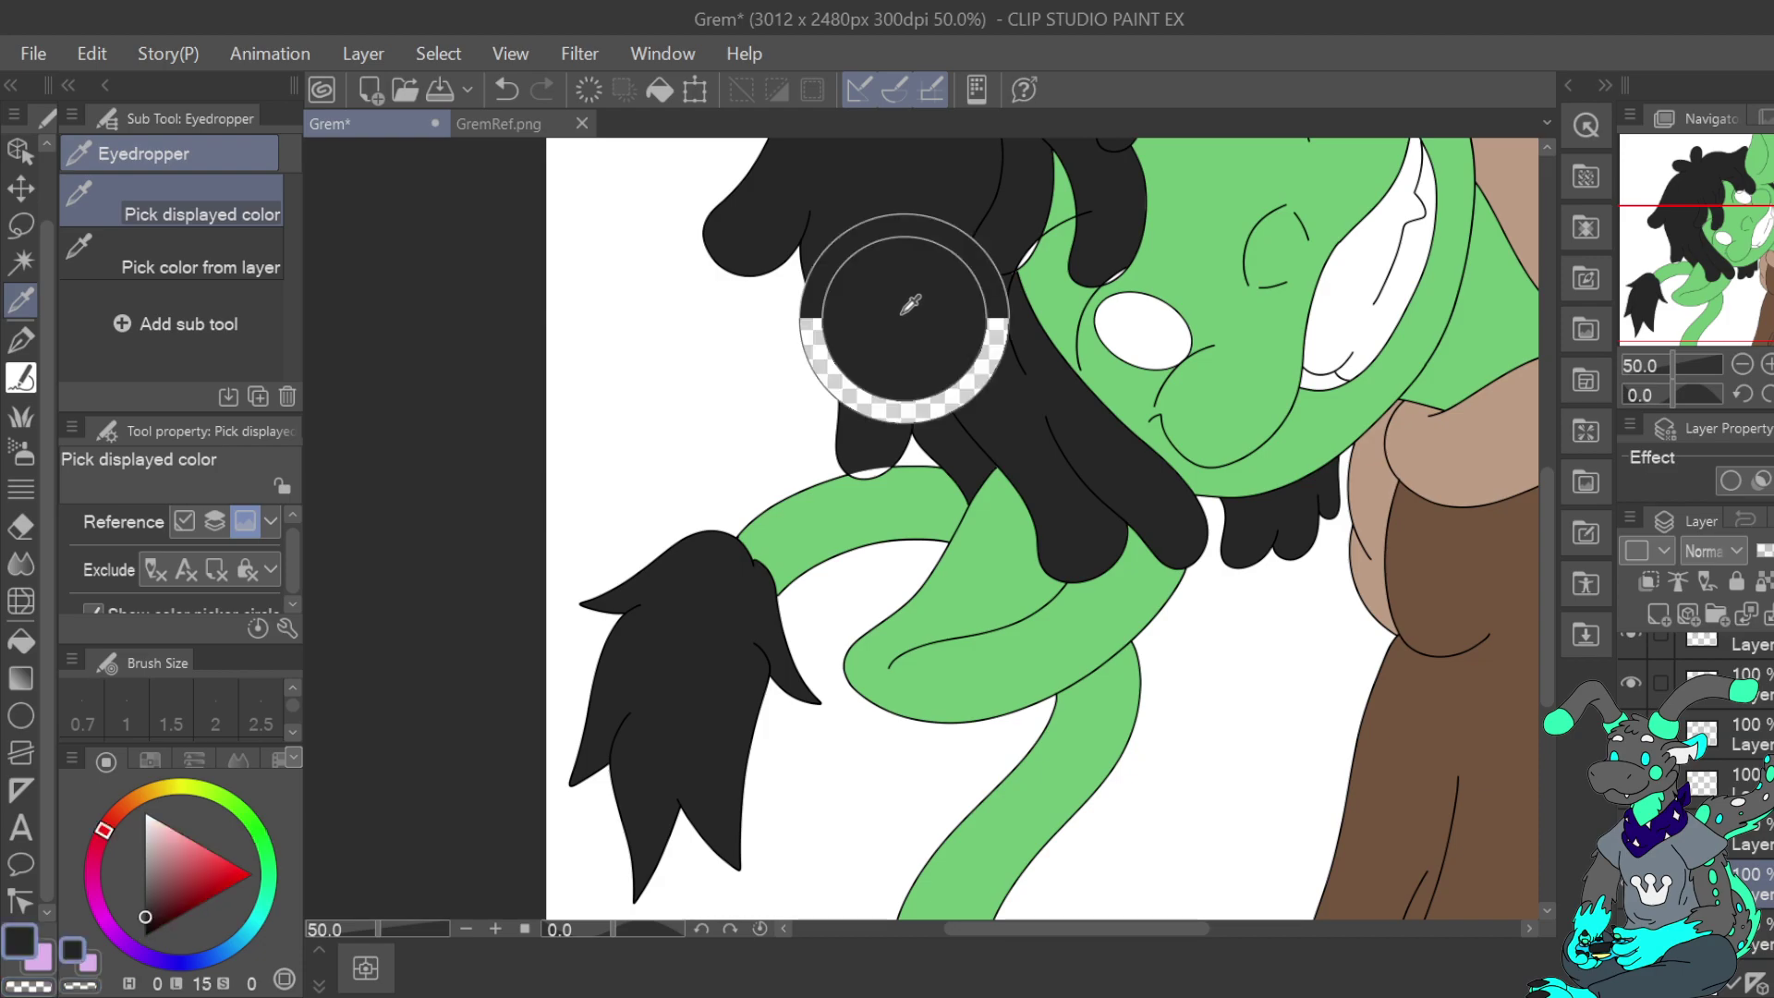
{"action": "left_click", "coordinate": [20, 338]}
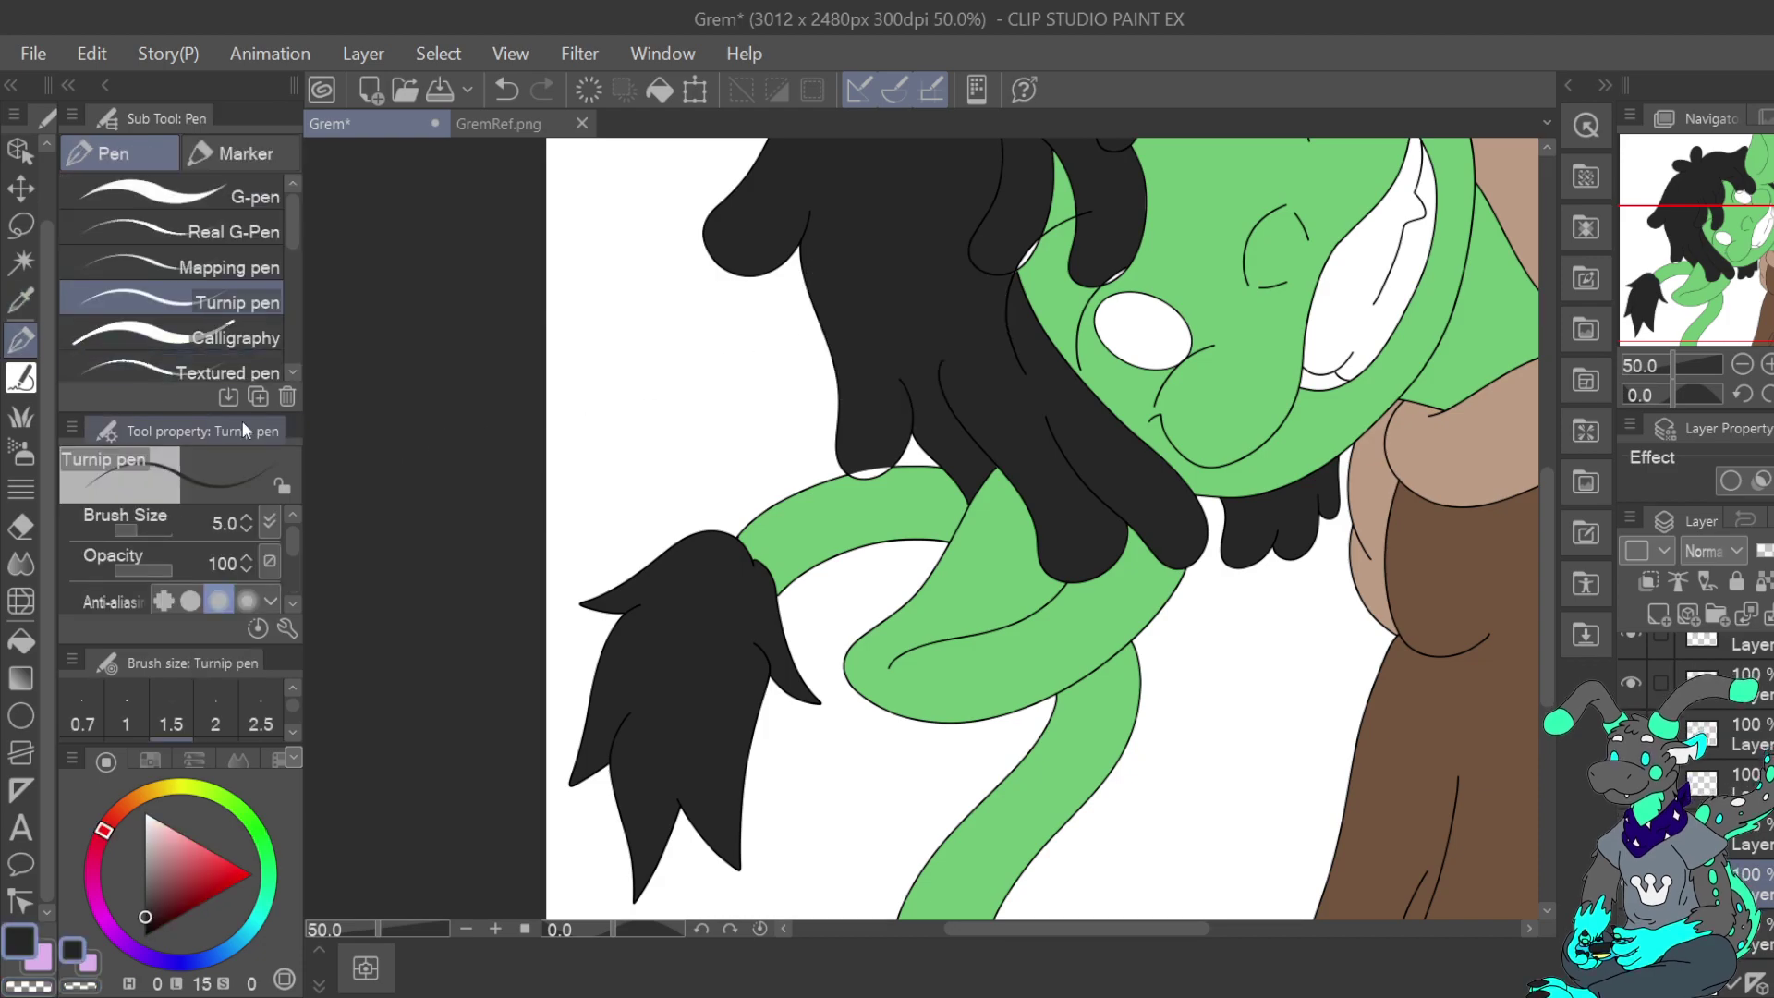
Lower the pen's stabilization, set its brush size to 10 and paint the white gap at the hair tip above the tail dark
{"action": "left_click", "coordinate": [1767, 365]}
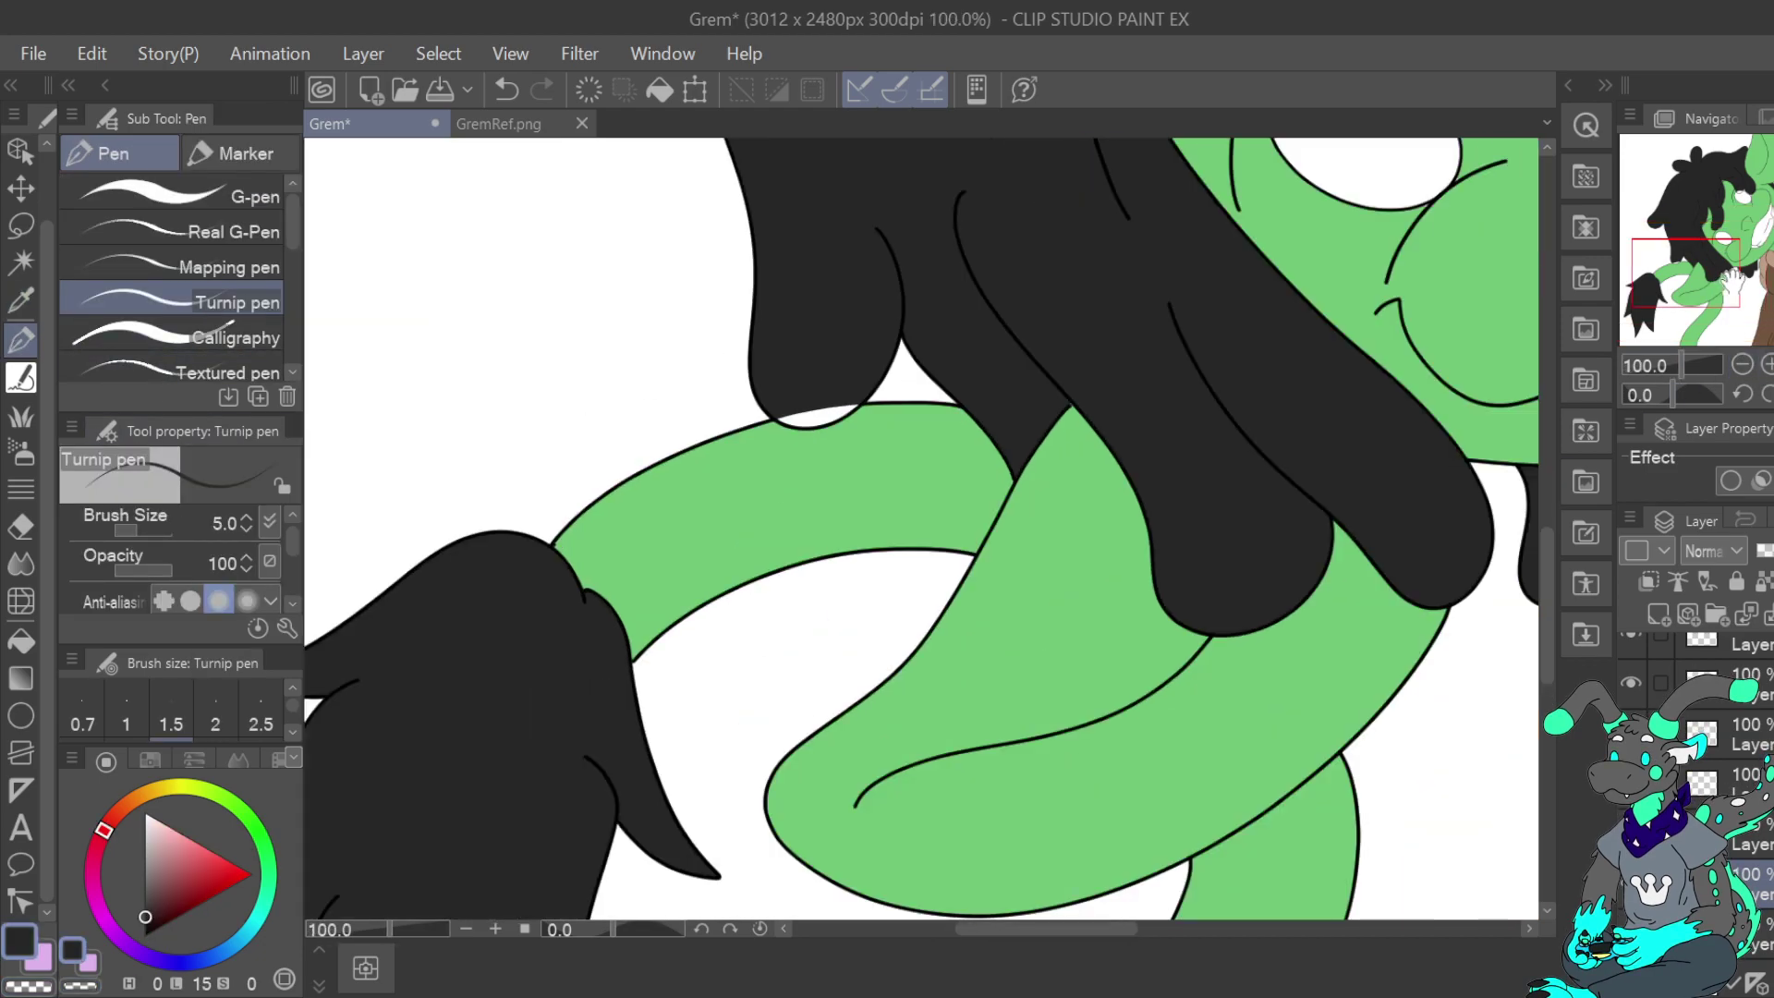
{"action": "left_click", "coordinate": [1767, 365]}
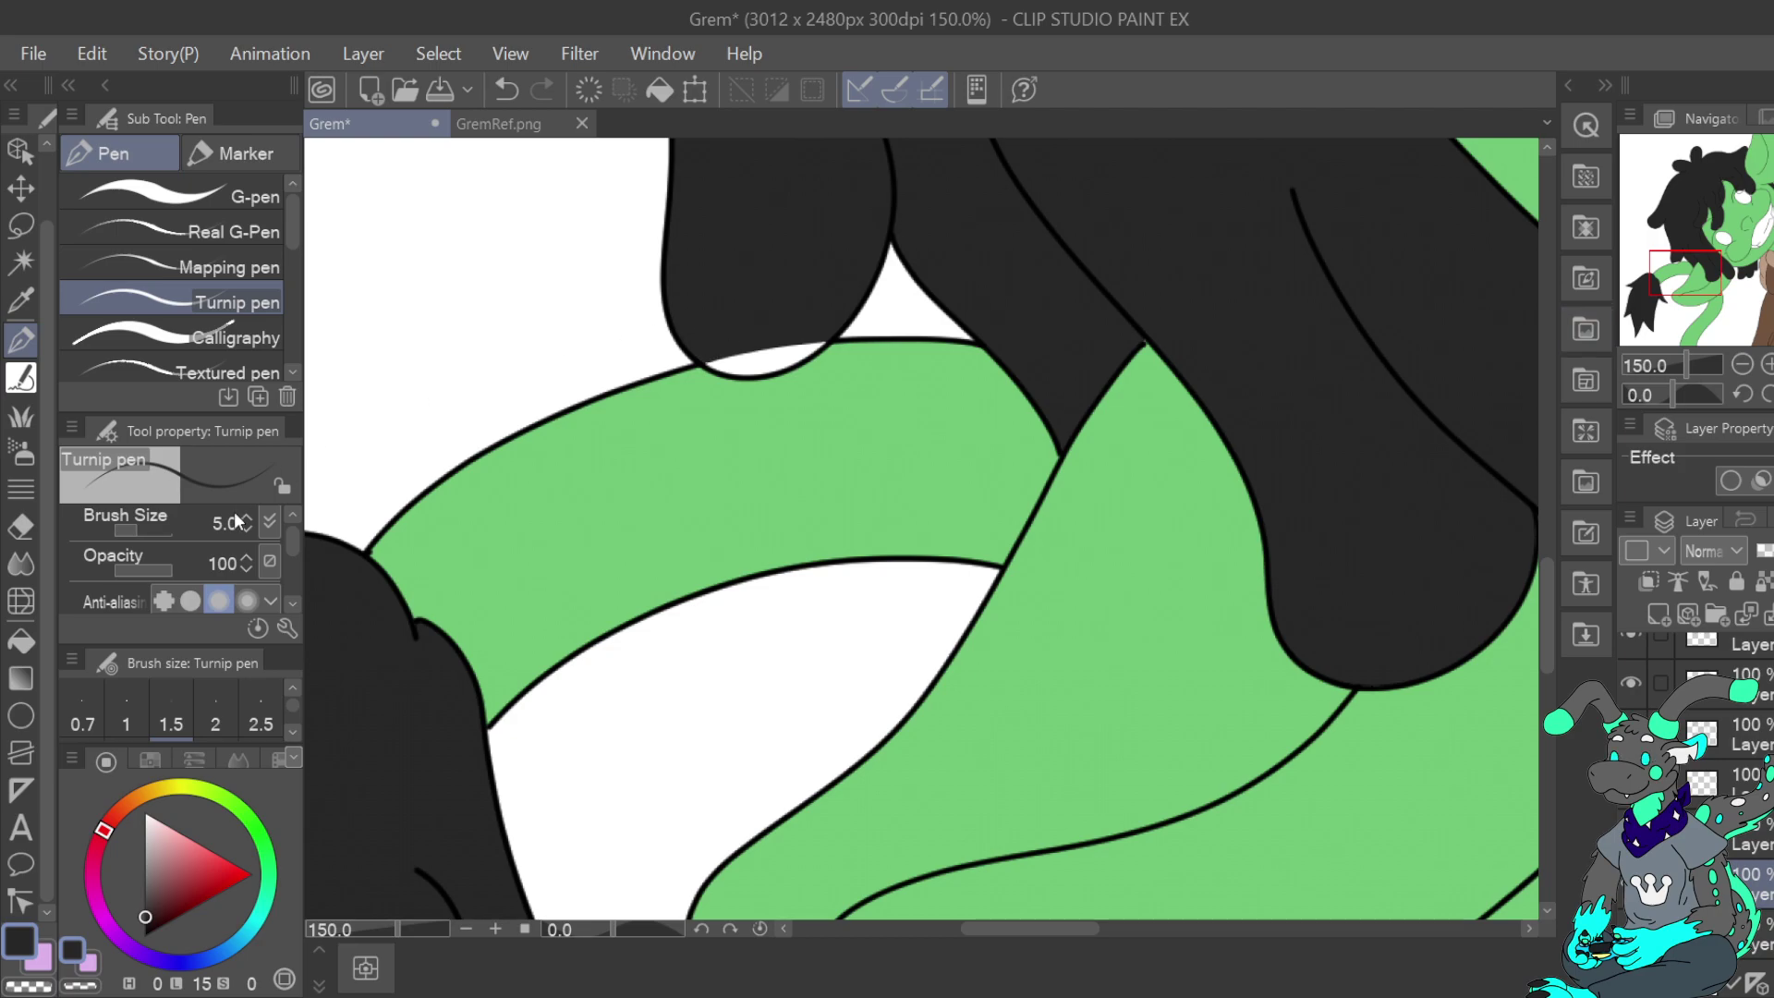
{"action": "left_click_drag", "start_coordinate": [290, 540], "coordinate": [291, 569]}
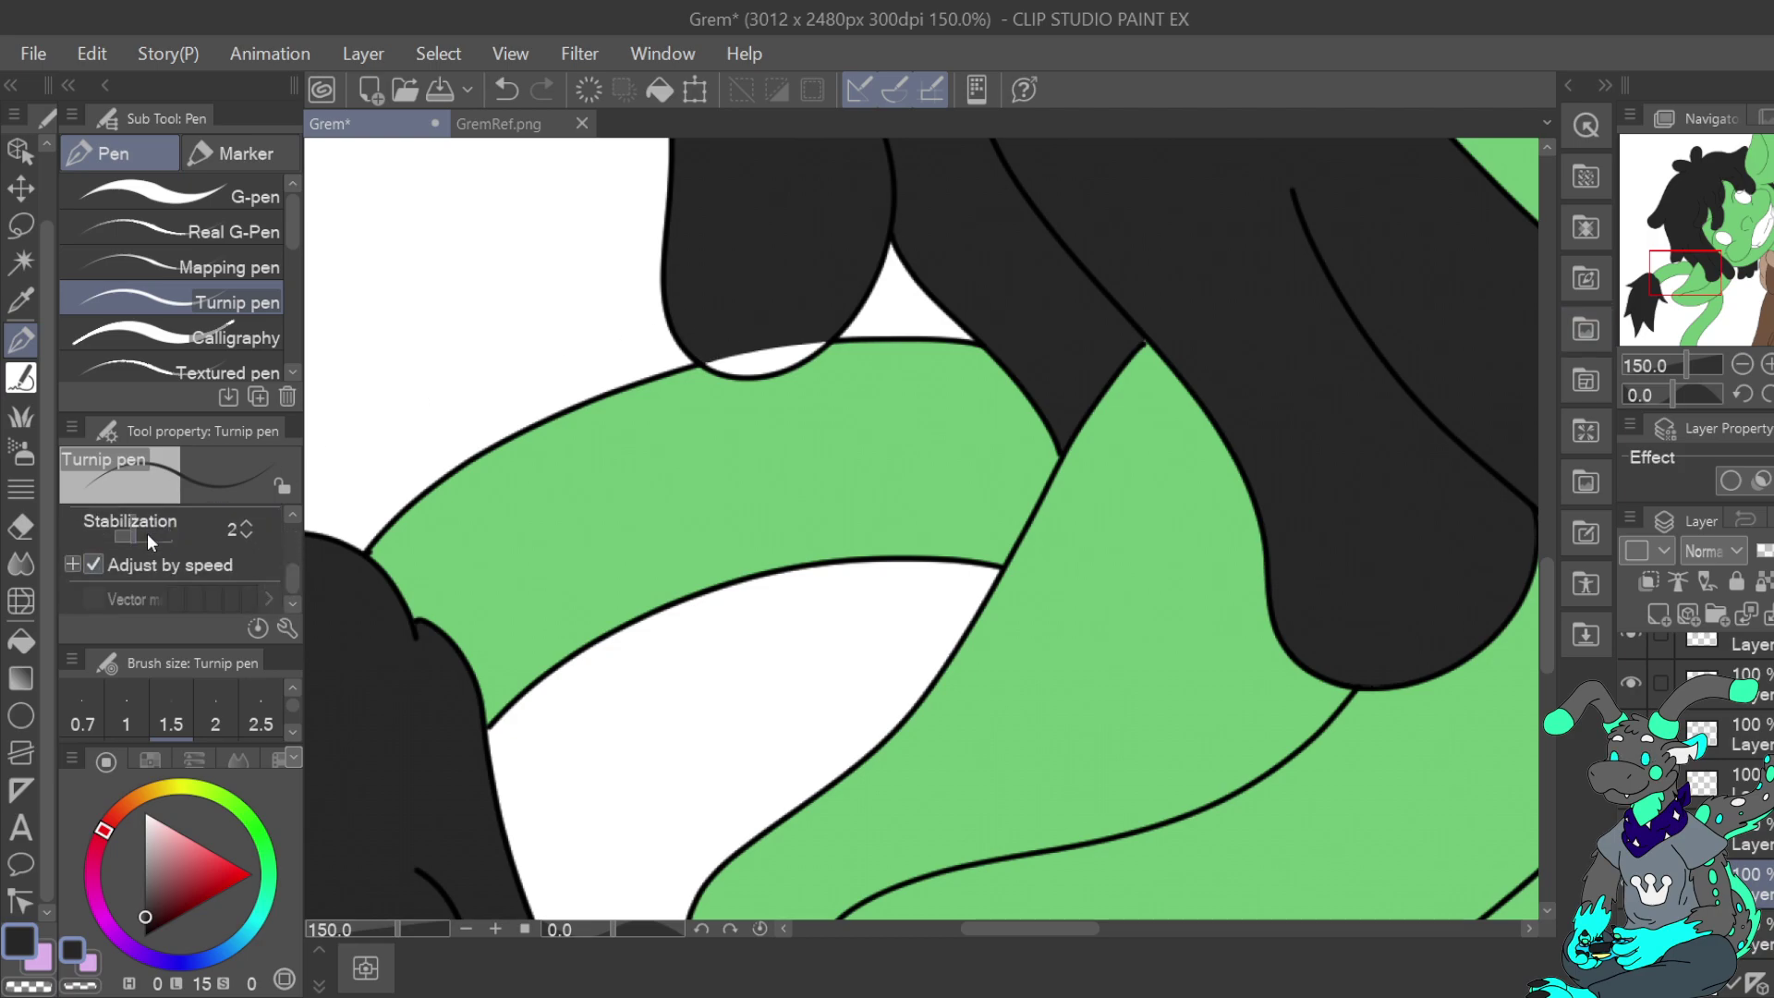
{"action": "left_click", "coordinate": [246, 529]}
{"action": "scroll", "coordinate": [290, 578], "scroll_direction": "up", "scroll_amount": 2}
{"action": "left_click", "coordinate": [246, 523]}
{"action": "left_click", "coordinate": [246, 523]}
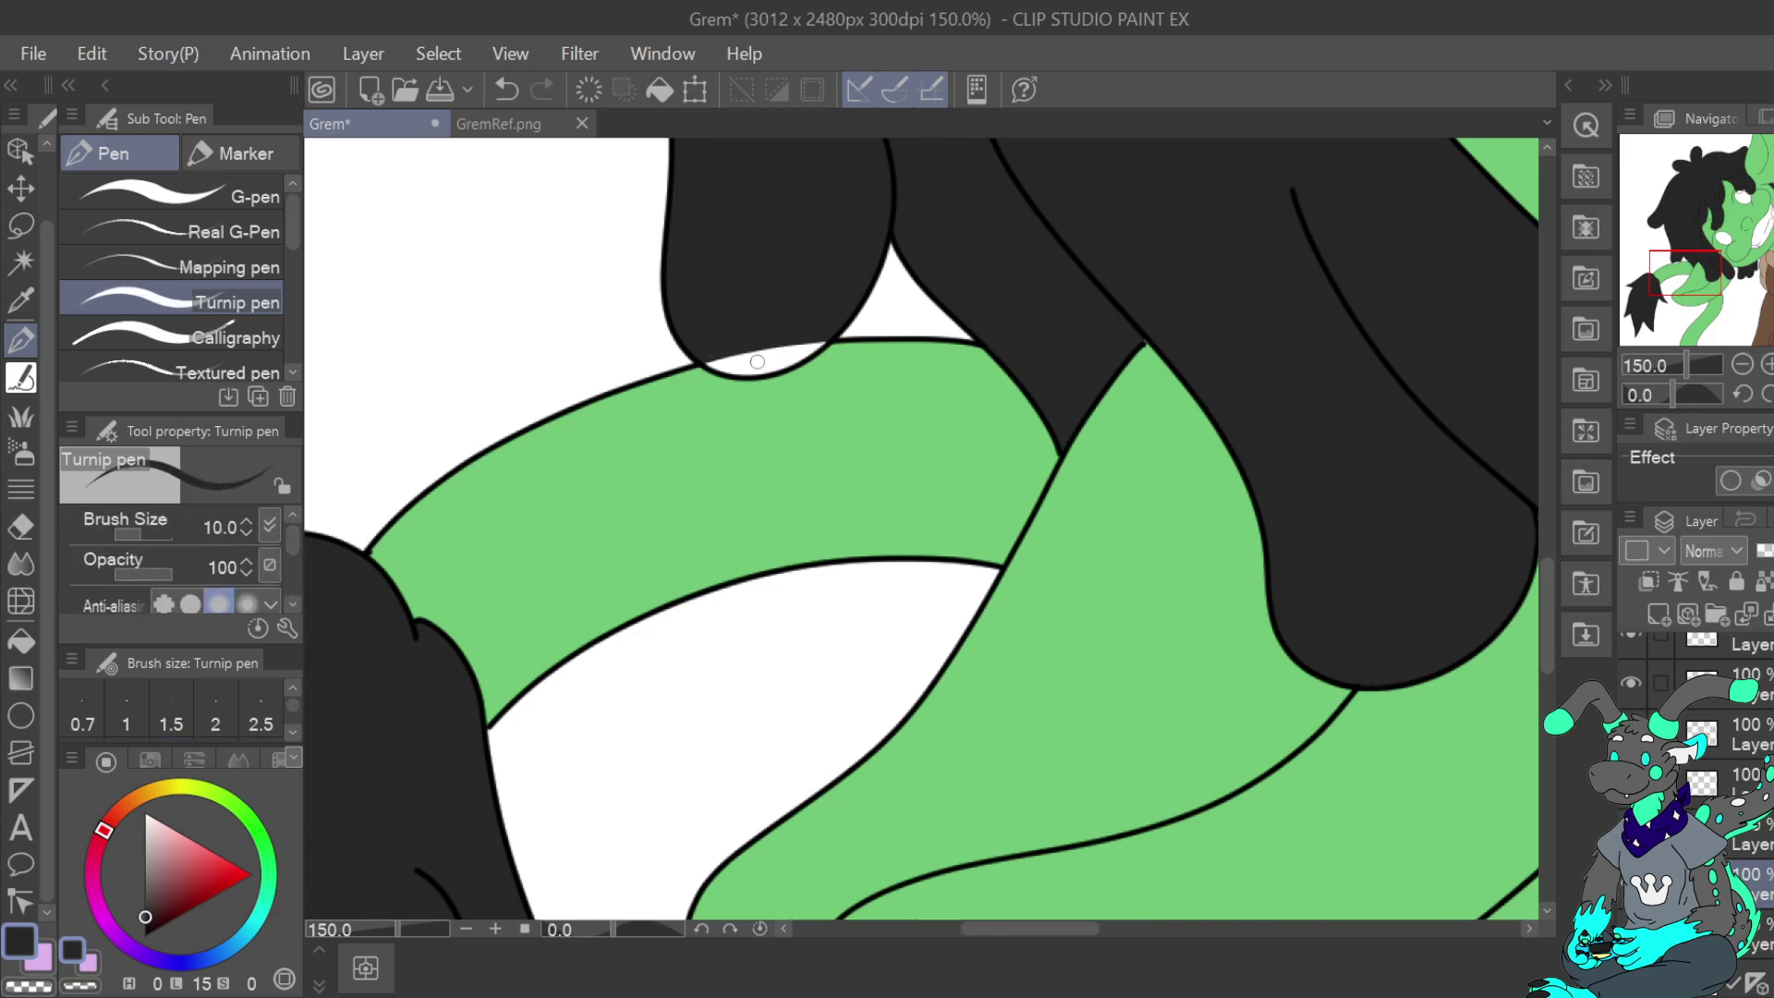
{"action": "mouse_move", "coordinate": [729, 365]}
{"action": "left_mouse_down"}
{"action": "mouse_move", "coordinate": [821, 339]}
{"action": "mouse_move", "coordinate": [781, 349]}
{"action": "left_mouse_up"}
Paint the white gap at the tip of the hair lock along the face's edge in the dark hair color
{"action": "left_click_drag", "start_coordinate": [1699, 269], "coordinate": [1725, 228]}
{"action": "mouse_move", "coordinate": [927, 524]}
{"action": "left_mouse_down"}
{"action": "mouse_move", "coordinate": [934, 477]}
{"action": "mouse_move", "coordinate": [954, 474]}
{"action": "mouse_move", "coordinate": [943, 501]}
{"action": "mouse_move", "coordinate": [981, 454]}
{"action": "left_mouse_up"}
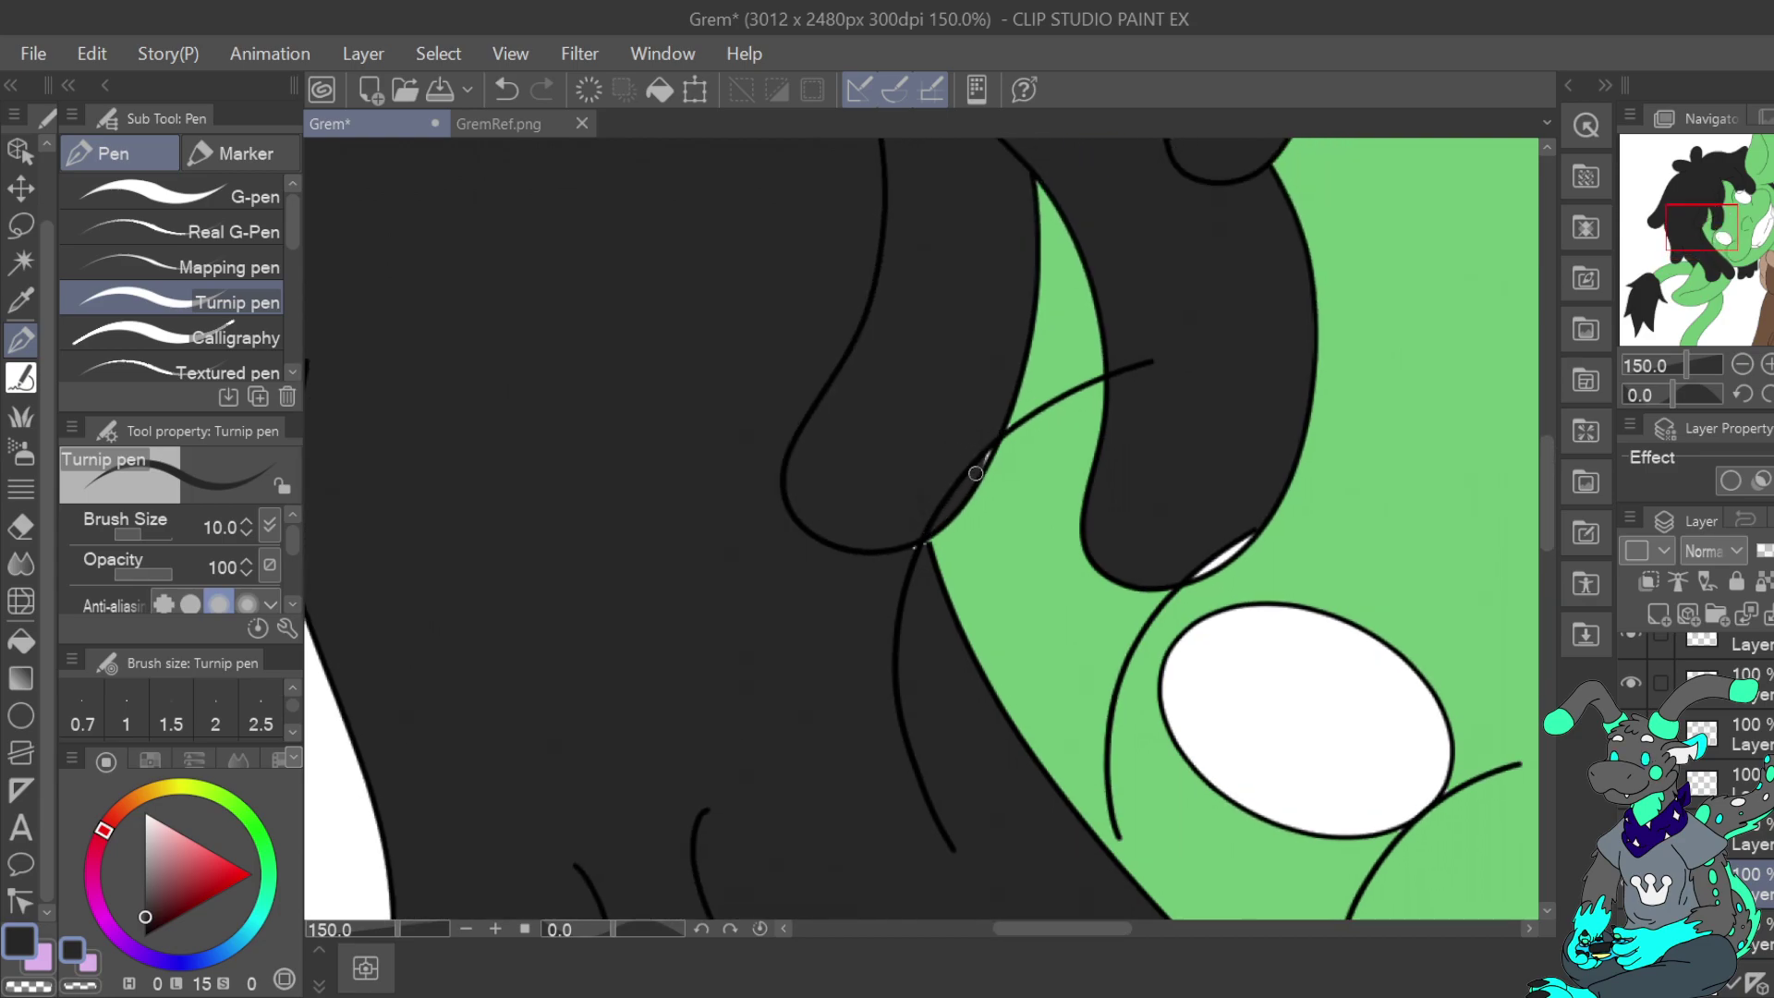
{"action": "left_click_drag", "start_coordinate": [925, 549], "coordinate": [919, 551]}
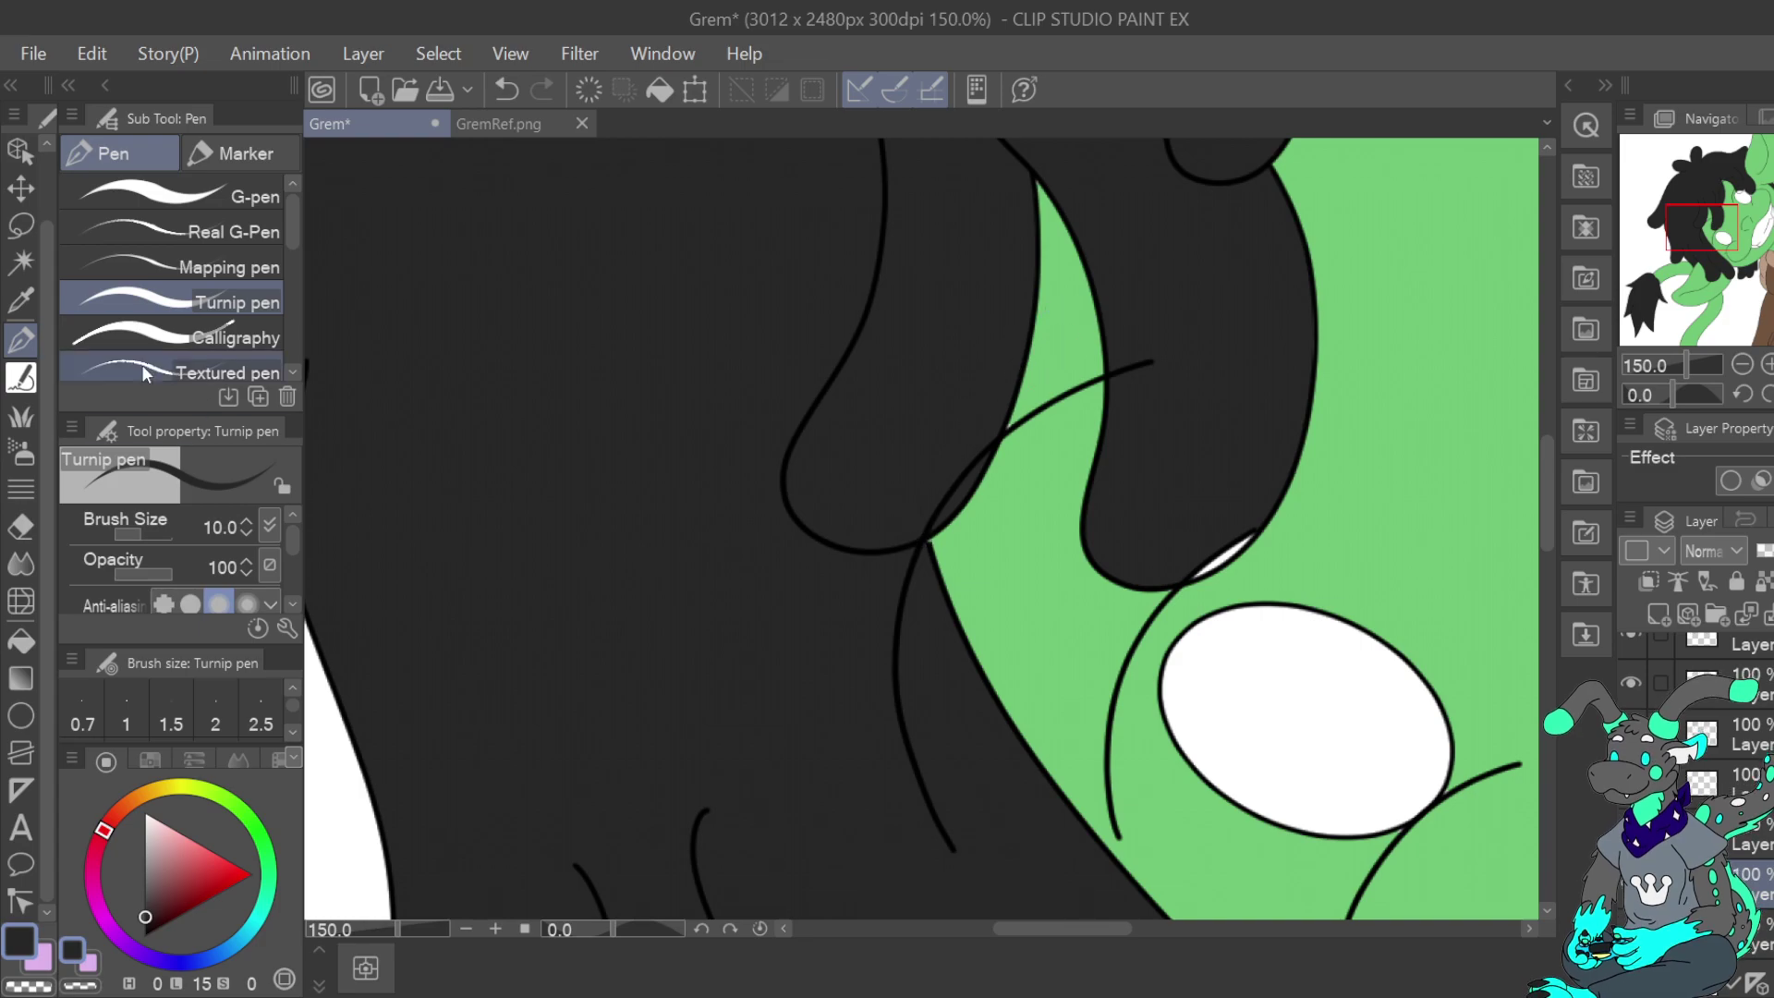
{"action": "left_click", "coordinate": [21, 299]}
{"action": "left_click", "coordinate": [1022, 574]}
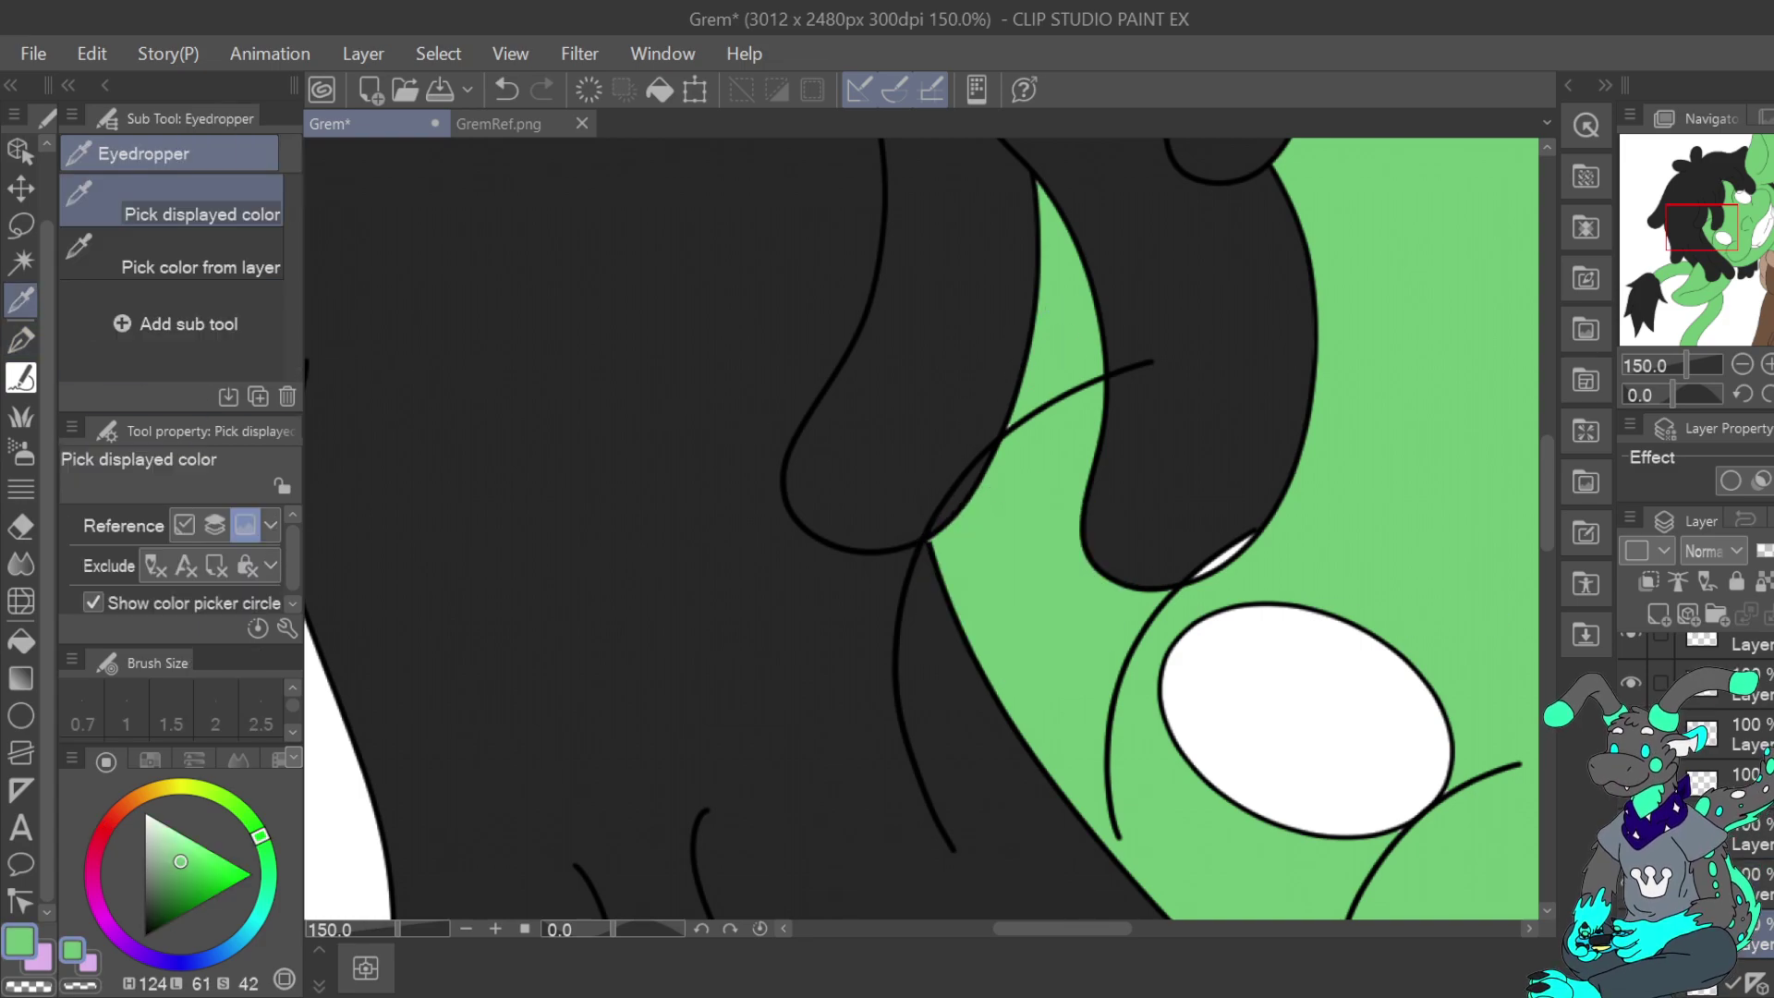
{"action": "key", "text": "p"}
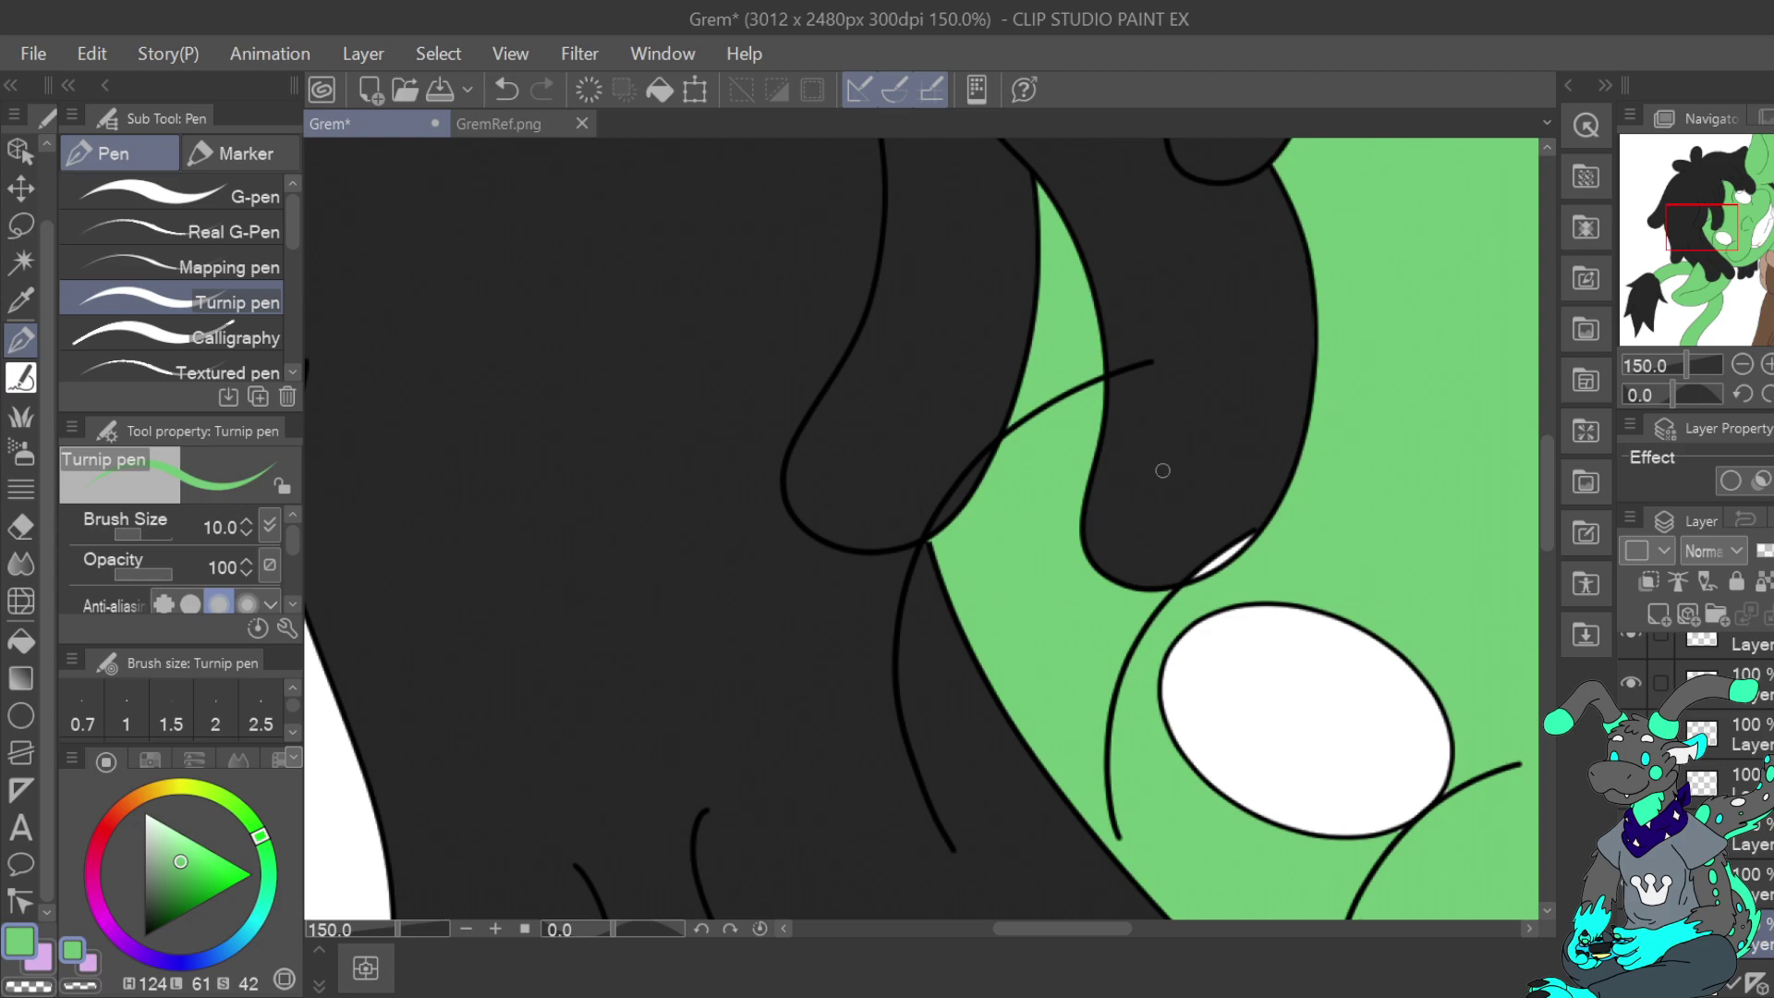
Resample the dark hair color and paint the white gap at the tip of the lock just above the eye
{"action": "key", "text": "i"}
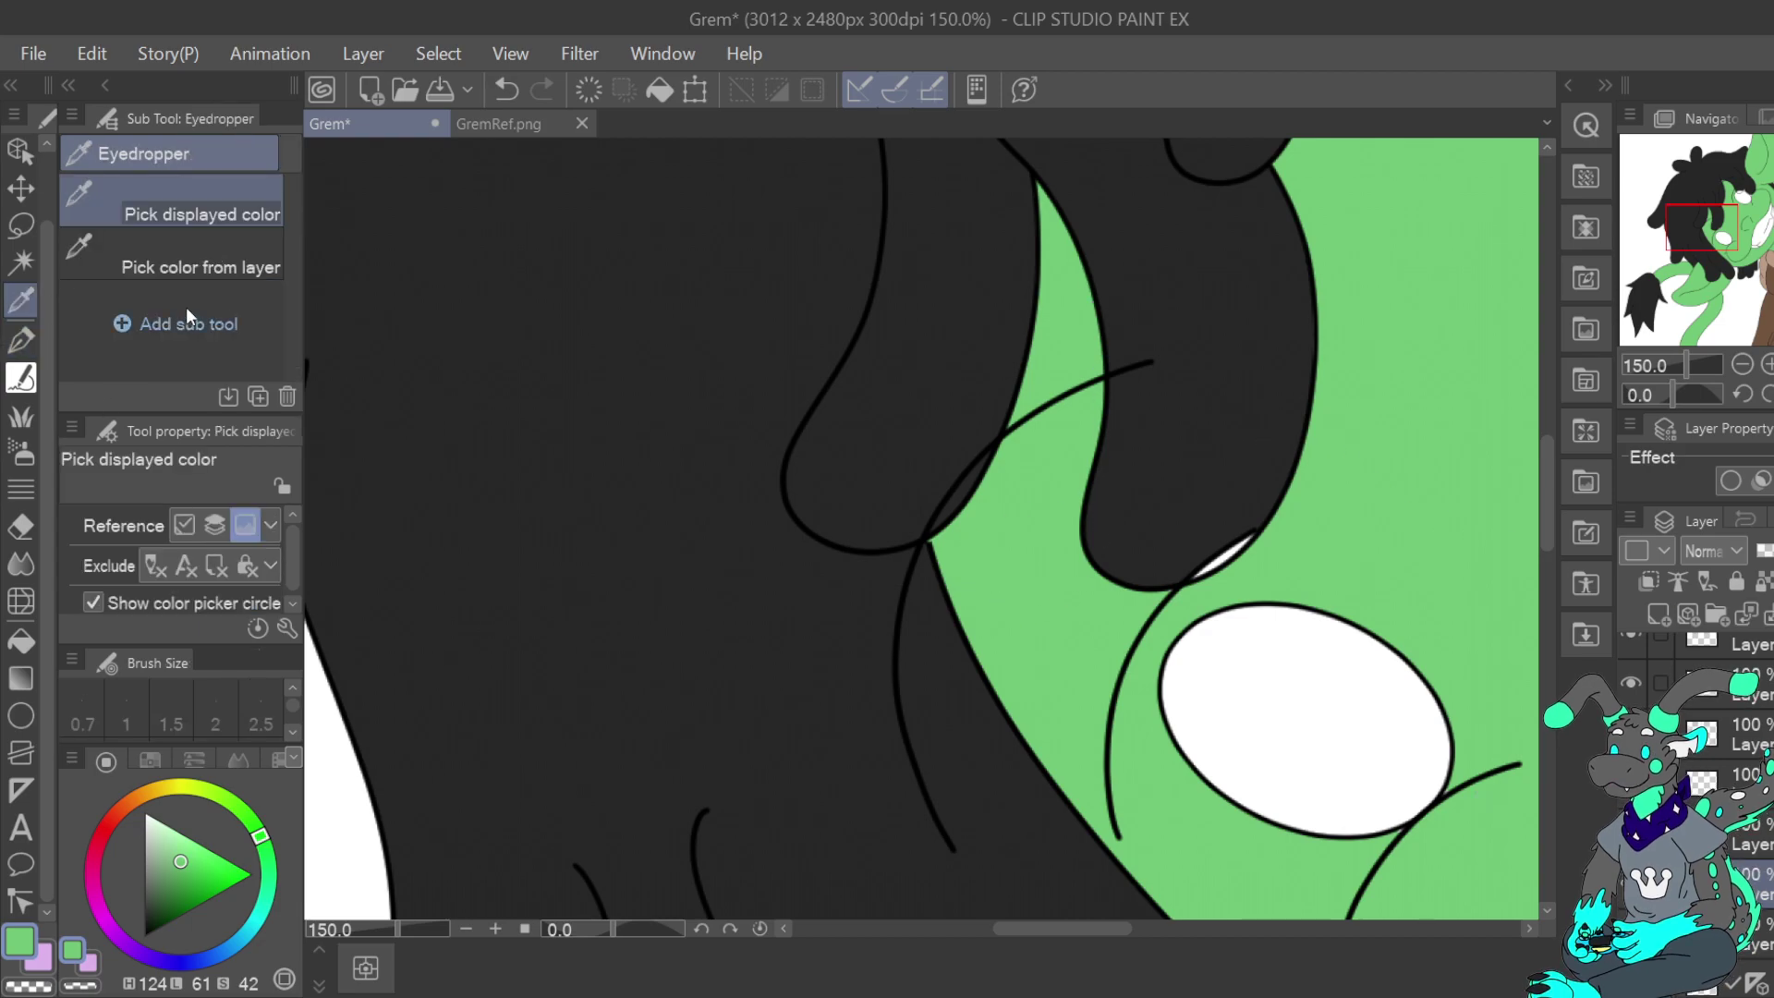
{"action": "left_click", "coordinate": [856, 387]}
{"action": "key", "text": "p"}
{"action": "left_click_drag", "start_coordinate": [1192, 571], "coordinate": [1242, 538]}
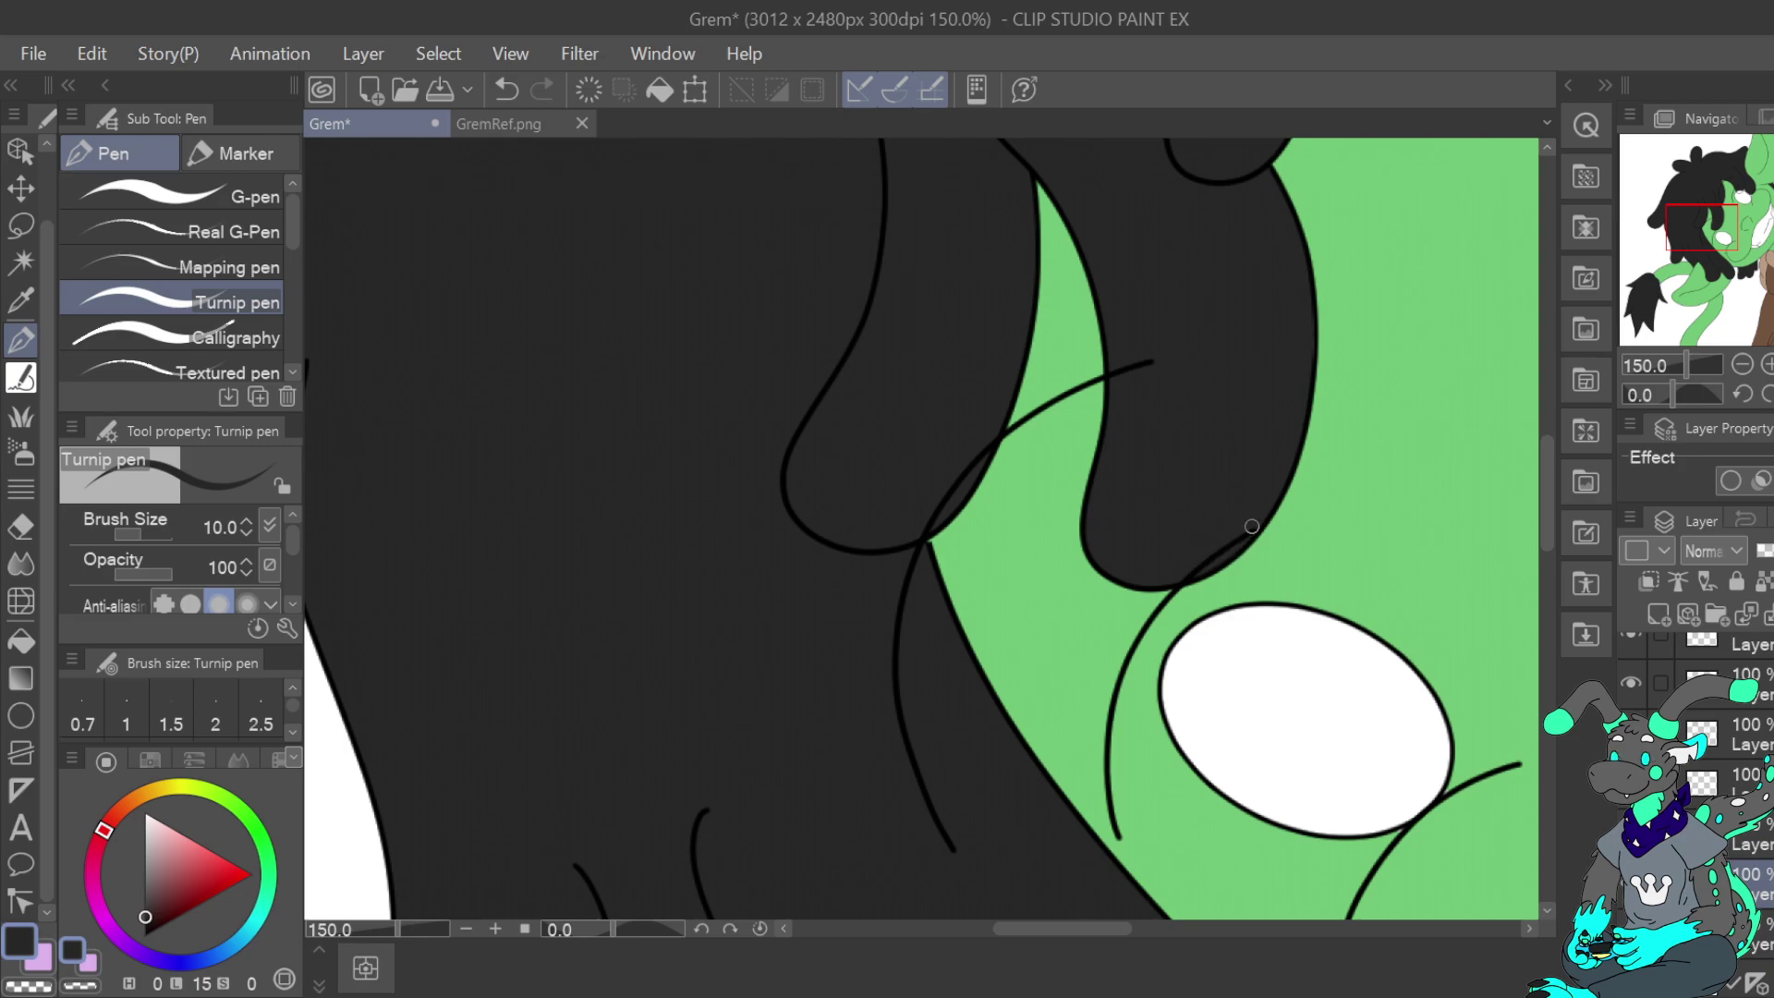
{"action": "key", "text": "i"}
{"action": "left_click", "coordinate": [1069, 666]}
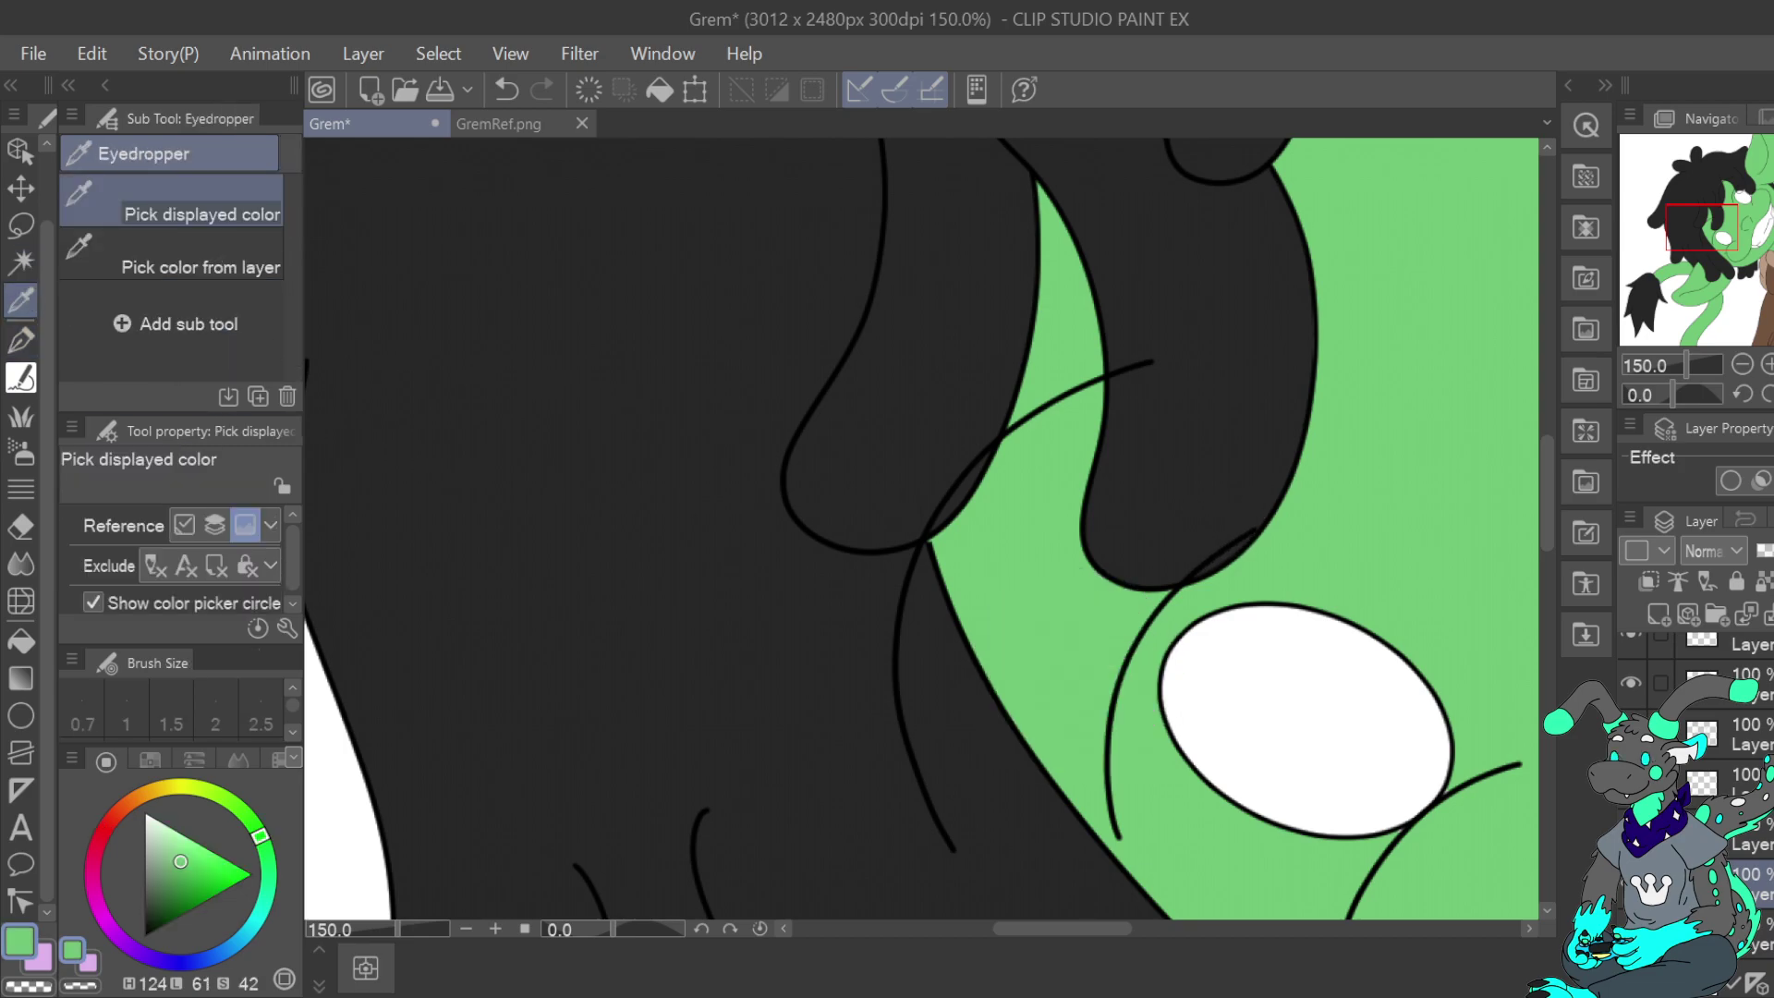
{"action": "key", "text": "p"}
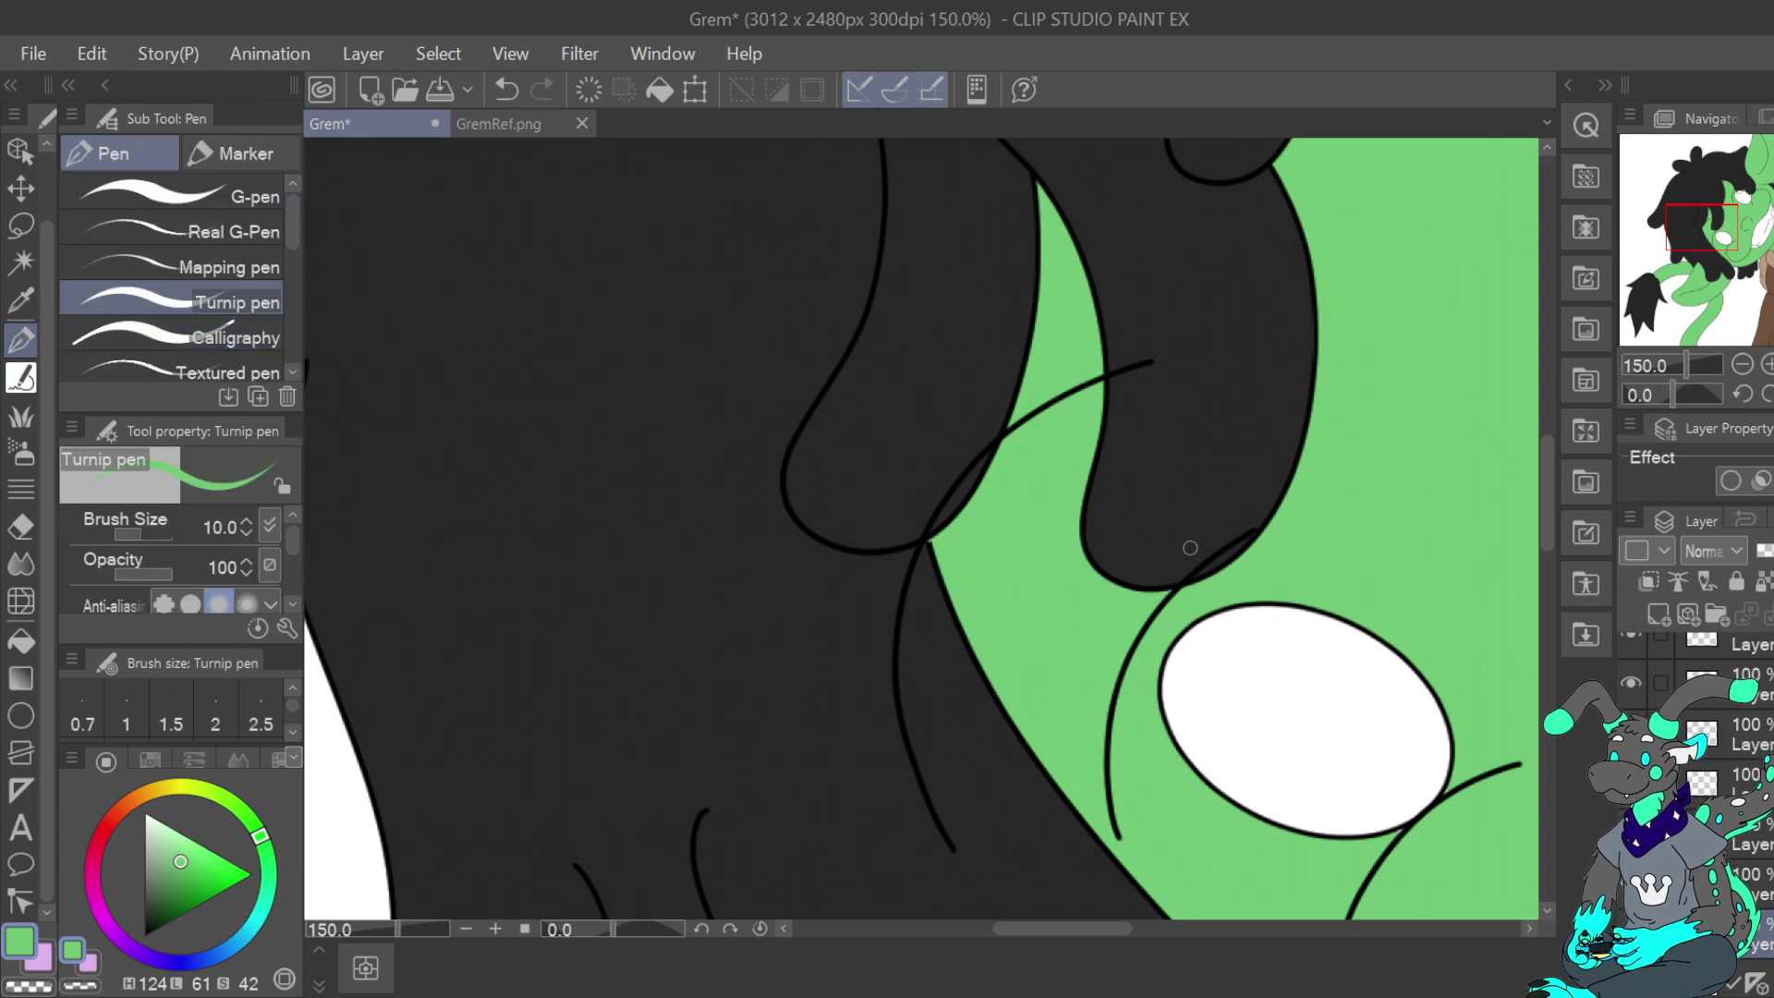
Sample the dark hair color for the Turnip pen and paint the white gaps in the hair lock tips overlapping the upper eye
{"action": "left_click_drag", "start_coordinate": [1708, 236], "coordinate": [1735, 181]}
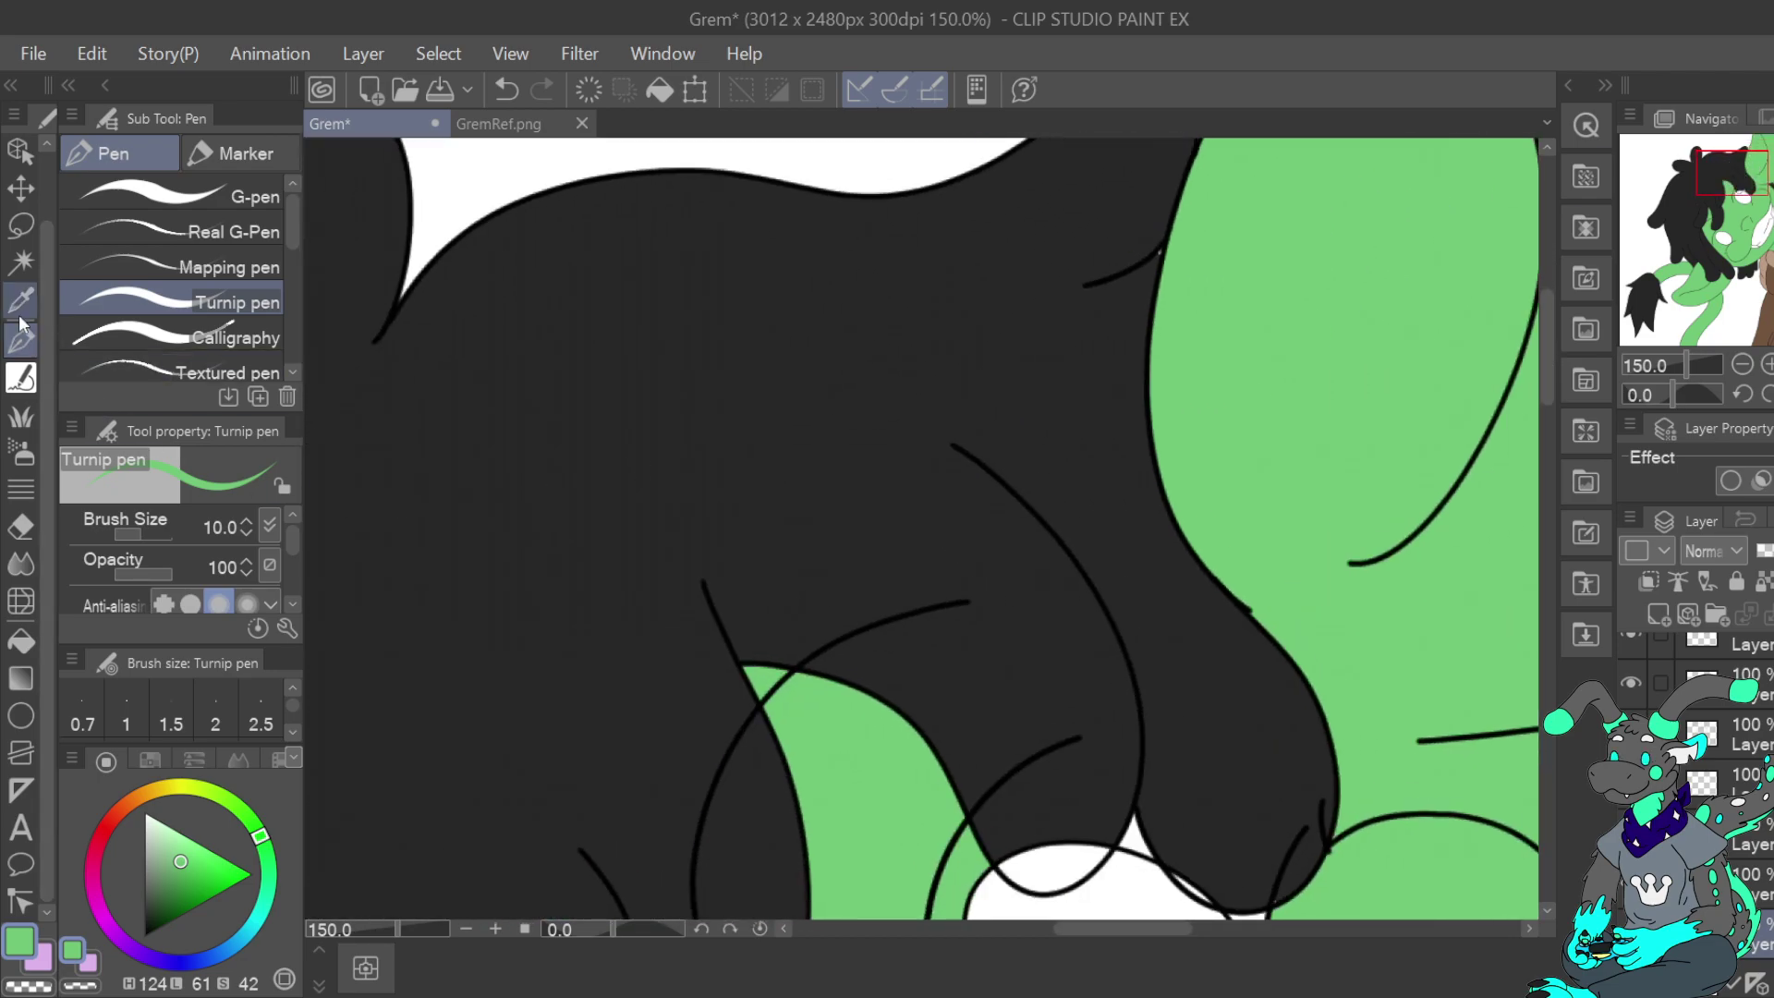
{"action": "key", "text": "i"}
{"action": "left_click", "coordinate": [725, 416]}
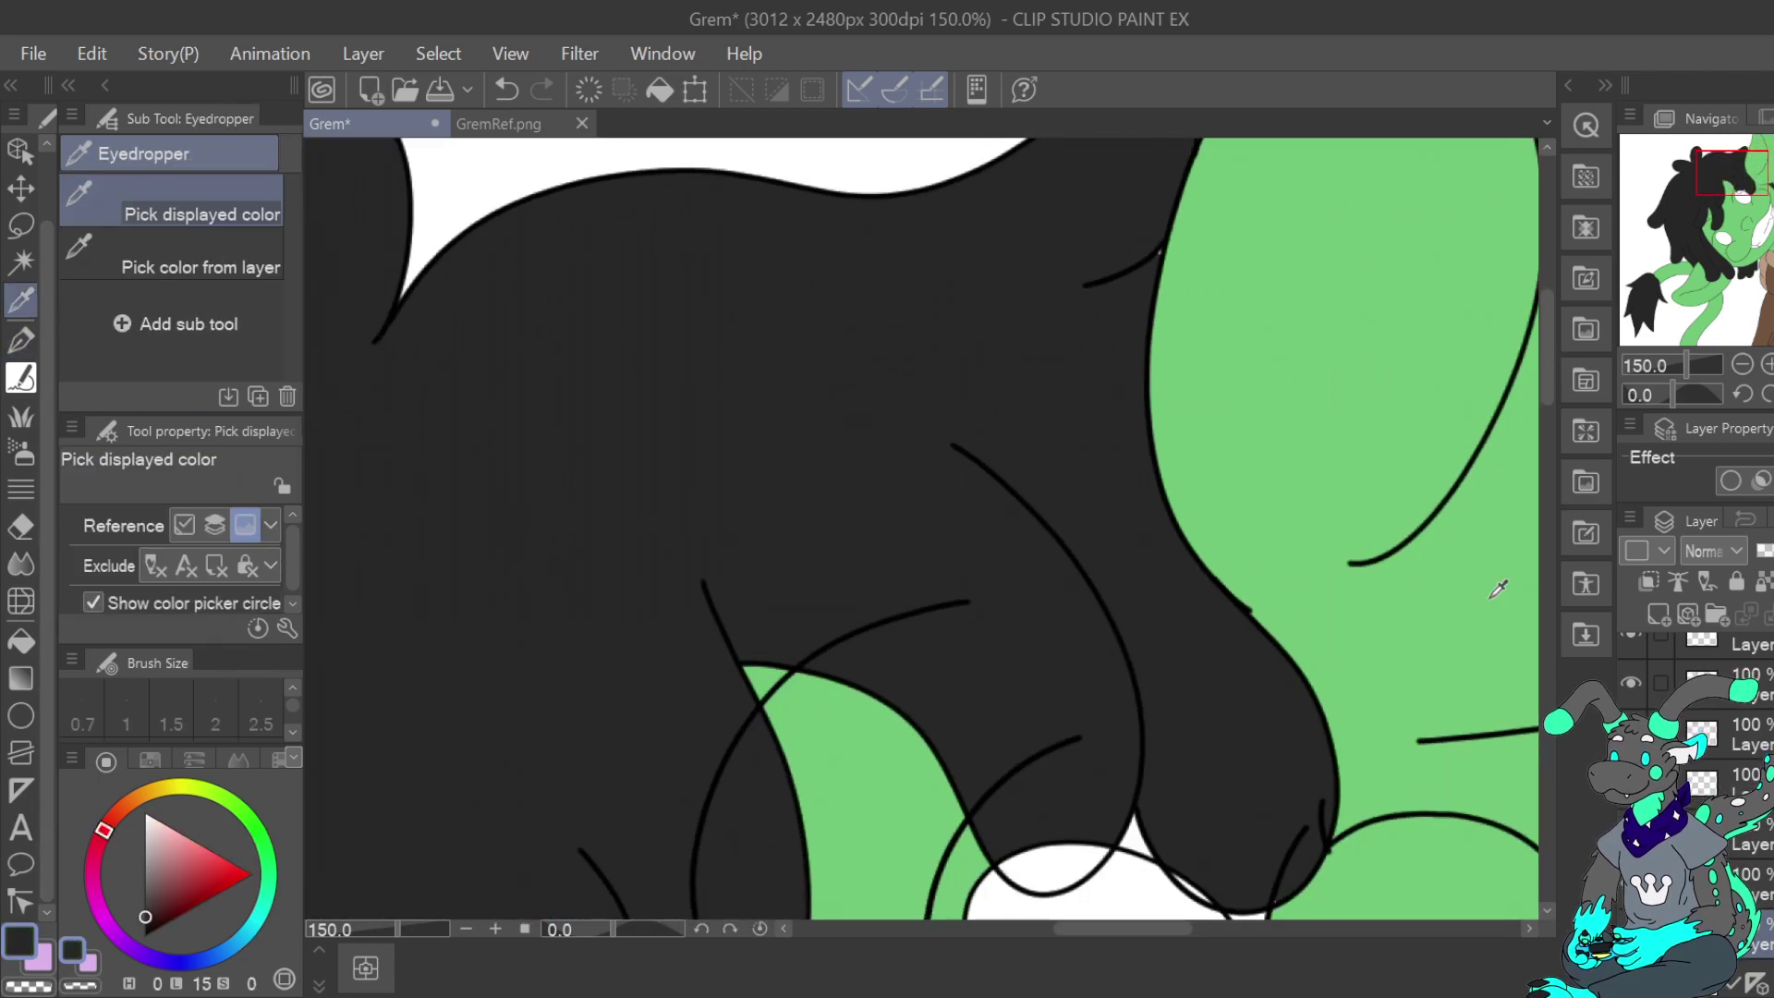
{"action": "left_click", "coordinate": [18, 342]}
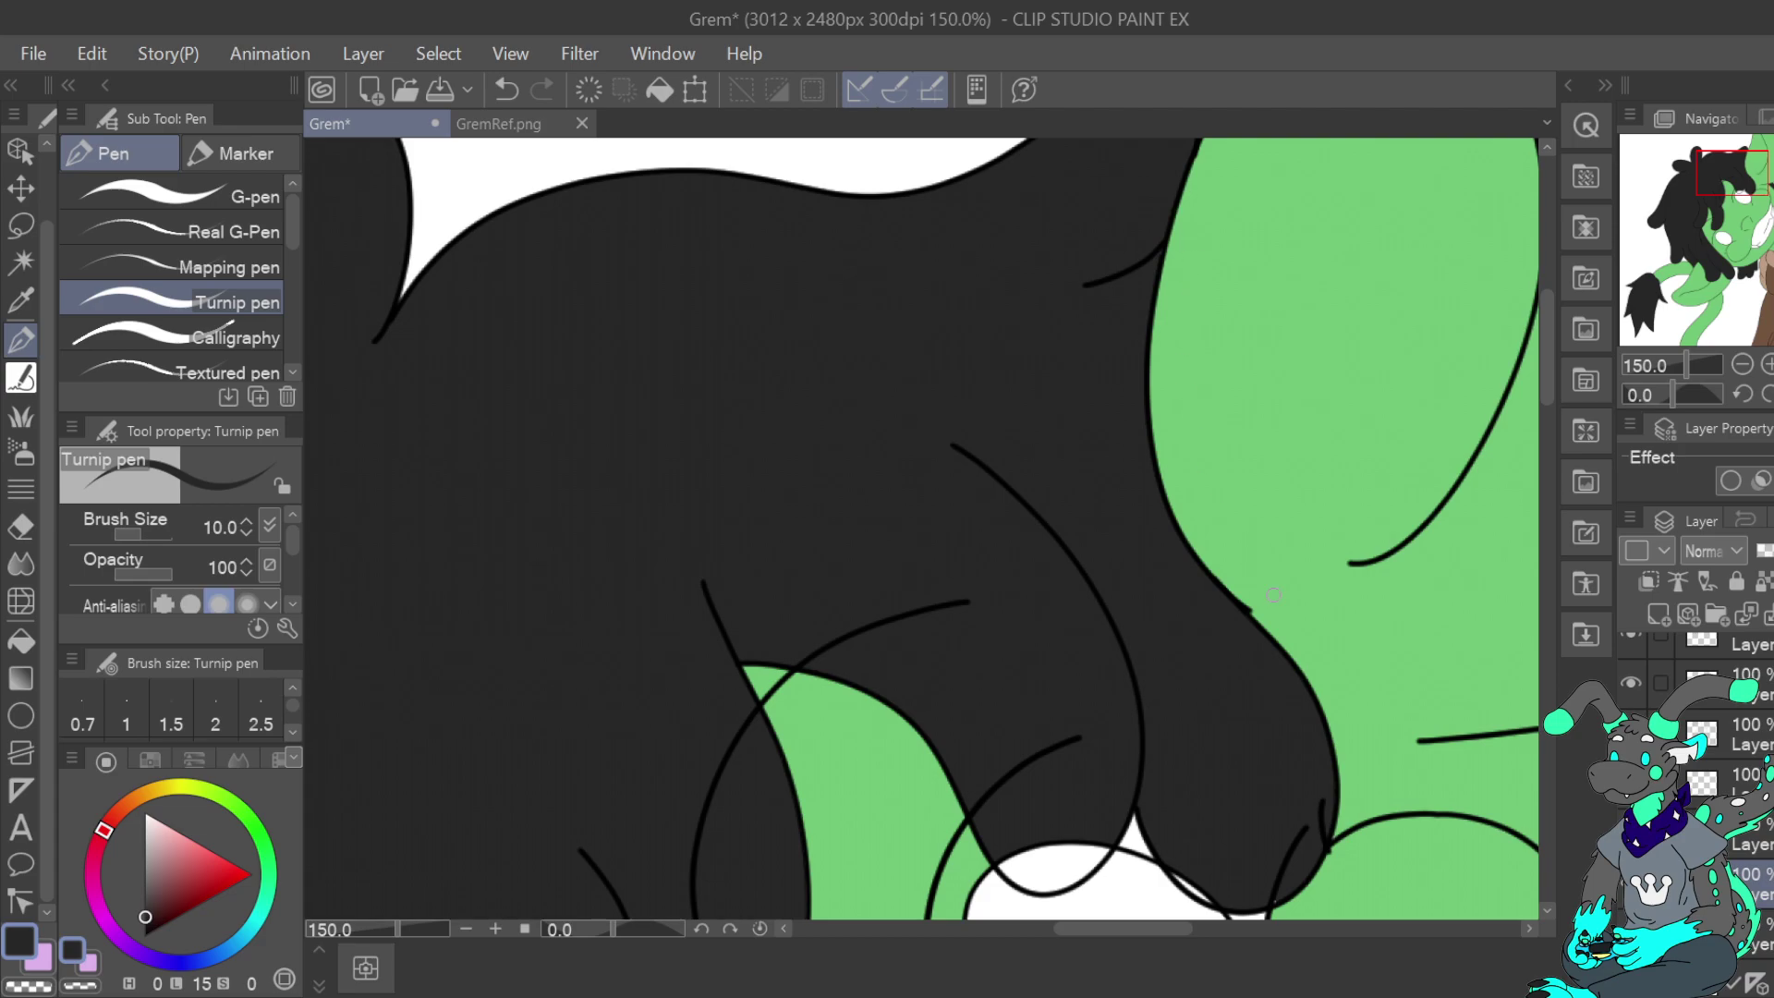
{"action": "left_click_drag", "start_coordinate": [1735, 181], "coordinate": [1737, 193]}
{"action": "left_click_drag", "start_coordinate": [1095, 520], "coordinate": [1132, 549]}
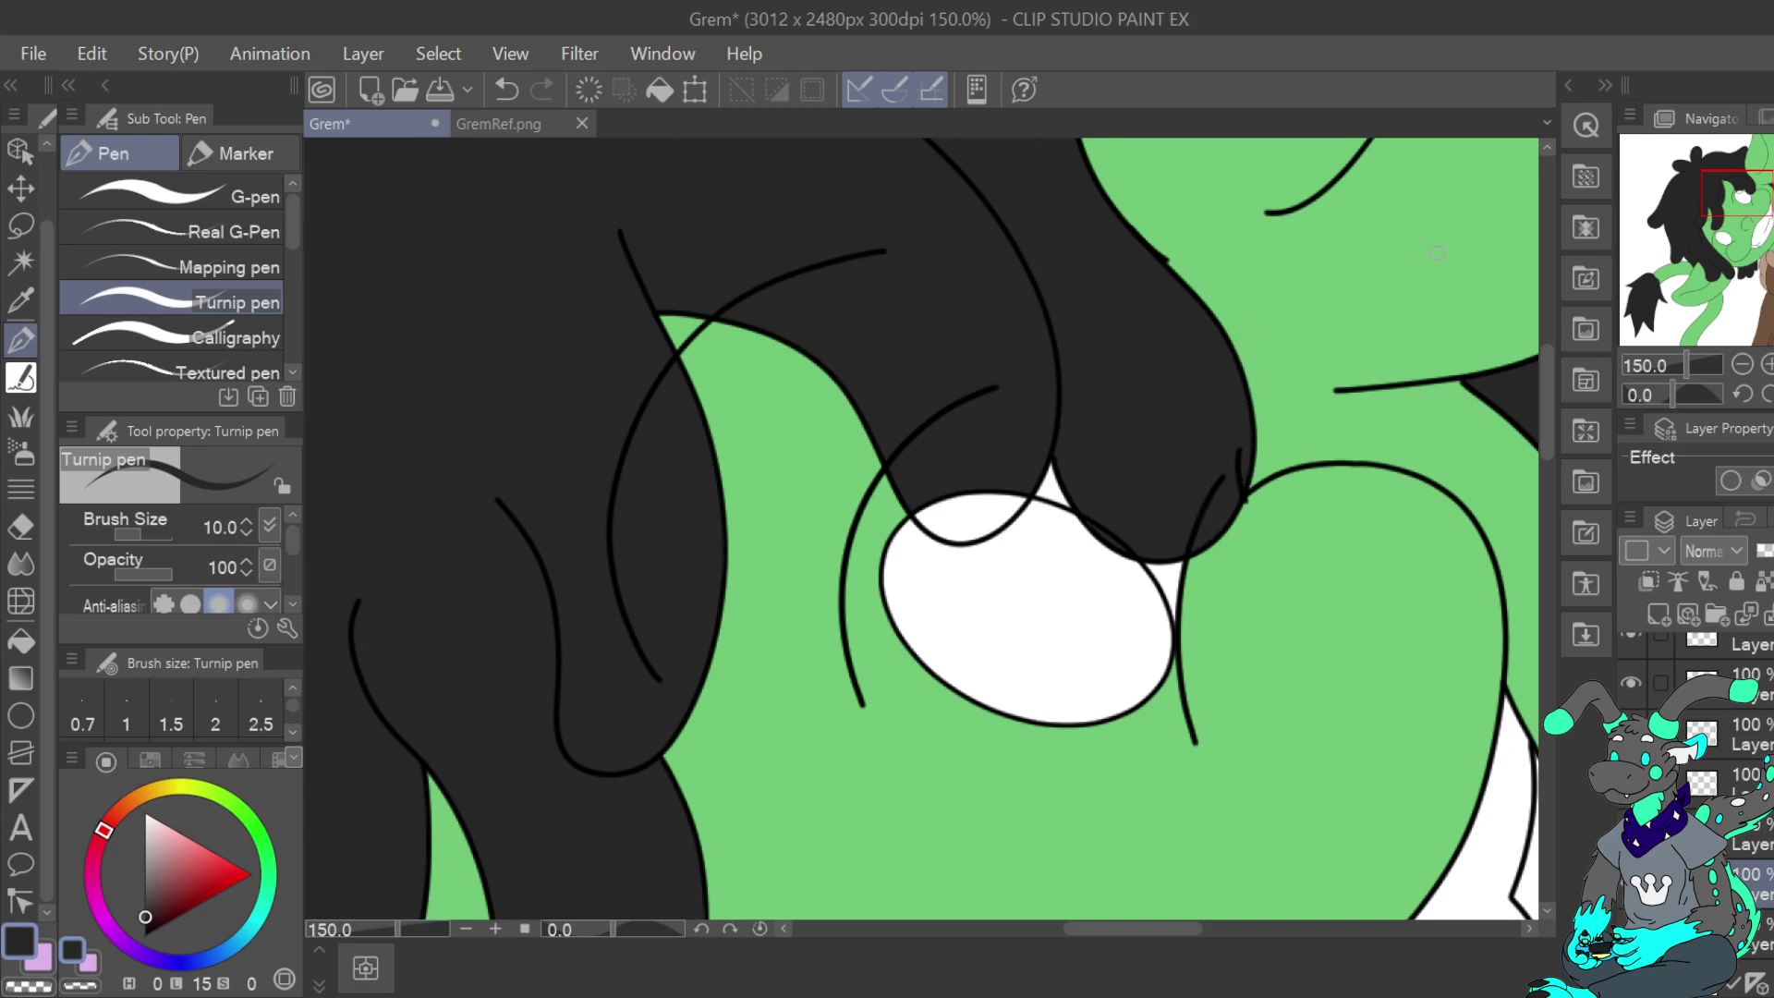
{"action": "mouse_move", "coordinate": [929, 522]}
{"action": "left_mouse_down"}
{"action": "mouse_move", "coordinate": [969, 520]}
{"action": "mouse_move", "coordinate": [982, 494]}
{"action": "mouse_move", "coordinate": [1000, 519]}
{"action": "mouse_move", "coordinate": [1023, 493]}
{"action": "left_mouse_up"}
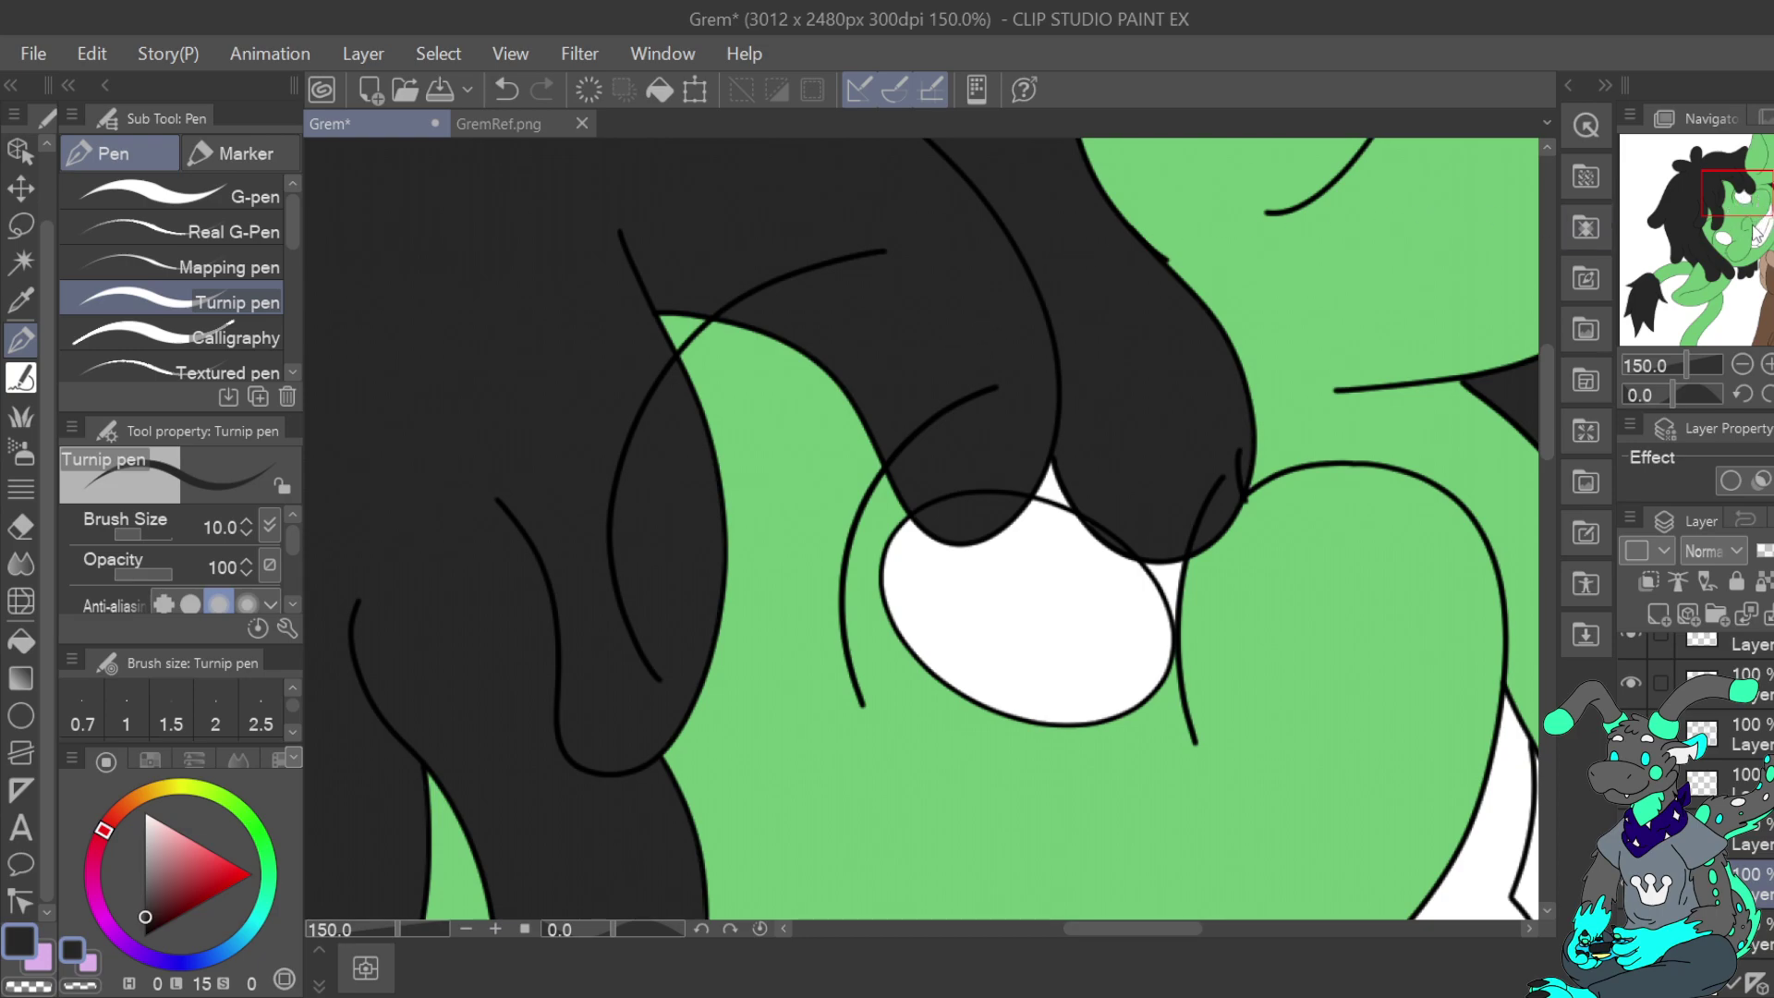
Activate the flat color layer for the brown outfit, sample its brown and touch up the fold on the sleeve's upper edge with the Turnip pen
{"action": "mouse_move", "coordinate": [1754, 251]}
{"action": "left_mouse_down"}
{"action": "mouse_move", "coordinate": [1723, 174]}
{"action": "mouse_move", "coordinate": [1673, 222]}
{"action": "mouse_move", "coordinate": [1770, 189]}
{"action": "mouse_move", "coordinate": [1758, 270]}
{"action": "left_mouse_up"}
{"action": "left_click_drag", "start_coordinate": [1759, 277], "coordinate": [1773, 176]}
{"action": "left_click", "coordinate": [1753, 836]}
{"action": "scroll", "coordinate": [920, 528], "scroll_direction": "down", "scroll_amount": 3}
{"action": "scroll", "coordinate": [921, 527], "scroll_direction": "up", "scroll_amount": 3}
{"action": "scroll", "coordinate": [920, 528], "scroll_direction": "left", "scroll_amount": 5}
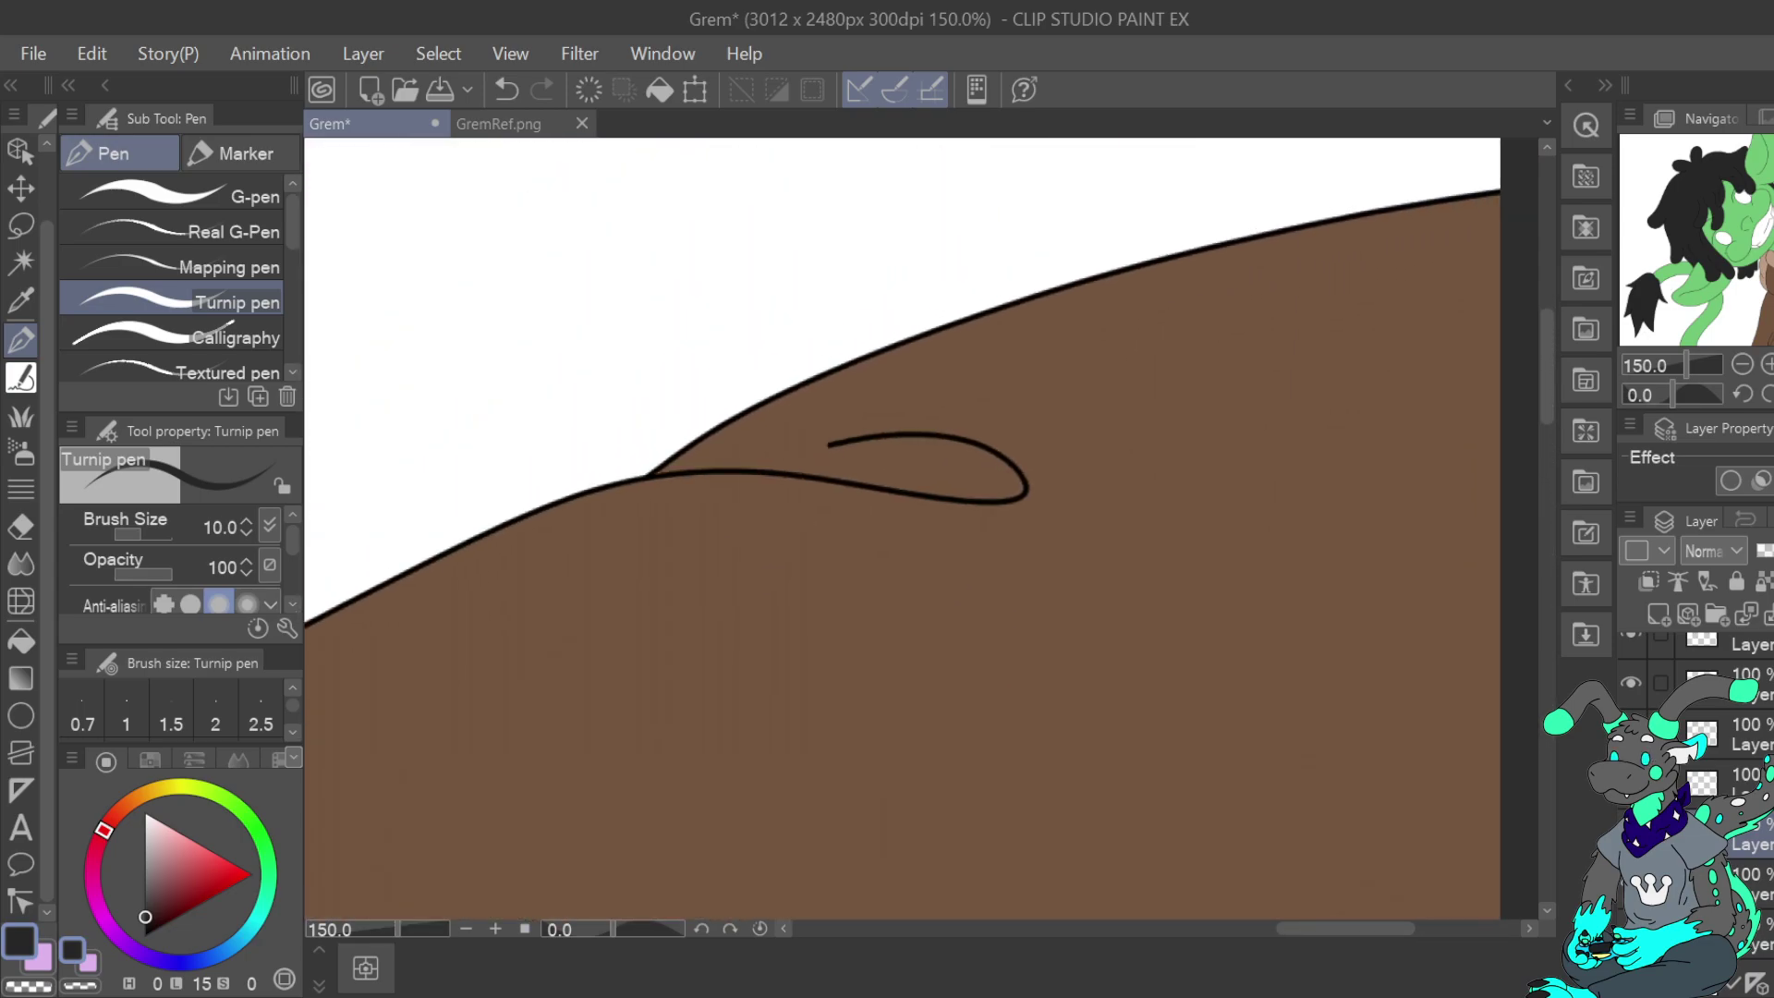
{"action": "key", "text": "i"}
{"action": "left_click", "coordinate": [608, 655]}
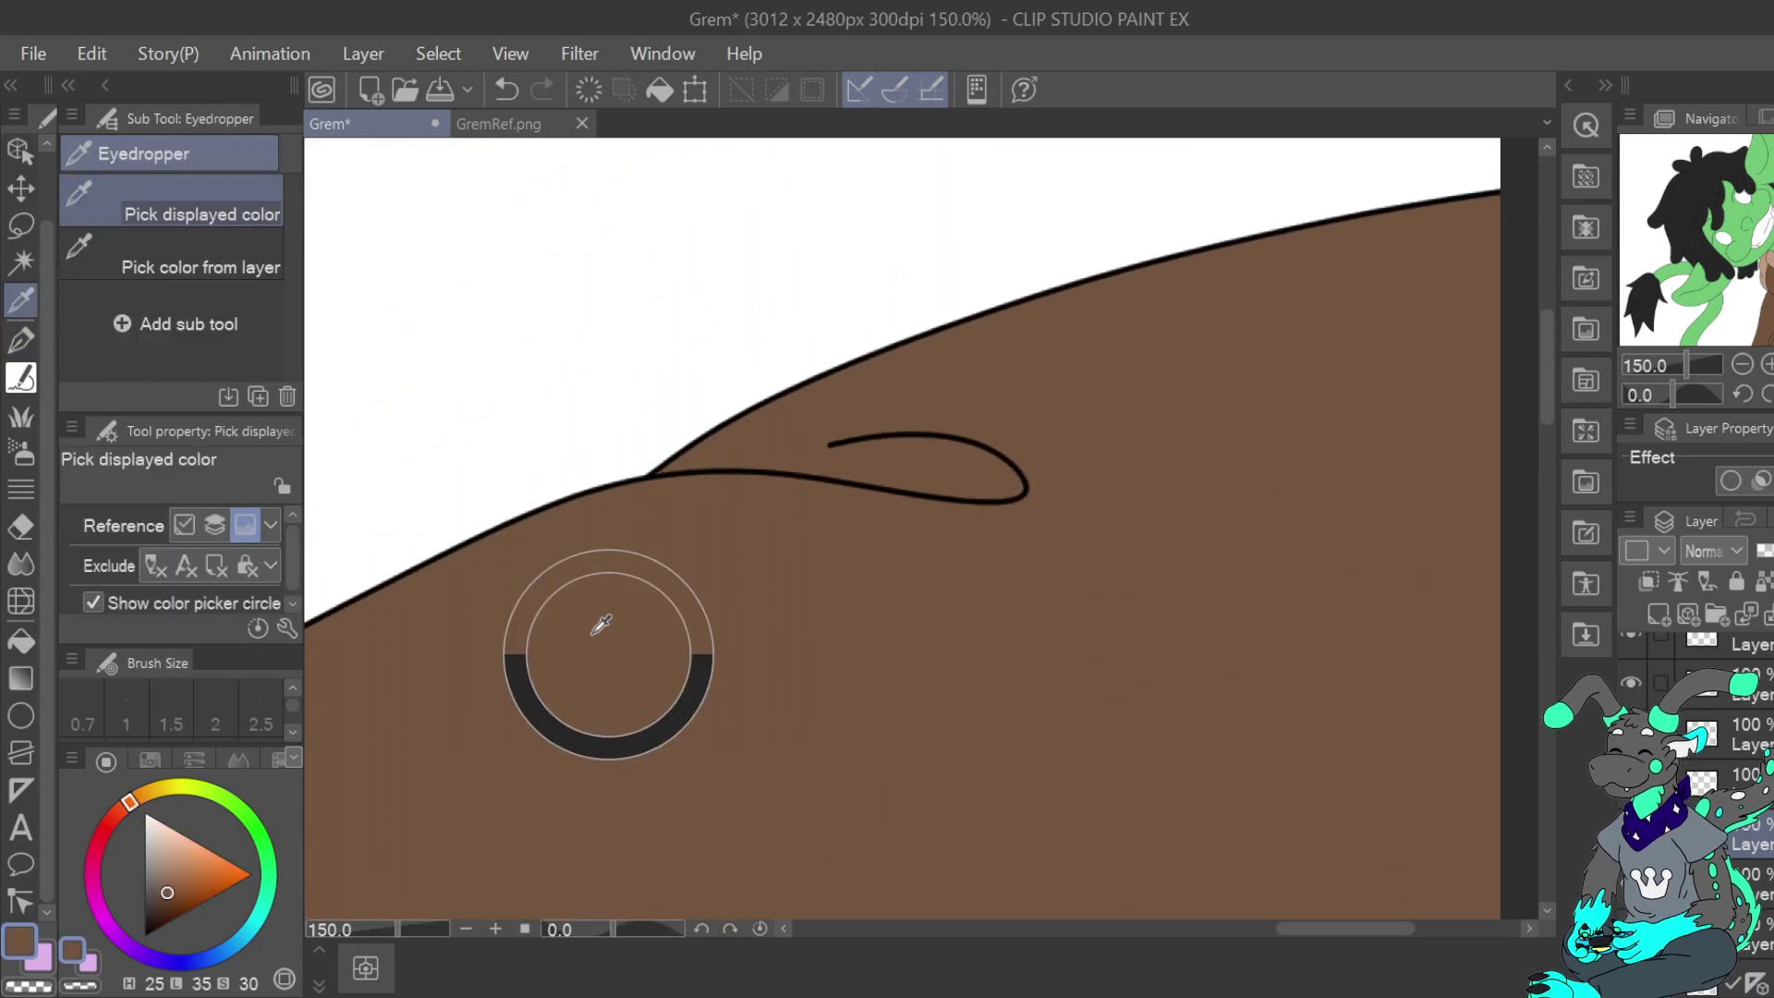
{"action": "left_click", "coordinate": [10, 338]}
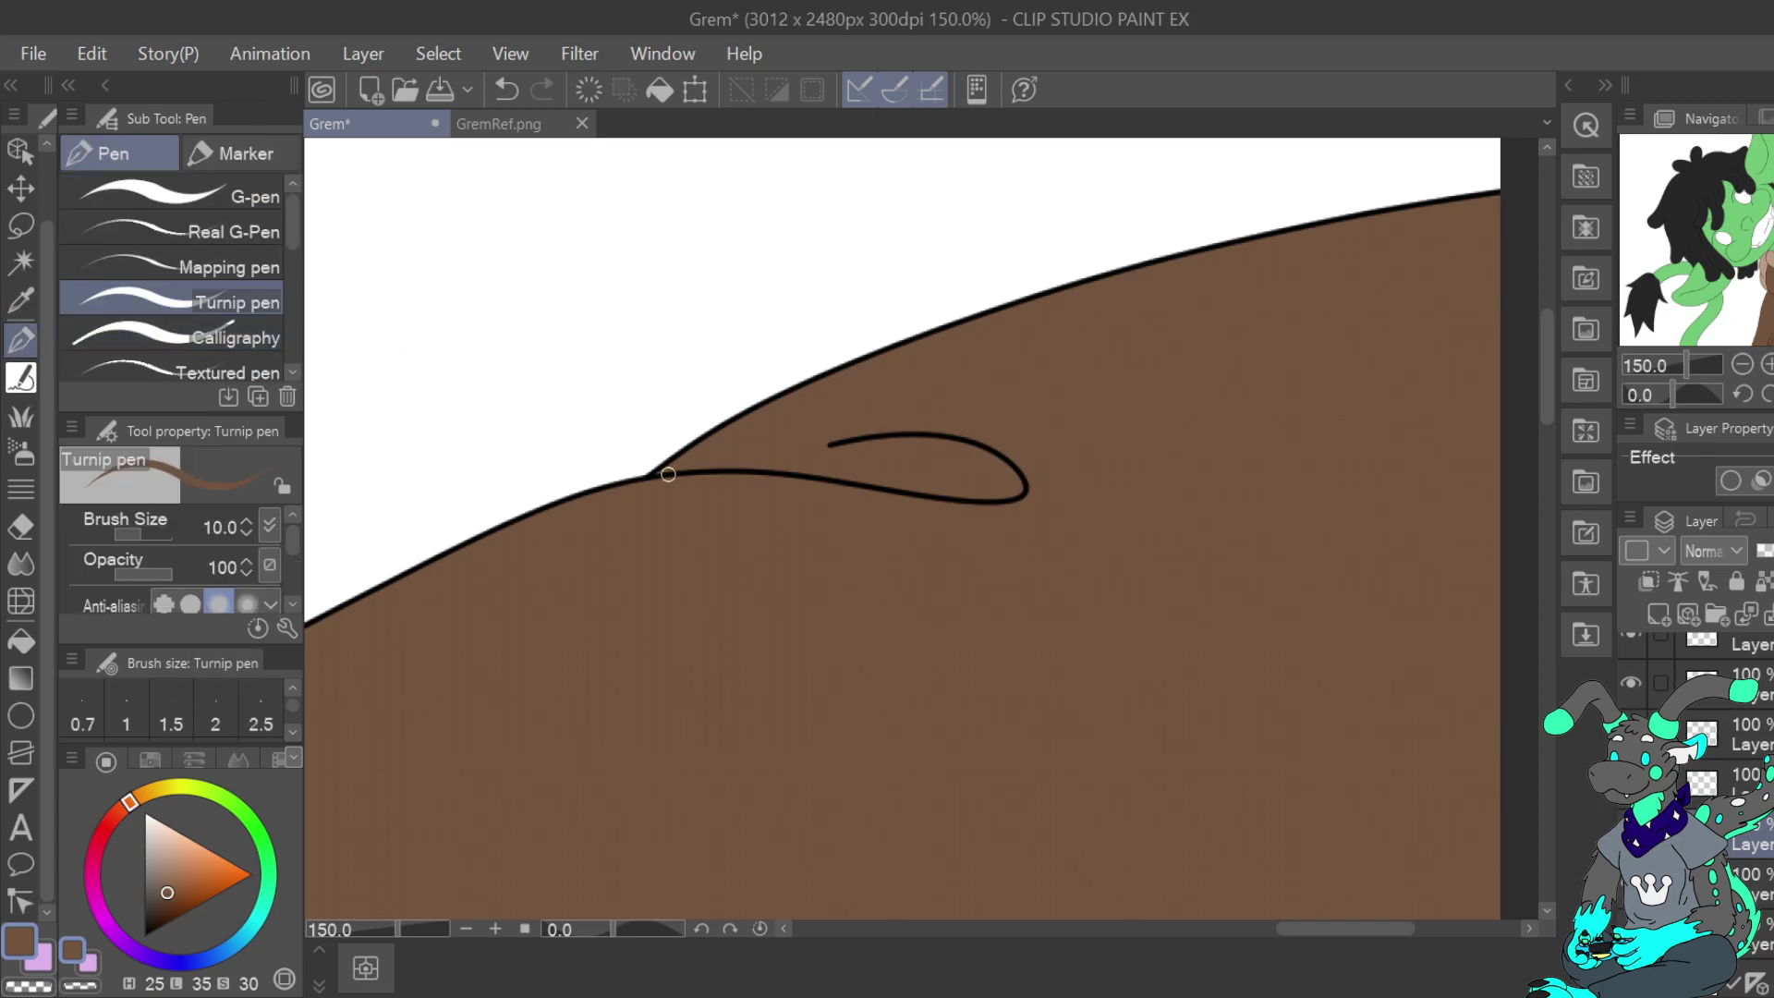
{"action": "left_click_drag", "start_coordinate": [518, 850], "coordinate": [732, 150]}
{"action": "left_click_drag", "start_coordinate": [924, 665], "coordinate": [908, 365]}
Zoom out to 50% around the face and save the drawing
{"action": "mouse_move", "coordinate": [1773, 233]}
{"action": "left_mouse_down"}
{"action": "mouse_move", "coordinate": [1765, 357]}
{"action": "mouse_move", "coordinate": [1773, 291]}
{"action": "mouse_move", "coordinate": [1746, 219]}
{"action": "left_mouse_up"}
{"action": "left_click", "coordinate": [1744, 365]}
{"action": "left_click", "coordinate": [1743, 365]}
{"action": "left_click", "coordinate": [1743, 365]}
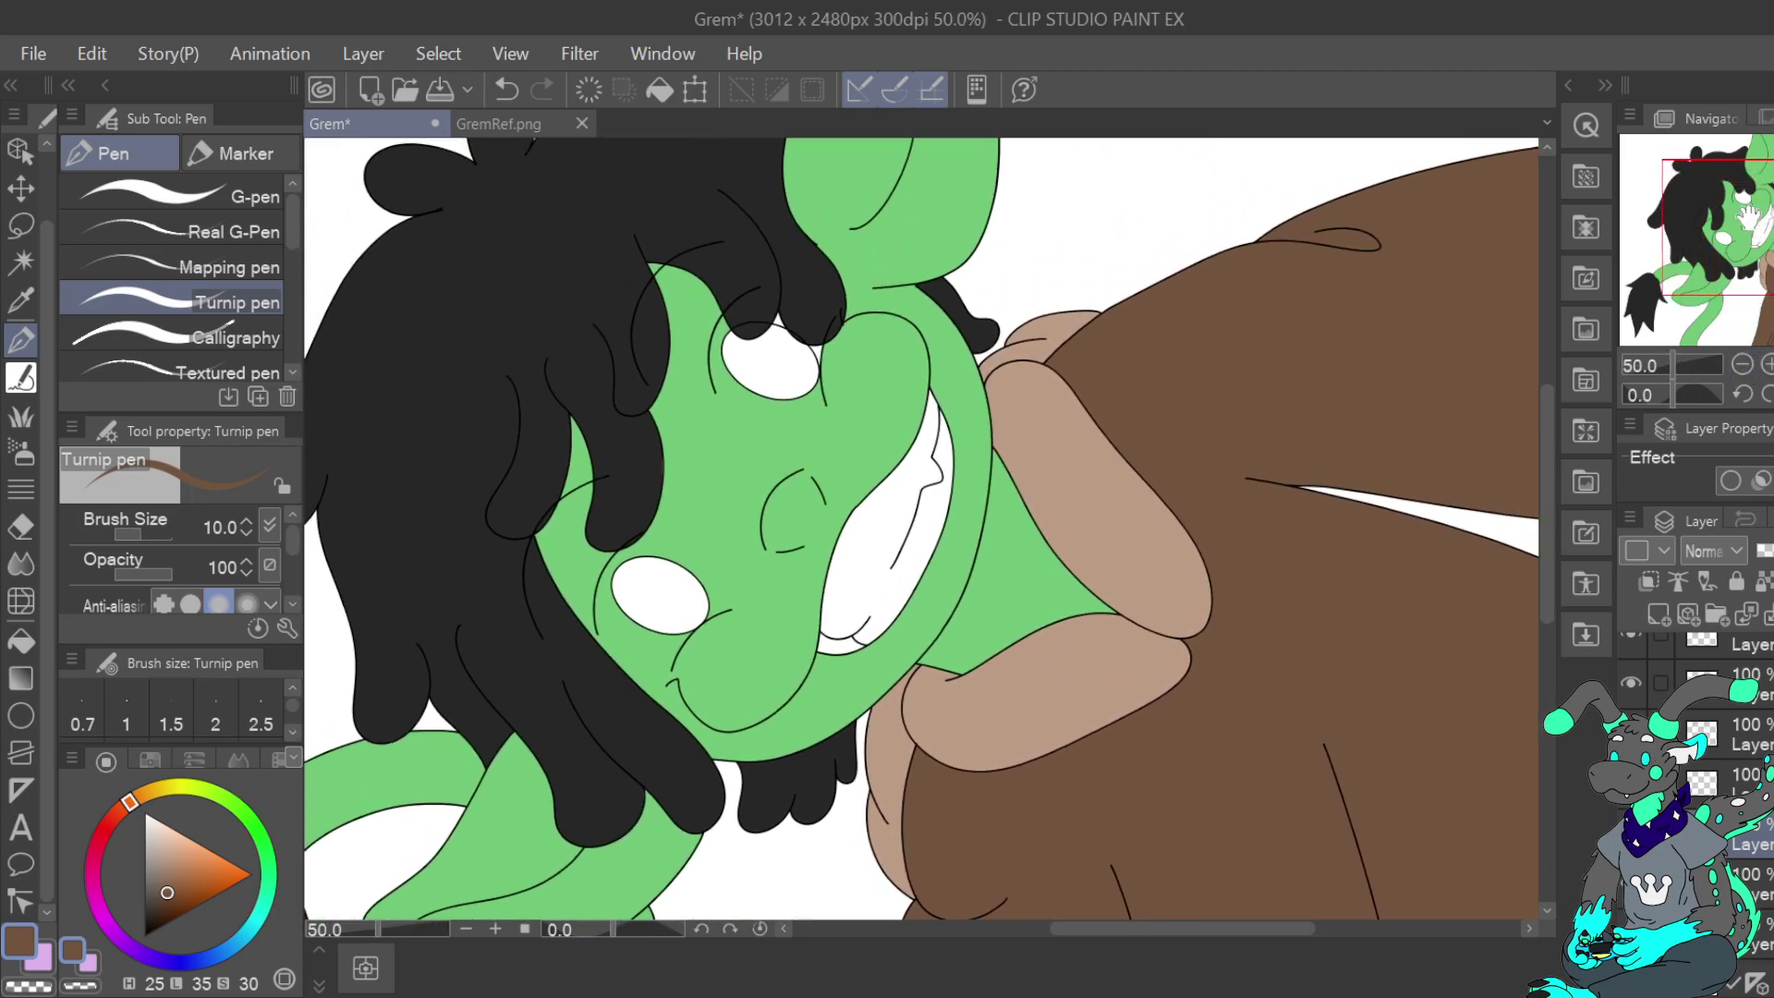
{"action": "key", "text": "alt"}
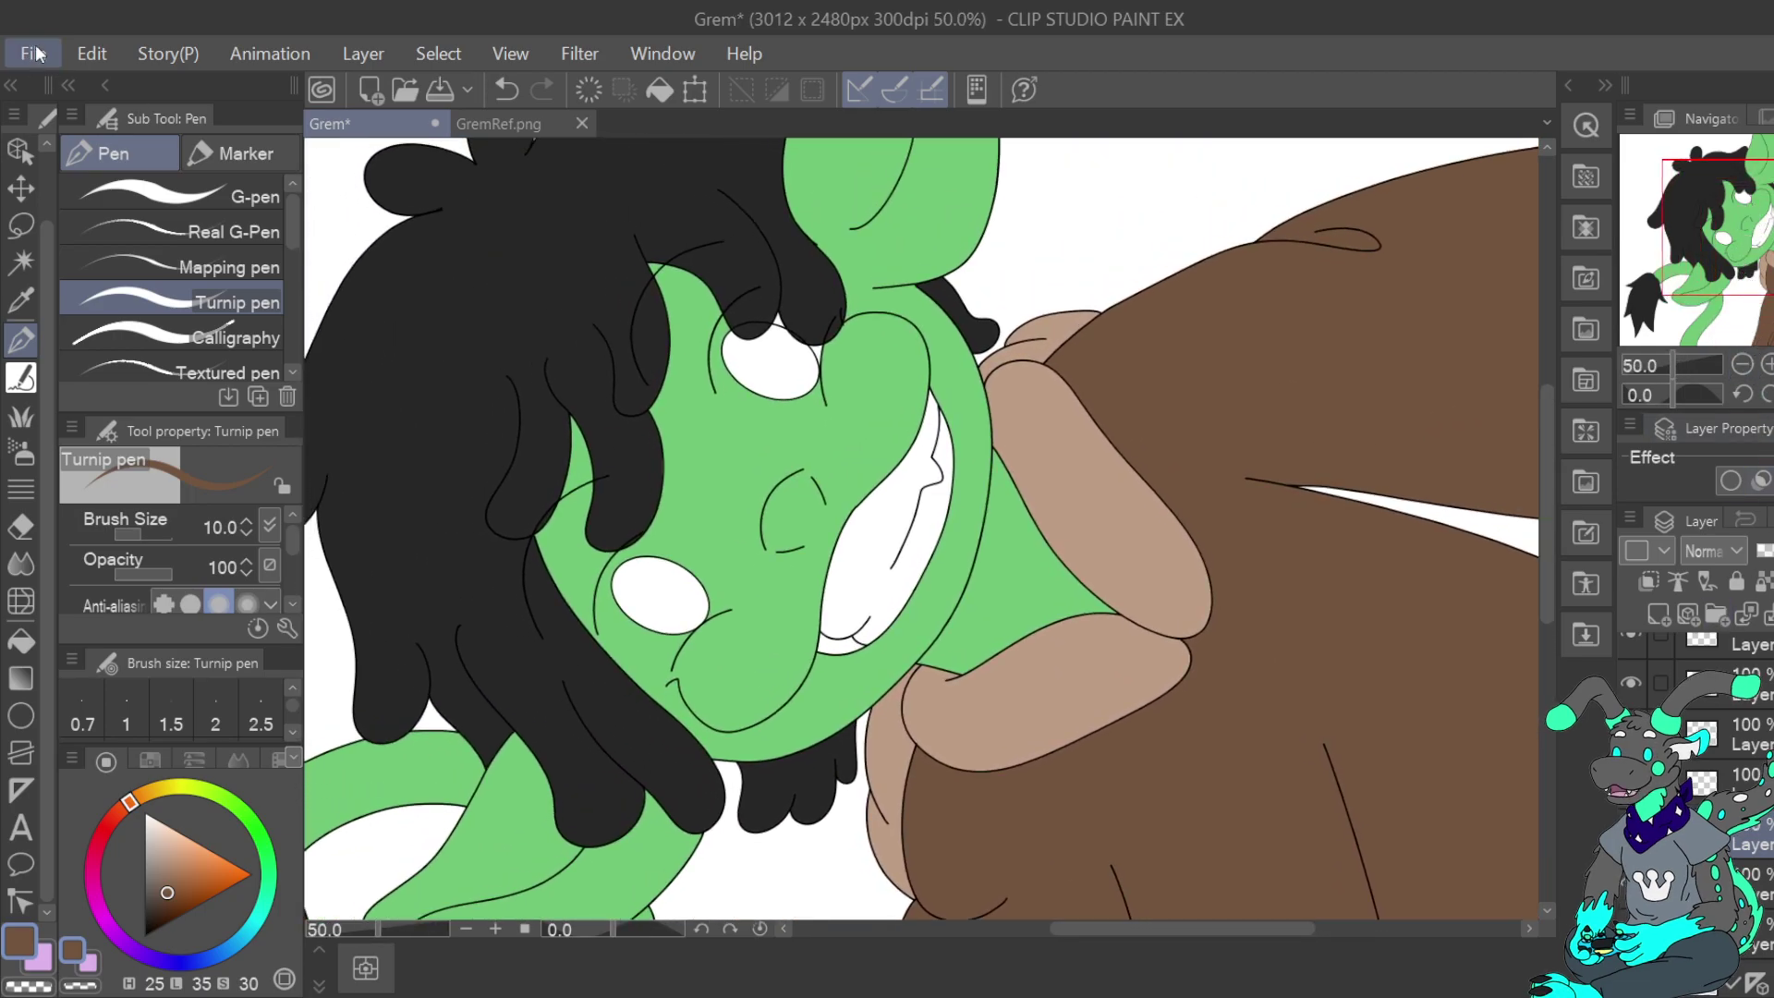
{"action": "key", "text": "ctrl+s"}
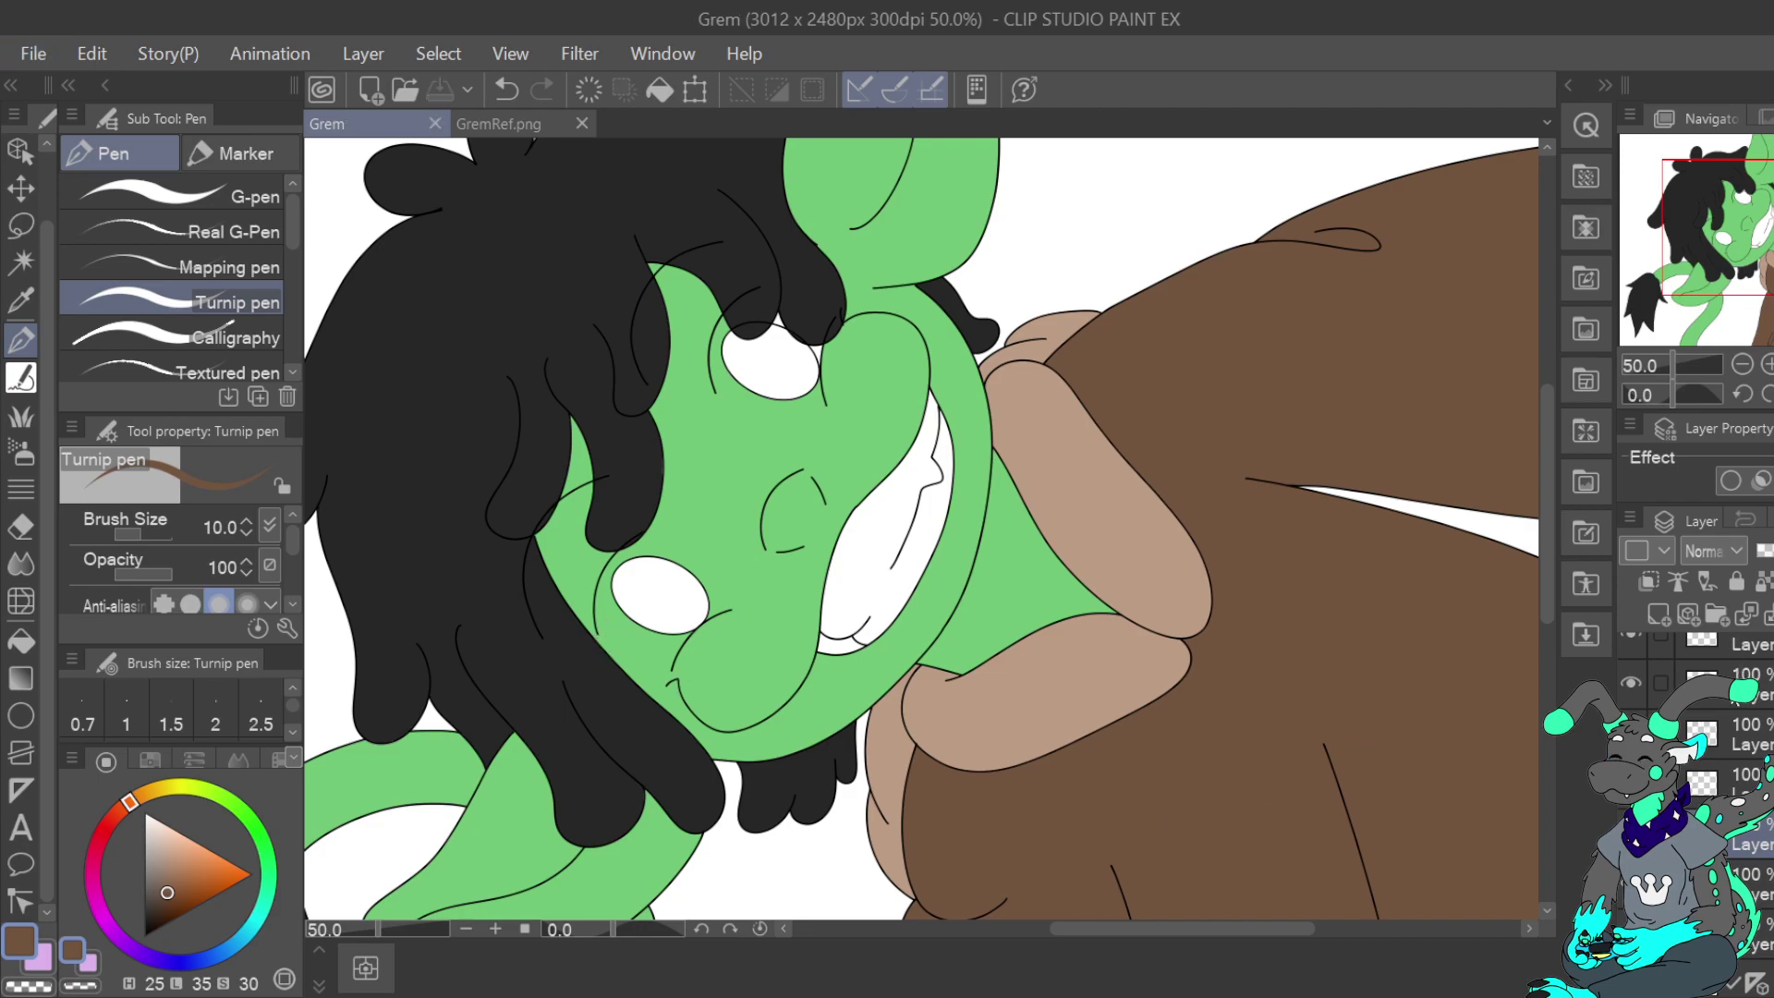
Add a new raster layer and sample the muted pink from the smaller figure's mouth in GremRef.png
{"action": "left_click", "coordinate": [1660, 616]}
{"action": "left_click", "coordinate": [512, 125]}
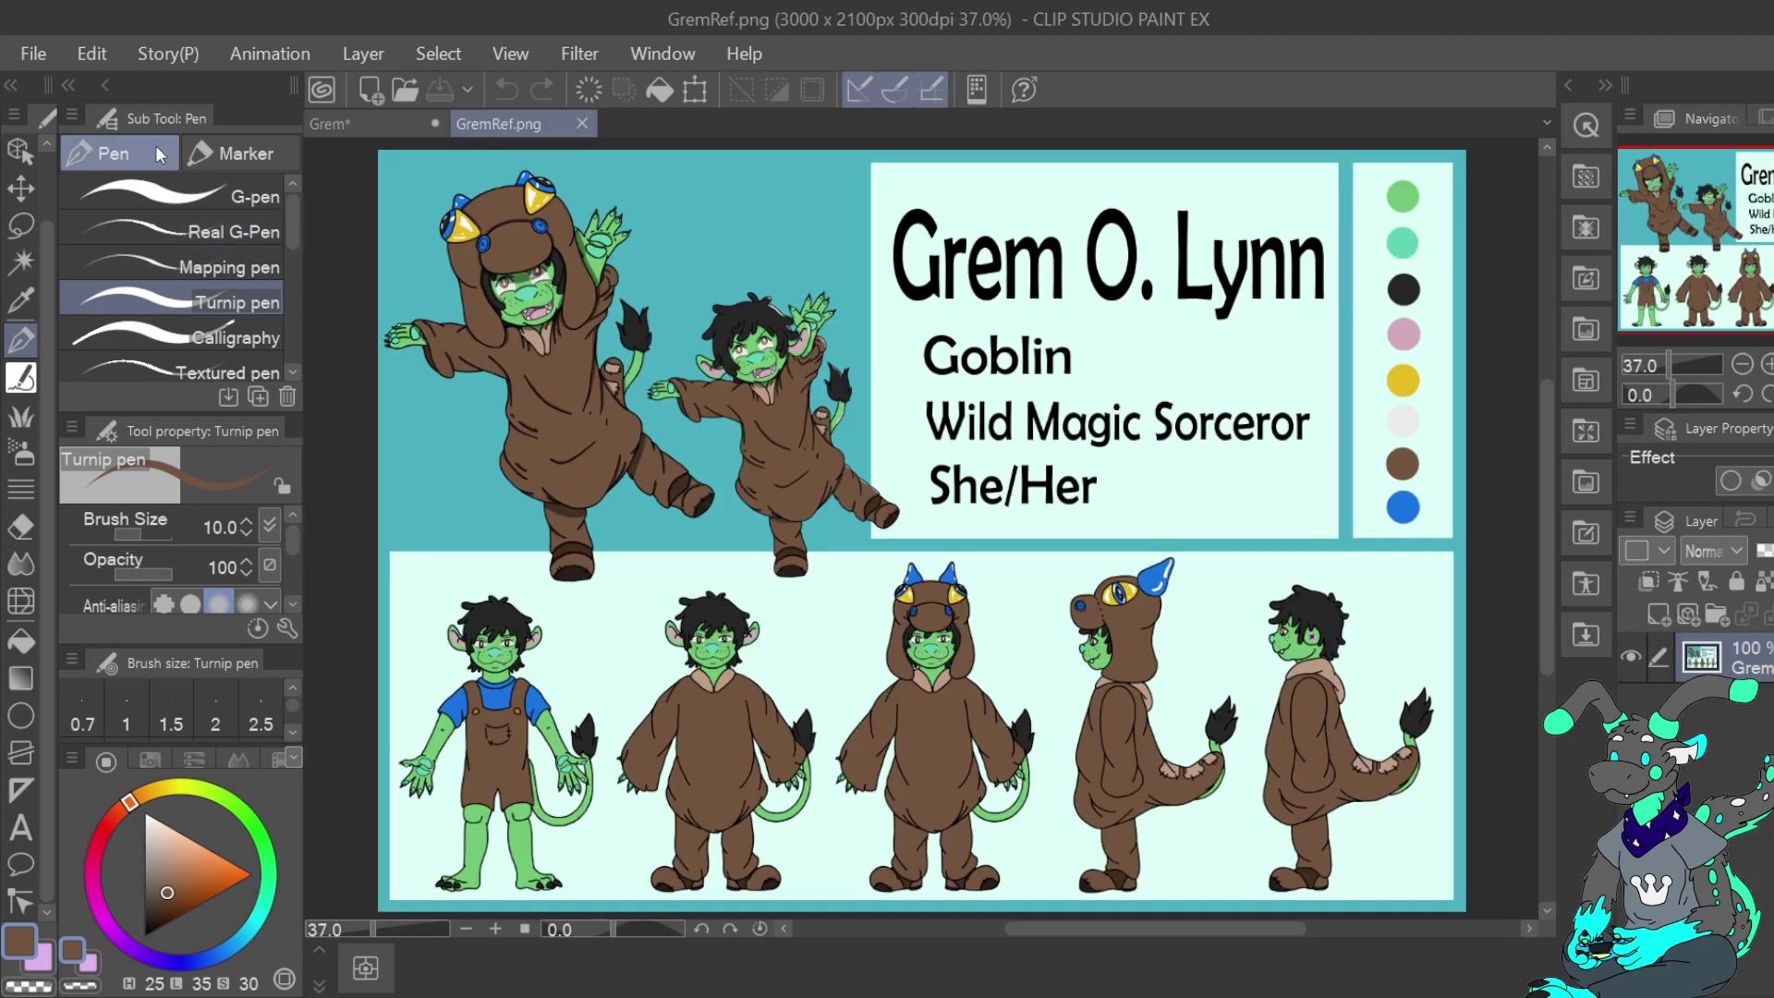
{"action": "key", "text": "i"}
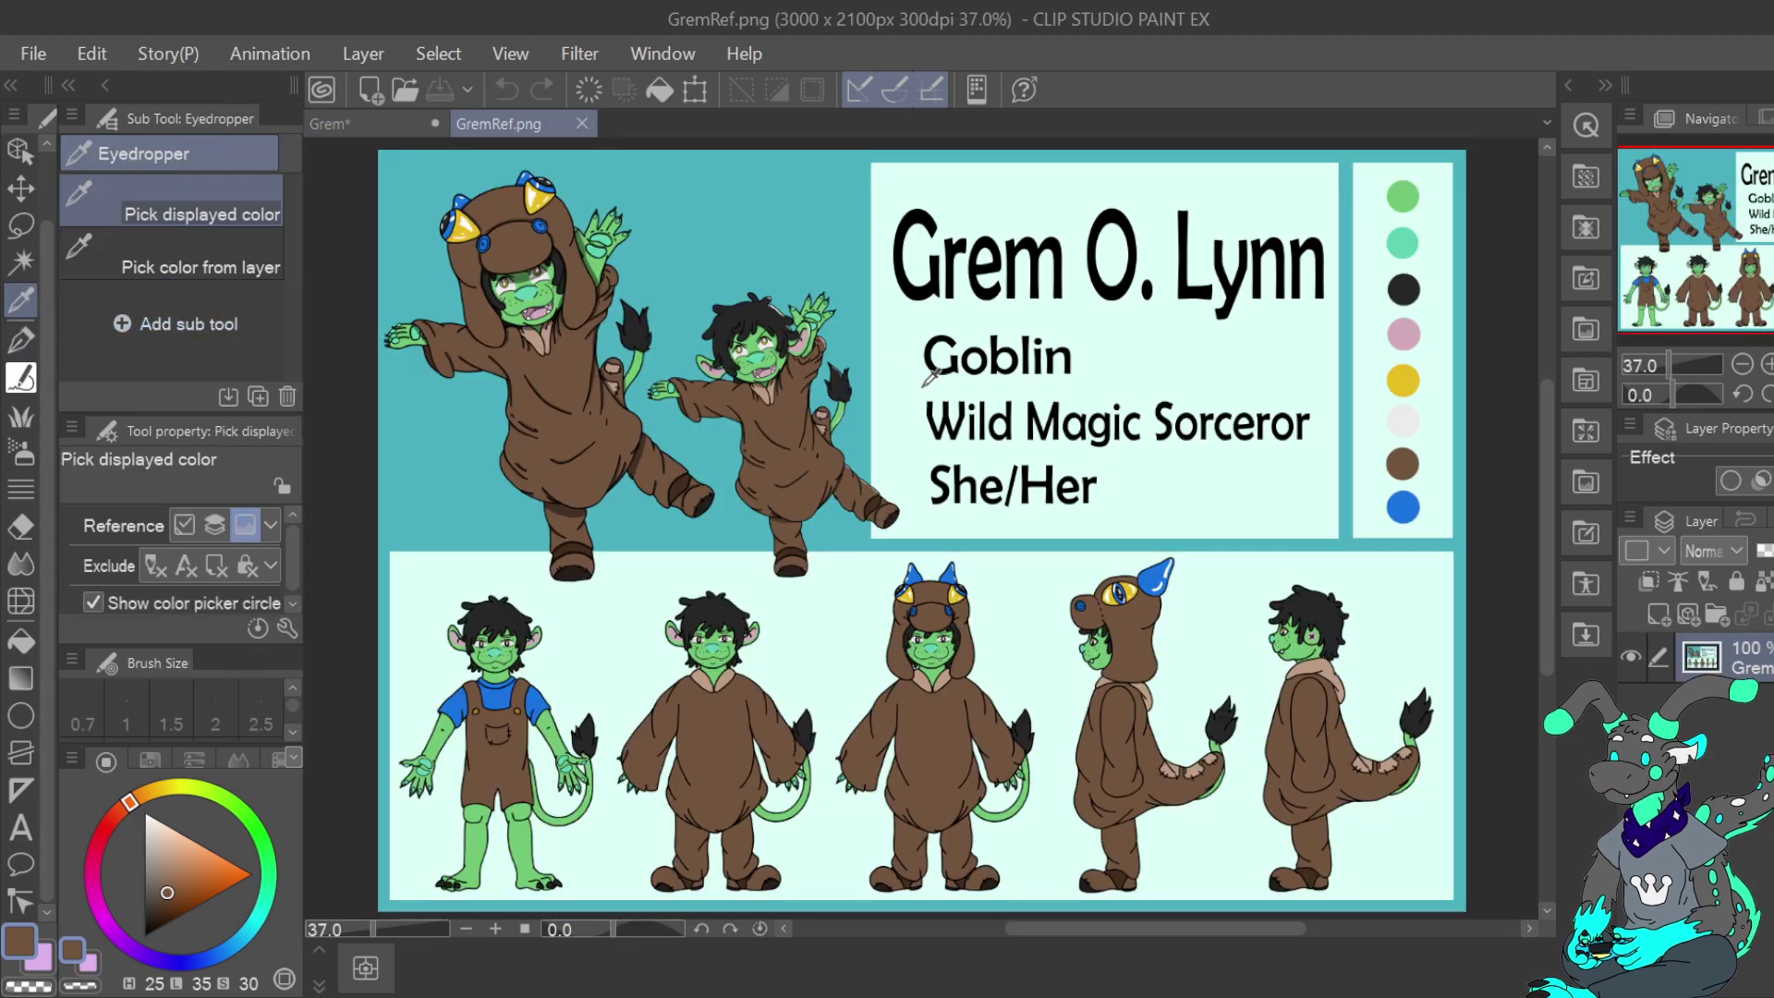
{"action": "triple_click", "coordinate": [1770, 365]}
{"action": "left_click_drag", "start_coordinate": [1749, 237], "coordinate": [1710, 217]}
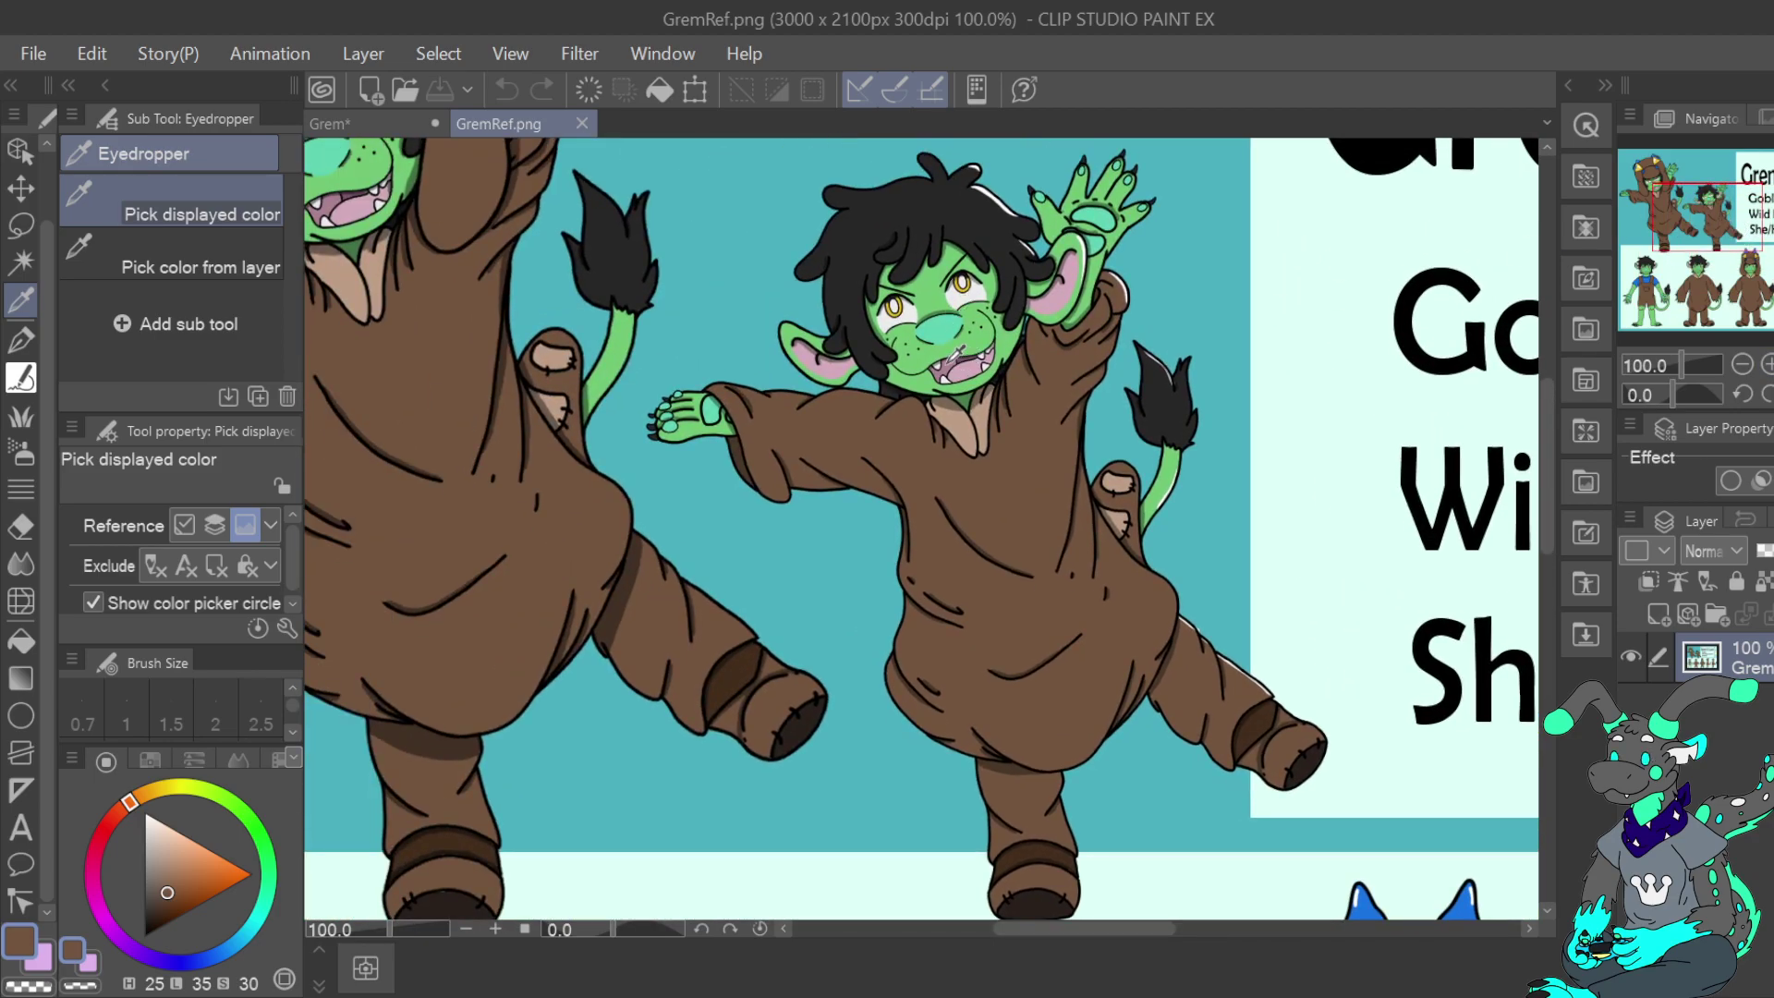
{"action": "left_click", "coordinate": [957, 358]}
{"action": "left_click", "coordinate": [391, 123]}
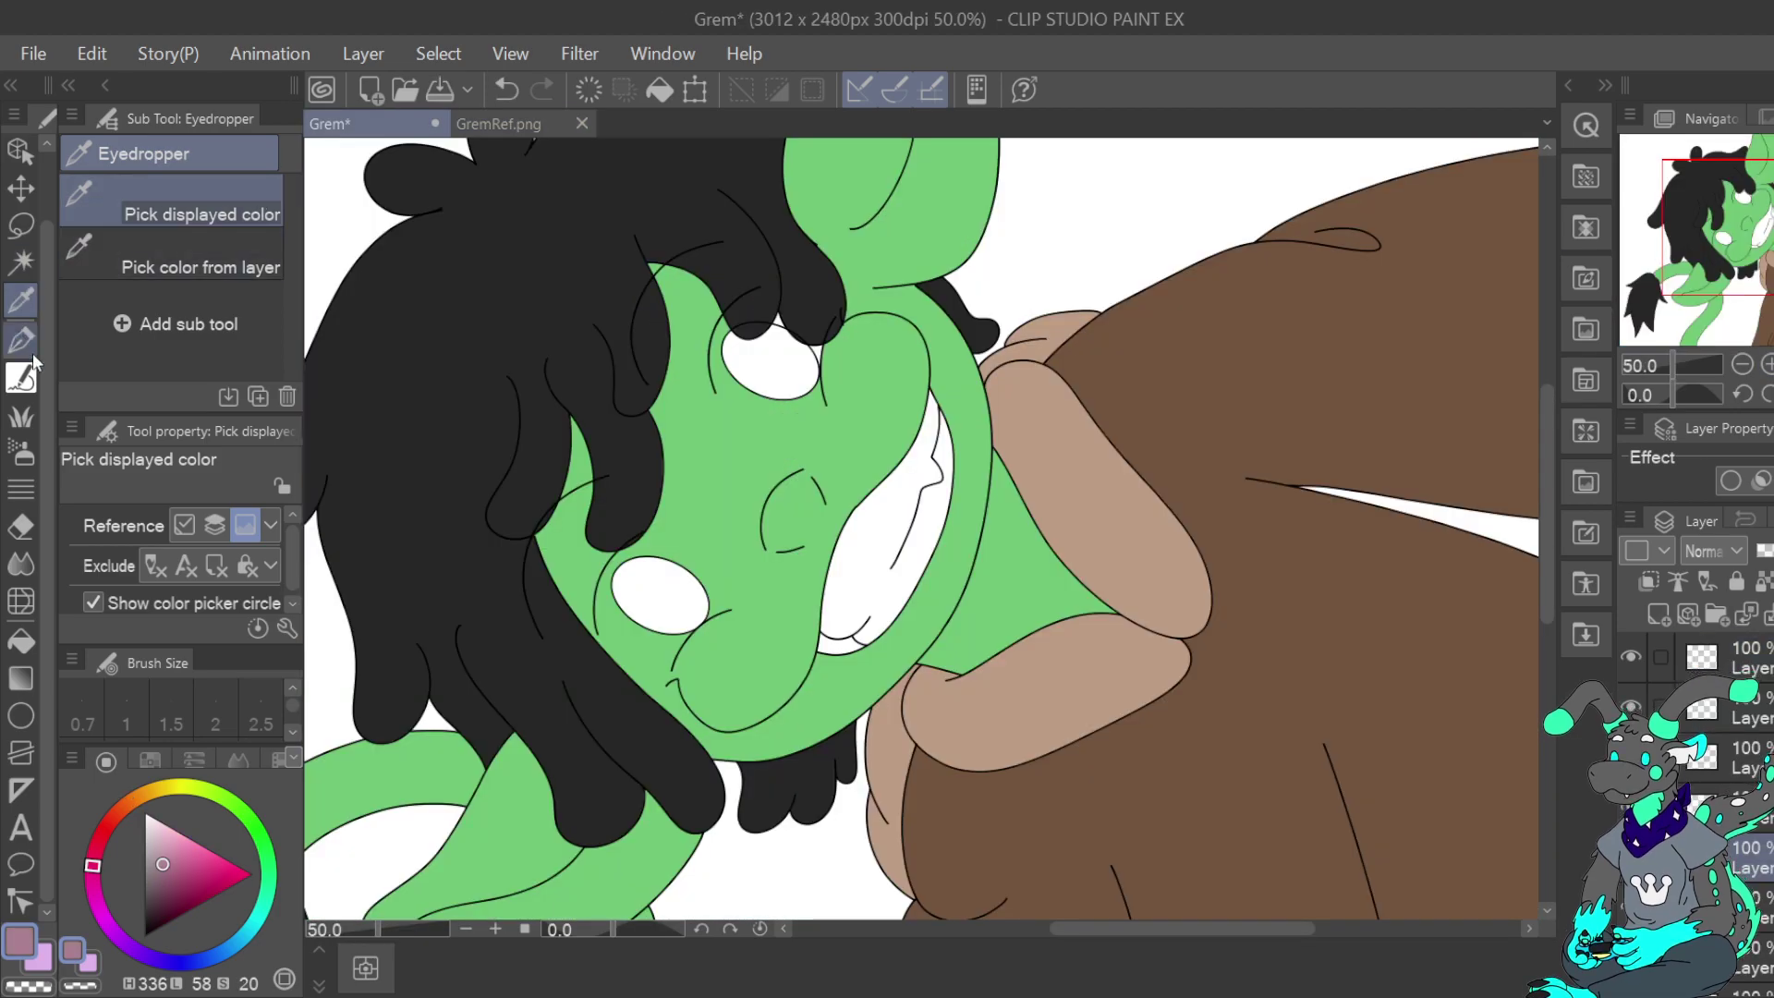
Paint the area below the teeth at the mouth's lower corner muted pink with the Turnip pen, reducing the brush size to 5
{"action": "left_click", "coordinate": [31, 353]}
{"action": "scroll", "coordinate": [791, 646], "scroll_direction": "up", "scroll_amount": 2}
{"action": "scroll", "coordinate": [1534, 331], "scroll_direction": "up", "scroll_amount": 1}
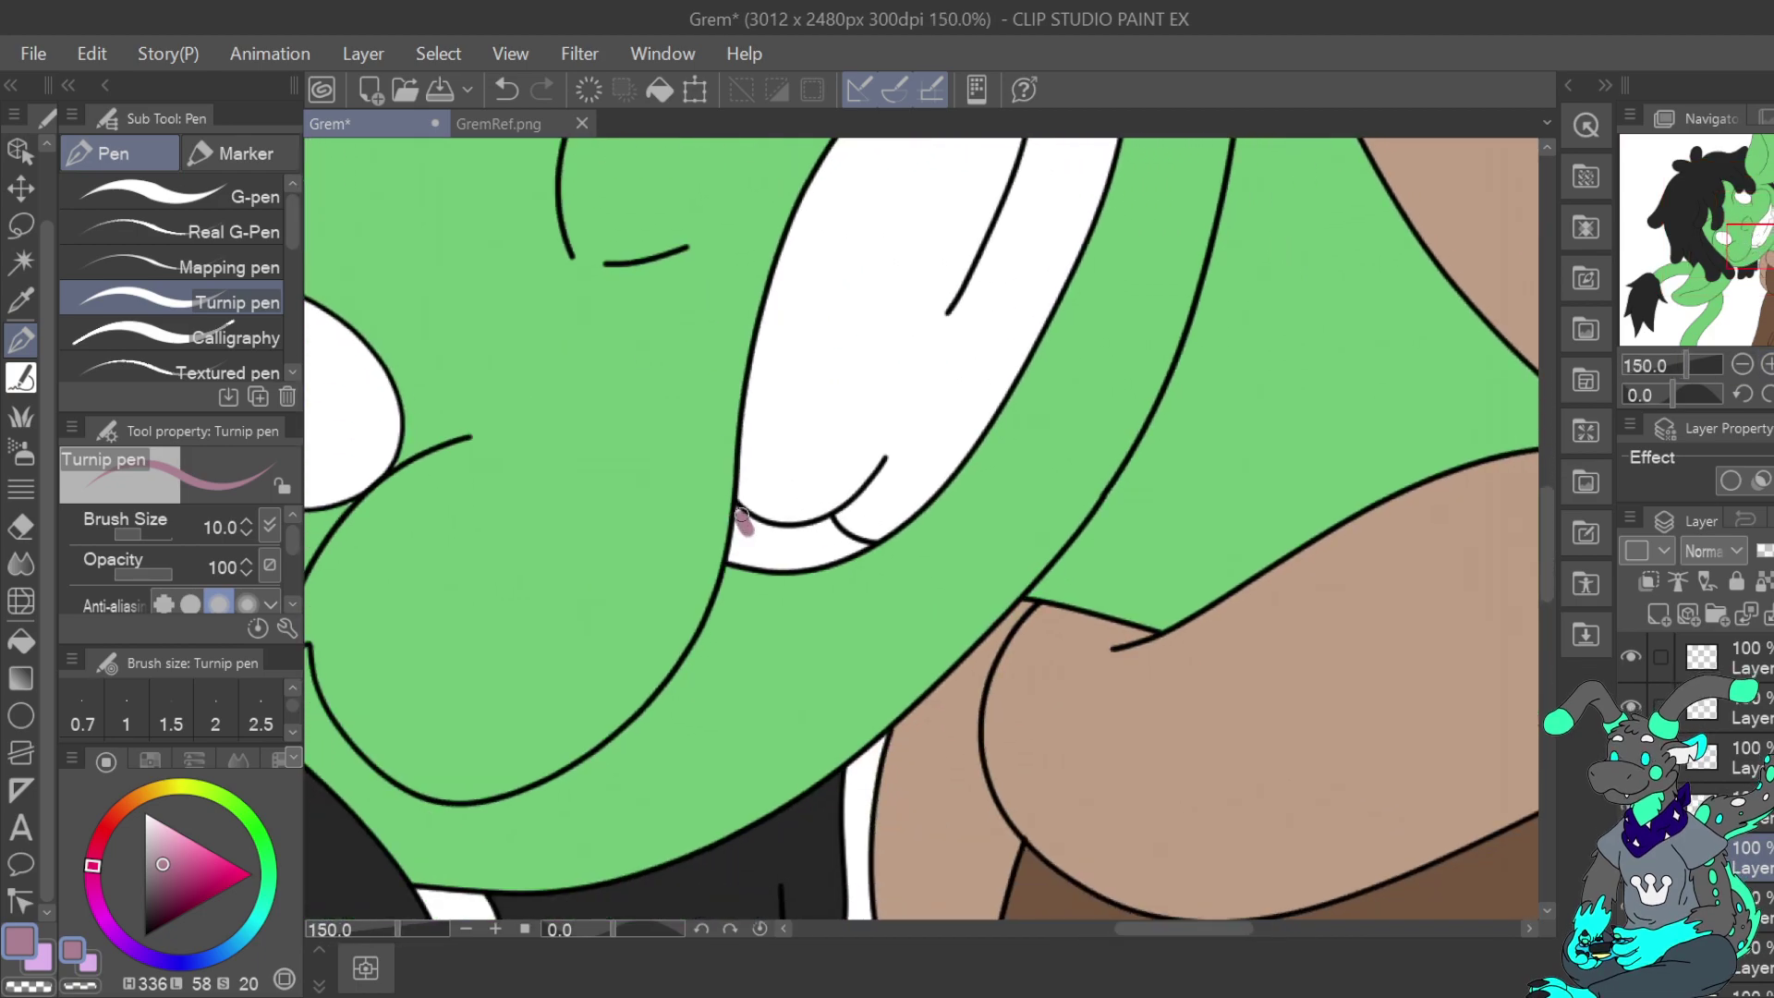
{"action": "mouse_move", "coordinate": [739, 514]}
{"action": "left_mouse_down"}
{"action": "mouse_move", "coordinate": [730, 561]}
{"action": "mouse_move", "coordinate": [778, 558]}
{"action": "mouse_move", "coordinate": [743, 541]}
{"action": "mouse_move", "coordinate": [769, 534]}
{"action": "mouse_move", "coordinate": [747, 557]}
{"action": "mouse_move", "coordinate": [841, 550]}
{"action": "mouse_move", "coordinate": [809, 532]}
{"action": "left_mouse_up"}
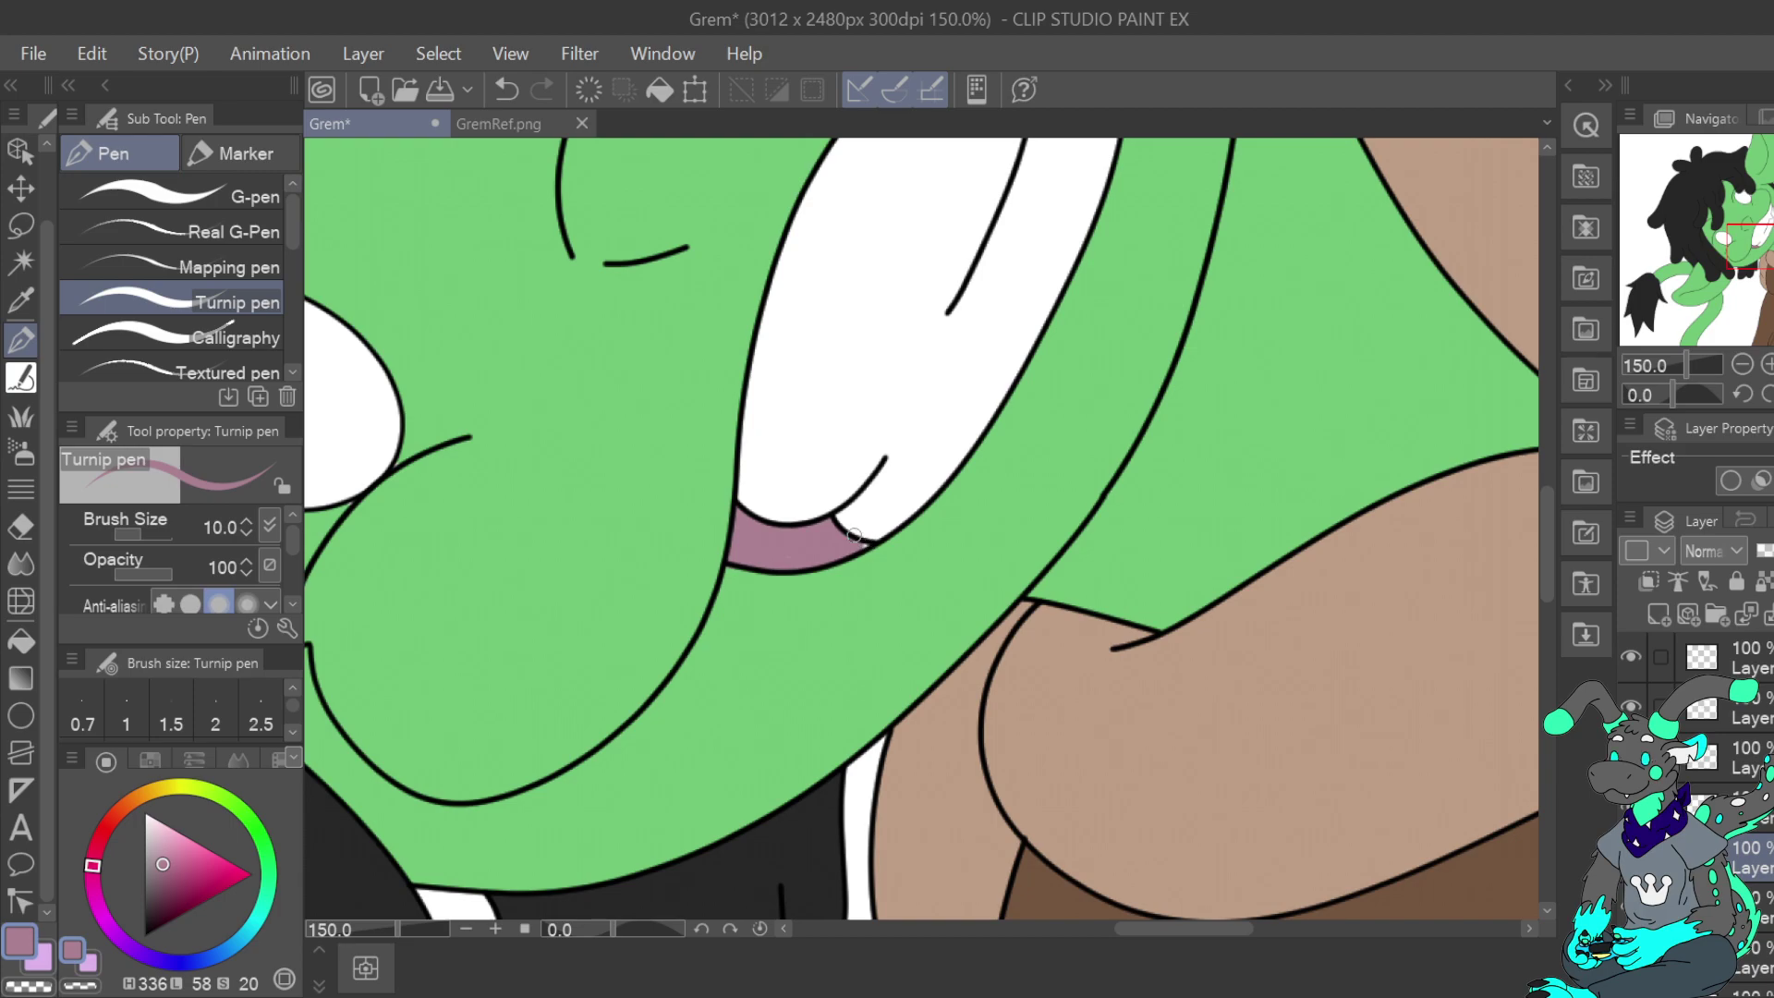
{"action": "left_click", "coordinate": [247, 532]}
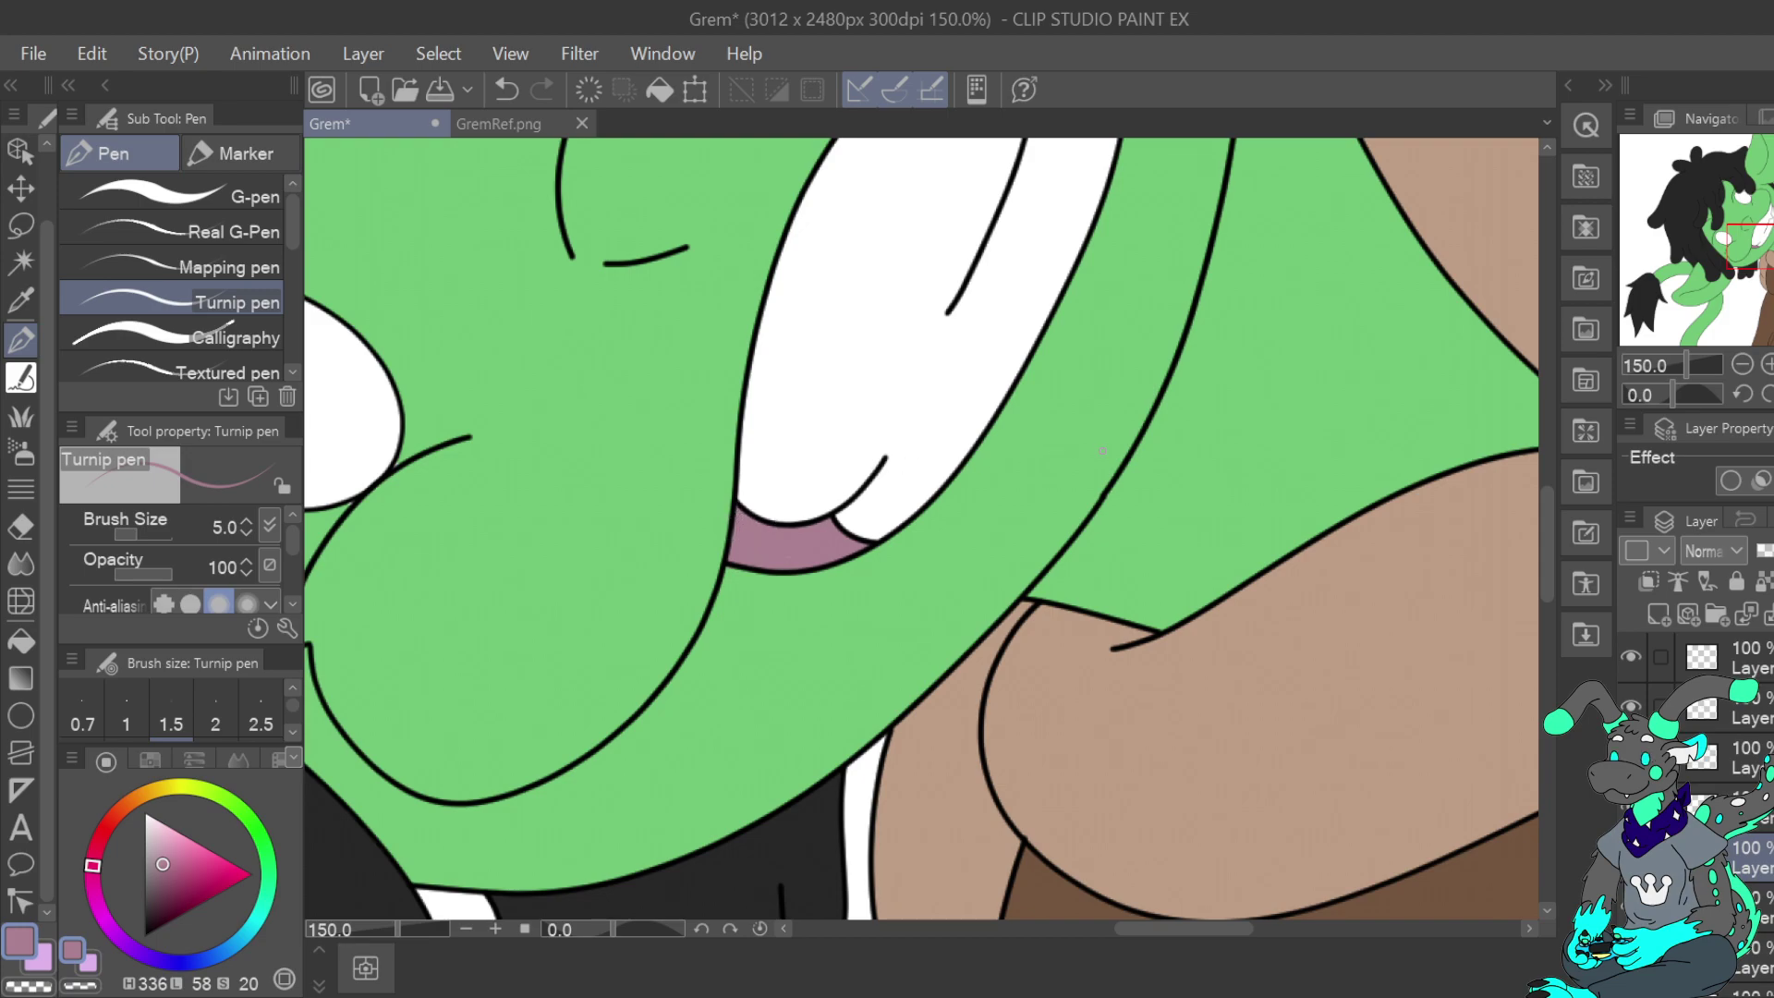
Sample the off-white from the teeth and eye of the figures in GremRef.png and return to the Grem drawing
{"action": "left_click_drag", "start_coordinate": [1758, 243], "coordinate": [1768, 222]}
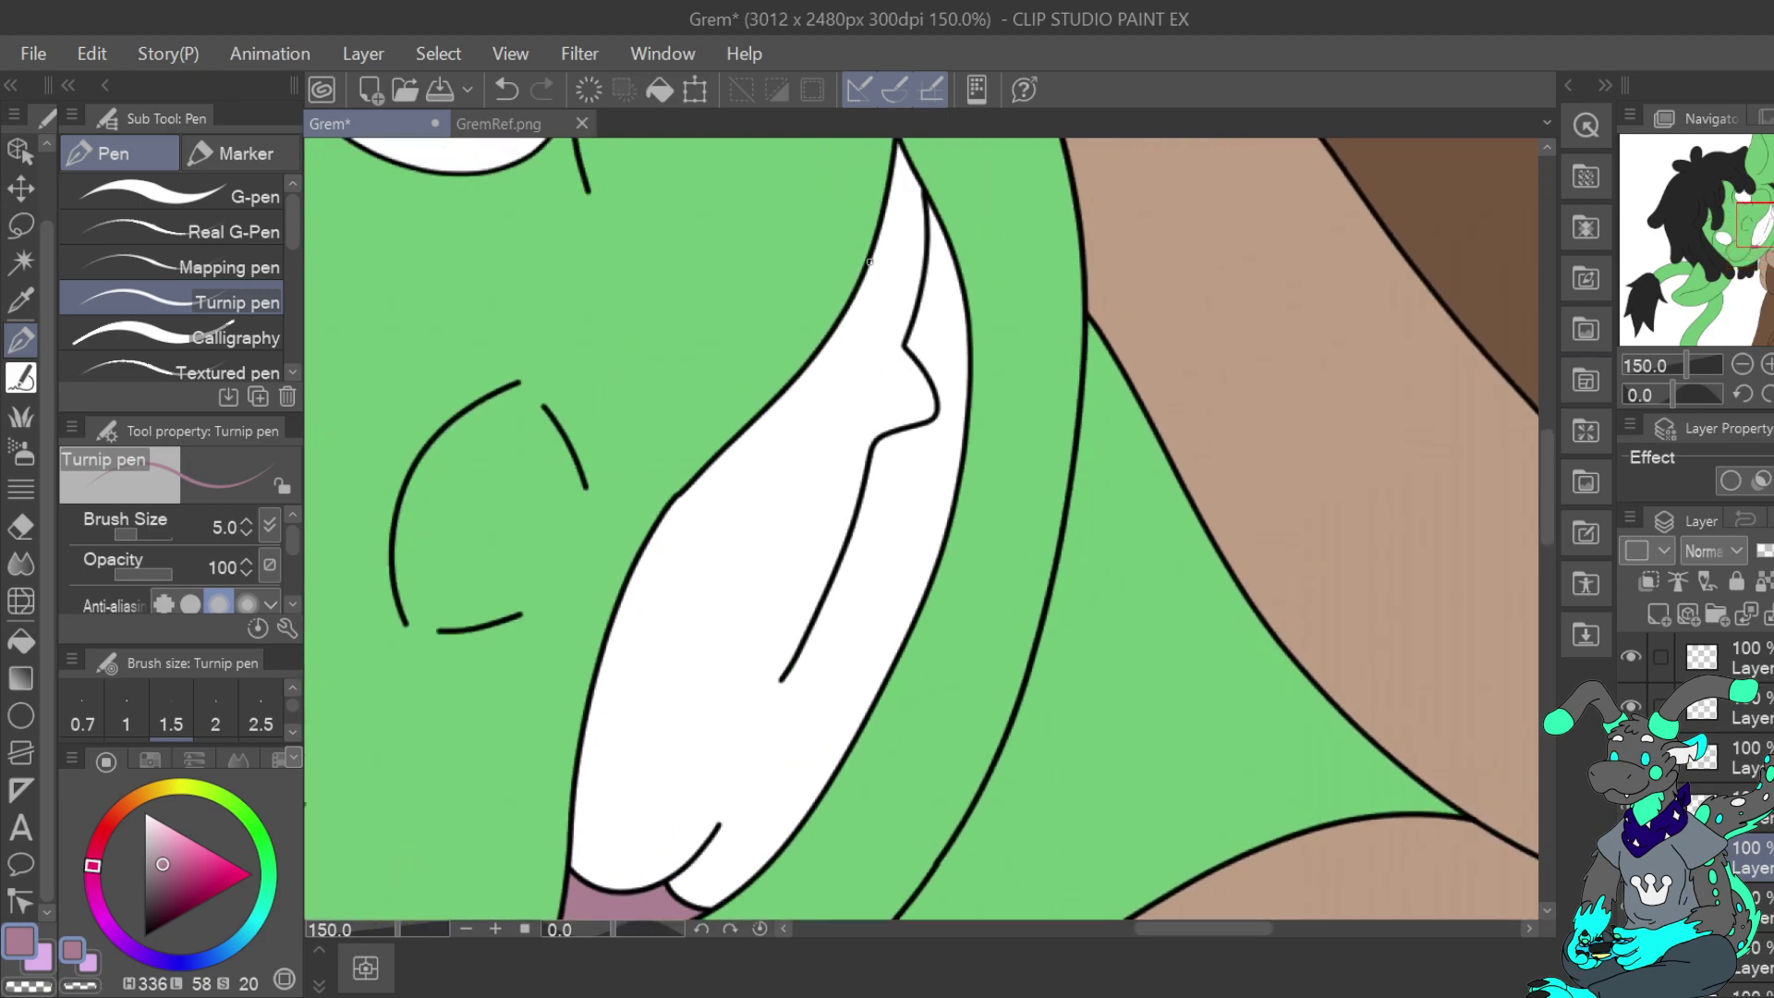
{"action": "left_click", "coordinate": [499, 123]}
{"action": "key", "text": "i"}
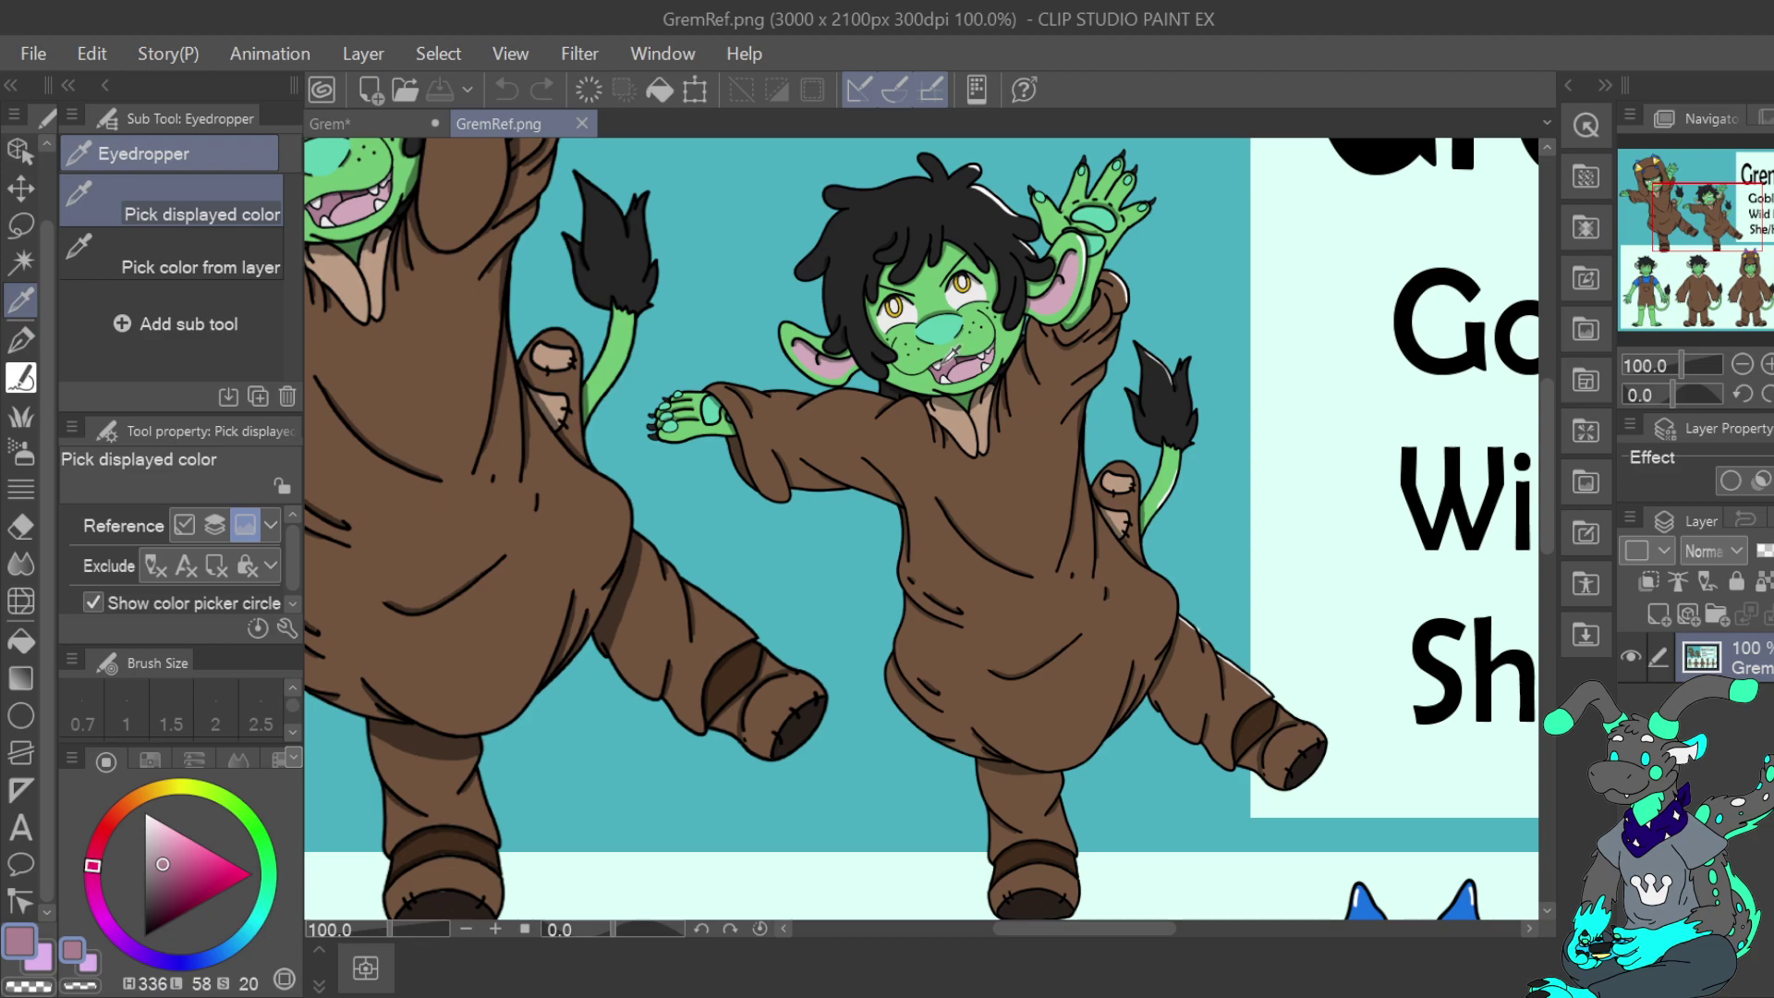
{"action": "left_click", "coordinate": [991, 362]}
{"action": "mouse_move", "coordinate": [1748, 225]}
{"action": "left_mouse_down"}
{"action": "mouse_move", "coordinate": [1773, 185]}
{"action": "mouse_move", "coordinate": [1773, 211]}
{"action": "left_mouse_up"}
{"action": "scroll", "coordinate": [986, 365], "scroll_direction": "down", "scroll_amount": 10}
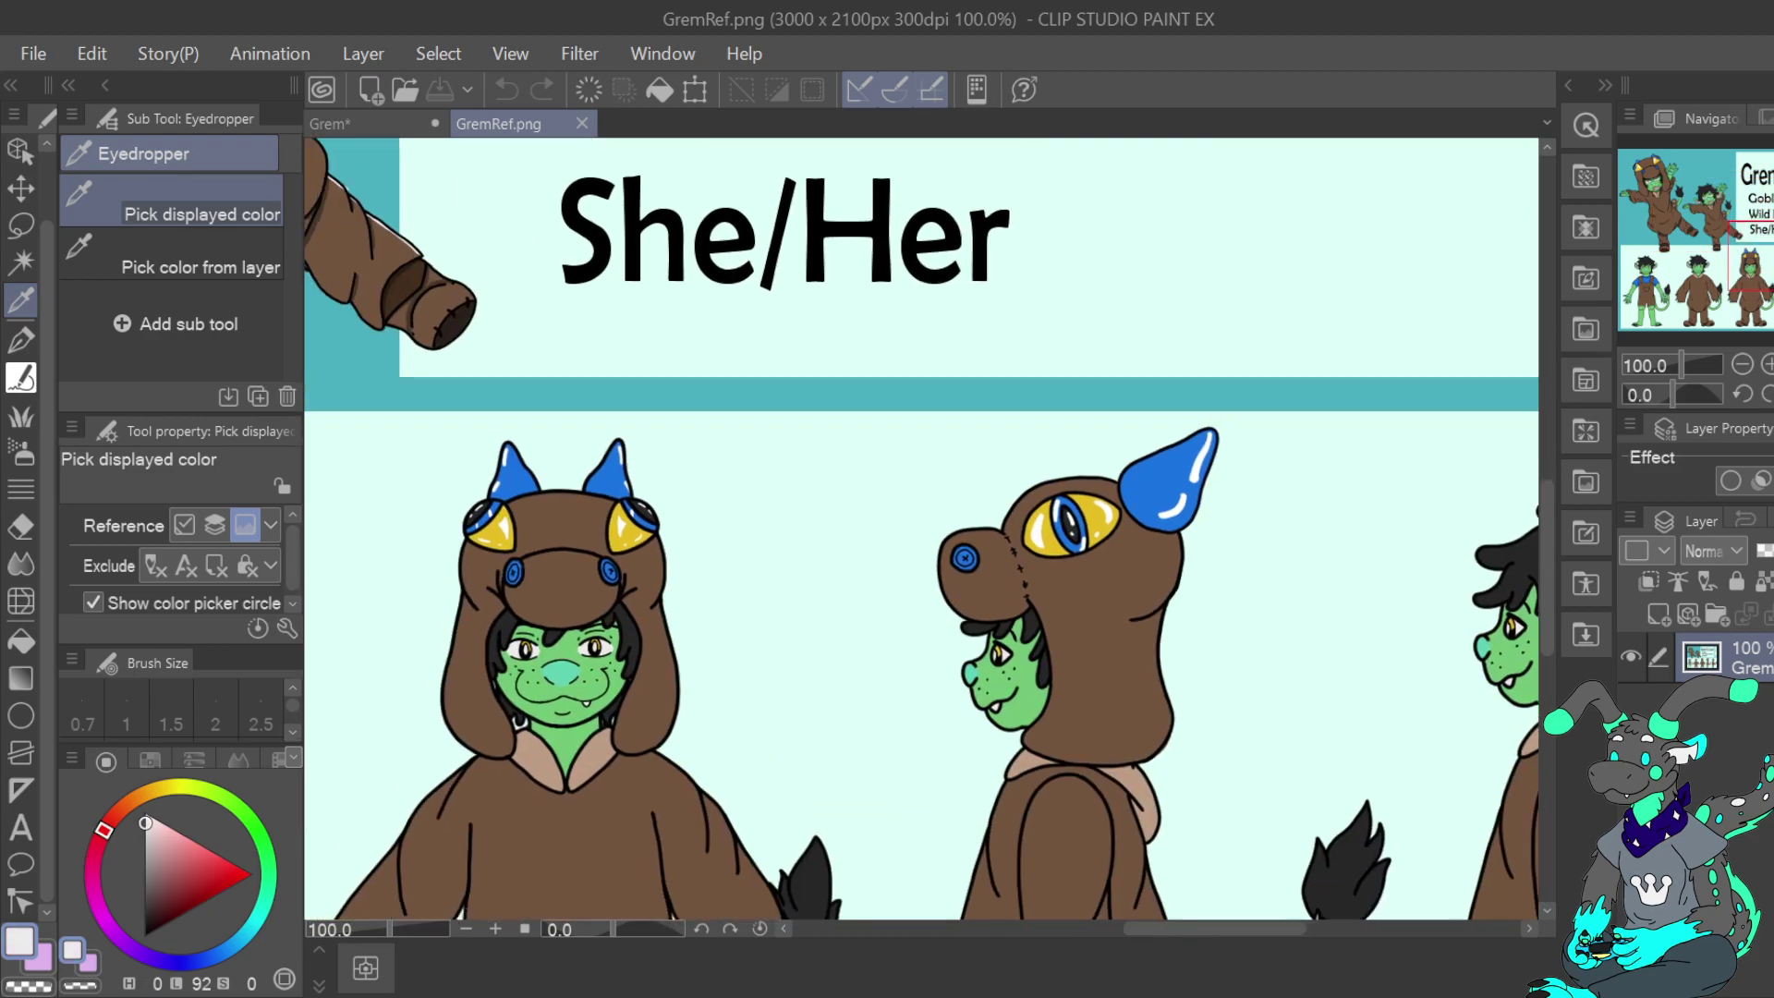
{"action": "scroll", "coordinate": [727, 542], "scroll_direction": "left", "scroll_amount": 6}
{"action": "scroll", "coordinate": [727, 542], "scroll_direction": "up", "scroll_amount": 2}
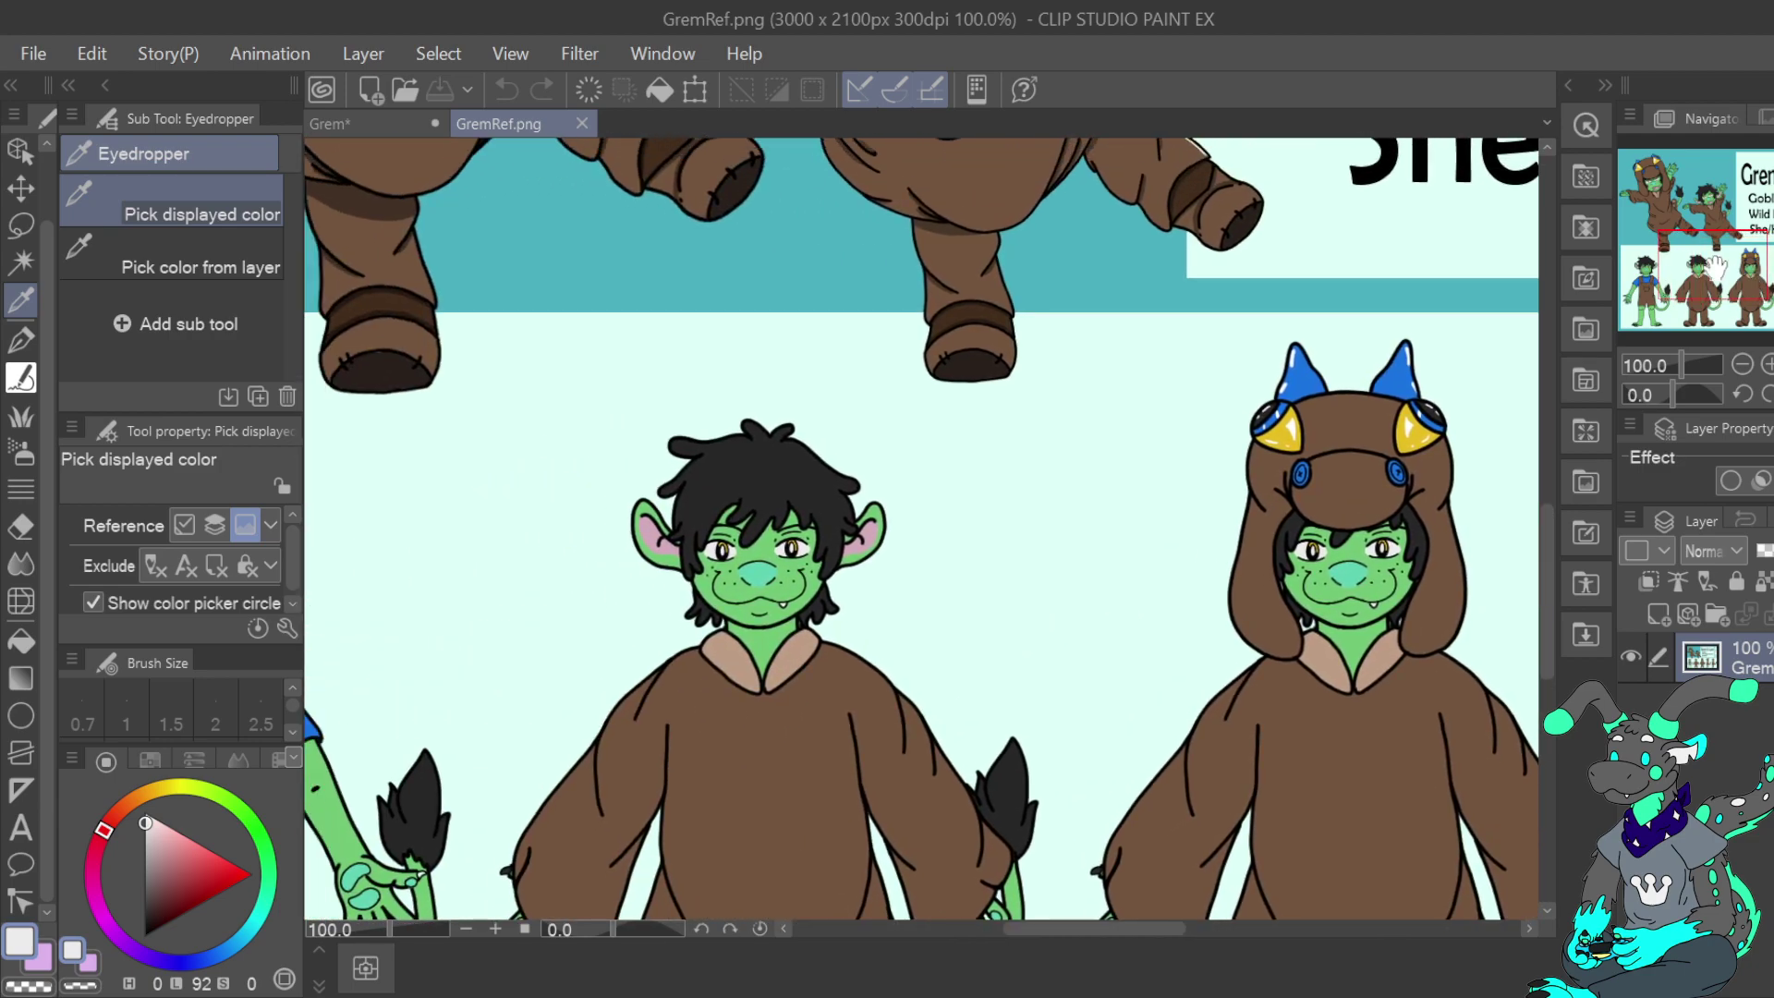
{"action": "left_click", "coordinate": [727, 542]}
{"action": "left_click", "coordinate": [330, 123]}
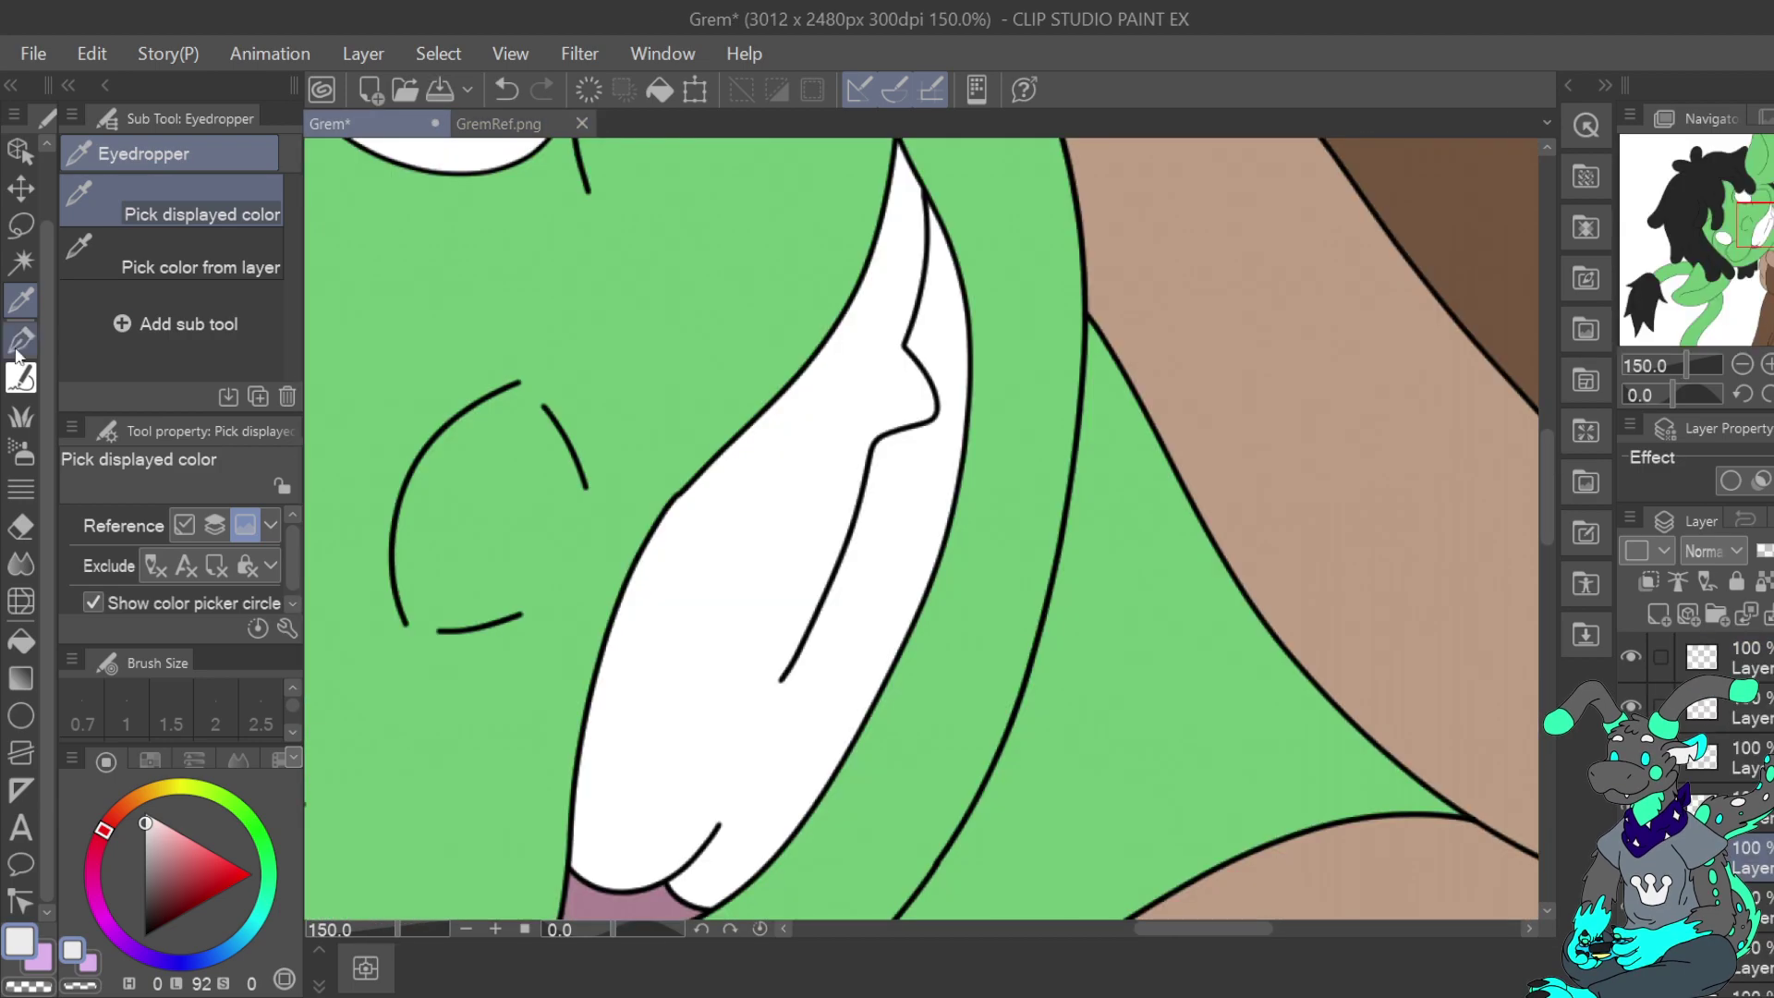
Set the Turnip pen's brush size to 35.6 and paint the main area of the teeth off-white
{"action": "key", "text": "p"}
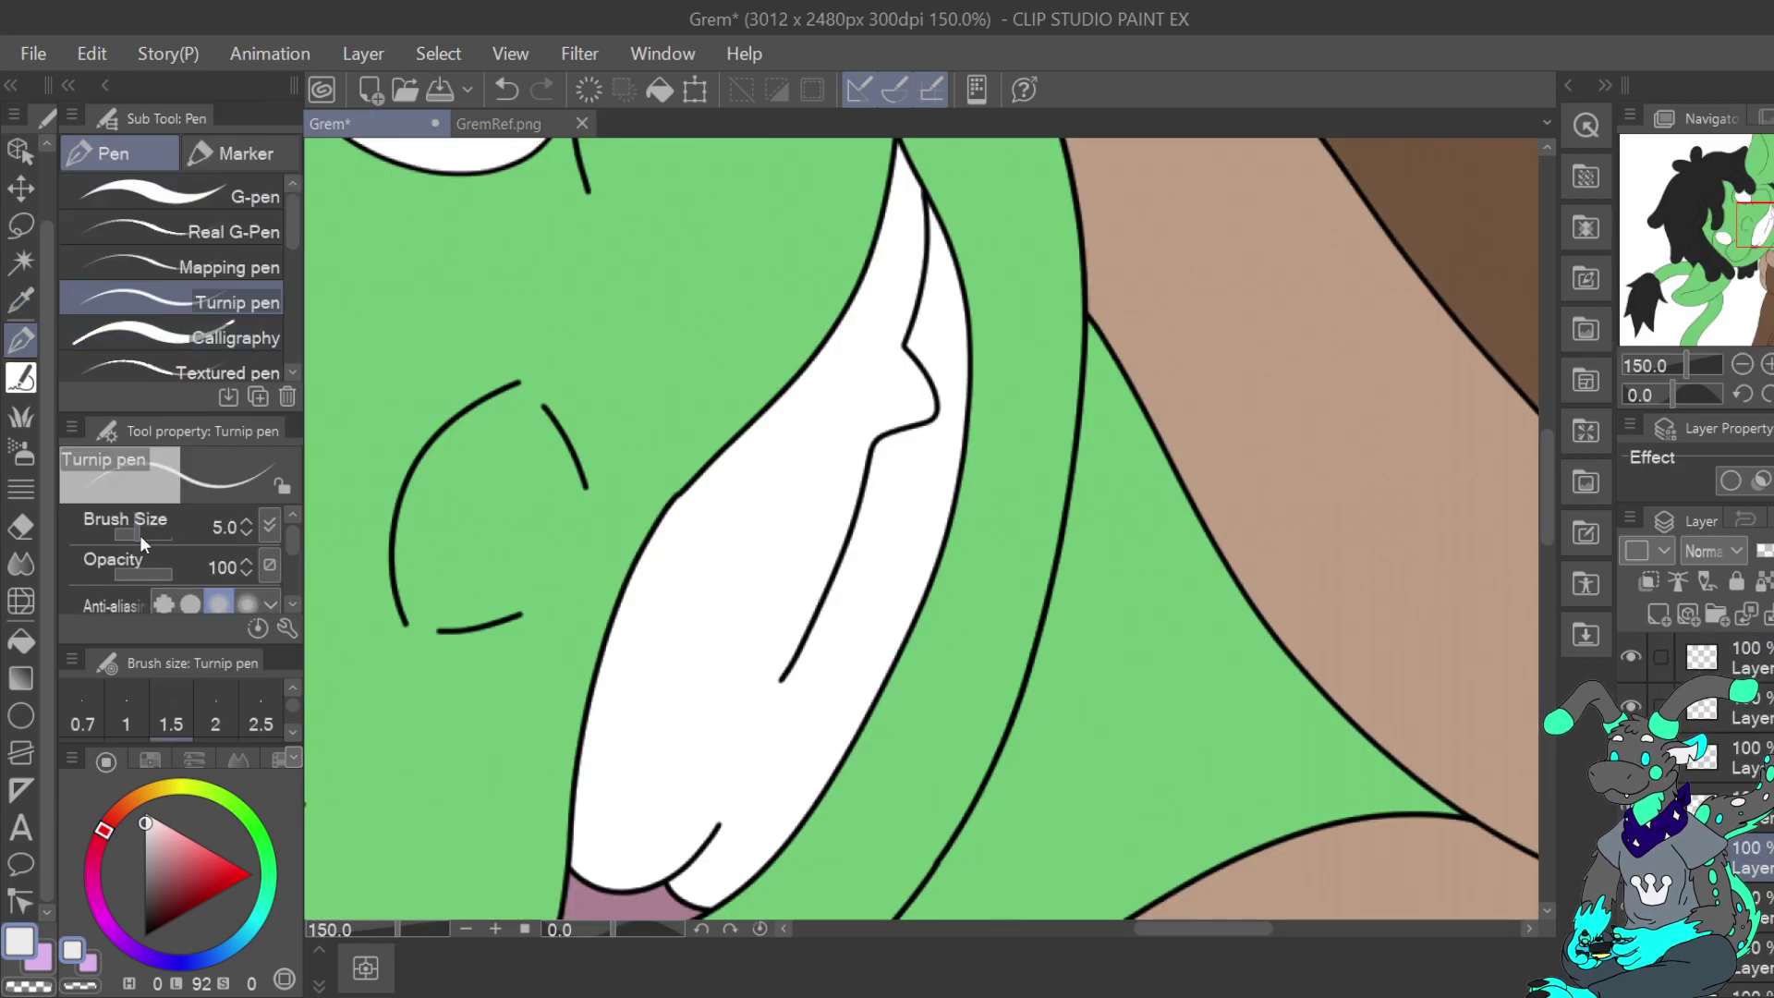
{"action": "left_click_drag", "start_coordinate": [140, 536], "coordinate": [148, 540]}
{"action": "mouse_move", "coordinate": [692, 560]}
{"action": "left_mouse_down"}
{"action": "mouse_move", "coordinate": [667, 565]}
{"action": "mouse_move", "coordinate": [645, 630]}
{"action": "mouse_move", "coordinate": [783, 443]}
{"action": "mouse_move", "coordinate": [709, 508]}
{"action": "mouse_move", "coordinate": [787, 551]}
{"action": "mouse_move", "coordinate": [810, 531]}
{"action": "mouse_move", "coordinate": [887, 381]}
{"action": "mouse_move", "coordinate": [757, 461]}
{"action": "mouse_move", "coordinate": [793, 438]}
{"action": "mouse_move", "coordinate": [878, 438]}
{"action": "mouse_move", "coordinate": [879, 476]}
{"action": "mouse_move", "coordinate": [719, 692]}
{"action": "mouse_move", "coordinate": [693, 718]}
{"action": "mouse_move", "coordinate": [703, 676]}
{"action": "mouse_move", "coordinate": [636, 664]}
{"action": "mouse_move", "coordinate": [597, 855]}
{"action": "mouse_move", "coordinate": [672, 843]}
{"action": "mouse_move", "coordinate": [713, 778]}
{"action": "mouse_move", "coordinate": [659, 741]}
{"action": "mouse_move", "coordinate": [635, 768]}
{"action": "mouse_move", "coordinate": [718, 822]}
{"action": "mouse_move", "coordinate": [691, 859]}
{"action": "mouse_move", "coordinate": [700, 878]}
{"action": "mouse_move", "coordinate": [845, 634]}
{"action": "mouse_move", "coordinate": [884, 438]}
{"action": "mouse_move", "coordinate": [871, 355]}
{"action": "mouse_move", "coordinate": [812, 399]}
{"action": "mouse_move", "coordinate": [894, 304]}
{"action": "mouse_move", "coordinate": [899, 266]}
{"action": "mouse_move", "coordinate": [863, 349]}
{"action": "left_mouse_up"}
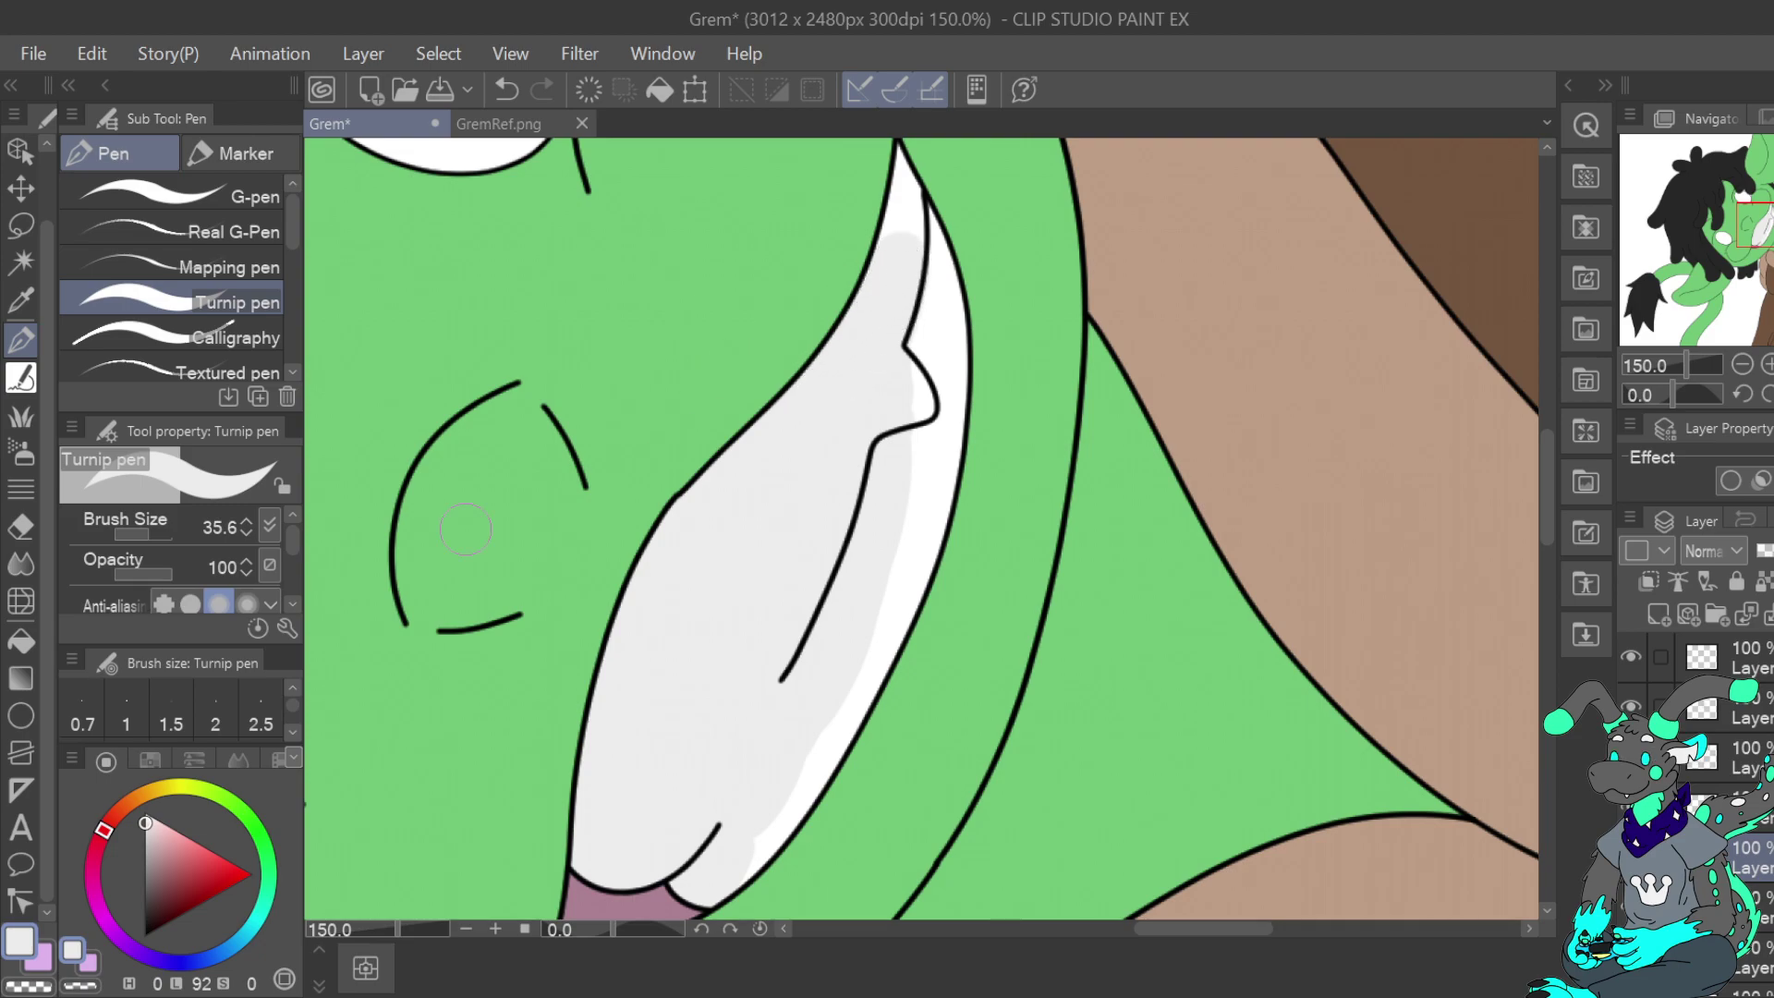
Reduce the brush size to 9.3 and paint the unfilled strip of teeth along the mouth's outer edge off-white
{"action": "left_click_drag", "start_coordinate": [144, 534], "coordinate": [140, 534]}
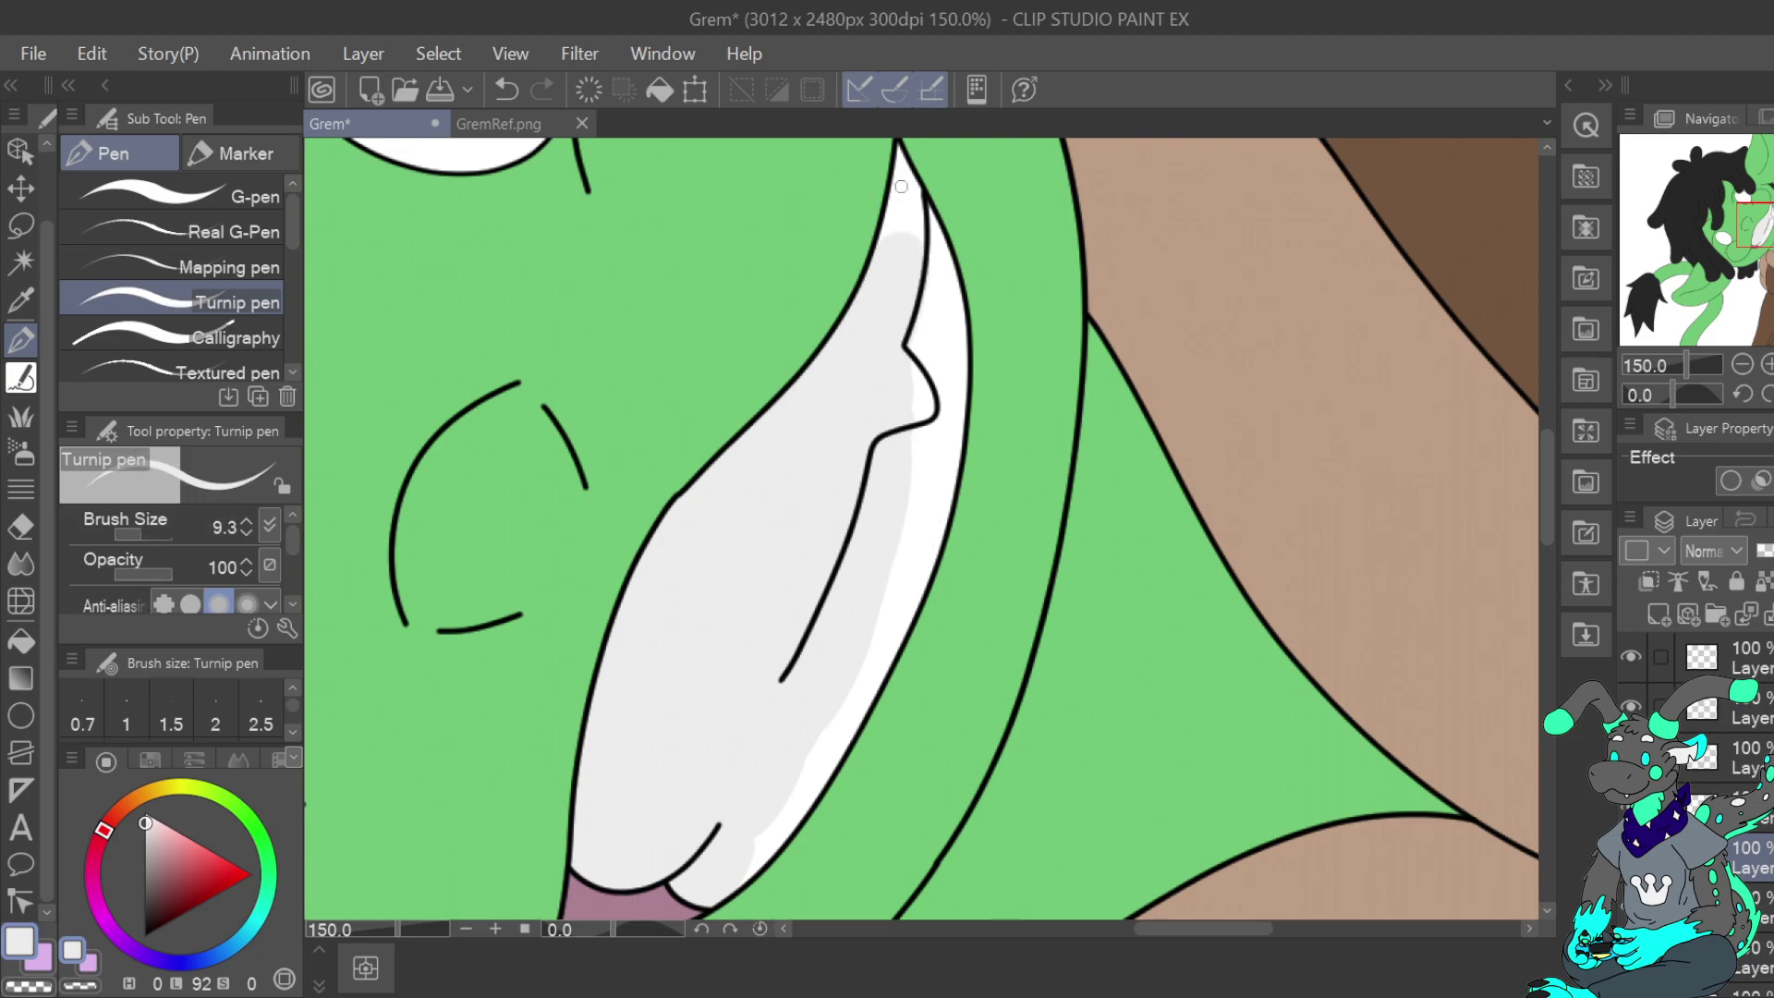
{"action": "left_click", "coordinate": [1767, 364]}
{"action": "left_click_drag", "start_coordinate": [1770, 219], "coordinate": [1772, 242]}
{"action": "mouse_move", "coordinate": [681, 626]}
{"action": "left_mouse_down"}
{"action": "mouse_move", "coordinate": [738, 573]}
{"action": "mouse_move", "coordinate": [725, 589]}
{"action": "mouse_move", "coordinate": [772, 509]}
{"action": "mouse_move", "coordinate": [746, 554]}
{"action": "mouse_move", "coordinate": [770, 540]}
{"action": "mouse_move", "coordinate": [801, 426]}
{"action": "left_mouse_up"}
{"action": "mouse_move", "coordinate": [790, 504]}
{"action": "left_mouse_down"}
{"action": "mouse_move", "coordinate": [920, 236]}
{"action": "mouse_move", "coordinate": [864, 323]}
{"action": "mouse_move", "coordinate": [726, 724]}
{"action": "left_mouse_up"}
{"action": "mouse_move", "coordinate": [705, 633]}
{"action": "left_mouse_down"}
{"action": "mouse_move", "coordinate": [721, 713]}
{"action": "mouse_move", "coordinate": [801, 502]}
{"action": "mouse_move", "coordinate": [804, 457]}
{"action": "mouse_move", "coordinate": [760, 575]}
{"action": "mouse_move", "coordinate": [748, 396]}
{"action": "mouse_move", "coordinate": [797, 394]}
{"action": "mouse_move", "coordinate": [798, 483]}
{"action": "mouse_move", "coordinate": [814, 345]}
{"action": "mouse_move", "coordinate": [799, 290]}
{"action": "mouse_move", "coordinate": [768, 439]}
{"action": "mouse_move", "coordinate": [759, 355]}
{"action": "left_mouse_up"}
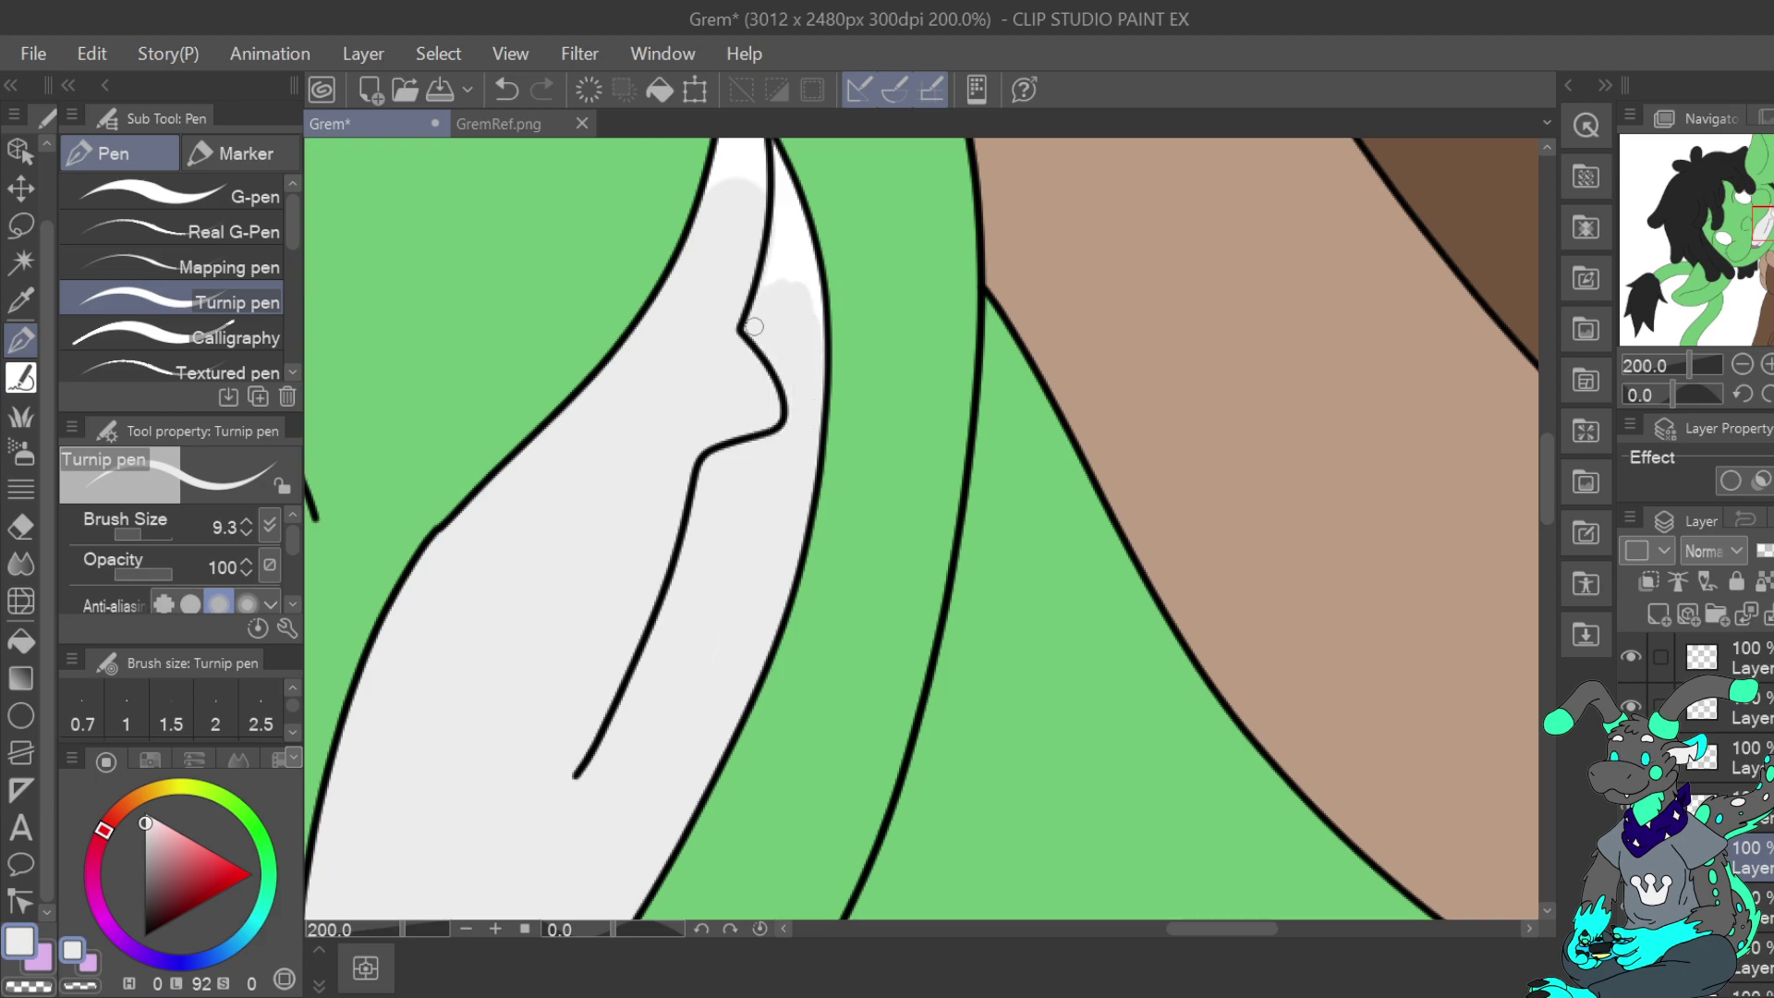
{"action": "mouse_move", "coordinate": [810, 241]}
{"action": "left_mouse_down"}
{"action": "mouse_move", "coordinate": [809, 305]}
{"action": "mouse_move", "coordinate": [790, 213]}
{"action": "mouse_move", "coordinate": [762, 319]}
{"action": "left_mouse_up"}
{"action": "left_click", "coordinate": [29, 986]}
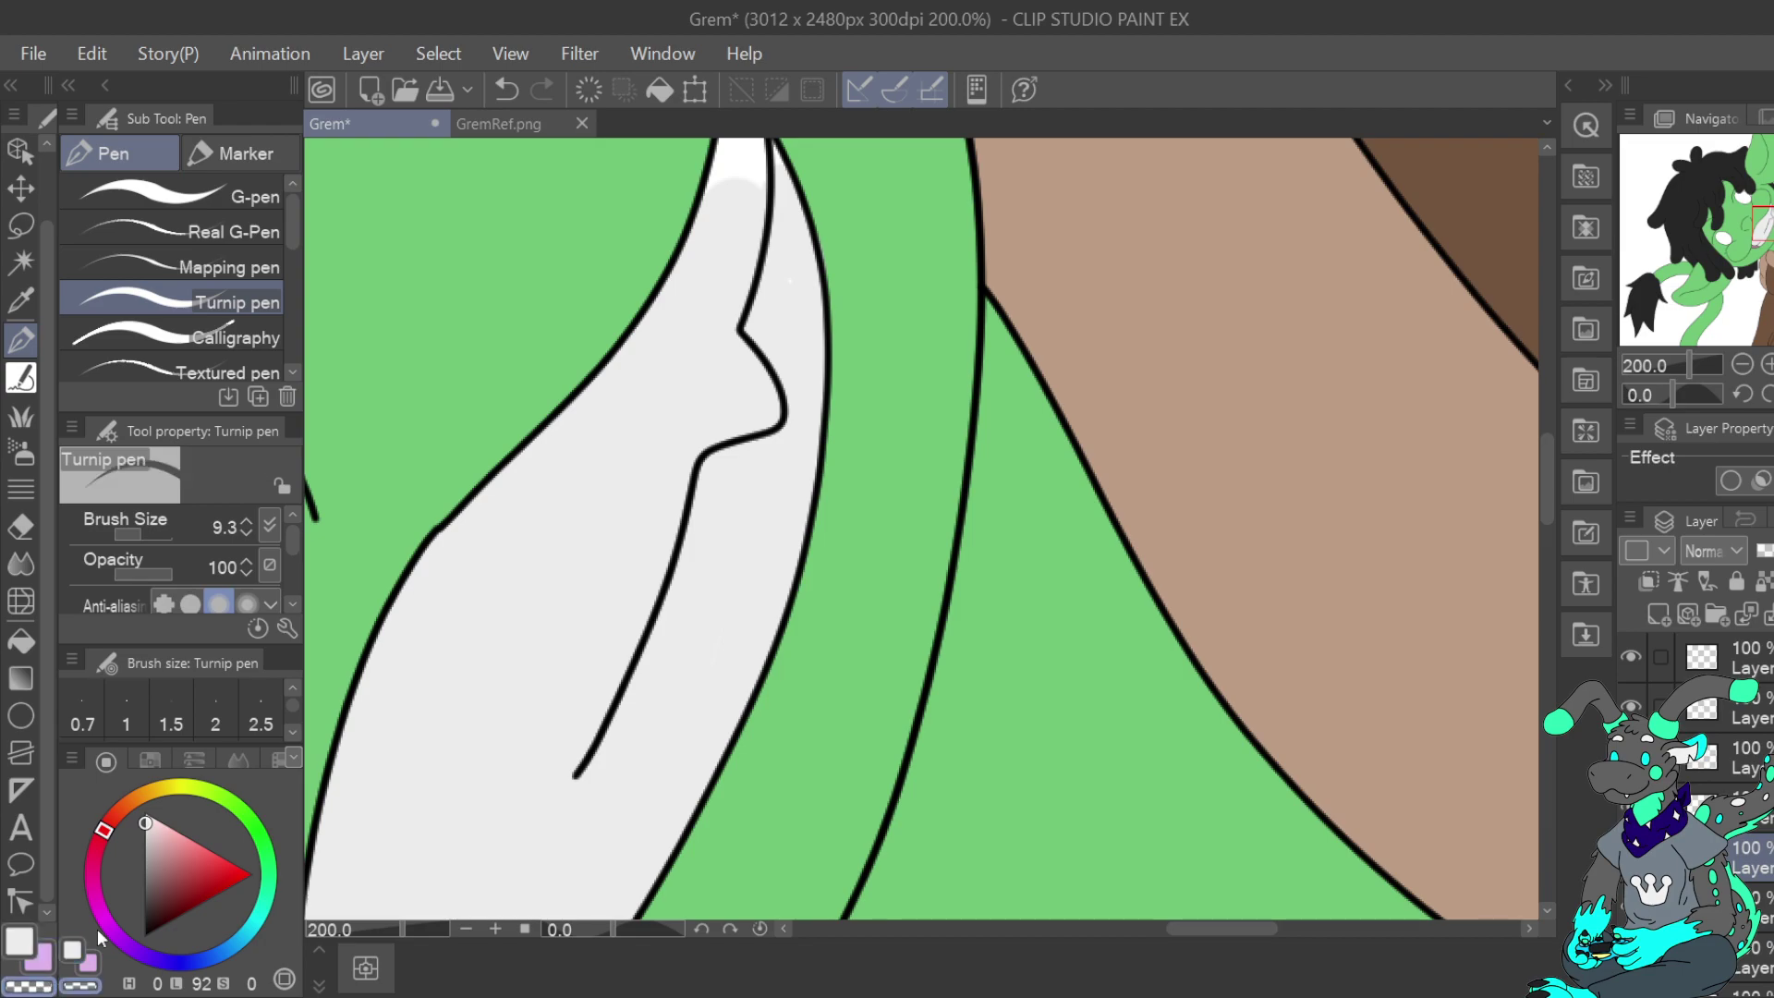
{"action": "left_click", "coordinate": [21, 941]}
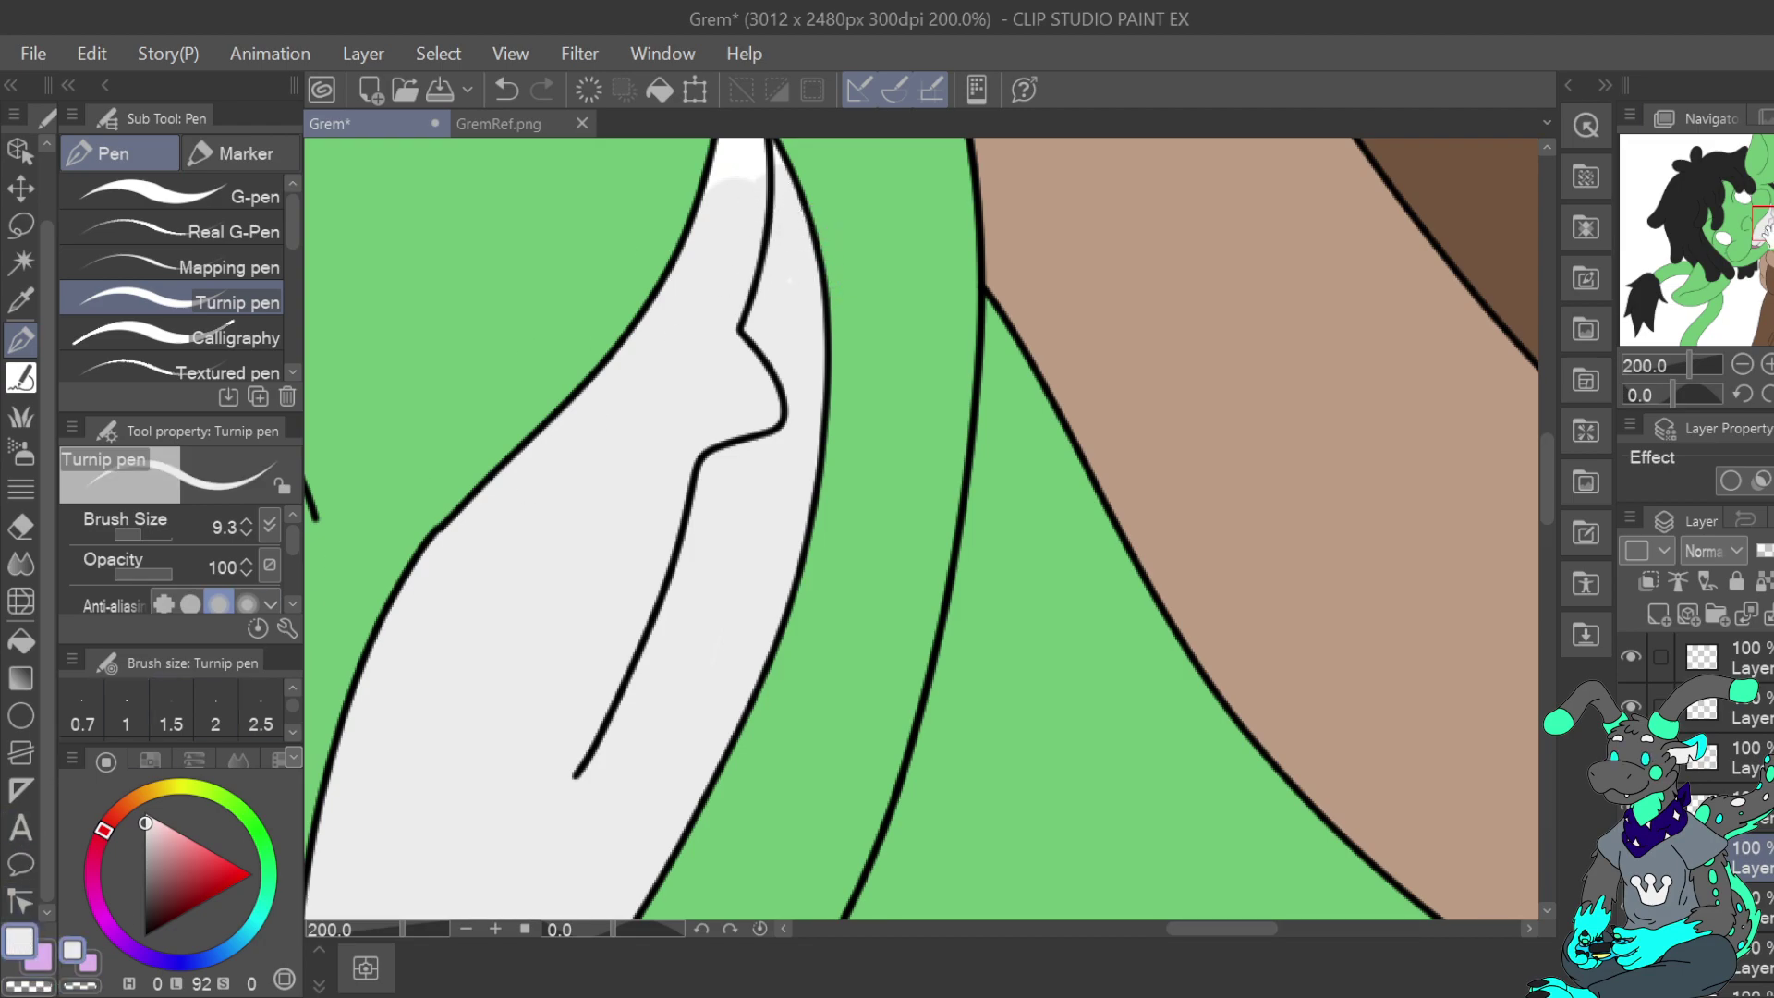
Paint the teeth's narrow upper tip off-white, reducing the brush size to 6 for the corner
{"action": "left_click_drag", "start_coordinate": [786, 286], "coordinate": [898, 580]}
{"action": "mouse_move", "coordinate": [834, 482]}
{"action": "left_mouse_down"}
{"action": "mouse_move", "coordinate": [799, 559]}
{"action": "mouse_move", "coordinate": [841, 508]}
{"action": "mouse_move", "coordinate": [856, 420]}
{"action": "mouse_move", "coordinate": [894, 465]}
{"action": "left_mouse_up"}
{"action": "mouse_move", "coordinate": [862, 408]}
{"action": "left_mouse_down"}
{"action": "mouse_move", "coordinate": [829, 452]}
{"action": "mouse_move", "coordinate": [849, 378]}
{"action": "left_mouse_up"}
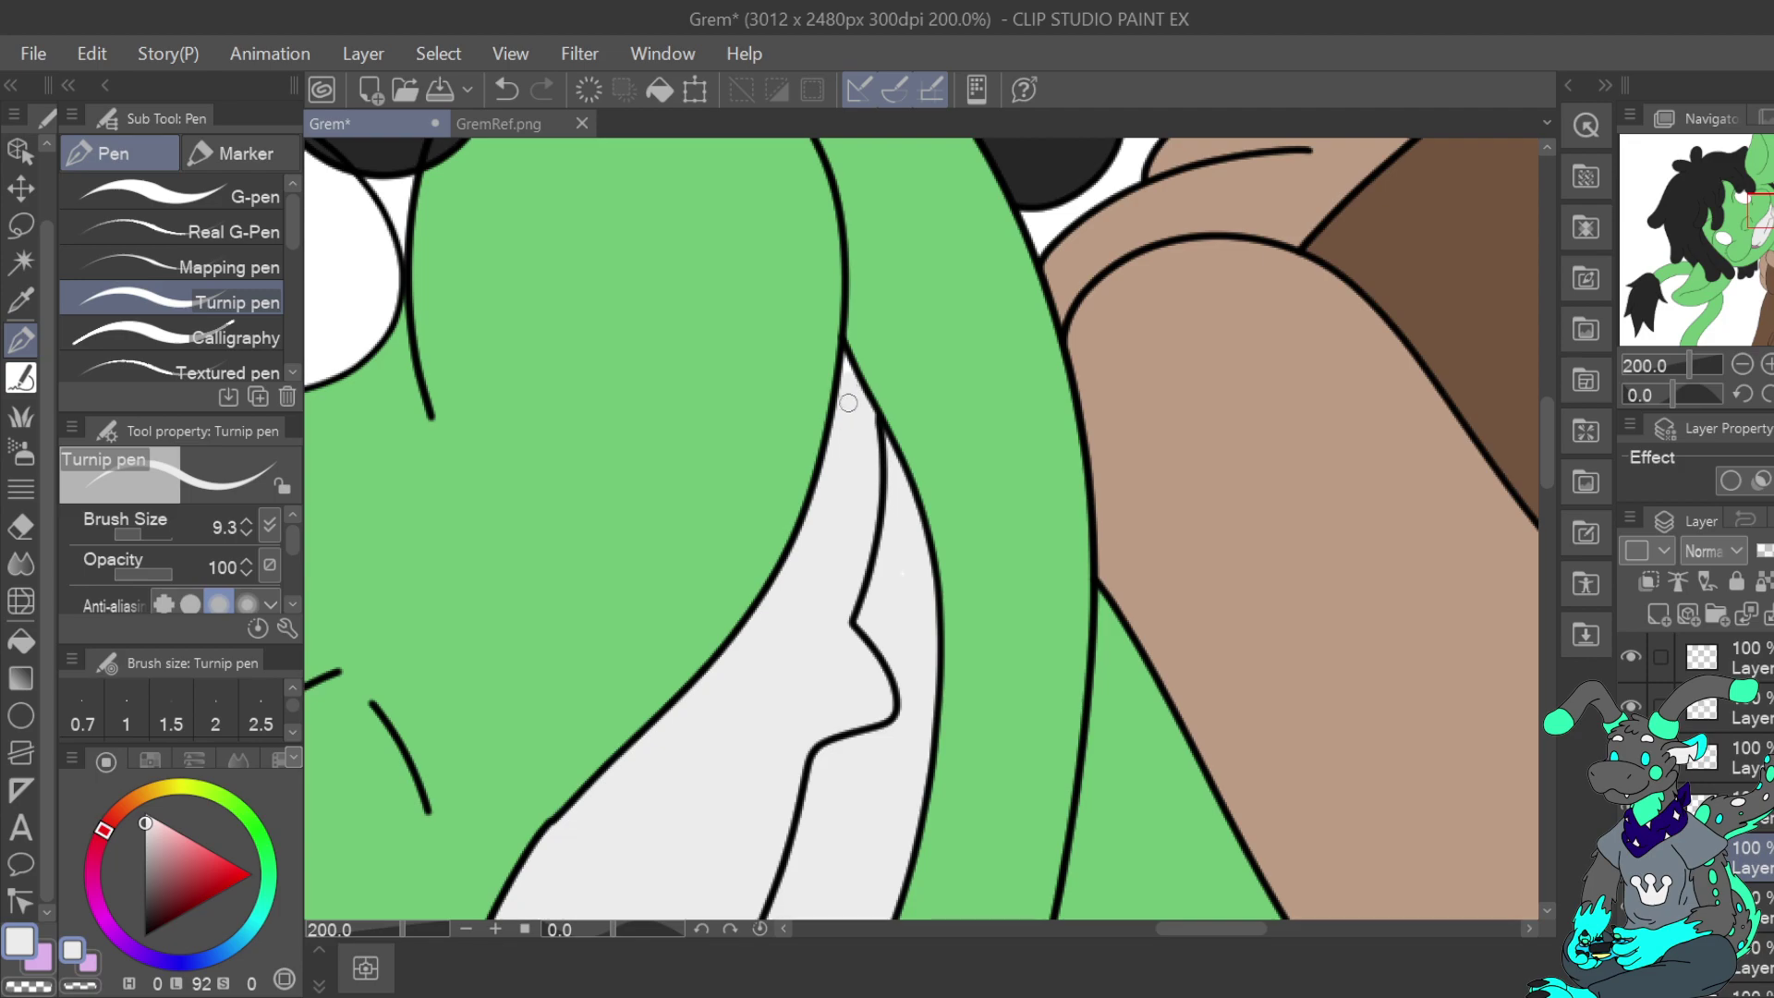
{"action": "left_click", "coordinate": [248, 532]}
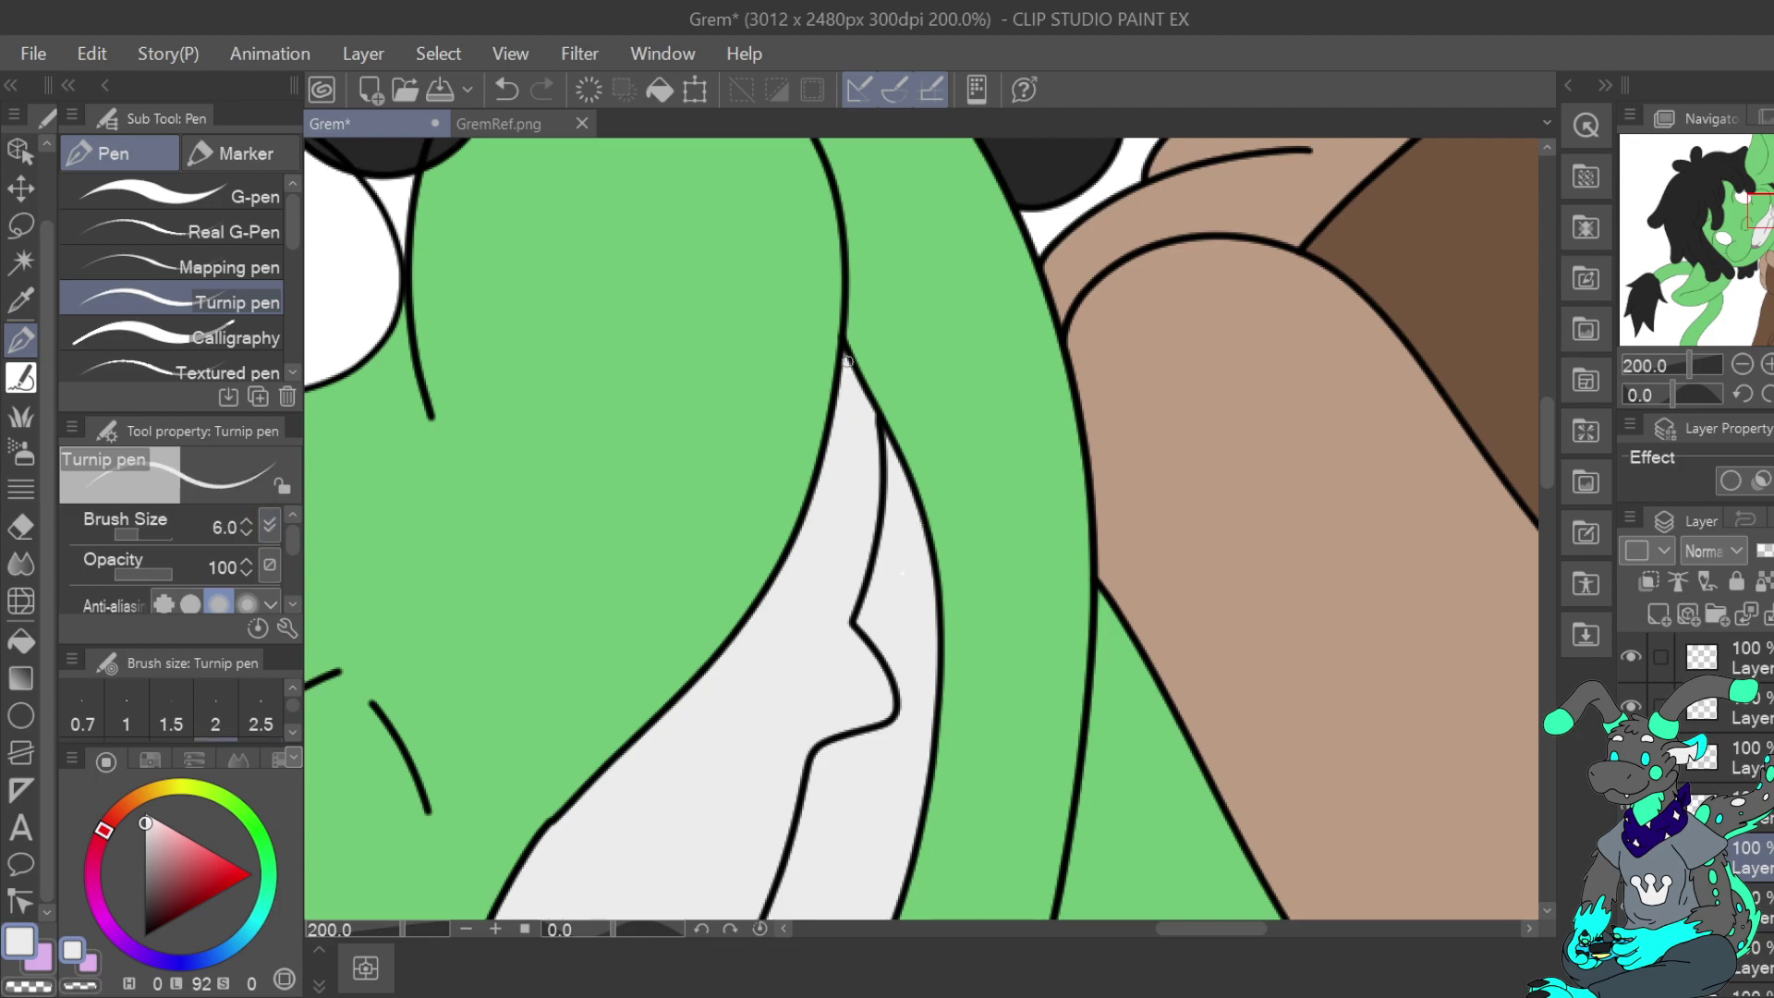
Zoom out to 66.7% around the face and rotate the canvas view to 35 degrees
{"action": "left_click", "coordinate": [1742, 365]}
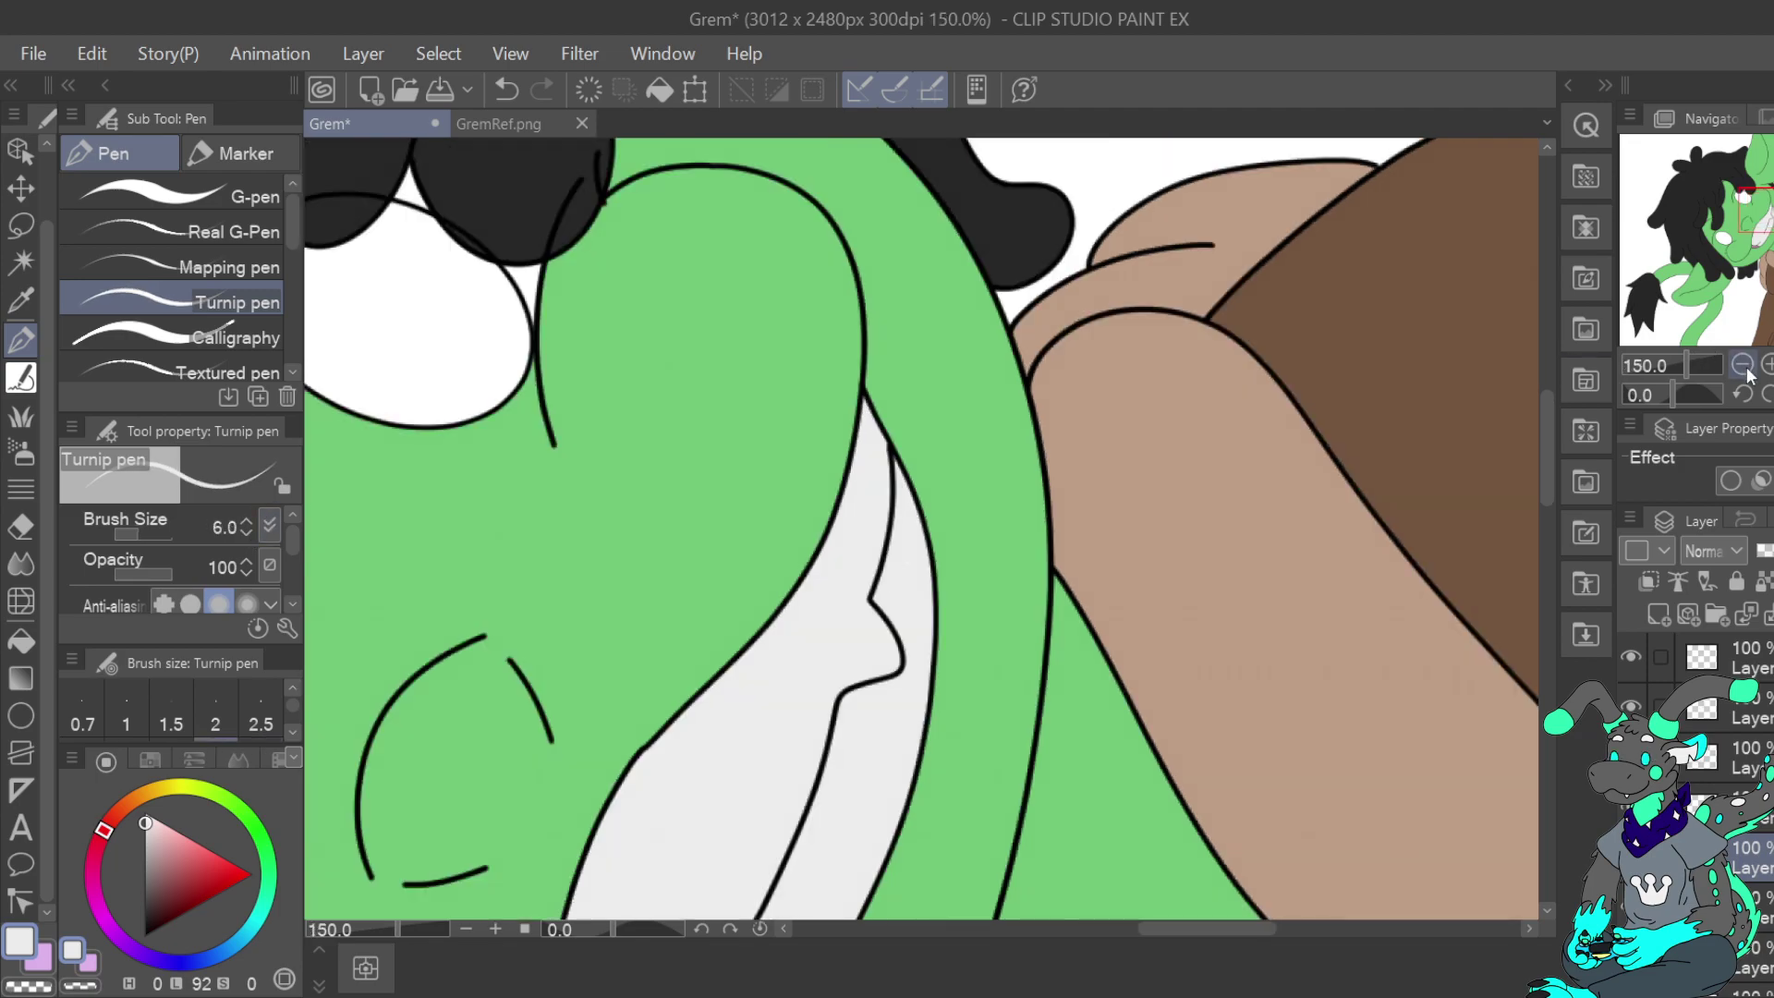
{"action": "left_click", "coordinate": [1742, 365]}
{"action": "left_click_drag", "start_coordinate": [1764, 227], "coordinate": [1747, 222]}
{"action": "left_click", "coordinate": [1765, 394]}
{"action": "left_click", "coordinate": [1765, 394]}
{"action": "left_click", "coordinate": [1765, 395]}
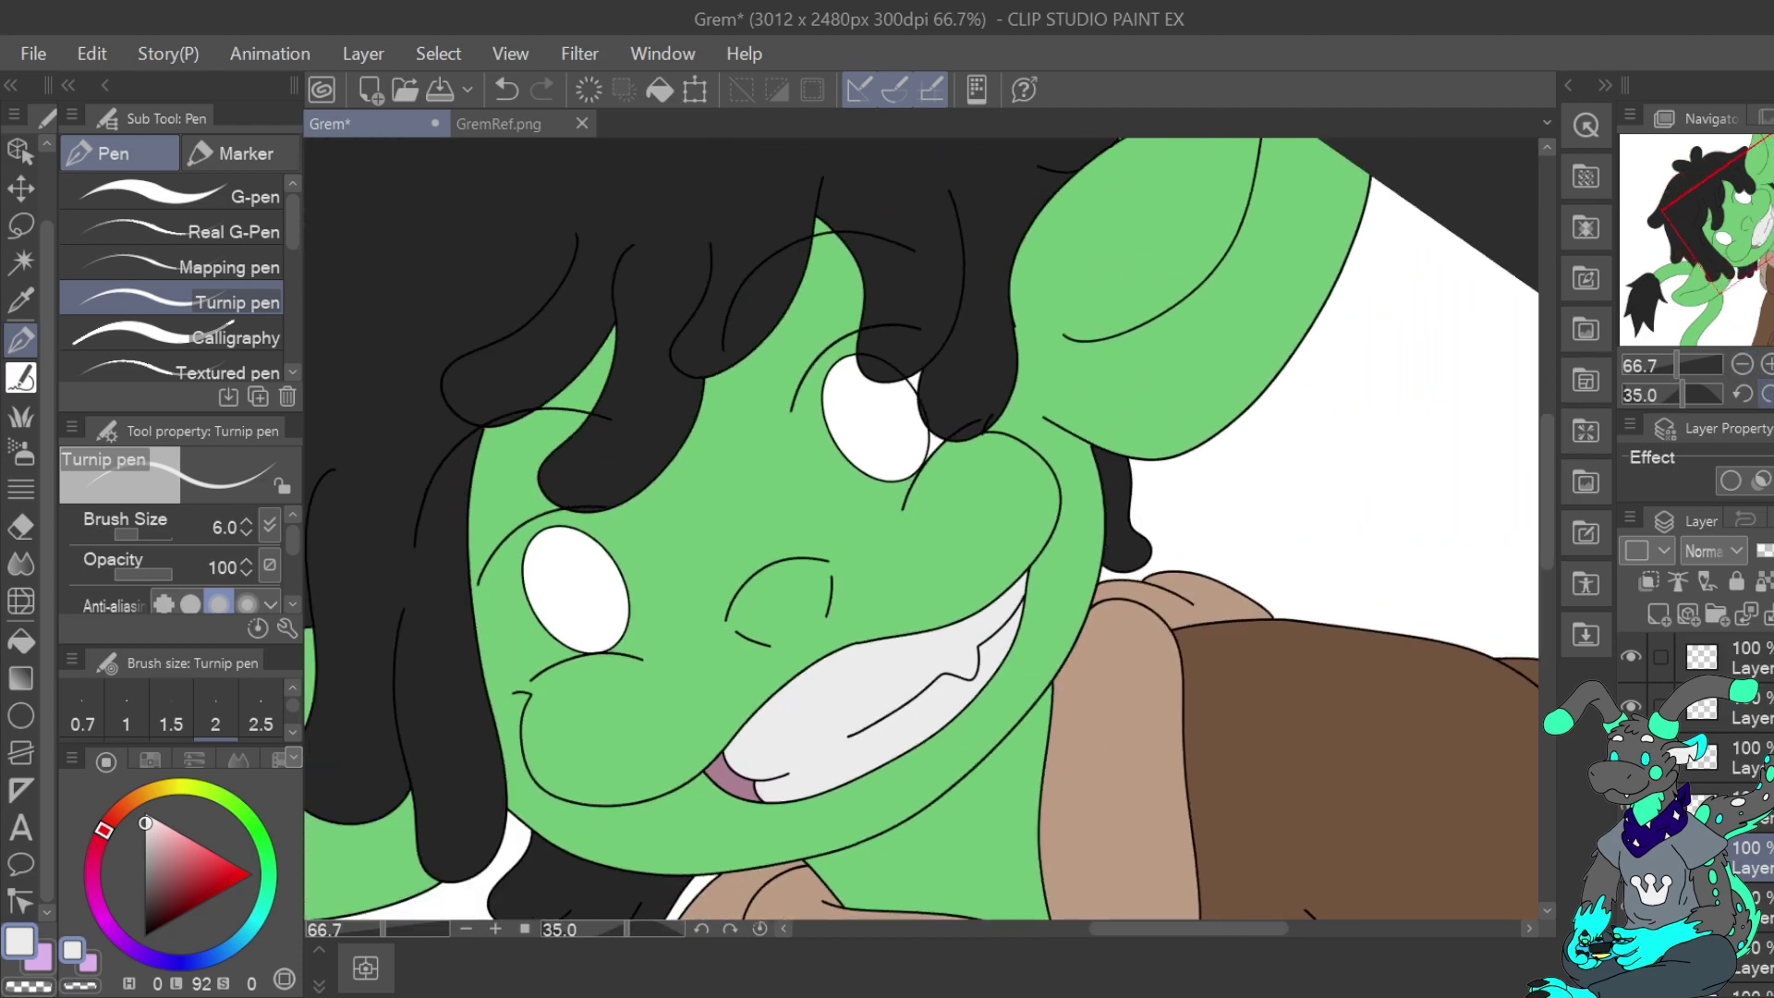
Rotate the canvas view to 60 degrees and move the sketch layer above the green skin color layer
{"action": "left_click", "coordinate": [1765, 395]}
{"action": "left_click_drag", "start_coordinate": [1717, 231], "coordinate": [1751, 356]}
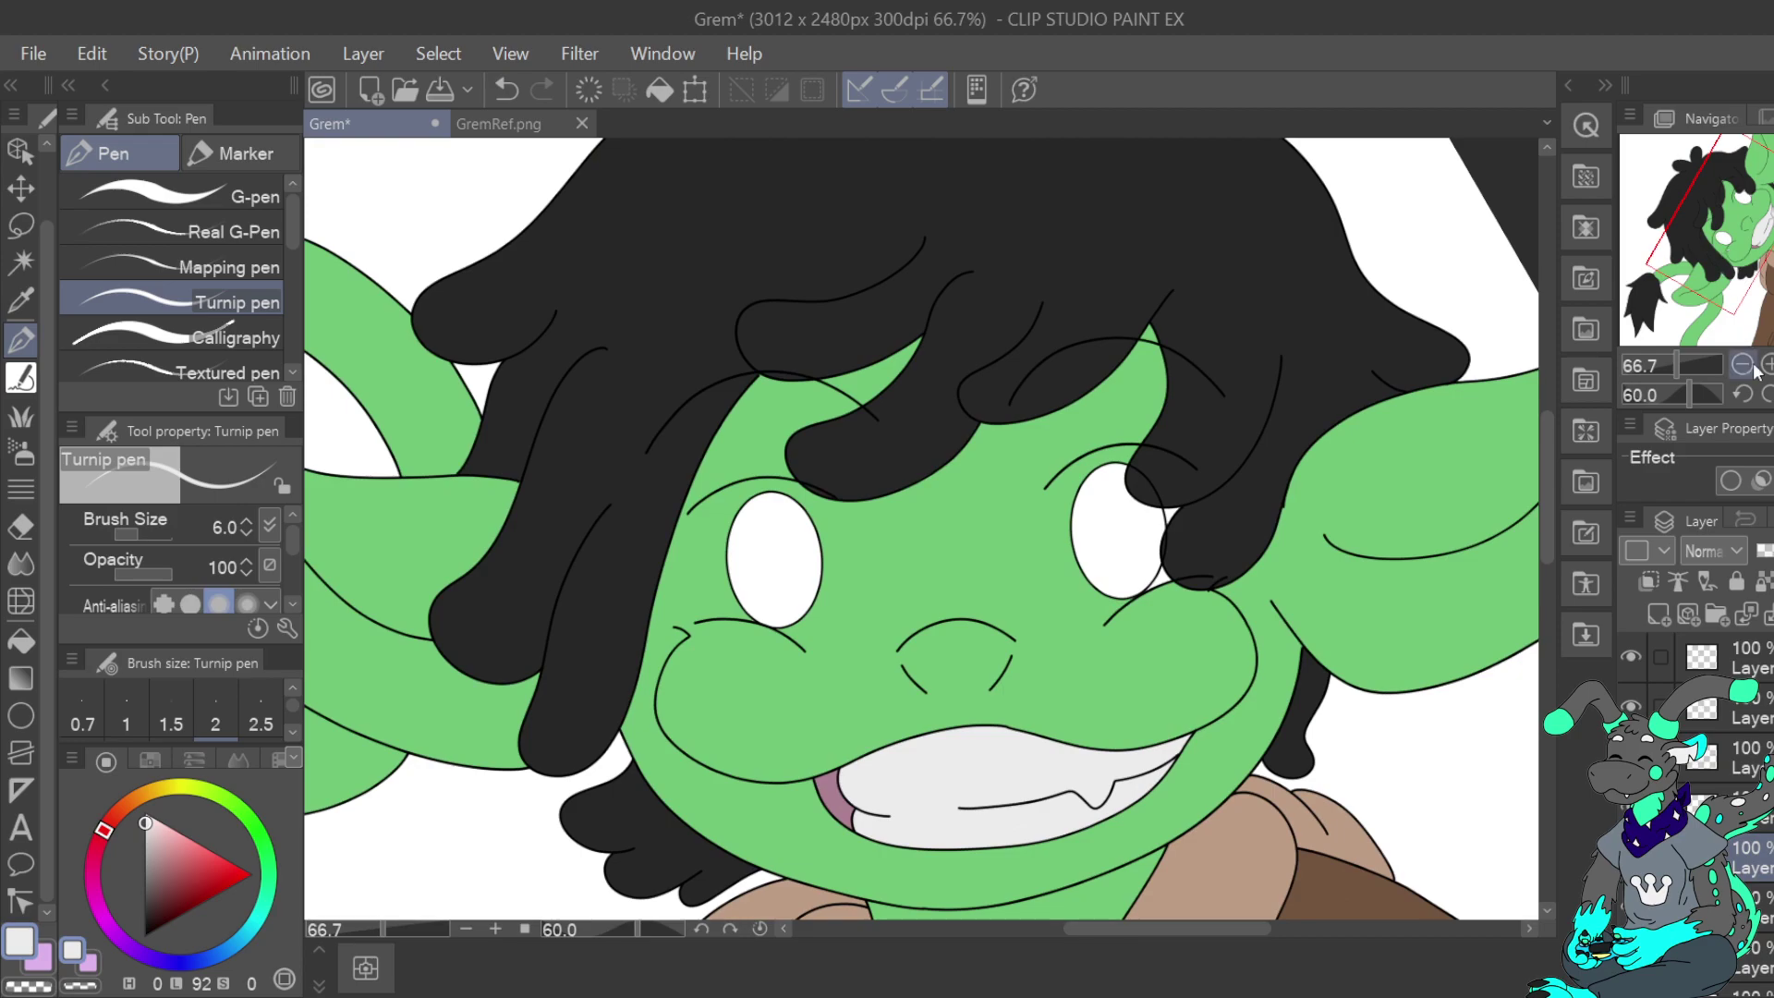
{"action": "scroll", "coordinate": [1747, 740], "scroll_direction": "down", "scroll_amount": 5}
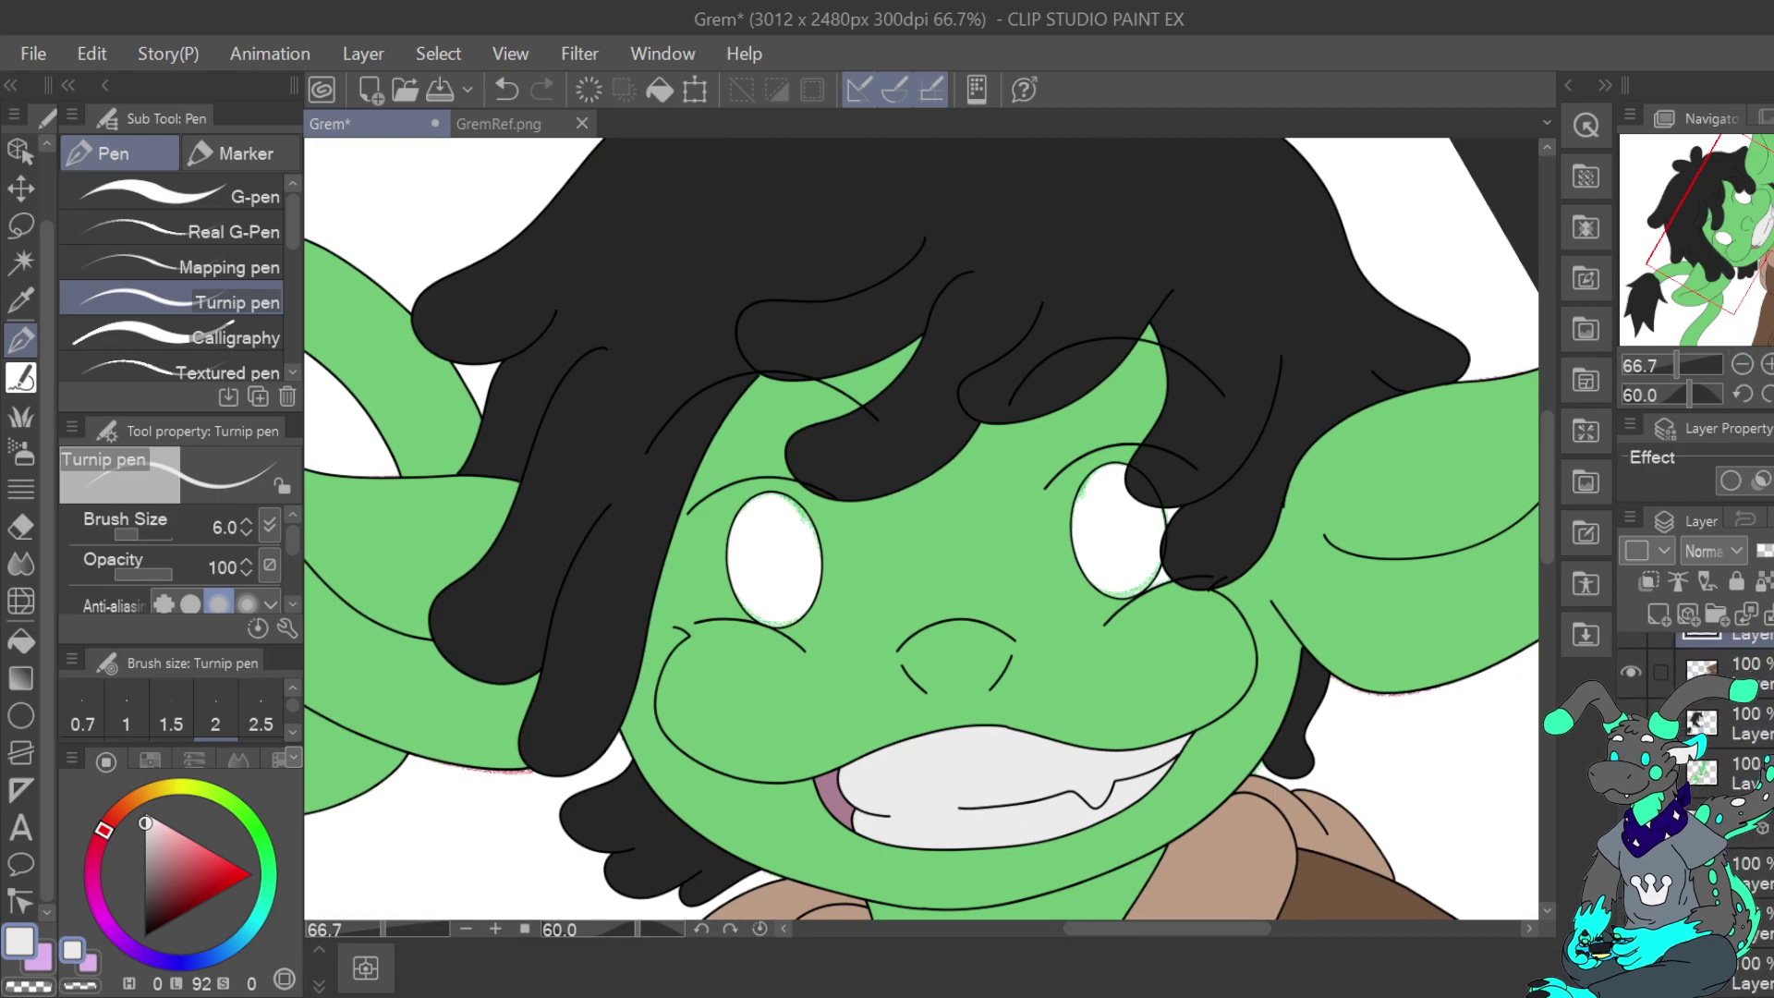
{"action": "left_click", "coordinate": [1752, 825]}
{"action": "left_click_drag", "start_coordinate": [1752, 825], "coordinate": [1749, 750]}
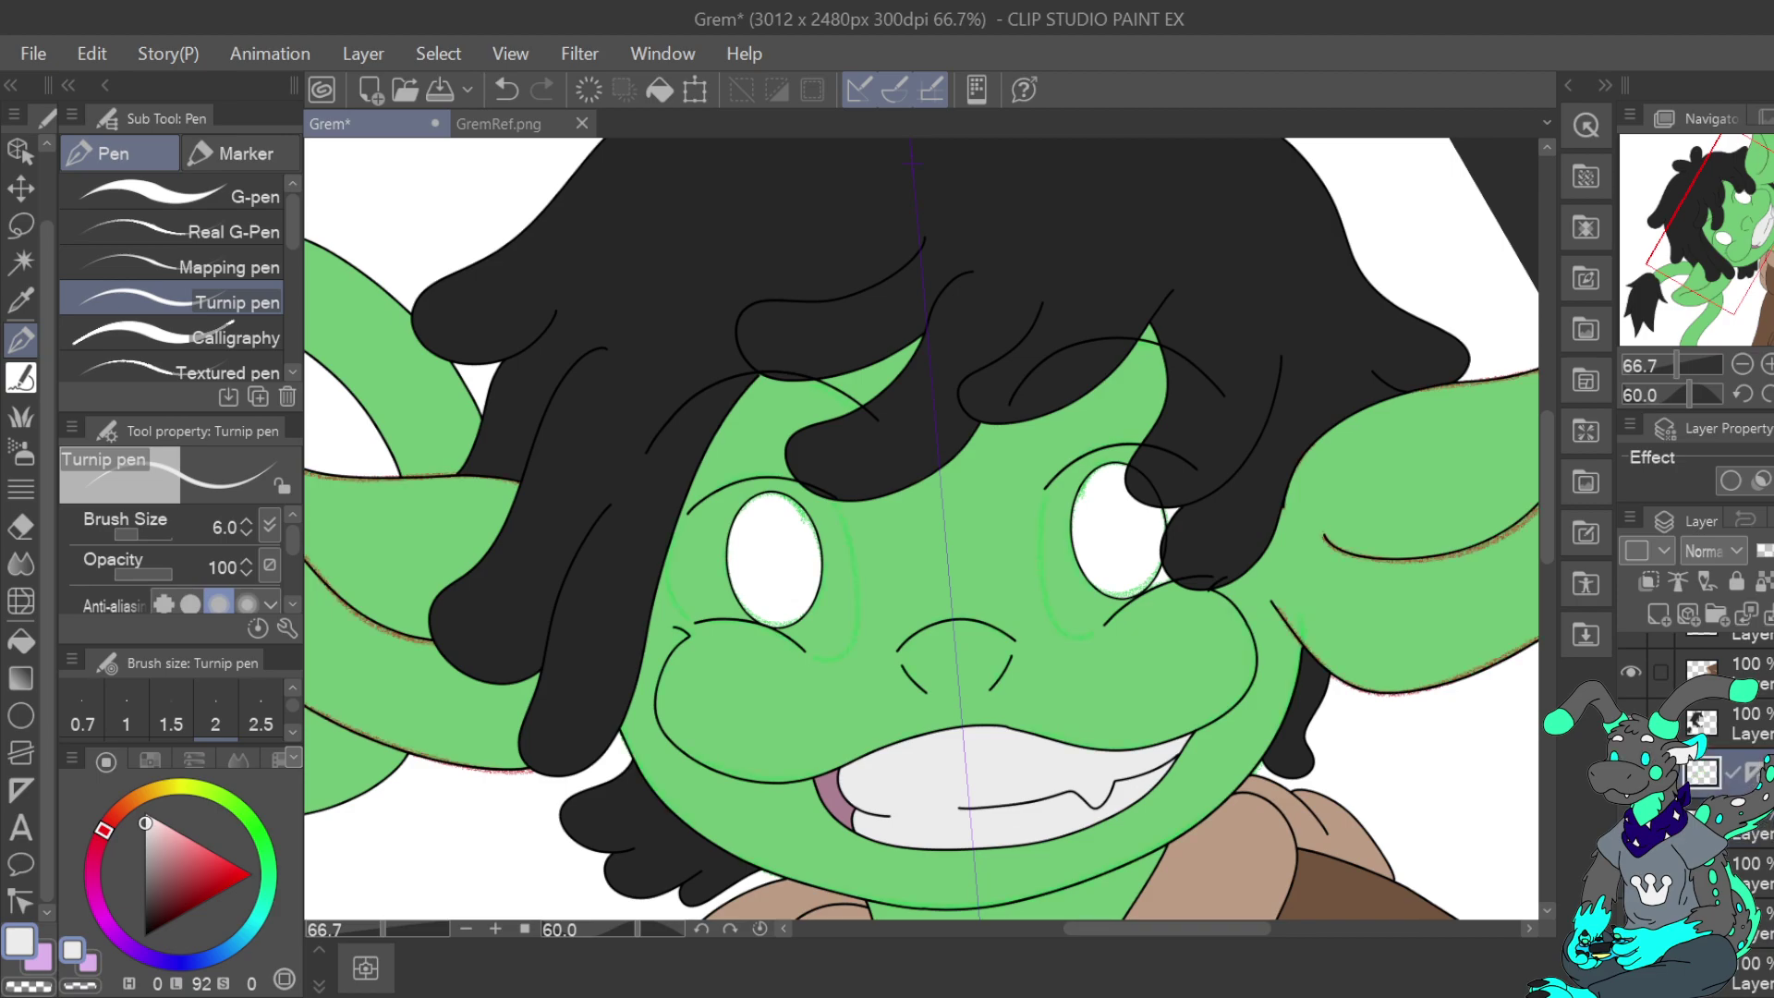
Hide the green skin color layer around the eyes, leaving the sketched outer eye contours exposed
{"action": "left_click", "coordinate": [1767, 364]}
{"action": "left_click", "coordinate": [1767, 364]}
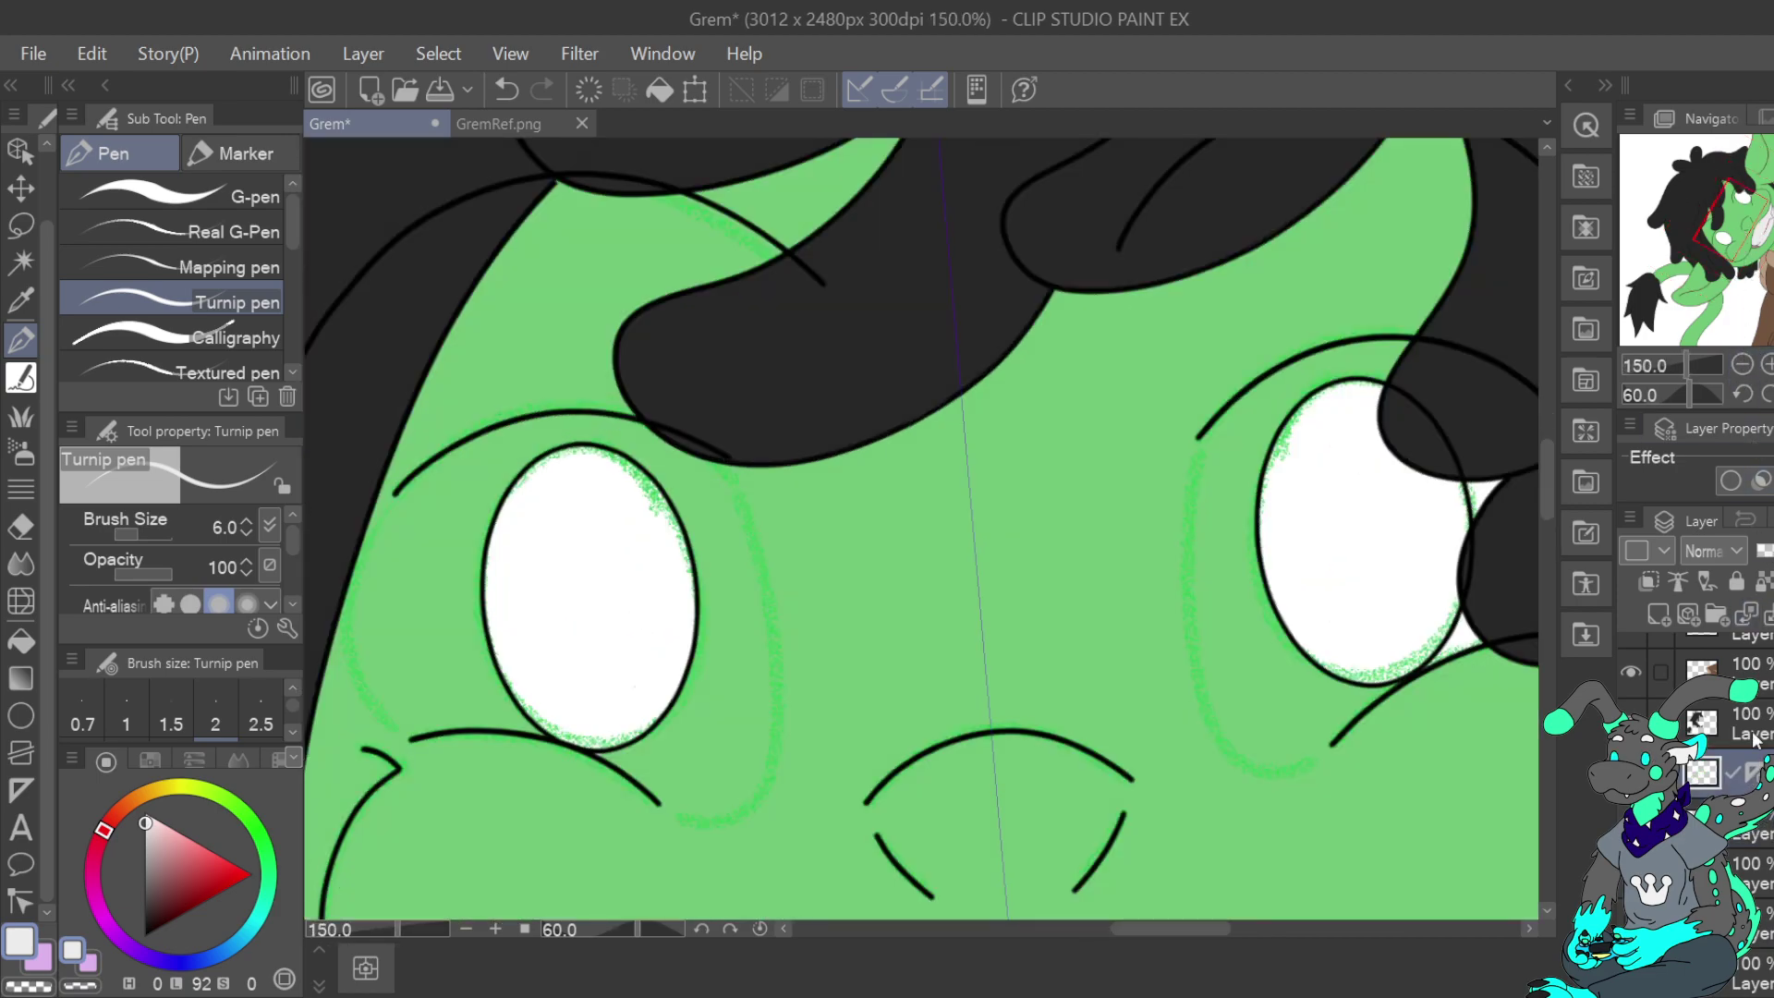
{"action": "left_click", "coordinate": [1631, 822]}
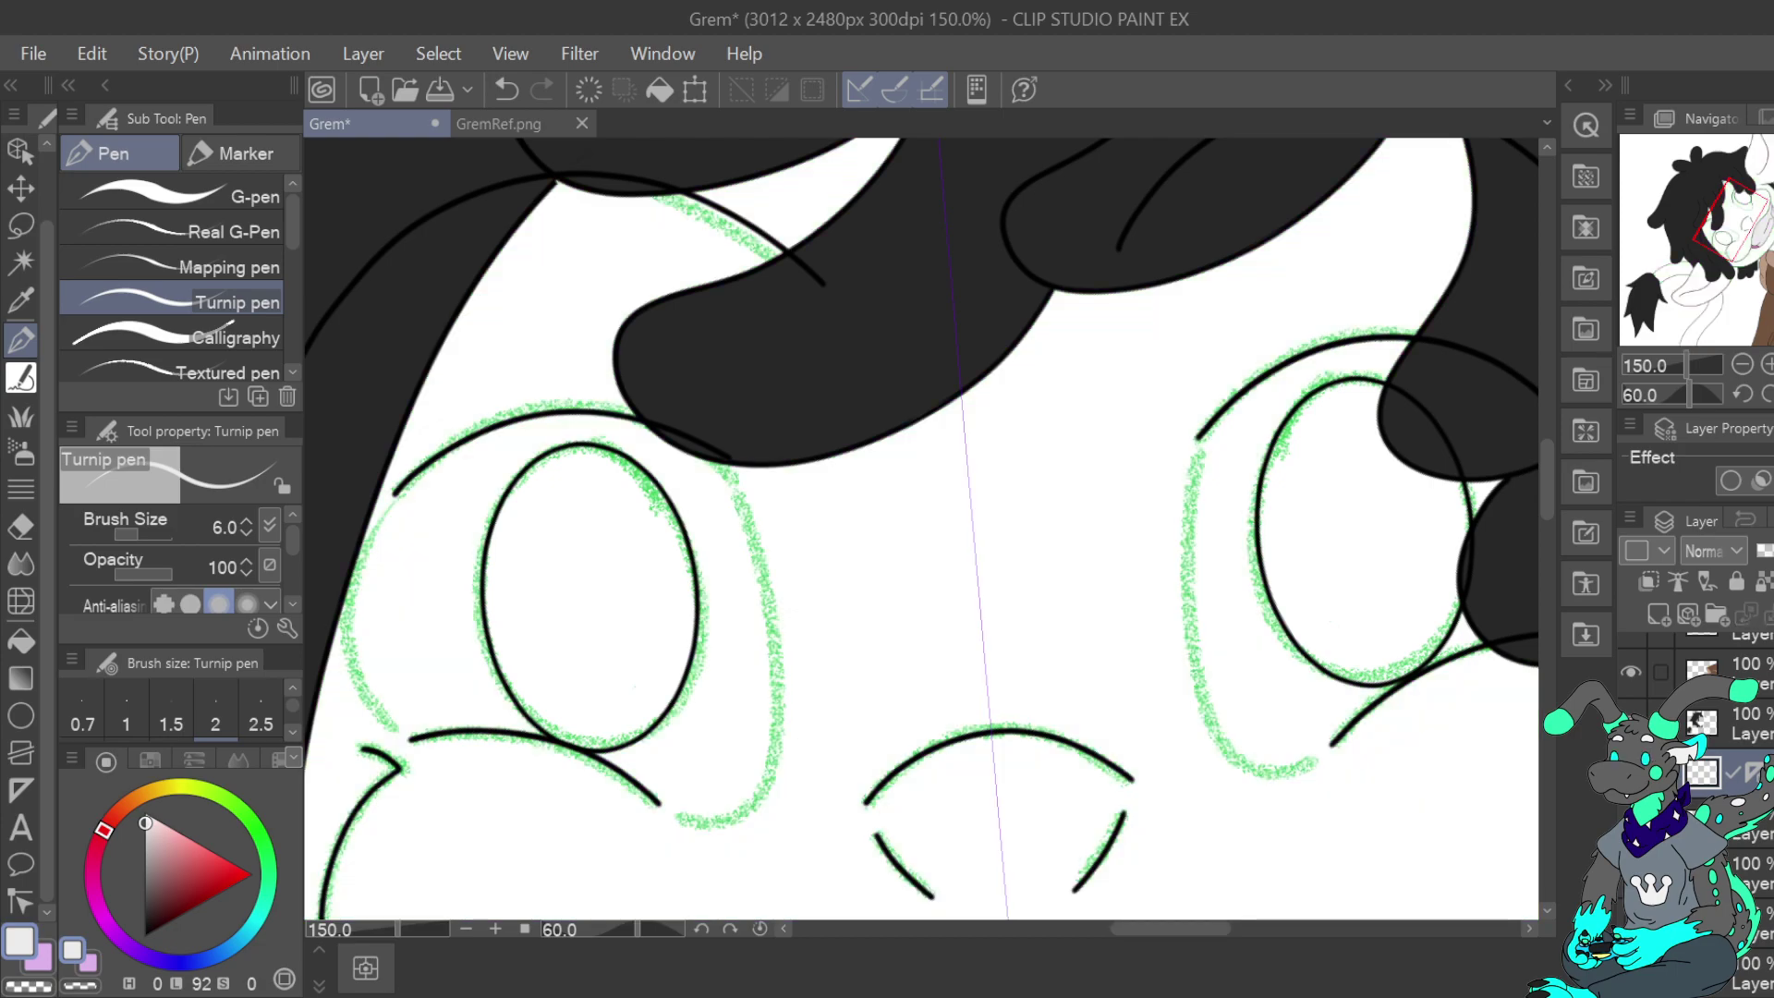
{"action": "left_click_drag", "start_coordinate": [1728, 231], "coordinate": [1728, 241]}
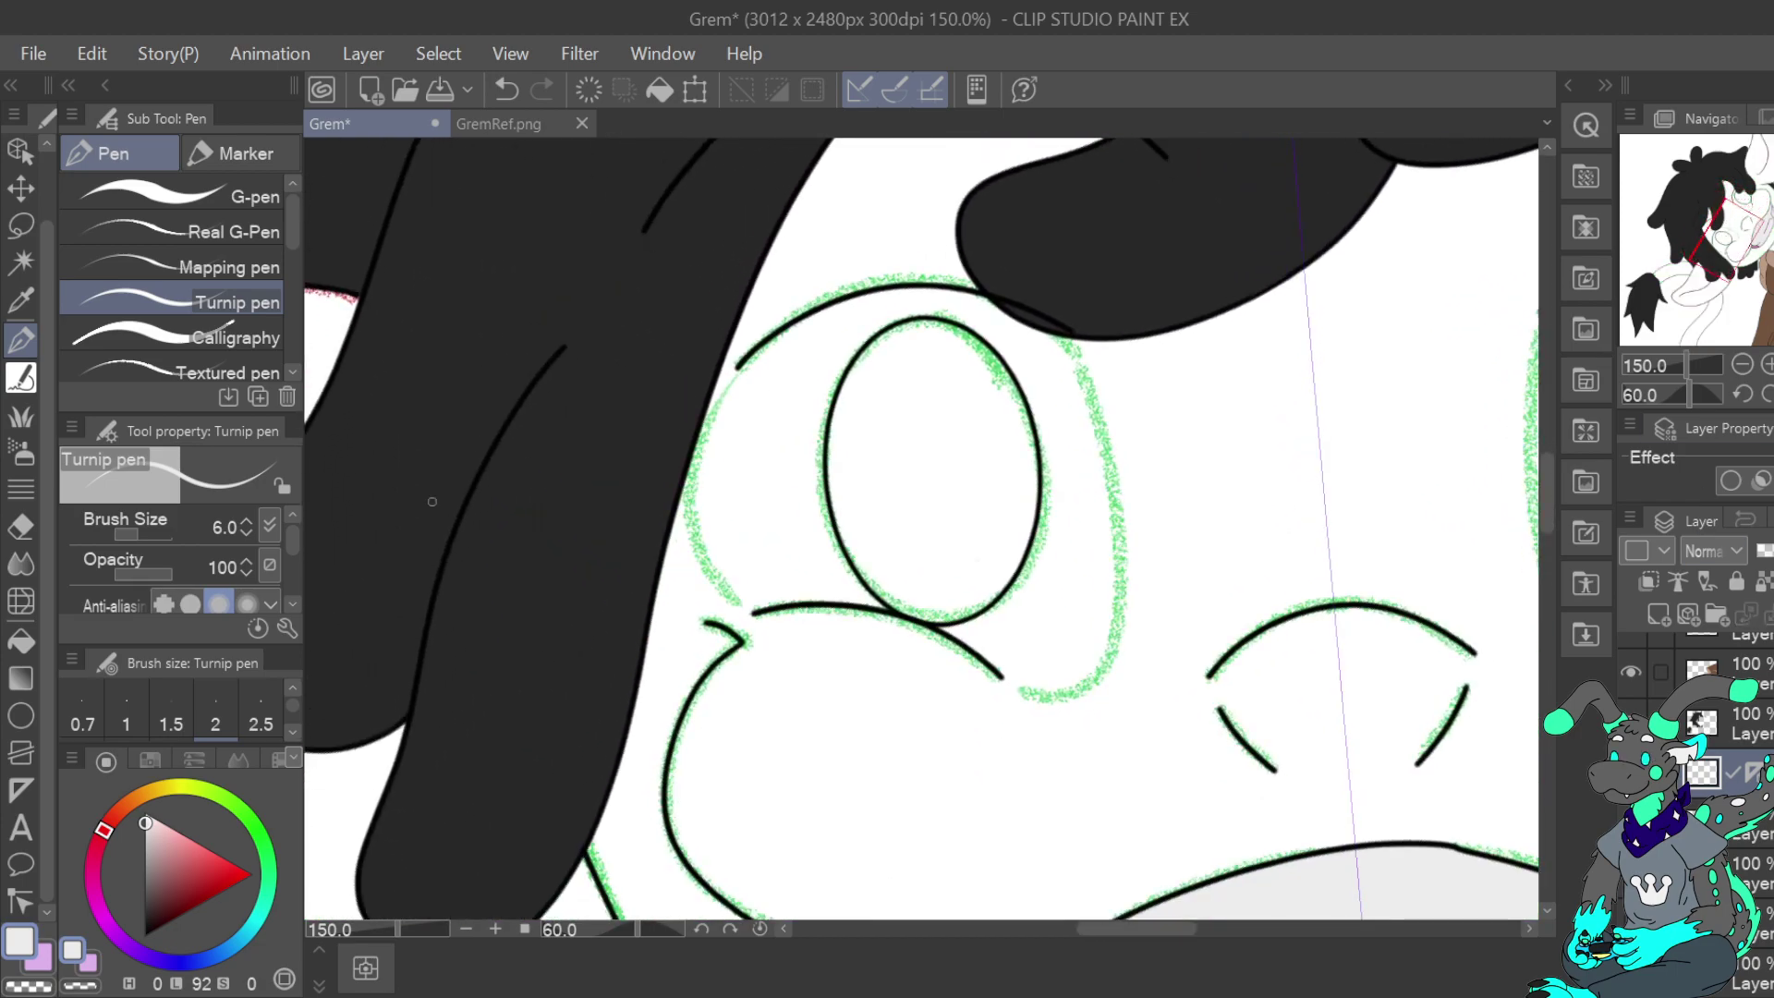
Set the Turnip pen's brush size to 5 and its stabilization to 100
{"action": "left_click", "coordinate": [247, 533]}
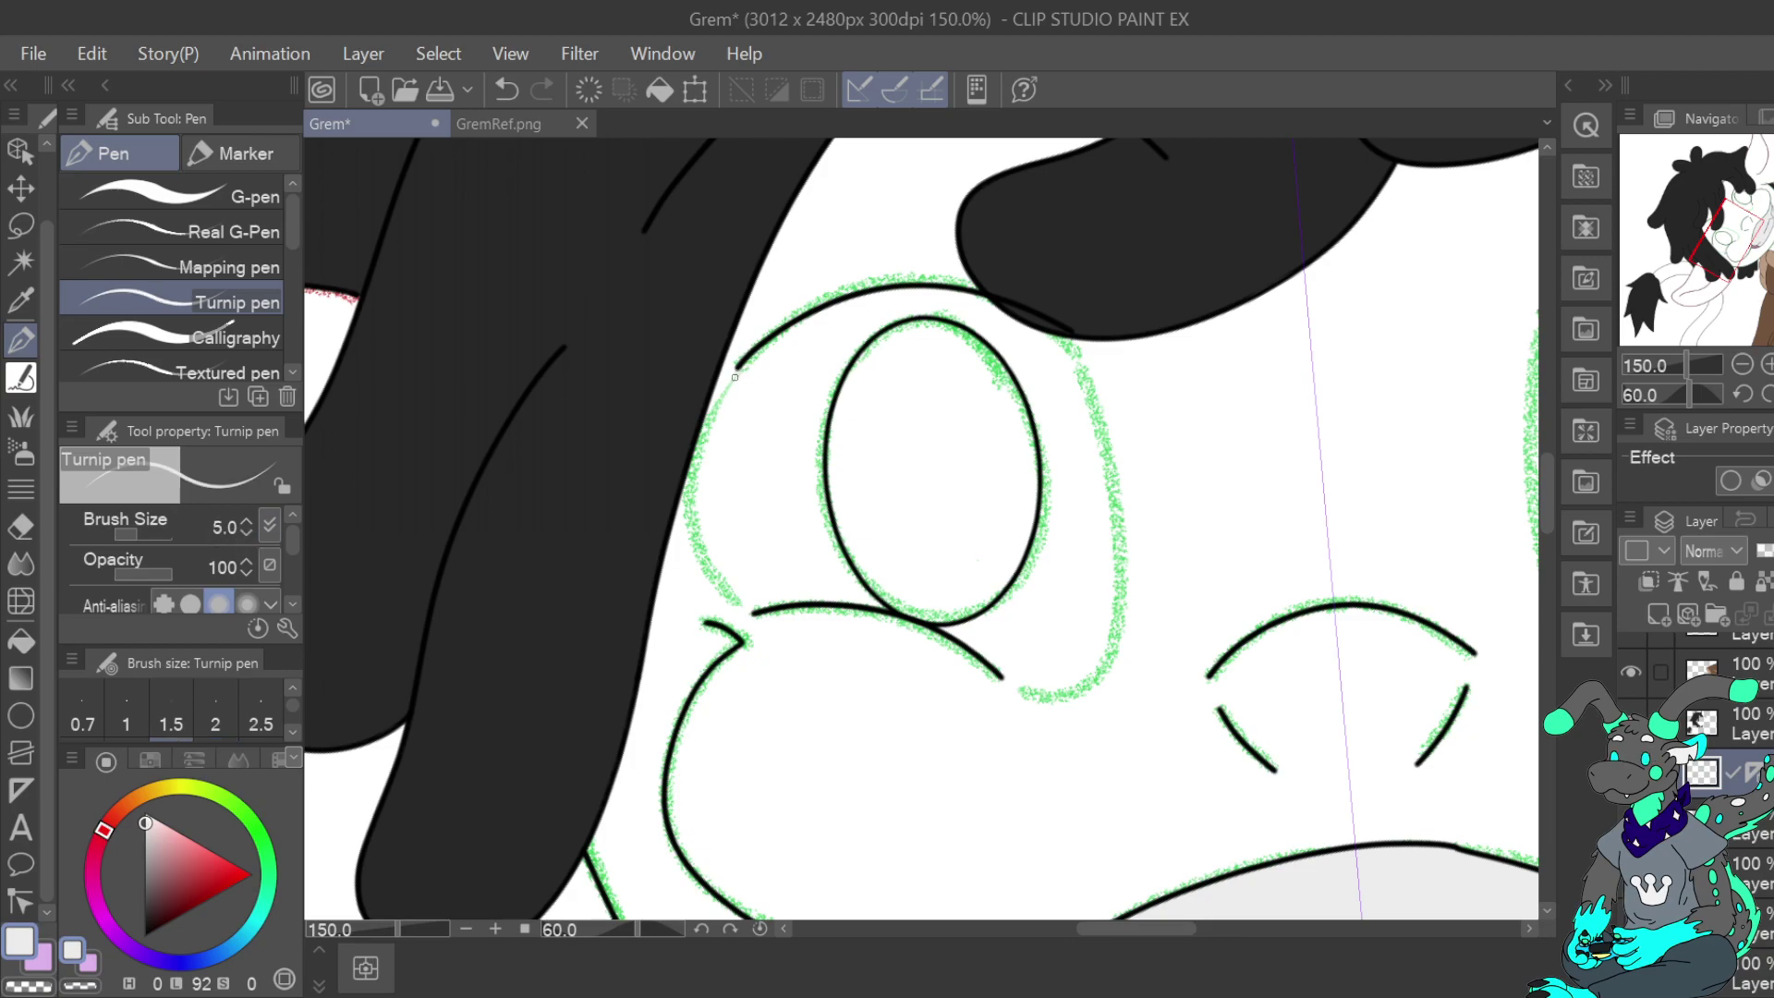
{"action": "left_click_drag", "start_coordinate": [713, 408], "coordinate": [699, 442]}
{"action": "left_click", "coordinate": [504, 90]}
{"action": "scroll", "coordinate": [159, 557], "scroll_direction": "down", "scroll_amount": 3}
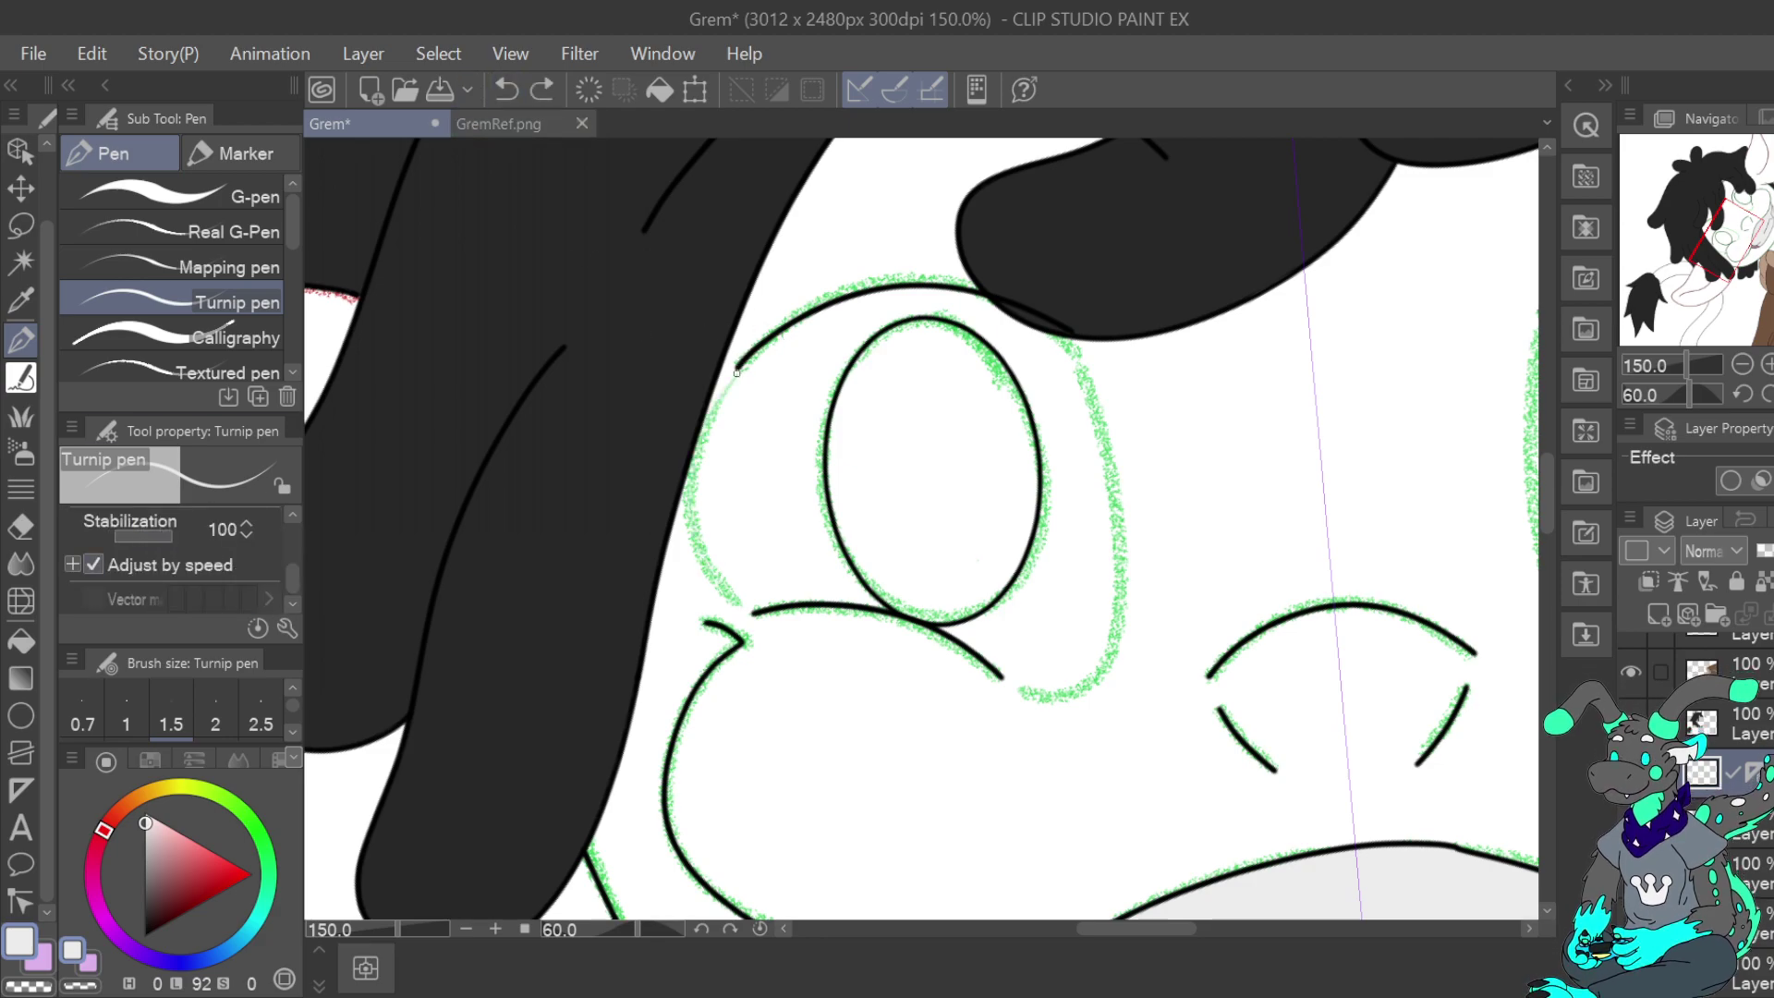
{"action": "left_click_drag", "start_coordinate": [704, 432], "coordinate": [695, 484]}
{"action": "key", "text": "ctrl+z"}
{"action": "left_click_drag", "start_coordinate": [690, 504], "coordinate": [697, 453]}
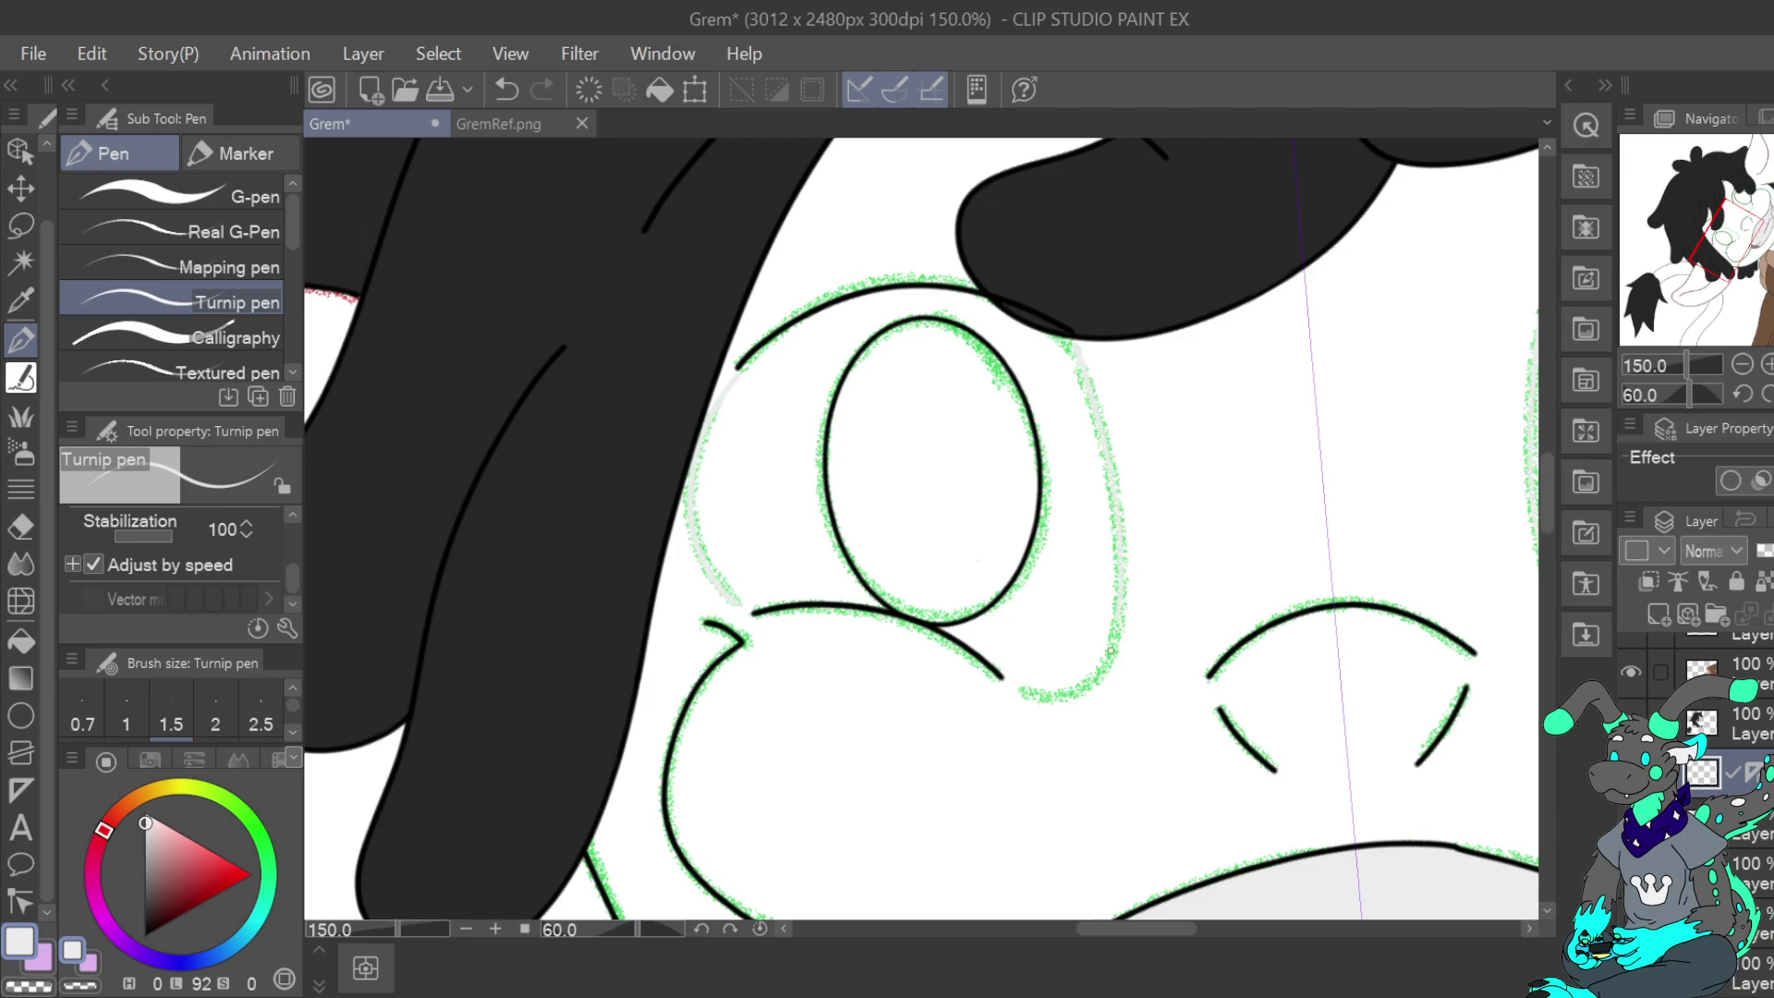
{"action": "left_click_drag", "start_coordinate": [1084, 689], "coordinate": [1043, 696]}
{"action": "mouse_move", "coordinate": [1739, 227]}
{"action": "left_mouse_down"}
{"action": "mouse_move", "coordinate": [1771, 230]}
{"action": "mouse_move", "coordinate": [1764, 194]}
{"action": "mouse_move", "coordinate": [1731, 201]}
{"action": "left_mouse_up"}
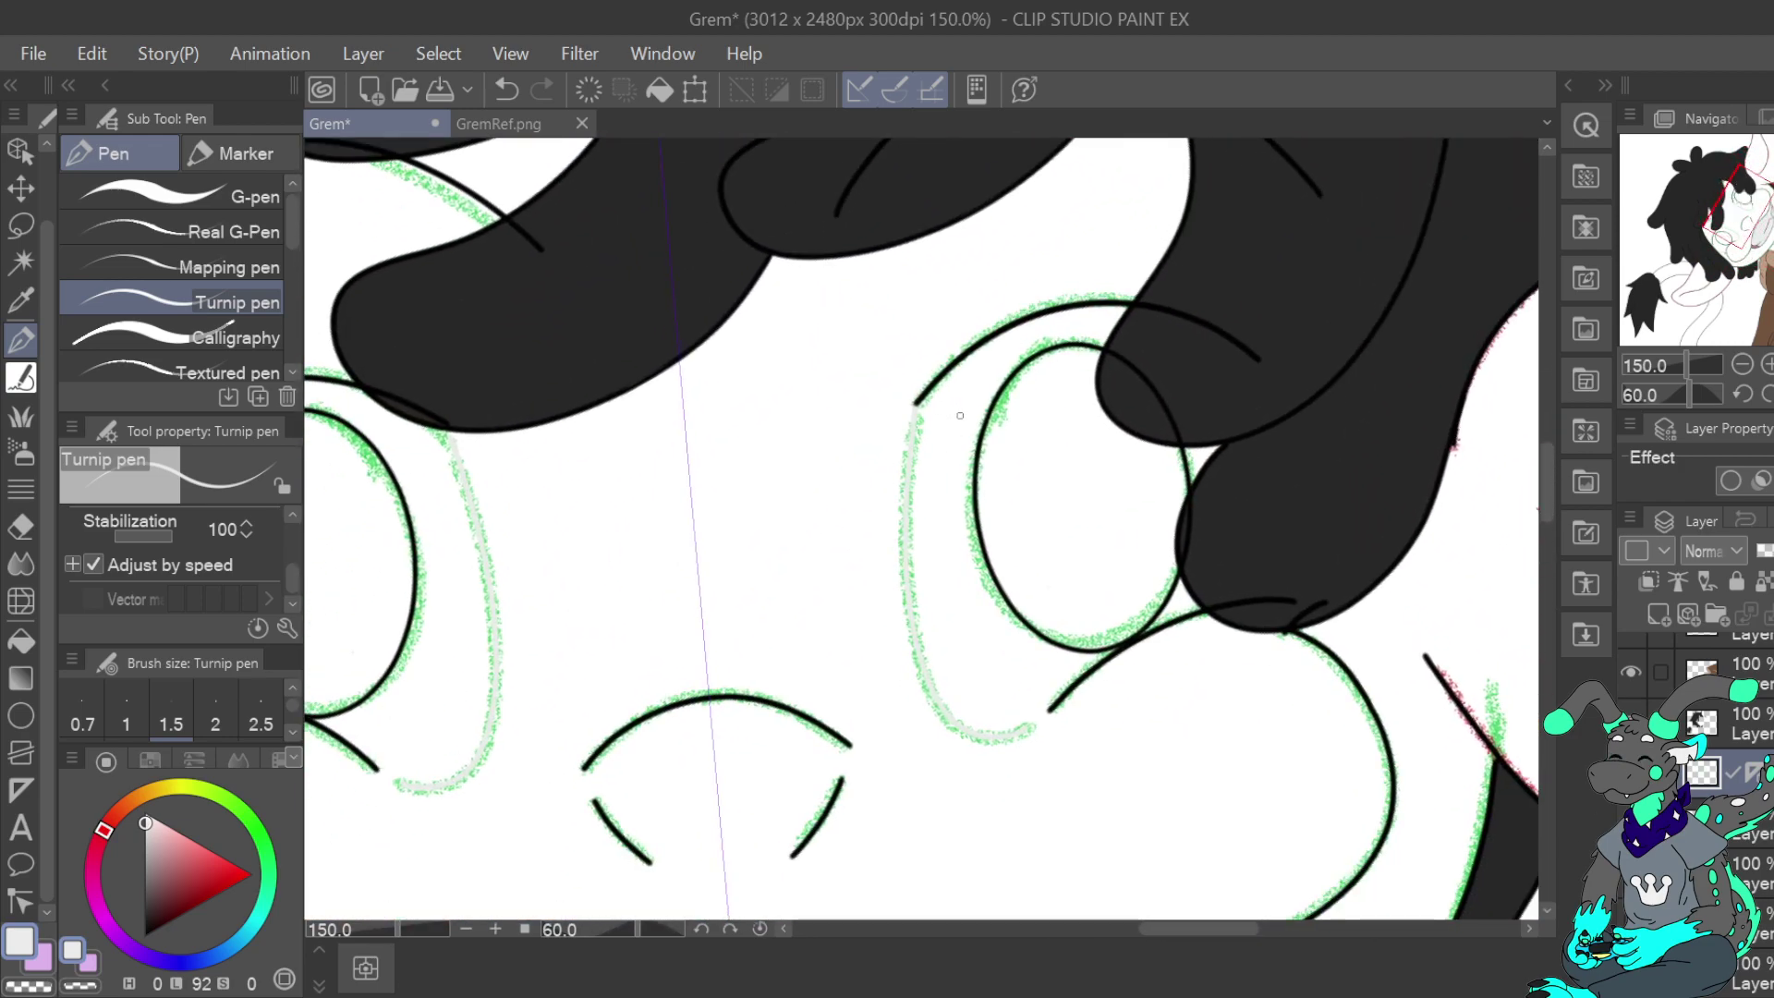
{"action": "left_click", "coordinate": [509, 88]}
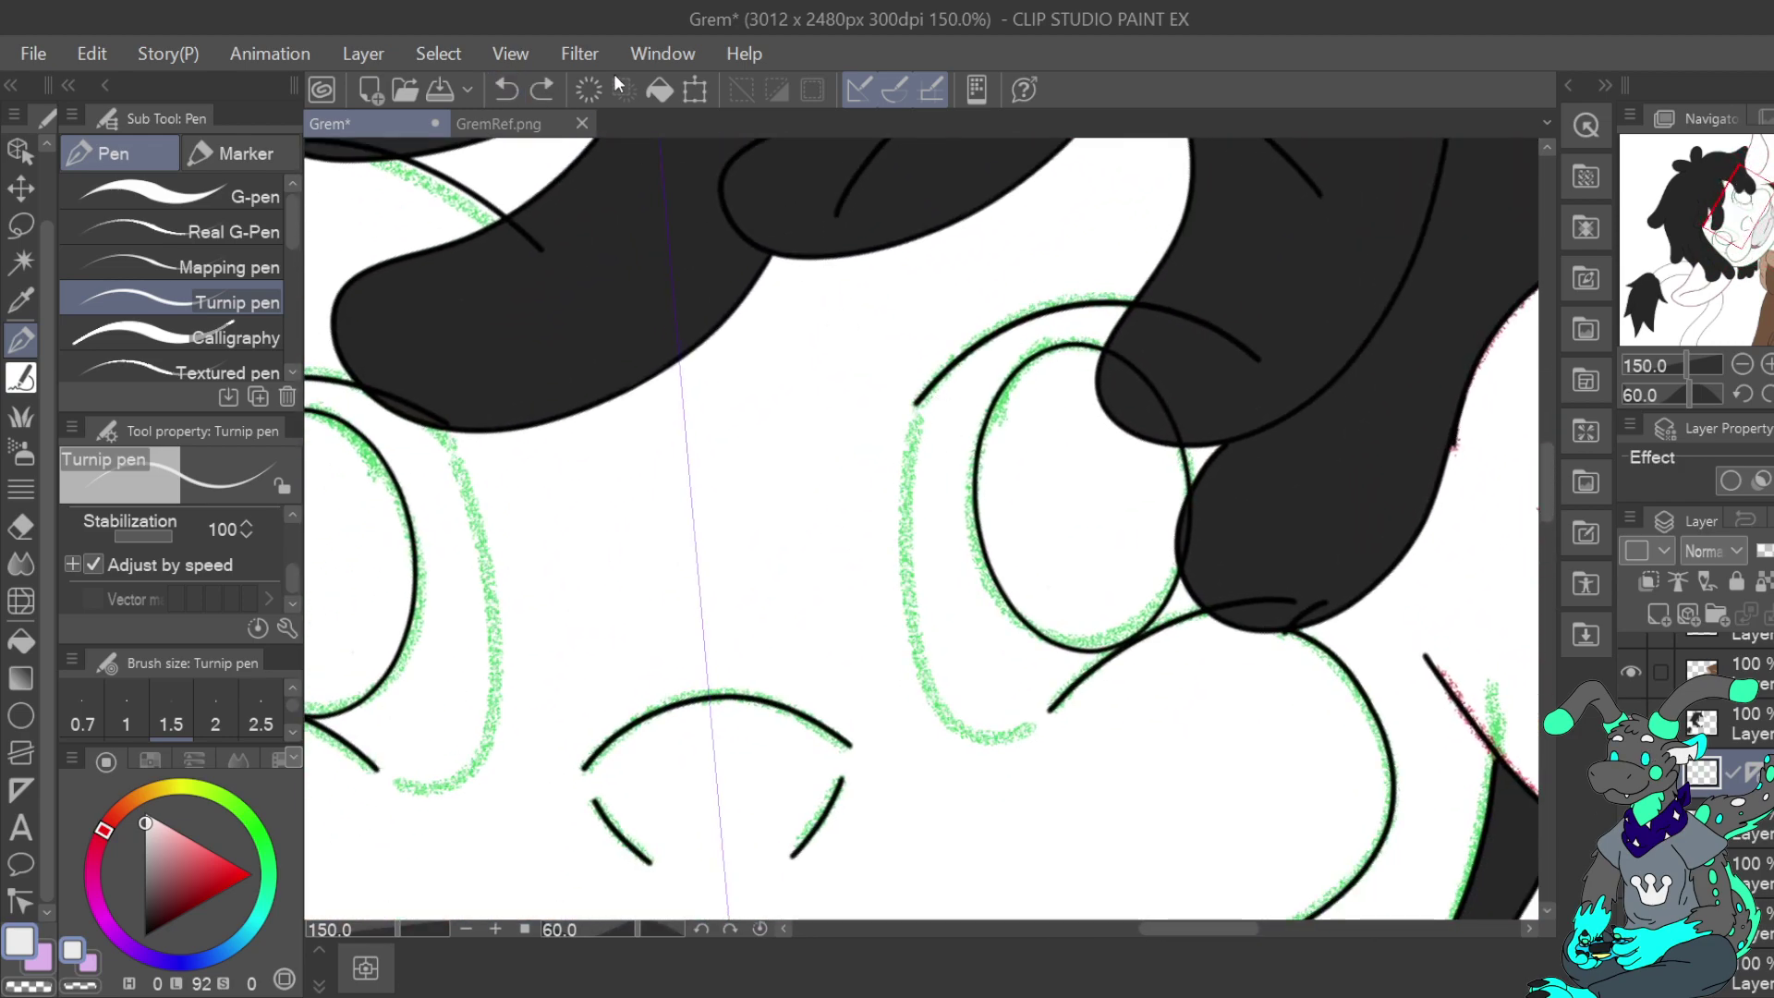
Add a new raster layer near the teeth color layer and trace the sketched outer contours of both eyes in off-white
{"action": "mouse_move", "coordinate": [1740, 207]}
{"action": "left_mouse_down"}
{"action": "mouse_move", "coordinate": [1711, 228]}
{"action": "mouse_move", "coordinate": [1731, 234]}
{"action": "left_mouse_up"}
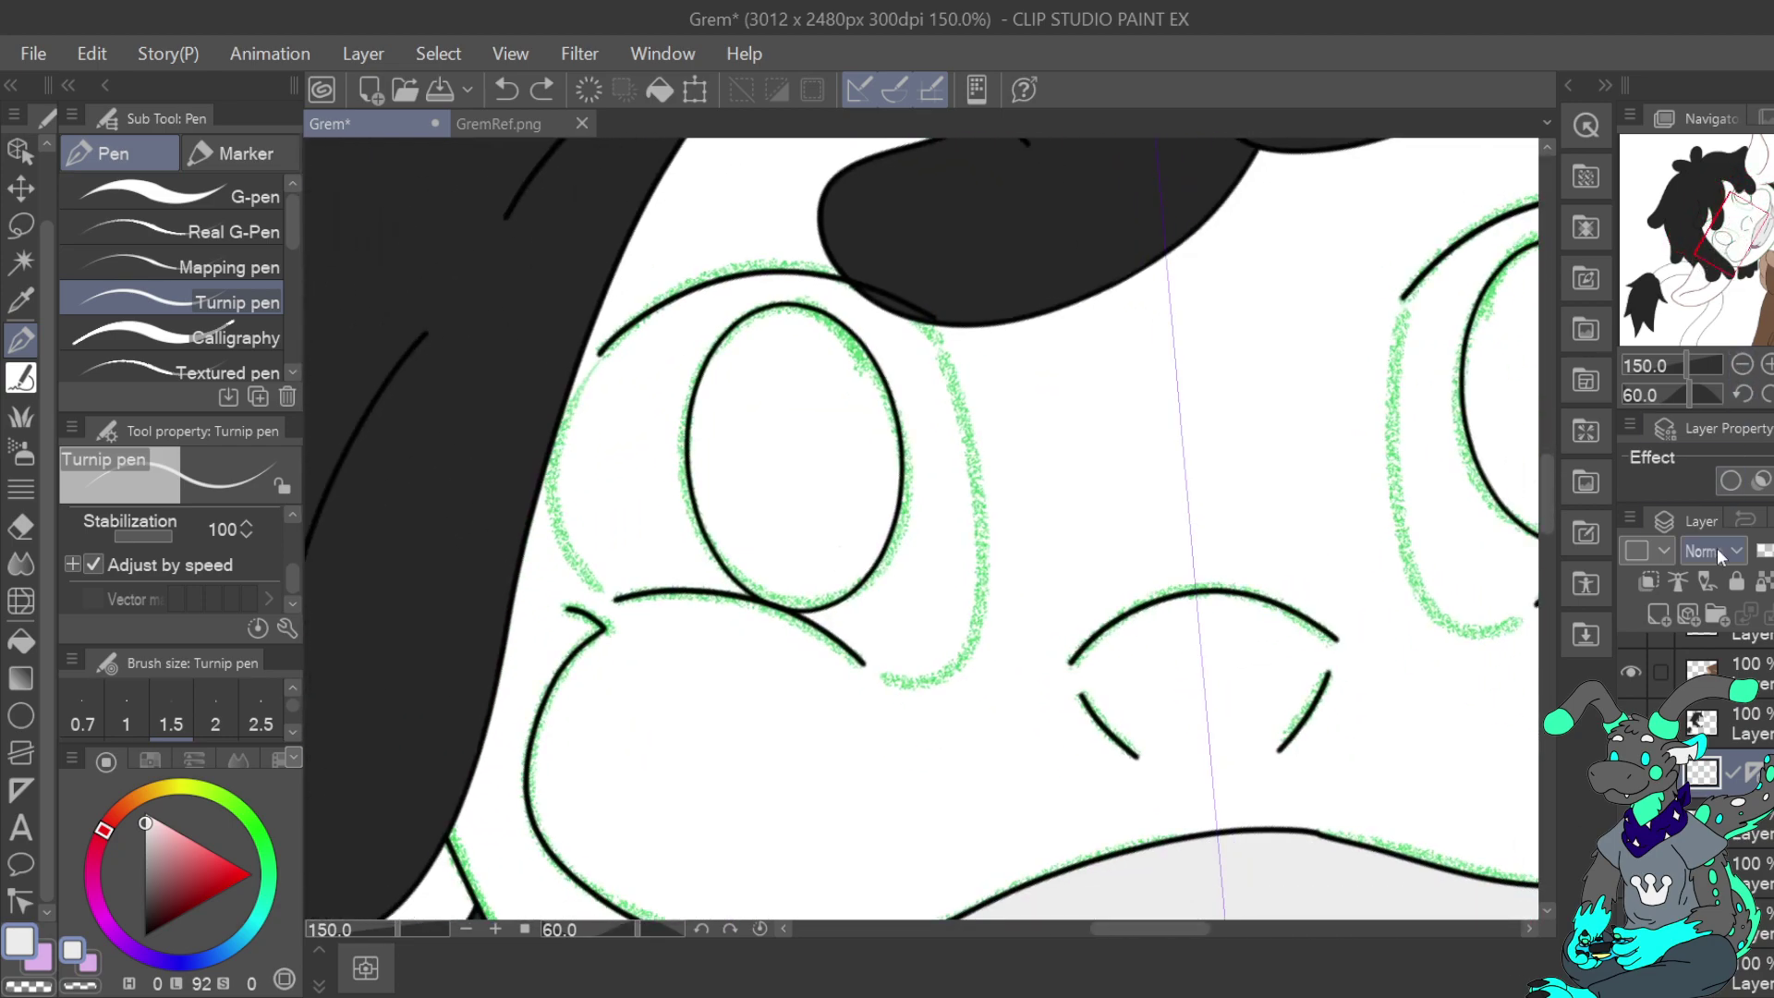
{"action": "scroll", "coordinate": [1700, 794], "scroll_direction": "up", "scroll_amount": 3}
{"action": "left_click", "coordinate": [1632, 730]}
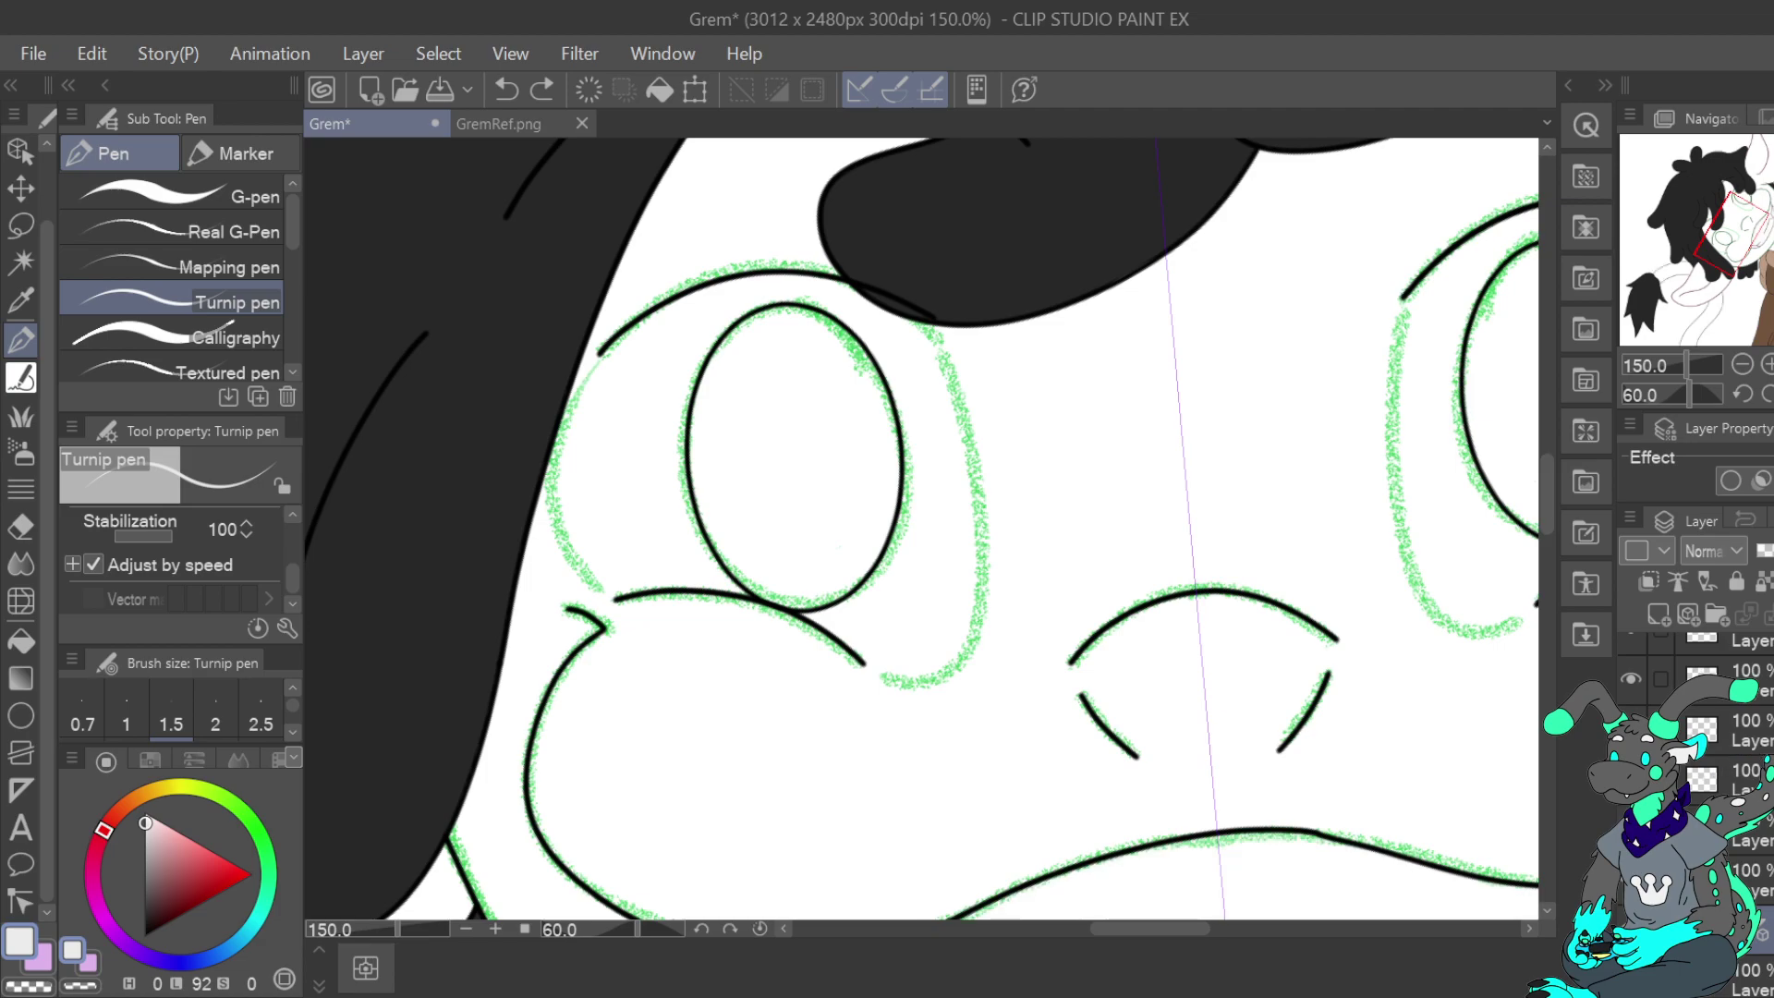
{"action": "left_click", "coordinate": [1745, 780]}
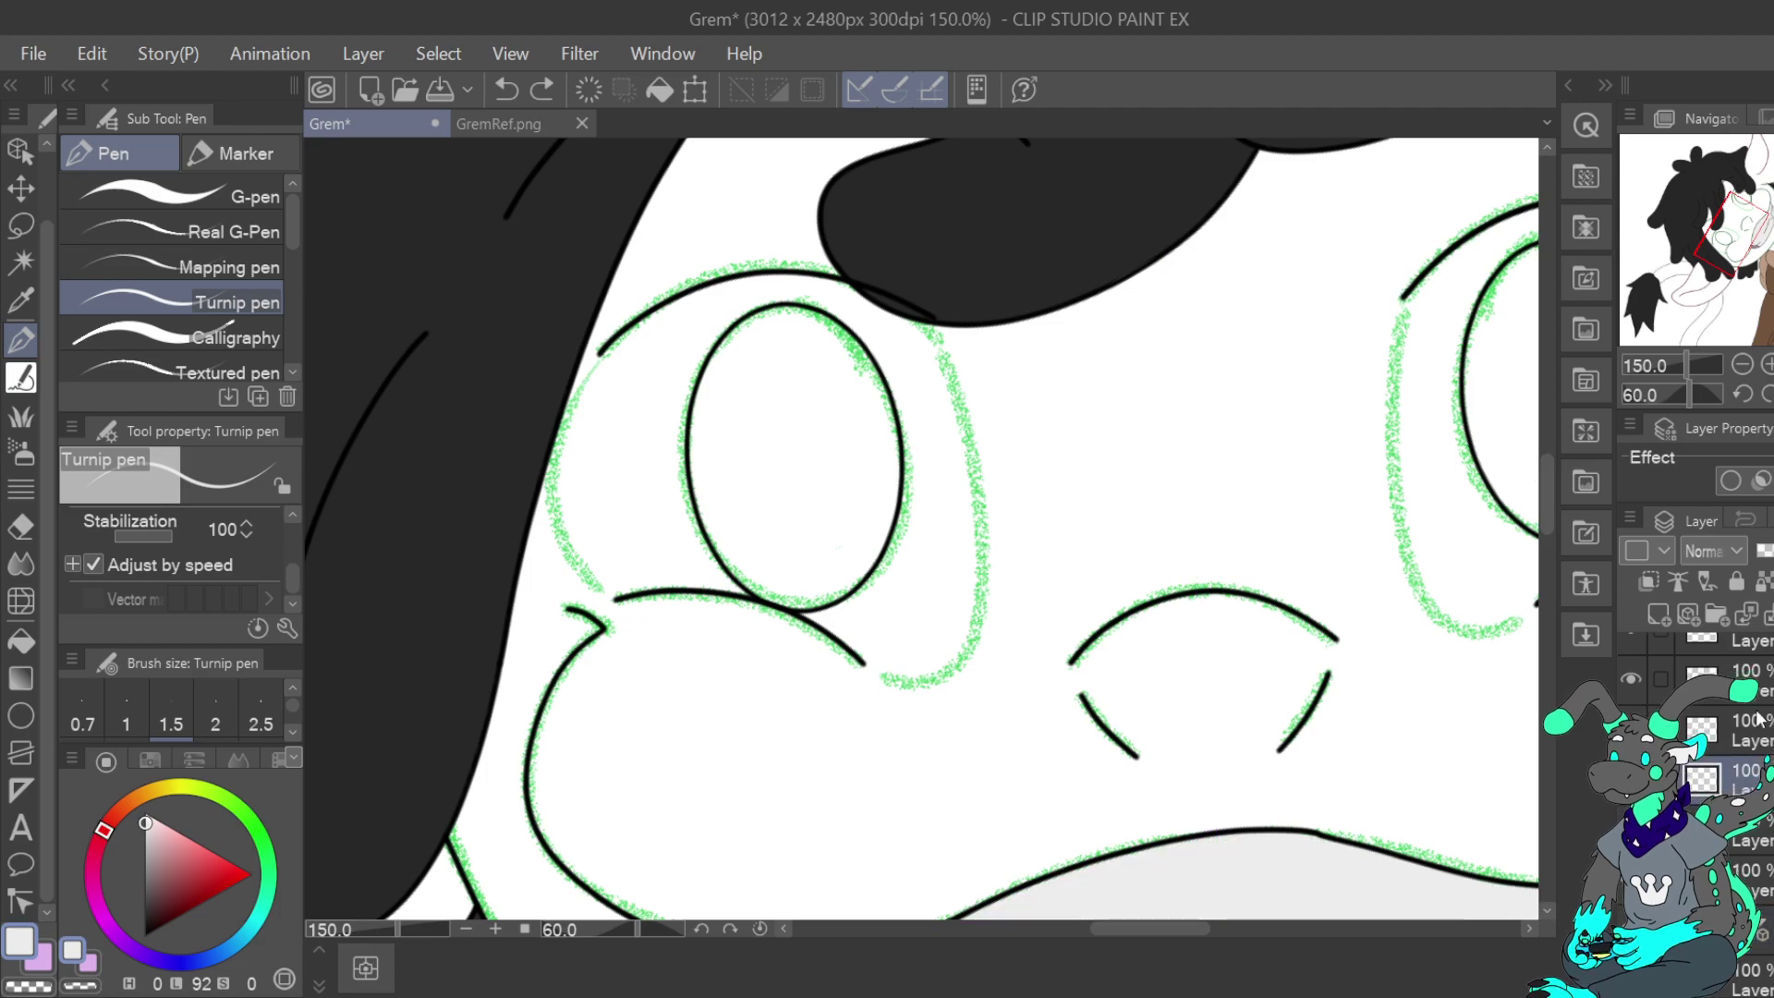
{"action": "left_click", "coordinate": [1660, 615]}
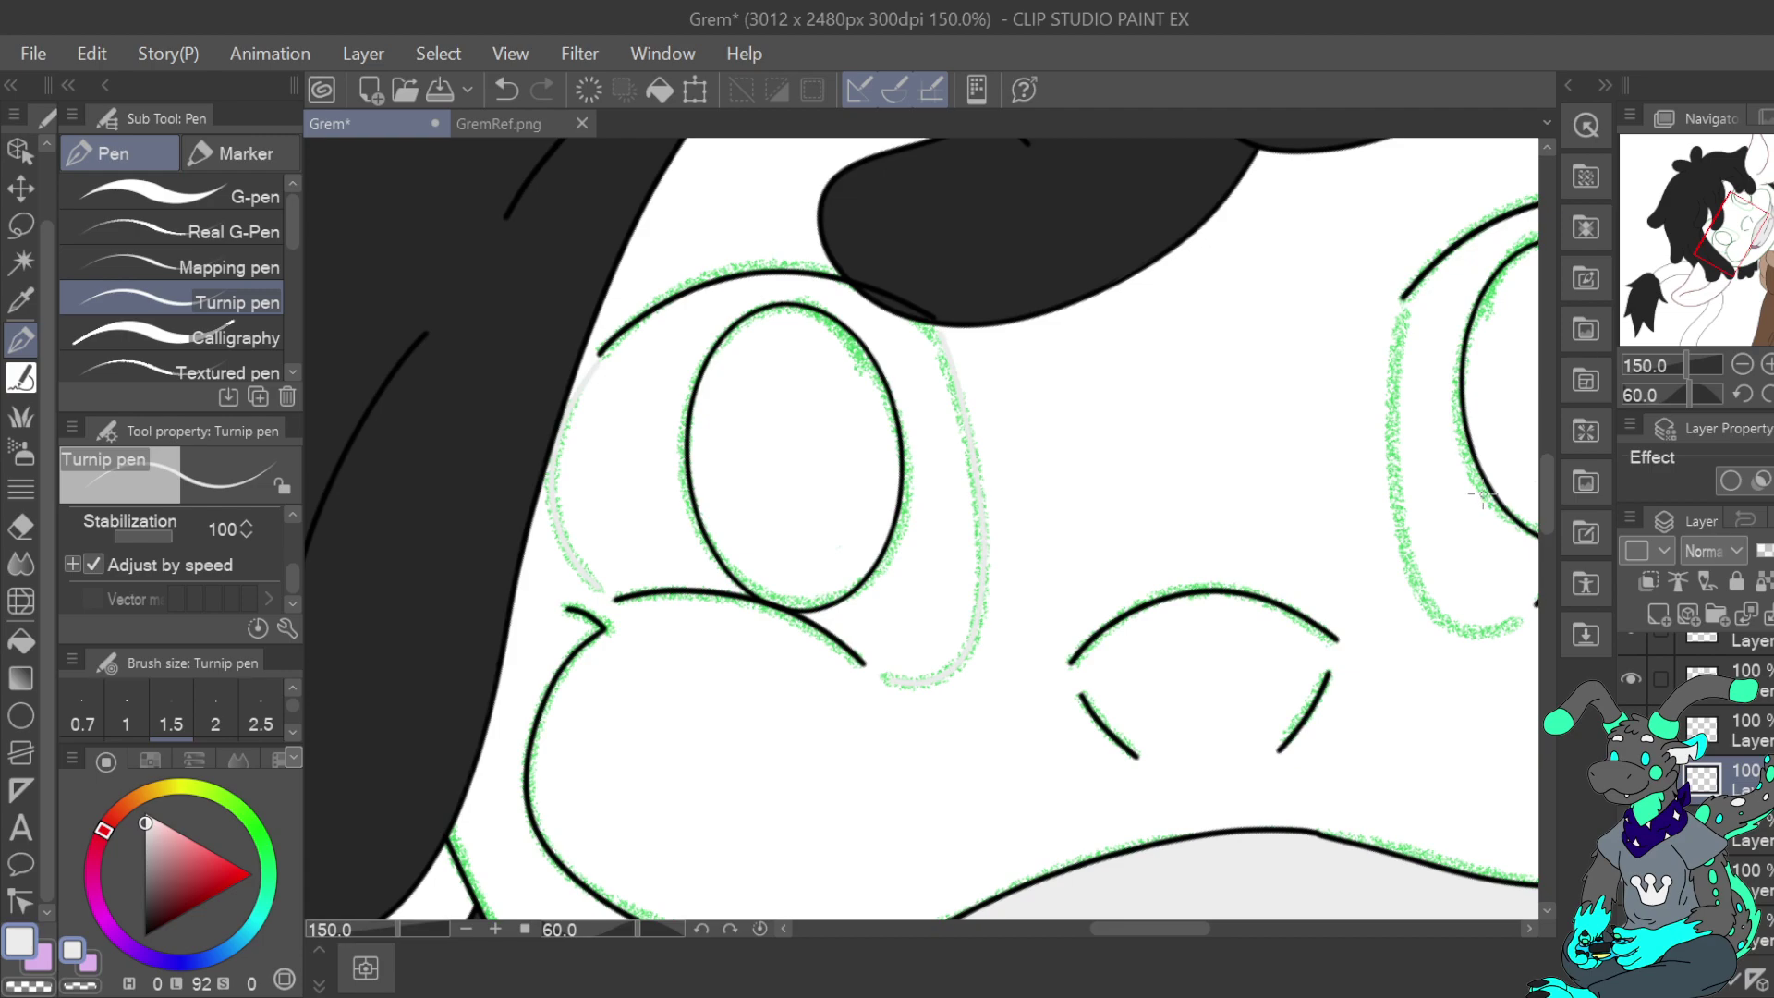
{"action": "left_click_drag", "start_coordinate": [1424, 304], "coordinate": [644, 413]}
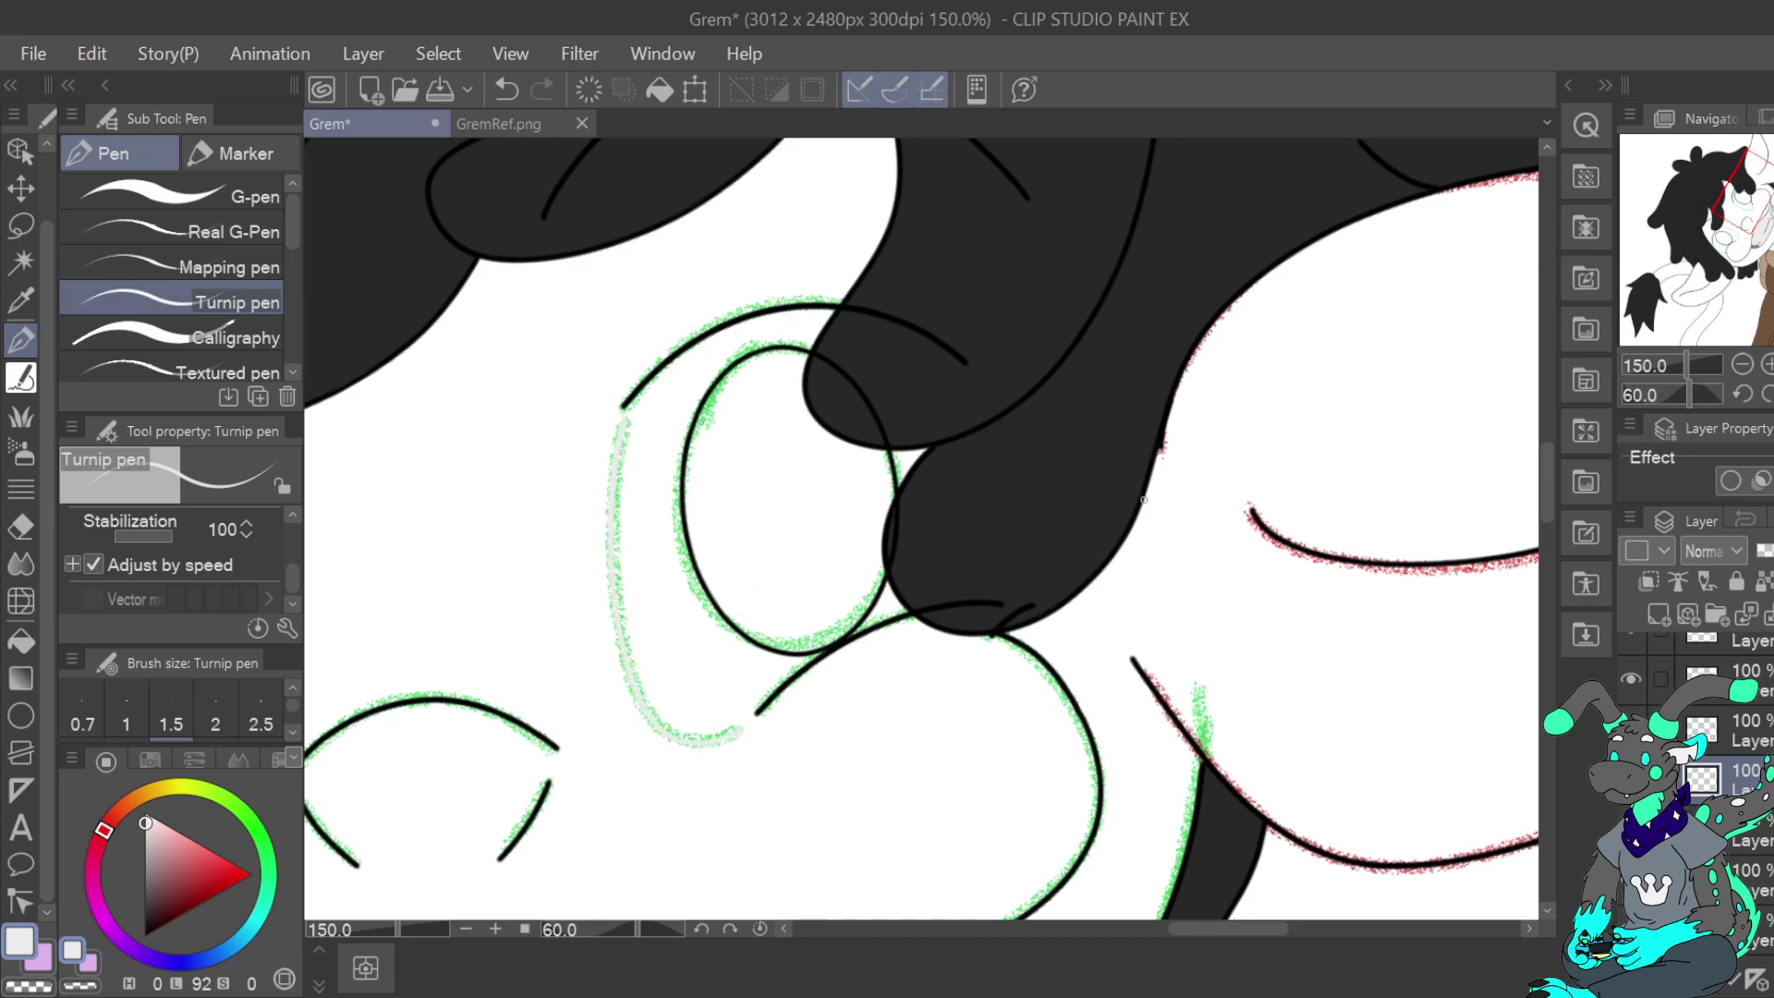
Show the green skin color layer again and hide the sketch layer
{"action": "left_click", "coordinate": [1742, 364]}
{"action": "left_click", "coordinate": [1741, 364]}
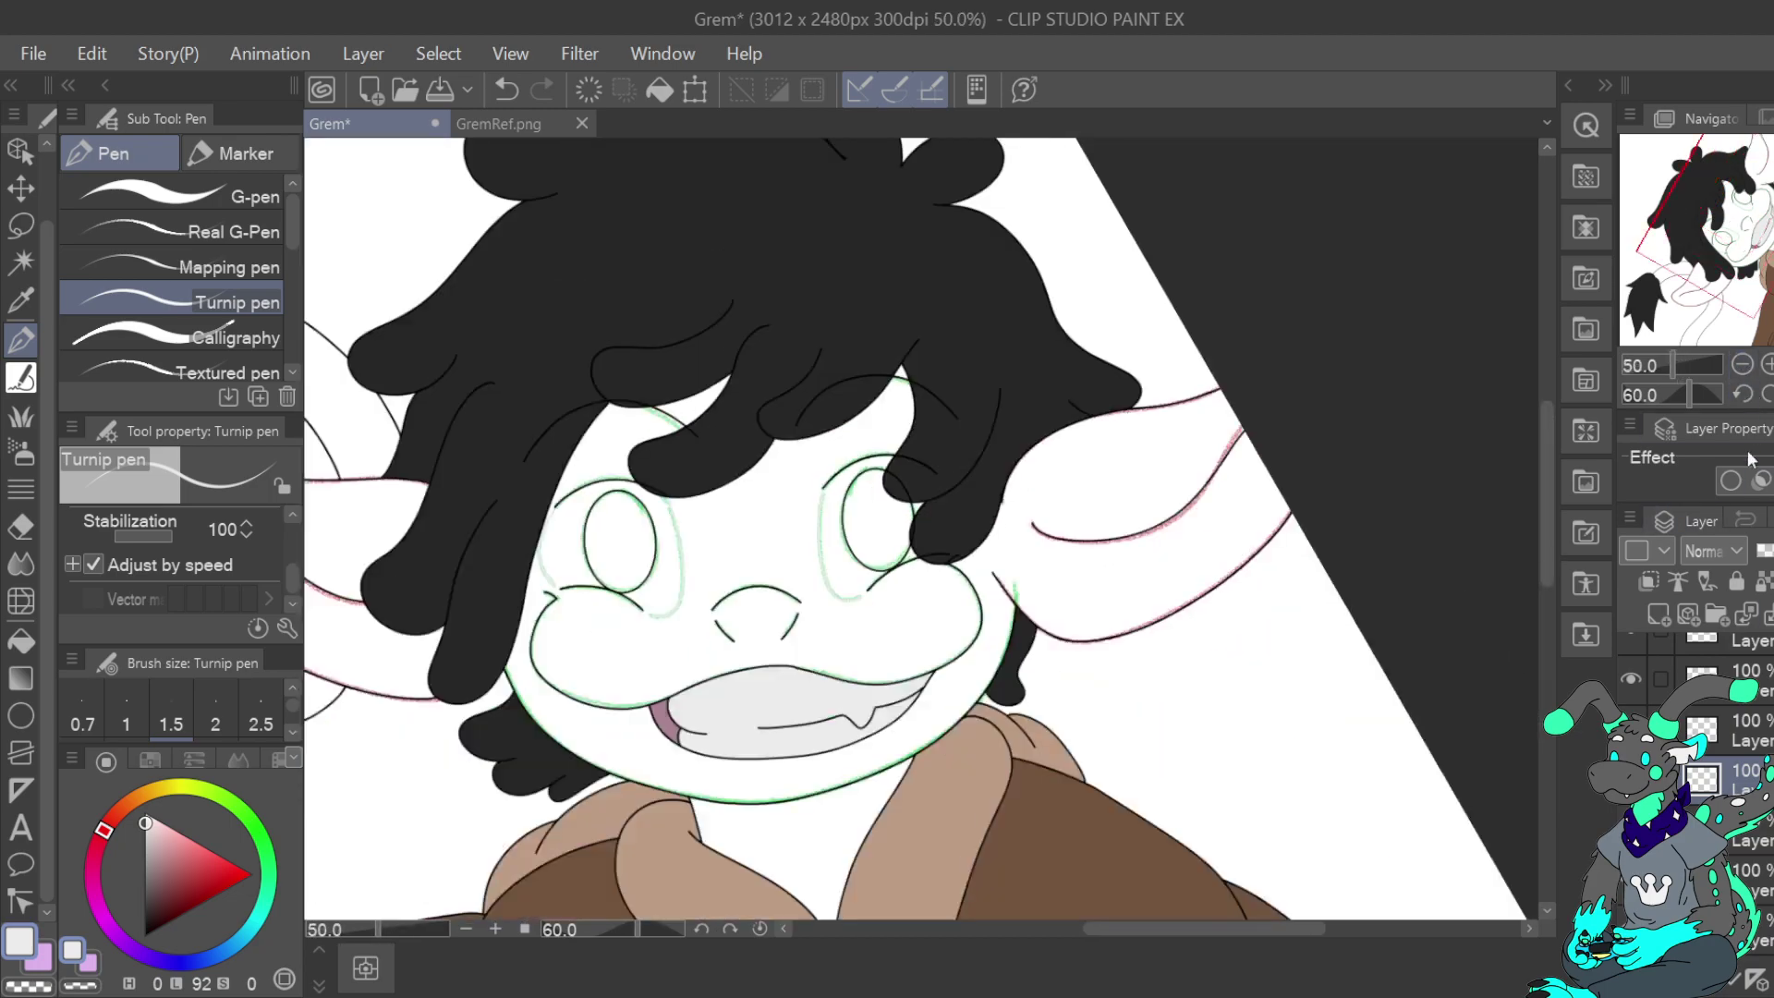
{"action": "scroll", "coordinate": [1751, 831], "scroll_direction": "down", "scroll_amount": 2}
{"action": "left_click", "coordinate": [1753, 877]}
{"action": "left_click", "coordinate": [1631, 928]}
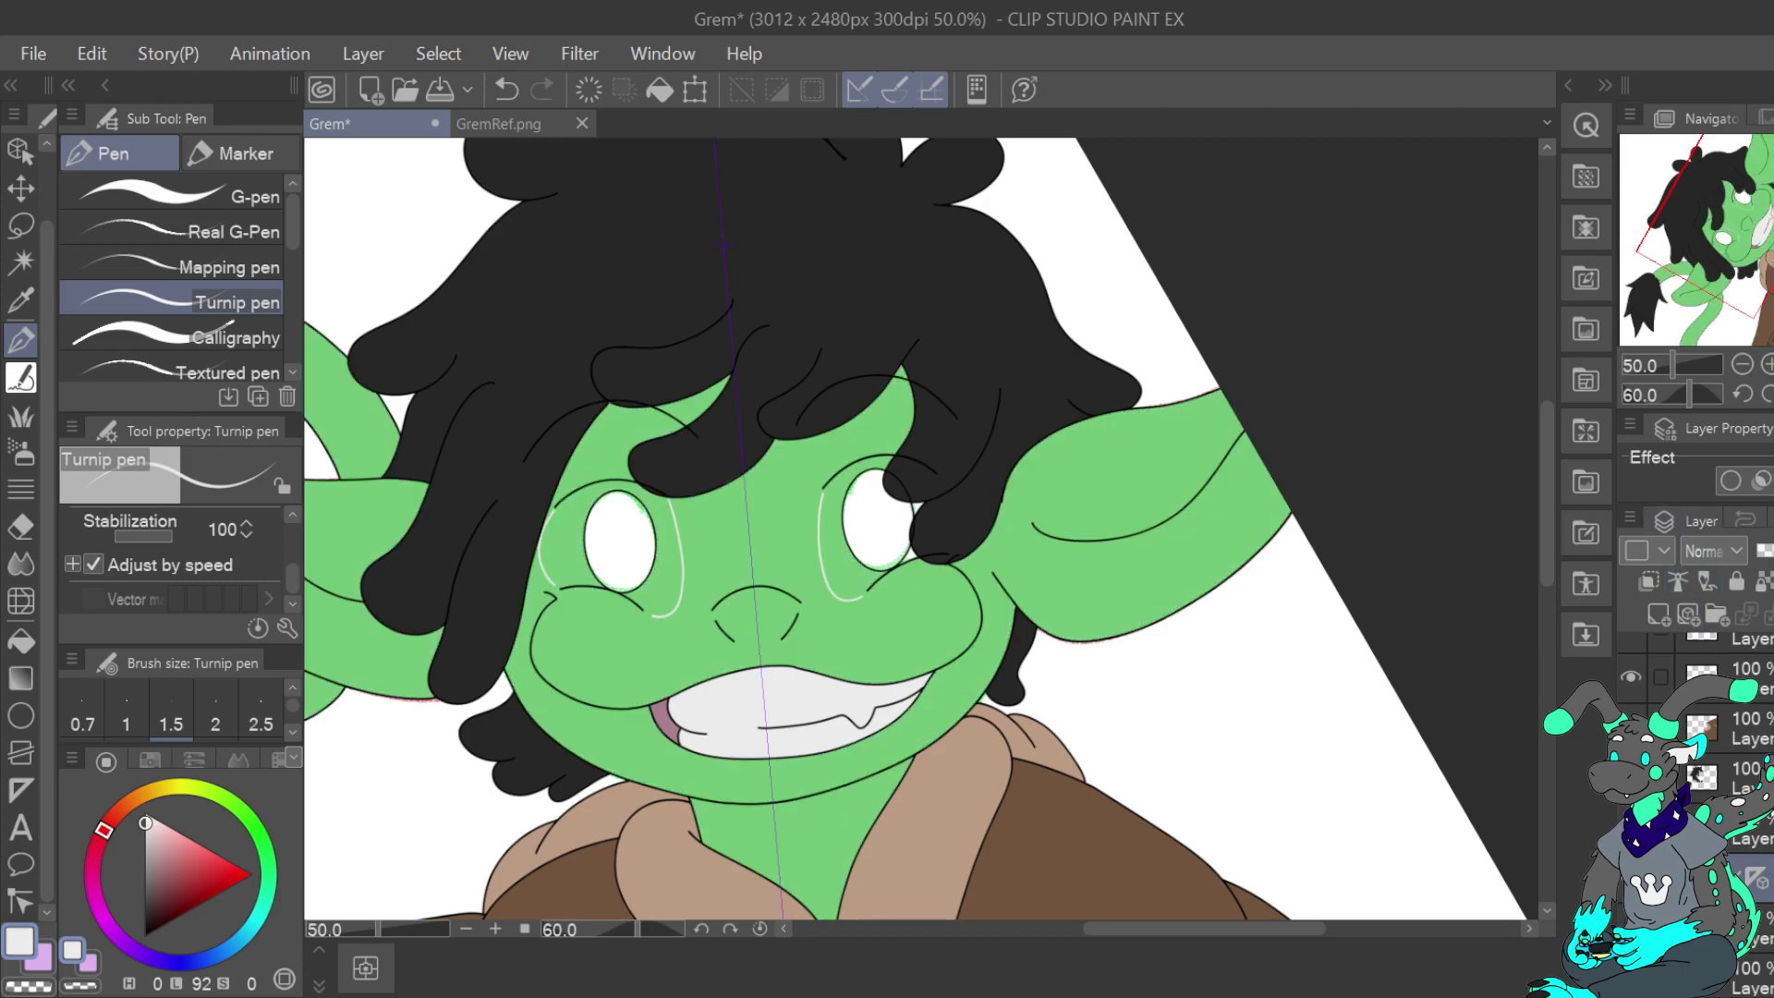
{"action": "scroll", "coordinate": [1721, 226], "scroll_direction": "up", "scroll_amount": 3}
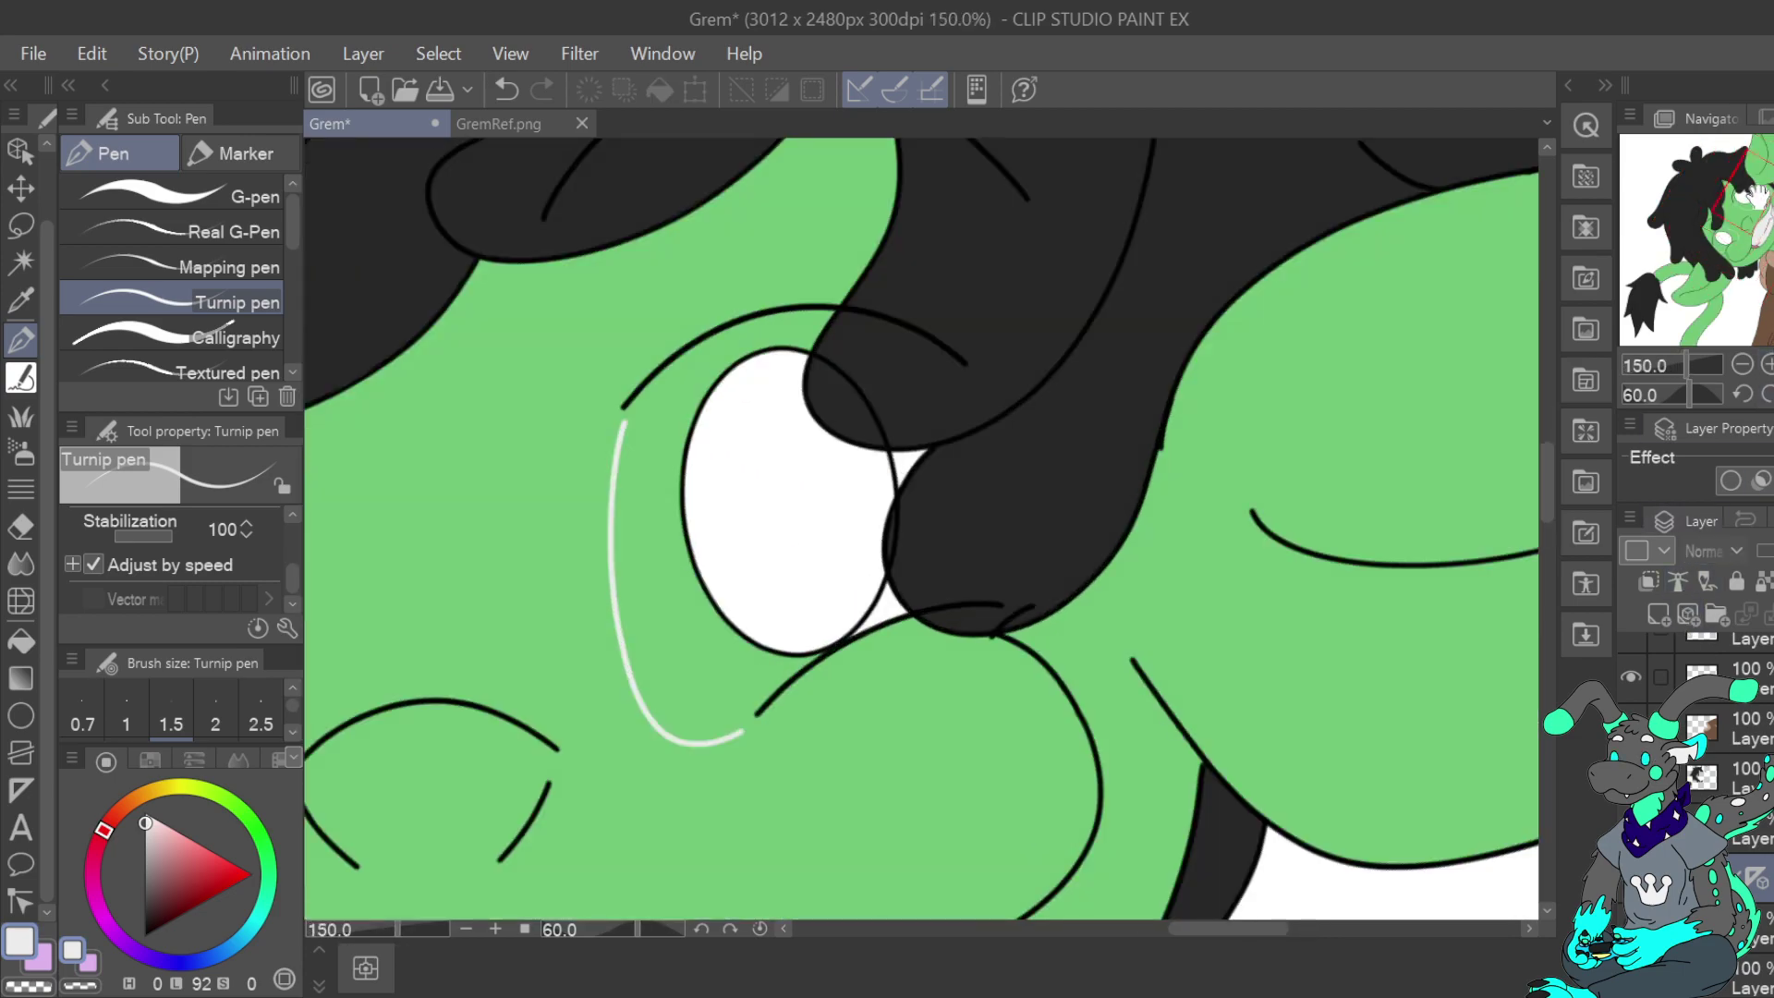
Select the layer with the off-white eye contours and lower the Turnip pen's stabilization
{"action": "left_click_drag", "start_coordinate": [1721, 226], "coordinate": [1726, 246]}
{"action": "left_click", "coordinate": [1767, 364]}
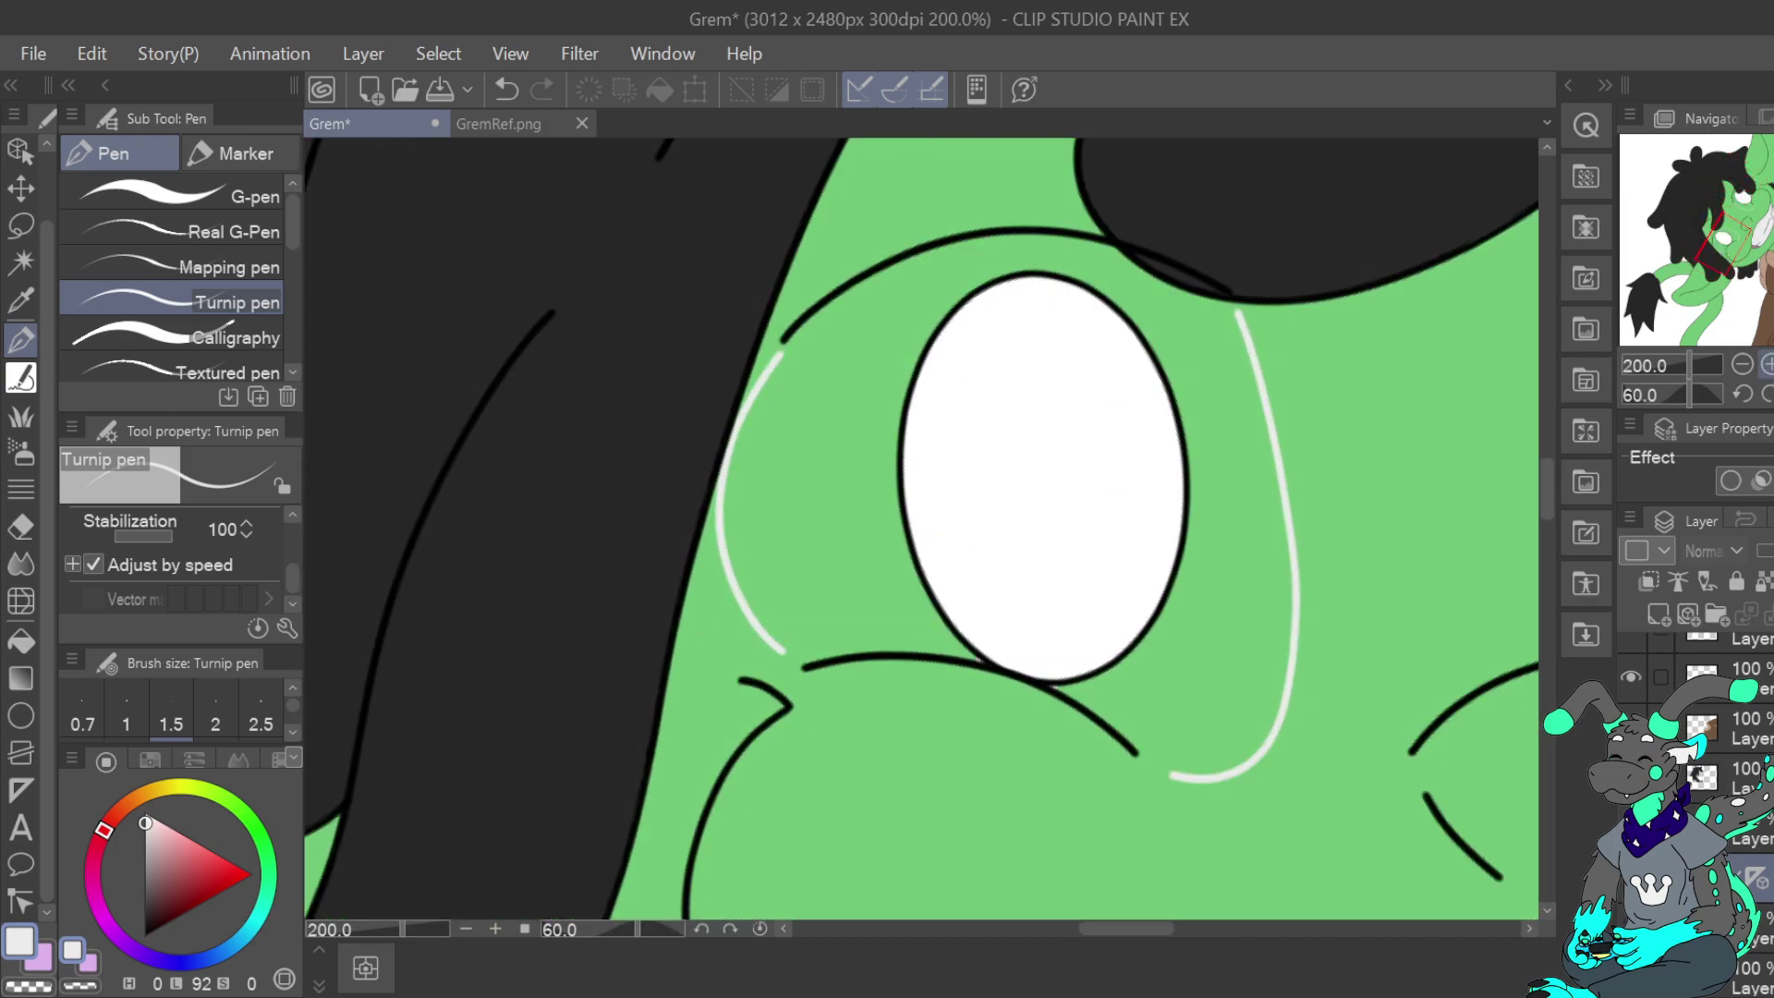
{"action": "scroll", "coordinate": [1634, 762], "scroll_direction": "up", "scroll_amount": 3}
{"action": "left_click", "coordinate": [1631, 758]}
{"action": "key", "text": "ctrl+z"}
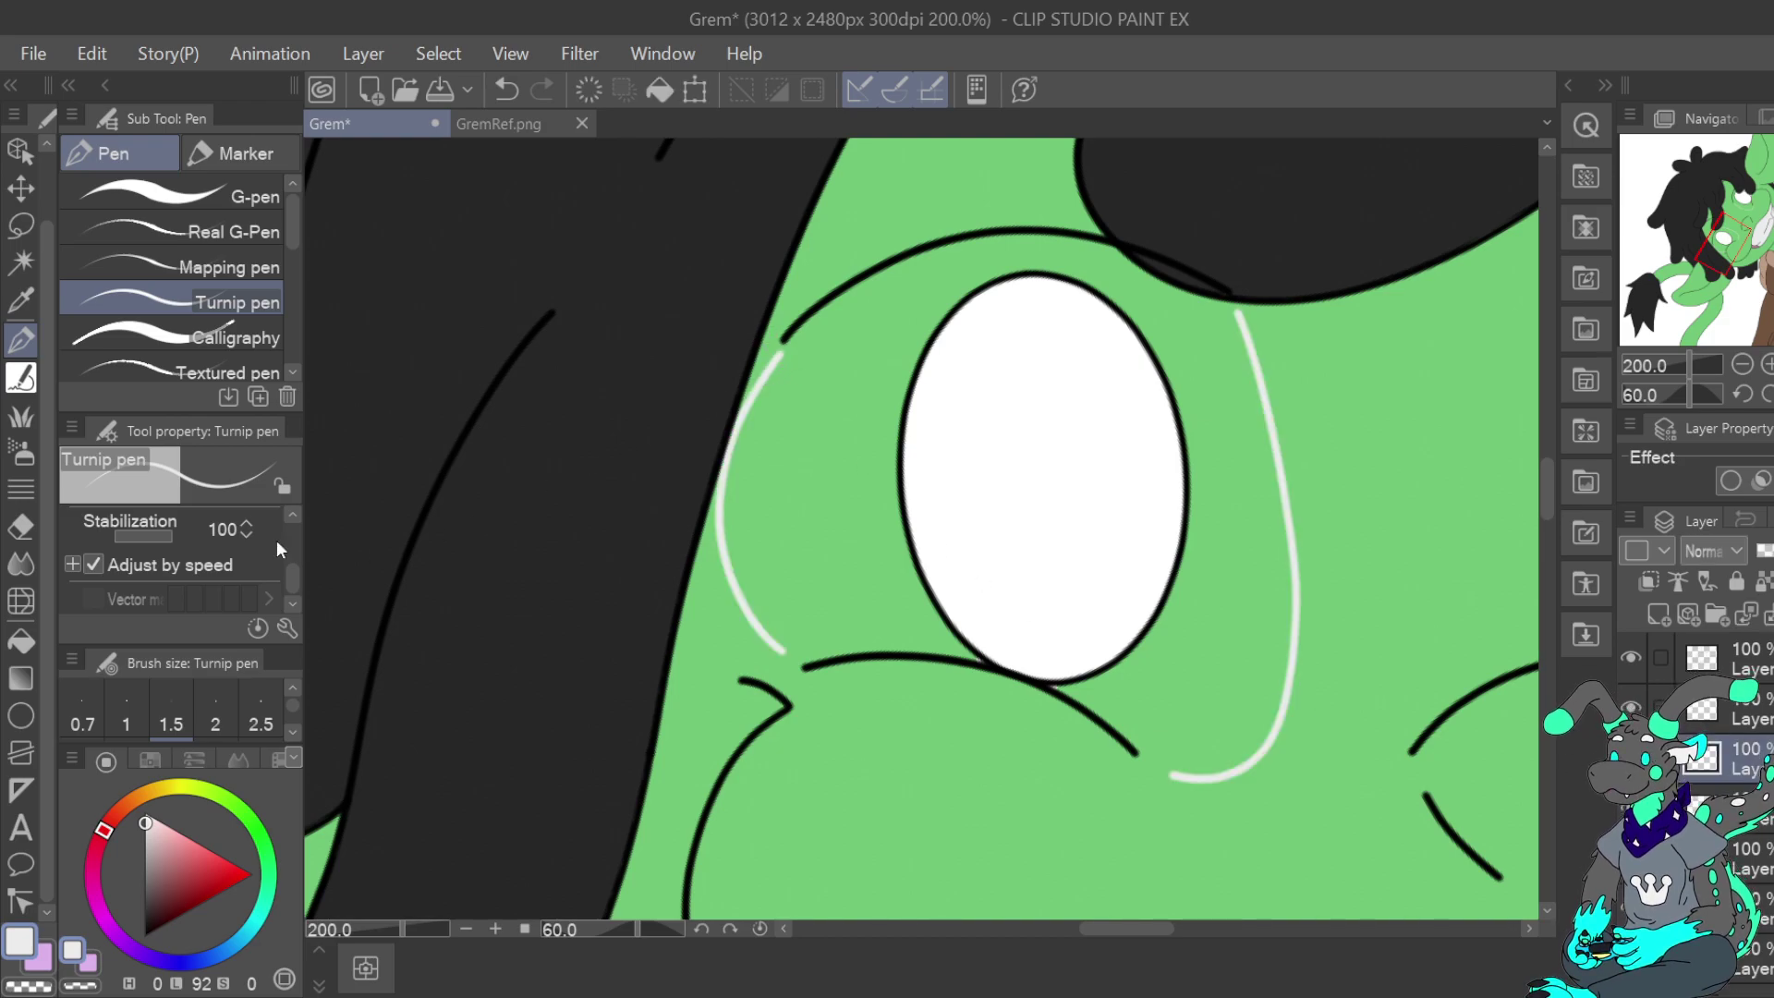
{"action": "scroll", "coordinate": [282, 537], "scroll_direction": "up", "scroll_amount": 1}
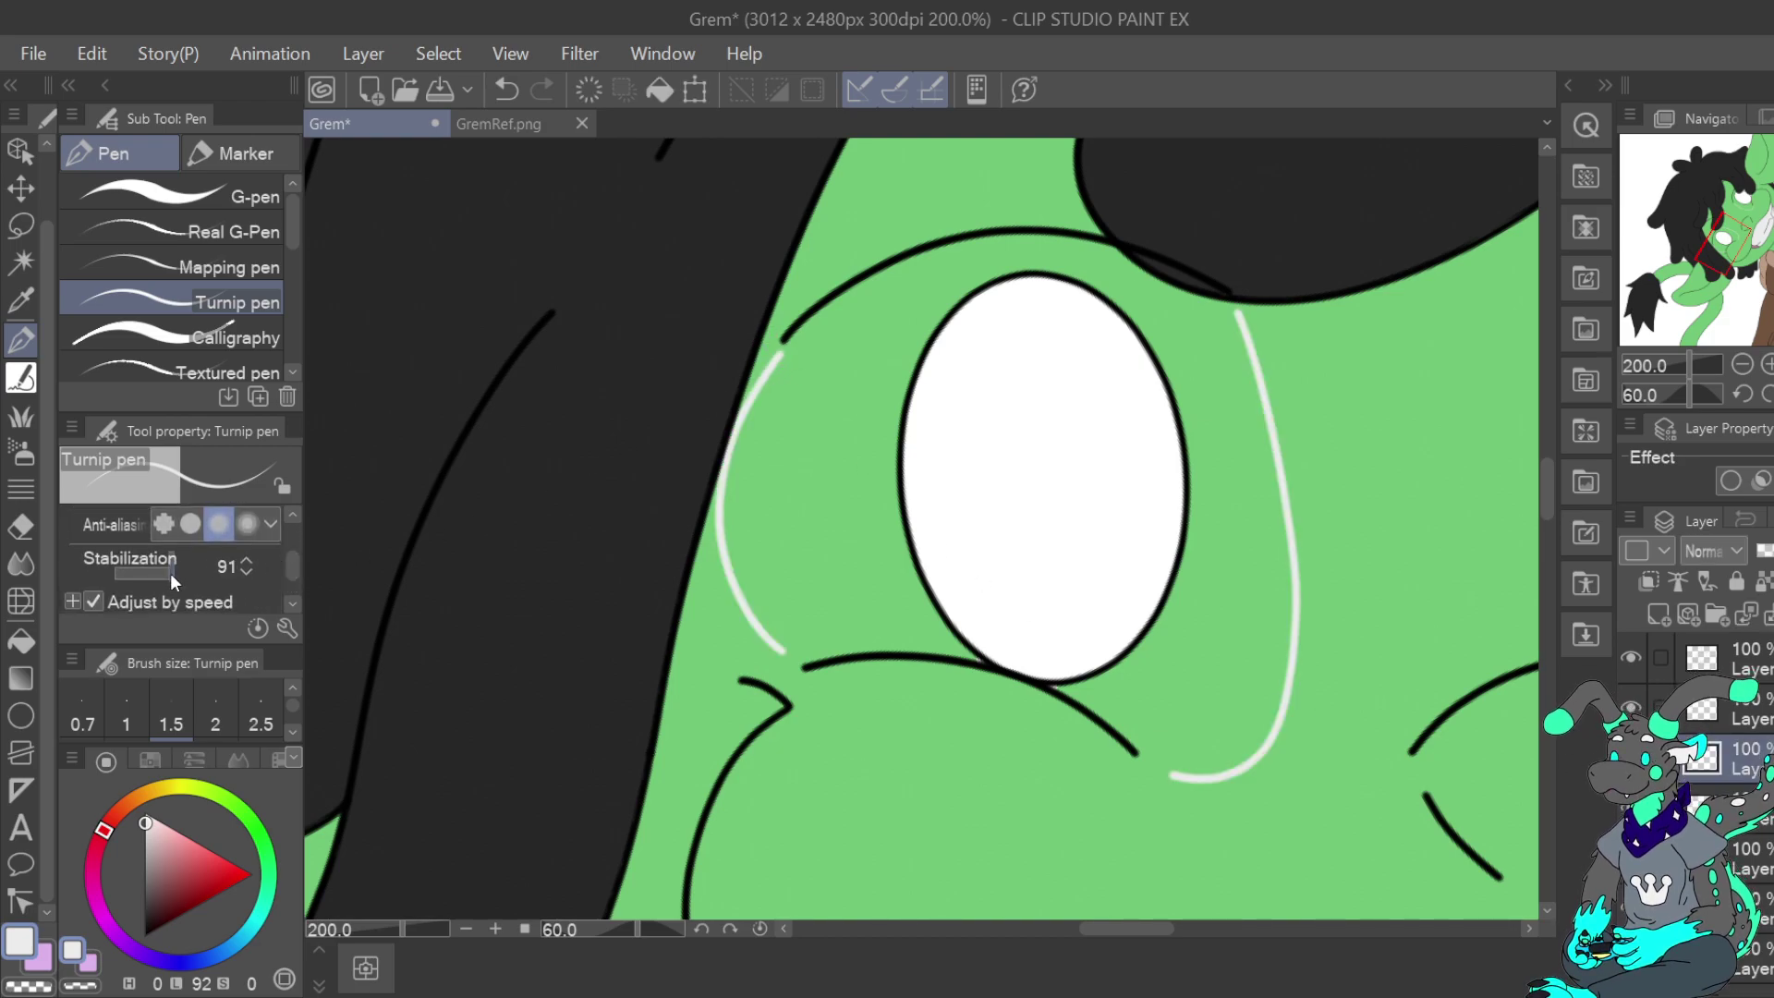
{"action": "left_click", "coordinate": [245, 573]}
{"action": "left_click", "coordinate": [246, 573]}
{"action": "scroll", "coordinate": [222, 531], "scroll_direction": "up", "scroll_amount": 2}
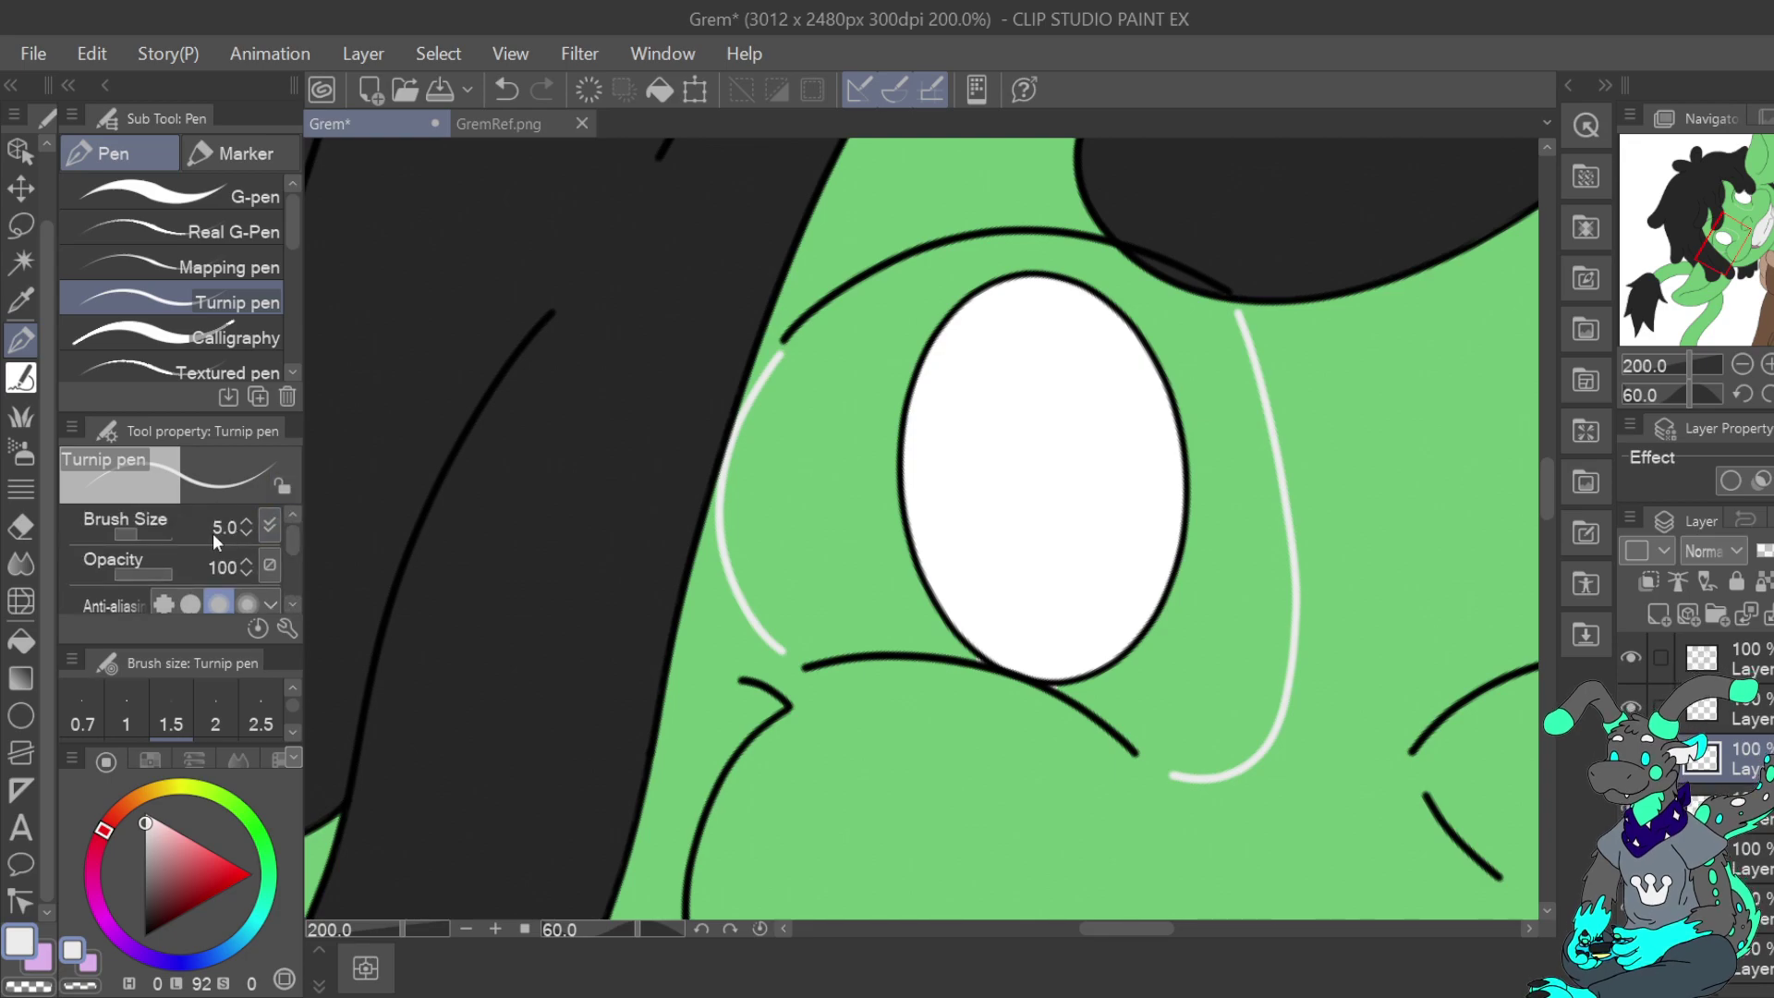
Set the brush size to 25.4 and fill the fully visible eye with off-white inside its traced contour
{"action": "left_click", "coordinate": [146, 536]}
{"action": "mouse_move", "coordinate": [843, 378]}
{"action": "left_mouse_down"}
{"action": "mouse_move", "coordinate": [827, 388]}
{"action": "mouse_move", "coordinate": [836, 347]}
{"action": "mouse_move", "coordinate": [889, 292]}
{"action": "mouse_move", "coordinate": [993, 264]}
{"action": "mouse_move", "coordinate": [919, 331]}
{"action": "mouse_move", "coordinate": [843, 487]}
{"action": "mouse_move", "coordinate": [837, 448]}
{"action": "mouse_move", "coordinate": [764, 503]}
{"action": "mouse_move", "coordinate": [766, 482]}
{"action": "left_mouse_up"}
{"action": "mouse_move", "coordinate": [817, 383]}
{"action": "left_mouse_down"}
{"action": "mouse_move", "coordinate": [856, 319]}
{"action": "mouse_move", "coordinate": [831, 336]}
{"action": "mouse_move", "coordinate": [867, 313]}
{"action": "mouse_move", "coordinate": [806, 357]}
{"action": "mouse_move", "coordinate": [759, 445]}
{"action": "mouse_move", "coordinate": [758, 529]}
{"action": "mouse_move", "coordinate": [755, 470]}
{"action": "mouse_move", "coordinate": [747, 513]}
{"action": "mouse_move", "coordinate": [775, 604]}
{"action": "mouse_move", "coordinate": [807, 639]}
{"action": "mouse_move", "coordinate": [795, 600]}
{"action": "mouse_move", "coordinate": [810, 639]}
{"action": "mouse_move", "coordinate": [791, 576]}
{"action": "mouse_move", "coordinate": [802, 620]}
{"action": "mouse_move", "coordinate": [853, 620]}
{"action": "mouse_move", "coordinate": [875, 557]}
{"action": "mouse_move", "coordinate": [863, 484]}
{"action": "mouse_move", "coordinate": [903, 562]}
{"action": "mouse_move", "coordinate": [874, 533]}
{"action": "mouse_move", "coordinate": [831, 629]}
{"action": "mouse_move", "coordinate": [986, 640]}
{"action": "mouse_move", "coordinate": [931, 553]}
{"action": "mouse_move", "coordinate": [942, 422]}
{"action": "mouse_move", "coordinate": [927, 429]}
{"action": "mouse_move", "coordinate": [1040, 317]}
{"action": "mouse_move", "coordinate": [1028, 265]}
{"action": "mouse_move", "coordinate": [987, 268]}
{"action": "mouse_move", "coordinate": [1104, 270]}
{"action": "mouse_move", "coordinate": [997, 501]}
{"action": "mouse_move", "coordinate": [1004, 621]}
{"action": "mouse_move", "coordinate": [1092, 300]}
{"action": "mouse_move", "coordinate": [997, 501]}
{"action": "mouse_move", "coordinate": [1029, 626]}
{"action": "mouse_move", "coordinate": [1006, 642]}
{"action": "mouse_move", "coordinate": [1010, 610]}
{"action": "mouse_move", "coordinate": [1081, 682]}
{"action": "mouse_move", "coordinate": [1109, 594]}
{"action": "mouse_move", "coordinate": [1090, 483]}
{"action": "mouse_move", "coordinate": [1183, 582]}
{"action": "mouse_move", "coordinate": [1120, 364]}
{"action": "mouse_move", "coordinate": [1172, 491]}
{"action": "mouse_move", "coordinate": [1085, 653]}
{"action": "mouse_move", "coordinate": [1092, 680]}
{"action": "mouse_move", "coordinate": [1163, 742]}
{"action": "mouse_move", "coordinate": [1196, 739]}
{"action": "mouse_move", "coordinate": [1161, 737]}
{"action": "mouse_move", "coordinate": [1183, 754]}
{"action": "mouse_move", "coordinate": [1168, 750]}
{"action": "mouse_move", "coordinate": [1239, 721]}
{"action": "mouse_move", "coordinate": [1200, 709]}
{"action": "mouse_move", "coordinate": [1180, 634]}
{"action": "mouse_move", "coordinate": [1230, 739]}
{"action": "mouse_move", "coordinate": [1275, 685]}
{"action": "left_mouse_up"}
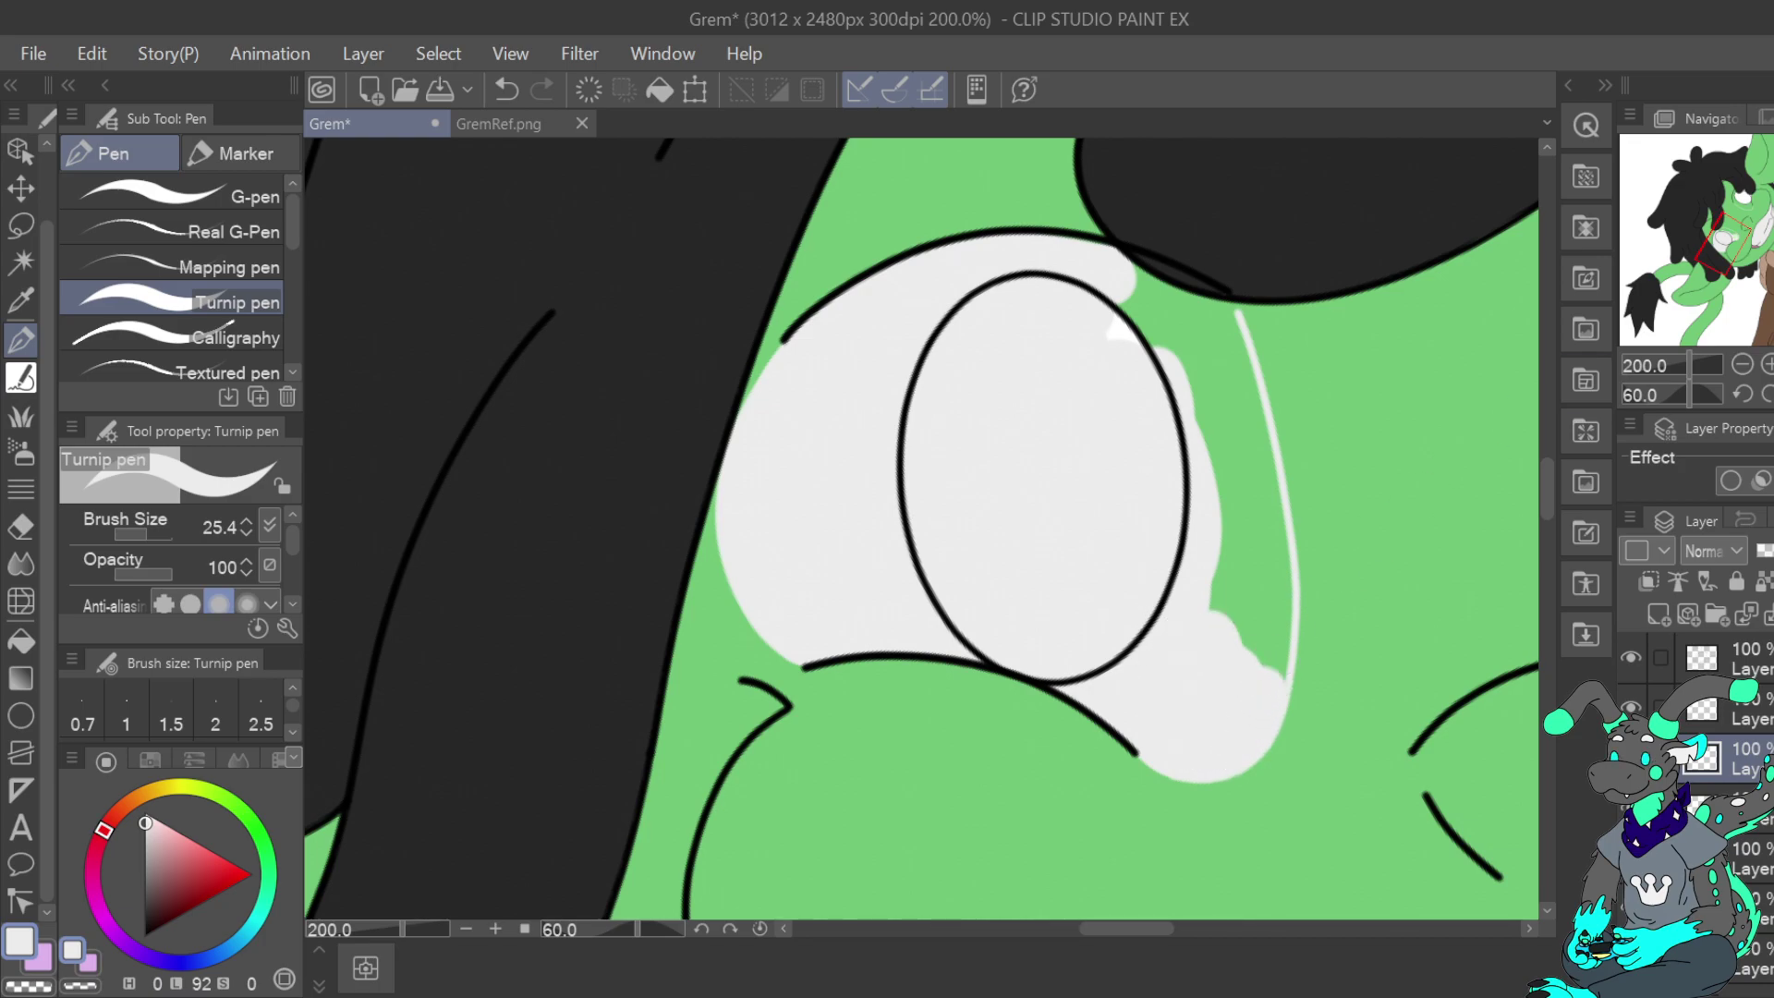
{"action": "key", "text": "h"}
{"action": "mouse_move", "coordinate": [588, 689]}
{"action": "left_mouse_down"}
{"action": "mouse_move", "coordinate": [582, 507]}
{"action": "mouse_move", "coordinate": [606, 523]}
{"action": "mouse_move", "coordinate": [585, 452]}
{"action": "mouse_move", "coordinate": [584, 525]}
{"action": "mouse_move", "coordinate": [606, 416]}
{"action": "mouse_move", "coordinate": [634, 463]}
{"action": "mouse_move", "coordinate": [740, 305]}
{"action": "mouse_move", "coordinate": [704, 305]}
{"action": "mouse_move", "coordinate": [657, 357]}
{"action": "mouse_move", "coordinate": [661, 329]}
{"action": "mouse_move", "coordinate": [608, 413]}
{"action": "left_mouse_up"}
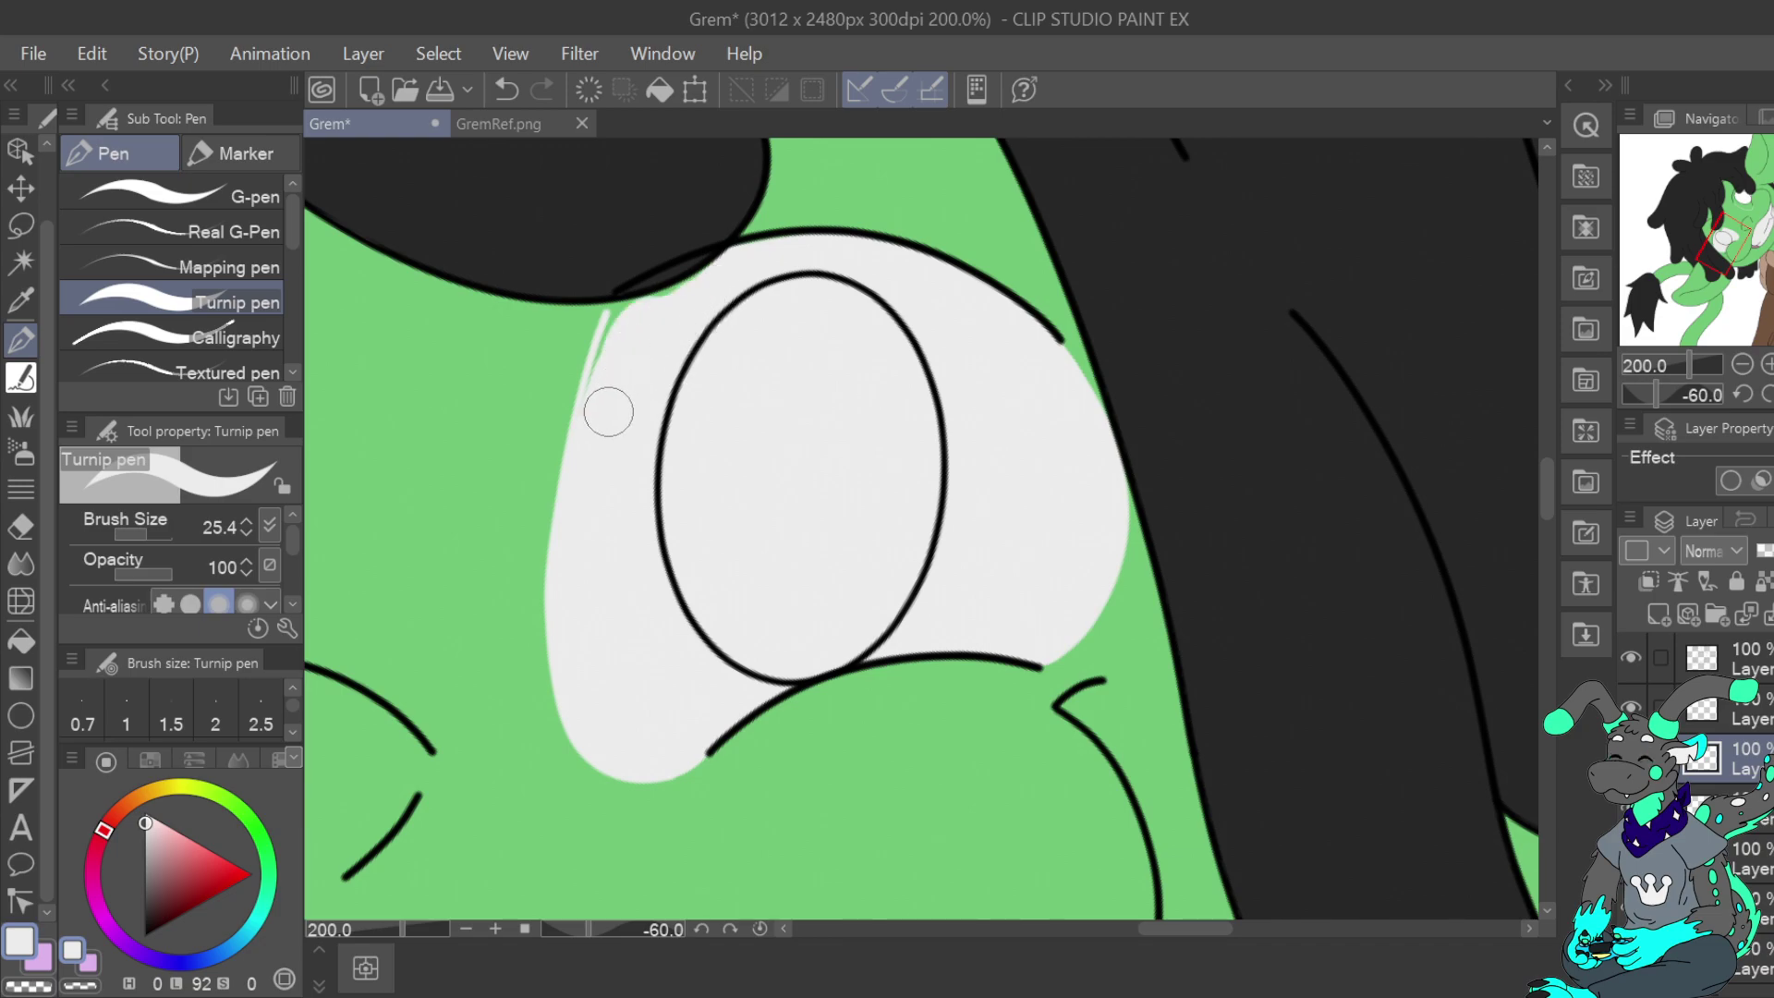
{"action": "mouse_move", "coordinate": [674, 312]}
{"action": "left_mouse_down"}
{"action": "mouse_move", "coordinate": [631, 323]}
{"action": "mouse_move", "coordinate": [603, 432]}
{"action": "mouse_move", "coordinate": [621, 361]}
{"action": "mouse_move", "coordinate": [602, 395]}
{"action": "left_mouse_up"}
Touch up the filled eye's upper inner corner in off-white with brush size 14, then reduce the size to 7
{"action": "left_click", "coordinate": [248, 534]}
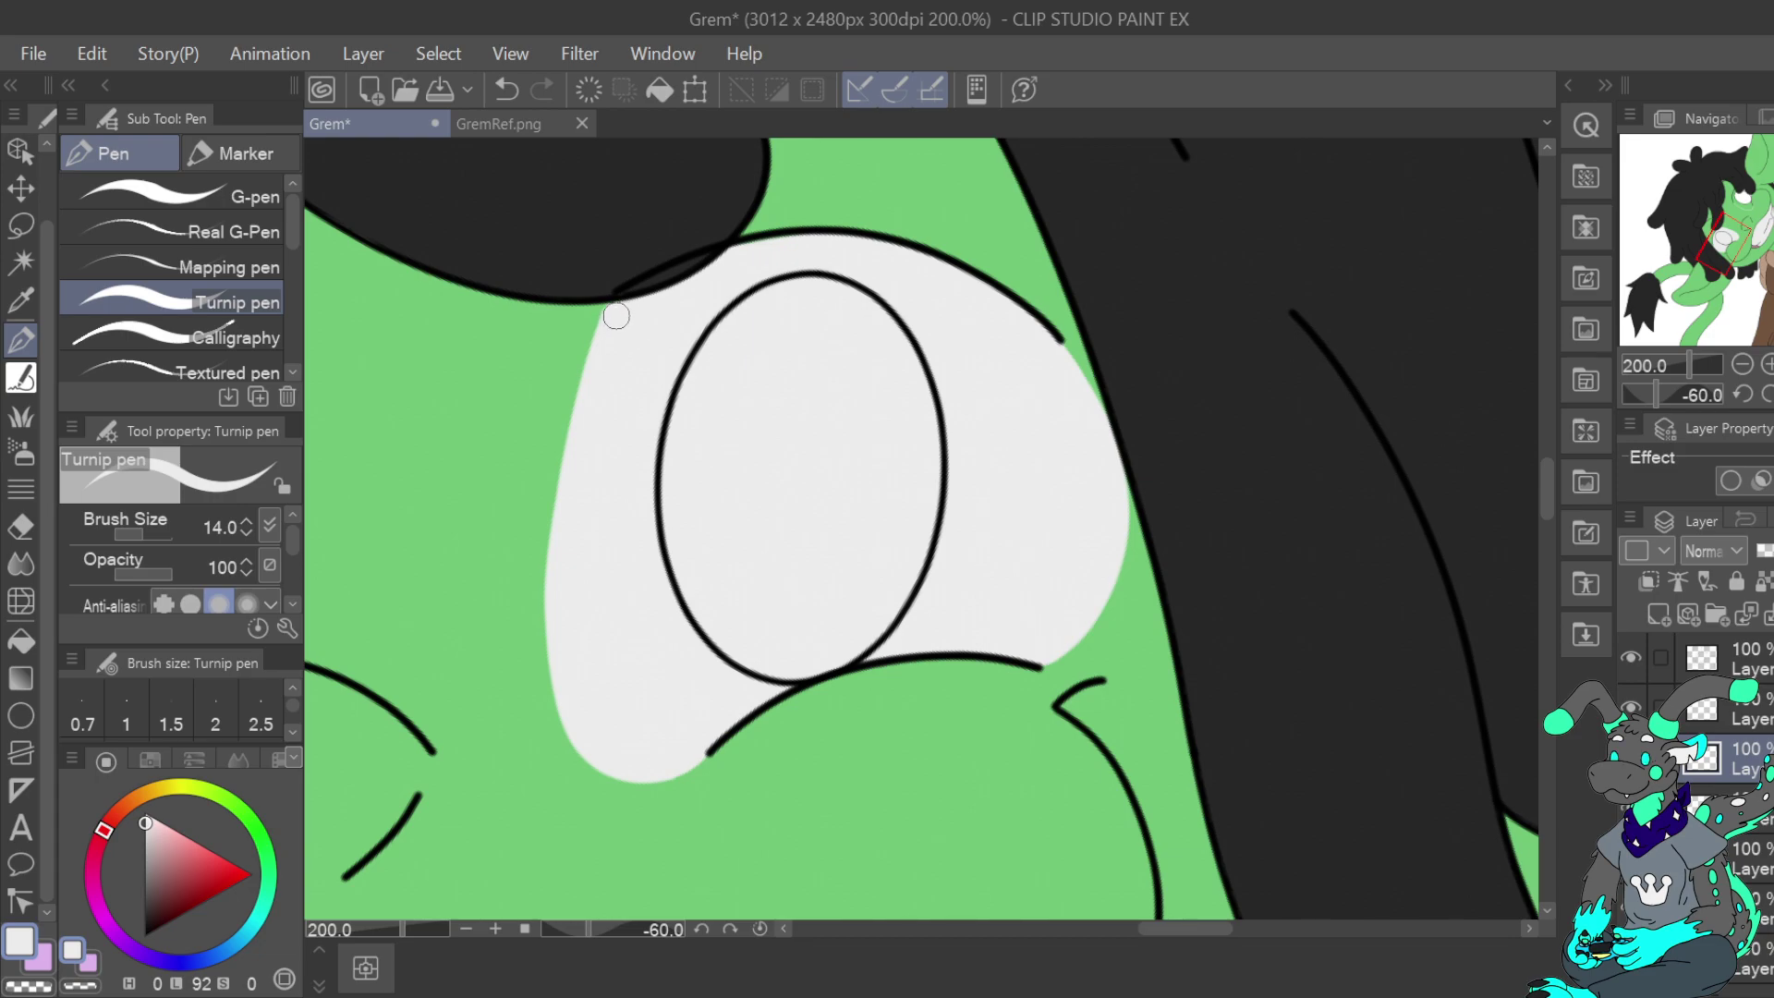
{"action": "left_click", "coordinate": [514, 96]}
{"action": "left_click", "coordinate": [248, 534]}
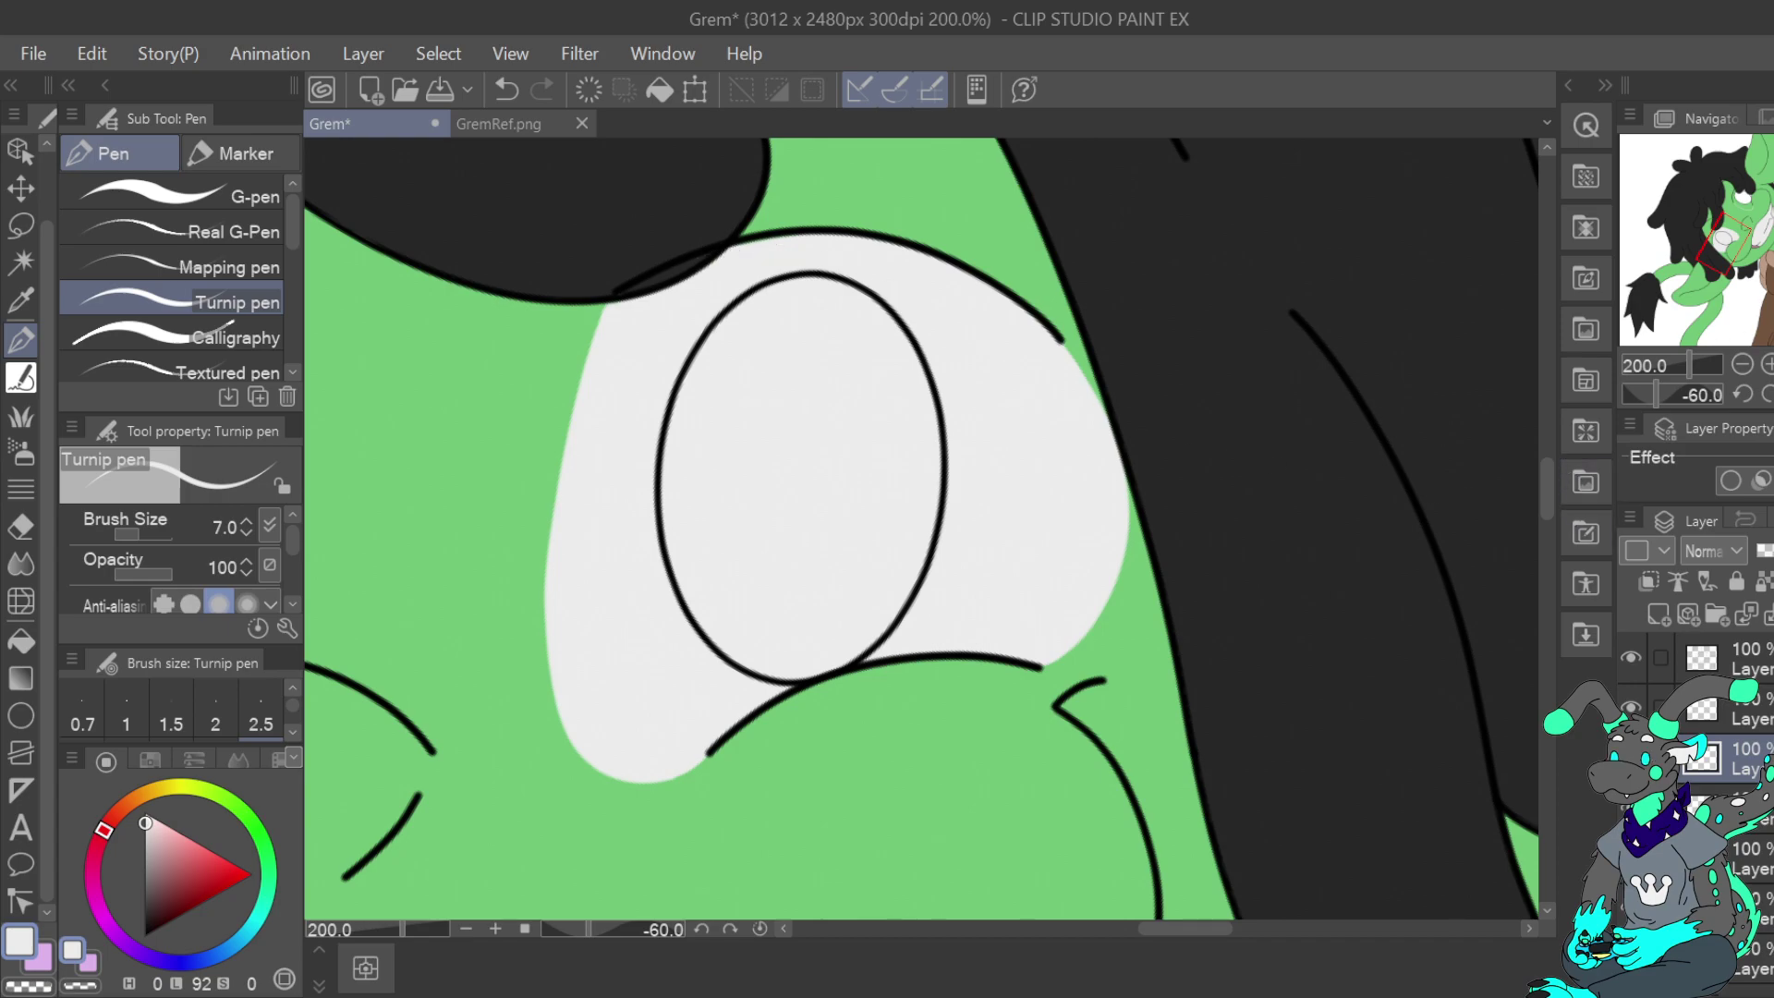
Set the brush size to 30.1 and paint the inner and middle areas of the partly hair-covered eye off-white
{"action": "key", "text": "h"}
{"action": "left_click_drag", "start_coordinate": [1725, 244], "coordinate": [1749, 192]}
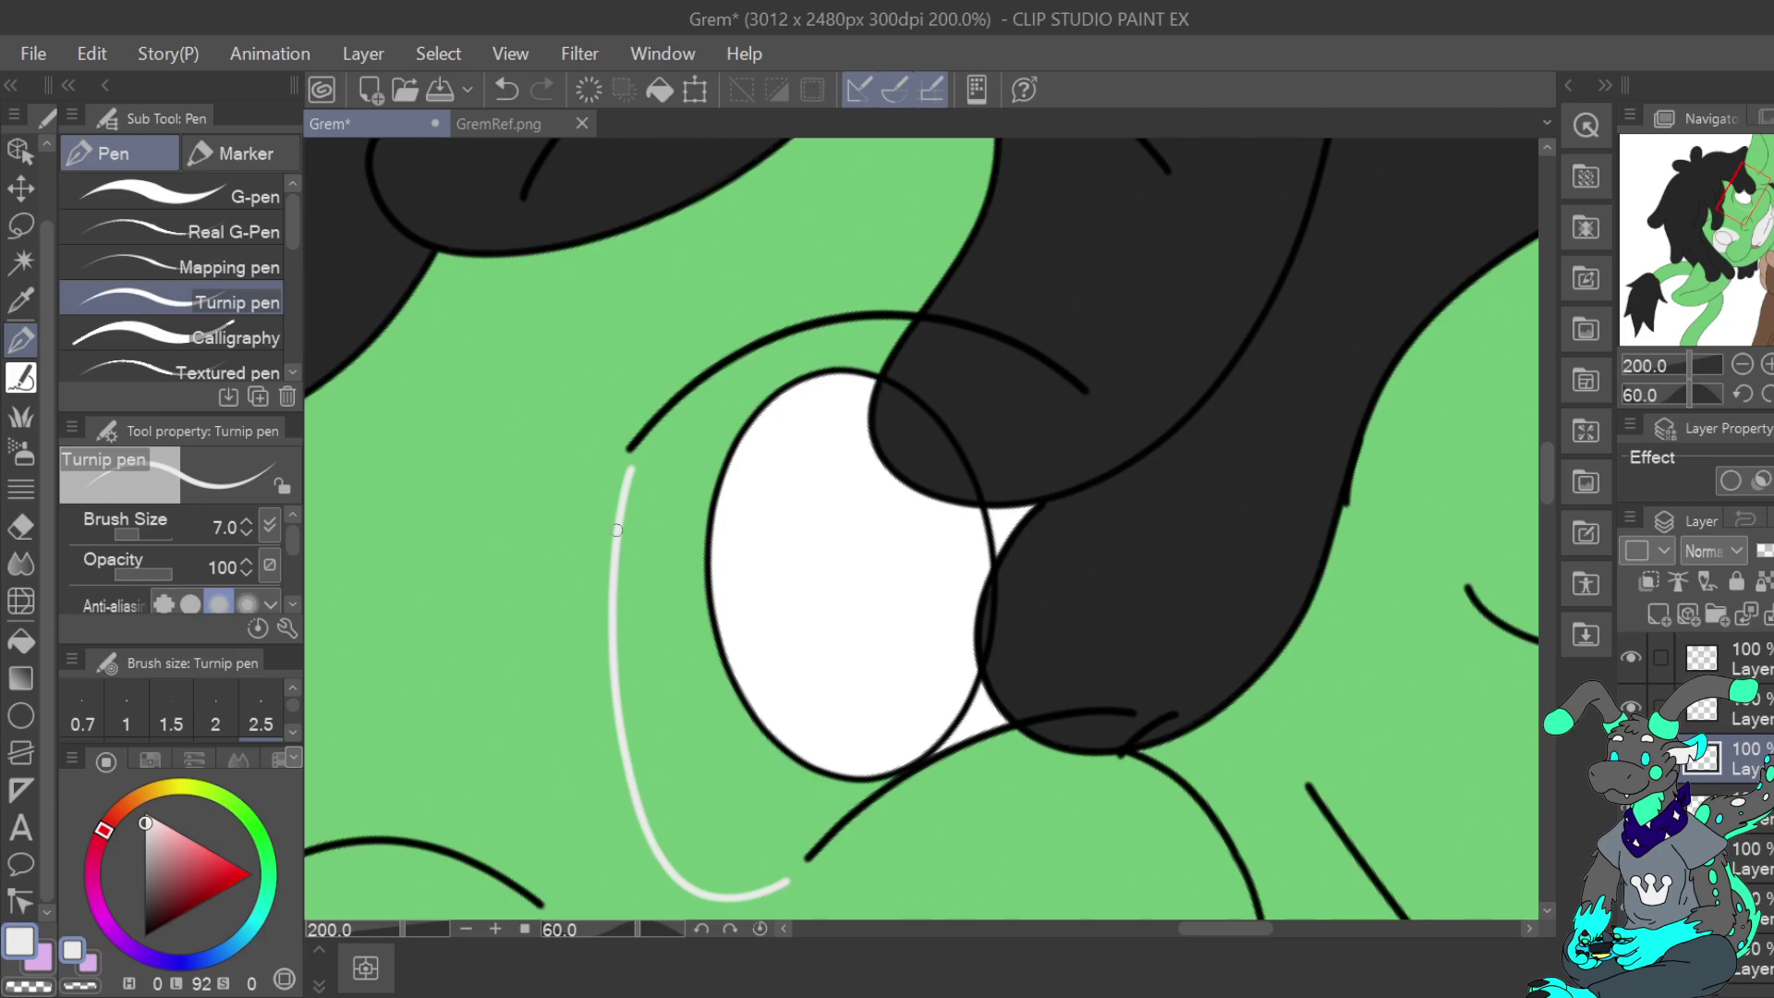
{"action": "left_click_drag", "start_coordinate": [144, 535], "coordinate": [148, 536]}
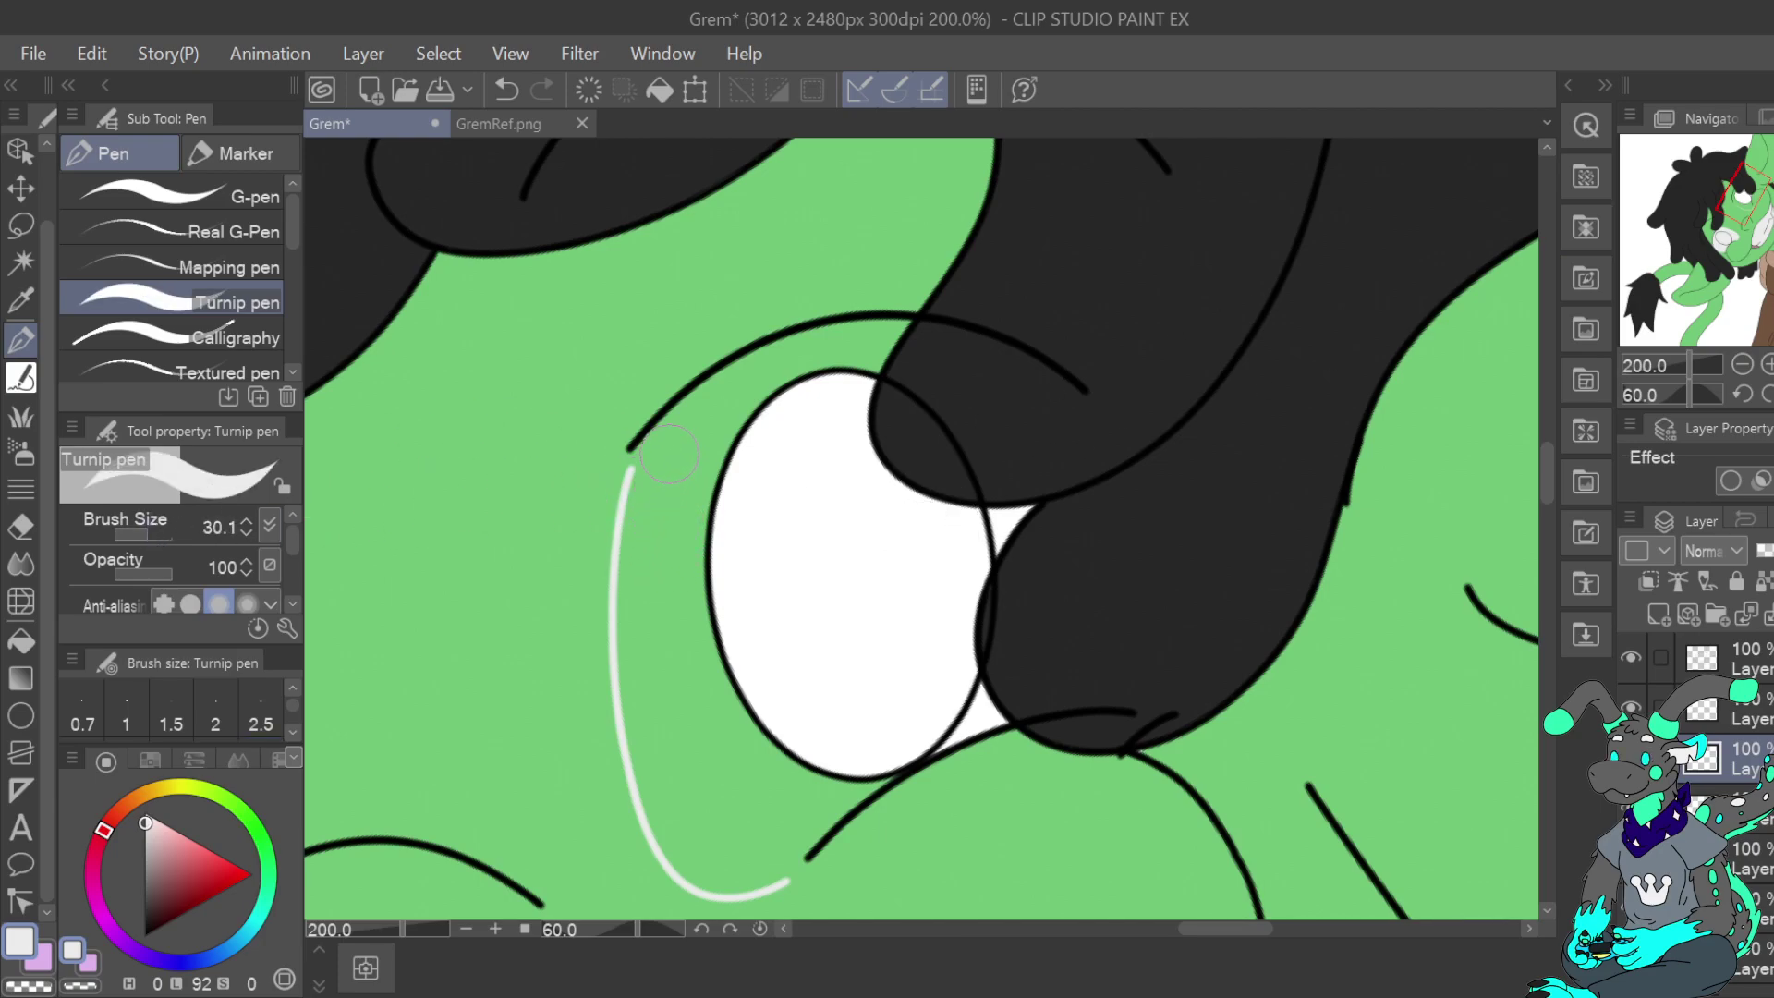
{"action": "mouse_move", "coordinate": [676, 441]}
{"action": "left_mouse_down"}
{"action": "mouse_move", "coordinate": [654, 475]}
{"action": "mouse_move", "coordinate": [661, 463]}
{"action": "mouse_move", "coordinate": [647, 704]}
{"action": "mouse_move", "coordinate": [673, 809]}
{"action": "mouse_move", "coordinate": [724, 863]}
{"action": "mouse_move", "coordinate": [764, 818]}
{"action": "mouse_move", "coordinate": [712, 795]}
{"action": "mouse_move", "coordinate": [690, 666]}
{"action": "mouse_move", "coordinate": [748, 399]}
{"action": "mouse_move", "coordinate": [697, 424]}
{"action": "mouse_move", "coordinate": [725, 388]}
{"action": "mouse_move", "coordinate": [709, 421]}
{"action": "mouse_move", "coordinate": [845, 351]}
{"action": "mouse_move", "coordinate": [748, 446]}
{"action": "mouse_move", "coordinate": [776, 647]}
{"action": "mouse_move", "coordinate": [836, 730]}
{"action": "left_mouse_up"}
{"action": "mouse_move", "coordinate": [896, 610]}
{"action": "left_mouse_down"}
{"action": "mouse_move", "coordinate": [939, 681]}
{"action": "mouse_move", "coordinate": [875, 693]}
{"action": "mouse_move", "coordinate": [823, 478]}
{"action": "mouse_move", "coordinate": [843, 370]}
{"action": "mouse_move", "coordinate": [796, 757]}
{"action": "mouse_move", "coordinate": [752, 861]}
{"action": "mouse_move", "coordinate": [806, 817]}
{"action": "left_mouse_up"}
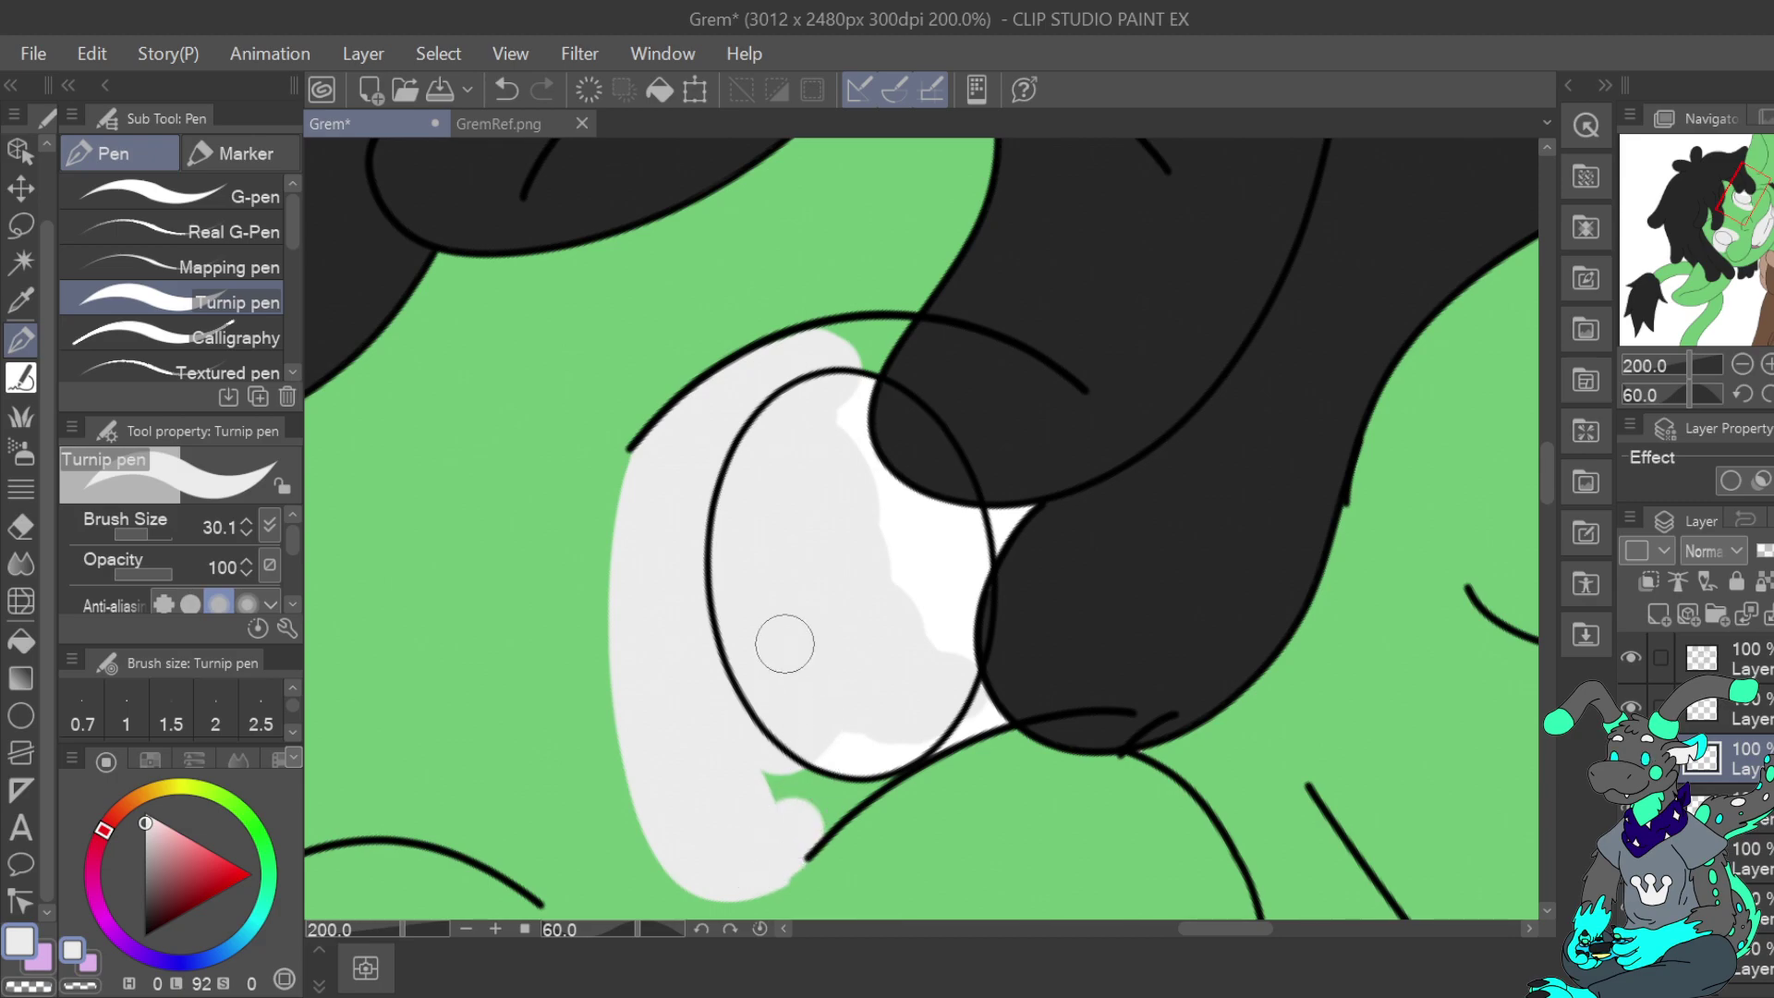
{"action": "left_click", "coordinate": [507, 90]}
Flip the canvas view and paint the lower part of the hair-covered eye off-white down to the cheek line
{"action": "key", "text": "h"}
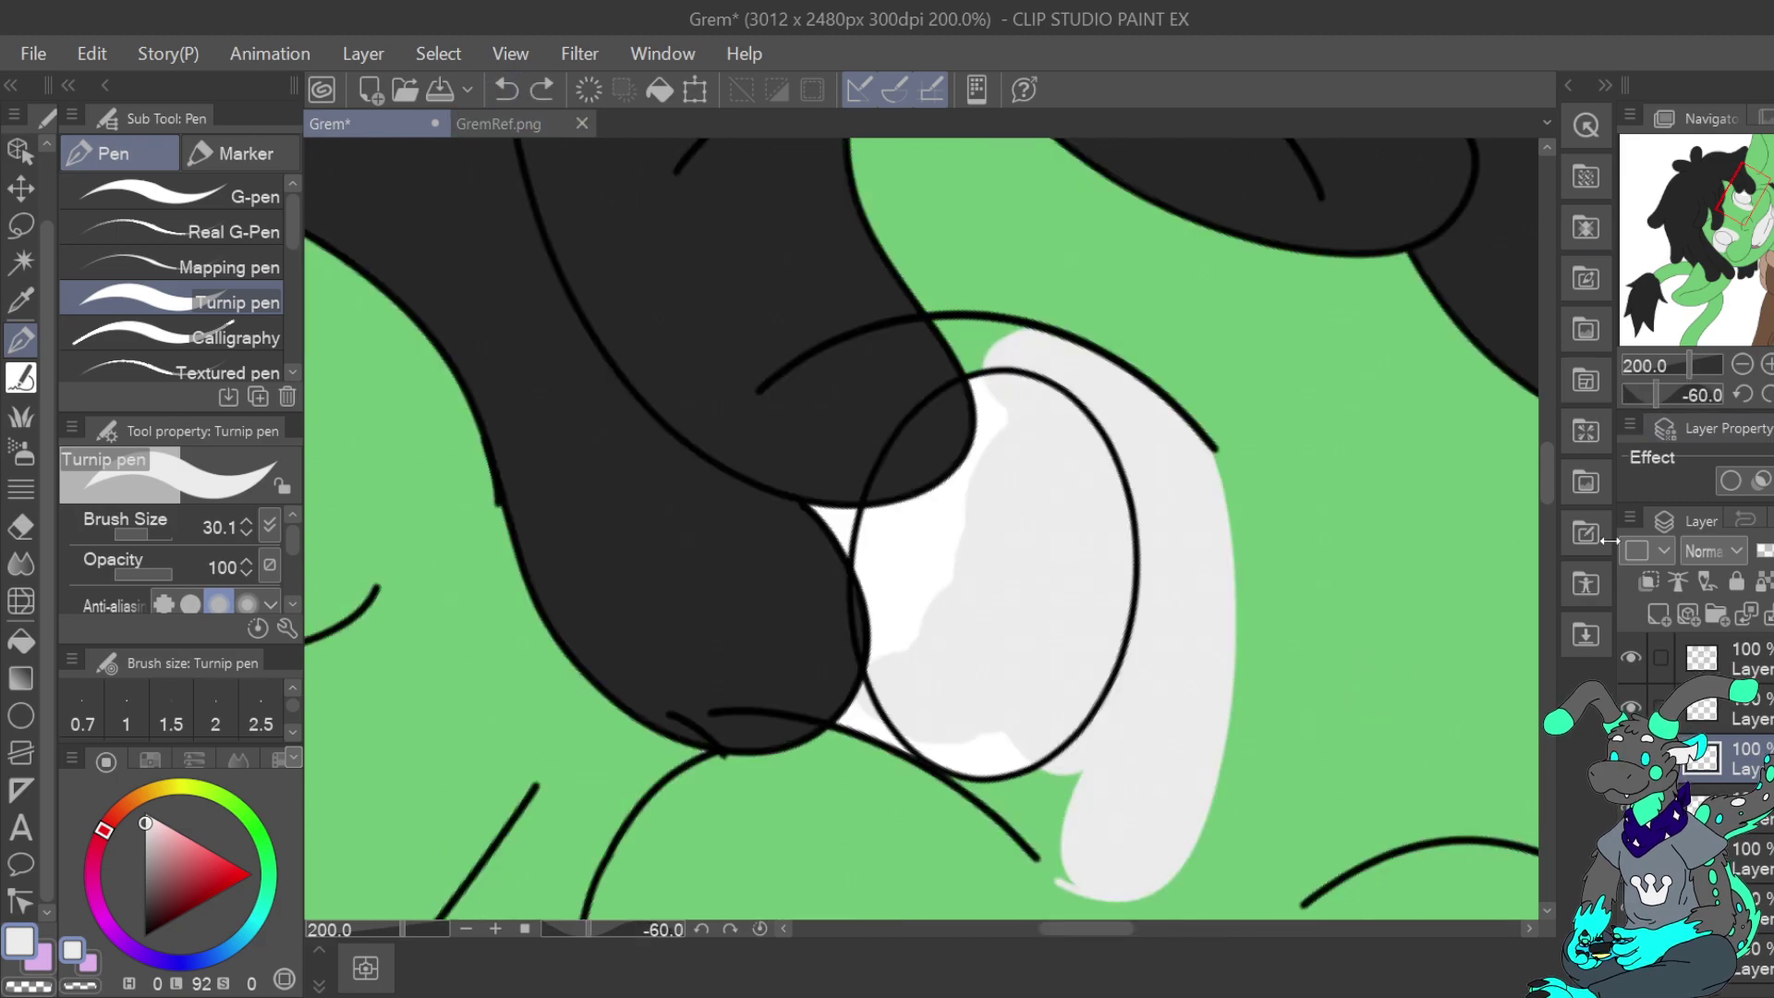
{"action": "left_click_drag", "start_coordinate": [1749, 213], "coordinate": [1754, 222]}
{"action": "left_click_drag", "start_coordinate": [976, 608], "coordinate": [978, 622]}
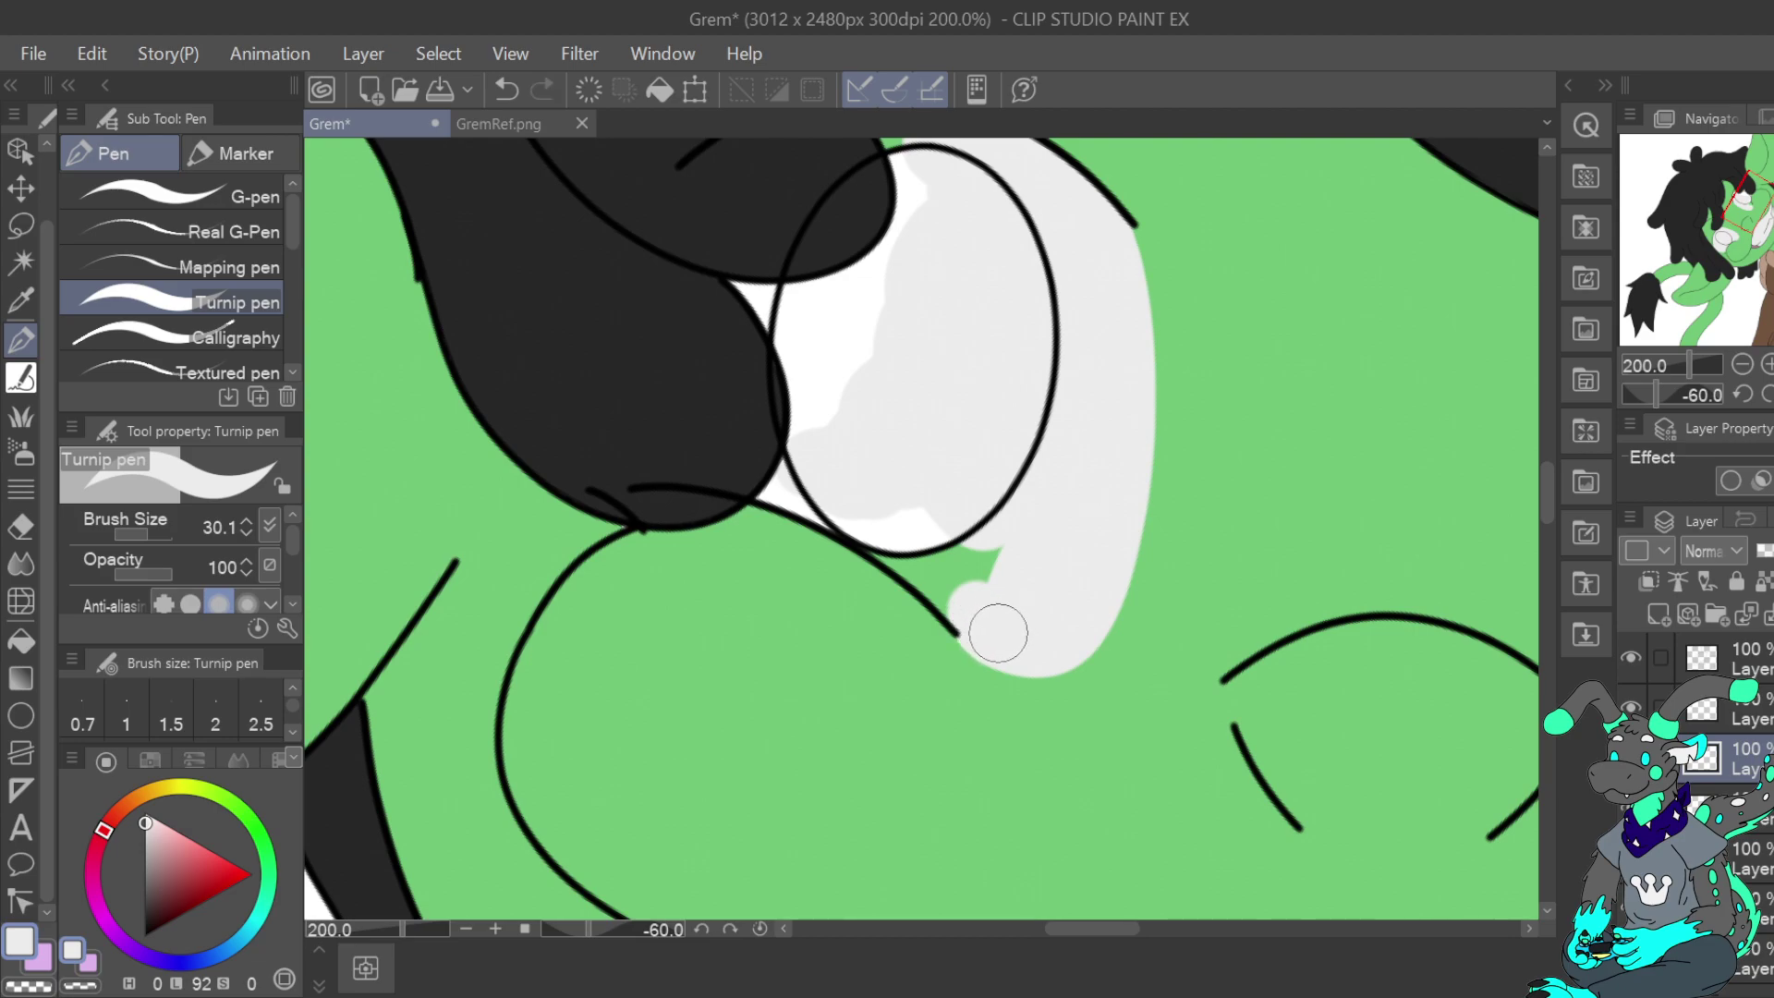
{"action": "mouse_move", "coordinate": [990, 625]}
{"action": "left_mouse_down"}
{"action": "mouse_move", "coordinate": [957, 513]}
{"action": "mouse_move", "coordinate": [854, 488]}
{"action": "mouse_move", "coordinate": [963, 593]}
{"action": "mouse_move", "coordinate": [926, 527]}
{"action": "left_mouse_up"}
Reduce the brush size to 11, then 7.9, and fill the remaining white gaps in the hair-covered eye with off-white
{"action": "left_click_drag", "start_coordinate": [152, 536], "coordinate": [147, 530]}
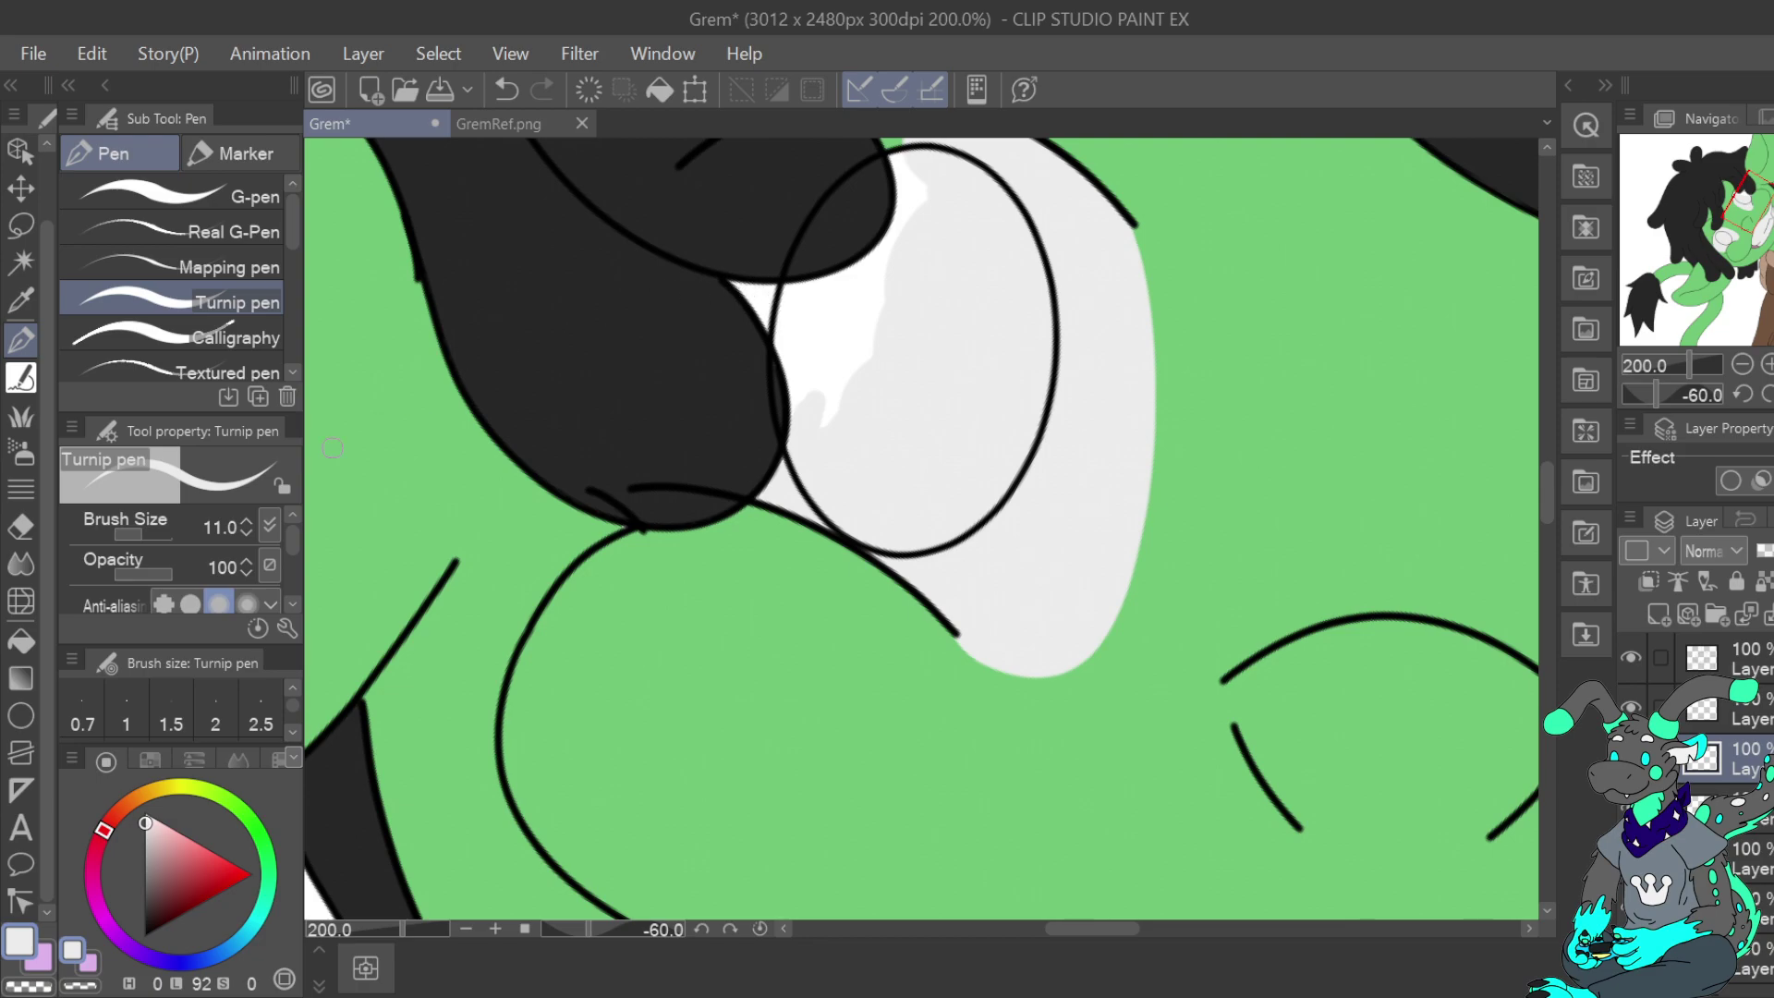
{"action": "left_click_drag", "start_coordinate": [142, 536], "coordinate": [138, 536]}
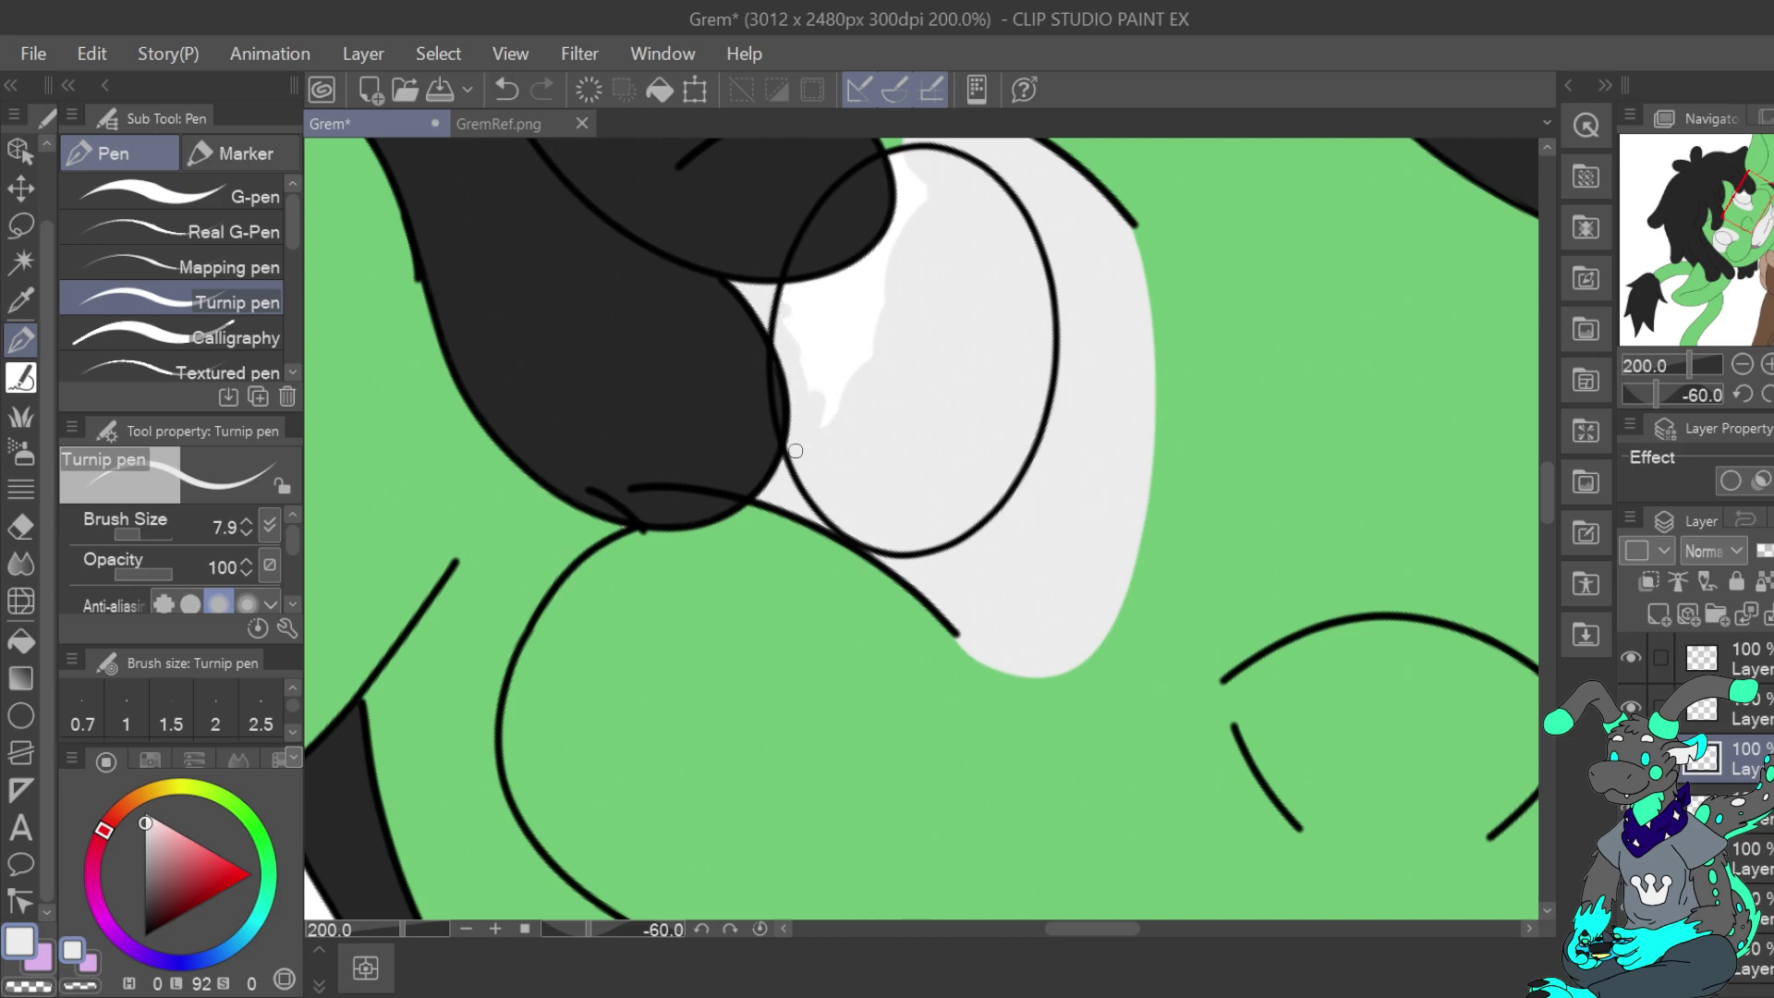
{"action": "mouse_move", "coordinate": [798, 305]}
{"action": "left_mouse_down"}
{"action": "mouse_move", "coordinate": [844, 421]}
{"action": "mouse_move", "coordinate": [888, 316]}
{"action": "mouse_move", "coordinate": [881, 278]}
{"action": "mouse_move", "coordinate": [834, 358]}
{"action": "left_mouse_up"}
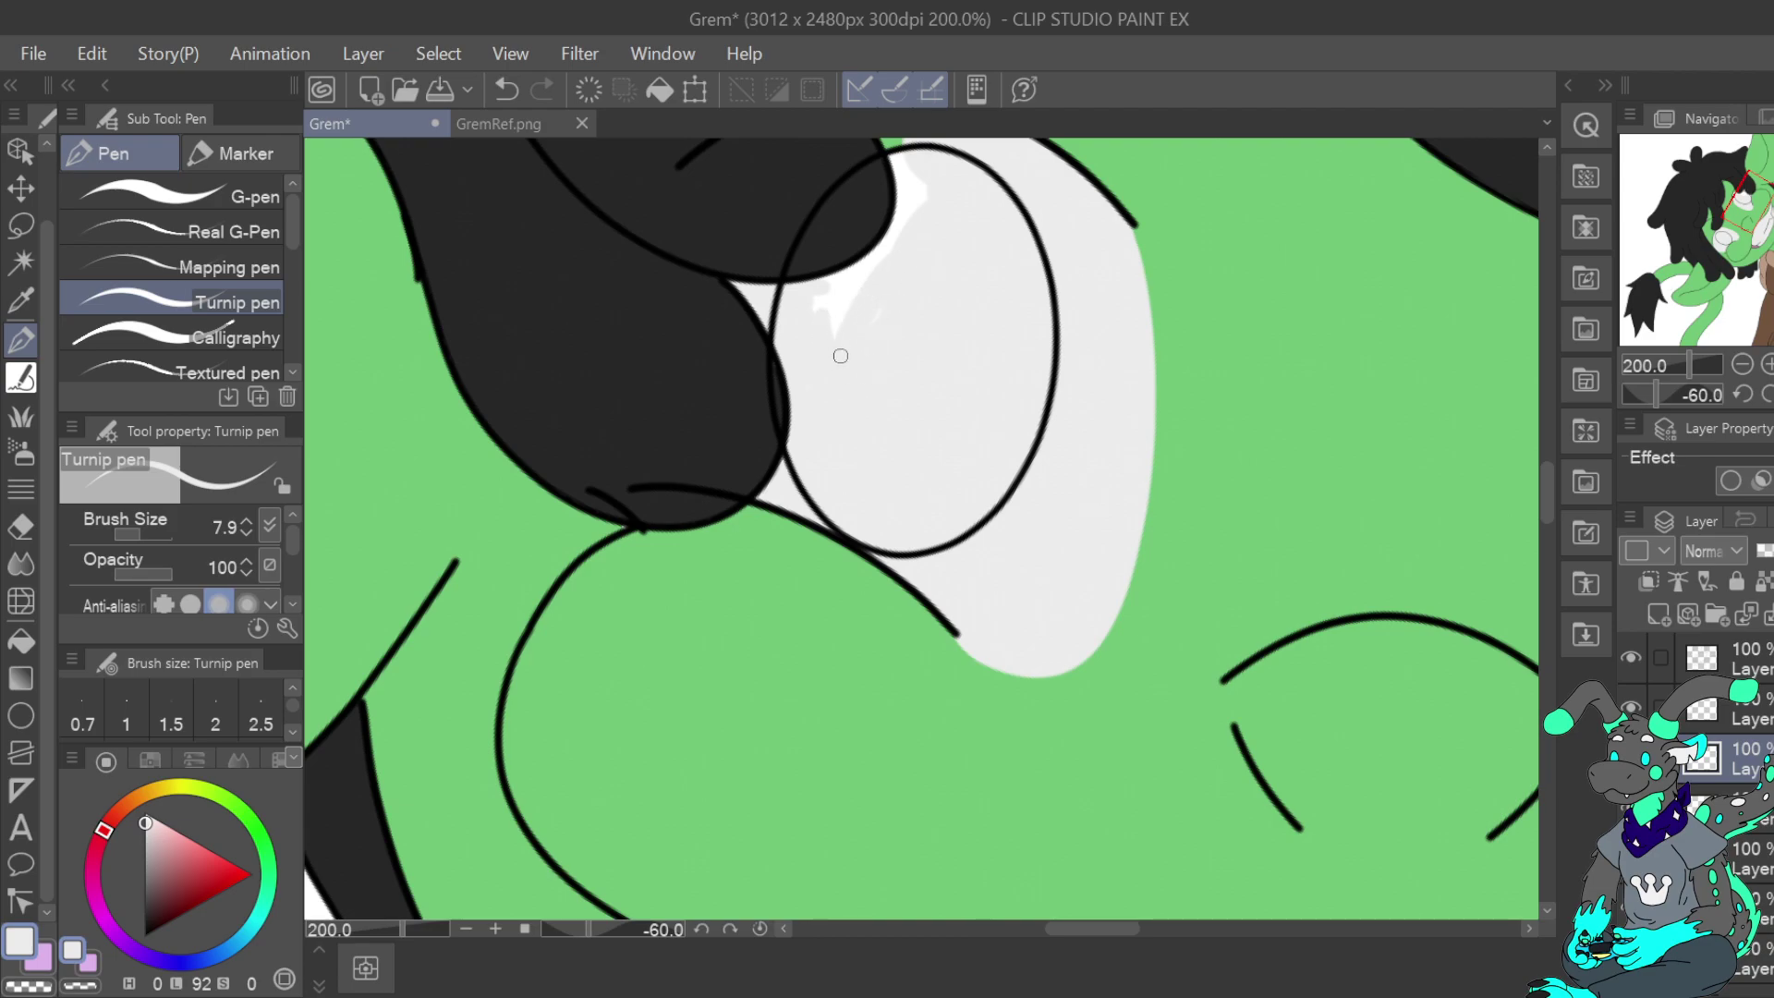
{"action": "left_click_drag", "start_coordinate": [891, 258], "coordinate": [859, 278]}
{"action": "mouse_move", "coordinate": [889, 248]}
{"action": "left_mouse_down"}
{"action": "mouse_move", "coordinate": [914, 202]}
{"action": "mouse_move", "coordinate": [902, 158]}
{"action": "left_mouse_up"}
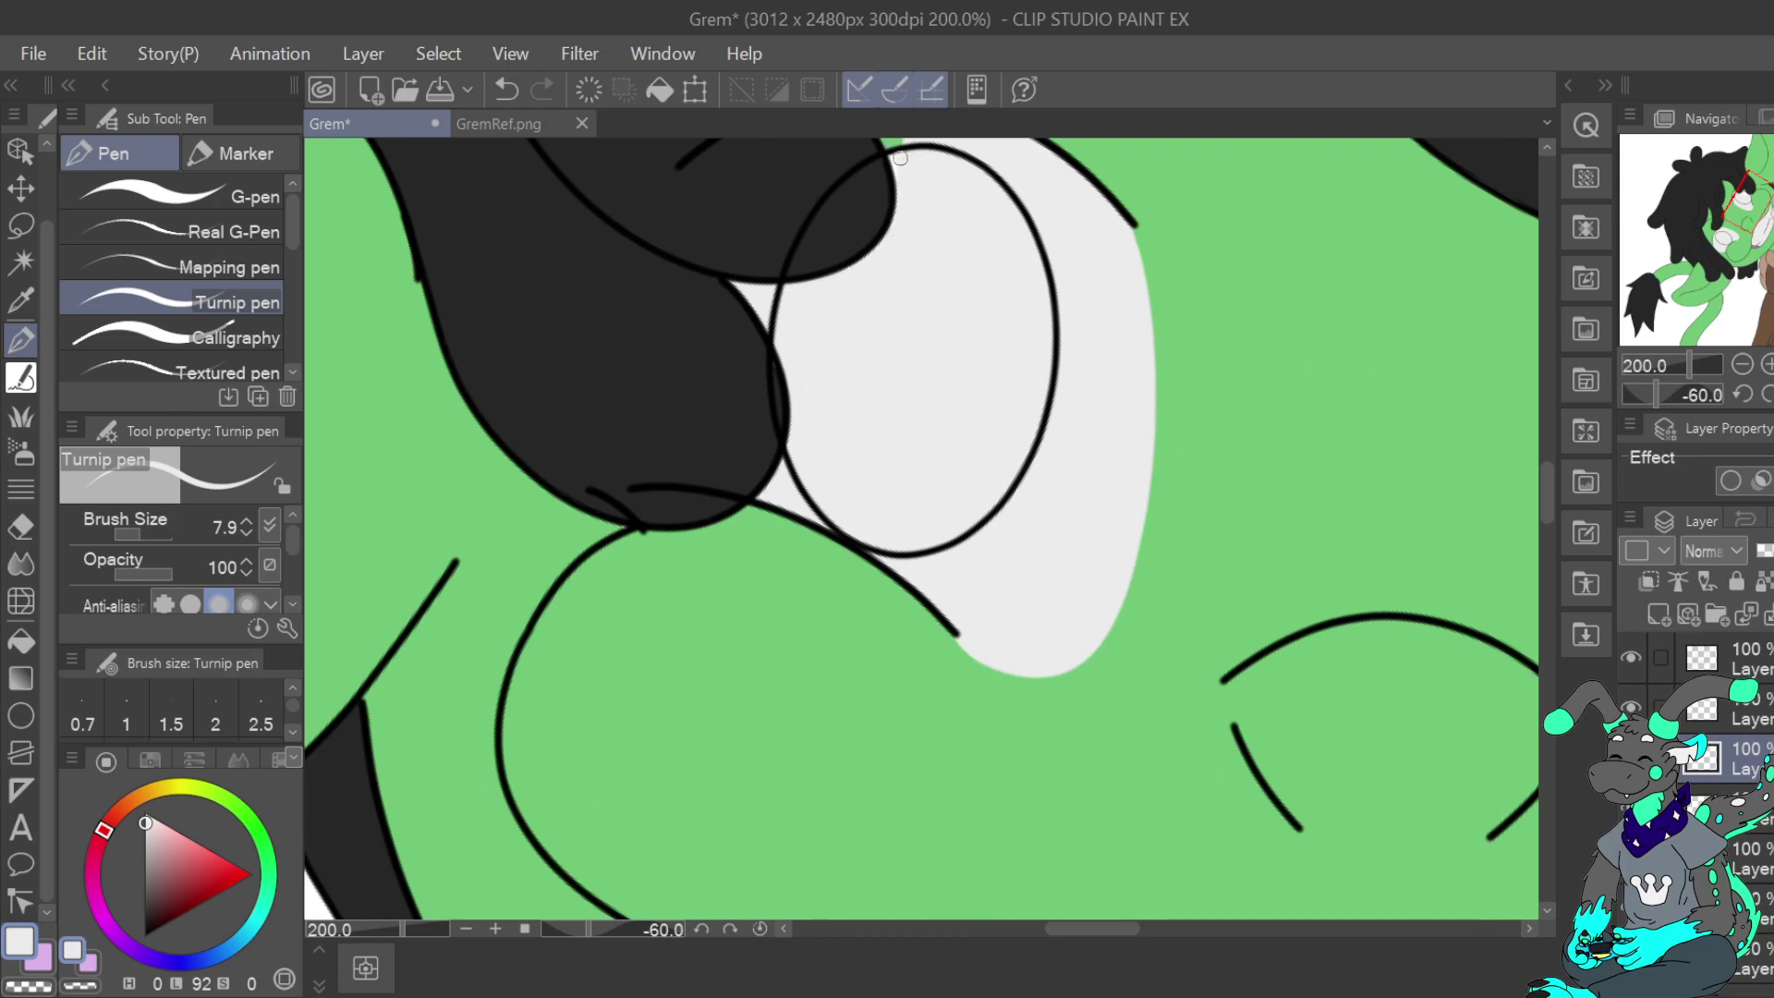
Paint the hair-covered eye's upper corner off-white, erase the spill at the hair edge with transparent color, and restore the unflipped full-canvas view
{"action": "left_click_drag", "start_coordinate": [1744, 208], "coordinate": [1750, 194]}
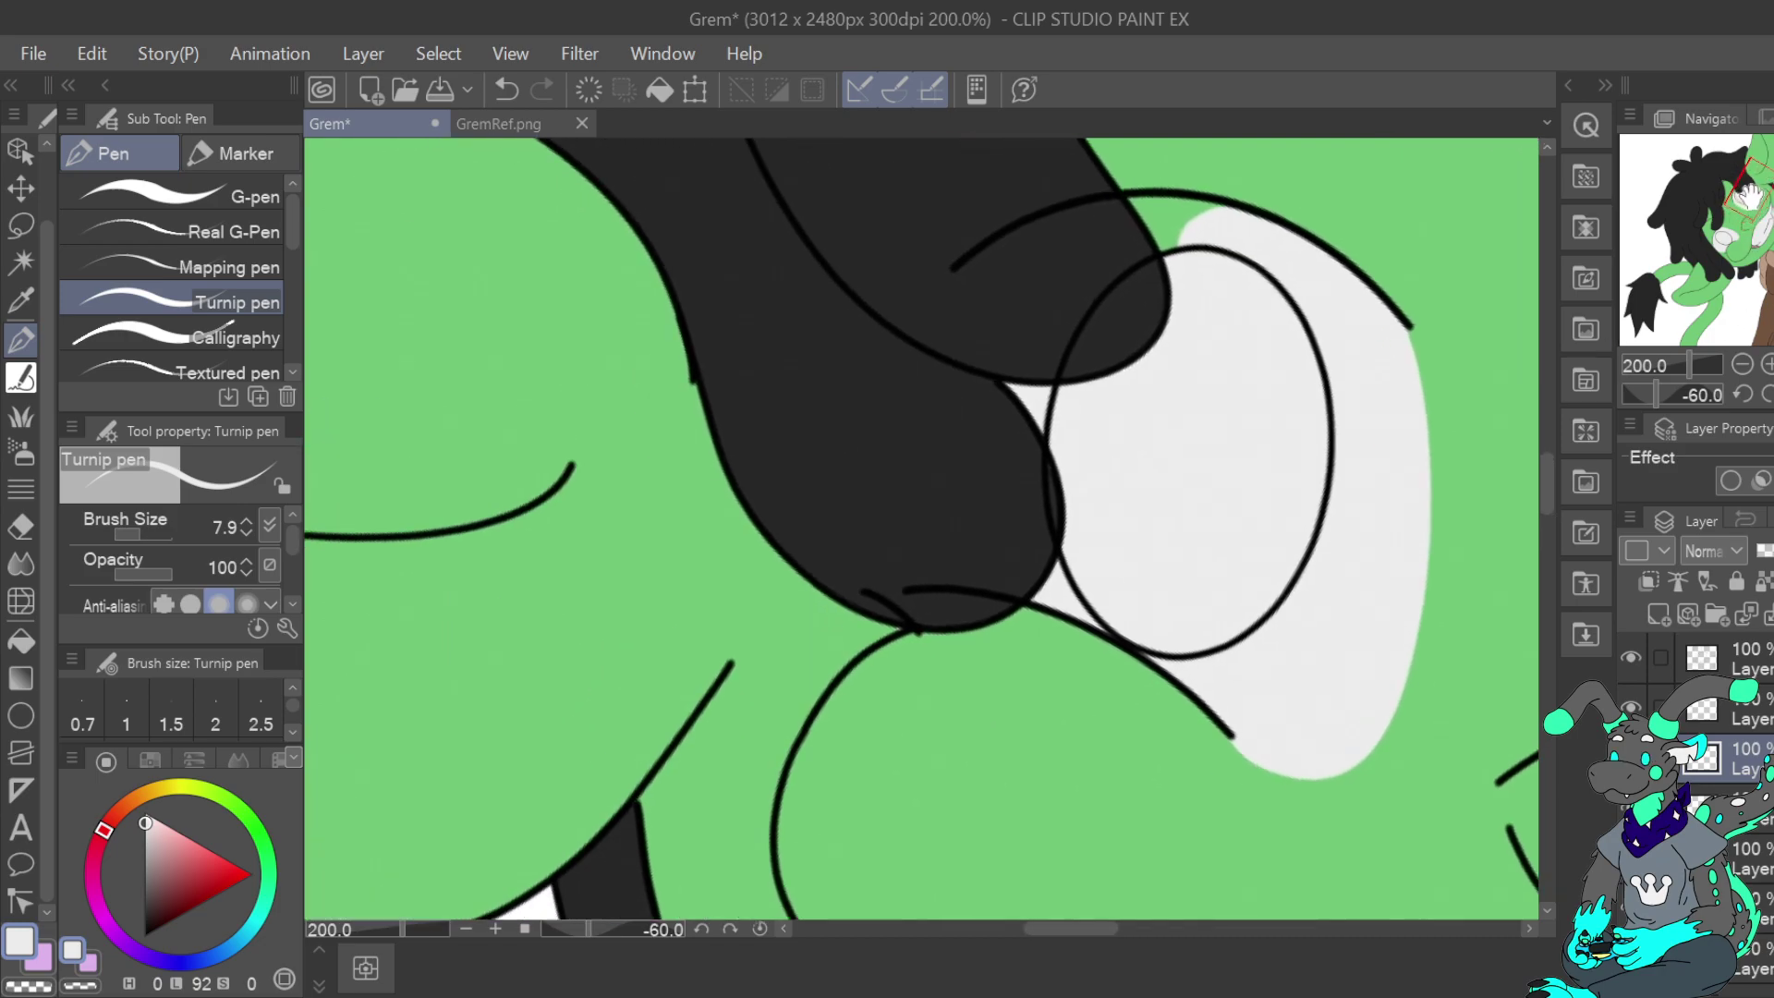
{"action": "mouse_move", "coordinate": [1168, 239]}
{"action": "left_mouse_down"}
{"action": "mouse_move", "coordinate": [1157, 203]}
{"action": "mouse_move", "coordinate": [1210, 224]}
{"action": "left_mouse_up"}
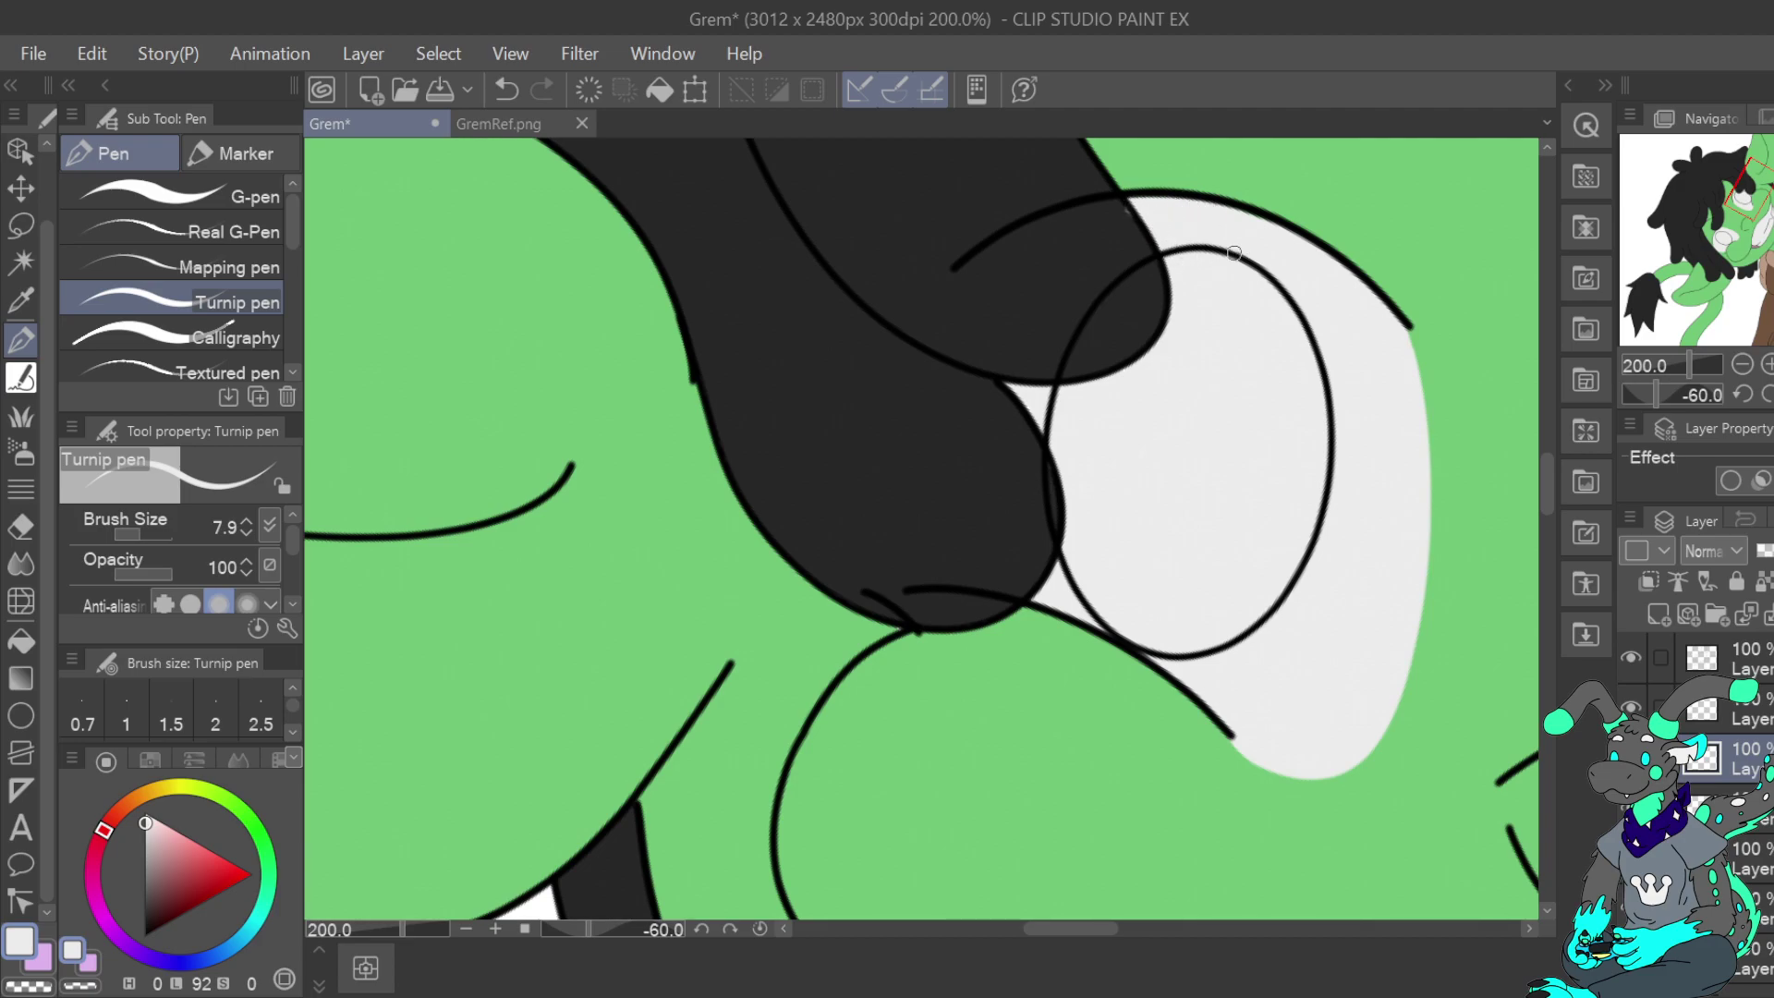
{"action": "left_click", "coordinate": [39, 987]}
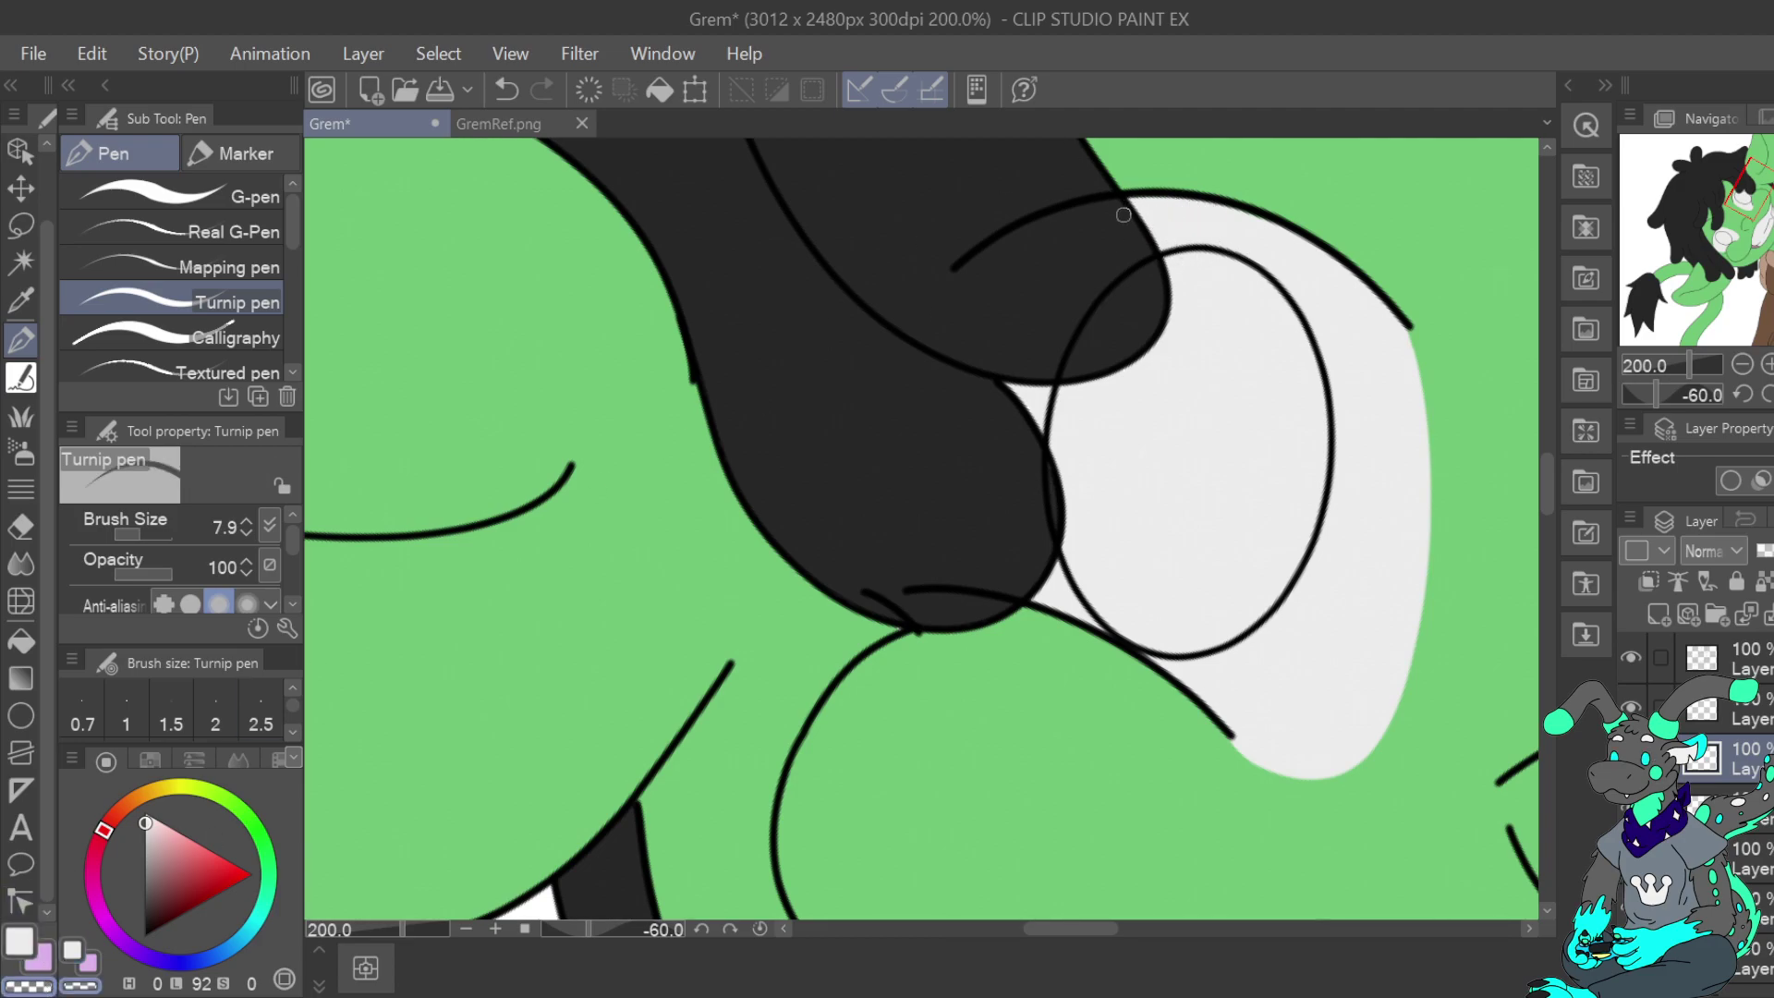
{"action": "left_click", "coordinate": [20, 941]}
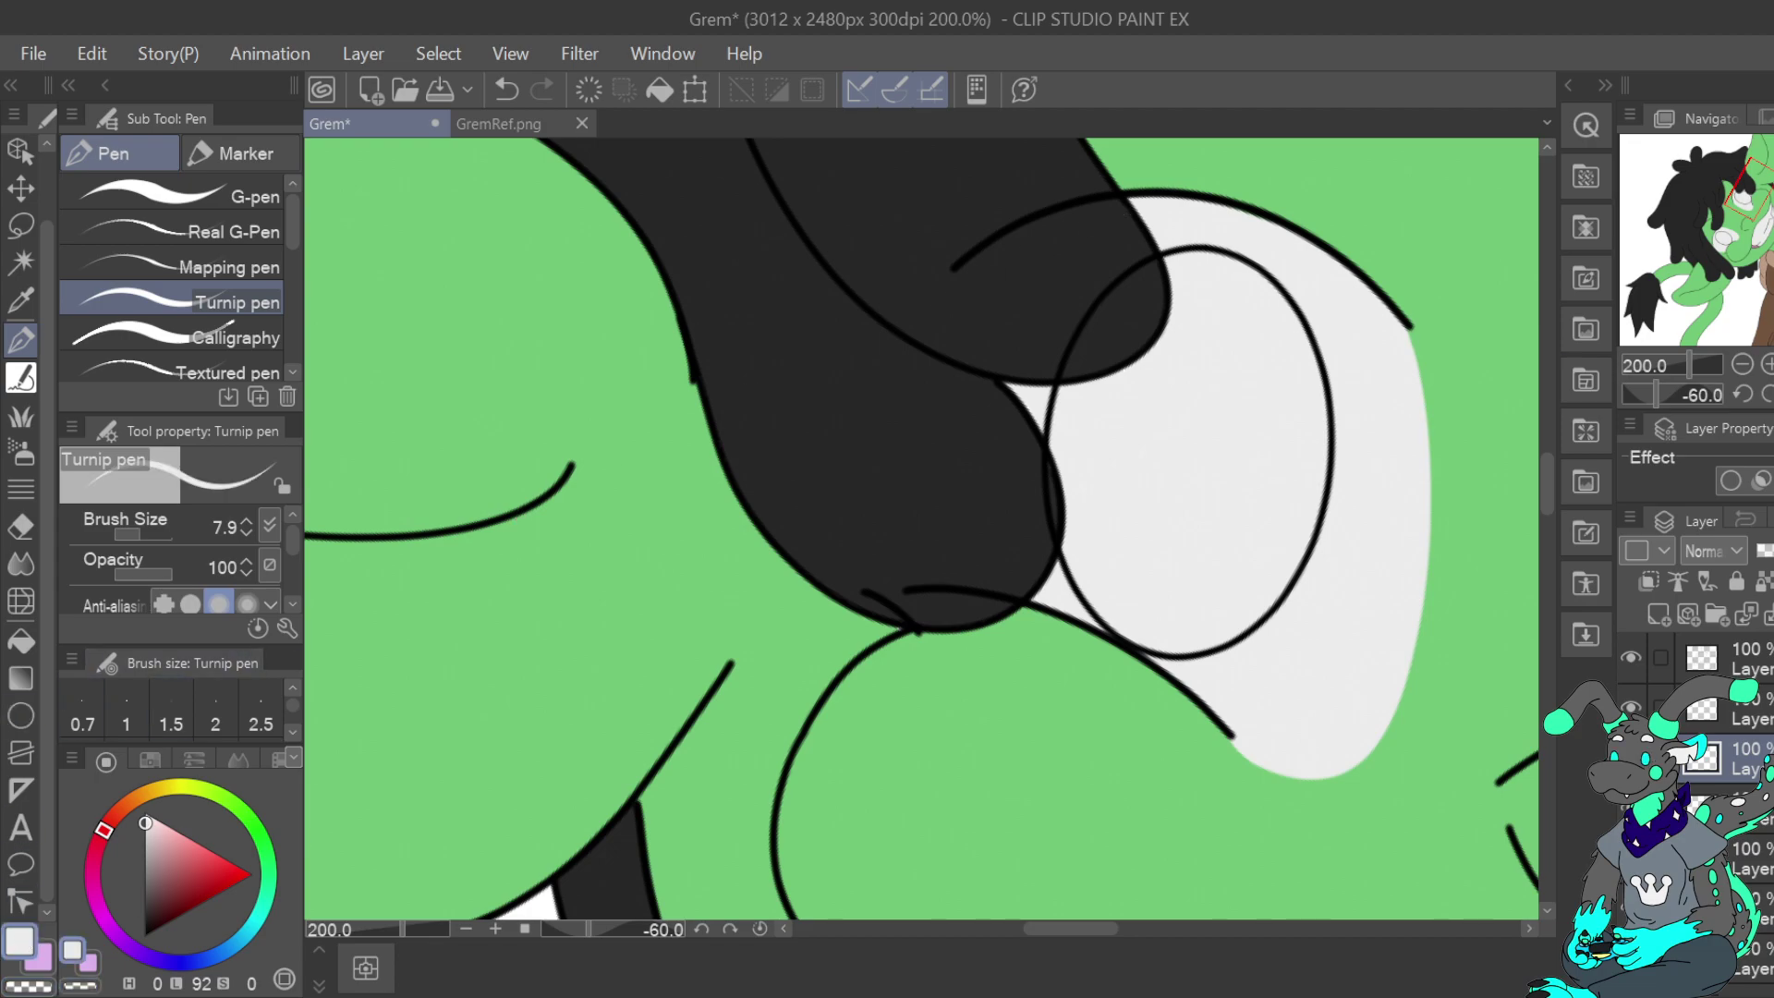
{"action": "key", "text": "h"}
{"action": "left_click", "coordinate": [1773, 394]}
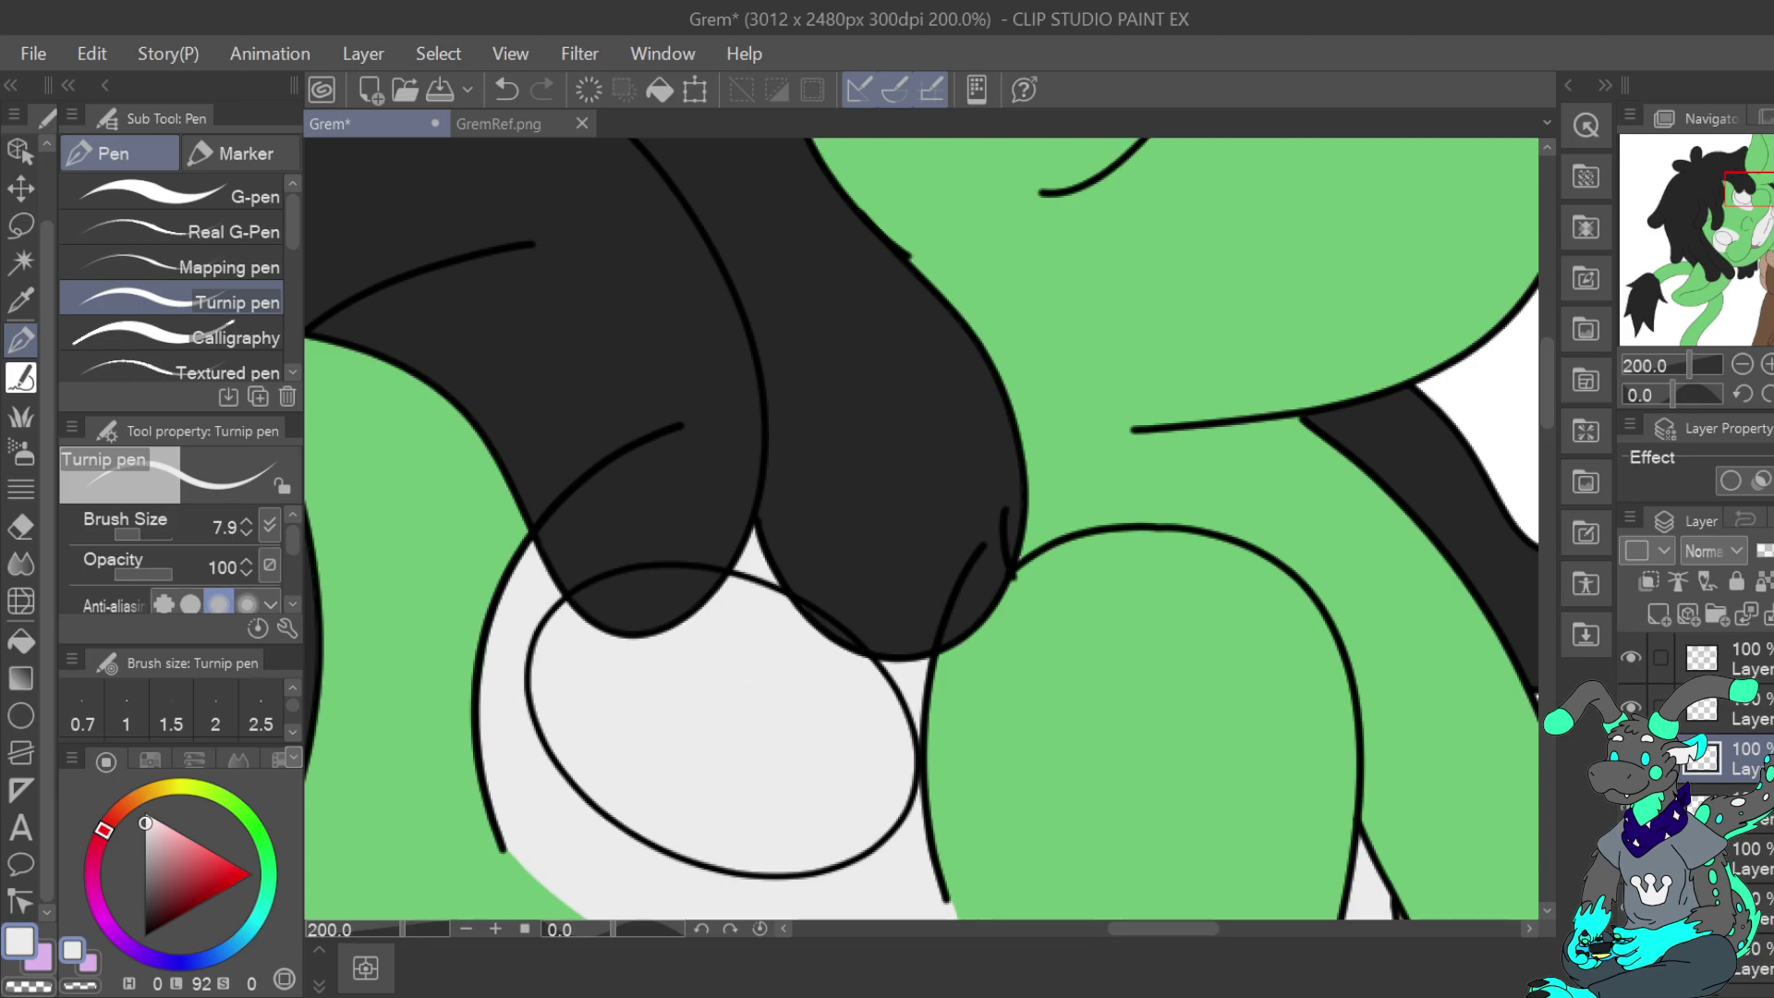
{"action": "key", "text": "ctrl+0"}
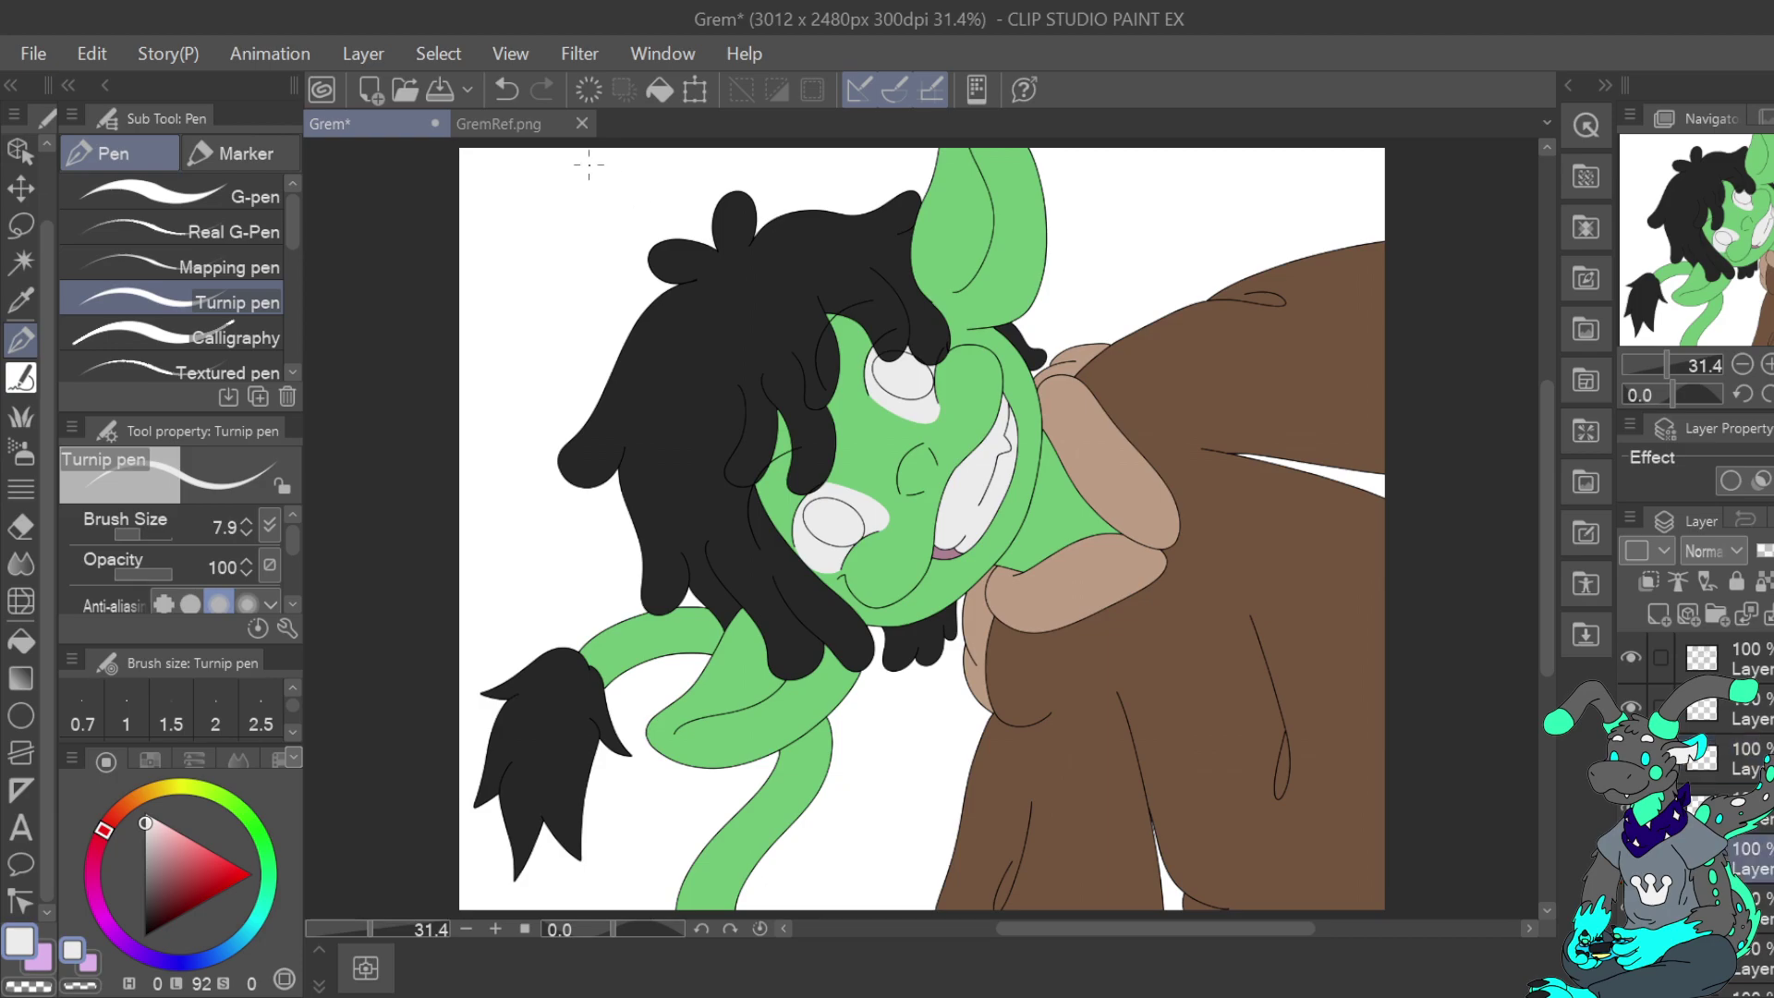
Sample the turquoise nose color from the character in GremRef.png and return to the Grem drawing
{"action": "left_click", "coordinate": [499, 123]}
{"action": "key", "text": "i"}
{"action": "left_click", "coordinate": [767, 558]}
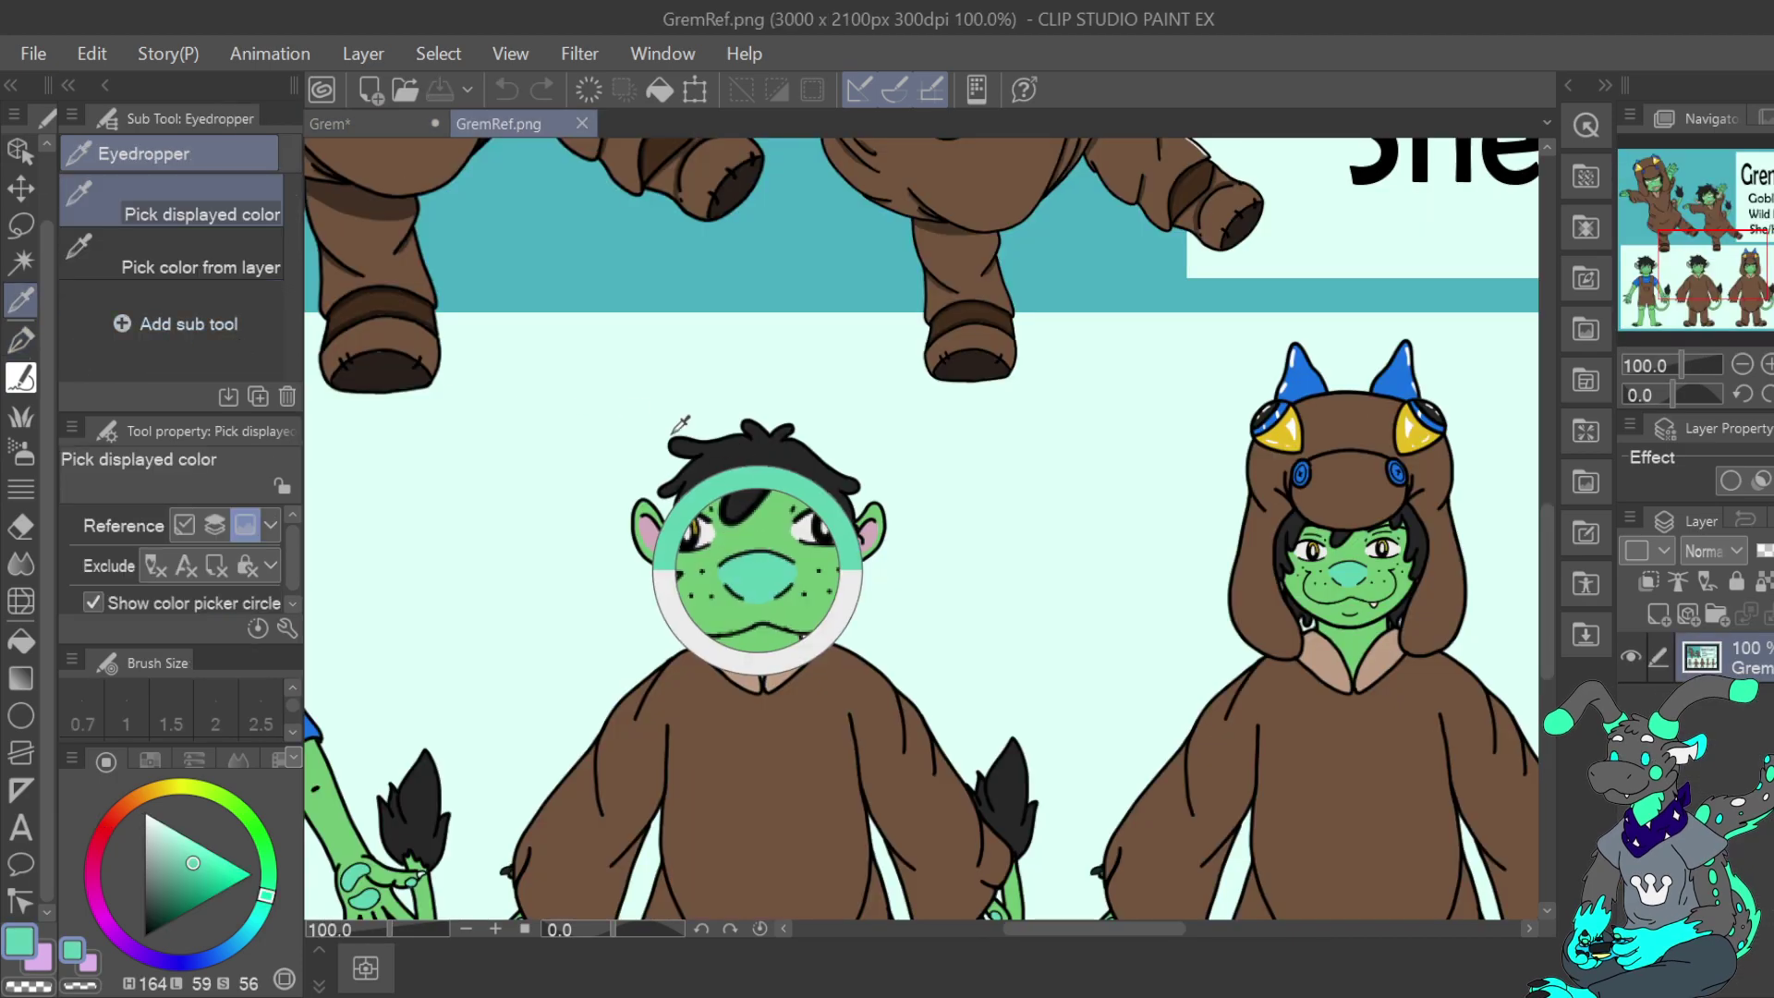
{"action": "left_click", "coordinate": [330, 123]}
Trace inside the nose's upper line and bridge the gaps at both side corners in turquoise with the Turnip pen at size 7.9
{"action": "left_click", "coordinate": [1768, 394]}
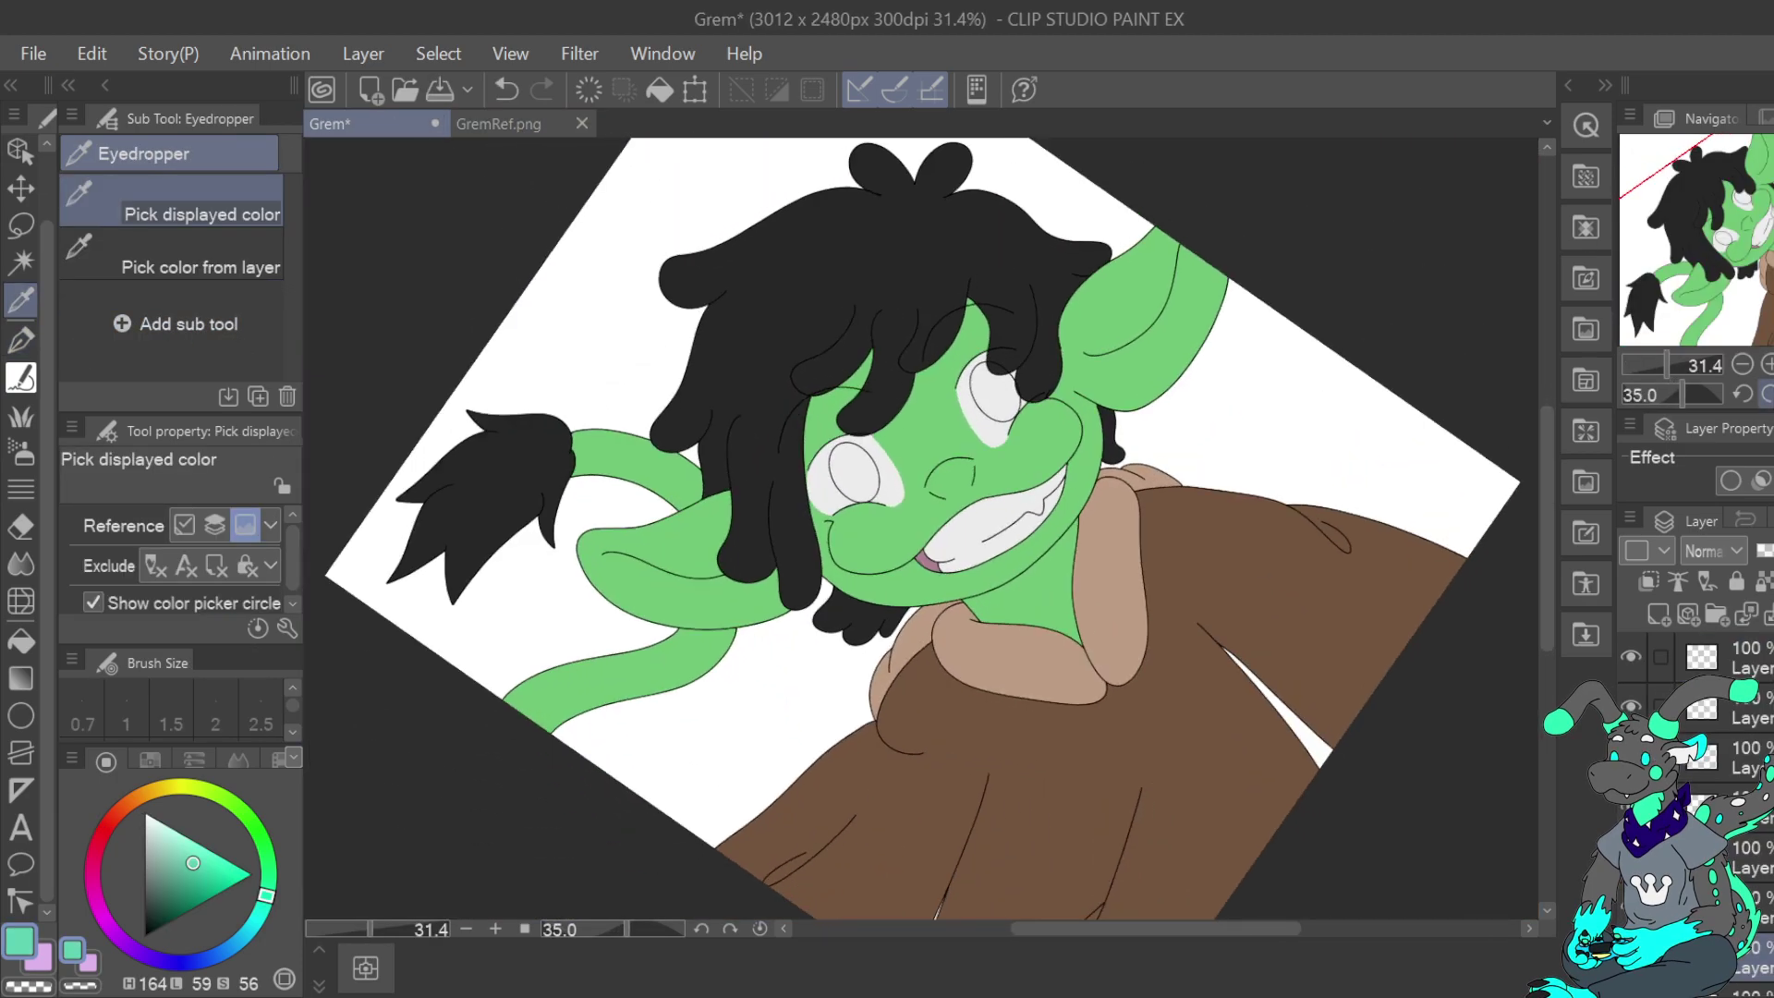
{"action": "left_click", "coordinate": [1769, 364]}
{"action": "left_click", "coordinate": [1768, 364]}
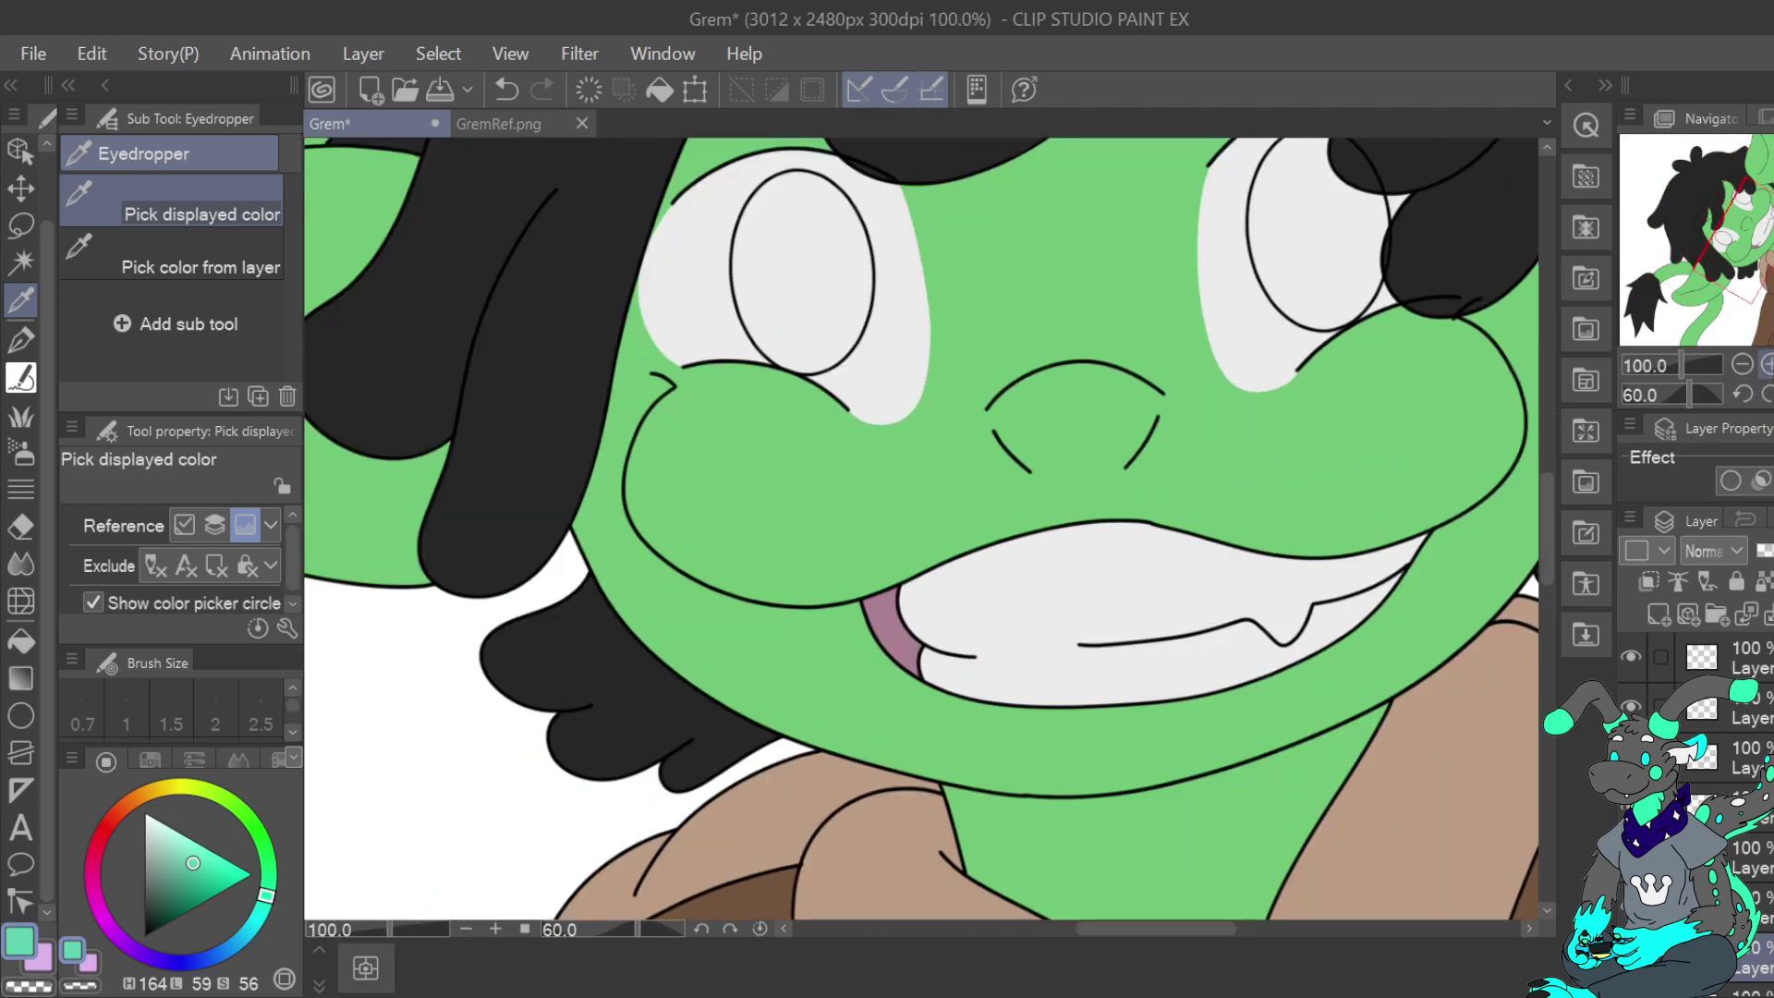
{"action": "left_click_drag", "start_coordinate": [1767, 244], "coordinate": [1763, 220]}
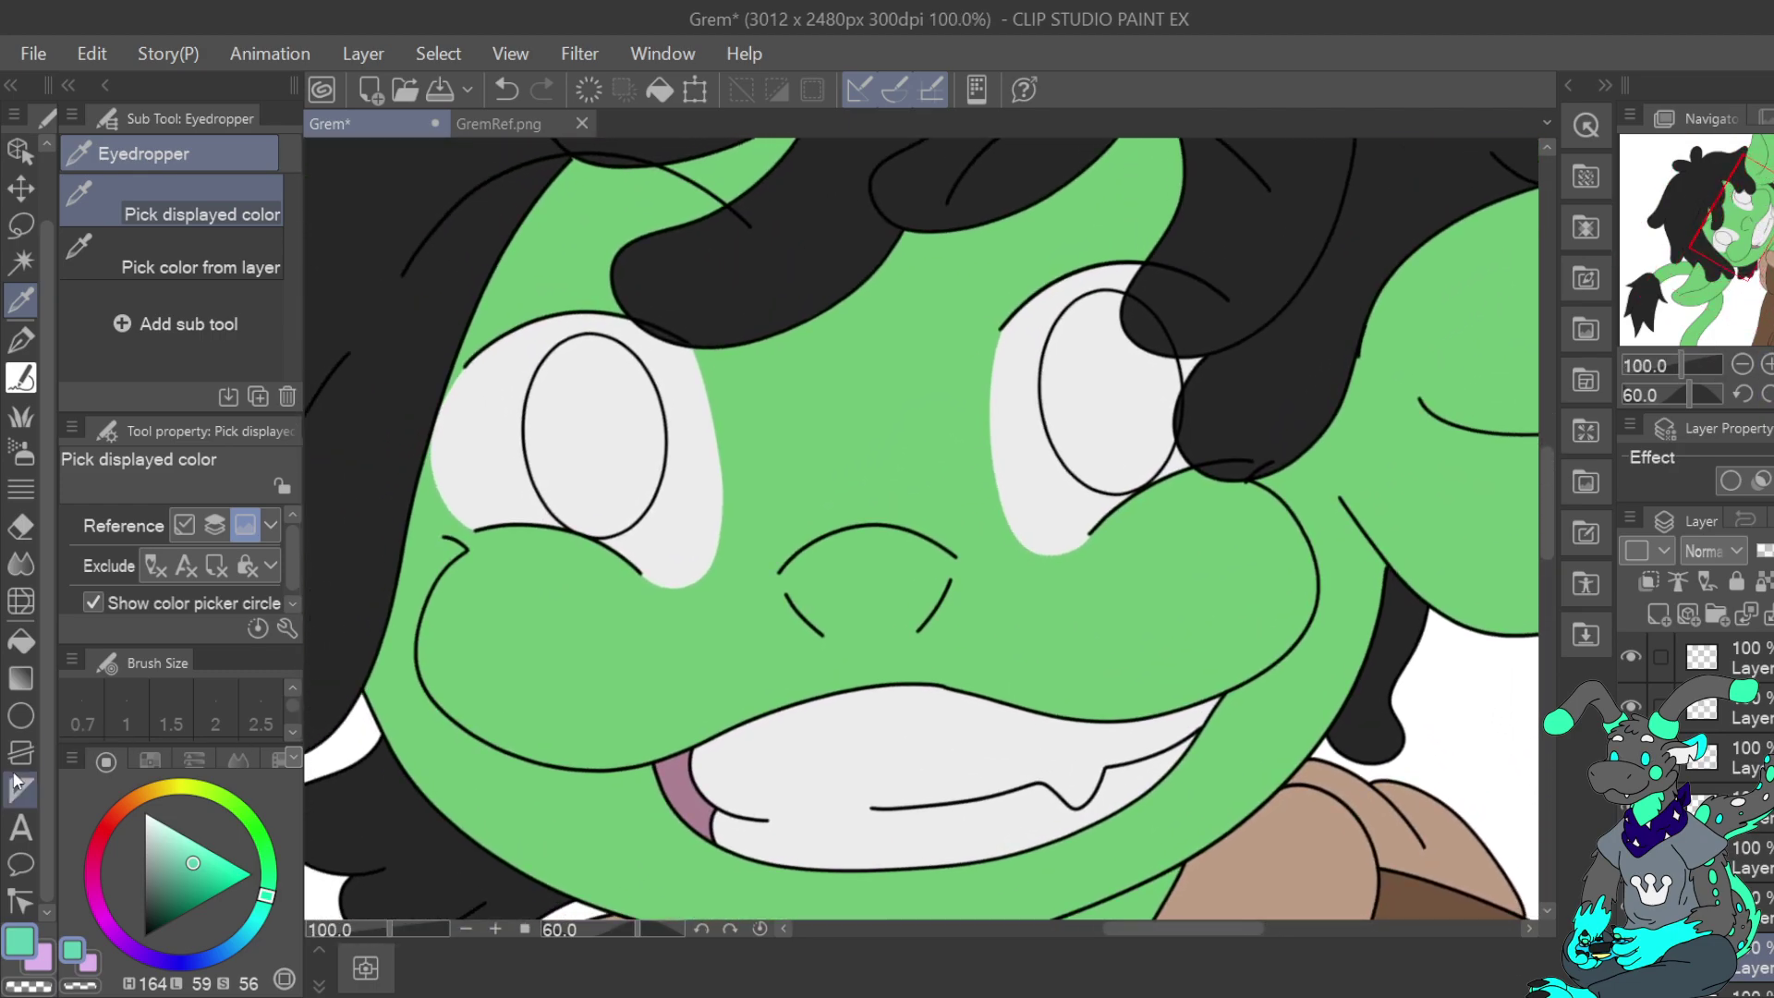
{"action": "key", "text": "p"}
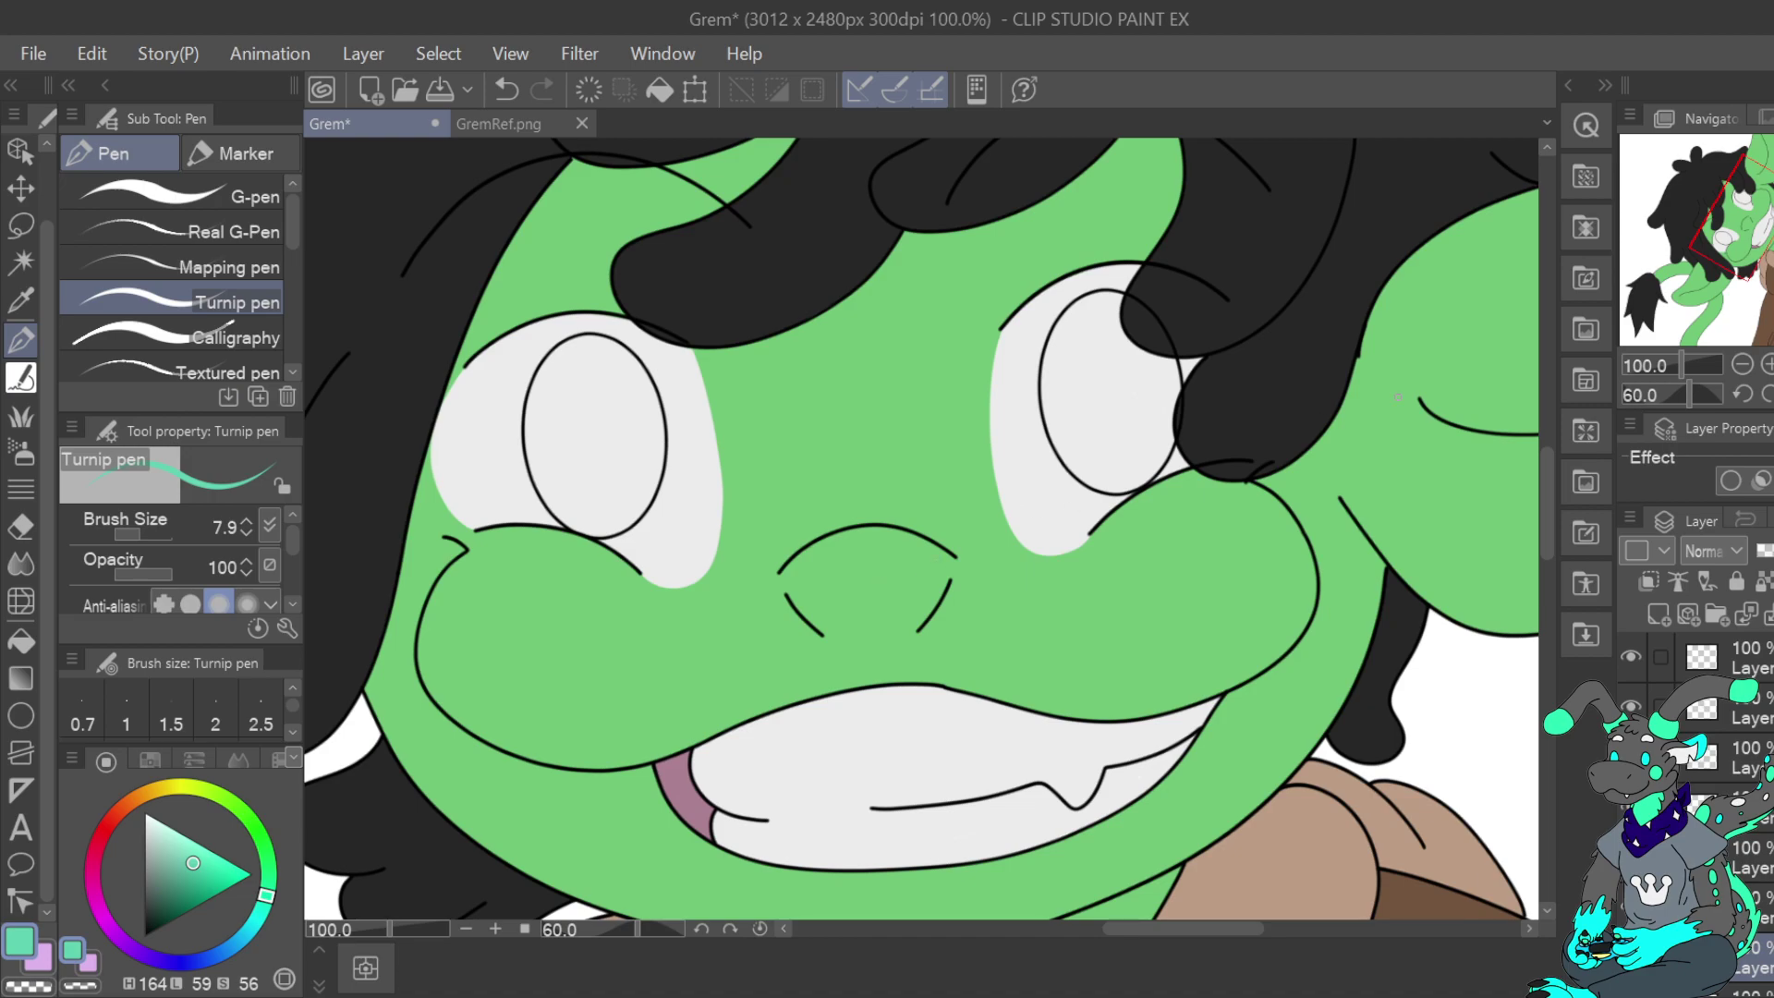
{"action": "left_click", "coordinate": [1768, 364]}
{"action": "left_click", "coordinate": [1769, 364]}
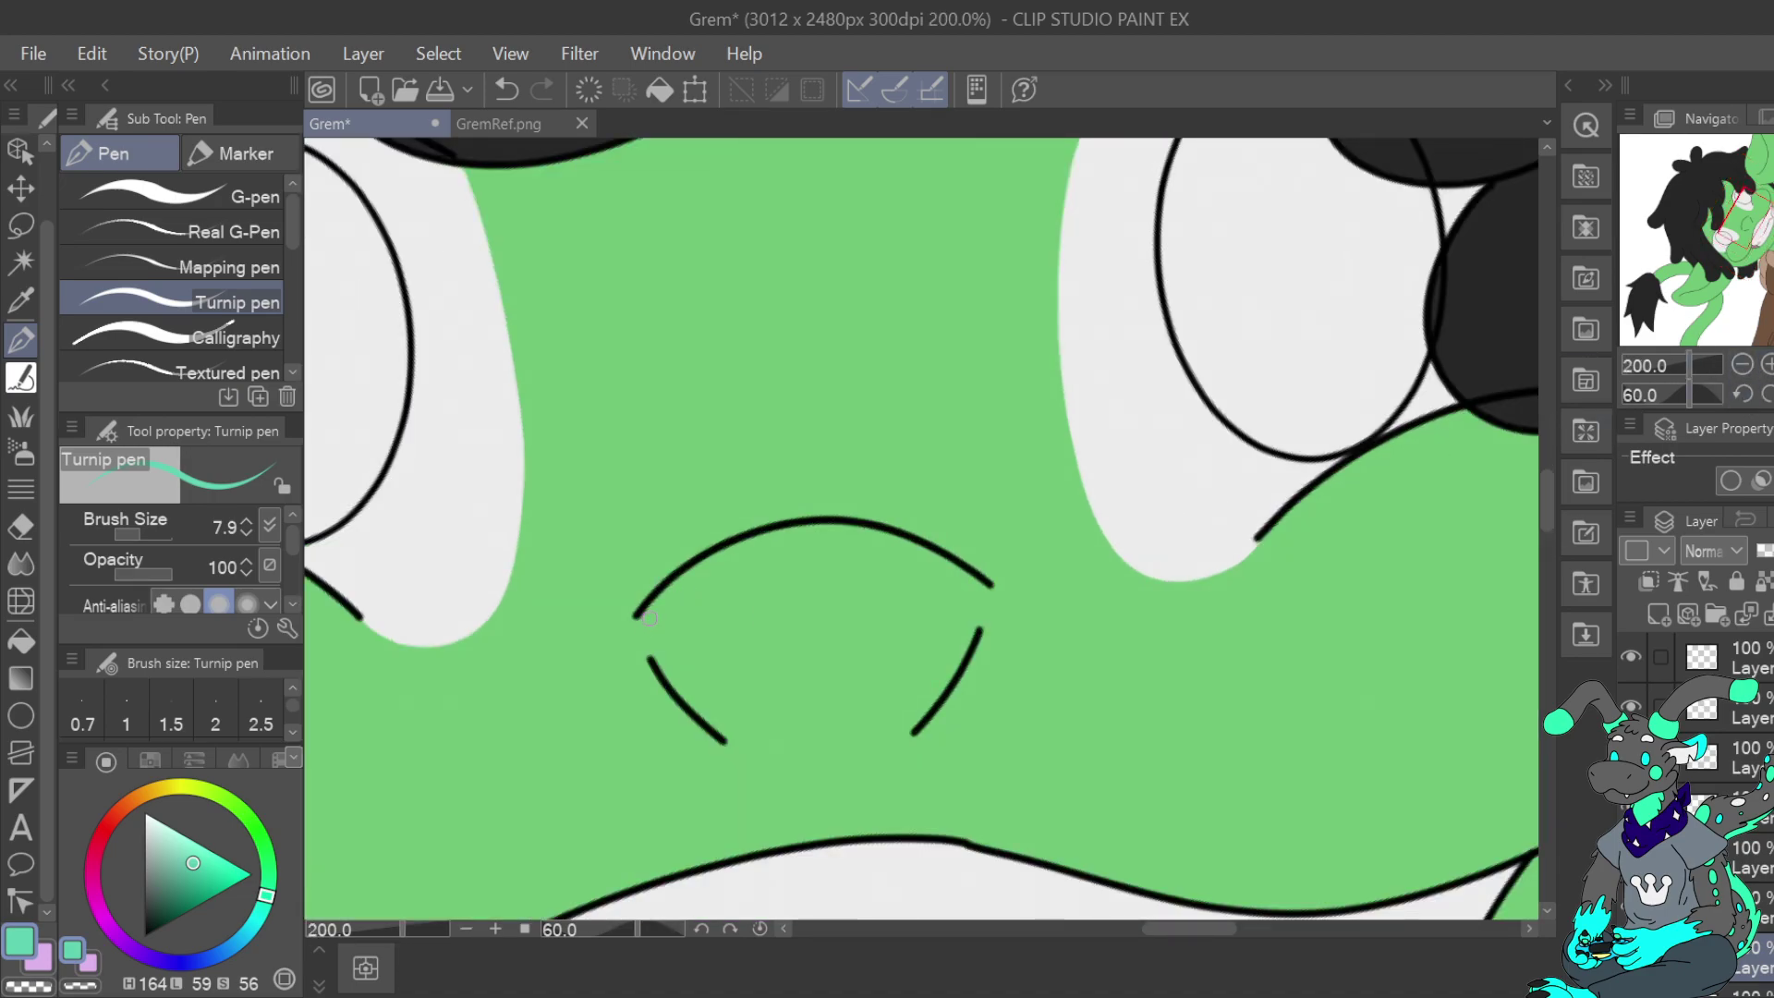
{"action": "scroll", "coordinate": [248, 541], "scroll_direction": "down", "scroll_amount": 2}
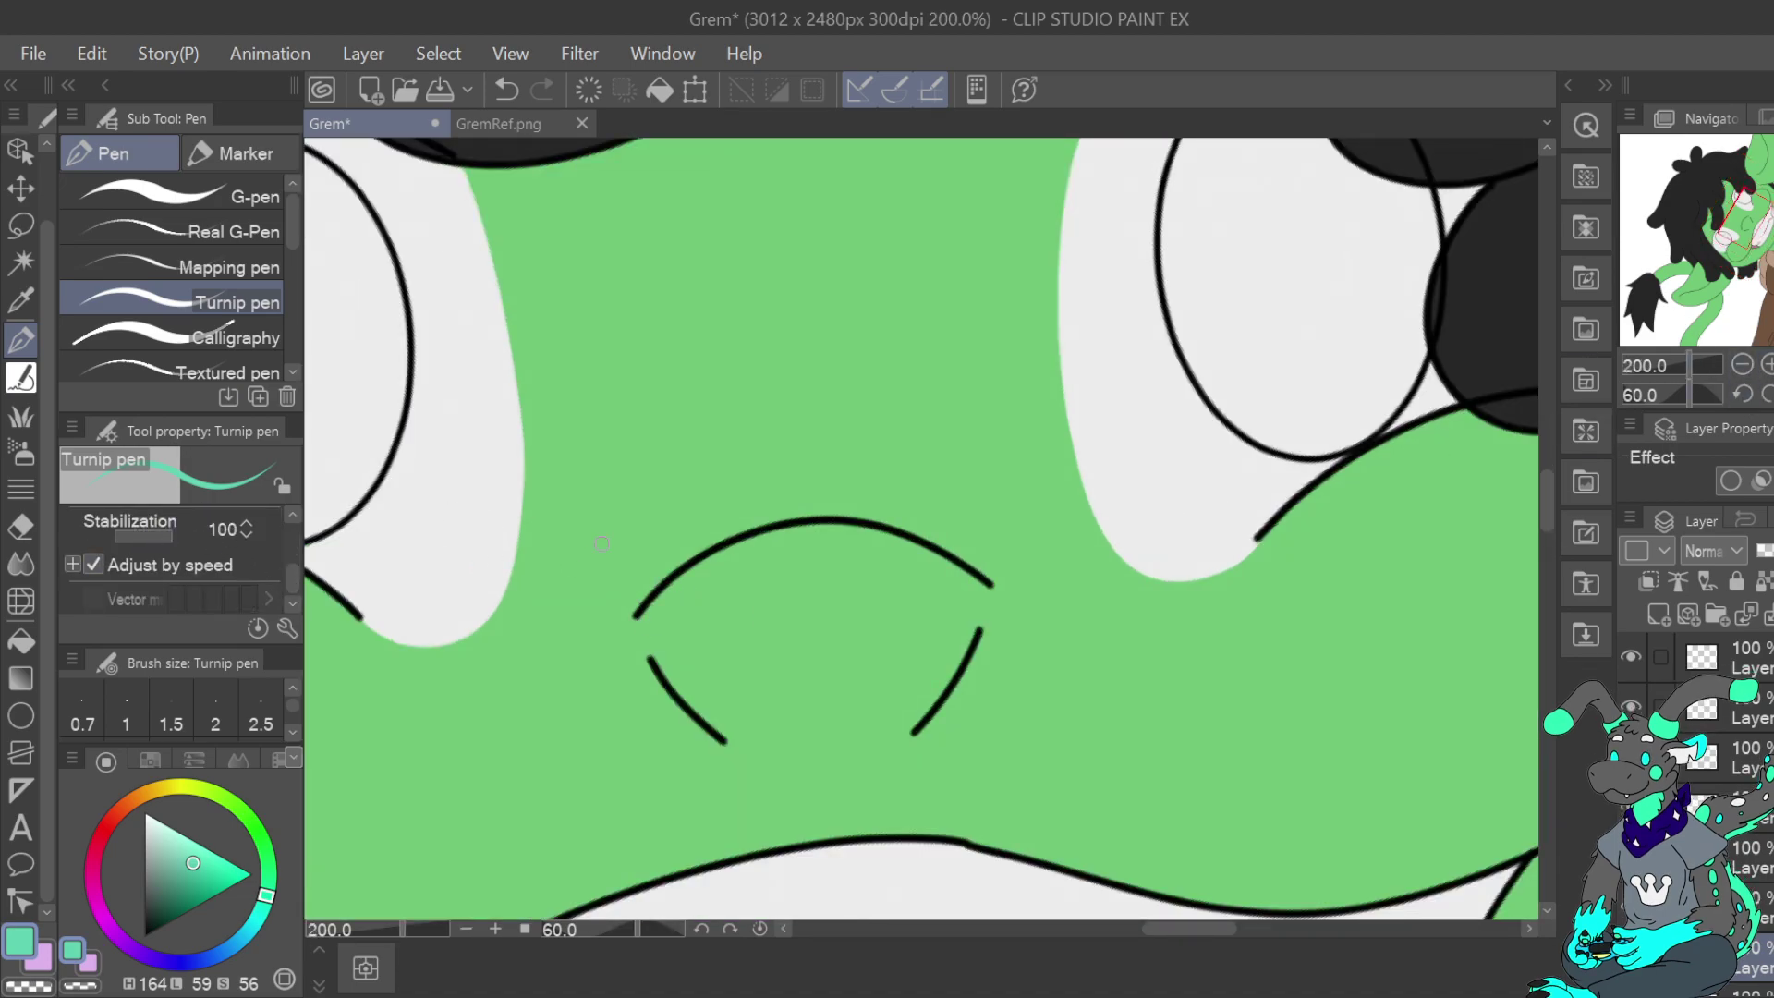
{"action": "left_click_drag", "start_coordinate": [651, 637], "coordinate": [664, 666]}
{"action": "left_click_drag", "start_coordinate": [677, 588], "coordinate": [653, 628]}
{"action": "left_click_drag", "start_coordinate": [738, 553], "coordinate": [903, 511]}
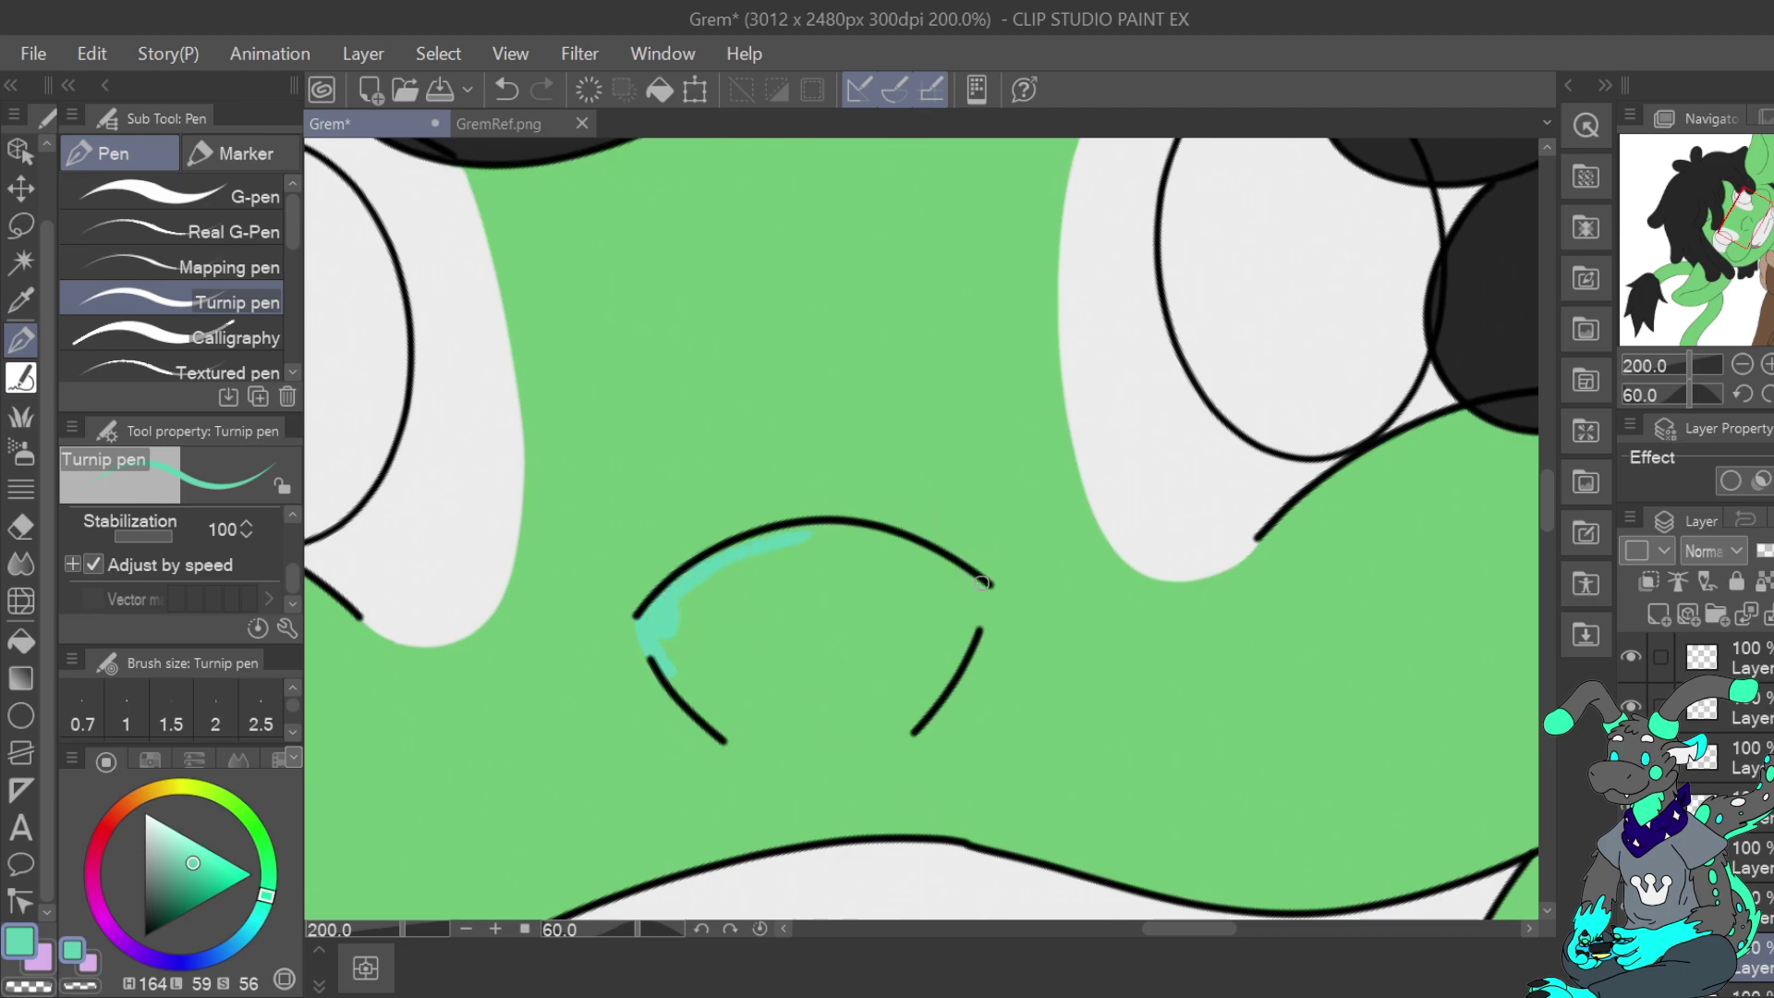
{"action": "left_click_drag", "start_coordinate": [979, 614], "coordinate": [973, 641]}
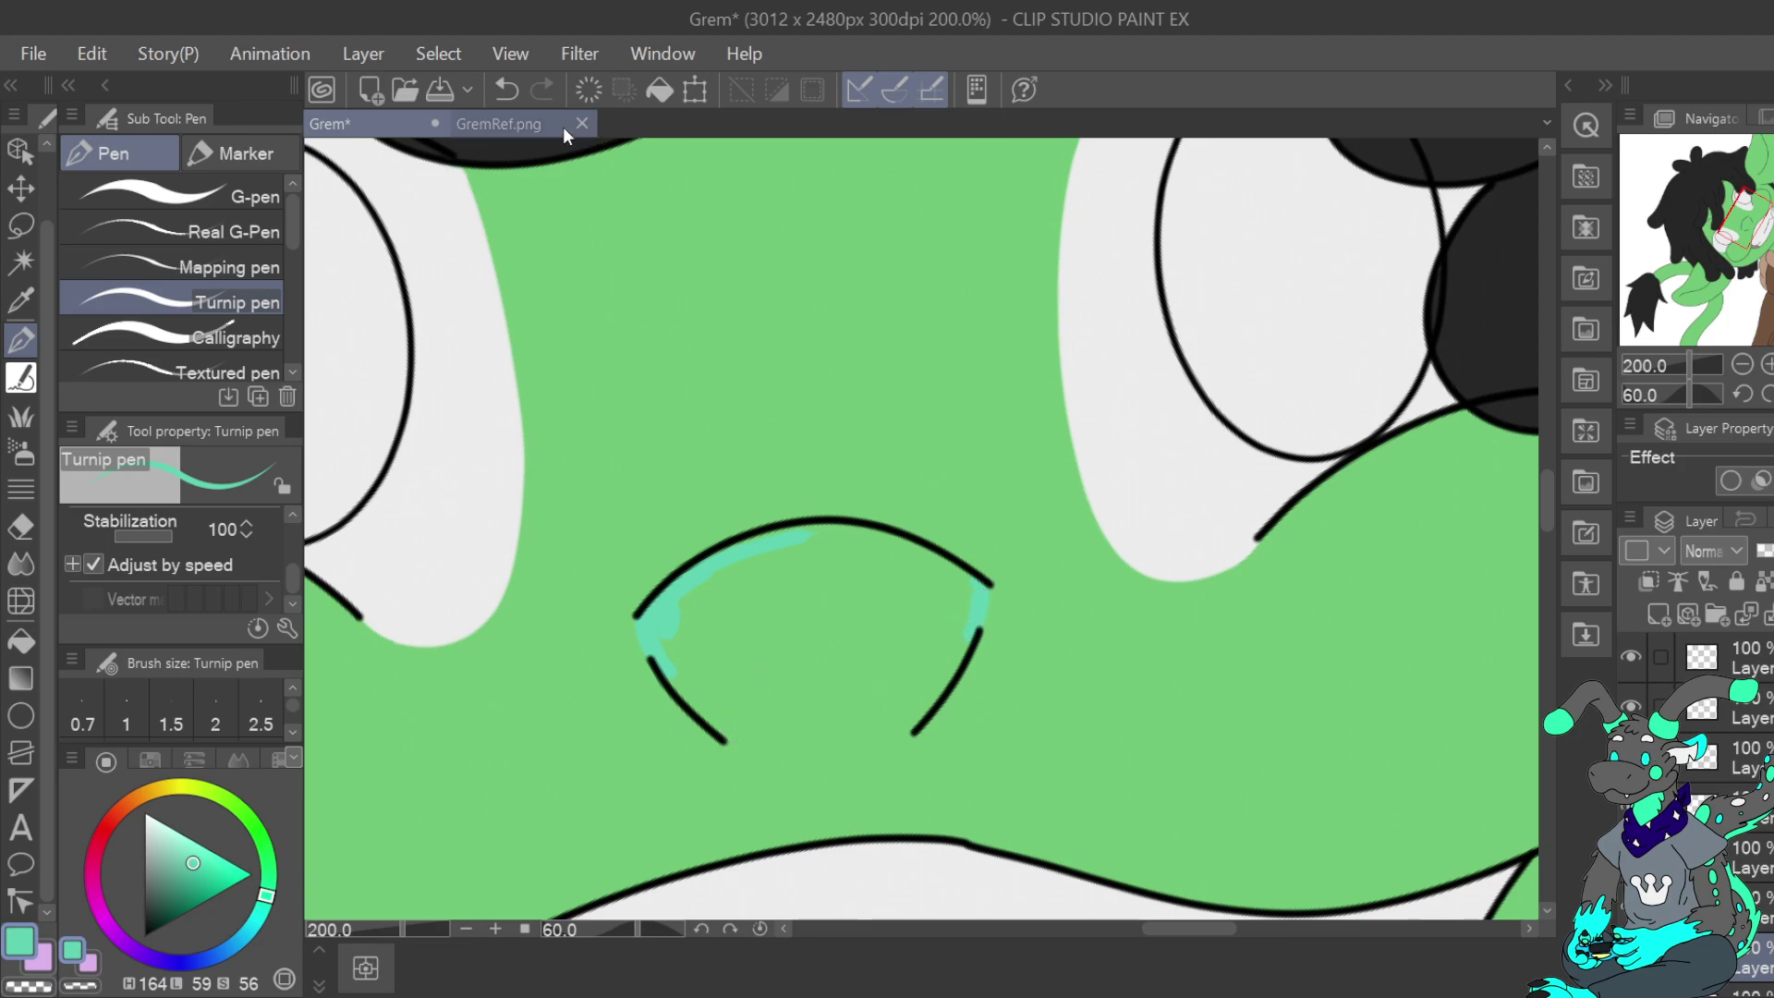
Check the nose shape in GremRef.png, flip and rotate the canvas view, and complete the turquoise outline around the nose's remaining edges
{"action": "left_click", "coordinate": [536, 124]}
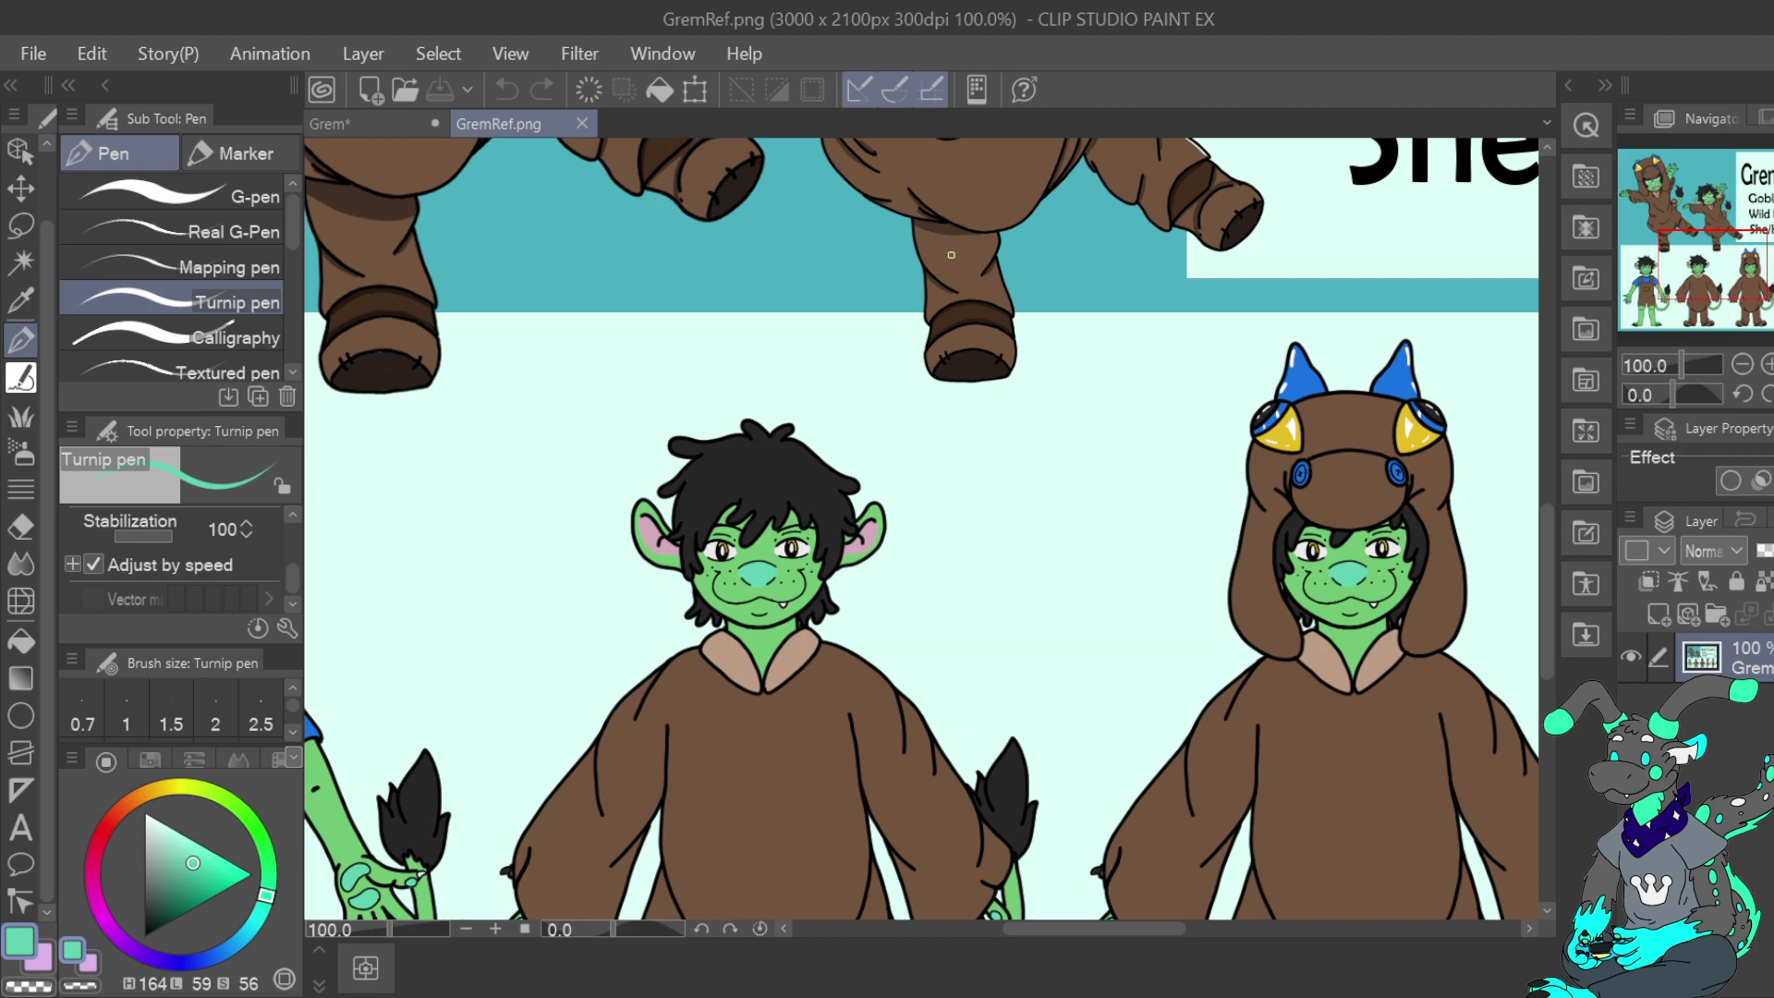
{"action": "left_click", "coordinate": [413, 125]}
{"action": "left_click", "coordinate": [1767, 394]}
{"action": "left_click", "coordinate": [1766, 394]}
{"action": "left_click", "coordinate": [1767, 395]}
{"action": "left_click", "coordinate": [1767, 395]}
{"action": "left_click", "coordinate": [1745, 395]}
{"action": "left_click", "coordinate": [1744, 395]}
{"action": "left_click", "coordinate": [1744, 395]}
{"action": "left_click", "coordinate": [1745, 395]}
{"action": "left_click", "coordinate": [1773, 394]}
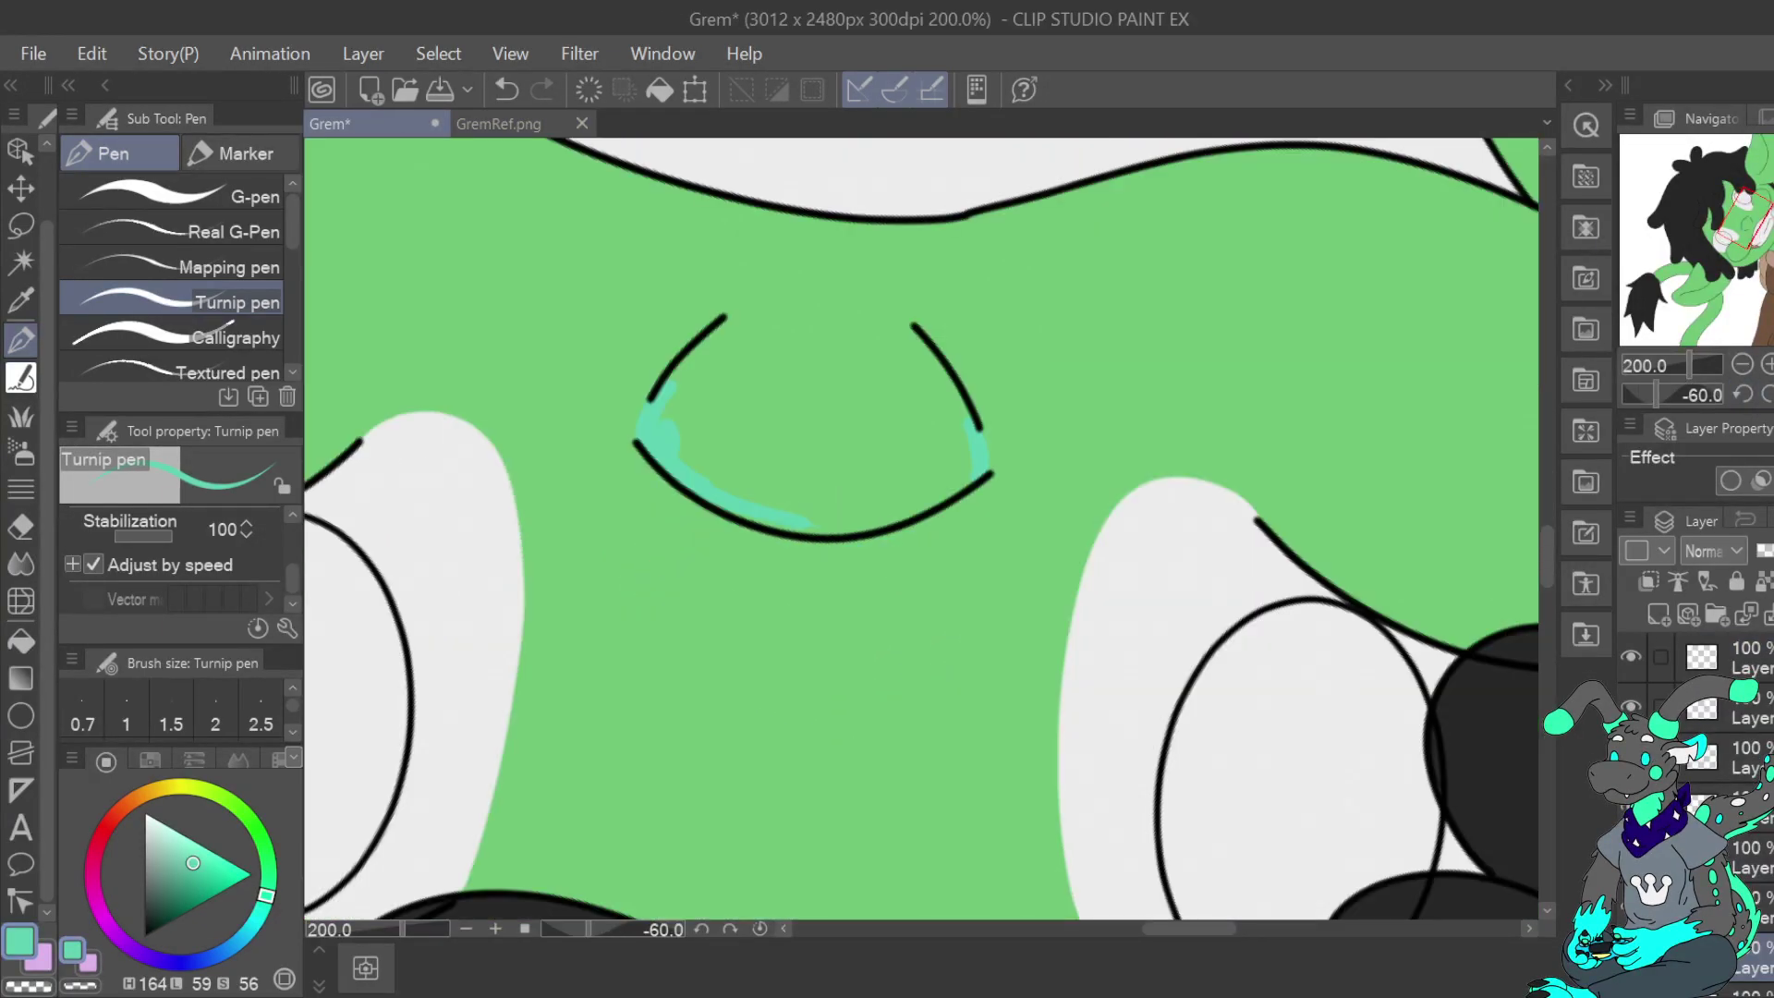
{"action": "left_click", "coordinate": [1745, 395]}
{"action": "left_click", "coordinate": [1744, 394]}
{"action": "left_click", "coordinate": [1745, 395]}
{"action": "left_click", "coordinate": [1745, 394]}
{"action": "left_click", "coordinate": [1745, 394]}
{"action": "left_click", "coordinate": [1745, 394]}
{"action": "left_click", "coordinate": [1745, 395]}
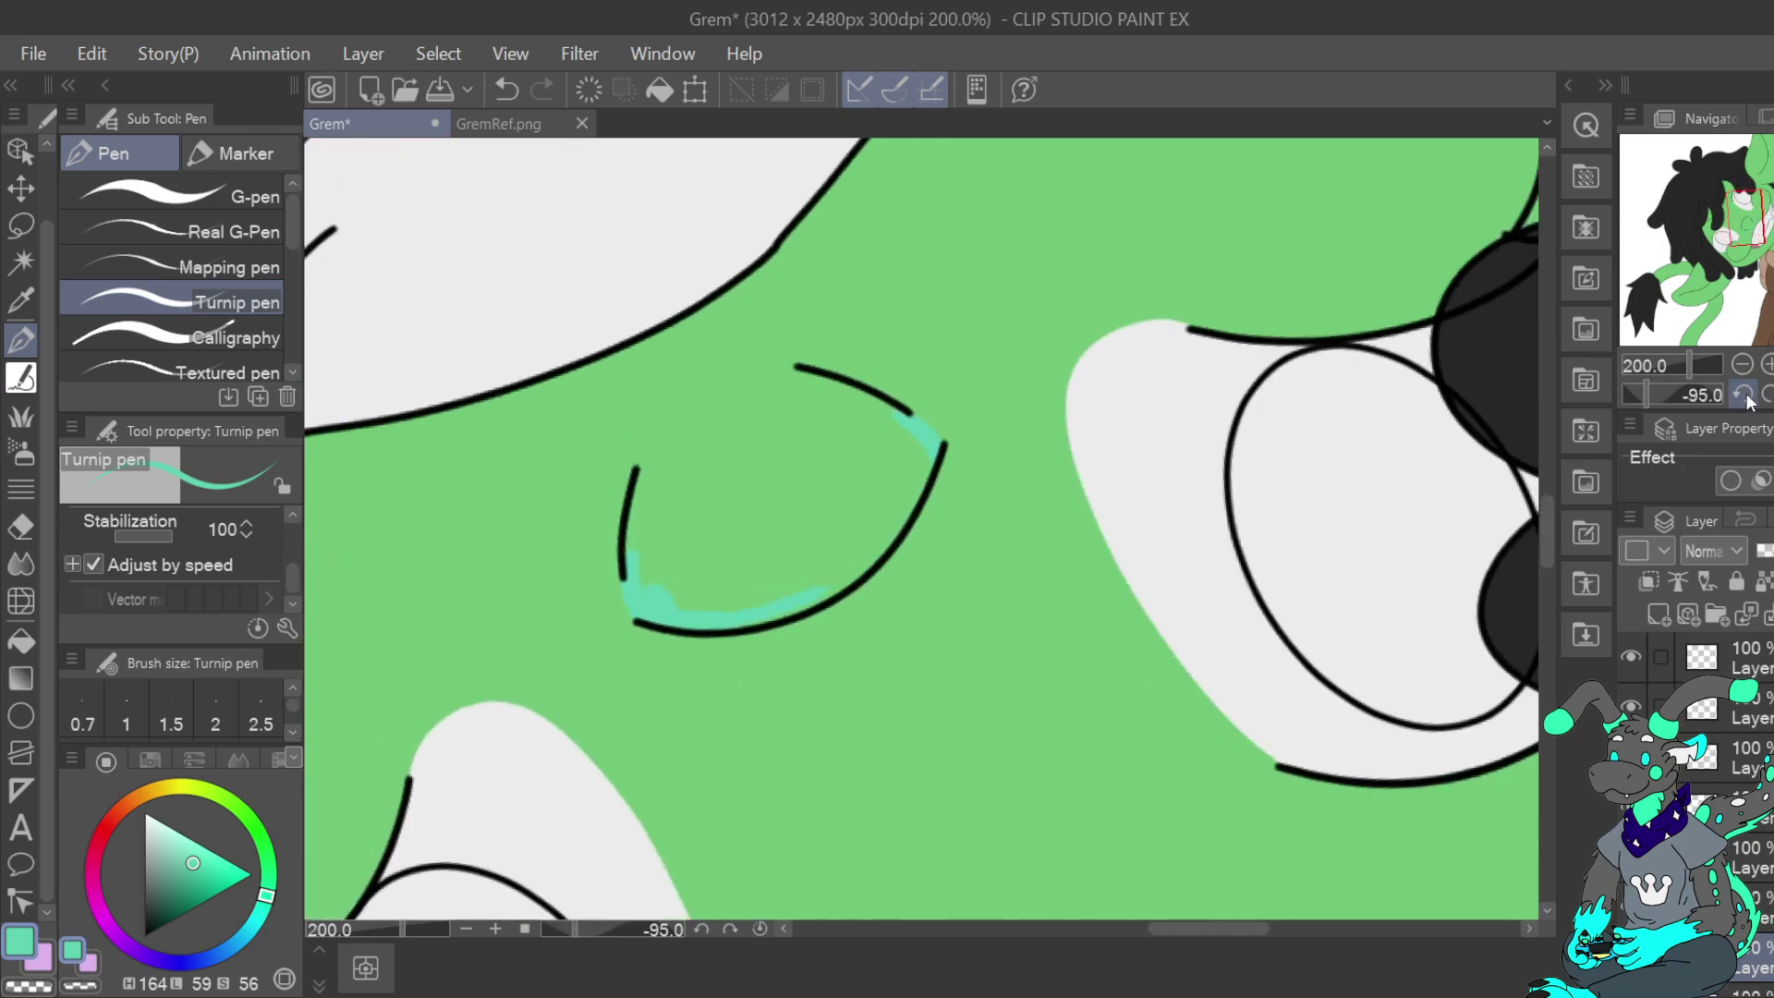
{"action": "left_click", "coordinate": [1745, 394]}
{"action": "left_click_drag", "start_coordinate": [636, 572], "coordinate": [637, 536]}
{"action": "mouse_move", "coordinate": [657, 473]}
{"action": "left_mouse_down"}
{"action": "mouse_move", "coordinate": [724, 410]}
{"action": "mouse_move", "coordinate": [773, 396]}
{"action": "left_mouse_up"}
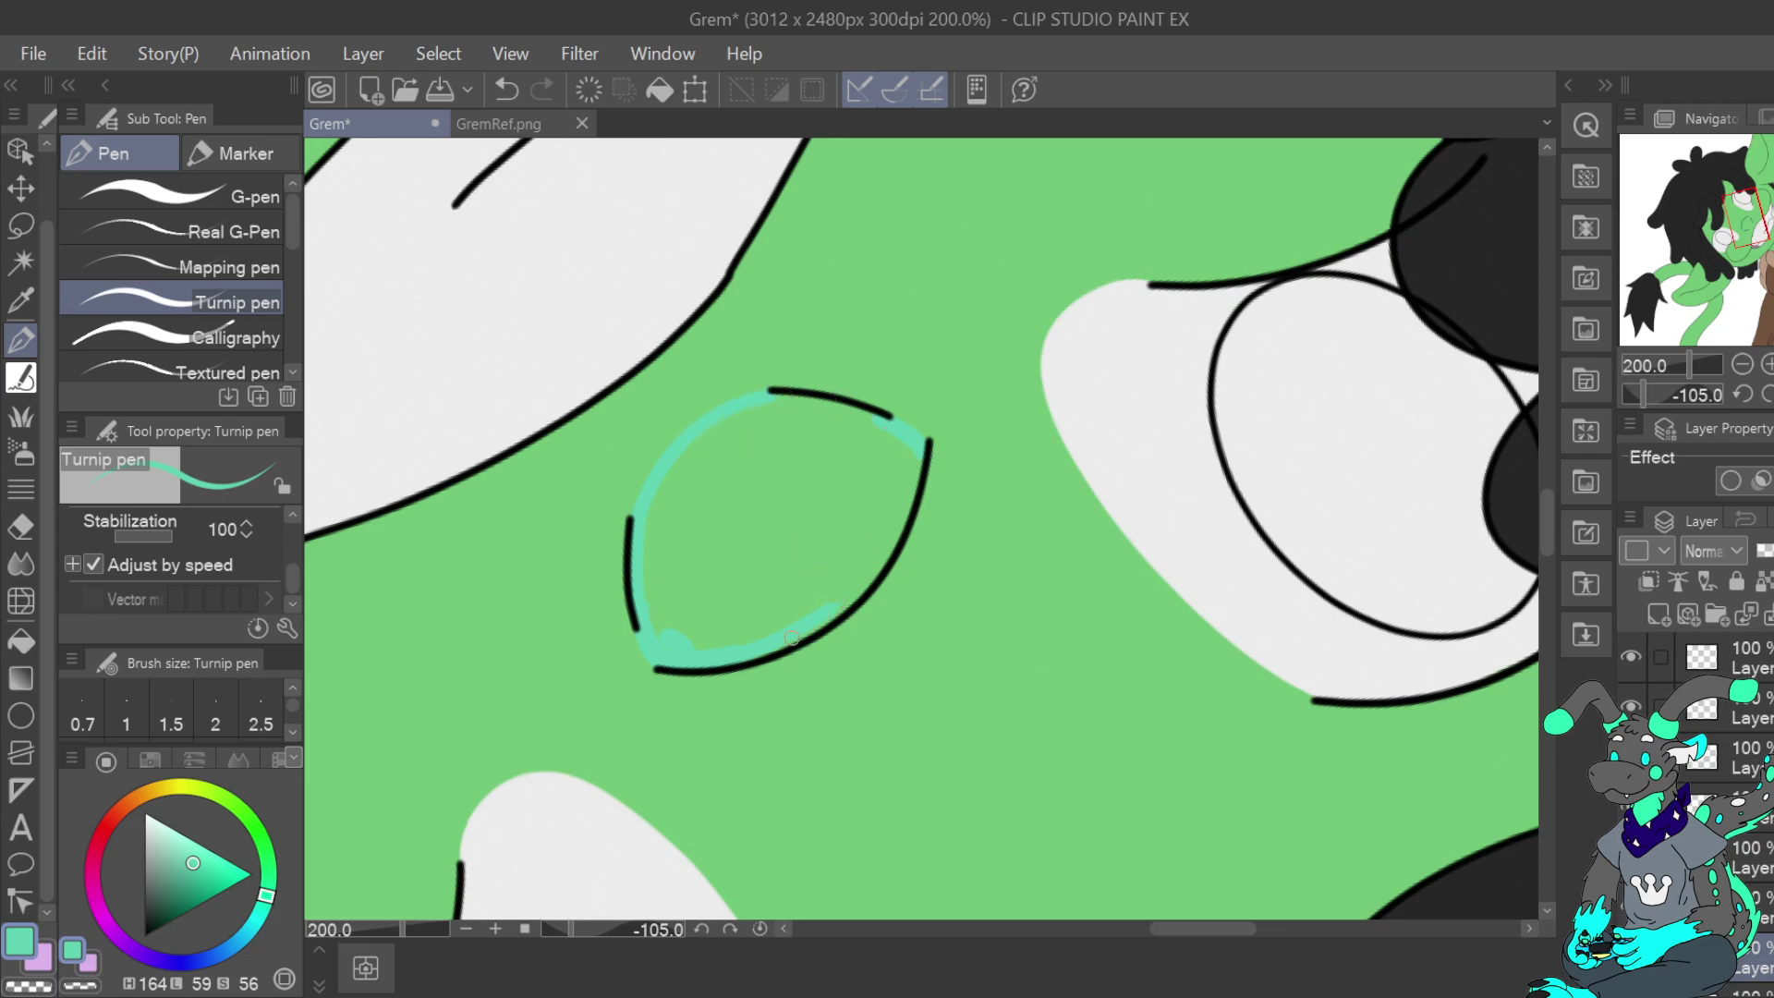
{"action": "left_click_drag", "start_coordinate": [867, 569], "coordinate": [877, 499]}
{"action": "left_click_drag", "start_coordinate": [779, 401], "coordinate": [890, 431]}
Set the pen stabilization to 3 and fill the inside of the nose with turquoise
{"action": "left_click_drag", "start_coordinate": [146, 541], "coordinate": [136, 541]}
{"action": "mouse_move", "coordinate": [900, 505]}
{"action": "left_mouse_down"}
{"action": "mouse_move", "coordinate": [889, 540]}
{"action": "mouse_move", "coordinate": [911, 451]}
{"action": "mouse_move", "coordinate": [894, 493]}
{"action": "mouse_move", "coordinate": [875, 435]}
{"action": "left_mouse_up"}
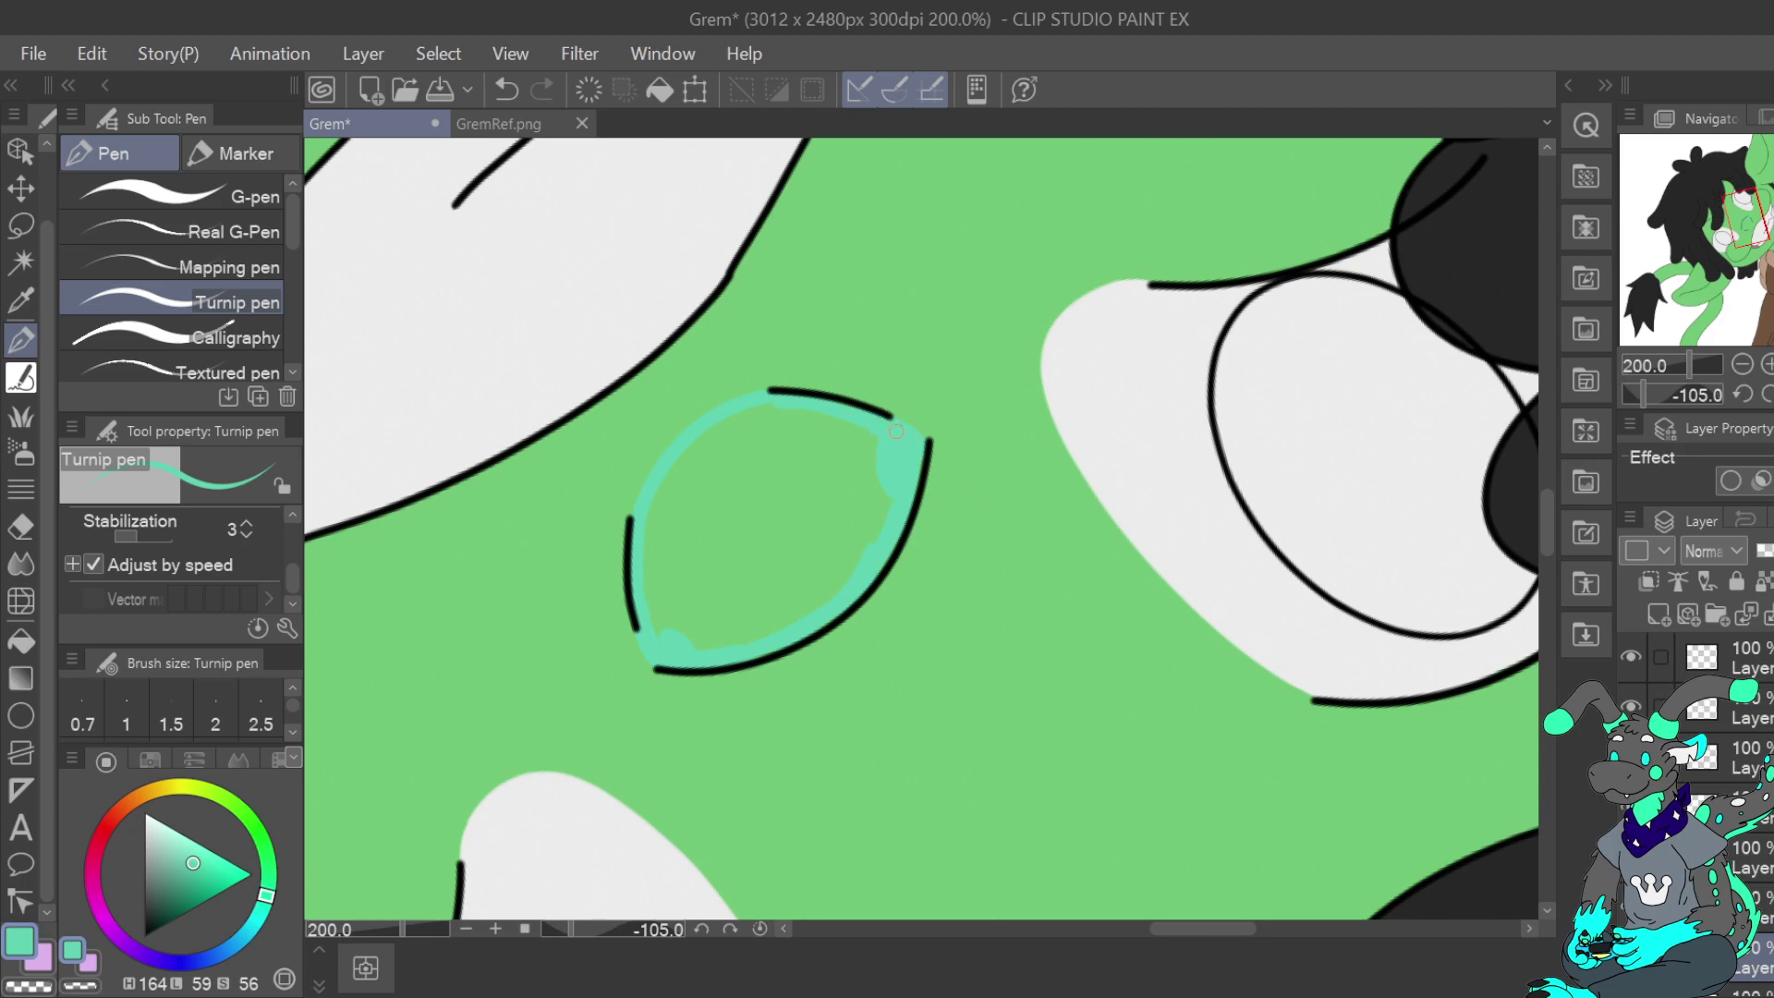
{"action": "mouse_move", "coordinate": [671, 603]}
{"action": "left_mouse_down"}
{"action": "mouse_move", "coordinate": [658, 519]}
{"action": "mouse_move", "coordinate": [748, 416]}
{"action": "mouse_move", "coordinate": [684, 587]}
{"action": "mouse_move", "coordinate": [702, 606]}
{"action": "left_mouse_up"}
{"action": "key", "text": "ctrl+@"}
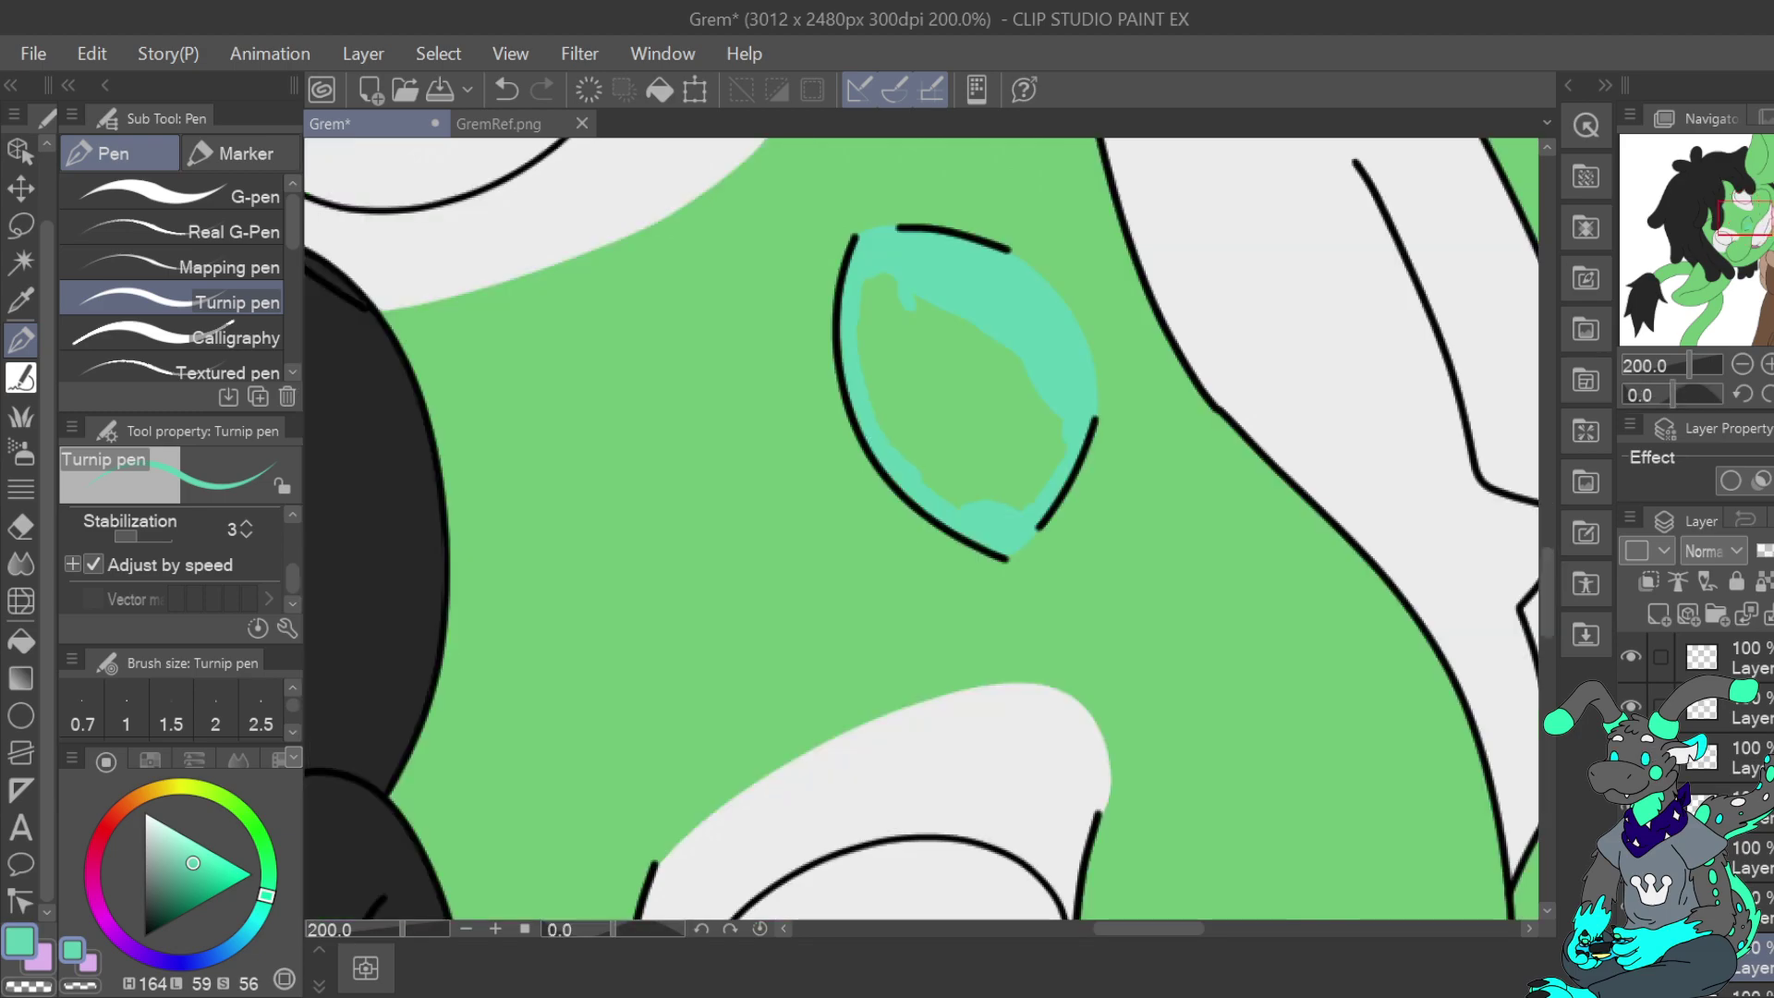
{"action": "key", "text": "v"}
{"action": "mouse_move", "coordinate": [885, 777]}
{"action": "left_mouse_down"}
{"action": "mouse_move", "coordinate": [869, 699]}
{"action": "mouse_move", "coordinate": [929, 666]}
{"action": "mouse_move", "coordinate": [966, 601]}
{"action": "mouse_move", "coordinate": [945, 569]}
{"action": "mouse_move", "coordinate": [996, 565]}
{"action": "mouse_move", "coordinate": [979, 721]}
{"action": "mouse_move", "coordinate": [1008, 647]}
{"action": "mouse_move", "coordinate": [1013, 692]}
{"action": "mouse_move", "coordinate": [1059, 600]}
{"action": "left_mouse_up"}
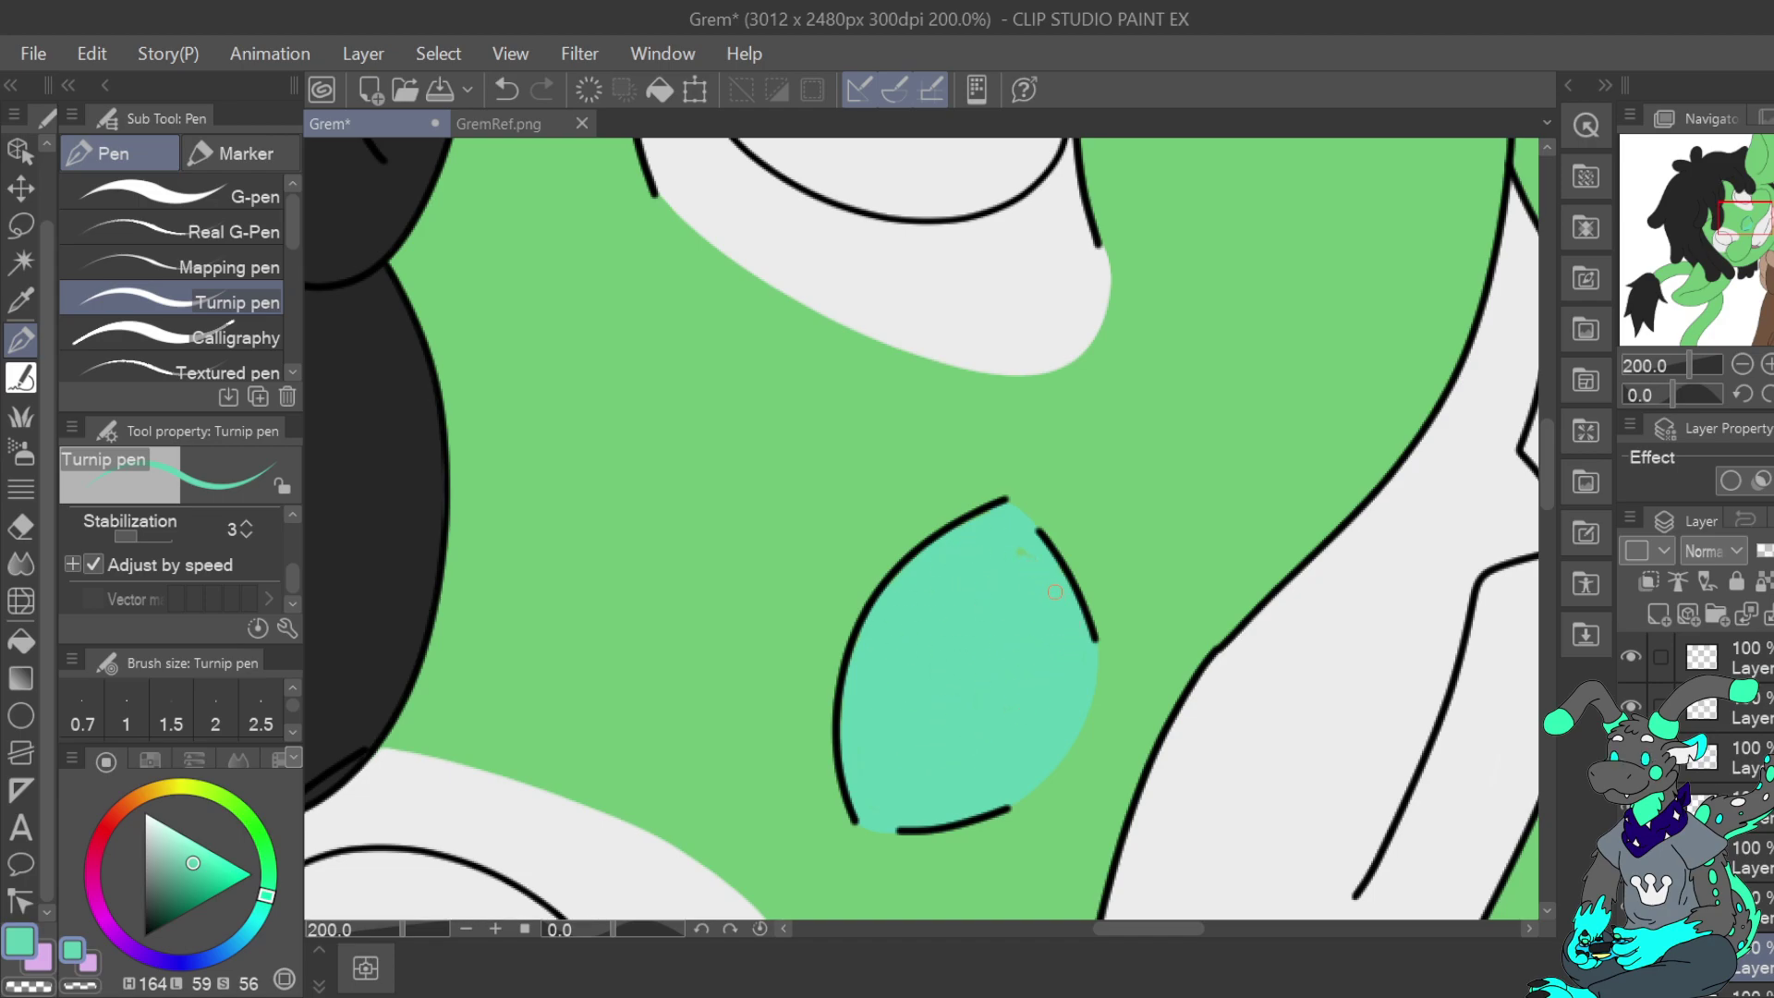
{"action": "left_click", "coordinate": [1743, 365]}
{"action": "left_click", "coordinate": [1743, 365]}
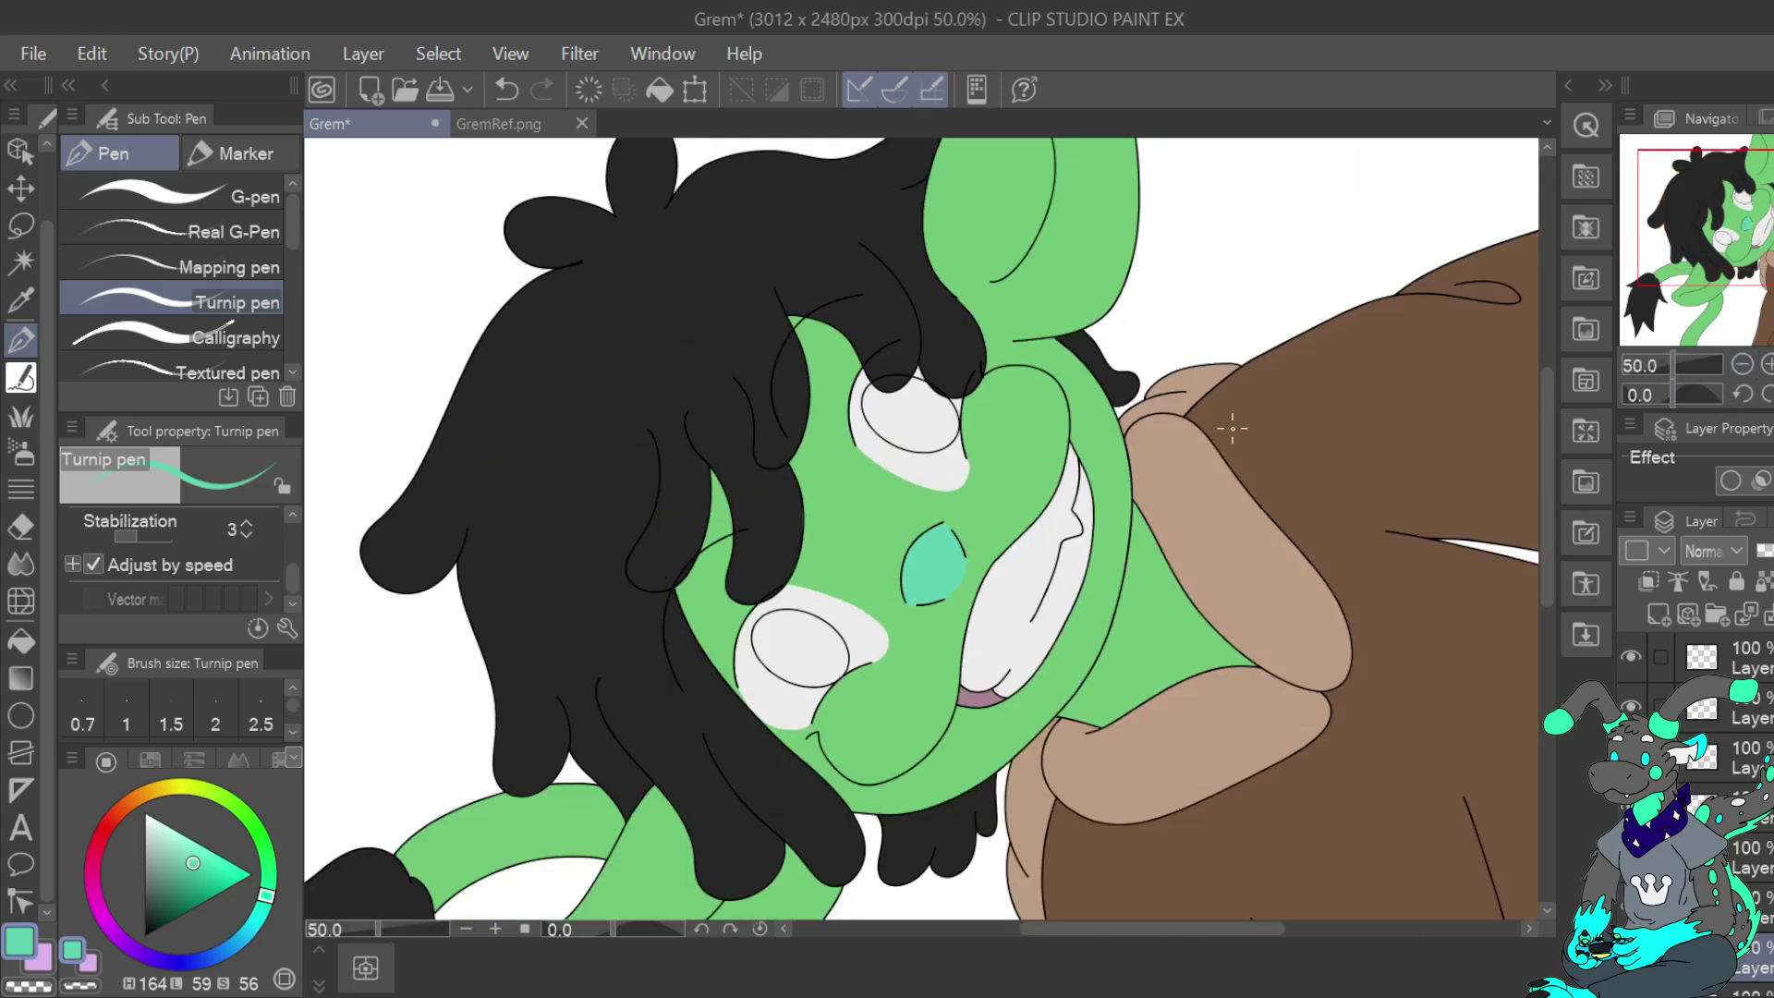
Compare the nose with GremRef.png, set the stabilization to 100, and redo the turquoise stroke along the nose's open lower edge
{"action": "left_click", "coordinate": [504, 123]}
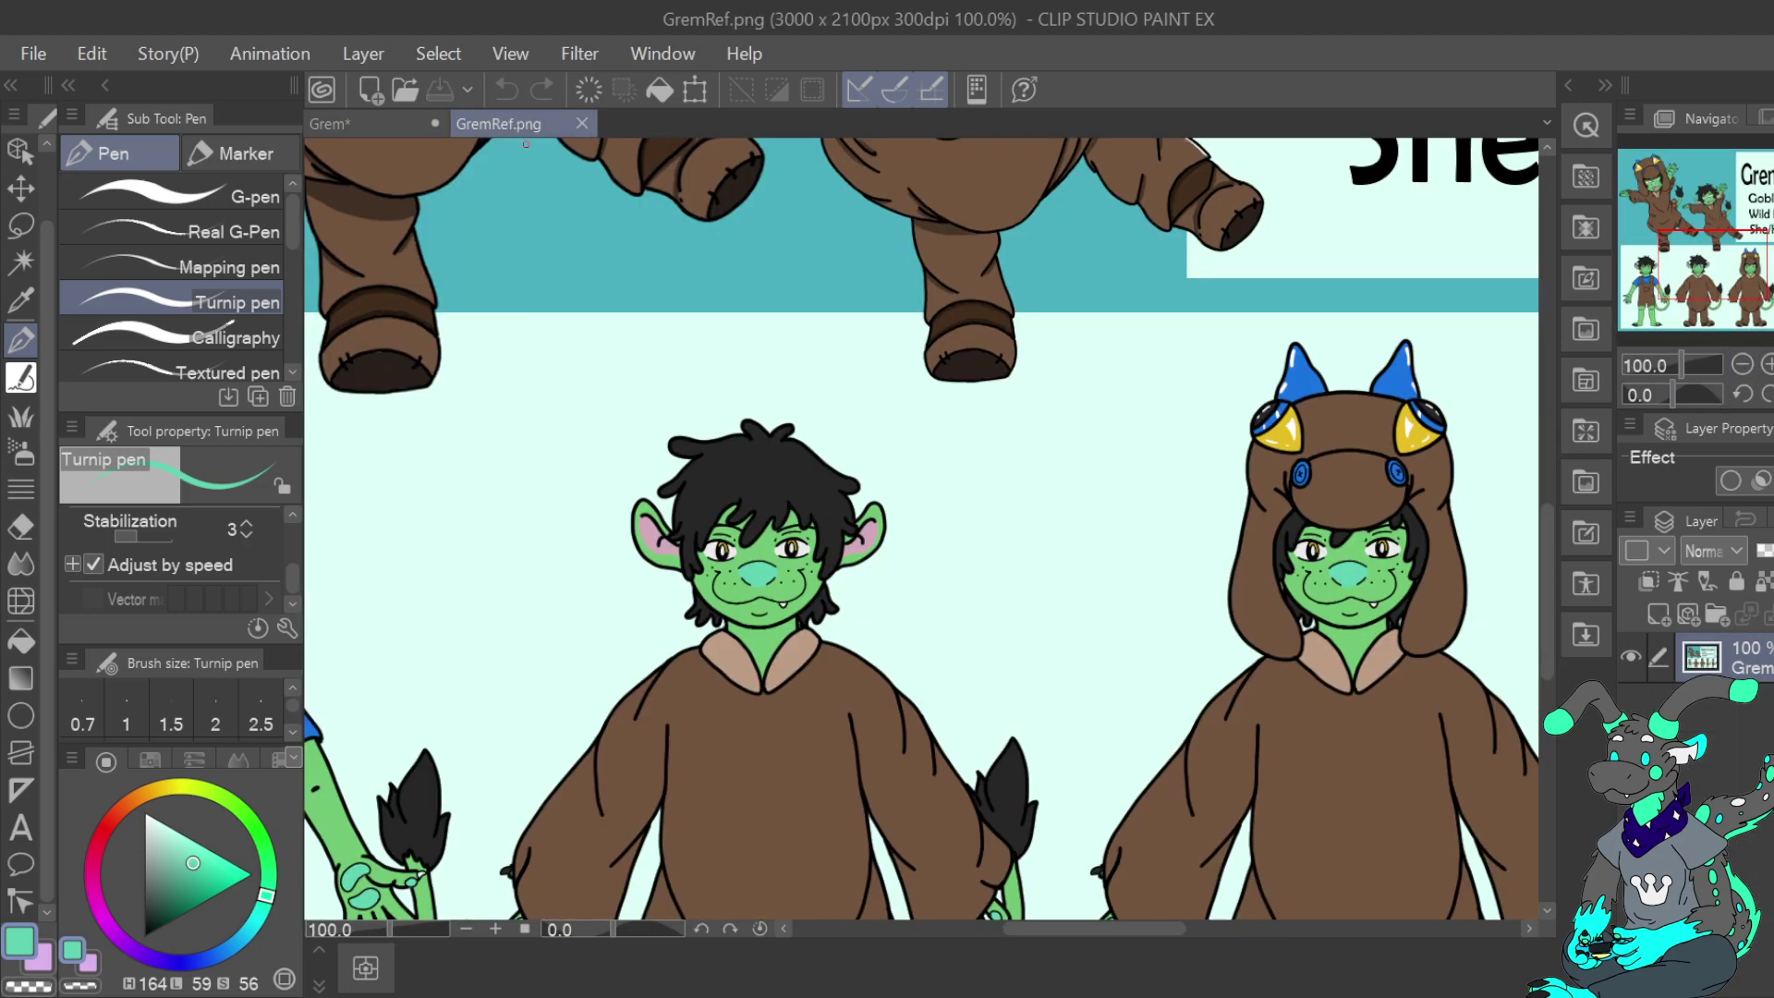
{"action": "left_click", "coordinate": [420, 123]}
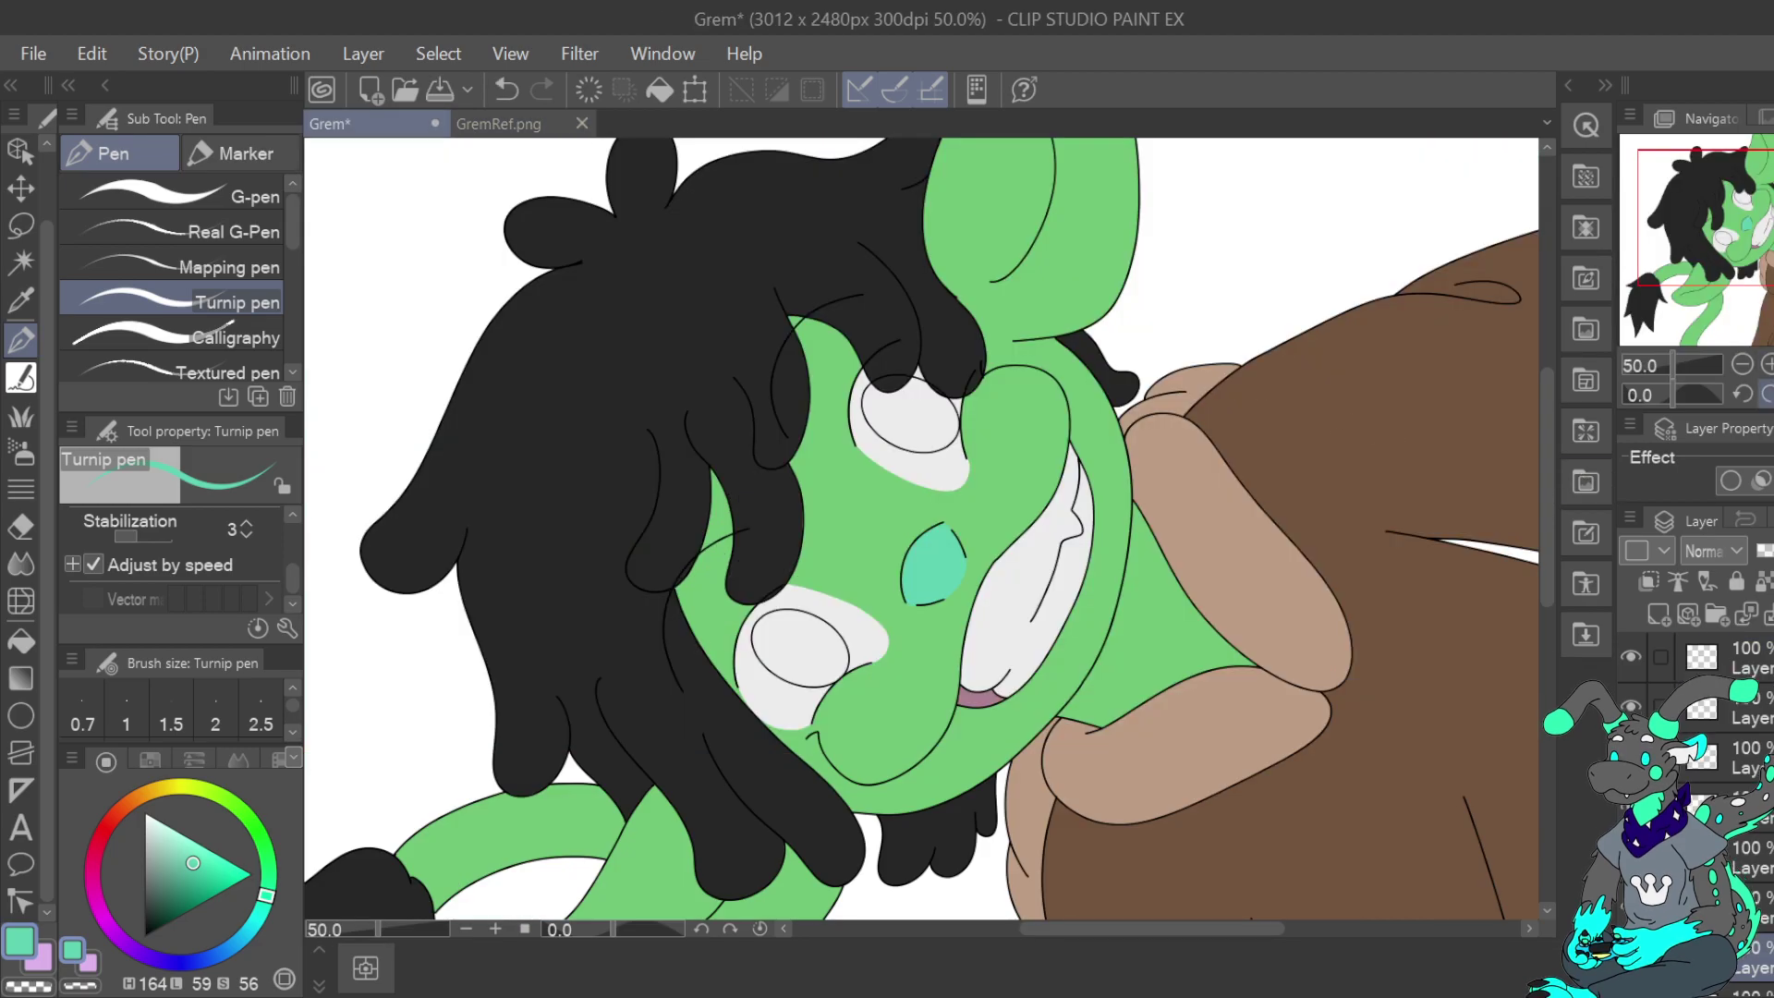
{"action": "left_click", "coordinate": [1767, 395]}
{"action": "left_click", "coordinate": [1767, 394]}
{"action": "left_click", "coordinate": [1767, 395]}
{"action": "left_click", "coordinate": [1767, 394]}
{"action": "left_click", "coordinate": [1767, 395]}
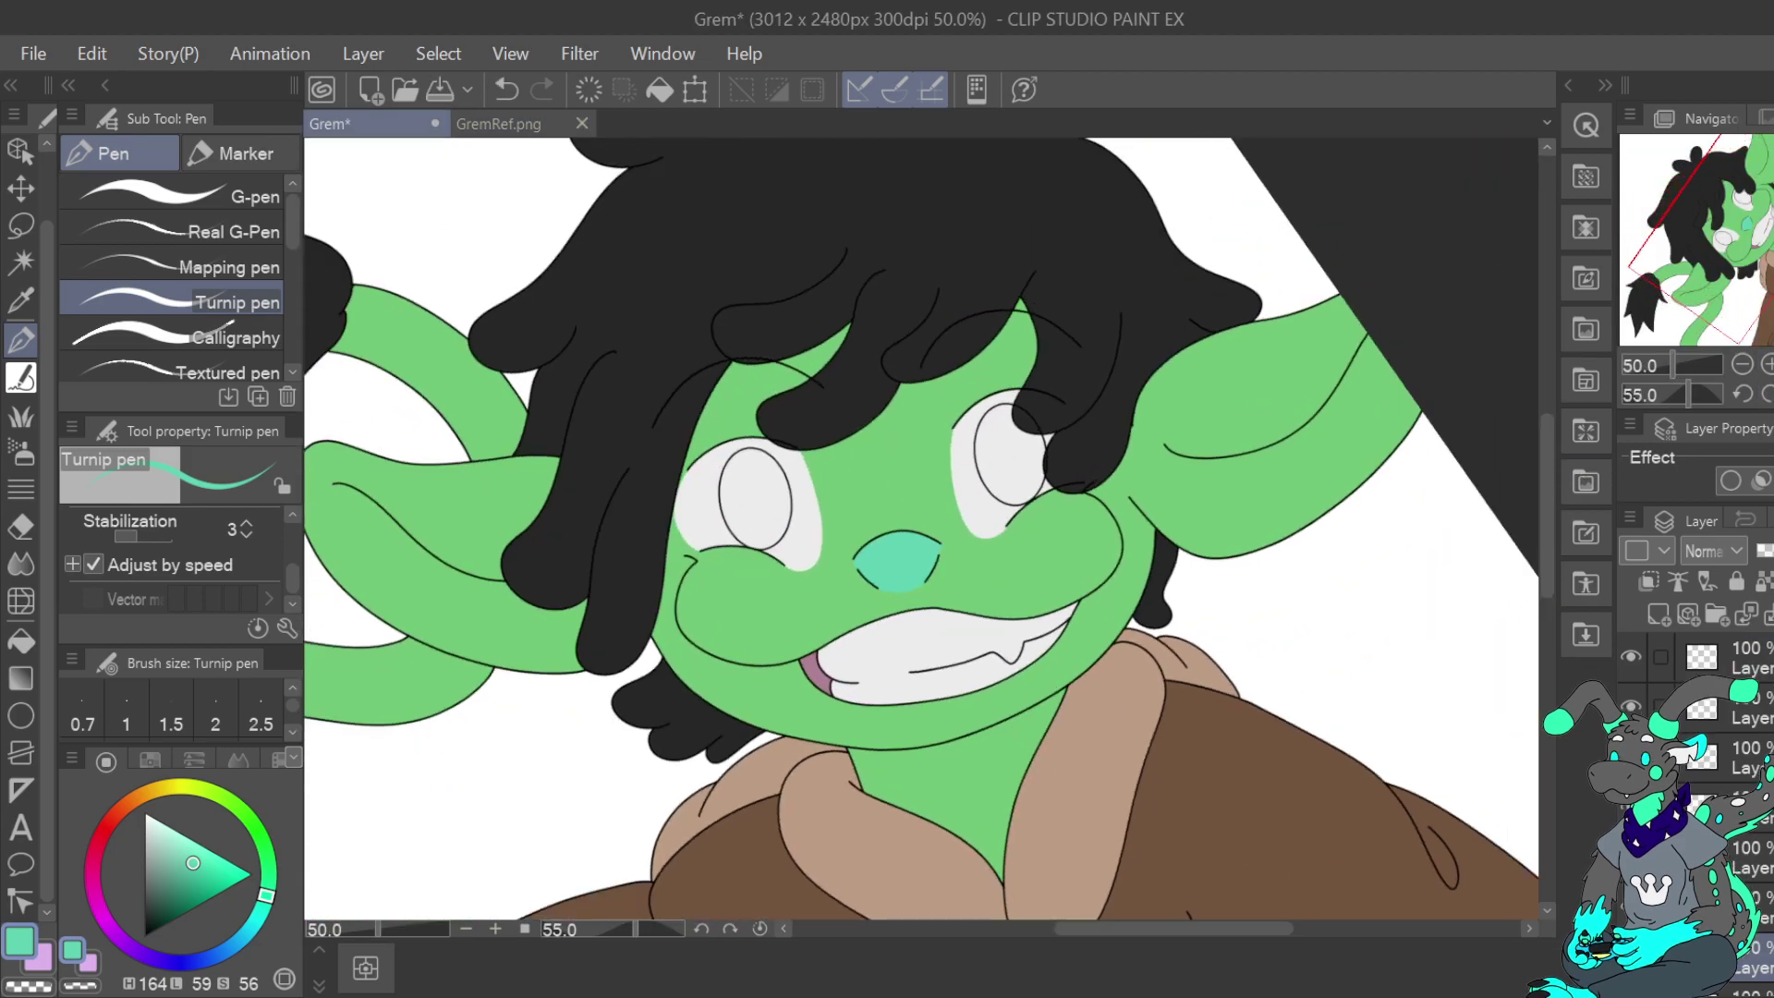
{"action": "left_click", "coordinate": [1767, 365]}
{"action": "left_click", "coordinate": [1767, 364]}
{"action": "left_click", "coordinate": [1767, 365]}
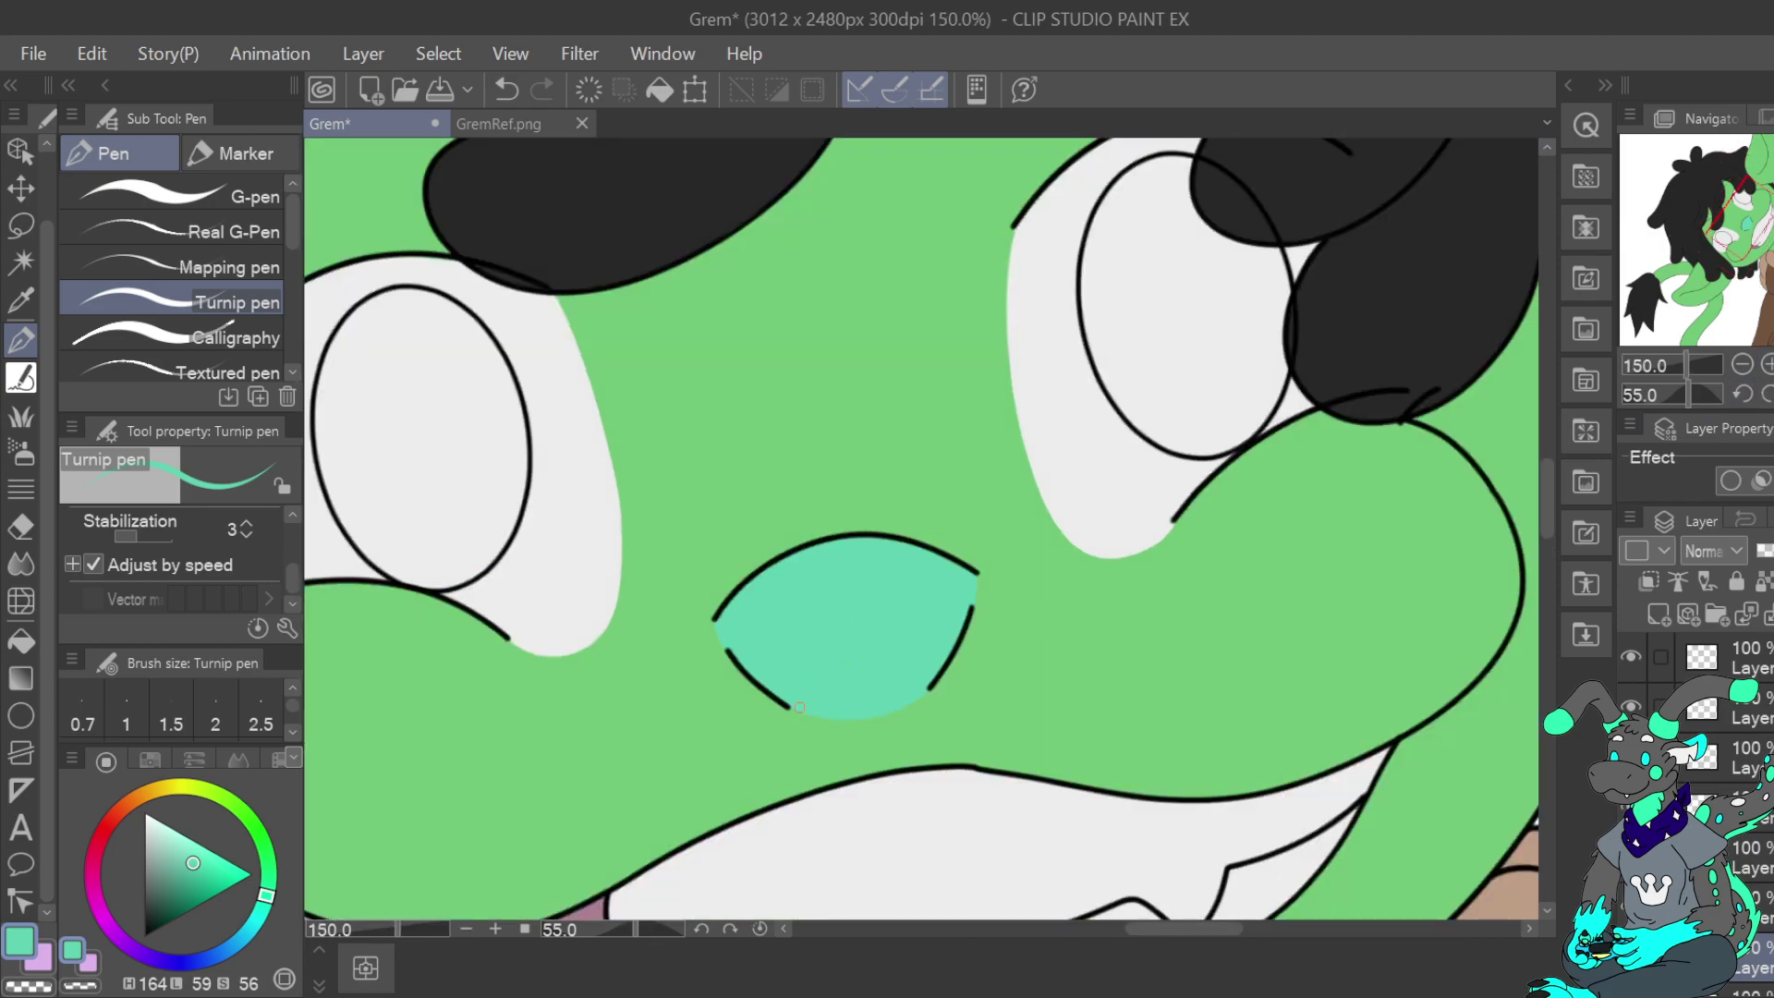
{"action": "left_click", "coordinate": [155, 535]}
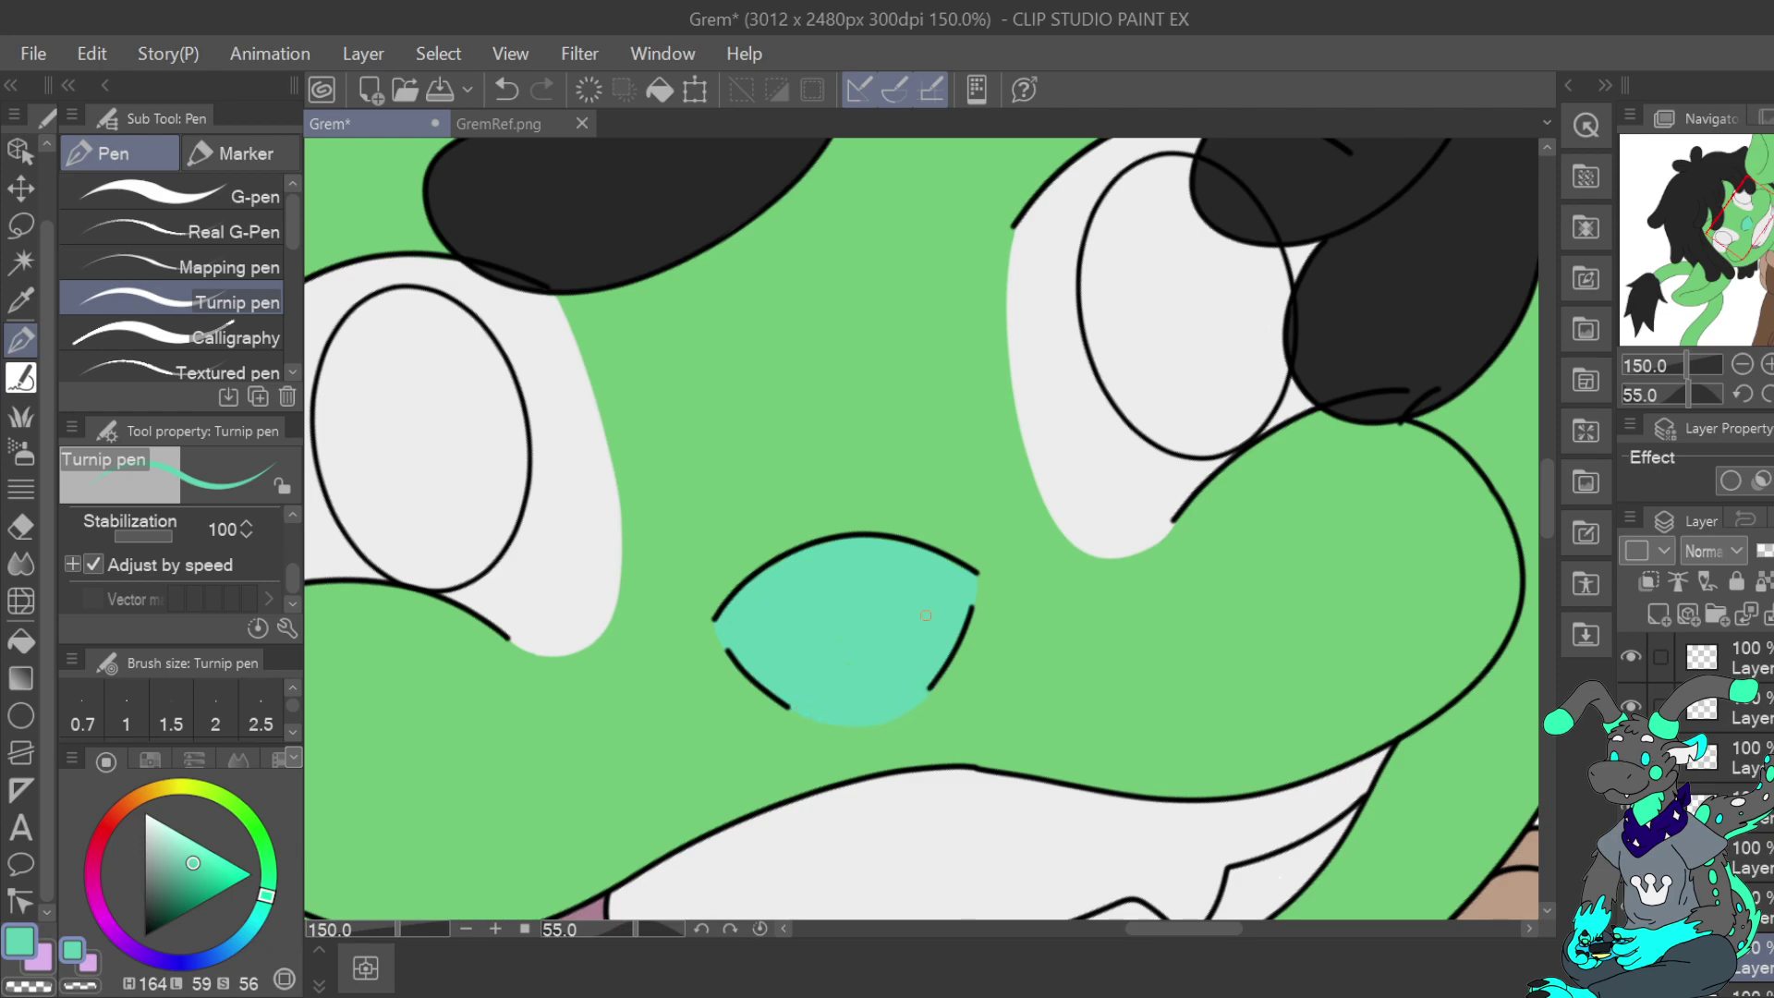
{"action": "key", "text": "ctrl+z"}
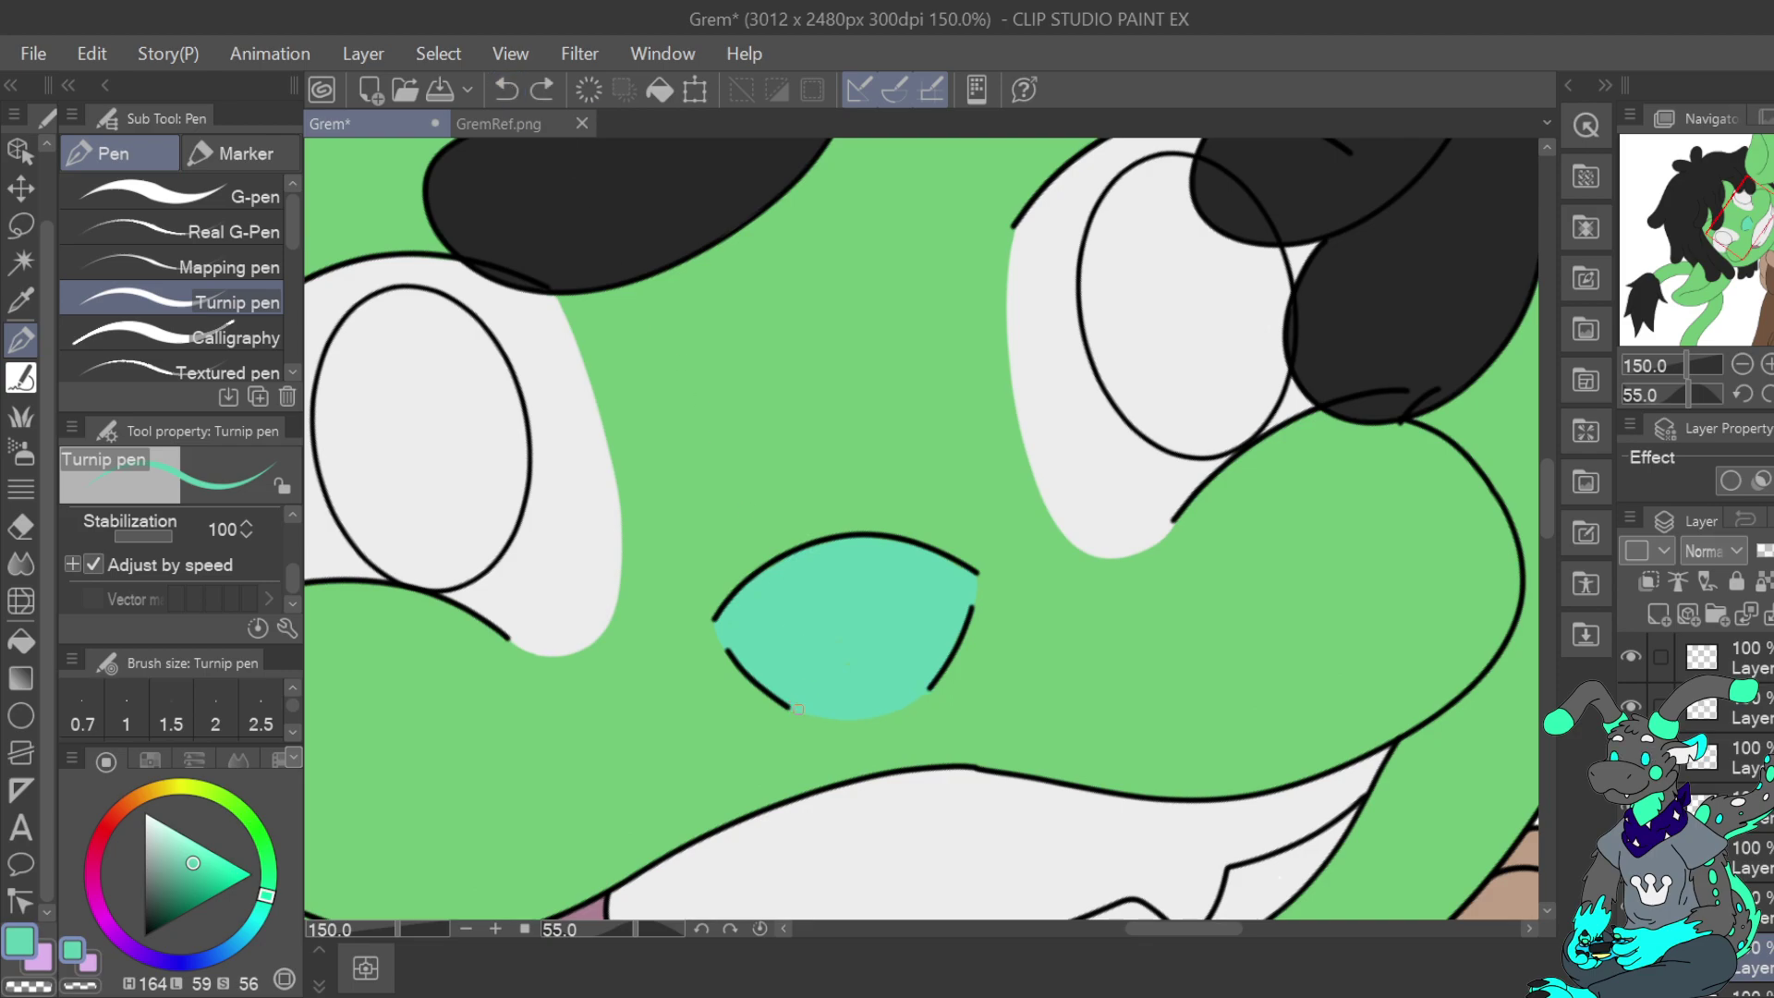
{"action": "left_click_drag", "start_coordinate": [930, 682], "coordinate": [931, 672]}
{"action": "left_click", "coordinate": [1743, 364]}
{"action": "left_click", "coordinate": [1743, 364]}
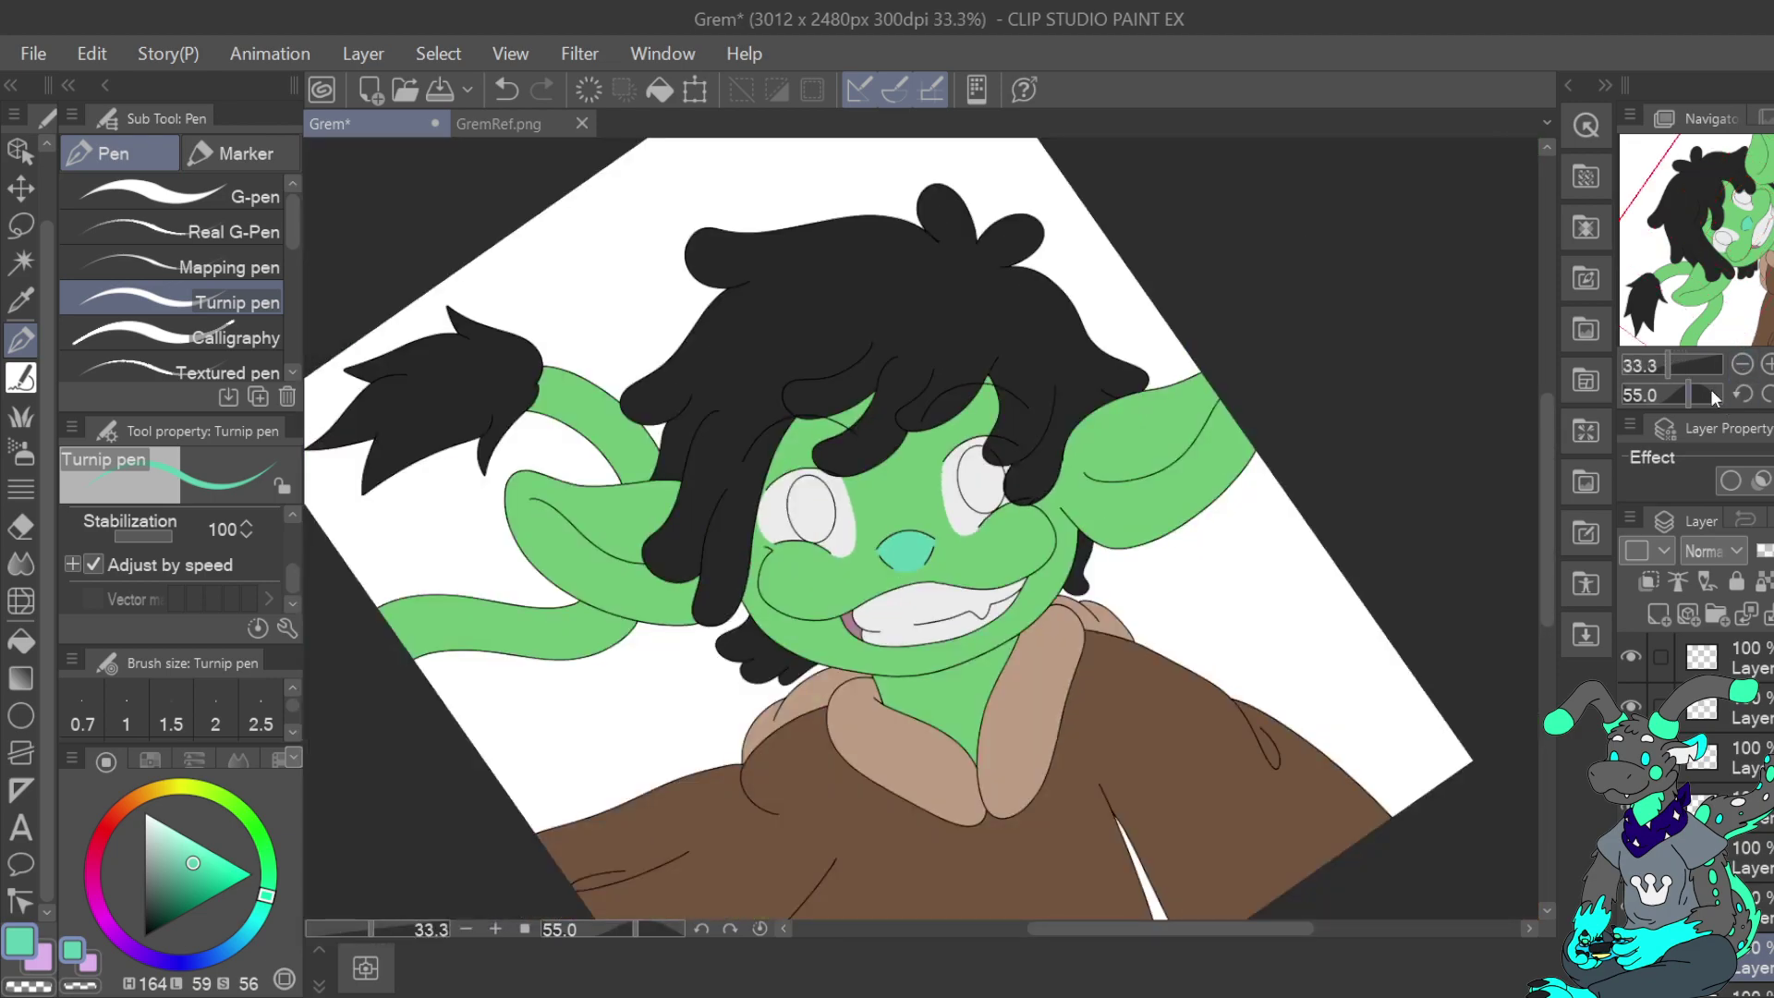
Sample the pink of the inner ear from GremRef.png as the Turnip pen's drawing color
{"action": "left_click", "coordinate": [533, 120]}
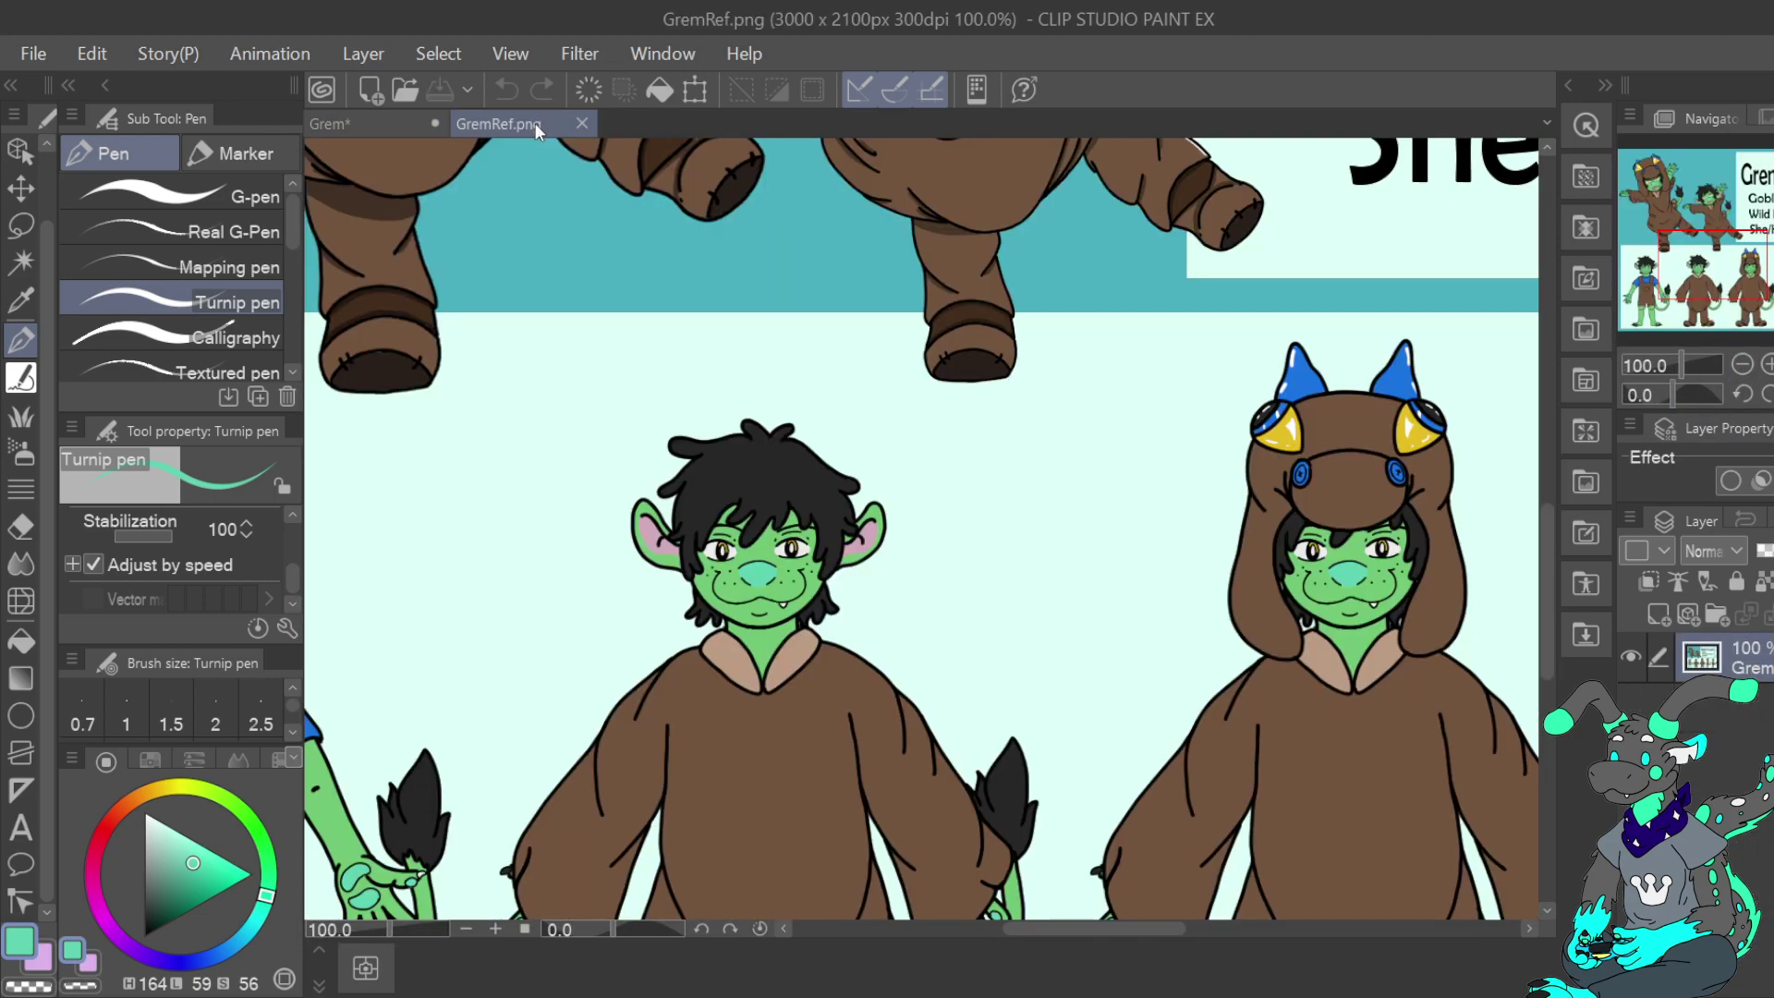
{"action": "left_click", "coordinate": [393, 120]}
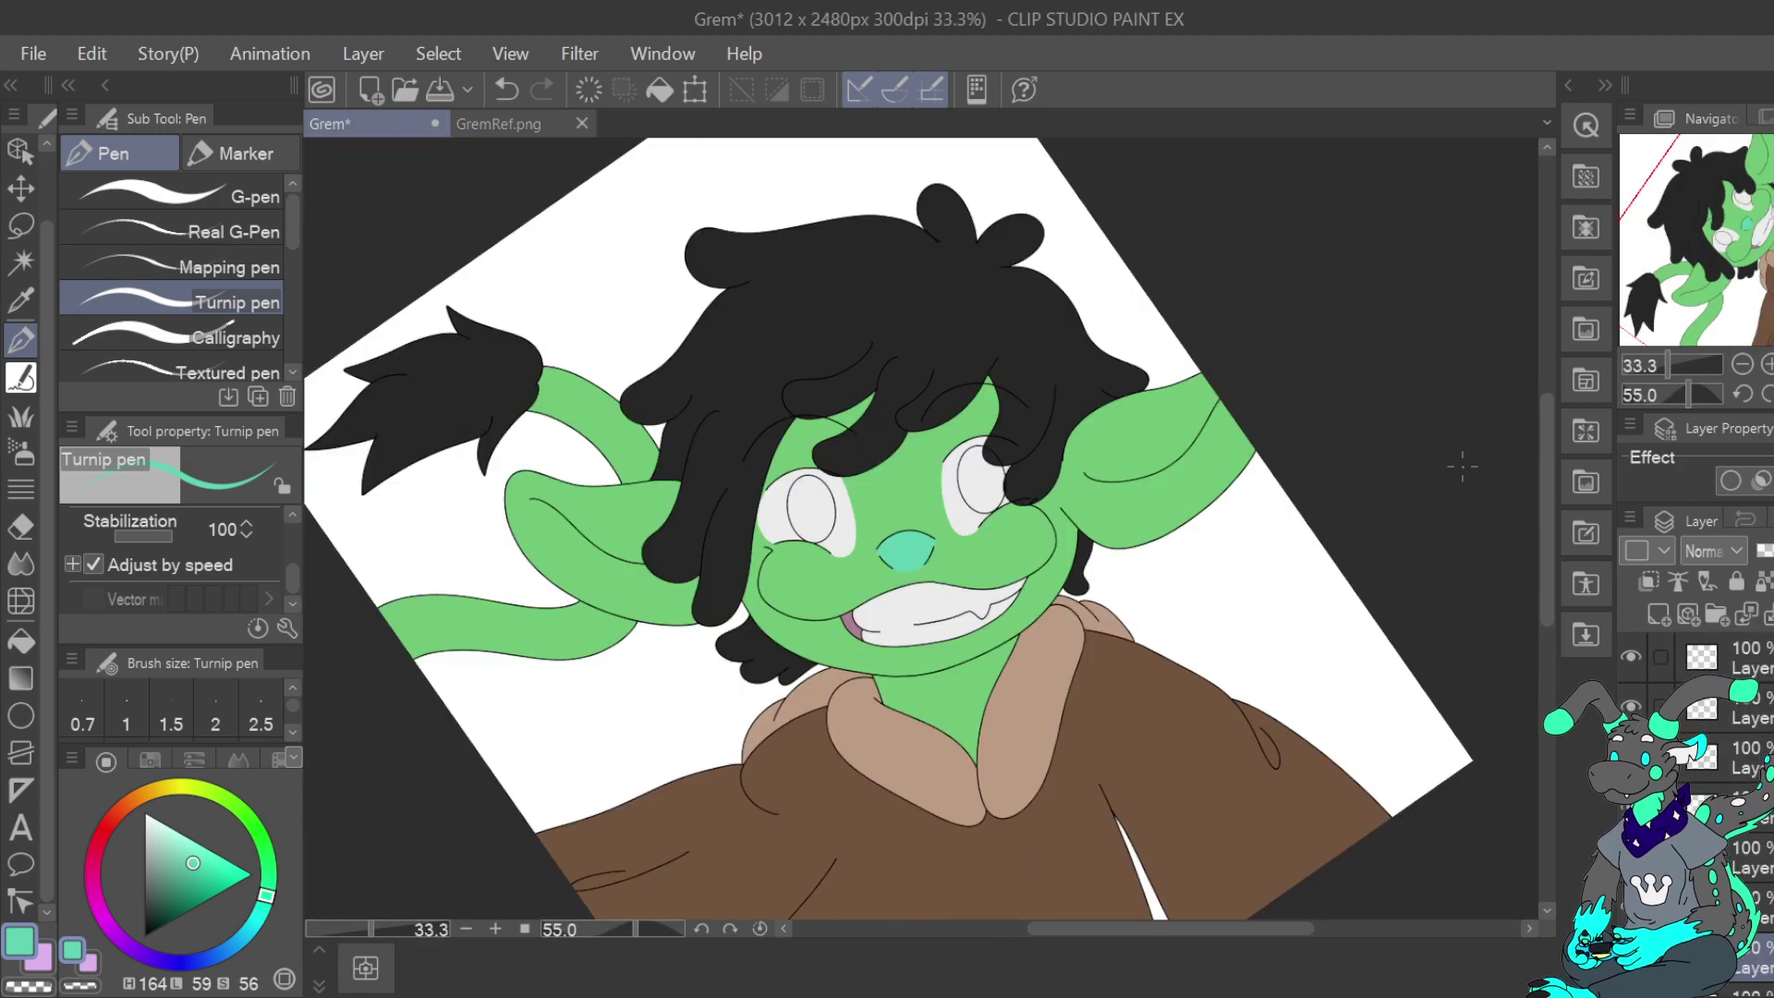
{"action": "left_click", "coordinate": [1768, 364]}
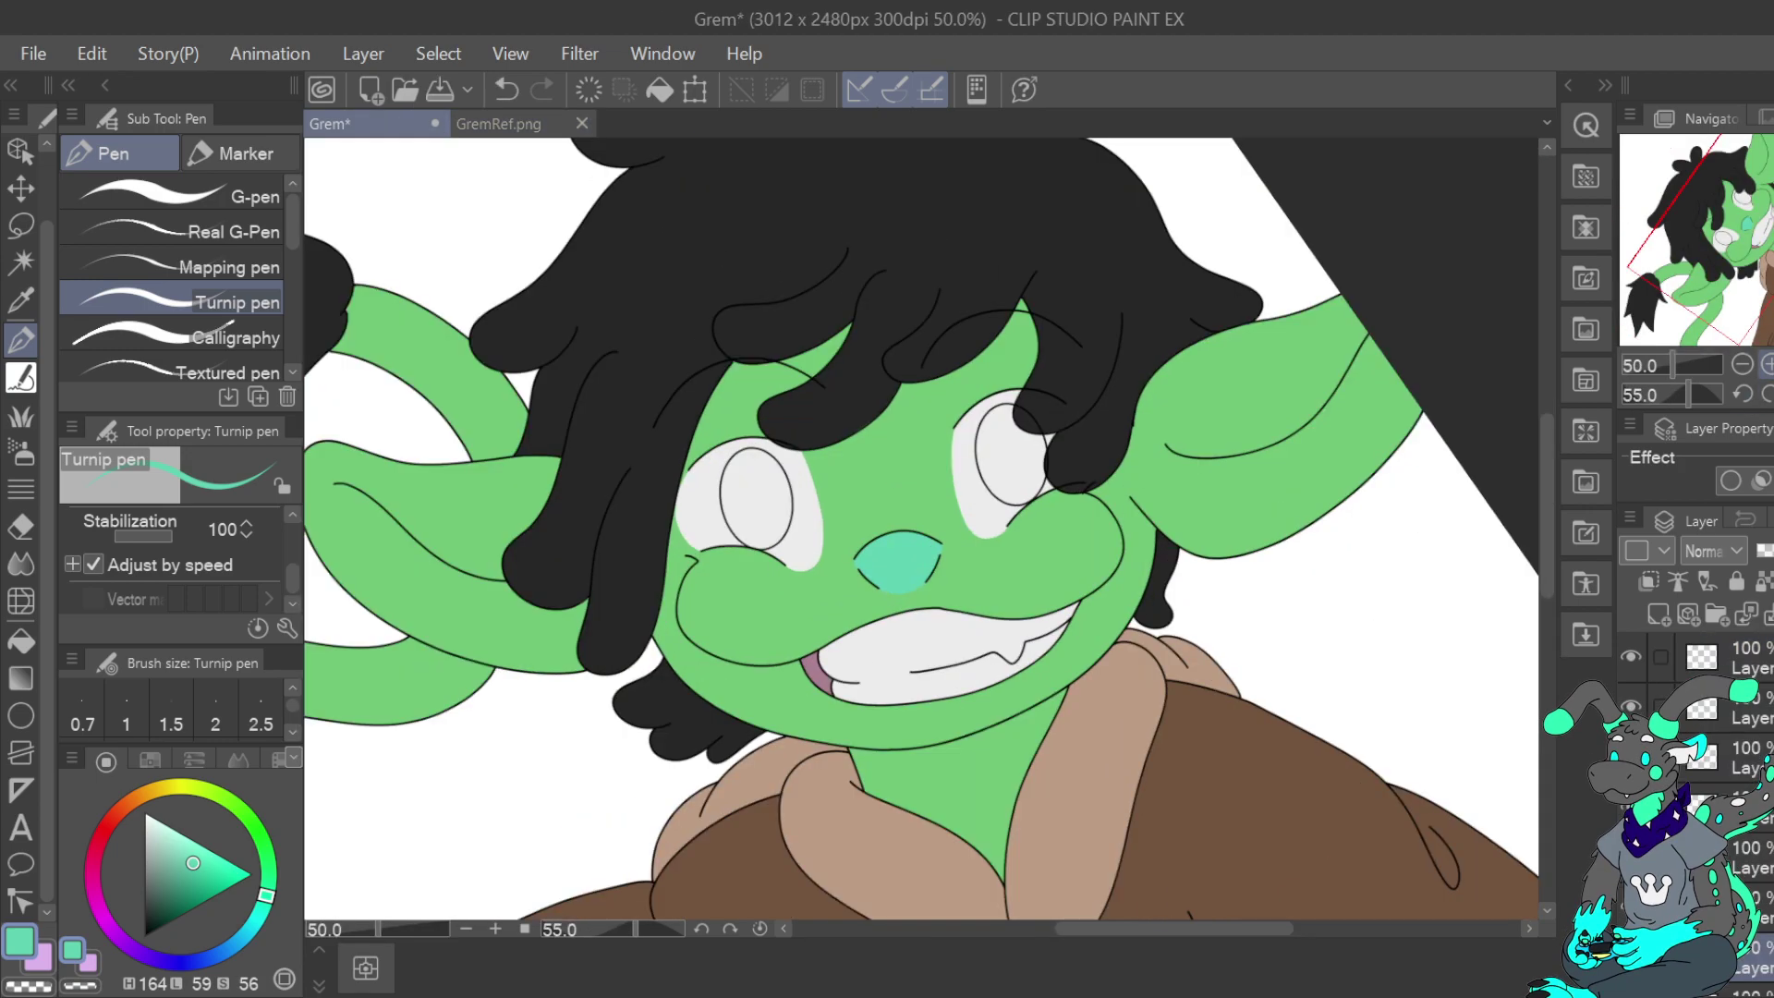
{"action": "left_click", "coordinate": [1768, 364]}
{"action": "left_click", "coordinate": [1773, 394]}
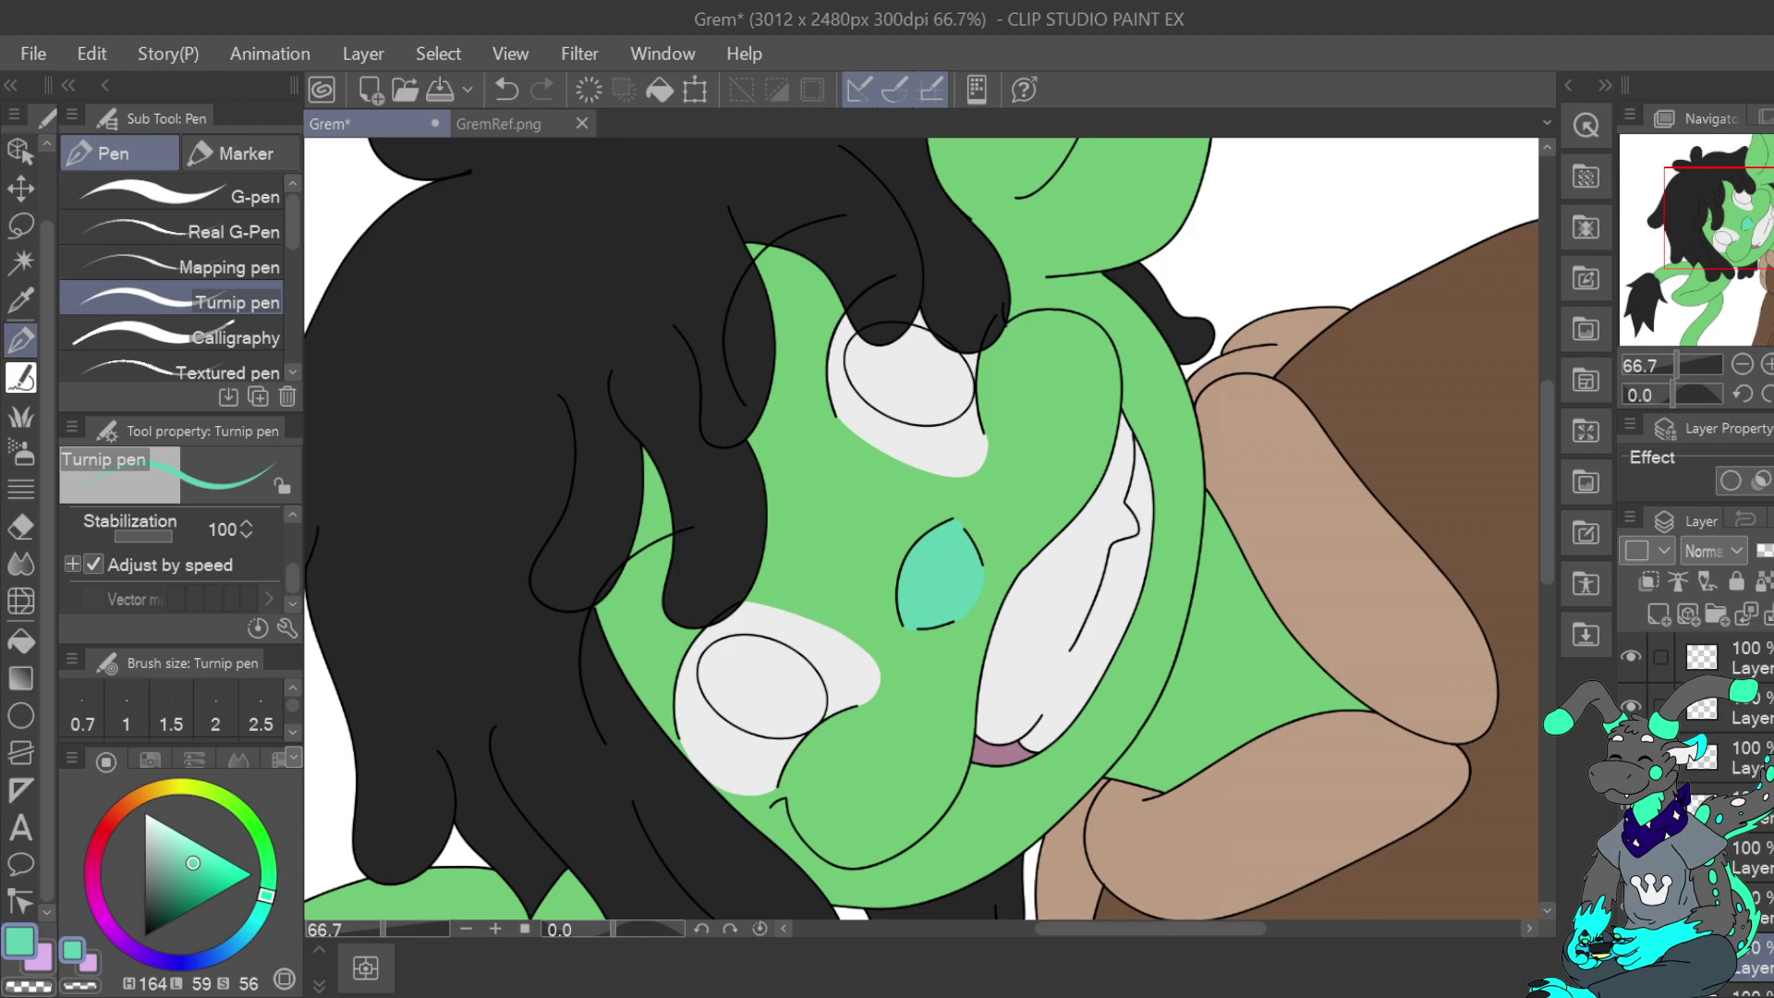
{"action": "left_click_drag", "start_coordinate": [1767, 220], "coordinate": [1763, 166]}
{"action": "left_click", "coordinate": [503, 128]}
{"action": "left_click", "coordinate": [17, 312]}
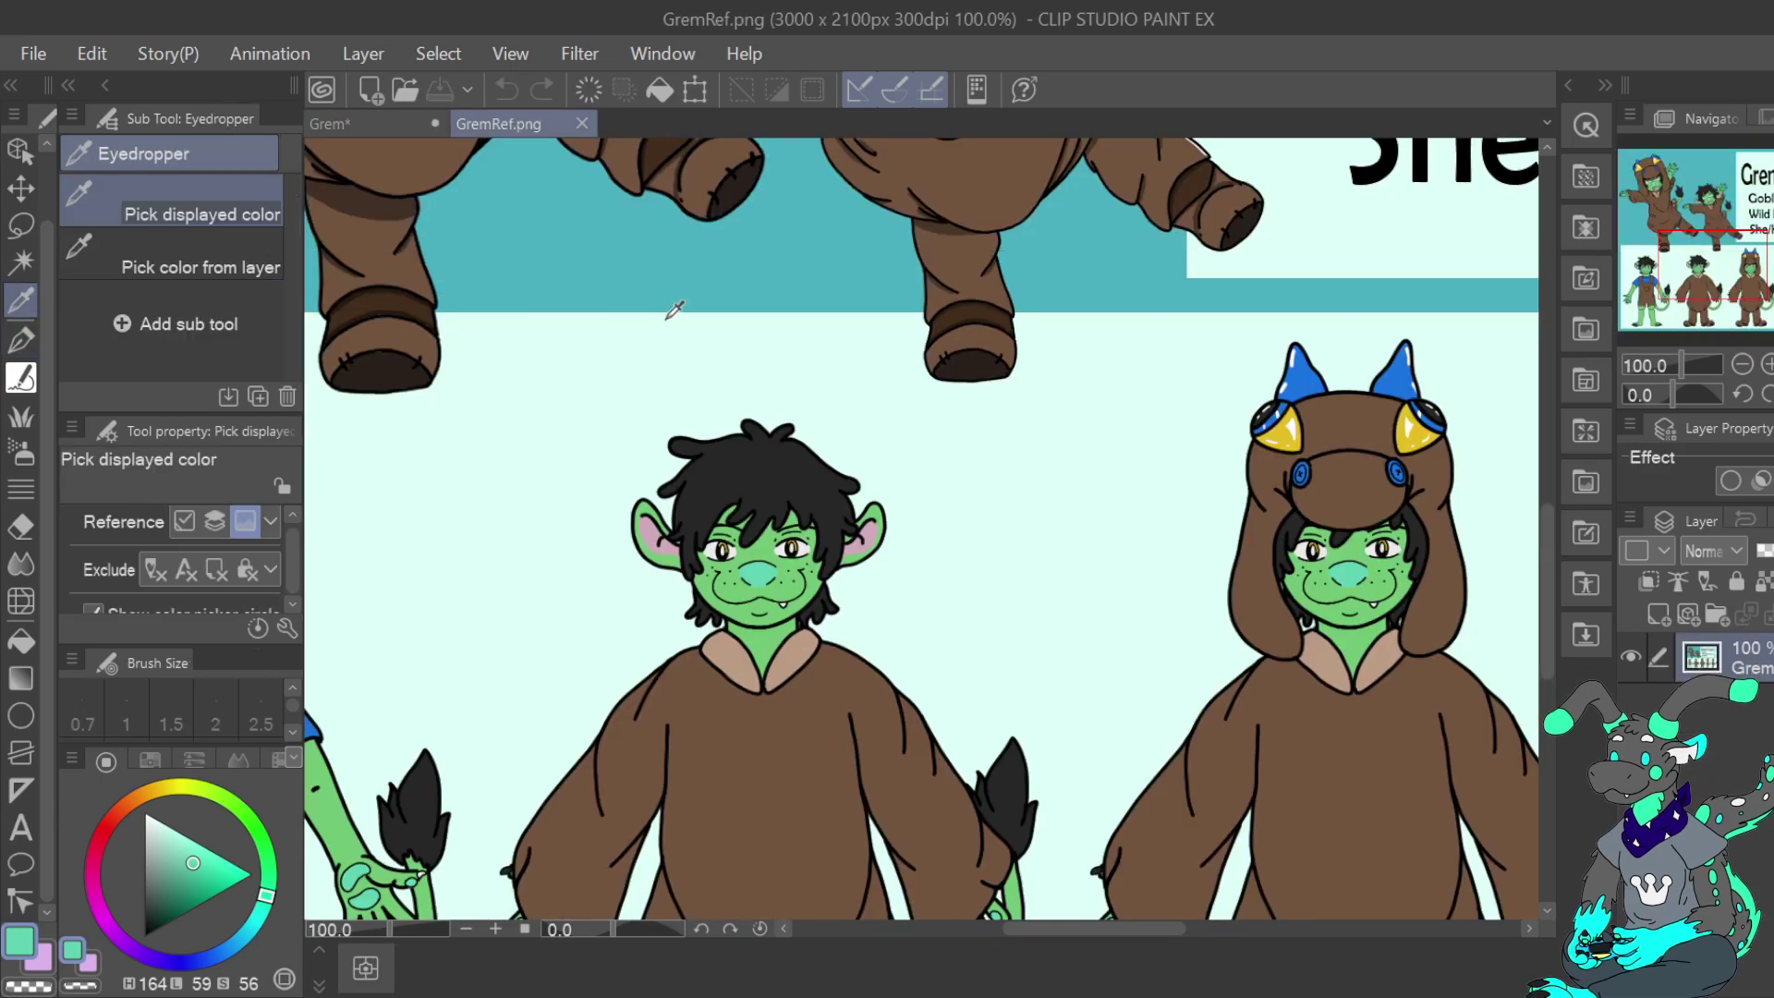
{"action": "left_click", "coordinate": [864, 527]}
{"action": "left_click", "coordinate": [16, 339]}
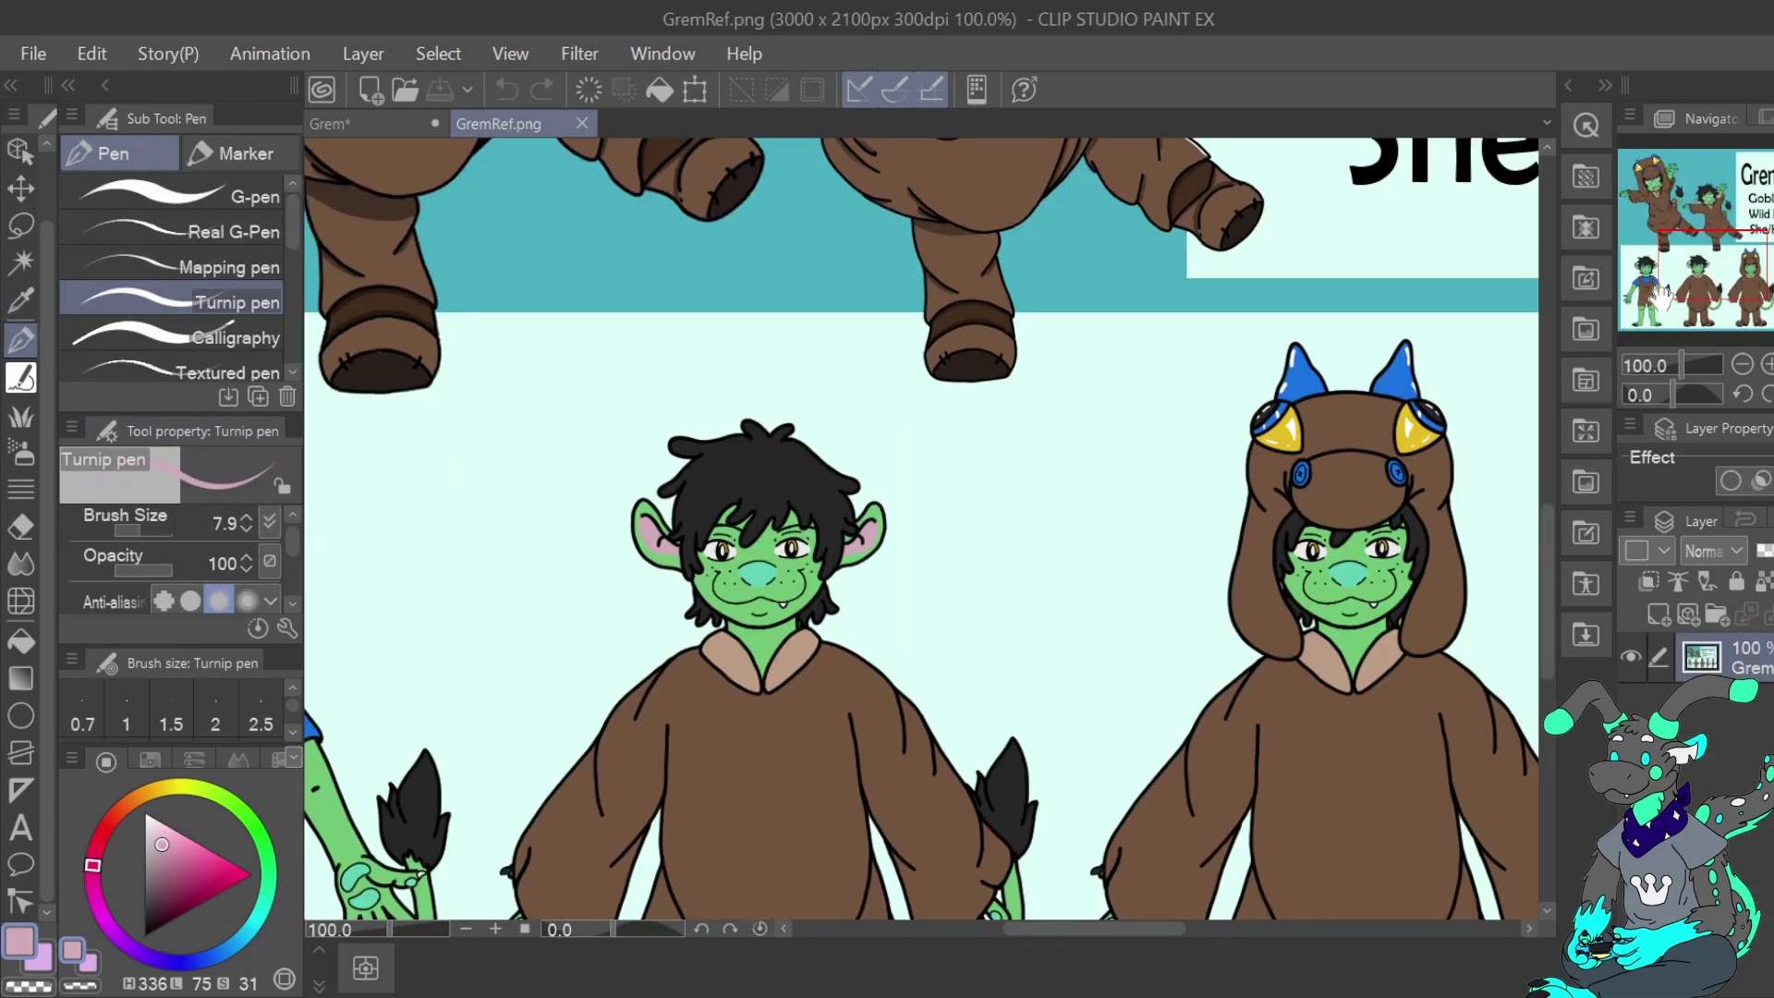
Set the Turnip pen's brush size to 21.5 and paint pink along the inner line of the ear farthest from the tail
{"action": "left_click", "coordinate": [342, 123]}
{"action": "left_click", "coordinate": [1768, 364]}
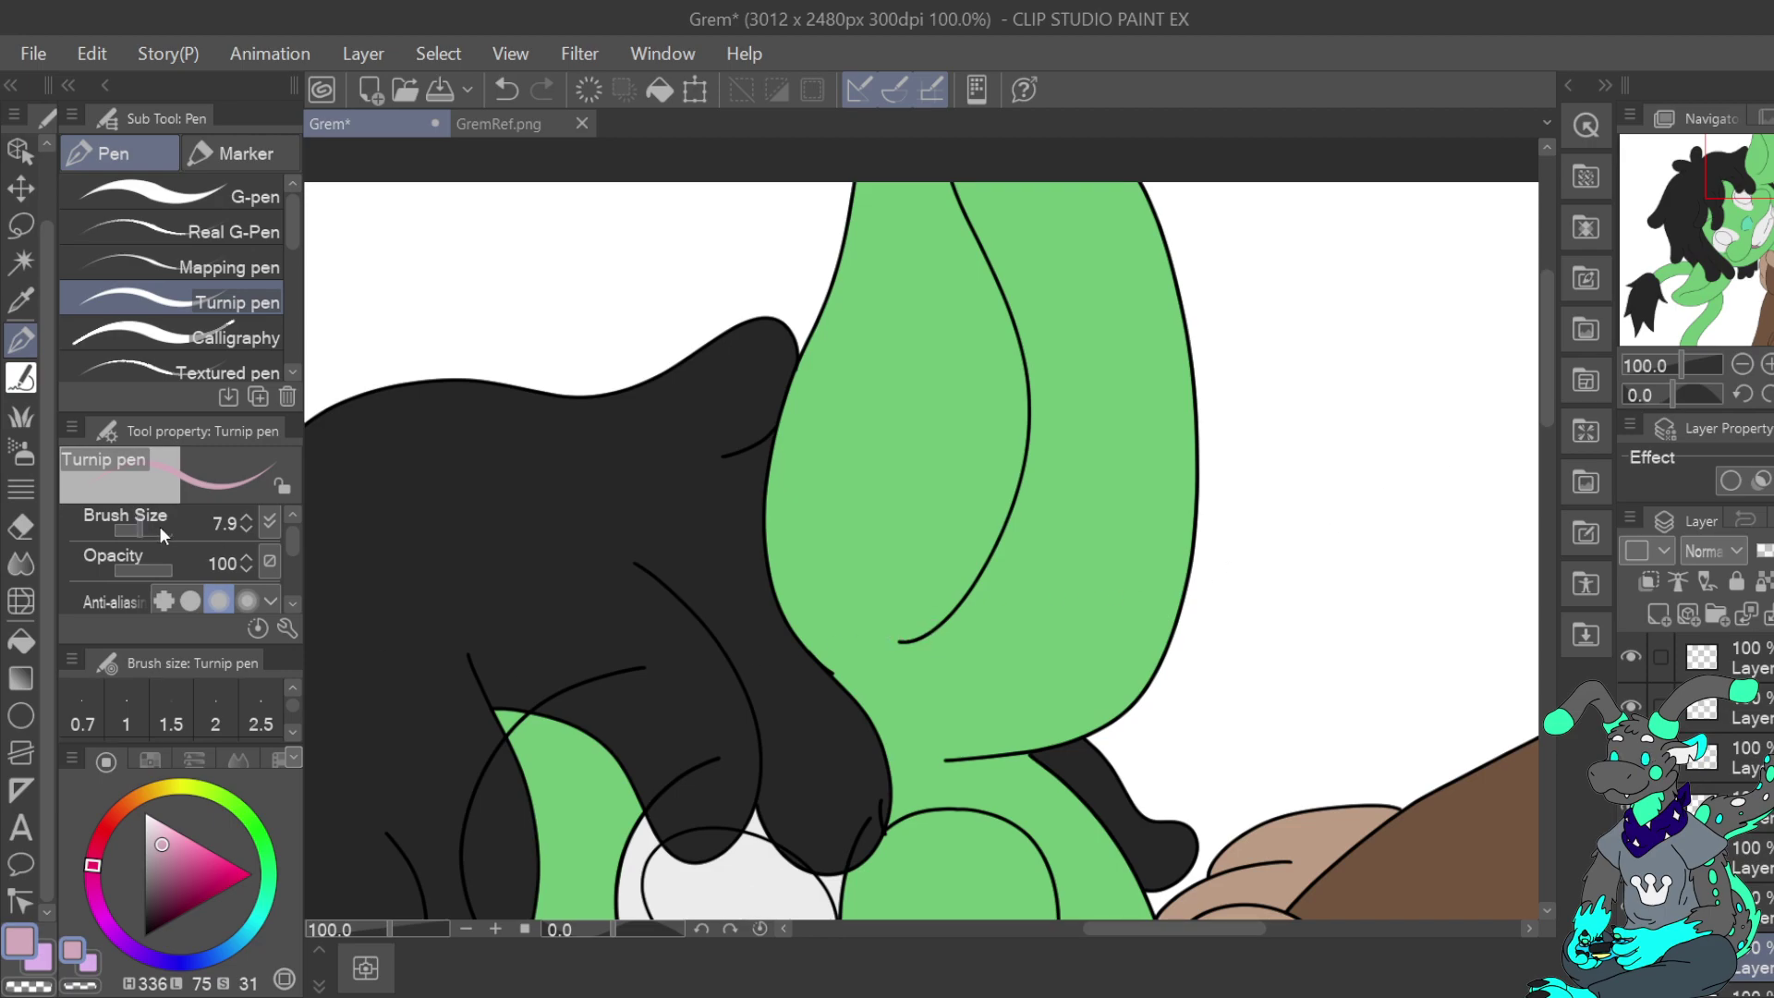
{"action": "left_click_drag", "start_coordinate": [158, 525], "coordinate": [150, 533]}
{"action": "scroll", "coordinate": [801, 393], "scroll_direction": "up", "scroll_amount": 2}
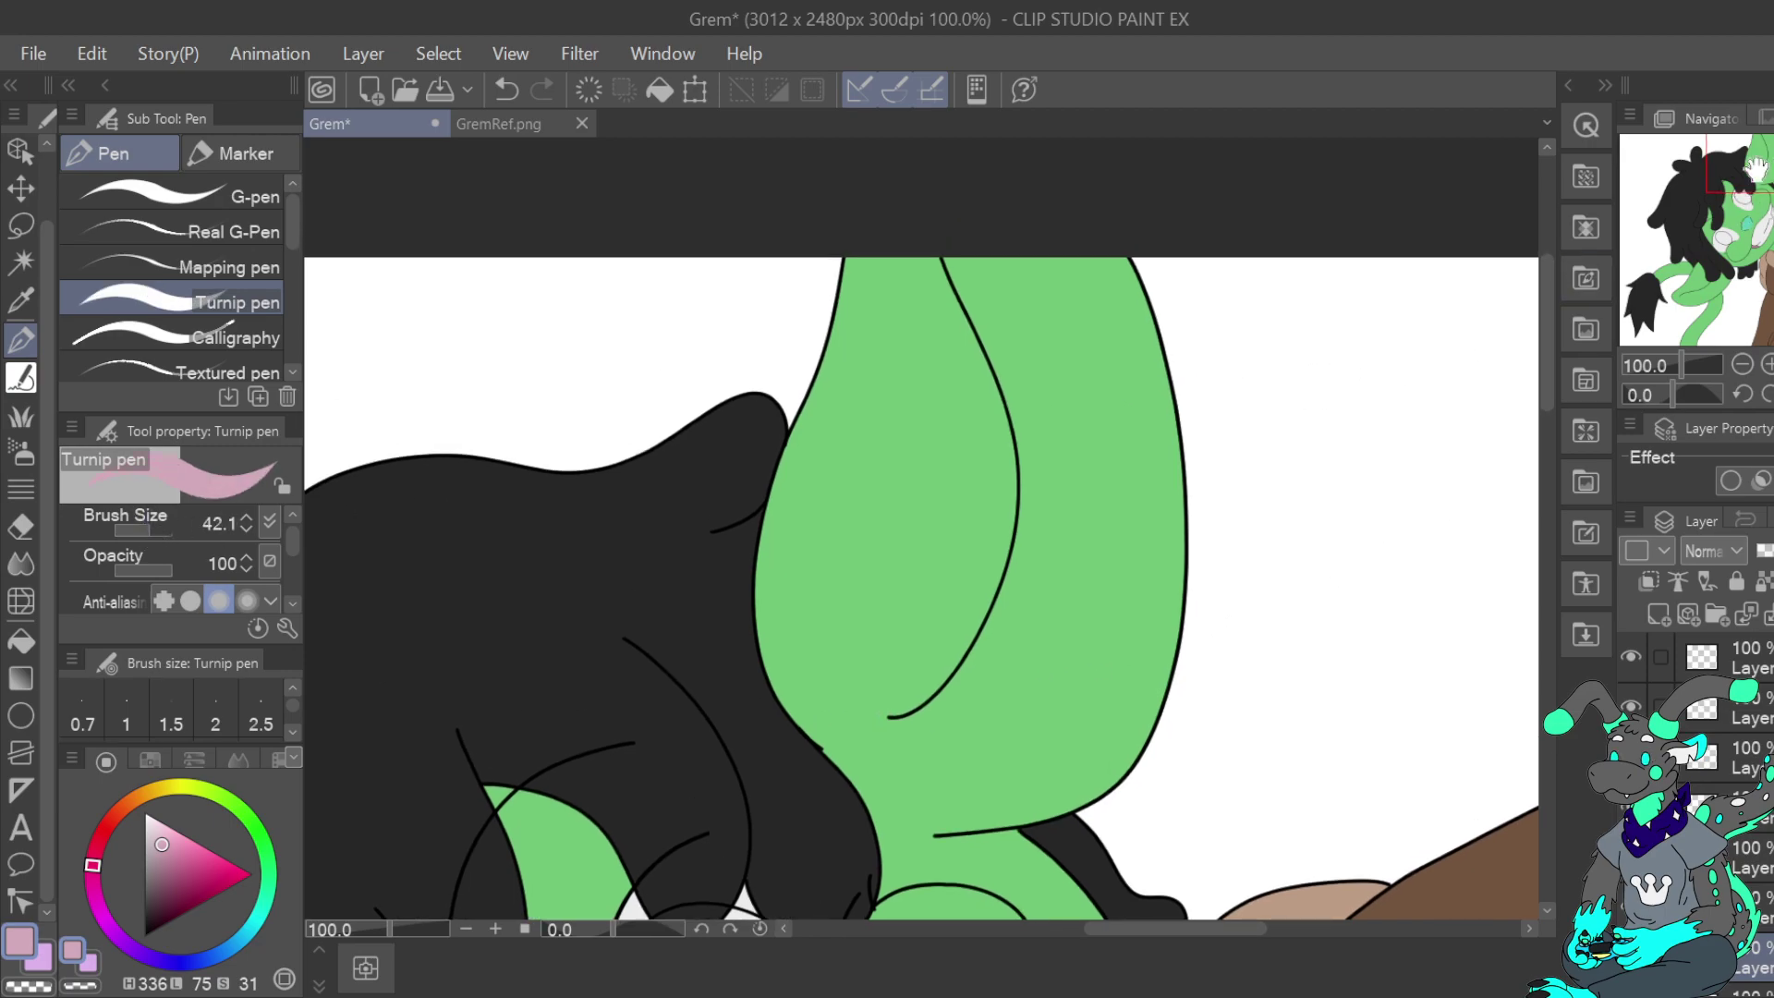
{"action": "left_click_drag", "start_coordinate": [153, 525], "coordinate": [146, 531]}
{"action": "left_click_drag", "start_coordinate": [948, 246], "coordinate": [1011, 386]}
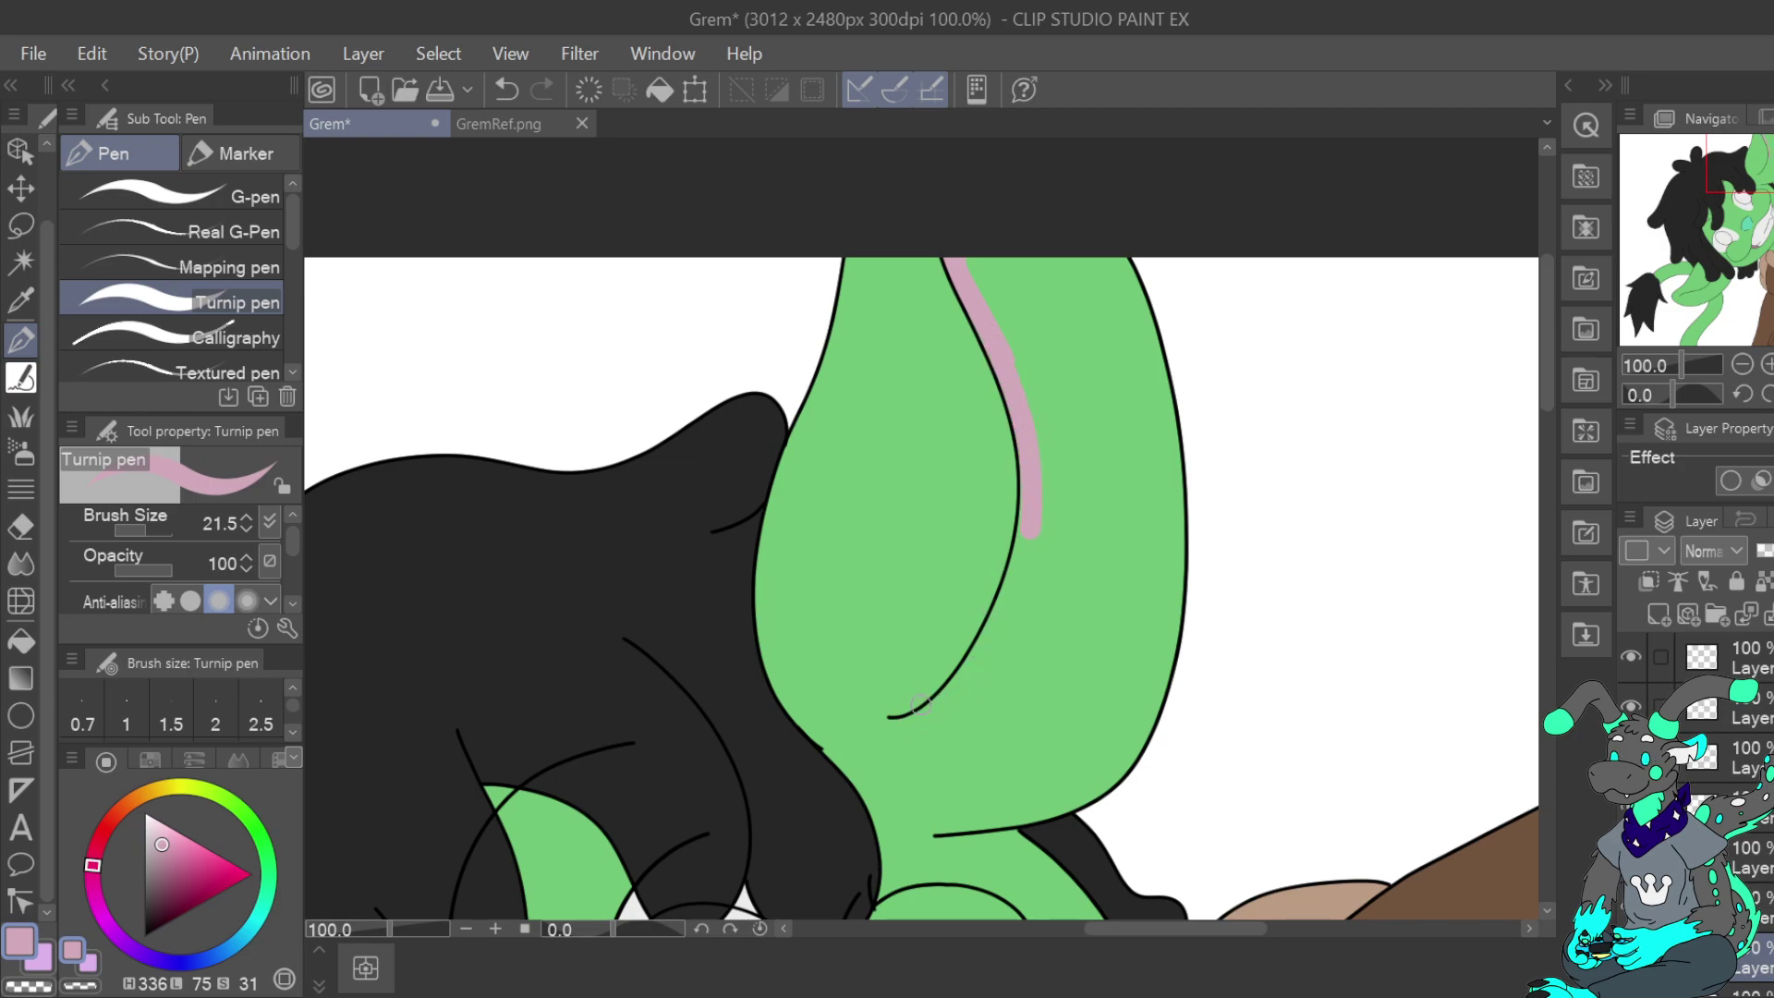
{"action": "mouse_move", "coordinate": [965, 691]}
{"action": "left_mouse_down"}
{"action": "mouse_move", "coordinate": [1026, 595]}
{"action": "mouse_move", "coordinate": [1034, 524]}
{"action": "left_mouse_up"}
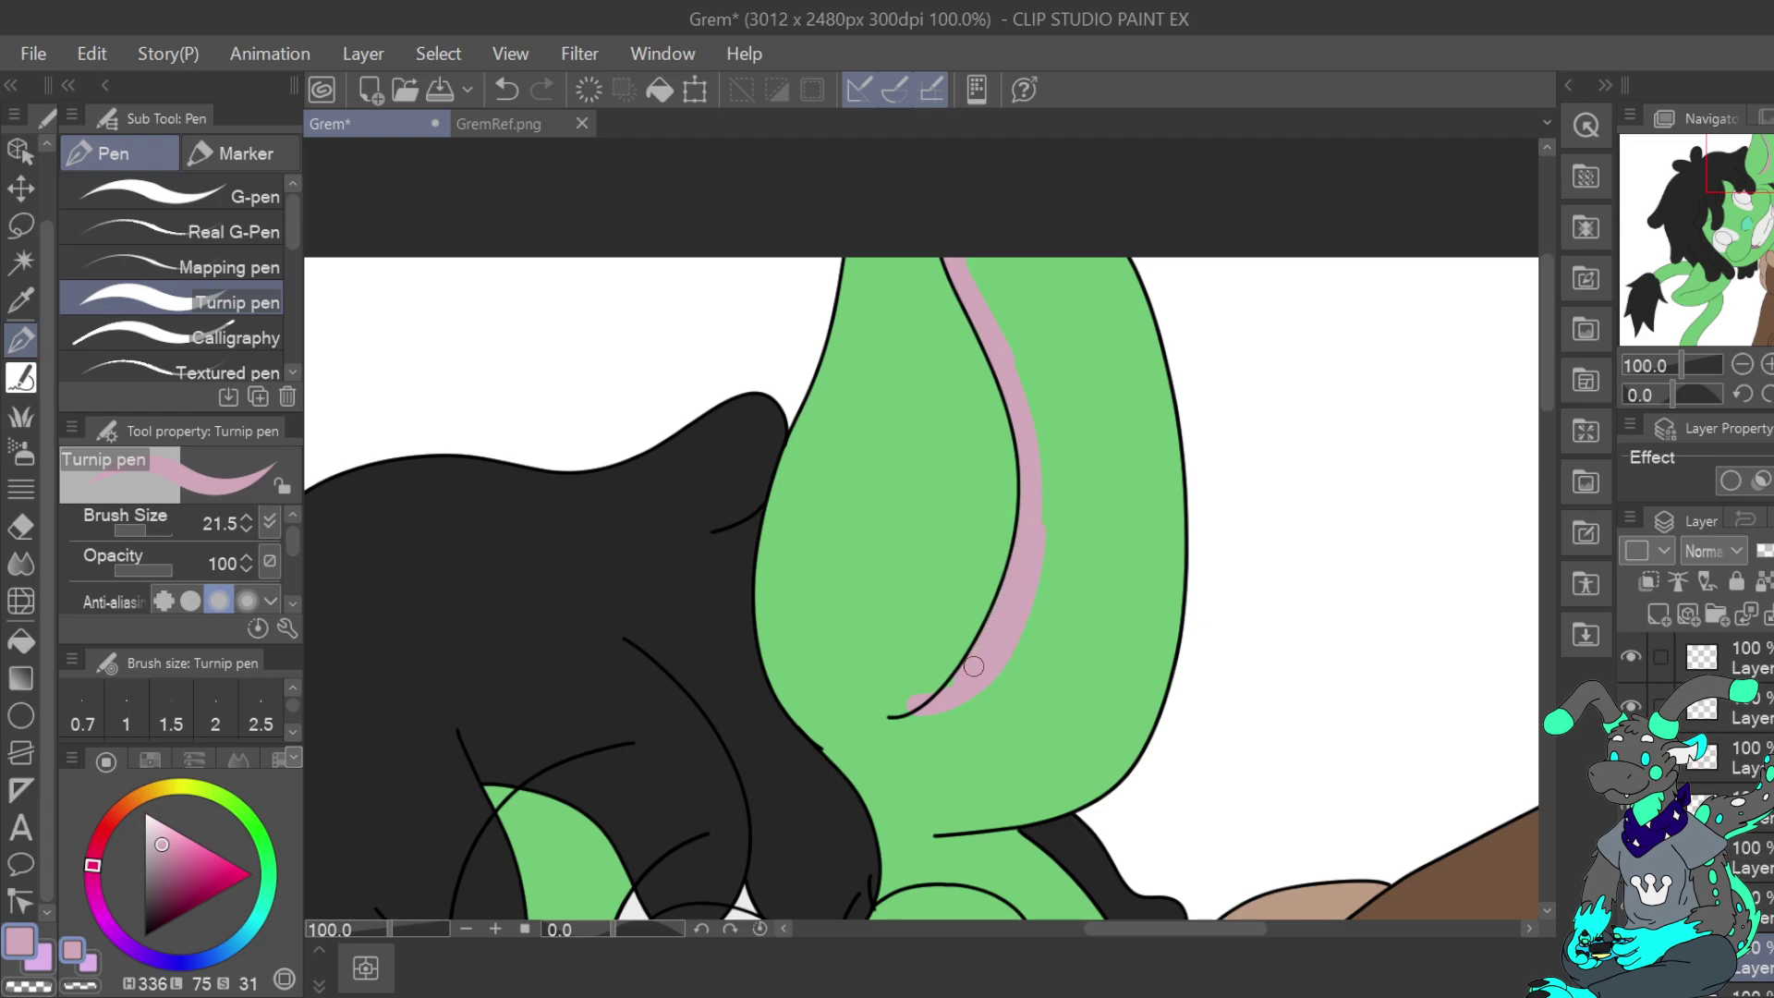
Compare the ear with GremRef.png, widen and fill its pink inner area, and erase the overspill past the line with transparent color
{"action": "left_click", "coordinate": [499, 124]}
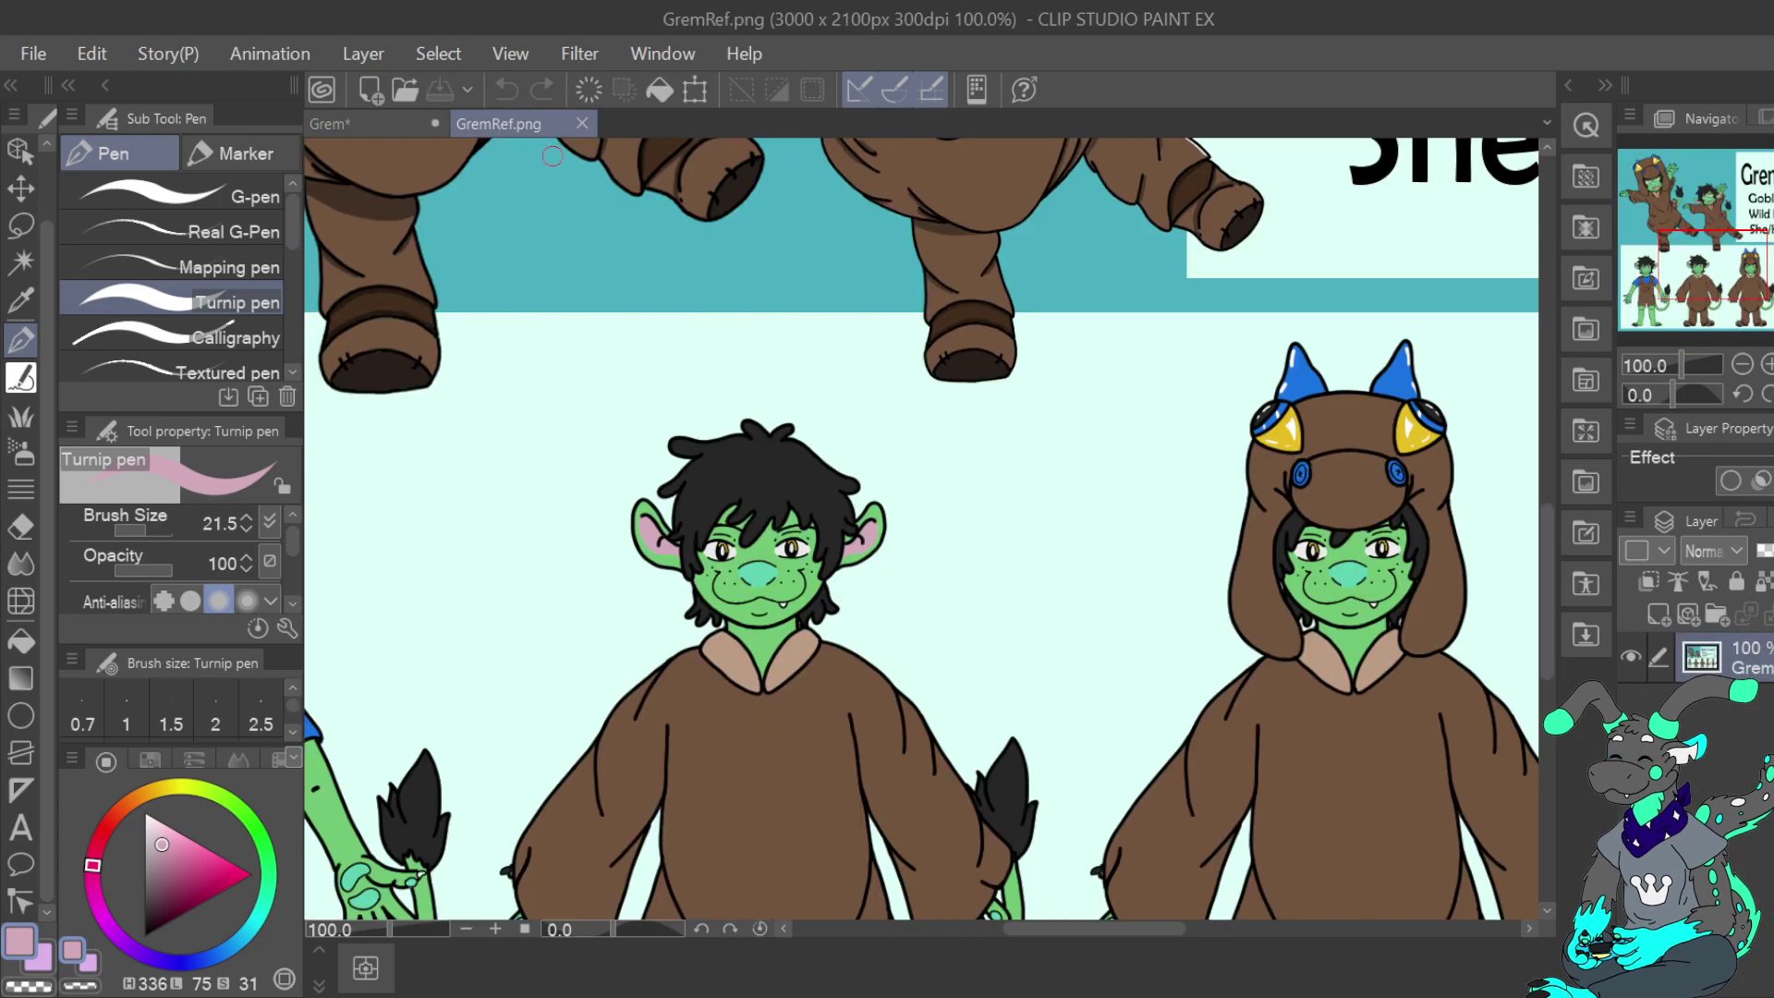
{"action": "left_click", "coordinate": [399, 126]}
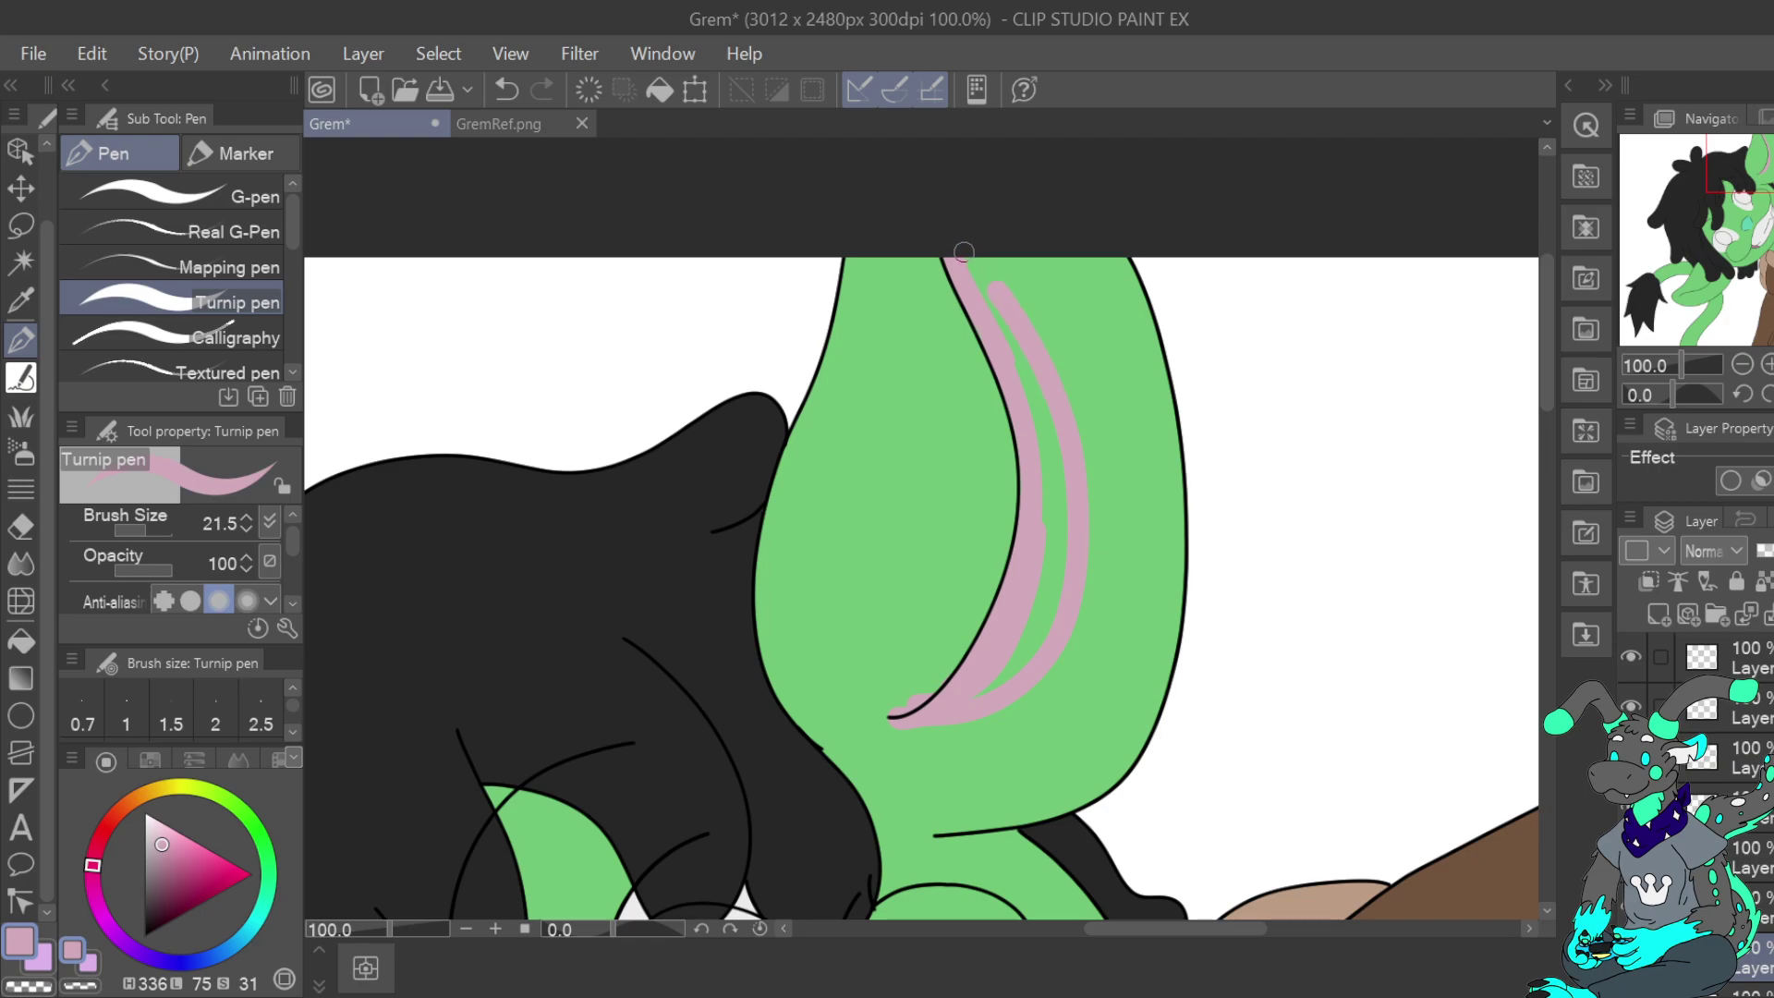
{"action": "mouse_move", "coordinate": [963, 259]}
{"action": "left_mouse_down"}
{"action": "mouse_move", "coordinate": [1028, 380]}
{"action": "mouse_move", "coordinate": [1063, 528]}
{"action": "mouse_move", "coordinate": [1051, 596]}
{"action": "mouse_move", "coordinate": [1044, 444]}
{"action": "mouse_move", "coordinate": [1063, 573]}
{"action": "left_mouse_up"}
{"action": "mouse_move", "coordinate": [991, 668]}
{"action": "left_mouse_down"}
{"action": "mouse_move", "coordinate": [964, 699]}
{"action": "mouse_move", "coordinate": [1054, 591]}
{"action": "mouse_move", "coordinate": [1028, 656]}
{"action": "mouse_move", "coordinate": [1004, 666]}
{"action": "mouse_move", "coordinate": [1050, 553]}
{"action": "mouse_move", "coordinate": [932, 732]}
{"action": "left_mouse_up"}
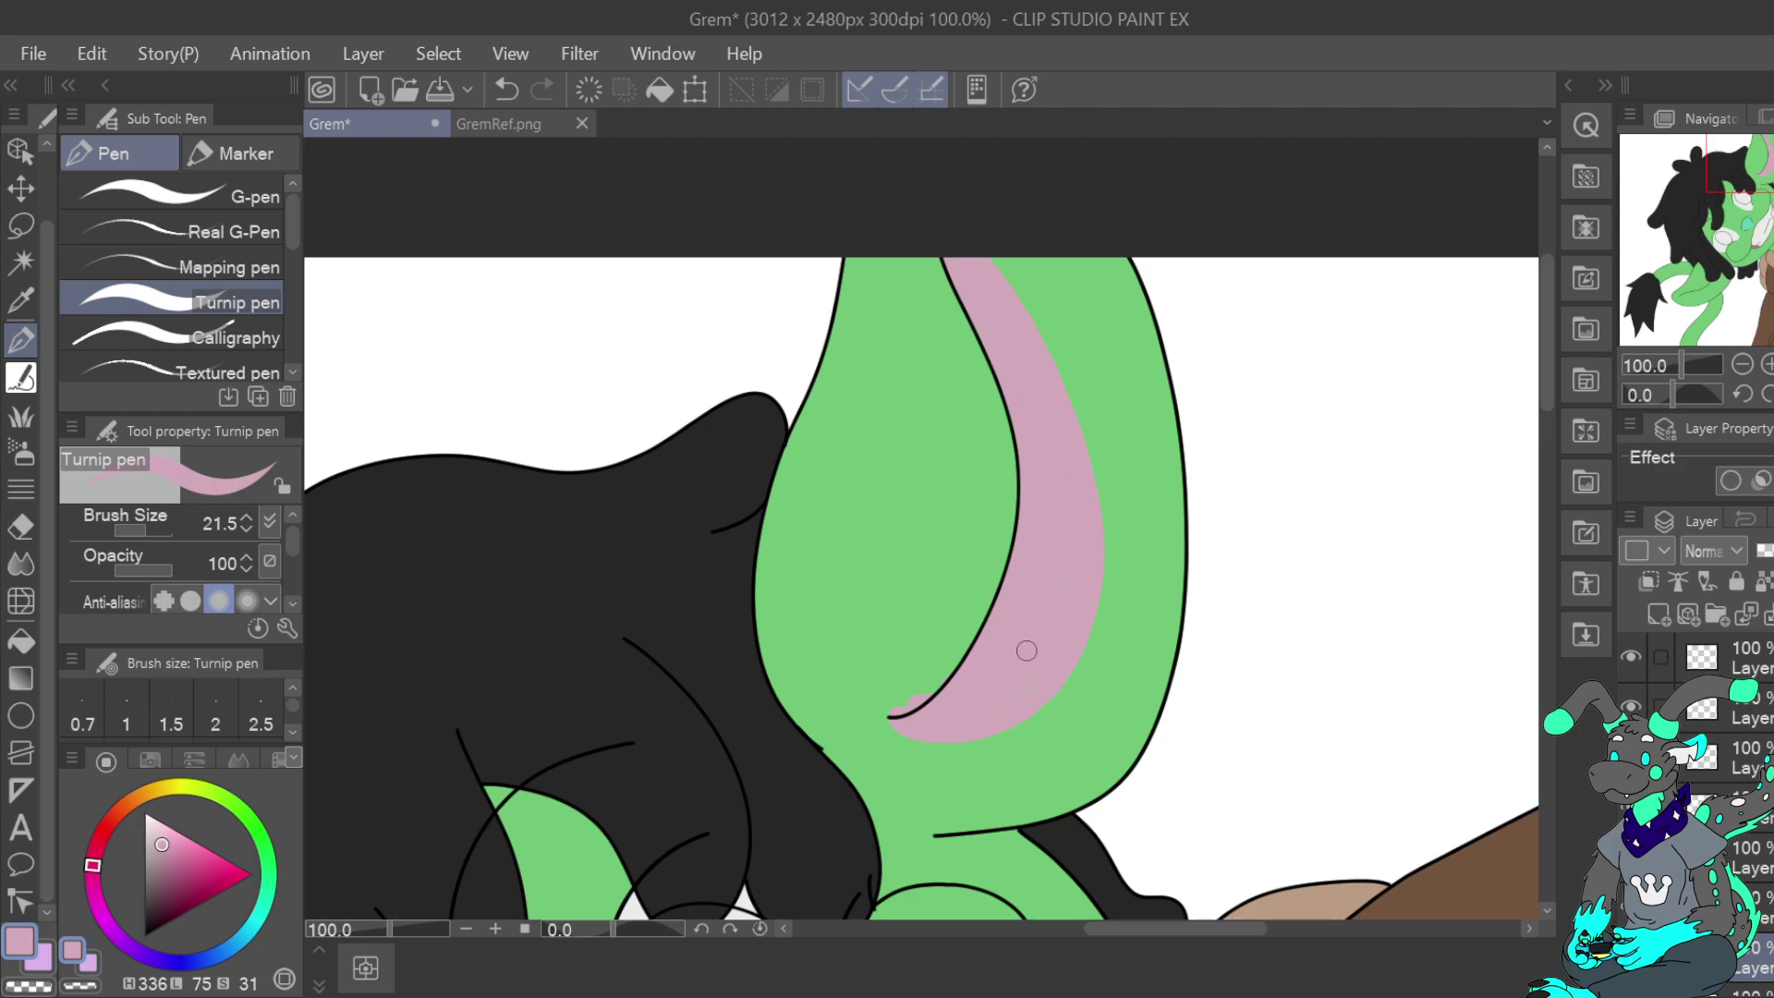
{"action": "left_click", "coordinate": [81, 985]}
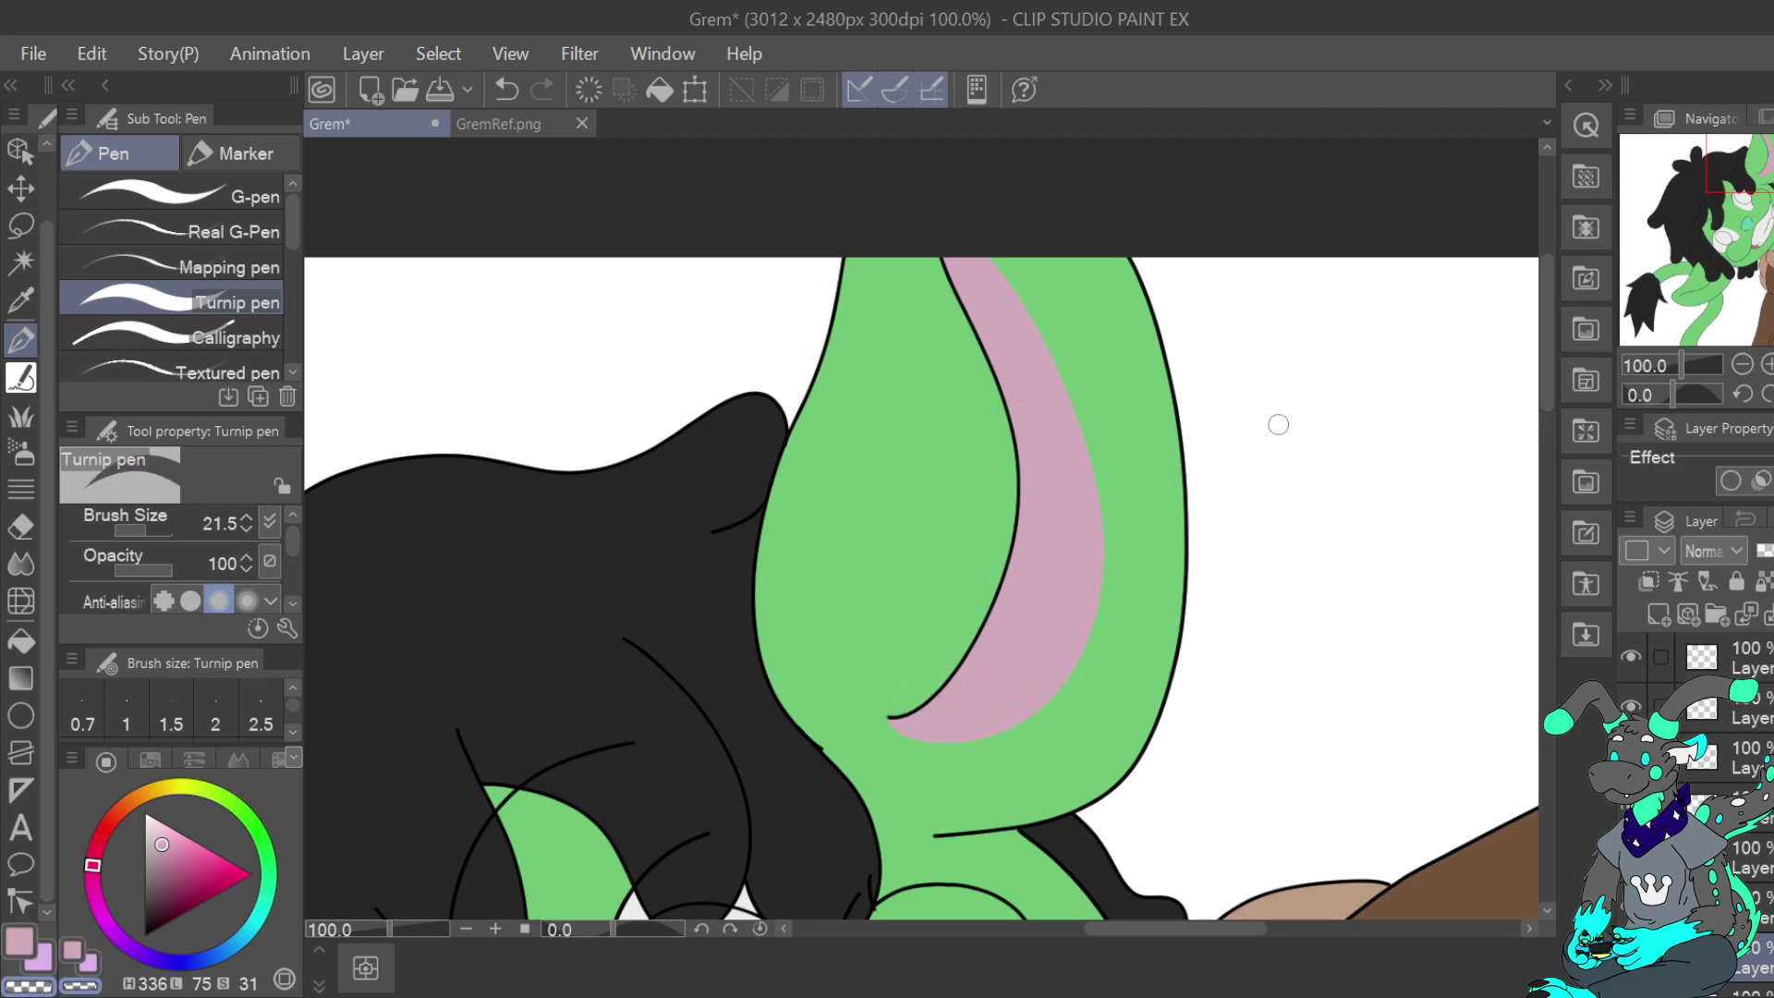
Paint pink along the inner line of the ear beside the tail, thickening the band near the ear's tip
{"action": "left_click", "coordinate": [1749, 366]}
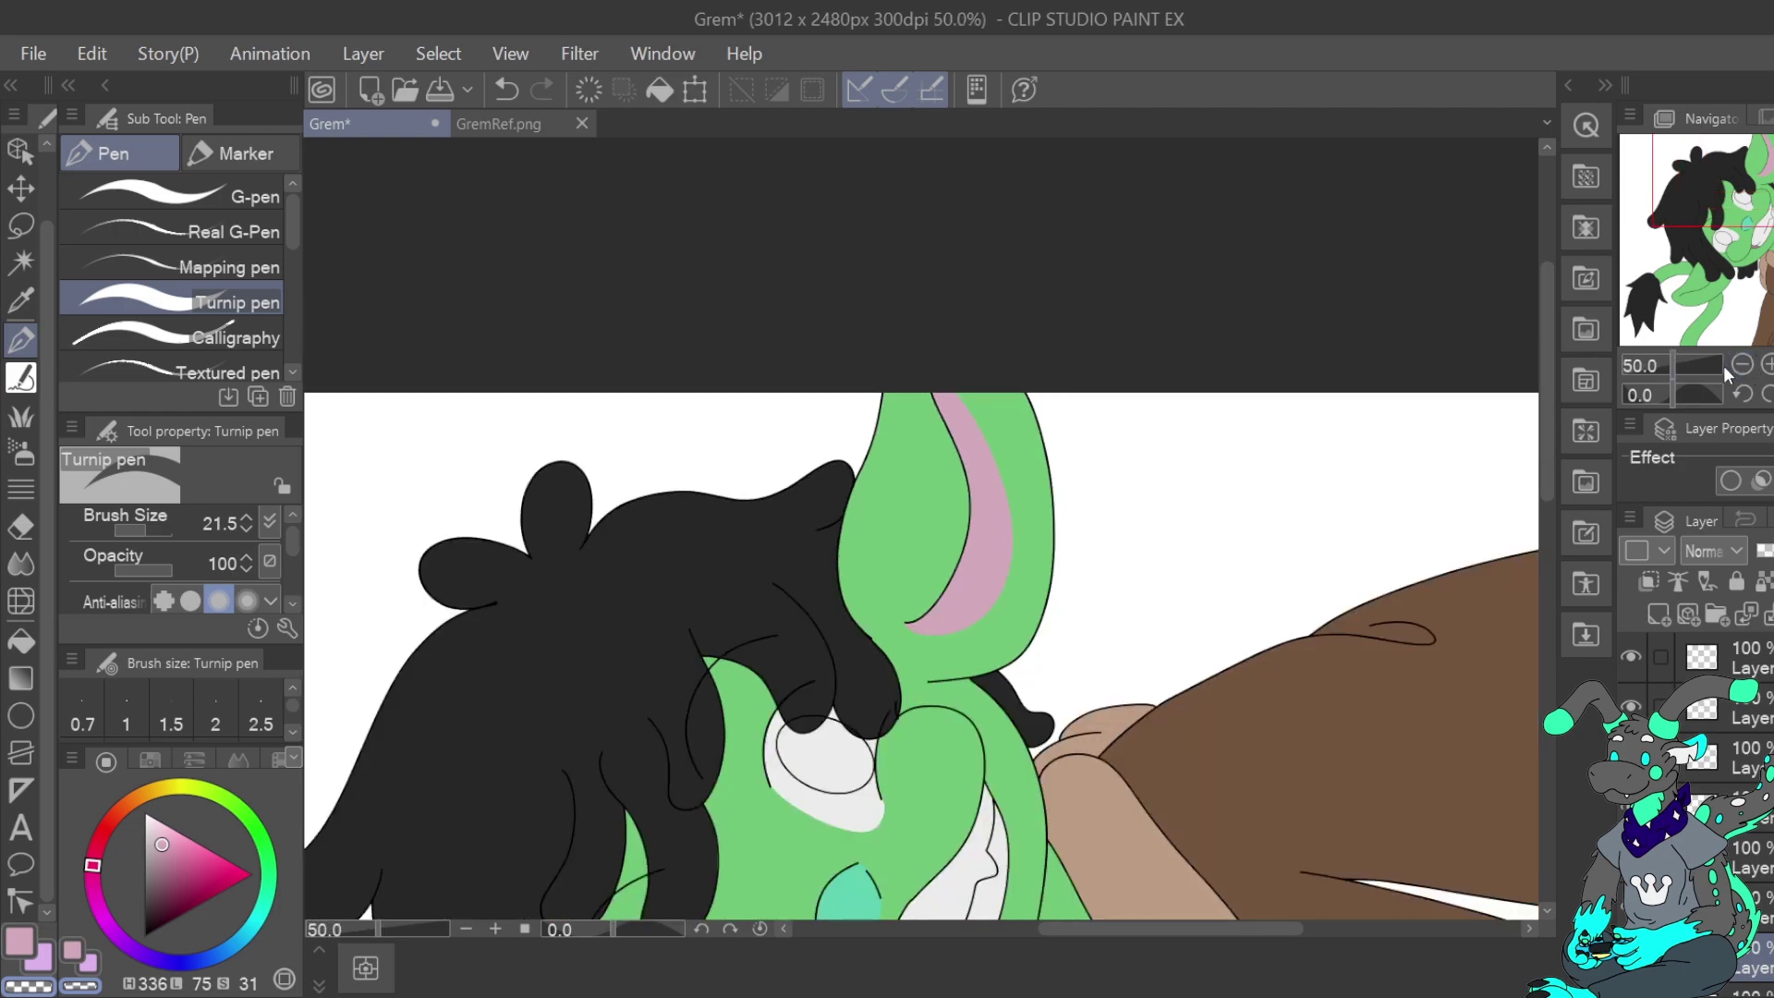
{"action": "left_click_drag", "start_coordinate": [1743, 225], "coordinate": [1733, 297]}
{"action": "left_click", "coordinate": [1767, 365]}
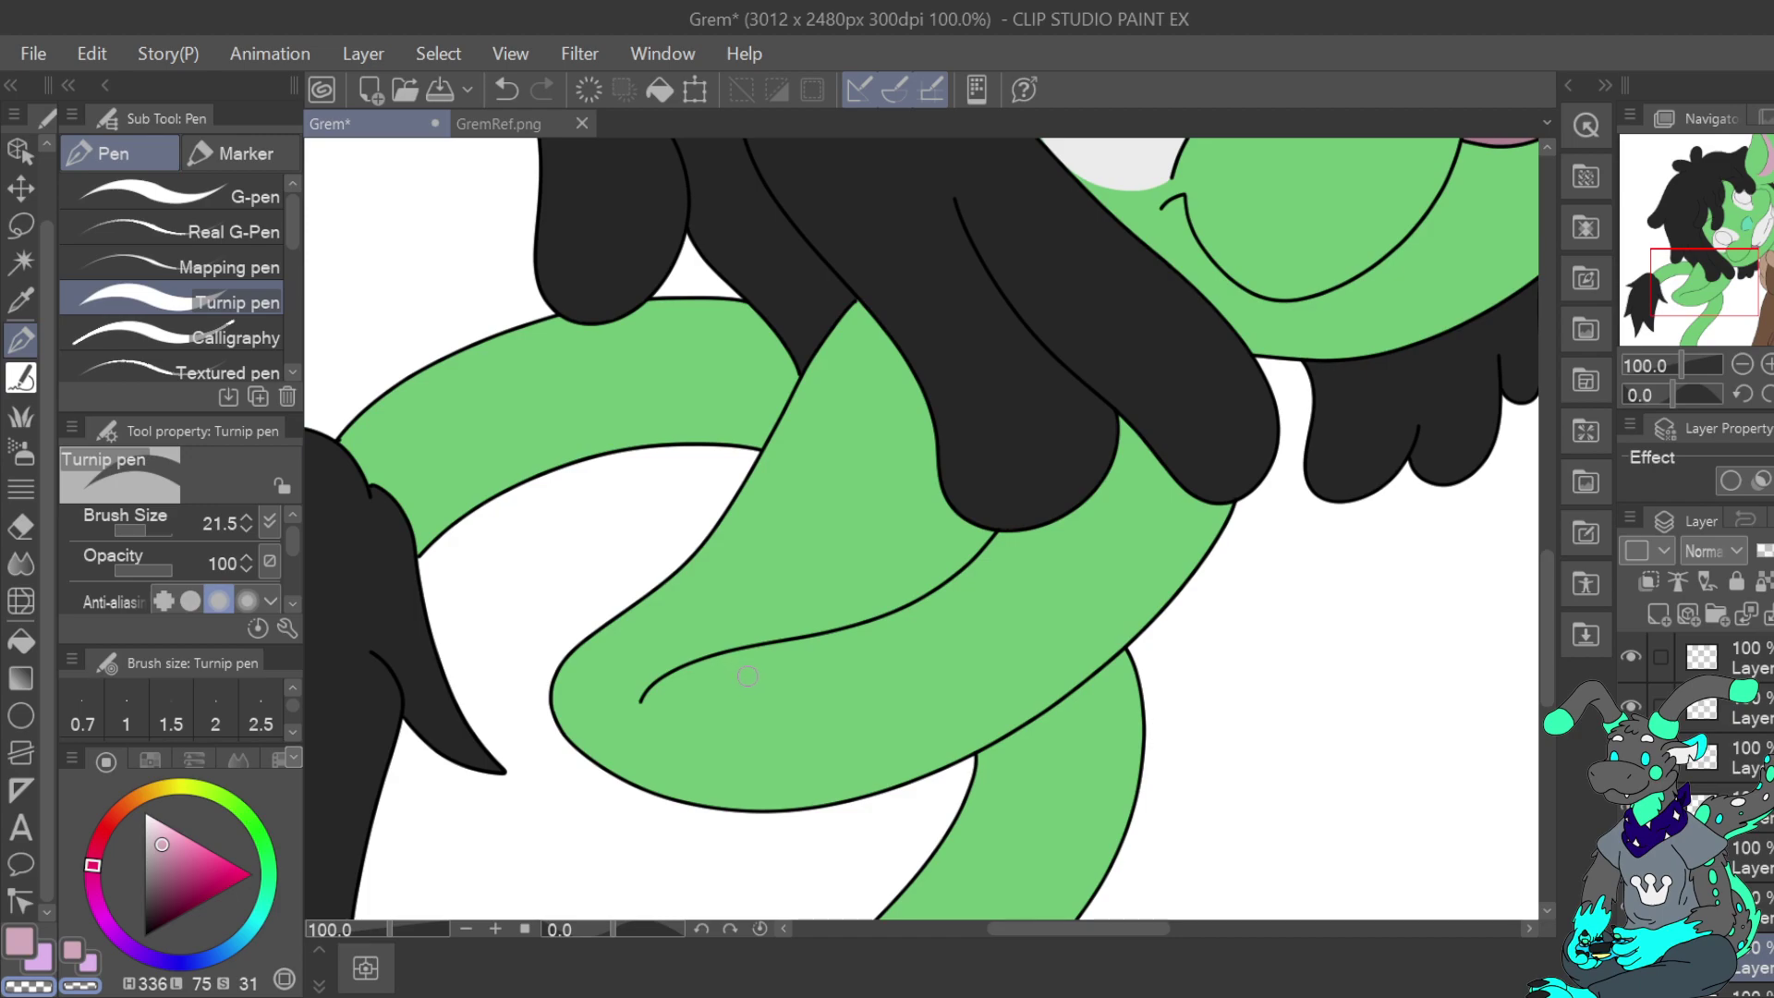
{"action": "left_click", "coordinate": [1773, 395]}
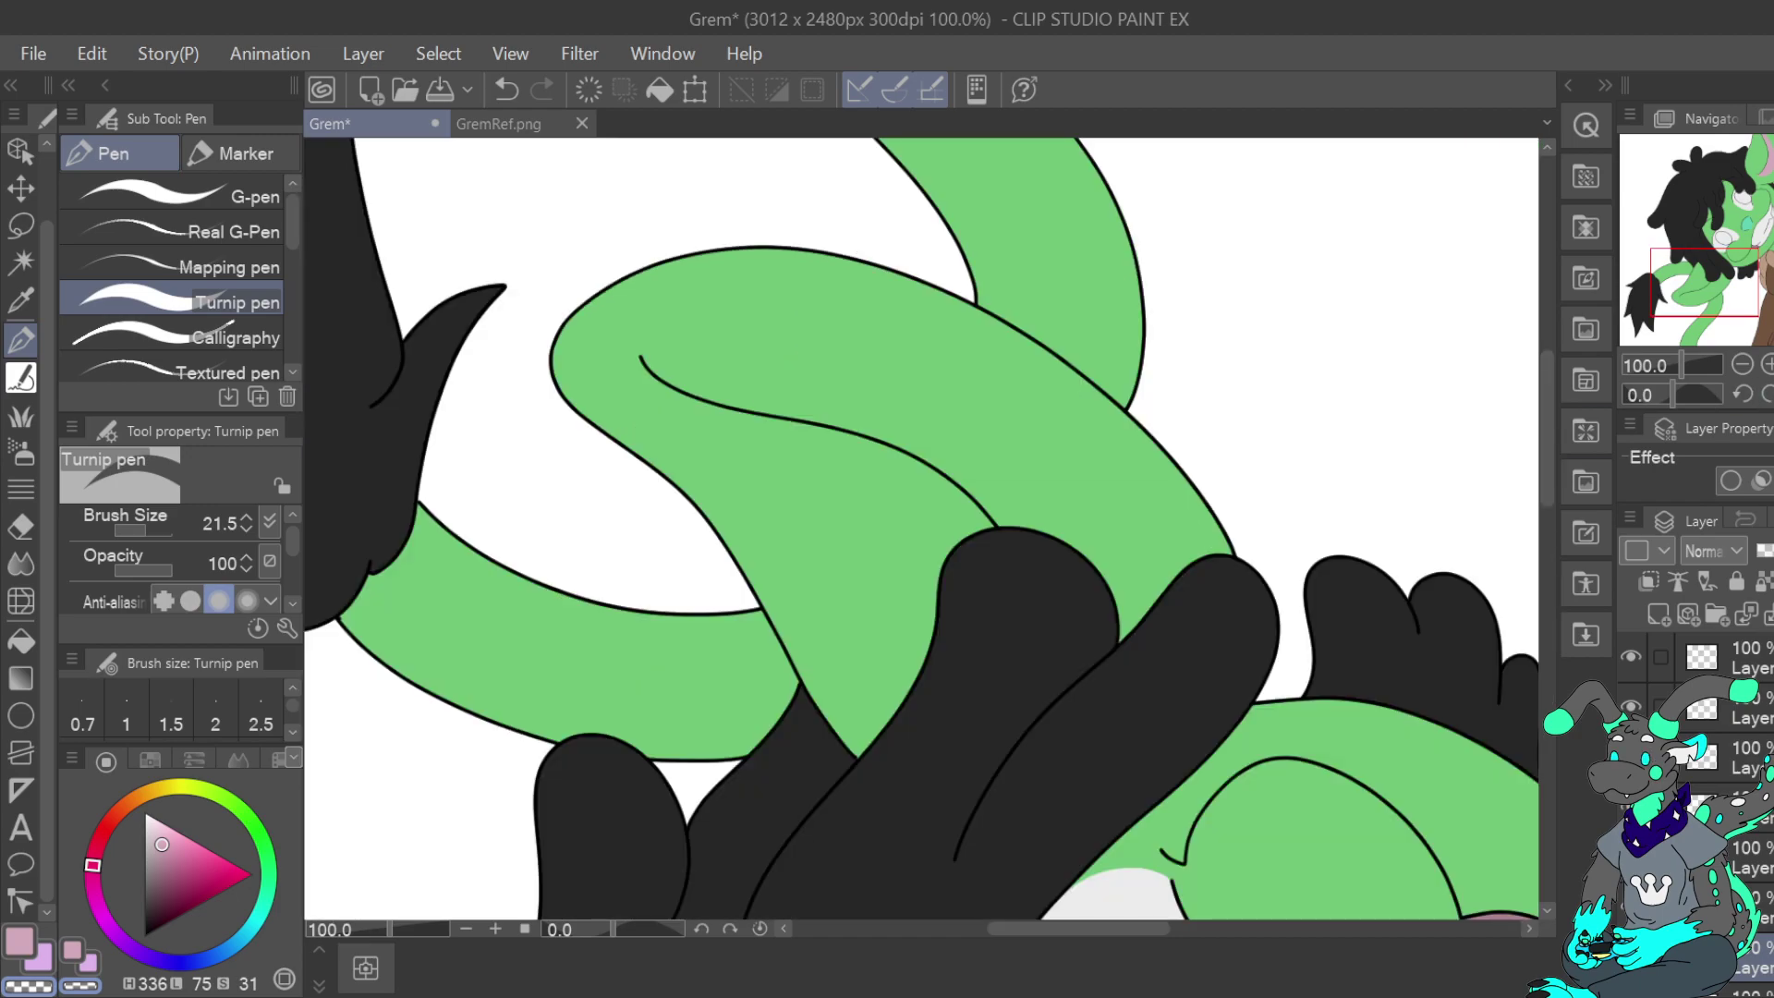
{"action": "left_click", "coordinate": [1769, 395]}
{"action": "left_click", "coordinate": [1769, 396]}
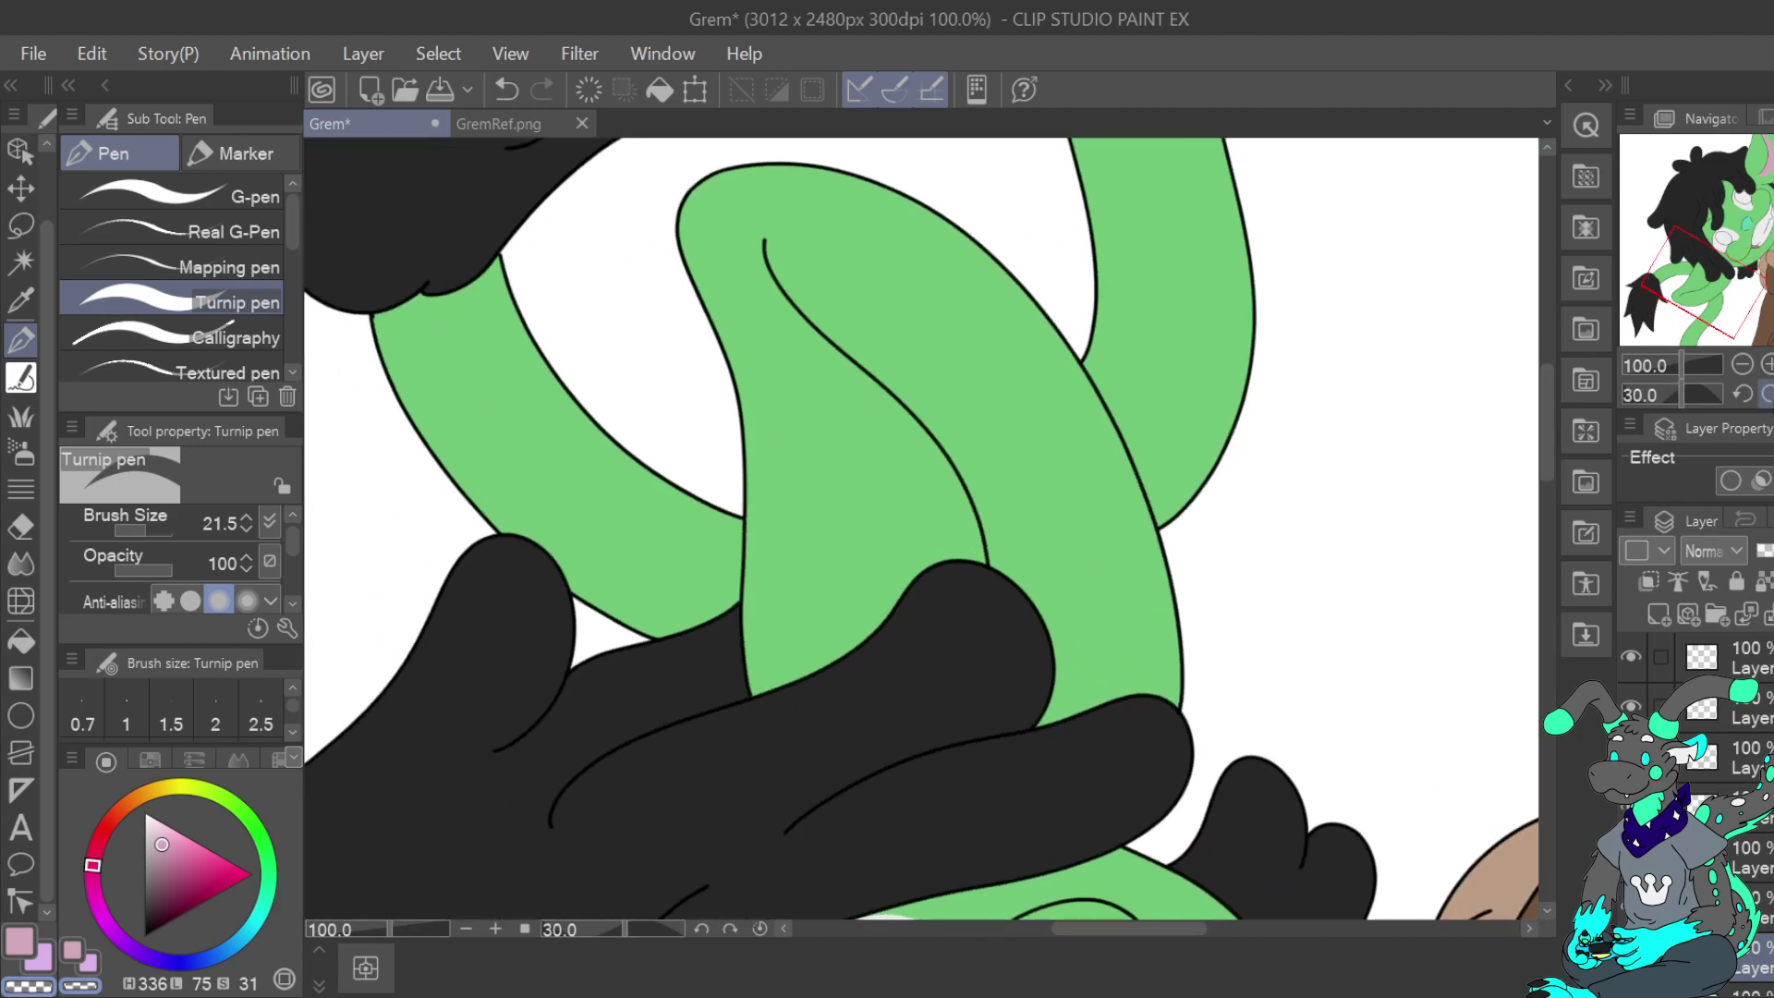
{"action": "left_click", "coordinate": [1769, 395]}
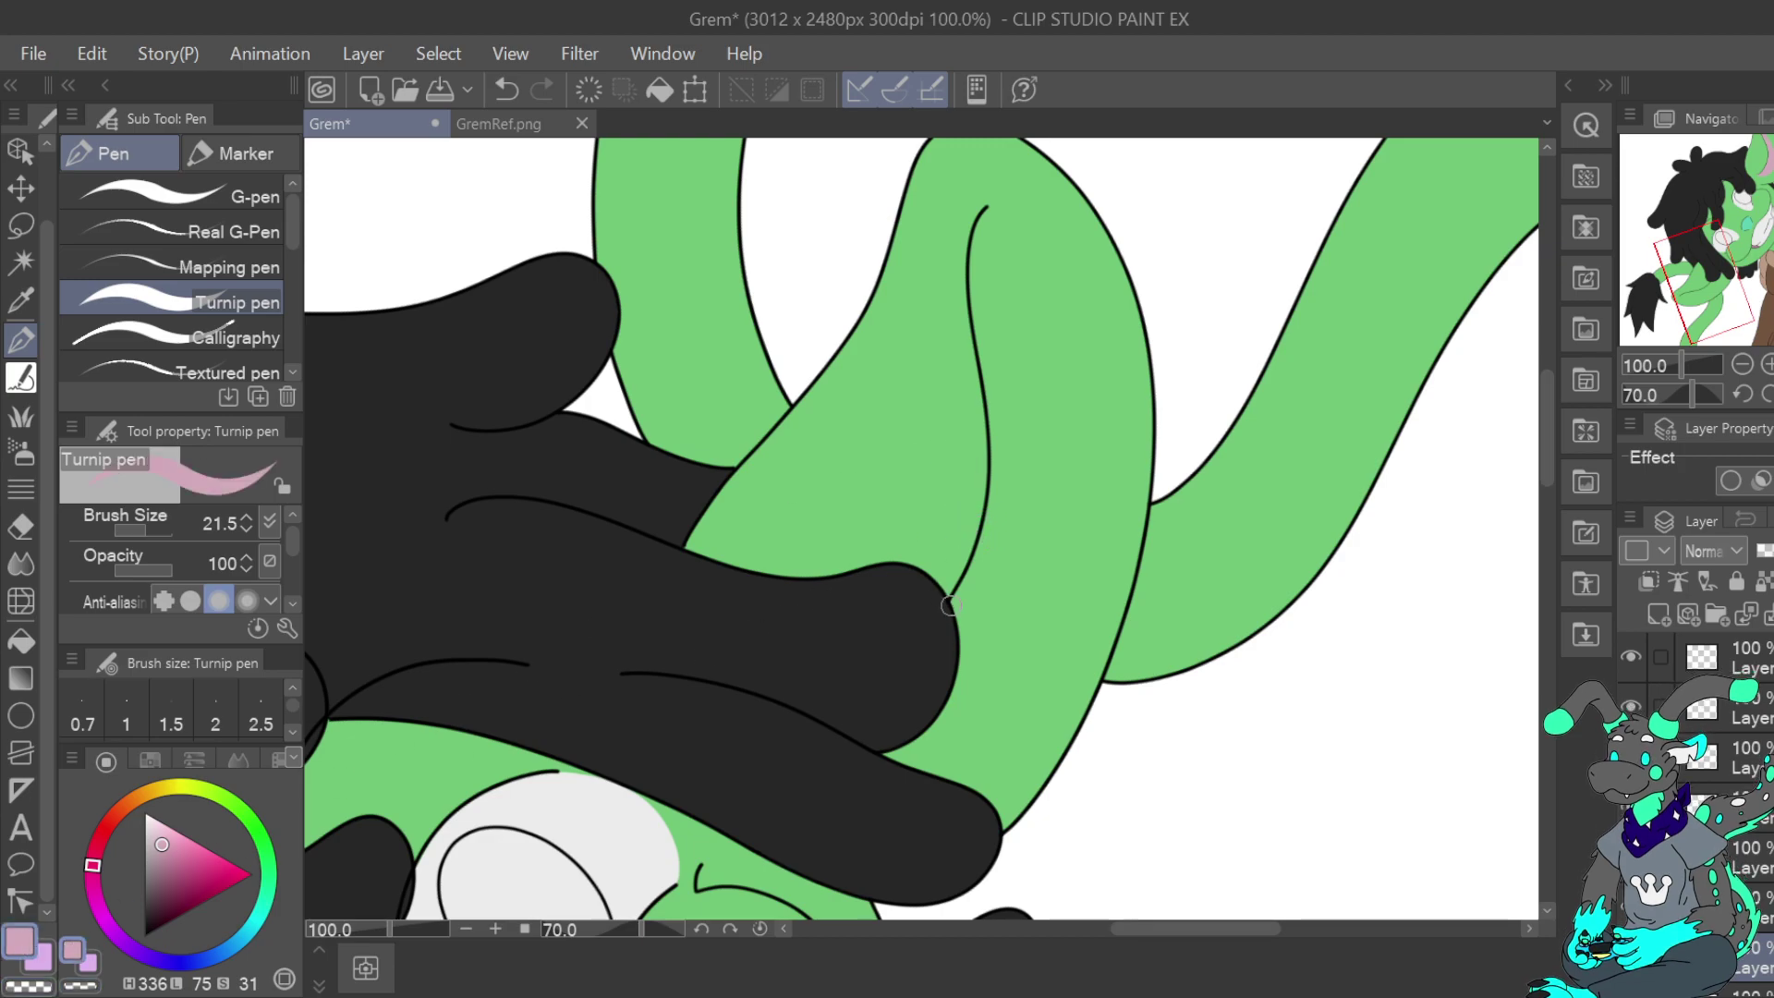
{"action": "left_click_drag", "start_coordinate": [947, 608], "coordinate": [1006, 431]}
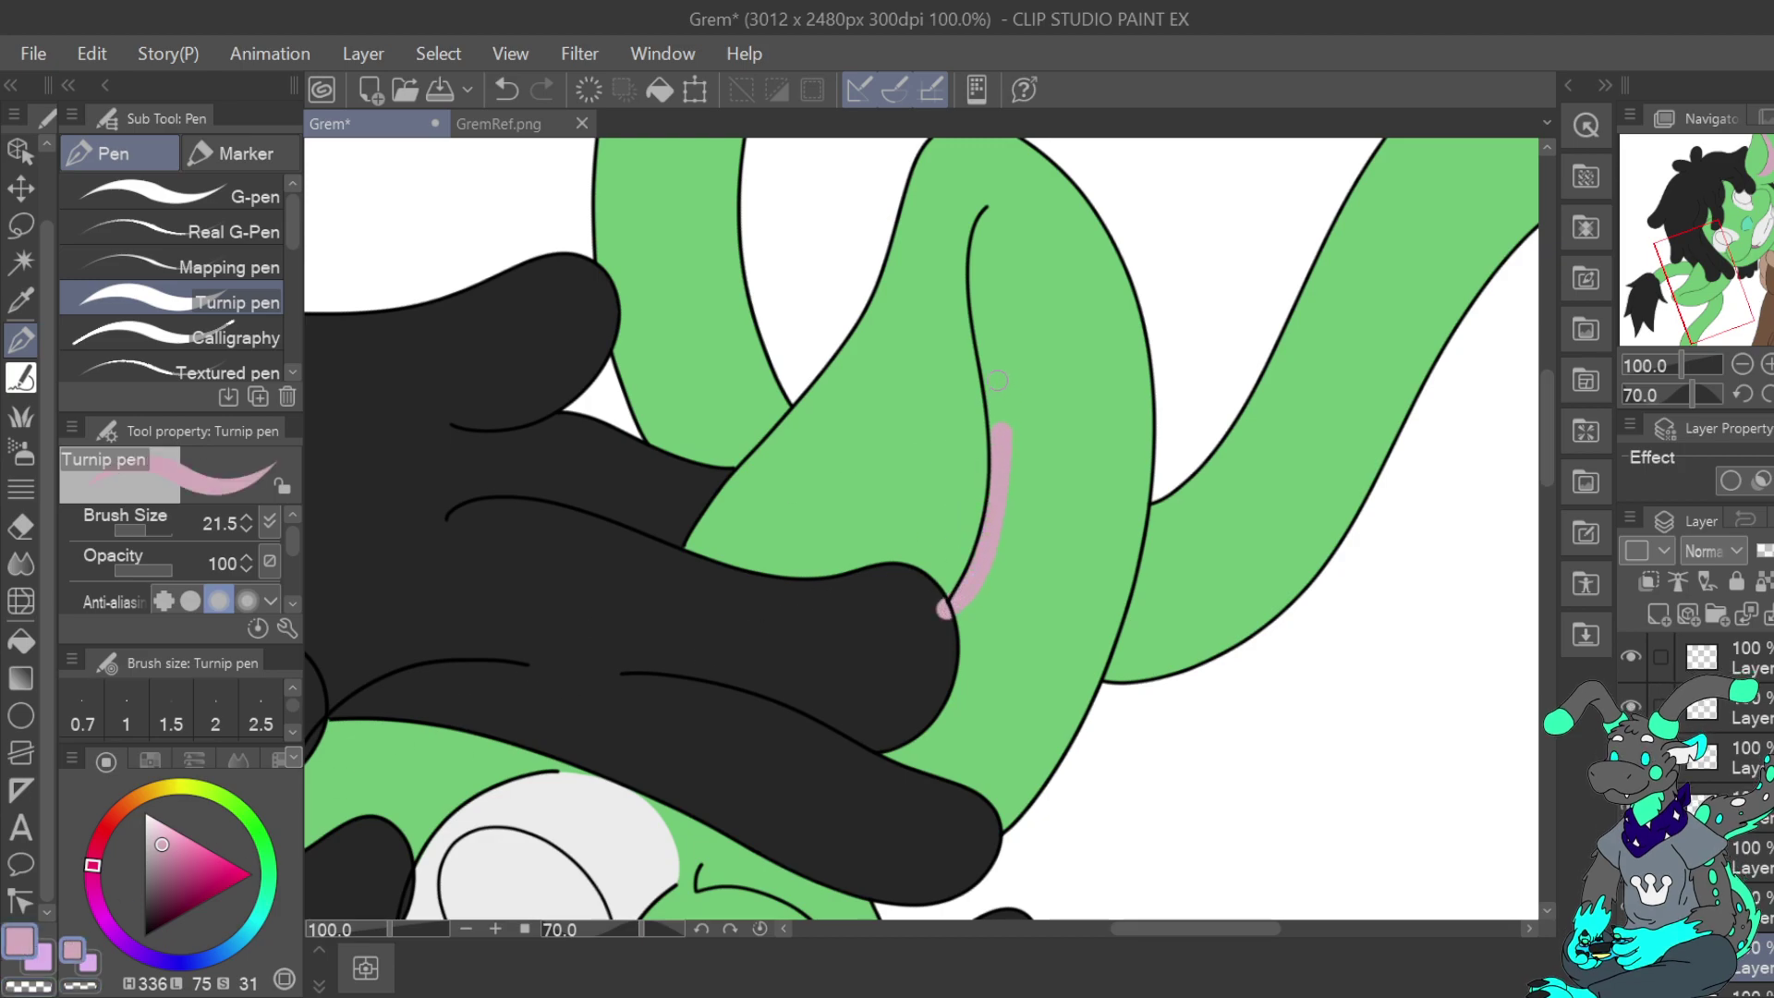
{"action": "mouse_move", "coordinate": [986, 261]}
{"action": "left_mouse_down"}
{"action": "mouse_move", "coordinate": [991, 215]}
{"action": "mouse_move", "coordinate": [981, 310]}
{"action": "mouse_move", "coordinate": [991, 225]}
{"action": "mouse_move", "coordinate": [1004, 237]}
{"action": "left_mouse_up"}
{"action": "mouse_move", "coordinate": [1019, 302]}
{"action": "left_mouse_down"}
{"action": "mouse_move", "coordinate": [993, 220]}
{"action": "mouse_move", "coordinate": [1010, 318]}
{"action": "mouse_move", "coordinate": [985, 320]}
{"action": "mouse_move", "coordinate": [996, 379]}
{"action": "mouse_move", "coordinate": [996, 225]}
{"action": "mouse_move", "coordinate": [1017, 268]}
{"action": "mouse_move", "coordinate": [1022, 399]}
{"action": "mouse_move", "coordinate": [998, 248]}
{"action": "left_mouse_up"}
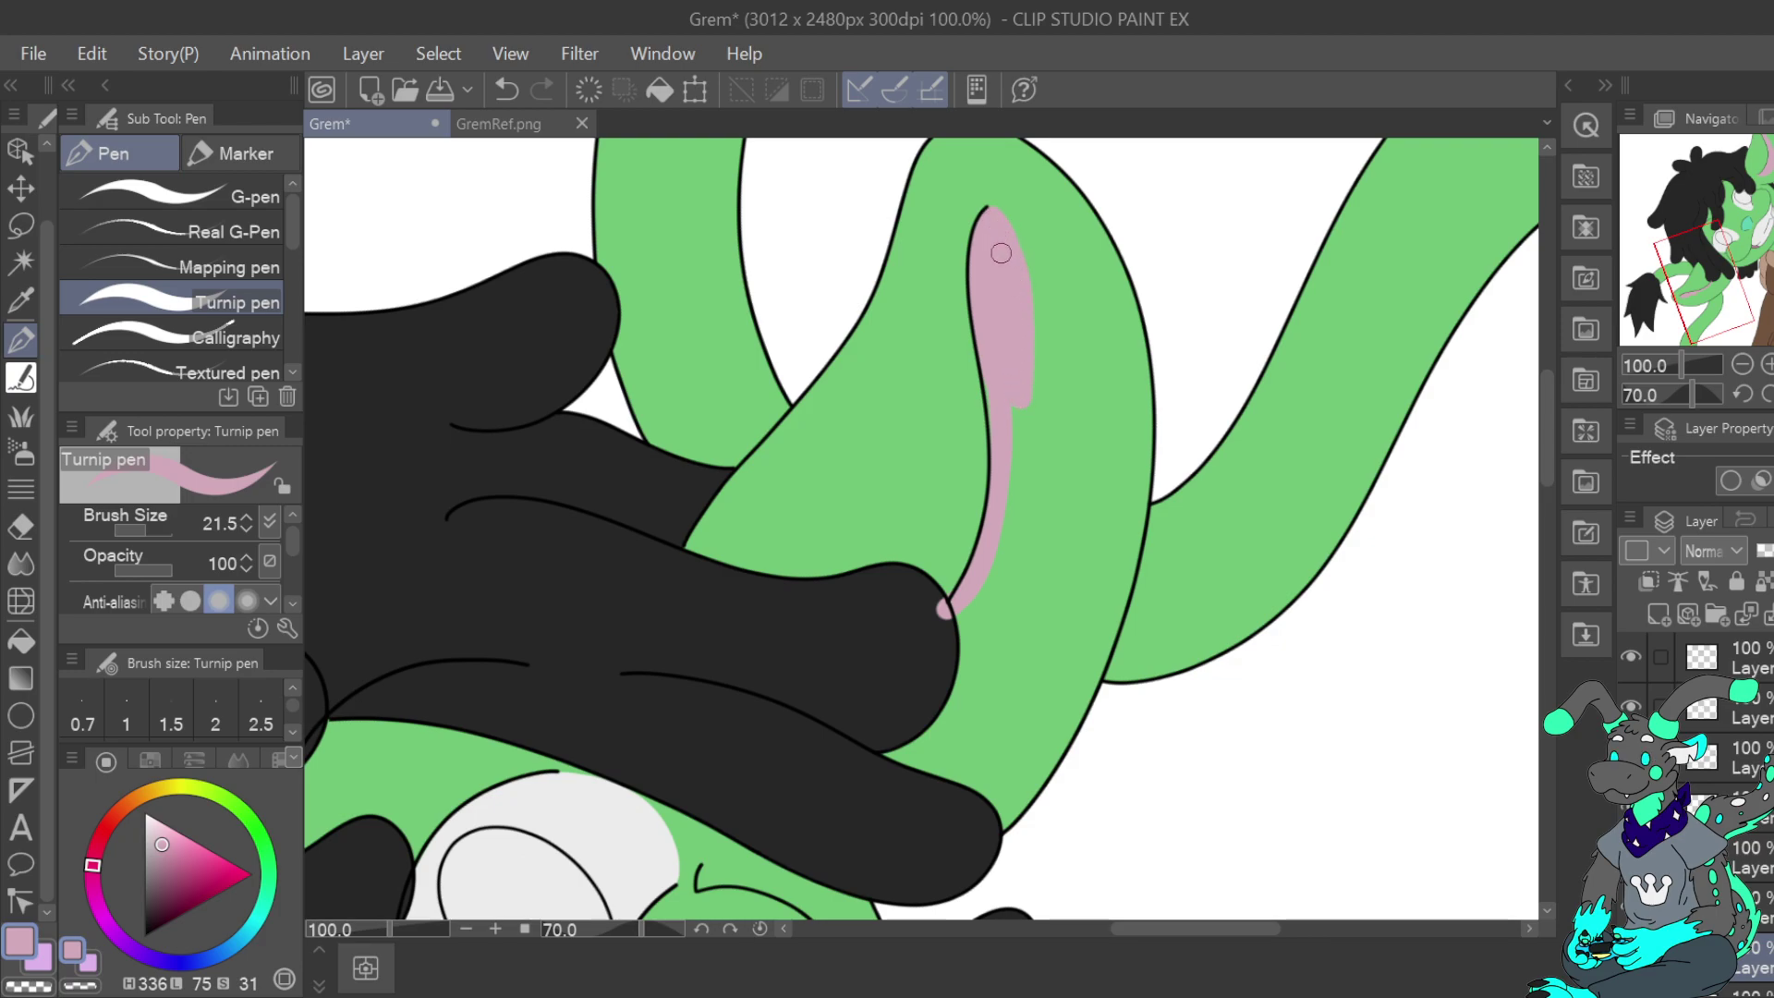
Extend the pink inner area down to the hair edge on the tail-side ear and fill the remaining green gaps
{"action": "left_click_drag", "start_coordinate": [1030, 490], "coordinate": [969, 682]}
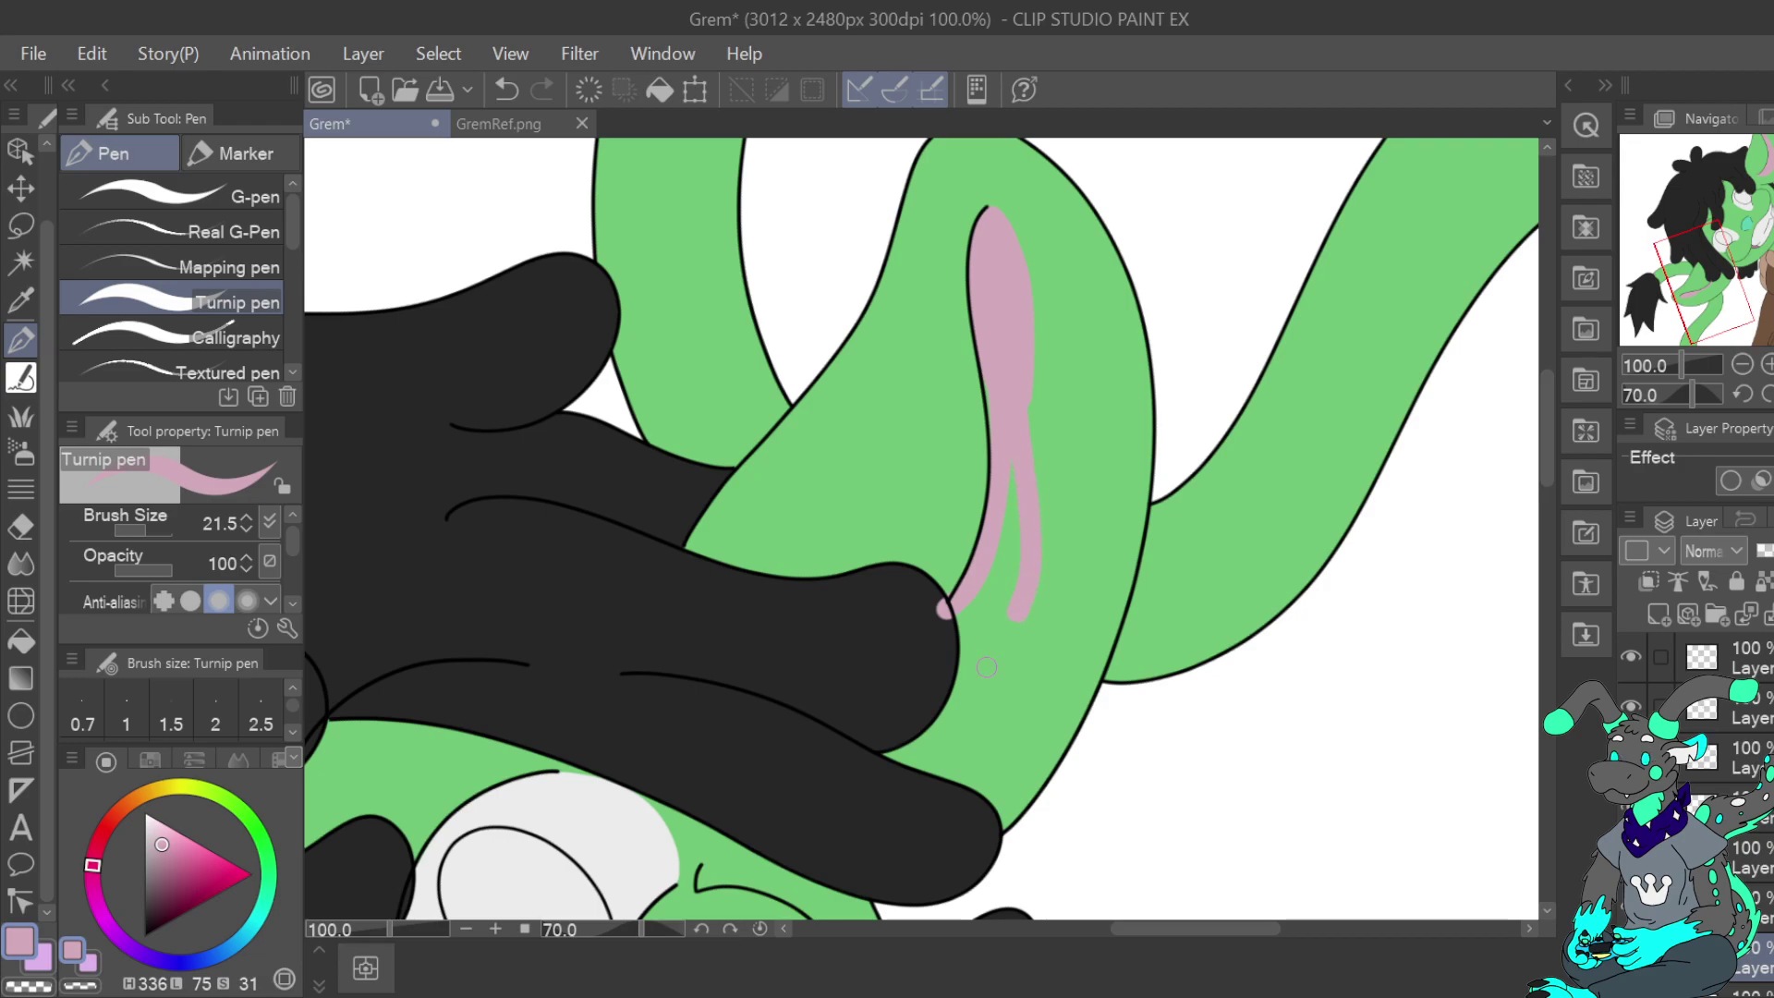
{"action": "left_click_drag", "start_coordinate": [963, 605], "coordinate": [961, 670]}
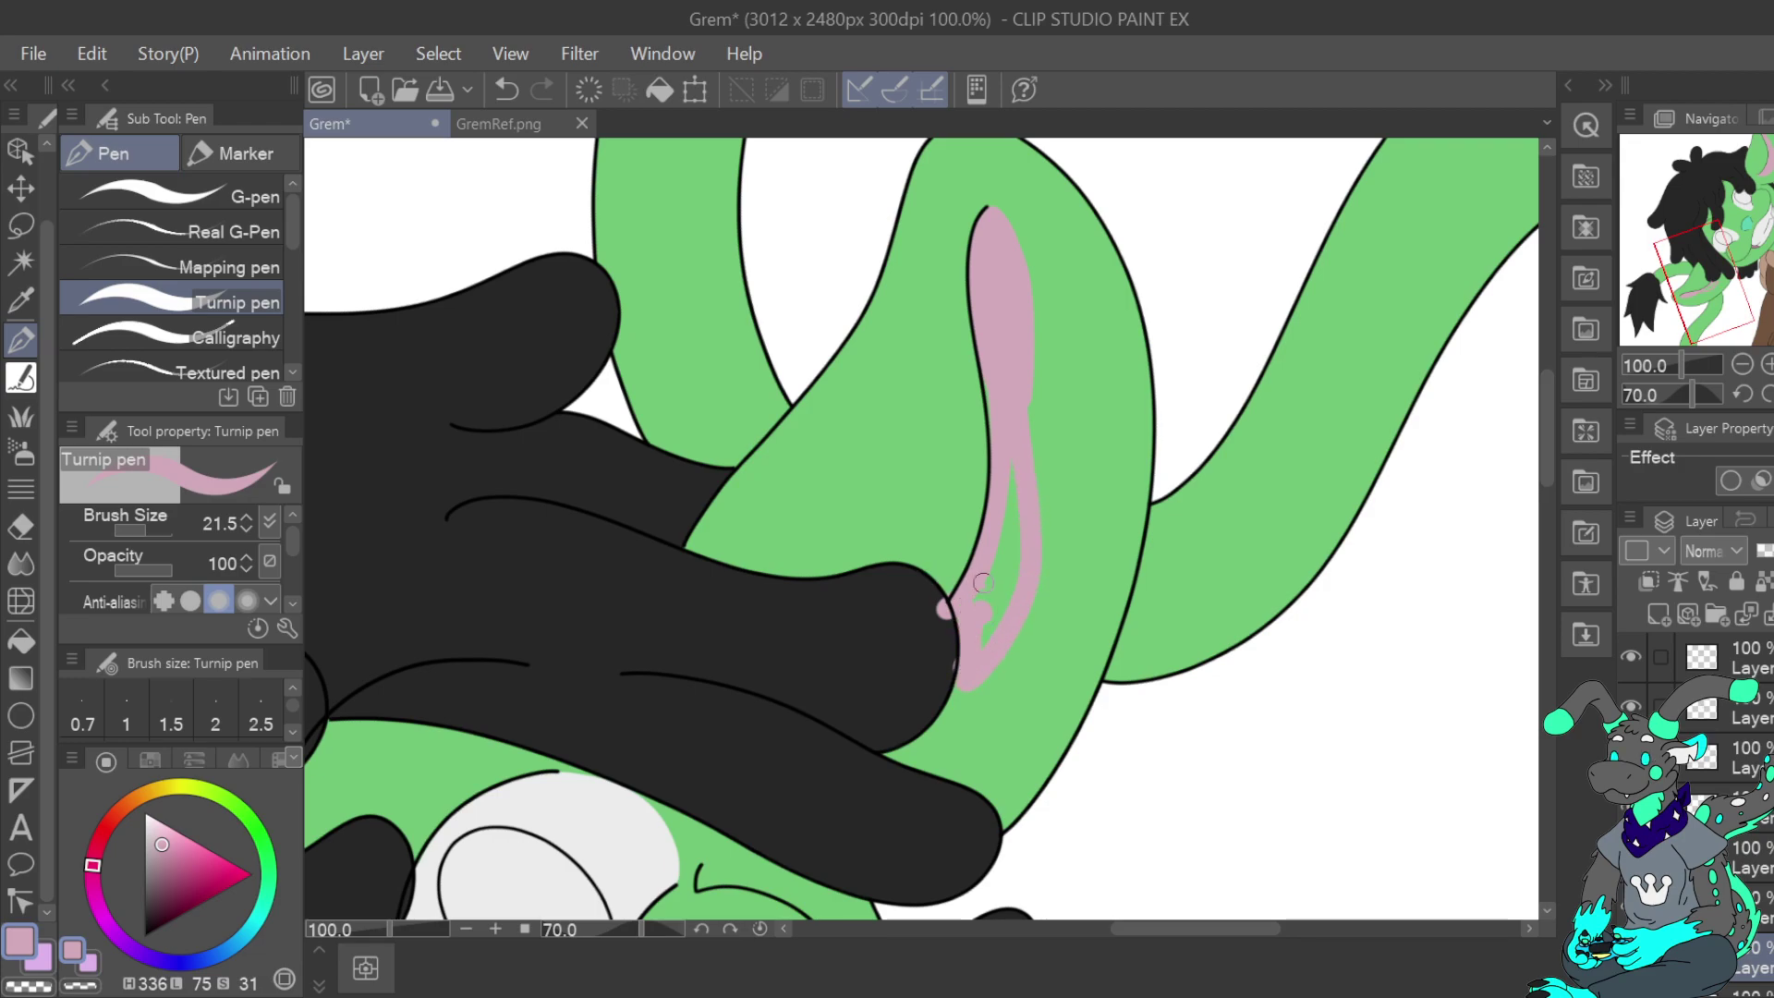
{"action": "mouse_move", "coordinate": [992, 567]}
{"action": "left_mouse_down"}
{"action": "mouse_move", "coordinate": [1015, 426]}
{"action": "mouse_move", "coordinate": [993, 243]}
{"action": "mouse_move", "coordinate": [1034, 496]}
{"action": "mouse_move", "coordinate": [1026, 618]}
{"action": "left_mouse_up"}
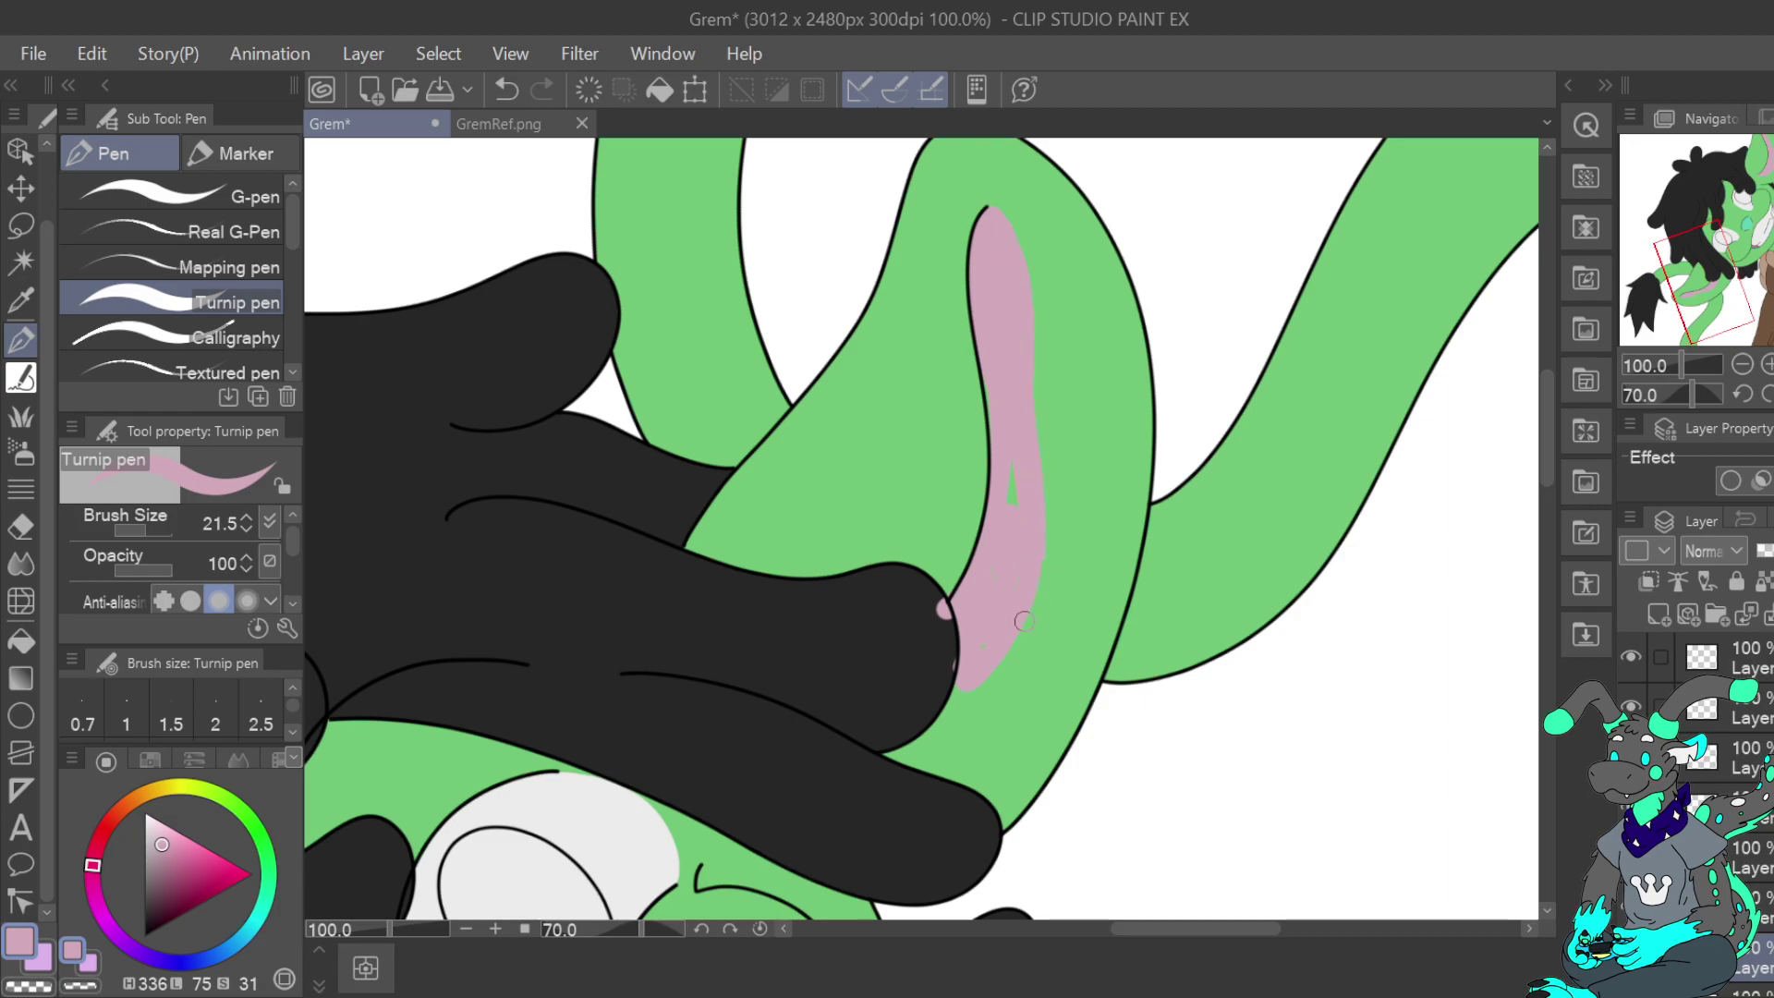
{"action": "mouse_move", "coordinate": [952, 725]}
{"action": "left_mouse_down"}
{"action": "mouse_move", "coordinate": [894, 755]}
{"action": "mouse_move", "coordinate": [957, 684]}
{"action": "left_mouse_up"}
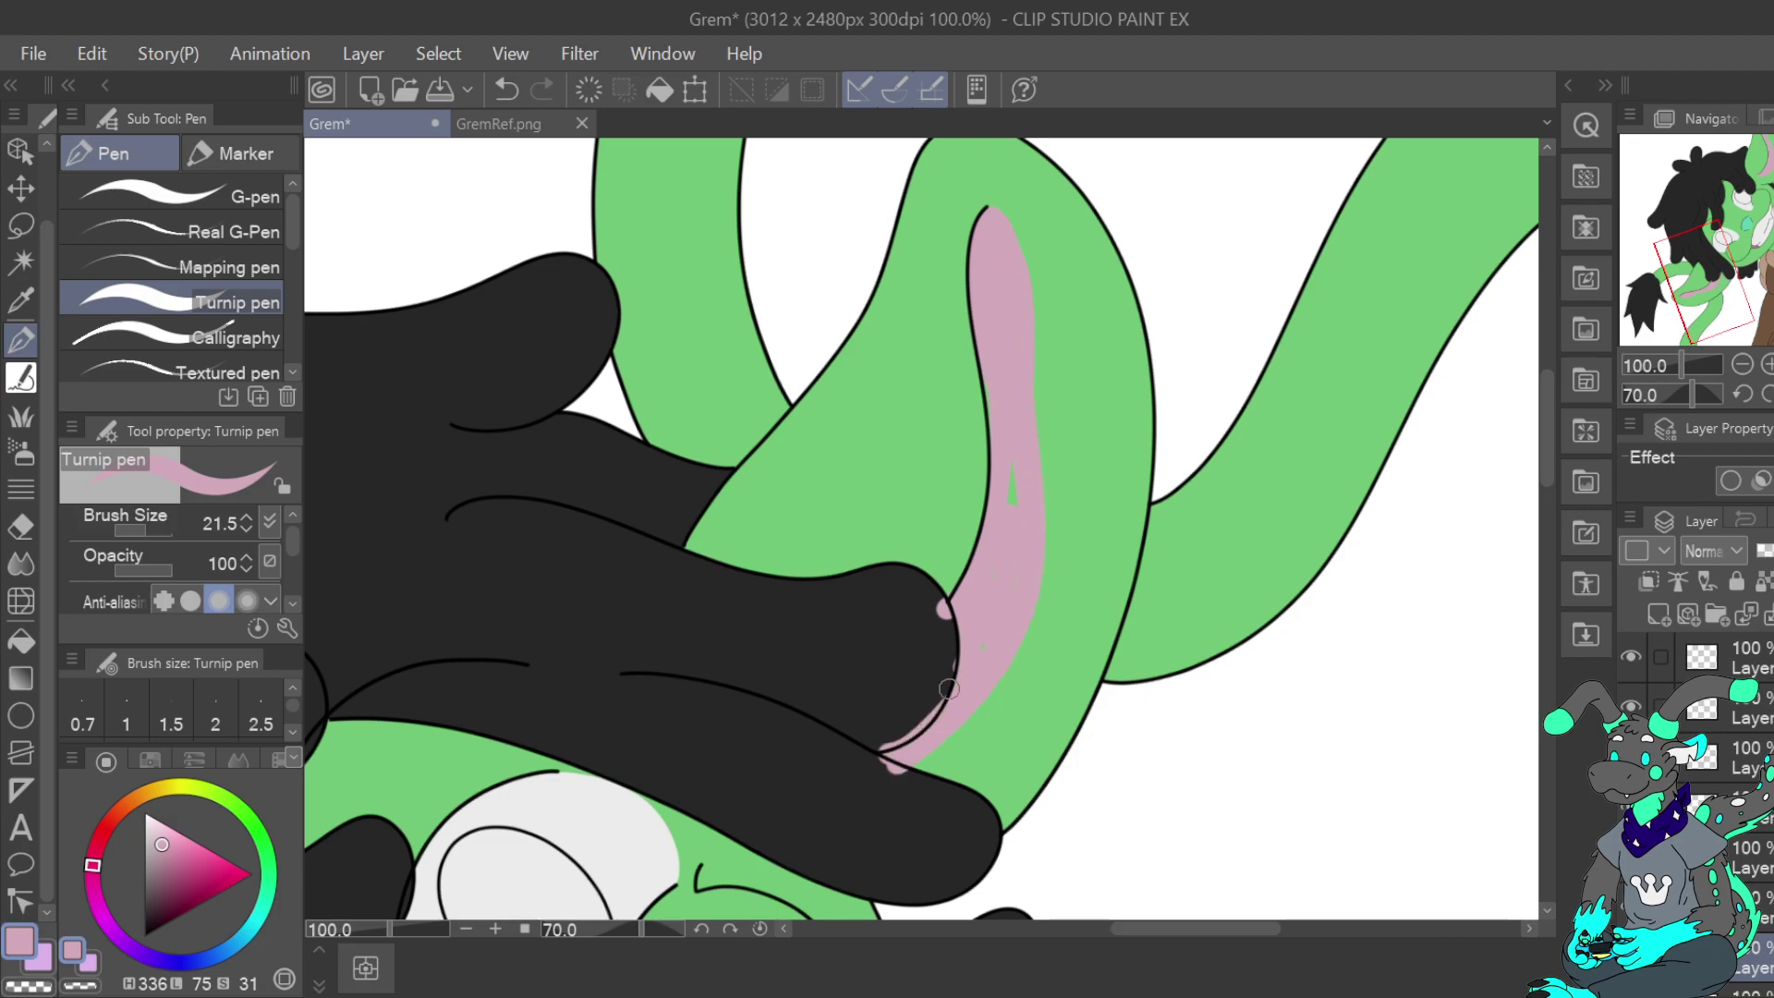
{"action": "left_click_drag", "start_coordinate": [1015, 485], "coordinate": [1011, 539]}
{"action": "mouse_move", "coordinate": [989, 219]}
{"action": "left_mouse_down"}
{"action": "mouse_move", "coordinate": [1029, 326]}
{"action": "mouse_move", "coordinate": [1040, 578]}
{"action": "left_mouse_up"}
{"action": "mouse_move", "coordinate": [978, 703]}
{"action": "left_mouse_down"}
{"action": "mouse_move", "coordinate": [898, 764]}
{"action": "mouse_move", "coordinate": [924, 739]}
{"action": "mouse_move", "coordinate": [908, 766]}
{"action": "mouse_move", "coordinate": [946, 757]}
{"action": "left_mouse_up"}
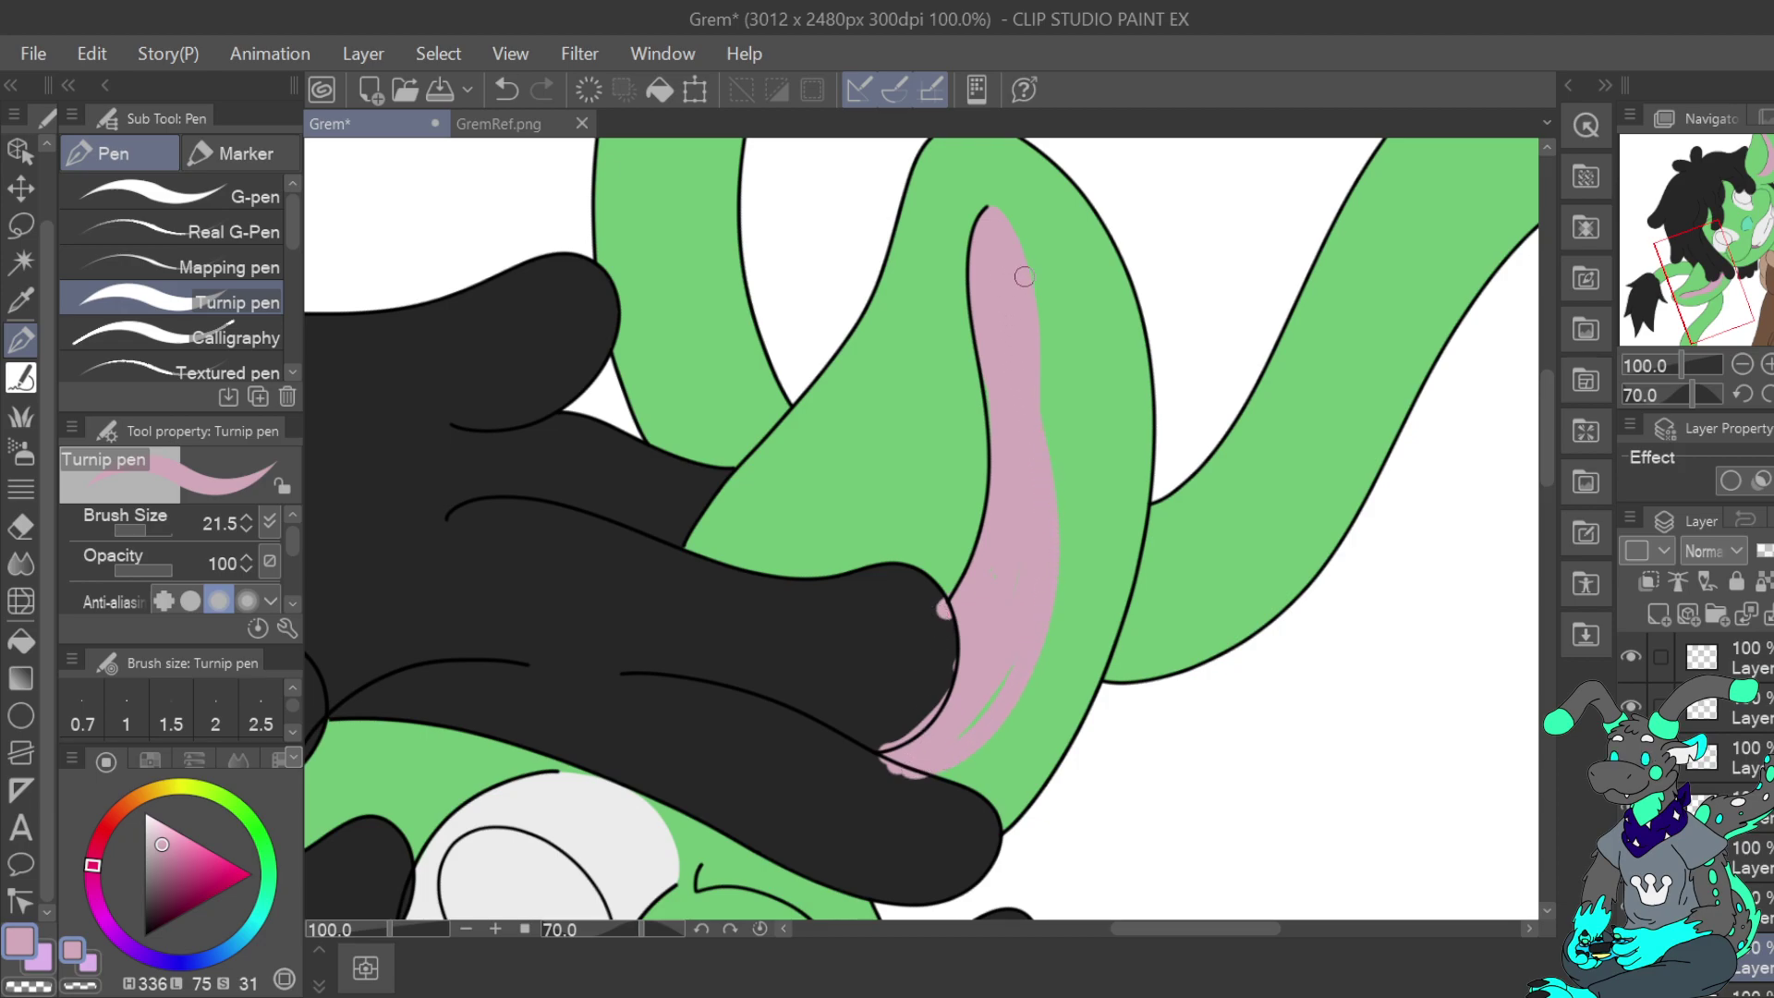
With transparent color, erase the pink overlapping the hair and taper the inner-ear shape toward the tip of the tail-side ear
{"action": "key", "text": "c"}
{"action": "mouse_move", "coordinate": [872, 761]}
{"action": "left_mouse_down"}
{"action": "mouse_move", "coordinate": [937, 788]}
{"action": "mouse_move", "coordinate": [876, 743]}
{"action": "mouse_move", "coordinate": [915, 723]}
{"action": "mouse_move", "coordinate": [934, 676]}
{"action": "mouse_move", "coordinate": [921, 710]}
{"action": "mouse_move", "coordinate": [934, 679]}
{"action": "mouse_move", "coordinate": [938, 693]}
{"action": "mouse_move", "coordinate": [942, 621]}
{"action": "left_mouse_up"}
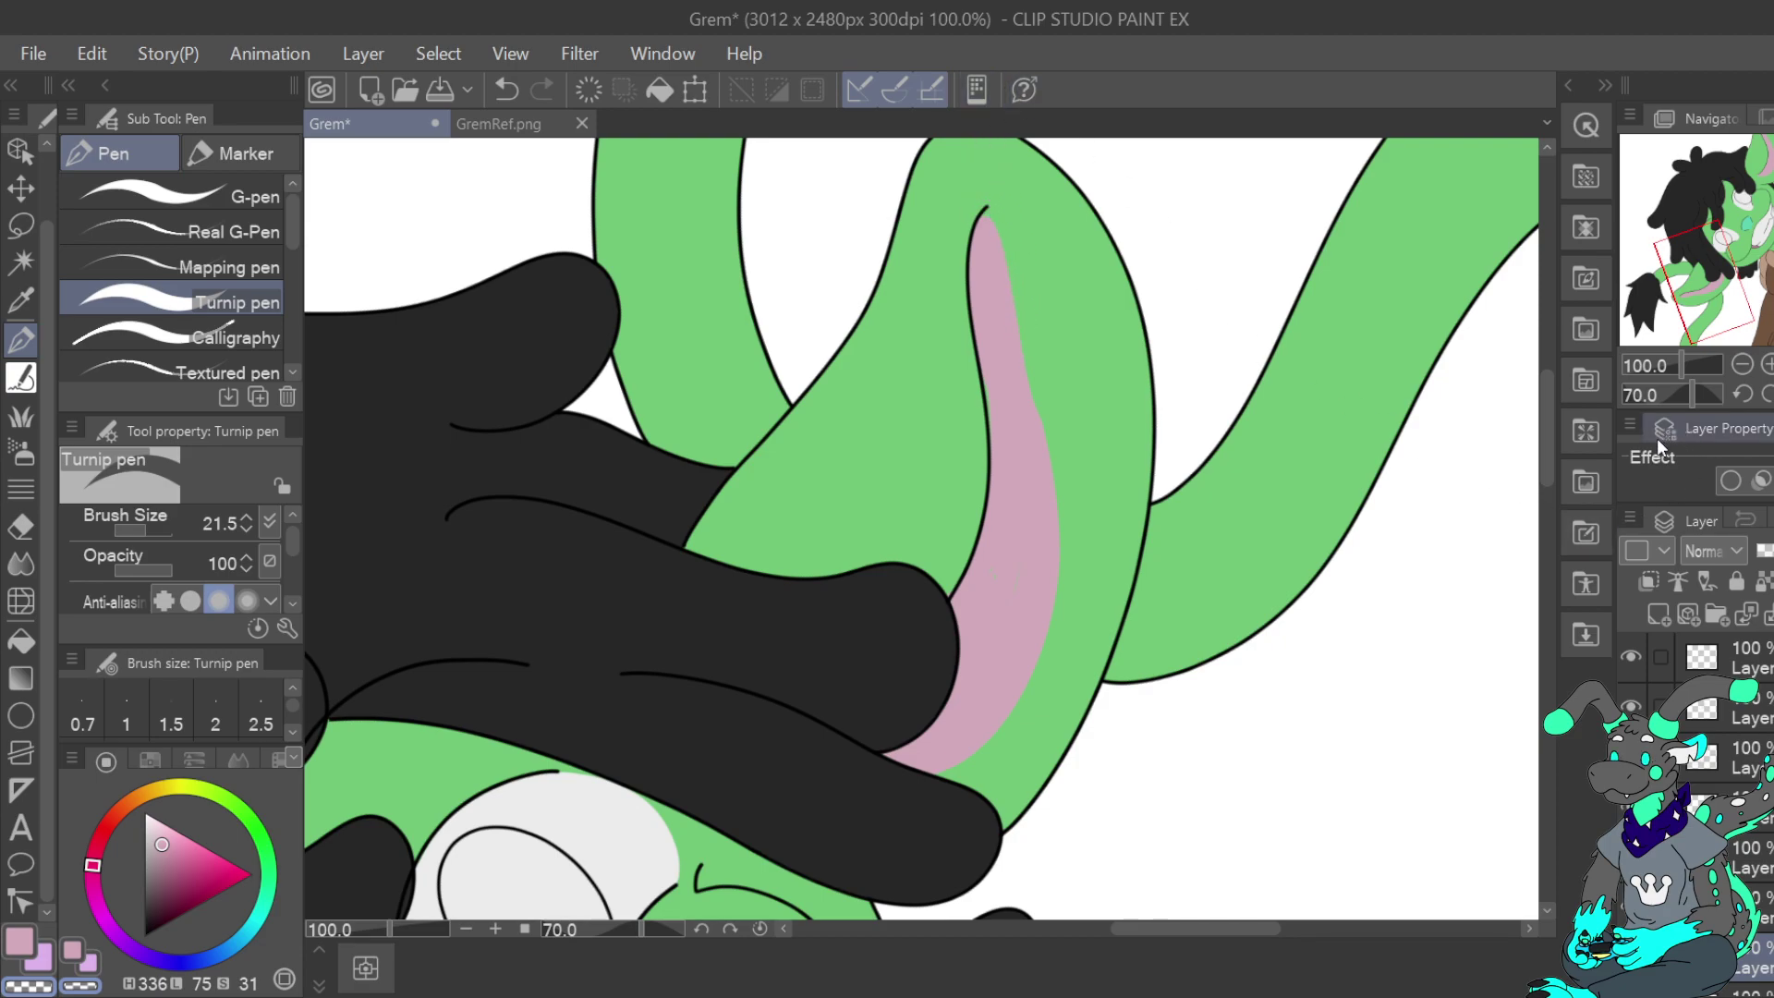
{"action": "left_click_drag", "start_coordinate": [1033, 406], "coordinate": [996, 214]}
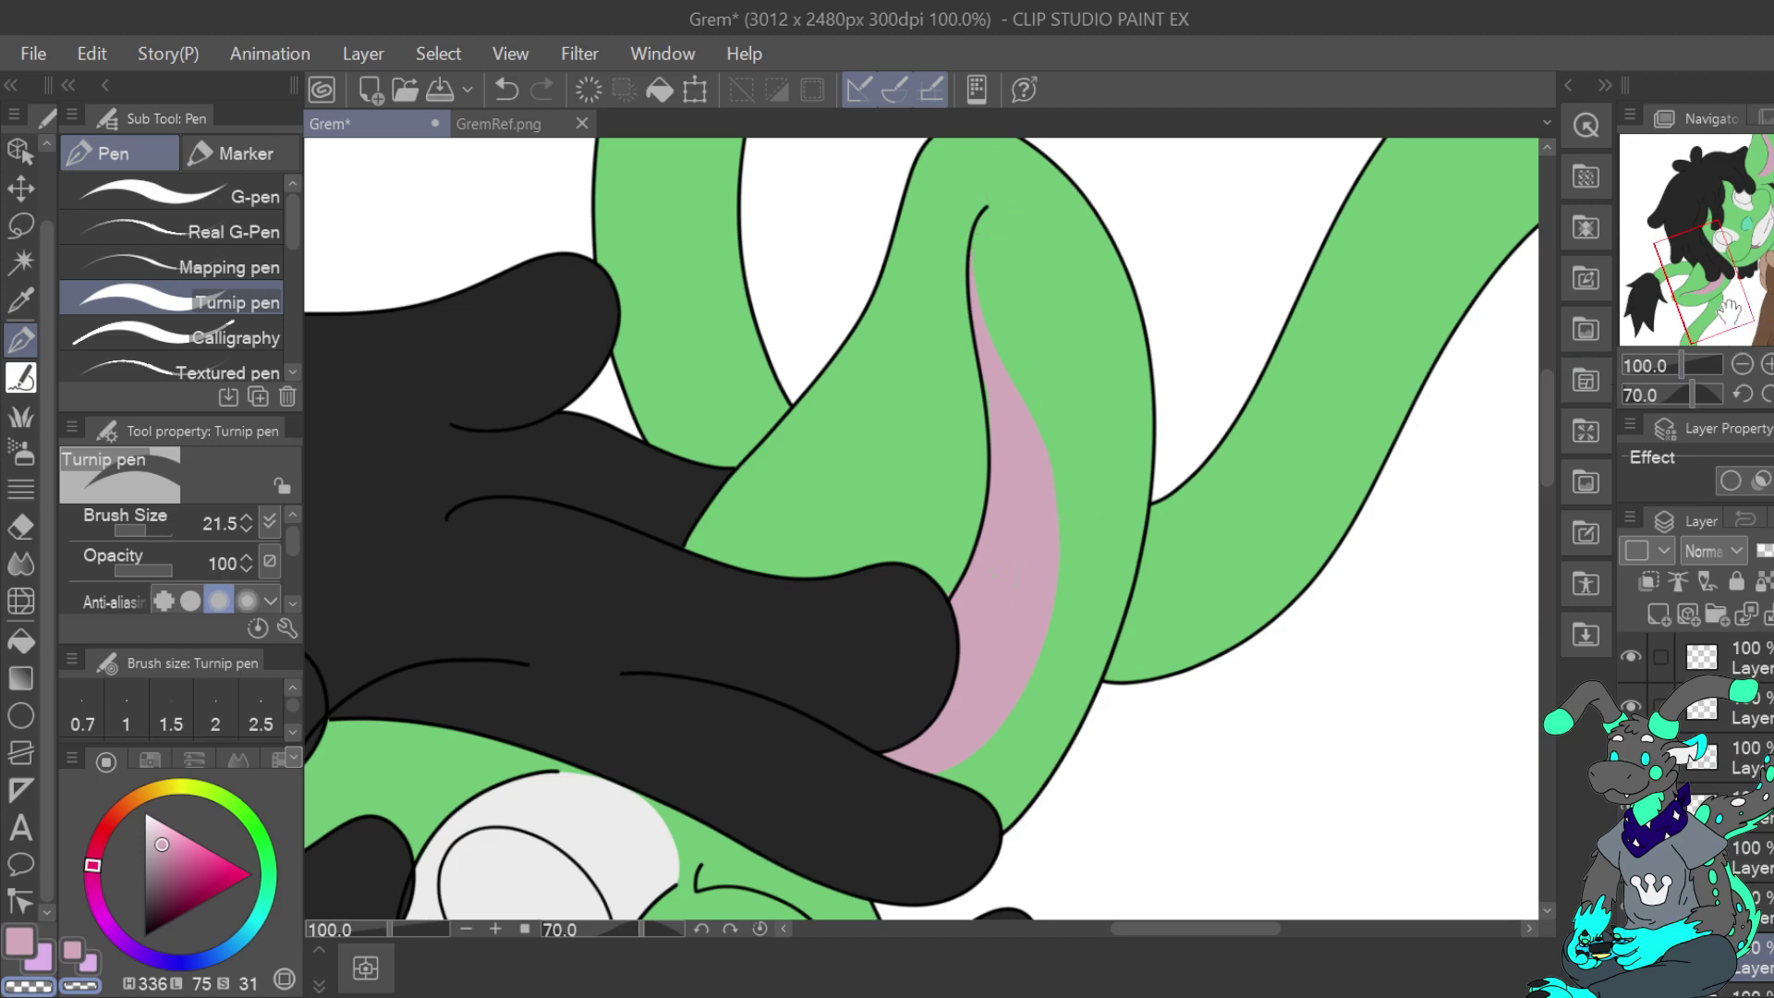
Return the canvas rotation to 0 and sample the black hair color for the Turnip pen
{"action": "left_click", "coordinate": [1742, 365]}
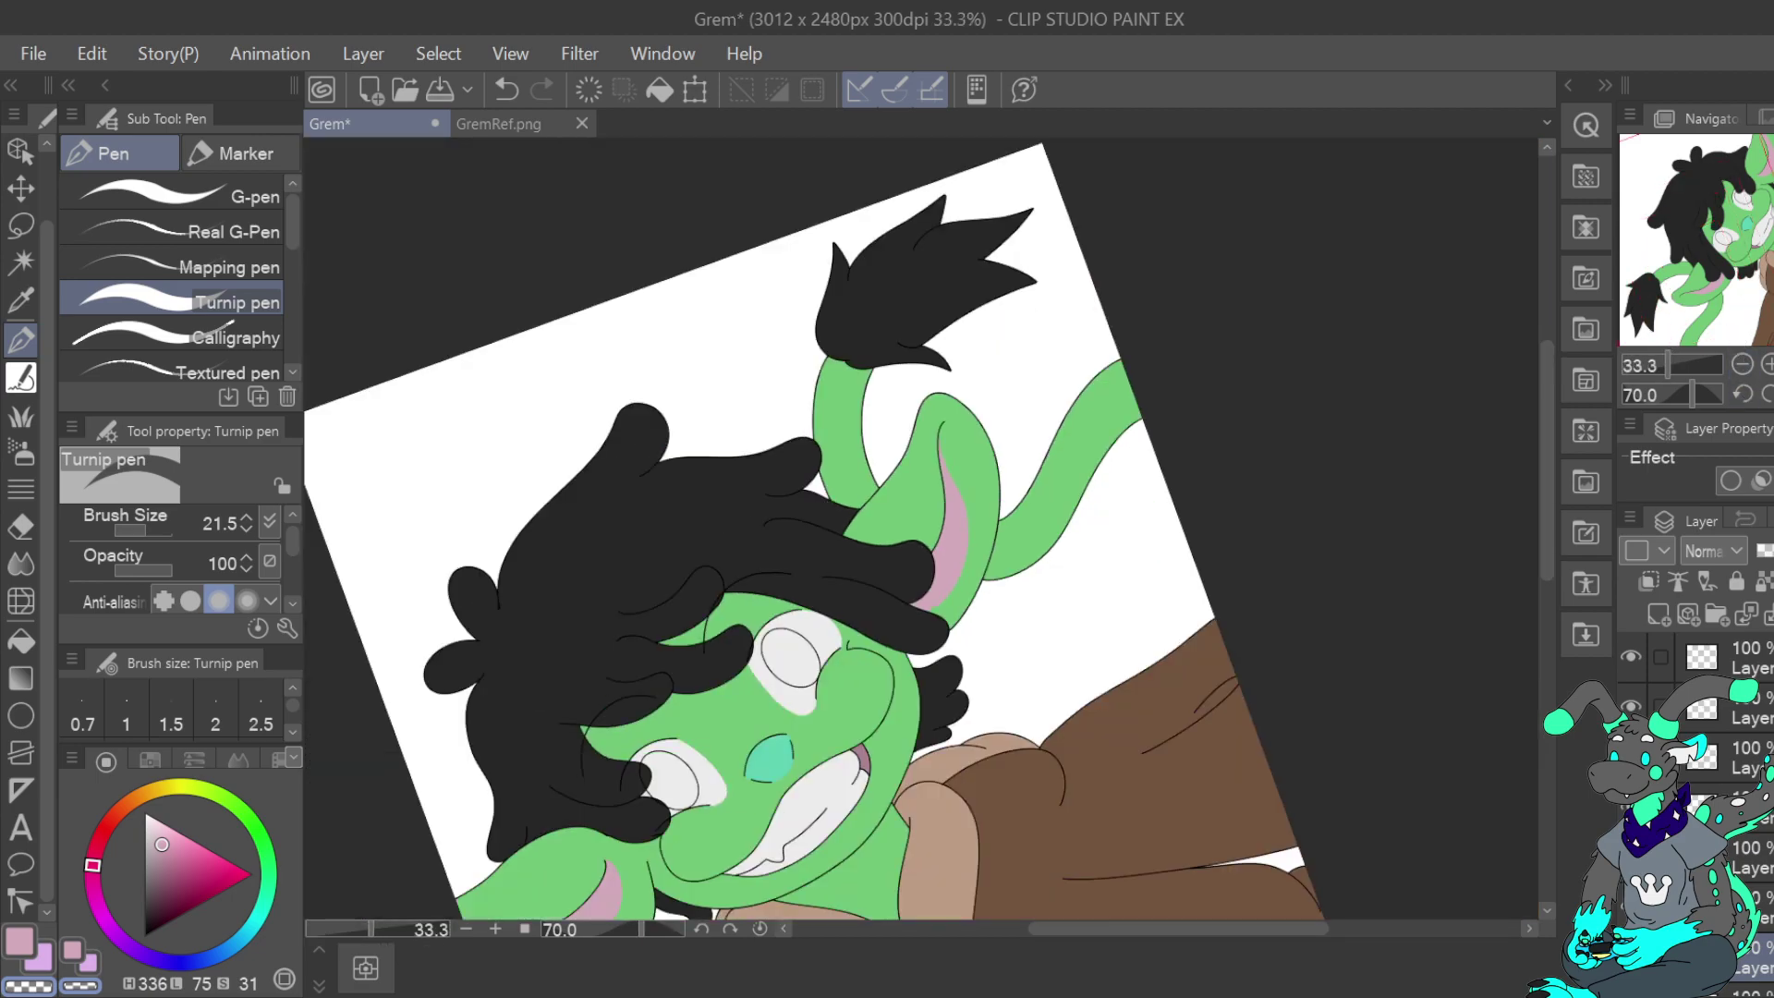
{"action": "key", "text": "v"}
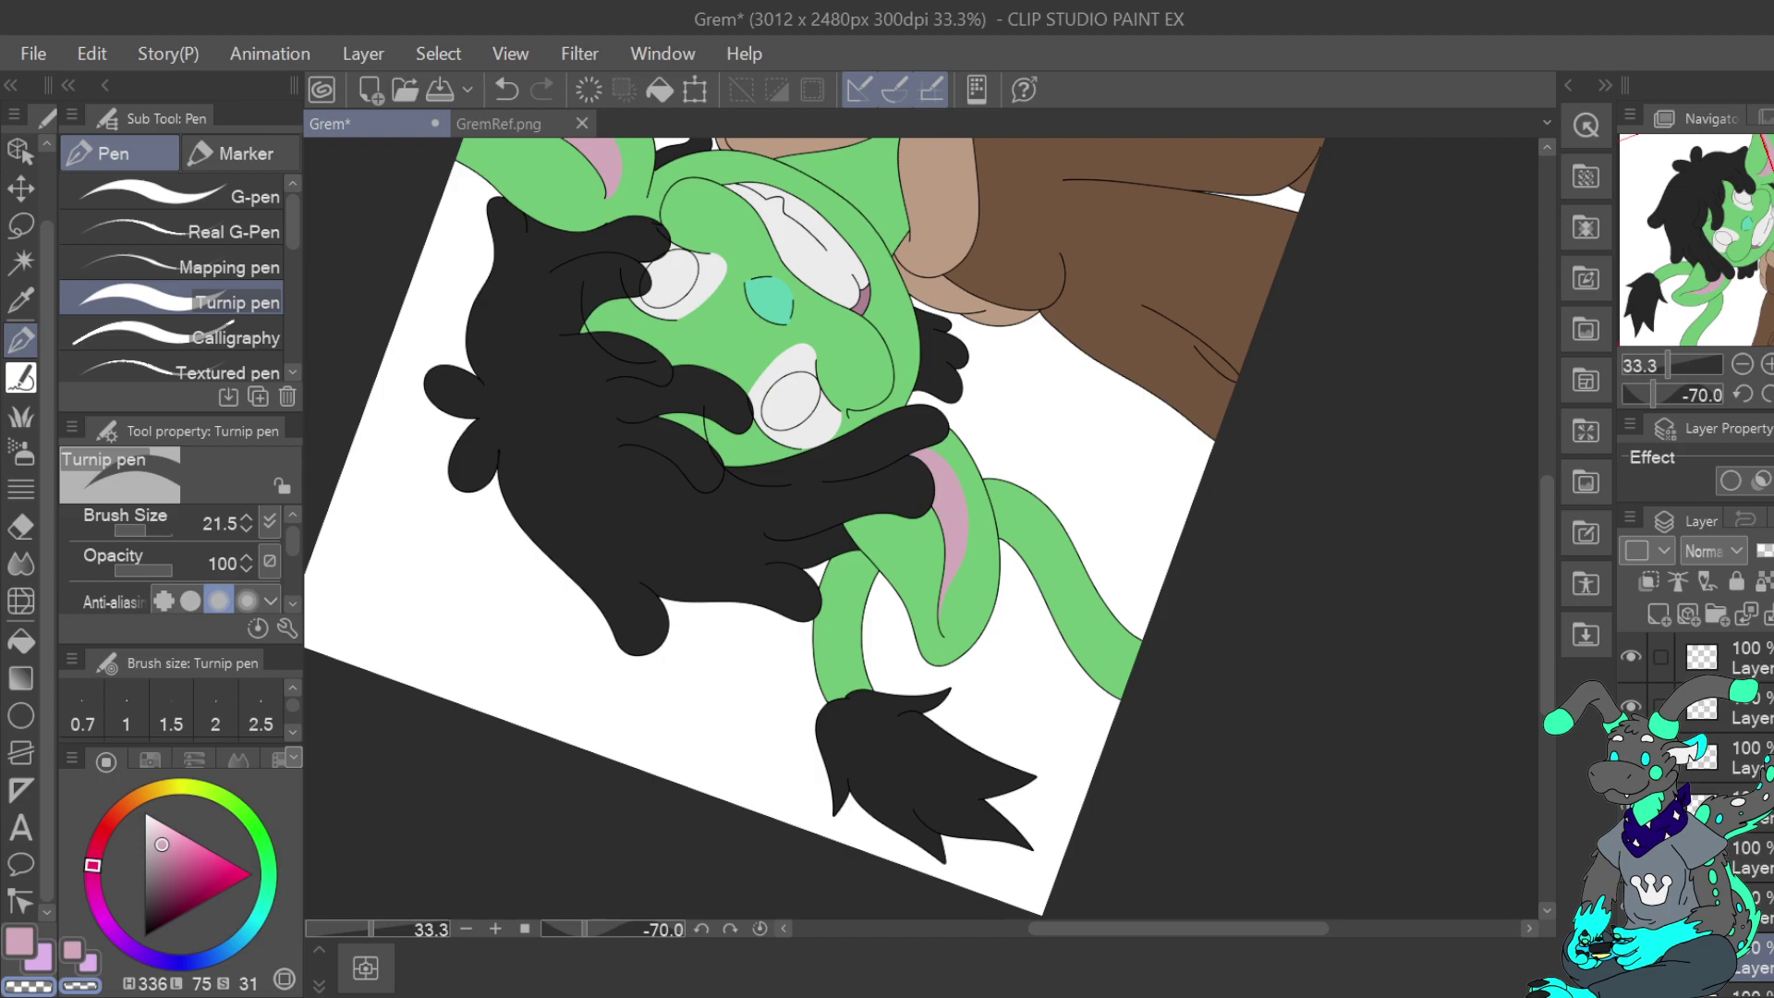
{"action": "key", "text": "ctrl+at"}
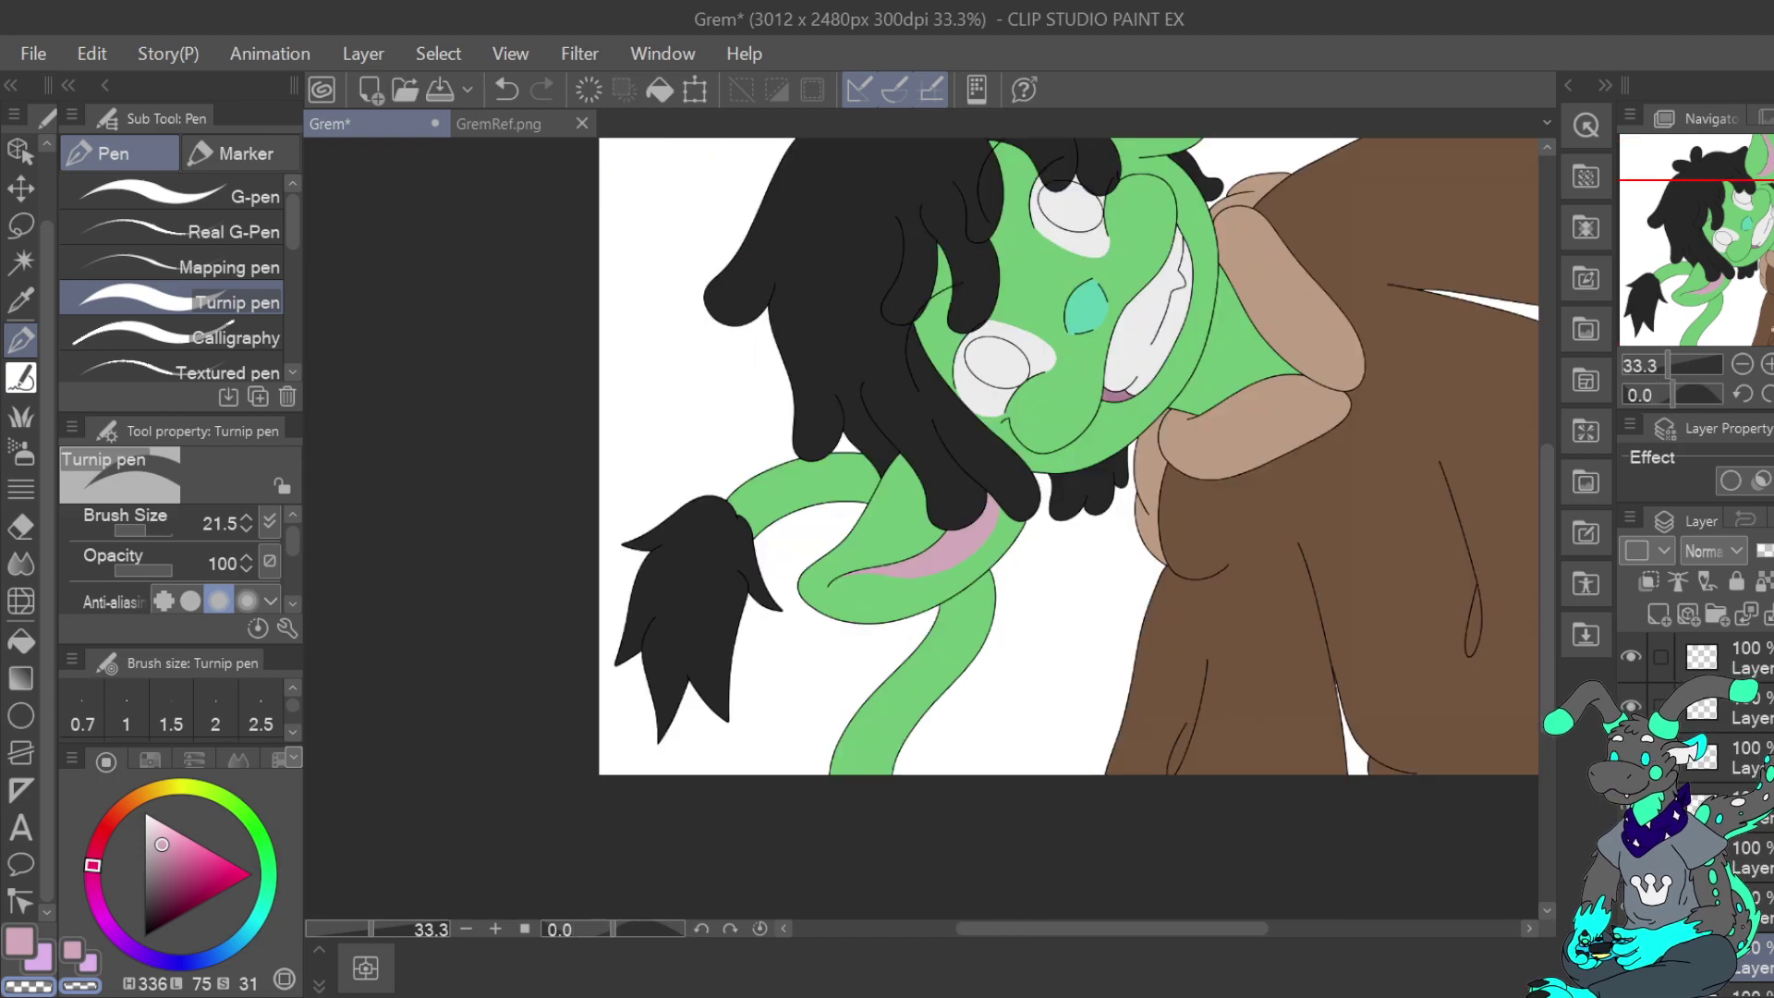
{"action": "left_click_drag", "start_coordinate": [1767, 236], "coordinate": [1773, 186]}
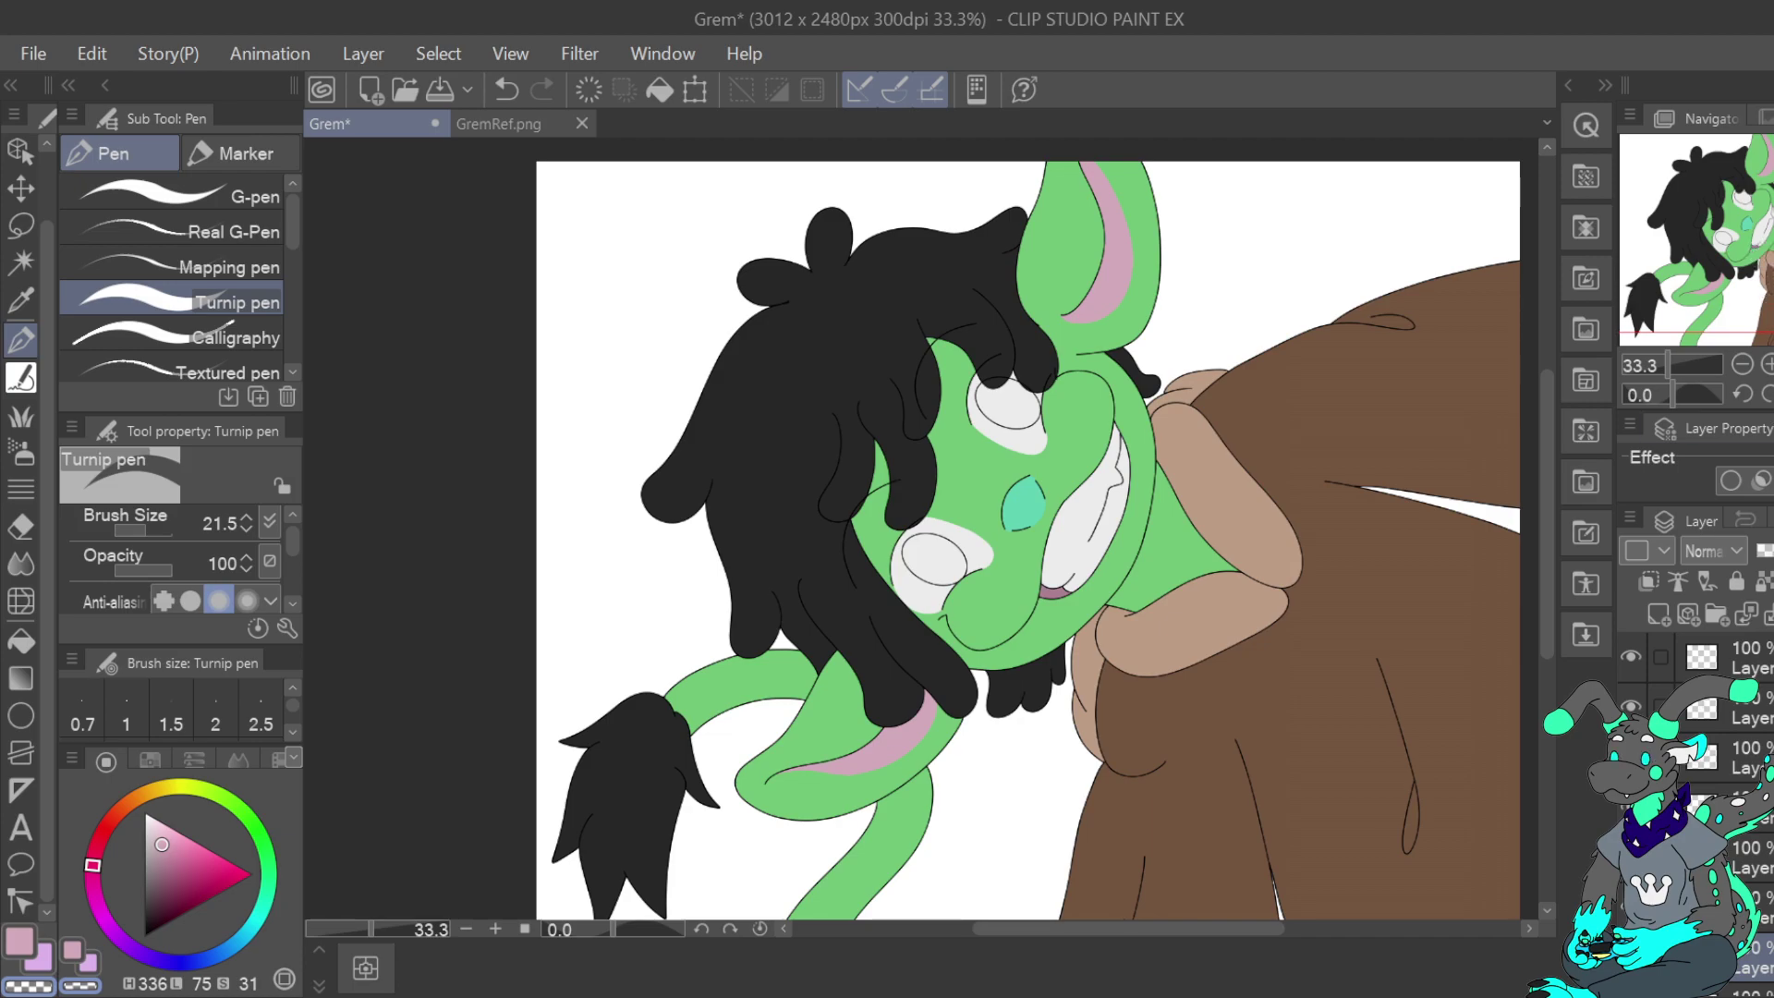
{"action": "left_click", "coordinate": [21, 298]}
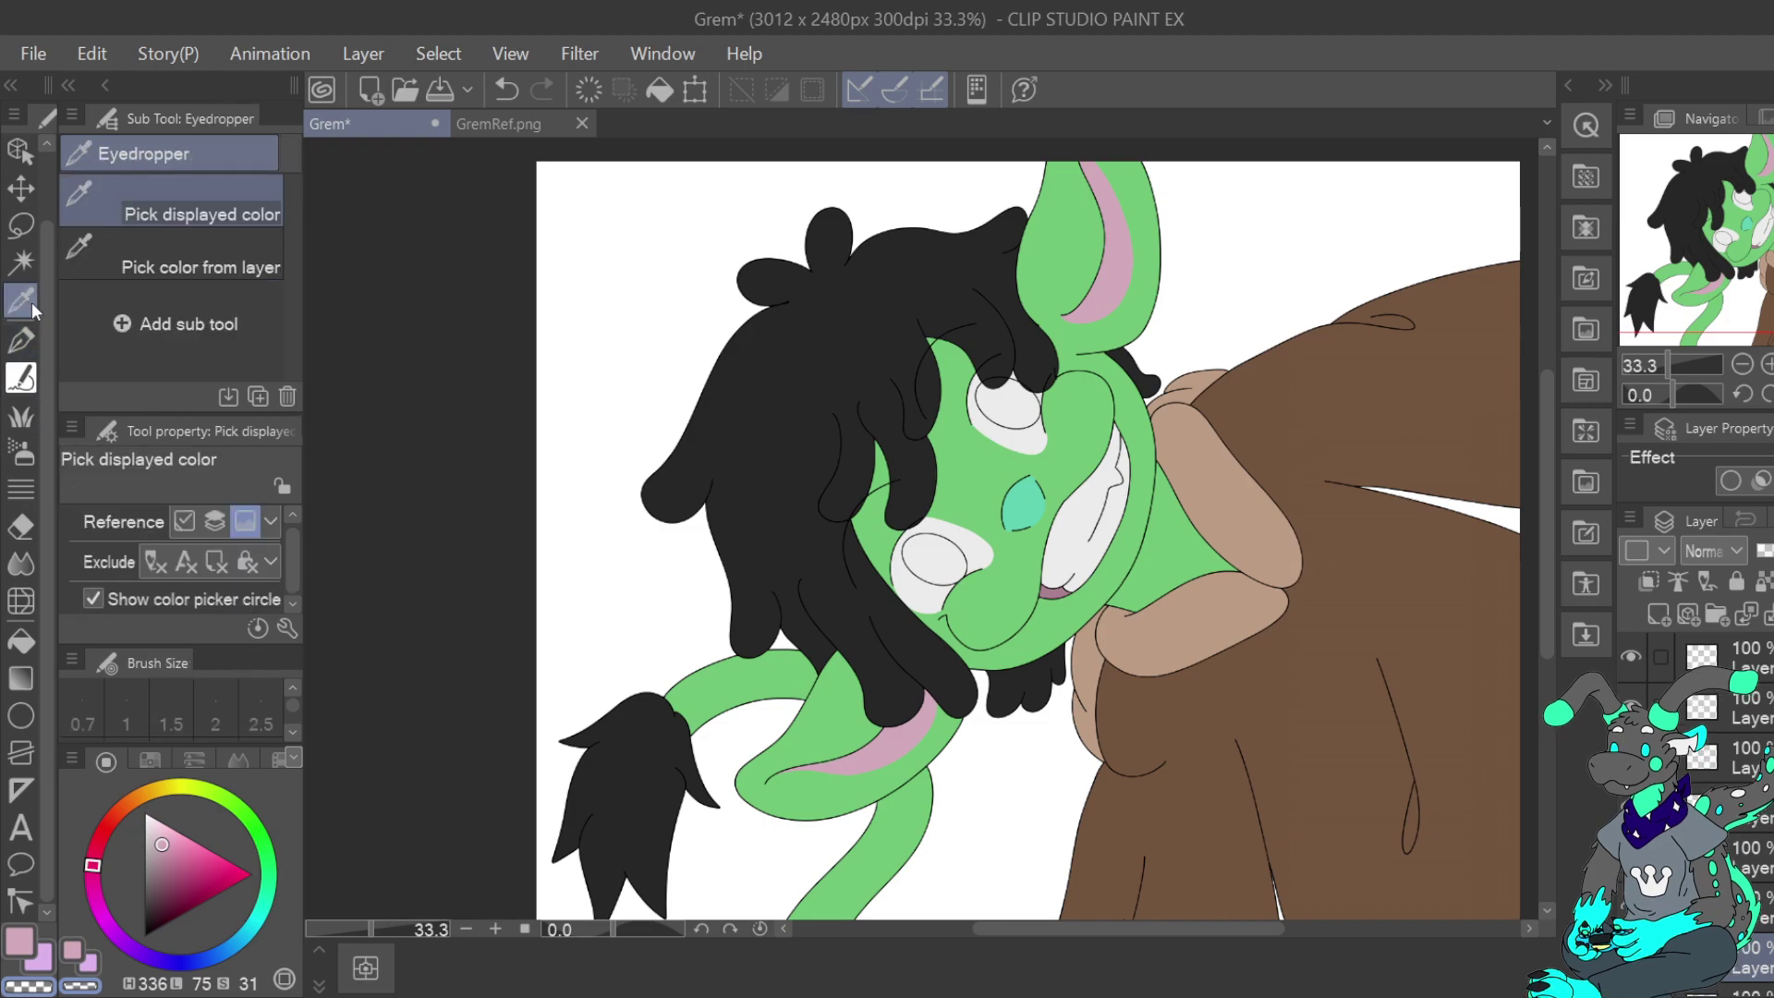
{"action": "left_click", "coordinate": [830, 479]}
{"action": "key", "text": "p"}
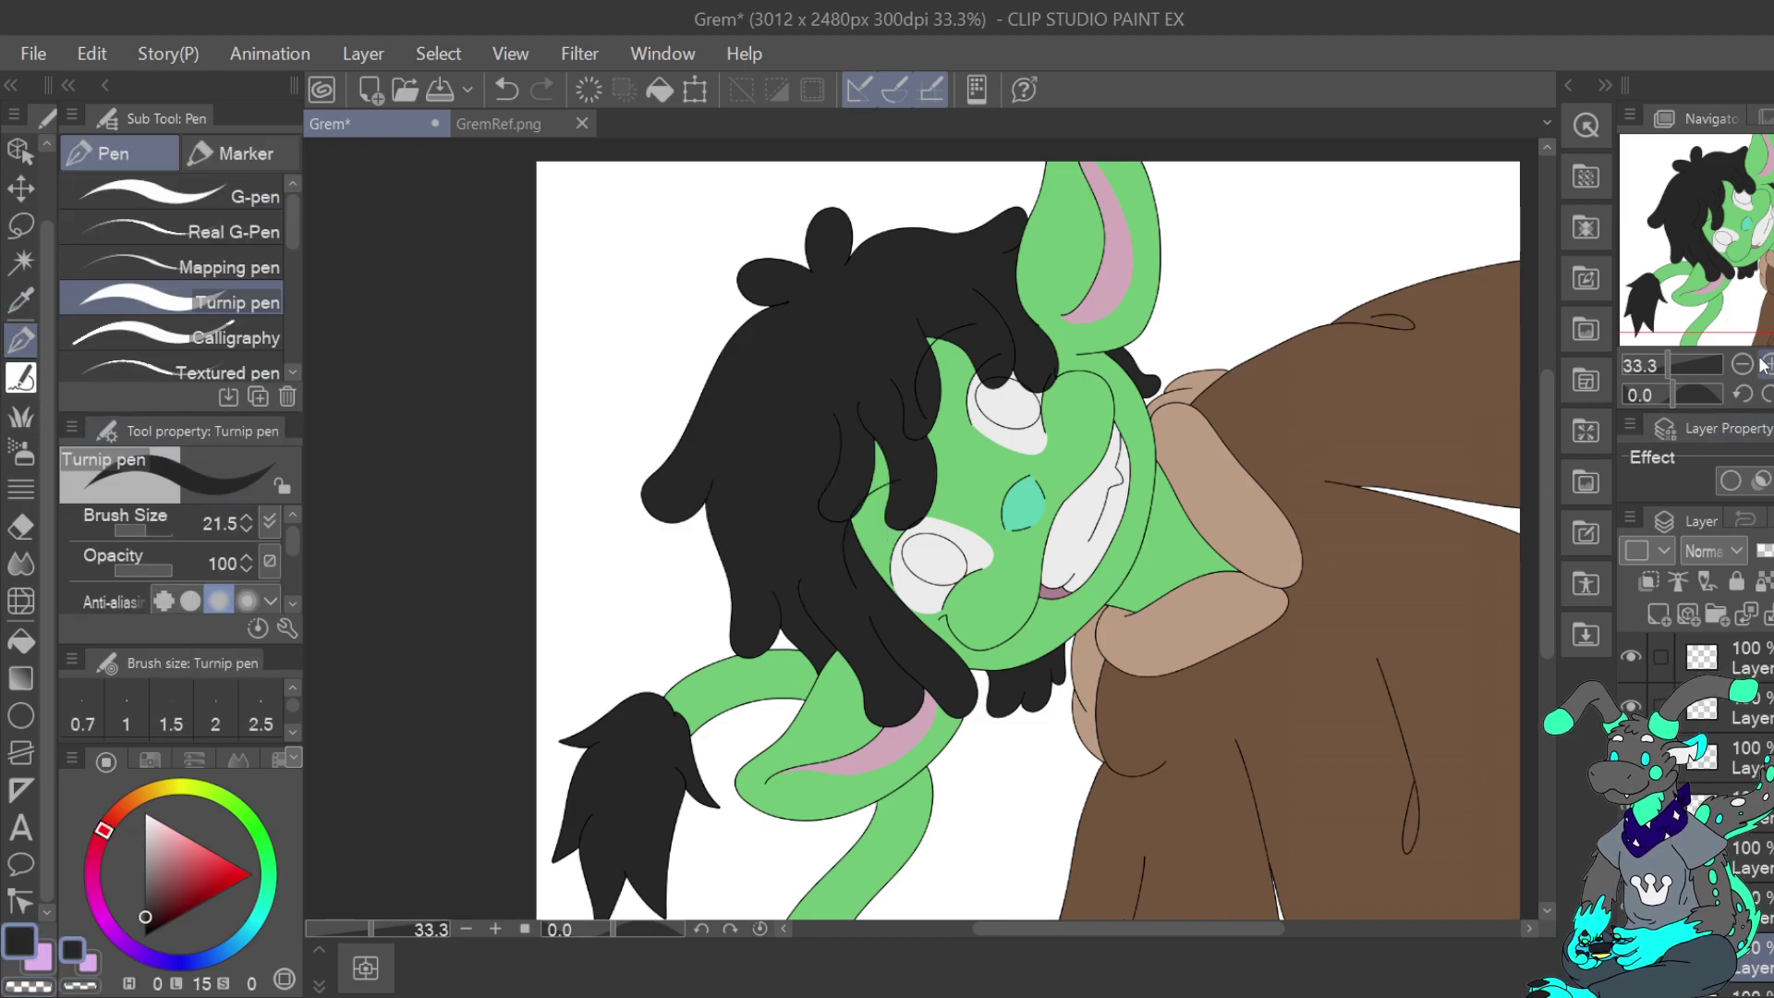
{"action": "key", "text": "ctrl+alt+0"}
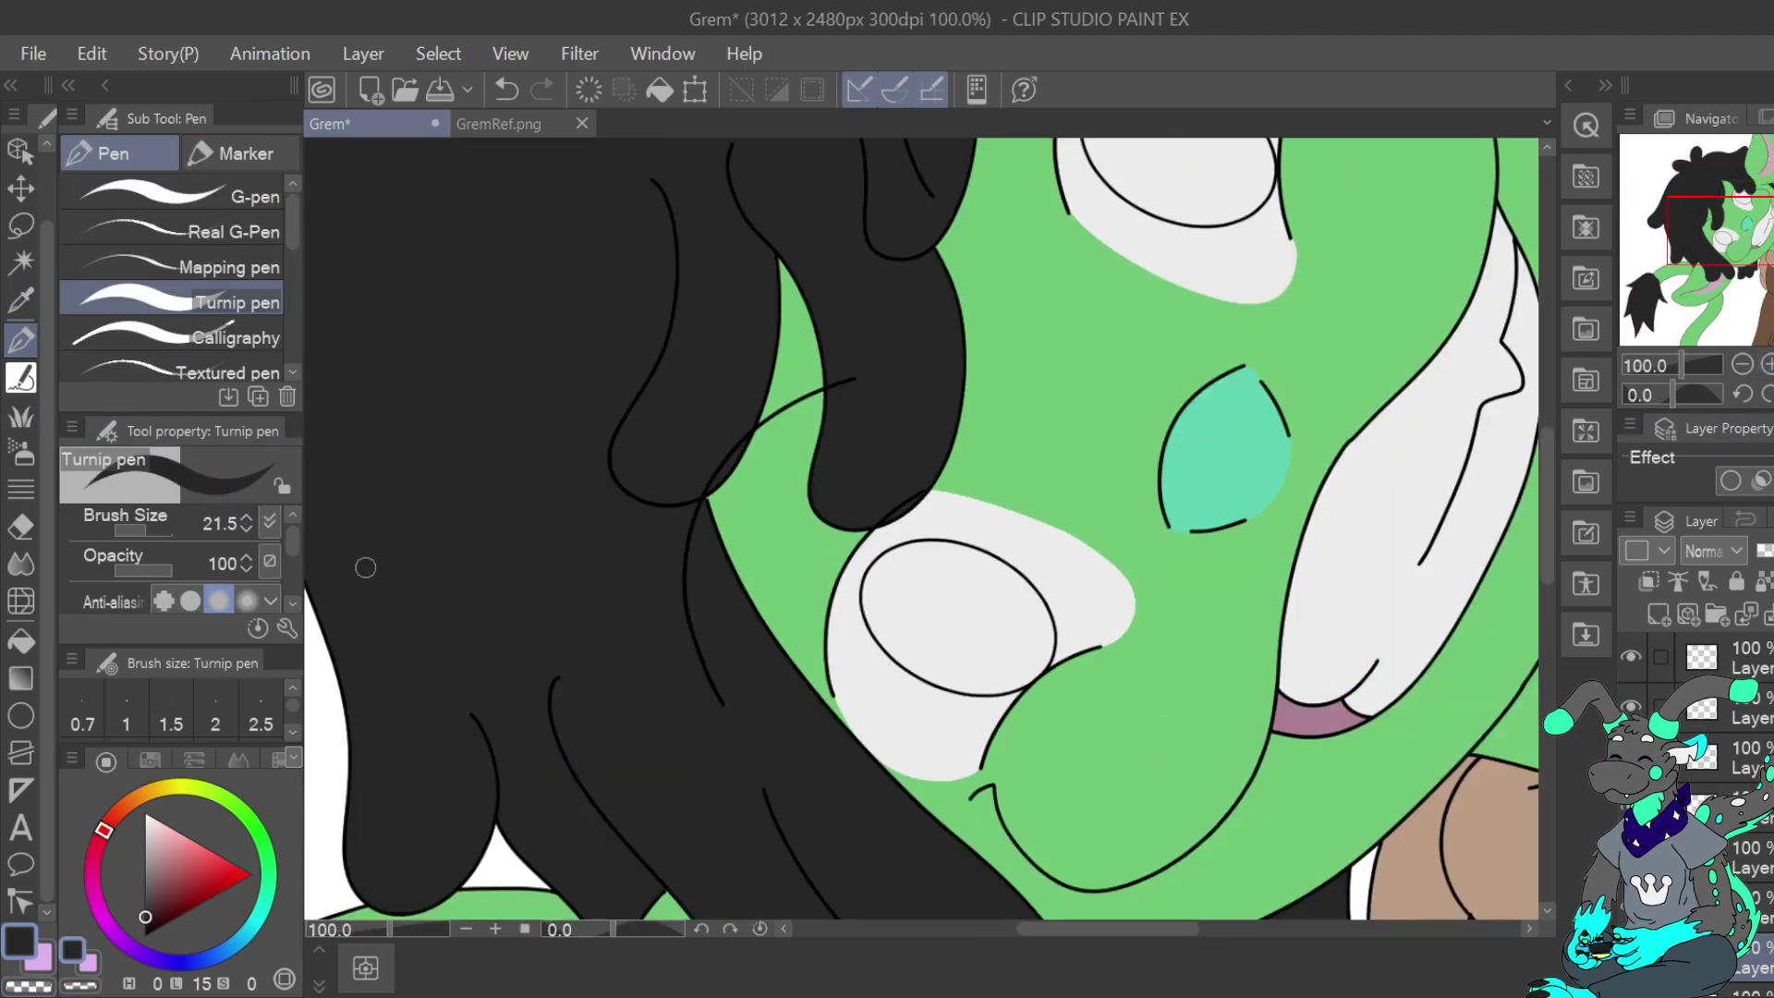
{"action": "left_click", "coordinate": [1744, 365]}
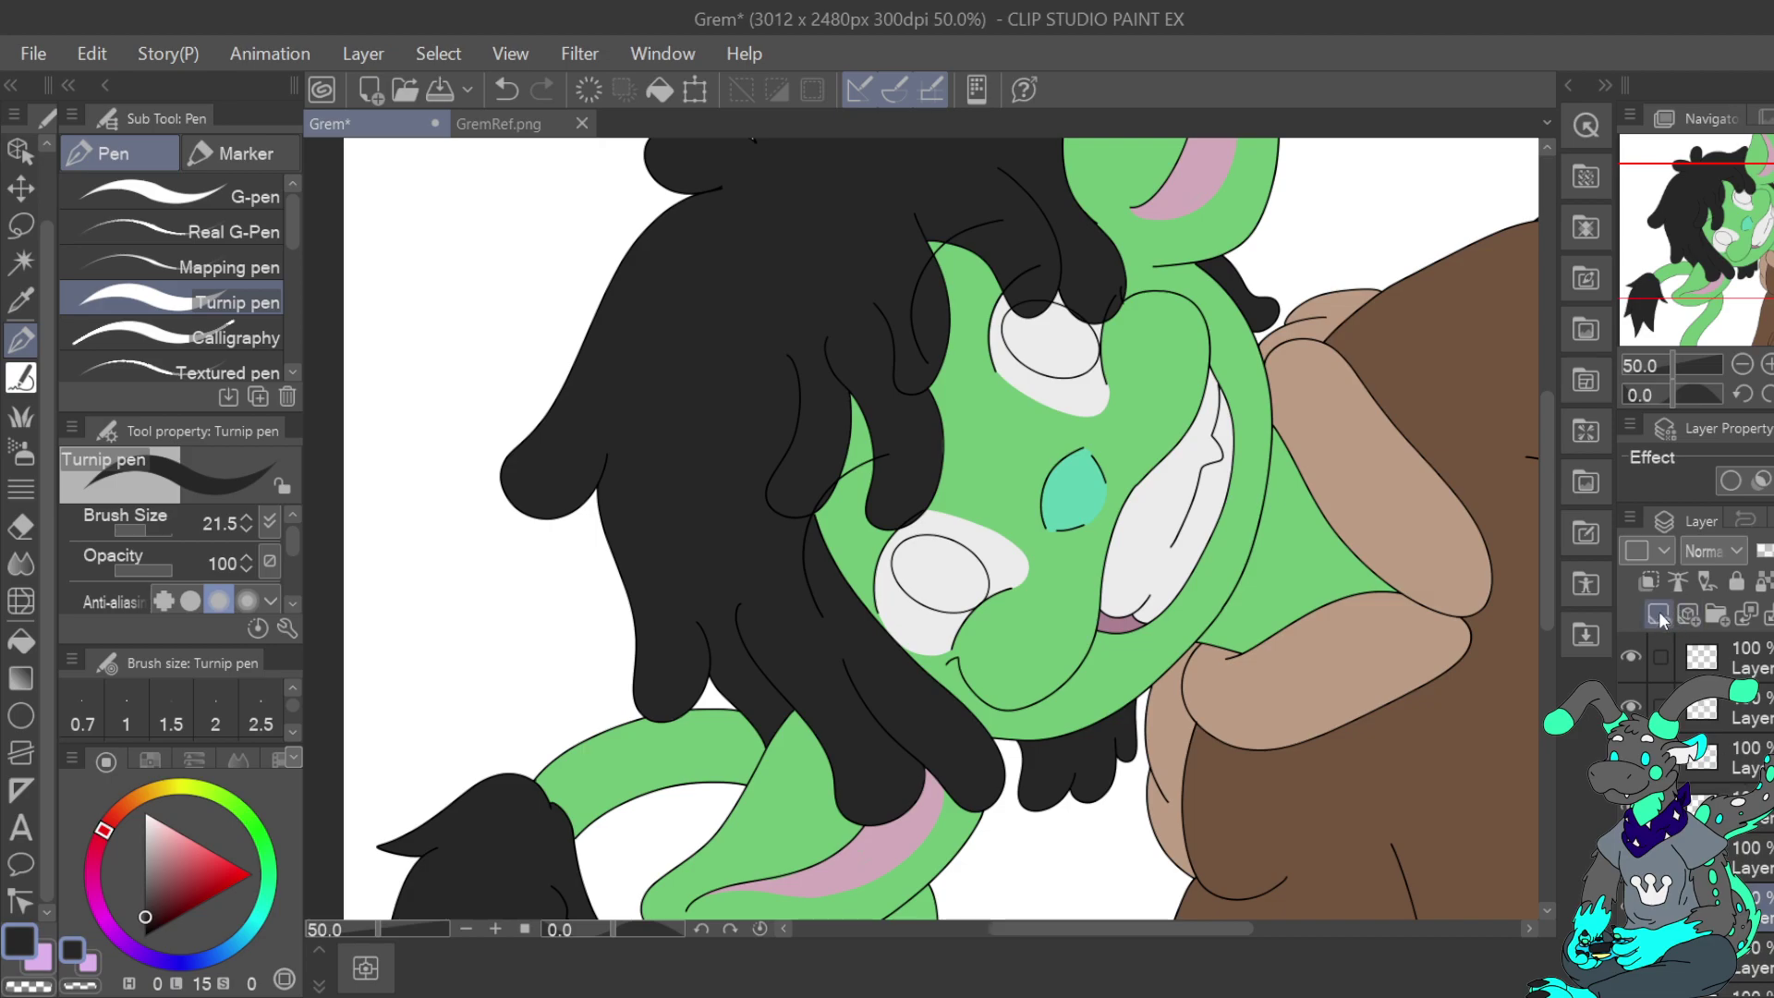
Toggle layer visibility to identify the contents of the layers, and make the eye color layer active
{"action": "left_click", "coordinate": [1631, 707]}
{"action": "left_click", "coordinate": [1631, 707]}
{"action": "left_click", "coordinate": [1631, 757]}
{"action": "left_click", "coordinate": [1631, 757]}
{"action": "left_click", "coordinate": [1751, 857]}
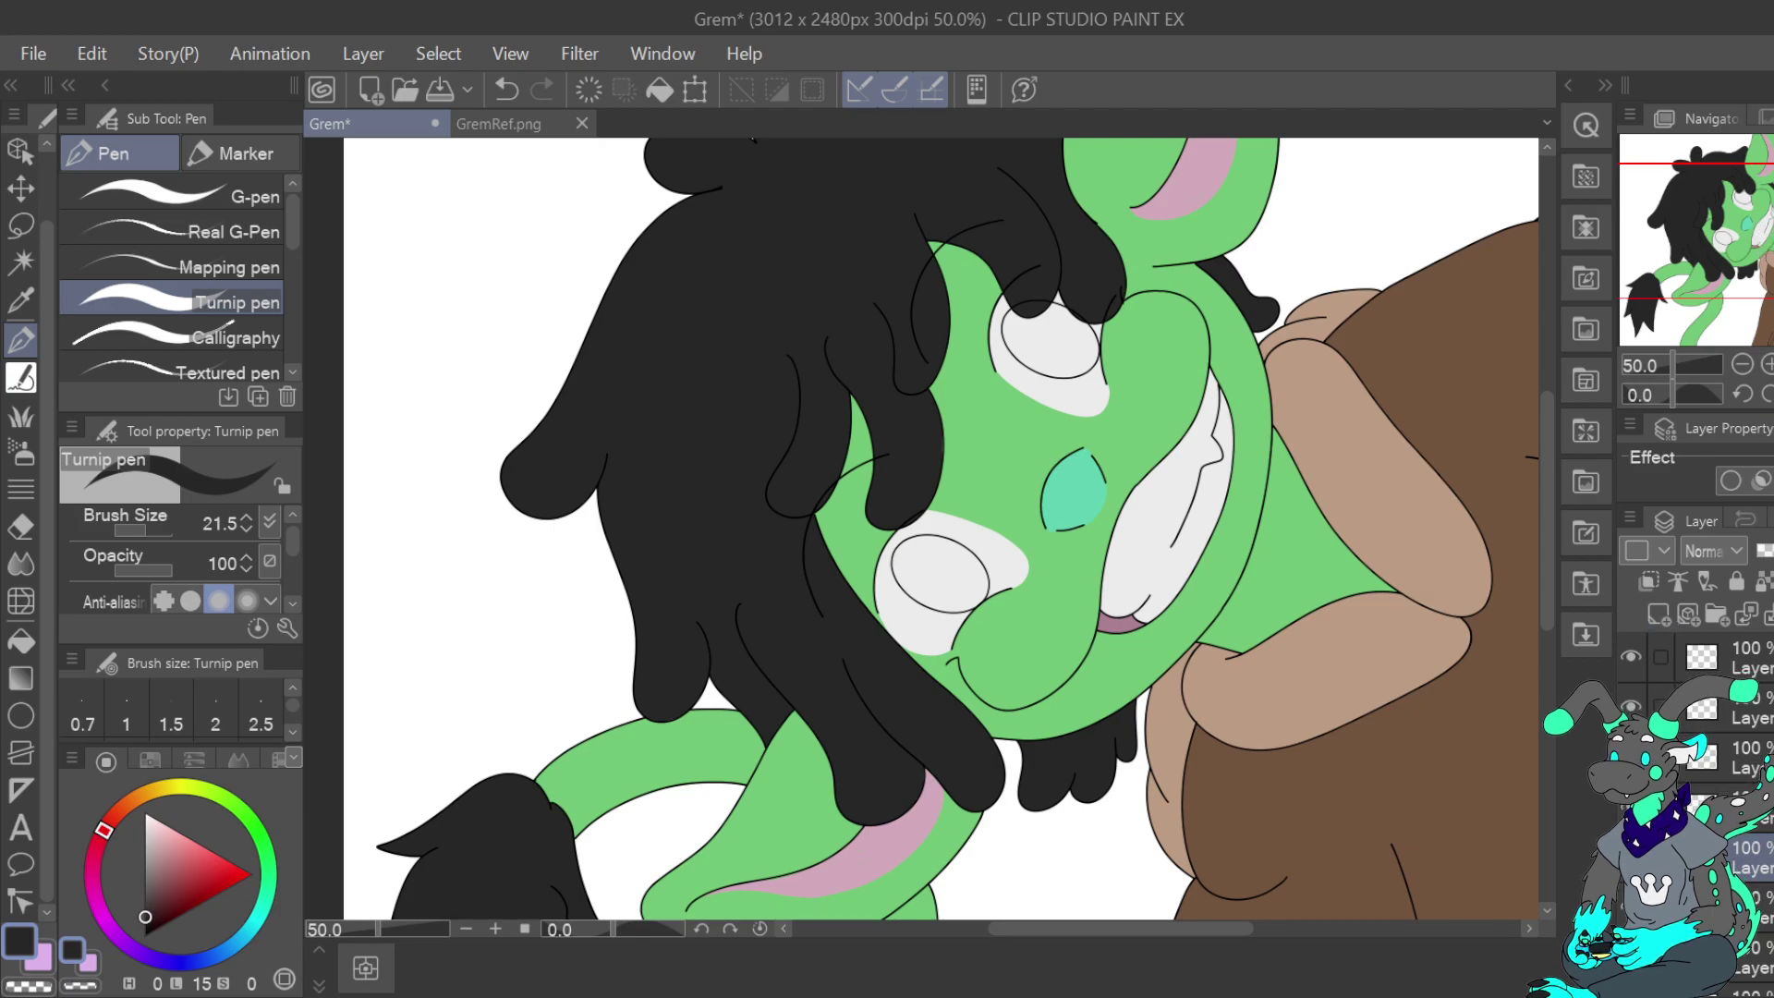
Auto-select the iris interior of the eye nearer the tail, set Auto select to refer to the editing layer only, and reactivate the color layer
{"action": "left_click", "coordinate": [1767, 395]}
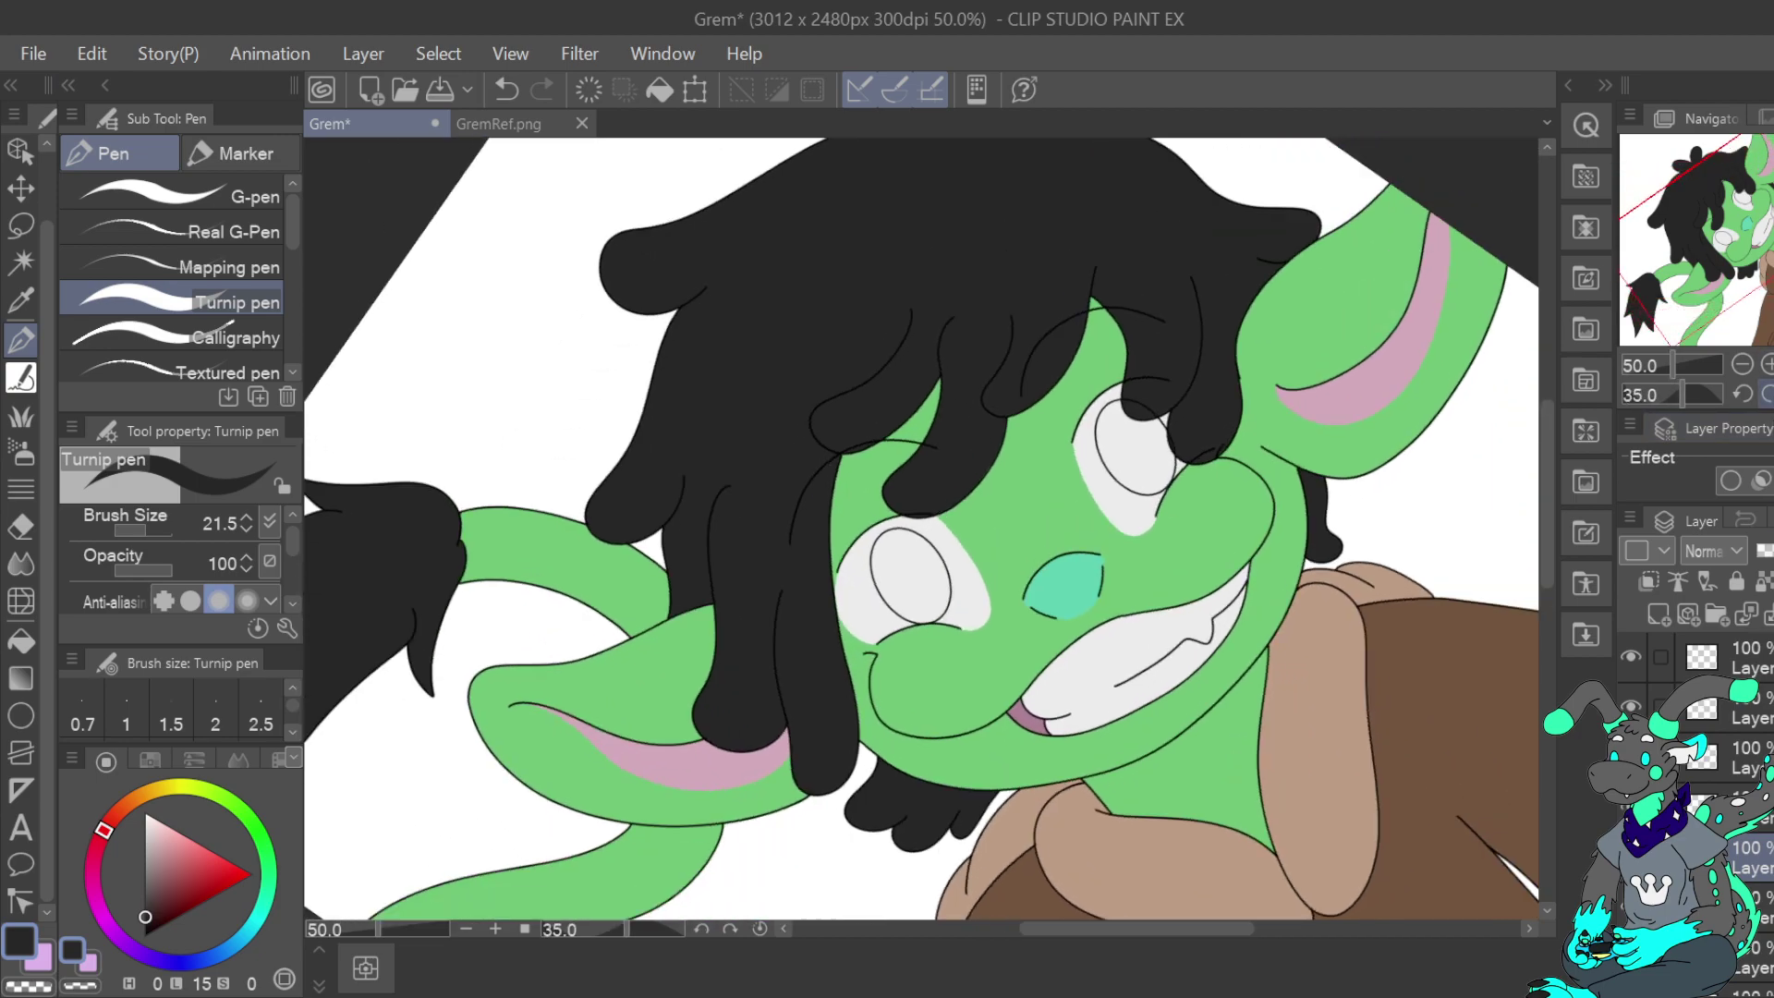
{"action": "left_click", "coordinate": [1767, 364]}
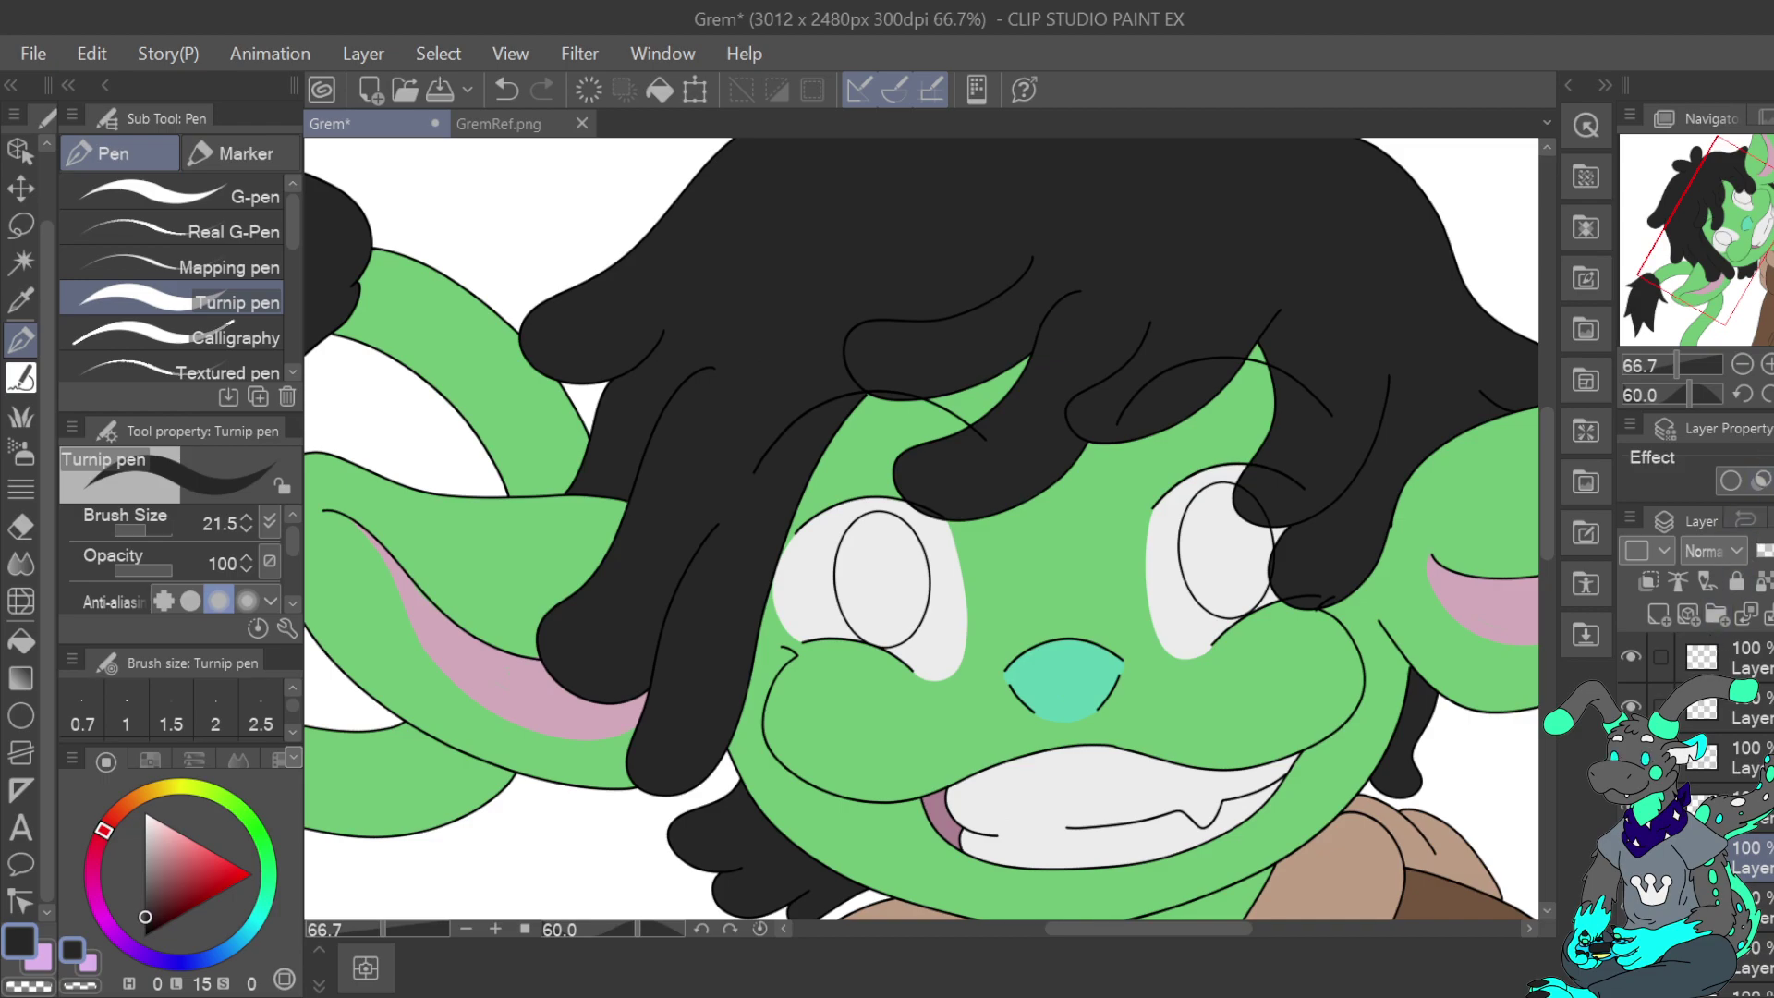
{"action": "key", "text": "w"}
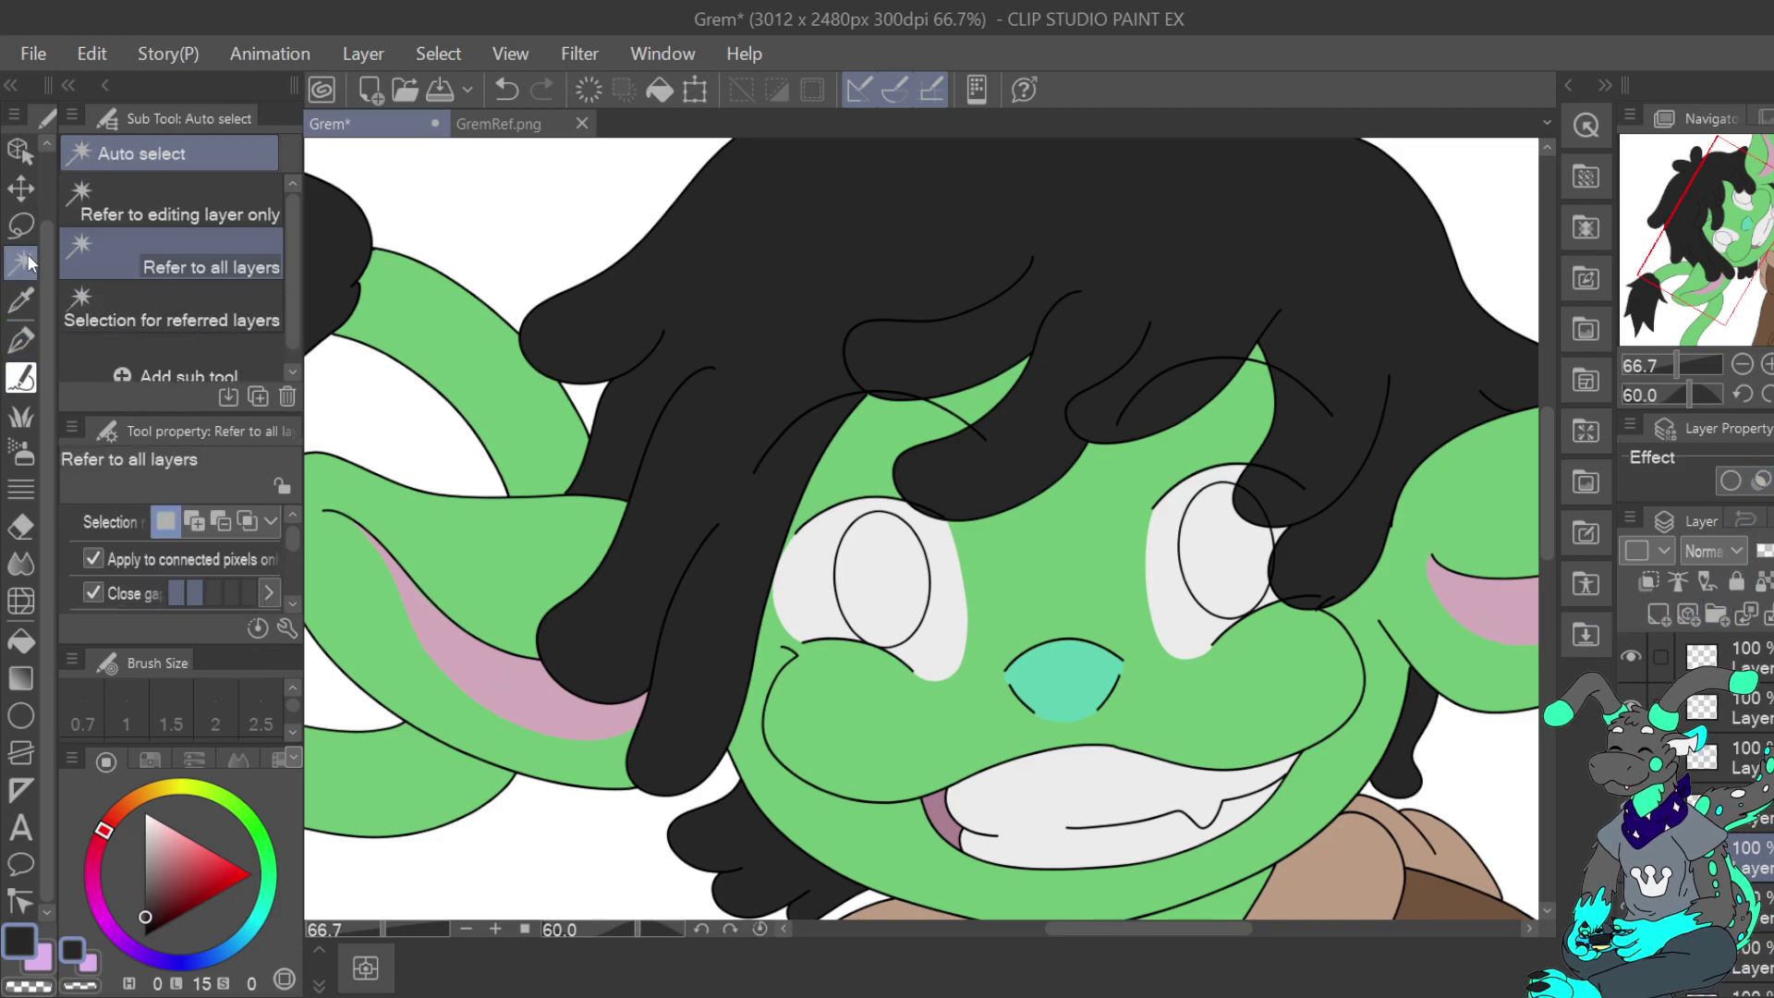
{"action": "left_click", "coordinate": [899, 581]}
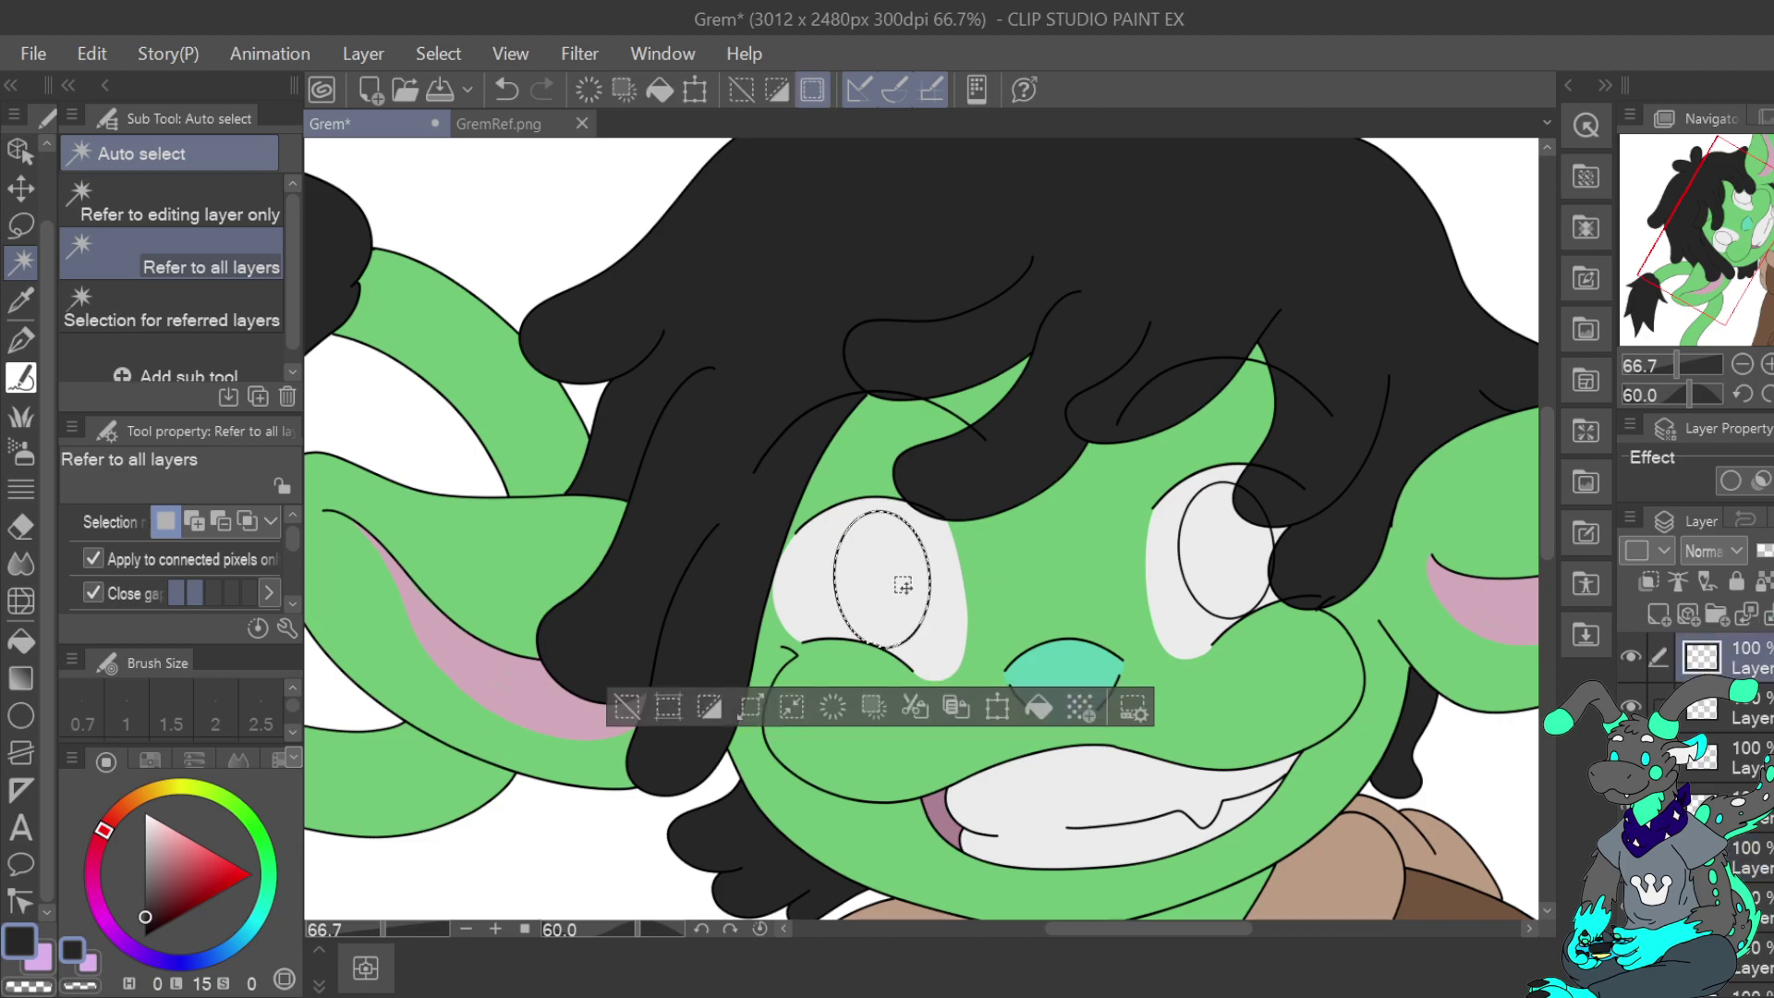
{"action": "left_click", "coordinate": [224, 200]}
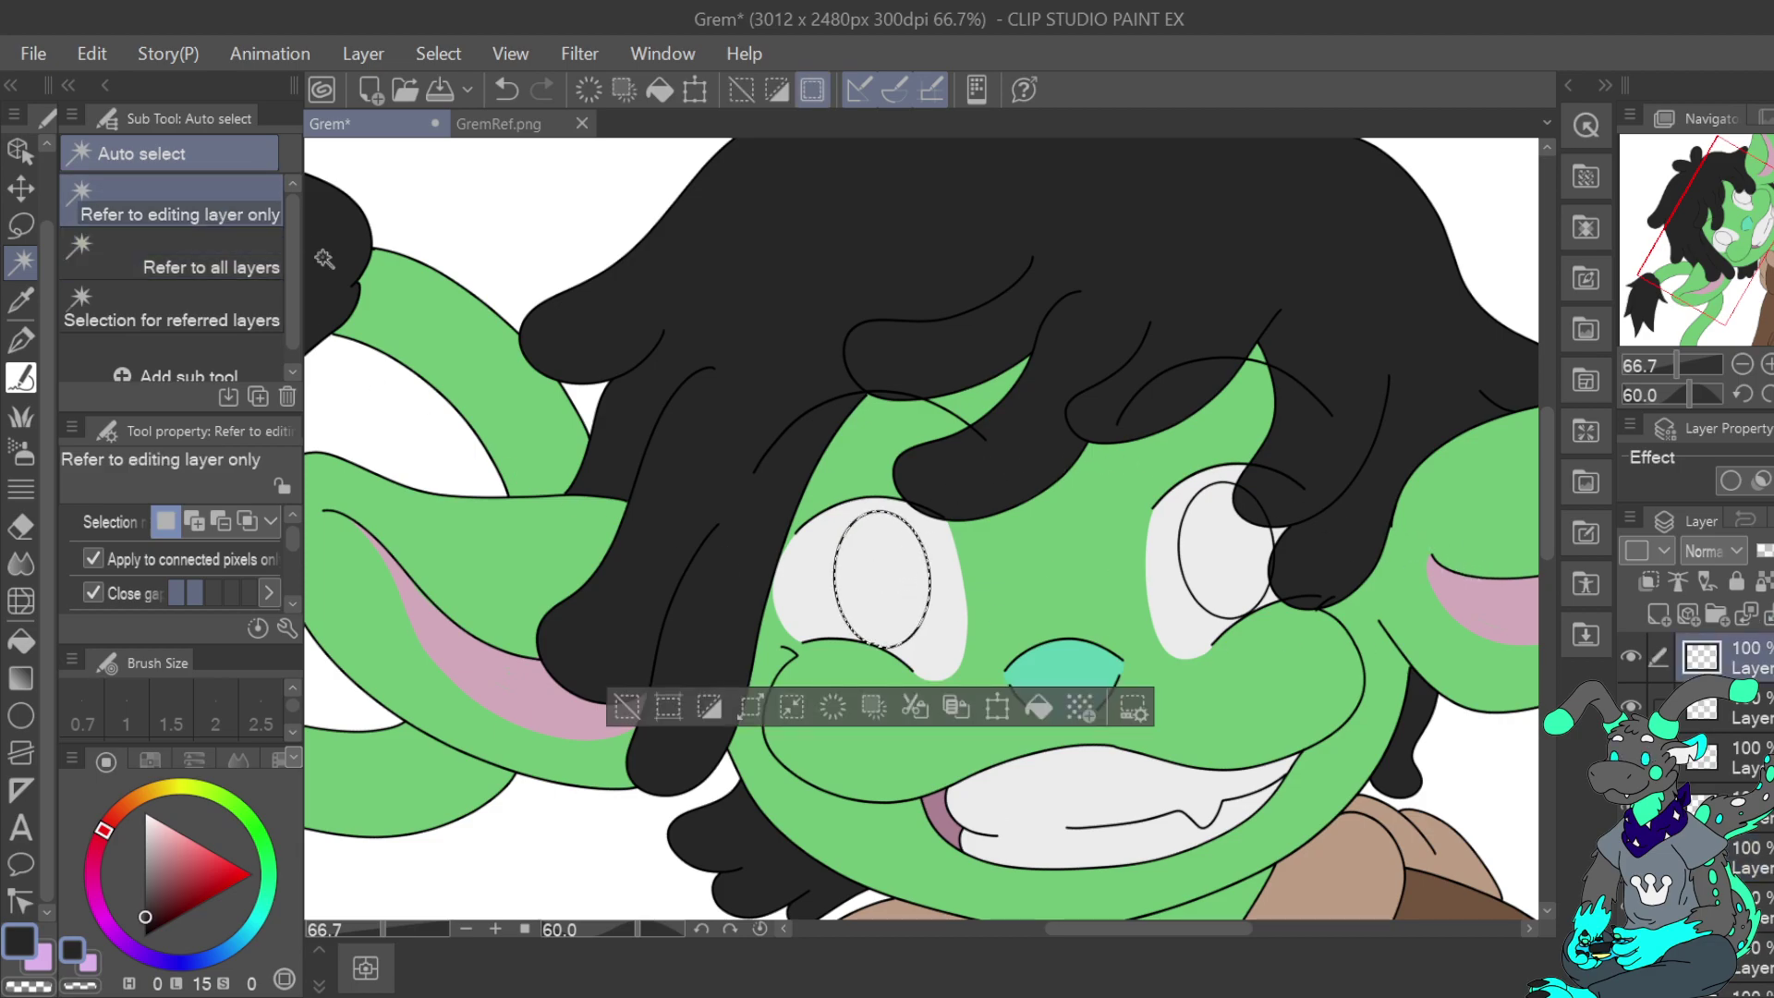
{"action": "left_click", "coordinate": [1747, 857]}
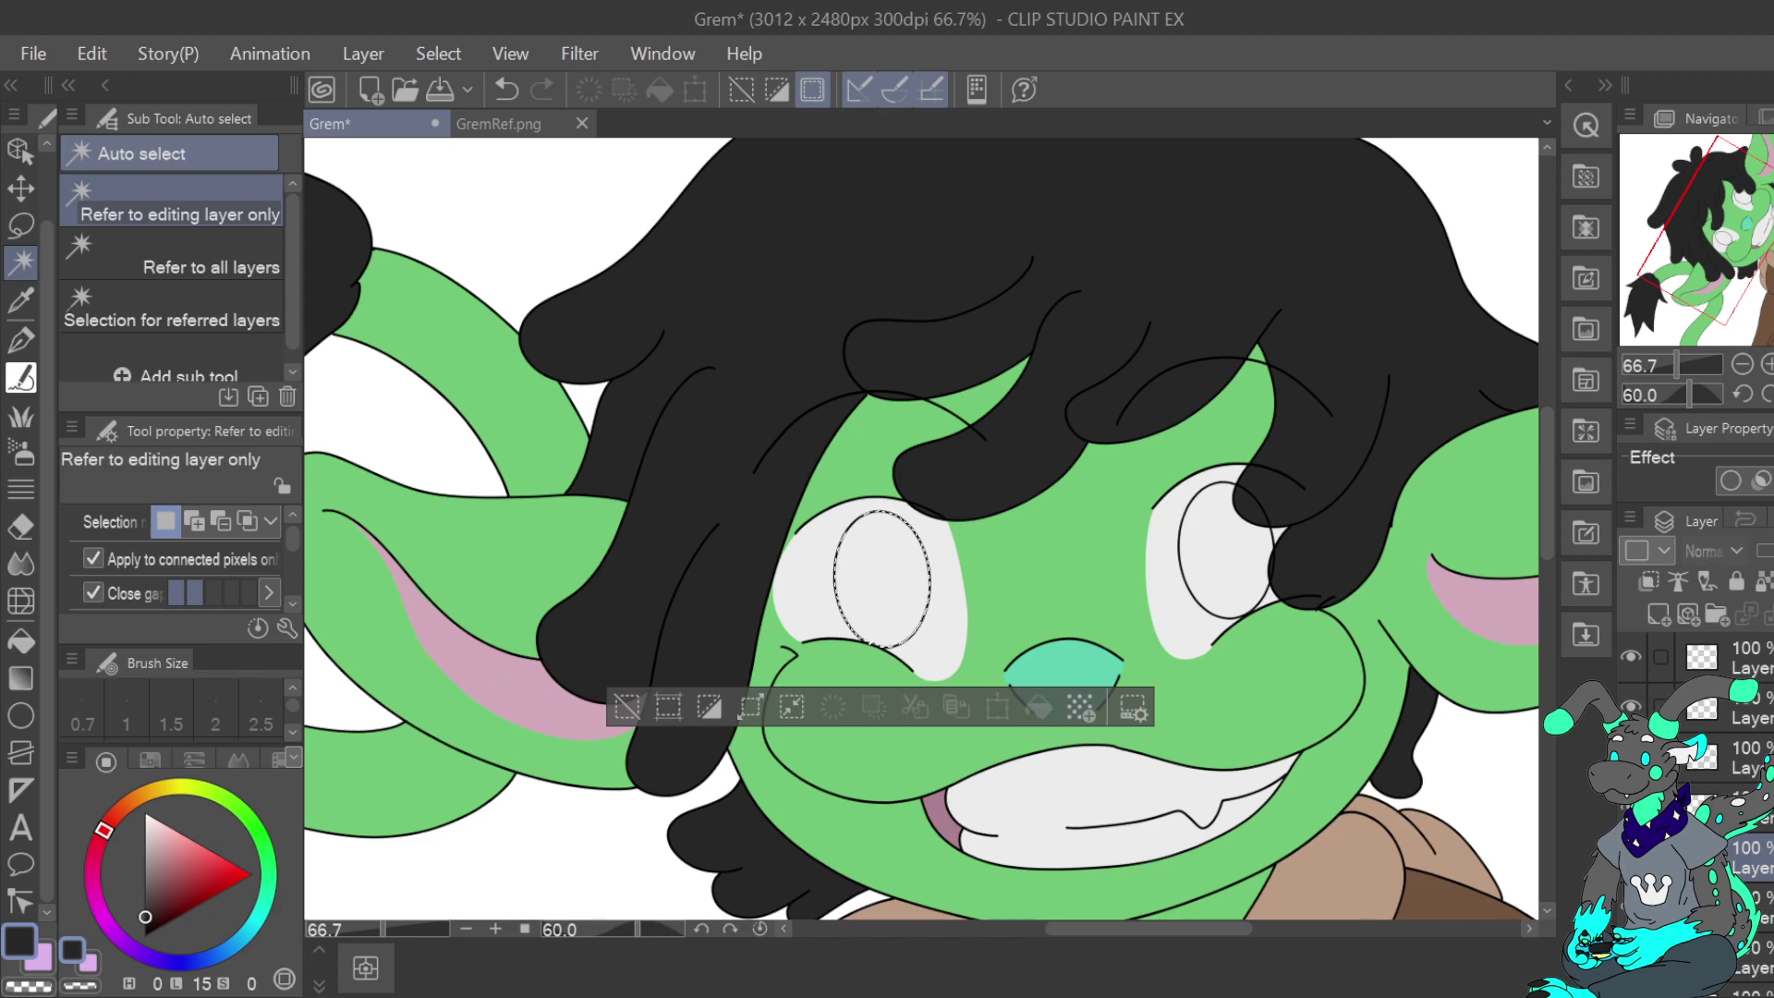
Sample the yellow swatch from GremRef.png and fill the selected iris of the eye nearer the tail with it
{"action": "left_click", "coordinate": [499, 123]}
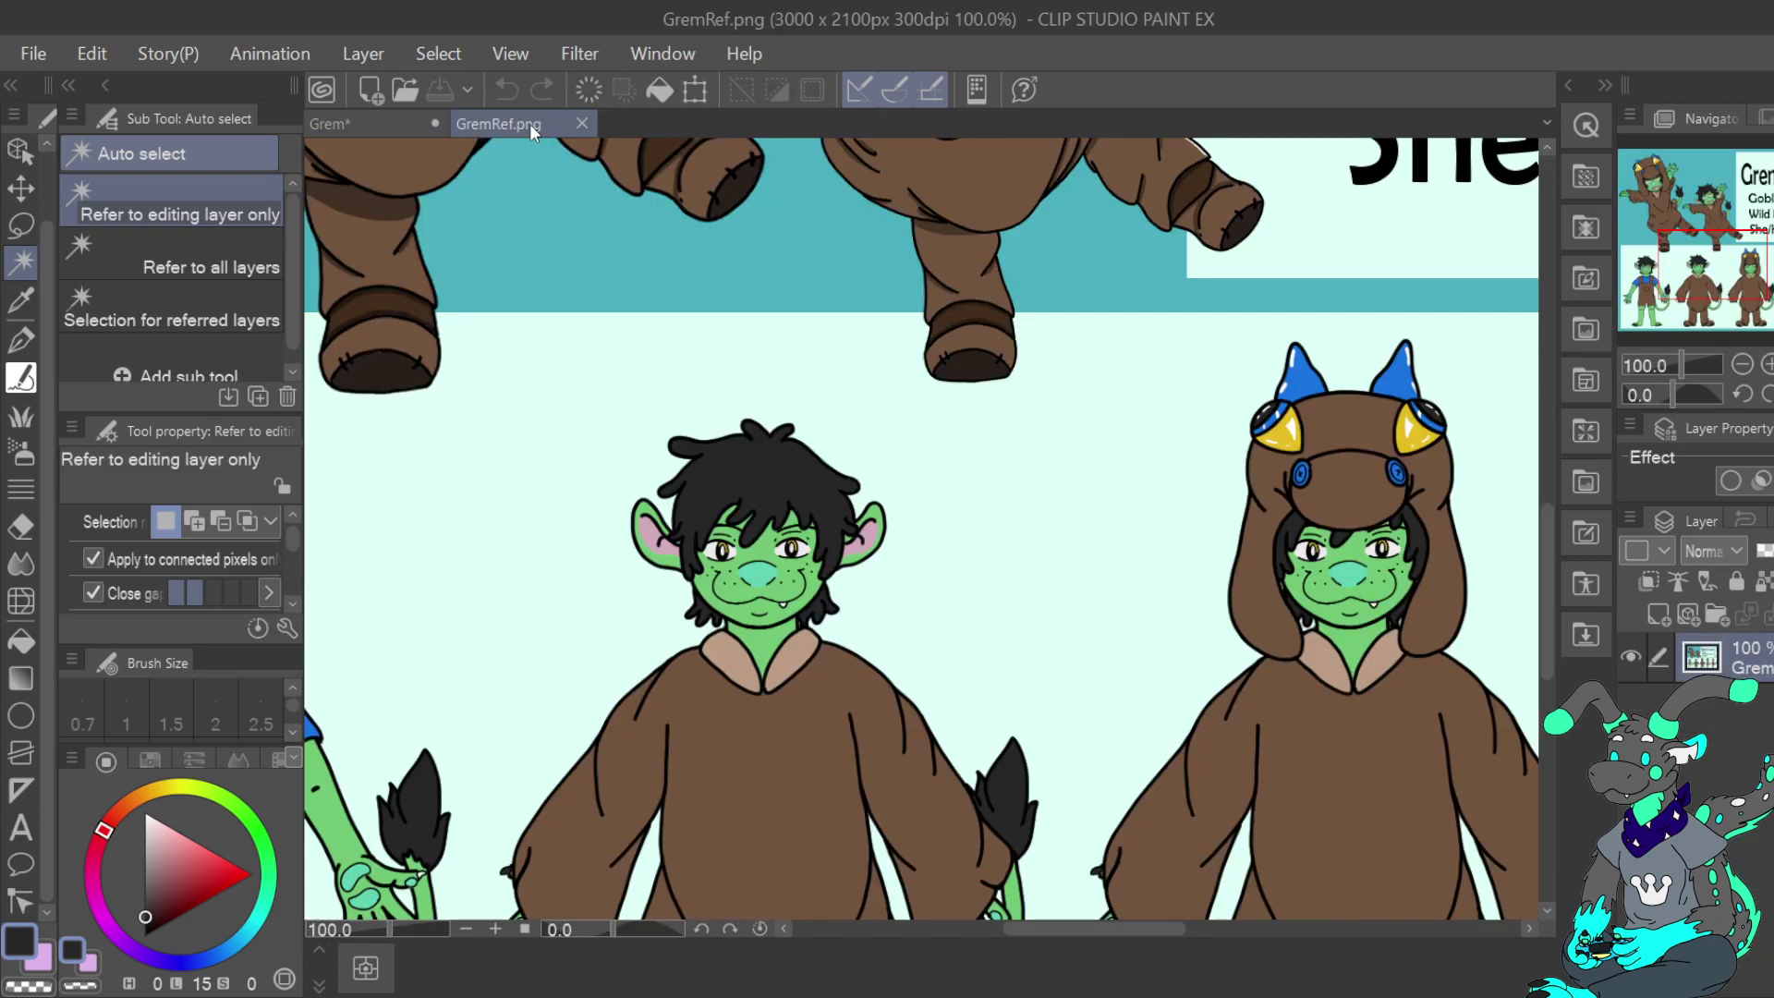
{"action": "left_click", "coordinate": [20, 299]}
{"action": "left_click_drag", "start_coordinate": [1747, 233], "coordinate": [1760, 199]}
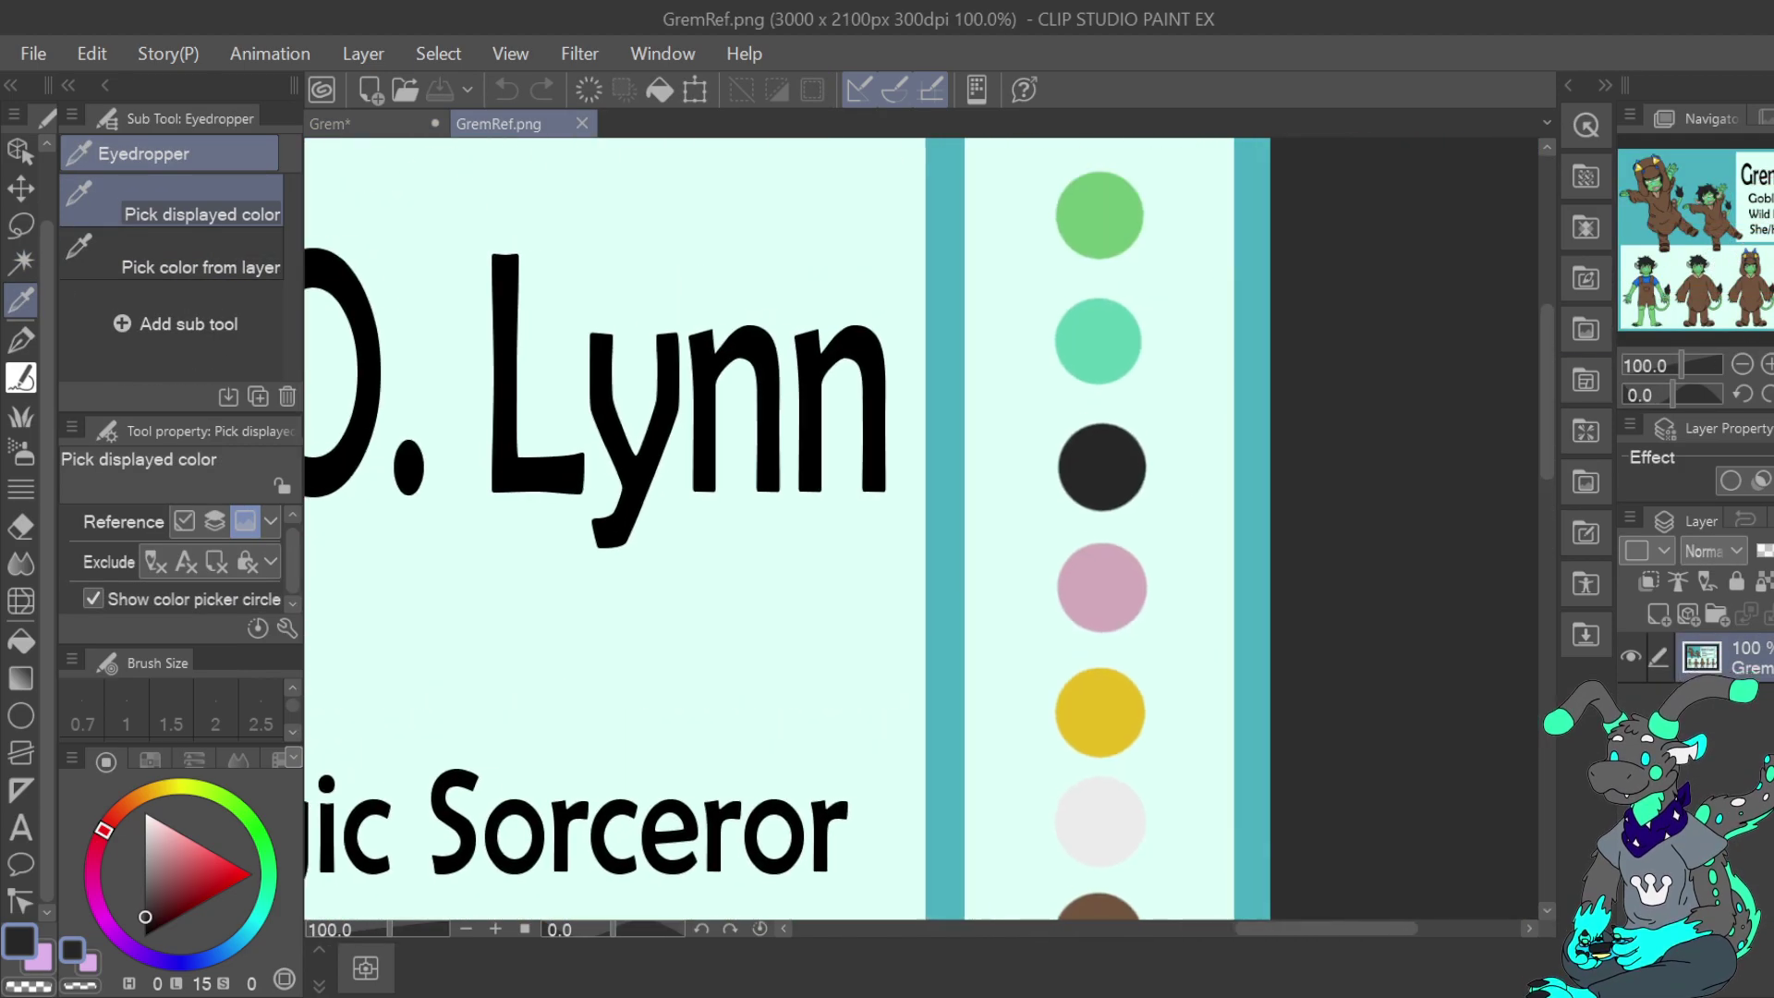
{"action": "left_click", "coordinate": [1092, 695]}
{"action": "left_click", "coordinate": [388, 123]}
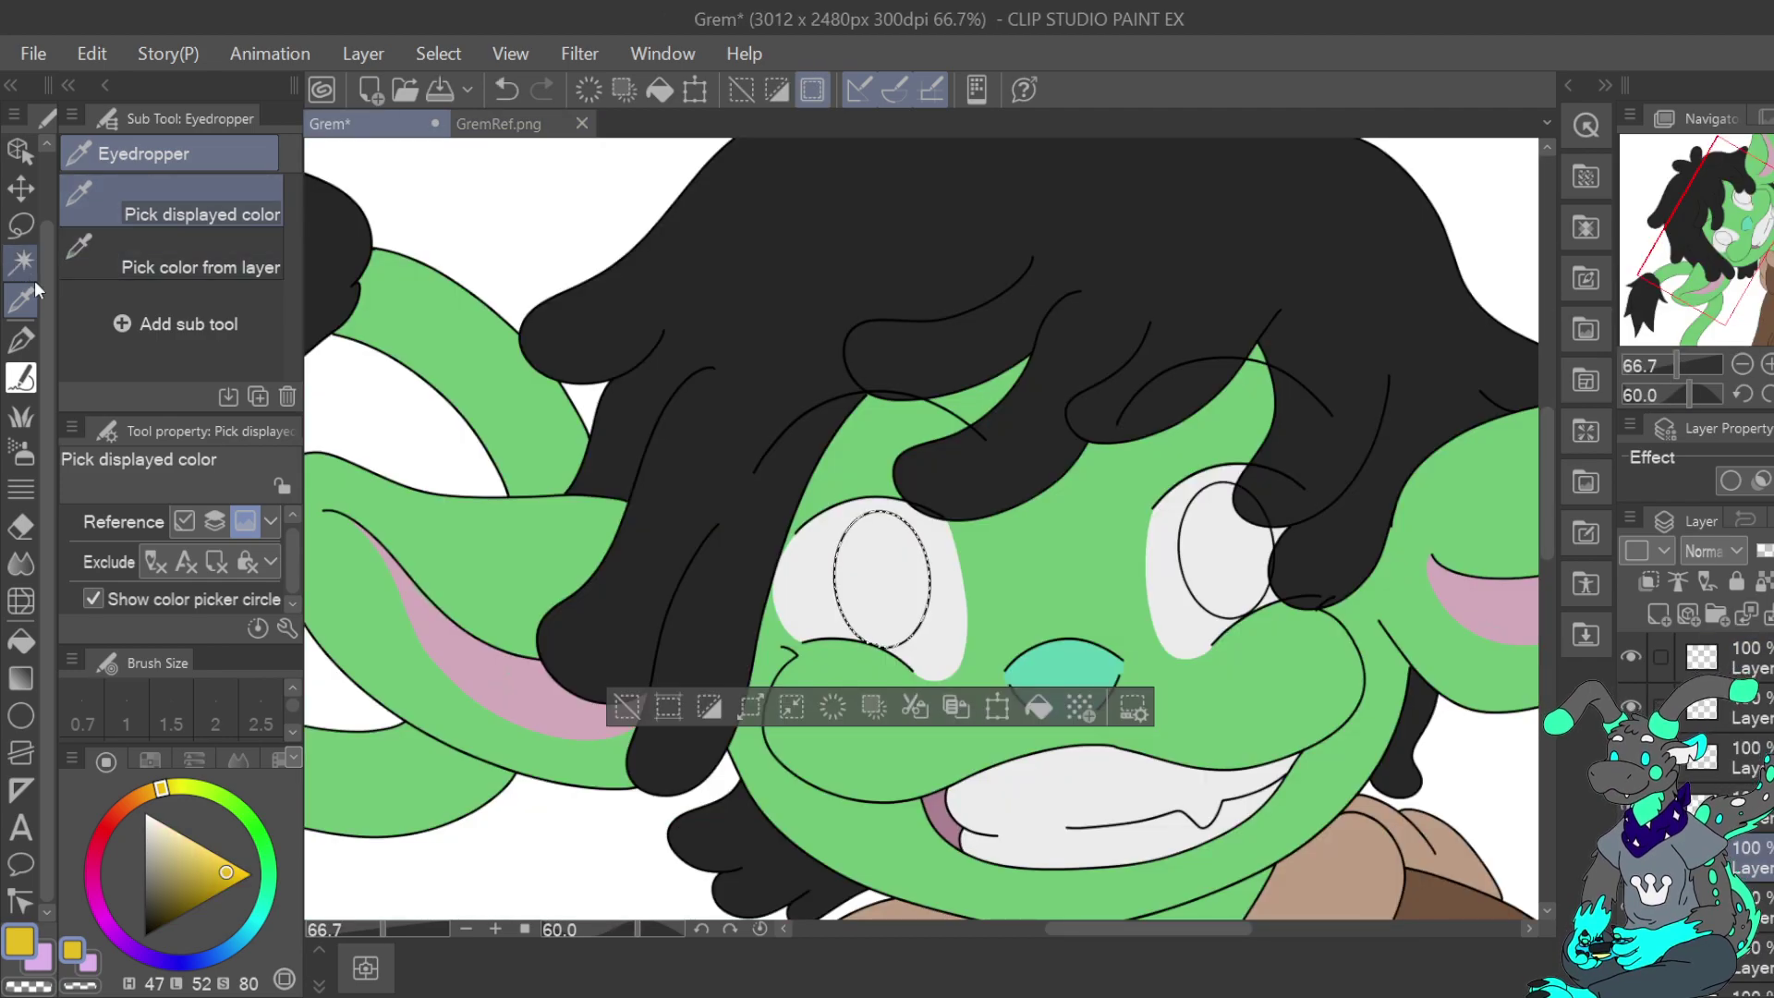
{"action": "left_click", "coordinate": [1050, 708]}
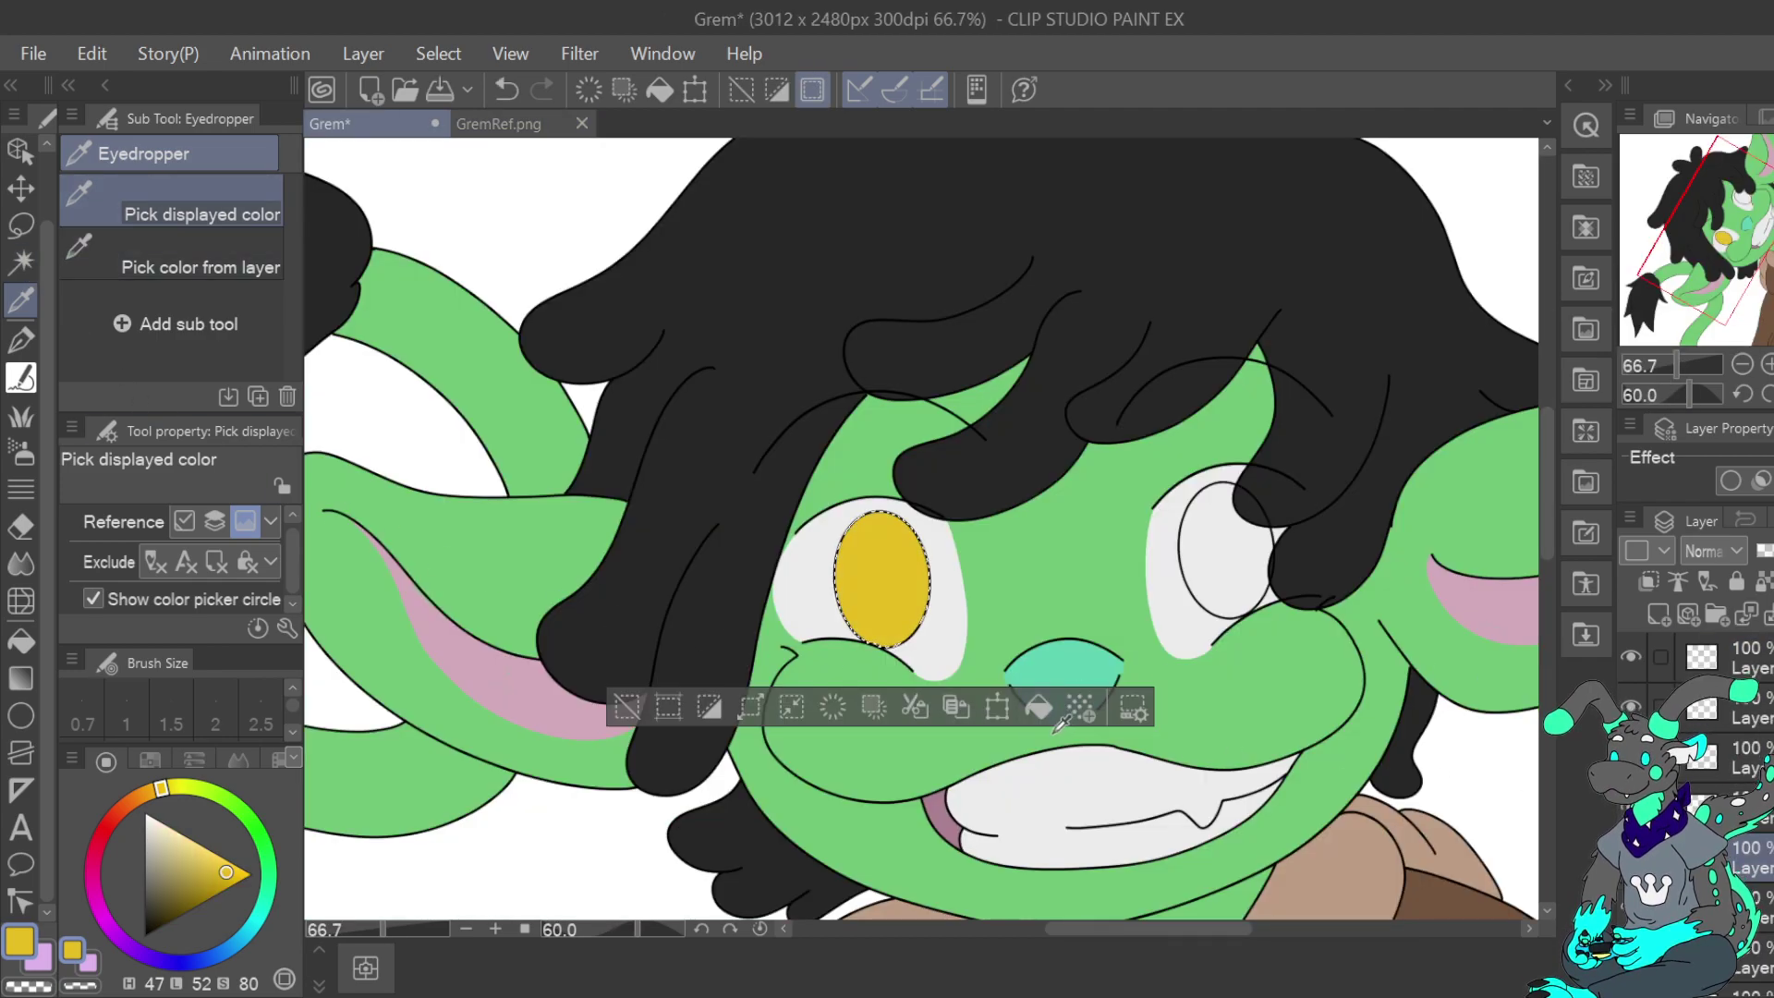
Select the other eye's iris from its outline, fill it with the same yellow on the color layer, and deselect
{"action": "key", "text": "w"}
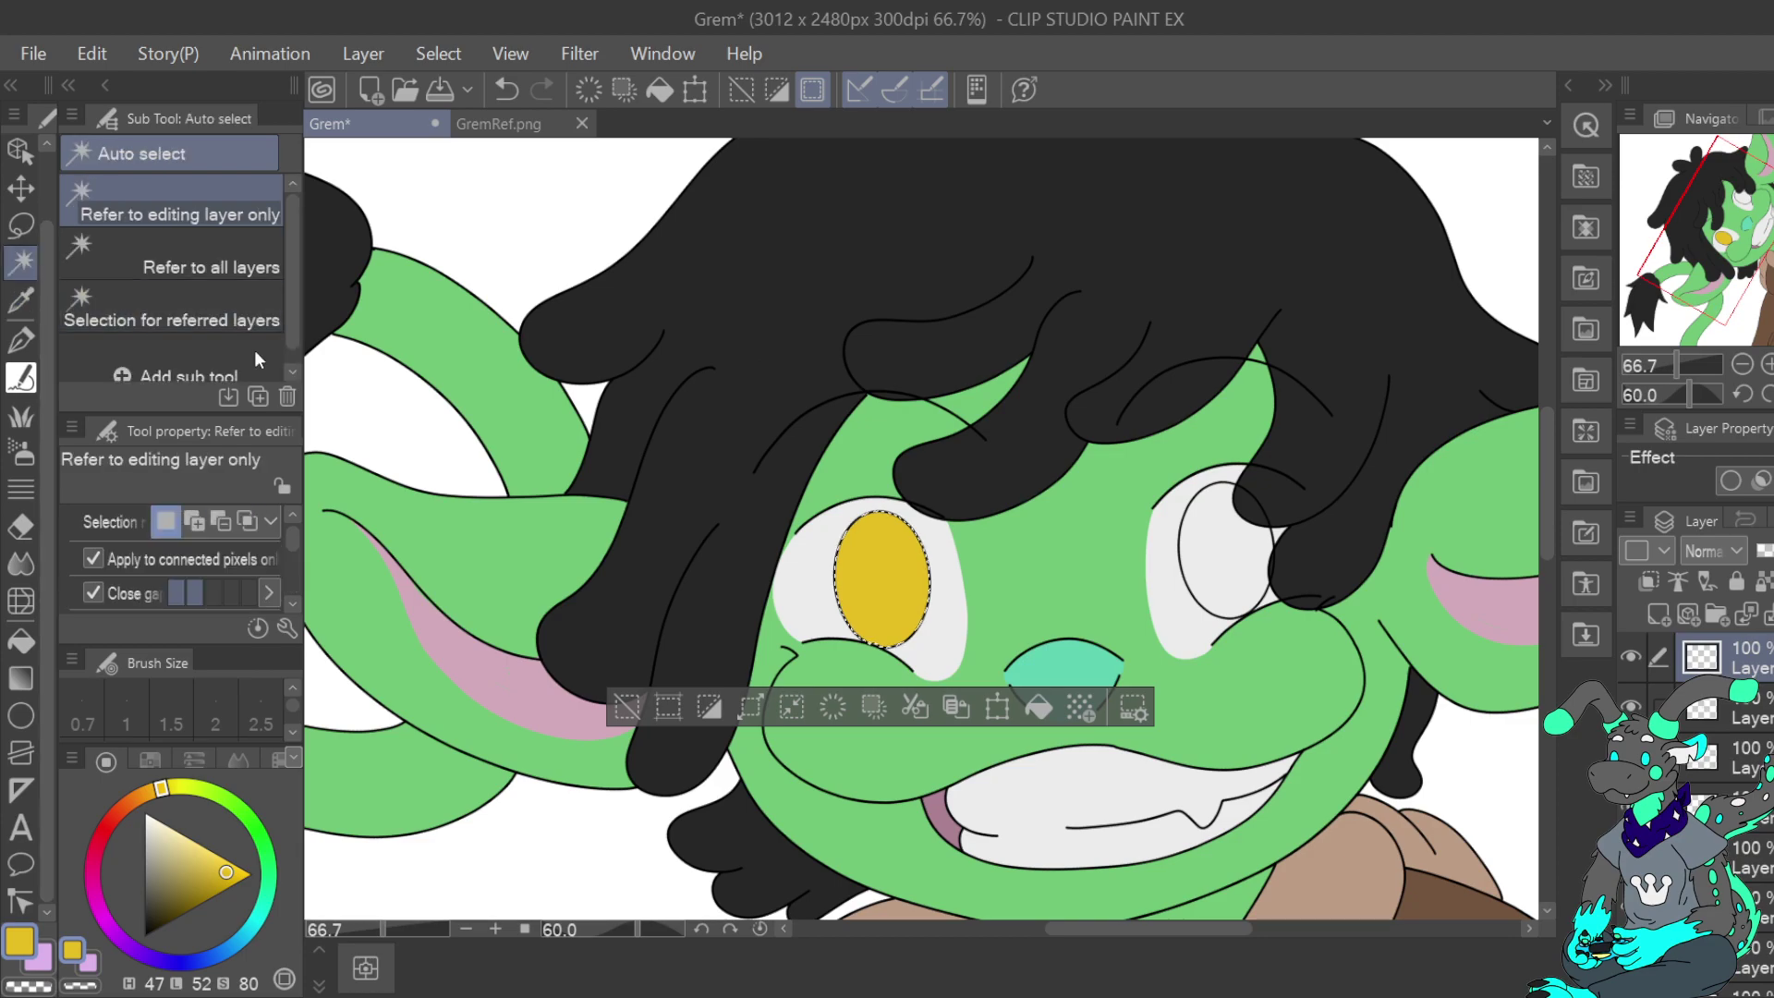
{"action": "left_click", "coordinate": [1221, 553]}
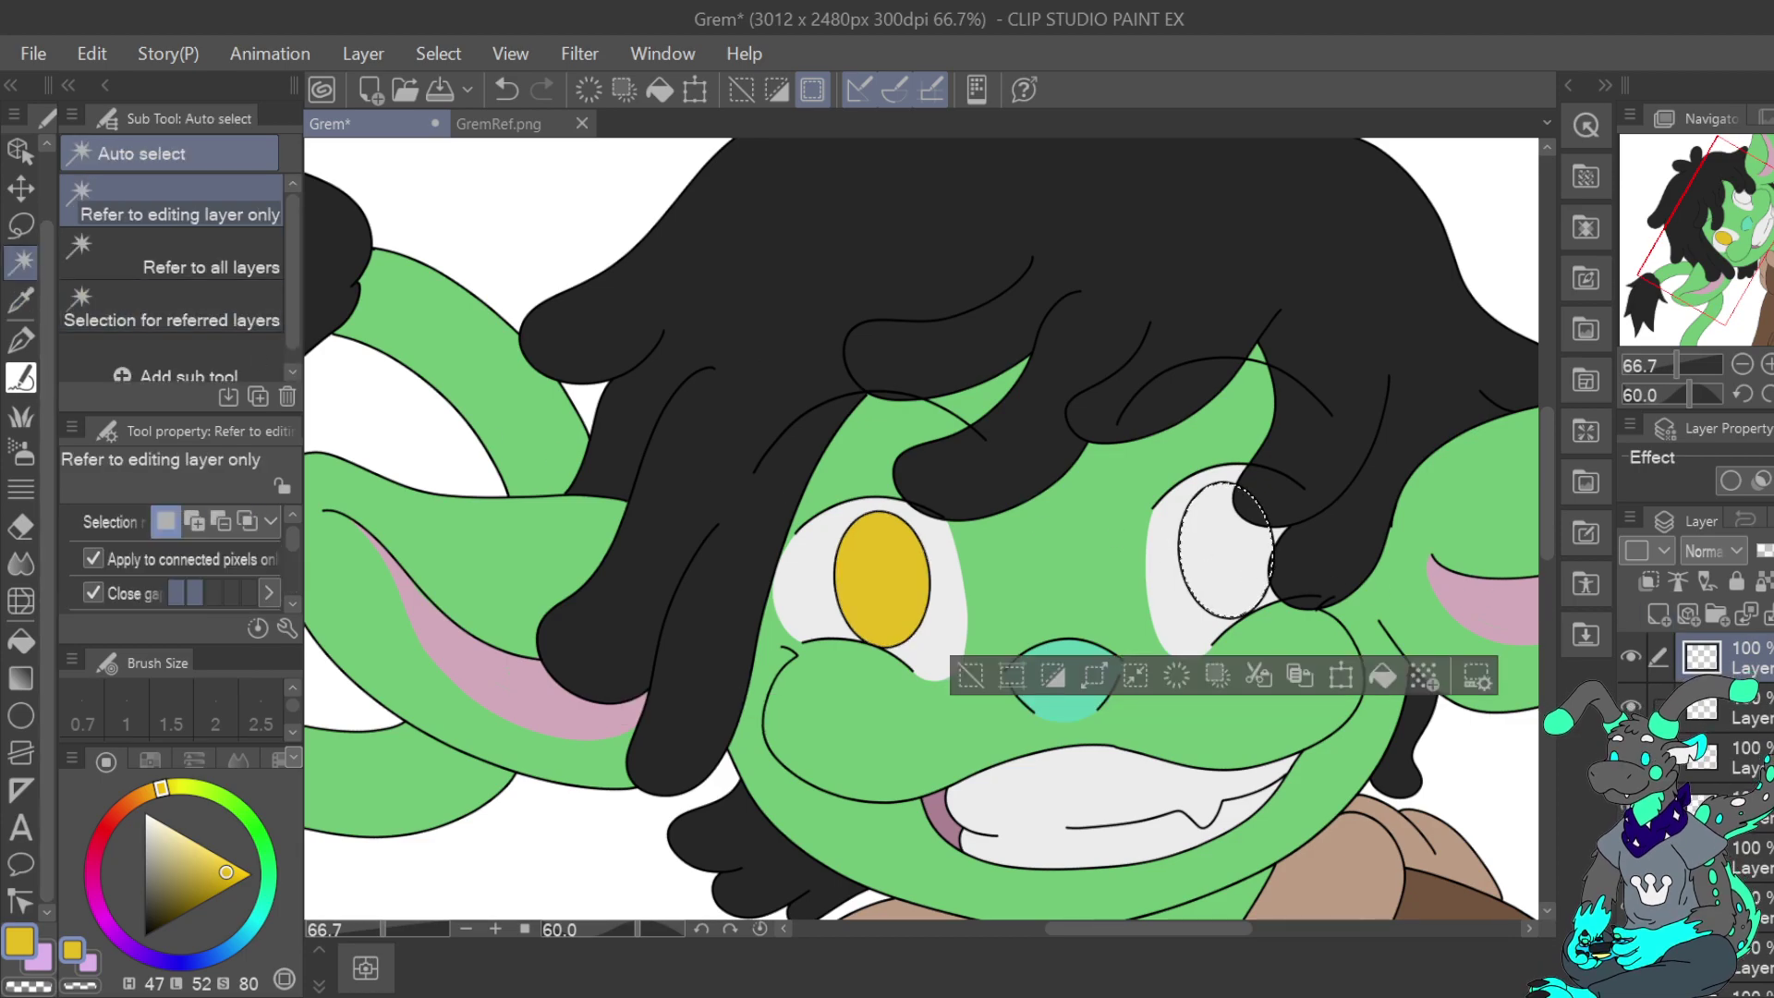
{"action": "left_click", "coordinate": [1751, 857]}
{"action": "left_click", "coordinate": [1631, 856]}
{"action": "left_click", "coordinate": [1631, 856]}
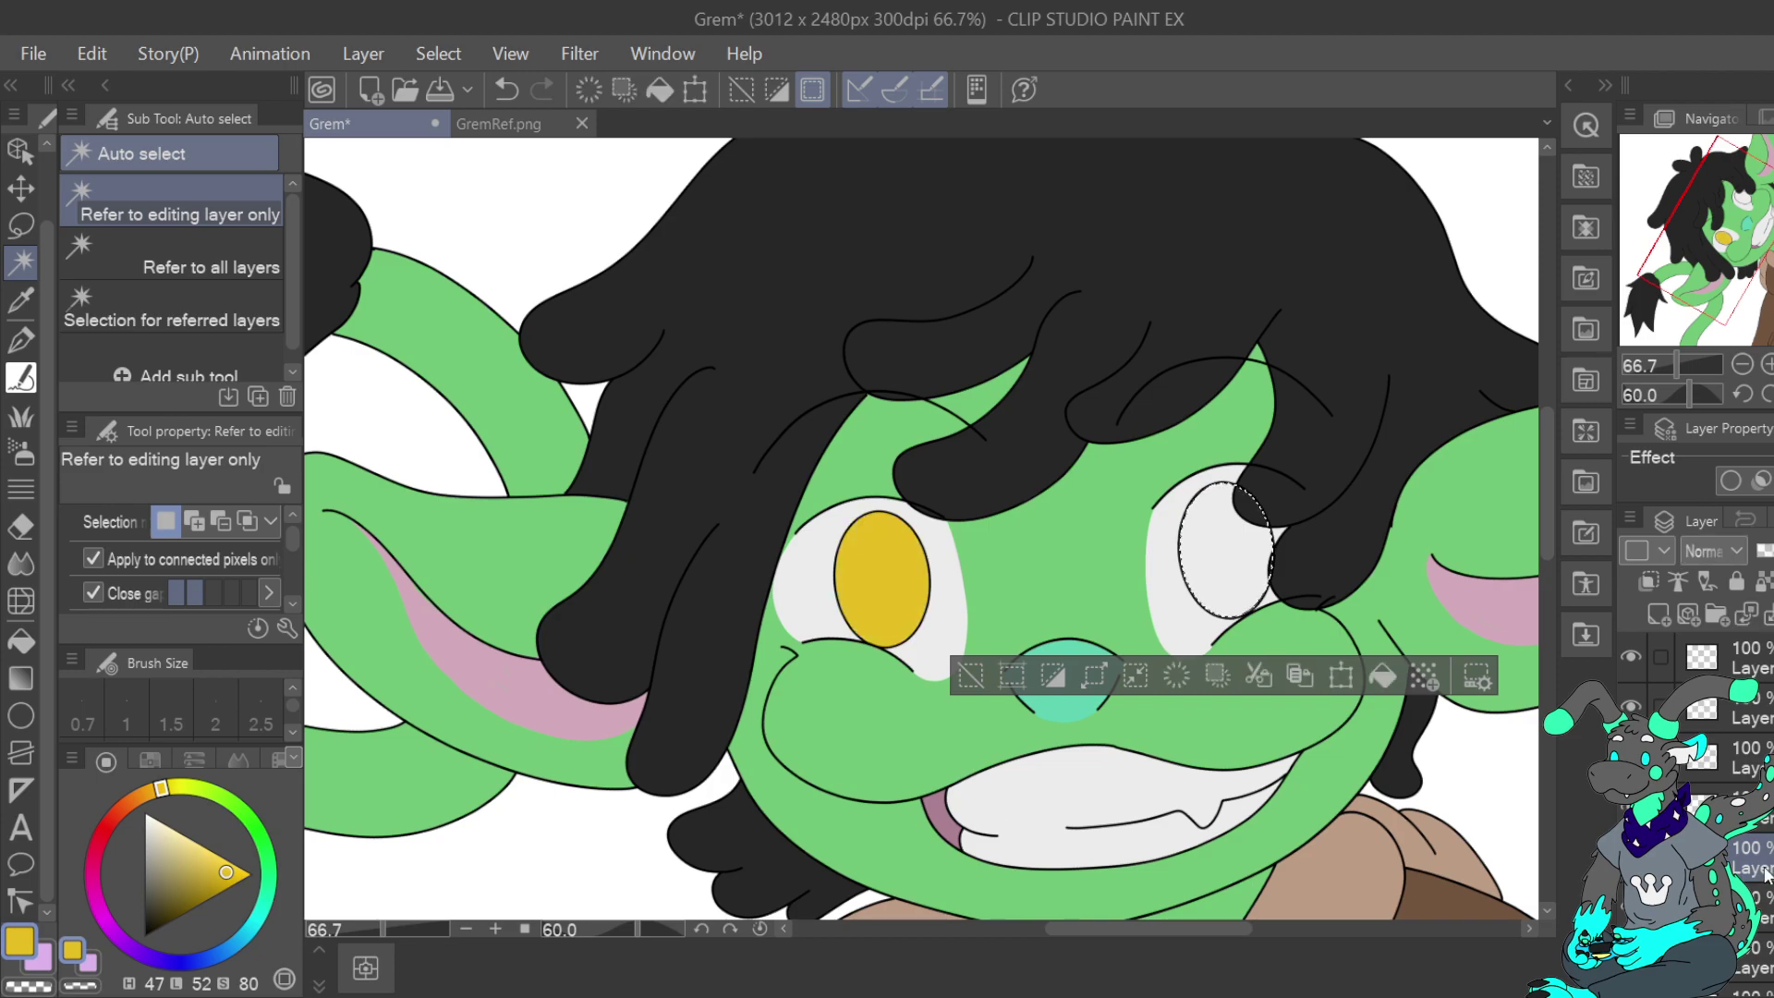
{"action": "left_click", "coordinate": [1385, 682]}
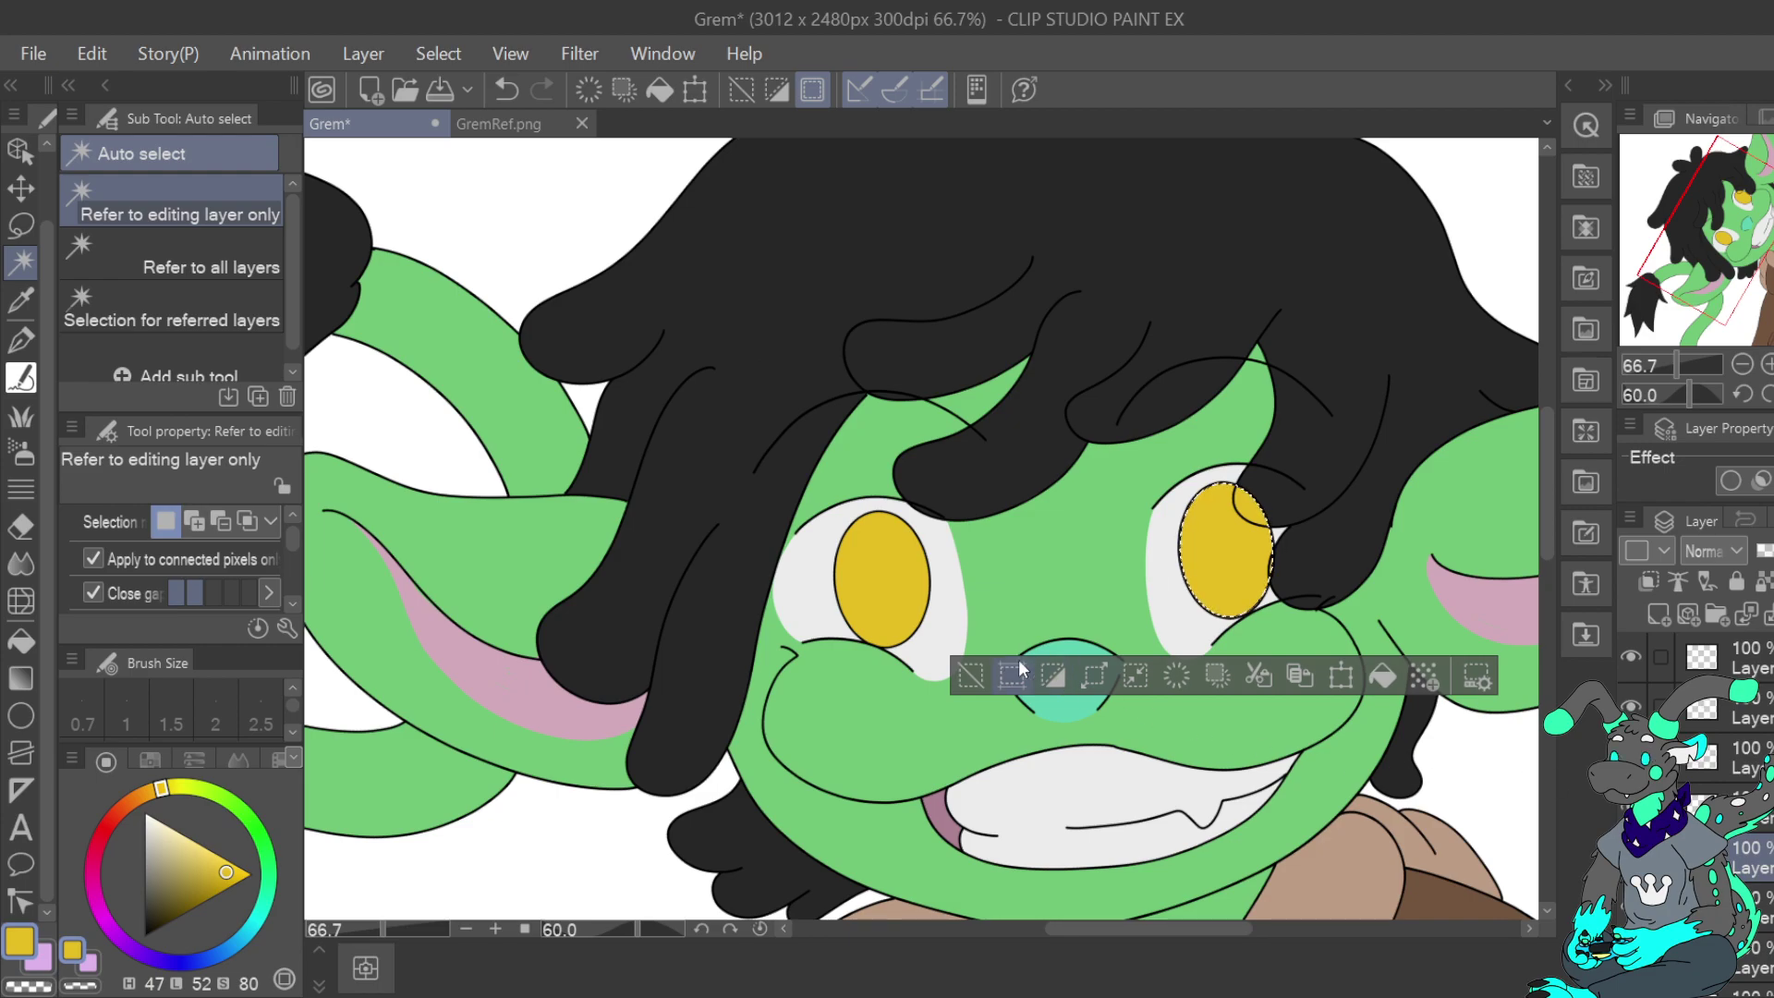
{"action": "key", "text": "ctrl+d"}
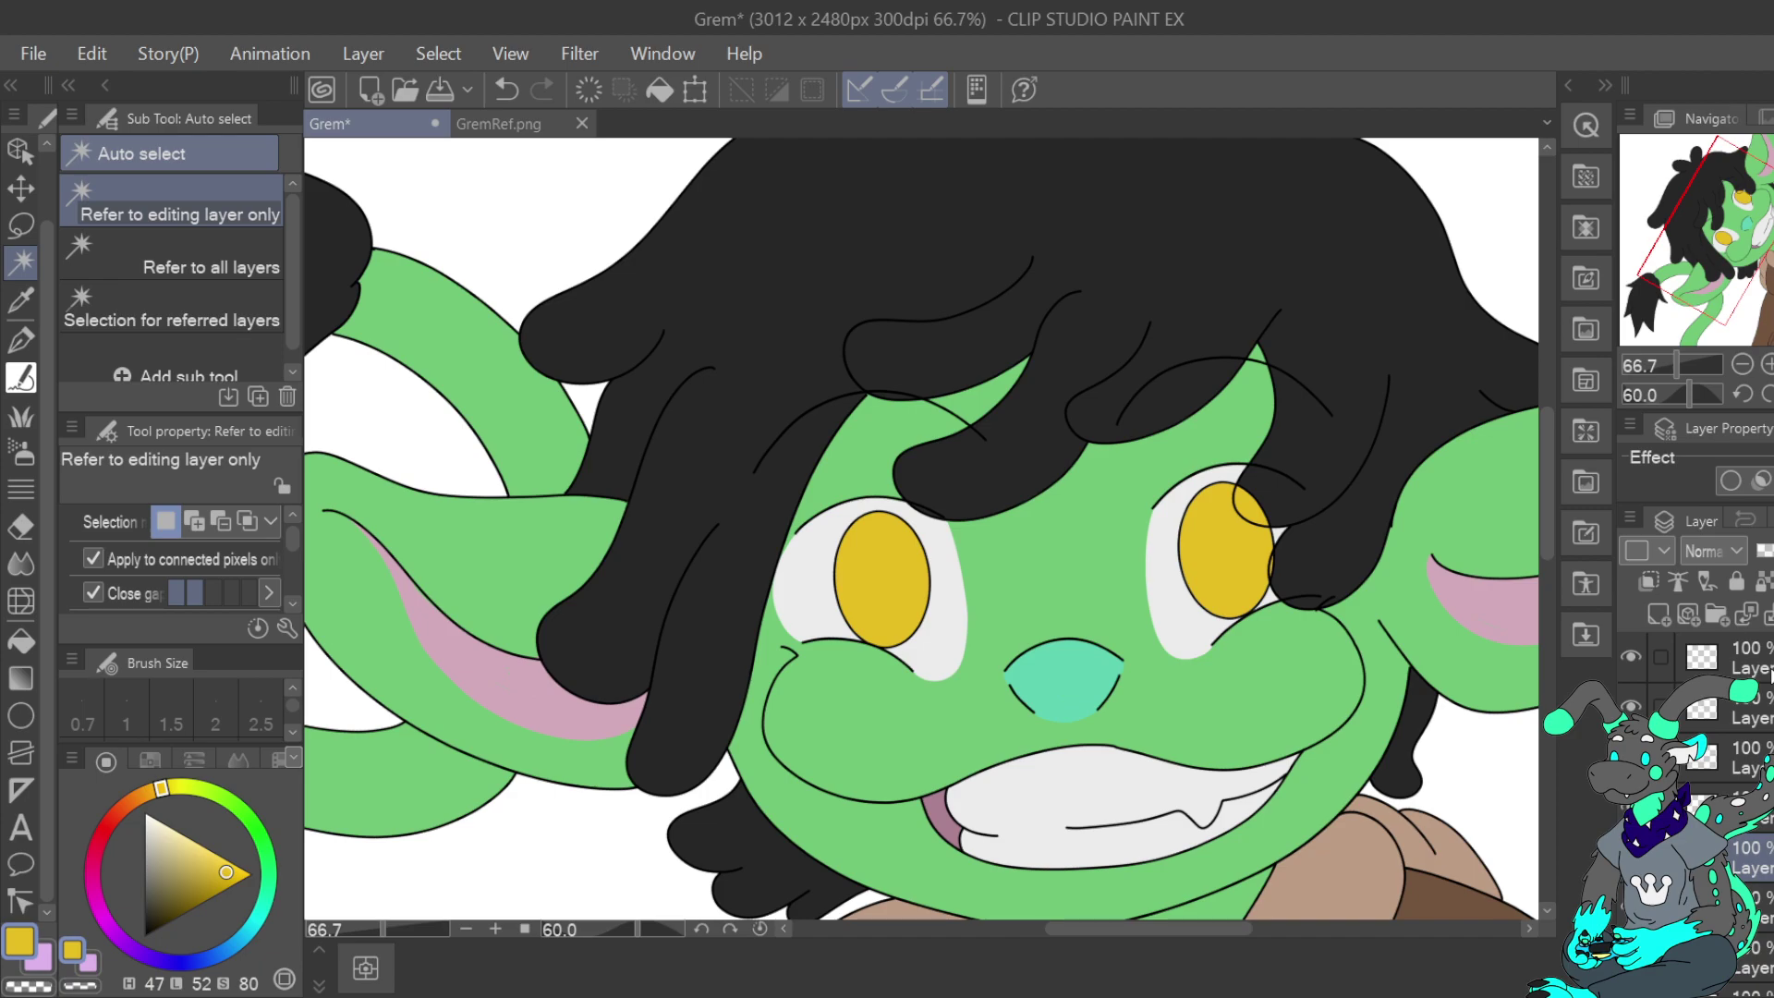
Move the black hair layer above the eye color layer so the hair covers the yellow iris
{"action": "scroll", "coordinate": [1700, 785], "scroll_direction": "down", "scroll_amount": 3}
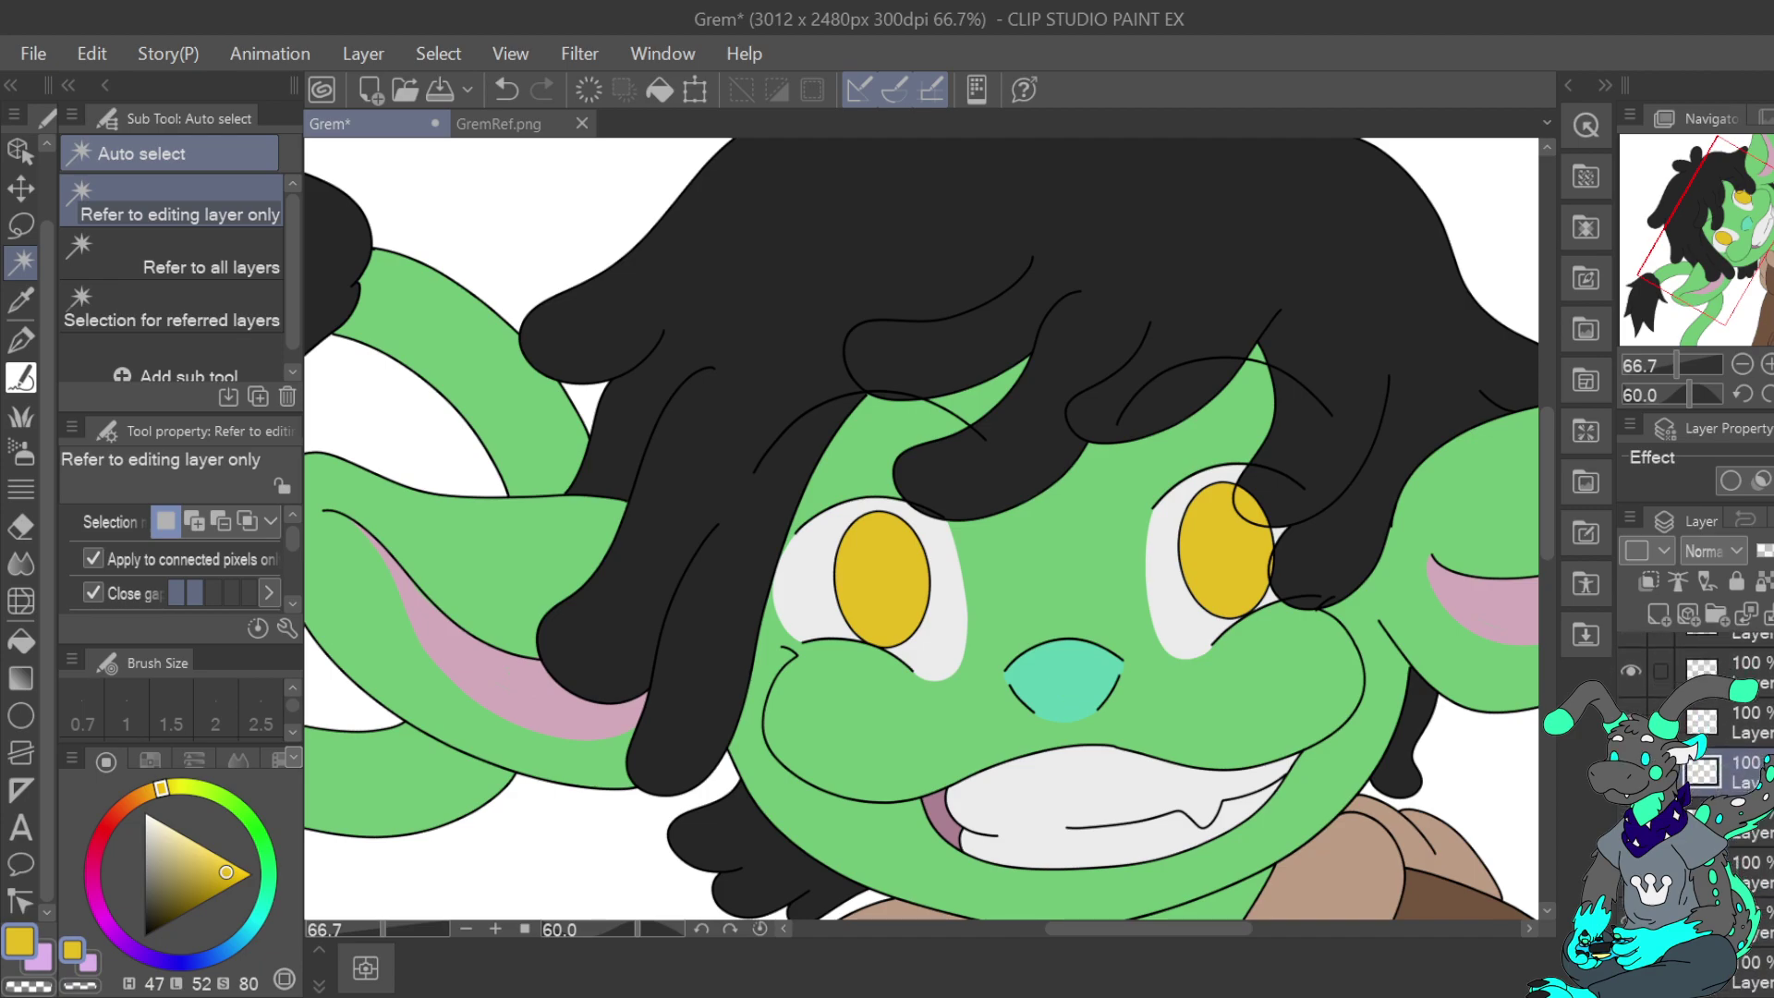
{"action": "scroll", "coordinate": [1747, 786], "scroll_direction": "down", "scroll_amount": 2}
{"action": "left_click_drag", "start_coordinate": [1748, 869], "coordinate": [1749, 762]}
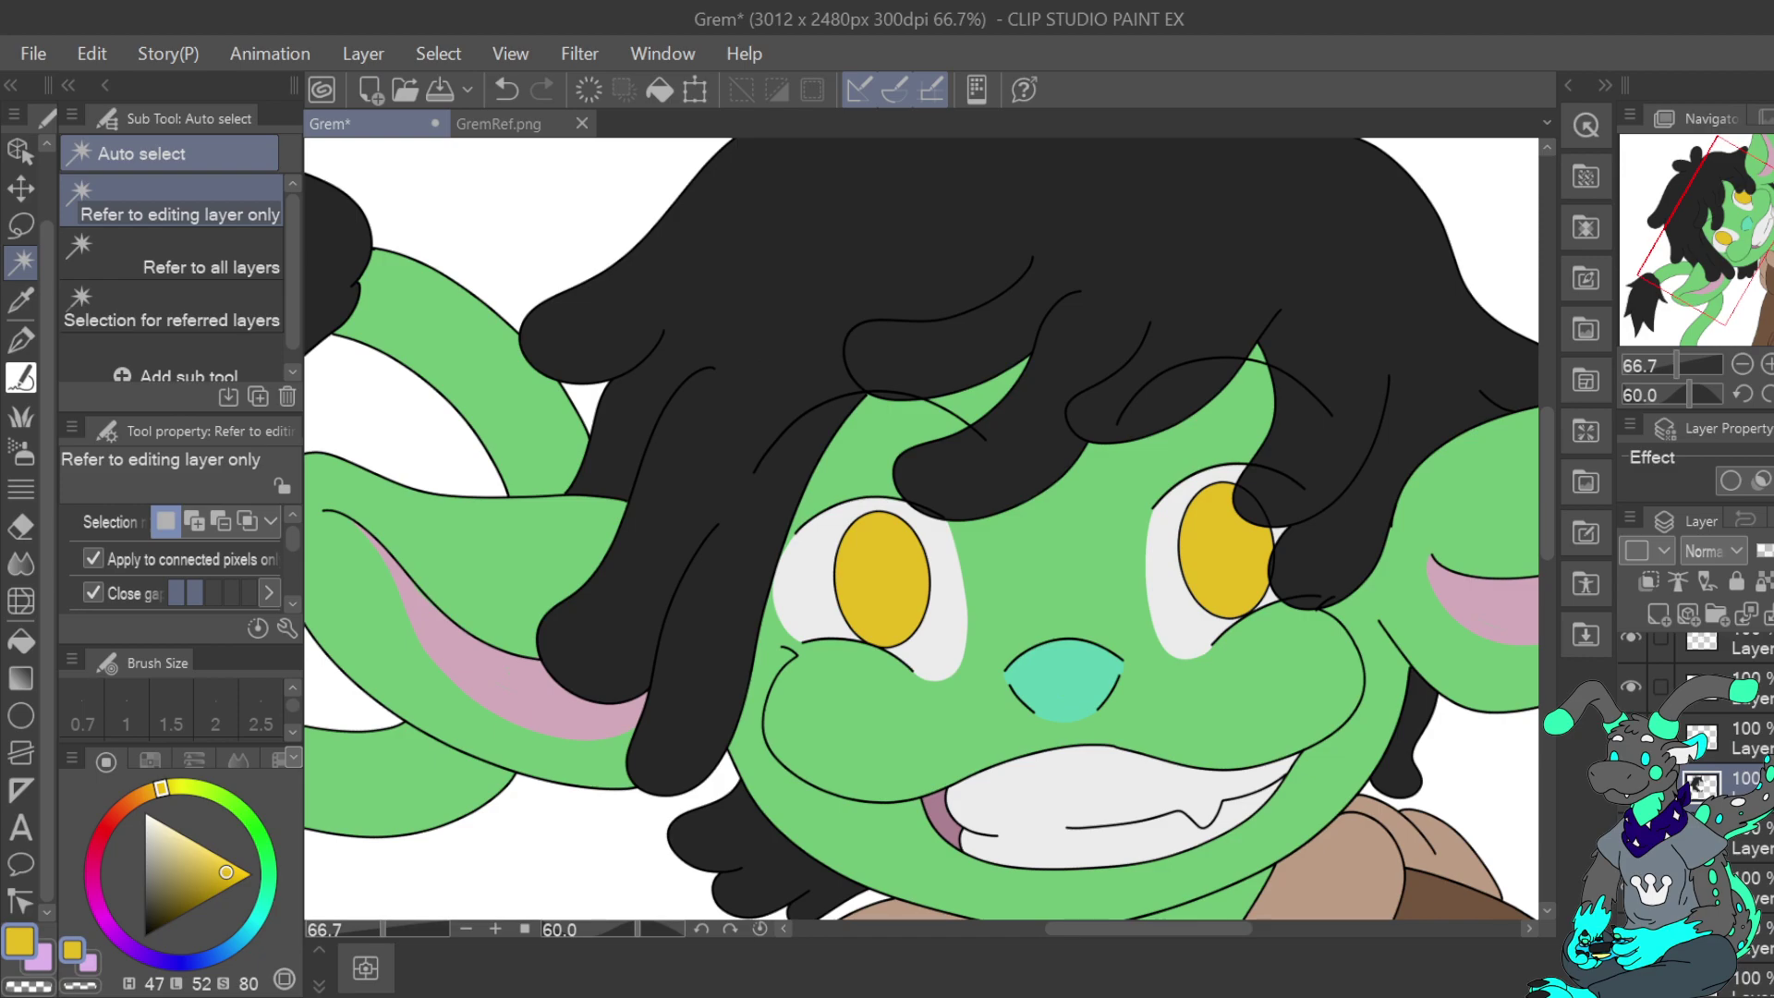
{"action": "left_click_drag", "start_coordinate": [1748, 784], "coordinate": [1748, 719]}
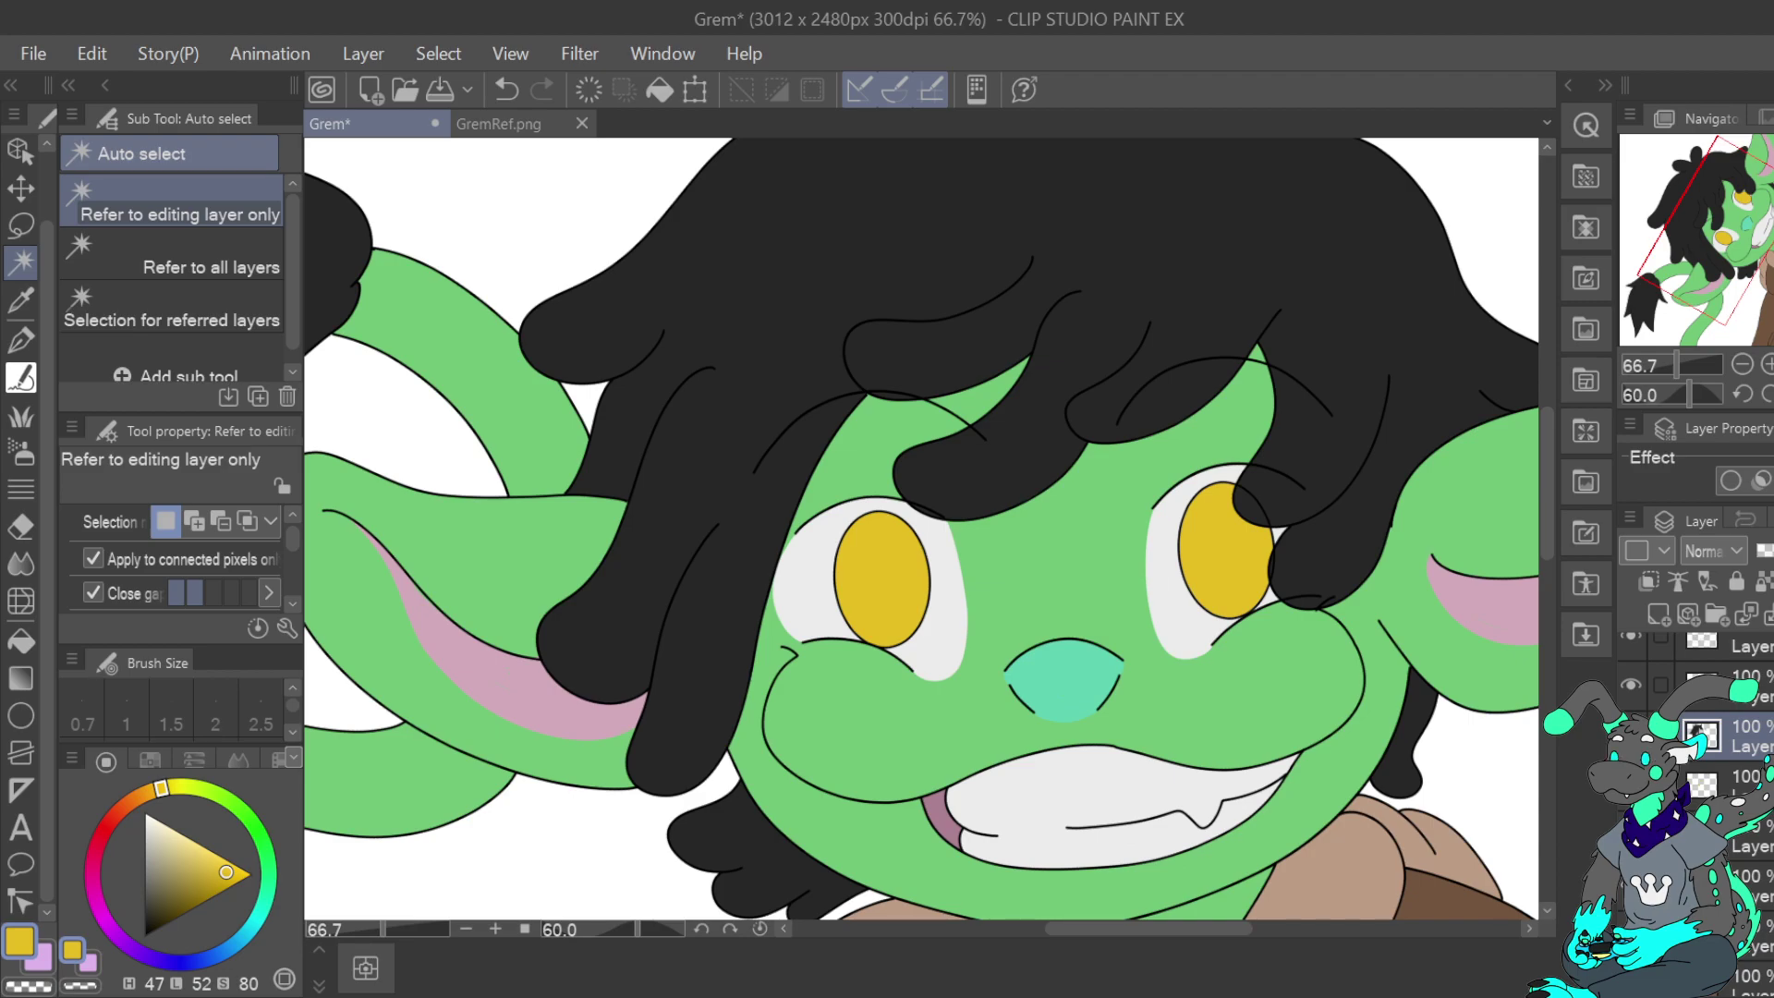
Try painting white Turnip pen highlights along the lower part of both yellow irises, and undo the strokes
{"action": "left_click", "coordinate": [1719, 776]}
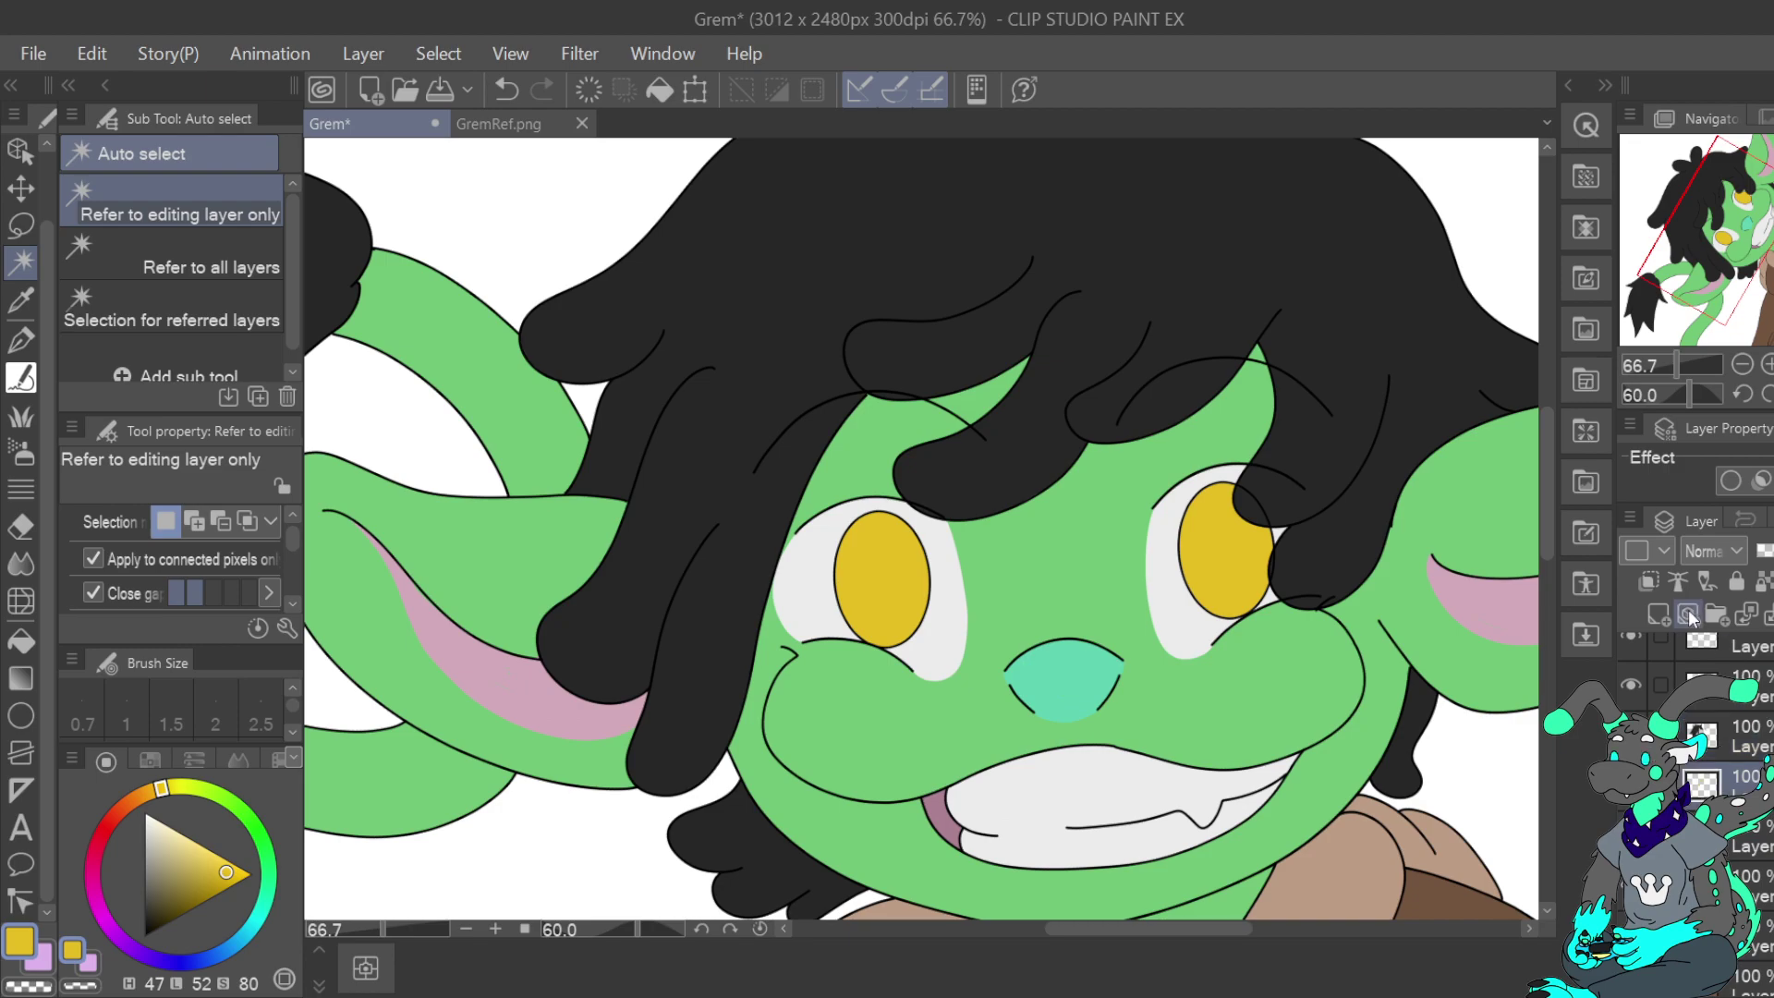
{"action": "left_click_drag", "start_coordinate": [227, 868], "coordinate": [145, 820]}
{"action": "left_click", "coordinate": [16, 348]}
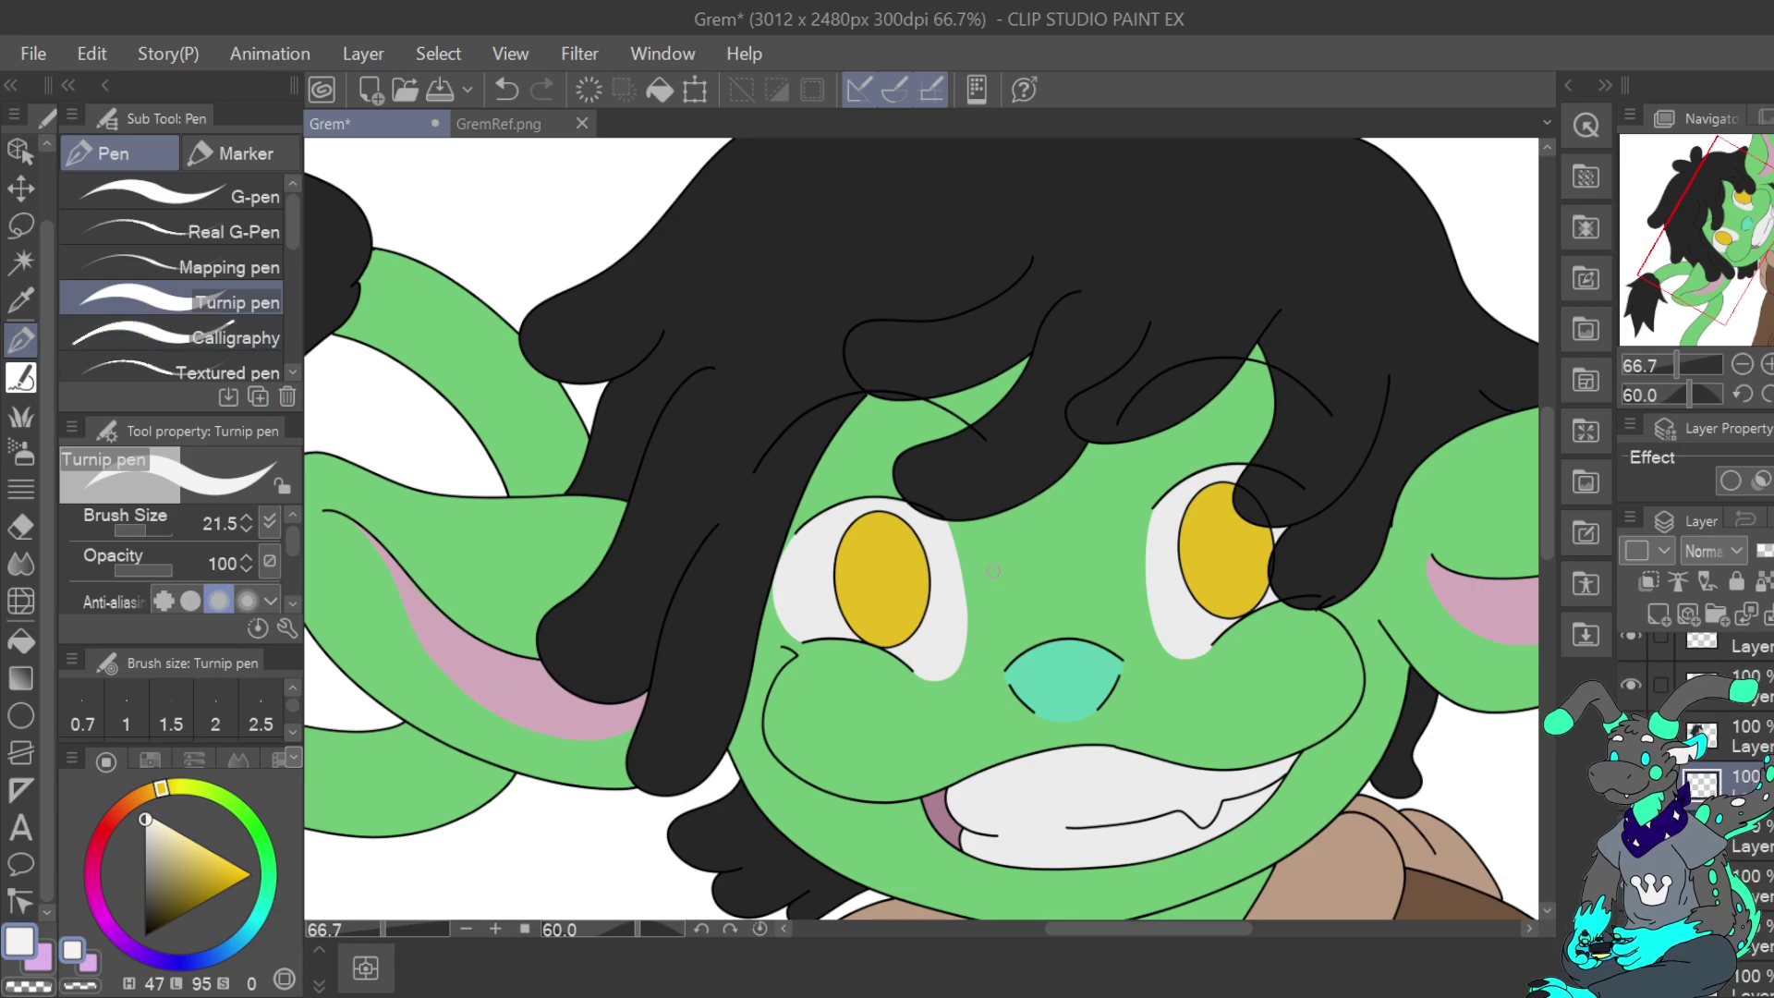
{"action": "left_click_drag", "start_coordinate": [849, 548], "coordinate": [847, 545]}
{"action": "key", "text": "ctrl+z"}
{"action": "mouse_move", "coordinate": [889, 610]}
{"action": "left_mouse_down"}
{"action": "mouse_move", "coordinate": [860, 623]}
{"action": "mouse_move", "coordinate": [894, 637]}
{"action": "mouse_move", "coordinate": [884, 613]}
{"action": "left_mouse_up"}
{"action": "left_click", "coordinate": [877, 629]}
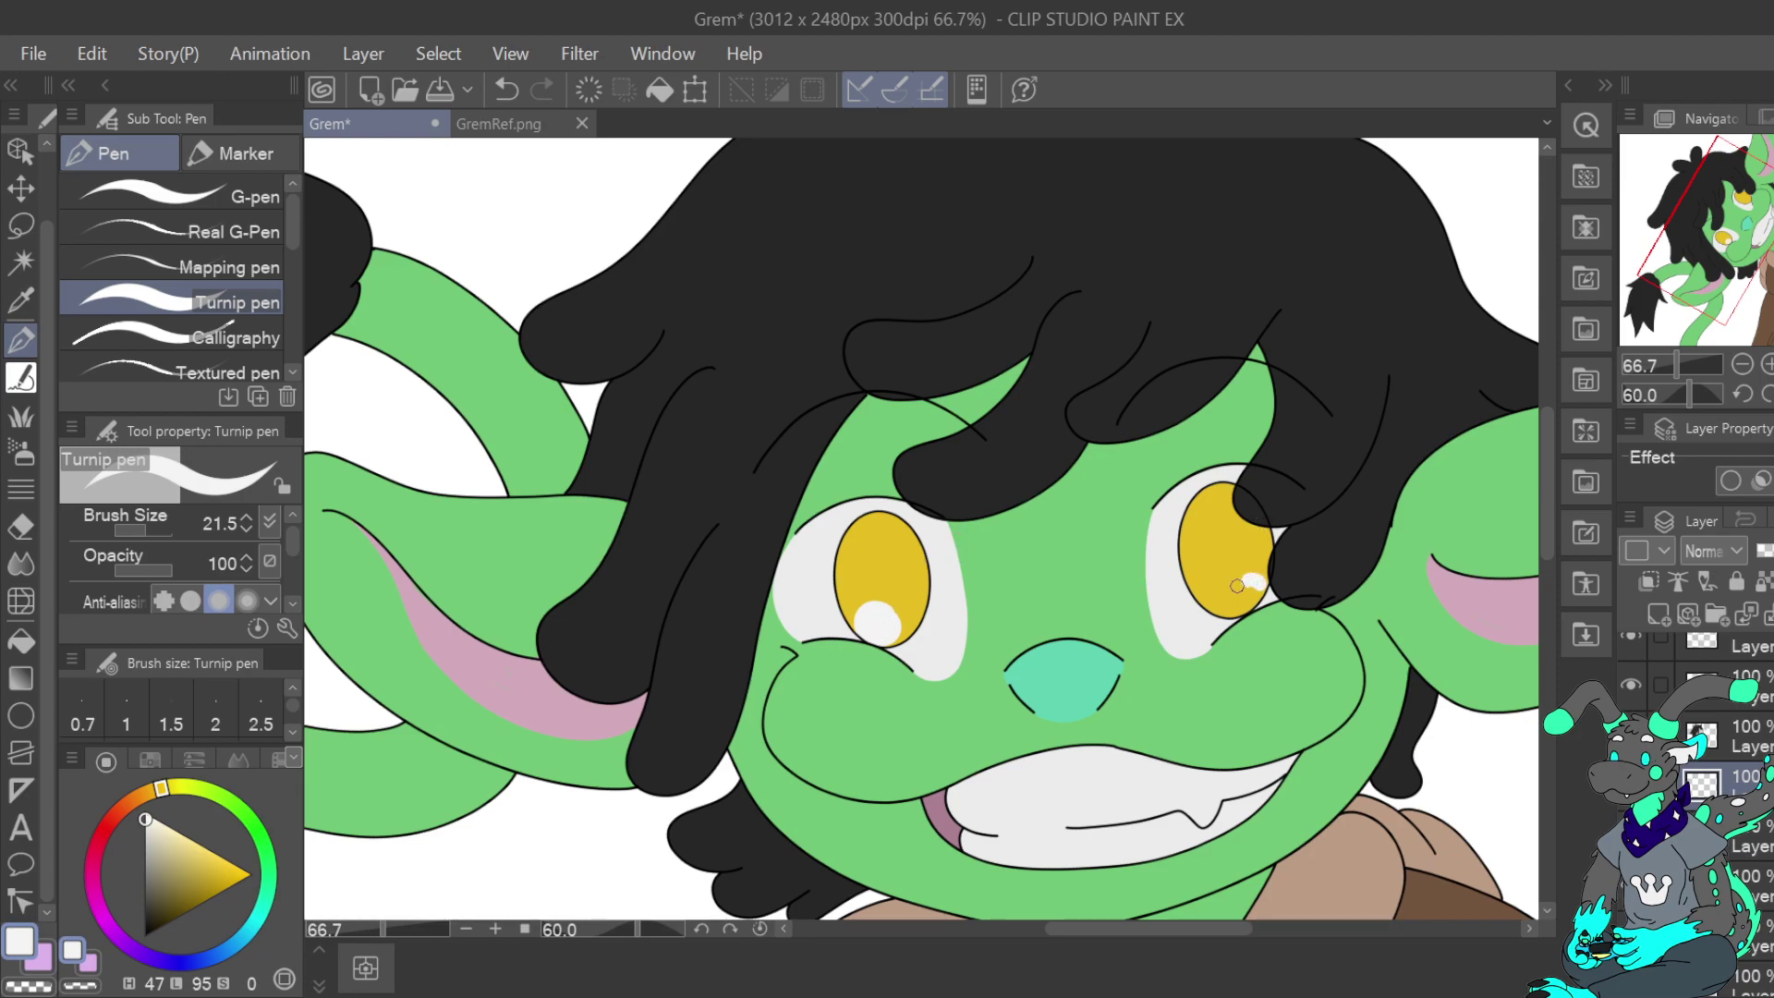
{"action": "left_click", "coordinate": [1241, 596]}
{"action": "left_click", "coordinate": [506, 91]}
{"action": "left_click", "coordinate": [505, 92]}
{"action": "left_click", "coordinate": [506, 92]}
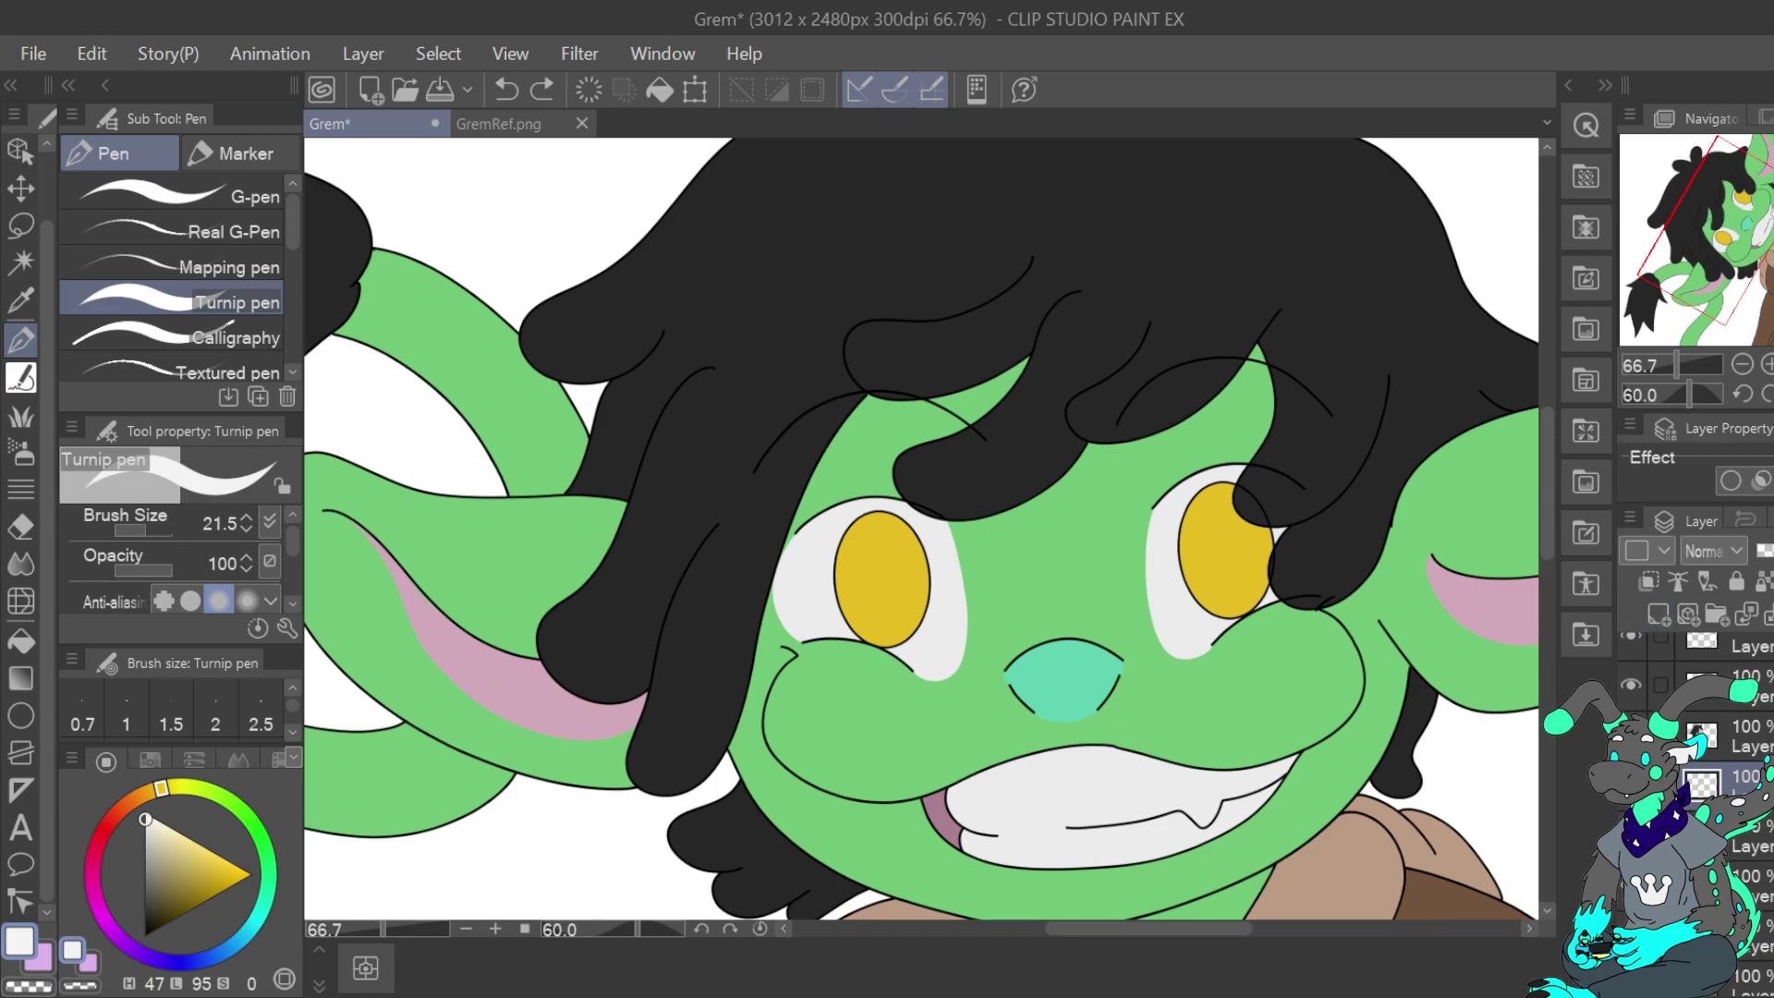
On a new top layer, draw a black ellipse outline for the pupil inside the iris of the eye nearer the tail, toward the nose
{"action": "left_click", "coordinate": [1749, 737]}
{"action": "left_click", "coordinate": [1749, 687]}
{"action": "scroll", "coordinate": [1749, 687], "scroll_direction": "up", "scroll_amount": 3}
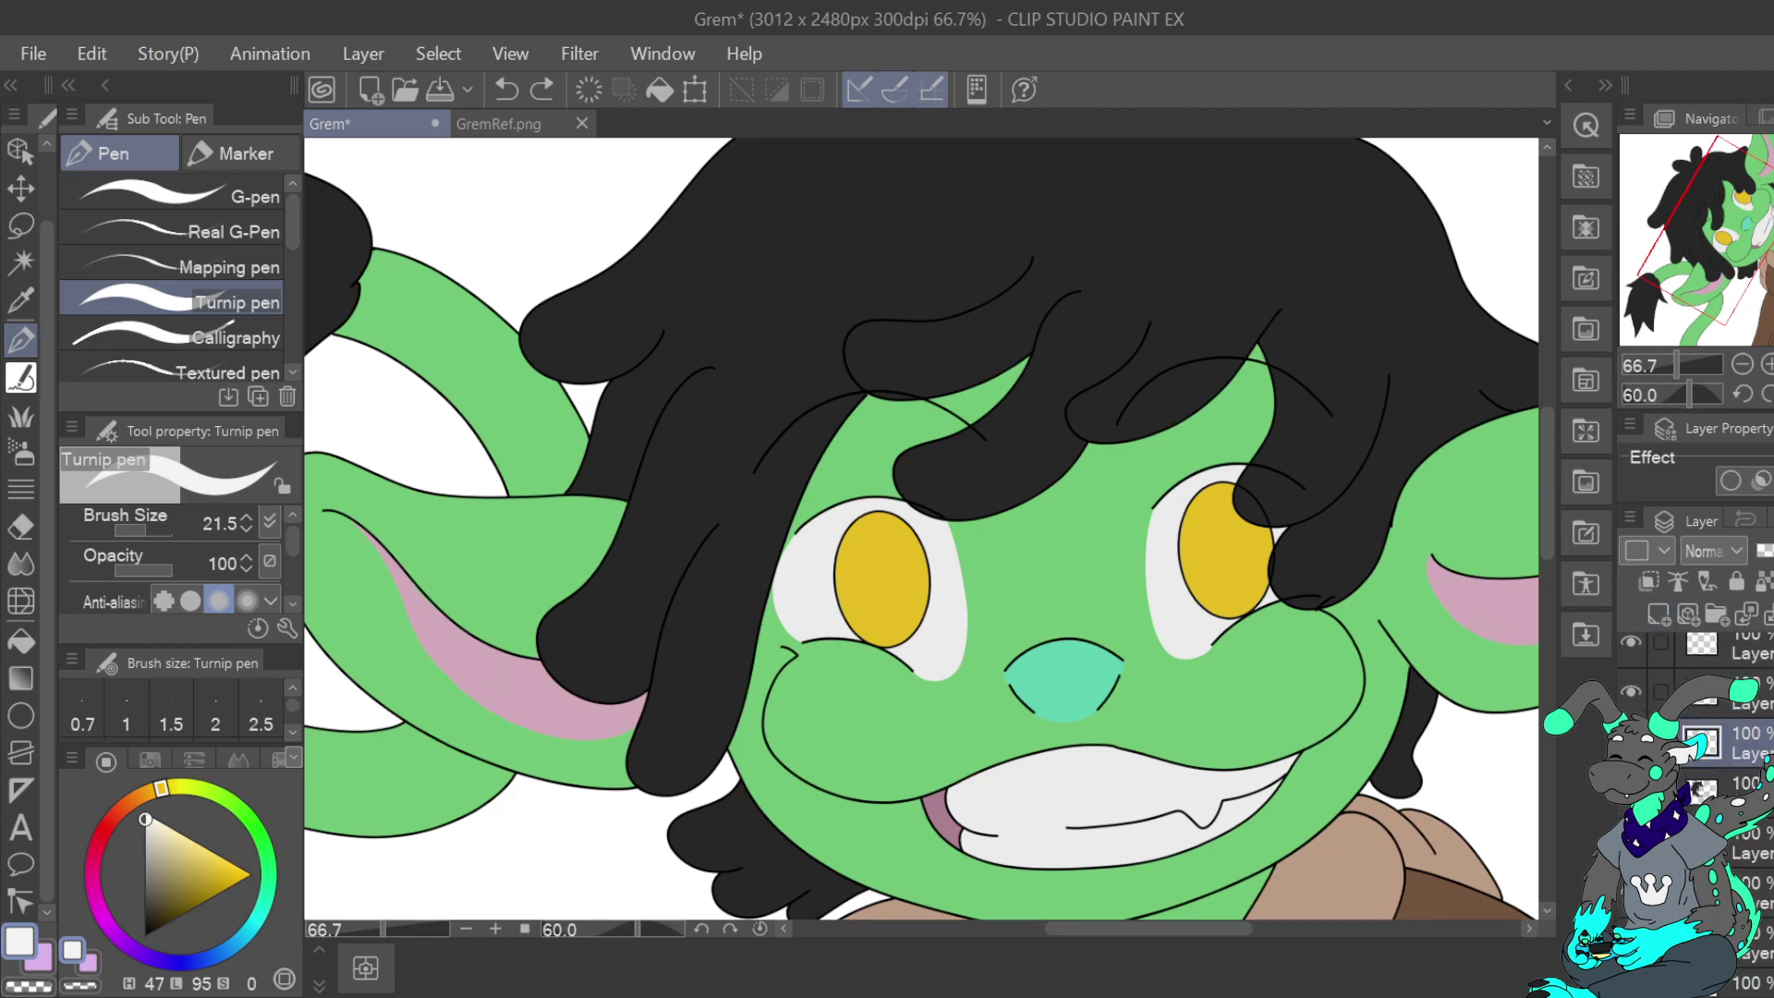
{"action": "left_click", "coordinate": [1749, 657]}
{"action": "left_click", "coordinate": [1661, 613]}
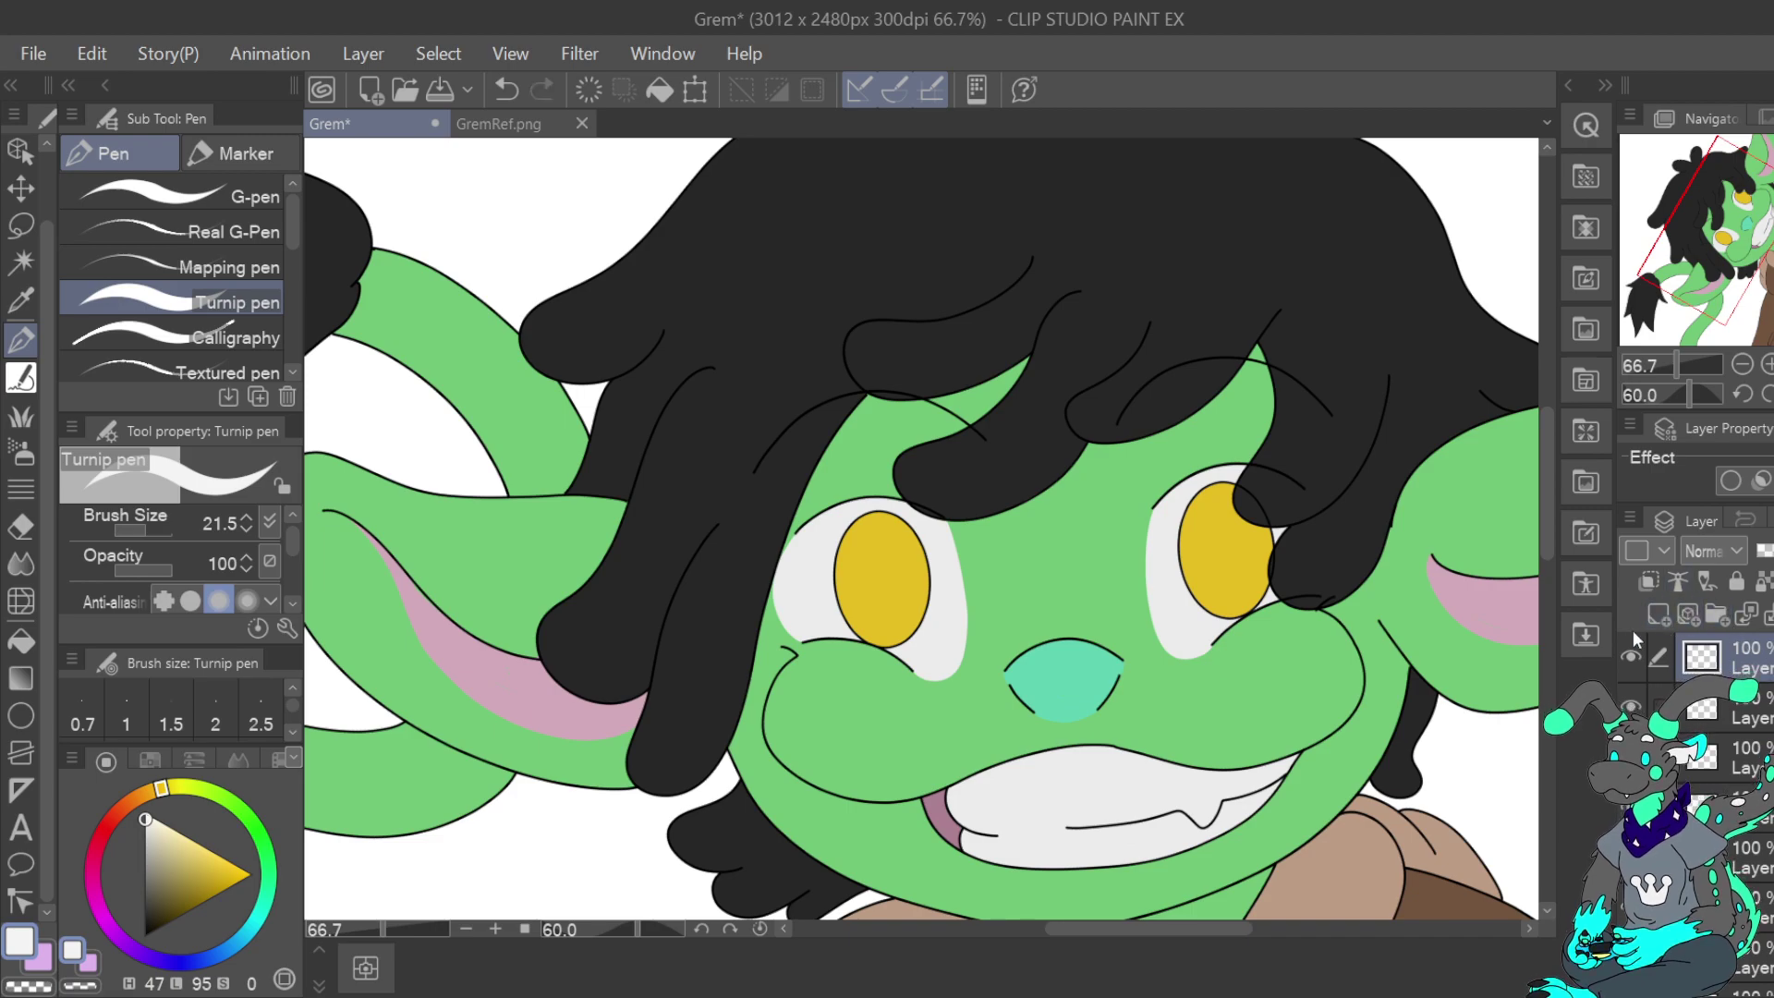
{"action": "left_click", "coordinate": [33, 708]}
{"action": "left_click_drag", "start_coordinate": [294, 541], "coordinate": [294, 545]}
{"action": "double_click", "coordinate": [1768, 365]}
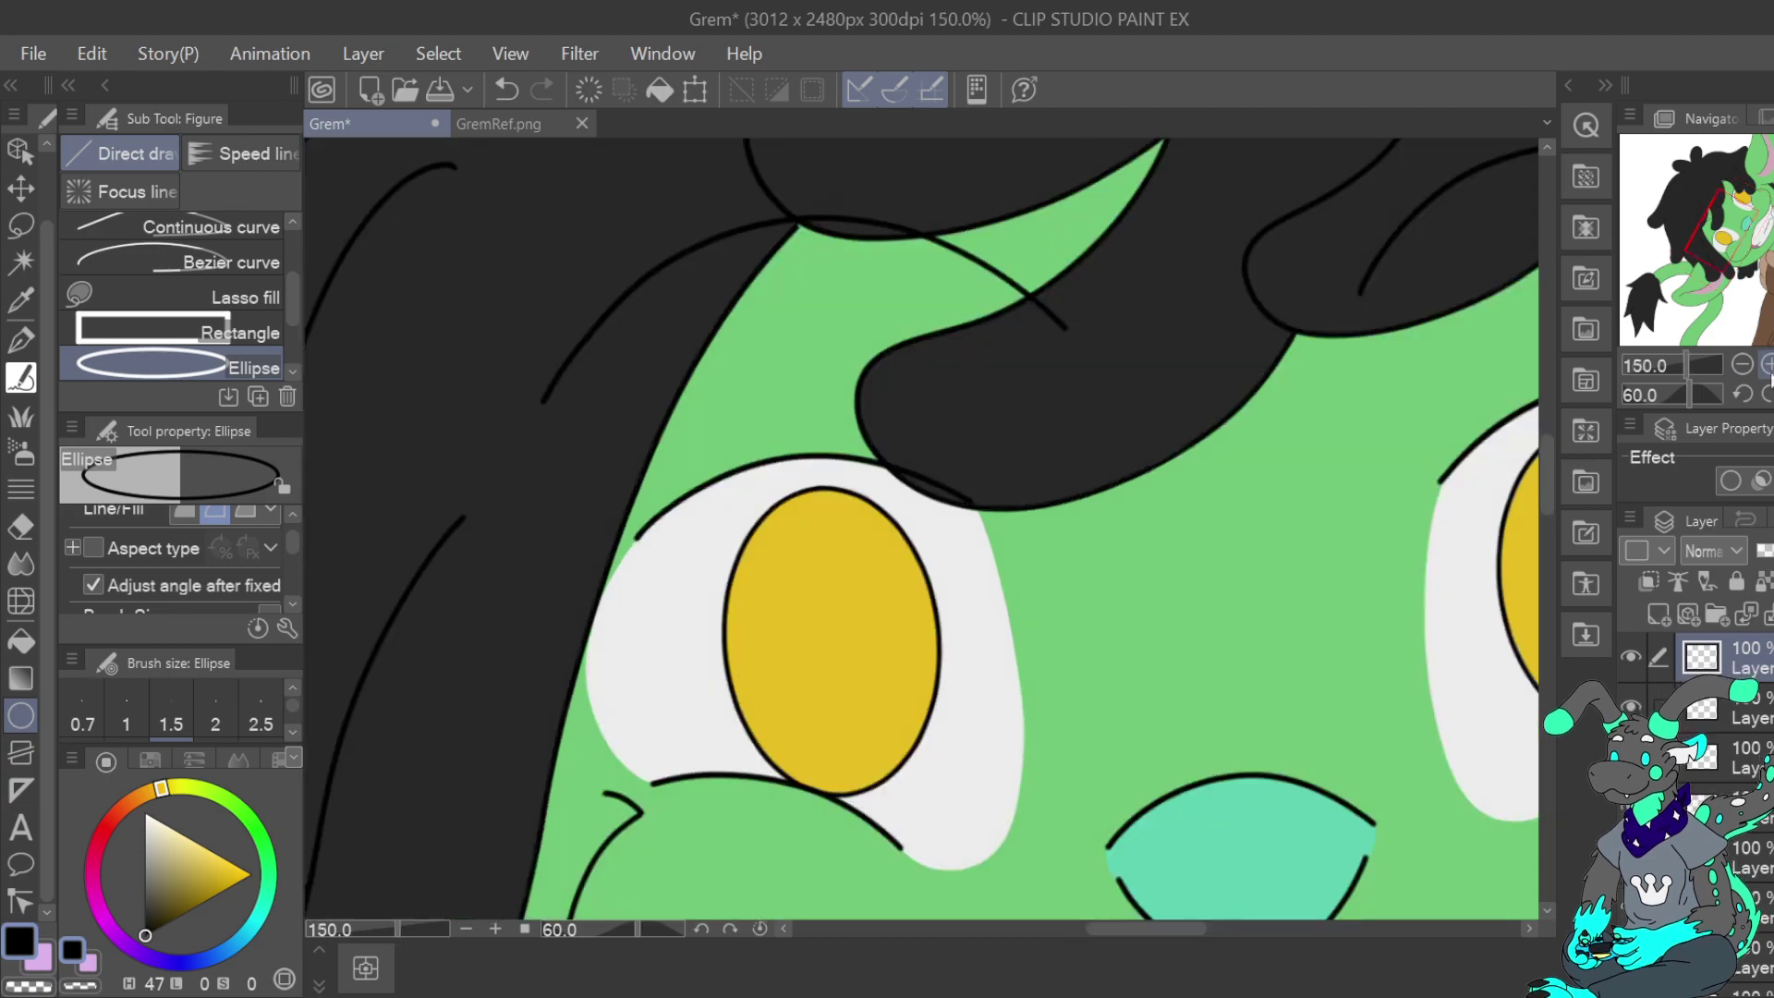
{"action": "mouse_move", "coordinate": [801, 561]}
{"action": "left_mouse_down"}
{"action": "mouse_move", "coordinate": [897, 726]}
{"action": "mouse_move", "coordinate": [938, 733]}
{"action": "mouse_move", "coordinate": [946, 762]}
{"action": "left_mouse_up"}
{"action": "left_click", "coordinate": [1743, 365]}
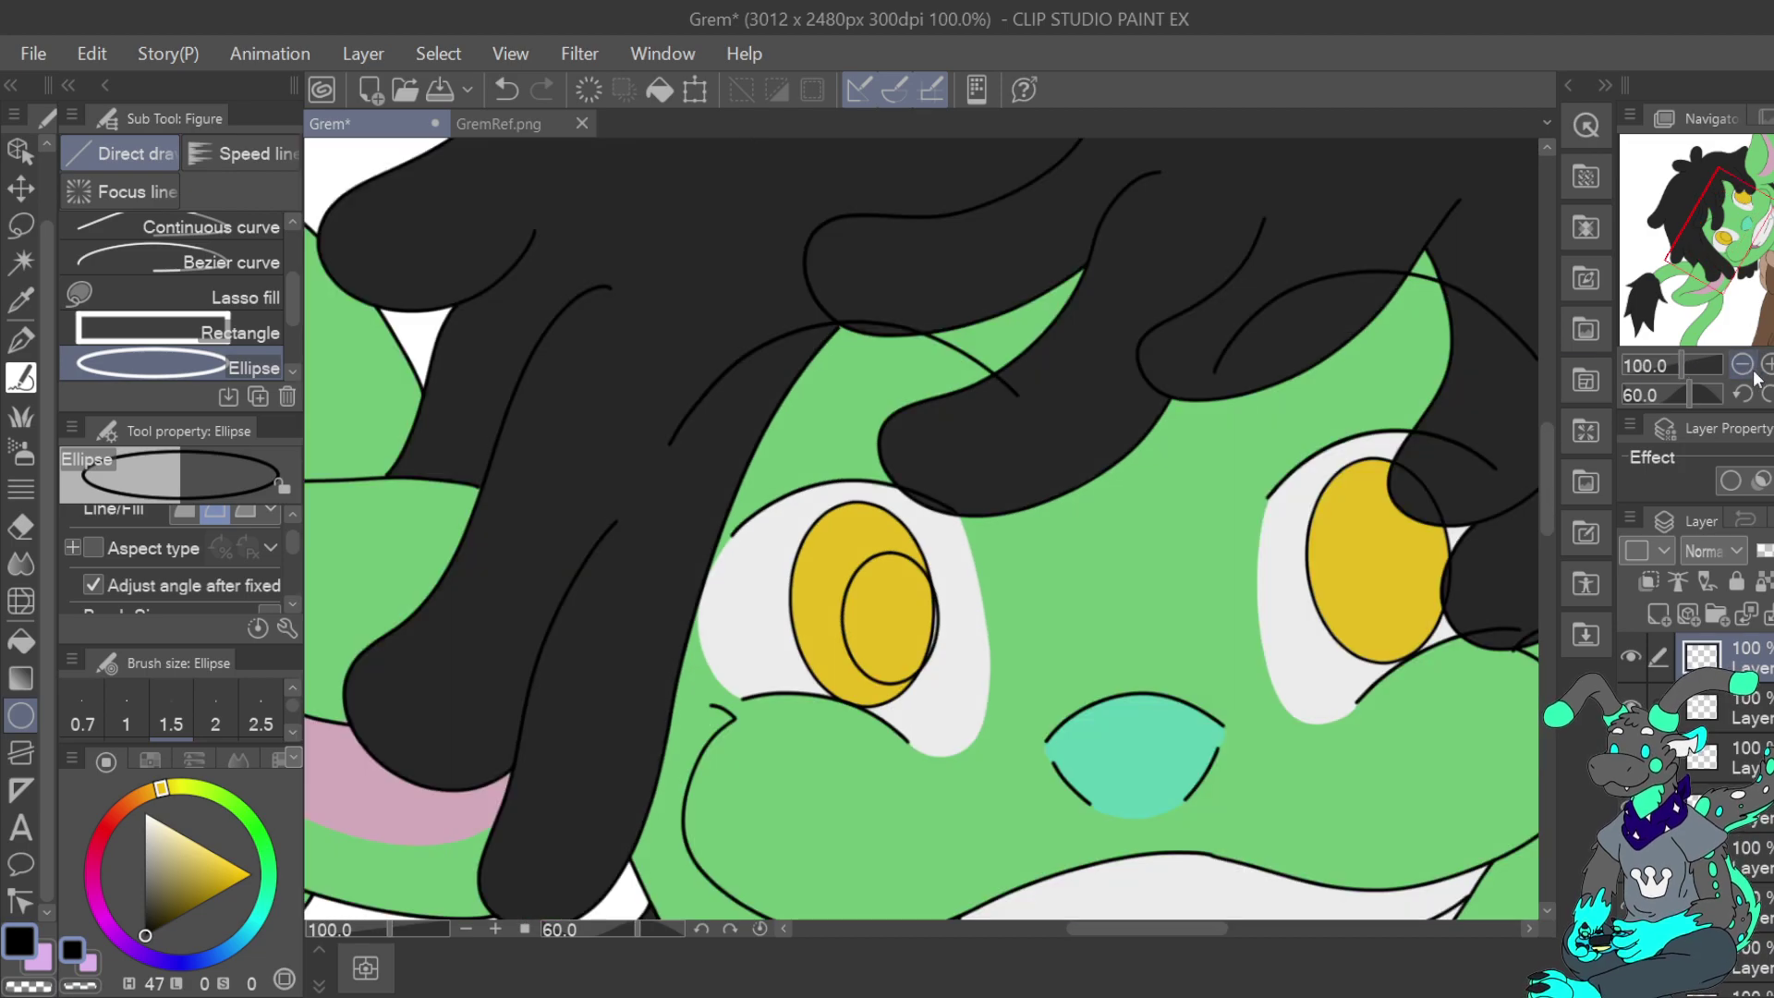
Rotate, resize and reposition the pupil ellipse to sit centred inside the iris of the eye nearer the tail
{"action": "left_click", "coordinate": [1742, 365]}
{"action": "left_click", "coordinate": [695, 90]}
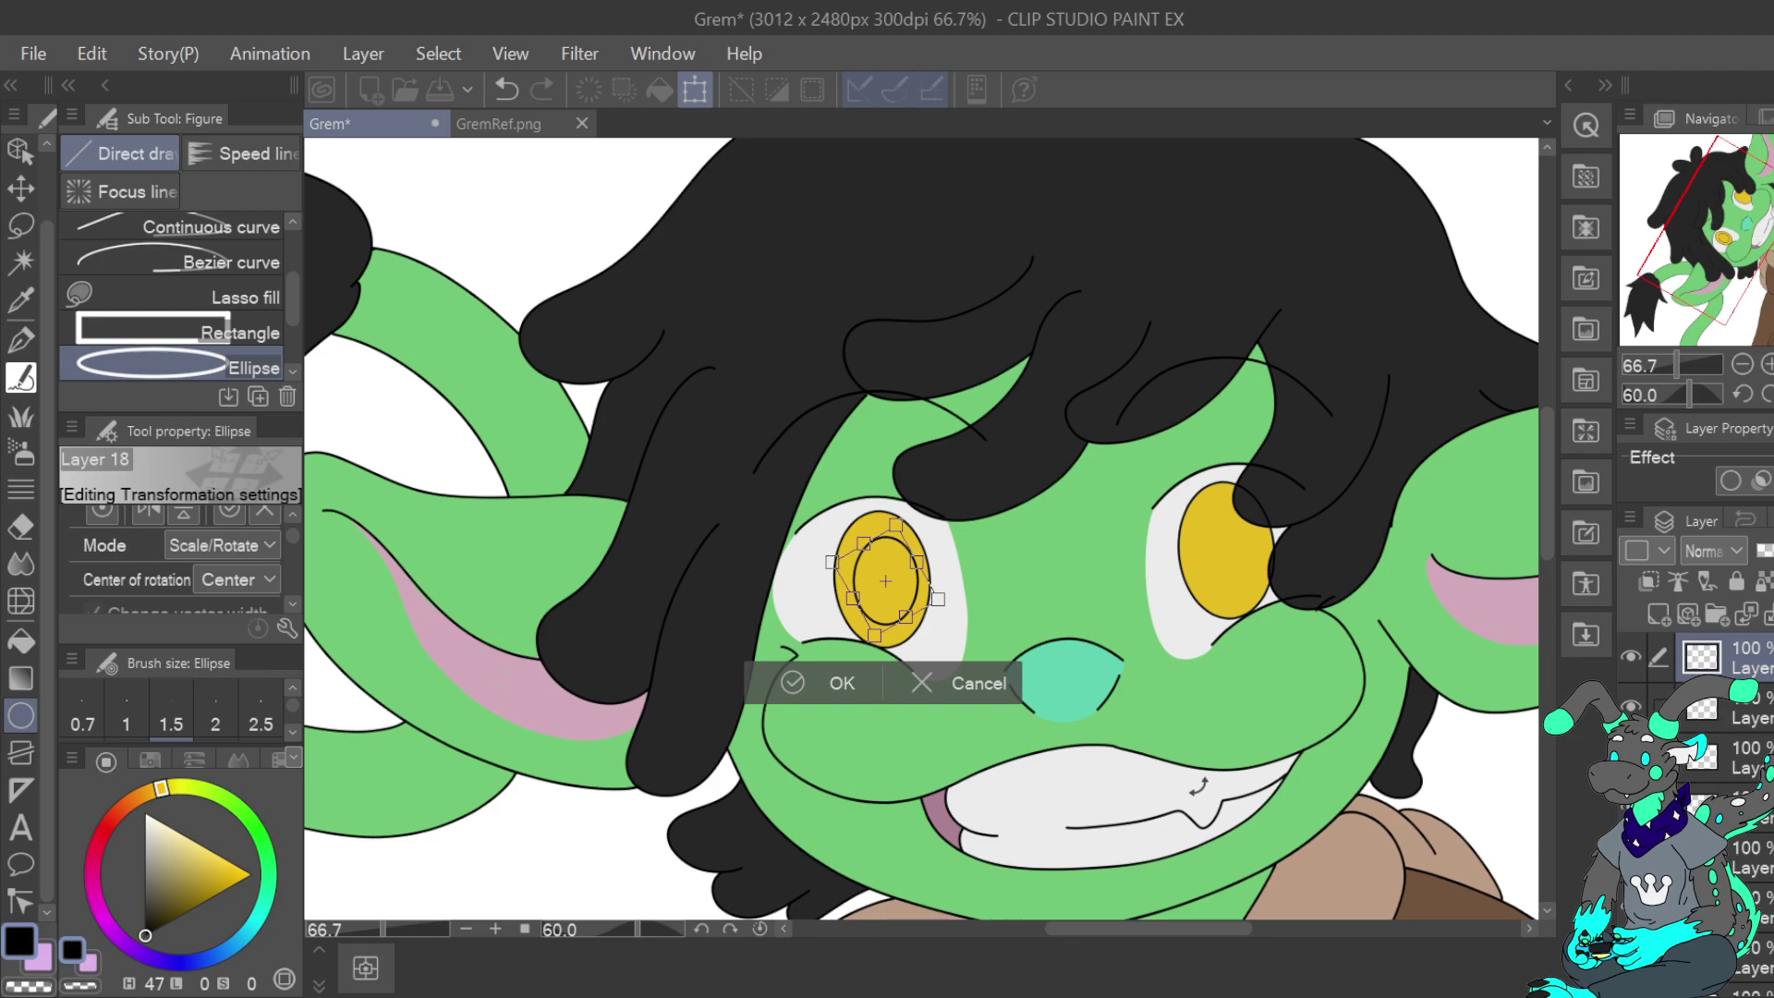
{"action": "left_click_drag", "start_coordinate": [967, 561], "coordinate": [904, 589]}
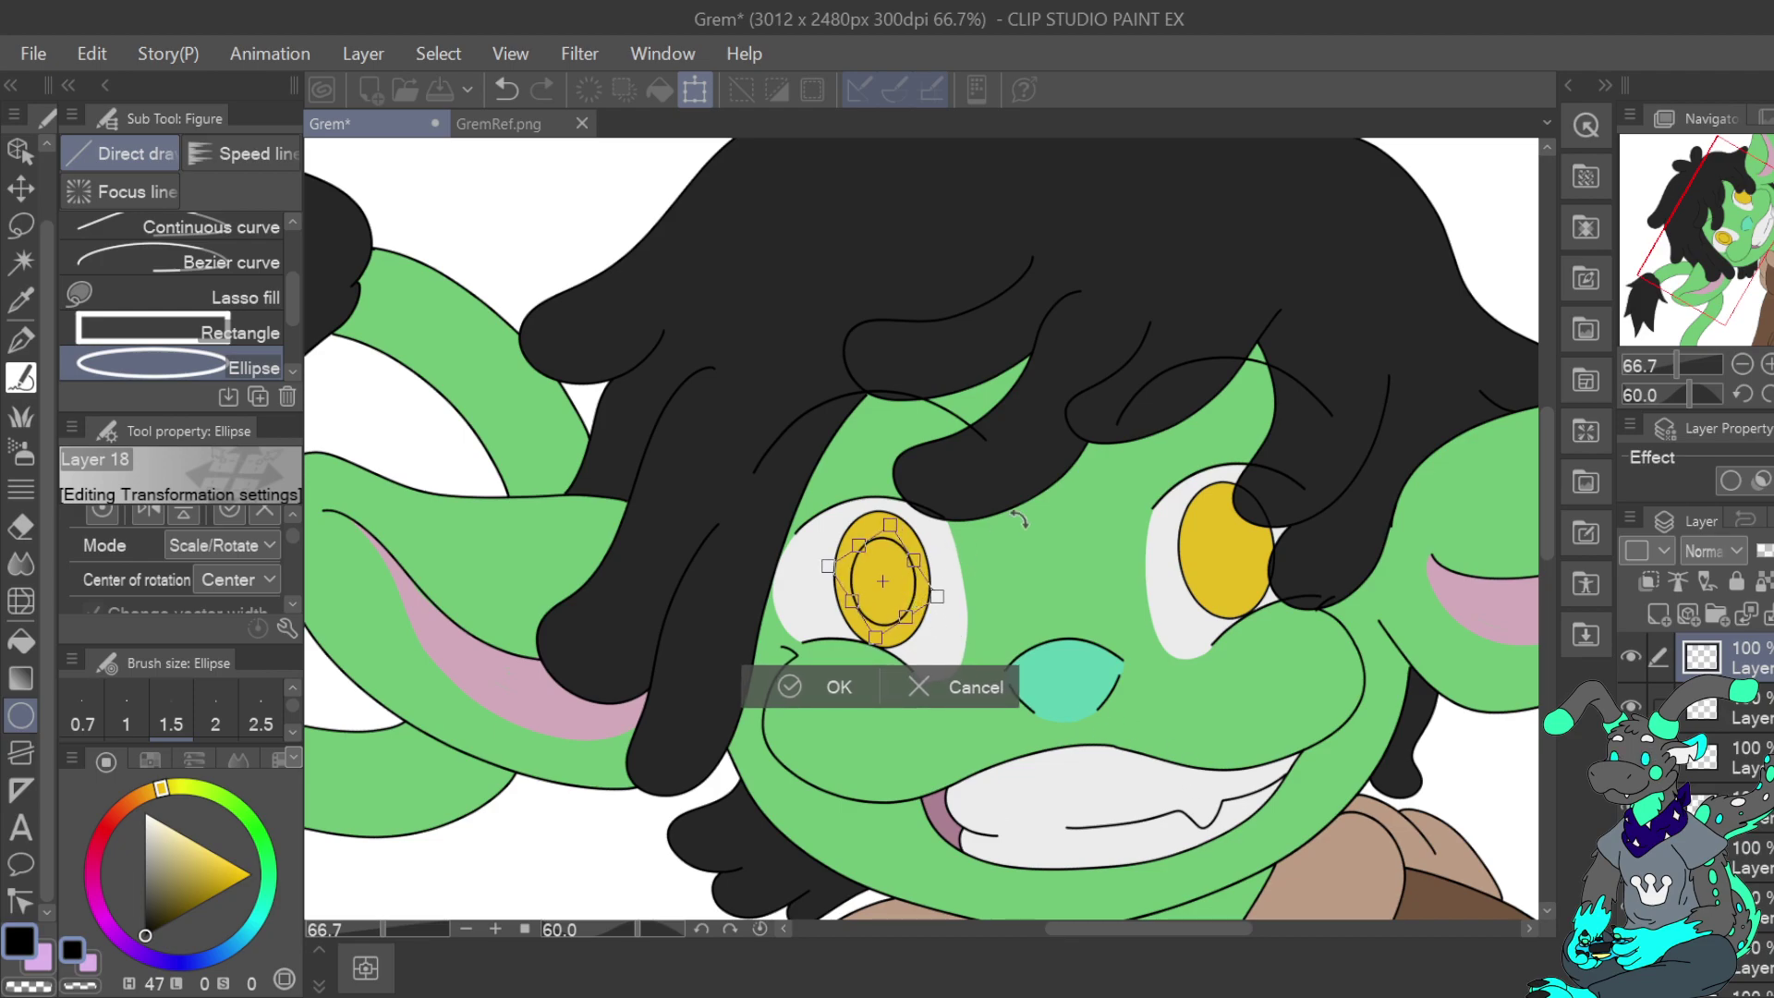
{"action": "left_click_drag", "start_coordinate": [890, 524], "coordinate": [900, 571]}
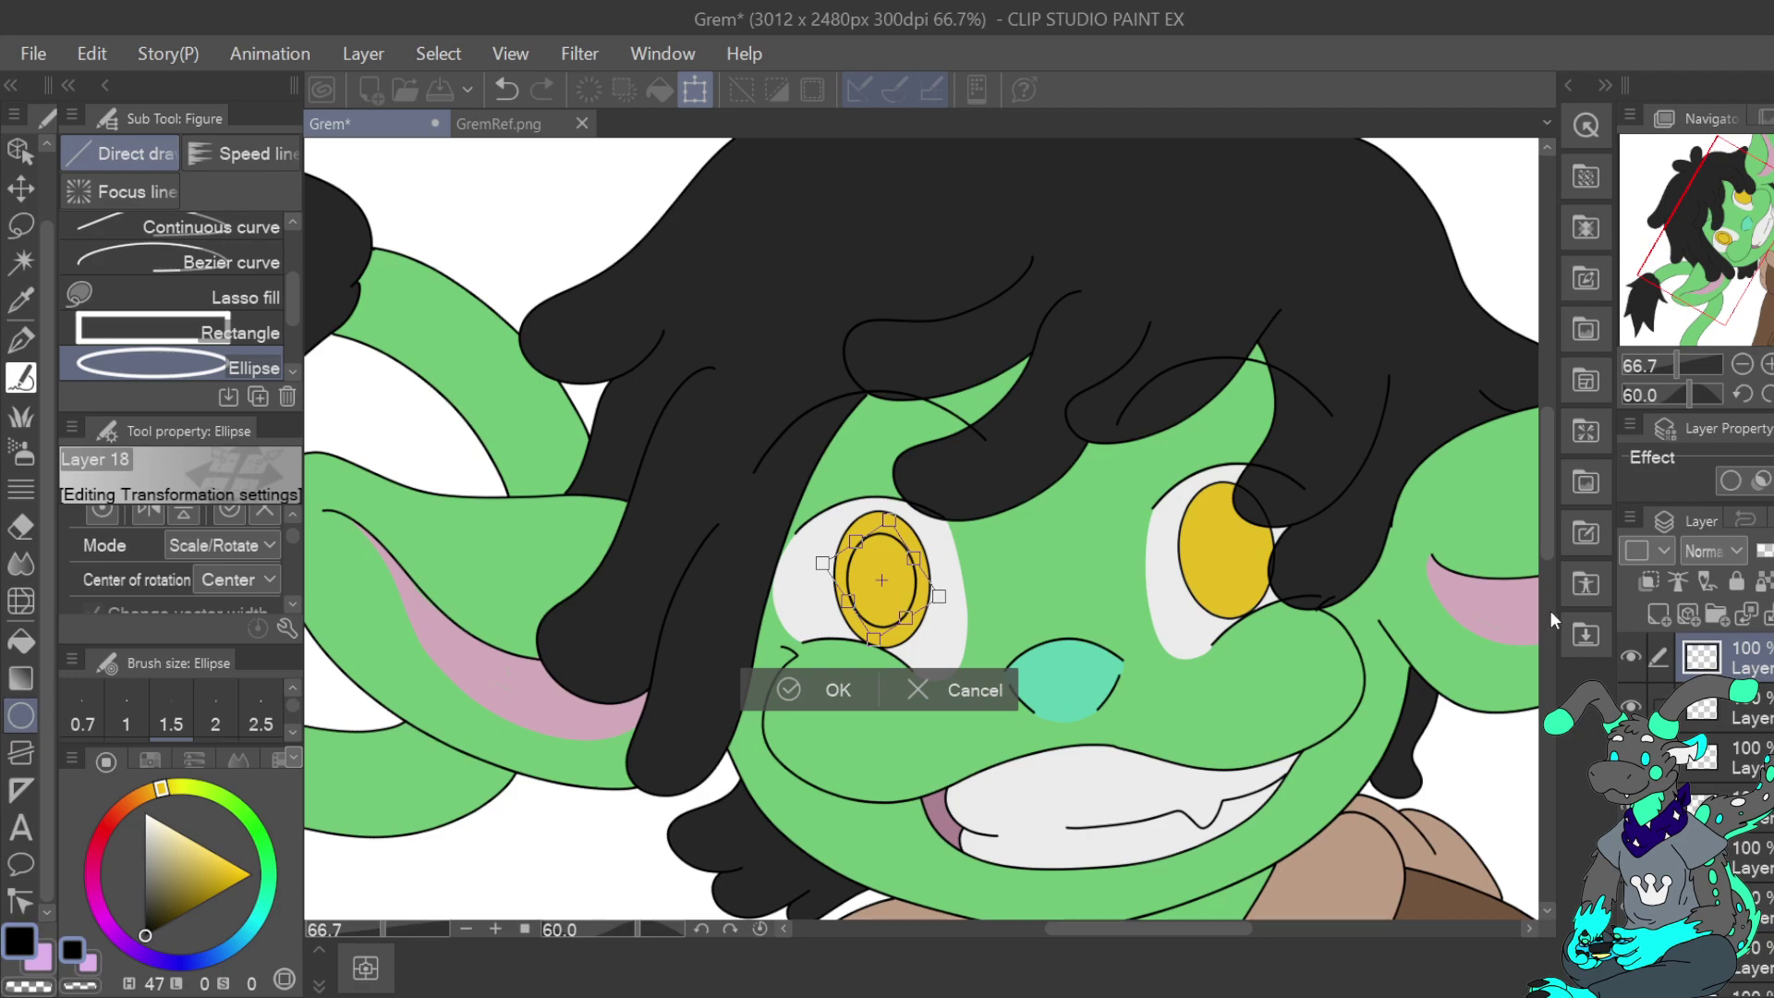
{"action": "left_click", "coordinate": [836, 689]}
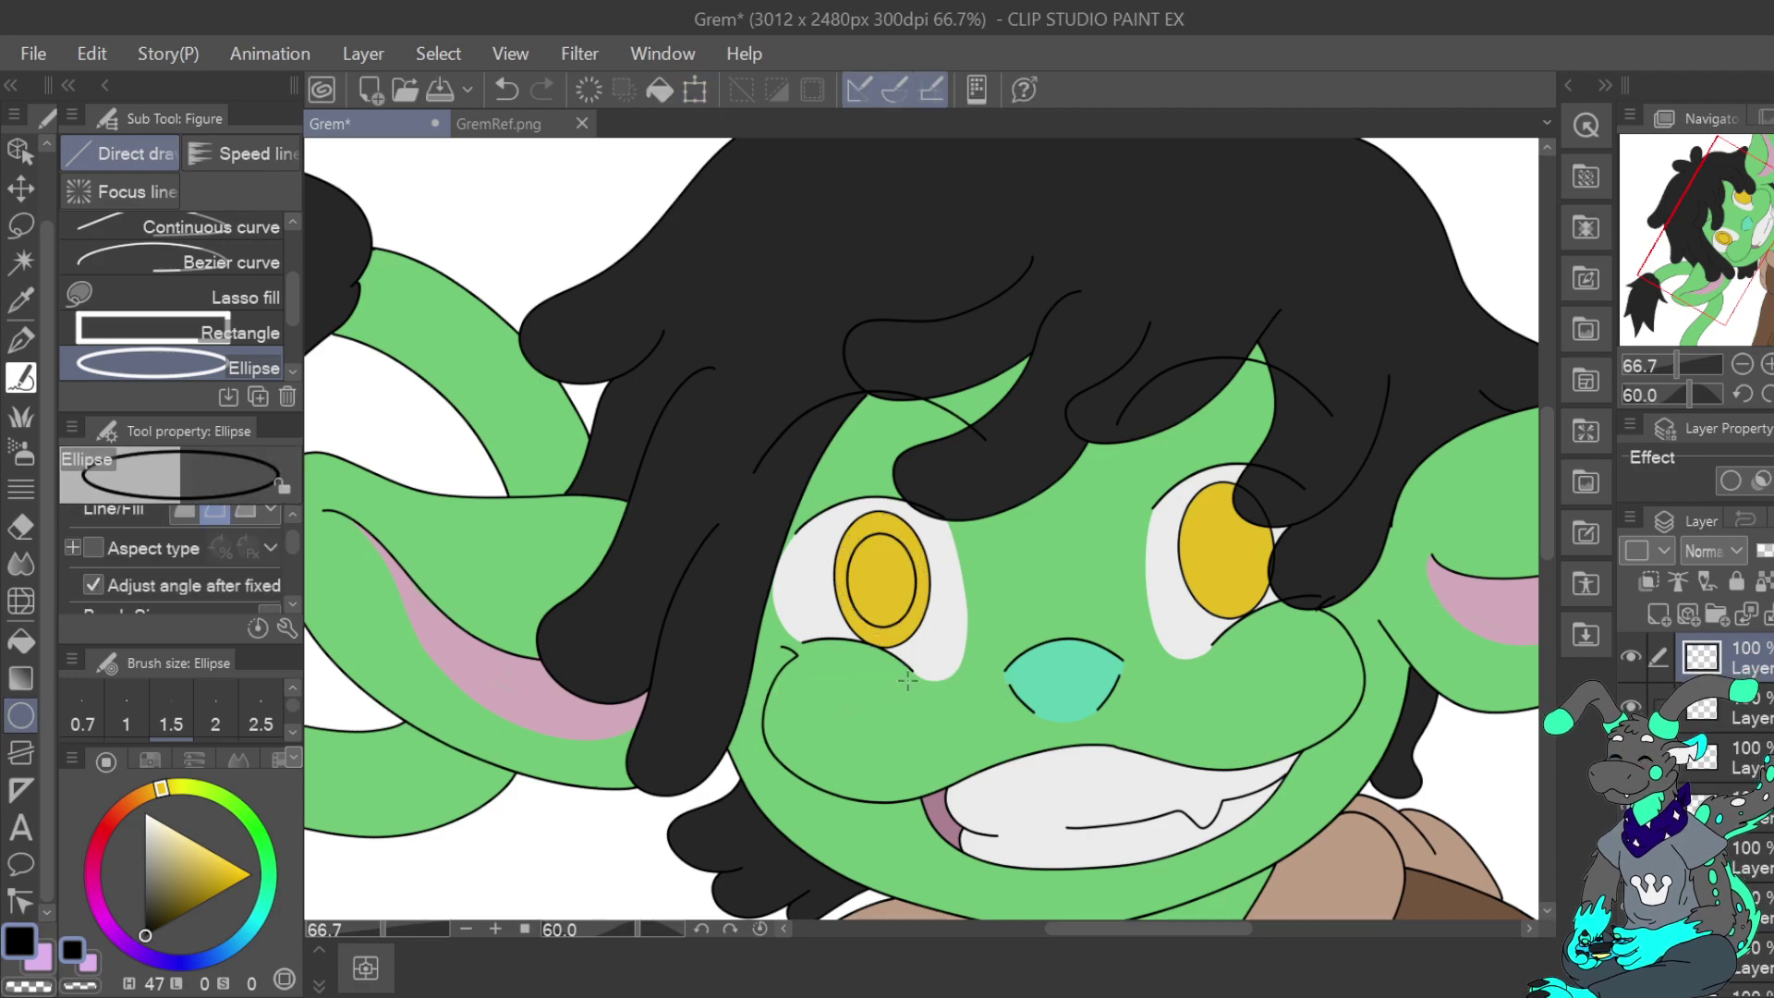
{"action": "left_click", "coordinate": [704, 96]}
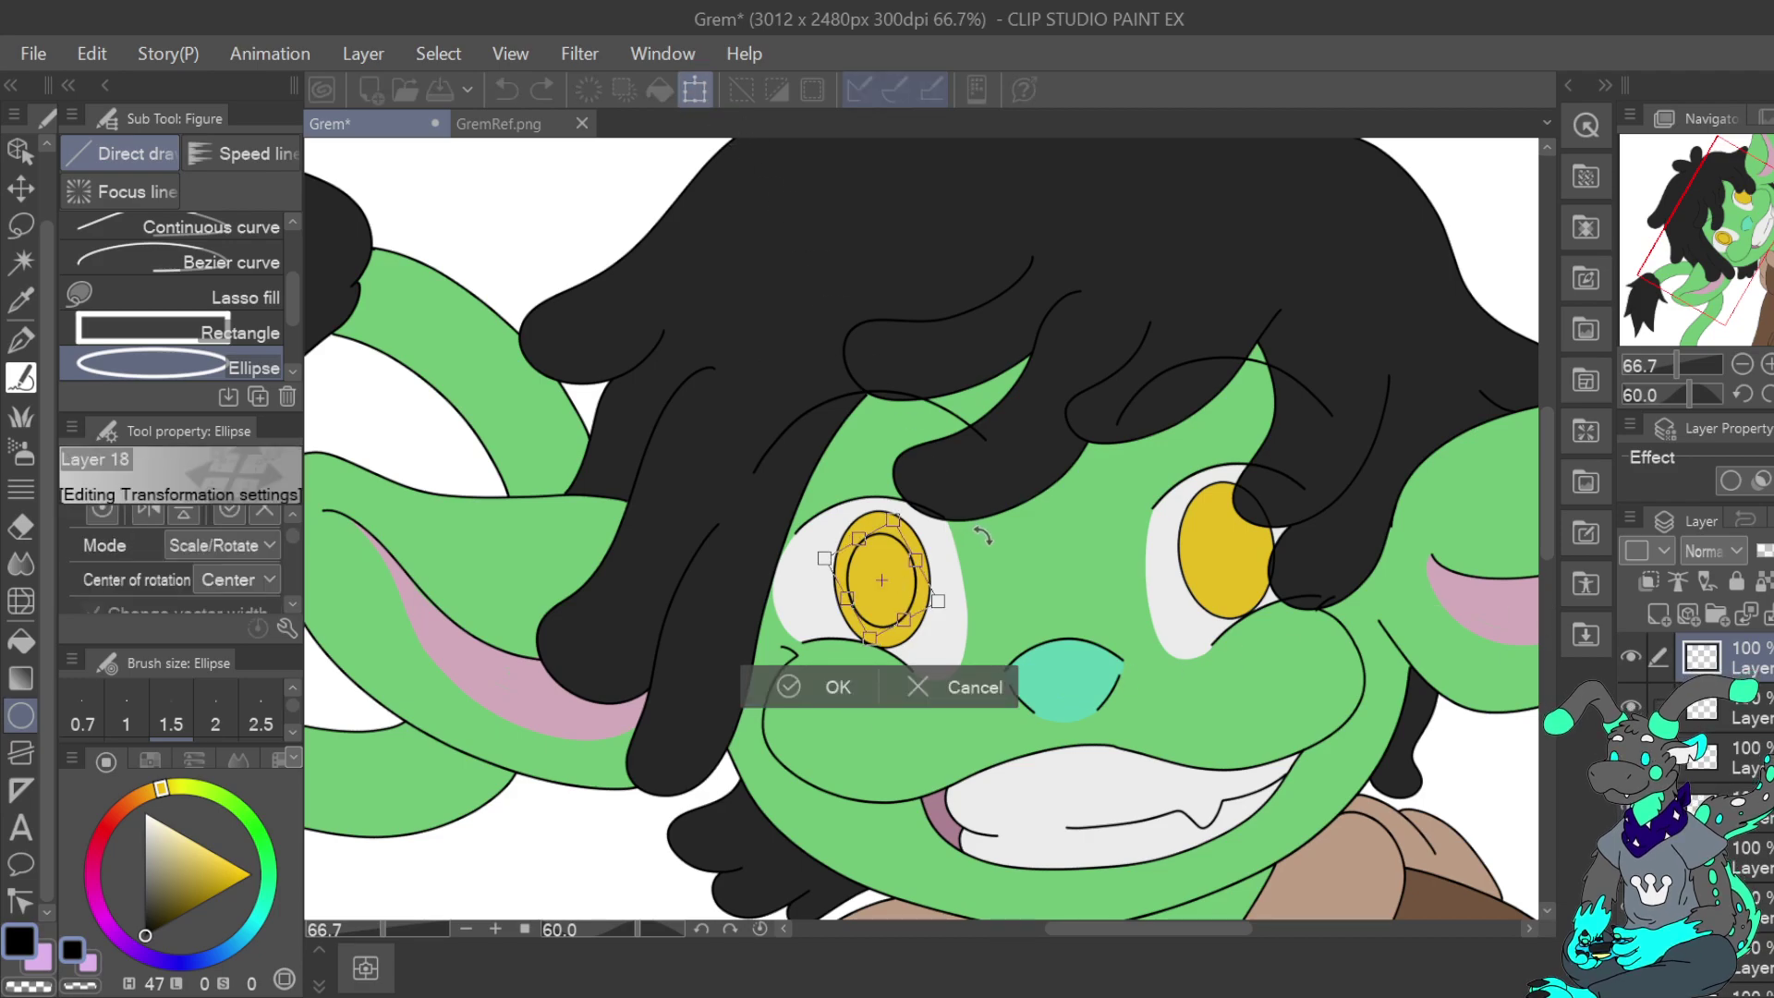
{"action": "left_click_drag", "start_coordinate": [984, 537], "coordinate": [983, 535]}
{"action": "left_click", "coordinate": [817, 693]}
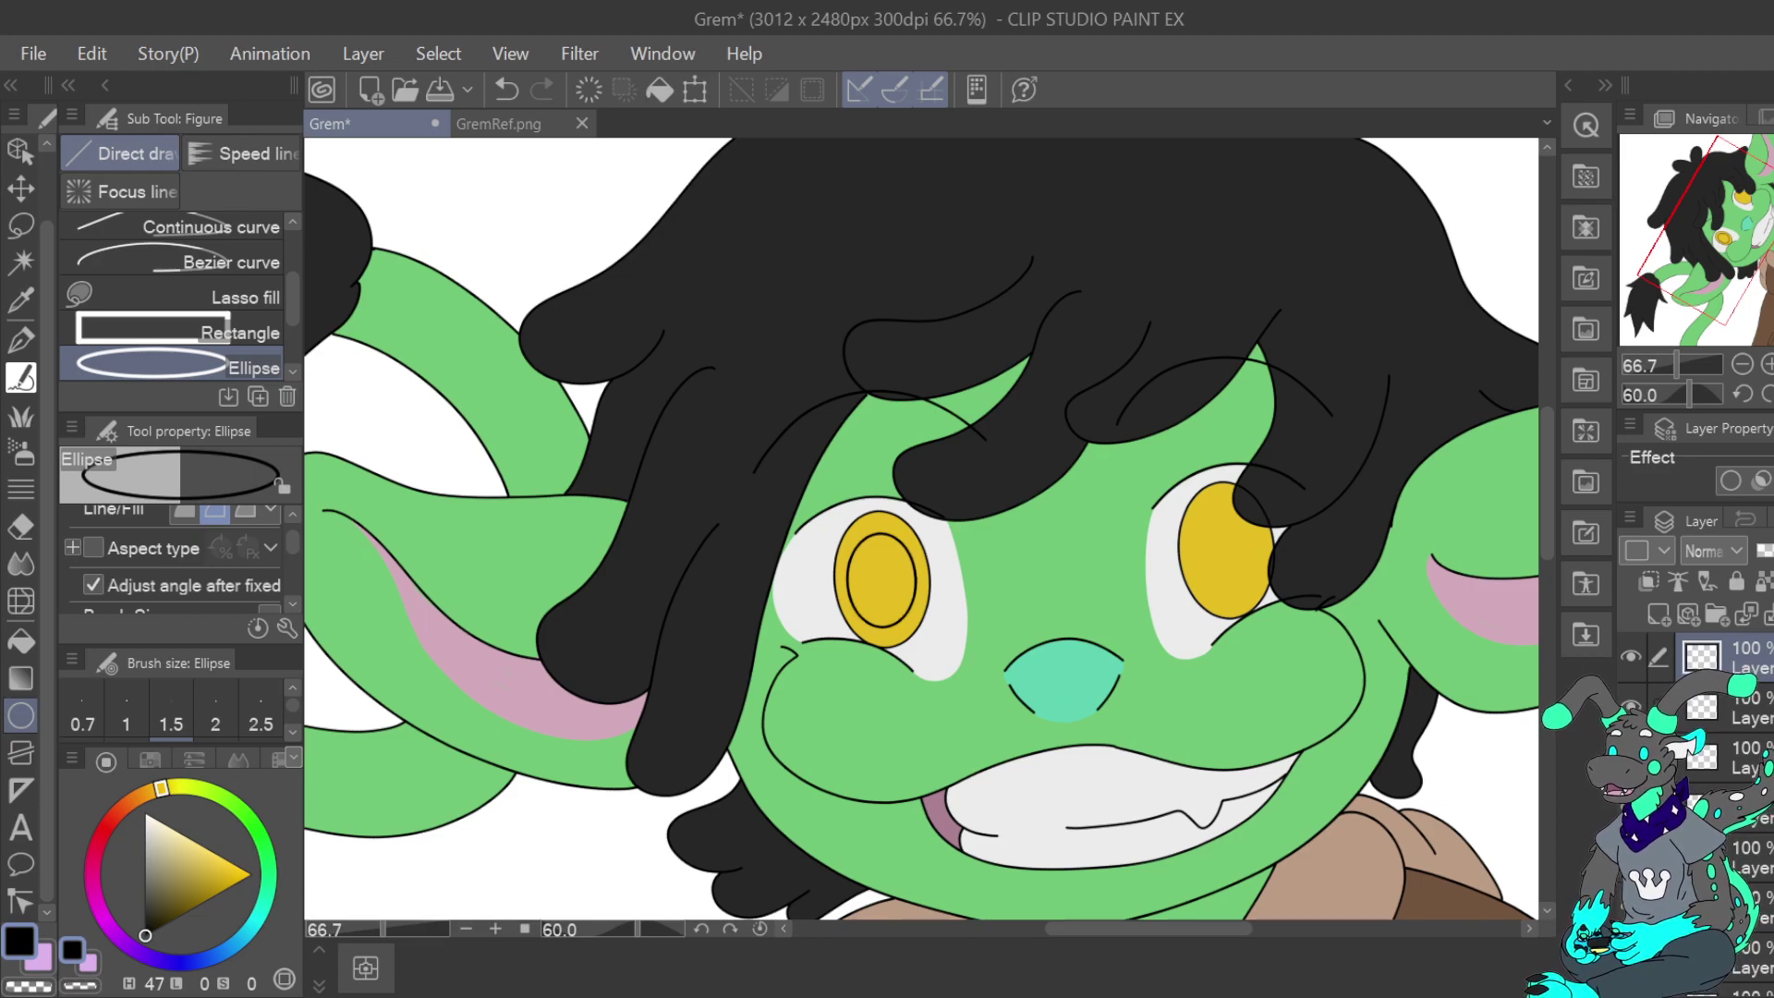
Duplicate the pupil outline and move the copy into the centre of the other eye's iris
{"action": "left_click", "coordinate": [695, 90]}
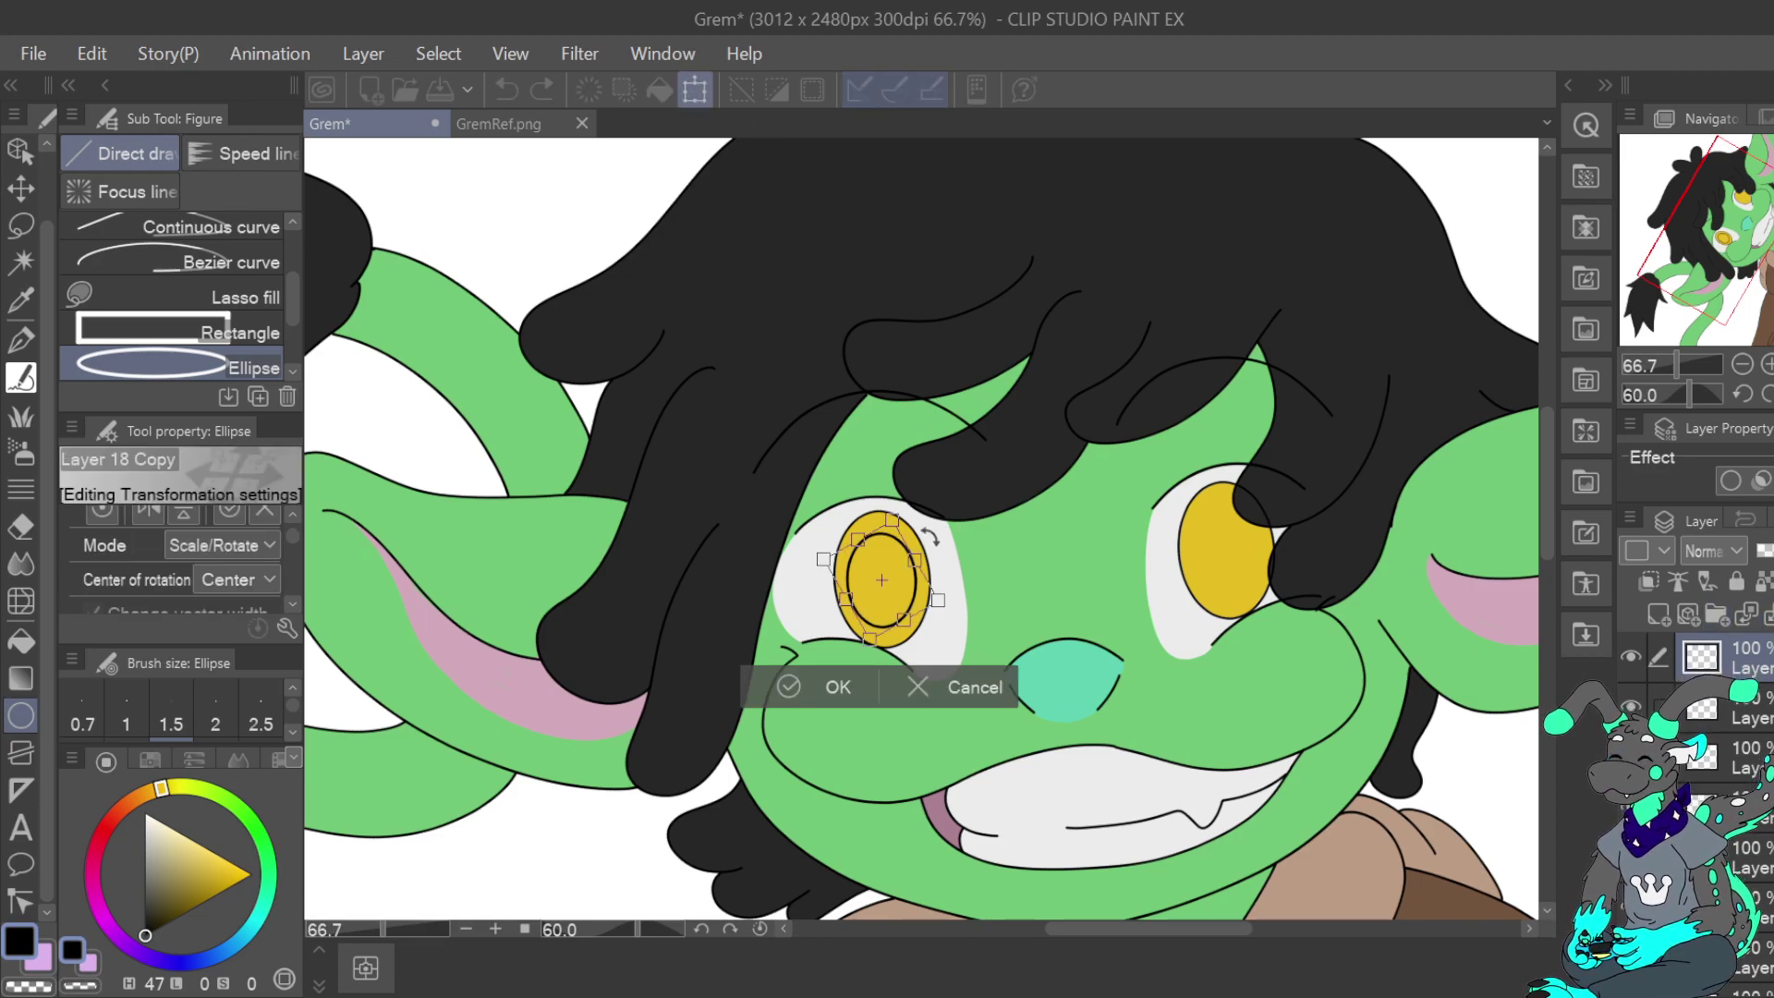
{"action": "left_click_drag", "start_coordinate": [913, 599], "coordinate": [1259, 571]}
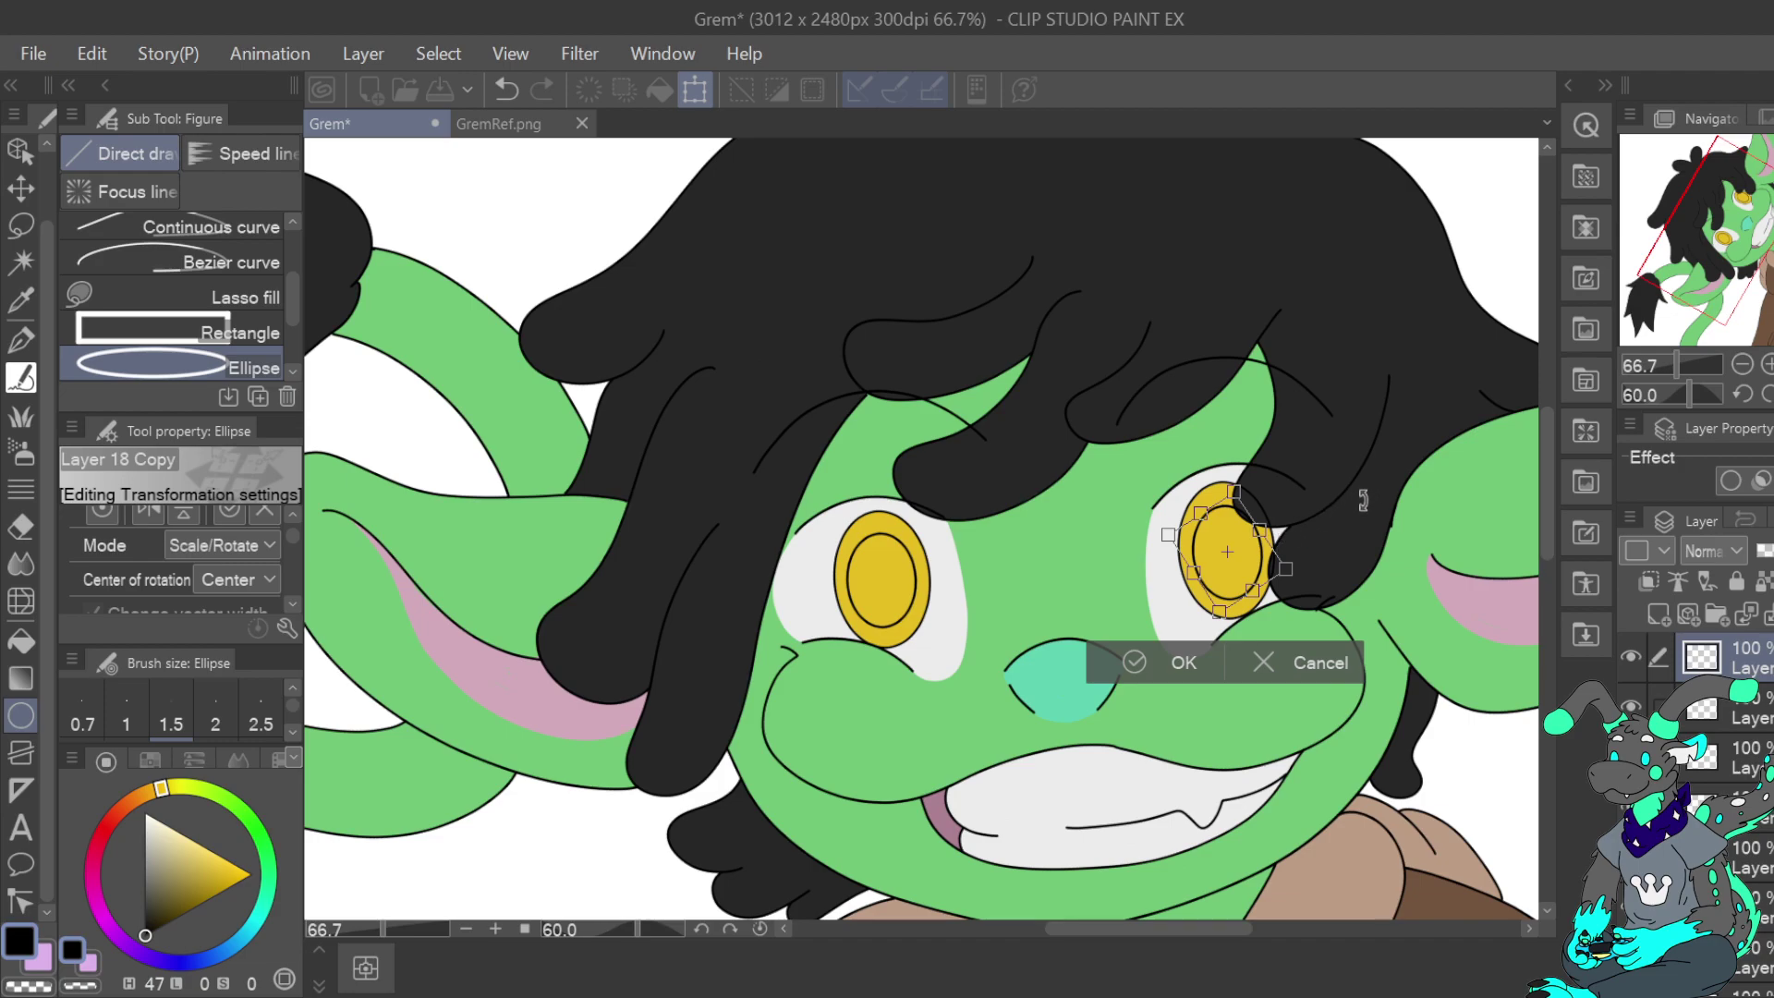
{"action": "left_click", "coordinate": [1147, 669]}
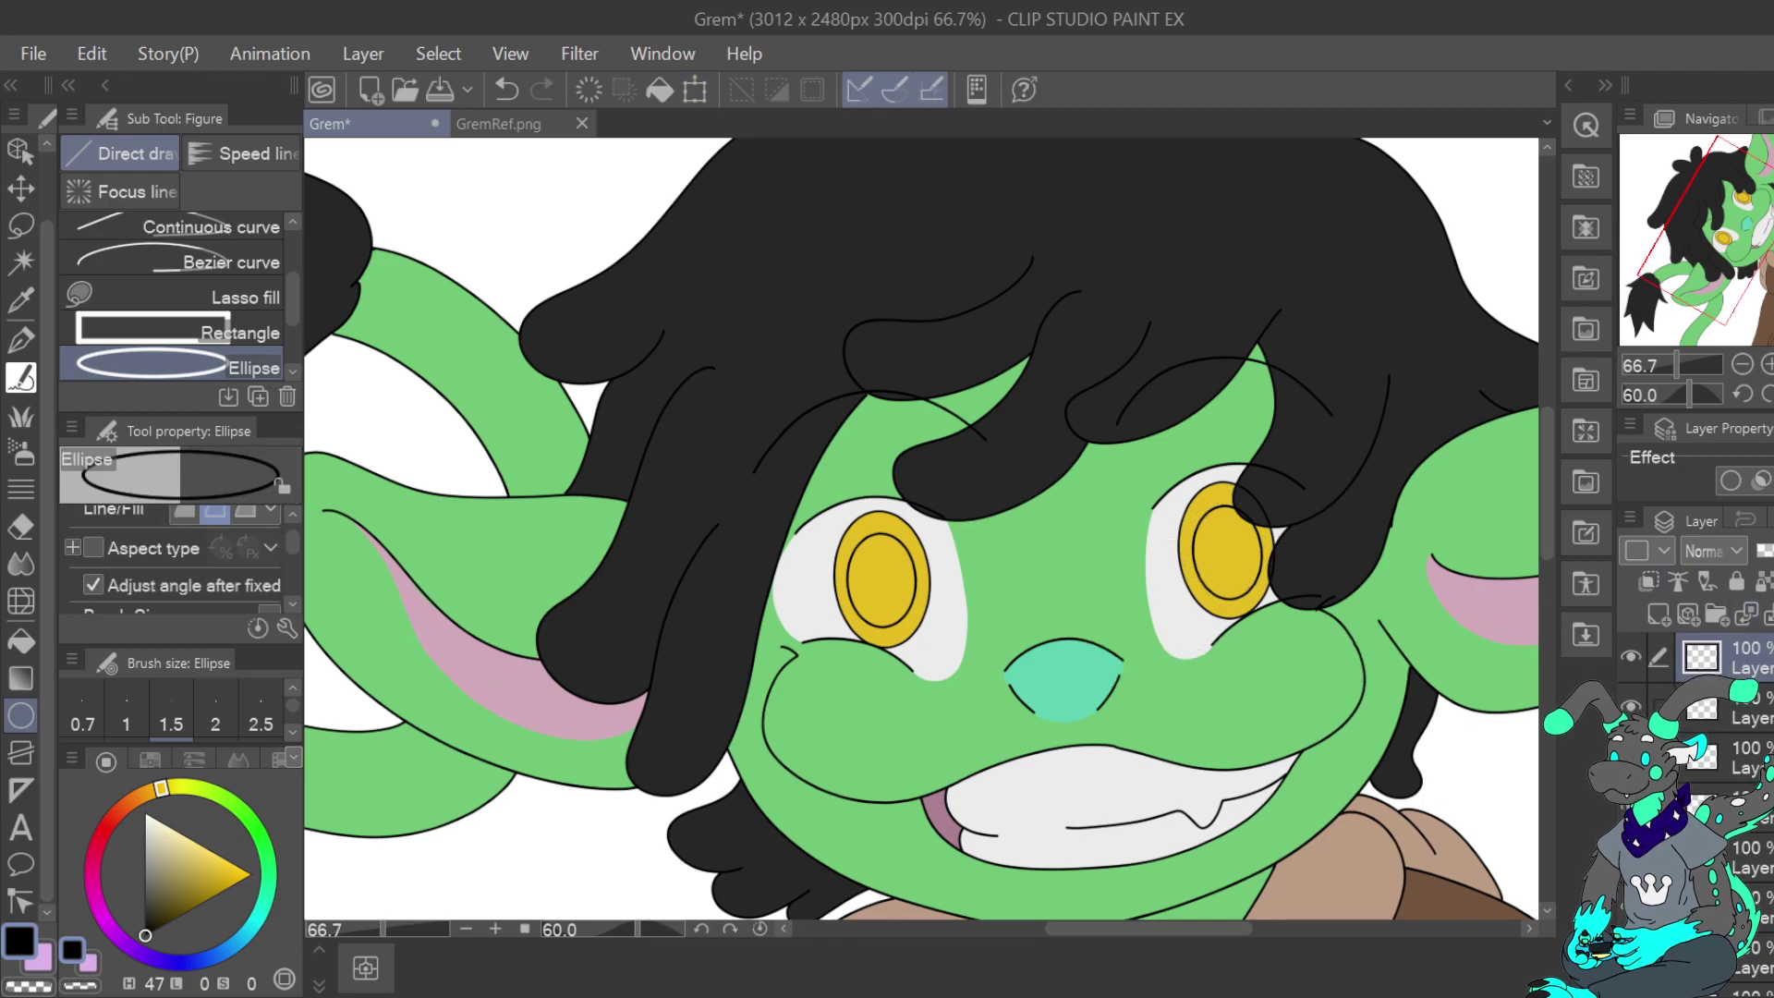
Auto select the inside of the pupil outline in the eye nearer the tail and add a new color layer for it
{"action": "left_click", "coordinate": [20, 265]}
{"action": "left_click", "coordinate": [895, 588]}
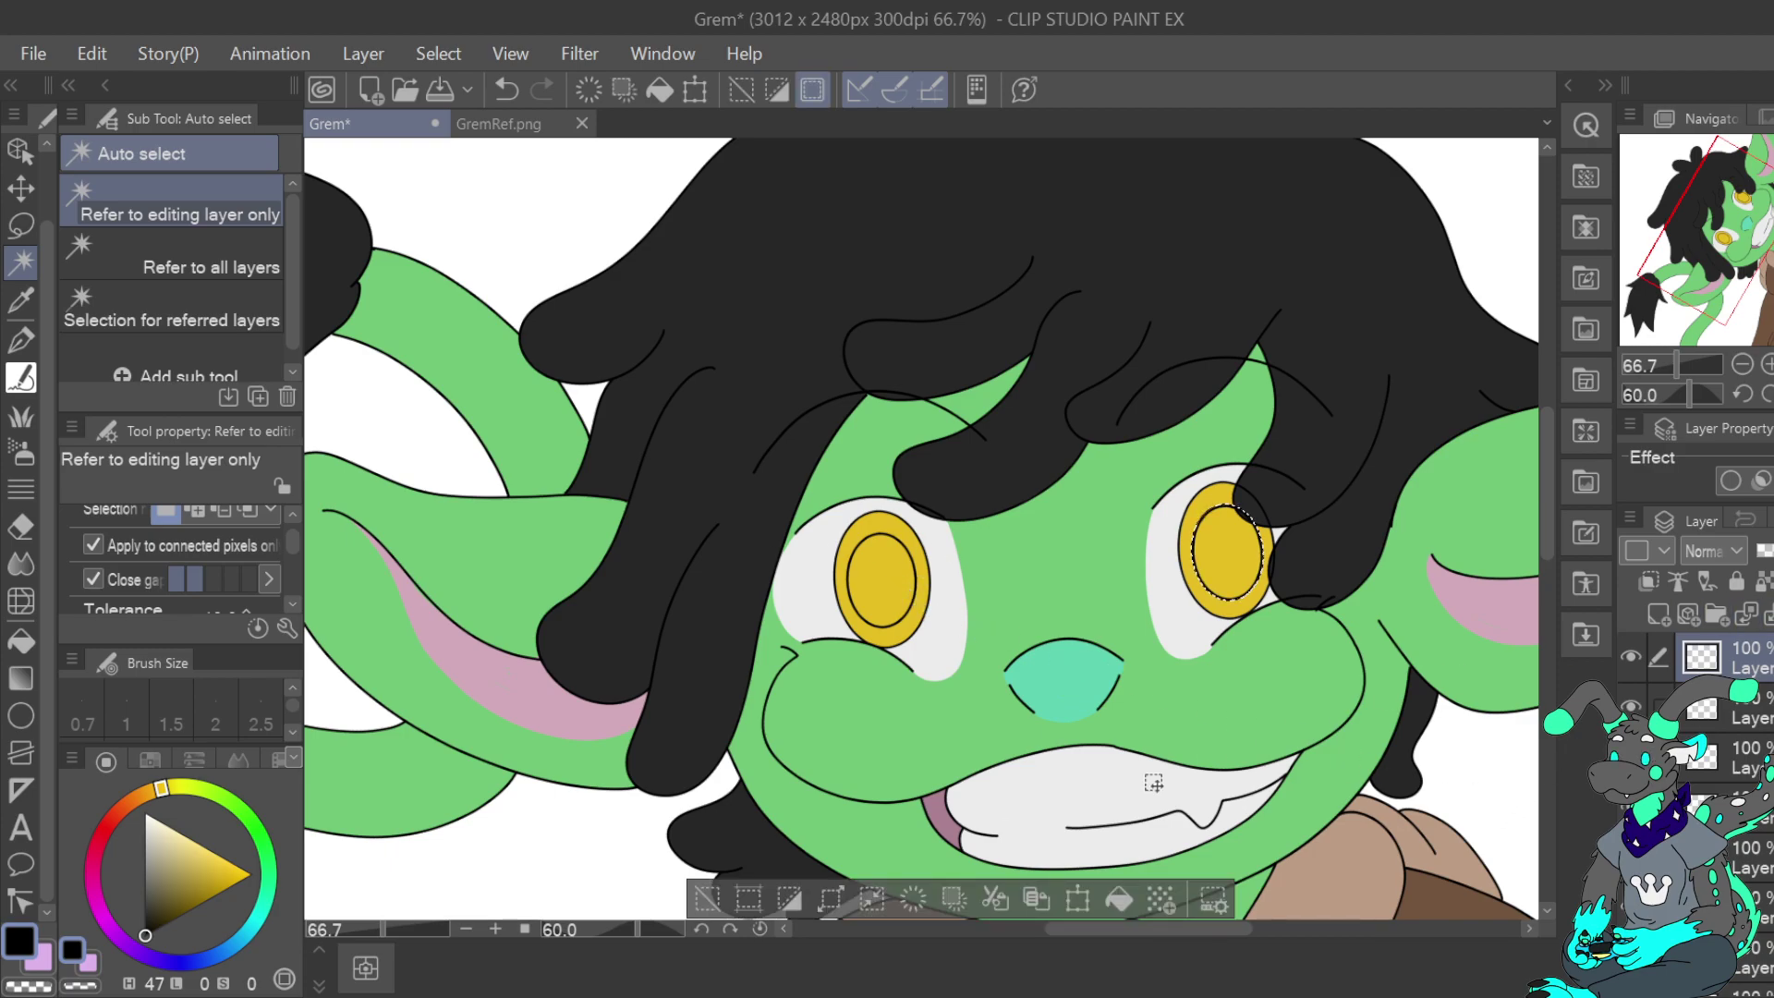
{"action": "key", "text": "alt+bracketleft"}
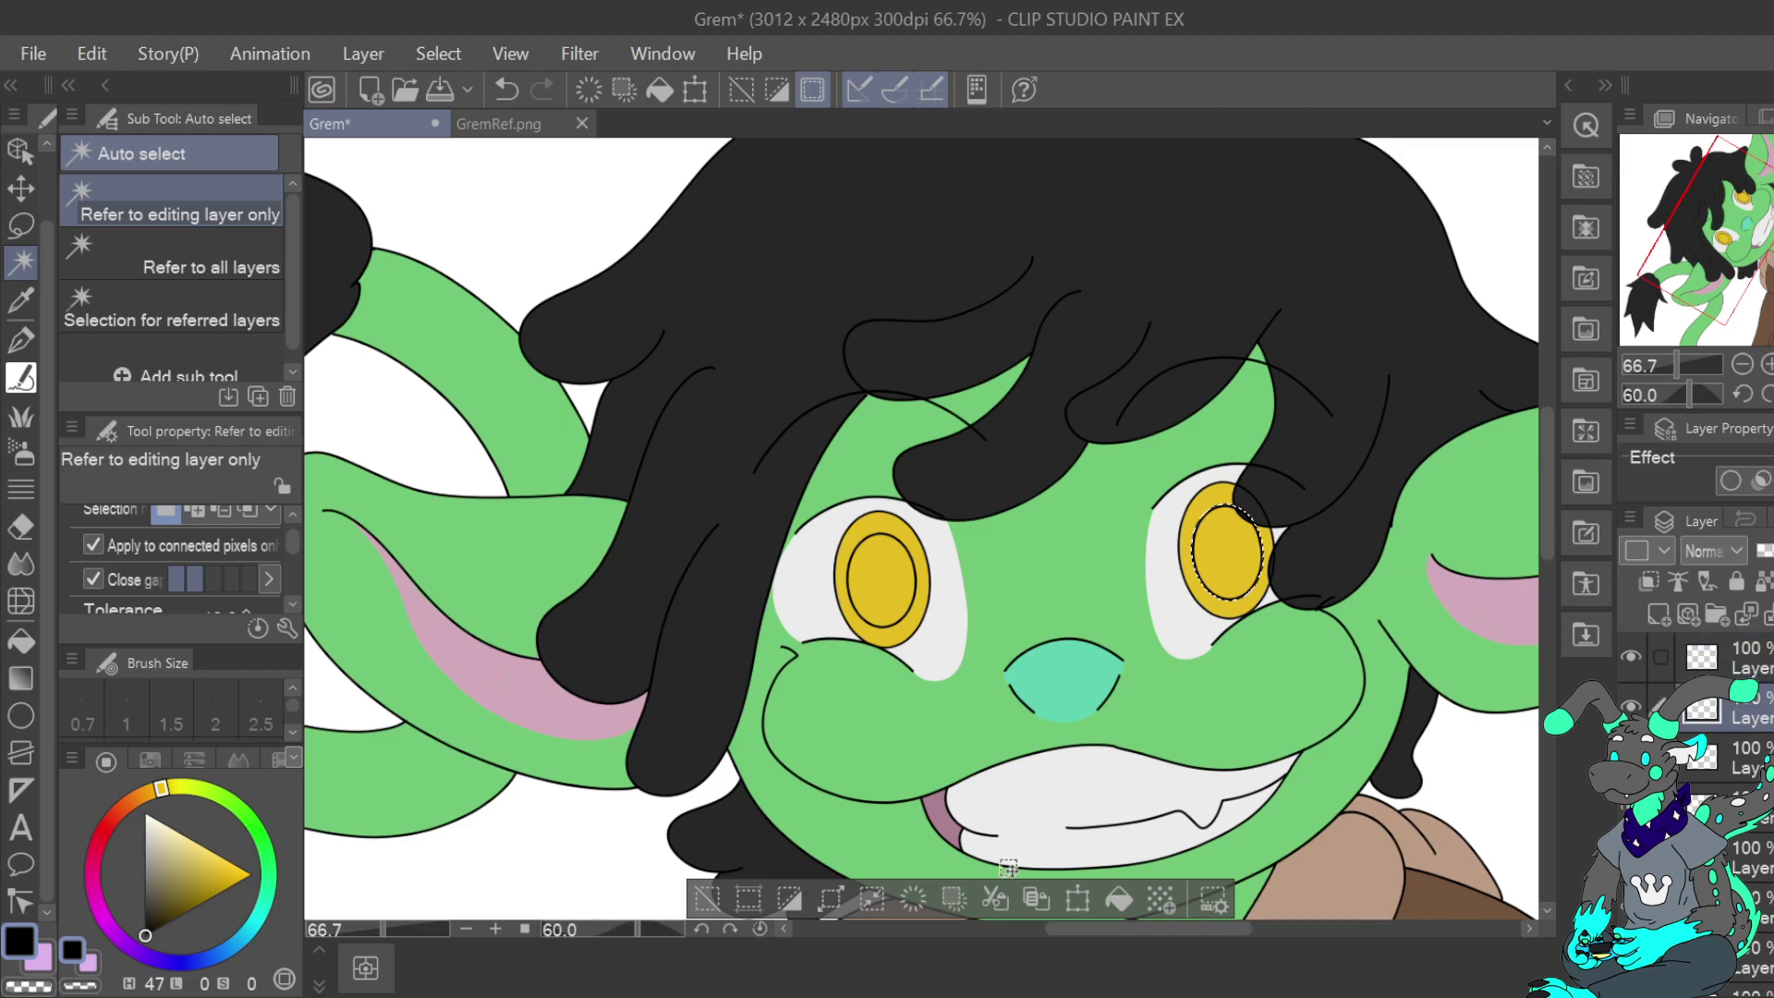
{"action": "key", "text": "ctrl+d"}
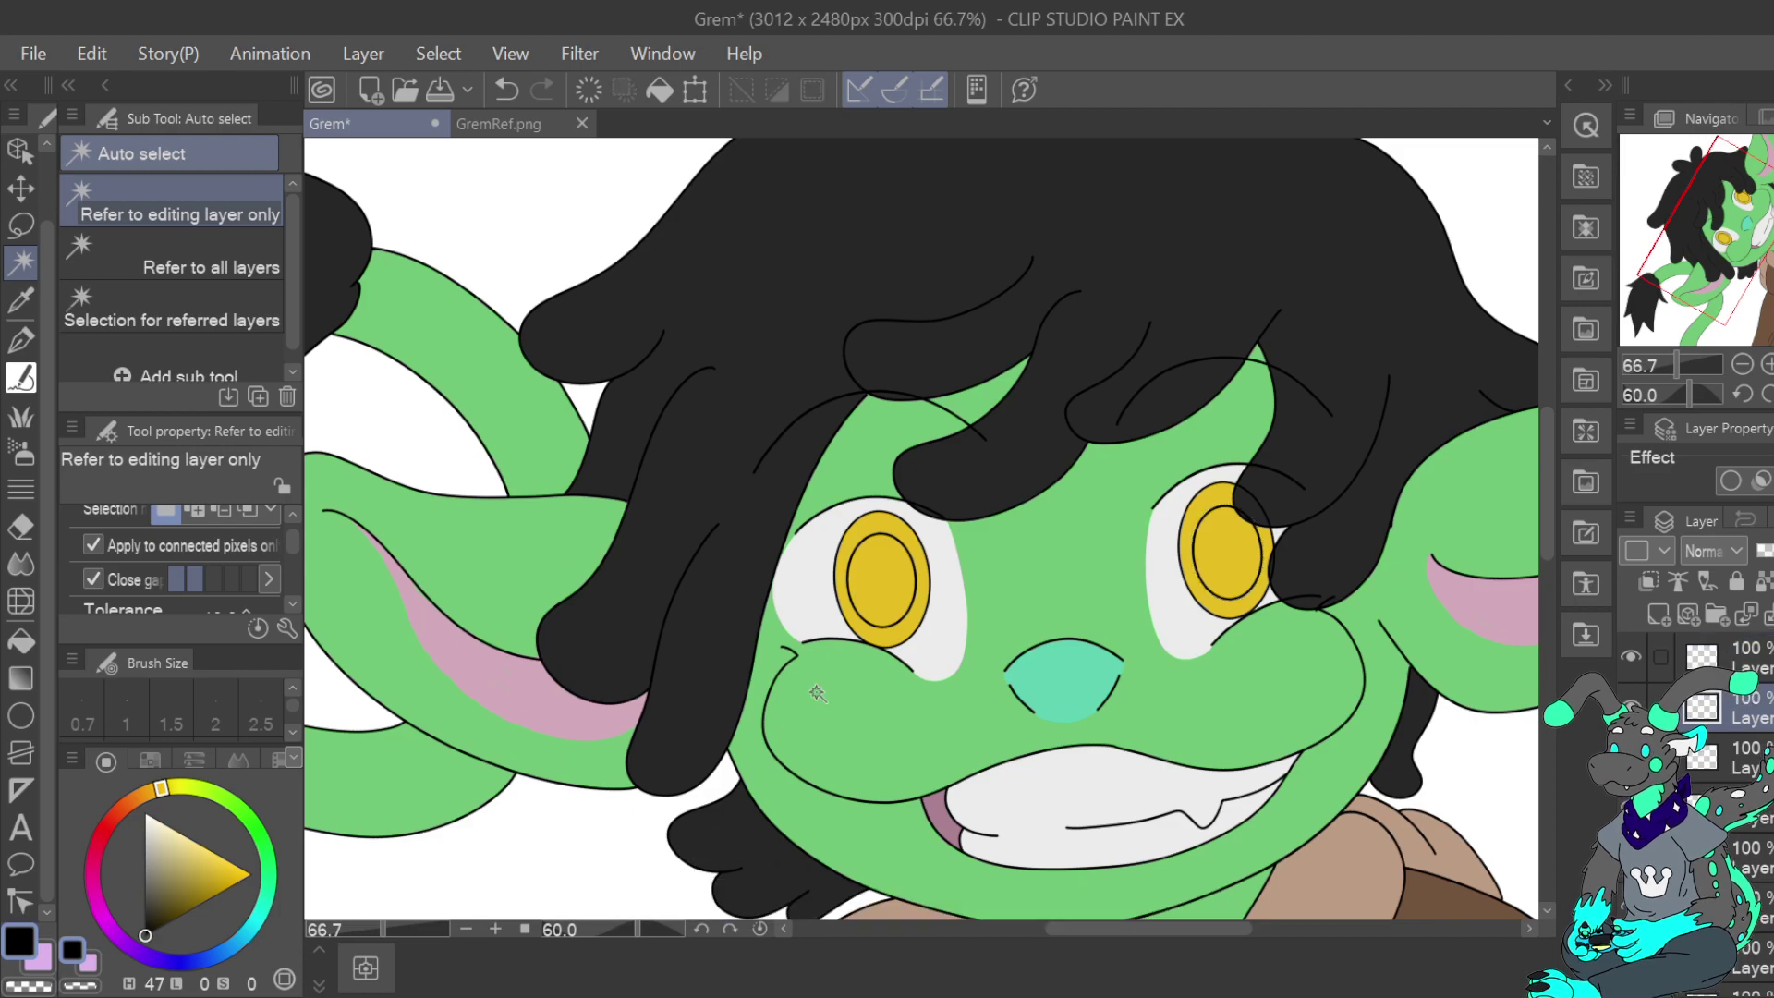
{"action": "key", "text": "ctrl+shift+d"}
{"action": "scroll", "coordinate": [1746, 767], "scroll_direction": "up", "scroll_amount": 2}
{"action": "left_click", "coordinate": [1749, 769]}
{"action": "left_click", "coordinate": [1659, 614]}
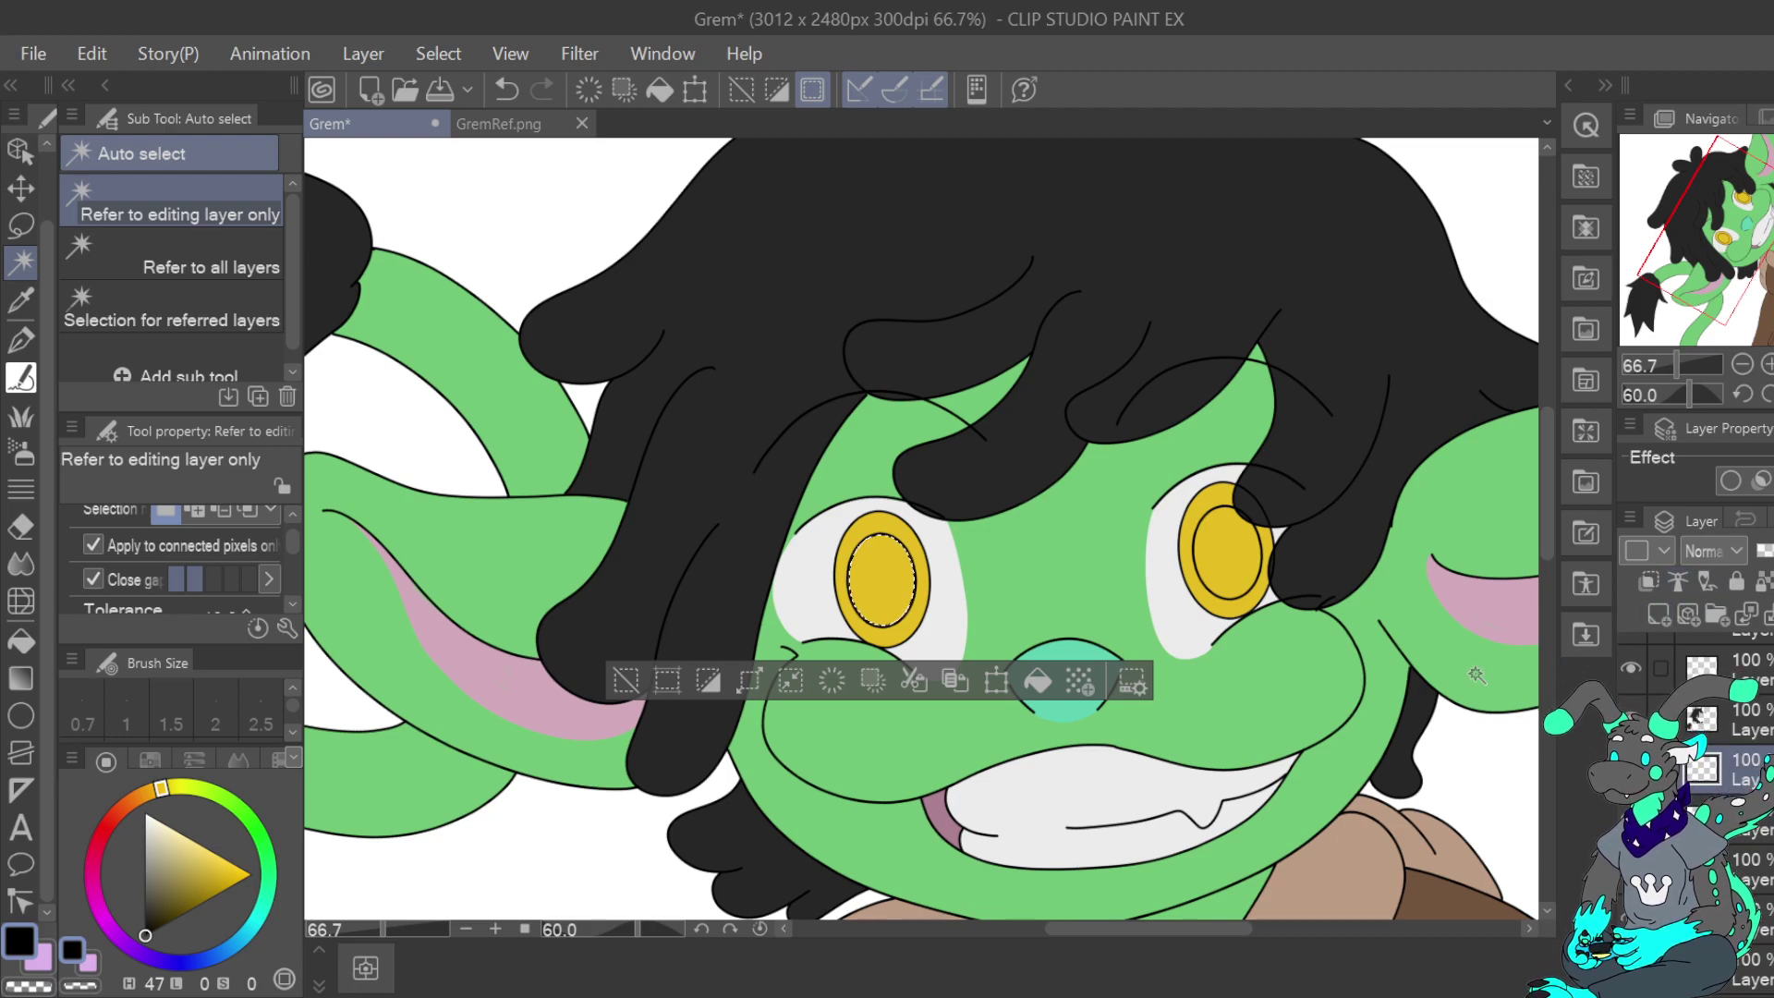
Fill the selected pupil with a near-black grey of luminosity 13
{"action": "left_click_drag", "start_coordinate": [145, 933], "coordinate": [144, 902]}
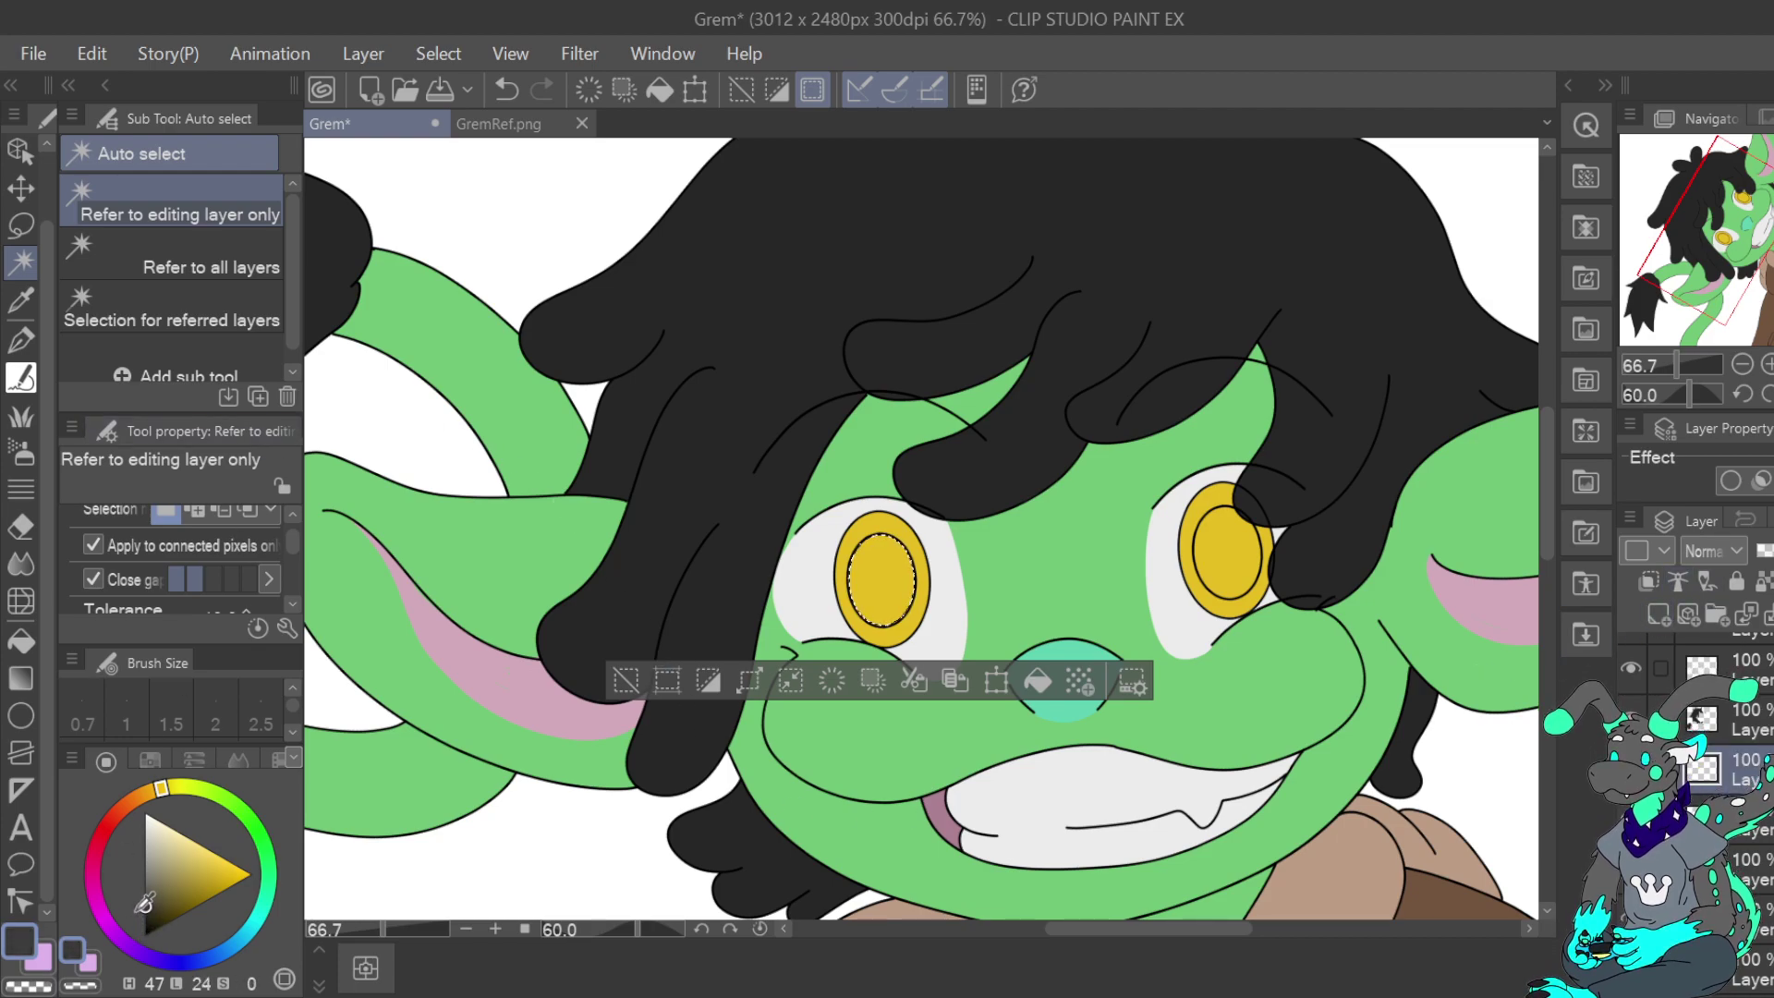
{"action": "left_click", "coordinate": [1040, 682]}
{"action": "left_click_drag", "start_coordinate": [145, 904], "coordinate": [146, 915]}
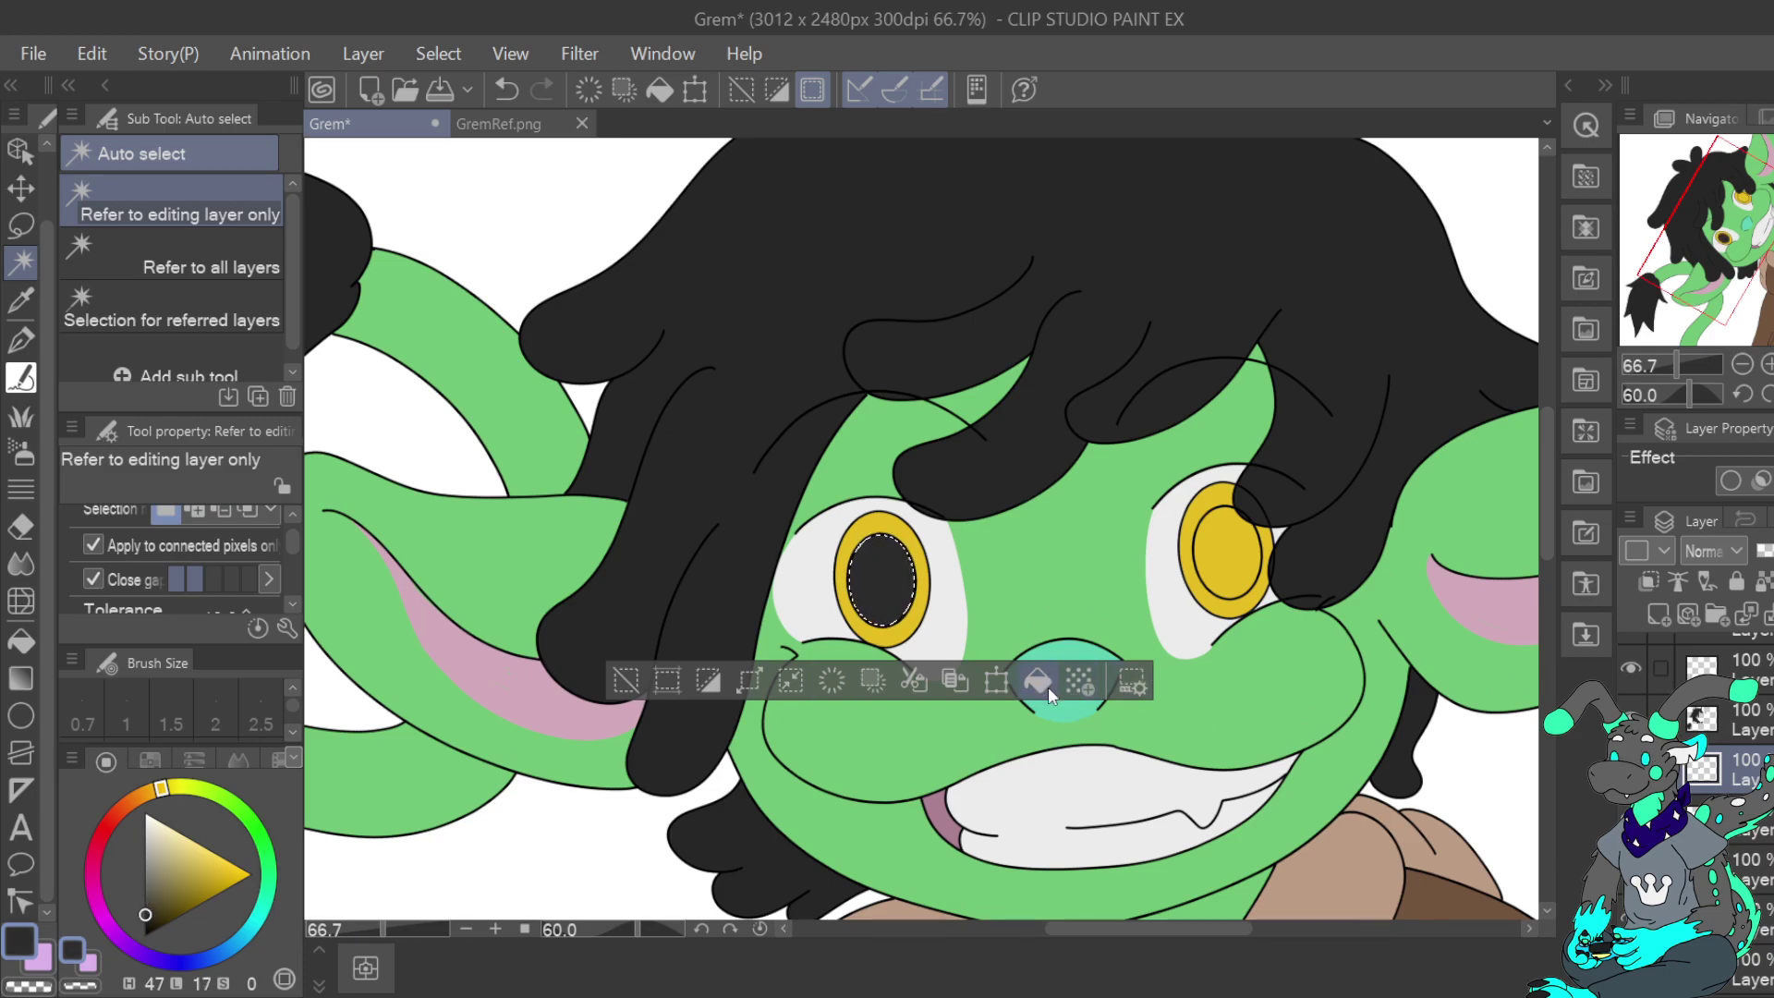
{"action": "left_click", "coordinate": [146, 917]}
{"action": "left_click", "coordinate": [146, 920]}
Select the other eye's pupil from its outline, fill it with the same near-black on the pupil color layer, and deselect
{"action": "scroll", "coordinate": [1693, 730], "scroll_direction": "up", "scroll_amount": 2}
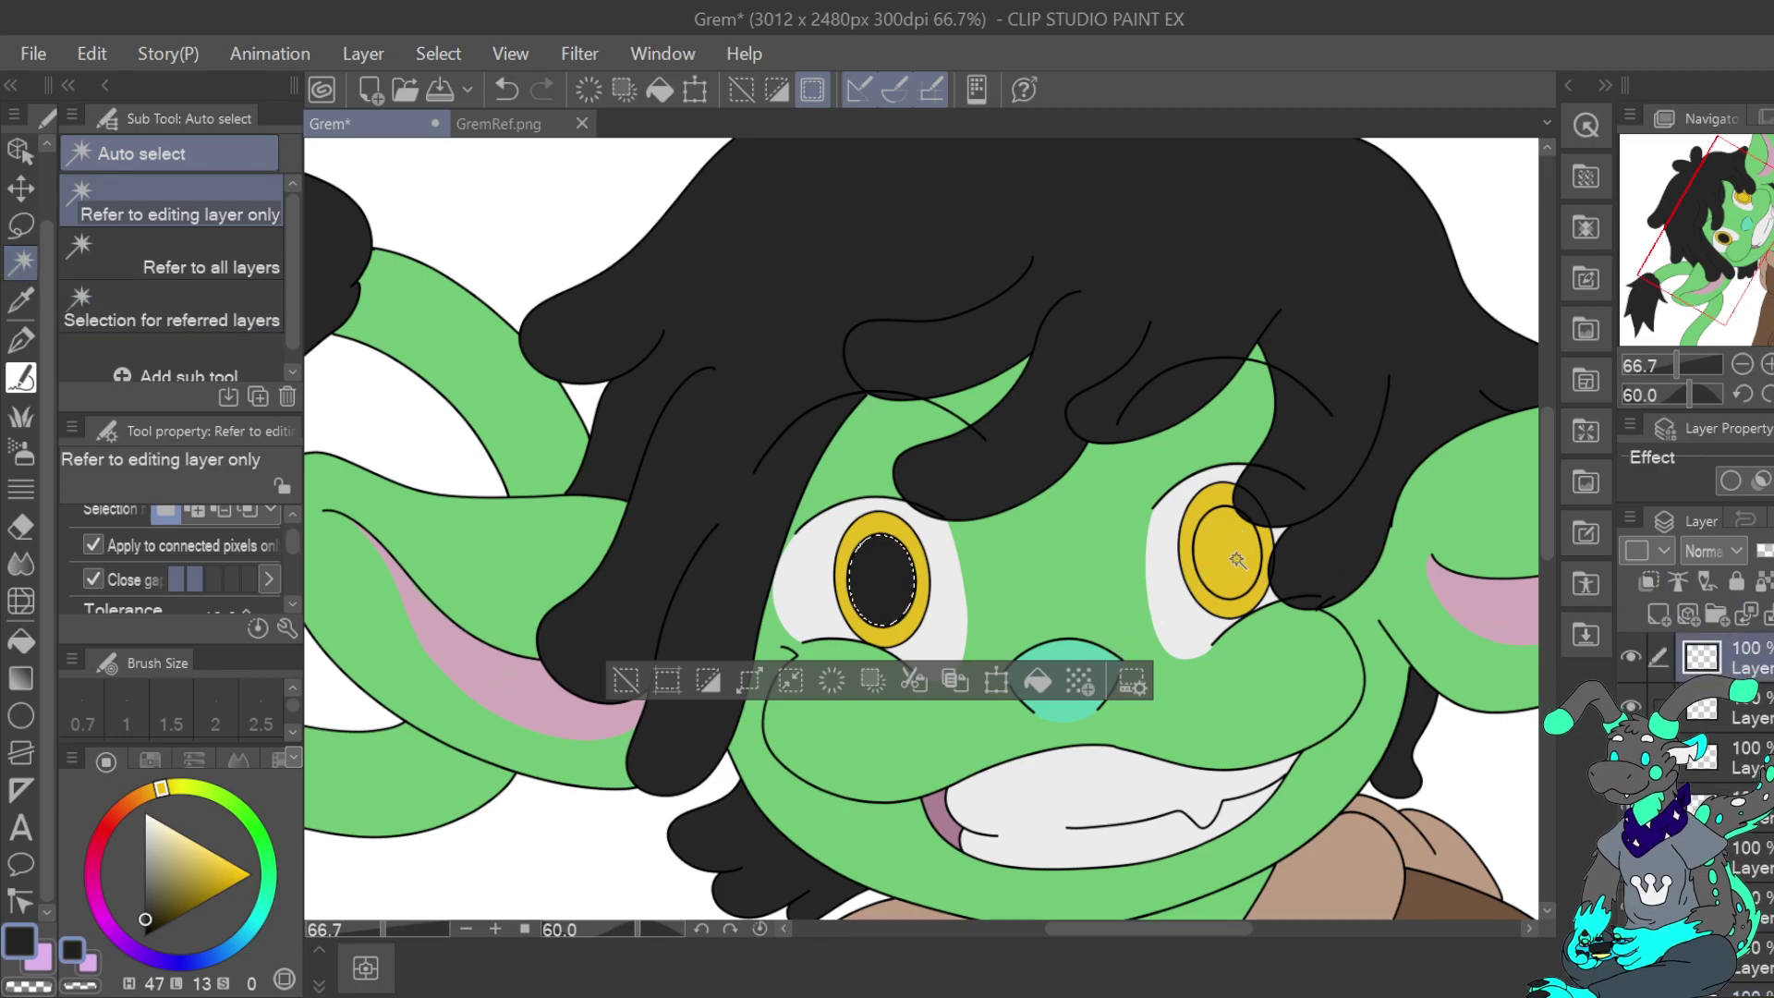
{"action": "left_click", "coordinate": [1234, 555]}
{"action": "scroll", "coordinate": [1751, 831], "scroll_direction": "down", "scroll_amount": 2}
{"action": "left_click", "coordinate": [1753, 889]}
{"action": "left_click", "coordinate": [1382, 660]}
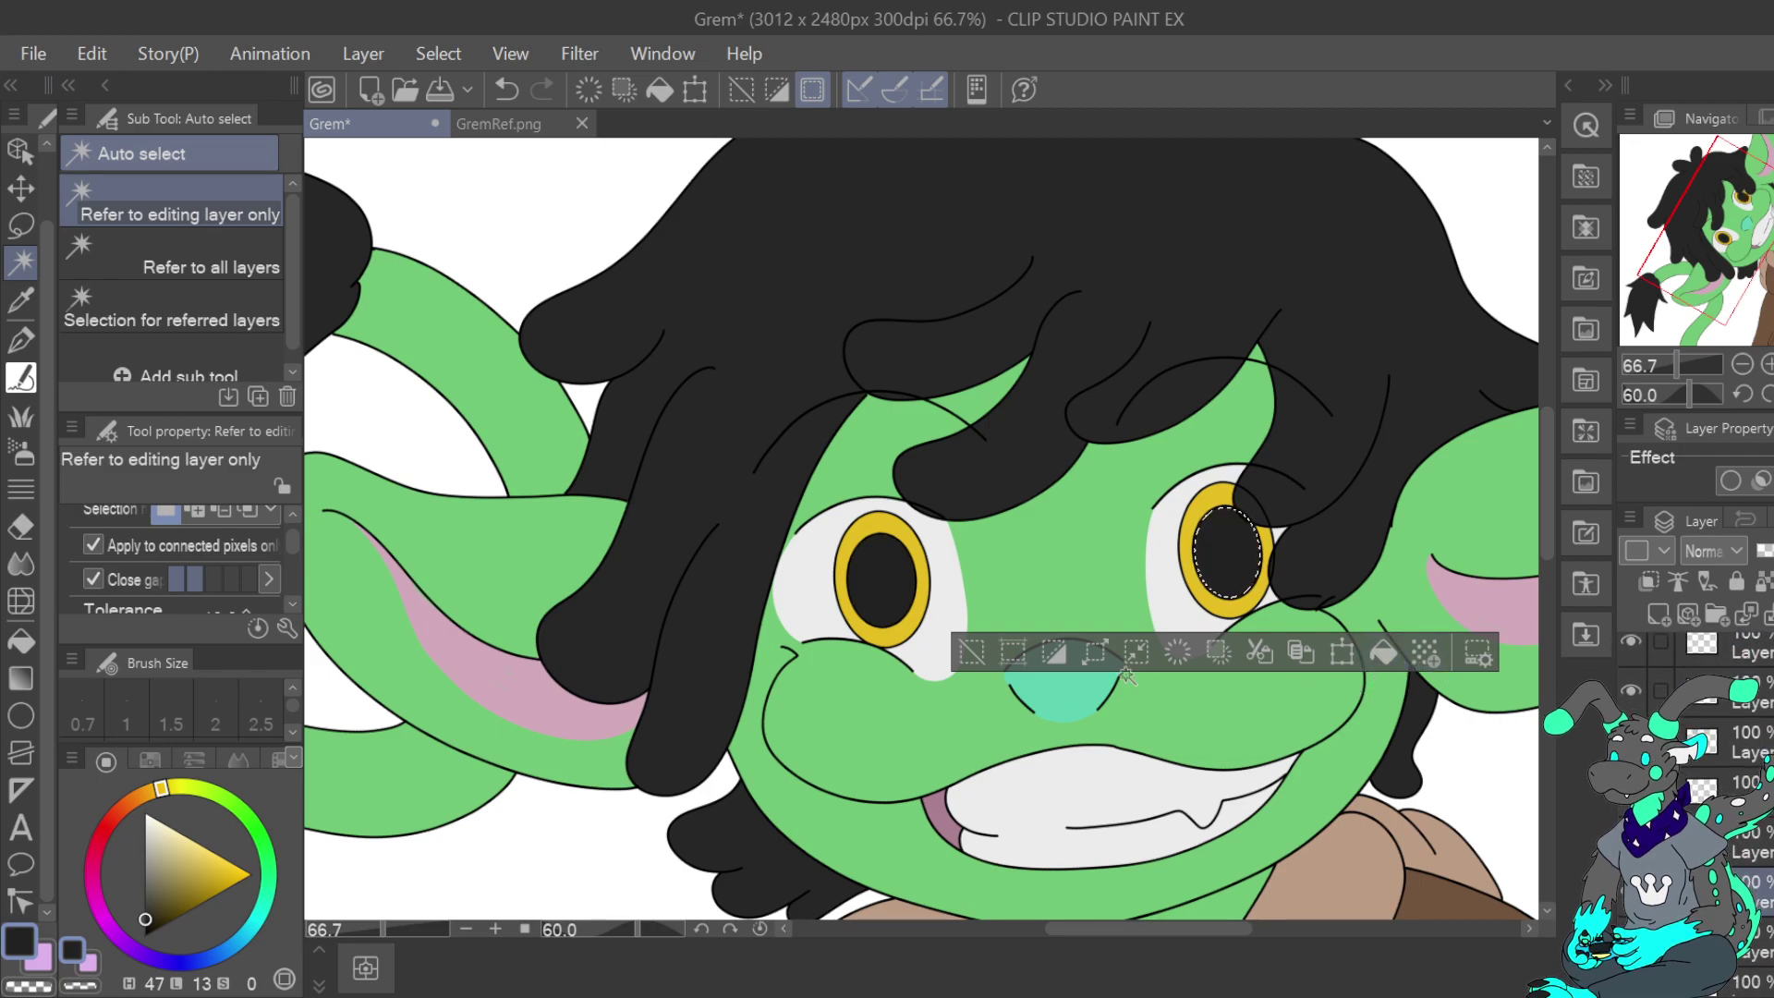
{"action": "key", "text": "ctrl+d"}
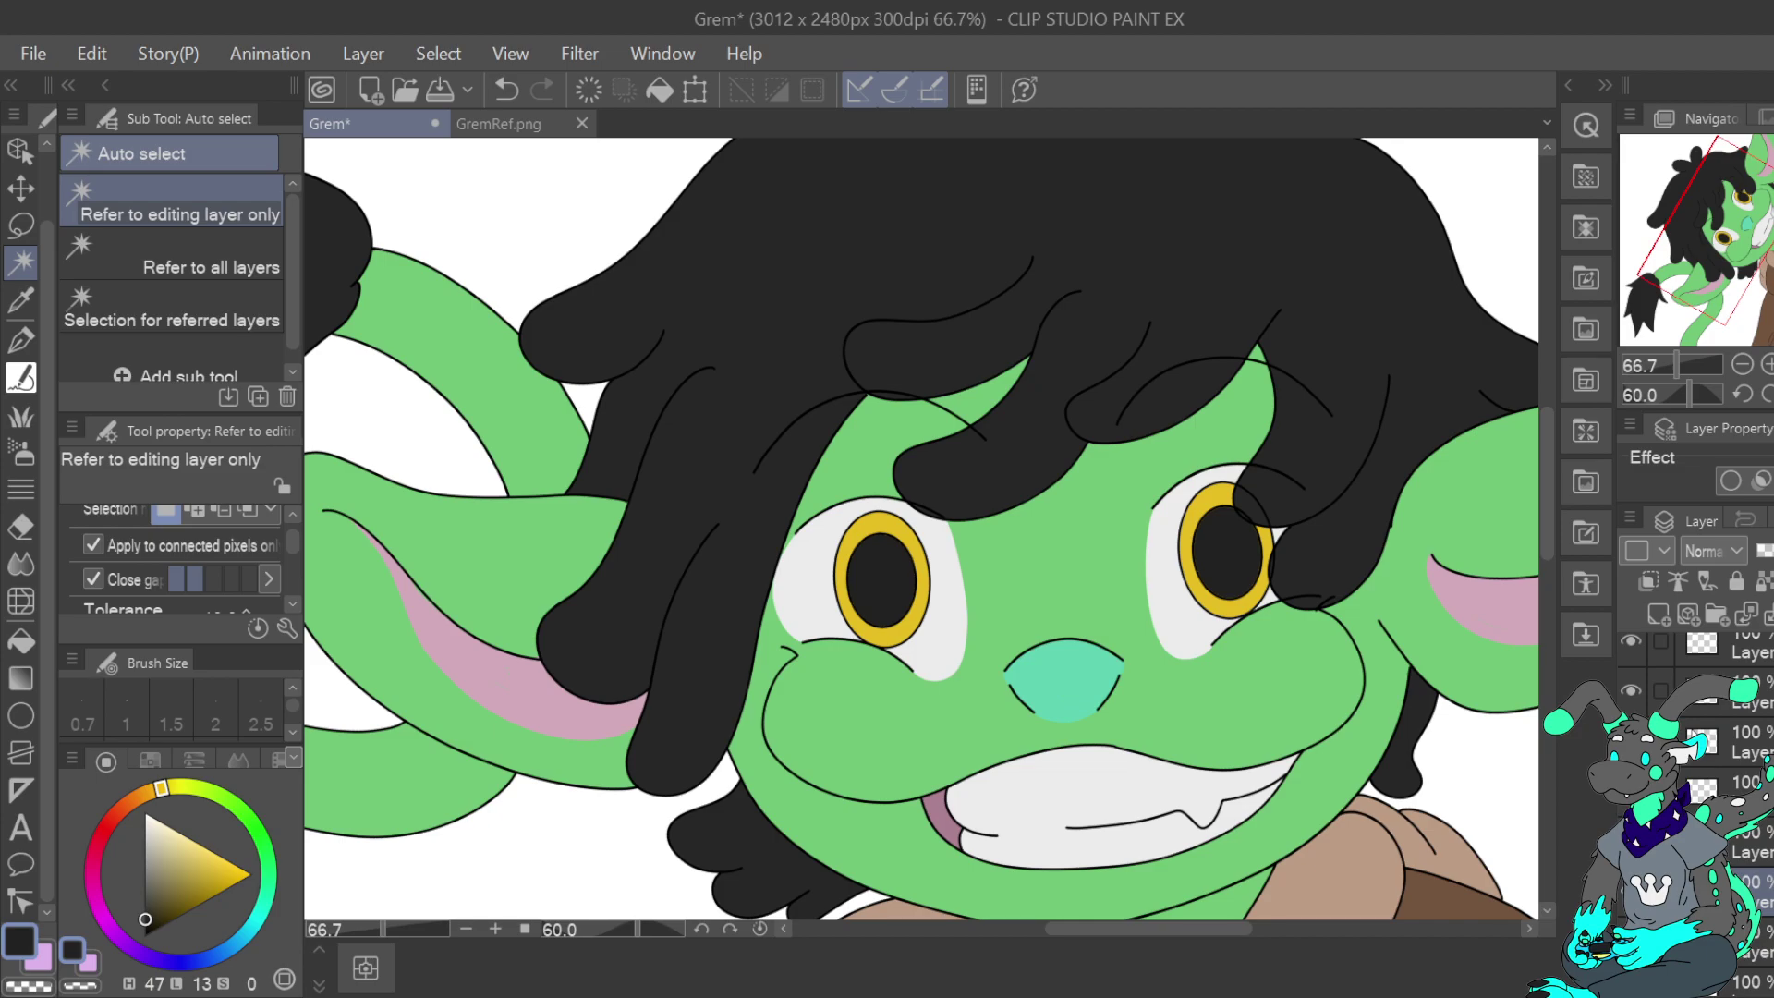
Select the iris nearer the tail from its outline, add a Soft light layer above its color, and sample the iris yellow
{"action": "scroll", "coordinate": [1747, 767], "scroll_direction": "up", "scroll_amount": 2}
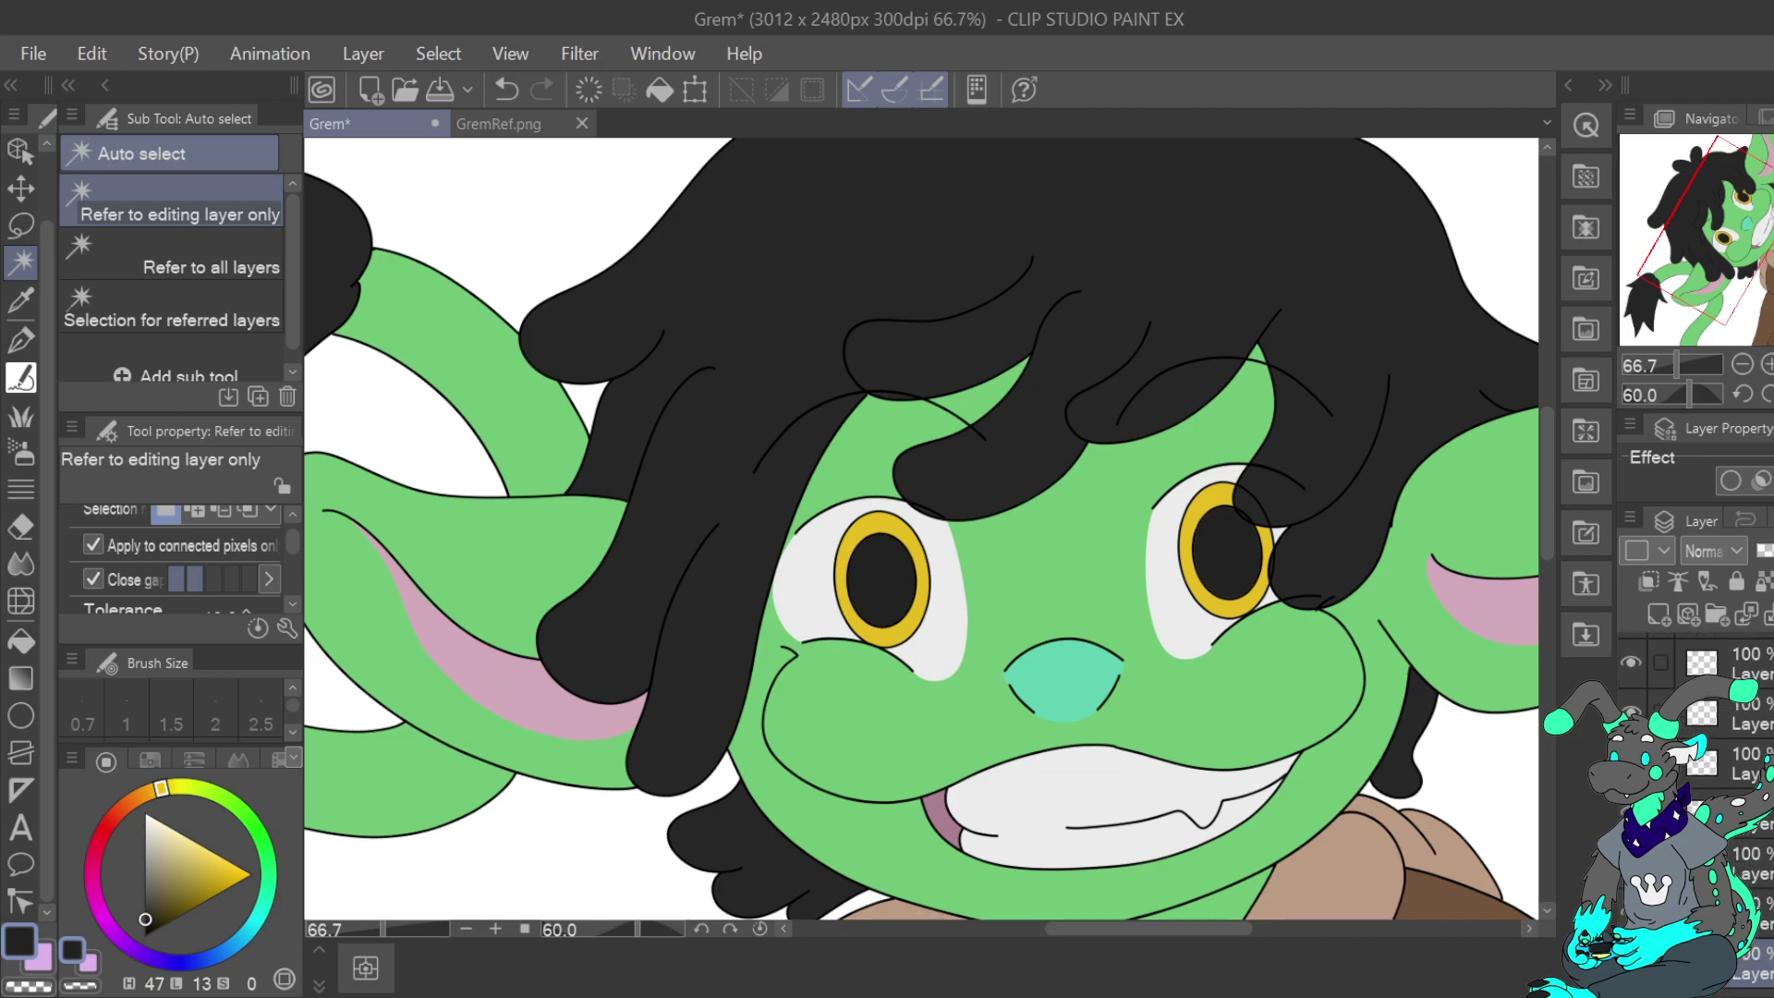
{"action": "left_click", "coordinate": [1746, 760]}
{"action": "left_click", "coordinate": [877, 529]}
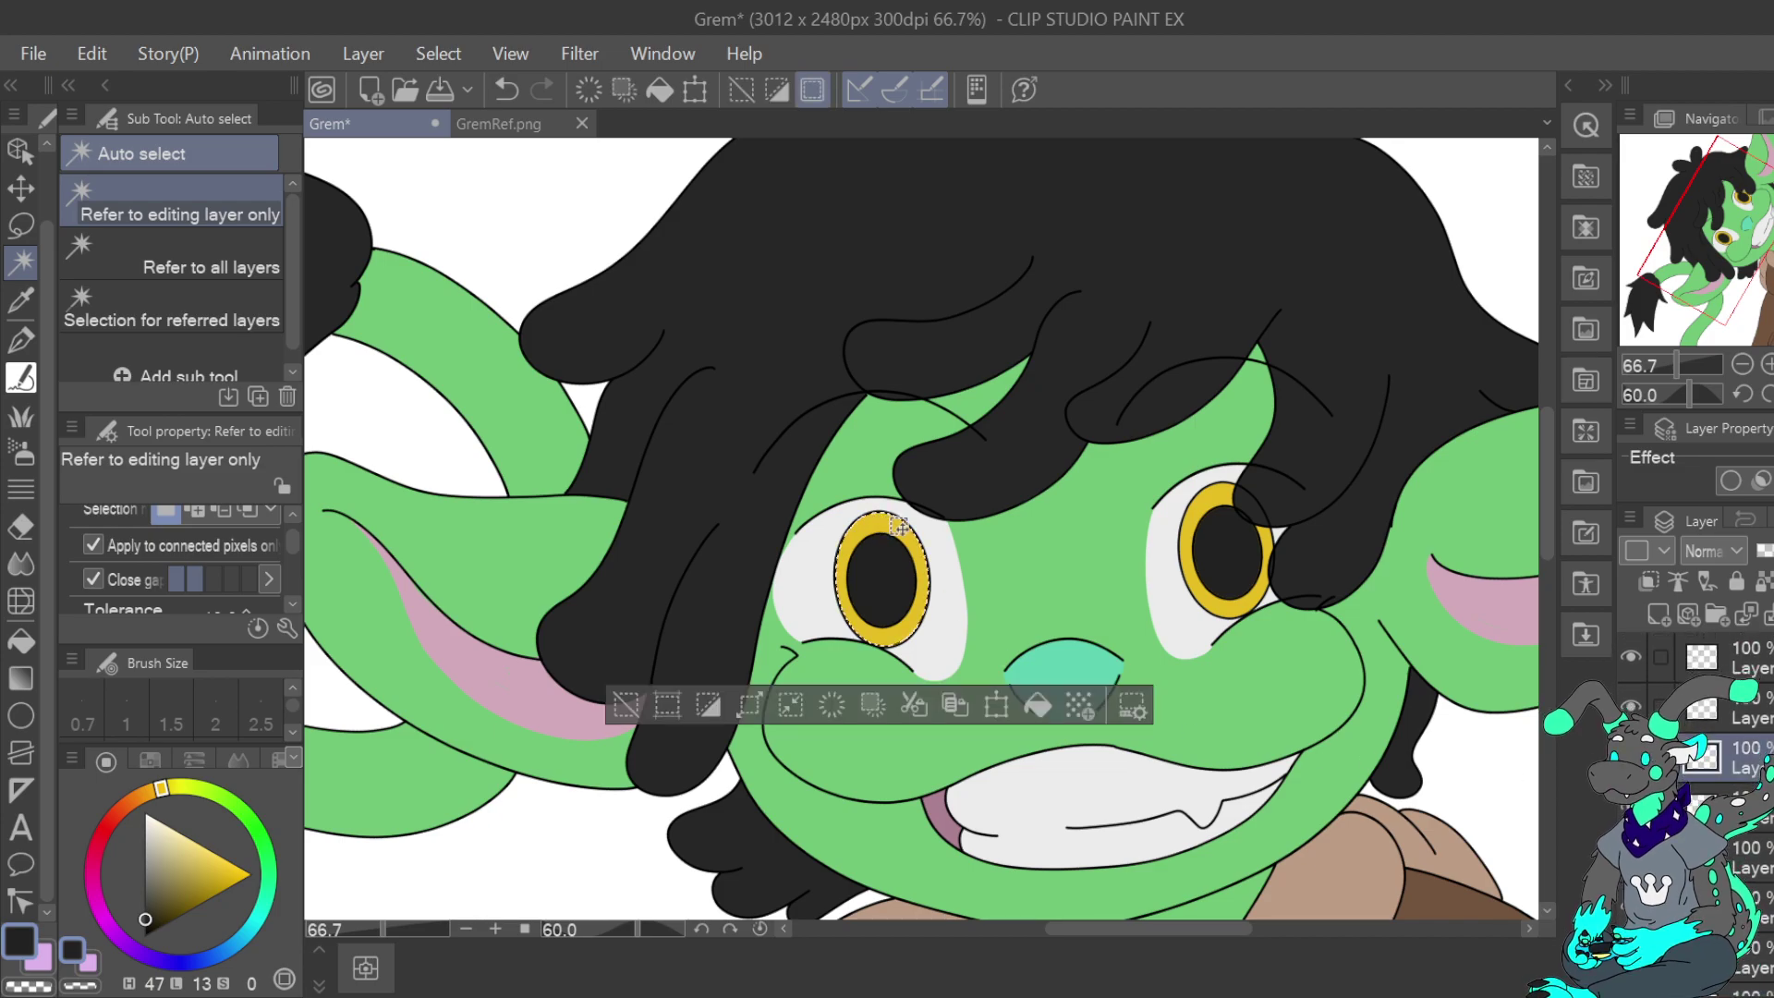
{"action": "scroll", "coordinate": [1747, 776], "scroll_direction": "down", "scroll_amount": 3}
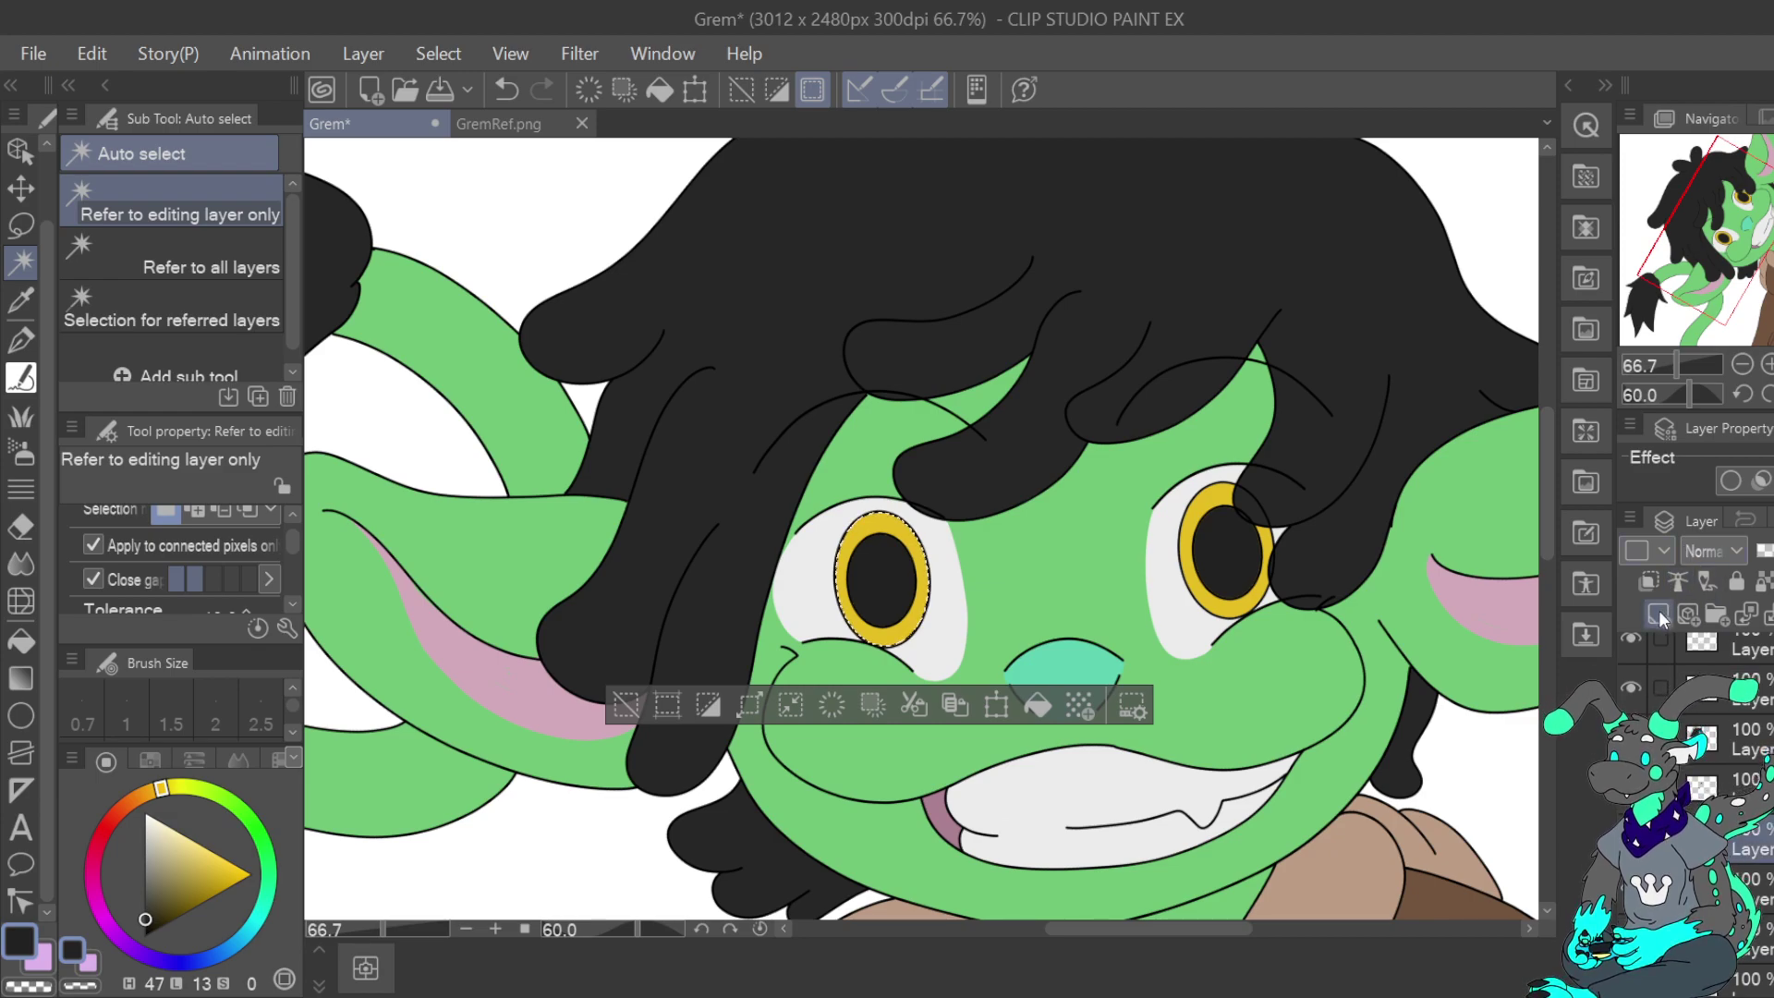
{"action": "key", "text": "i"}
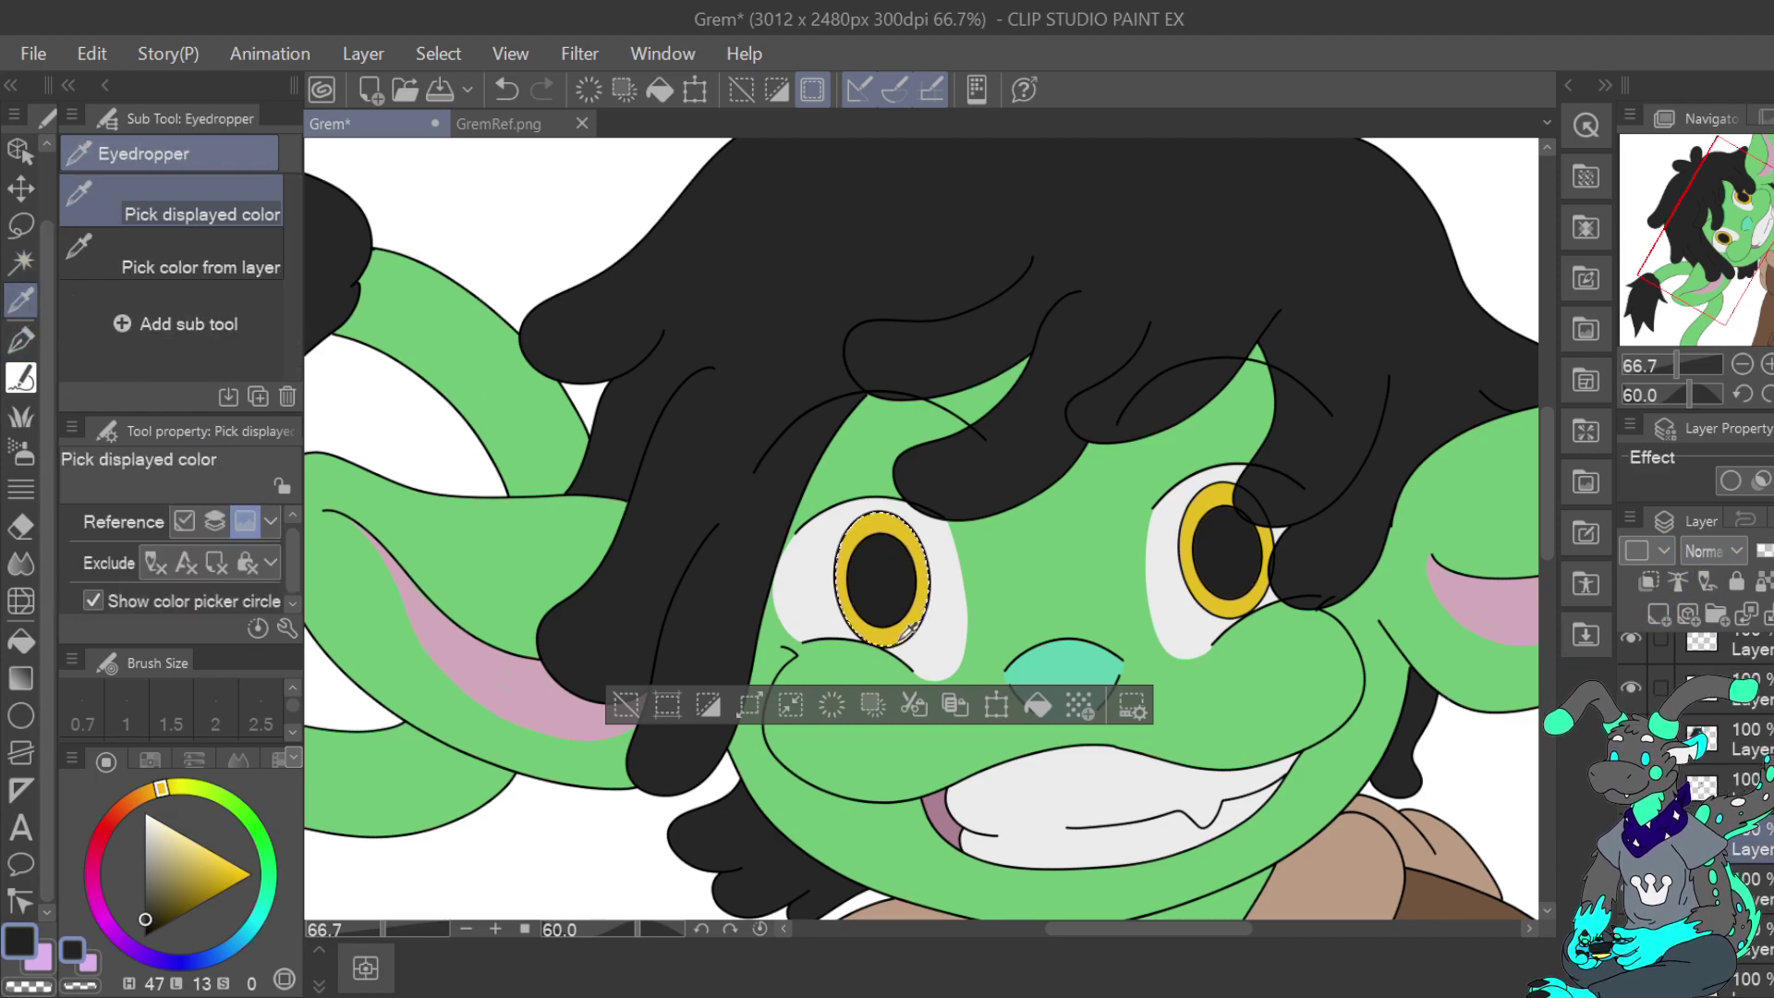
{"action": "left_click", "coordinate": [910, 631]}
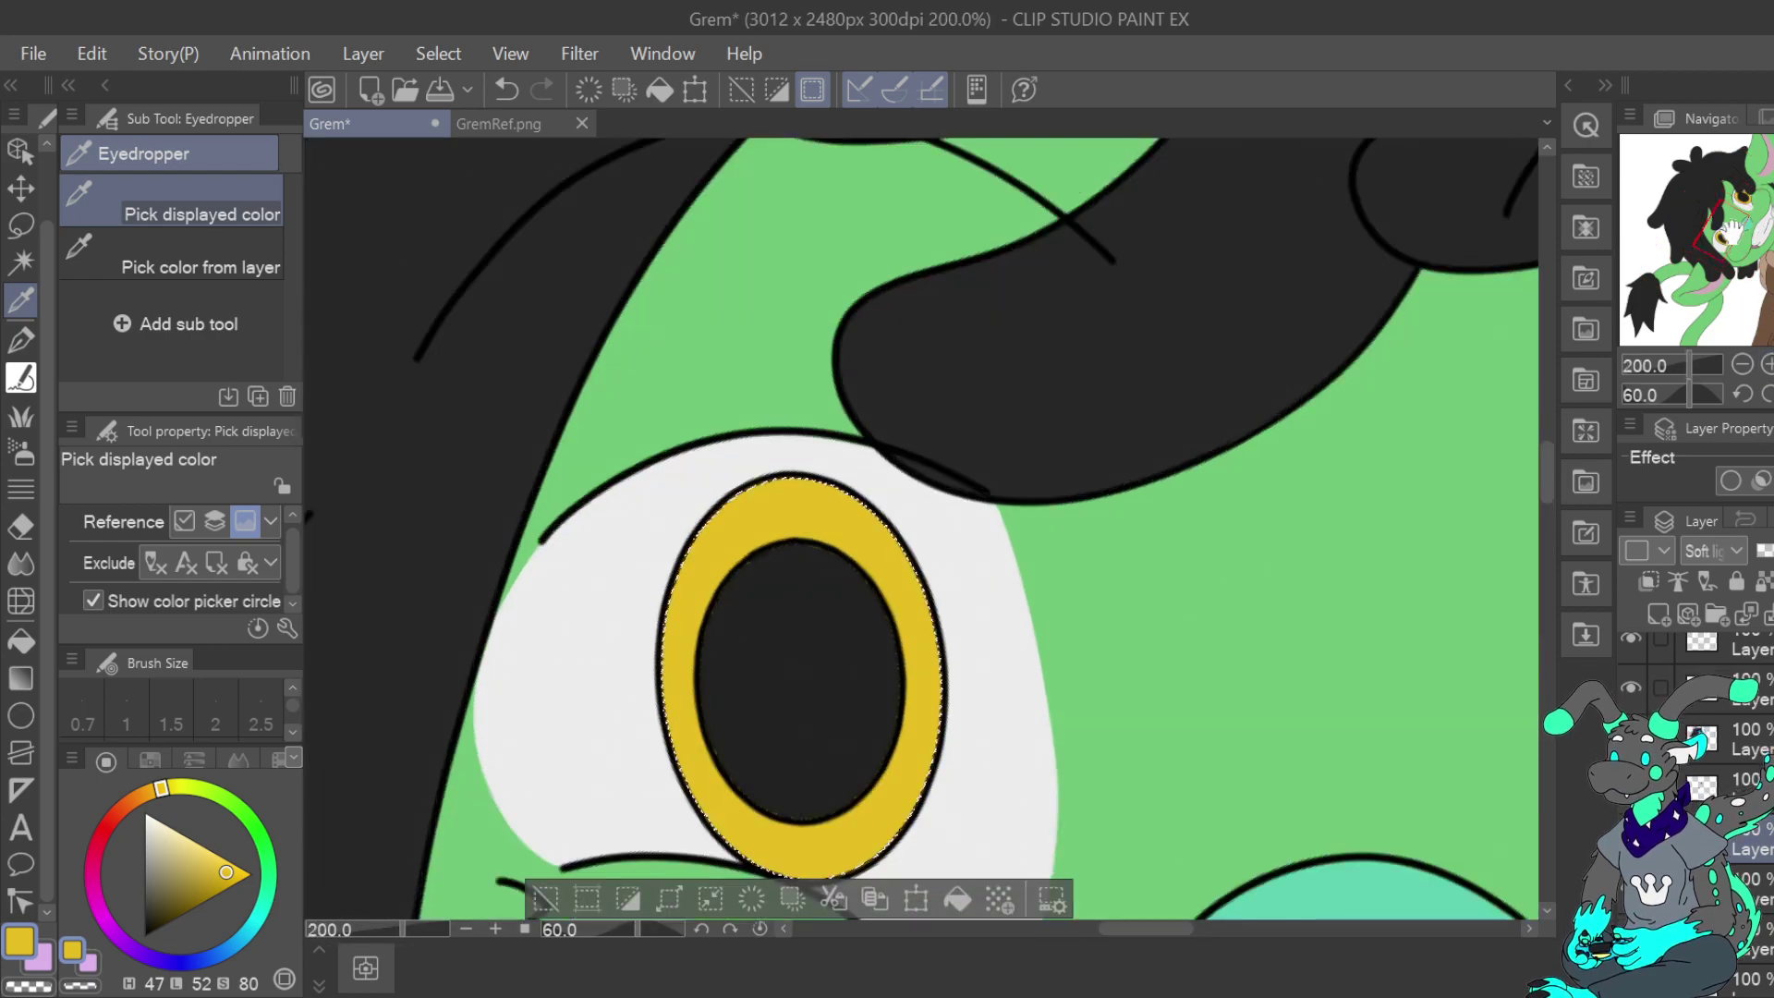
{"action": "left_click_drag", "start_coordinate": [1733, 231], "coordinate": [1734, 244]}
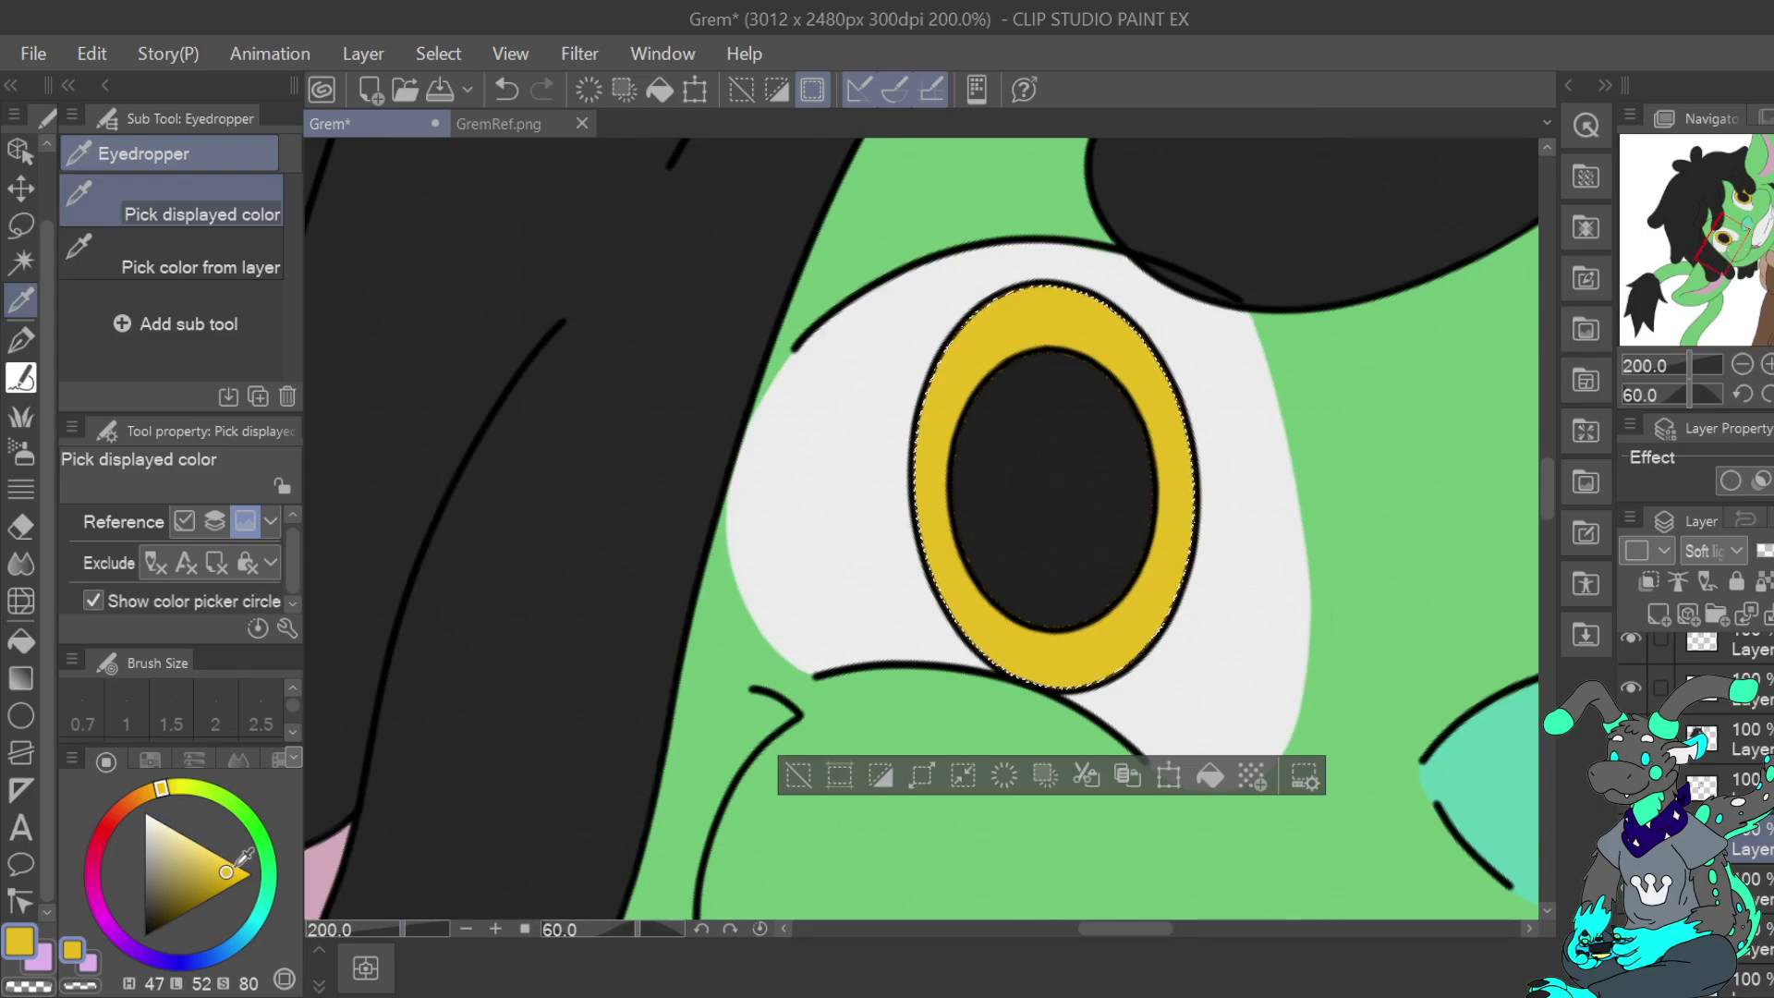
Try shading the lower part of the selected iris with the Turnip pen in several variations of the yellow
{"action": "left_click_drag", "start_coordinate": [226, 870], "coordinate": [206, 883]}
{"action": "key", "text": "p"}
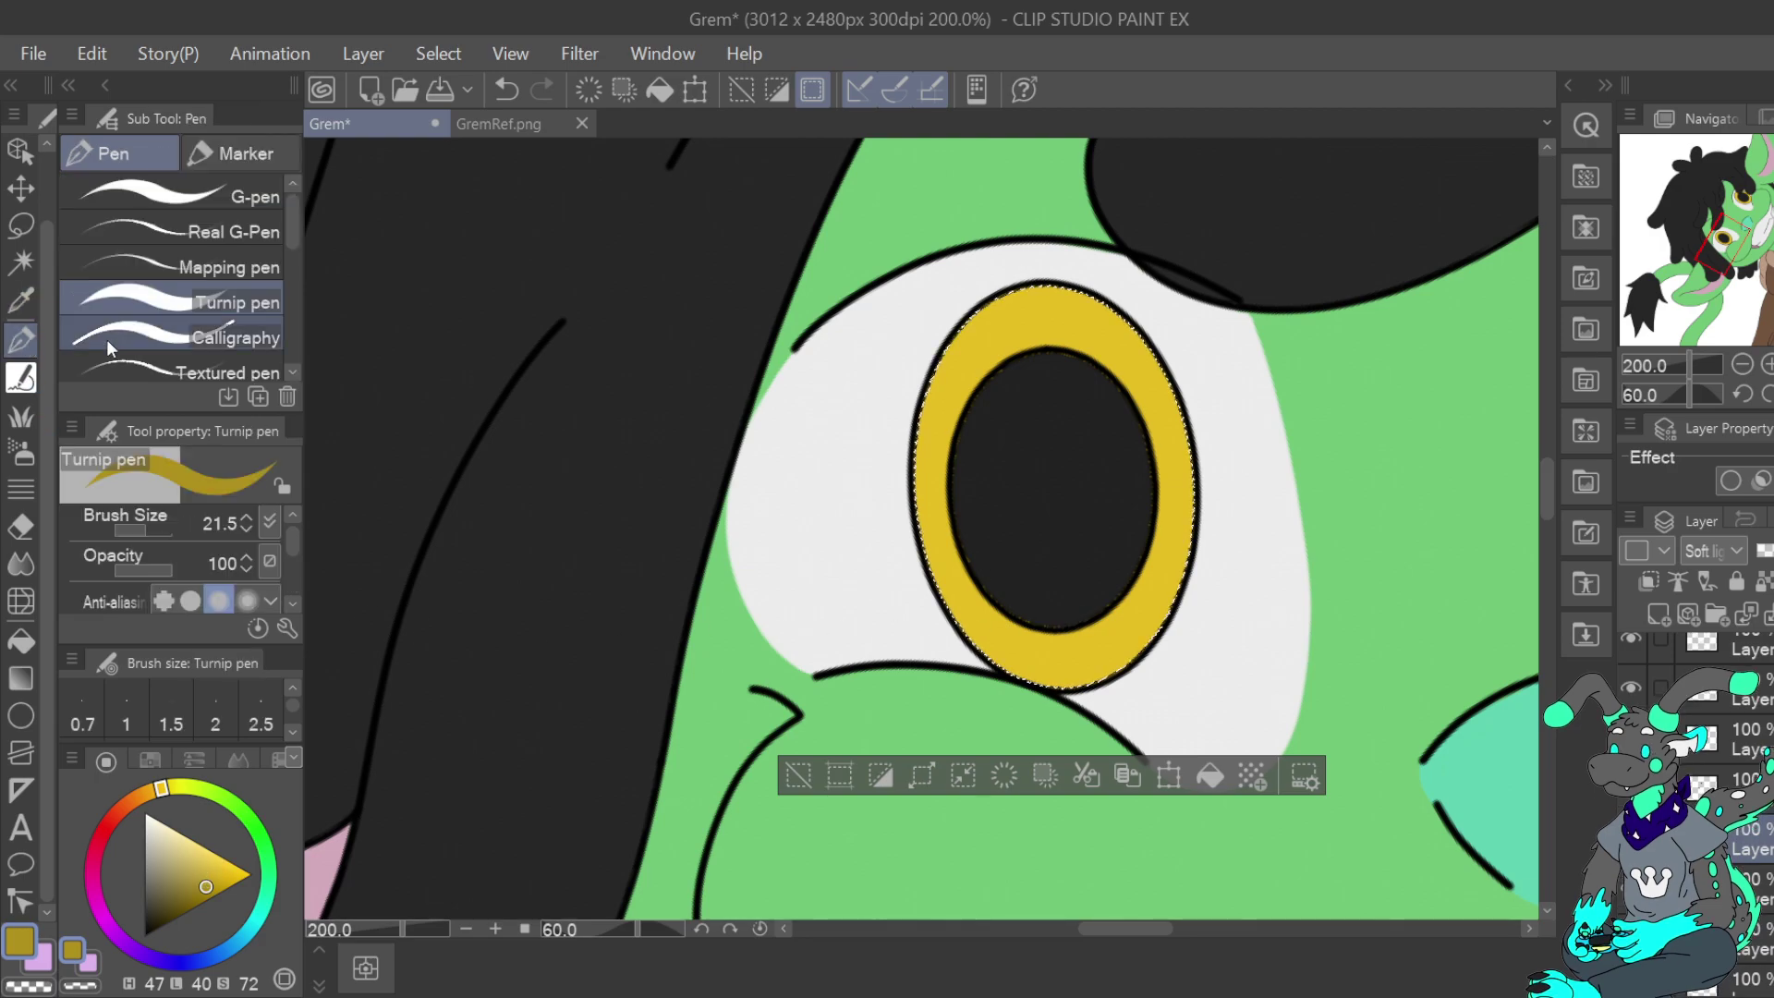
{"action": "left_click_drag", "start_coordinate": [1068, 667], "coordinate": [1047, 666]}
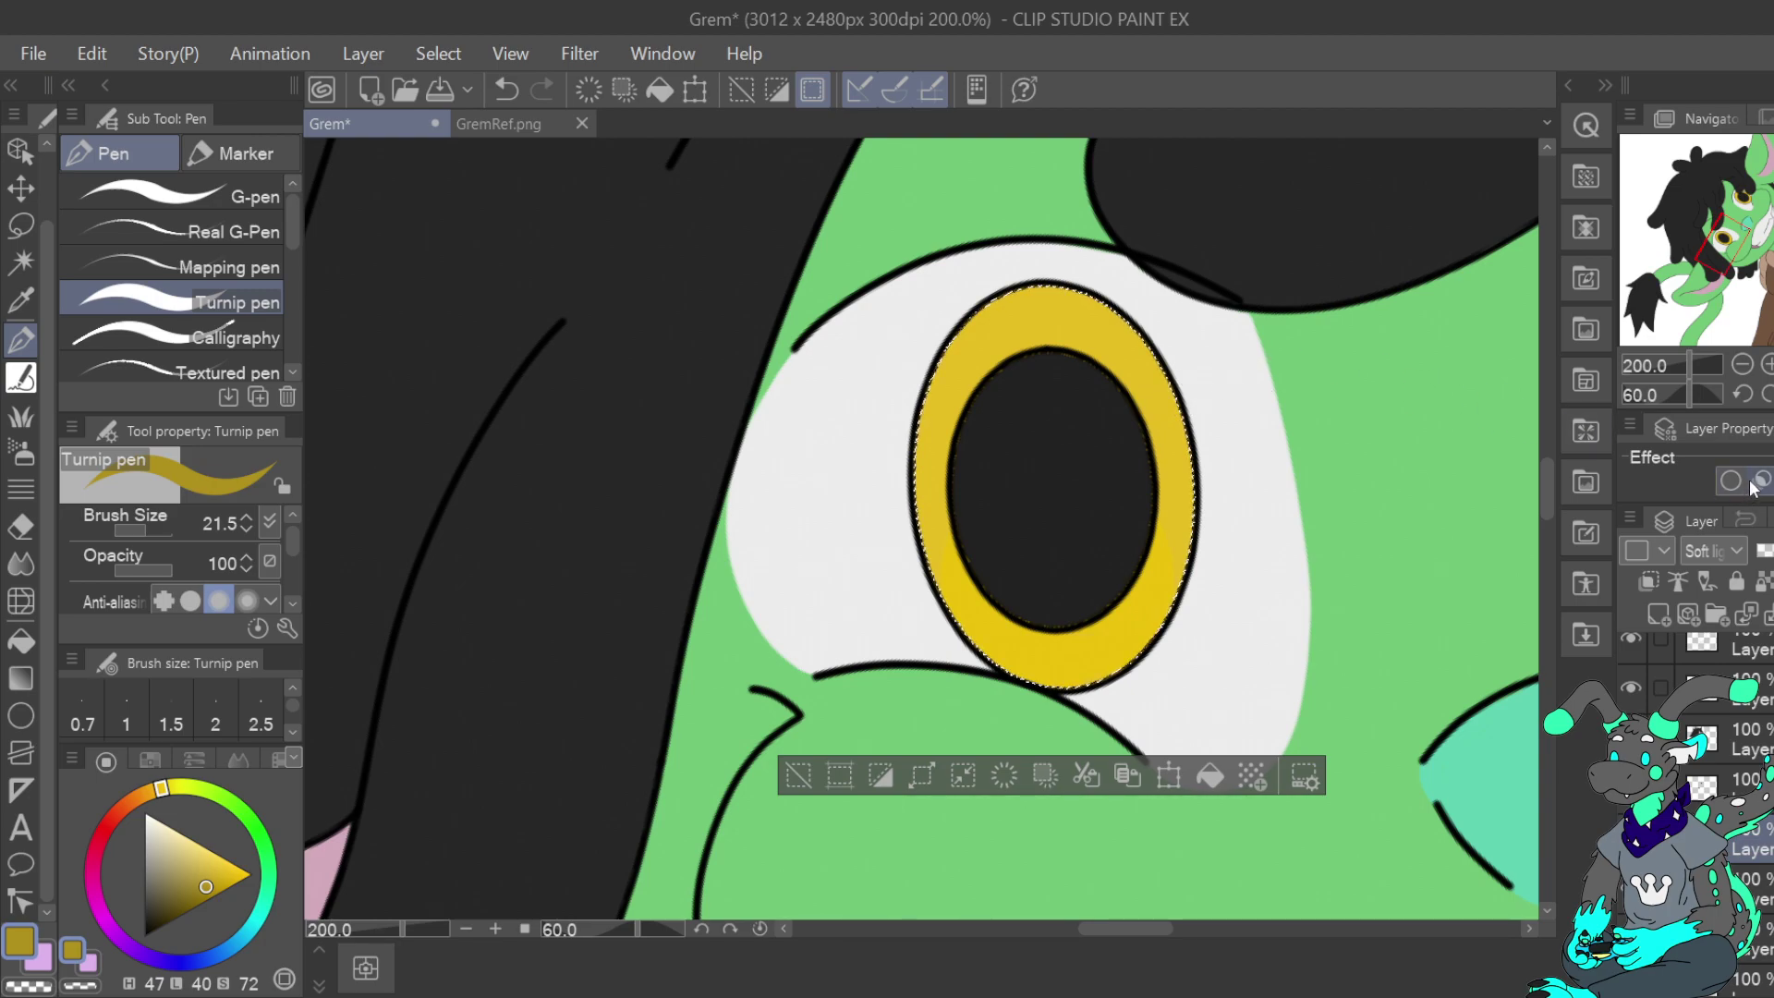
{"action": "left_click", "coordinate": [198, 855]}
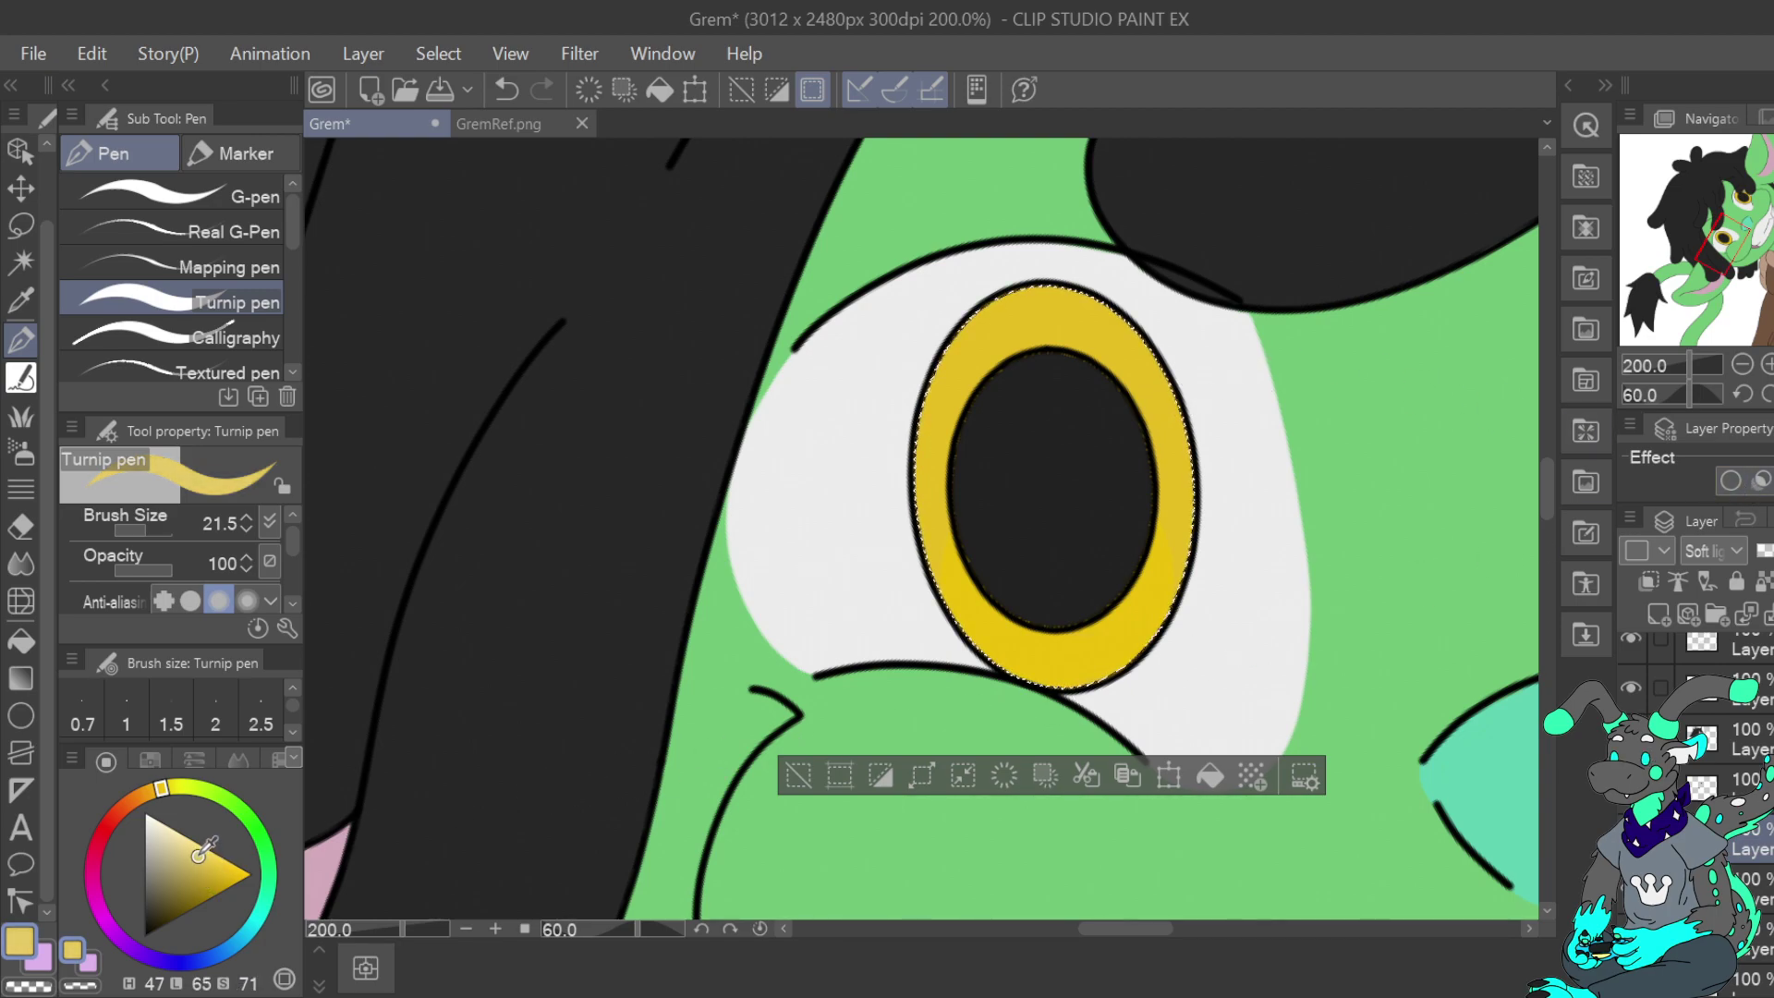
{"action": "left_click_drag", "start_coordinate": [198, 856], "coordinate": [191, 897]}
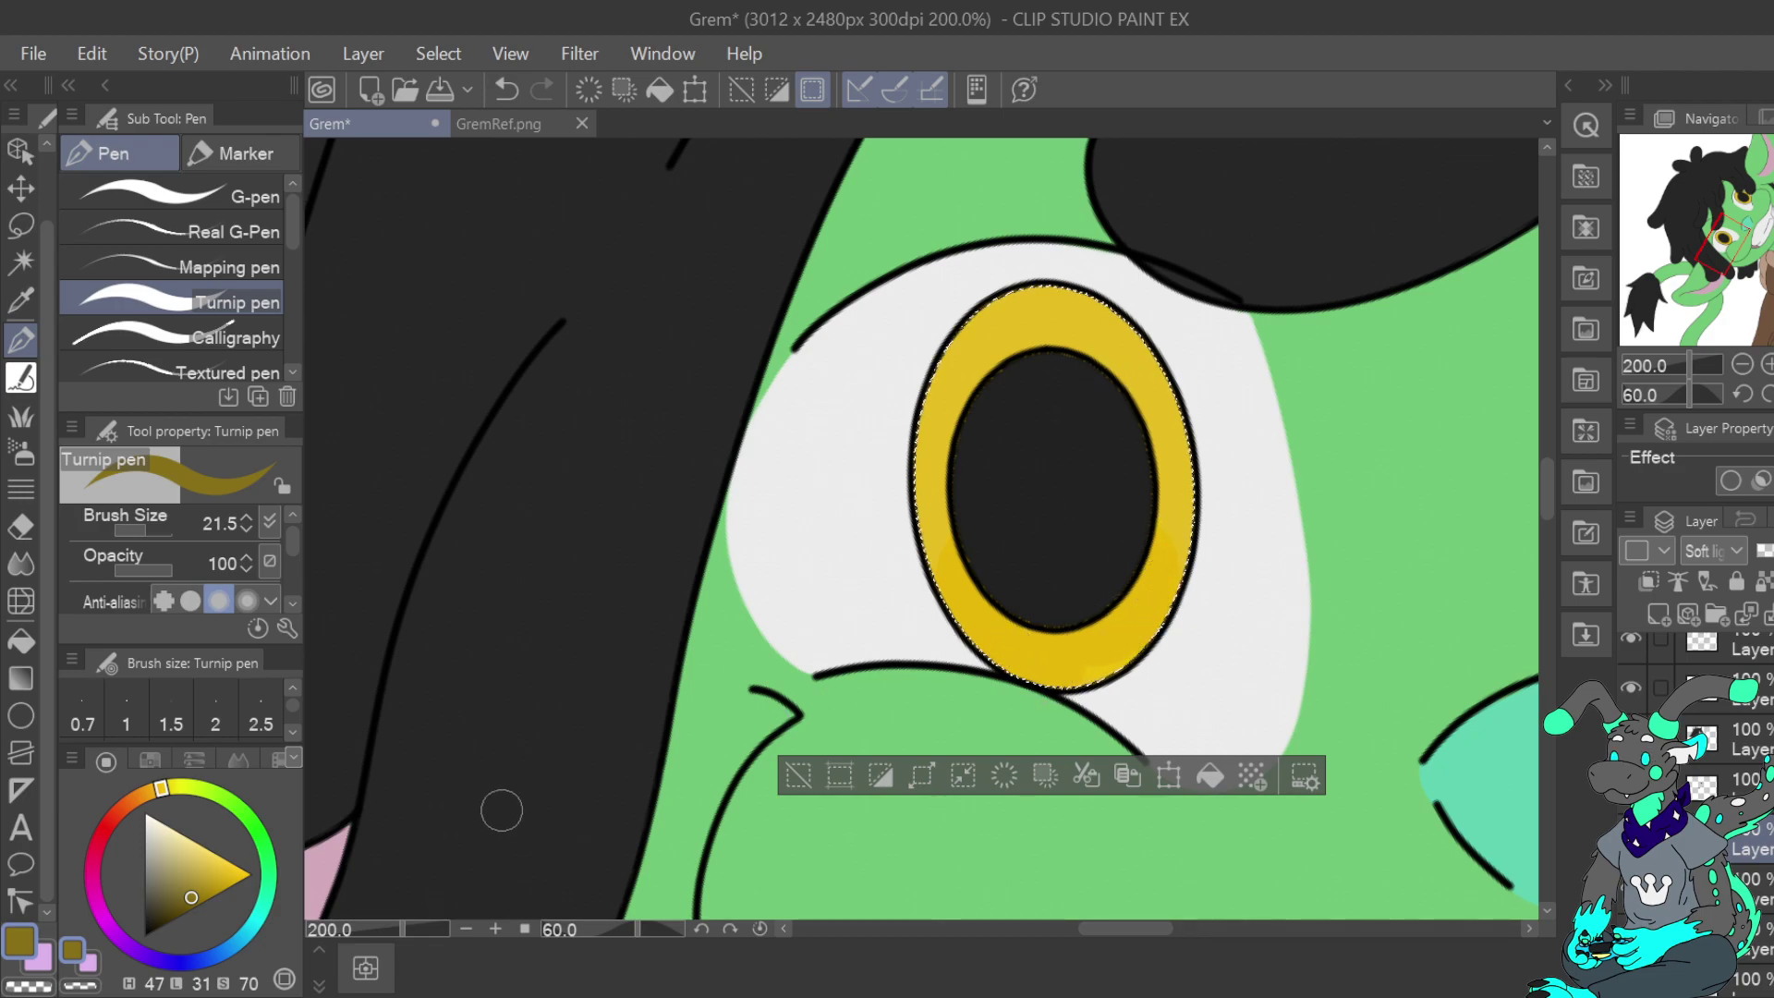
{"action": "mouse_move", "coordinate": [191, 887]}
{"action": "left_mouse_down"}
{"action": "mouse_move", "coordinate": [185, 848]}
{"action": "mouse_move", "coordinate": [194, 894]}
{"action": "left_mouse_up"}
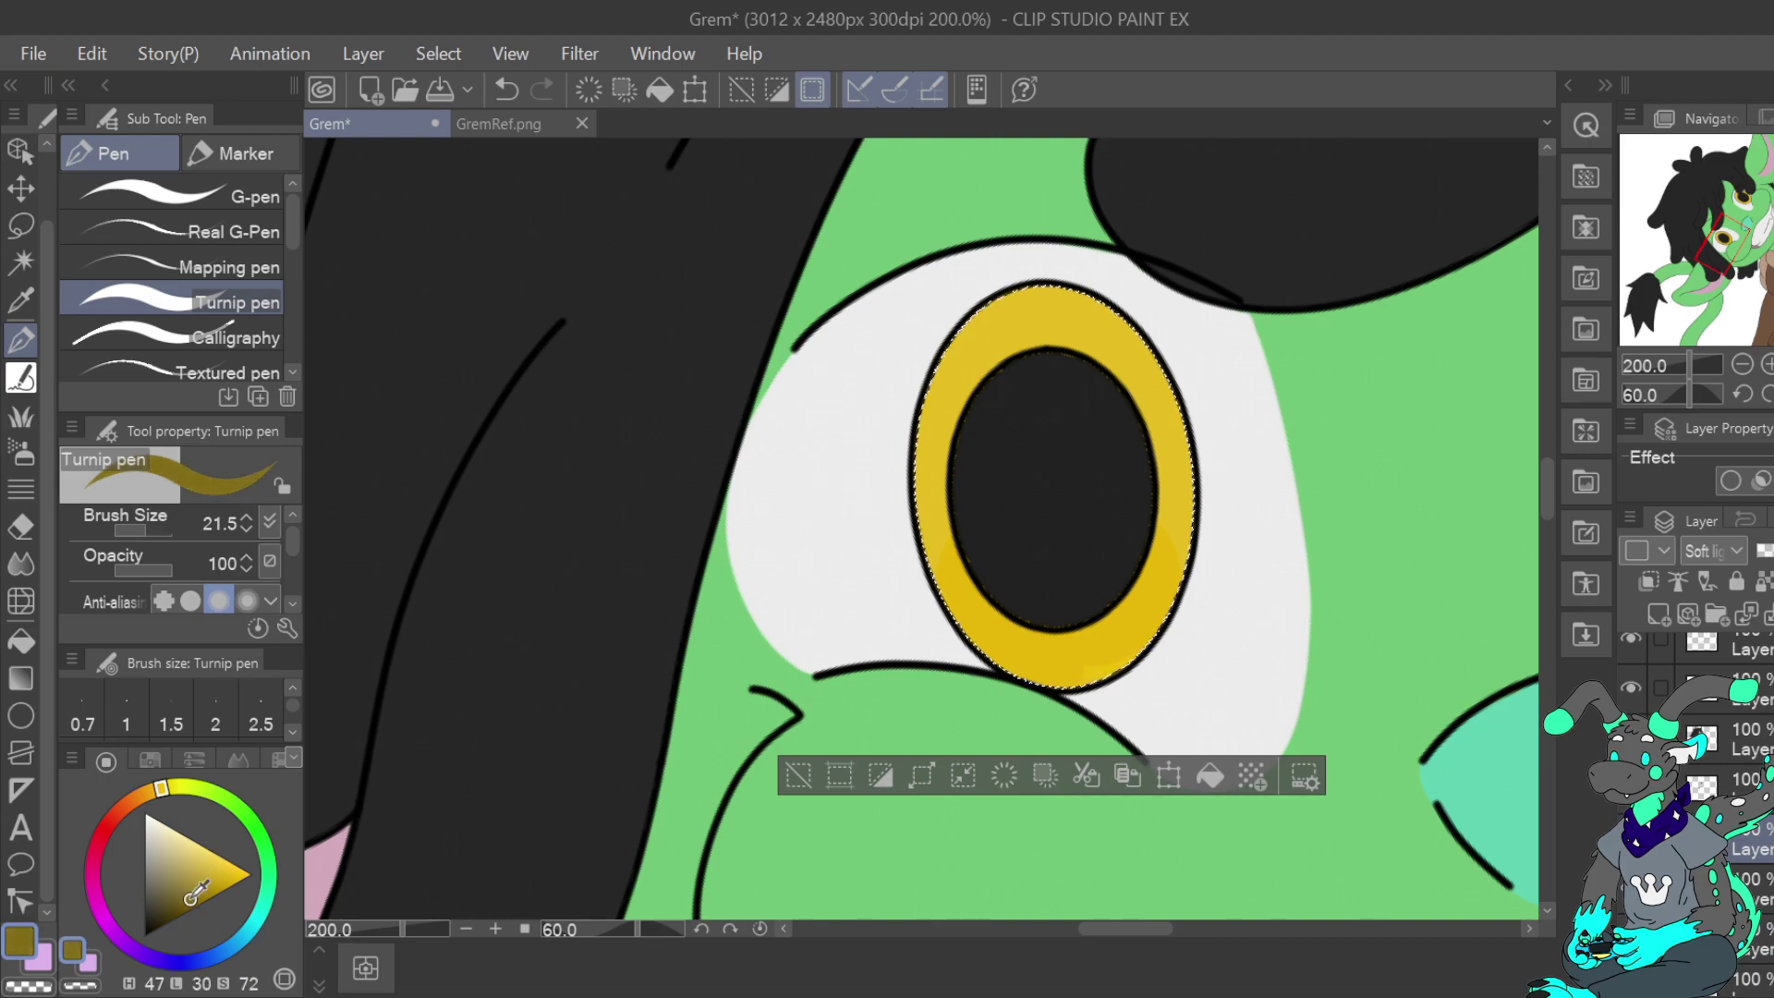
Sample the shaded iris color, try a darker tone of it along the lower iris, and undo all the shading strokes
{"action": "left_click", "coordinate": [21, 301]}
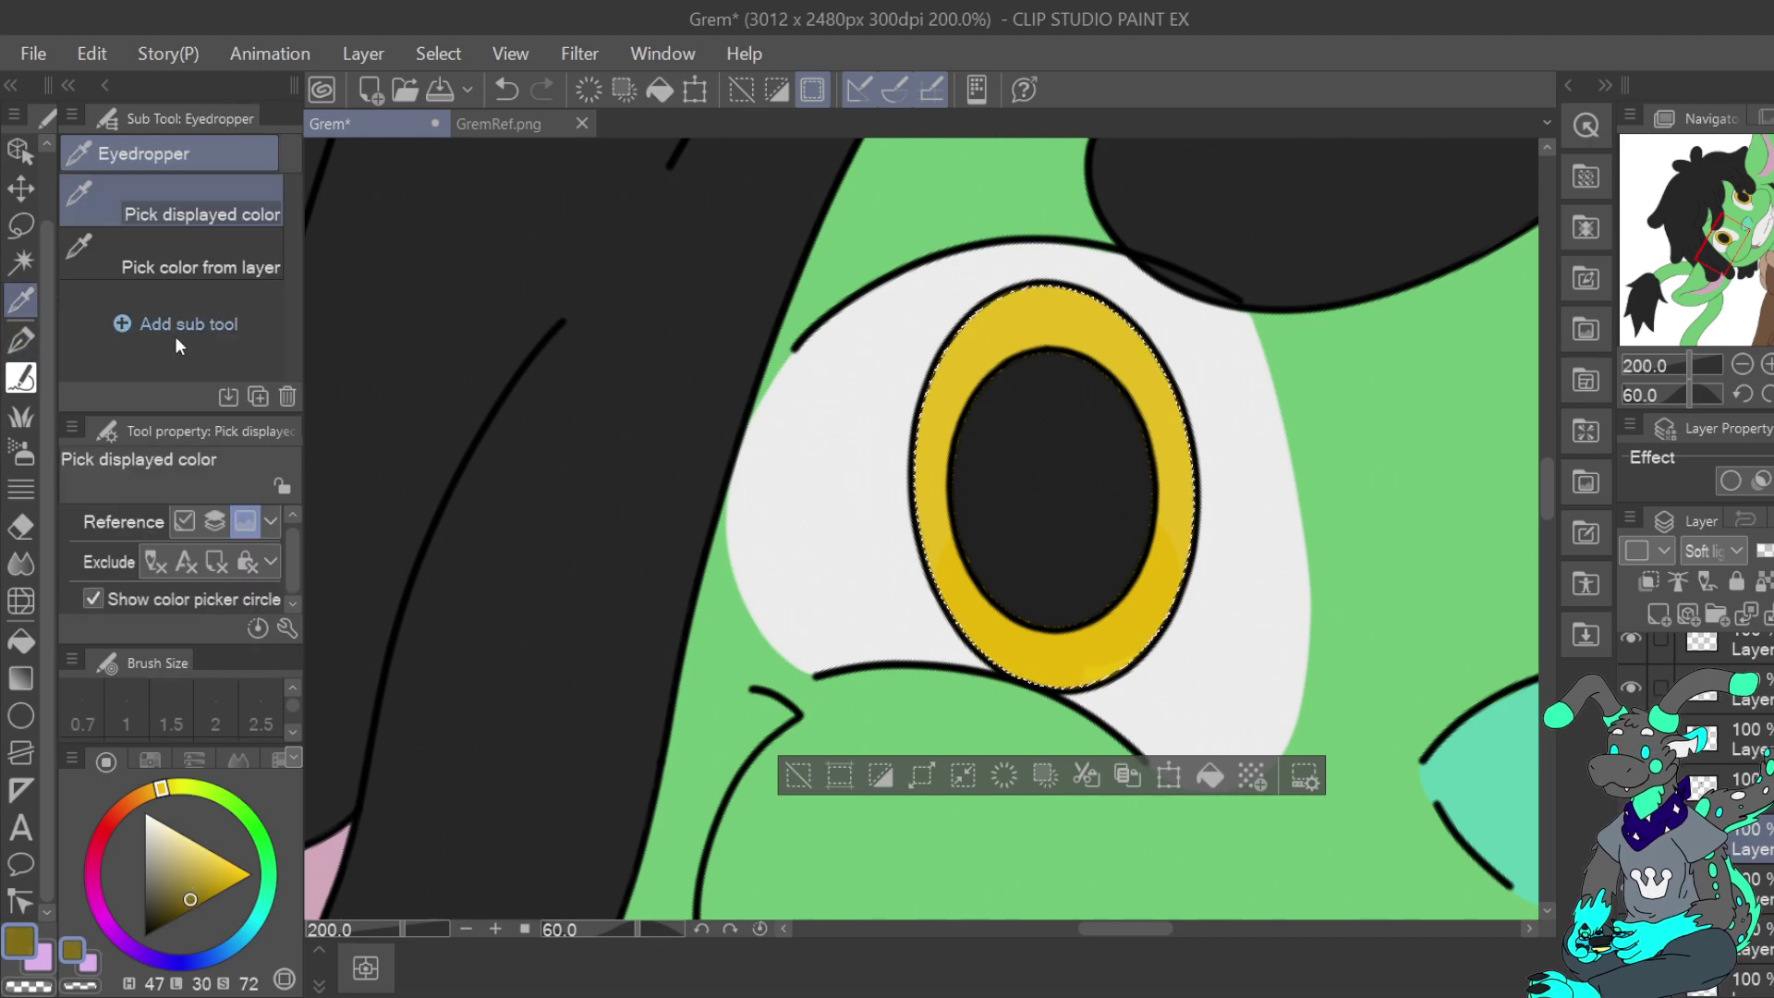
{"action": "left_click", "coordinate": [1047, 650]}
{"action": "left_click_drag", "start_coordinate": [251, 863], "coordinate": [195, 888]}
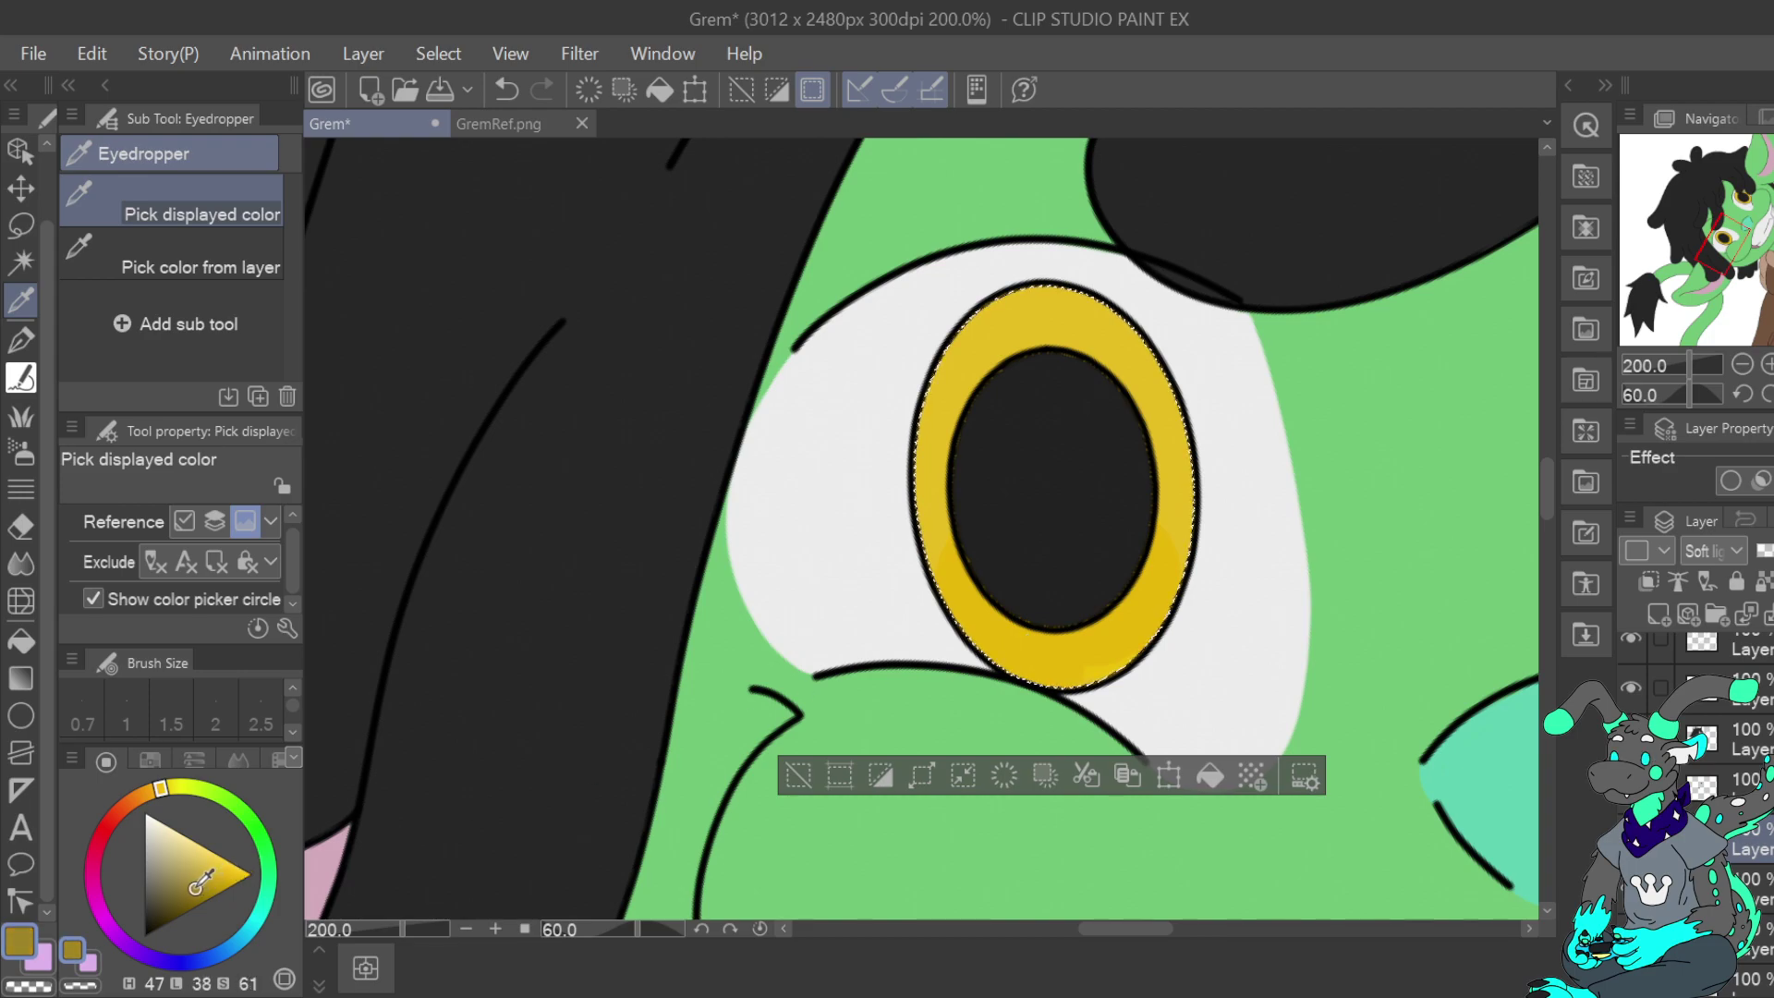
{"action": "key", "text": "p"}
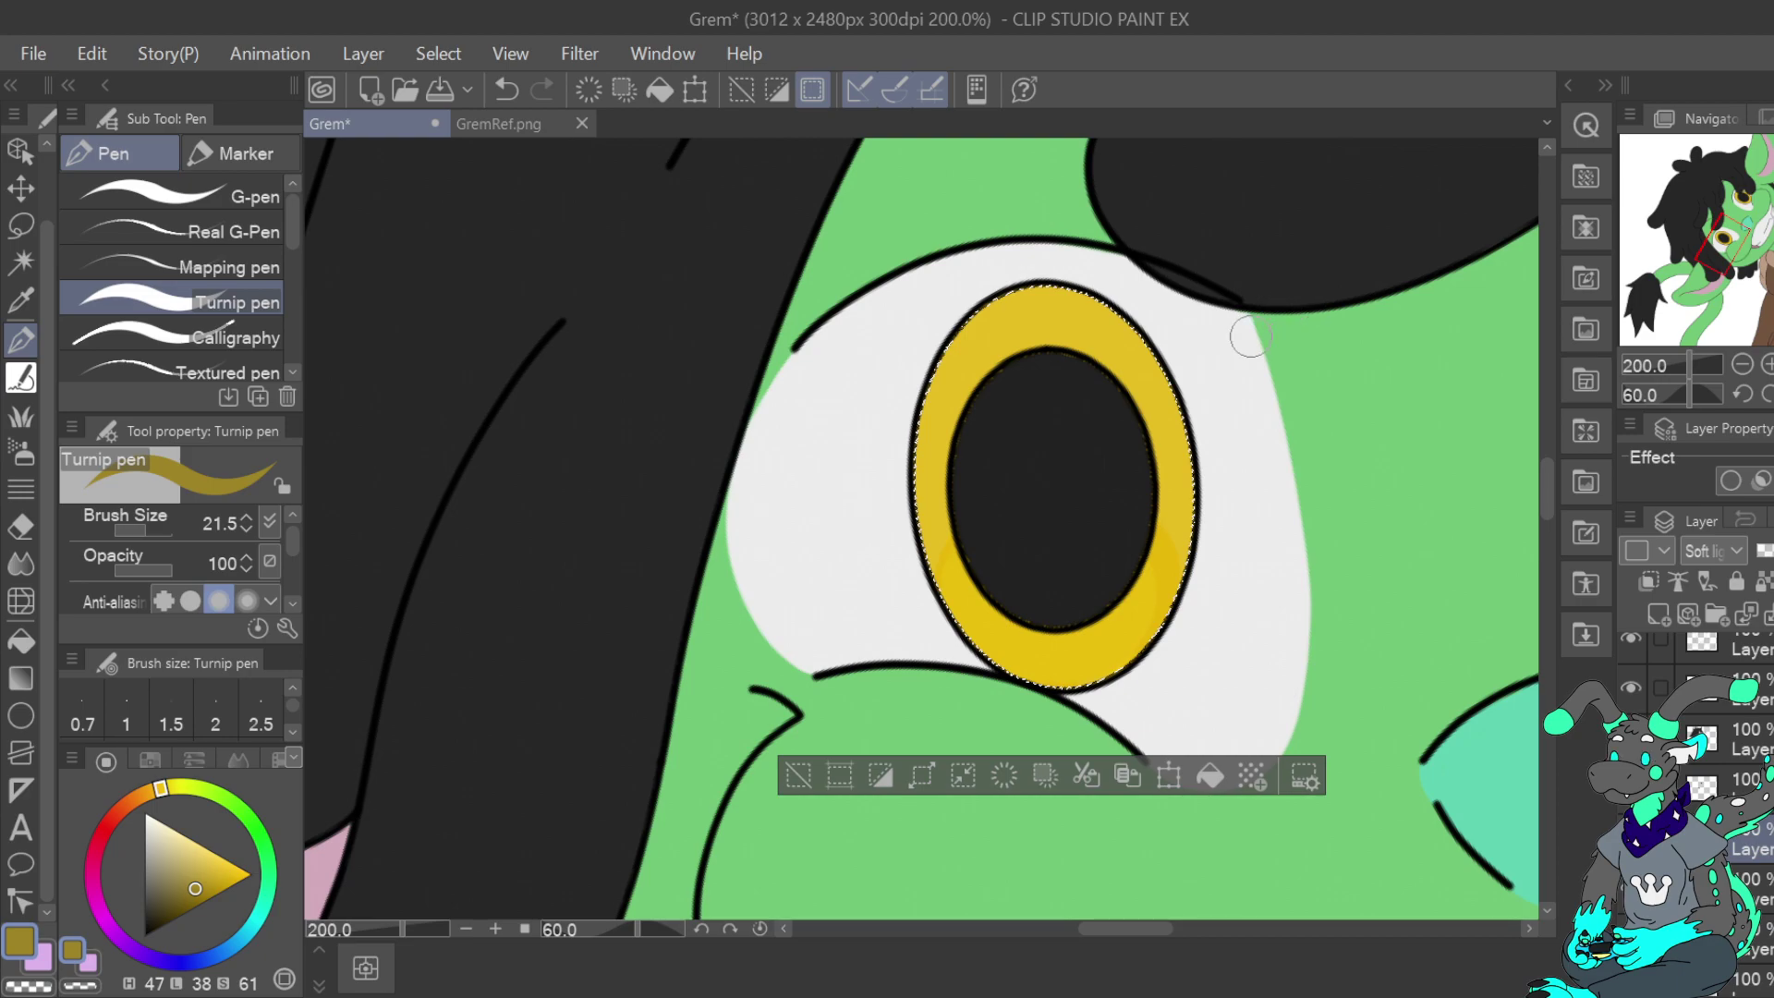
{"action": "left_click", "coordinate": [494, 90]}
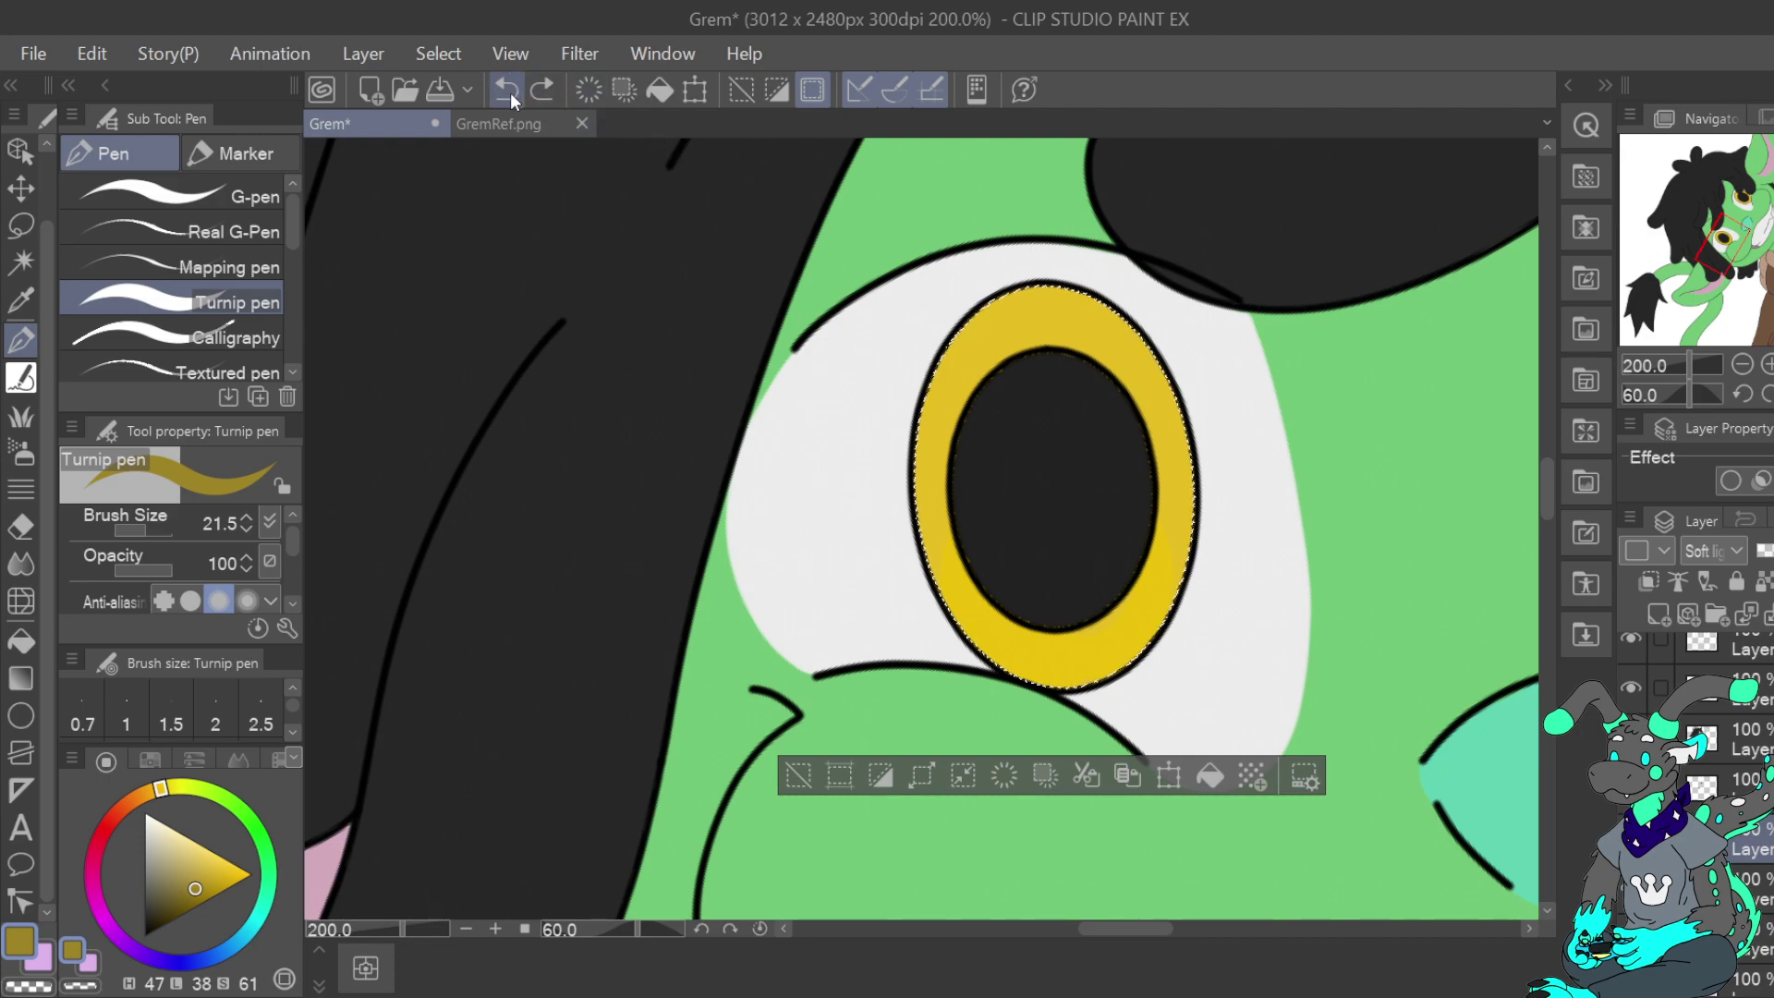
{"action": "left_click", "coordinate": [508, 97]}
{"action": "left_click", "coordinate": [541, 96]}
{"action": "left_click", "coordinate": [540, 96]}
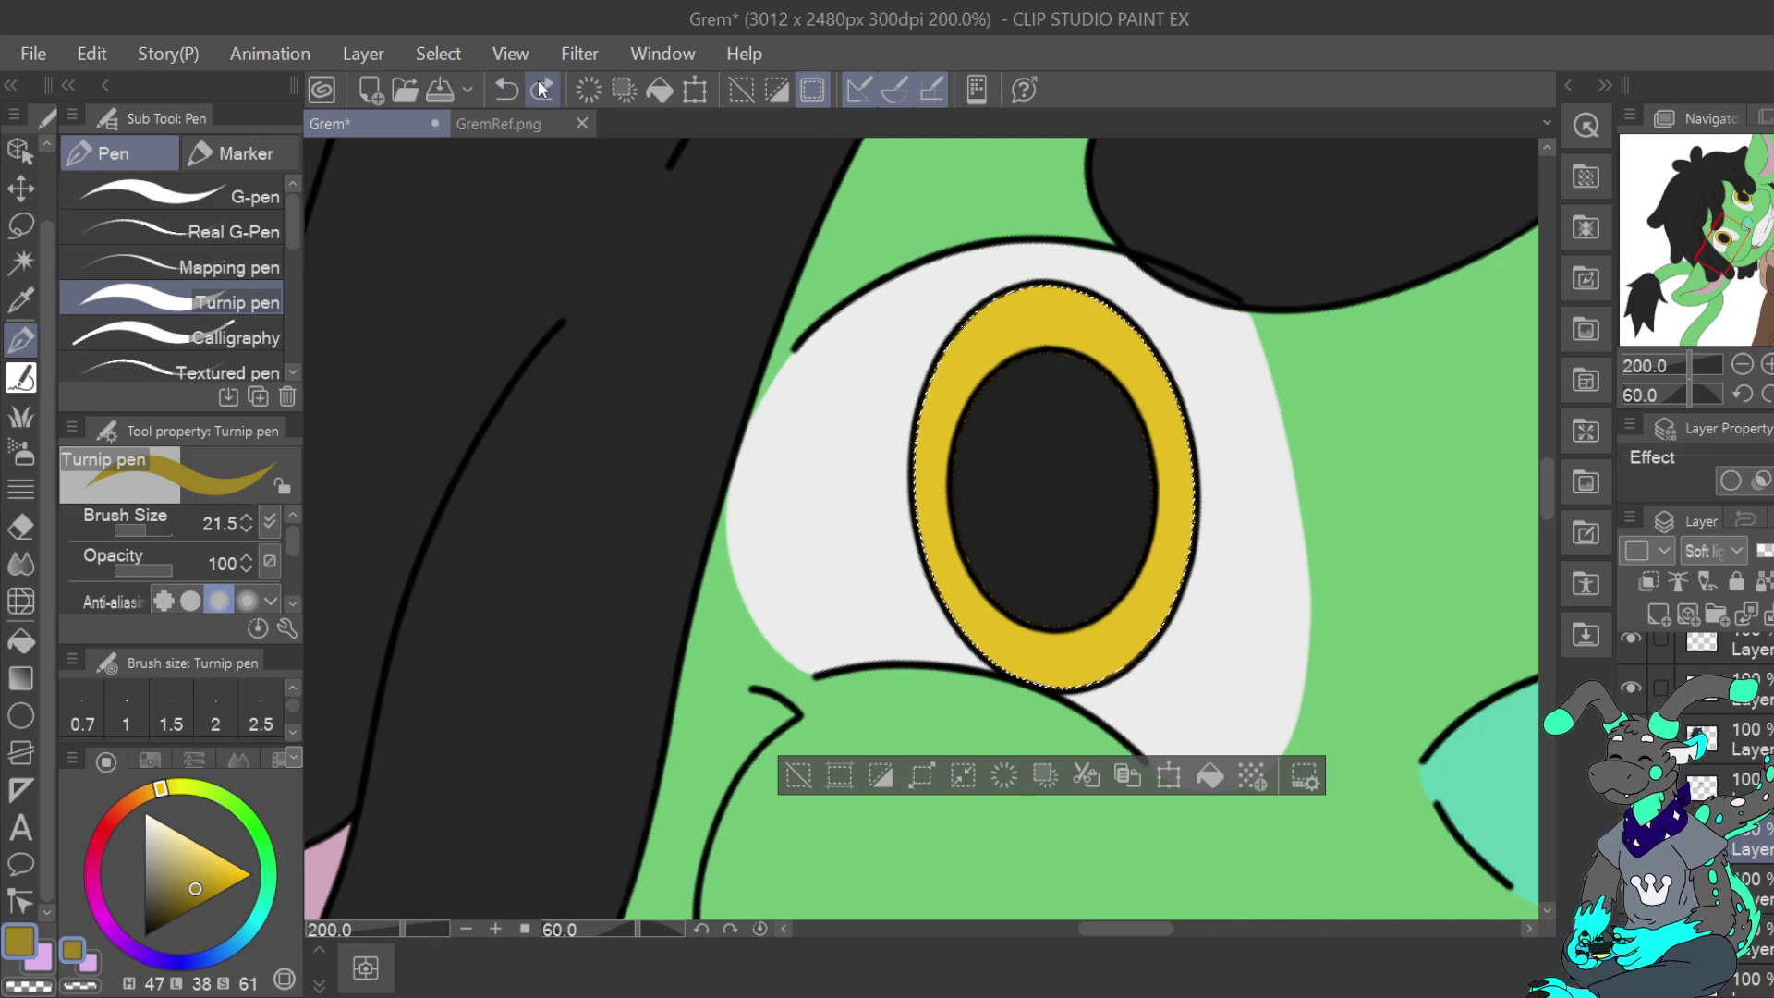
Set the pen color to a darker yellow (H 47, L 31, S 68) and shade the lower part of the selected iris
{"action": "left_click_drag", "start_coordinate": [201, 886], "coordinate": [190, 897]}
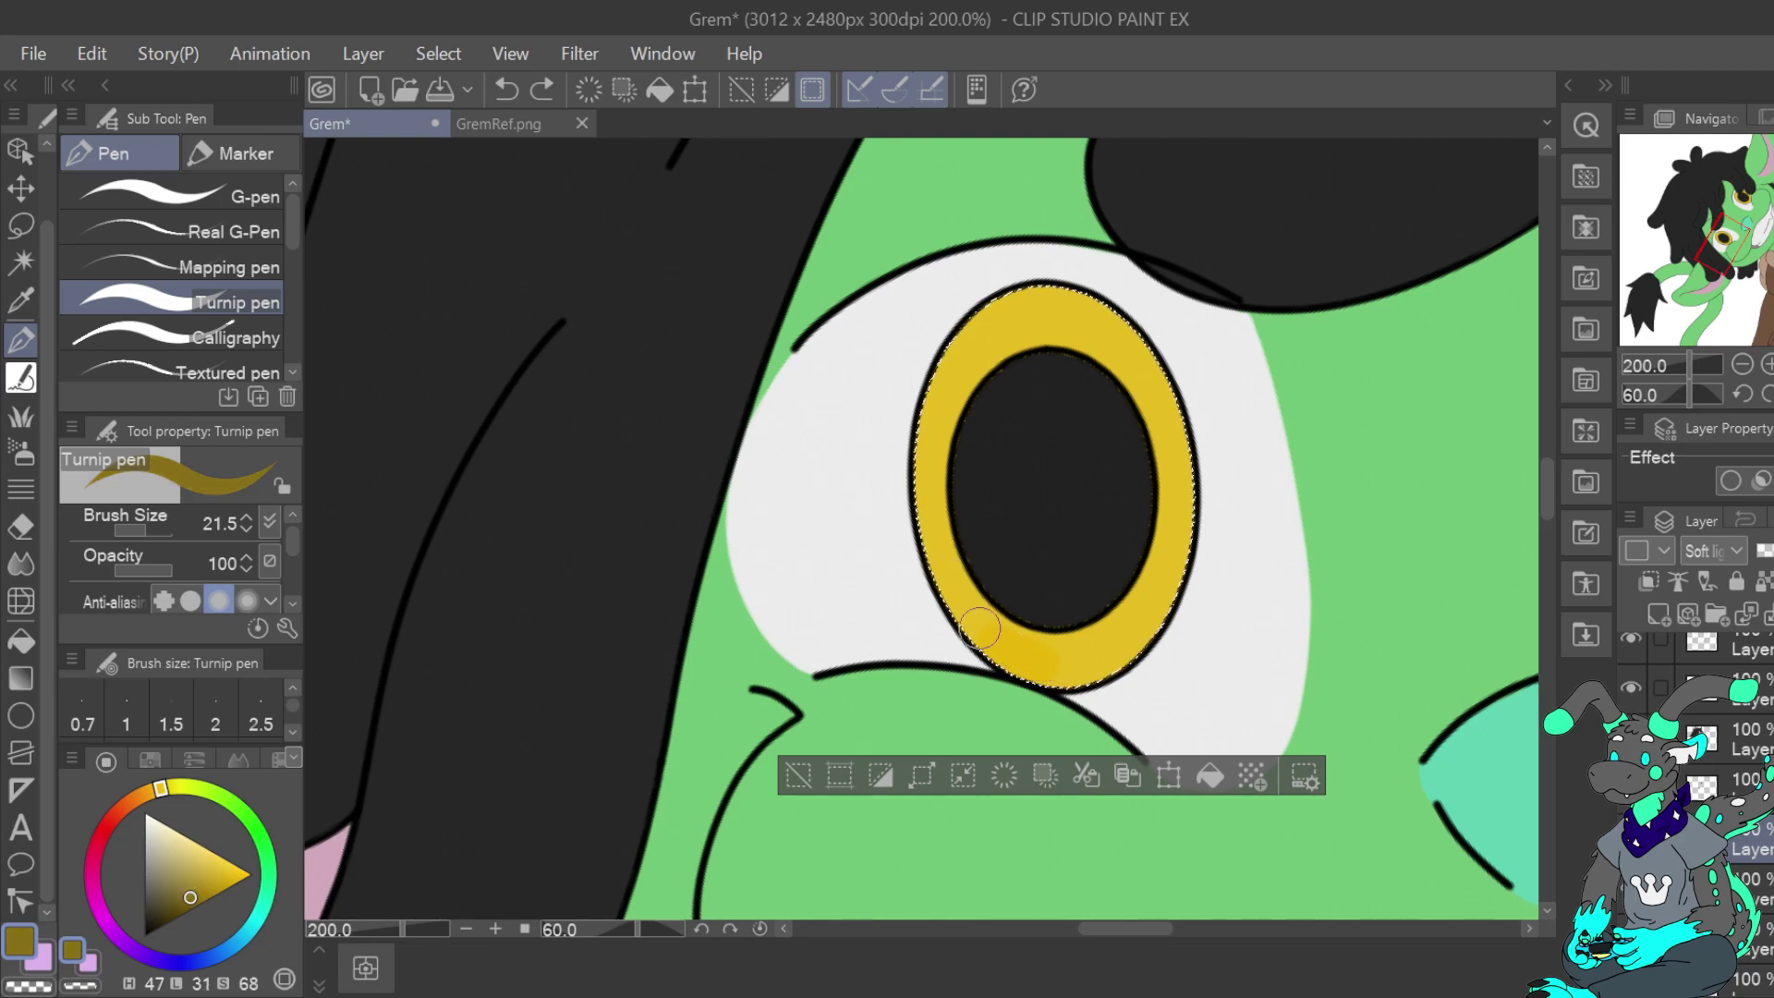
{"action": "mouse_move", "coordinate": [966, 565]}
{"action": "left_mouse_down"}
{"action": "mouse_move", "coordinate": [1048, 508]}
{"action": "mouse_move", "coordinate": [1092, 513]}
{"action": "mouse_move", "coordinate": [1148, 555]}
{"action": "mouse_move", "coordinate": [1136, 630]}
{"action": "mouse_move", "coordinate": [1103, 656]}
{"action": "mouse_move", "coordinate": [1032, 634]}
{"action": "mouse_move", "coordinate": [1003, 579]}
{"action": "mouse_move", "coordinate": [1104, 604]}
{"action": "mouse_move", "coordinate": [1121, 581]}
{"action": "mouse_move", "coordinate": [1065, 665]}
{"action": "mouse_move", "coordinate": [1101, 659]}
{"action": "mouse_move", "coordinate": [1066, 666]}
{"action": "mouse_move", "coordinate": [1156, 613]}
{"action": "mouse_move", "coordinate": [1112, 652]}
{"action": "mouse_move", "coordinate": [1142, 624]}
{"action": "left_mouse_up"}
Select the hair-covered eye's iris from its outline and shade its lower part with the same dark yellow on the Soft light layer
{"action": "left_click_drag", "start_coordinate": [1723, 245], "coordinate": [1746, 197]}
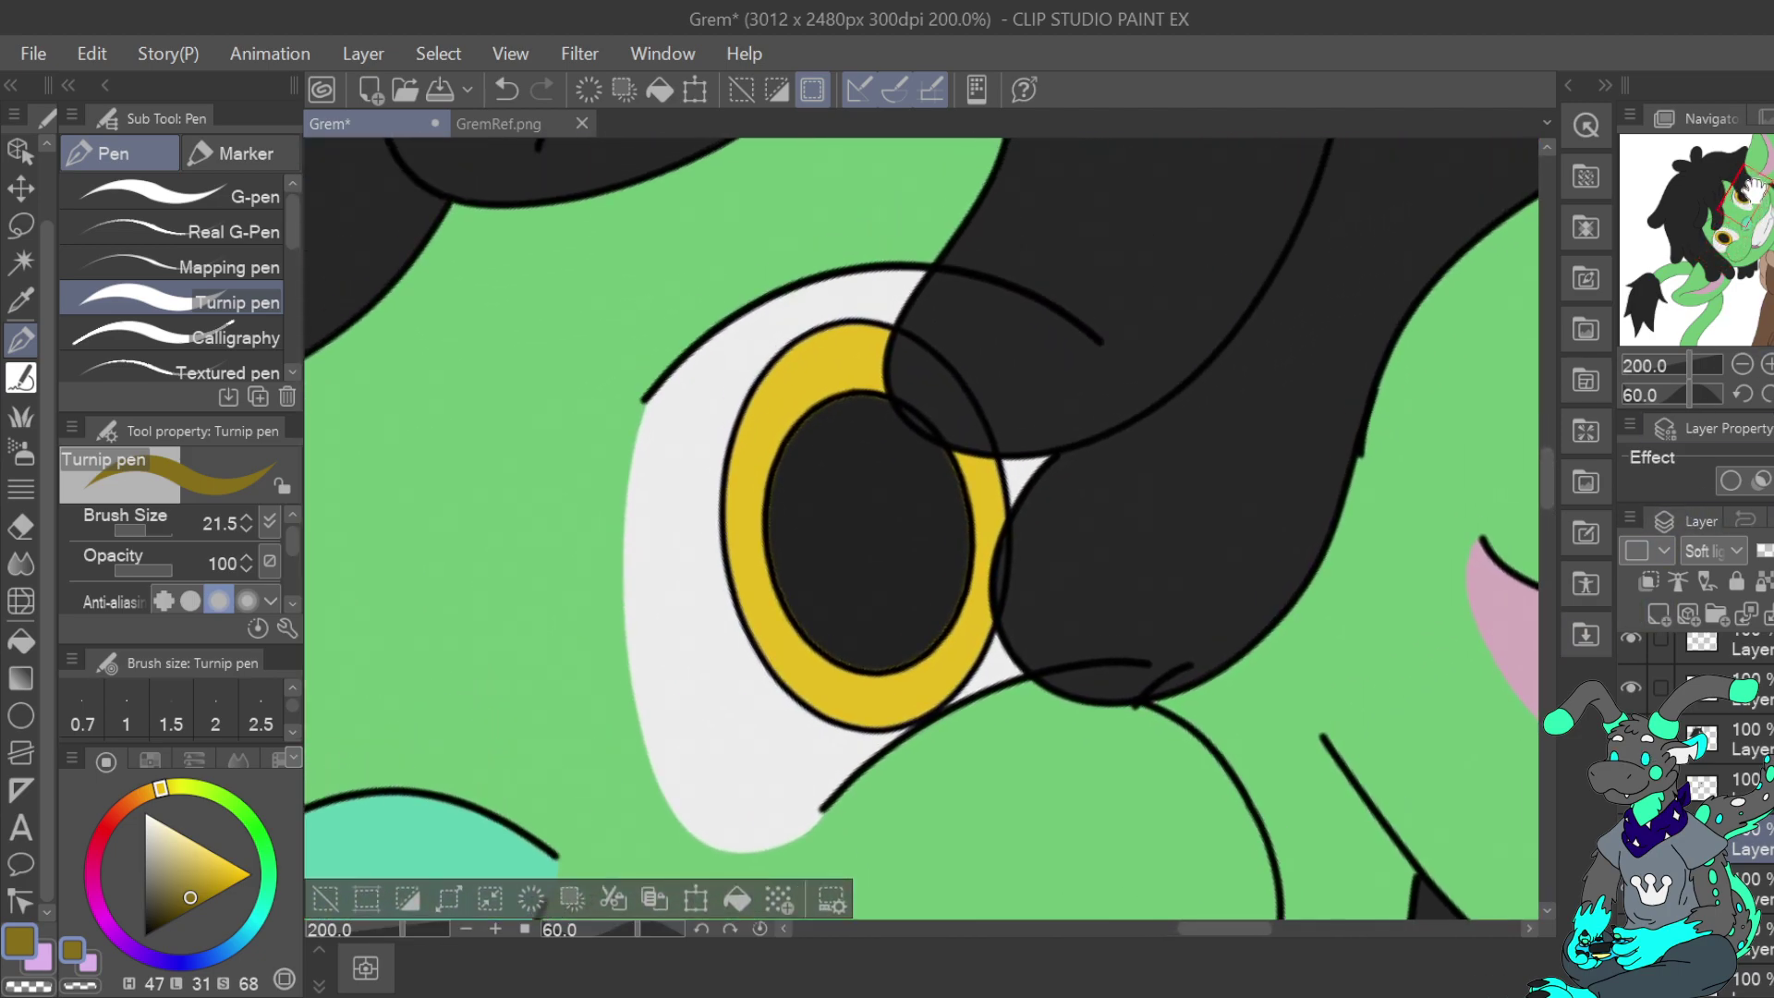
{"action": "scroll", "coordinate": [1746, 739], "scroll_direction": "up", "scroll_amount": 3}
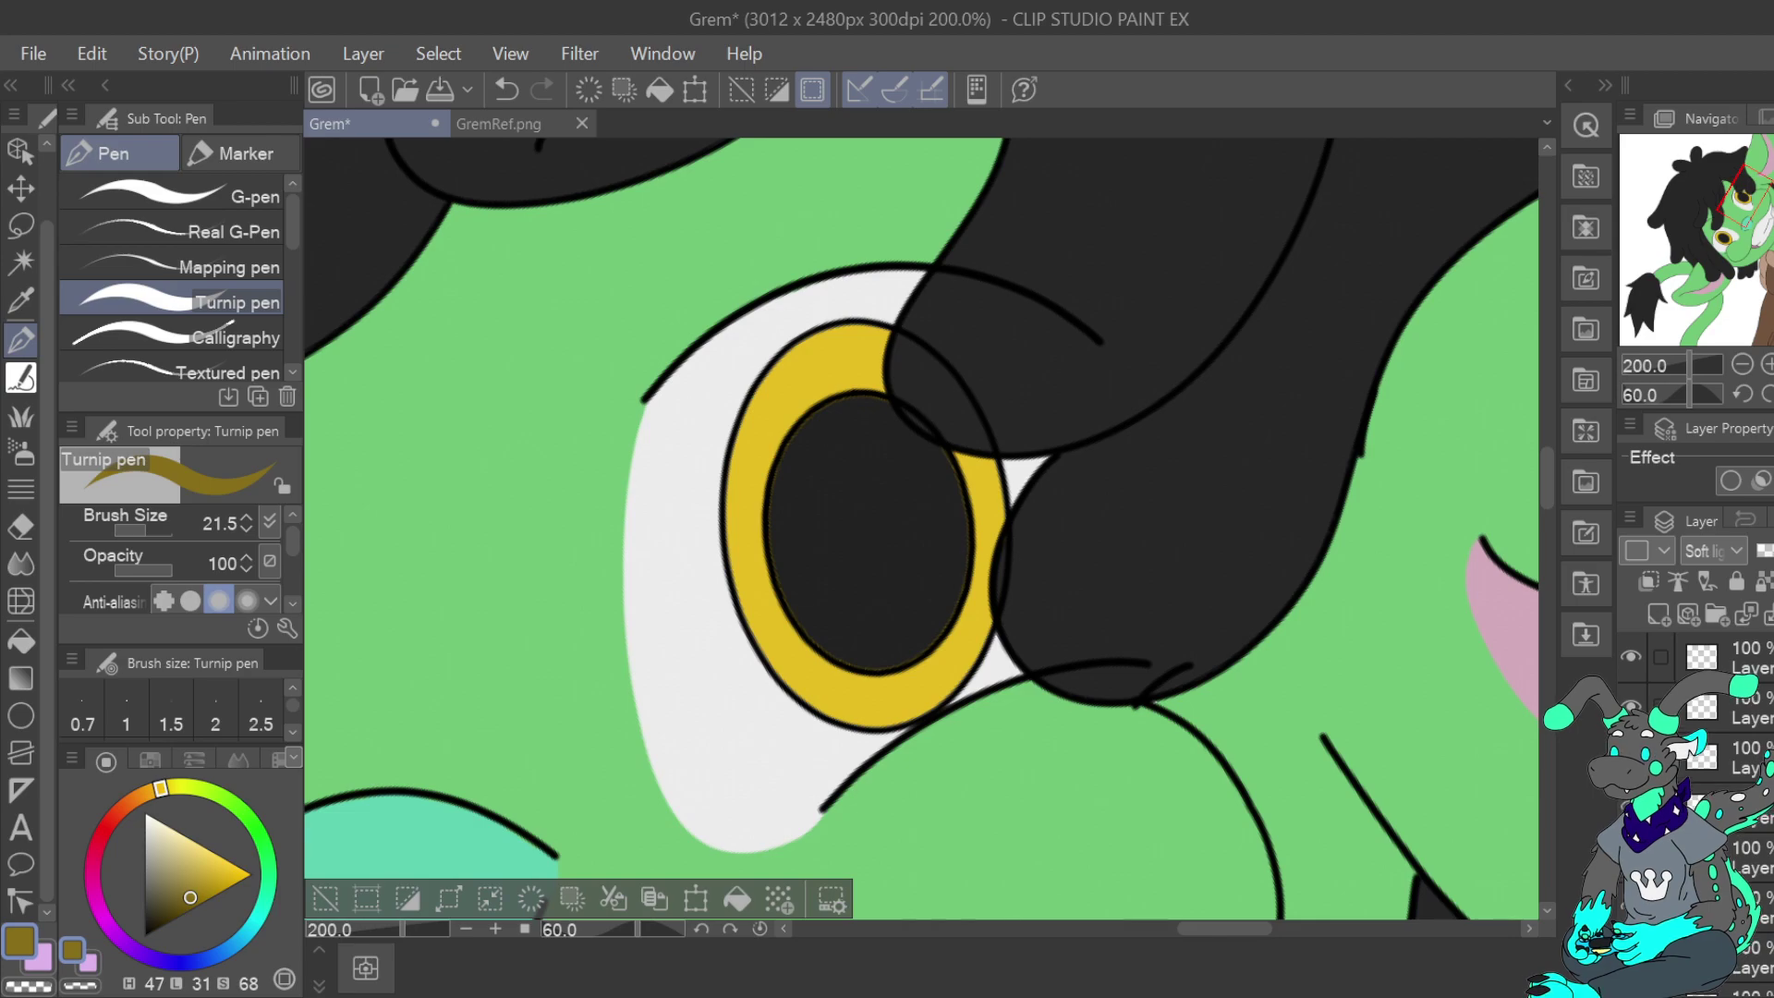
{"action": "left_click", "coordinate": [1746, 658]}
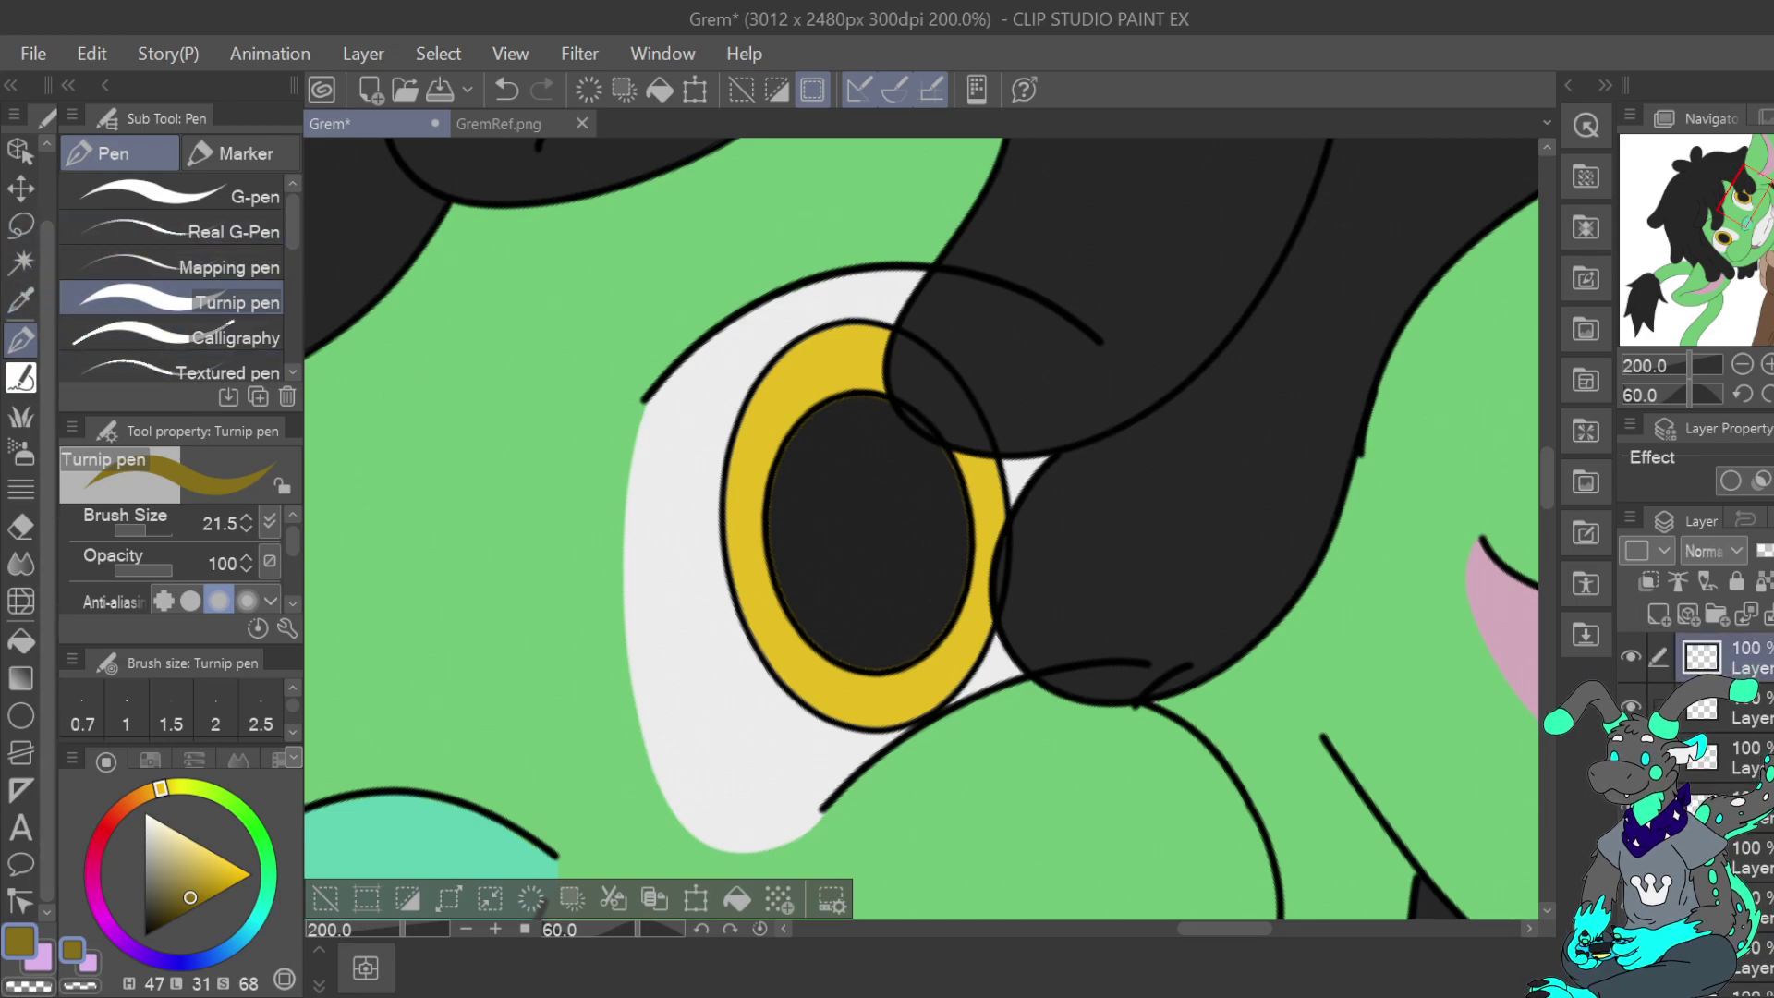
{"action": "left_click", "coordinate": [1741, 756]}
{"action": "key", "text": "w"}
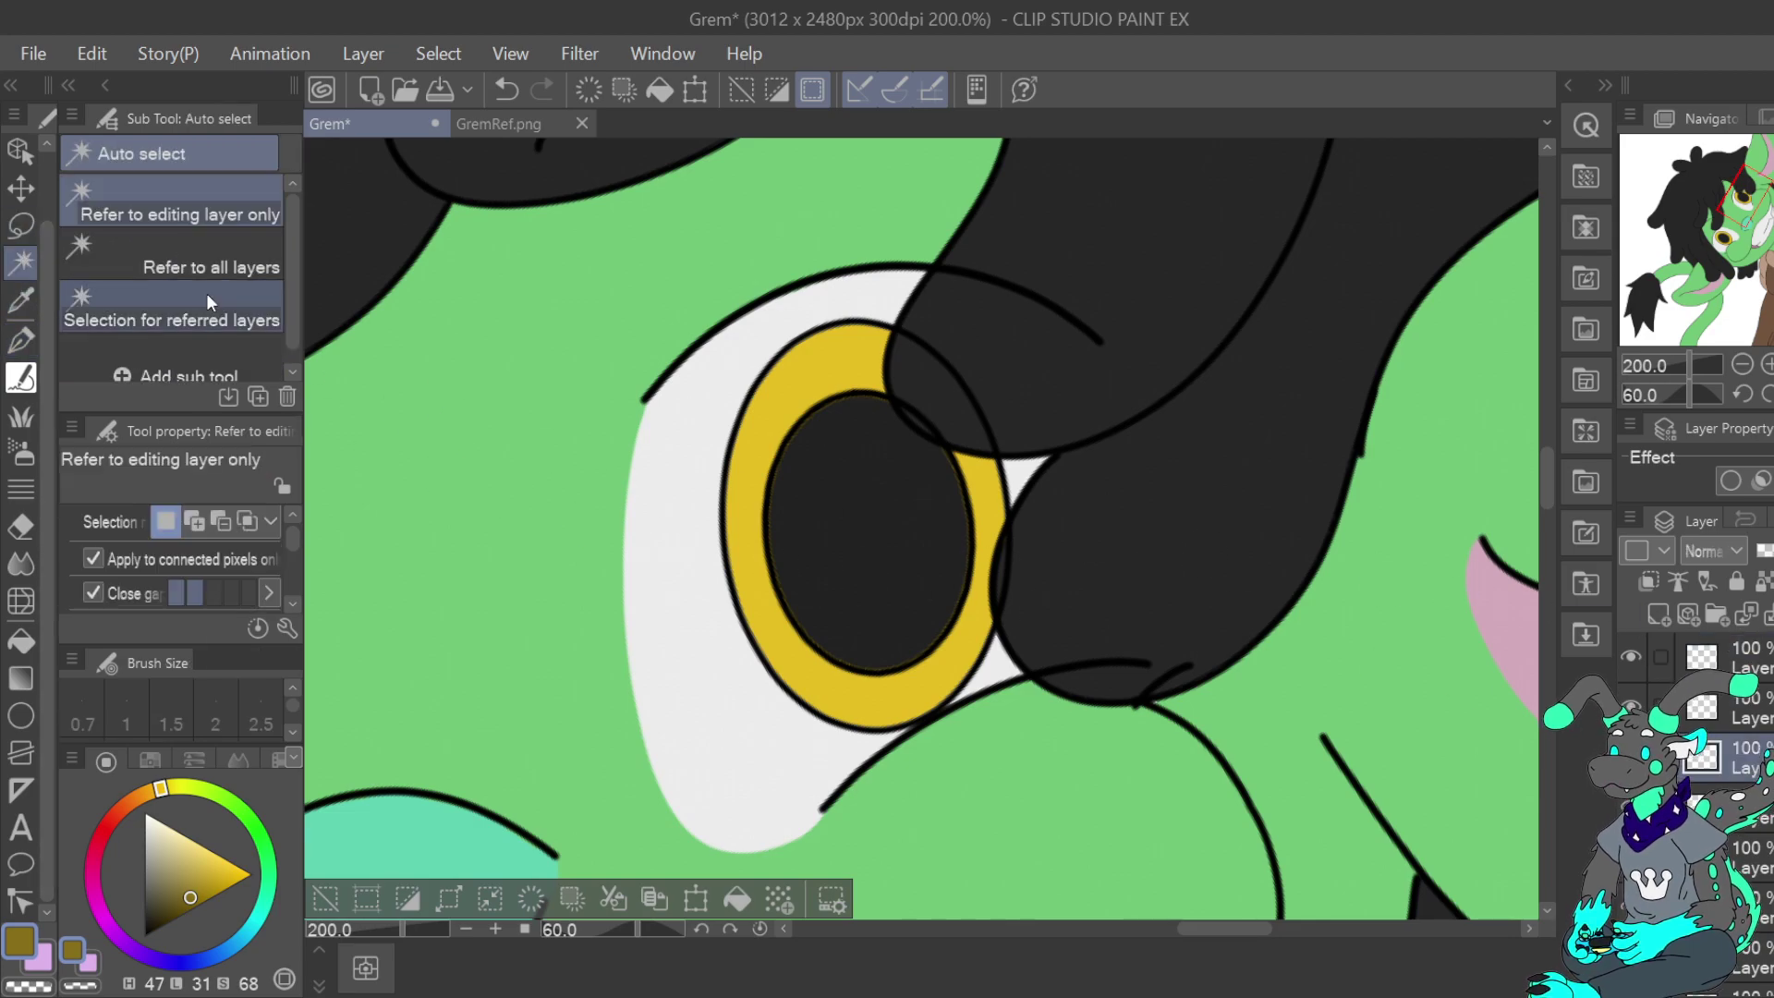
{"action": "left_click", "coordinate": [908, 706]}
{"action": "scroll", "coordinate": [1742, 776], "scroll_direction": "down", "scroll_amount": 3}
{"action": "left_click", "coordinate": [1742, 777]}
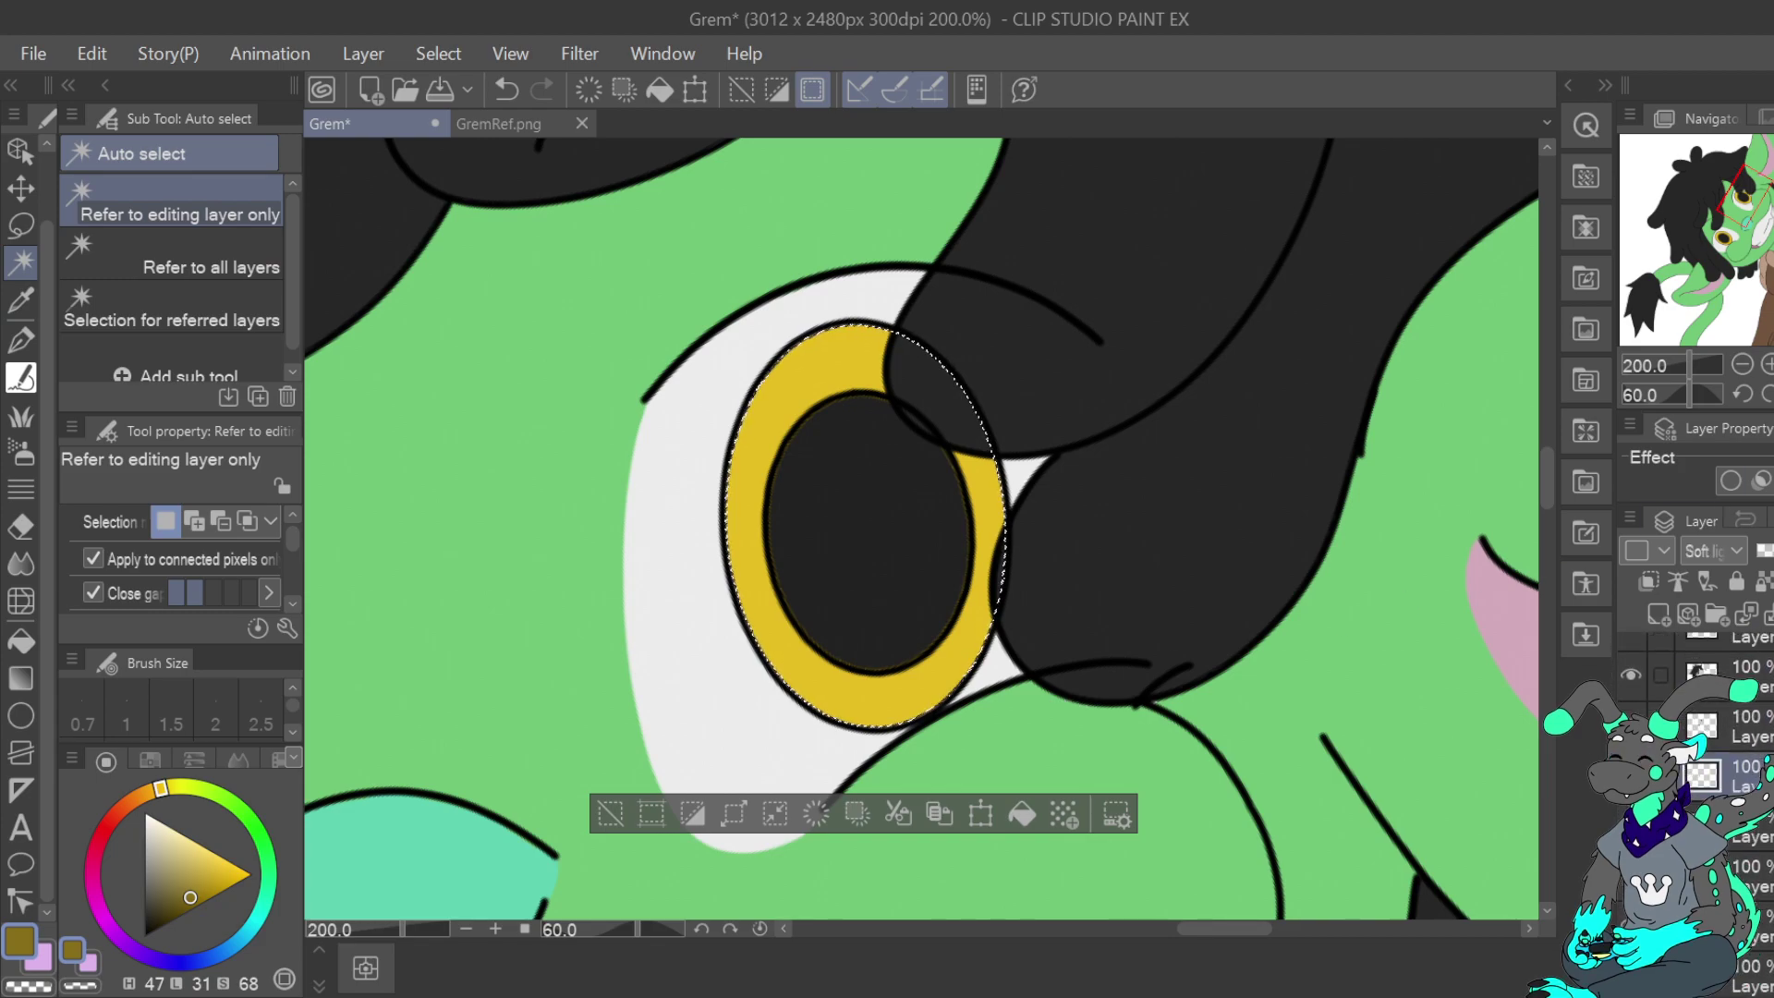
{"action": "key", "text": "p"}
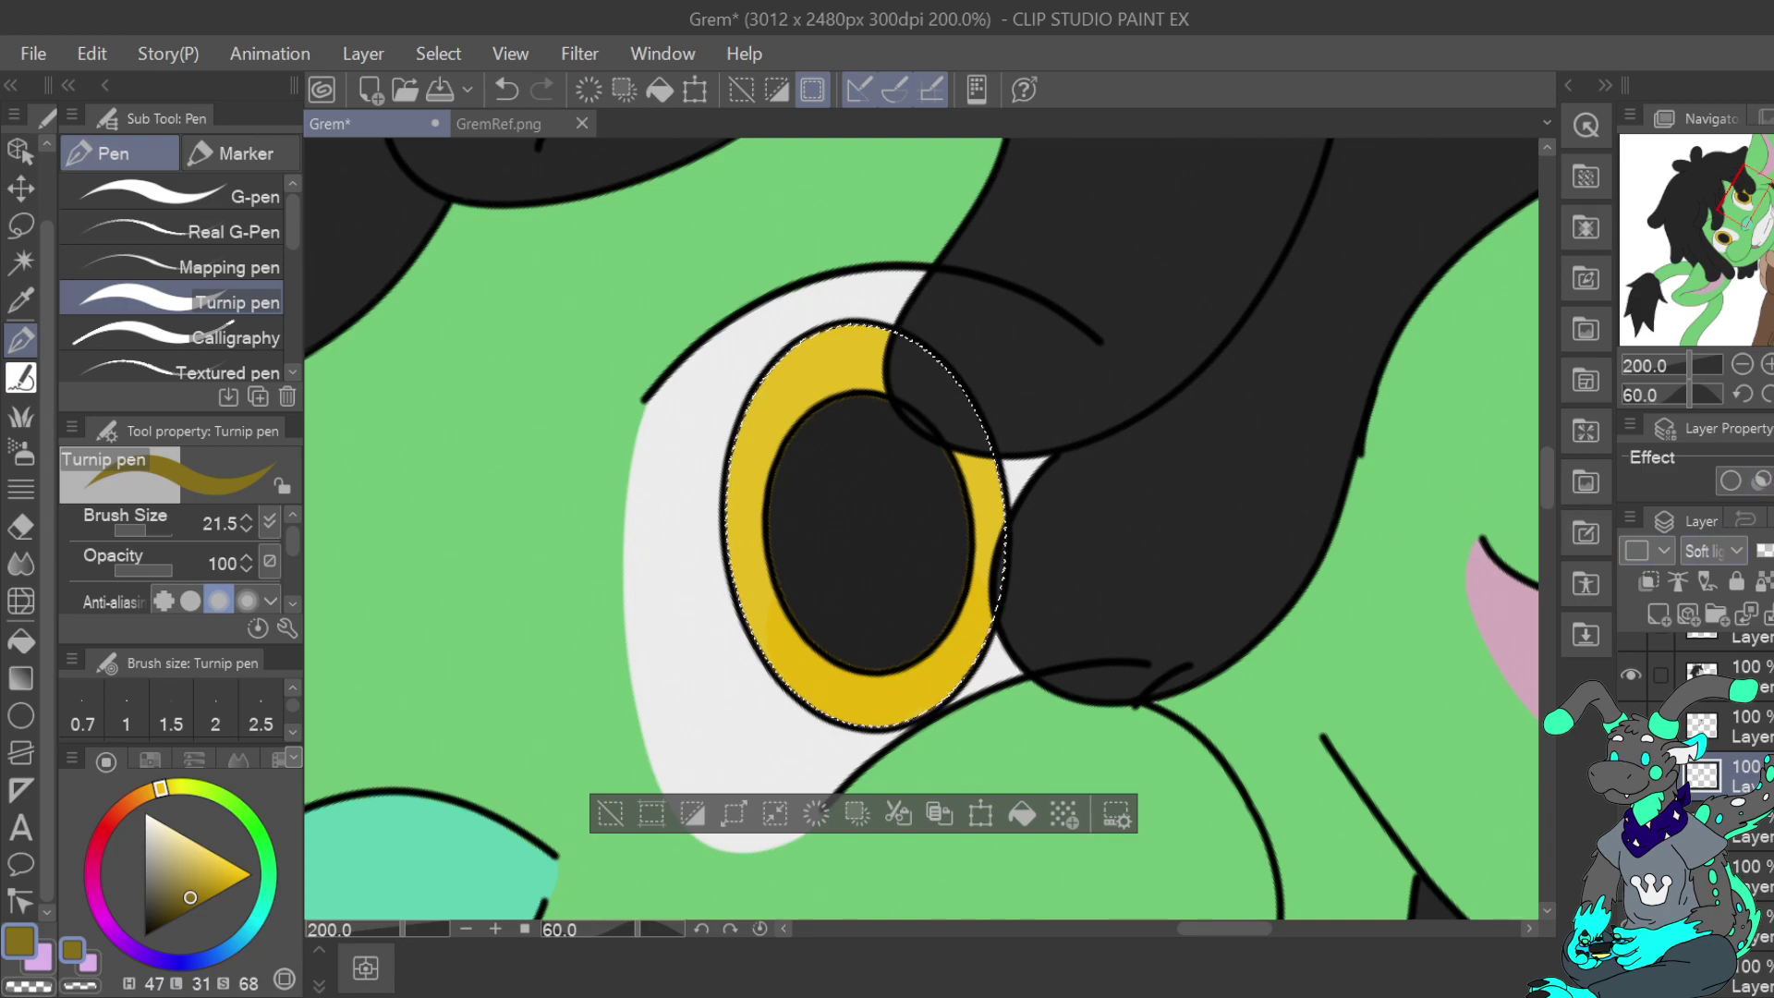
Try a pale yellow highlight (H 47, L 72, S 58) along the bottom of the selected iris and undo it
{"action": "left_click_drag", "start_coordinate": [205, 883], "coordinate": [183, 842]}
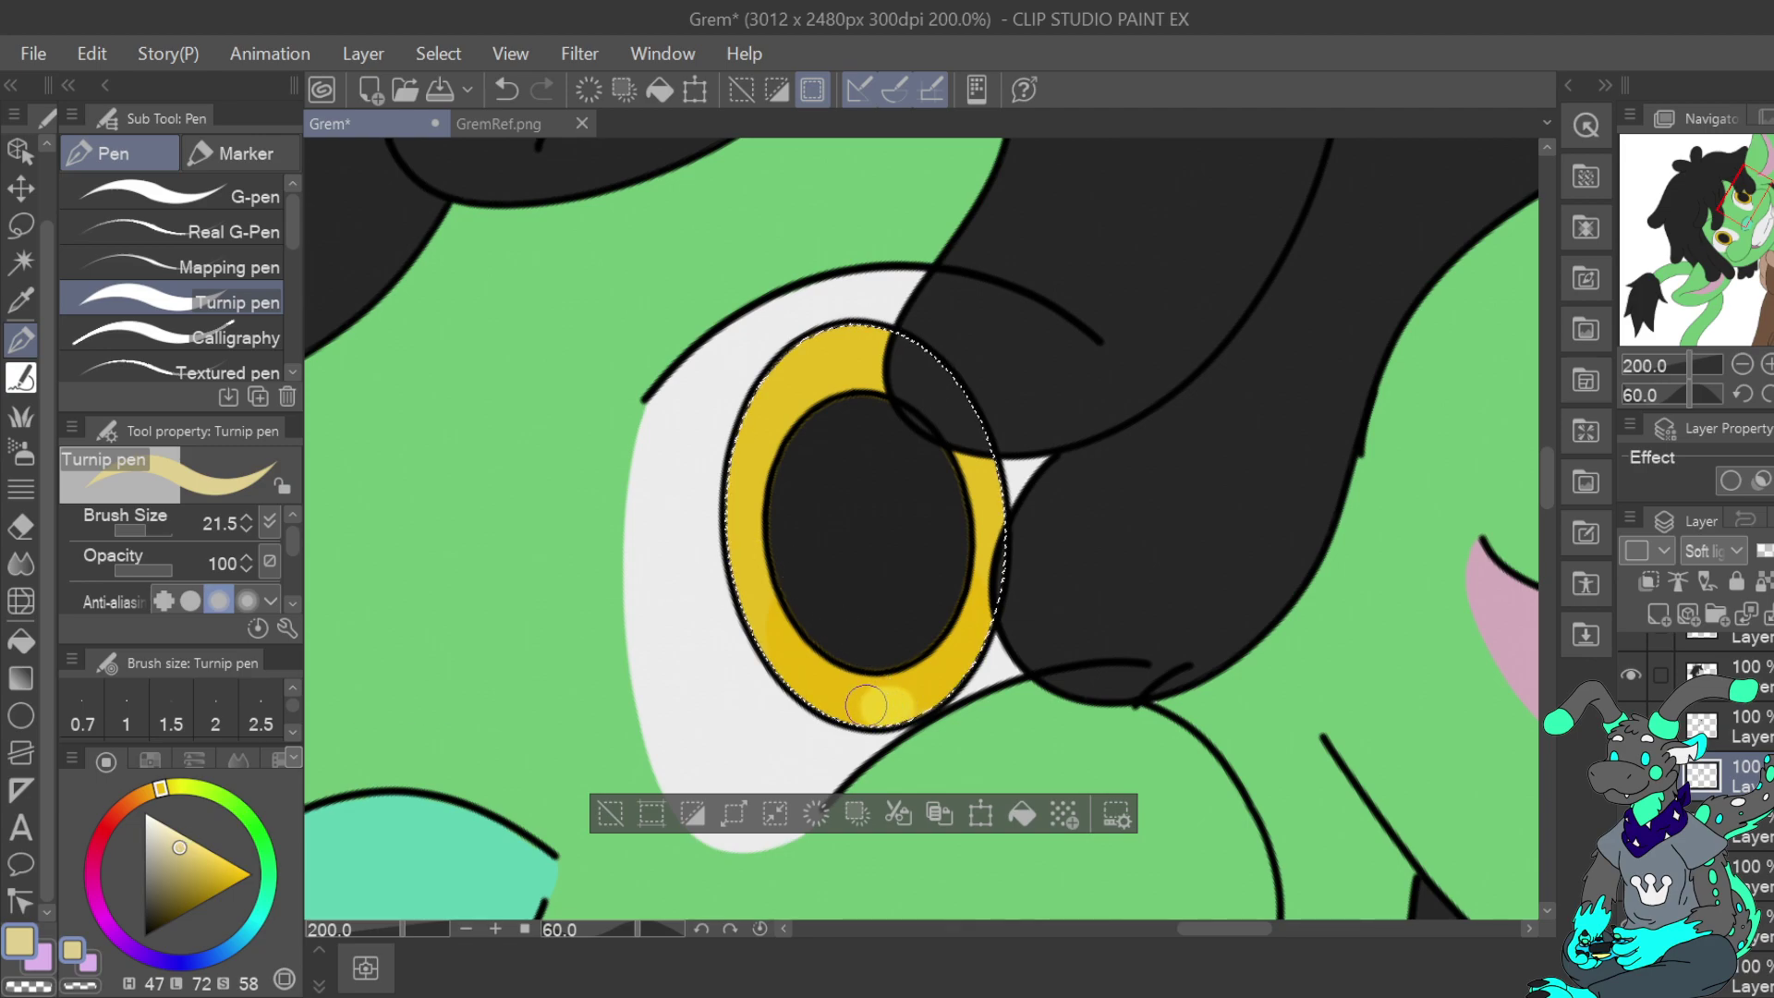
{"action": "left_click_drag", "start_coordinate": [867, 705], "coordinate": [825, 657]}
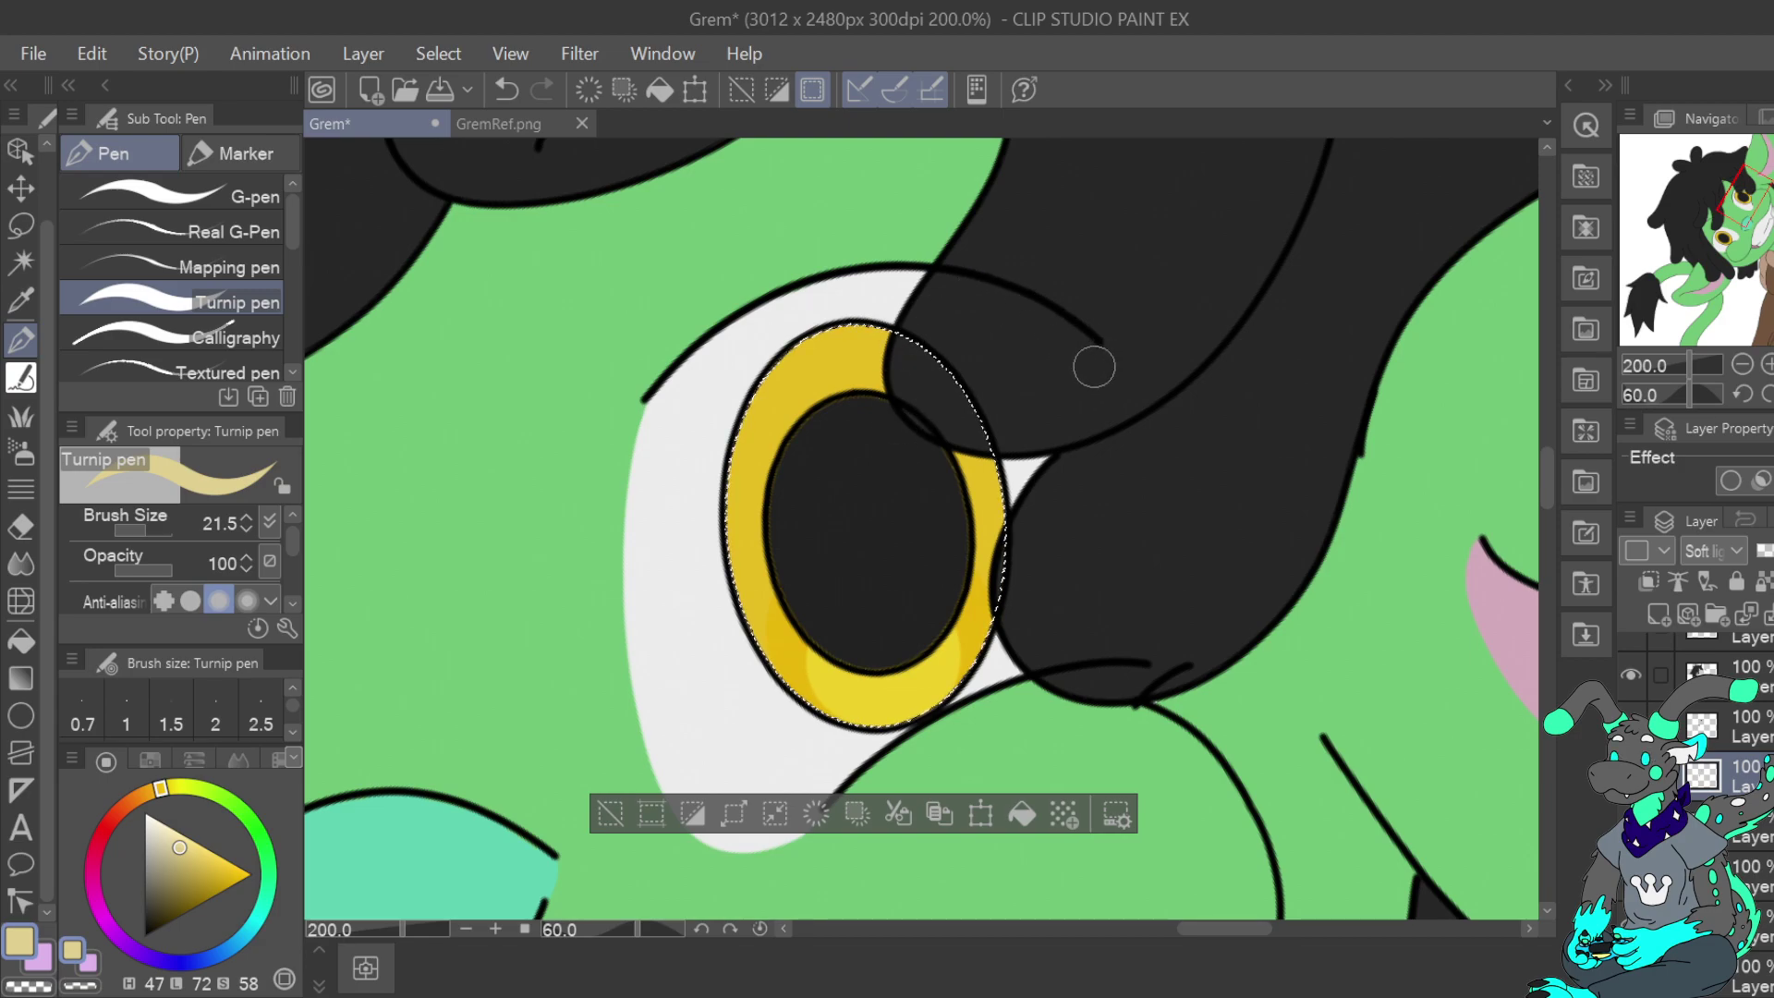
{"action": "left_click", "coordinate": [522, 97]}
{"action": "left_click", "coordinate": [505, 89]}
Set the pen color to a brighter pale yellow (H 47, L 83, S 100) and paint a highlight at the bottom of the selected iris
{"action": "left_click", "coordinate": [190, 828]}
{"action": "left_click", "coordinate": [183, 834]}
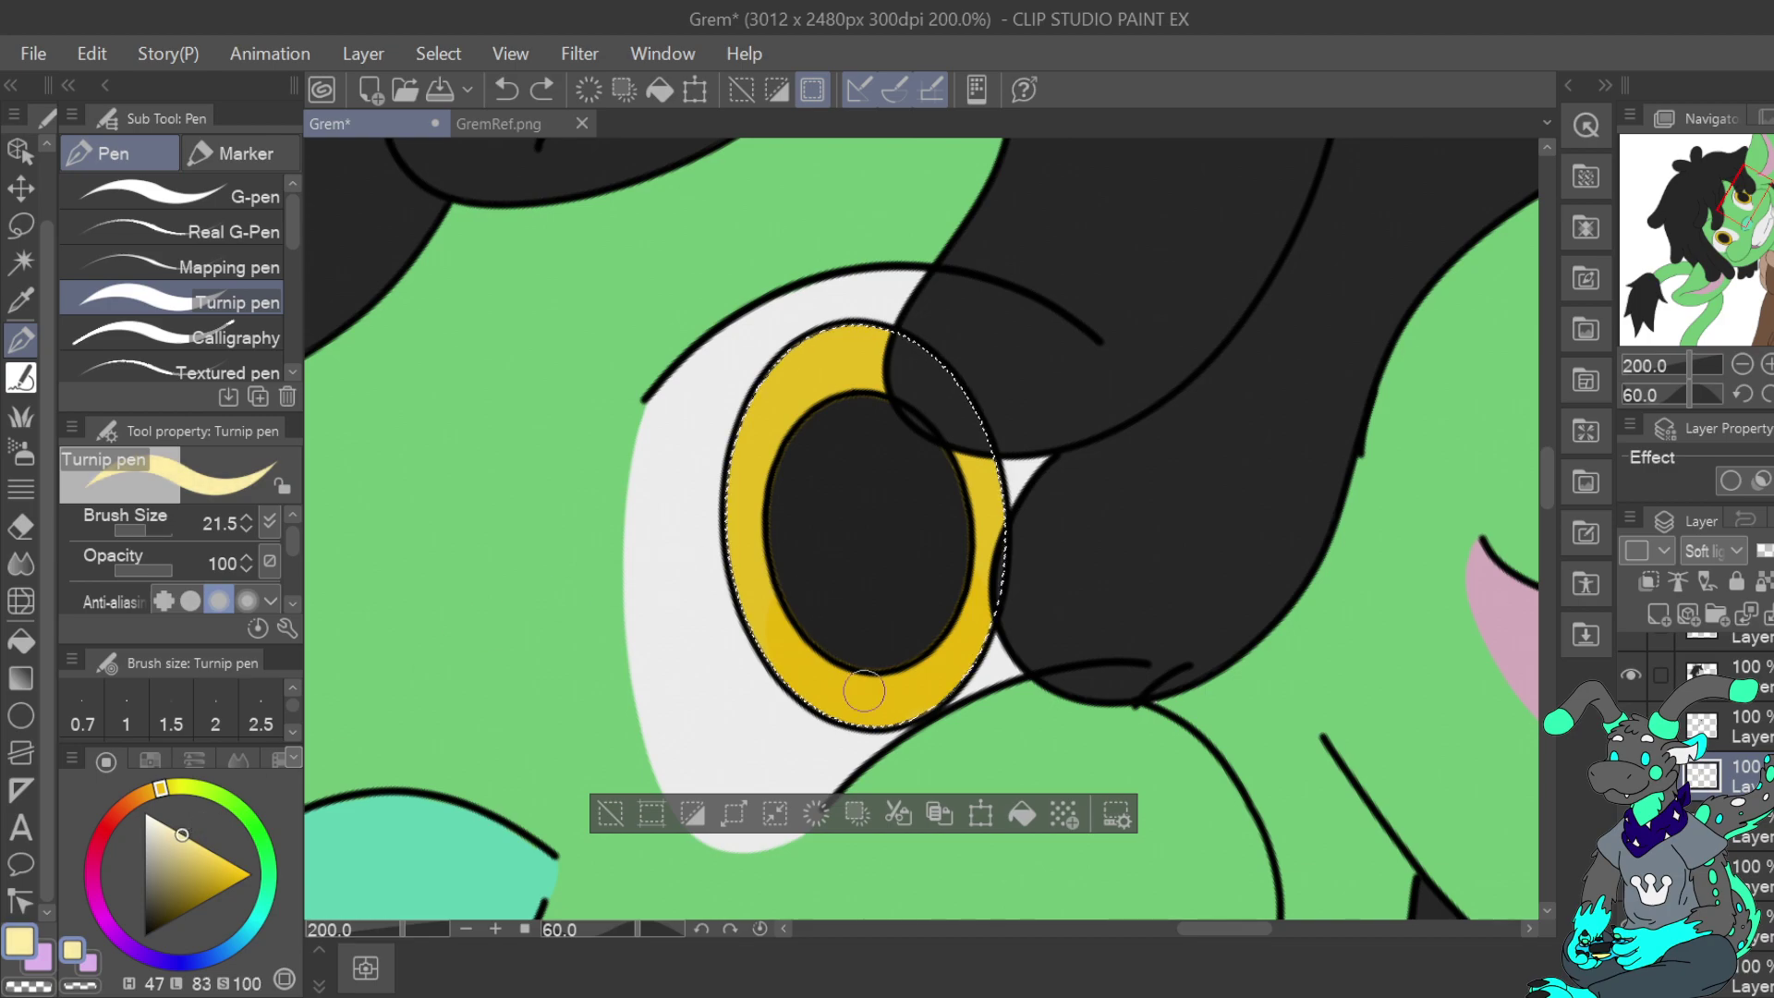
{"action": "left_click_drag", "start_coordinate": [828, 681], "coordinate": [866, 622]}
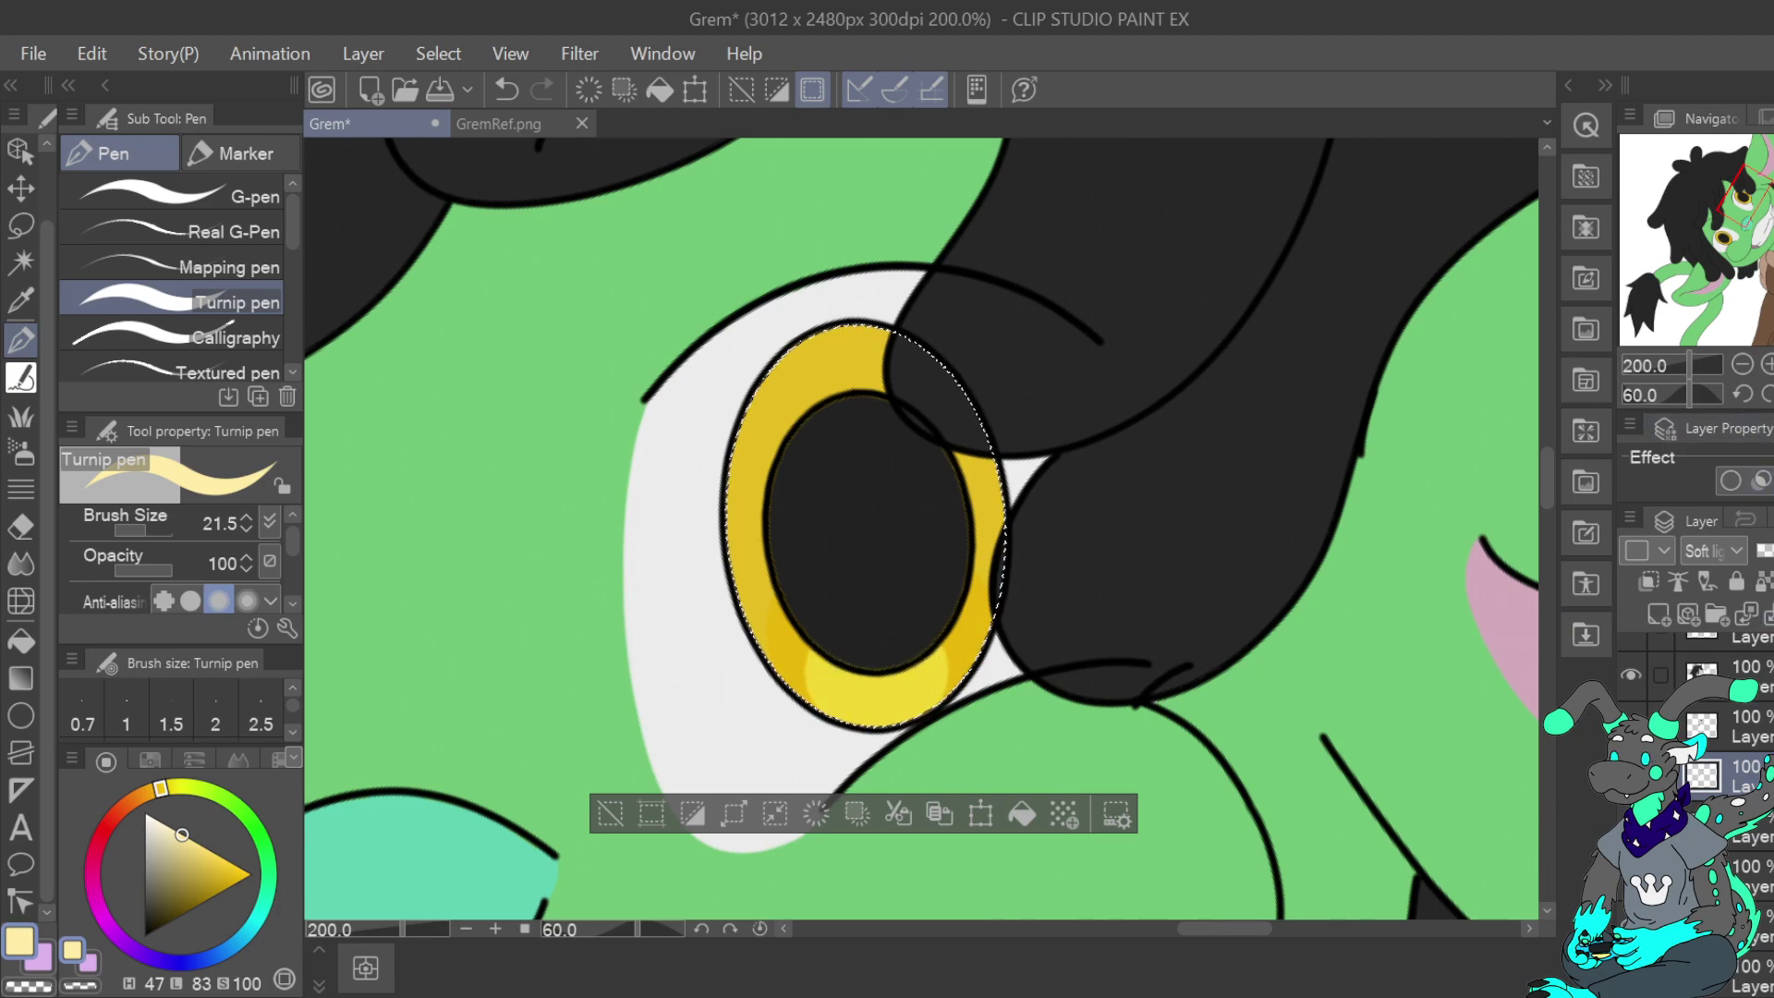
Select the iris nearer the tail from its outline and paint the same pale yellow highlight at its bottom on the Soft light layer
{"action": "left_click", "coordinate": [1748, 639]}
{"action": "left_click", "coordinate": [1659, 615]}
{"action": "left_click", "coordinate": [20, 268]}
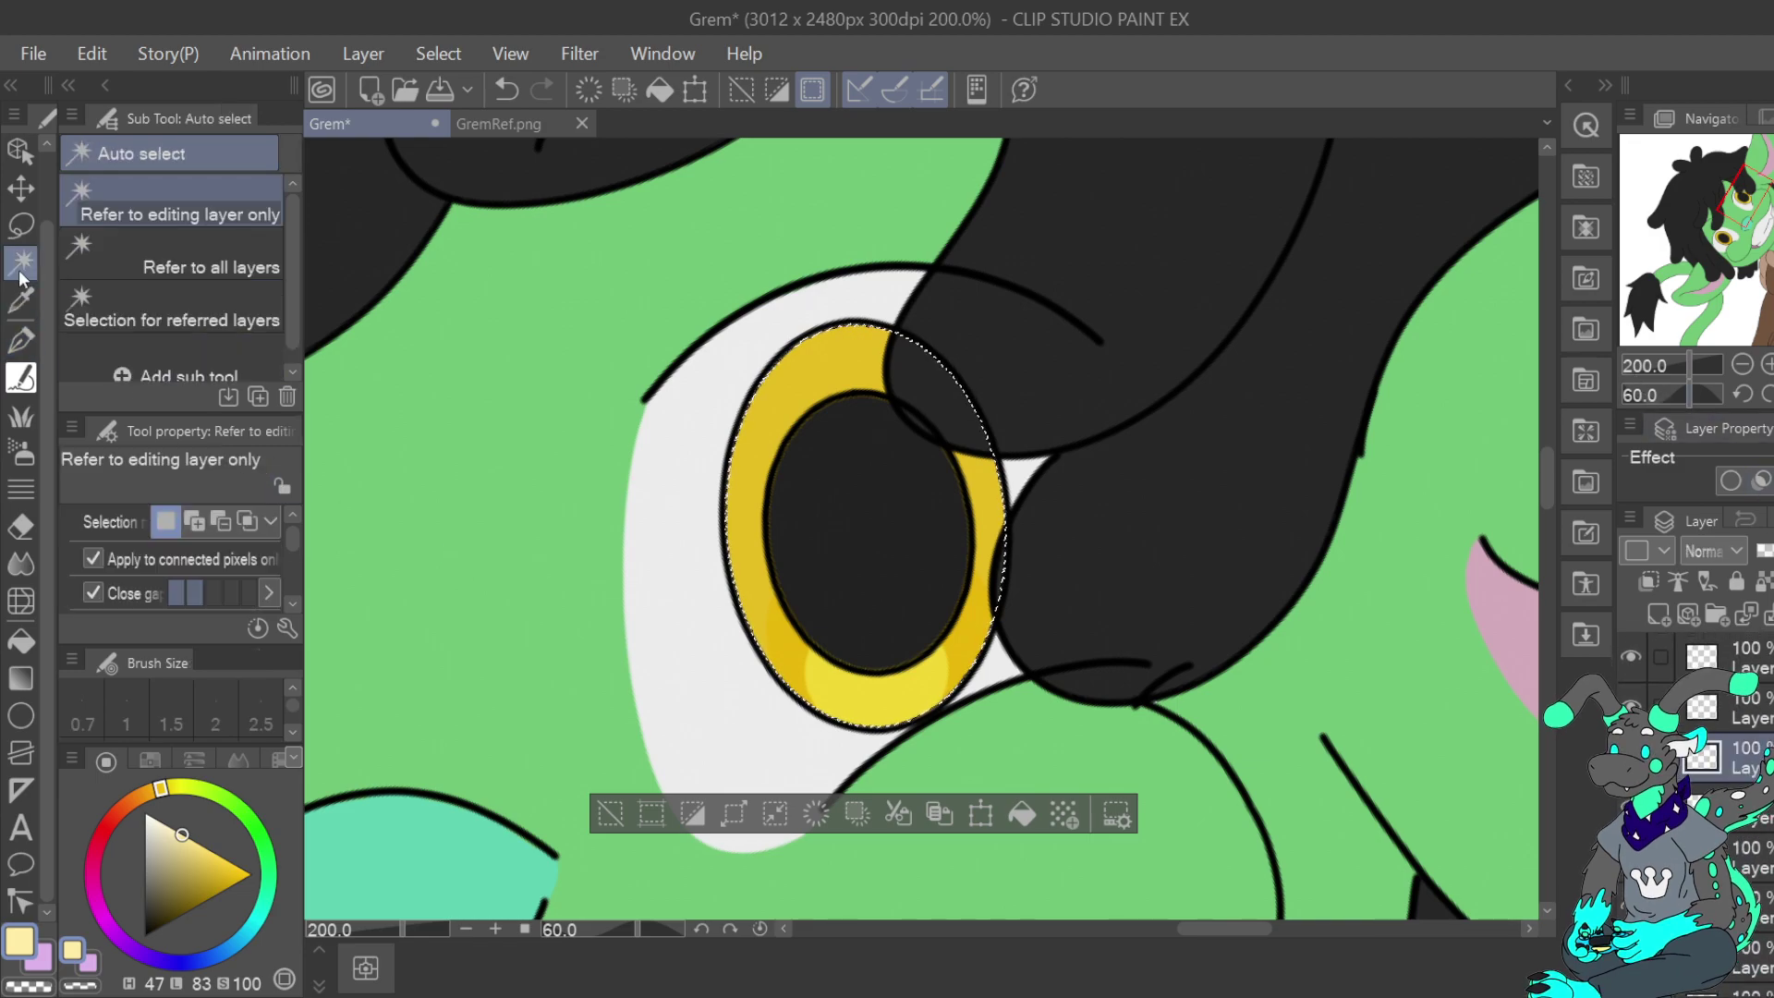
{"action": "left_click_drag", "start_coordinate": [1743, 198], "coordinate": [1725, 241]}
{"action": "left_click", "coordinate": [926, 662]}
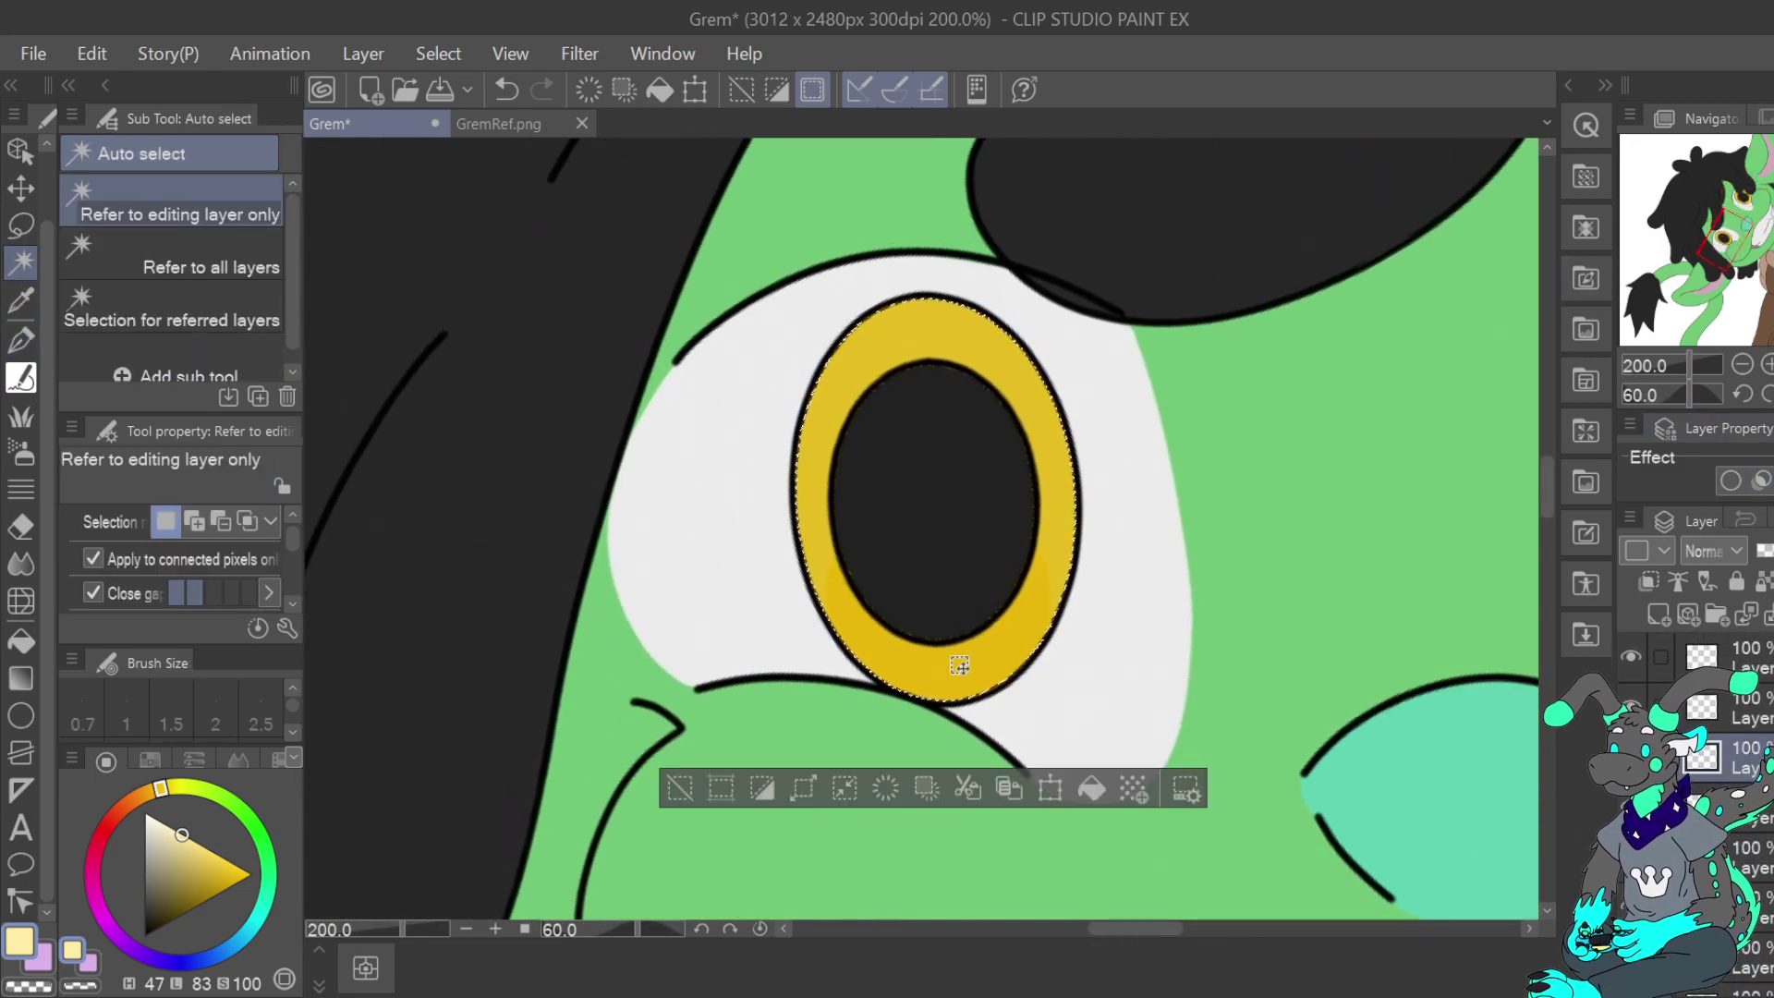
{"action": "scroll", "coordinate": [1751, 828], "scroll_direction": "down", "scroll_amount": 1}
{"action": "left_click", "coordinate": [1751, 827]}
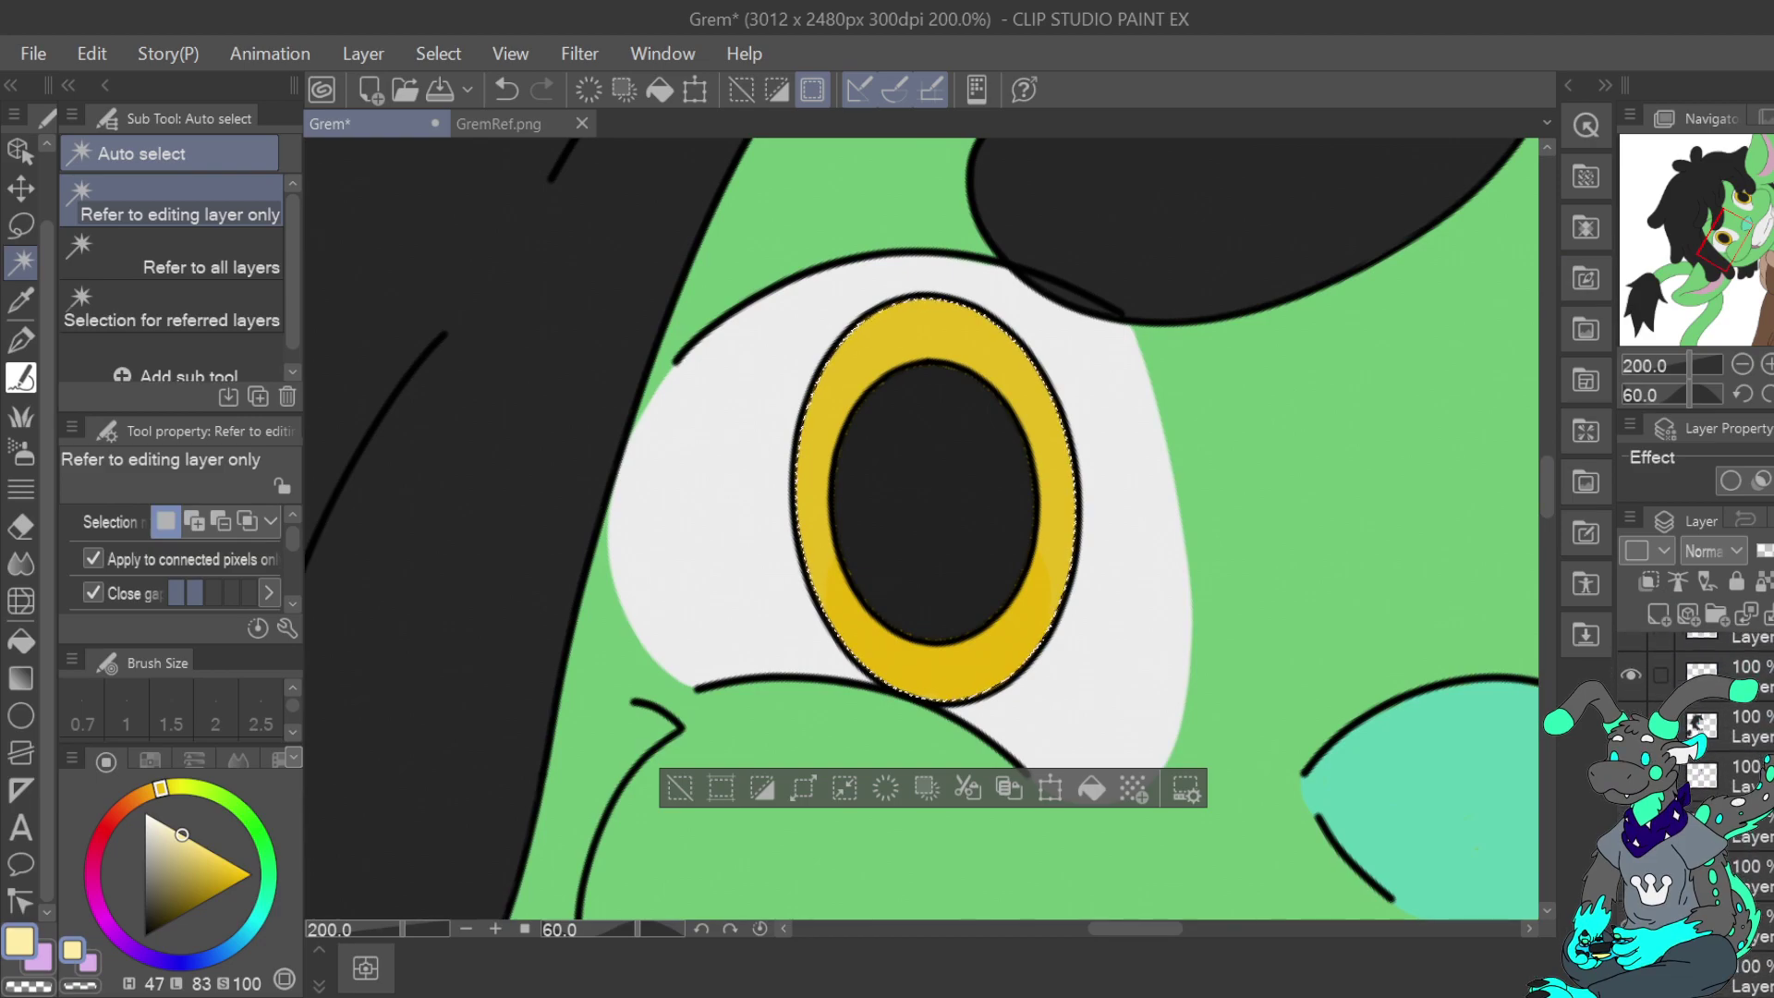
{"action": "left_click", "coordinate": [20, 339]}
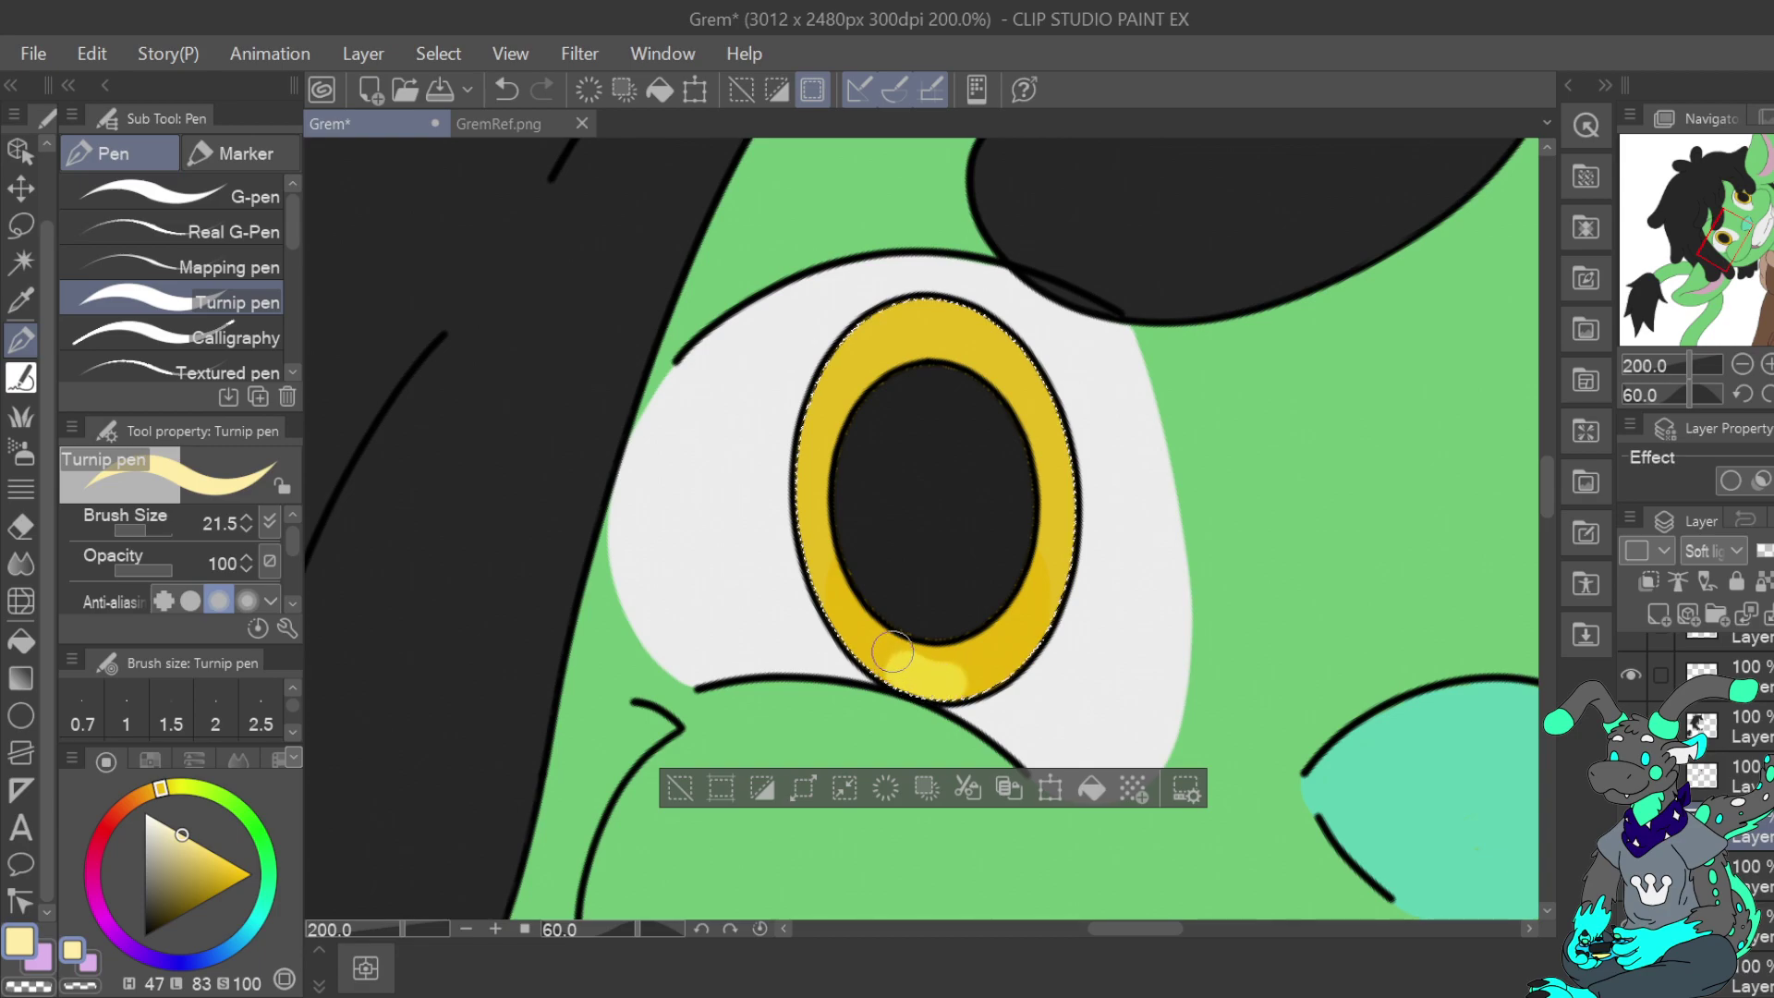
{"action": "left_click_drag", "start_coordinate": [998, 639], "coordinate": [969, 686]}
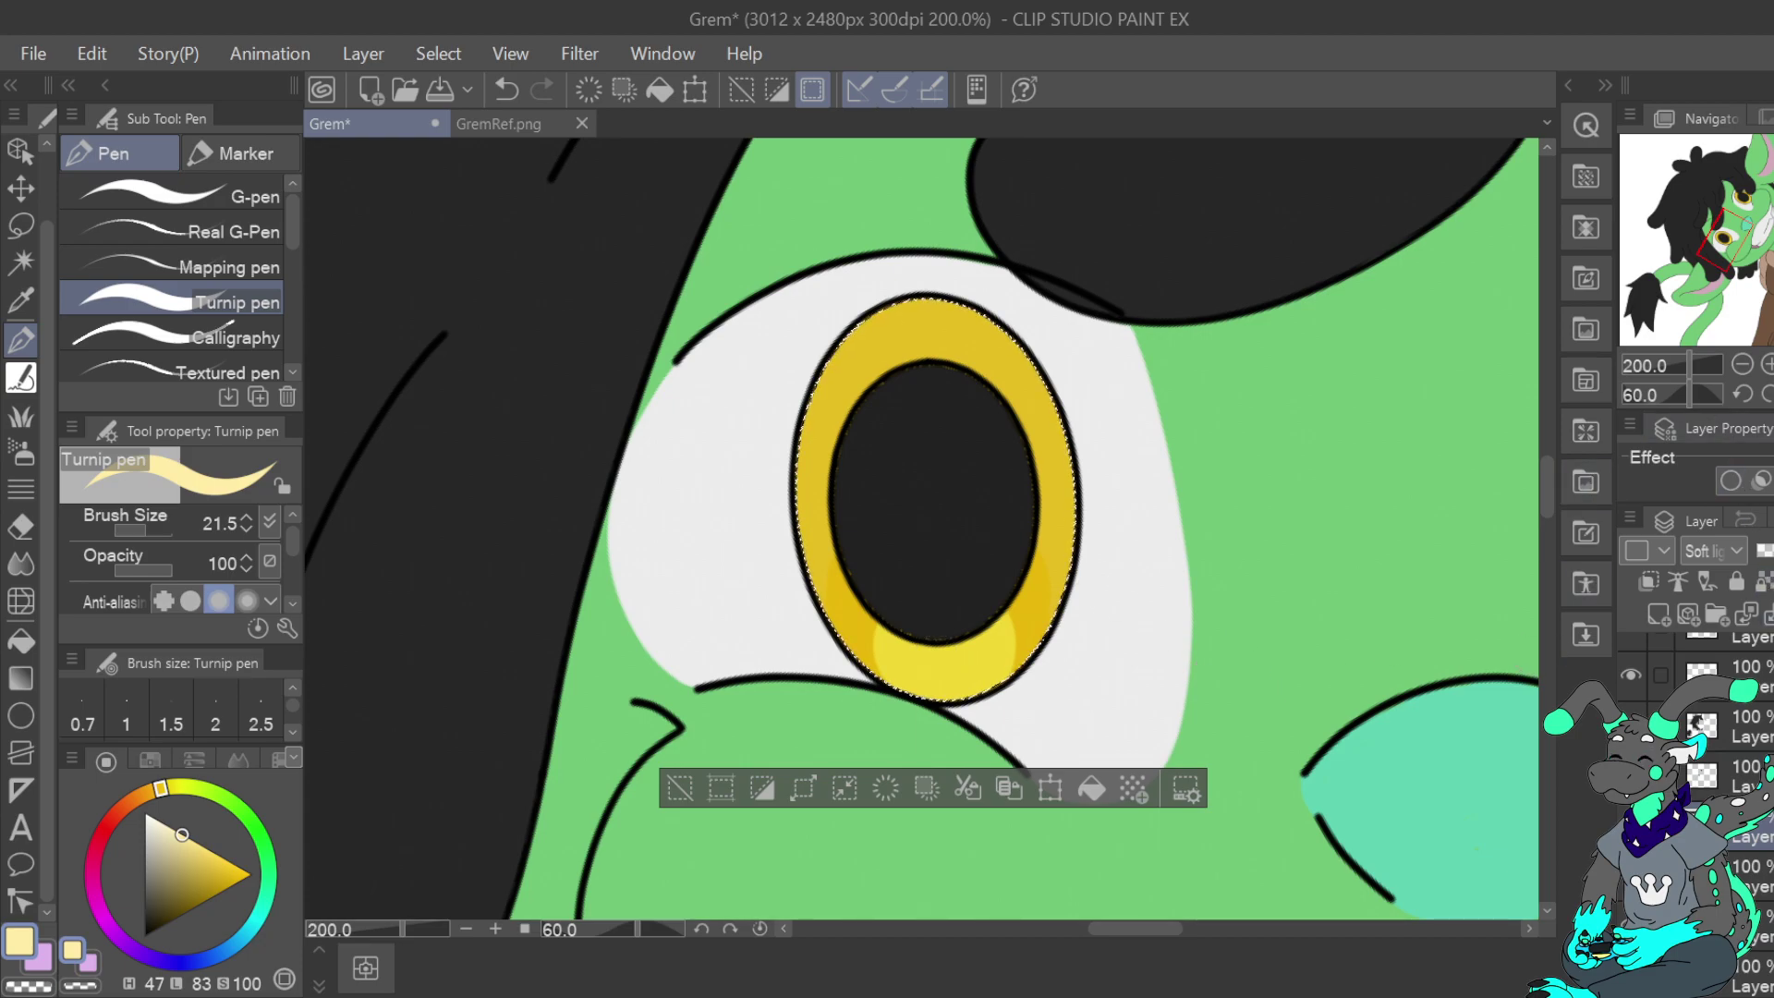
Add a new Normal layer above the irises' Soft light layer, and make the layer directly above the new one active
{"action": "left_click", "coordinate": [1660, 617]}
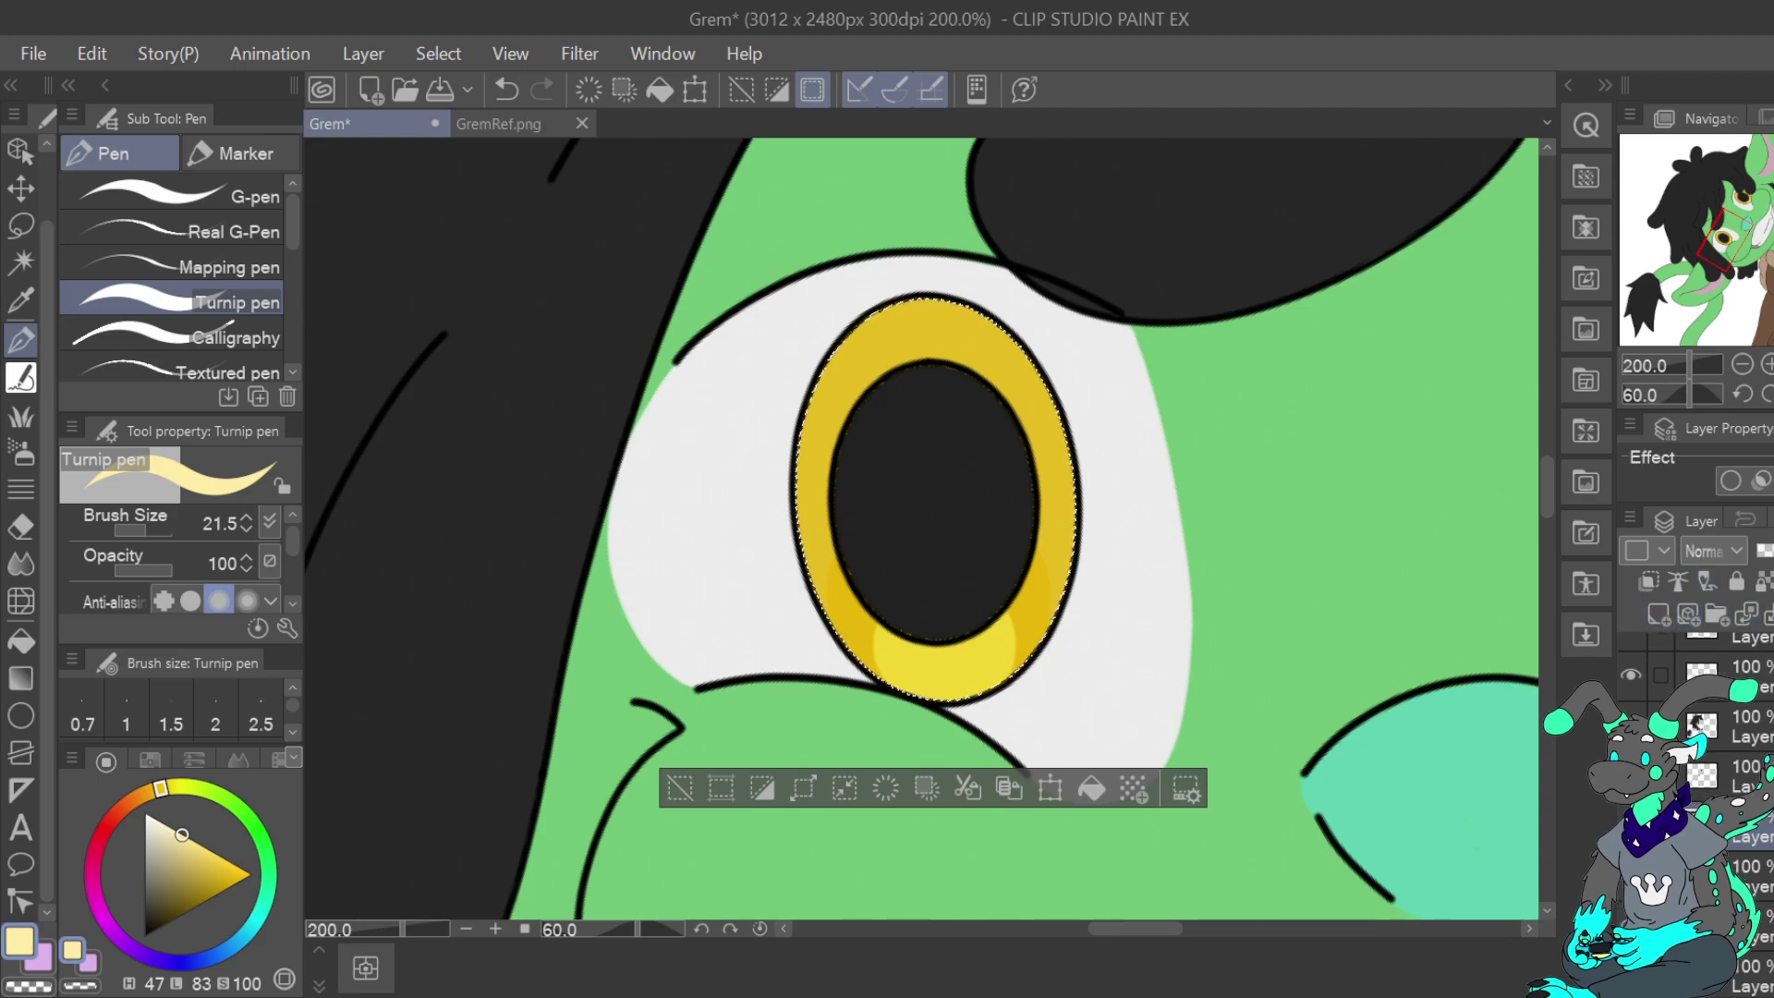
{"action": "left_click", "coordinate": [1748, 777]}
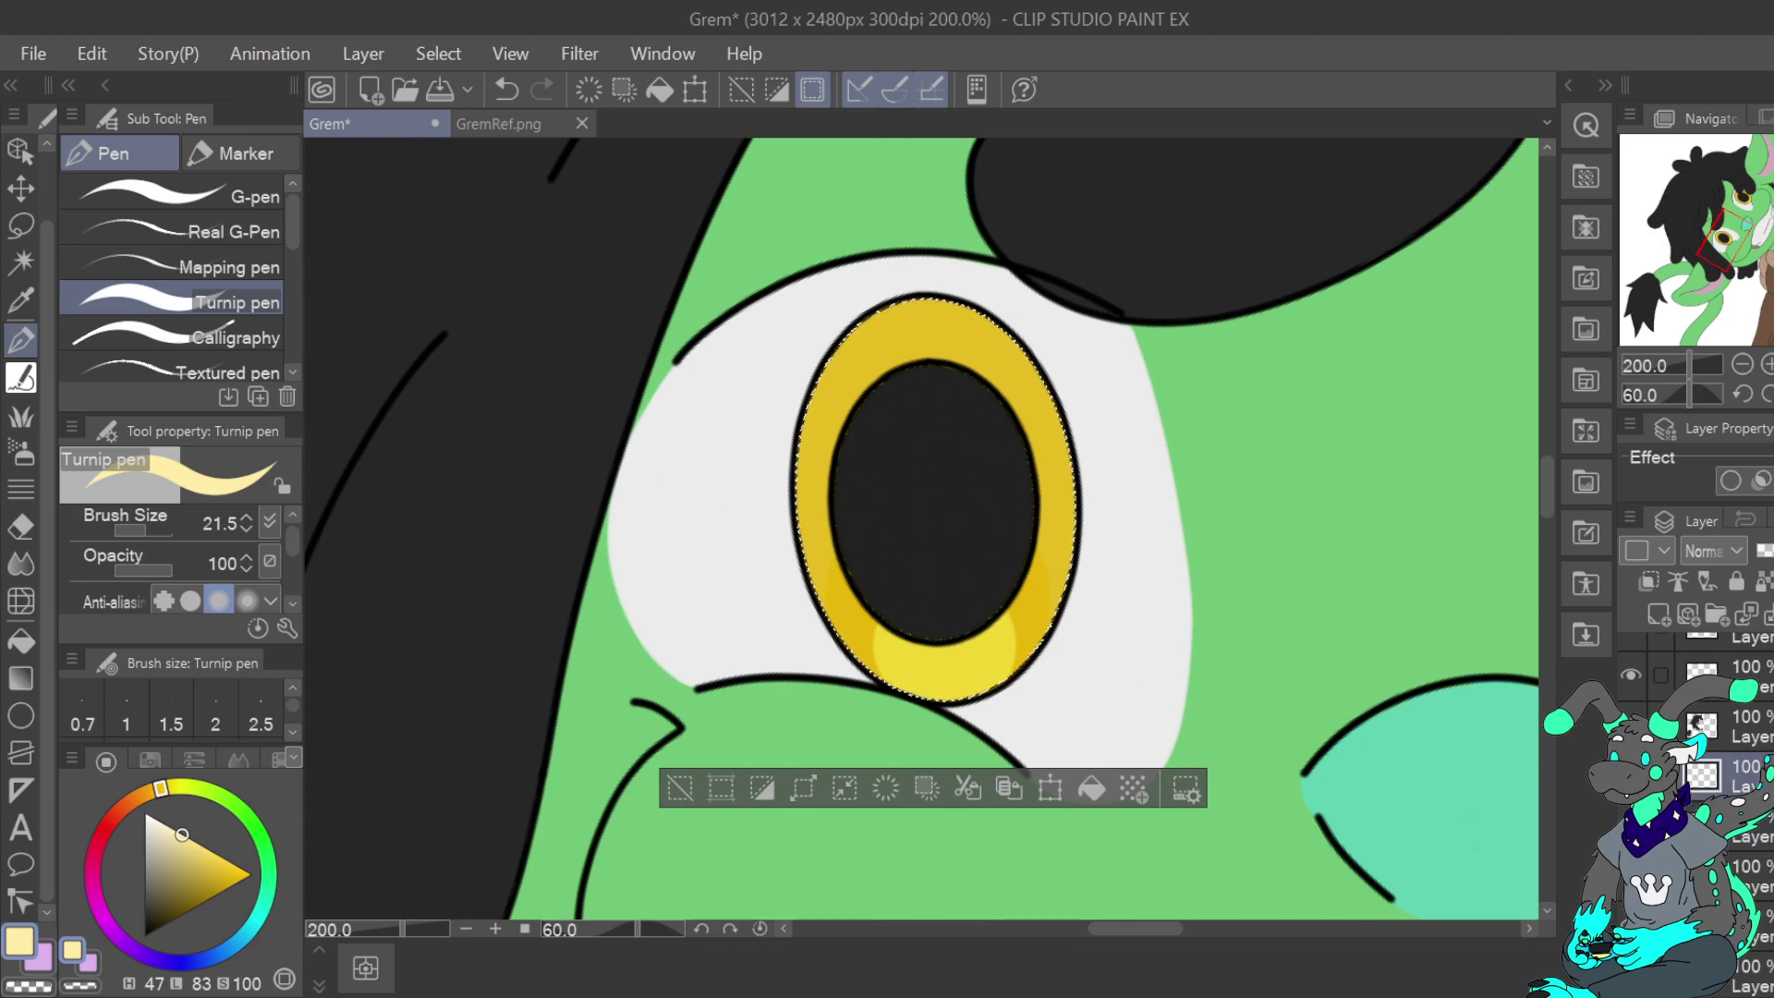
{"action": "scroll", "coordinate": [1749, 786], "scroll_direction": "up", "scroll_amount": 5}
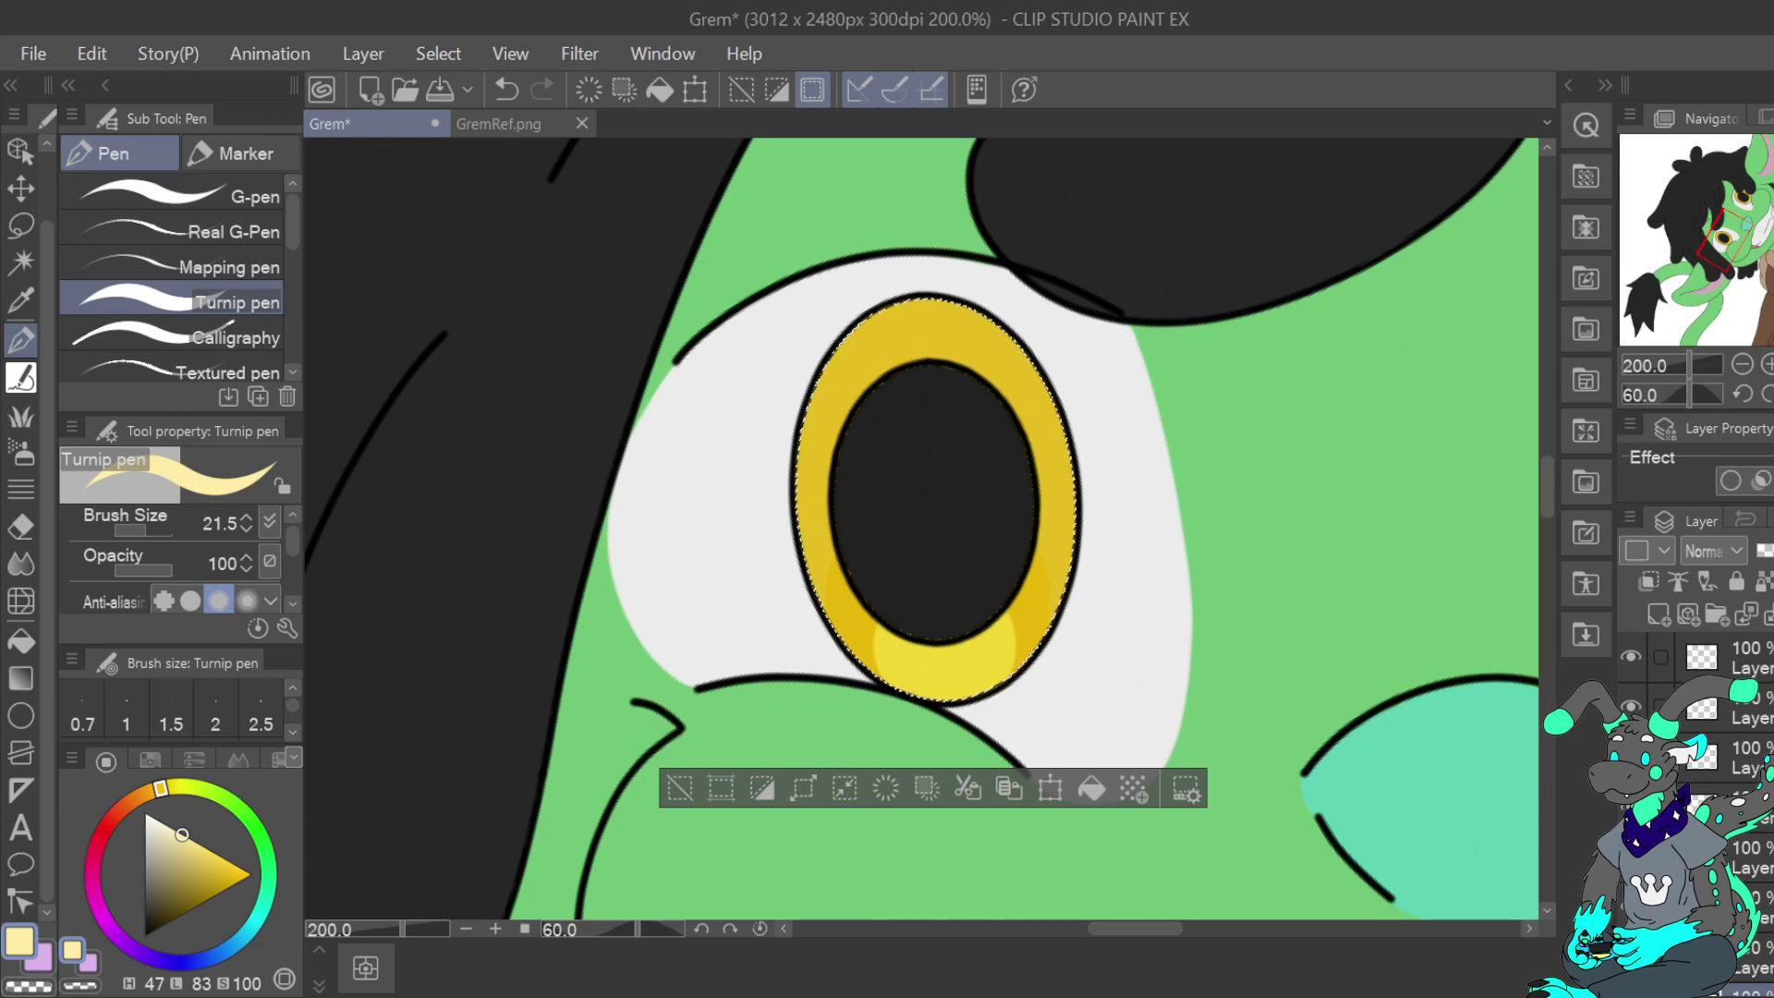
Select the empty layer for the eye highlight, set its blending mode to Screen and choose pale cream (H 47, L 94, S 100)
{"action": "scroll", "coordinate": [1696, 804], "scroll_direction": "down", "scroll_amount": 3}
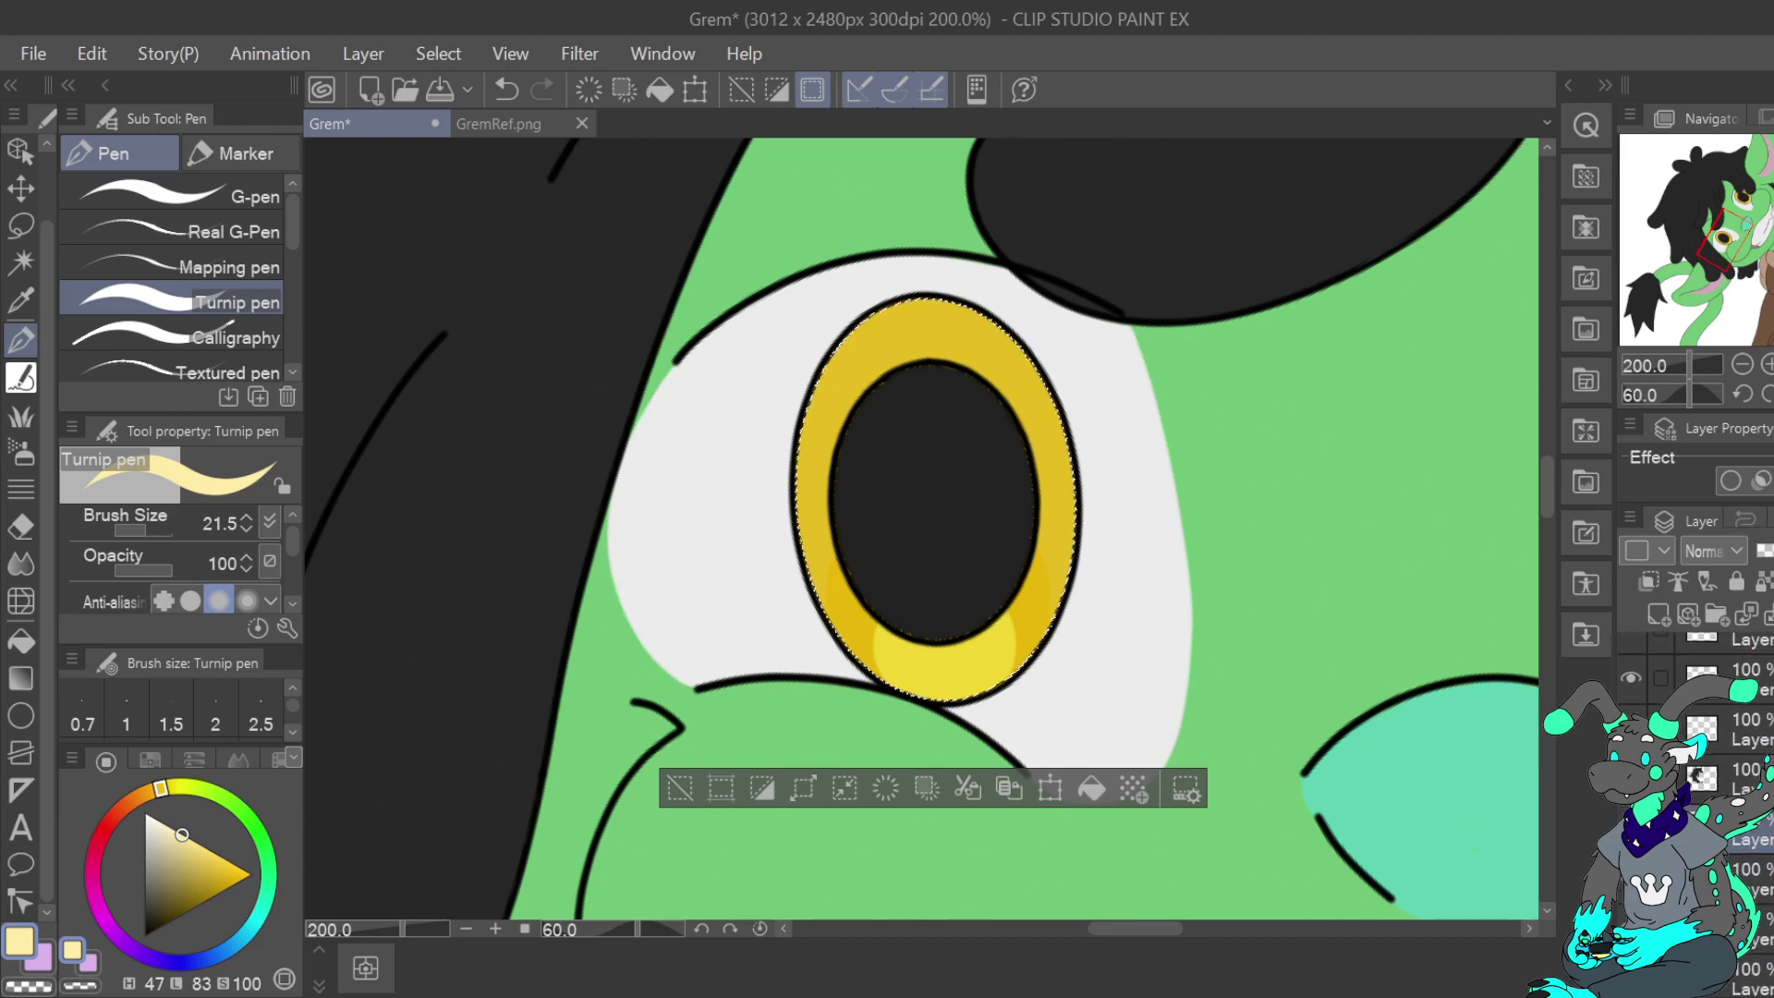
{"action": "scroll", "coordinate": [1709, 740], "scroll_direction": "down", "scroll_amount": 1}
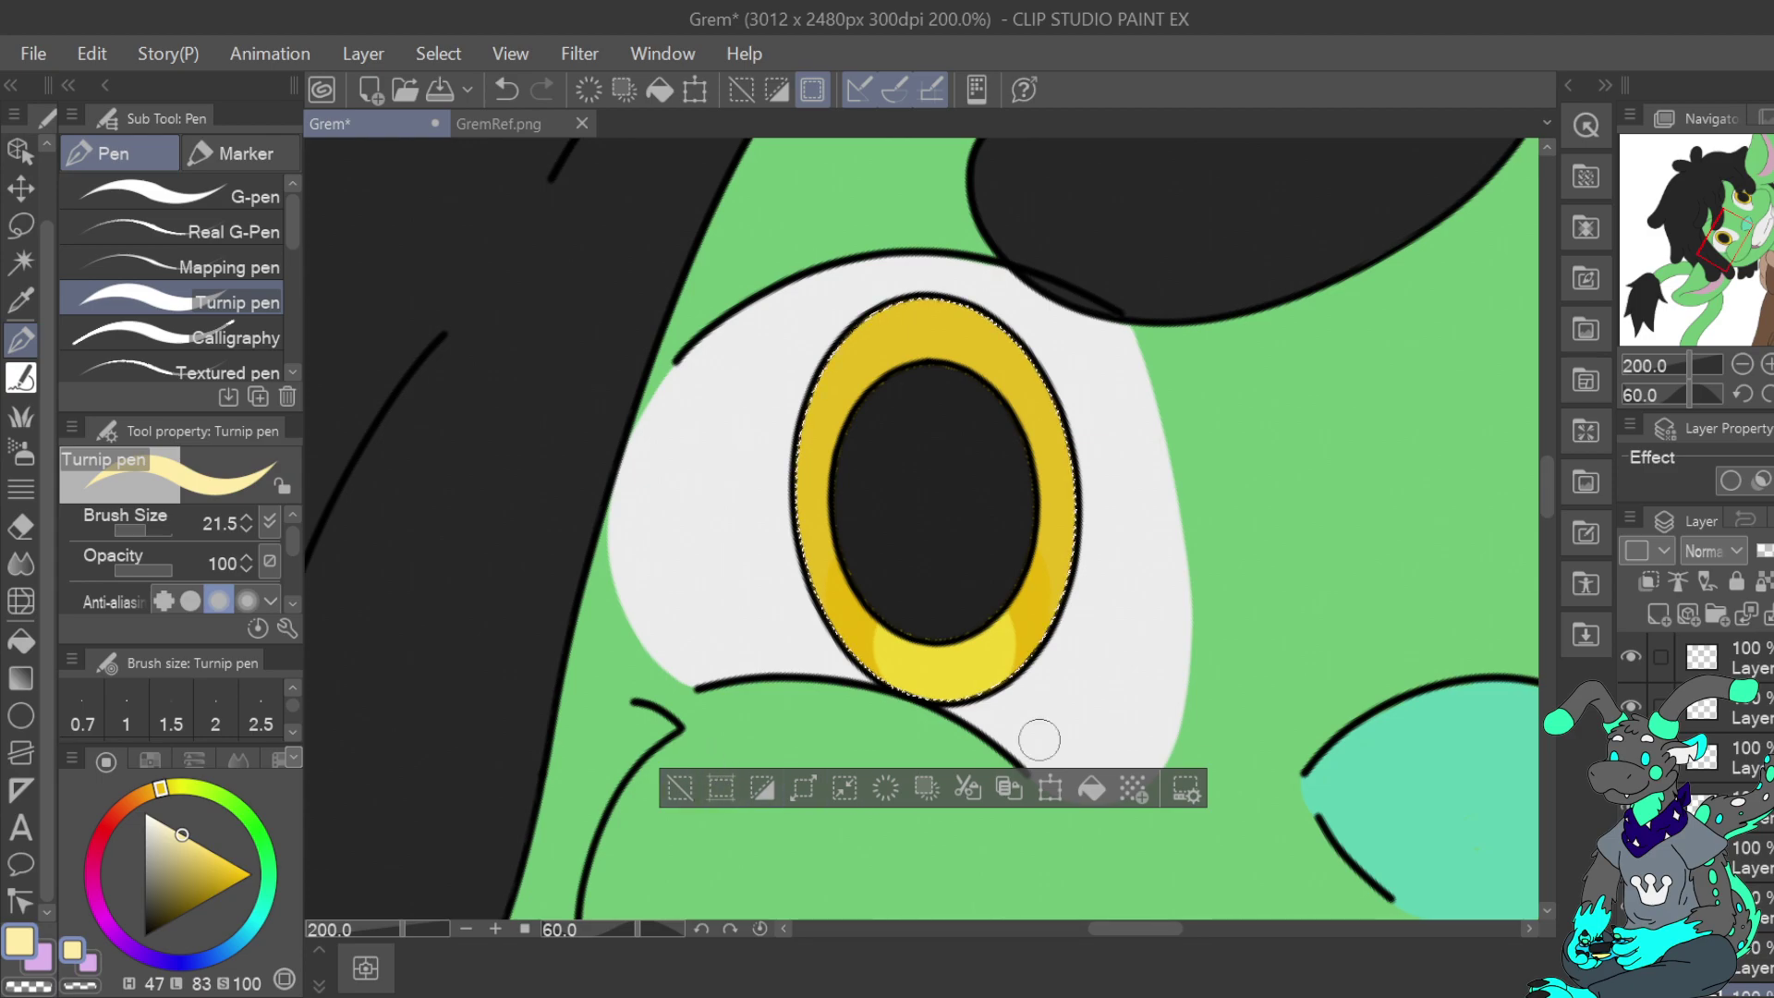
{"action": "left_click", "coordinate": [1745, 657]}
{"action": "left_click", "coordinate": [1745, 708], "text": "shift"}
{"action": "left_click_drag", "start_coordinate": [1745, 708], "coordinate": [1746, 844]}
{"action": "left_click", "coordinate": [1758, 723]}
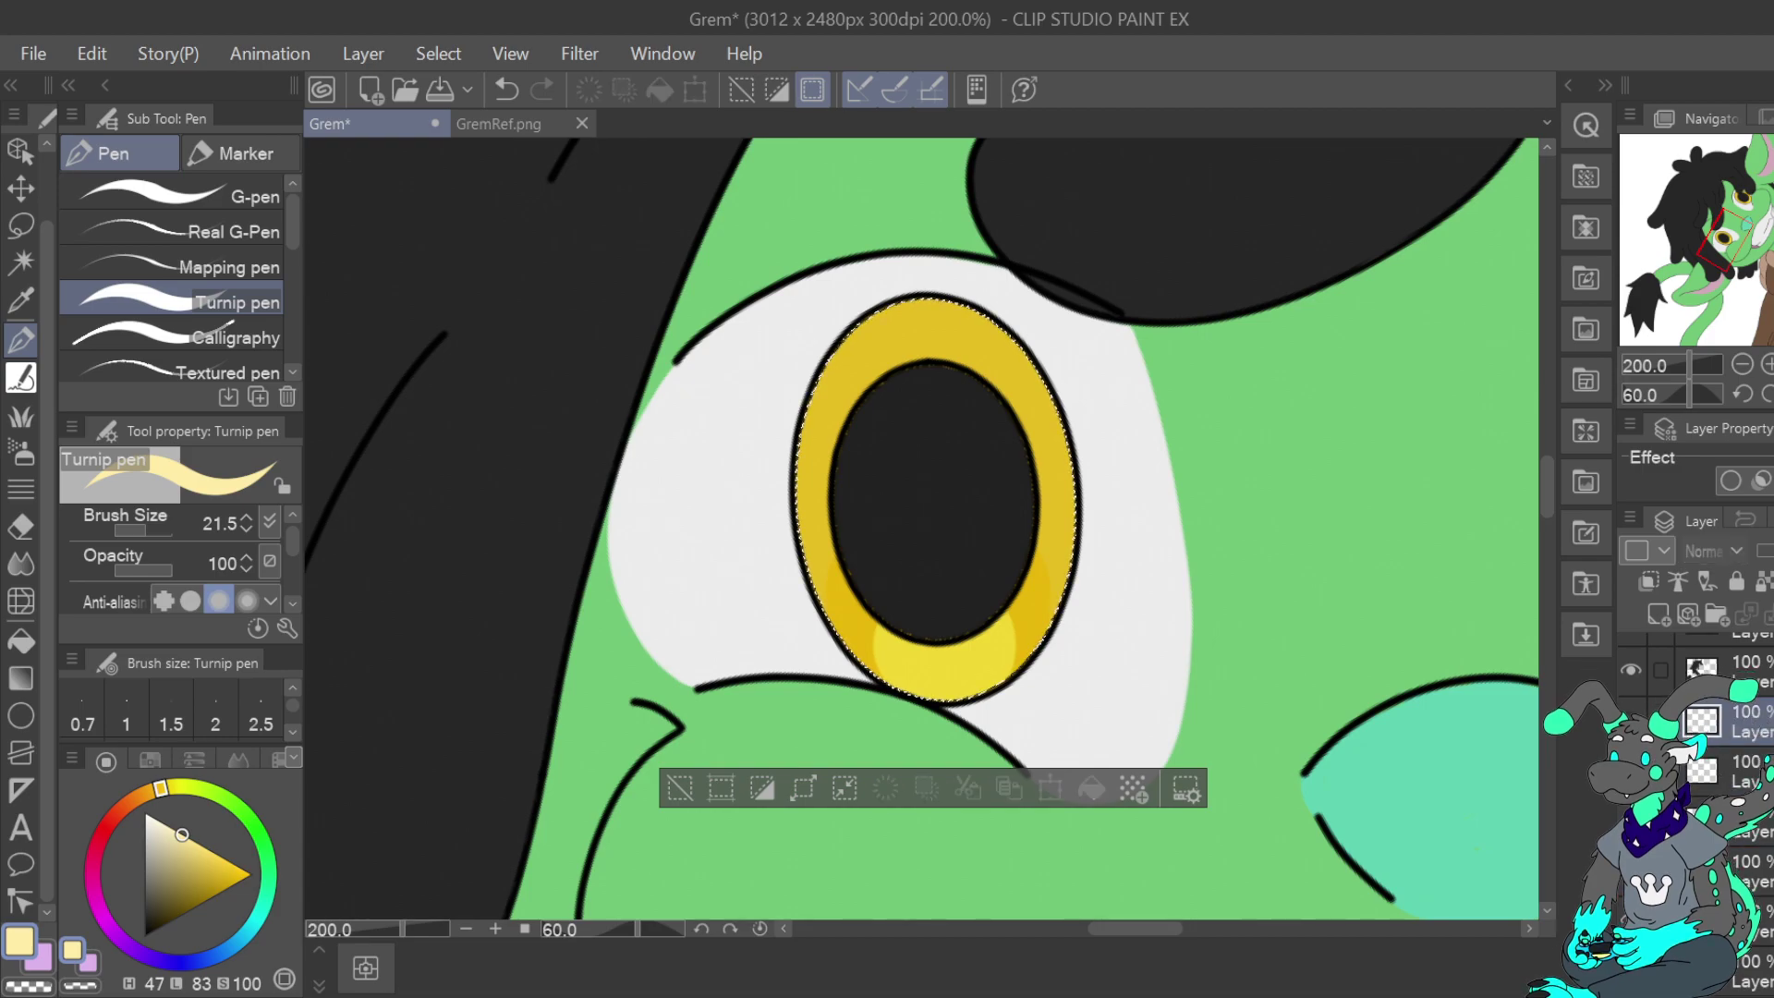
{"action": "left_click", "coordinate": [1741, 549]}
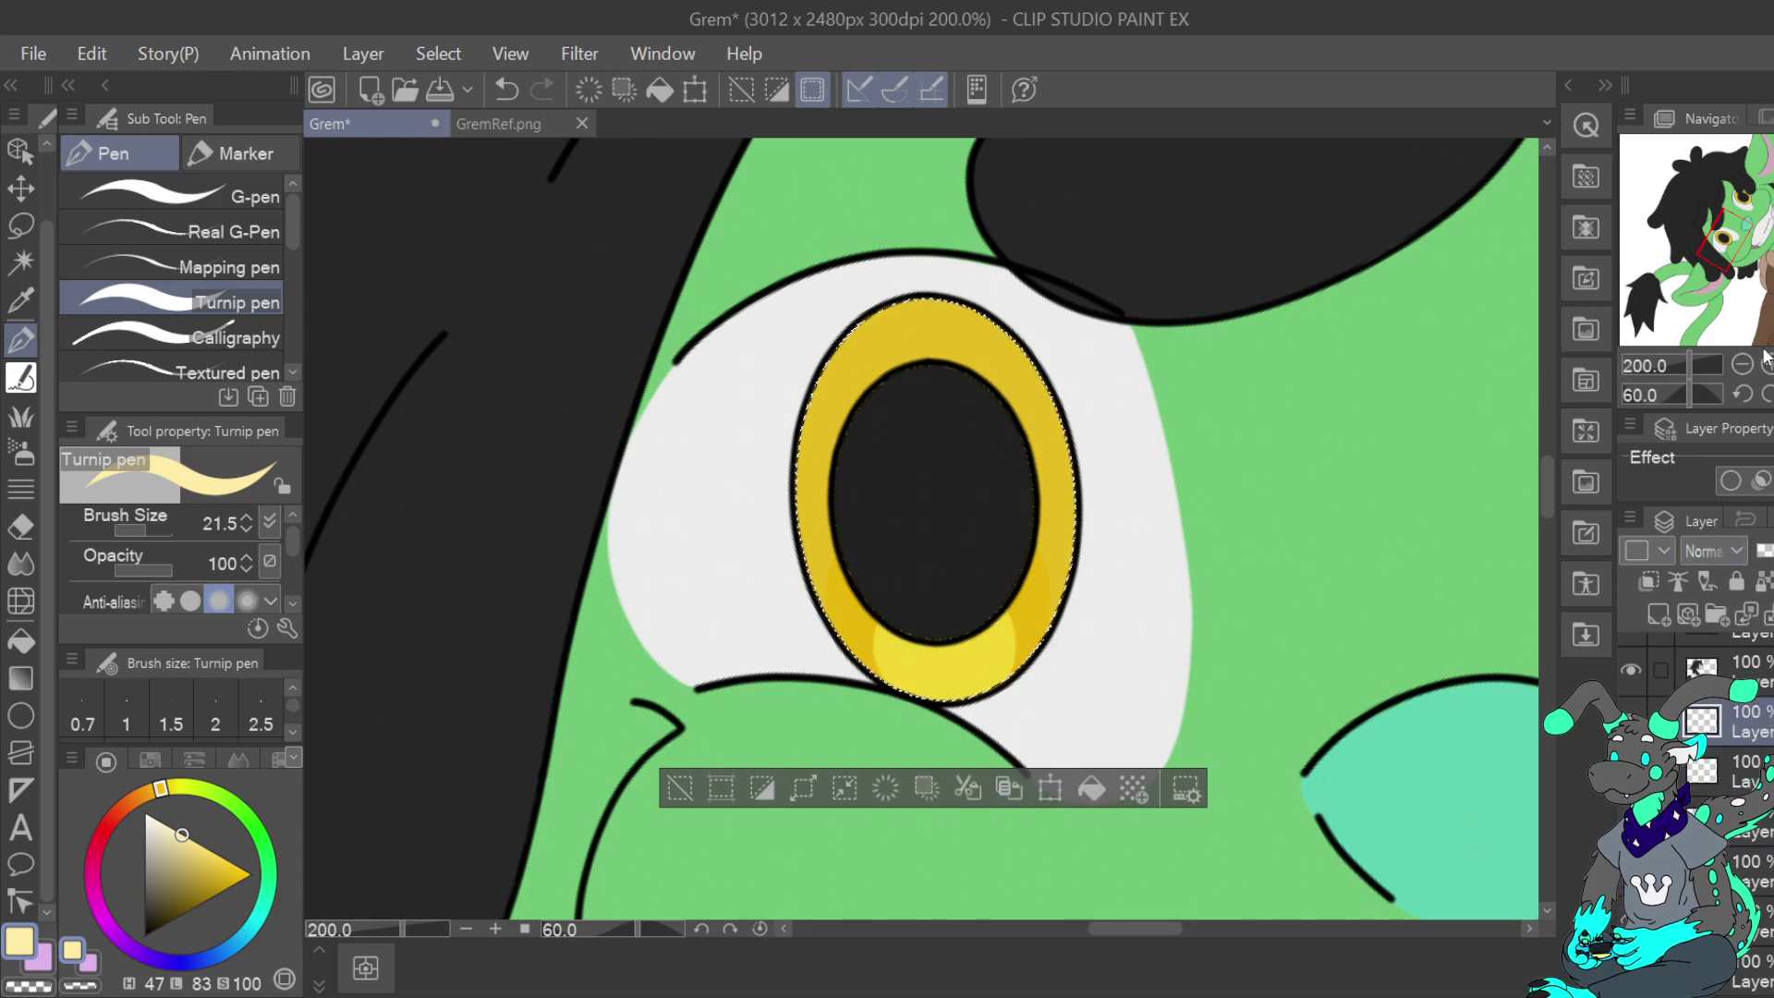
{"action": "left_click", "coordinate": [1759, 241]}
{"action": "mouse_move", "coordinate": [183, 834]}
{"action": "left_mouse_down"}
{"action": "mouse_move", "coordinate": [156, 848]}
{"action": "mouse_move", "coordinate": [158, 821]}
{"action": "left_mouse_up"}
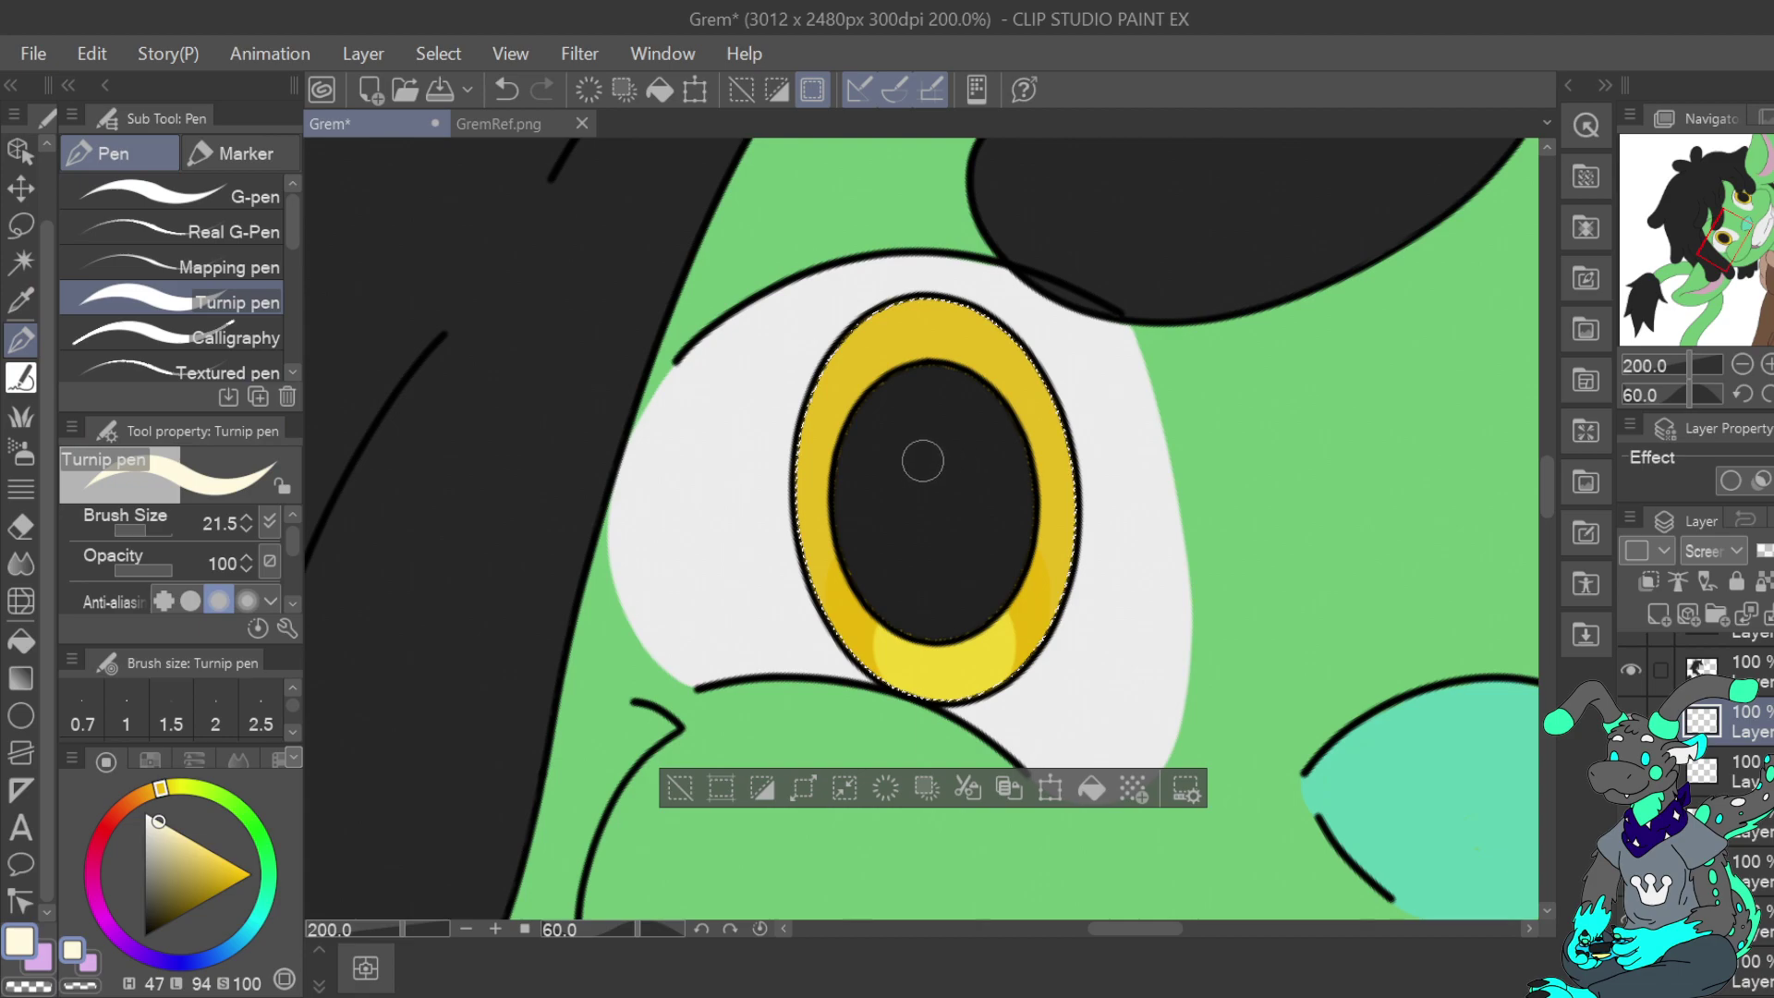
Try a highlight stroke above the pupil at brush size 13, undo it and reduce the brush size to 9.3
{"action": "left_click_drag", "start_coordinate": [139, 530], "coordinate": [142, 530]}
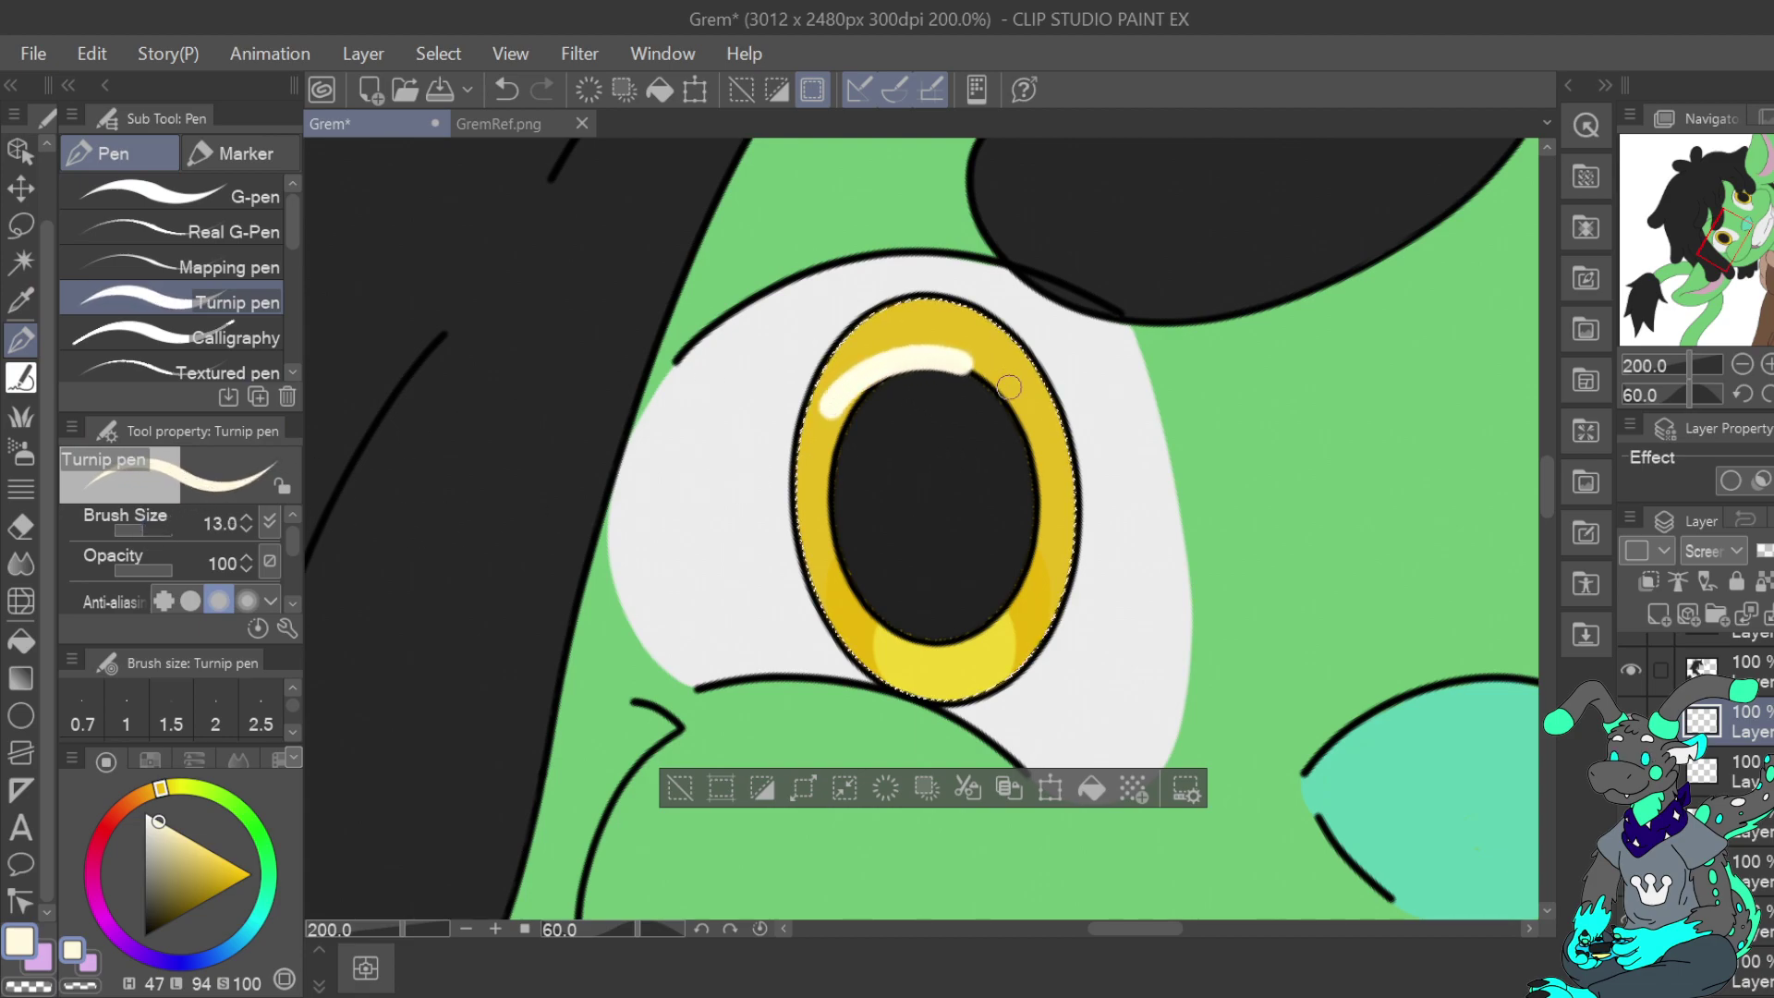
{"action": "left_click", "coordinate": [506, 89]}
{"action": "scroll", "coordinate": [292, 543], "scroll_direction": "down", "scroll_amount": 2}
{"action": "scroll", "coordinate": [296, 568], "scroll_direction": "up", "scroll_amount": 2}
{"action": "left_click_drag", "start_coordinate": [146, 534], "coordinate": [139, 536]}
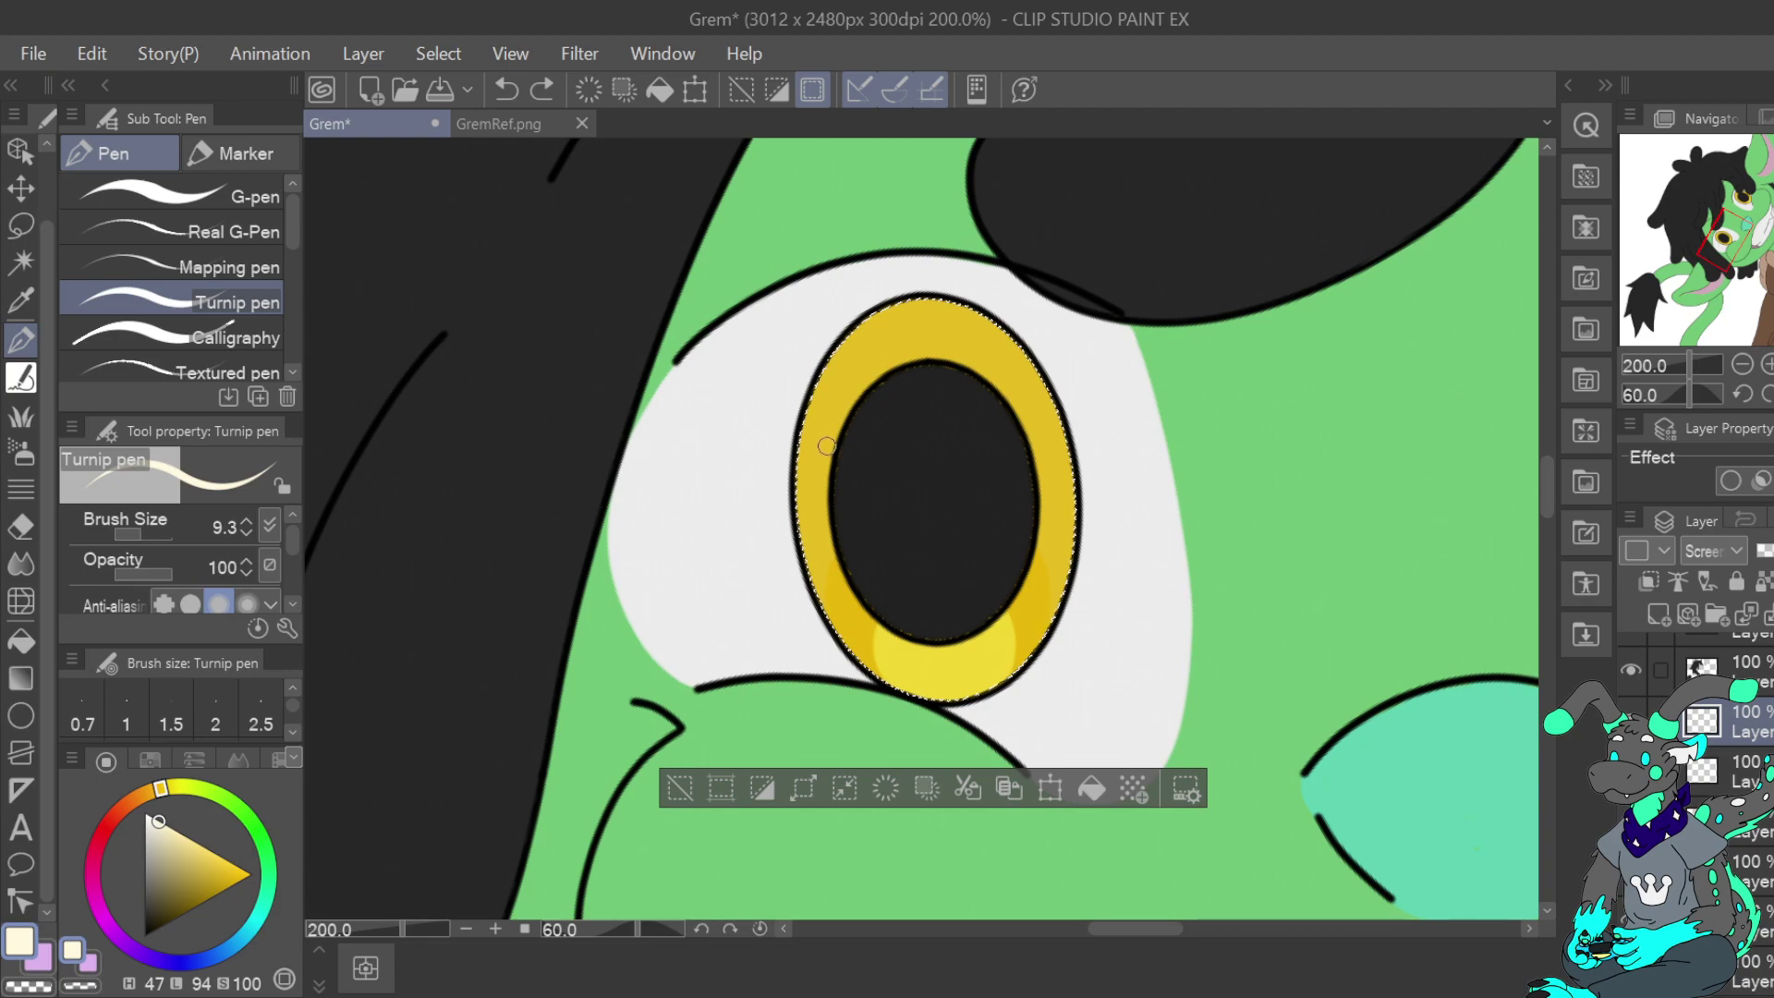
Paint a filled cream crescent over the upper-right part of the pupil and iris, with stabilization set to 3
{"action": "left_click_drag", "start_coordinate": [825, 436], "coordinate": [857, 385]}
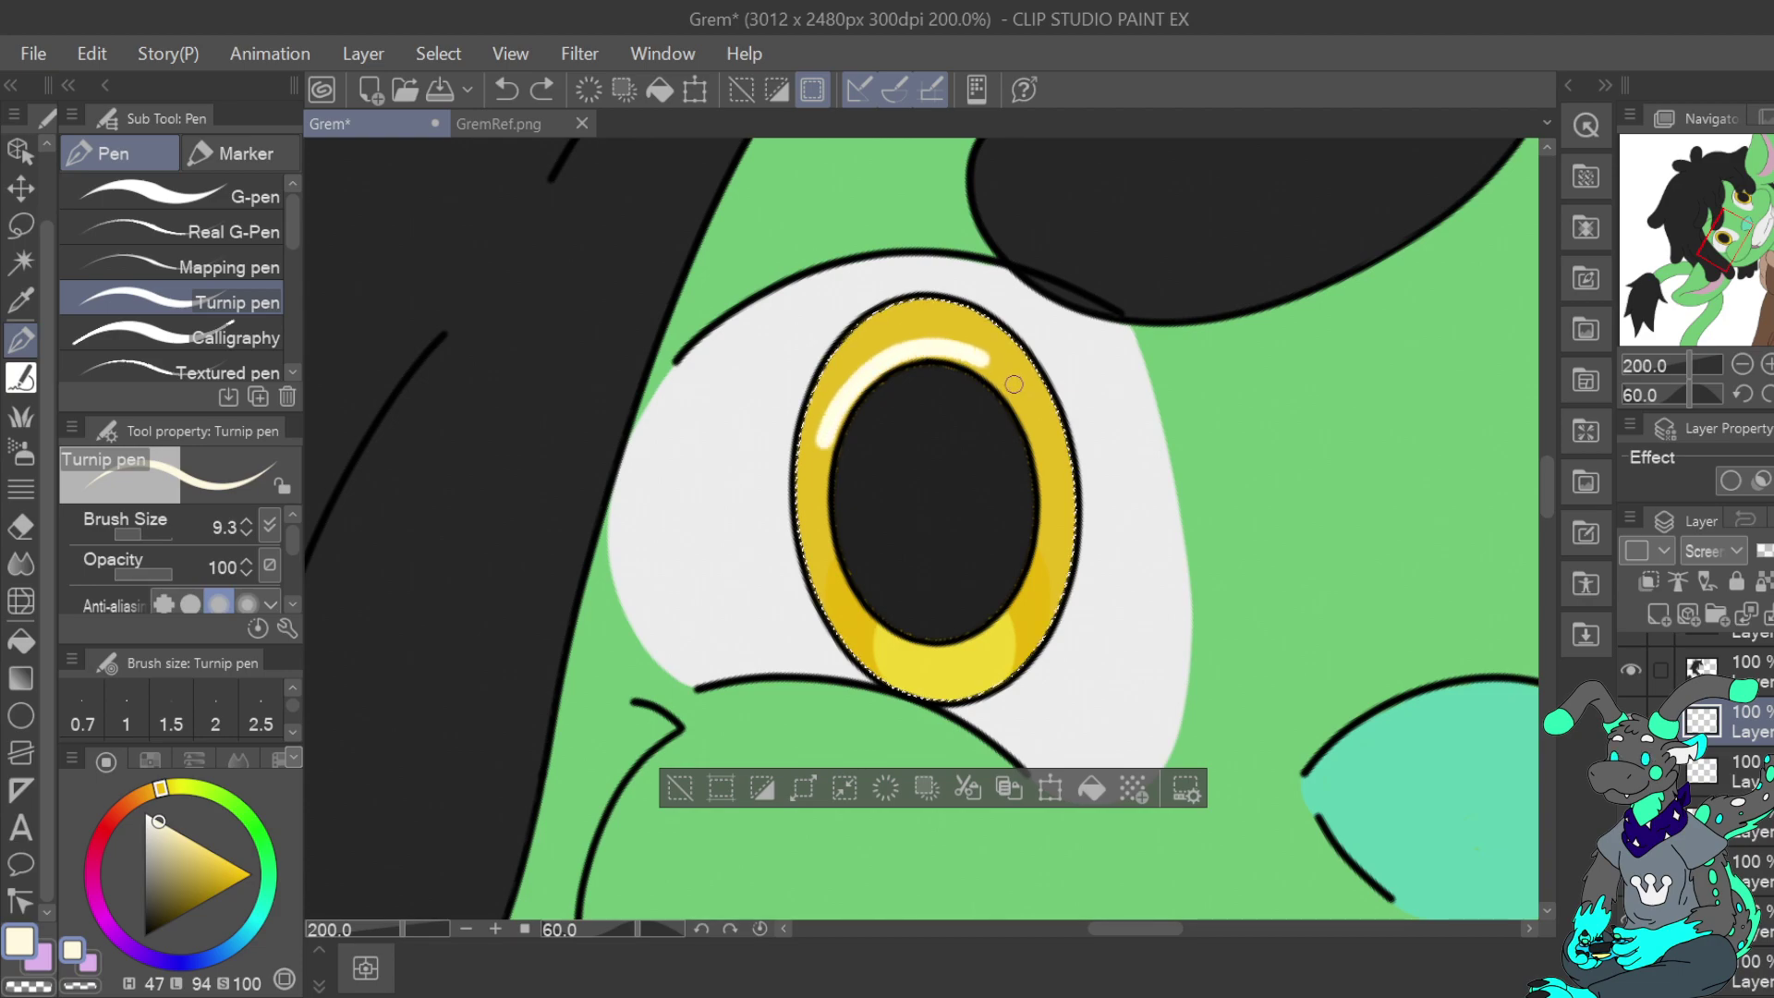
{"action": "left_click_drag", "start_coordinate": [1040, 479], "coordinate": [1029, 434]}
{"action": "key", "text": "ctrl+z"}
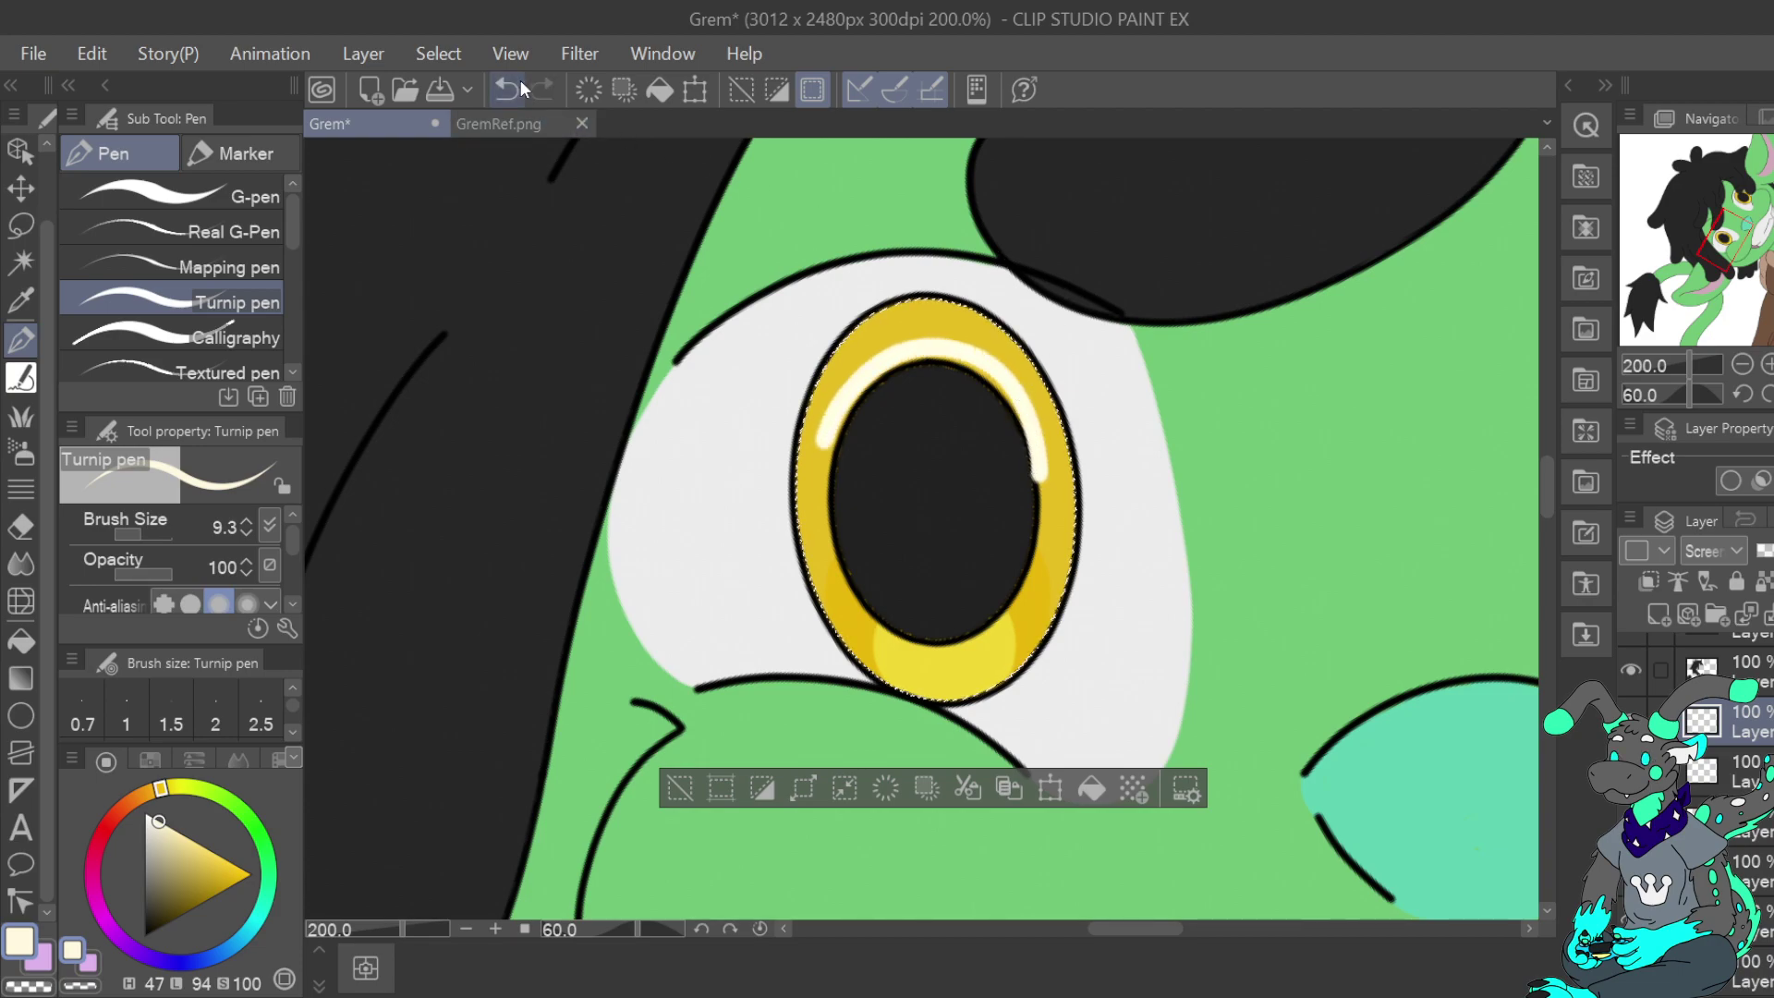
{"action": "left_click_drag", "start_coordinate": [839, 401], "coordinate": [966, 353]}
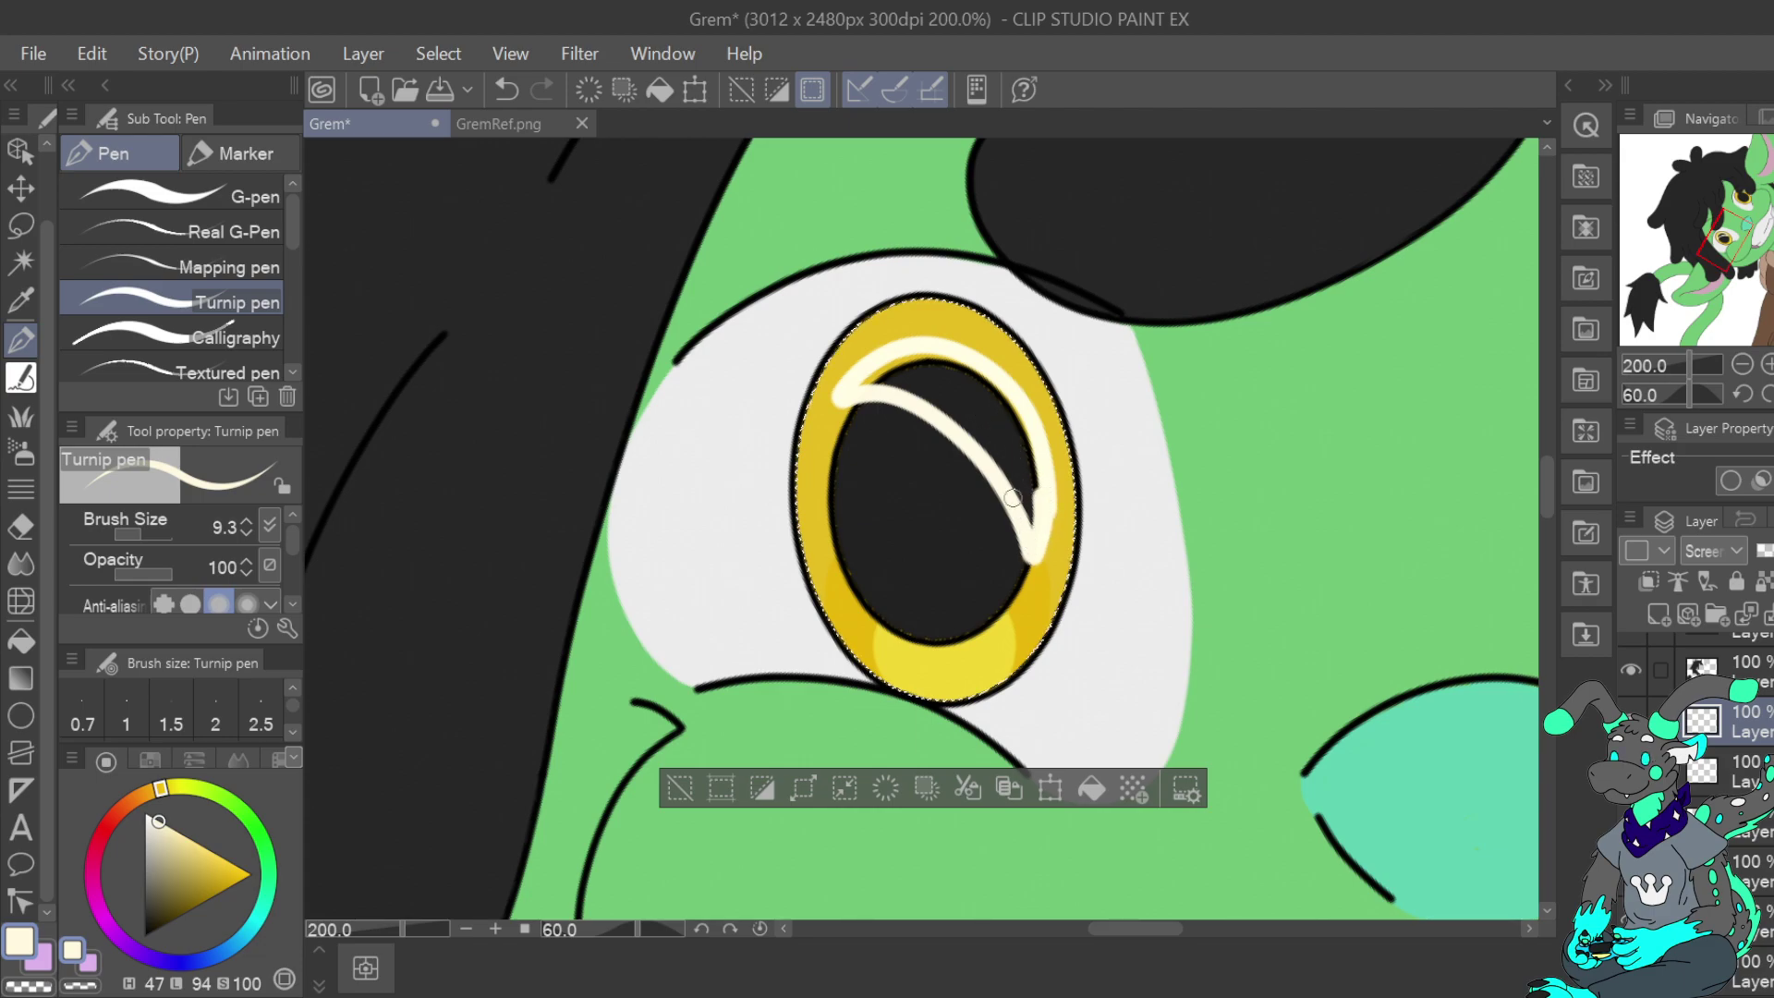
{"action": "left_click_drag", "start_coordinate": [939, 384], "coordinate": [884, 367]}
{"action": "scroll", "coordinate": [286, 549], "scroll_direction": "down", "scroll_amount": 2}
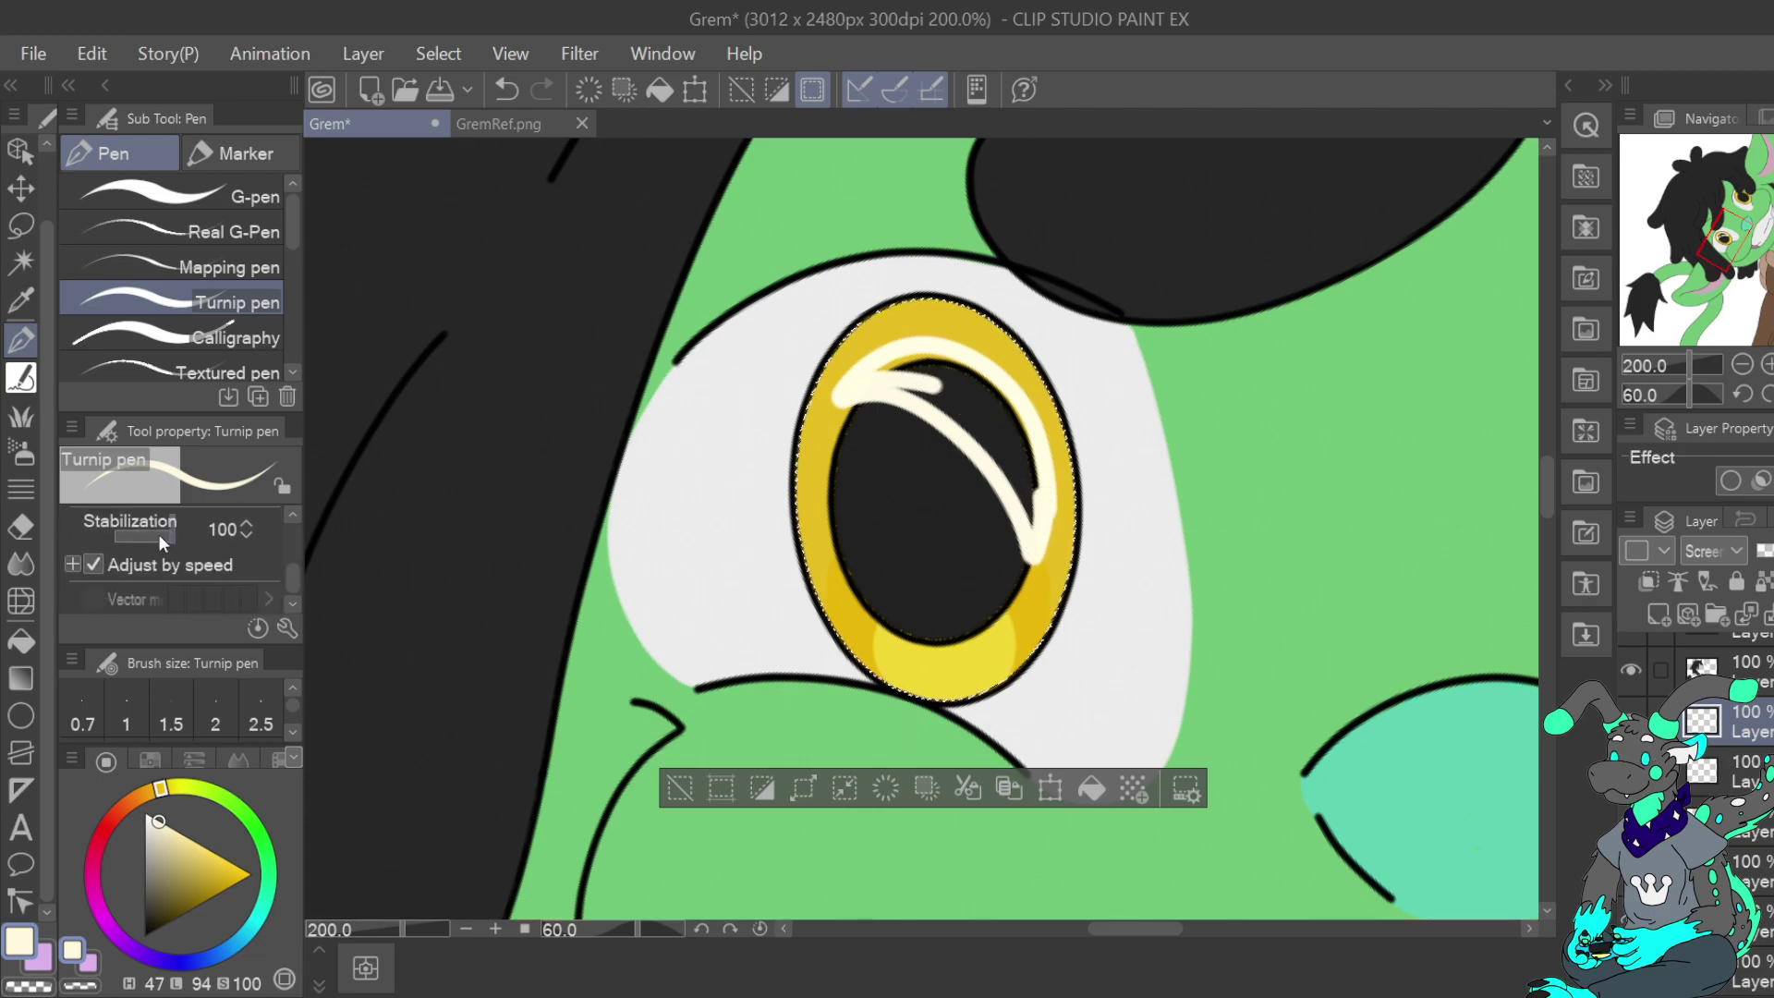
{"action": "mouse_move", "coordinate": [869, 361]}
{"action": "left_mouse_down"}
{"action": "mouse_move", "coordinate": [931, 378]}
{"action": "mouse_move", "coordinate": [895, 379]}
{"action": "mouse_move", "coordinate": [978, 432]}
{"action": "mouse_move", "coordinate": [1035, 532]}
{"action": "mouse_move", "coordinate": [1013, 428]}
{"action": "mouse_move", "coordinate": [1035, 474]}
{"action": "mouse_move", "coordinate": [989, 382]}
{"action": "mouse_move", "coordinate": [937, 408]}
{"action": "mouse_move", "coordinate": [978, 439]}
{"action": "mouse_move", "coordinate": [1011, 430]}
{"action": "mouse_move", "coordinate": [947, 357]}
{"action": "mouse_move", "coordinate": [898, 366]}
{"action": "mouse_move", "coordinate": [949, 353]}
{"action": "mouse_move", "coordinate": [1031, 500]}
{"action": "mouse_move", "coordinate": [1036, 549]}
{"action": "mouse_move", "coordinate": [1044, 486]}
{"action": "left_mouse_up"}
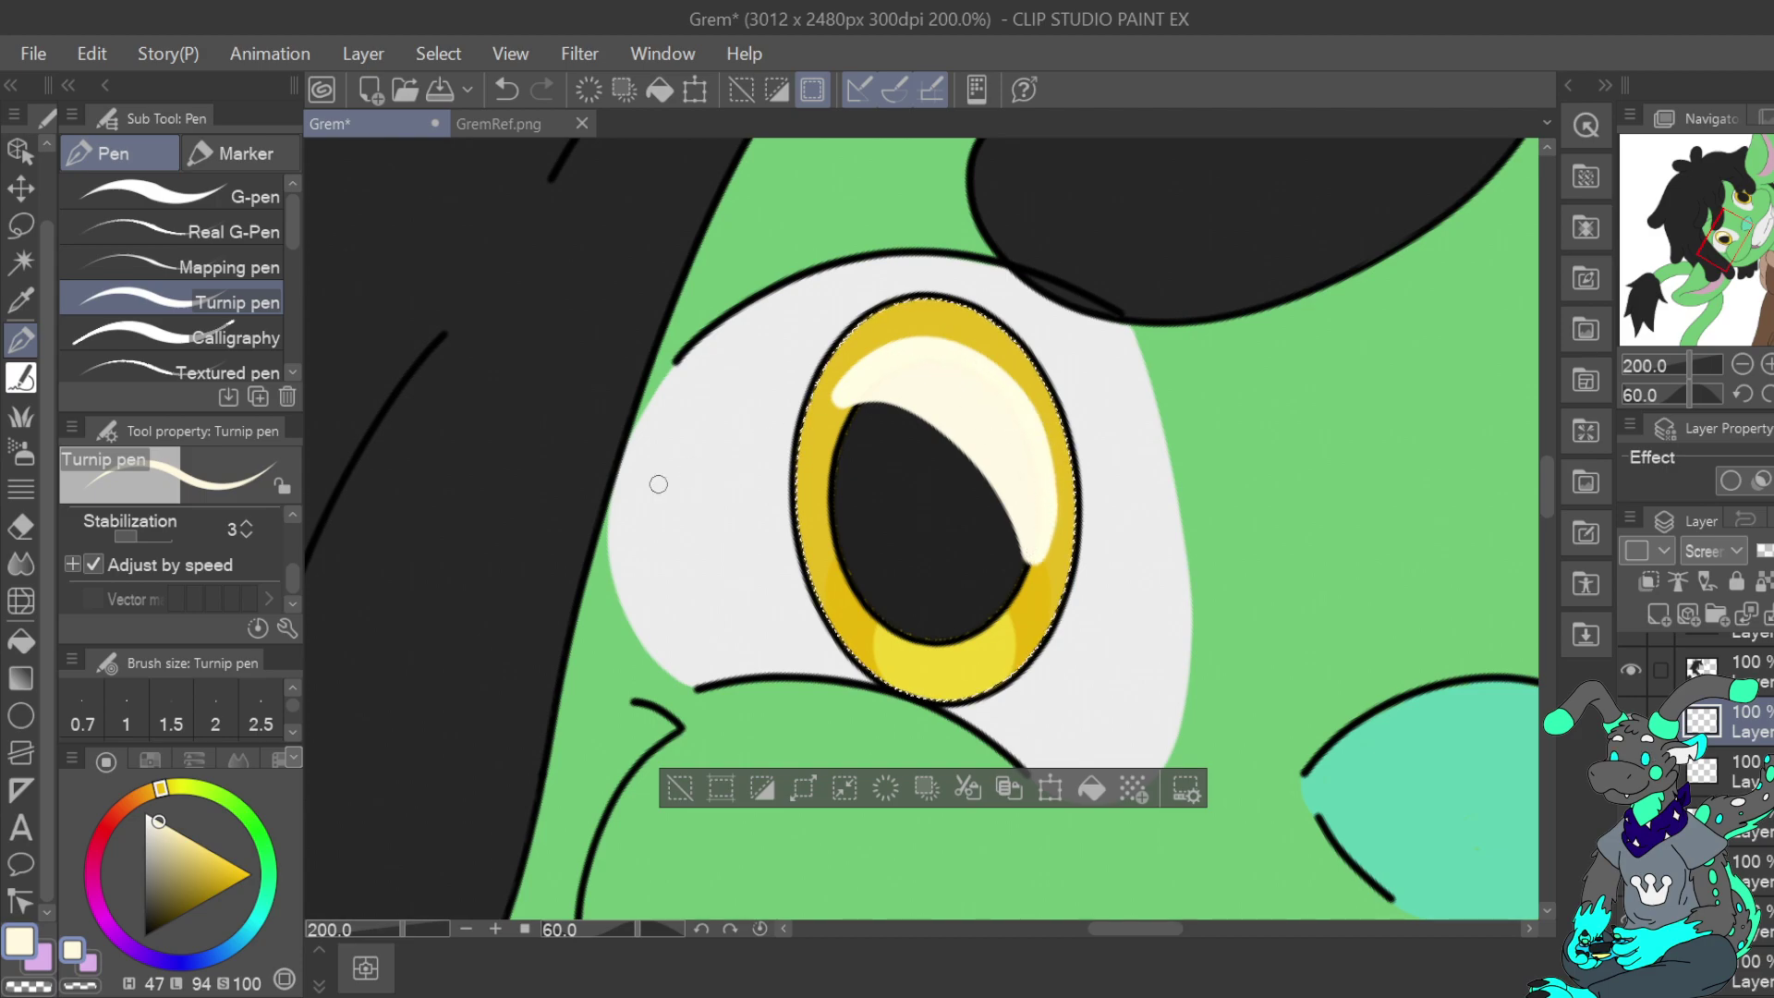
Trim the crescent's outer edge and upper-left tip with the pen set to transparent colour
{"action": "left_click", "coordinate": [29, 986]}
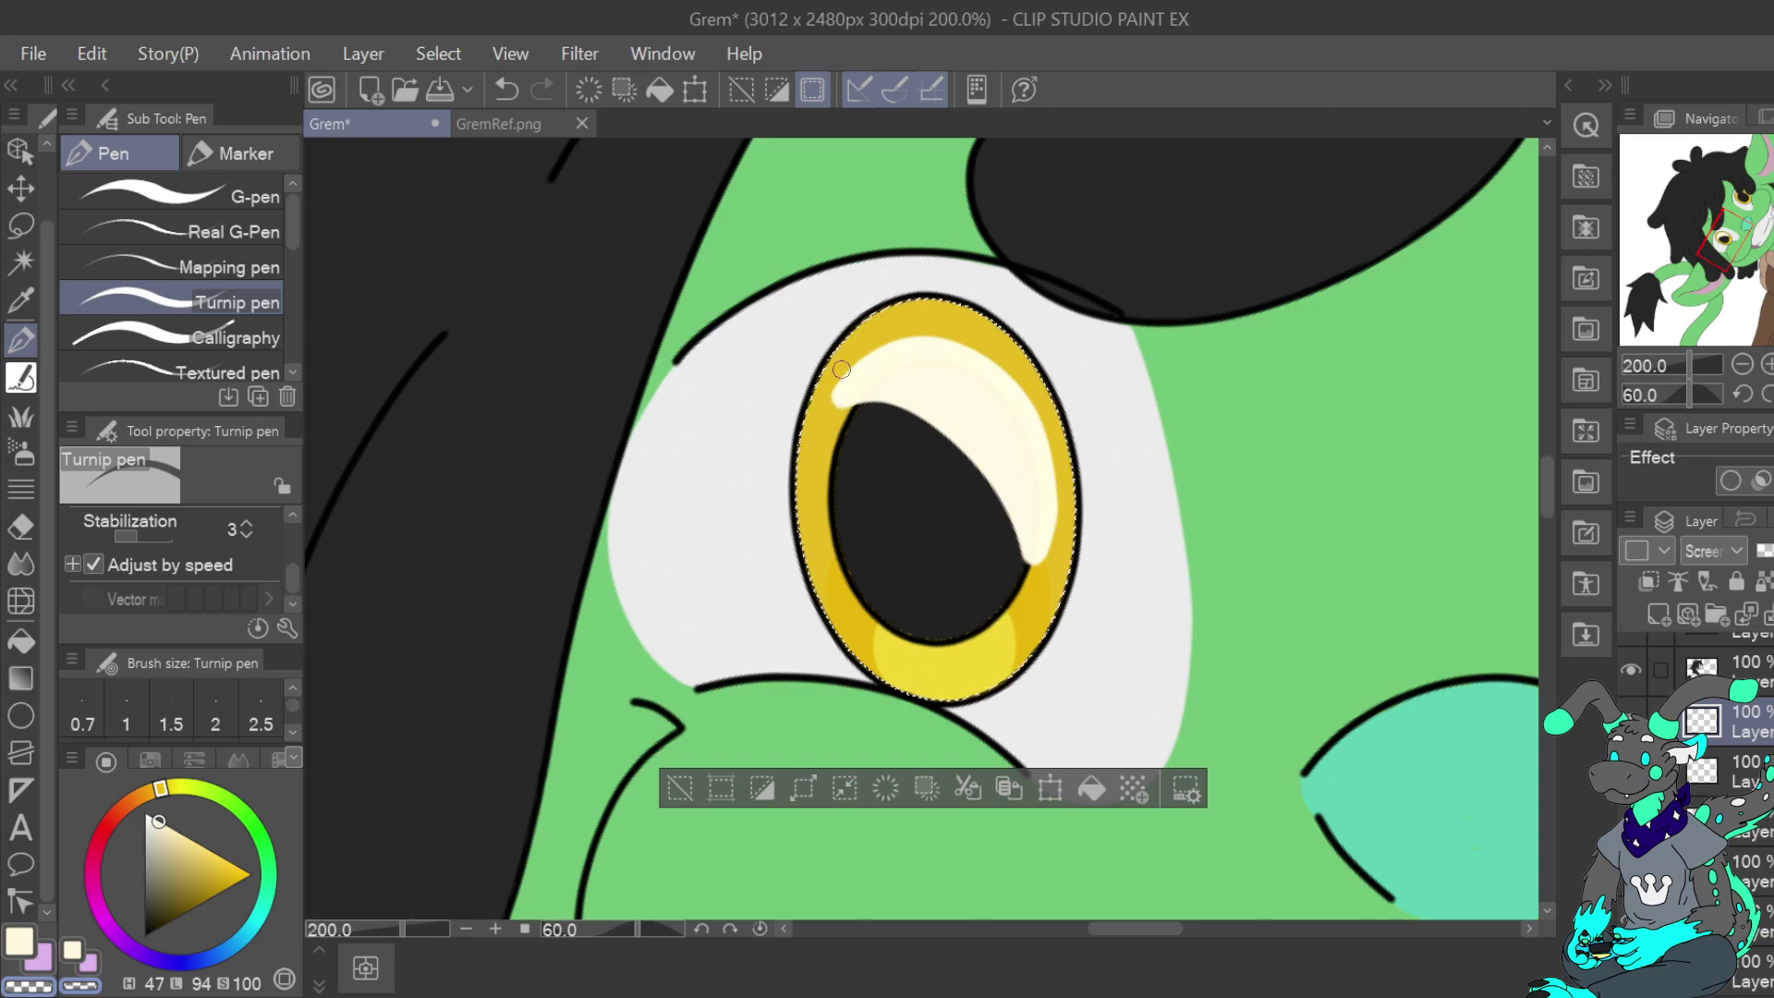
{"action": "mouse_move", "coordinate": [843, 373]}
{"action": "left_mouse_down"}
{"action": "mouse_move", "coordinate": [901, 335]}
{"action": "mouse_move", "coordinate": [954, 336]}
{"action": "mouse_move", "coordinate": [1007, 371]}
{"action": "mouse_move", "coordinate": [1053, 490]}
{"action": "mouse_move", "coordinate": [1037, 572]}
{"action": "left_mouse_up"}
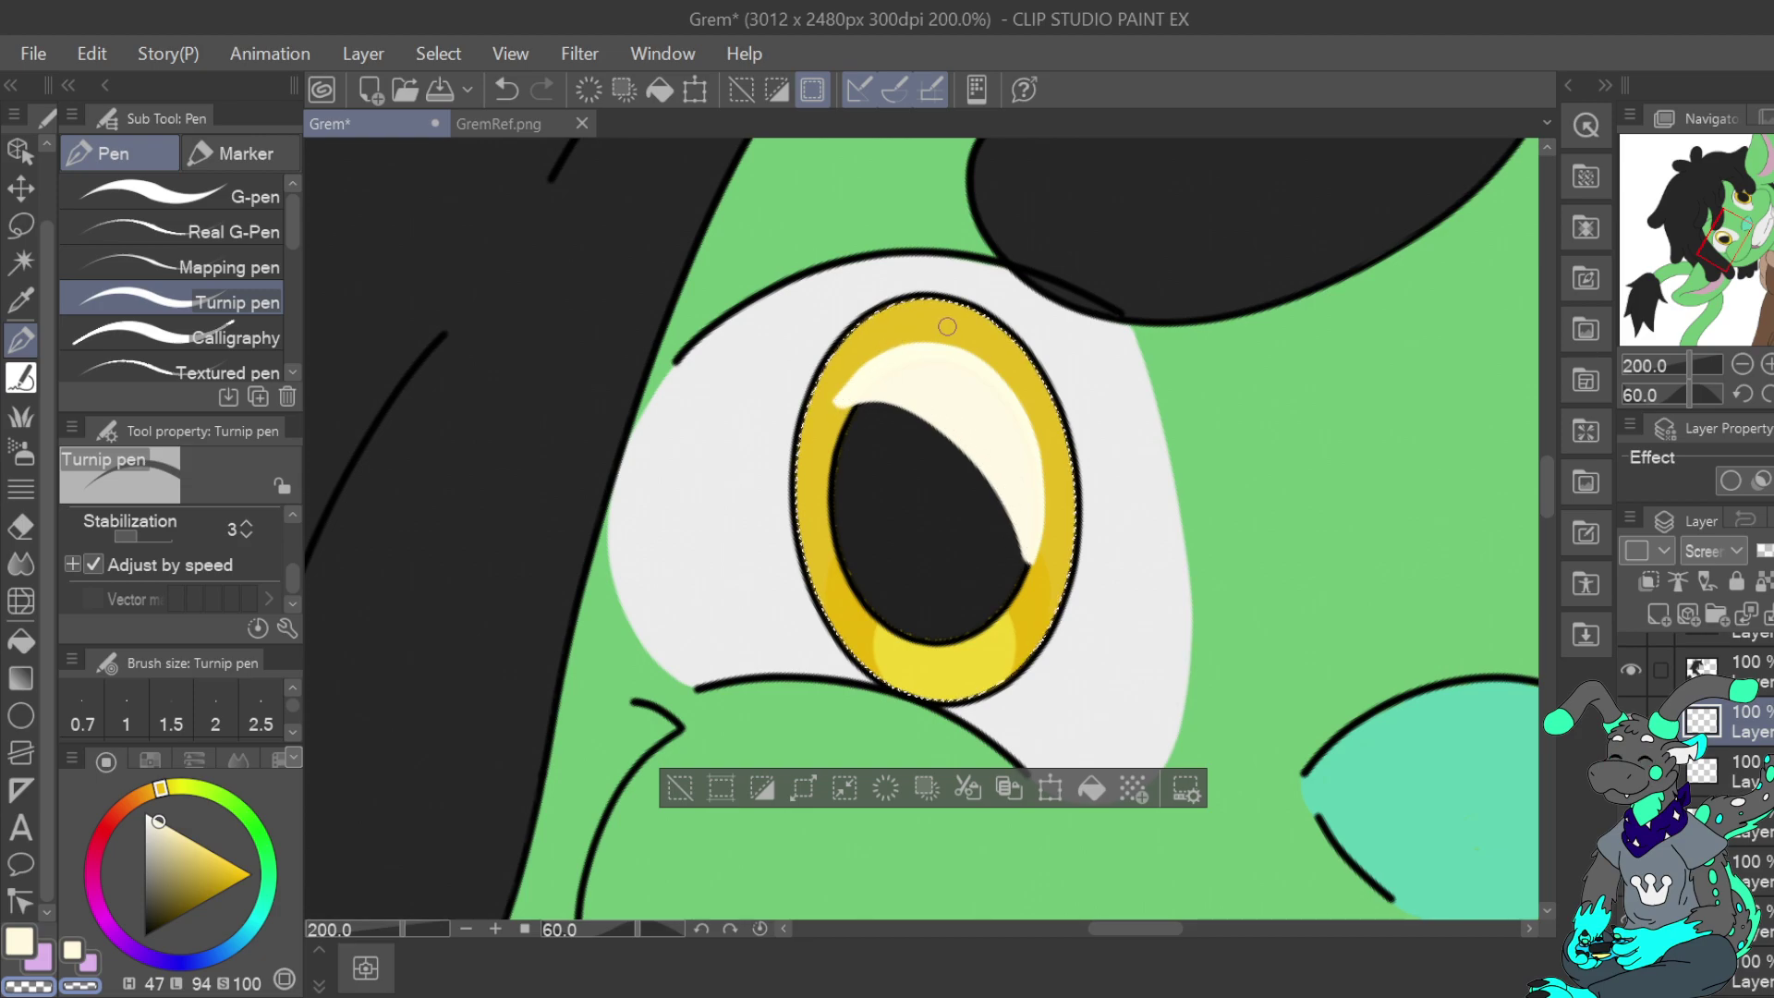
{"action": "left_click_drag", "start_coordinate": [893, 334], "coordinate": [831, 407]}
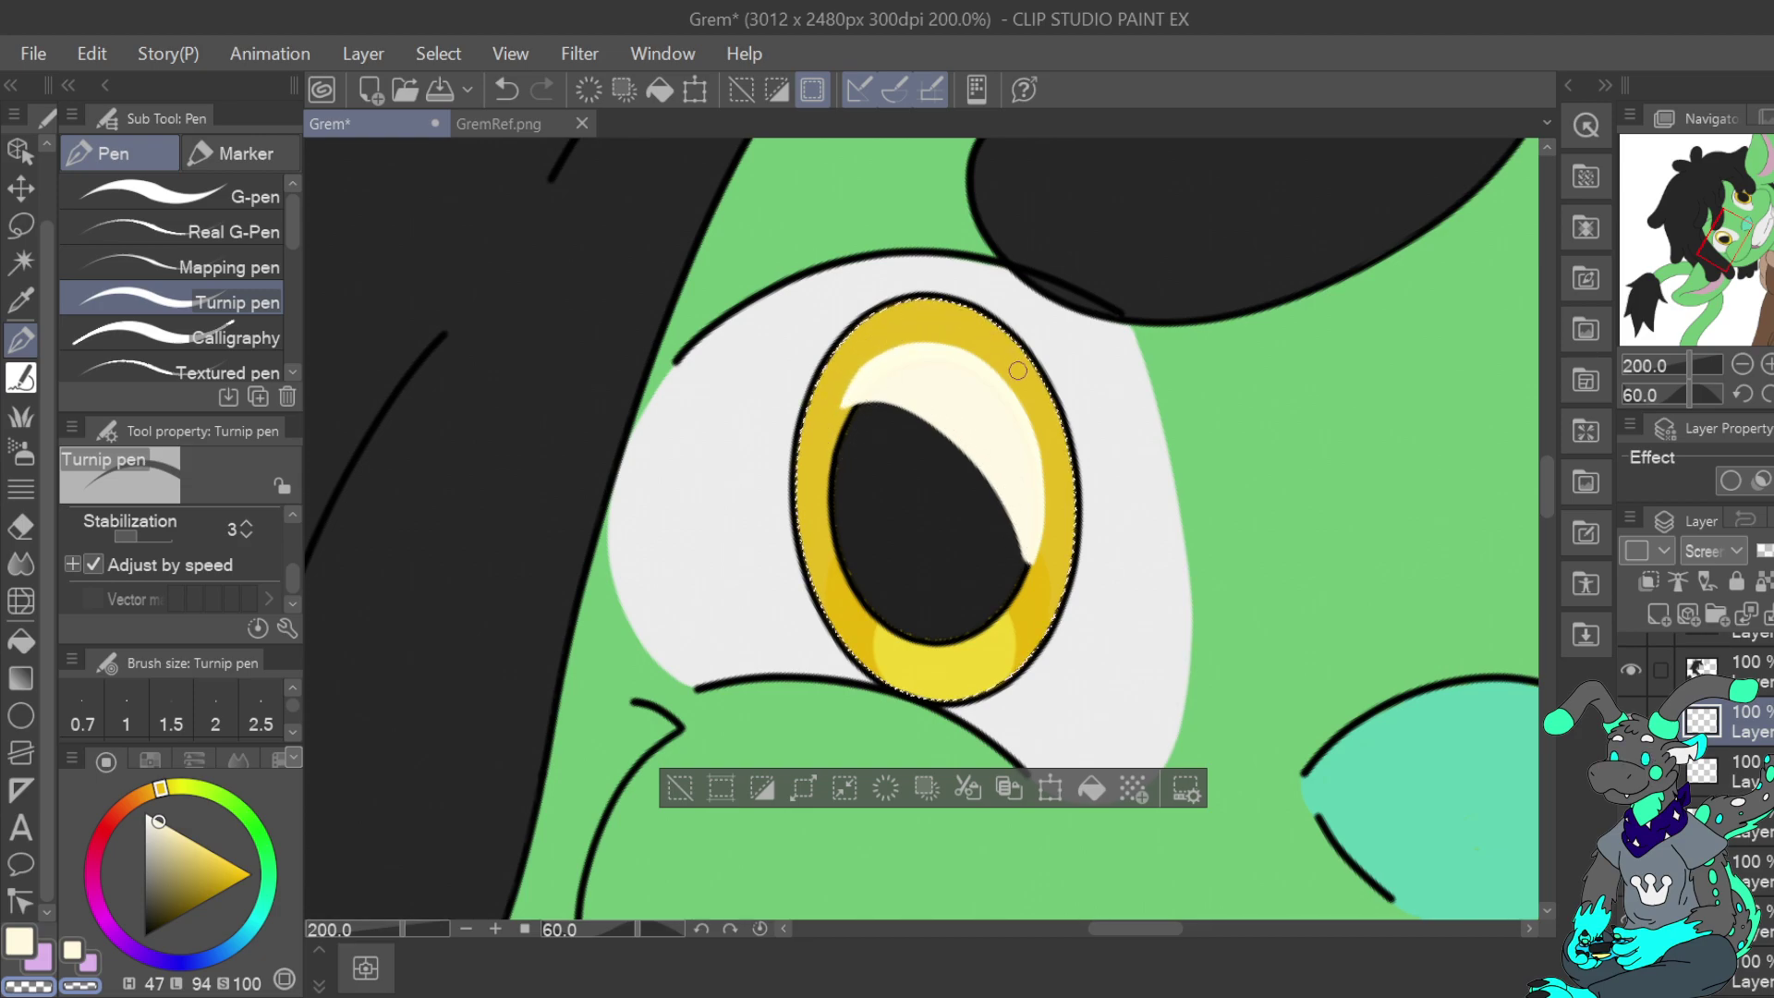
{"action": "left_click_drag", "start_coordinate": [899, 338], "coordinate": [827, 410]}
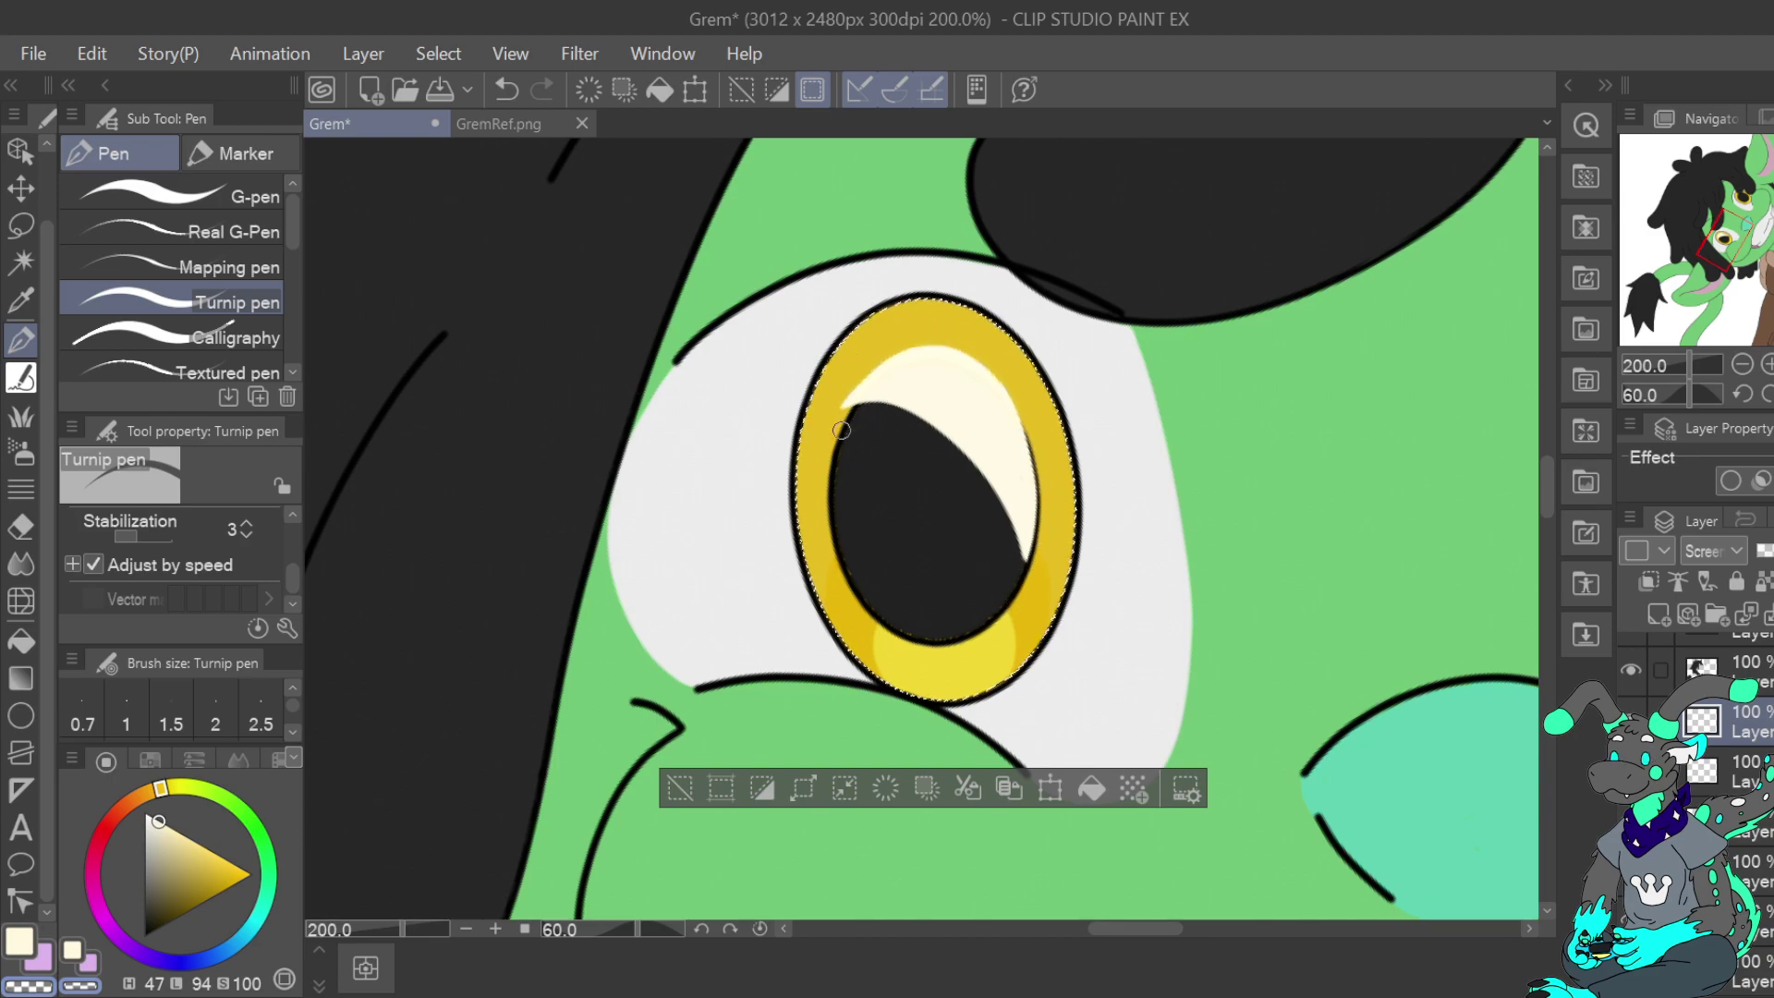
Try carving the crescent's inner edge along the pupil with transparent strokes, undoing the unwanted ones
{"action": "mouse_move", "coordinate": [882, 404]}
{"action": "left_mouse_down"}
{"action": "mouse_move", "coordinate": [938, 390]}
{"action": "mouse_move", "coordinate": [882, 404]}
{"action": "mouse_move", "coordinate": [930, 406]}
{"action": "mouse_move", "coordinate": [981, 451]}
{"action": "left_mouse_up"}
{"action": "key", "text": "ctrl+z"}
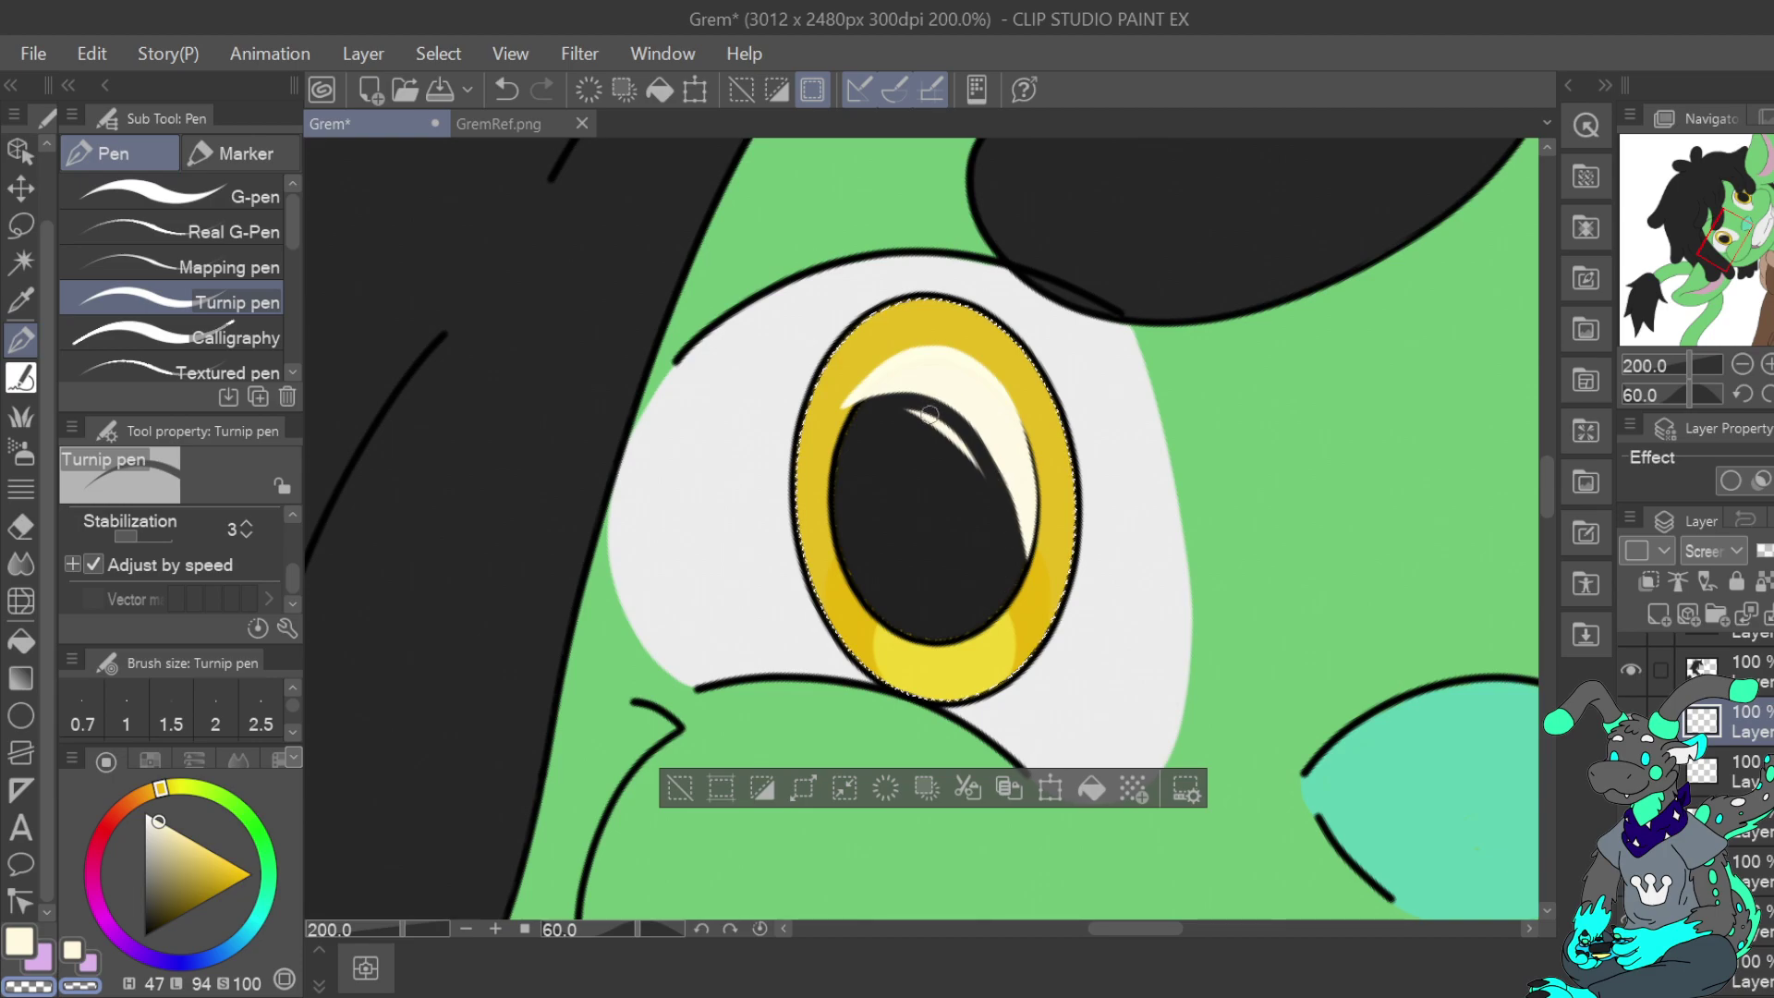
{"action": "key", "text": "ctrl+z"}
{"action": "left_click_drag", "start_coordinate": [909, 414], "coordinate": [971, 450]}
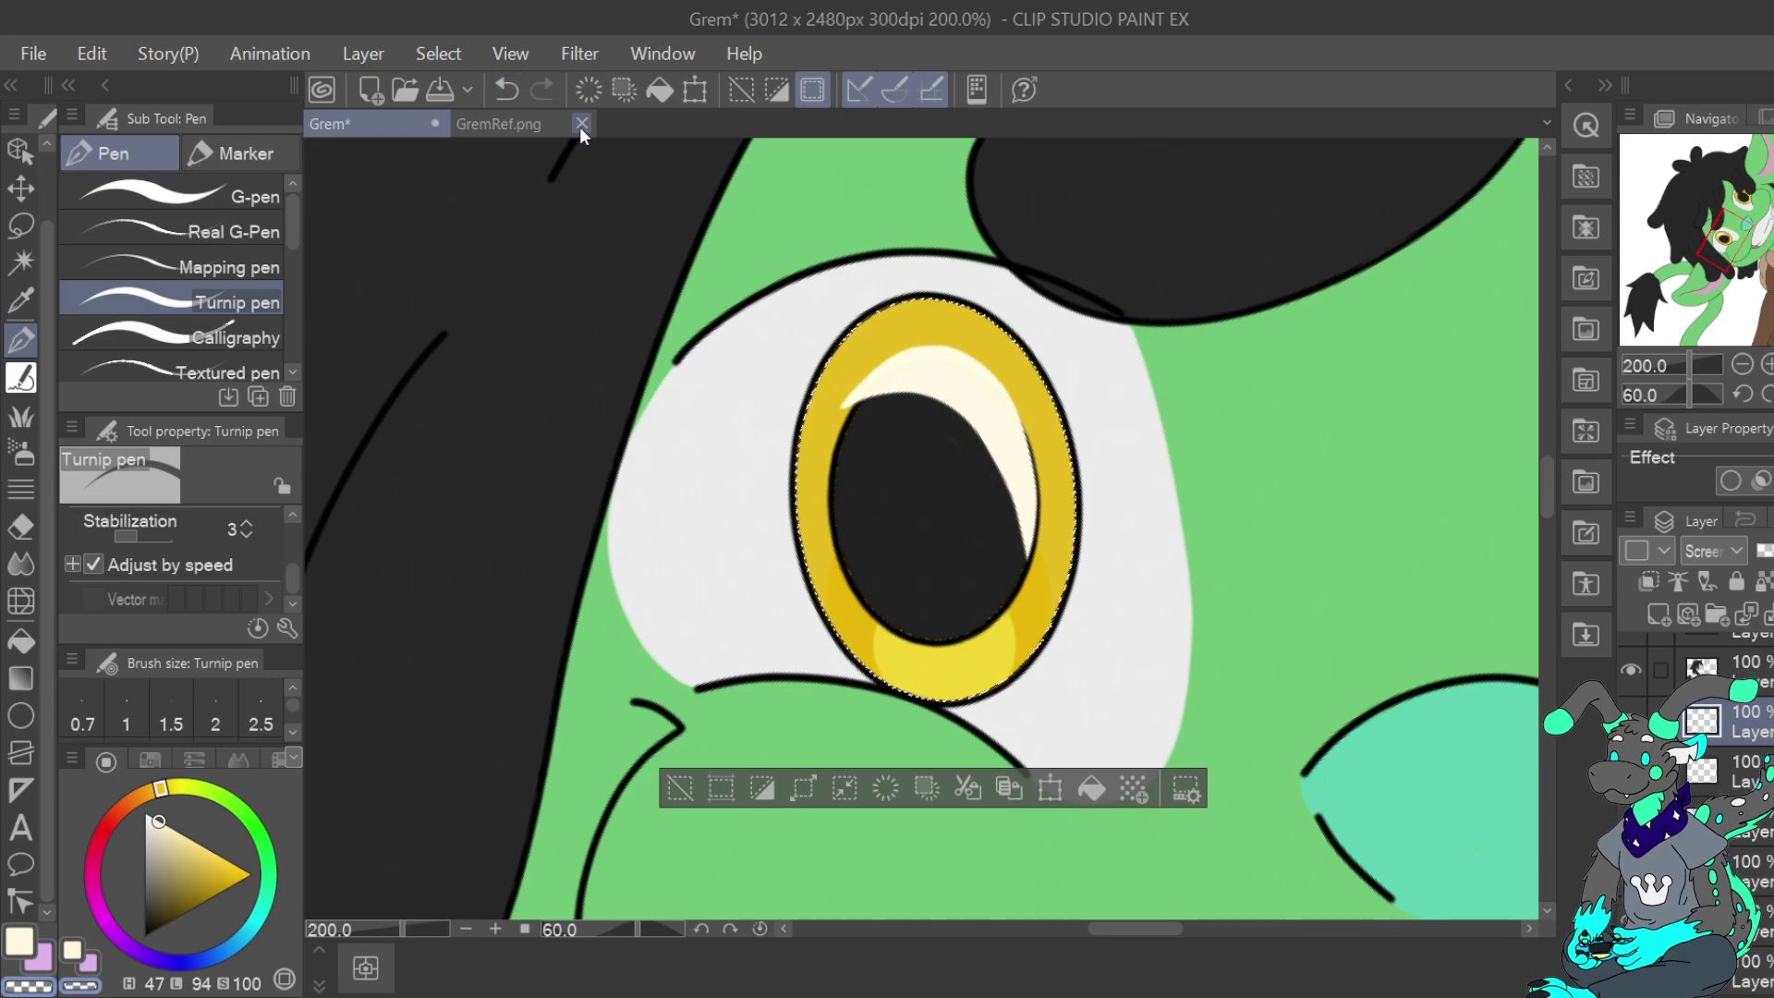
{"action": "left_click", "coordinate": [507, 91]}
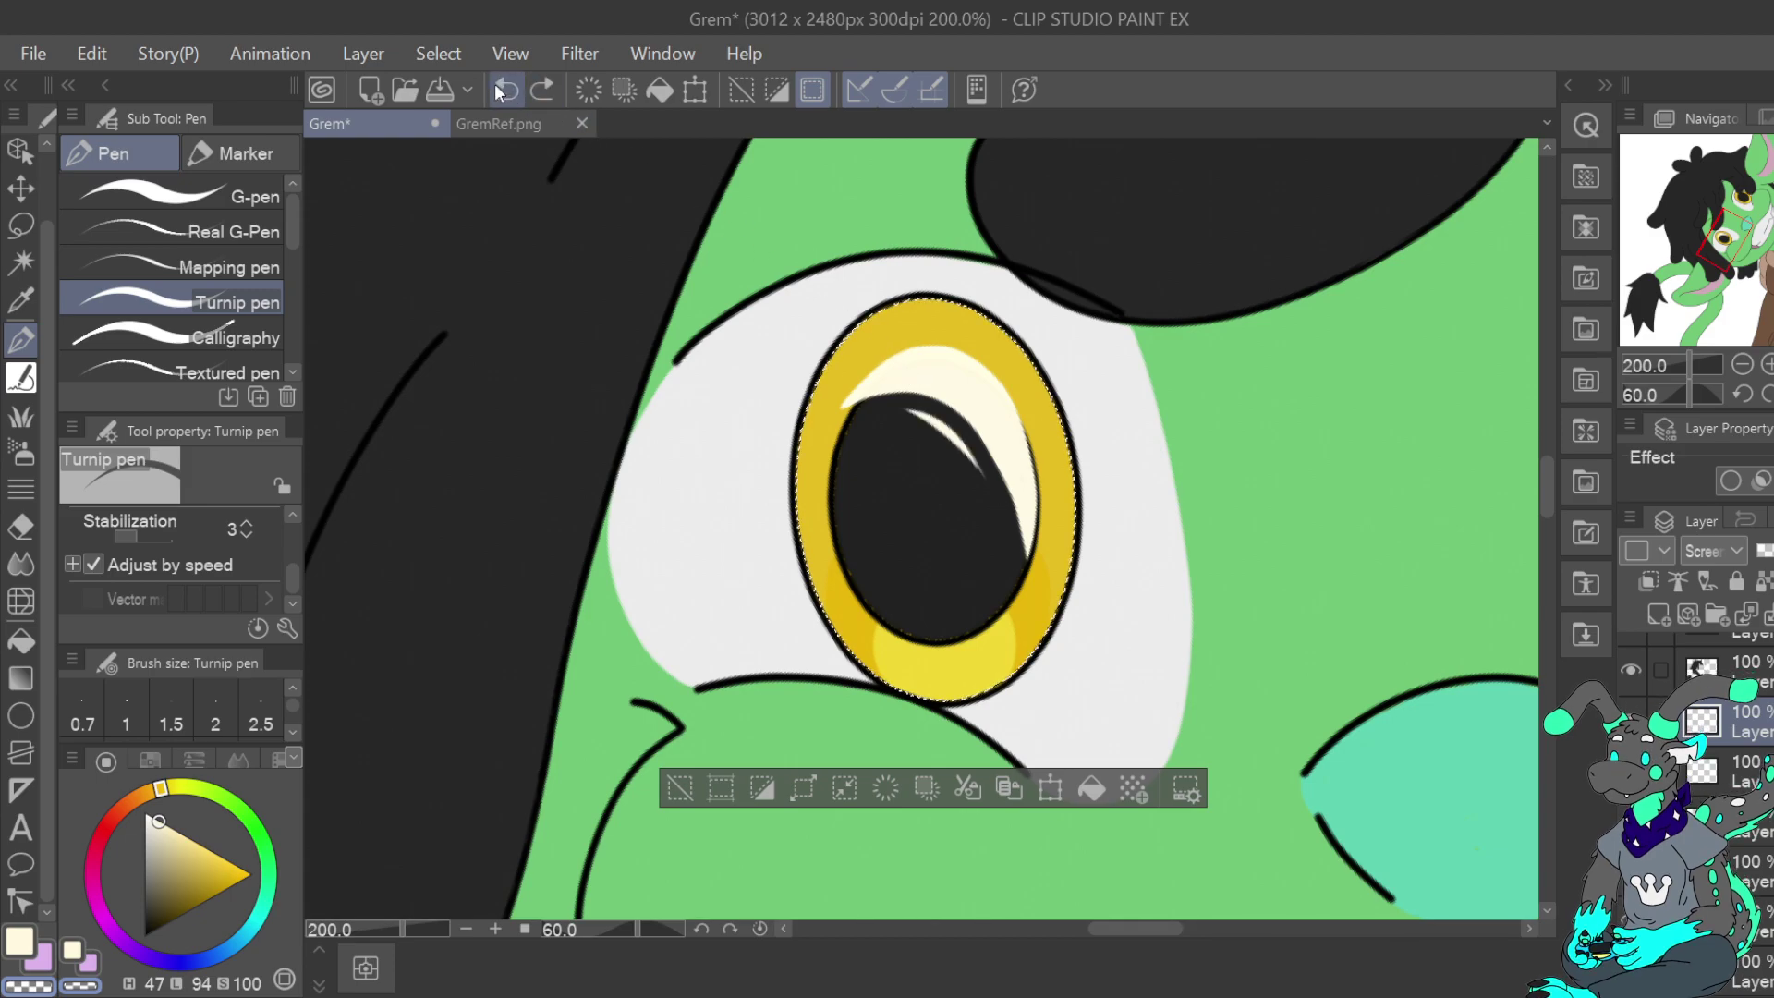
{"action": "left_click_drag", "start_coordinate": [948, 421], "coordinate": [982, 444]}
{"action": "key", "text": "ctrl+z"}
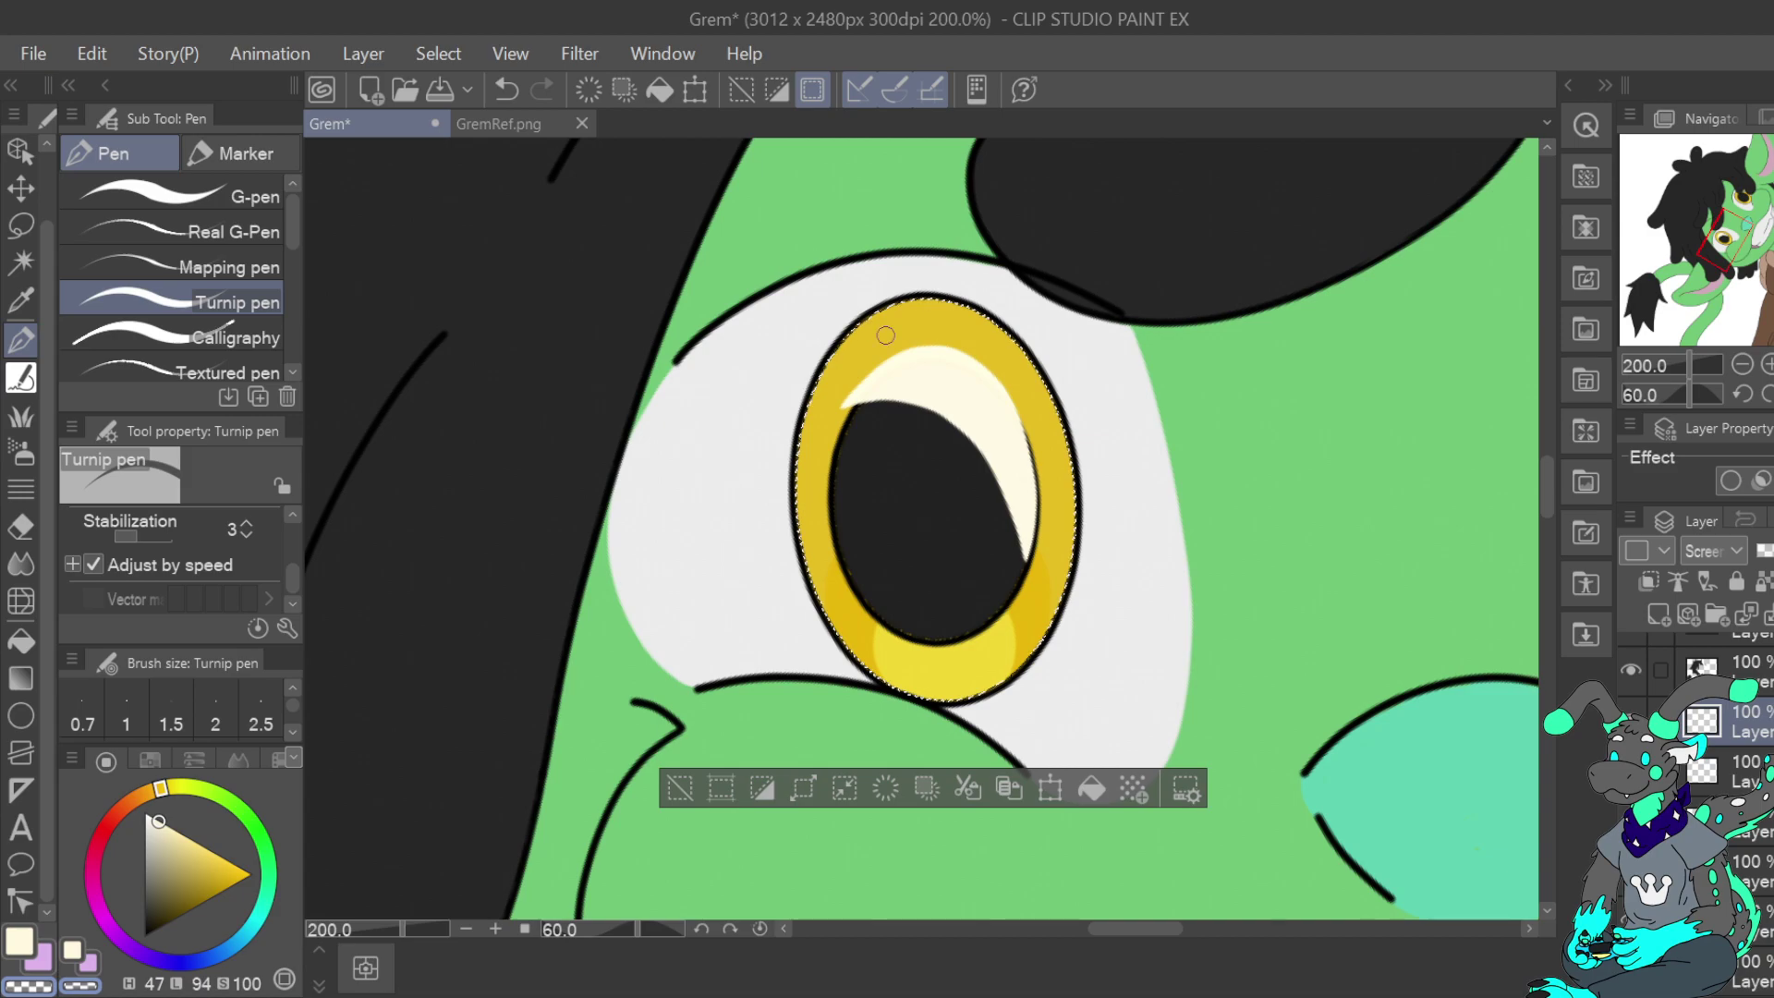
Try trimming the crescent's top edge and shortening its upper-left tip with transparent strokes
{"action": "key", "text": "ctrl+z"}
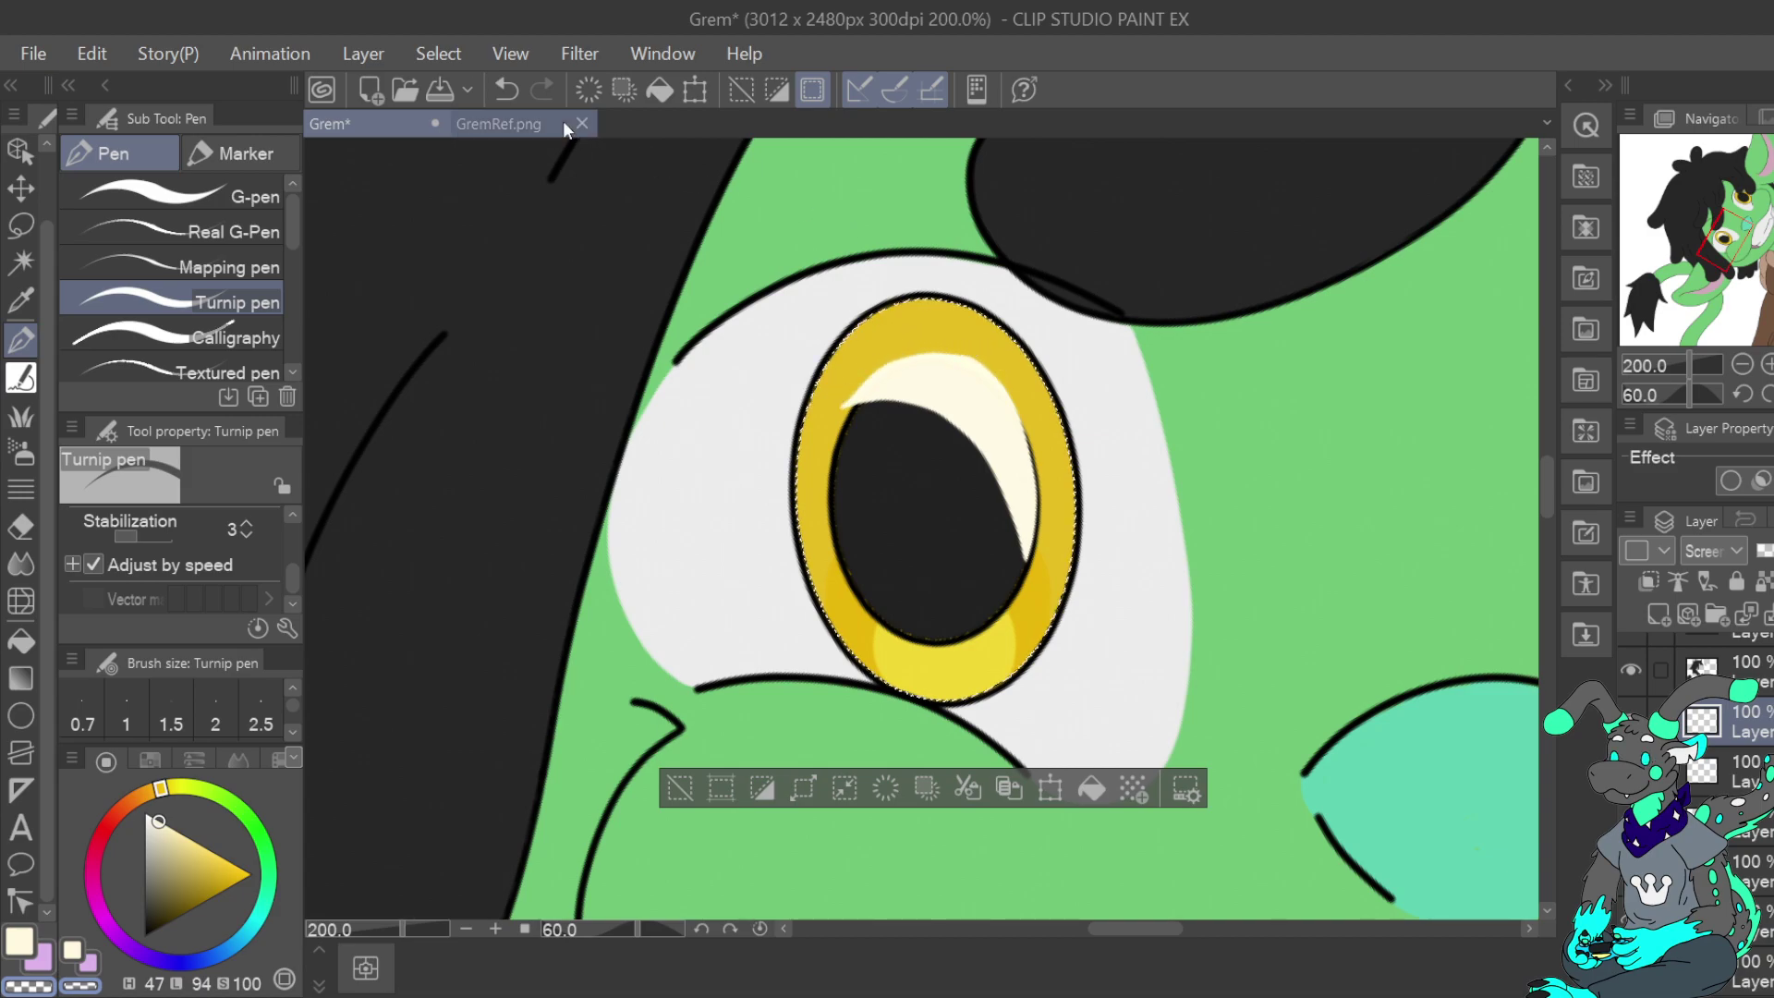
{"action": "left_click_drag", "start_coordinate": [943, 334], "coordinate": [1003, 329]}
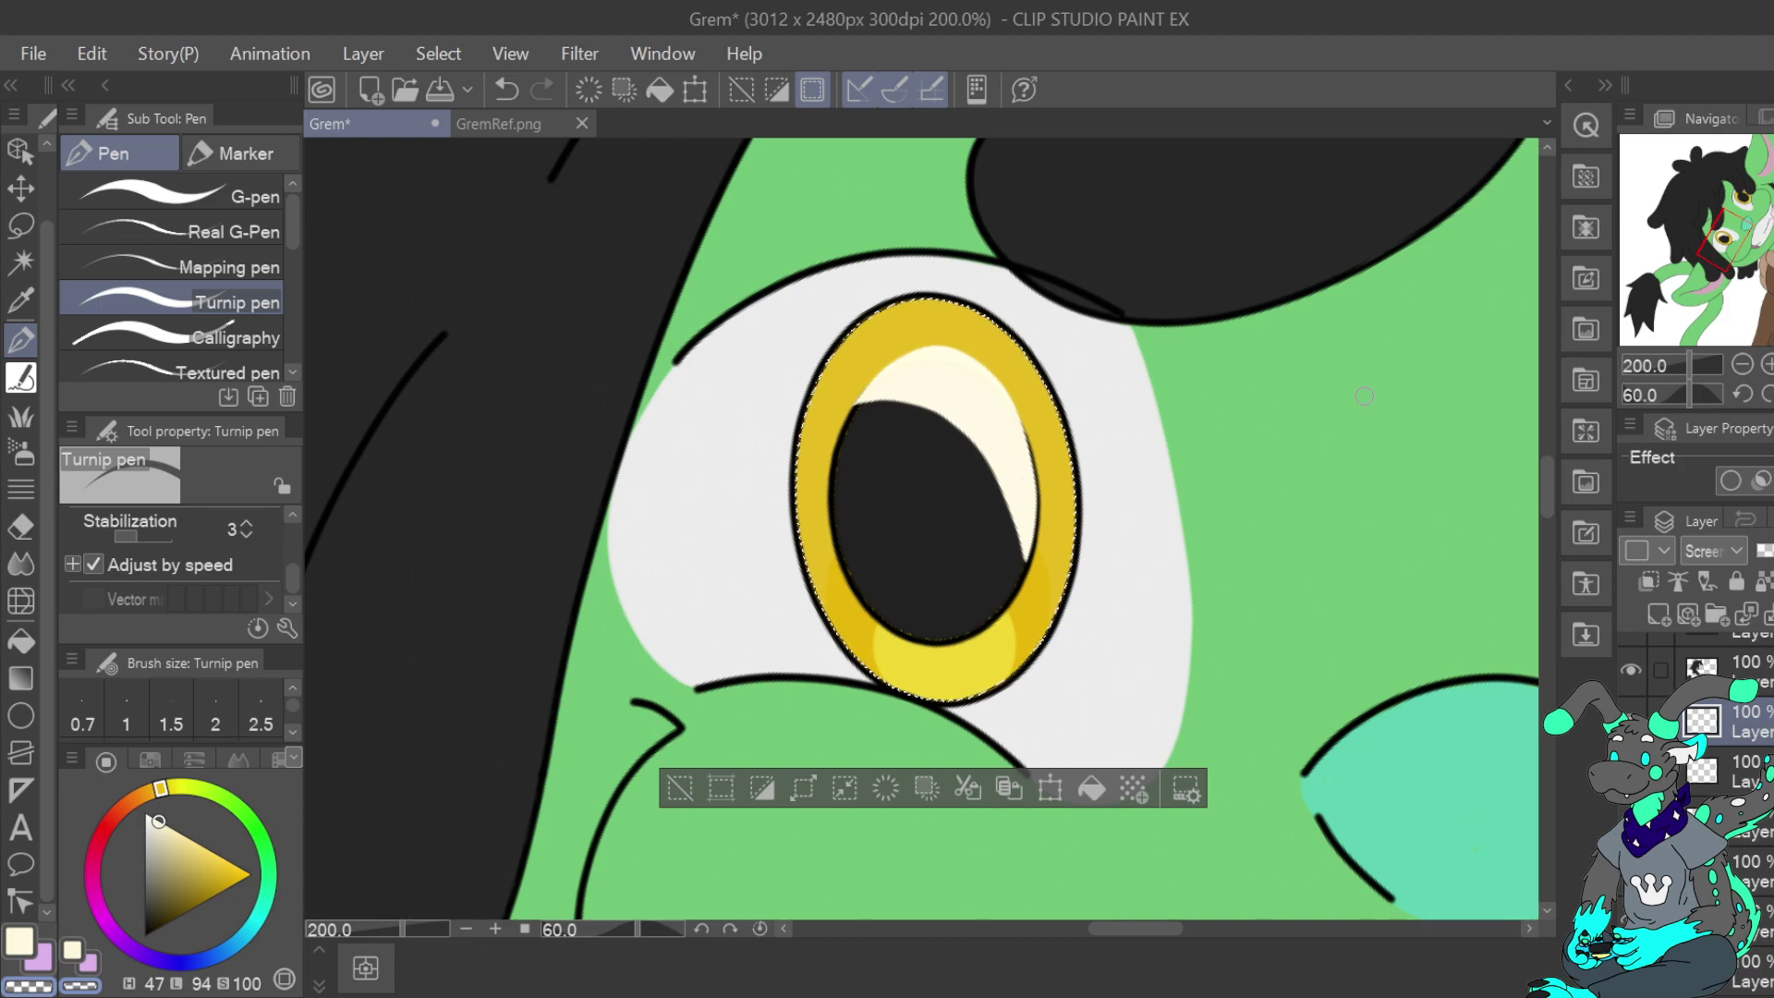
{"action": "key", "text": "ctrl+z"}
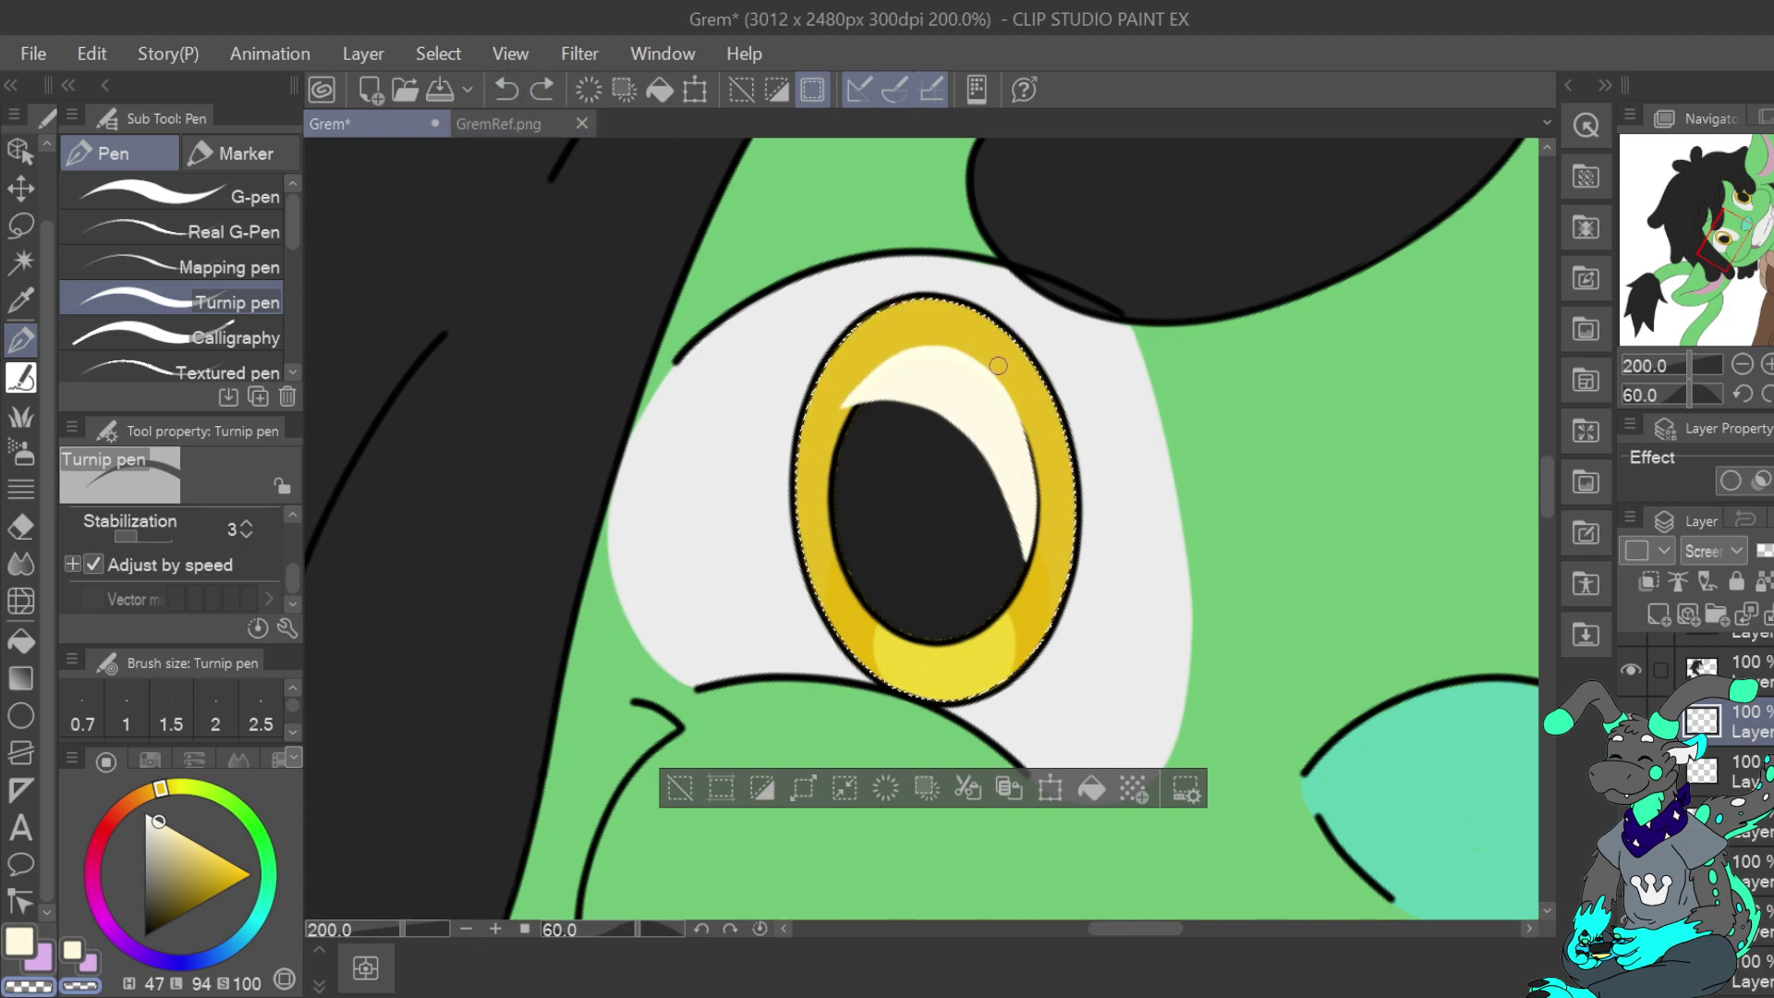
{"action": "left_click_drag", "start_coordinate": [871, 376], "coordinate": [826, 452]}
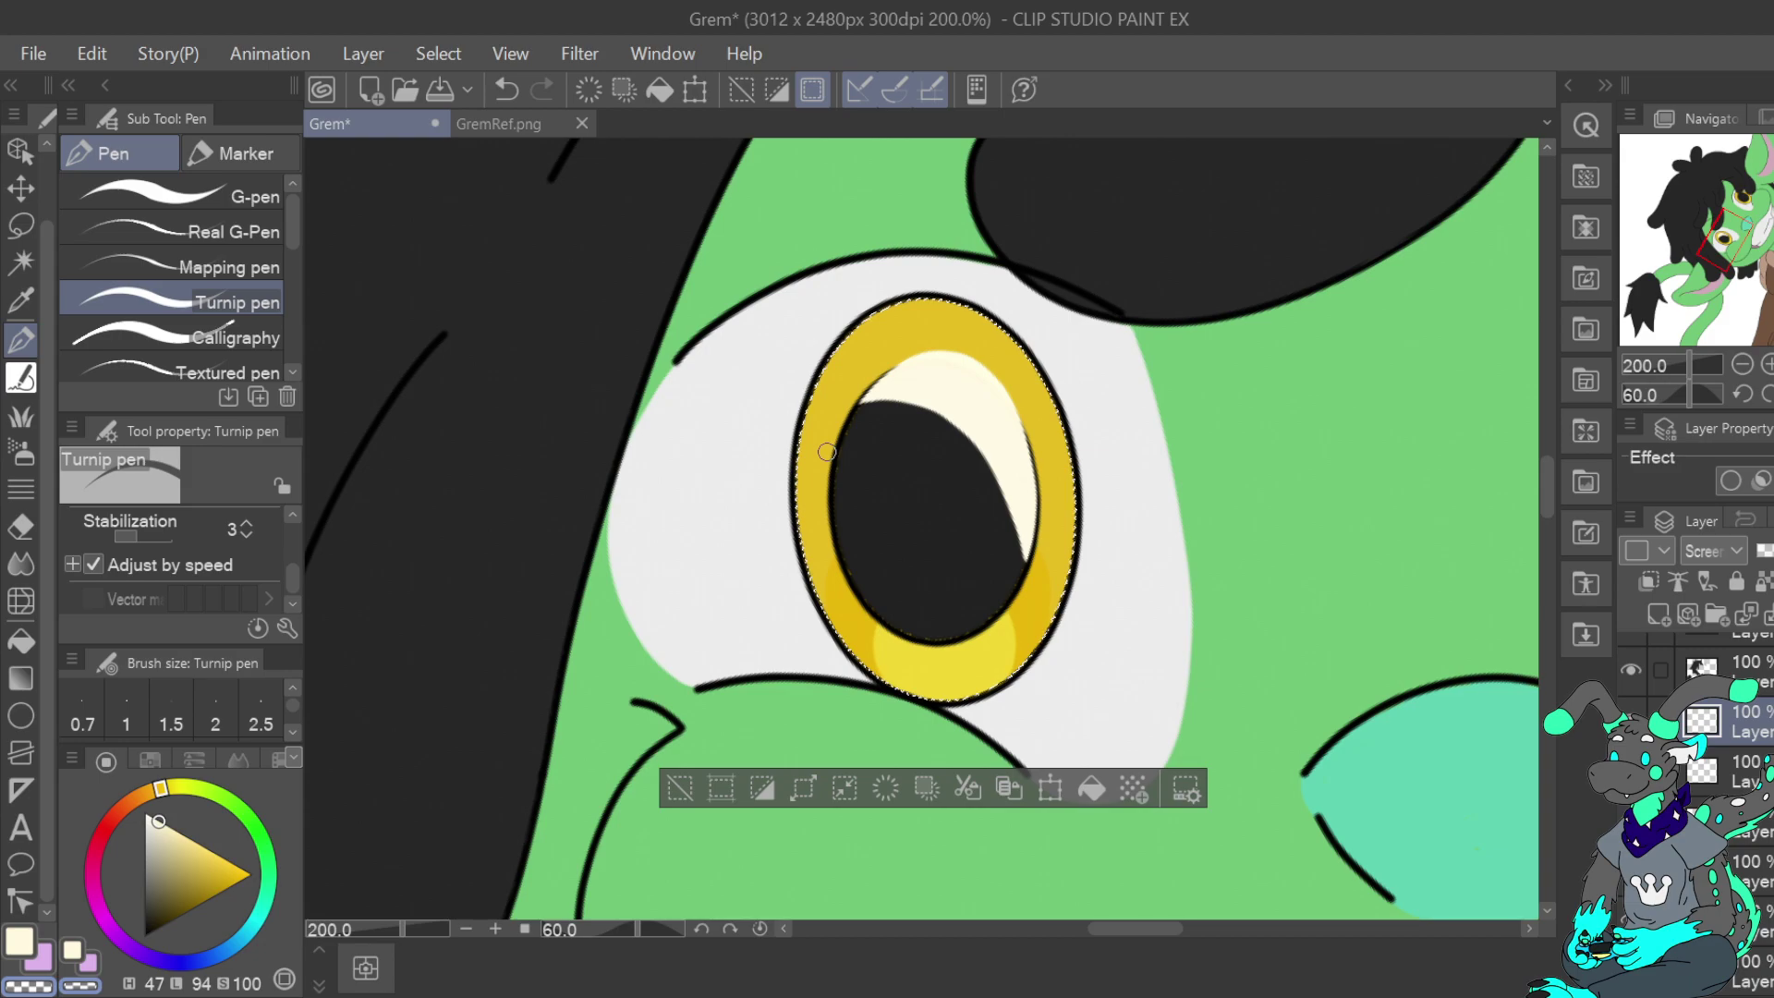
Undo the whole crescent highlight stroke by stroke
{"action": "left_click", "coordinate": [499, 90]}
{"action": "left_click", "coordinate": [499, 89]}
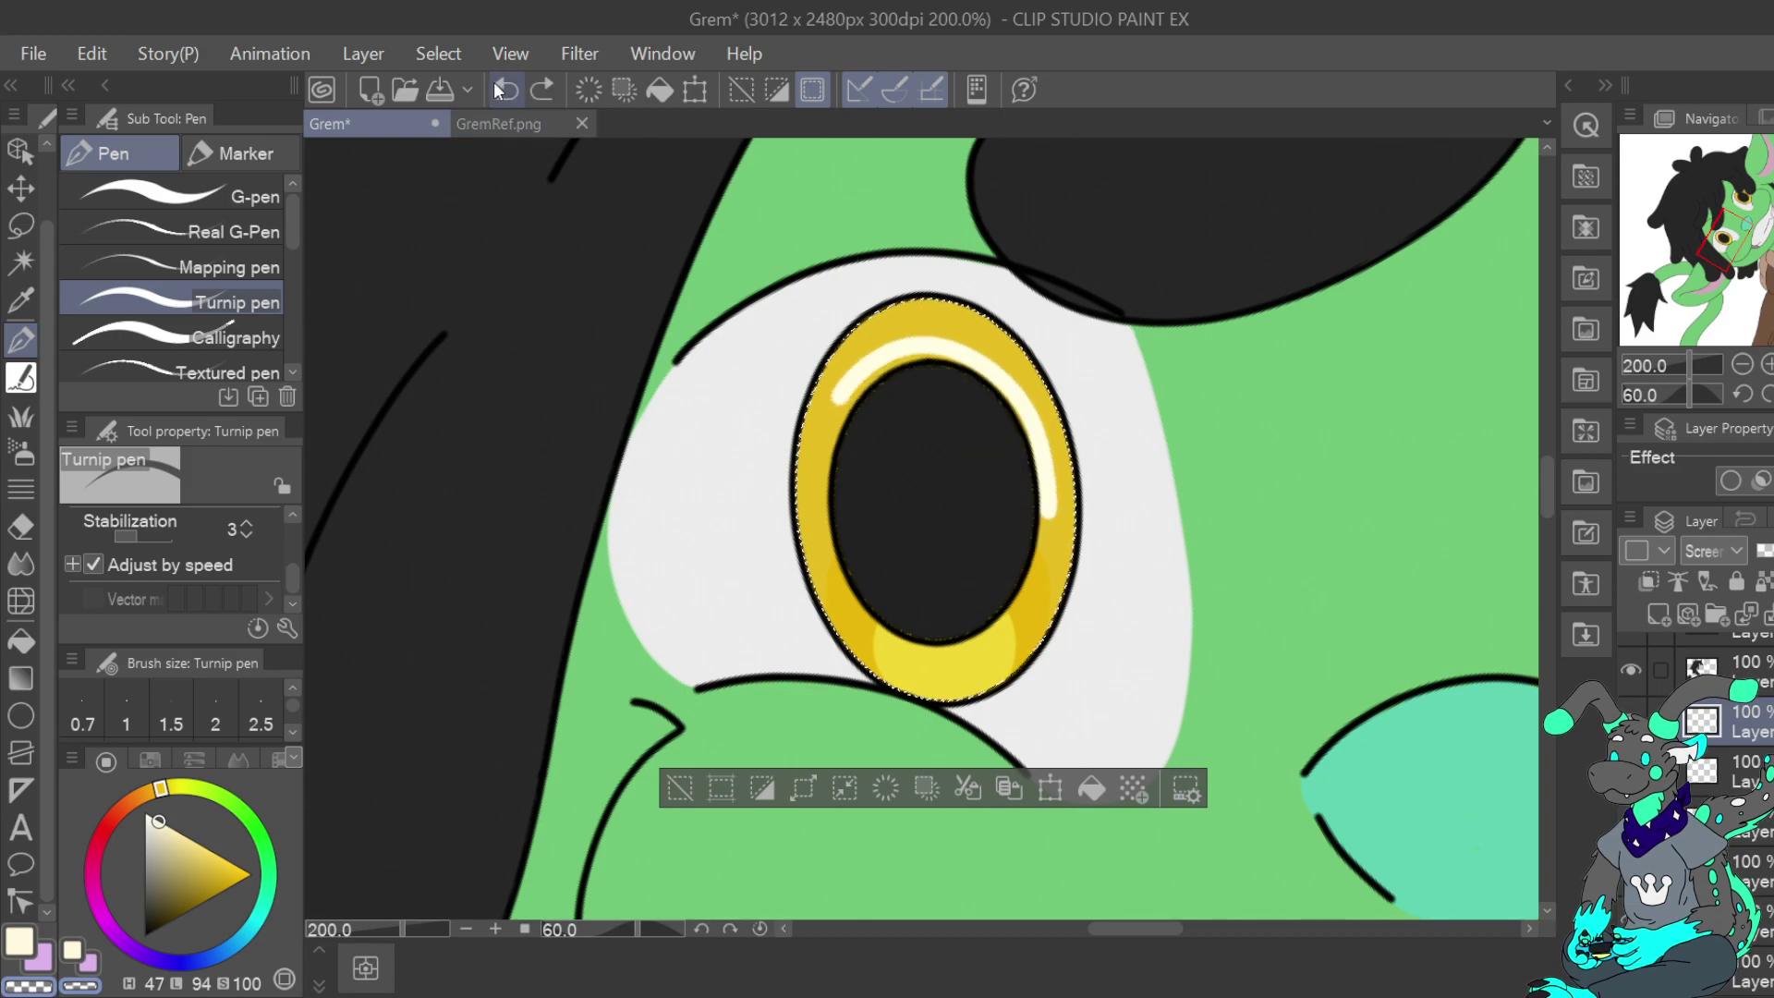
{"action": "left_click", "coordinate": [506, 89]}
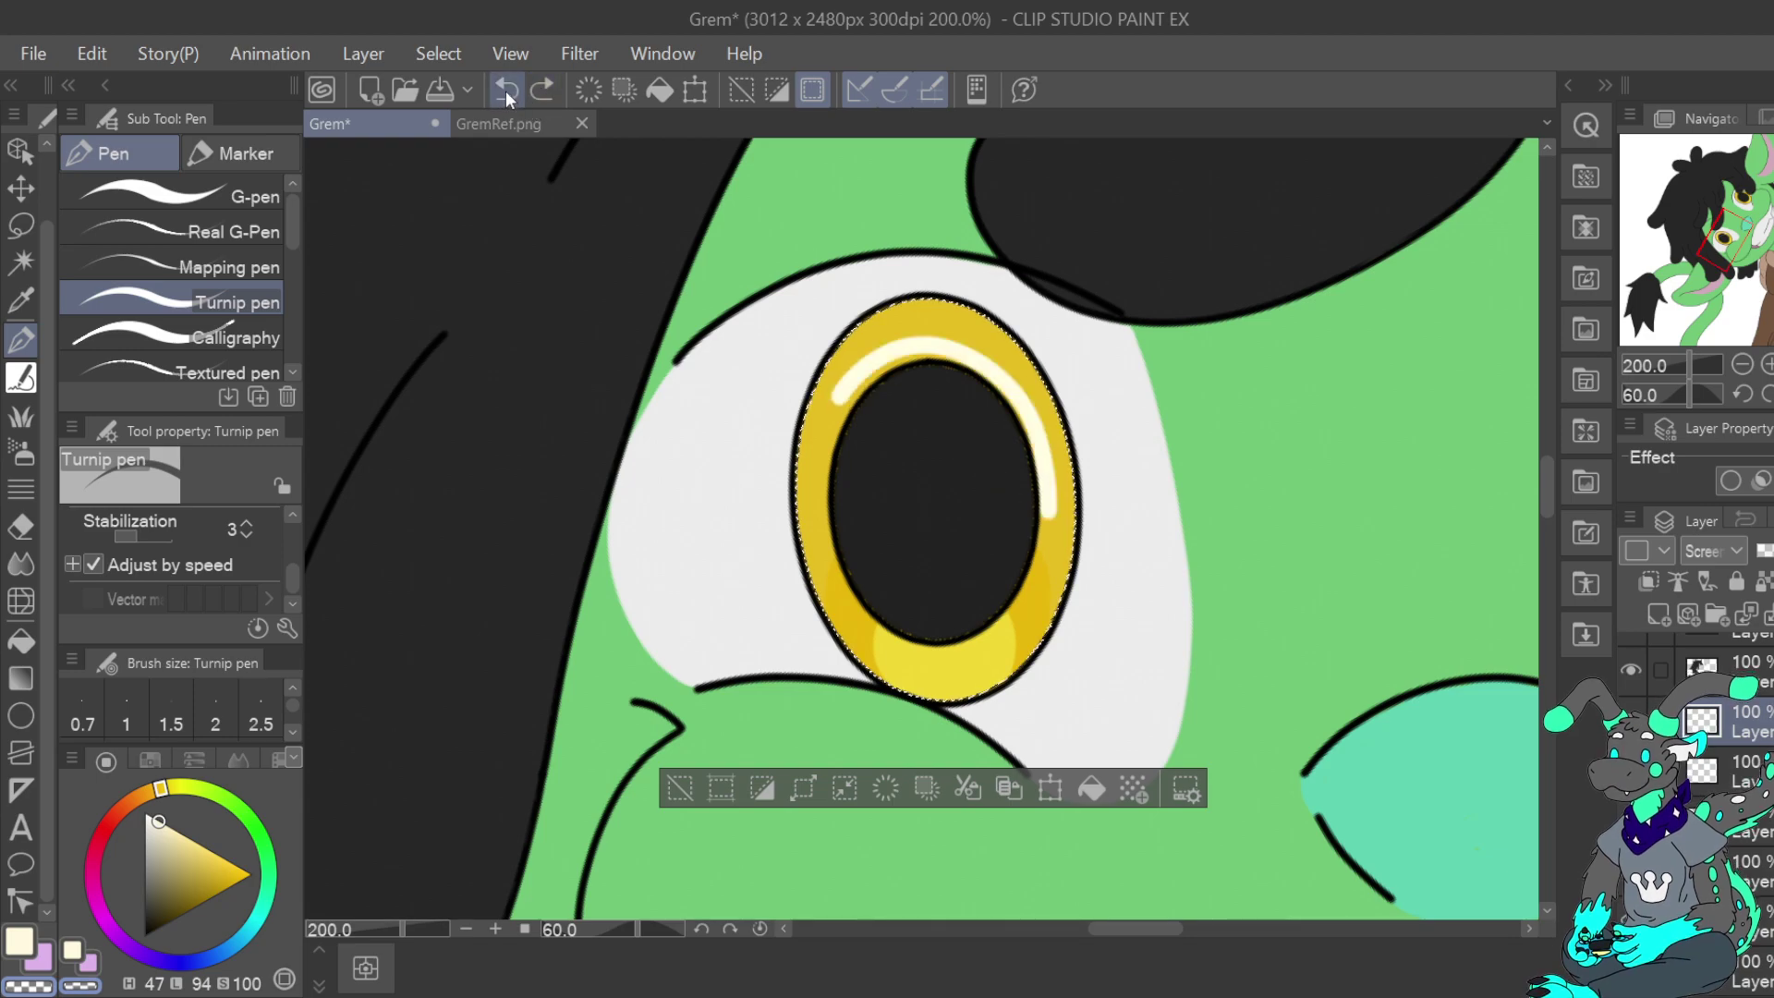
Paint a filled cream crescent along the upper-left of the iris and pupil edge, with stabilization set to 100
{"action": "left_click", "coordinate": [33, 960]}
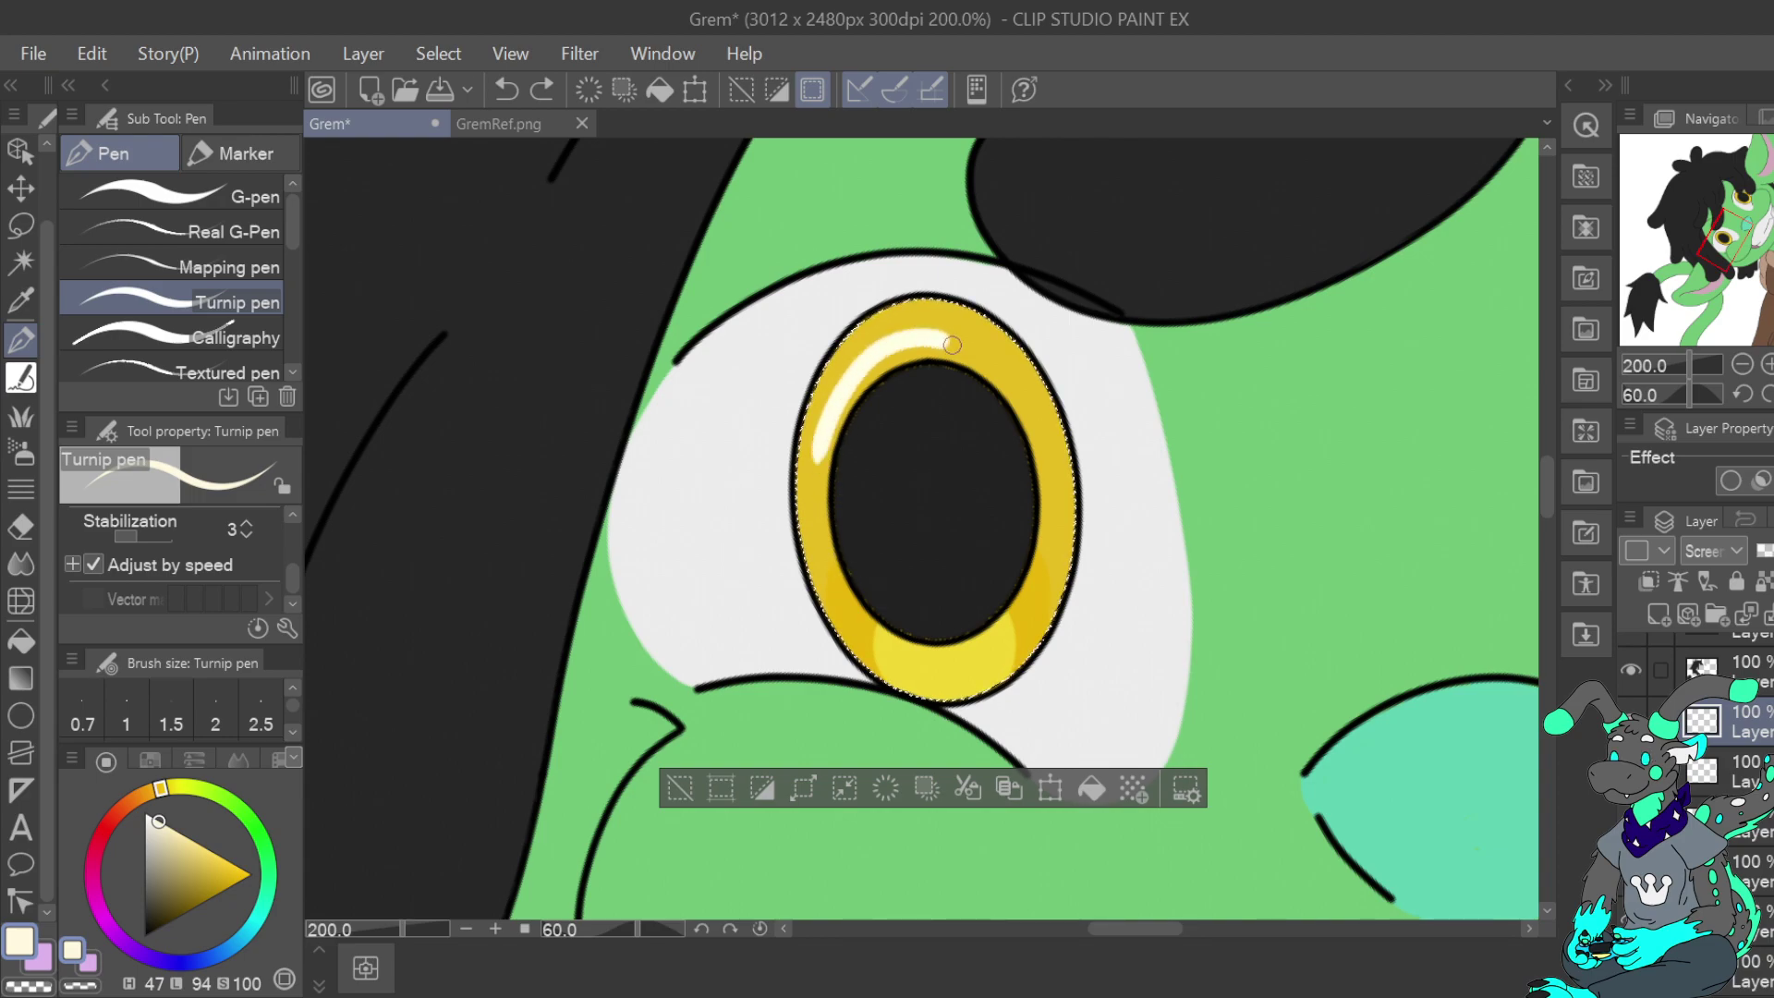
{"action": "key", "text": "ctrl+z"}
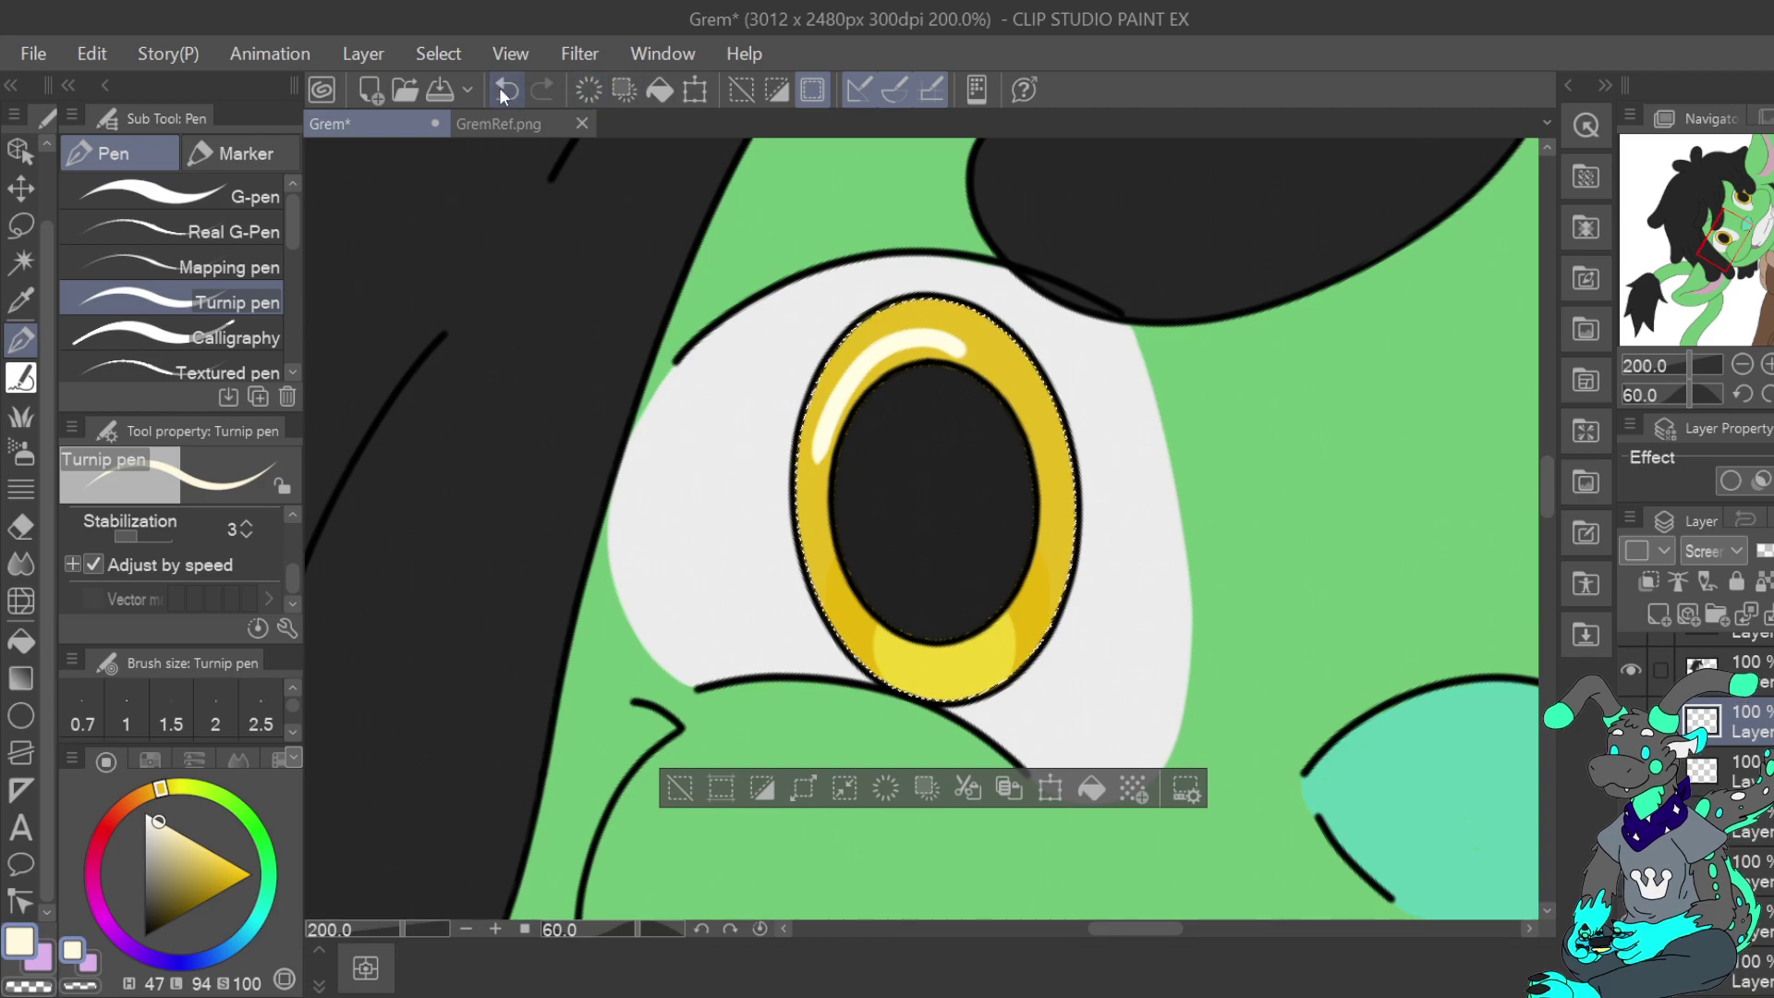
{"action": "left_click_drag", "start_coordinate": [163, 541], "coordinate": [201, 512]}
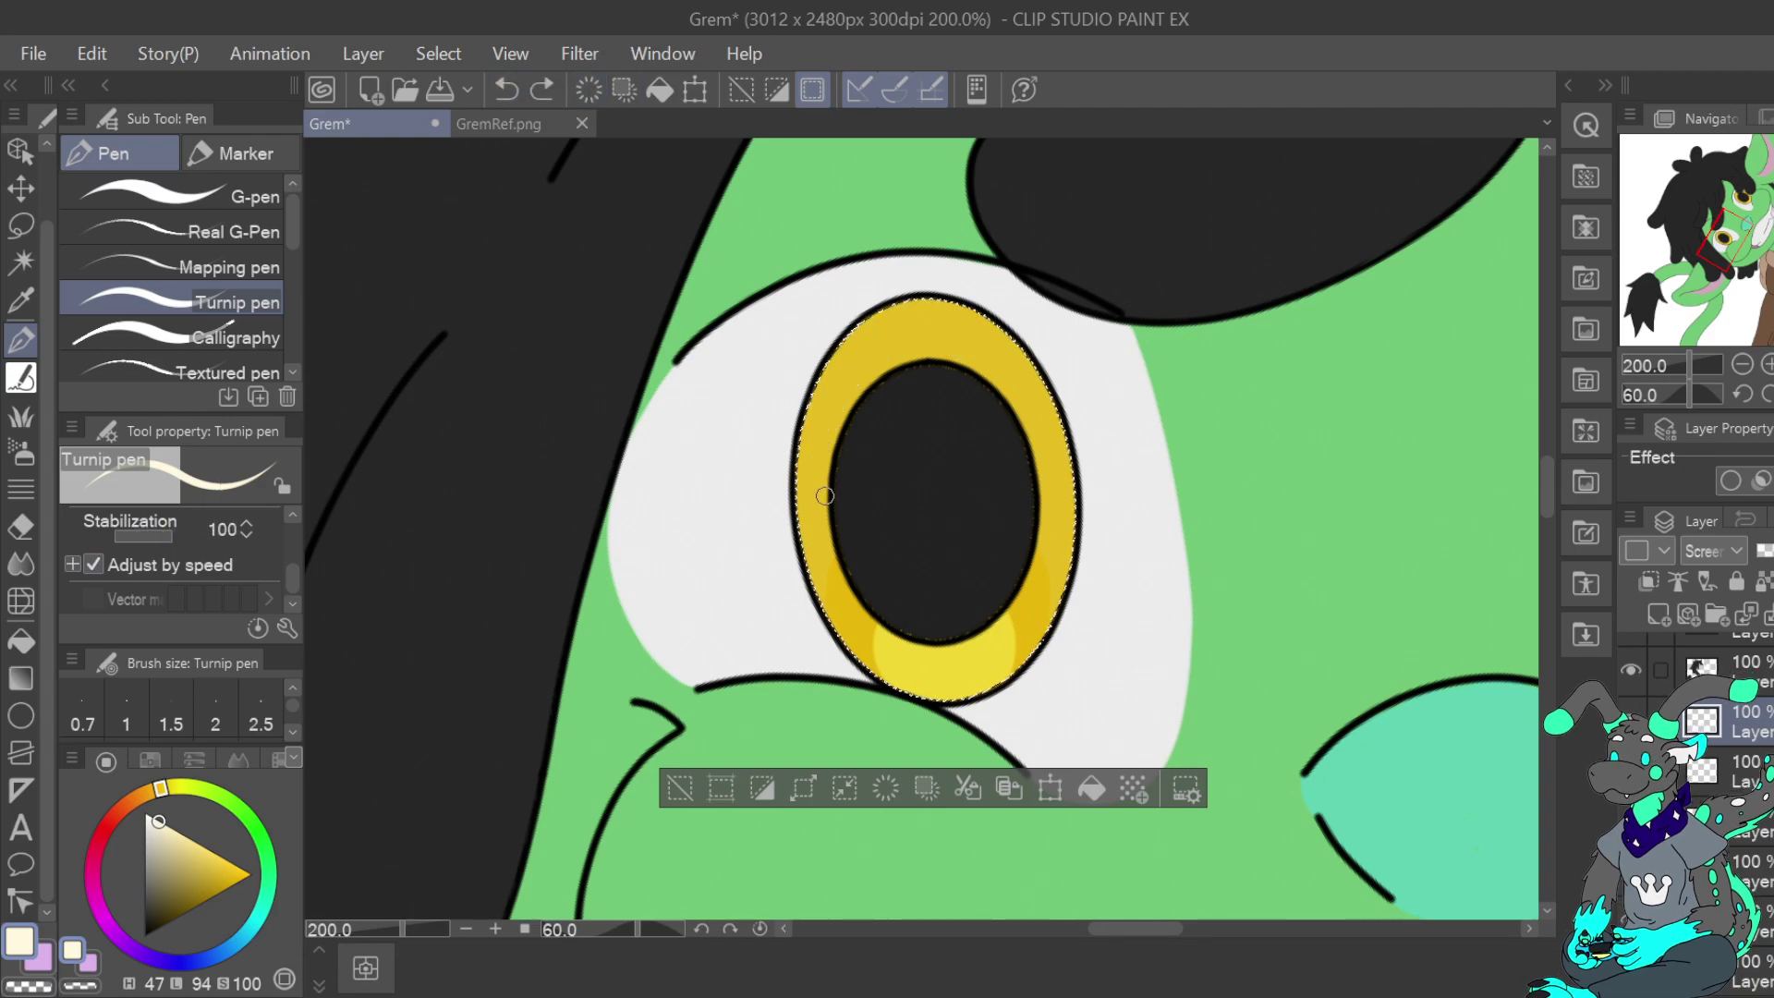
{"action": "mouse_move", "coordinate": [822, 460]}
{"action": "left_mouse_down"}
{"action": "mouse_move", "coordinate": [858, 370]}
{"action": "mouse_move", "coordinate": [892, 345]}
{"action": "mouse_move", "coordinate": [963, 358]}
{"action": "left_mouse_up"}
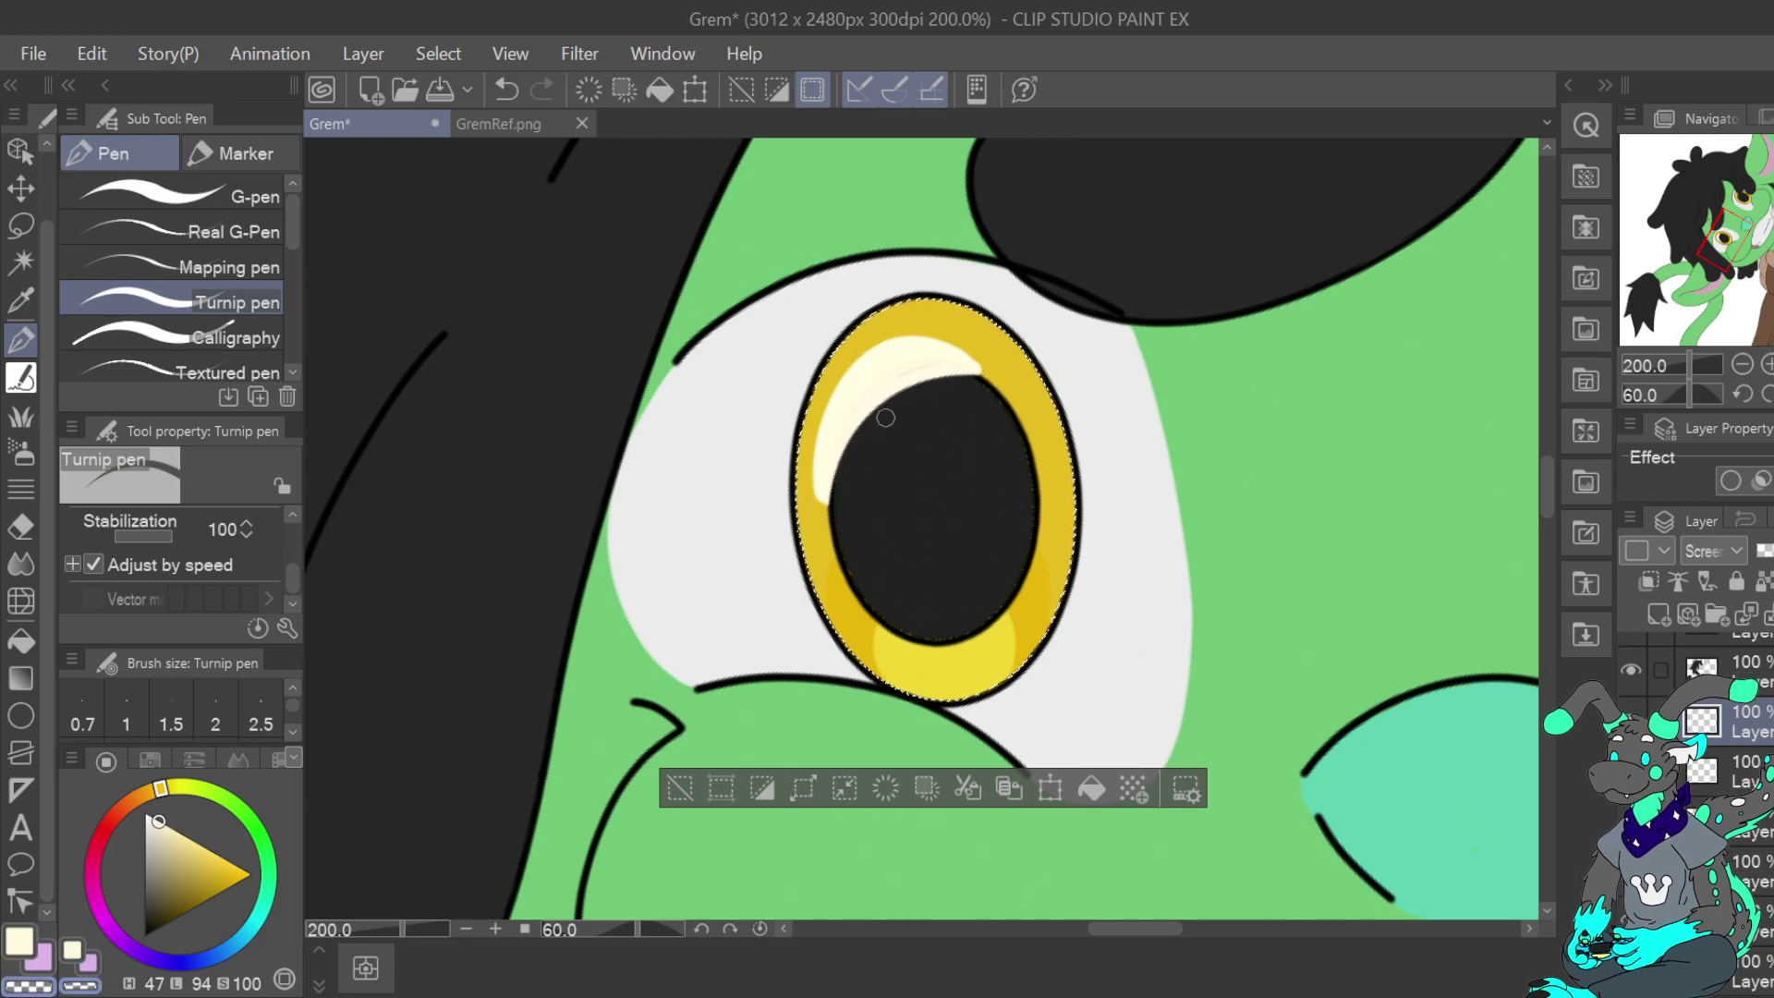
Thin the upper-left crescent by trimming its outer and inner edges with transparent colour
{"action": "key", "text": "ctrl+z"}
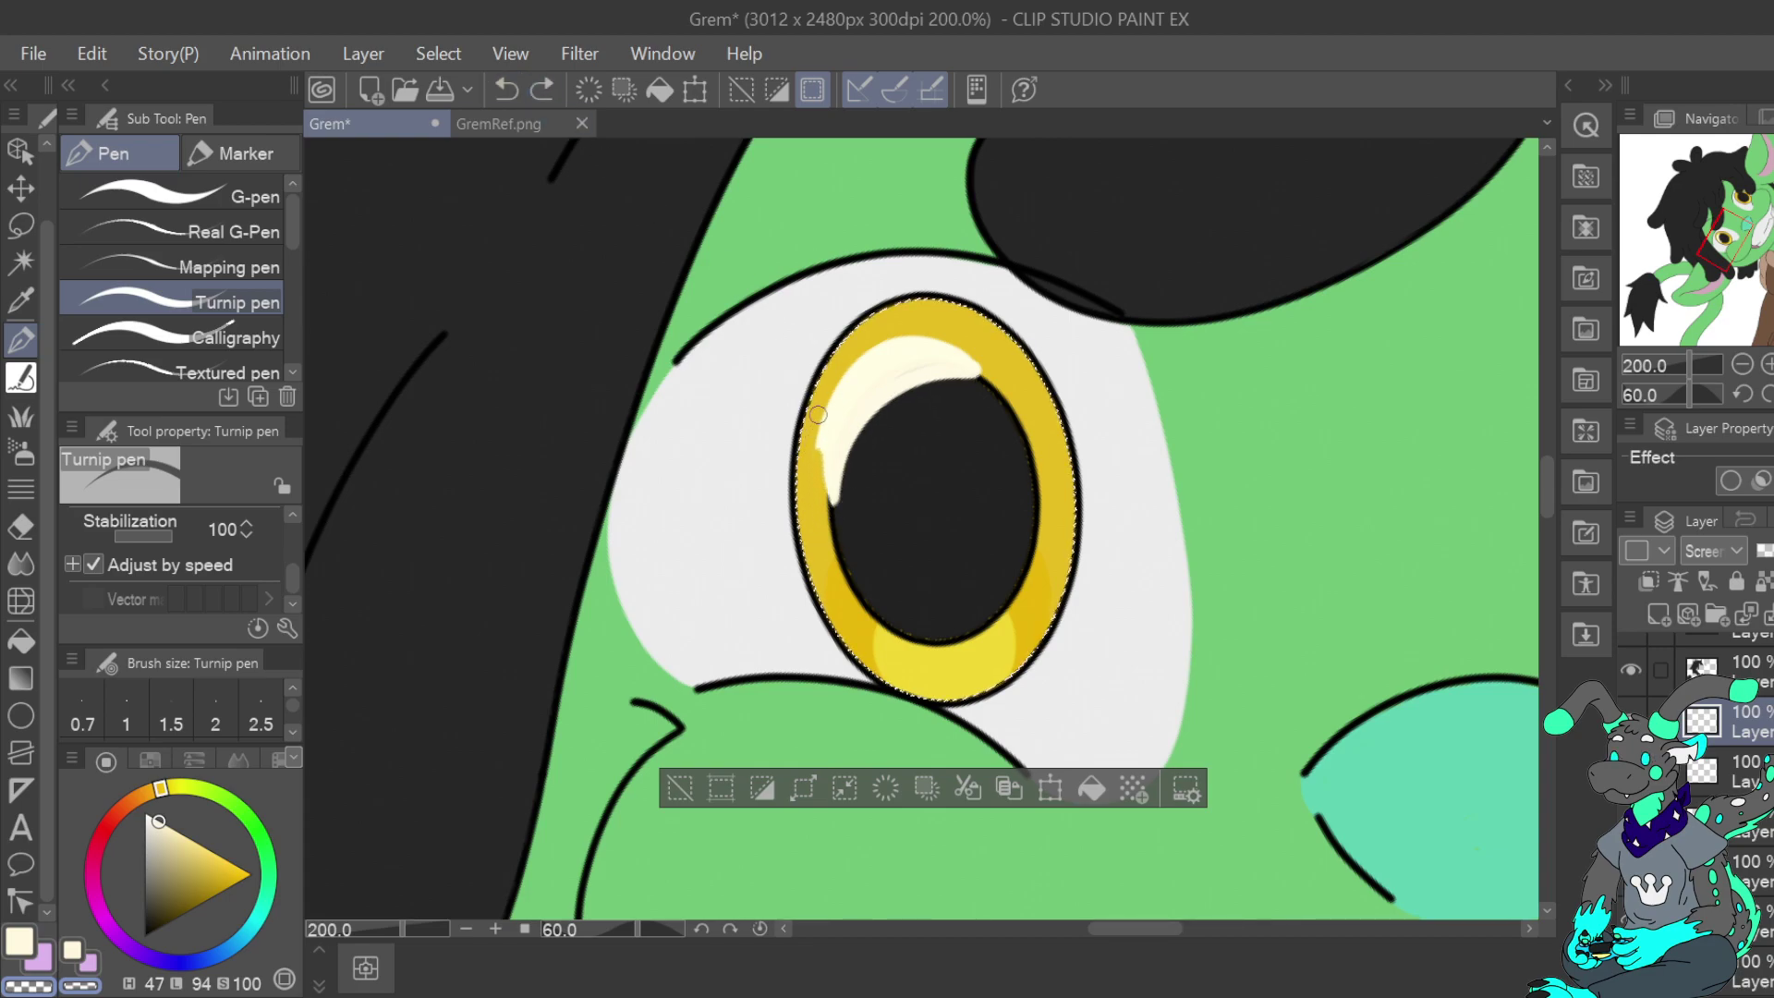
{"action": "key", "text": "ctrl+y"}
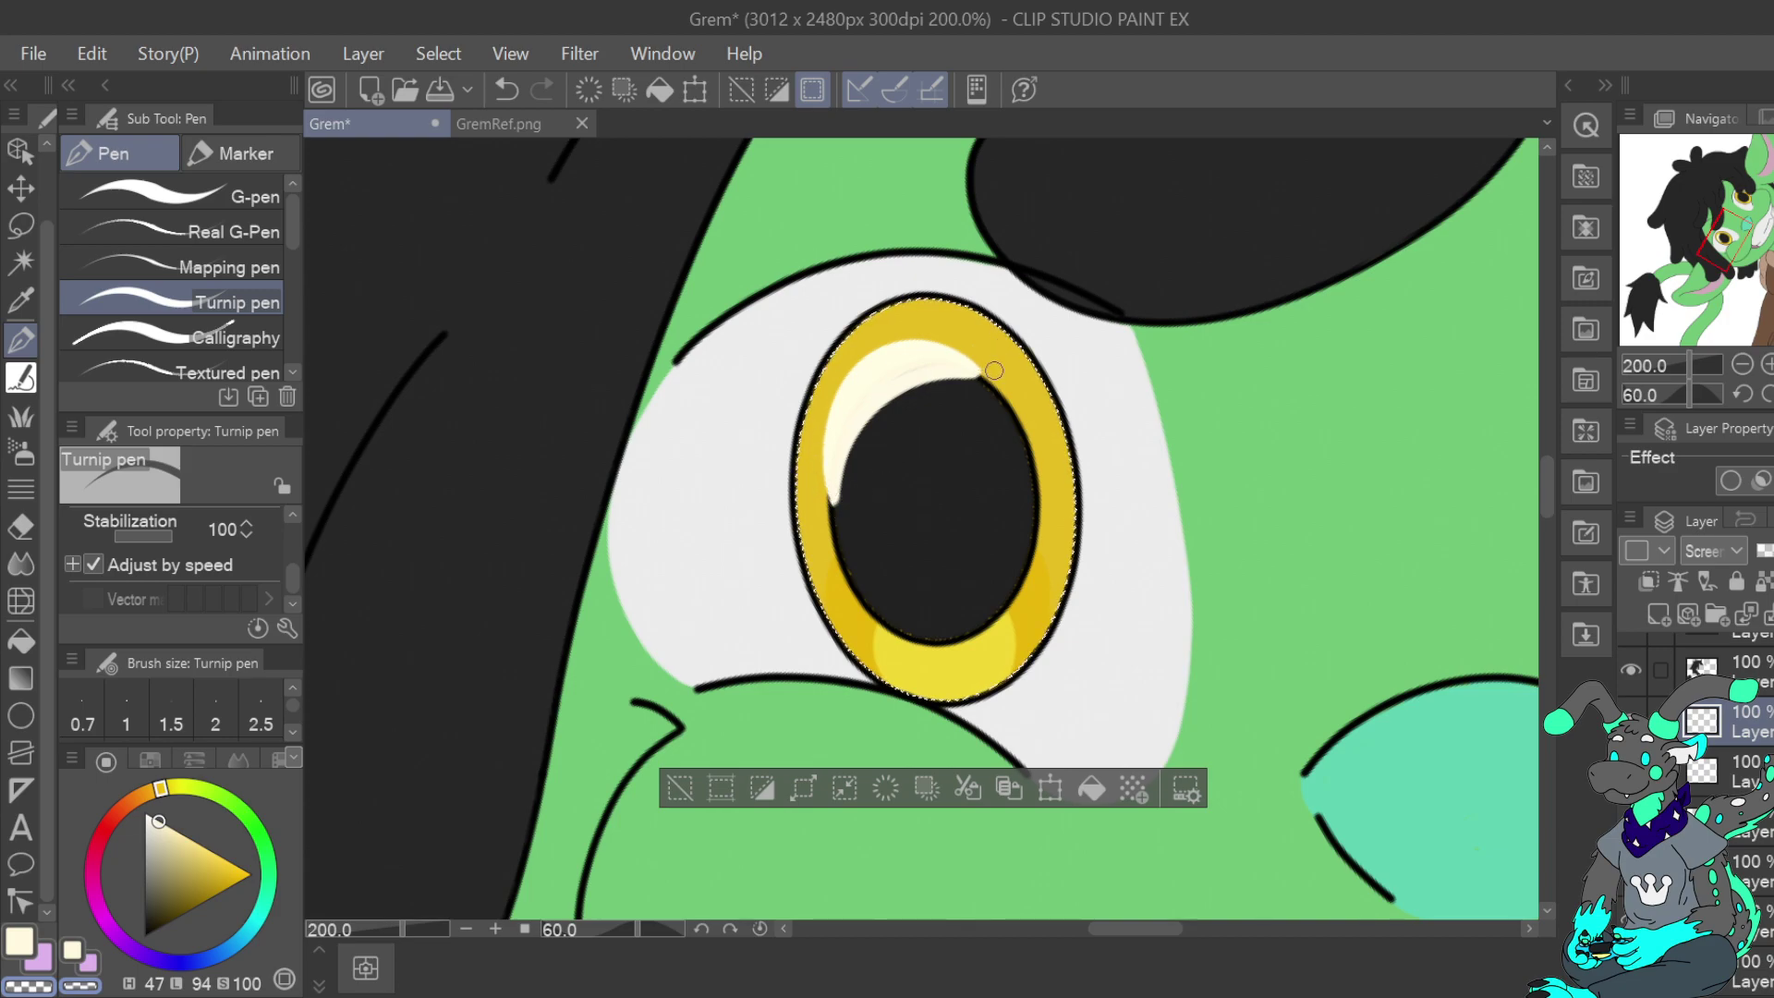
{"action": "mouse_move", "coordinate": [934, 330]}
{"action": "left_mouse_down"}
{"action": "mouse_move", "coordinate": [867, 343]}
{"action": "mouse_move", "coordinate": [811, 450]}
{"action": "mouse_move", "coordinate": [838, 553]}
{"action": "mouse_move", "coordinate": [826, 461]}
{"action": "mouse_move", "coordinate": [853, 498]}
{"action": "mouse_move", "coordinate": [813, 439]}
{"action": "mouse_move", "coordinate": [822, 398]}
{"action": "mouse_move", "coordinate": [816, 420]}
{"action": "mouse_move", "coordinate": [815, 475]}
{"action": "mouse_move", "coordinate": [850, 547]}
{"action": "mouse_move", "coordinate": [878, 388]}
{"action": "mouse_move", "coordinate": [944, 515]}
{"action": "mouse_move", "coordinate": [915, 399]}
{"action": "mouse_move", "coordinate": [951, 441]}
{"action": "mouse_move", "coordinate": [851, 498]}
{"action": "mouse_move", "coordinate": [846, 529]}
{"action": "mouse_move", "coordinate": [849, 455]}
{"action": "left_mouse_up"}
{"action": "mouse_move", "coordinate": [884, 399]}
{"action": "left_mouse_down"}
{"action": "mouse_move", "coordinate": [938, 377]}
{"action": "mouse_move", "coordinate": [997, 389]}
{"action": "left_mouse_up"}
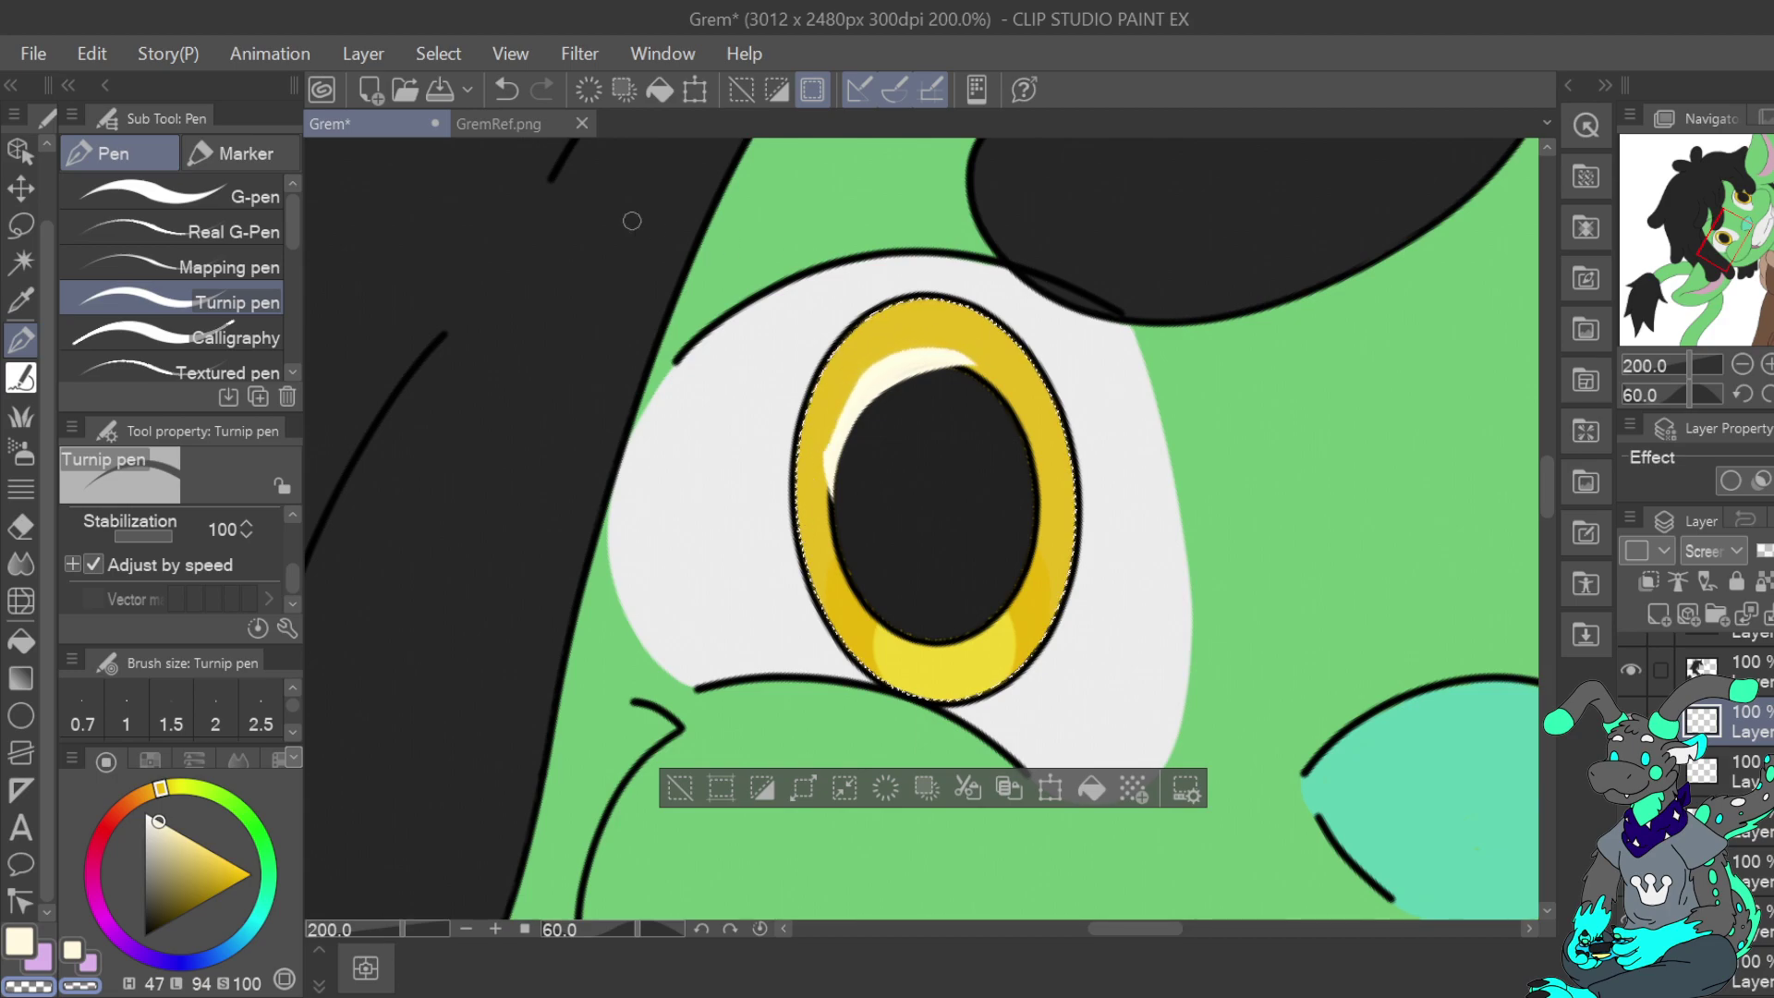
Undo the last trim and cut narrow transparent gaps across the crescent to split it into separate highlight segments
{"action": "left_click", "coordinate": [507, 90]}
{"action": "left_click_drag", "start_coordinate": [836, 370], "coordinate": [879, 456]}
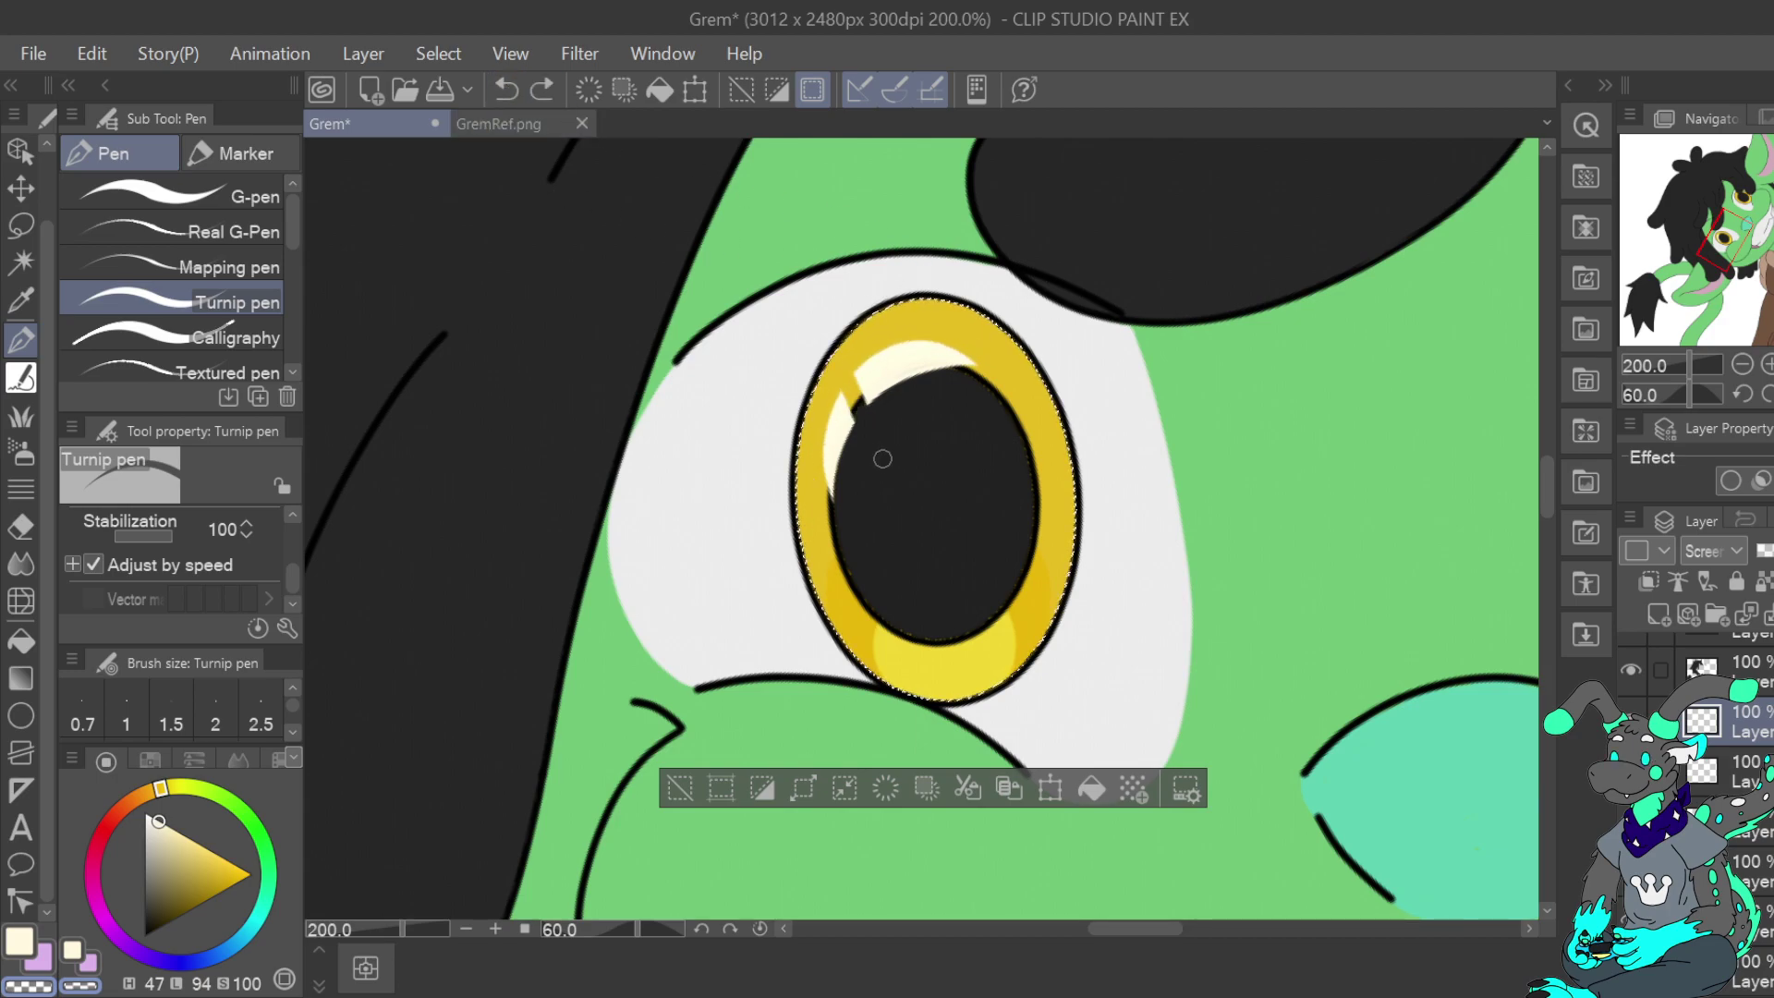
{"action": "left_click_drag", "start_coordinate": [889, 336], "coordinate": [918, 420]}
{"action": "left_click_drag", "start_coordinate": [930, 343], "coordinate": [920, 386]}
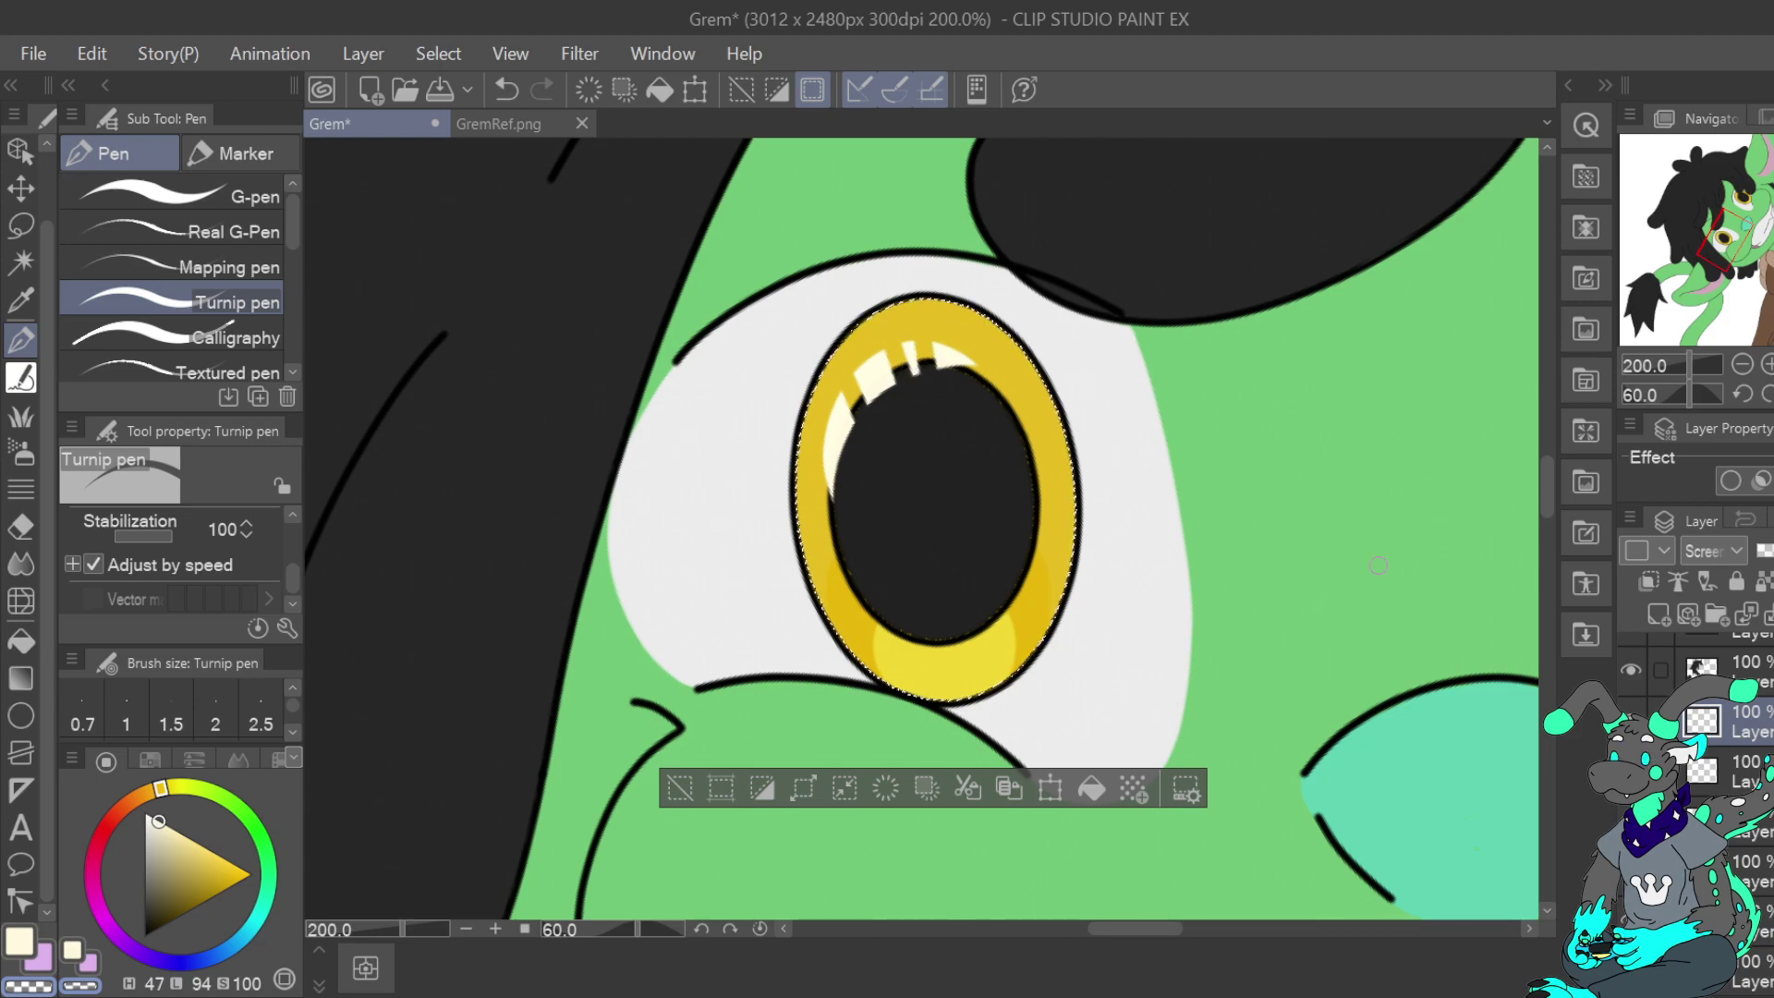
Select the iris of the eye partly covered by hair and return to the Screen highlight layer with the cream Turnip pen
{"action": "left_click_drag", "start_coordinate": [1740, 230], "coordinate": [1745, 197]}
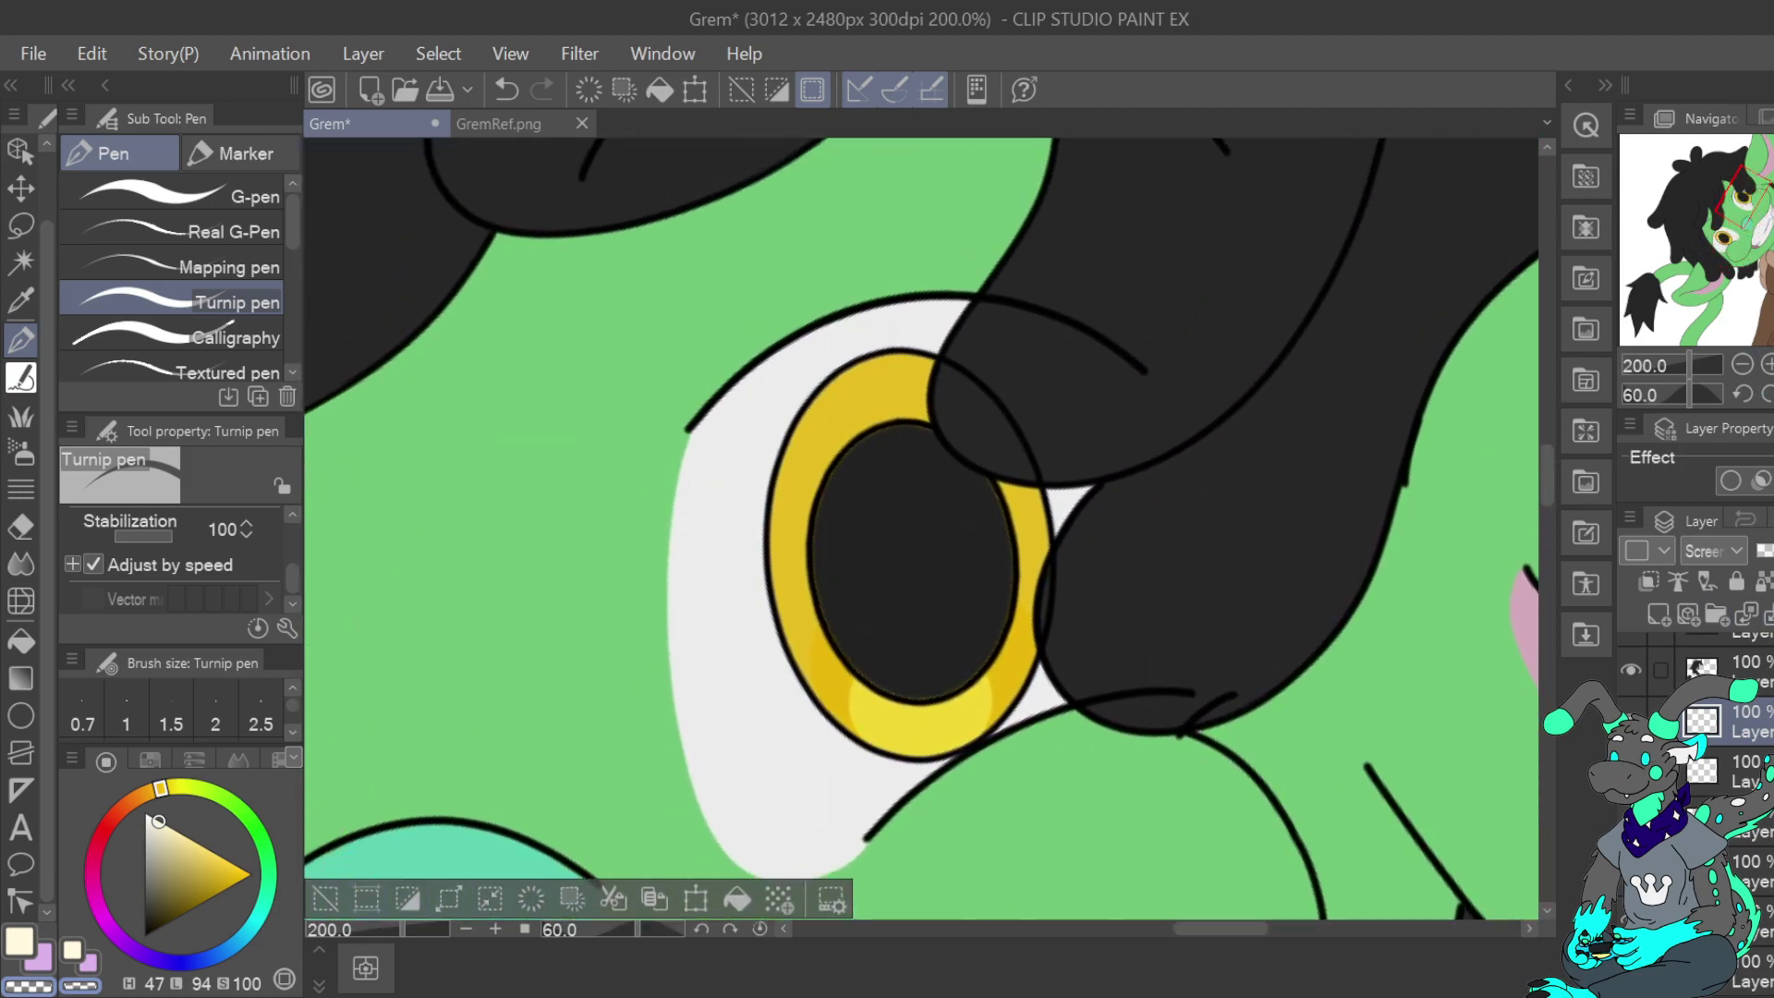
{"action": "scroll", "coordinate": [1747, 720], "scroll_direction": "up", "scroll_amount": 3}
{"action": "left_click", "coordinate": [1746, 657]}
{"action": "left_click", "coordinate": [20, 263]}
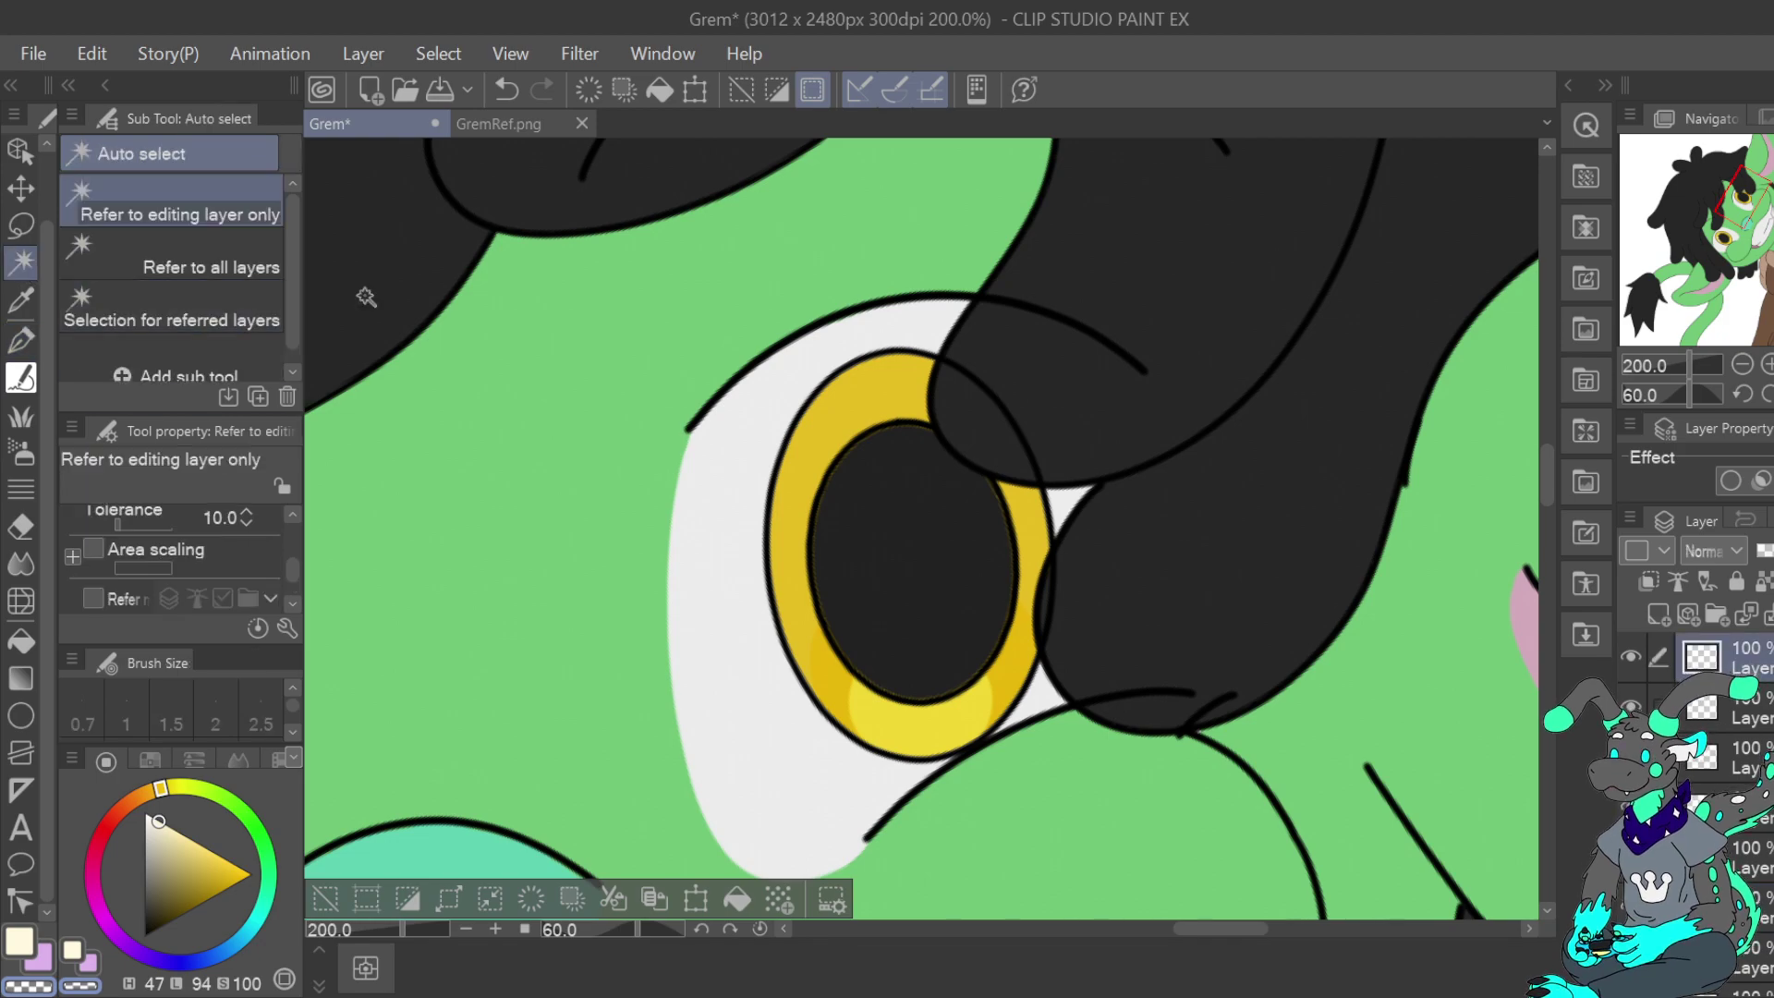
{"action": "left_click", "coordinate": [980, 393]}
{"action": "scroll", "coordinate": [1746, 732], "scroll_direction": "down", "scroll_amount": 3}
{"action": "left_click", "coordinate": [1747, 732]}
{"action": "left_click", "coordinate": [19, 943]}
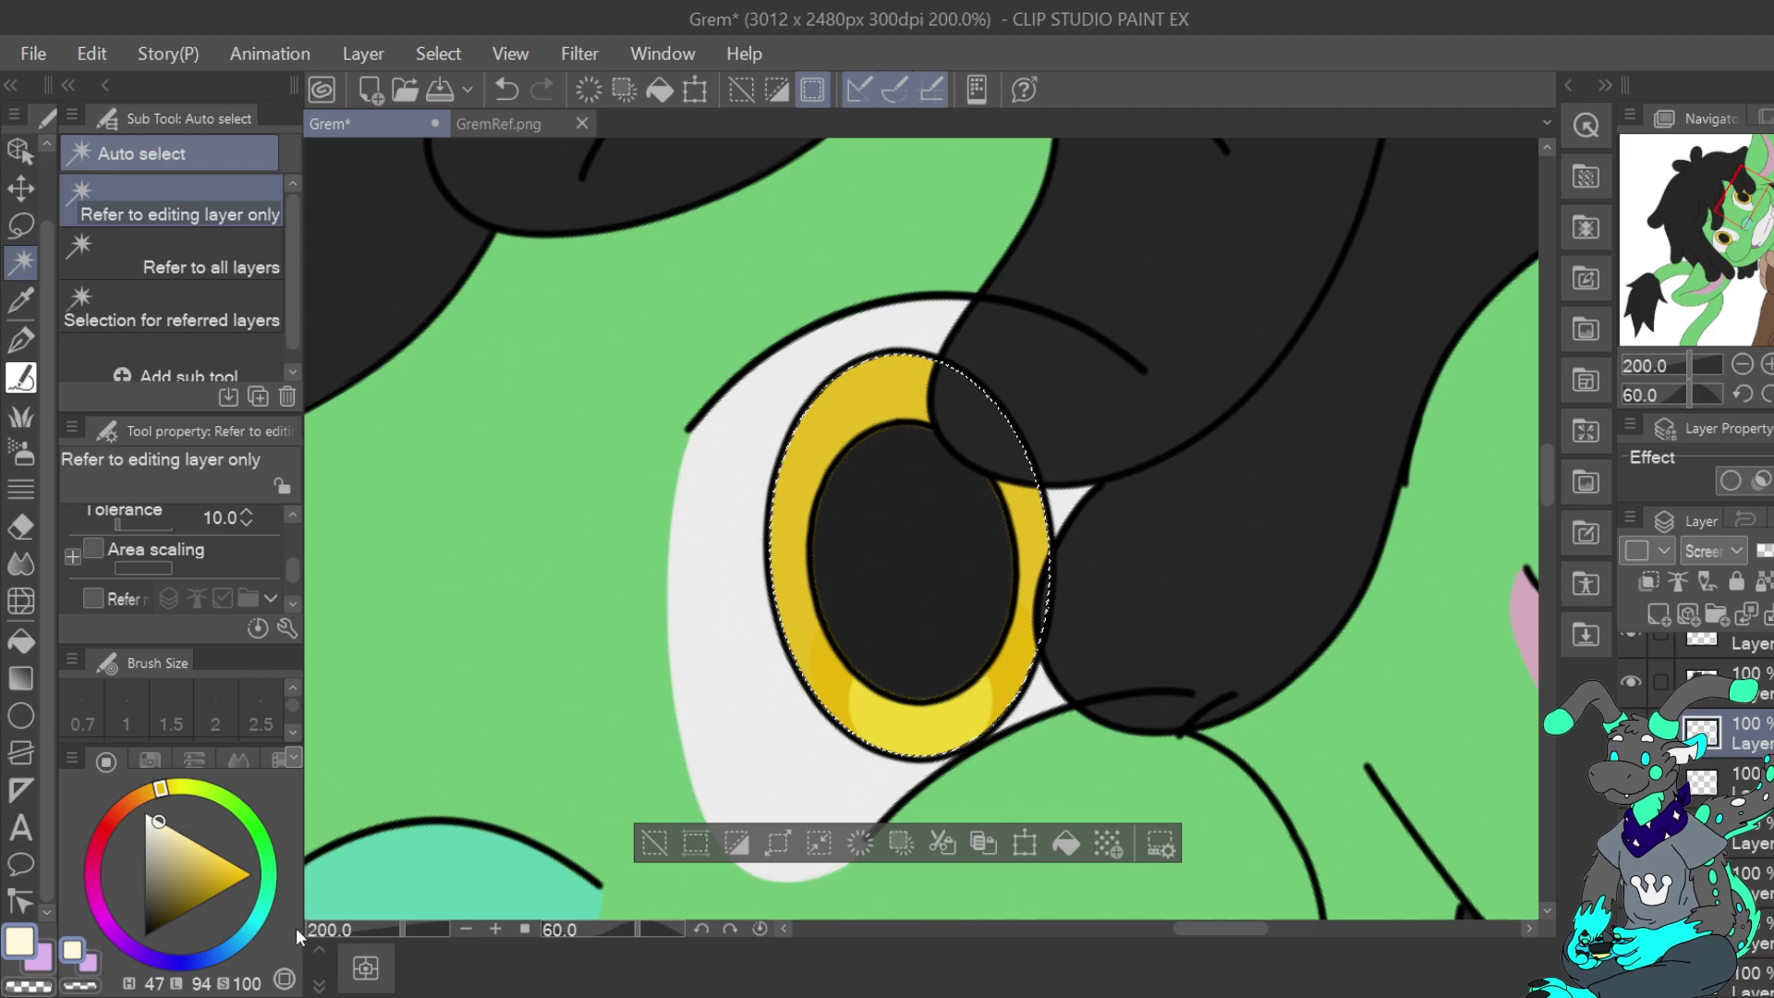
{"action": "key", "text": "p"}
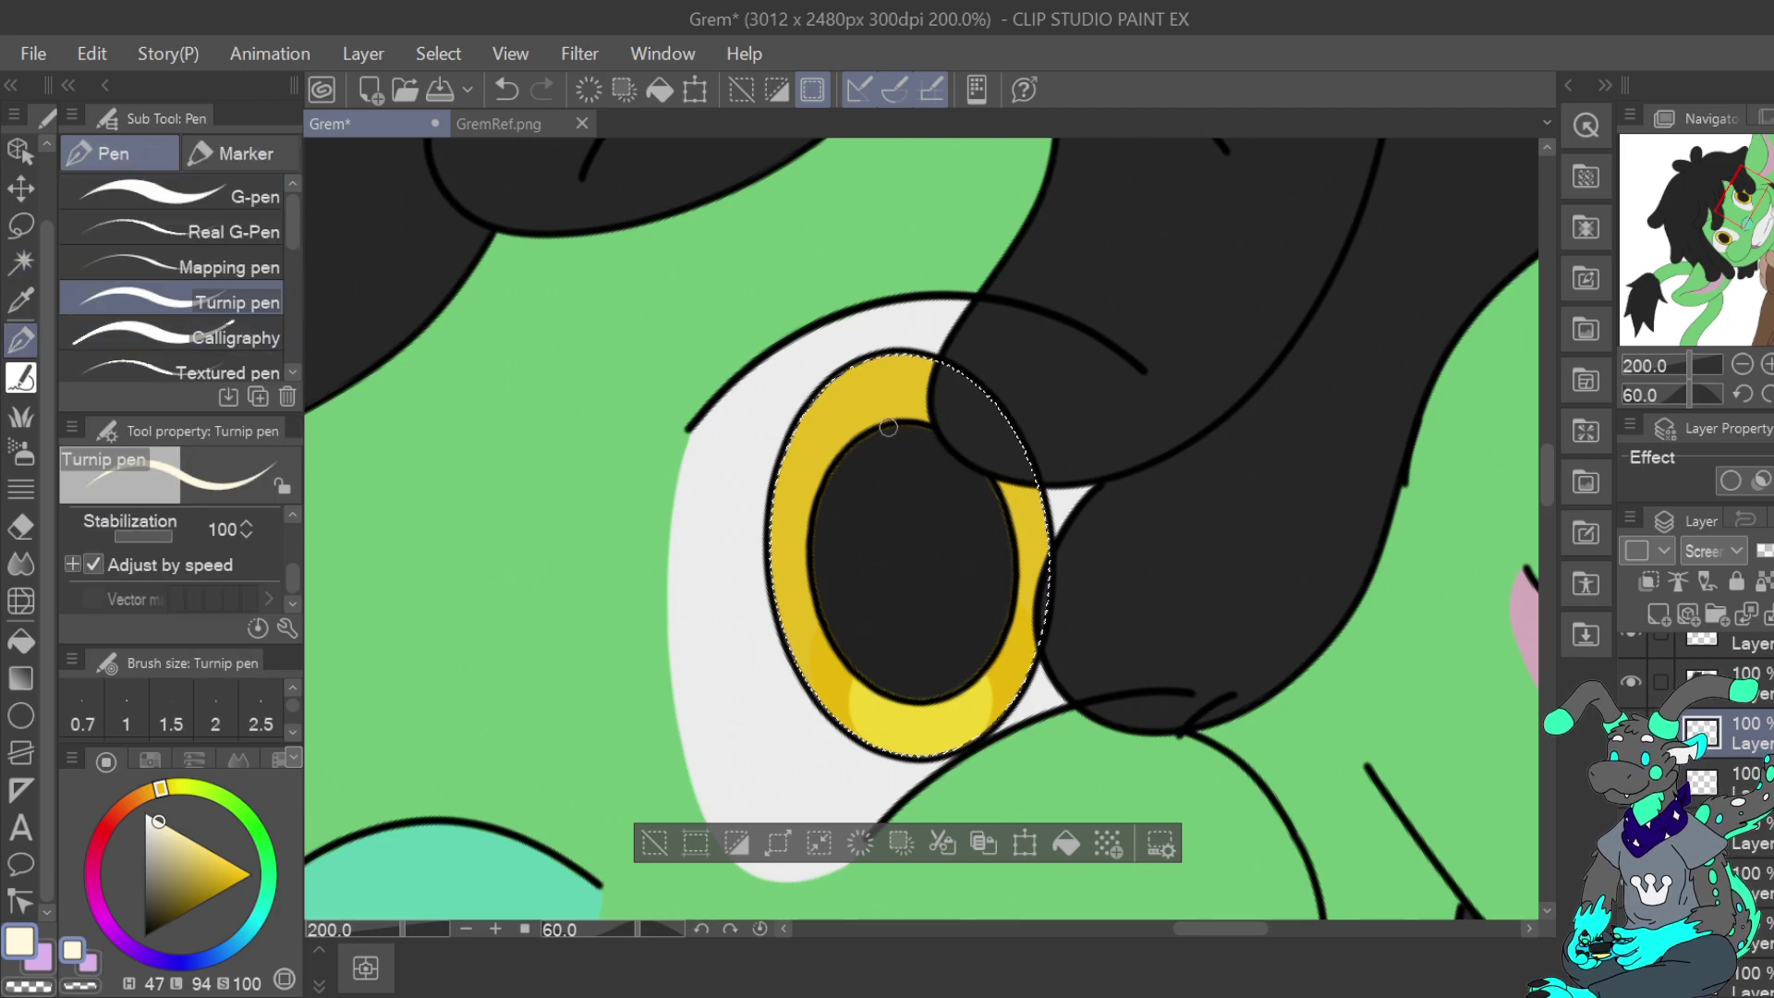
Paint a filled cream crescent over the upper edge of the selected eye's pupil, redoing the first stroke
{"action": "mouse_move", "coordinate": [811, 466]}
{"action": "left_mouse_down"}
{"action": "mouse_move", "coordinate": [900, 396]}
{"action": "mouse_move", "coordinate": [1003, 442]}
{"action": "left_mouse_up"}
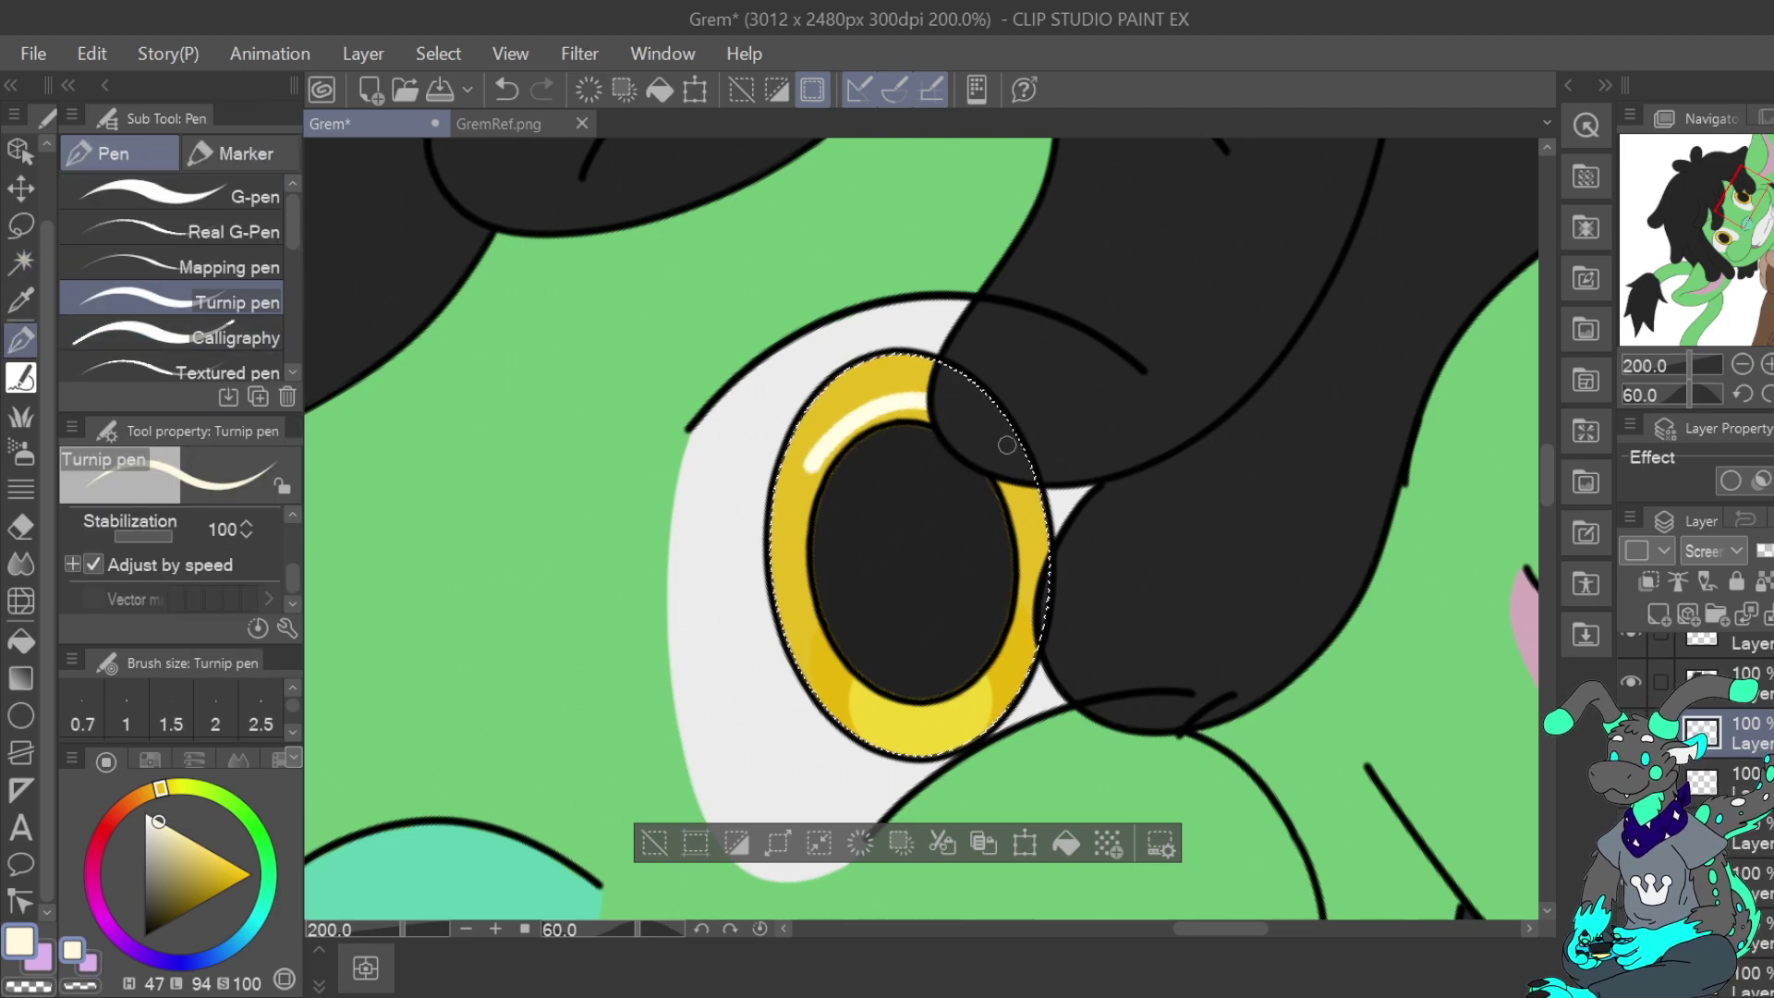
{"action": "key", "text": "ctrl+z"}
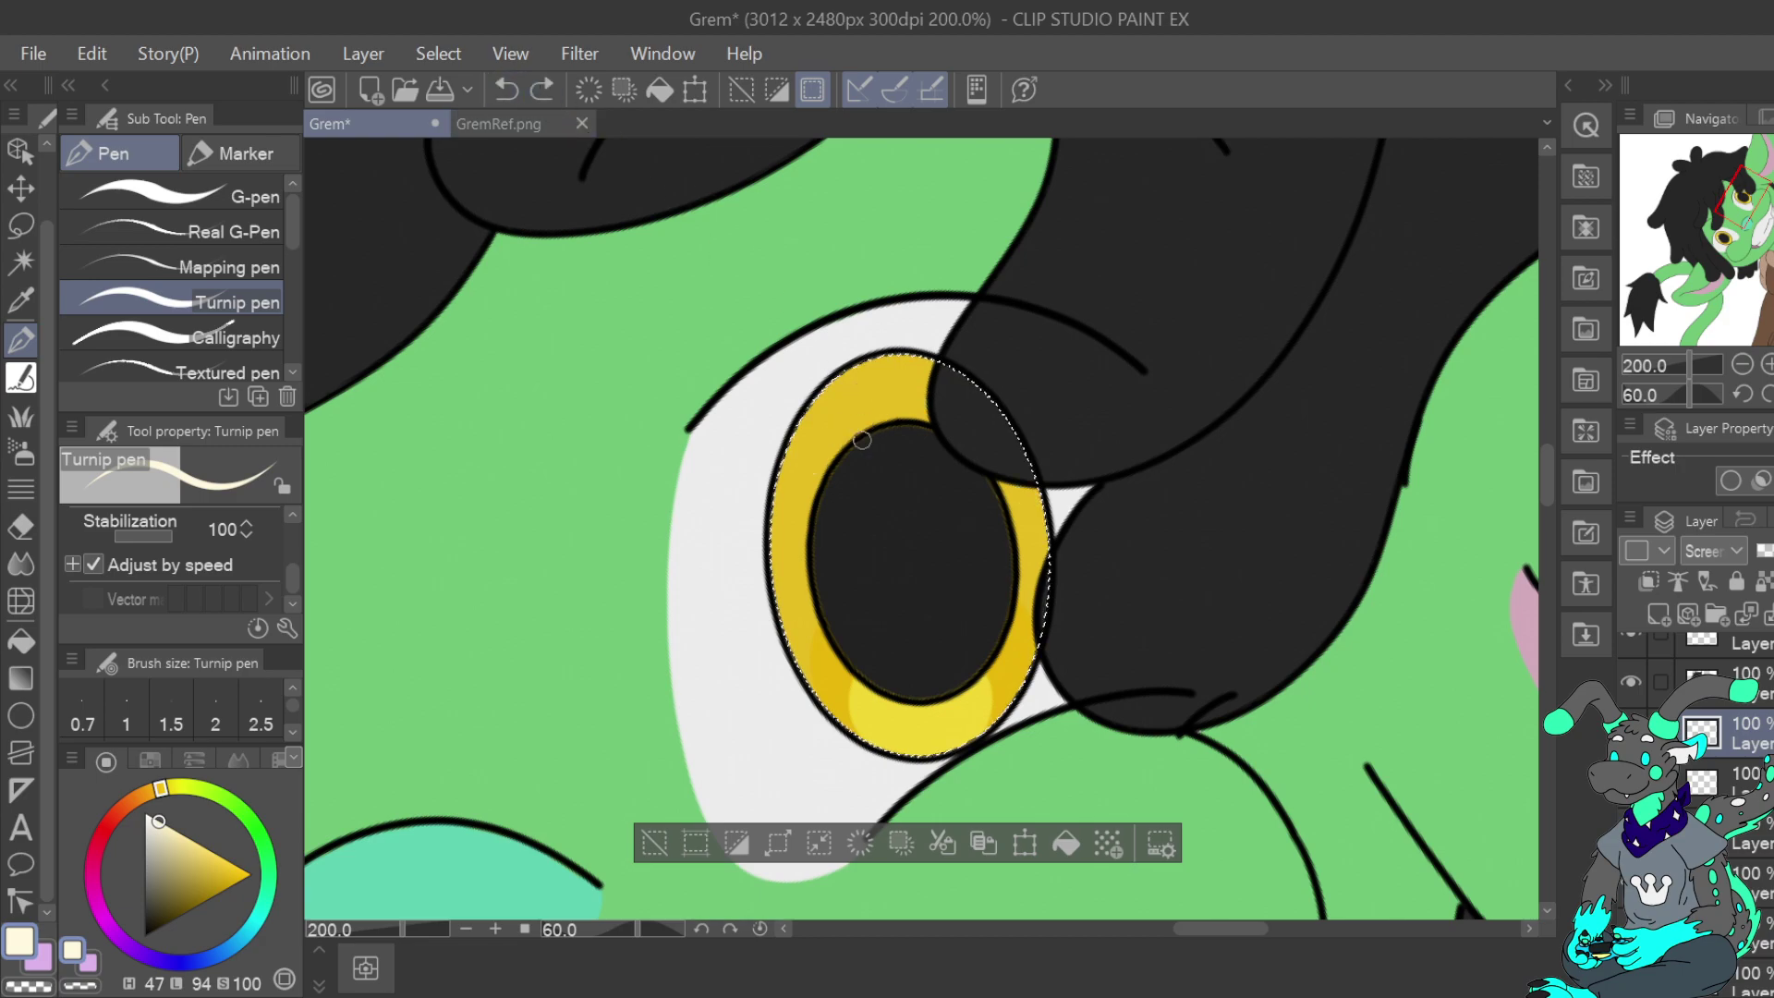
{"action": "mouse_move", "coordinate": [813, 466]}
{"action": "left_mouse_down"}
{"action": "mouse_move", "coordinate": [894, 403]}
{"action": "mouse_move", "coordinate": [952, 413]}
{"action": "mouse_move", "coordinate": [996, 459]}
{"action": "mouse_move", "coordinate": [1007, 519]}
{"action": "left_mouse_up"}
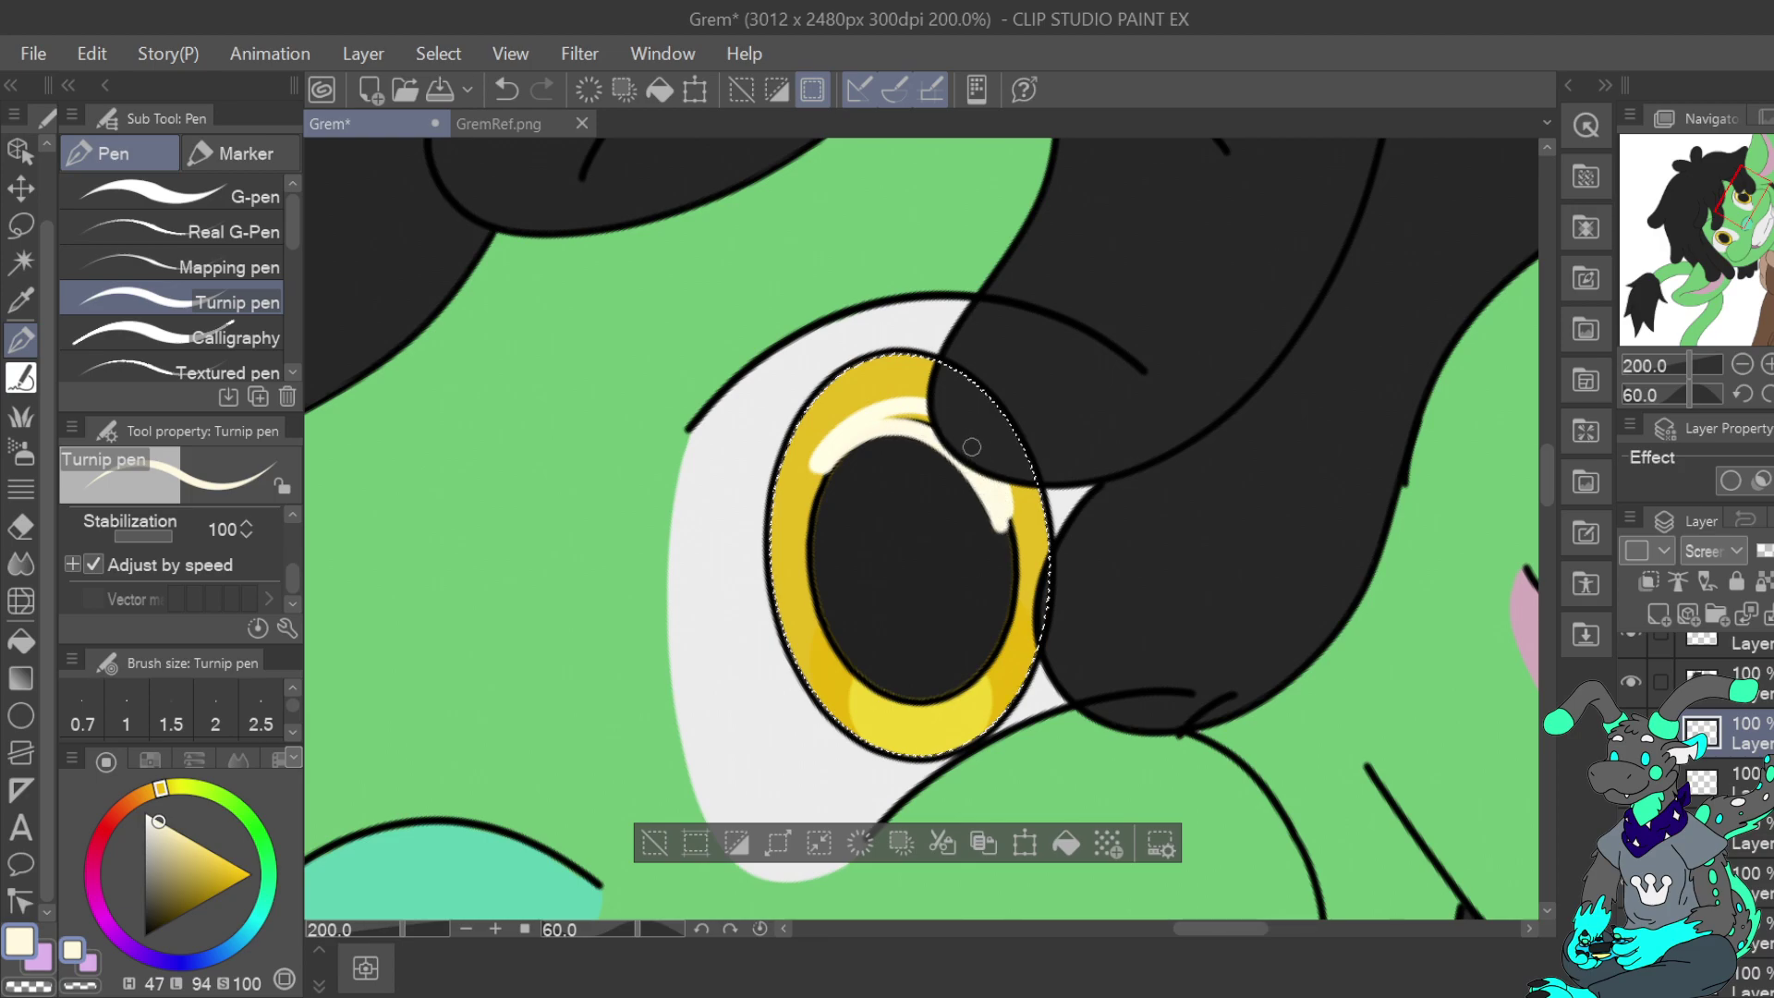
{"action": "left_click_drag", "start_coordinate": [890, 417], "coordinate": [924, 425]}
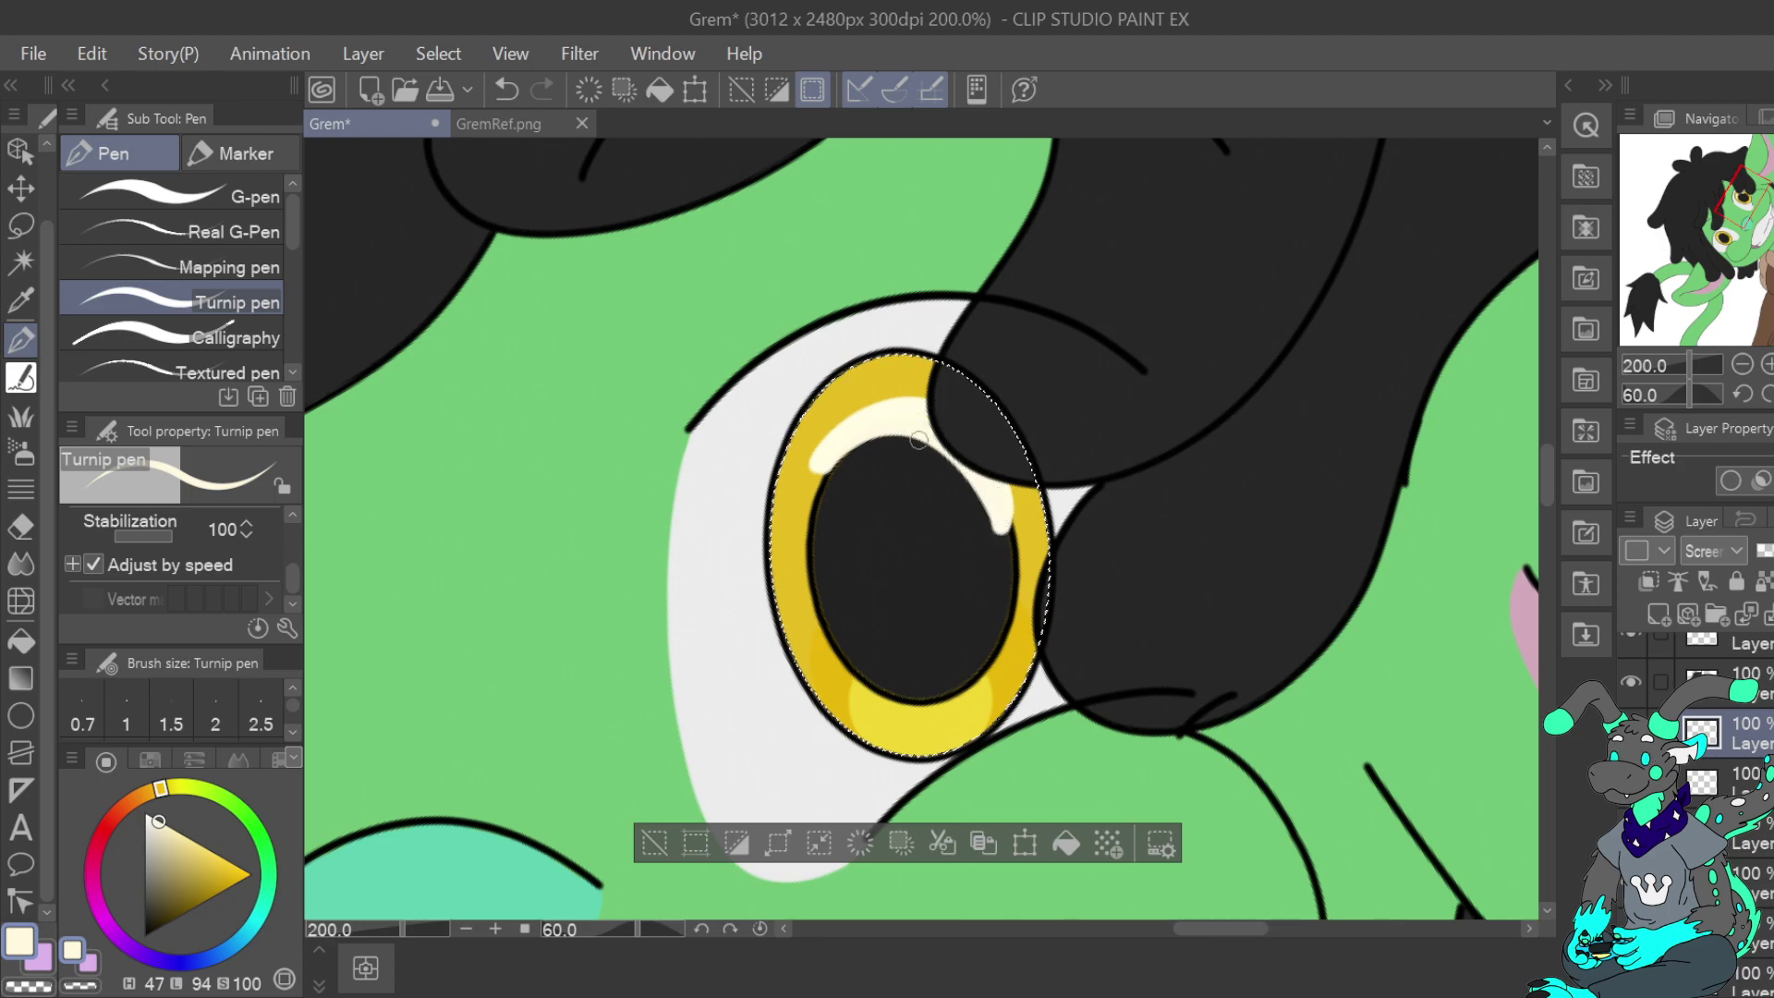
Thin and taper the crescent's inner and outer edges with transparent colour
{"action": "key", "text": "c"}
{"action": "mouse_move", "coordinate": [819, 481]}
{"action": "left_mouse_down"}
{"action": "mouse_move", "coordinate": [882, 446]}
{"action": "mouse_move", "coordinate": [941, 459]}
{"action": "mouse_move", "coordinate": [982, 517]}
{"action": "mouse_move", "coordinate": [988, 570]}
{"action": "left_mouse_up"}
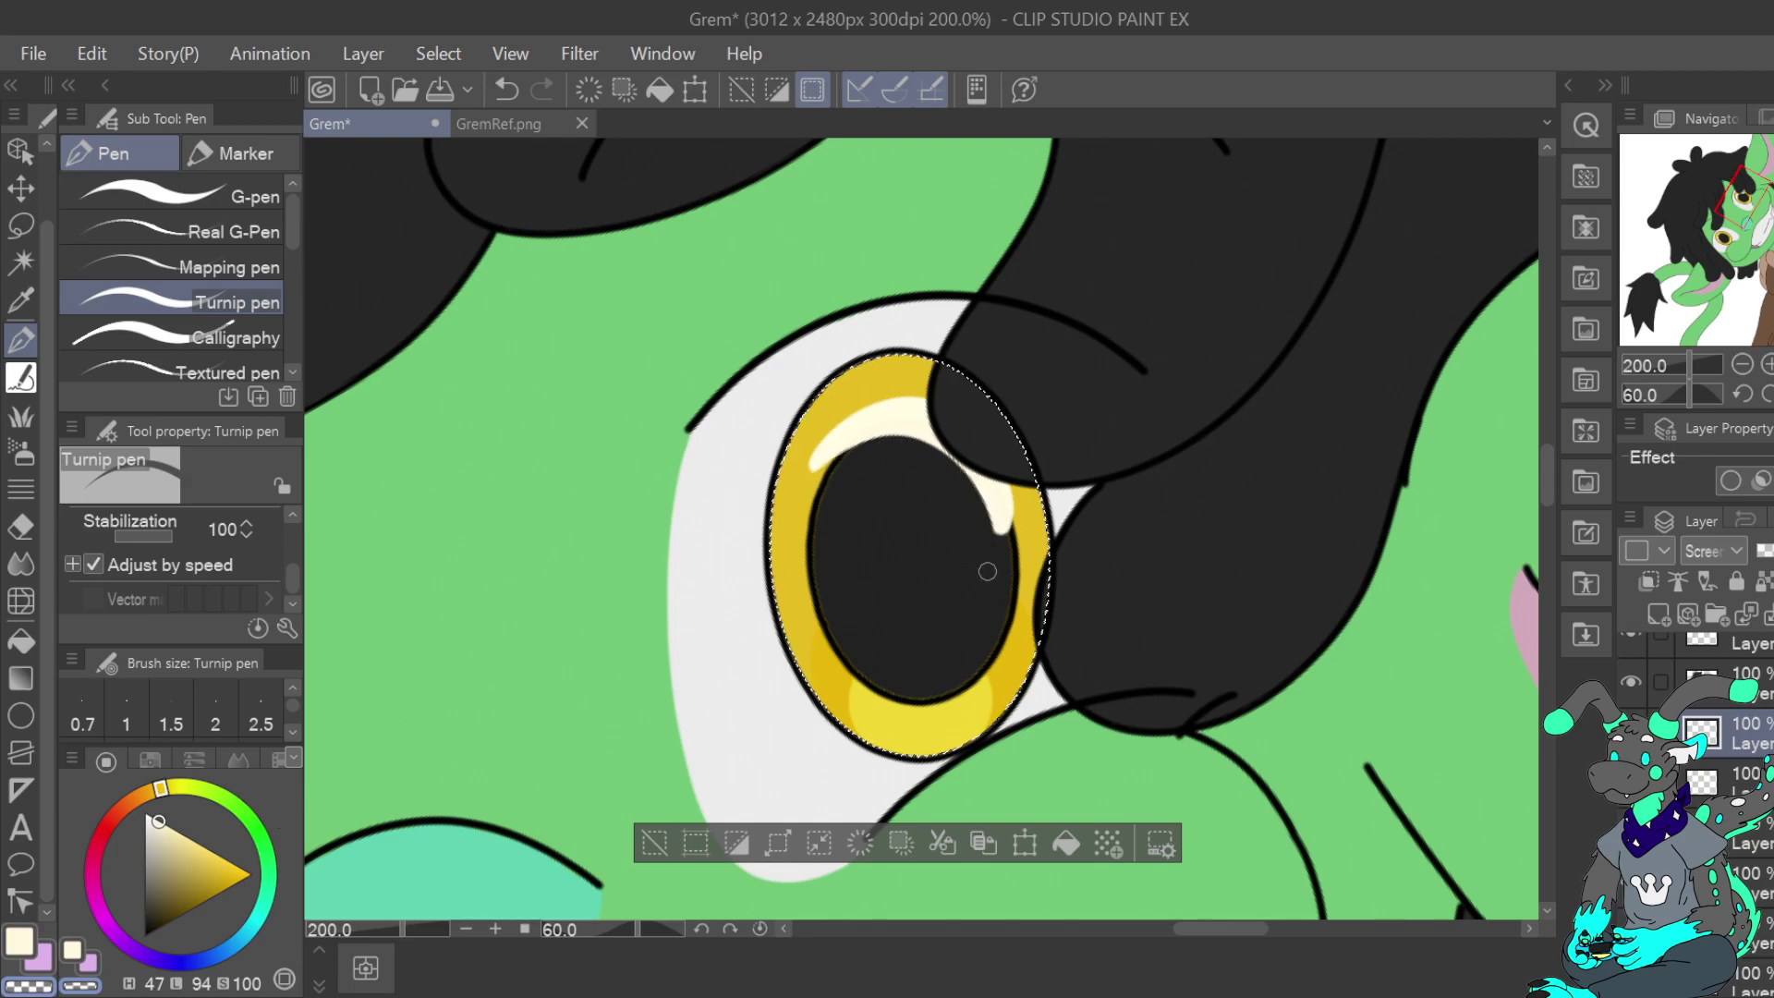
{"action": "left_click_drag", "start_coordinate": [953, 479], "coordinate": [992, 544]}
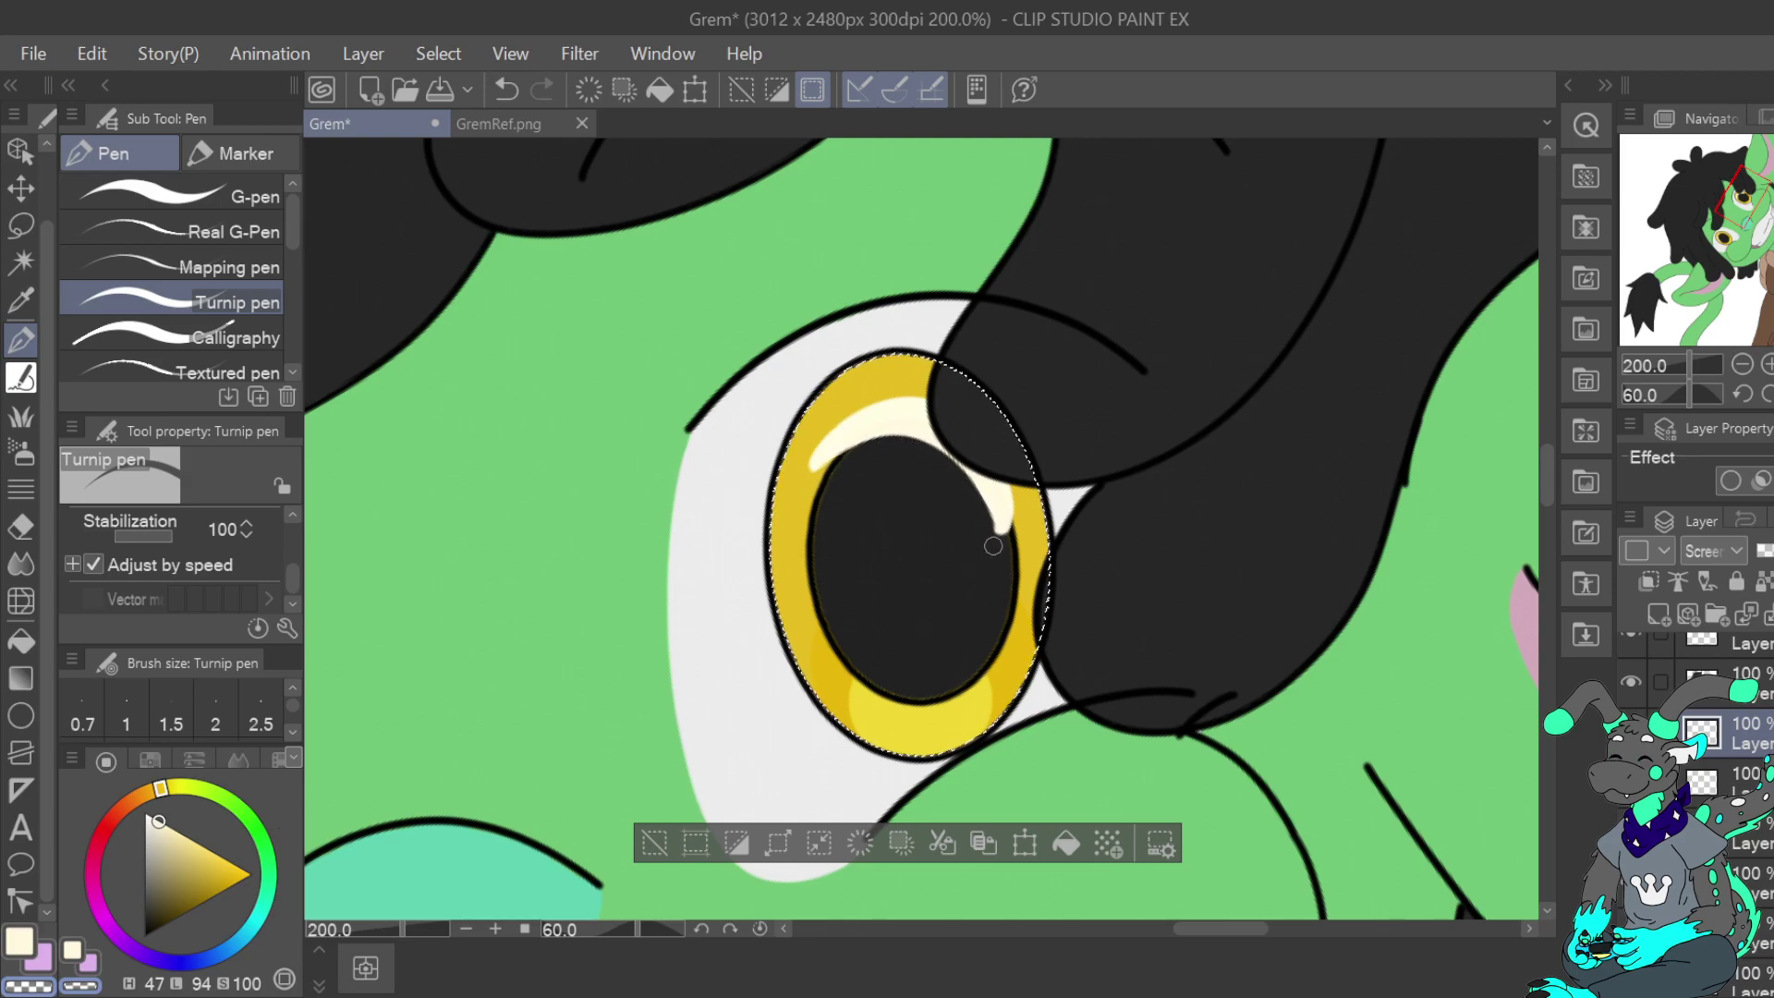
{"action": "left_click_drag", "start_coordinate": [797, 487], "coordinate": [846, 417]}
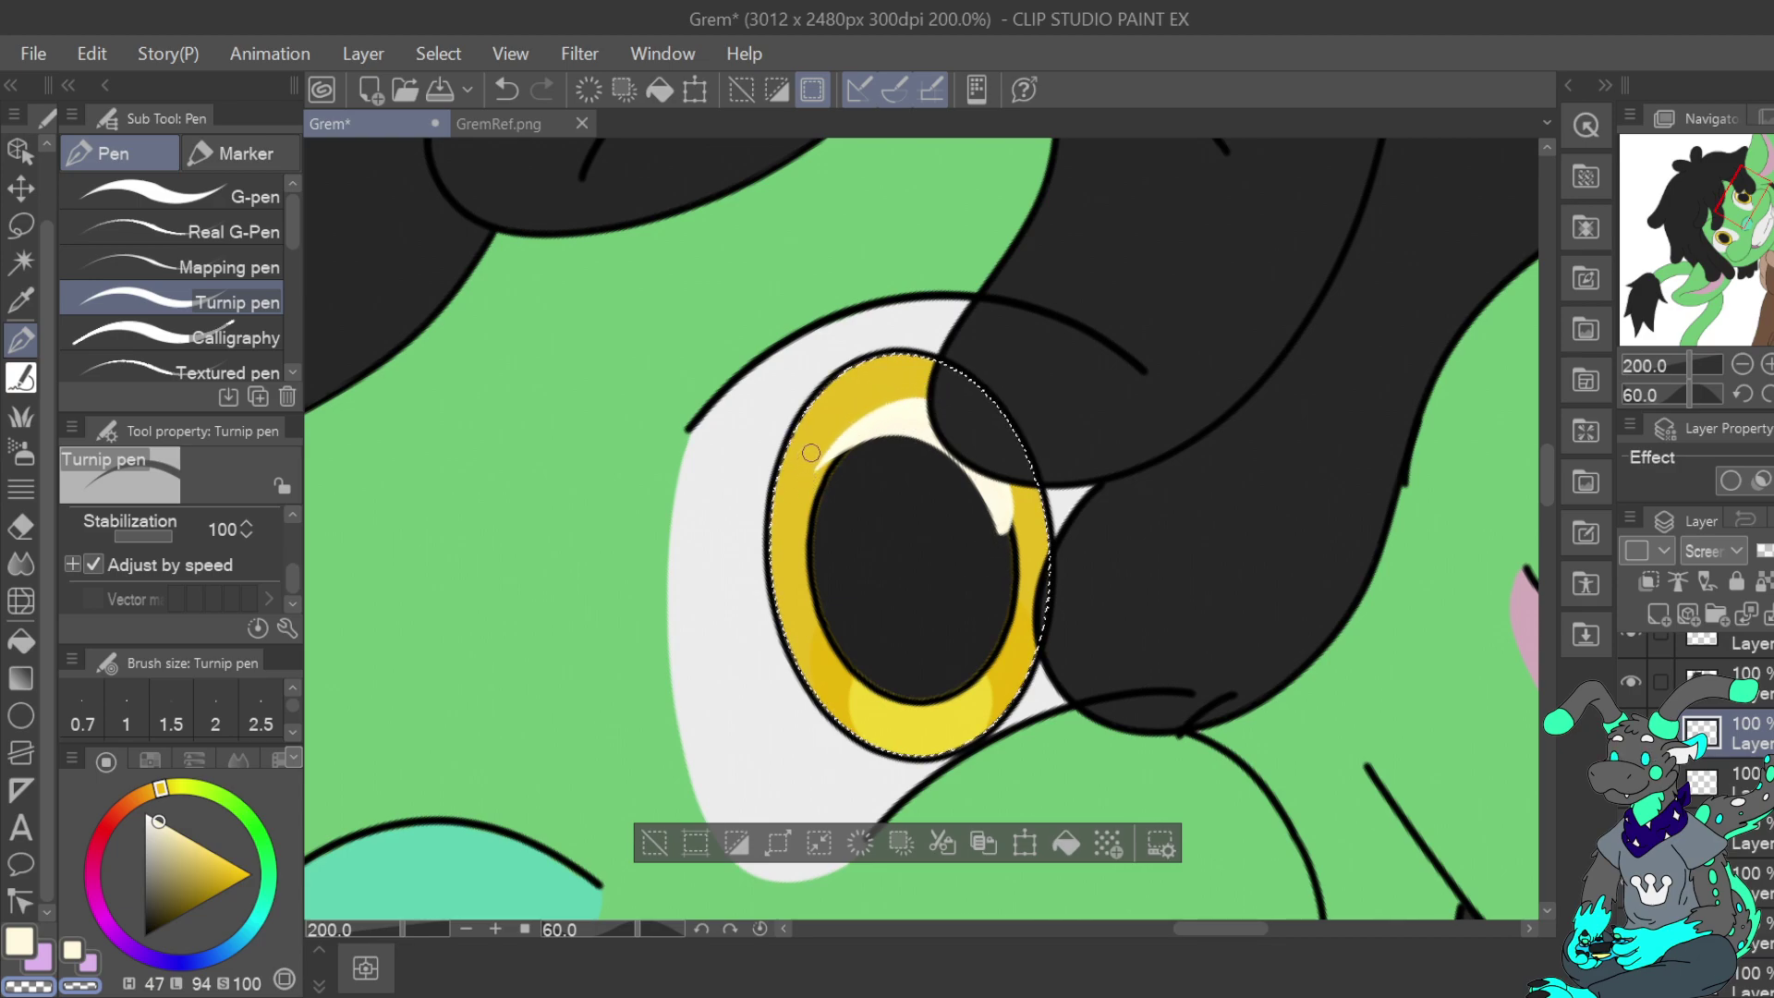
{"action": "key", "text": "ctrl+z"}
{"action": "key", "text": "ctrl+y"}
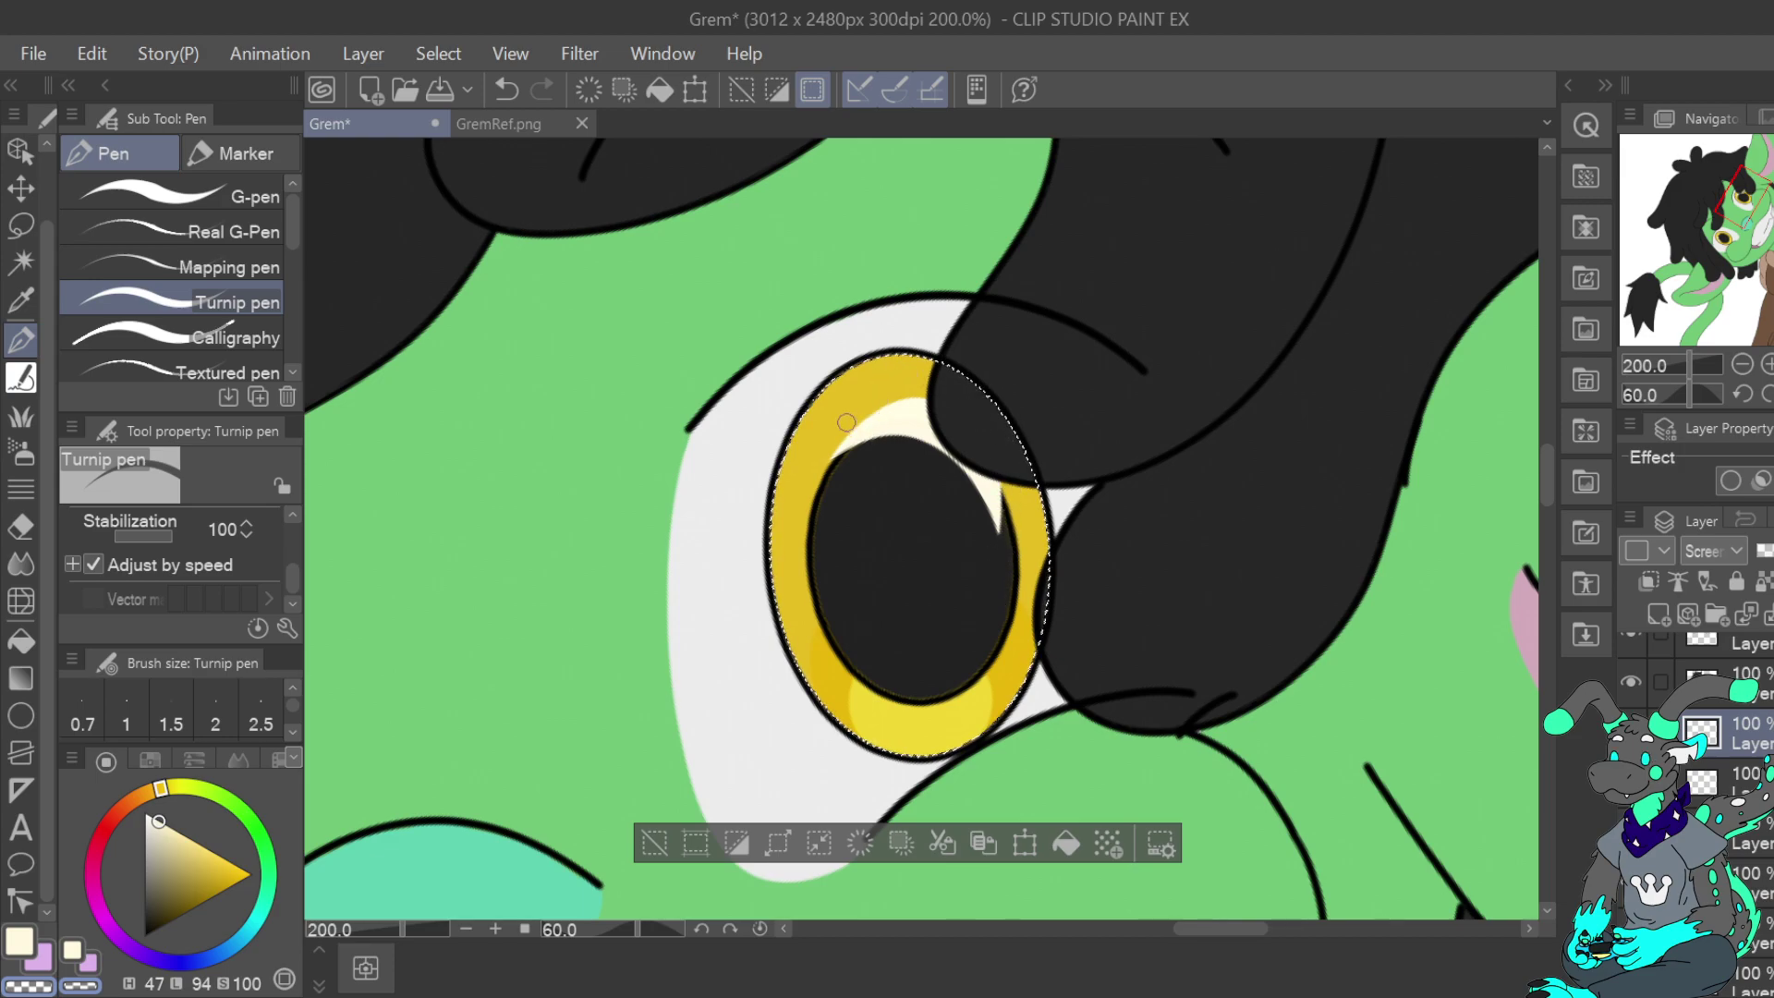
Cut narrow transparent gaps across the crescent at brush size 5 to split it into highlight segments
{"action": "scroll", "coordinate": [177, 544], "scroll_direction": "up", "scroll_amount": 2}
{"action": "left_click", "coordinate": [246, 534]}
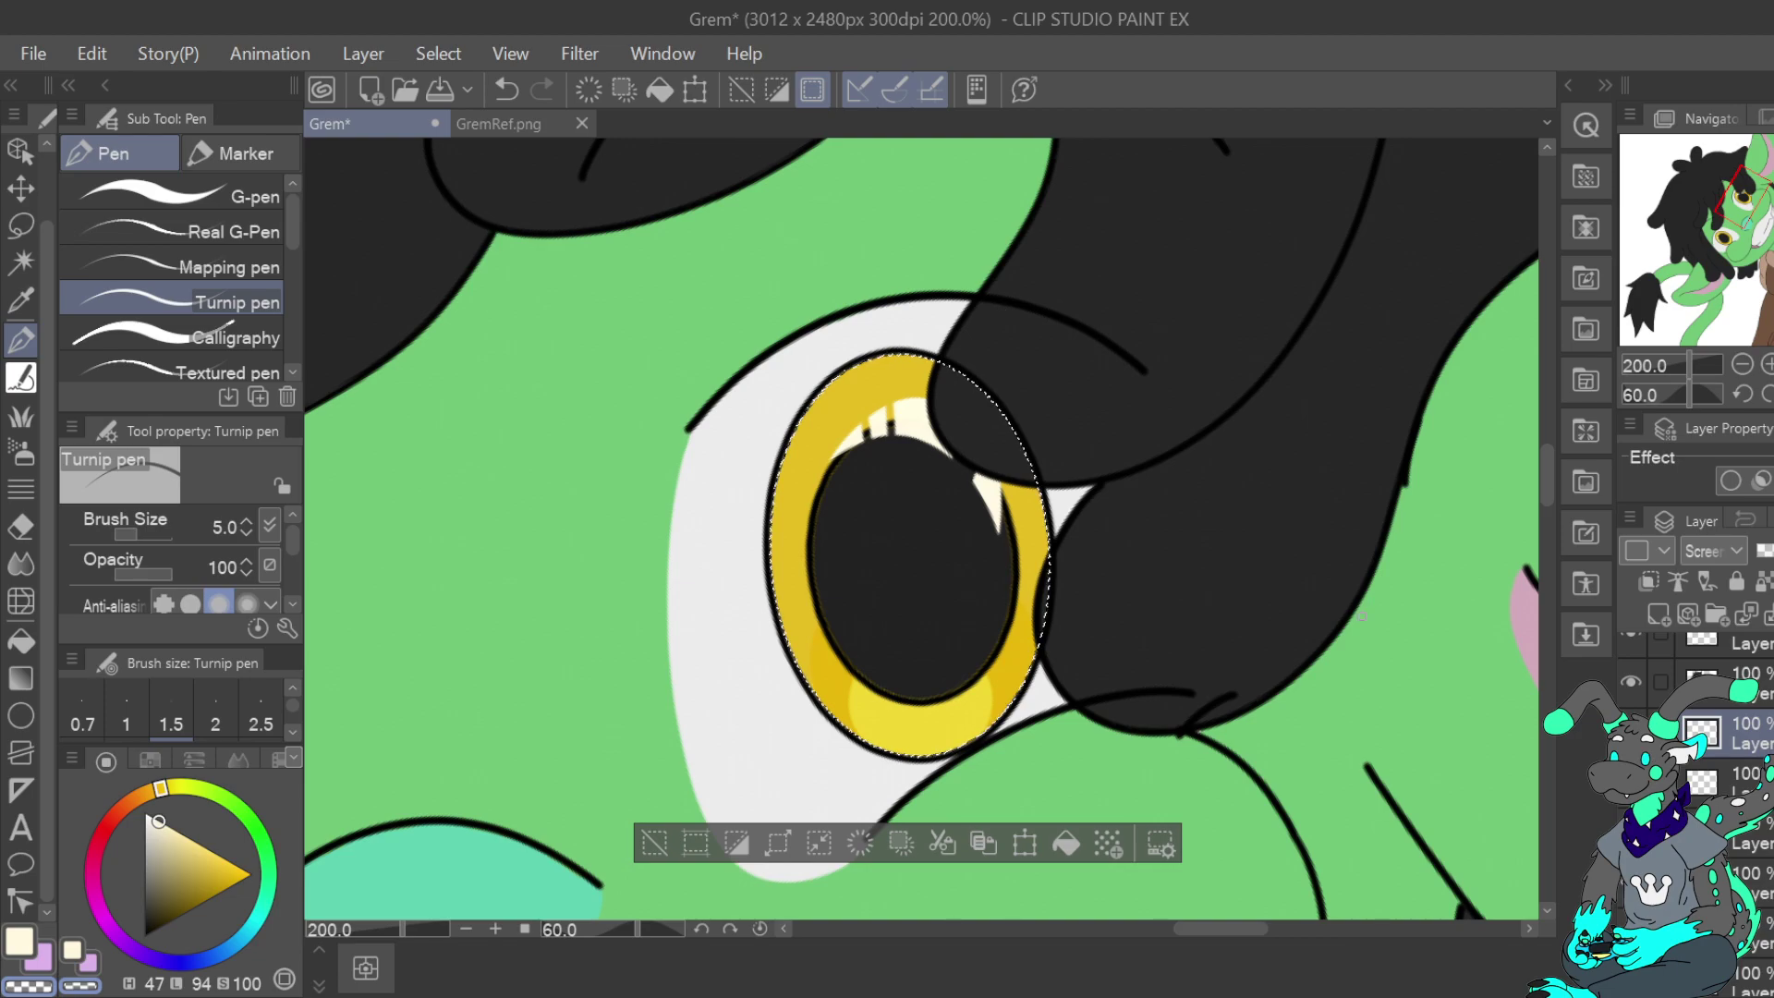
{"action": "left_click", "coordinate": [1743, 364]}
{"action": "left_click", "coordinate": [1743, 364]}
{"action": "left_click", "coordinate": [1743, 364]}
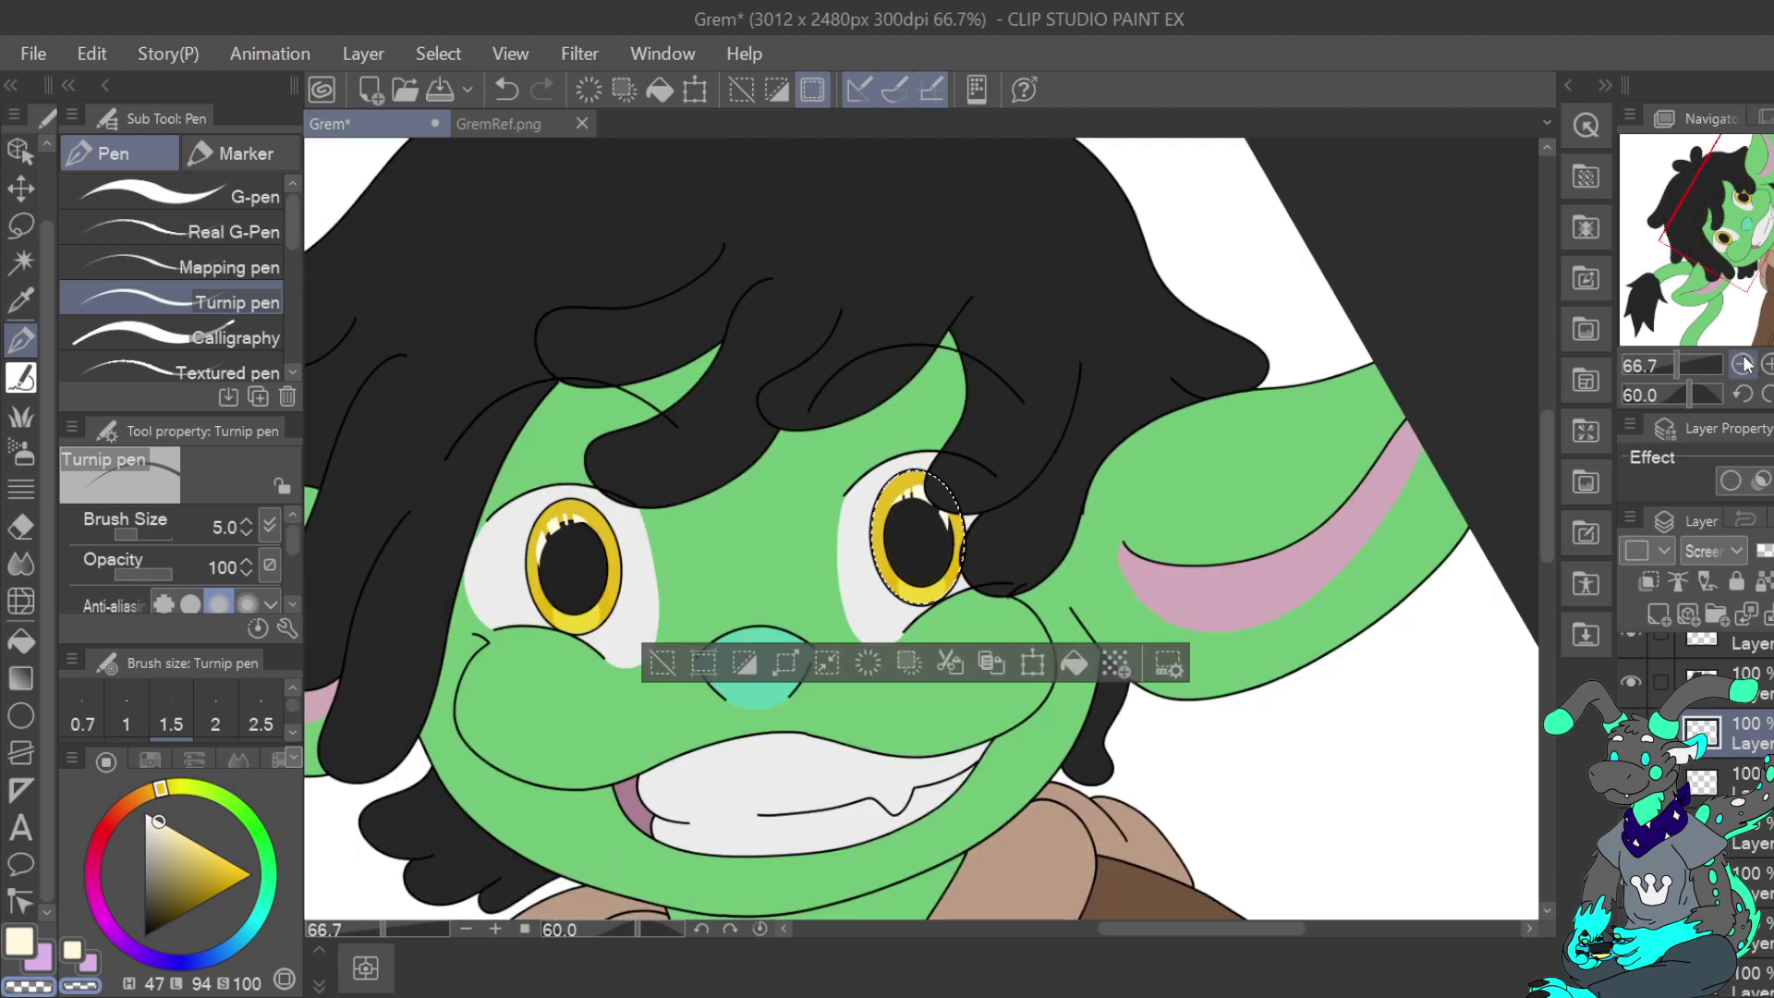
Switch the Turnip pen back to cream and set its brush size to 11
{"action": "left_click", "coordinate": [1767, 364]}
{"action": "left_click", "coordinate": [1766, 364]}
{"action": "left_click_drag", "start_coordinate": [1741, 221], "coordinate": [1728, 248]}
{"action": "left_click", "coordinate": [21, 935]}
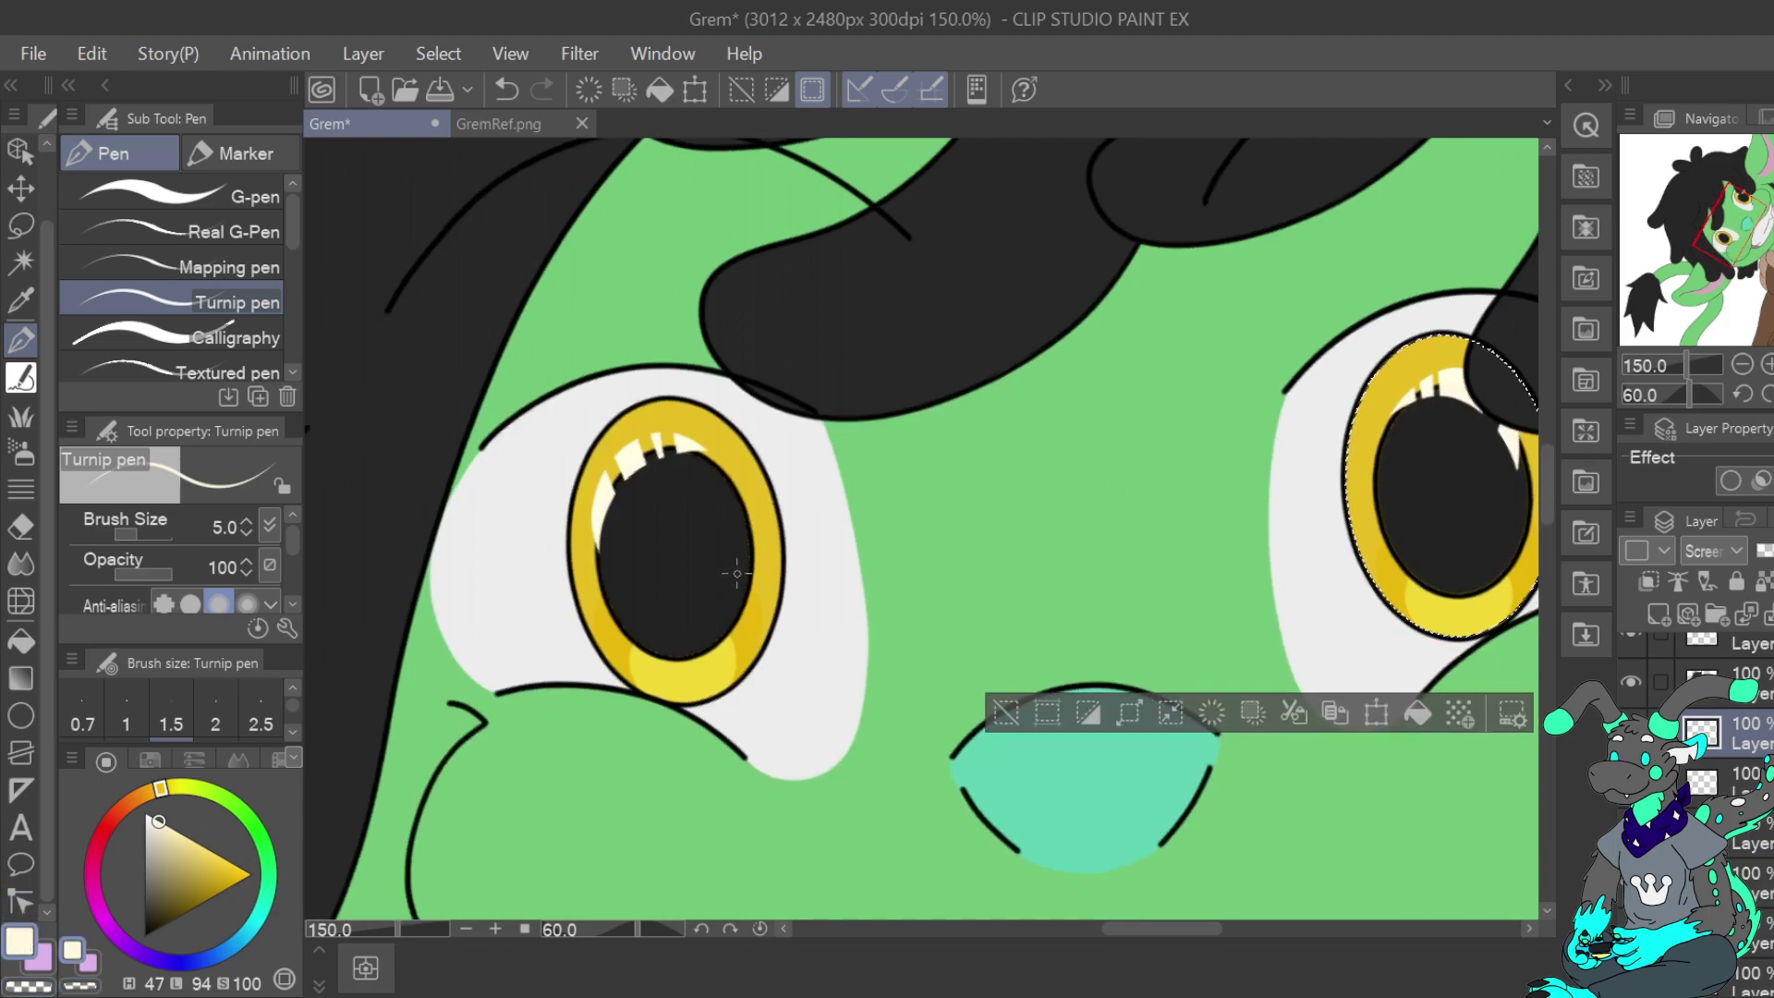
{"action": "left_click", "coordinate": [246, 522]}
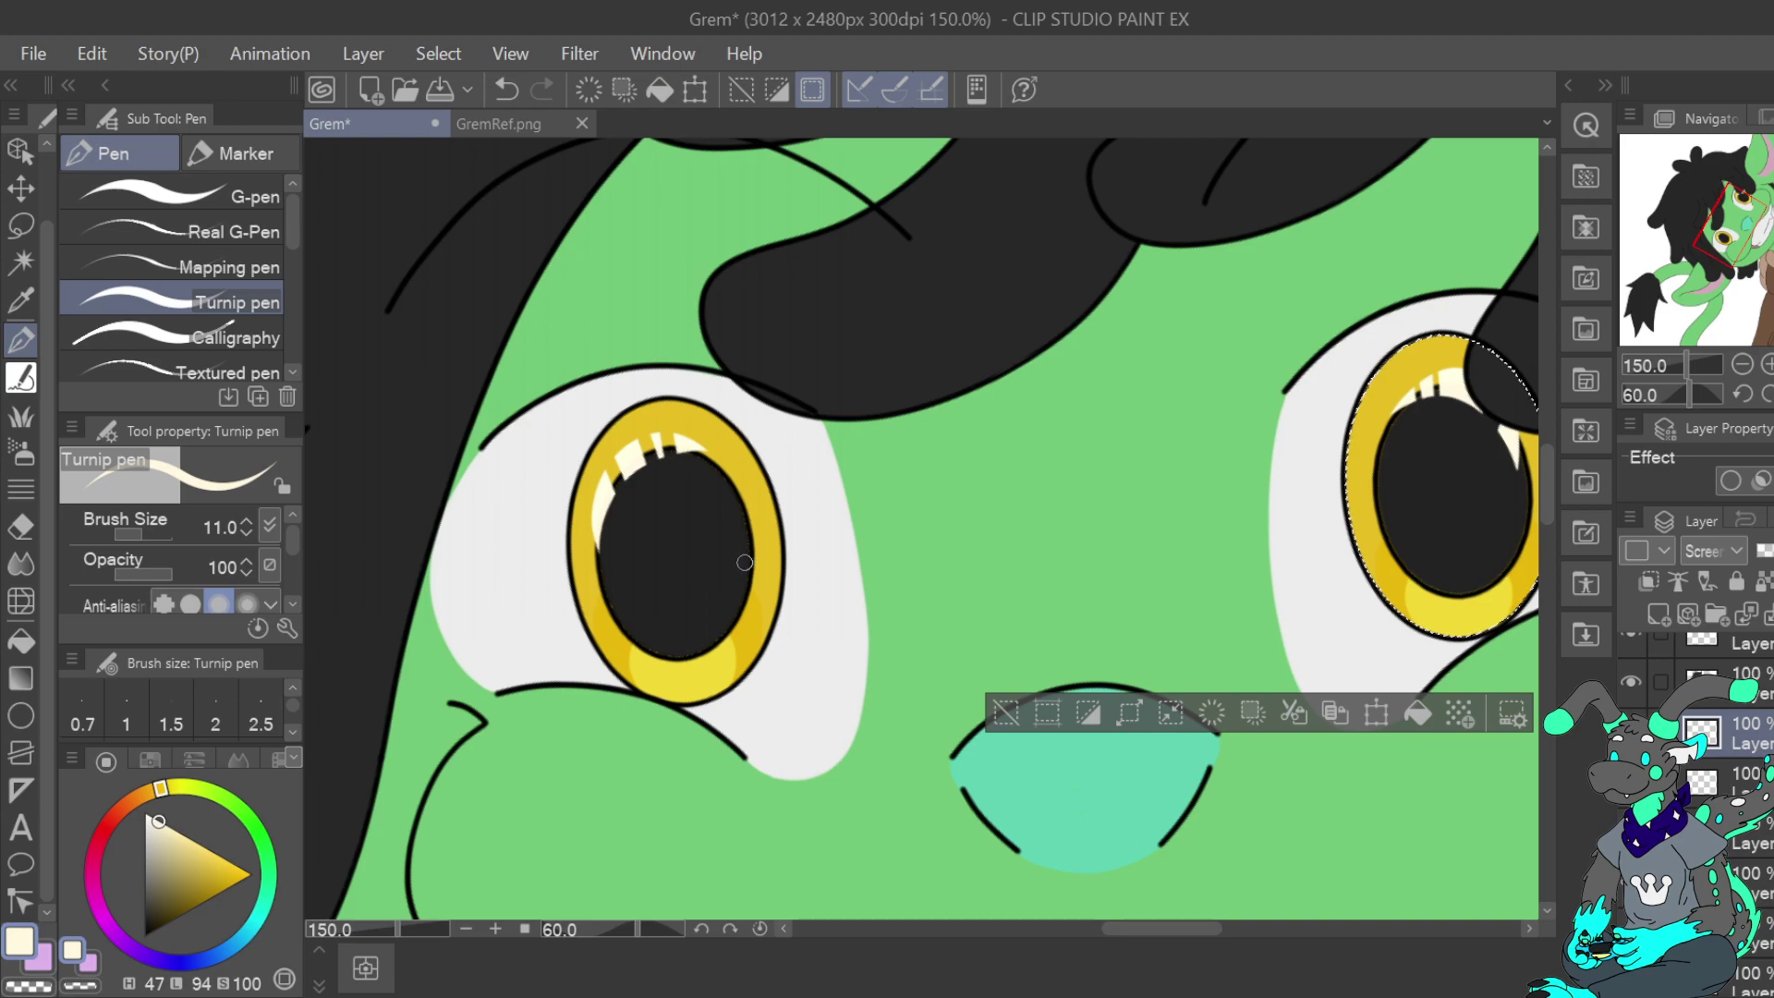
Try painting a cream highlight dot at the lower-right edge of the selected eye's pupil and undo the attempts
{"action": "mouse_move", "coordinate": [1741, 220]}
{"action": "left_mouse_down"}
{"action": "mouse_move", "coordinate": [1764, 200]}
{"action": "mouse_move", "coordinate": [1749, 195]}
{"action": "left_mouse_up"}
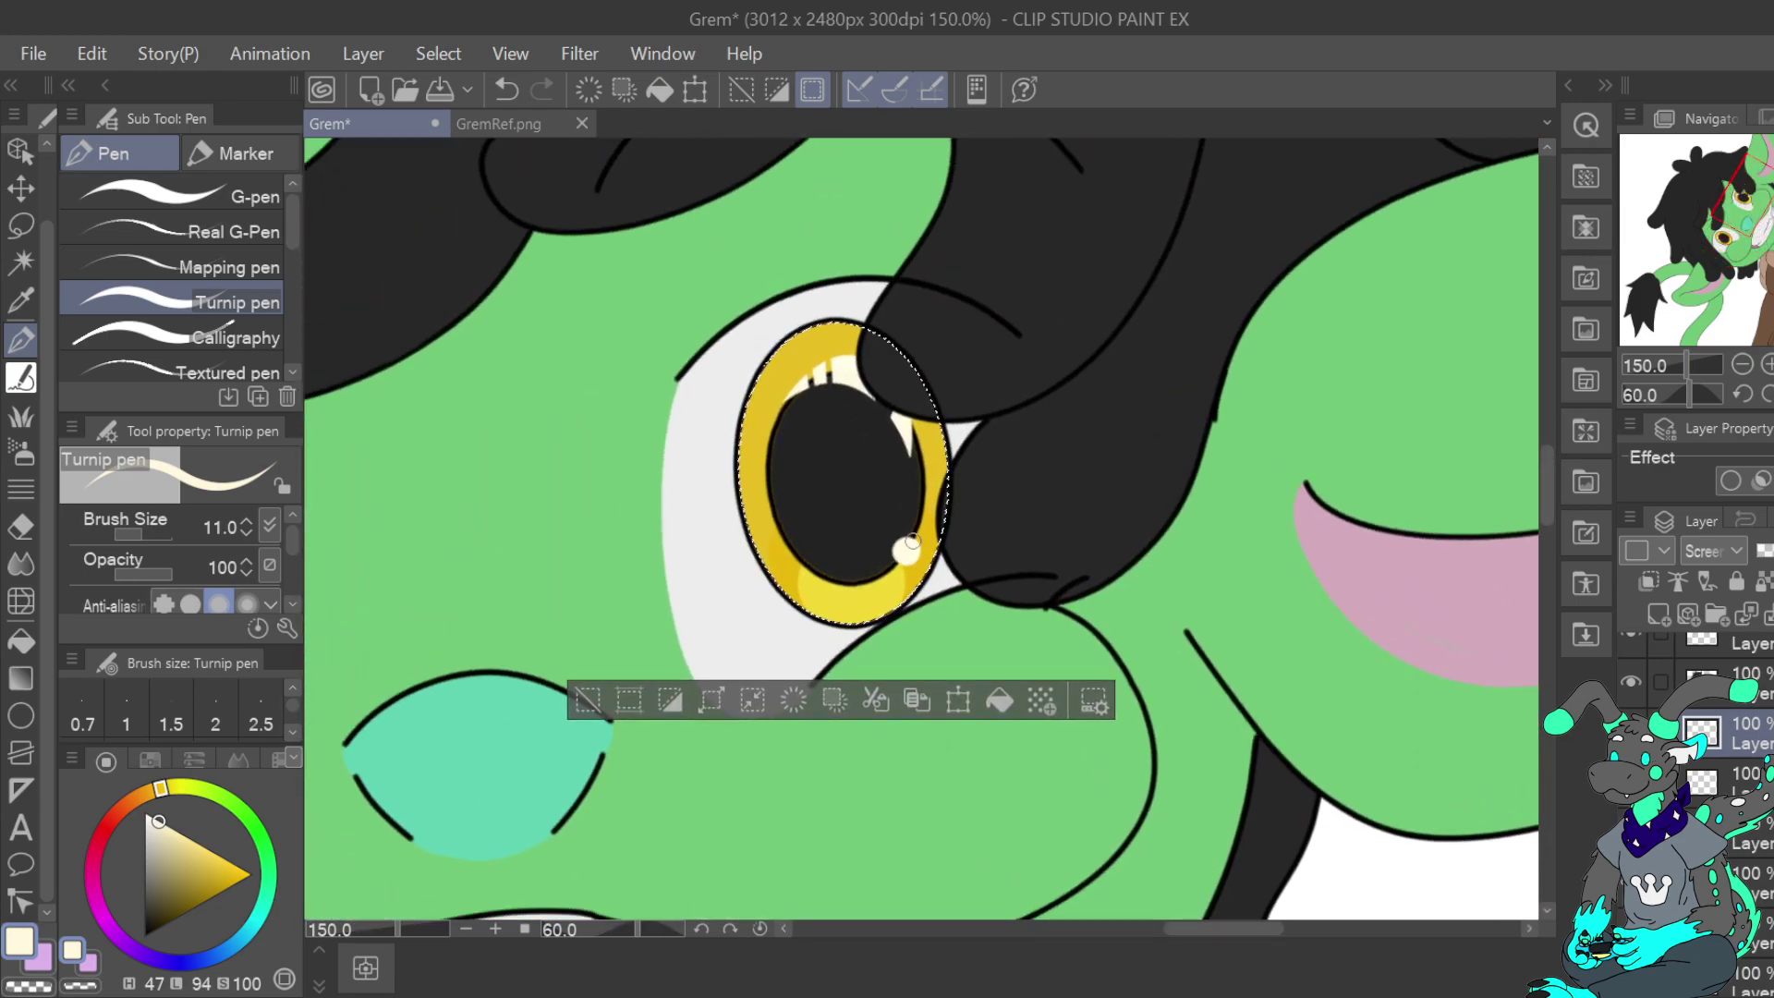
{"action": "mouse_move", "coordinate": [901, 541]}
{"action": "left_mouse_down"}
{"action": "mouse_move", "coordinate": [885, 553]}
{"action": "mouse_move", "coordinate": [910, 553]}
{"action": "left_mouse_up"}
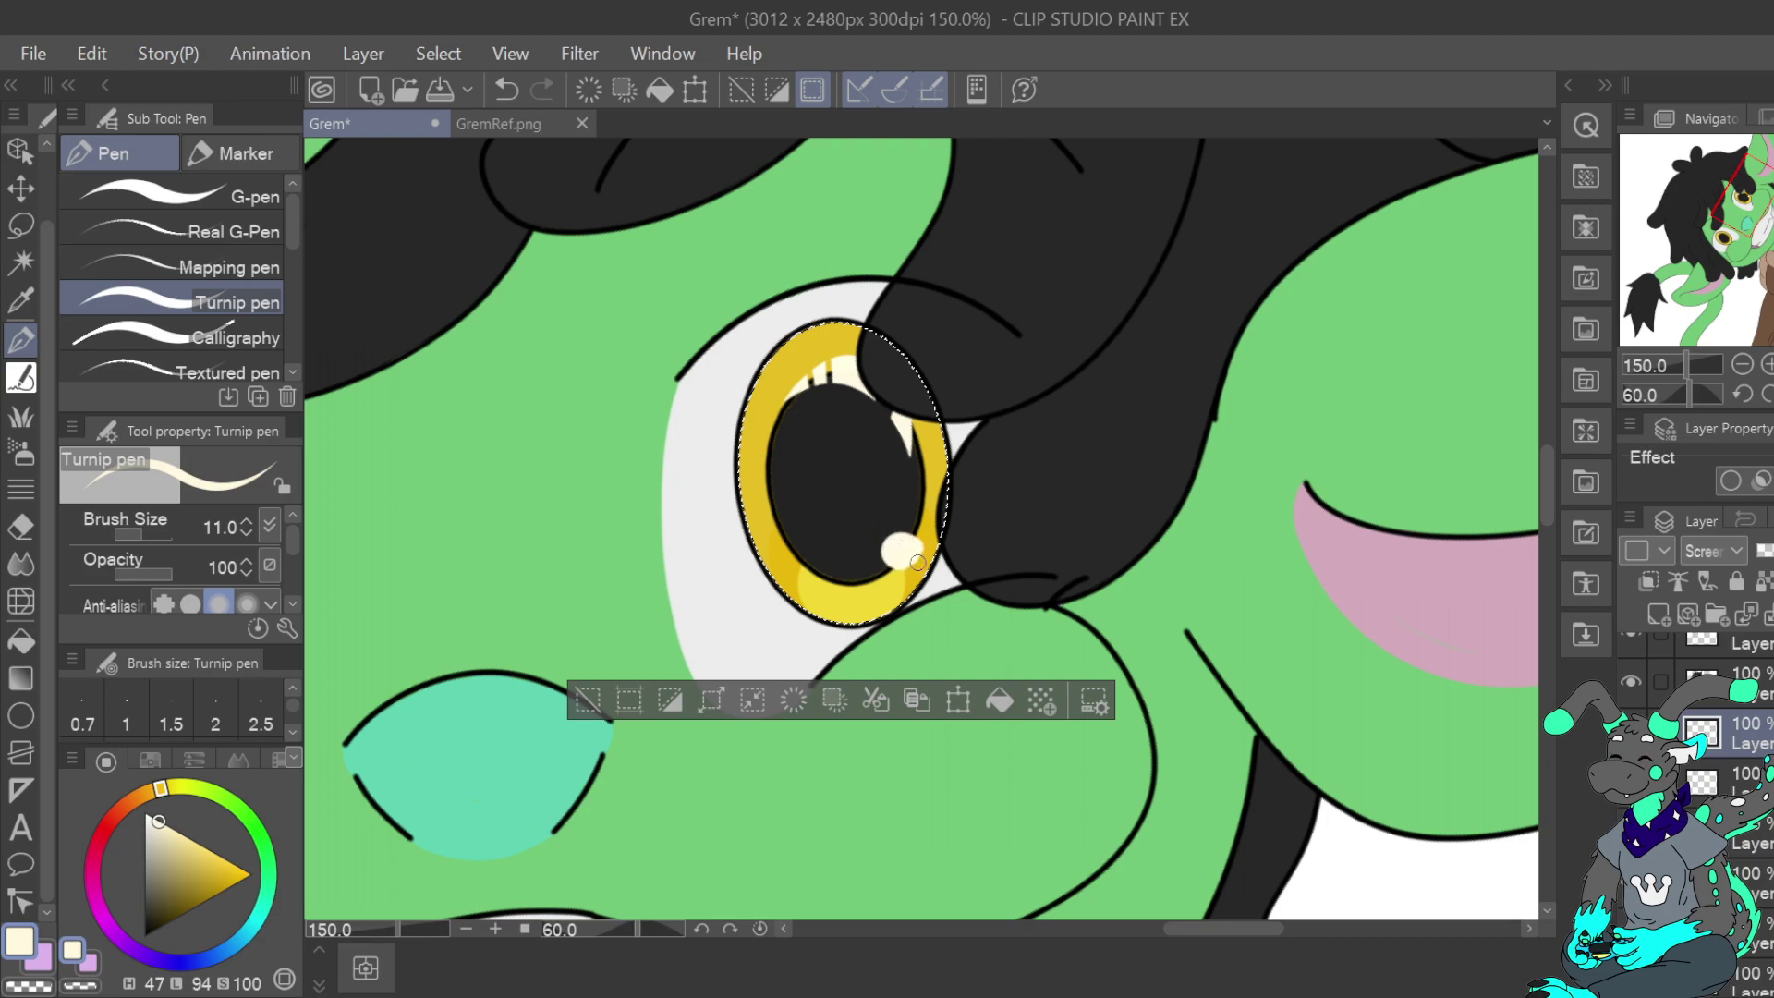
{"action": "key", "text": "ctrl+z"}
{"action": "key", "text": "ctrl+z"}
{"action": "left_click_drag", "start_coordinate": [895, 555], "coordinate": [915, 553]}
{"action": "left_click", "coordinate": [511, 90]}
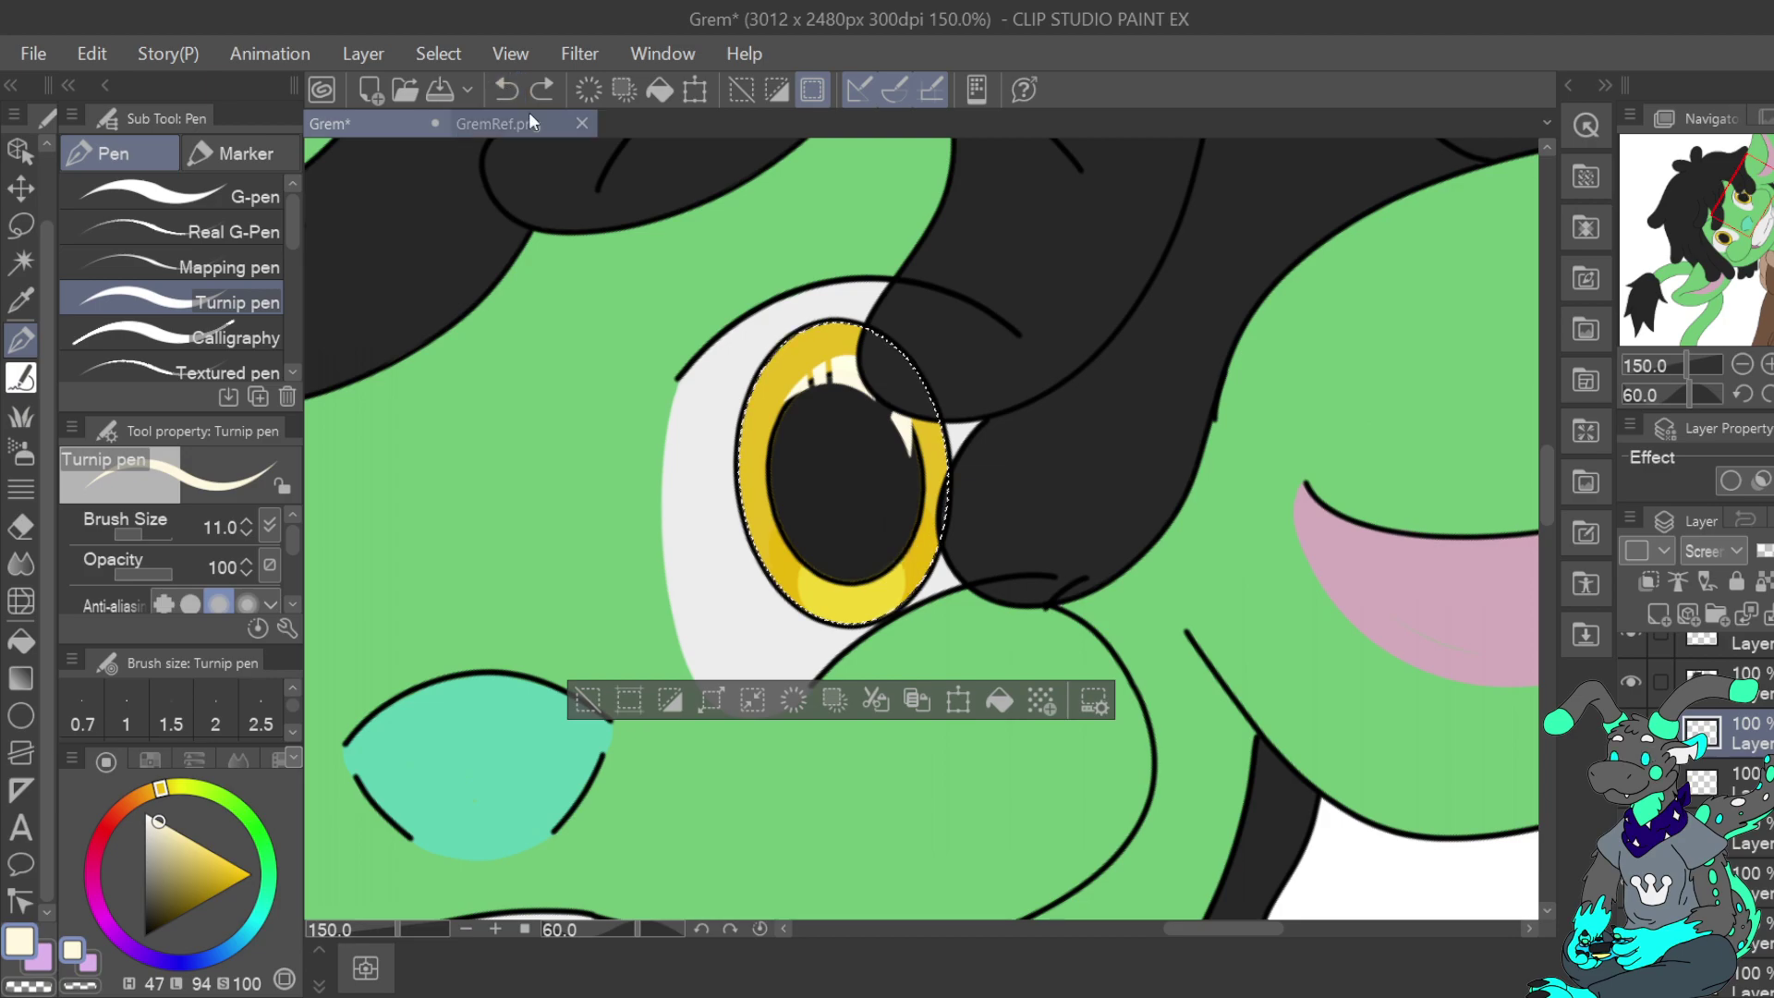
Set stabilization to 3 and paint a rounded cream dot at the lower-right edge of the selected eye's pupil
{"action": "scroll", "coordinate": [285, 602], "scroll_direction": "down", "scroll_amount": 3}
{"action": "left_click", "coordinate": [152, 538]}
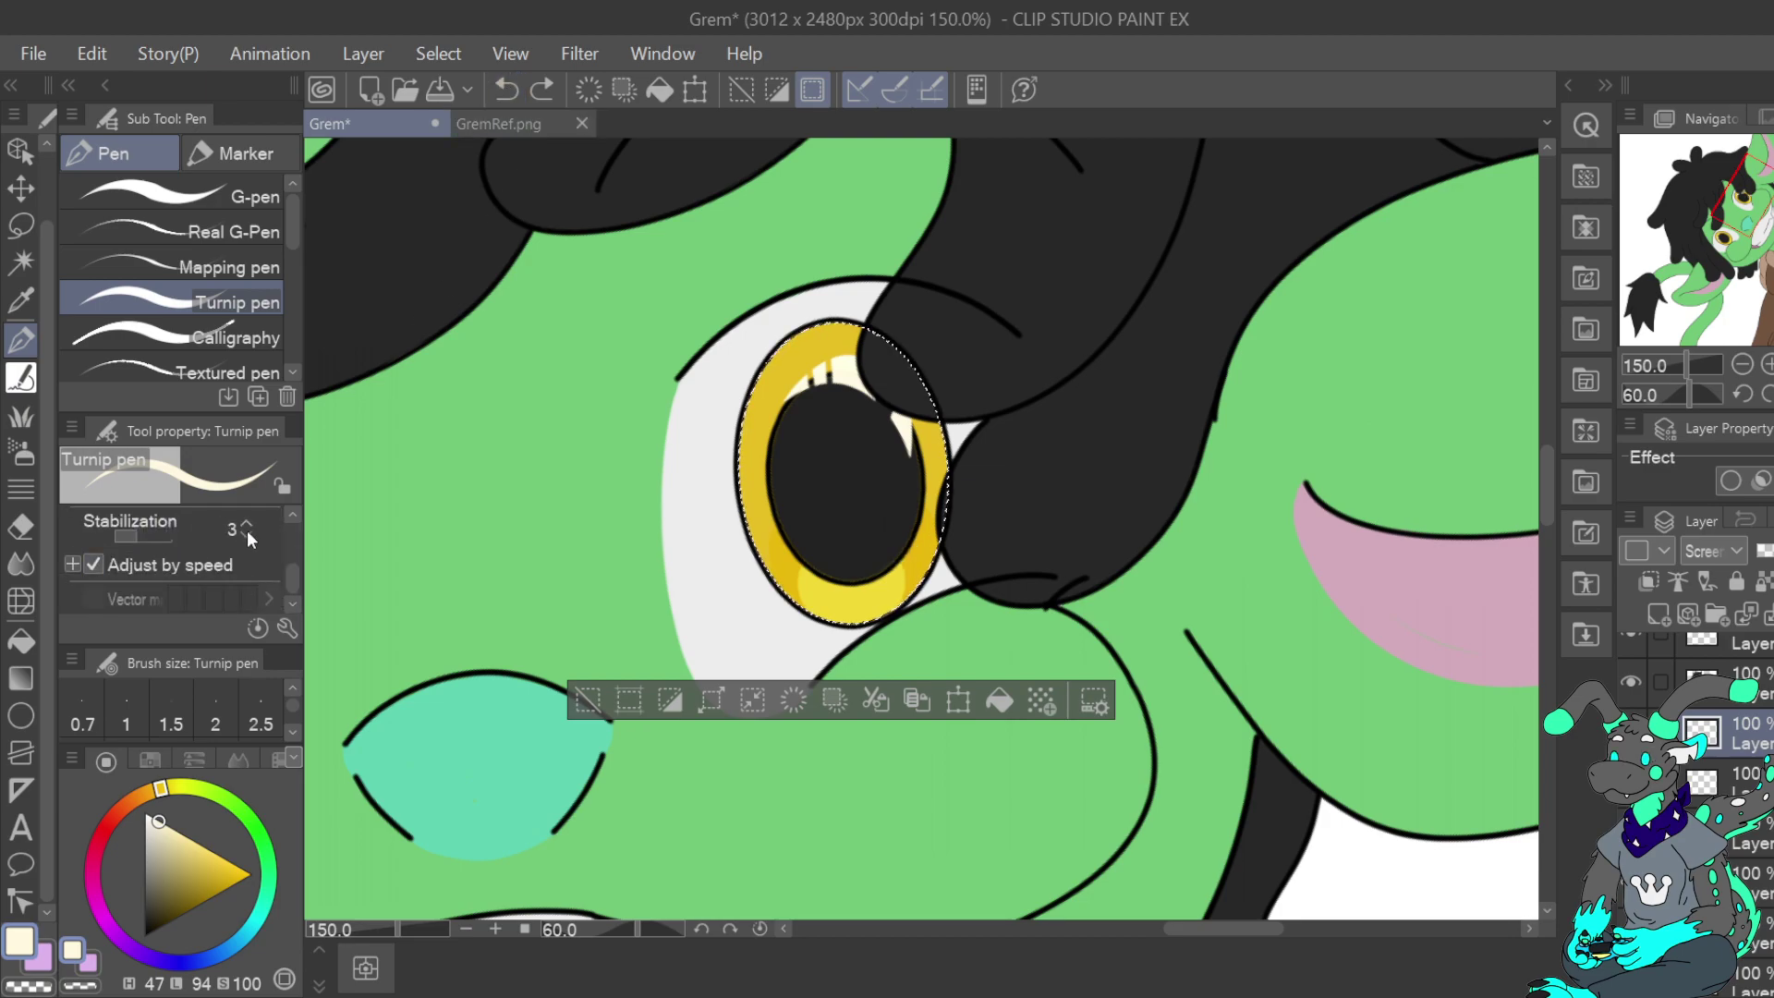
{"action": "left_click", "coordinate": [904, 549]}
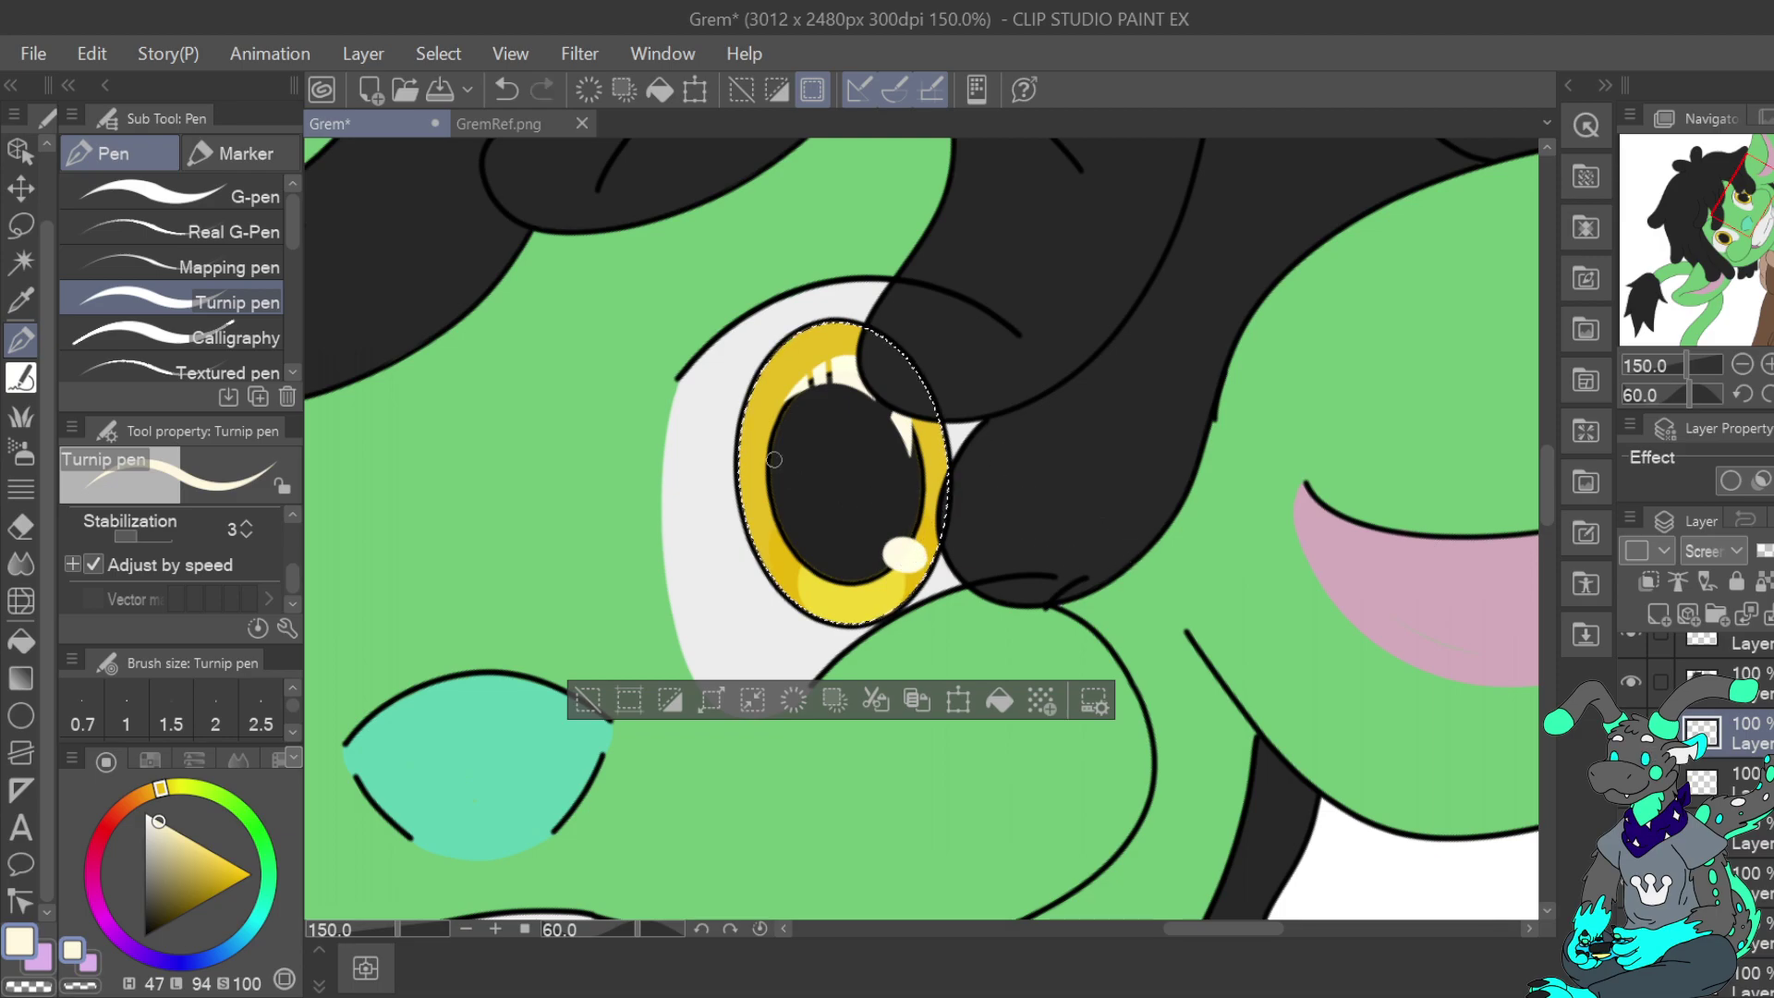
Select the other eye's iris and paint a rounded cream dot at its pupil's lower-left edge on the Screen highlight layer
{"action": "left_click_drag", "start_coordinate": [1749, 212], "coordinate": [1731, 245]}
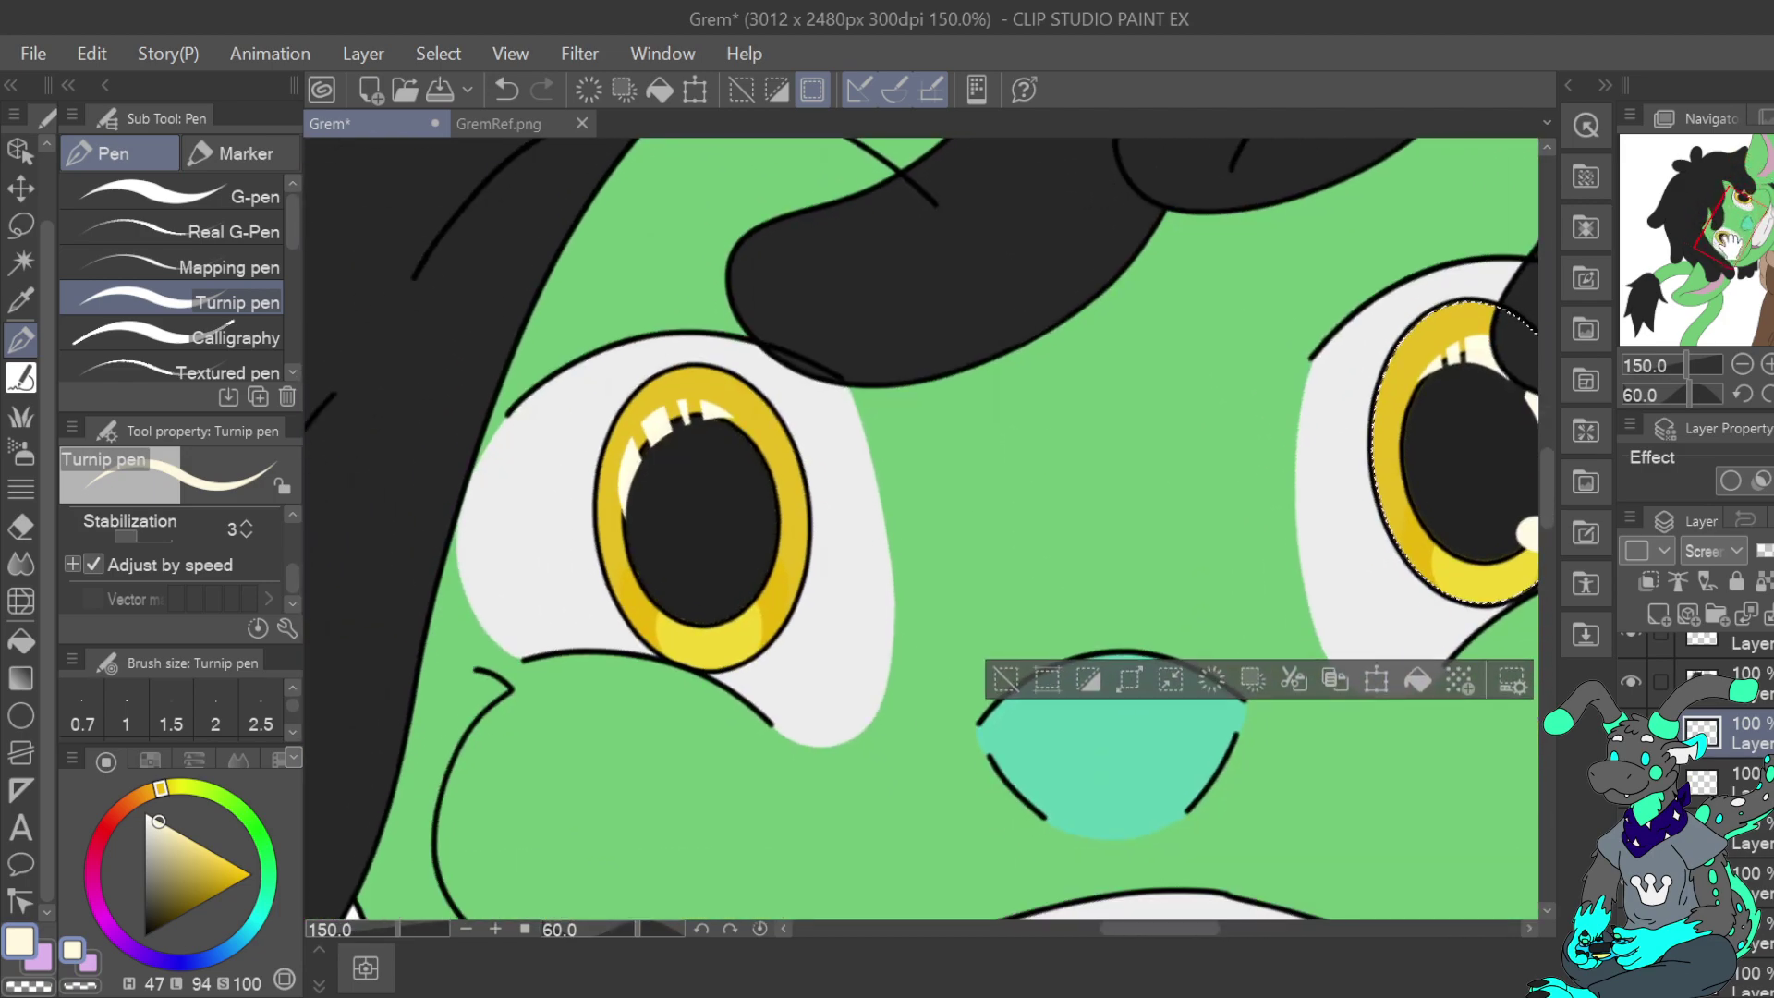
{"action": "left_click", "coordinate": [20, 263]}
{"action": "left_click", "coordinate": [1645, 658]}
{"action": "left_click", "coordinate": [758, 412]}
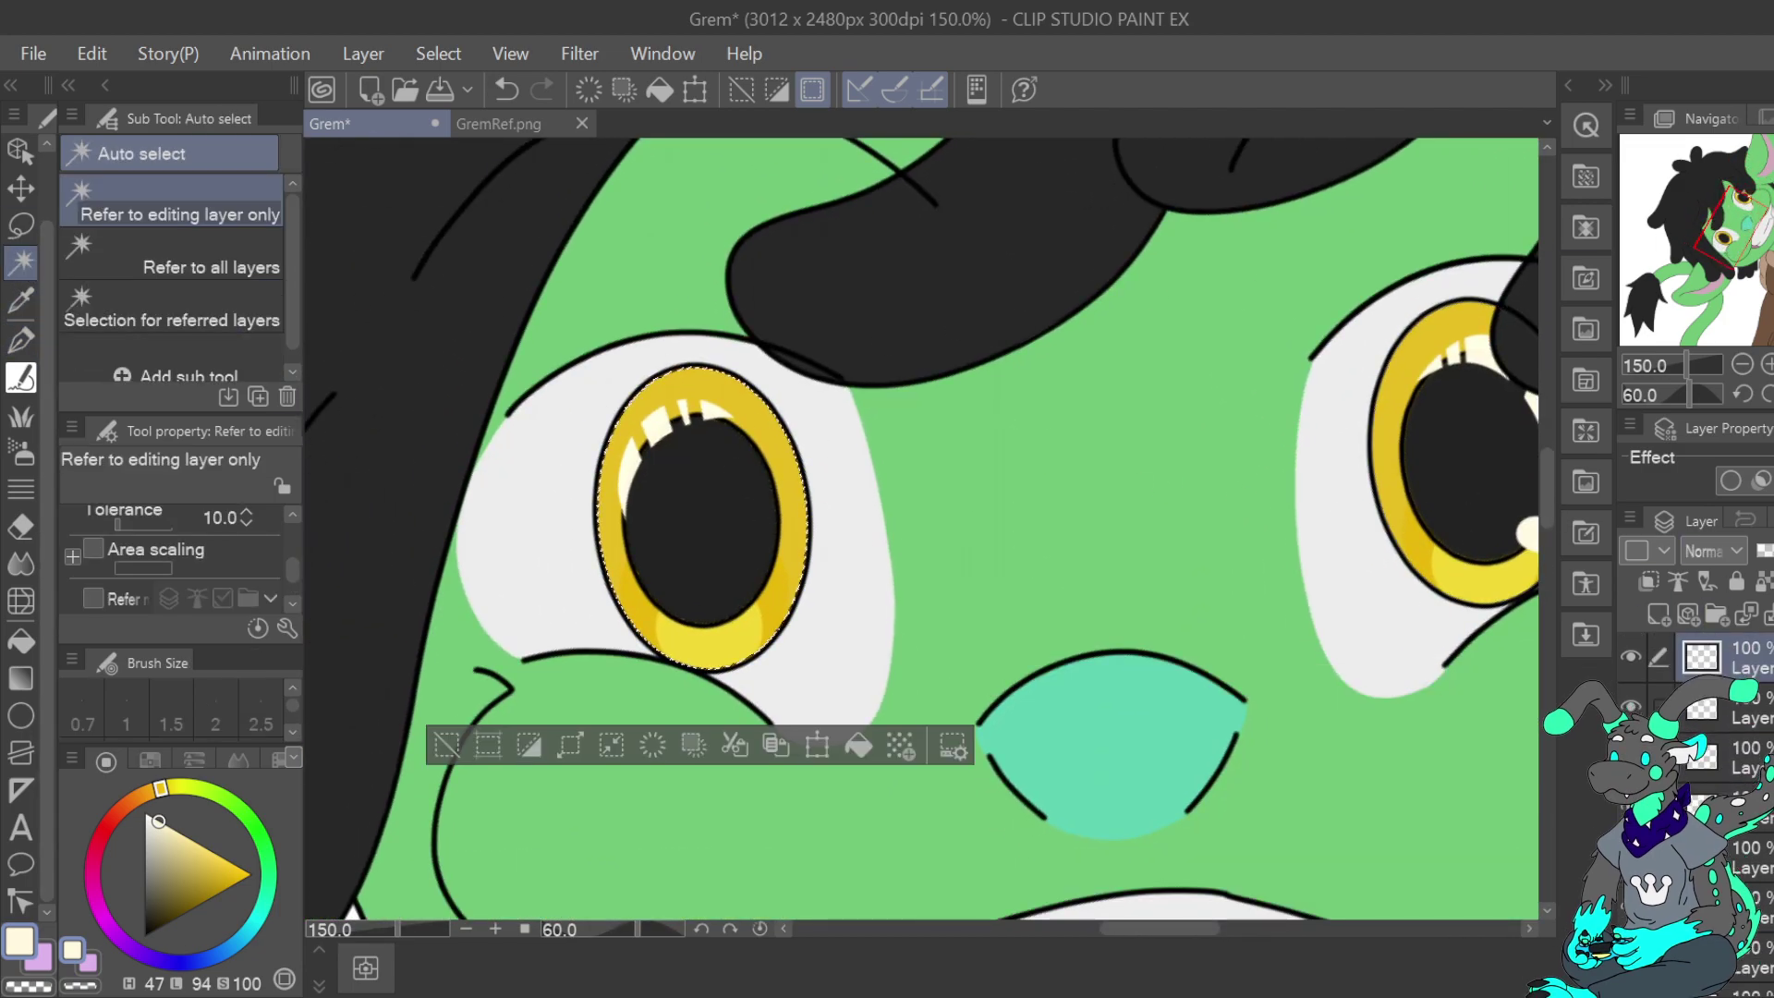
{"action": "left_click", "coordinate": [1709, 907]}
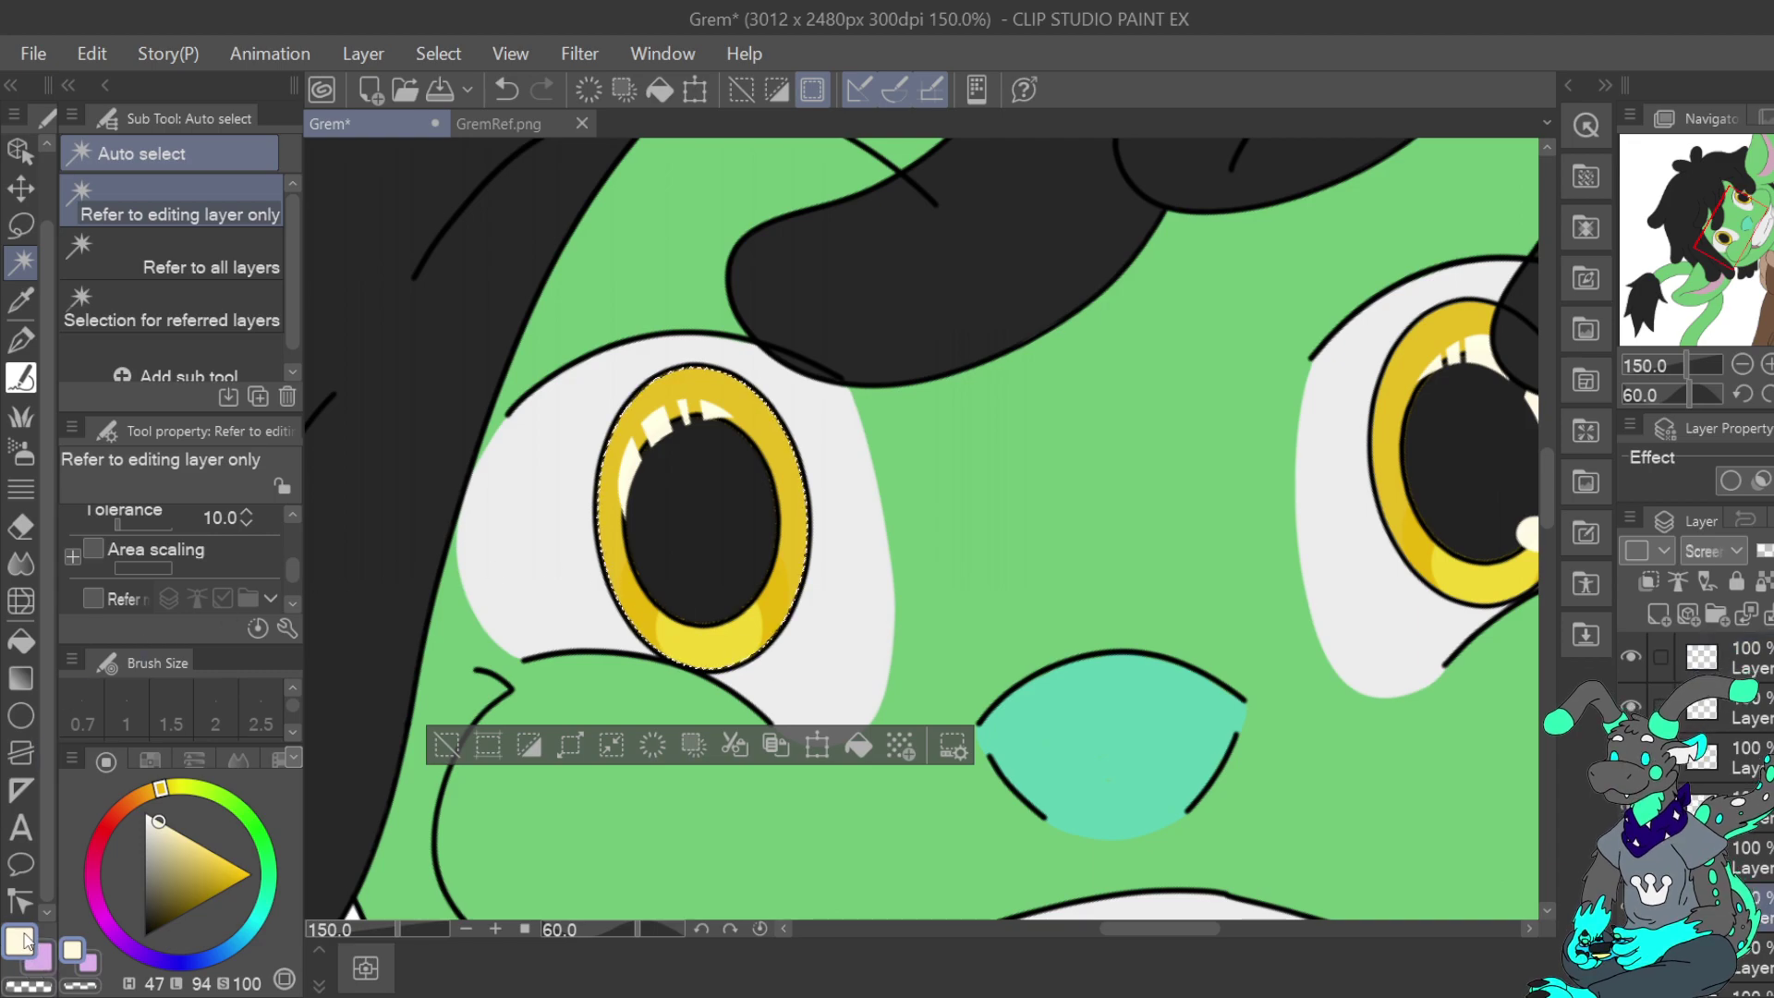
{"action": "left_click", "coordinate": [20, 340]}
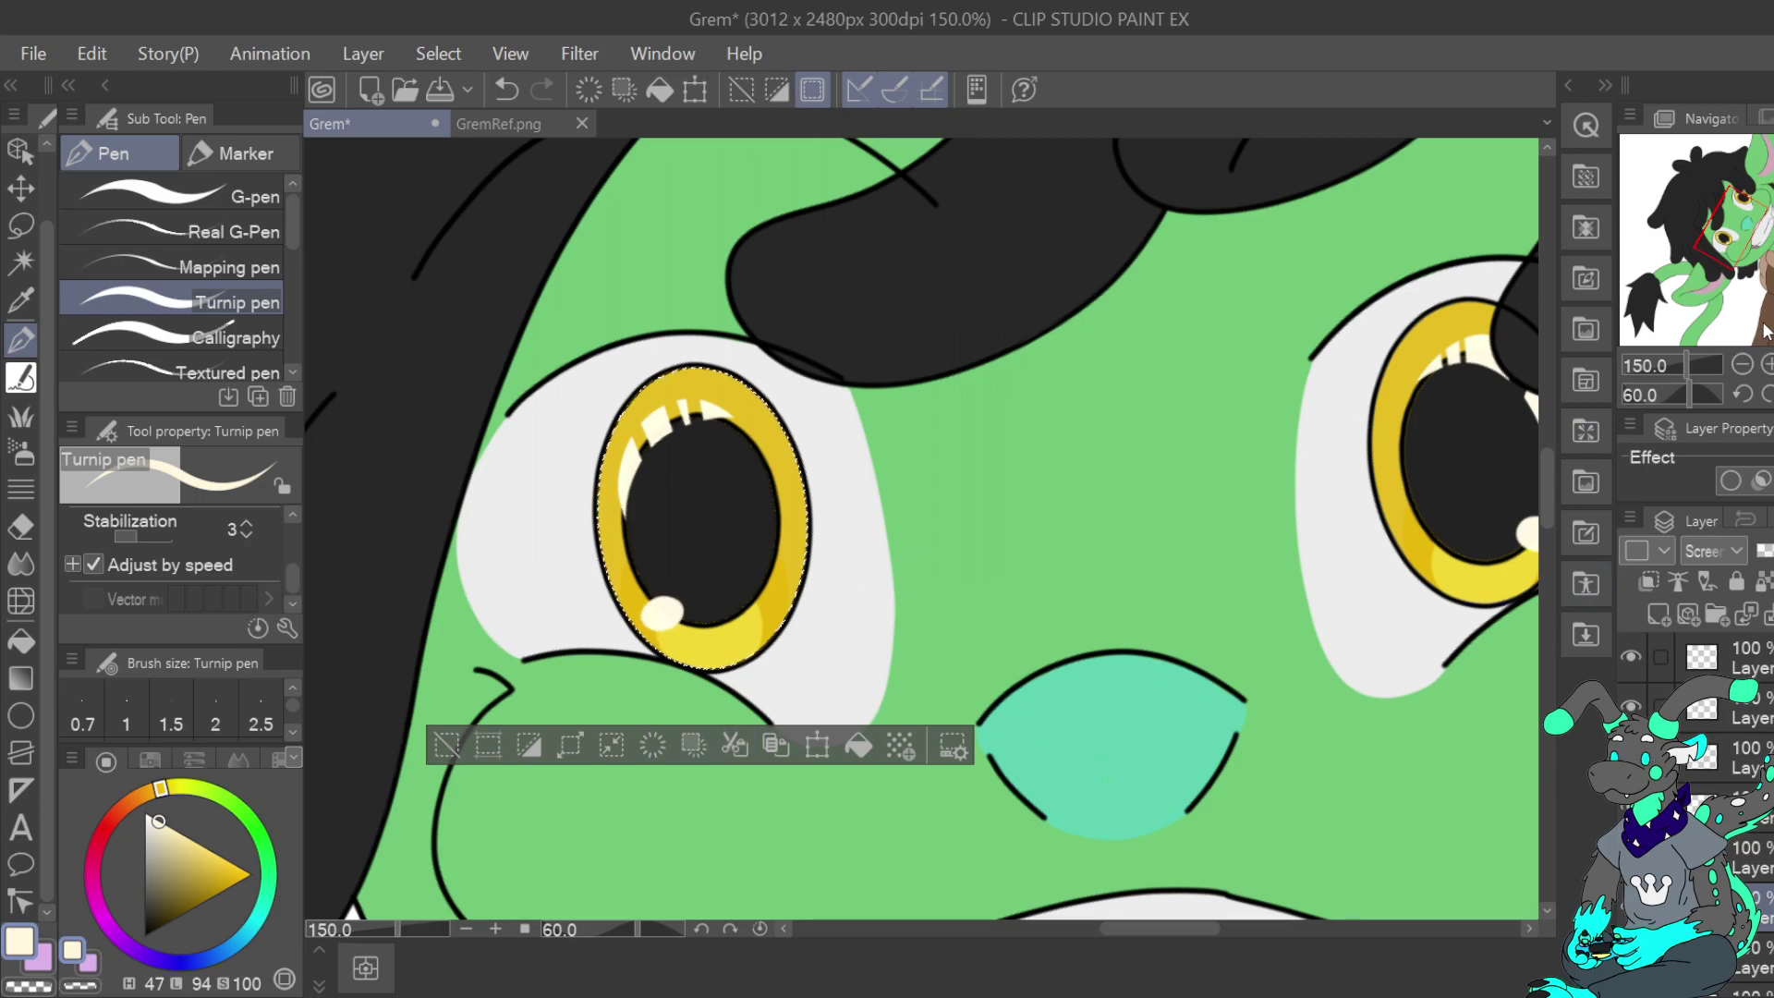
Check both eyes at a smaller scale and lower the opacity of the Screen highlight layer
{"action": "left_click", "coordinate": [1743, 366]}
{"action": "left_click", "coordinate": [1742, 366]}
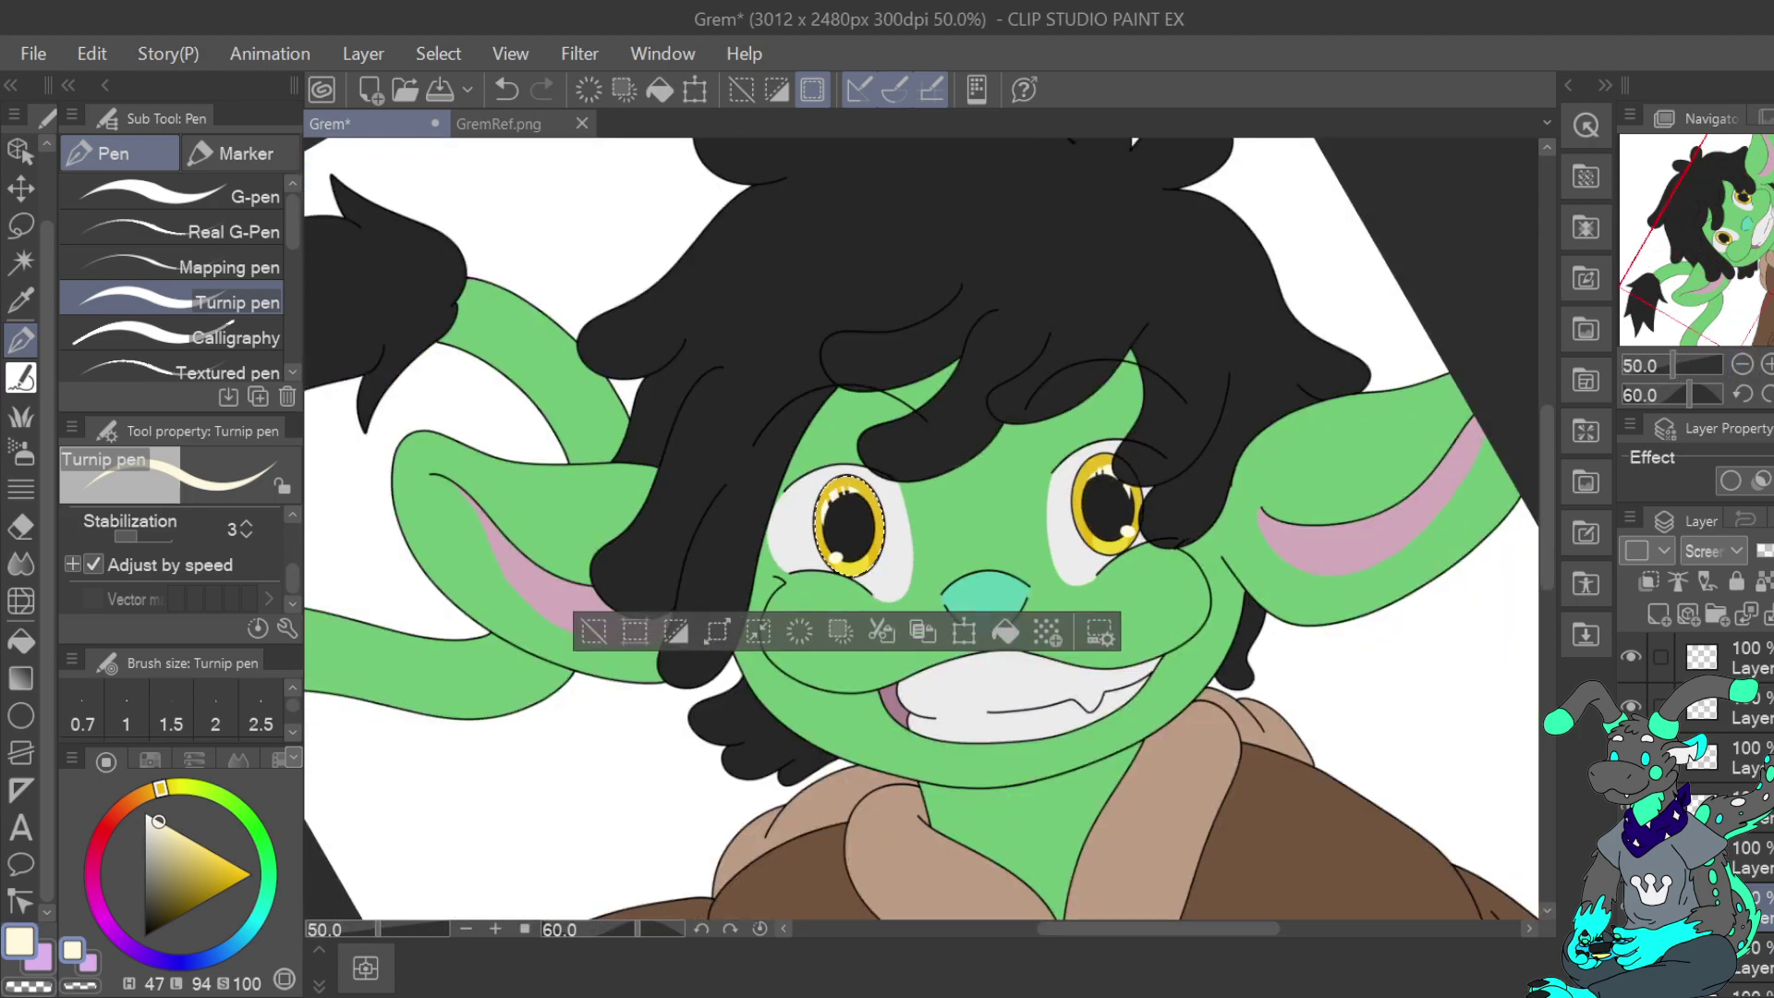
{"action": "left_click", "coordinate": [1768, 365]}
{"action": "left_click", "coordinate": [1767, 365]}
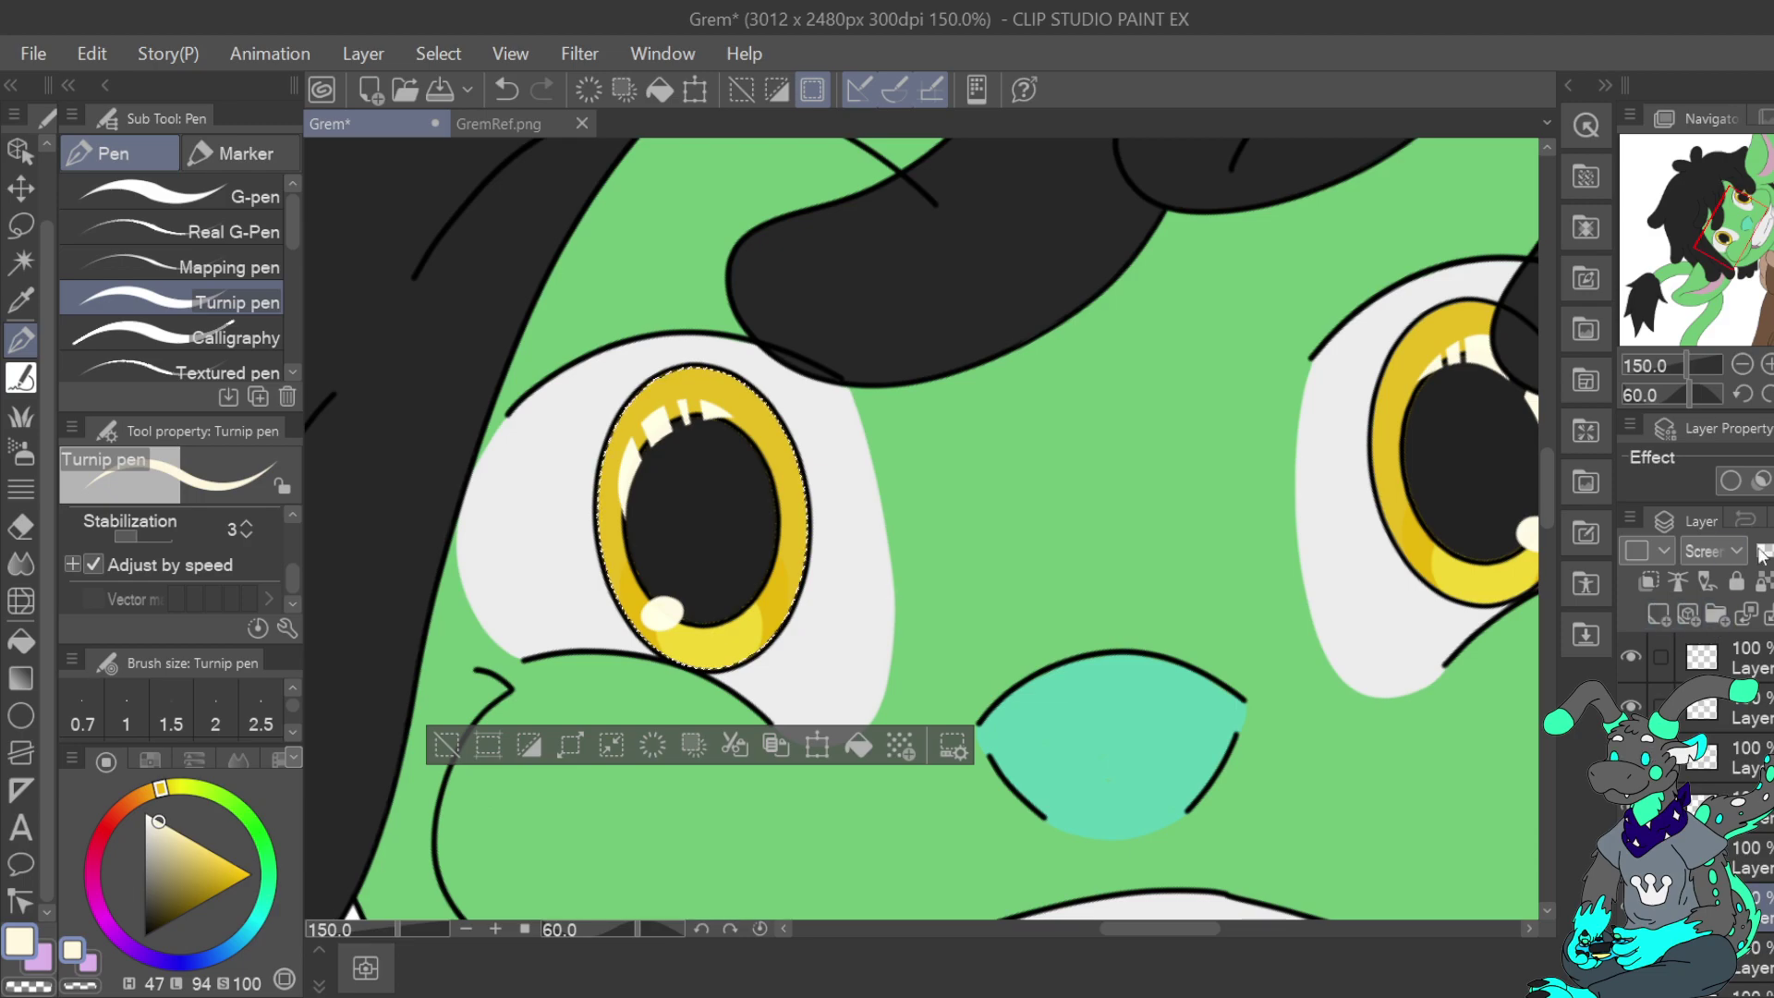
{"action": "left_click_drag", "start_coordinate": [1773, 550], "coordinate": [1771, 550]}
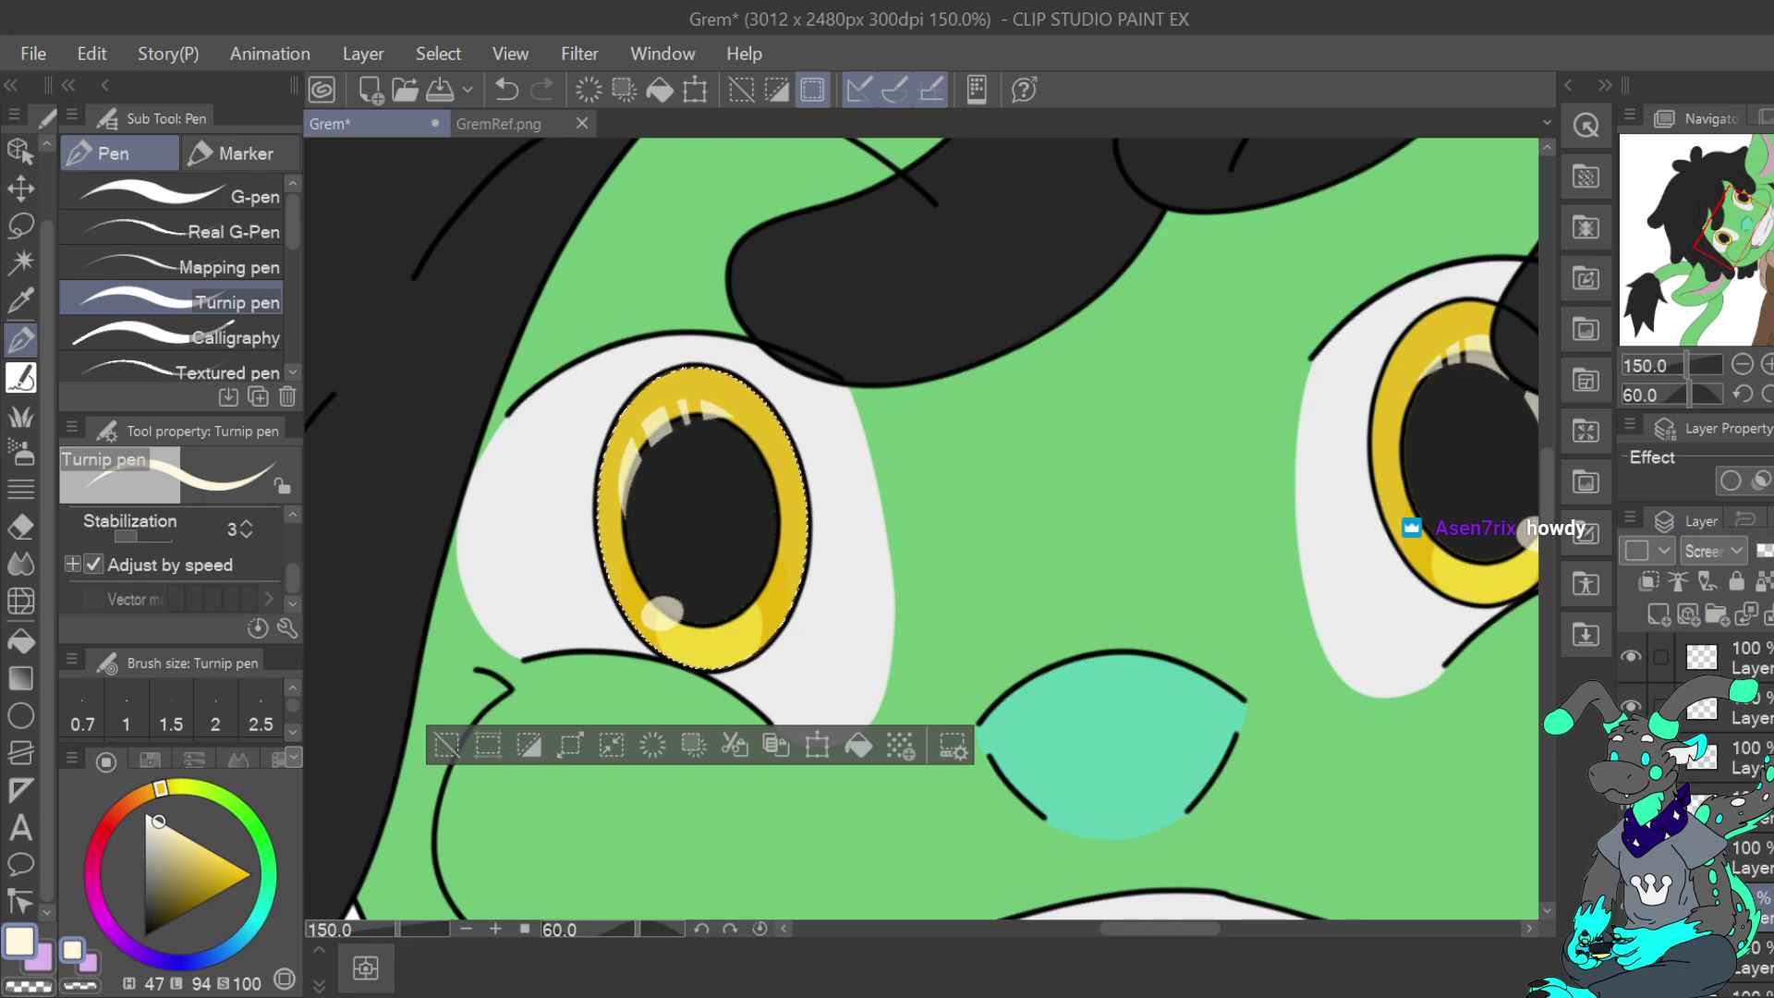
Add a new raster layer and set its blending mode to Screen
{"action": "left_click", "coordinate": [1661, 615]}
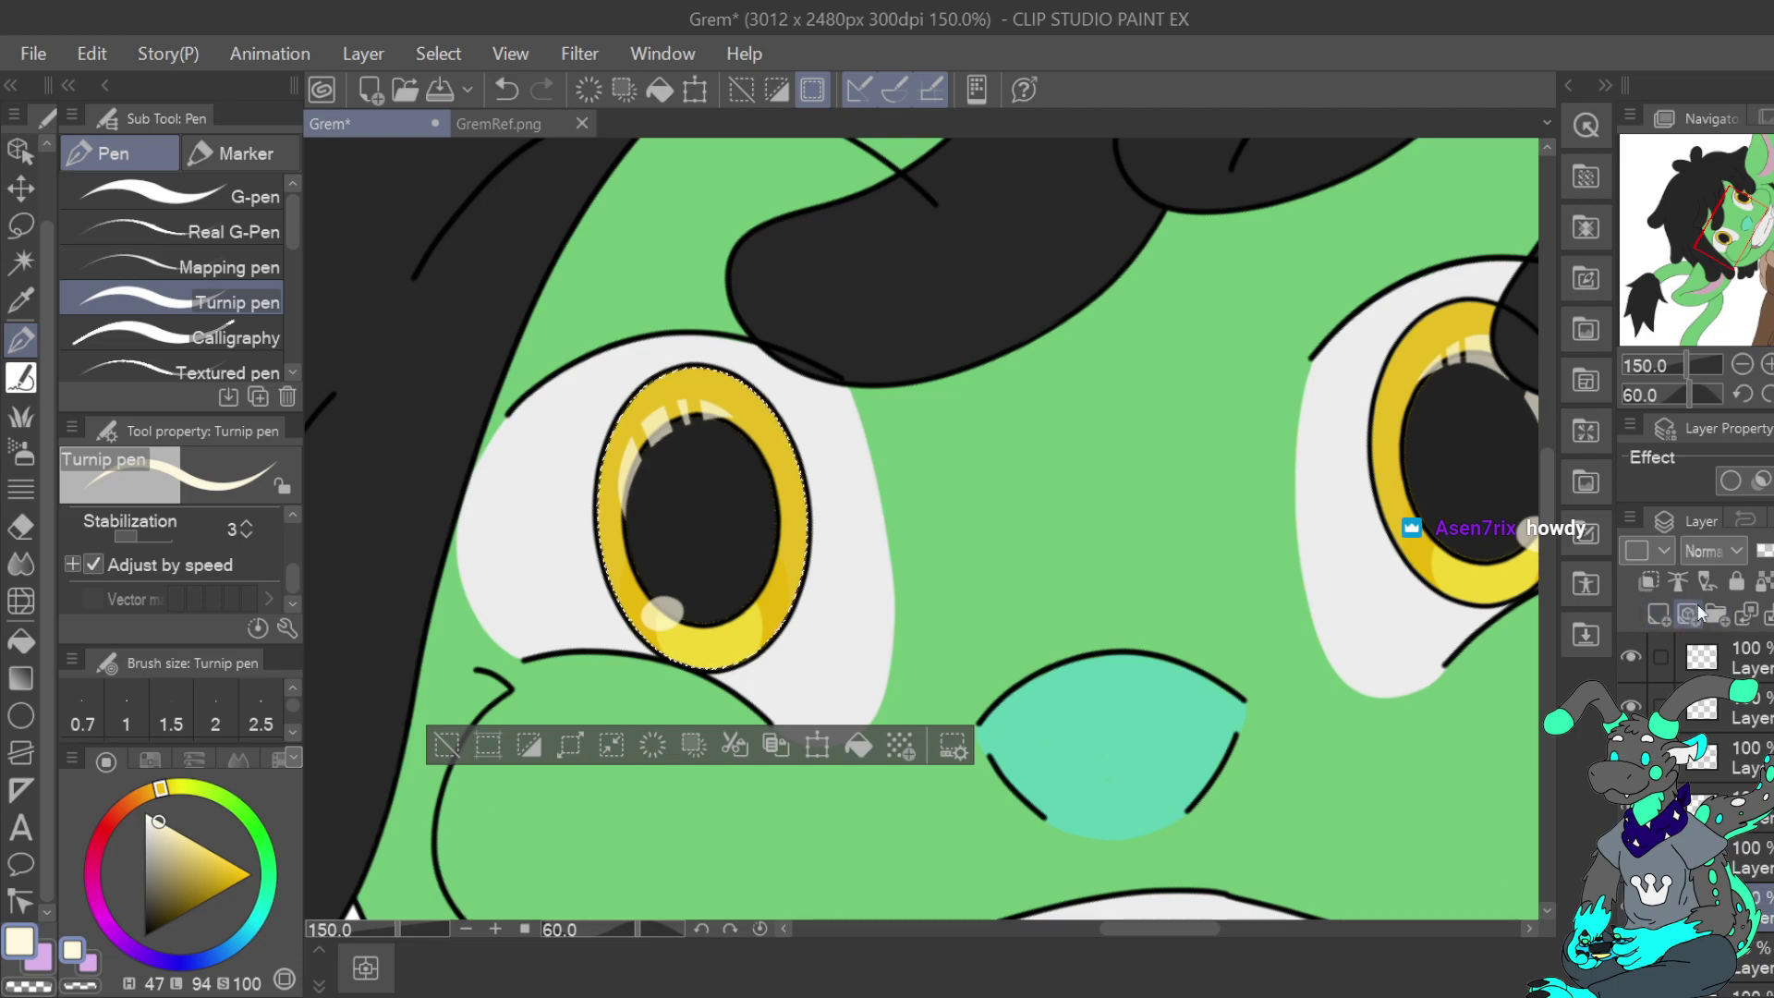
{"action": "left_click", "coordinate": [1735, 545]}
{"action": "left_click", "coordinate": [1733, 240]}
Choose the Stars watercolor brush, set its size to 225.6 and scatter stars over the selected iris
{"action": "left_click_drag", "start_coordinate": [293, 221], "coordinate": [297, 325]}
{"action": "left_click_drag", "start_coordinate": [298, 340], "coordinate": [294, 301]}
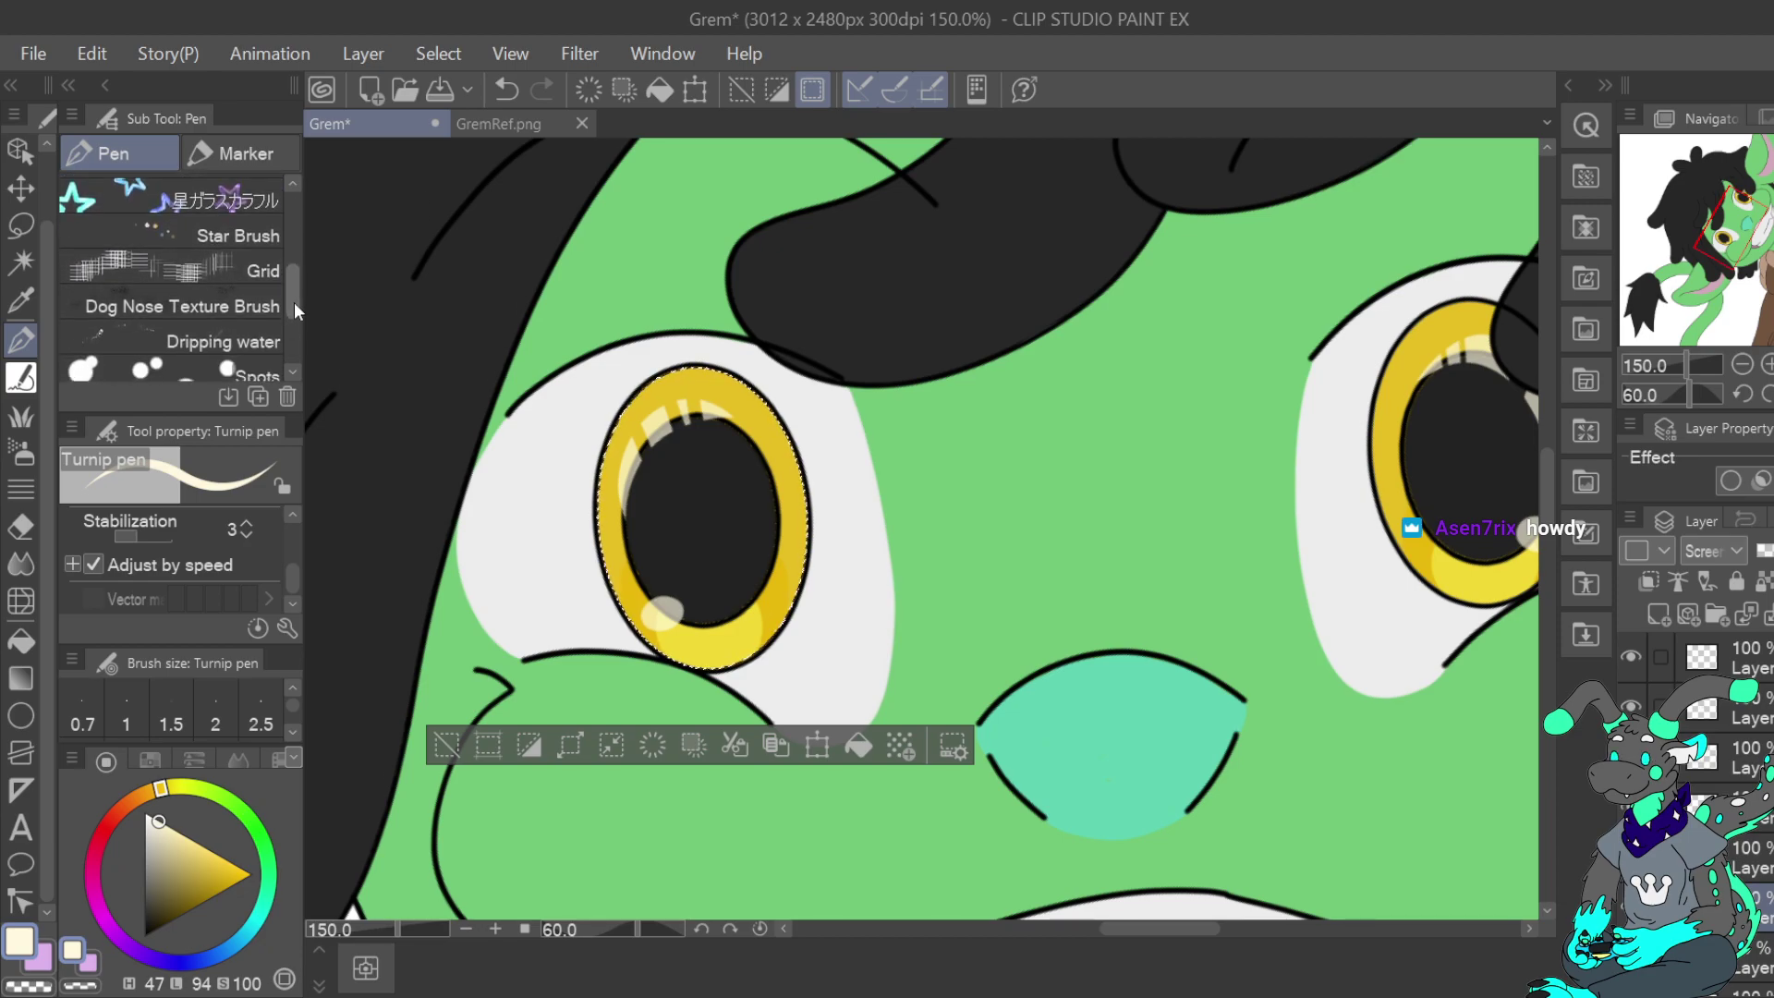
{"action": "left_click", "coordinate": [36, 381]}
{"action": "left_click", "coordinate": [36, 412]}
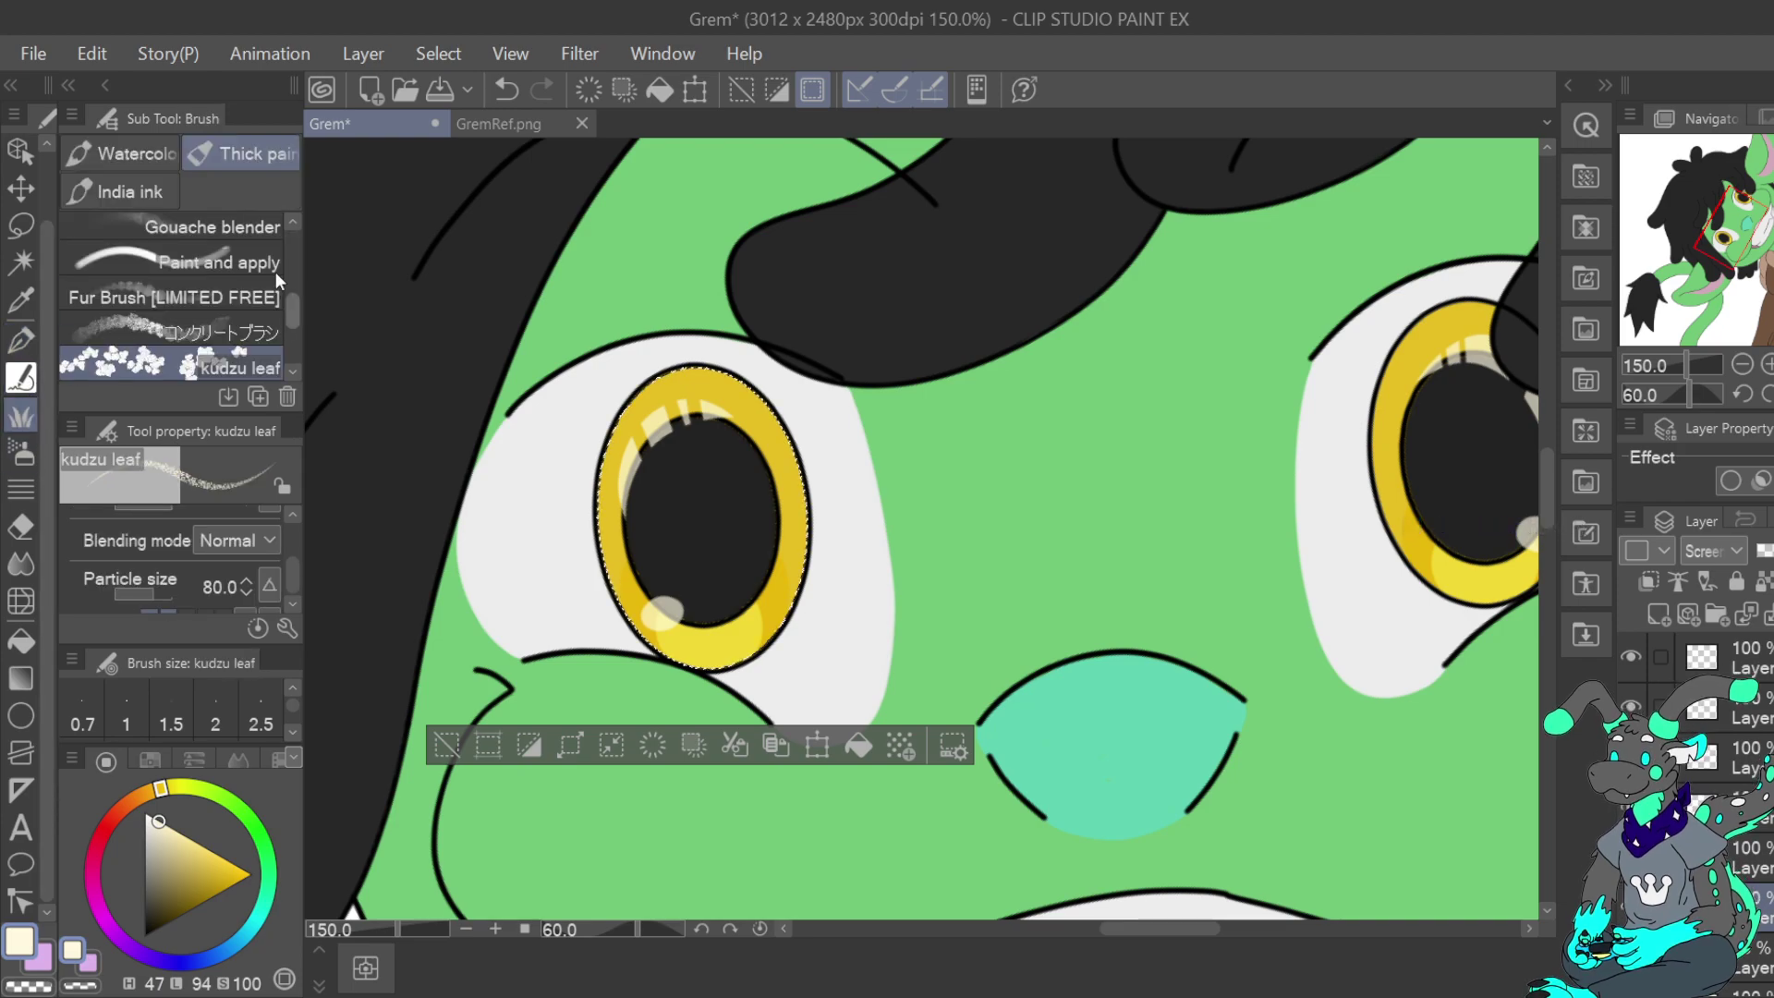
{"action": "mouse_move", "coordinate": [290, 315]}
{"action": "left_mouse_down"}
{"action": "mouse_move", "coordinate": [284, 235]}
{"action": "mouse_move", "coordinate": [281, 351]}
{"action": "mouse_move", "coordinate": [282, 277]}
{"action": "mouse_move", "coordinate": [292, 342]}
{"action": "left_mouse_up"}
{"action": "left_click", "coordinate": [161, 192]}
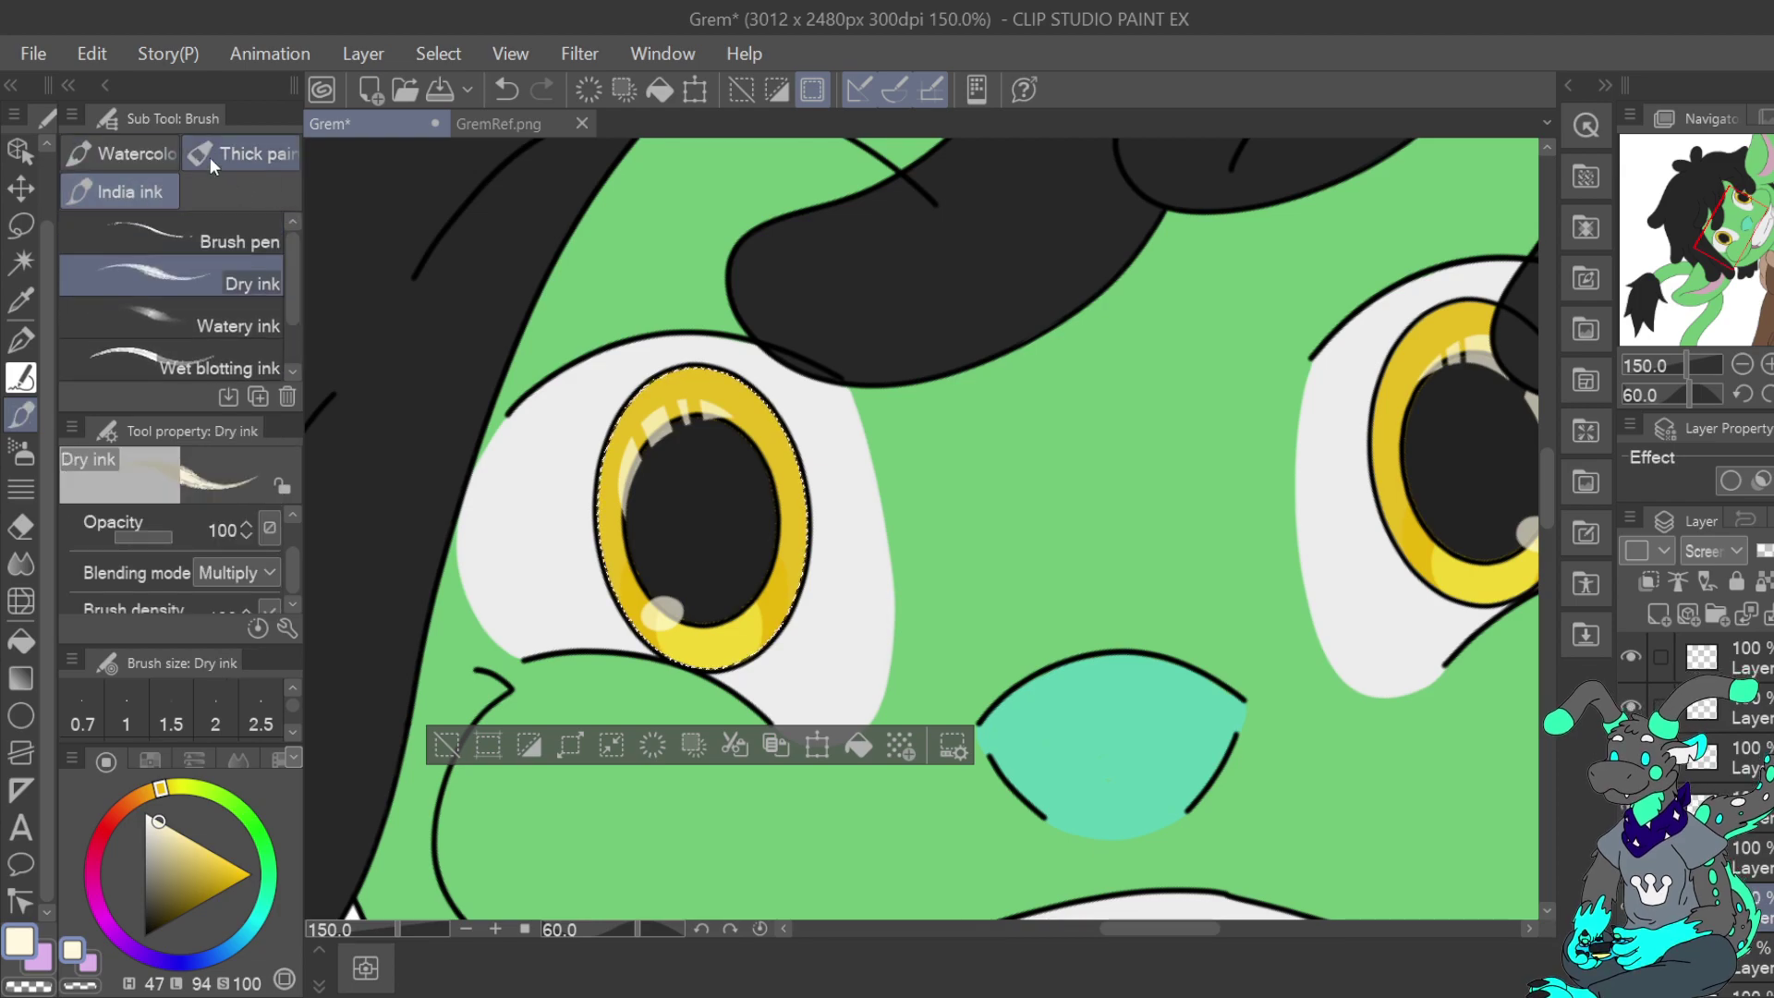
{"action": "left_click", "coordinate": [120, 153]}
{"action": "mouse_move", "coordinate": [290, 280]}
{"action": "left_mouse_down"}
{"action": "mouse_move", "coordinate": [282, 318]}
{"action": "mouse_move", "coordinate": [285, 281]}
{"action": "left_mouse_up"}
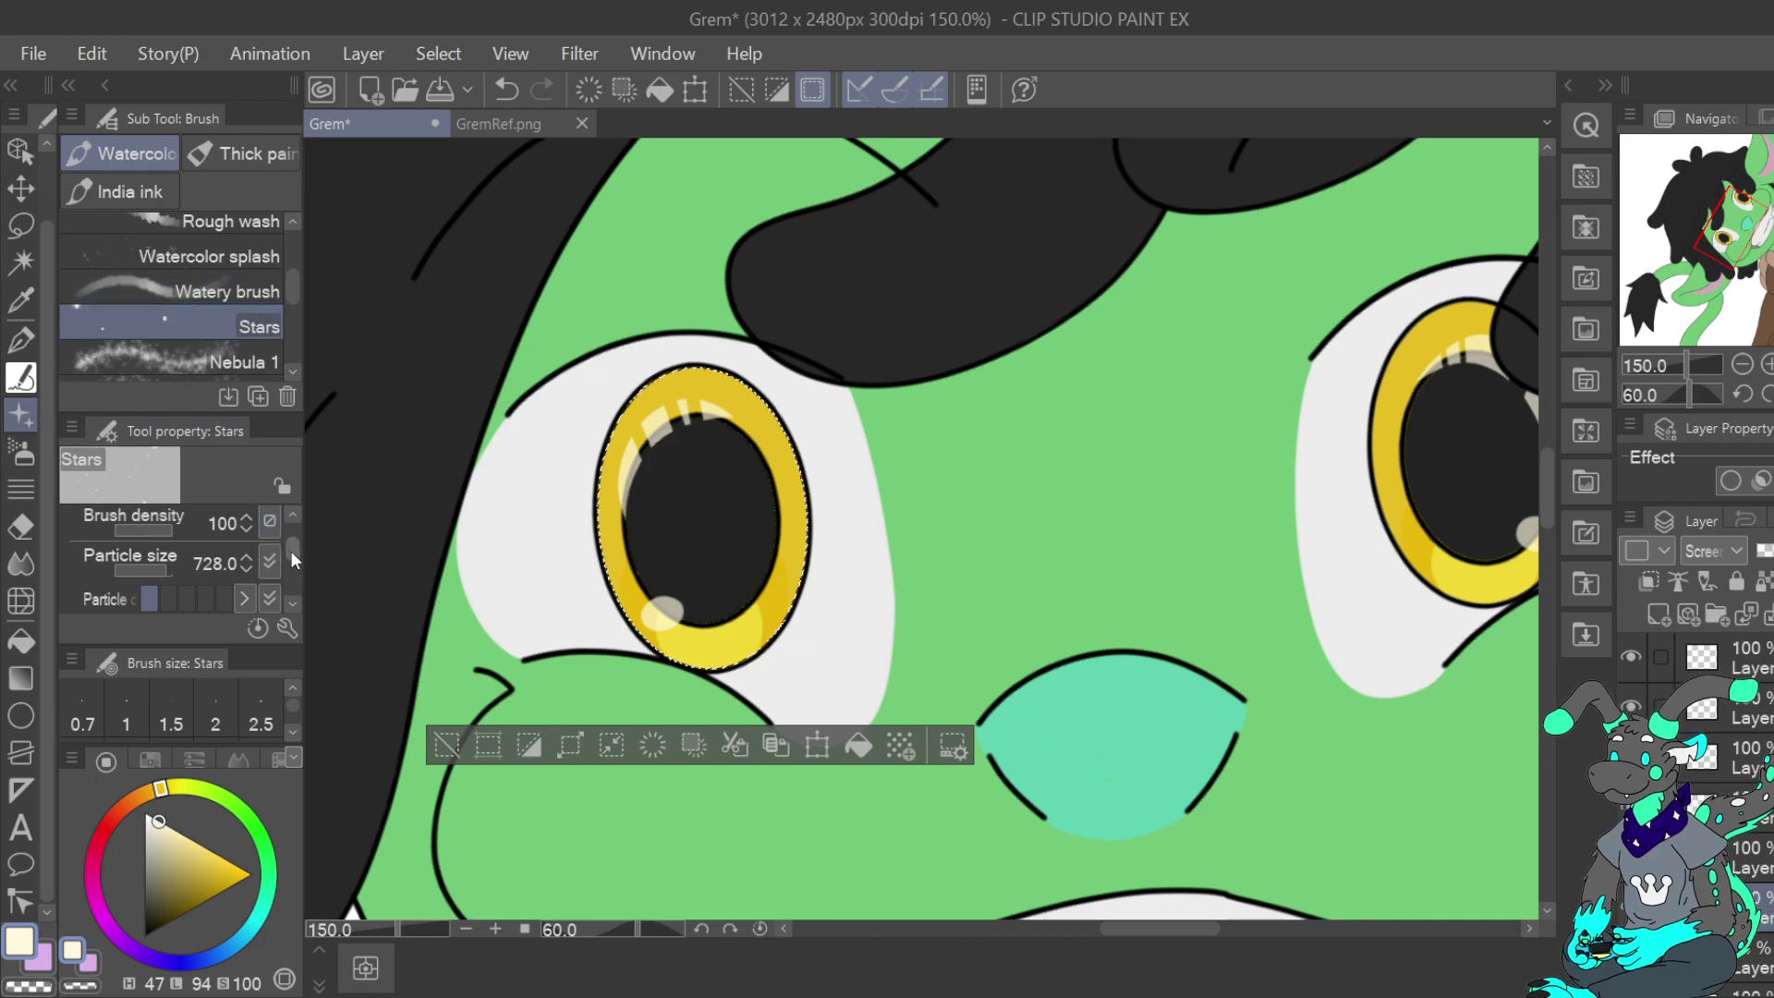
{"action": "left_click", "coordinate": [291, 510]}
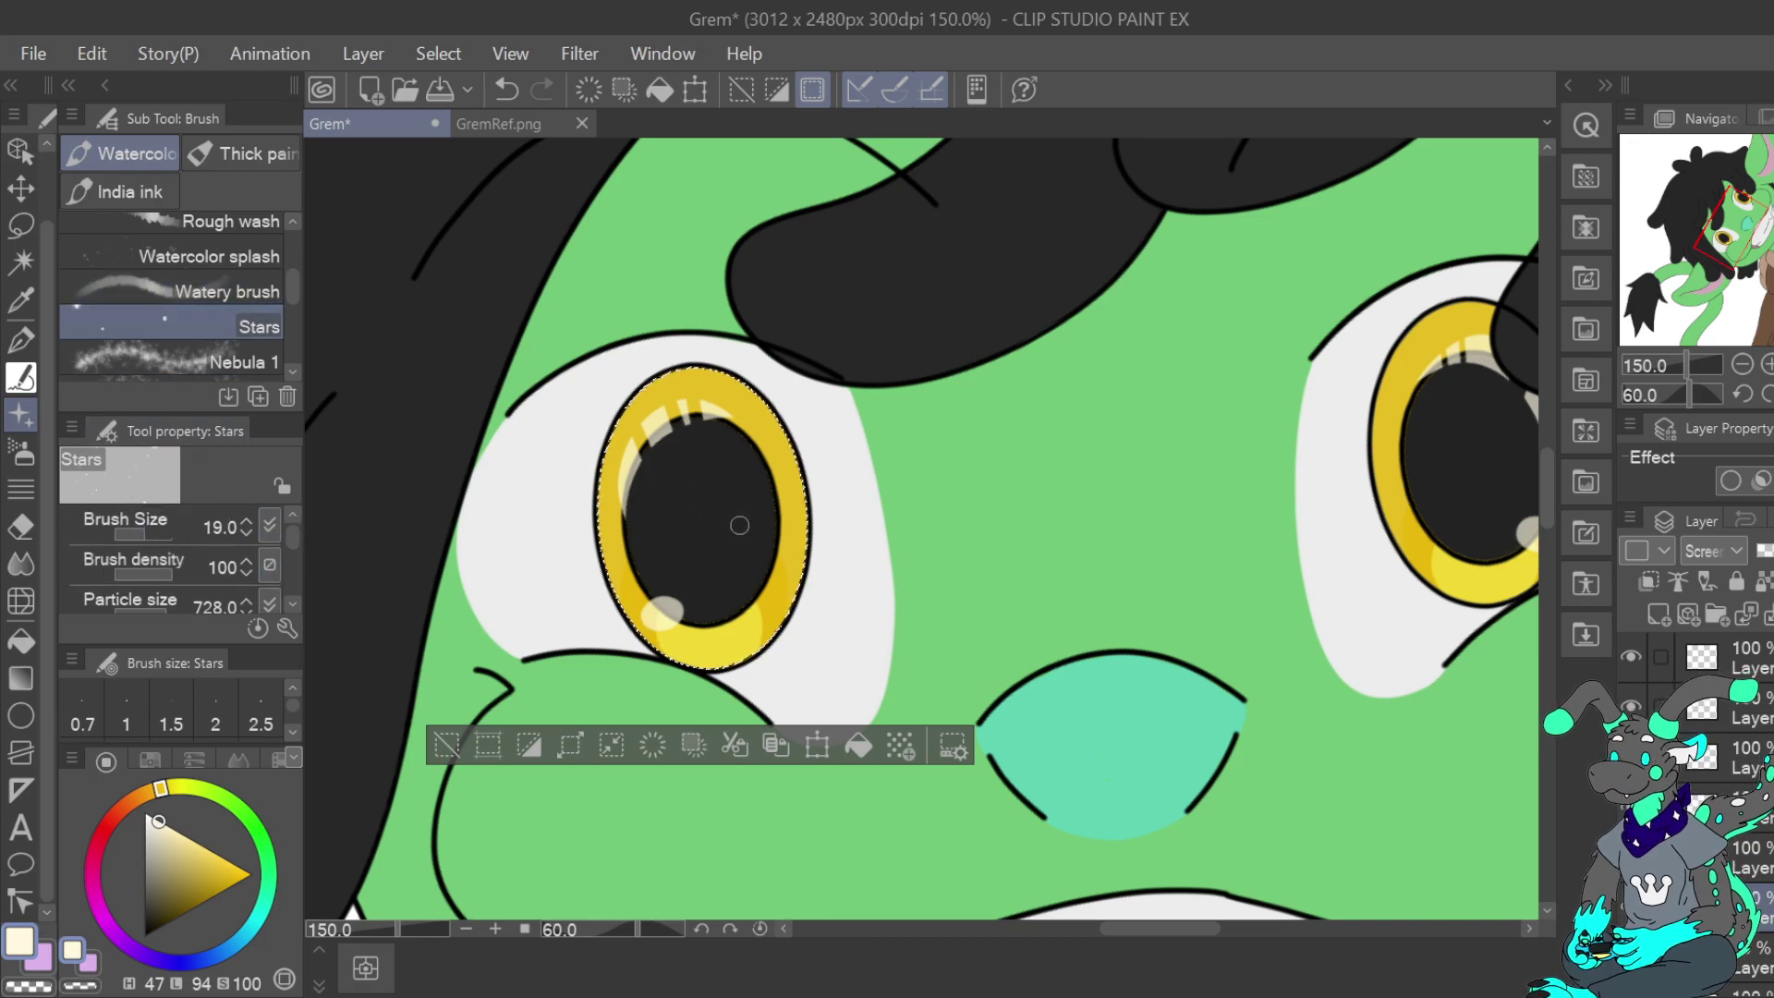
{"action": "left_click", "coordinate": [152, 532]}
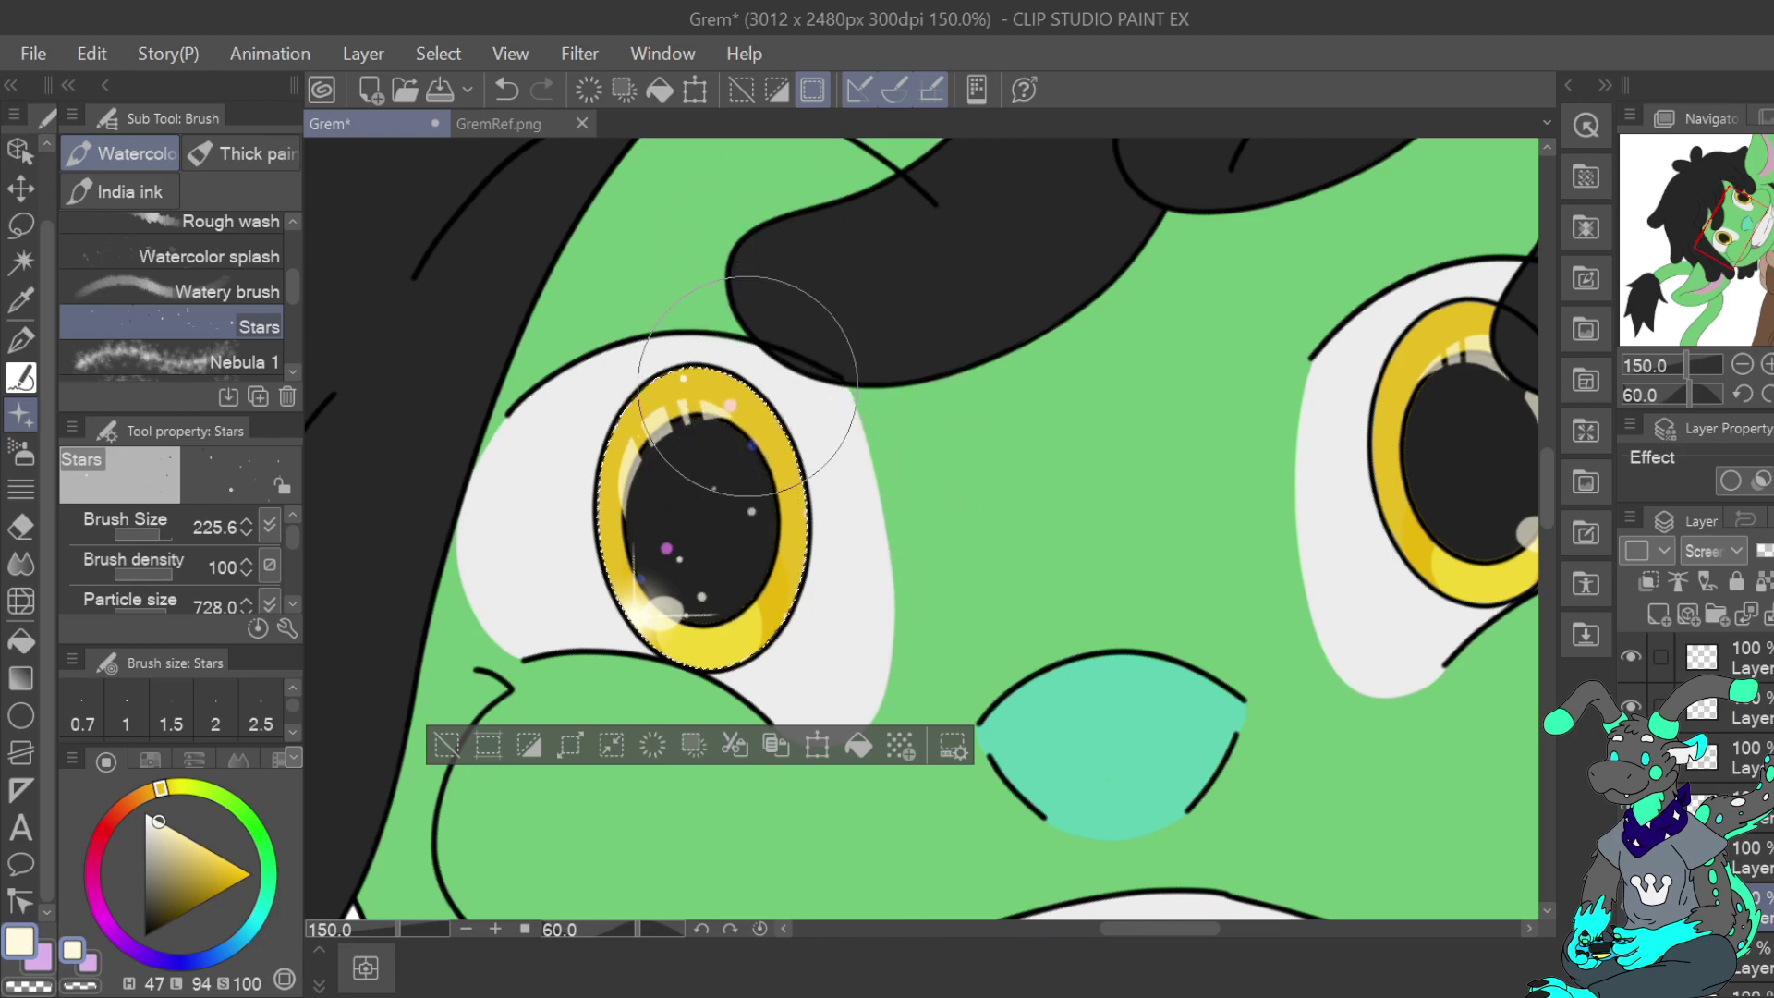
{"action": "left_click_drag", "start_coordinate": [789, 557], "coordinate": [781, 647]}
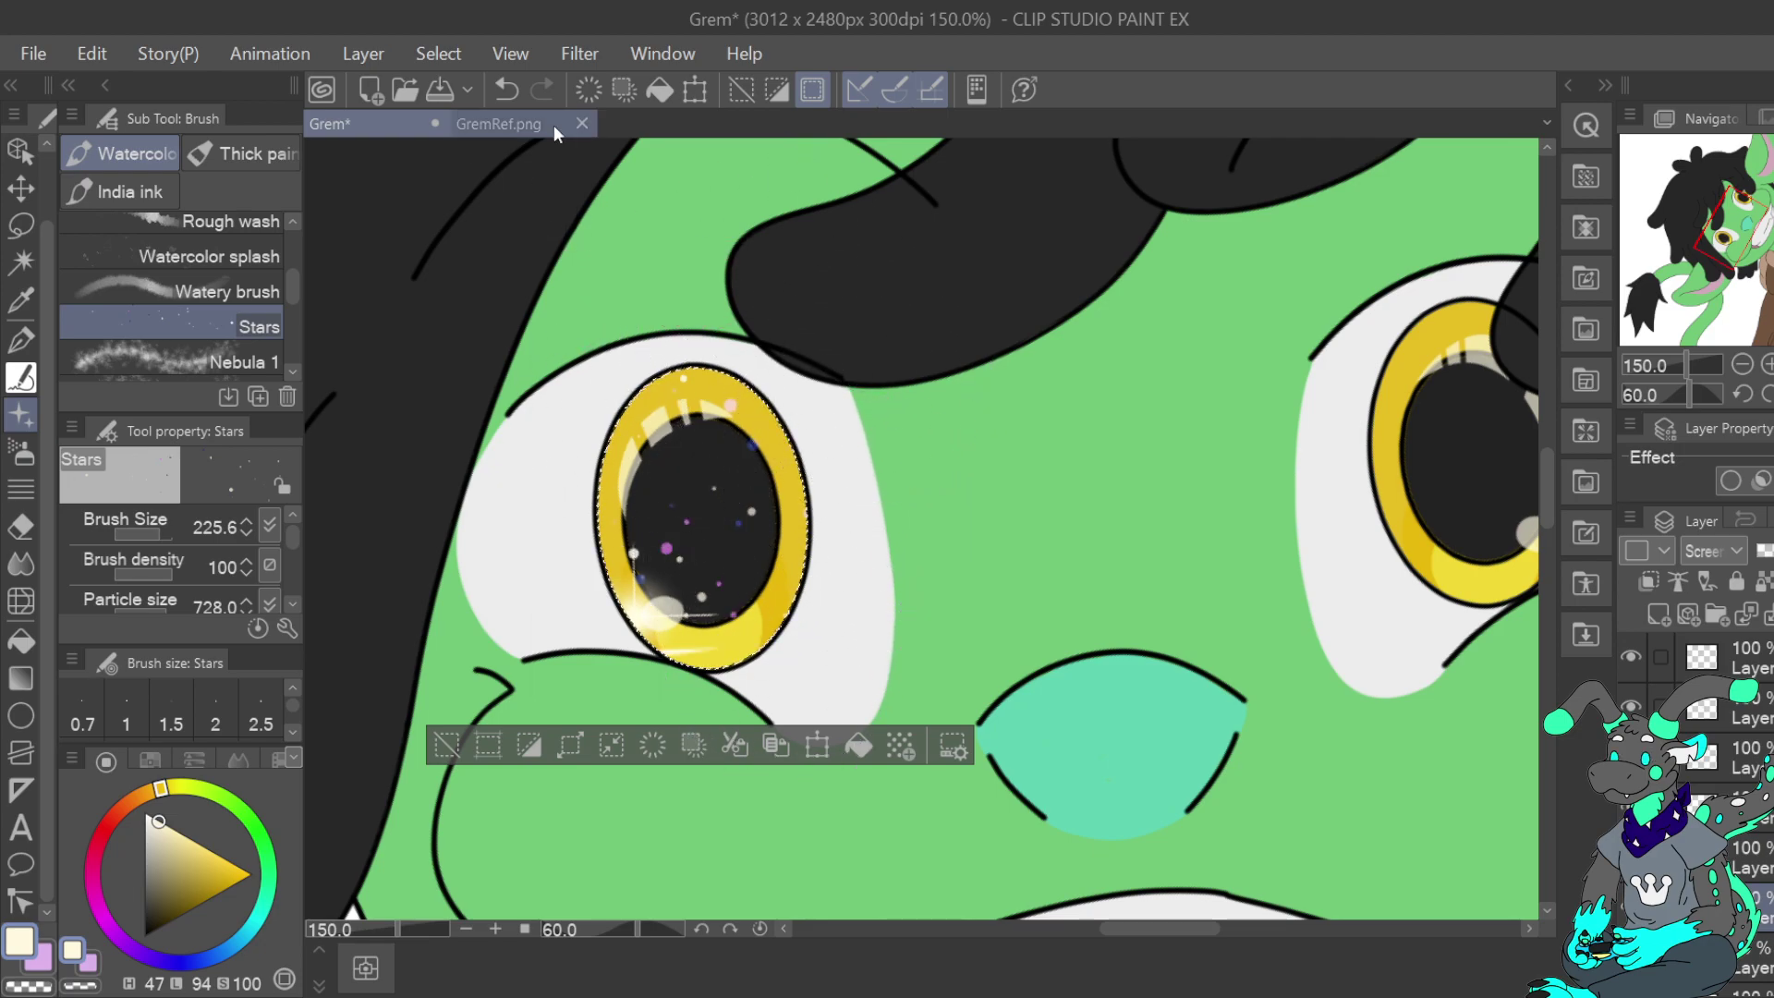
{"action": "left_click", "coordinate": [514, 91]}
{"action": "left_click", "coordinate": [513, 92]}
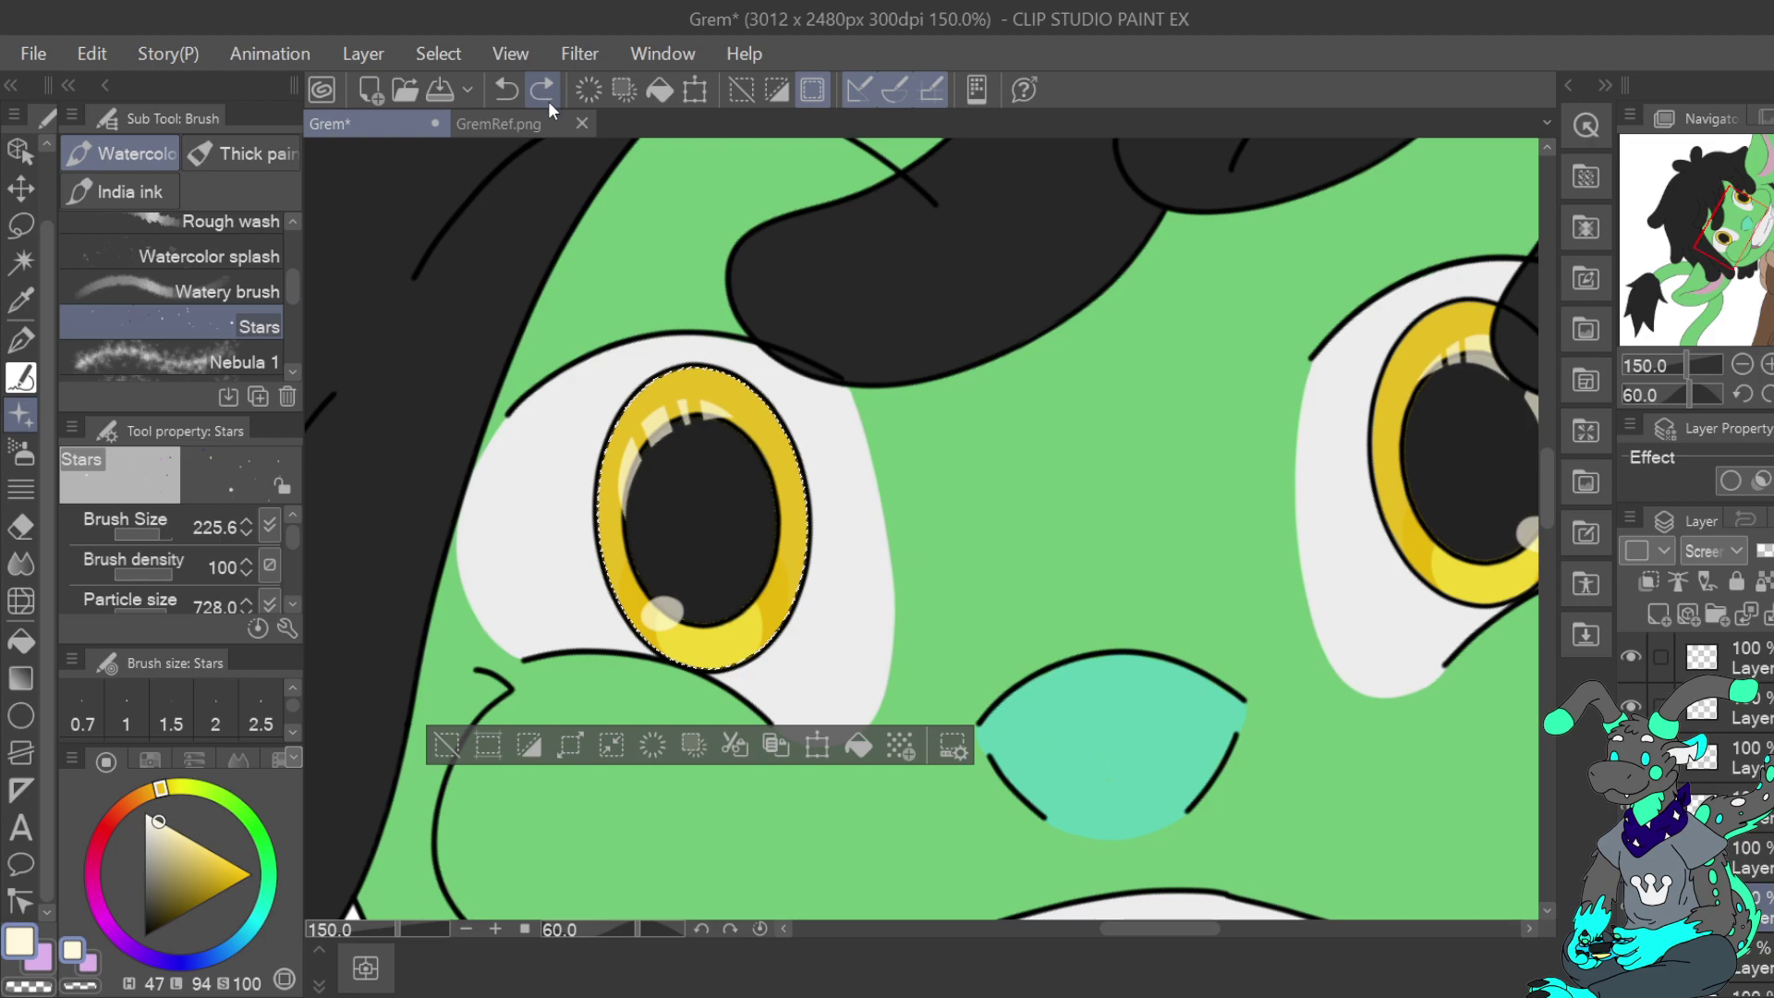
{"action": "left_click_drag", "start_coordinate": [681, 372], "coordinate": [631, 503]}
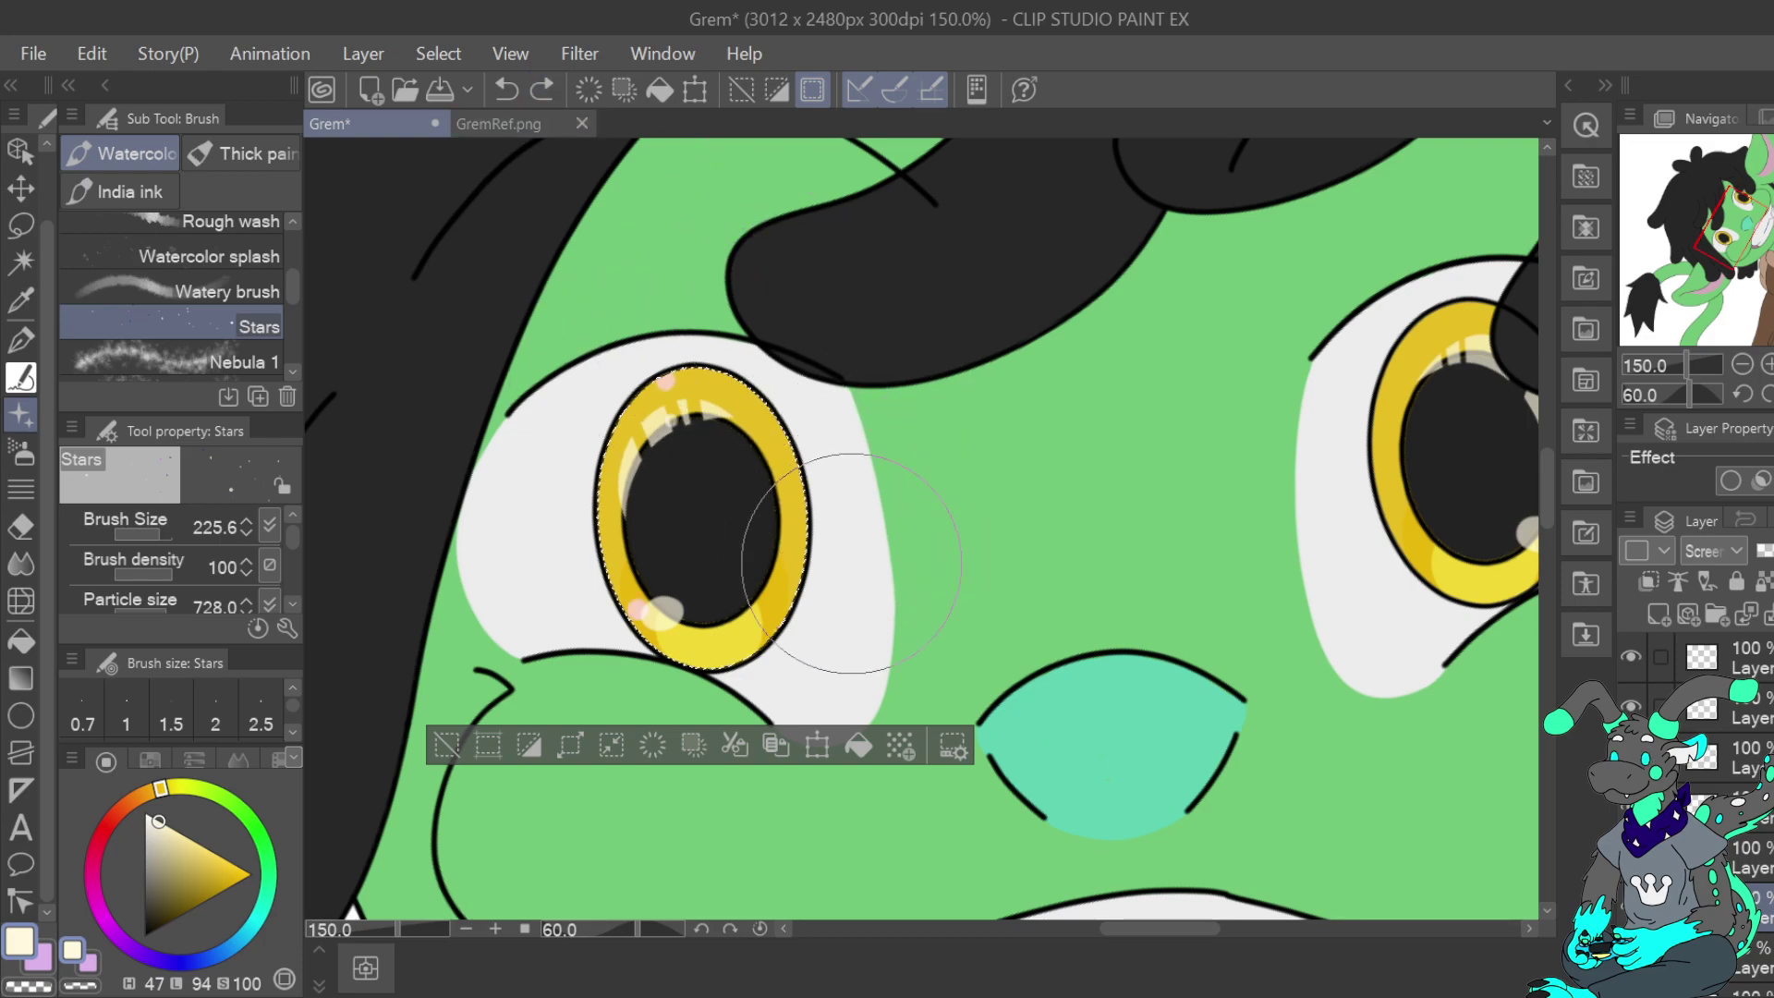
{"action": "left_click", "coordinate": [700, 552]}
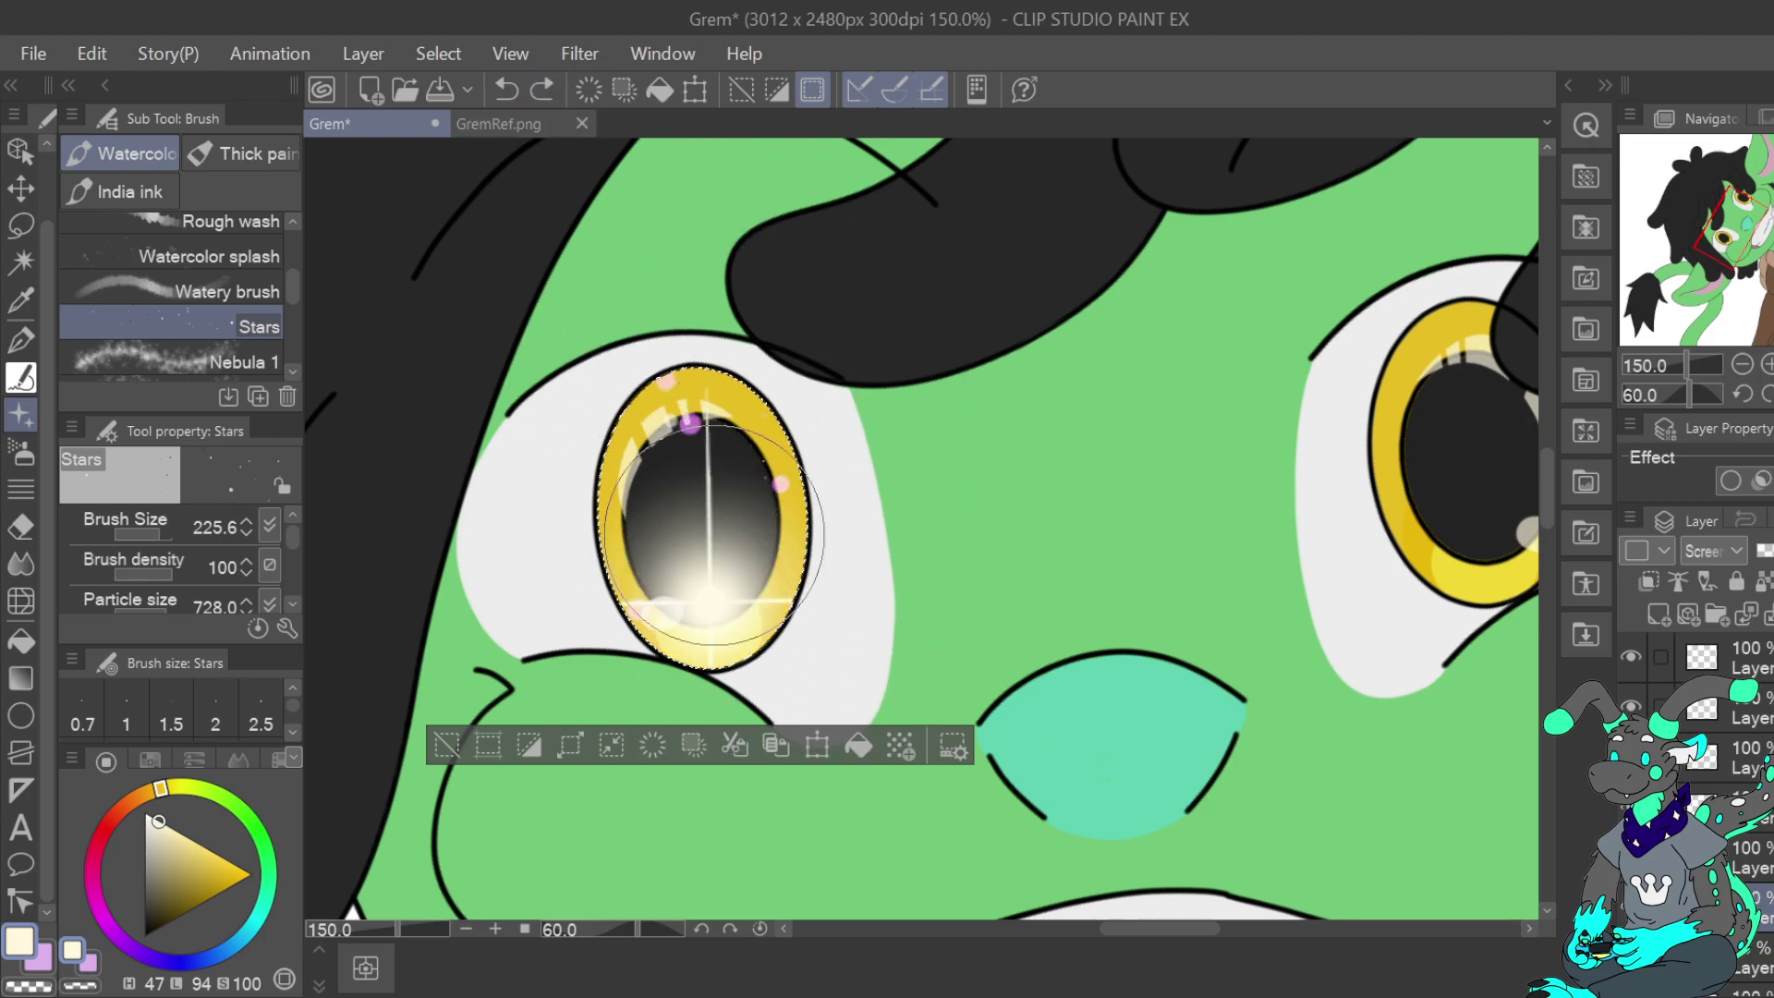
{"action": "left_click", "coordinate": [508, 90]}
{"action": "left_click", "coordinate": [508, 91]}
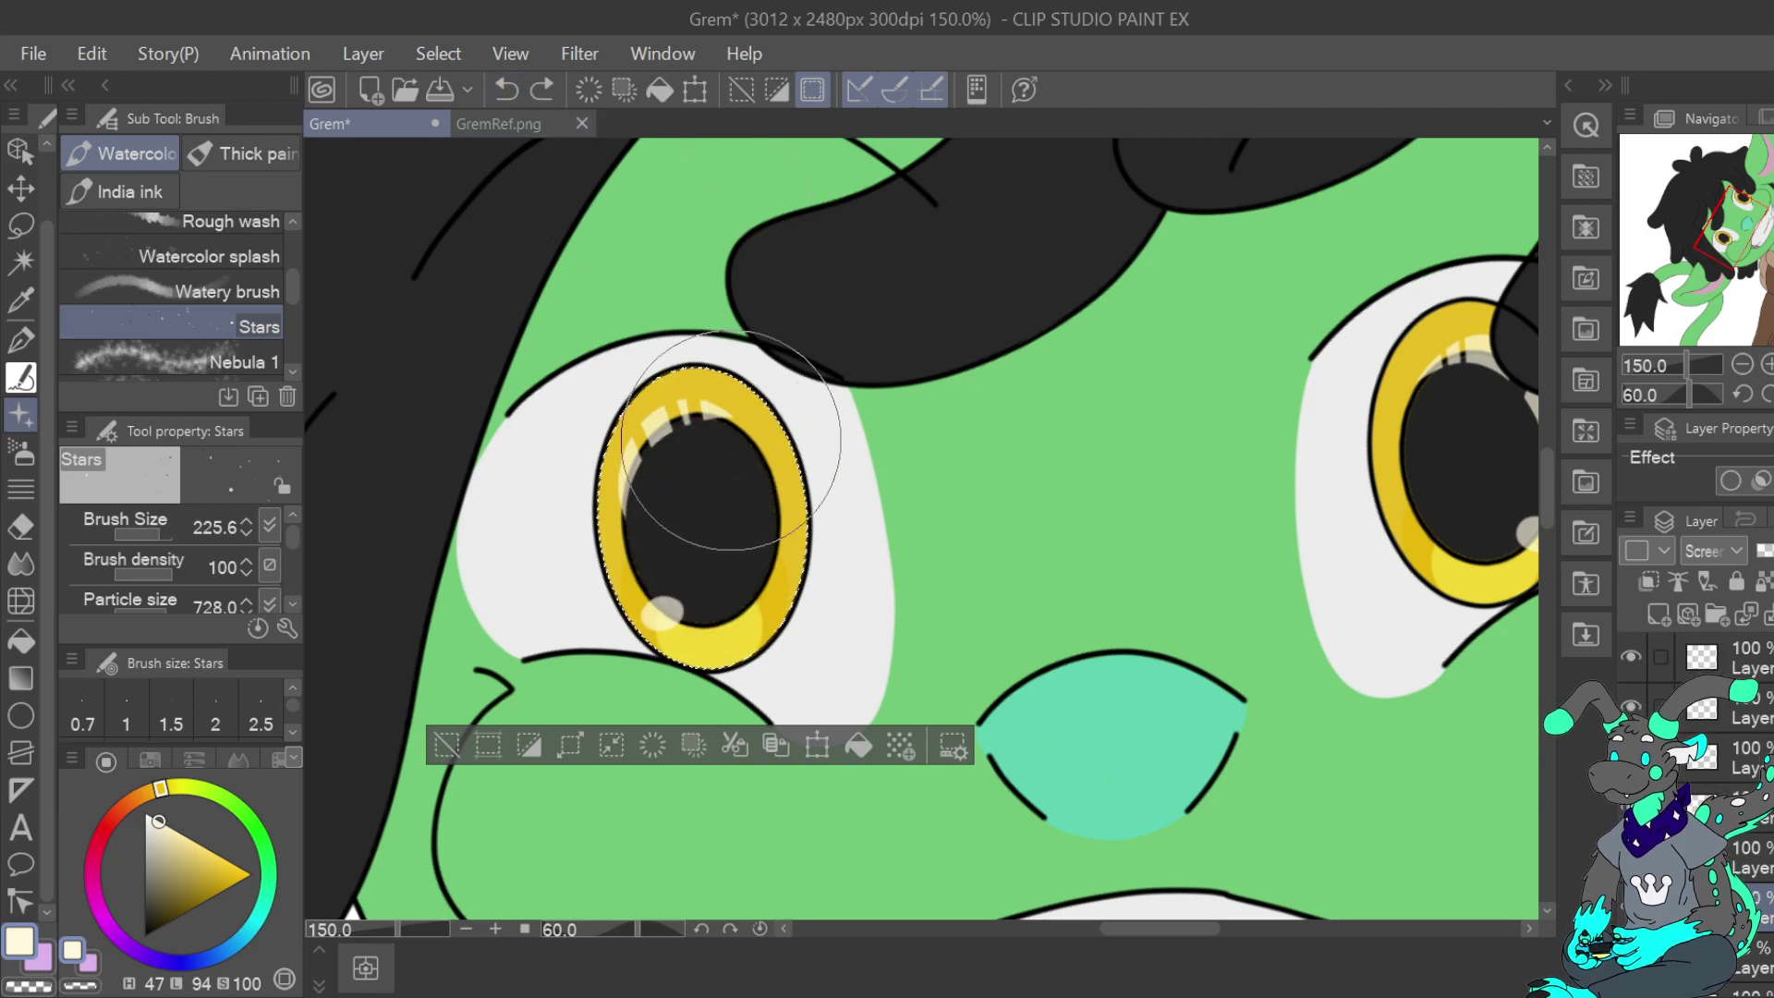
{"action": "left_click", "coordinate": [700, 478]}
{"action": "left_click", "coordinate": [506, 89]}
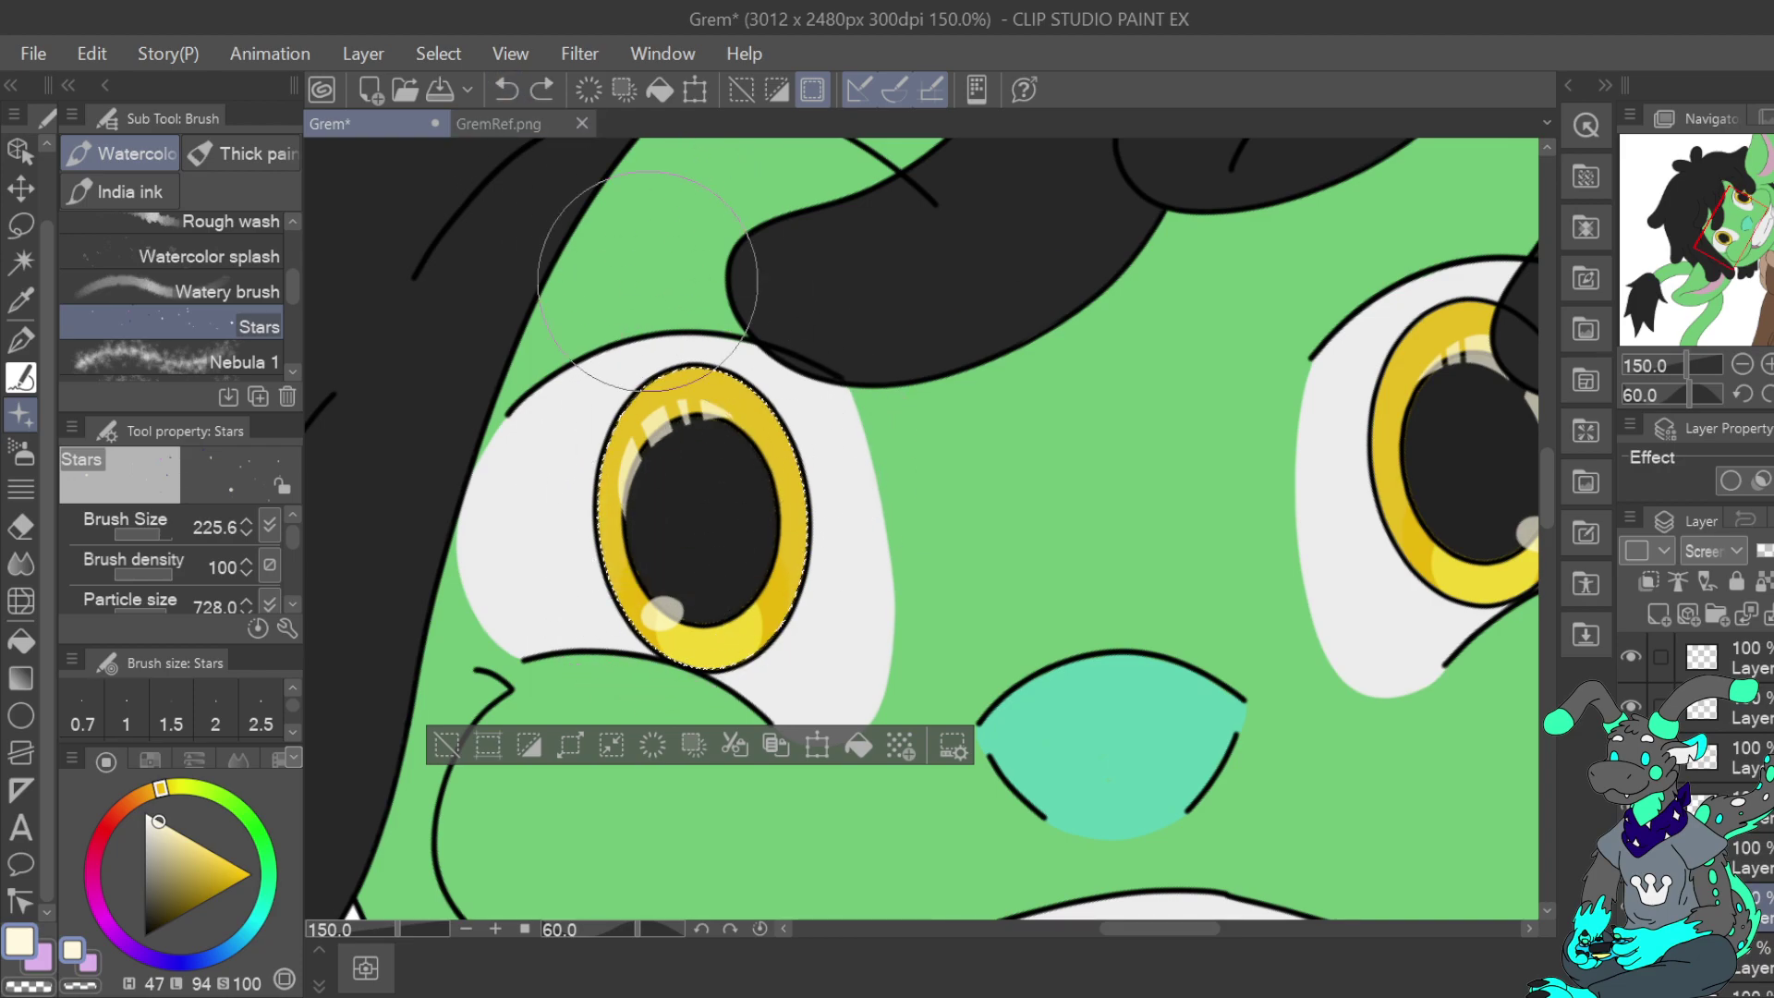
Scatter small cream and purple stars across the selected iris and pupil with the Stars brush
{"action": "left_click", "coordinate": [685, 446]}
{"action": "left_click", "coordinate": [793, 622]}
{"action": "left_click", "coordinate": [657, 554]}
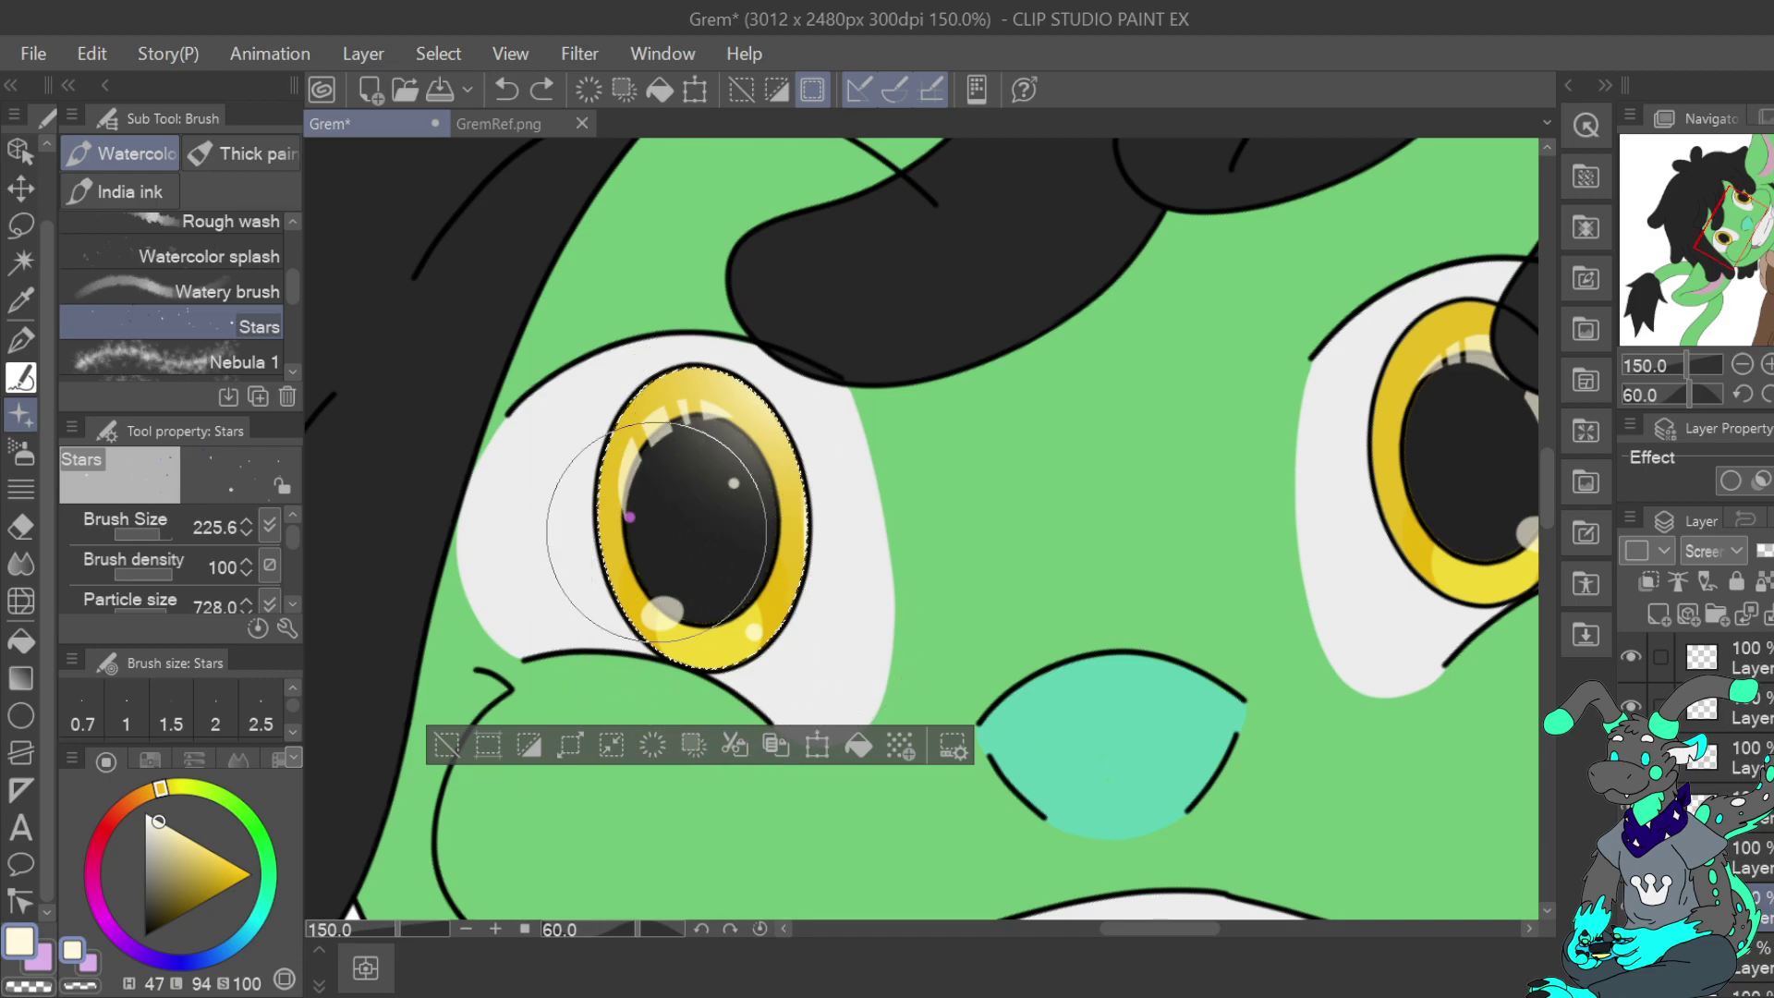
{"action": "left_click", "coordinate": [719, 558]}
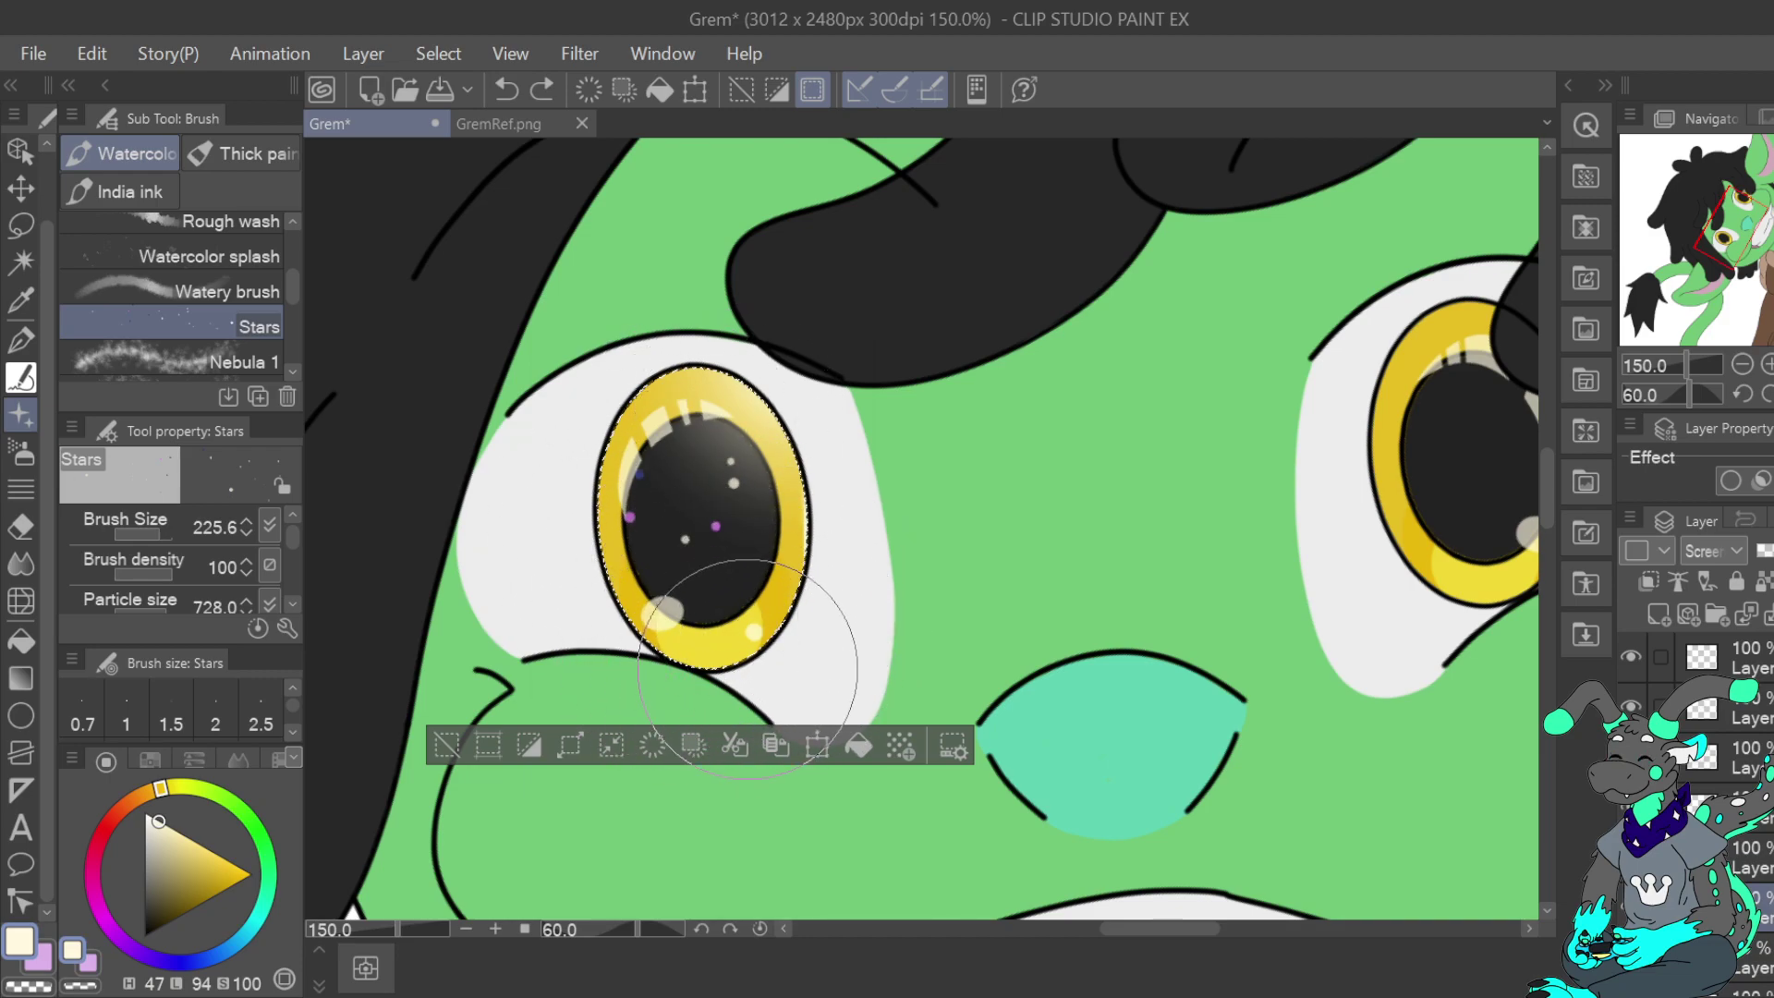
{"action": "left_click", "coordinate": [714, 639]}
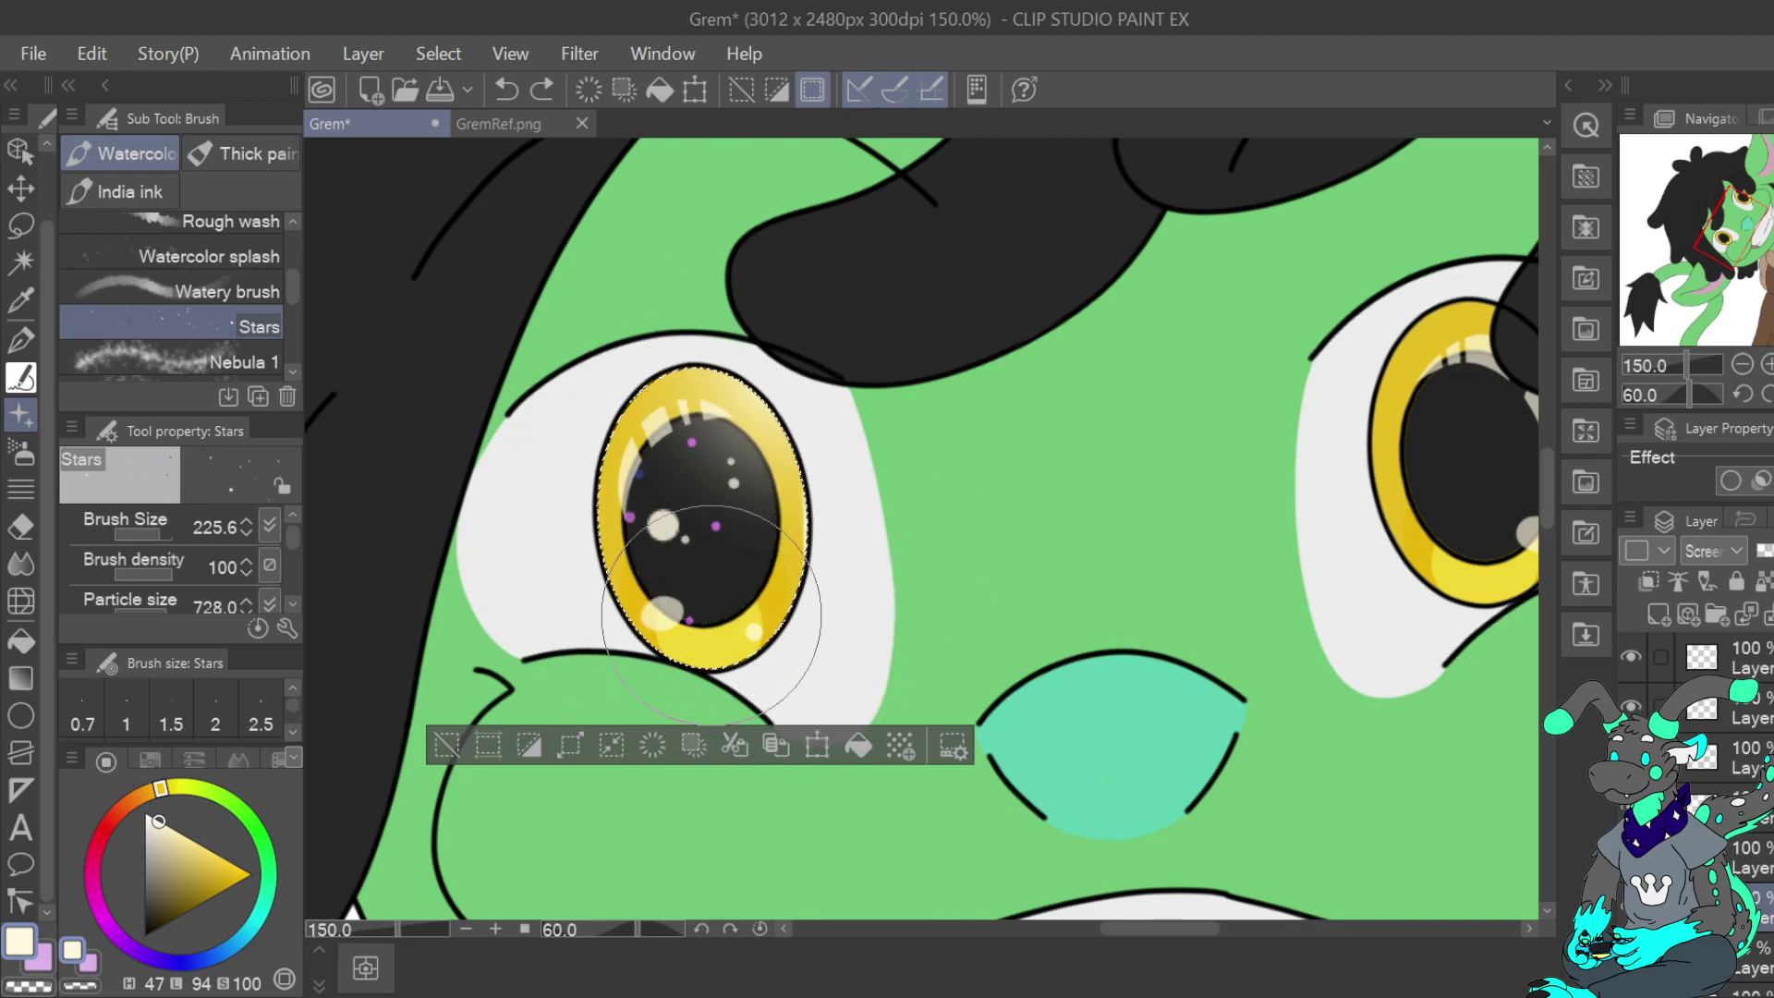
{"action": "left_click", "coordinate": [721, 645]}
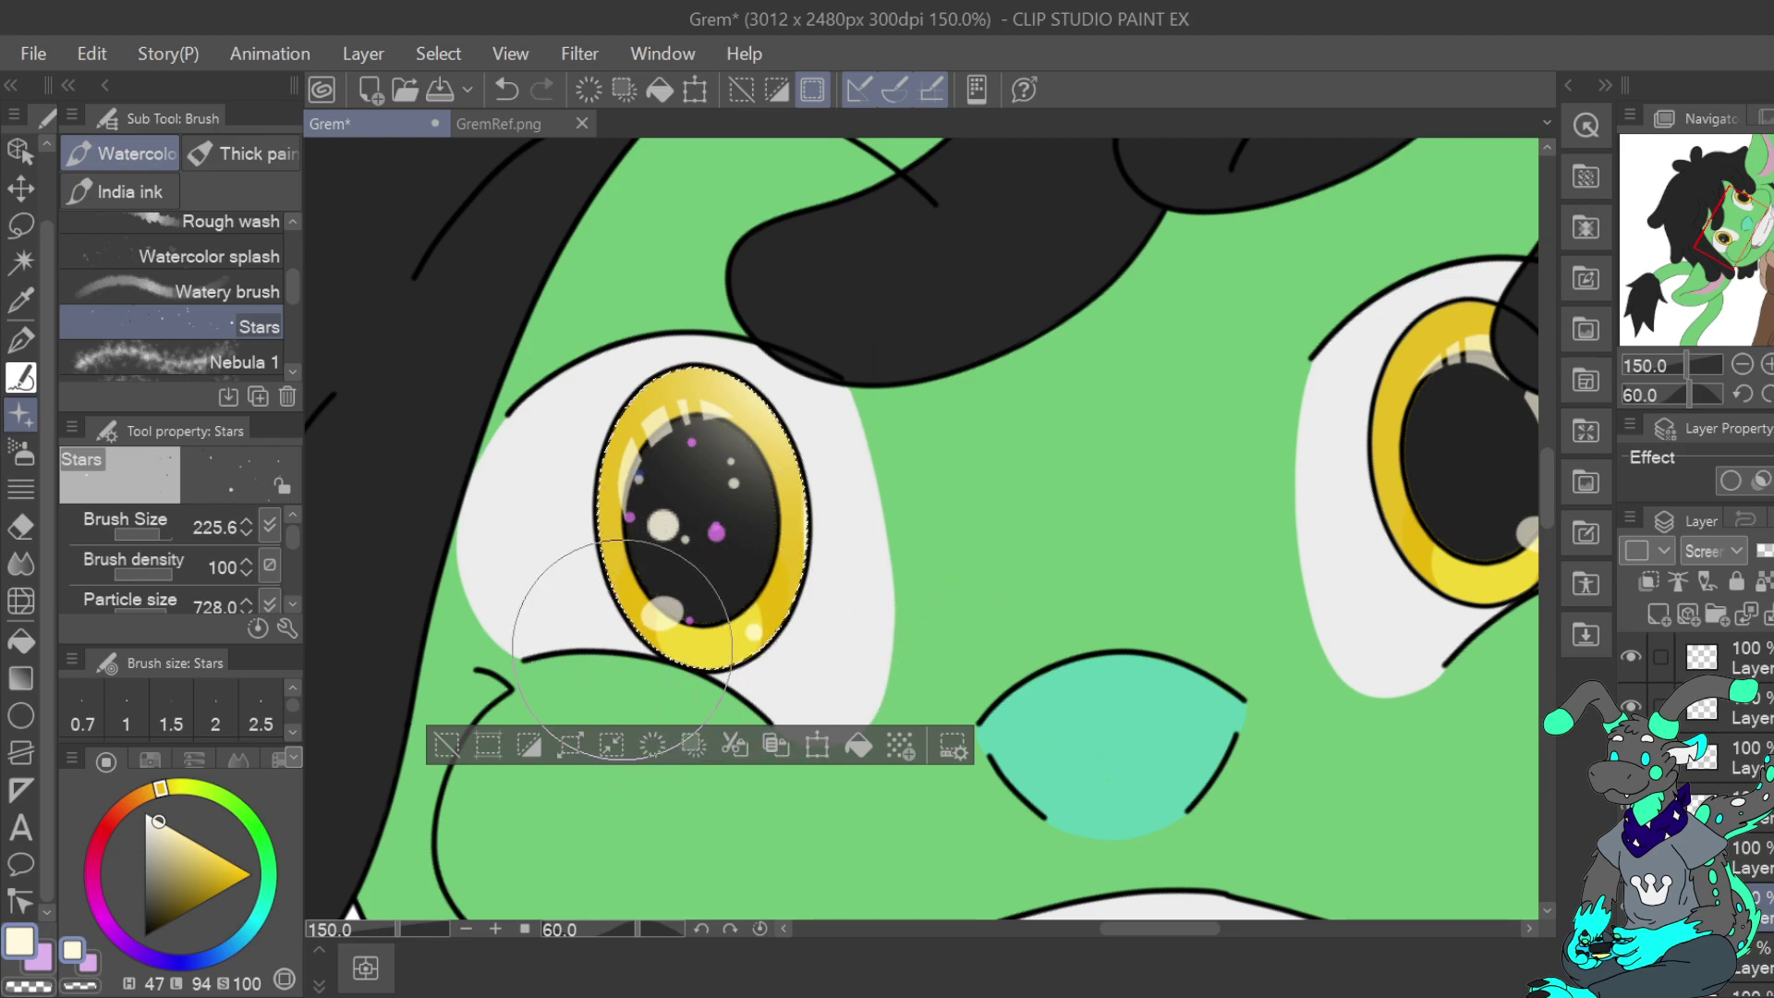
{"action": "left_click", "coordinate": [721, 592]}
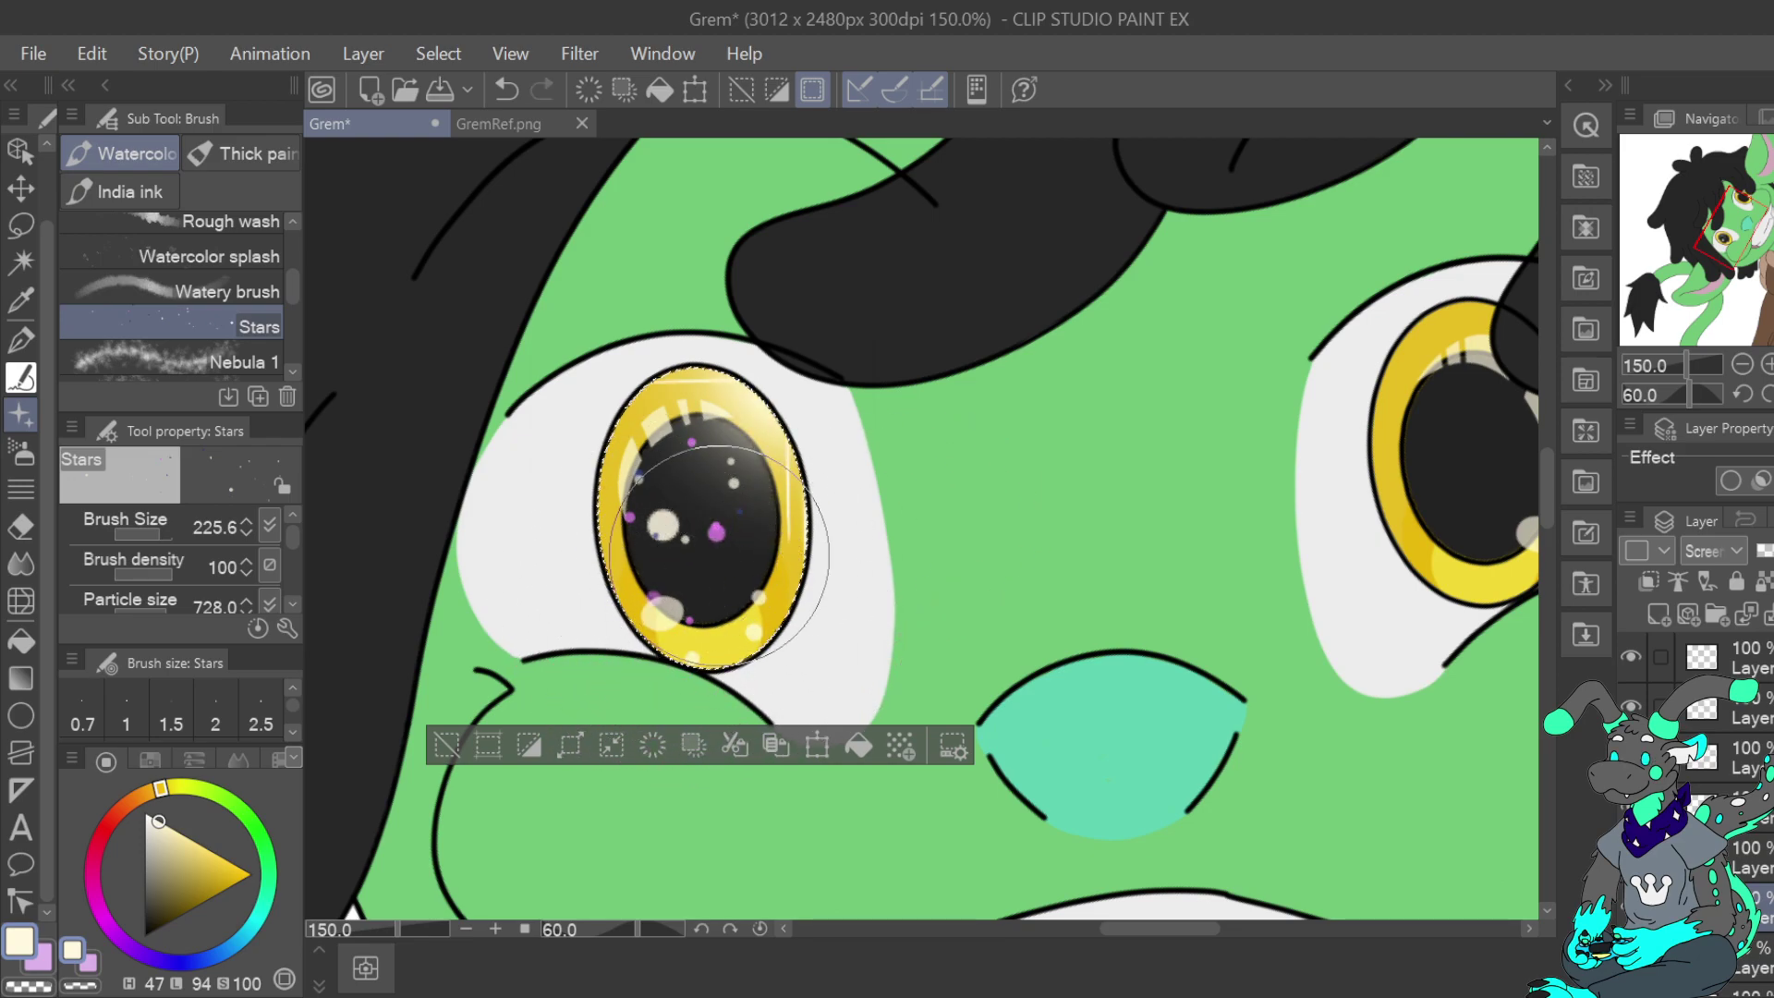
Undo the last star dab, then add a bright four-pointed sparkle near the pupil's upper edge and more star dots around the iris
{"action": "left_click", "coordinate": [499, 93]}
{"action": "left_click", "coordinate": [697, 463]}
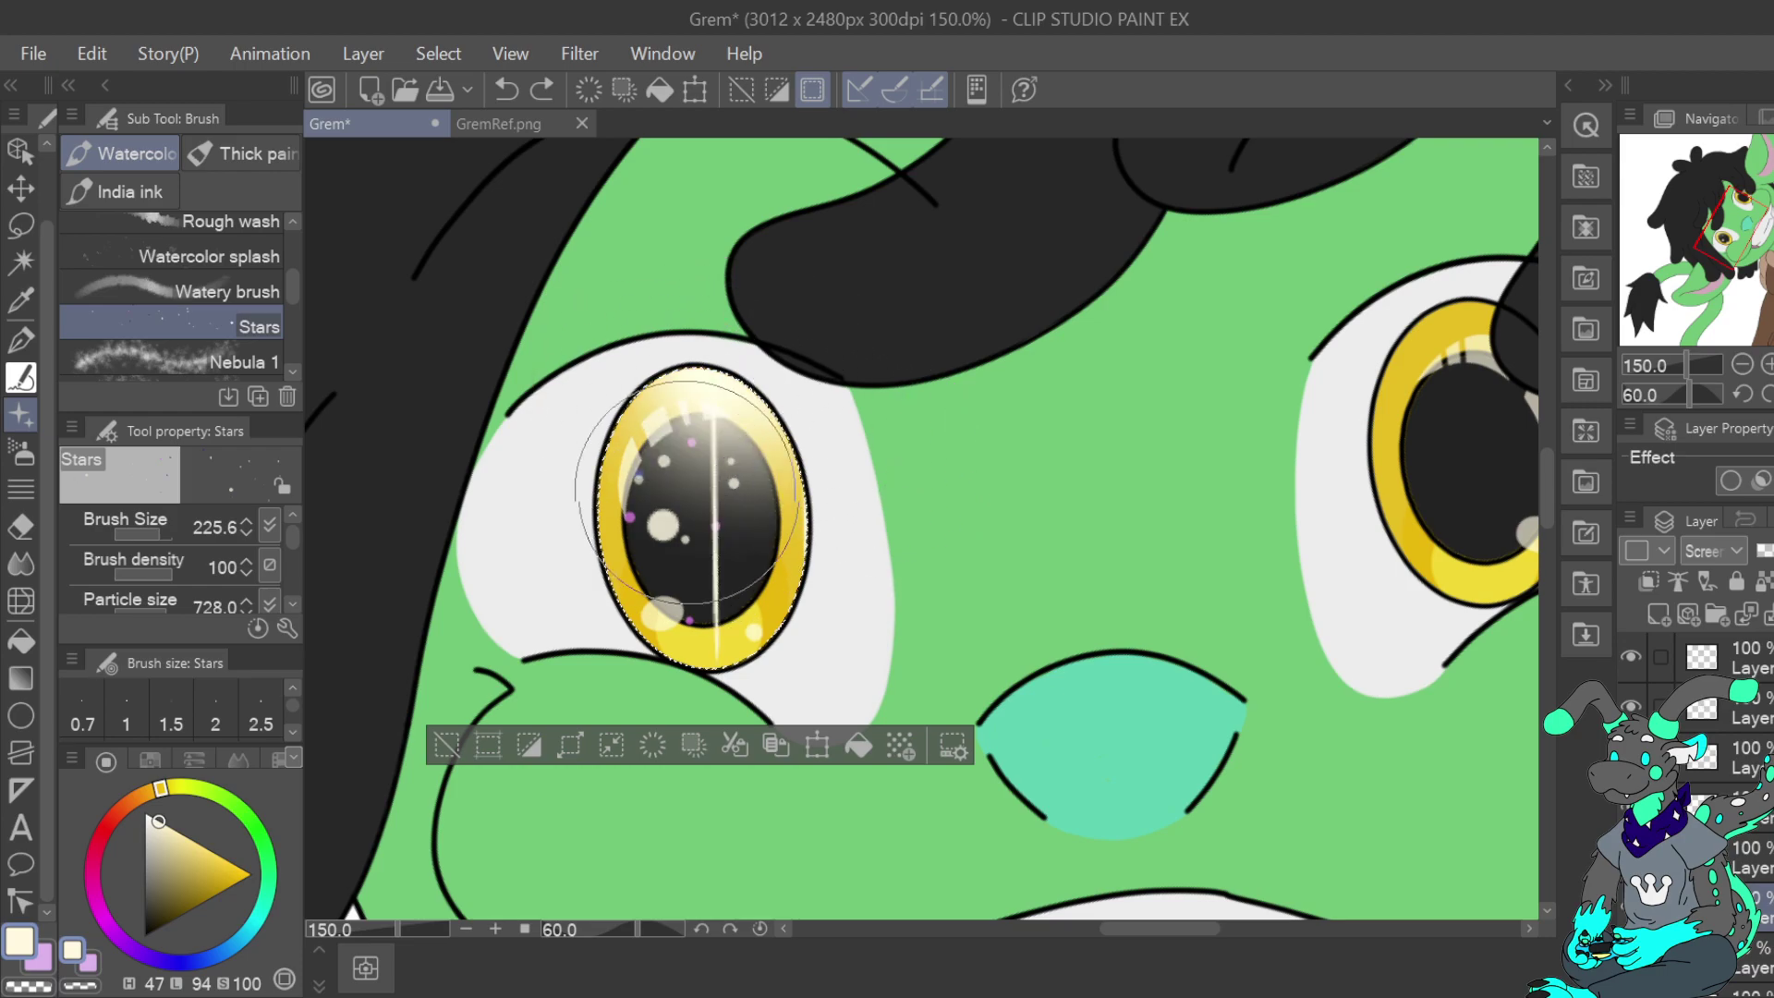
{"action": "left_click", "coordinate": [506, 89]}
{"action": "left_click", "coordinate": [554, 527]}
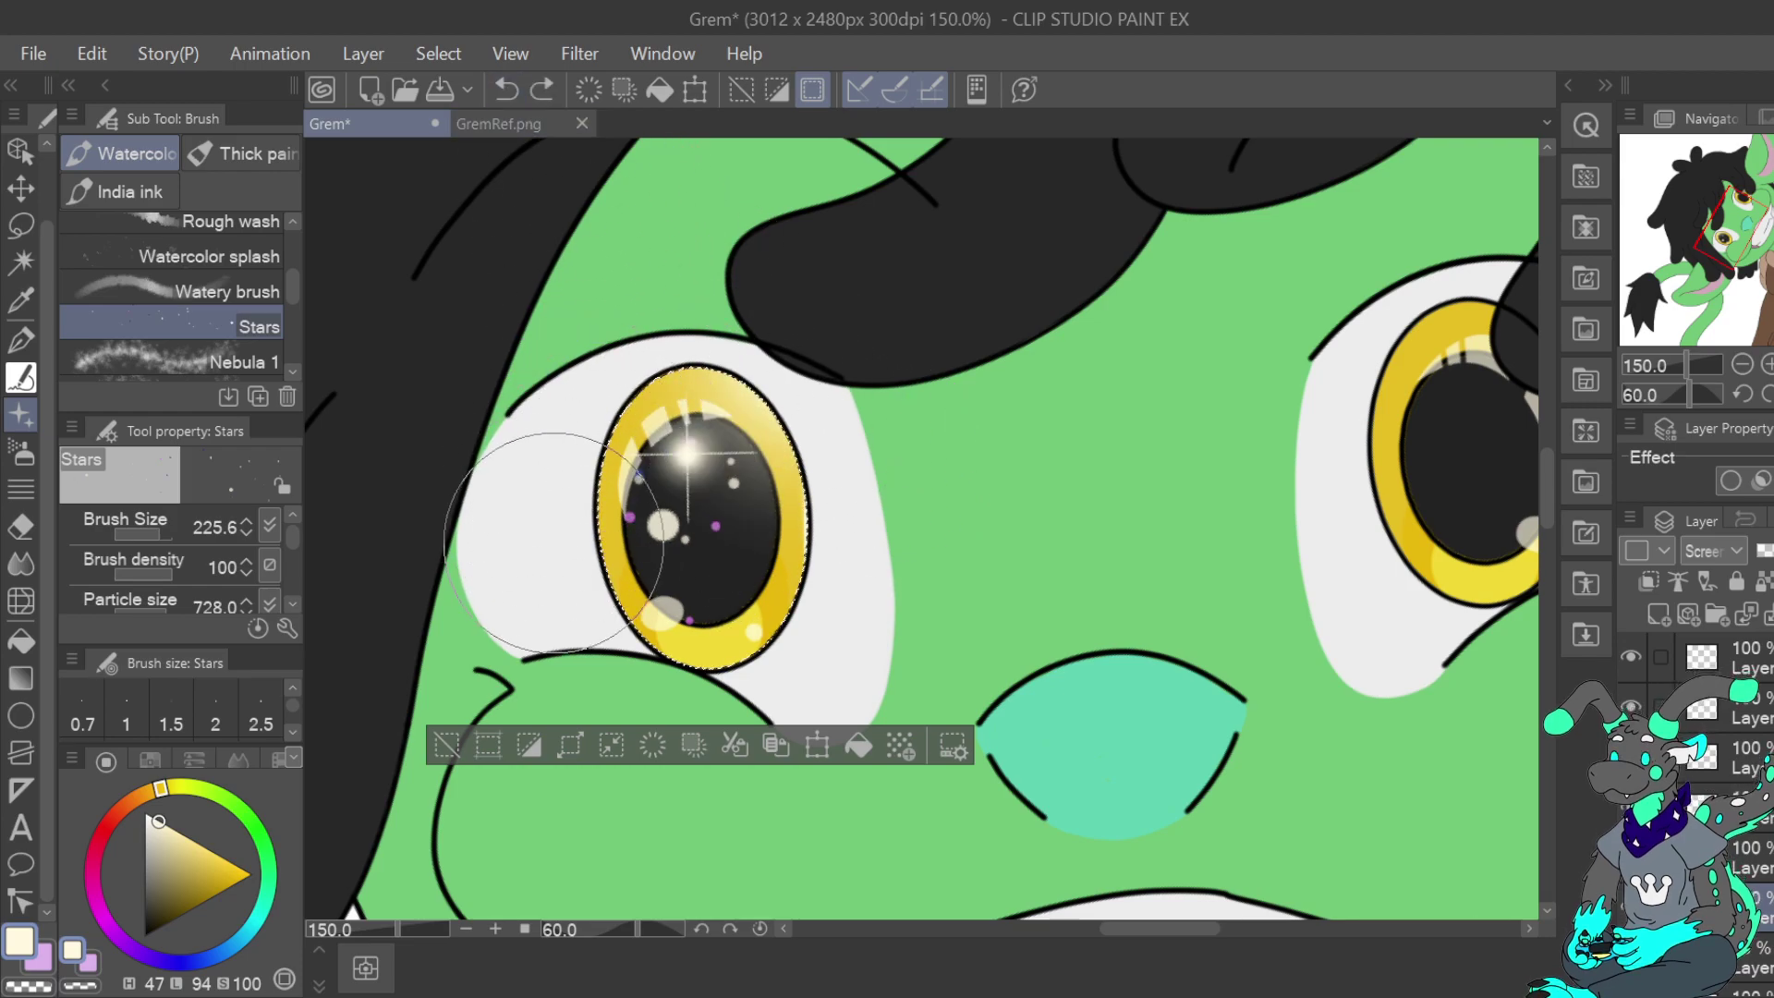
{"action": "left_click", "coordinate": [556, 562]}
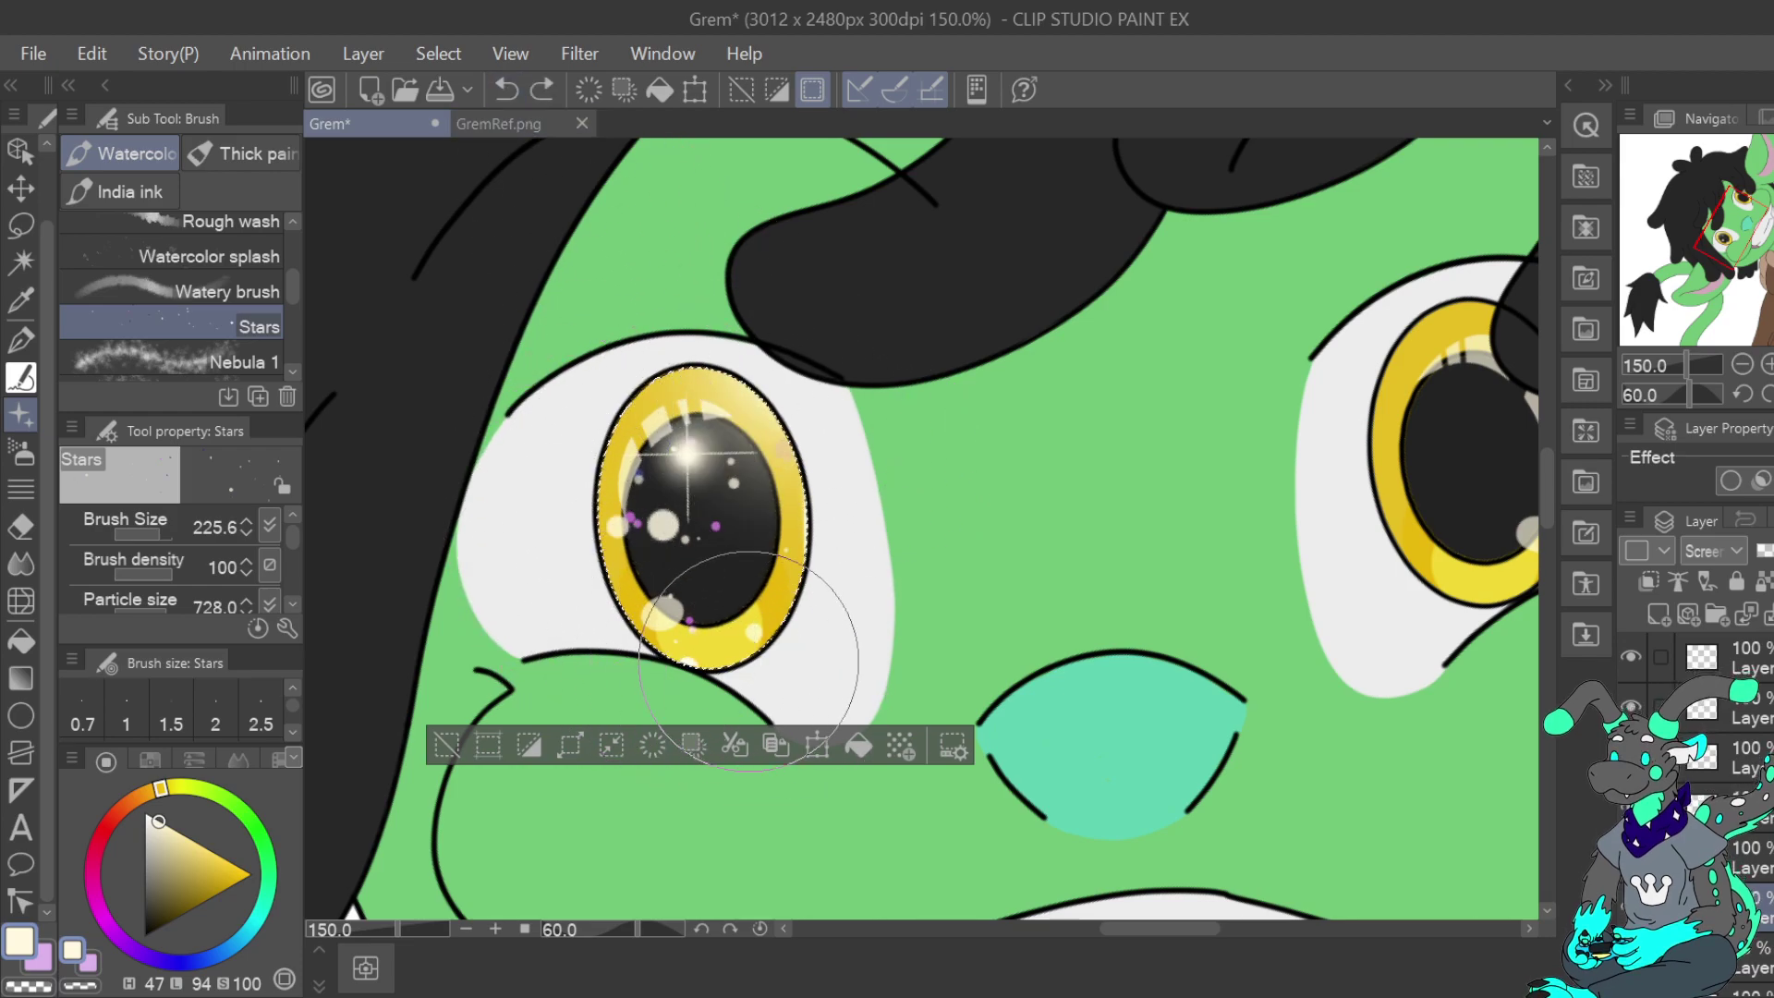
Auto-select the other eye's iris from the top layer, and return to the Screen star layer with the Stars brush
{"action": "left_click", "coordinate": [1743, 365]}
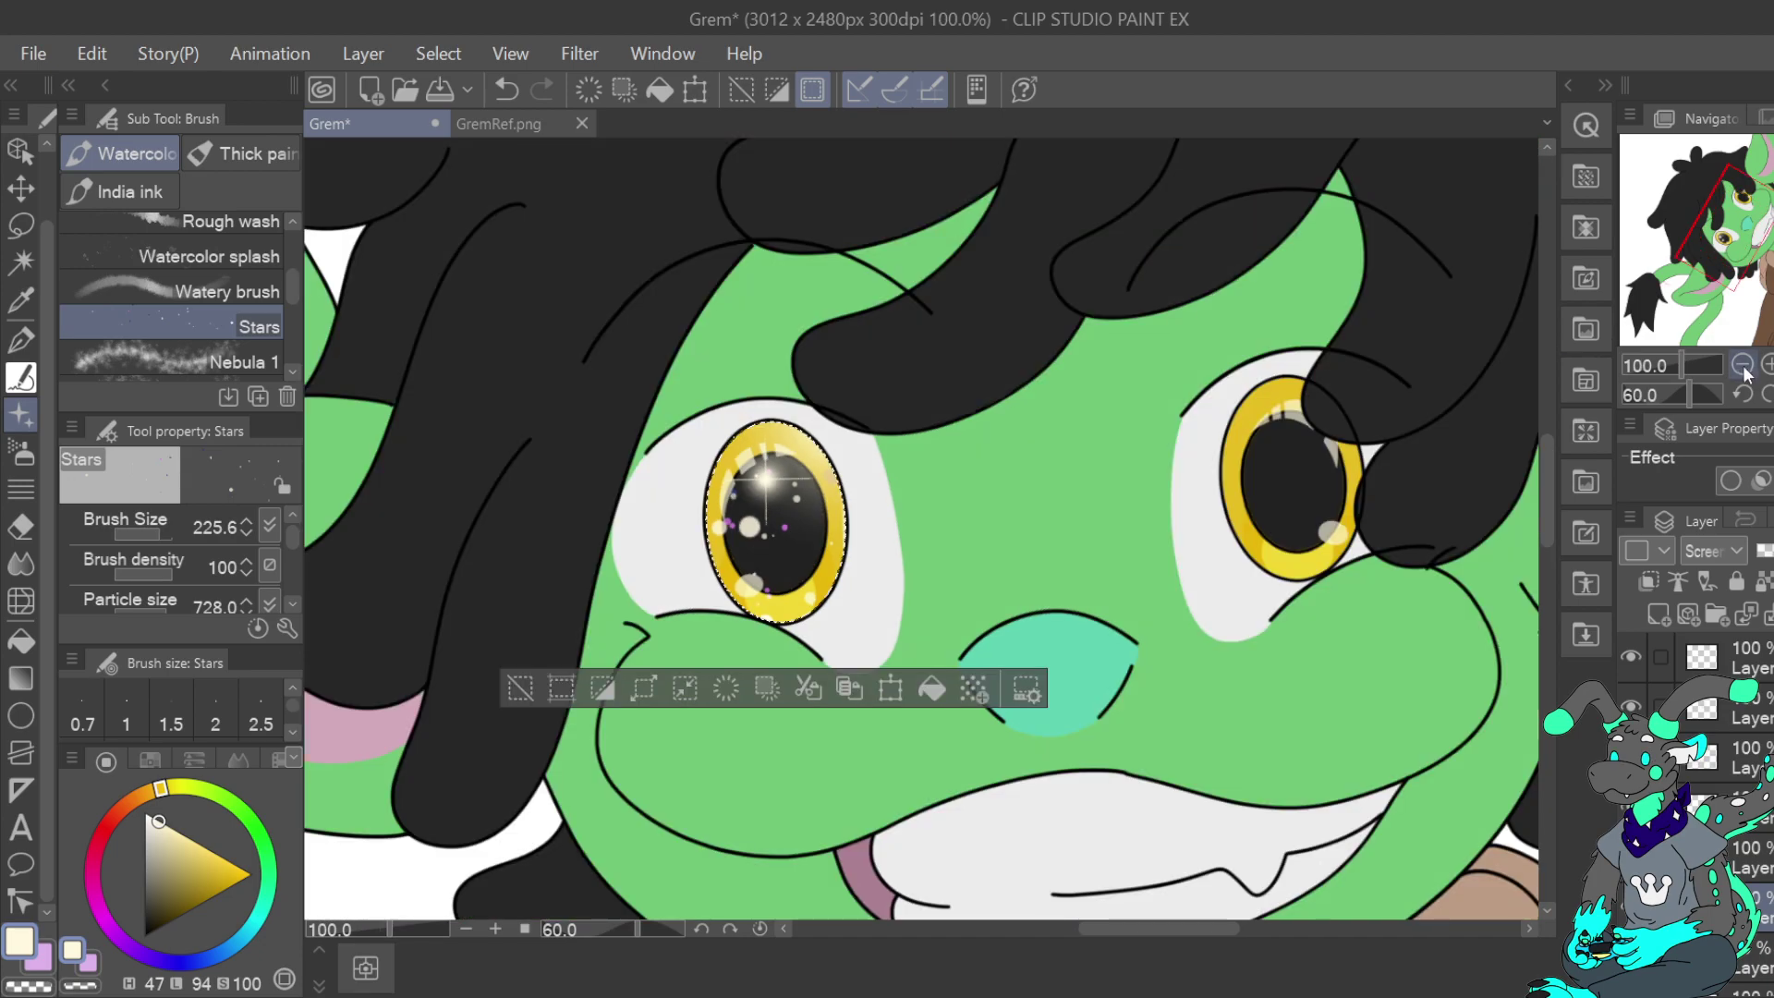
{"action": "left_click", "coordinate": [1743, 365]}
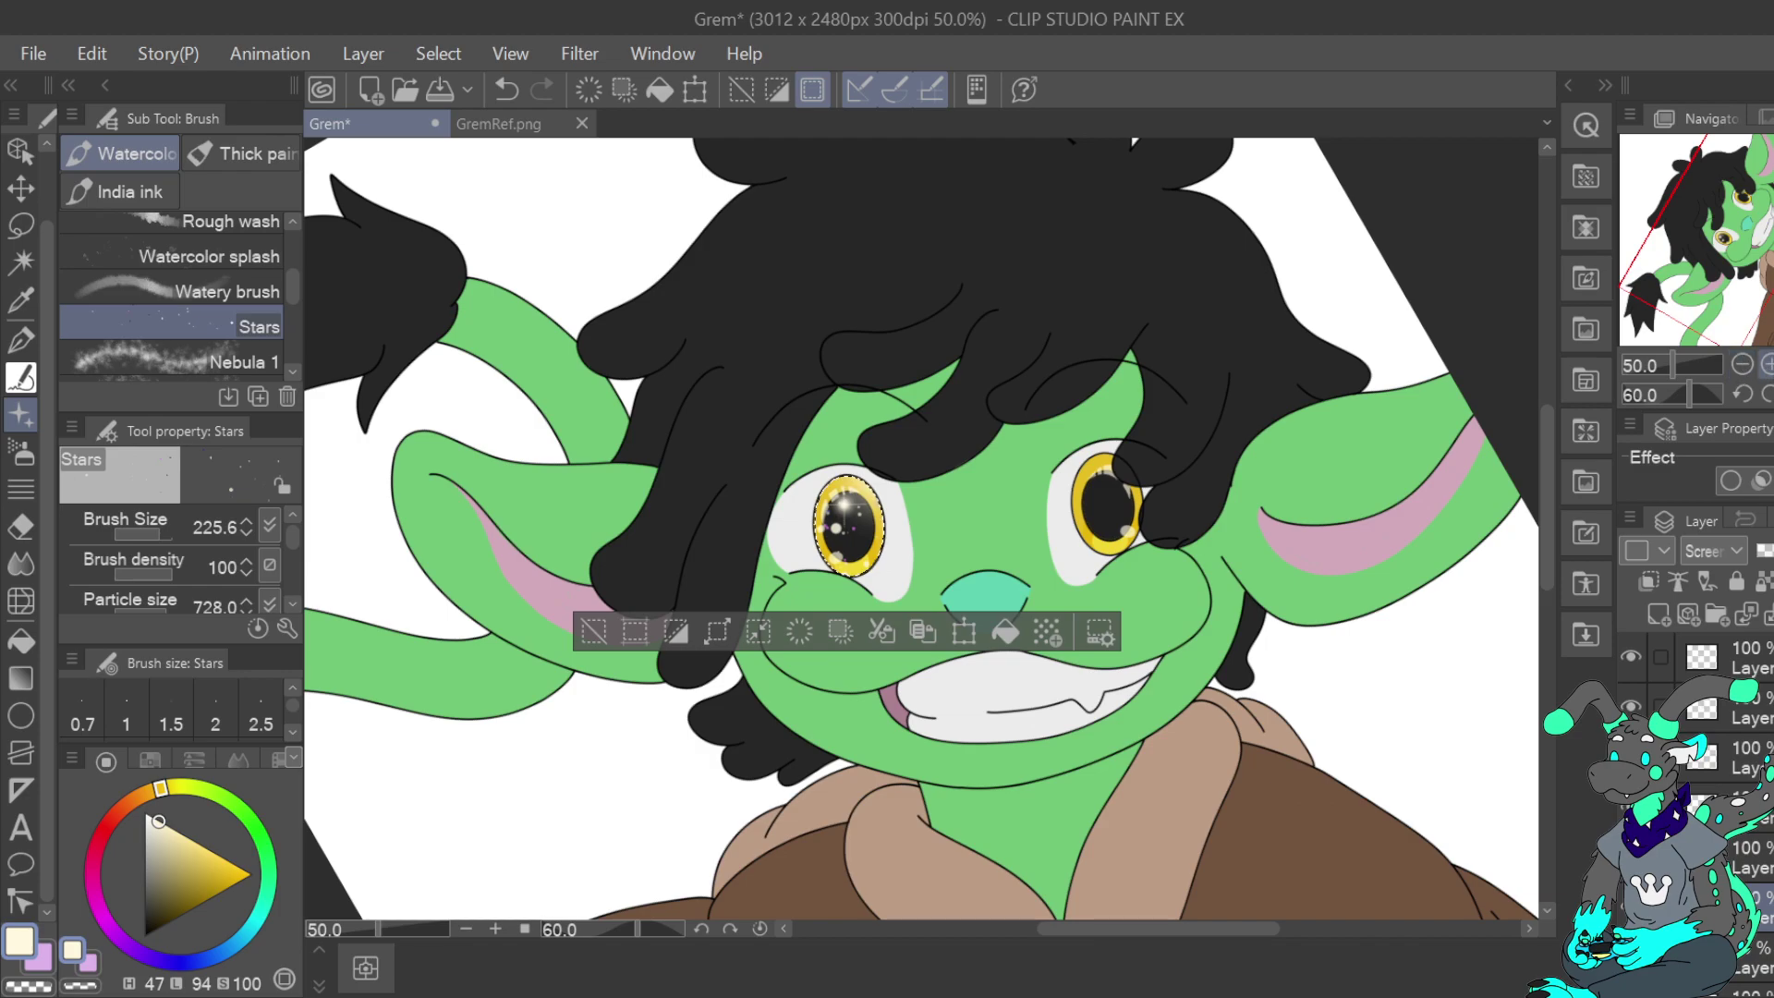
{"action": "left_click", "coordinate": [1766, 365]}
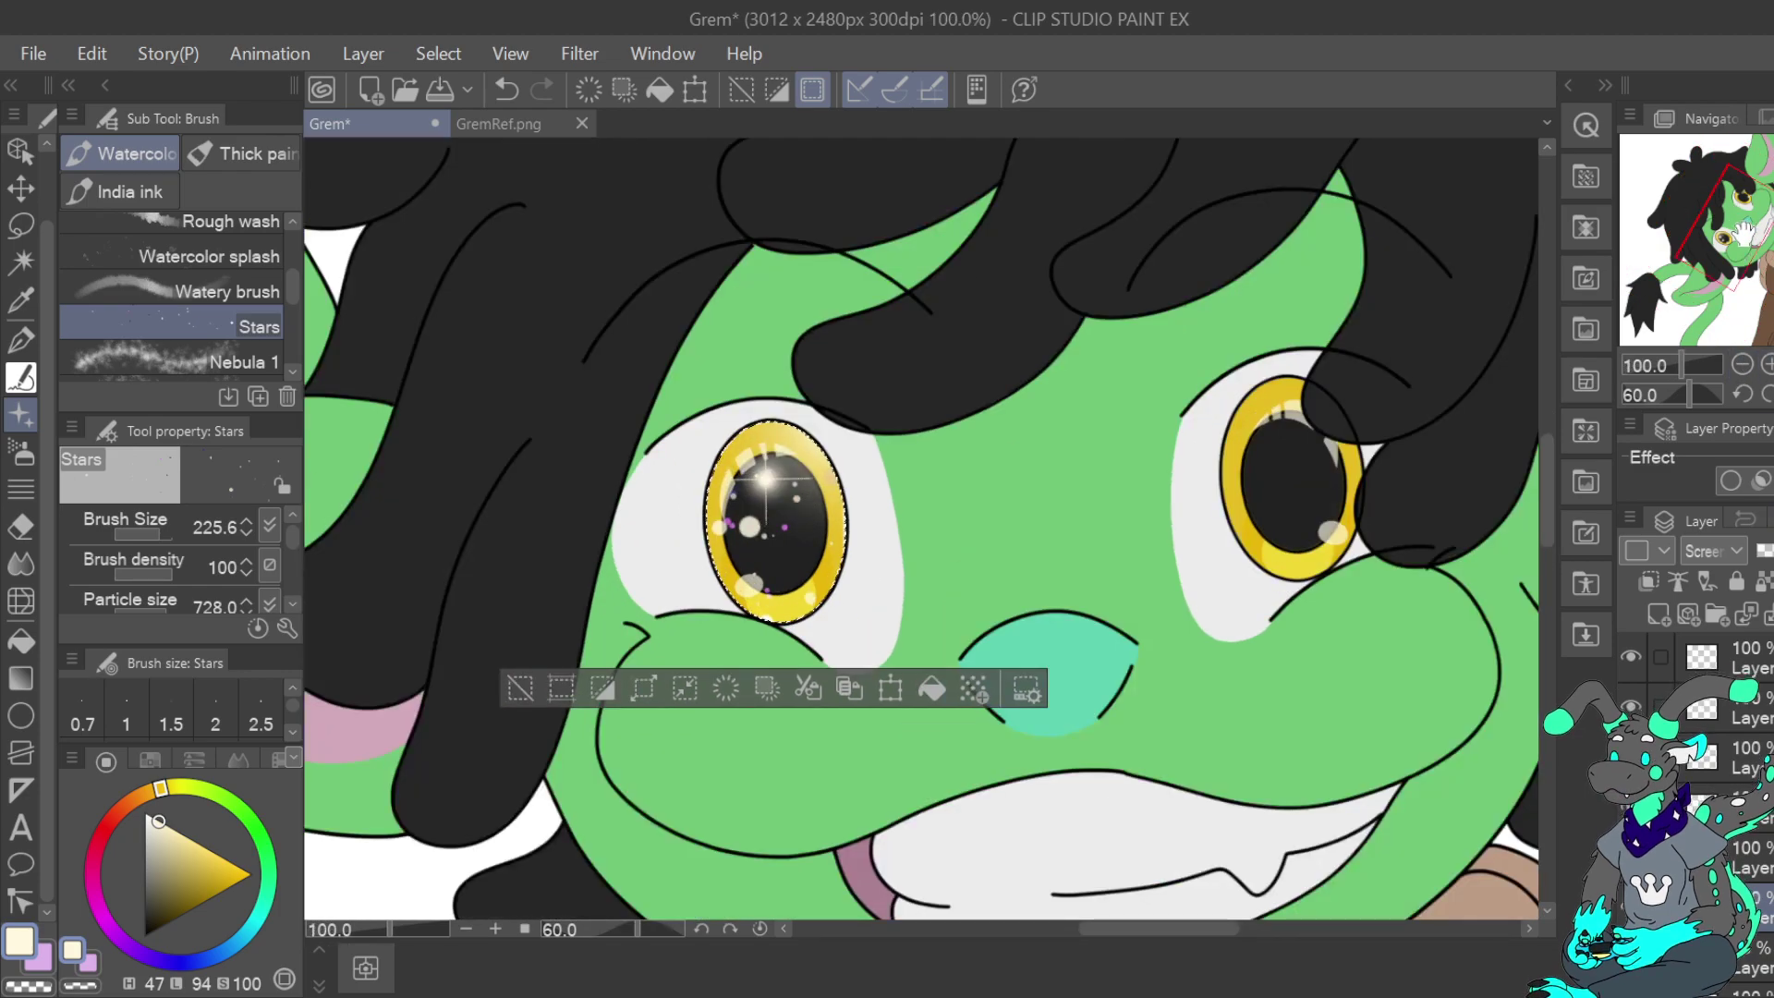
{"action": "left_click_drag", "start_coordinate": [1761, 238], "coordinate": [1744, 203]}
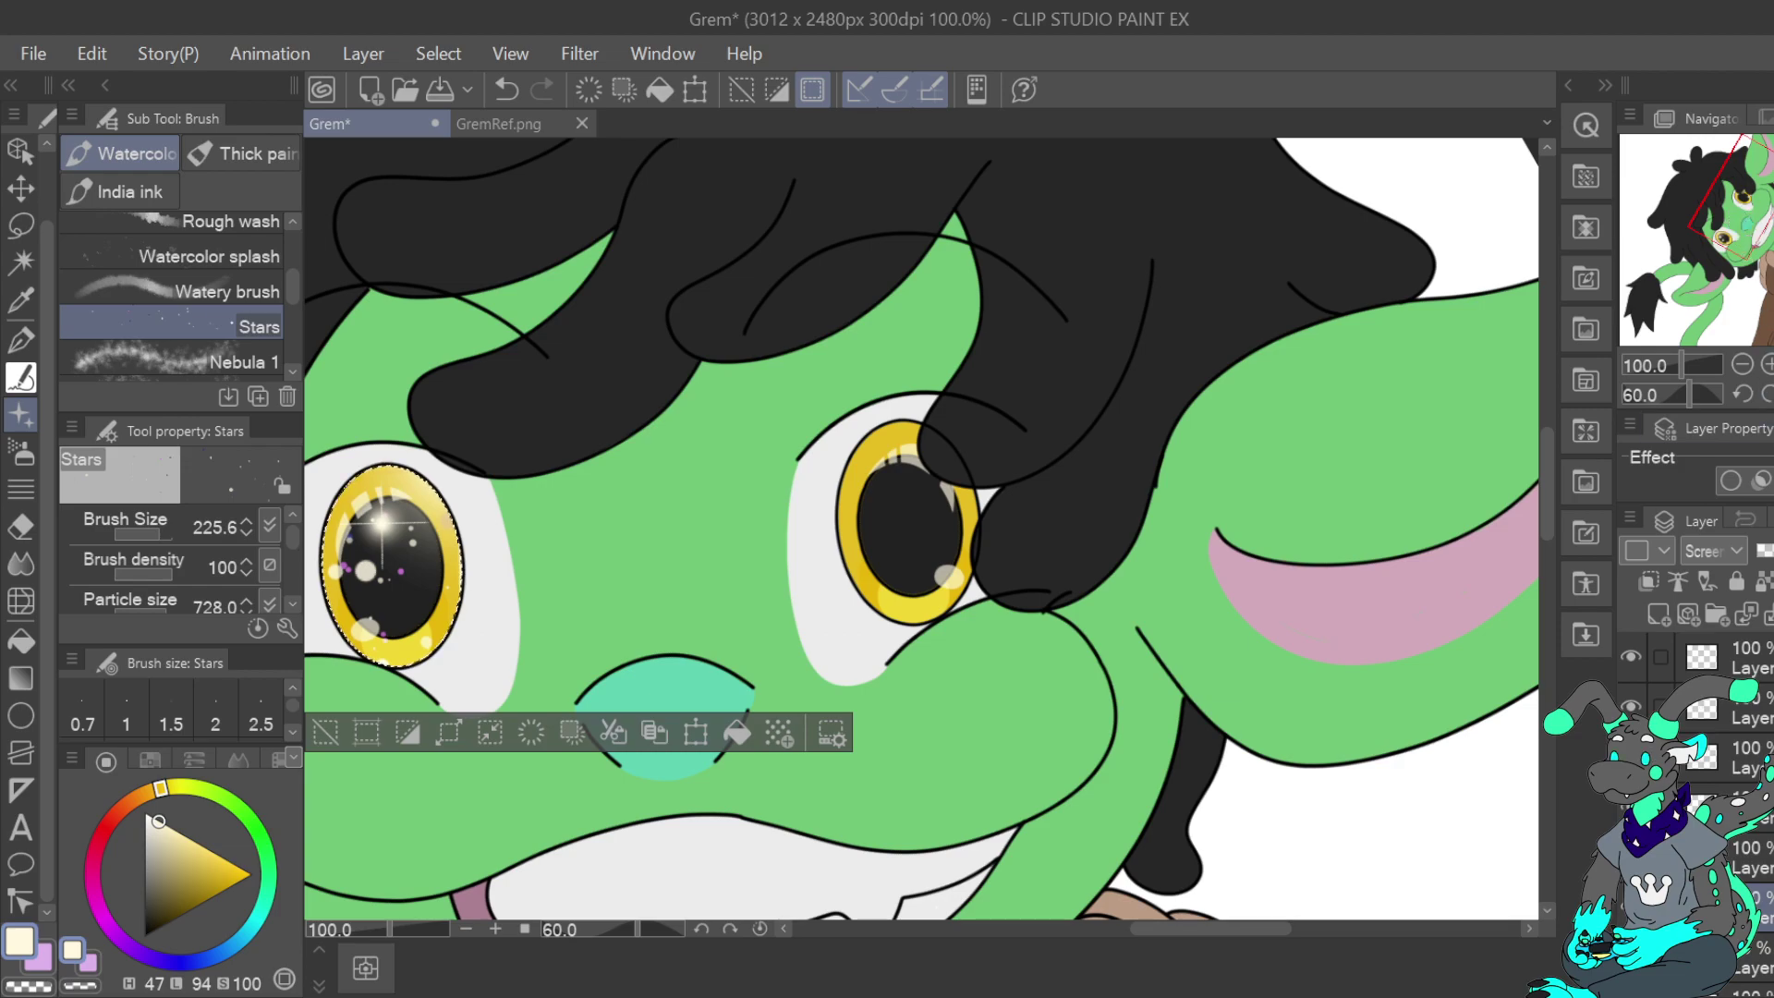
{"action": "left_click", "coordinate": [21, 262]}
{"action": "left_click", "coordinate": [1749, 658]}
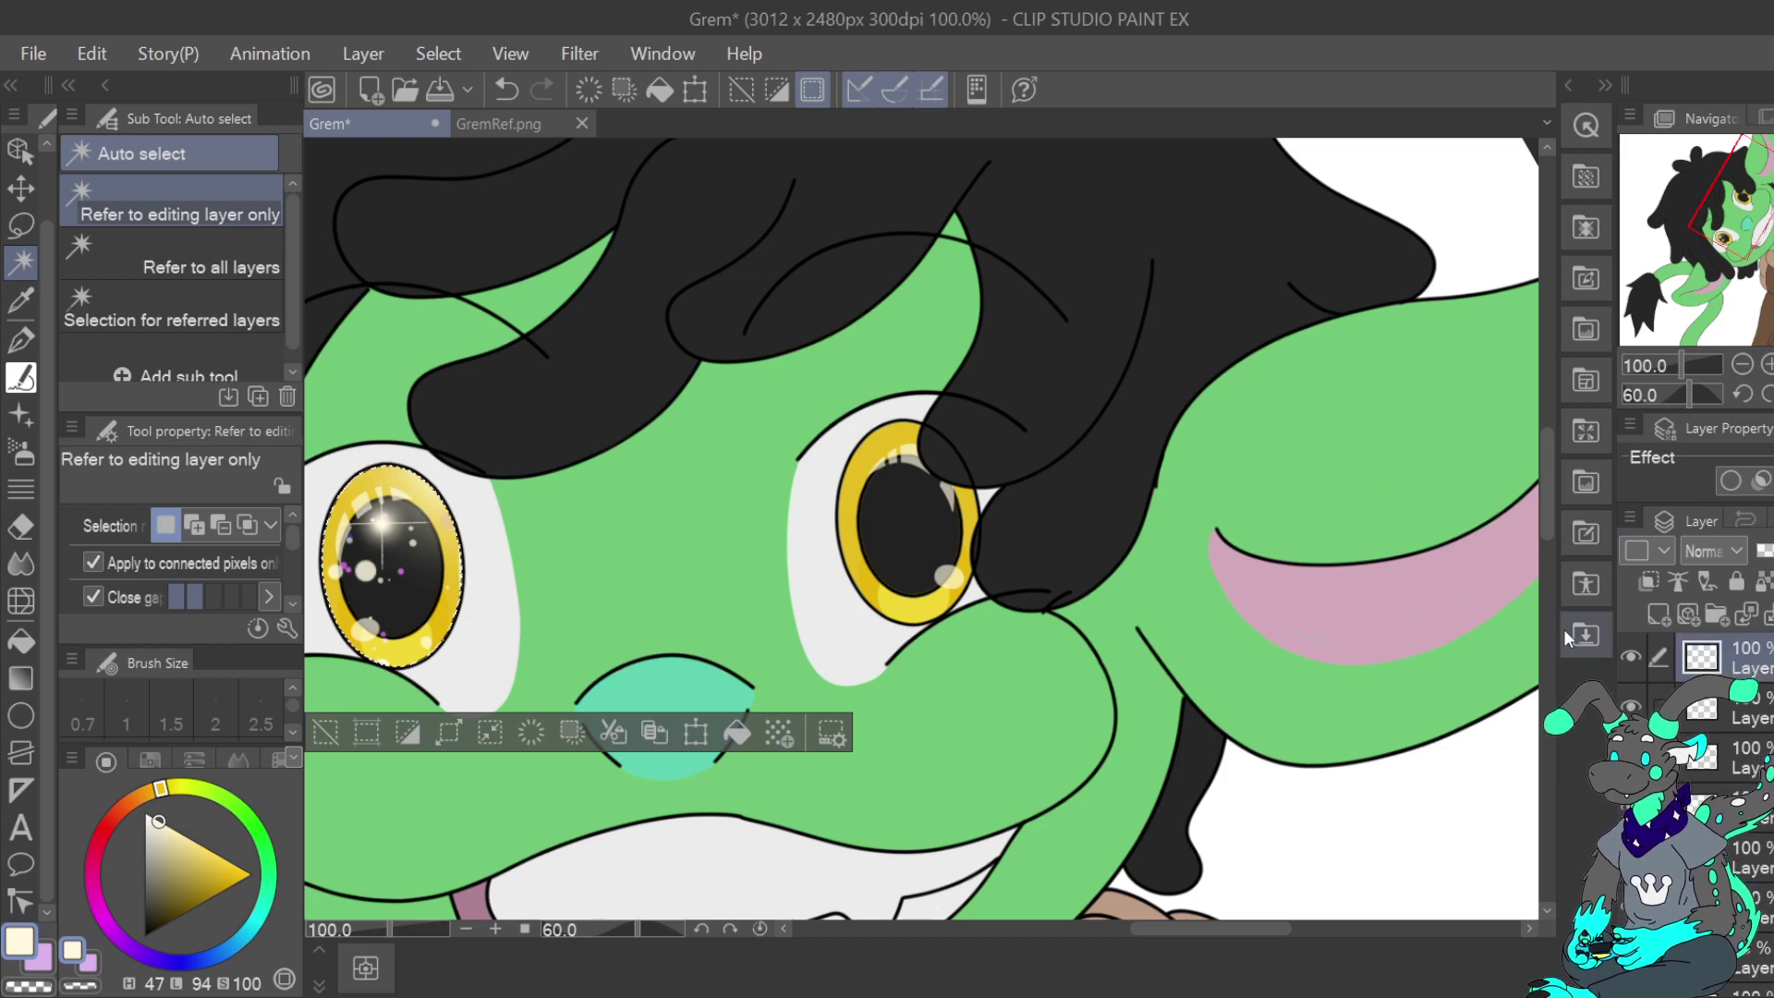
{"action": "left_click", "coordinate": [881, 444]}
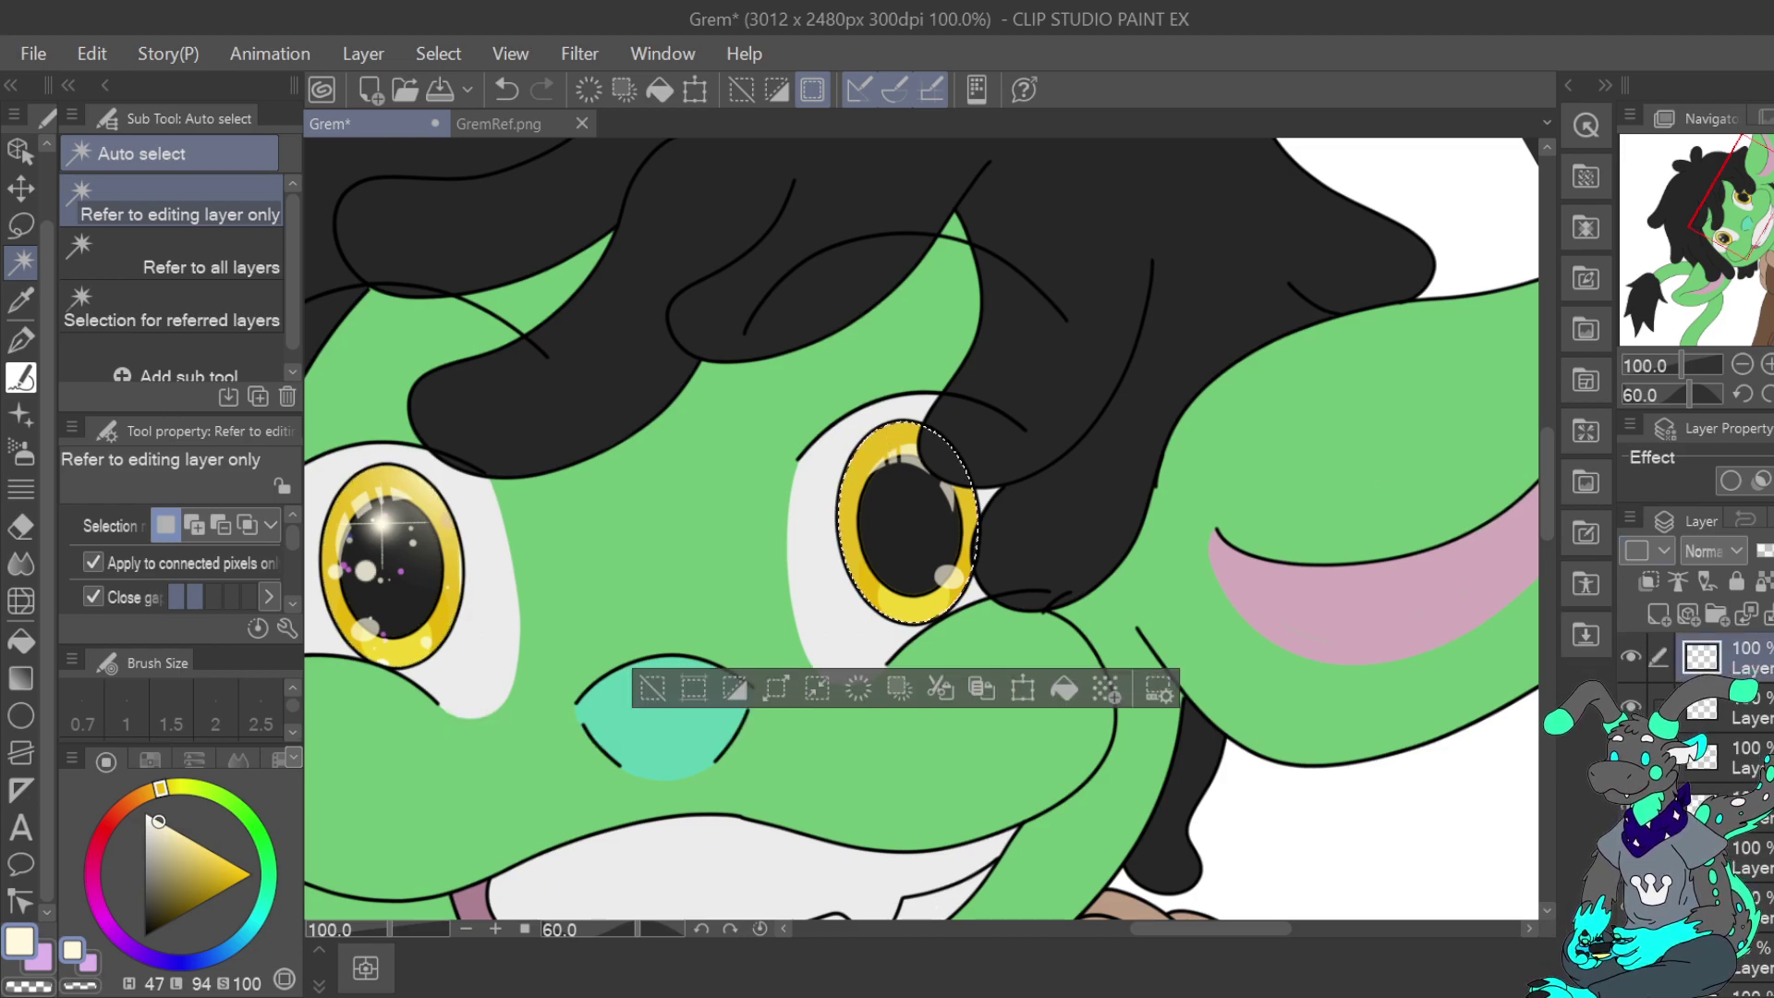
{"action": "left_click", "coordinate": [1754, 908]}
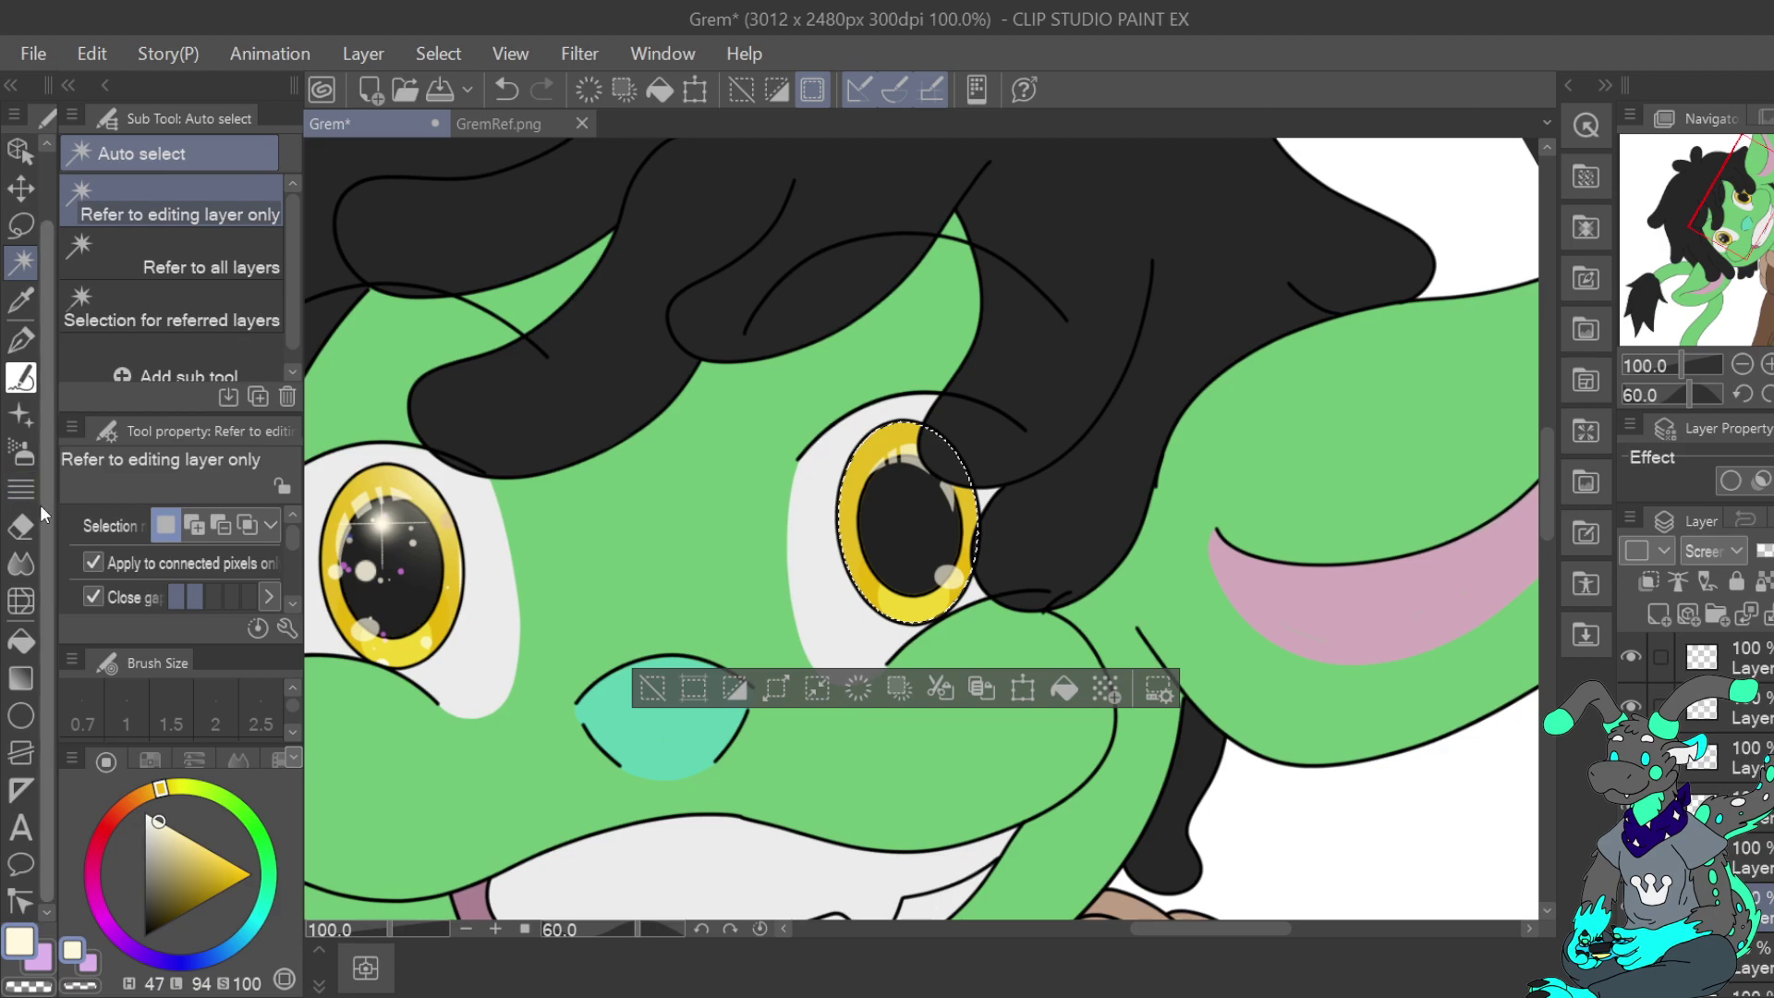
{"action": "left_click", "coordinate": [21, 415]}
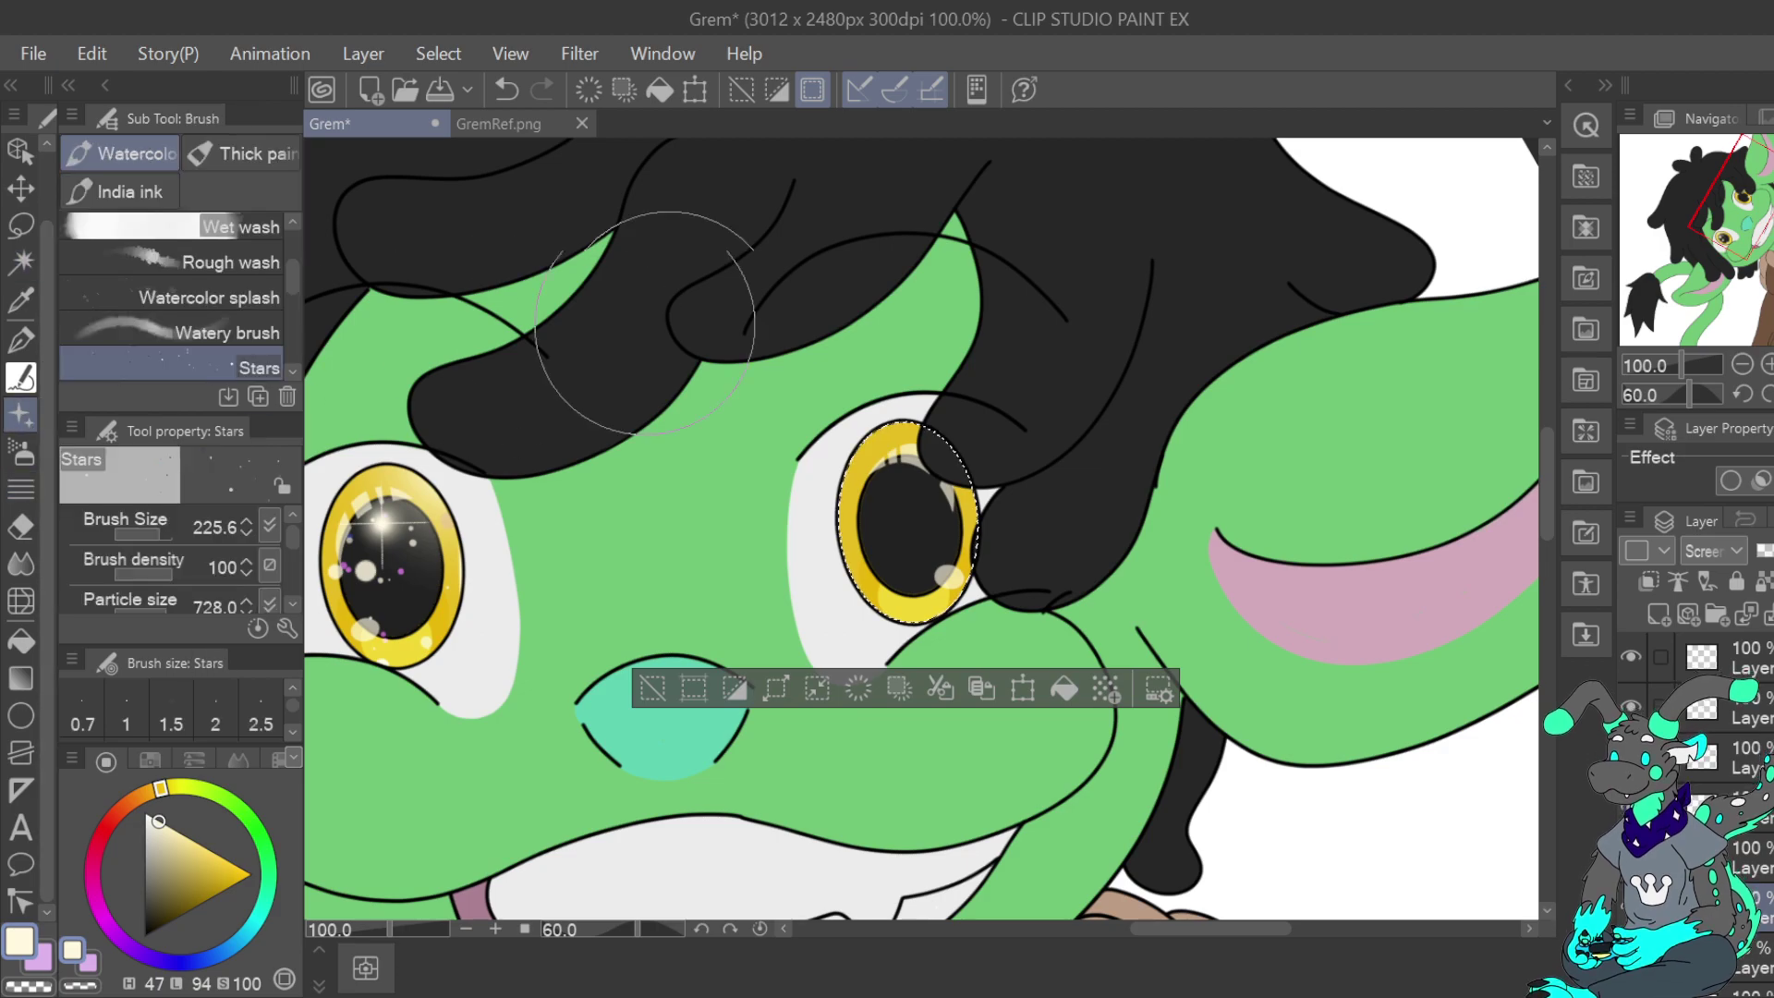
{"action": "left_click", "coordinate": [893, 451]}
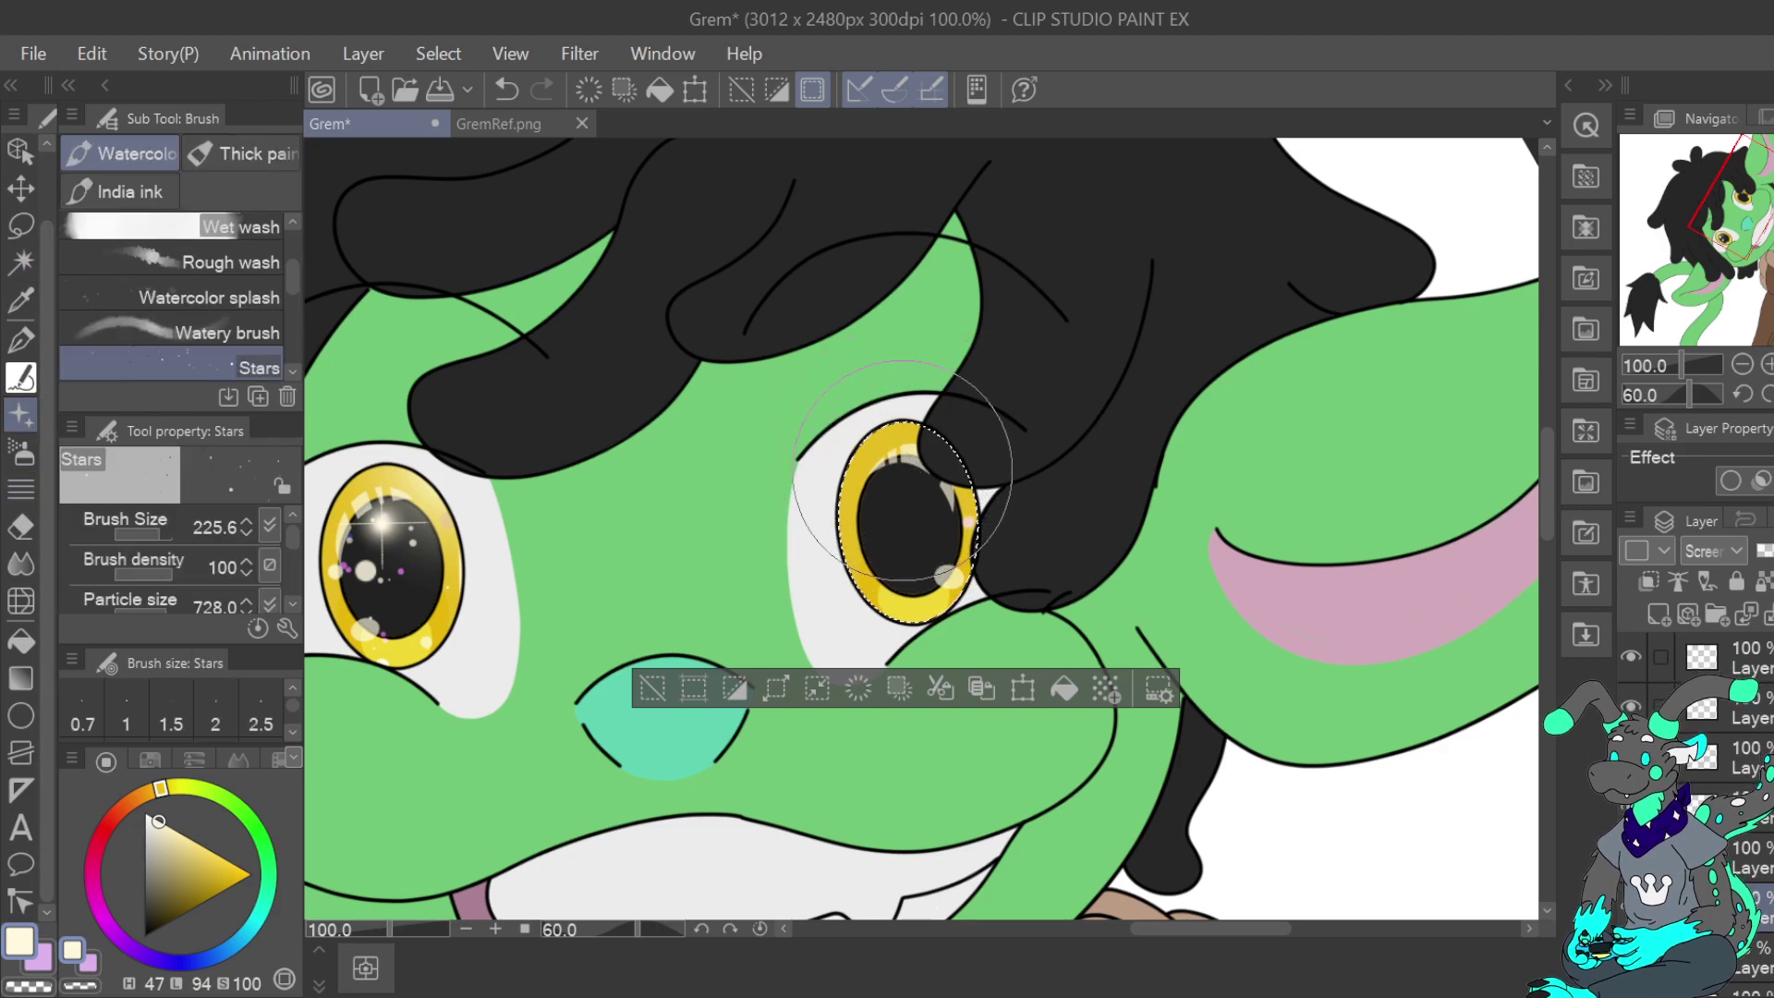
{"action": "left_click", "coordinate": [910, 518]}
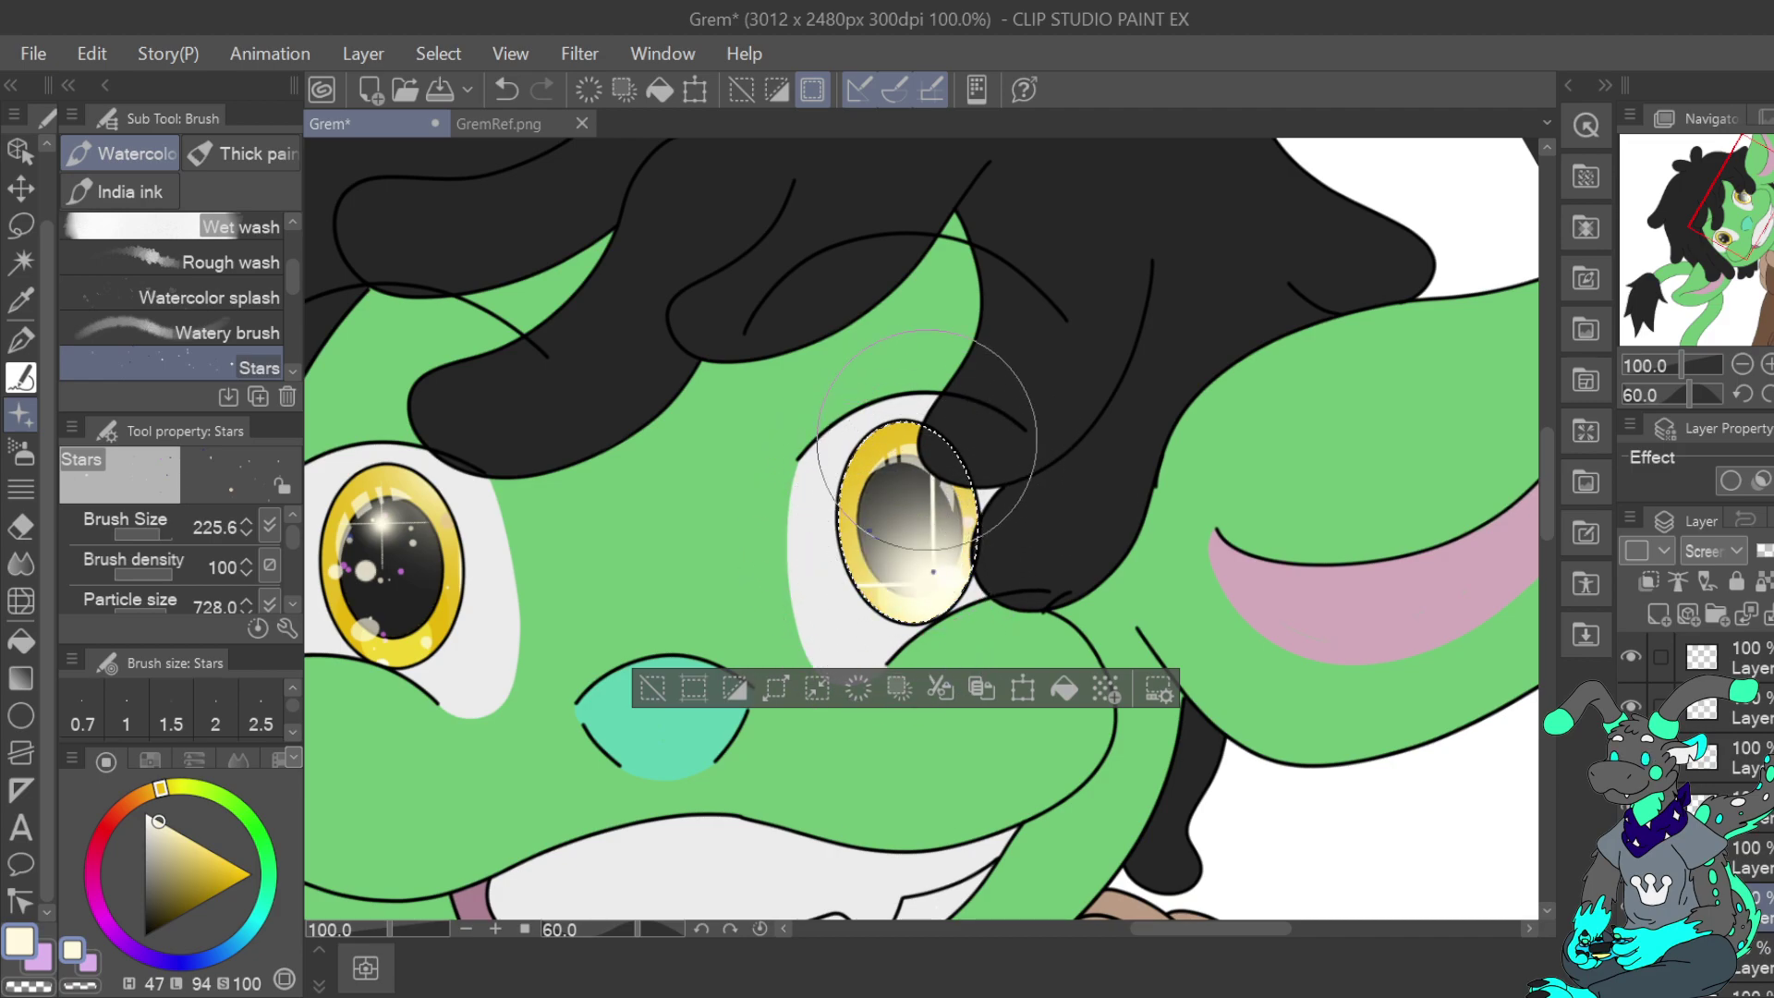
{"action": "key", "text": "ctrl+z"}
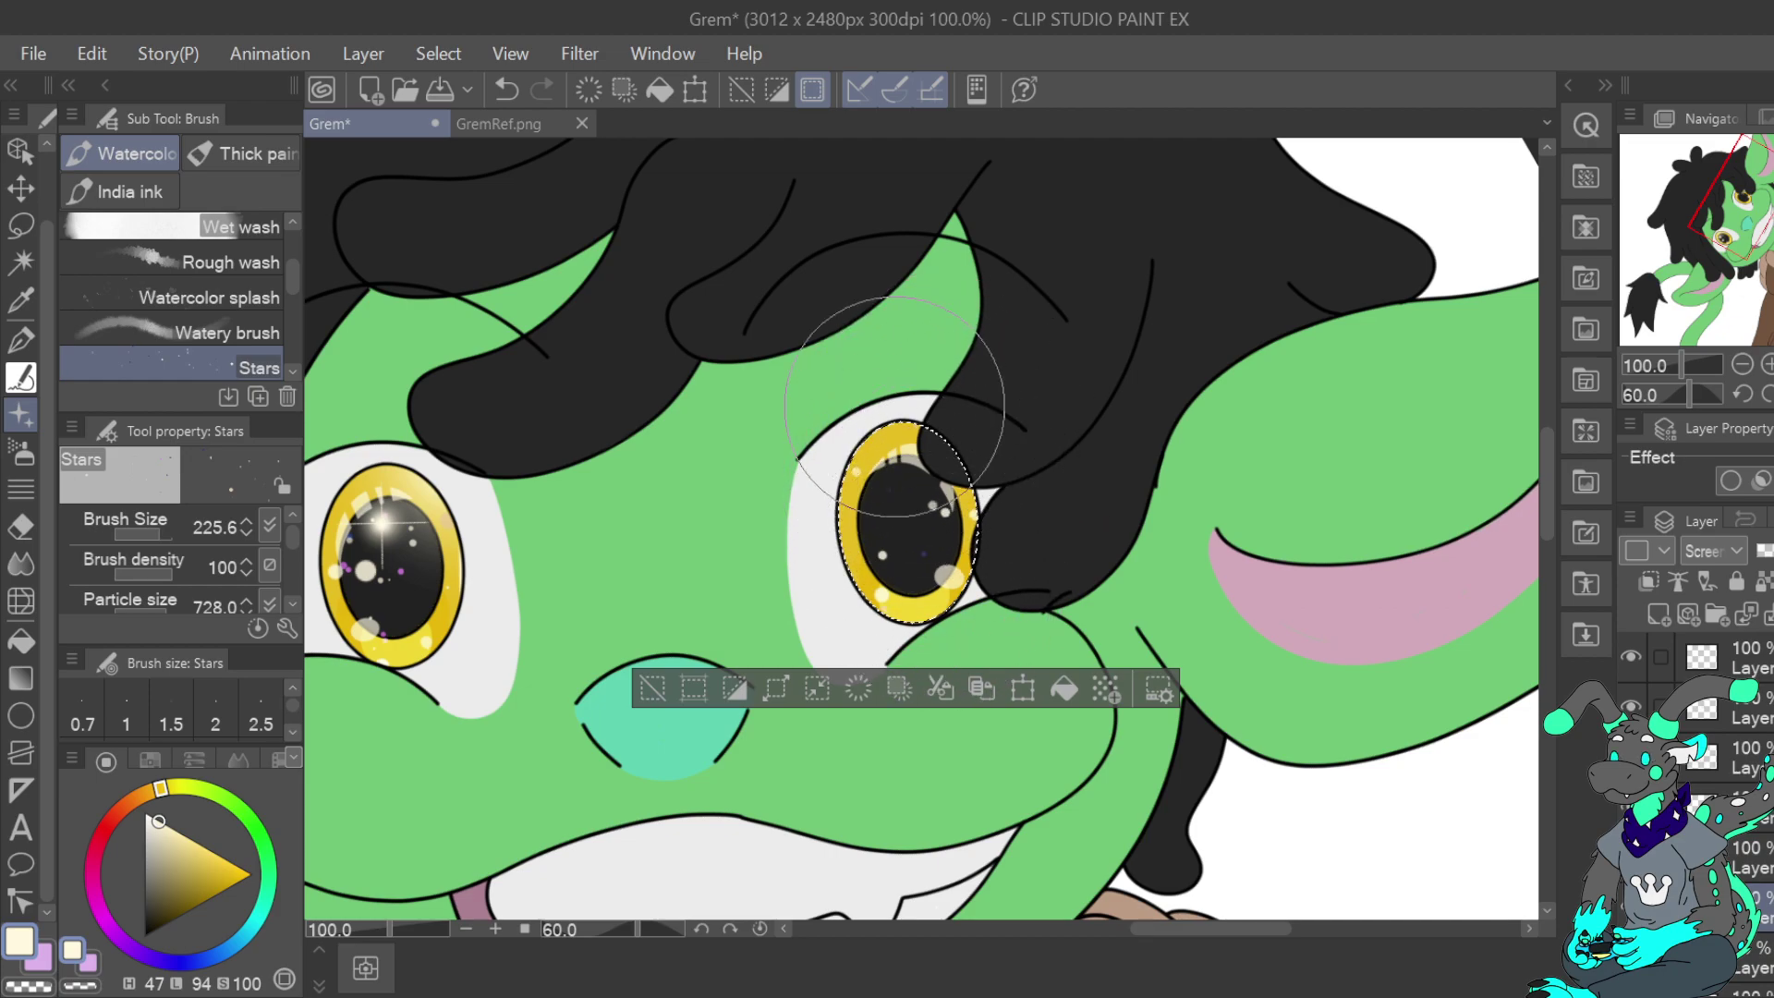
{"action": "key", "text": "ctrl+z"}
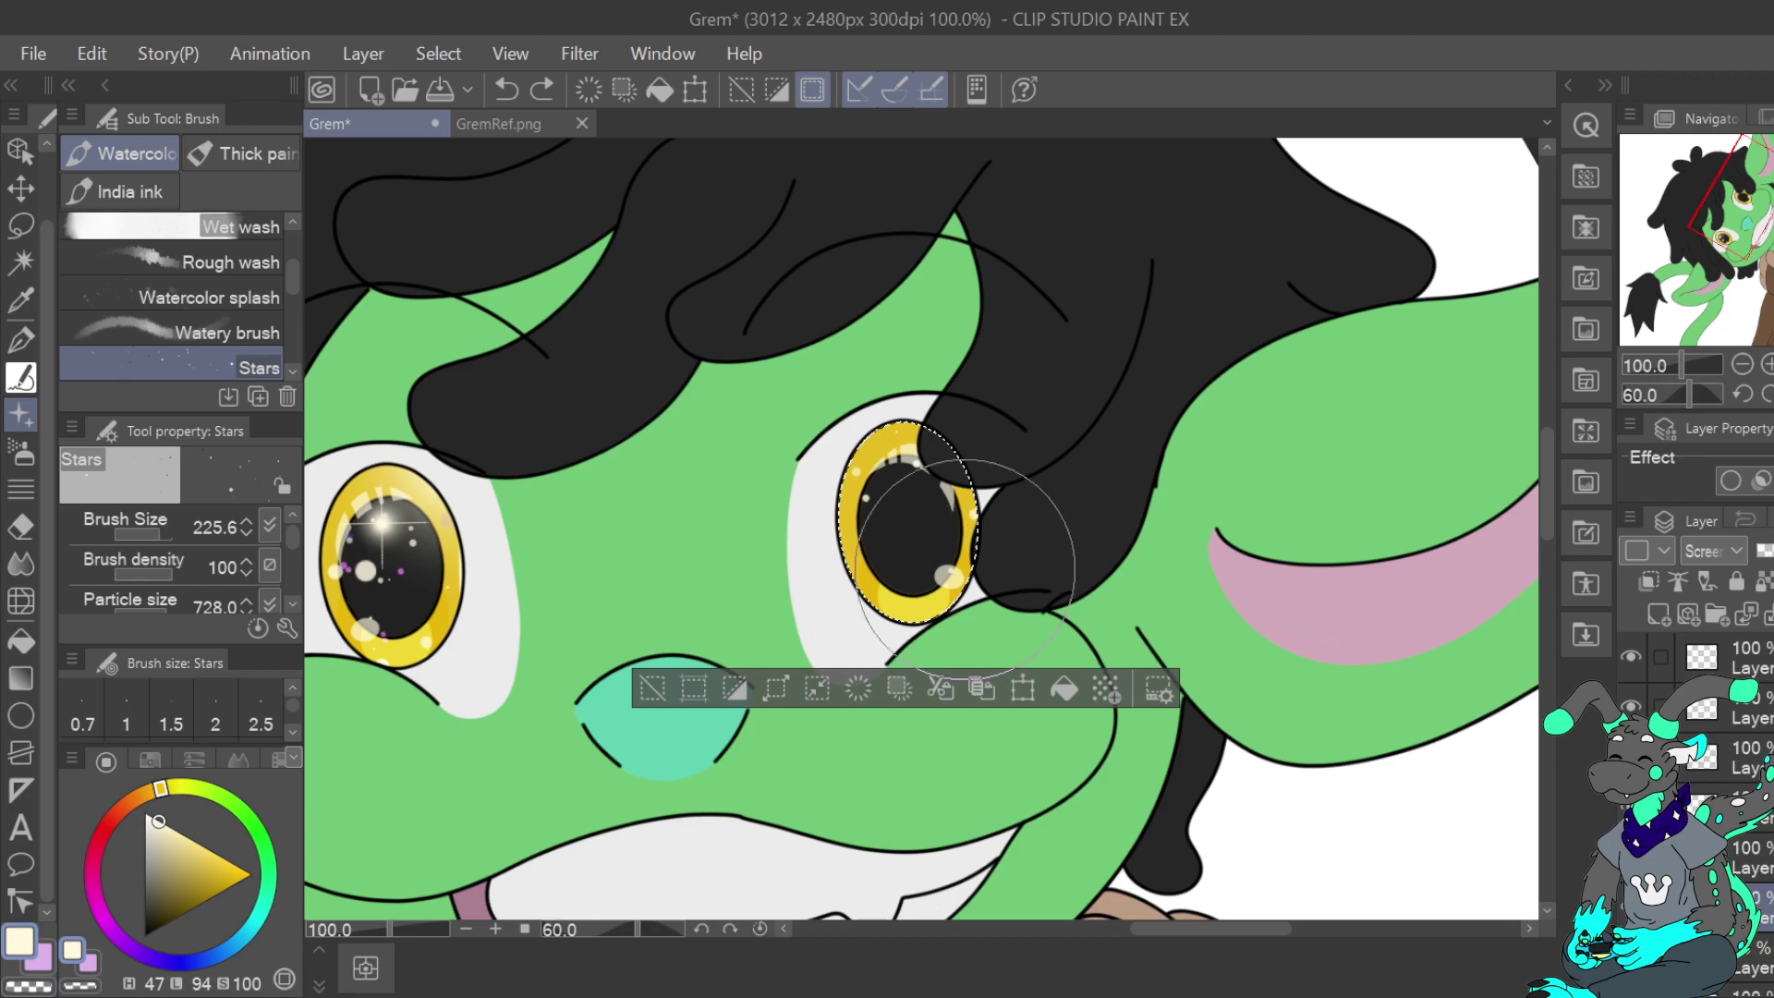
{"action": "left_click", "coordinate": [507, 89]}
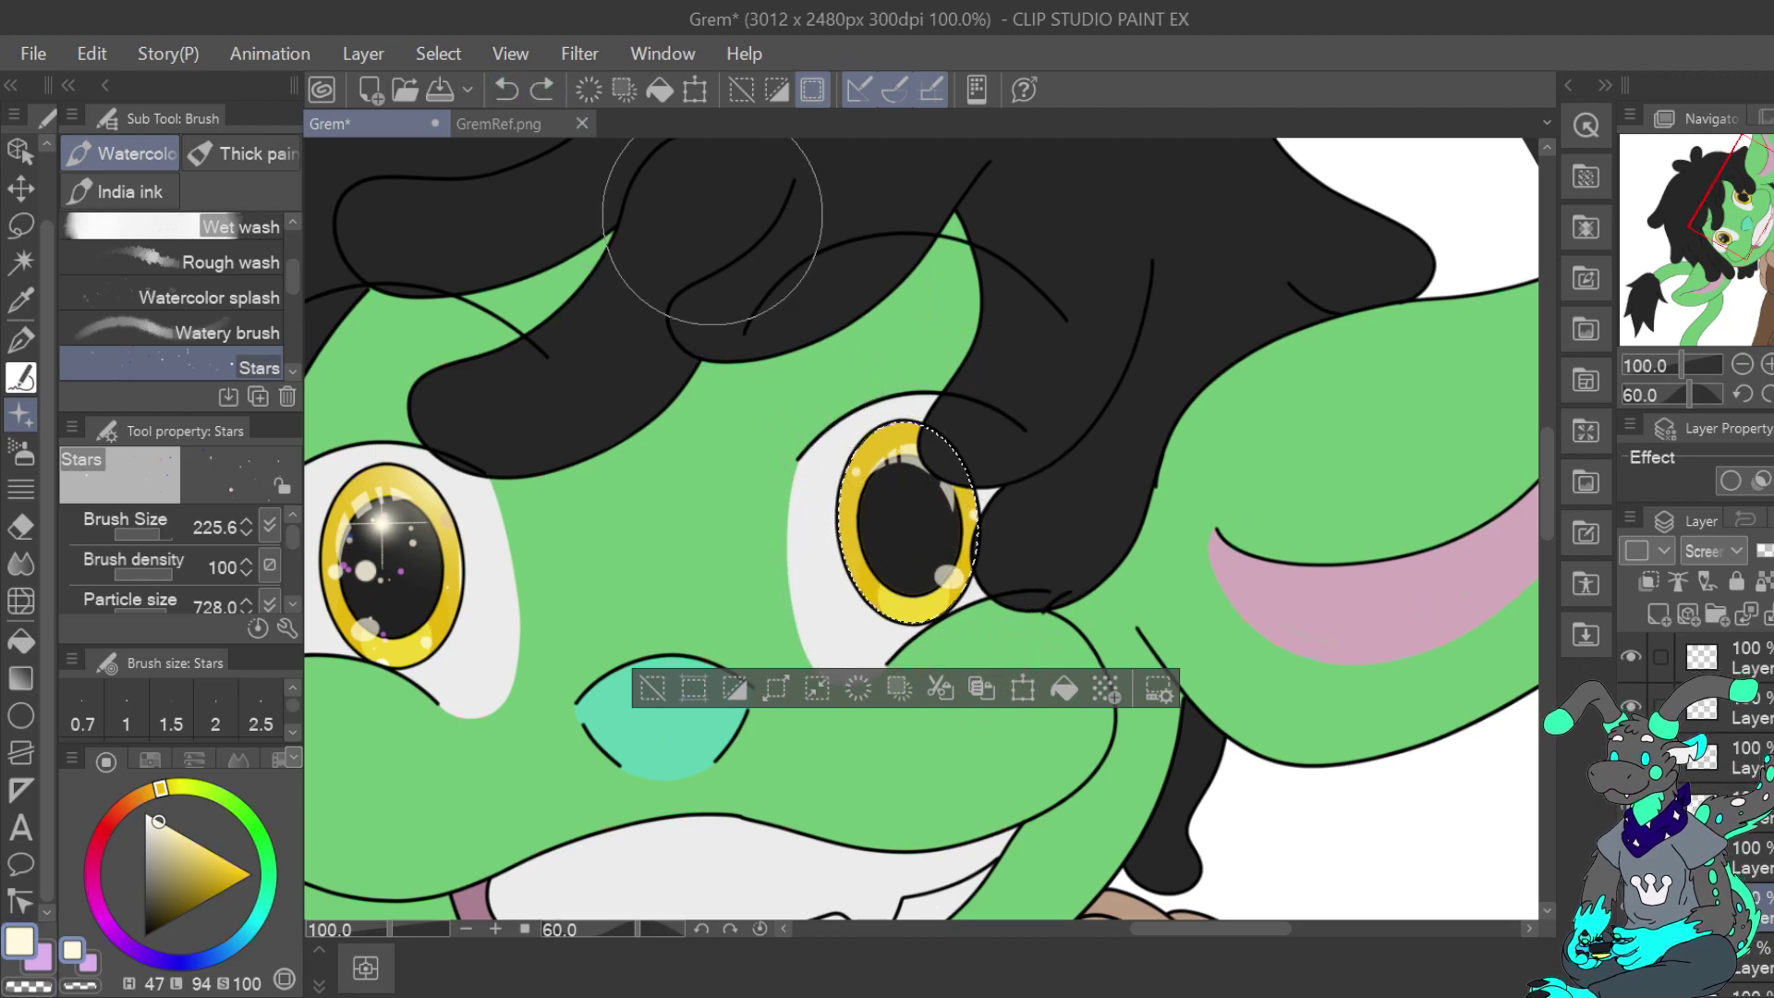
{"action": "left_click", "coordinate": [910, 523]}
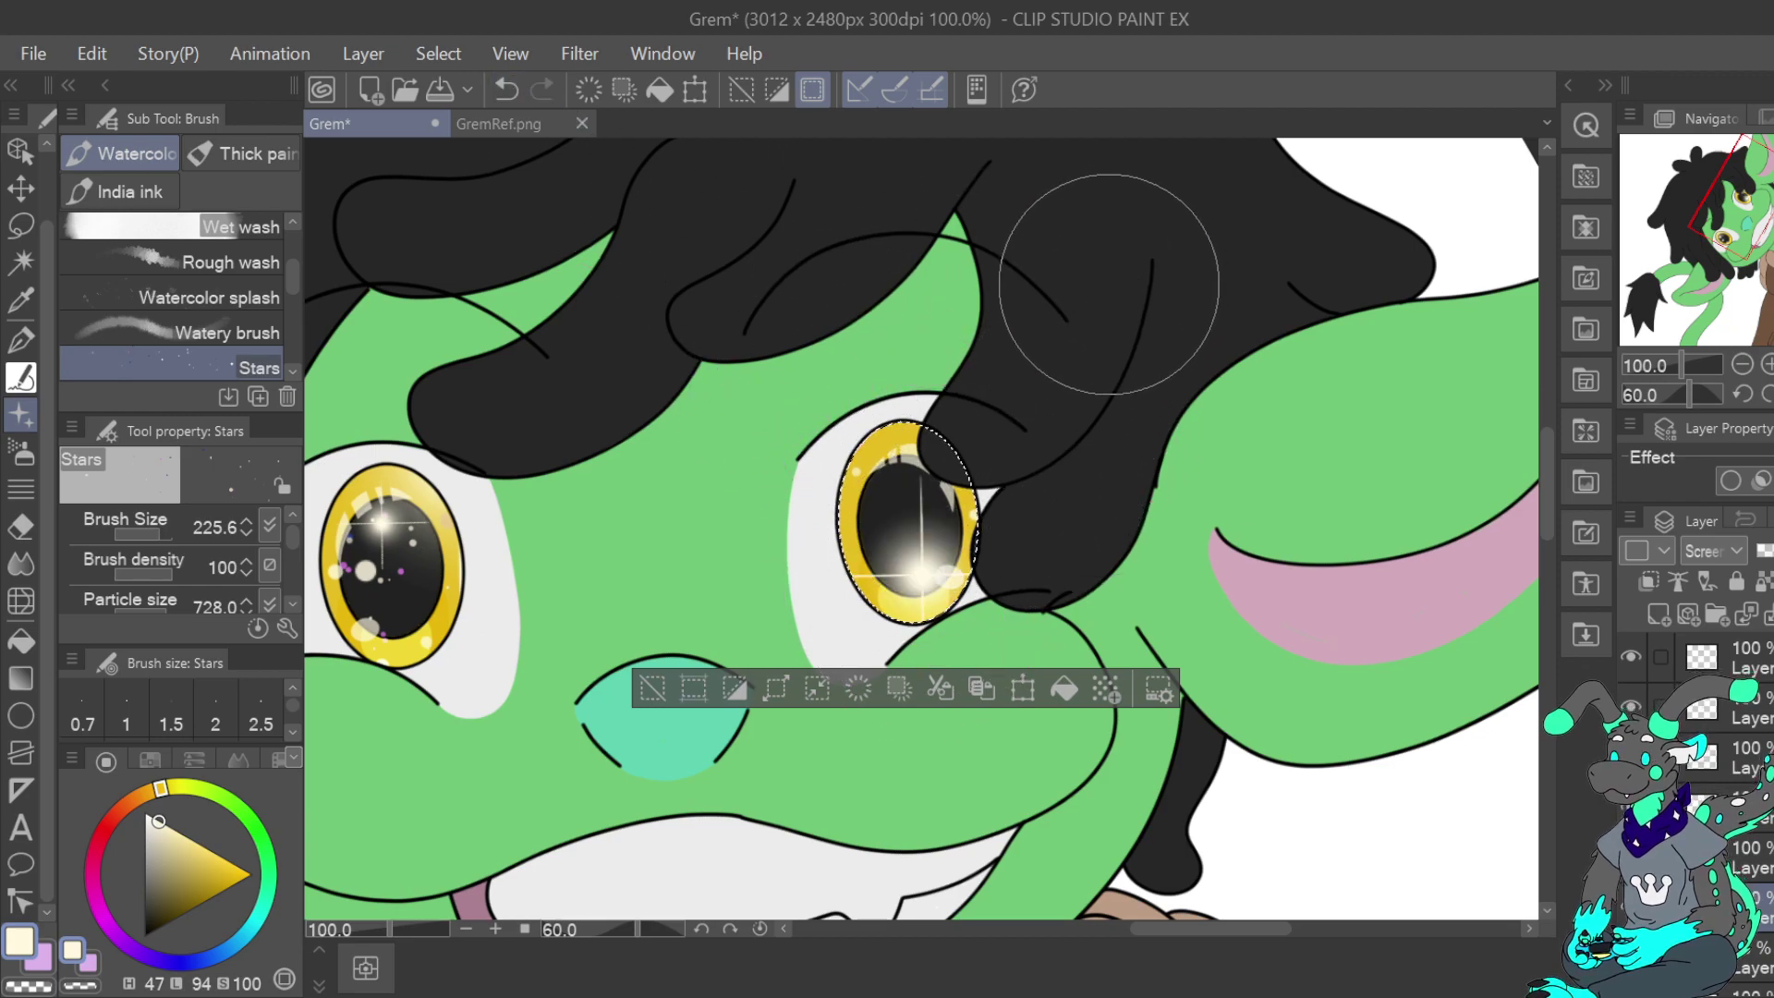
{"action": "key", "text": "ctrl+z"}
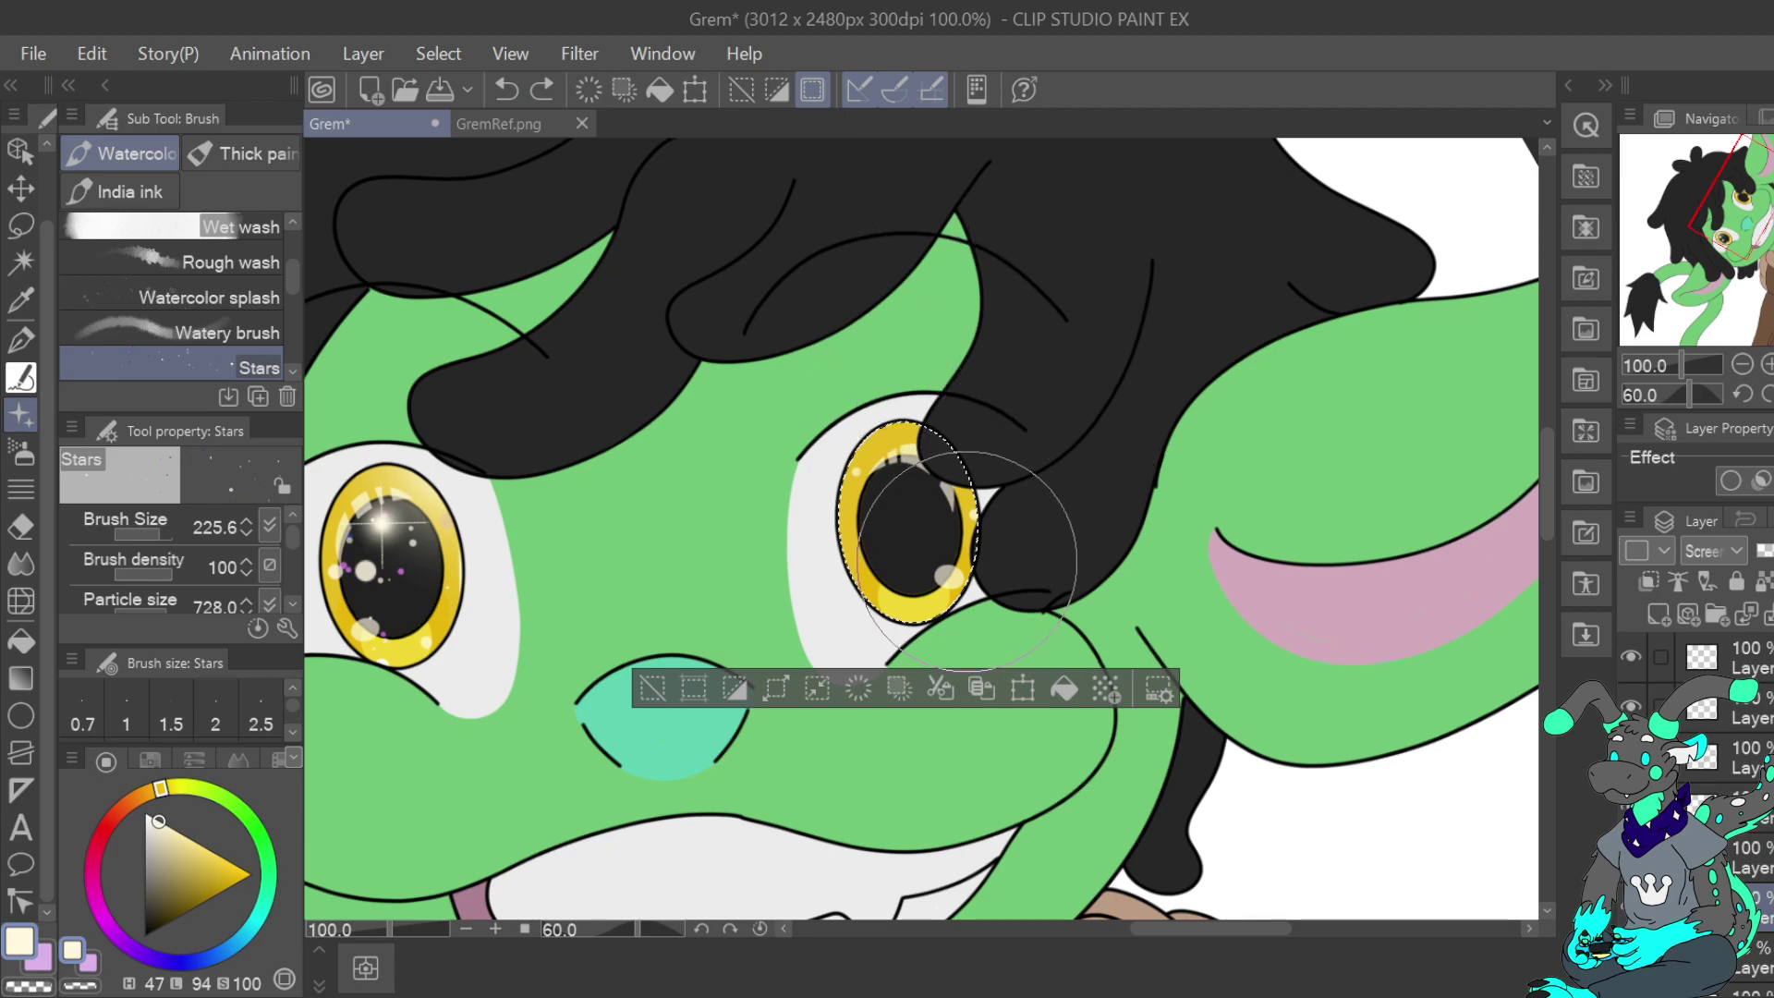
{"action": "left_click", "coordinate": [1040, 504]}
{"action": "left_click", "coordinate": [507, 89]}
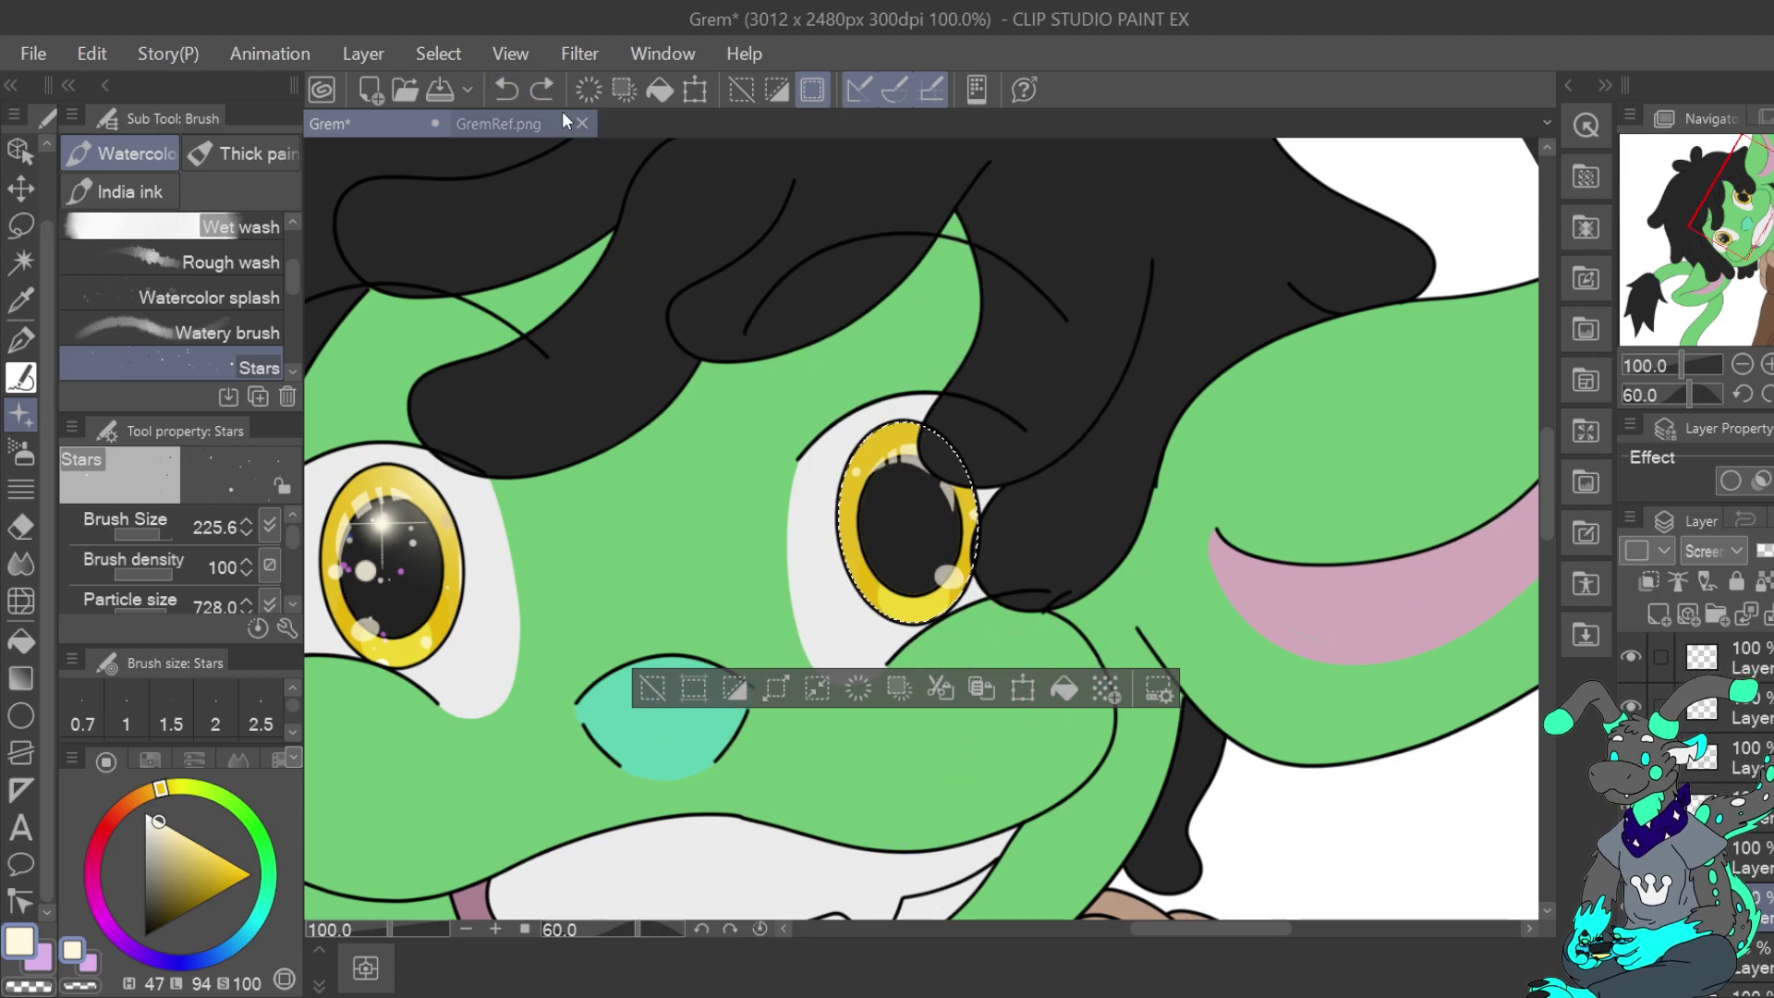
{"action": "left_click", "coordinate": [981, 594]}
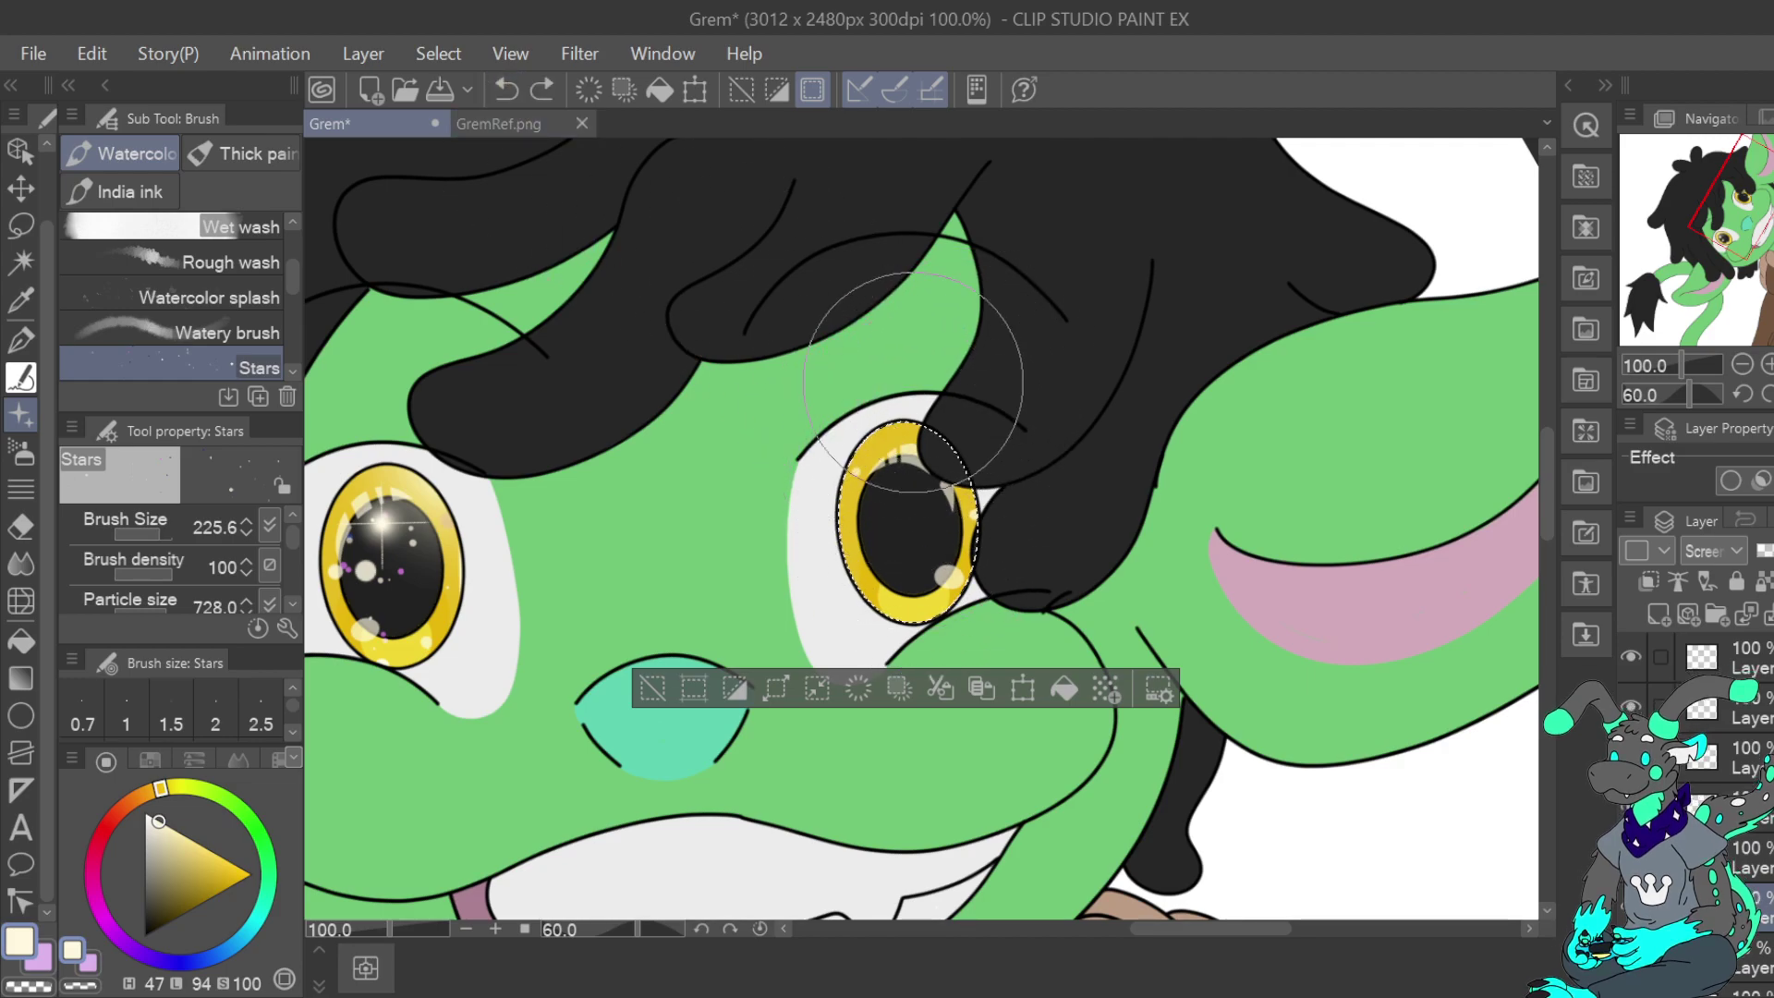
Set the Stars brush size to 69.7 and try scattering stars and sparkles over the other eye's iris, undoing each unwanted dab
{"action": "left_click_drag", "start_coordinate": [163, 525], "coordinate": [154, 534]}
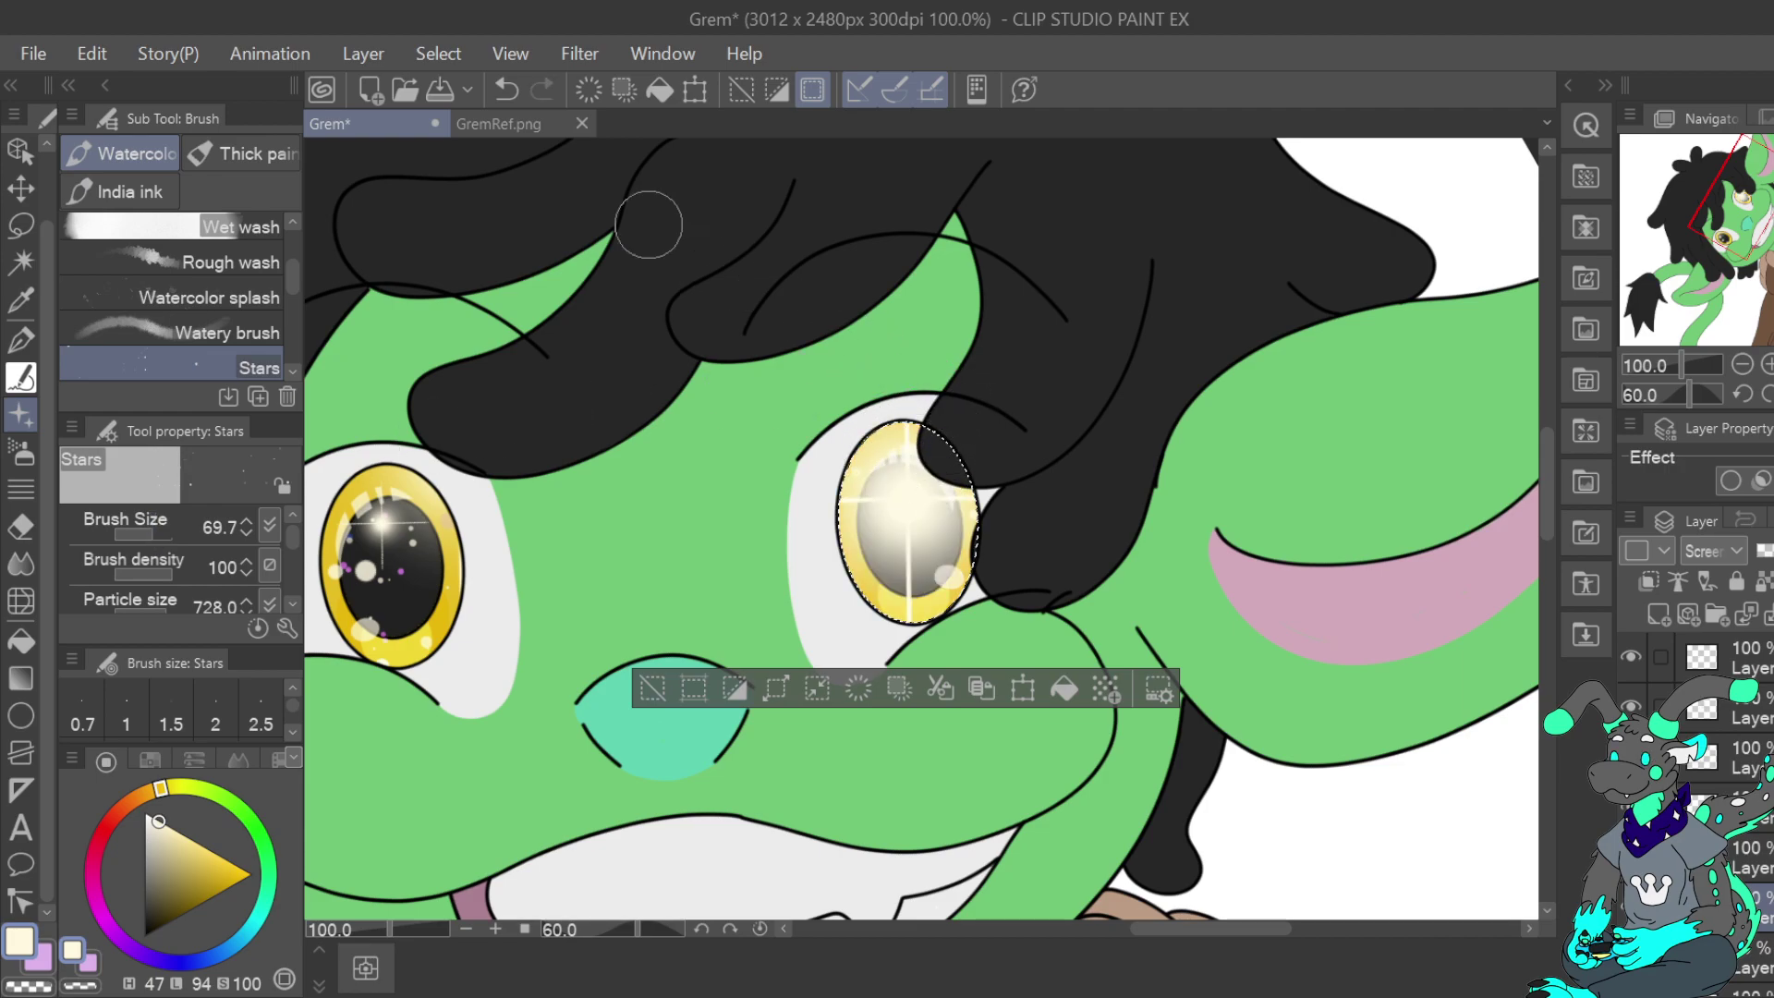
{"action": "key", "text": "ctrl+z"}
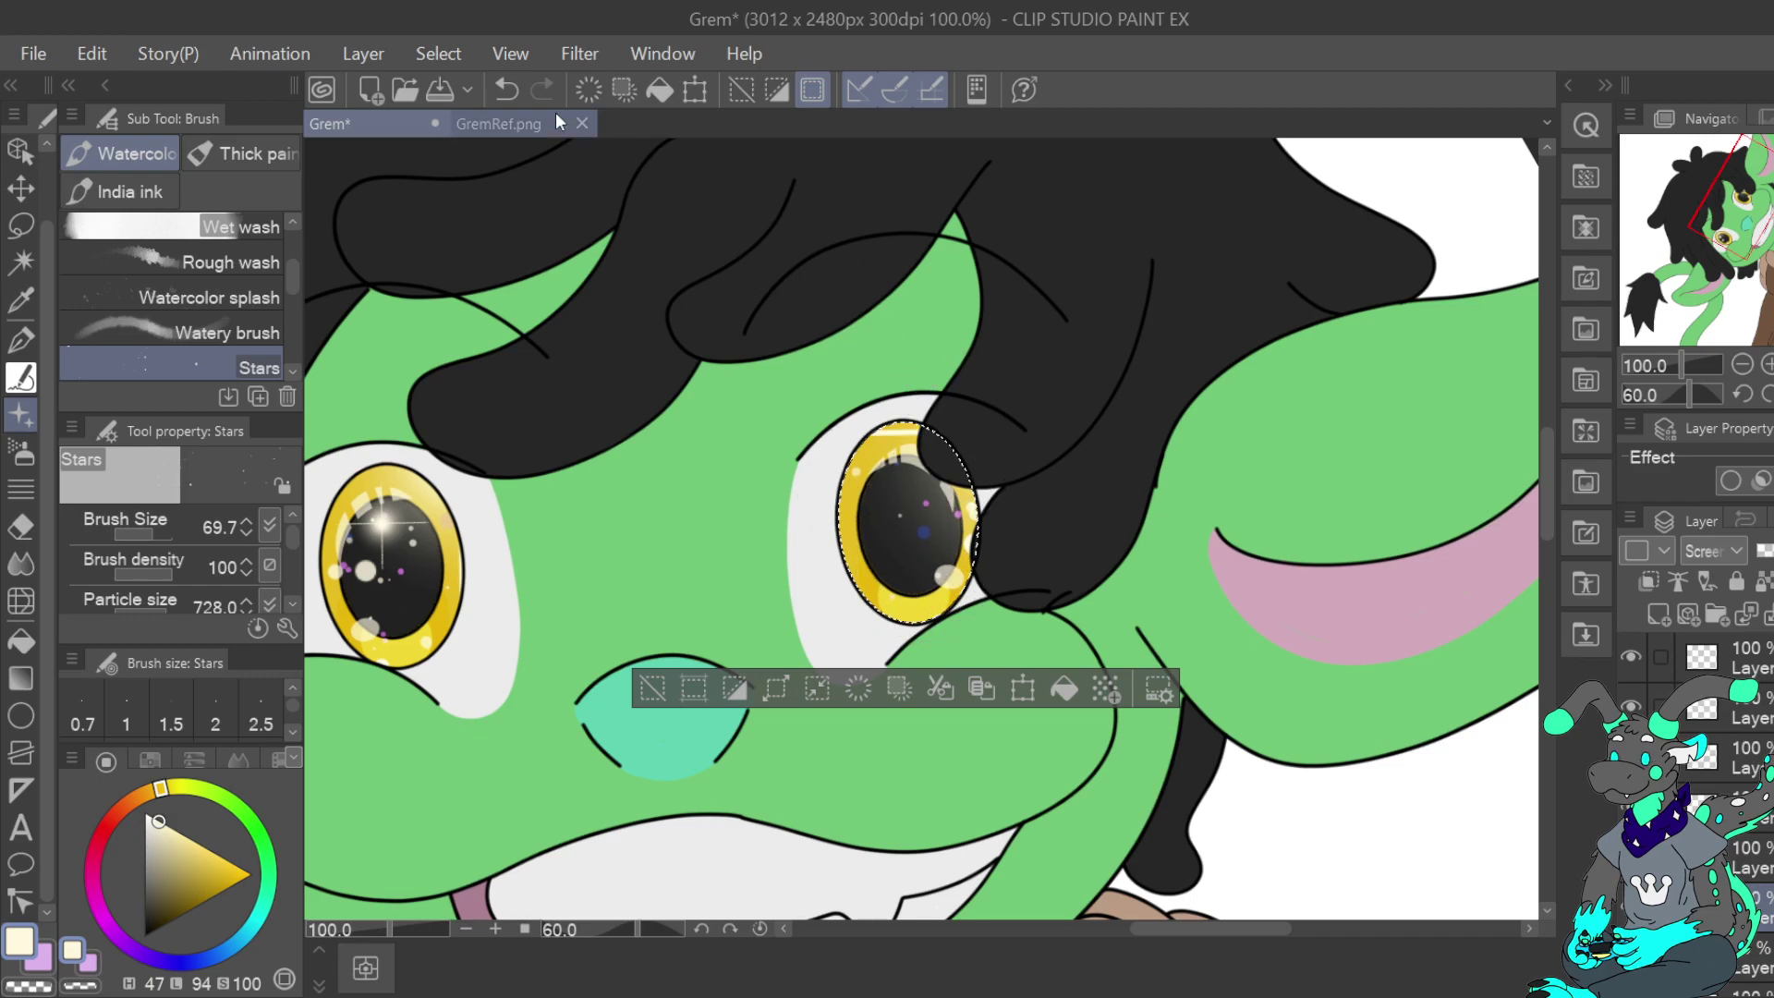
{"action": "left_click", "coordinate": [507, 90]}
{"action": "left_click_drag", "start_coordinate": [945, 504], "coordinate": [974, 522]}
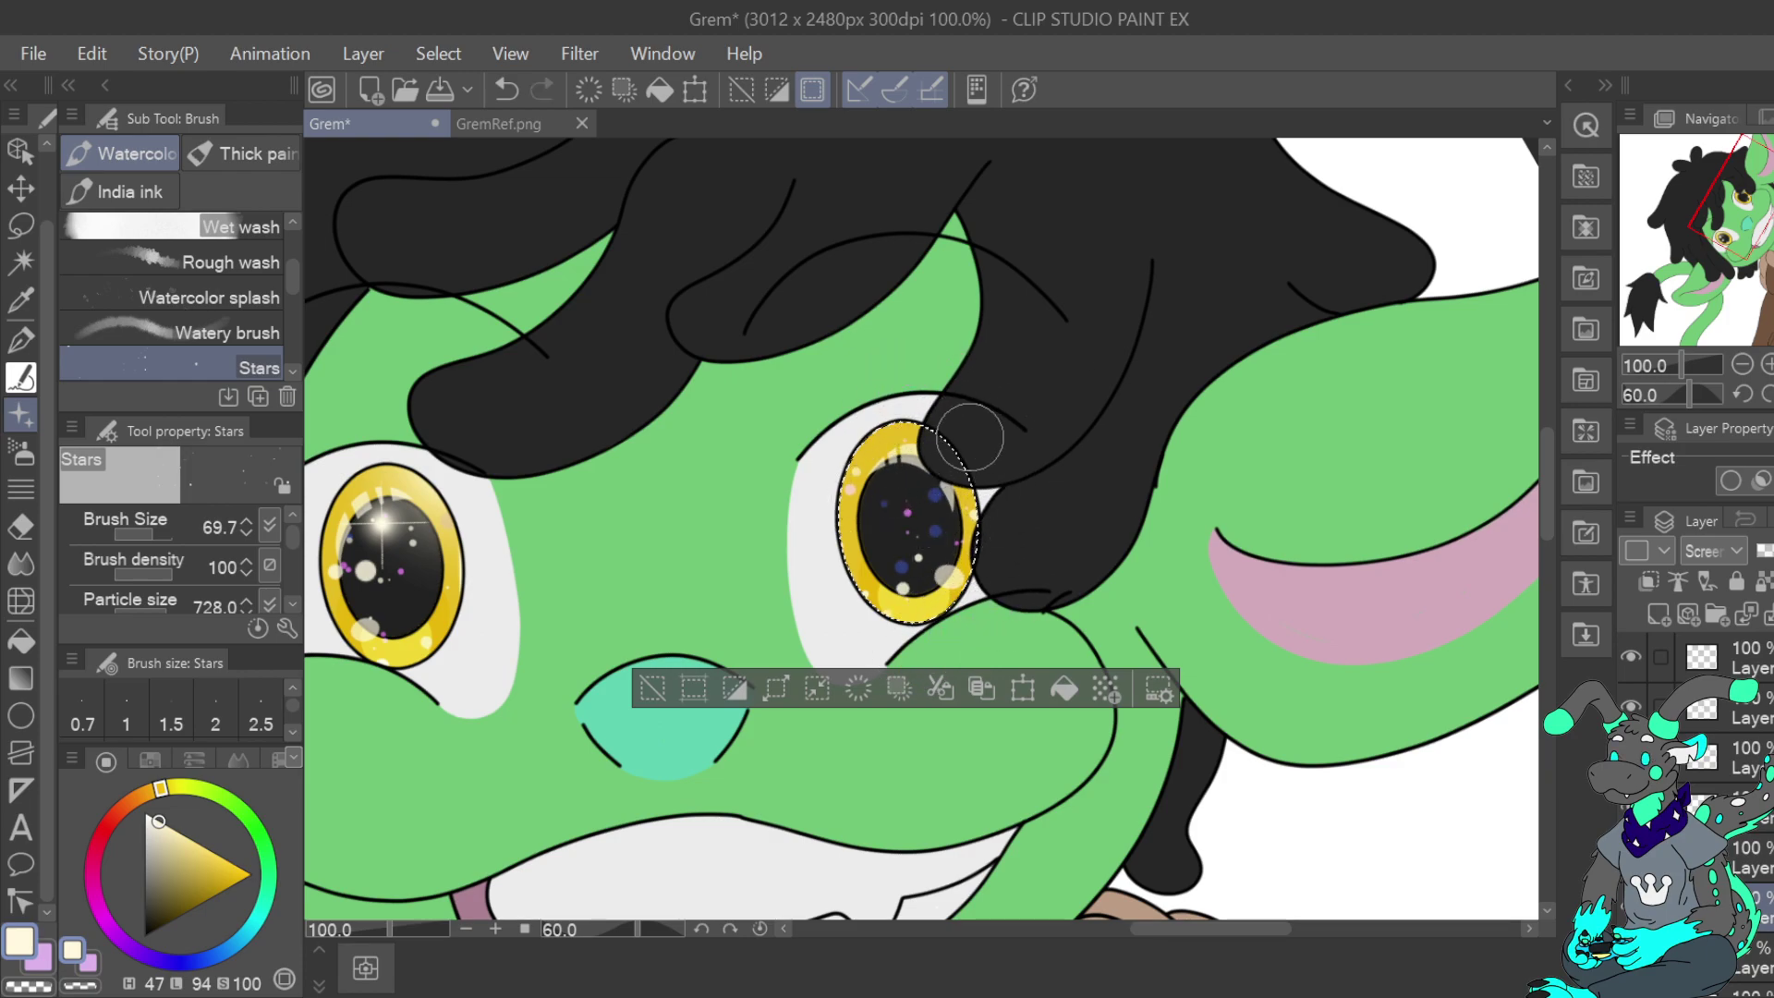
{"action": "key", "text": "ctrl+z"}
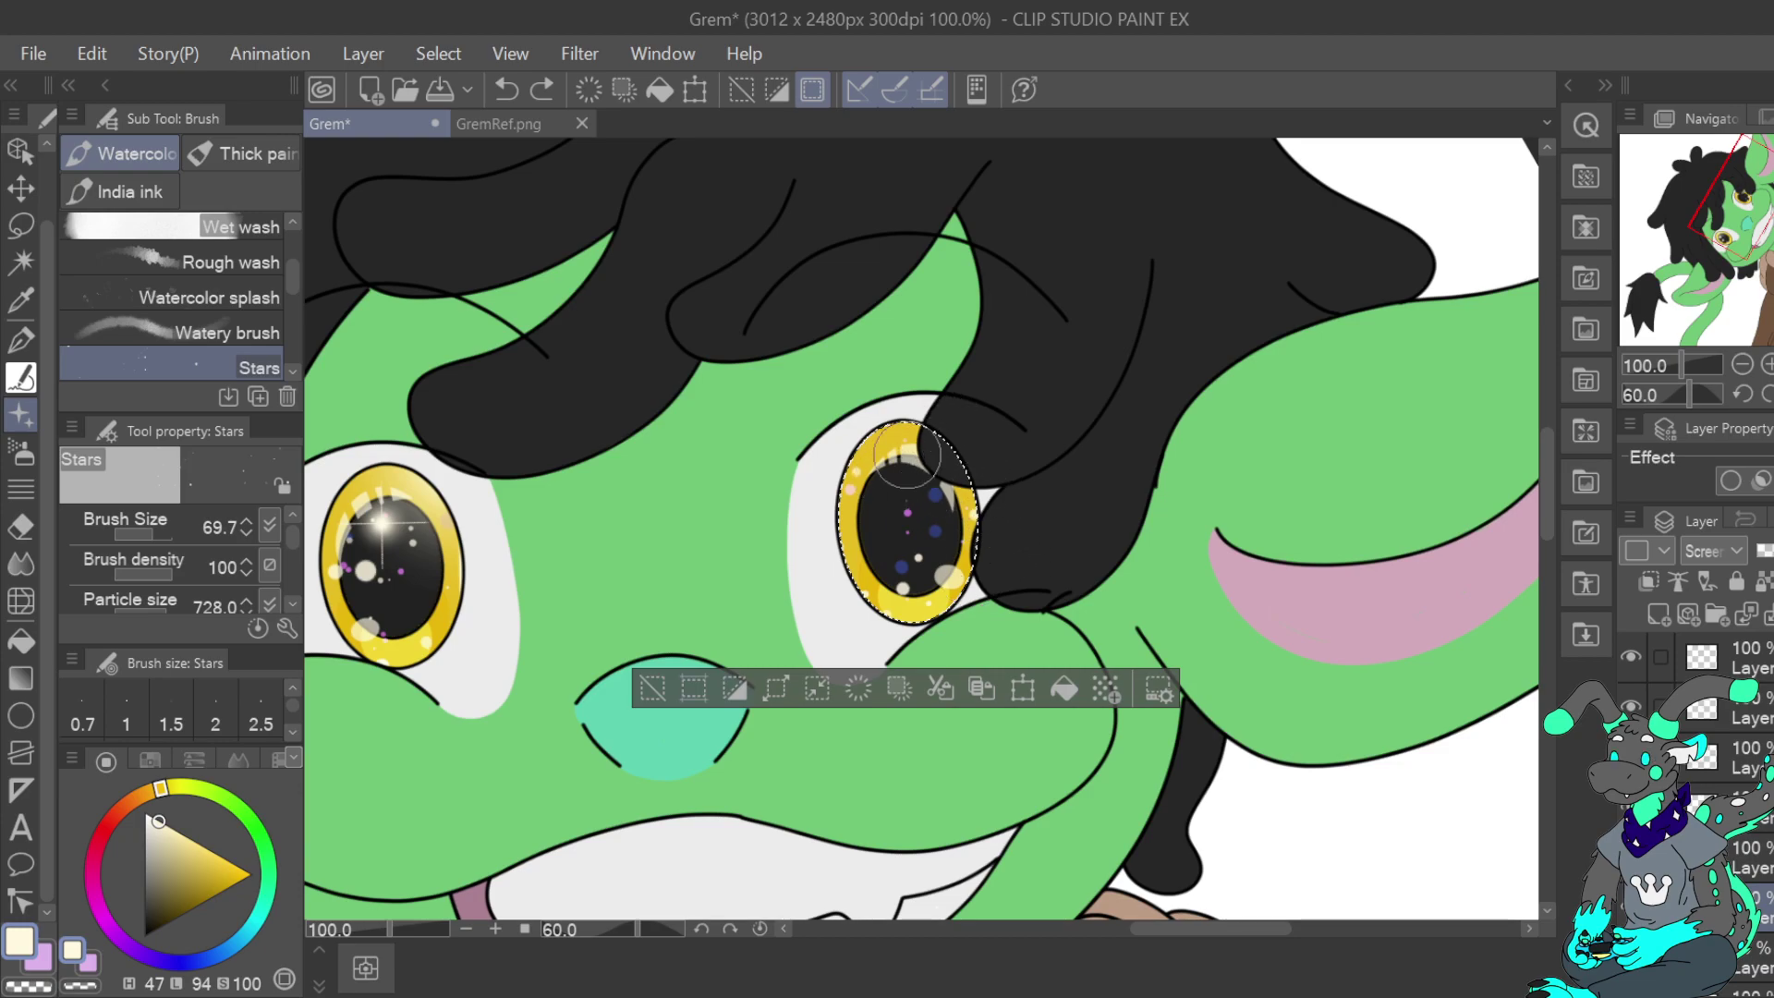
{"action": "left_click", "coordinate": [507, 90]}
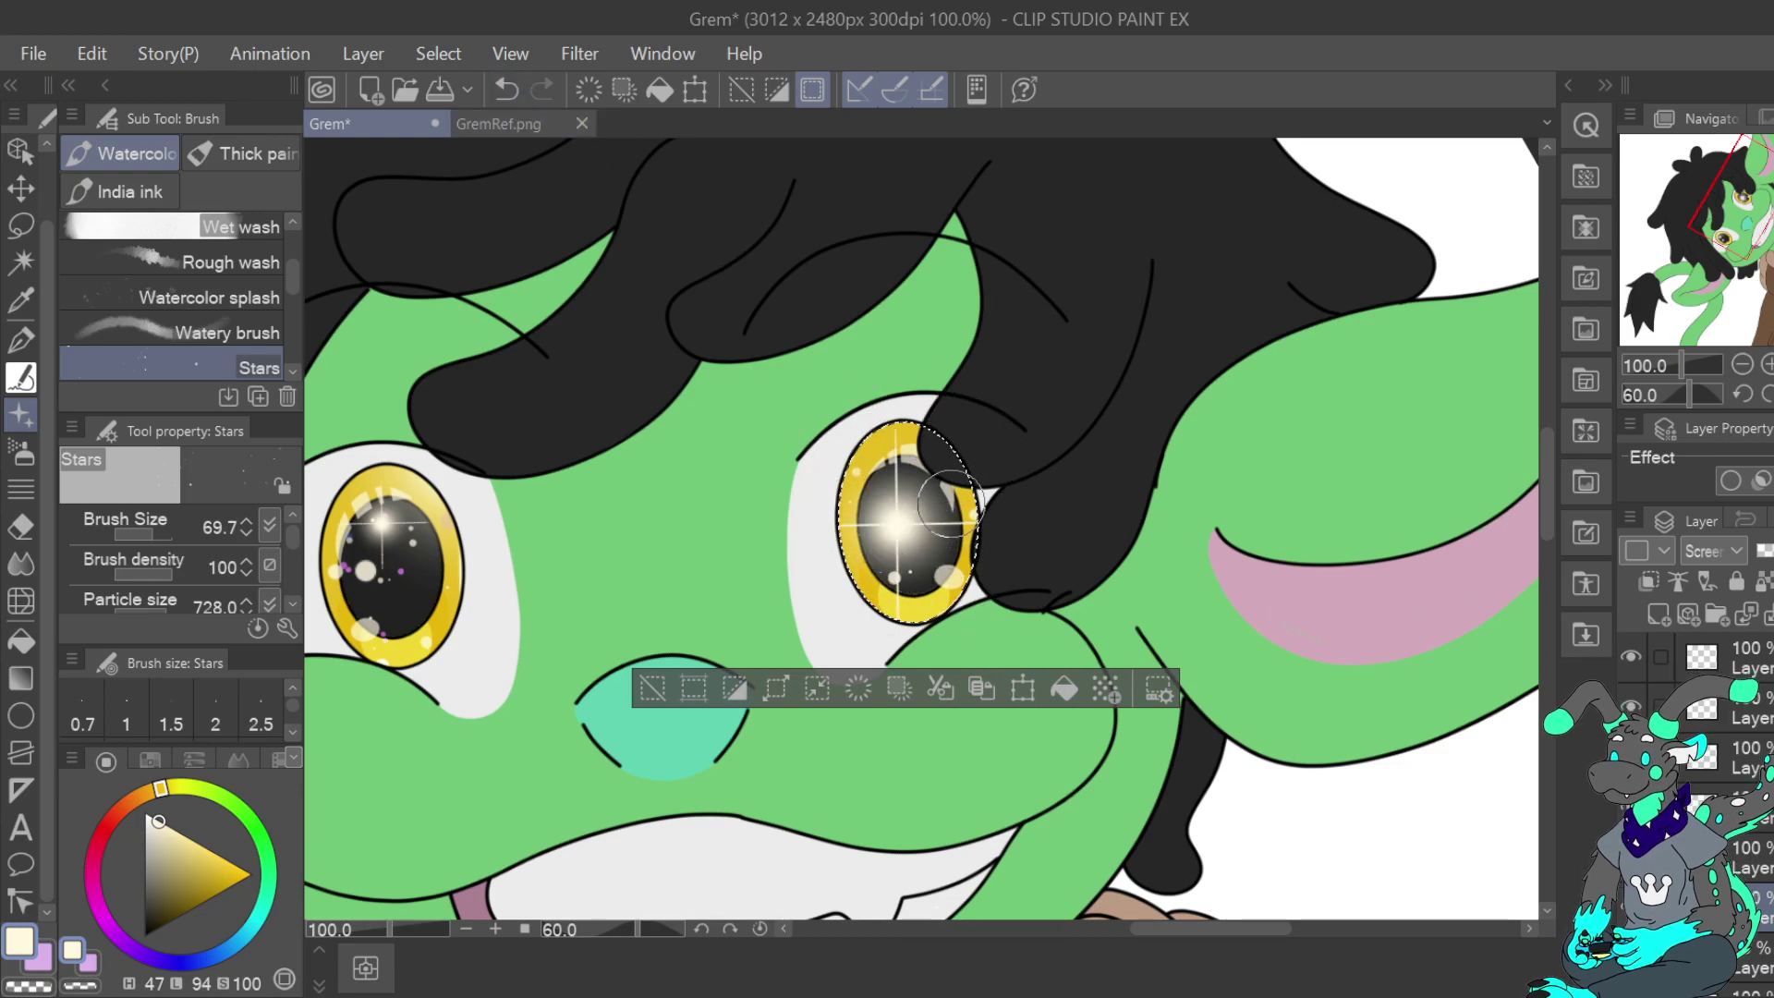
{"action": "left_click", "coordinate": [506, 90]}
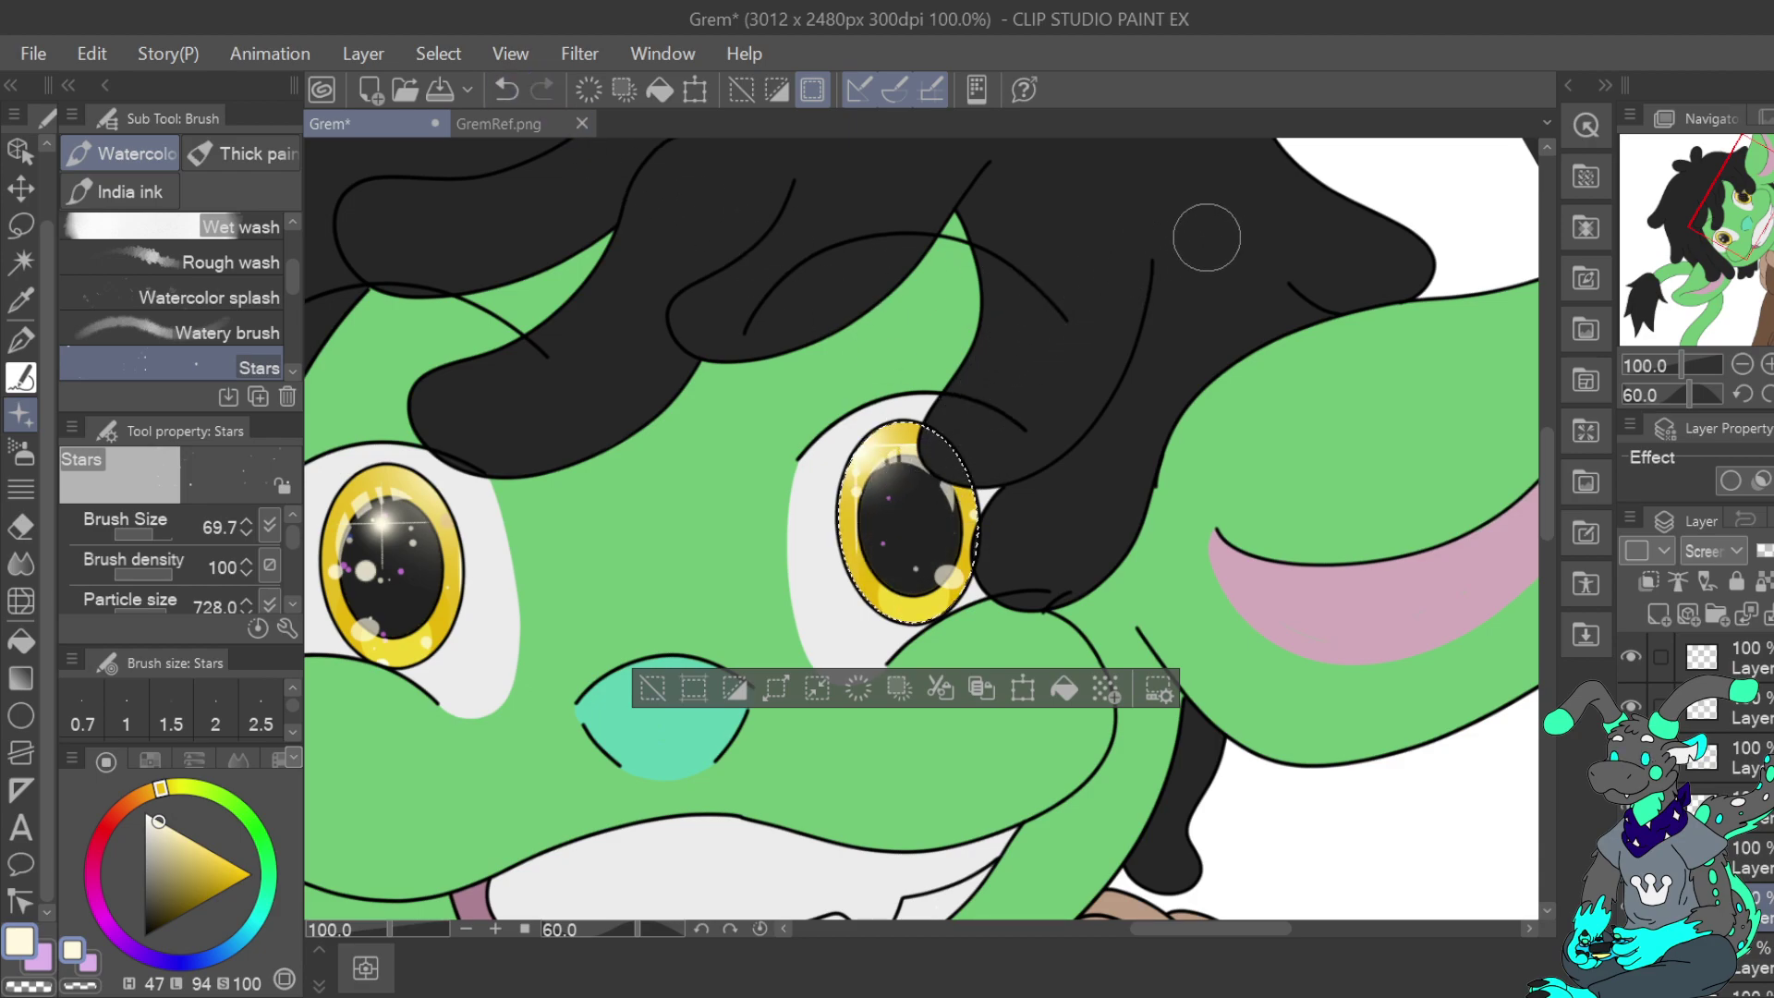
{"action": "left_click", "coordinate": [507, 90]}
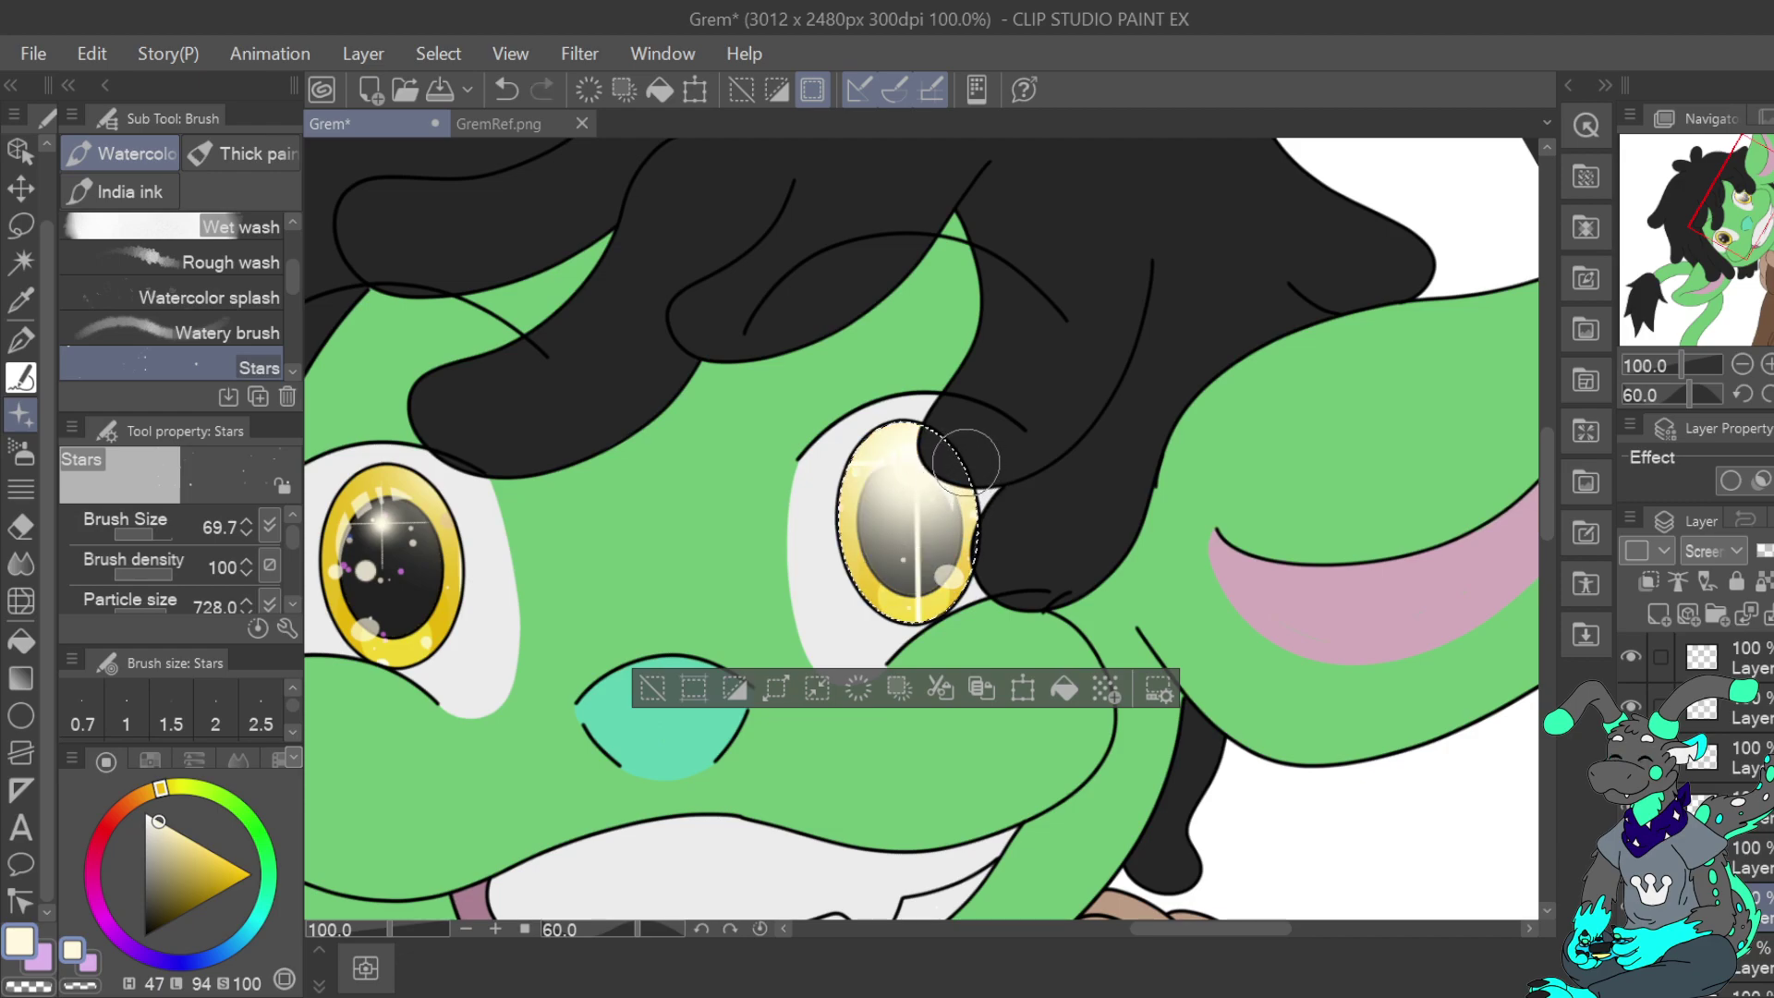
{"action": "left_click", "coordinate": [506, 90]}
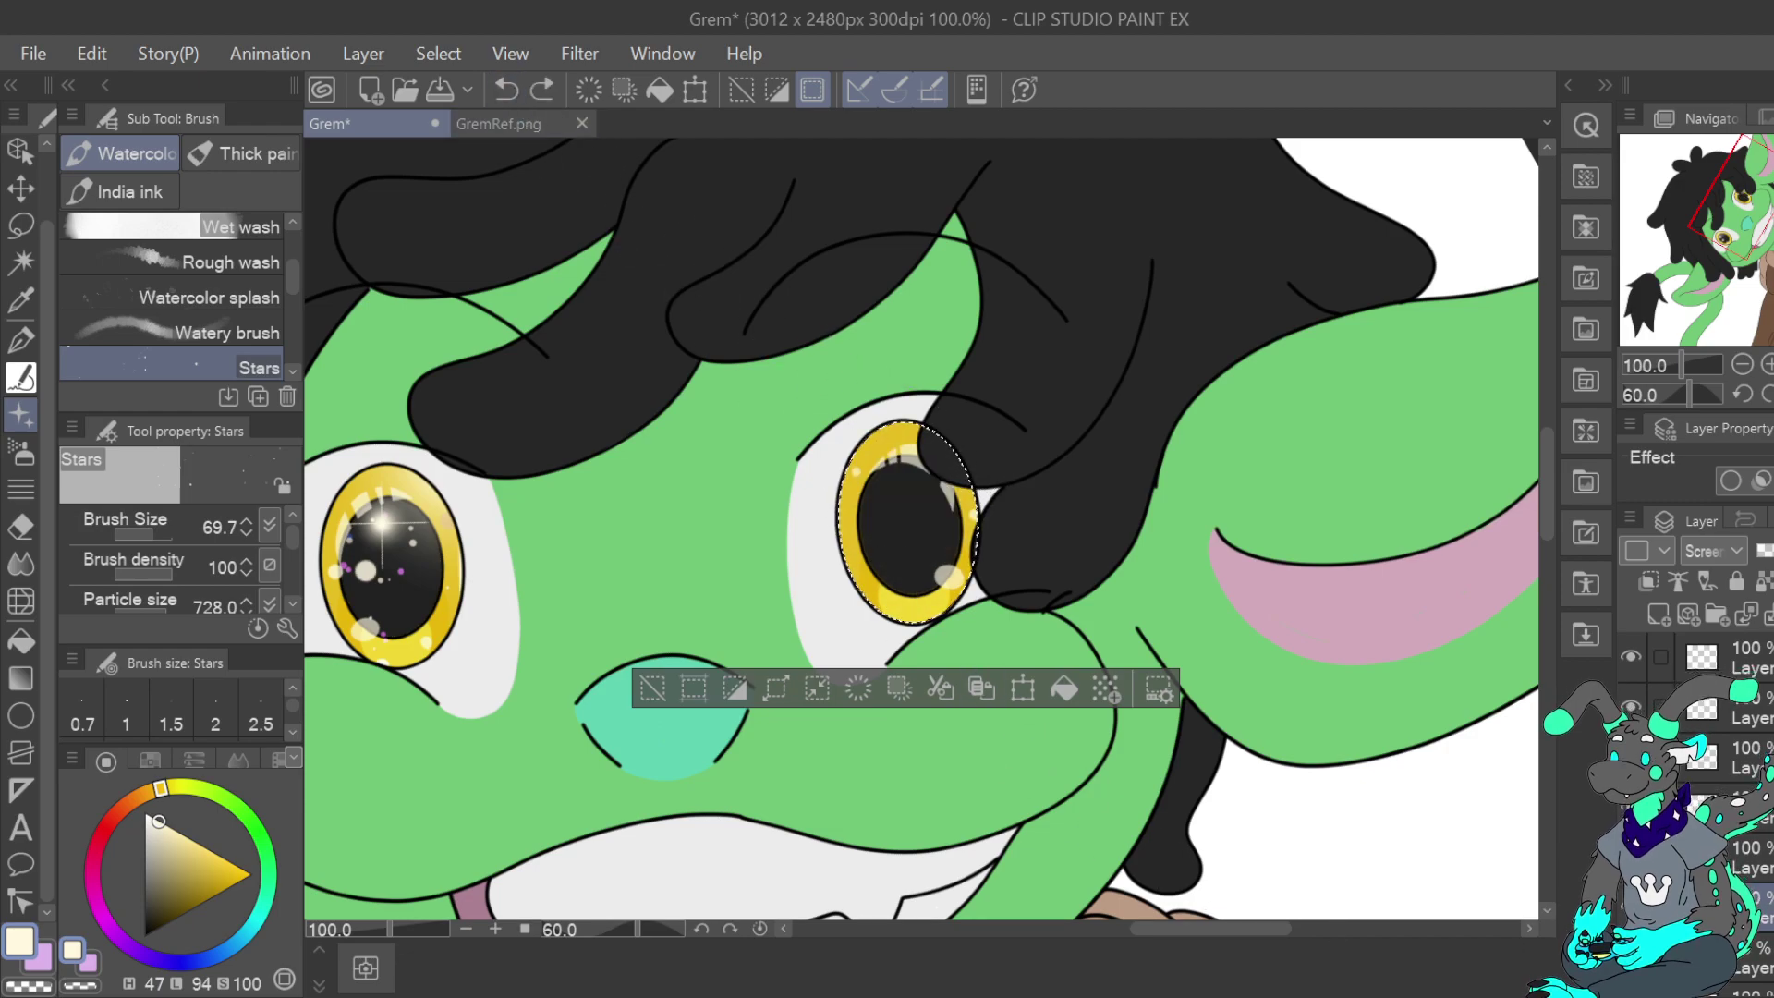
{"action": "left_click", "coordinate": [858, 534]}
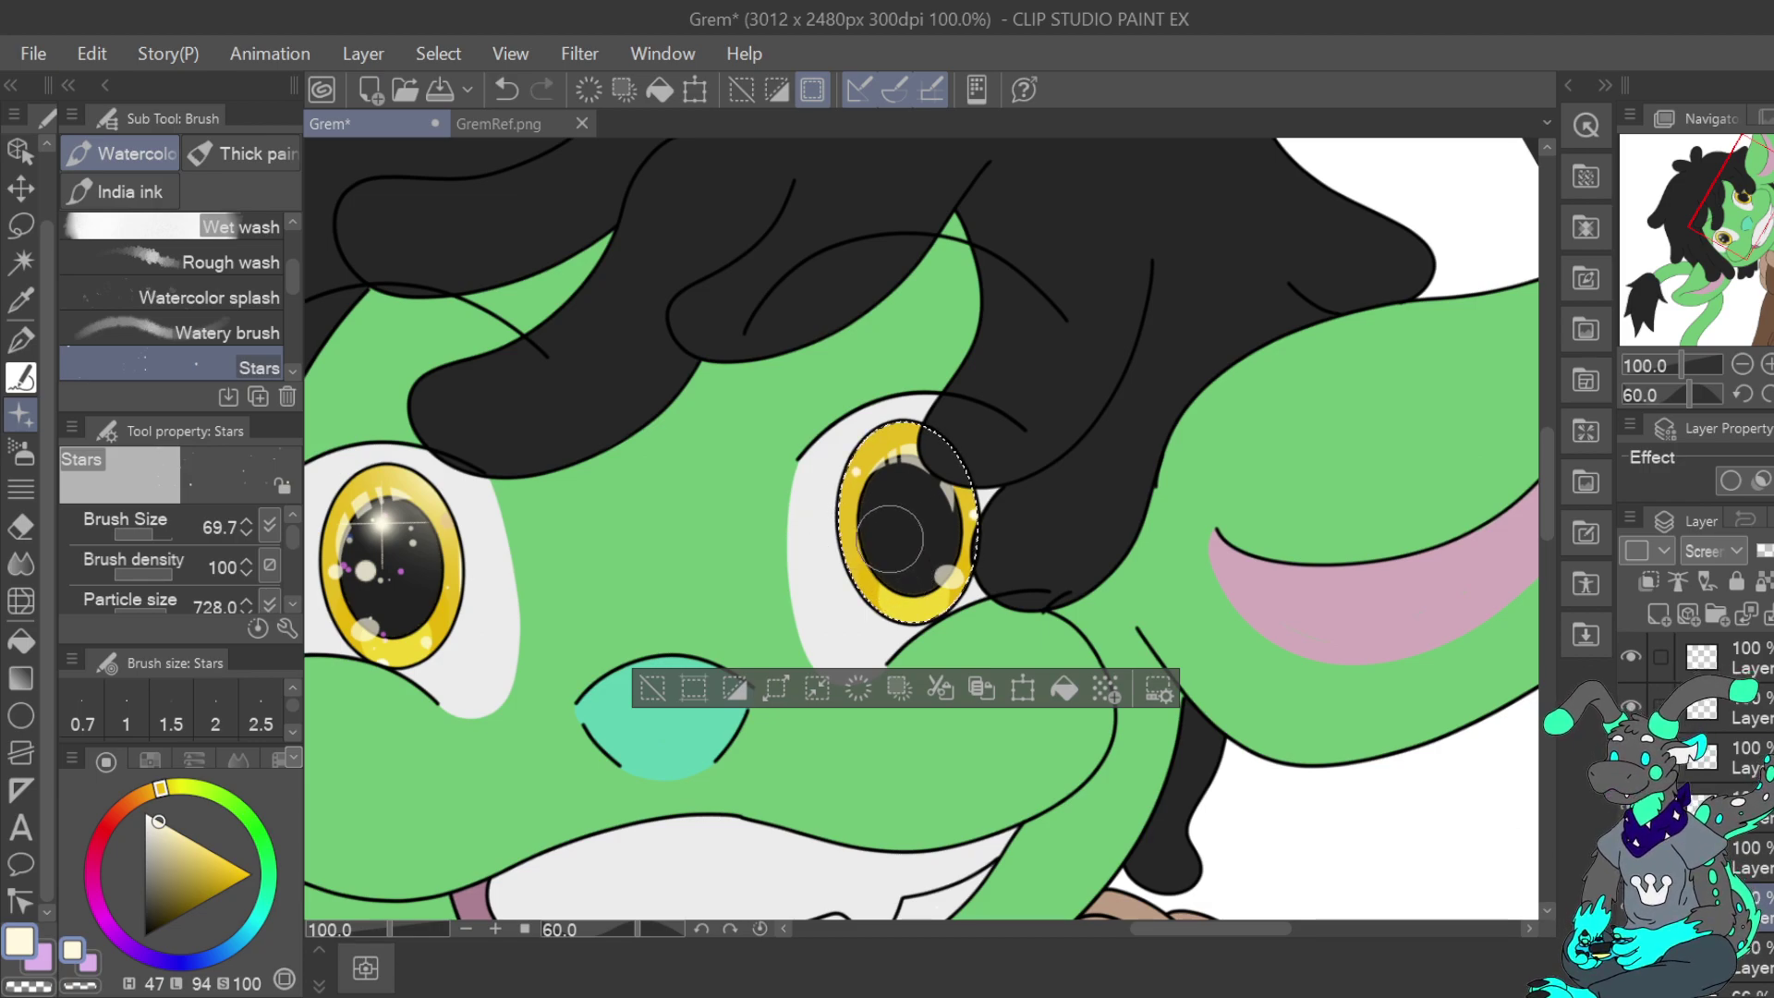
{"action": "left_click", "coordinate": [695, 90]}
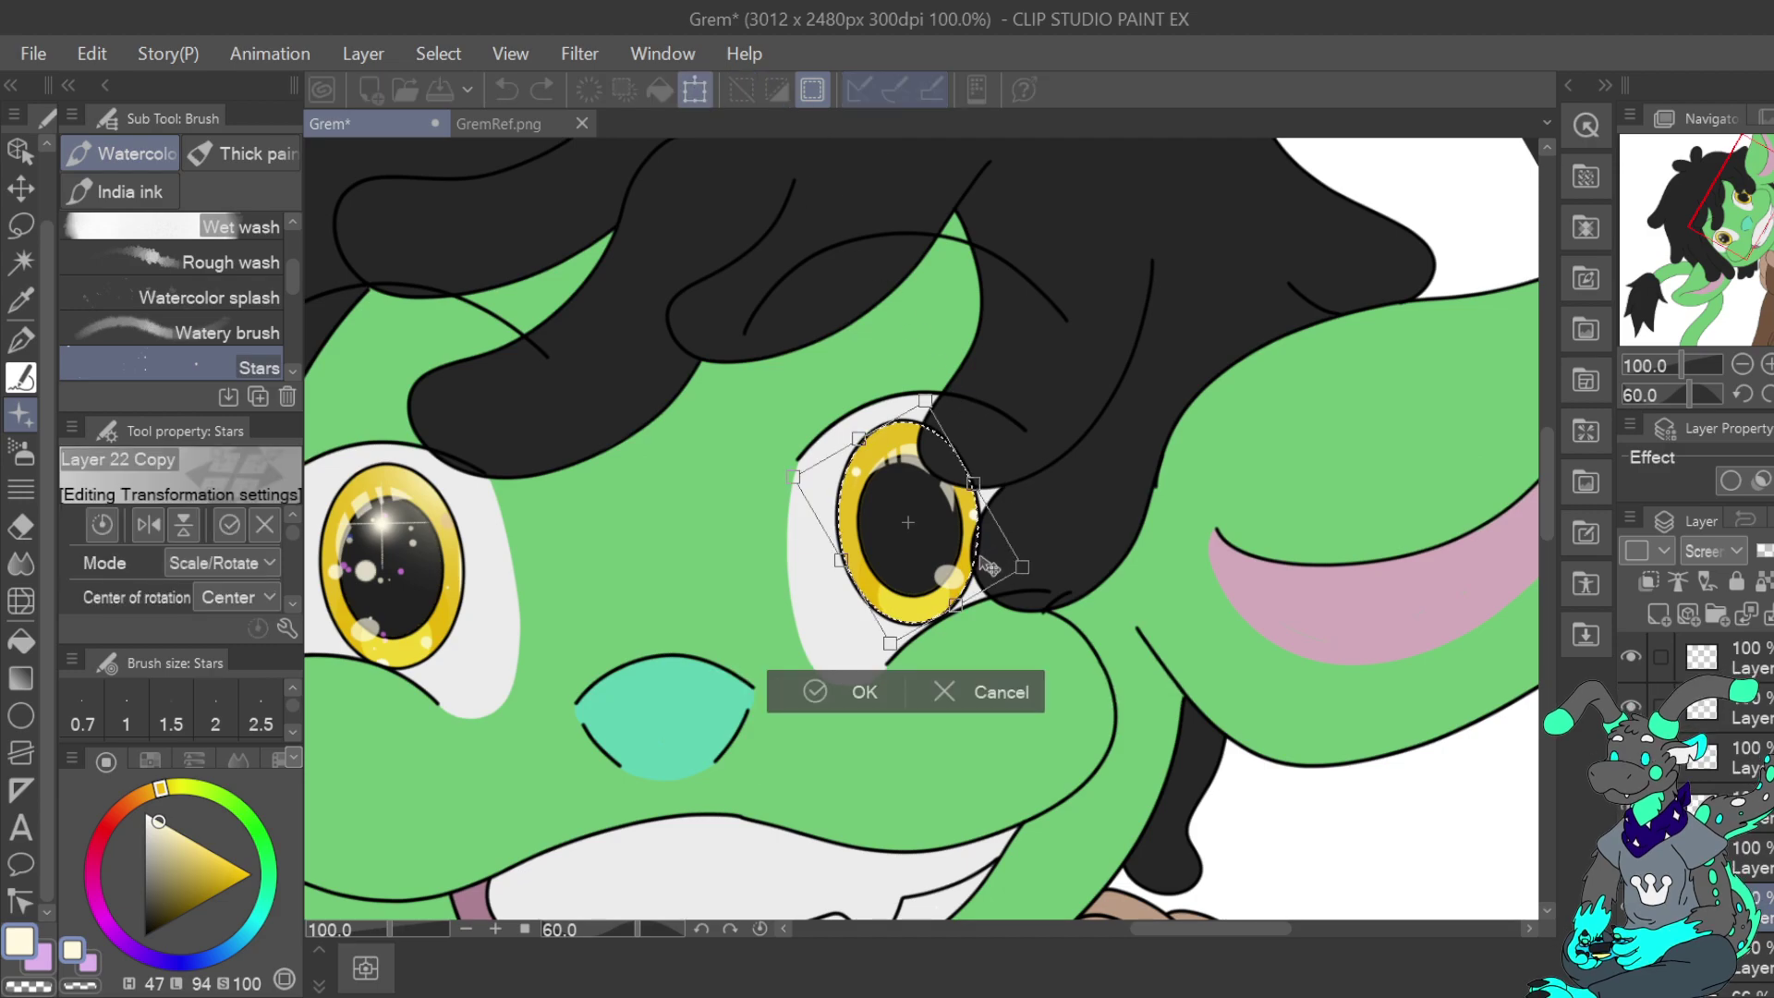
{"action": "left_click_drag", "start_coordinate": [1003, 582], "coordinate": [964, 577]}
{"action": "left_click", "coordinate": [510, 86]}
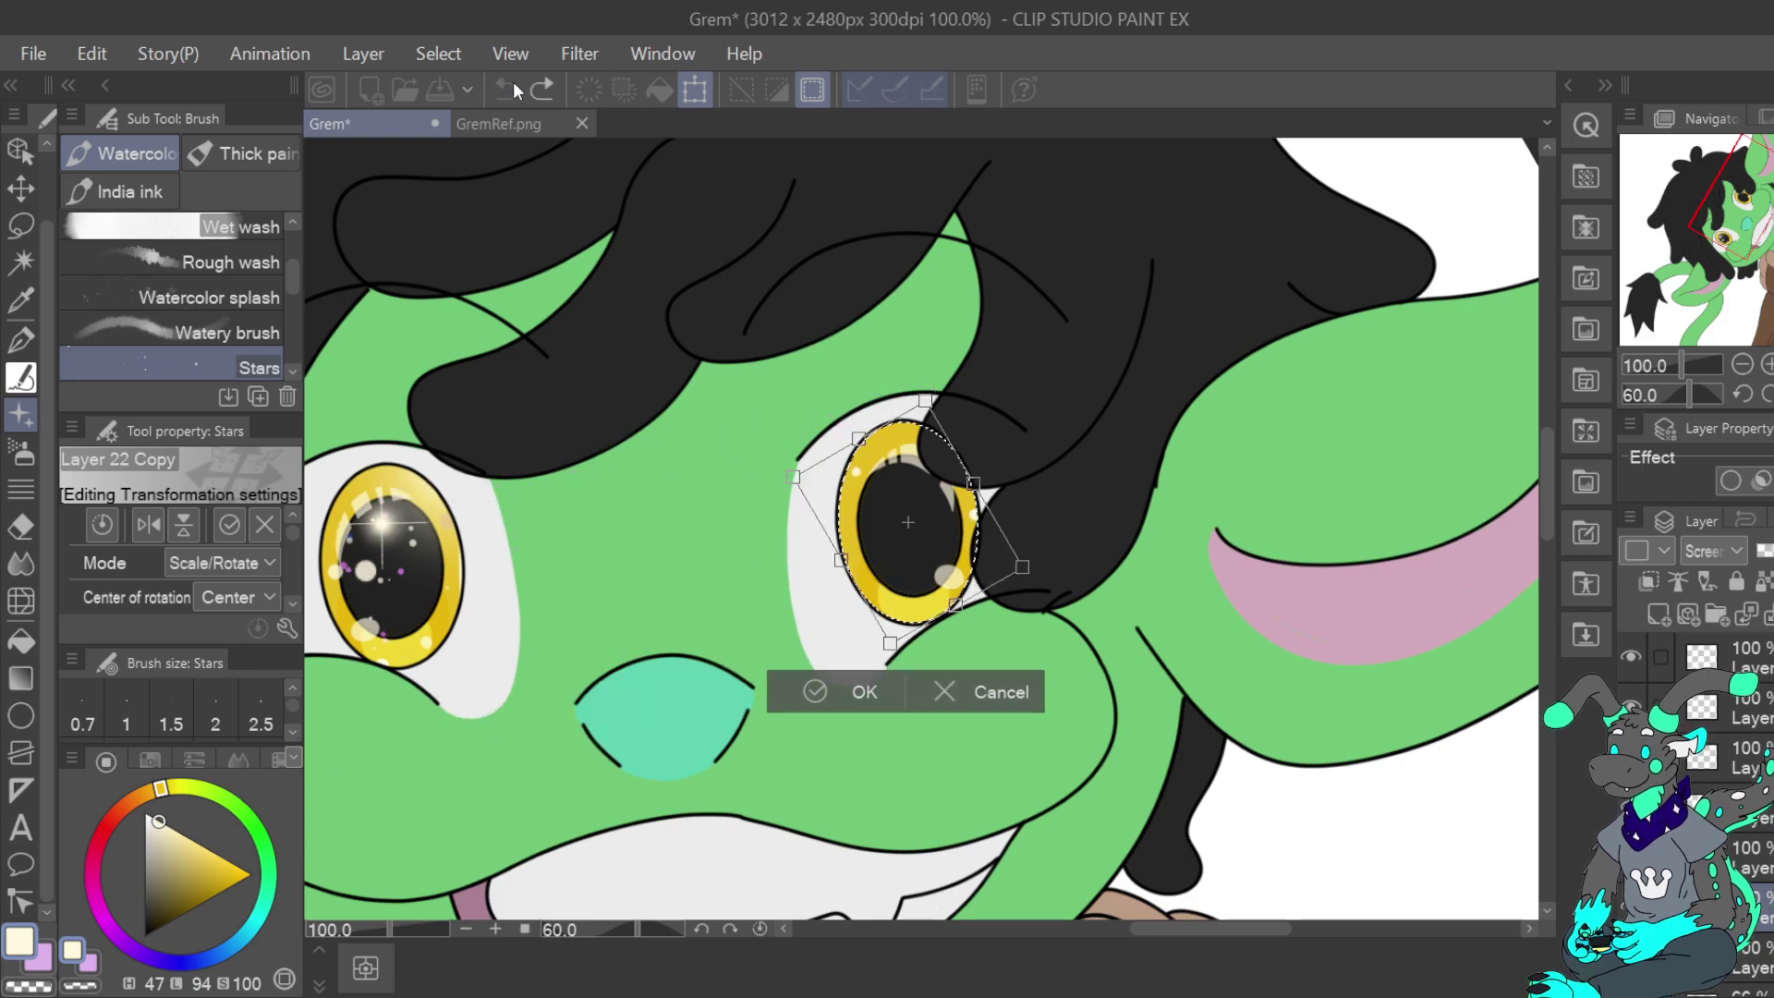
{"action": "left_click", "coordinate": [1007, 695]}
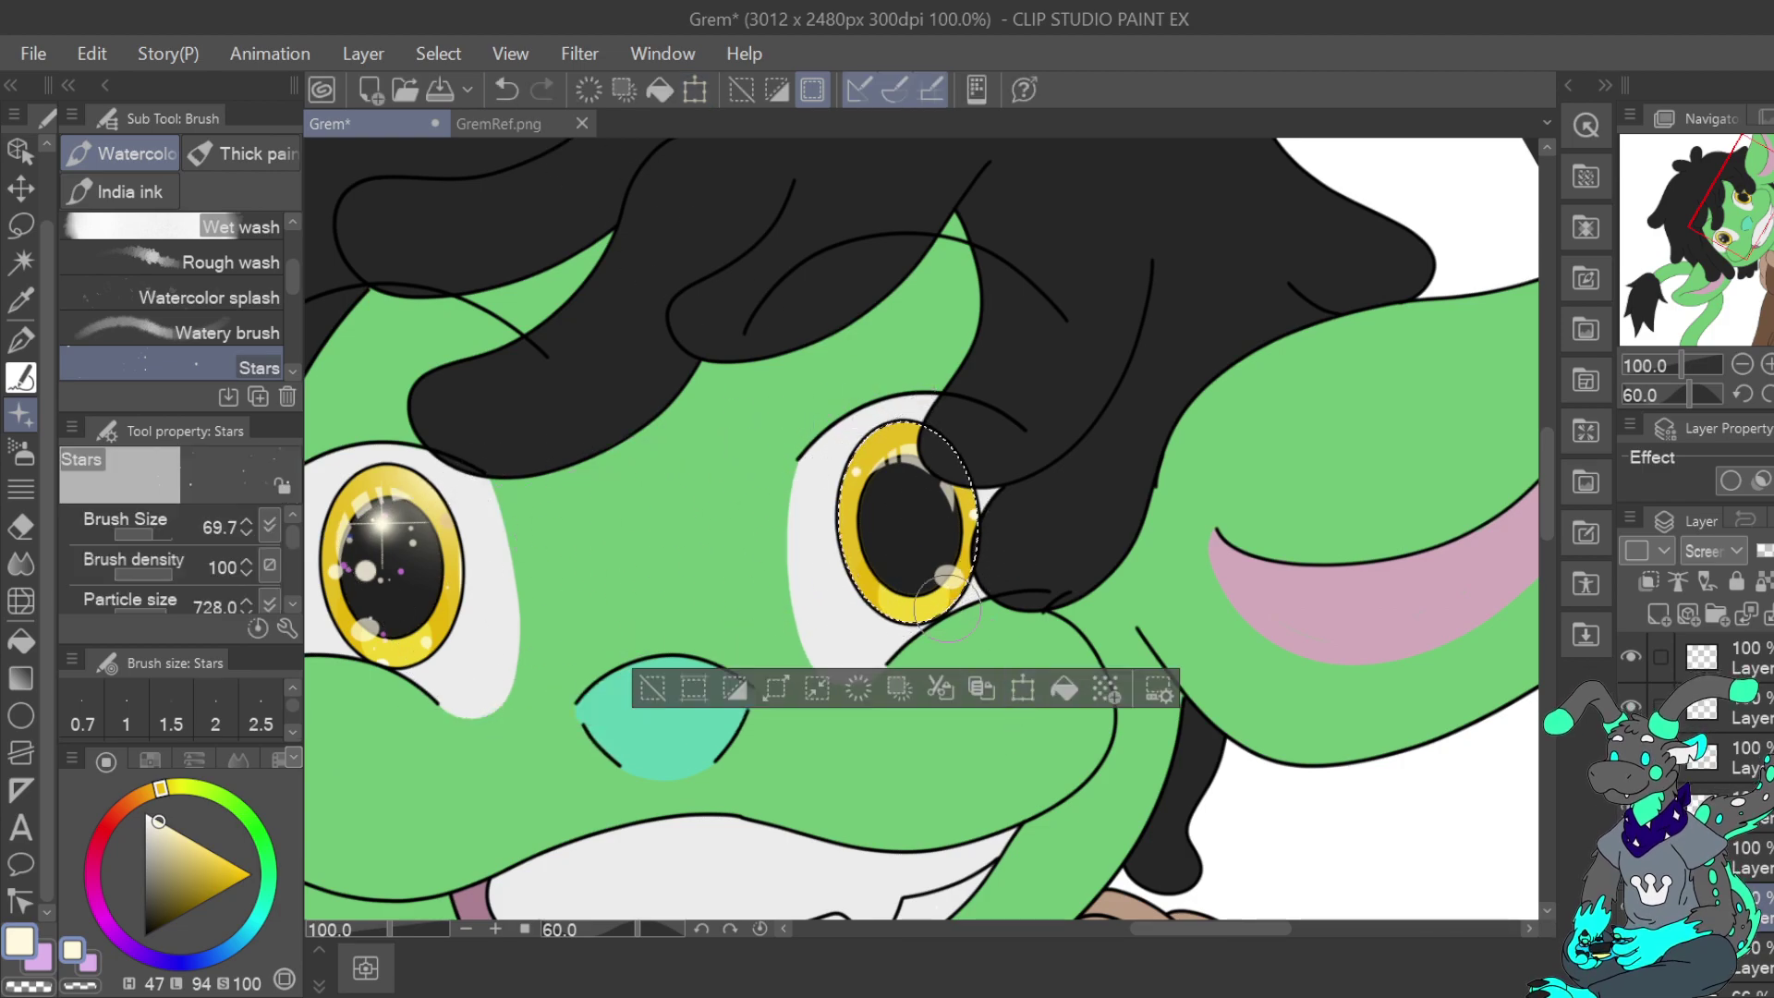
Restore the finished eye's iris selection, transform a copy of its stars into place over the other iris, and deselect
{"action": "left_click", "coordinate": [507, 89]}
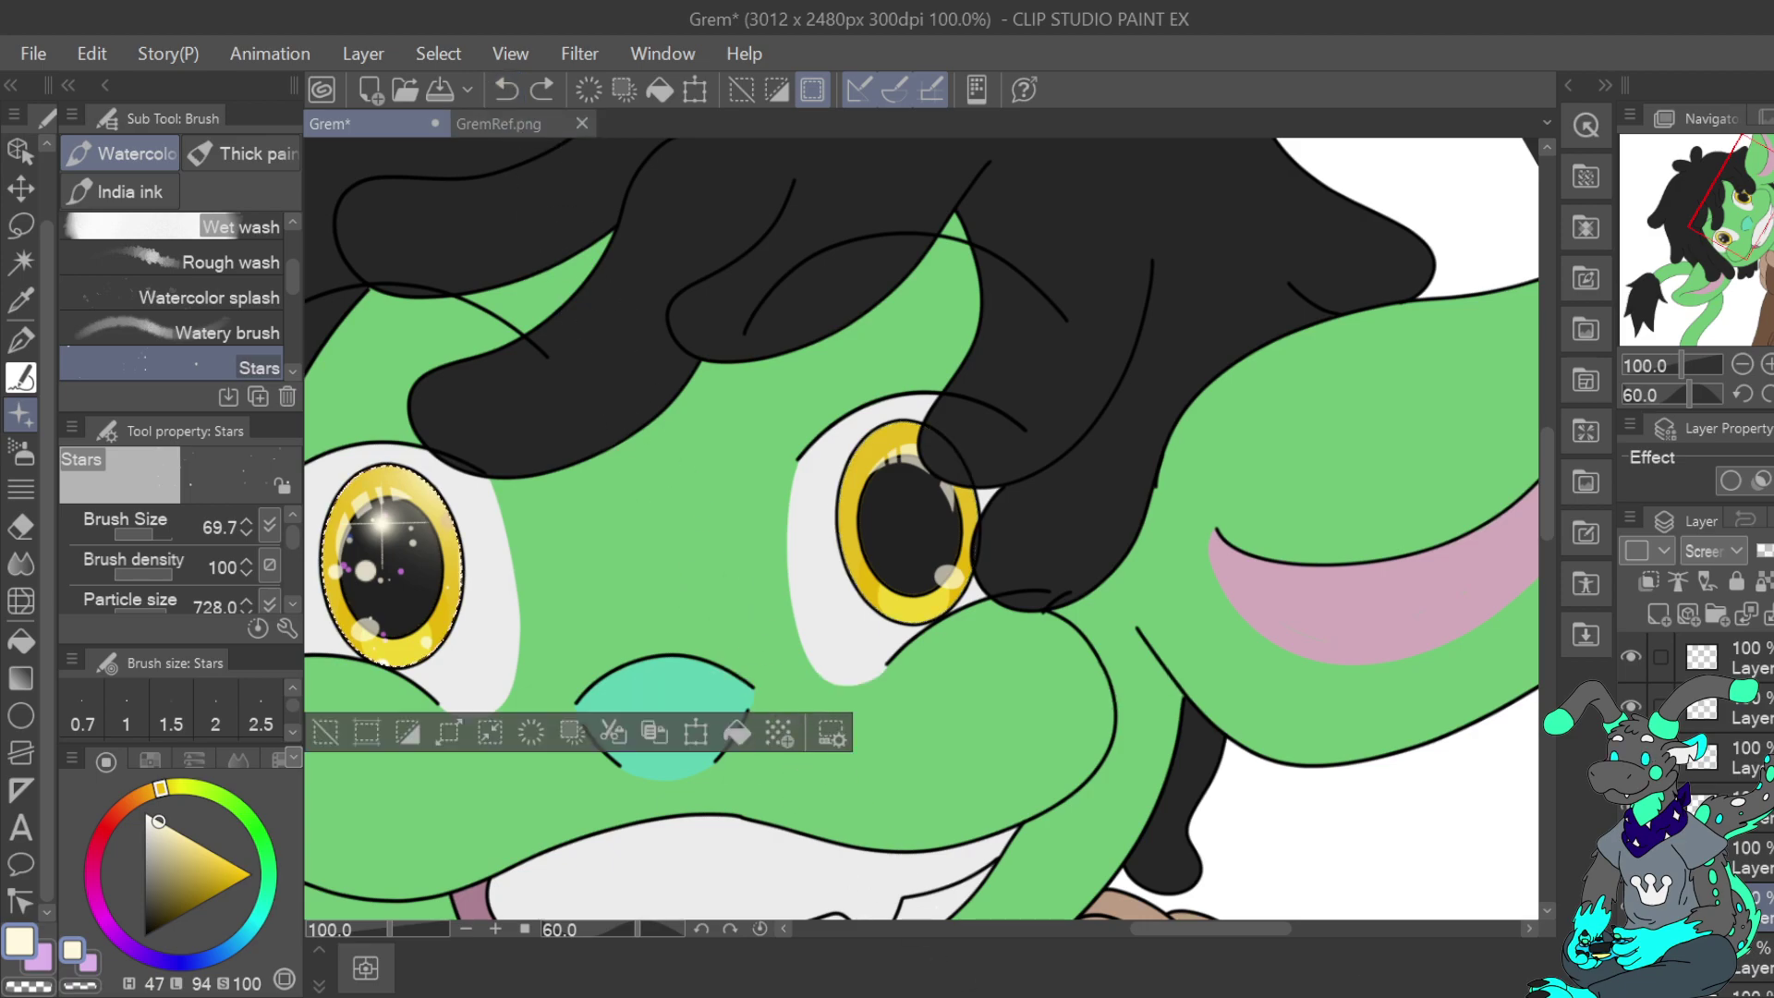
{"action": "left_click", "coordinate": [1632, 906]}
{"action": "left_click", "coordinate": [1631, 905]}
{"action": "left_click", "coordinate": [695, 91]}
{"action": "left_click_drag", "start_coordinate": [475, 607], "coordinate": [989, 561]}
{"action": "mouse_move", "coordinate": [991, 570]}
{"action": "left_mouse_down"}
{"action": "mouse_move", "coordinate": [985, 556]}
{"action": "mouse_move", "coordinate": [988, 572]}
{"action": "left_mouse_up"}
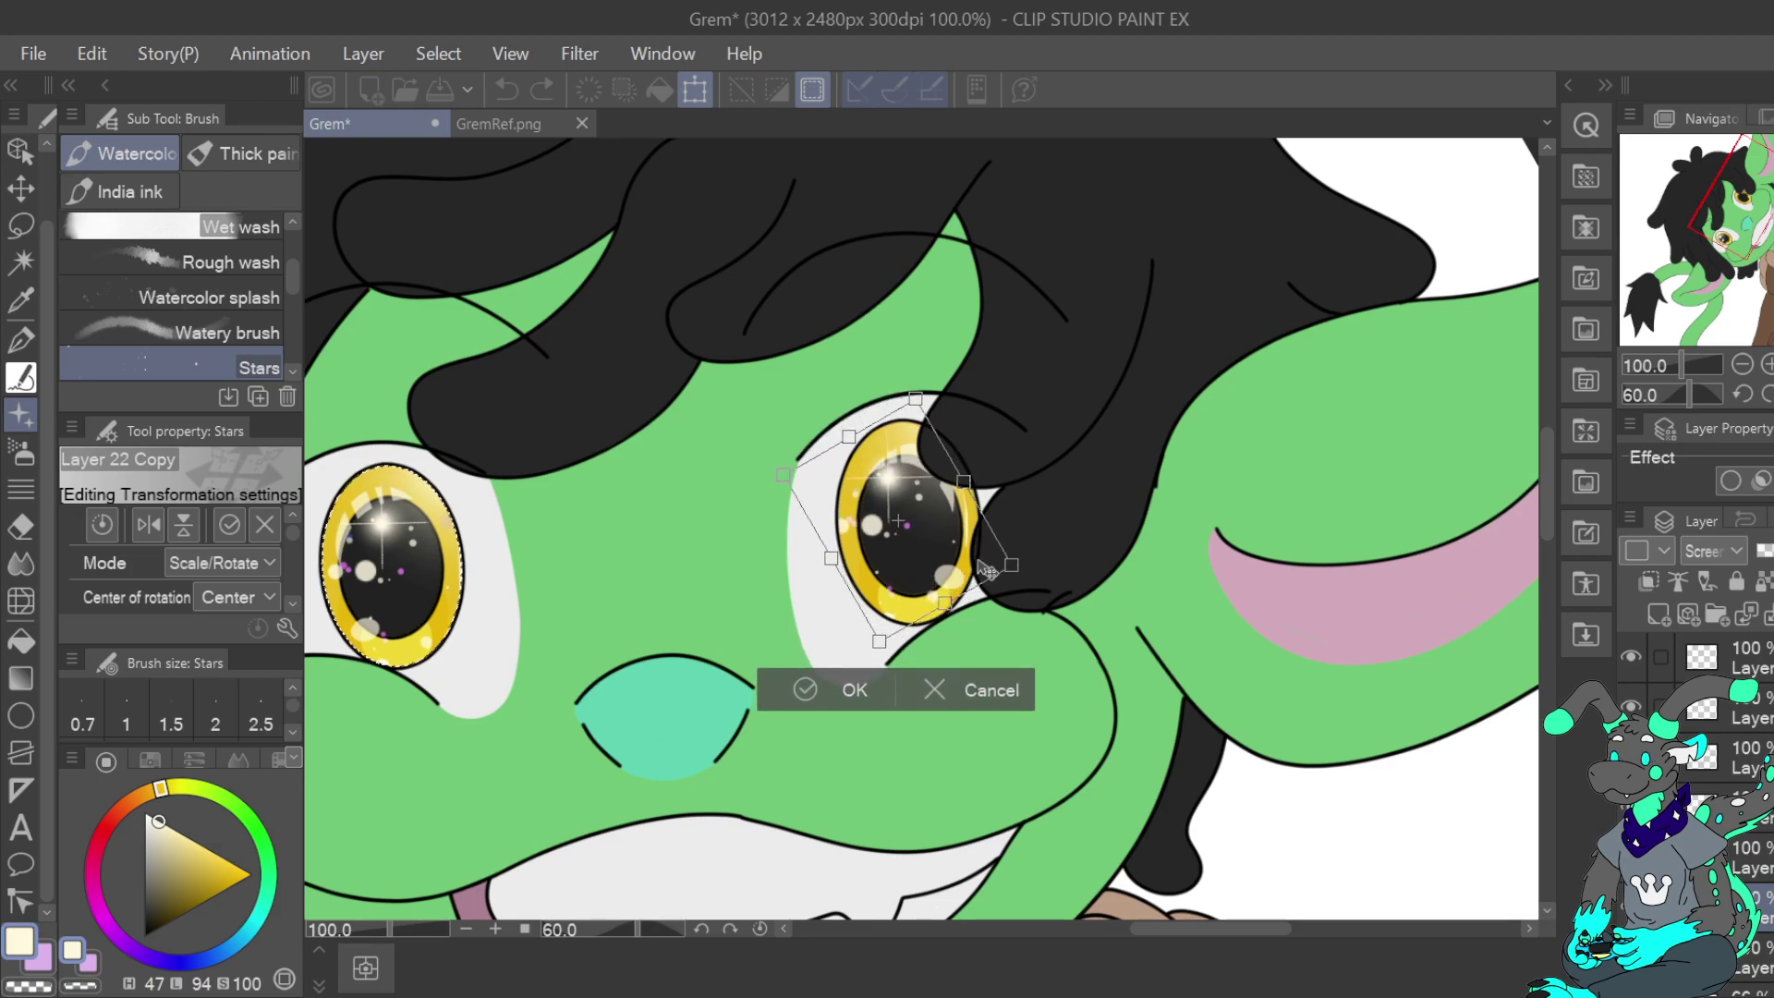
{"action": "left_click_drag", "start_coordinate": [987, 570], "coordinate": [990, 576]}
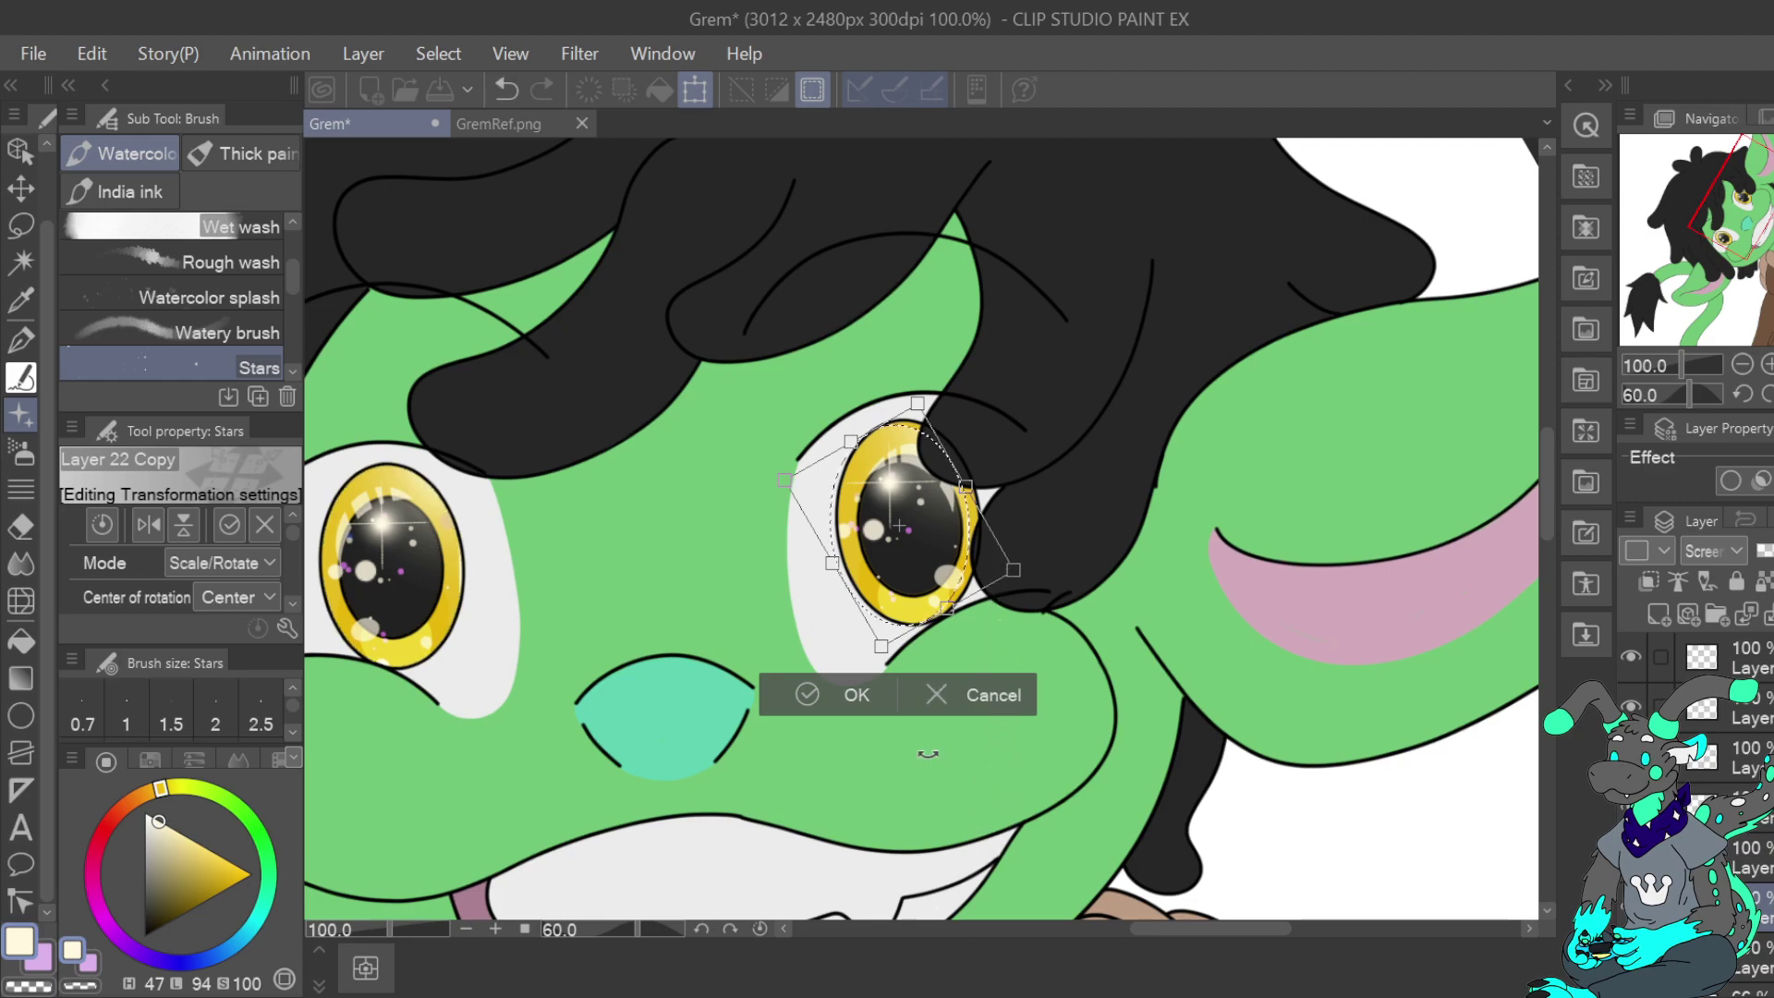
{"action": "left_click", "coordinate": [851, 695]}
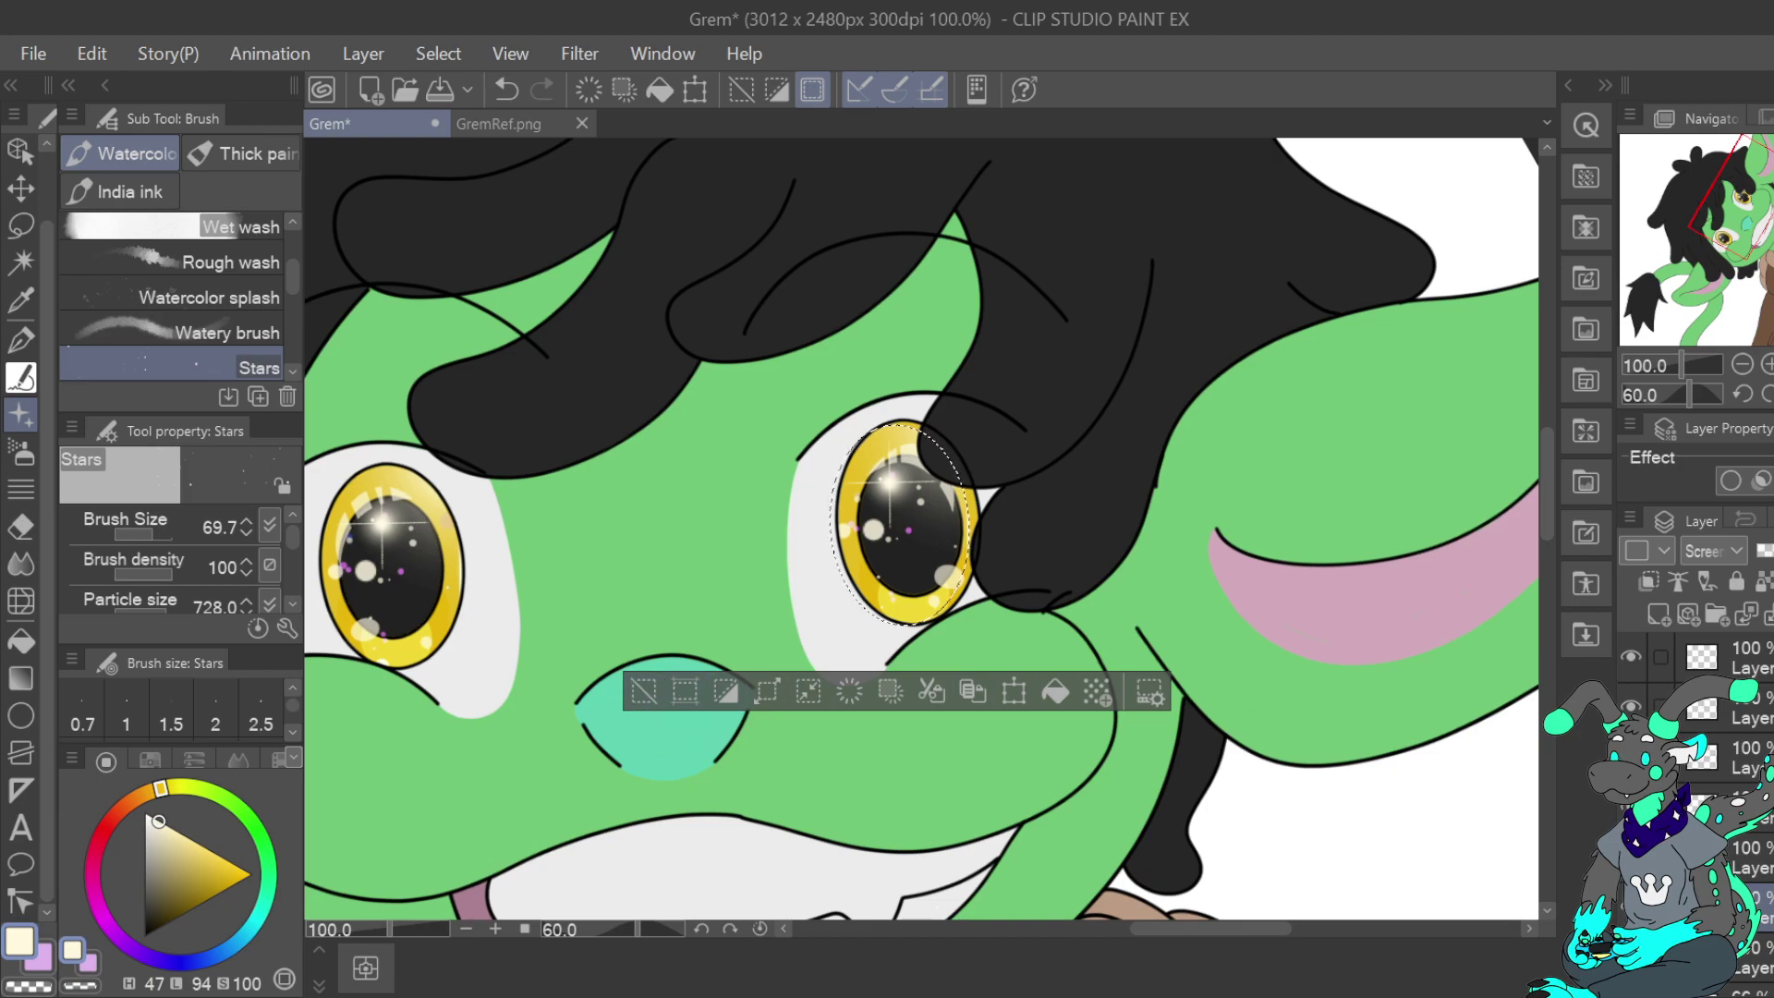
{"action": "key", "text": "ctrl+d"}
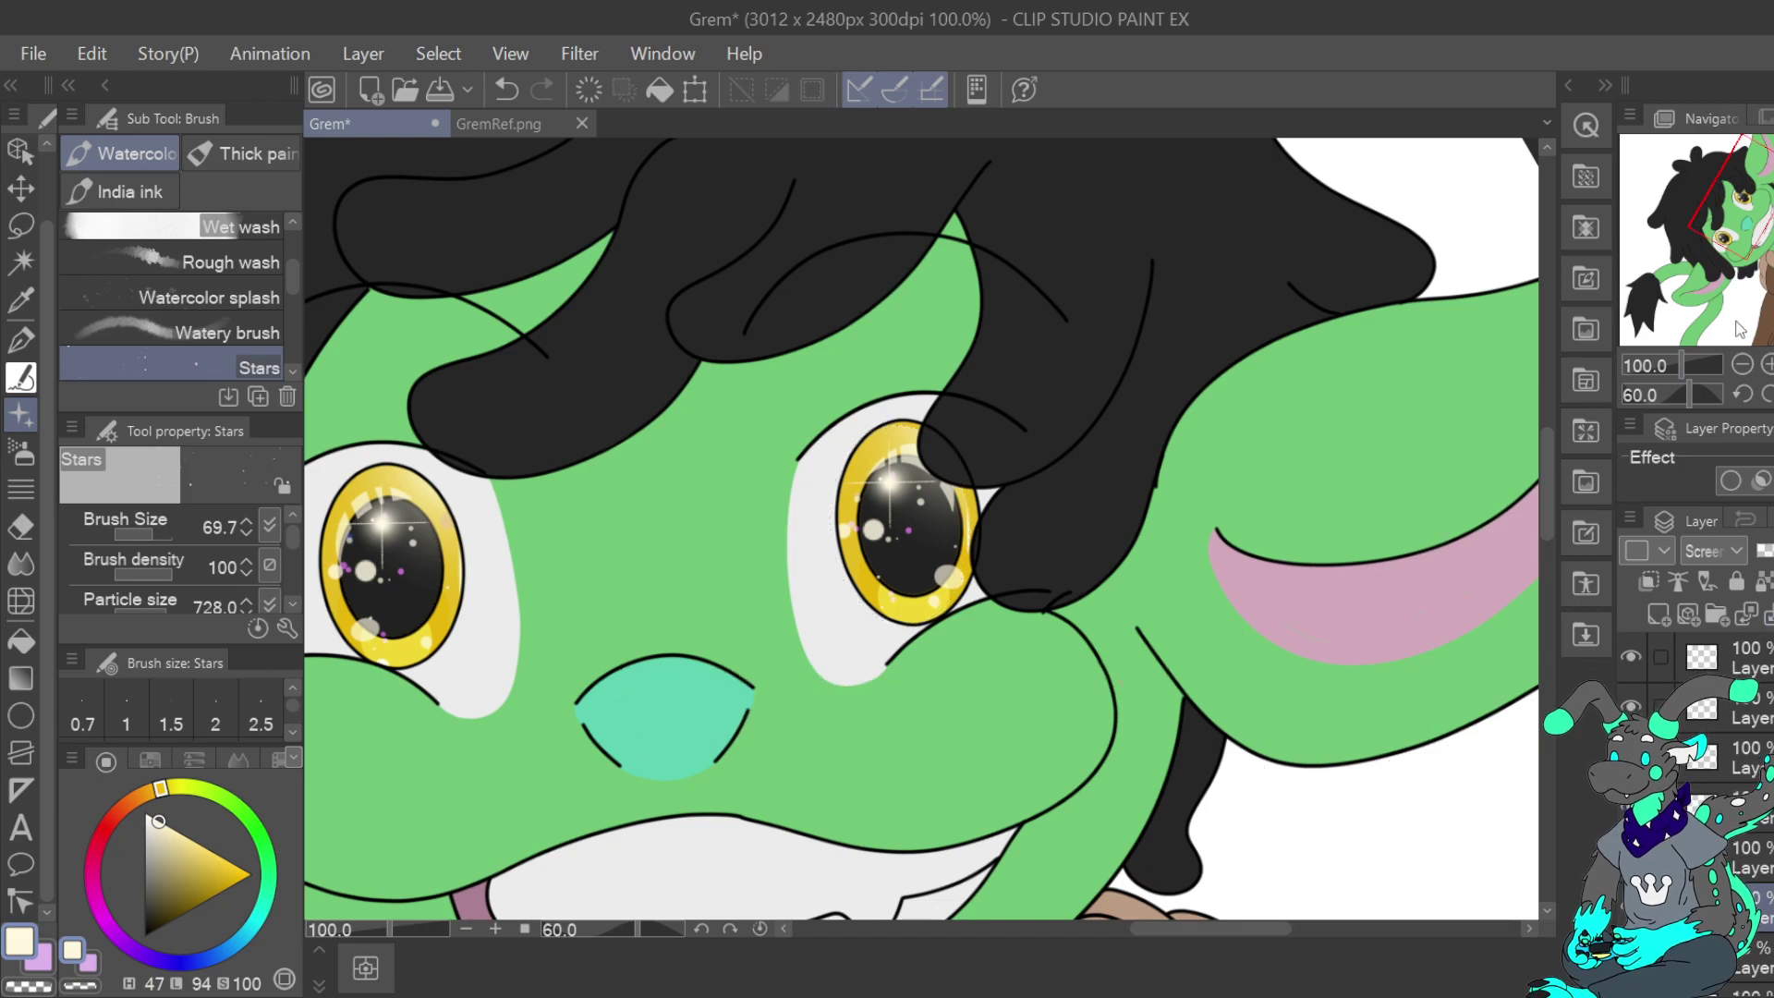
Add a new layer for shading the eyes and set its blending mode to Multiply
{"action": "left_click", "coordinate": [1742, 365]}
{"action": "left_click", "coordinate": [1742, 365]}
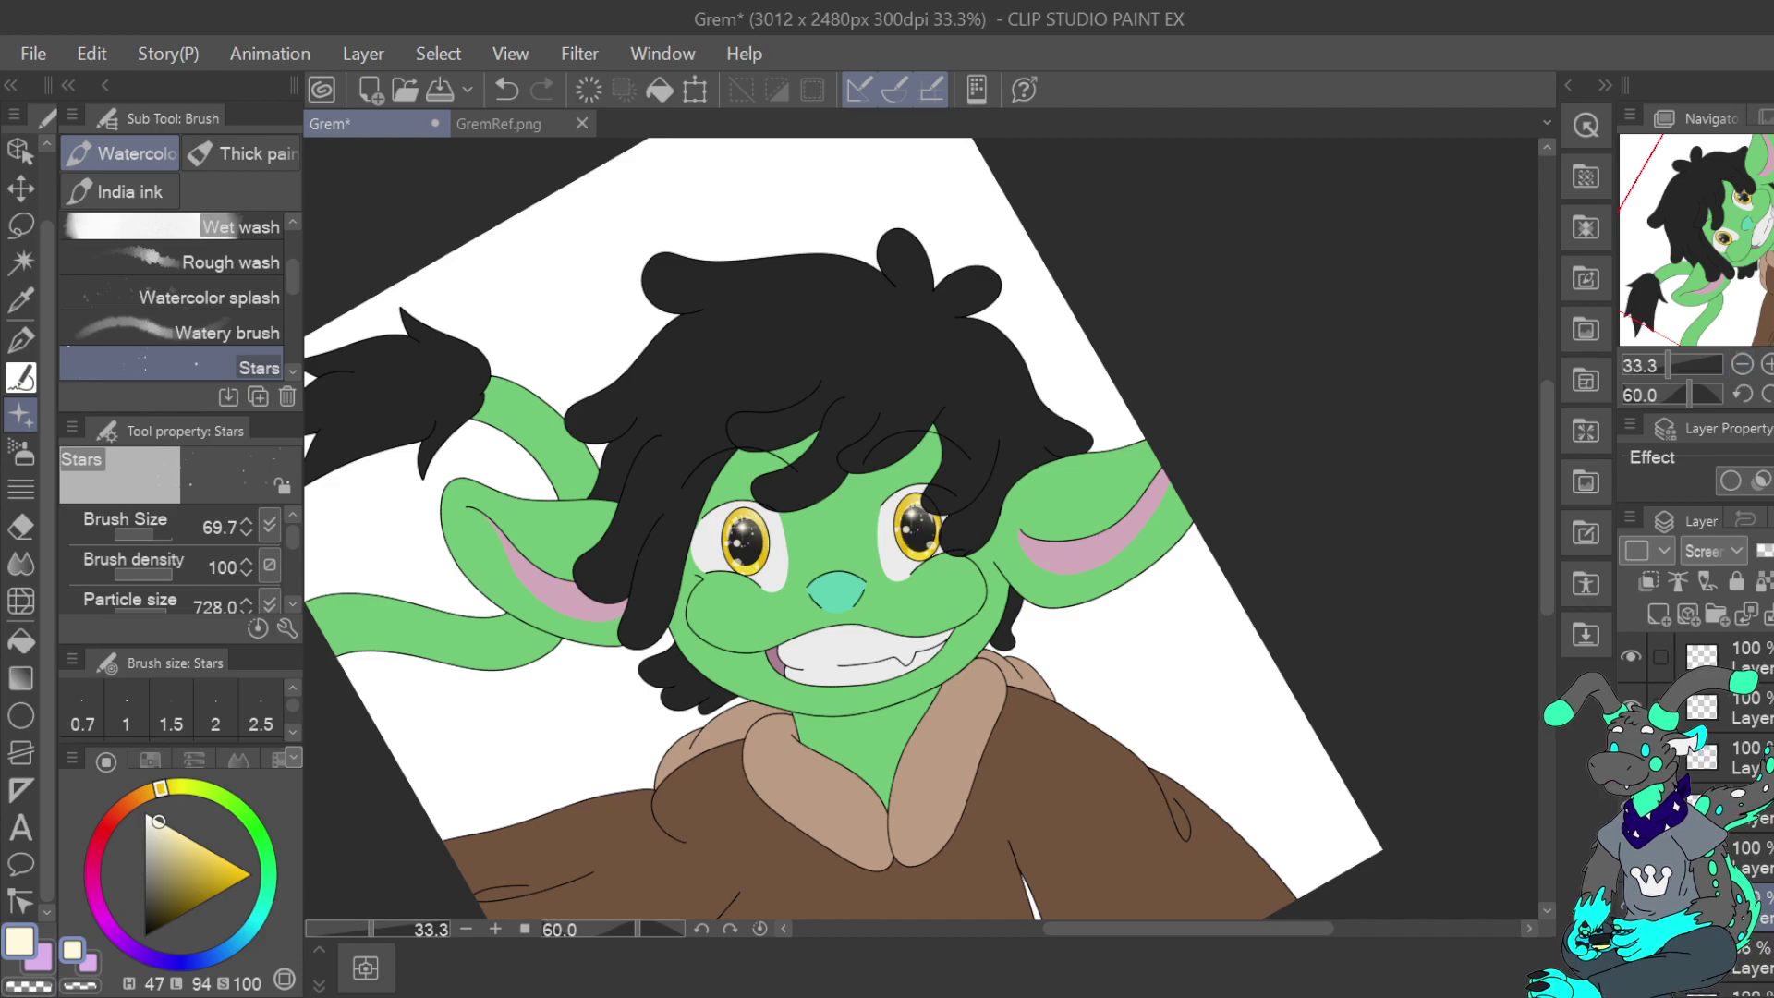
{"action": "left_click", "coordinate": [1659, 615]}
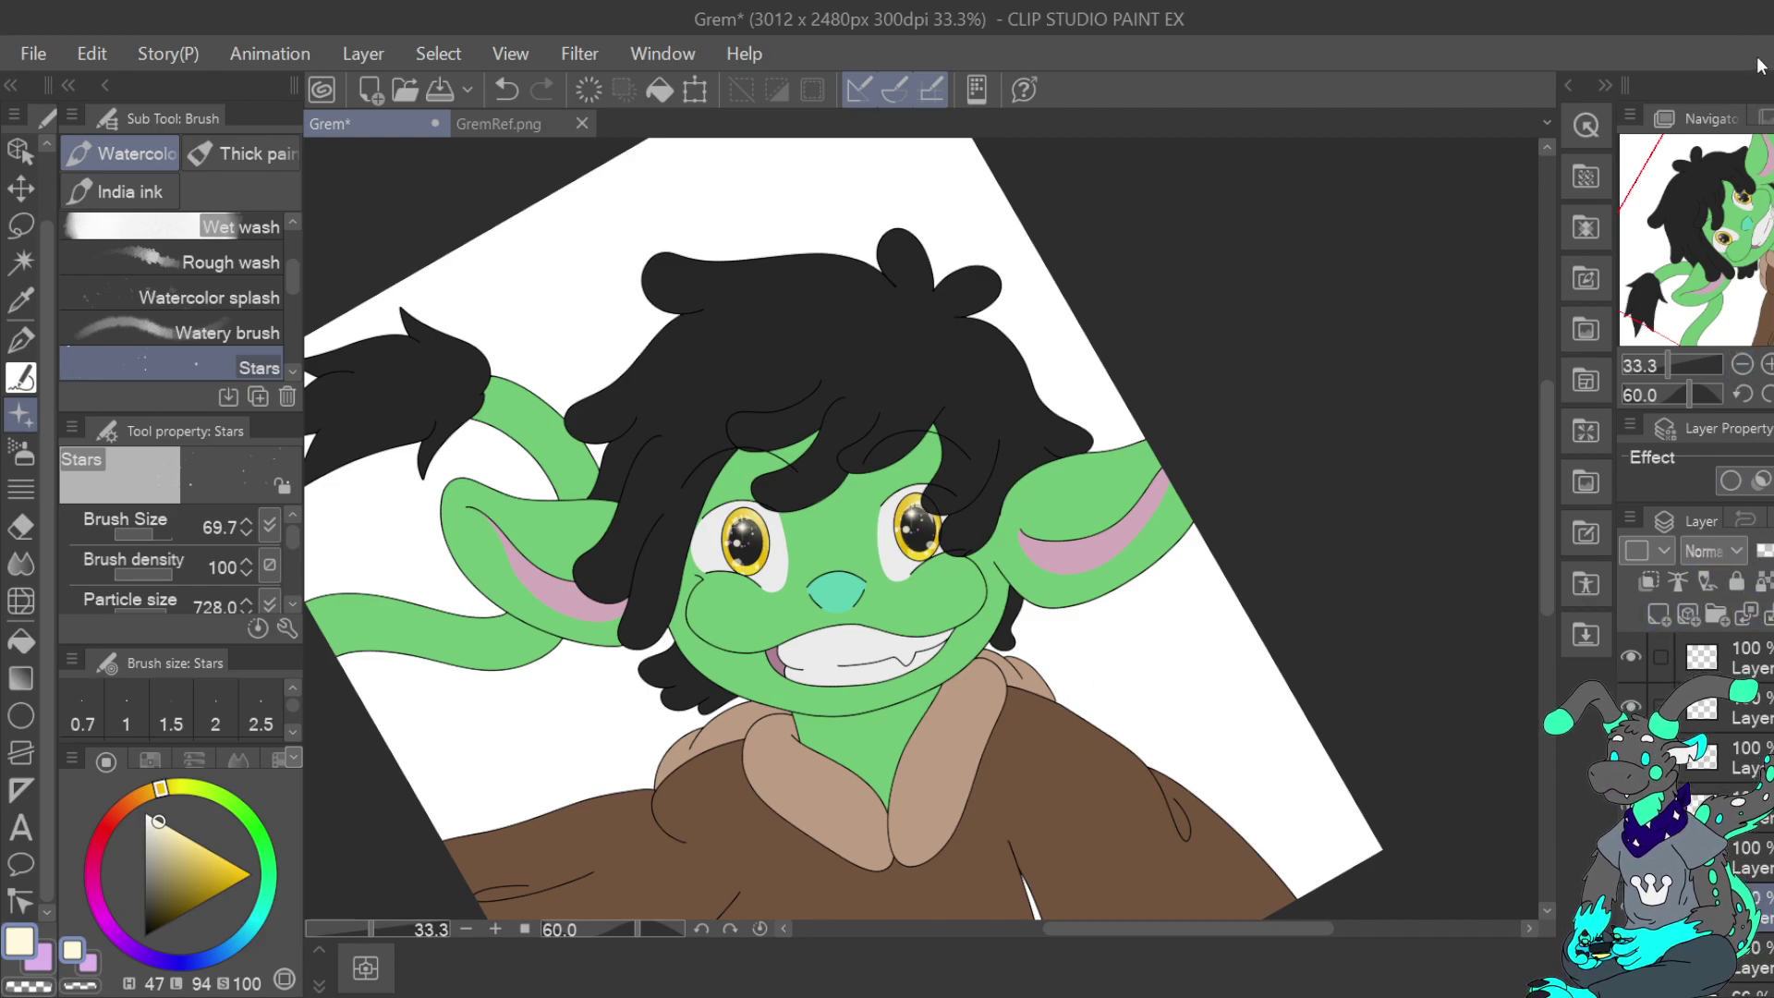
{"action": "left_click", "coordinate": [1767, 365]}
{"action": "left_click", "coordinate": [1767, 365]}
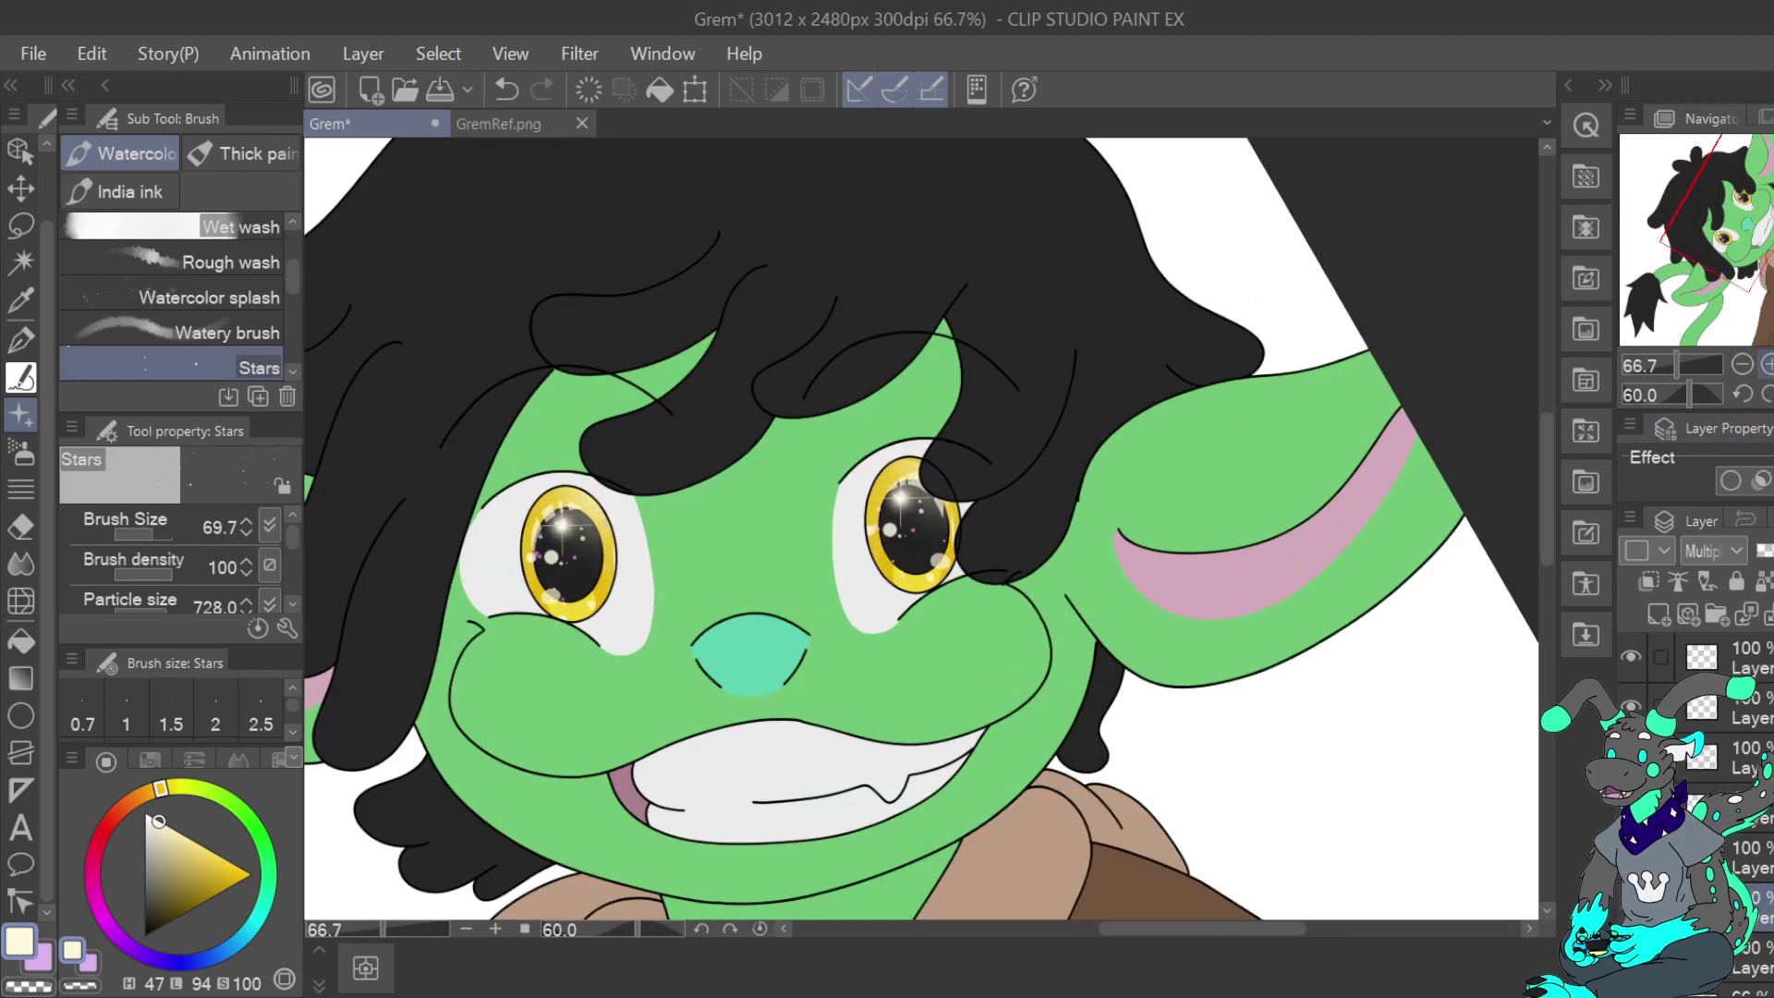
{"action": "left_click", "coordinate": [1766, 365]}
Pick the yellow from the iris's upper edge and switch to the Soft airbrush
{"action": "left_click", "coordinate": [26, 301]}
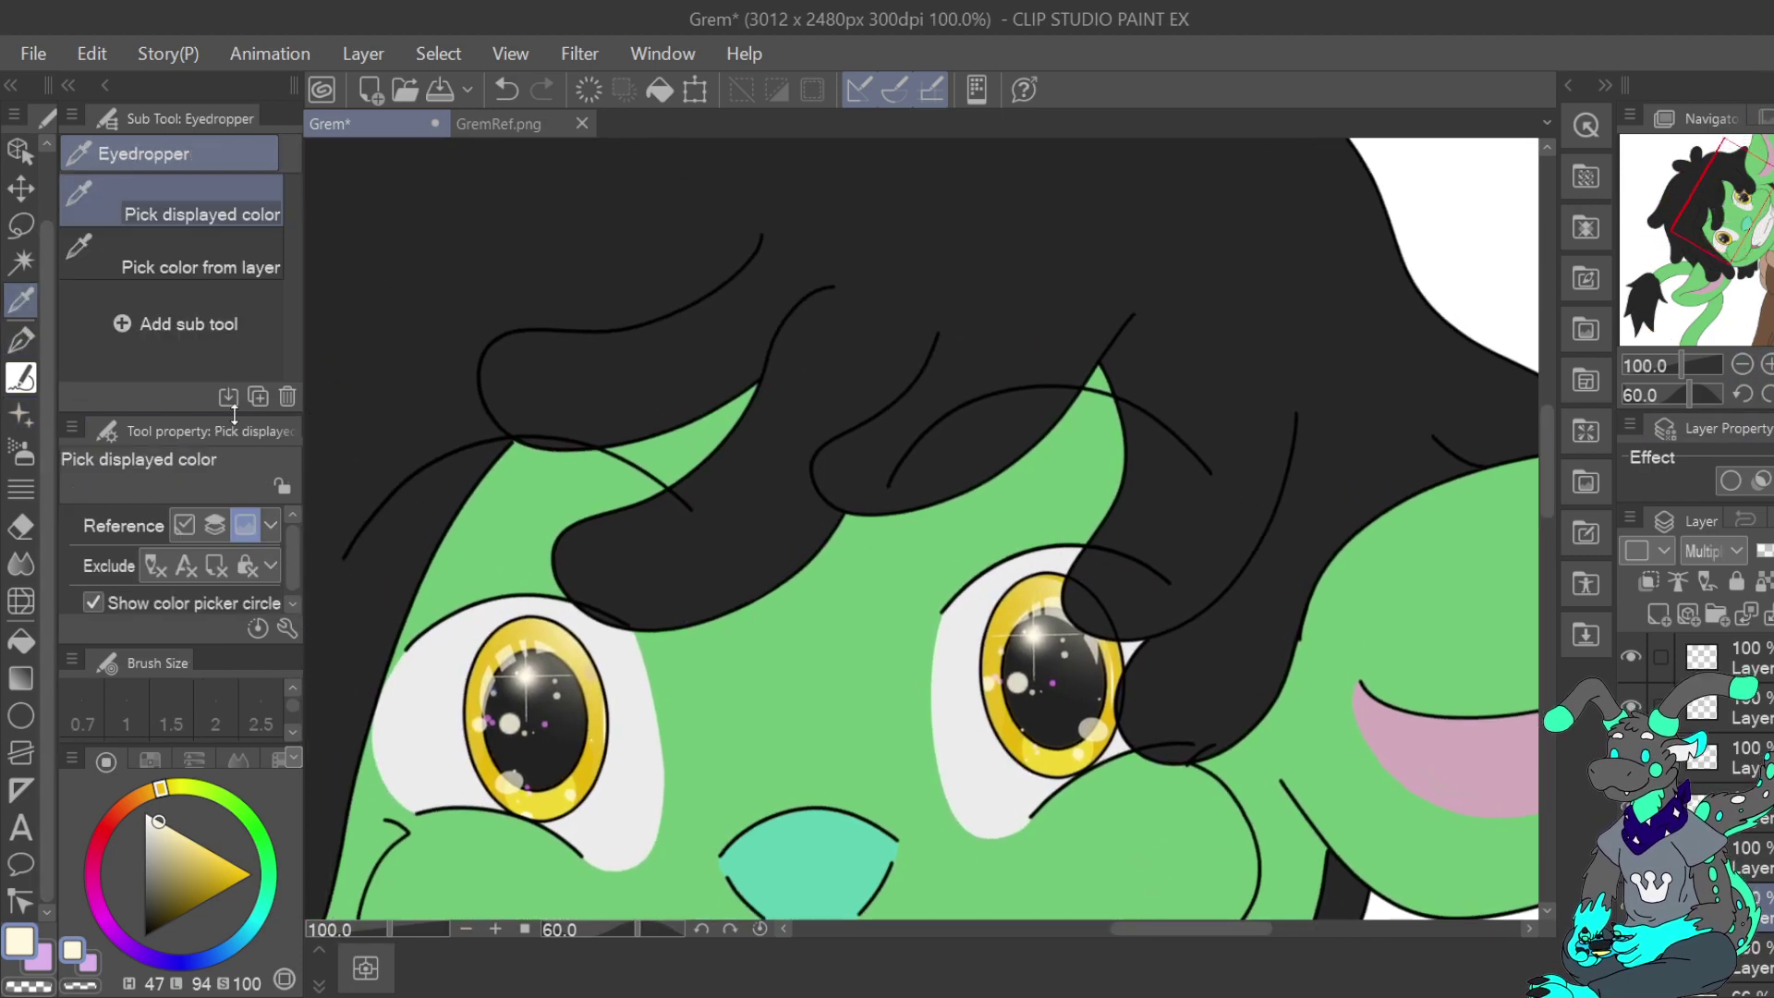
{"action": "left_click", "coordinate": [522, 630]}
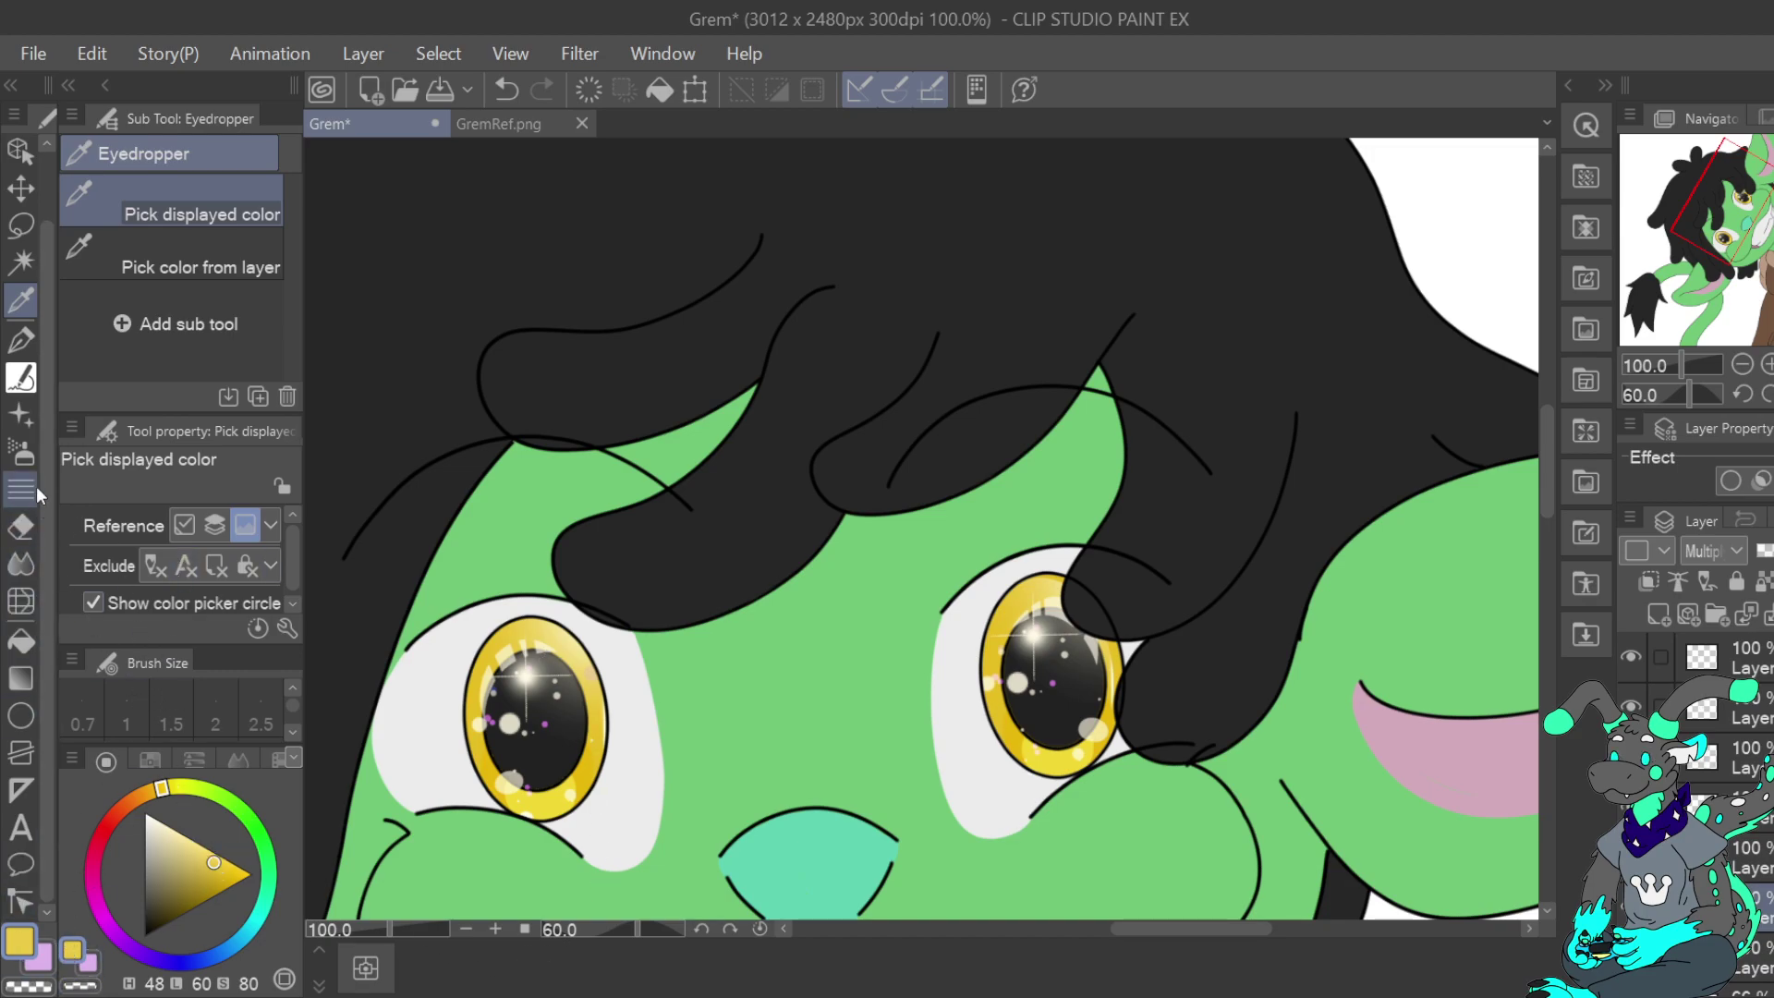
{"action": "left_click", "coordinate": [22, 452]}
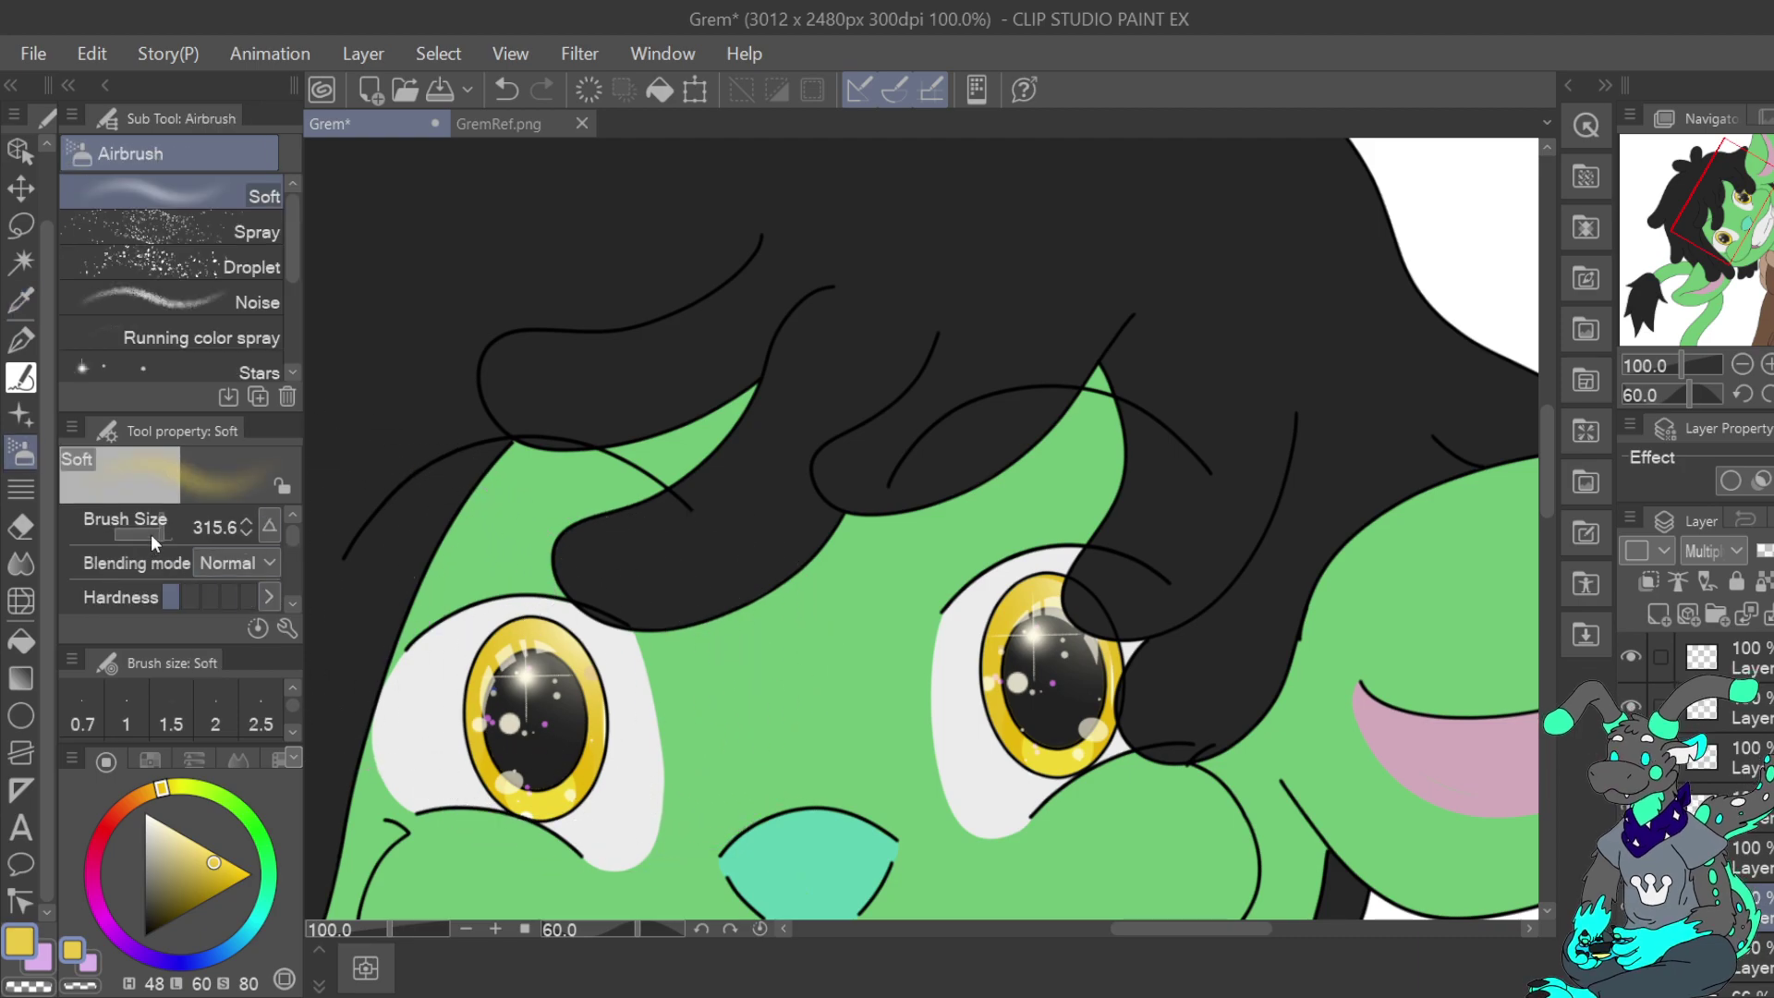
Auto-select the first eye's iris from the top layer and shade its upper edge on the Multiply layer with the Soft airbrush at 49.8
{"action": "left_click", "coordinate": [1728, 652]}
{"action": "left_click", "coordinate": [22, 262]}
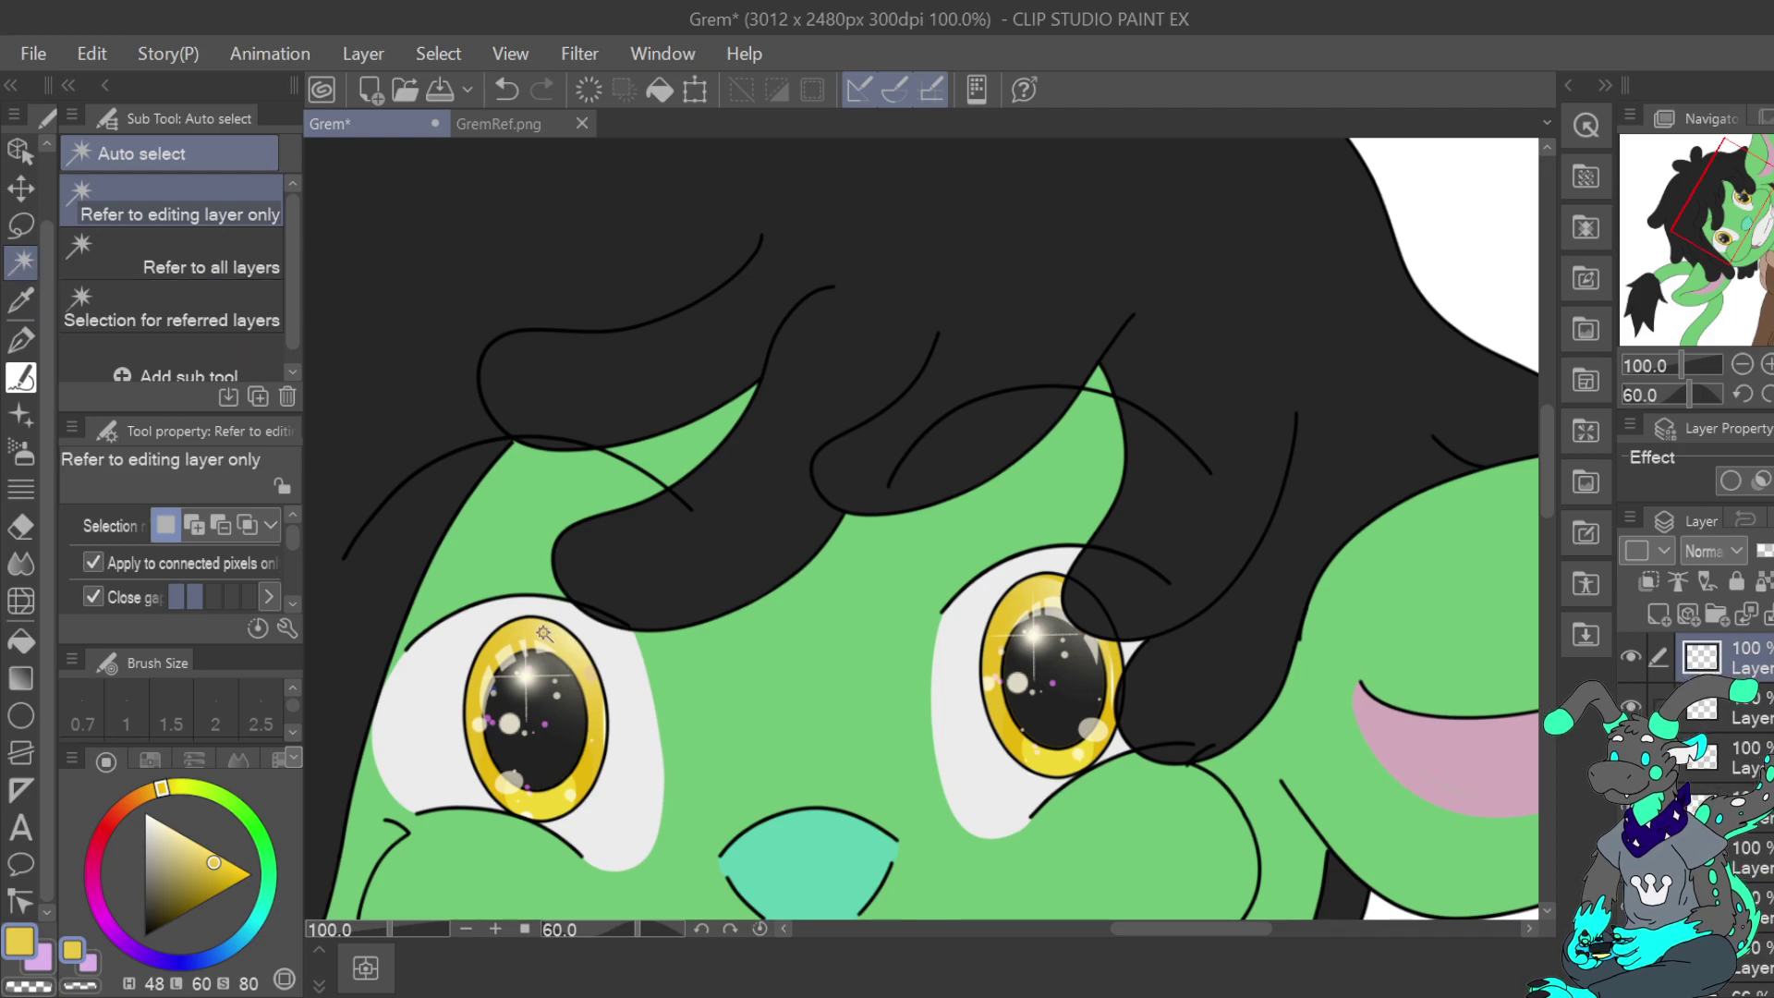
{"action": "left_click", "coordinate": [546, 633]}
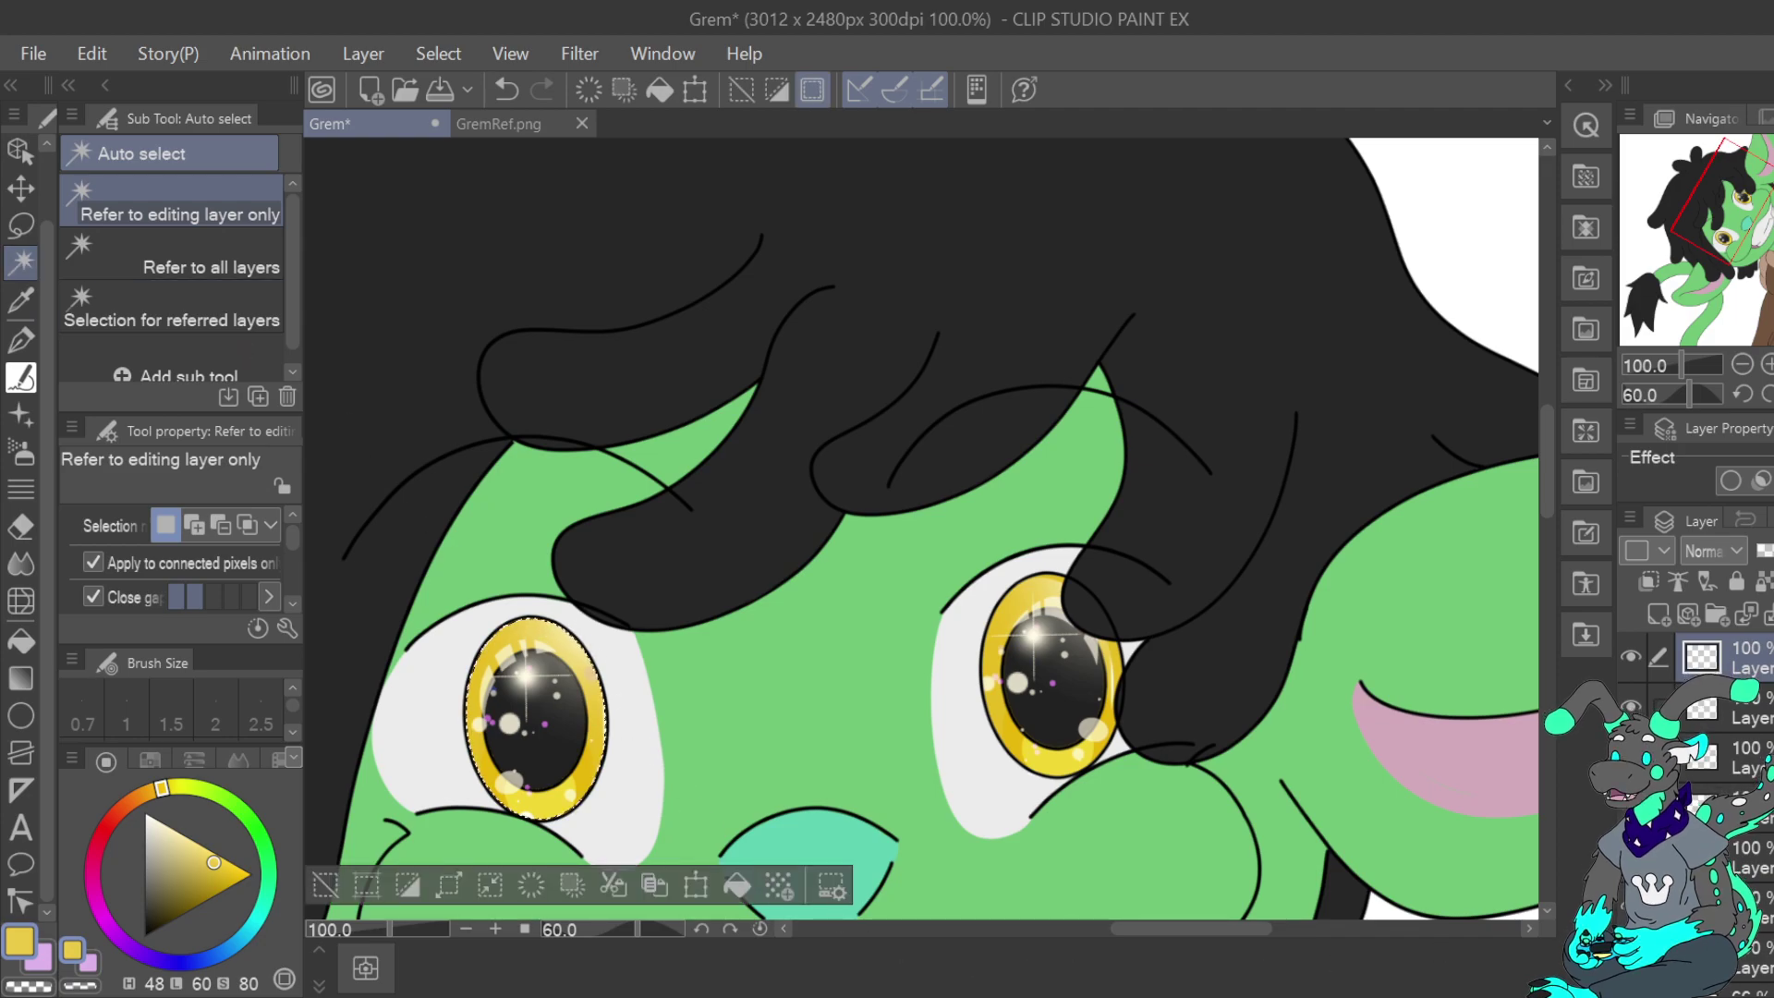
{"action": "left_click", "coordinate": [1751, 906]}
{"action": "left_click", "coordinate": [20, 453]}
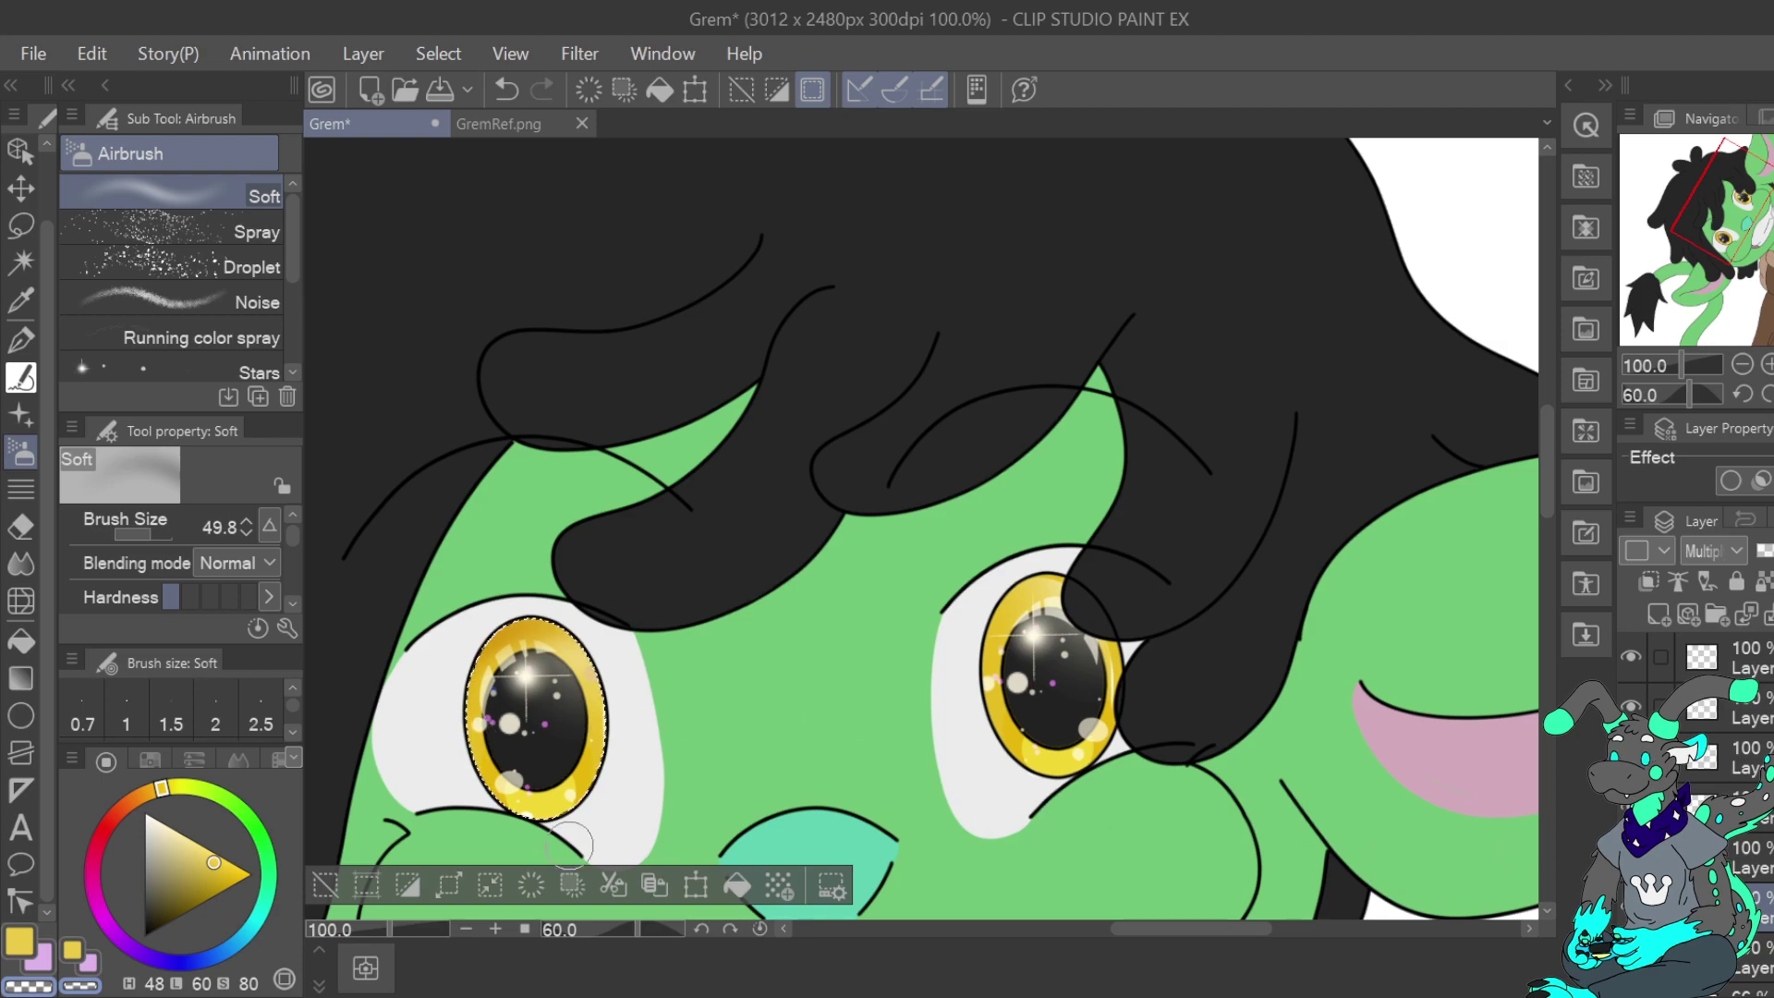
Auto-select the other eye's iris from the top layer, and return to the Multiply layer with the yellow color active
{"action": "key", "text": "w"}
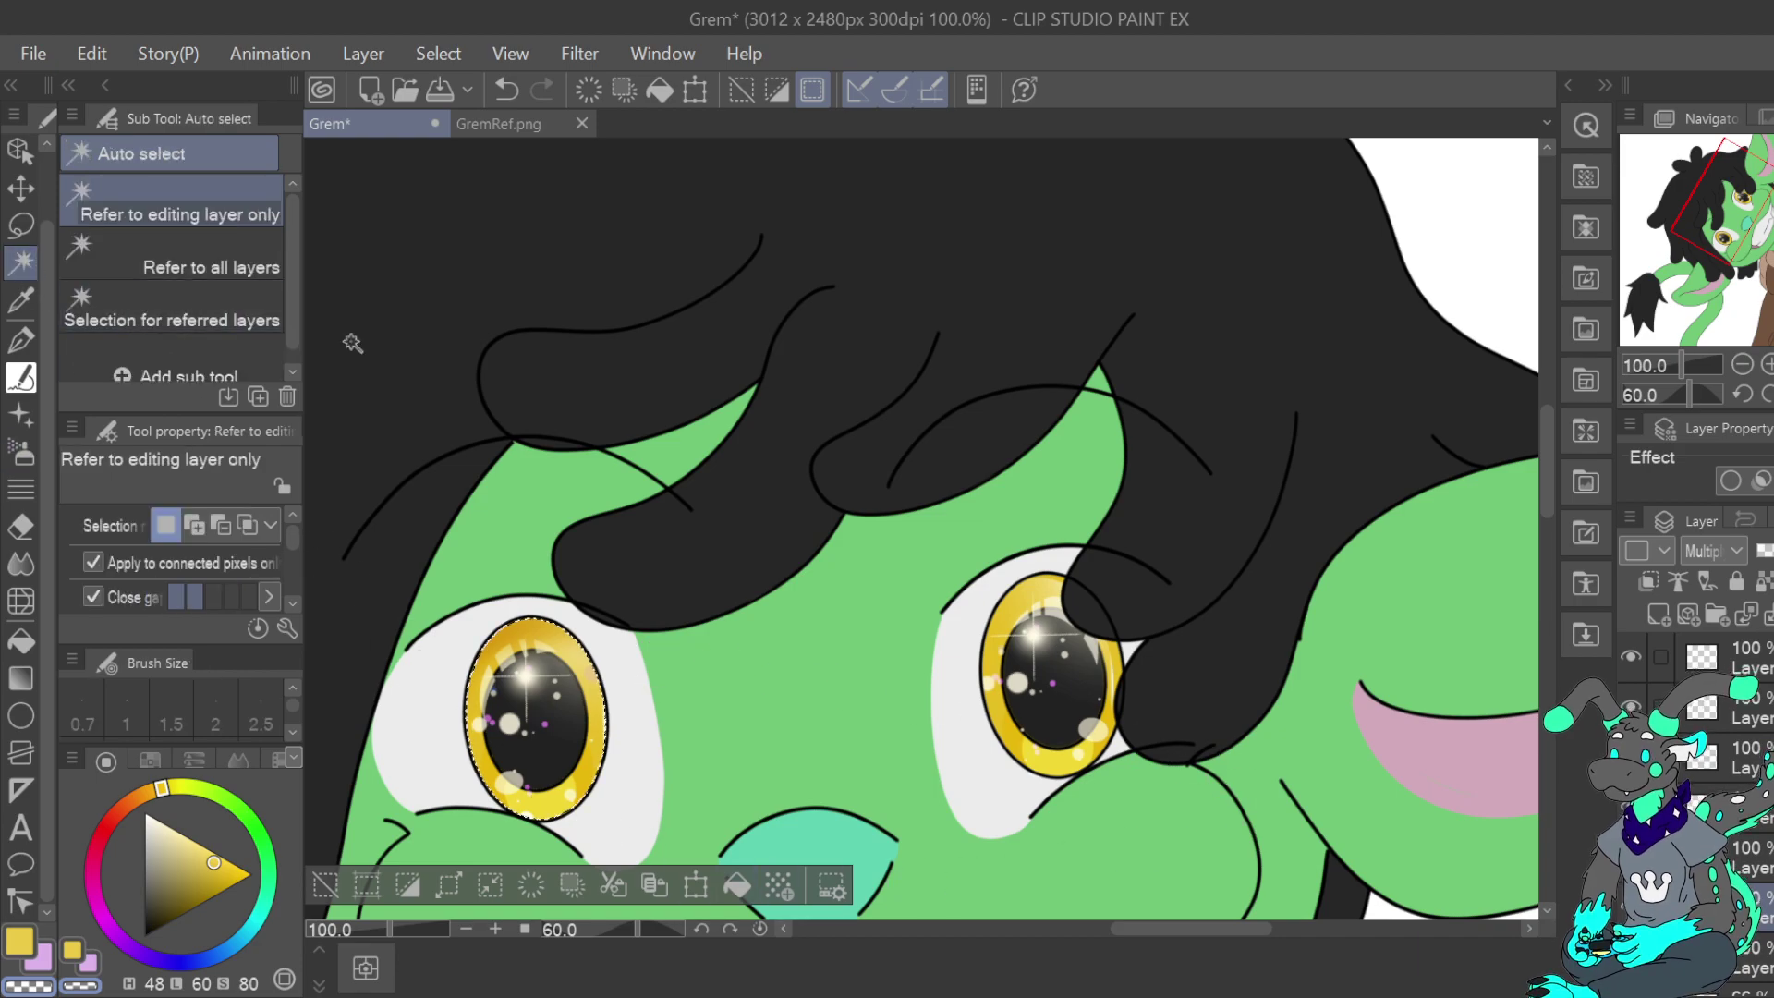
{"action": "left_click", "coordinate": [1035, 598]}
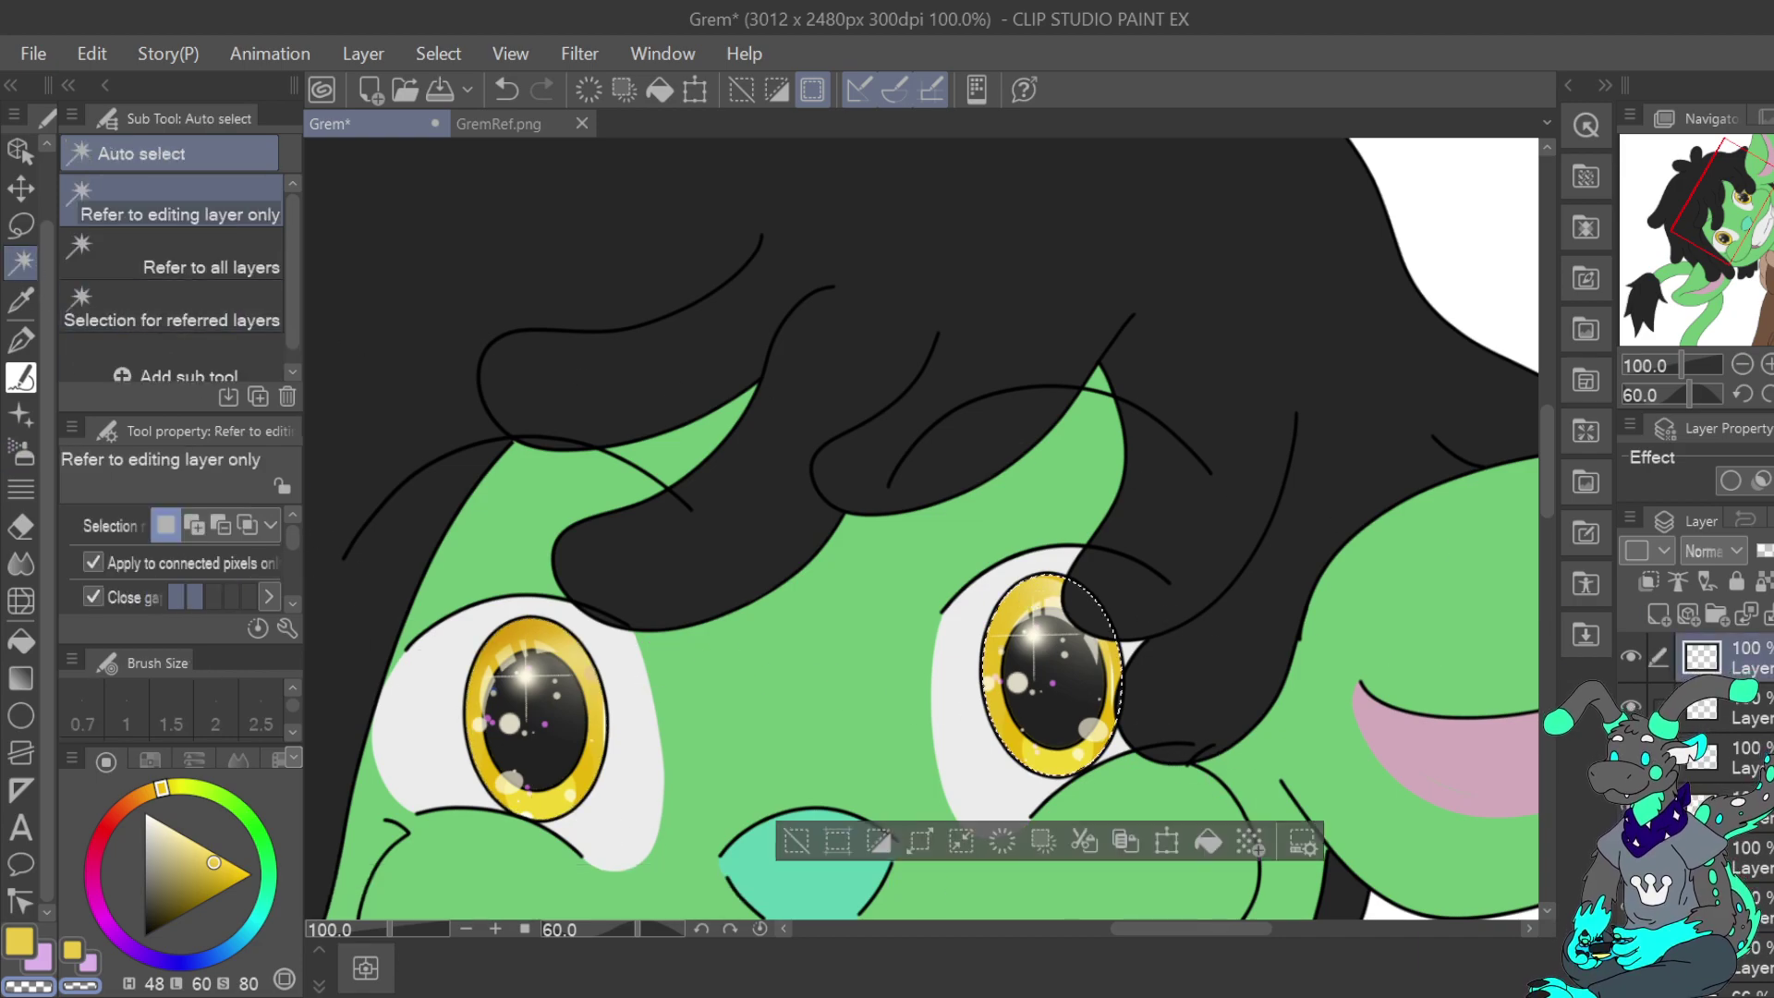
{"action": "left_click", "coordinate": [1754, 908]}
{"action": "left_click", "coordinate": [26, 936]}
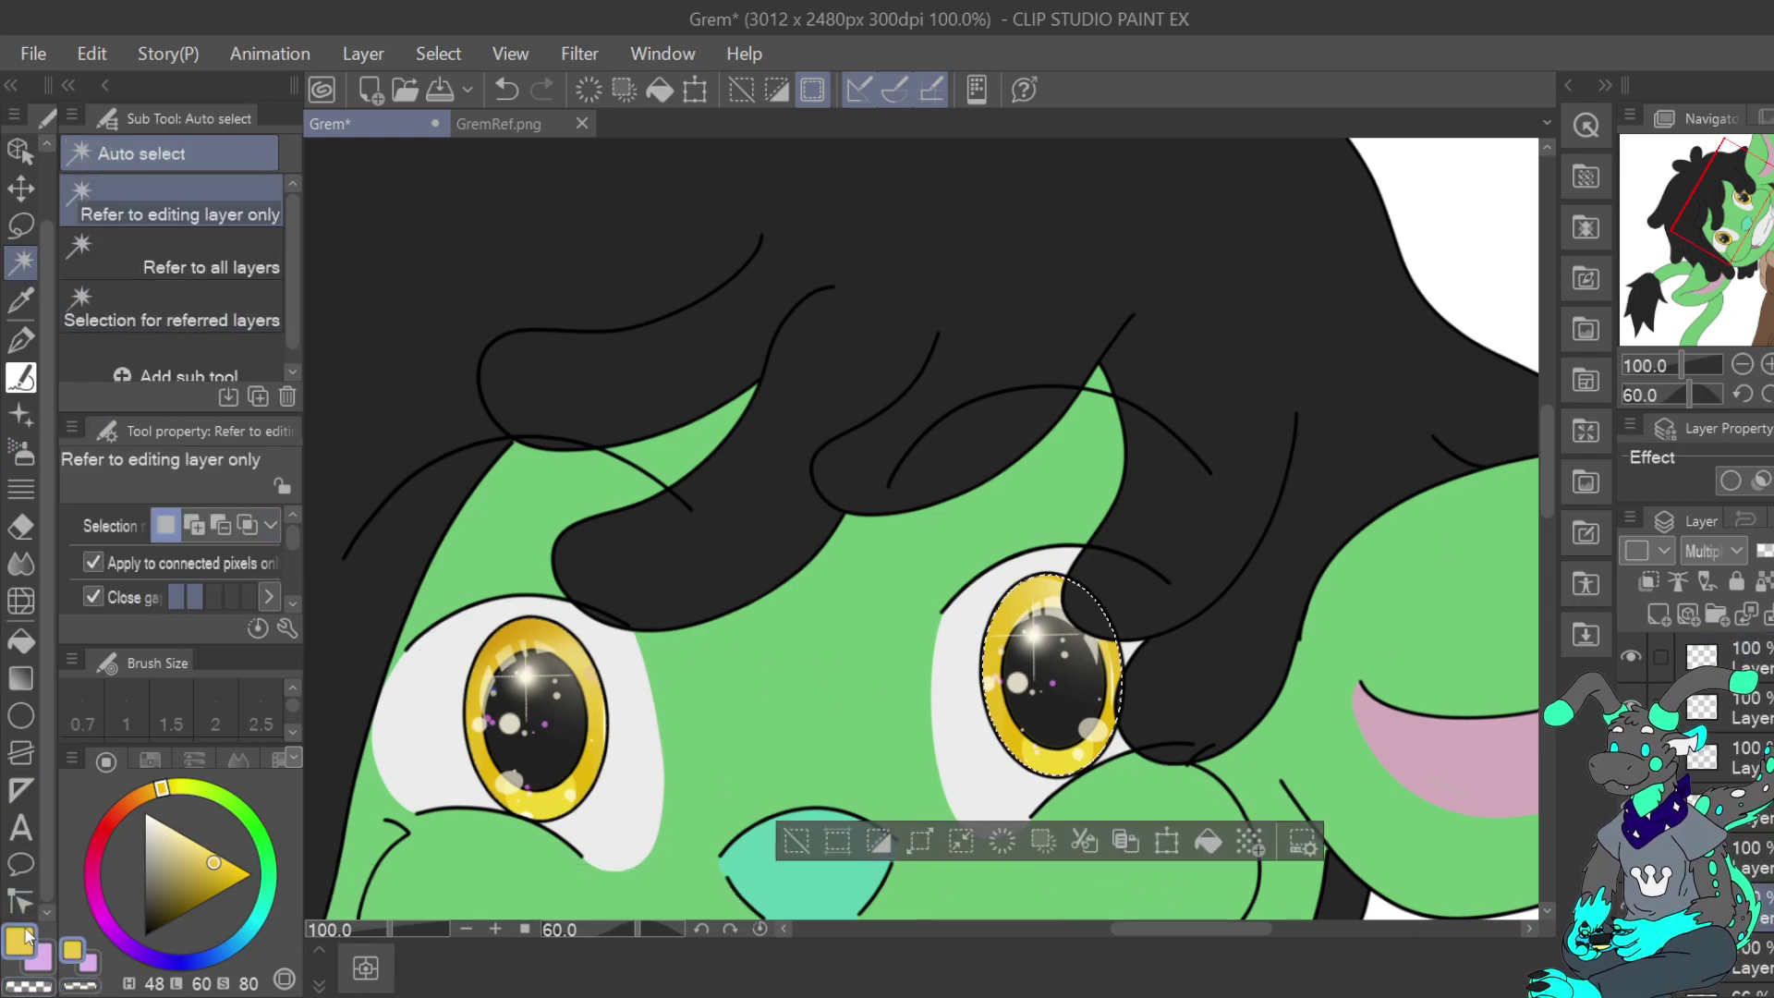
Shade the selected iris's upper edge with the Soft airbrush, soften it with the transparent color, and deselect
{"action": "left_click", "coordinate": [21, 453]}
{"action": "mouse_move", "coordinate": [1005, 609]}
{"action": "left_mouse_down"}
{"action": "mouse_move", "coordinate": [1082, 590]}
{"action": "mouse_move", "coordinate": [993, 617]}
{"action": "mouse_move", "coordinate": [1094, 596]}
{"action": "mouse_move", "coordinate": [1027, 587]}
{"action": "mouse_move", "coordinate": [1112, 596]}
{"action": "mouse_move", "coordinate": [997, 607]}
{"action": "mouse_move", "coordinate": [1107, 589]}
{"action": "left_mouse_up"}
{"action": "left_click", "coordinate": [29, 986]}
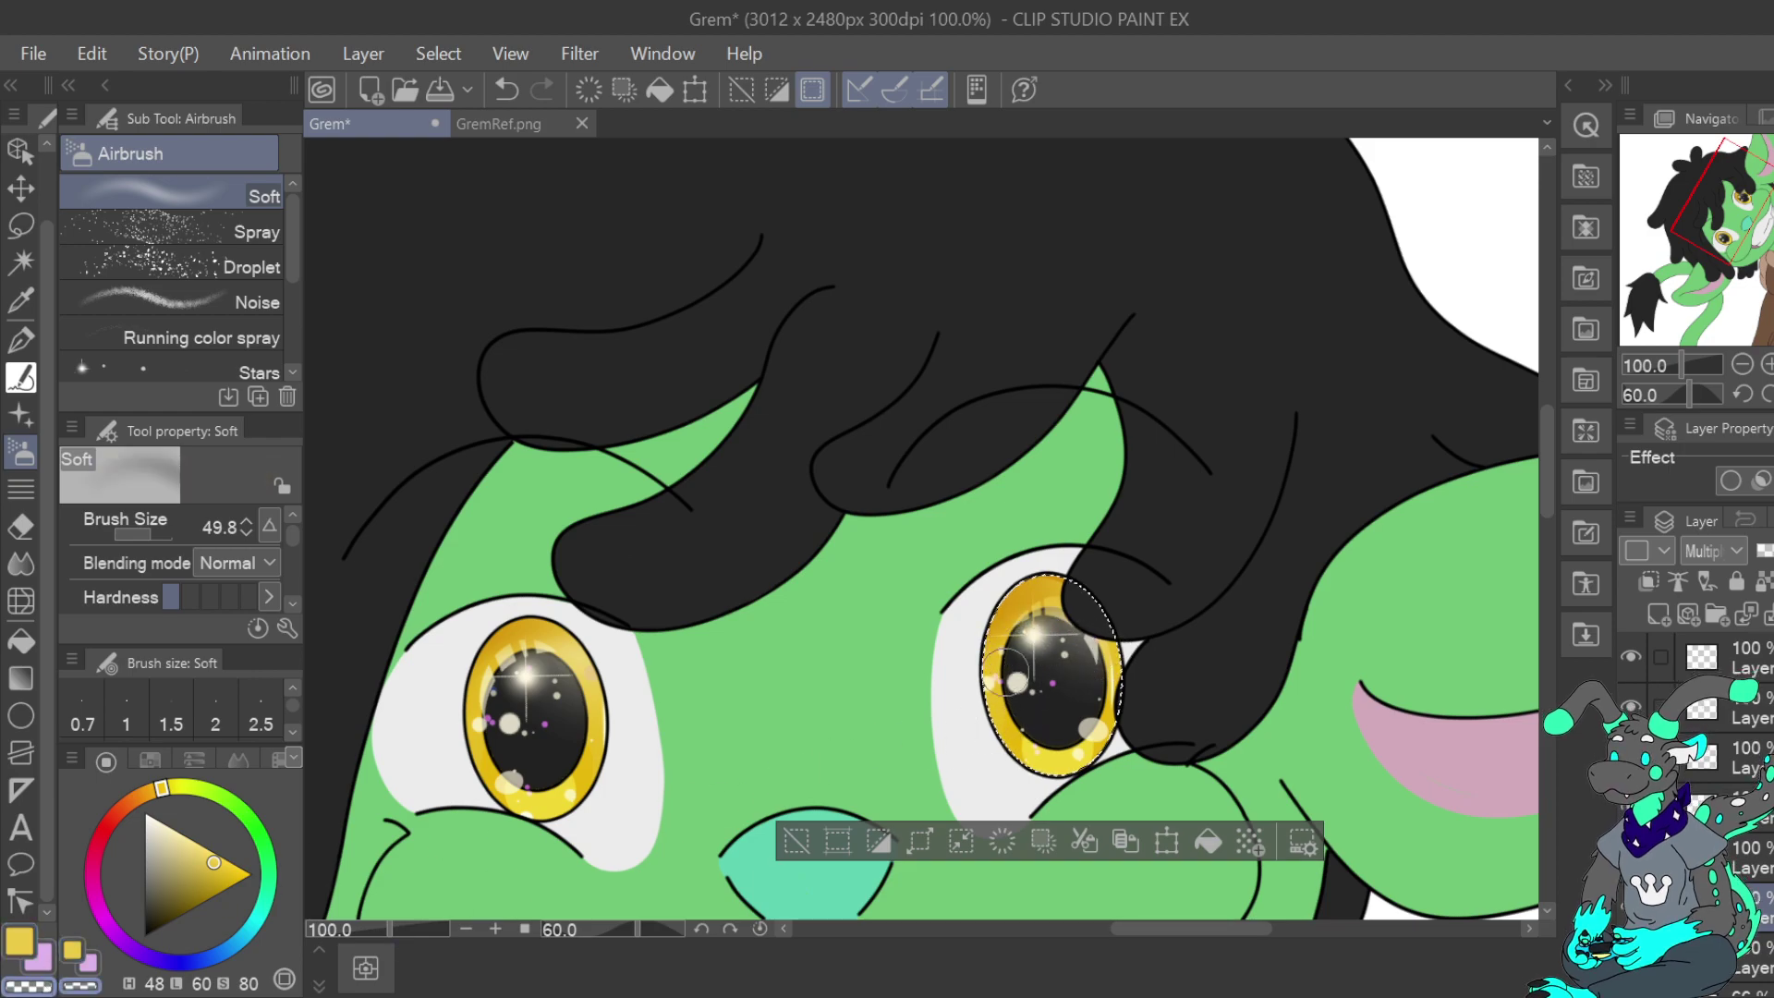
{"action": "left_click", "coordinate": [801, 842]}
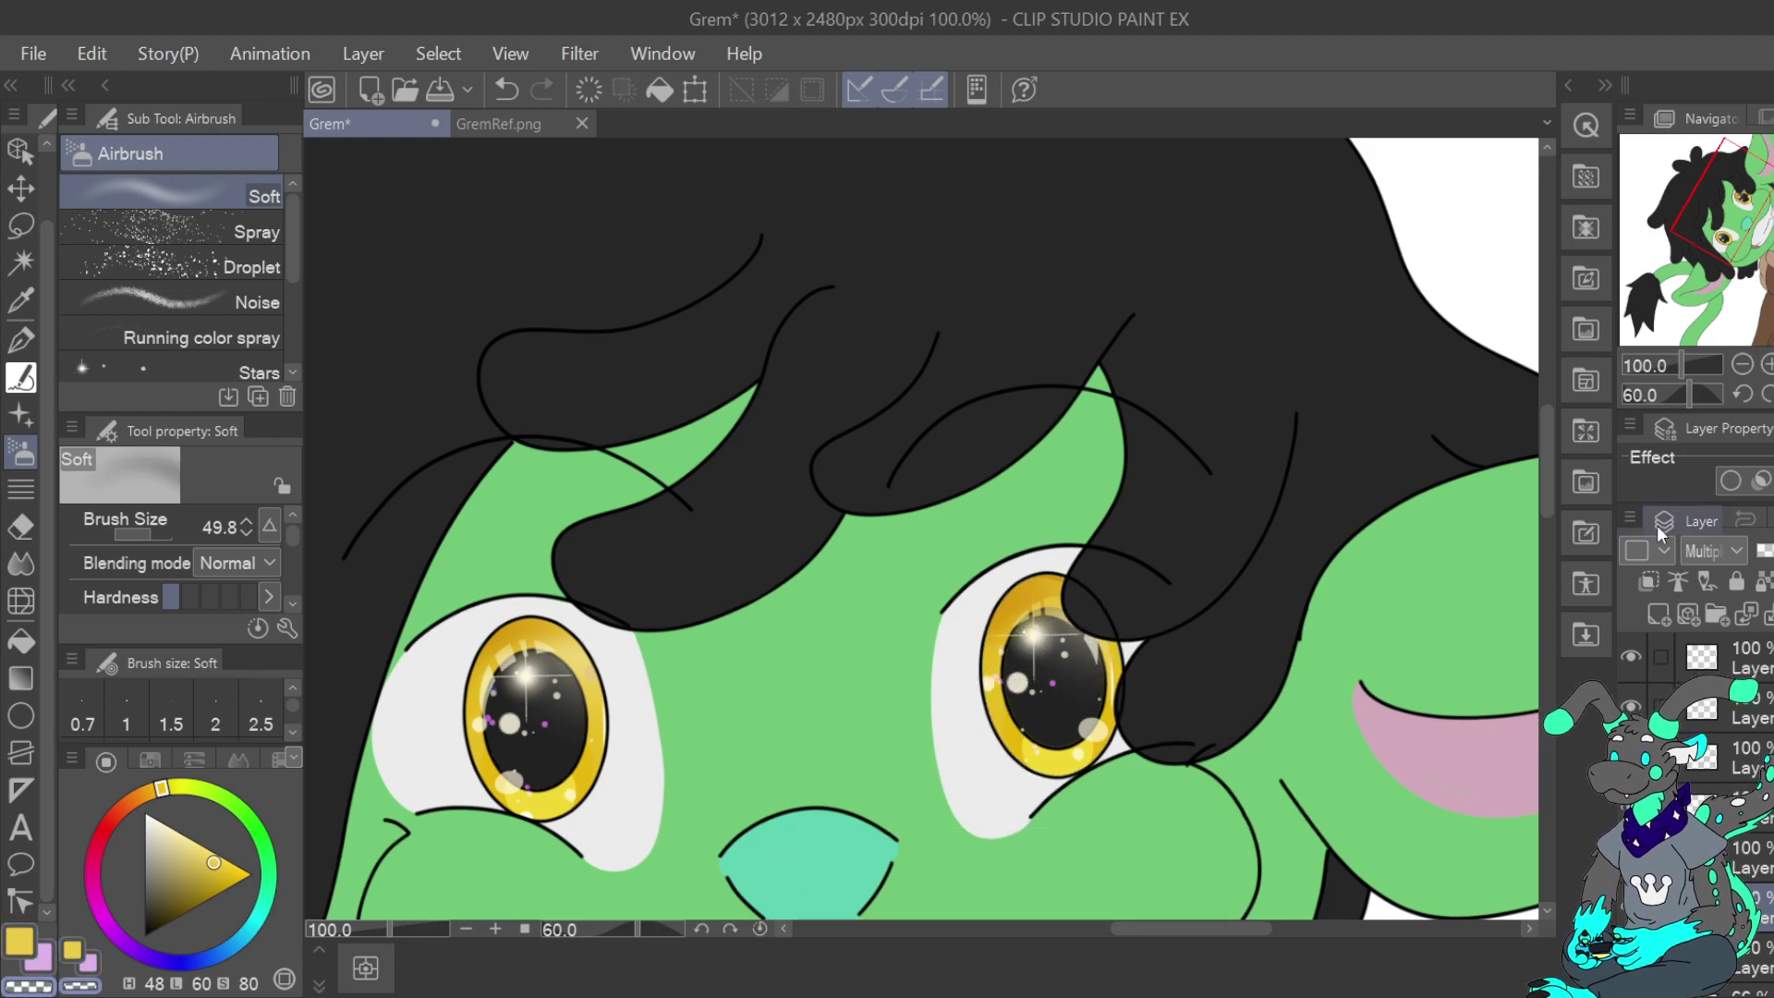
Add a new Normal layer, move it up the layer stack, and set the drawing color to near-white (H 48, L 98, S 61)
{"action": "left_click", "coordinate": [1742, 365]}
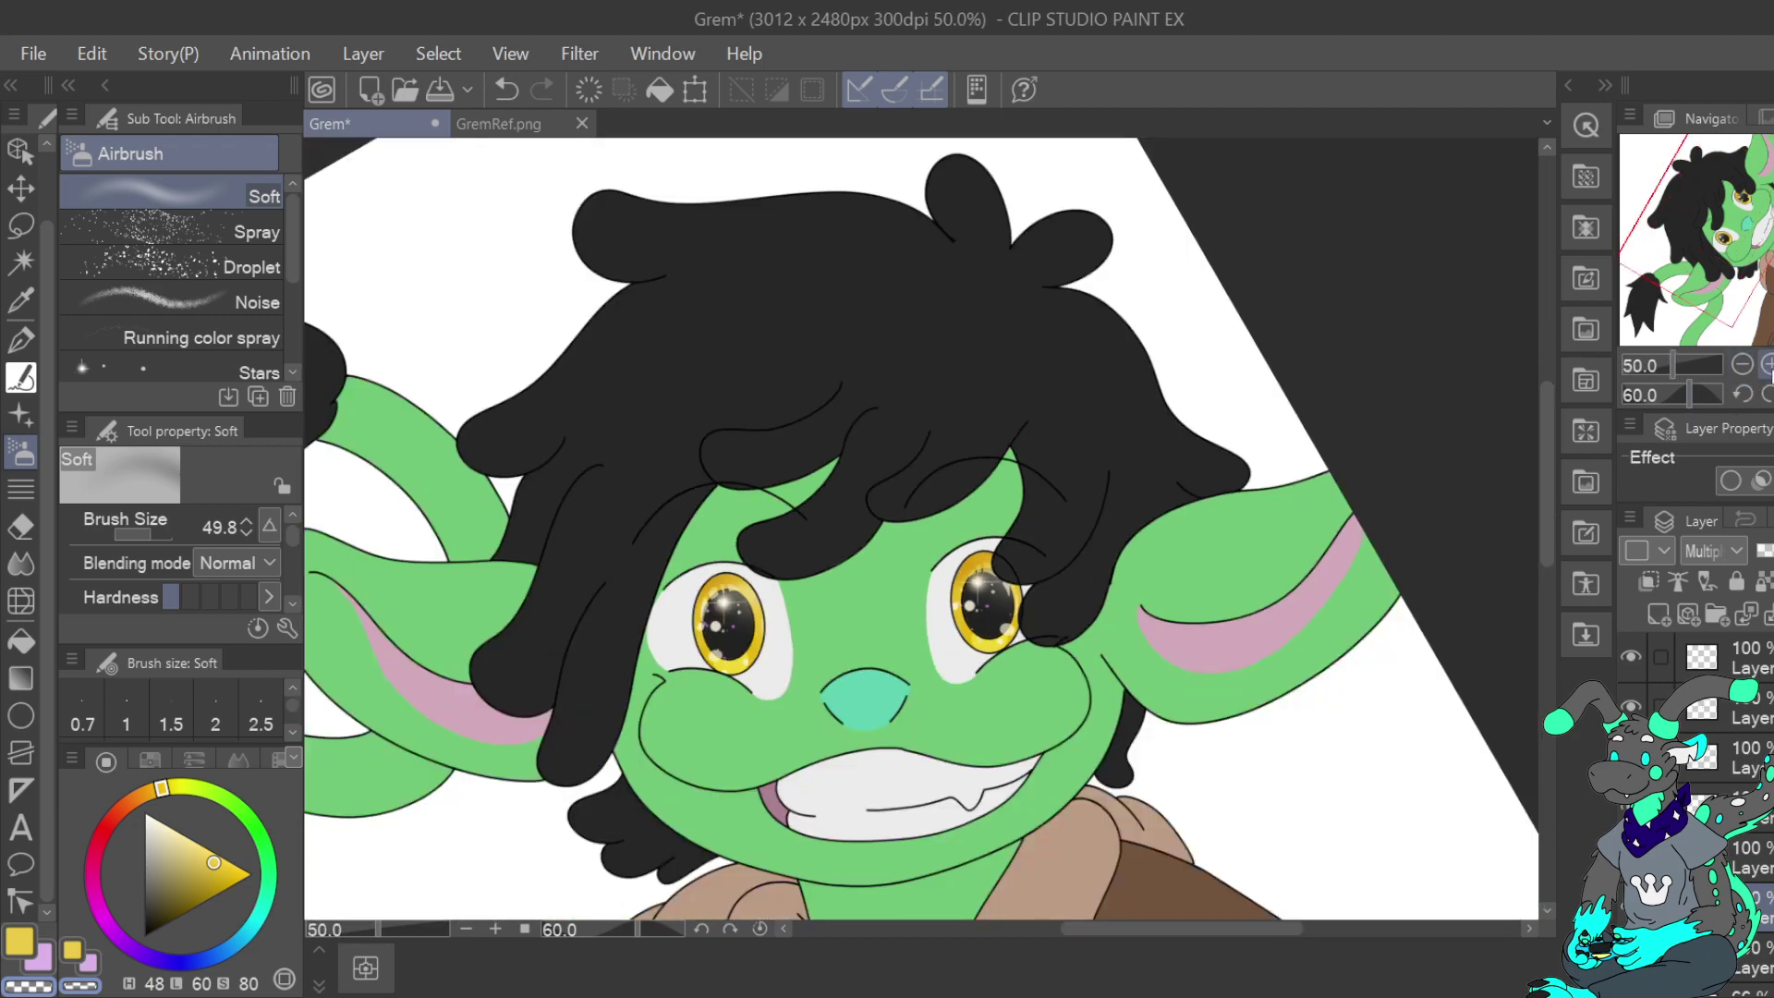
{"action": "left_click", "coordinate": [1767, 365]}
{"action": "mouse_move", "coordinate": [1747, 268]}
{"action": "left_mouse_down"}
{"action": "mouse_move", "coordinate": [1724, 236]}
{"action": "mouse_move", "coordinate": [1755, 288]}
{"action": "left_mouse_up"}
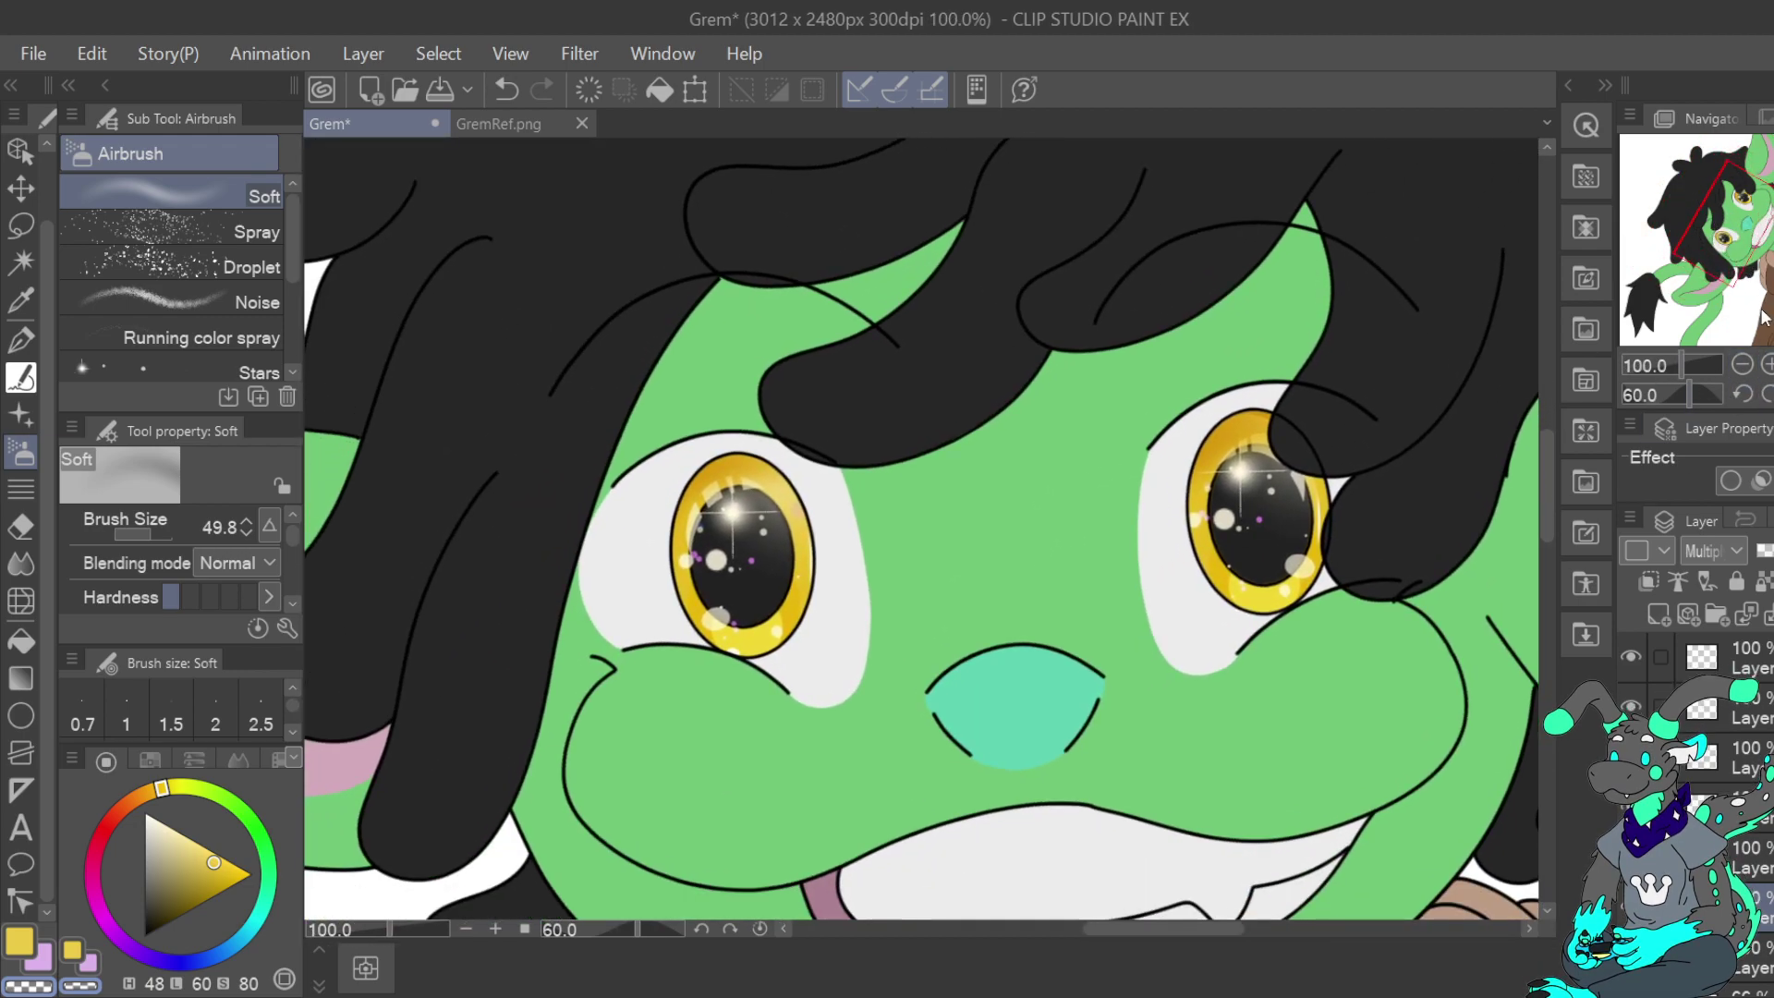
{"action": "left_click", "coordinate": [1688, 613]}
{"action": "left_click_drag", "start_coordinate": [1749, 682], "coordinate": [1749, 639]}
{"action": "left_click_drag", "start_coordinate": [208, 848], "coordinate": [146, 797]}
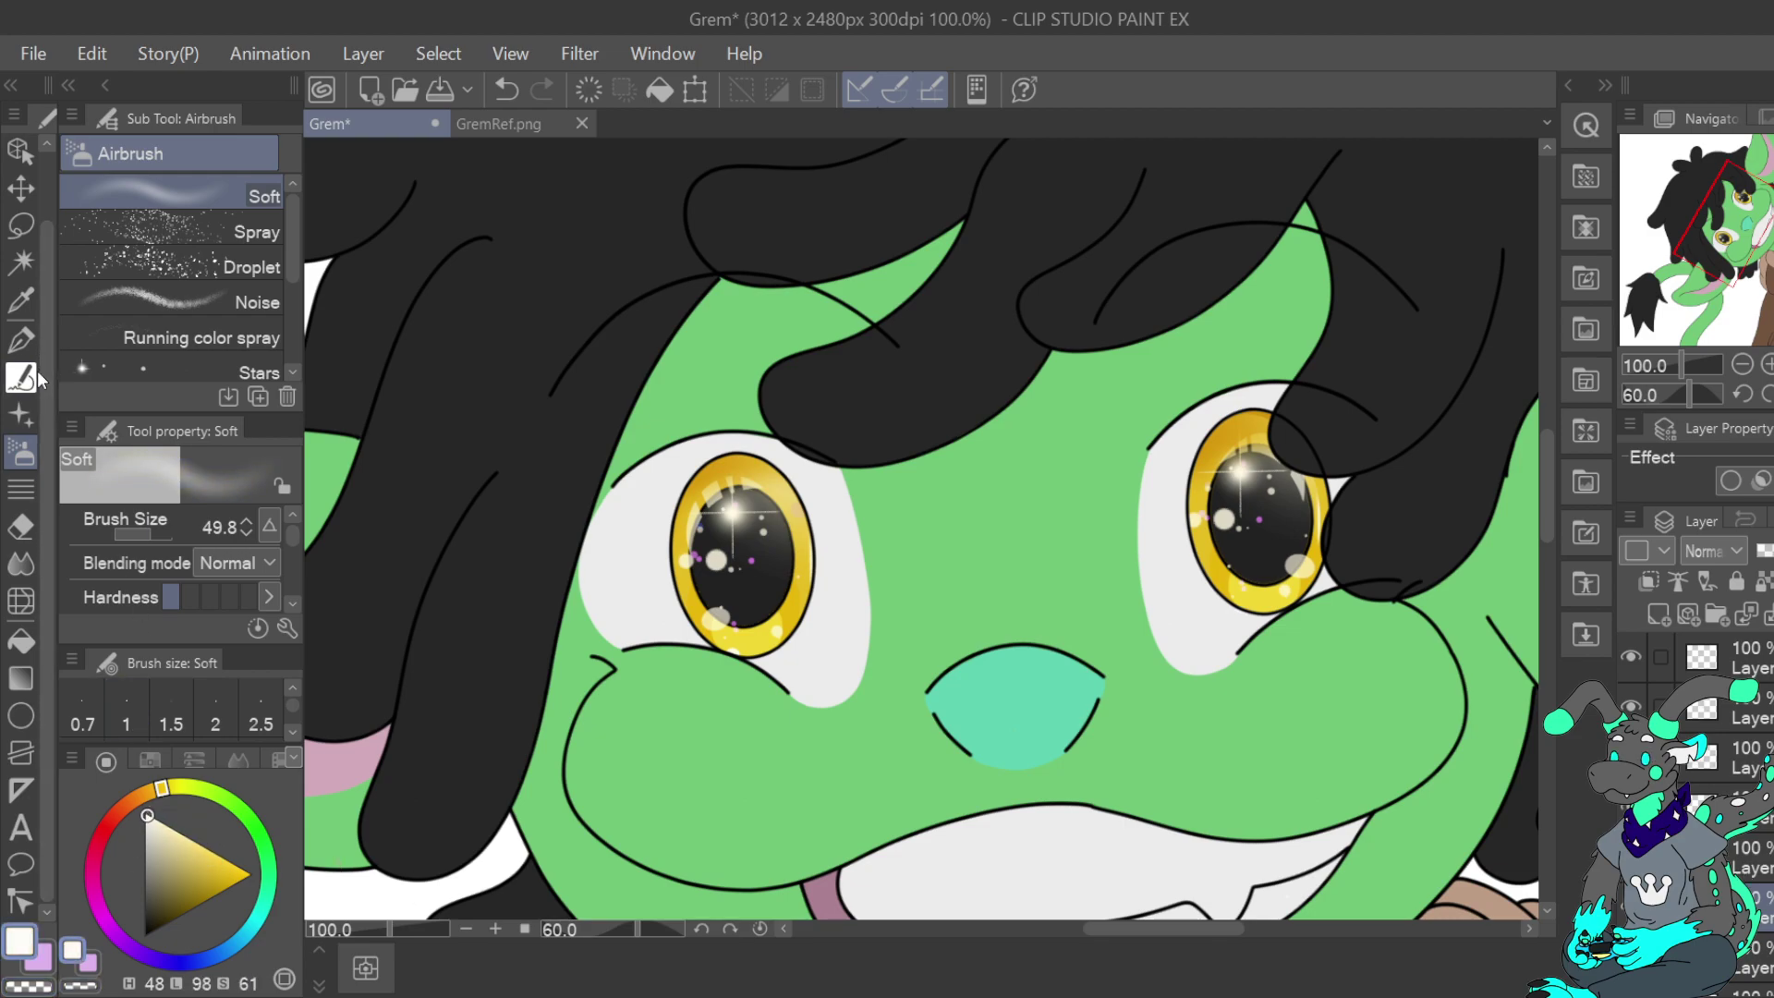
Draw curved near-white highlights on the upper and lower iris of the hair-covered eye with the Turnip pen at size 4.0
{"action": "key", "text": "p"}
{"action": "left_click", "coordinate": [248, 534]}
{"action": "left_click", "coordinate": [252, 522]}
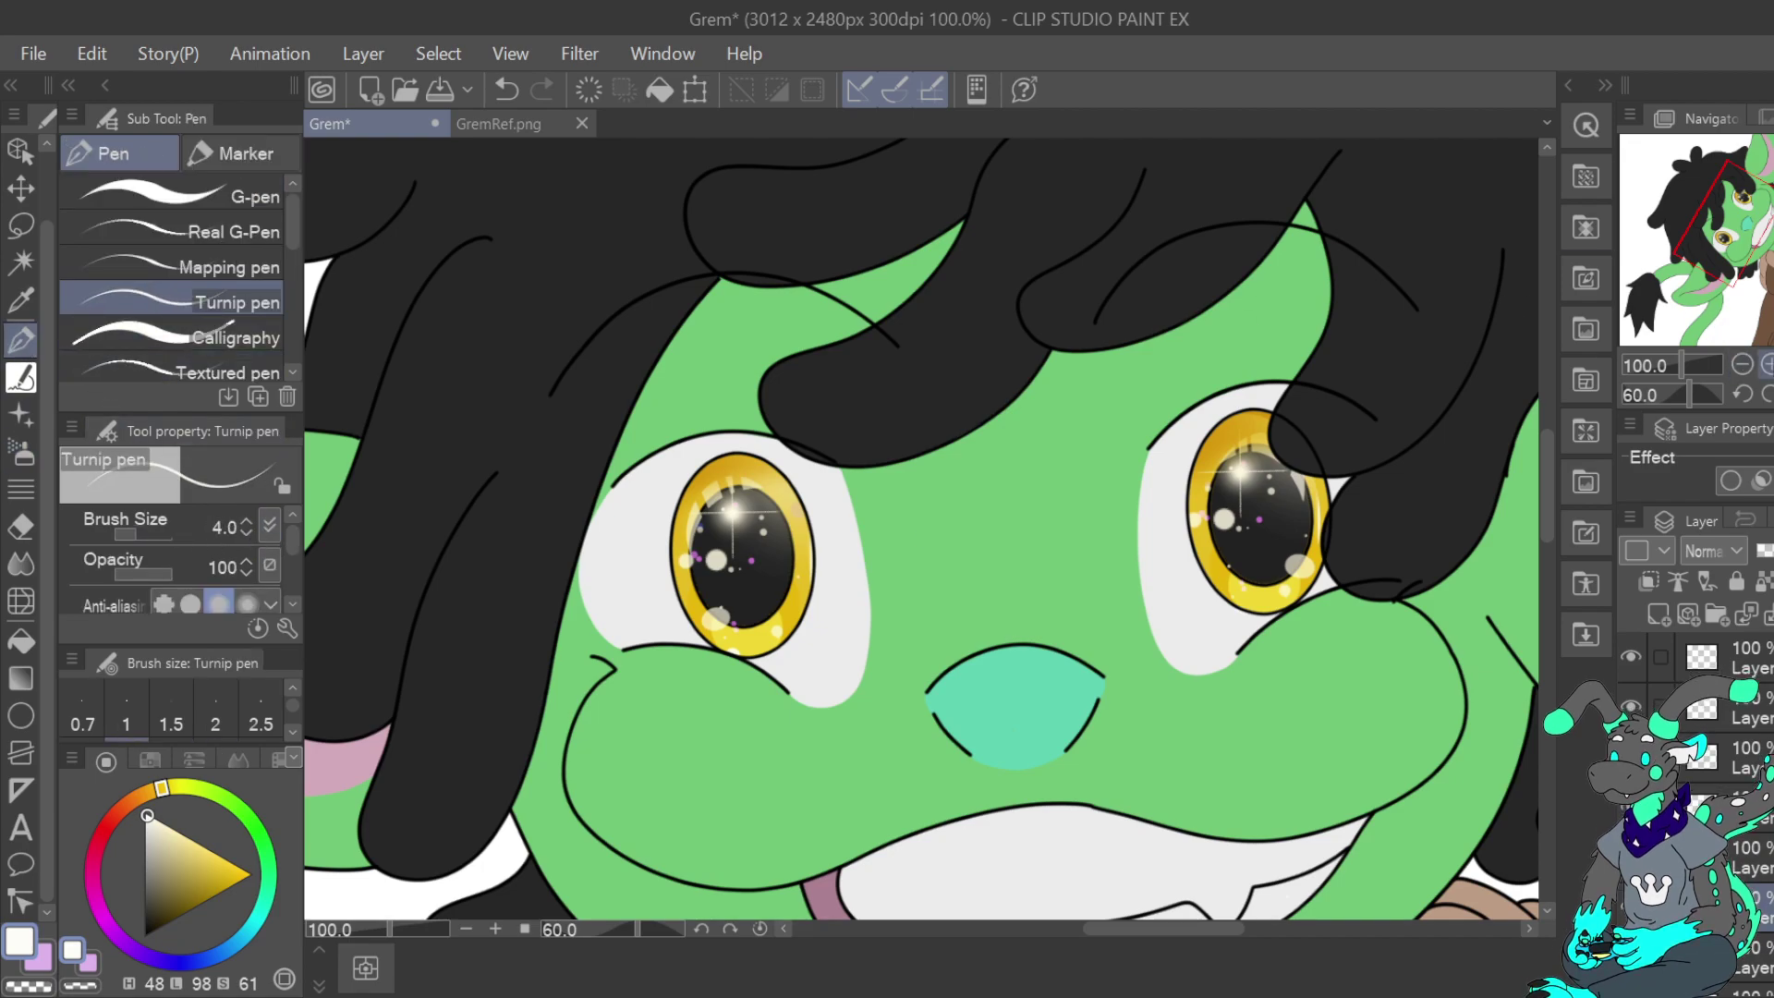
{"action": "left_click", "coordinate": [1769, 365]}
{"action": "left_click_drag", "start_coordinate": [1741, 216], "coordinate": [1756, 190]}
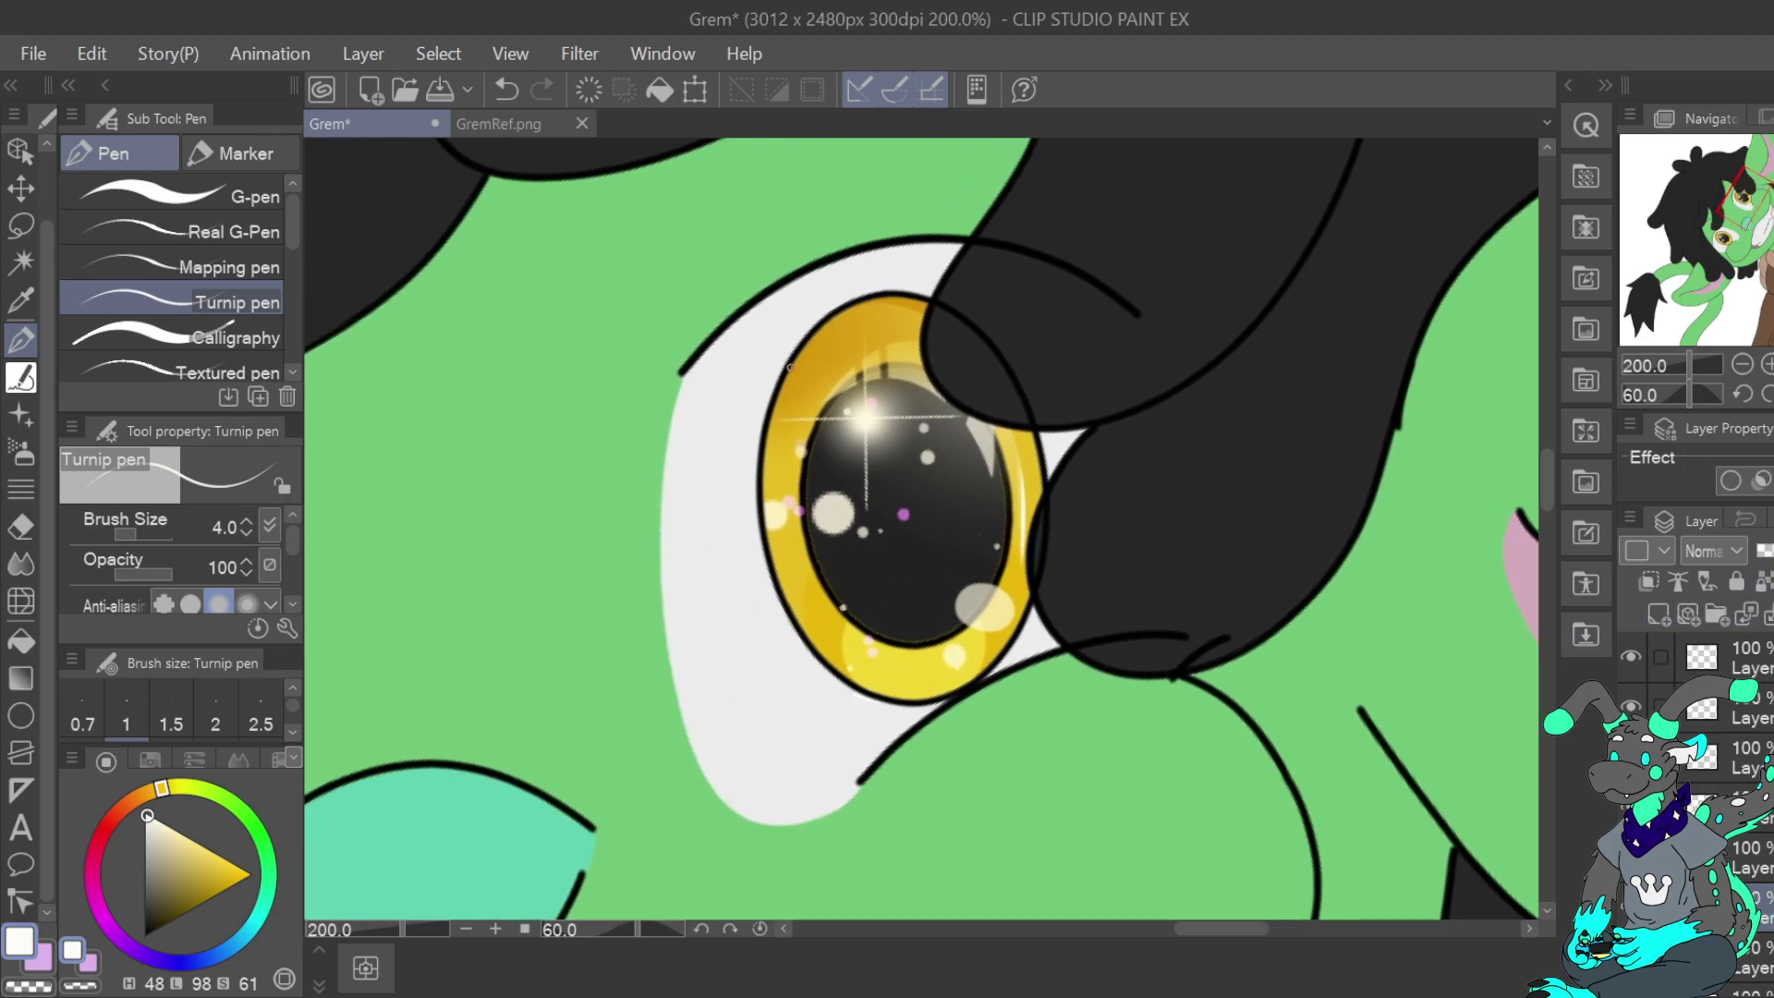
{"action": "left_click_drag", "start_coordinate": [844, 339], "coordinate": [811, 376]}
{"action": "left_click_drag", "start_coordinate": [829, 626], "coordinate": [894, 682]}
Add matching near-white highlight strokes to the other iris and draw a small four-pointed sparkle at each pupil's outer edge
{"action": "left_click_drag", "start_coordinate": [1749, 209], "coordinate": [1725, 229]}
{"action": "left_click_drag", "start_coordinate": [854, 678], "coordinate": [812, 763]}
{"action": "mouse_move", "coordinate": [1734, 219]}
{"action": "left_mouse_down"}
{"action": "mouse_move", "coordinate": [1757, 209]}
{"action": "mouse_move", "coordinate": [1744, 195]}
{"action": "left_mouse_up"}
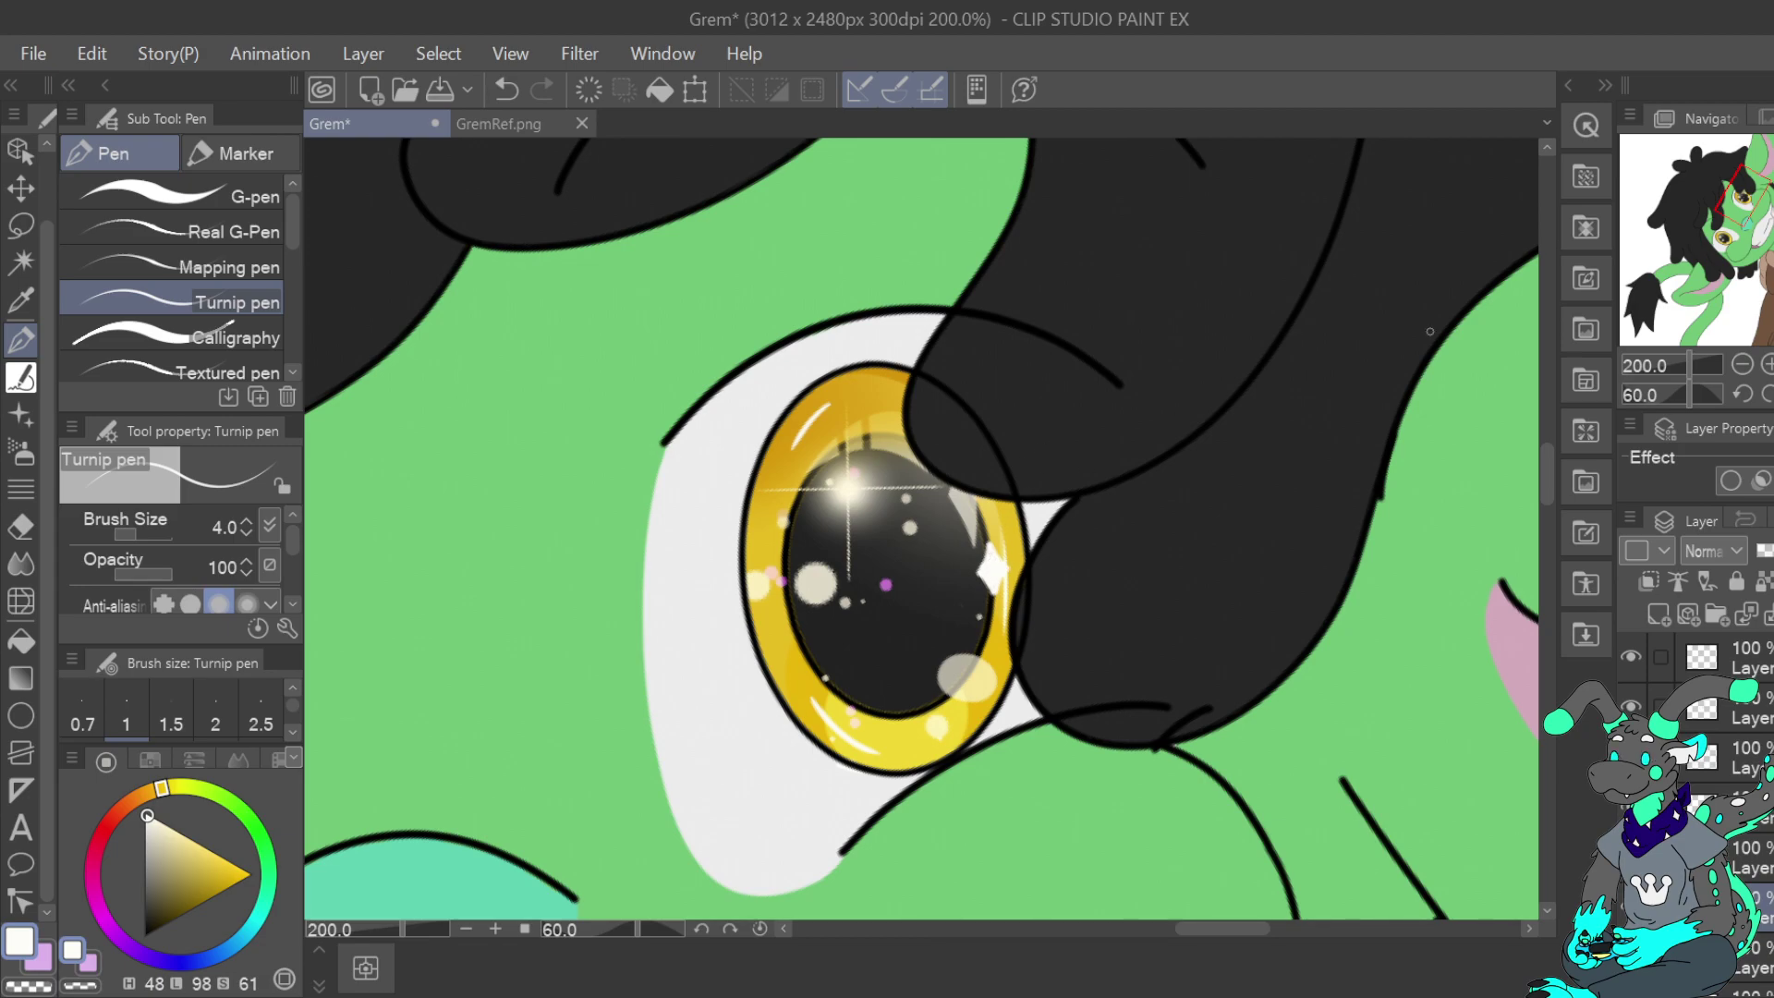
{"action": "left_click_drag", "start_coordinate": [1753, 206], "coordinate": [1731, 245]}
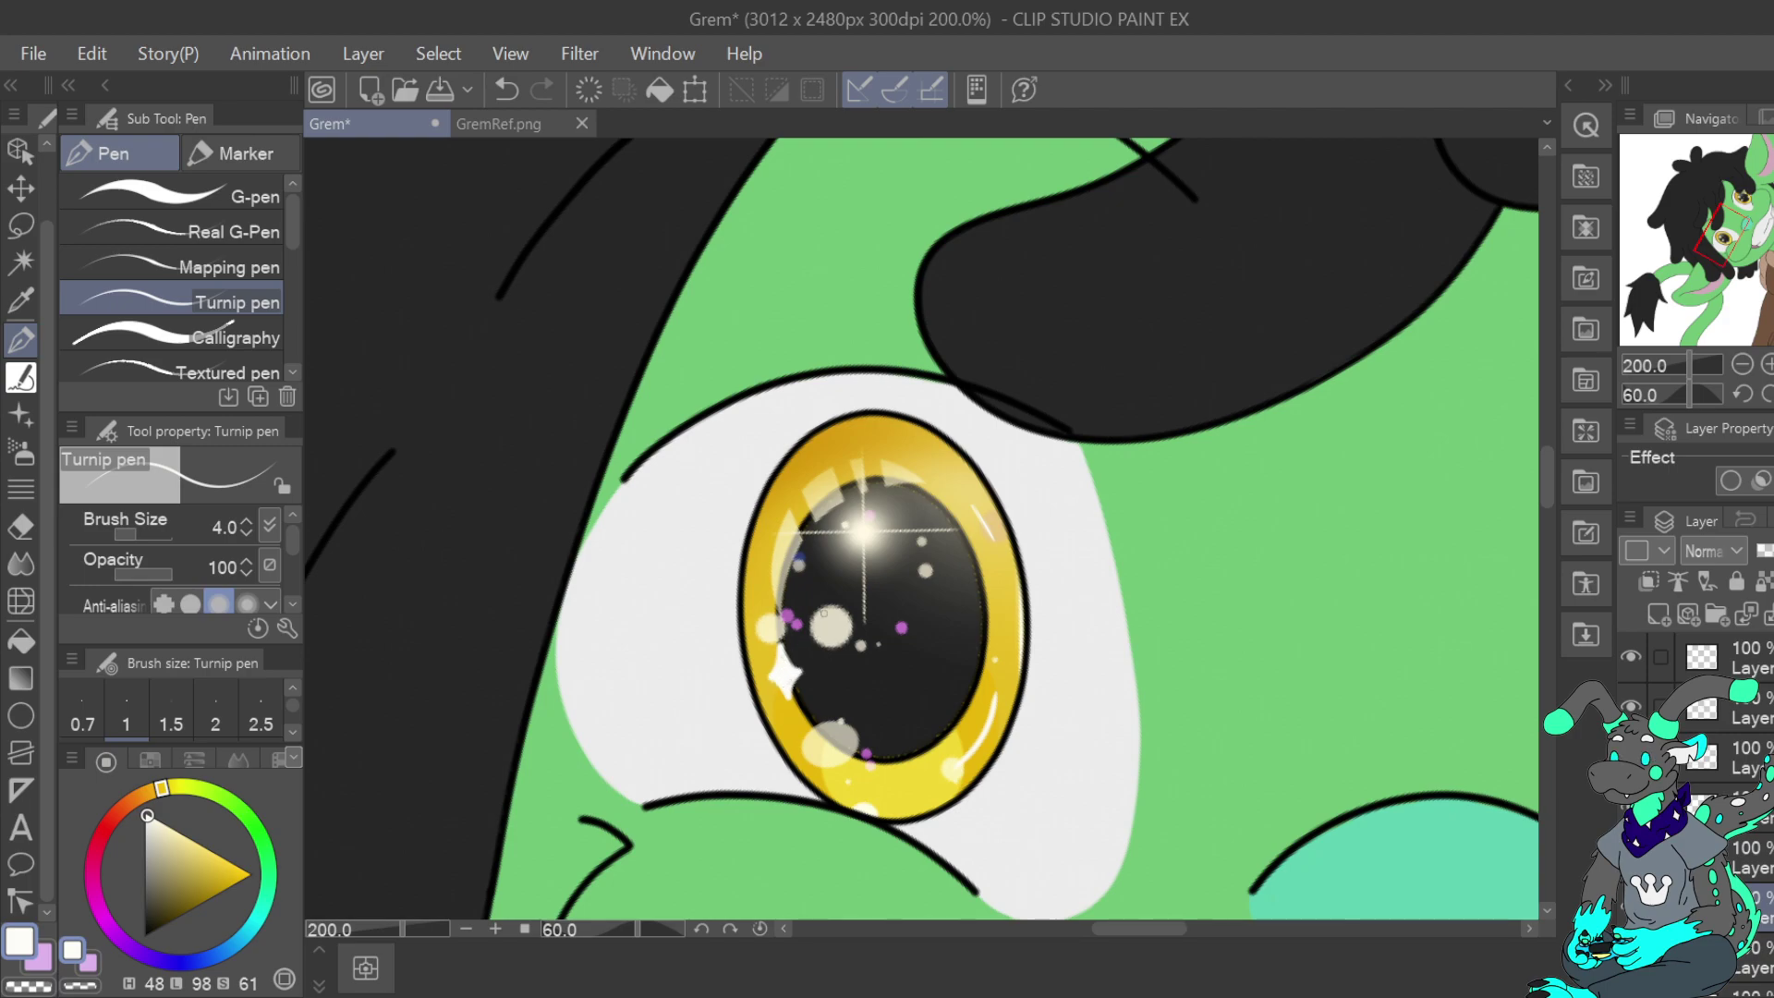
Reset the canvas rotation, switch to another layer for the freckles, and pick the hair's near-black as the drawing color
{"action": "left_click", "coordinate": [1753, 368]}
{"action": "left_click", "coordinate": [1753, 368]}
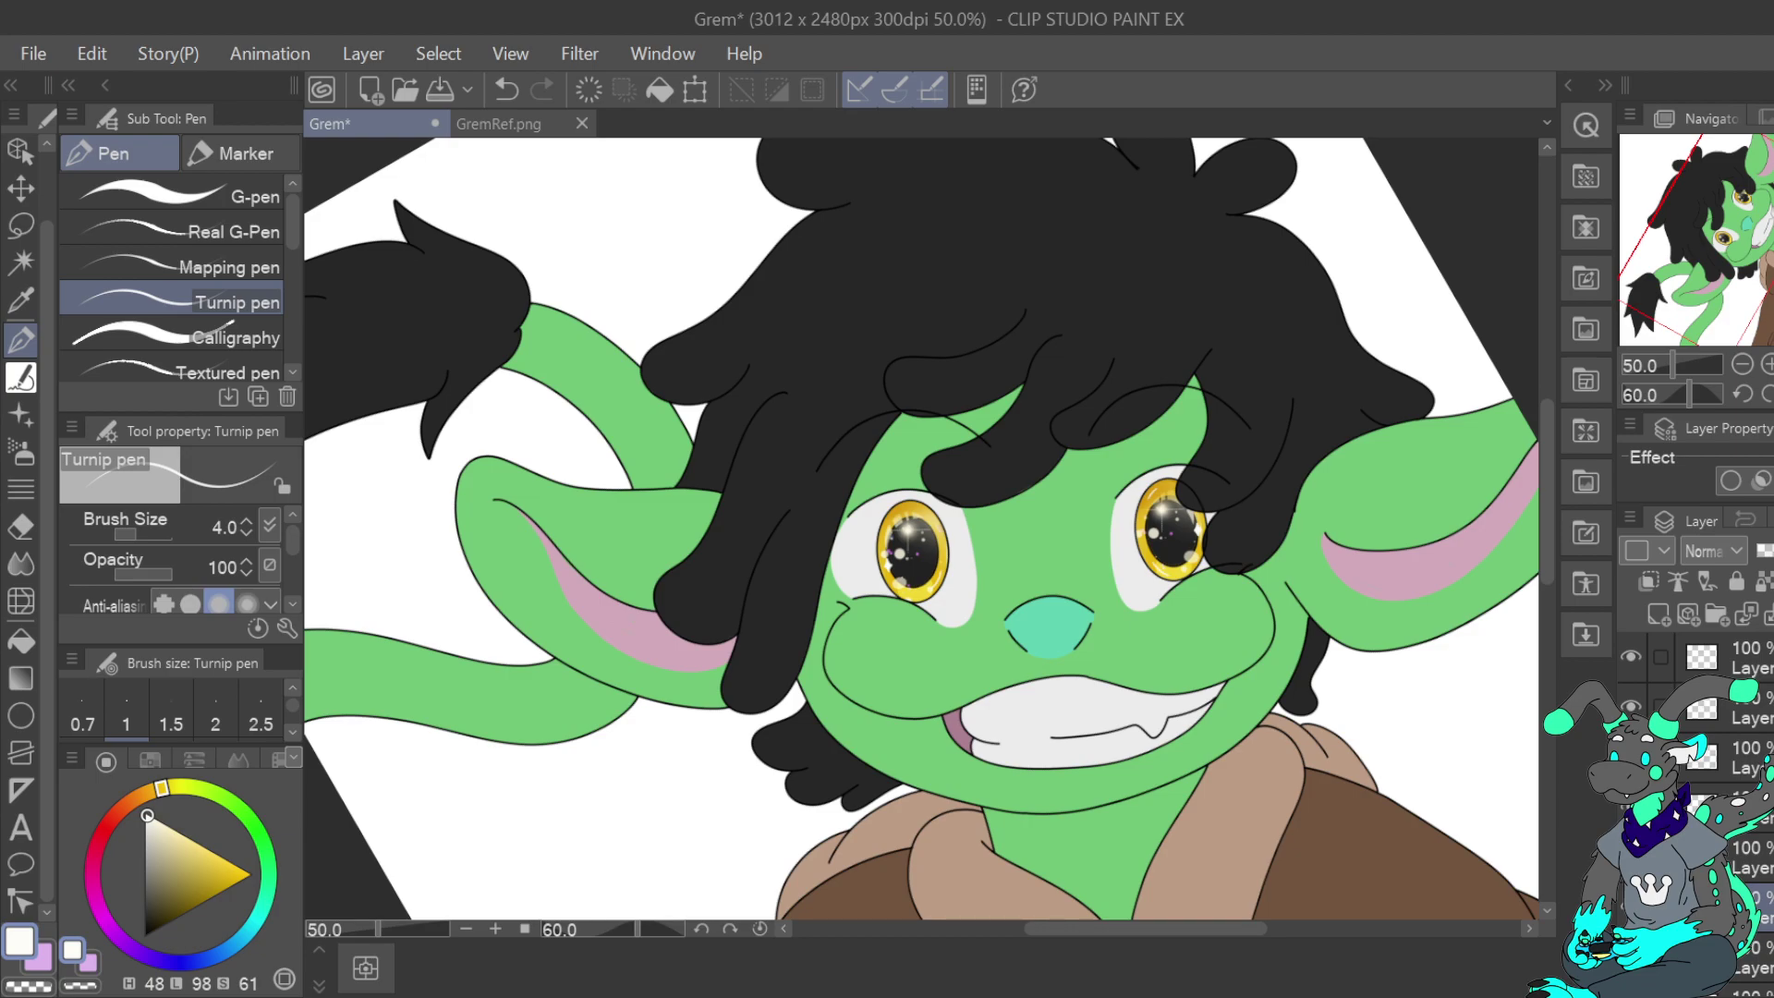
{"action": "key", "text": "ctrl+at"}
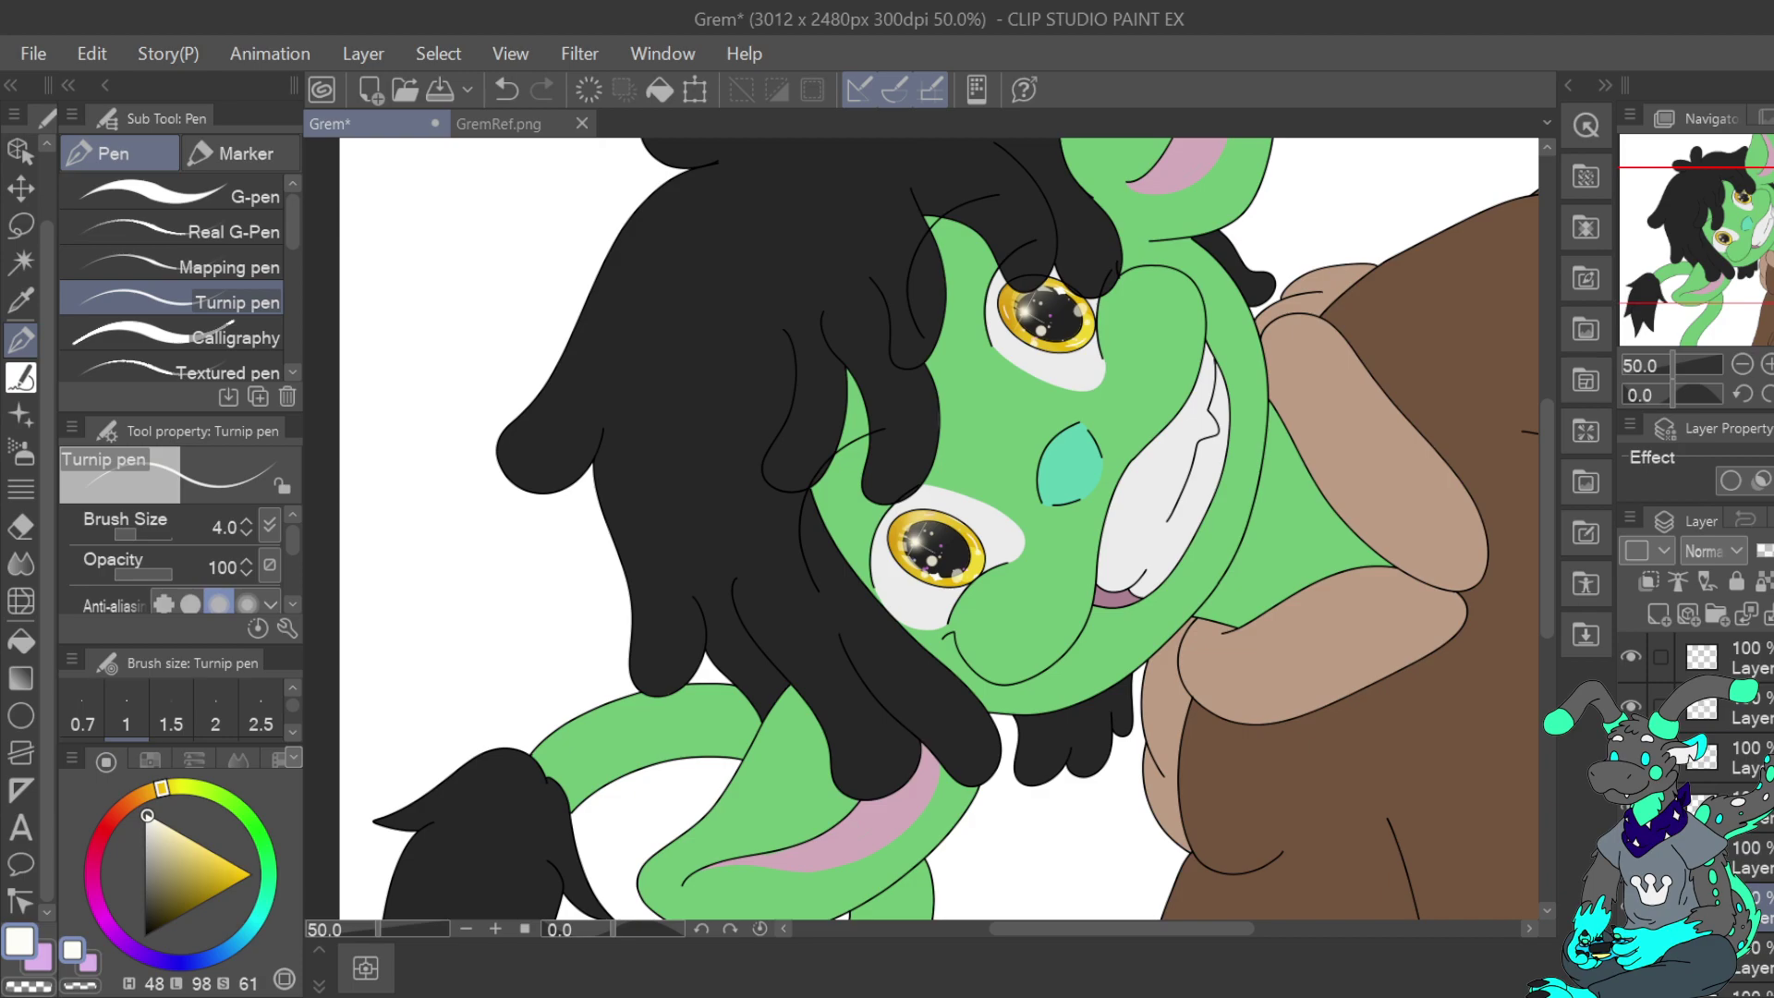
{"action": "left_click", "coordinate": [1752, 857]}
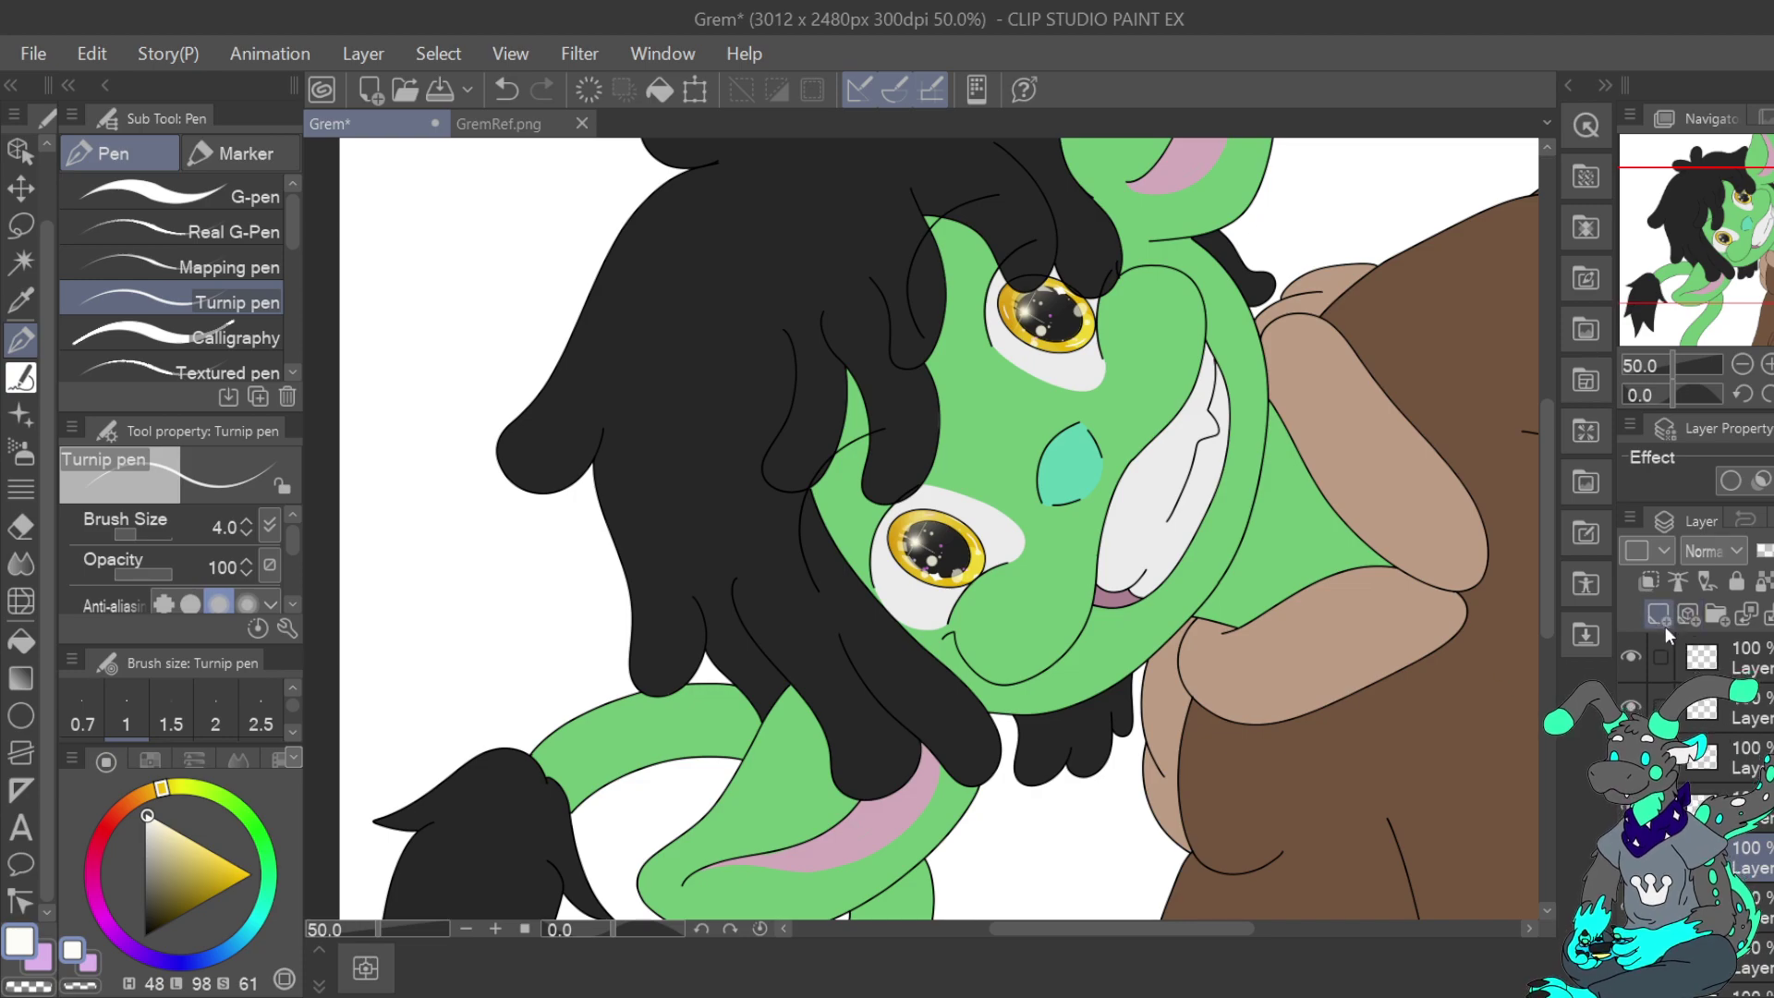
{"action": "left_click_drag", "start_coordinate": [297, 220], "coordinate": [292, 337]}
{"action": "left_click", "coordinate": [213, 269]}
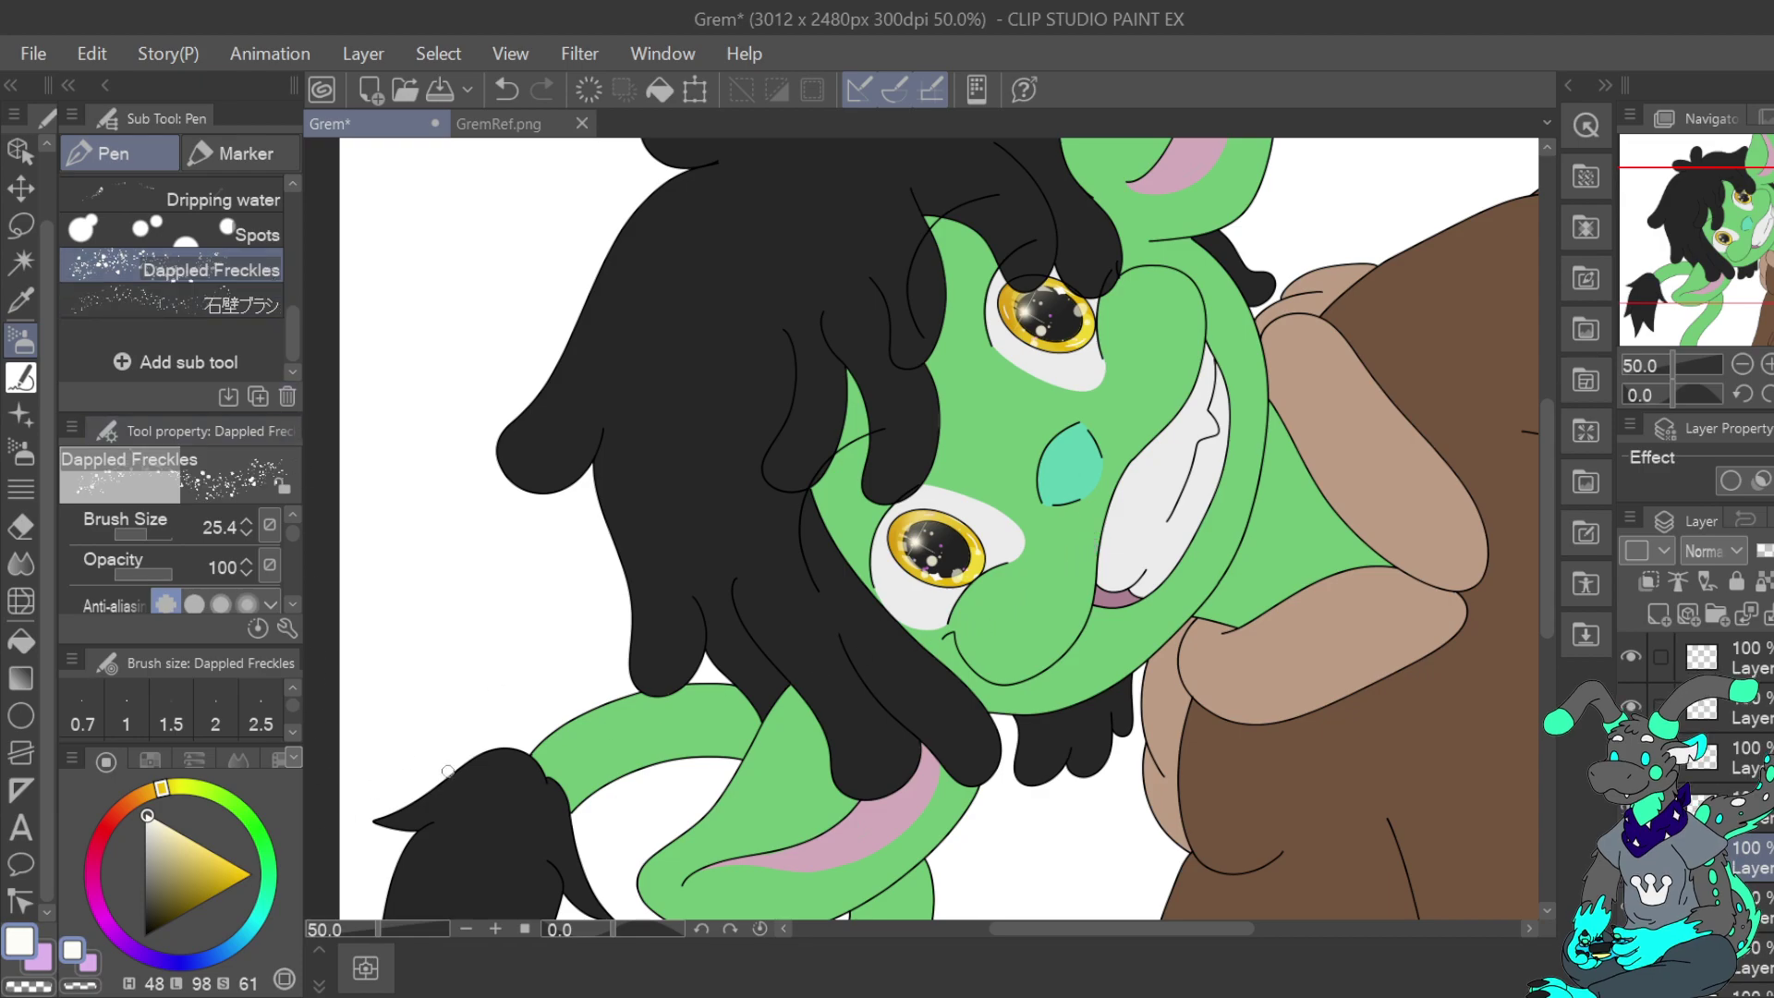
{"action": "left_click", "coordinate": [21, 301]}
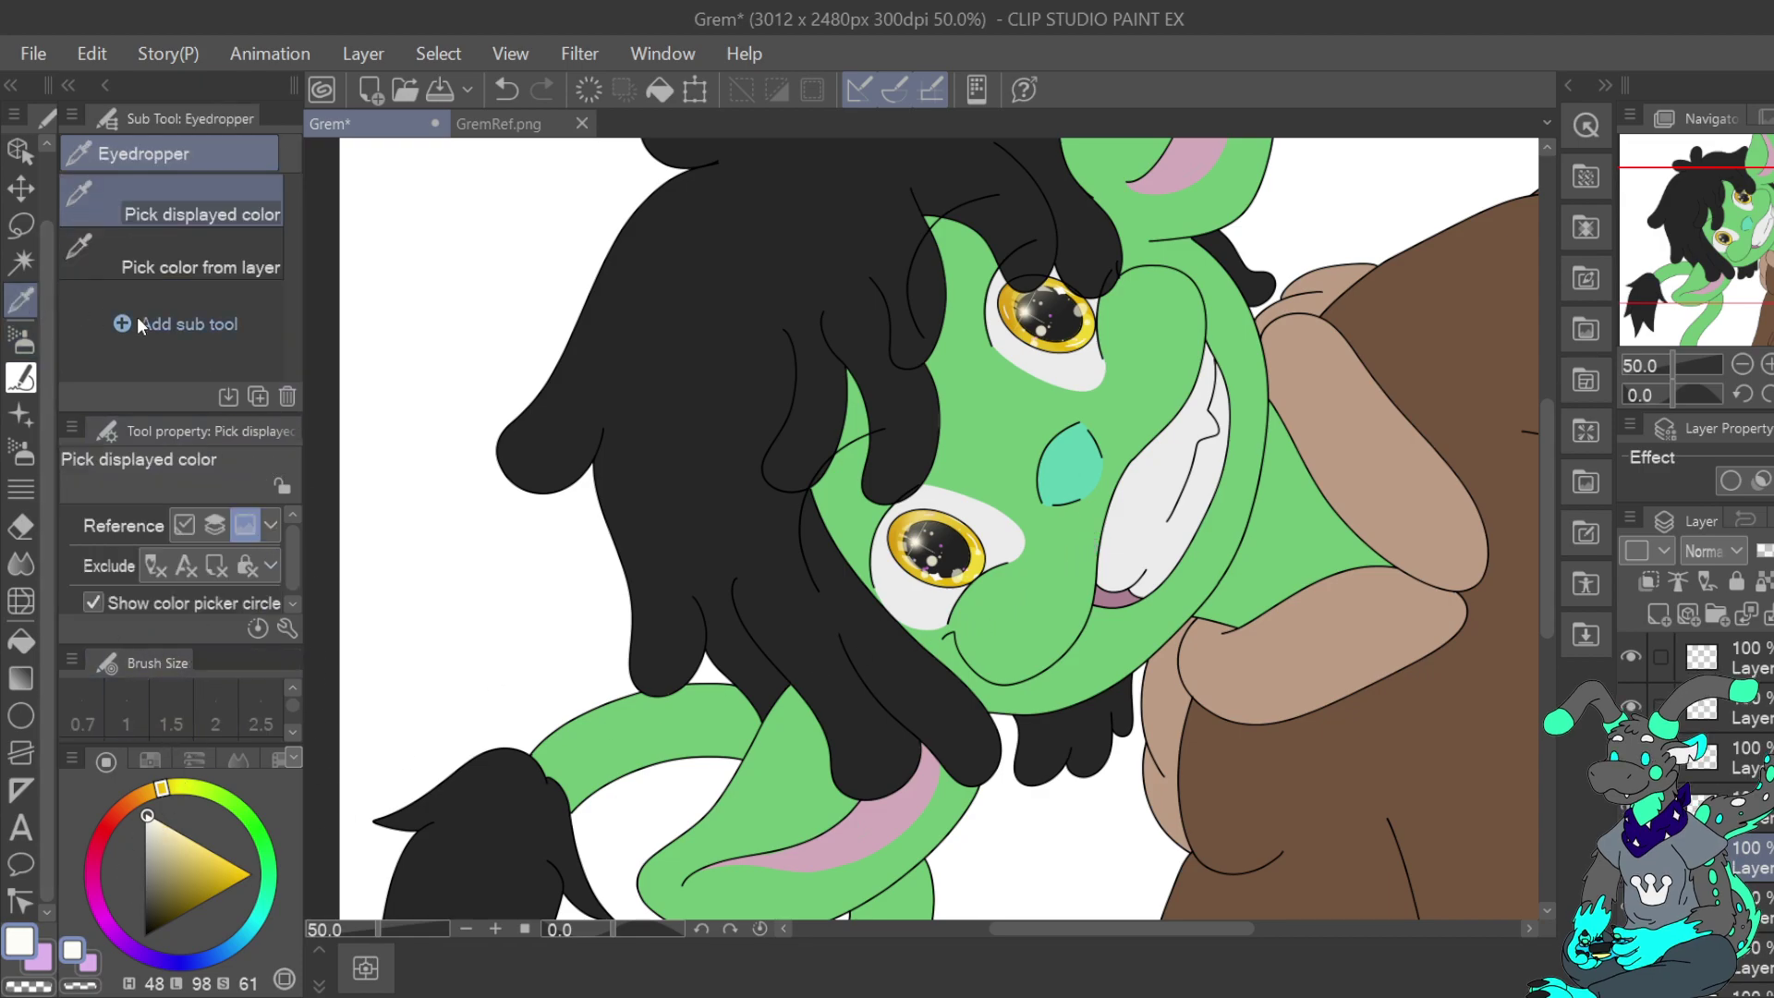
{"action": "left_click", "coordinate": [733, 461]}
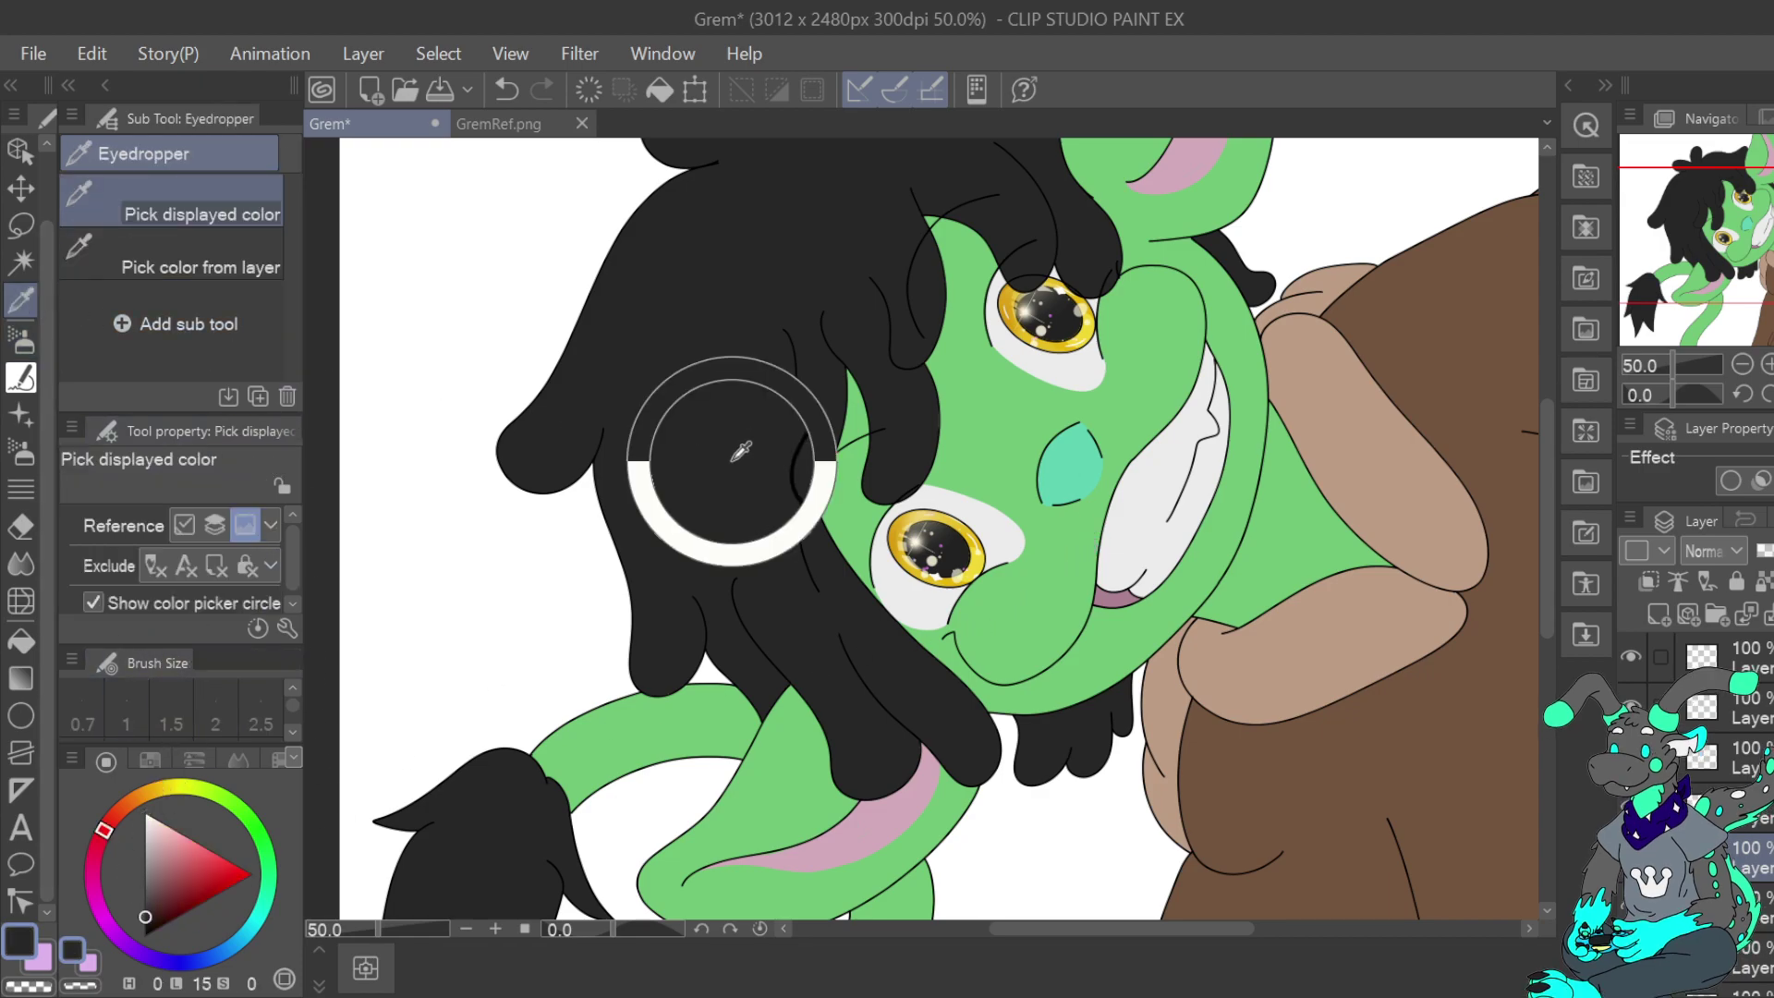
Try the Dappled Freckles brush on the face at sizes 82.4 and 1022.0, undoing each attempt
{"action": "left_click", "coordinate": [22, 341]}
{"action": "left_click", "coordinate": [152, 541]}
{"action": "mouse_move", "coordinate": [1007, 605]}
{"action": "left_mouse_down"}
{"action": "mouse_move", "coordinate": [1026, 638]}
{"action": "mouse_move", "coordinate": [1080, 509]}
{"action": "mouse_move", "coordinate": [1029, 587]}
{"action": "mouse_move", "coordinate": [1095, 530]}
{"action": "left_mouse_up"}
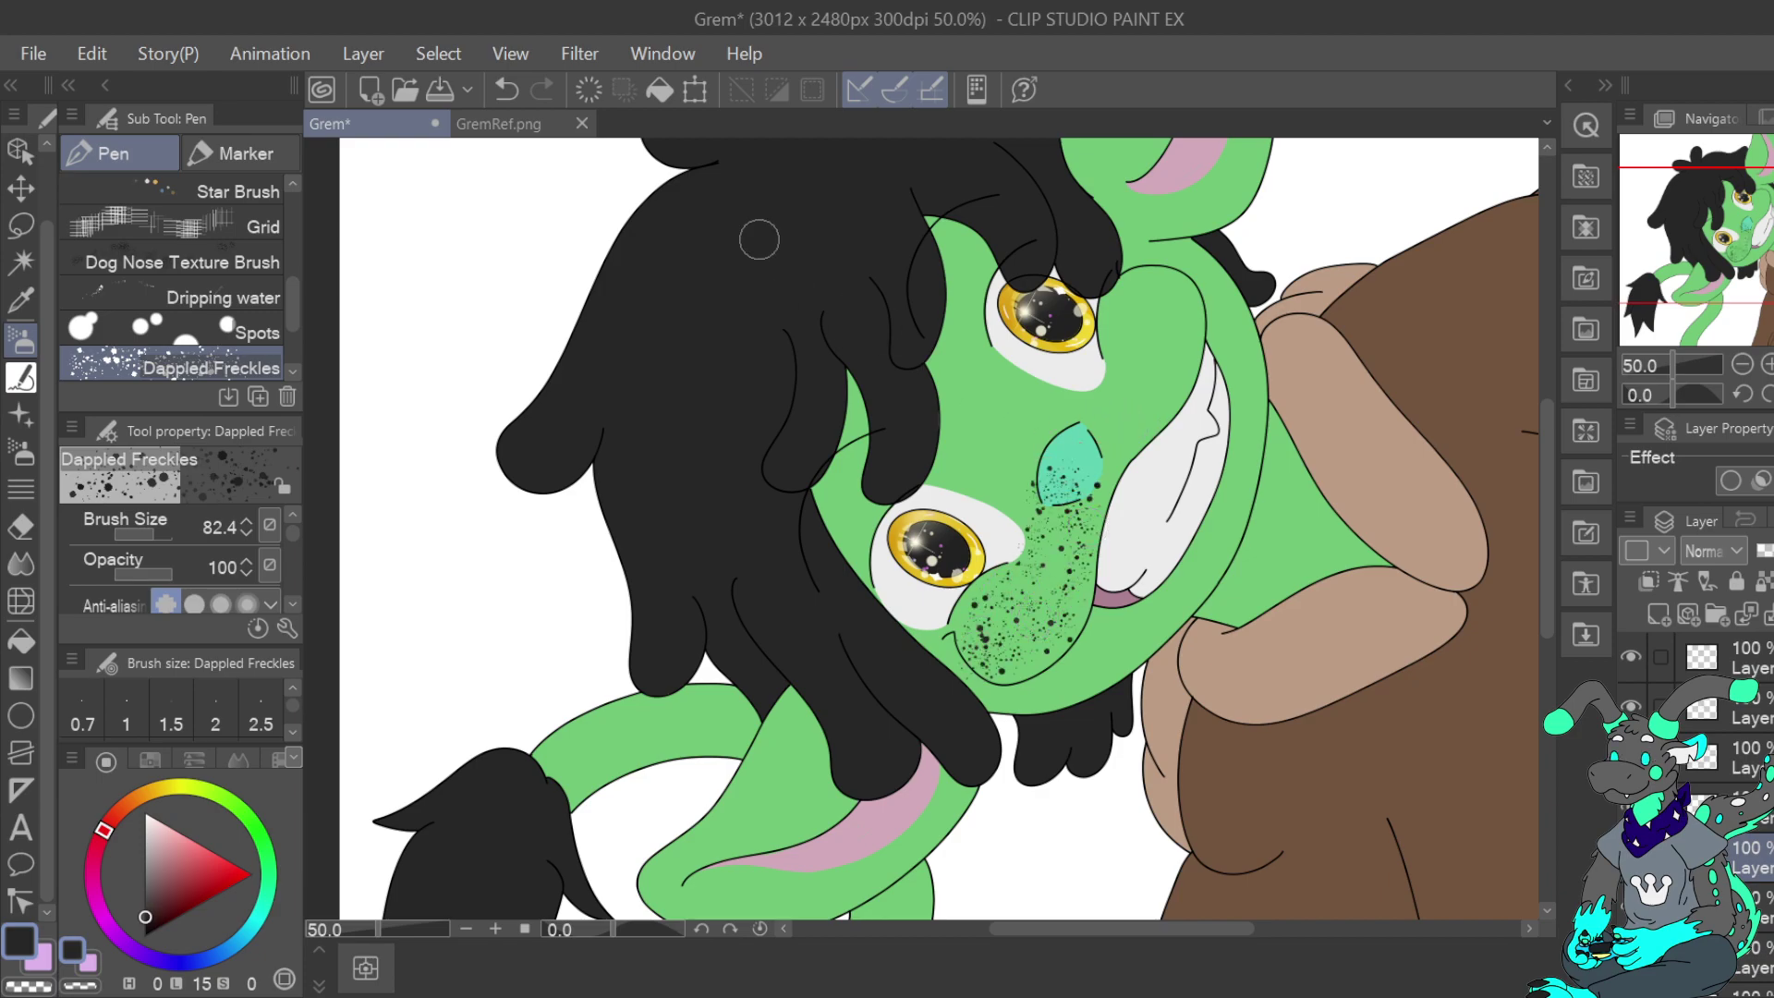
{"action": "left_click", "coordinate": [506, 90]}
{"action": "left_click_drag", "start_coordinate": [161, 531], "coordinate": [168, 532]}
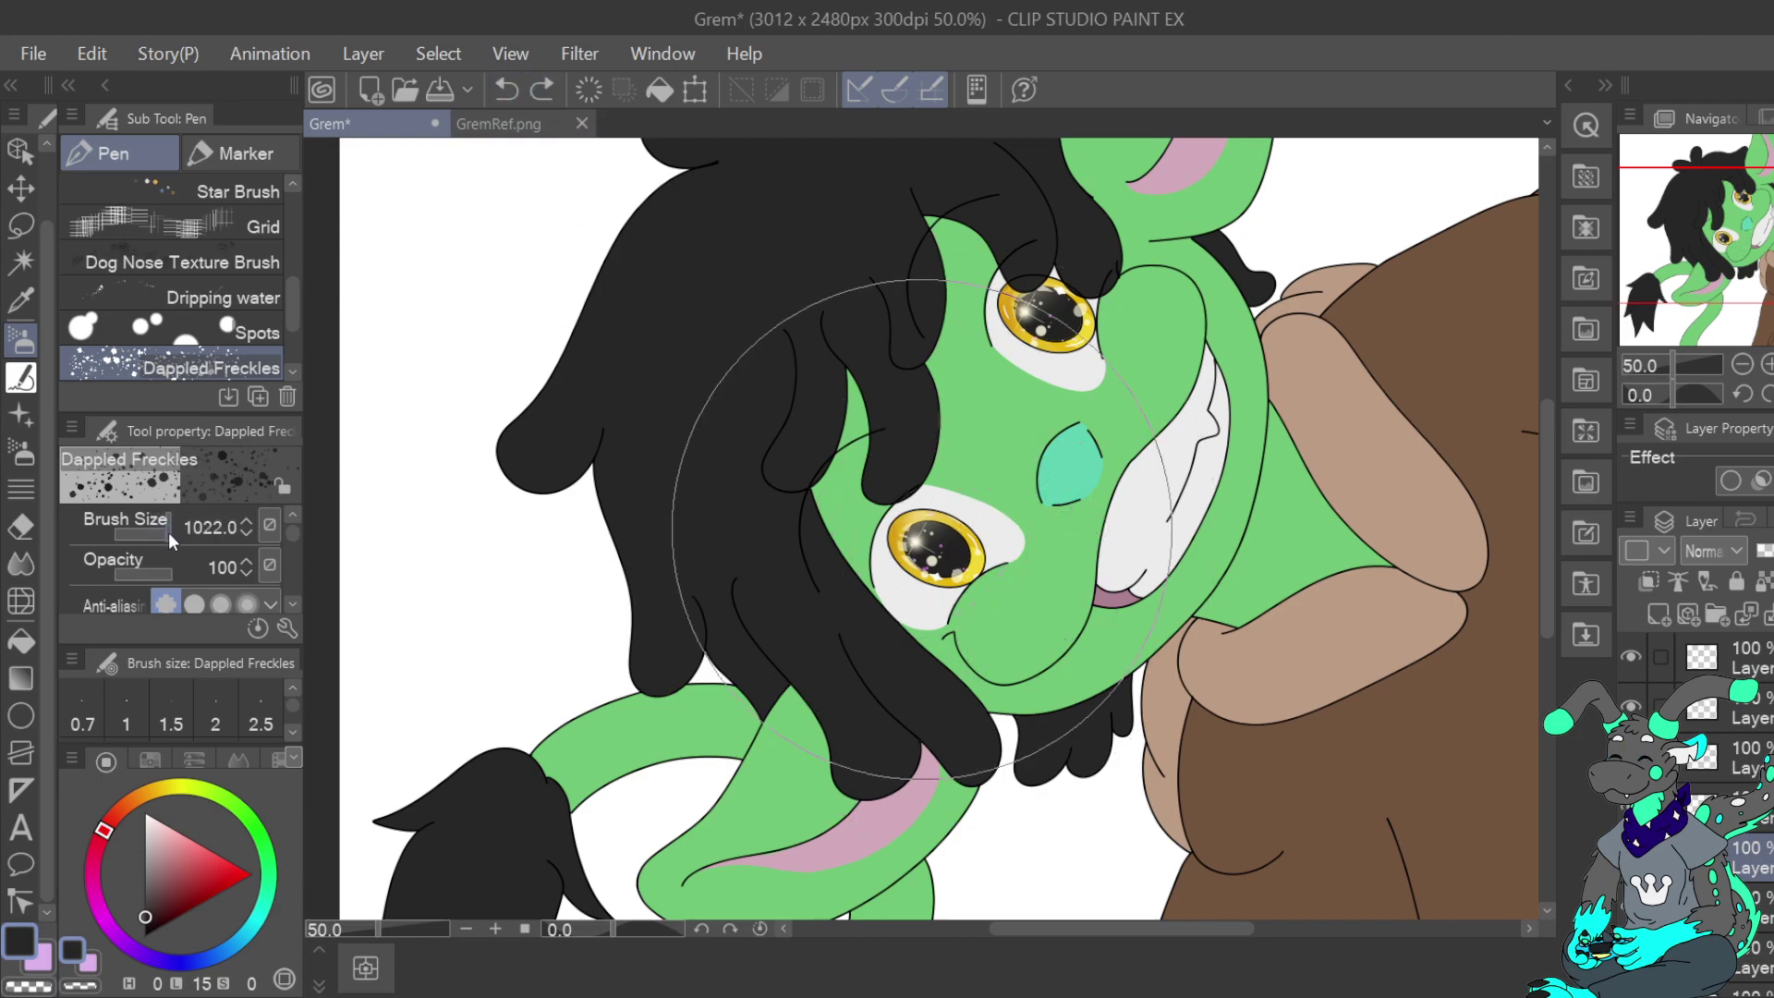
{"action": "left_click", "coordinate": [1069, 440]}
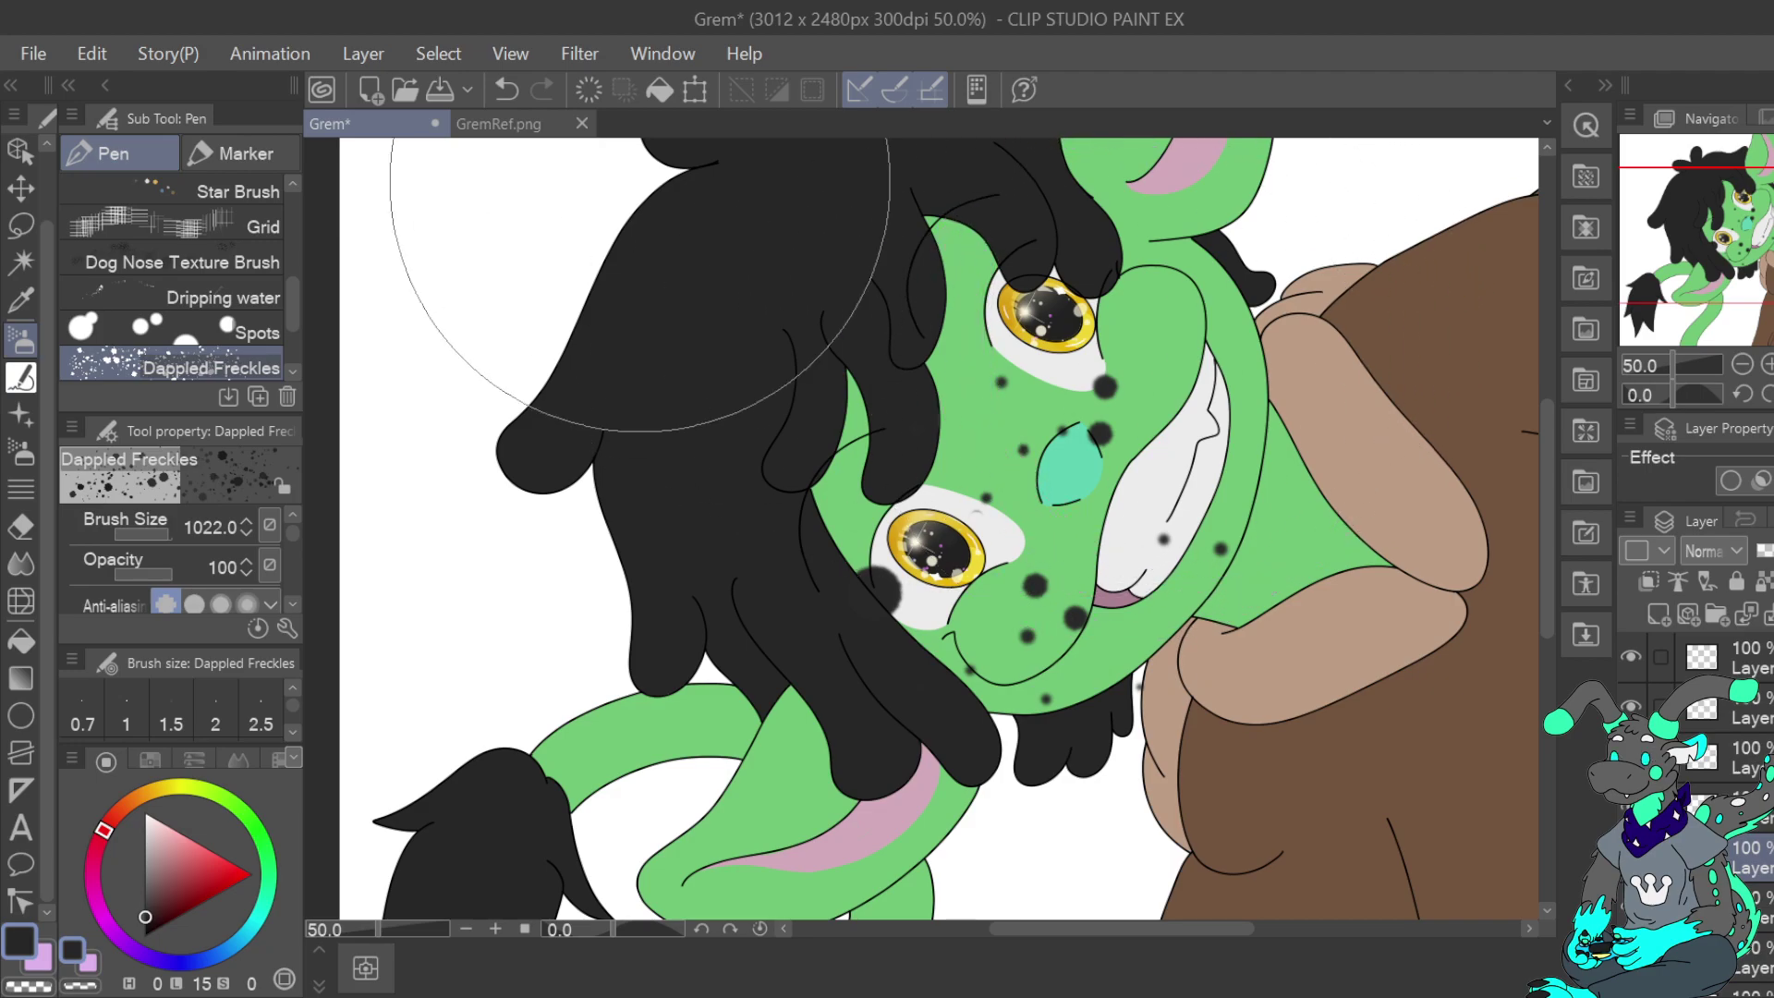
{"action": "left_click", "coordinate": [506, 90]}
Try the Dappled Freckles brush at size 225.6 across both cheeks and the nose, and undo the strokes
{"action": "left_click", "coordinate": [159, 535]}
{"action": "left_click", "coordinate": [1019, 599]}
{"action": "mouse_move", "coordinate": [1054, 487]}
{"action": "left_mouse_down"}
{"action": "mouse_move", "coordinate": [1075, 414]}
{"action": "mouse_move", "coordinate": [1171, 356]}
{"action": "mouse_move", "coordinate": [1166, 289]}
{"action": "mouse_move", "coordinate": [1203, 280]}
{"action": "mouse_move", "coordinate": [1233, 321]}
{"action": "left_mouse_up"}
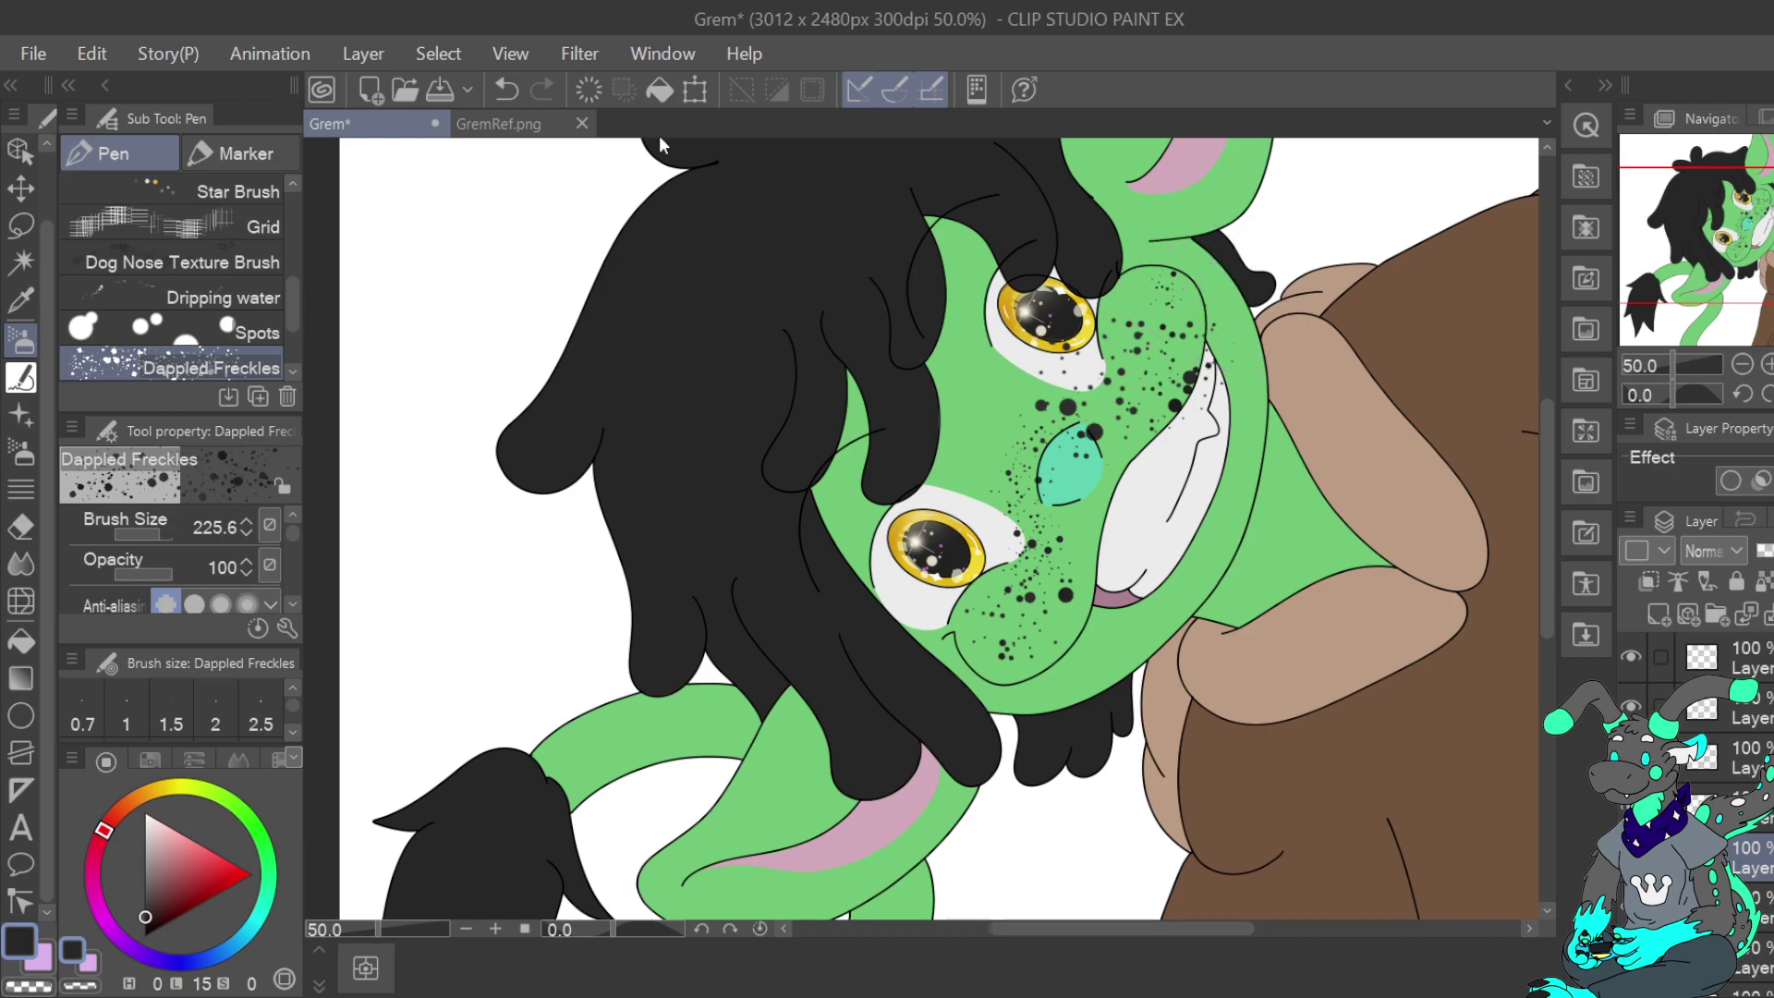
{"action": "left_click", "coordinate": [511, 90]}
{"action": "left_click", "coordinate": [512, 91]}
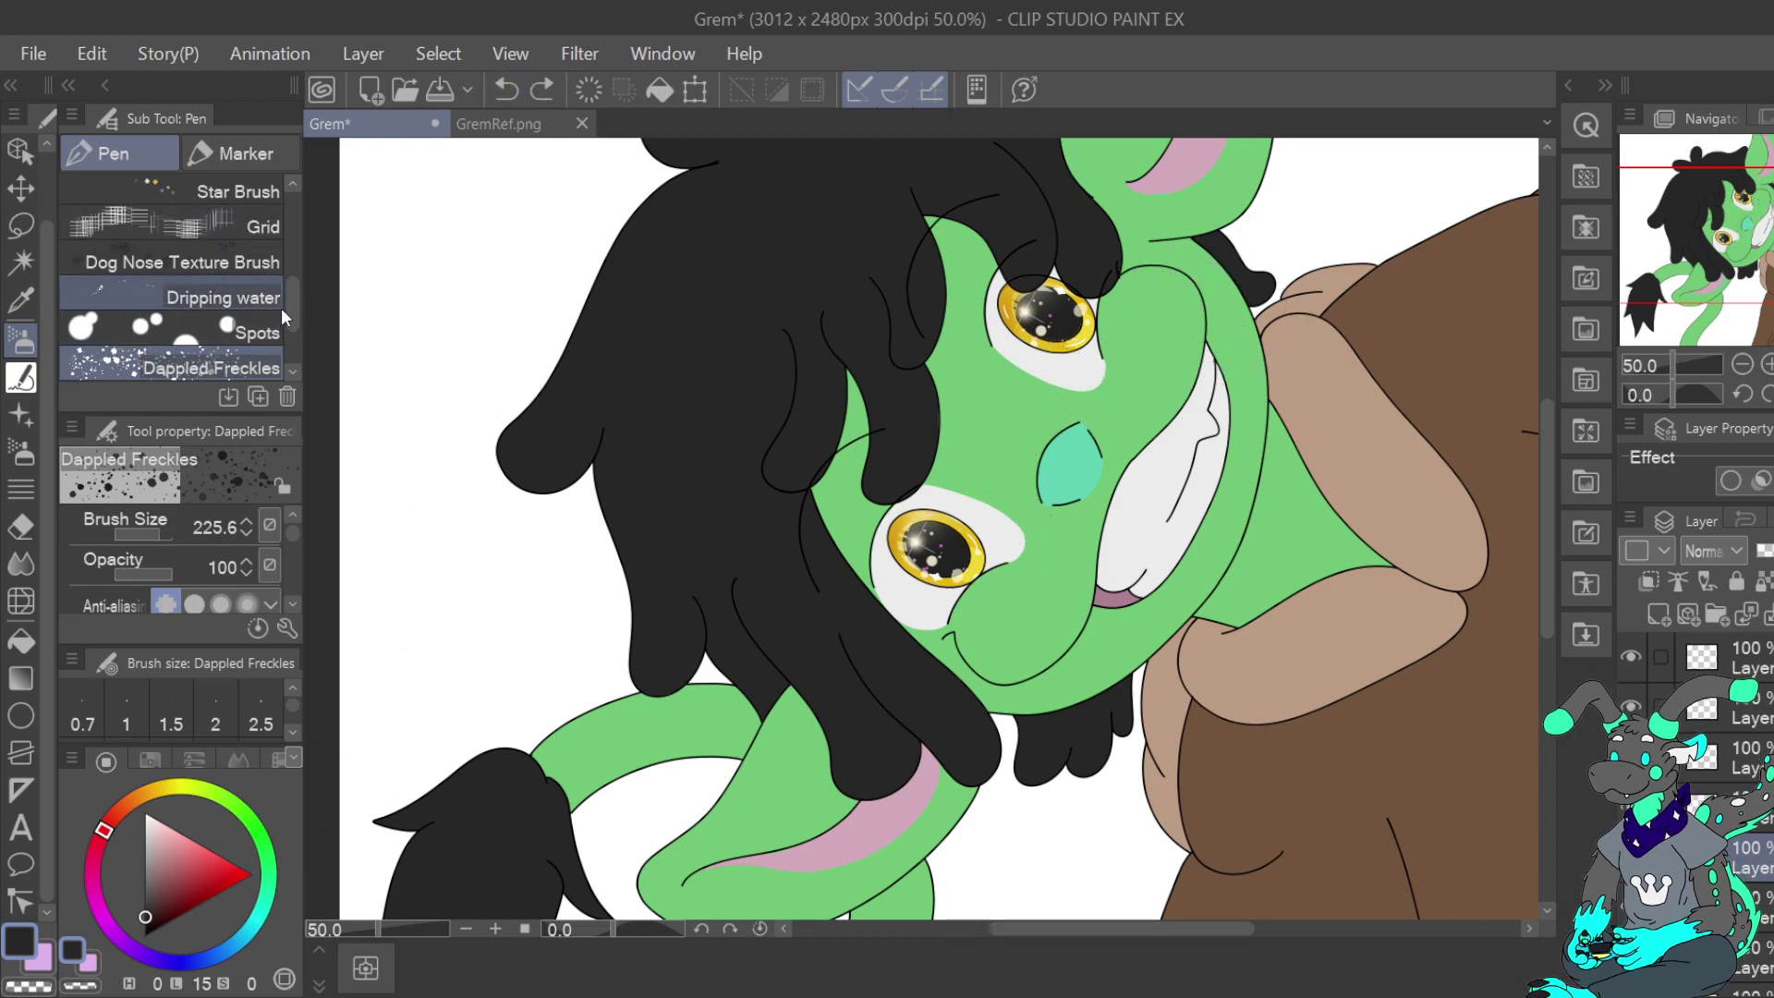
Try the Spots brush at 59.8 and the 石壁ブラシ brush at 522.2 on the cheek, undoing each stroke
{"action": "left_click", "coordinate": [220, 328]}
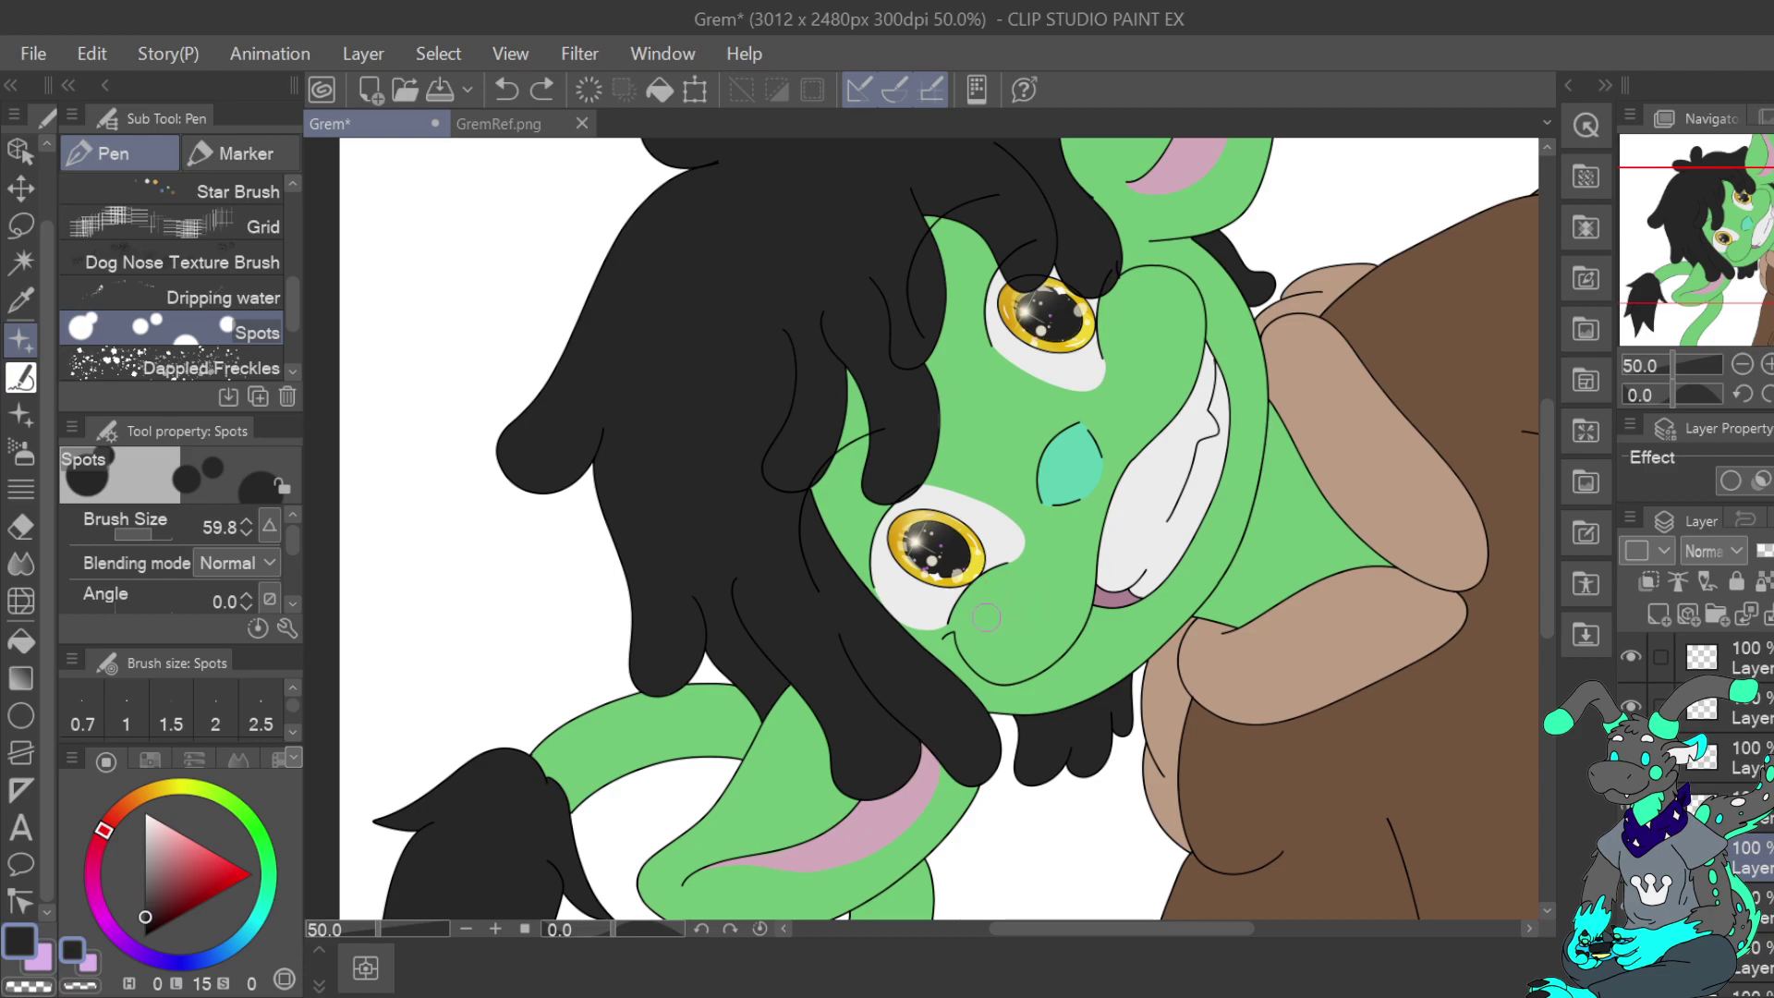
{"action": "mouse_move", "coordinate": [985, 618]}
{"action": "left_mouse_down"}
{"action": "mouse_move", "coordinate": [1051, 573]}
{"action": "mouse_move", "coordinate": [1067, 534]}
{"action": "left_mouse_up"}
{"action": "left_click", "coordinate": [508, 90]}
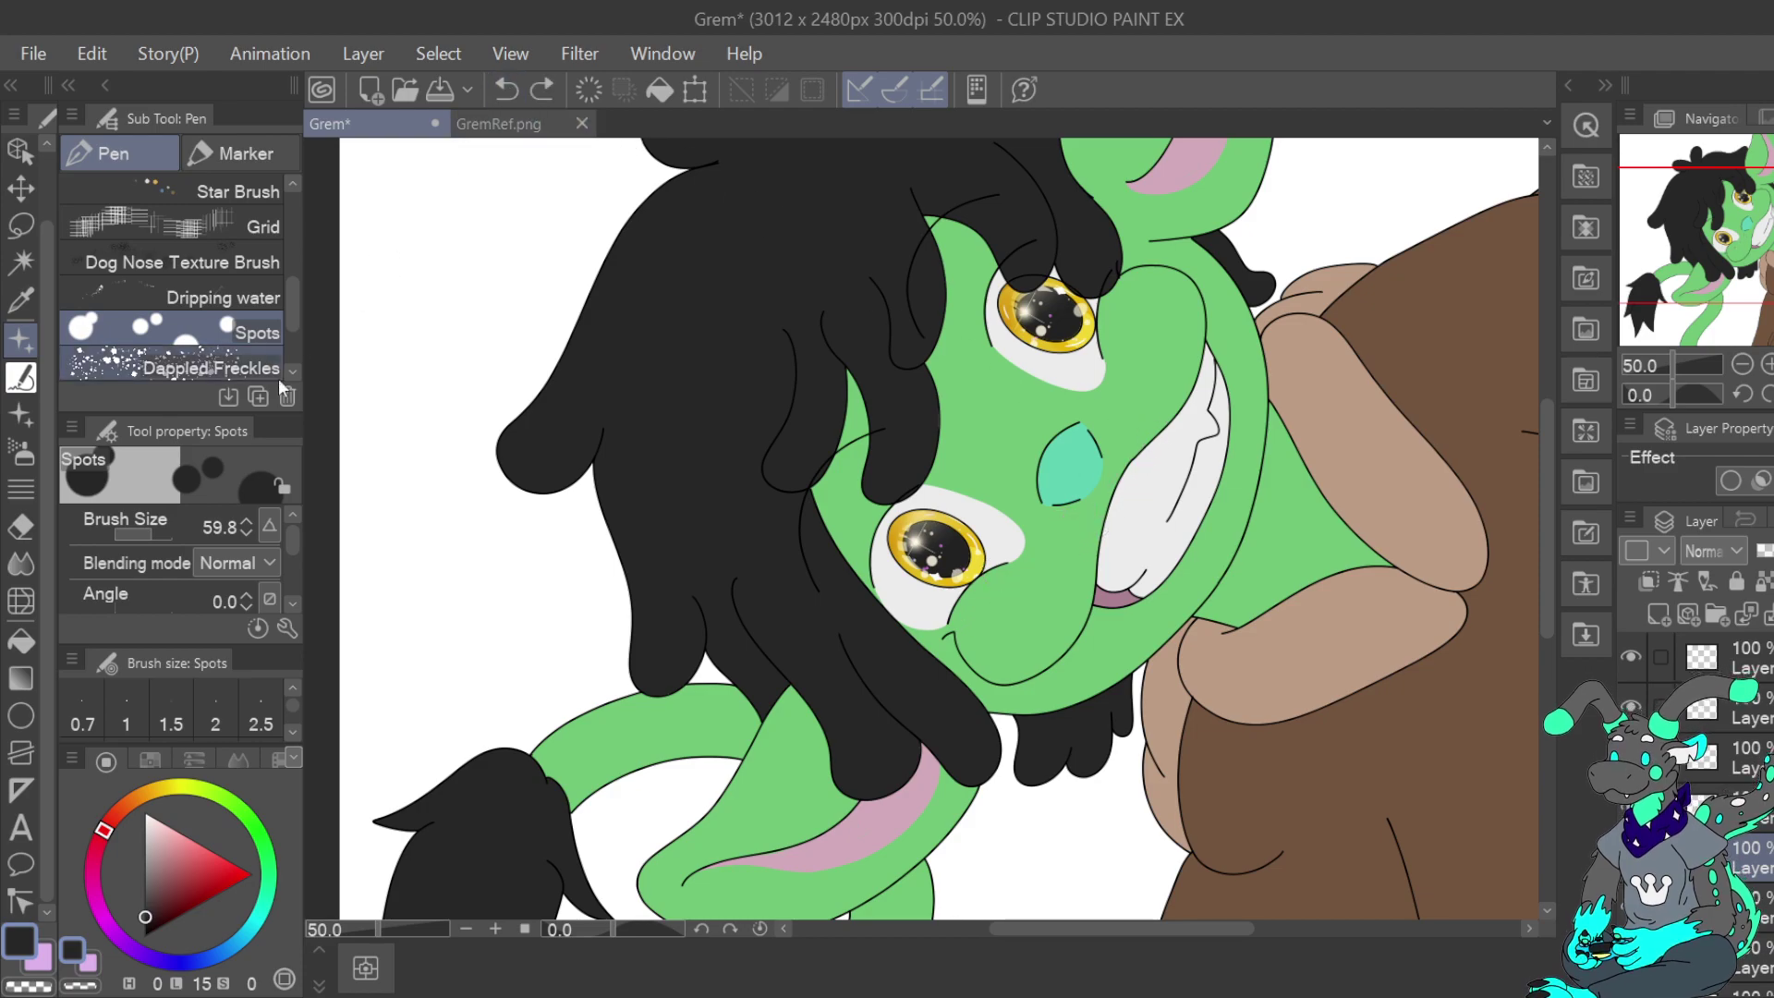
{"action": "scroll", "coordinate": [291, 312], "scroll_direction": "down", "scroll_amount": 3}
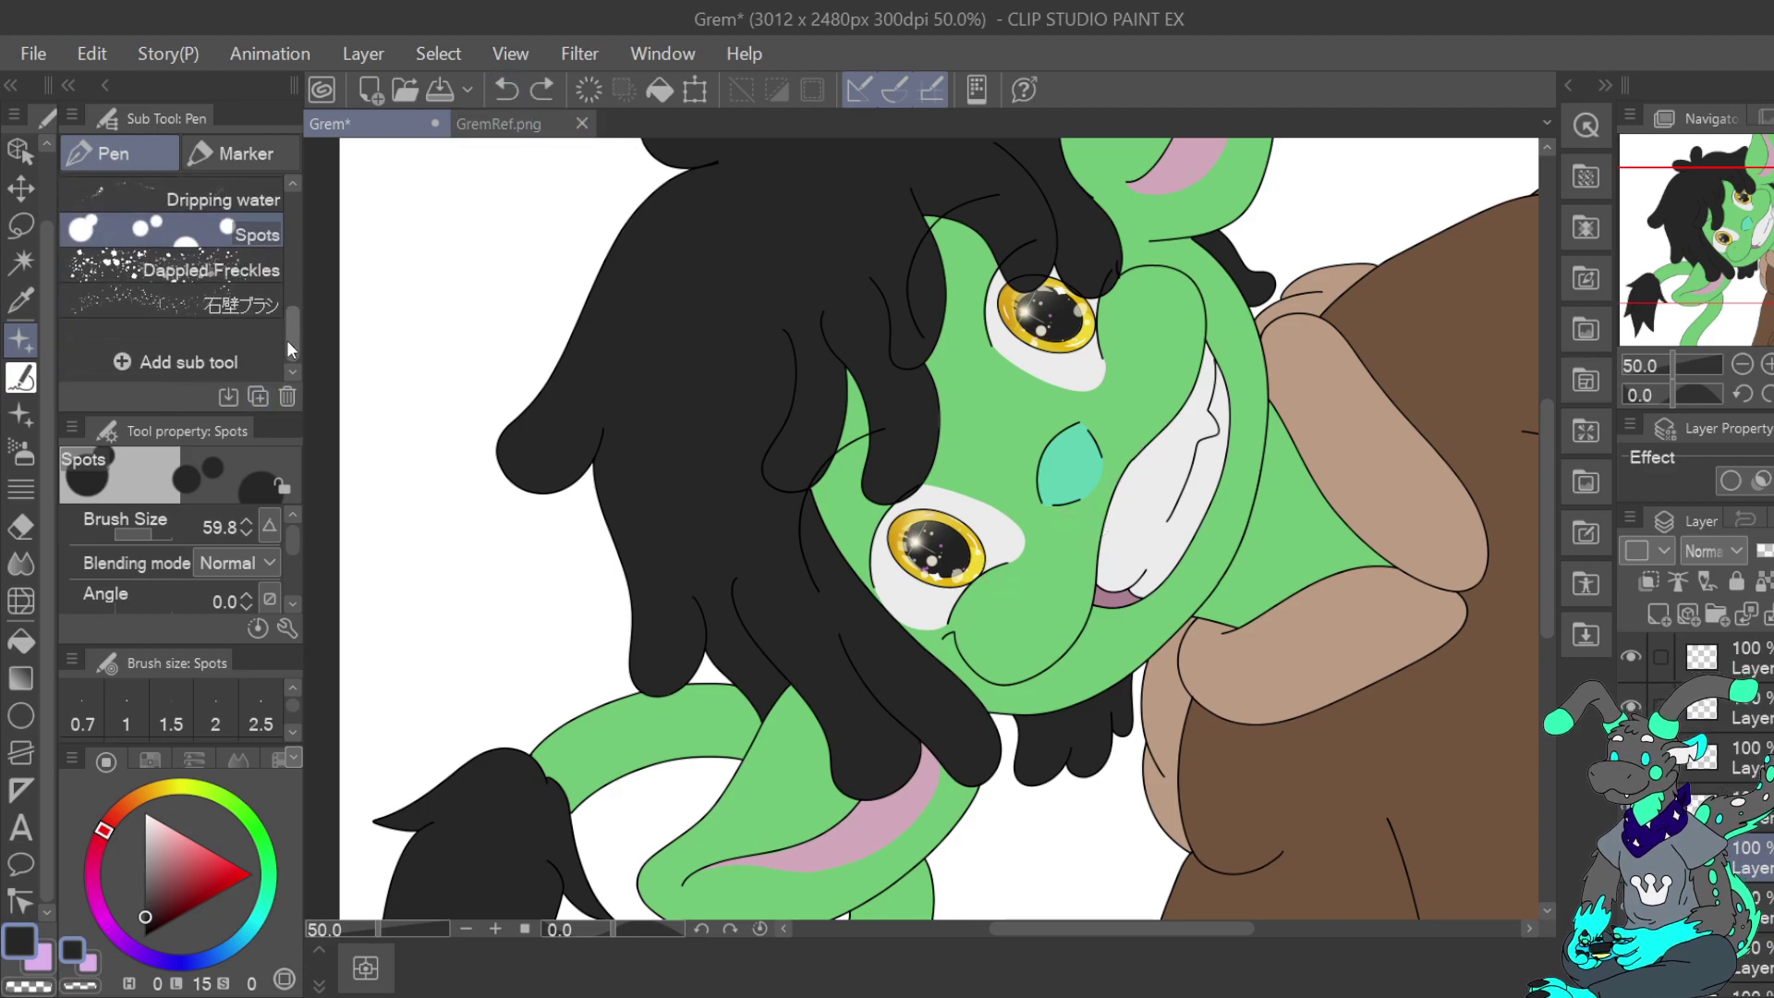
{"action": "left_click", "coordinate": [187, 303]}
{"action": "left_click_drag", "start_coordinate": [1033, 619], "coordinate": [1056, 599]}
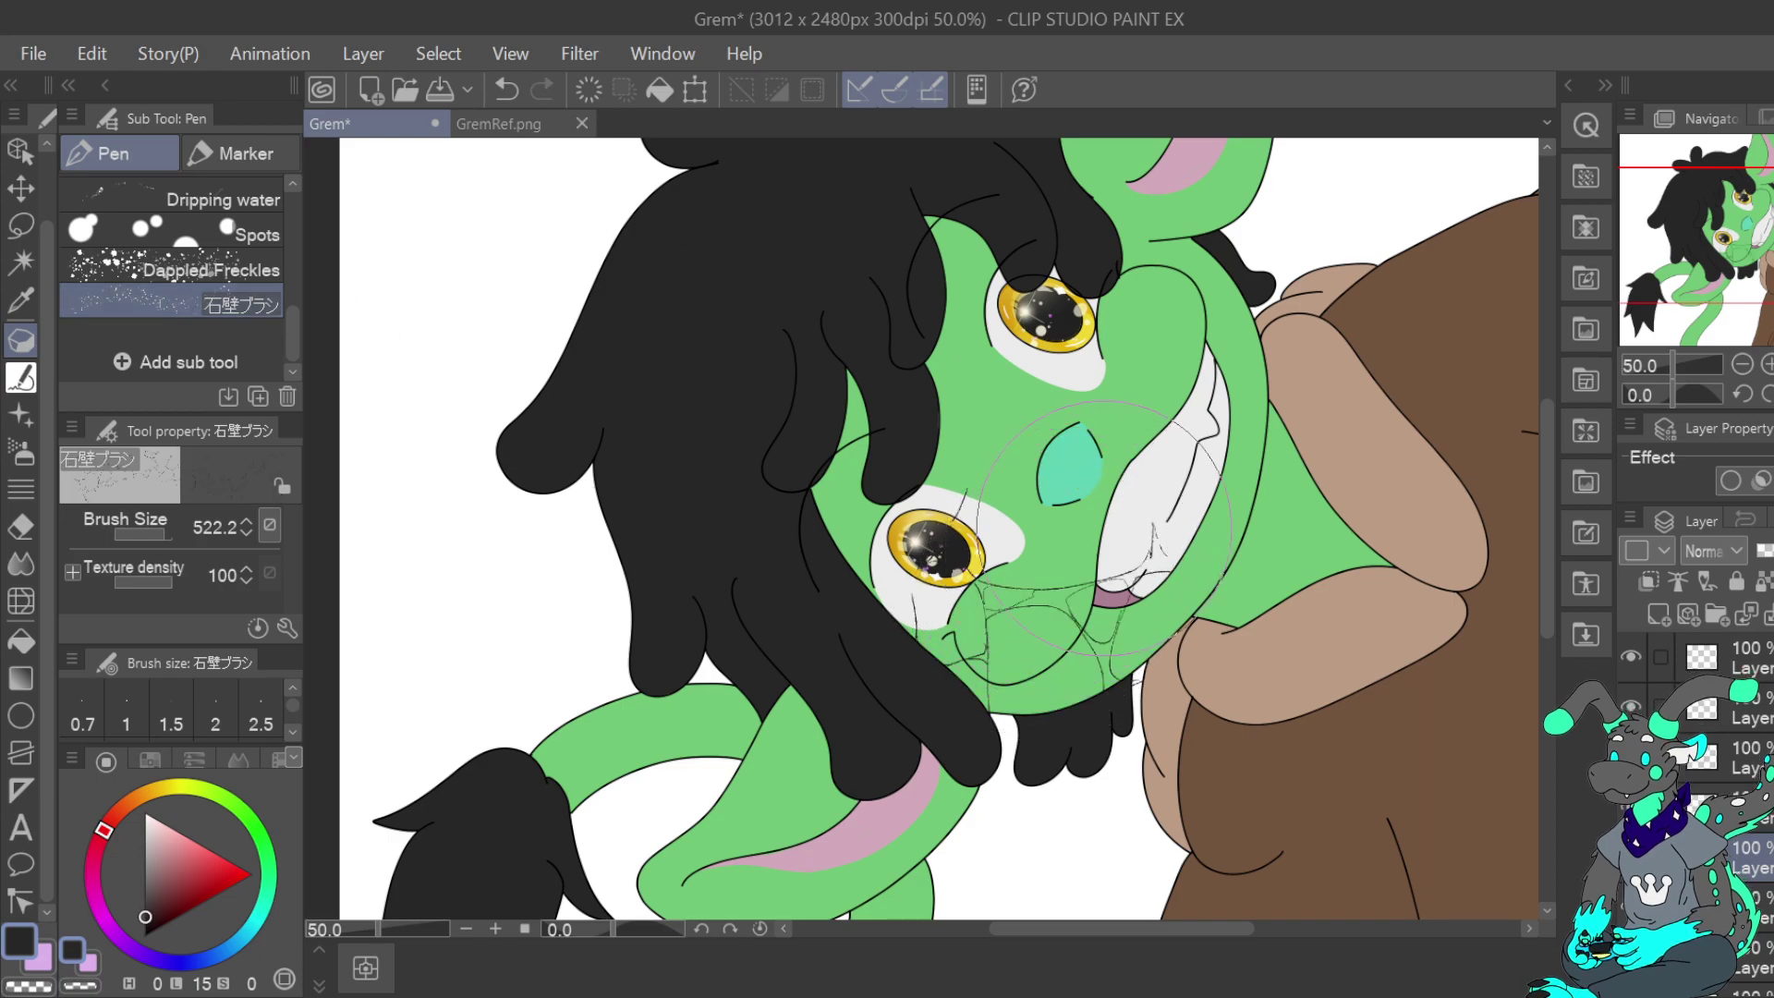
{"action": "left_click", "coordinate": [506, 90]}
{"action": "left_click_drag", "start_coordinate": [292, 314], "coordinate": [283, 248]}
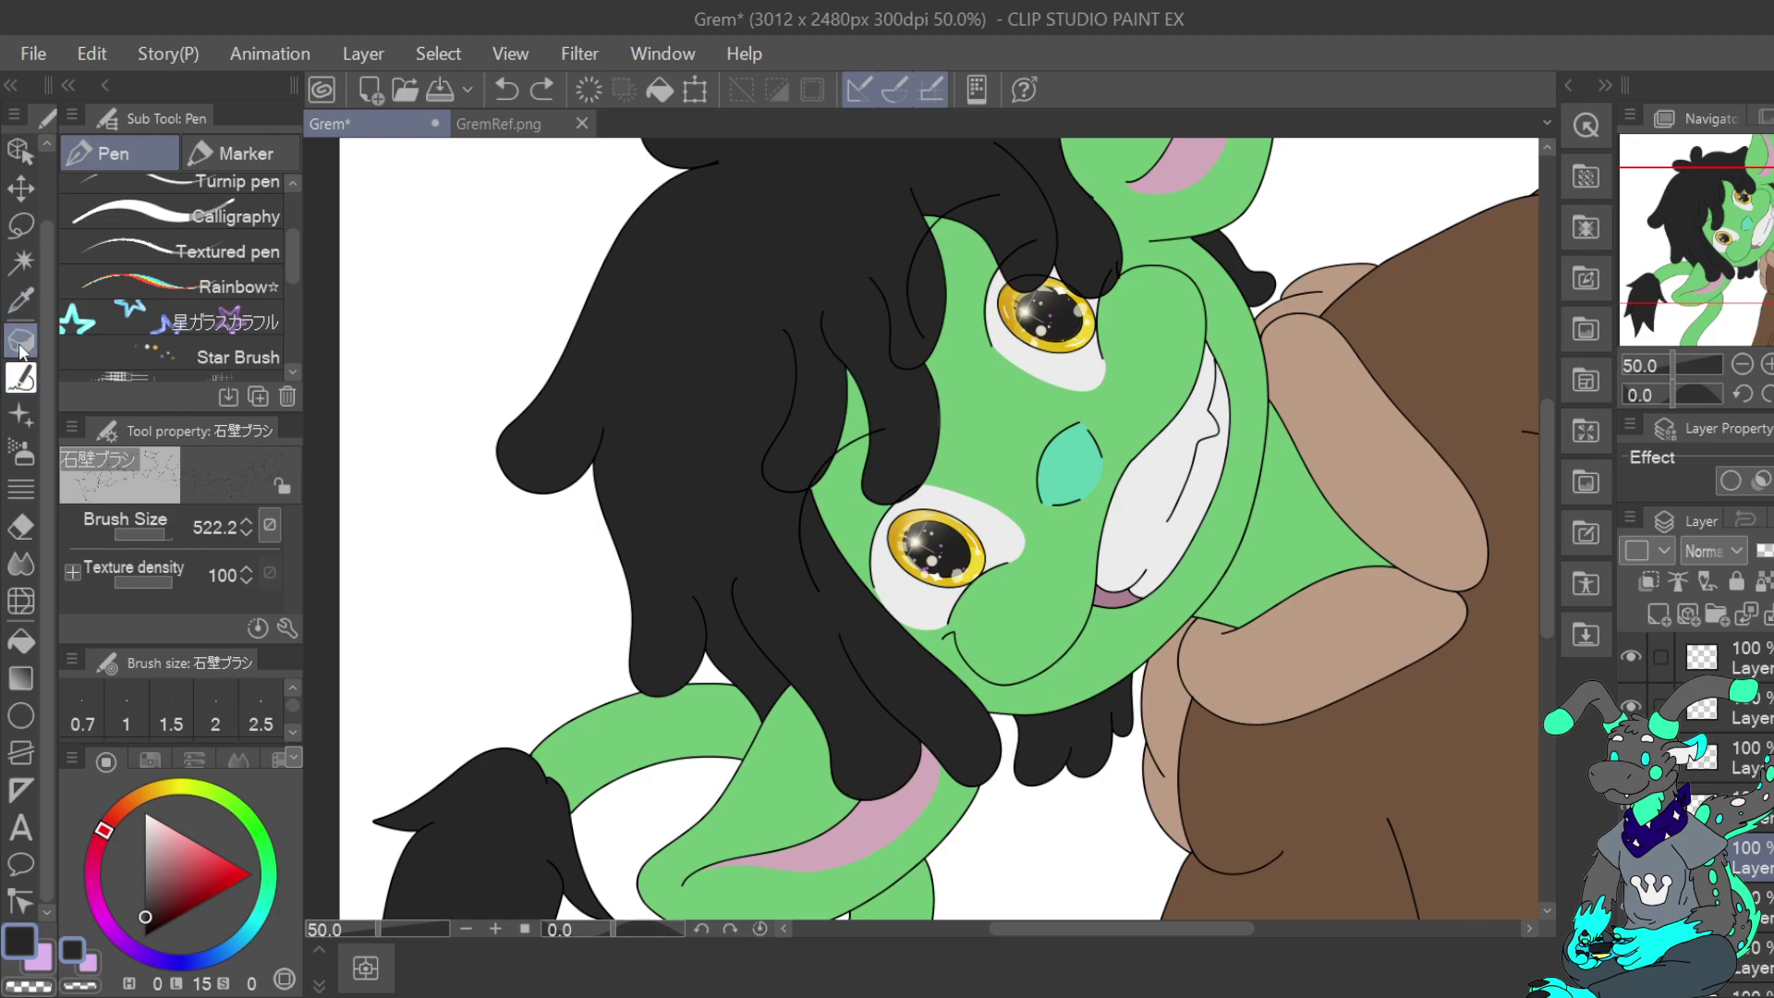
{"action": "left_click", "coordinate": [268, 159]}
{"action": "mouse_move", "coordinate": [294, 255]}
{"action": "left_mouse_down"}
{"action": "mouse_move", "coordinate": [296, 314]}
{"action": "mouse_move", "coordinate": [292, 251]}
{"action": "mouse_move", "coordinate": [292, 292]}
{"action": "left_mouse_up"}
{"action": "left_click", "coordinate": [131, 149]}
{"action": "scroll", "coordinate": [292, 292], "scroll_direction": "up", "scroll_amount": 5}
{"action": "left_click", "coordinate": [268, 263]}
Try the Droplet airbrush at size 135.8 for freckles across the cheek and nose, and undo the strokes
{"action": "left_click", "coordinate": [22, 449]}
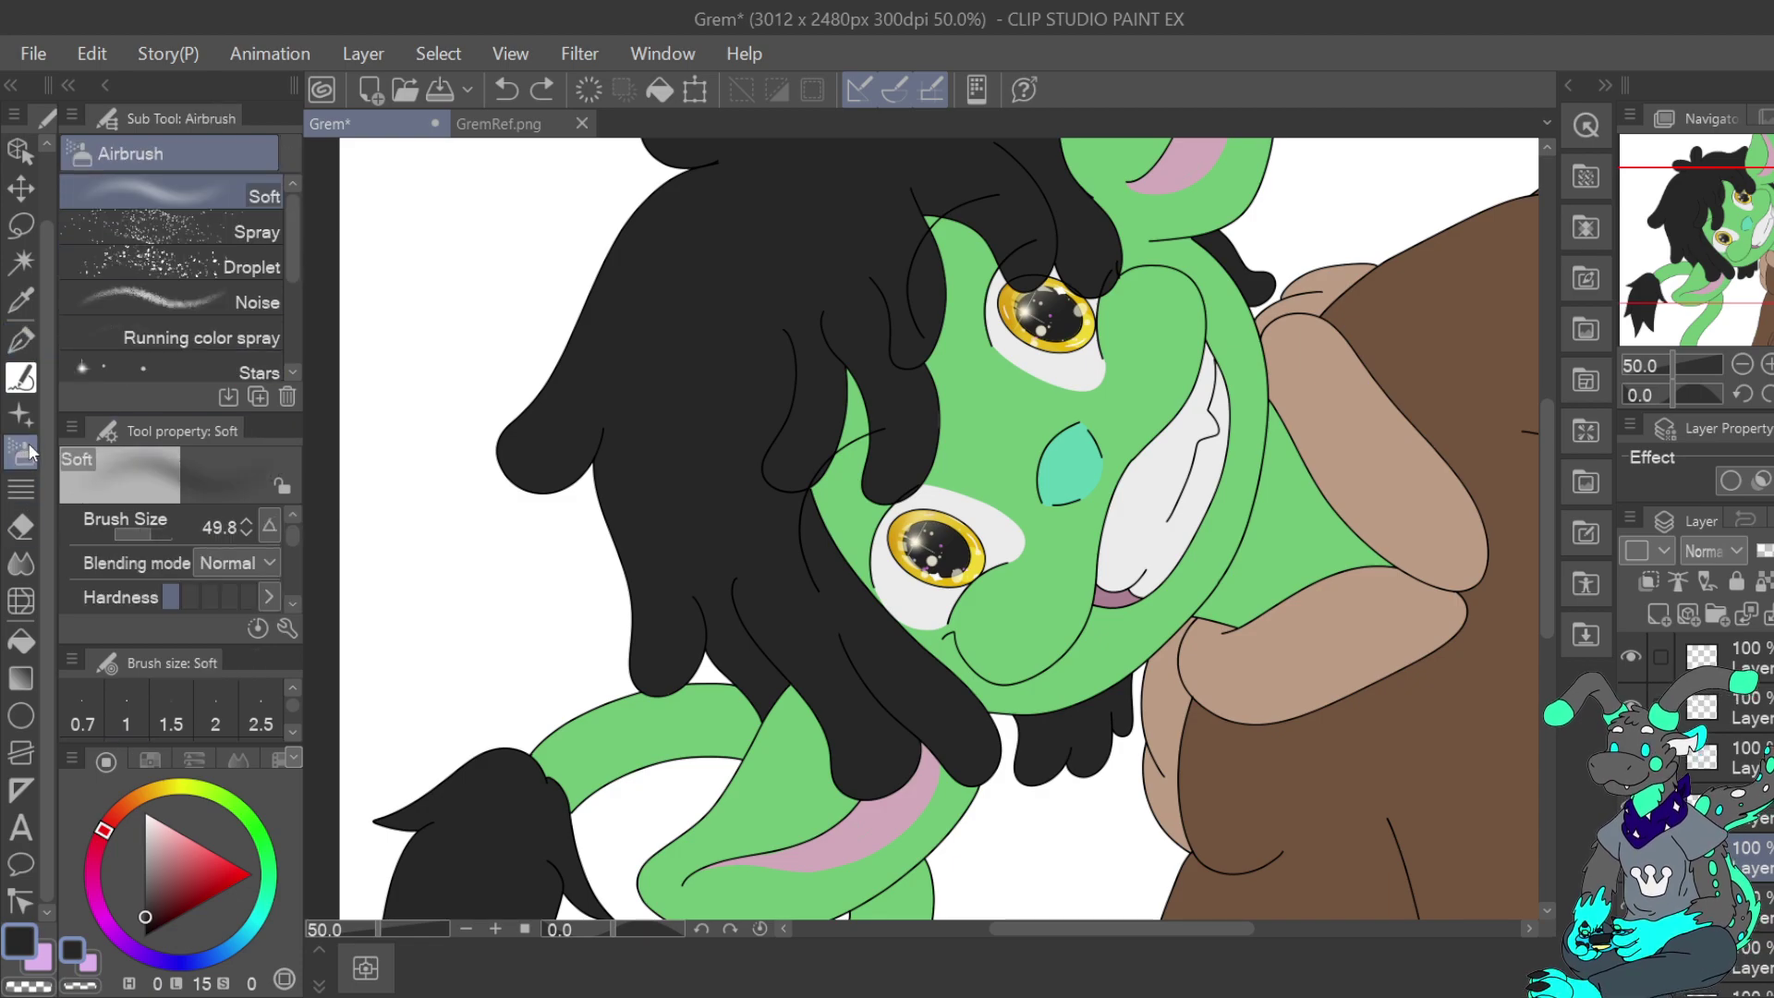
{"action": "left_click", "coordinate": [207, 261]}
{"action": "left_click_drag", "start_coordinate": [1021, 611], "coordinate": [1047, 589]}
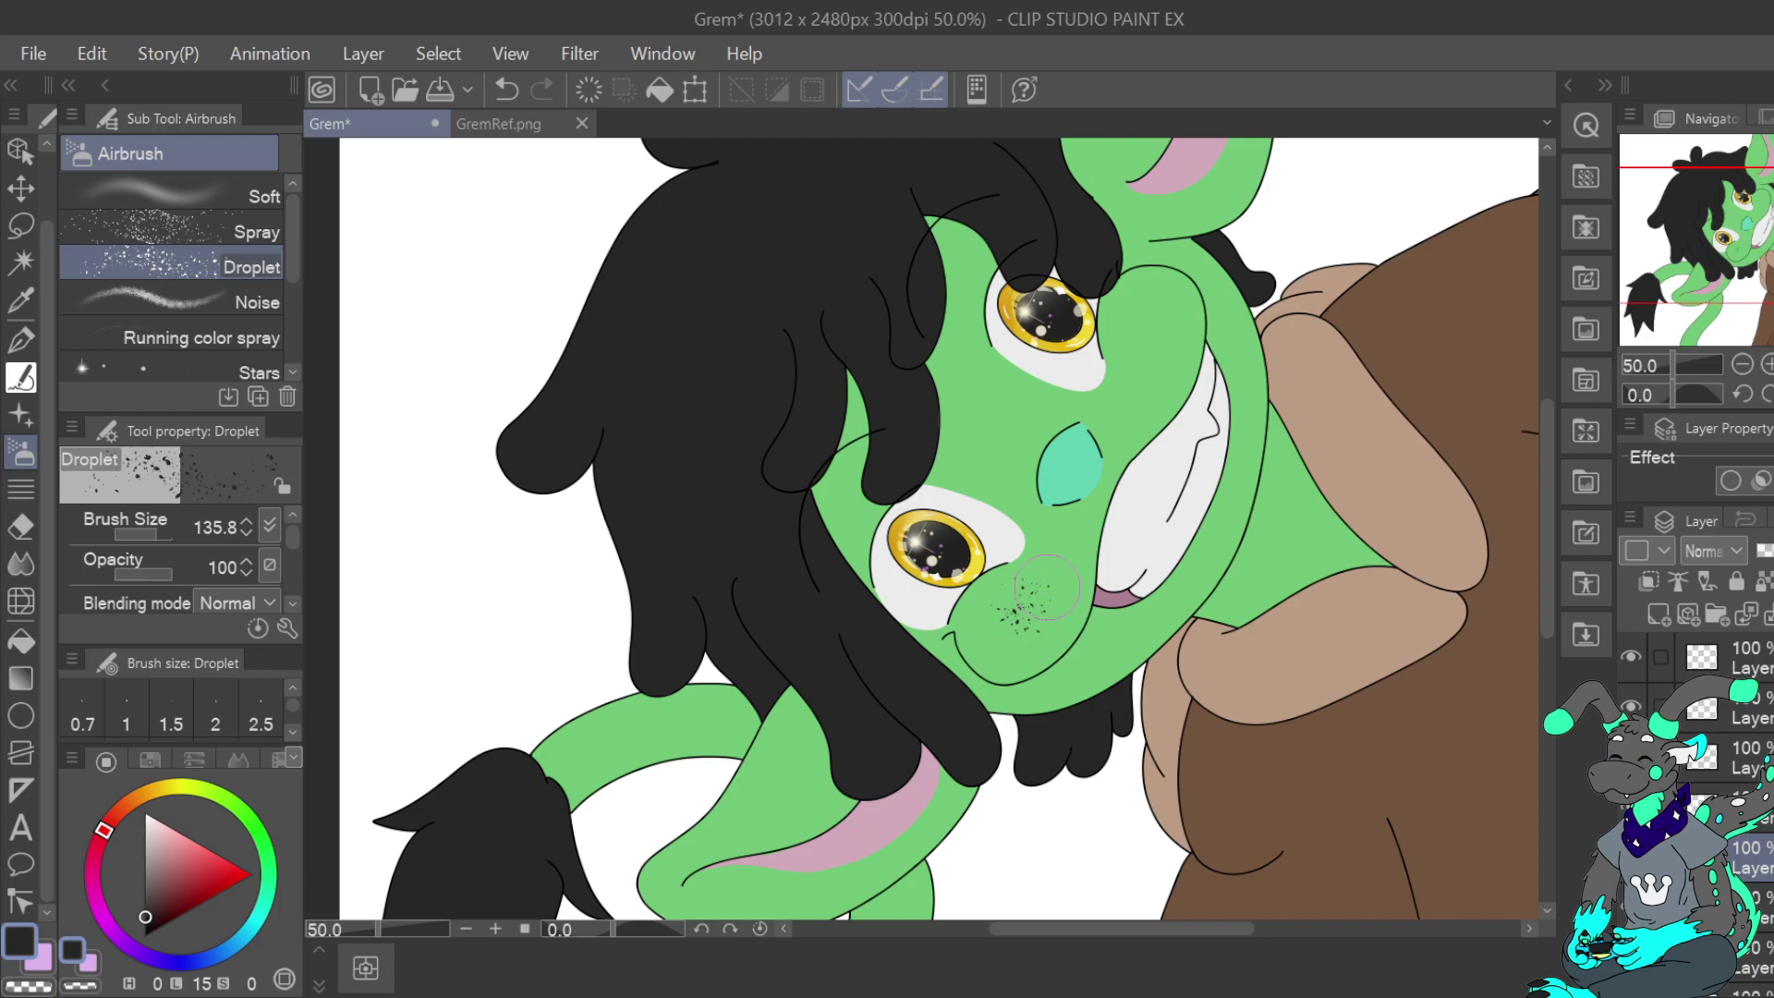
{"action": "key", "text": "ctrl+z"}
{"action": "left_click_drag", "start_coordinate": [1000, 631], "coordinate": [1014, 630]}
{"action": "left_click_drag", "start_coordinate": [1021, 490], "coordinate": [1054, 388]}
{"action": "left_click", "coordinate": [512, 86]}
{"action": "left_click", "coordinate": [512, 86]}
{"action": "mouse_move", "coordinate": [296, 260]}
{"action": "left_mouse_down"}
{"action": "mouse_move", "coordinate": [297, 292]}
{"action": "mouse_move", "coordinate": [292, 244]}
{"action": "left_mouse_up"}
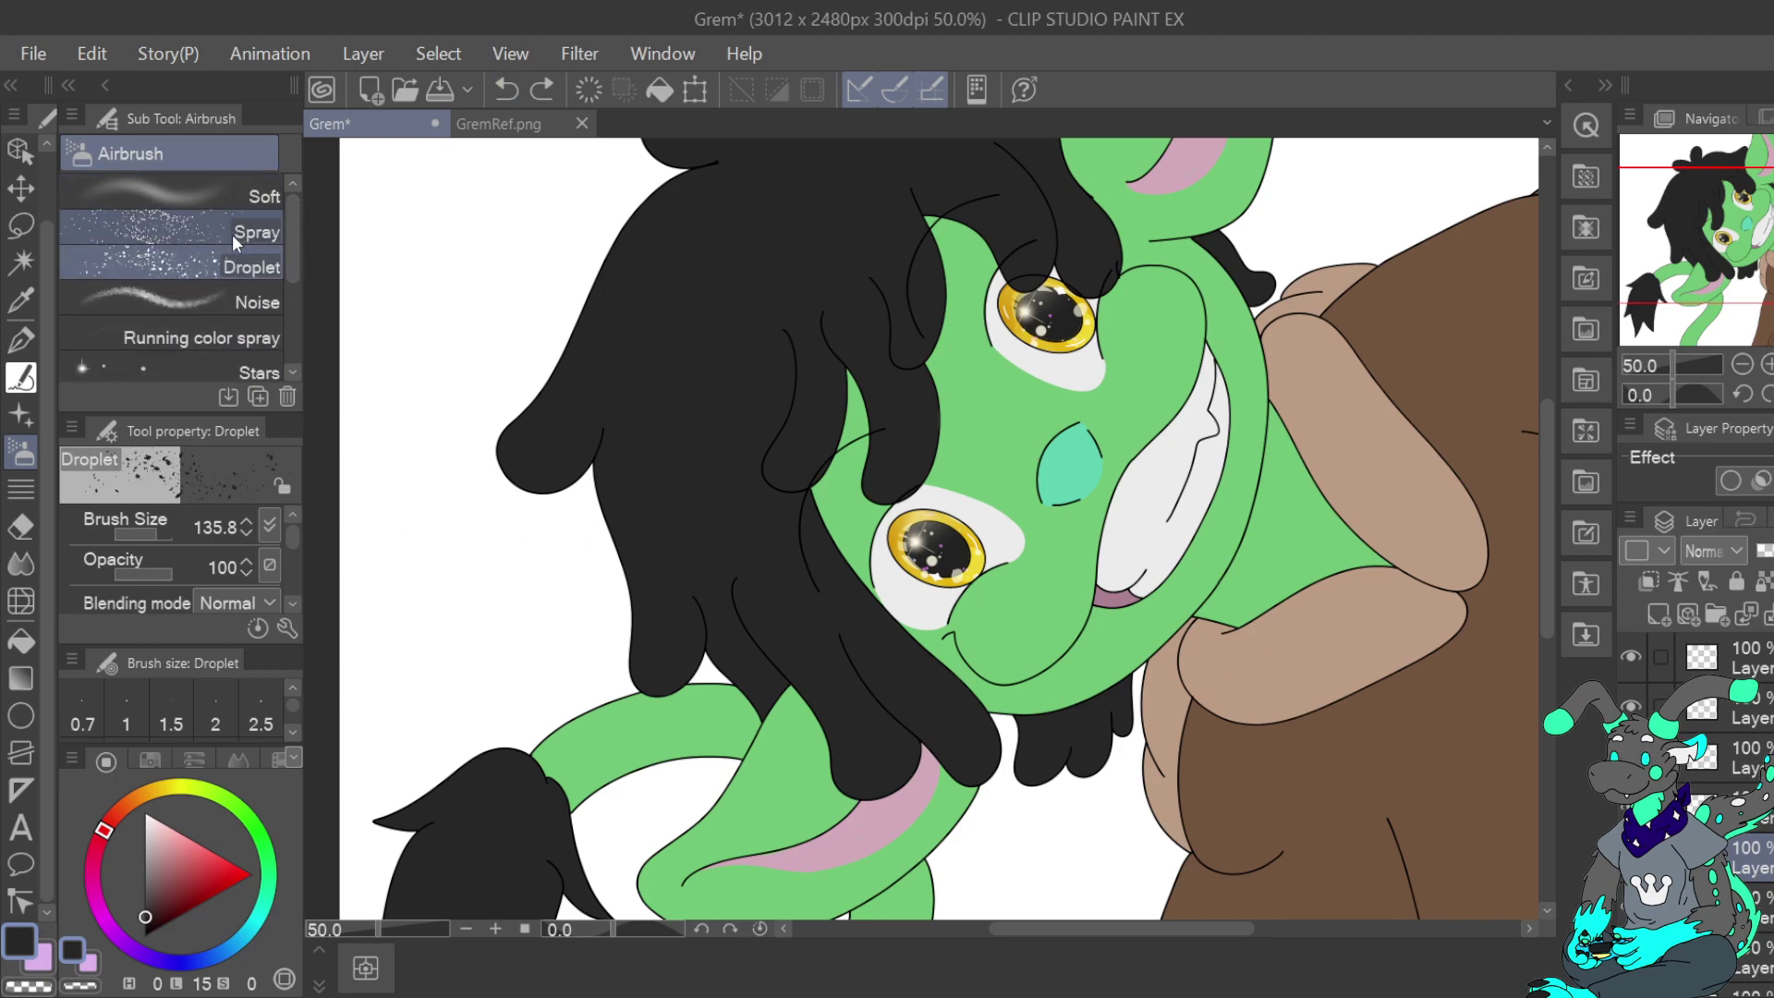
Rotate the canvas to 55 degrees and dot one large freckle beside the mouth with the Turnip pen at size 18.2
{"action": "left_click", "coordinate": [28, 341]}
{"action": "left_click", "coordinate": [246, 521]}
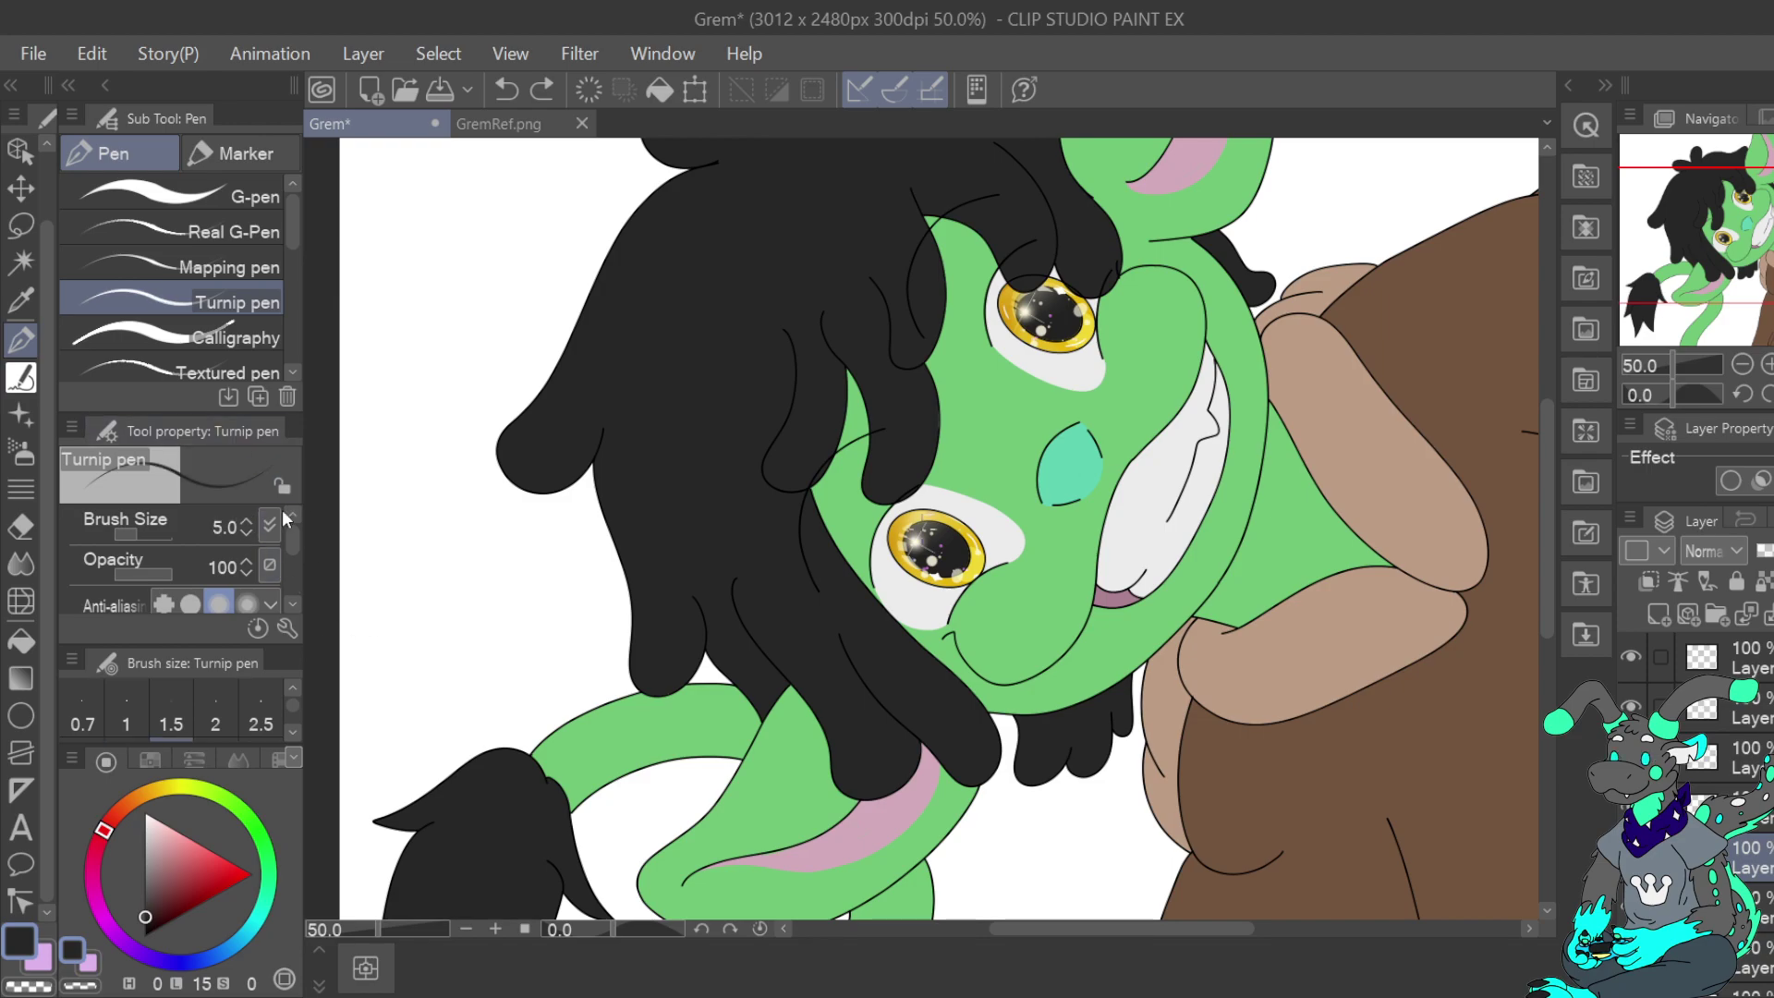
{"action": "left_click", "coordinate": [1768, 395]}
{"action": "left_click", "coordinate": [1769, 395]}
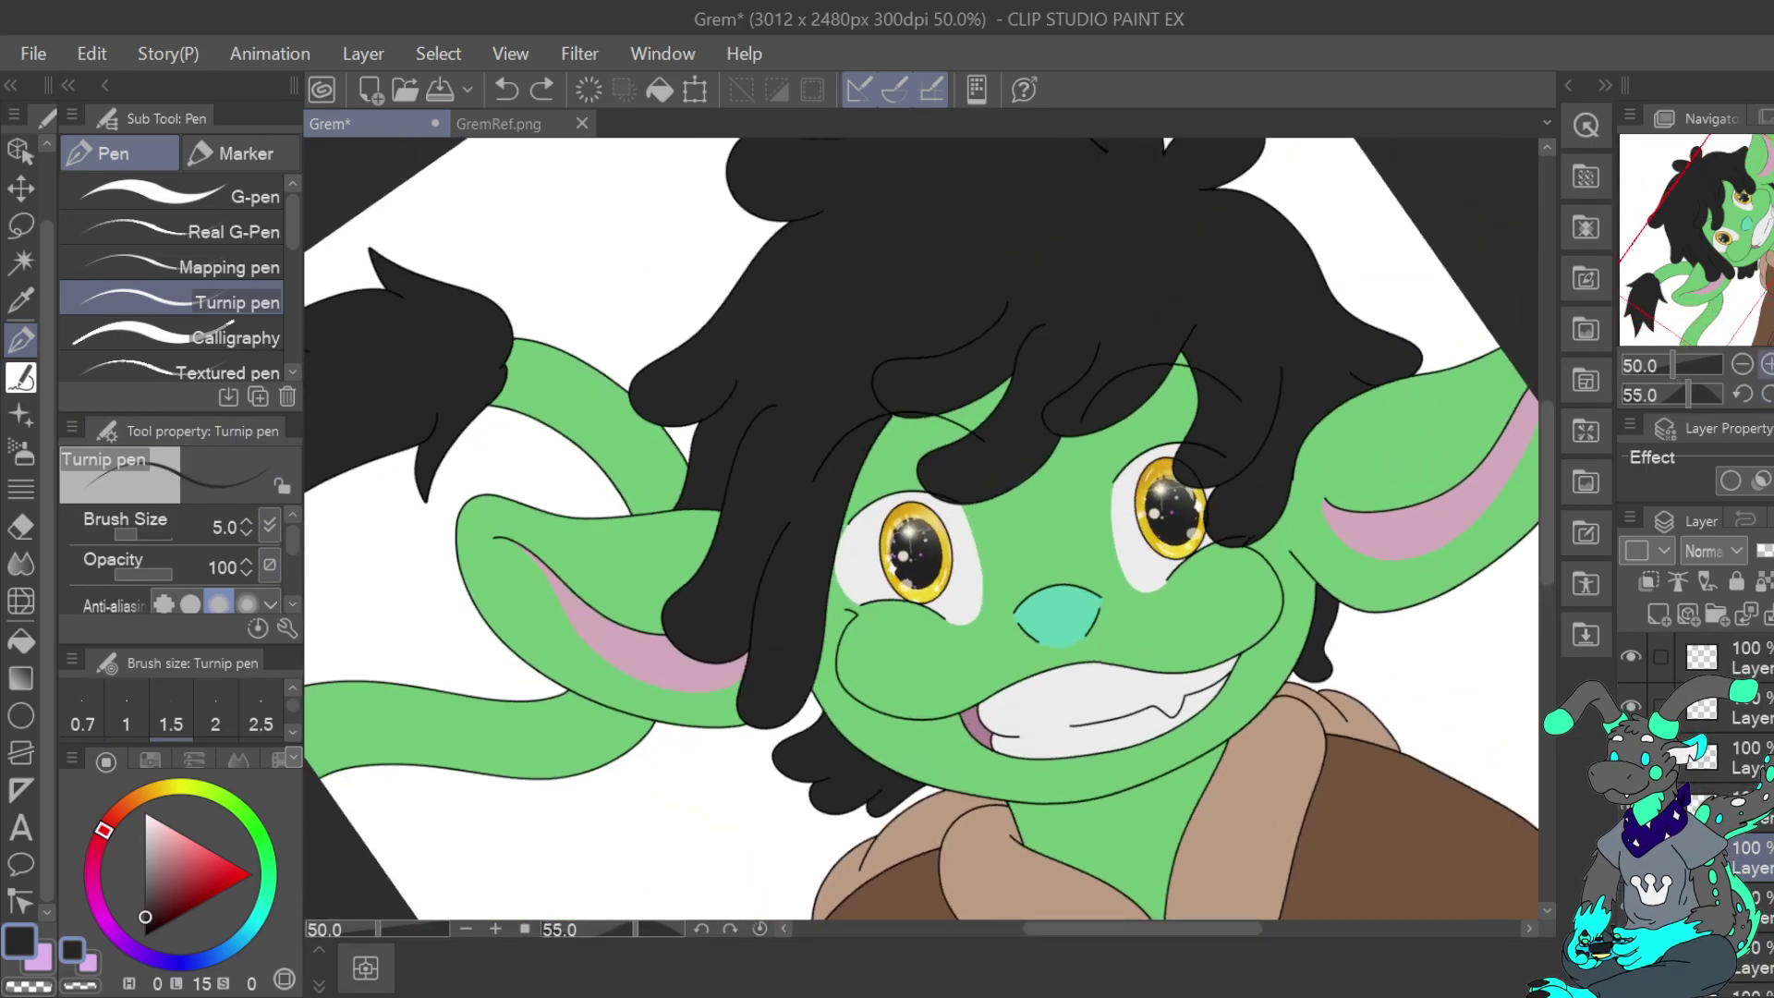
{"action": "left_click", "coordinate": [1768, 364]}
{"action": "left_click", "coordinate": [1768, 365]}
{"action": "left_click_drag", "start_coordinate": [1721, 235], "coordinate": [1734, 249]}
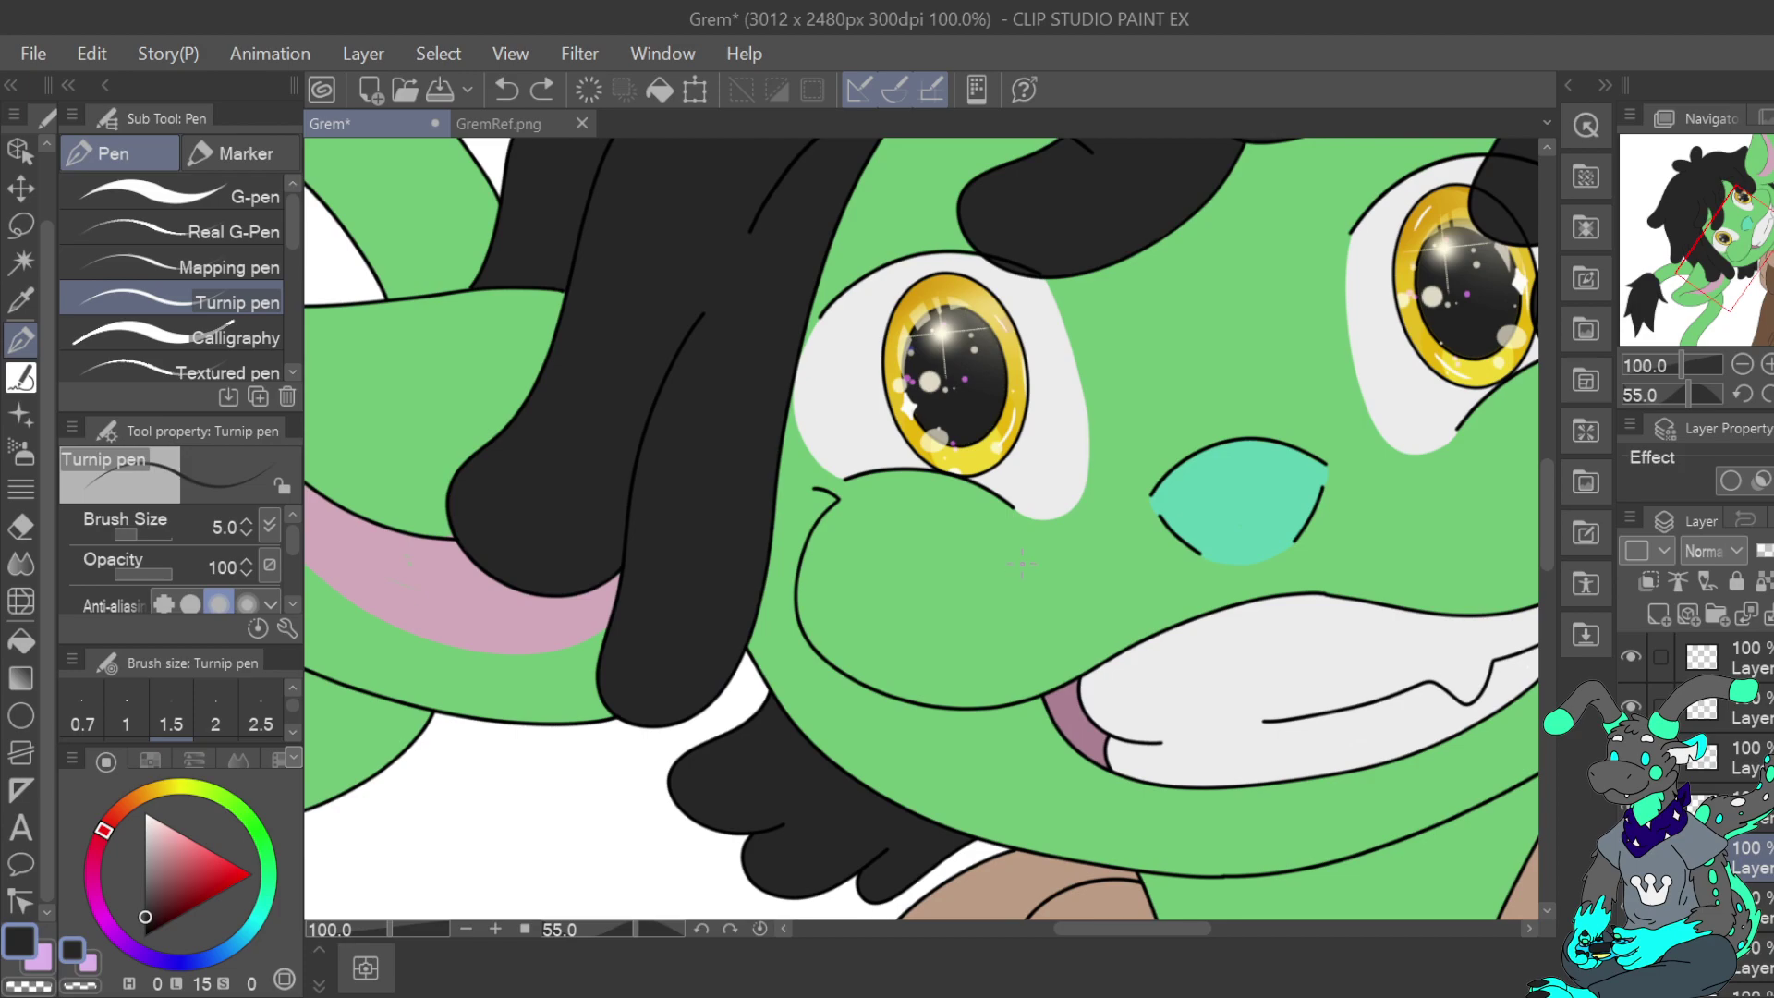
{"action": "left_click_drag", "start_coordinate": [146, 534], "coordinate": [146, 534]}
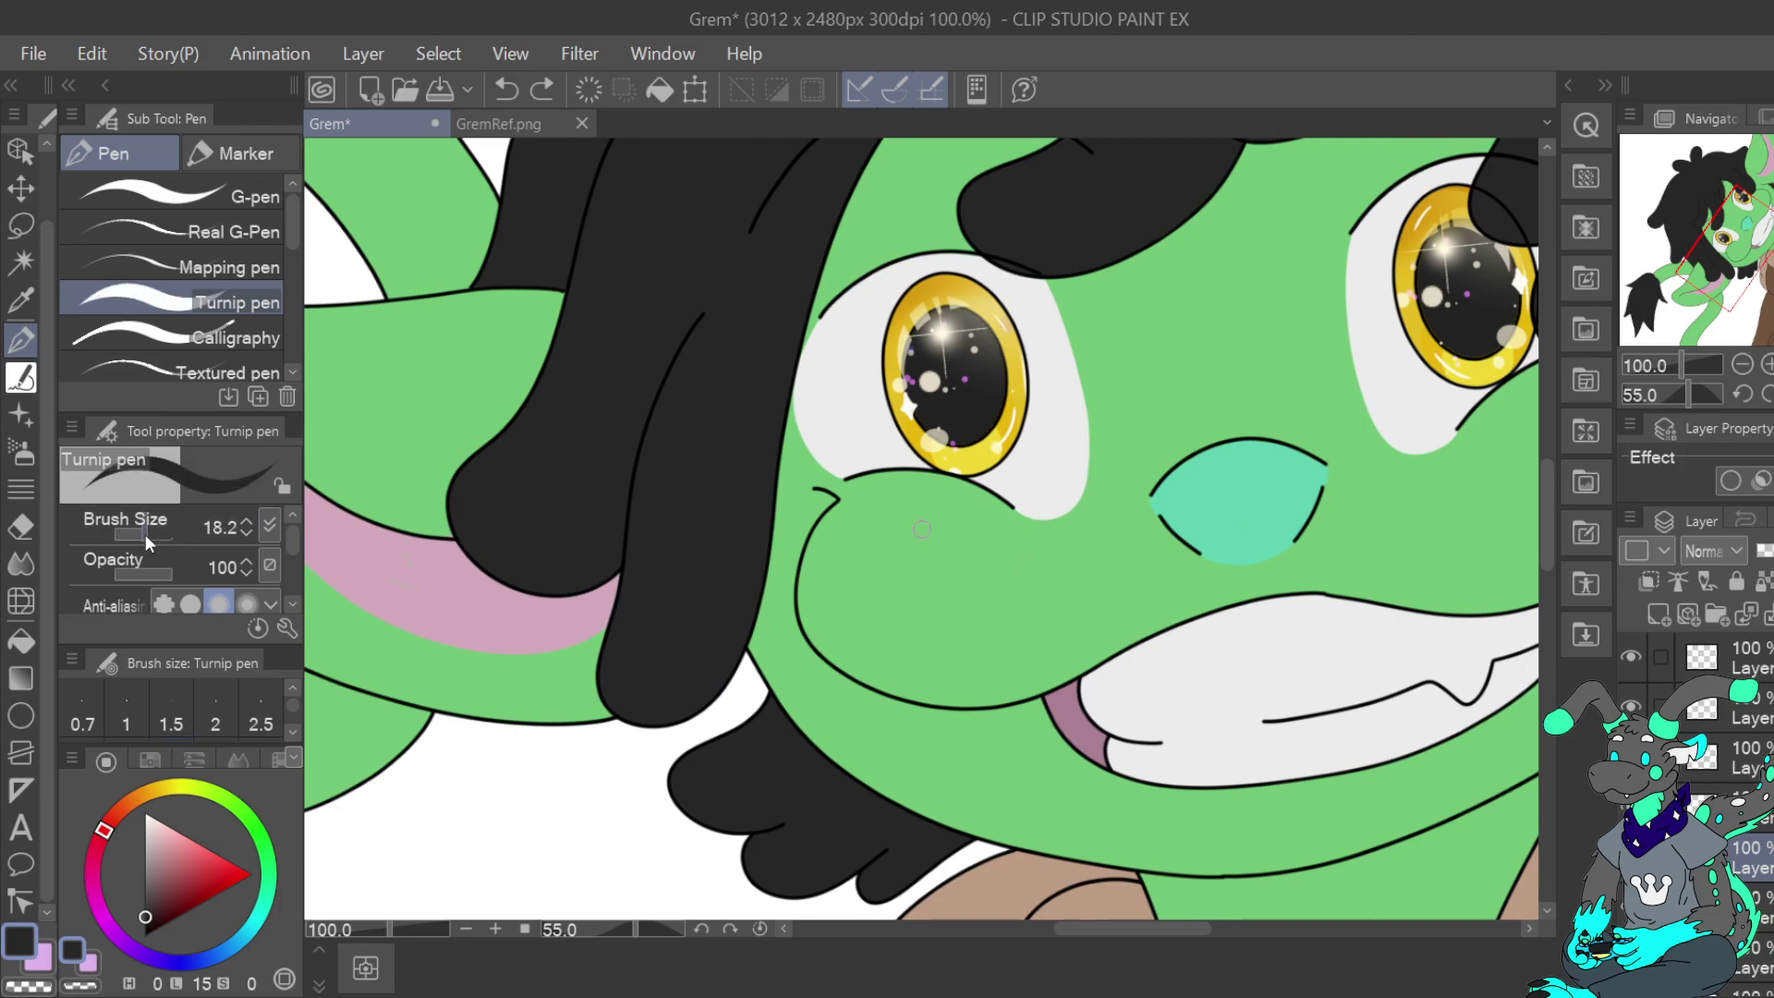
{"action": "left_click", "coordinate": [1055, 587]}
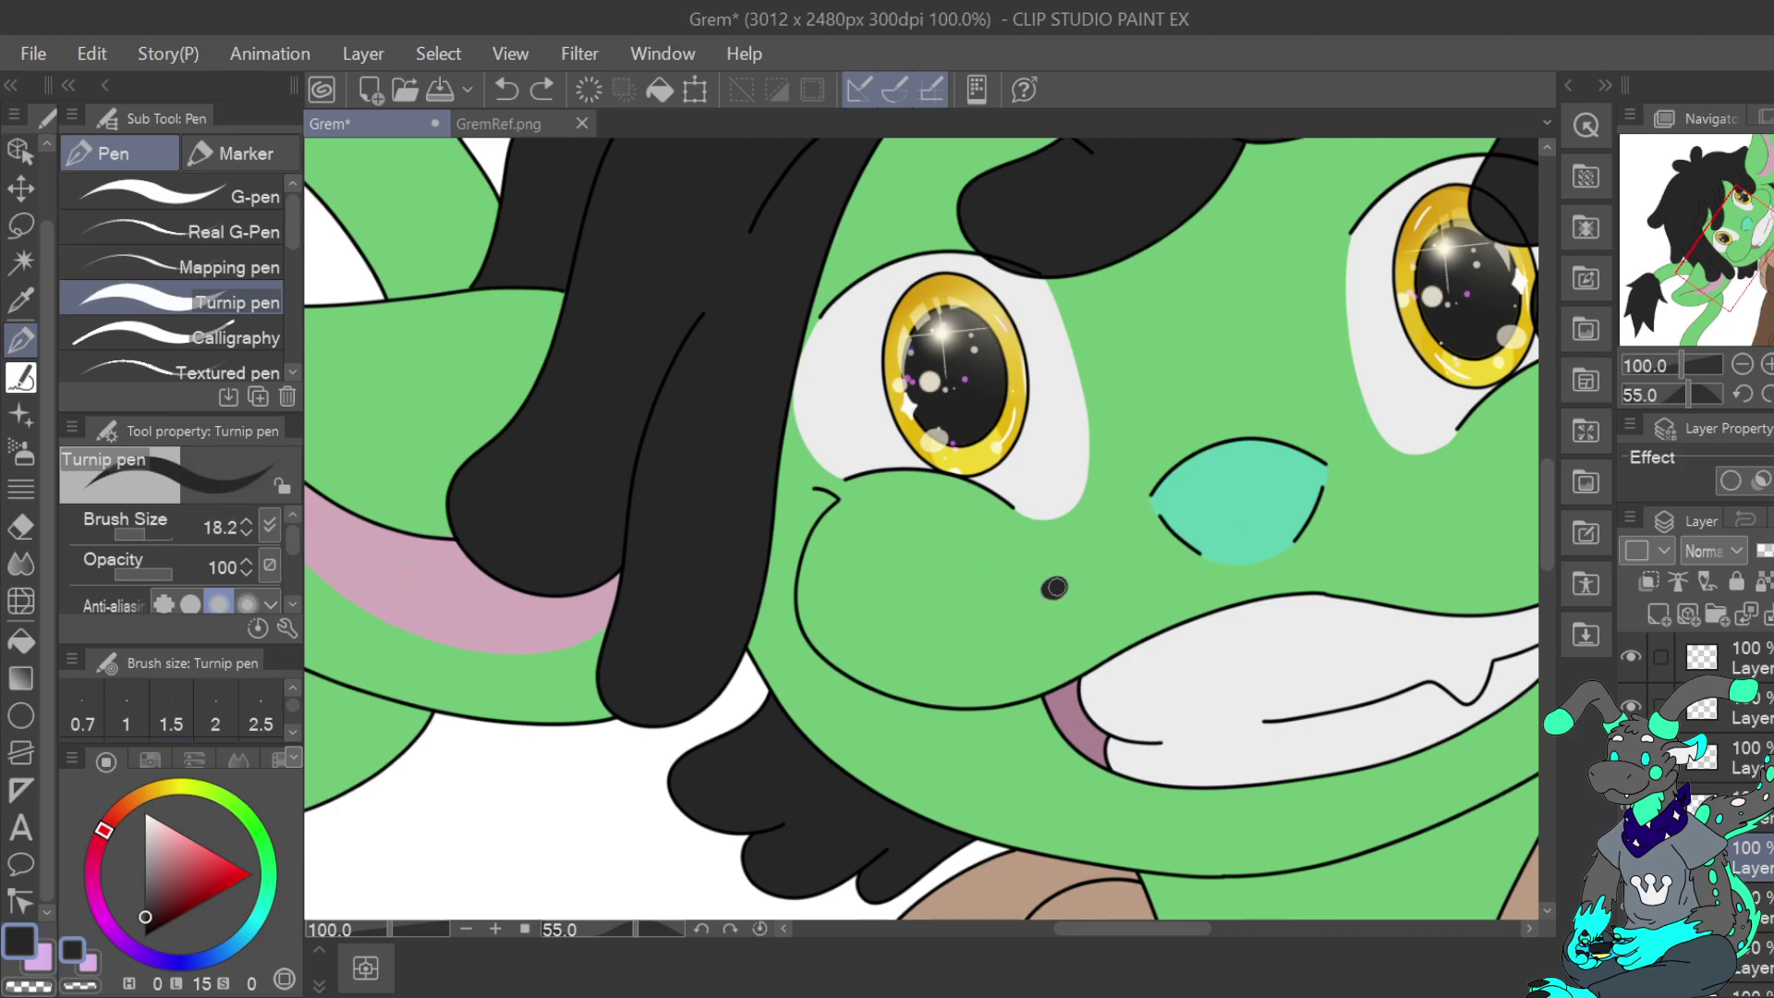
{"action": "left_click", "coordinate": [935, 541]}
{"action": "left_click", "coordinate": [506, 90]}
Set the Turnip pen to size 11.0 and dot smaller freckles across the cheek around the large one
{"action": "scroll", "coordinate": [281, 600], "scroll_direction": "down", "scroll_amount": 3}
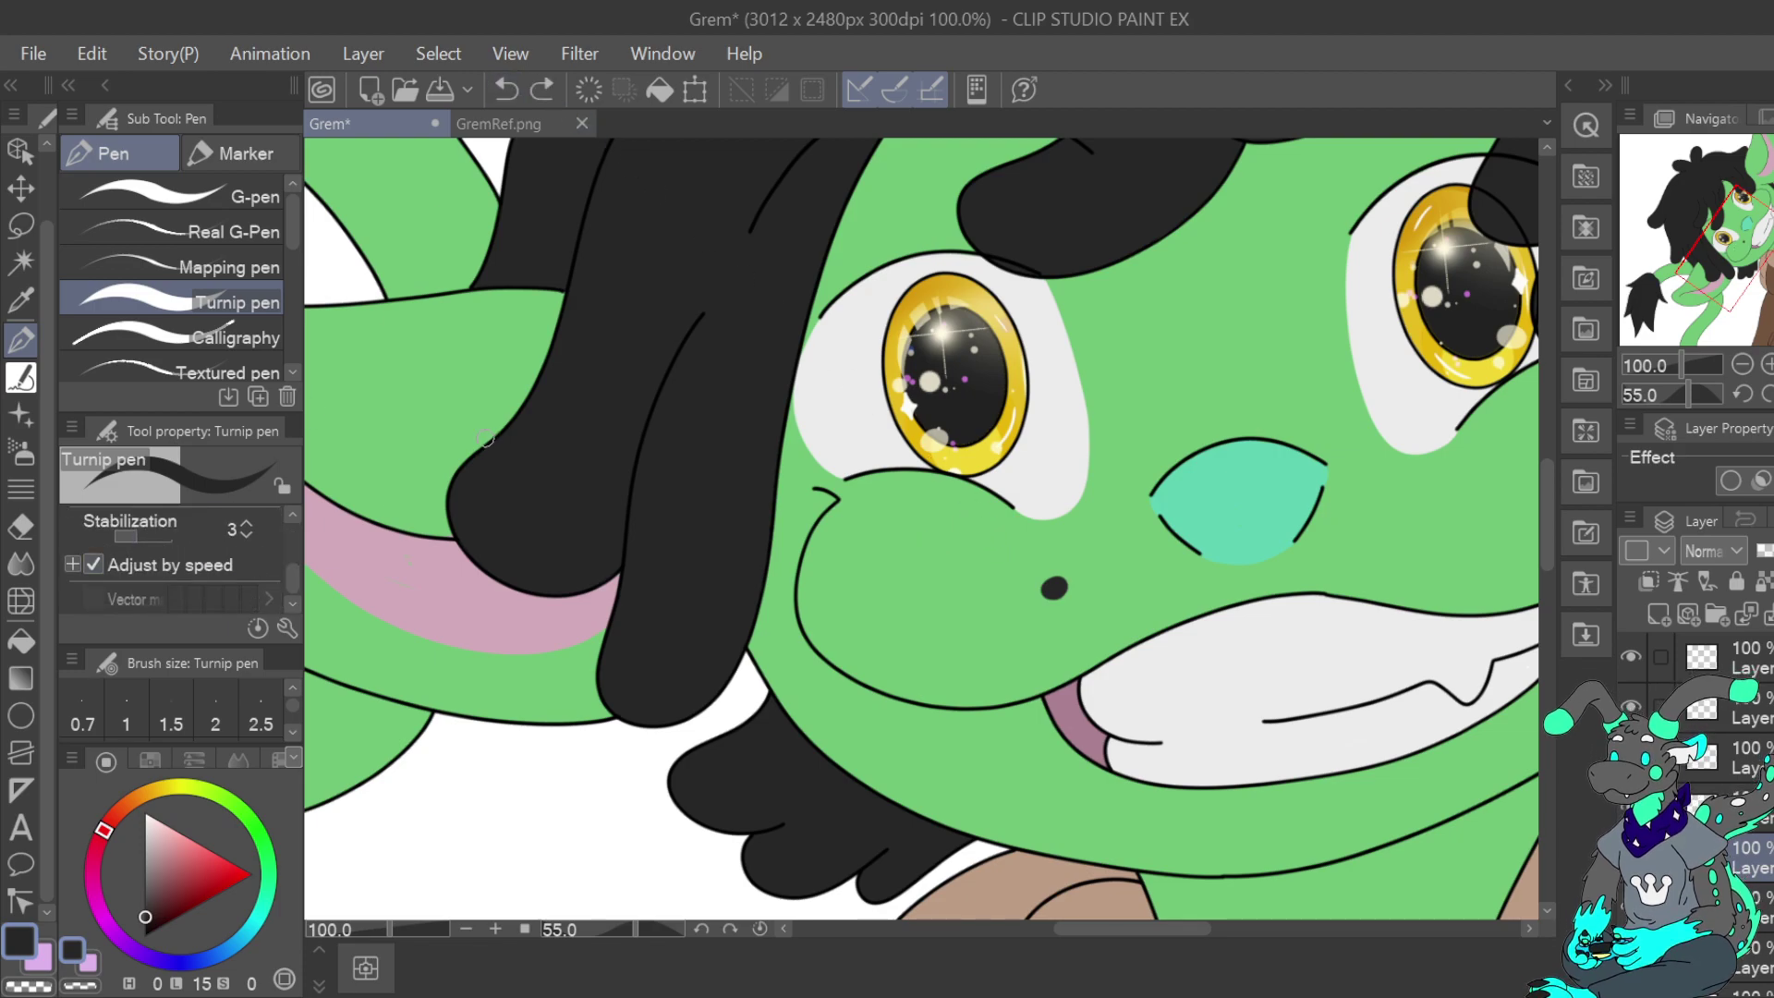
{"action": "scroll", "coordinate": [284, 560], "scroll_direction": "up", "scroll_amount": 3}
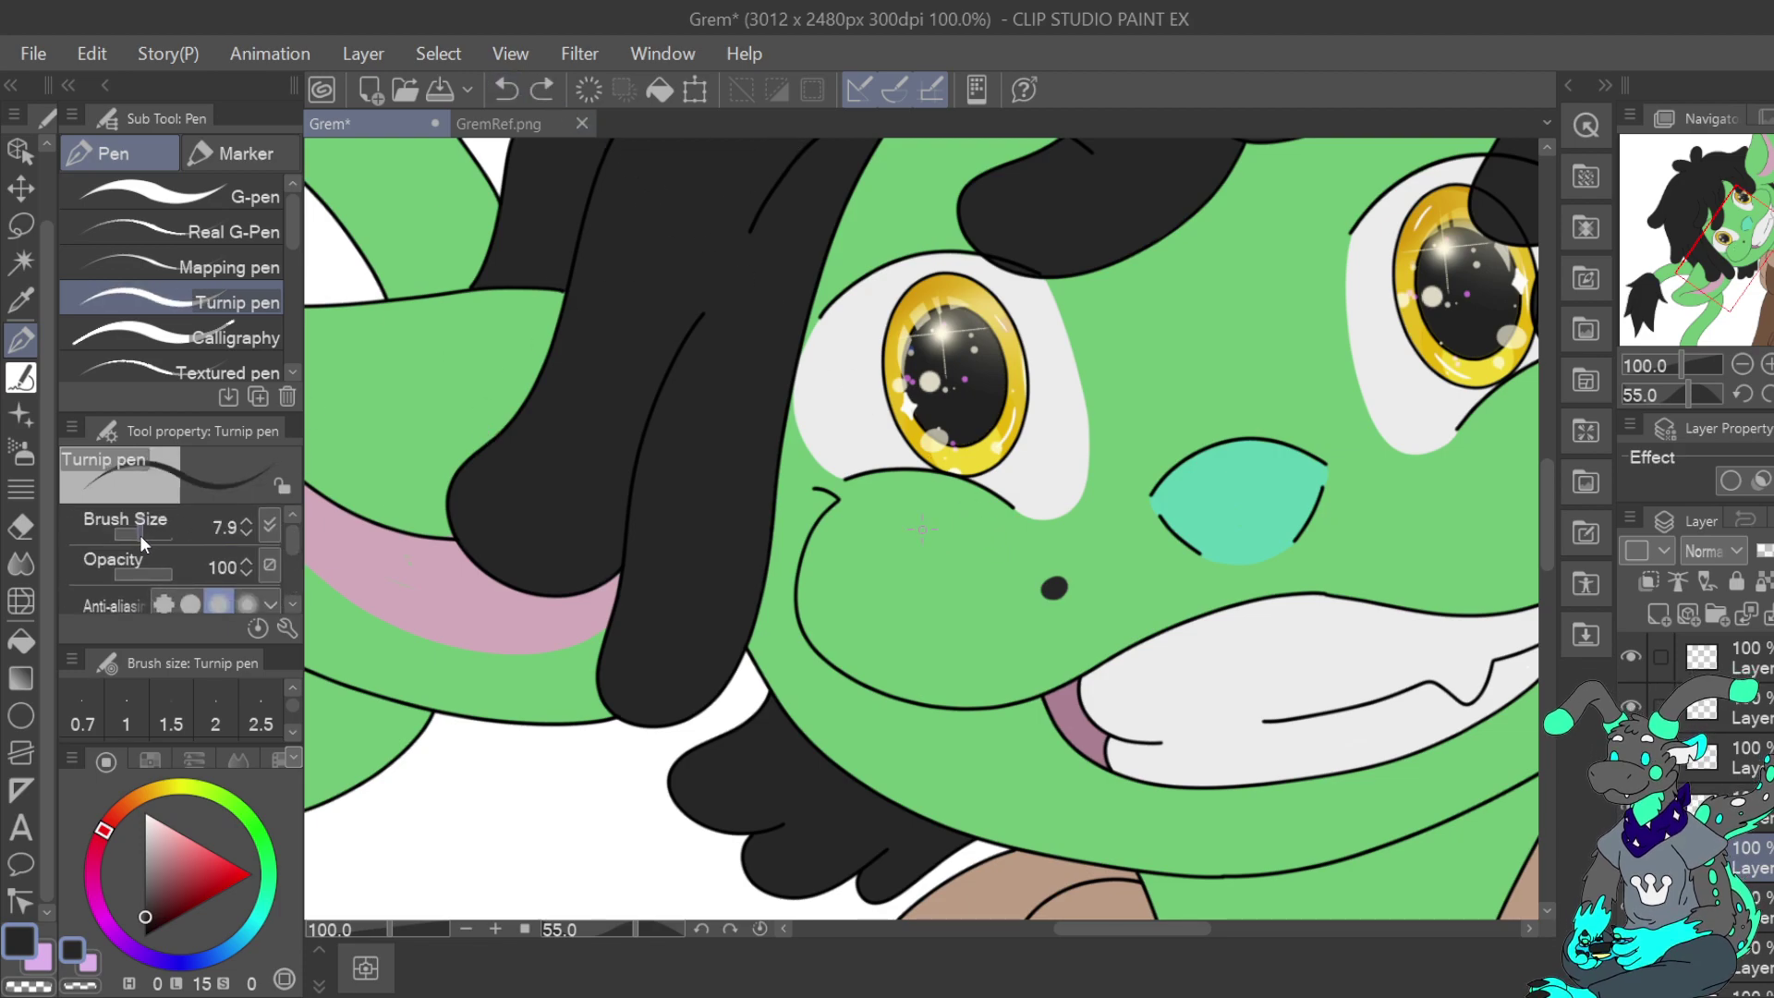
{"action": "left_click", "coordinate": [947, 538]}
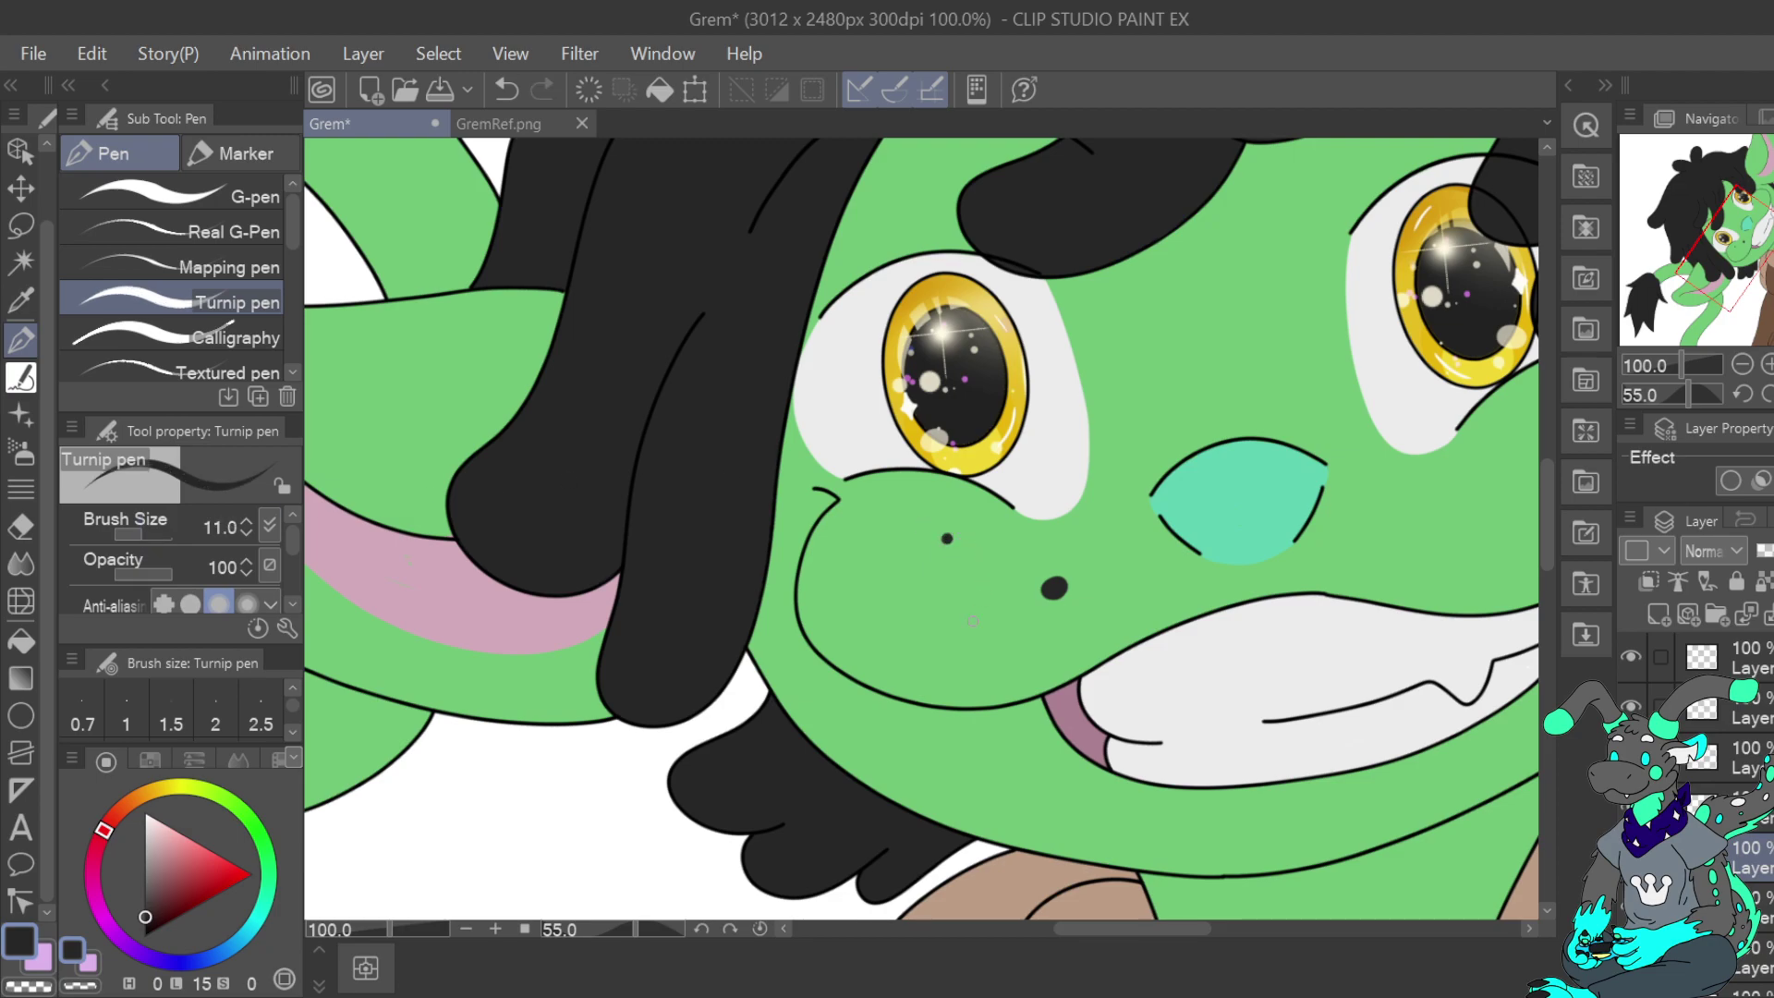
{"action": "left_click", "coordinate": [871, 594]}
{"action": "left_click", "coordinate": [1065, 596]}
Dot scattered freckles across the opposite cheek with the same pen
{"action": "left_click_drag", "start_coordinate": [1735, 241], "coordinate": [1744, 233]}
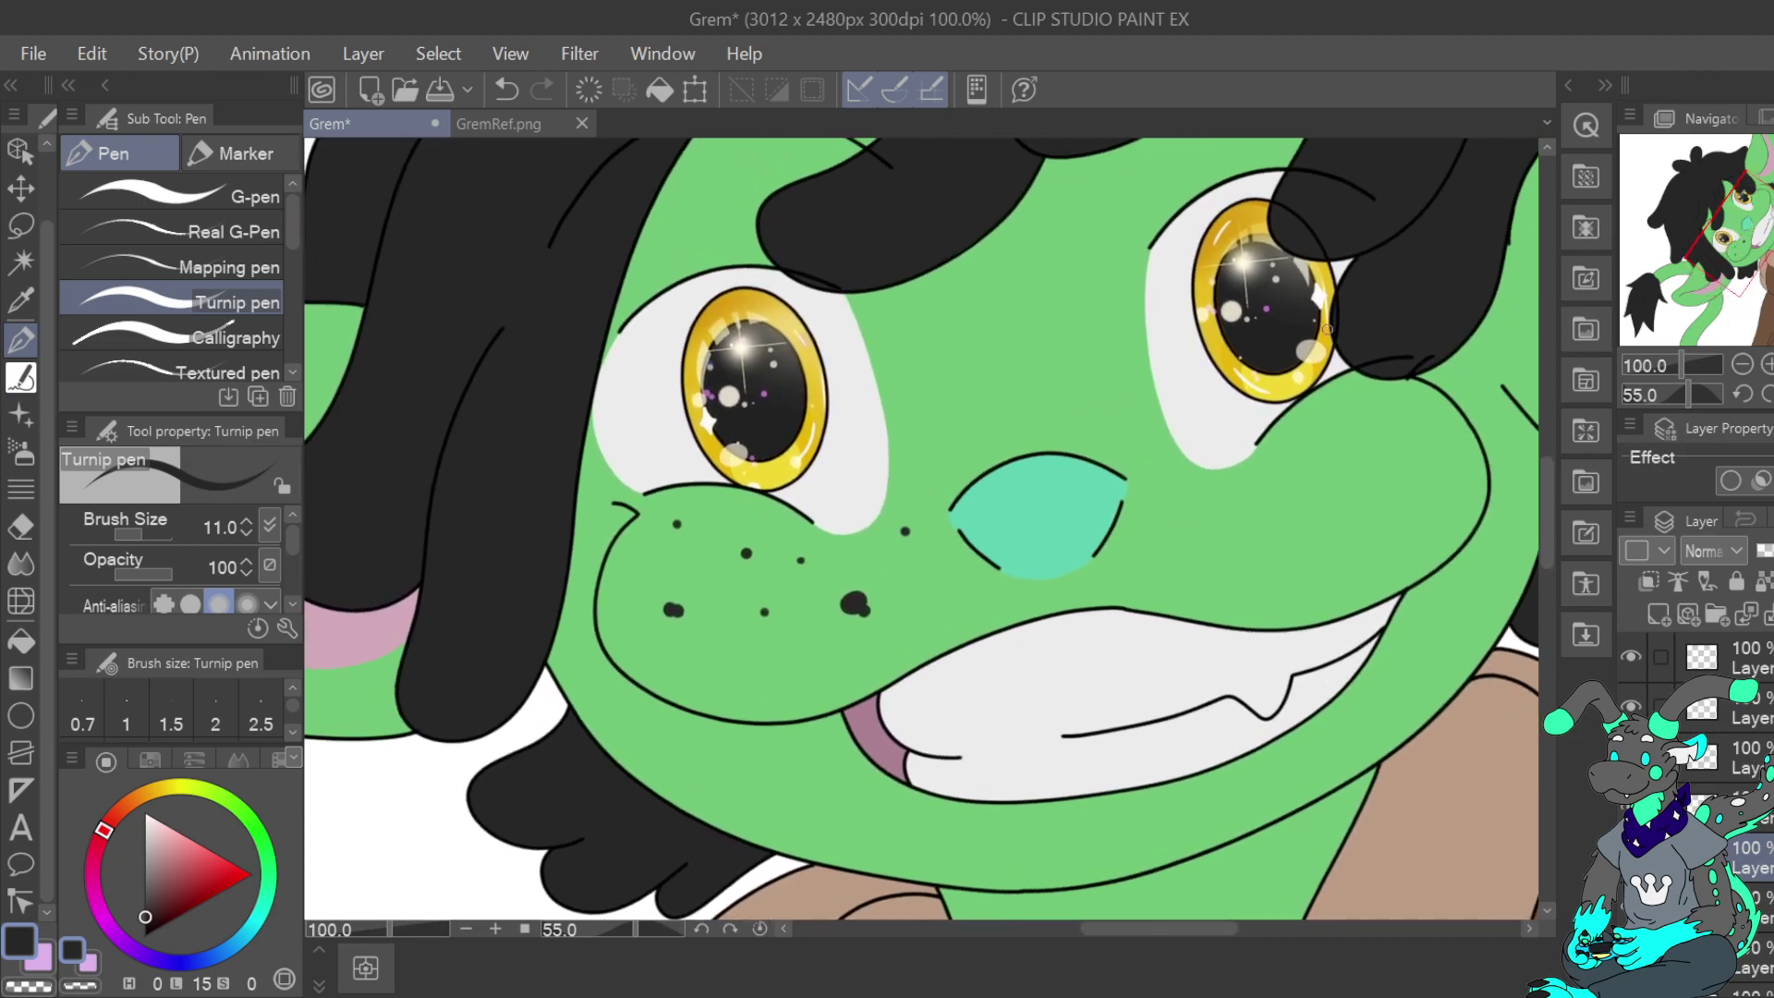
{"action": "left_click", "coordinate": [1213, 546]}
{"action": "left_click", "coordinate": [1276, 495]}
{"action": "left_click", "coordinate": [1353, 506]}
{"action": "left_click", "coordinate": [1372, 449]}
{"action": "left_click", "coordinate": [1424, 489]}
Dot a cluster of small freckles on the bridge above the teal nose
{"action": "left_click", "coordinate": [976, 445]}
{"action": "left_click", "coordinate": [1007, 395]}
{"action": "left_click", "coordinate": [1034, 360]}
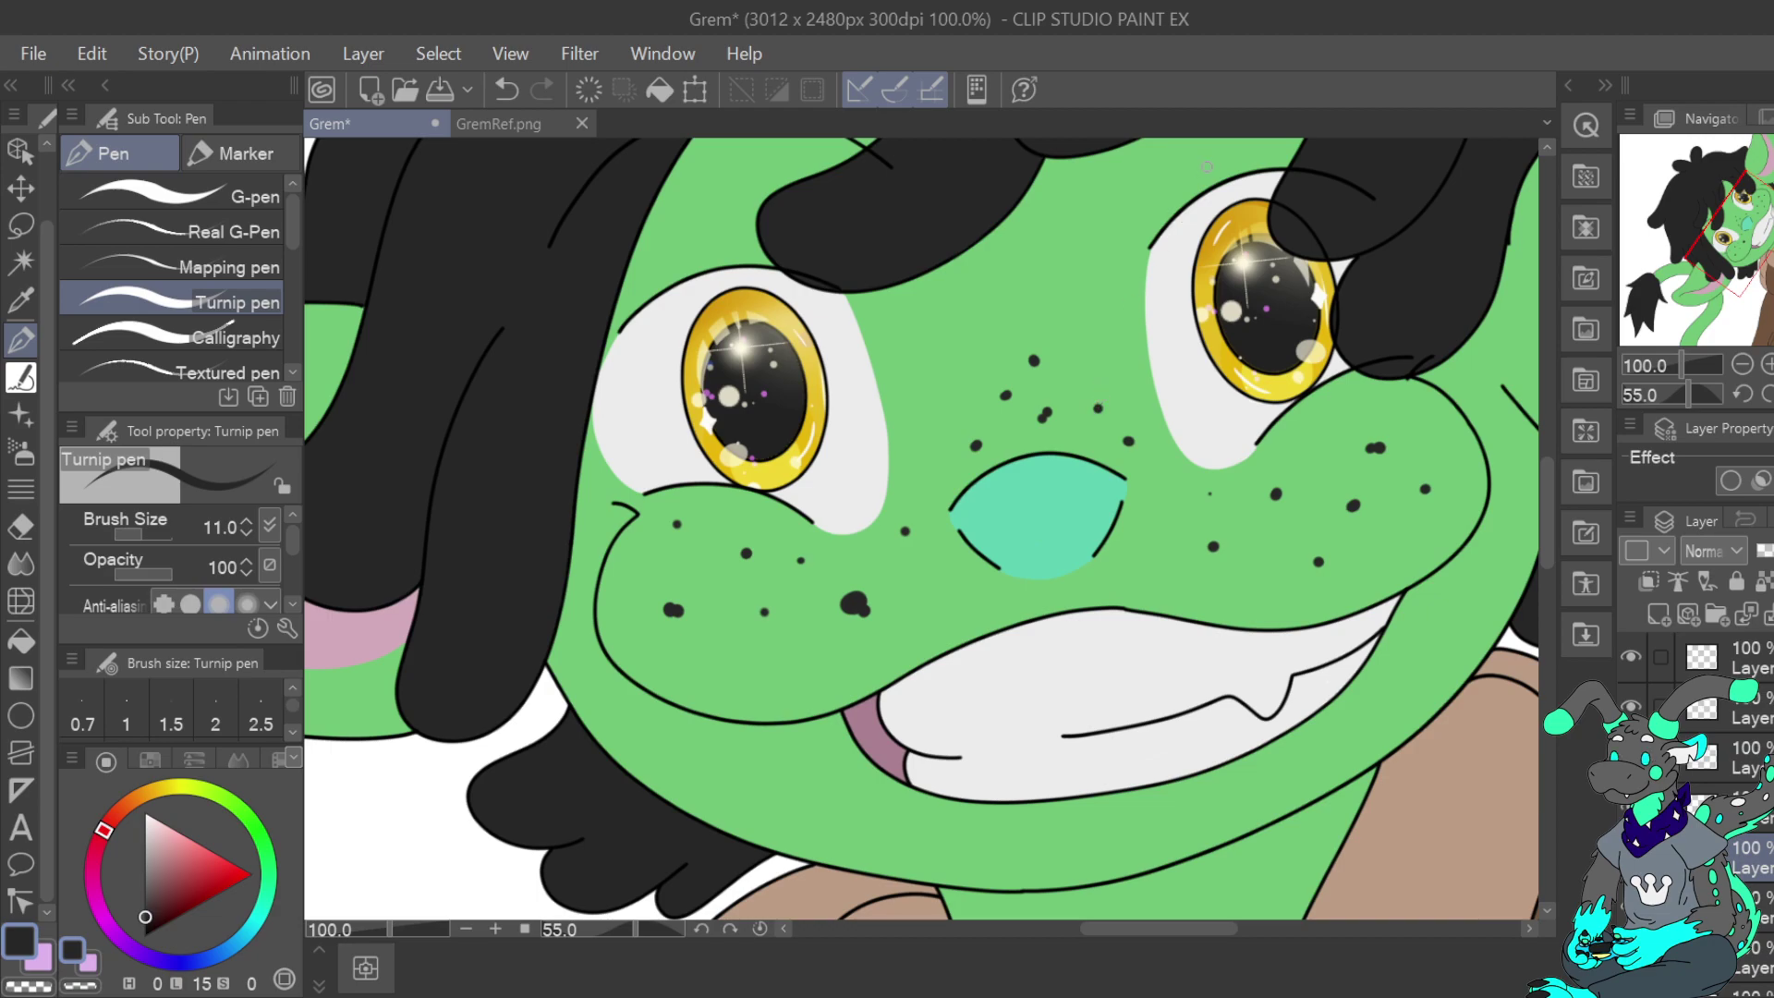
Erase the topmost freckle above the nose and the large freckle beside the mouth using the transparent color, and reactivate the near-black
{"action": "key", "text": "c"}
{"action": "left_click", "coordinate": [1034, 360]}
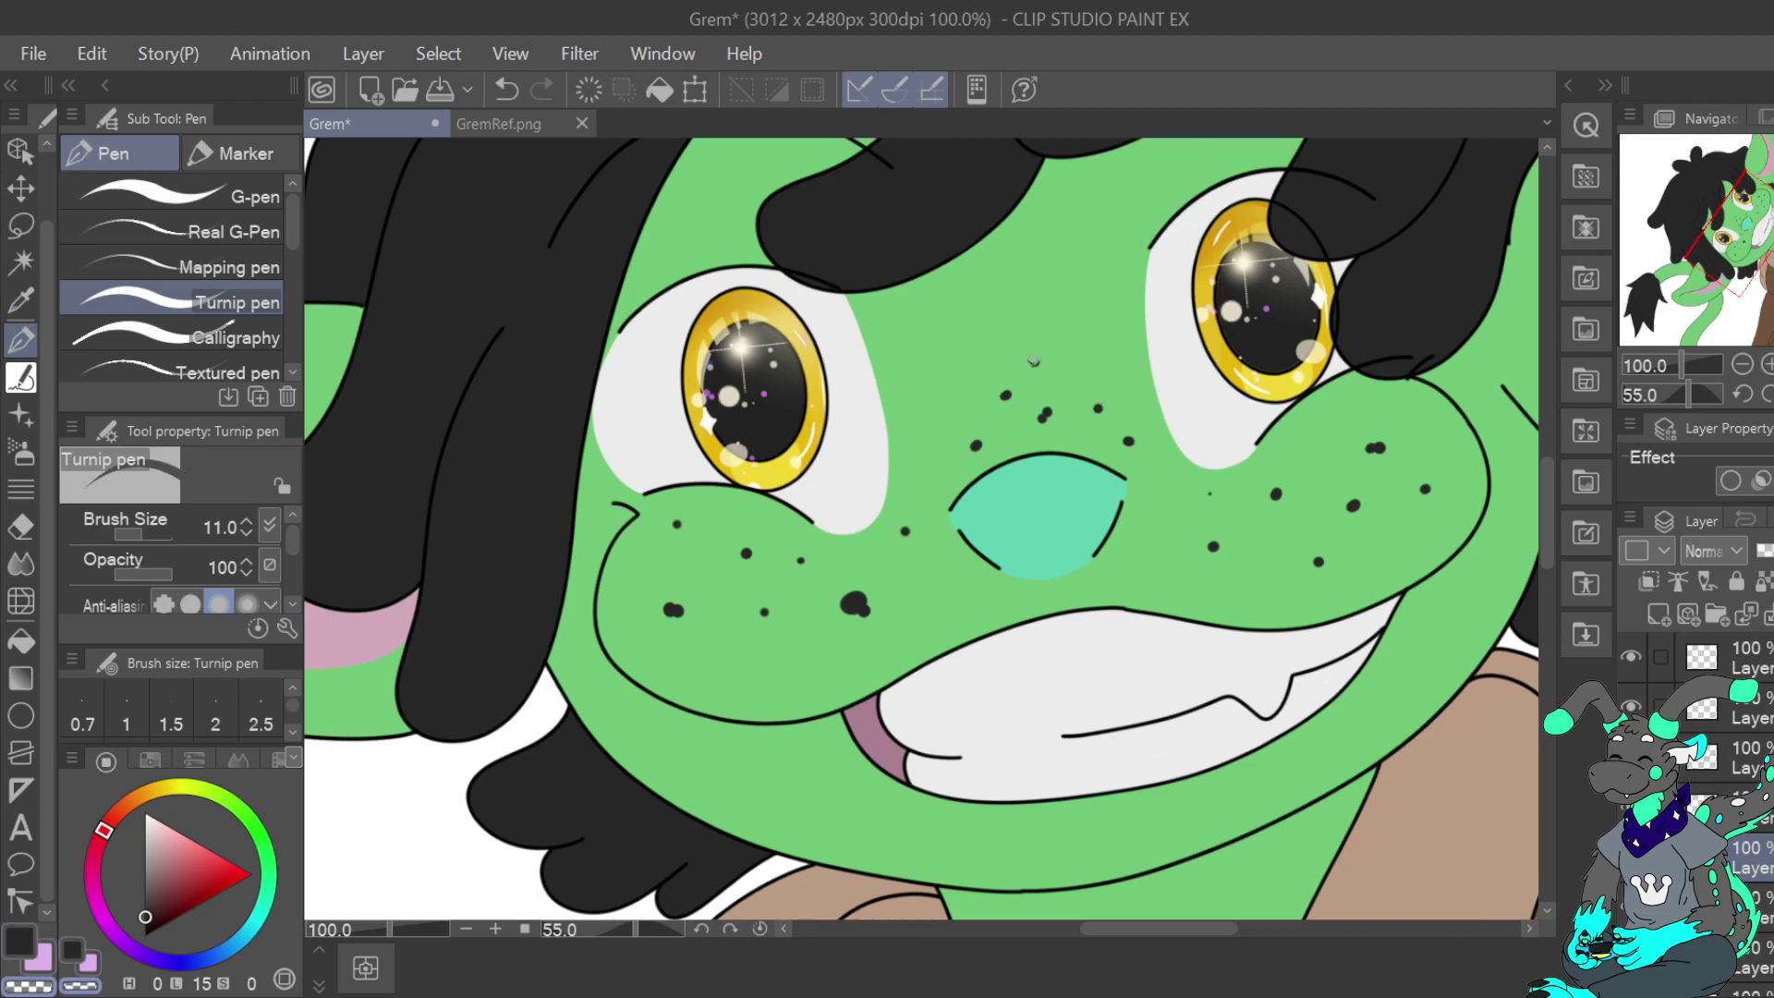
{"action": "mouse_move", "coordinate": [850, 599]}
{"action": "left_mouse_down"}
{"action": "mouse_move", "coordinate": [867, 610]}
{"action": "mouse_move", "coordinate": [863, 592]}
{"action": "left_mouse_up"}
{"action": "key", "text": "c"}
{"action": "left_click", "coordinate": [506, 90]}
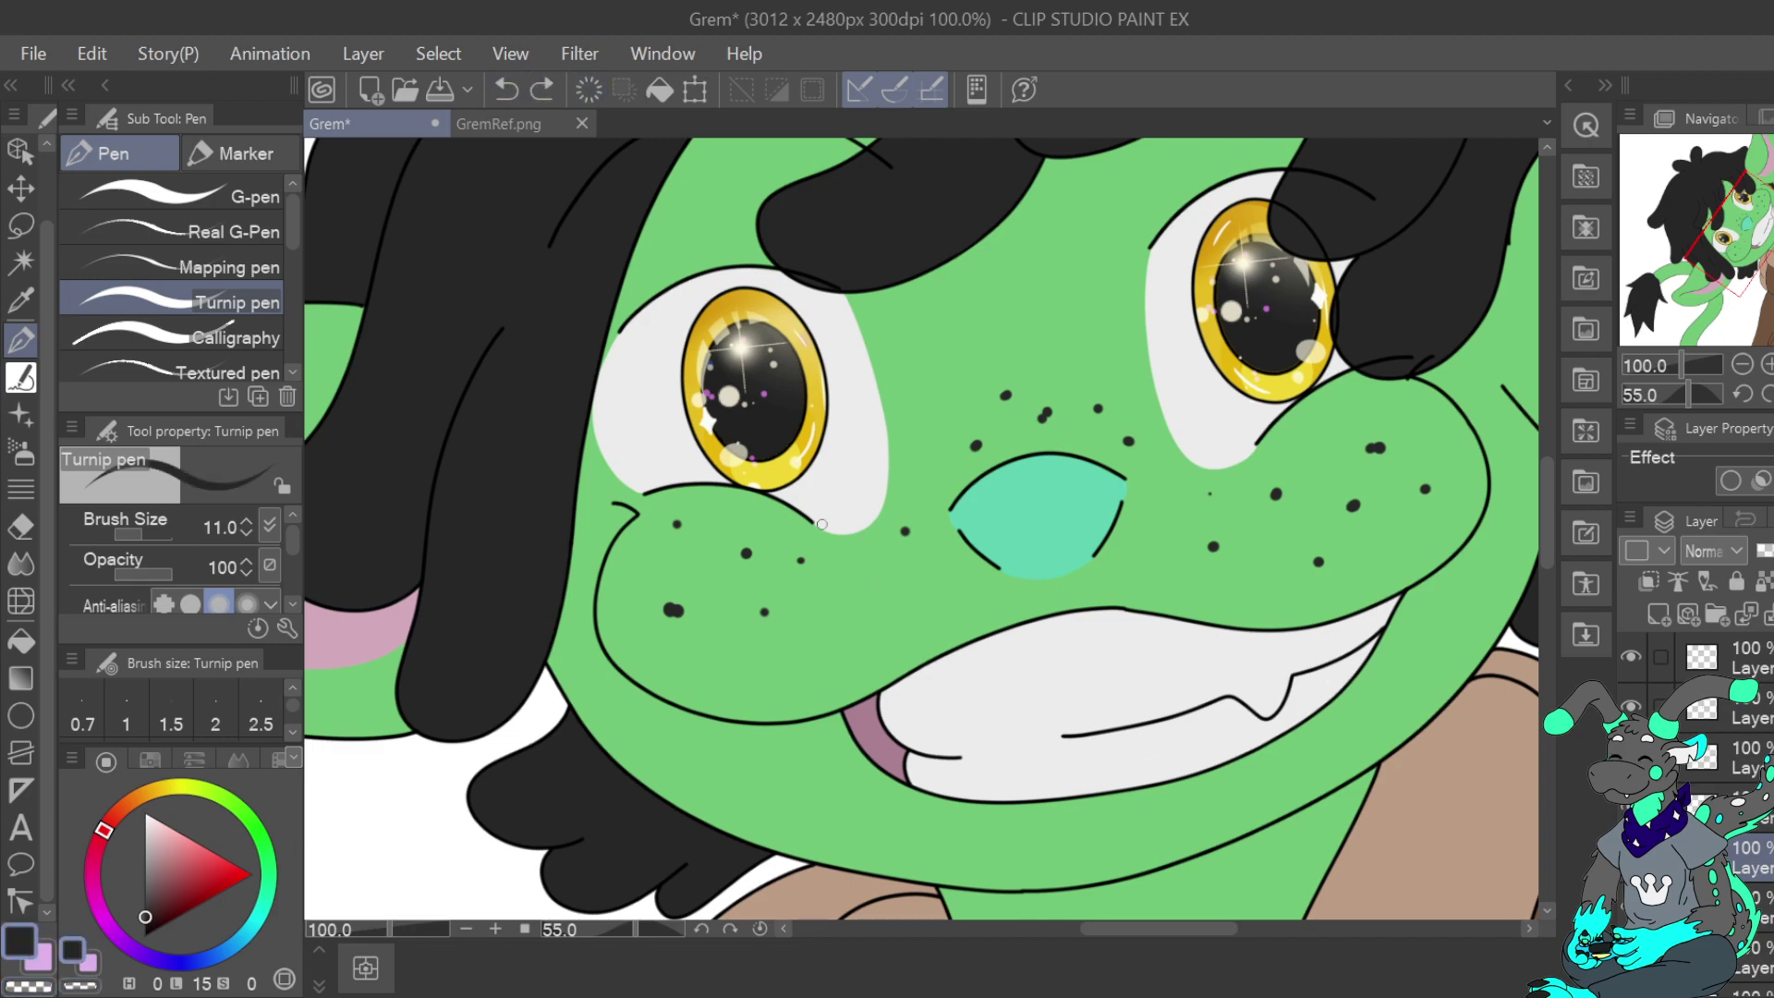
Dot two more freckles on the cheek beside the mouth corner and reset the canvas rotation to 0
{"action": "left_click", "coordinate": [813, 644]}
{"action": "left_click_drag", "start_coordinate": [901, 606], "coordinate": [912, 601]}
{"action": "left_click", "coordinate": [1742, 364]}
{"action": "left_click", "coordinate": [1741, 365]}
{"action": "left_click", "coordinate": [1742, 364]}
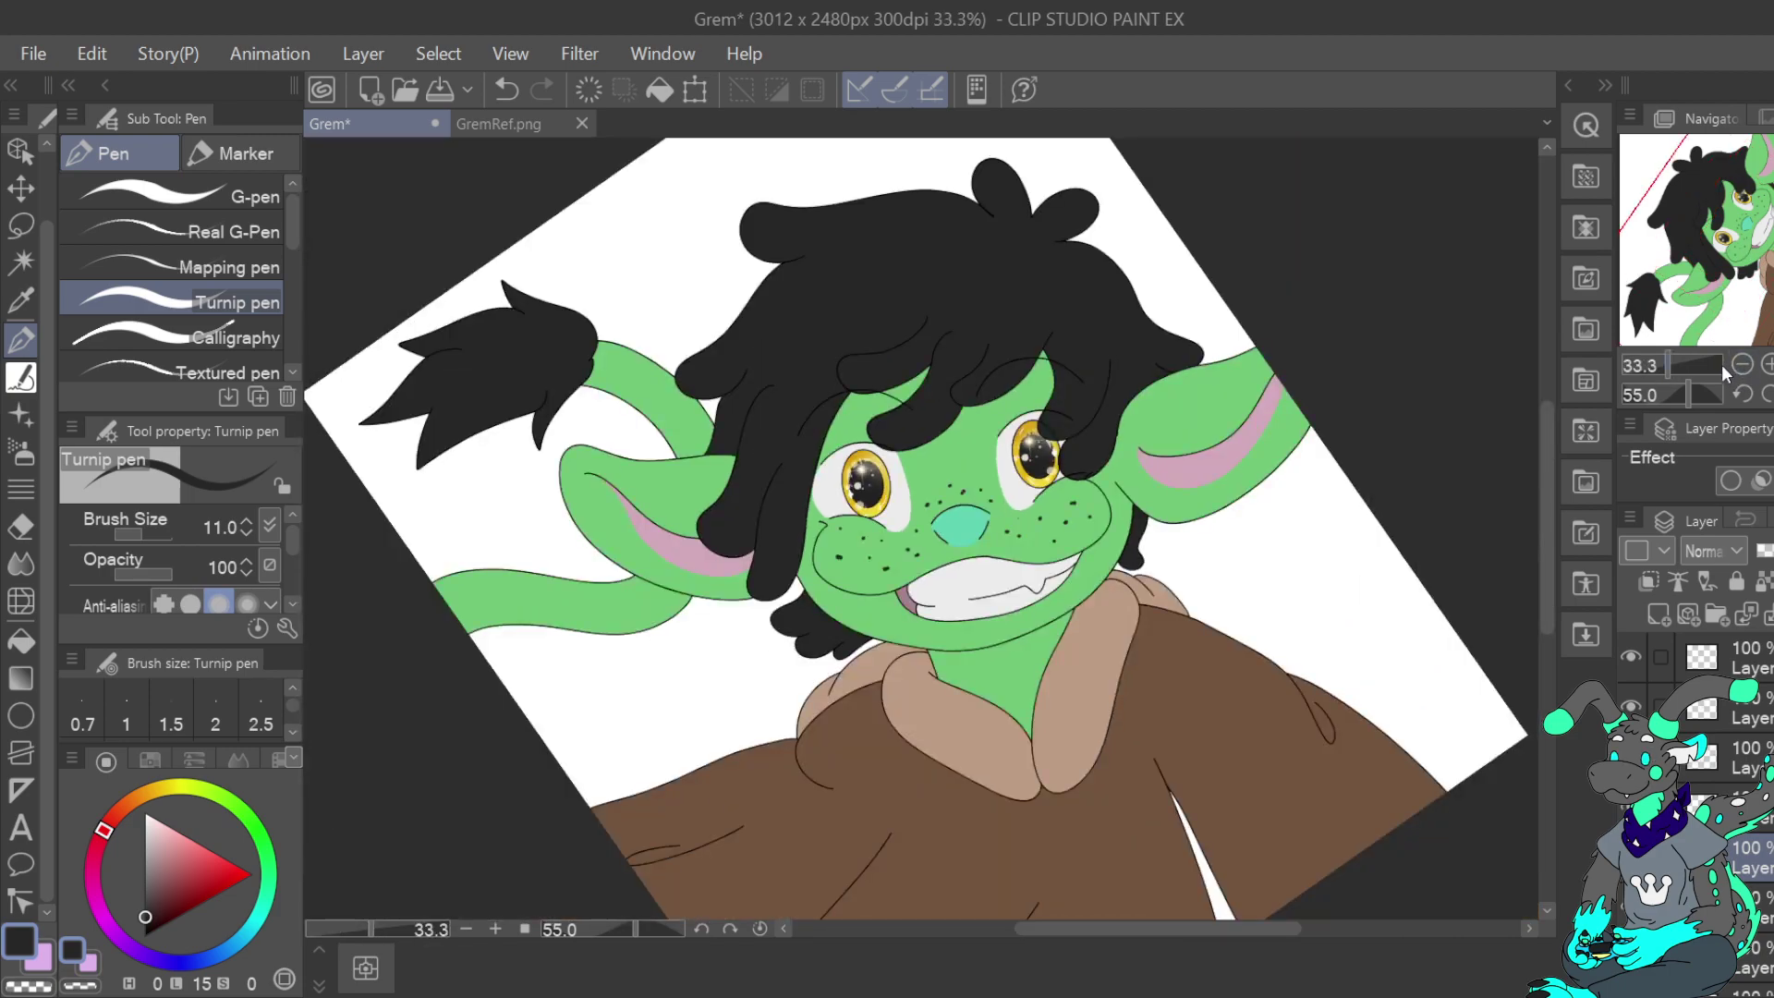
{"action": "key", "text": "ctrl+0"}
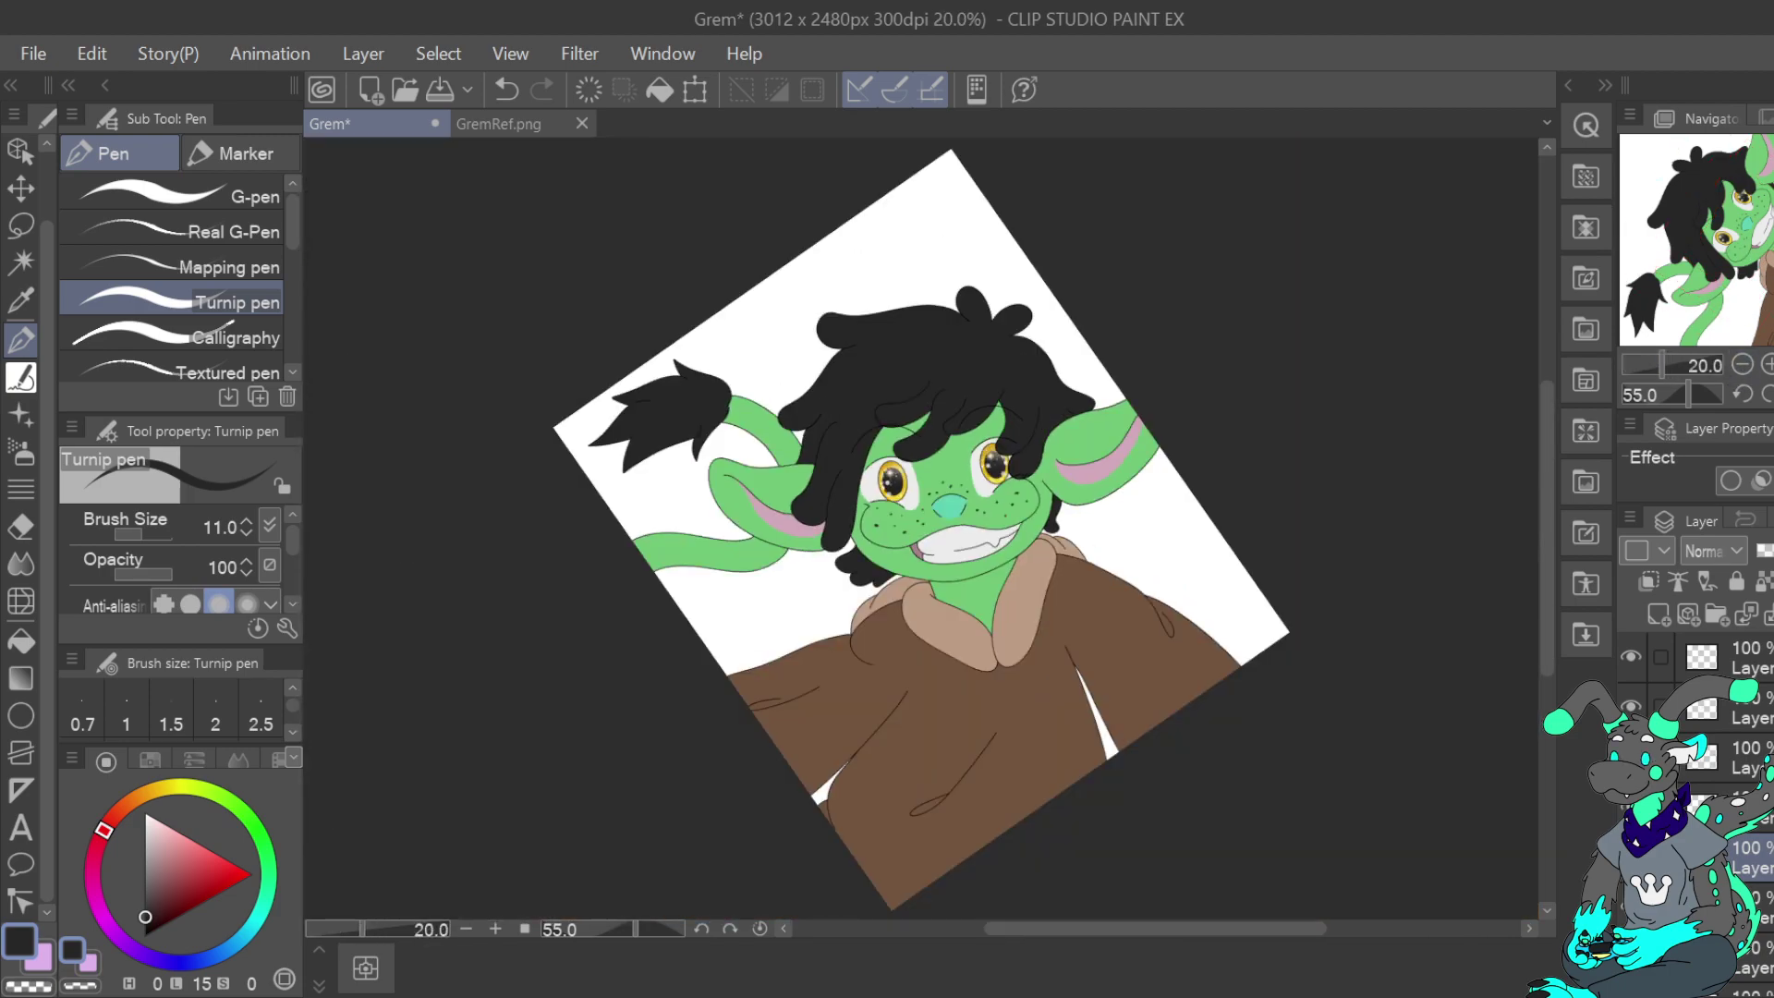
{"action": "key", "text": "ctrl+@"}
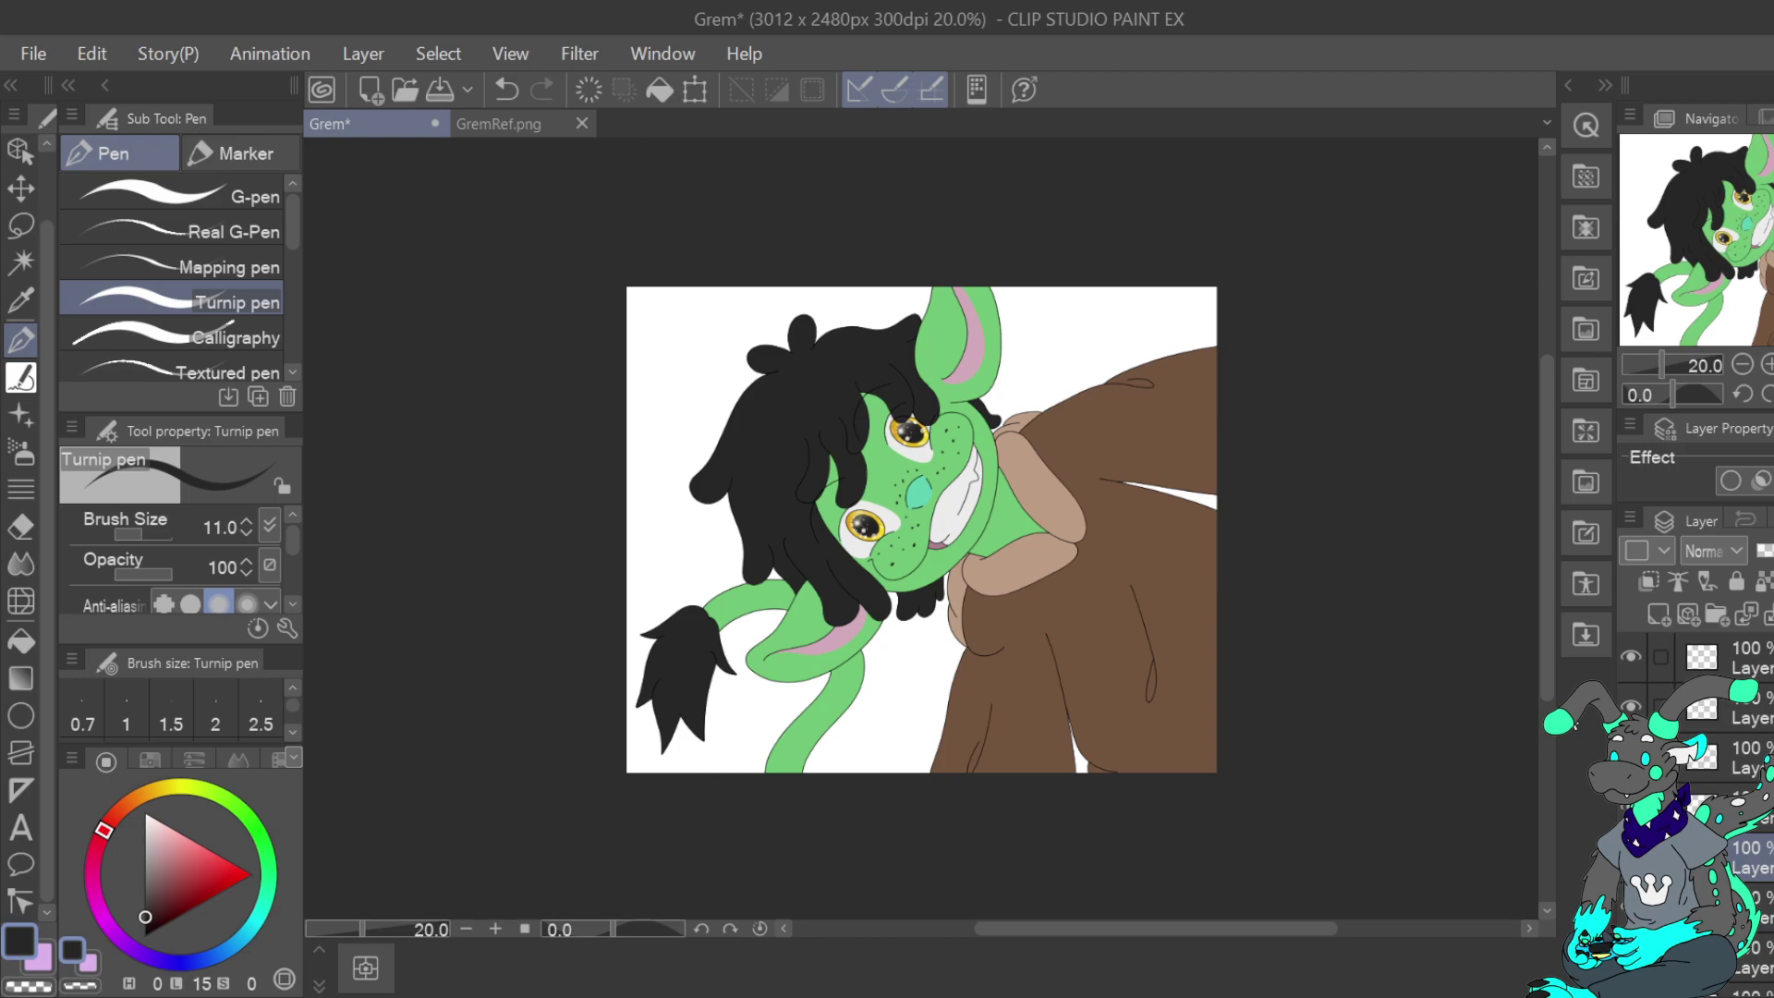
Set the freckle layer's blending mode to Multiply and save the Grem file
{"action": "left_click", "coordinate": [1734, 551]}
{"action": "left_click", "coordinate": [1754, 109]}
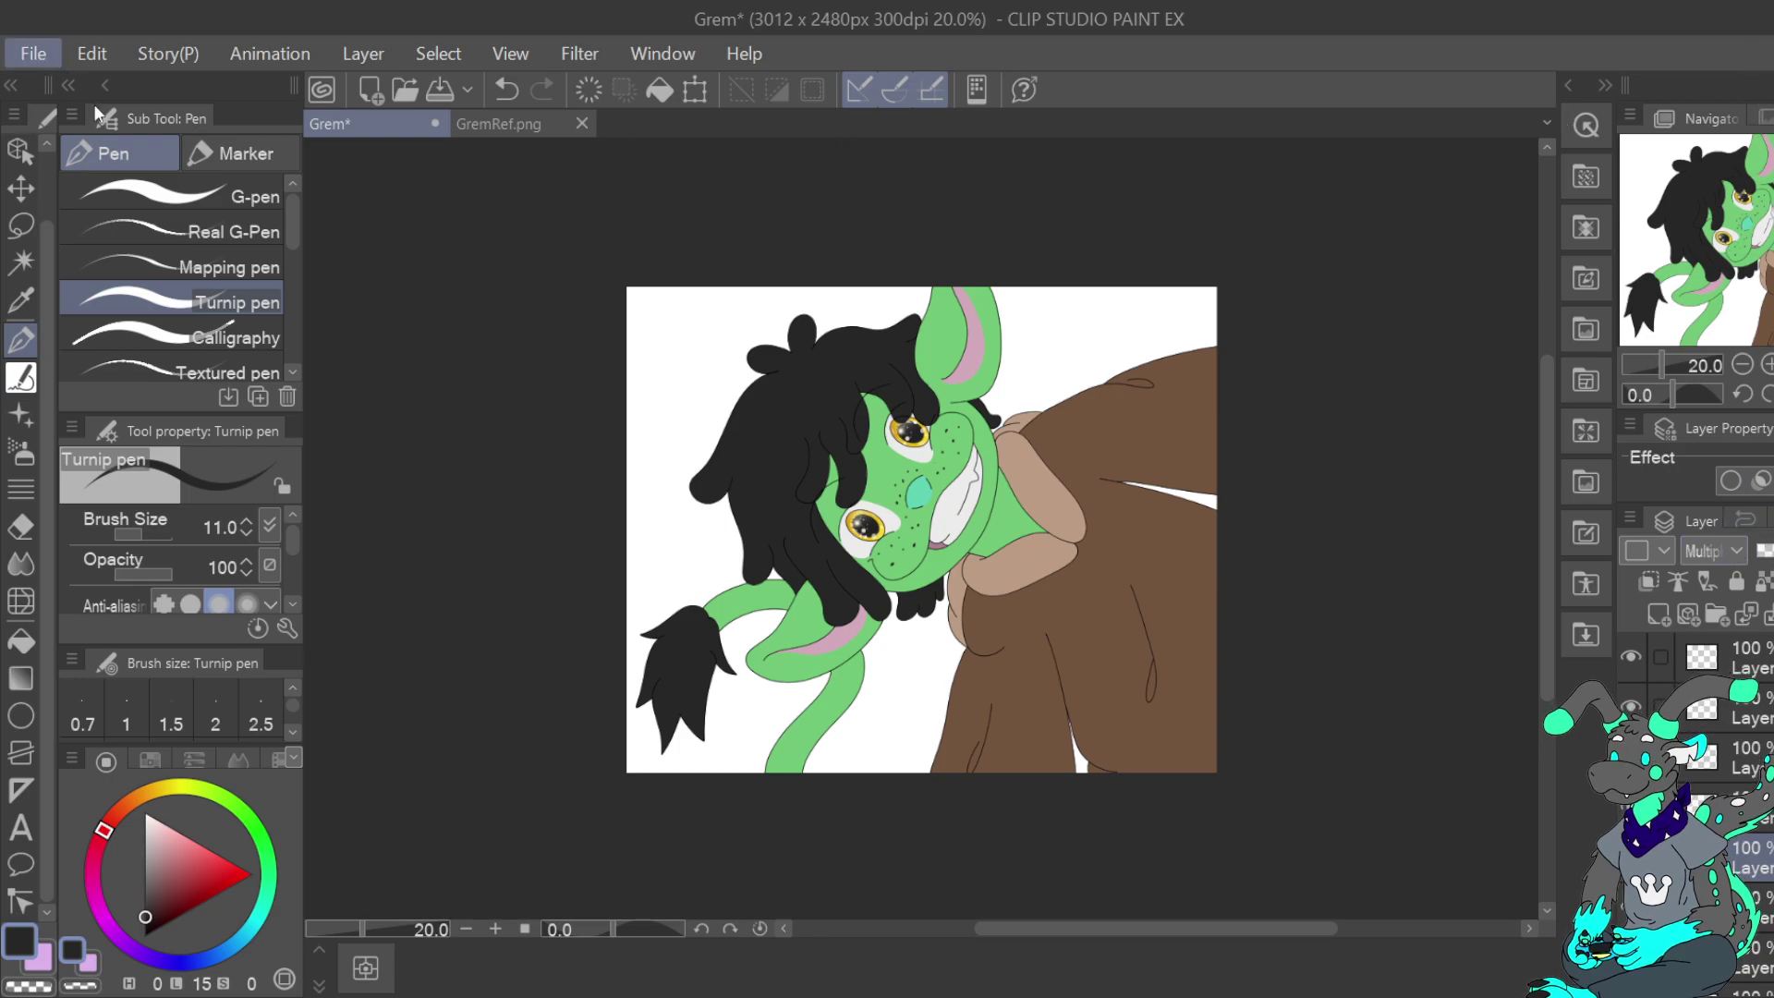
{"action": "key", "text": "ctrl+s"}
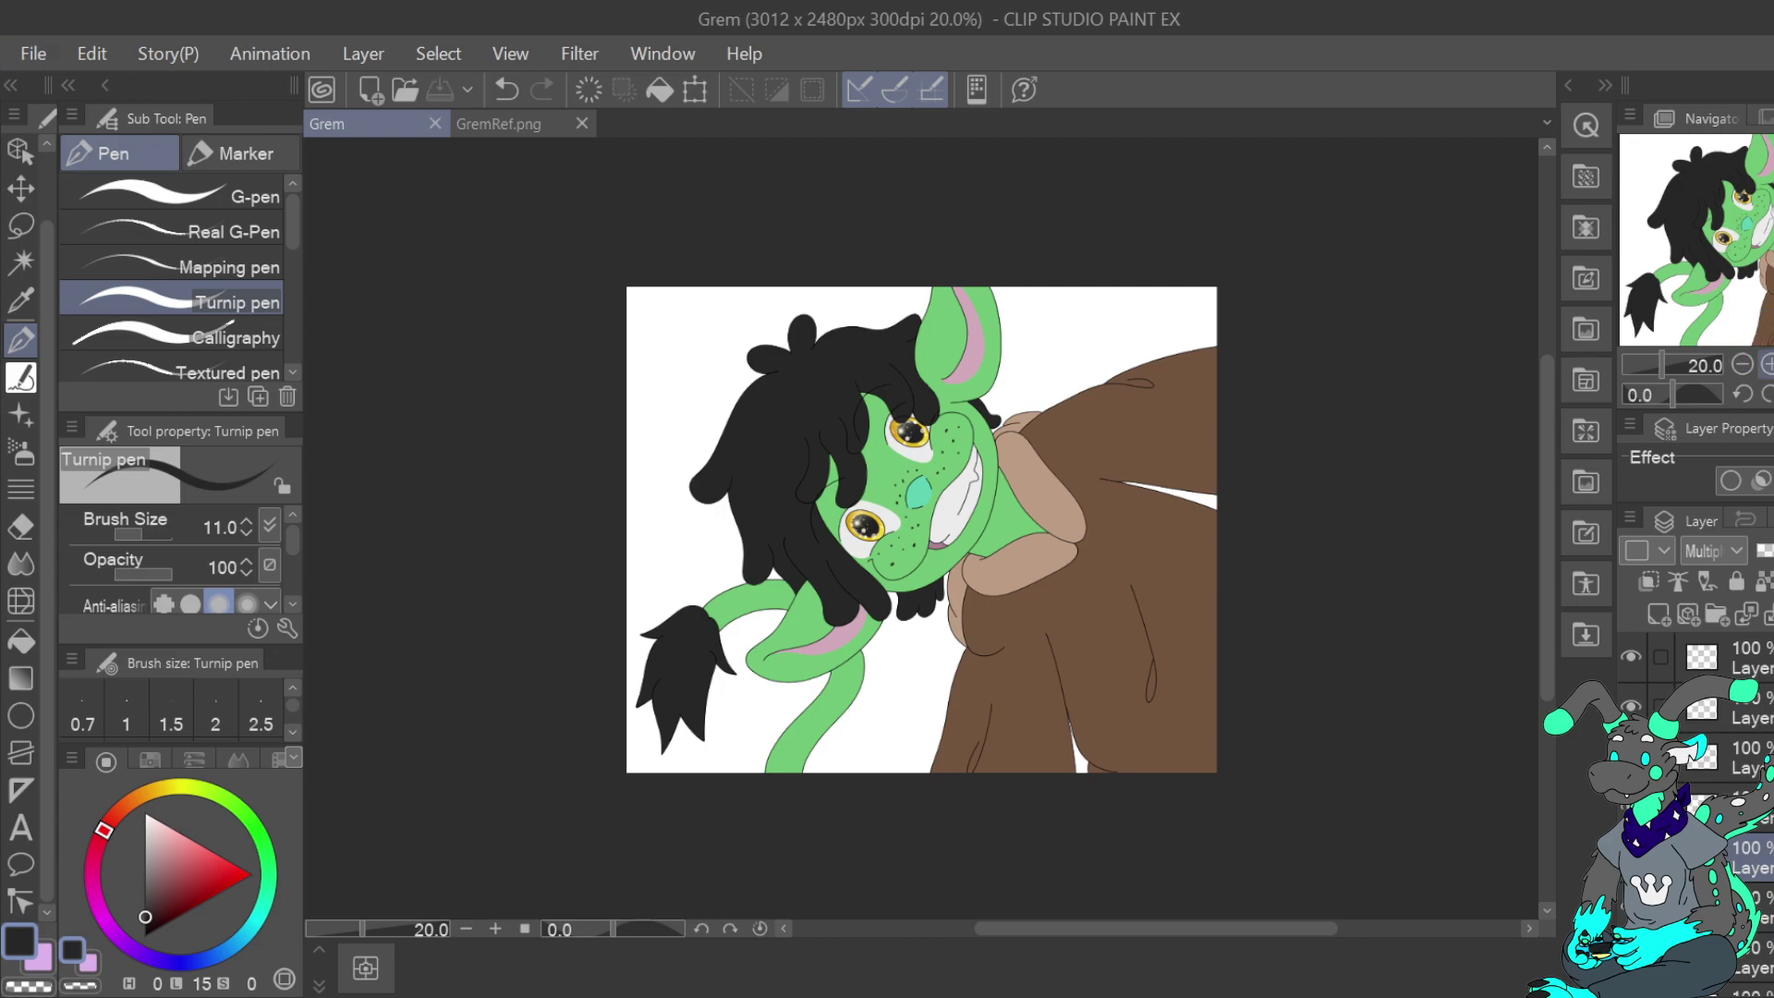
Add a new raster layer for the background beneath the character's artwork
{"action": "key", "text": "ctrl+equal"}
{"action": "key", "text": "ctrl+equal"}
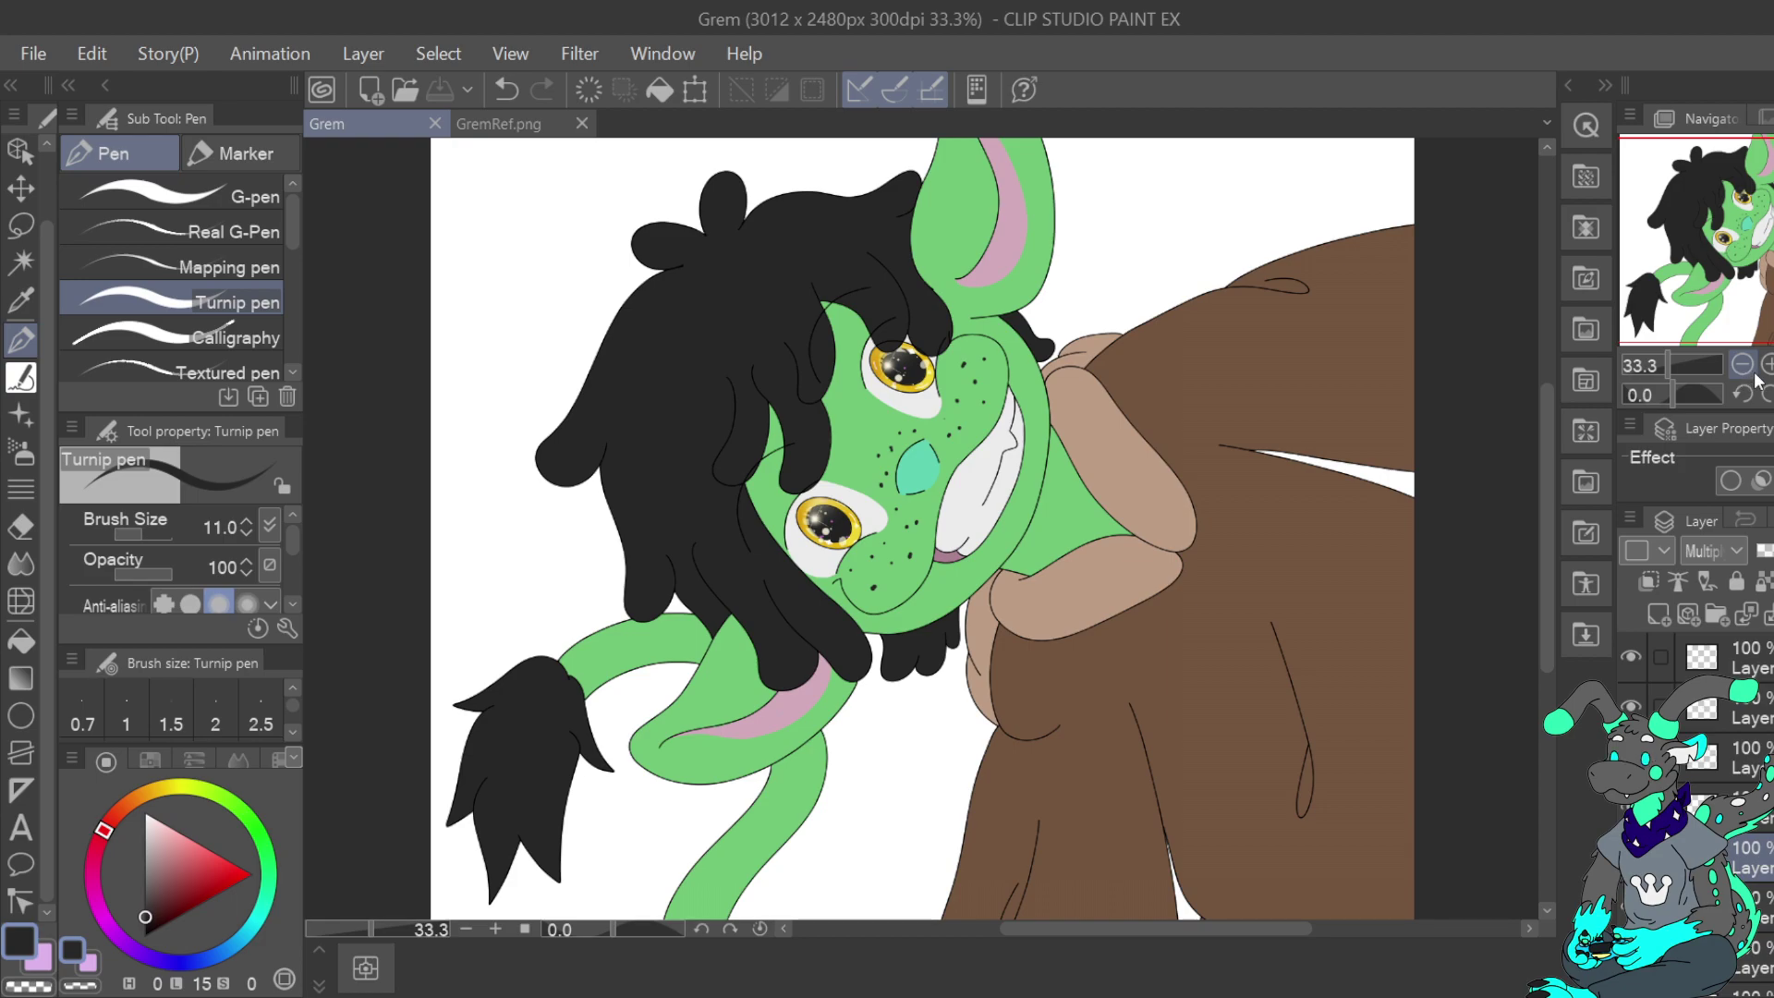
{"action": "scroll", "coordinate": [1696, 804], "scroll_direction": "down", "scroll_amount": 8}
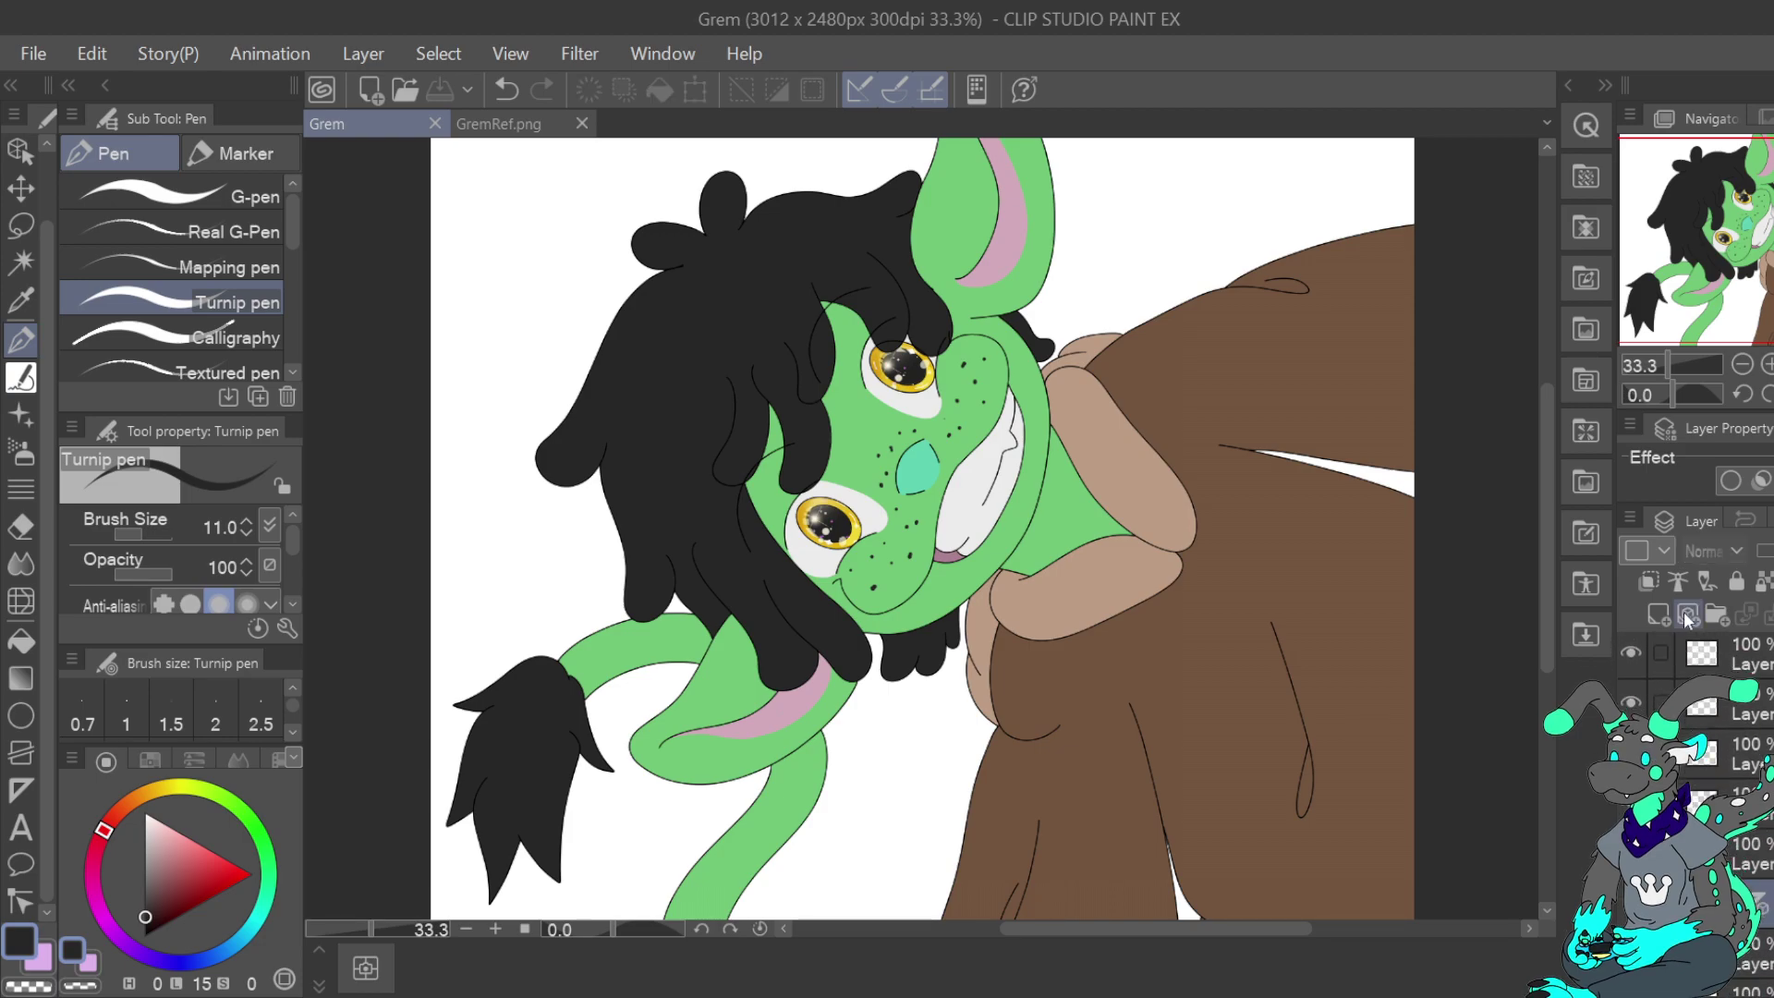
{"action": "left_click", "coordinate": [1661, 619]}
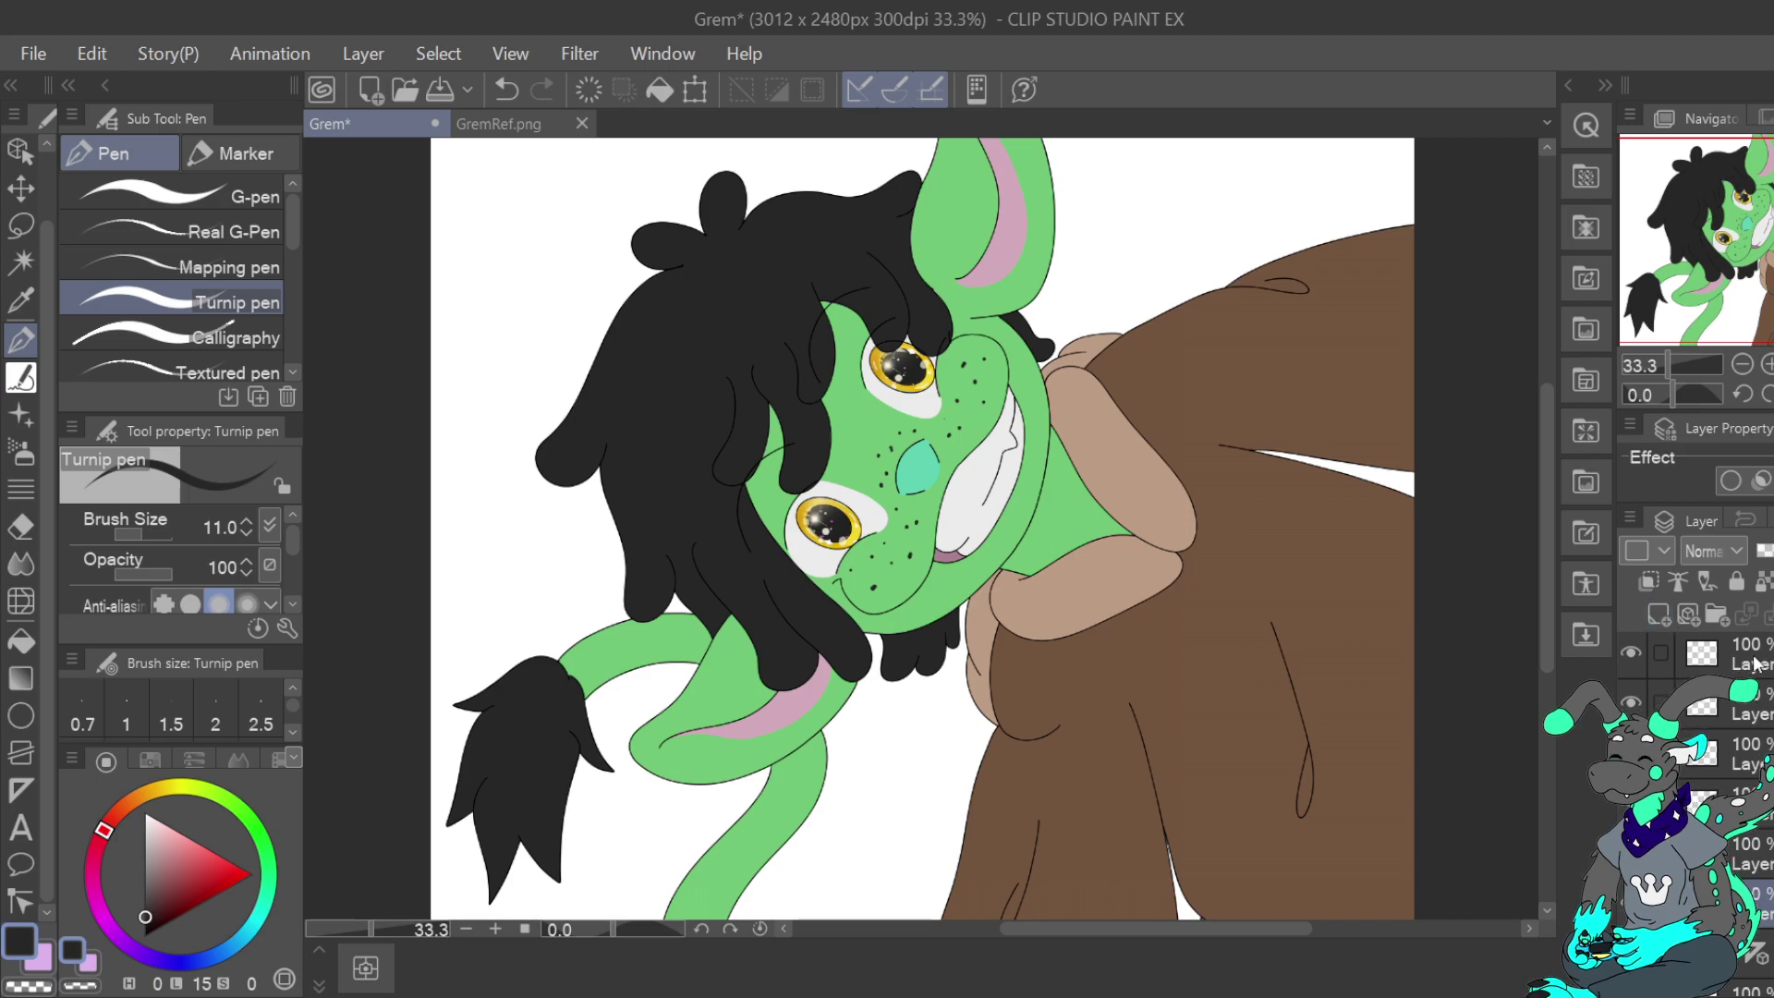
{"action": "scroll", "coordinate": [1710, 758], "scroll_direction": "down", "scroll_amount": 3}
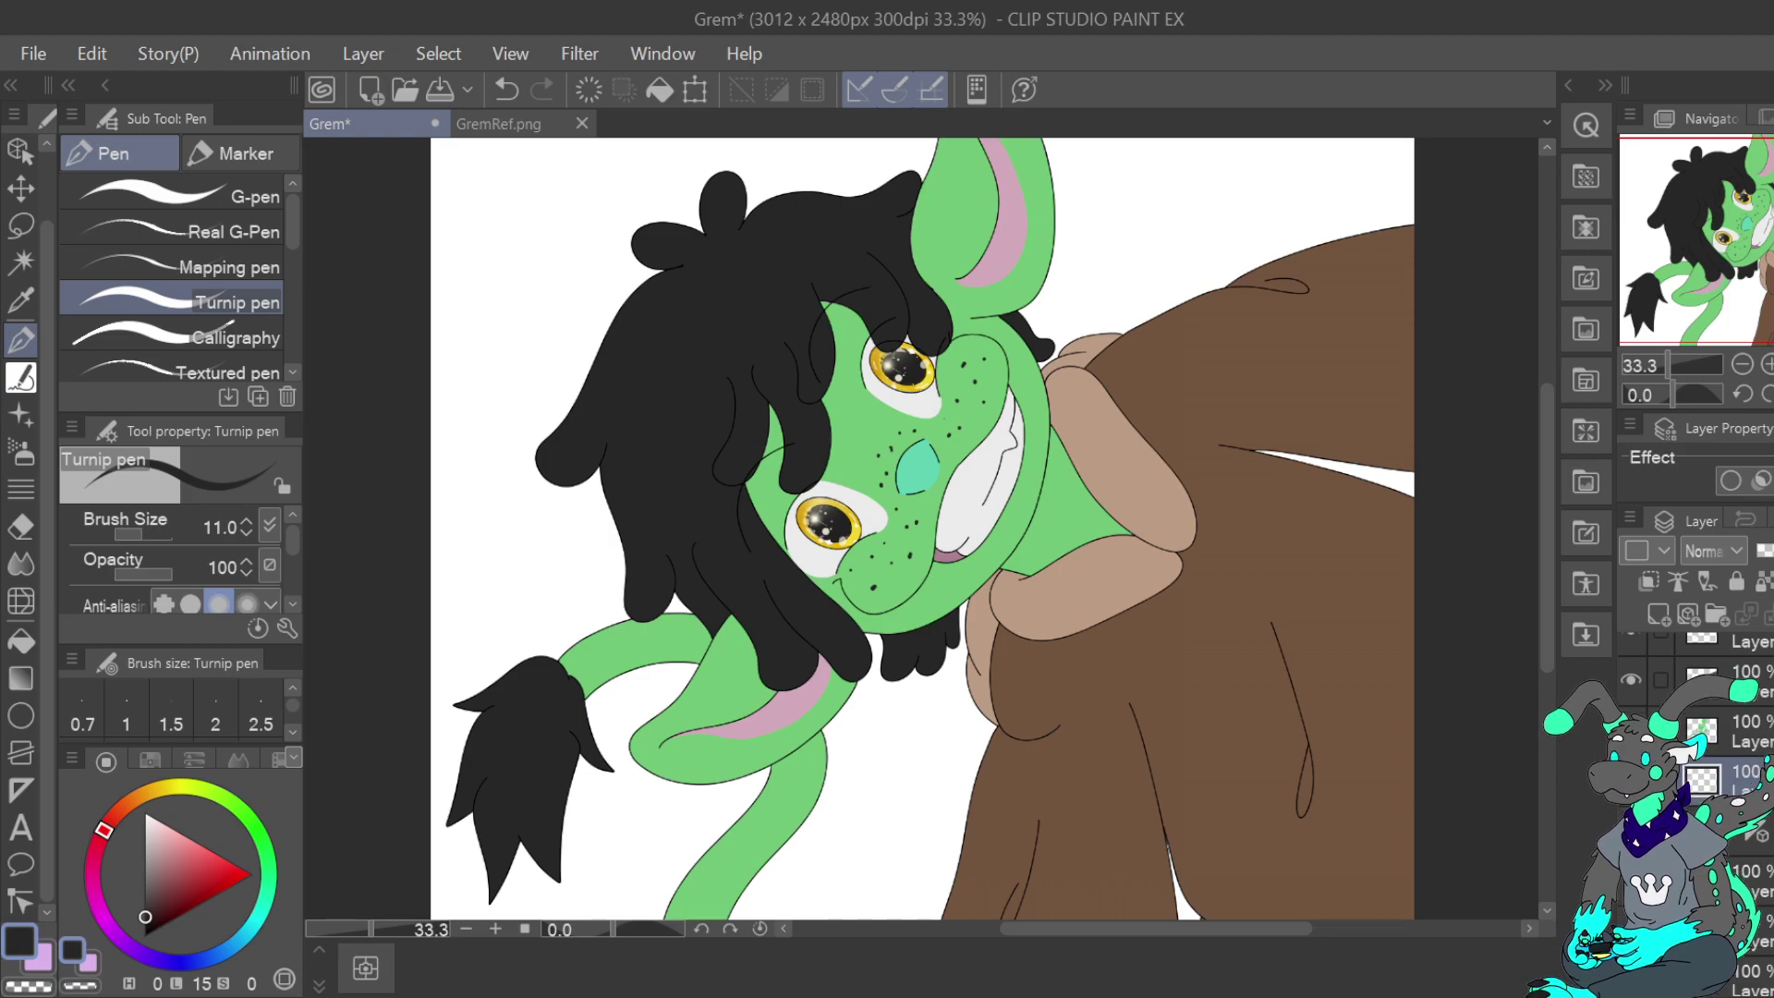
Fill the new background layer with the lilac sub color using the Fill tool
{"action": "left_click", "coordinate": [20, 299]}
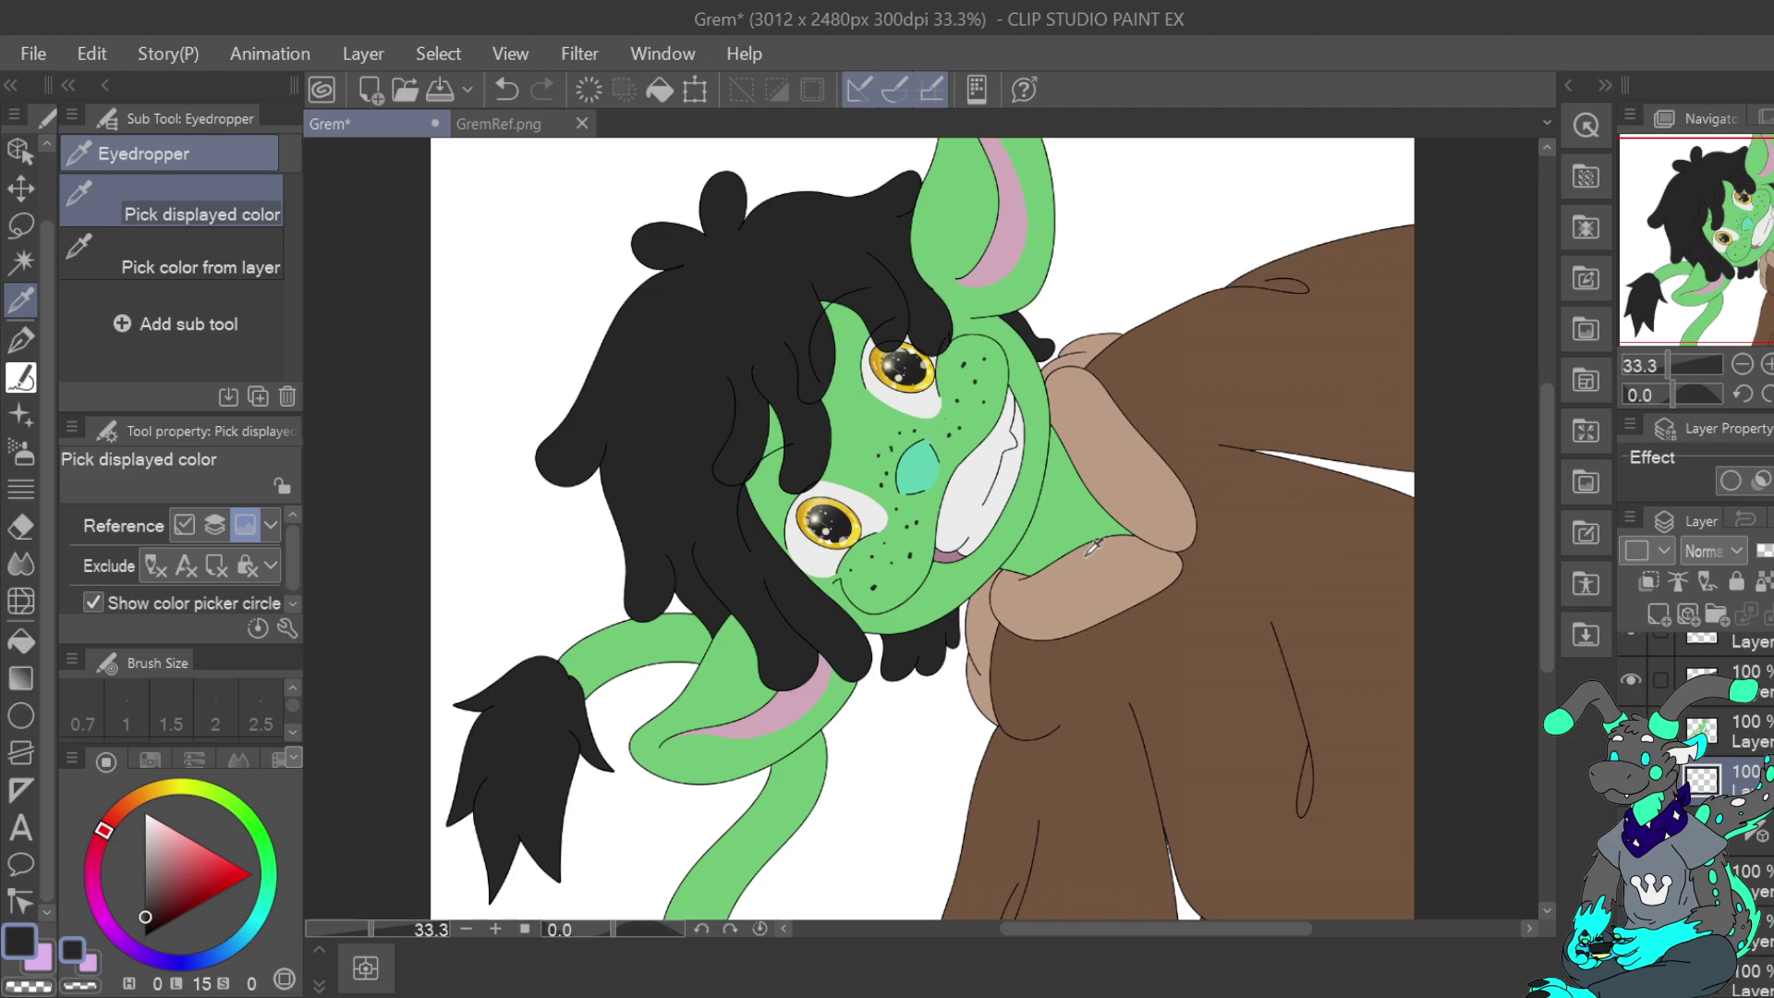
{"action": "left_click", "coordinate": [44, 960]}
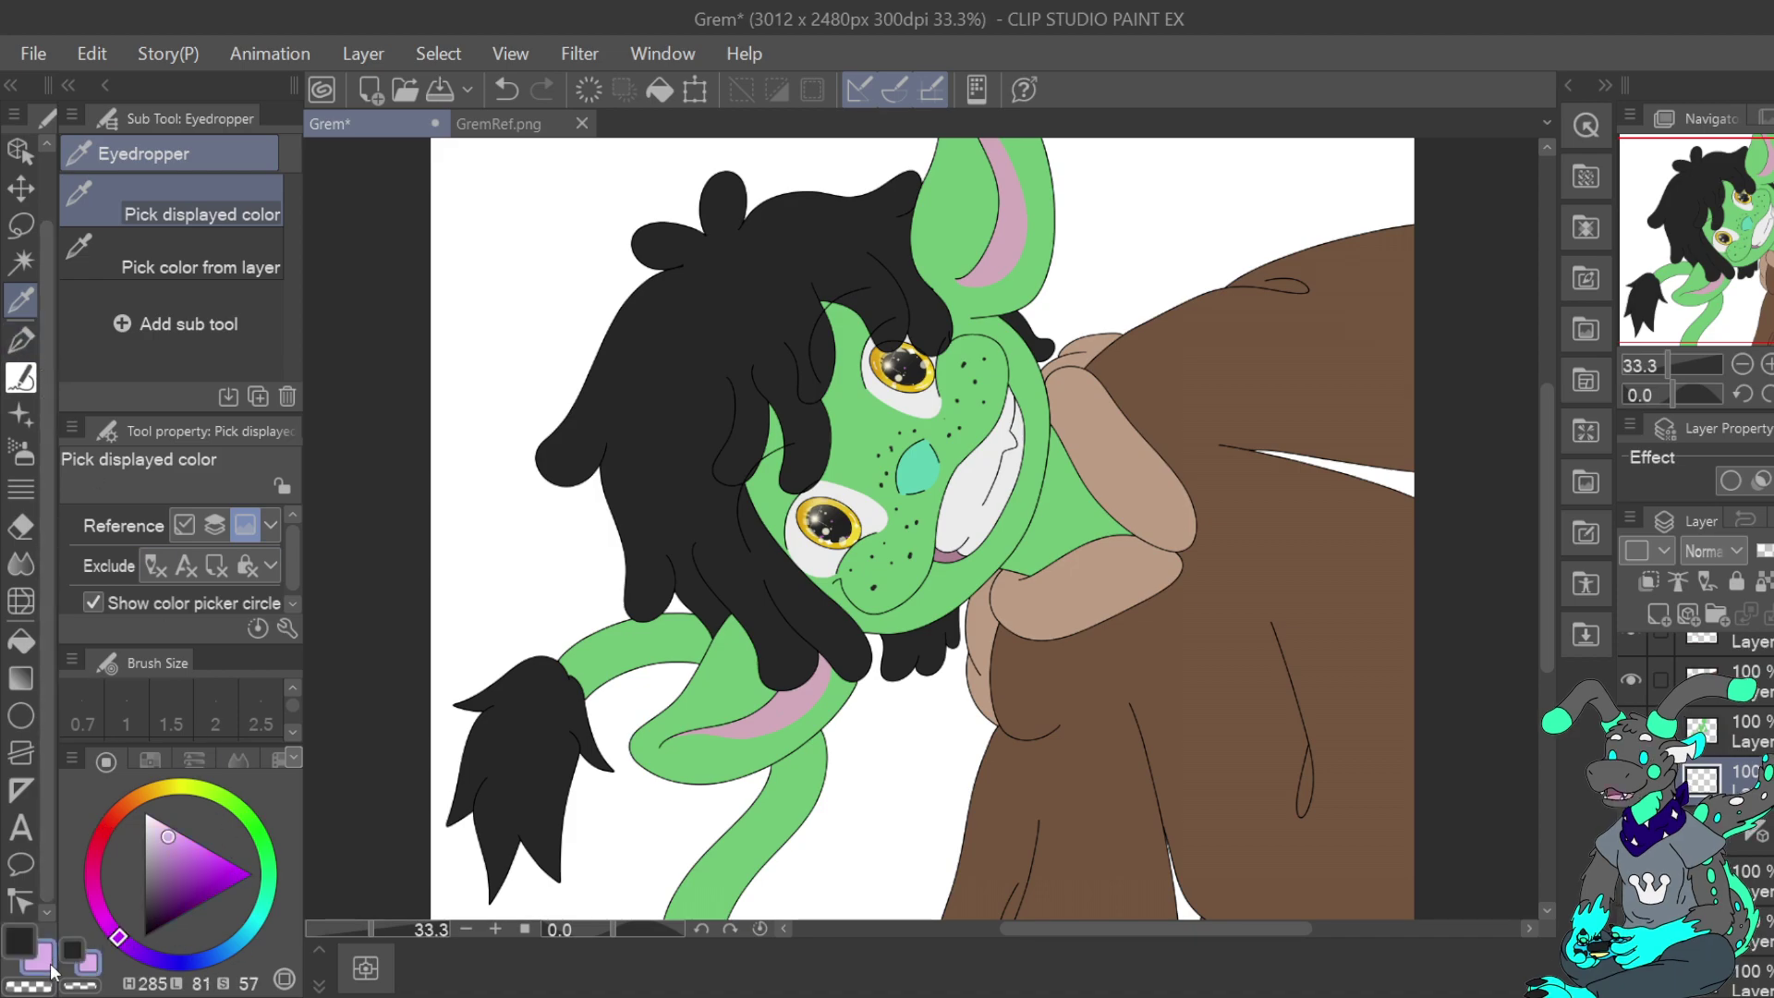
{"action": "left_click", "coordinate": [21, 638]}
{"action": "left_click", "coordinate": [553, 802]}
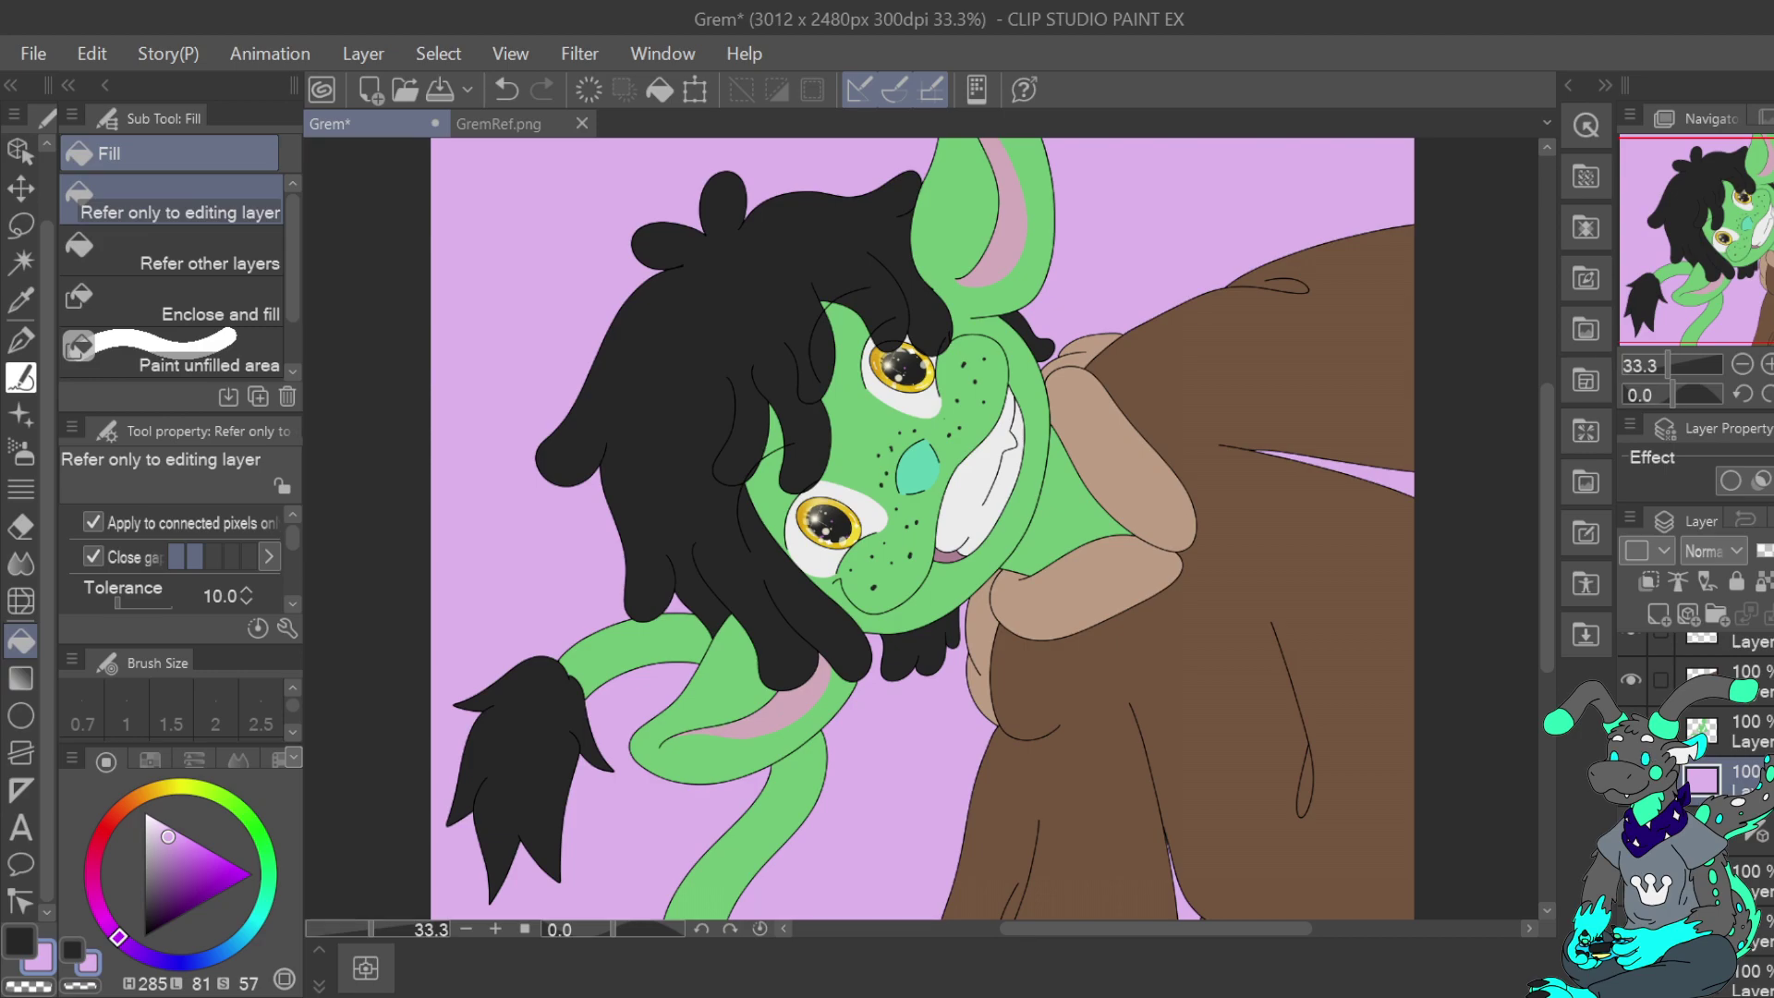
Change the sub color to a medium teal with hue 167, luminosity 58 and saturation 59
{"action": "left_click", "coordinate": [218, 961]}
{"action": "mouse_move", "coordinate": [217, 961]}
{"action": "left_mouse_down"}
{"action": "mouse_move", "coordinate": [272, 929]}
{"action": "mouse_move", "coordinate": [267, 902]}
{"action": "left_mouse_up"}
{"action": "left_click", "coordinate": [199, 859]}
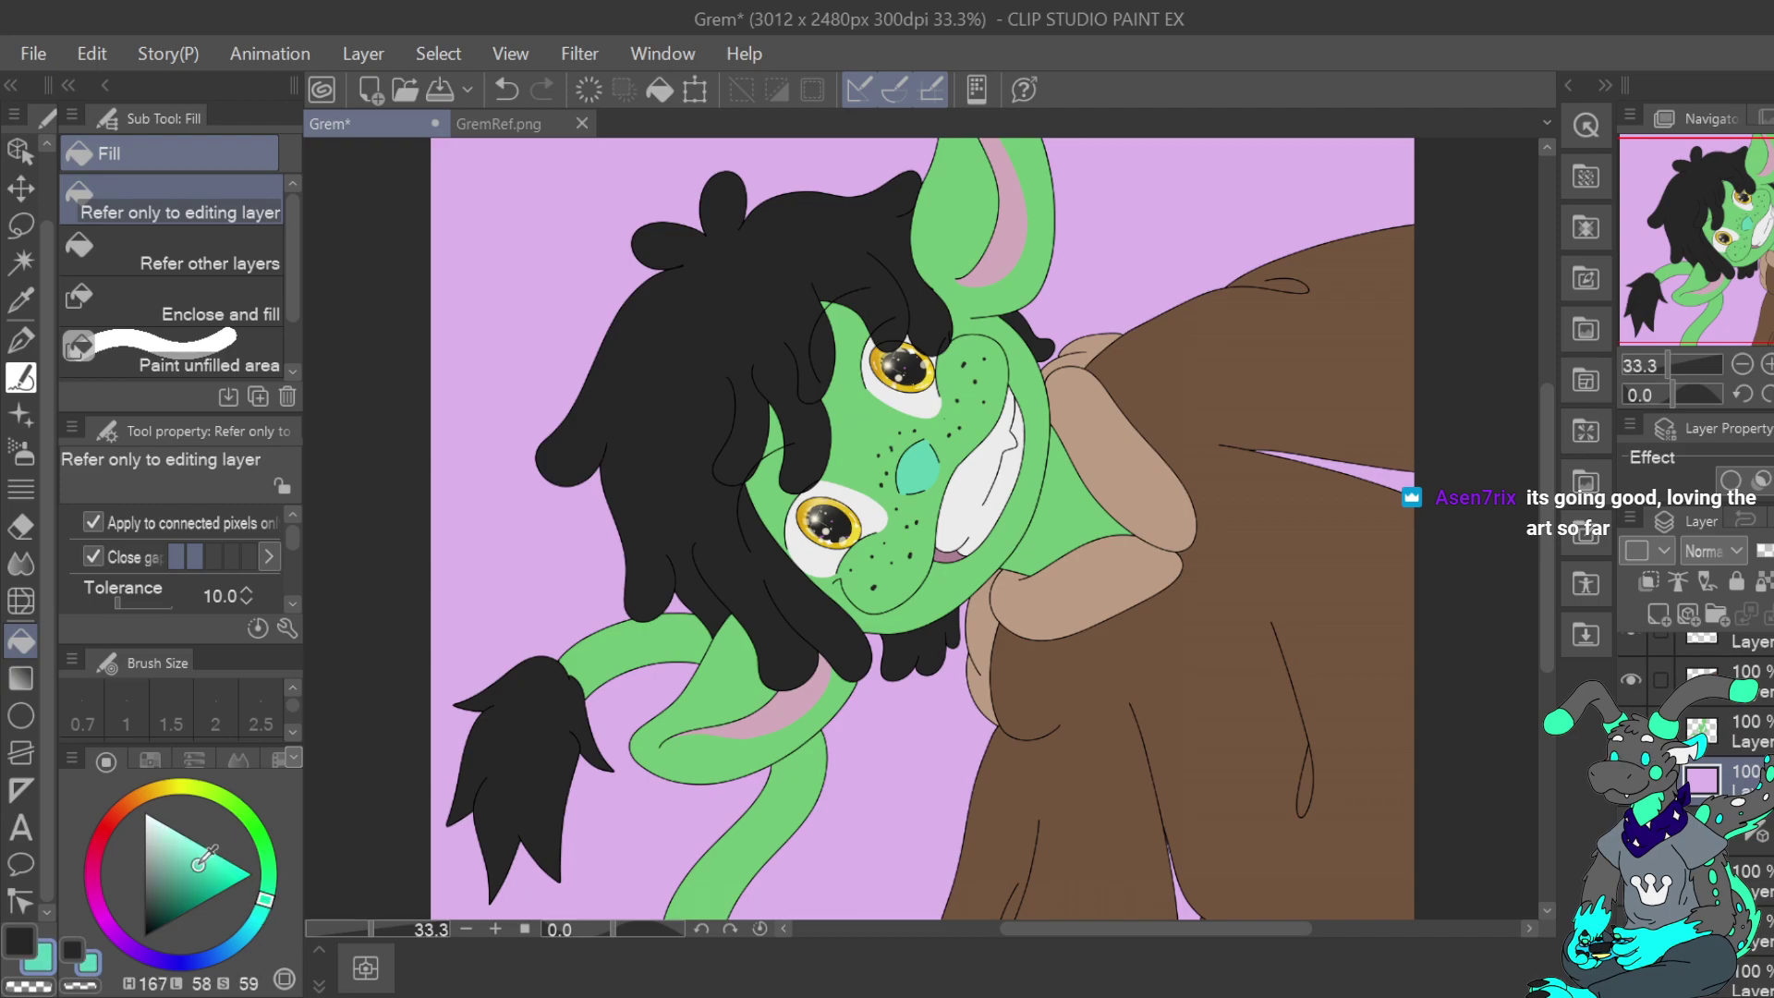
Shift the color's hue to 321 and try the magenta as the background fill
{"action": "left_click", "coordinate": [265, 909]}
{"action": "mouse_move", "coordinate": [266, 909]}
{"action": "left_mouse_down"}
{"action": "mouse_move", "coordinate": [129, 942]}
{"action": "mouse_move", "coordinate": [100, 910]}
{"action": "mouse_move", "coordinate": [108, 889]}
{"action": "left_mouse_up"}
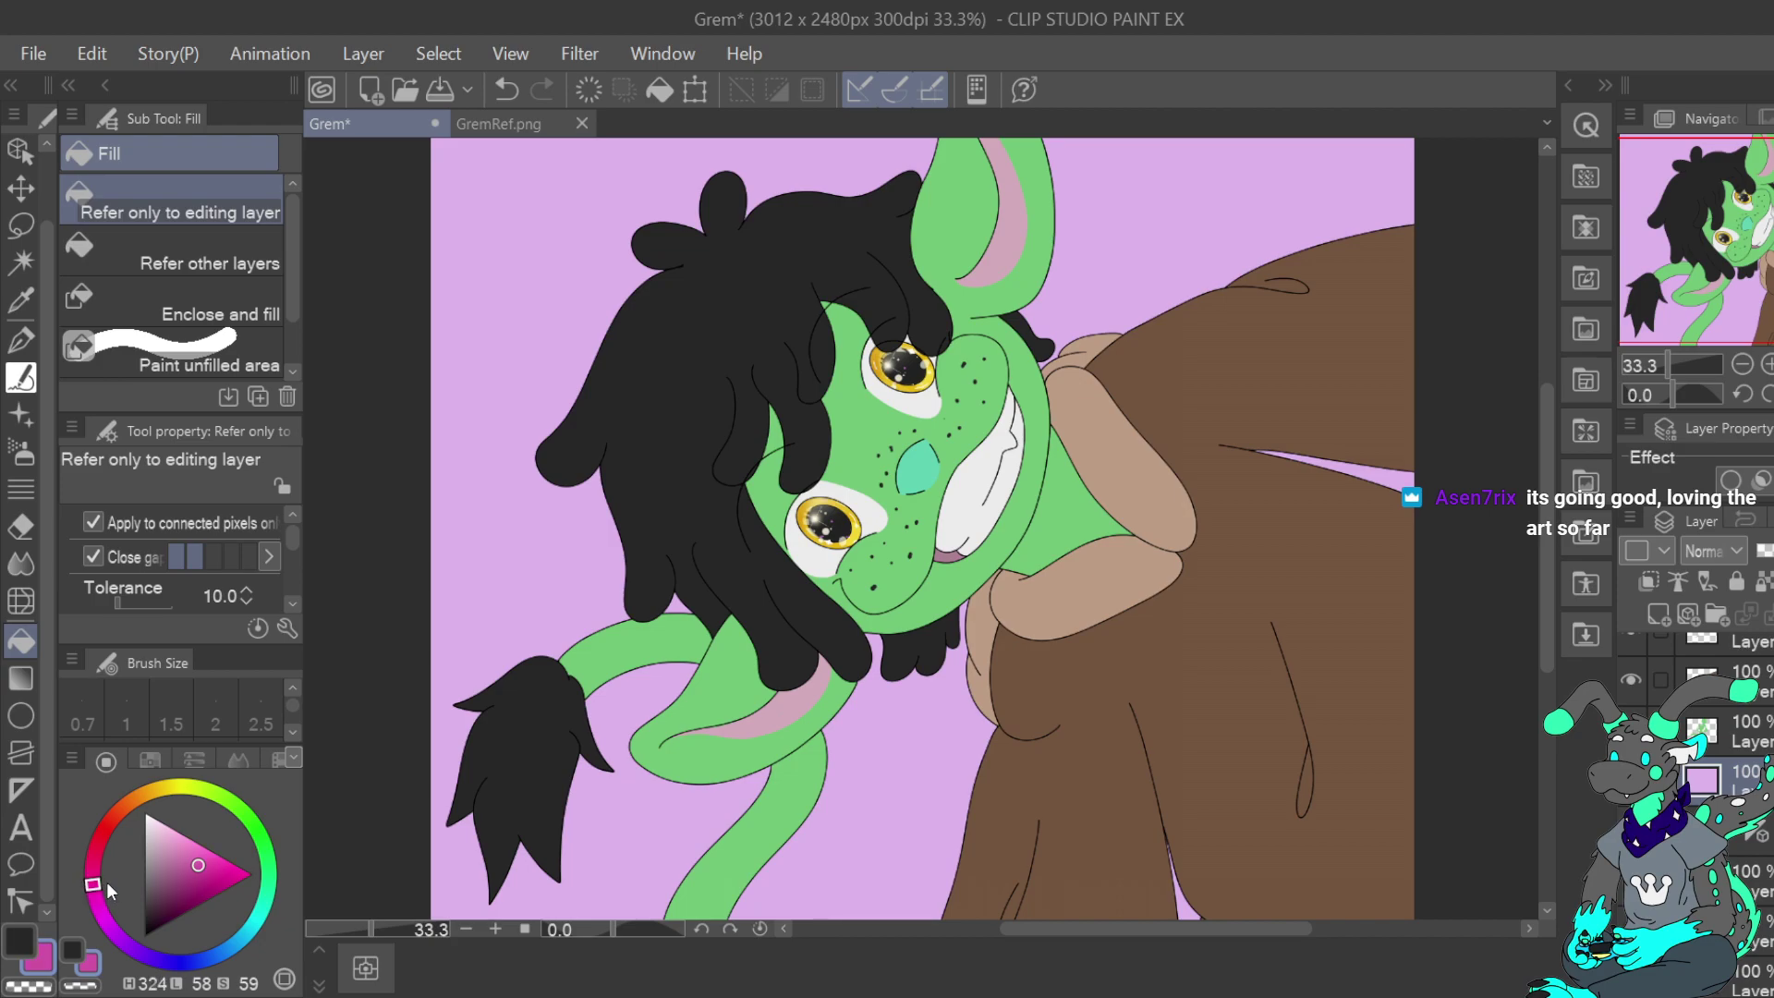
{"action": "left_click_drag", "start_coordinate": [109, 890], "coordinate": [108, 893]}
{"action": "left_click", "coordinate": [908, 736]}
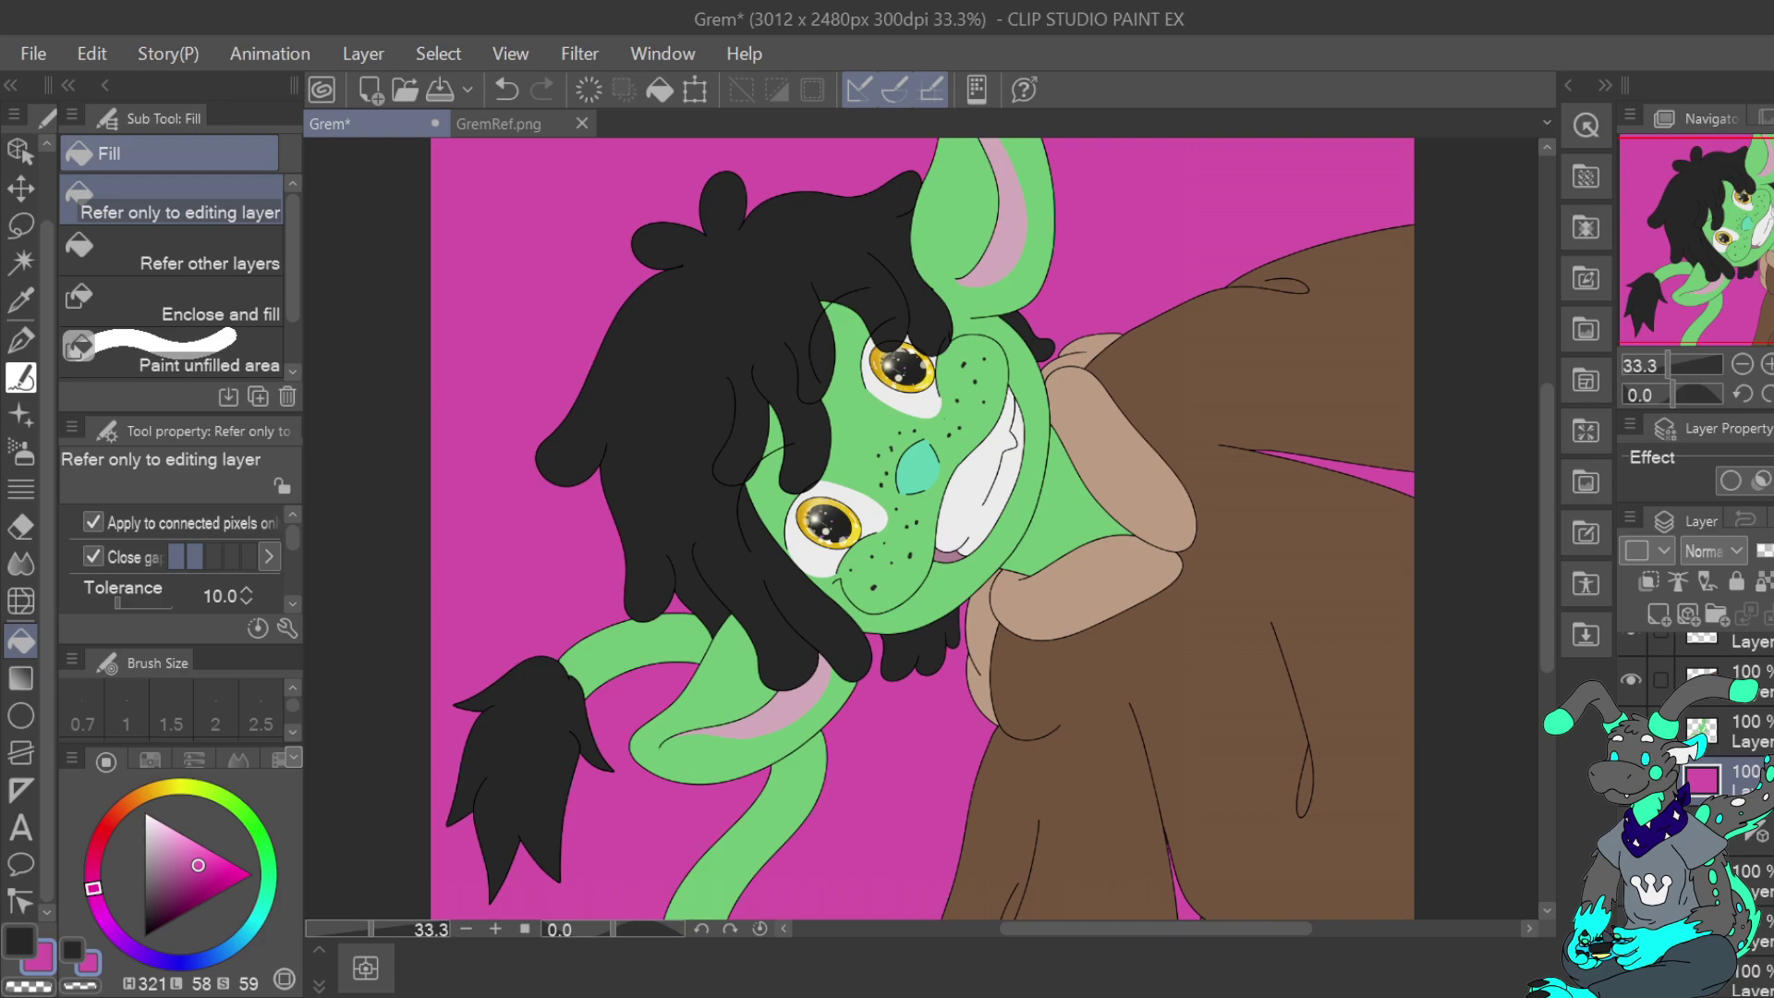
{"action": "left_click_drag", "start_coordinate": [925, 527], "coordinate": [885, 558]}
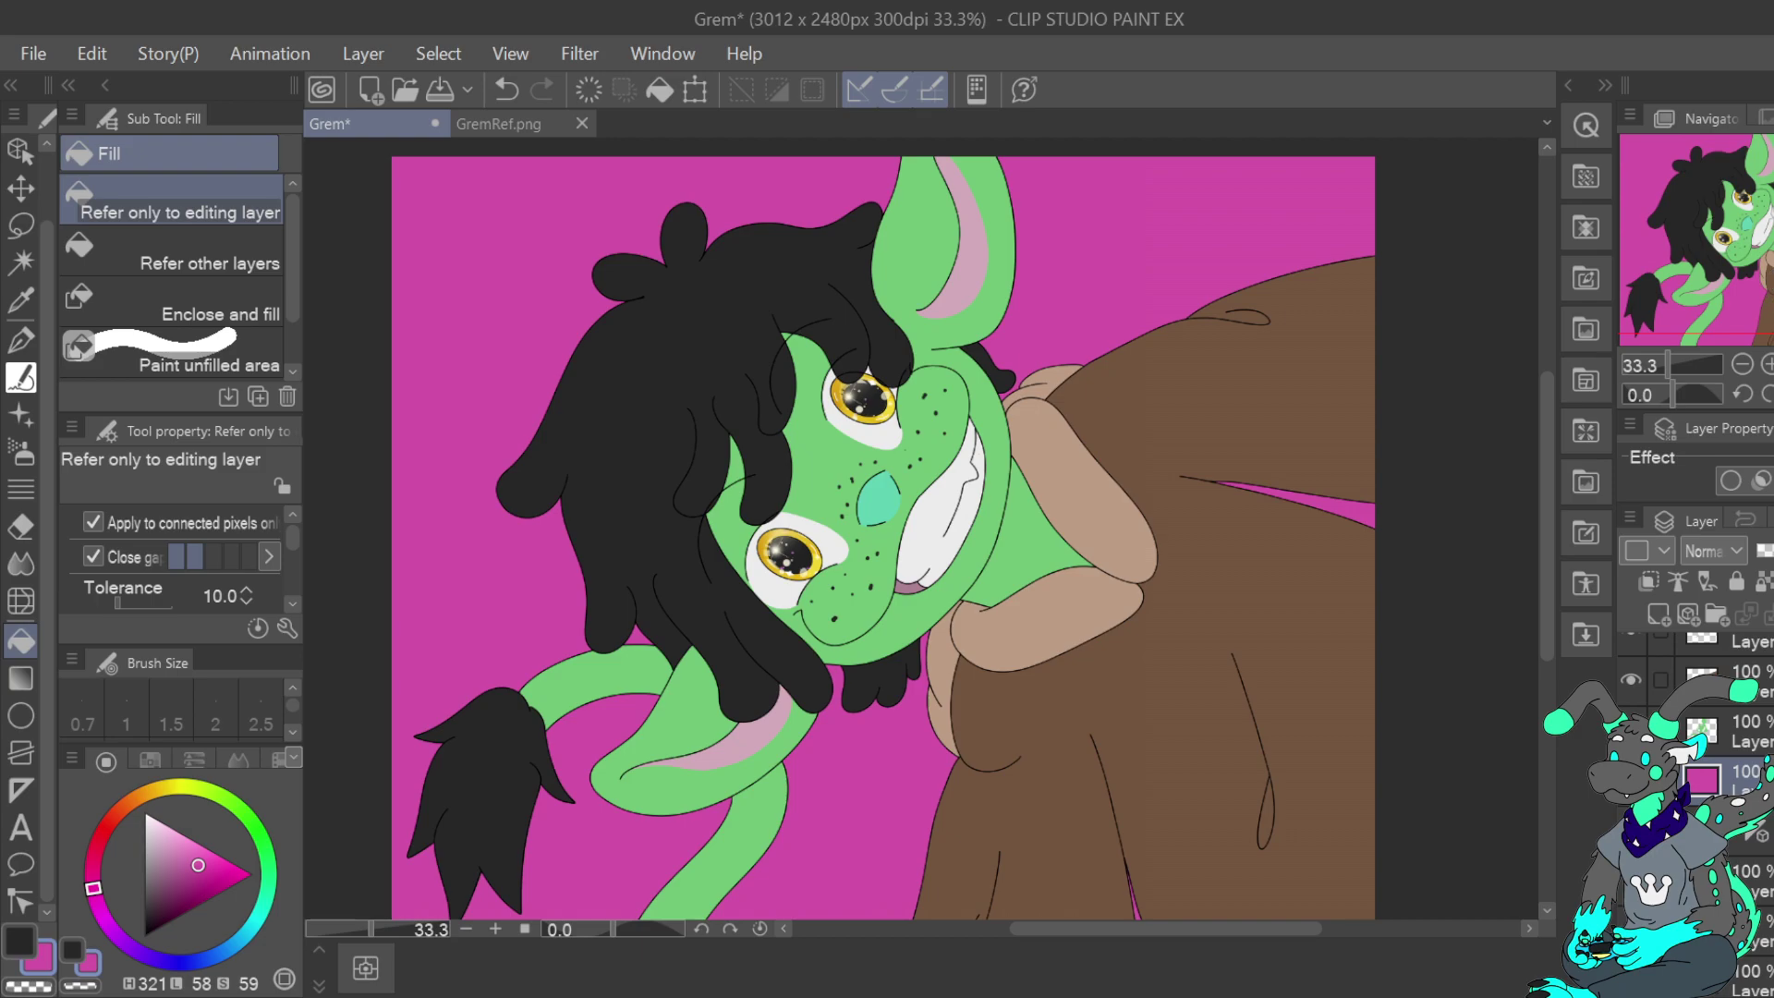
Try an orange background fill with hue 22, followed by a yellow one with hue 52
{"action": "left_click", "coordinate": [127, 806]}
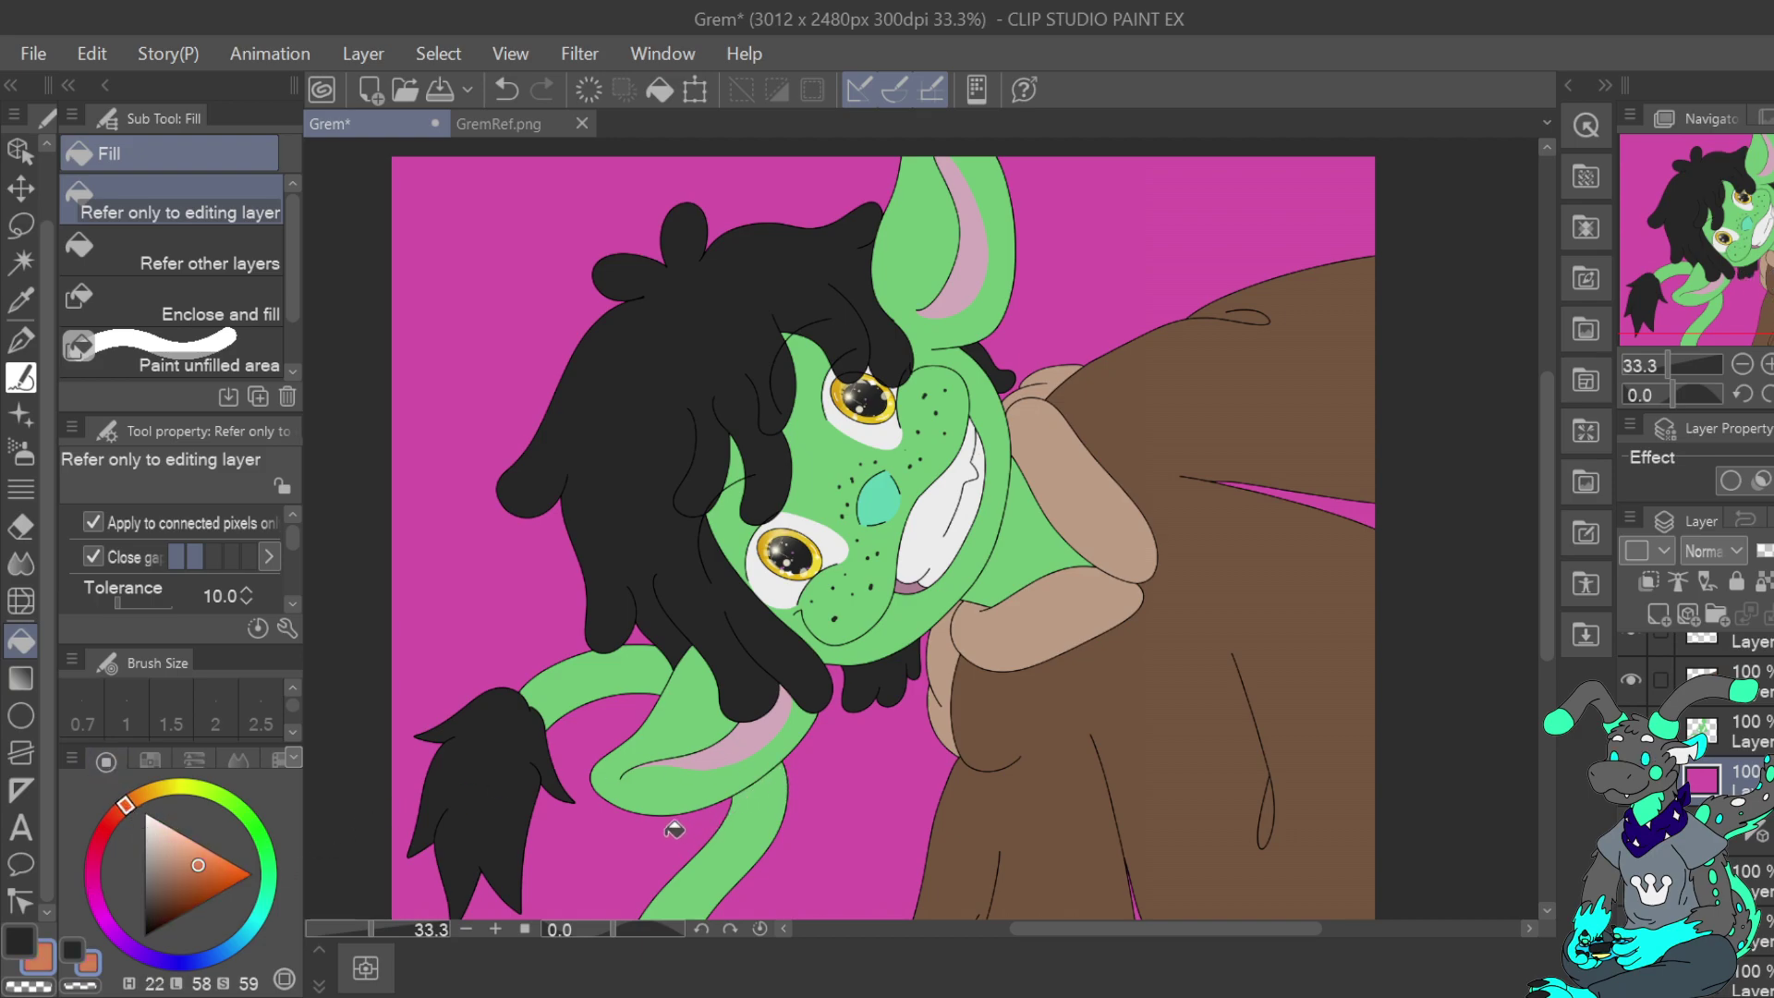
{"action": "left_click", "coordinate": [684, 846]}
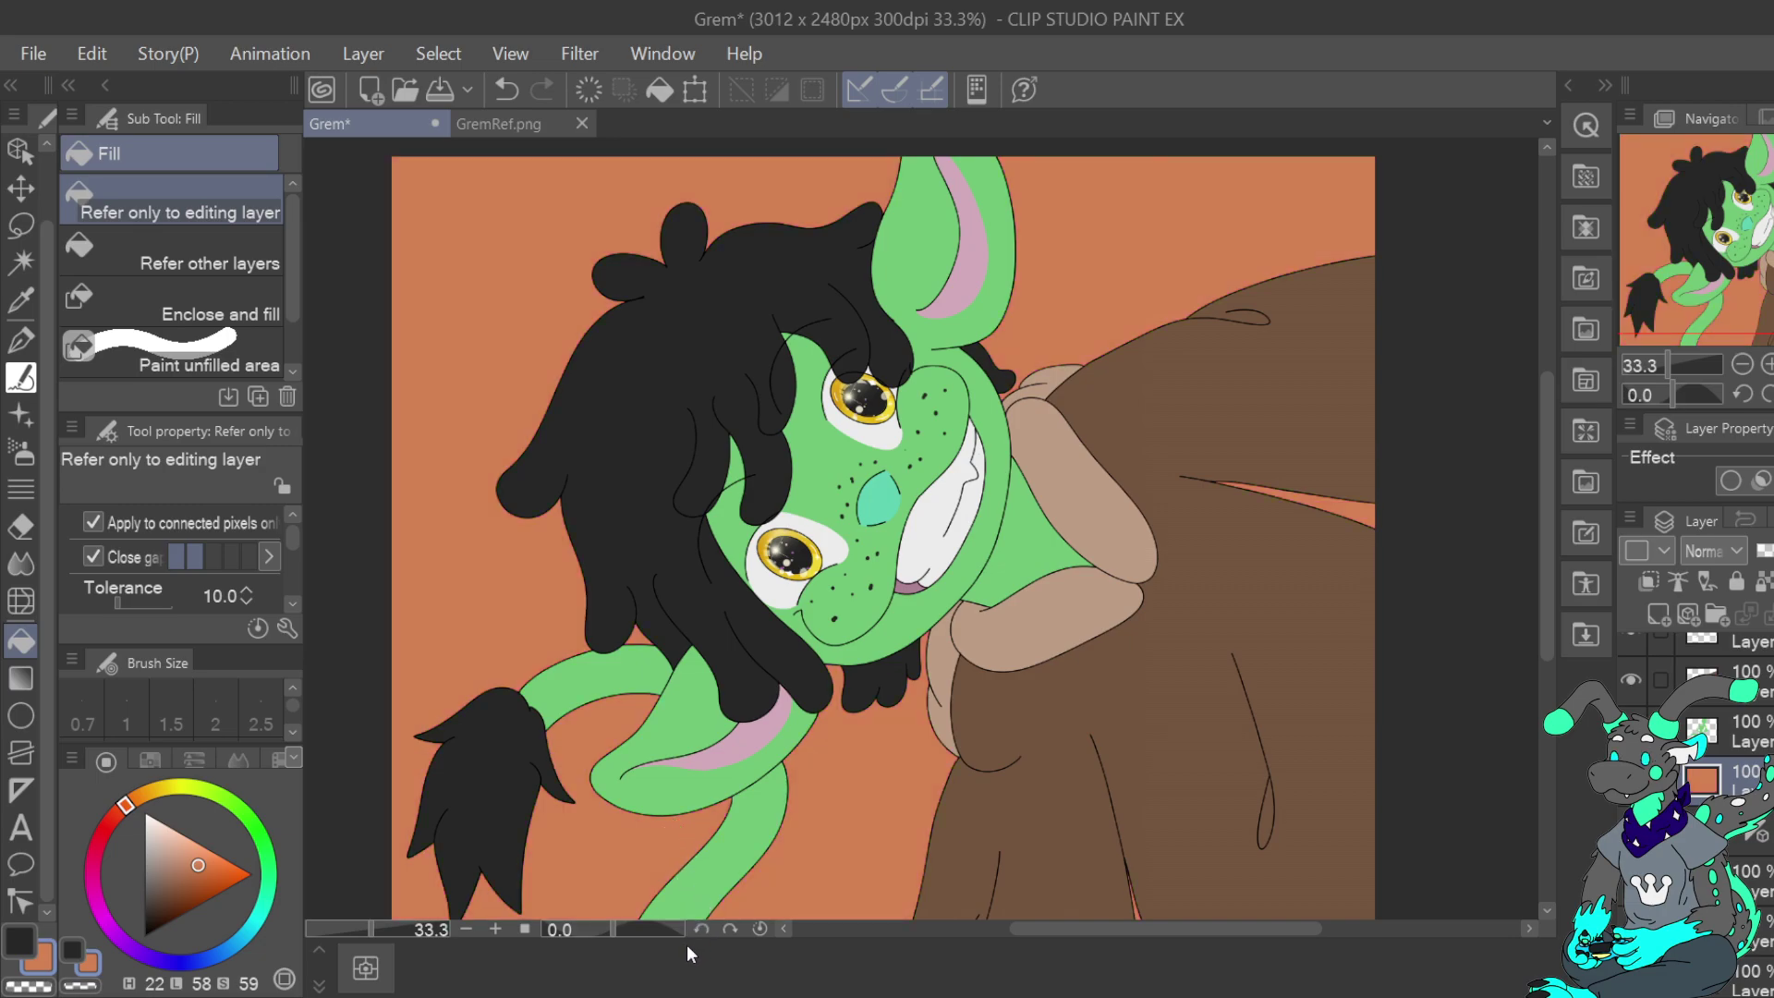
{"action": "left_click", "coordinate": [168, 790]}
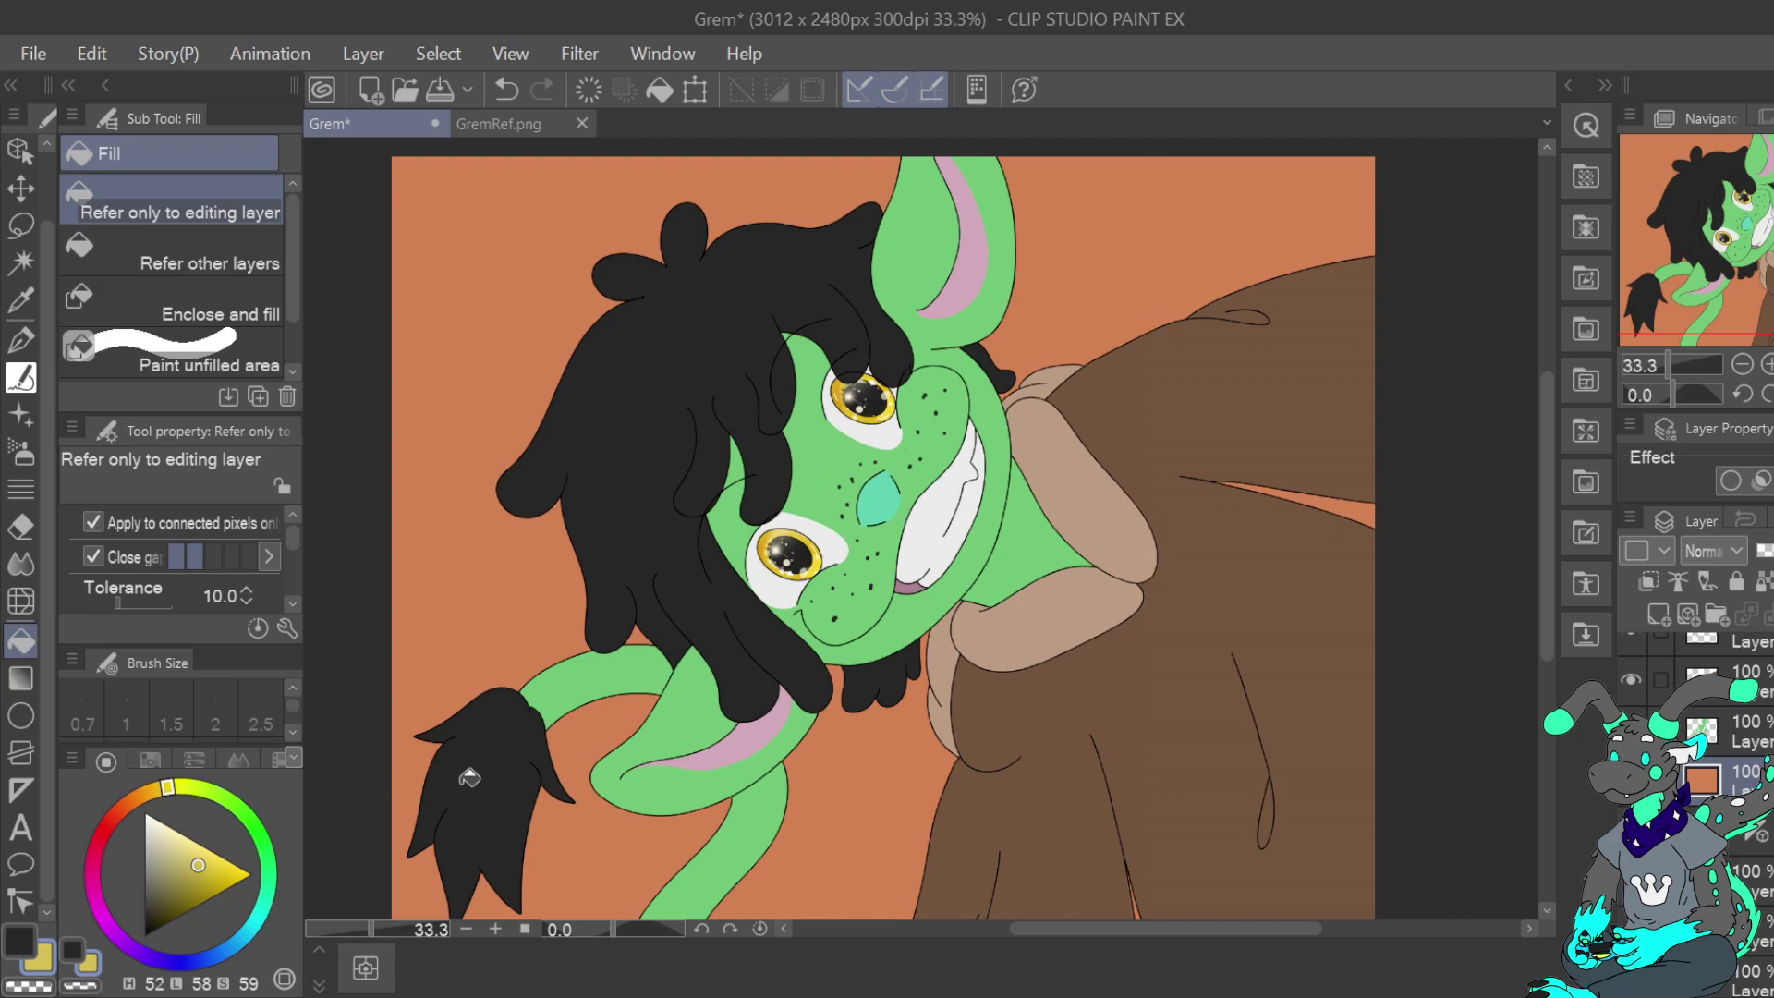
{"action": "left_click", "coordinate": [584, 819]}
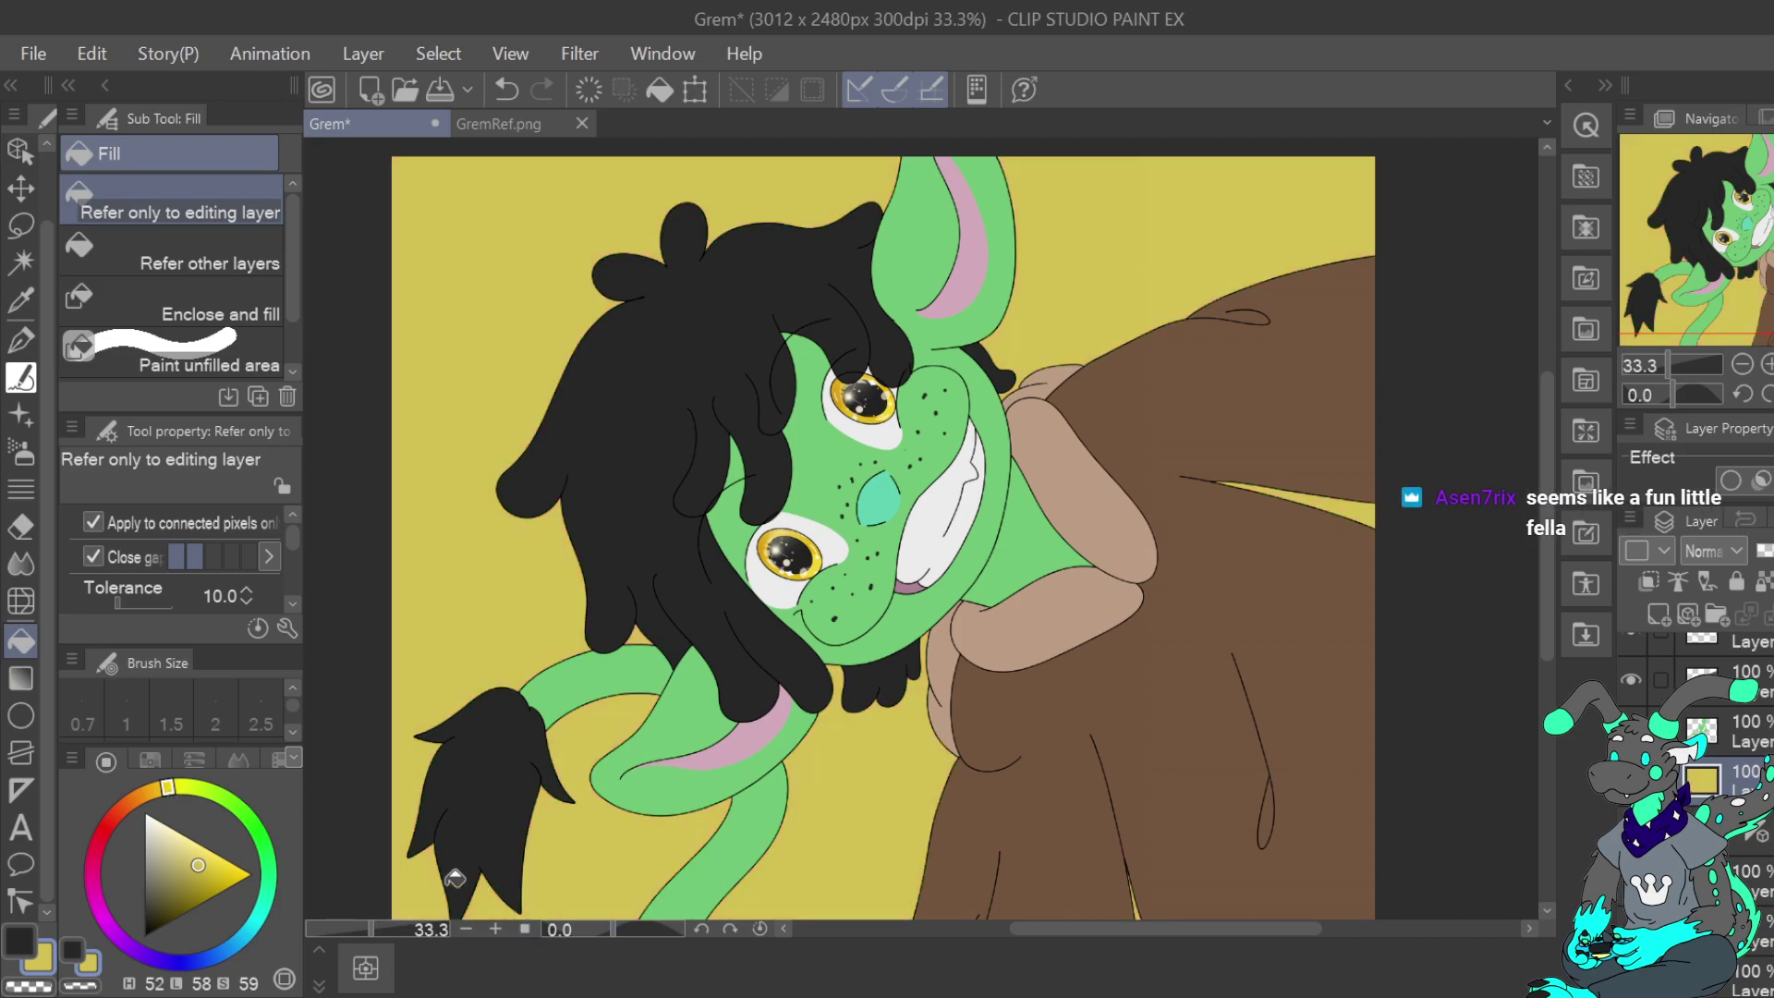
Set the color's hue to 191 and fill the background layer with the light blue
{"action": "mouse_move", "coordinate": [235, 811]}
{"action": "left_mouse_down"}
{"action": "mouse_move", "coordinate": [283, 892]}
{"action": "mouse_move", "coordinate": [250, 935]}
{"action": "left_mouse_up"}
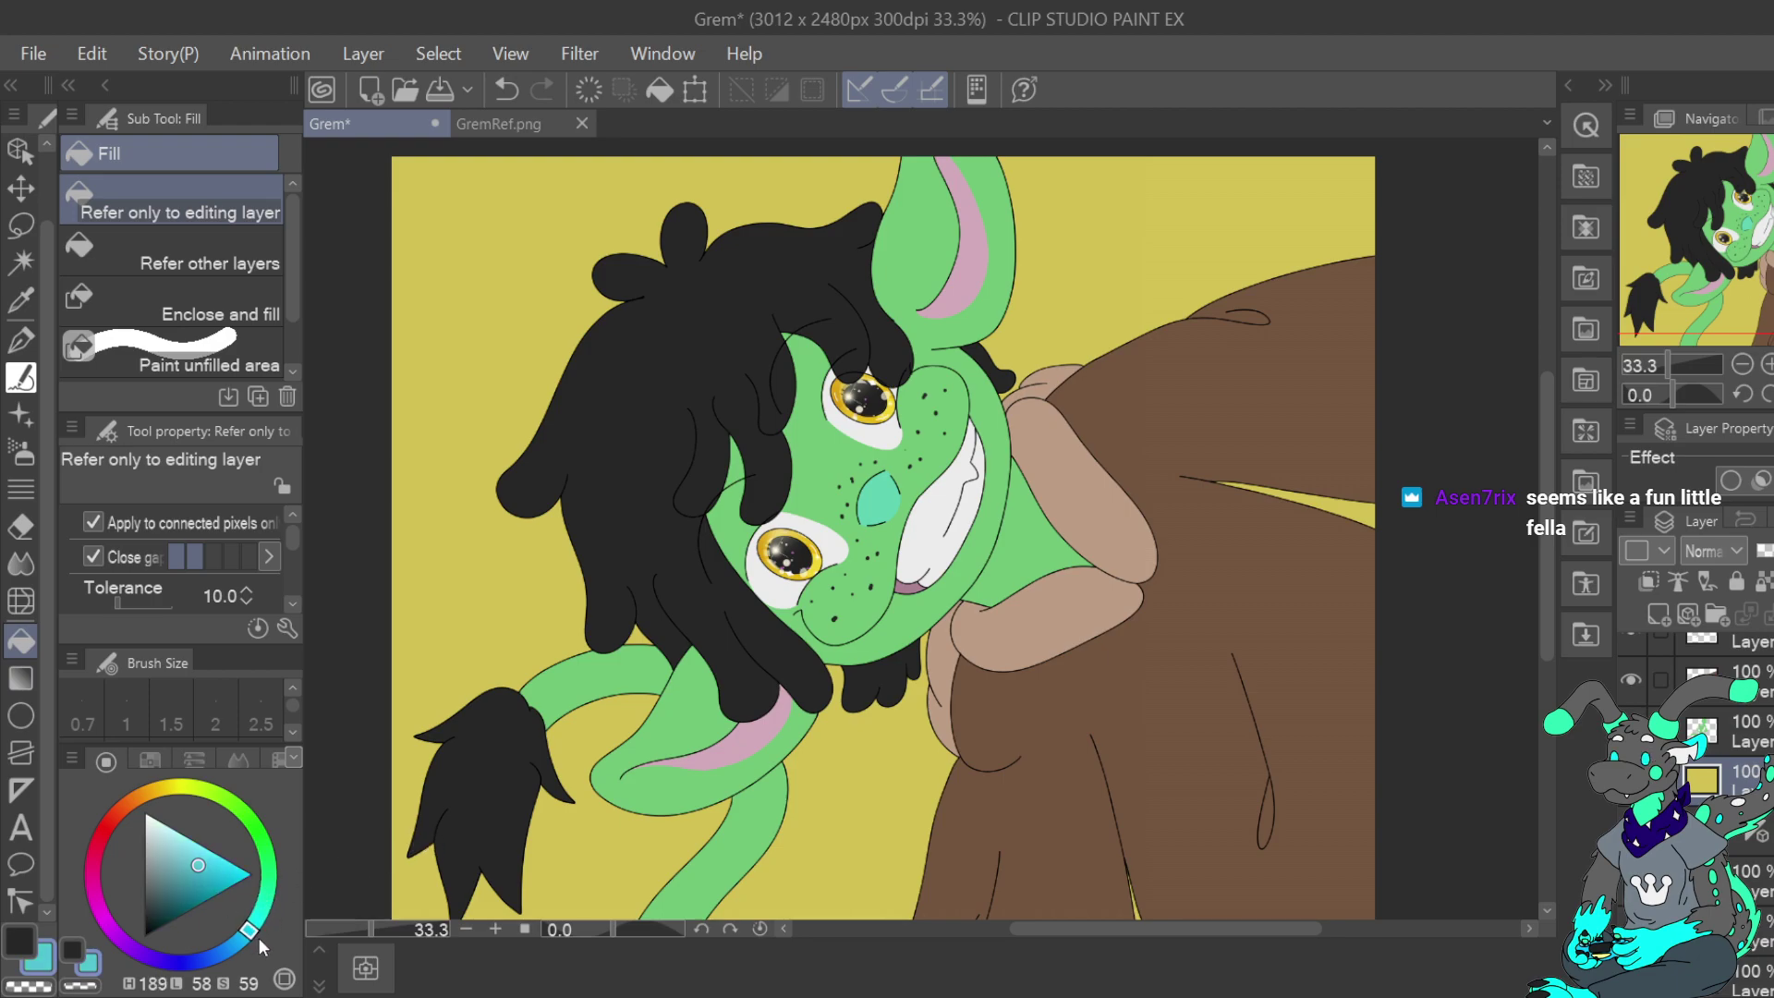
{"action": "left_click", "coordinate": [602, 889]}
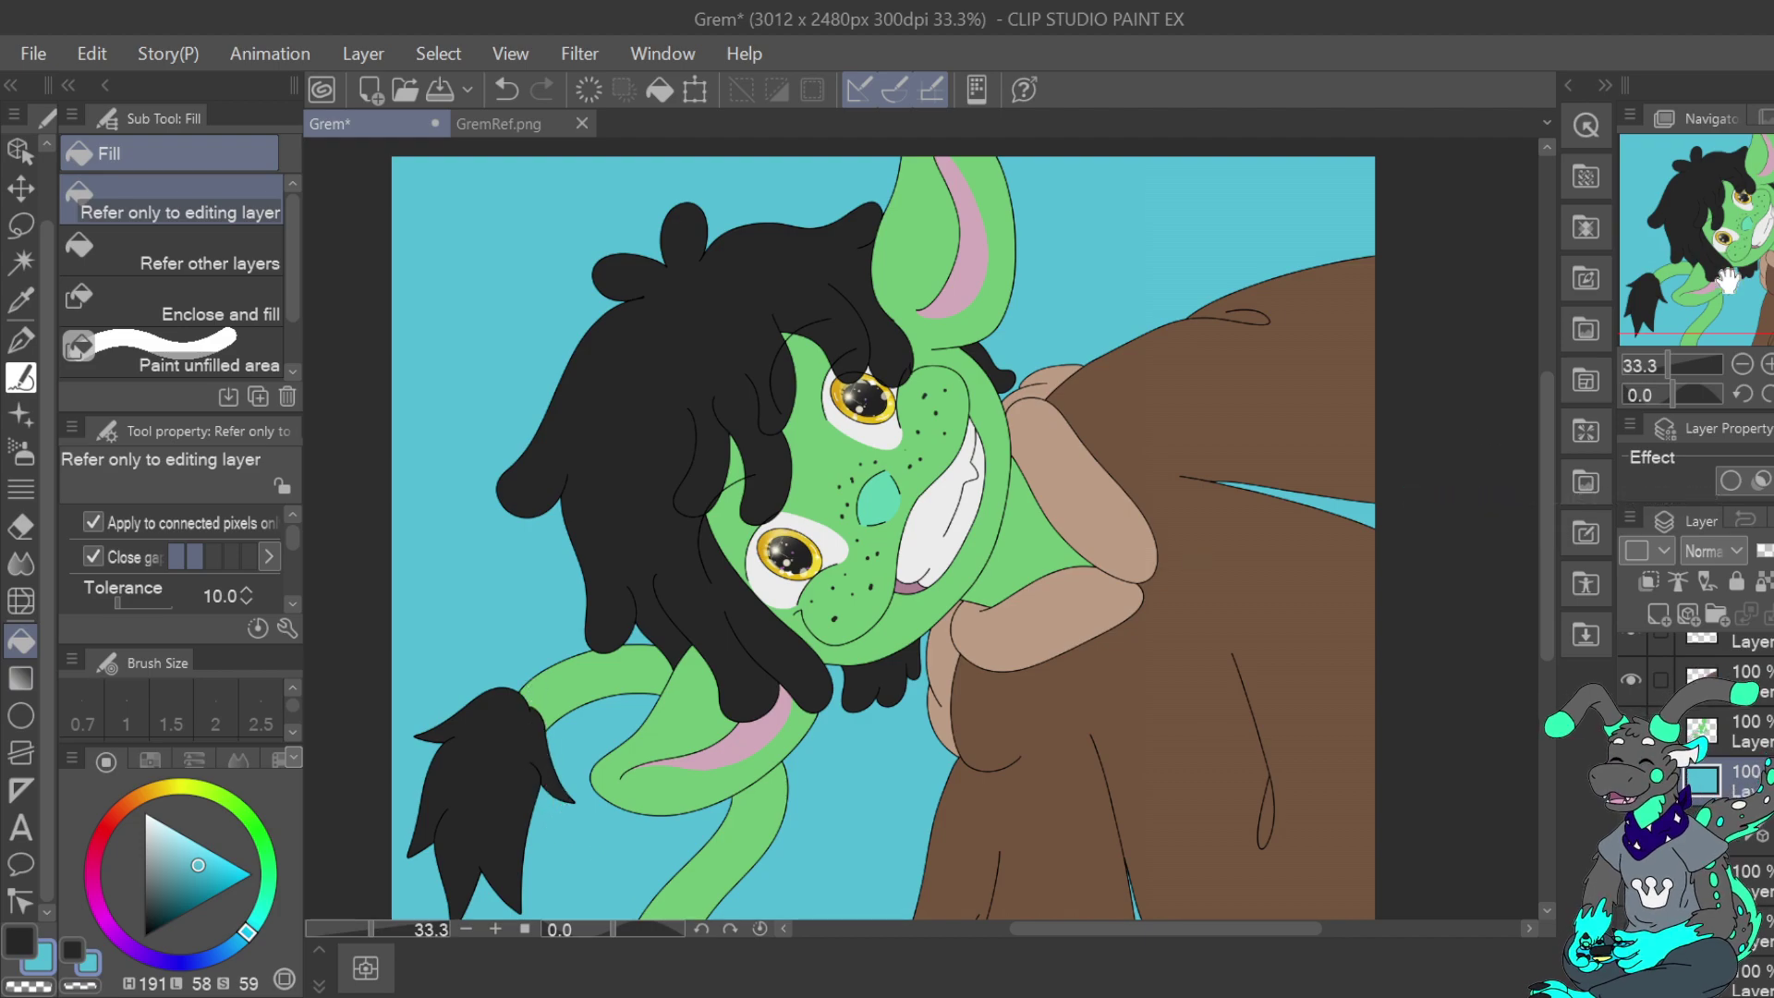
{"action": "left_click_drag", "start_coordinate": [1764, 308], "coordinate": [1771, 318]}
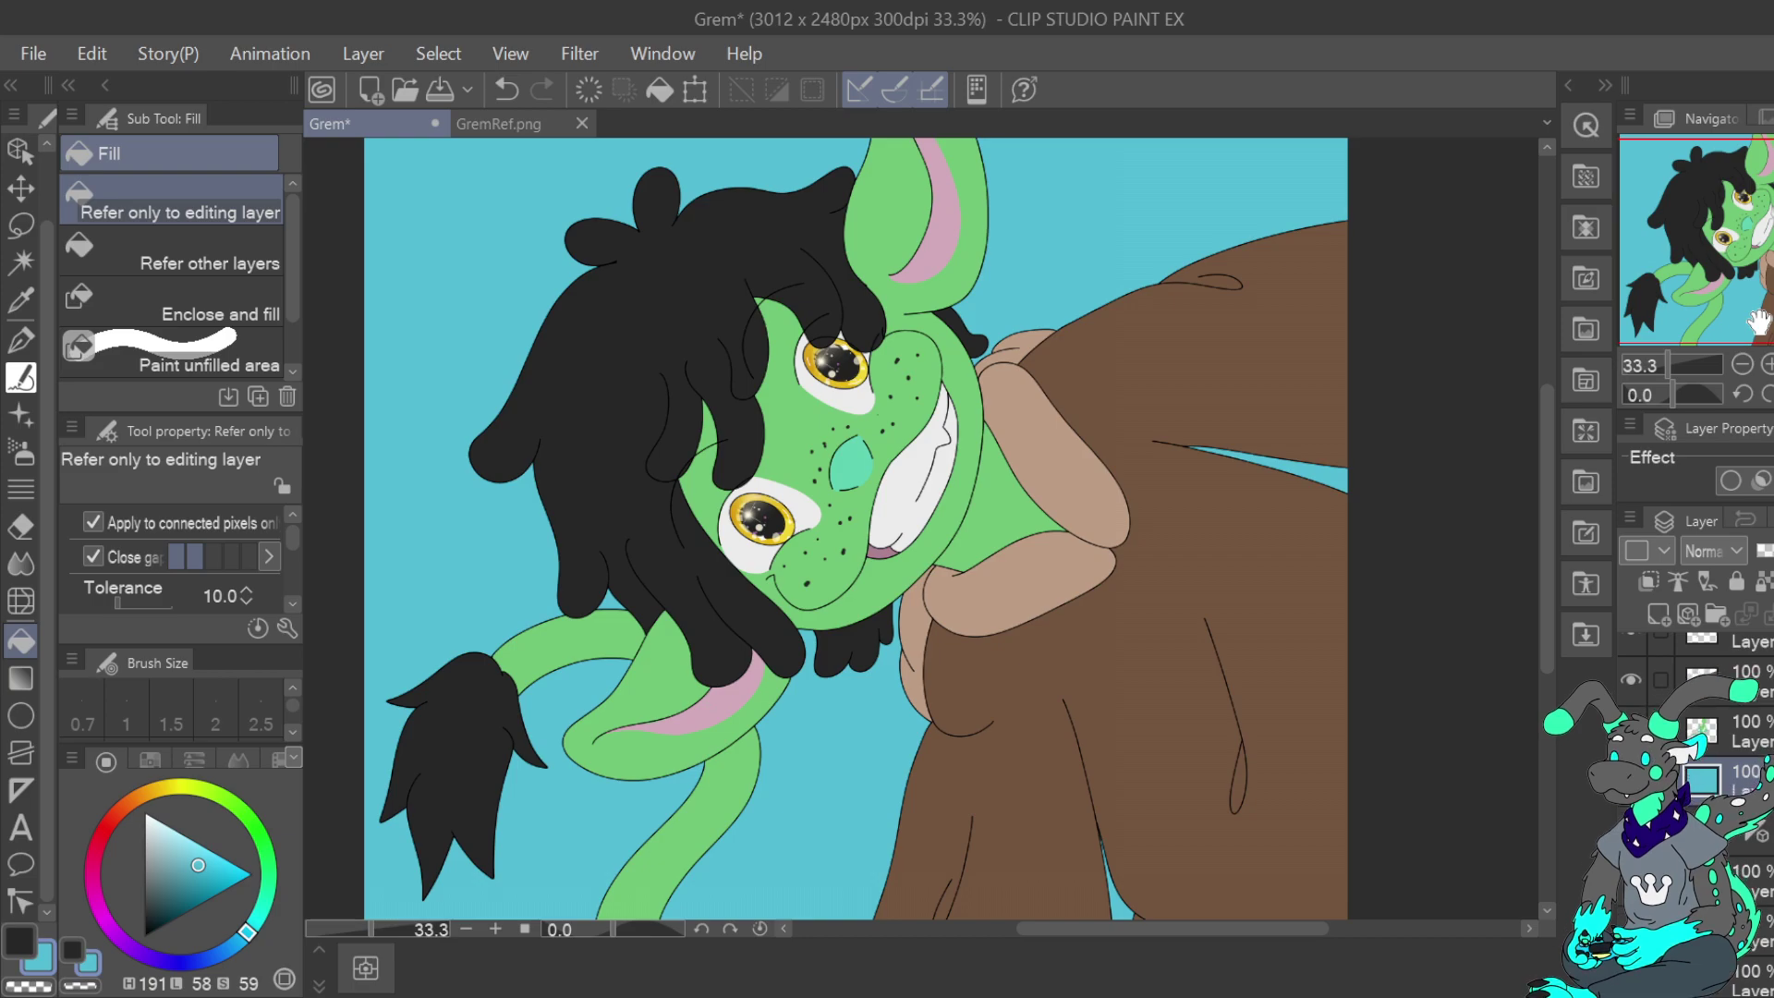
Check the background color of the reference sheet in GremRef.png and return to the Grem drawing
{"action": "left_click", "coordinate": [520, 130]}
{"action": "left_click_drag", "start_coordinate": [1769, 205], "coordinate": [1644, 204]}
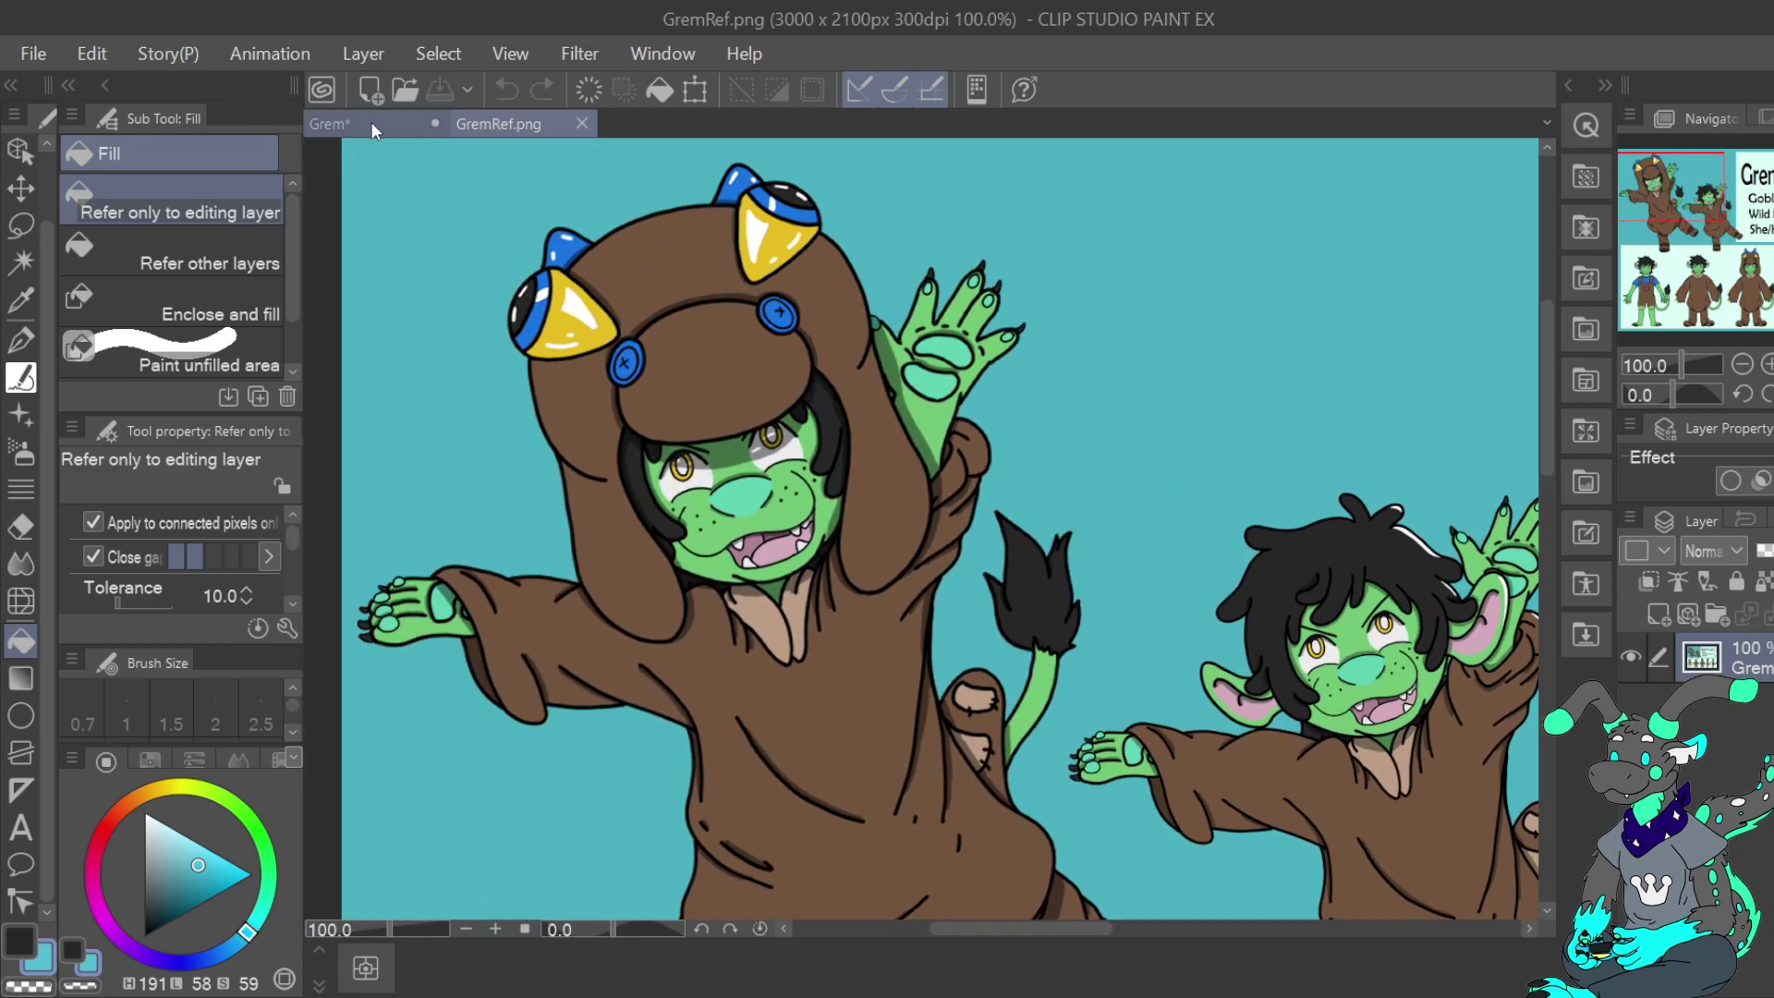
{"action": "left_click", "coordinate": [377, 122]}
{"action": "left_click_drag", "start_coordinate": [1765, 239], "coordinate": [1762, 233]}
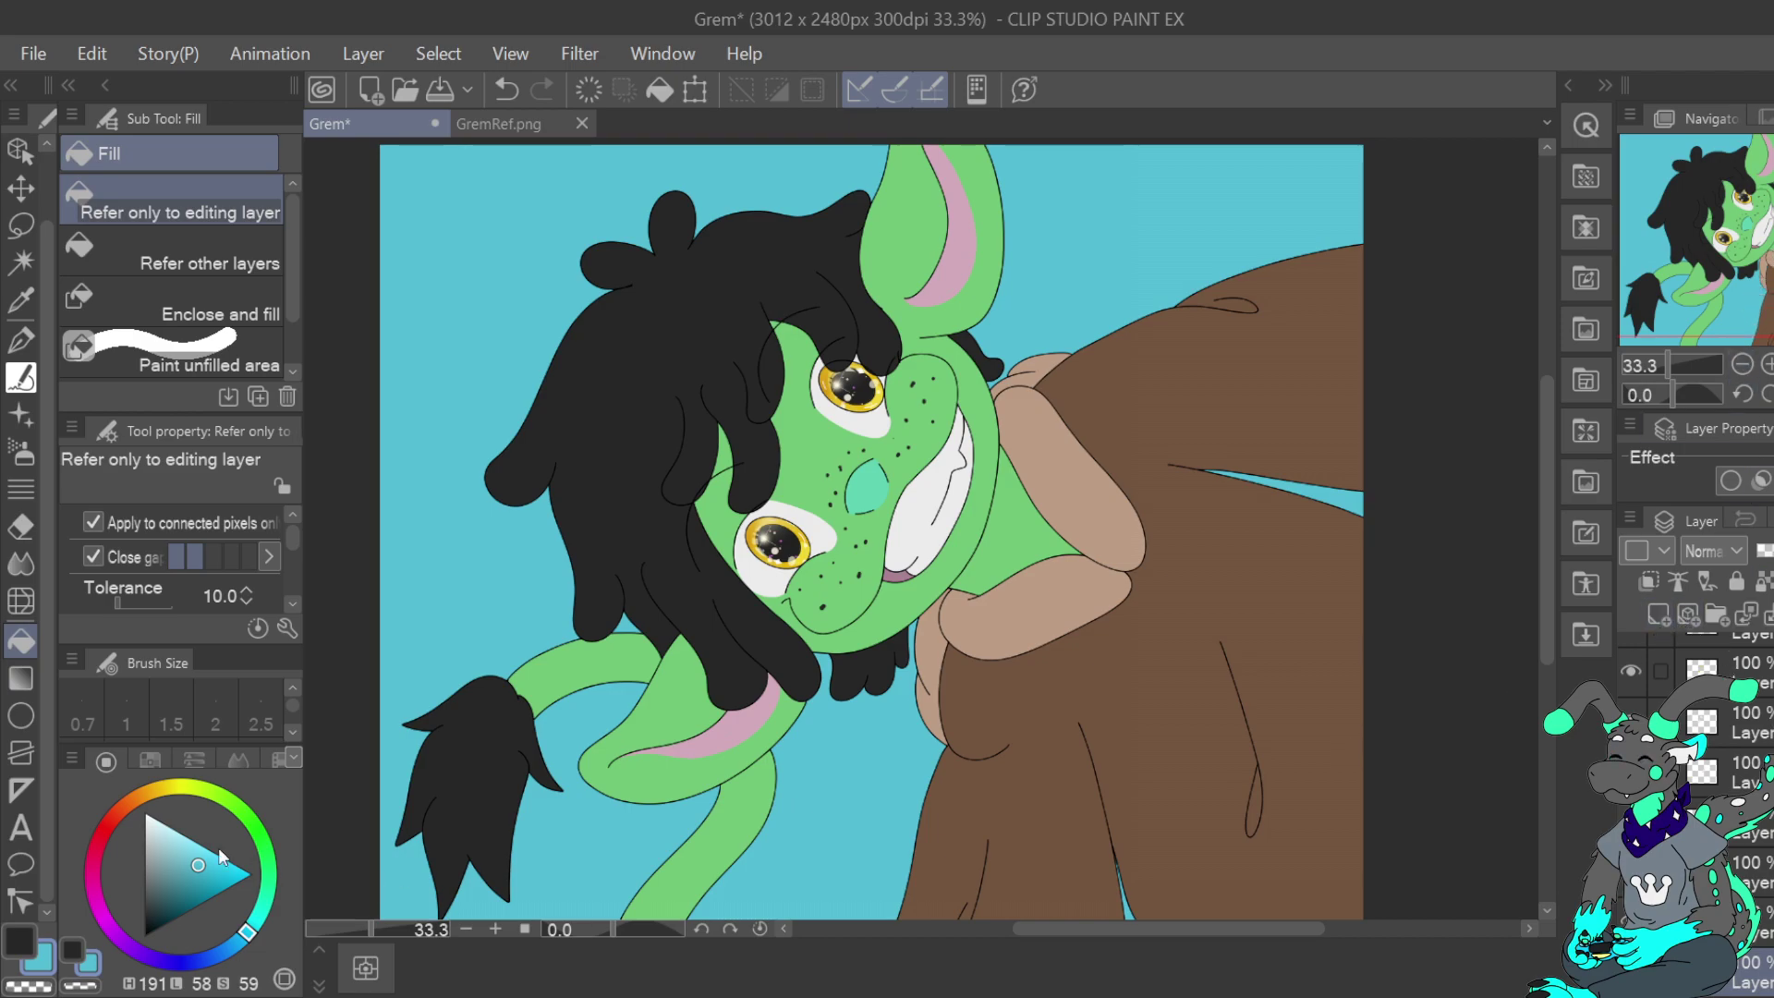
Darken the blue to luminosity 42 and saturation 61, and choose the Rectangle figure tool
{"action": "left_click_drag", "start_coordinate": [199, 861], "coordinate": [199, 884]}
{"action": "left_click", "coordinate": [25, 715]}
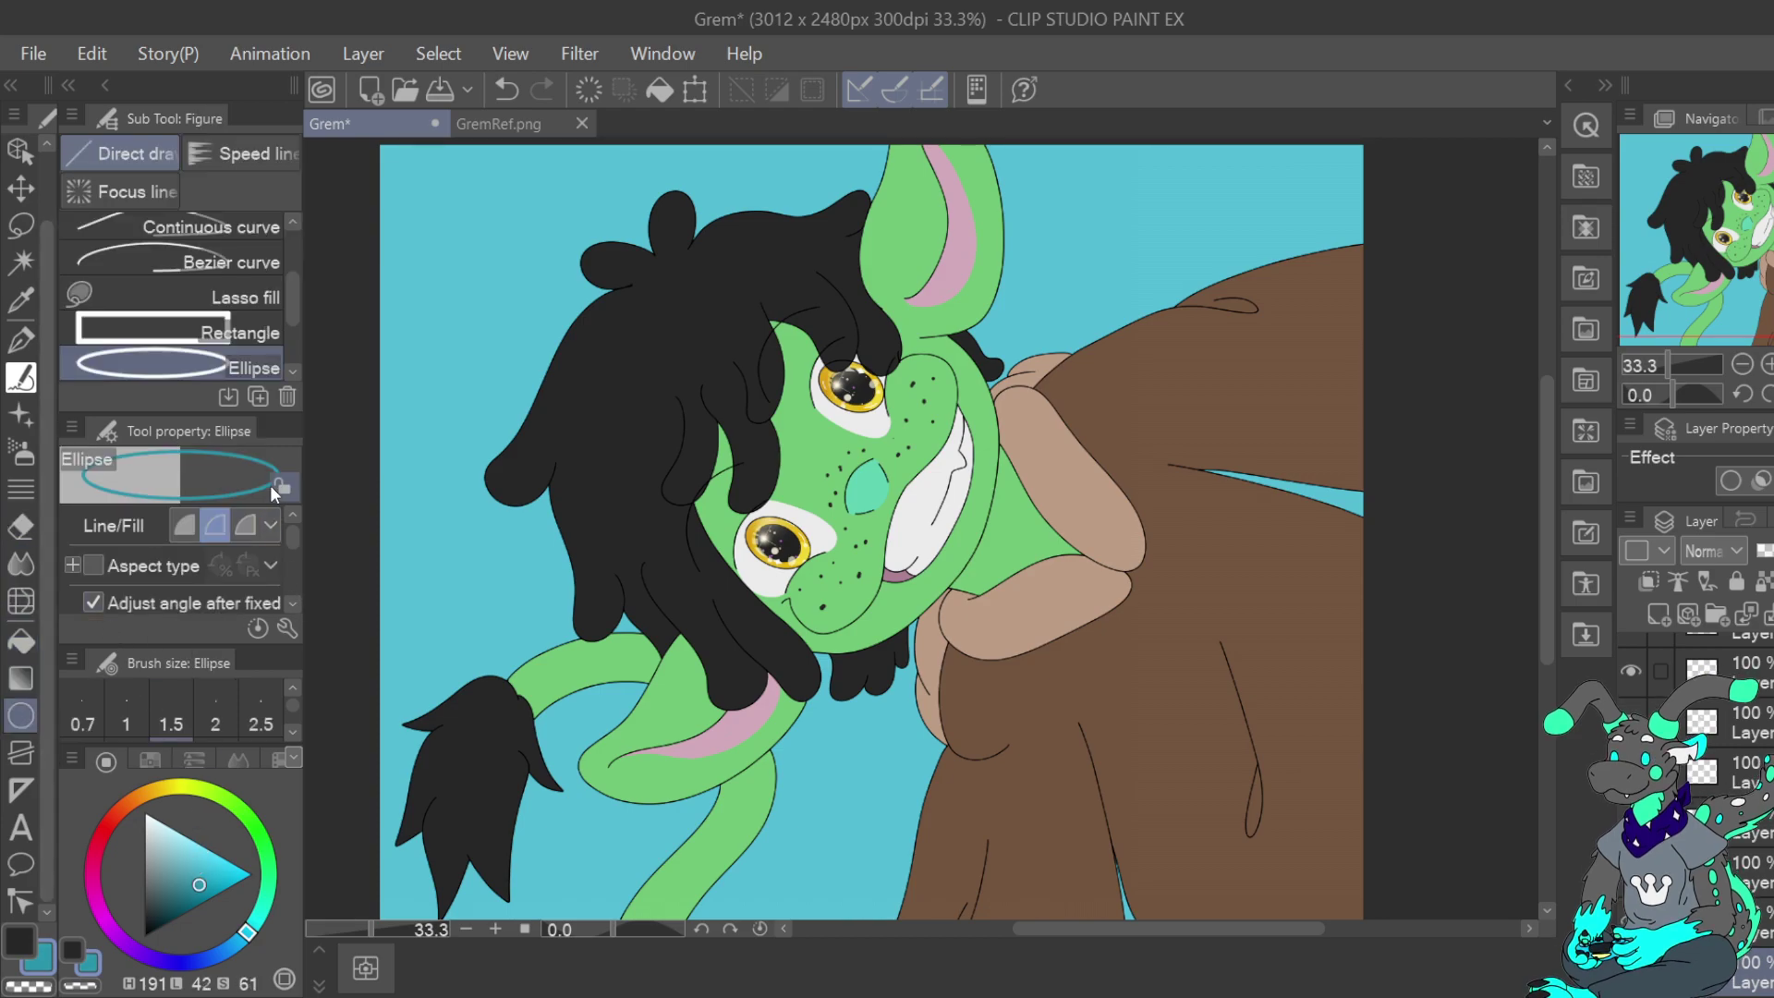
{"action": "left_click", "coordinate": [268, 324]}
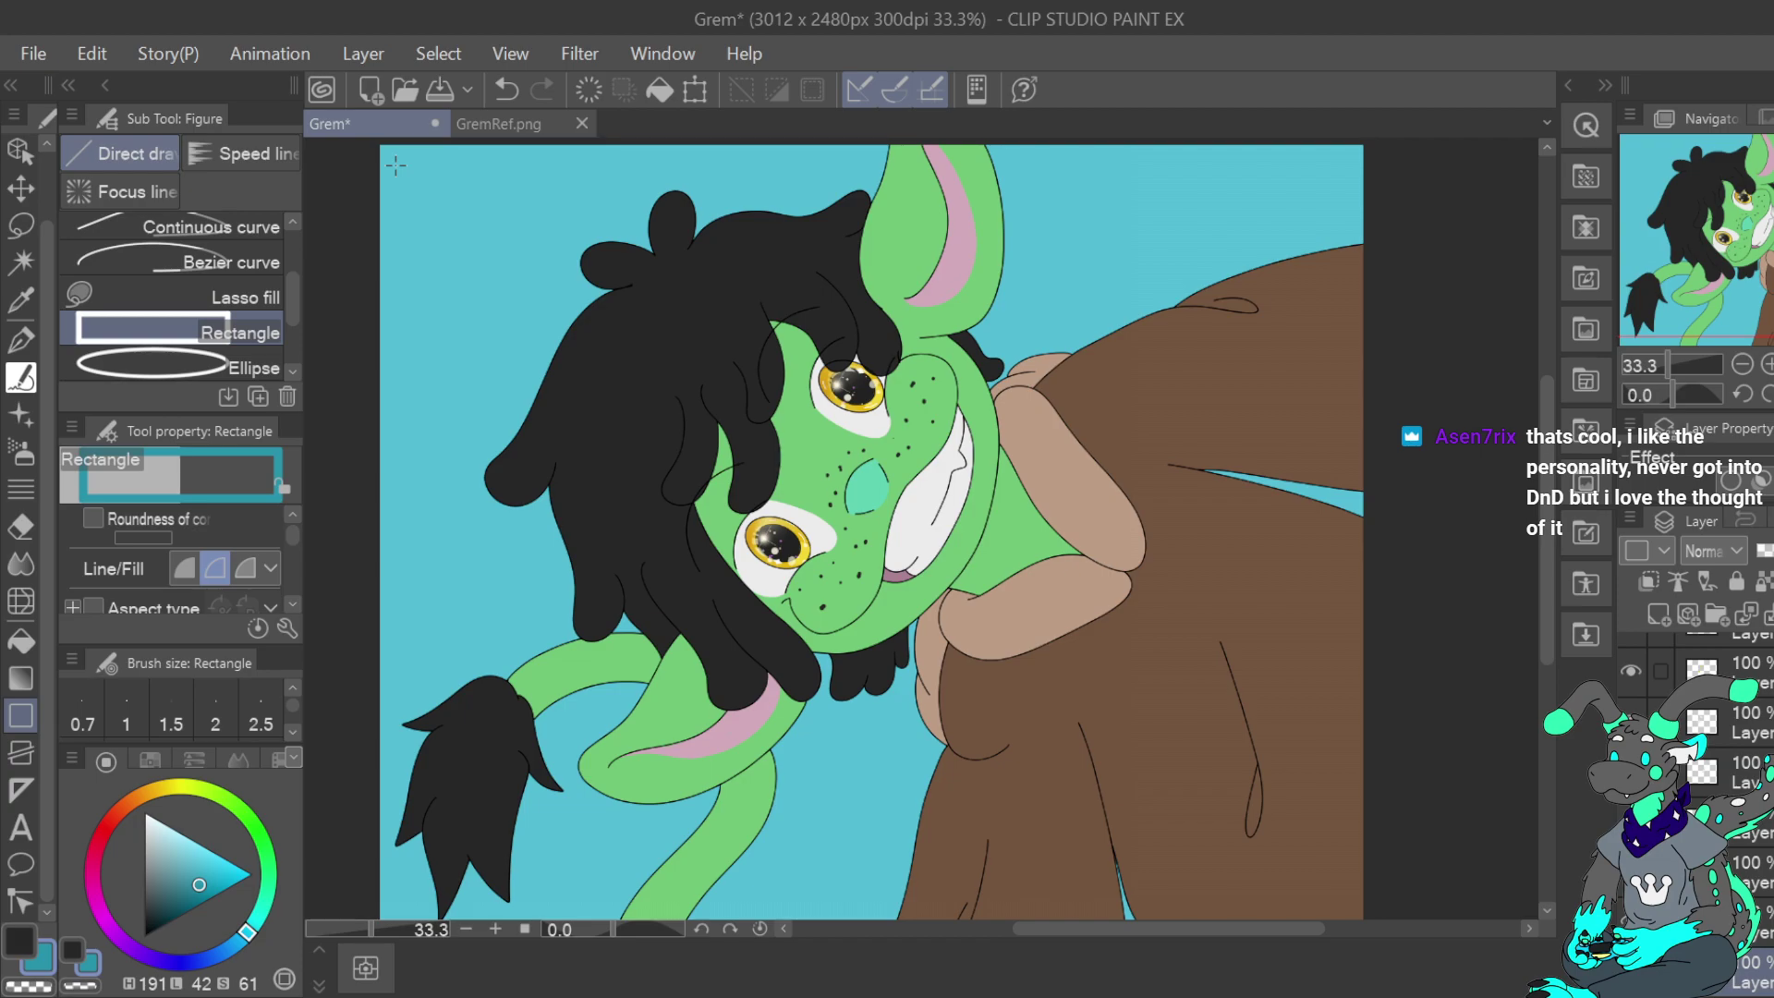
Try a thin dark-teal rectangular frame just inside the canvas edges behind the character, and undo it
{"action": "left_click_drag", "start_coordinate": [399, 164], "coordinate": [1251, 883]}
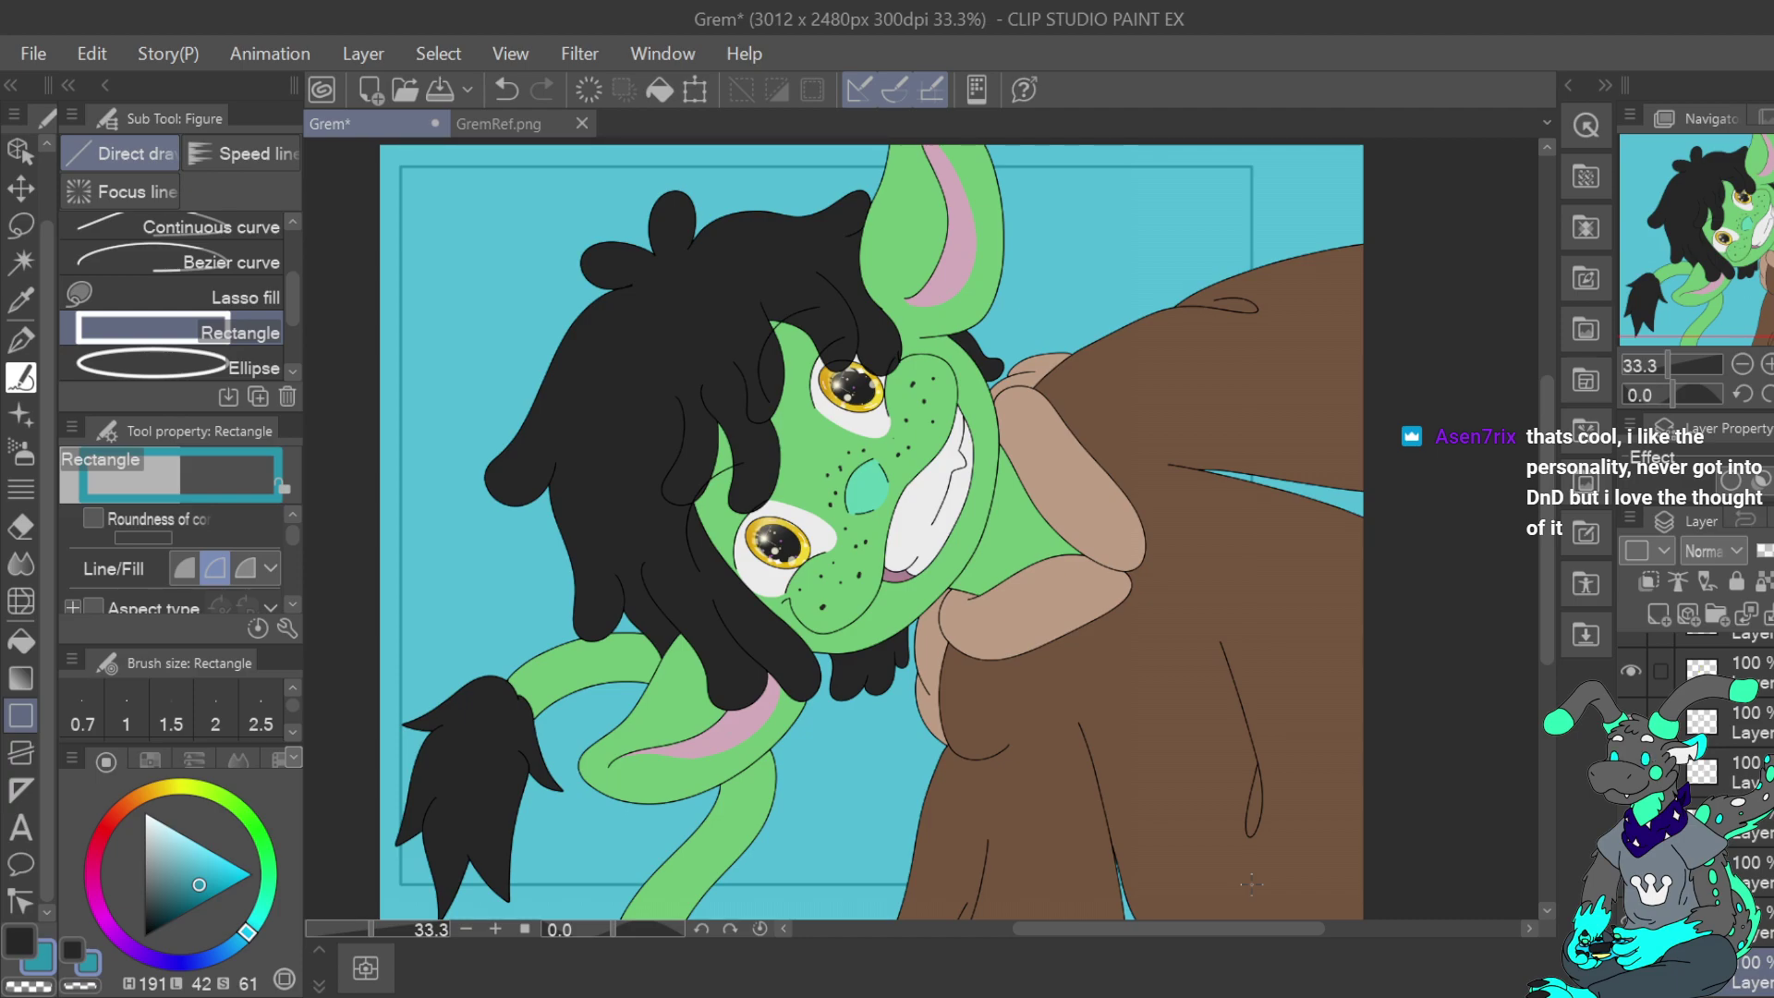
{"action": "left_click_drag", "start_coordinate": [1252, 883], "coordinate": [1340, 917]}
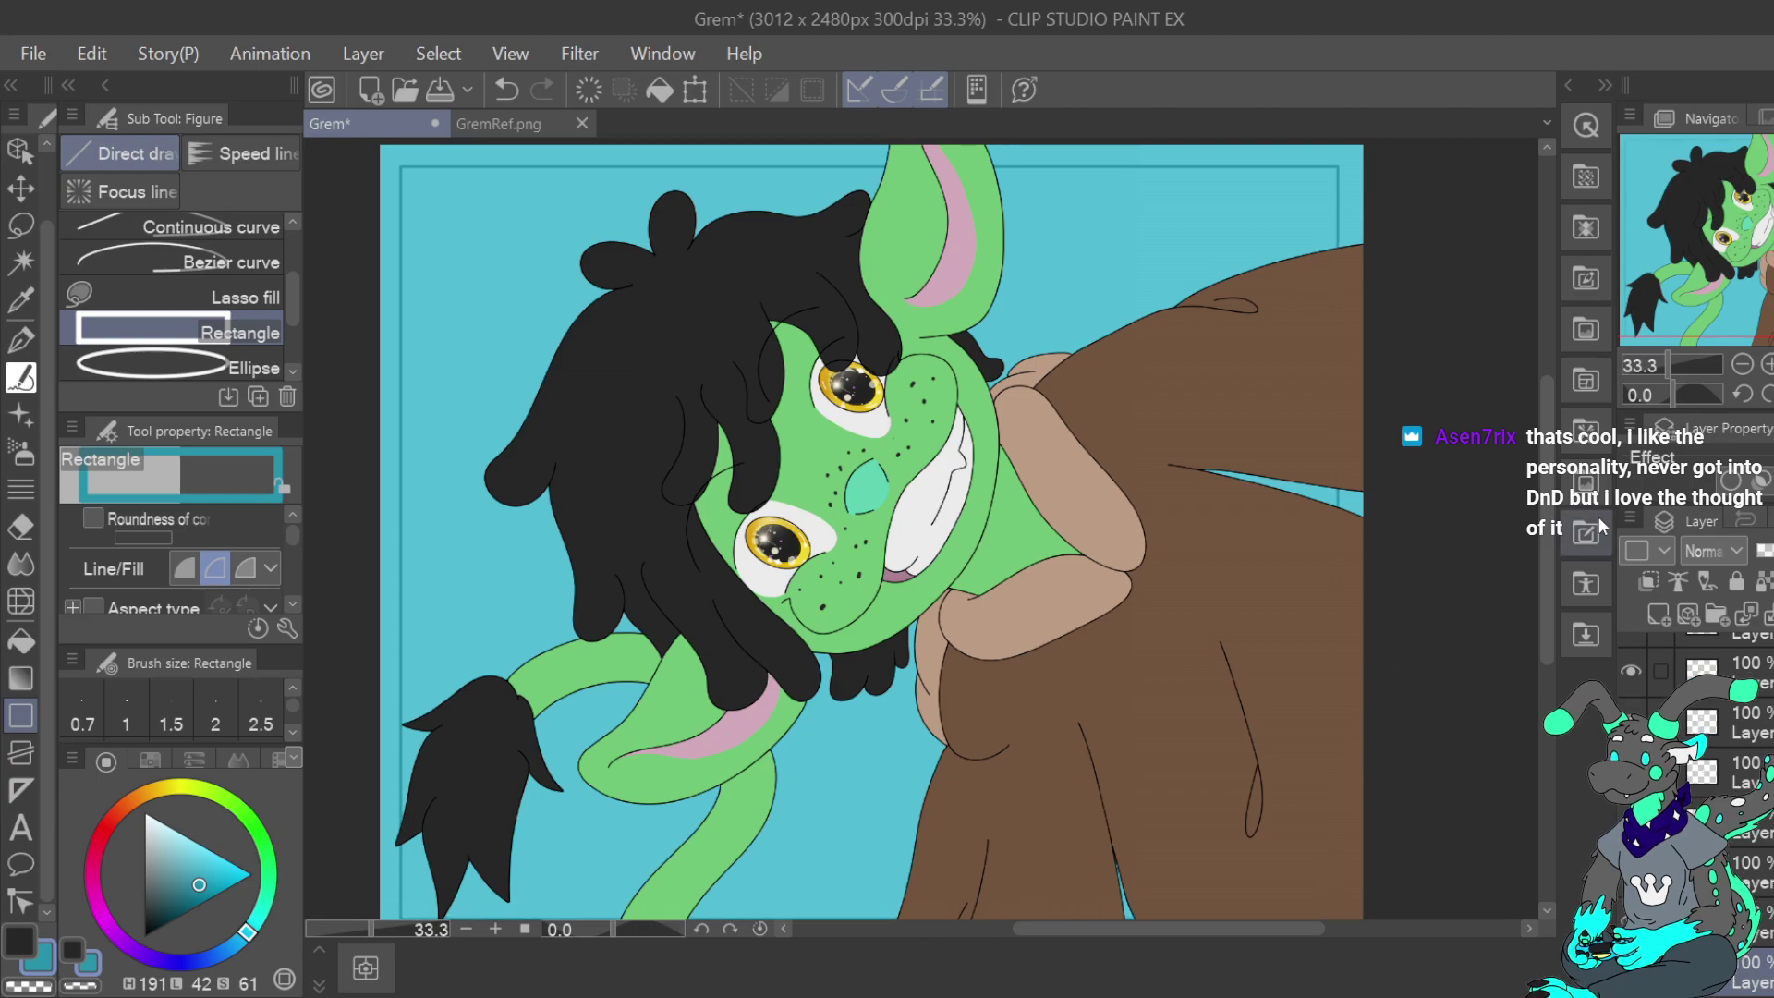
{"action": "left_click", "coordinate": [1755, 368]}
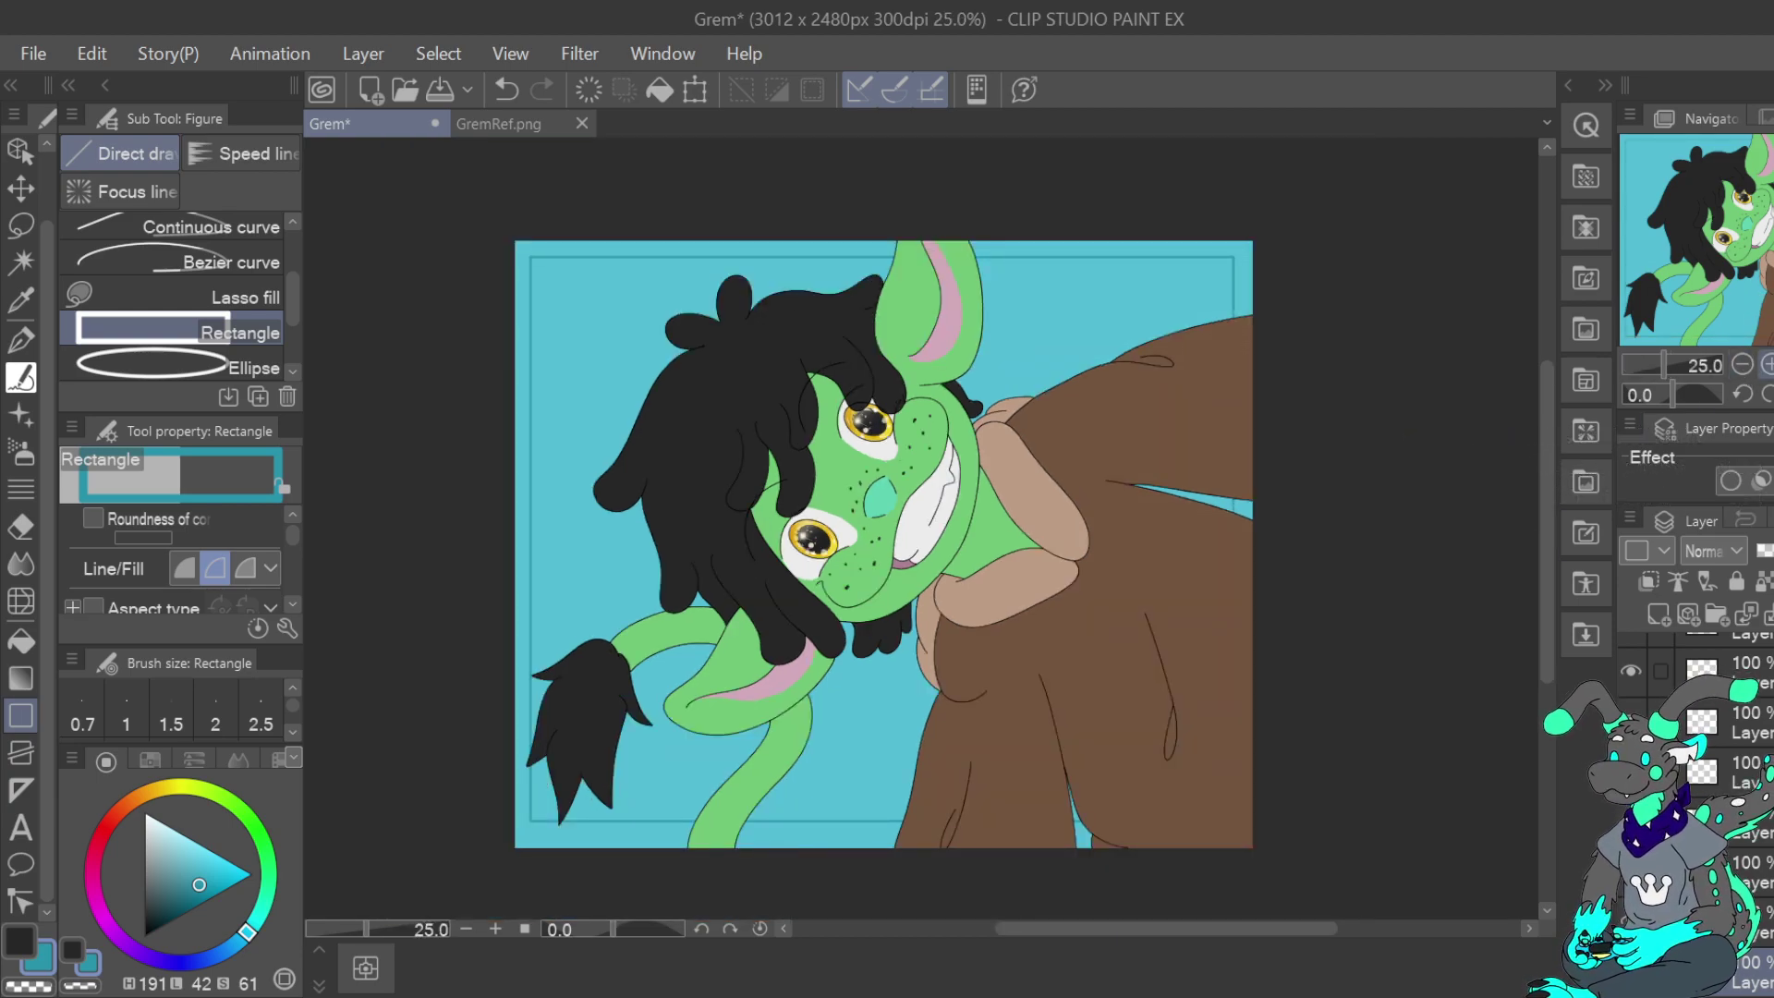
{"action": "left_click", "coordinate": [1743, 365]}
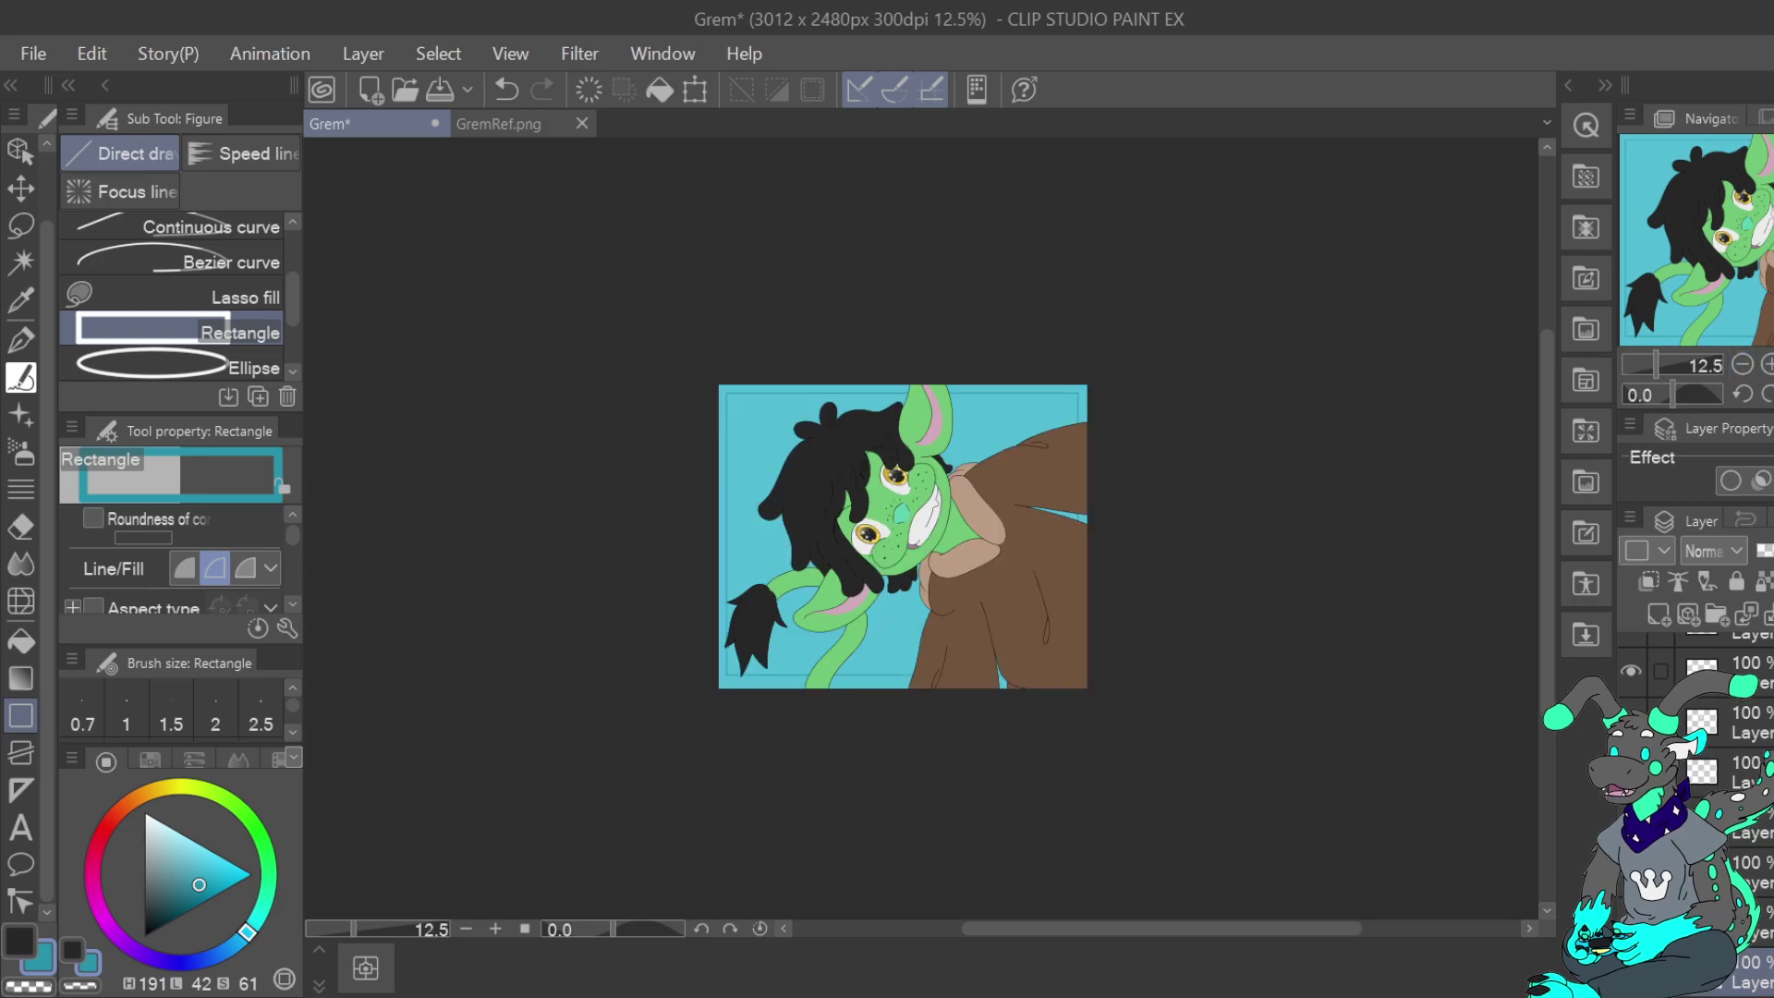
{"action": "double_click", "coordinate": [1769, 368]}
{"action": "left_click", "coordinate": [1742, 365]}
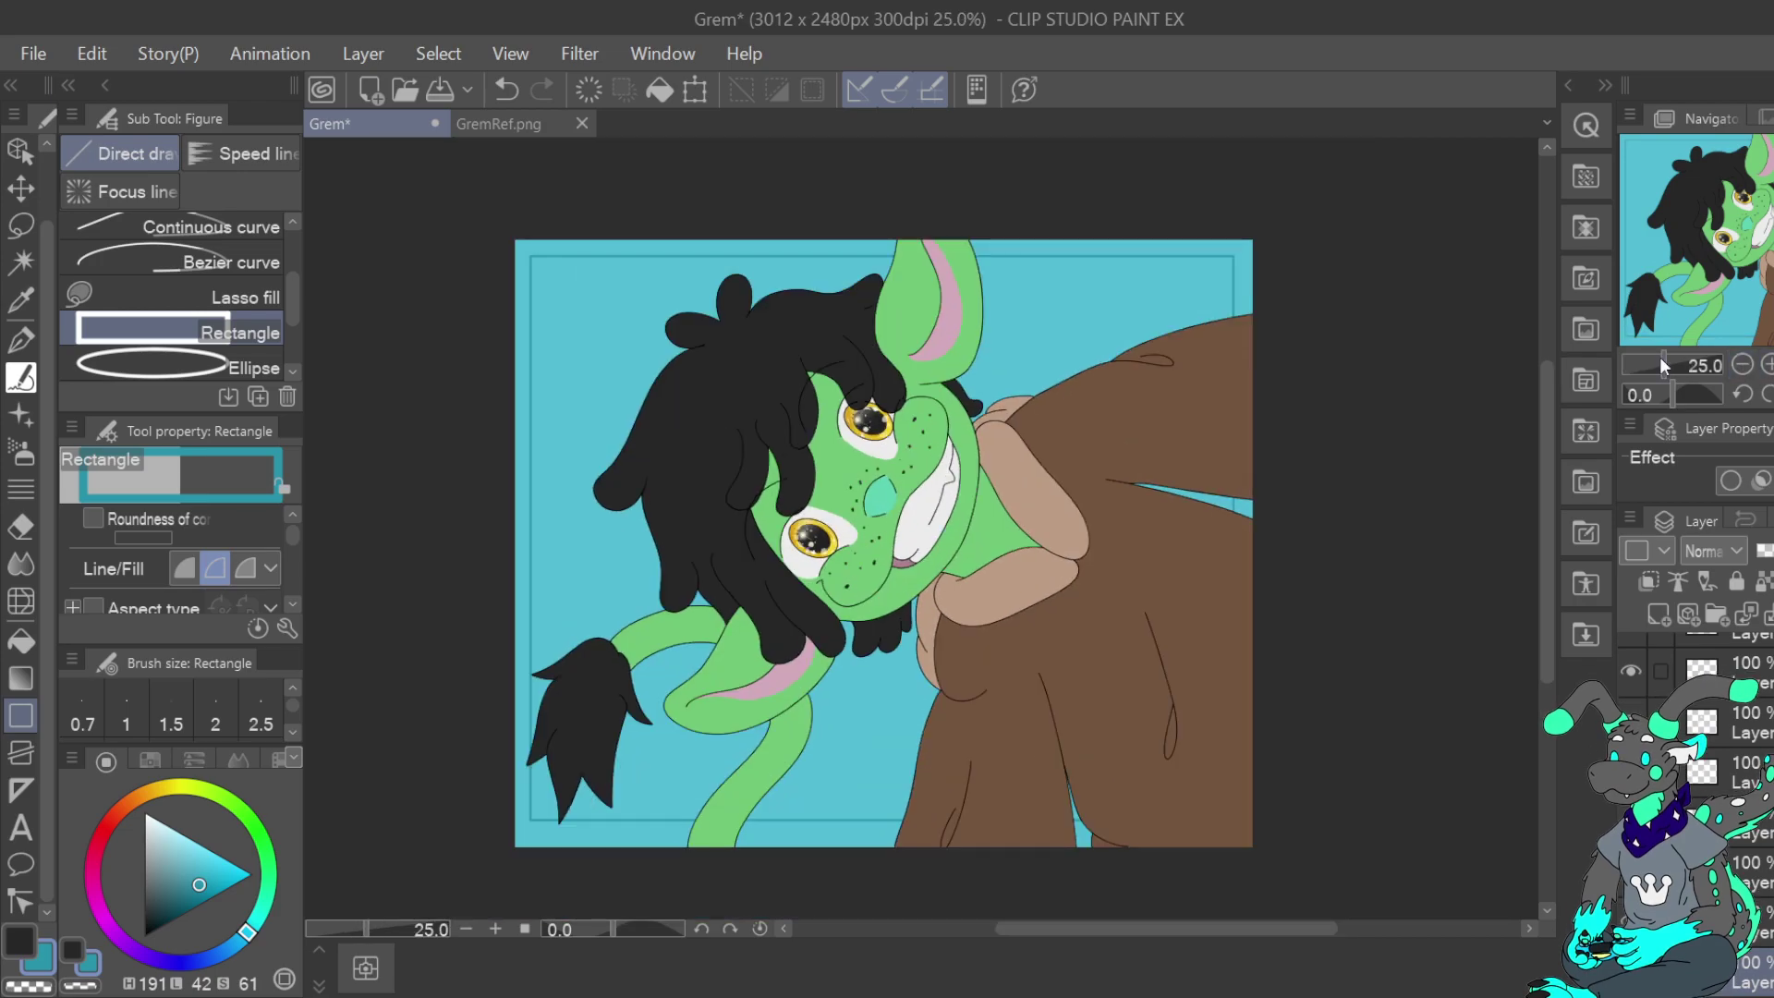
{"action": "left_click", "coordinate": [511, 92]}
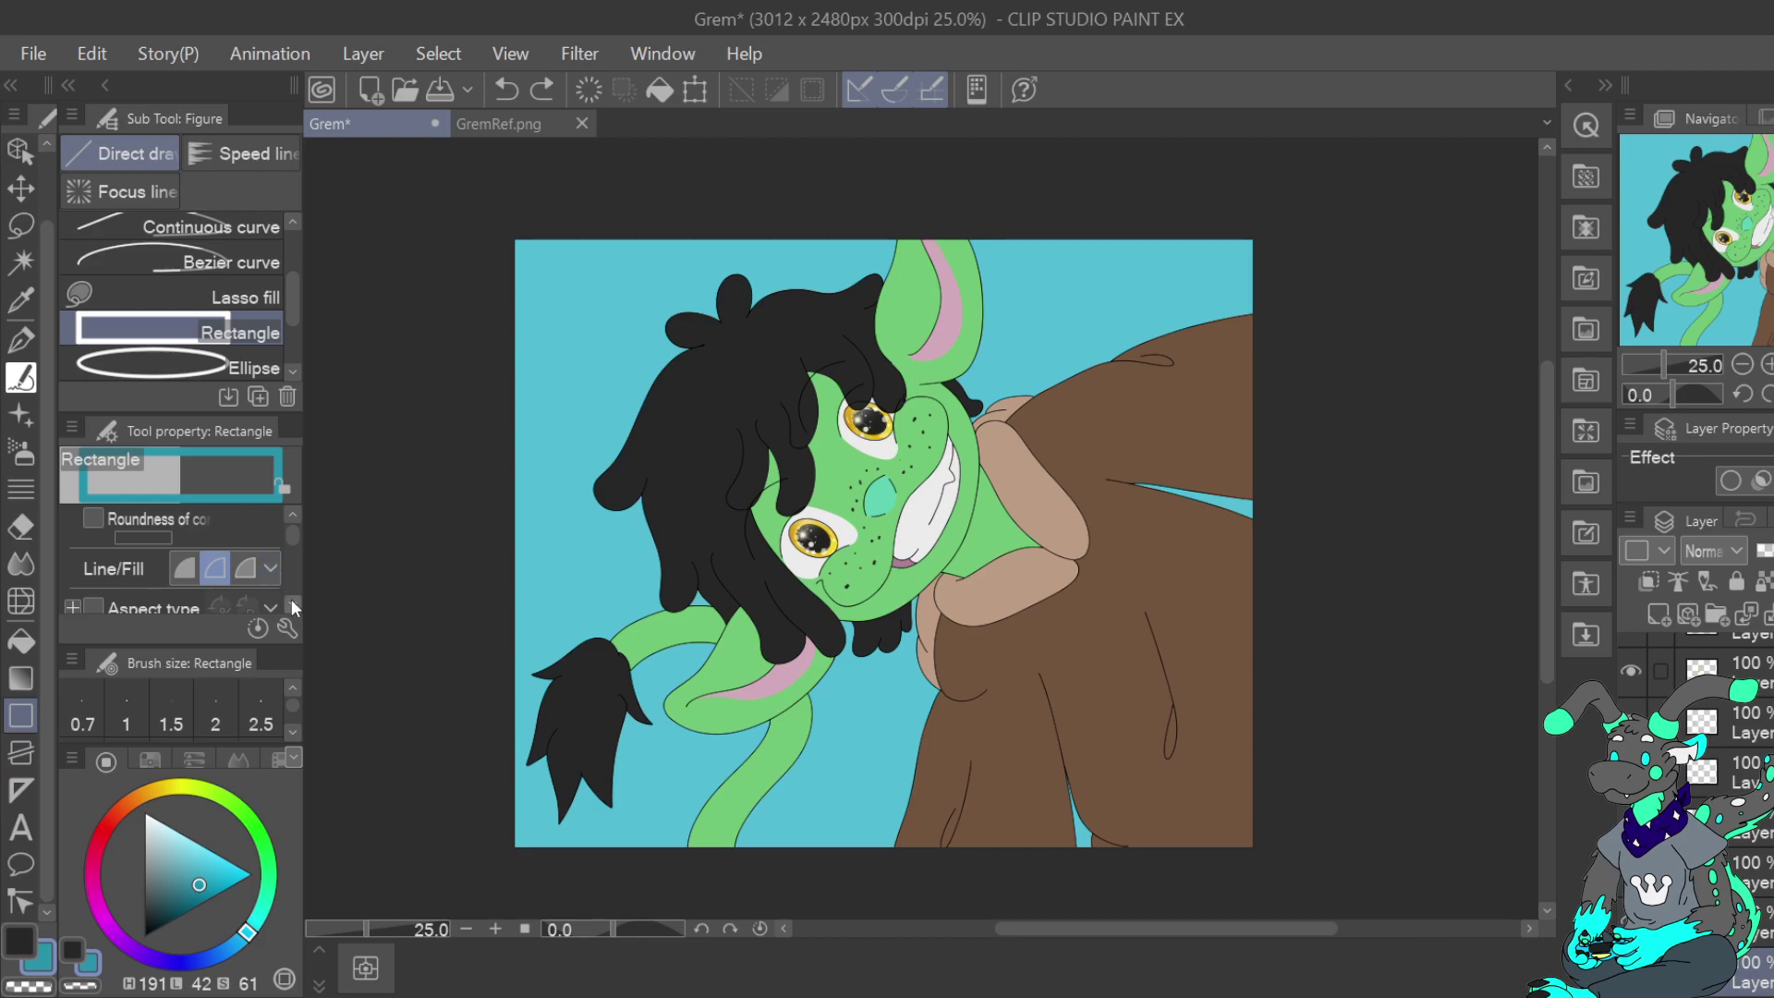
Set the Rectangle tool's brush size to 26.0 and draw a dark-teal frame just inside the canvas edges behind the character
{"action": "left_click_drag", "start_coordinate": [291, 534], "coordinate": [293, 569]}
{"action": "left_click", "coordinate": [246, 535]}
{"action": "left_click", "coordinate": [246, 535]}
{"action": "left_click", "coordinate": [248, 535]}
{"action": "left_click", "coordinate": [247, 535]}
{"action": "left_click", "coordinate": [248, 535]}
{"action": "left_click", "coordinate": [248, 535]}
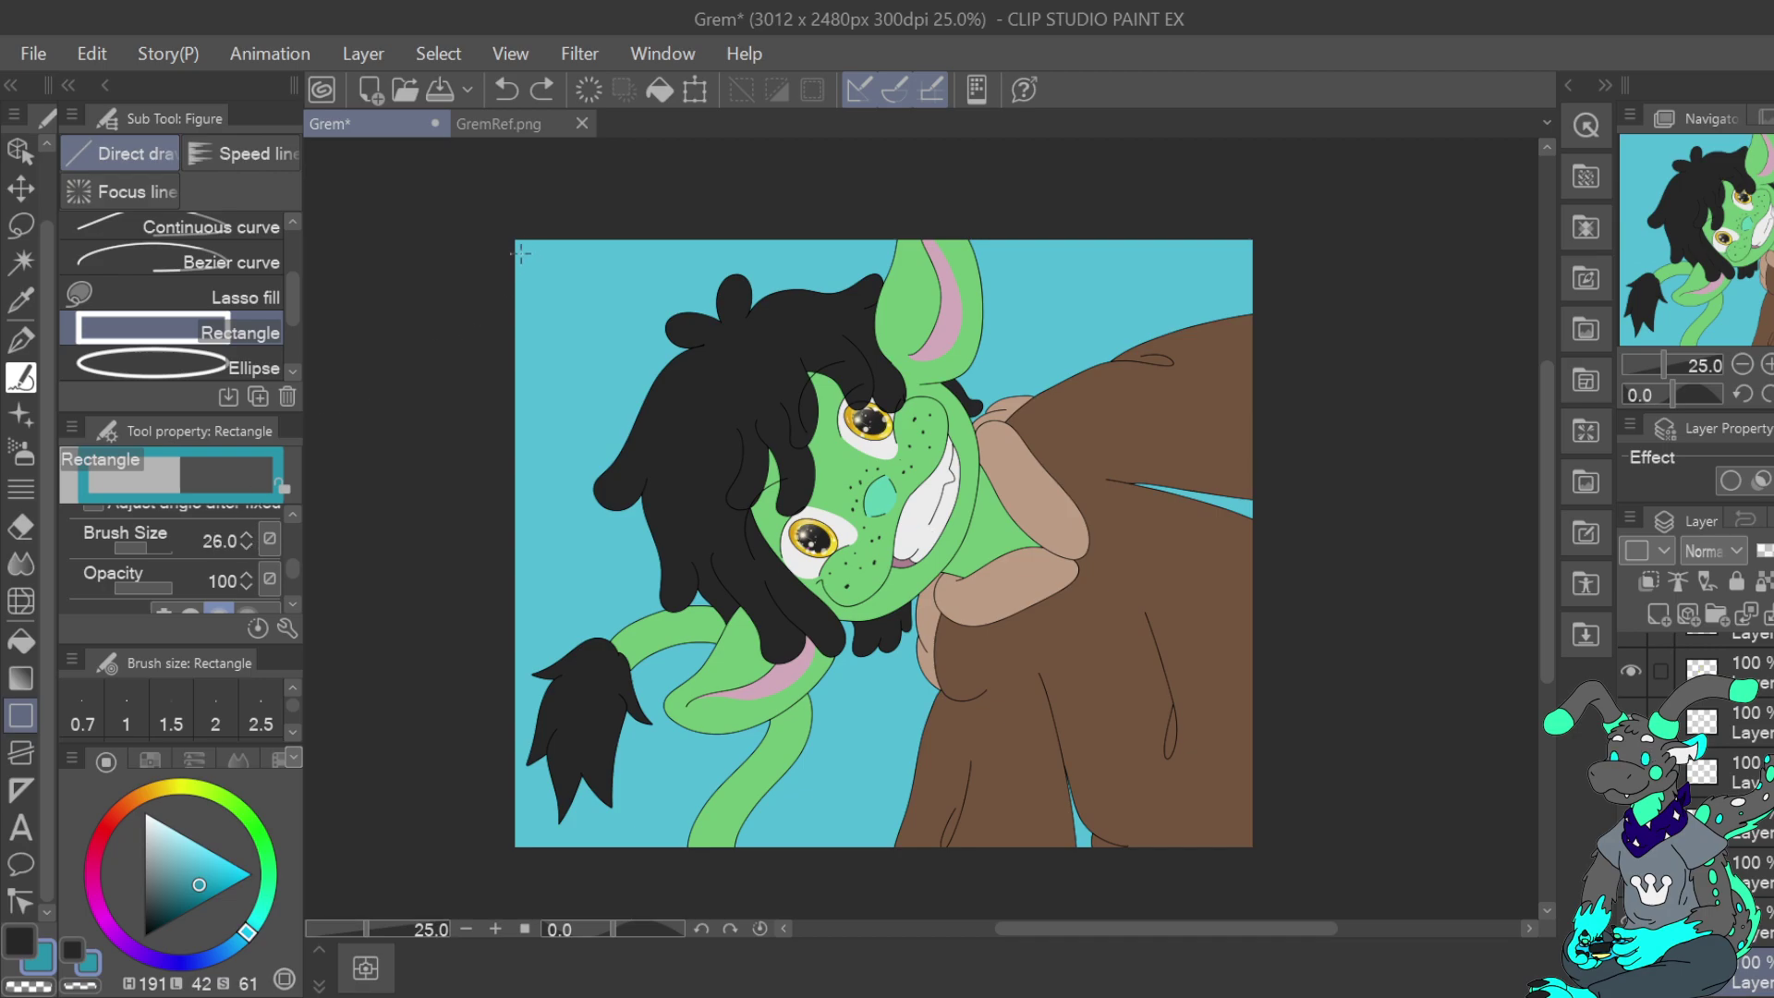
{"action": "left_click_drag", "start_coordinate": [529, 254], "coordinate": [1241, 836]}
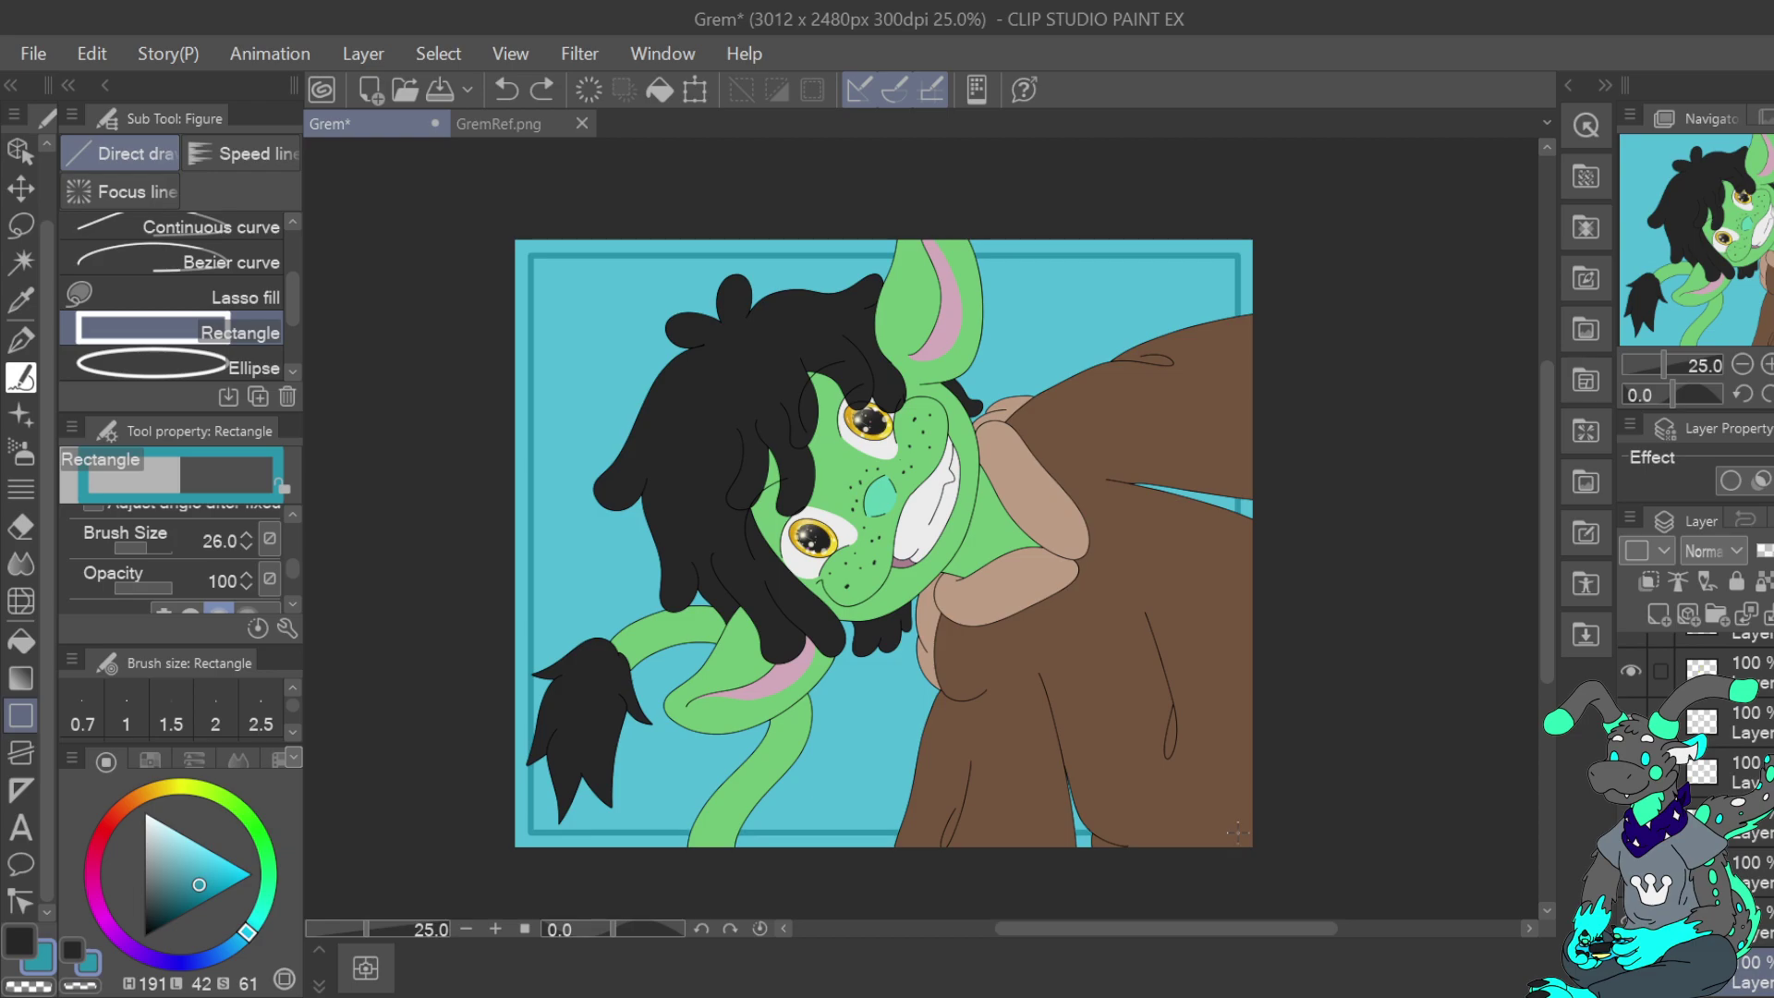
Sample the light blue background color beside the hair with the Eyedropper
{"action": "left_click_drag", "start_coordinate": [1238, 832], "coordinate": [1236, 834]}
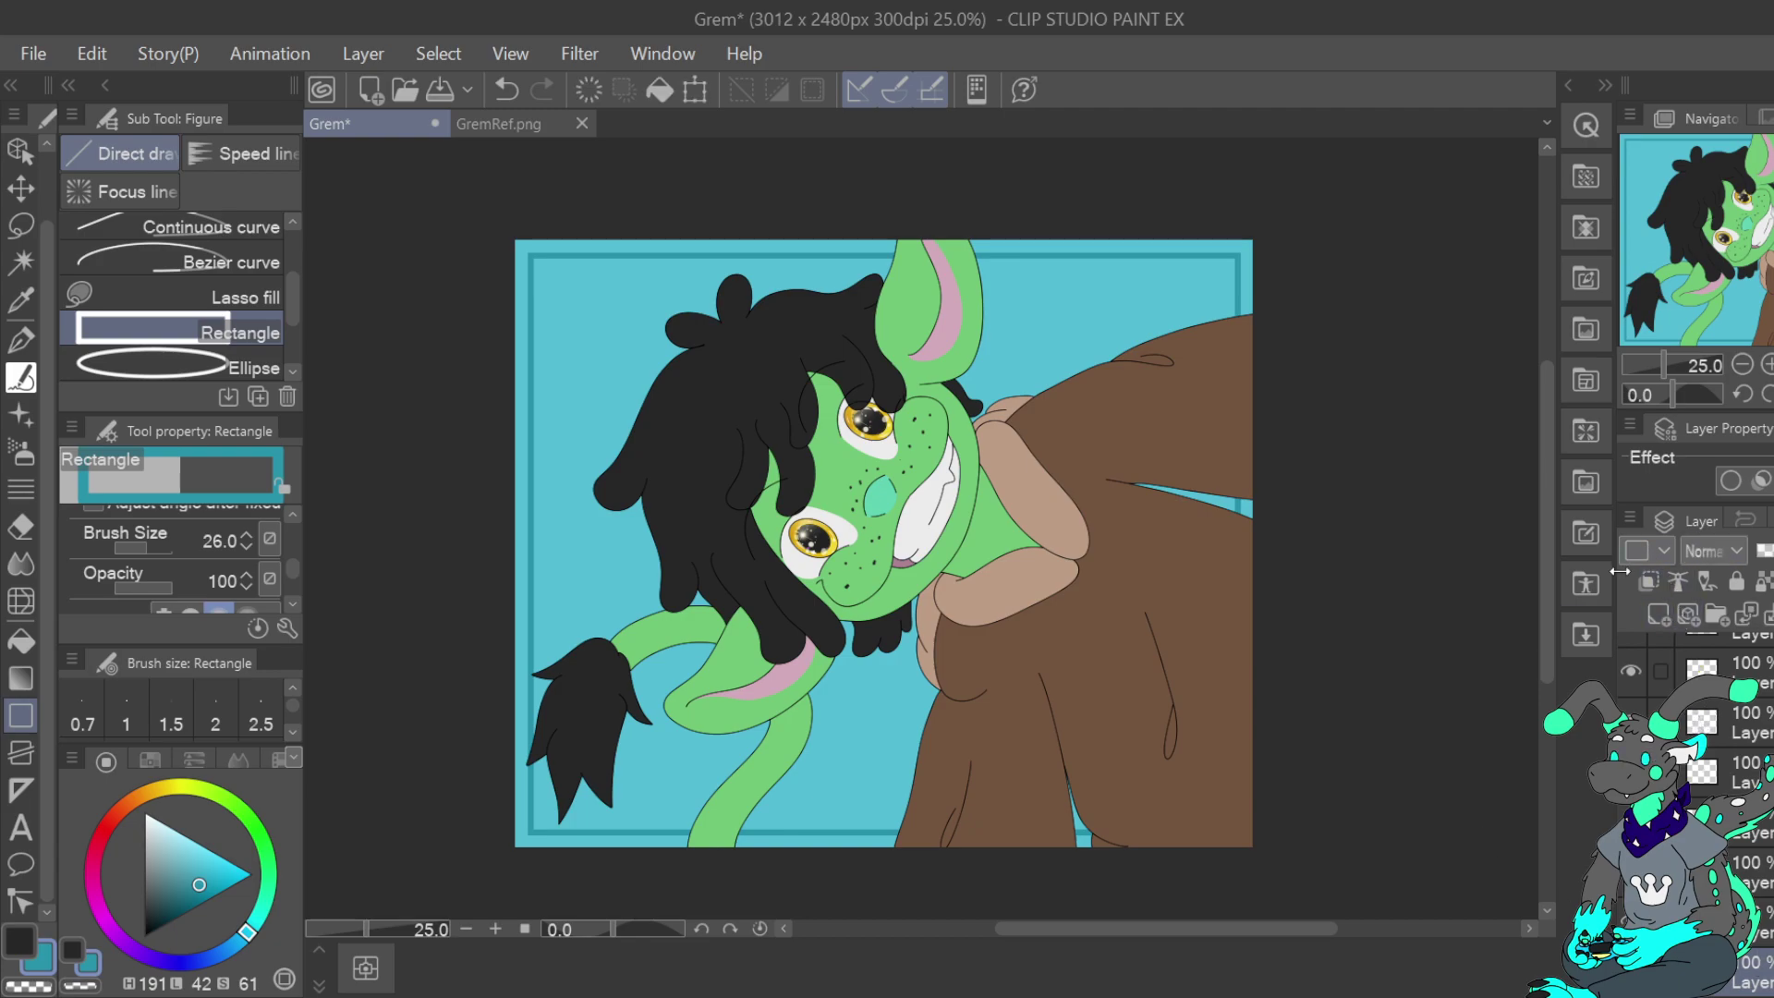
{"action": "left_click", "coordinate": [21, 298]}
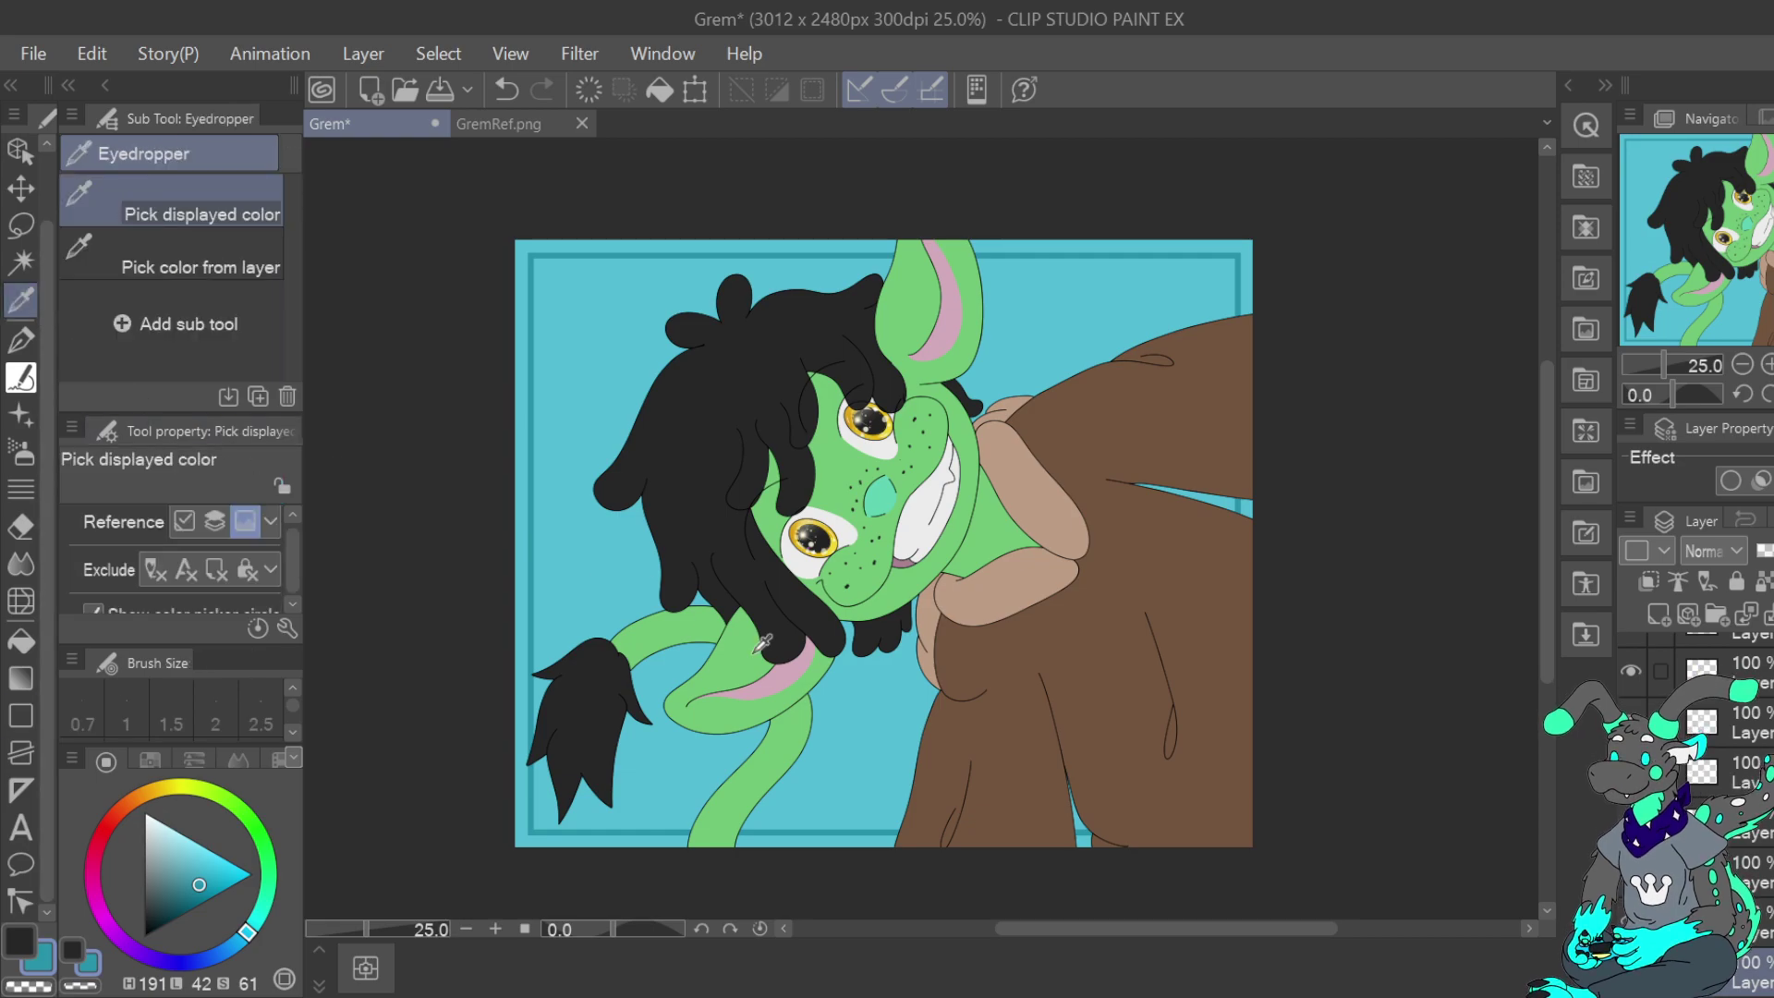
{"action": "left_click", "coordinate": [597, 561]}
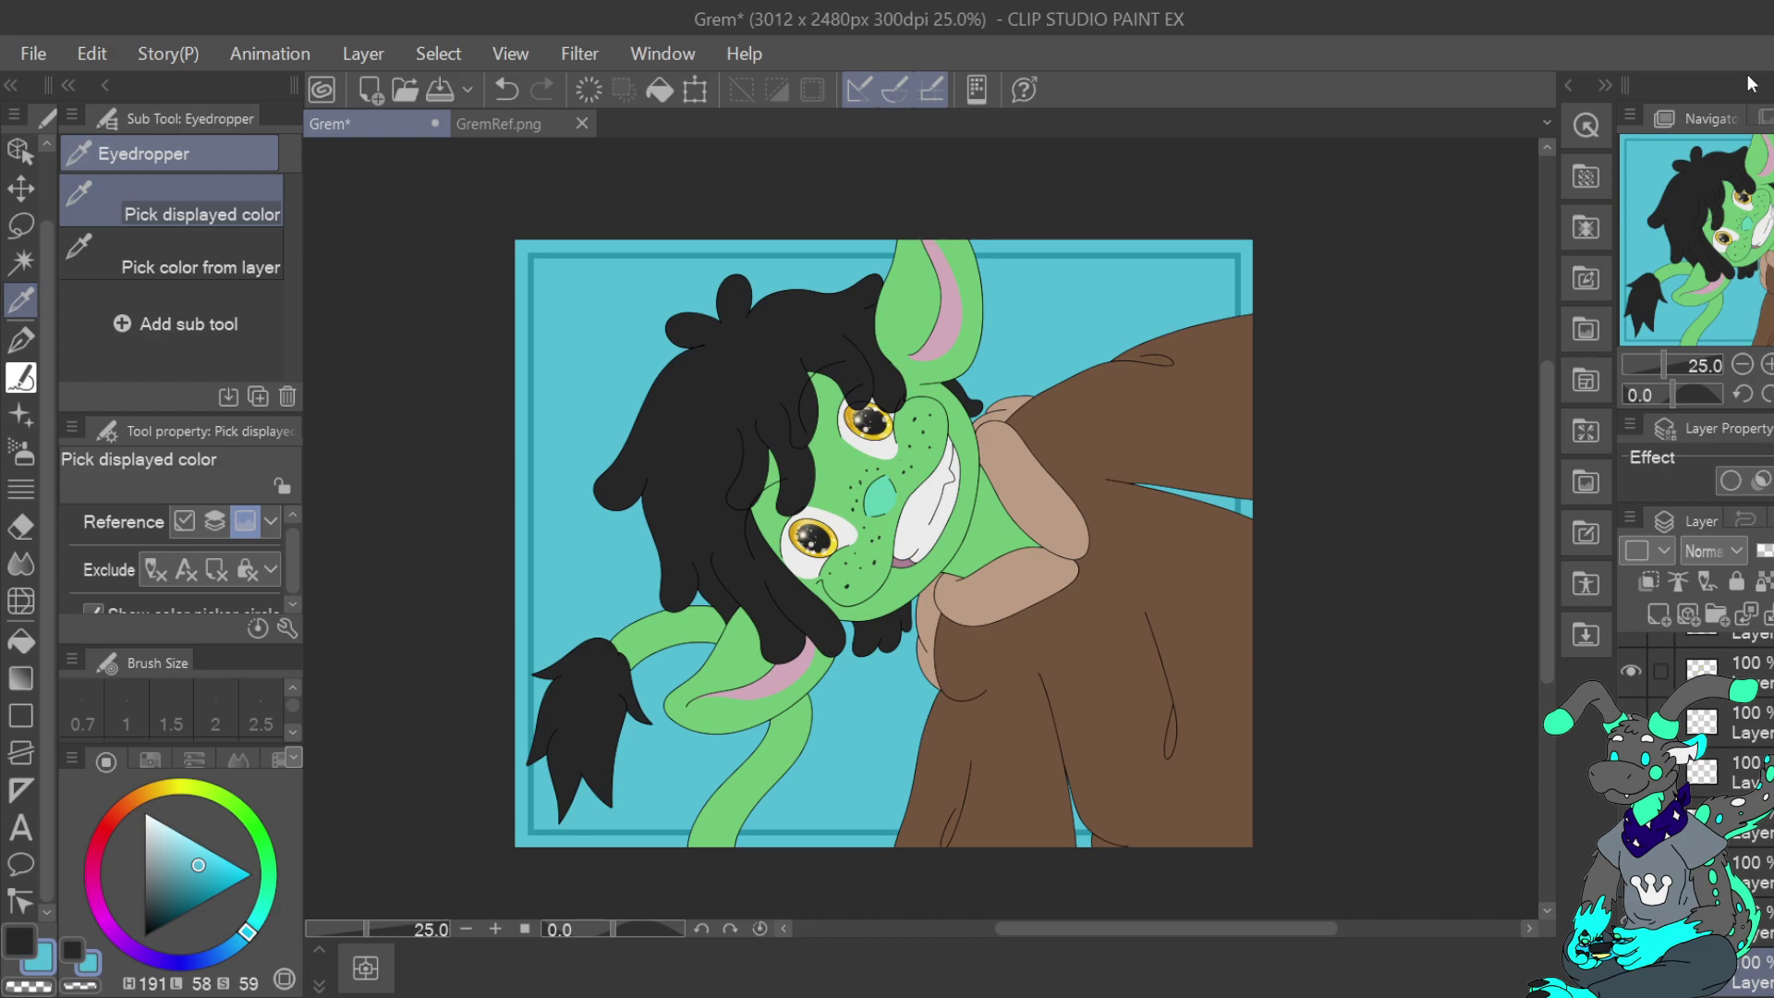
Try a Droplet airbrush stroke on the background beside the hair, and undo it
{"action": "left_click", "coordinate": [21, 339]}
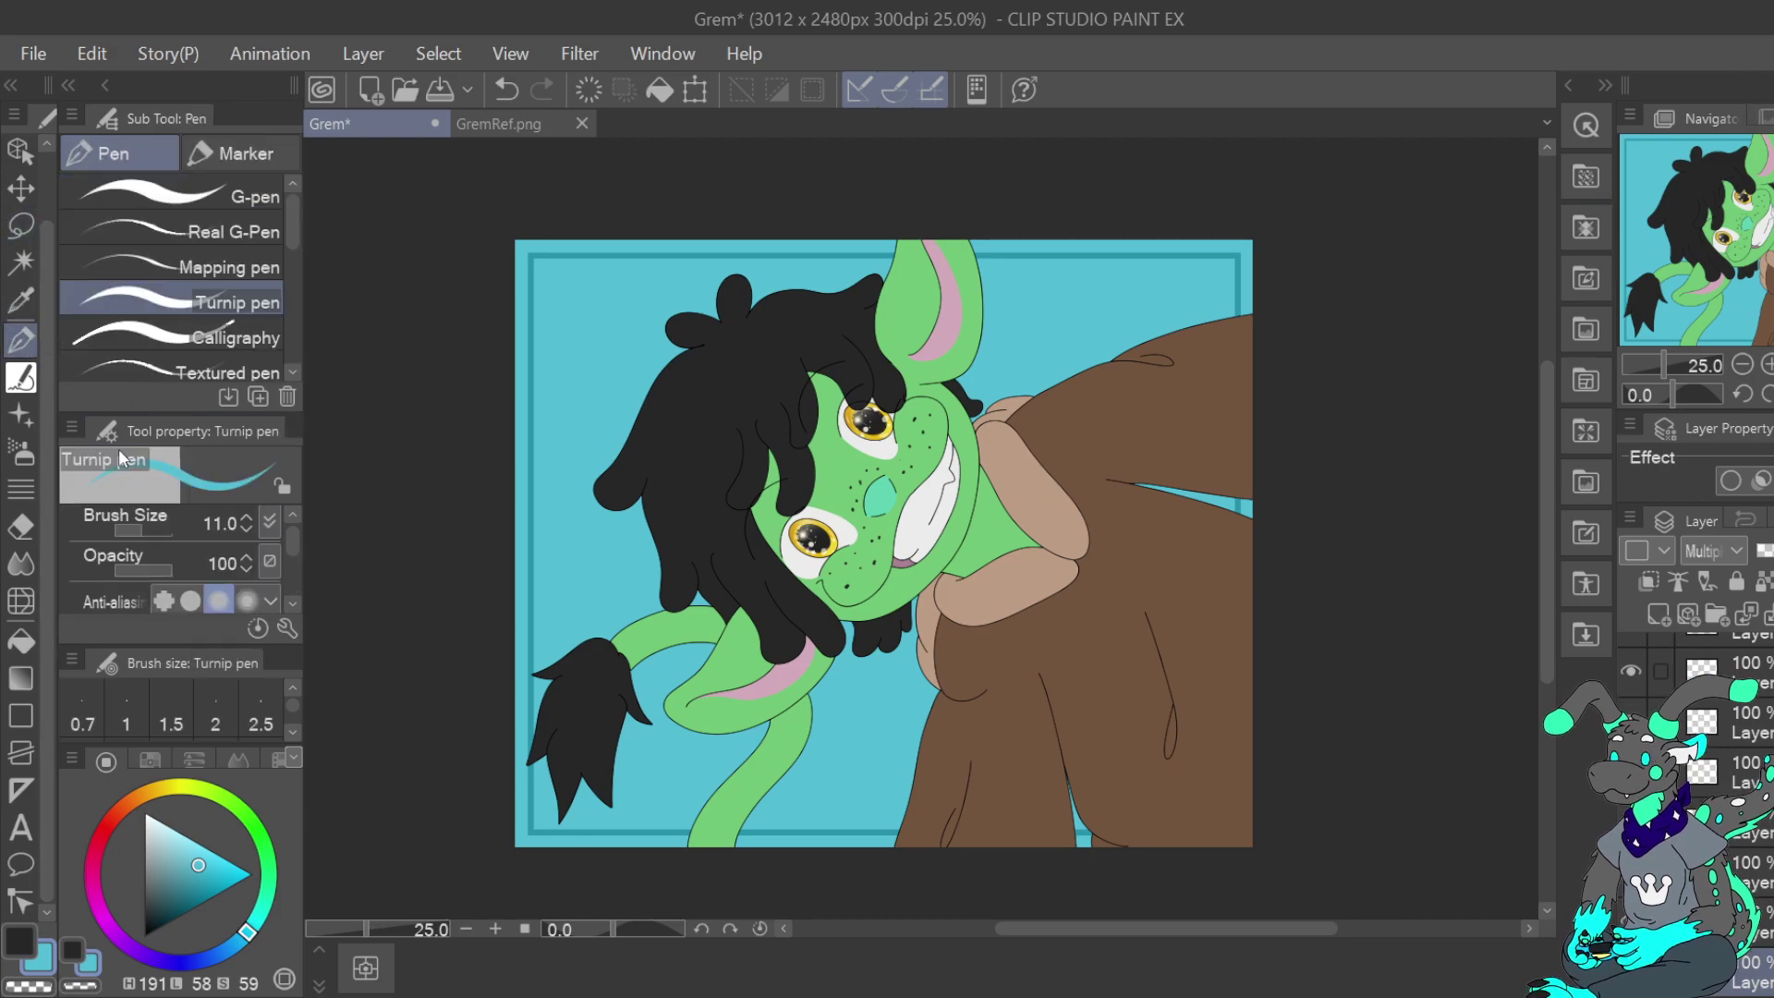
{"action": "left_click", "coordinate": [23, 455]}
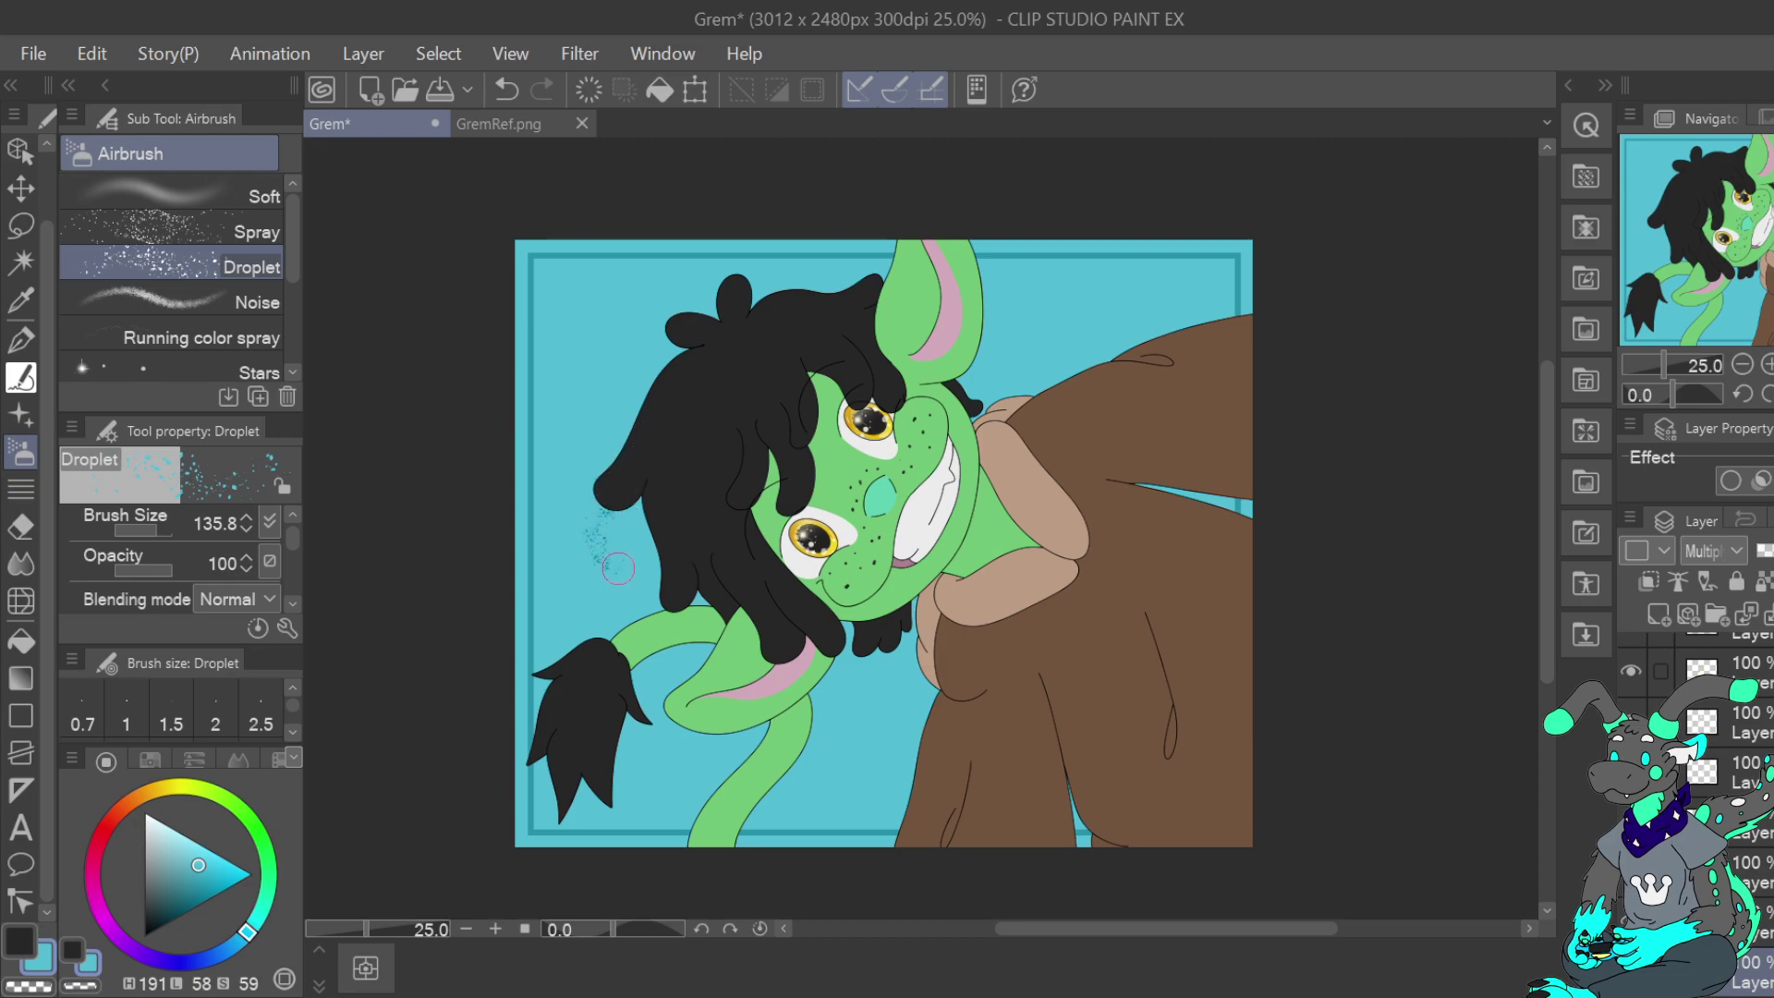
{"action": "left_click", "coordinate": [506, 90]}
With the Soft airbrush at brush size 190.7, paint soft shadows on the background beside the hair and the tail tuft
{"action": "left_click", "coordinate": [167, 194]}
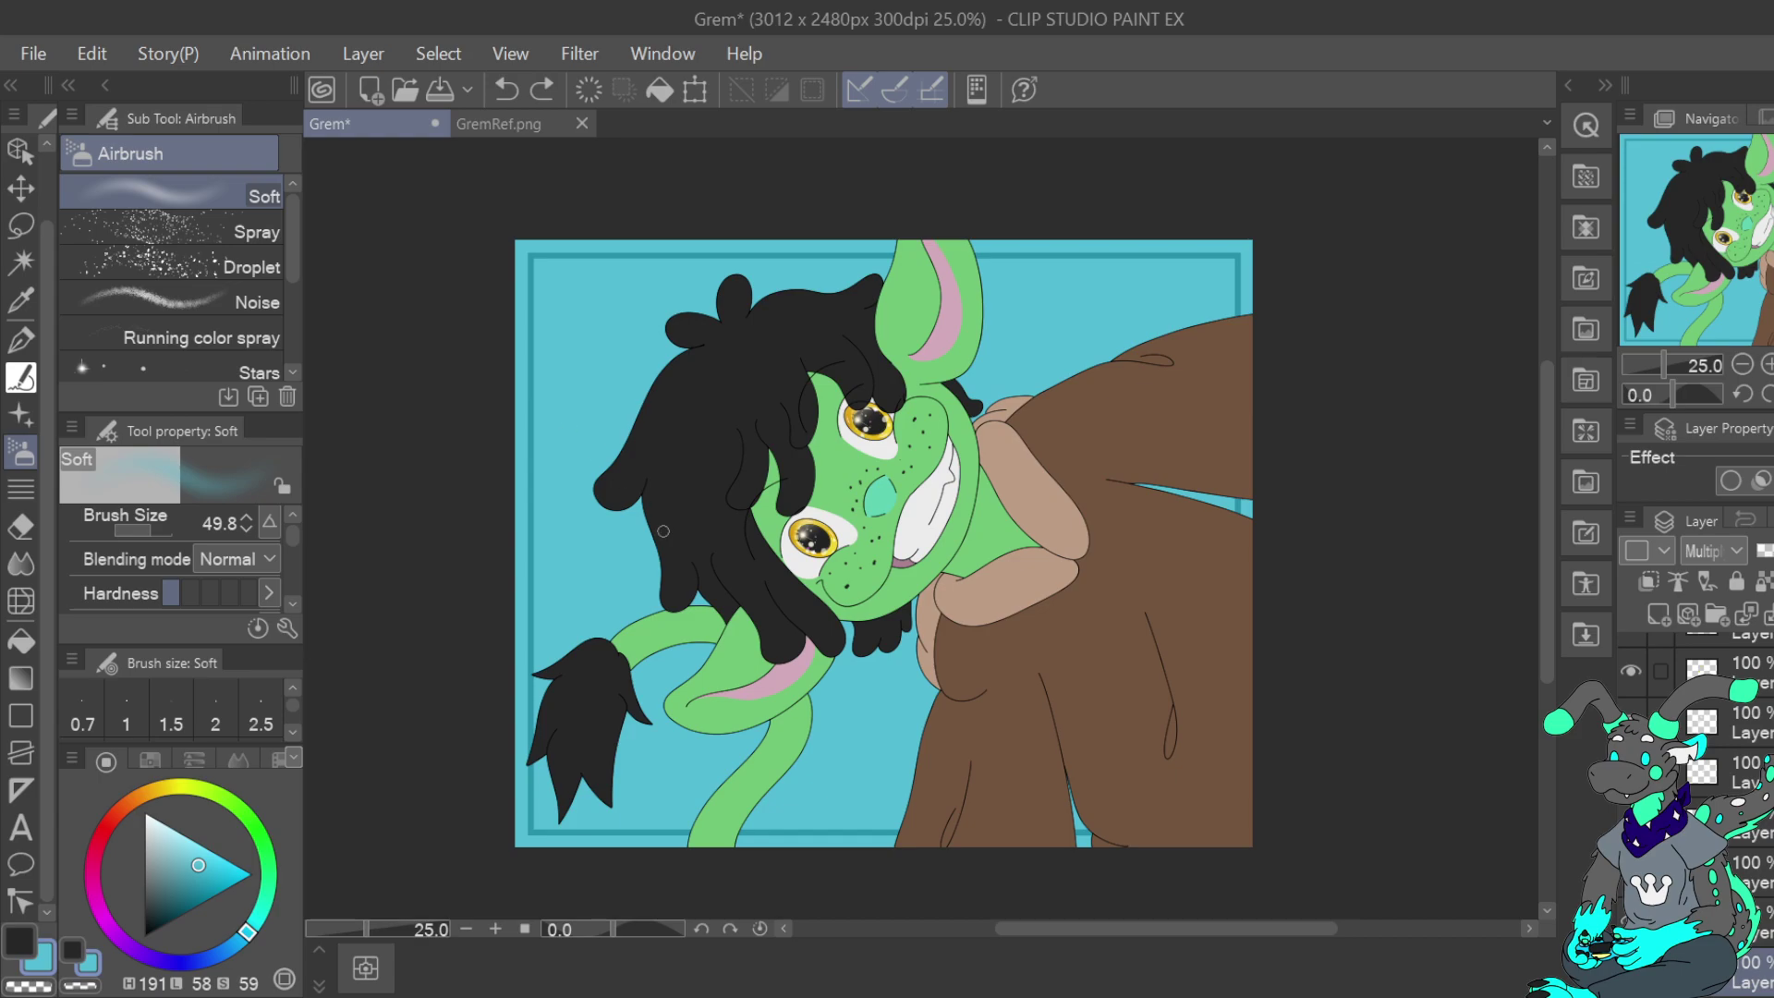
{"action": "left_click_drag", "start_coordinate": [151, 530], "coordinate": [159, 530]}
{"action": "mouse_move", "coordinate": [628, 500]}
{"action": "left_mouse_down"}
{"action": "mouse_move", "coordinate": [609, 534]}
{"action": "mouse_move", "coordinate": [634, 547]}
{"action": "mouse_move", "coordinate": [645, 508]}
{"action": "mouse_move", "coordinate": [647, 574]}
{"action": "mouse_move", "coordinate": [700, 601]}
{"action": "left_mouse_up"}
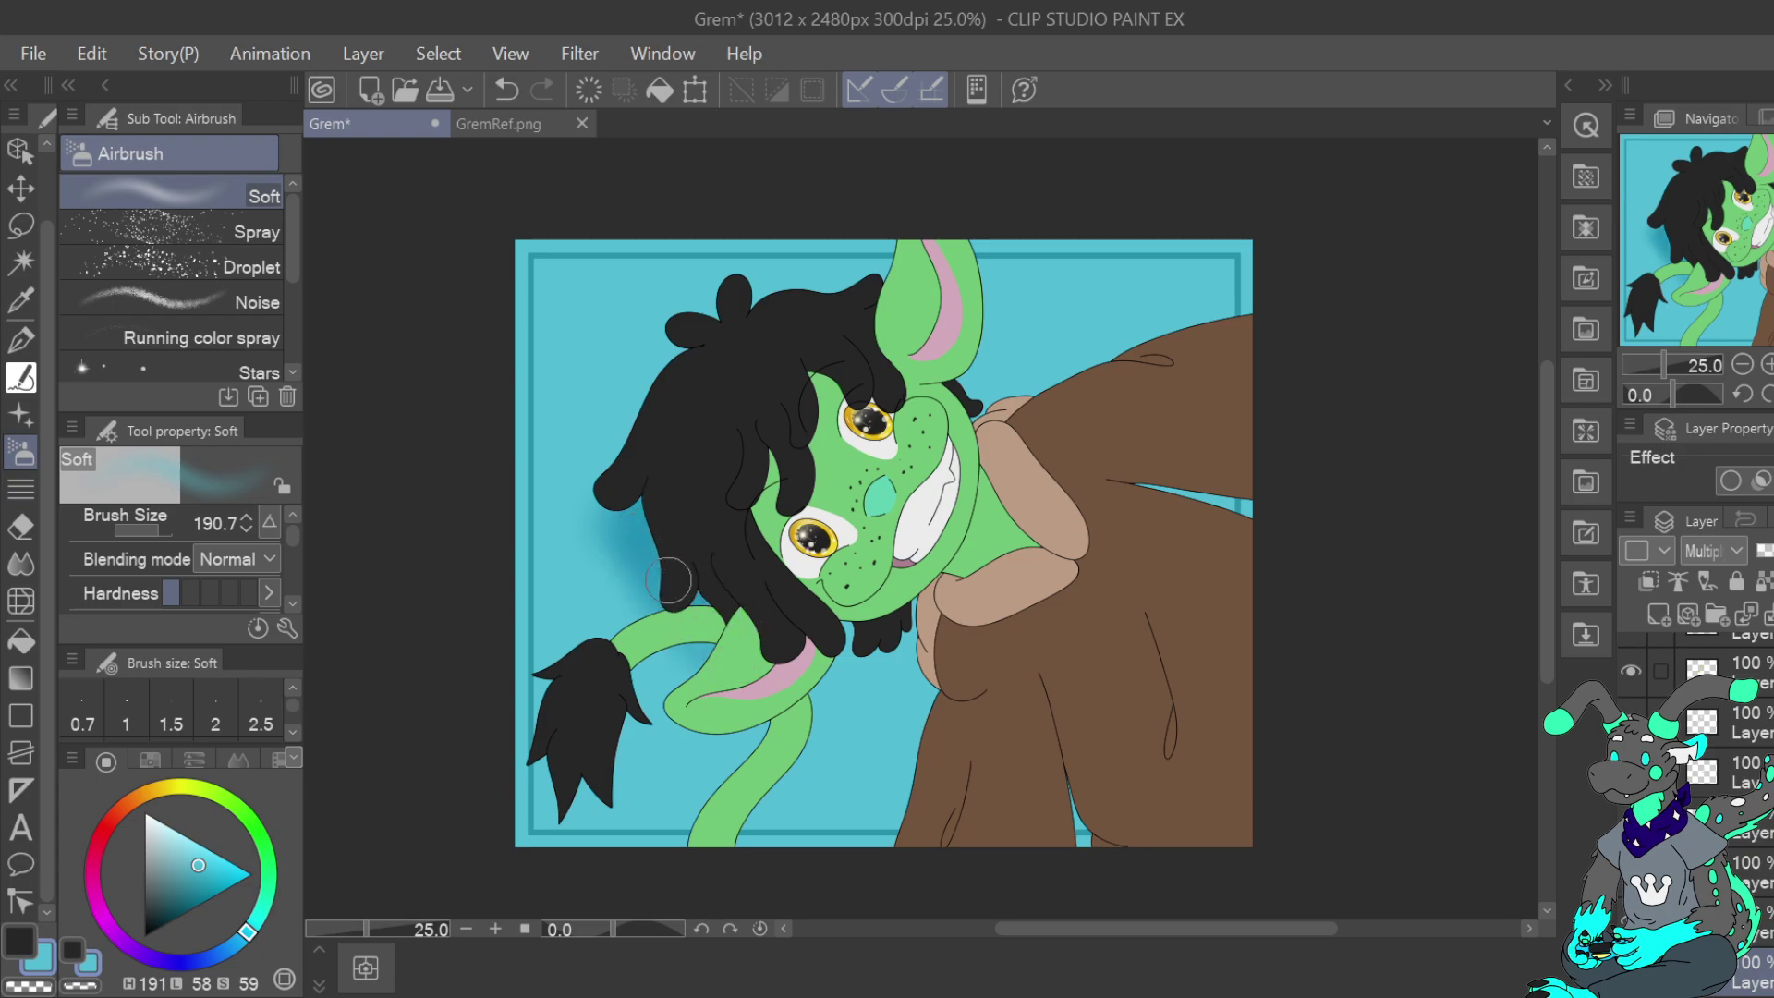
{"action": "mouse_move", "coordinate": [568, 737]}
{"action": "left_mouse_down"}
{"action": "mouse_move", "coordinate": [654, 672]}
{"action": "mouse_move", "coordinate": [615, 795]}
{"action": "mouse_move", "coordinate": [556, 761]}
{"action": "mouse_move", "coordinate": [596, 795]}
{"action": "left_mouse_up"}
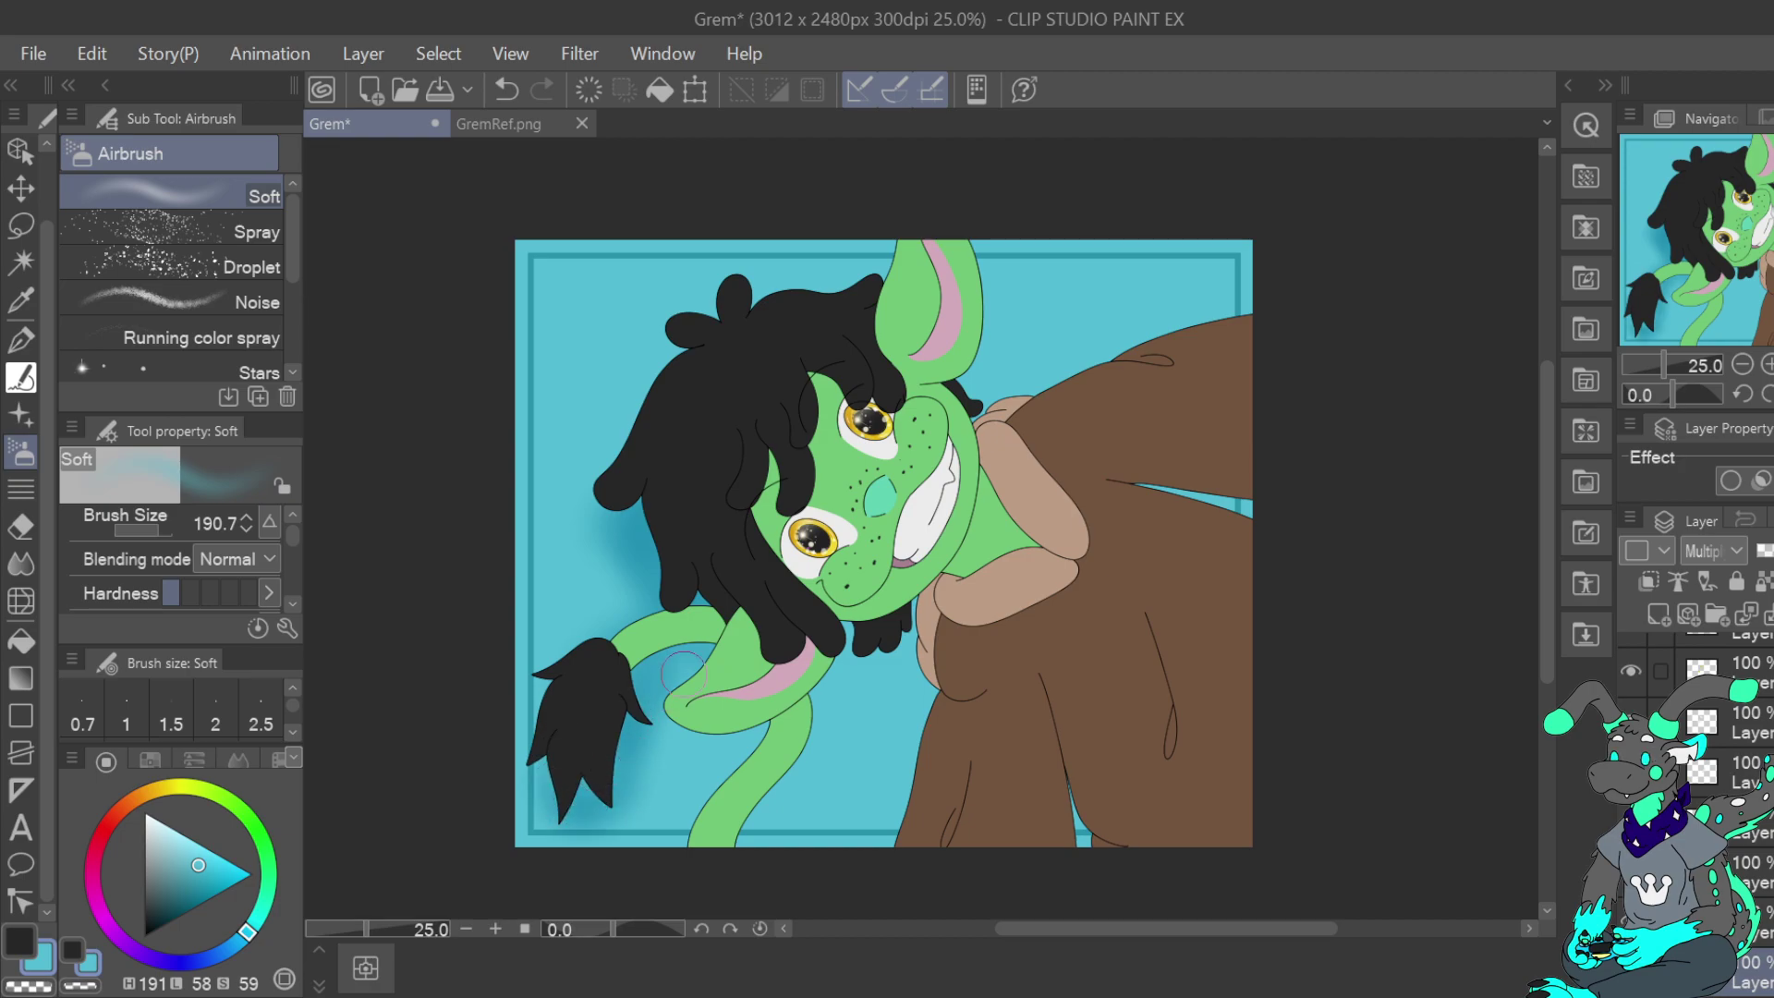
Airbrush soft background shadows along the tail, lower ear and coat edges, and deepen the shaded areas behind the character
{"action": "mouse_move", "coordinate": [681, 663]}
{"action": "left_mouse_down"}
{"action": "mouse_move", "coordinate": [721, 739]}
{"action": "mouse_move", "coordinate": [769, 690]}
{"action": "mouse_move", "coordinate": [705, 860]}
{"action": "left_mouse_up"}
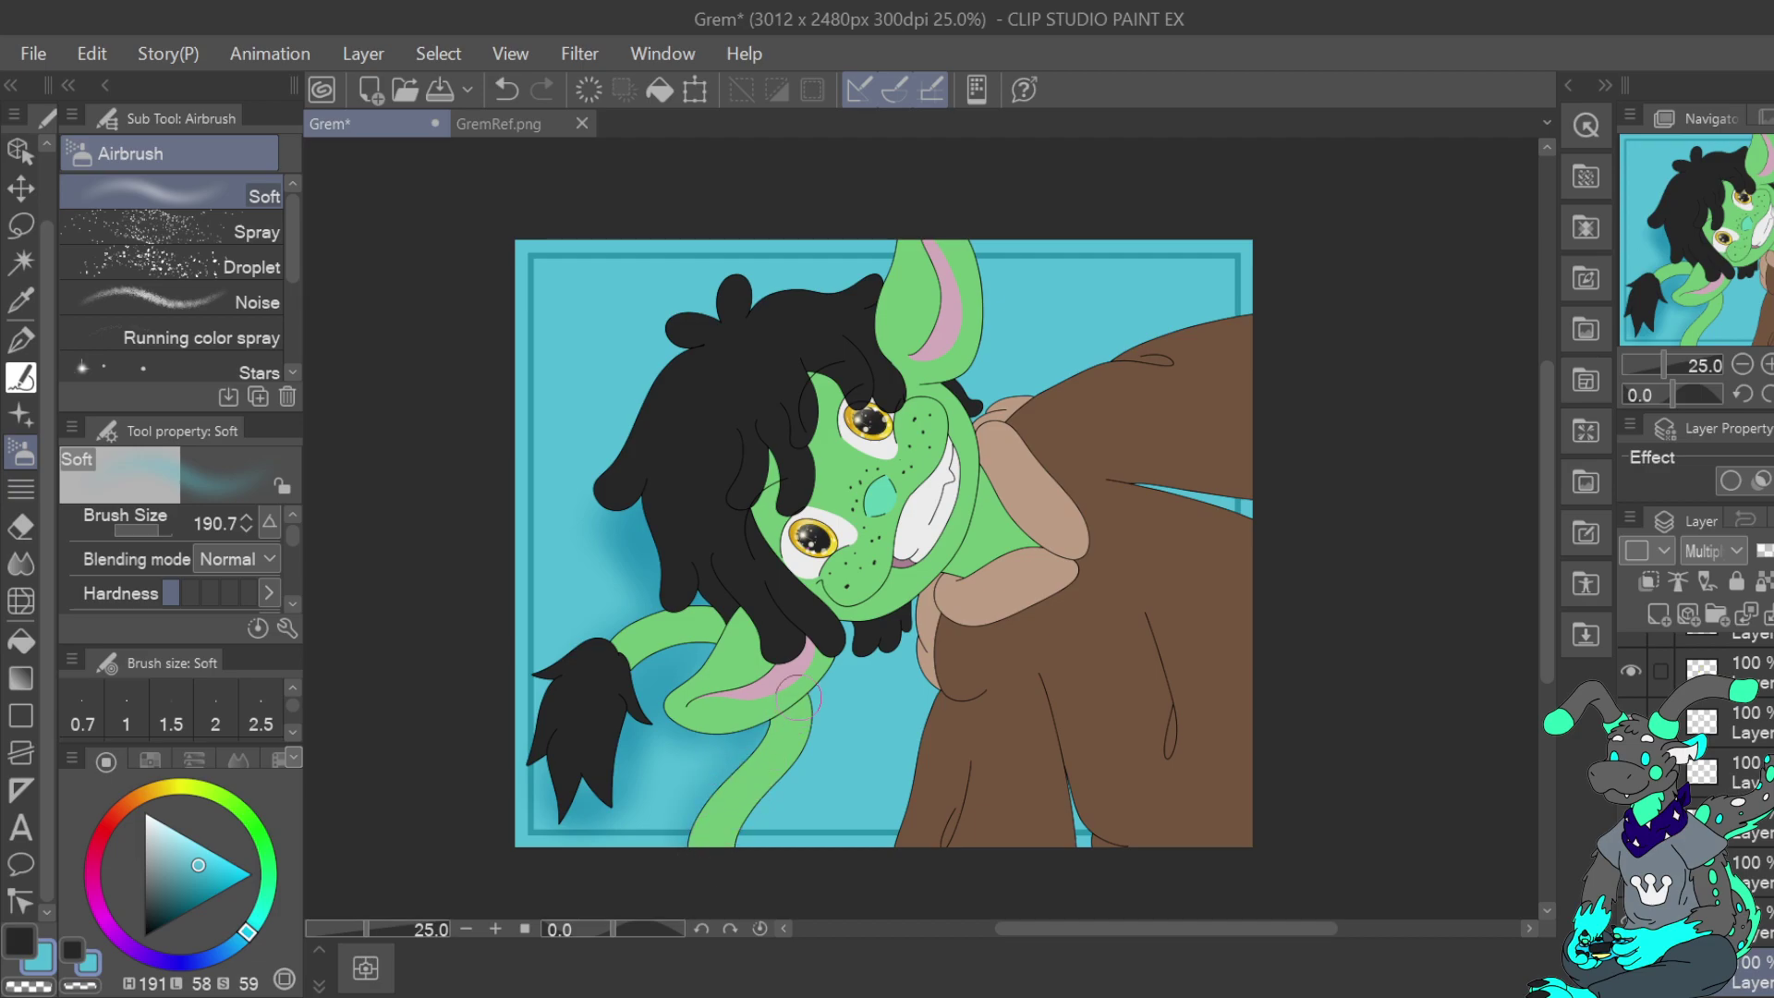
{"action": "left_click", "coordinate": [507, 89]}
{"action": "left_click_drag", "start_coordinate": [793, 696], "coordinate": [744, 851]}
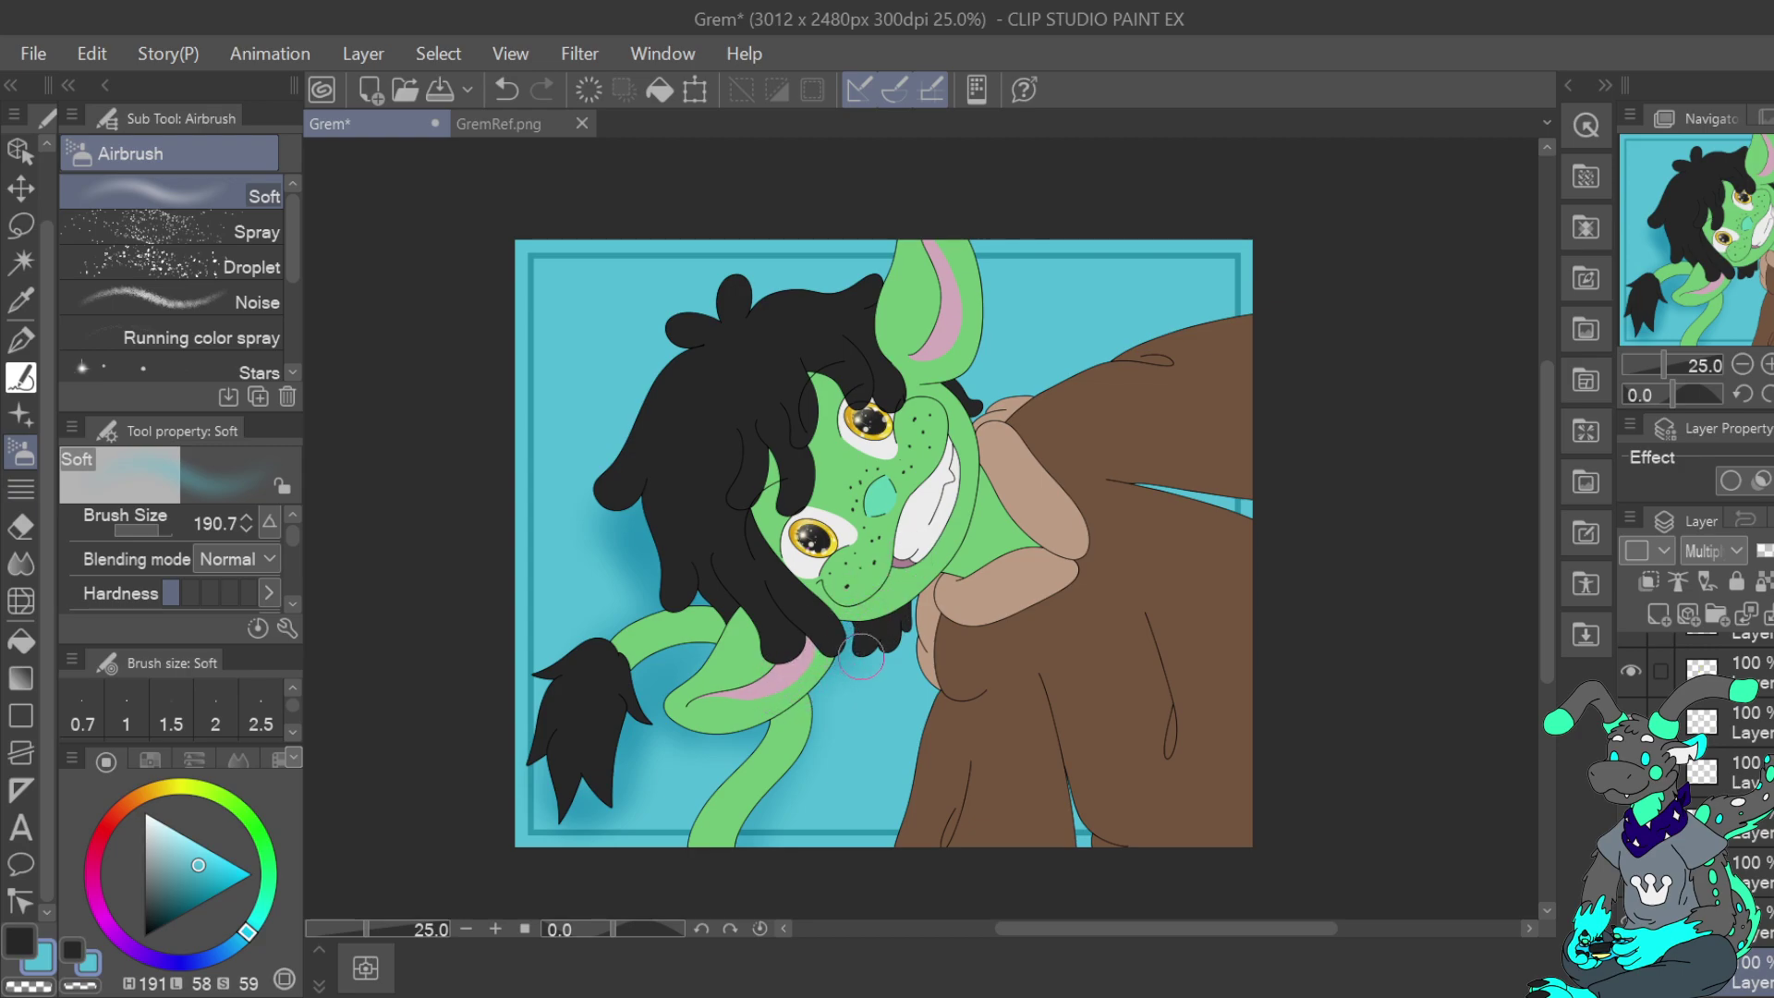
{"action": "mouse_move", "coordinate": [915, 591]}
{"action": "left_mouse_down"}
{"action": "mouse_move", "coordinate": [918, 702]}
{"action": "mouse_move", "coordinate": [919, 633]}
{"action": "mouse_move", "coordinate": [880, 822]}
{"action": "mouse_move", "coordinate": [926, 769]}
{"action": "mouse_move", "coordinate": [912, 640]}
{"action": "mouse_move", "coordinate": [898, 617]}
{"action": "mouse_move", "coordinate": [849, 641]}
{"action": "mouse_move", "coordinate": [907, 709]}
{"action": "mouse_move", "coordinate": [894, 852]}
{"action": "left_mouse_up"}
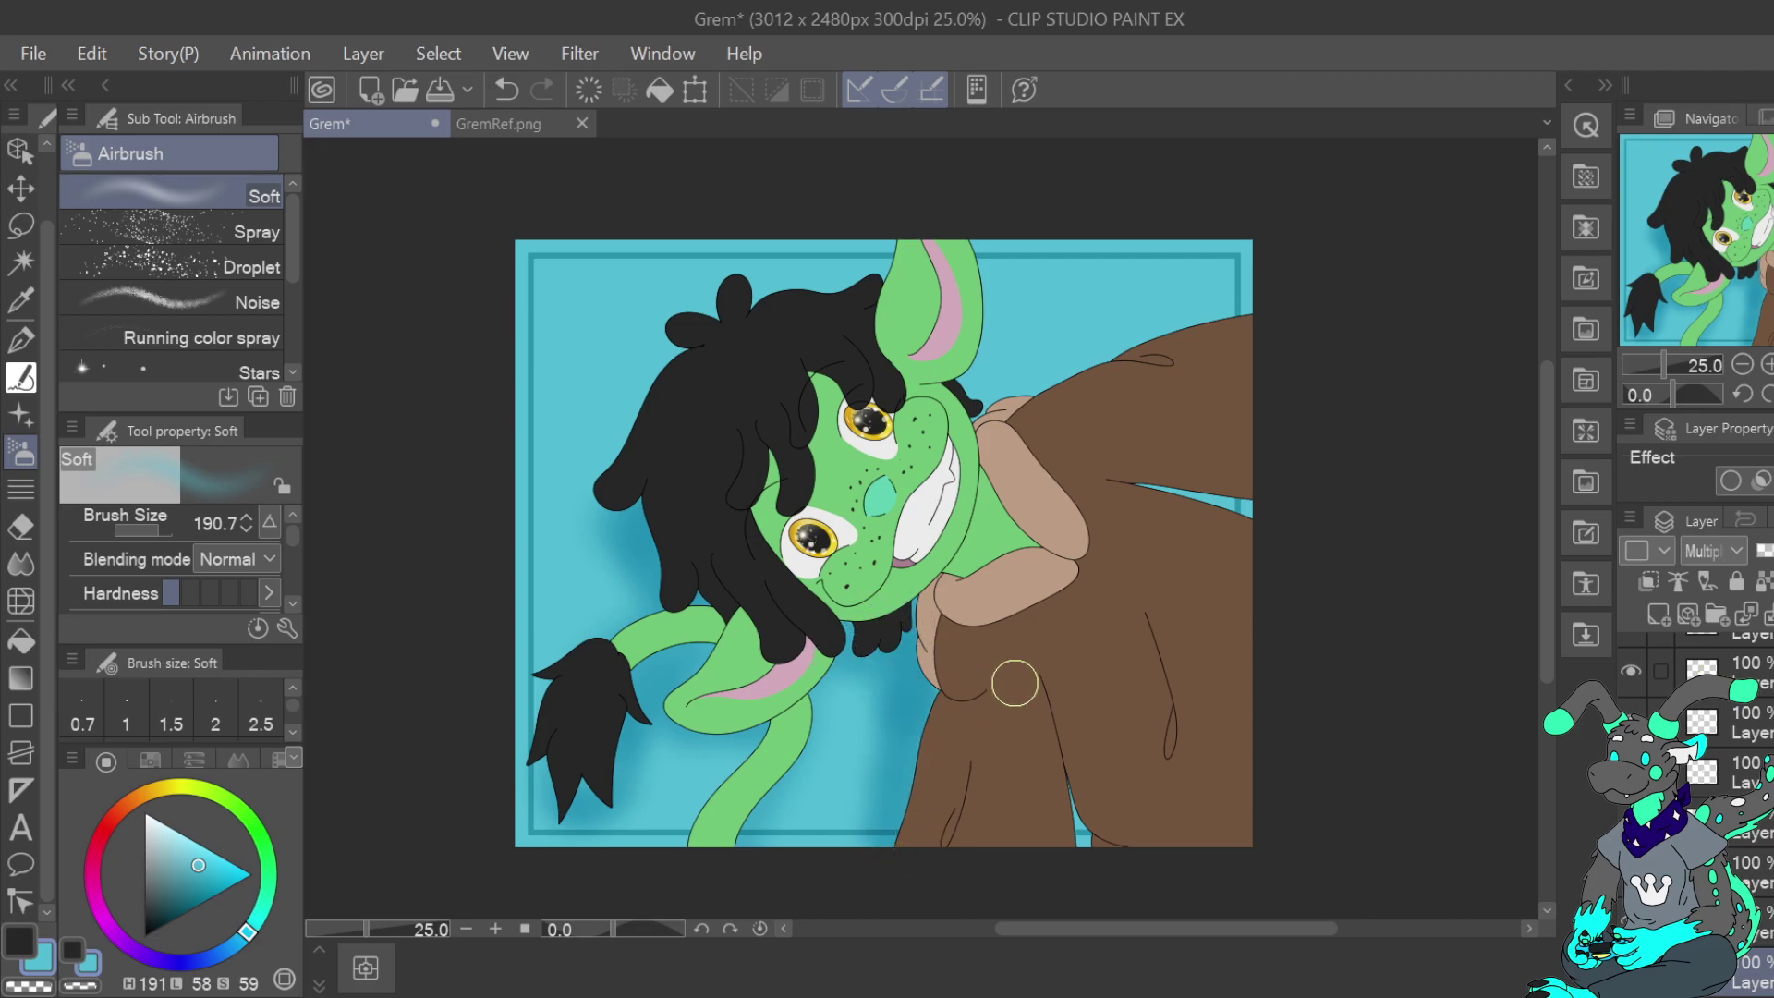
{"action": "mouse_move", "coordinate": [1129, 477]}
{"action": "left_mouse_down"}
{"action": "mouse_move", "coordinate": [1237, 507]}
{"action": "mouse_move", "coordinate": [1180, 495]}
{"action": "mouse_move", "coordinate": [1268, 471]}
{"action": "left_mouse_up"}
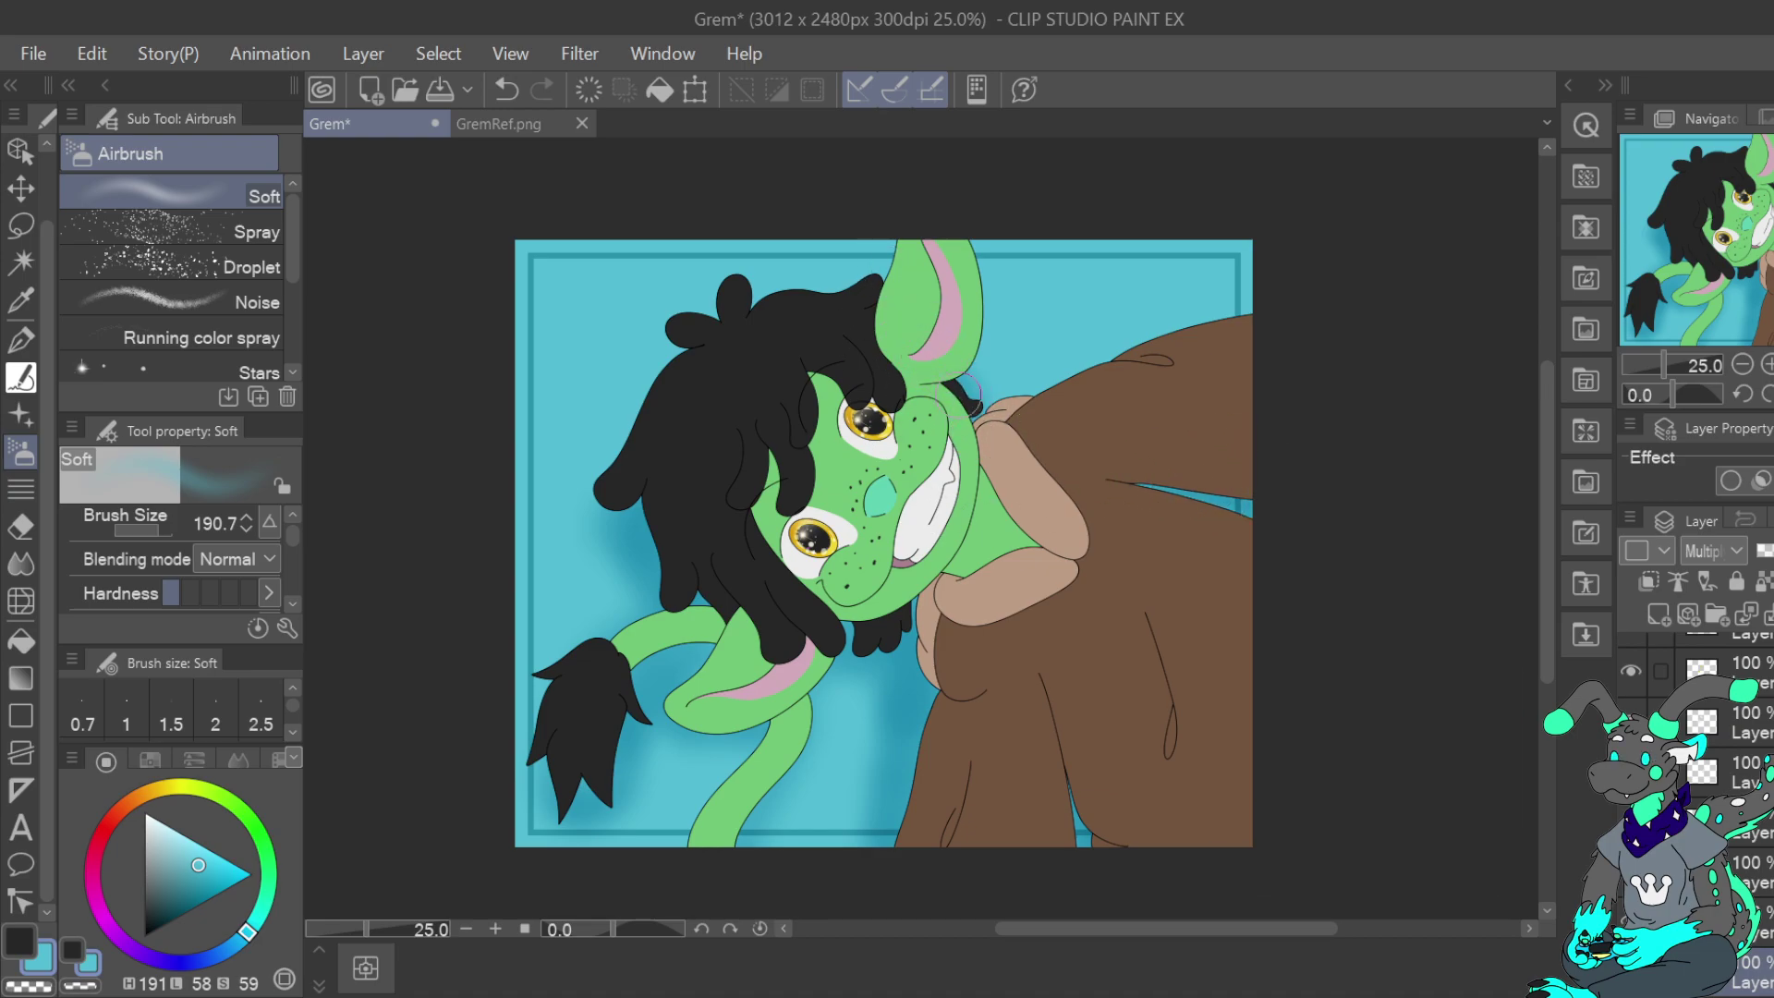
{"action": "mouse_move", "coordinate": [644, 508]}
{"action": "left_mouse_down"}
{"action": "mouse_move", "coordinate": [604, 530]}
{"action": "mouse_move", "coordinate": [612, 515]}
{"action": "mouse_move", "coordinate": [658, 532]}
{"action": "mouse_move", "coordinate": [677, 624]}
{"action": "mouse_move", "coordinate": [713, 629]}
{"action": "mouse_move", "coordinate": [725, 665]}
{"action": "mouse_move", "coordinate": [720, 689]}
{"action": "mouse_move", "coordinate": [684, 695]}
{"action": "mouse_move", "coordinate": [712, 729]}
{"action": "mouse_move", "coordinate": [750, 724]}
{"action": "left_mouse_up"}
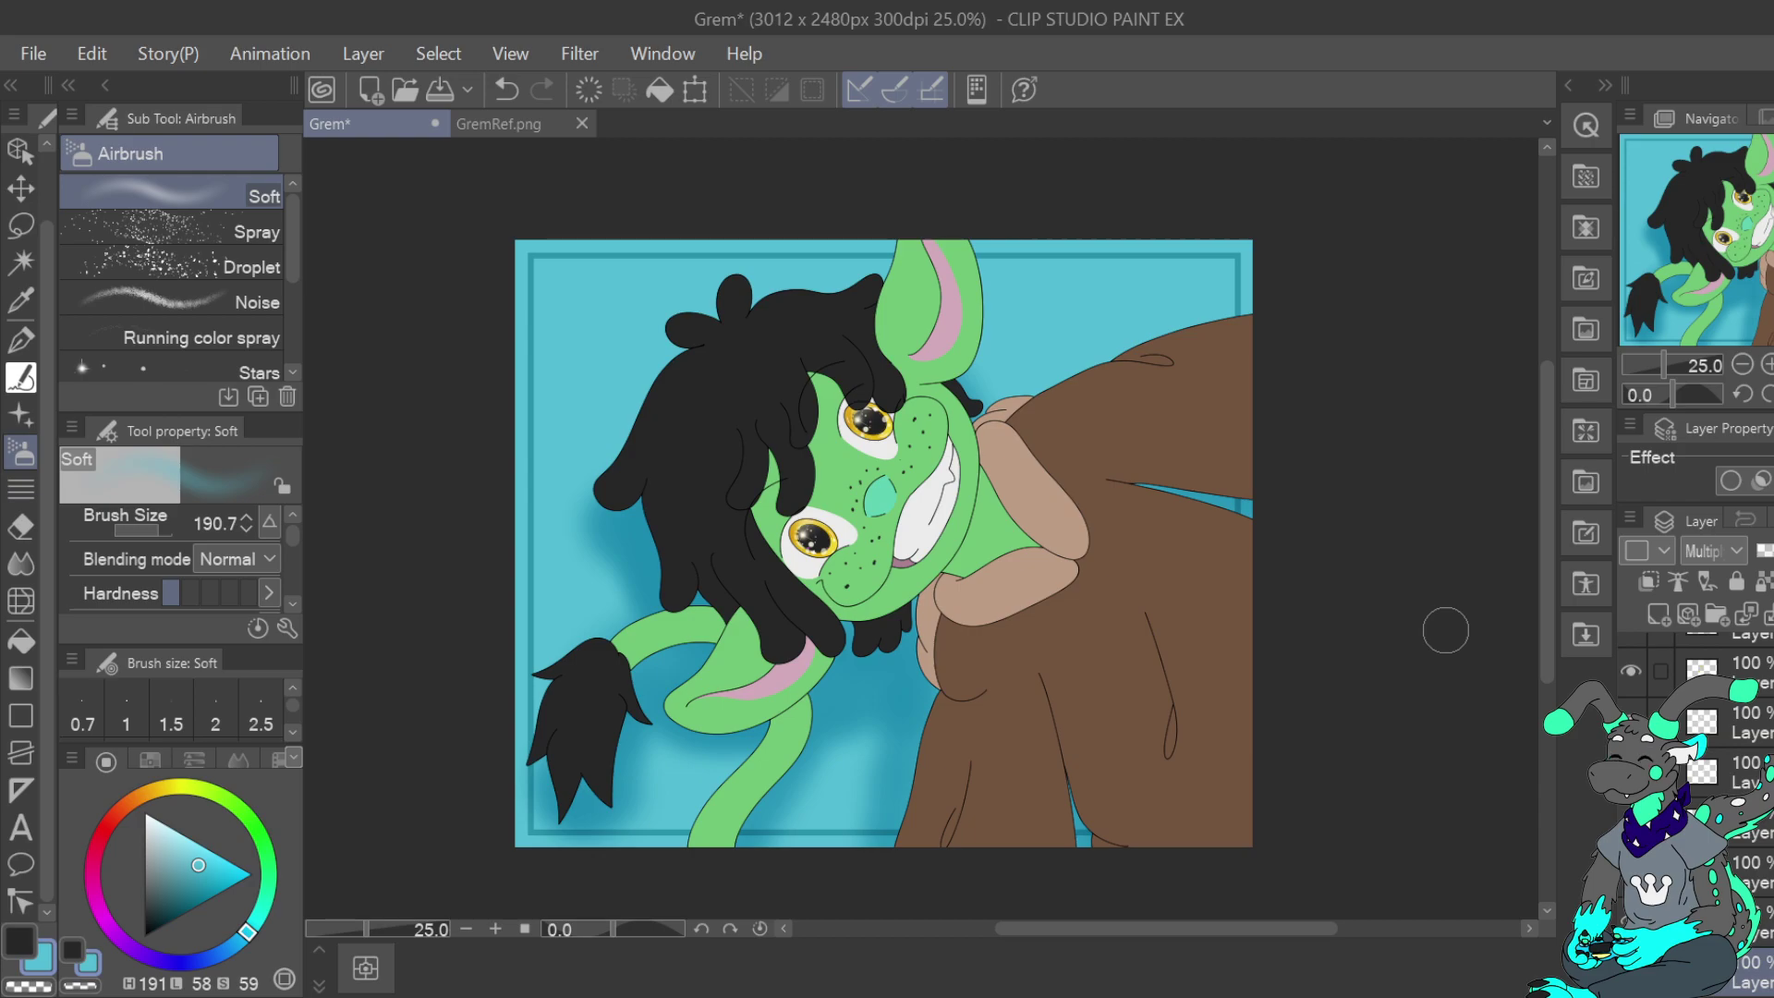
Lighten the blue to luminosity 68 and saturation 77, and select the Multiply layer for shading the character
{"action": "scroll", "coordinate": [1699, 795], "scroll_direction": "up", "scroll_amount": 4}
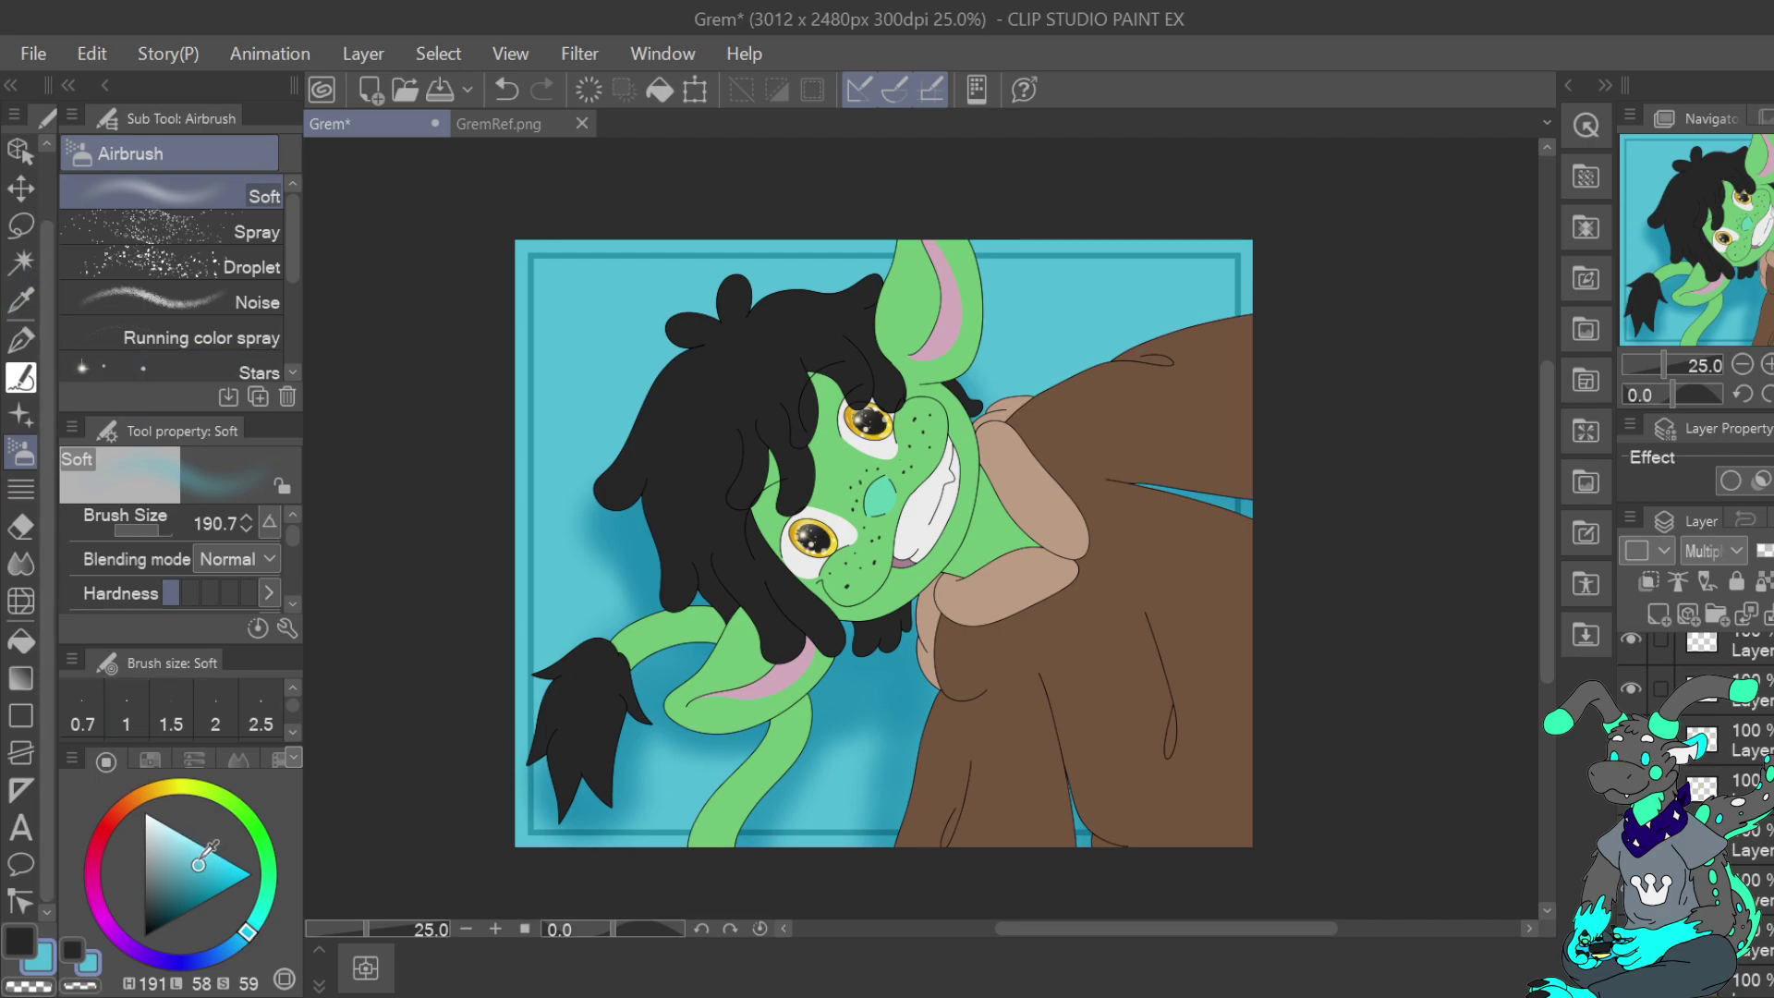
{"action": "left_click_drag", "start_coordinate": [199, 864], "coordinate": [197, 852]}
{"action": "scroll", "coordinate": [1701, 739], "scroll_direction": "down", "scroll_amount": 10}
{"action": "scroll", "coordinate": [1737, 739], "scroll_direction": "up", "scroll_amount": 2}
{"action": "left_click", "coordinate": [1750, 782]}
Choose the Turnip pen and set its brush size to 11.0 for shading the neck
{"action": "left_click", "coordinate": [1767, 364]}
{"action": "left_click", "coordinate": [1767, 364]}
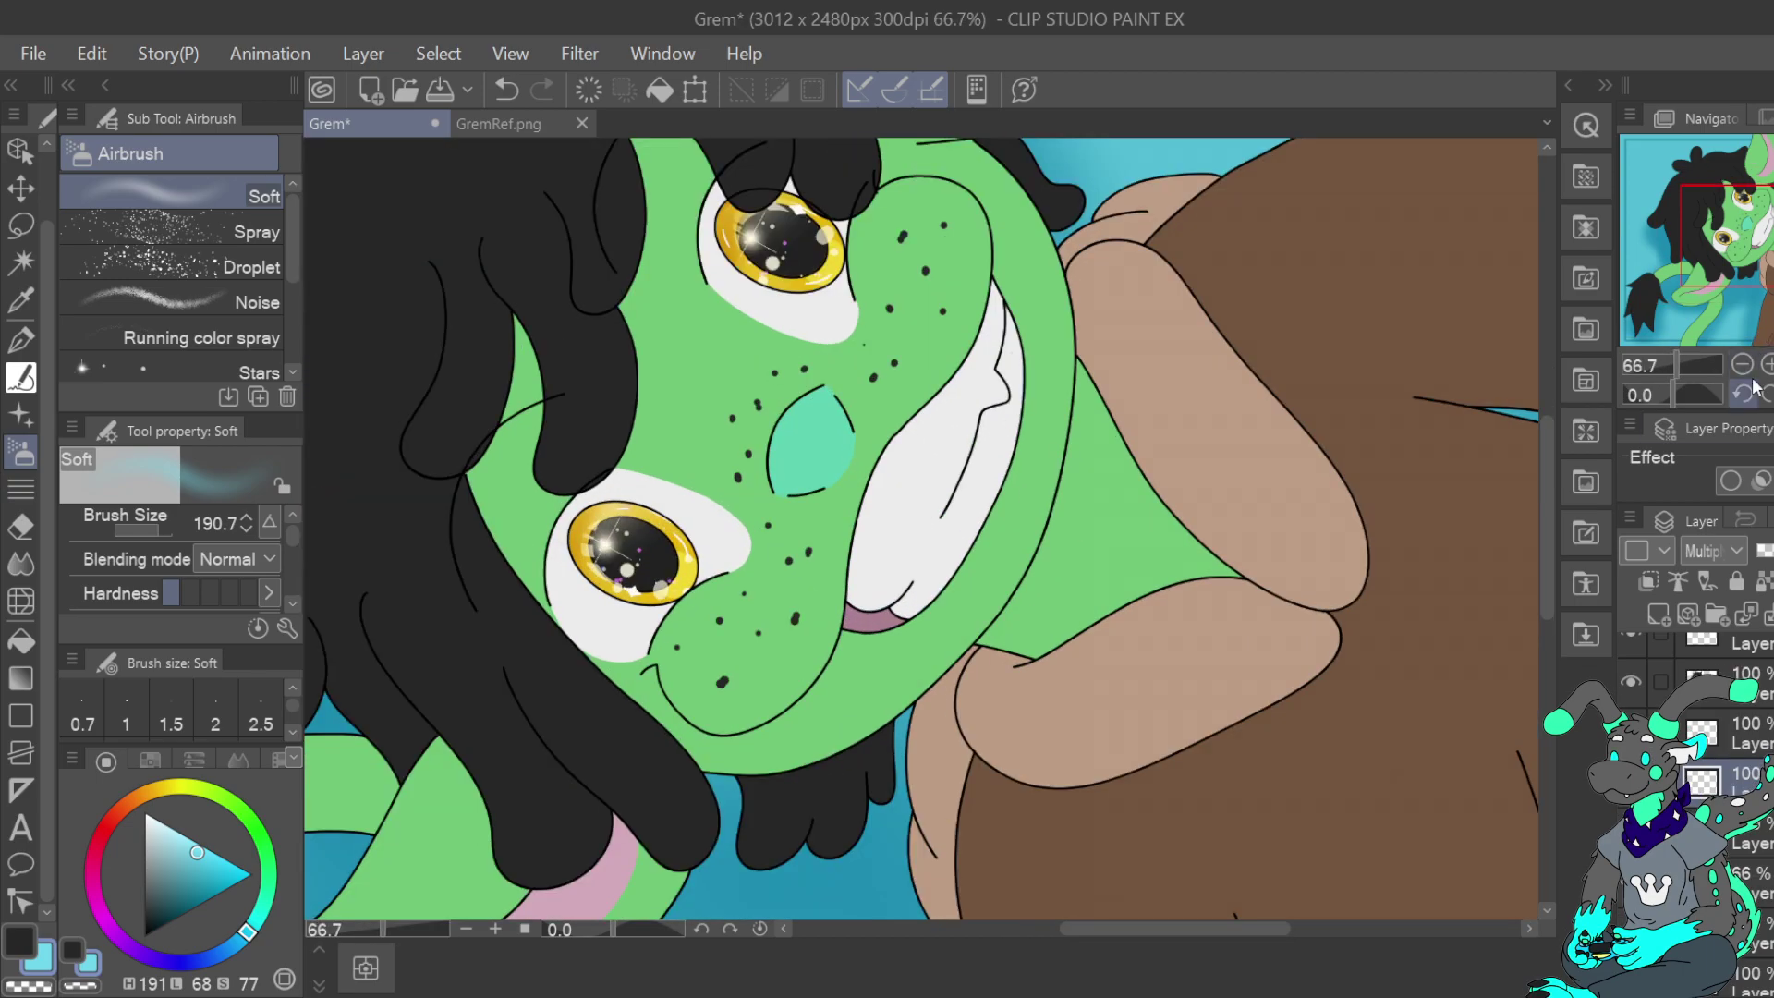
{"action": "left_click", "coordinate": [1767, 393]}
{"action": "left_click", "coordinate": [1767, 394]}
{"action": "mouse_move", "coordinate": [1760, 235]}
{"action": "left_mouse_down"}
{"action": "mouse_move", "coordinate": [1763, 217]}
{"action": "mouse_move", "coordinate": [1757, 235]}
{"action": "left_mouse_up"}
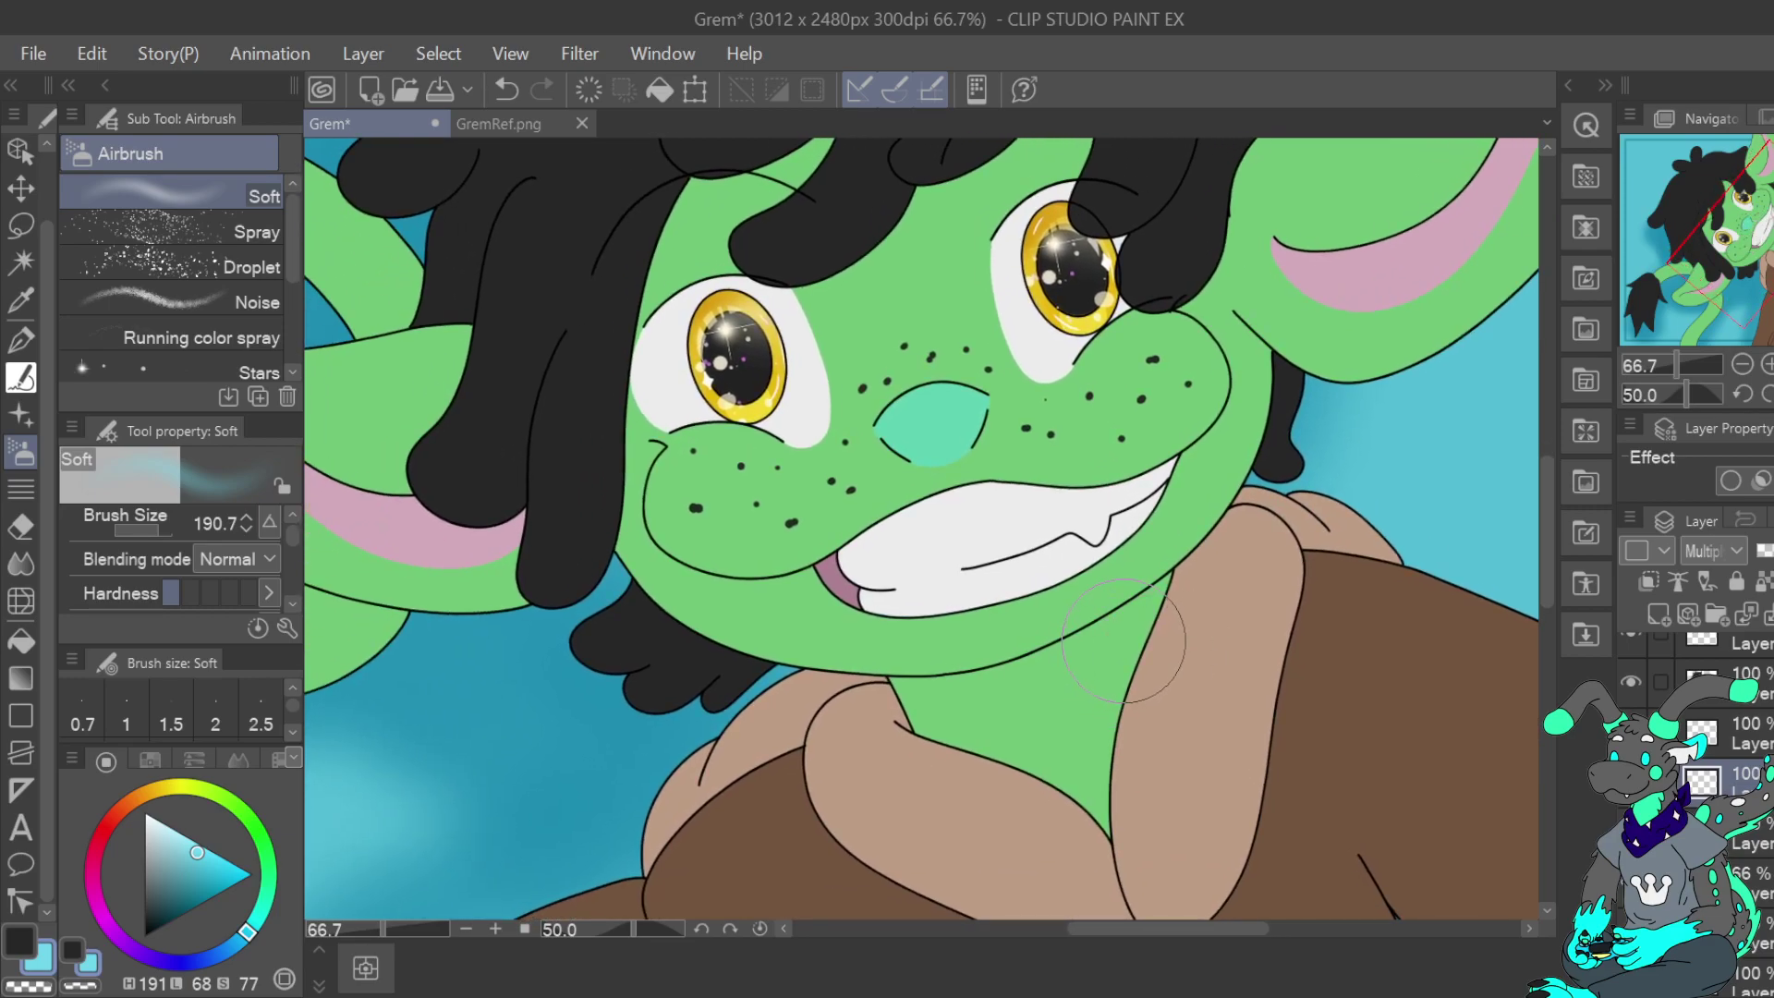
{"action": "left_click", "coordinate": [21, 340]}
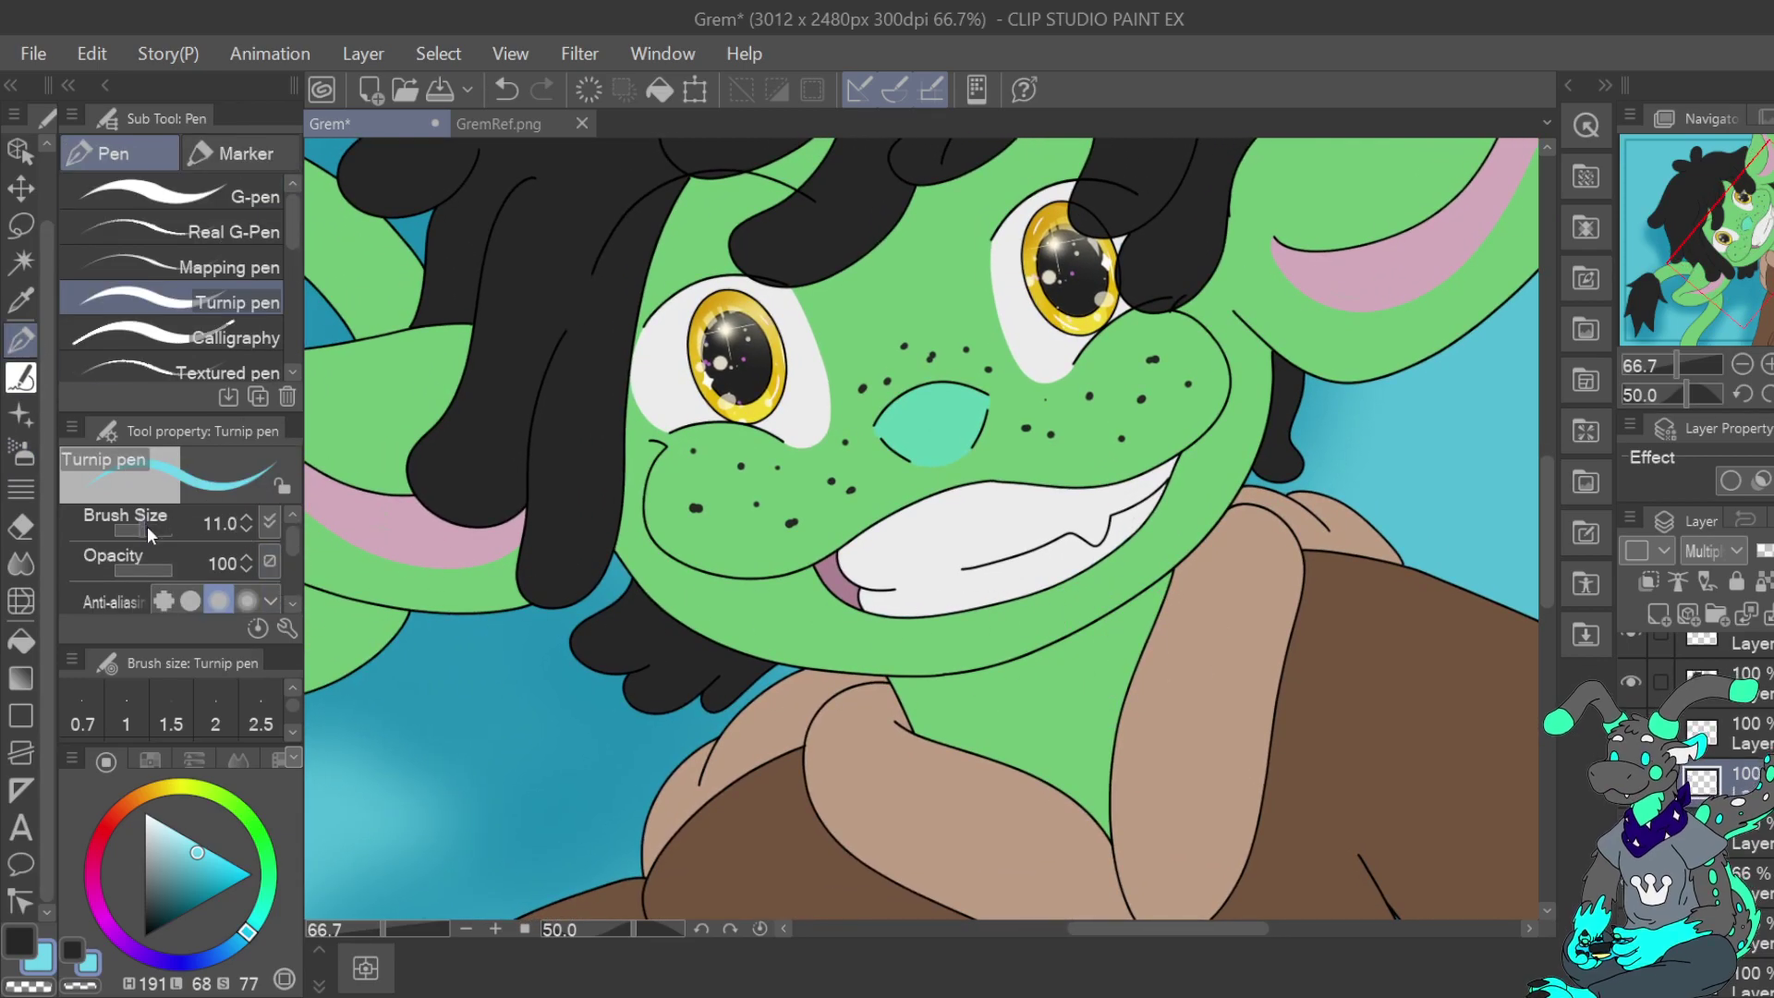
{"action": "left_click", "coordinate": [247, 532]}
{"action": "left_click", "coordinate": [248, 532]}
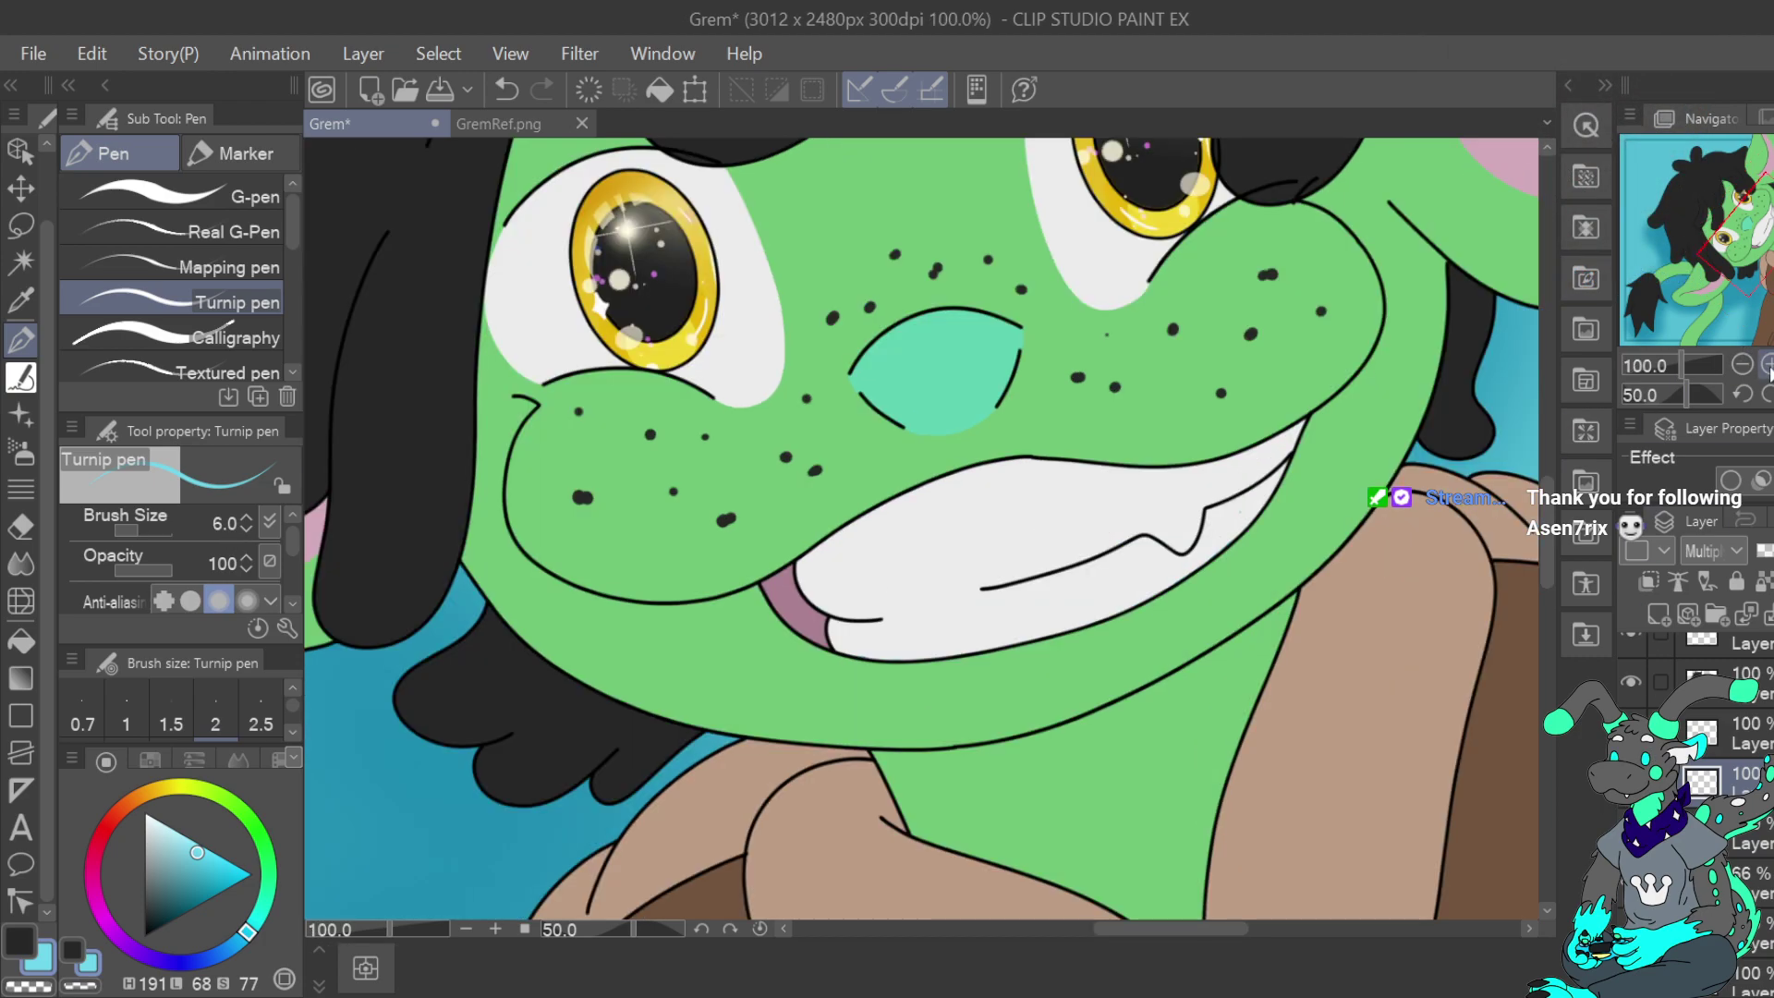
{"action": "key", "text": "ctrl+plus"}
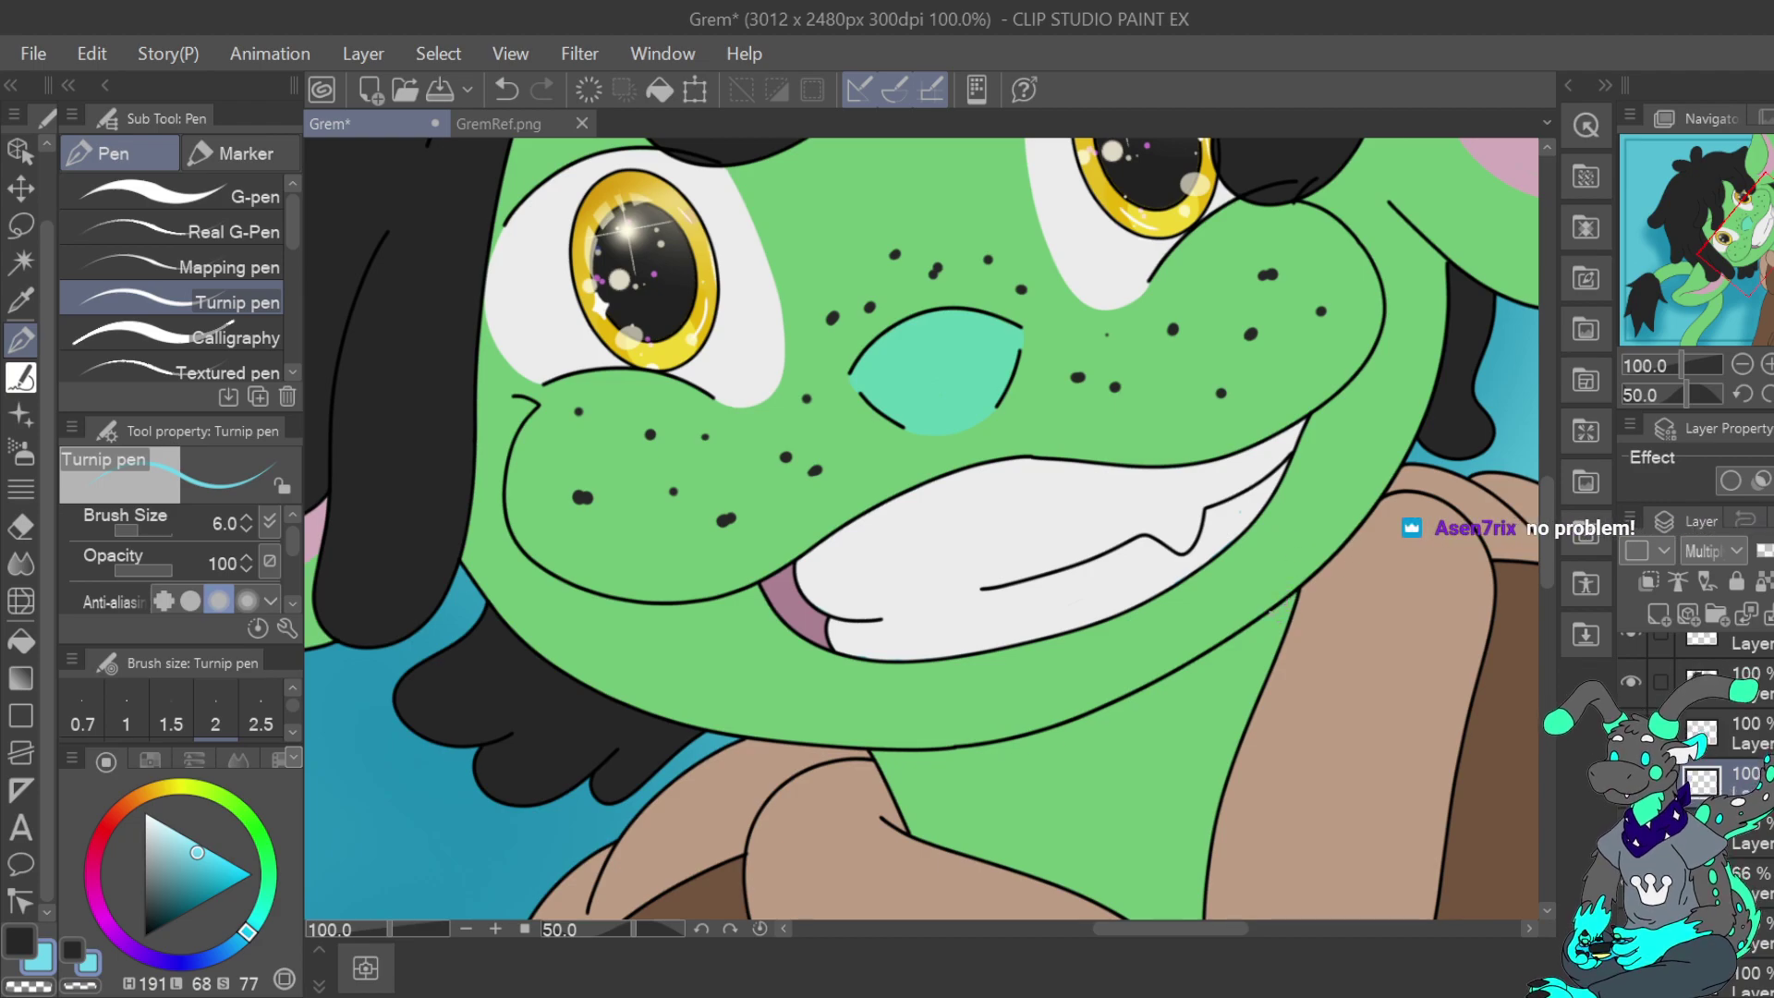
{"action": "left_click", "coordinate": [247, 519]}
{"action": "left_click", "coordinate": [247, 519]}
{"action": "left_click", "coordinate": [247, 518]}
{"action": "left_click", "coordinate": [247, 519]}
{"action": "left_click", "coordinate": [246, 518]}
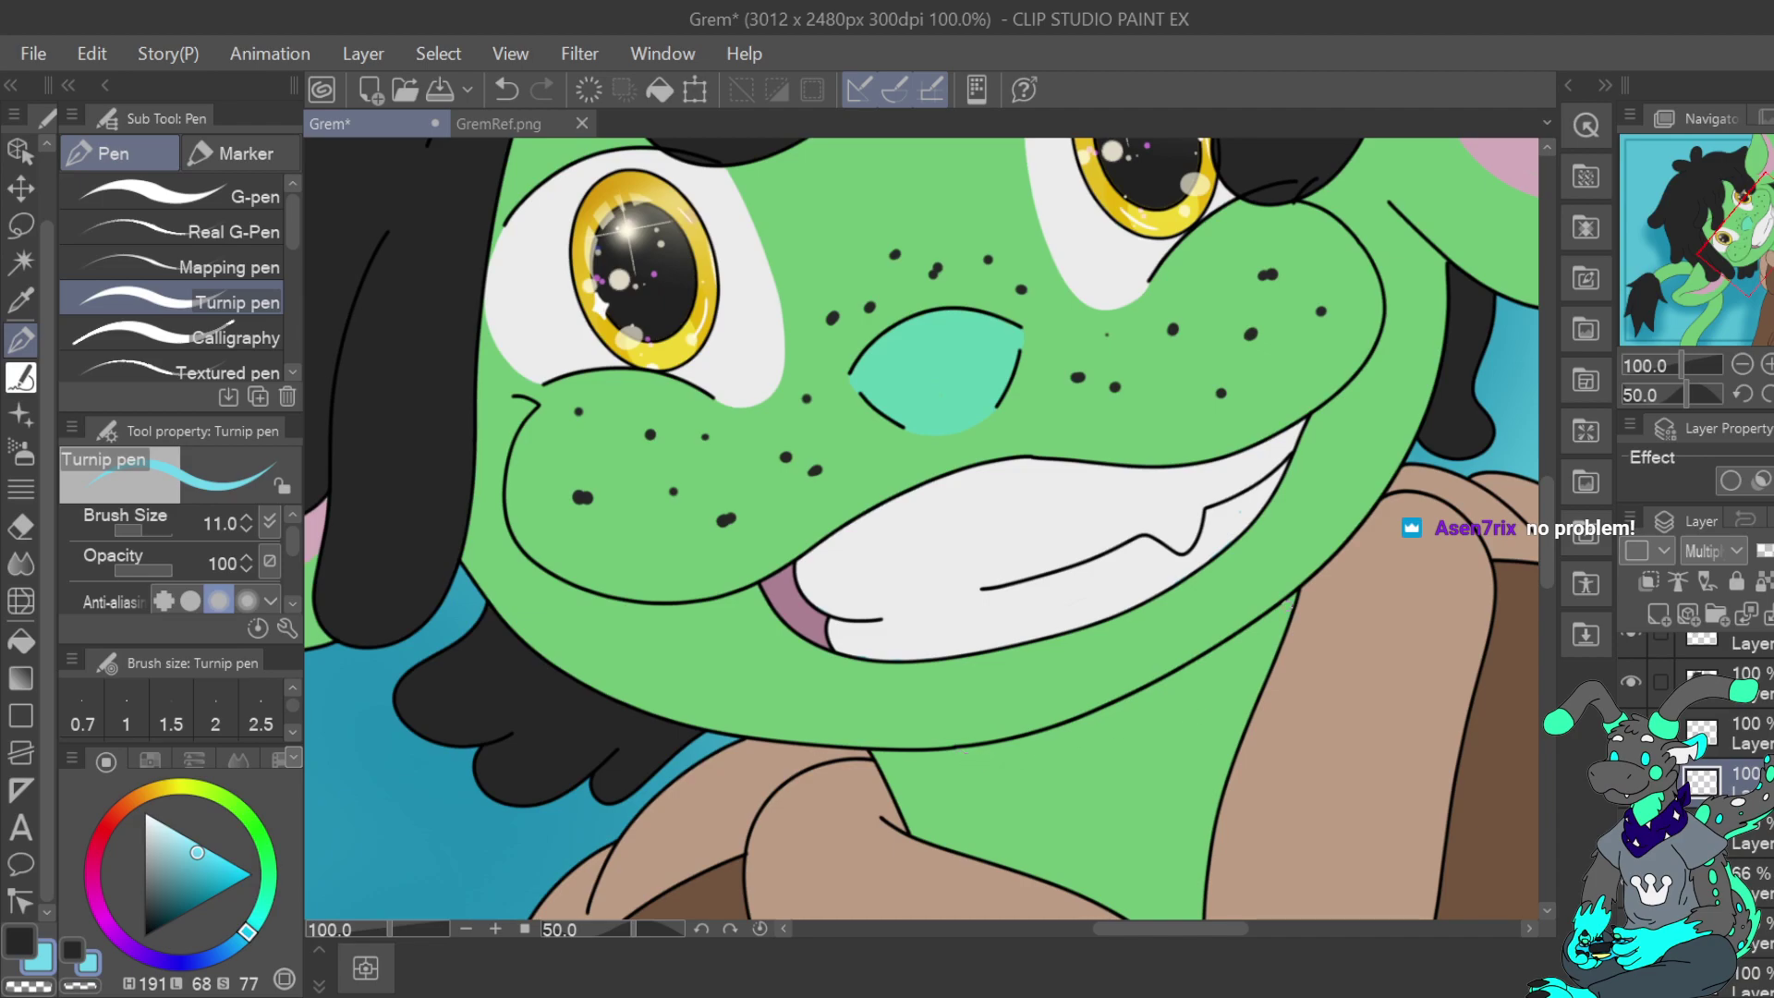
Try two different shadow guide lines across the neck below the jaw, and undo both
{"action": "left_click_drag", "start_coordinate": [1291, 601], "coordinate": [1102, 752]}
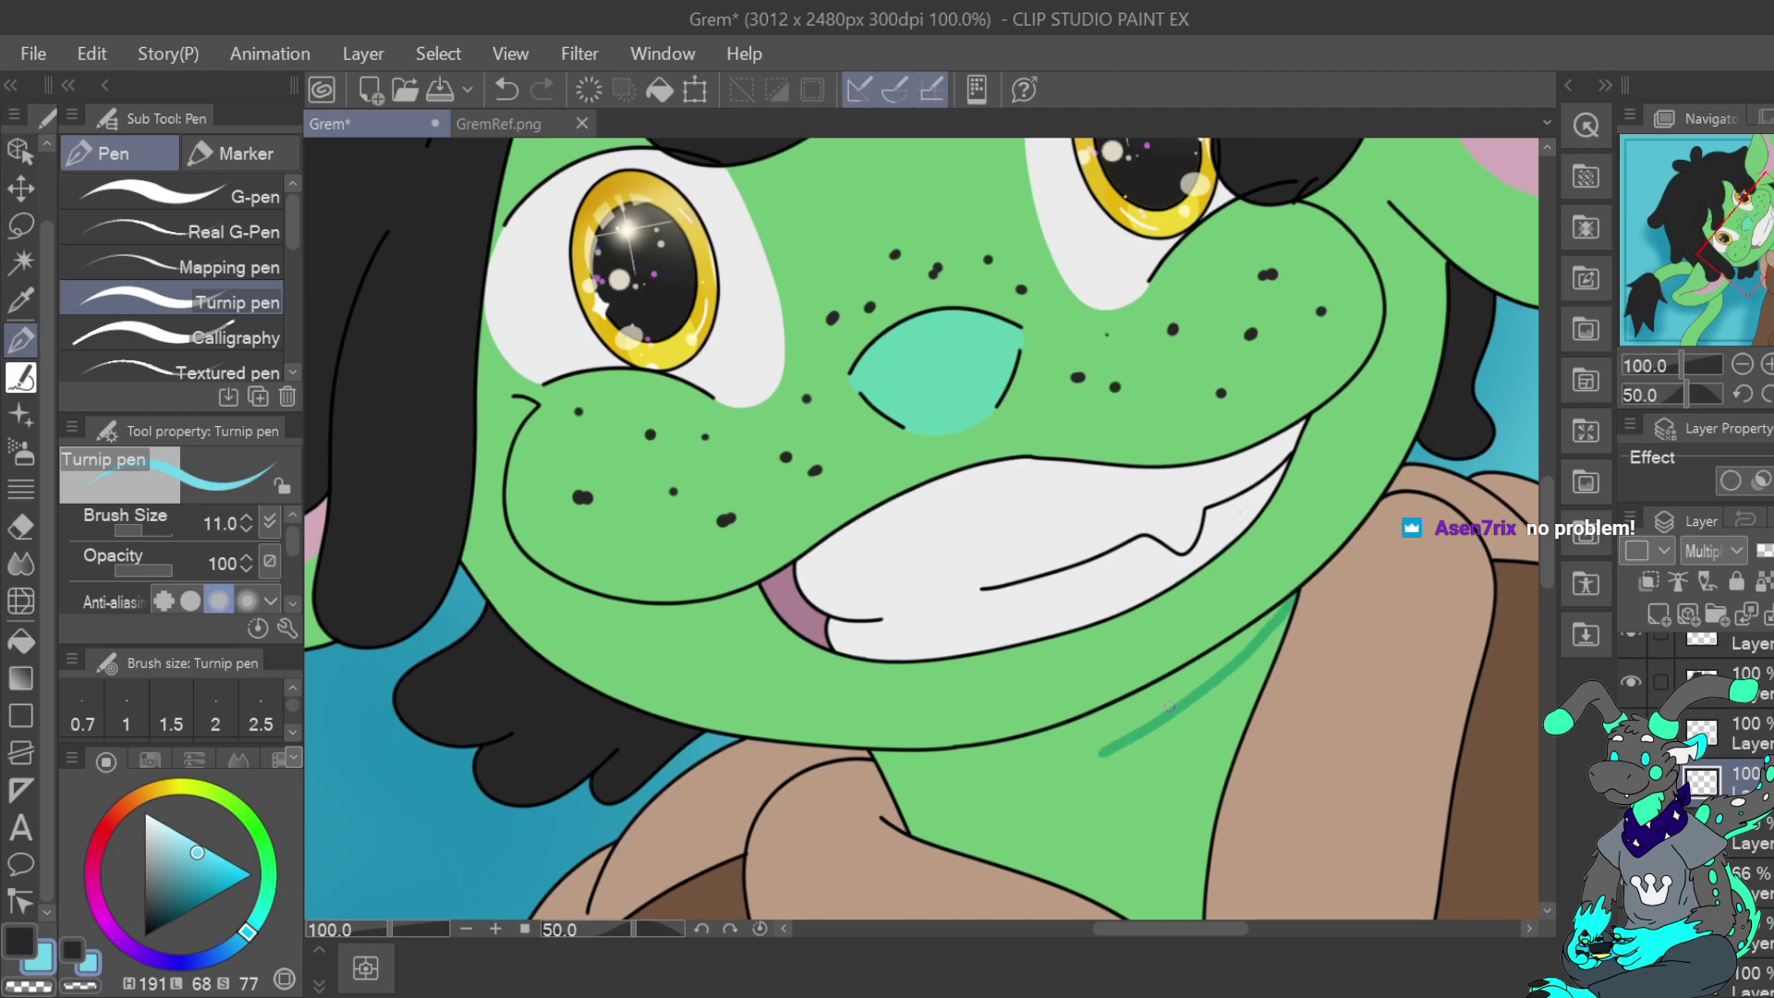
{"action": "left_click", "coordinate": [1743, 366]}
{"action": "left_click", "coordinate": [1744, 366]}
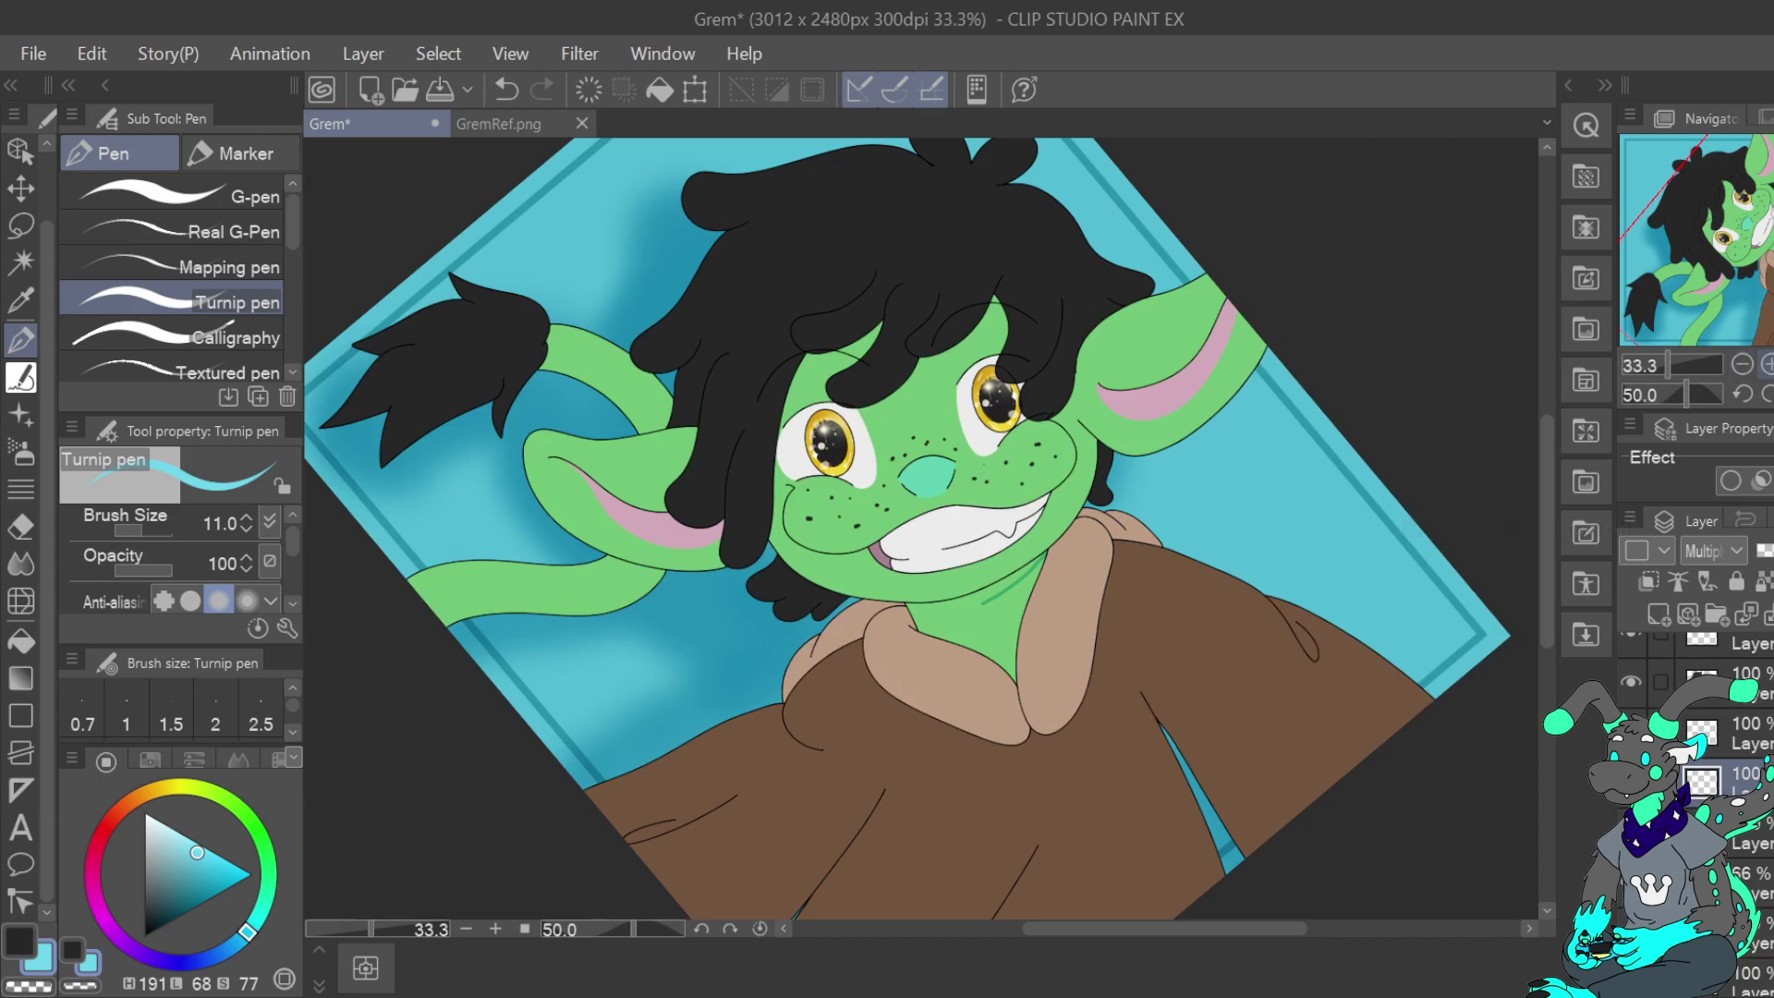
{"action": "left_click", "coordinate": [1766, 367]}
{"action": "left_click", "coordinate": [1766, 368]}
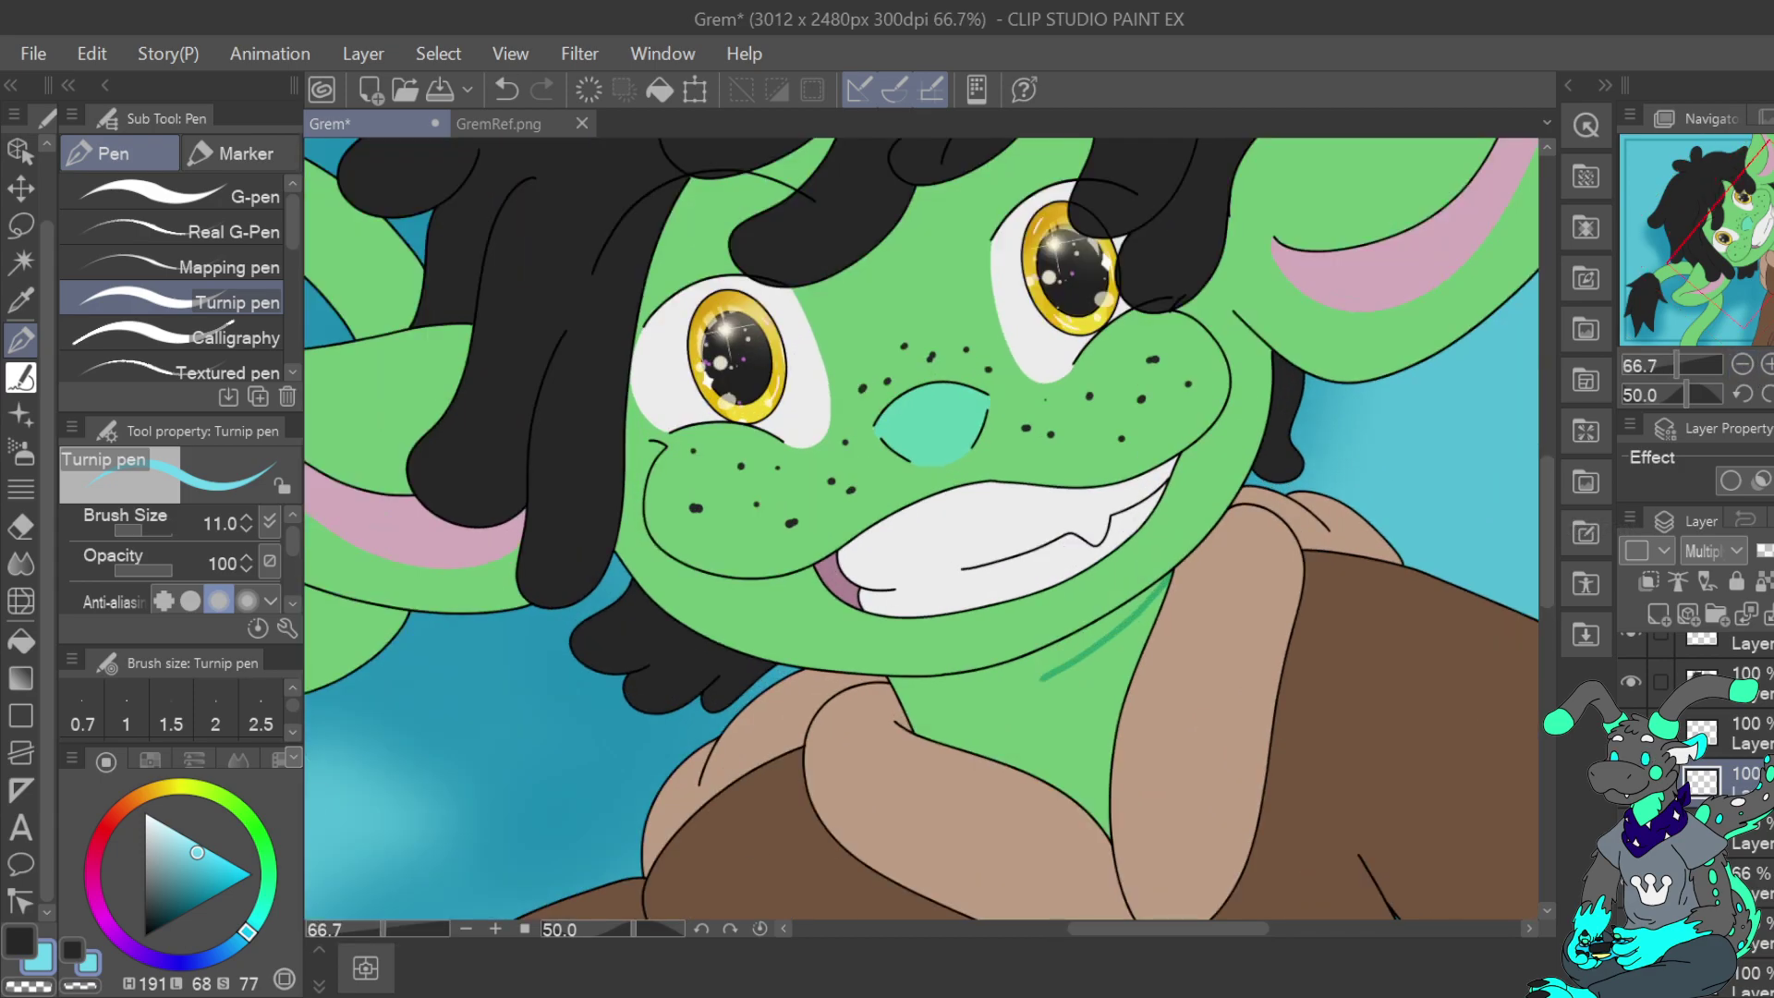
{"action": "left_click", "coordinate": [1766, 368]}
{"action": "left_click", "coordinate": [497, 105]}
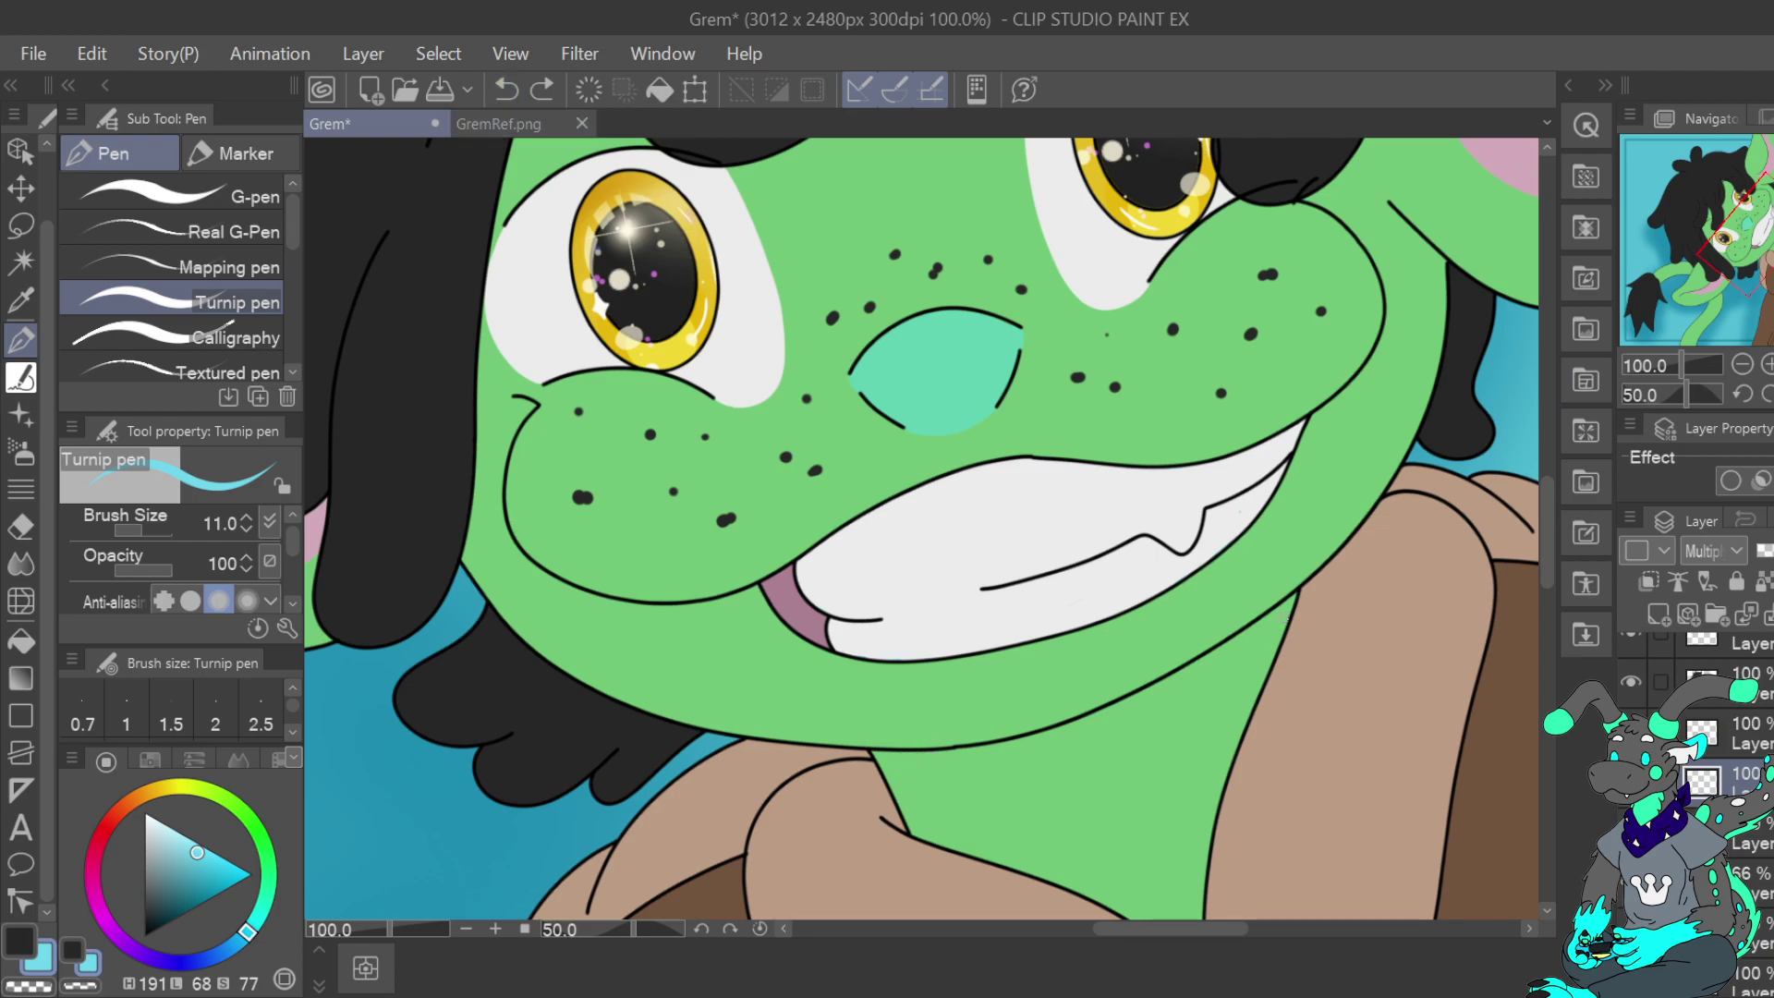
{"action": "mouse_move", "coordinate": [1292, 594]}
{"action": "left_mouse_down"}
{"action": "mouse_move", "coordinate": [1197, 706]}
{"action": "mouse_move", "coordinate": [1079, 796]}
{"action": "left_mouse_up"}
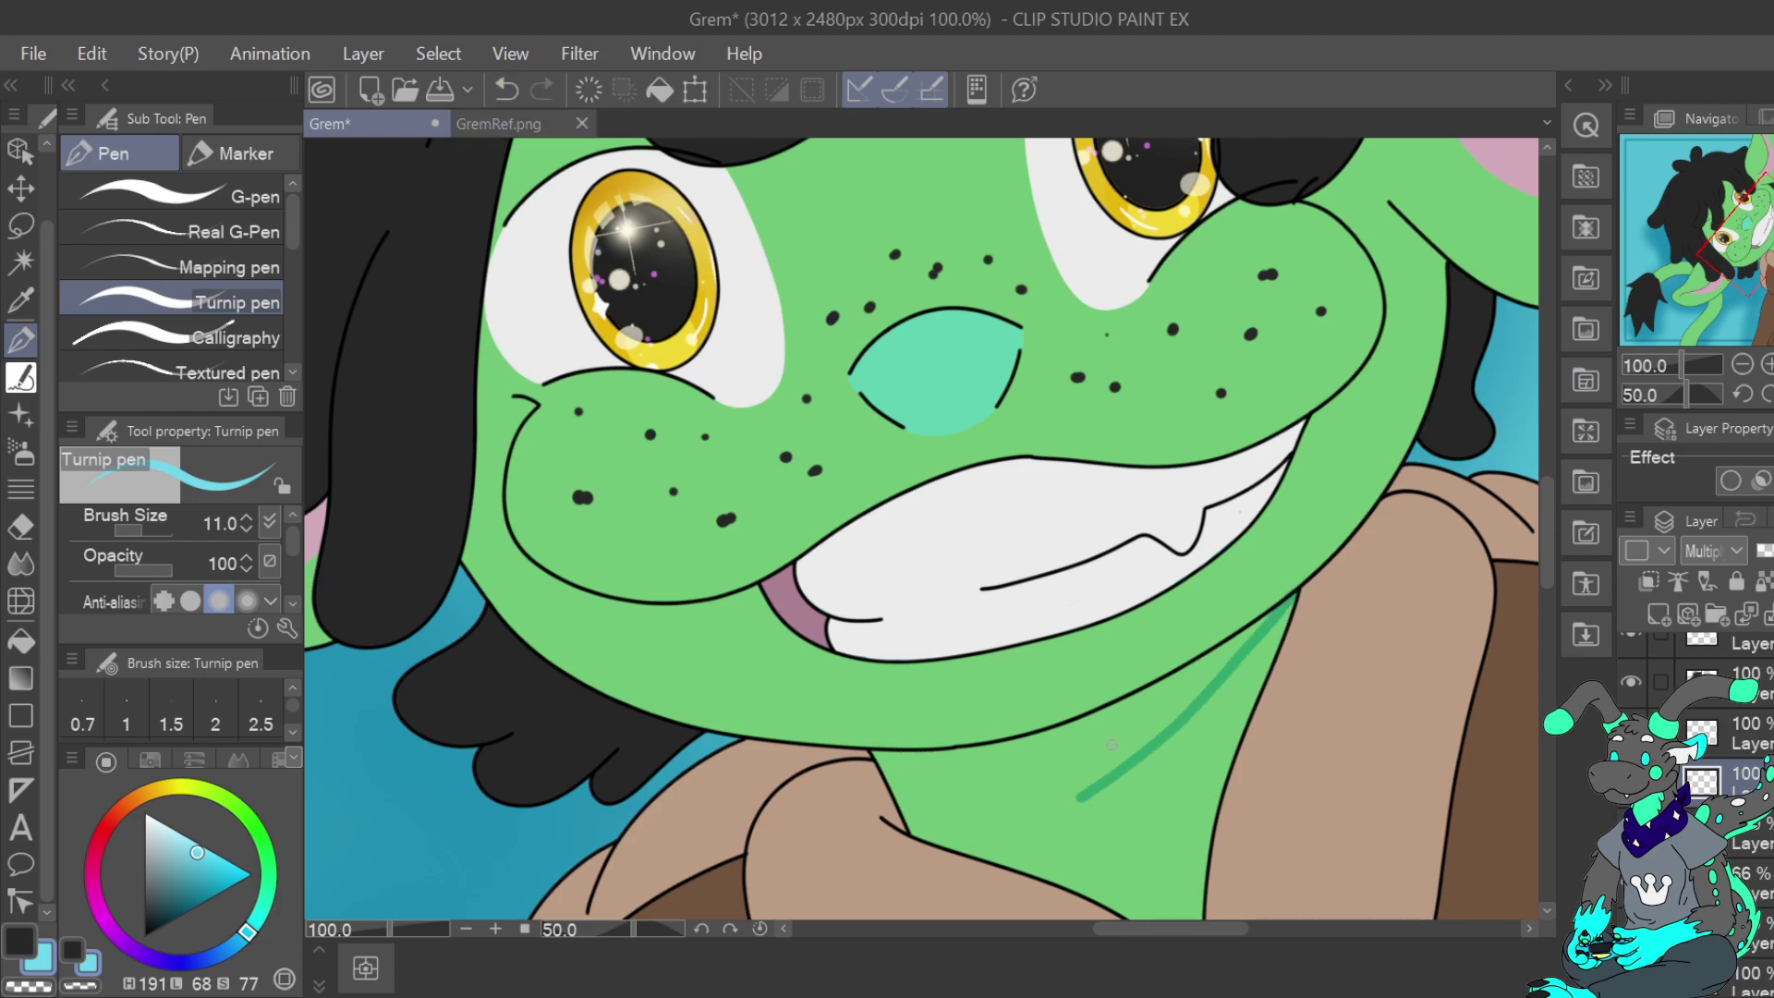
{"action": "left_click", "coordinate": [506, 90]}
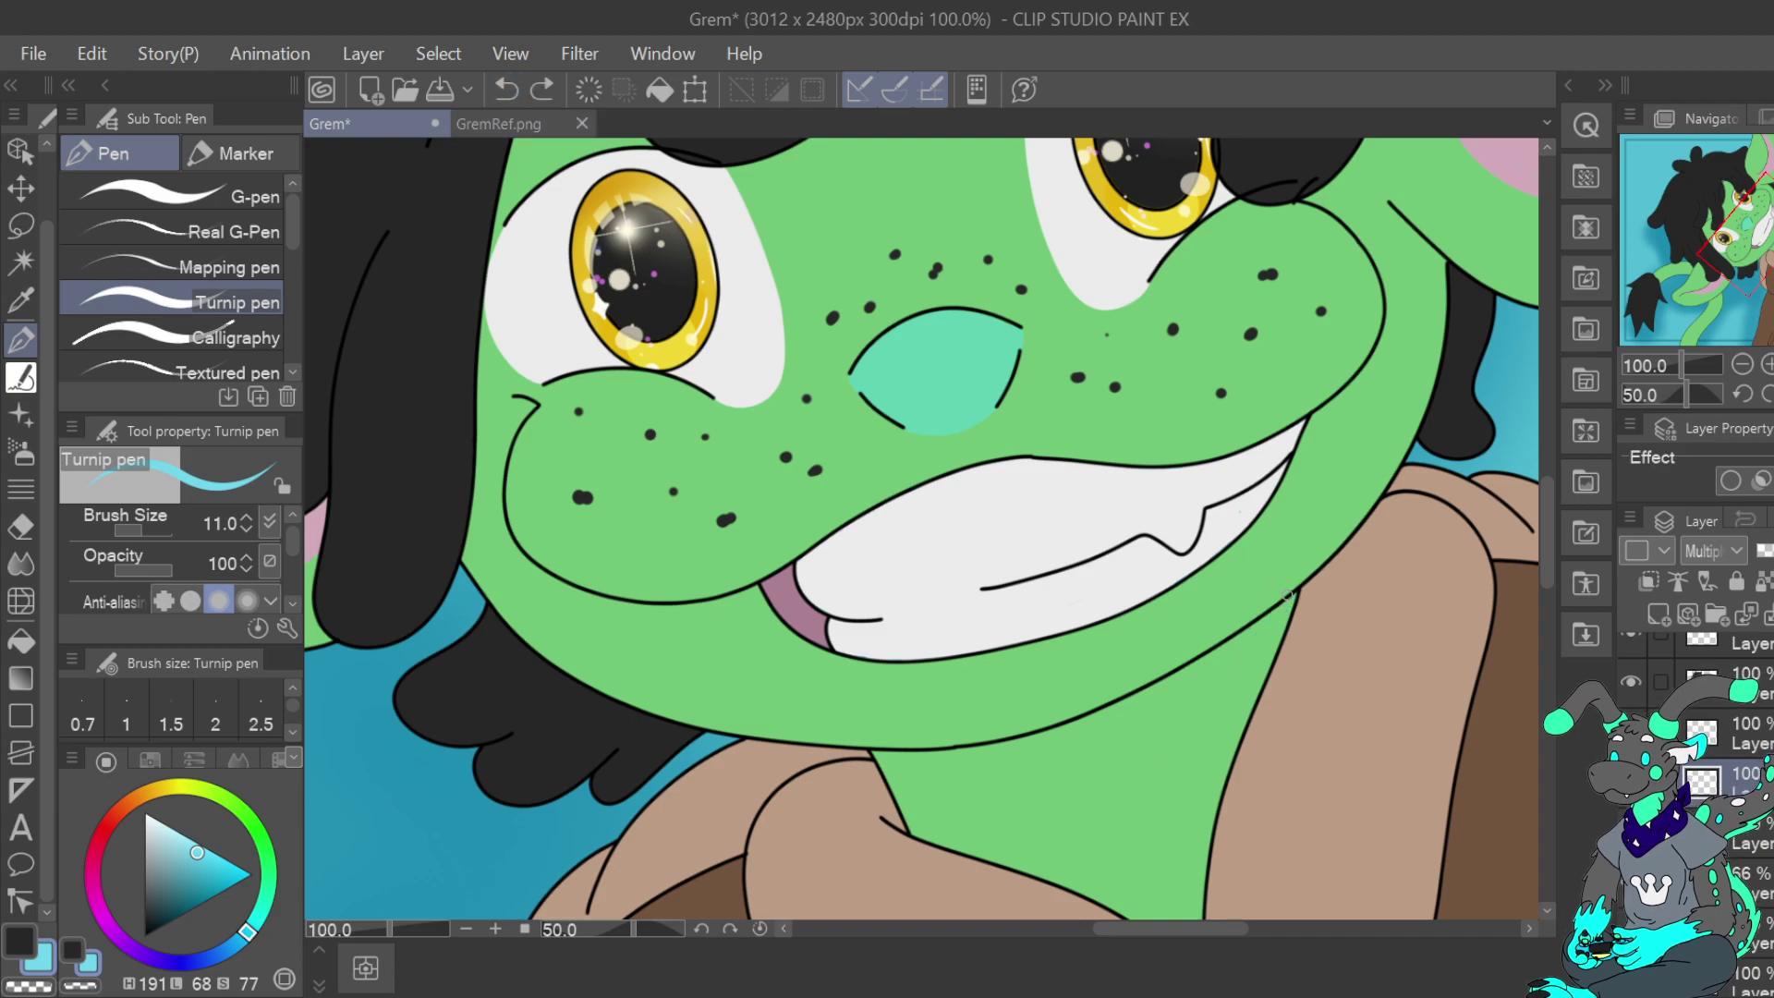
Outline a curved shadow on the neck beneath the chin and fill it in up to the jawline
{"action": "mouse_move", "coordinate": [1298, 590]}
{"action": "left_mouse_down"}
{"action": "mouse_move", "coordinate": [1146, 720]}
{"action": "mouse_move", "coordinate": [1001, 792]}
{"action": "mouse_move", "coordinate": [939, 796]}
{"action": "mouse_move", "coordinate": [874, 753]}
{"action": "mouse_move", "coordinate": [988, 754]}
{"action": "left_mouse_up"}
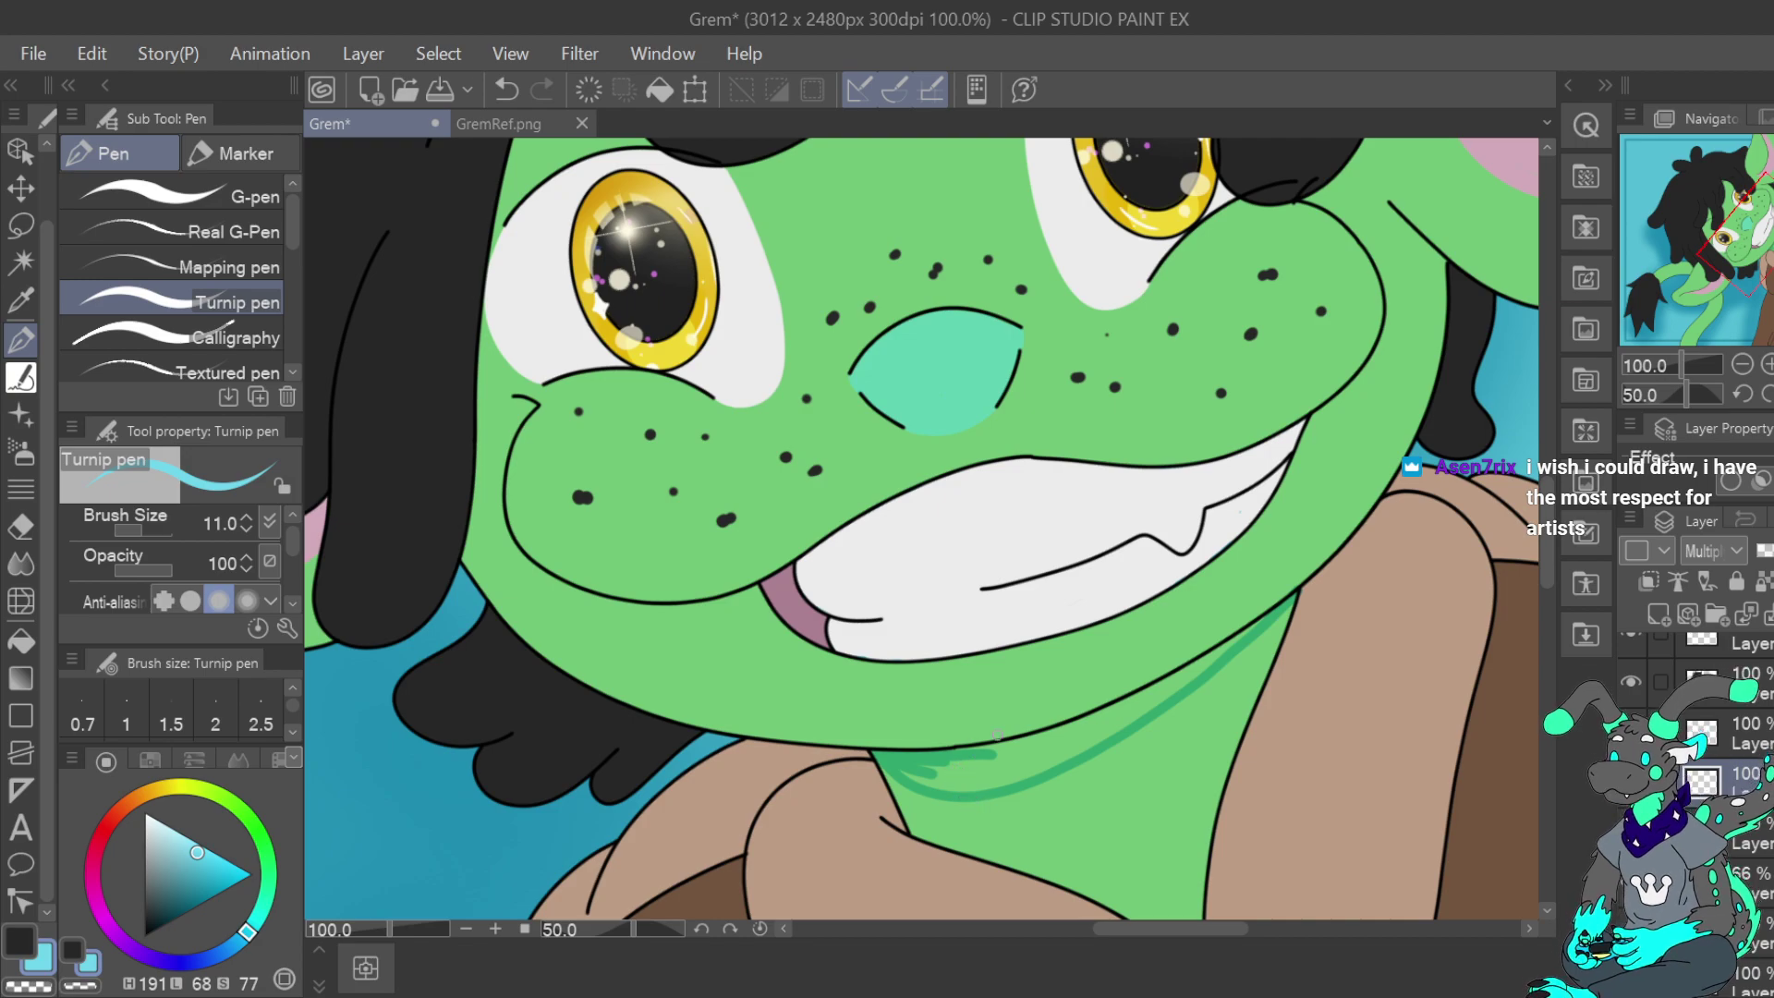
{"action": "mouse_move", "coordinate": [943, 771]}
{"action": "left_mouse_down"}
{"action": "mouse_move", "coordinate": [1011, 757]}
{"action": "mouse_move", "coordinate": [957, 754]}
{"action": "mouse_move", "coordinate": [981, 765]}
{"action": "mouse_move", "coordinate": [1040, 735]}
{"action": "mouse_move", "coordinate": [985, 771]}
{"action": "mouse_move", "coordinate": [999, 782]}
{"action": "mouse_move", "coordinate": [1035, 764]}
{"action": "mouse_move", "coordinate": [946, 784]}
{"action": "mouse_move", "coordinate": [1076, 740]}
{"action": "mouse_move", "coordinate": [1000, 748]}
{"action": "mouse_move", "coordinate": [1118, 731]}
{"action": "mouse_move", "coordinate": [1039, 742]}
{"action": "left_mouse_up"}
{"action": "left_click_drag", "start_coordinate": [1159, 700], "coordinate": [1096, 726]}
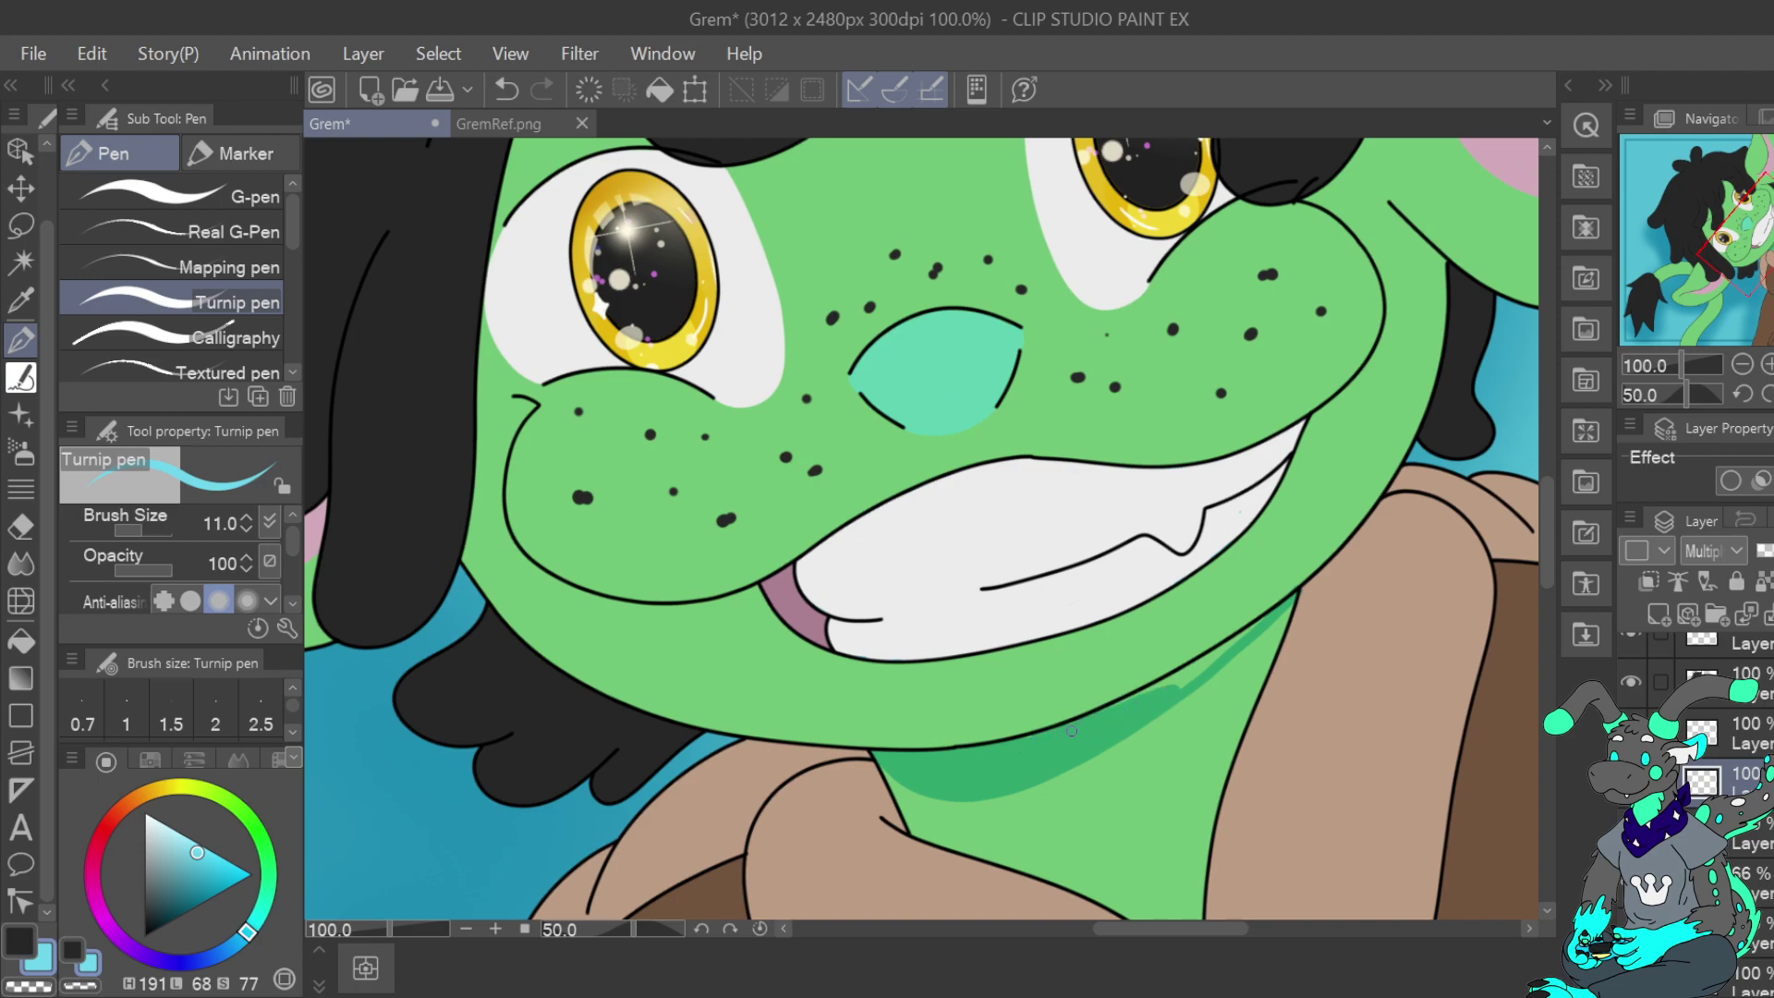
{"action": "mouse_move", "coordinate": [1201, 672]}
{"action": "left_mouse_down"}
{"action": "mouse_move", "coordinate": [1127, 704]}
{"action": "mouse_move", "coordinate": [1274, 608]}
{"action": "left_mouse_up"}
Extend the neck shadow slightly lower and smooth its bottom edge up to the hood collar
{"action": "left_click", "coordinate": [1743, 366]}
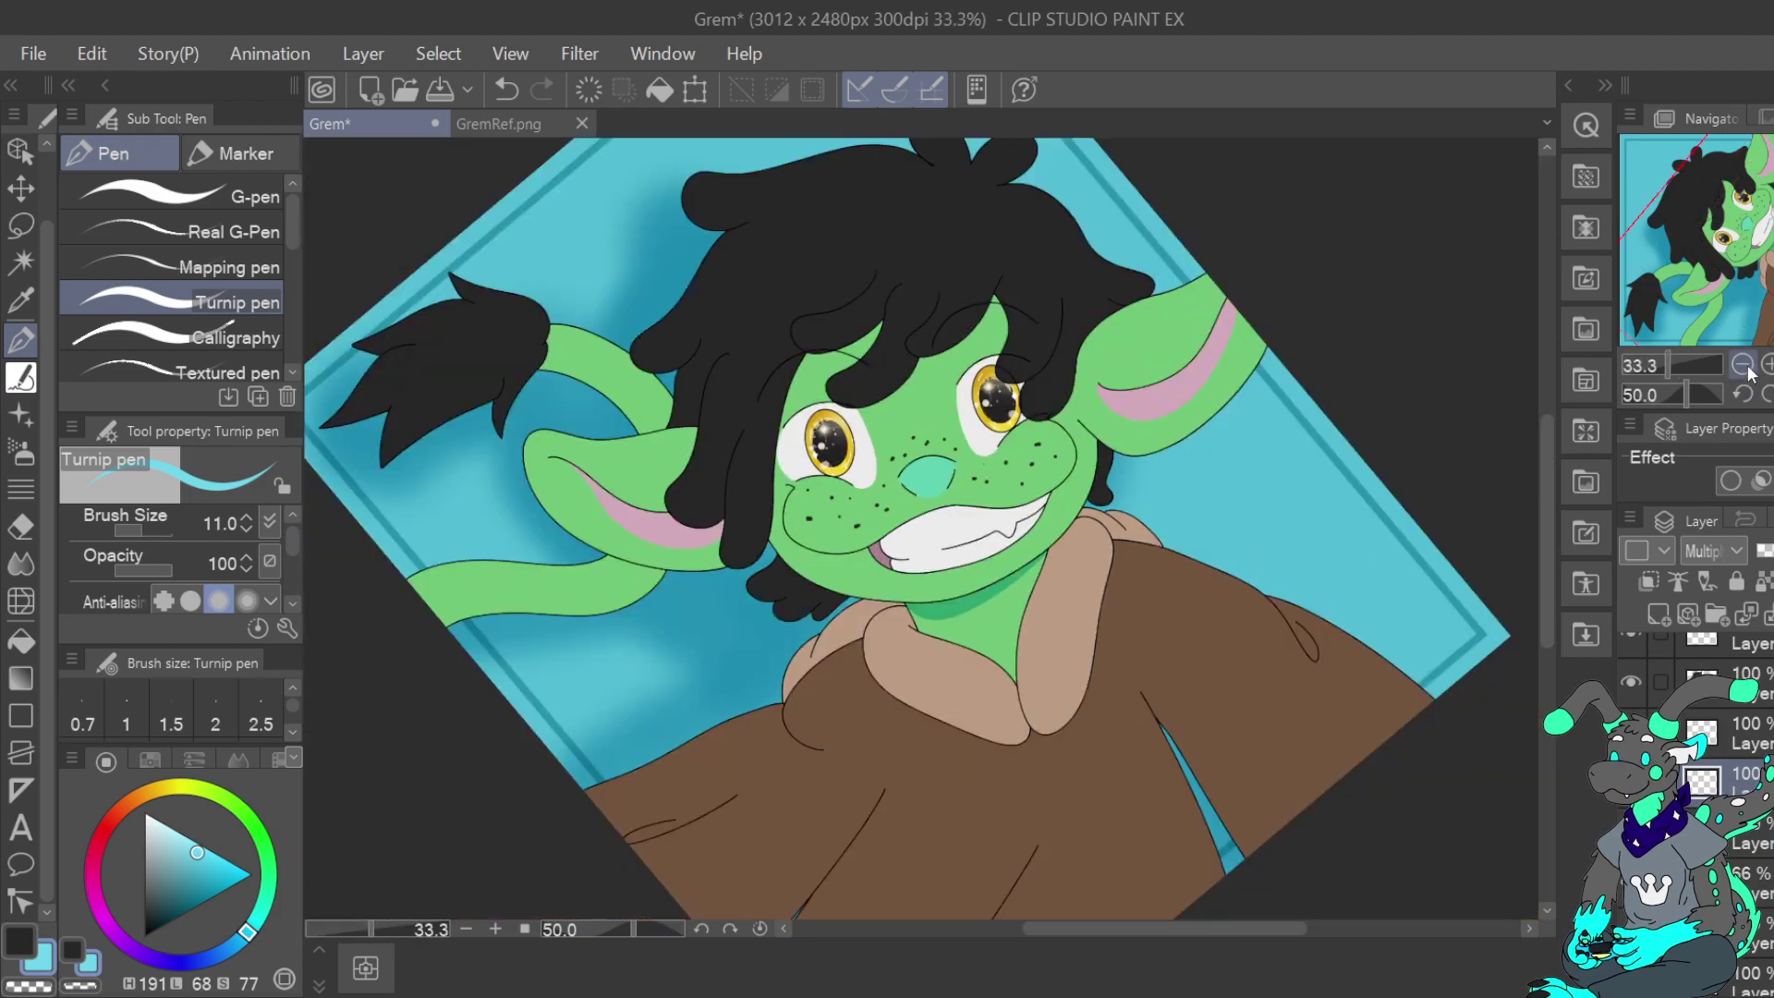
{"action": "left_click", "coordinate": [1768, 366]}
{"action": "left_click", "coordinate": [1768, 366]}
{"action": "left_click", "coordinate": [1768, 366]}
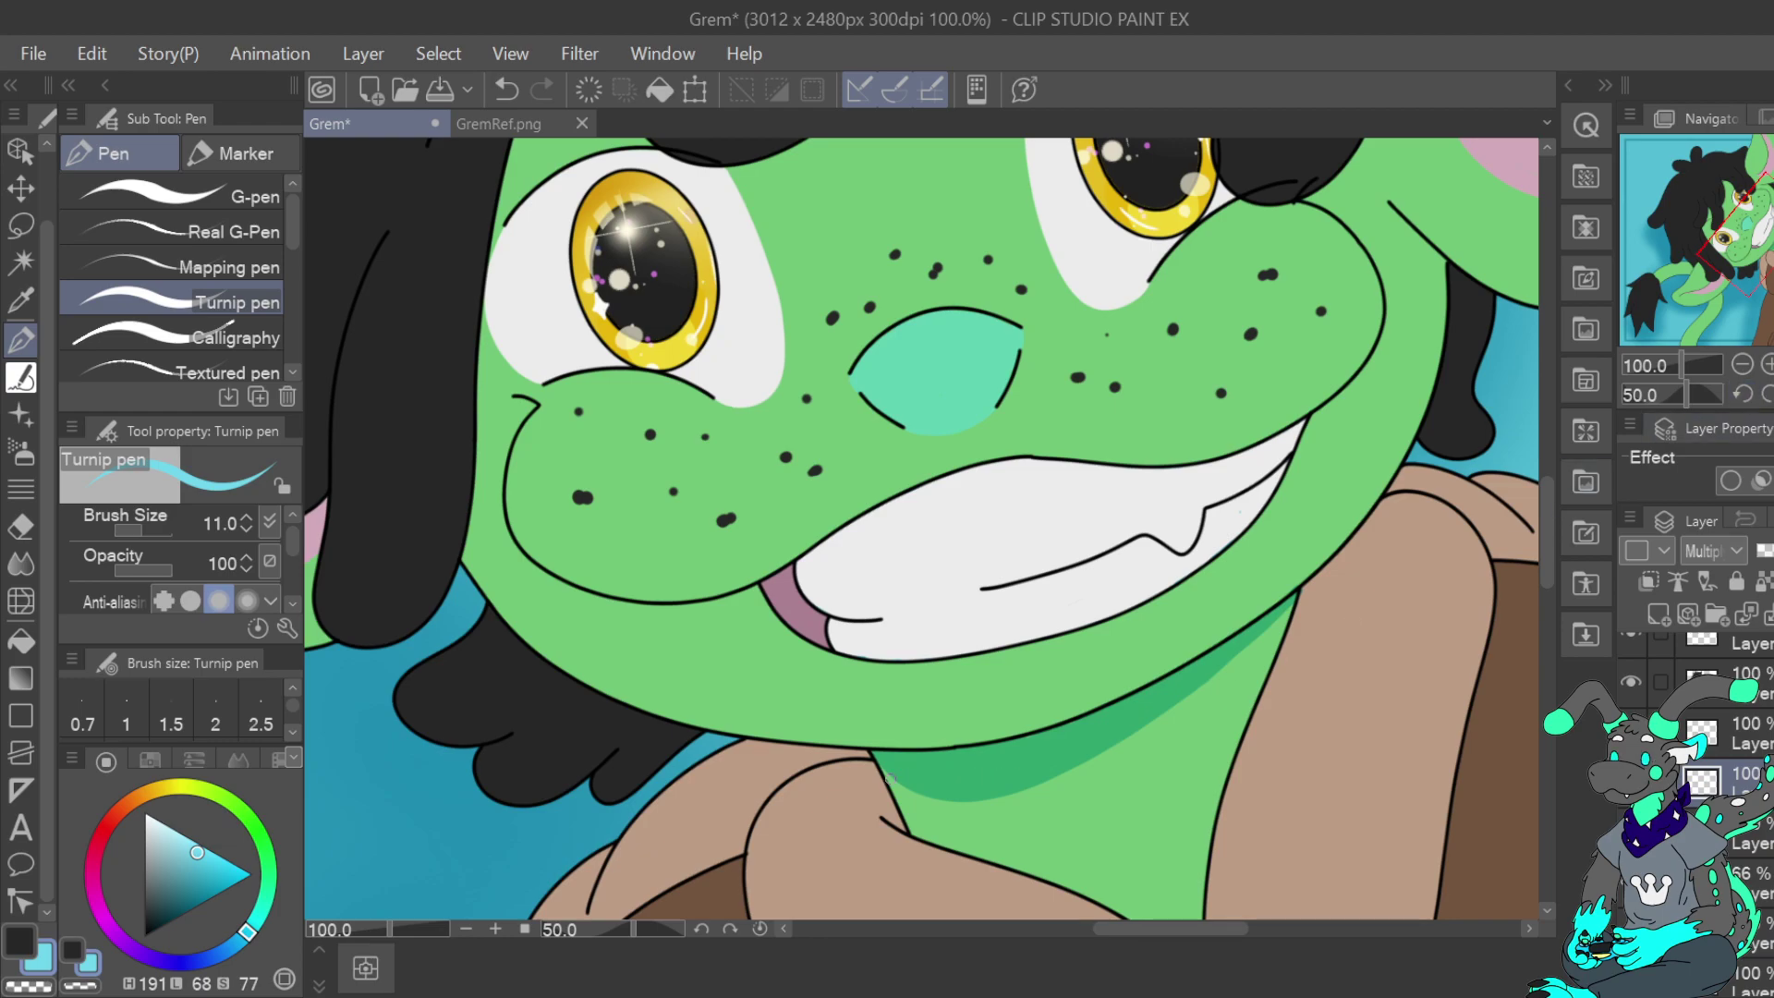
{"action": "mouse_move", "coordinate": [908, 791]}
{"action": "left_mouse_down"}
{"action": "mouse_move", "coordinate": [1010, 797]}
{"action": "mouse_move", "coordinate": [970, 800]}
{"action": "mouse_move", "coordinate": [1000, 760]}
{"action": "mouse_move", "coordinate": [941, 800]}
{"action": "mouse_move", "coordinate": [1000, 803]}
{"action": "mouse_move", "coordinate": [1081, 769]}
{"action": "left_mouse_up"}
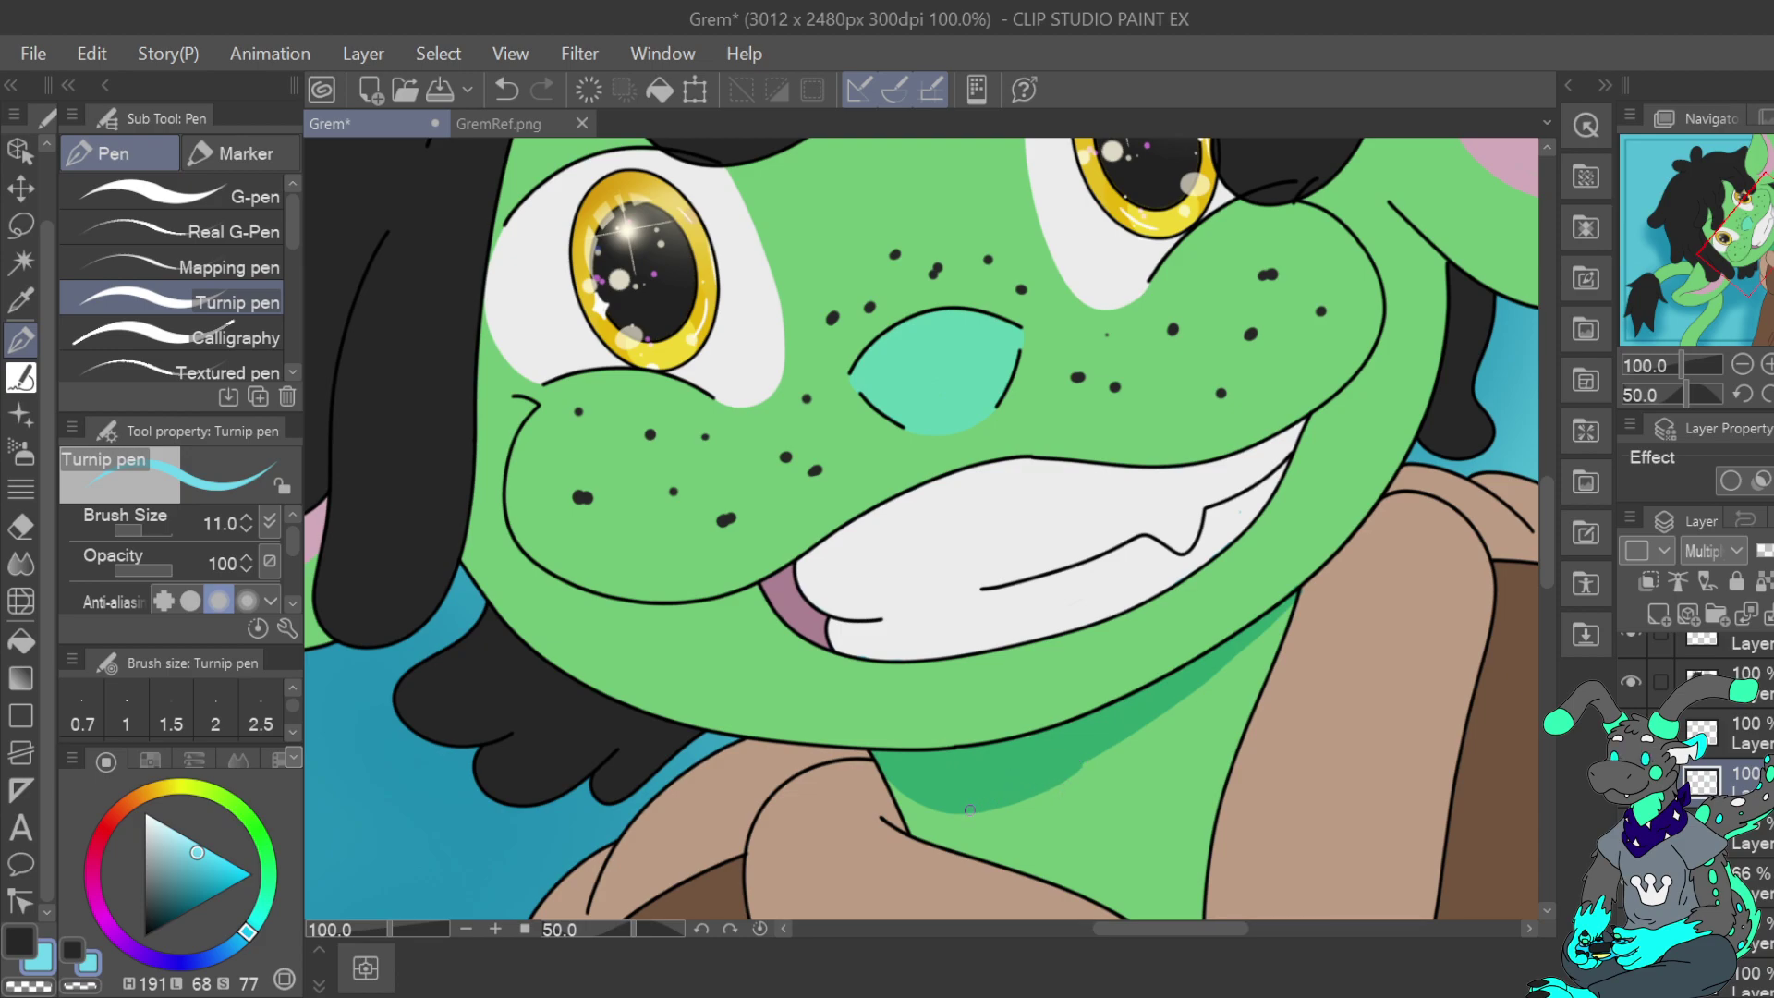
{"action": "mouse_move", "coordinate": [972, 808]}
{"action": "left_mouse_down"}
{"action": "mouse_move", "coordinate": [1064, 788]}
{"action": "mouse_move", "coordinate": [1221, 664]}
{"action": "left_mouse_up"}
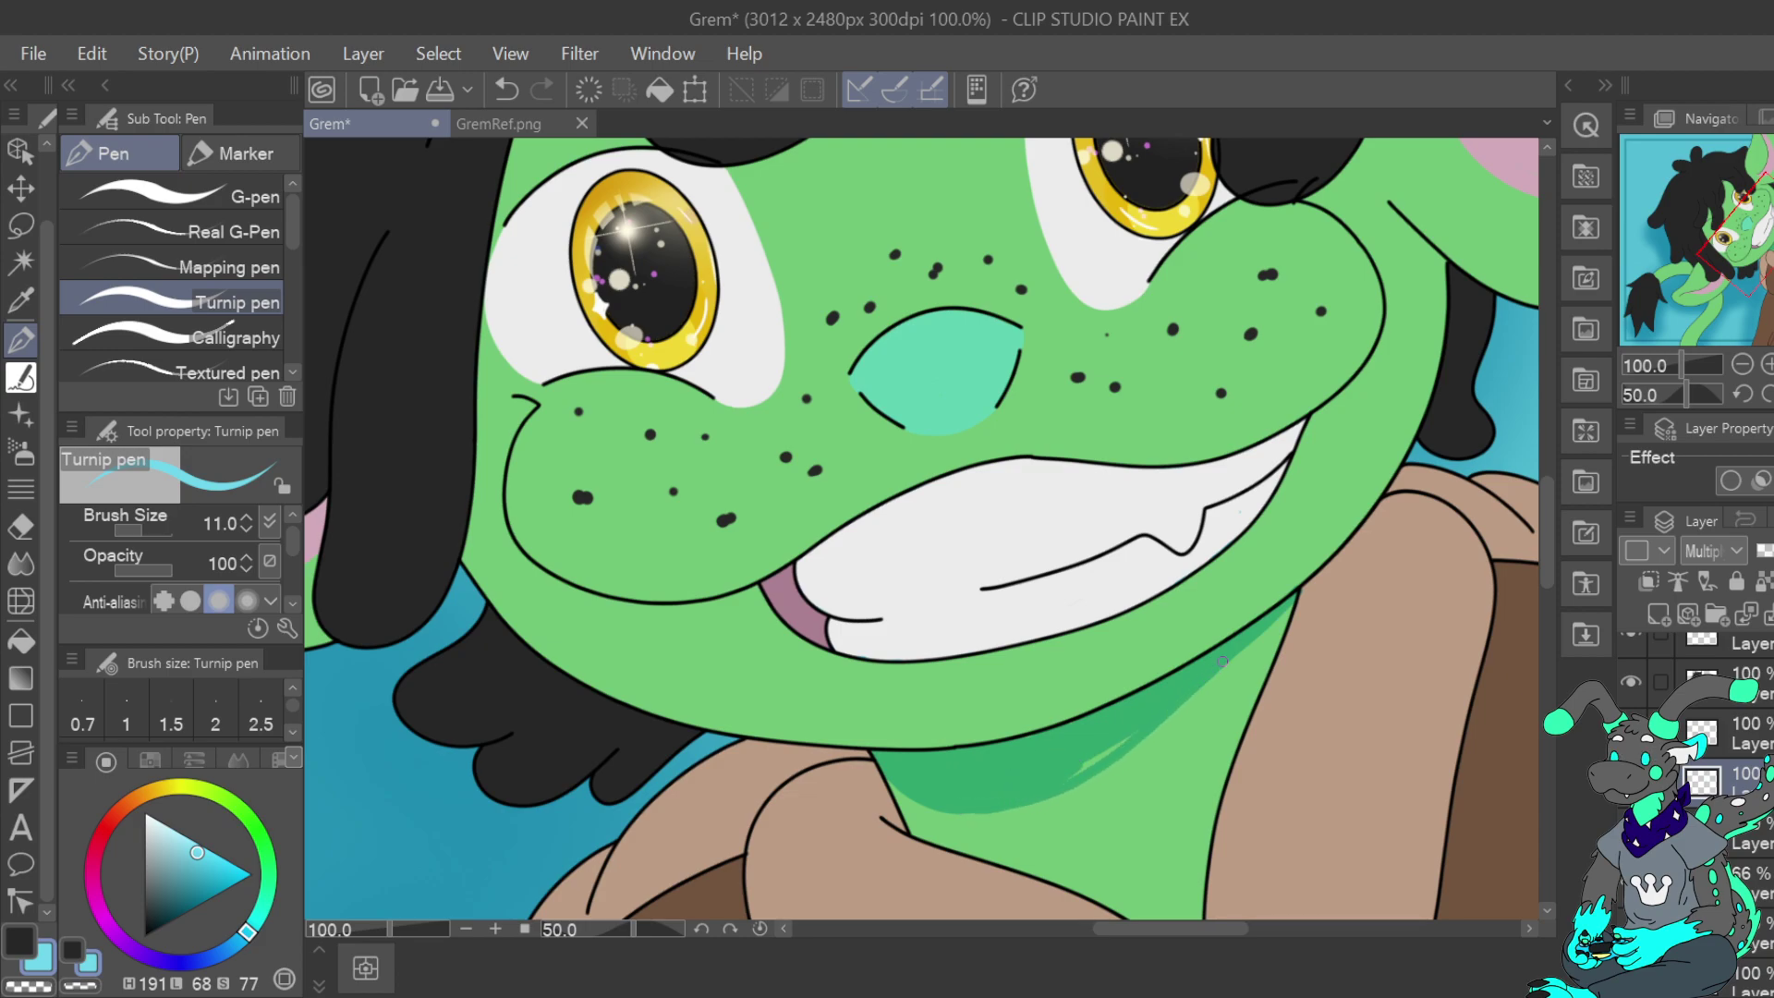
{"action": "mouse_move", "coordinate": [1079, 771]}
{"action": "left_mouse_down"}
{"action": "mouse_move", "coordinate": [1133, 738]}
{"action": "mouse_move", "coordinate": [1081, 771]}
{"action": "mouse_move", "coordinate": [1287, 610]}
{"action": "left_mouse_up"}
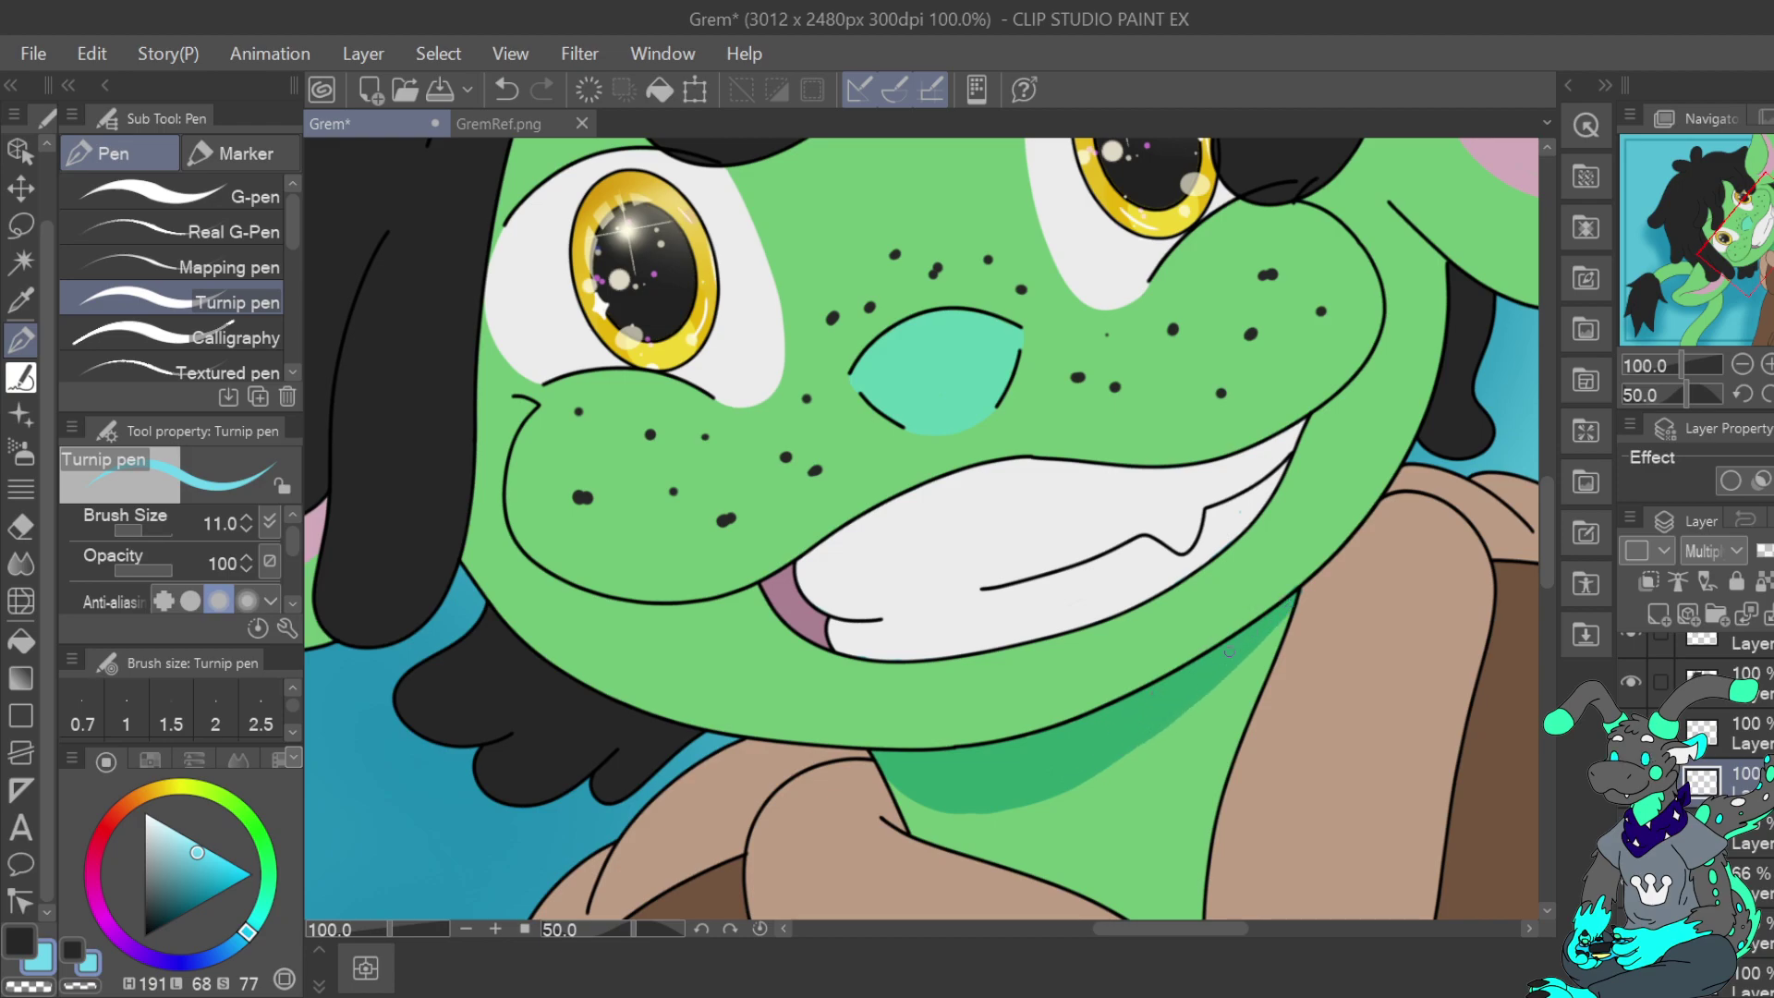
Set the Turnip pen's brush size to 7.0 for shading inside the mouth
{"action": "left_click", "coordinate": [1743, 365]}
{"action": "left_click", "coordinate": [1743, 365]}
{"action": "left_click", "coordinate": [1766, 365]}
{"action": "left_click", "coordinate": [1766, 365]}
{"action": "left_click_drag", "start_coordinate": [1763, 231], "coordinate": [1752, 226]}
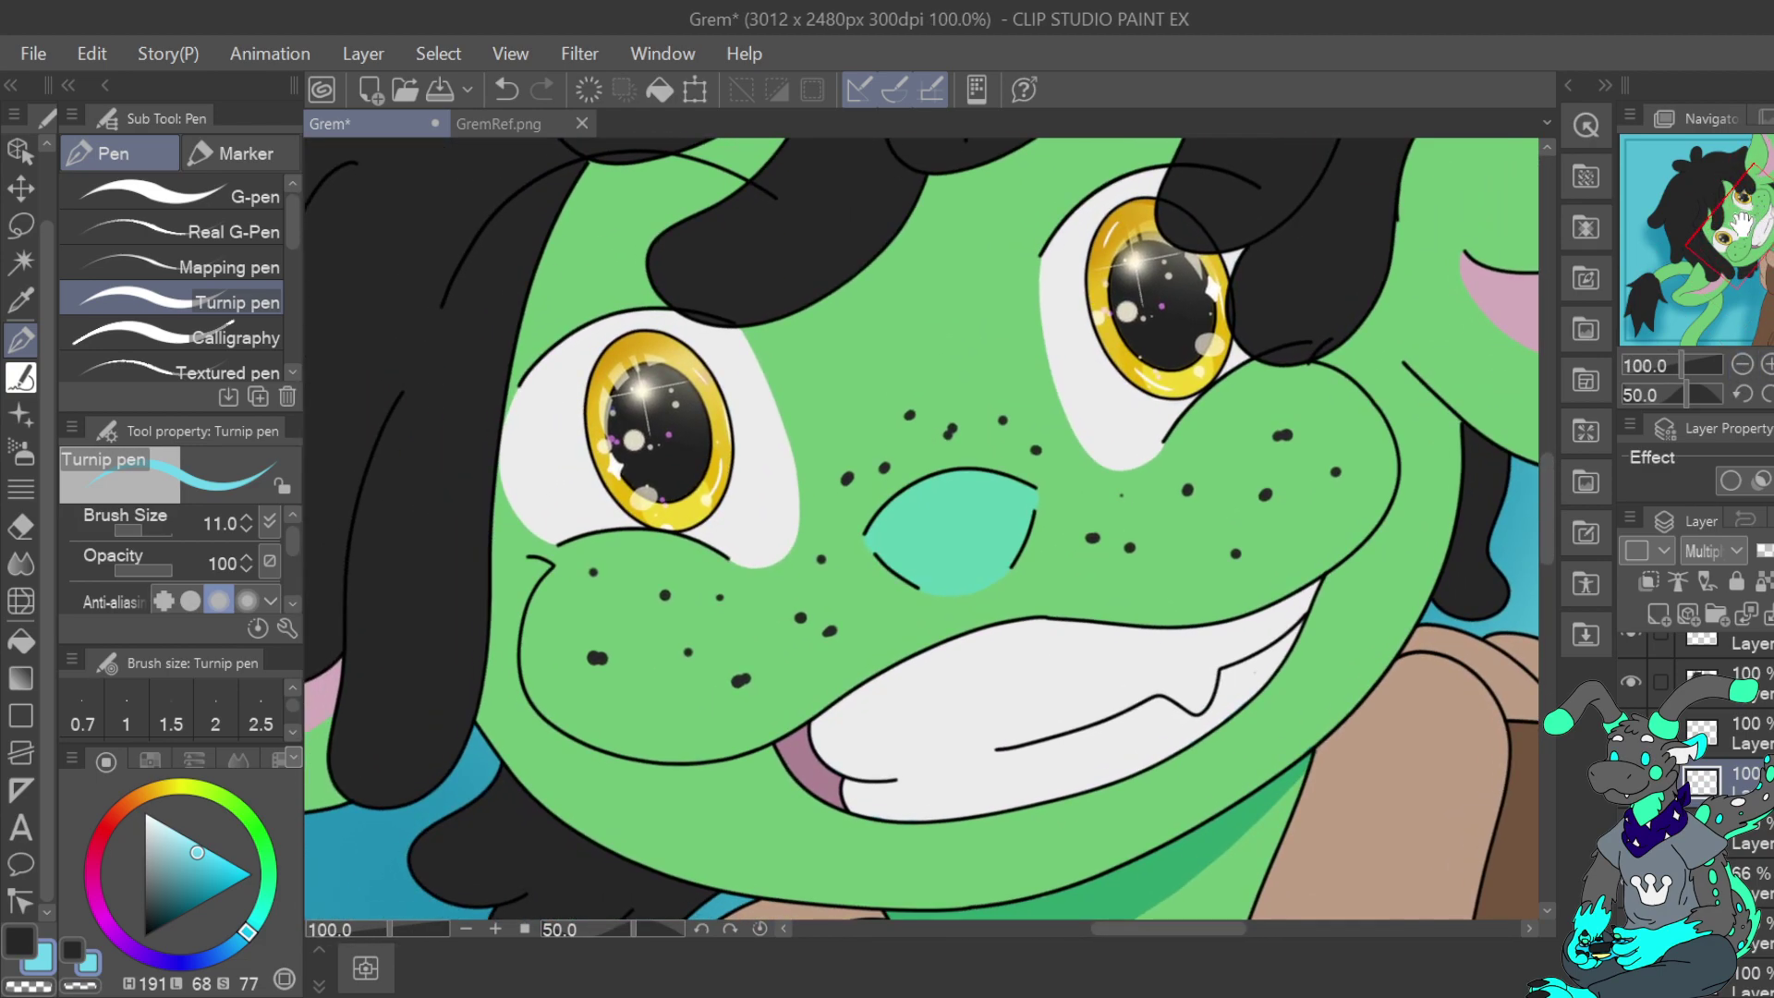
{"action": "left_click", "coordinate": [247, 529]}
{"action": "left_click", "coordinate": [247, 528]}
{"action": "left_click", "coordinate": [246, 528]}
{"action": "left_click", "coordinate": [246, 529]}
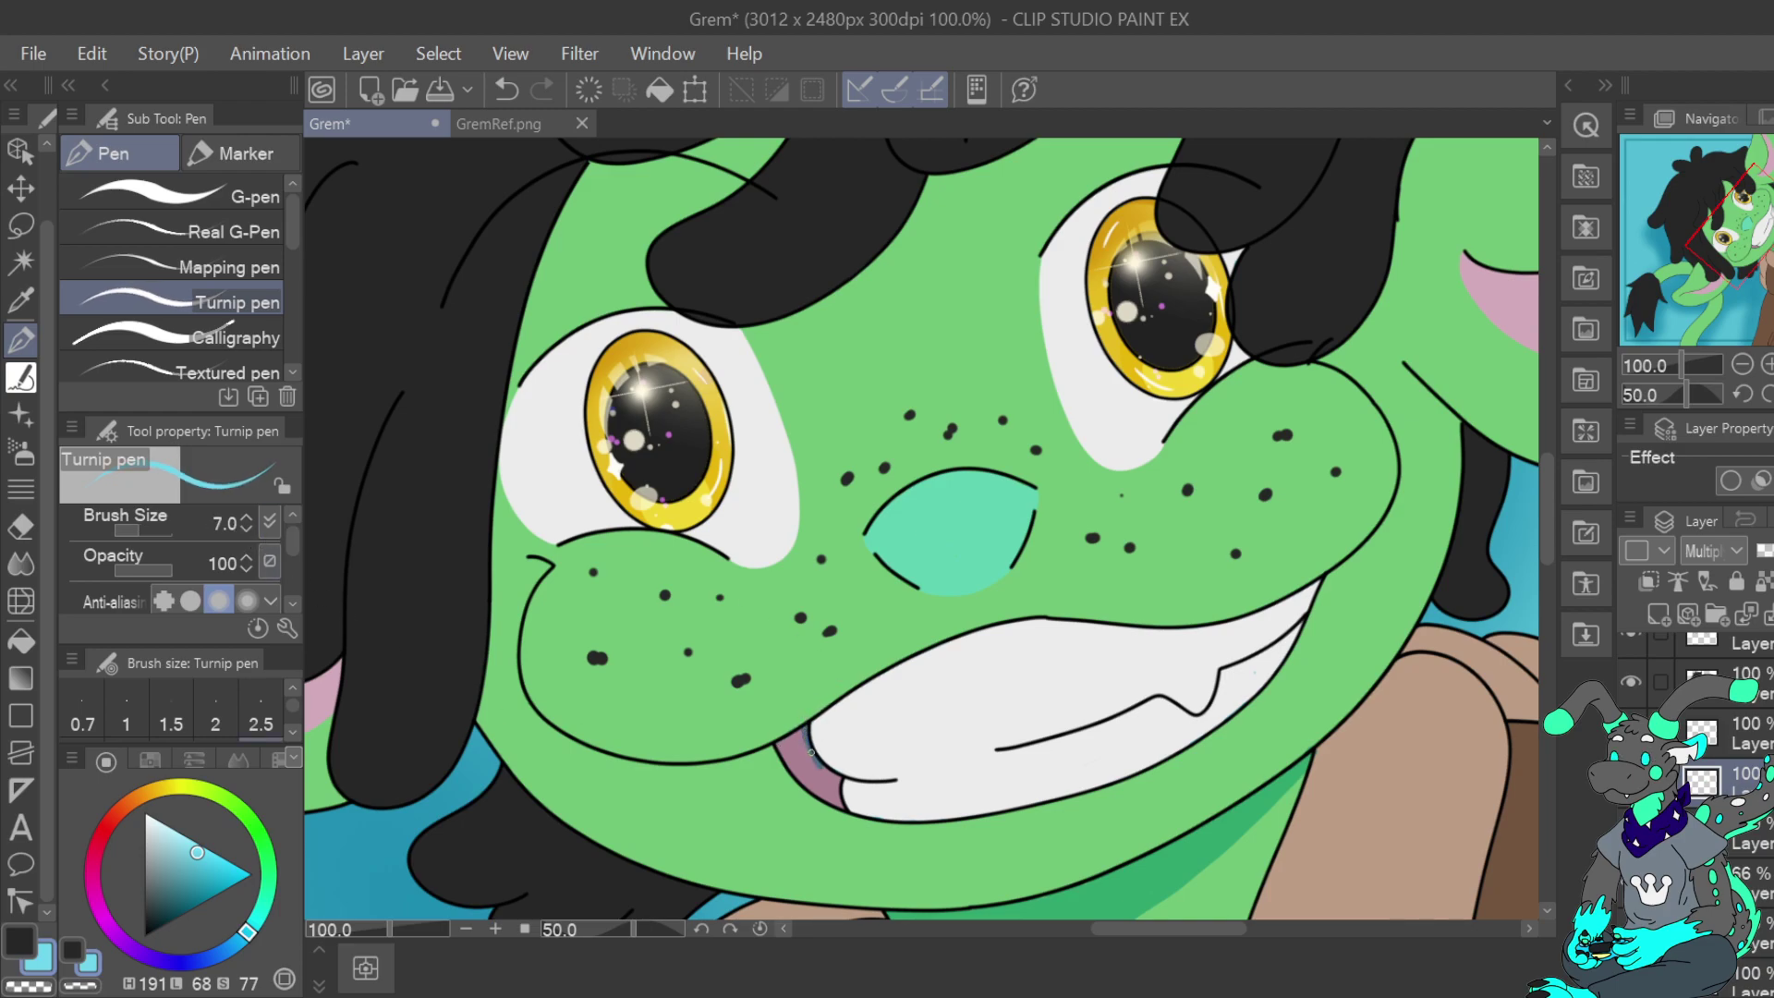
Try two shading strokes around the teeth and upper mouth edge, and undo both
{"action": "left_click_drag", "start_coordinate": [834, 779], "coordinate": [843, 805]}
{"action": "left_click", "coordinate": [507, 89]}
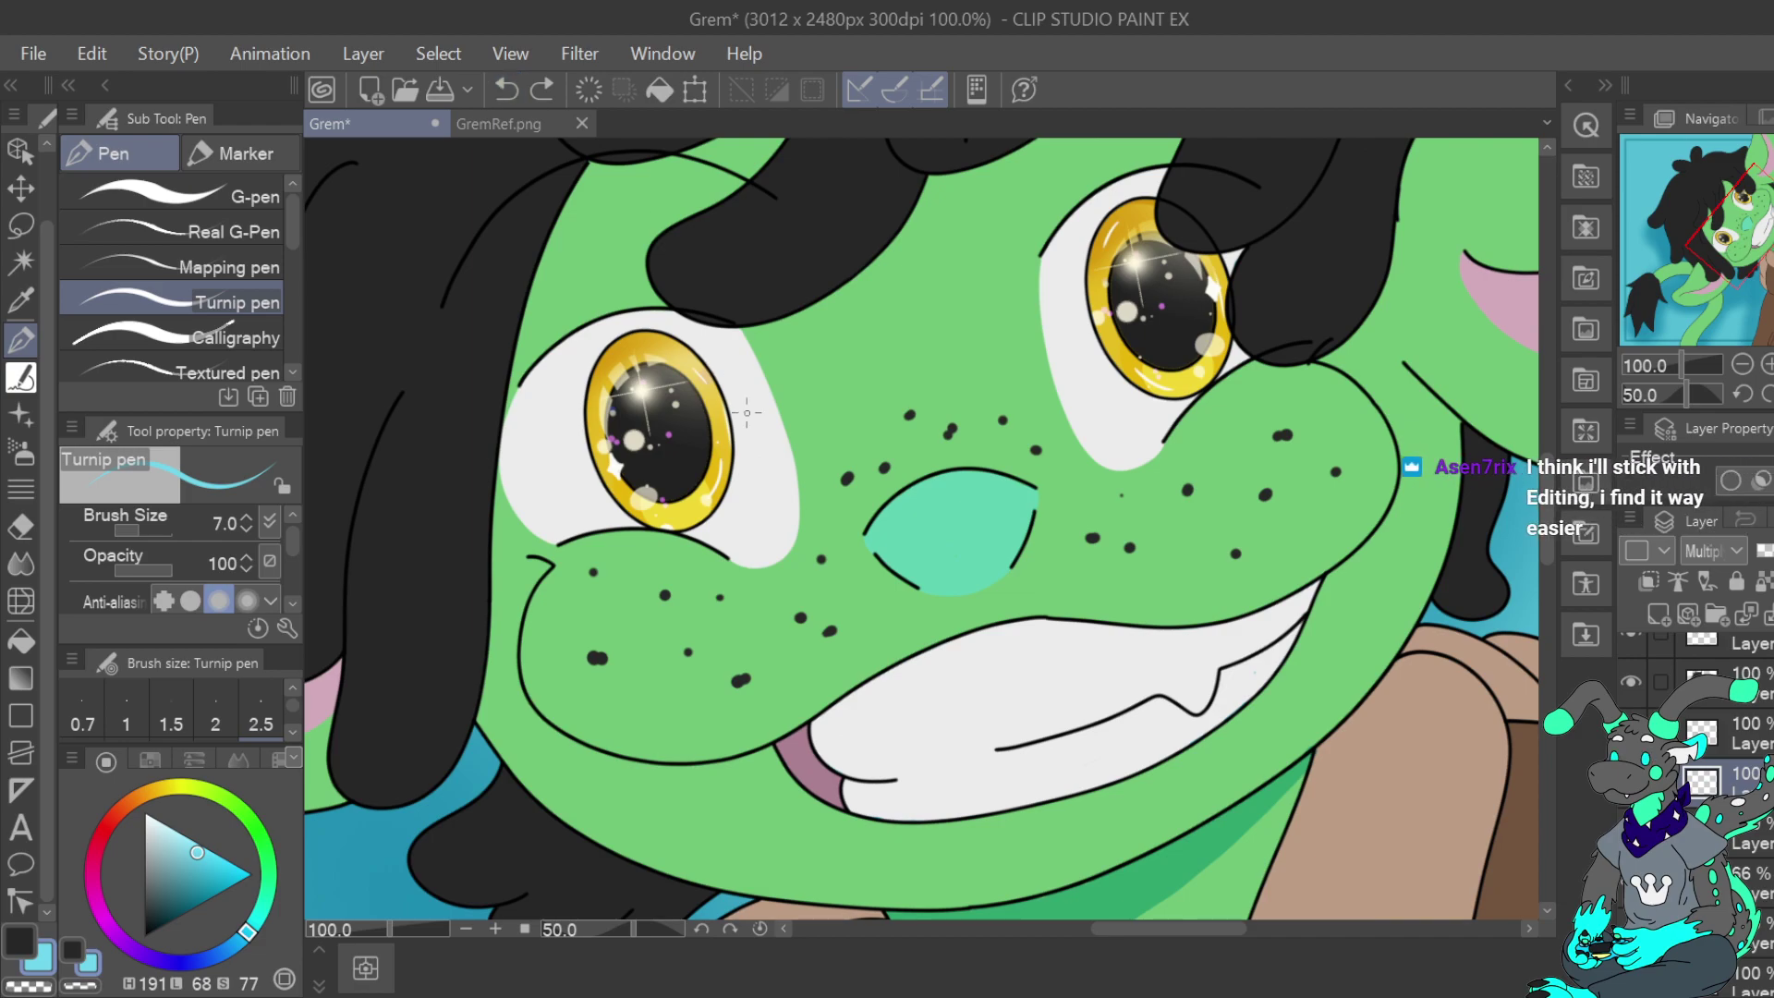
{"action": "left_click_drag", "start_coordinate": [868, 684], "coordinate": [998, 626]}
{"action": "left_click", "coordinate": [506, 90]}
Set the brush size to 11.0 and paint a thin shadow on the face along the long hair lock beside the left eye
{"action": "left_click_drag", "start_coordinate": [1743, 235], "coordinate": [1717, 254]}
{"action": "left_click", "coordinate": [246, 517]}
{"action": "left_click", "coordinate": [245, 517]}
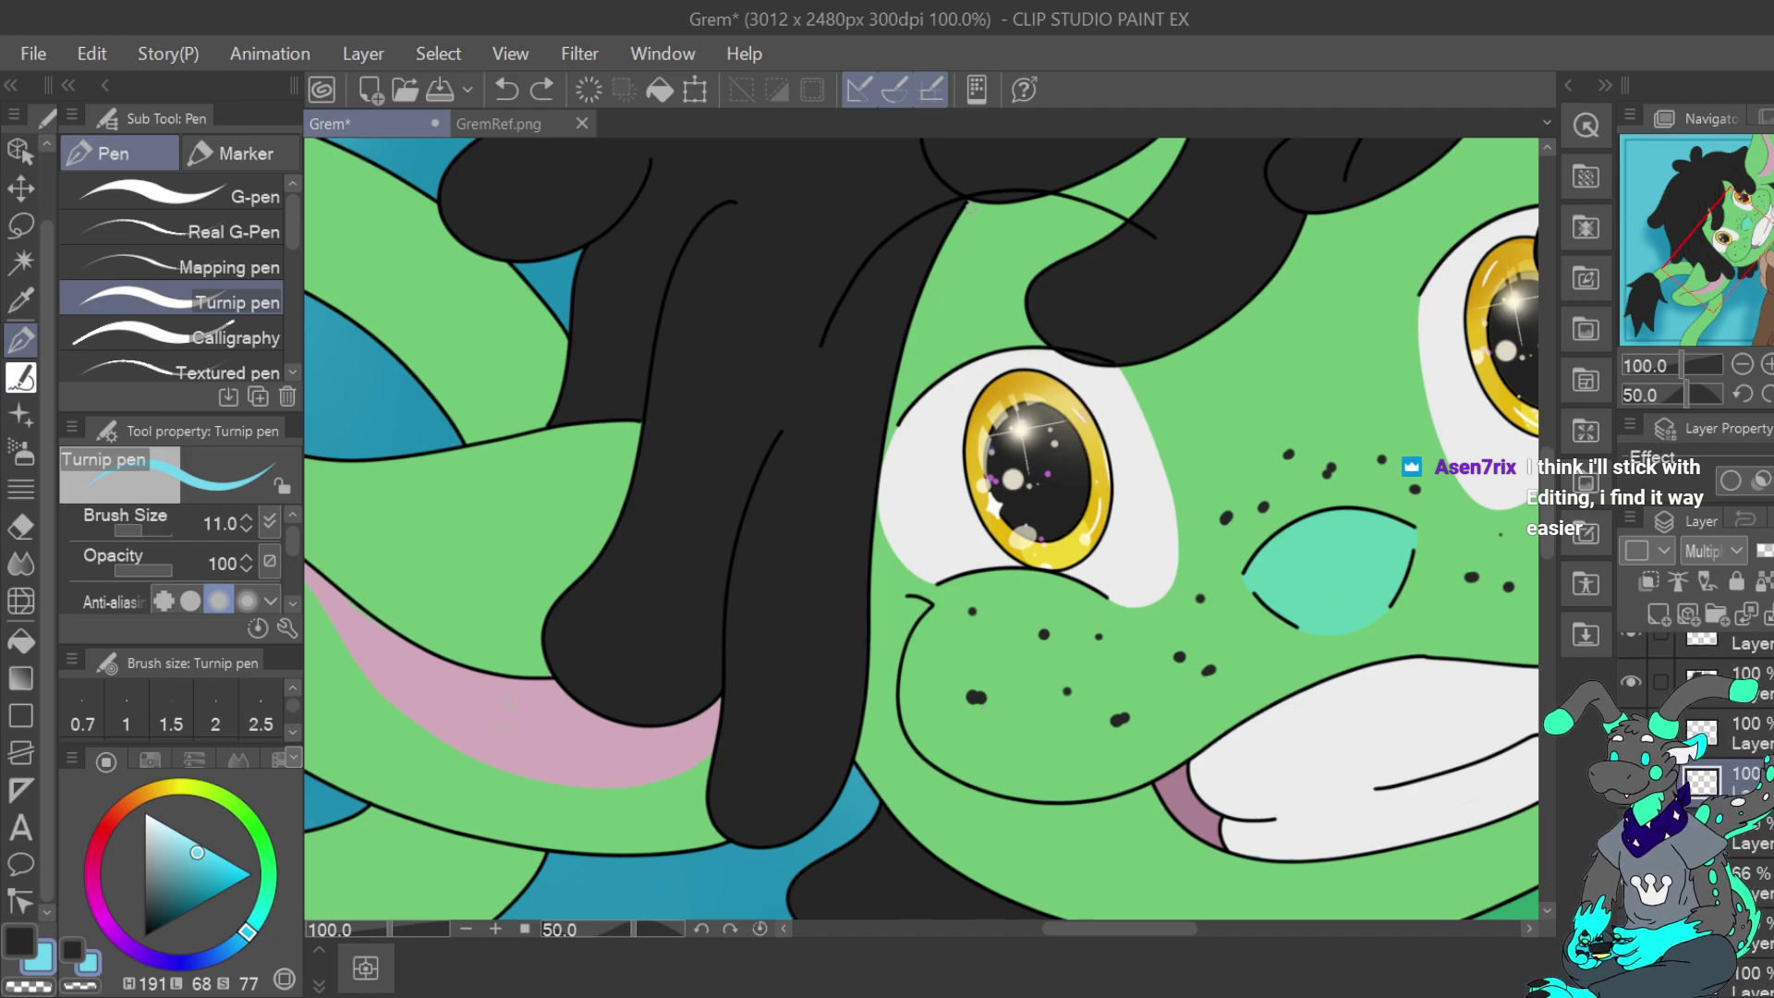
{"action": "mouse_move", "coordinate": [971, 203]}
{"action": "left_mouse_down"}
{"action": "mouse_move", "coordinate": [893, 405]}
{"action": "mouse_move", "coordinate": [858, 760]}
{"action": "left_mouse_up"}
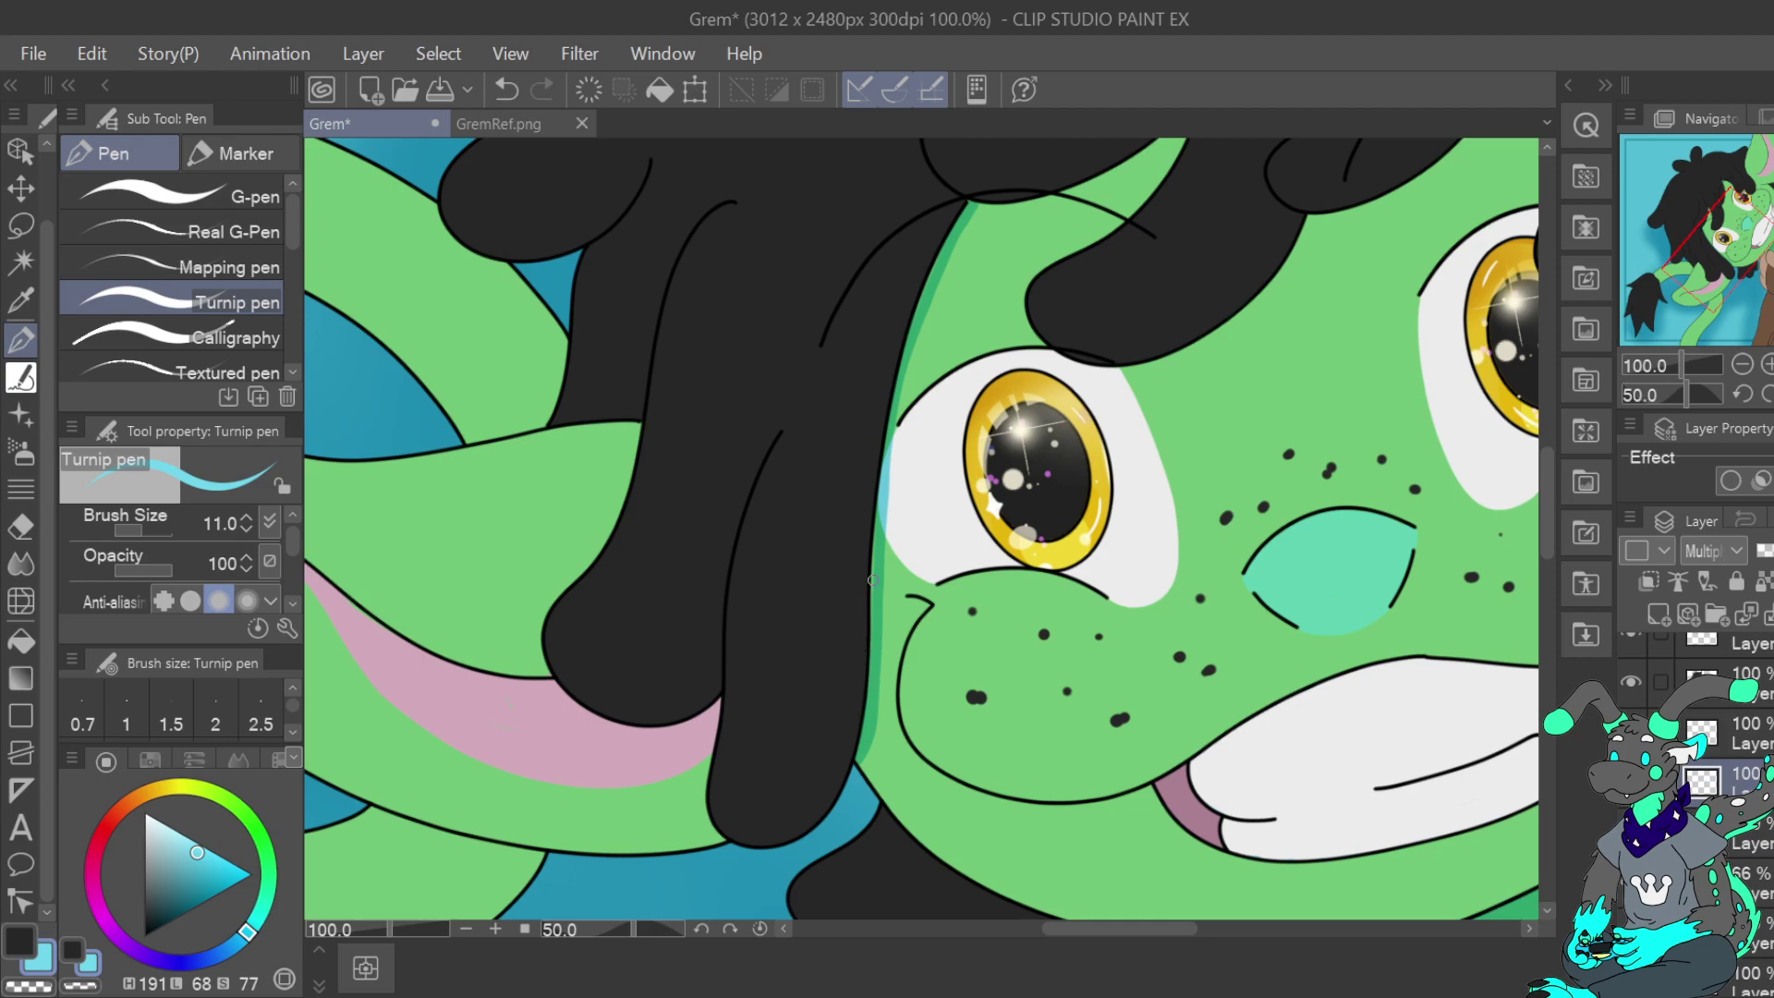
{"action": "left_click_drag", "start_coordinate": [874, 553], "coordinate": [871, 602]}
{"action": "left_click_drag", "start_coordinate": [889, 490], "coordinate": [912, 361]}
{"action": "left_click_drag", "start_coordinate": [979, 213], "coordinate": [971, 204]}
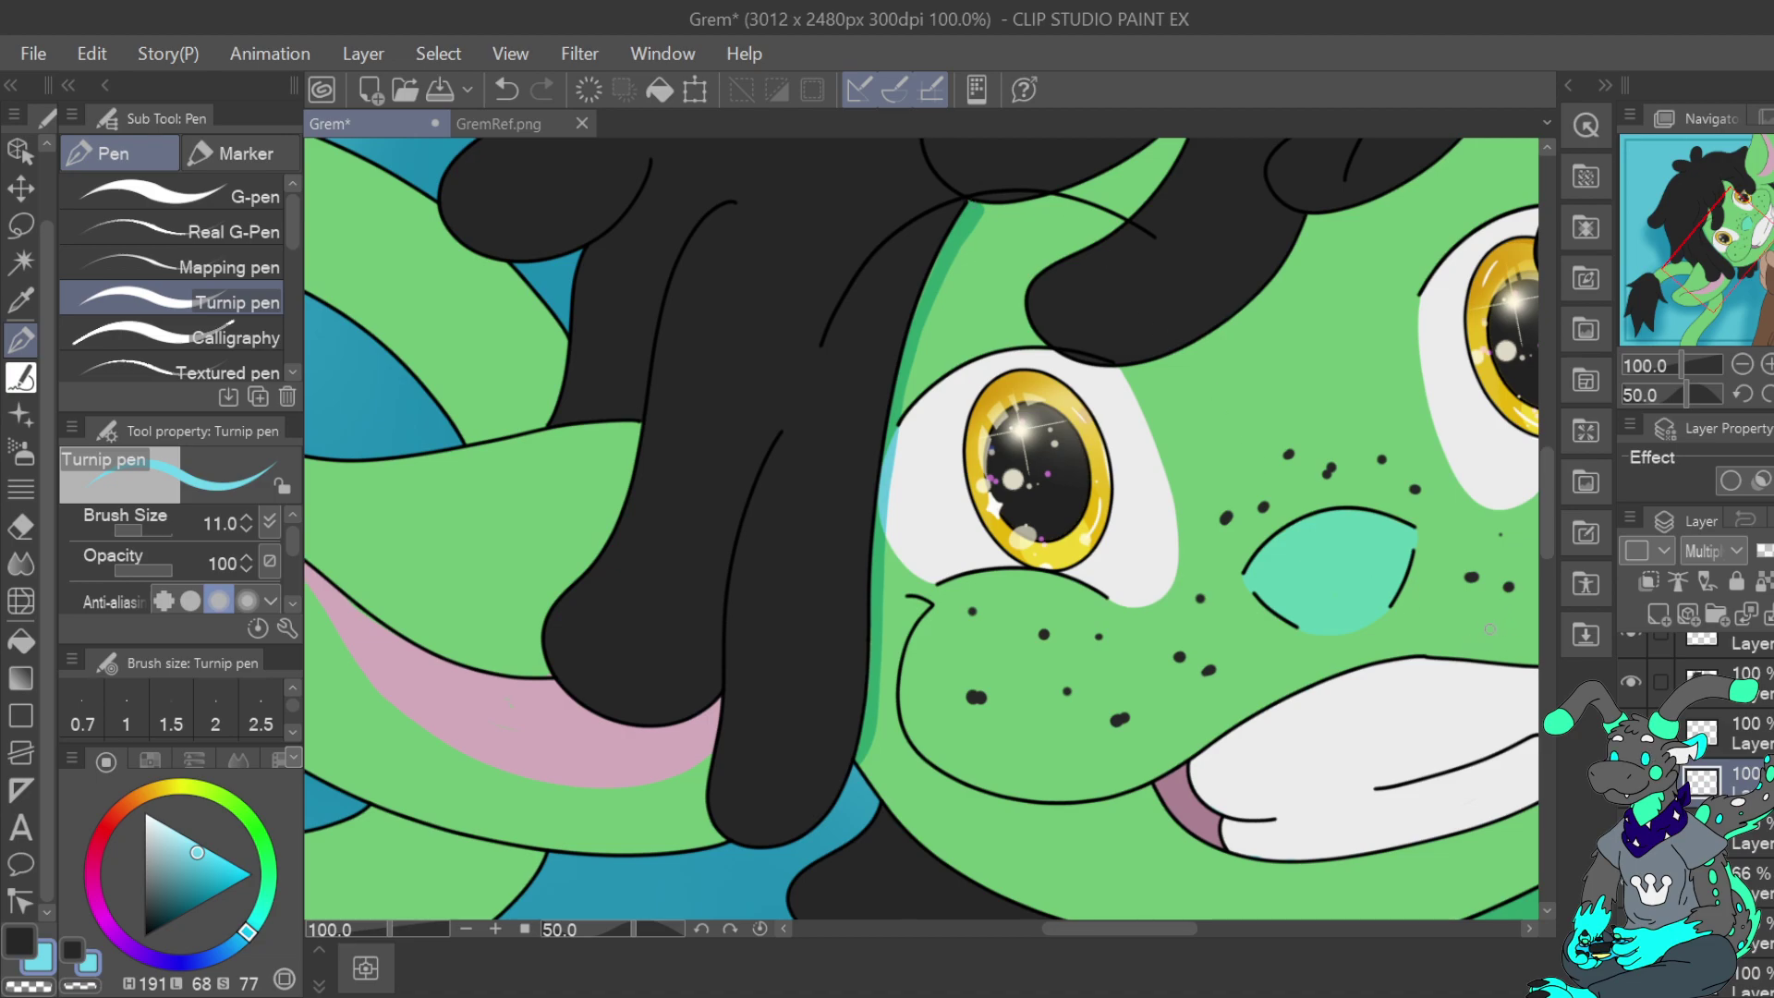
Paint thin shadows on the forehead beneath the hair curls above and between the eyes, and clean up their edges
{"action": "left_click_drag", "start_coordinate": [1734, 214], "coordinate": [1748, 187]}
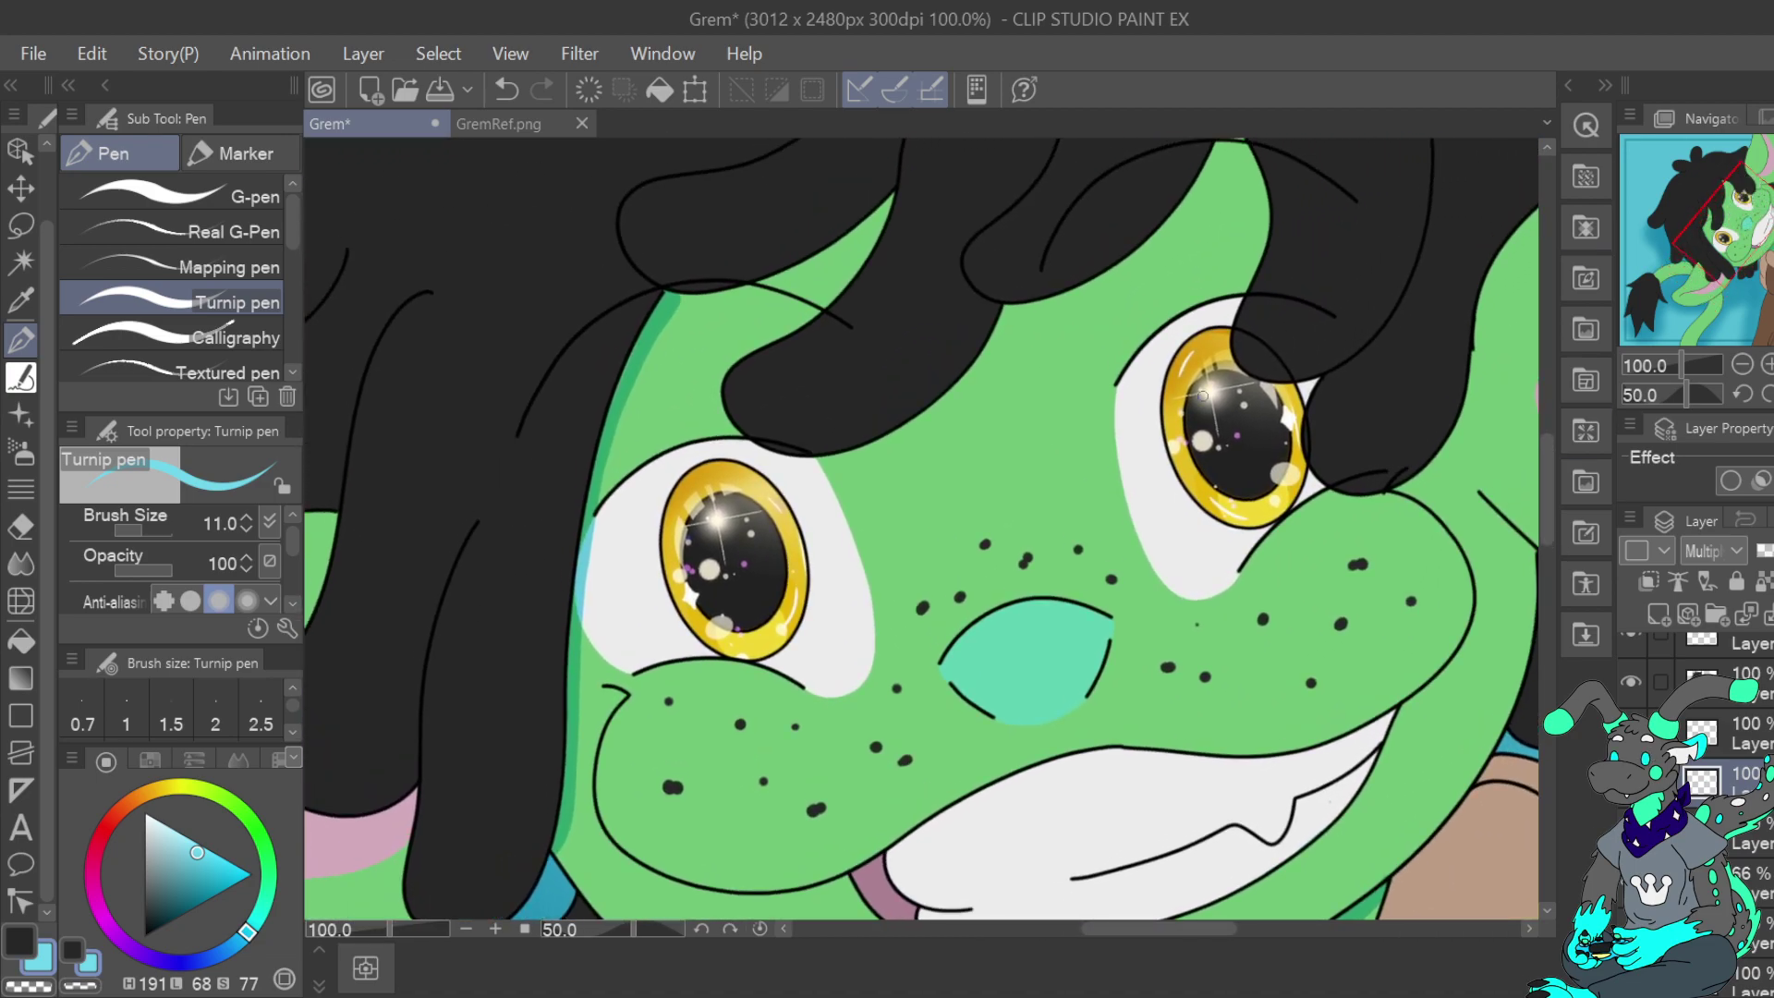
{"action": "mouse_move", "coordinate": [695, 299]}
{"action": "left_mouse_down"}
{"action": "mouse_move", "coordinate": [821, 264]}
{"action": "mouse_move", "coordinate": [893, 197]}
{"action": "left_mouse_up"}
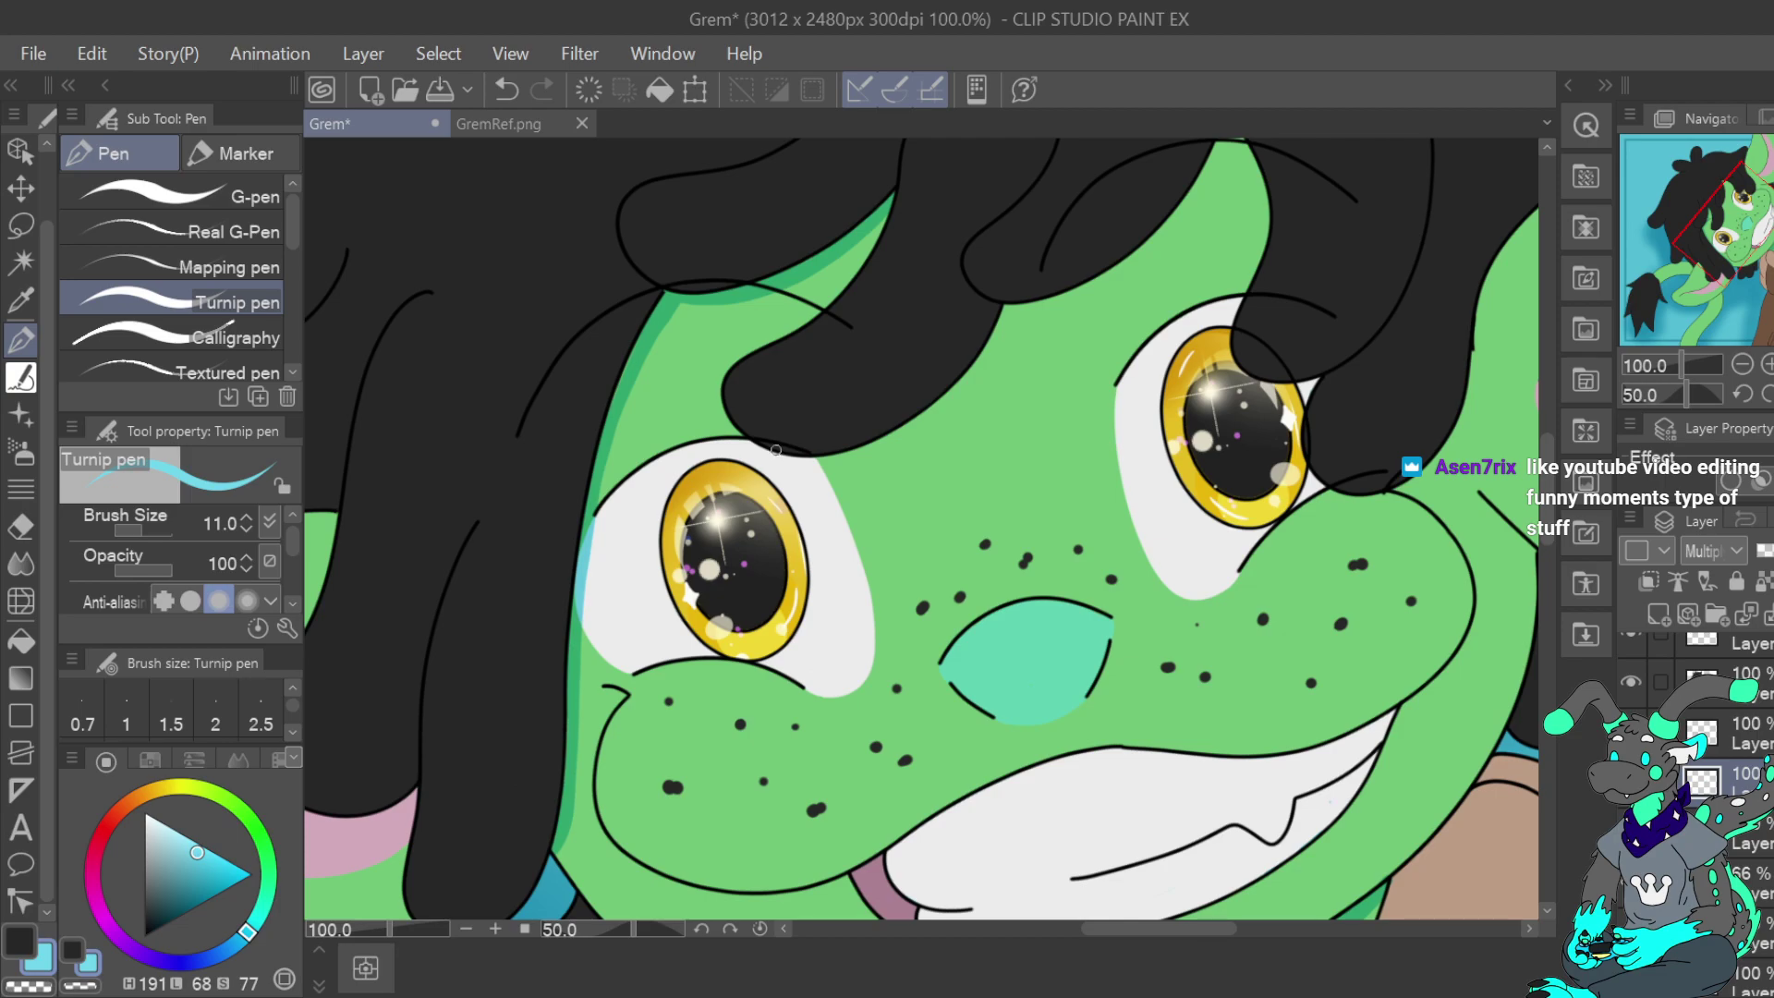
{"action": "mouse_move", "coordinate": [788, 457]}
{"action": "left_mouse_down"}
{"action": "mouse_move", "coordinate": [923, 419]}
{"action": "mouse_move", "coordinate": [1010, 305]}
{"action": "left_mouse_up"}
{"action": "key", "text": "c"}
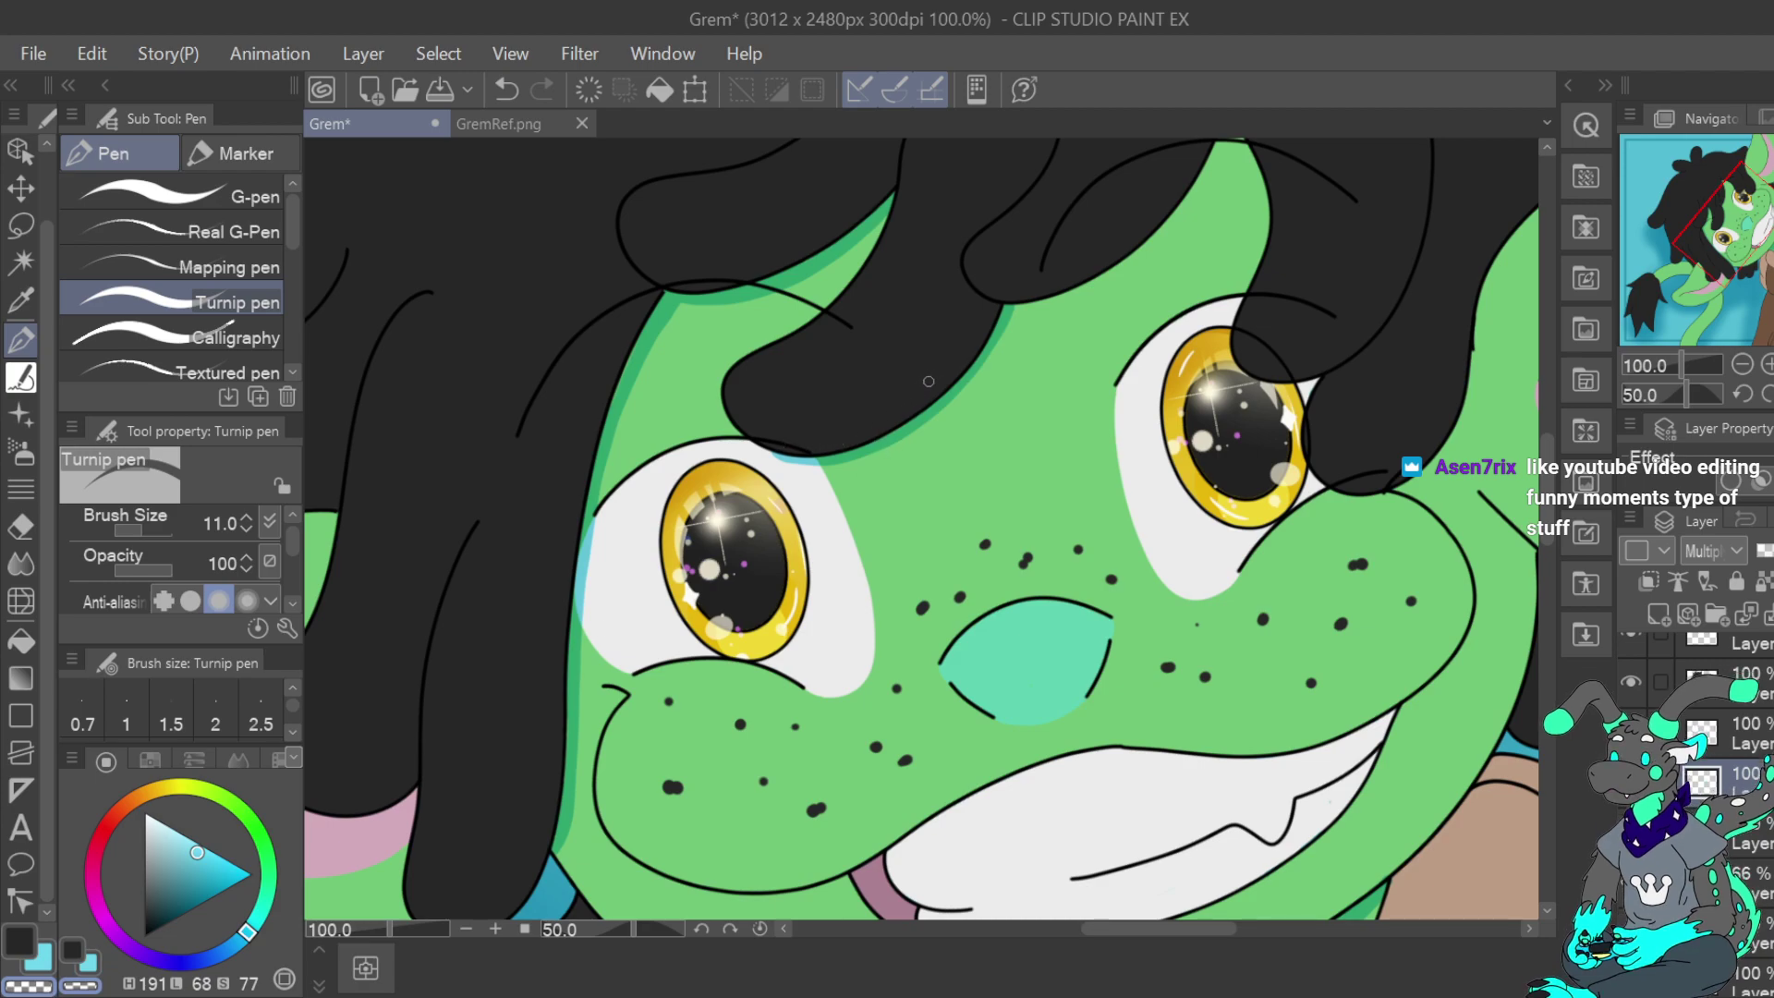
{"action": "key", "text": "c"}
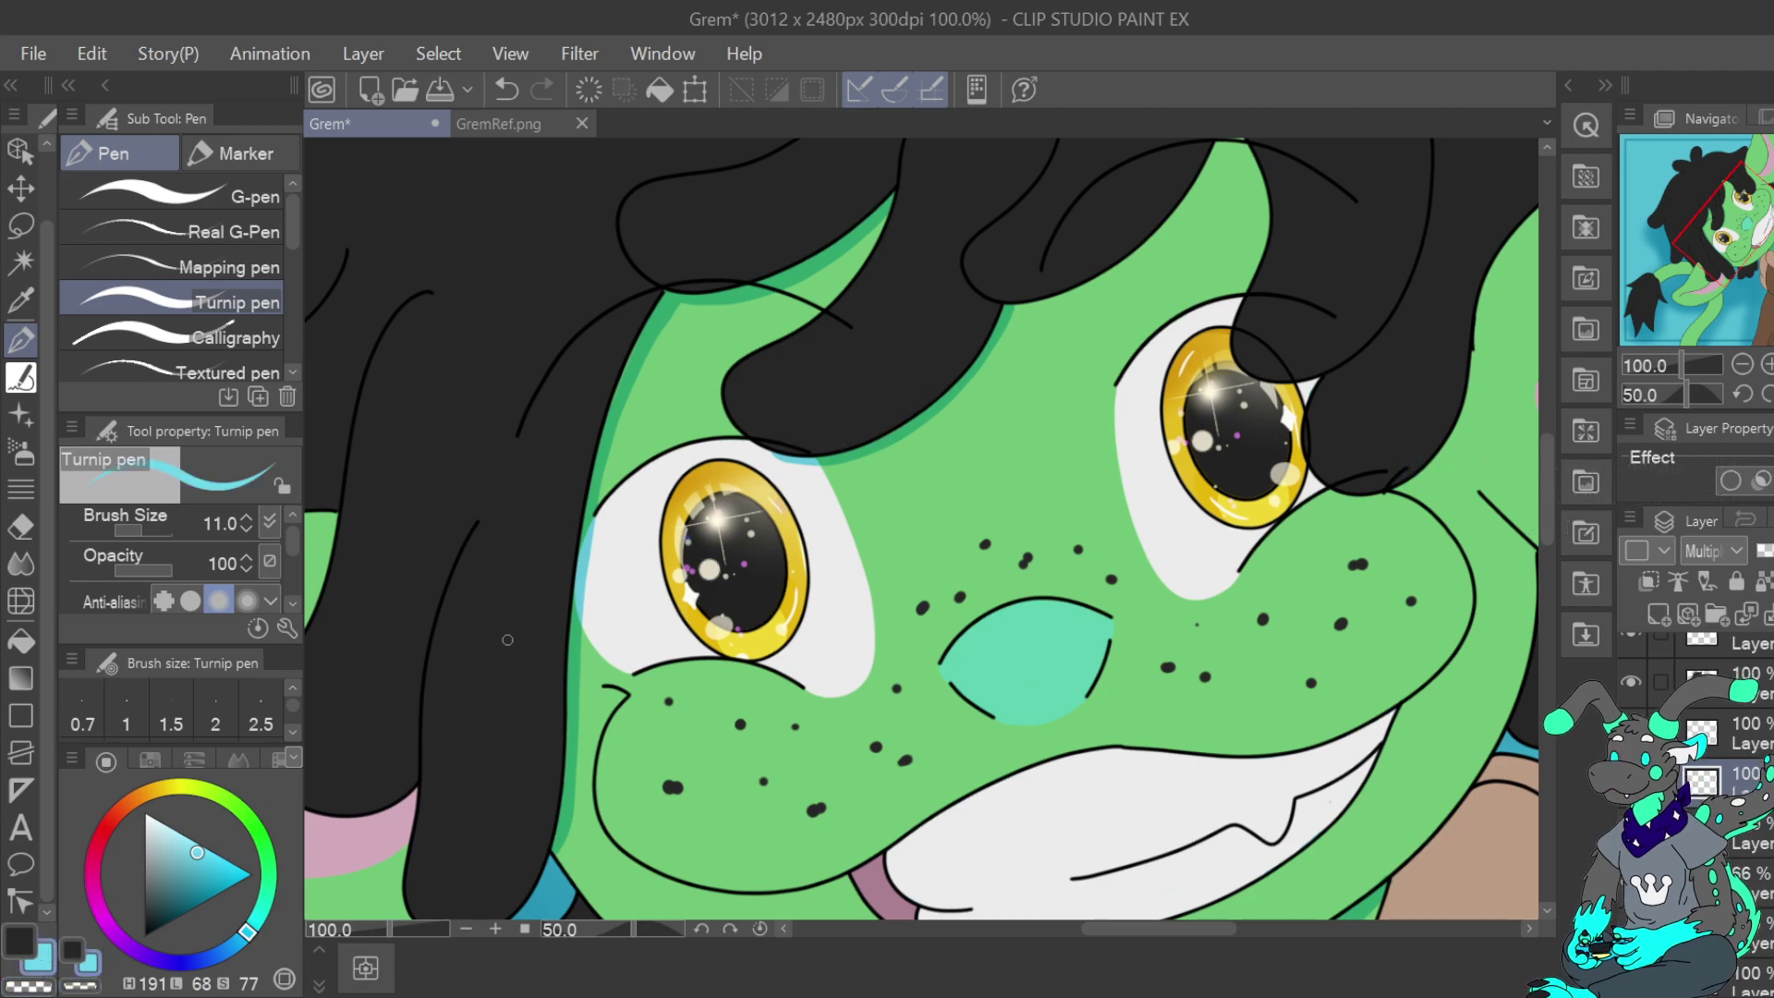
{"action": "mouse_move", "coordinate": [1015, 308]}
{"action": "left_mouse_down"}
{"action": "mouse_move", "coordinate": [744, 382]}
{"action": "mouse_move", "coordinate": [730, 439]}
{"action": "mouse_move", "coordinate": [860, 388]}
{"action": "mouse_move", "coordinate": [944, 245]}
{"action": "left_mouse_up"}
{"action": "left_click_drag", "start_coordinate": [752, 435], "coordinate": [839, 393]}
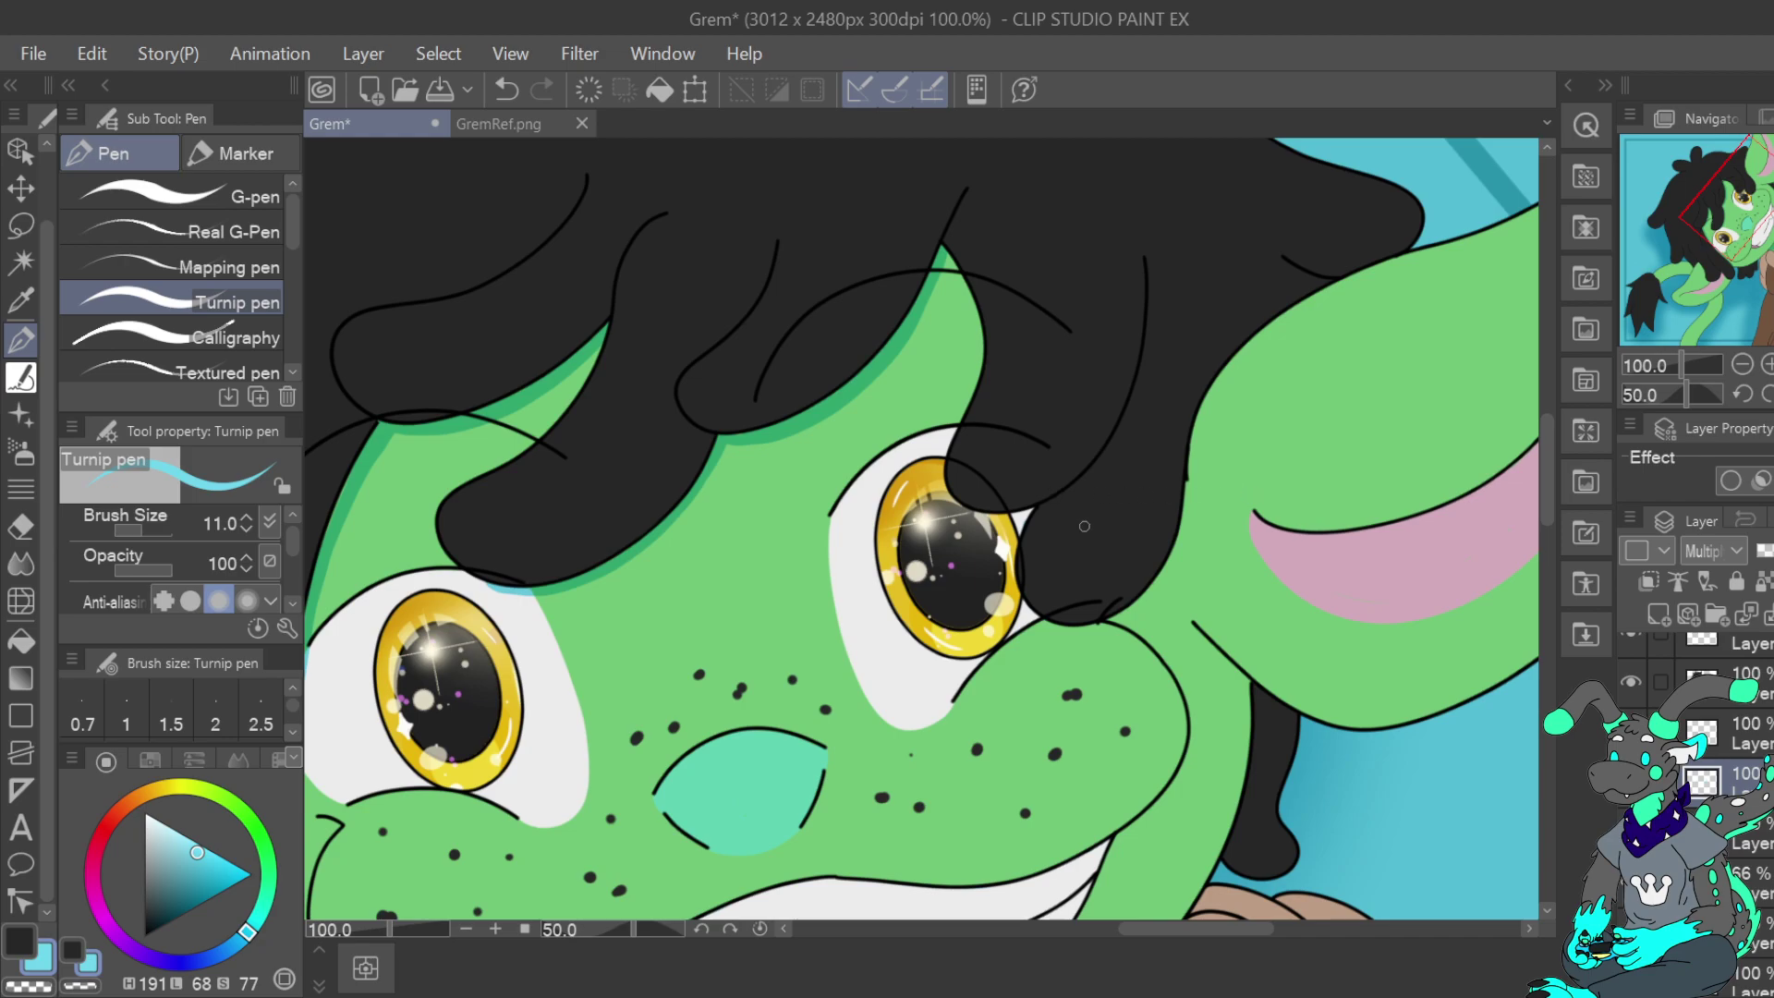
Add thin shadows beneath the hair locks overlapping the right eye and along the edge of the lock next to the ear
{"action": "left_click_drag", "start_coordinate": [1082, 524], "coordinate": [955, 527]}
{"action": "left_click_drag", "start_coordinate": [839, 515], "coordinate": [914, 512]}
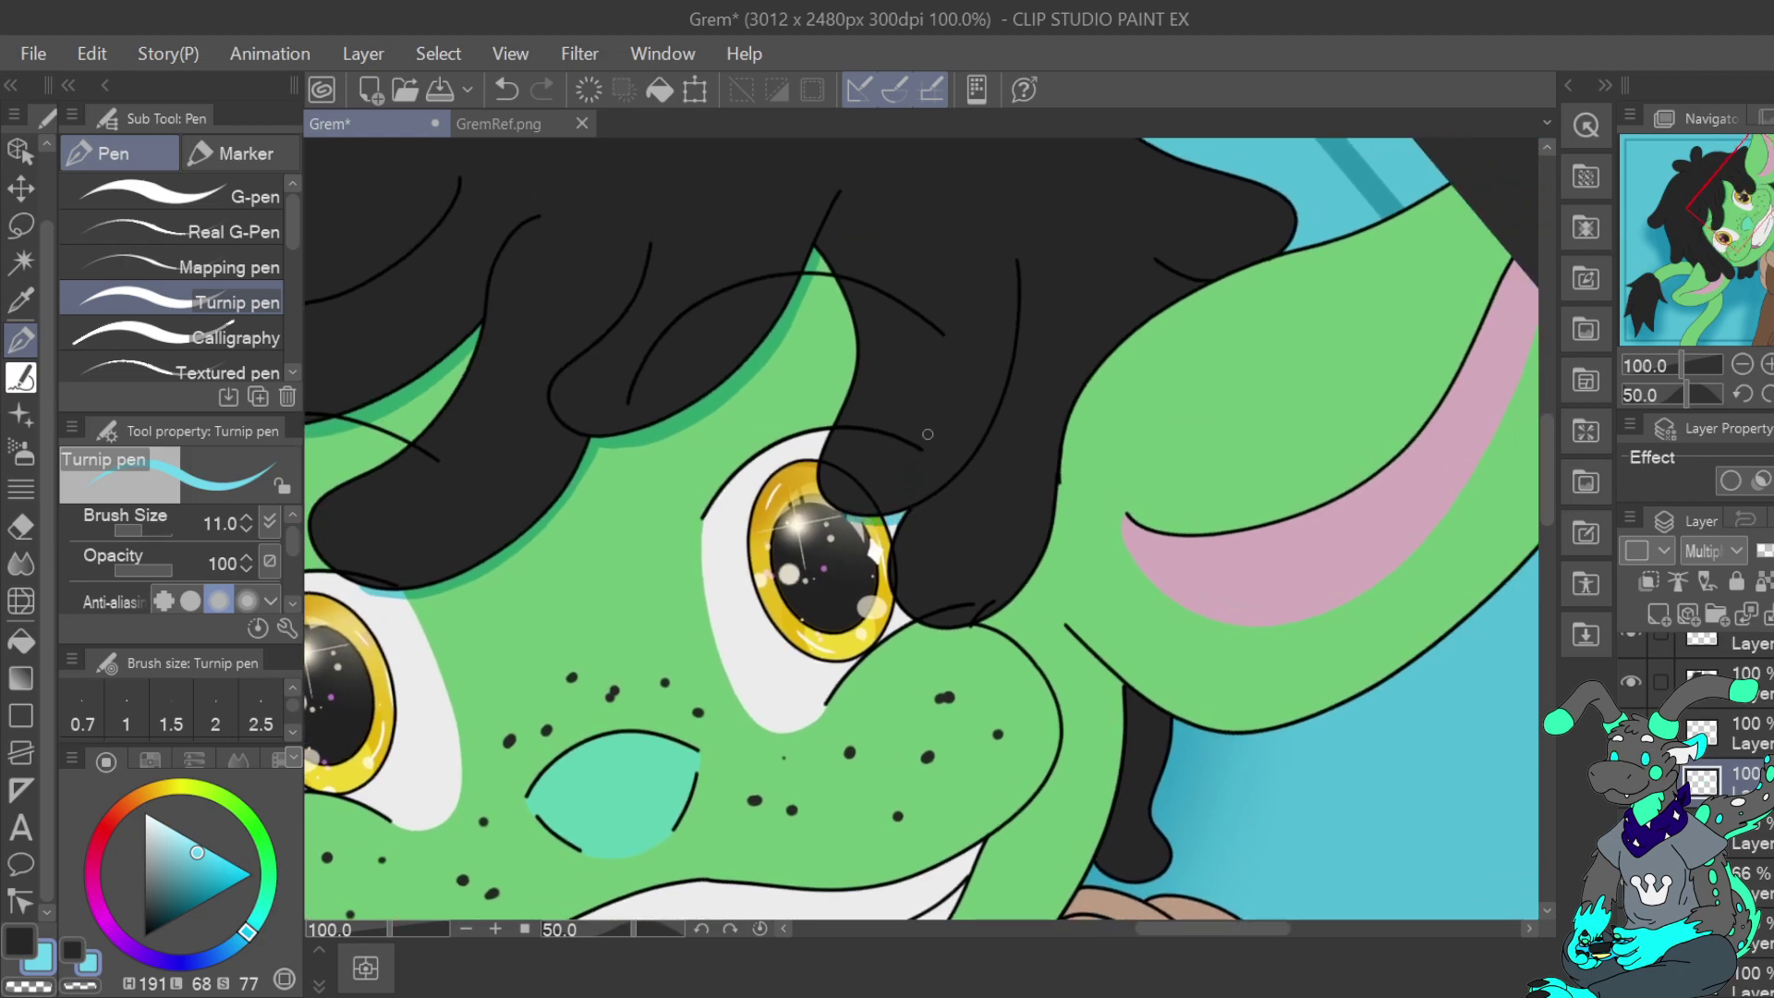
{"action": "left_click", "coordinate": [89, 983]}
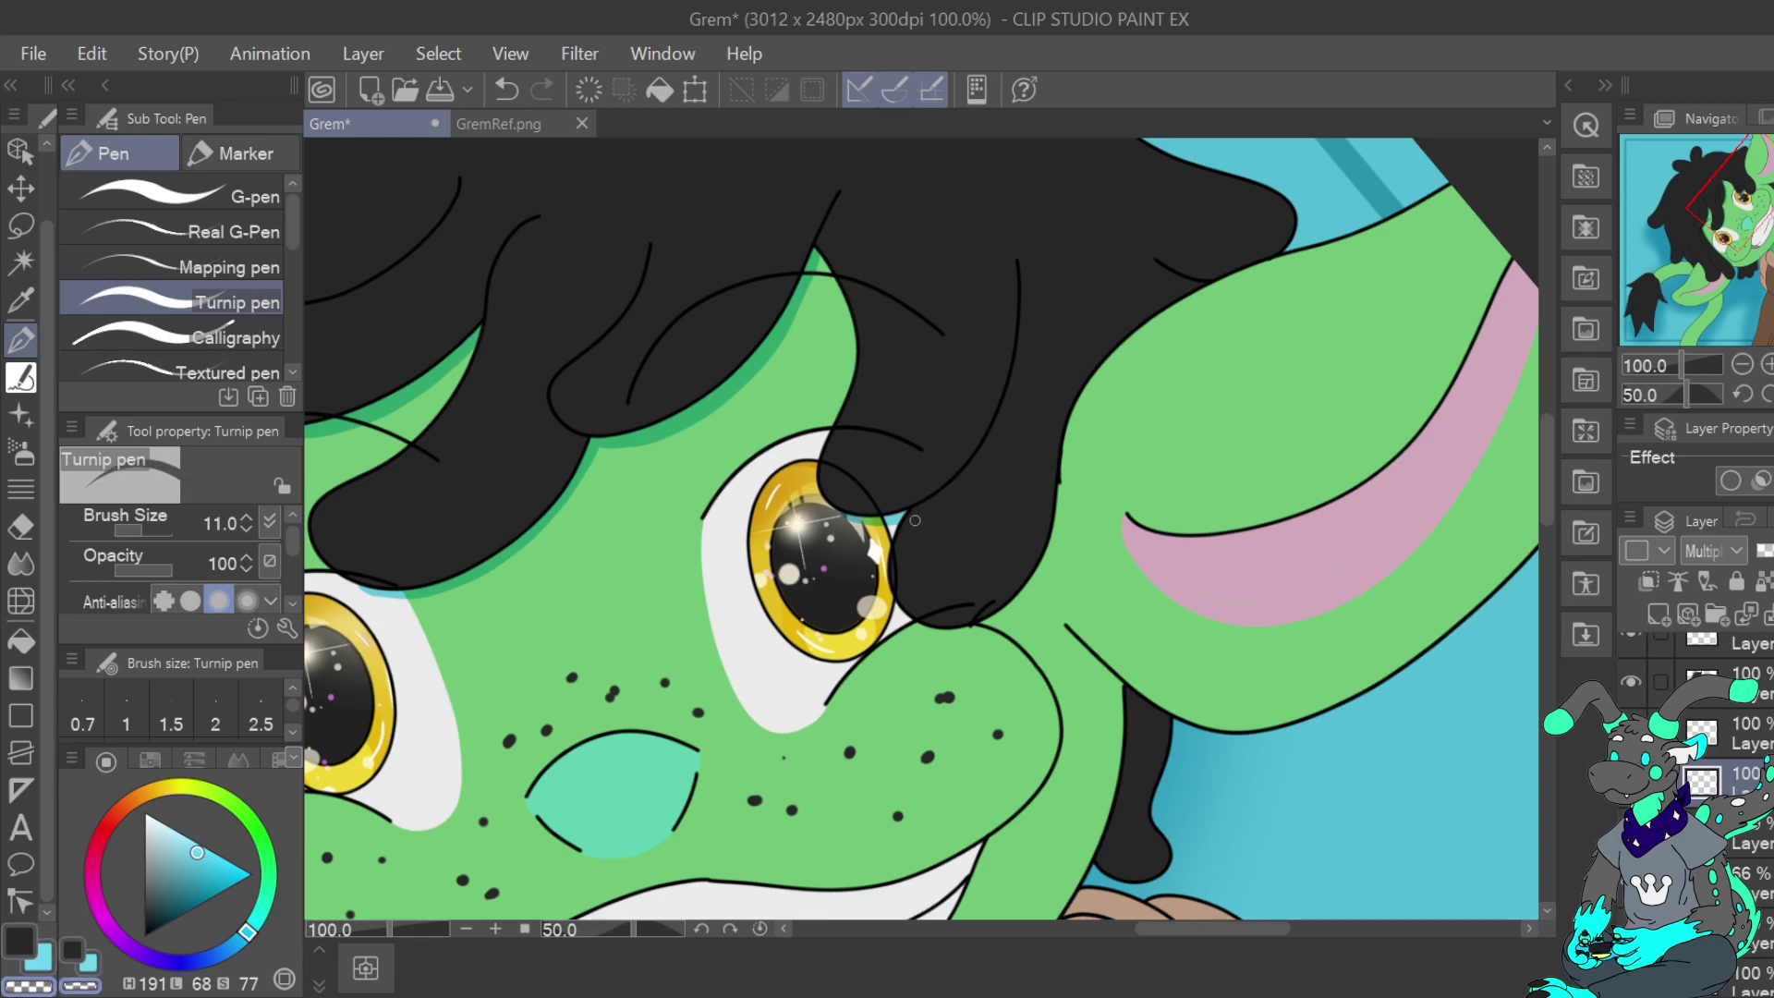
{"action": "left_click", "coordinate": [43, 965]}
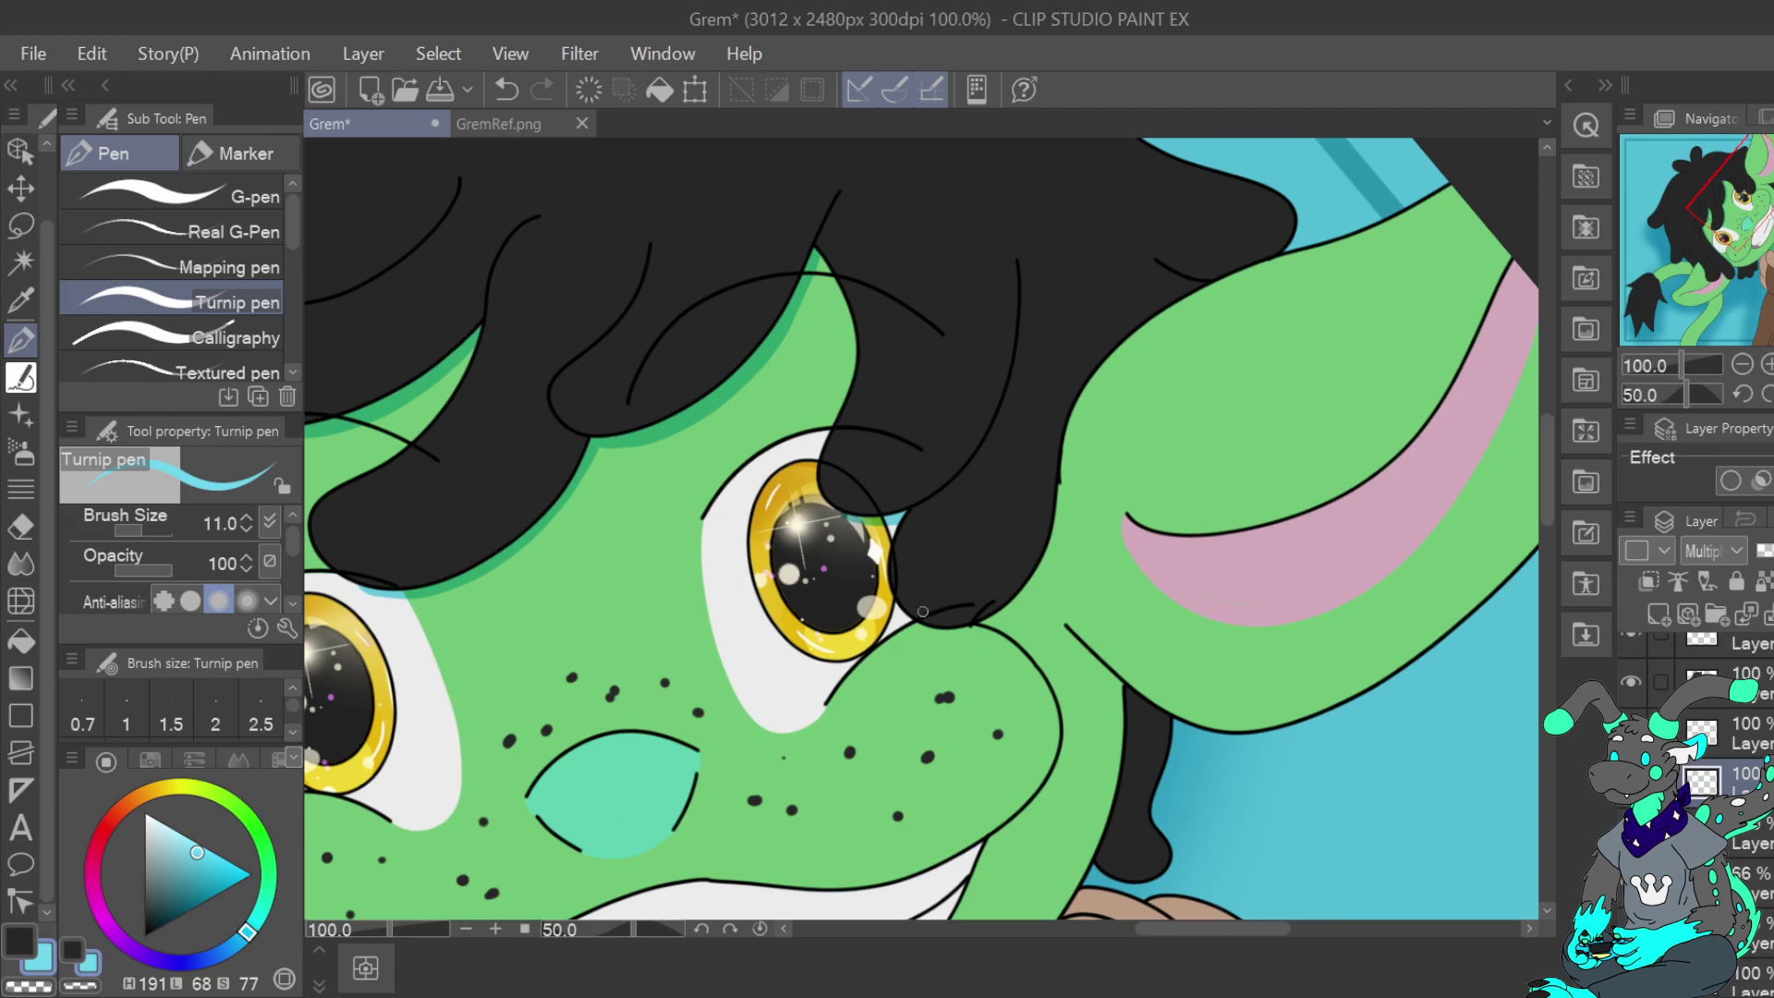
{"action": "mouse_move", "coordinate": [1052, 482]}
{"action": "left_mouse_down"}
{"action": "mouse_move", "coordinate": [1056, 533]}
{"action": "mouse_move", "coordinate": [1024, 598]}
{"action": "left_mouse_up"}
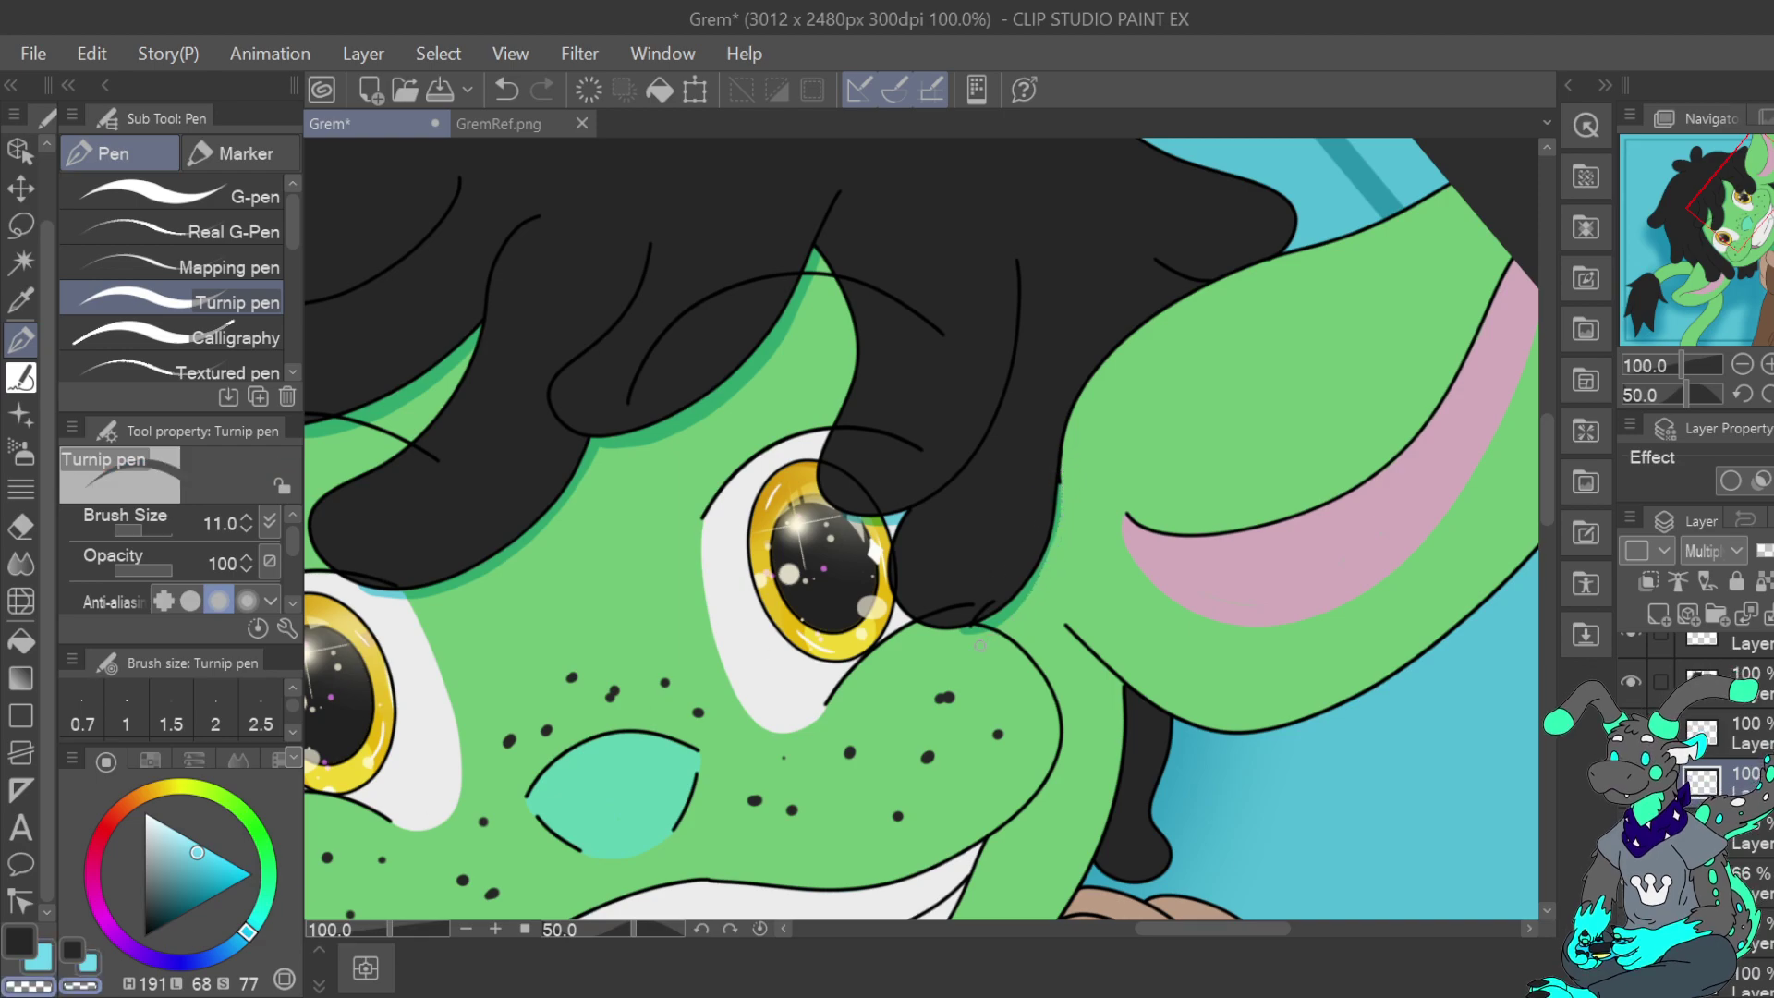
{"action": "key", "text": "ctrl+z"}
{"action": "key", "text": "ctrl+y"}
{"action": "key", "text": "x"}
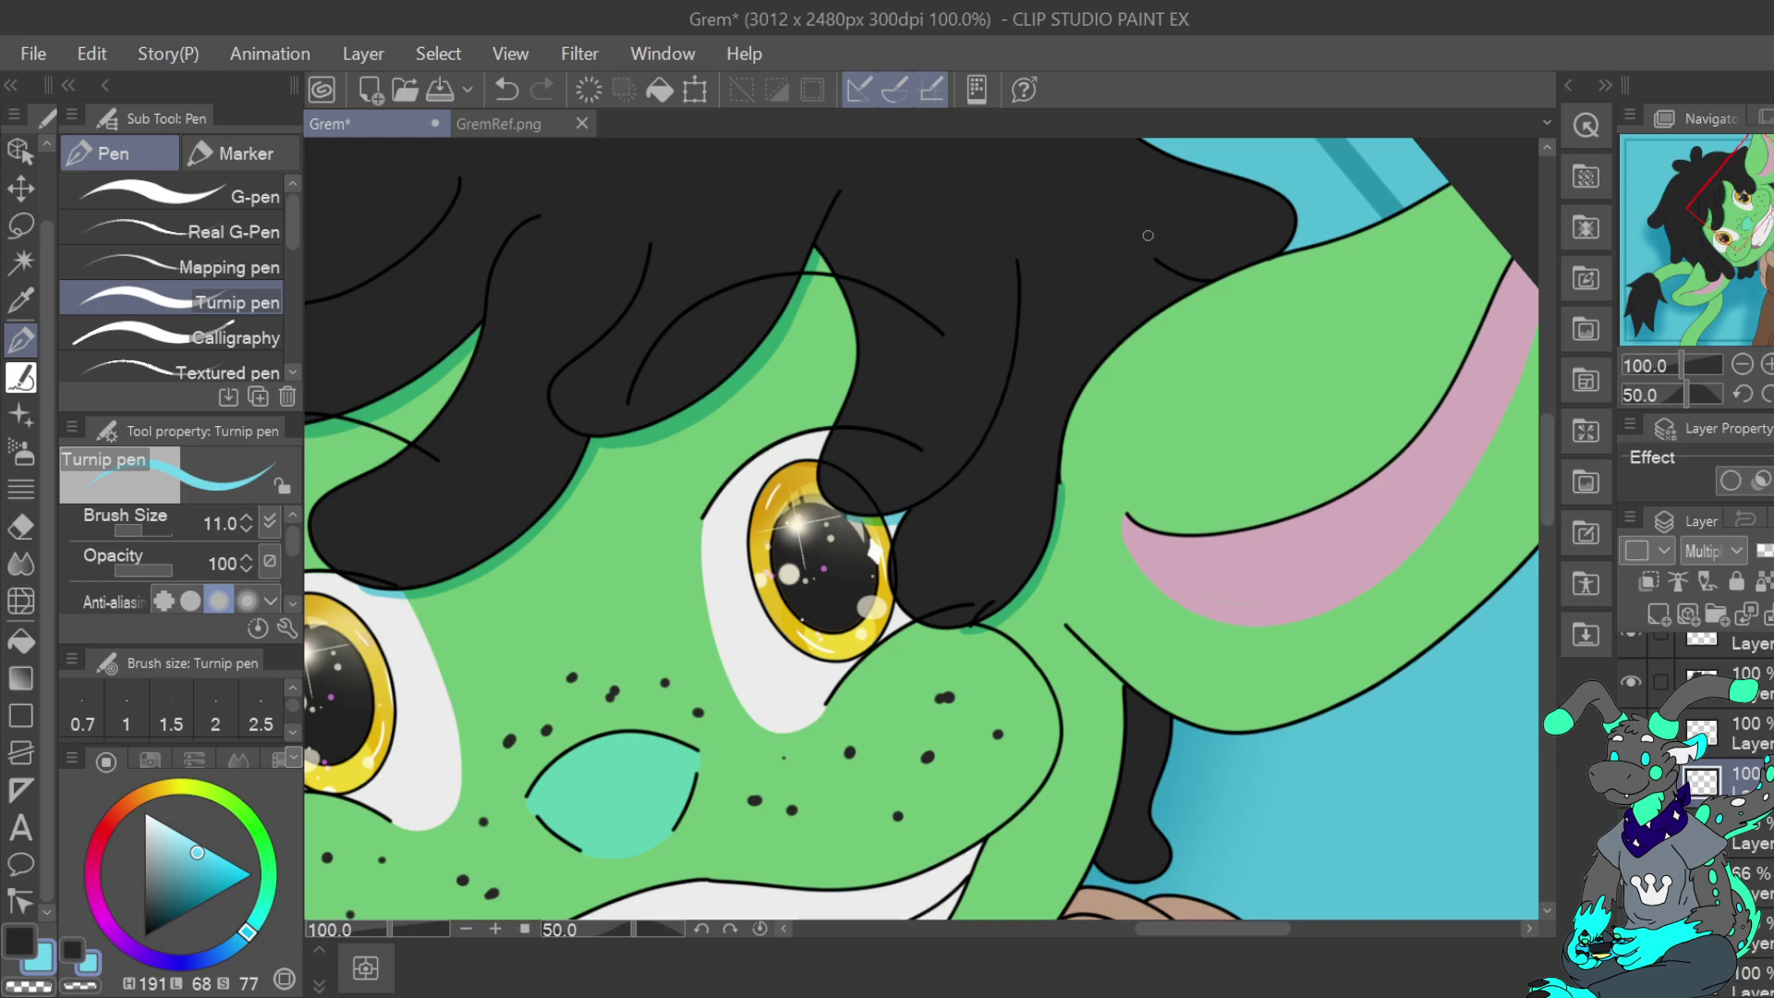
Draw a shadow line along the upper edge of the right ear's pink inner area, from the ear tip to the inner corner
{"action": "mouse_move", "coordinate": [1746, 209]}
{"action": "left_mouse_down"}
{"action": "mouse_move", "coordinate": [1720, 214]}
{"action": "mouse_move", "coordinate": [1718, 252]}
{"action": "mouse_move", "coordinate": [1741, 255]}
{"action": "mouse_move", "coordinate": [1728, 266]}
{"action": "mouse_move", "coordinate": [1758, 207]}
{"action": "left_mouse_up"}
{"action": "left_click", "coordinate": [506, 89]}
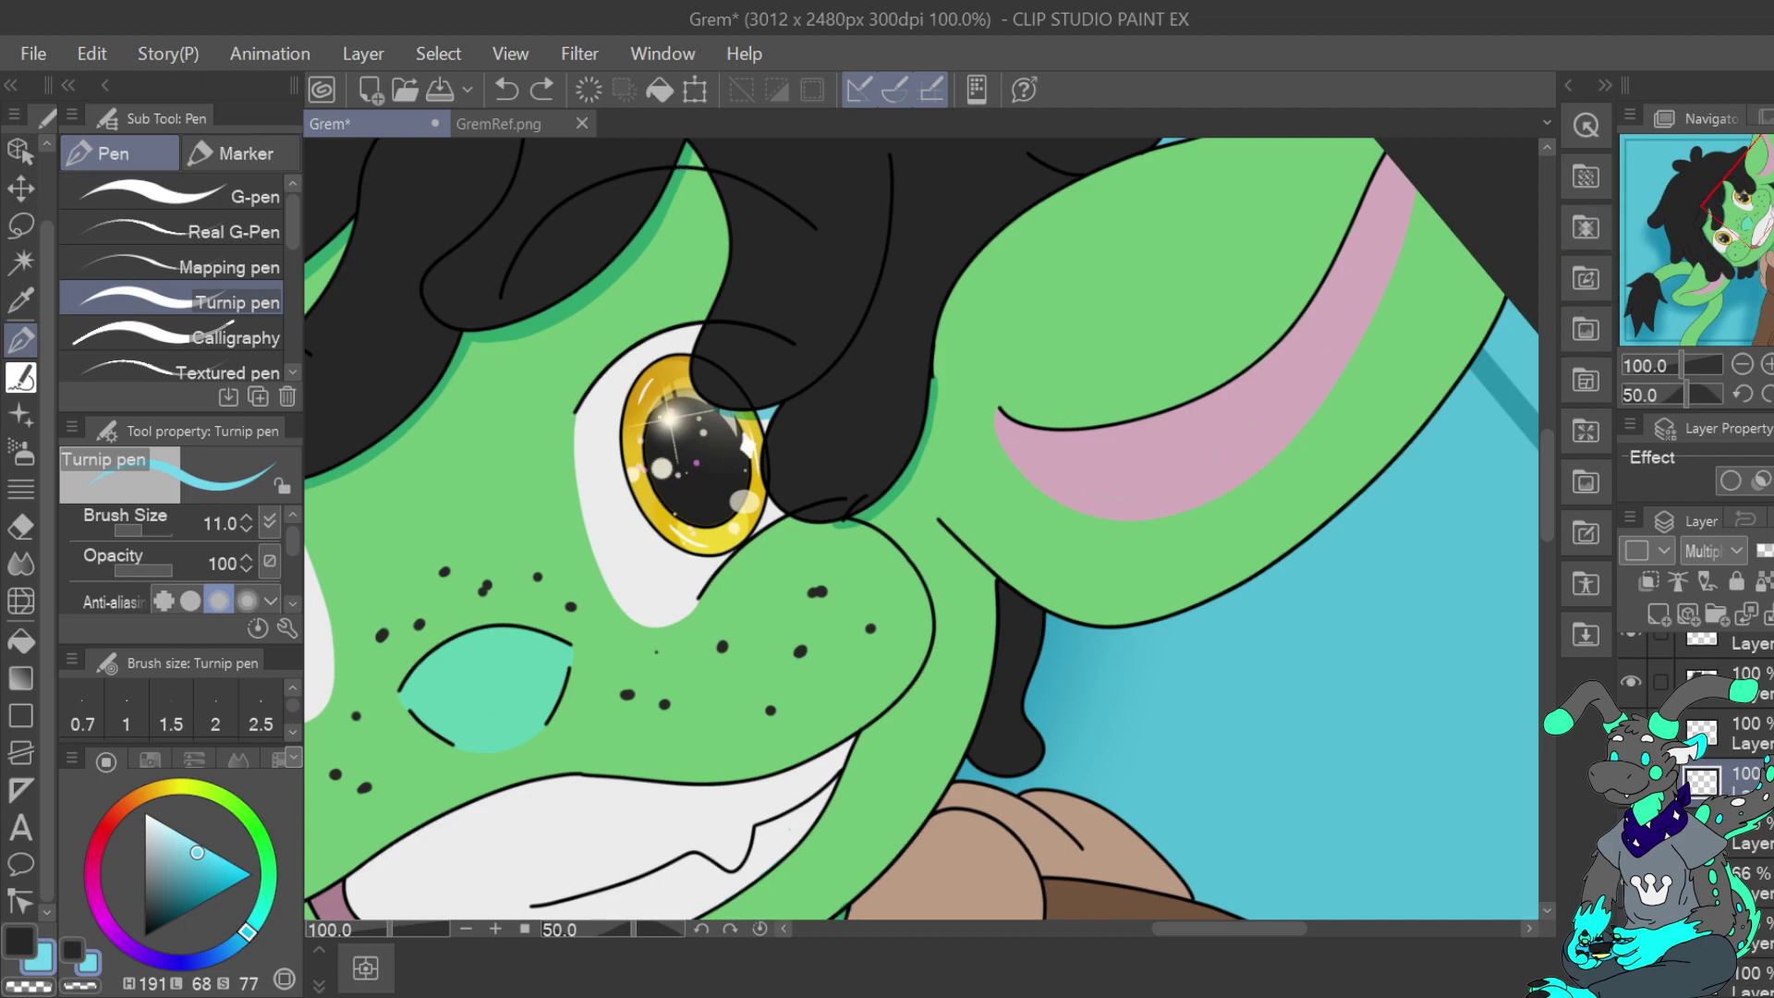
{"action": "left_click_drag", "start_coordinate": [1757, 209], "coordinate": [1756, 213]}
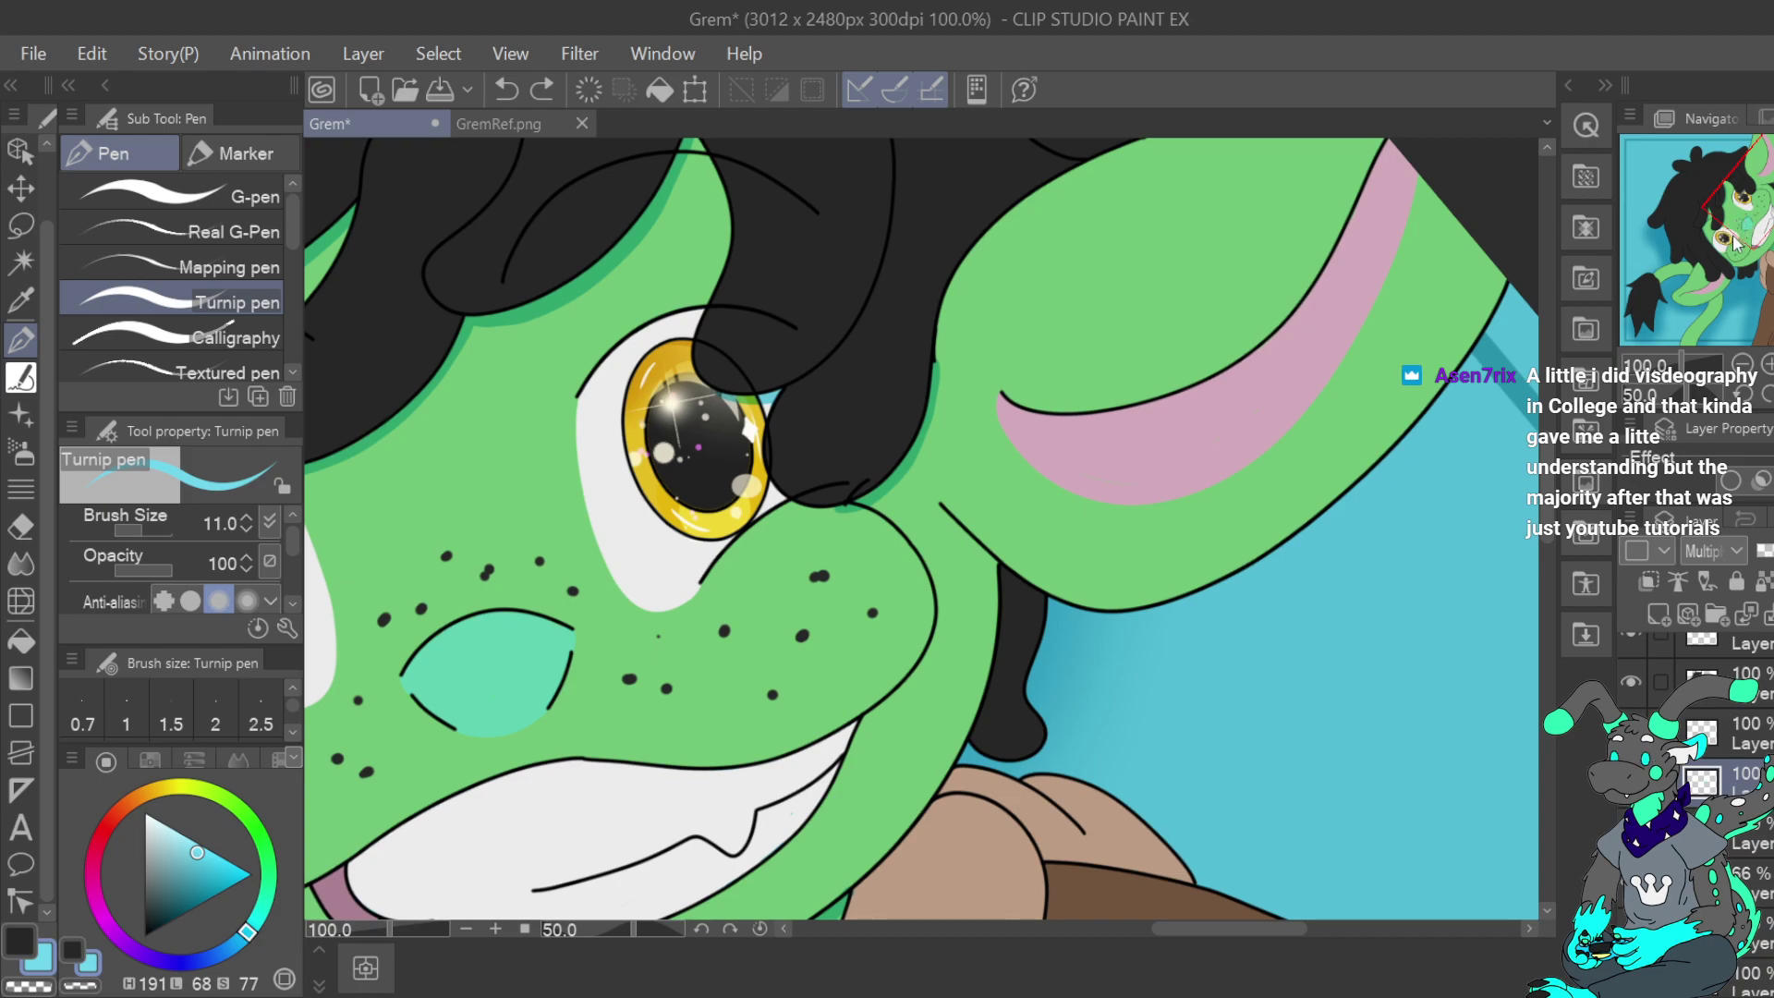
{"action": "left_click_drag", "start_coordinate": [1759, 197], "coordinate": [1766, 165]}
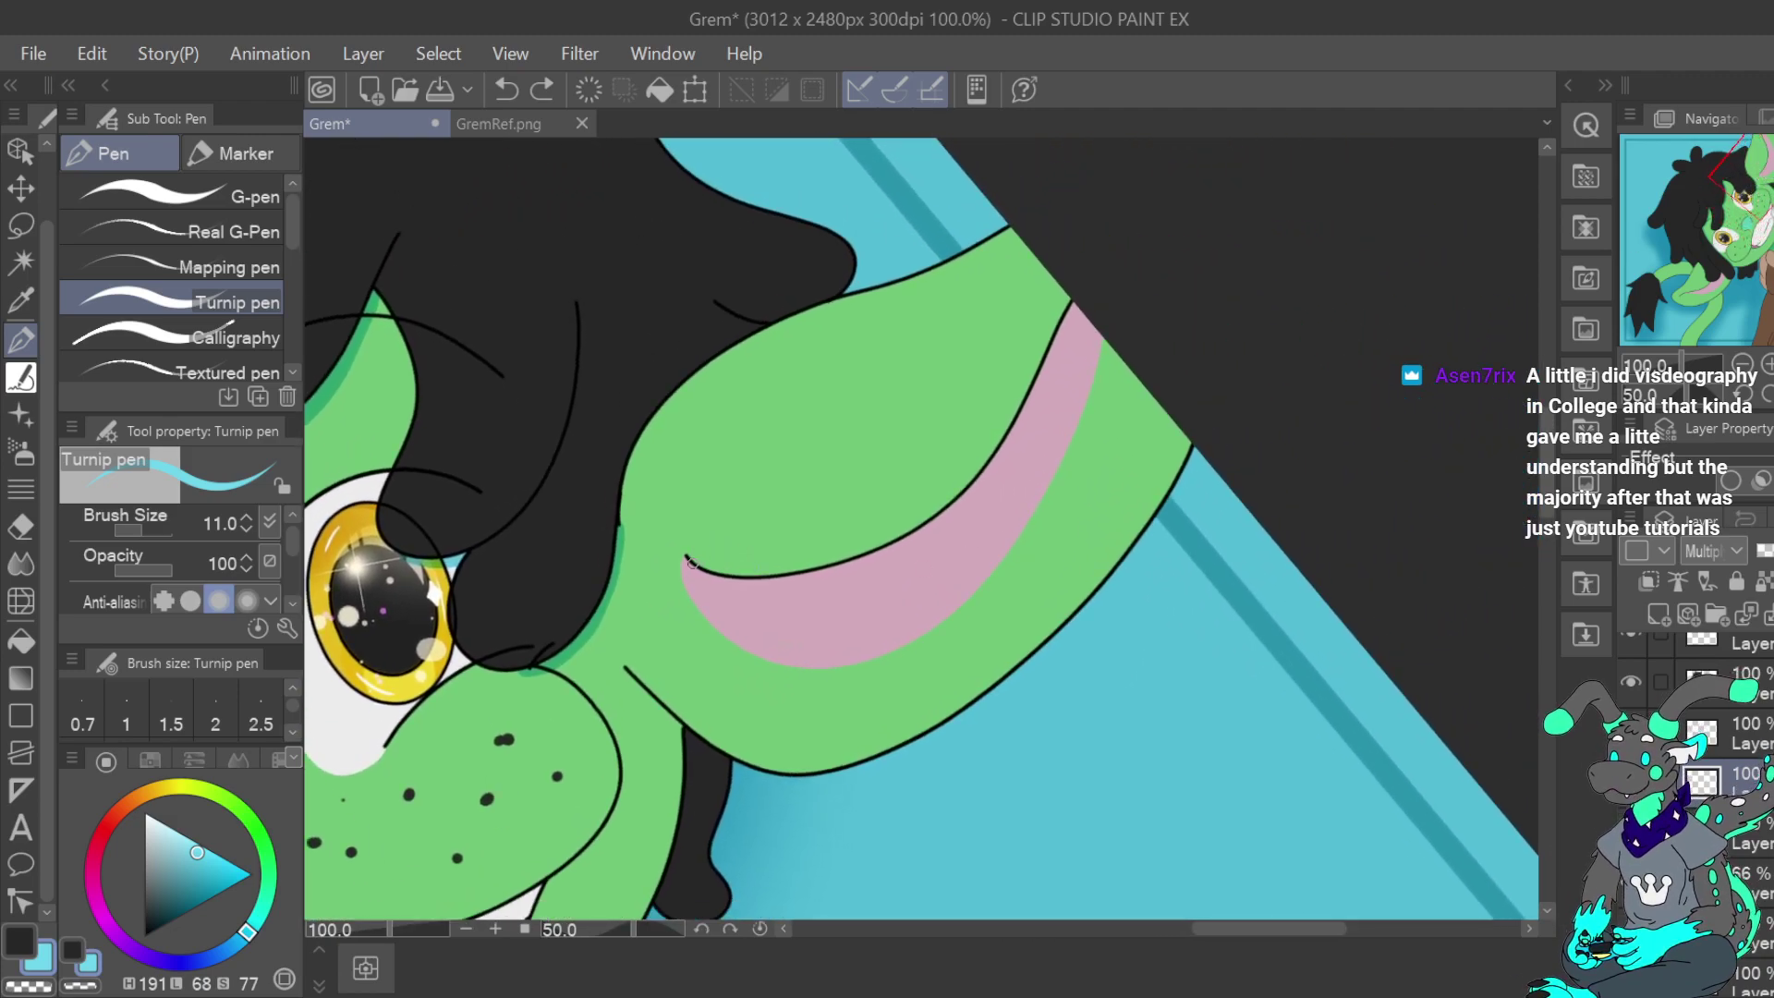
{"action": "mouse_move", "coordinate": [1074, 303]}
{"action": "left_mouse_down"}
{"action": "mouse_move", "coordinate": [980, 483]}
{"action": "mouse_move", "coordinate": [919, 536]}
{"action": "mouse_move", "coordinate": [835, 566]}
{"action": "left_mouse_up"}
{"action": "left_click_drag", "start_coordinate": [688, 560], "coordinate": [785, 579]}
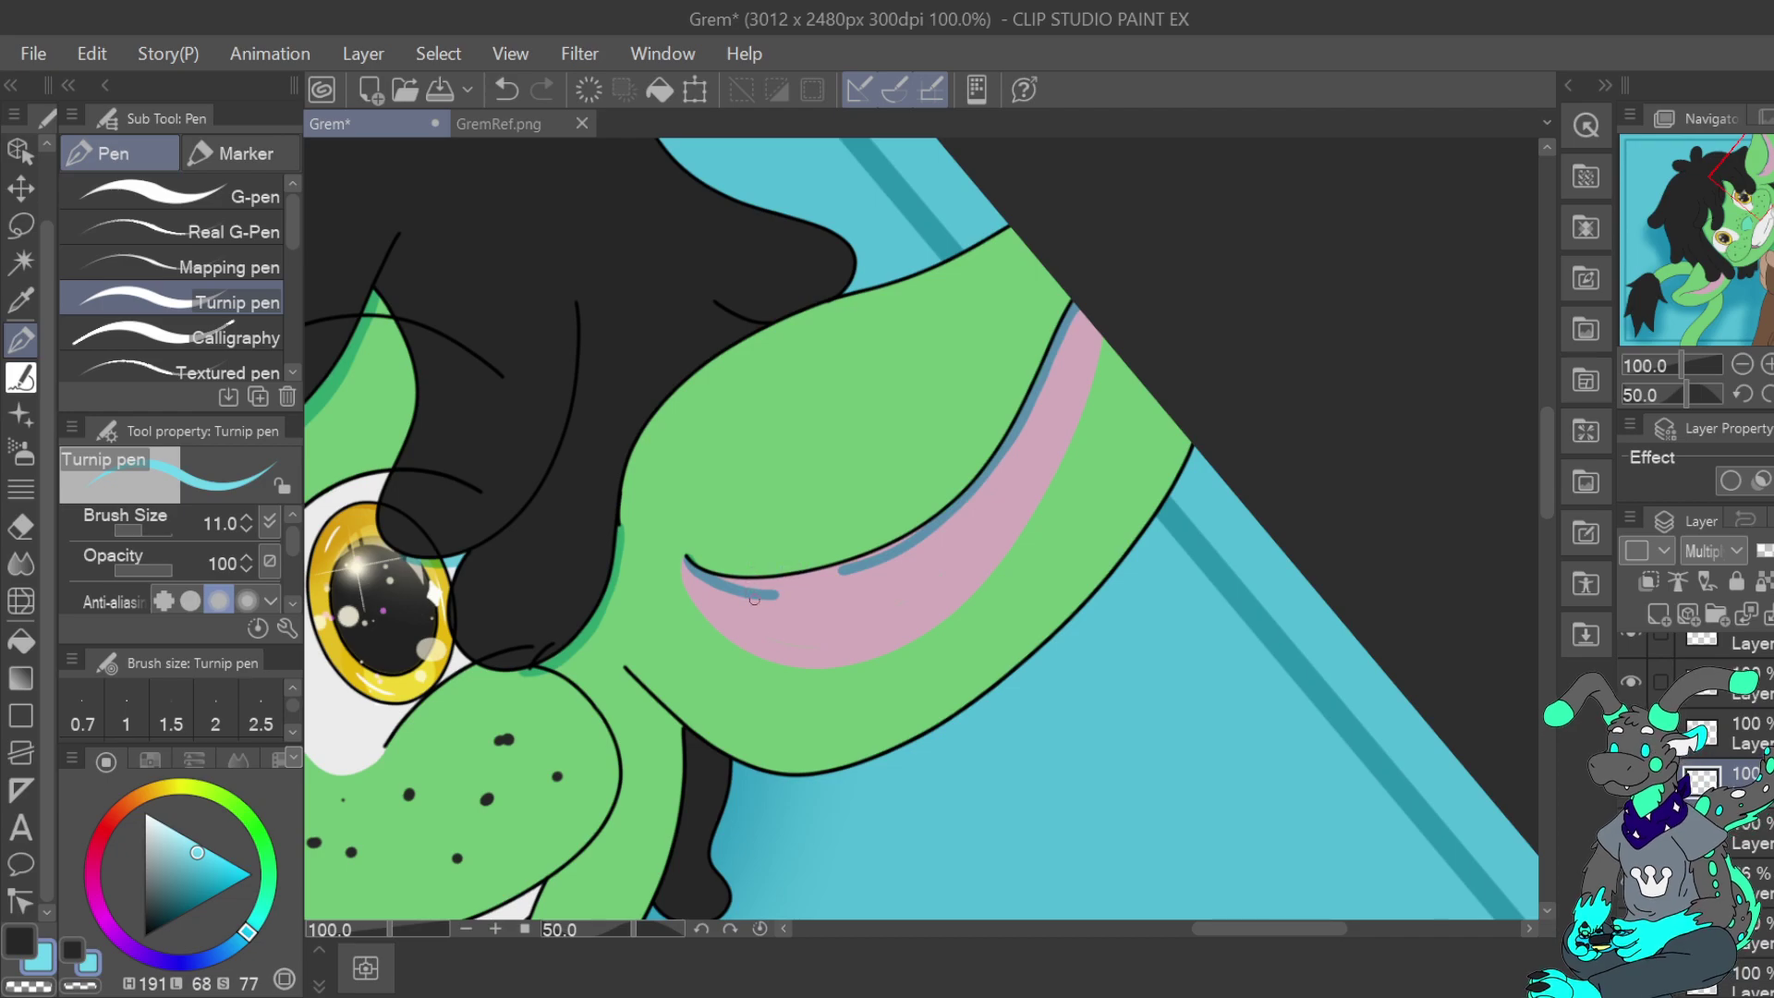
{"action": "left_click_drag", "start_coordinate": [724, 580], "coordinate": [815, 575]}
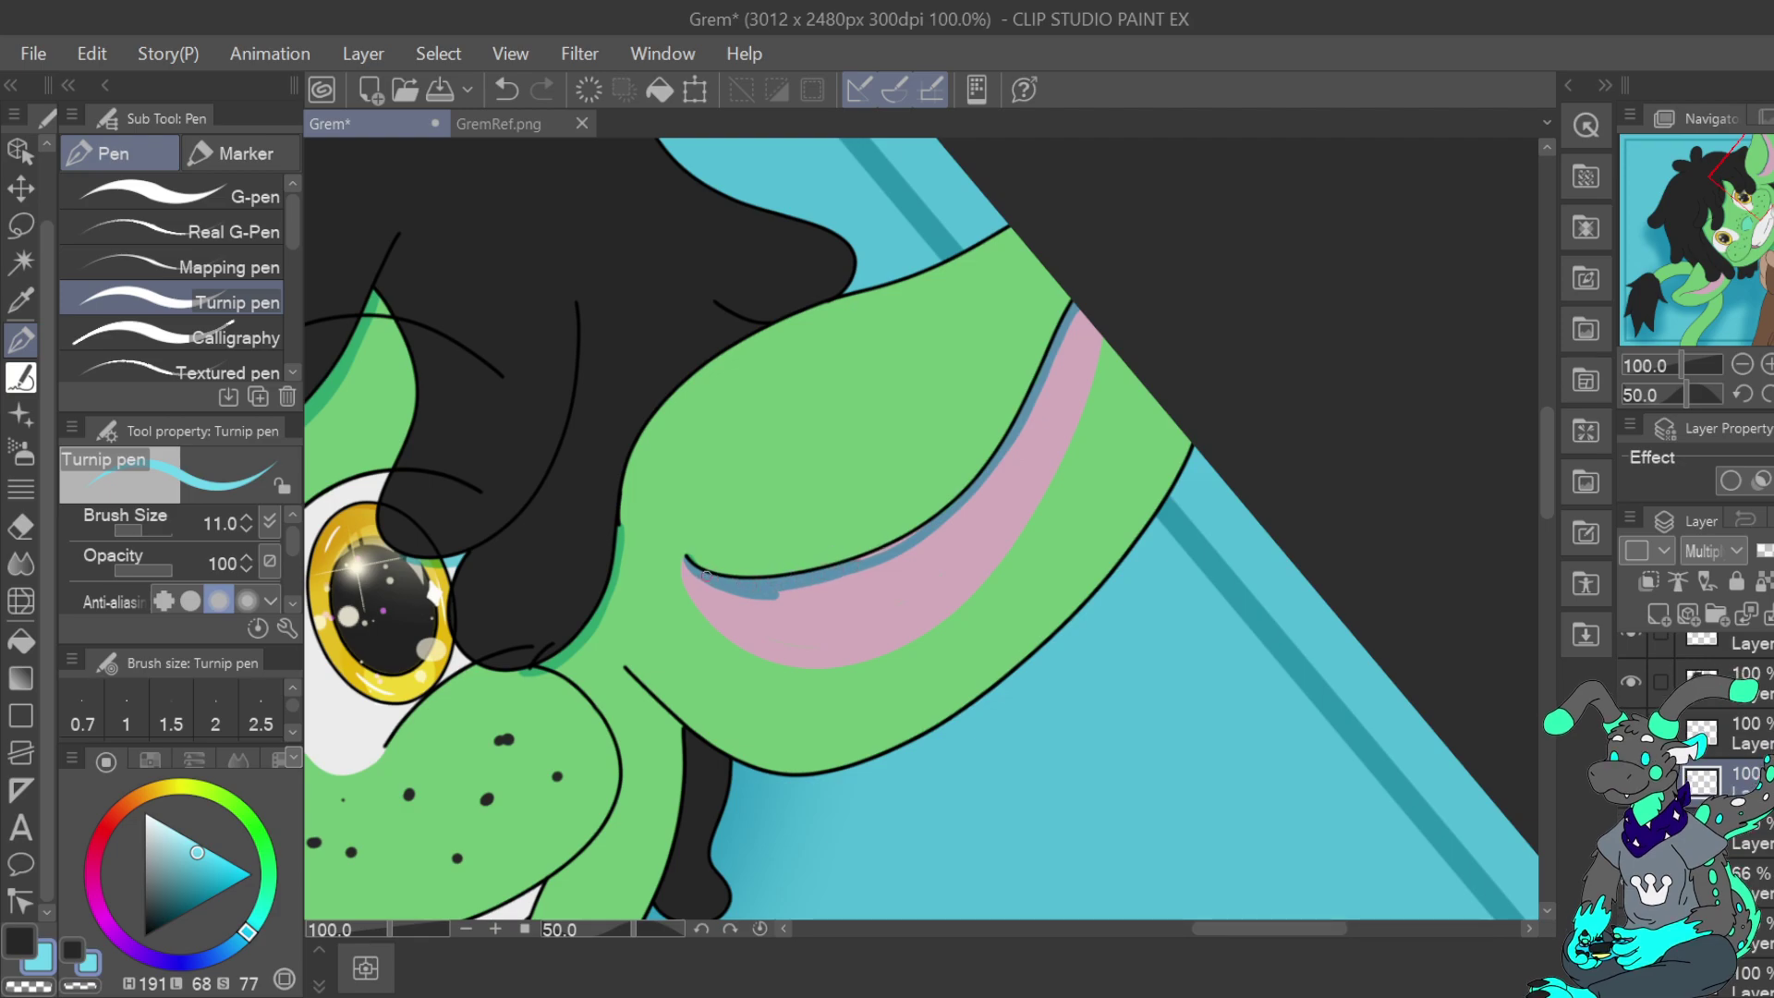
Widen and fill the right inner-ear shadow into a tapered band and smooth its lower edge toward the ear tip
{"action": "mouse_move", "coordinate": [701, 580]}
{"action": "left_mouse_down"}
{"action": "mouse_move", "coordinate": [748, 608]}
{"action": "mouse_move", "coordinate": [841, 601]}
{"action": "mouse_move", "coordinate": [941, 528]}
{"action": "mouse_move", "coordinate": [787, 596]}
{"action": "left_mouse_up"}
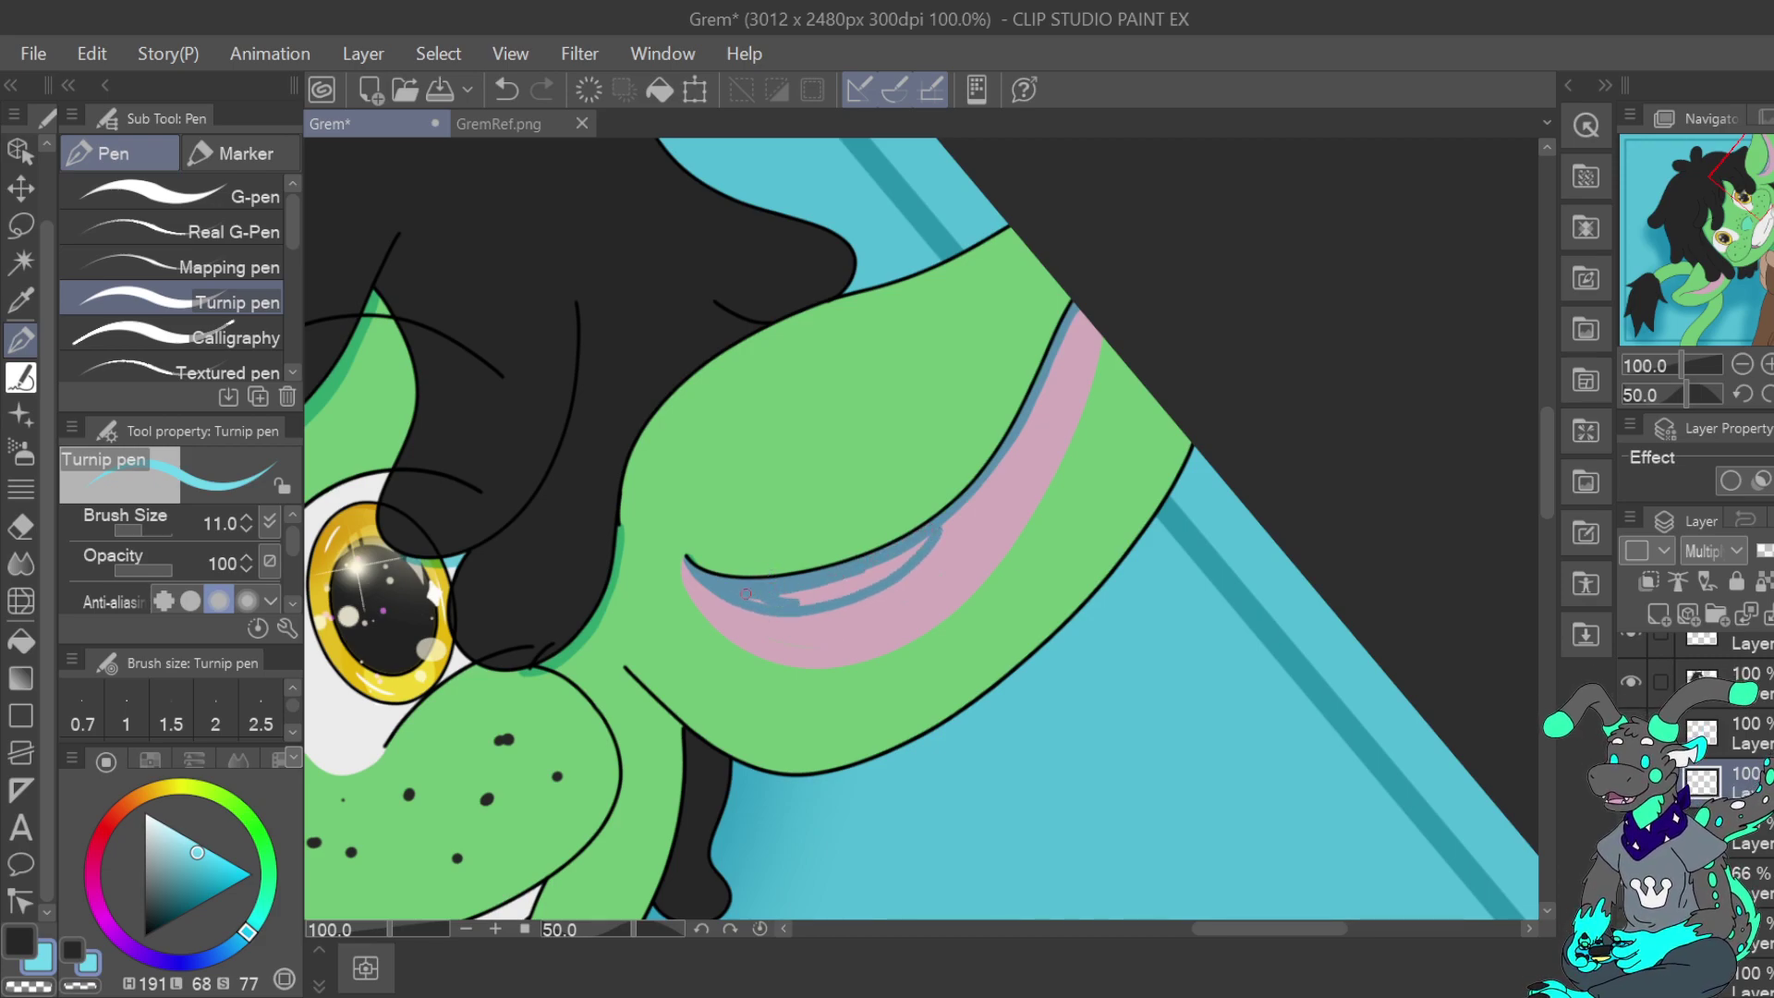
{"action": "mouse_move", "coordinate": [802, 605]}
{"action": "left_mouse_down"}
{"action": "mouse_move", "coordinate": [923, 542]}
{"action": "mouse_move", "coordinate": [869, 586]}
{"action": "mouse_move", "coordinate": [865, 569]}
{"action": "mouse_move", "coordinate": [989, 480]}
{"action": "left_mouse_up"}
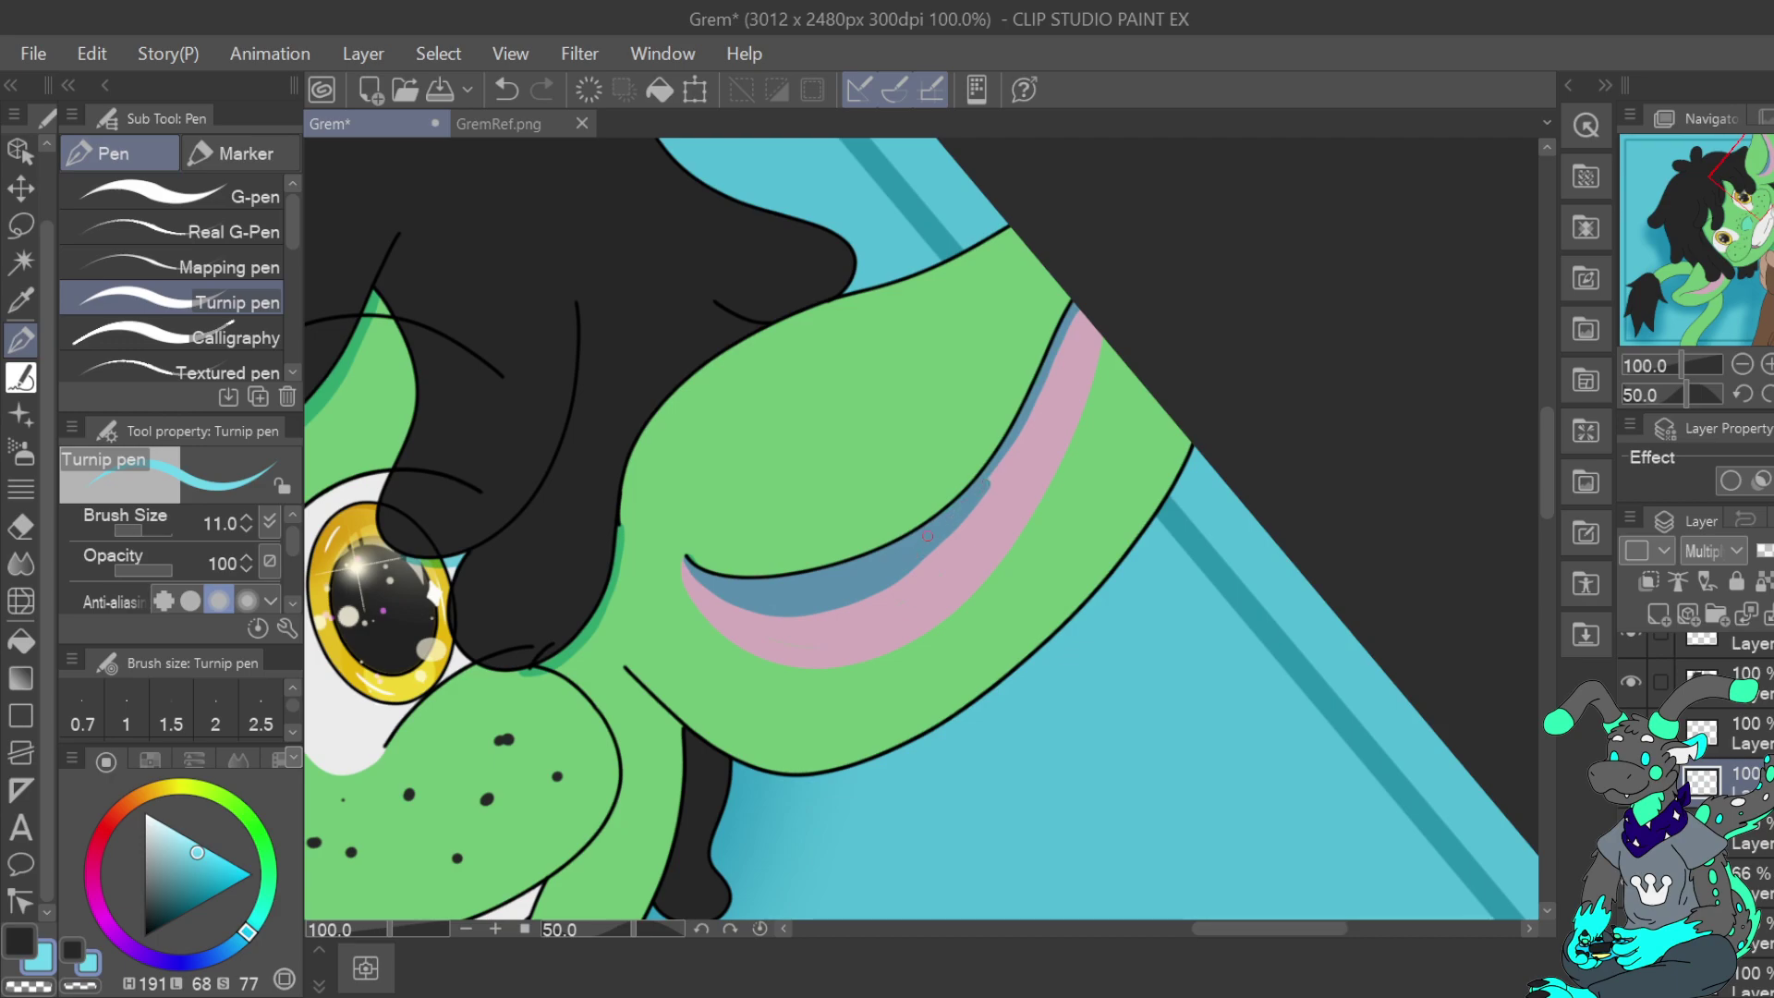
{"action": "left_click_drag", "start_coordinate": [917, 559], "coordinate": [1005, 455]}
{"action": "left_click_drag", "start_coordinate": [999, 469], "coordinate": [1084, 305]}
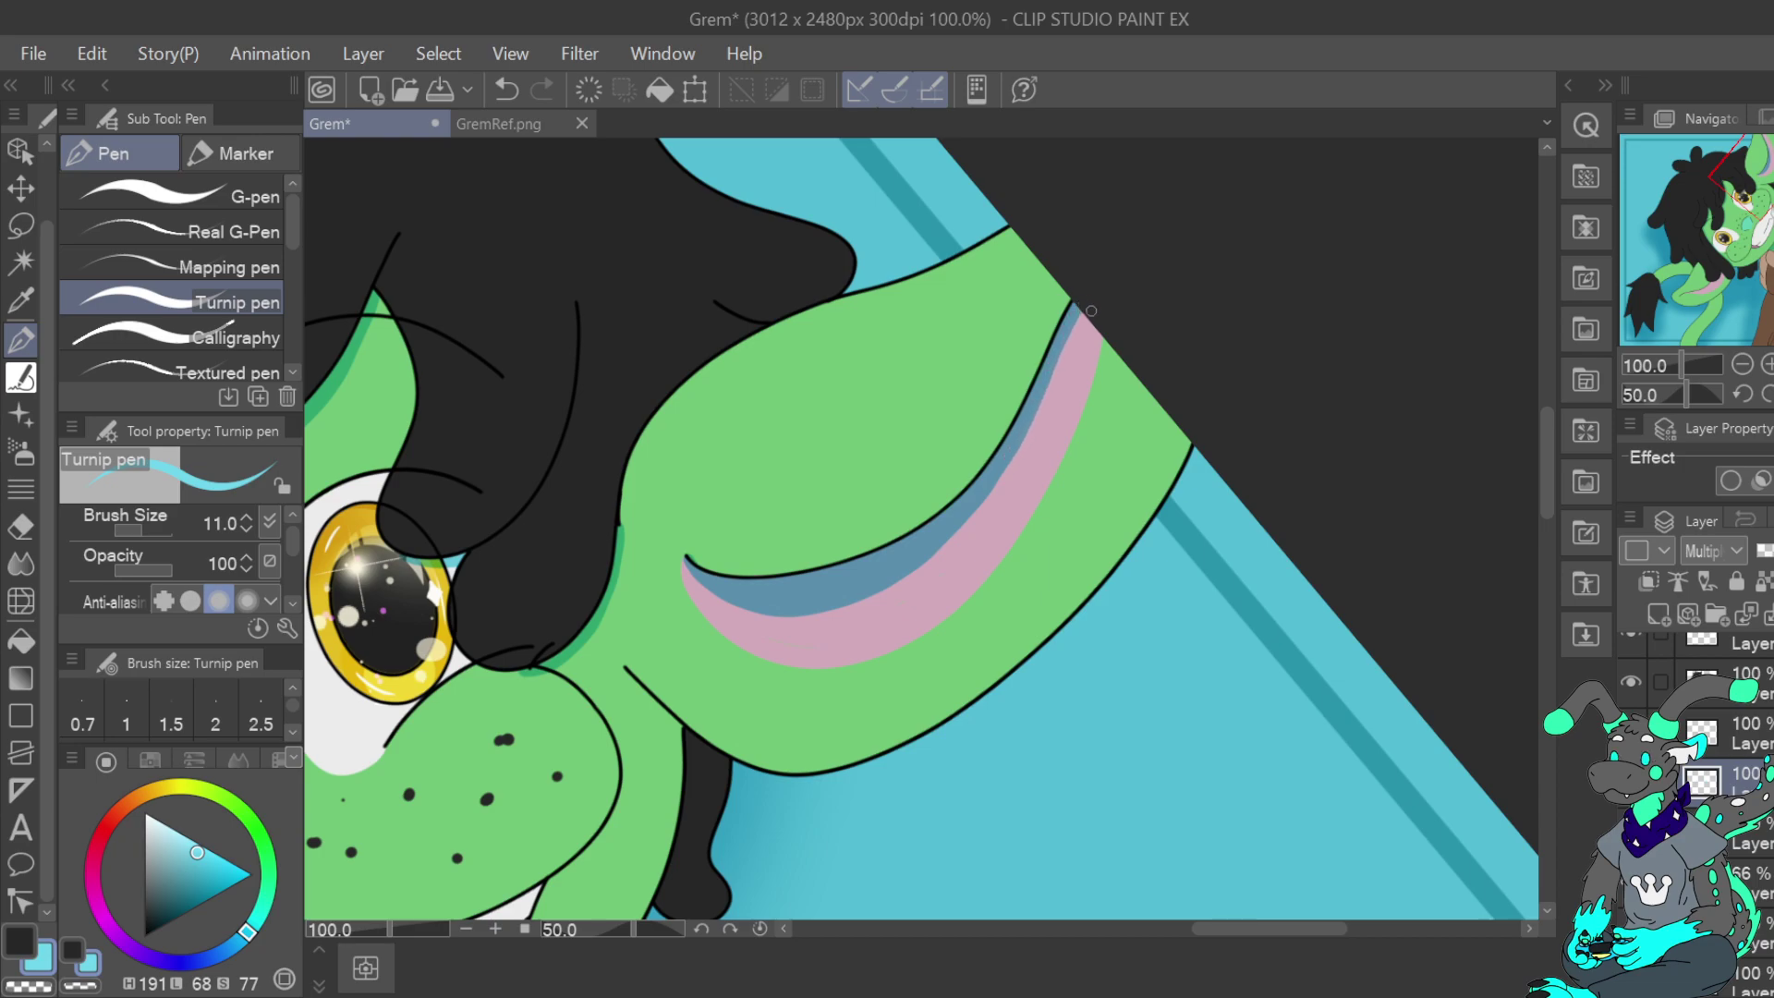
{"action": "left_click", "coordinate": [44, 987]}
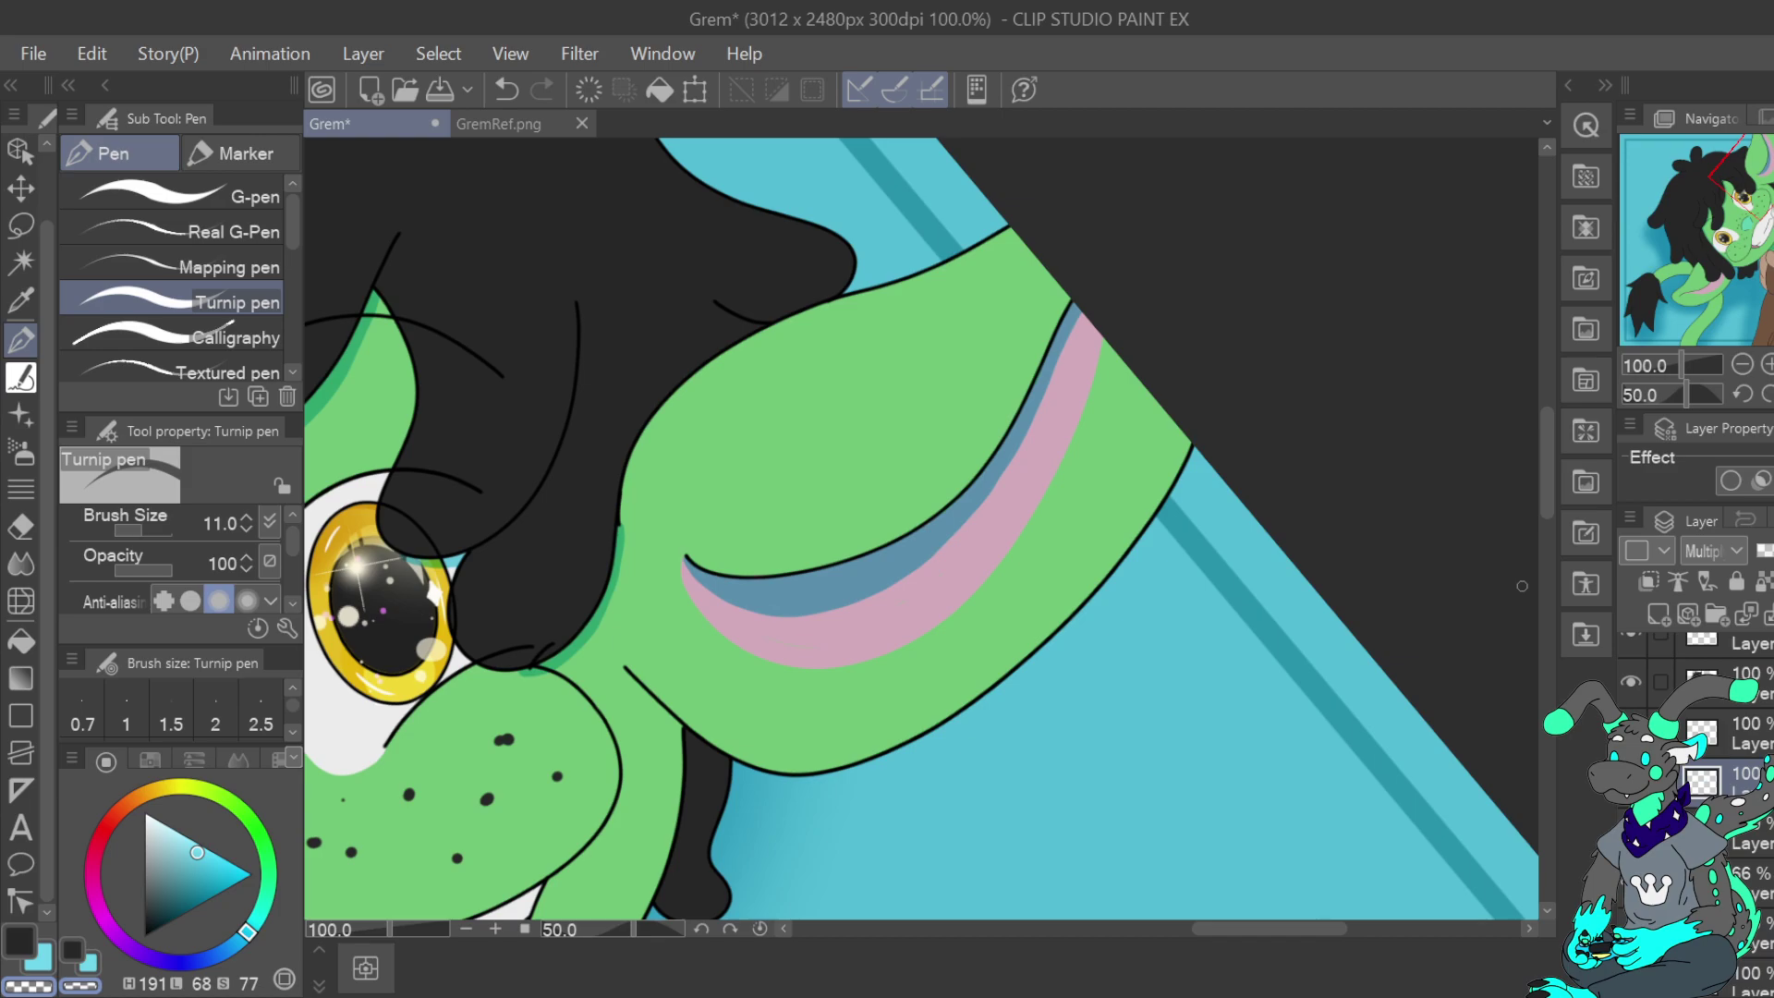
Outline and fill a tapered shadow inside the left ear's pink area, along its inner edge down to the hair lock
{"action": "left_click_drag", "start_coordinate": [1756, 231], "coordinate": [1723, 283]}
{"action": "left_click", "coordinate": [1768, 395]}
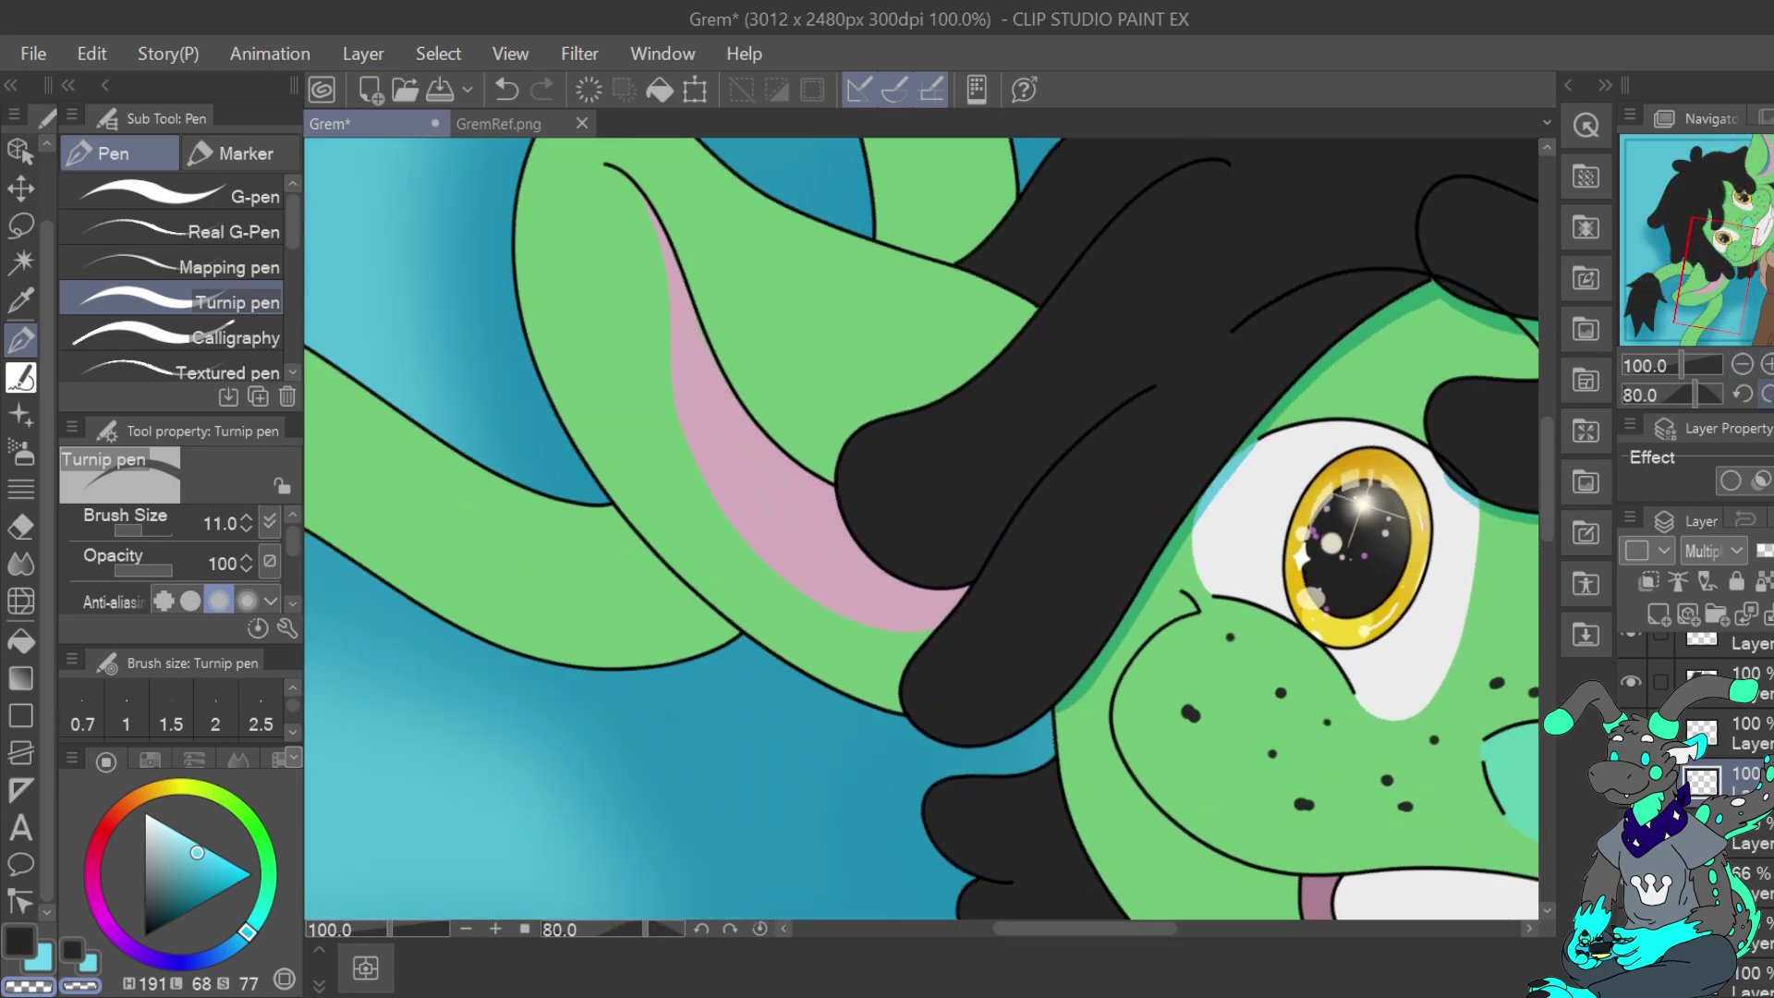
{"action": "key", "text": "asciicircum"}
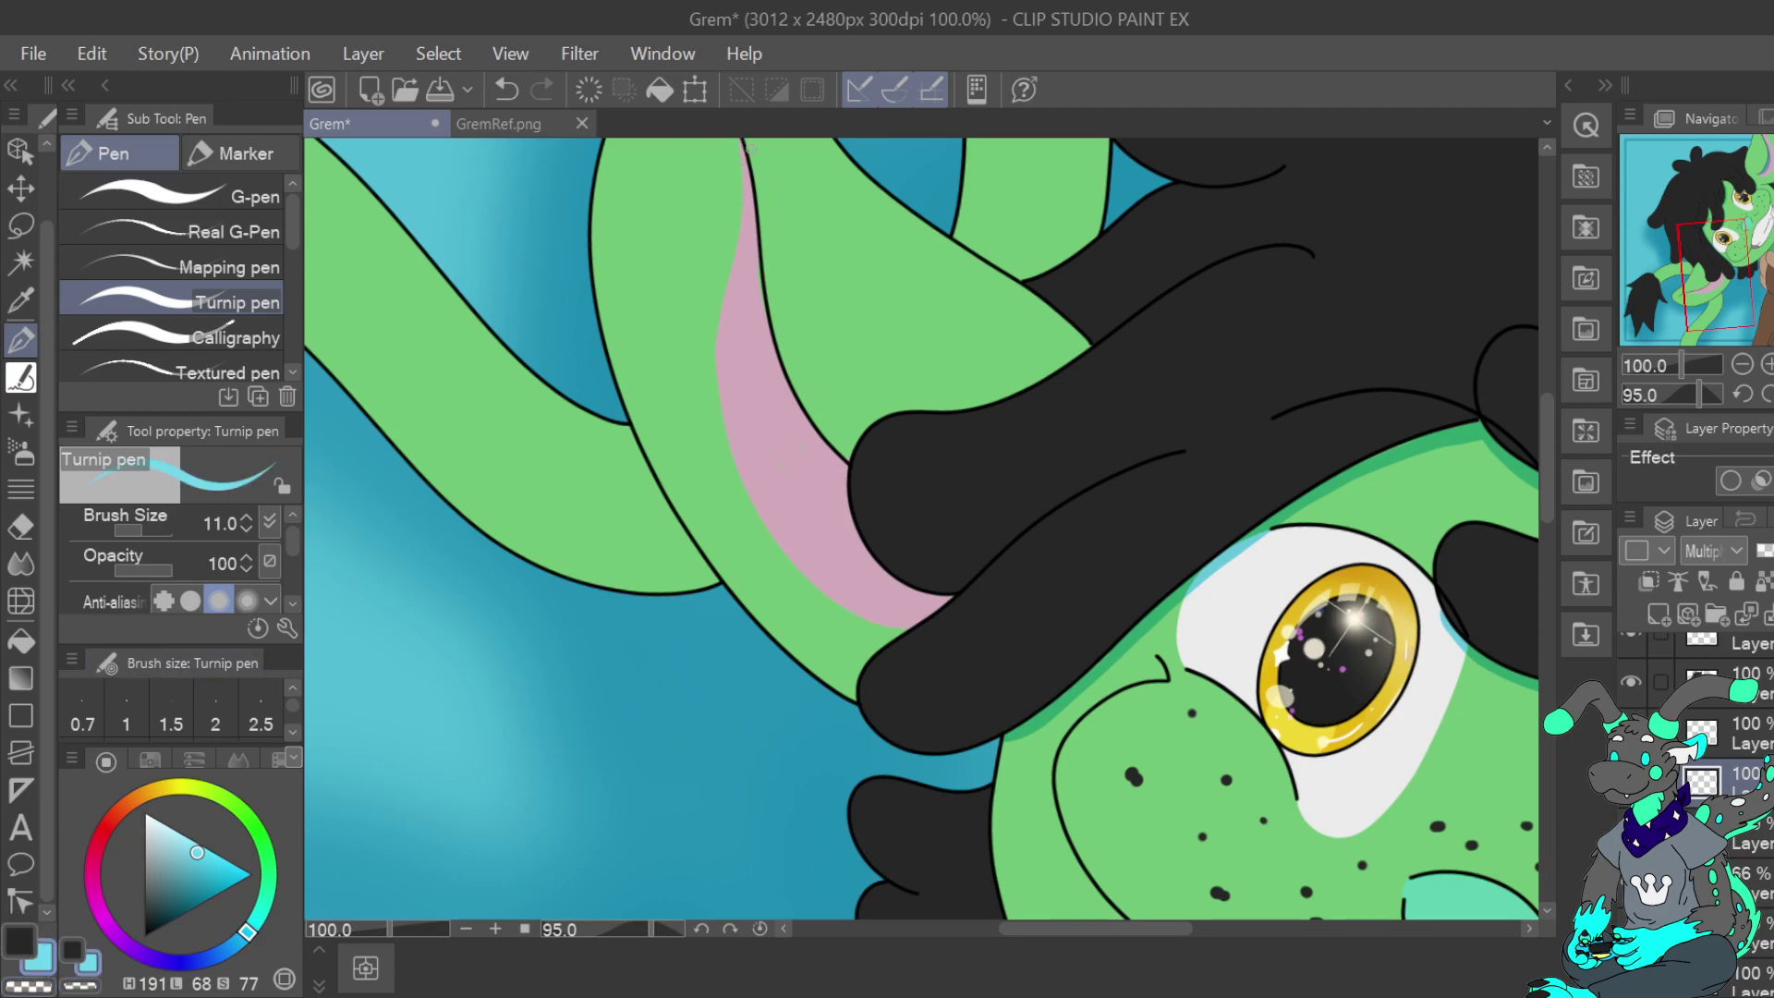
{"action": "left_click_drag", "start_coordinate": [1730, 238], "coordinate": [1721, 209]}
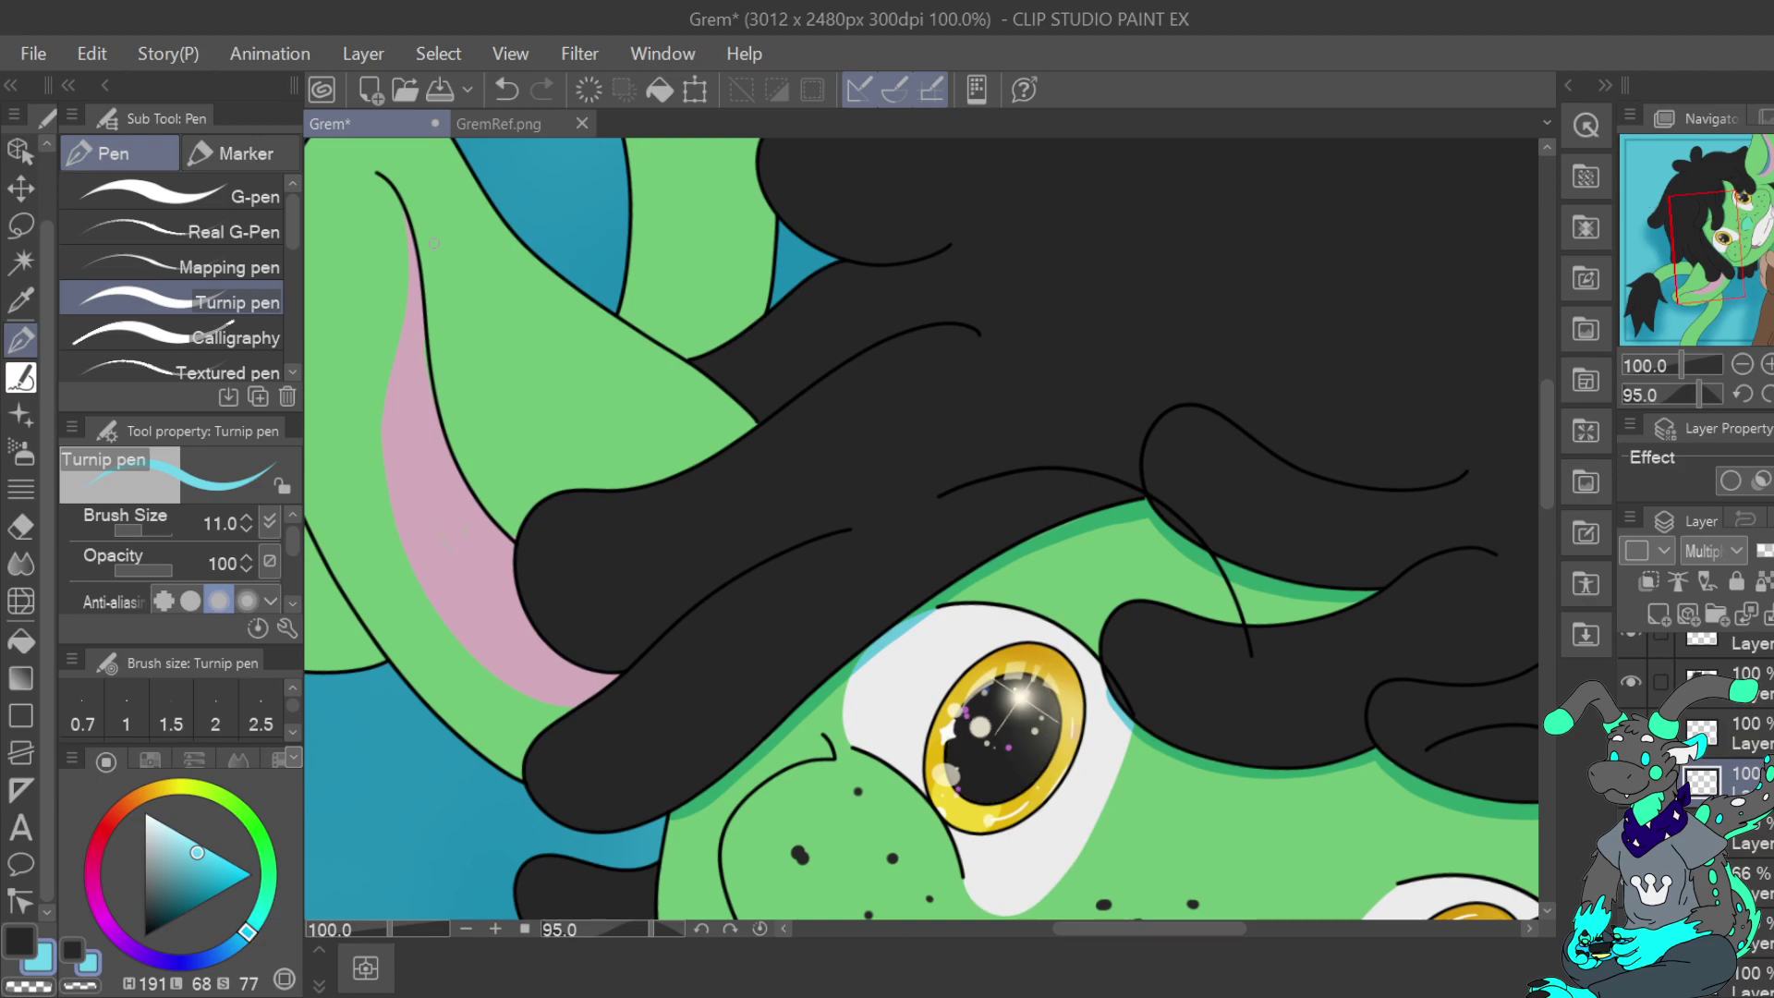
{"action": "mouse_move", "coordinate": [405, 208]}
{"action": "left_mouse_down"}
{"action": "mouse_move", "coordinate": [429, 400]}
{"action": "mouse_move", "coordinate": [473, 547]}
{"action": "mouse_move", "coordinate": [516, 601]}
{"action": "left_mouse_up"}
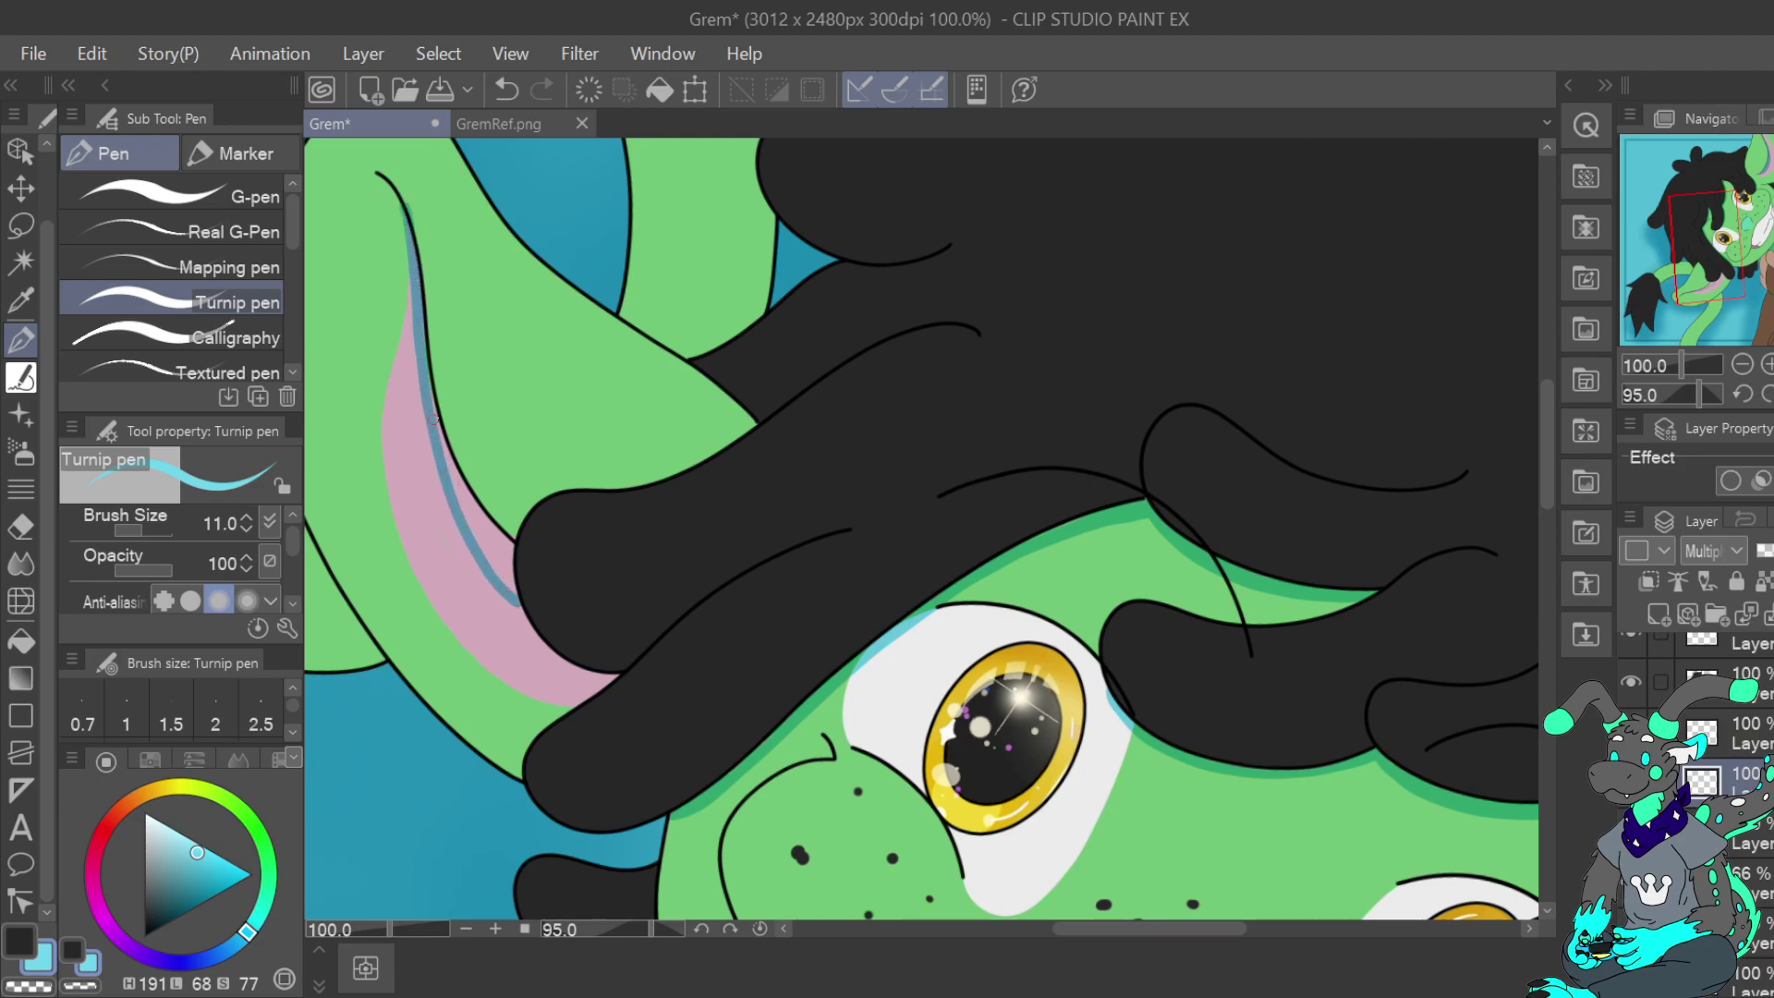
{"action": "mouse_move", "coordinate": [427, 387]}
{"action": "left_mouse_down"}
{"action": "mouse_move", "coordinate": [507, 583]}
{"action": "mouse_move", "coordinate": [506, 547]}
{"action": "mouse_move", "coordinate": [499, 562]}
{"action": "left_mouse_up"}
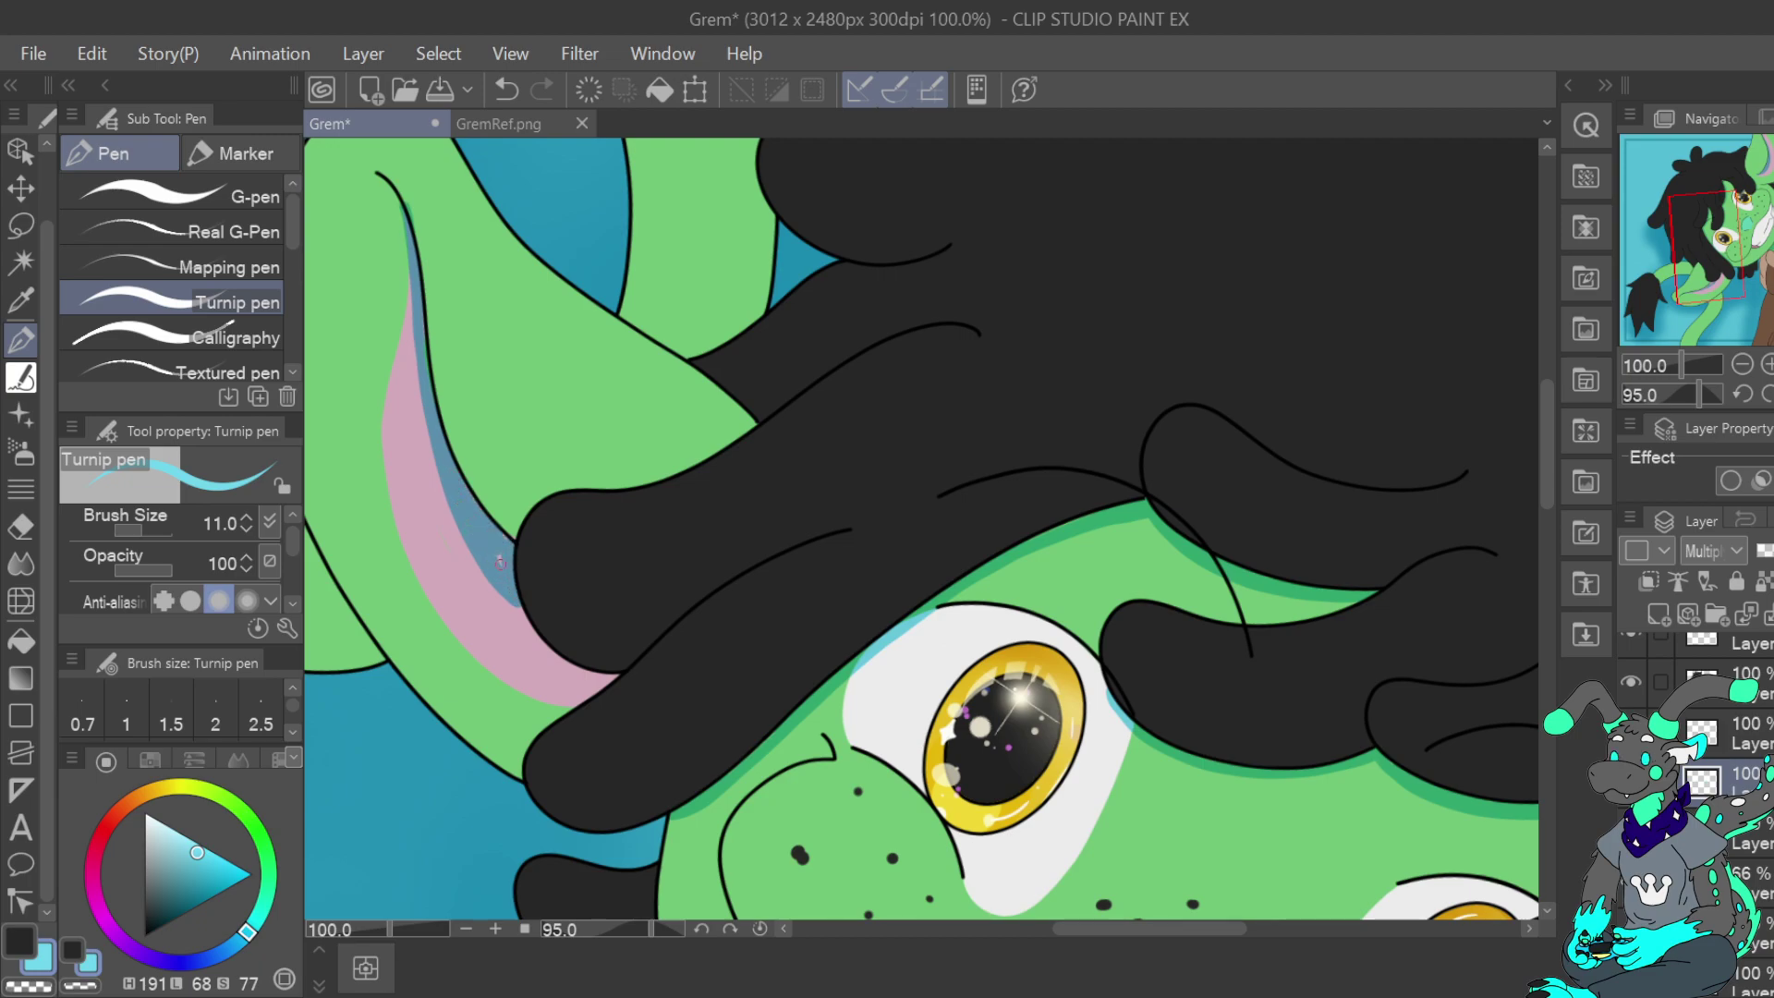
{"action": "left_click", "coordinate": [36, 986]}
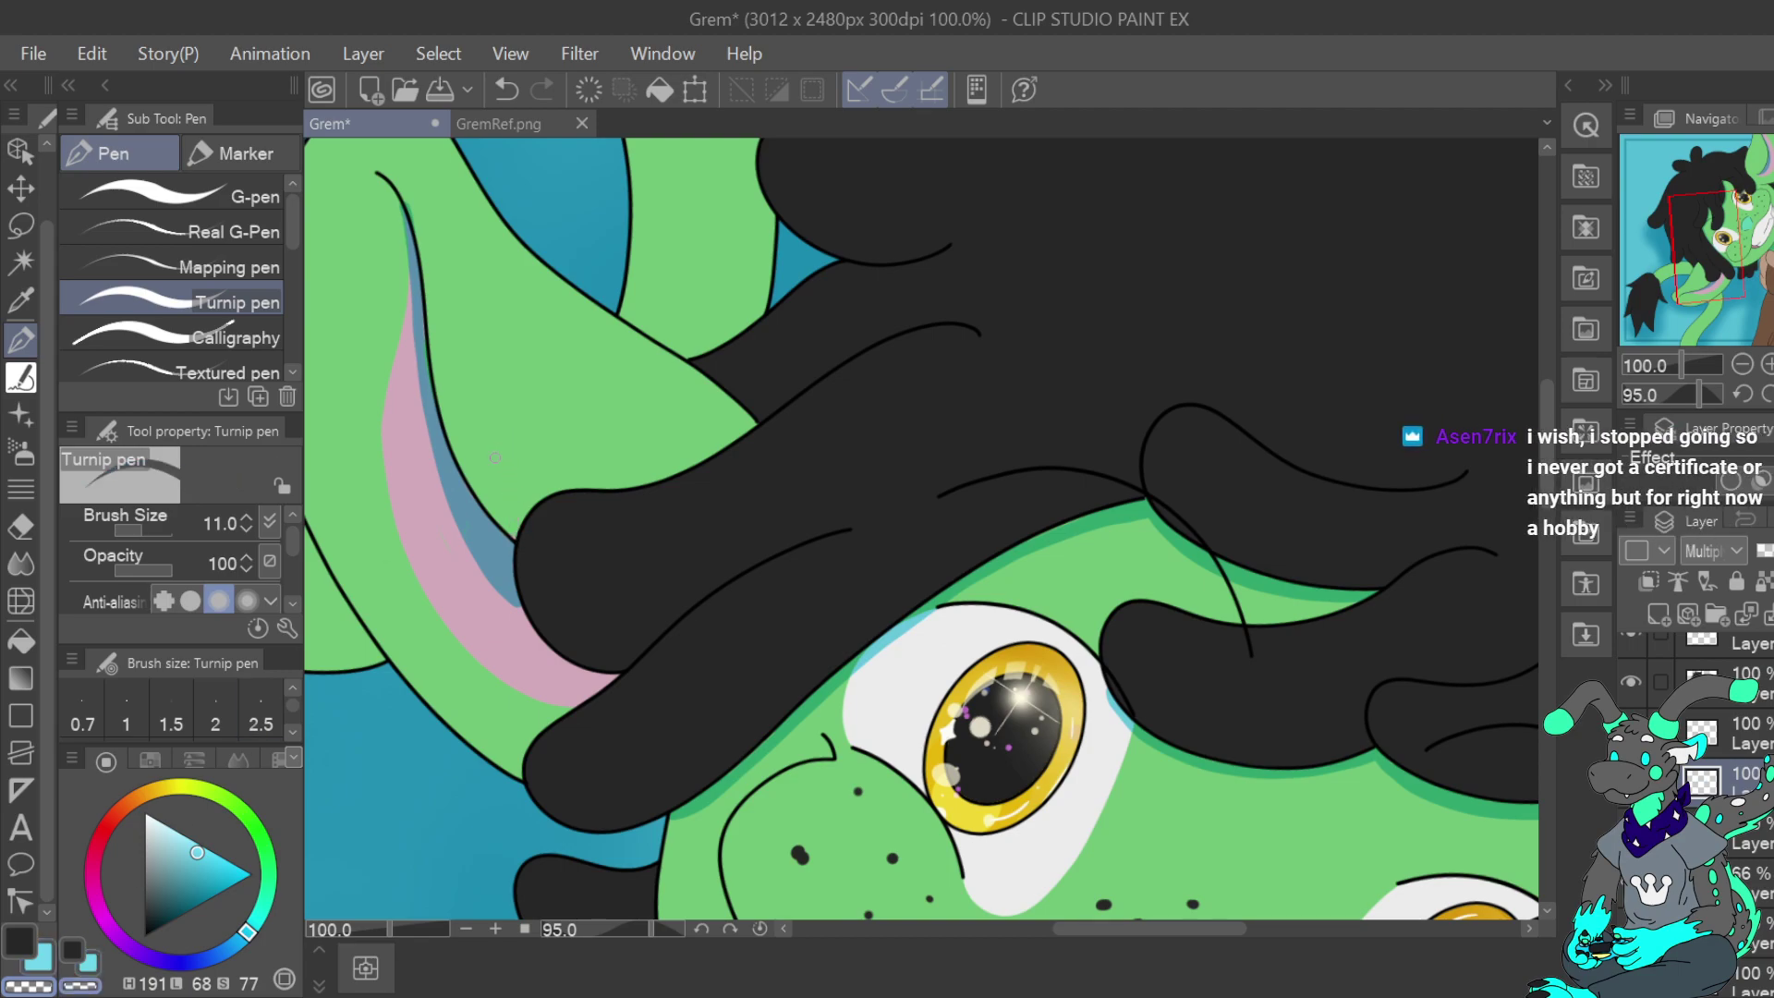
Examine the layers below the Multiply shading layer, and select the Multiply layer again
{"action": "scroll", "coordinate": [1718, 785], "scroll_direction": "down", "scroll_amount": 5}
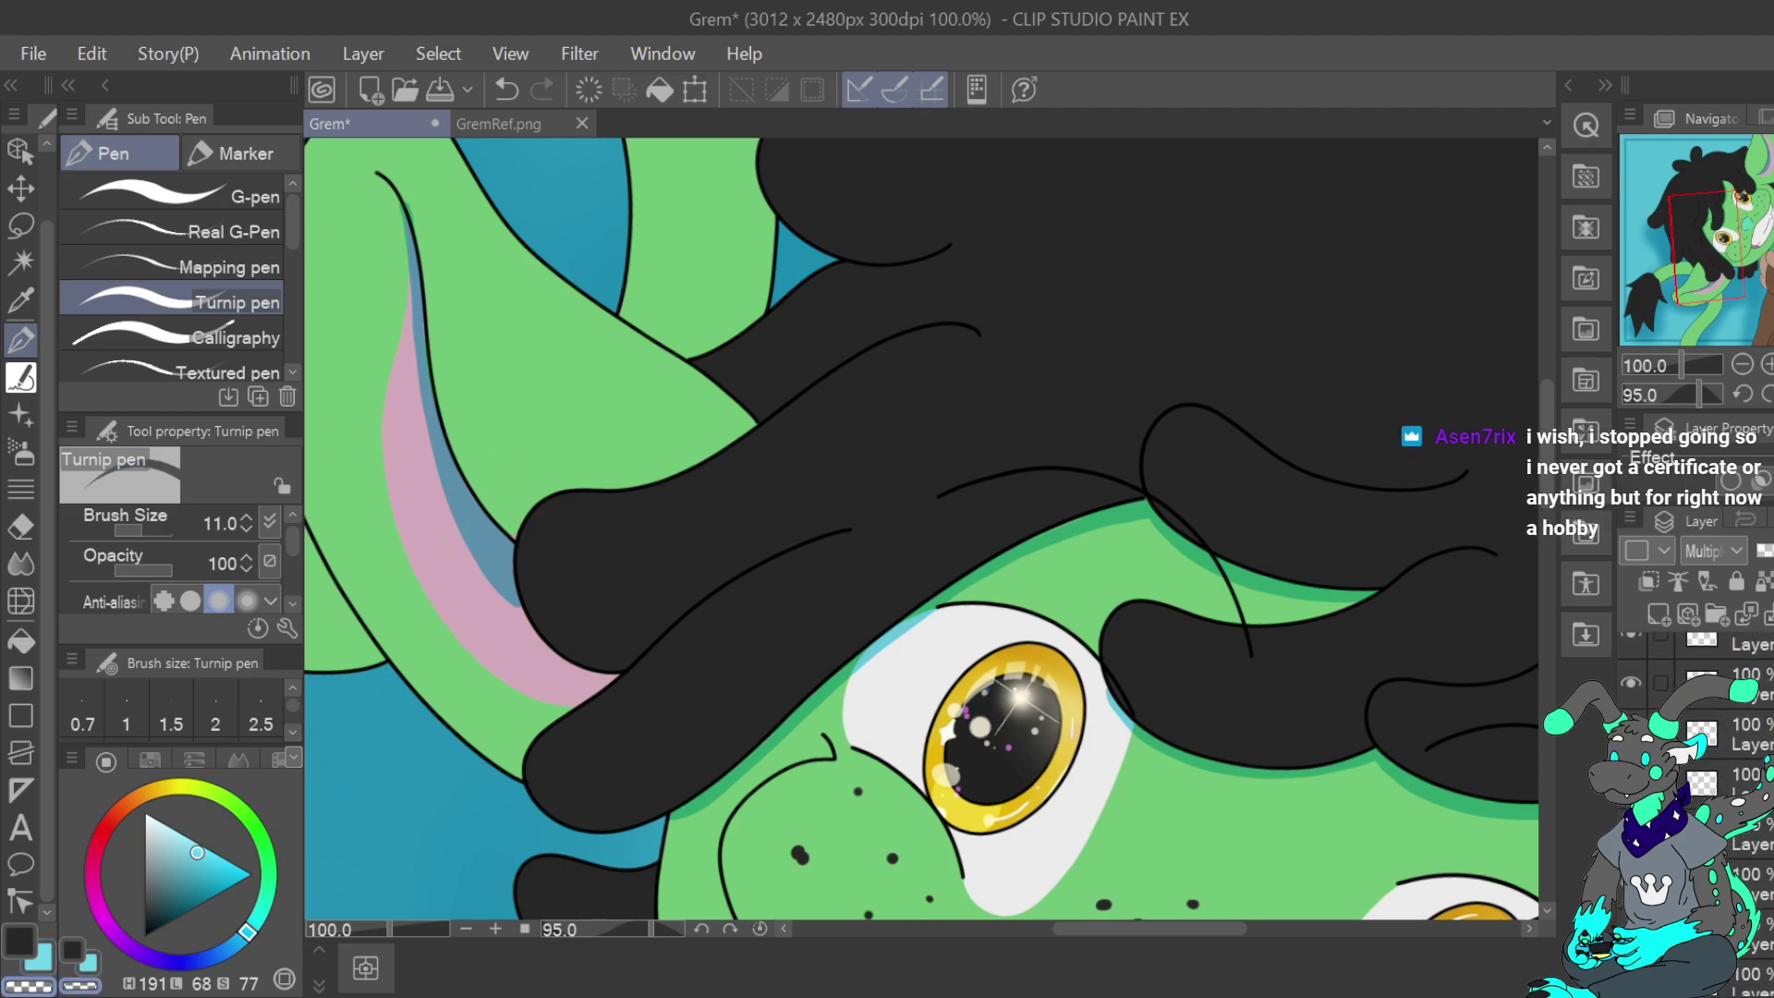
{"action": "left_click", "coordinate": [1631, 837]}
{"action": "key", "text": "ctrl+y"}
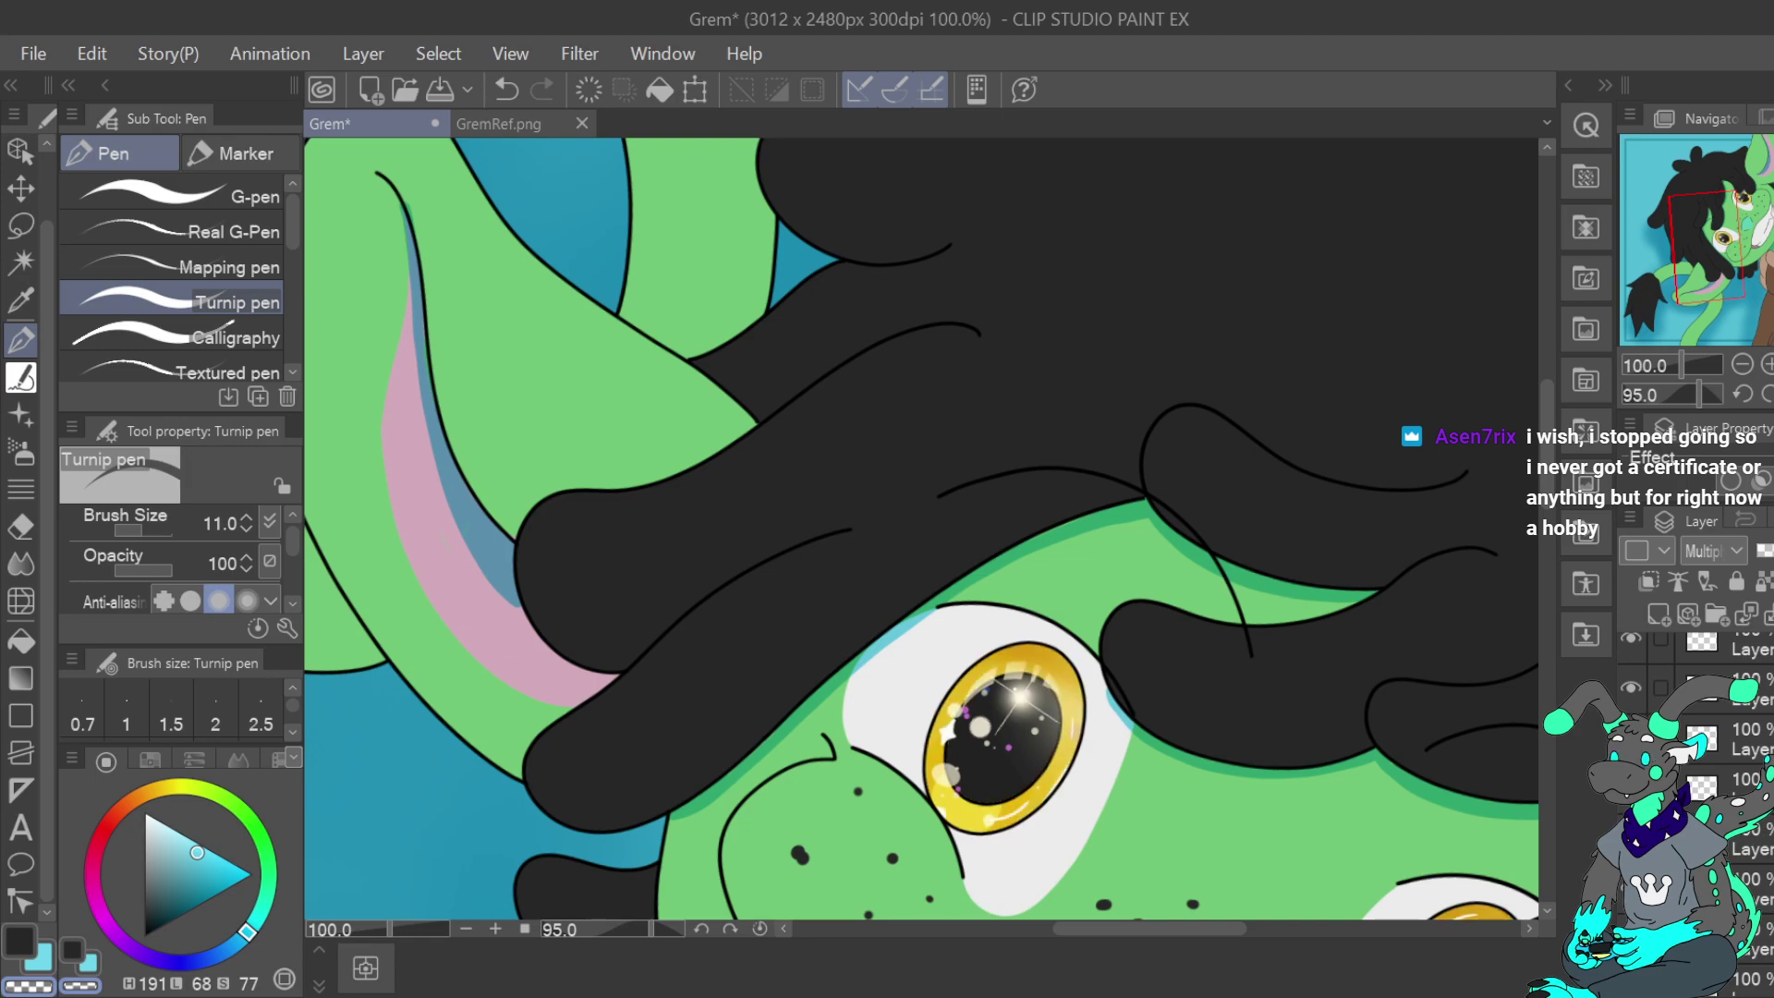
{"action": "scroll", "coordinate": [1719, 786], "scroll_direction": "down", "scroll_amount": 3}
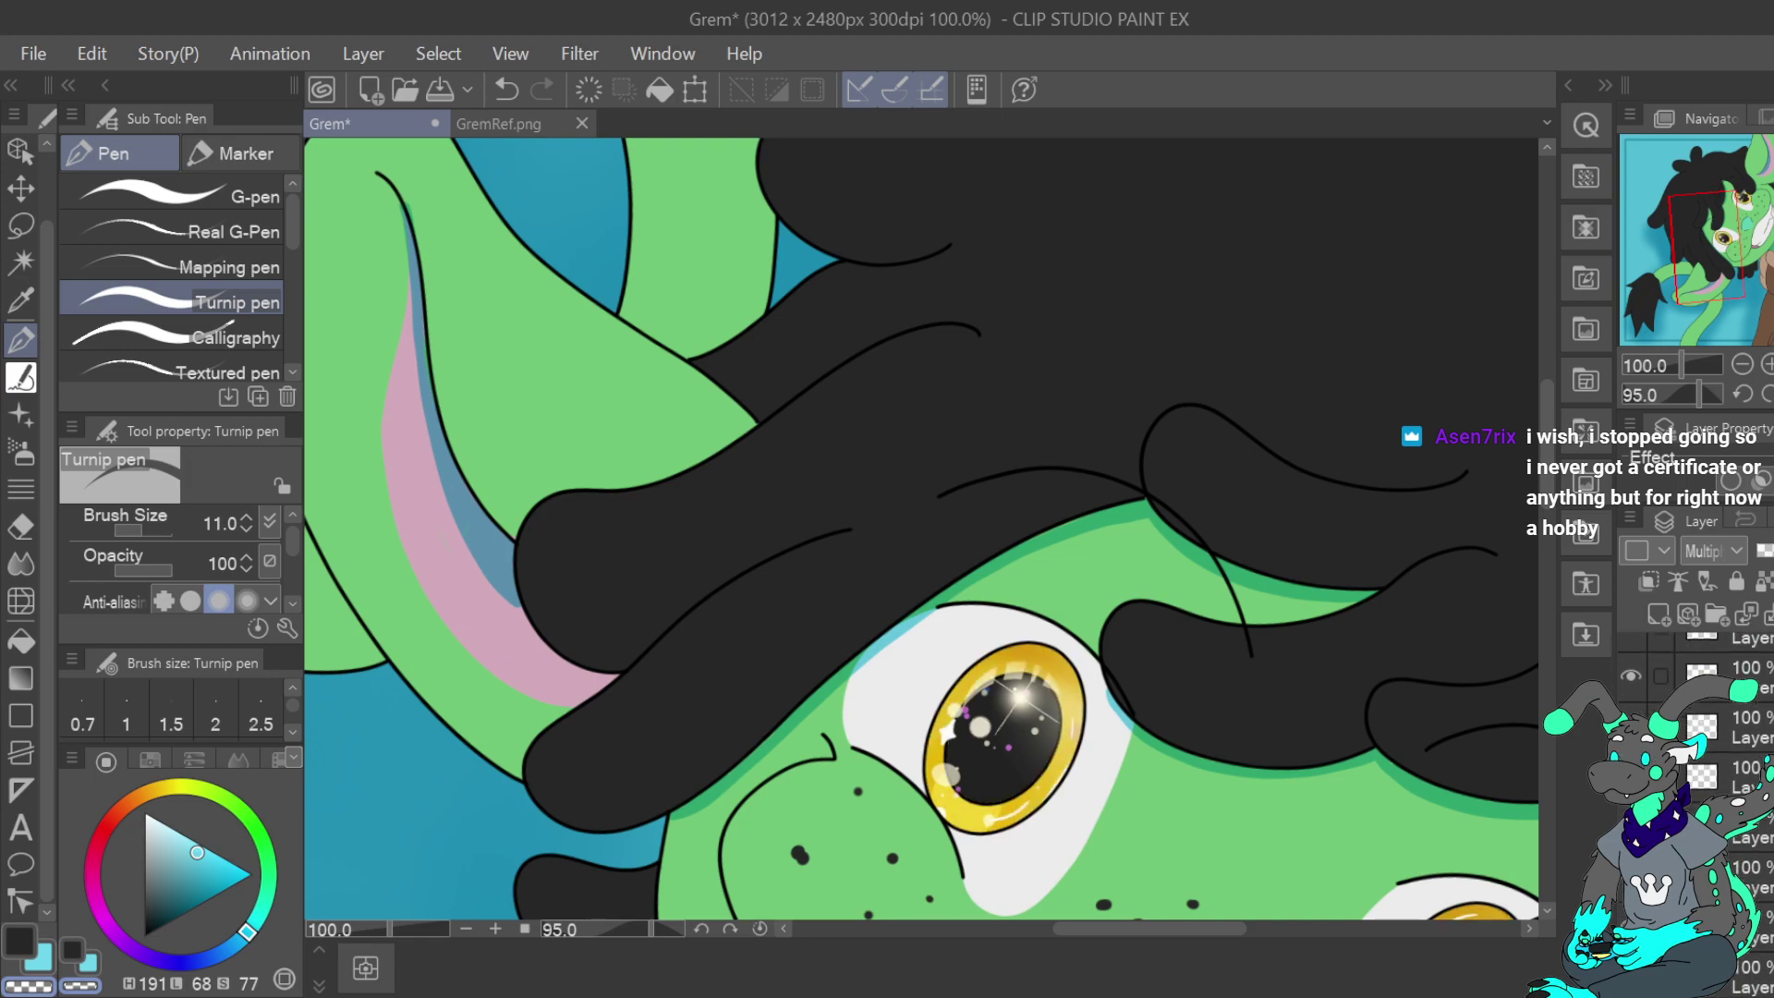
{"action": "left_click", "coordinate": [1767, 825]}
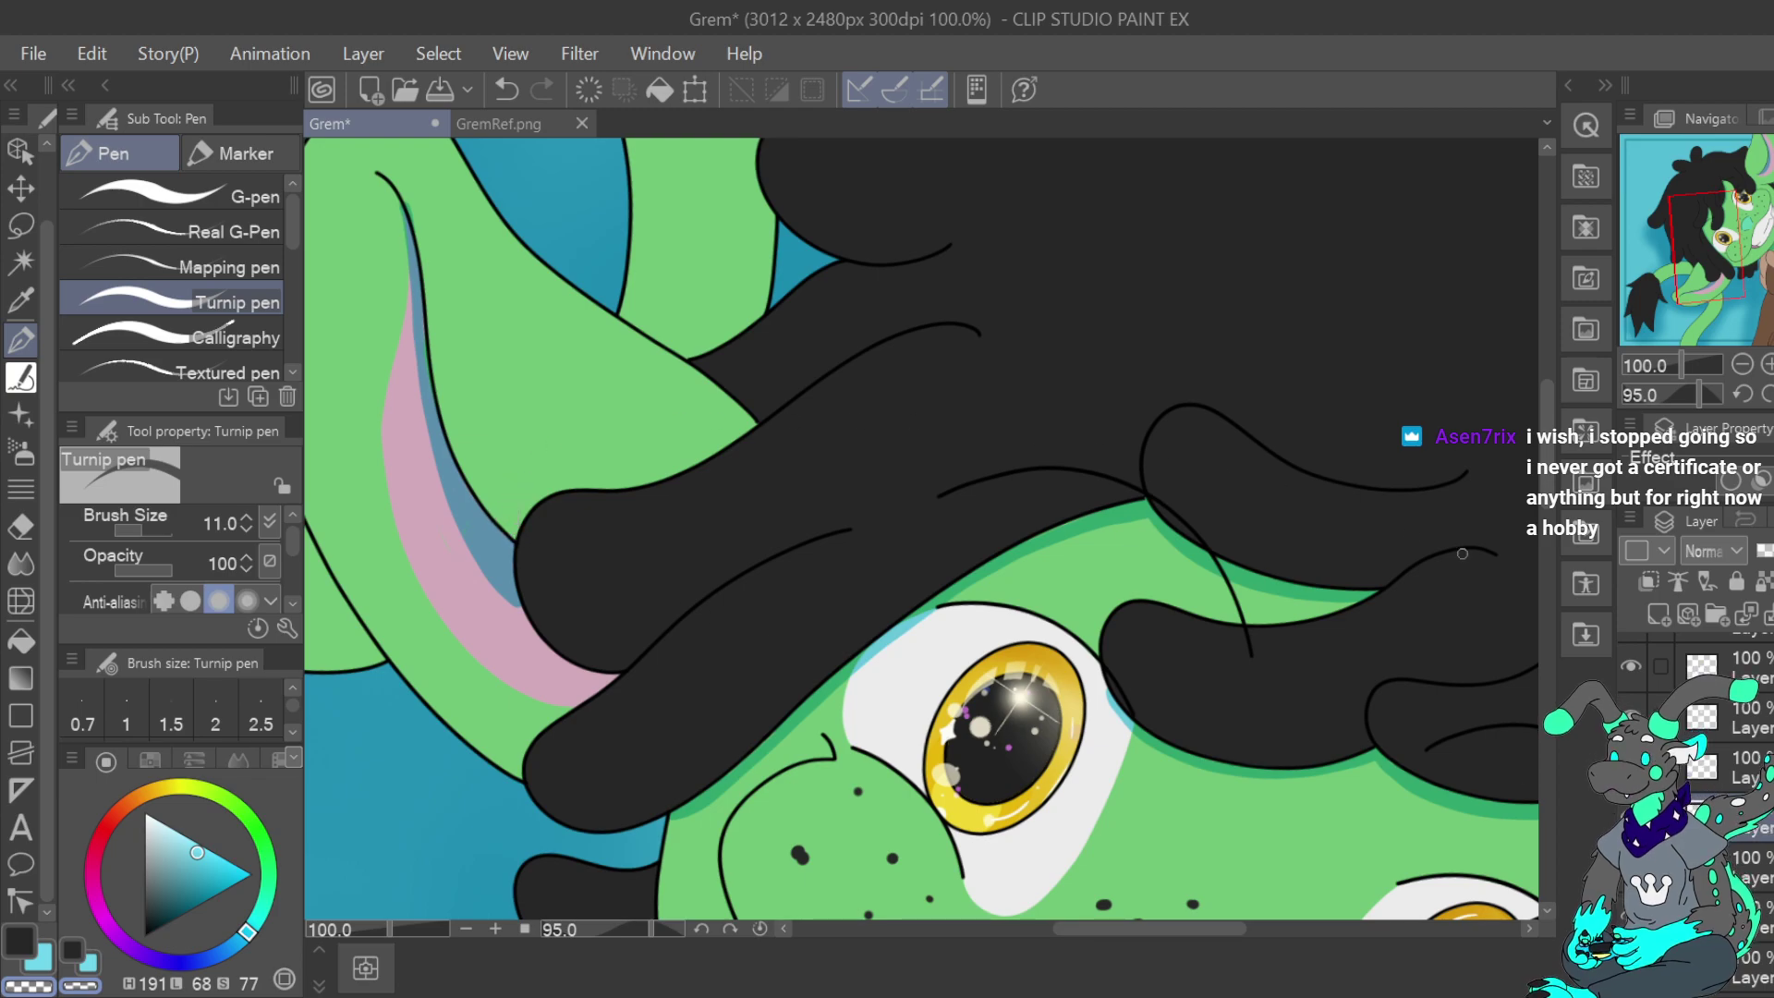
{"action": "scroll", "coordinate": [1719, 786], "scroll_direction": "up", "scroll_amount": 5}
{"action": "scroll", "coordinate": [1719, 785], "scroll_direction": "up", "scroll_amount": 2}
{"action": "left_click", "coordinate": [1751, 765]}
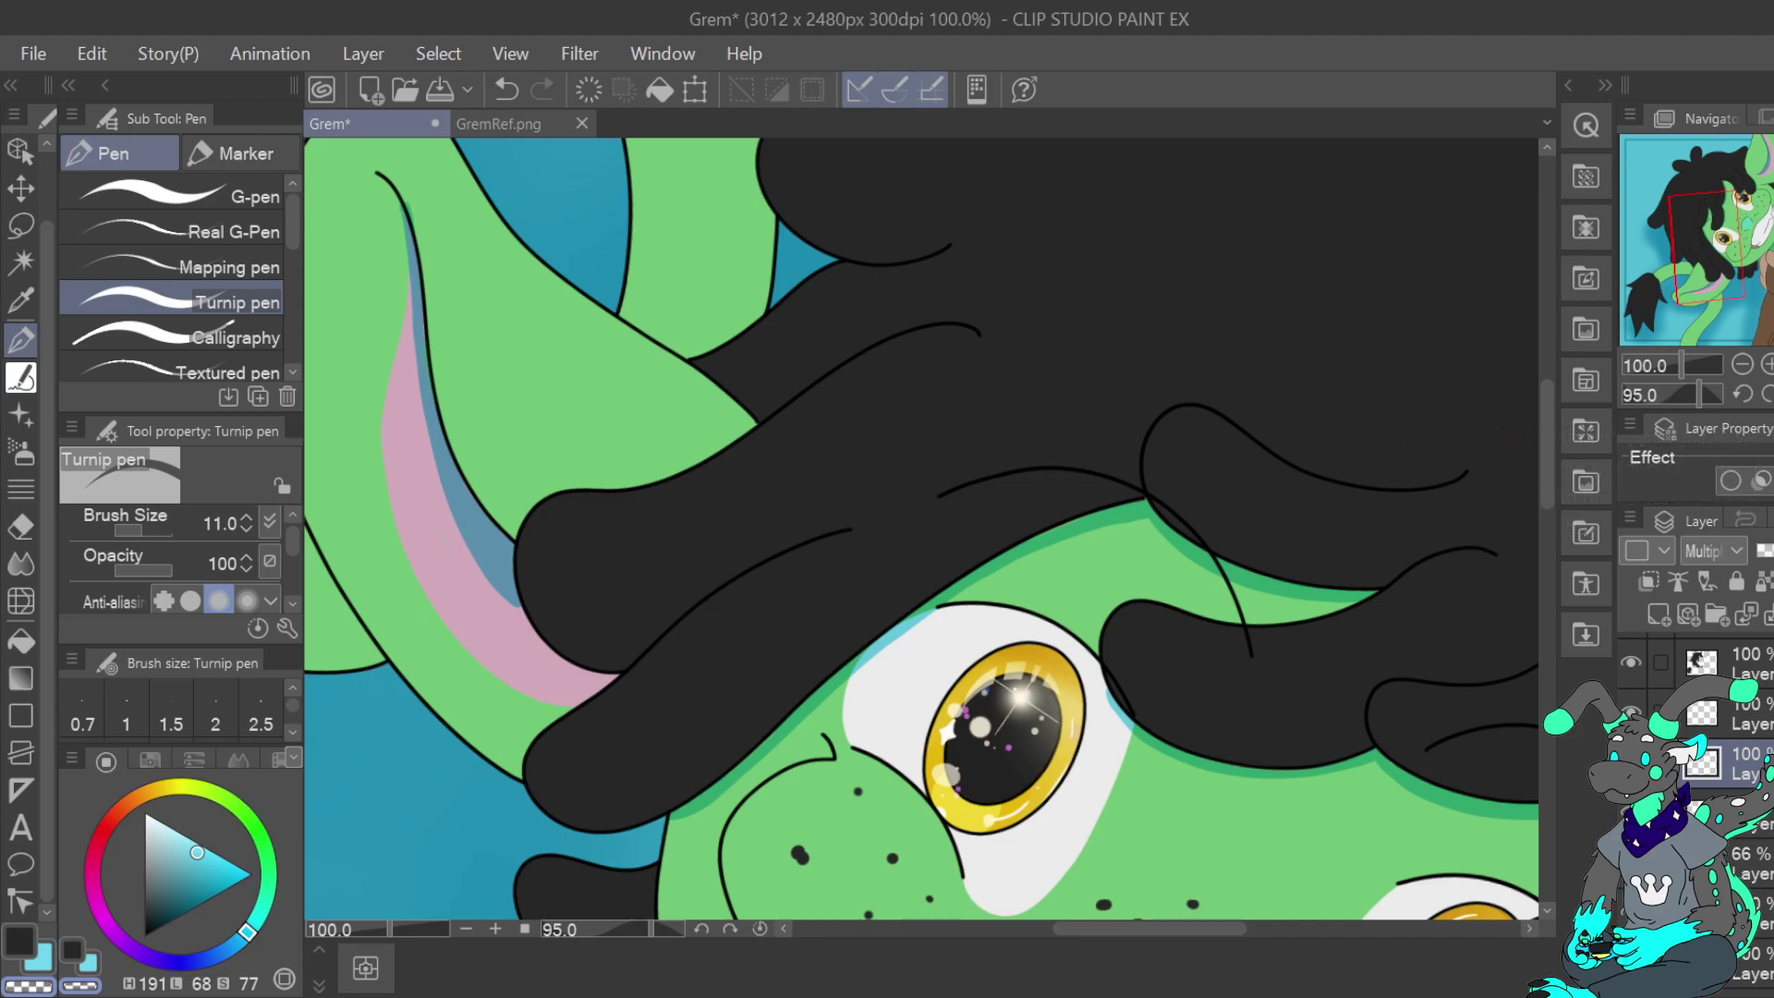
{"action": "scroll", "coordinate": [1718, 786], "scroll_direction": "up", "scroll_amount": 1}
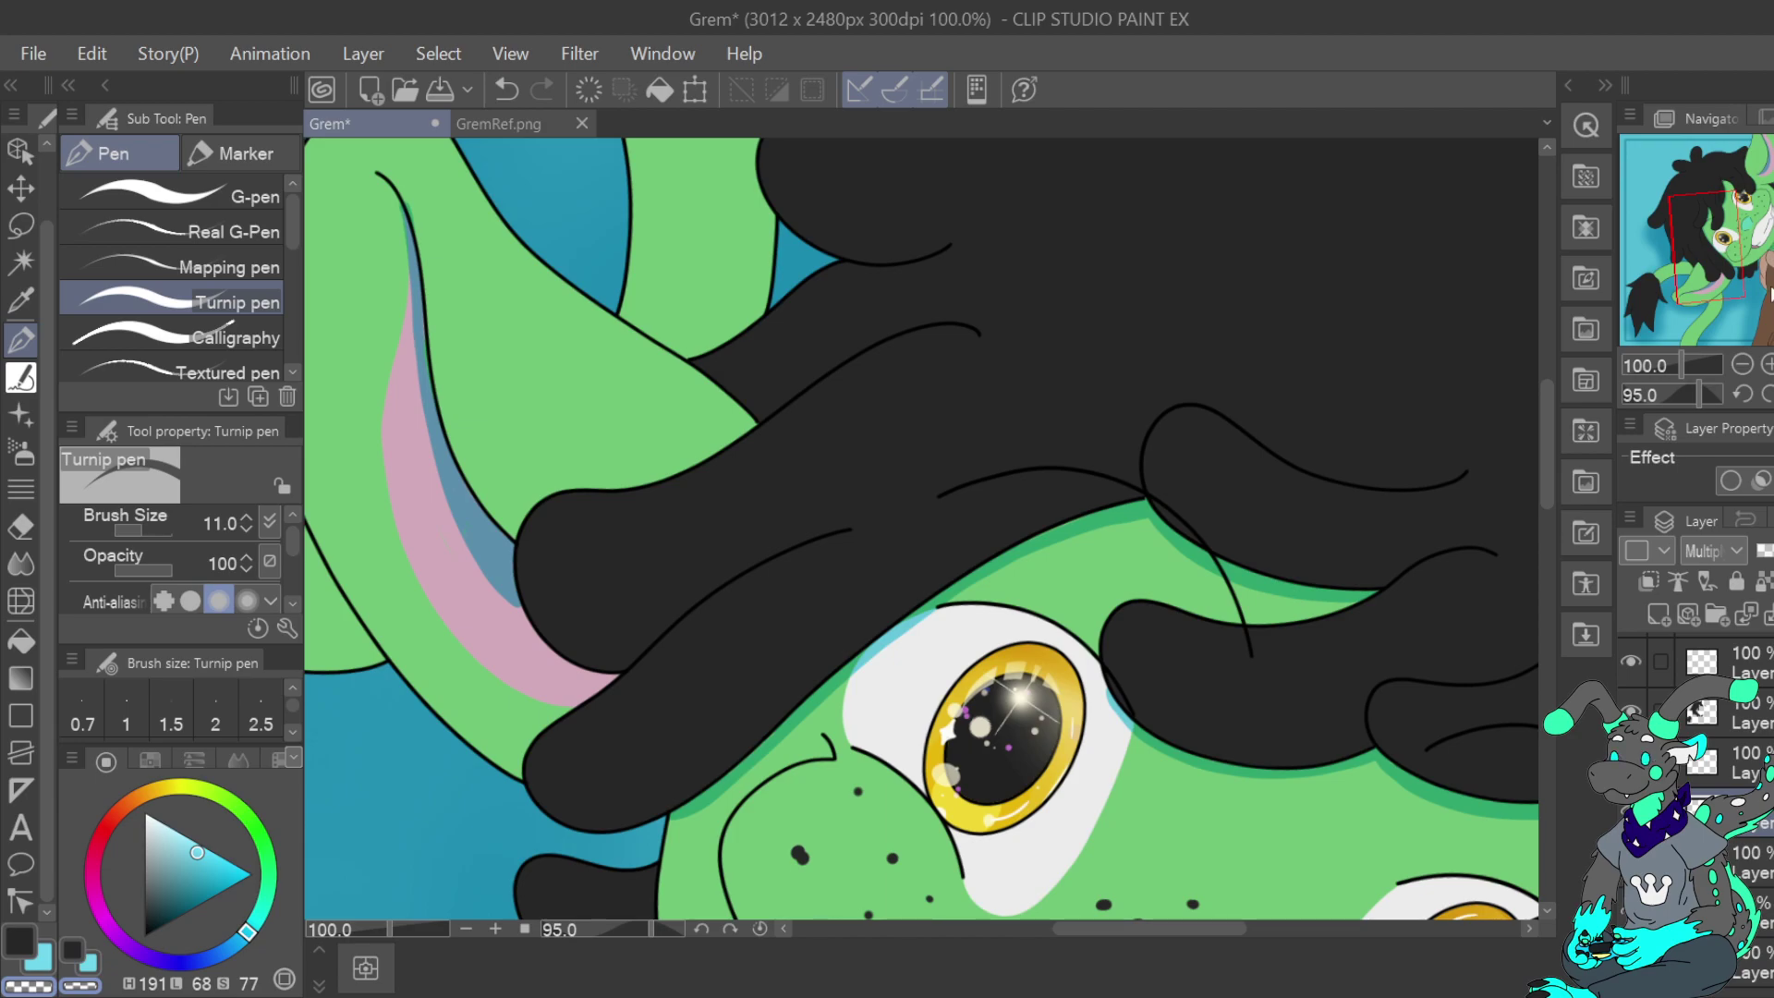
Refine the left inner-ear shadow and extend its lower end along the hair lock
{"action": "left_click", "coordinate": [1768, 364]}
{"action": "mouse_move", "coordinate": [1718, 255]}
{"action": "left_mouse_down"}
{"action": "mouse_move", "coordinate": [1693, 269]}
{"action": "mouse_move", "coordinate": [1696, 310]}
{"action": "mouse_move", "coordinate": [1720, 308]}
{"action": "mouse_move", "coordinate": [1725, 251]}
{"action": "mouse_move", "coordinate": [1706, 244]}
{"action": "left_mouse_up"}
{"action": "left_click", "coordinate": [1743, 365]}
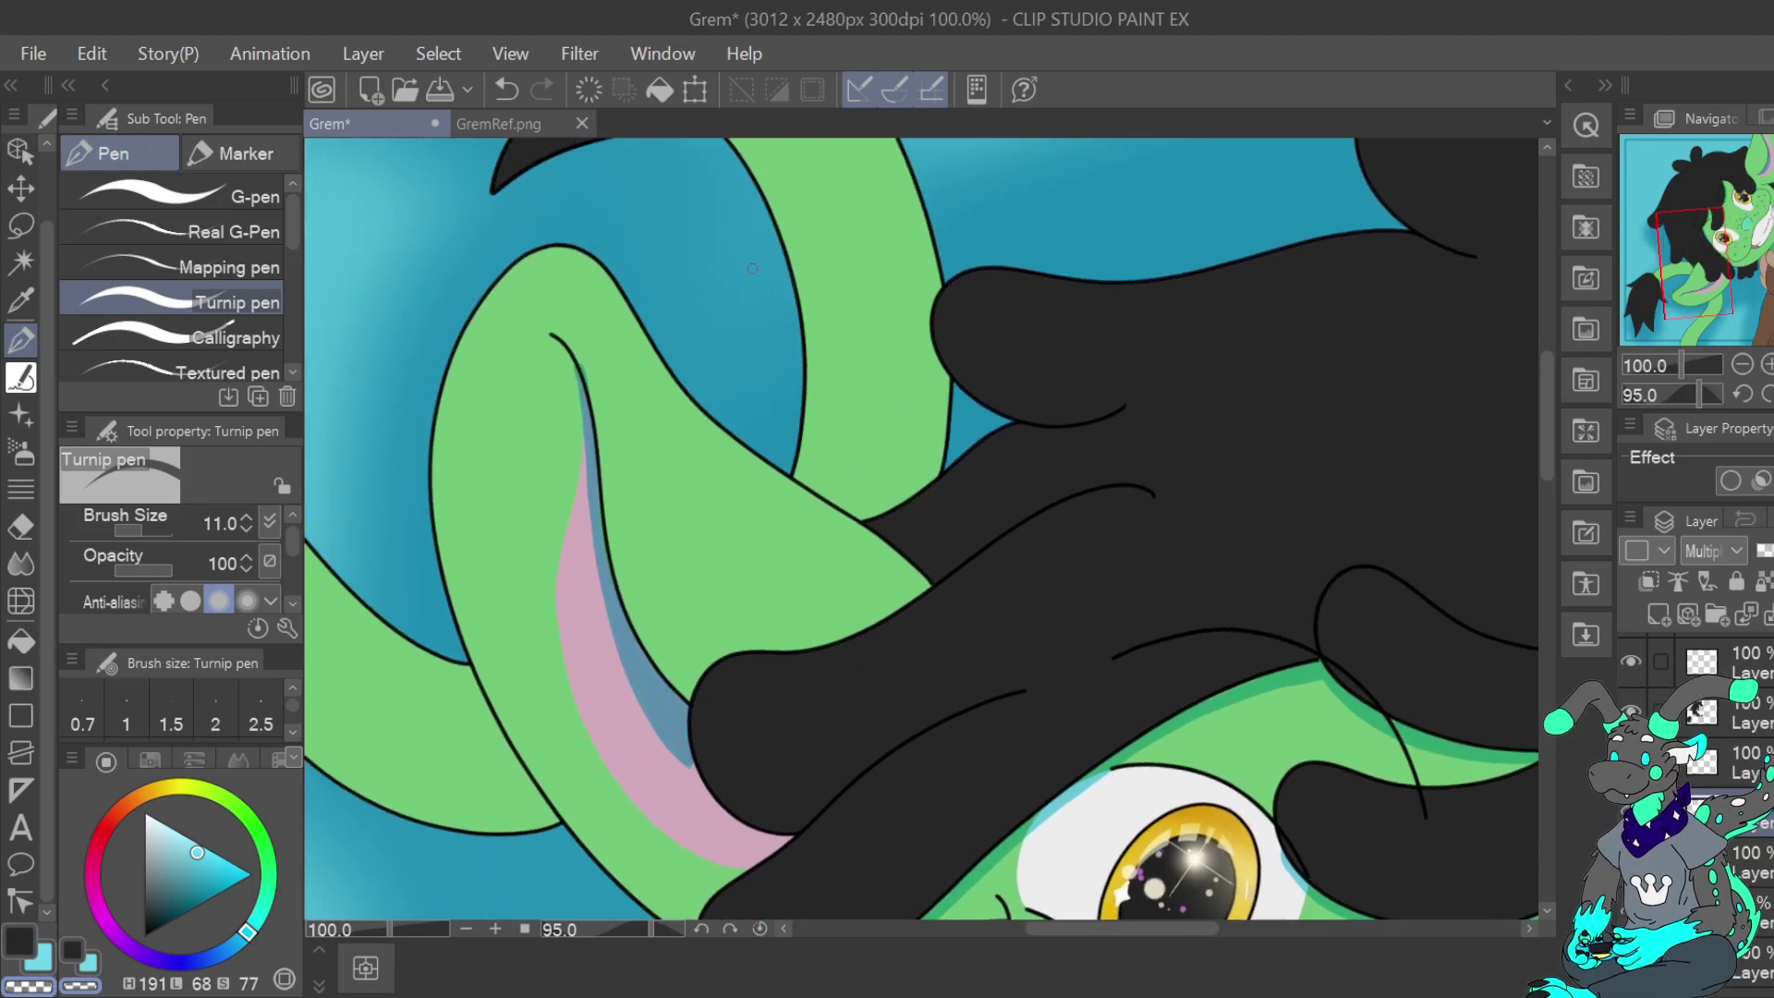
{"action": "left_click", "coordinate": [506, 90]}
{"action": "left_click", "coordinate": [39, 961]}
{"action": "left_click_drag", "start_coordinate": [633, 662], "coordinate": [694, 765]}
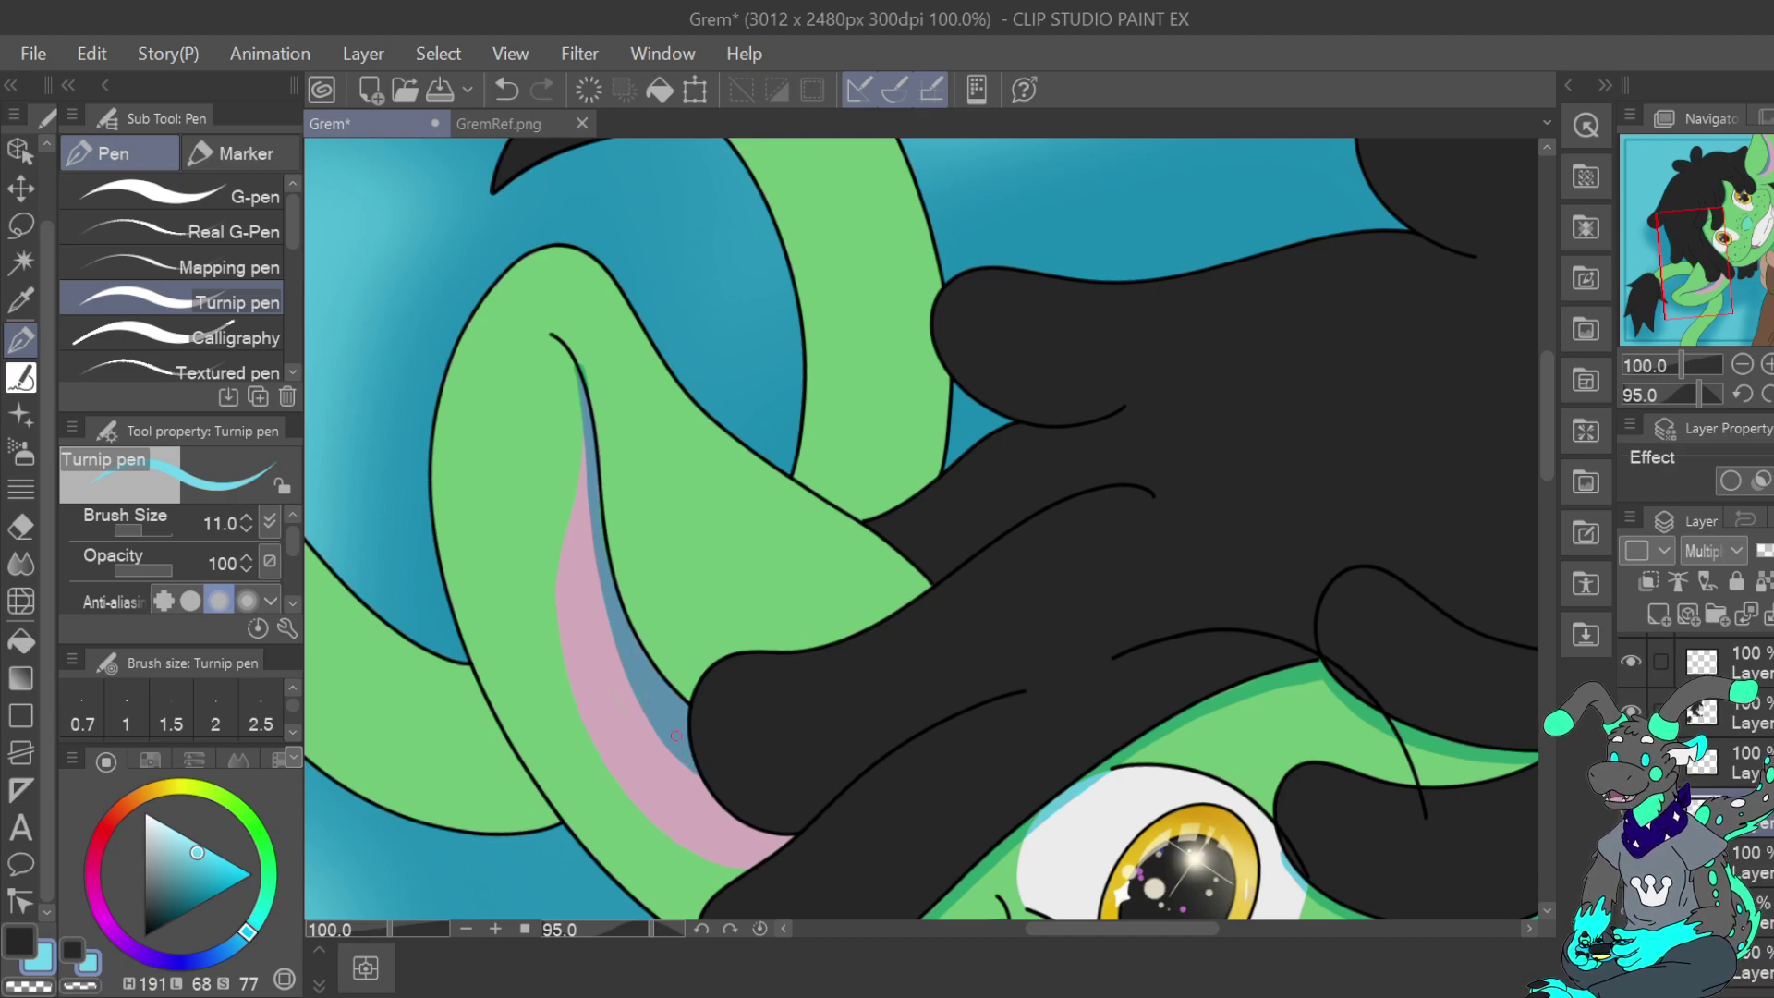
{"action": "left_click", "coordinate": [44, 991]}
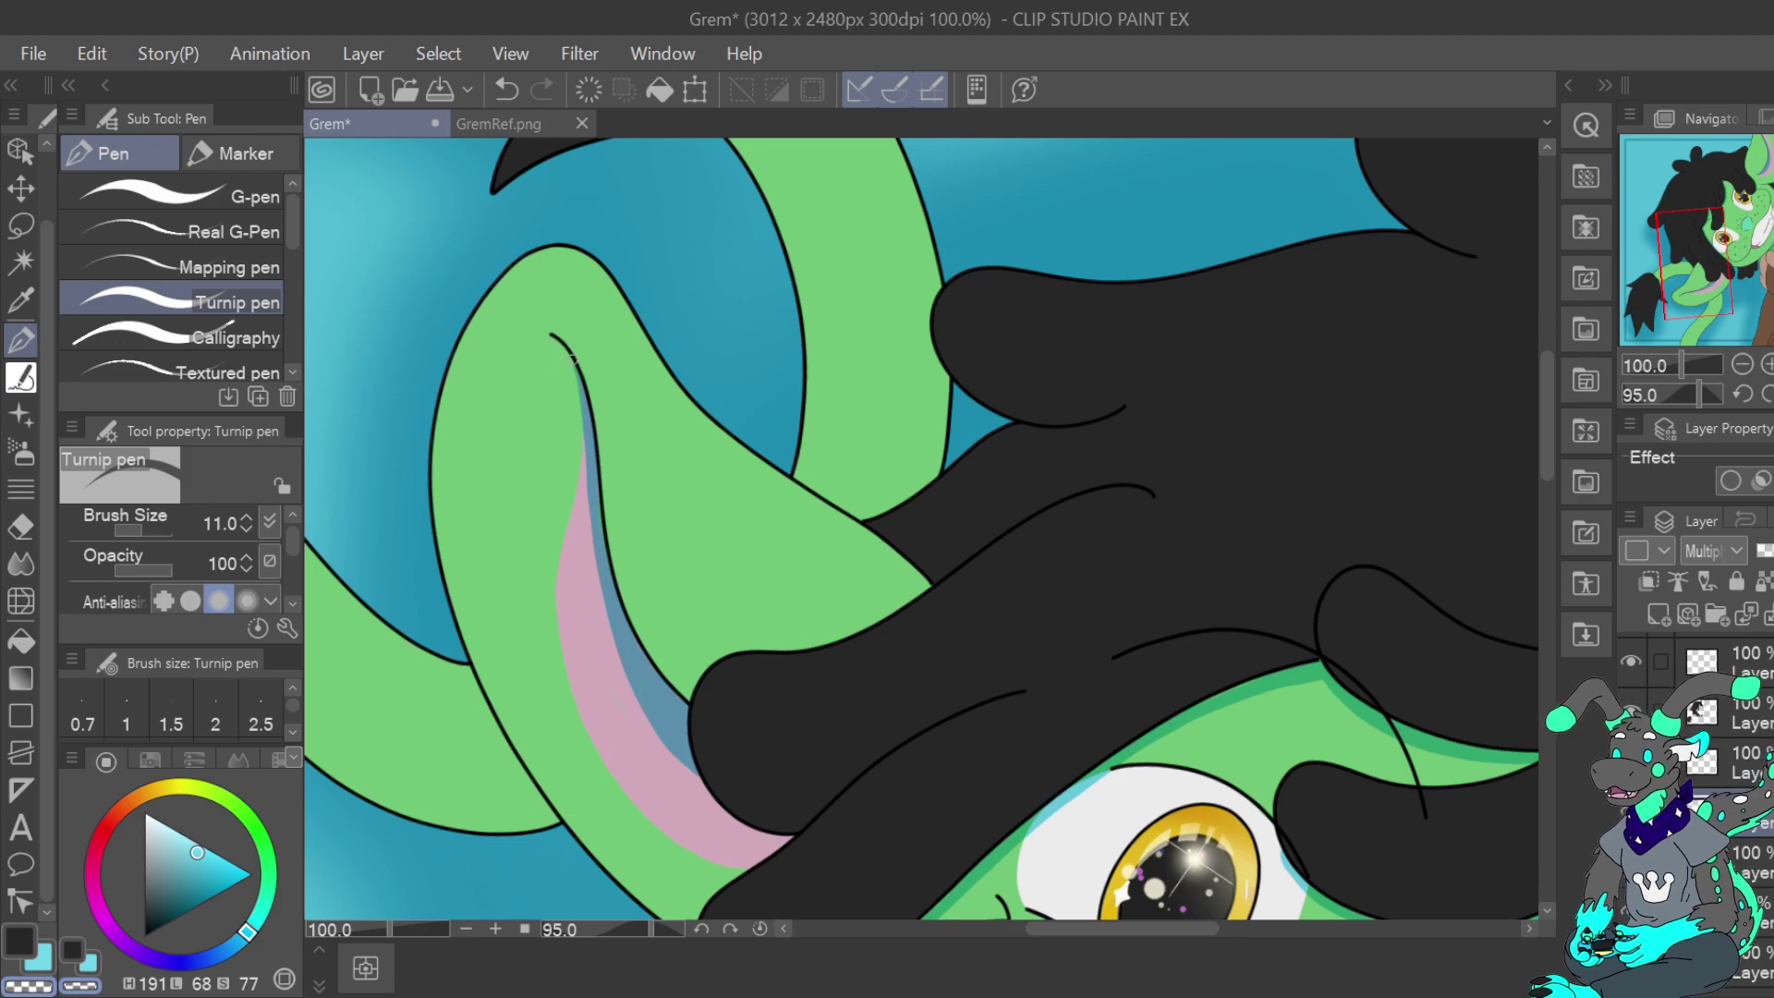
Trim the left inner-ear shadow near the ear tip, and widen and smooth its outer edge down to the hair
{"action": "key", "text": "ctrl+z"}
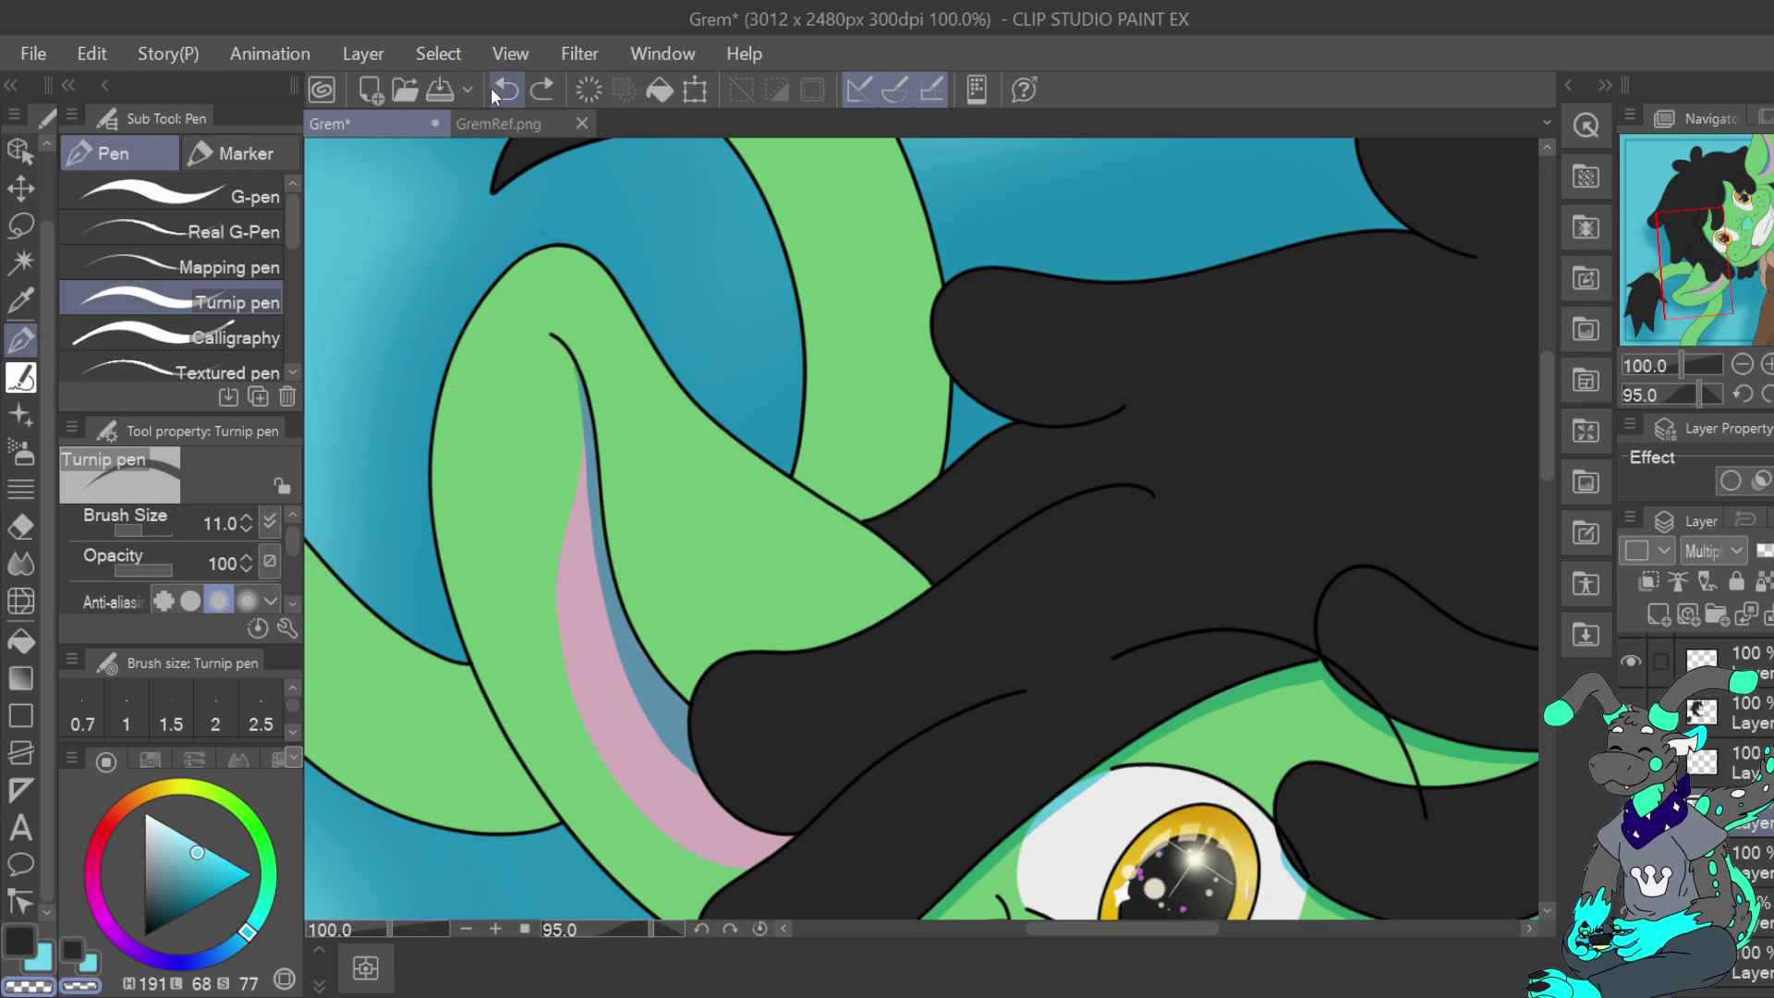
{"action": "left_click_drag", "start_coordinate": [587, 531], "coordinate": [567, 357]}
{"action": "key", "text": "c"}
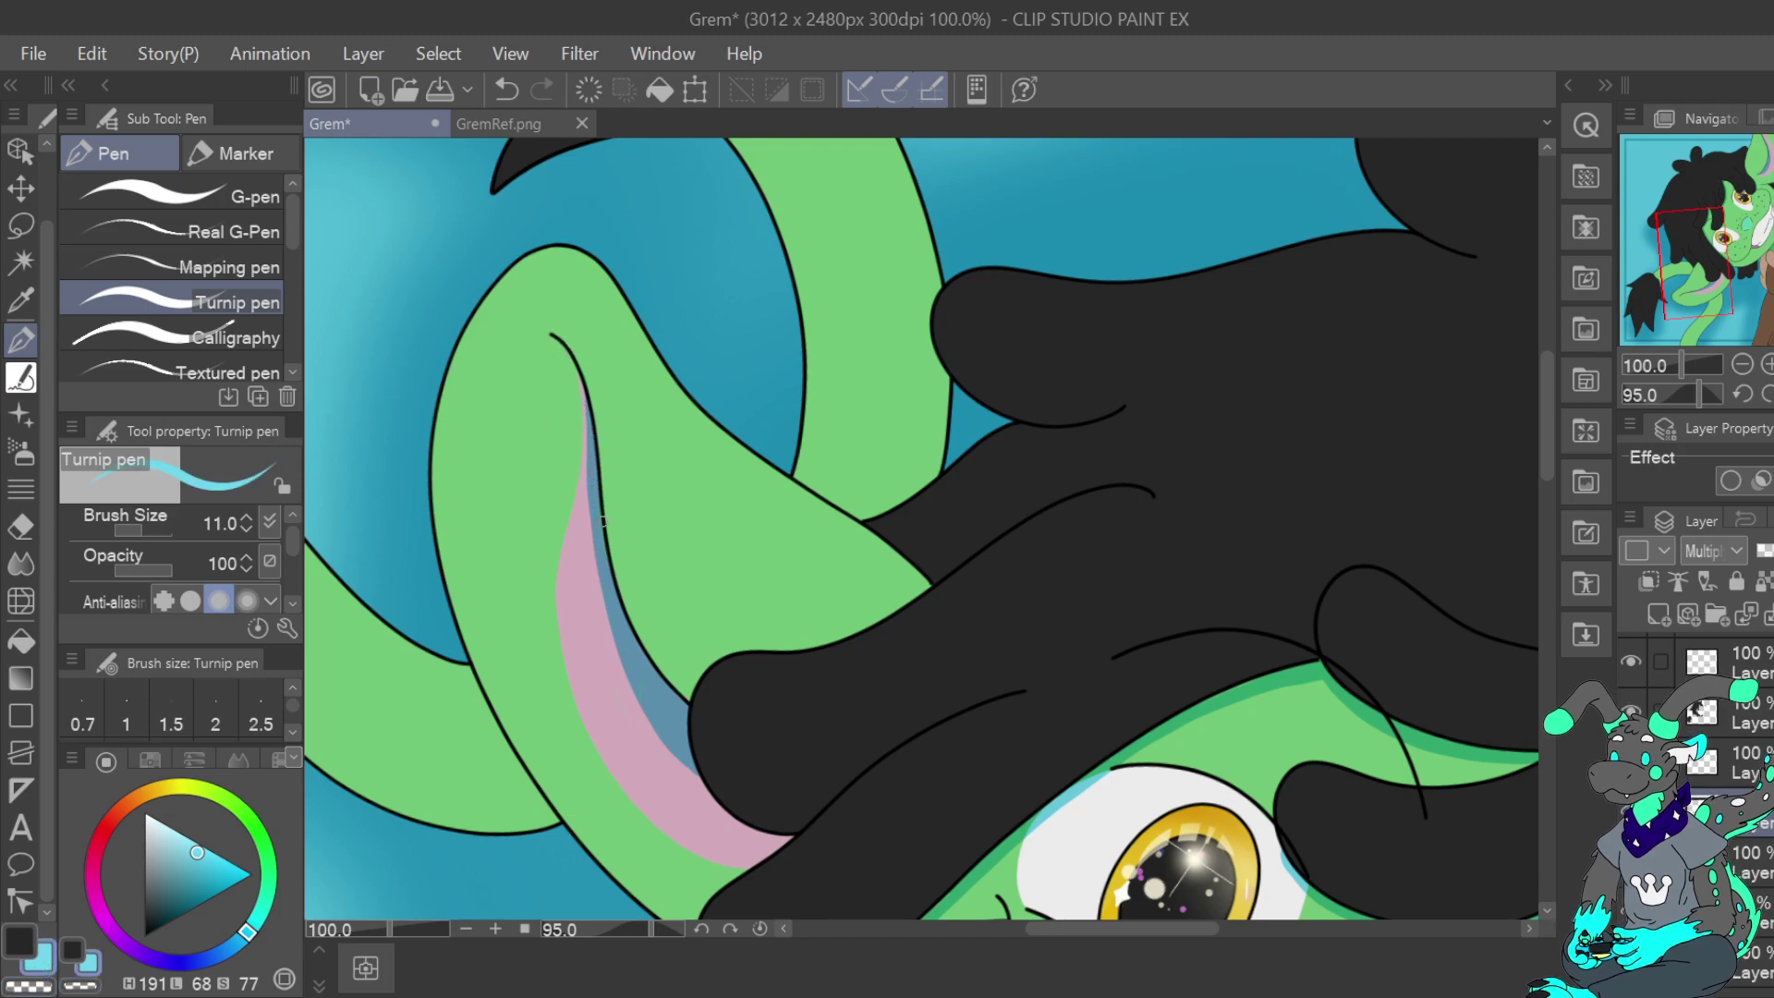
{"action": "mouse_move", "coordinate": [594, 489]}
{"action": "left_mouse_down"}
{"action": "mouse_move", "coordinate": [625, 674]}
{"action": "mouse_move", "coordinate": [678, 747]}
{"action": "mouse_move", "coordinate": [579, 562]}
{"action": "mouse_move", "coordinate": [698, 776]}
{"action": "left_mouse_up"}
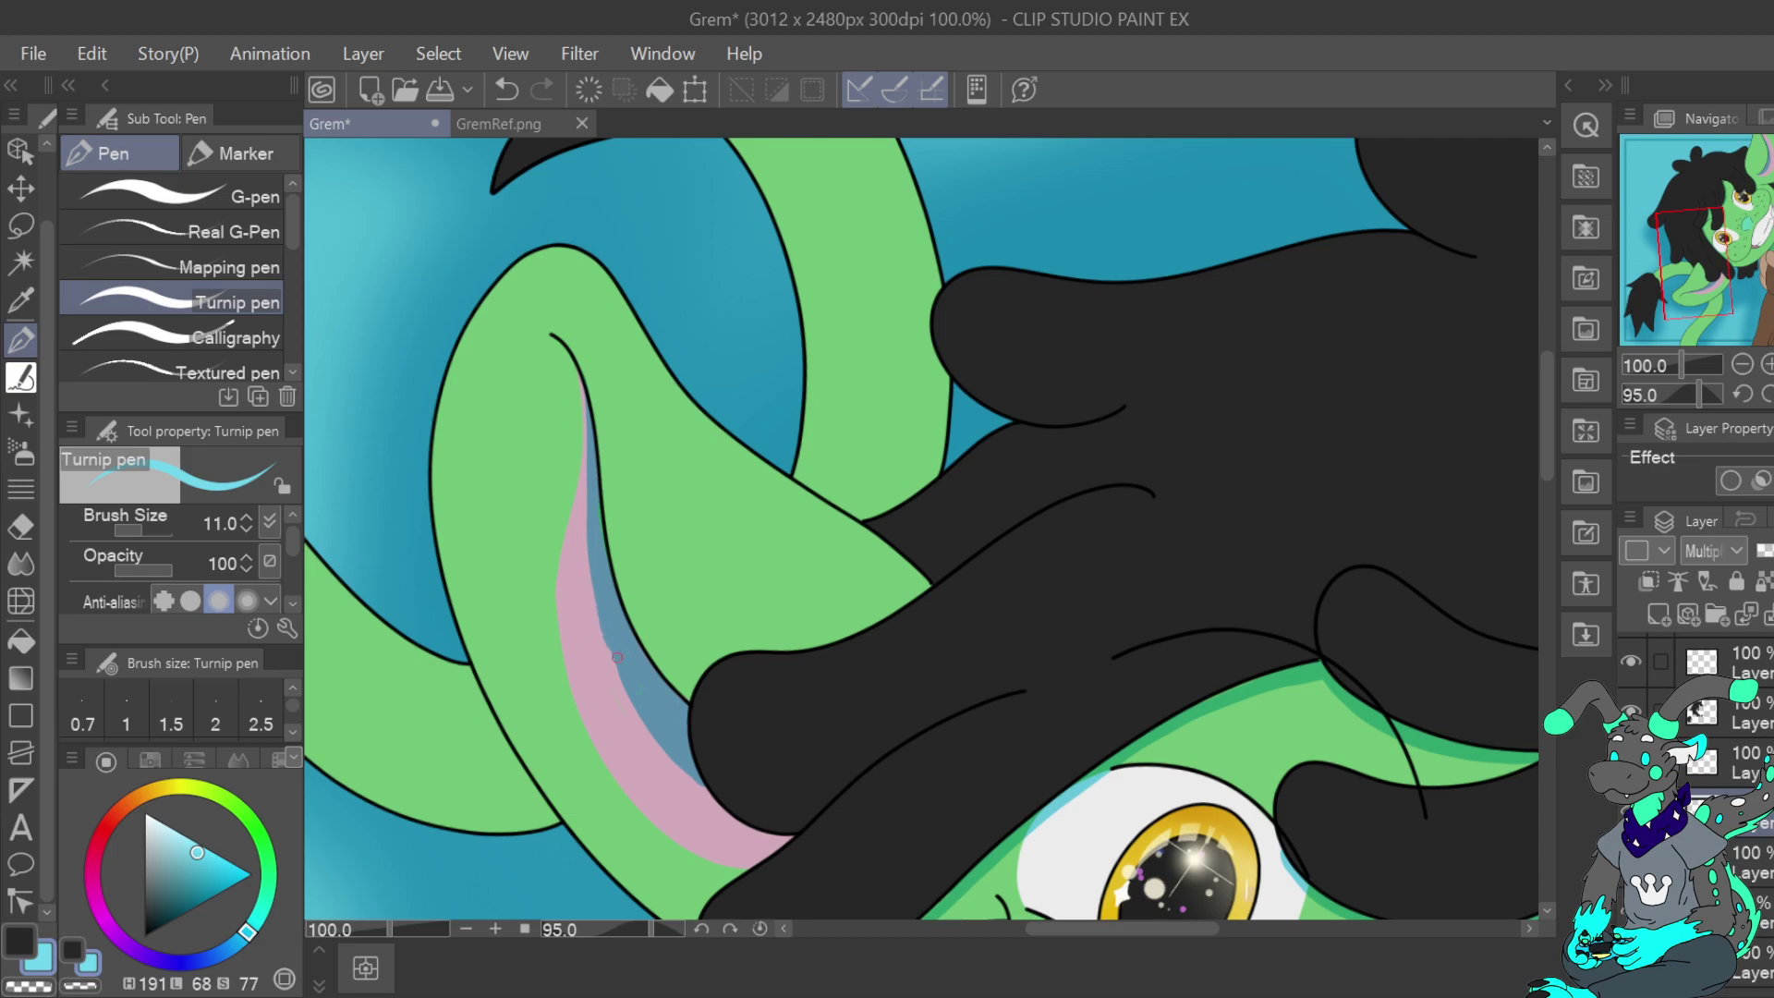
{"action": "left_click_drag", "start_coordinate": [660, 738], "coordinate": [703, 787]}
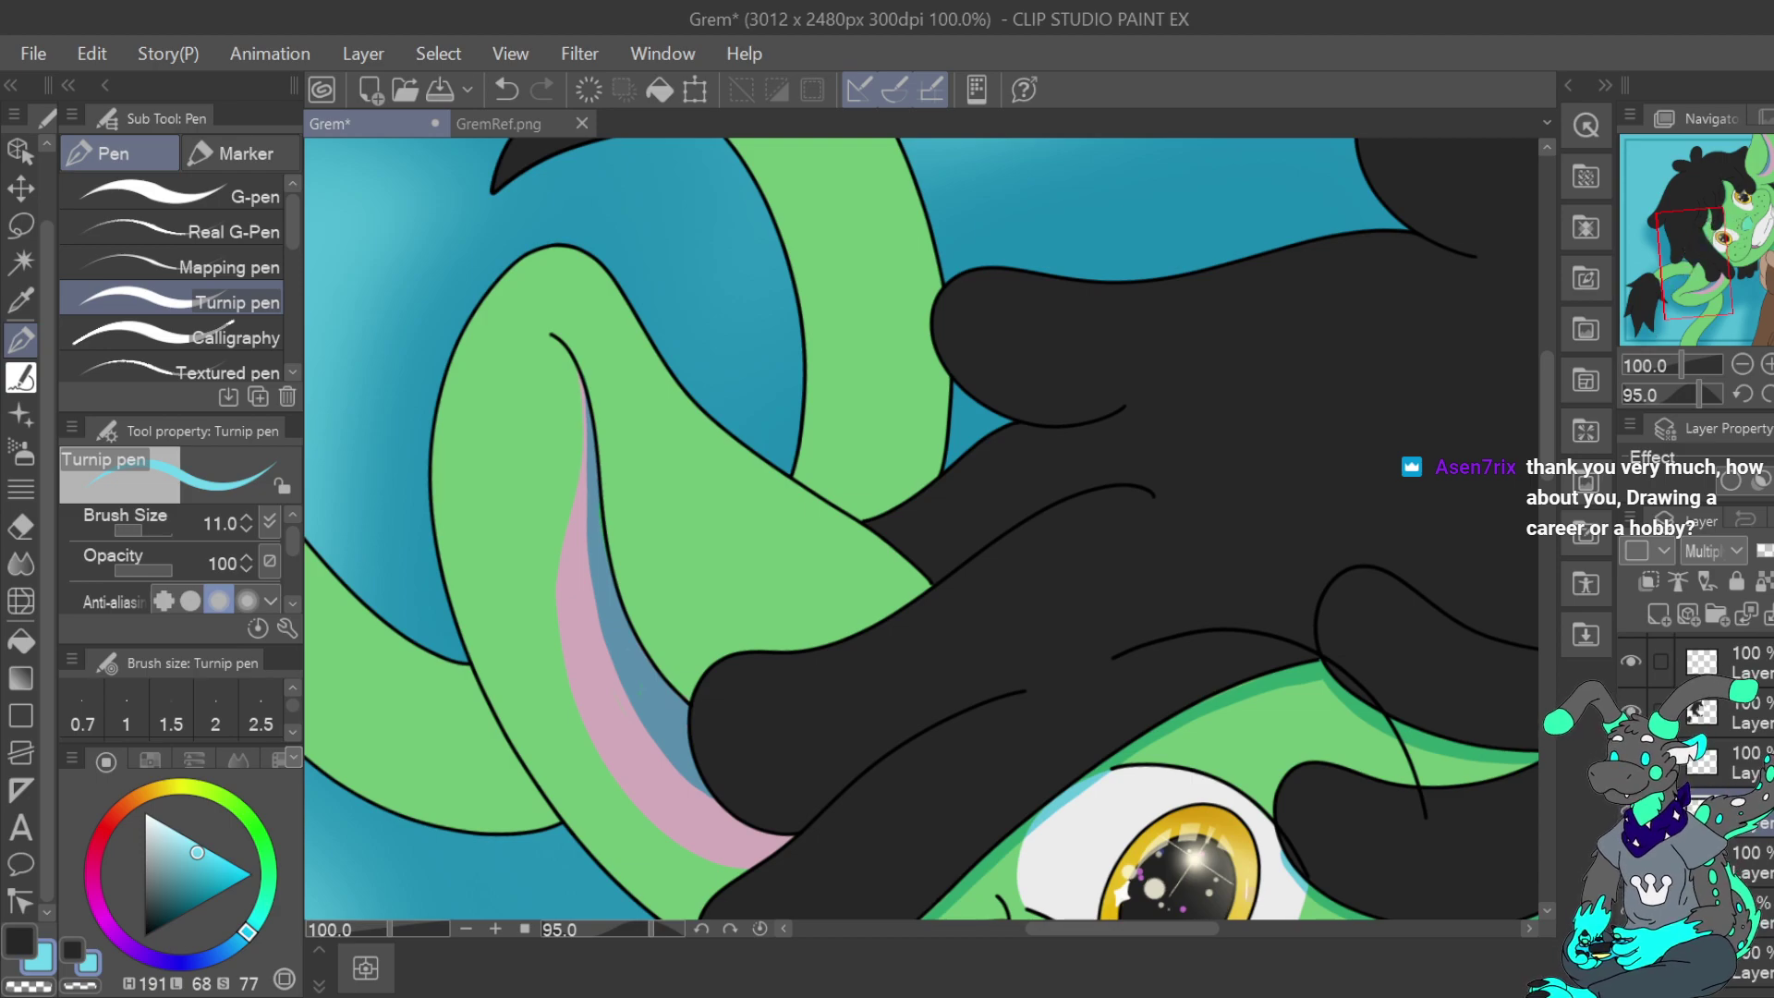
Reduce the brush size to 8 and draw a thin shadow along the cheek line beneath the right eye
{"action": "left_click", "coordinate": [1743, 364]}
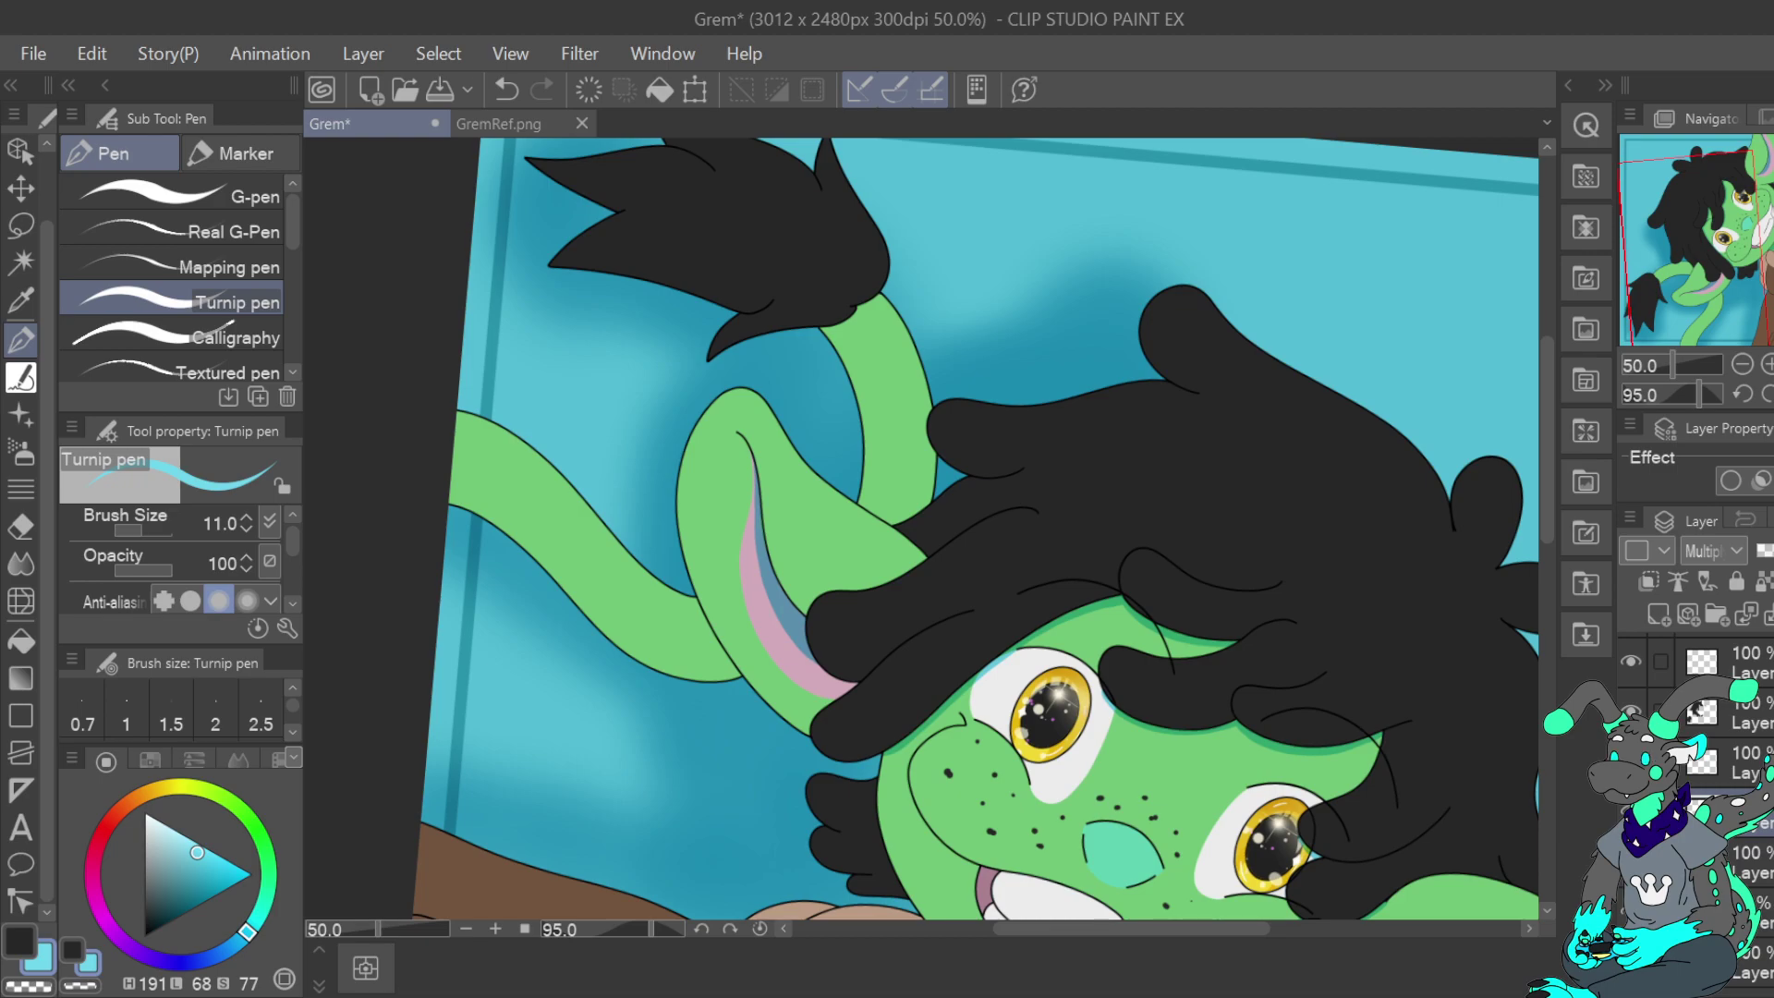
{"action": "left_click_drag", "start_coordinate": [1736, 272], "coordinate": [1765, 245]}
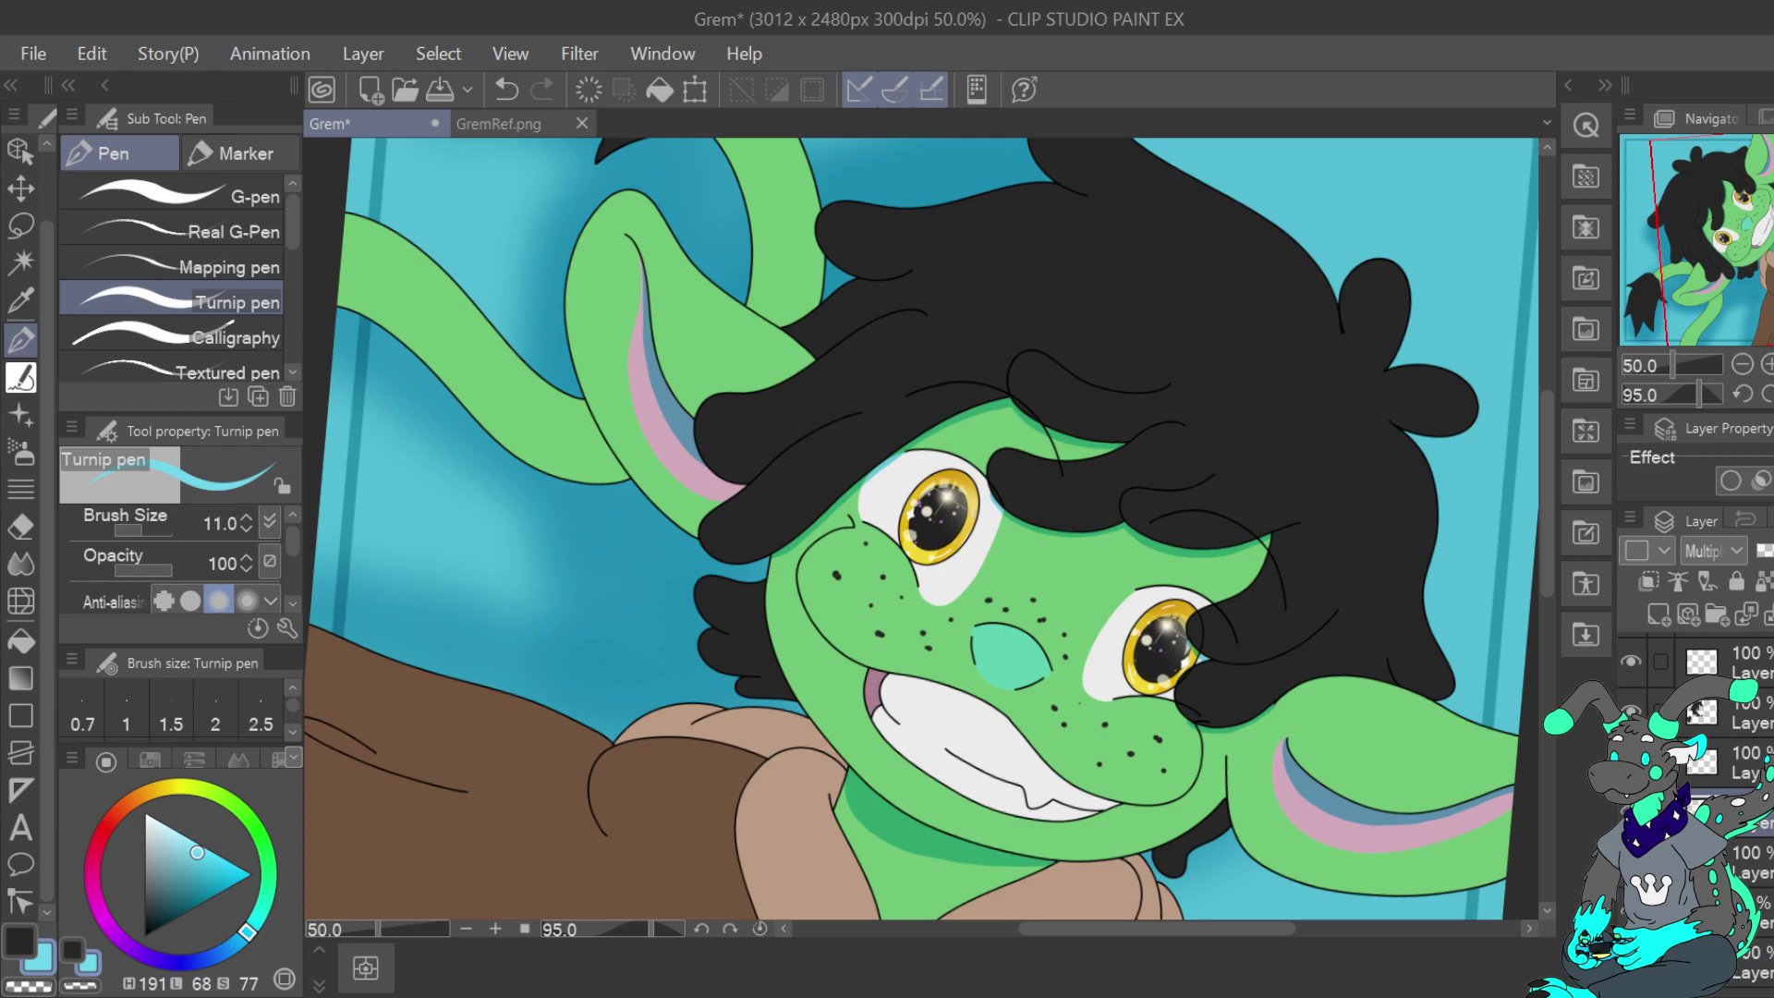
{"action": "left_click", "coordinate": [1772, 395]}
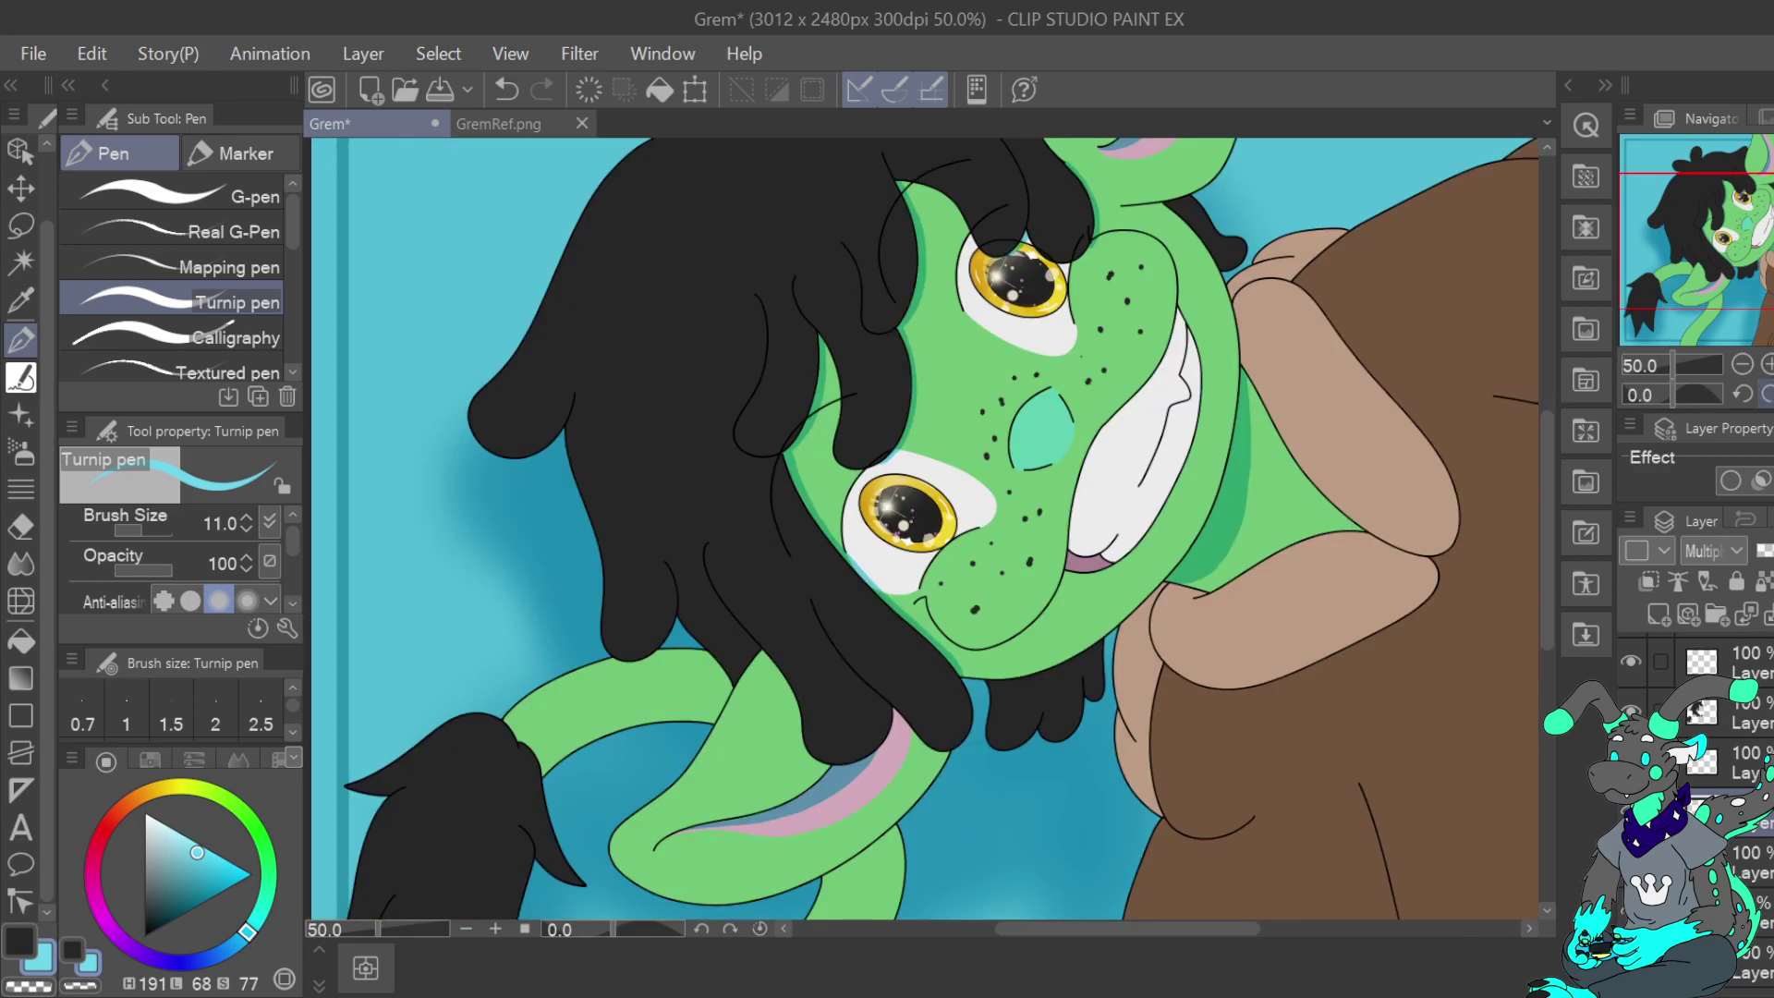
{"action": "left_click", "coordinate": [1767, 395]}
{"action": "left_click", "coordinate": [1767, 364]}
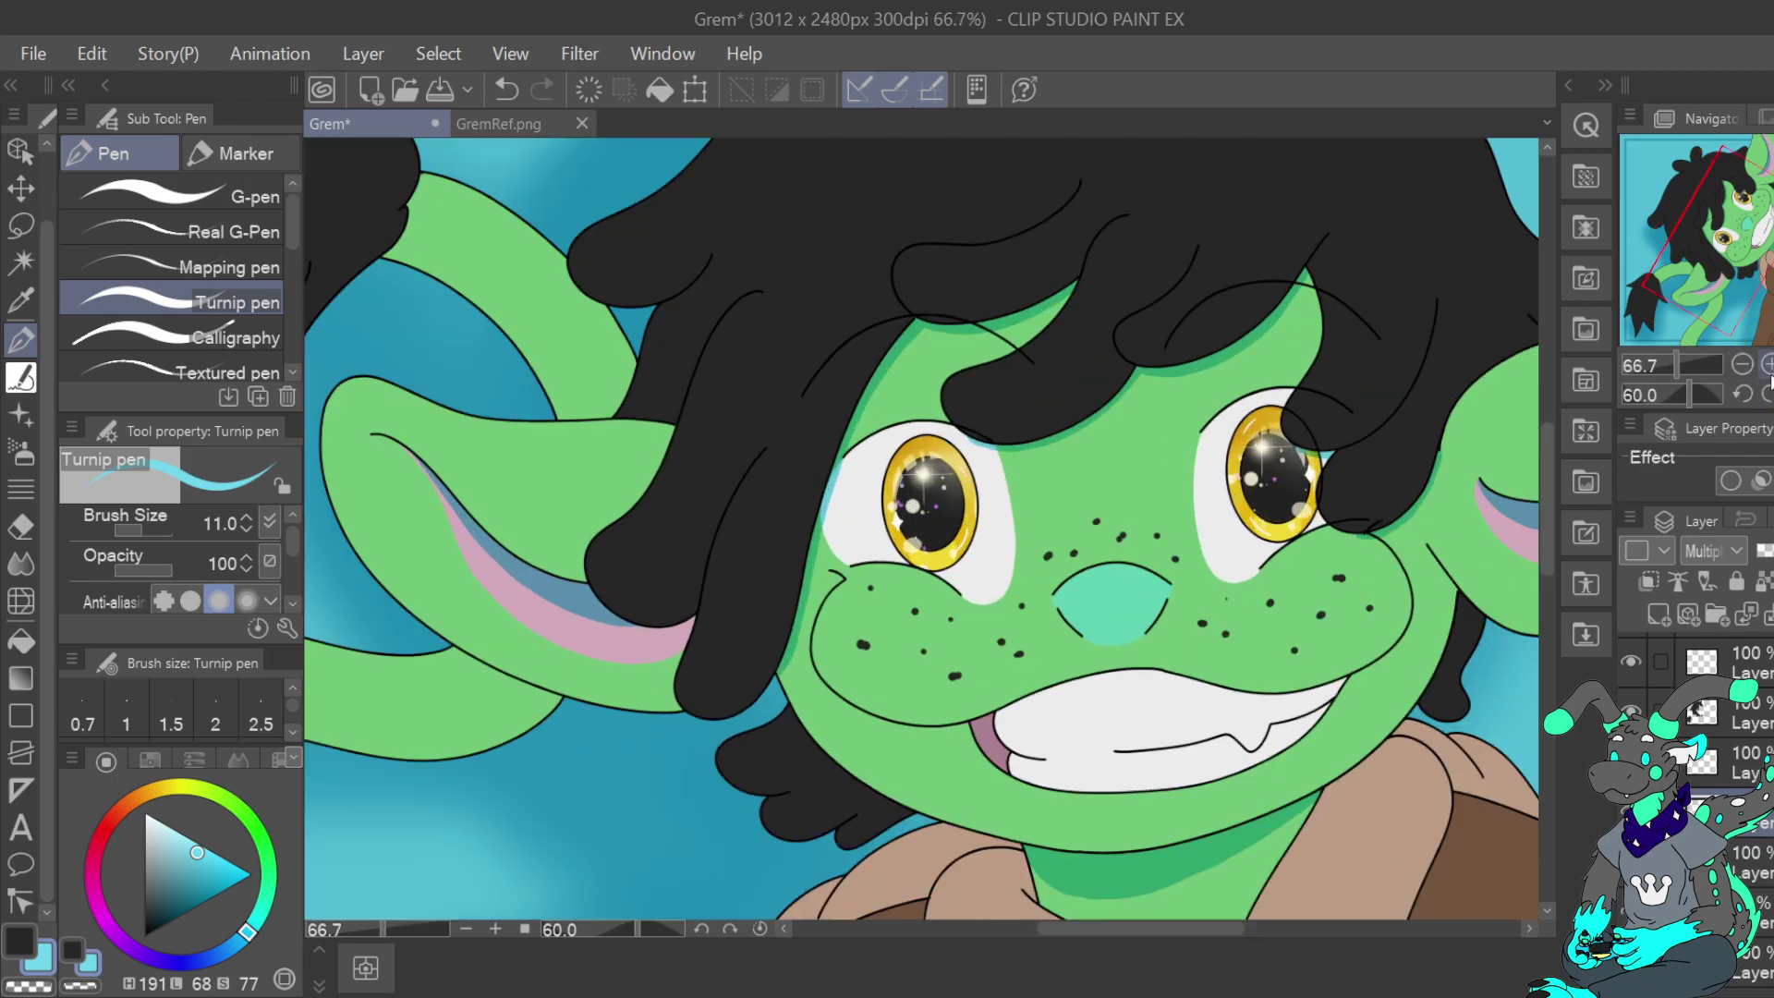
{"action": "left_click", "coordinate": [1770, 367]}
{"action": "left_click", "coordinate": [1769, 367]}
{"action": "left_click_drag", "start_coordinate": [1730, 247], "coordinate": [1749, 203]}
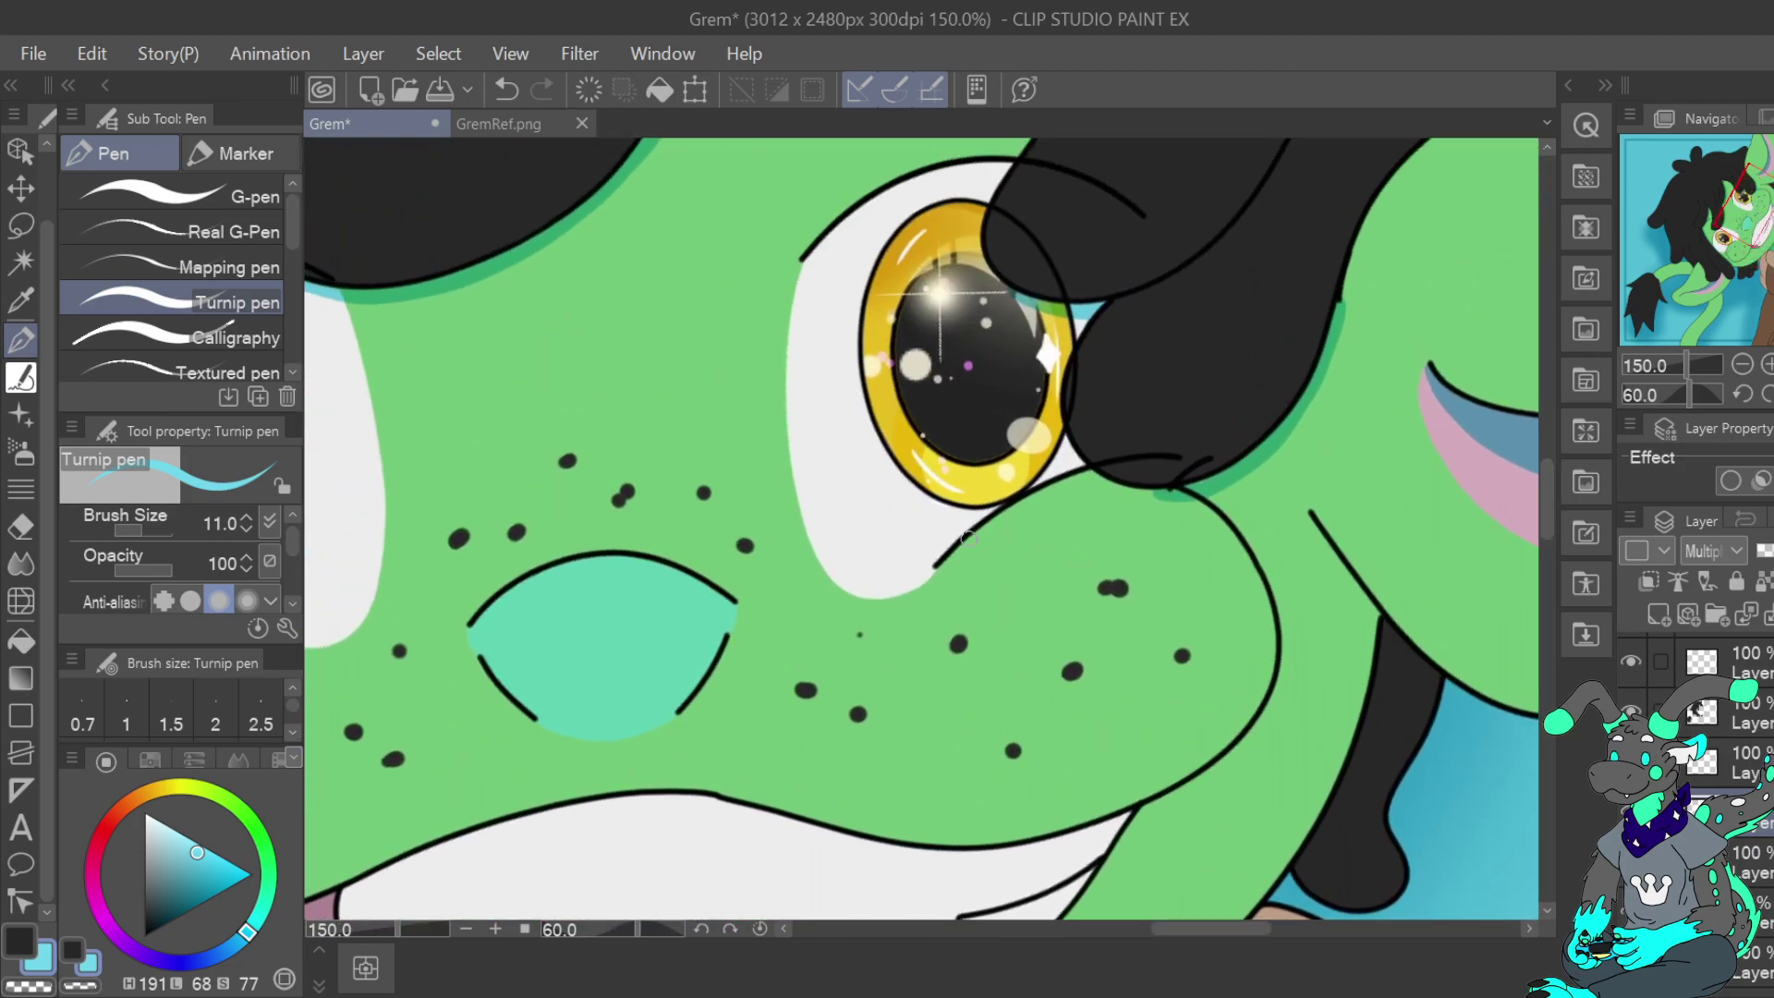
{"action": "left_click", "coordinate": [247, 530]}
{"action": "left_click", "coordinate": [248, 530]}
{"action": "left_click", "coordinate": [247, 531]}
{"action": "left_click_drag", "start_coordinate": [946, 568], "coordinate": [1105, 469]}
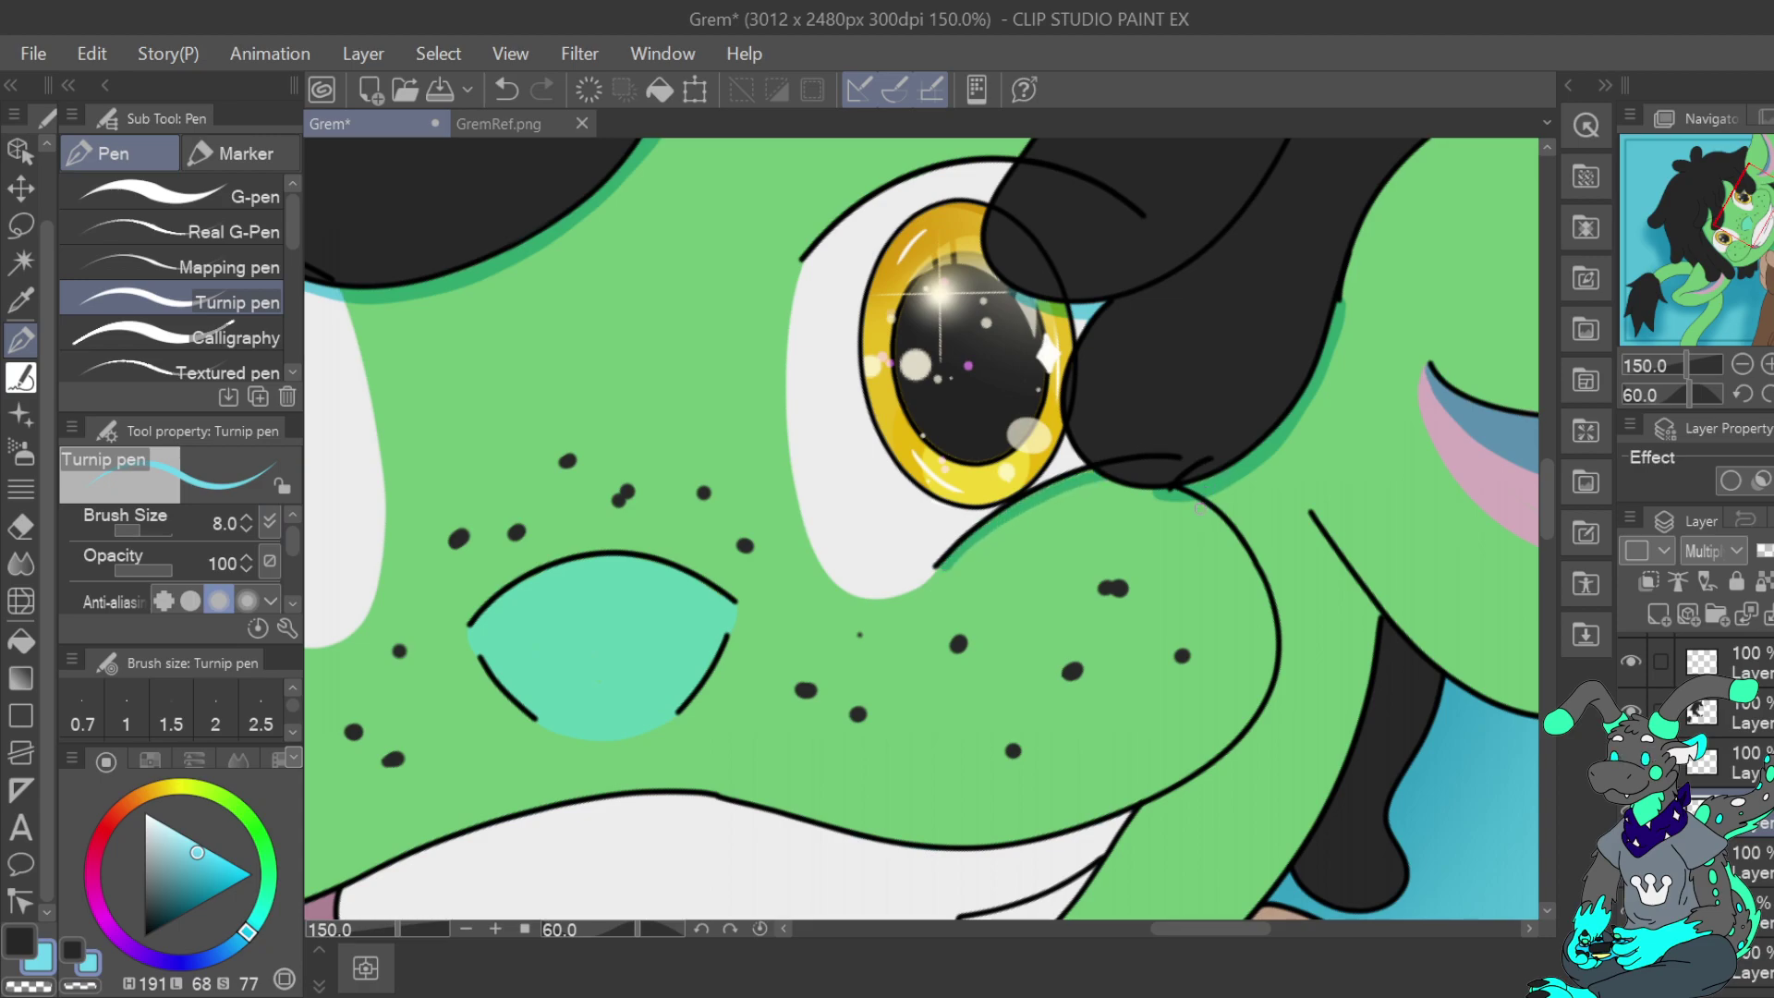
Draw a matching thin shadow along the cheek line beneath the left eye, flipping the canvas for the final stroke
{"action": "left_click_drag", "start_coordinate": [1750, 221], "coordinate": [1722, 250]}
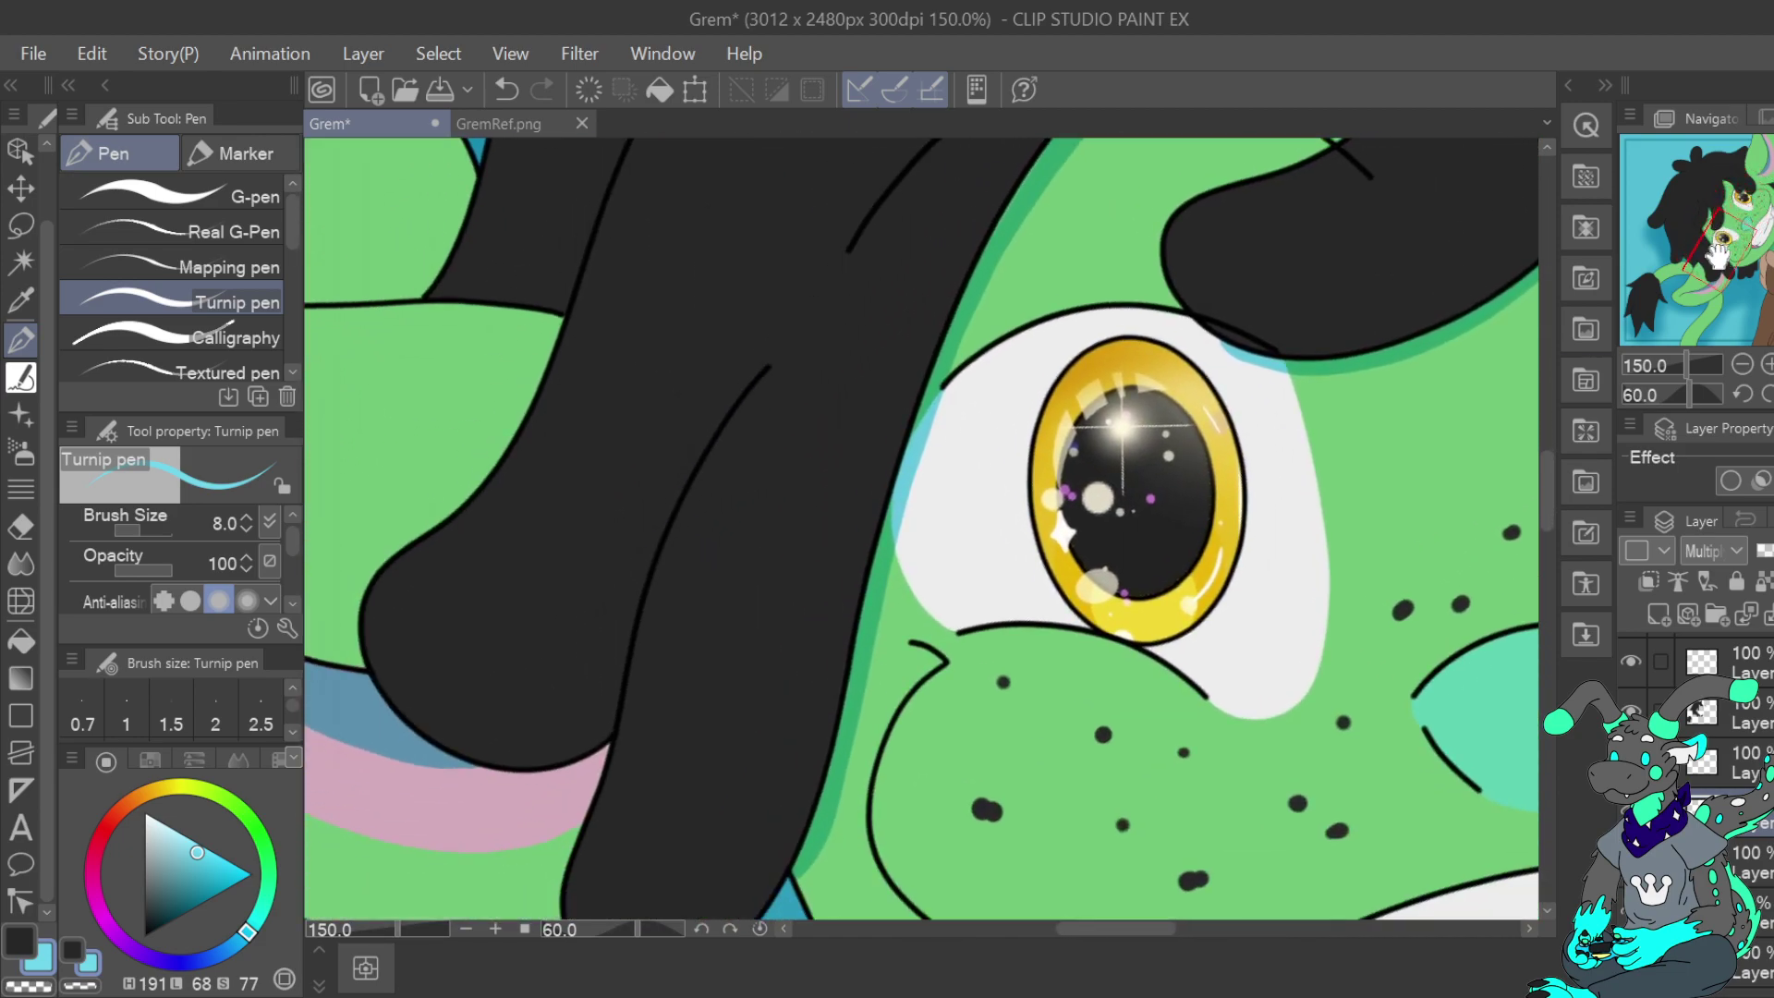
{"action": "mouse_move", "coordinate": [961, 638]}
{"action": "left_mouse_down"}
{"action": "mouse_move", "coordinate": [1072, 637]}
{"action": "mouse_move", "coordinate": [1186, 691]}
{"action": "left_mouse_up"}
{"action": "left_click_drag", "start_coordinate": [1739, 244], "coordinate": [1760, 227]}
{"action": "left_click", "coordinate": [507, 89]}
{"action": "key", "text": "h"}
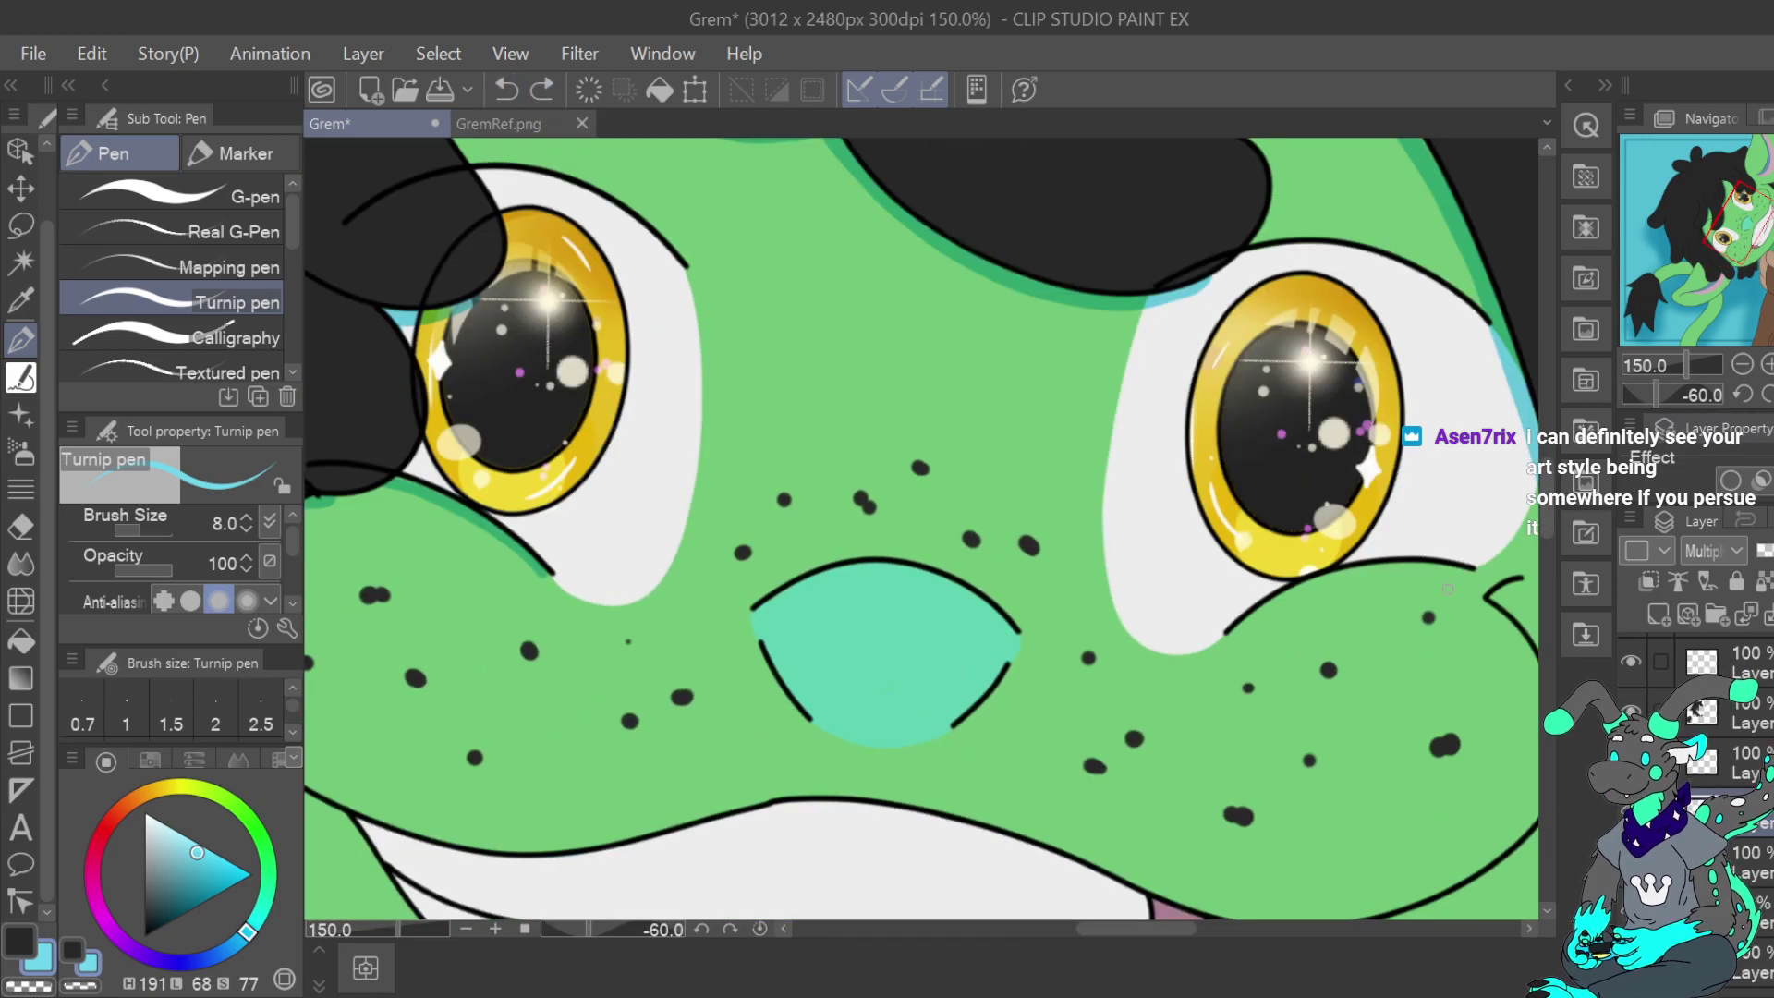
{"action": "mouse_move", "coordinate": [1234, 635]}
{"action": "left_mouse_down"}
{"action": "mouse_move", "coordinate": [1336, 577]}
{"action": "mouse_move", "coordinate": [1463, 568]}
{"action": "left_mouse_up"}
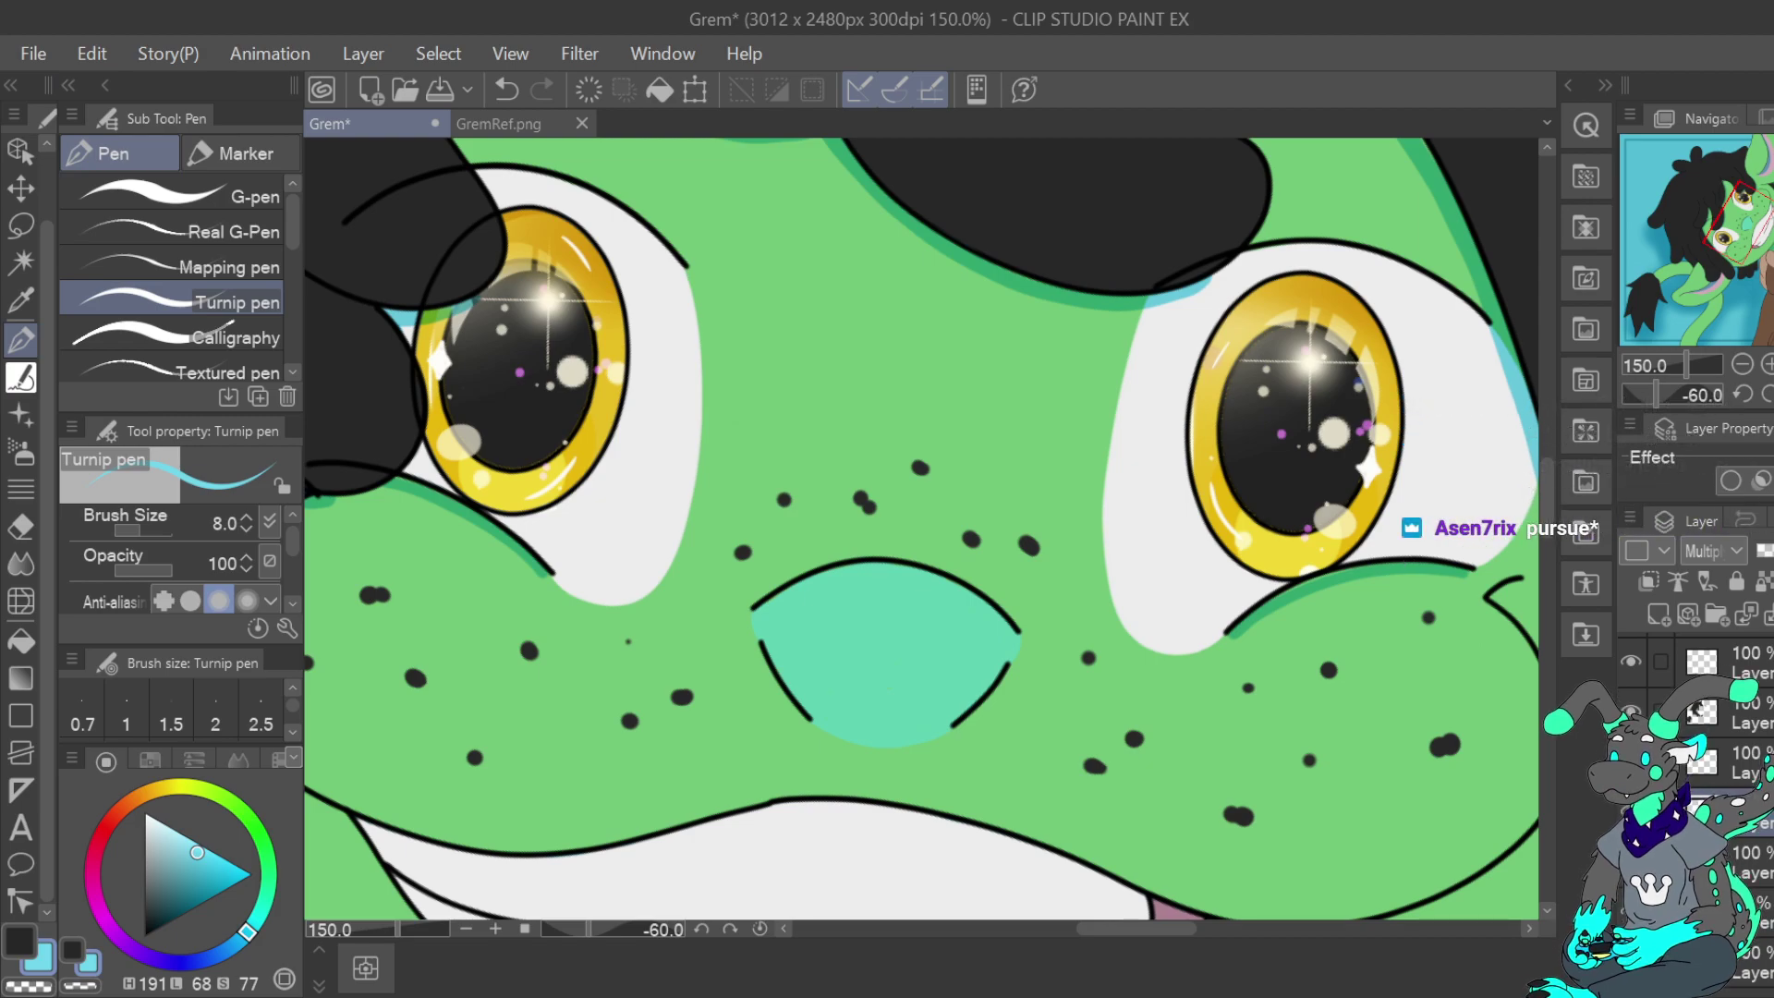
{"action": "key", "text": "h"}
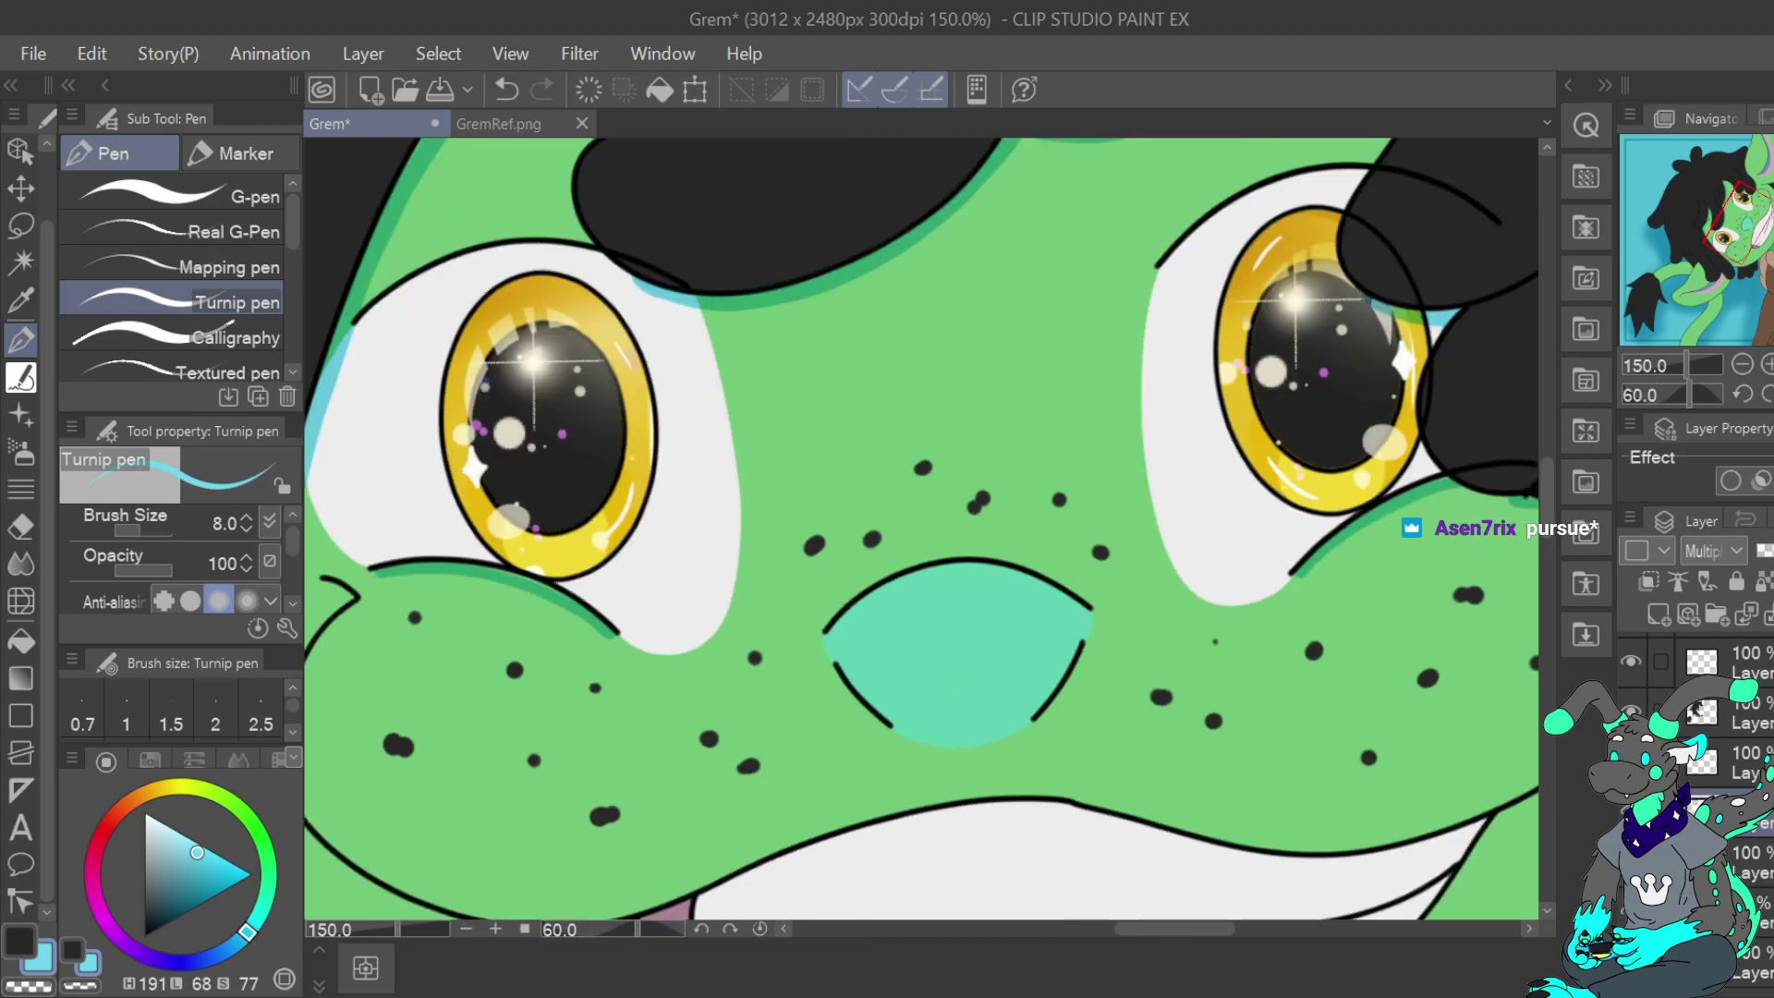
Add a small shadow along the short crease at the outer corner of the left cheek
{"action": "left_click", "coordinate": [1743, 366]}
{"action": "left_click", "coordinate": [1743, 366]}
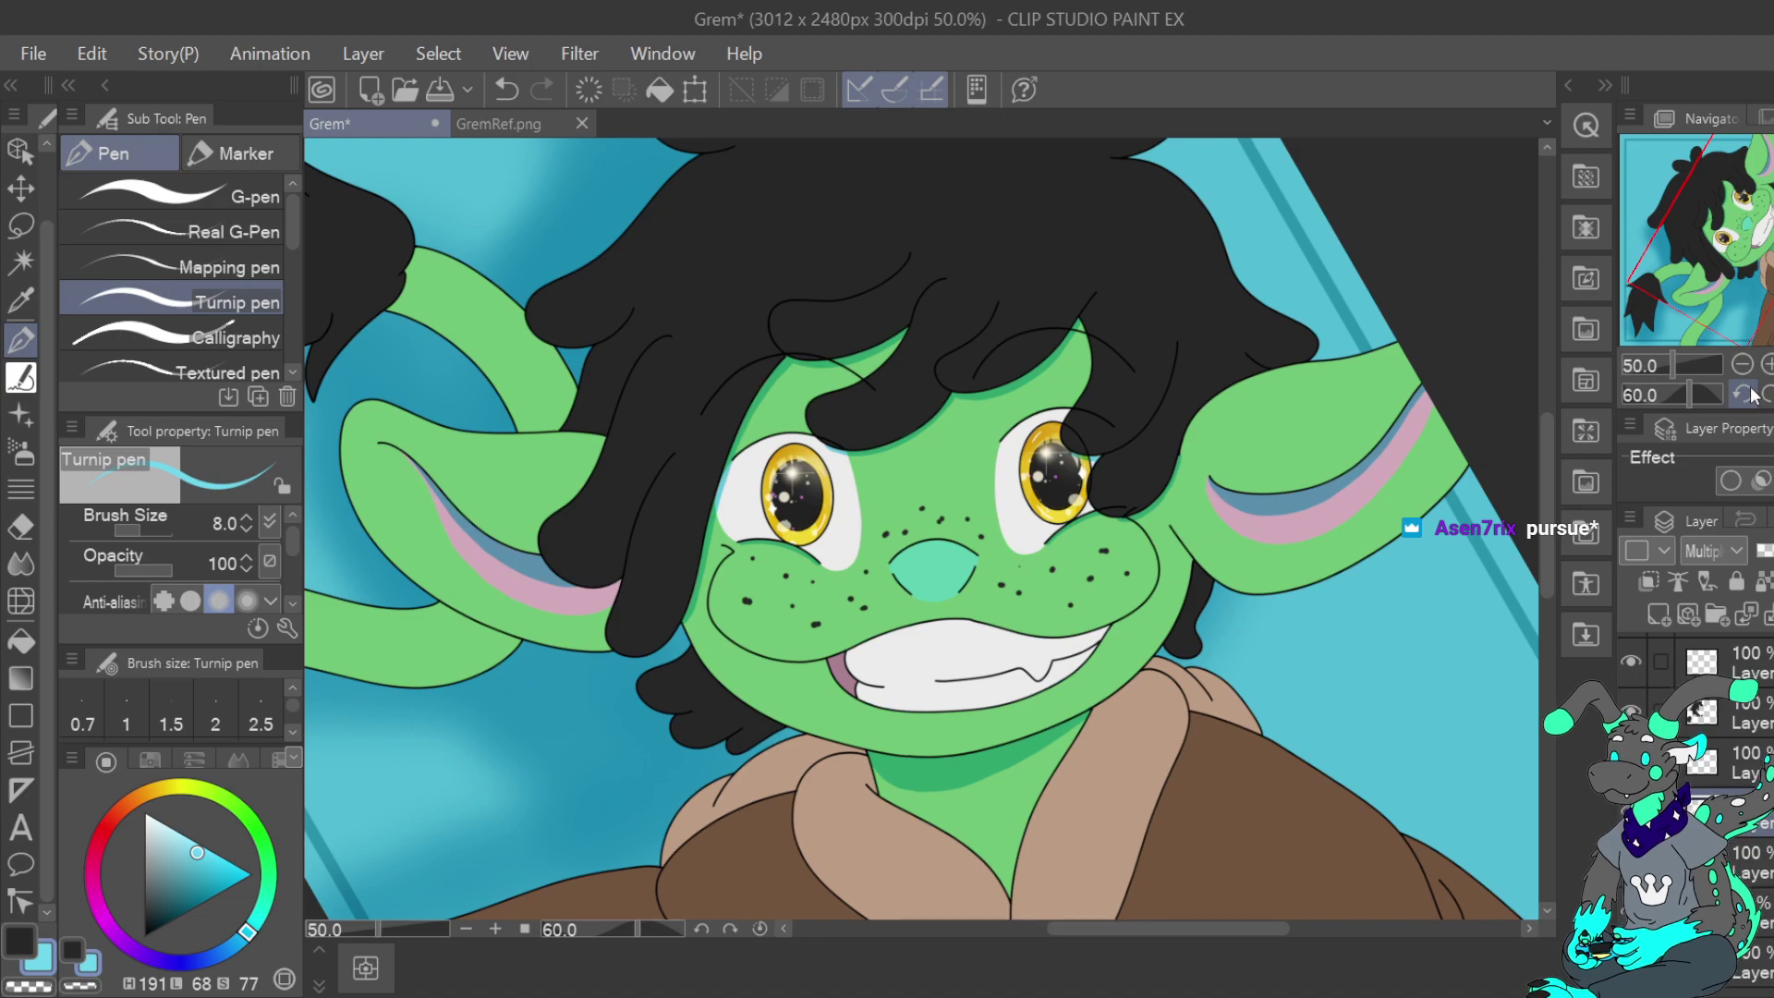
{"action": "left_click", "coordinate": [1747, 366]}
{"action": "mouse_move", "coordinate": [1763, 288]}
{"action": "left_mouse_down"}
{"action": "mouse_move", "coordinate": [1764, 272]}
{"action": "mouse_move", "coordinate": [1770, 291]}
{"action": "left_mouse_up"}
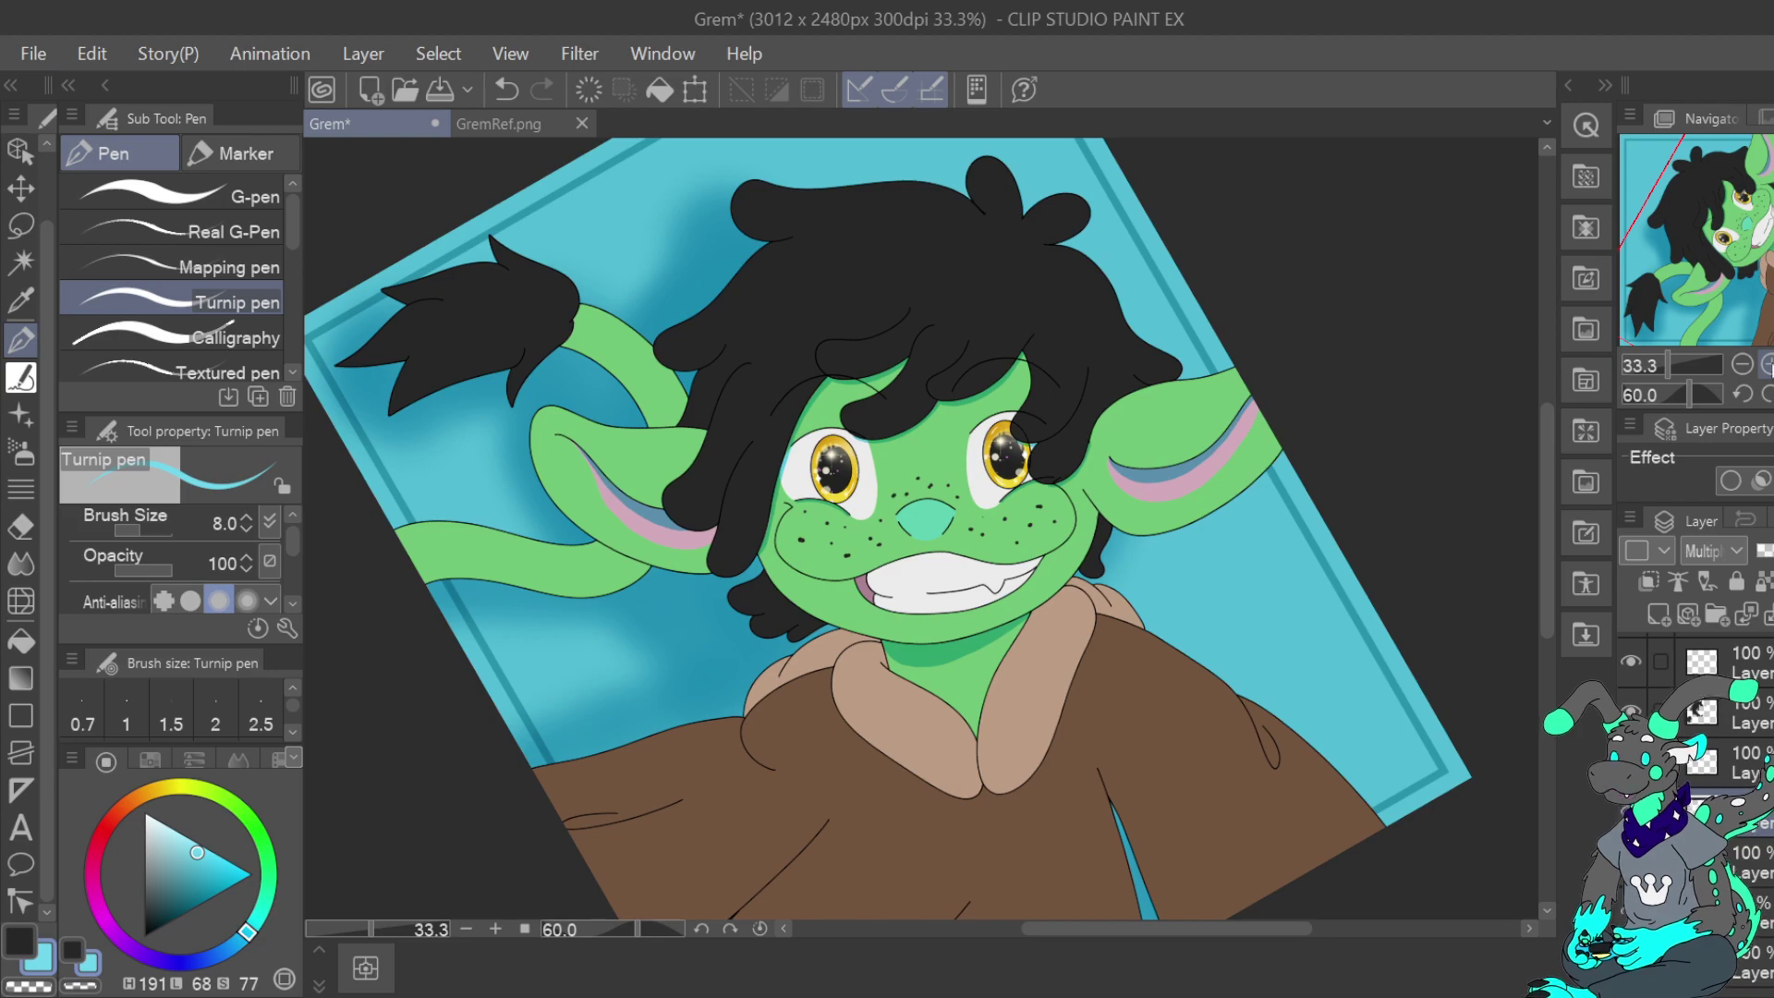
{"action": "left_click", "coordinate": [1768, 366]}
{"action": "left_click", "coordinate": [1768, 365]}
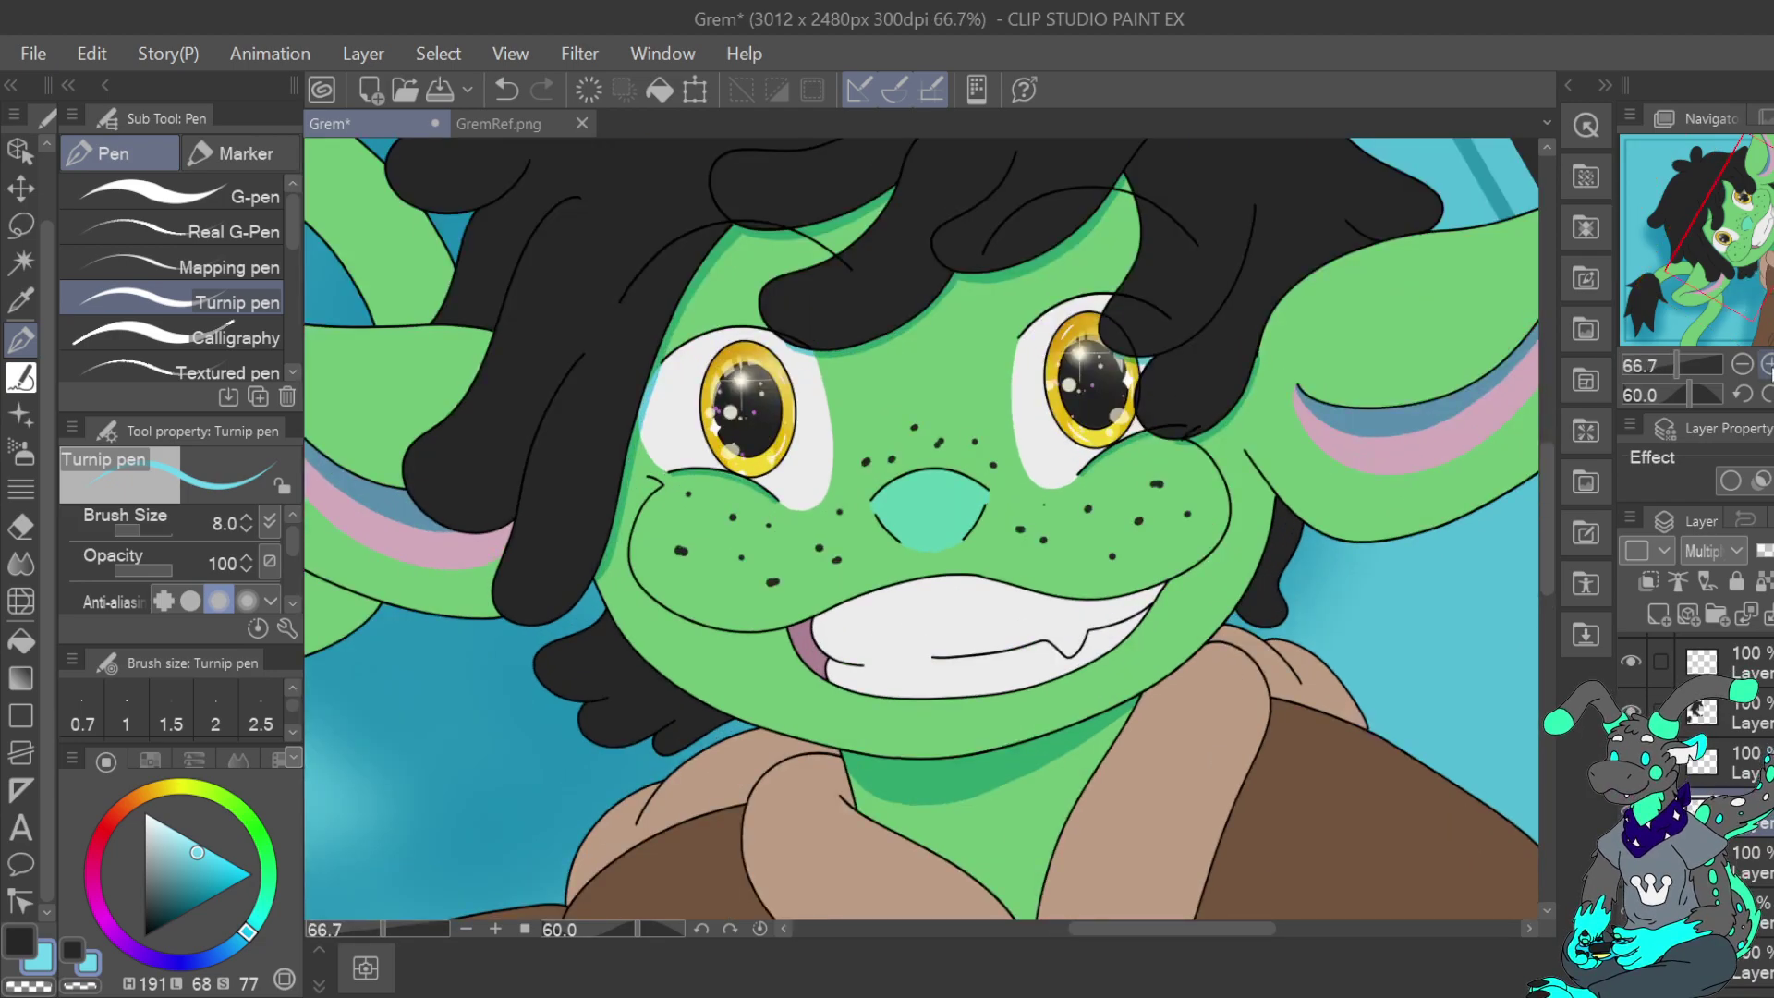
{"action": "scroll", "coordinate": [1758, 294], "scroll_direction": "up", "scroll_amount": 2}
{"action": "left_click_drag", "start_coordinate": [1759, 294], "coordinate": [1724, 255]}
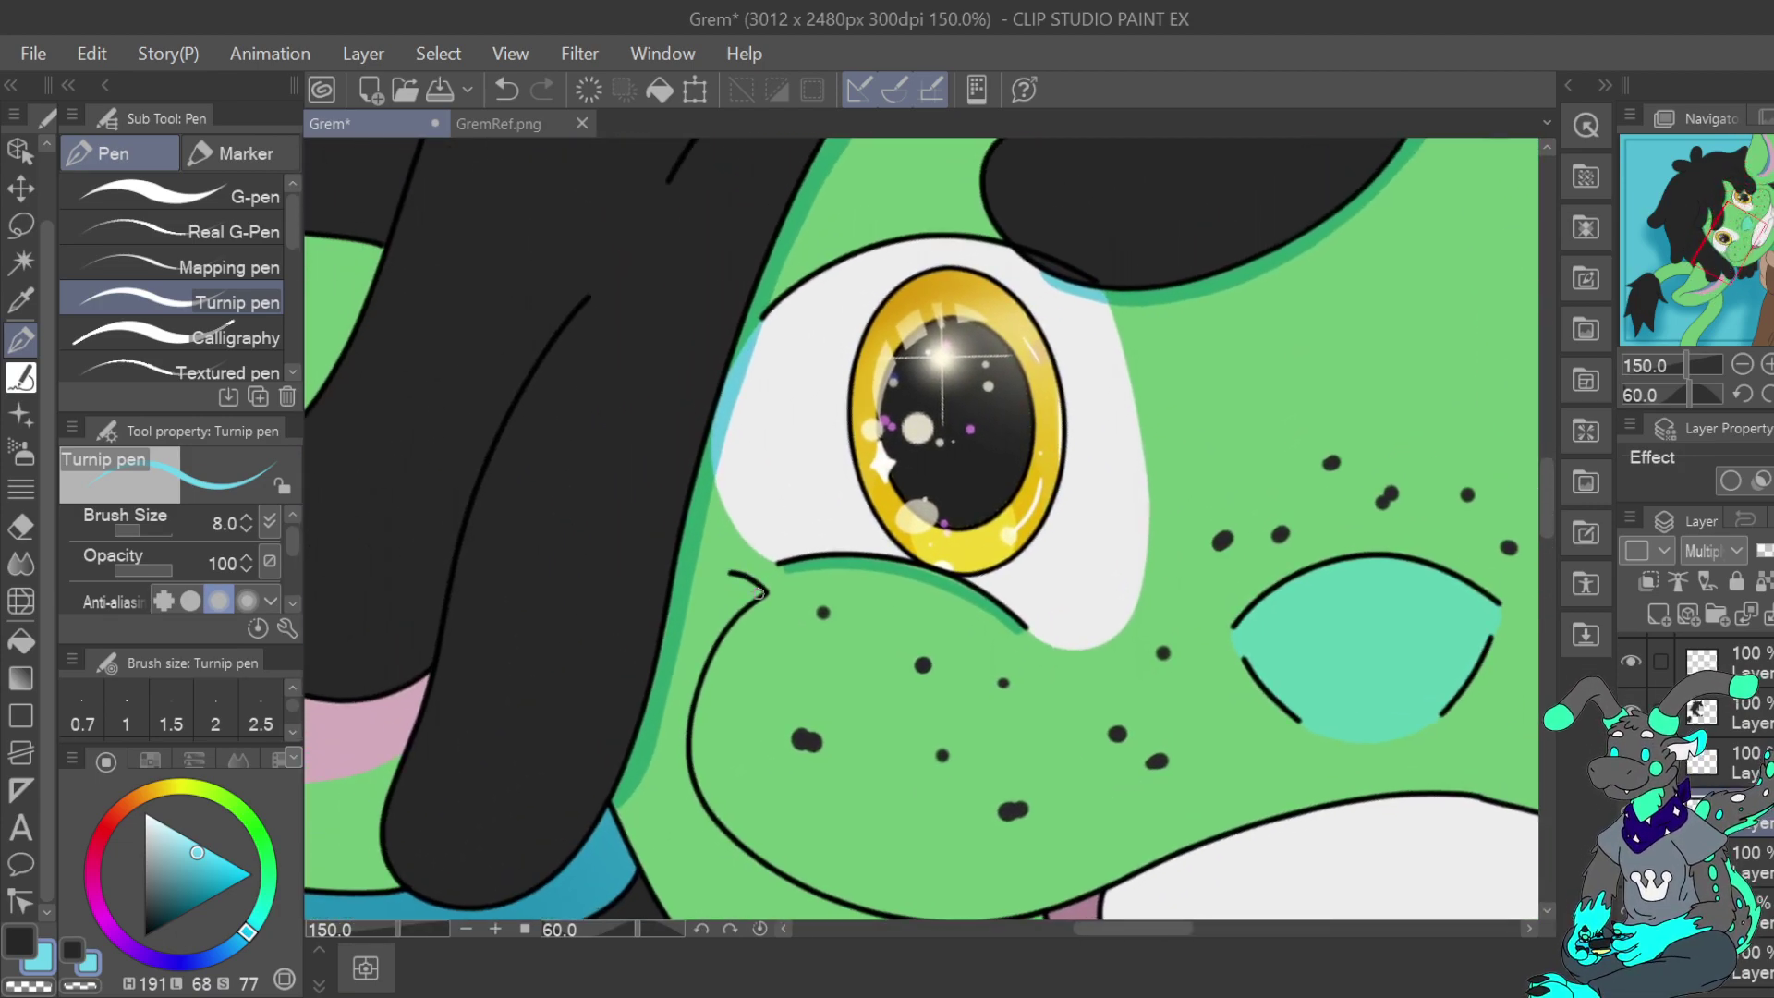
{"action": "mouse_move", "coordinate": [1744, 238]}
{"action": "left_mouse_down"}
{"action": "mouse_move", "coordinate": [1769, 200]}
{"action": "mouse_move", "coordinate": [1753, 233]}
{"action": "left_mouse_up"}
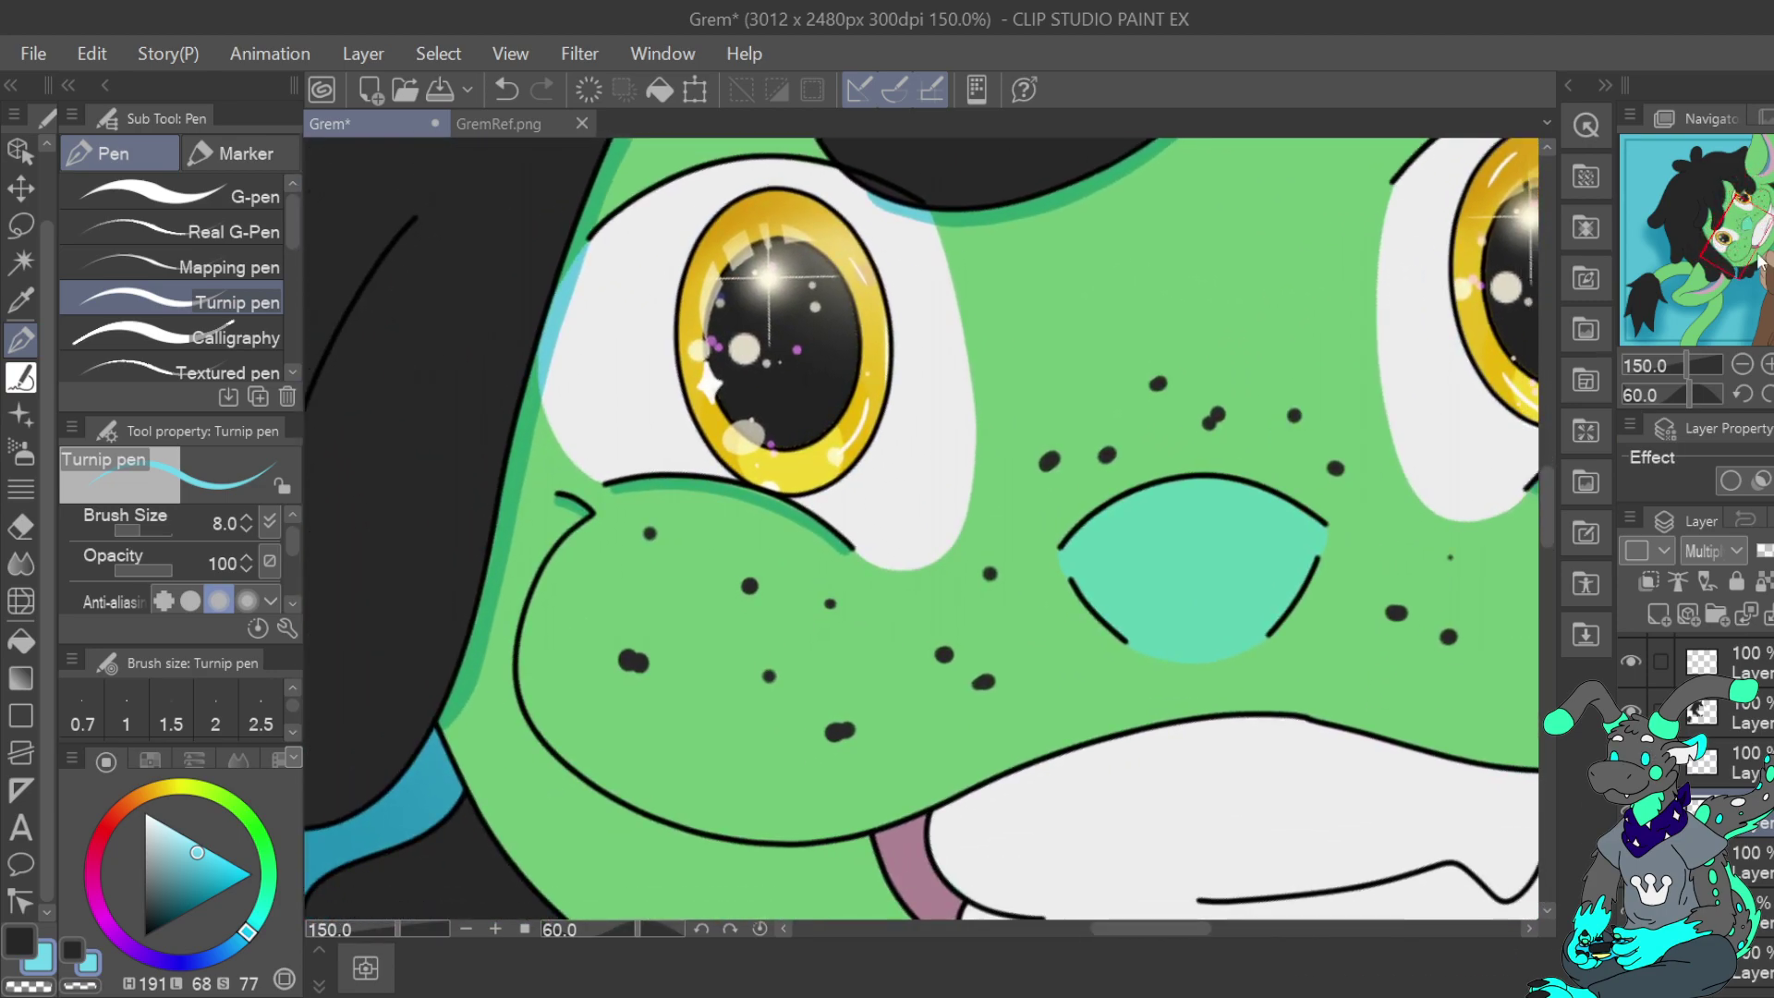
Try thin teal shadow lines along the fold lines on both sides of the hood behind the neck
{"action": "left_click", "coordinate": [1743, 364]}
{"action": "left_click", "coordinate": [1743, 364]}
{"action": "left_click", "coordinate": [1743, 364]}
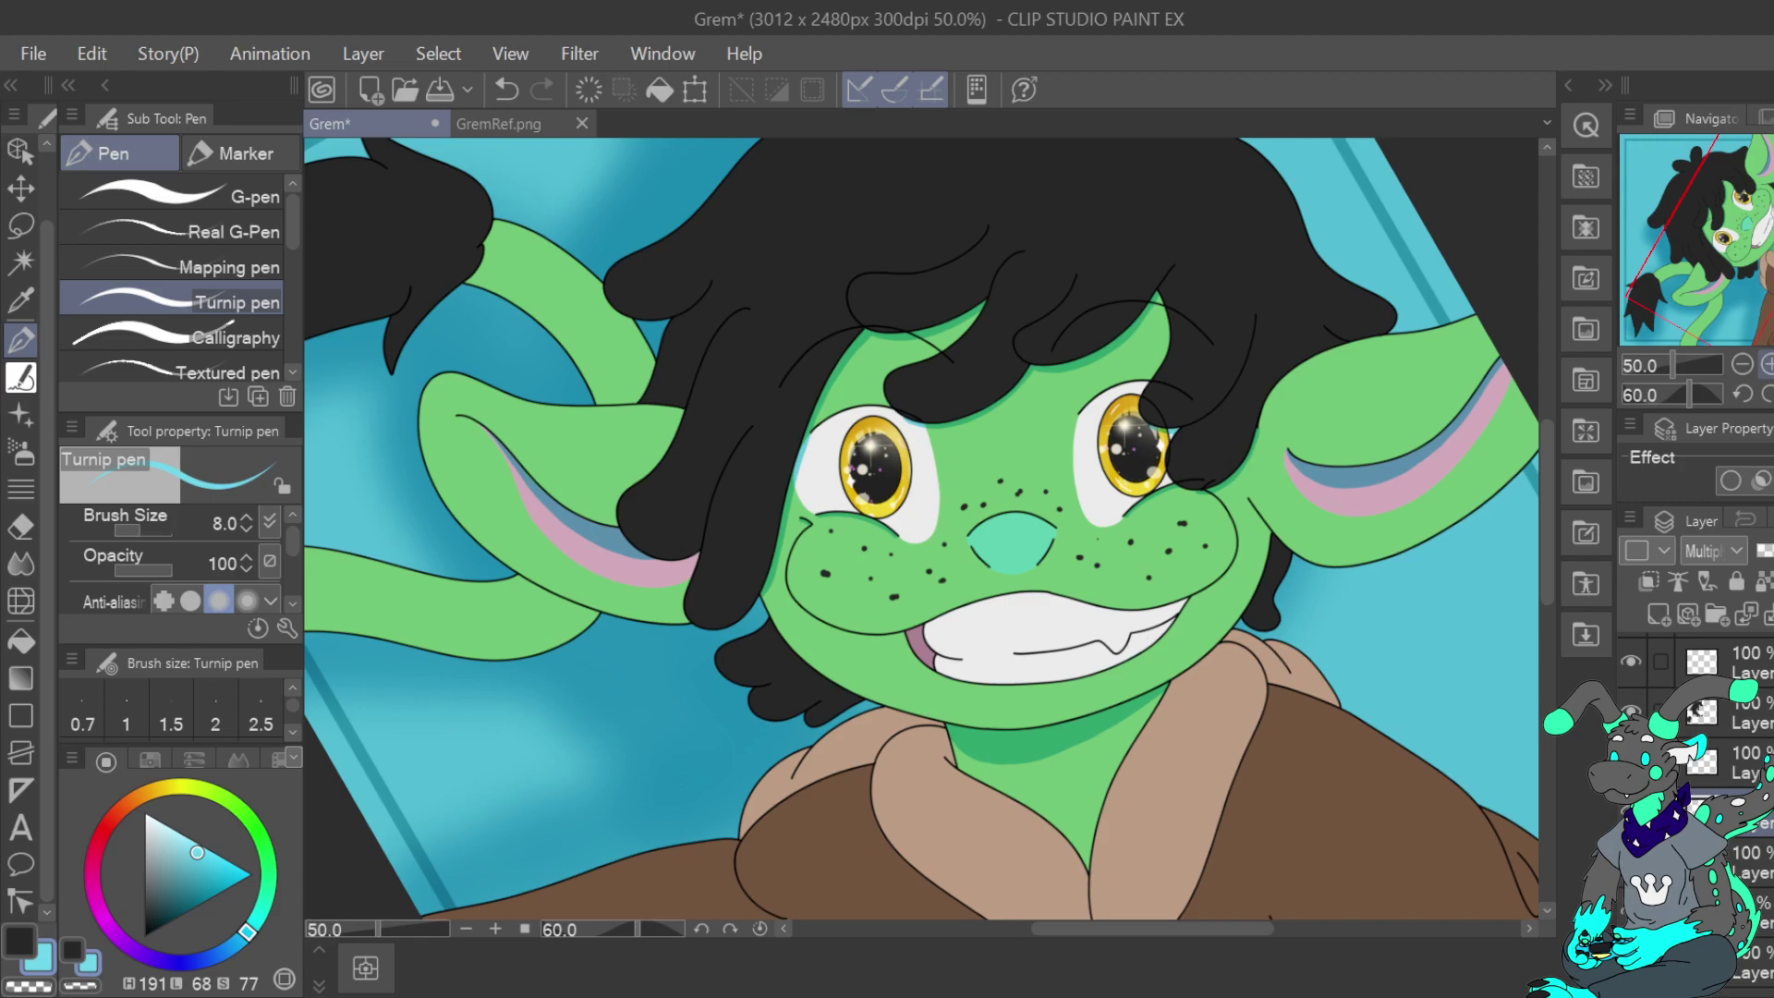
{"action": "left_click", "coordinate": [1743, 364]}
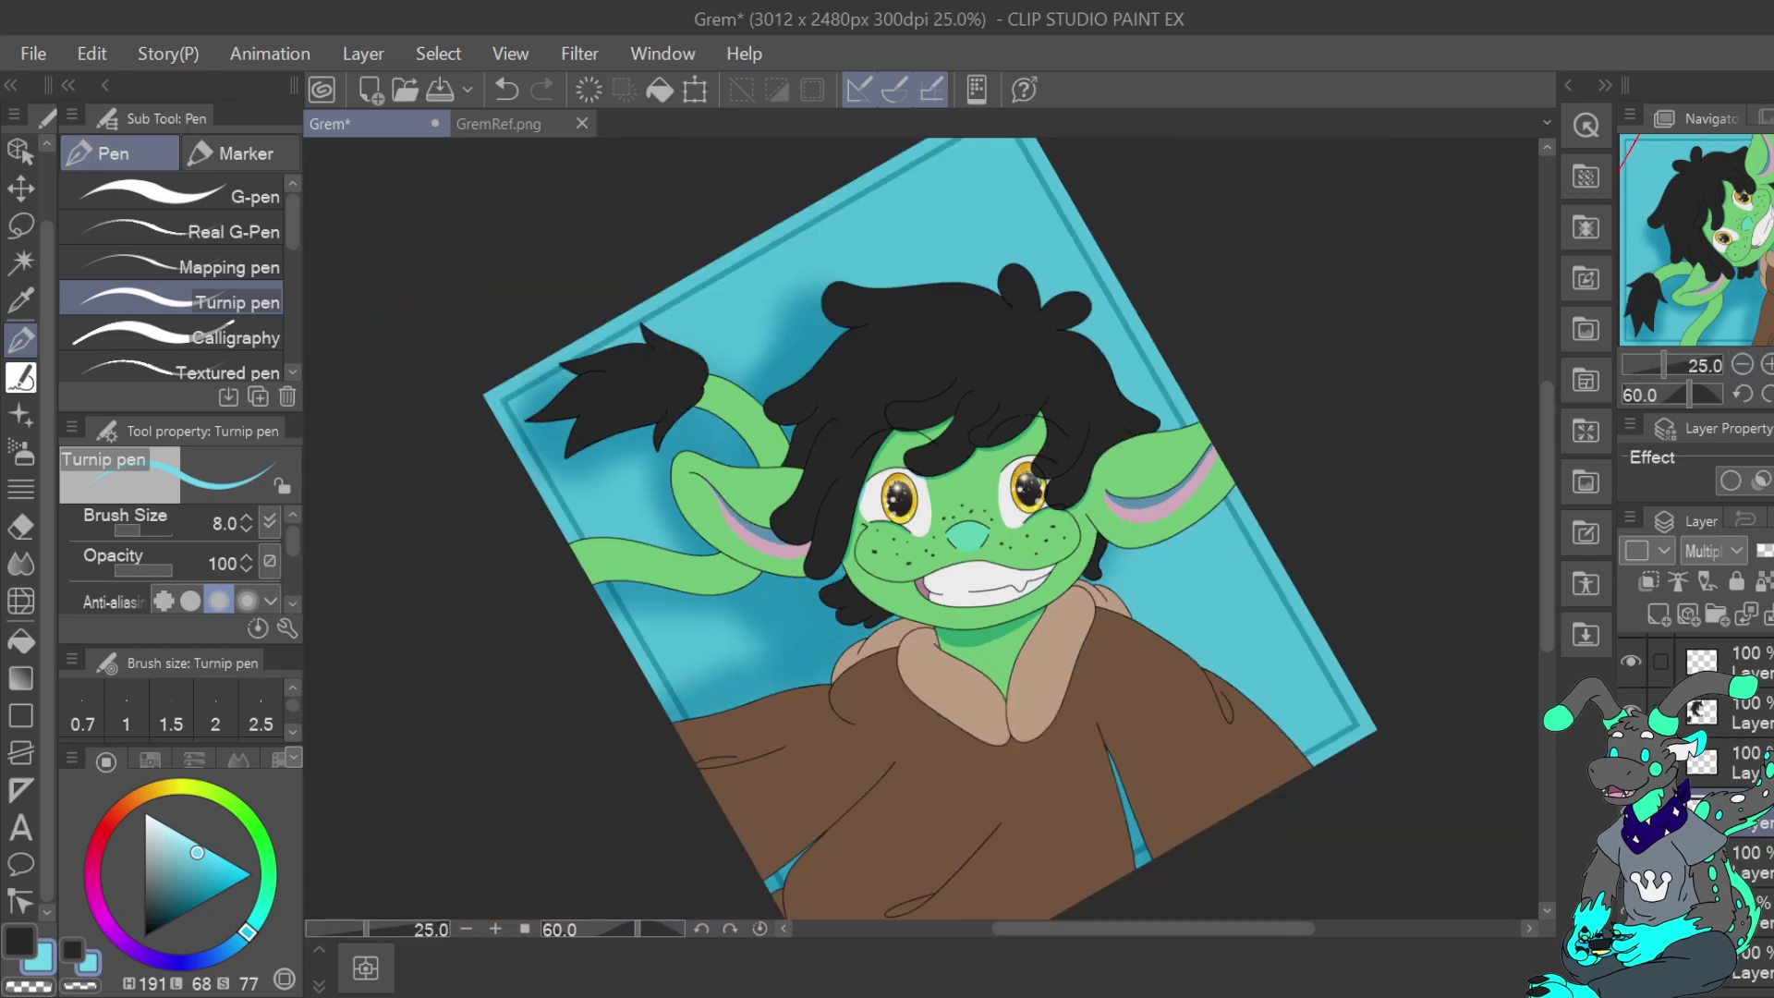
{"action": "left_click", "coordinate": [1772, 394]}
{"action": "left_click", "coordinate": [1768, 364]}
{"action": "left_click", "coordinate": [1767, 364]}
{"action": "left_click_drag", "start_coordinate": [1739, 233], "coordinate": [1773, 262]}
{"action": "left_click", "coordinate": [1768, 364]}
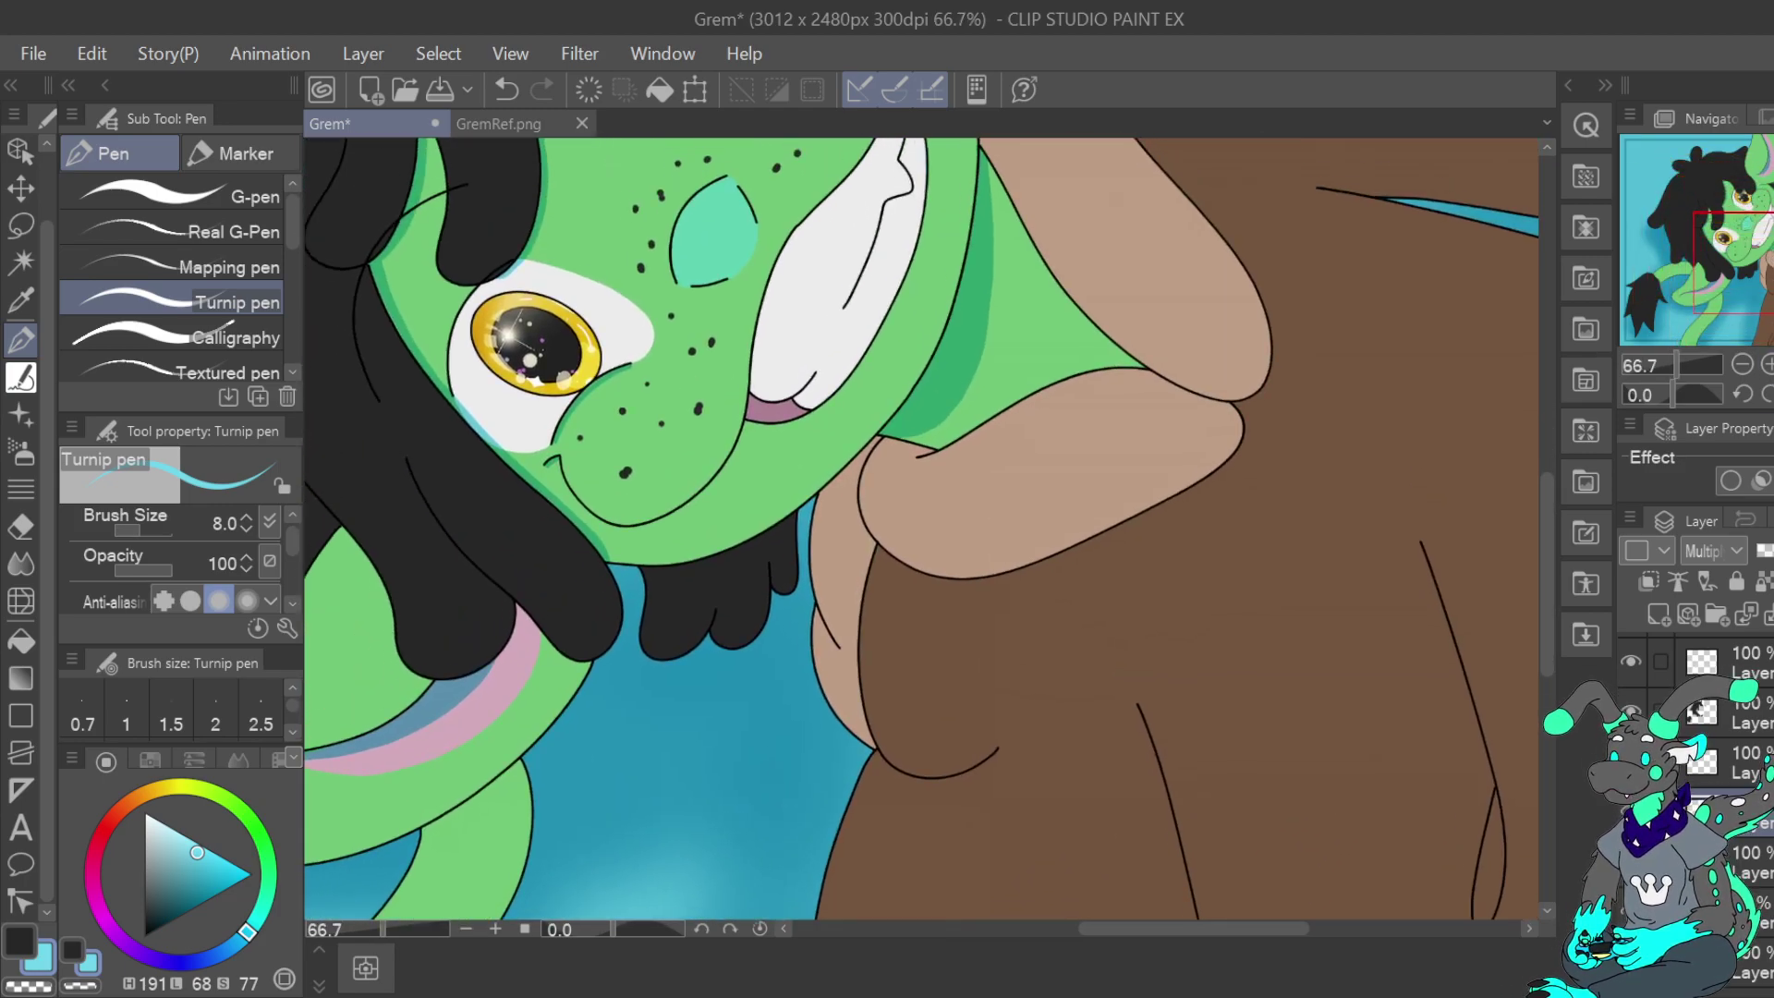
{"action": "scroll", "coordinate": [735, 651], "scroll_direction": "up", "scroll_amount": 1}
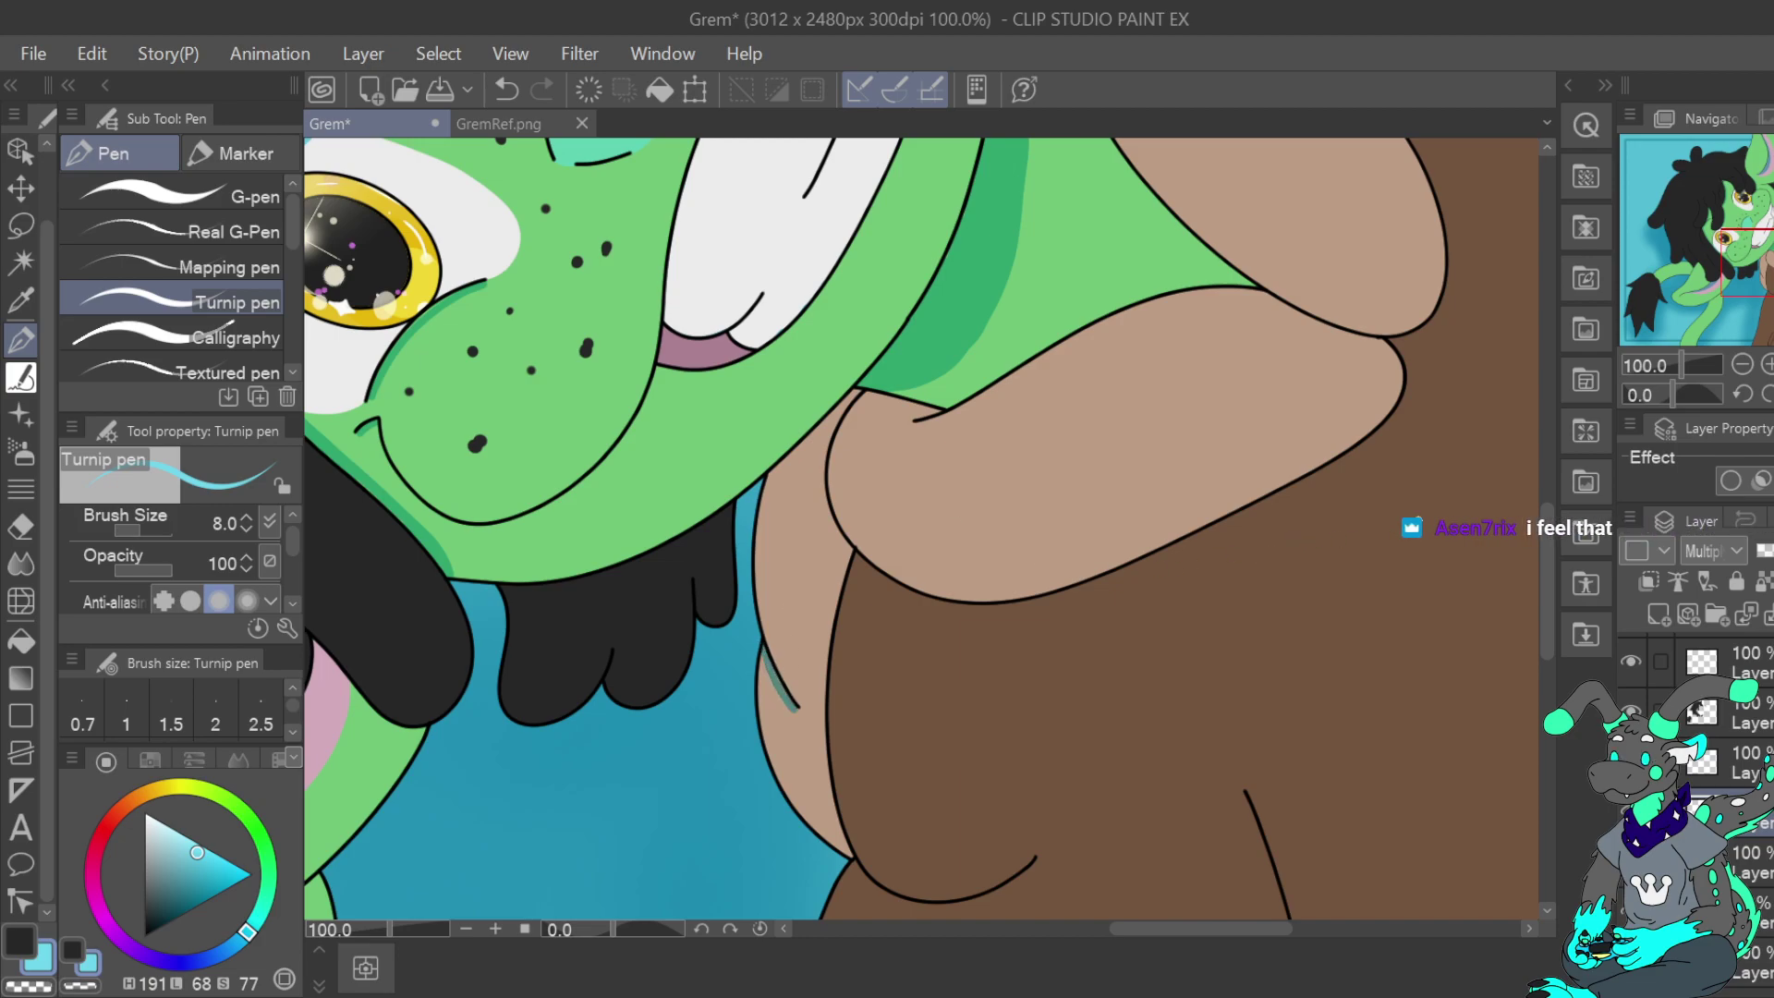
{"action": "left_click_drag", "start_coordinate": [1754, 261], "coordinate": [1754, 213]}
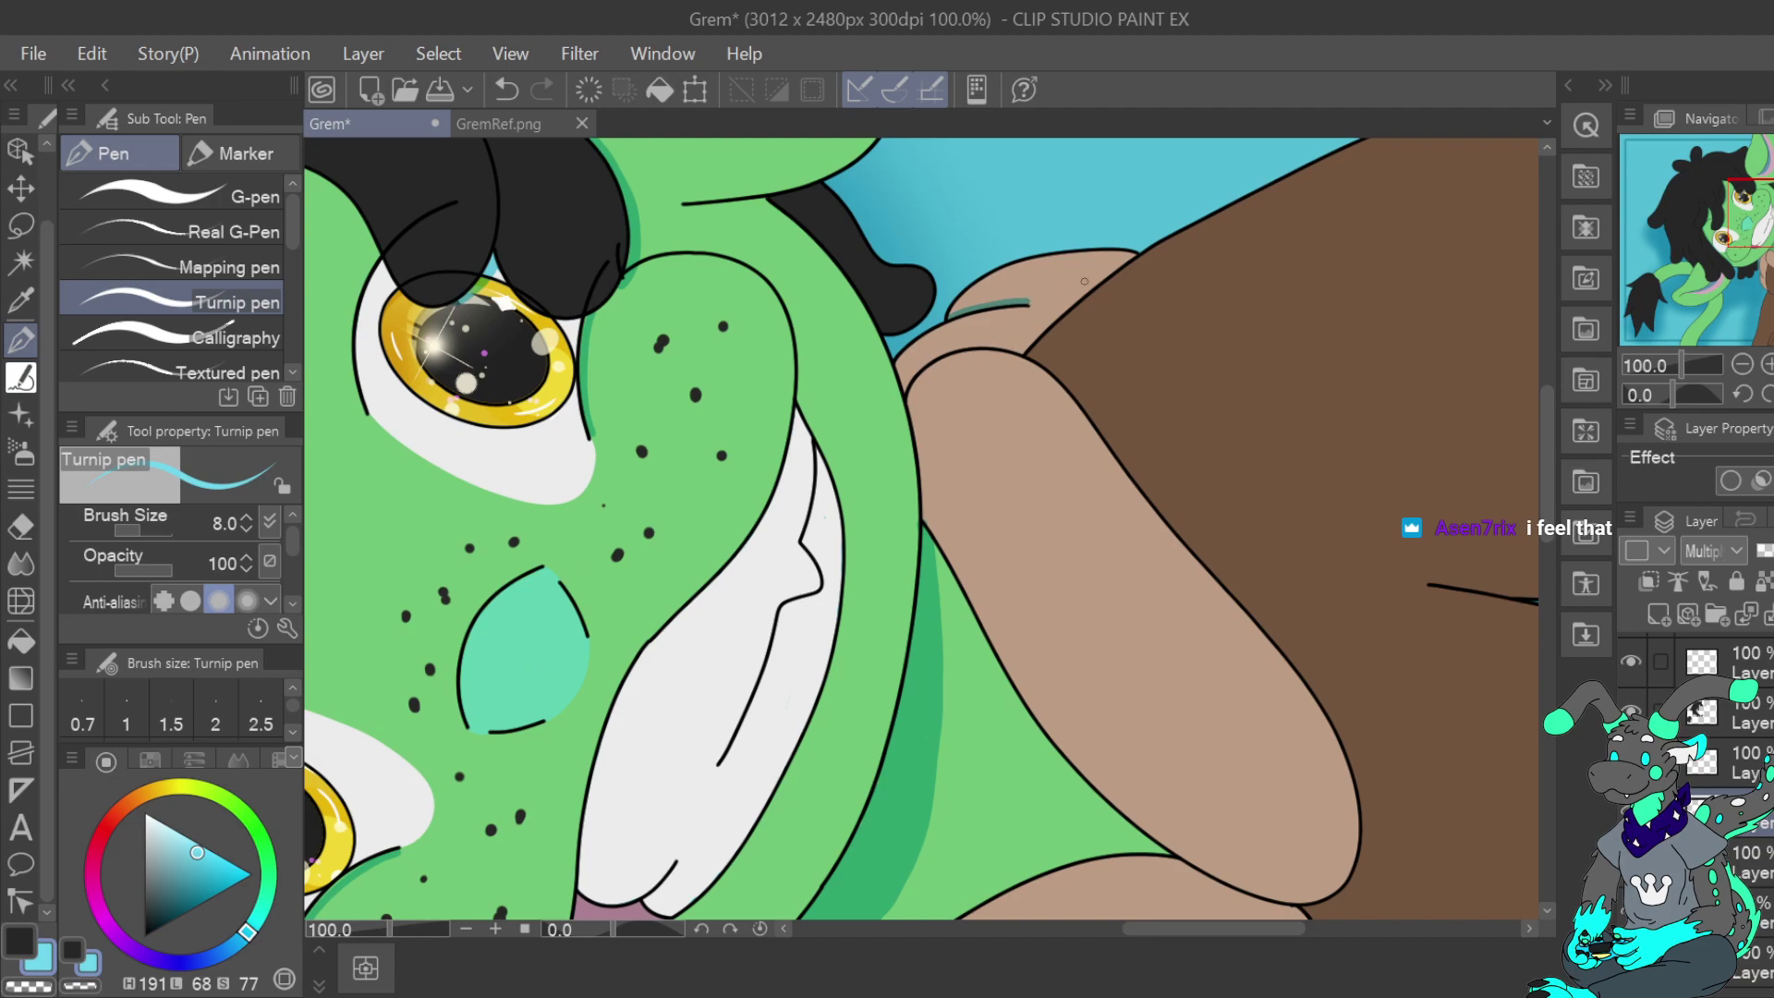
{"action": "scroll", "coordinate": [924, 527], "scroll_direction": "down", "scroll_amount": 5}
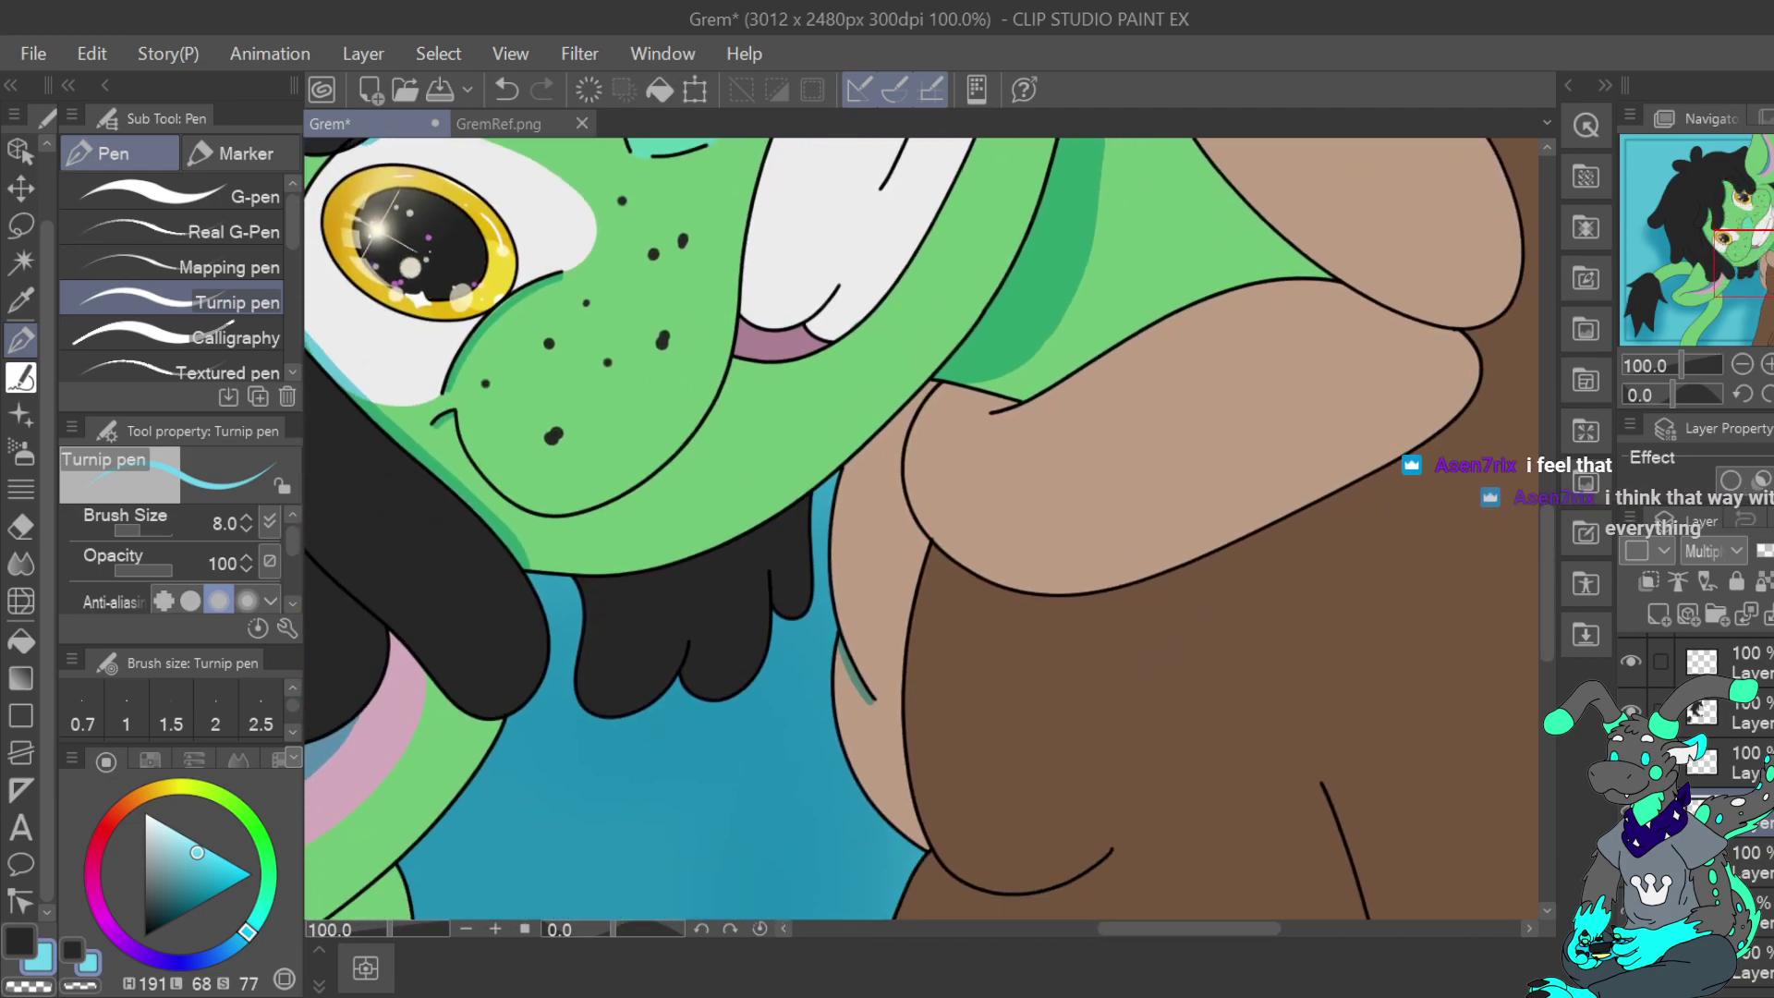
Check the hood fold shadows against the whole drawing, and undo them
{"action": "left_click", "coordinate": [1767, 395]}
{"action": "left_click", "coordinate": [1767, 395]}
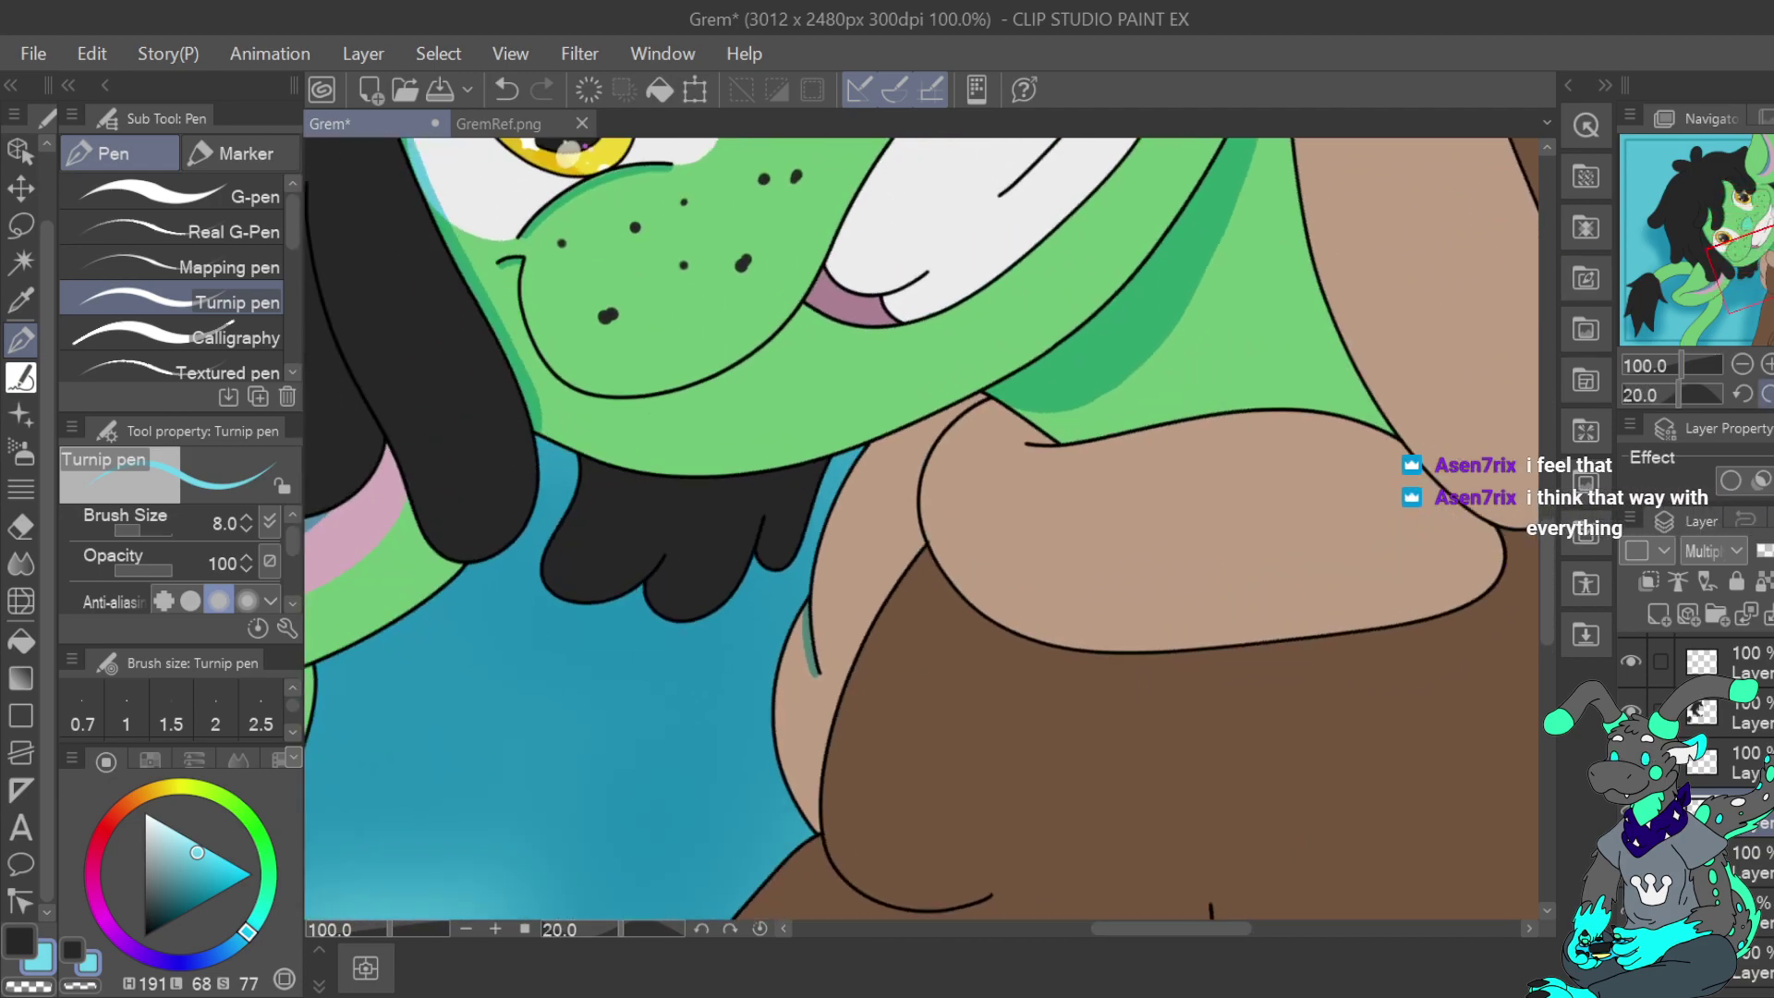
{"action": "left_click", "coordinate": [1767, 394]}
{"action": "left_click", "coordinate": [1767, 395]}
{"action": "left_click", "coordinate": [1742, 367]}
{"action": "left_click", "coordinate": [1742, 365]}
{"action": "left_click", "coordinate": [1741, 365]}
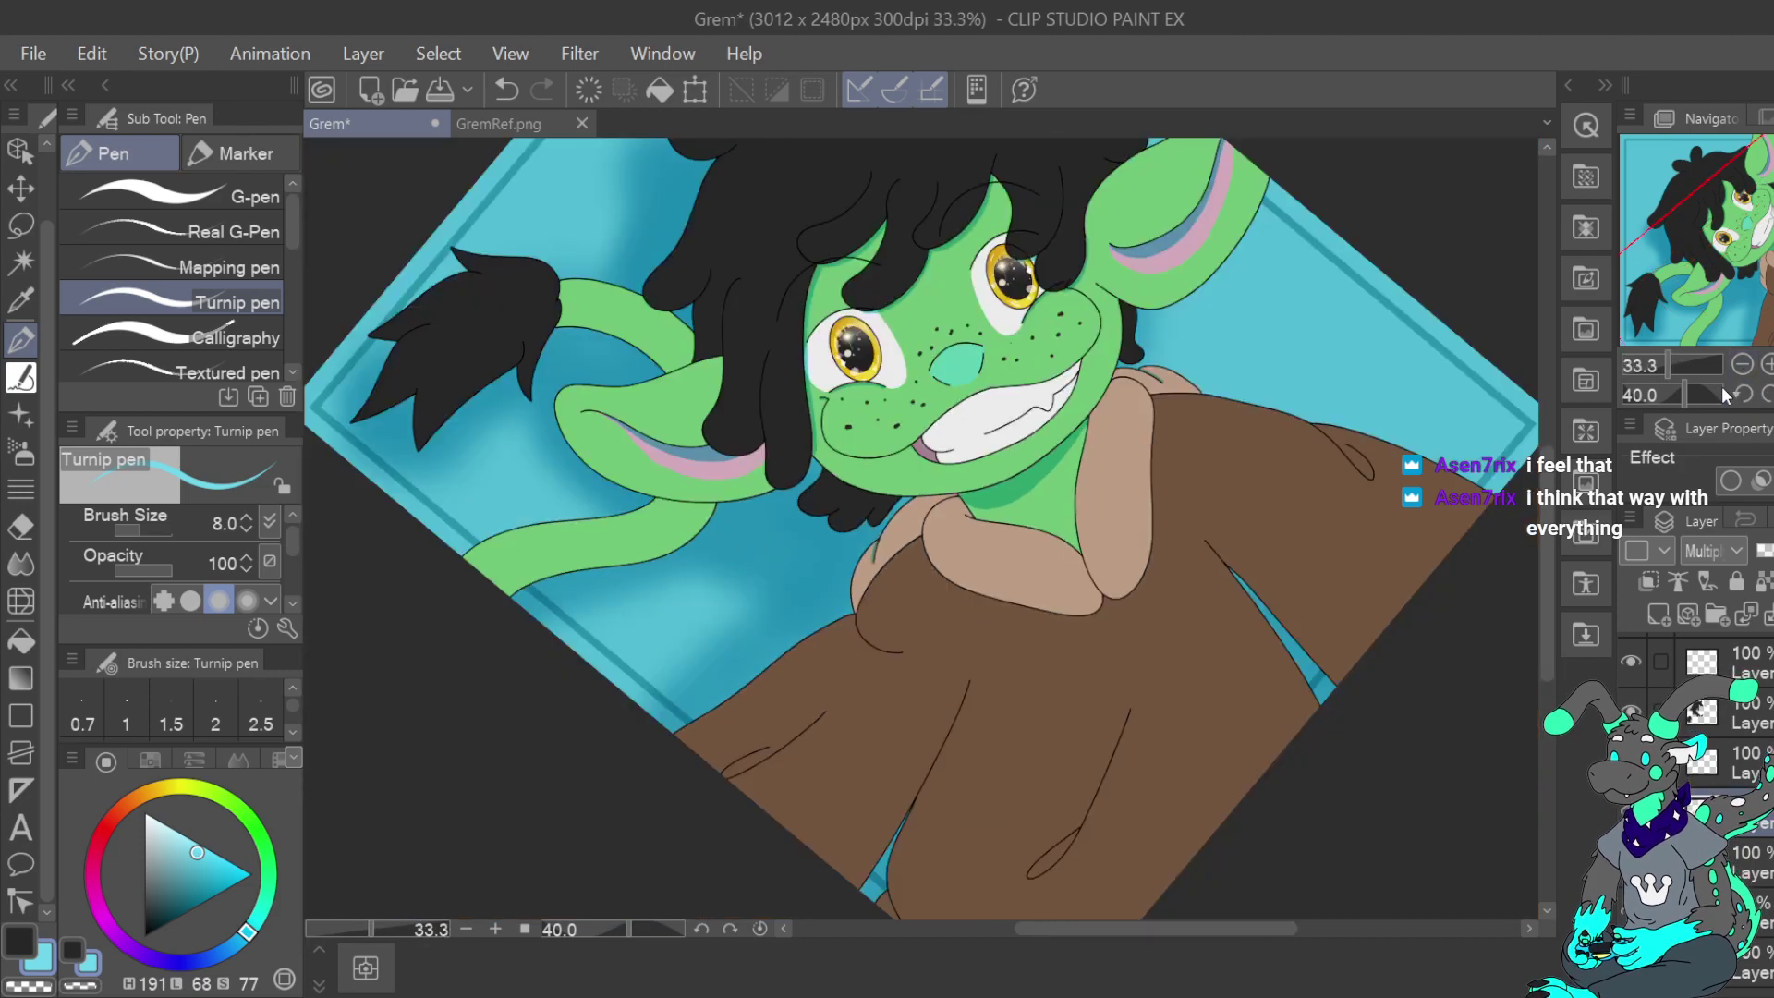
{"action": "left_click", "coordinate": [506, 89]}
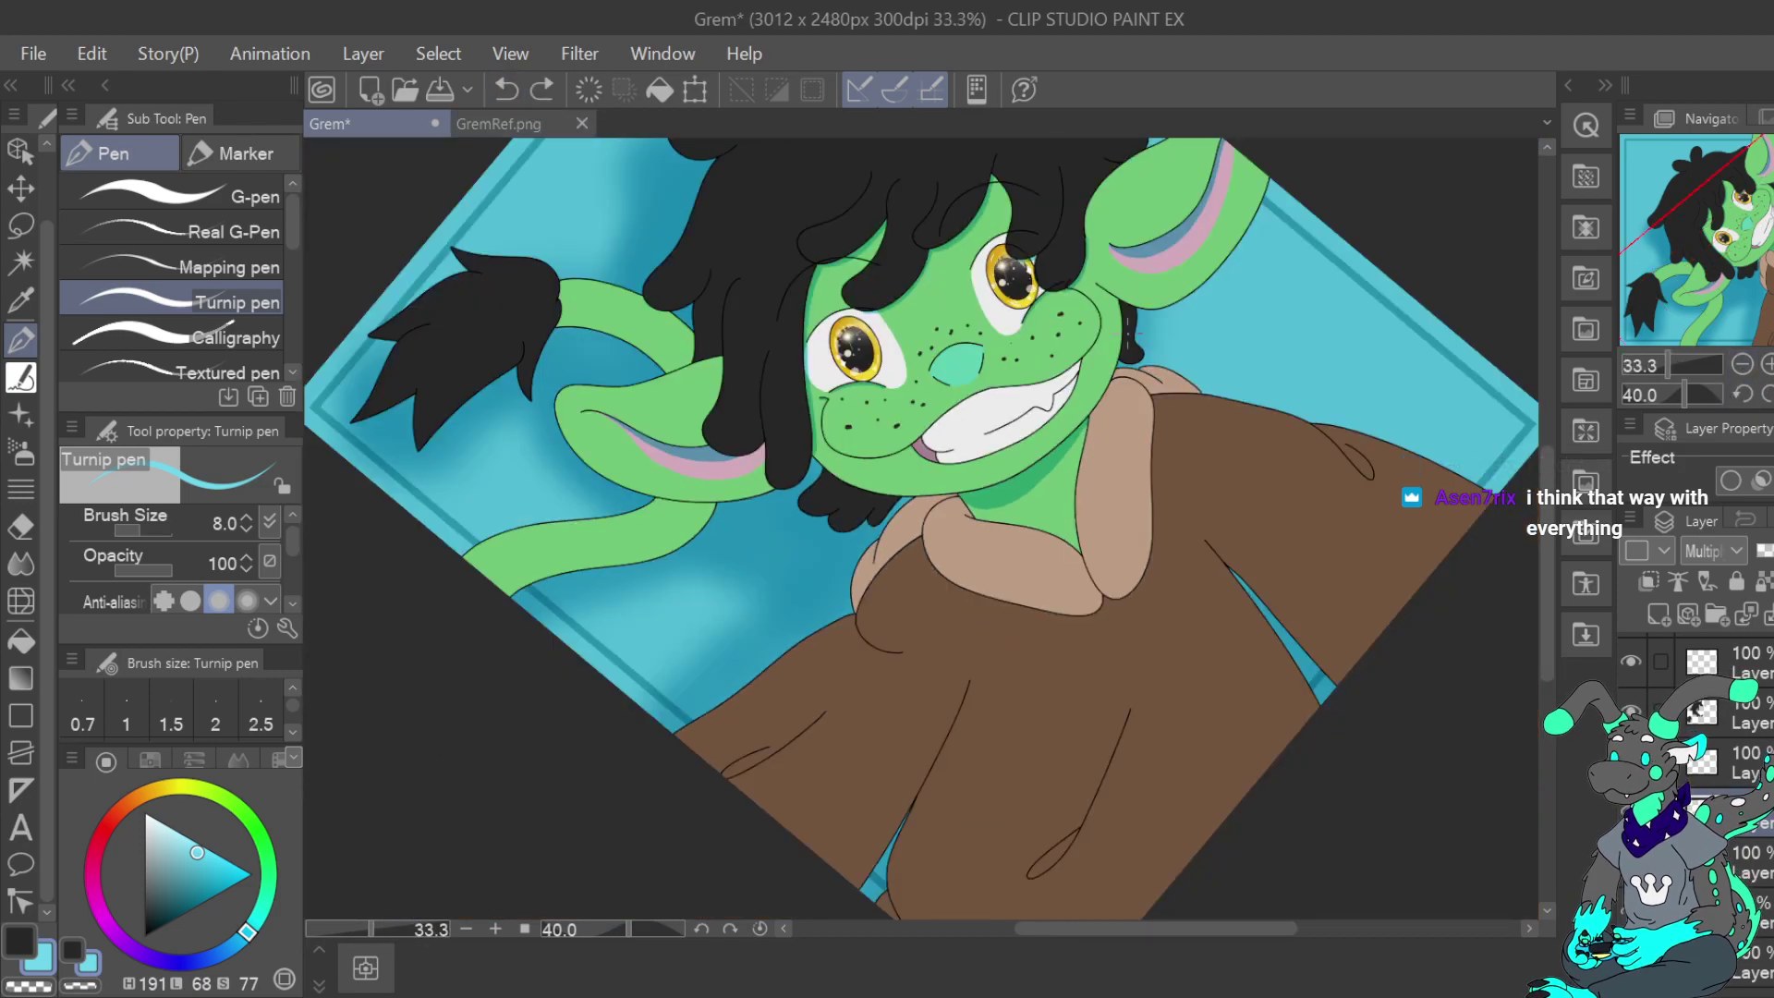
Change the shading color to a blue with hue 221, test it along the left hood fold, and undo the test stroke
{"action": "left_click_drag", "start_coordinate": [1741, 219], "coordinate": [1734, 191]}
{"action": "left_click_drag", "start_coordinate": [242, 929], "coordinate": [215, 978]}
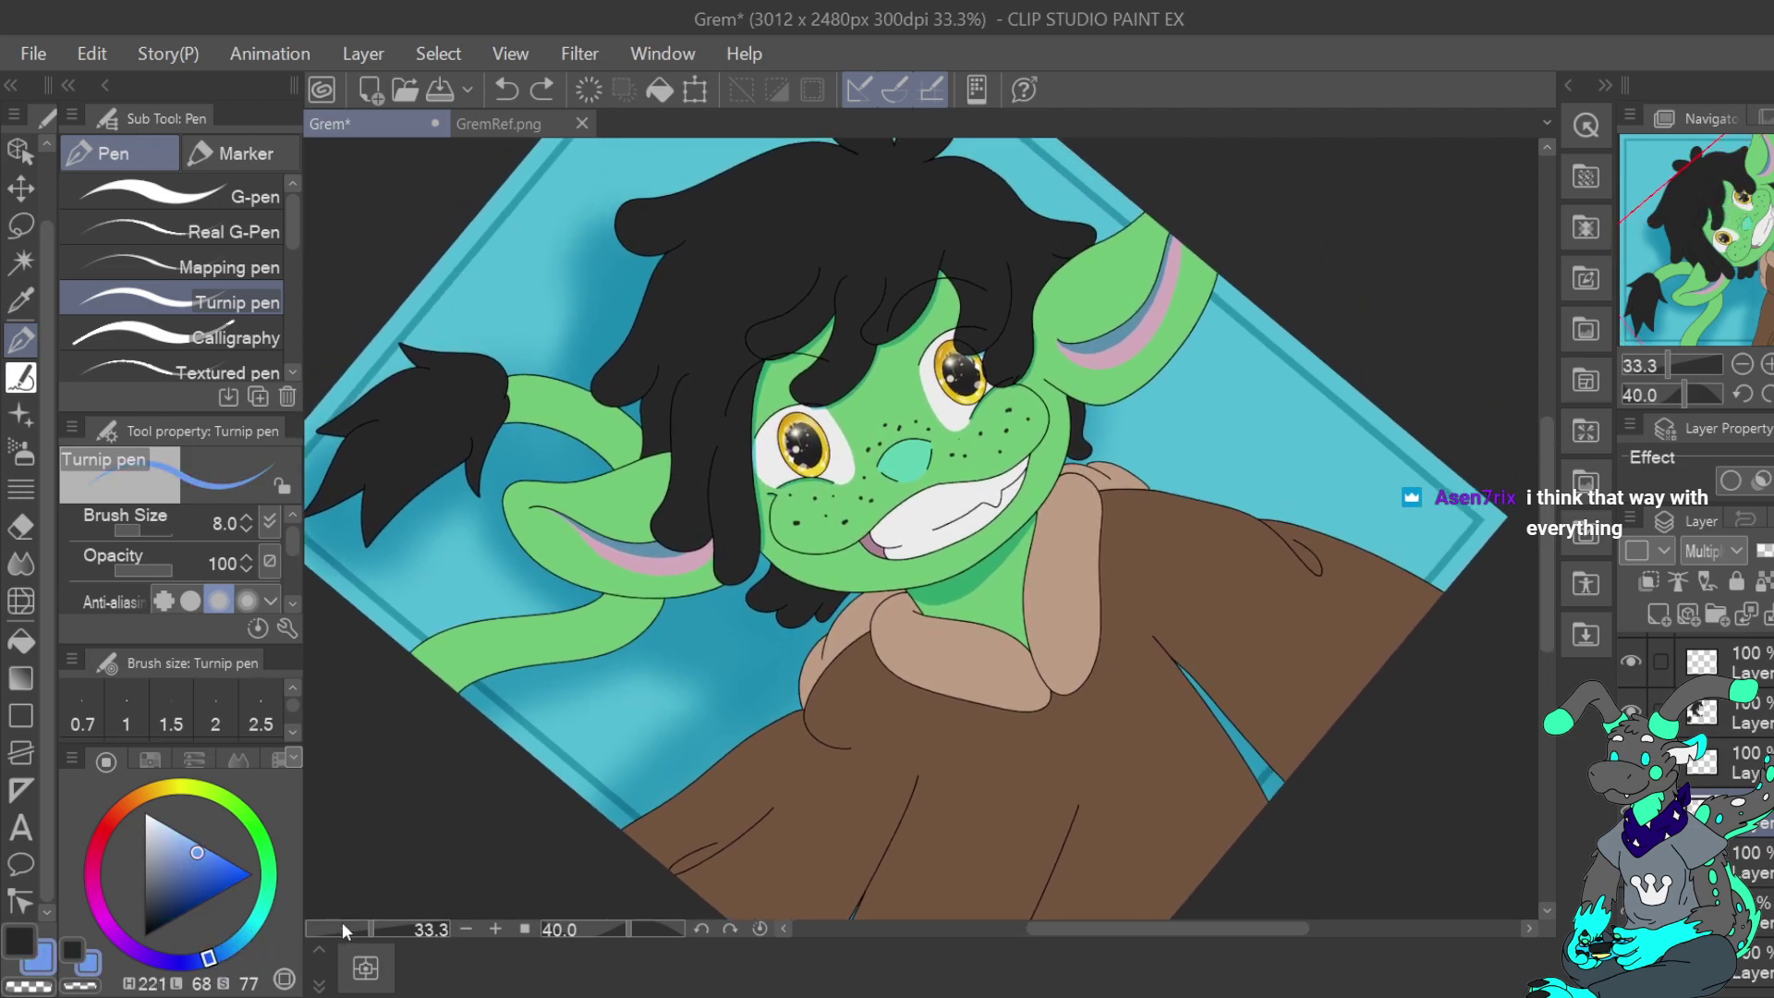
{"action": "double_click", "coordinate": [1766, 364]}
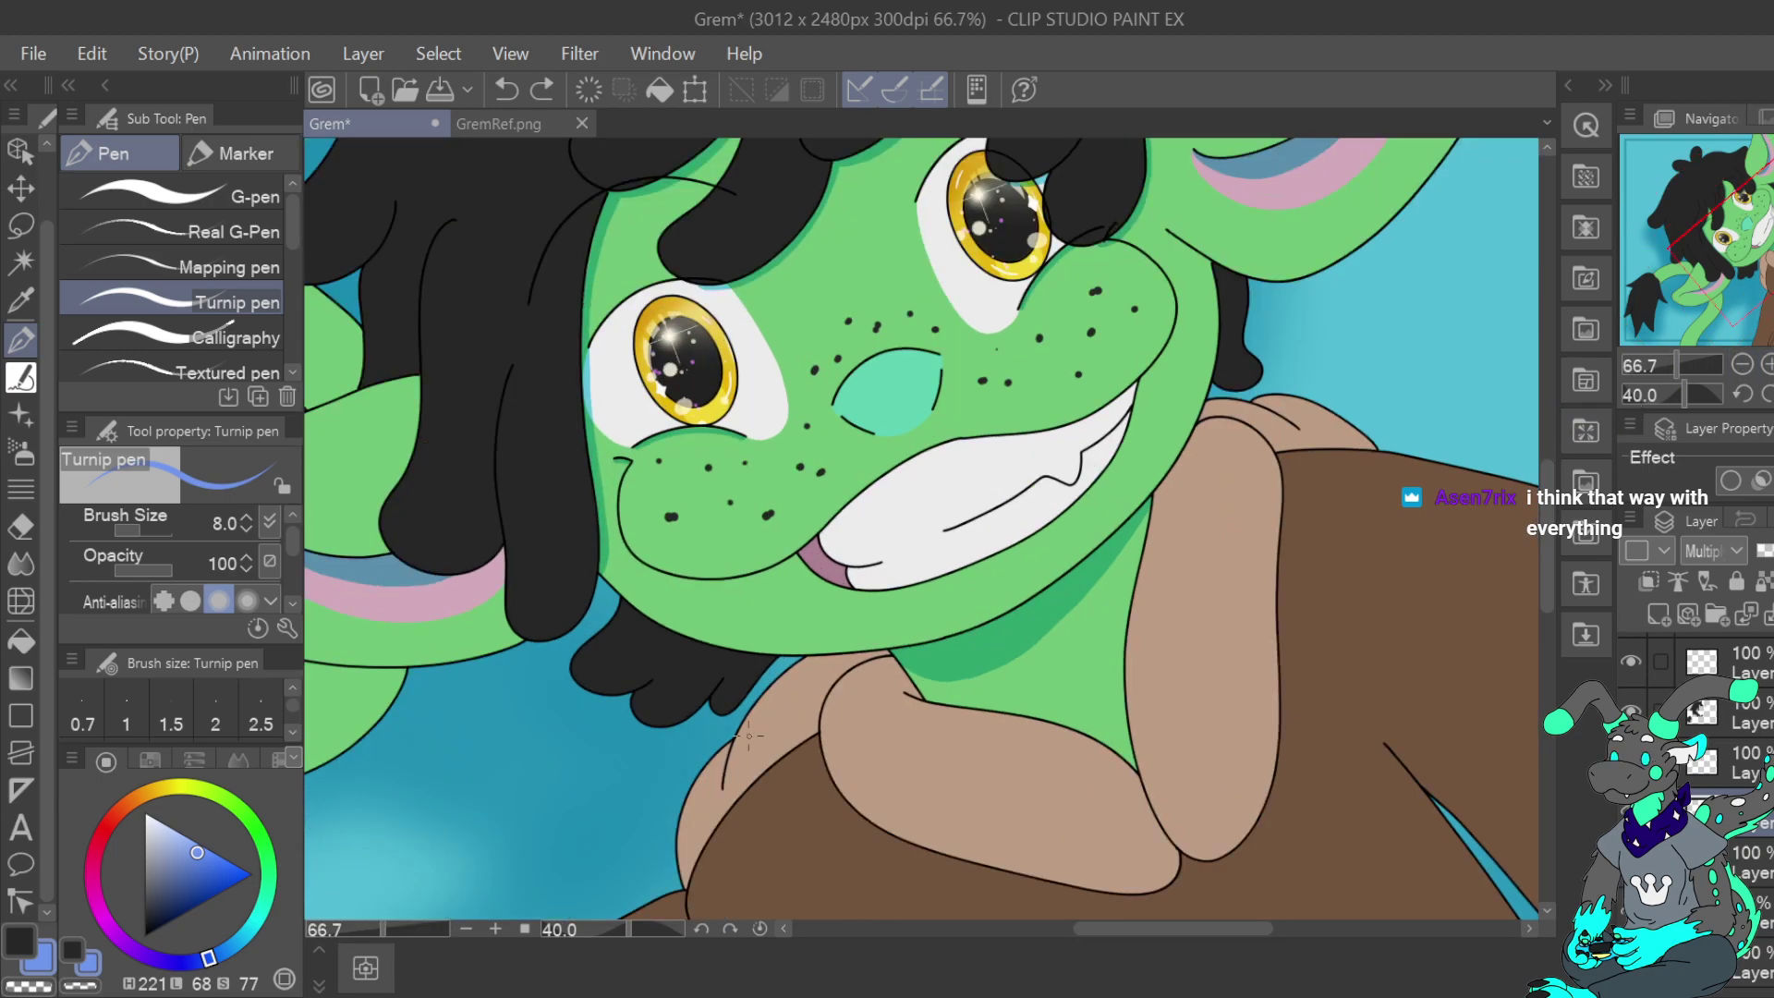
{"action": "left_click_drag", "start_coordinate": [731, 740], "coordinate": [720, 788]}
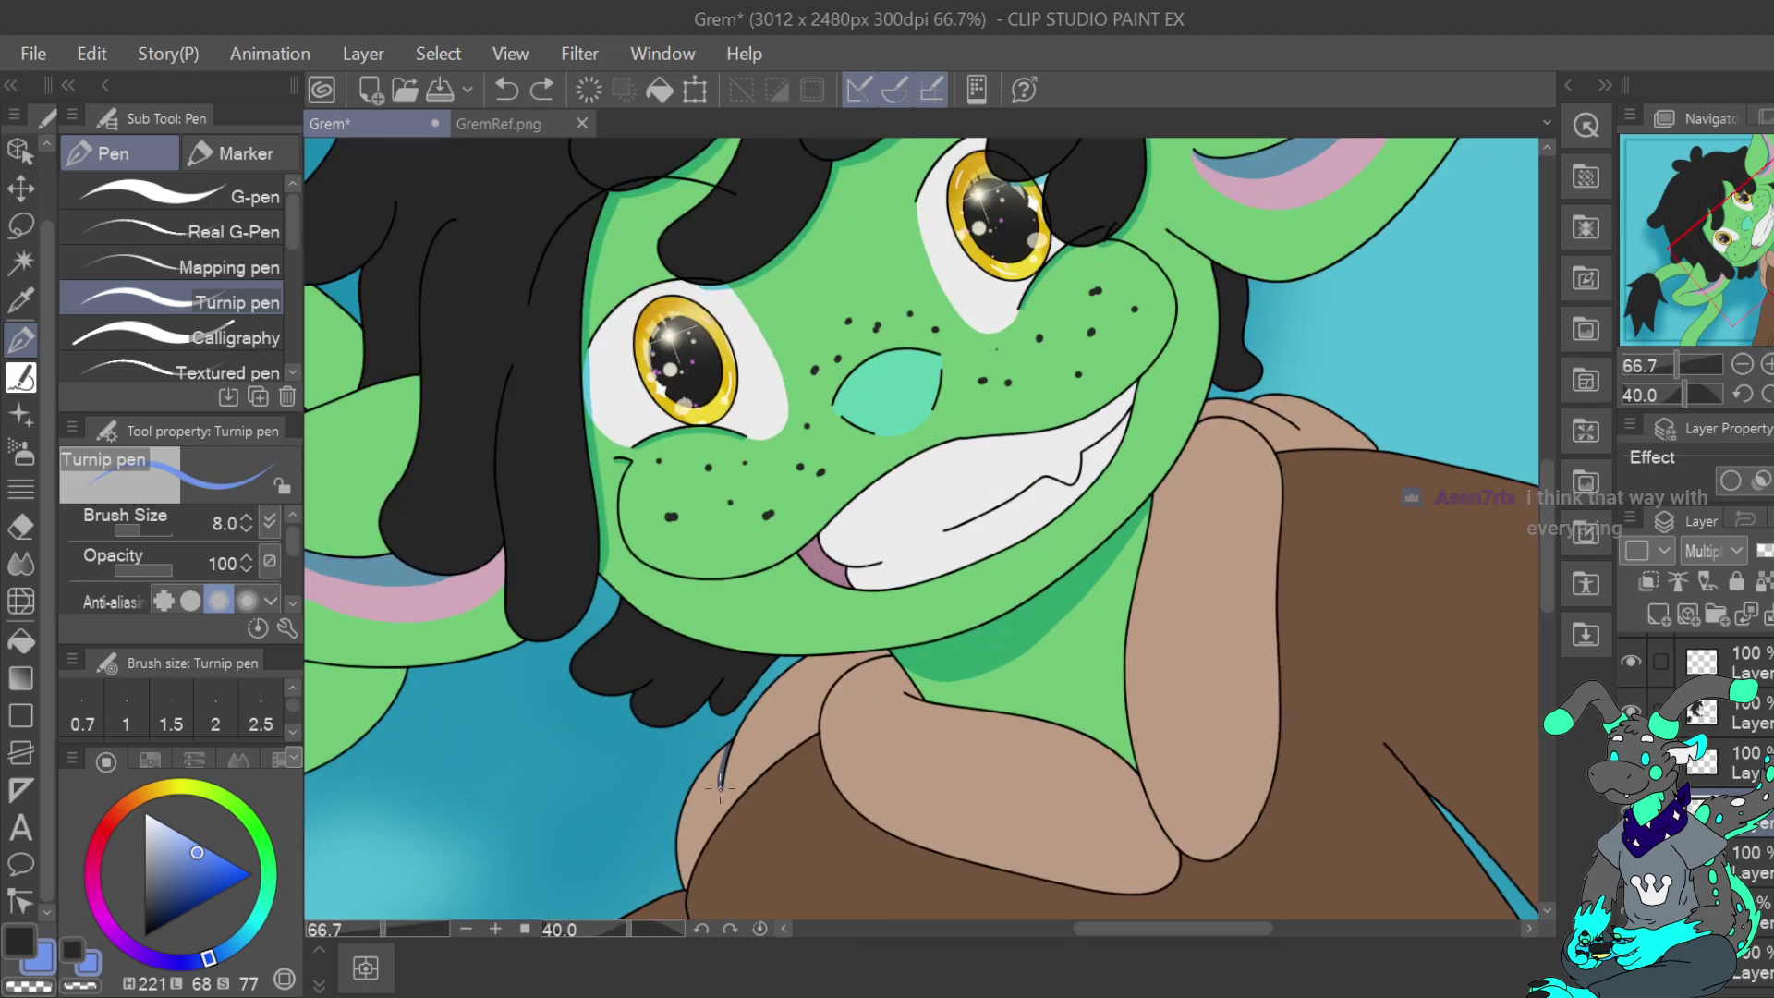
{"action": "left_click", "coordinate": [504, 89]}
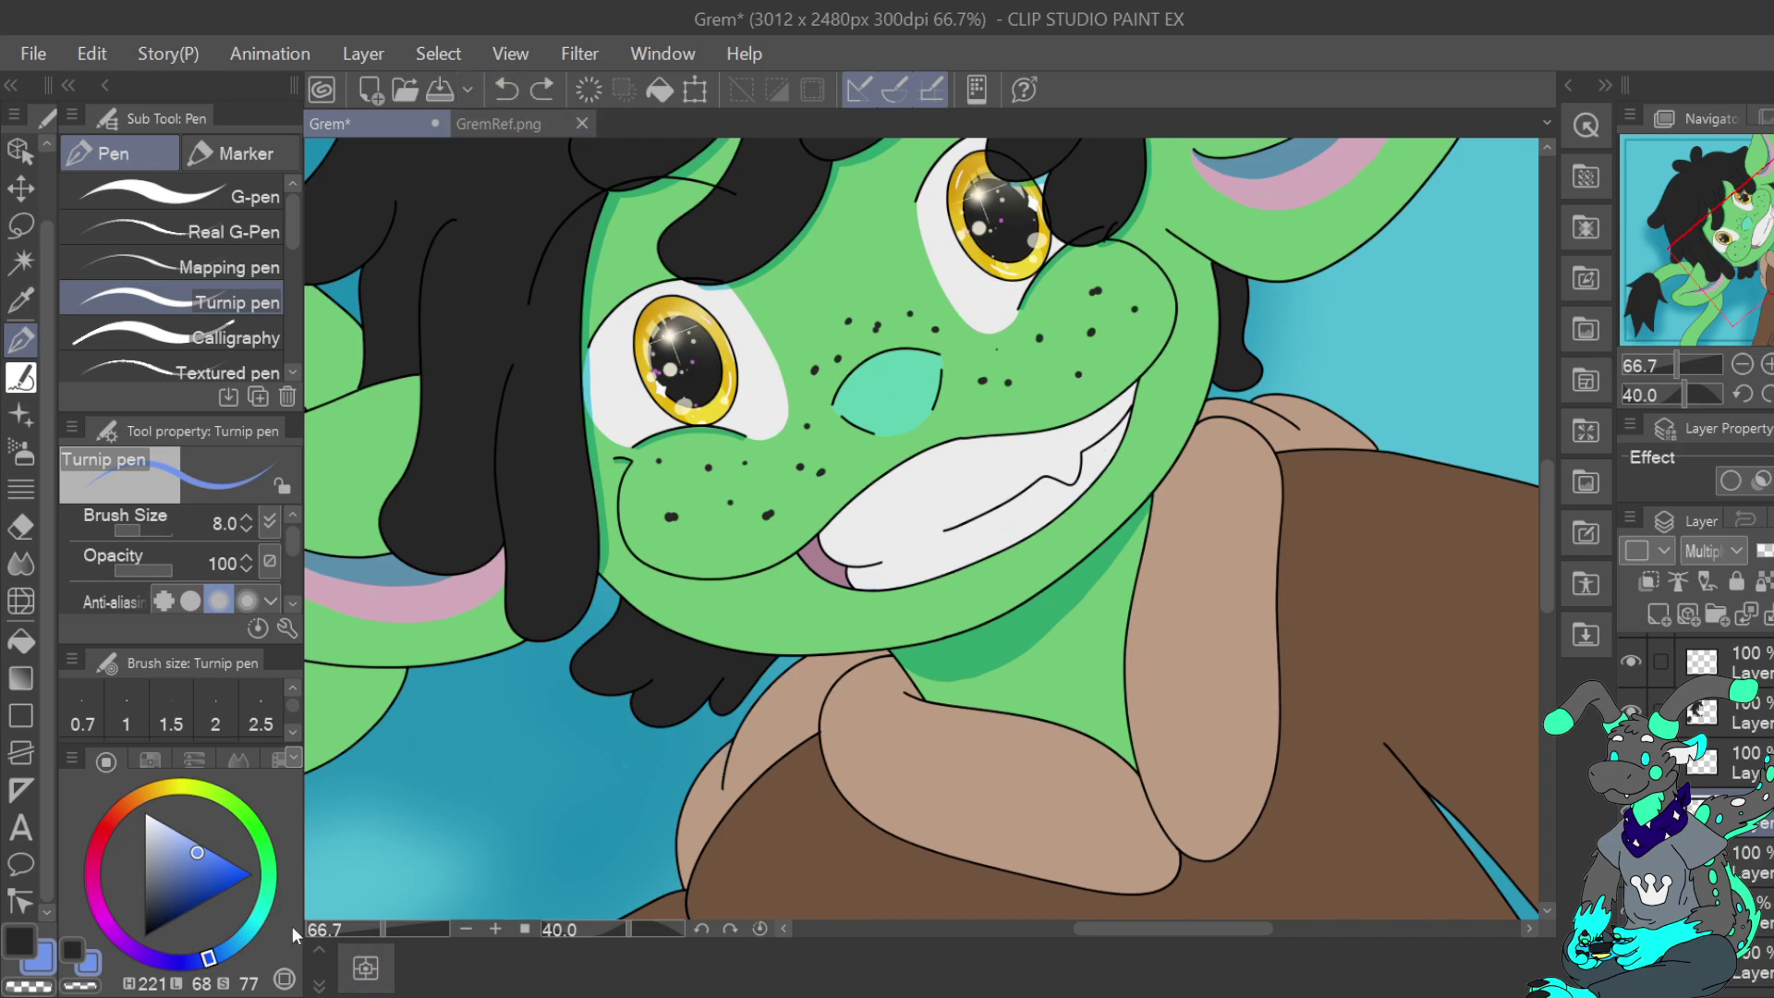
Mute the shading color to hue 221, luminosity 48, saturation 29, test it on the left hood fold, and undo the test stroke
{"action": "left_click", "coordinate": [192, 851]}
{"action": "left_click_drag", "start_coordinate": [192, 851], "coordinate": [174, 876]}
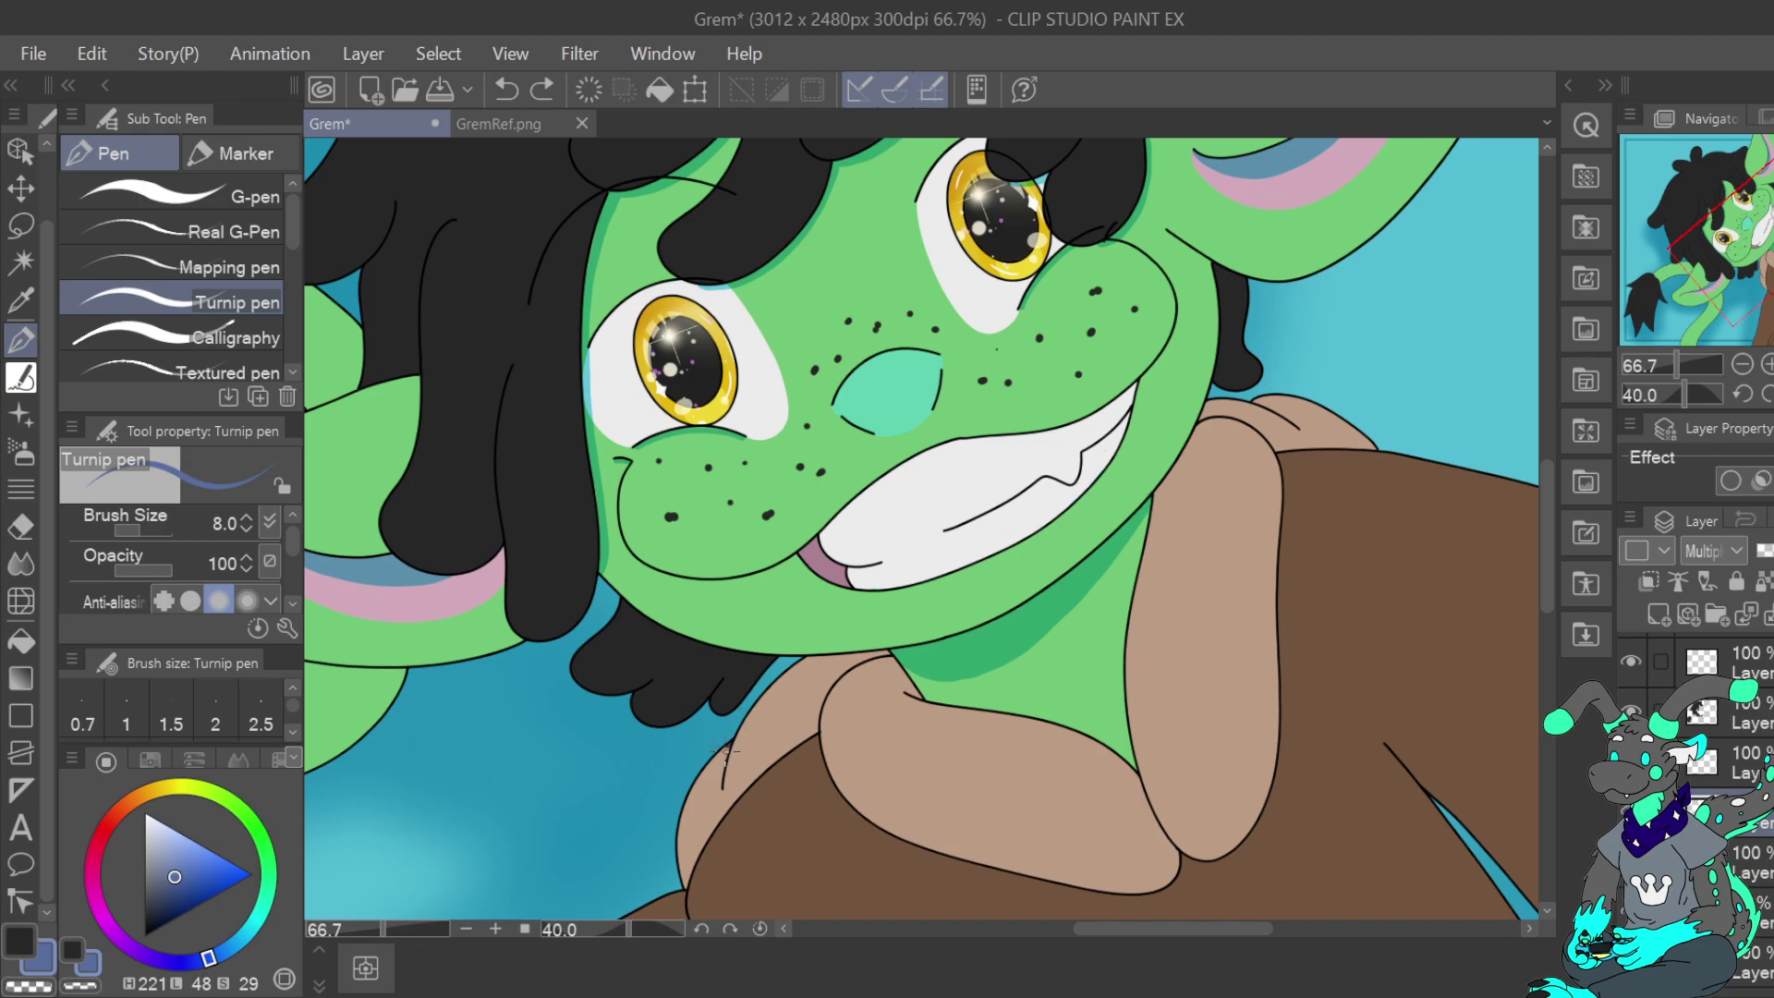
{"action": "left_click", "coordinate": [506, 90]}
Try a muted blue shadow line under the short hair crease beside the right ear
{"action": "left_click", "coordinate": [1768, 364]}
{"action": "mouse_move", "coordinate": [1764, 253]}
{"action": "left_mouse_down"}
{"action": "mouse_move", "coordinate": [1768, 187]}
{"action": "mouse_move", "coordinate": [1746, 182]}
{"action": "left_mouse_up"}
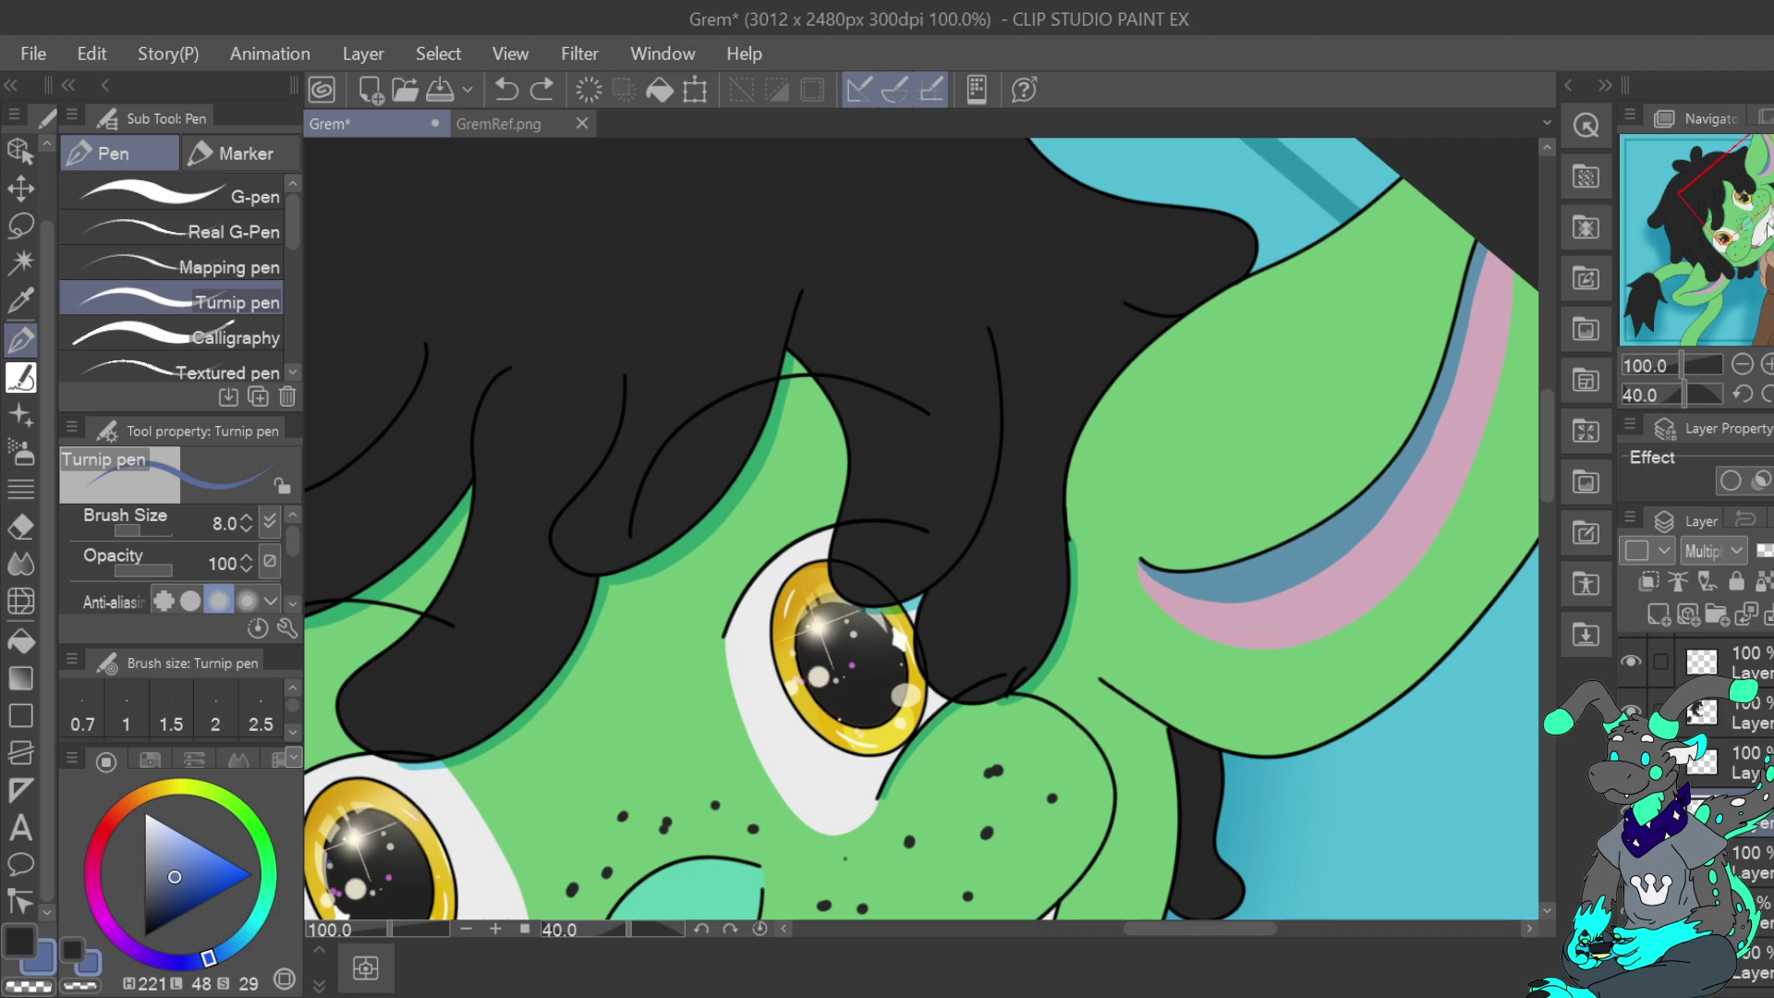
{"action": "left_click_drag", "start_coordinate": [1765, 219], "coordinate": [1765, 170]}
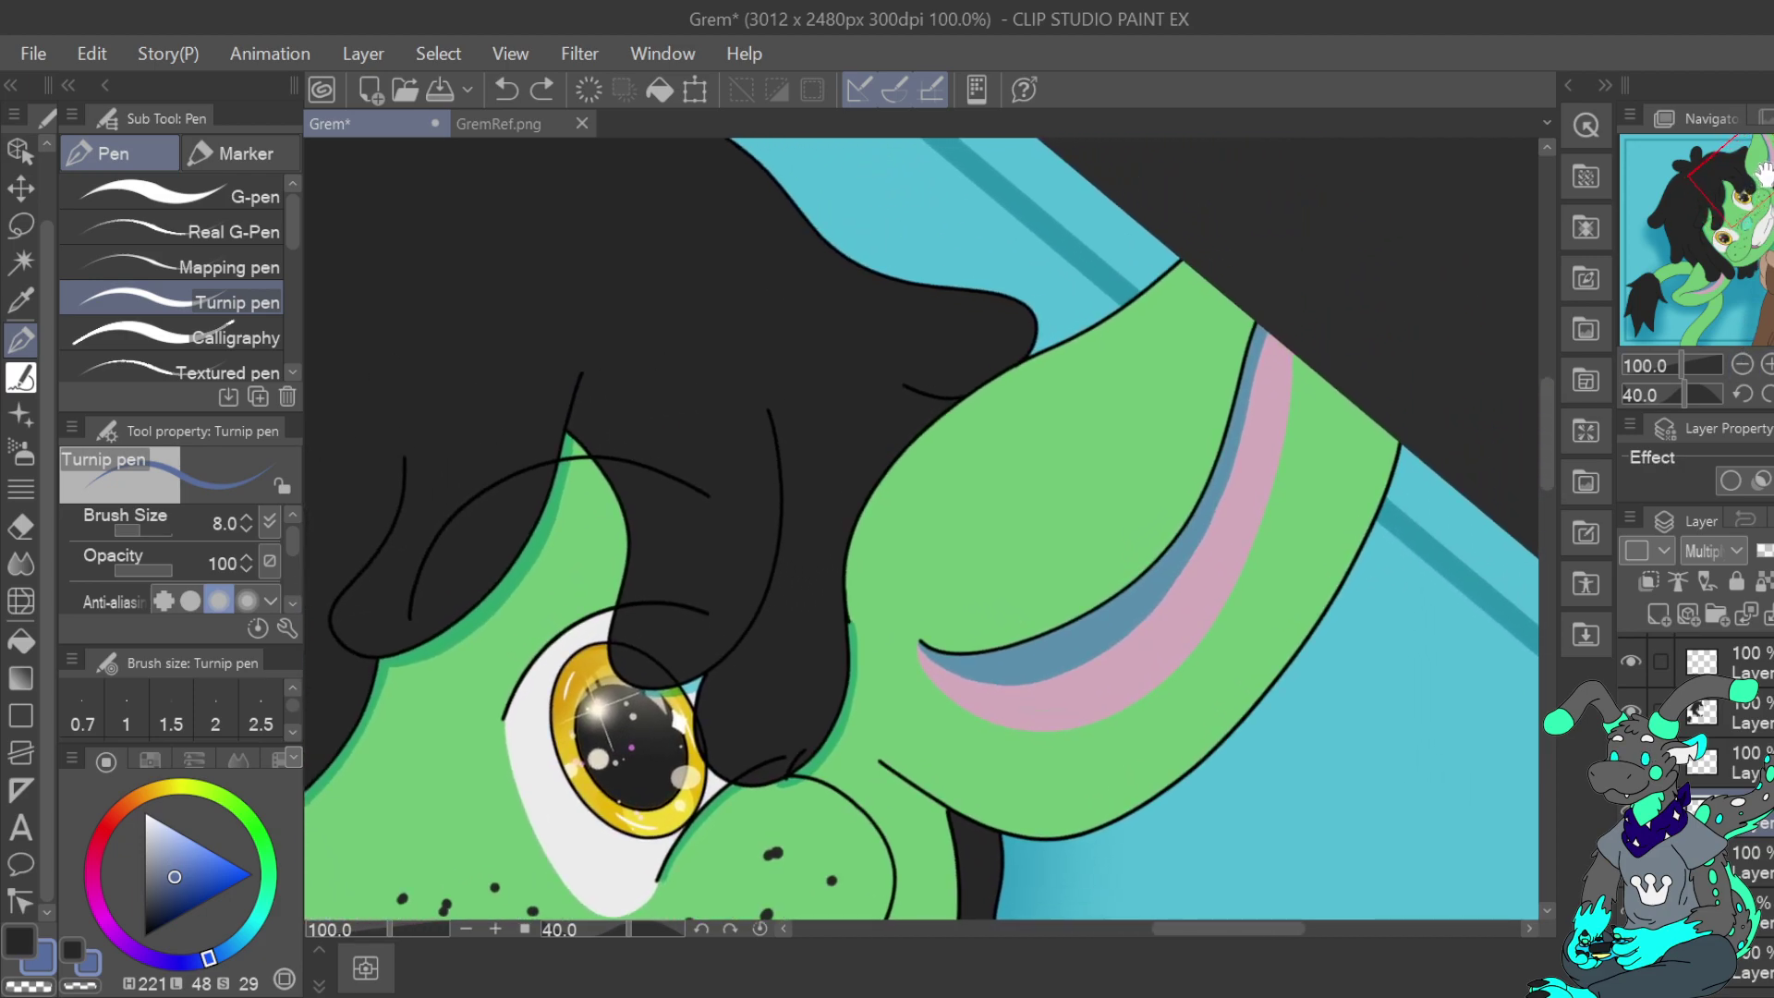
{"action": "left_click", "coordinate": [1768, 364]}
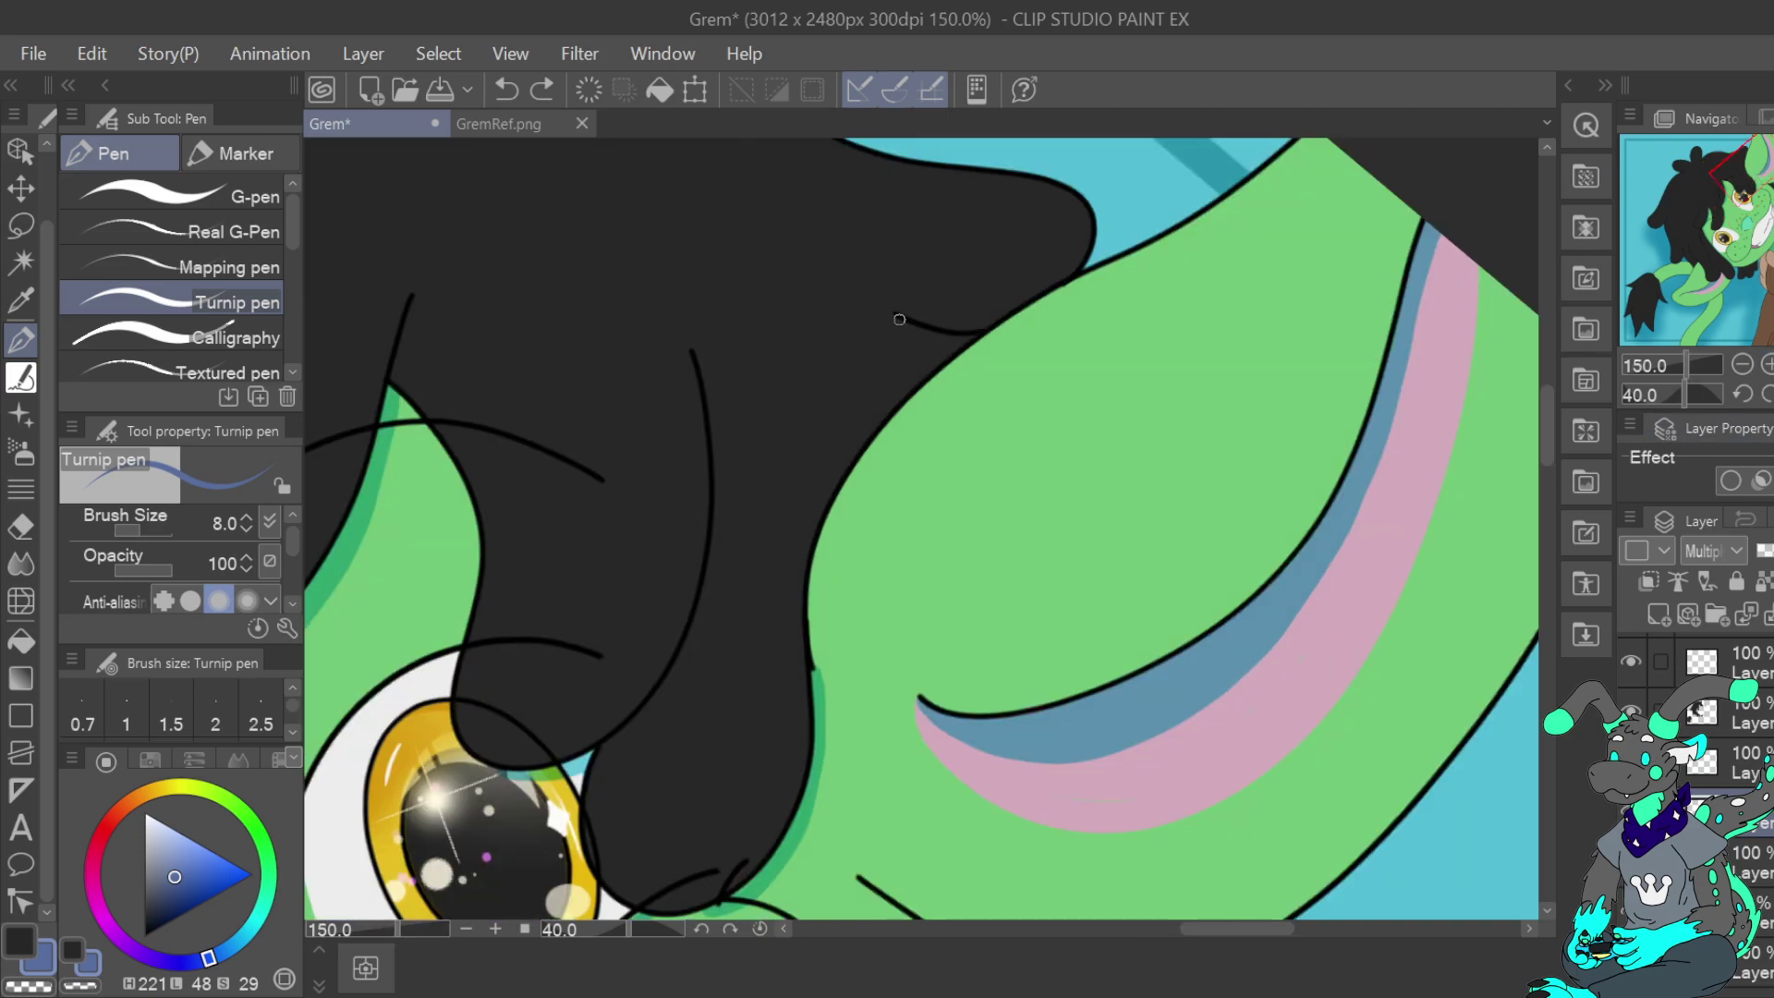
{"action": "left_click_drag", "start_coordinate": [934, 334], "coordinate": [957, 330]}
{"action": "scroll", "coordinate": [1749, 349], "scroll_direction": "down", "scroll_amount": 2}
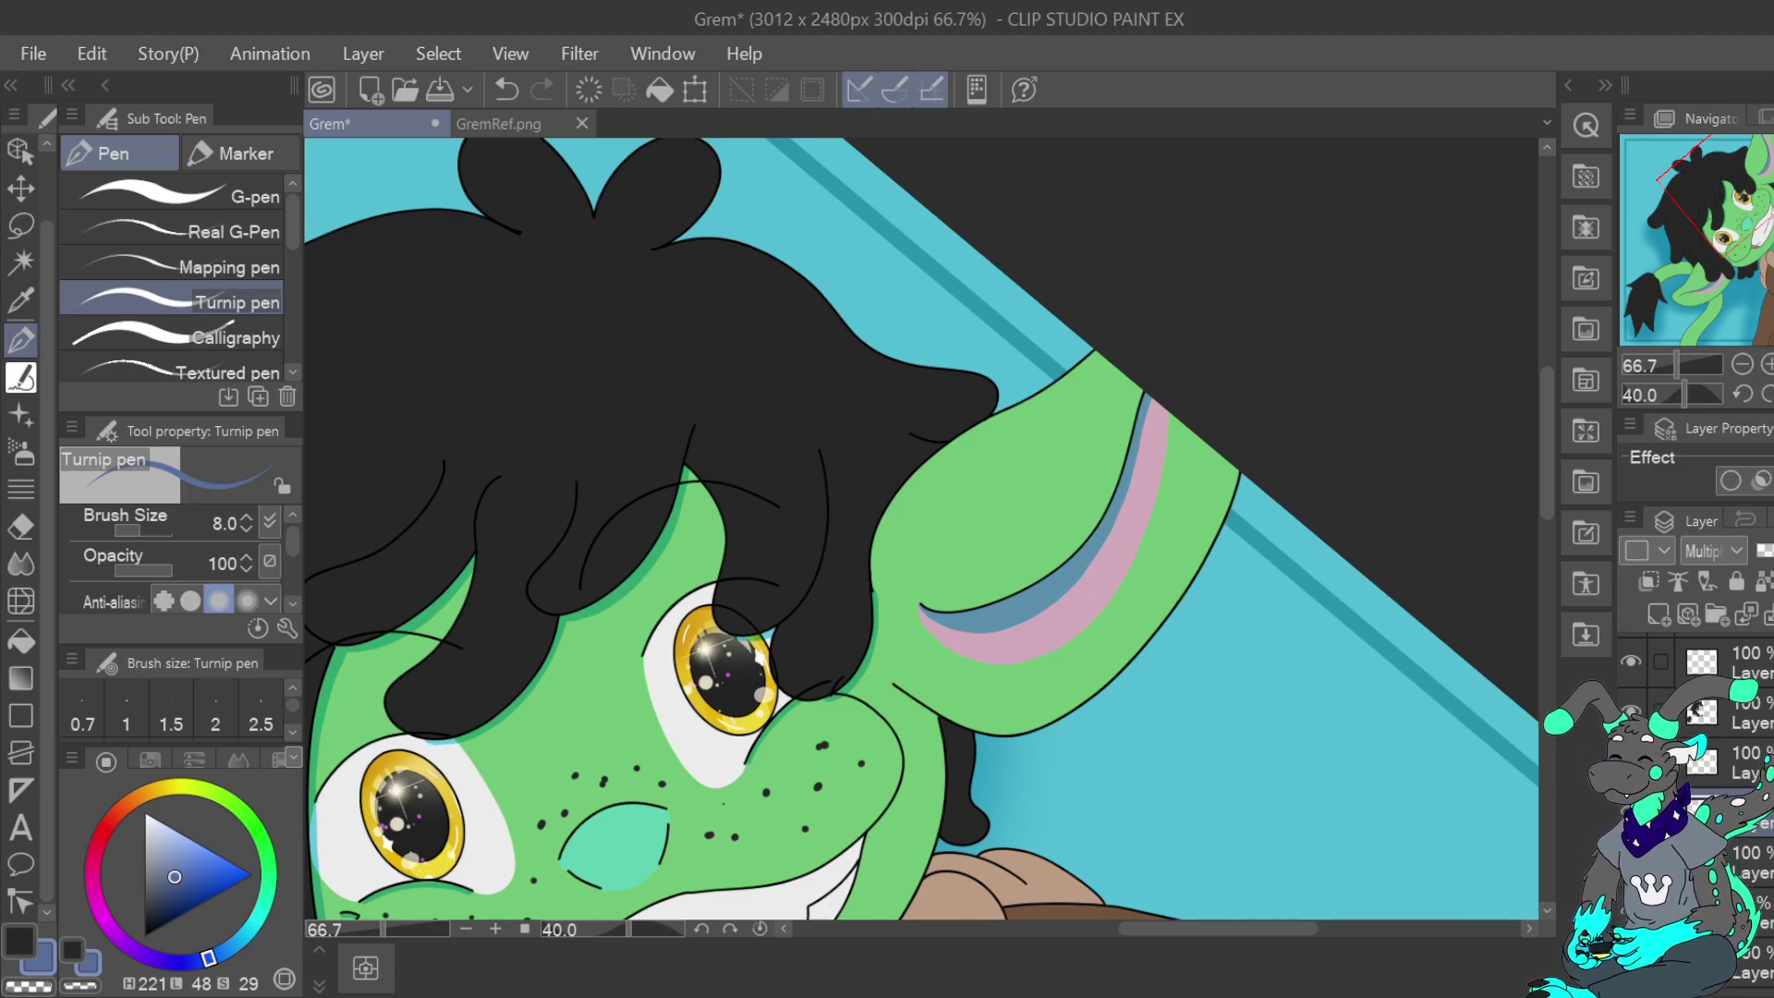
Rotate the canvas to 25 degrees and darken the shading color to hue 221, luminosity 10, saturation 0 for the hair beside the right ear
{"action": "left_click", "coordinate": [1768, 364]}
{"action": "left_click", "coordinate": [1768, 364]}
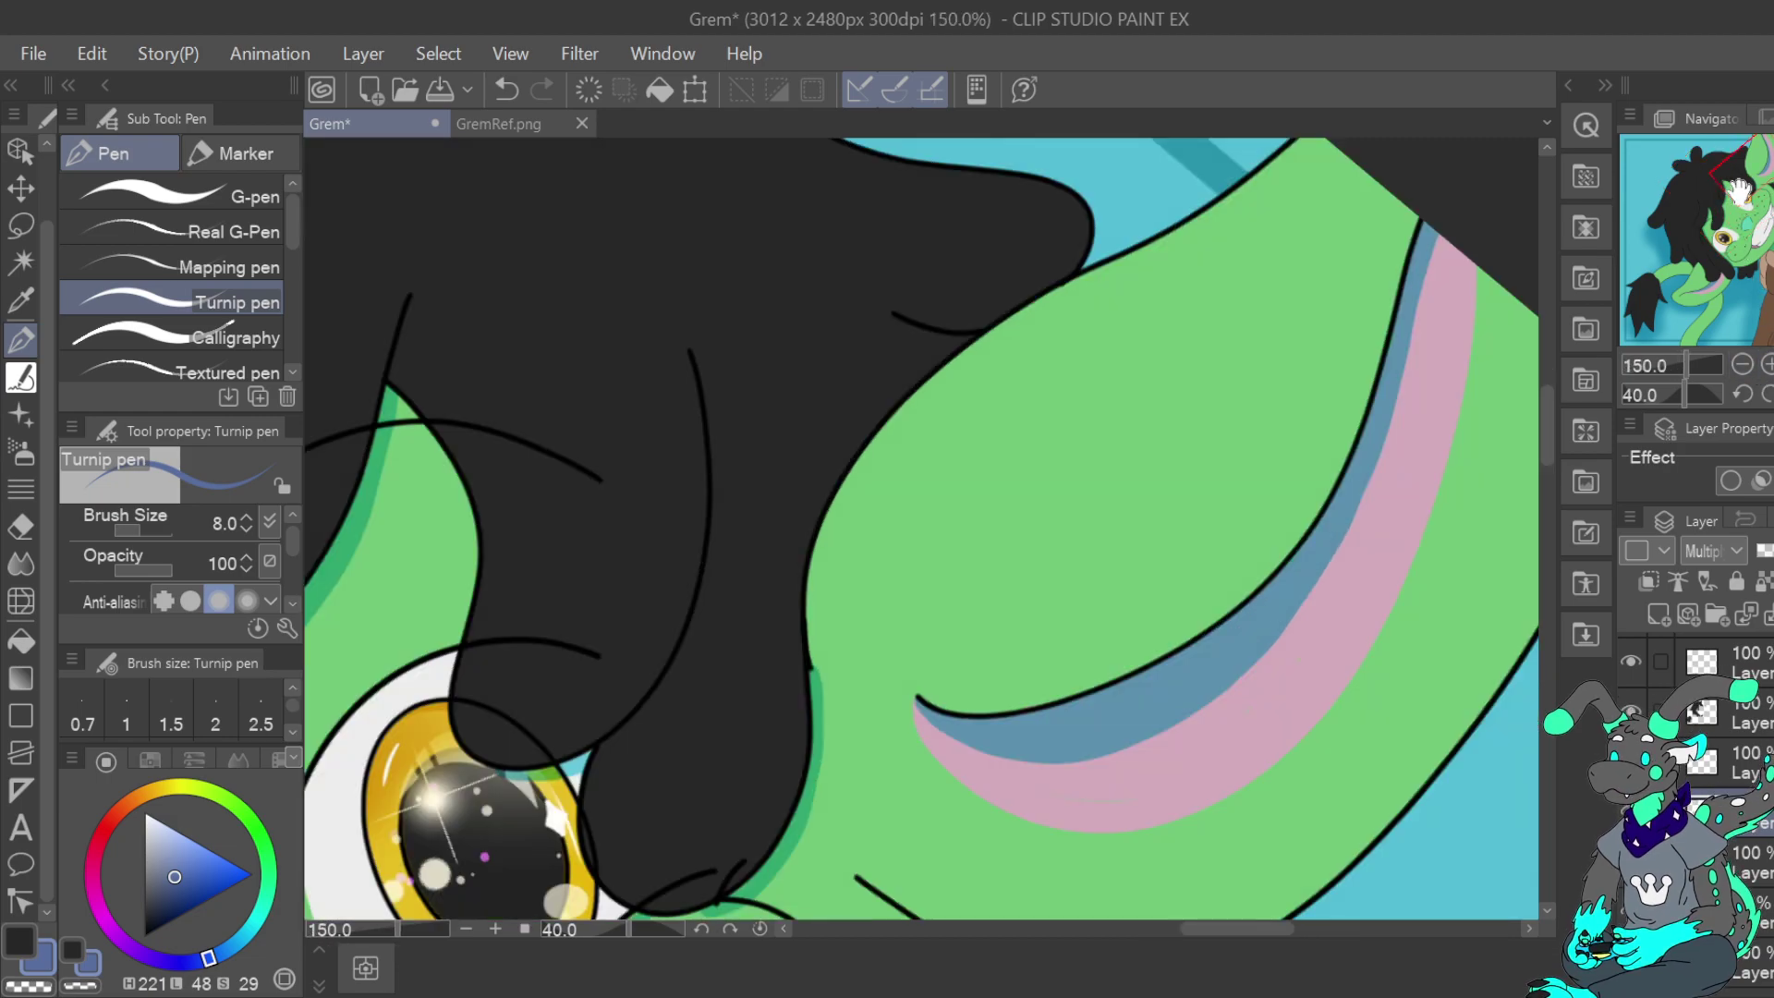
{"action": "left_click_drag", "start_coordinate": [1740, 191], "coordinate": [1734, 193]}
{"action": "left_click", "coordinate": [1743, 364]}
{"action": "left_click", "coordinate": [1743, 364]}
{"action": "left_click", "coordinate": [1766, 364]}
{"action": "left_click", "coordinate": [1766, 365]}
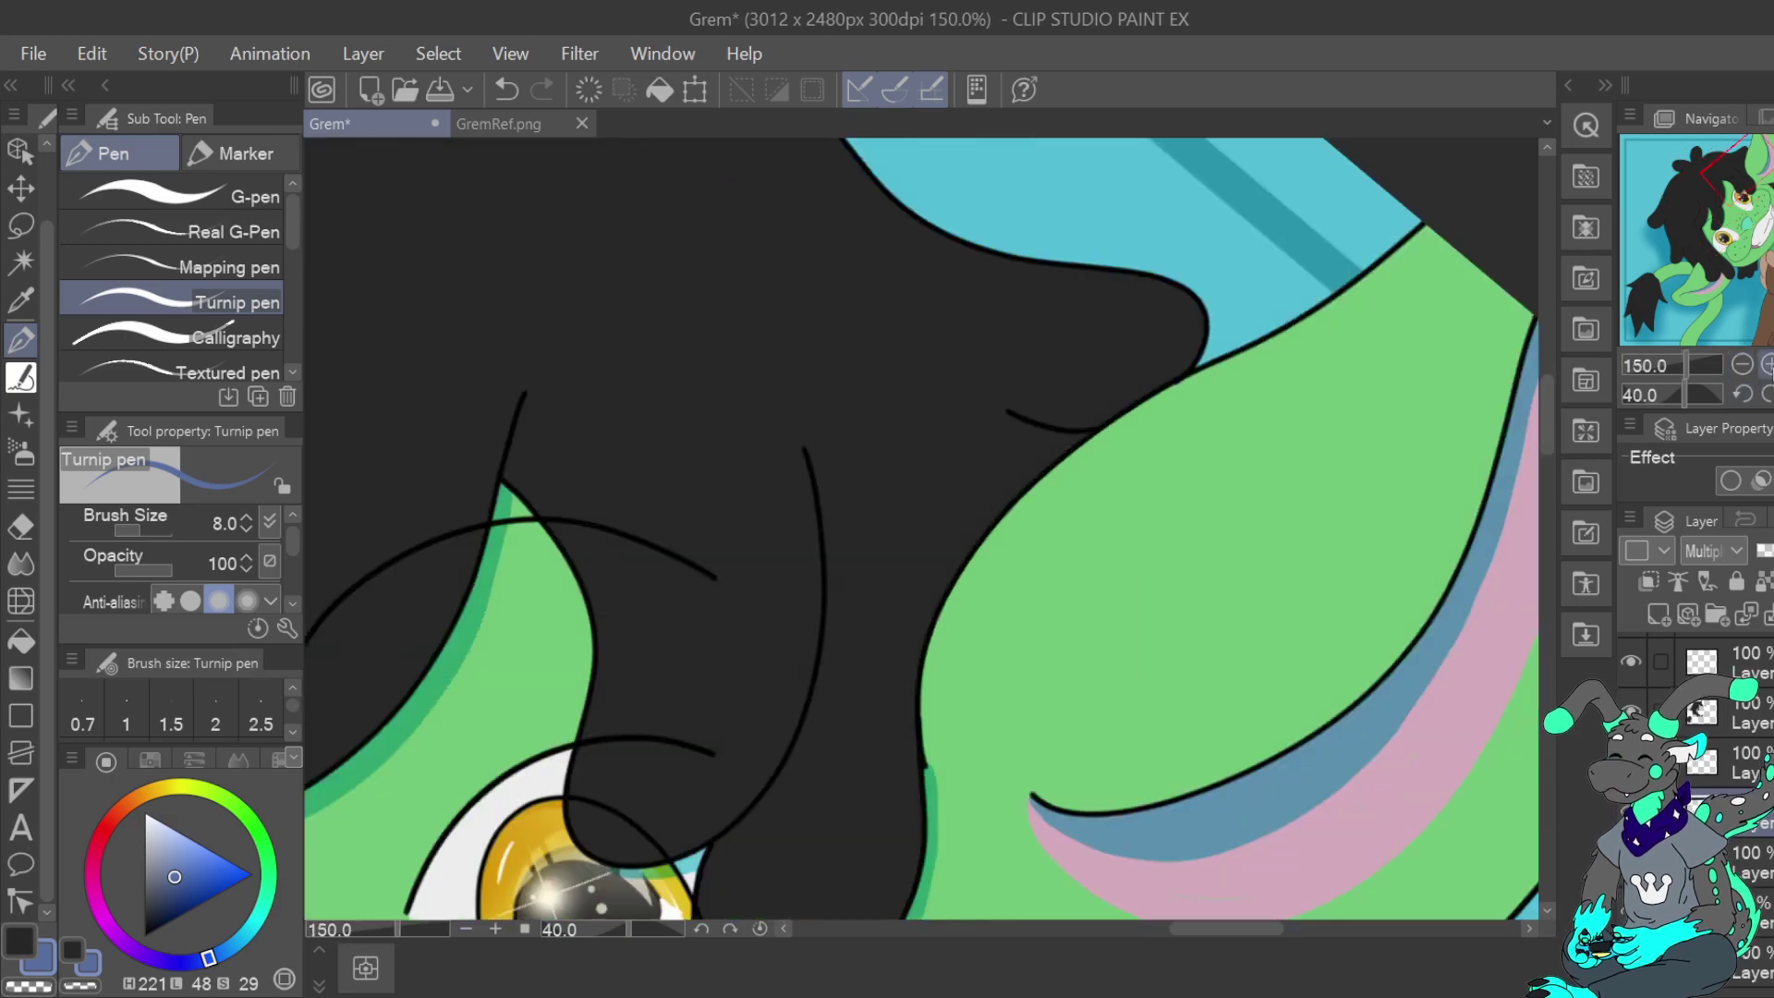
{"action": "left_click", "coordinate": [1742, 395]}
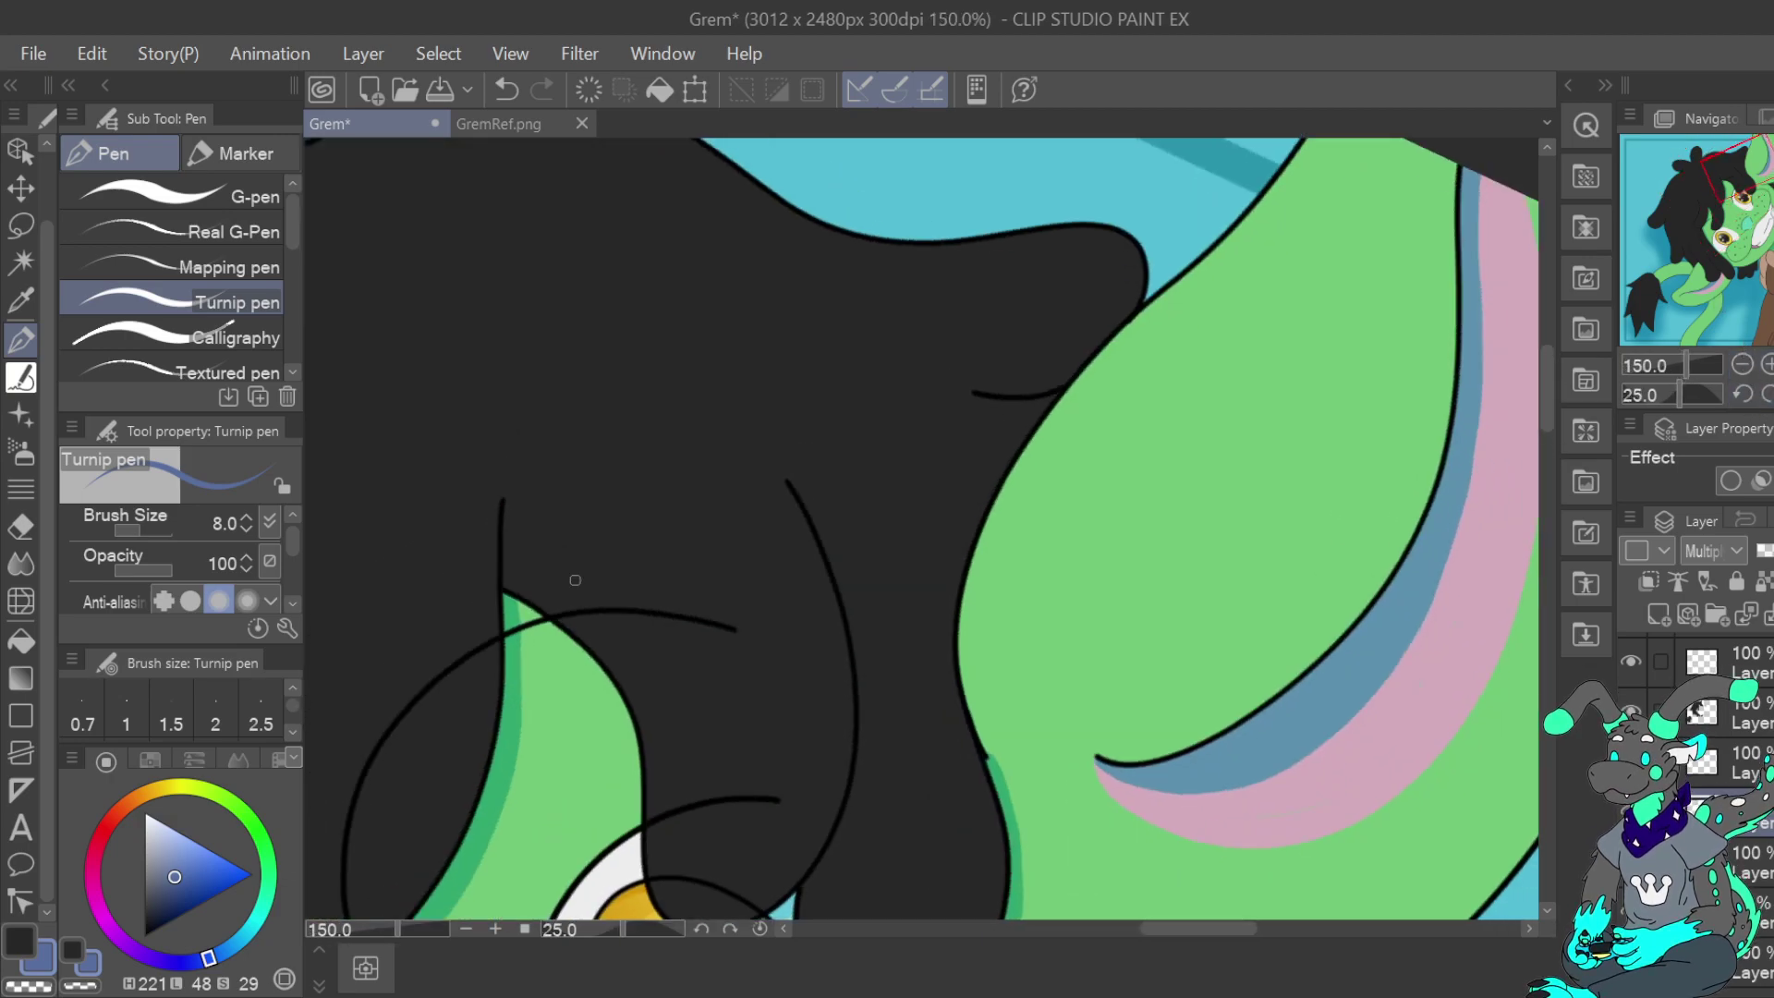
{"action": "left_click_drag", "start_coordinate": [179, 871], "coordinate": [173, 887]}
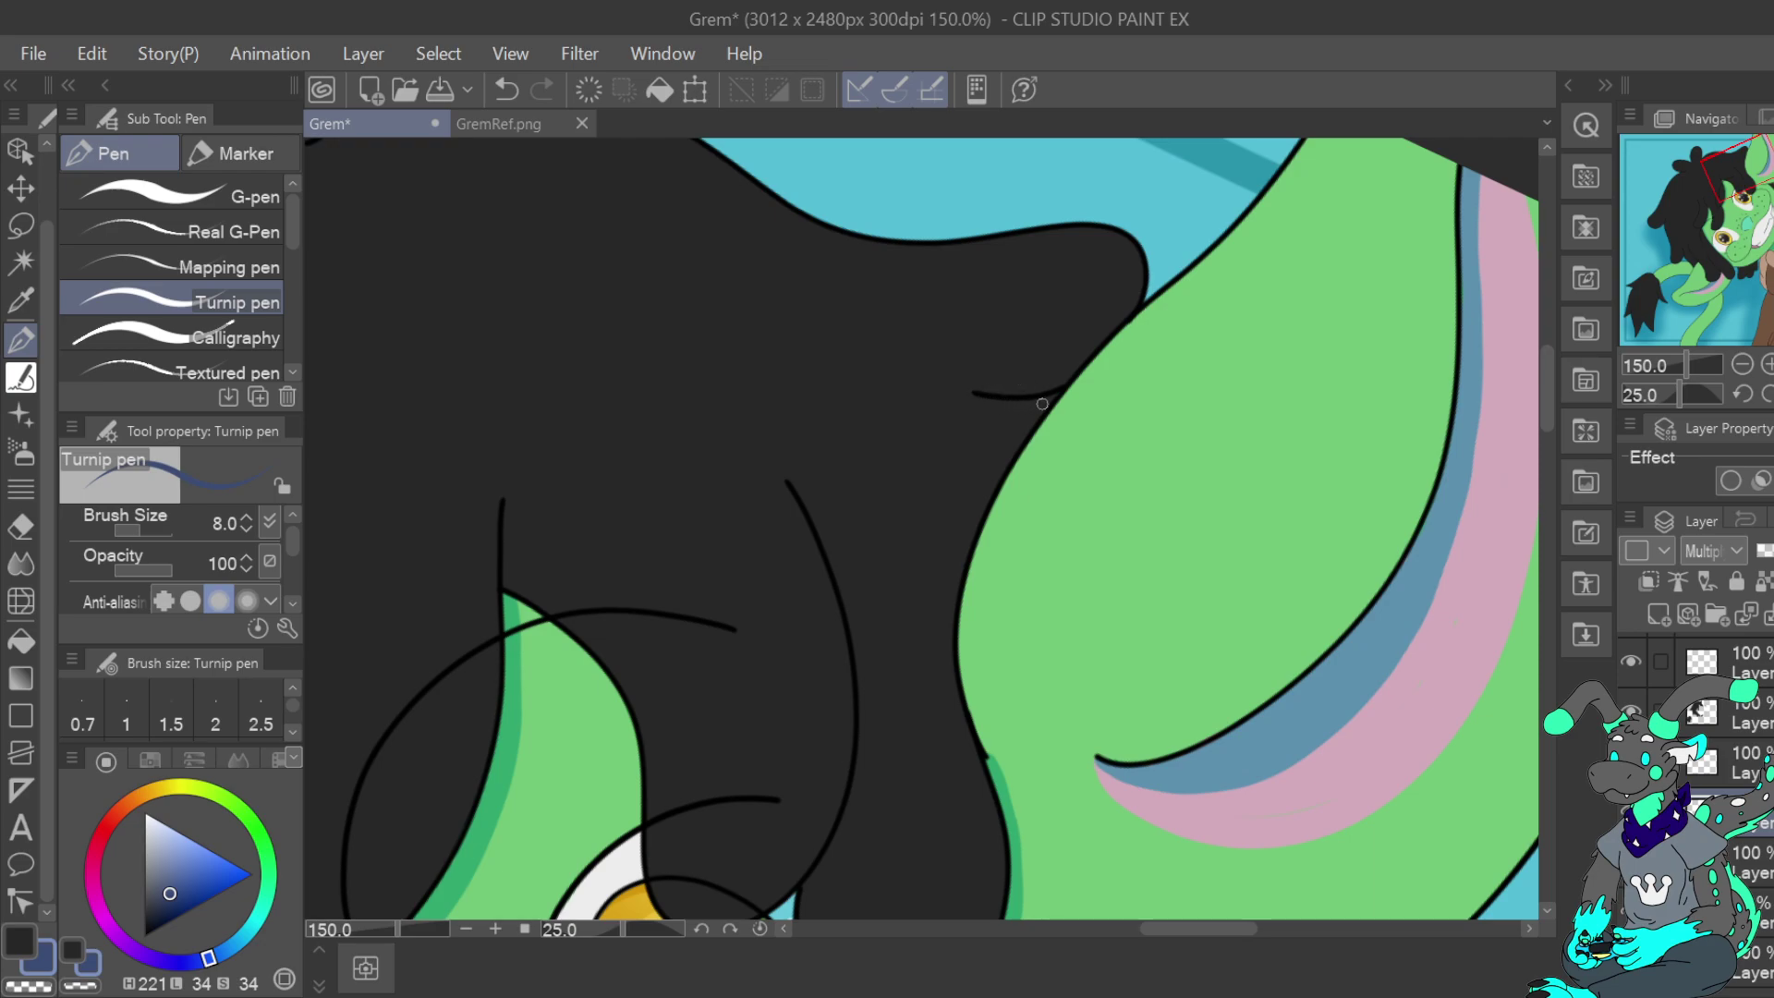
{"action": "left_click_drag", "start_coordinate": [169, 893], "coordinate": [154, 903]}
{"action": "left_click_drag", "start_coordinate": [155, 903], "coordinate": [146, 922]}
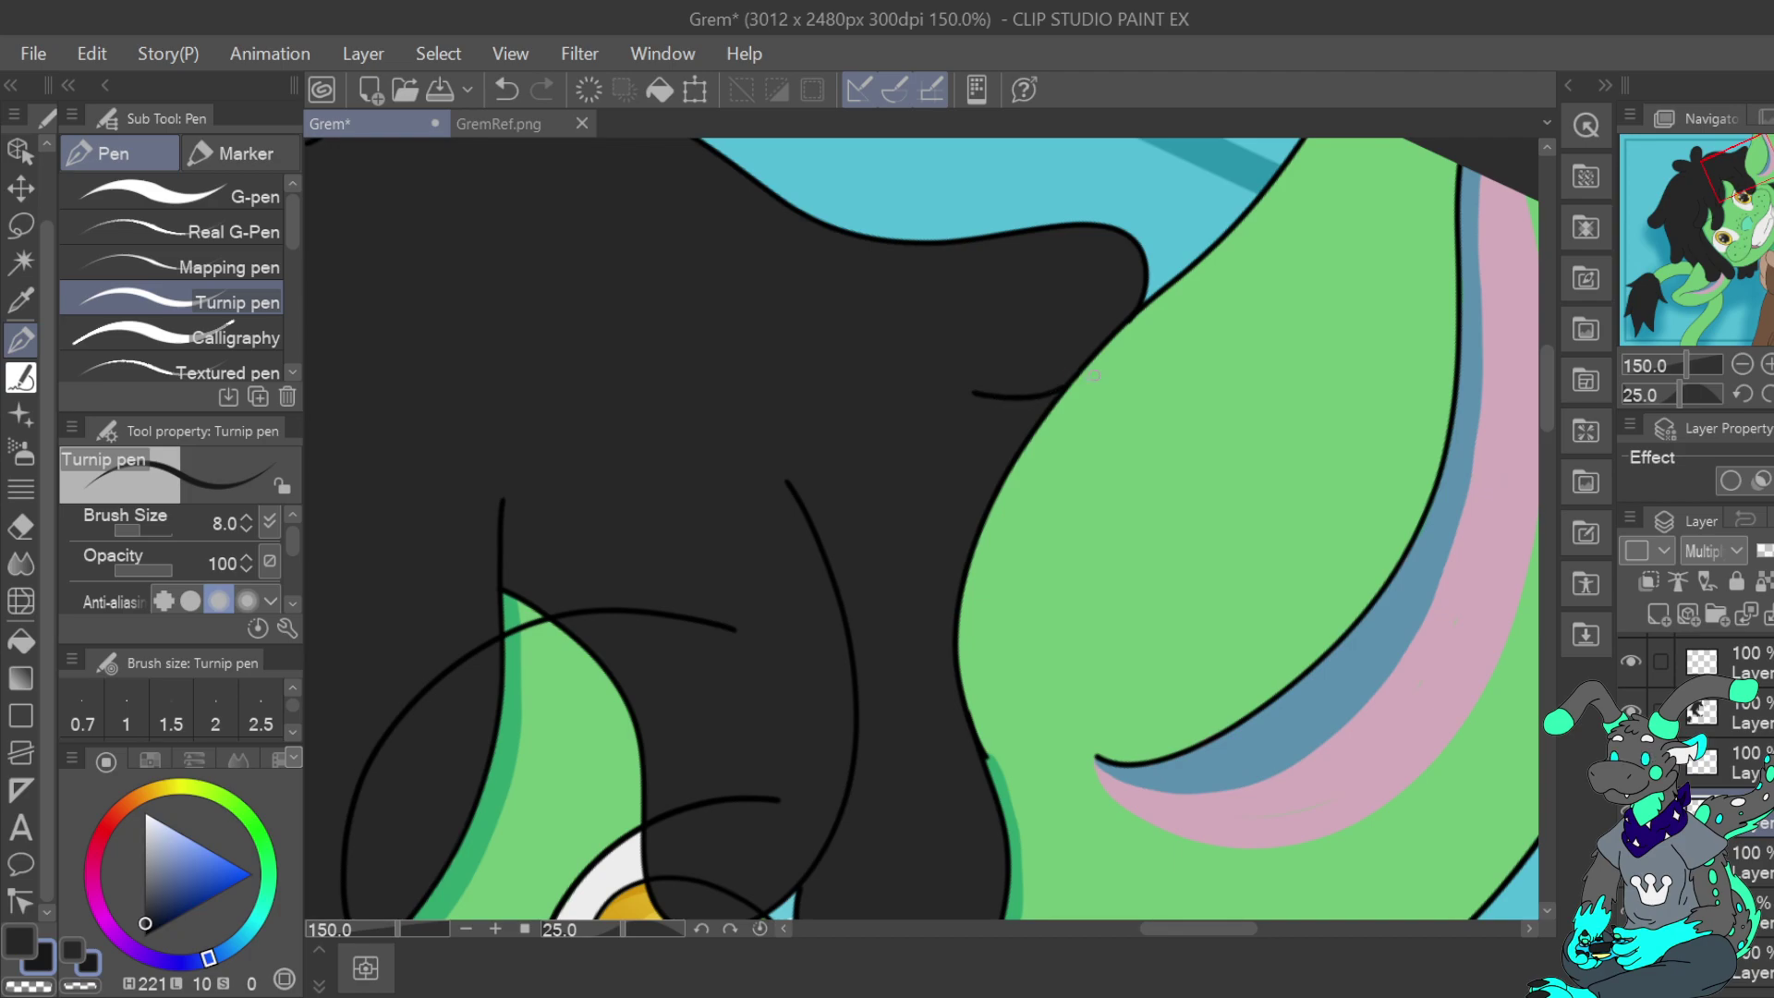
{"action": "scroll", "coordinate": [1700, 785], "scroll_direction": "up", "scroll_amount": 2}
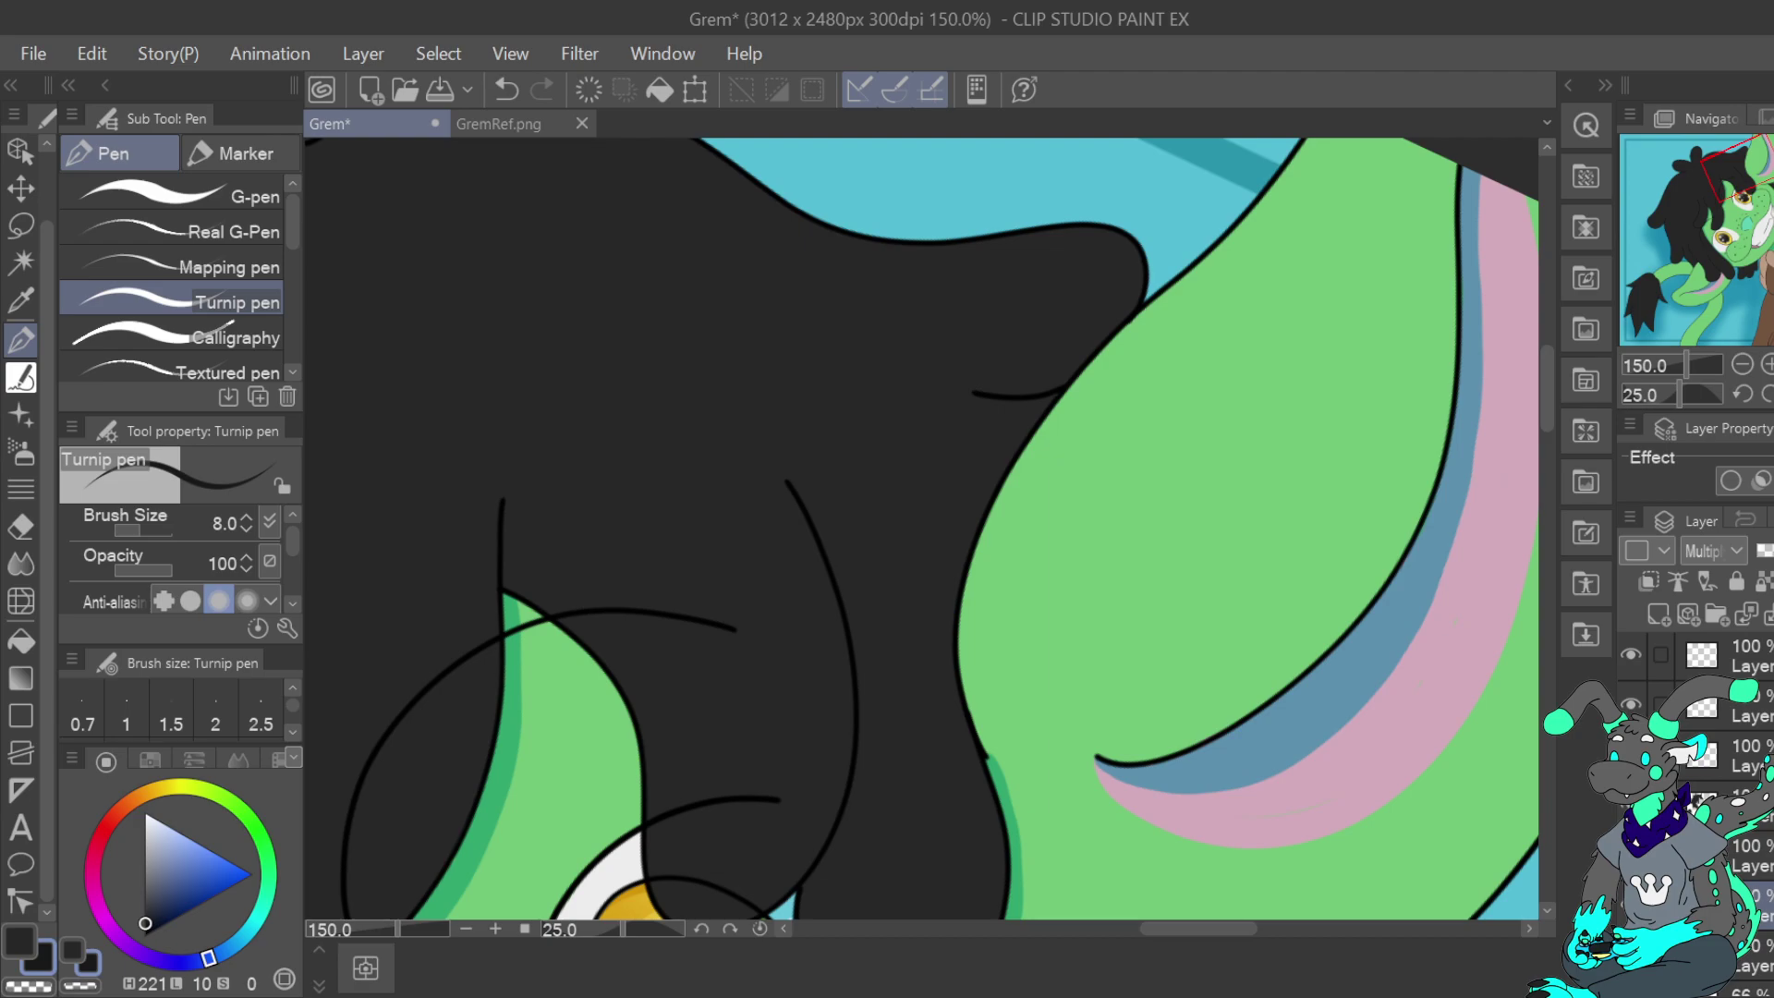
Examine the whole drawing with a layer hidden and shown, and compare it with the last edits undone and redone
{"action": "left_click", "coordinate": [1742, 364]}
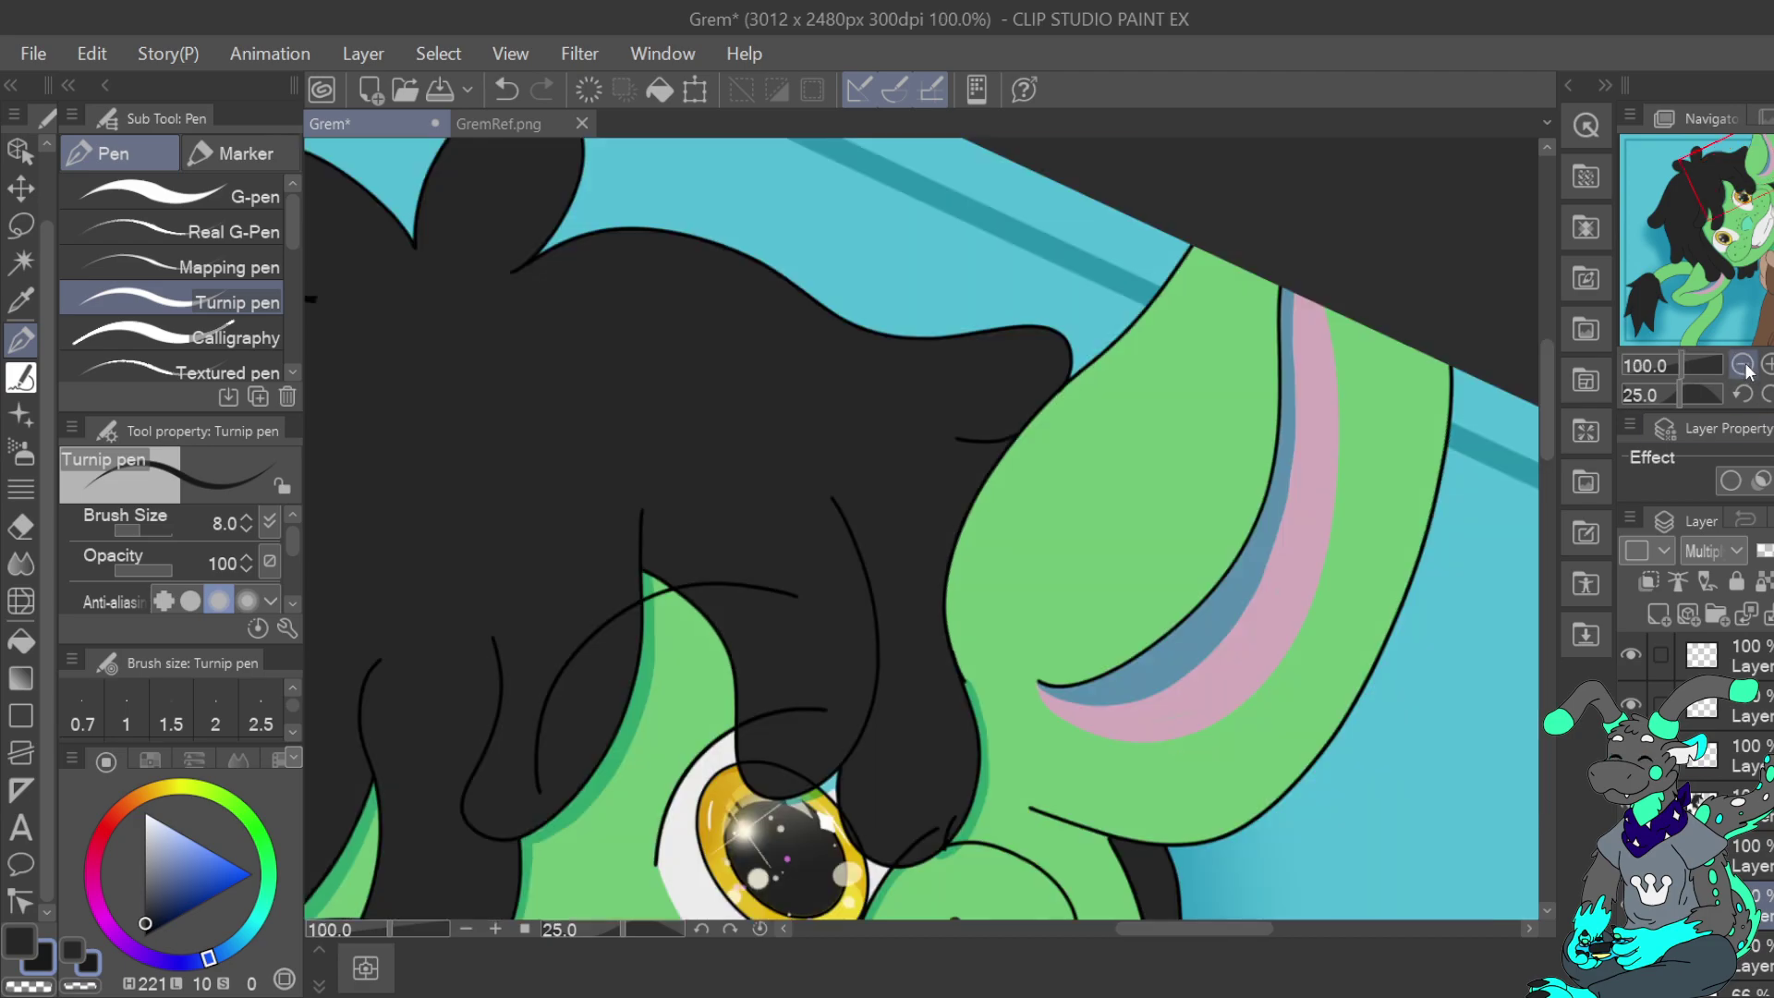
{"action": "left_click", "coordinate": [1742, 364]}
{"action": "left_click", "coordinate": [1743, 364]}
{"action": "left_click", "coordinate": [1743, 365]}
{"action": "left_click_drag", "start_coordinate": [1768, 241], "coordinate": [1773, 300]}
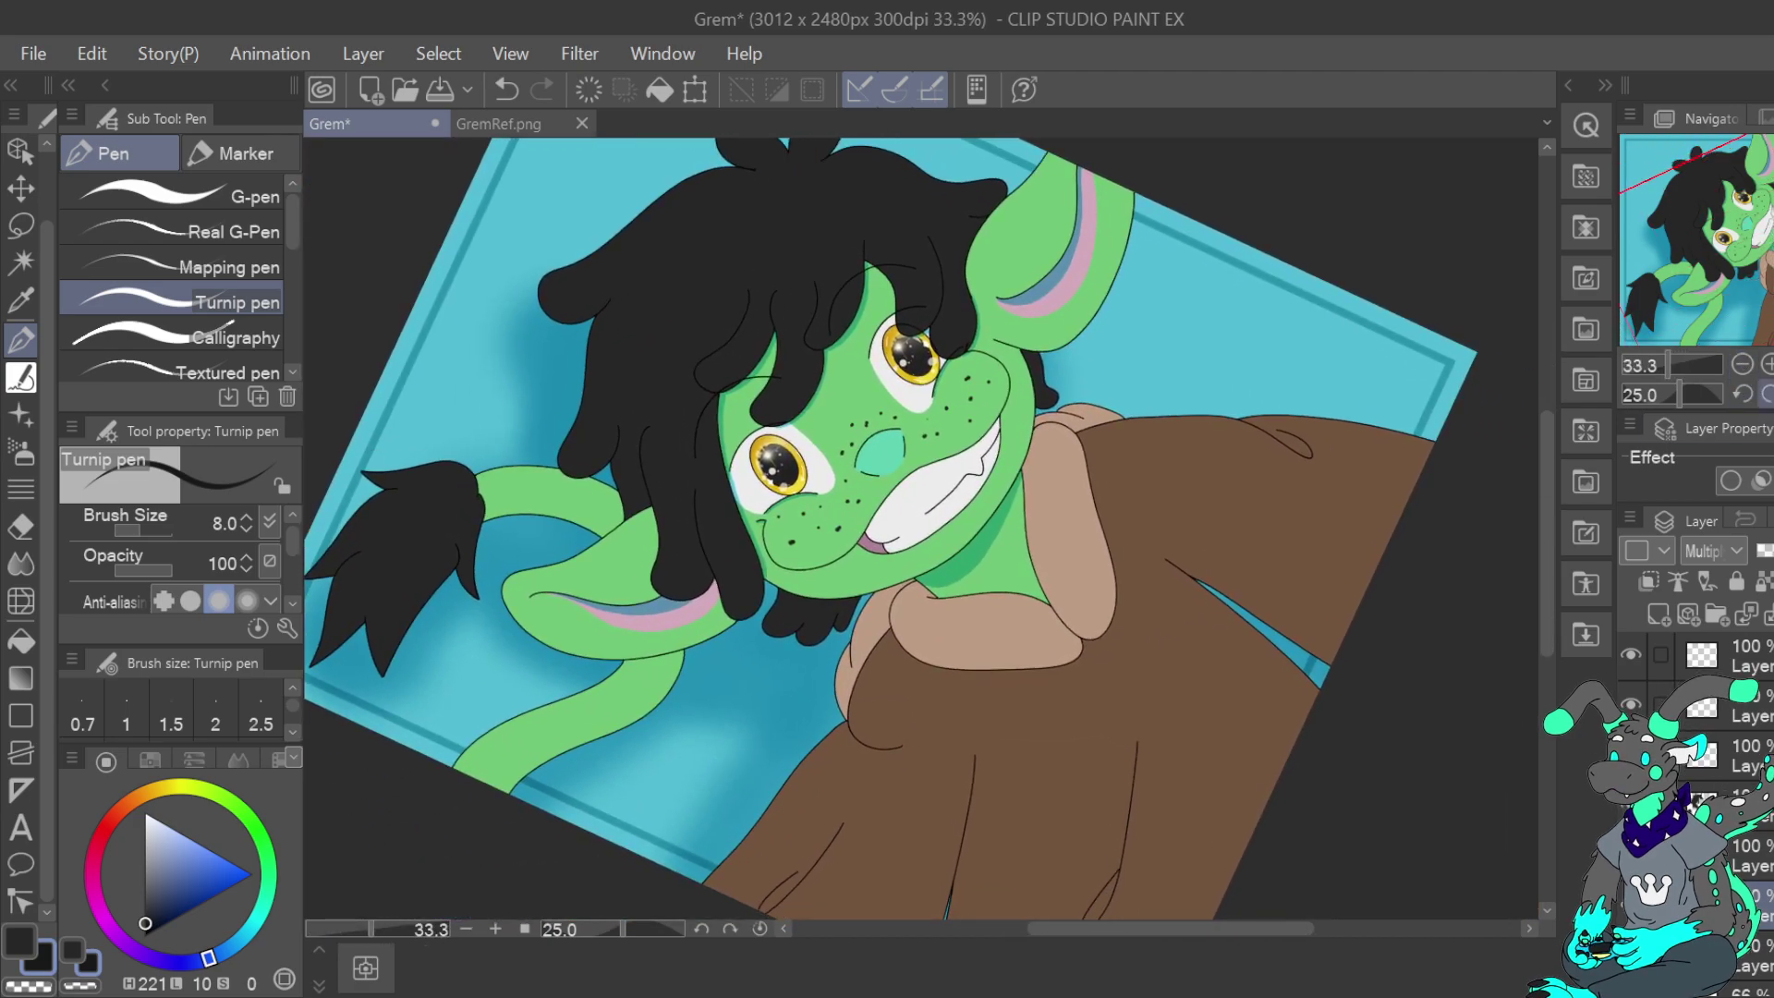
{"action": "left_click", "coordinate": [1631, 904]}
{"action": "left_click", "coordinate": [1631, 904]}
{"action": "left_click", "coordinate": [1631, 903]}
{"action": "left_click", "coordinate": [1631, 904]}
{"action": "key", "text": "ctrl+z"}
{"action": "key", "text": "ctrl+z"}
{"action": "key", "text": "ctrl+y"}
{"action": "key", "text": "ctrl+y"}
Sample the background's light blue, try a darker version with hue 191, luminosity 41, saturation 47, and sample the background again
{"action": "left_click", "coordinate": [23, 303]}
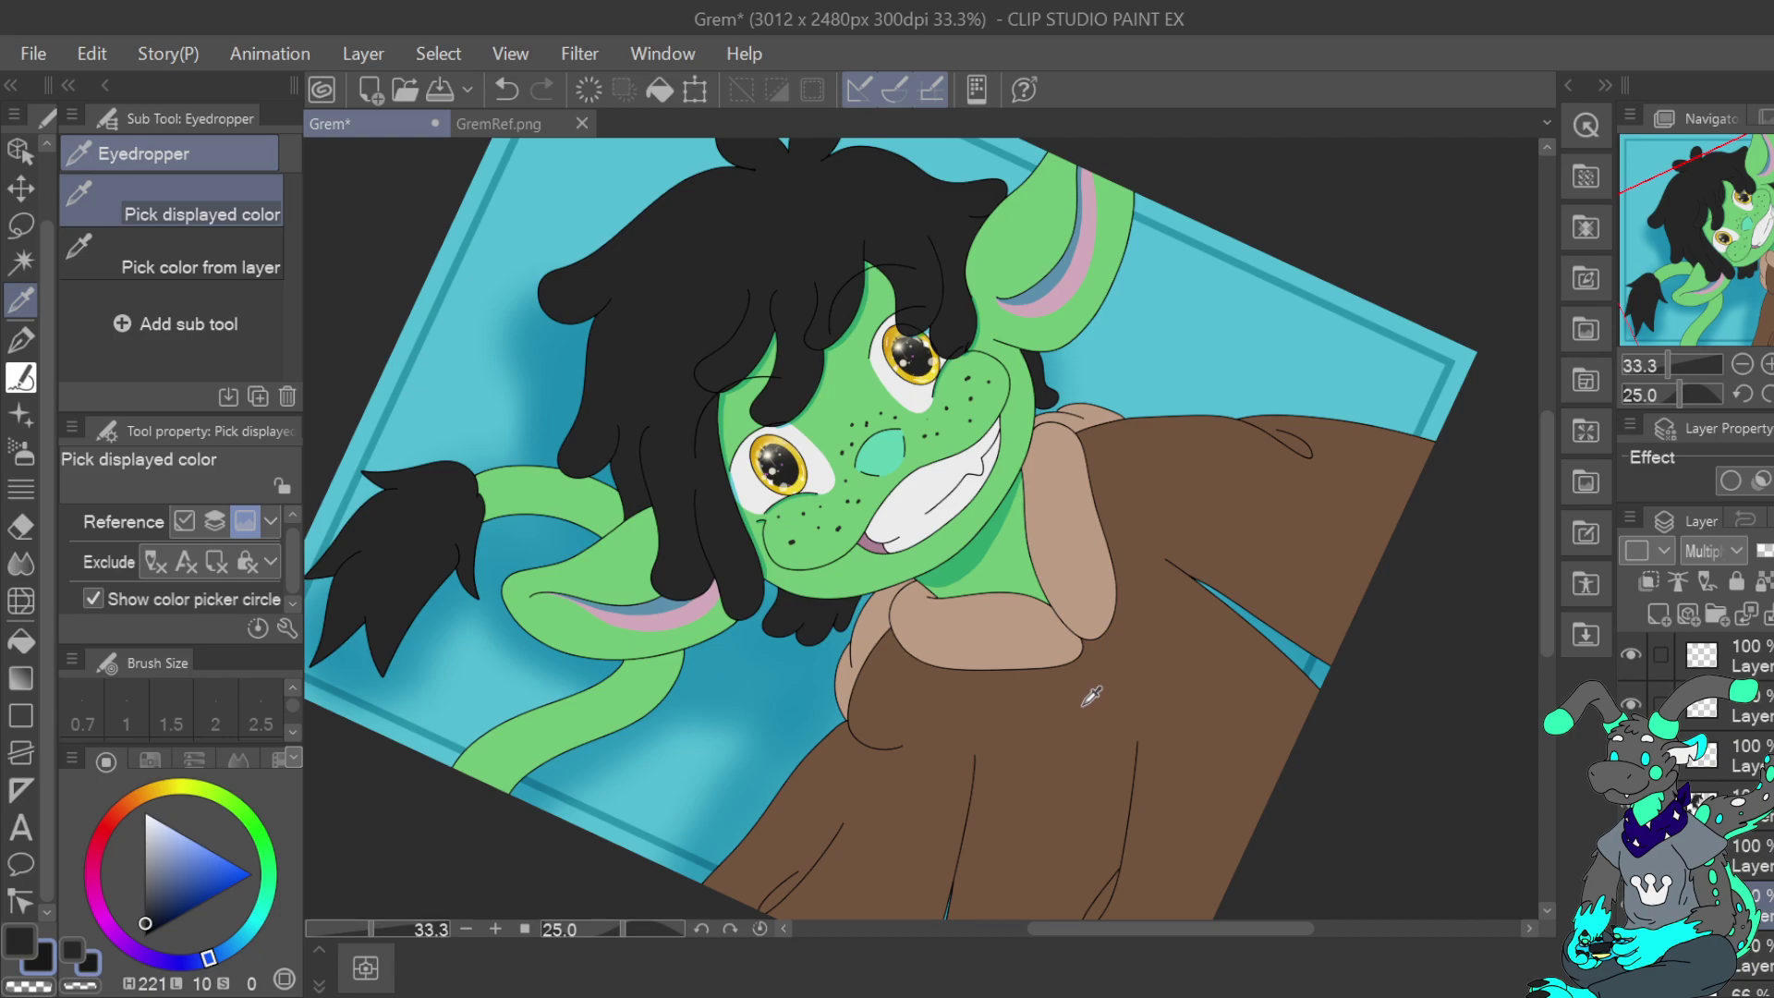
{"action": "left_click", "coordinate": [1188, 347]}
{"action": "left_click", "coordinate": [197, 867]}
{"action": "left_click_drag", "start_coordinate": [194, 870], "coordinate": [186, 884]}
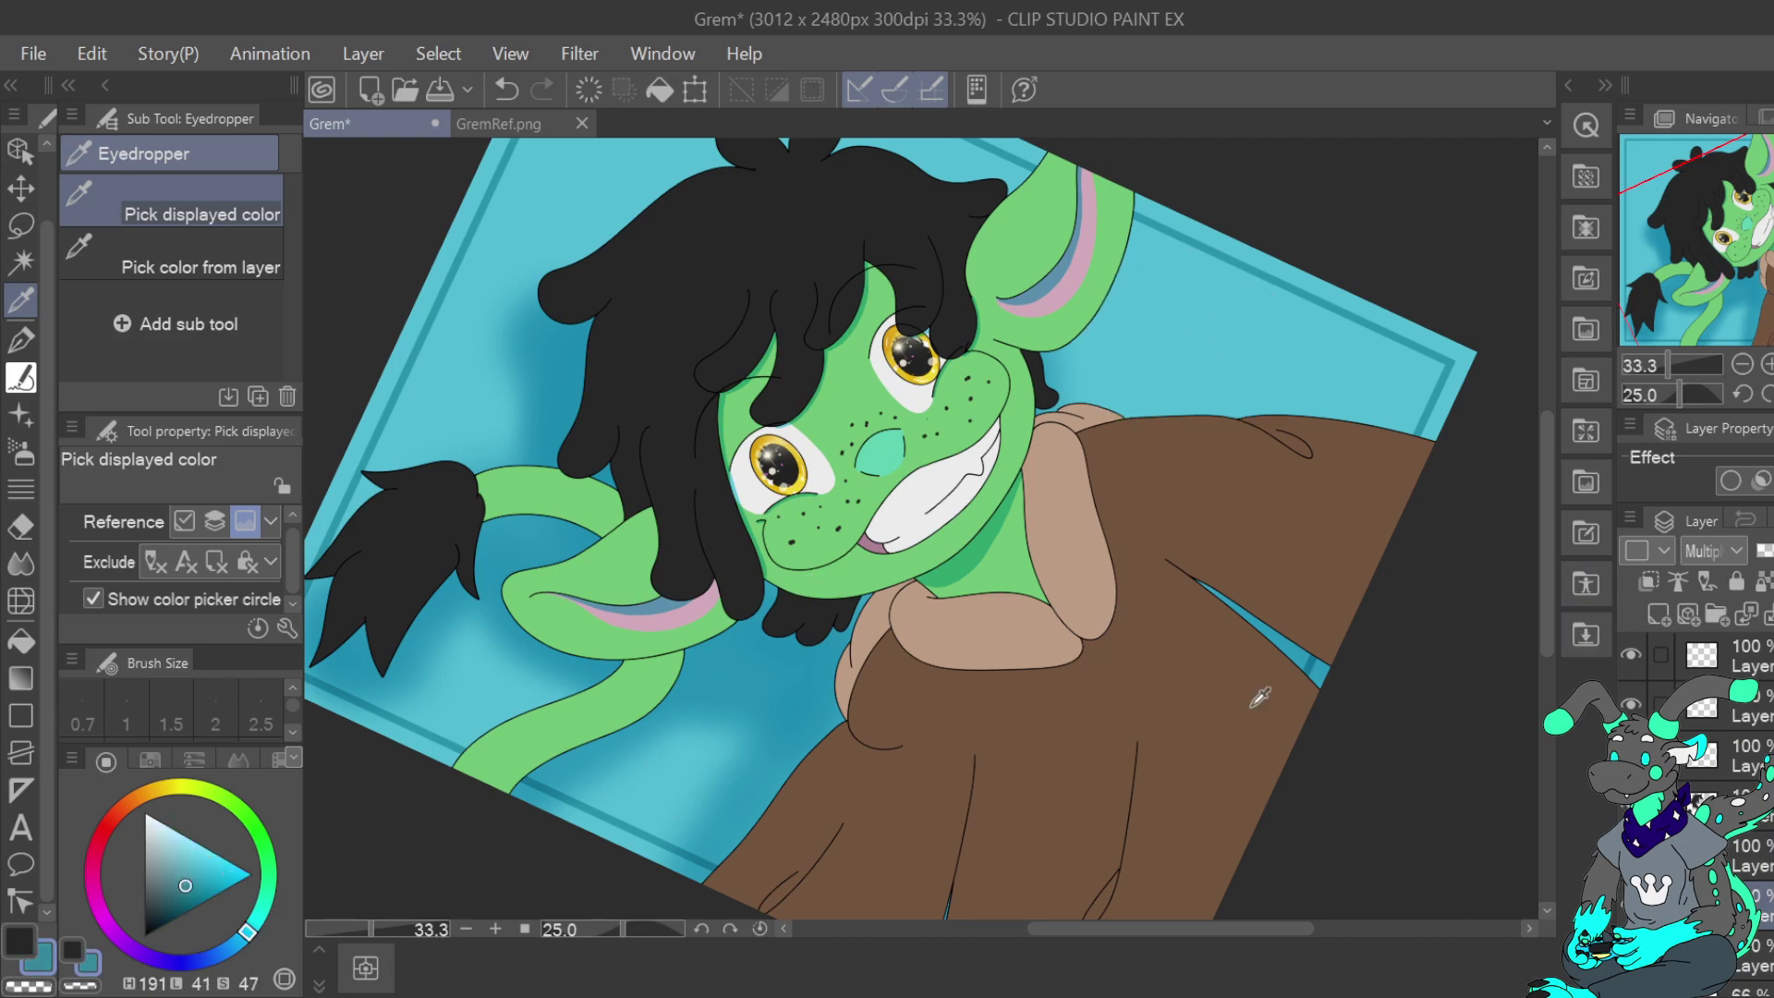
{"action": "left_click", "coordinate": [1156, 316]}
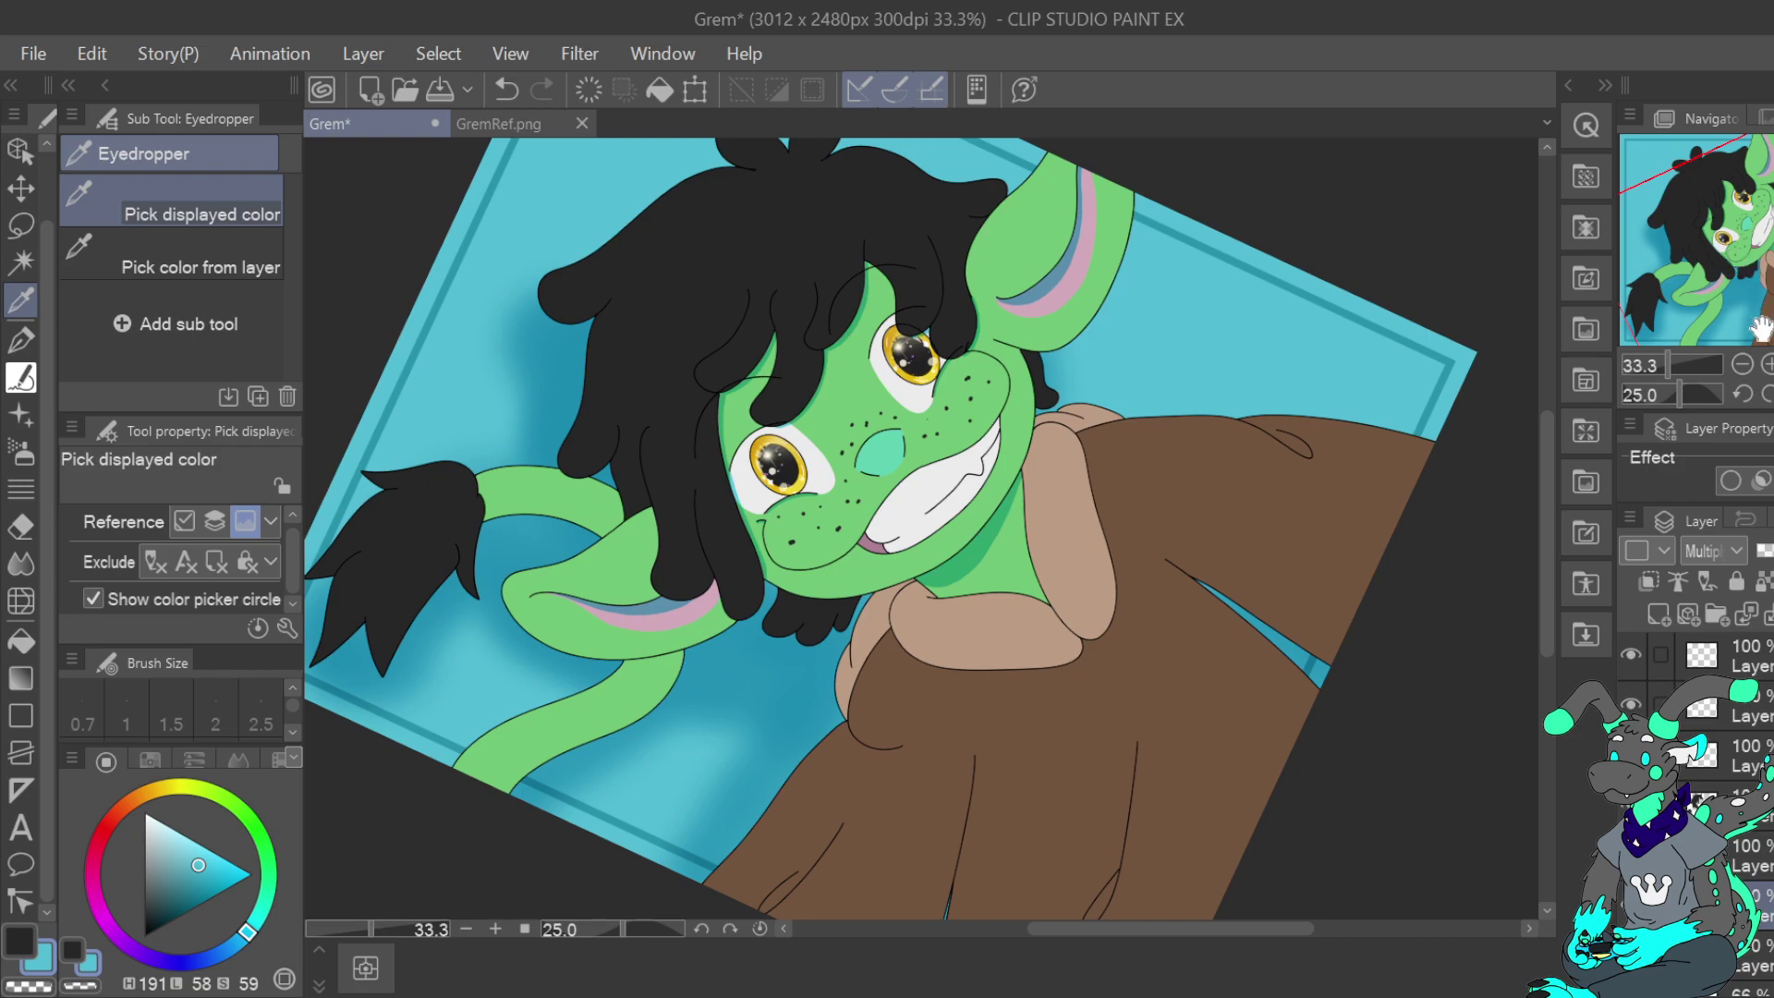
{"action": "key", "text": "ctrl+alt+0"}
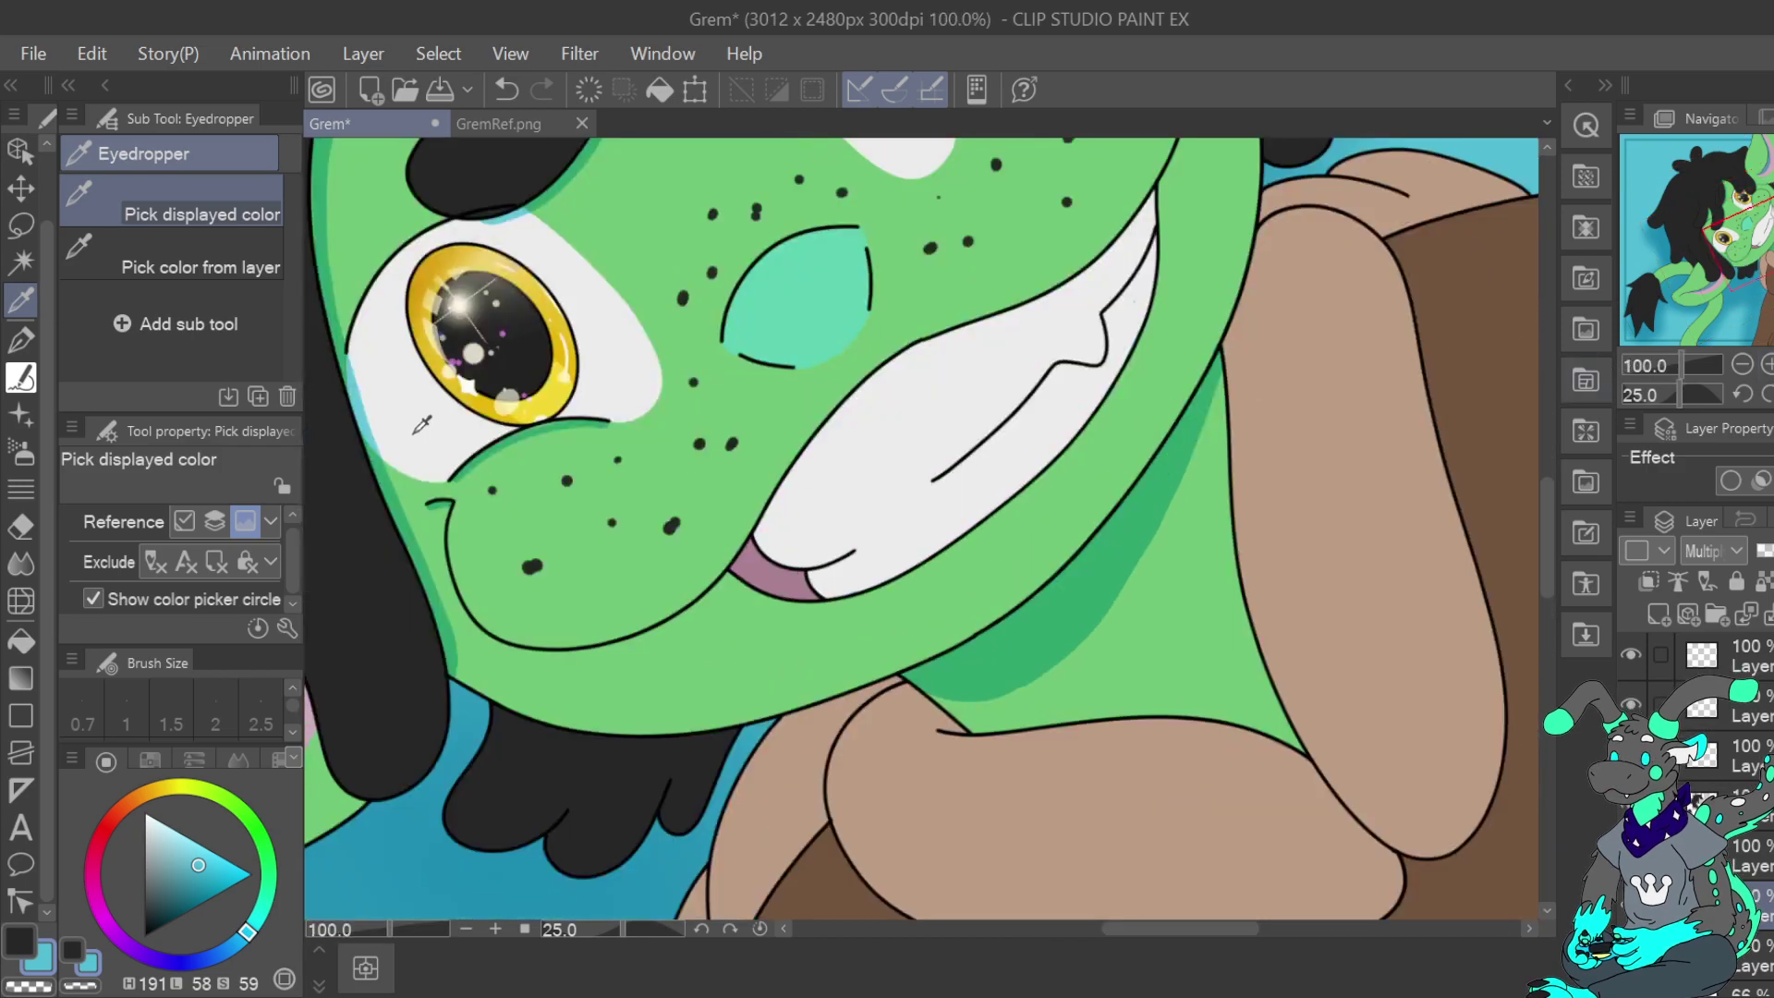
Using the blue sampled from the left eye's shadow, add a thin shadow under the hair crease beside the right ear on the Multiply layer
{"action": "left_click", "coordinate": [361, 406]}
{"action": "left_click", "coordinate": [1728, 713]}
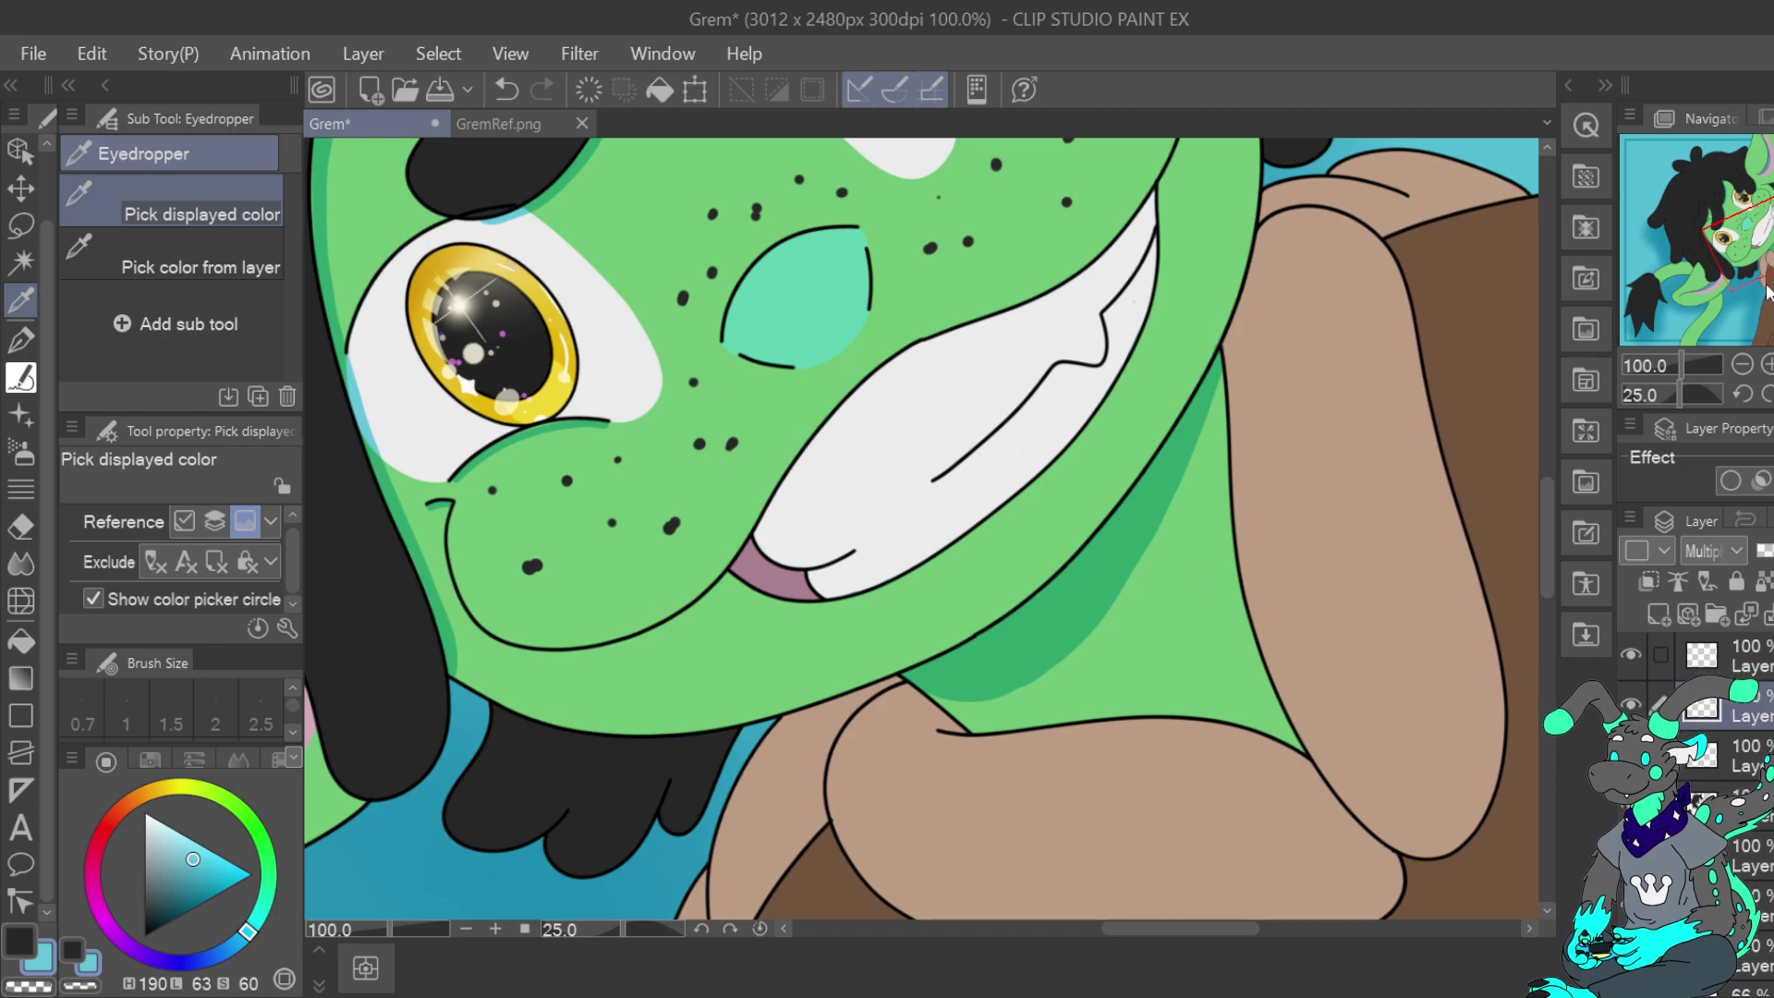
{"action": "left_click", "coordinate": [1768, 364]}
{"action": "left_click", "coordinate": [1768, 364]}
{"action": "left_click_drag", "start_coordinate": [1766, 236], "coordinate": [1741, 184]}
{"action": "left_click", "coordinate": [1743, 364]}
{"action": "left_click", "coordinate": [1743, 364]}
{"action": "left_click", "coordinate": [1743, 364]}
{"action": "key", "text": "p"}
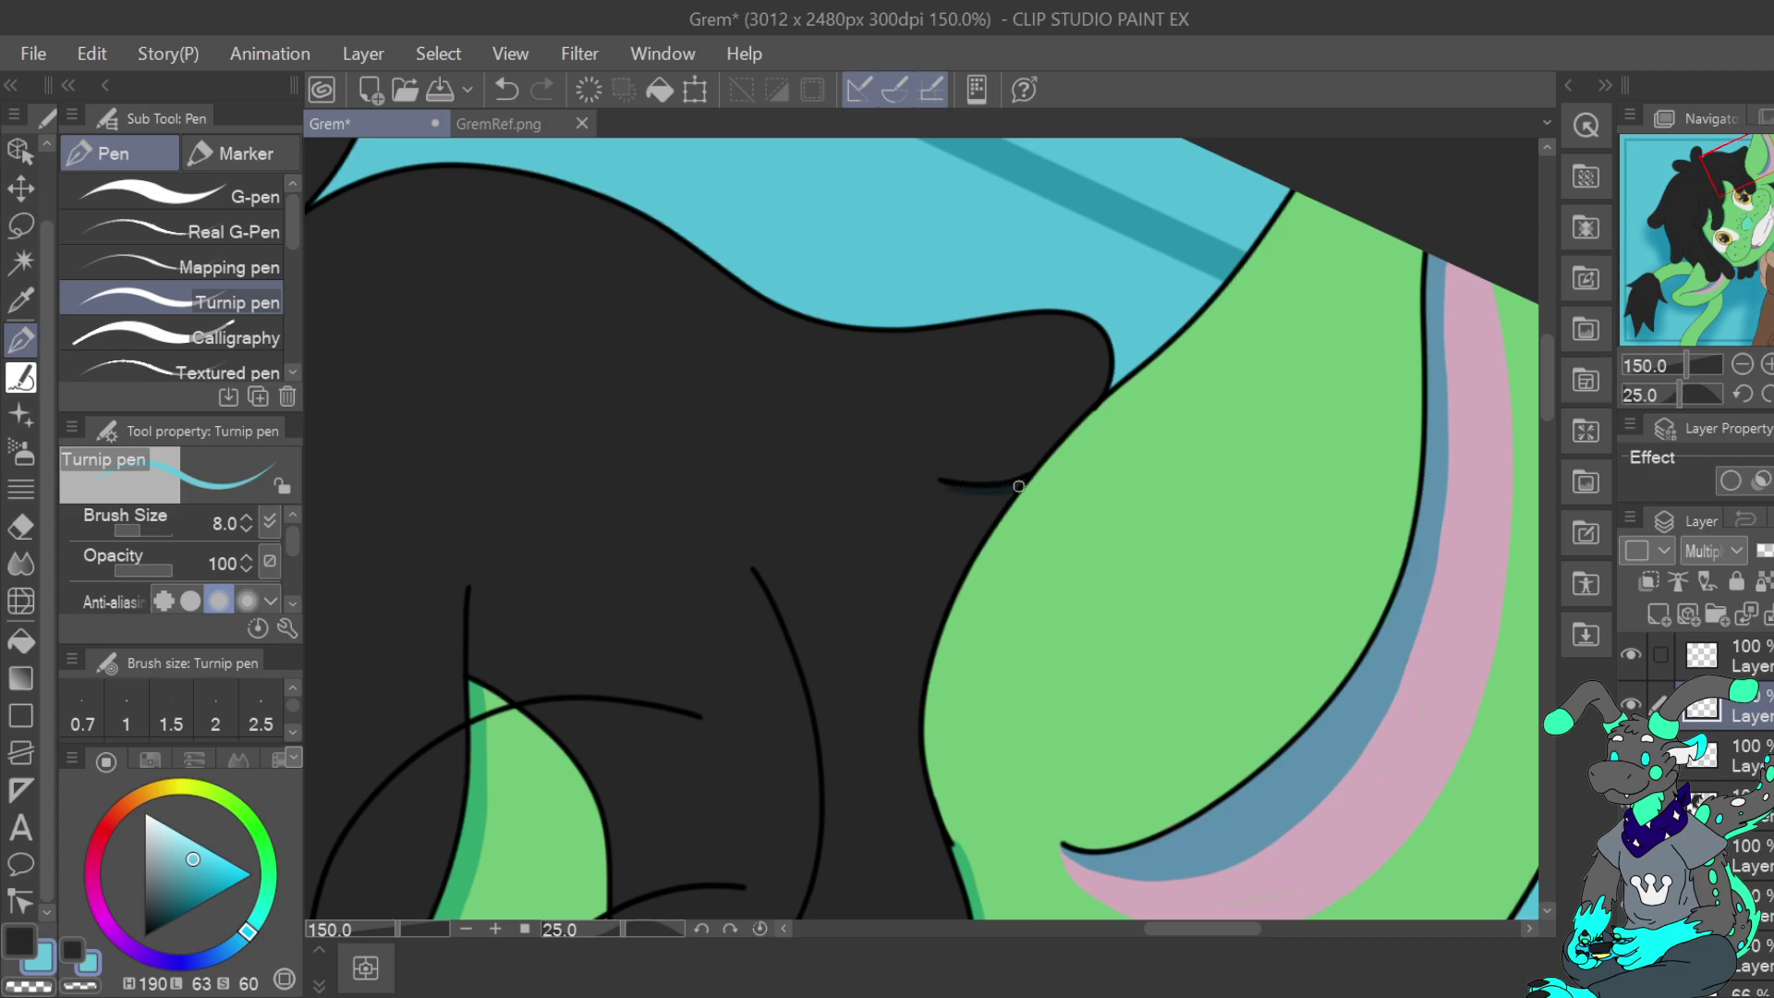
{"action": "key", "text": "ctrl+z"}
{"action": "left_click_drag", "start_coordinate": [1020, 486], "coordinate": [1024, 476]}
Set the brush size to 5 and add a shadow along the hair edge bordering the right ear
{"action": "left_click", "coordinate": [247, 529]}
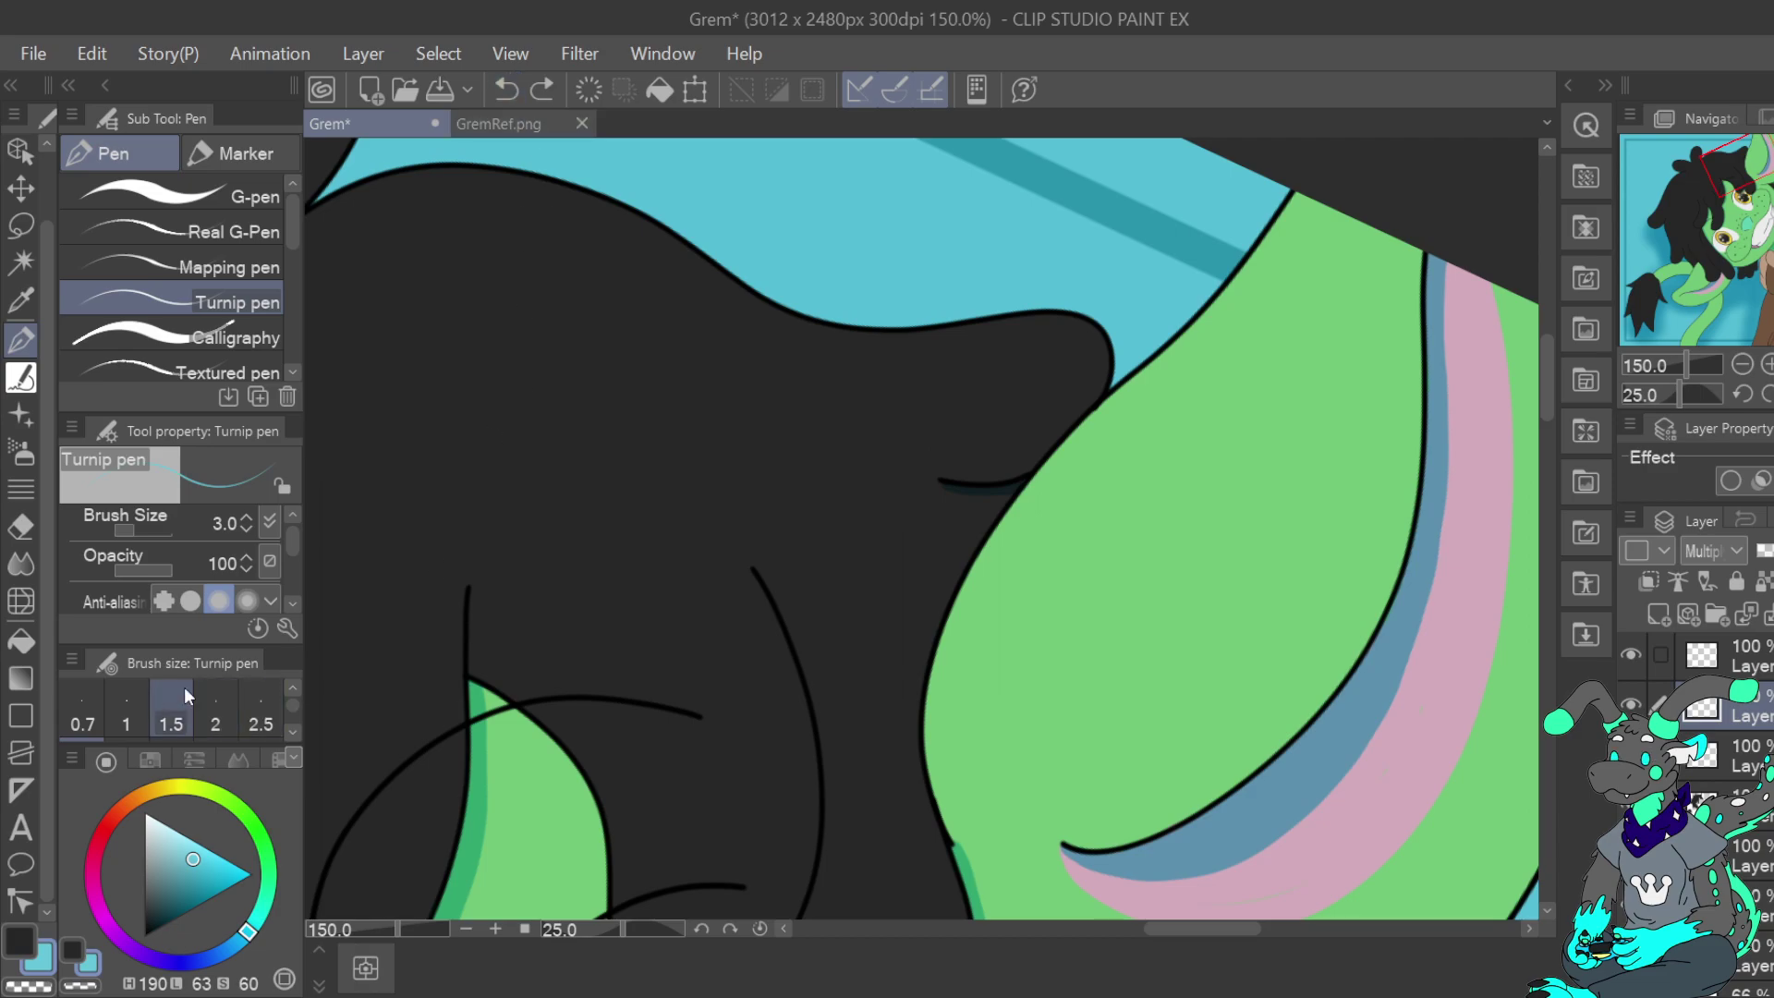
{"action": "left_click", "coordinate": [247, 517]}
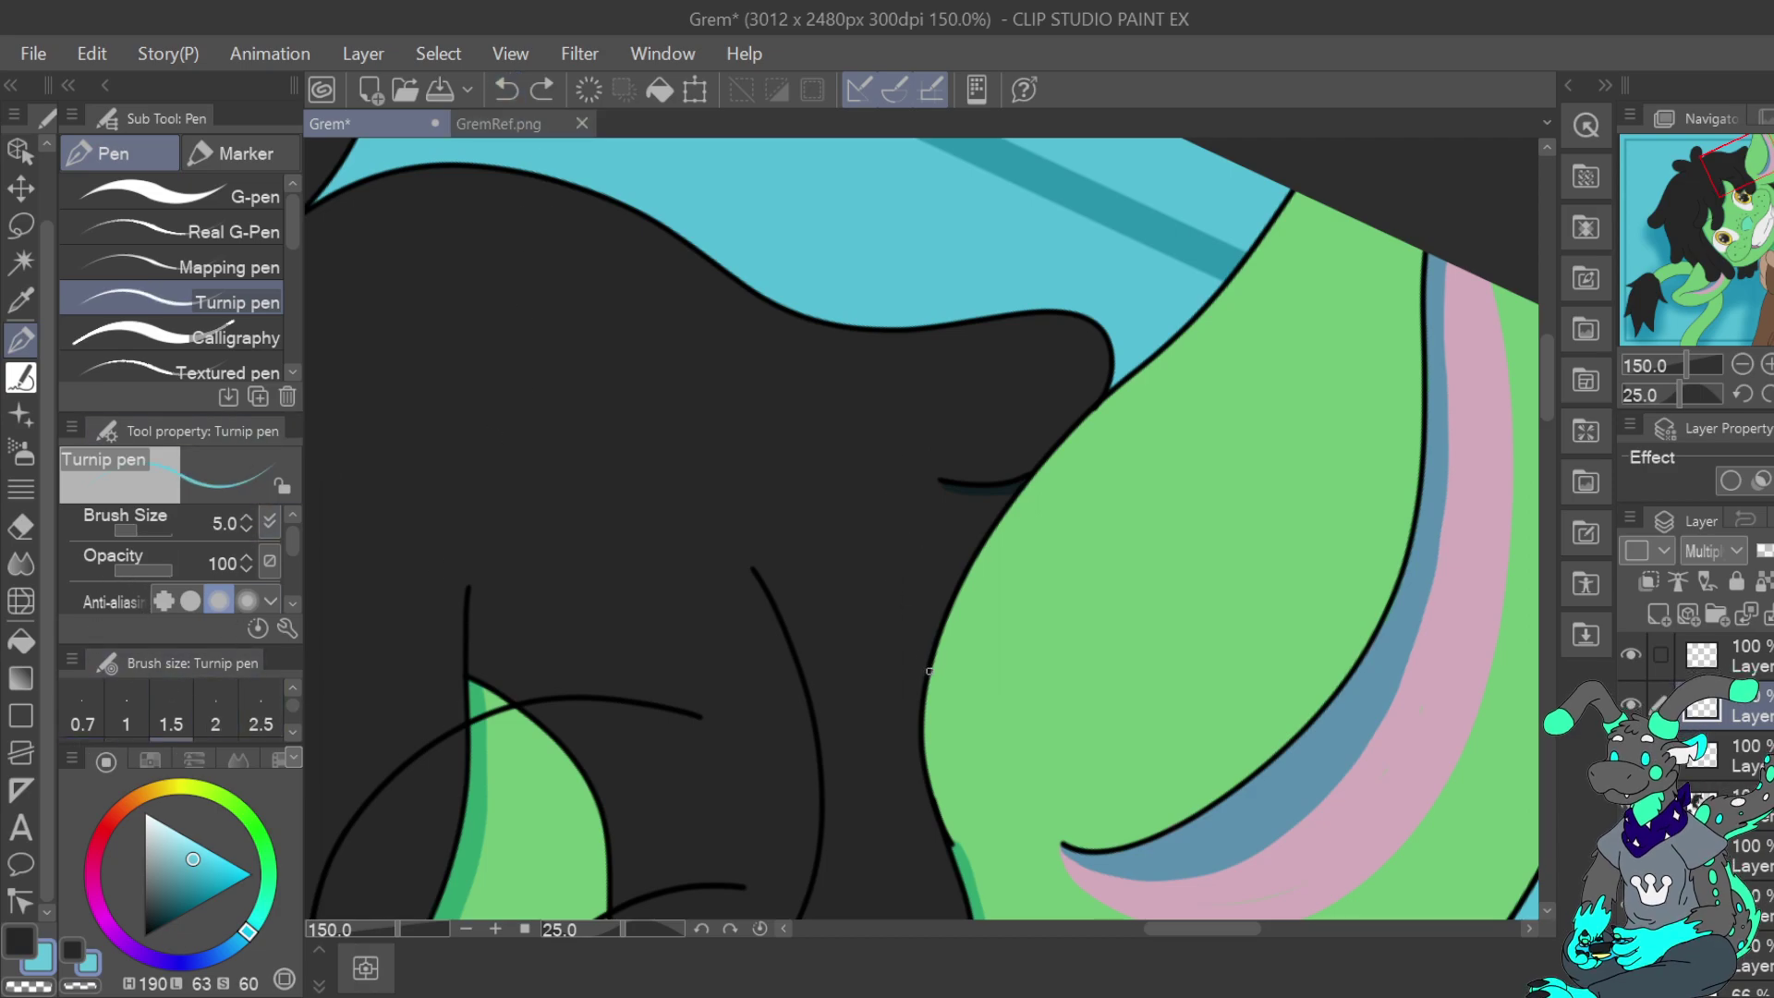
{"action": "left_click_drag", "start_coordinate": [983, 527], "coordinate": [1018, 485]}
{"action": "left_click", "coordinate": [1744, 366]}
{"action": "left_click", "coordinate": [1744, 366]}
{"action": "left_click", "coordinate": [1743, 366]}
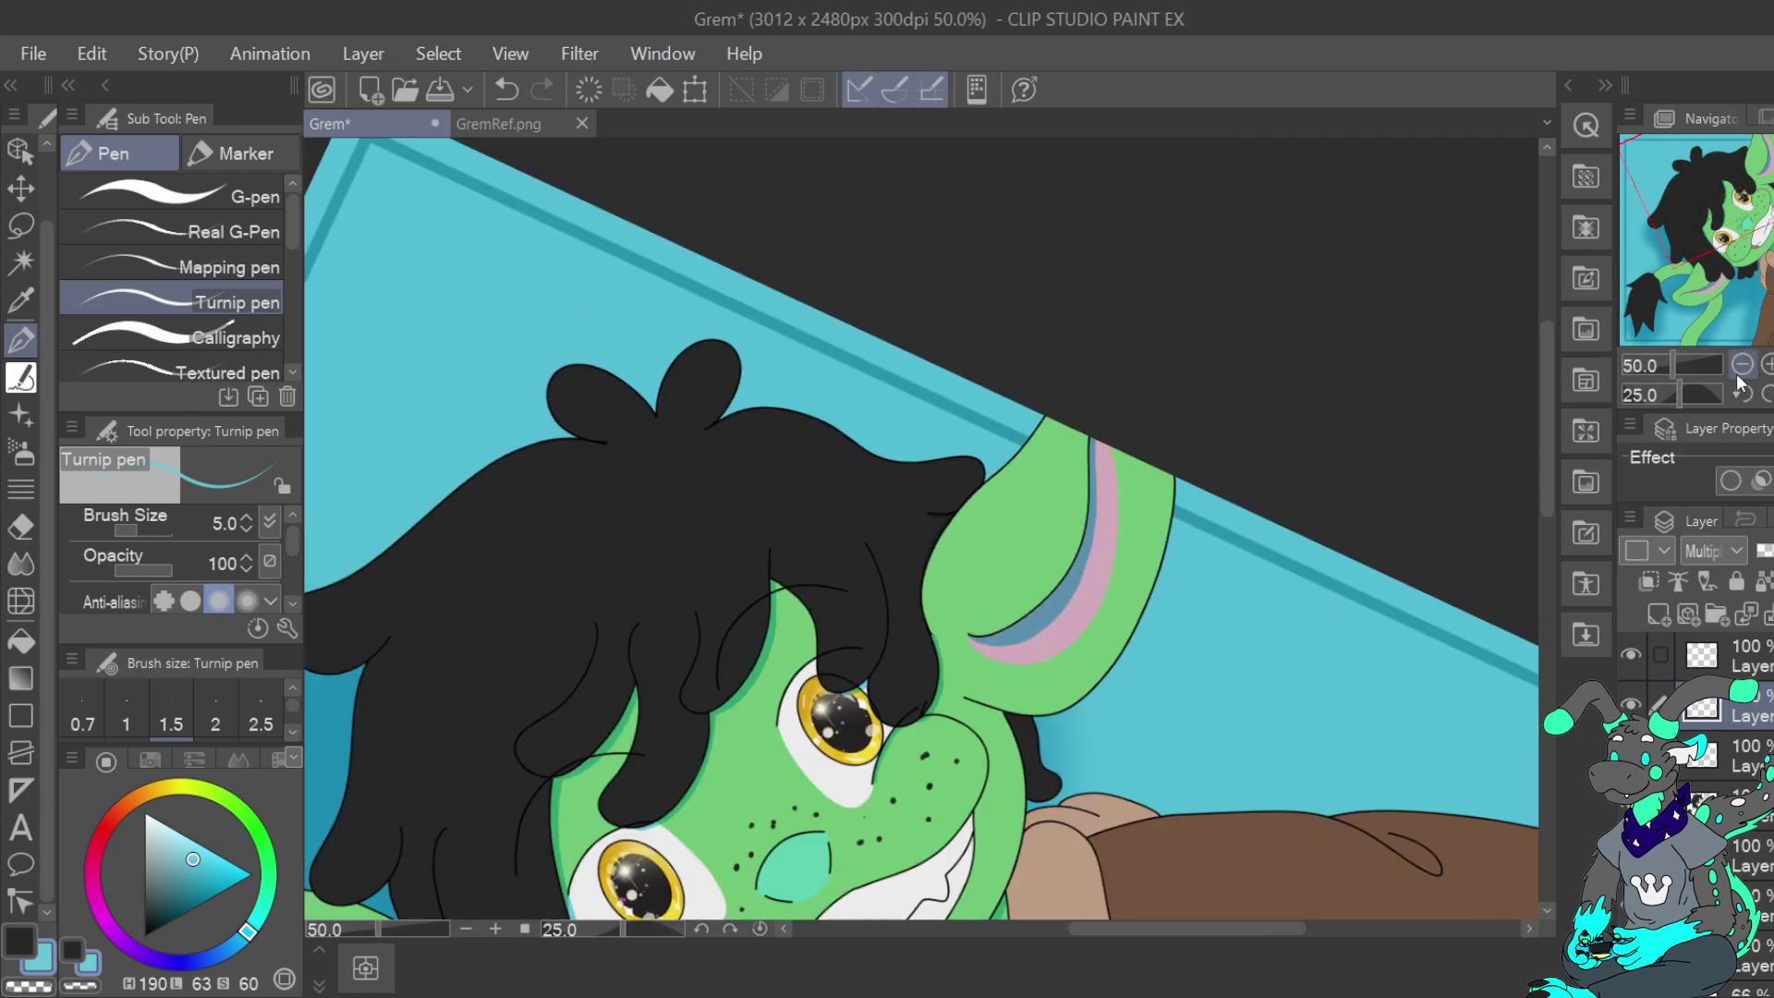
Shade the hair lock below the right ear along its edge with the face
{"action": "left_click", "coordinate": [1768, 365]}
{"action": "left_click", "coordinate": [1769, 365]}
{"action": "left_click", "coordinate": [1769, 365]}
{"action": "left_click_drag", "start_coordinate": [1743, 175], "coordinate": [1754, 209]}
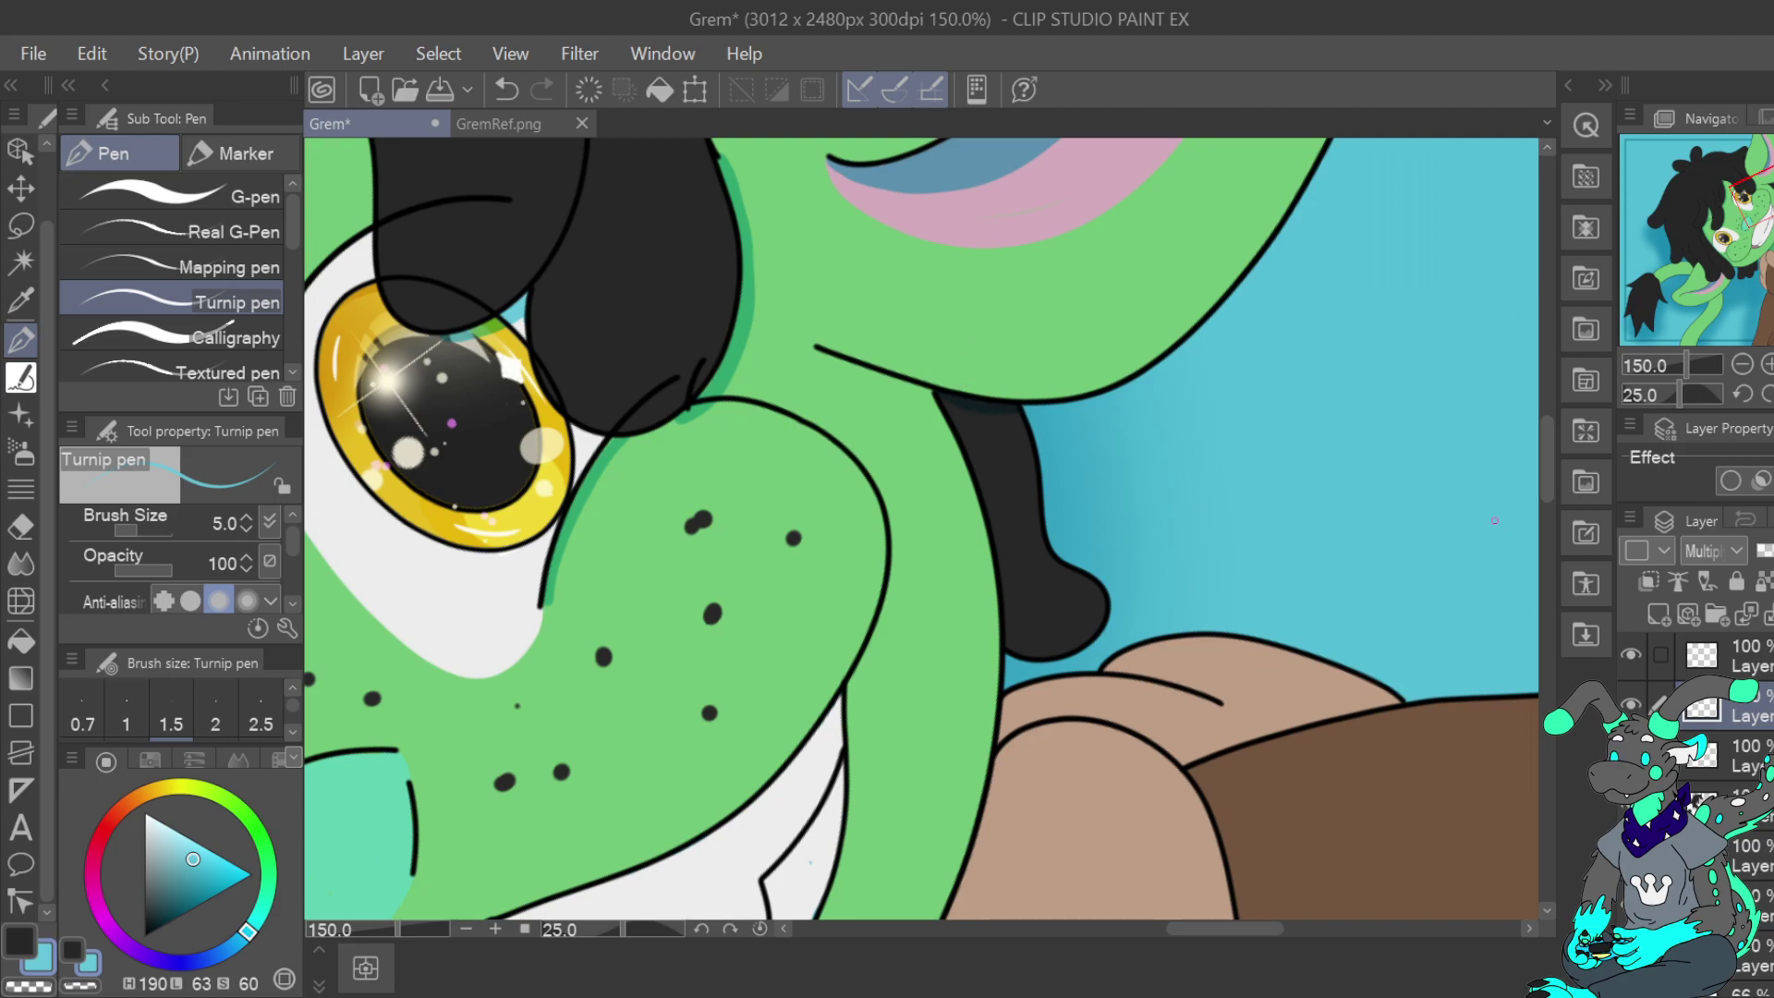
{"action": "left_click_drag", "start_coordinate": [943, 397], "coordinate": [989, 500]}
{"action": "key", "text": "ctrl+z"}
{"action": "left_click_drag", "start_coordinate": [942, 399], "coordinate": [1011, 563]}
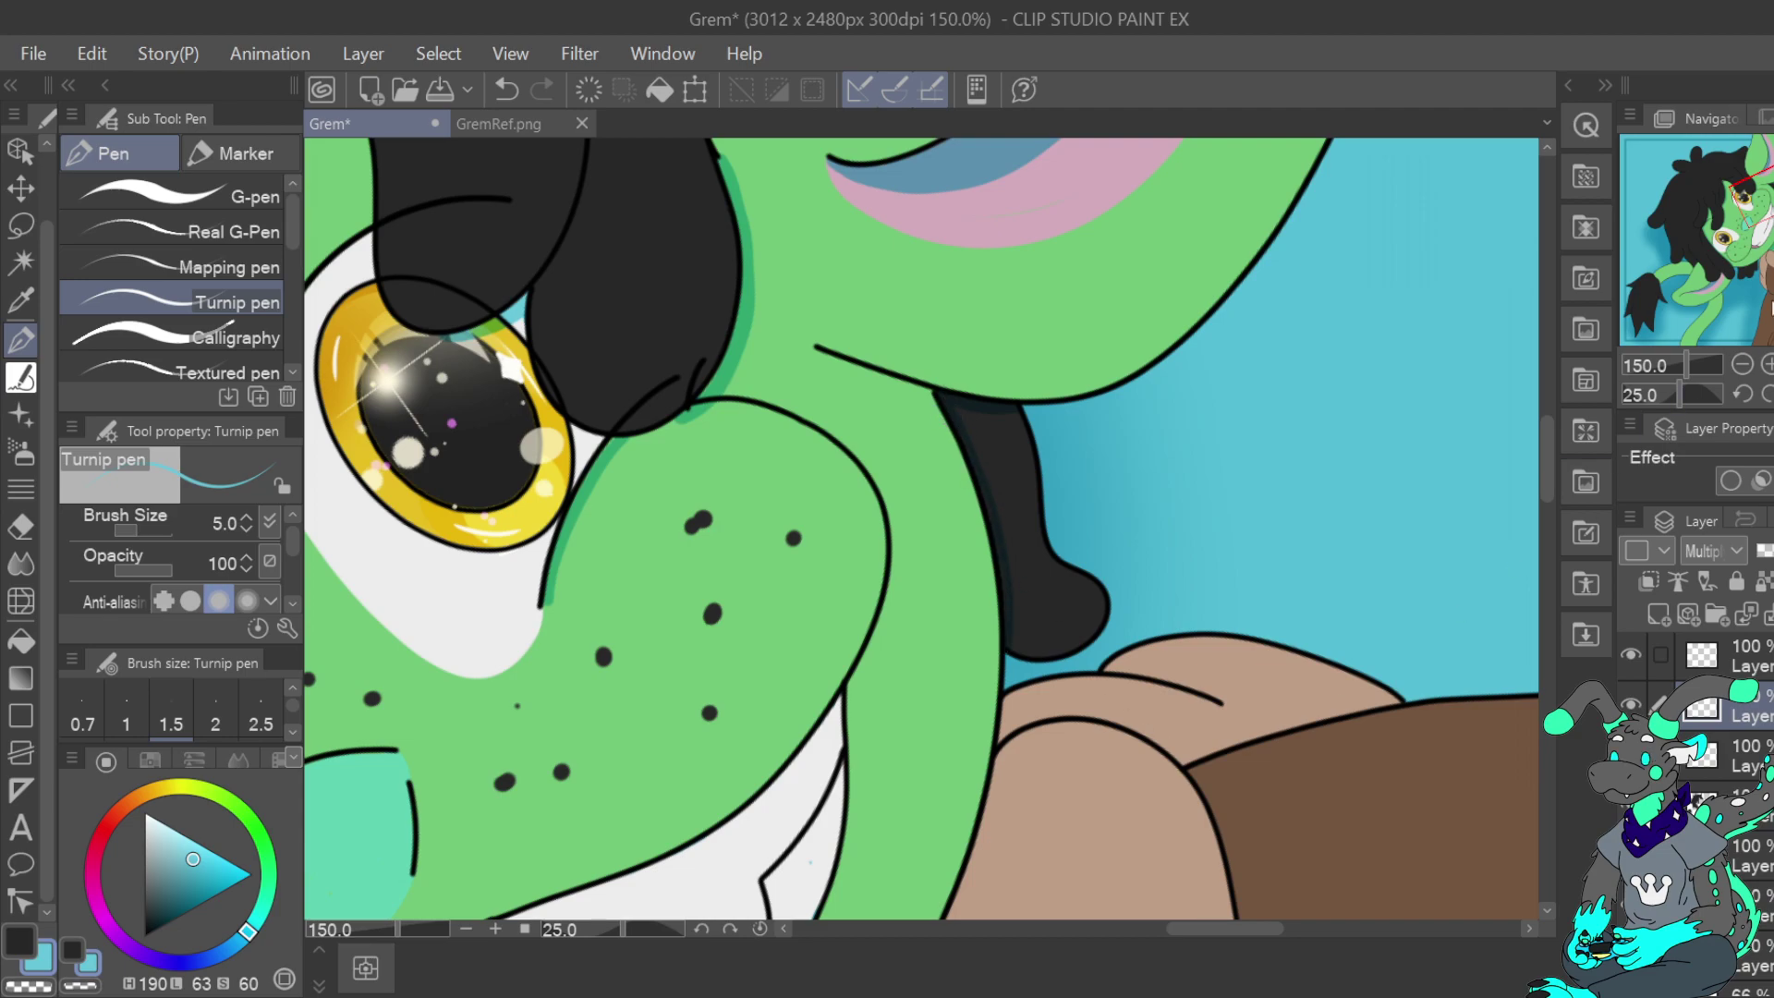
{"action": "left_click", "coordinate": [1746, 365]}
{"action": "left_click", "coordinate": [1746, 365]}
{"action": "left_click", "coordinate": [1745, 365]}
{"action": "left_click", "coordinate": [1746, 365]}
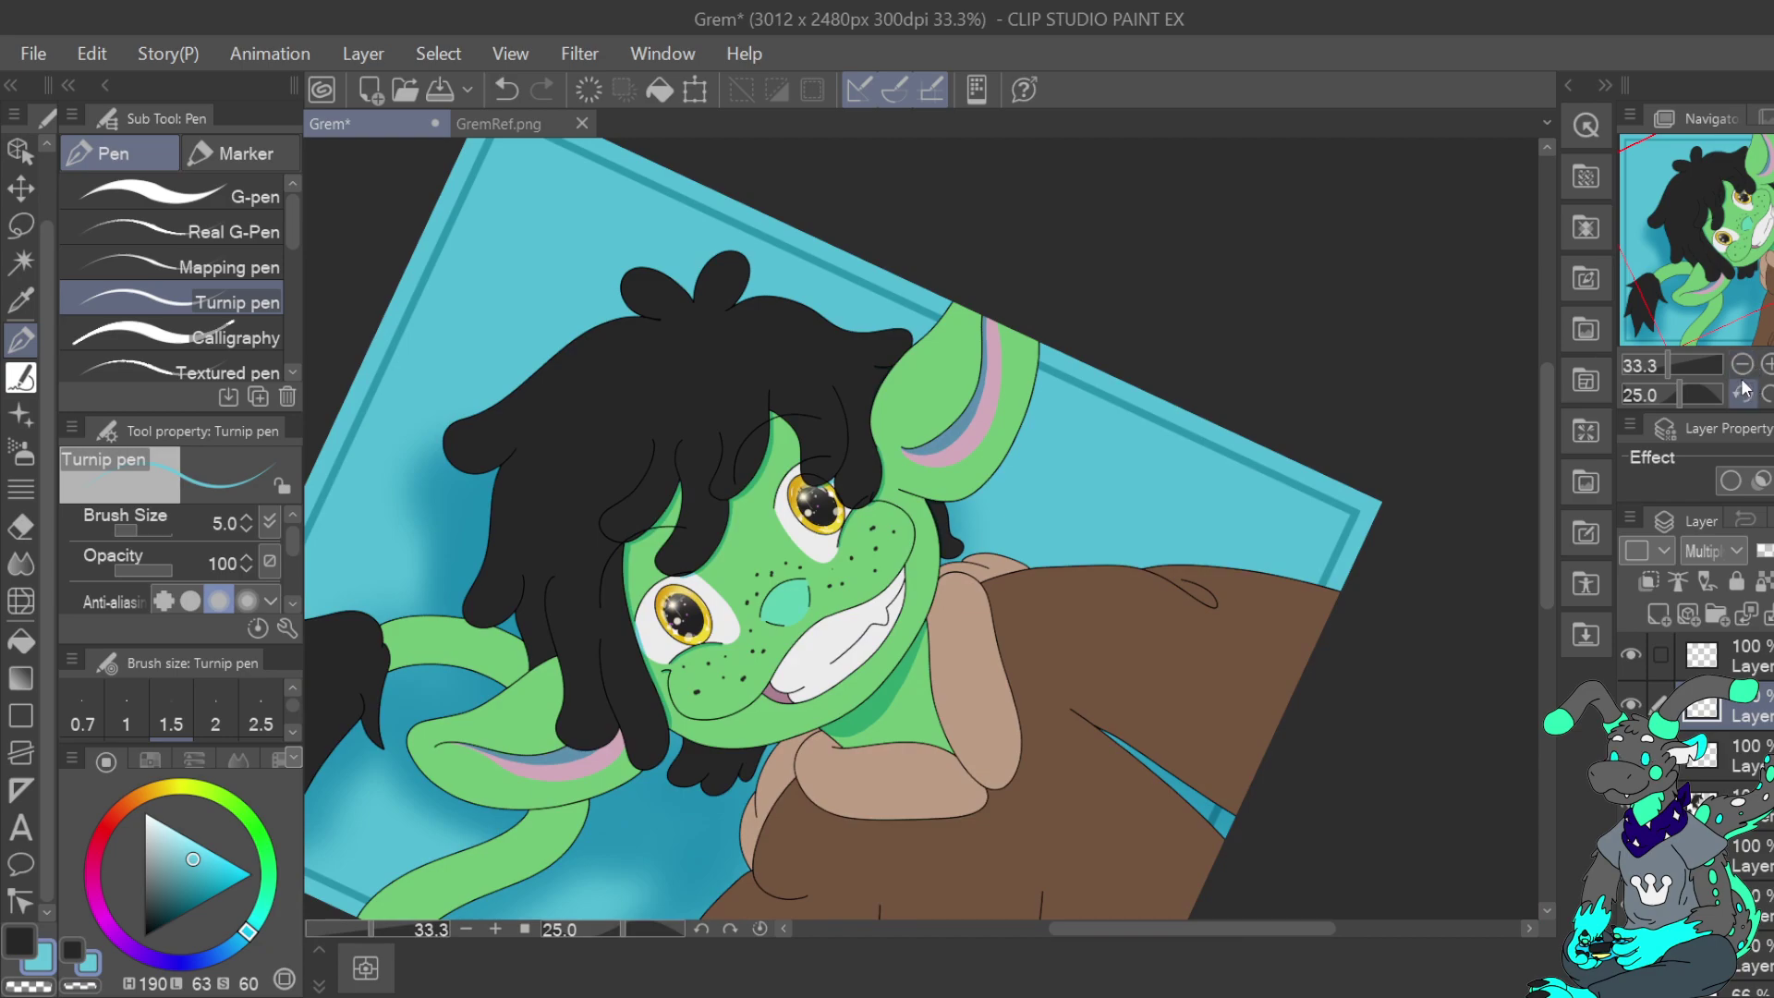
Set the brush size to 8 and shade the hair tuft beside the left jaw where it meets the face outline
{"action": "left_click", "coordinate": [1766, 394]}
{"action": "left_click", "coordinate": [1767, 395]}
{"action": "left_click", "coordinate": [1767, 395]}
{"action": "left_click", "coordinate": [1767, 394]}
{"action": "left_click", "coordinate": [1767, 395]}
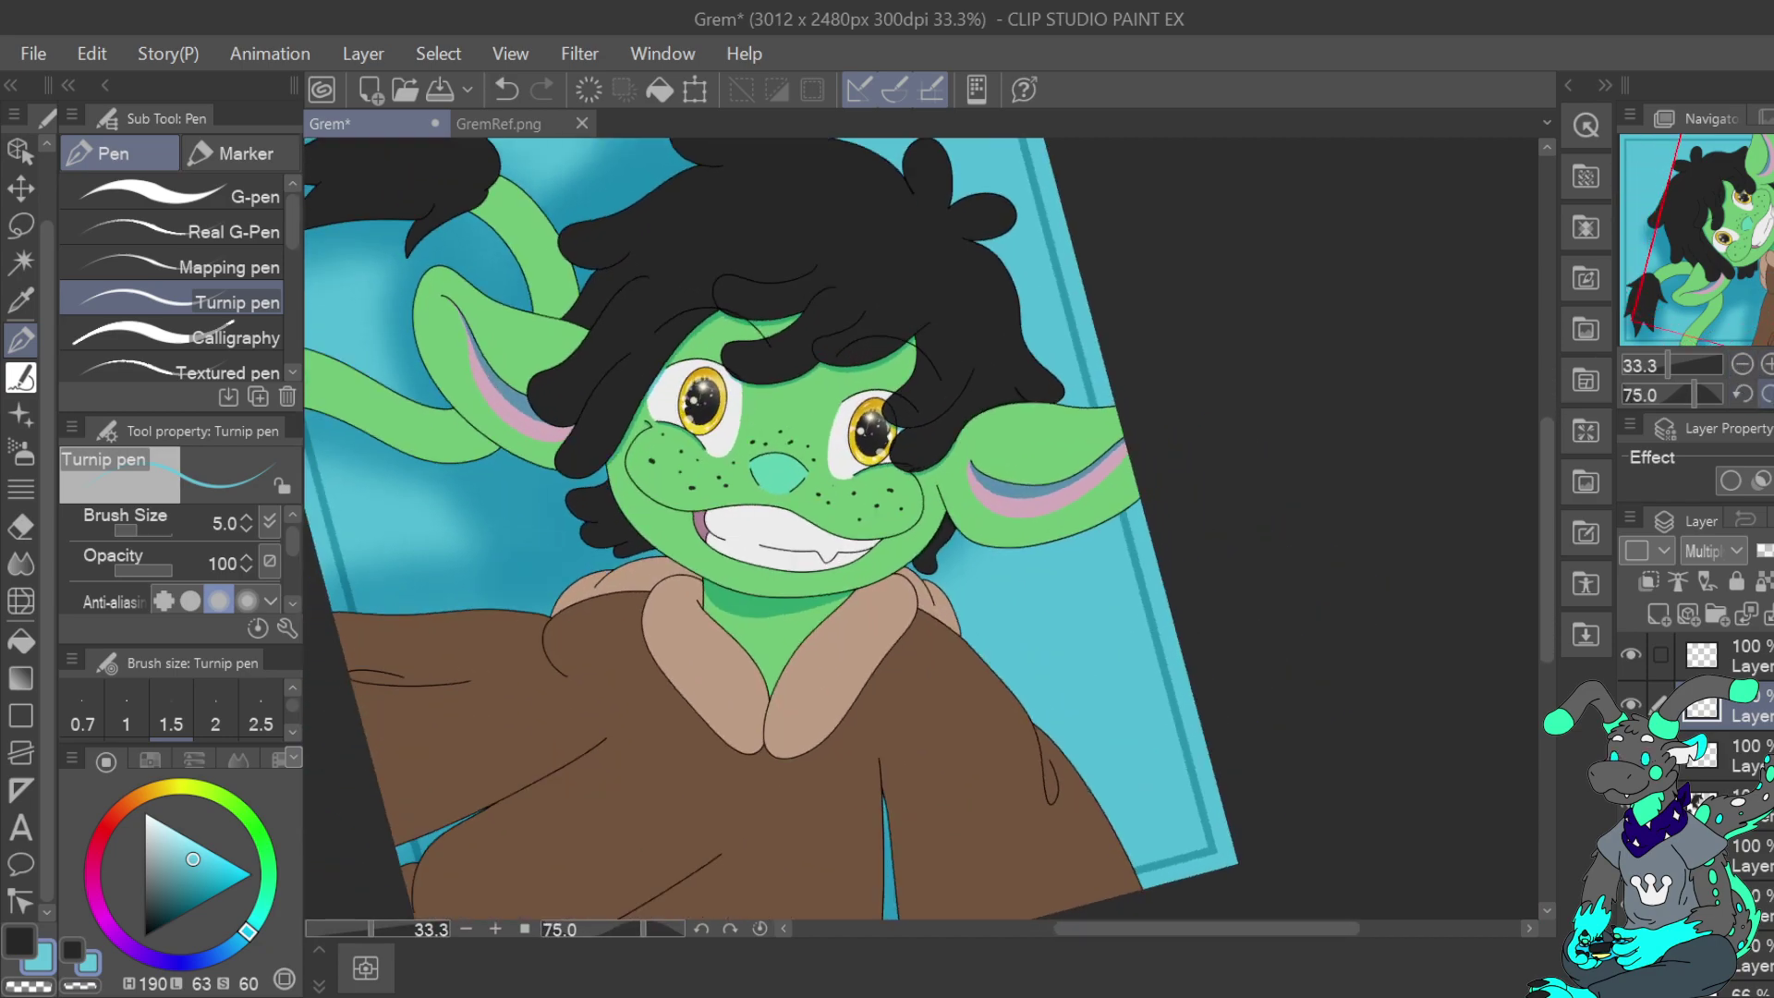
{"action": "left_click", "coordinate": [1767, 394]}
{"action": "left_click", "coordinate": [1767, 395]}
{"action": "left_click", "coordinate": [1767, 395]}
{"action": "left_click", "coordinate": [1767, 365]}
{"action": "left_click", "coordinate": [1767, 365]}
{"action": "left_click", "coordinate": [1767, 365]}
{"action": "left_click_drag", "start_coordinate": [1737, 224], "coordinate": [1734, 267]}
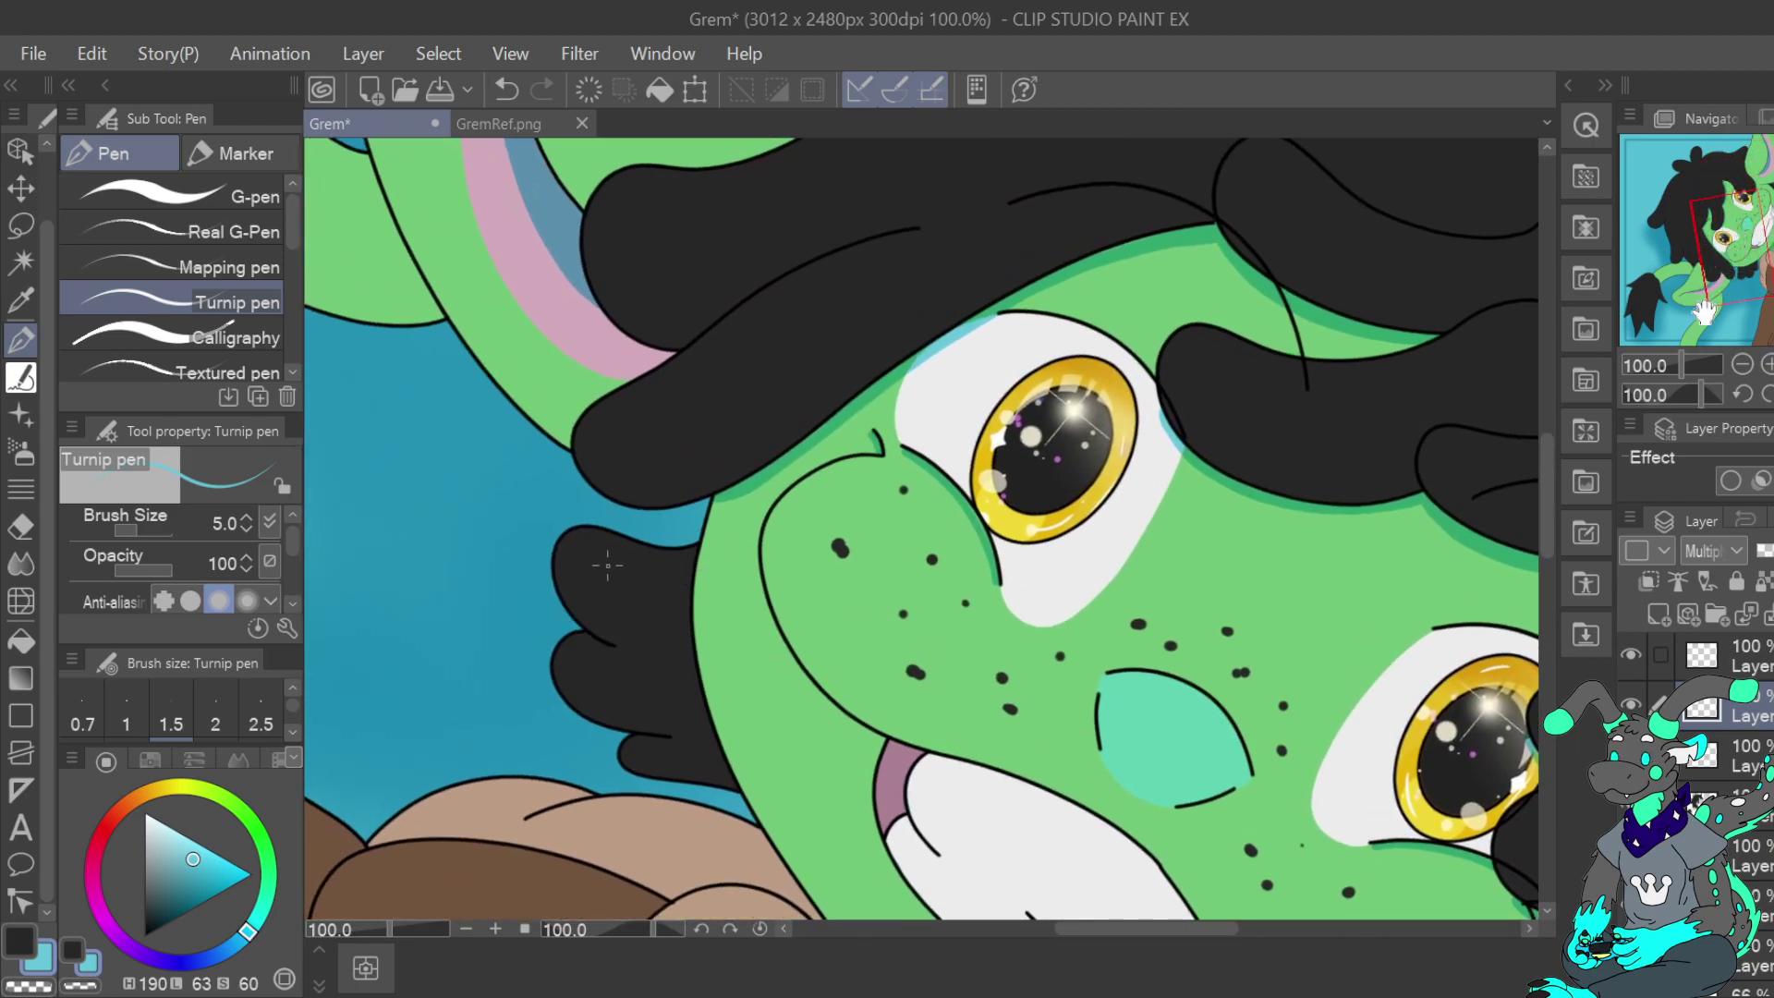
{"action": "left_click", "coordinate": [1767, 365]}
{"action": "left_click_drag", "start_coordinate": [1729, 255], "coordinate": [1742, 282]}
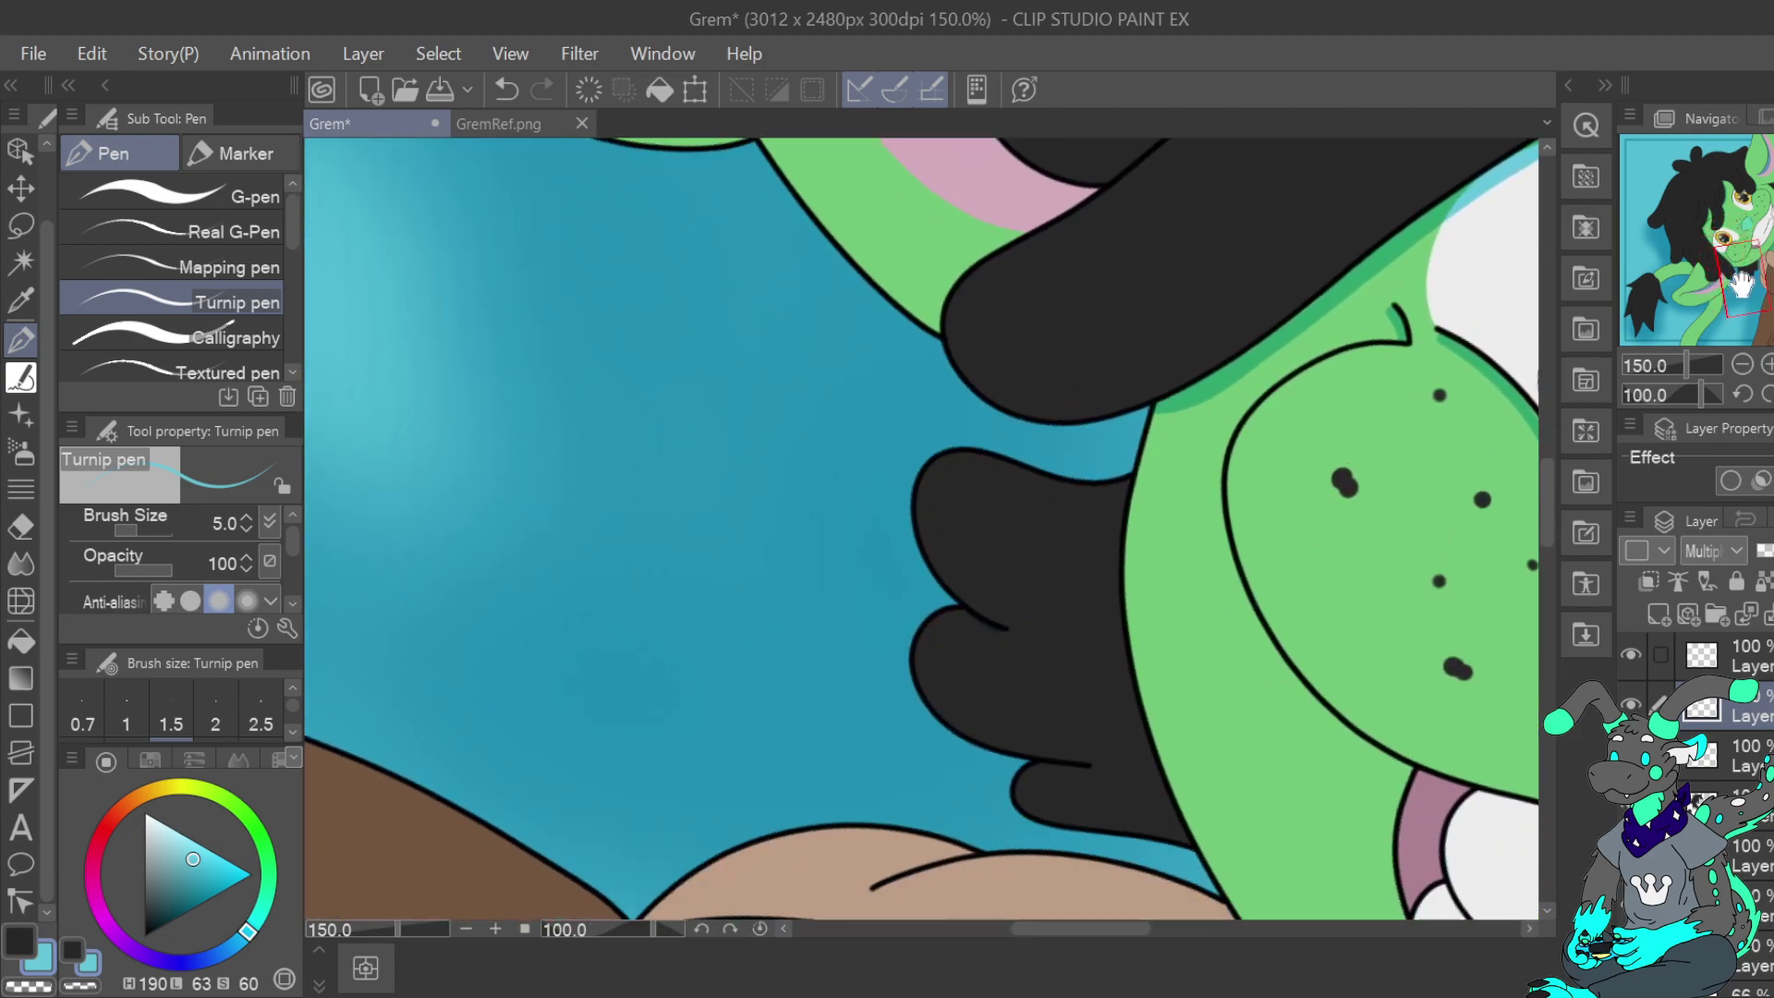
{"action": "left_click", "coordinate": [506, 90]}
{"action": "triple_click", "coordinate": [247, 519]}
{"action": "mouse_move", "coordinate": [1121, 512]}
{"action": "left_mouse_down"}
{"action": "mouse_move", "coordinate": [1127, 671]}
{"action": "mouse_move", "coordinate": [1190, 845]}
{"action": "left_mouse_up"}
{"action": "left_click", "coordinate": [1744, 366]}
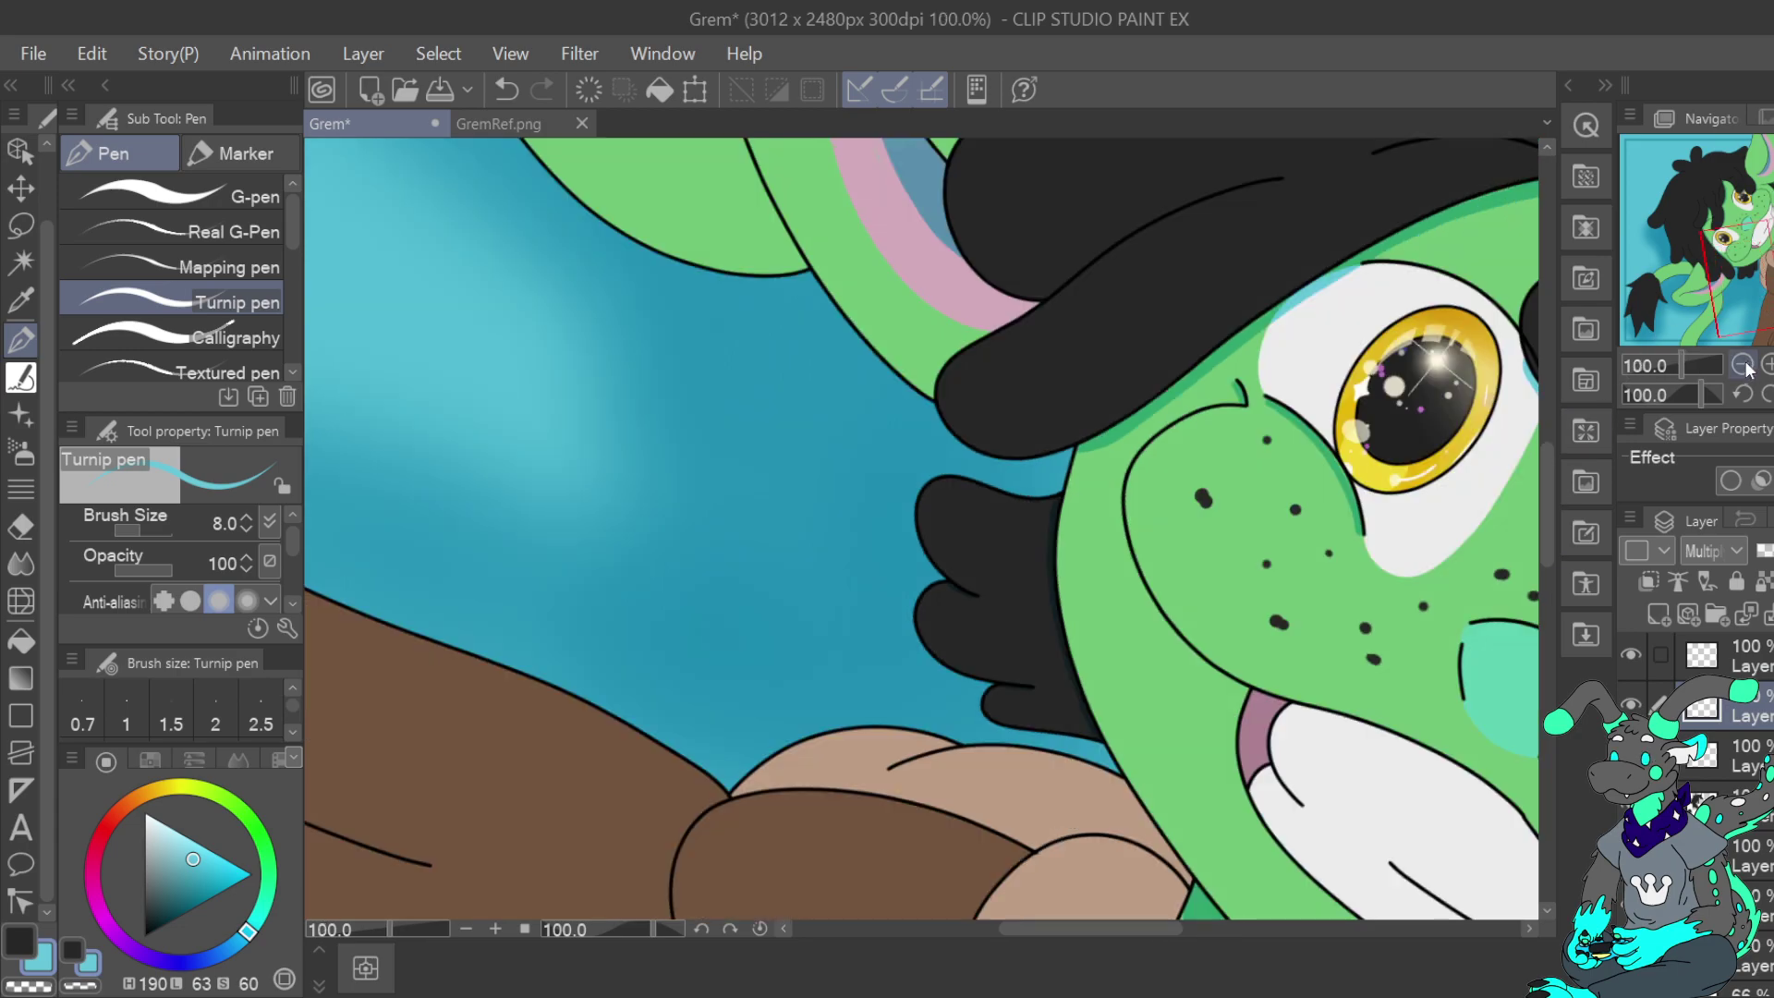
{"action": "left_click", "coordinate": [1743, 365]}
Rotate the canvas to 50 degrees and add a shadow along the strand line of the bangs hanging over the right eye
{"action": "left_click_drag", "start_coordinate": [1749, 245], "coordinate": [1726, 193]}
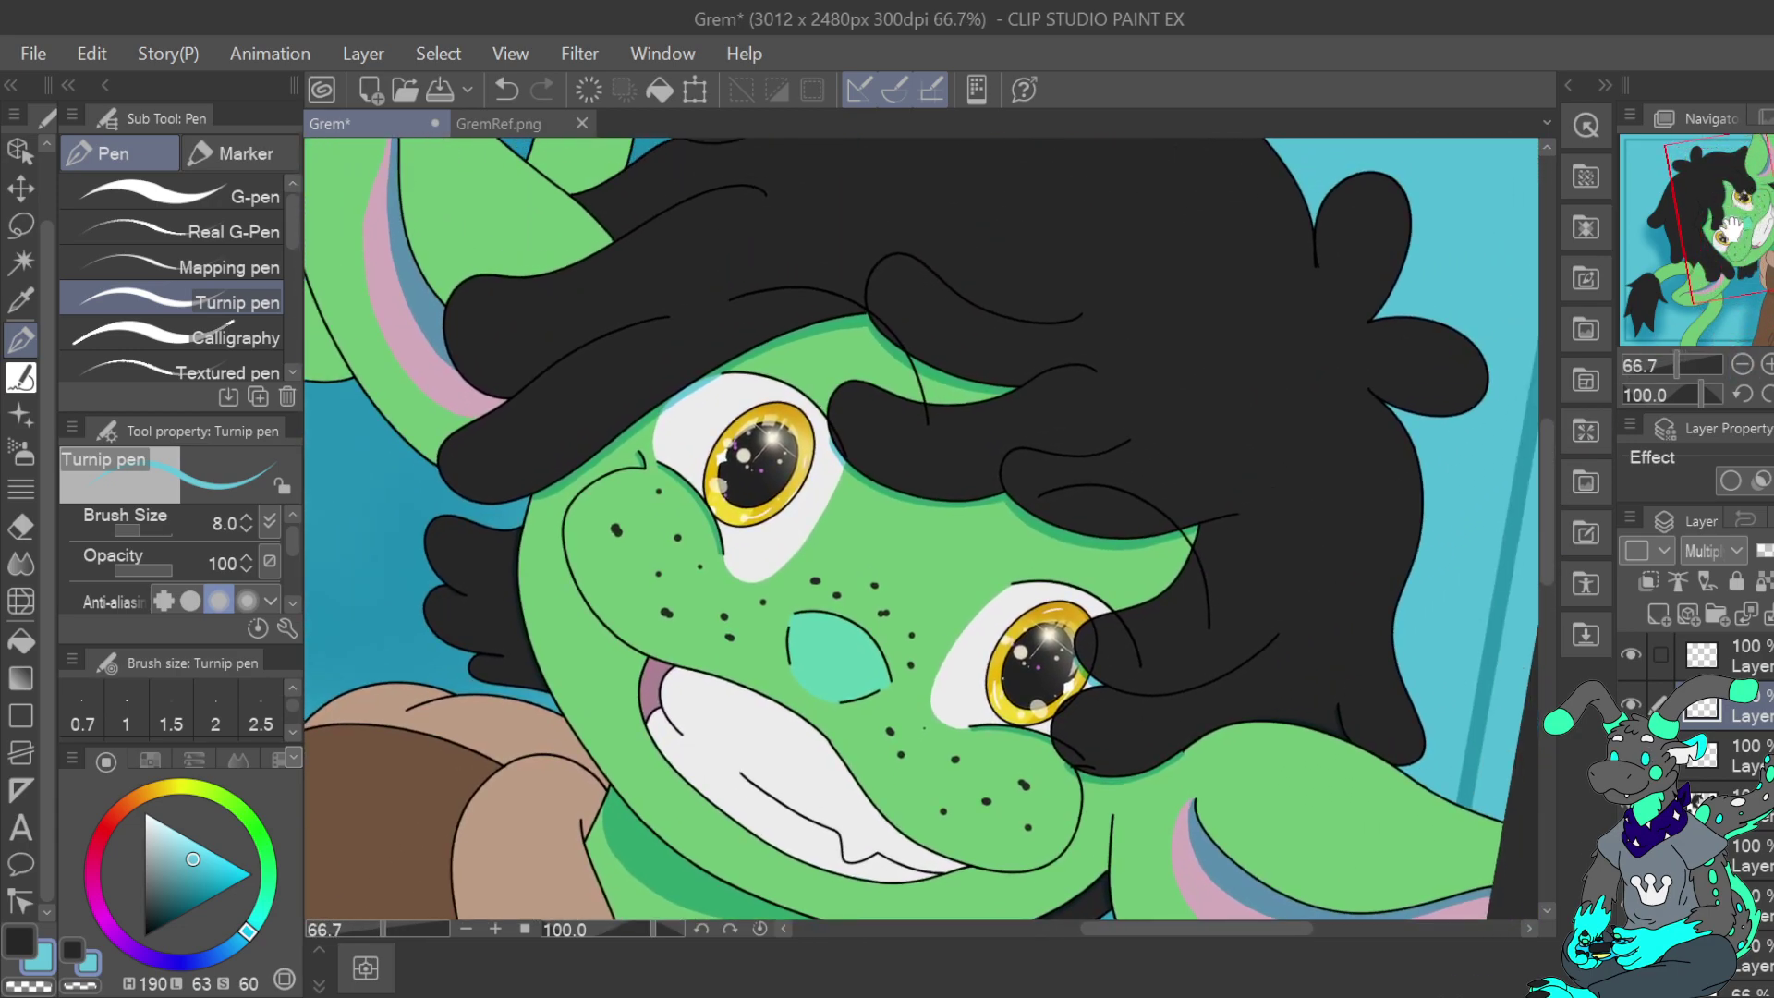
{"action": "left_click", "coordinate": [1766, 400]}
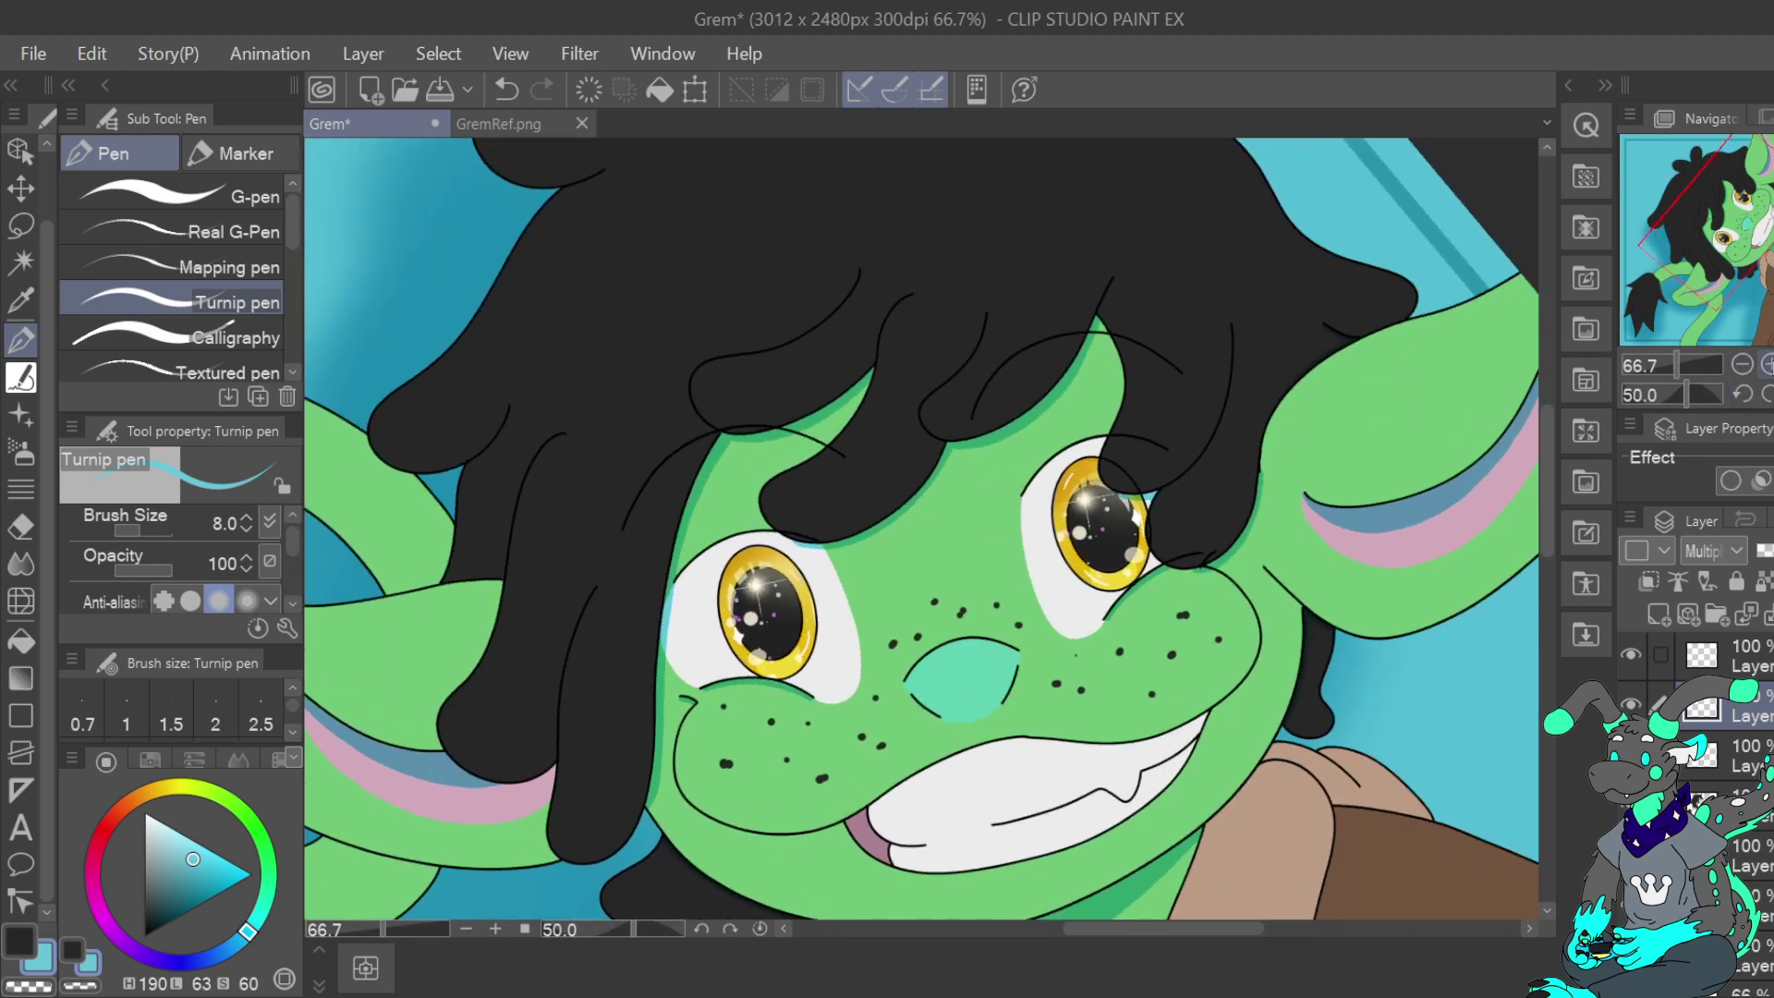
{"action": "double_click", "coordinate": [1767, 365]}
{"action": "left_click_drag", "start_coordinate": [1739, 214], "coordinate": [1748, 179]}
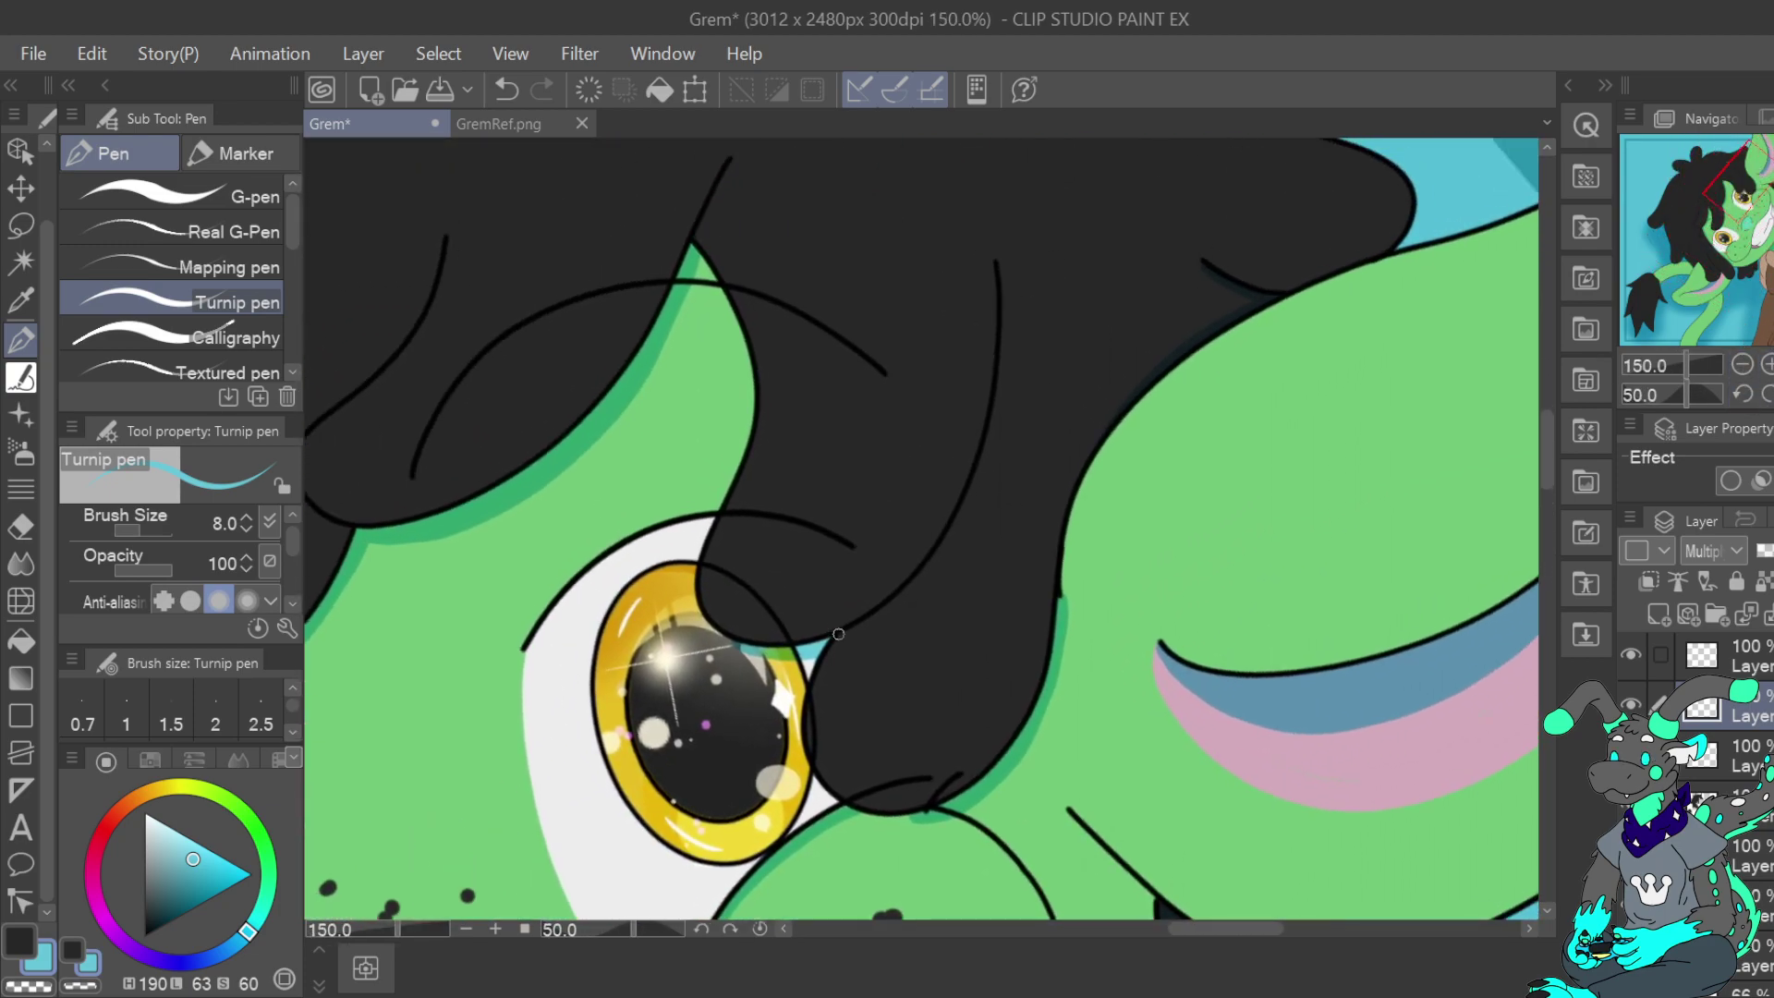
{"action": "mouse_move", "coordinate": [843, 637]}
{"action": "left_mouse_down"}
{"action": "mouse_move", "coordinate": [916, 580]}
{"action": "mouse_move", "coordinate": [971, 485]}
{"action": "left_mouse_up"}
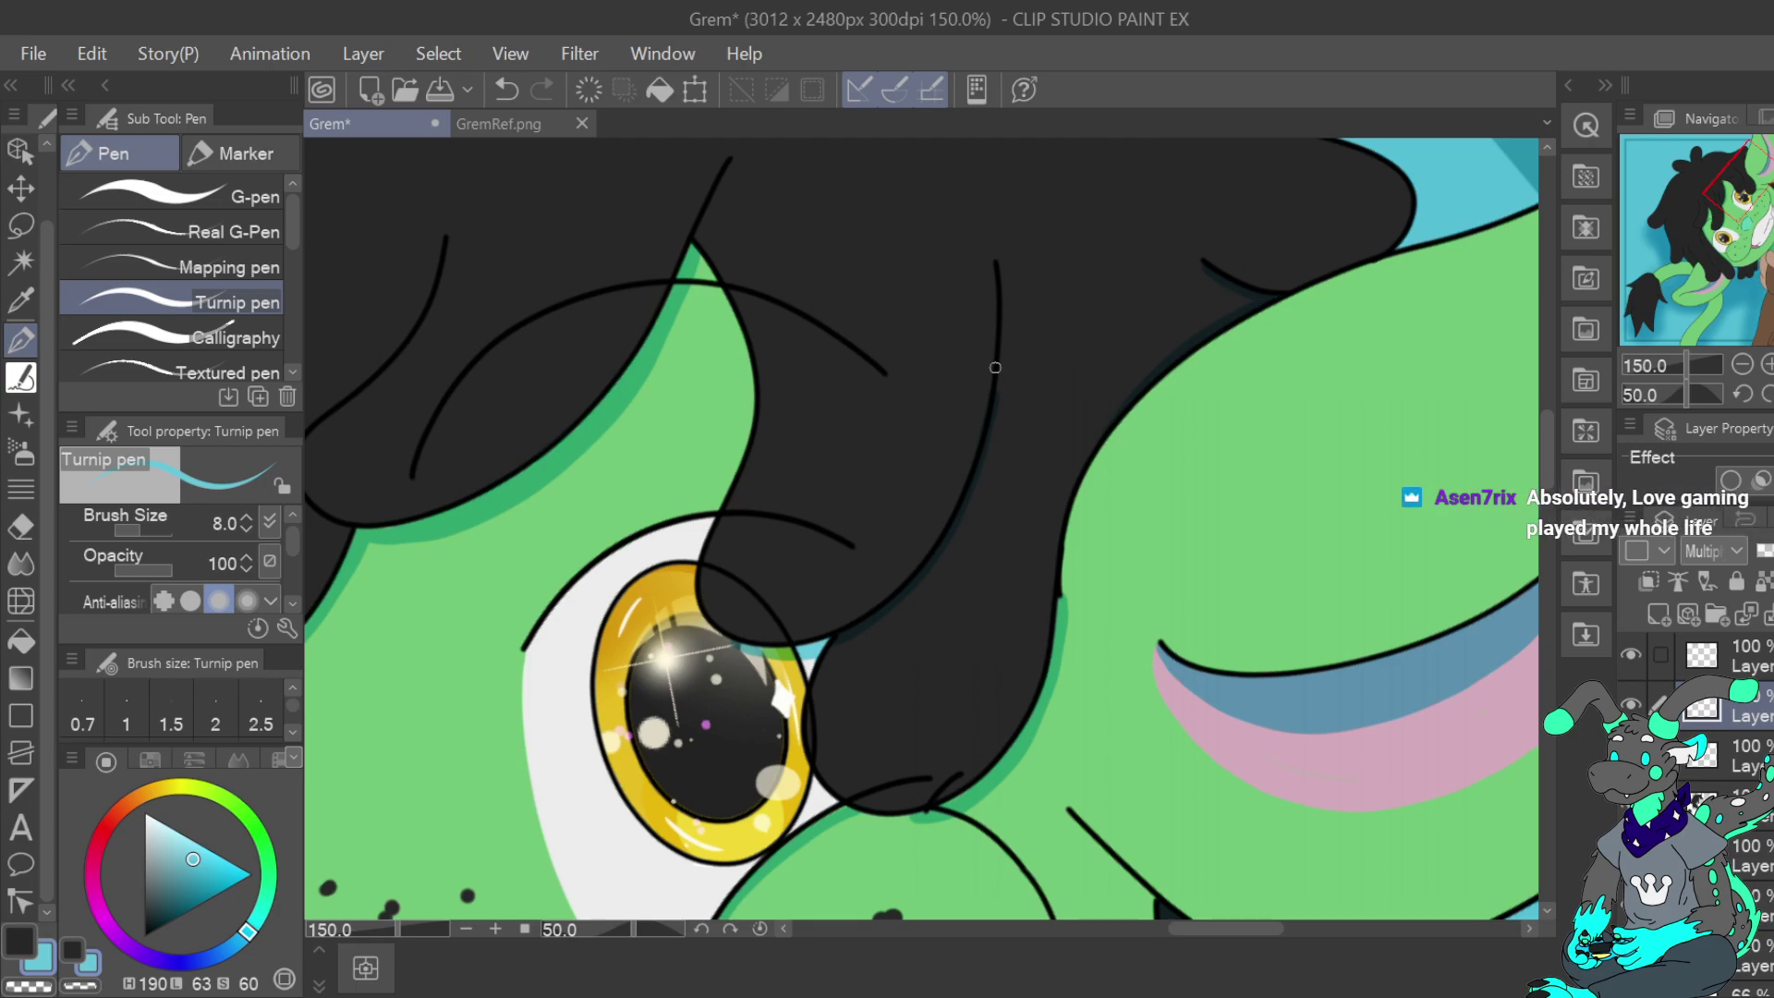
Shade the hair along the top edge of the left ear and up the adjoining curved strand line
{"action": "left_click_drag", "start_coordinate": [1736, 199], "coordinate": [1676, 268]}
{"action": "left_click_drag", "start_coordinate": [1026, 489], "coordinate": [939, 498]}
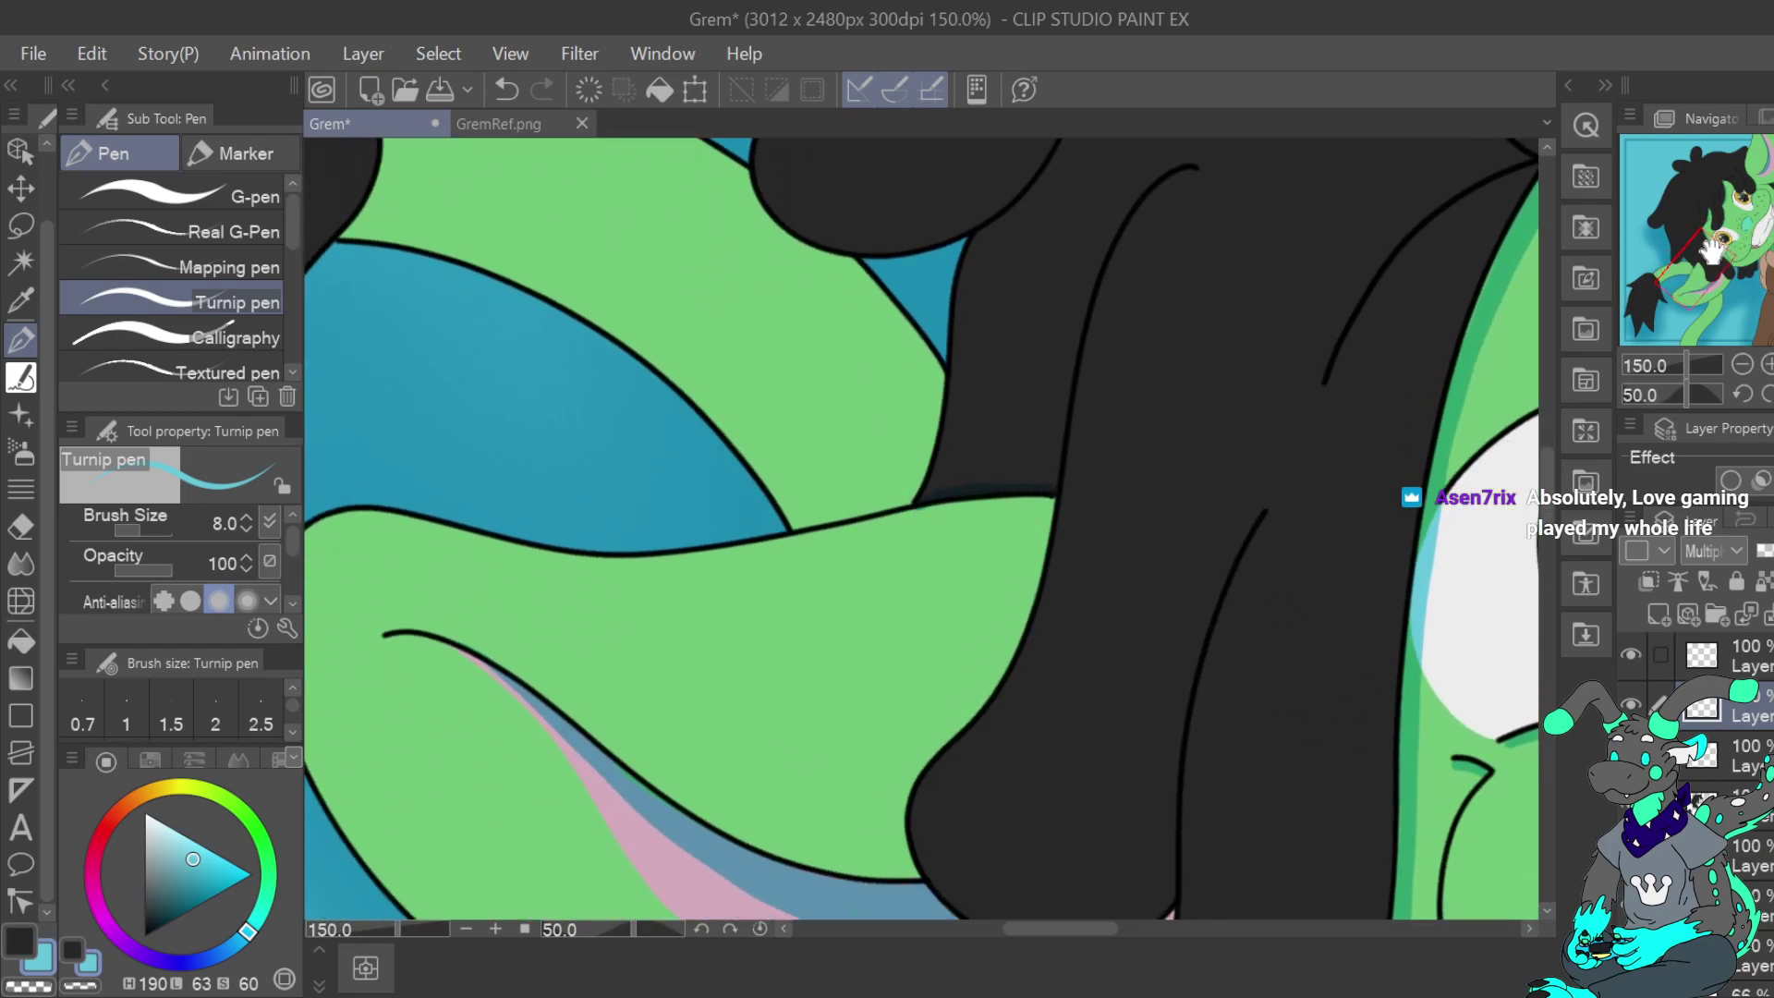
{"action": "left_click_drag", "start_coordinate": [1714, 248], "coordinate": [1703, 241]}
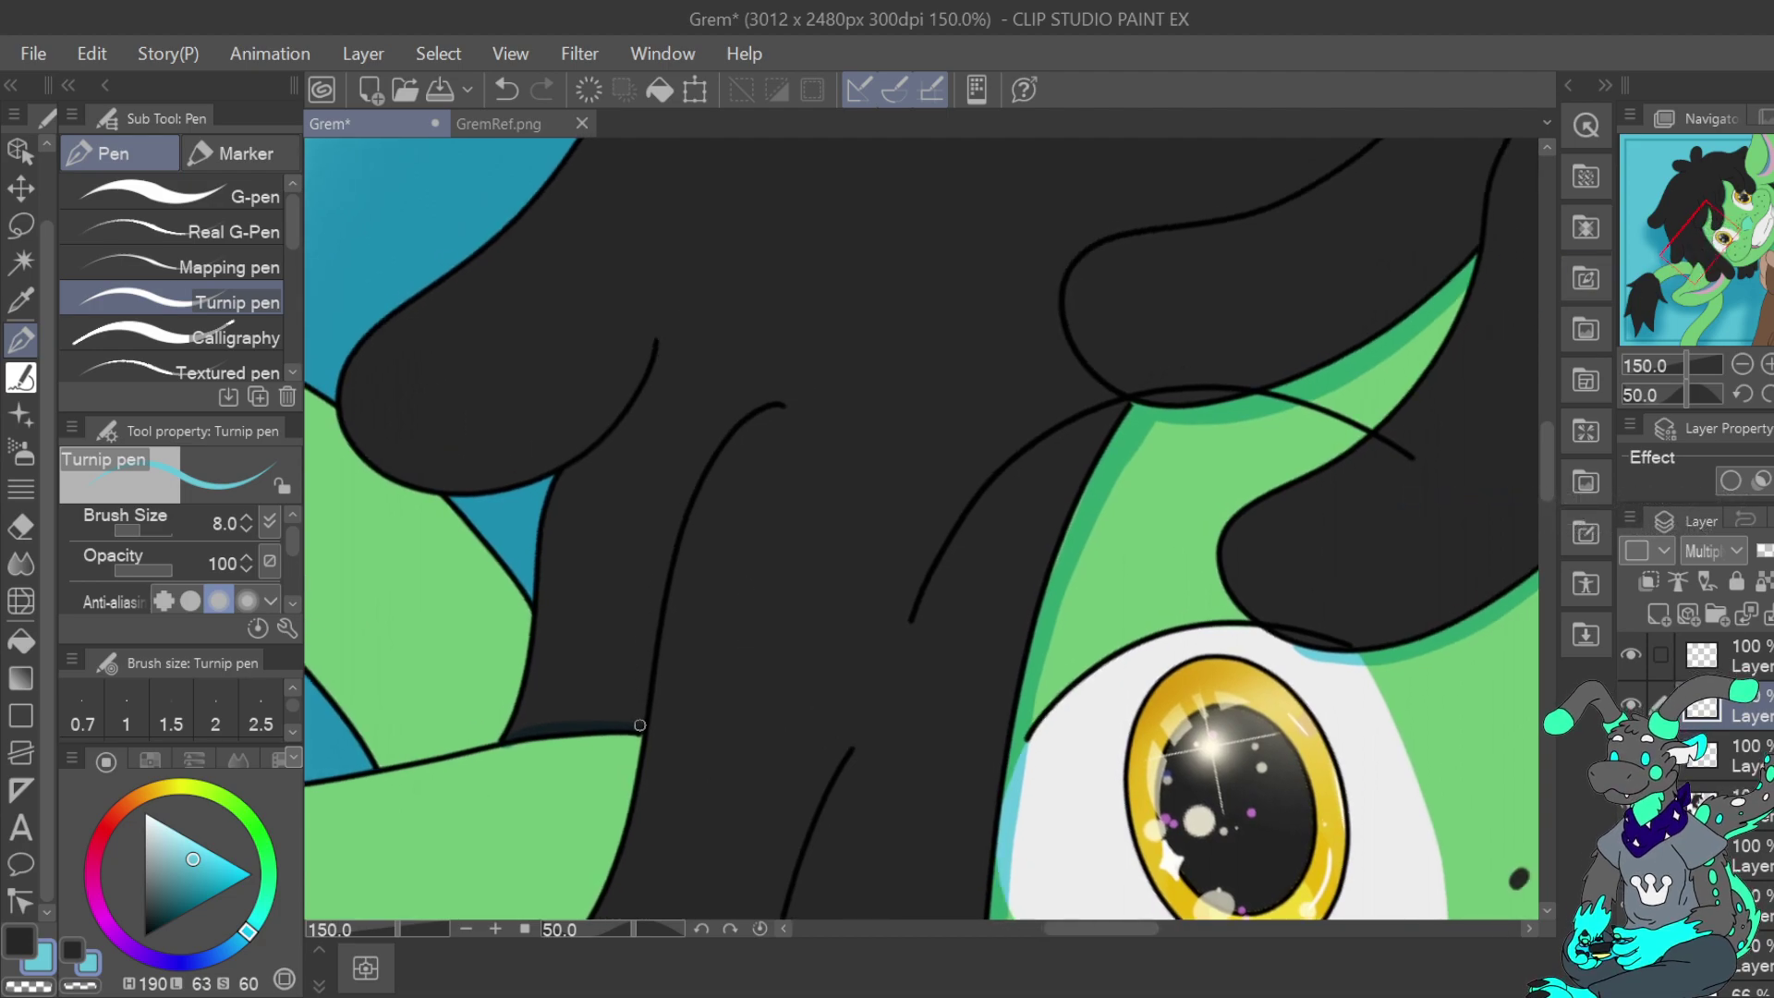
{"action": "mouse_move", "coordinate": [643, 713]}
{"action": "left_mouse_down"}
{"action": "mouse_move", "coordinate": [692, 475]}
{"action": "mouse_move", "coordinate": [785, 404]}
{"action": "left_mouse_up"}
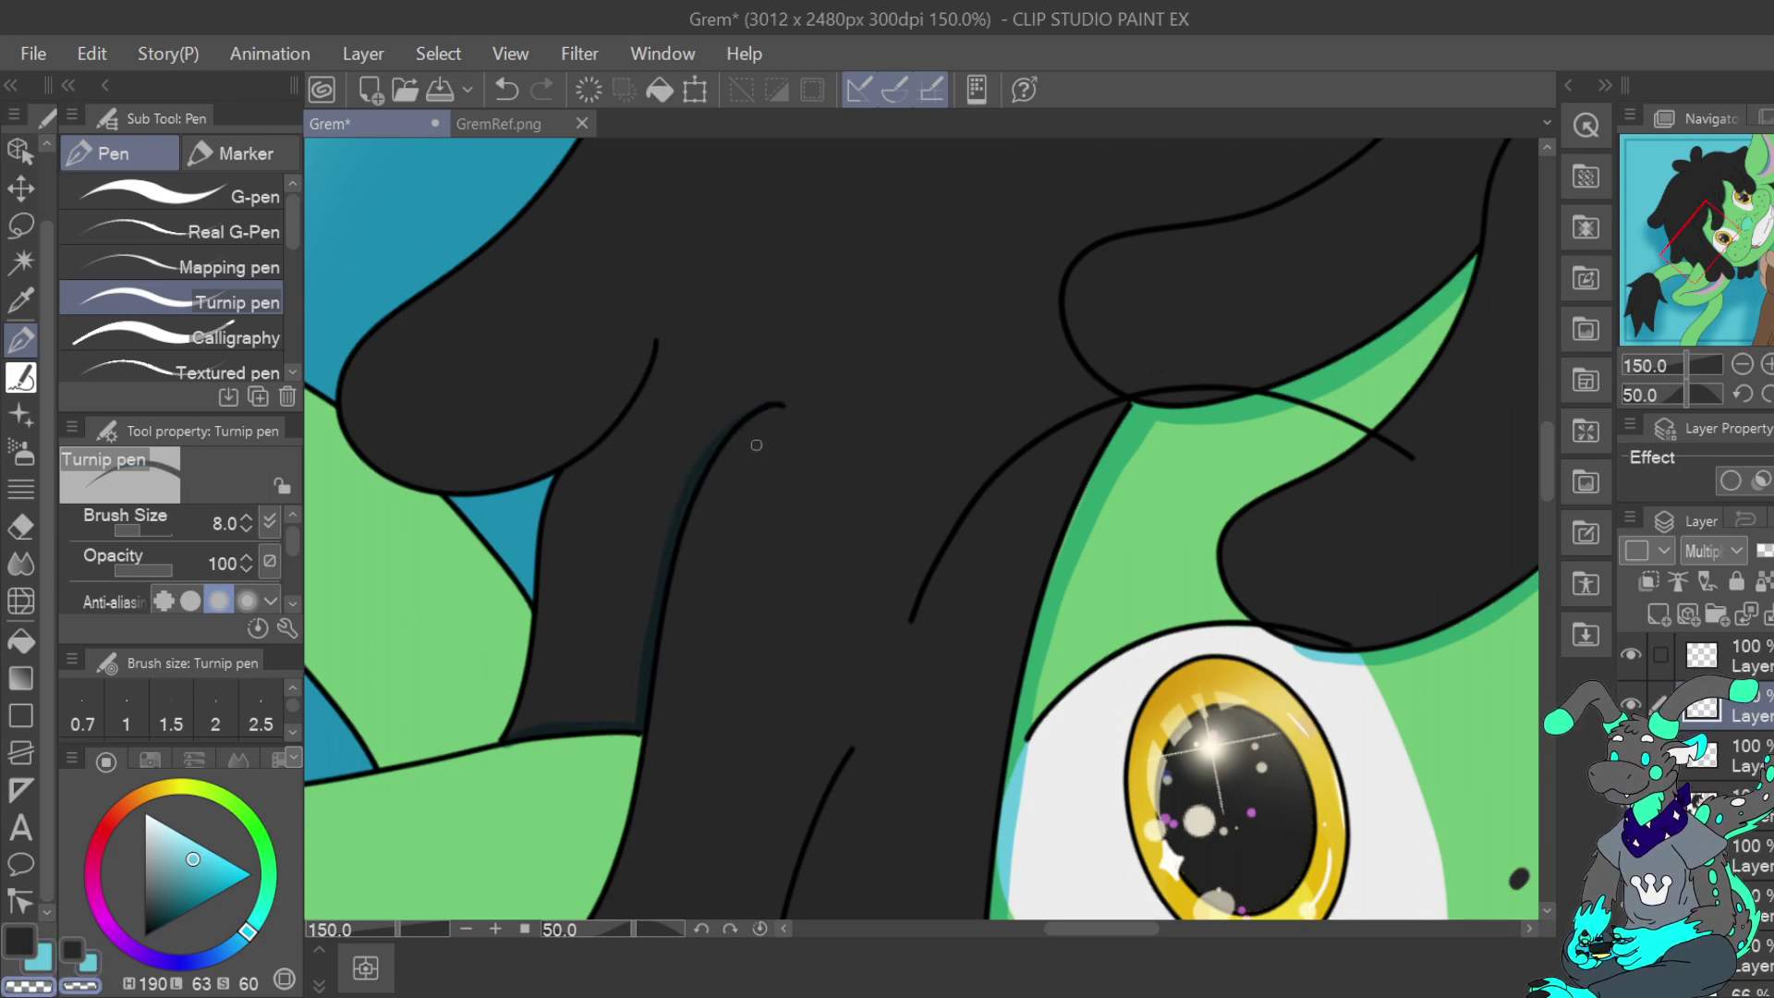
{"action": "key", "text": "ctrl+z"}
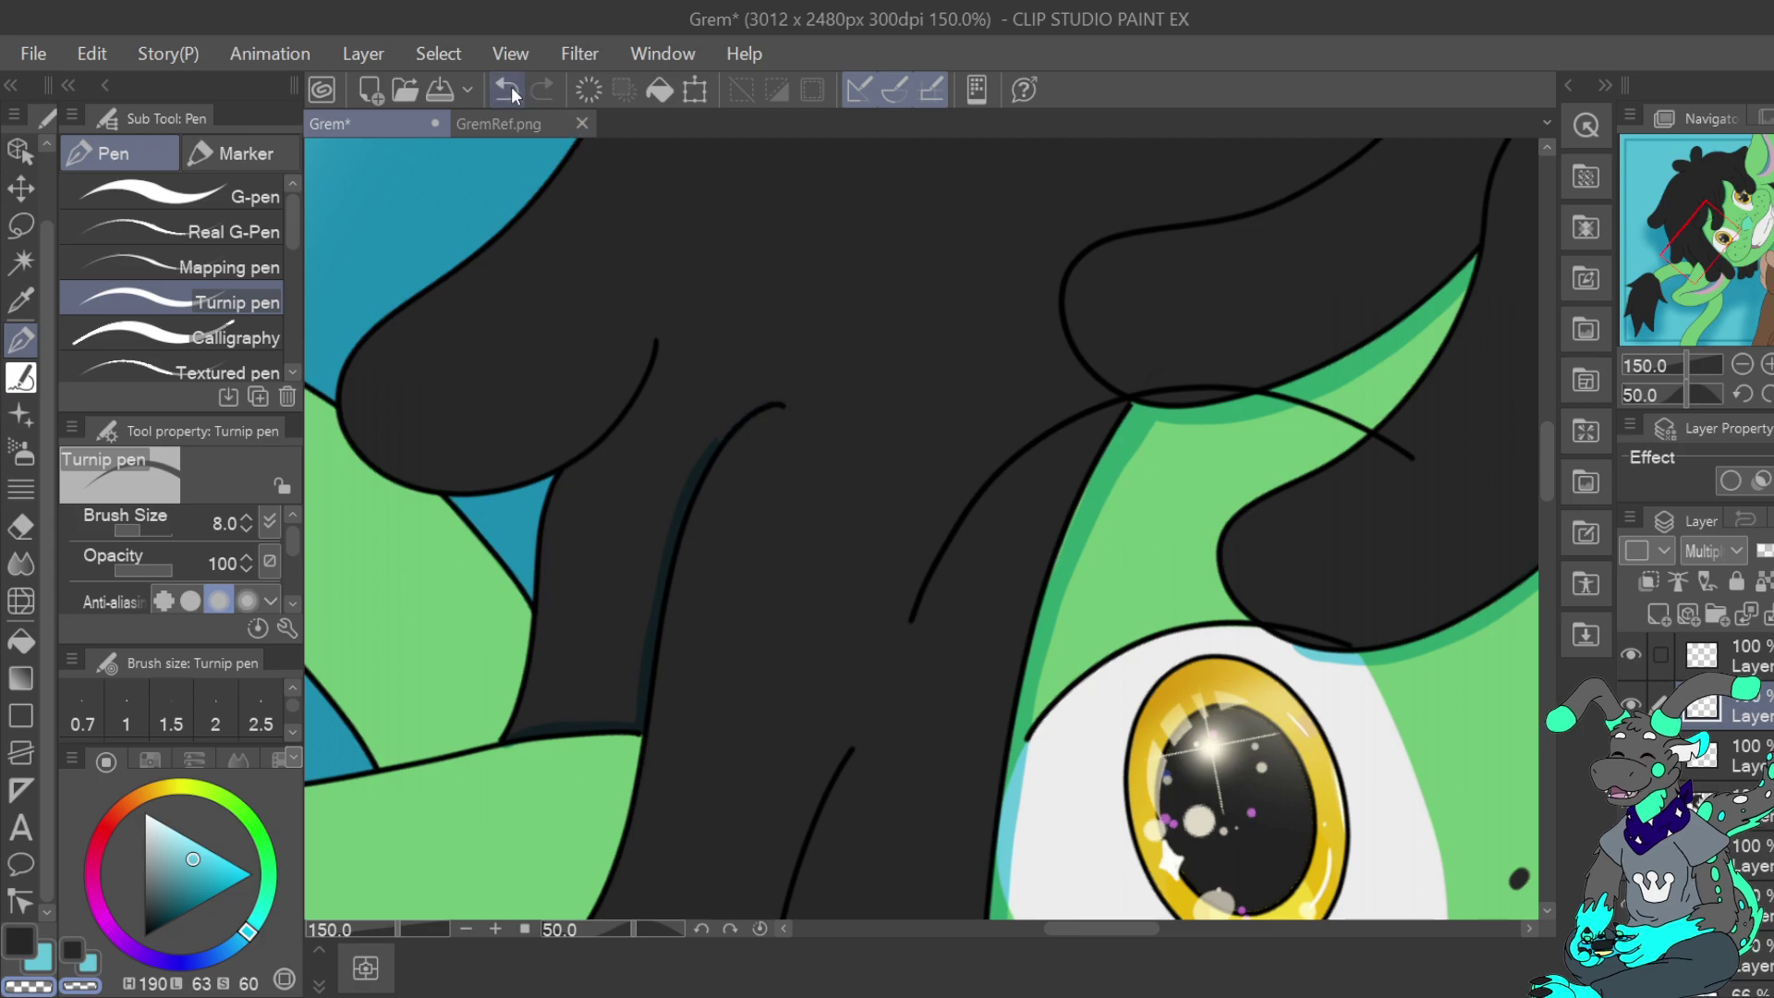
{"action": "key", "text": "ctrl+y"}
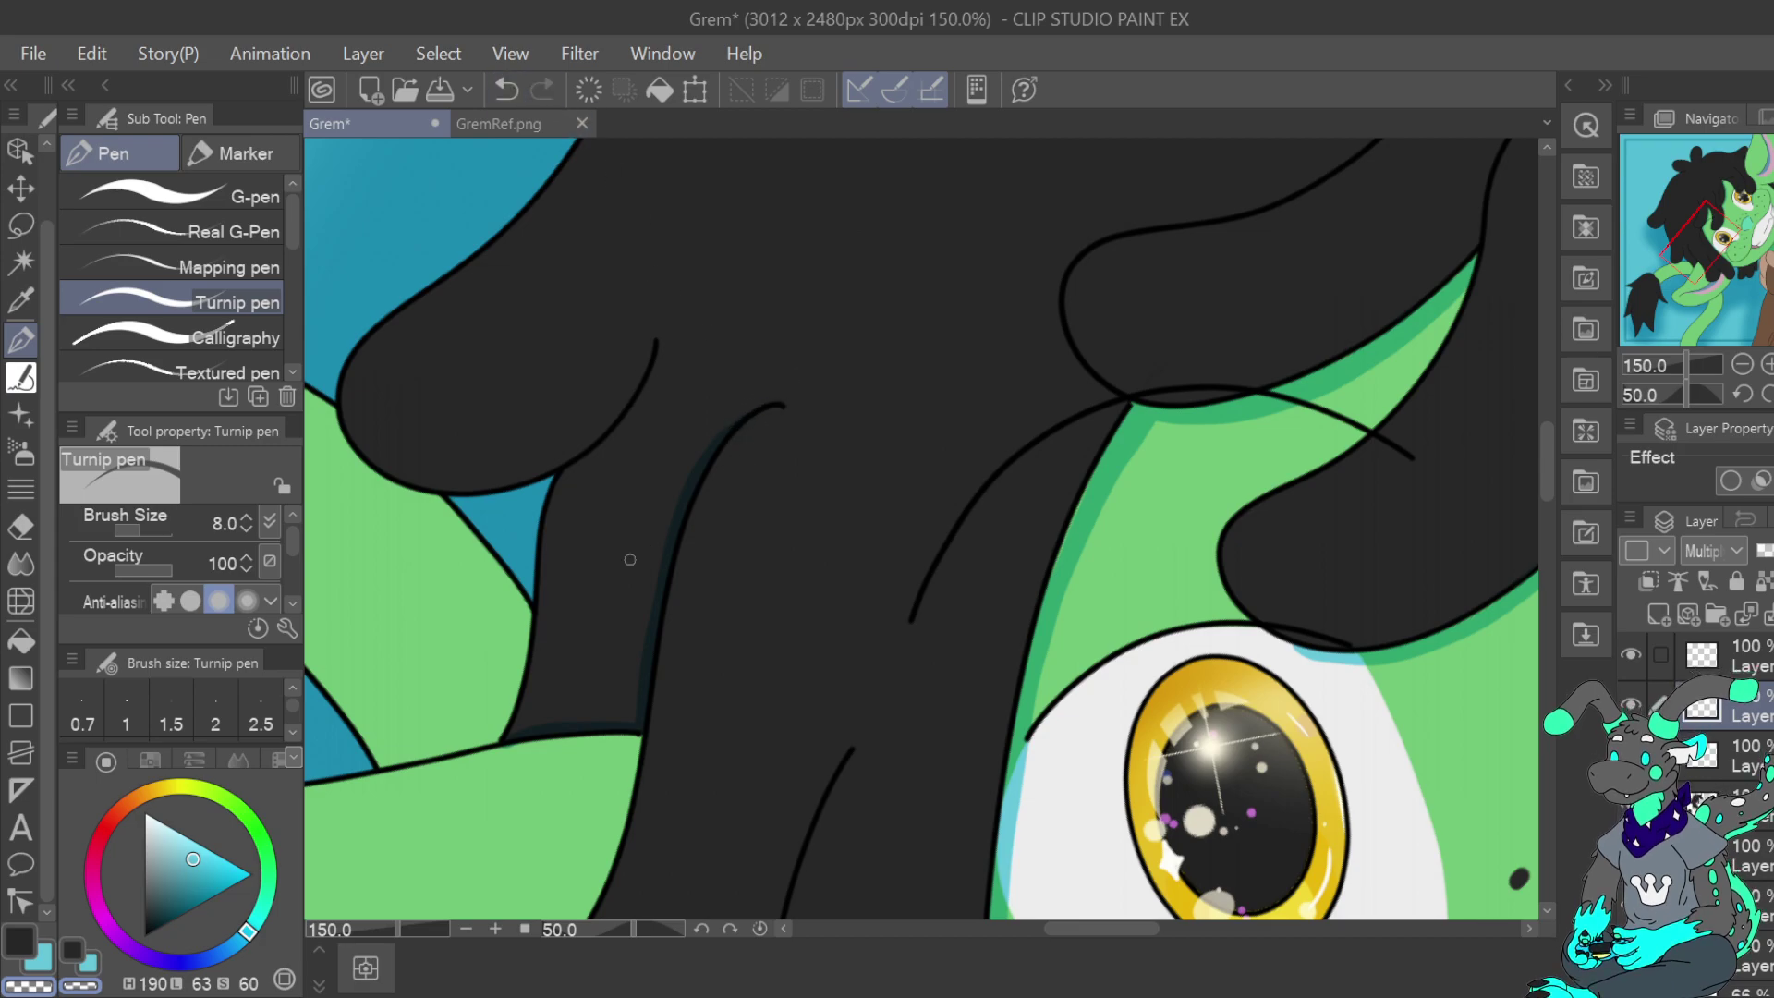
Add a shadow along the curved line under the rounded hair clump above the left ear
{"action": "key", "text": "x"}
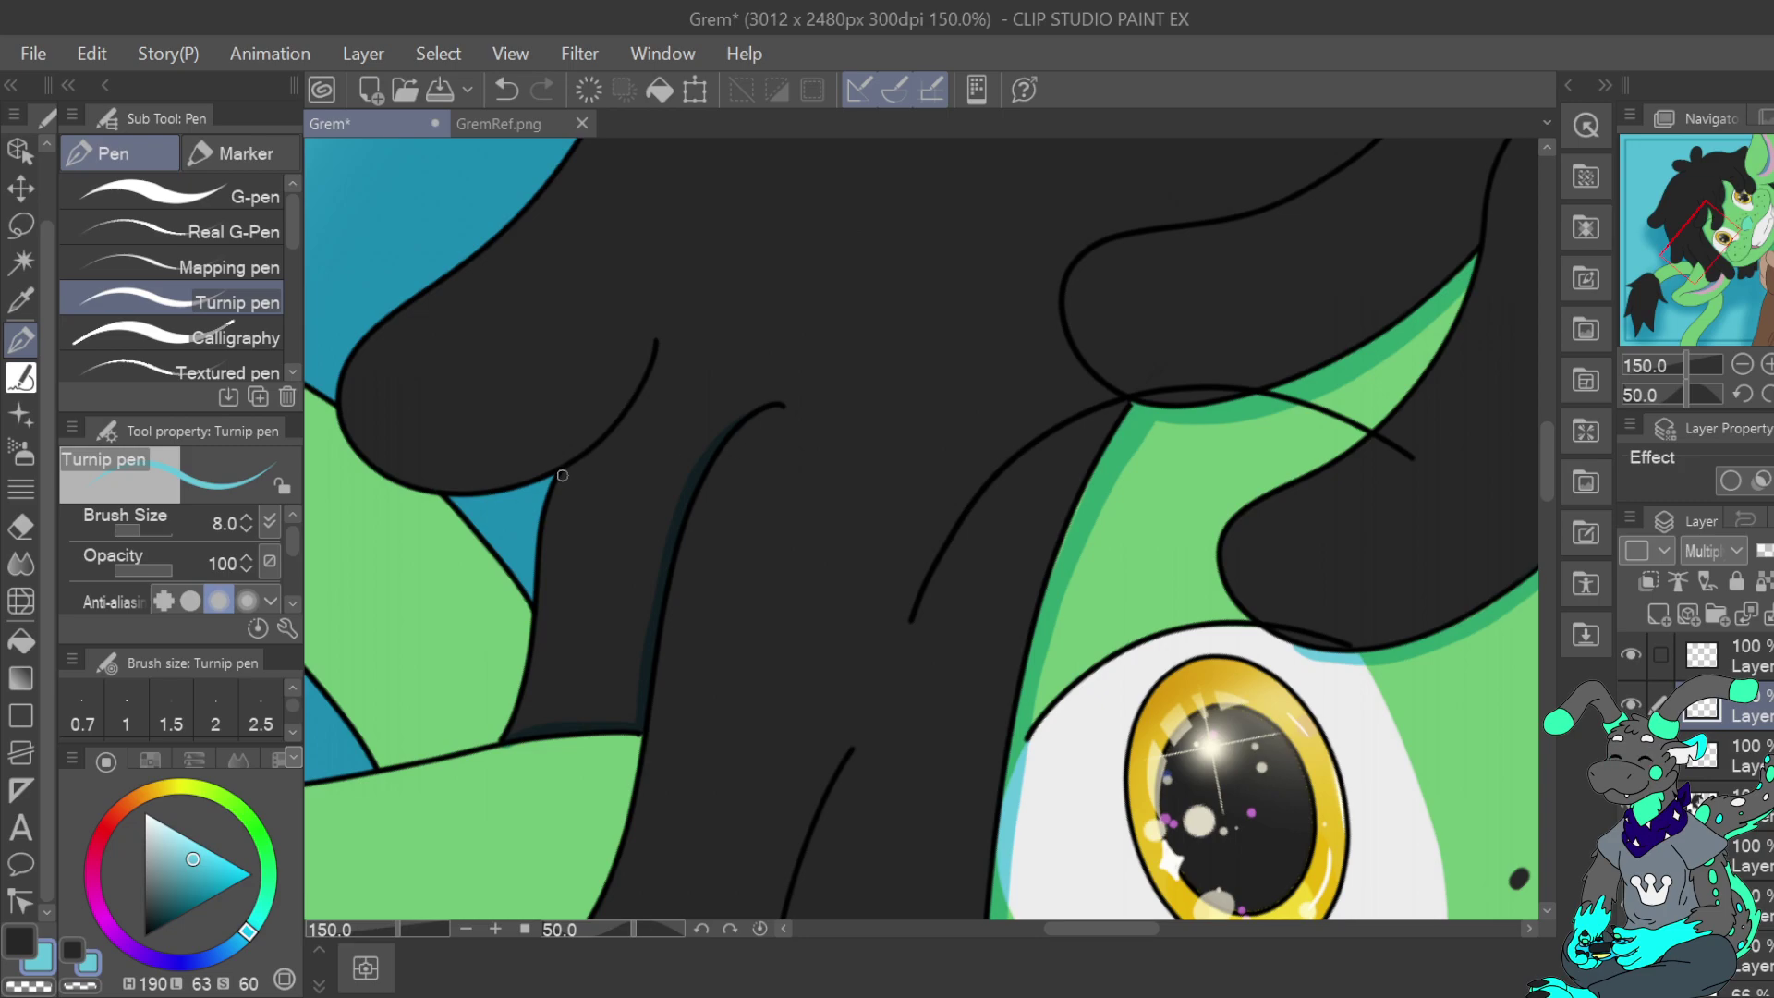
{"action": "mouse_move", "coordinate": [566, 472]}
{"action": "left_mouse_down"}
{"action": "mouse_move", "coordinate": [629, 420]}
{"action": "mouse_move", "coordinate": [657, 354]}
{"action": "left_mouse_up"}
{"action": "left_click", "coordinate": [1733, 366]}
{"action": "left_click", "coordinate": [1733, 366]}
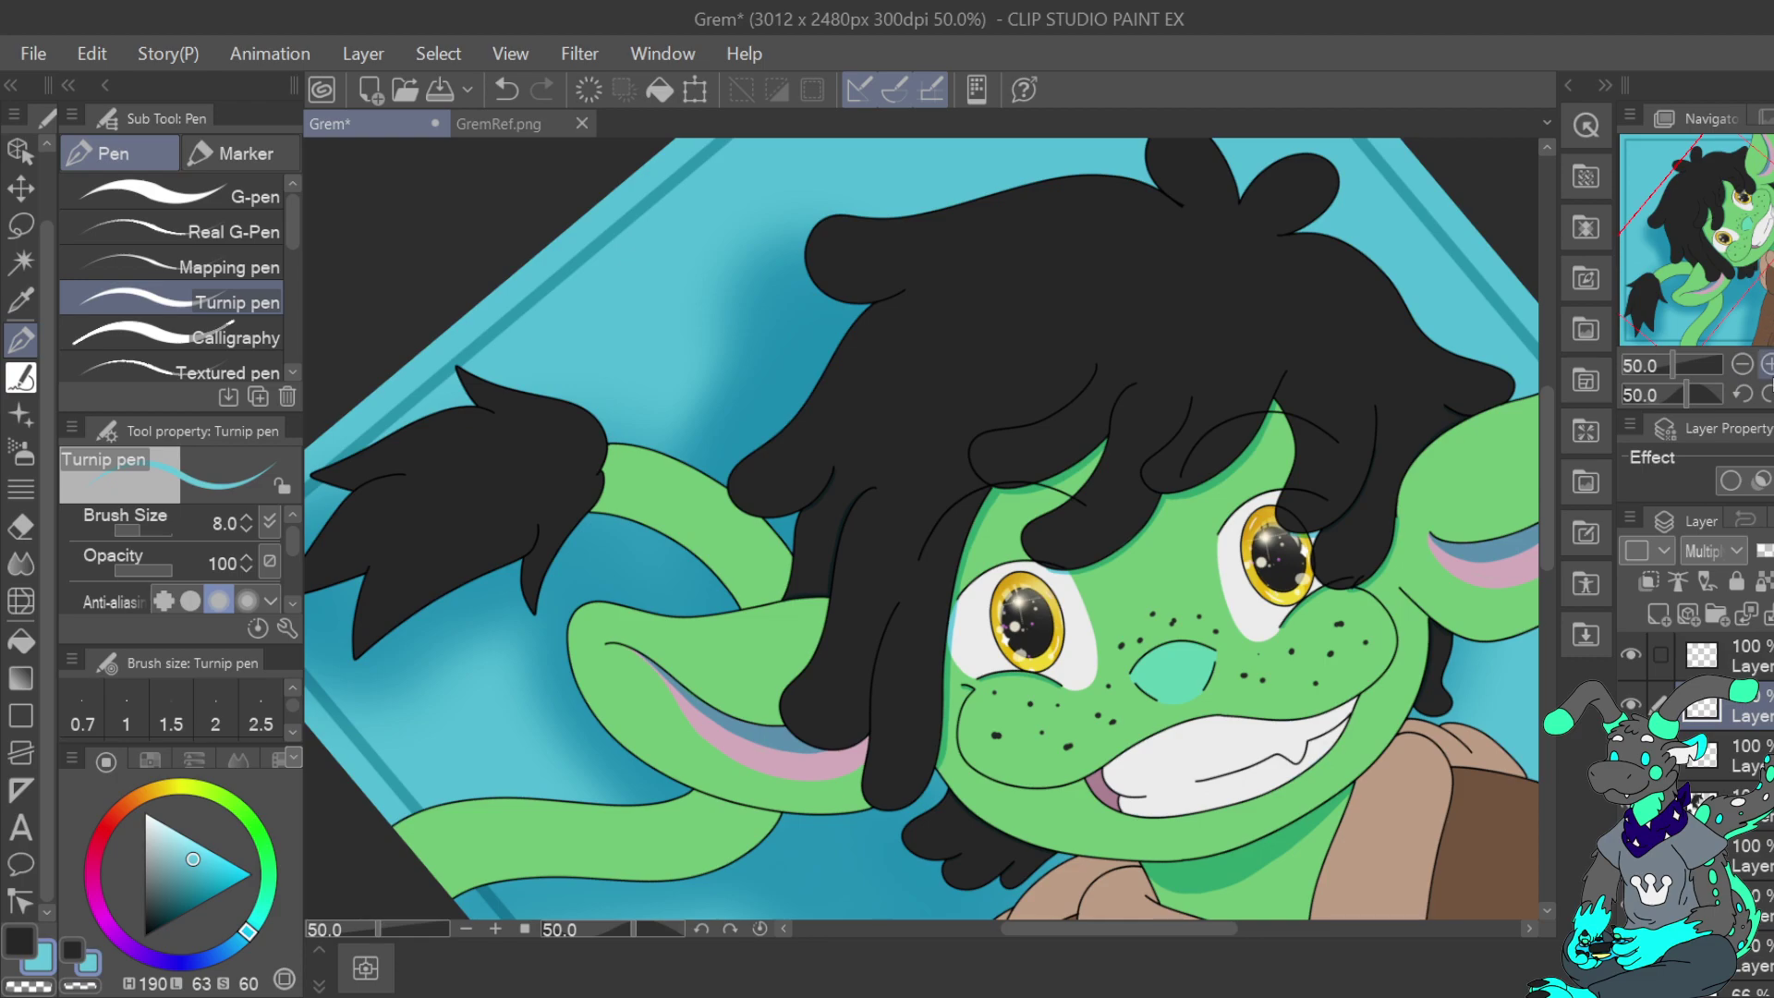
Shade along the short inner line beneath the rounded hair tuft at the head's left side
{"action": "left_click", "coordinate": [1767, 366]}
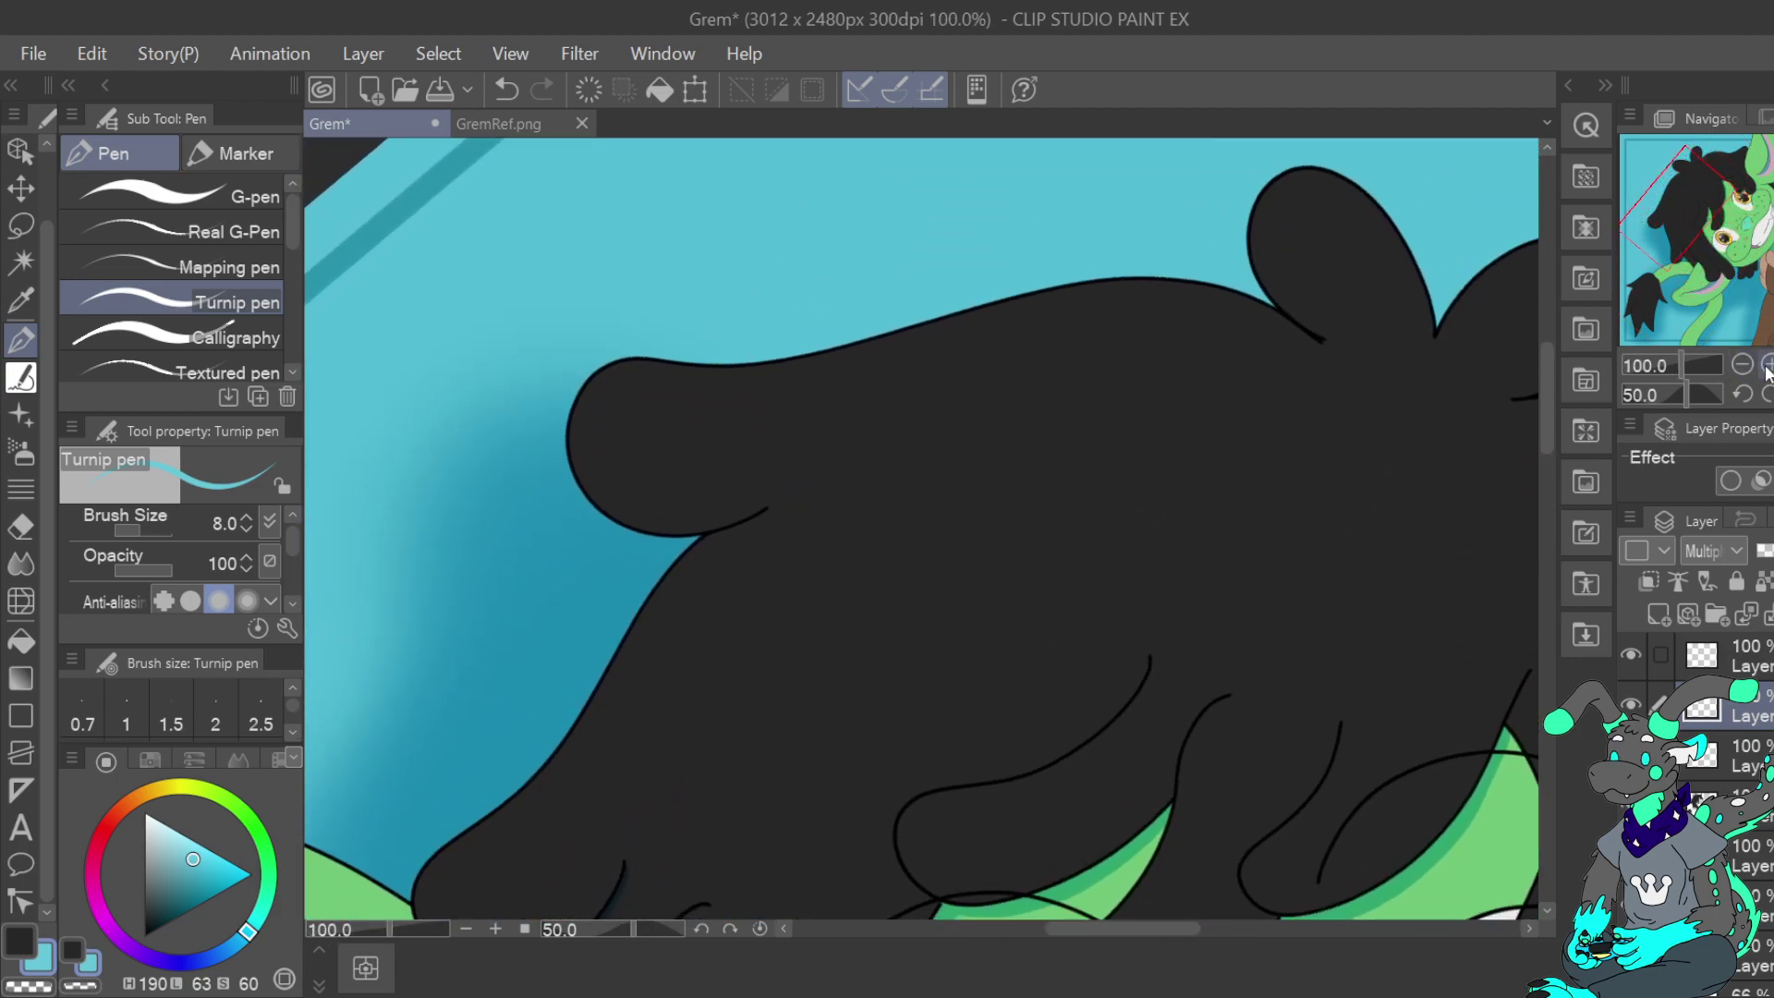
{"action": "left_click", "coordinate": [1767, 366]}
{"action": "left_click_drag", "start_coordinate": [498, 541], "coordinate": [614, 492]}
Shade beneath the rounded tip of the hair lock between the eyes and undo the last stroke
{"action": "left_click_drag", "start_coordinate": [1682, 206], "coordinate": [1750, 170]}
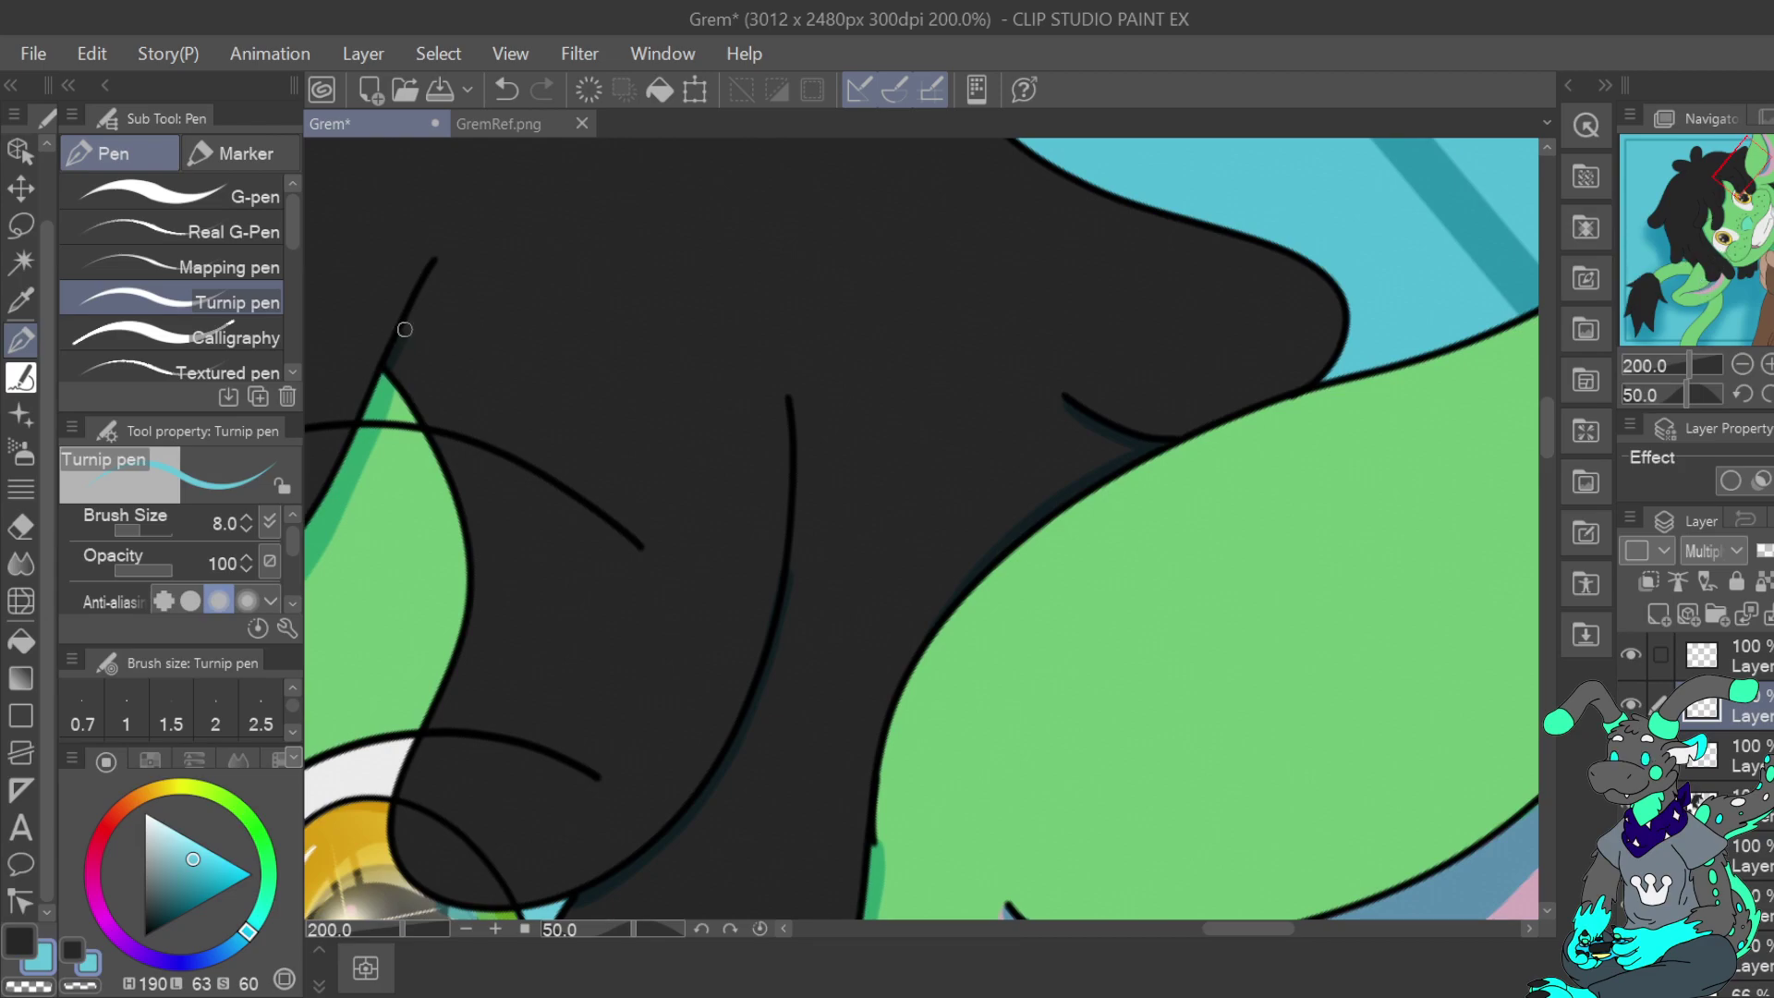
{"action": "left_click", "coordinate": [1742, 364]}
{"action": "mouse_move", "coordinate": [1721, 197]}
{"action": "left_mouse_down"}
{"action": "mouse_move", "coordinate": [1695, 234]}
{"action": "mouse_move", "coordinate": [1708, 250]}
{"action": "mouse_move", "coordinate": [1733, 206]}
{"action": "left_mouse_up"}
{"action": "left_click", "coordinate": [1767, 365]}
{"action": "left_click", "coordinate": [1768, 364]}
{"action": "mouse_move", "coordinate": [721, 325]}
{"action": "left_mouse_down"}
{"action": "mouse_move", "coordinate": [782, 363]}
{"action": "mouse_move", "coordinate": [722, 321]}
{"action": "mouse_move", "coordinate": [787, 365]}
{"action": "left_mouse_up"}
{"action": "key", "text": "ctrl+z"}
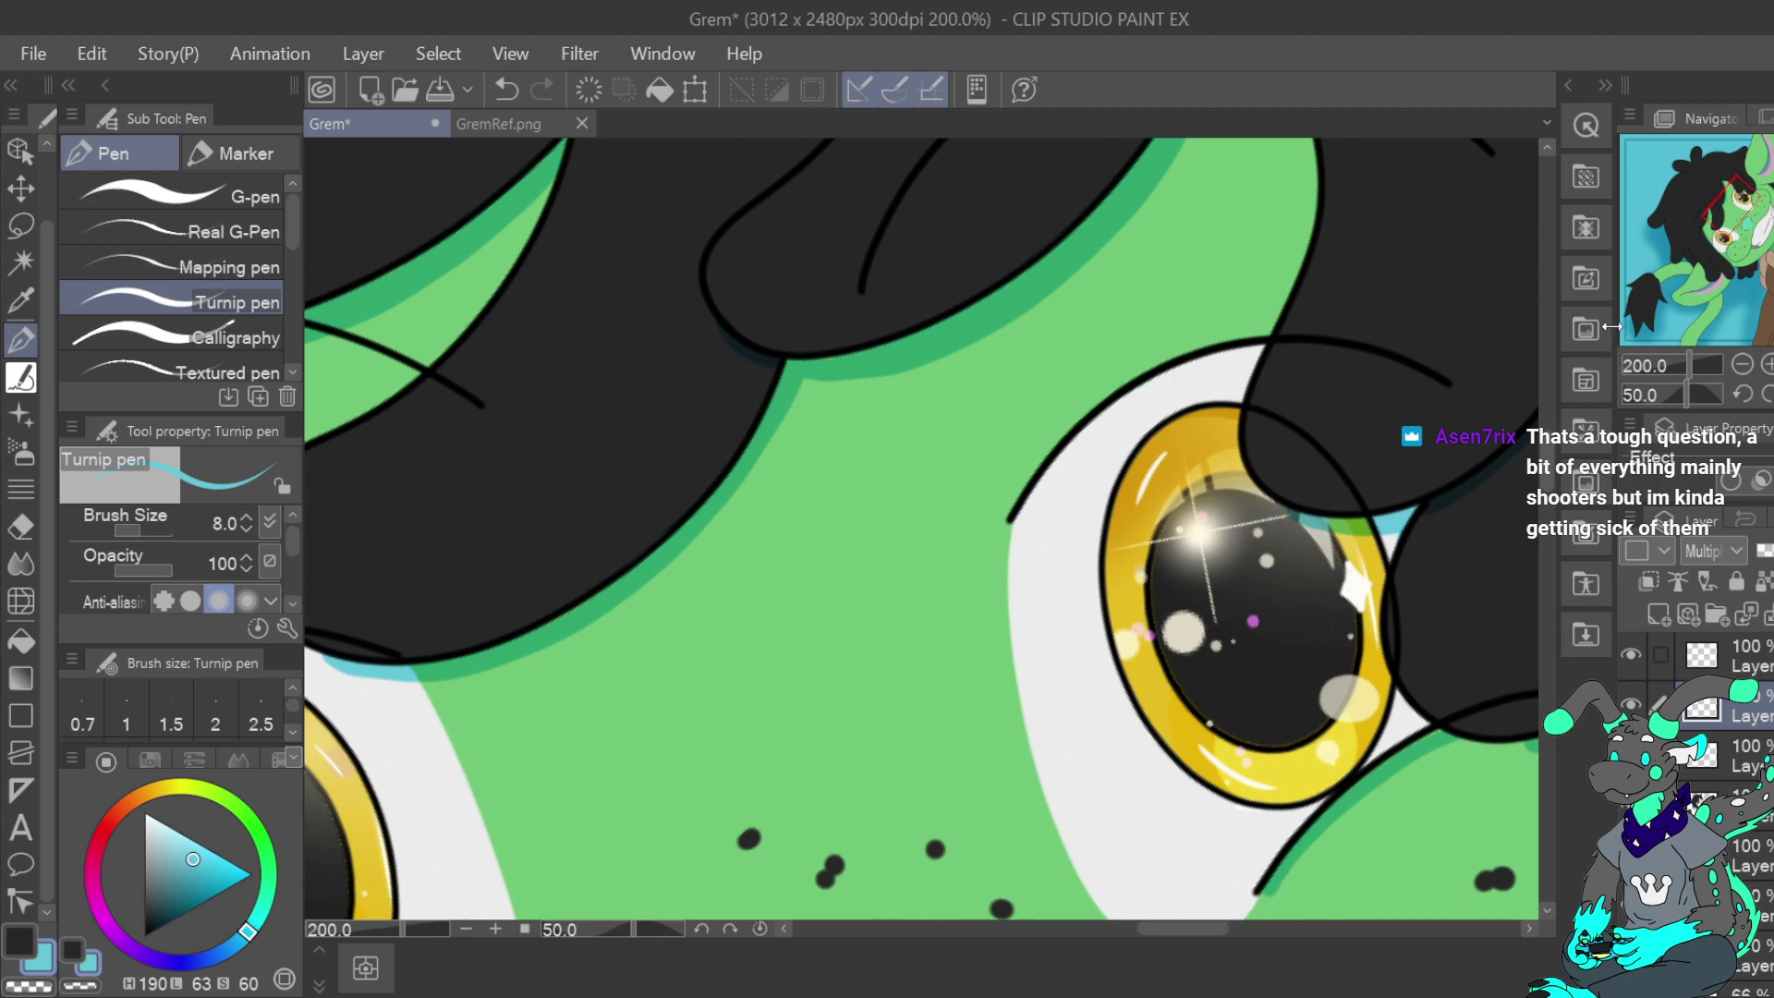
Try to shade along the upper outline of the nose
{"action": "left_click", "coordinate": [1744, 367]}
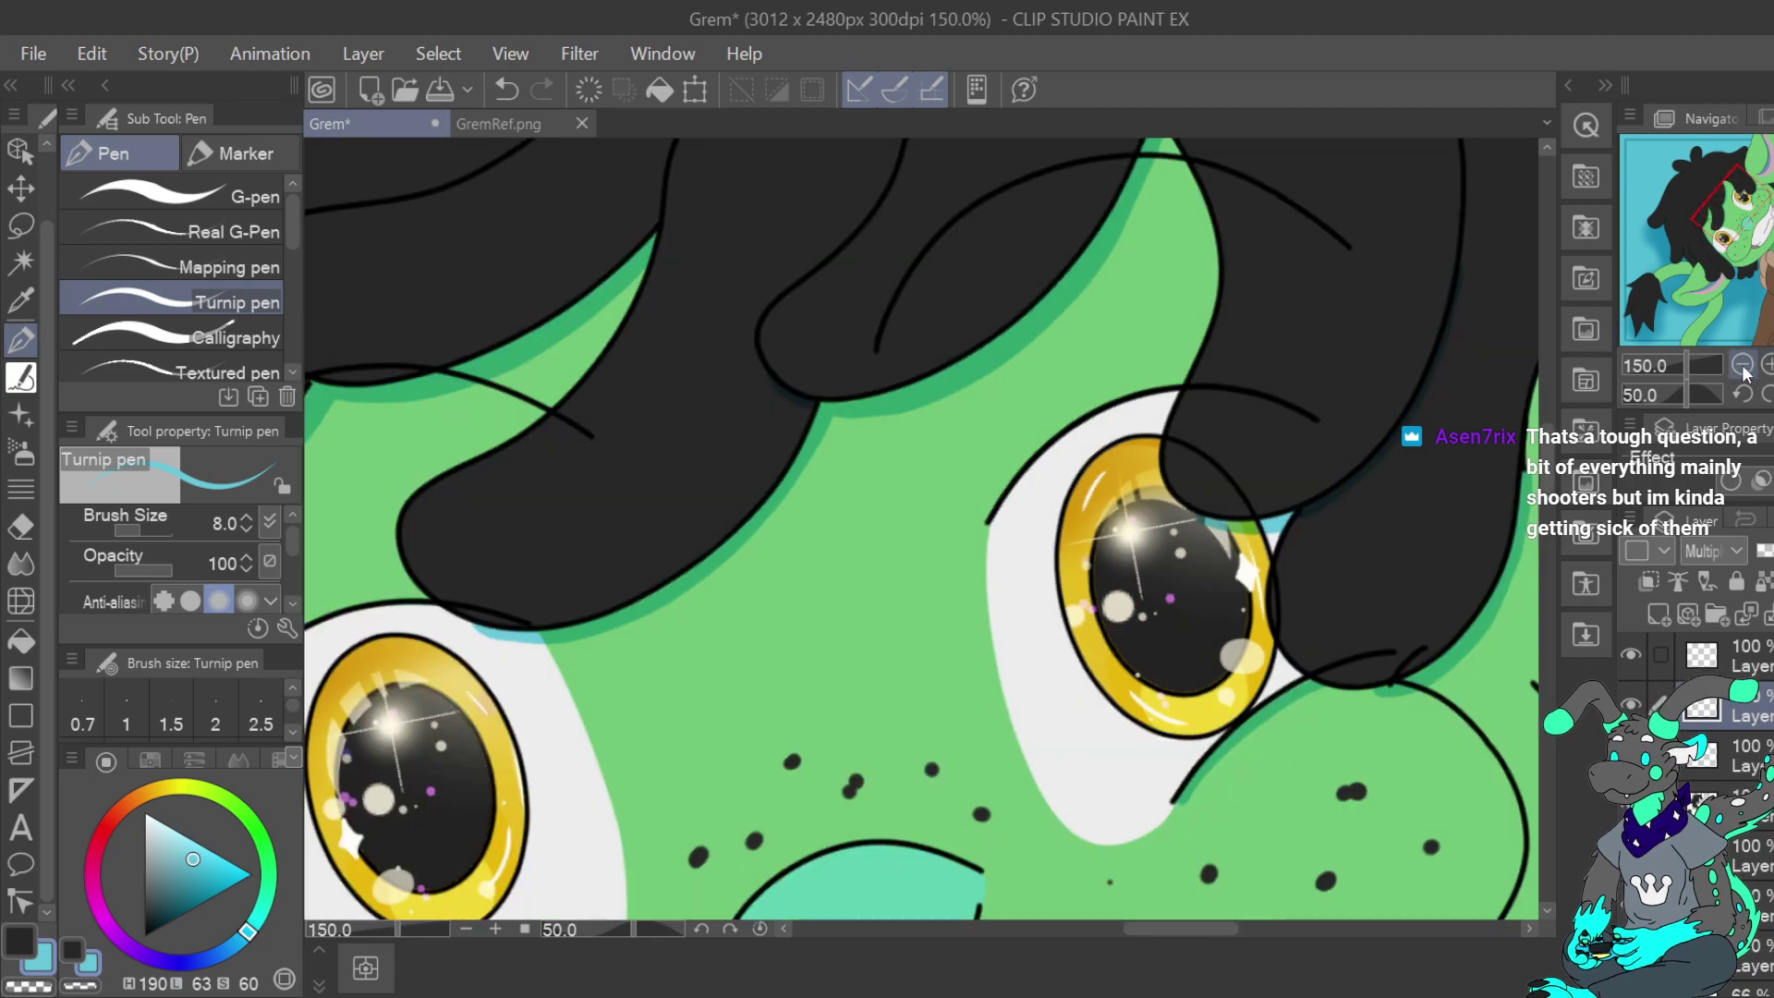
{"action": "left_click", "coordinate": [1743, 366]}
{"action": "left_click_drag", "start_coordinate": [1736, 298], "coordinate": [1710, 263]}
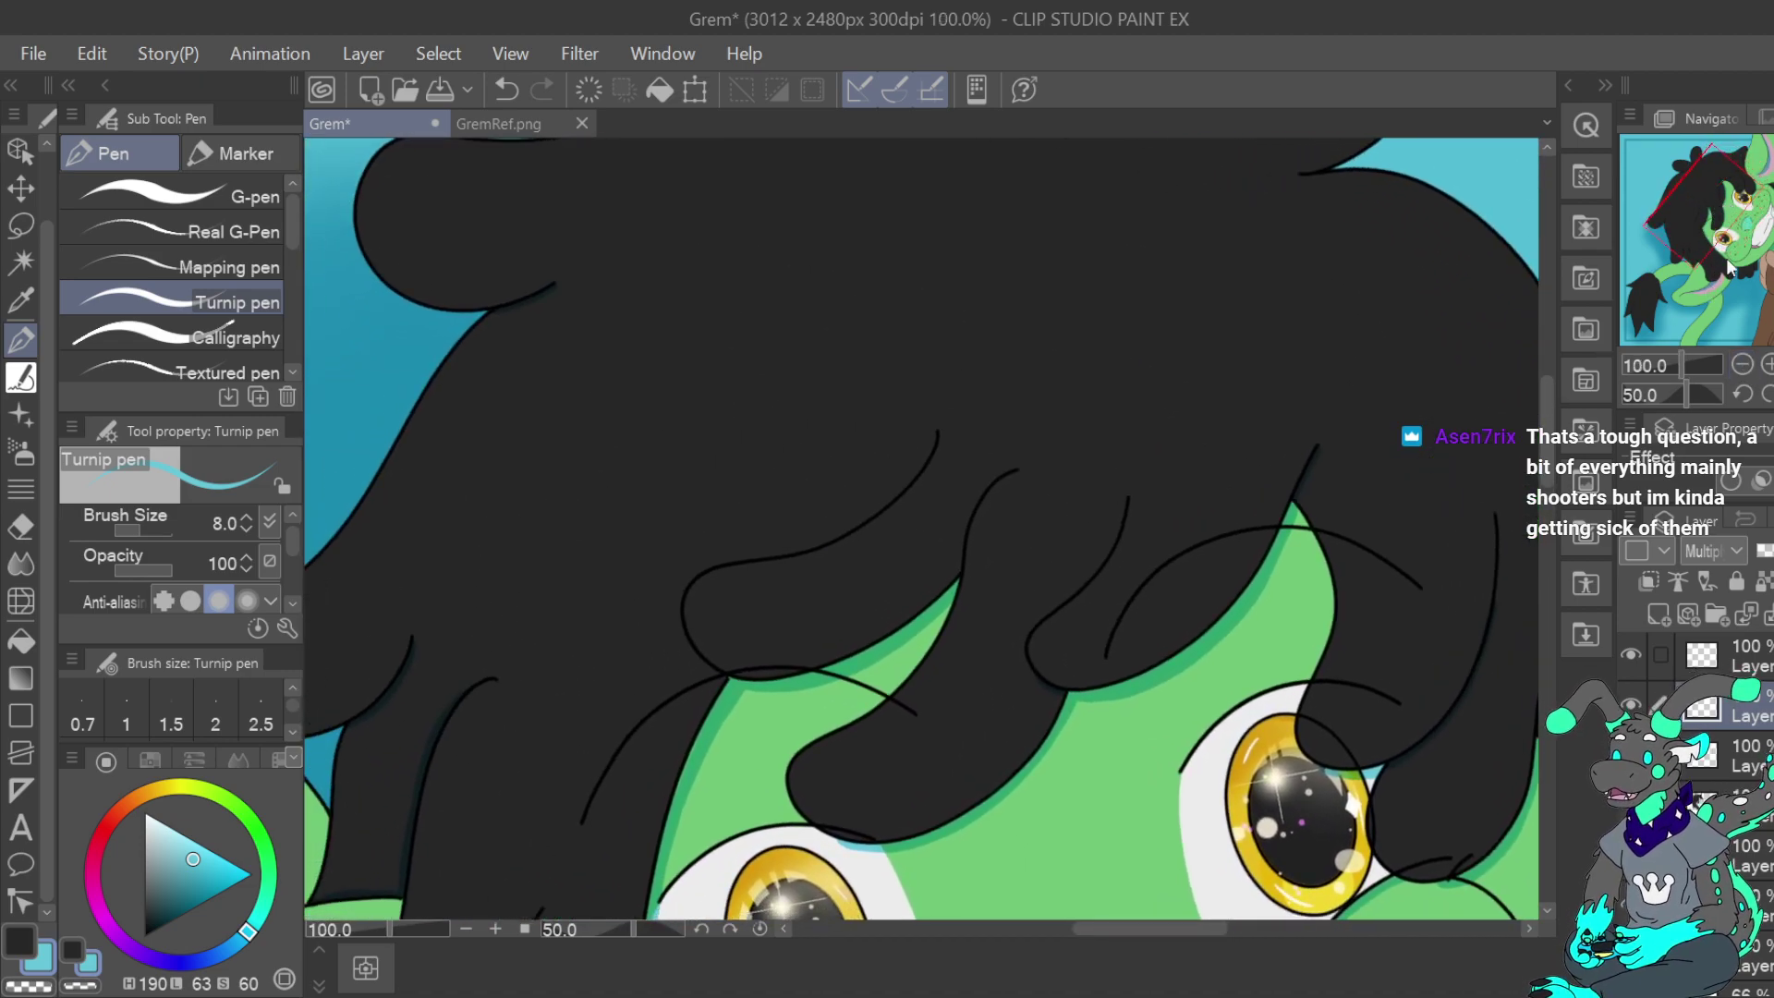
{"action": "mouse_move", "coordinate": [1731, 261]}
{"action": "left_mouse_down"}
{"action": "mouse_move", "coordinate": [1724, 210]}
{"action": "mouse_move", "coordinate": [1758, 239]}
{"action": "mouse_move", "coordinate": [1743, 220]}
{"action": "mouse_move", "coordinate": [1719, 228]}
{"action": "left_mouse_up"}
{"action": "left_click", "coordinate": [1767, 364]}
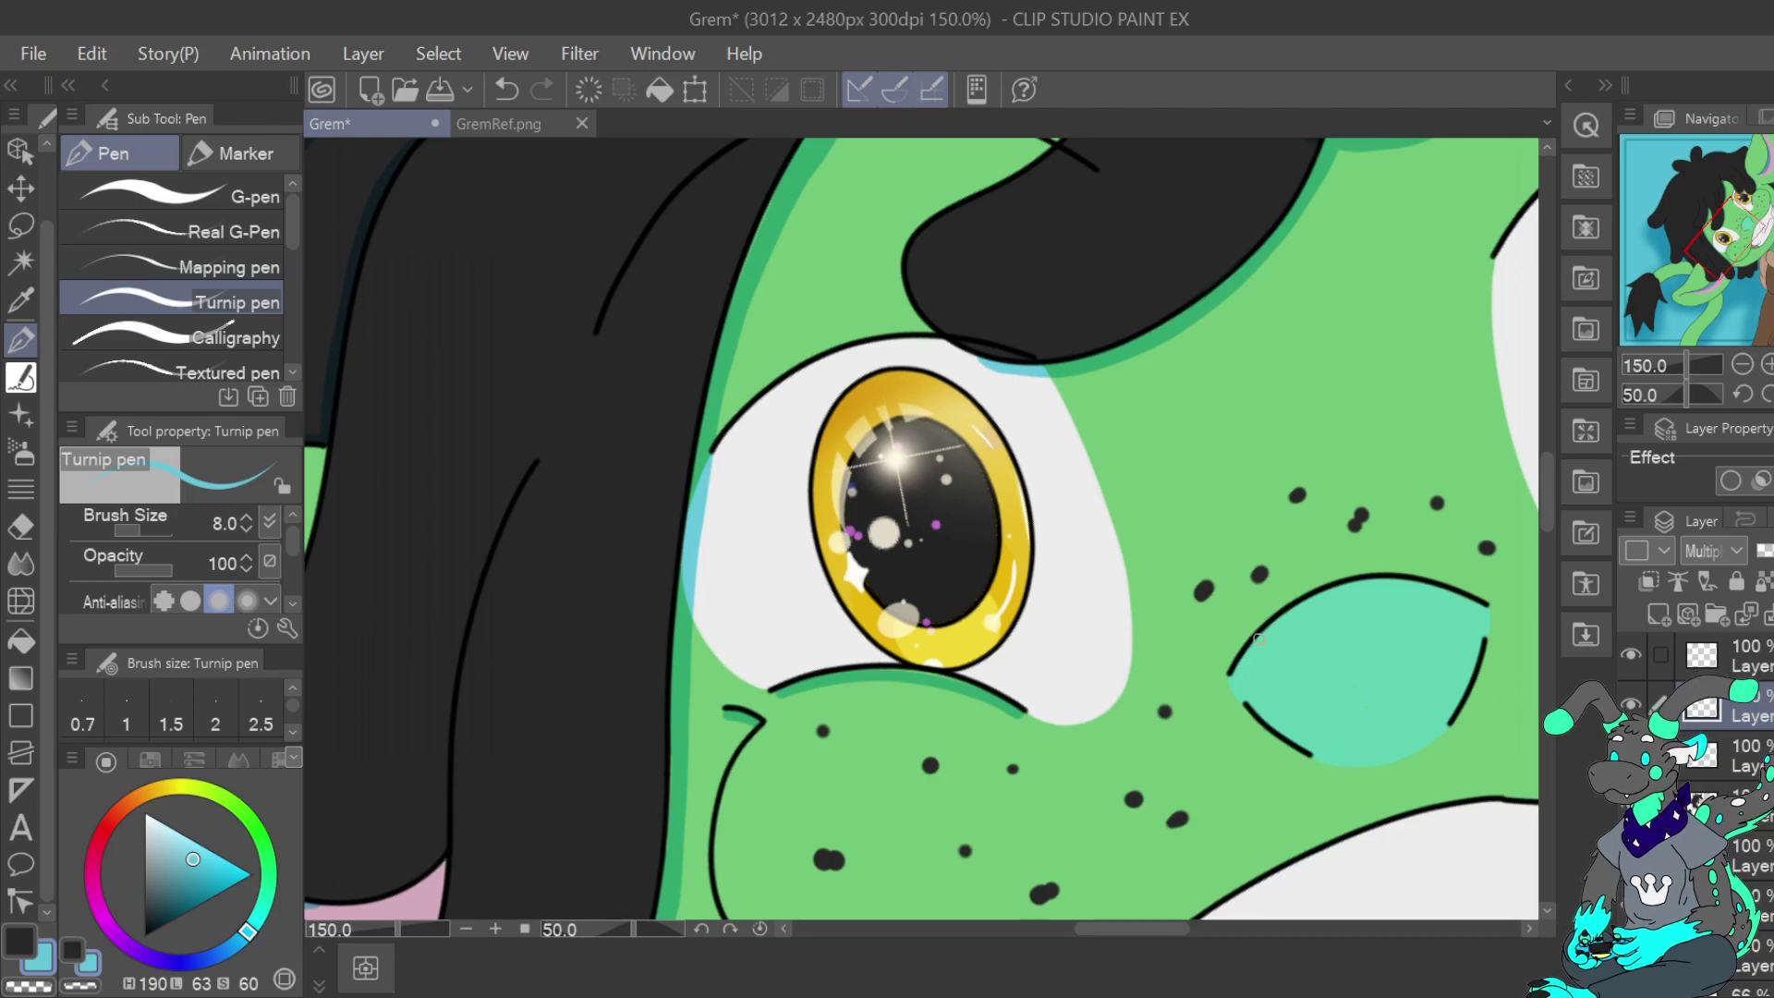
{"action": "mouse_move", "coordinate": [1234, 659]}
{"action": "left_mouse_down"}
{"action": "mouse_move", "coordinate": [1357, 574]}
{"action": "mouse_move", "coordinate": [1416, 566]}
{"action": "mouse_move", "coordinate": [1471, 591]}
{"action": "left_mouse_up"}
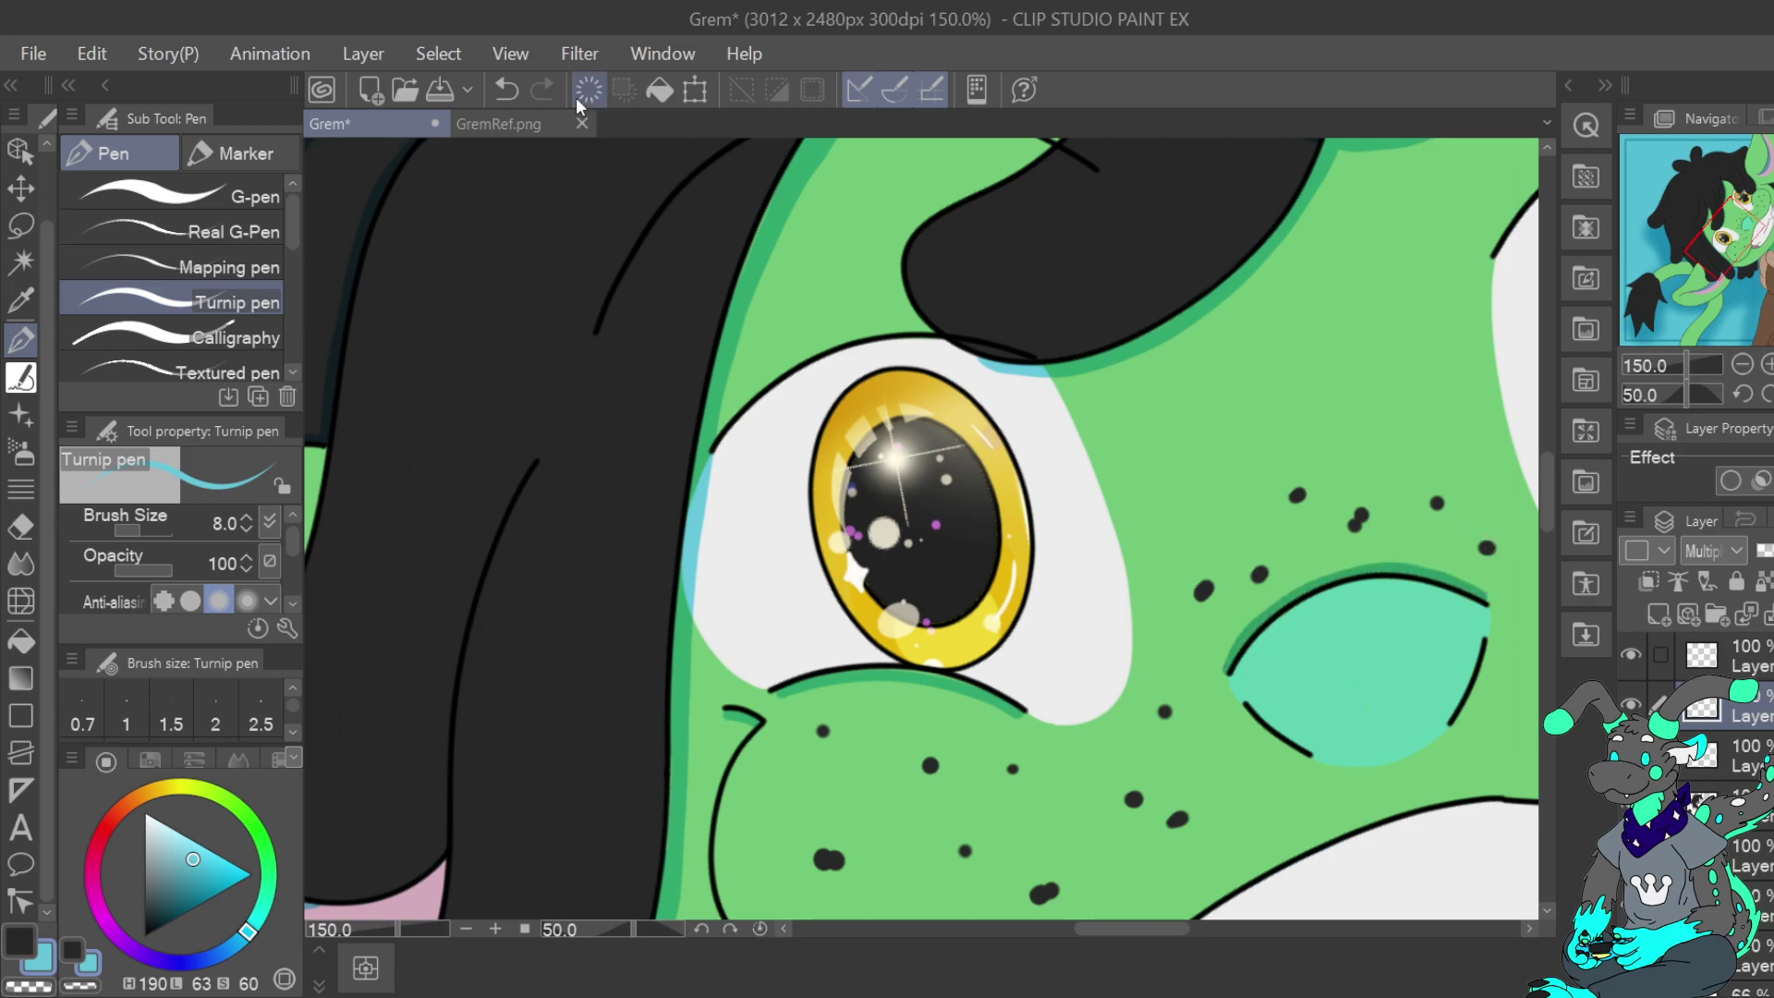
{"action": "left_click", "coordinate": [507, 90]}
Rotate the canvas to 35, set the Turnip pen's brush size to 6 and shade along the nose's upper outline
{"action": "left_click", "coordinate": [1765, 395]}
{"action": "left_click", "coordinate": [1743, 396]}
{"action": "left_click", "coordinate": [1742, 396]}
{"action": "left_click", "coordinate": [1743, 395]}
{"action": "left_click", "coordinate": [1743, 396]}
{"action": "left_click_drag", "start_coordinate": [1727, 239], "coordinate": [1743, 223]}
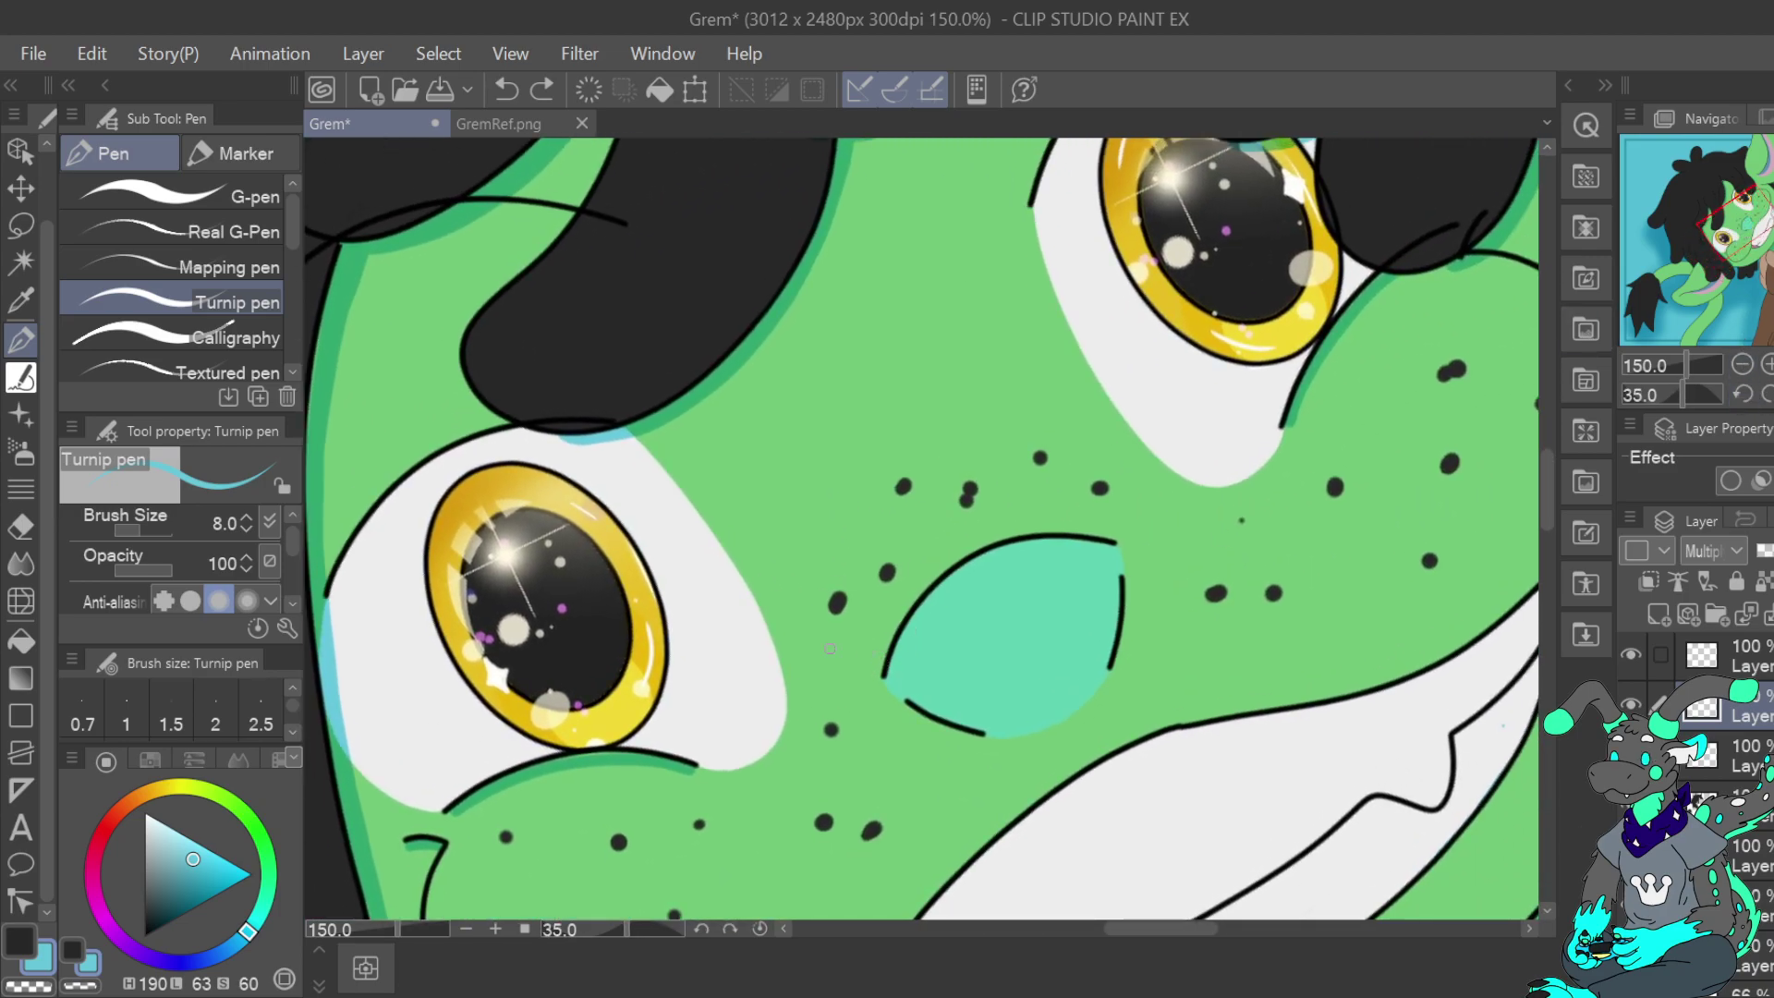
{"action": "left_click", "coordinate": [248, 530]}
{"action": "left_click_drag", "start_coordinate": [995, 542], "coordinate": [1096, 533]}
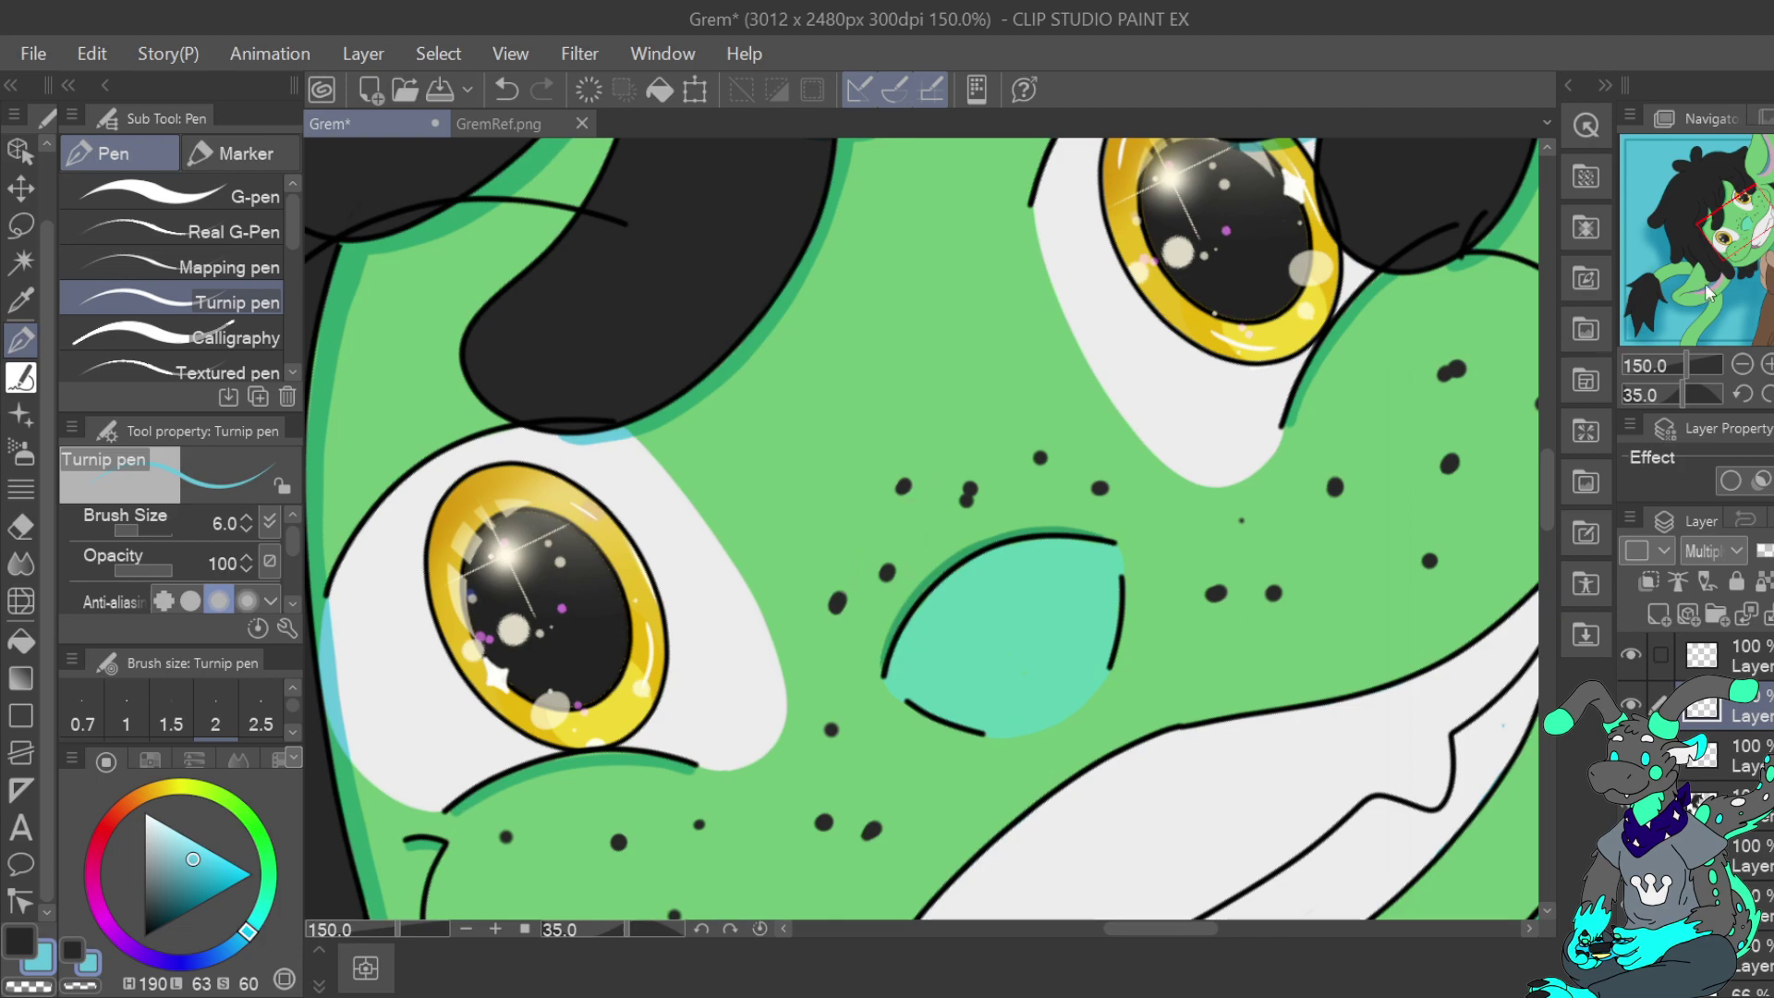
Rotate the canvas to 80 and shade along the short line at the side of the nose
{"action": "left_click", "coordinate": [1768, 395]}
{"action": "left_click", "coordinate": [1769, 395]}
{"action": "left_click", "coordinate": [1769, 395]}
{"action": "left_click", "coordinate": [1769, 396]}
{"action": "double_click", "coordinate": [1769, 395]}
{"action": "left_click", "coordinate": [1769, 395]}
{"action": "left_click", "coordinate": [1769, 396]}
{"action": "left_click", "coordinate": [1768, 395]}
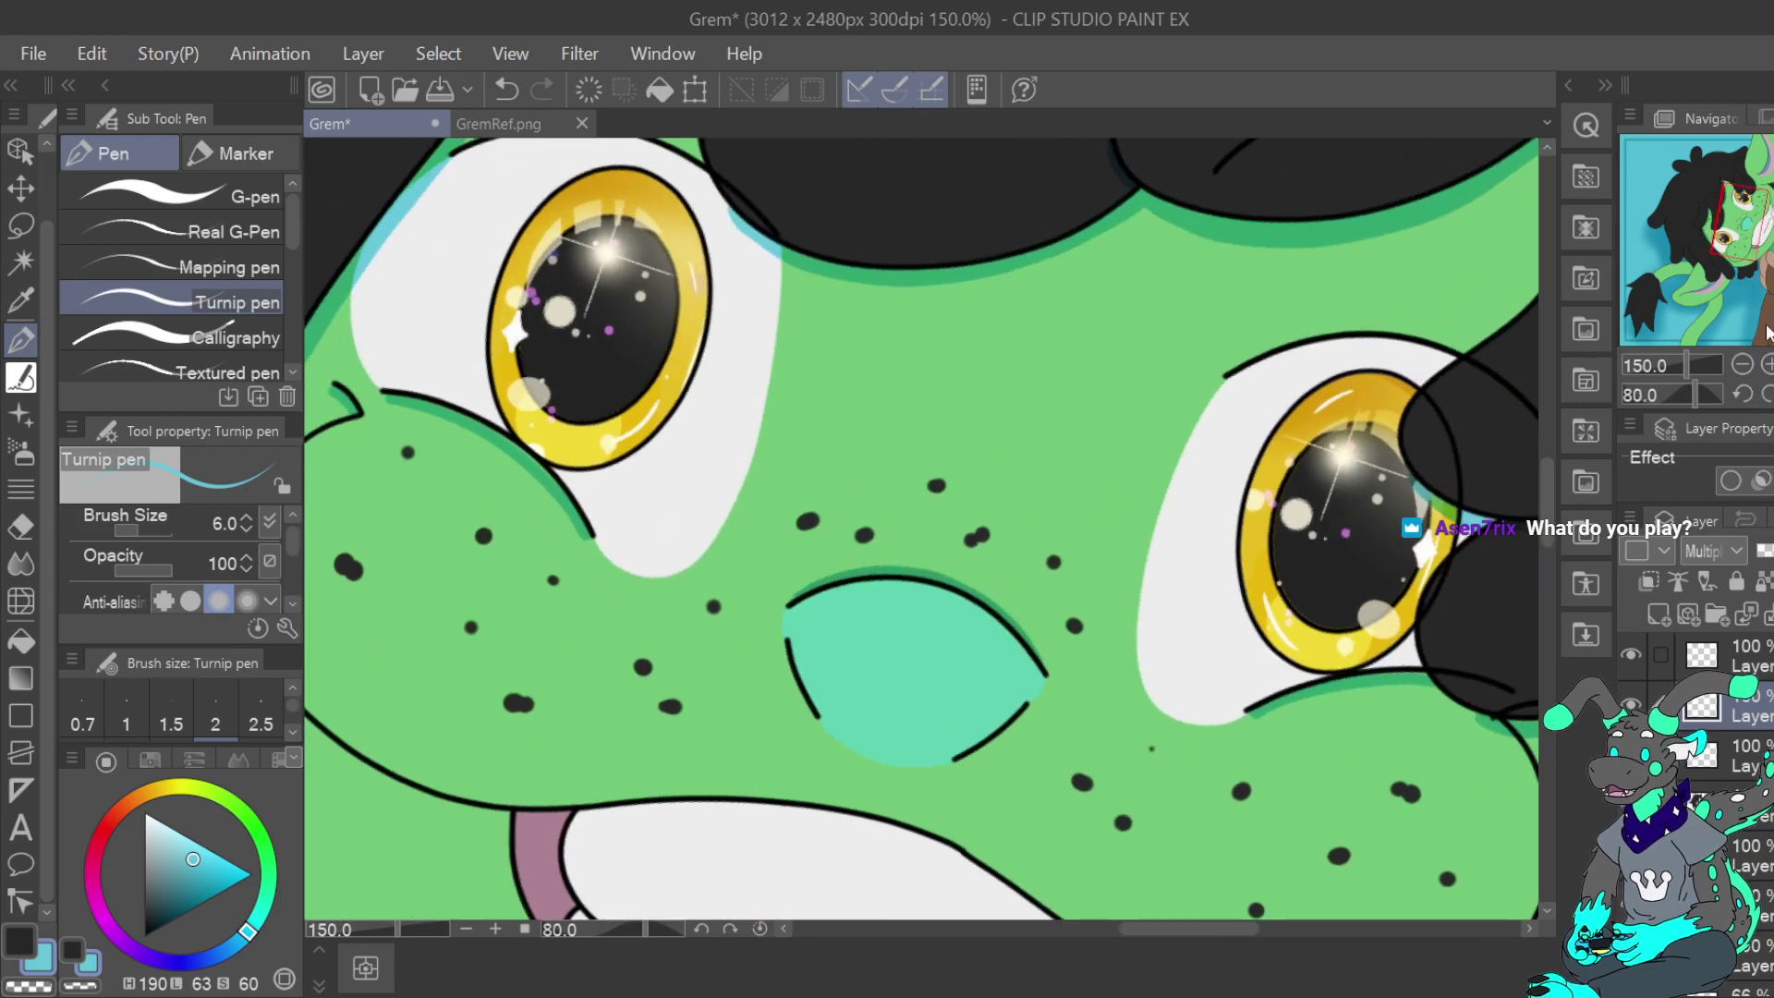
{"action": "left_click_drag", "start_coordinate": [1742, 231], "coordinate": [1737, 246]}
{"action": "left_click_drag", "start_coordinate": [924, 549], "coordinate": [931, 578]}
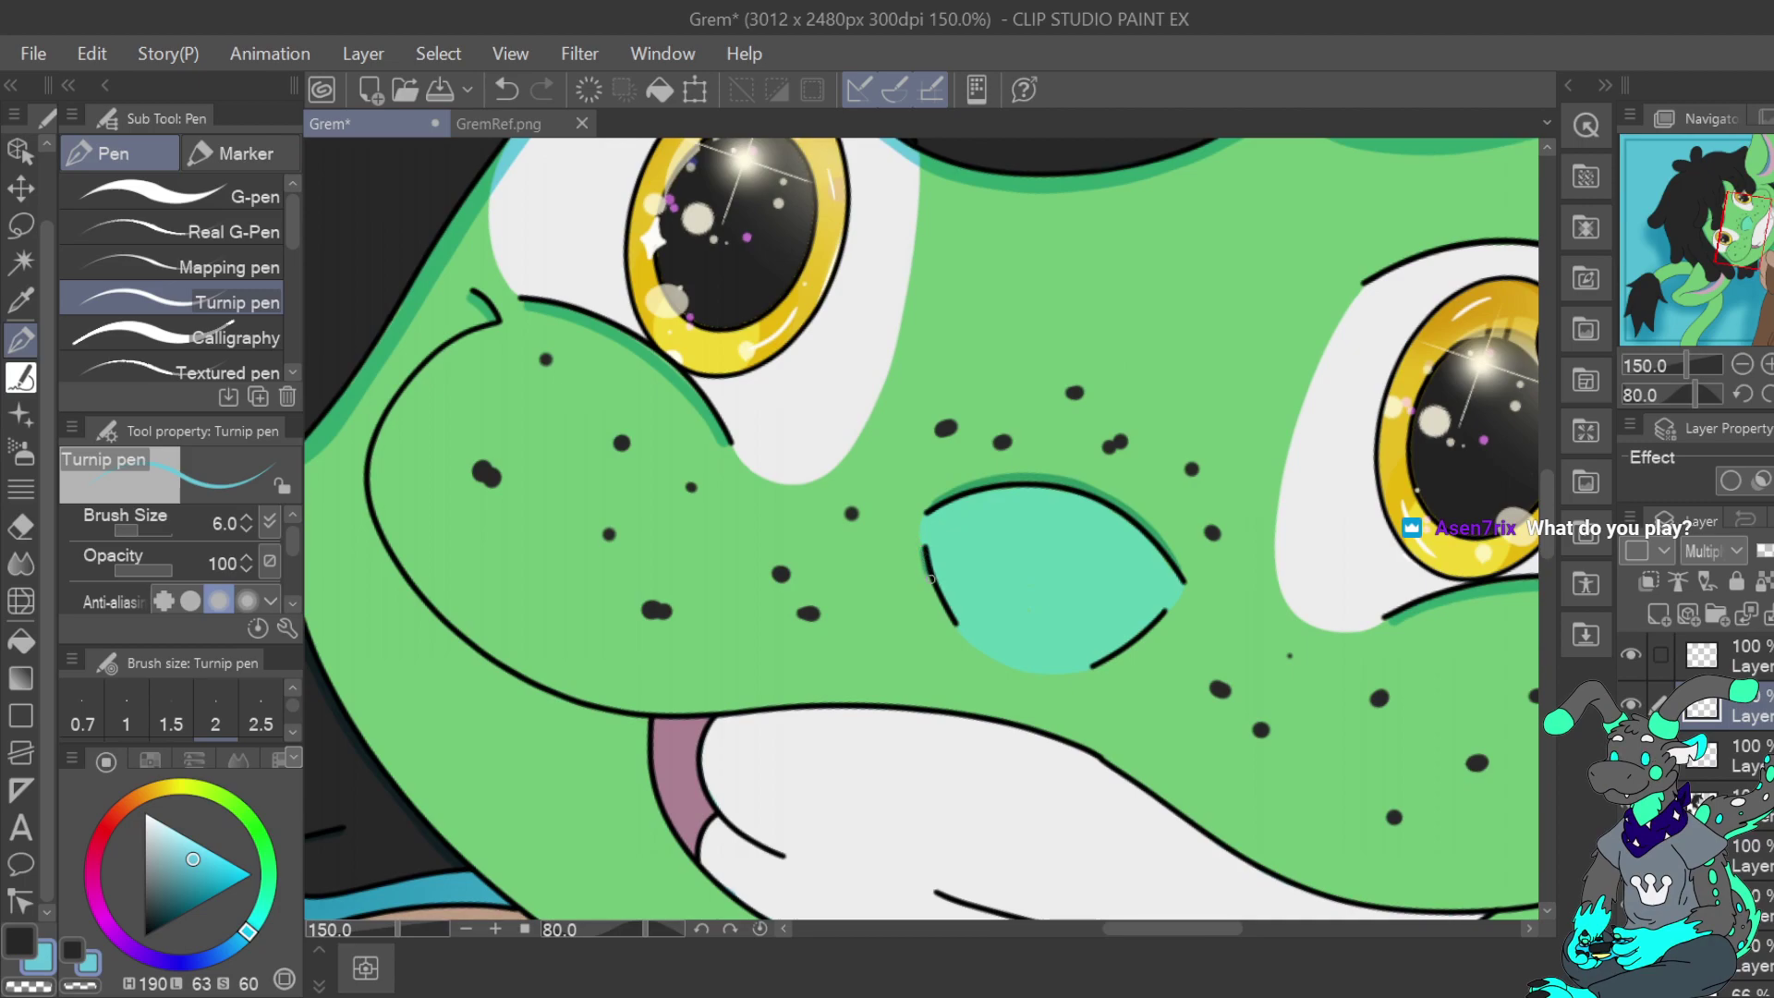
{"action": "left_click", "coordinate": [1743, 395]}
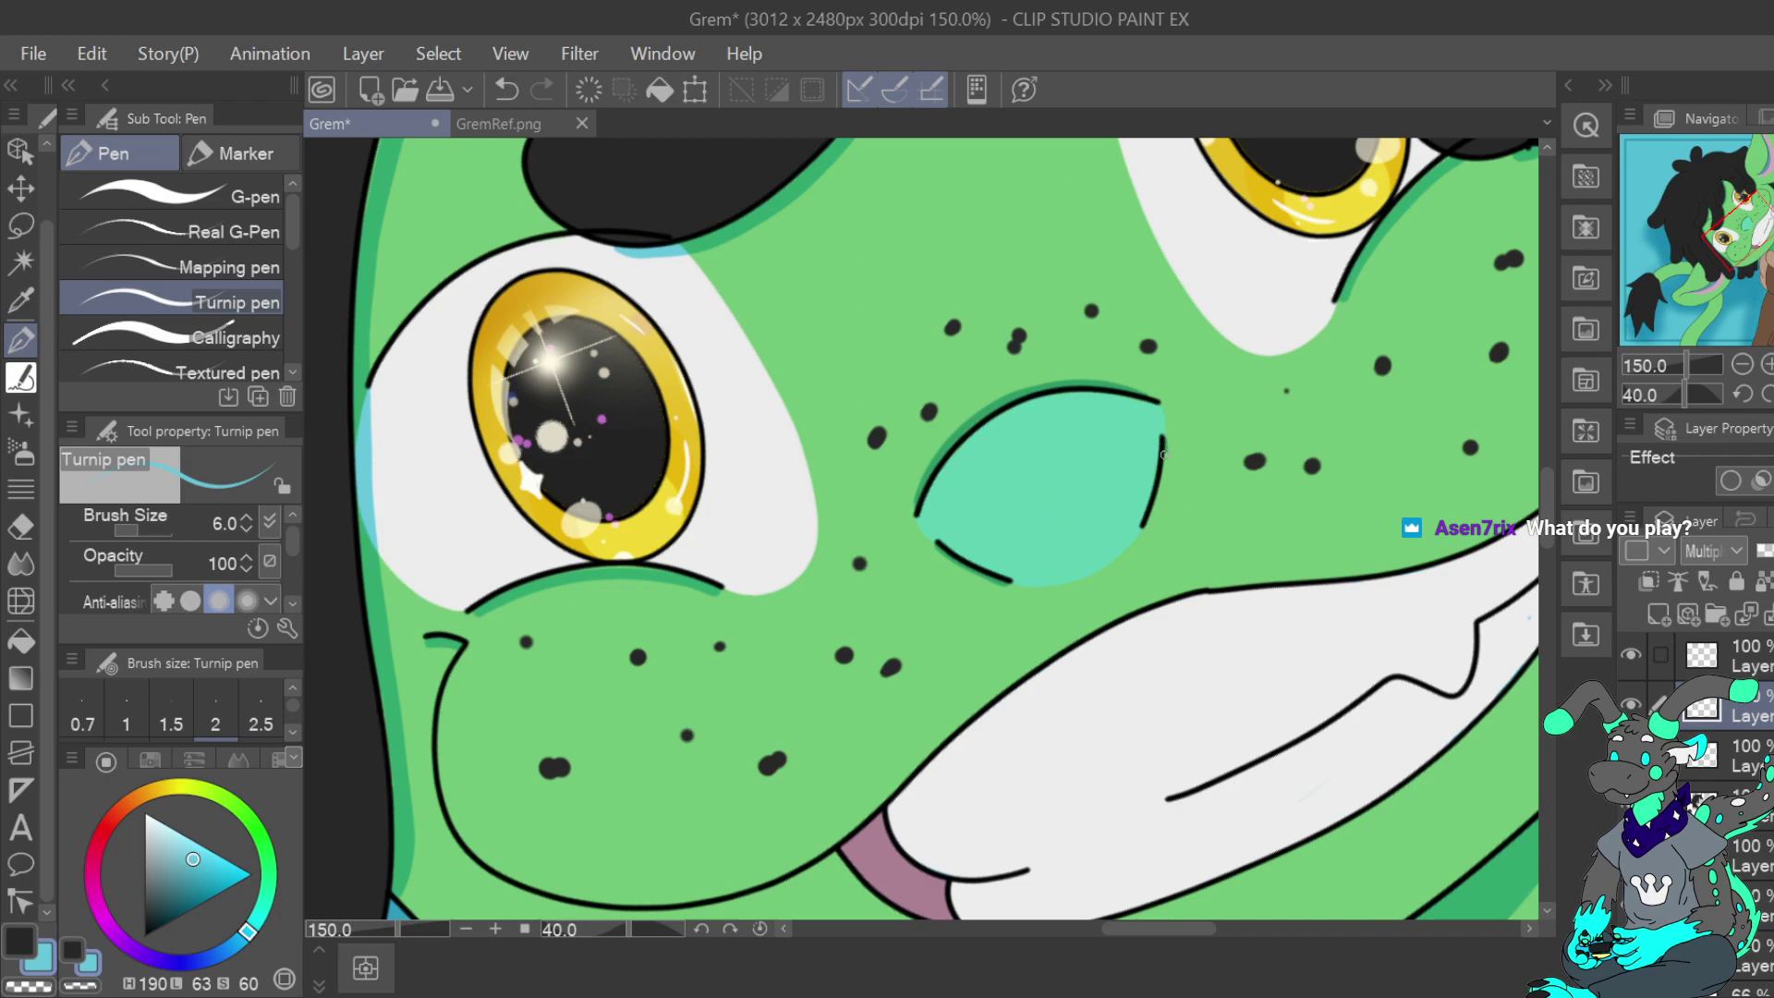
Examine the shading on the face from a distance and close up
{"action": "left_click", "coordinate": [1743, 364]}
{"action": "left_click", "coordinate": [1743, 364]}
{"action": "left_click", "coordinate": [1743, 364]}
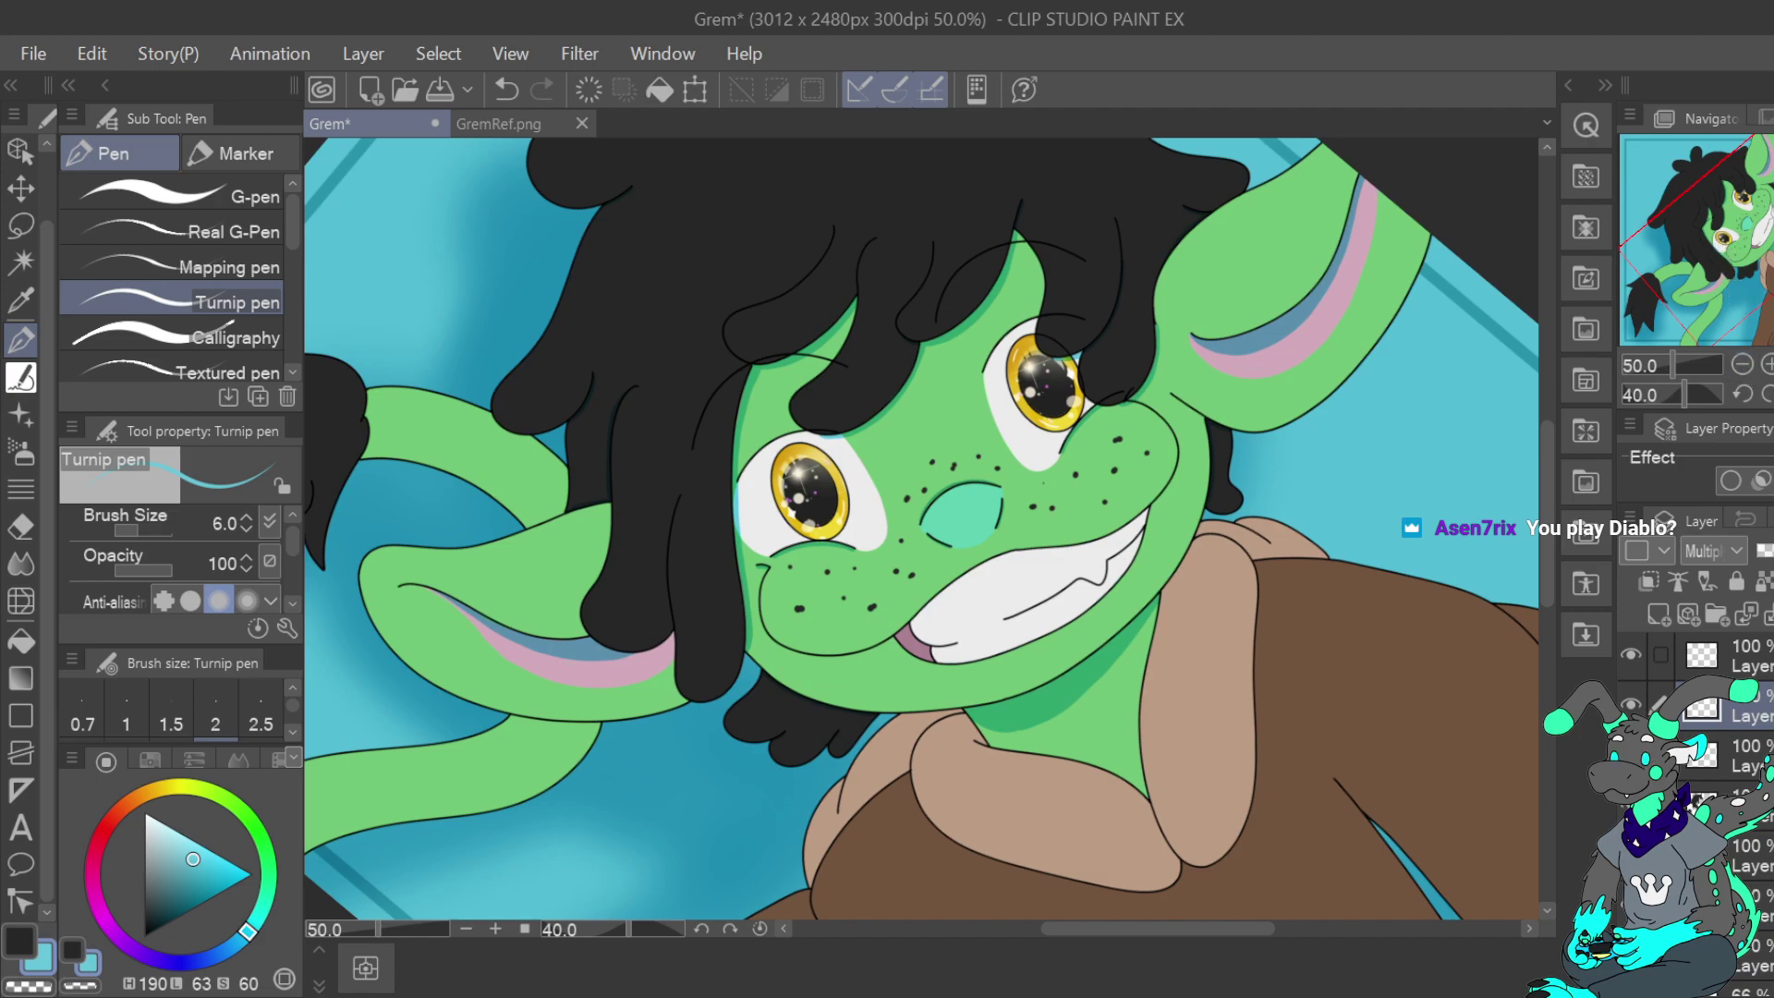
{"action": "left_click", "coordinate": [1745, 368]}
{"action": "left_click", "coordinate": [1768, 366]}
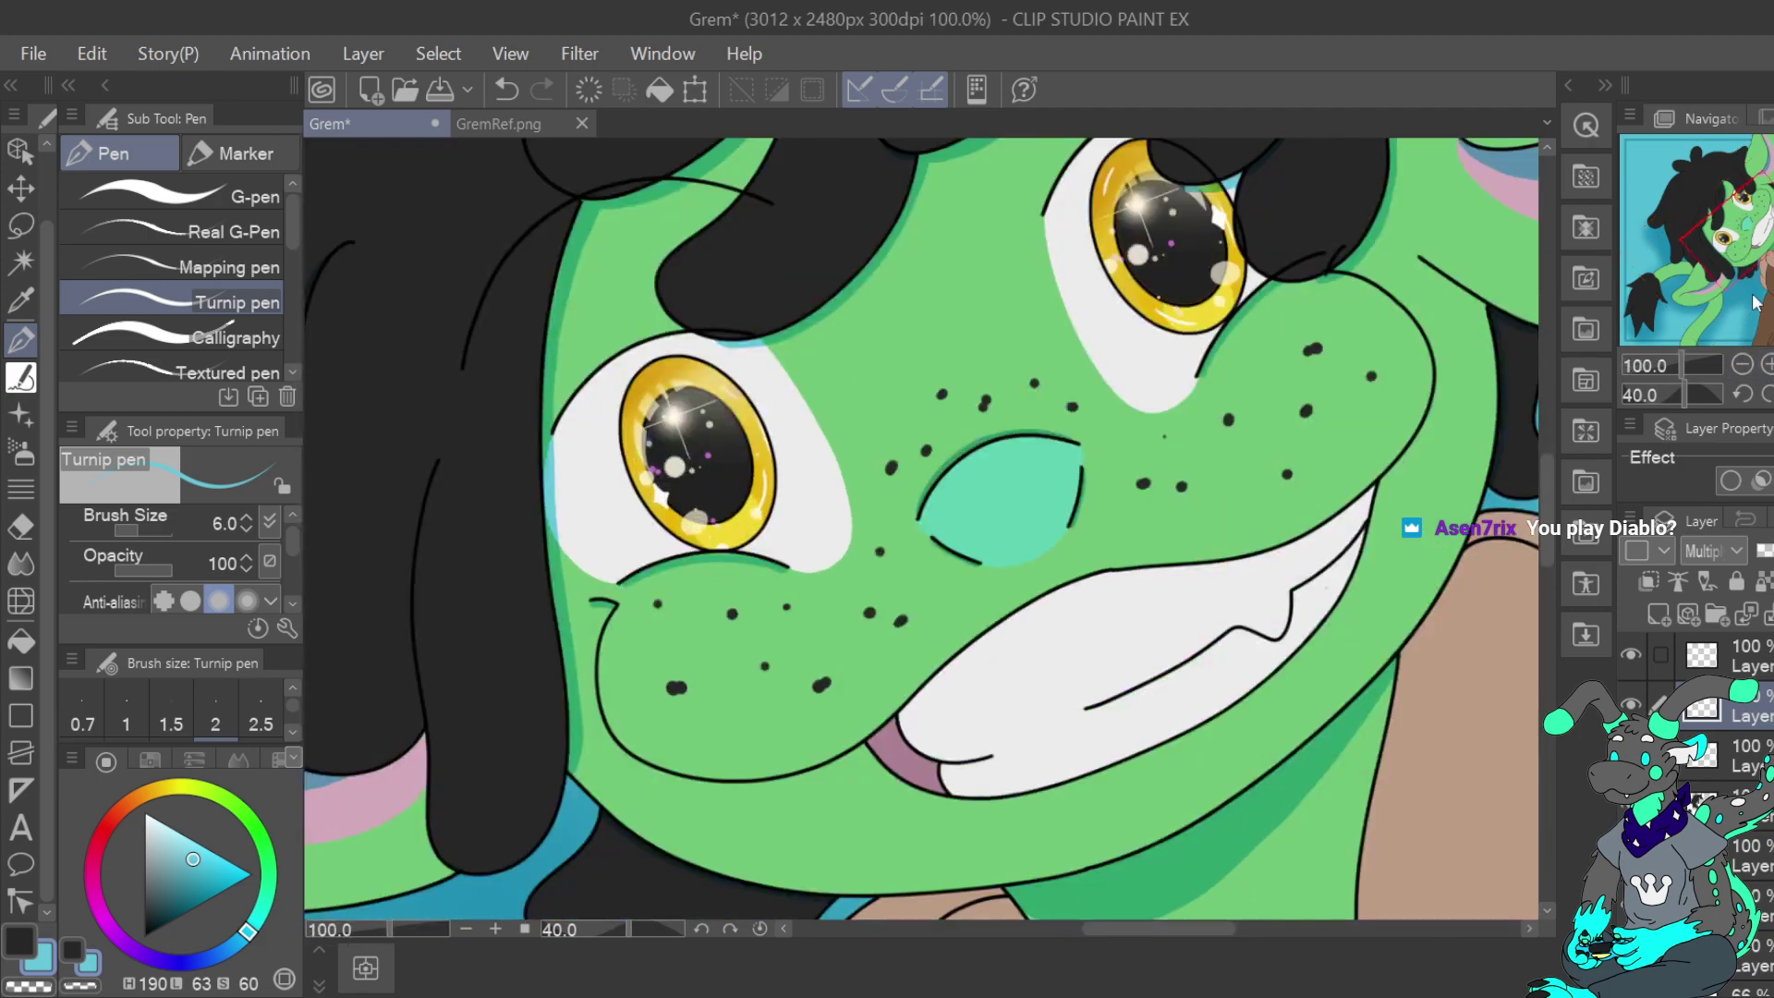
{"action": "left_click", "coordinate": [1743, 366]}
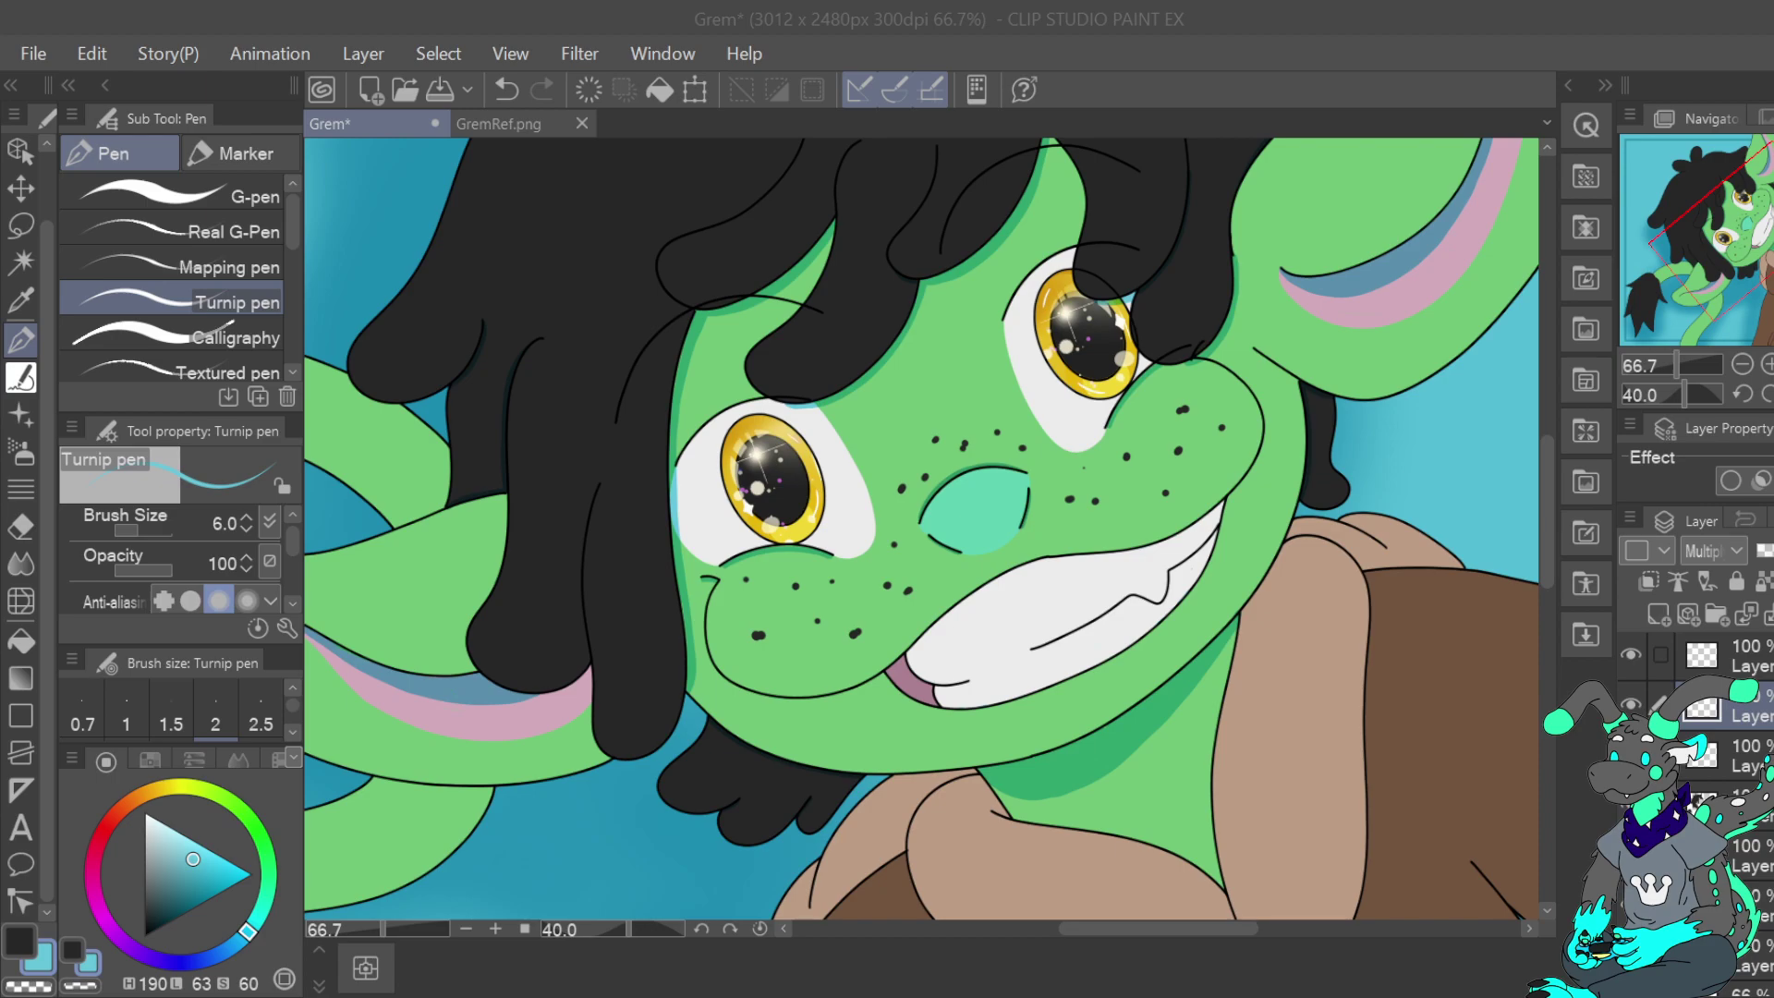
{"action": "left_click", "coordinate": [1768, 364]}
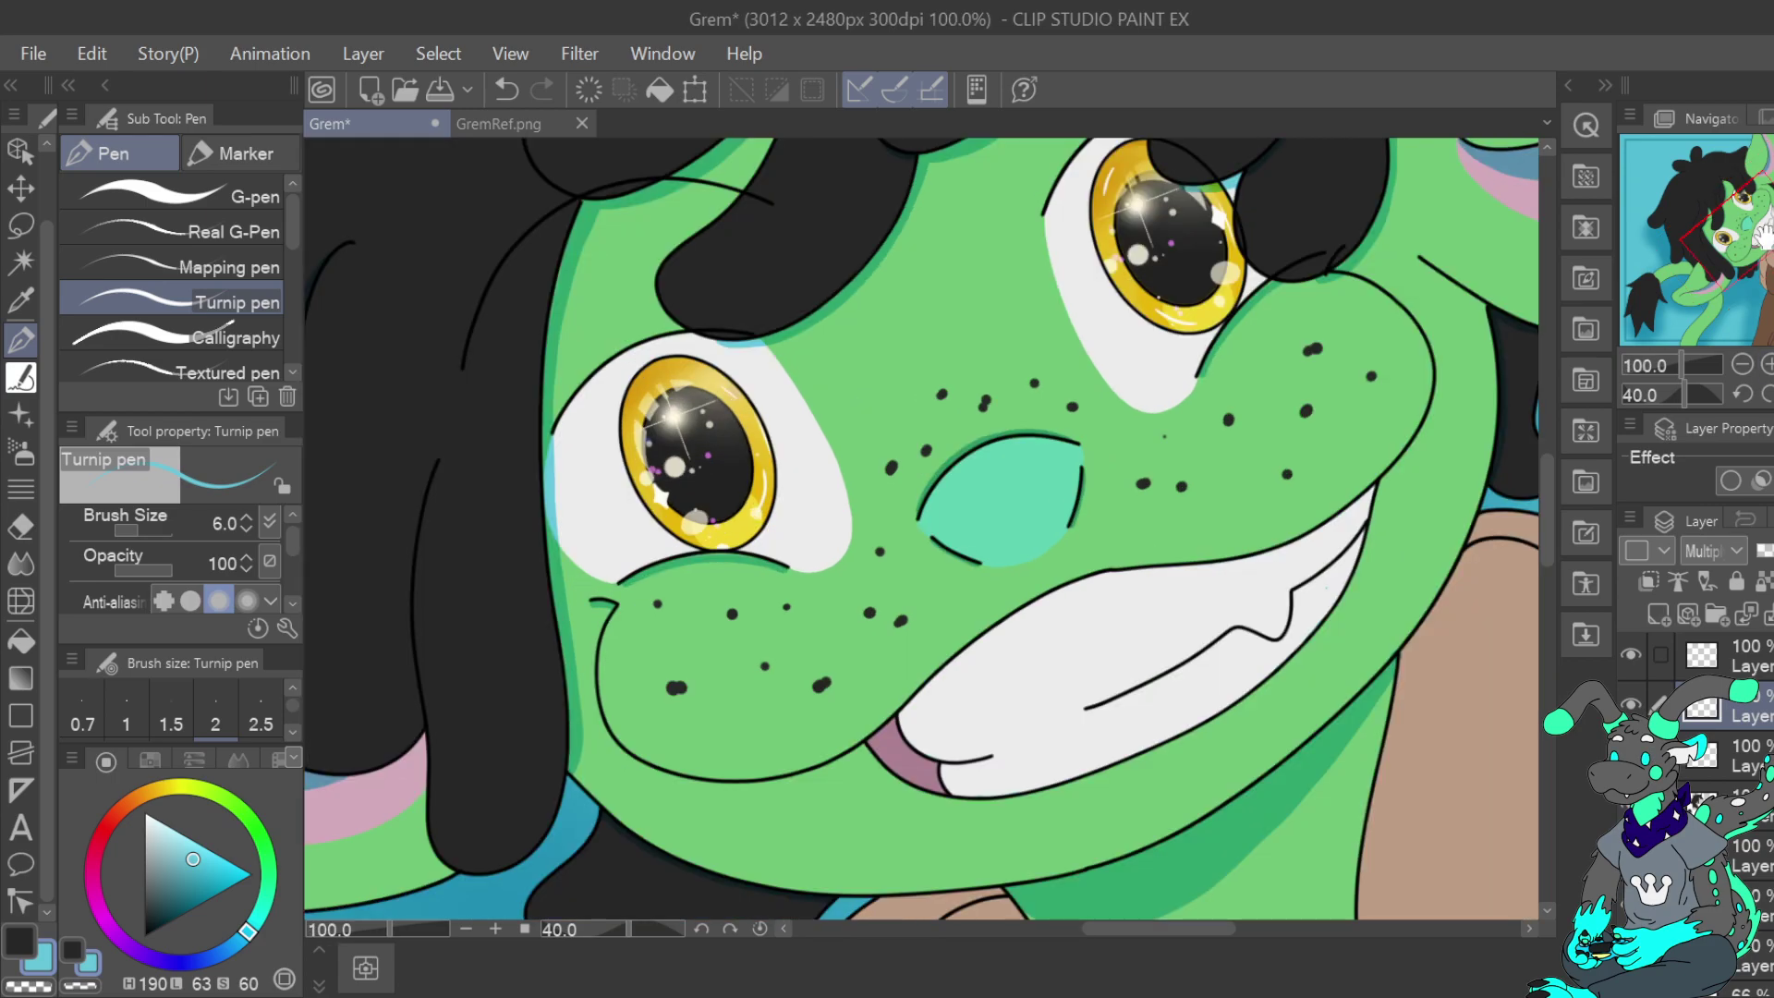
{"action": "left_click", "coordinate": [1742, 365]}
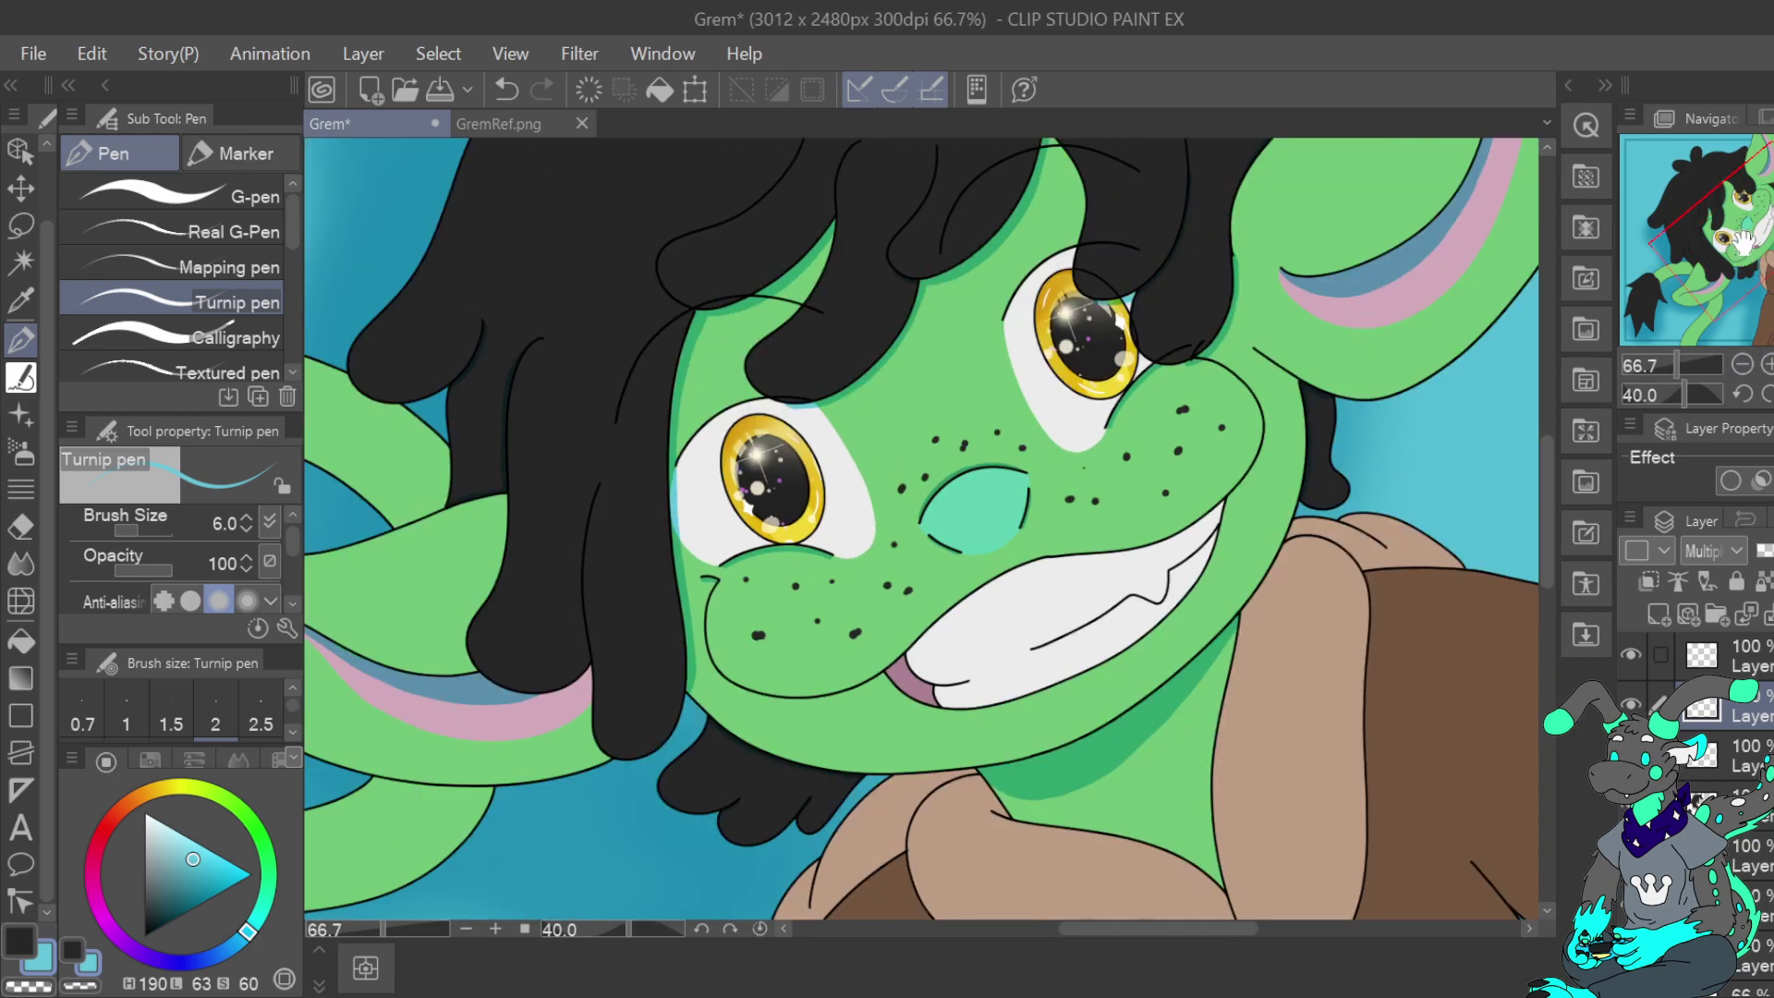
Shade along the line where the right ear's lower edge meets the cheek
{"action": "left_click_drag", "start_coordinate": [1747, 236], "coordinate": [1742, 197]}
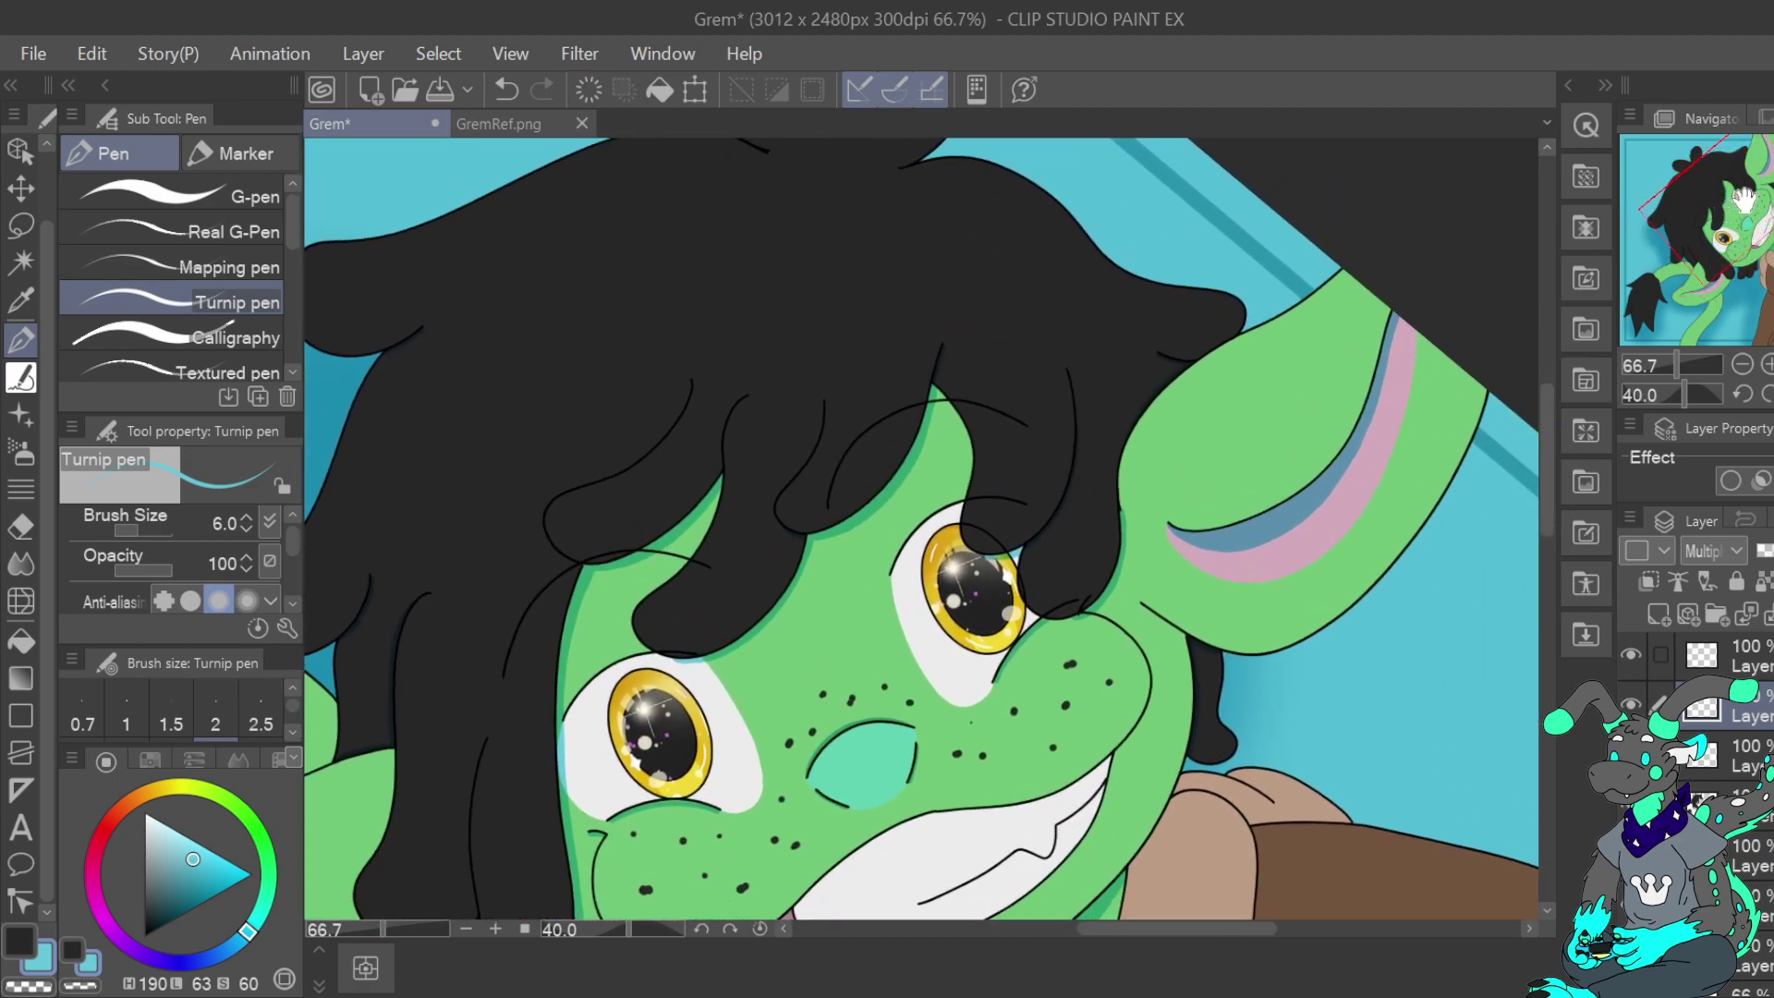
{"action": "scroll", "coordinate": [1743, 197], "scroll_direction": "up", "scroll_amount": 3}
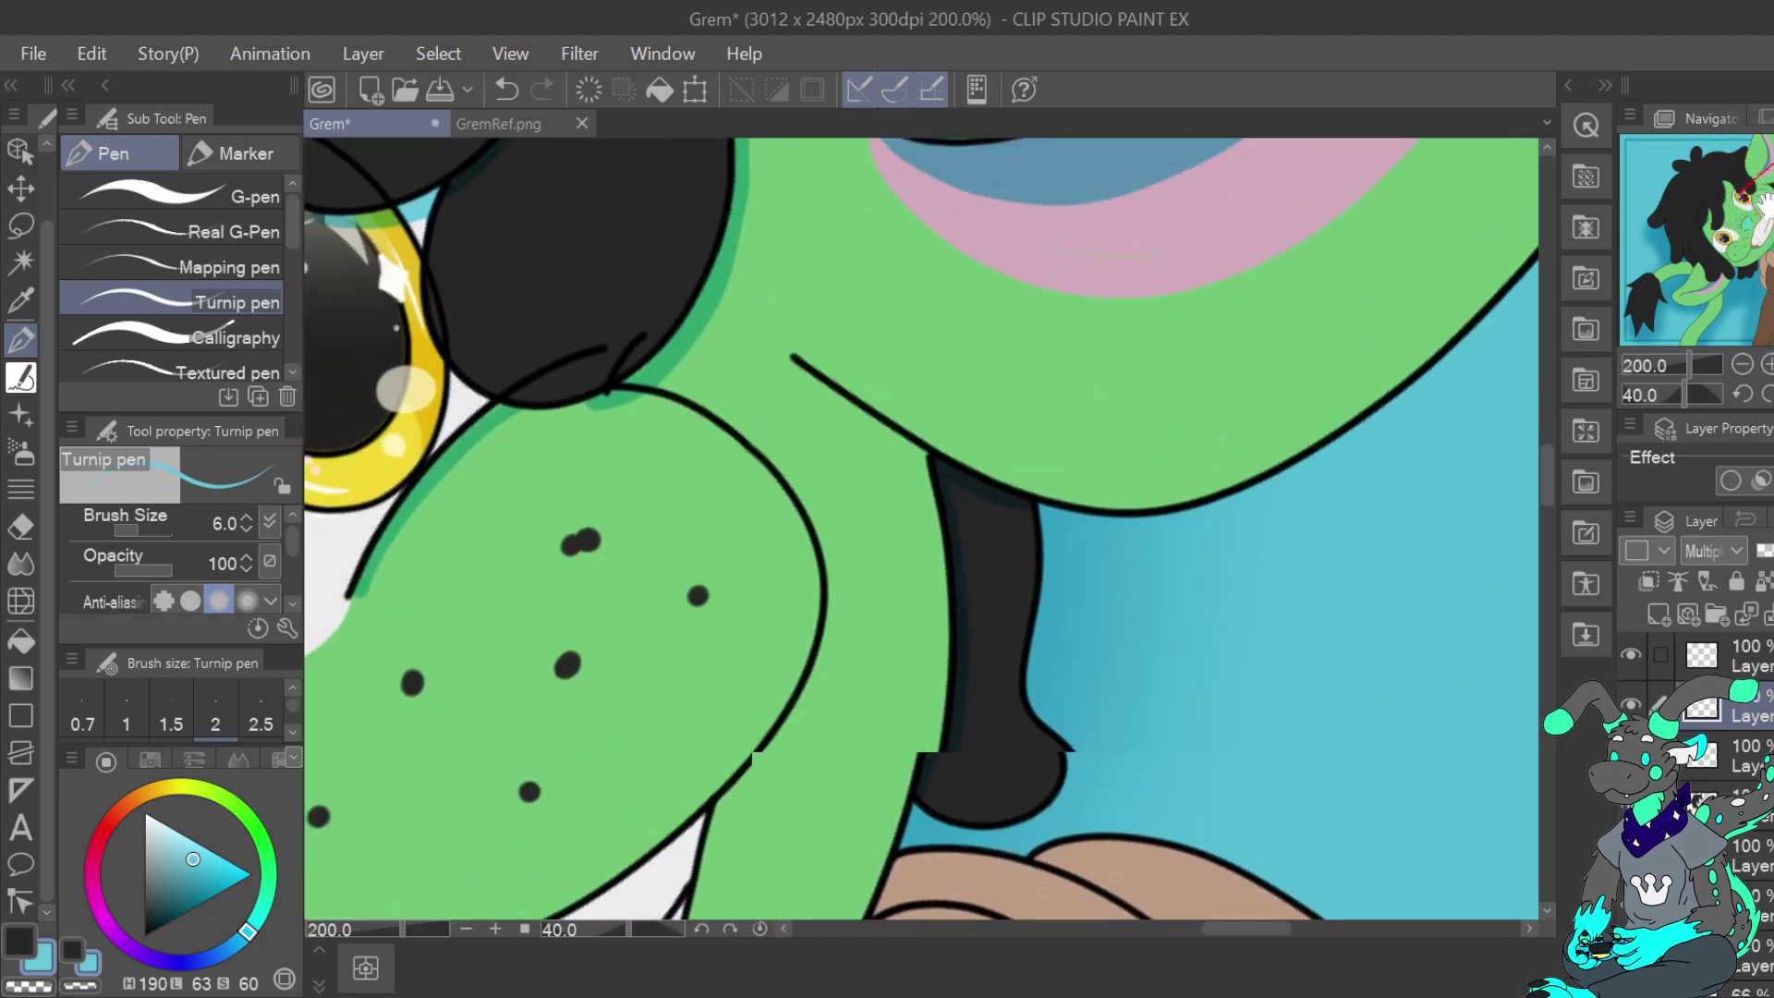
{"action": "left_click_drag", "start_coordinate": [1766, 205], "coordinate": [1756, 200]}
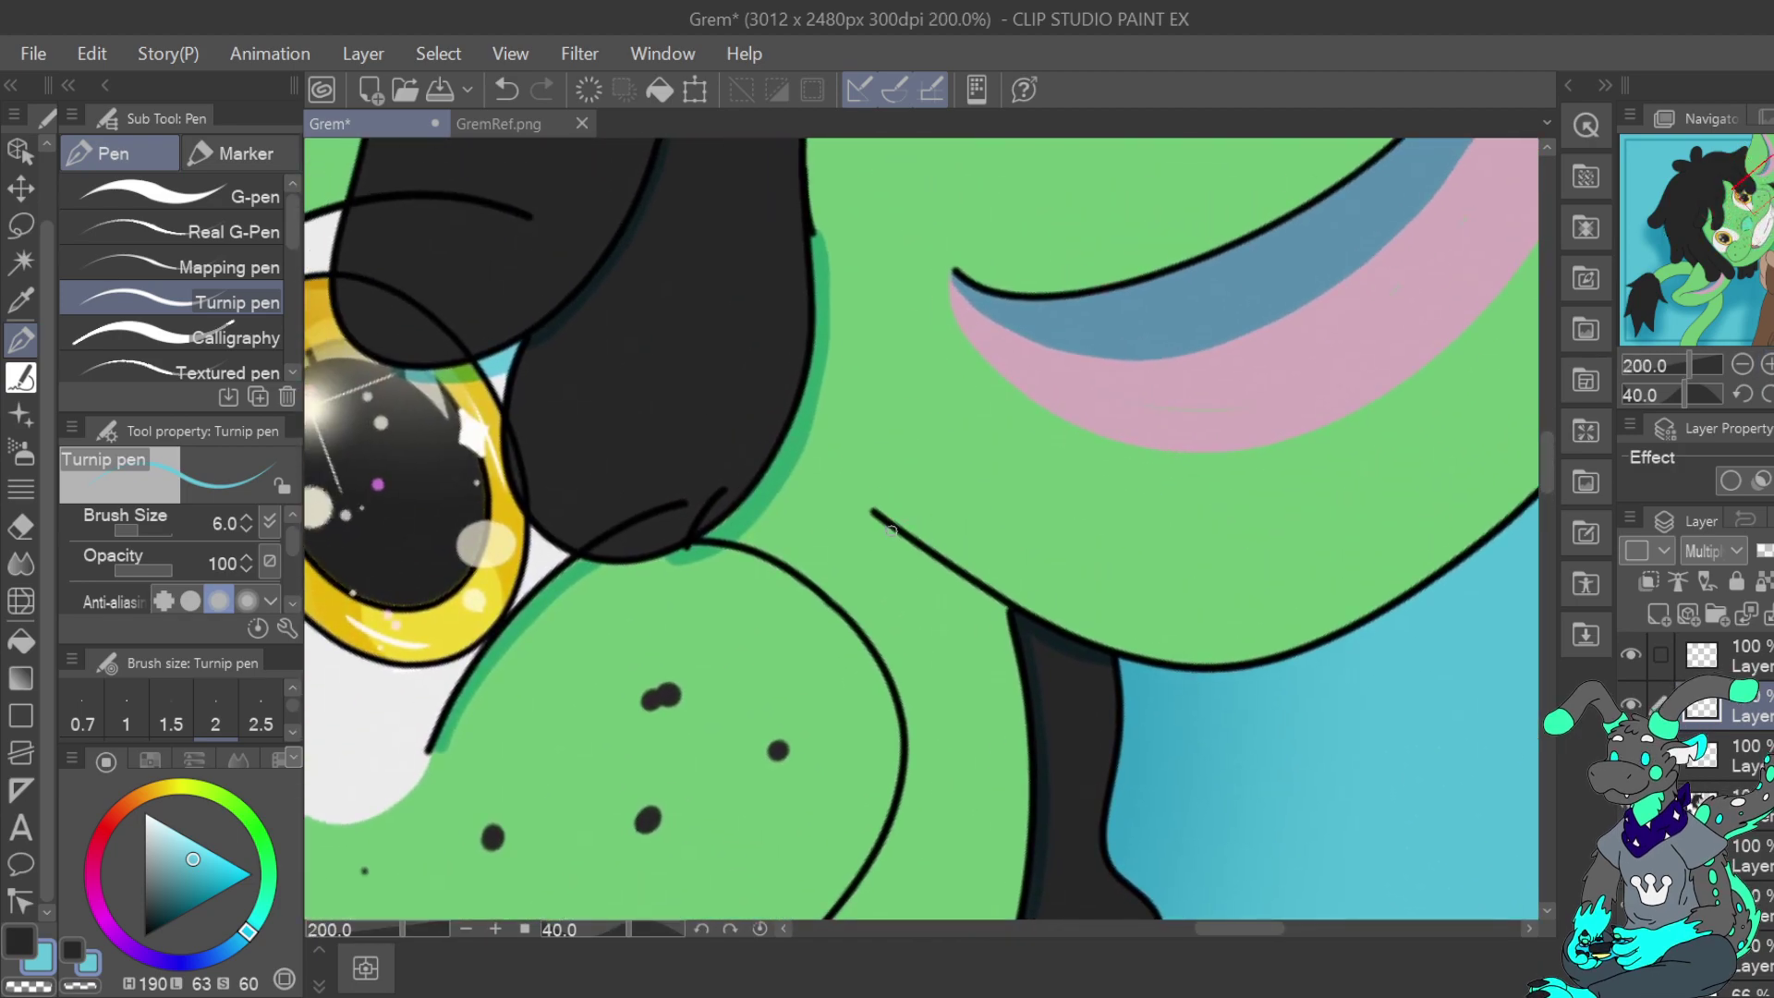
{"action": "left_click_drag", "start_coordinate": [878, 518], "coordinate": [997, 601]}
Review the shading around the hair, ears, face and collar for spots that need correction
{"action": "left_click_drag", "start_coordinate": [1747, 216], "coordinate": [1738, 266]}
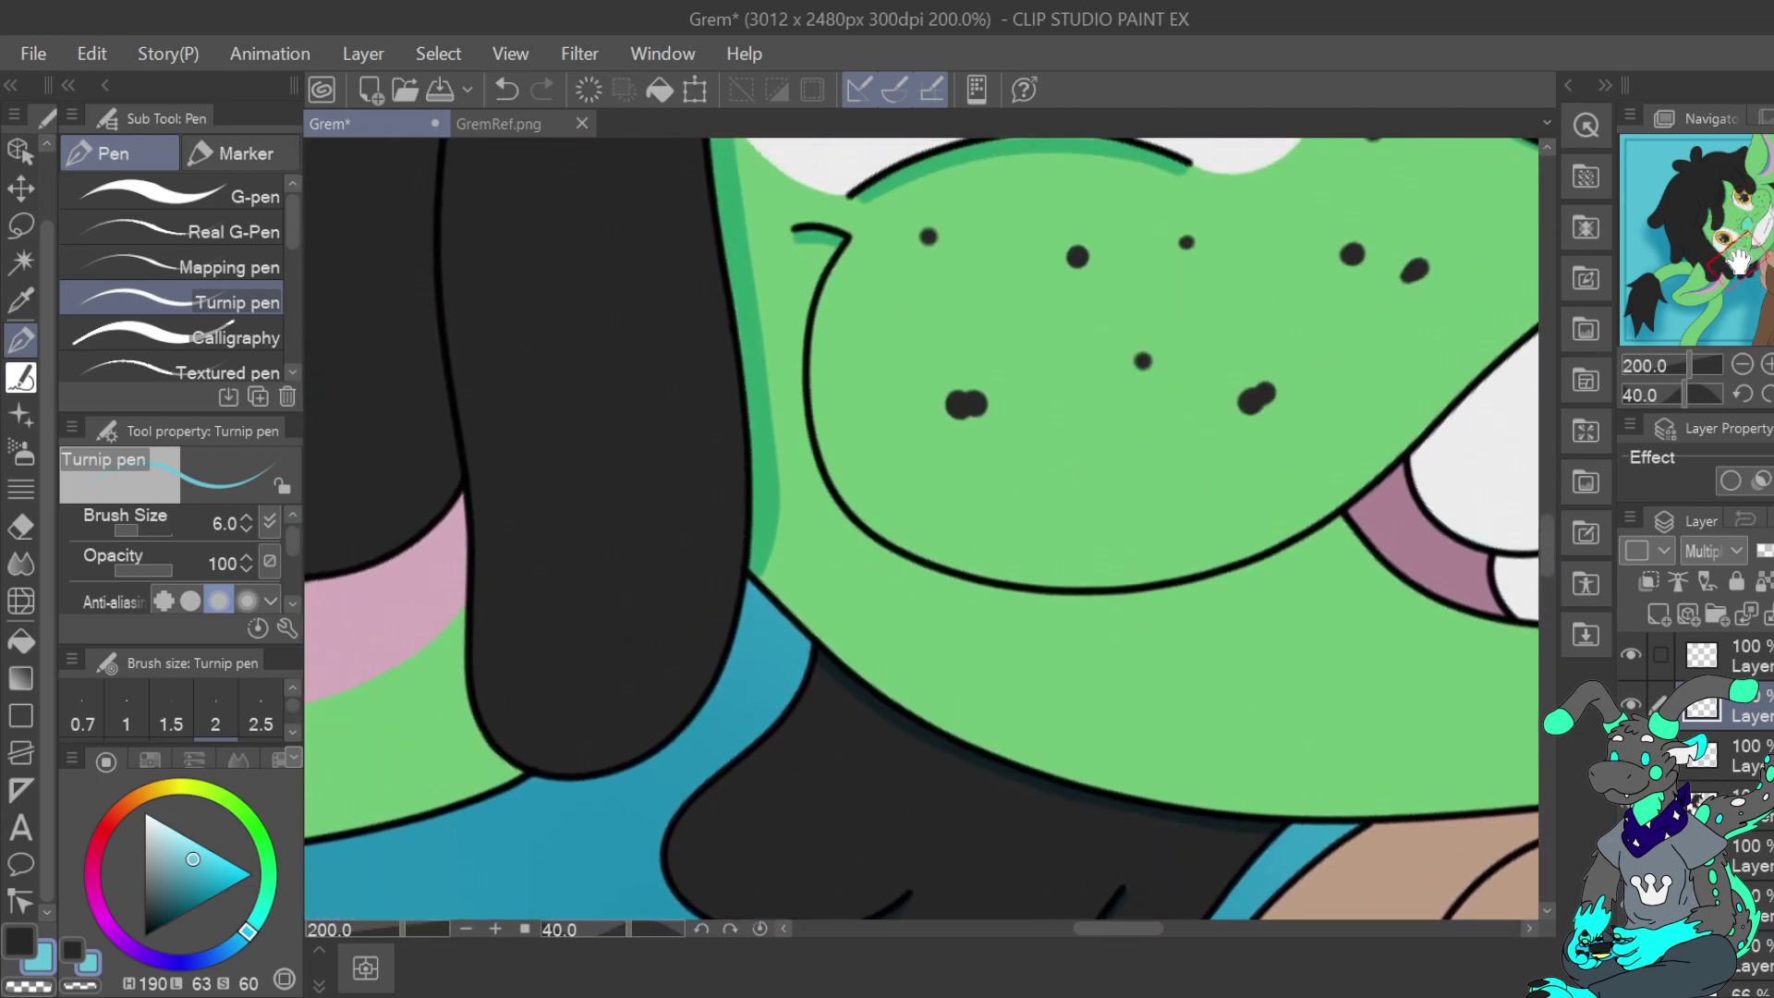
{"action": "left_click", "coordinate": [1743, 365]}
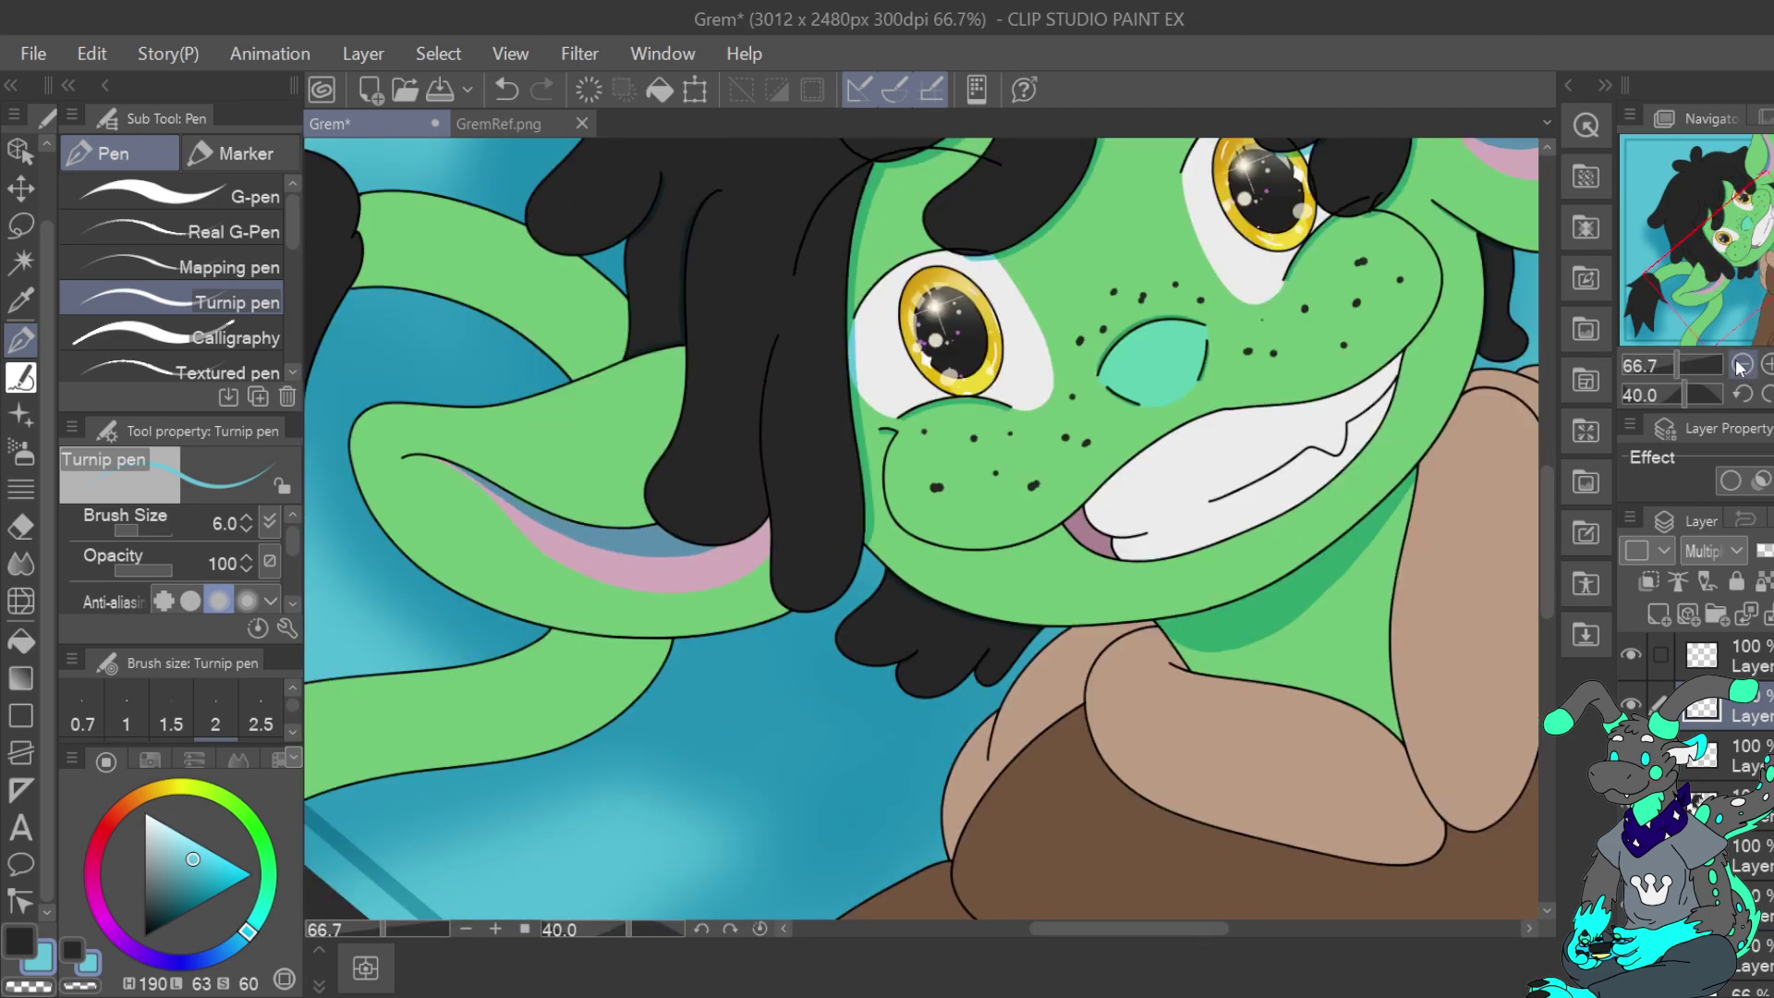
{"action": "left_click", "coordinate": [1741, 366]}
{"action": "left_click_drag", "start_coordinate": [1747, 305], "coordinate": [1750, 247]}
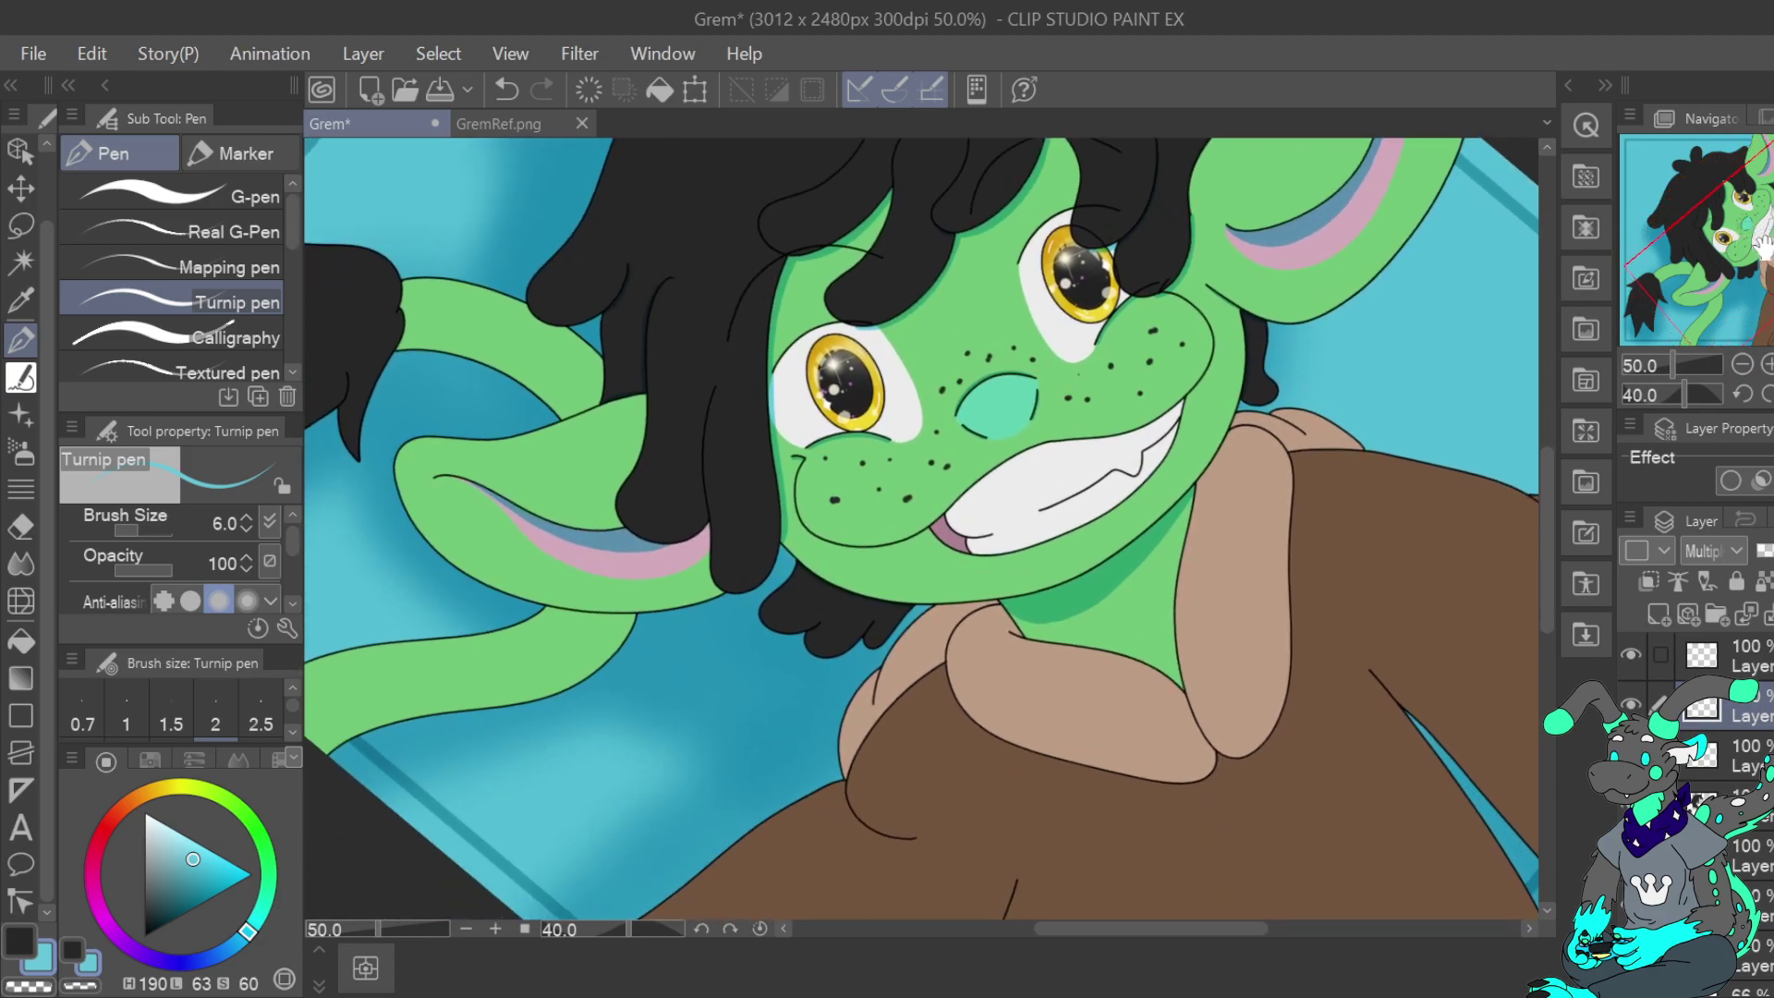
{"action": "mouse_move", "coordinate": [1743, 245]}
{"action": "left_mouse_down"}
{"action": "mouse_move", "coordinate": [1724, 180]}
{"action": "mouse_move", "coordinate": [1735, 283]}
{"action": "mouse_move", "coordinate": [1749, 233]}
{"action": "left_mouse_up"}
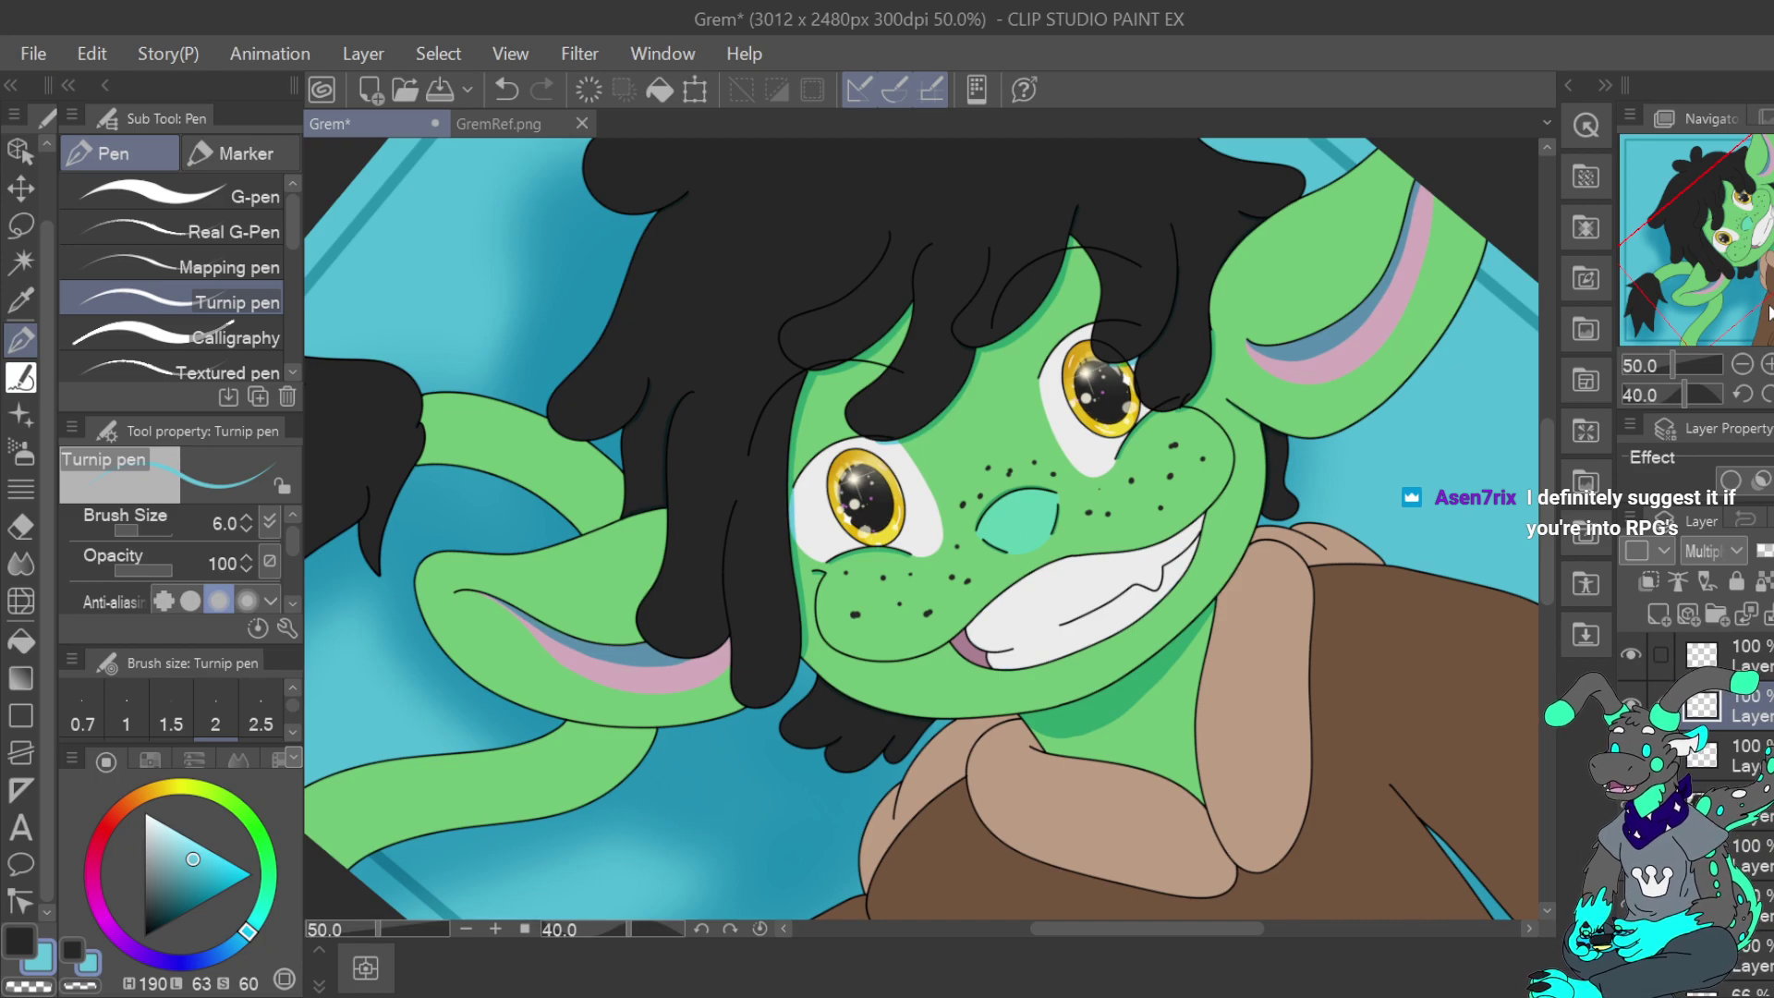
{"action": "left_click", "coordinate": [1766, 365]}
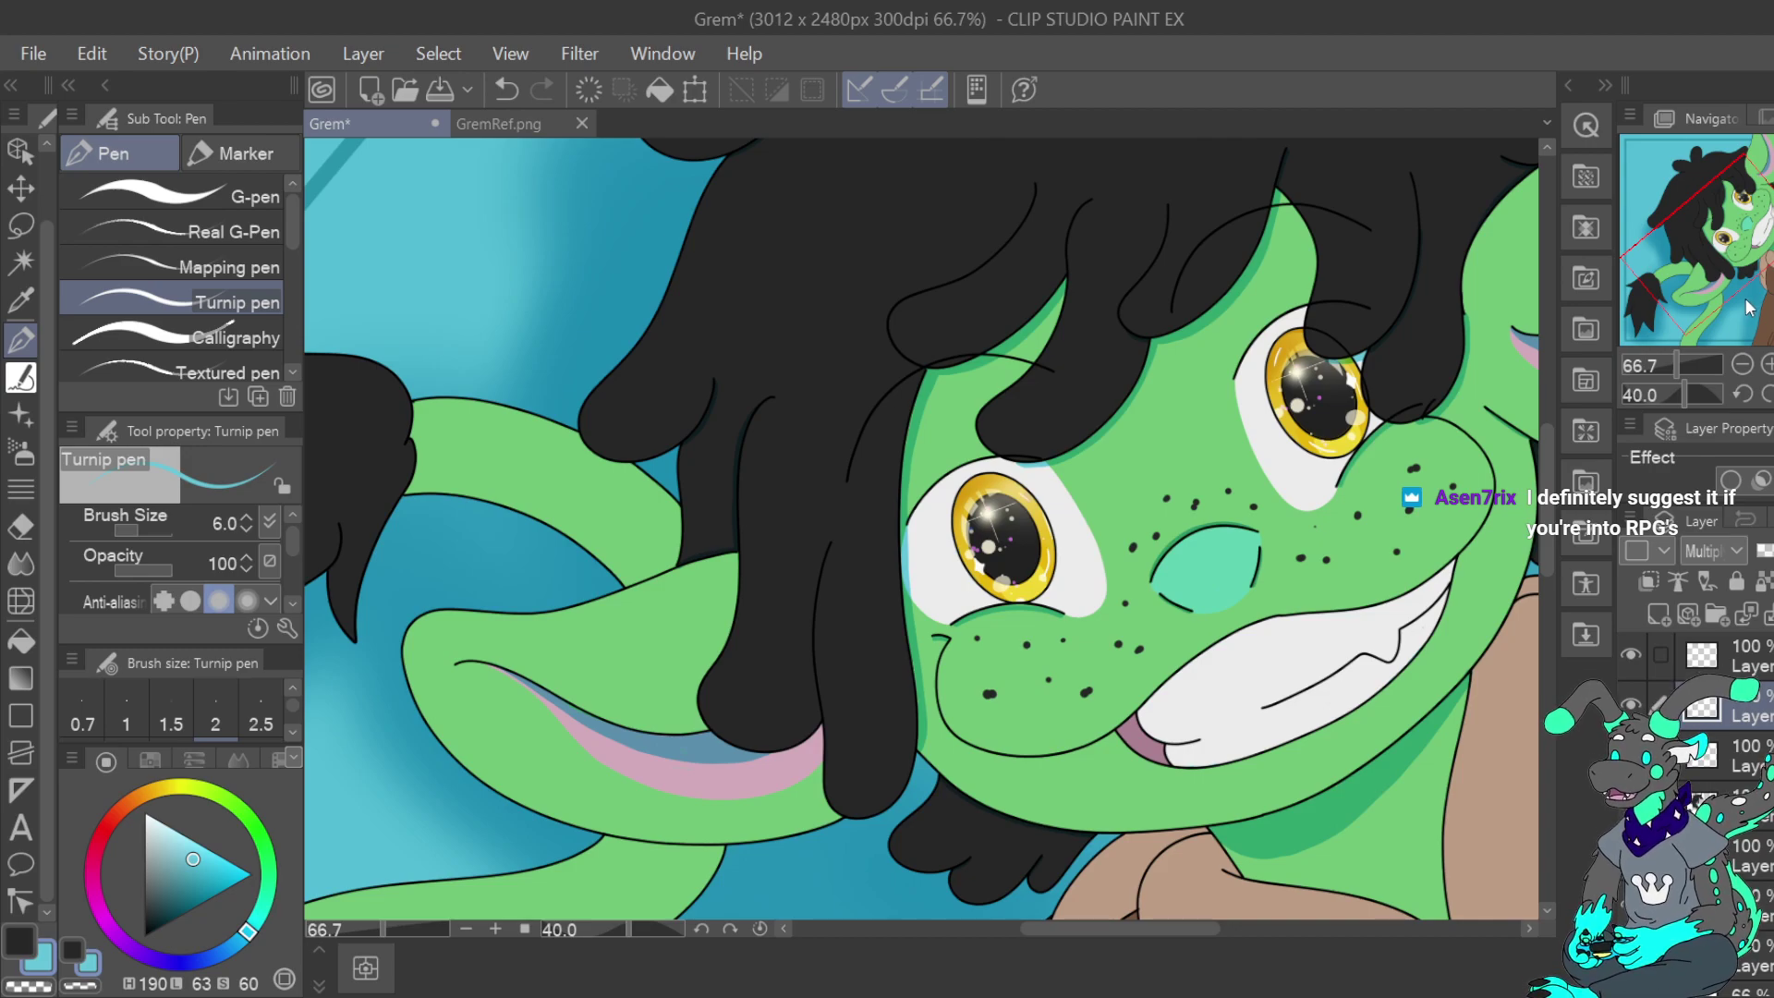
{"action": "left_click", "coordinate": [1766, 365]}
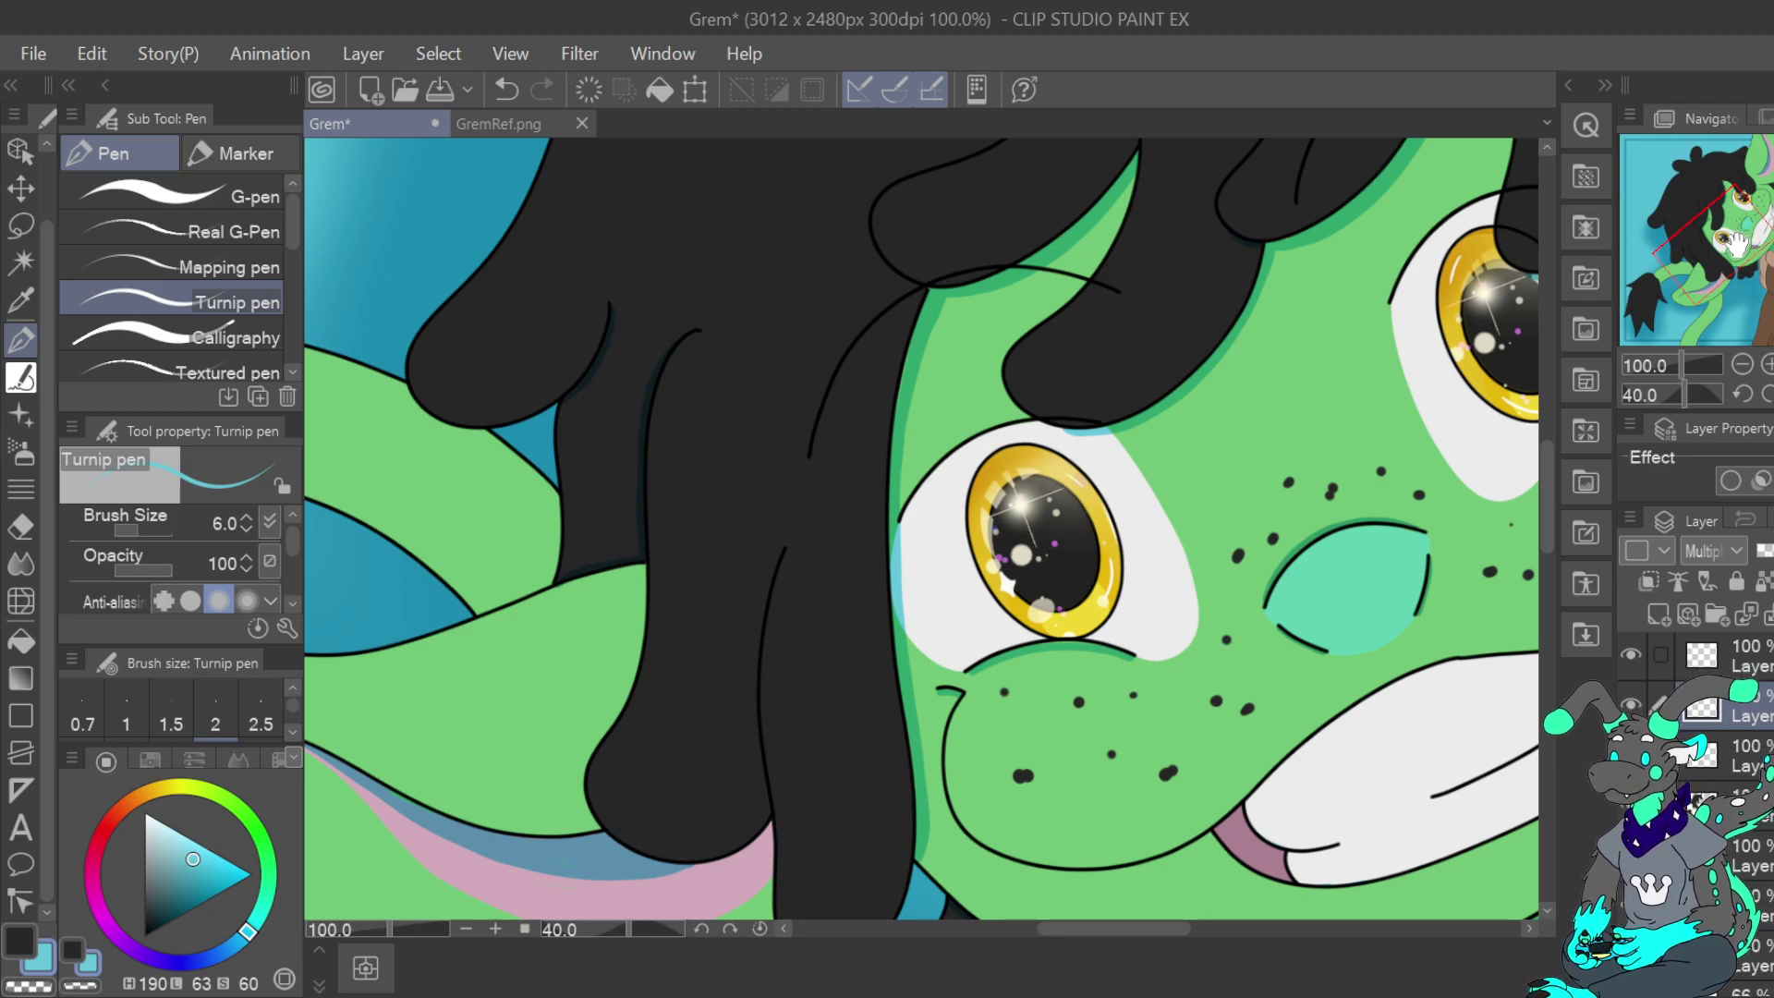
{"action": "left_click_drag", "start_coordinate": [1747, 217], "coordinate": [1729, 213]}
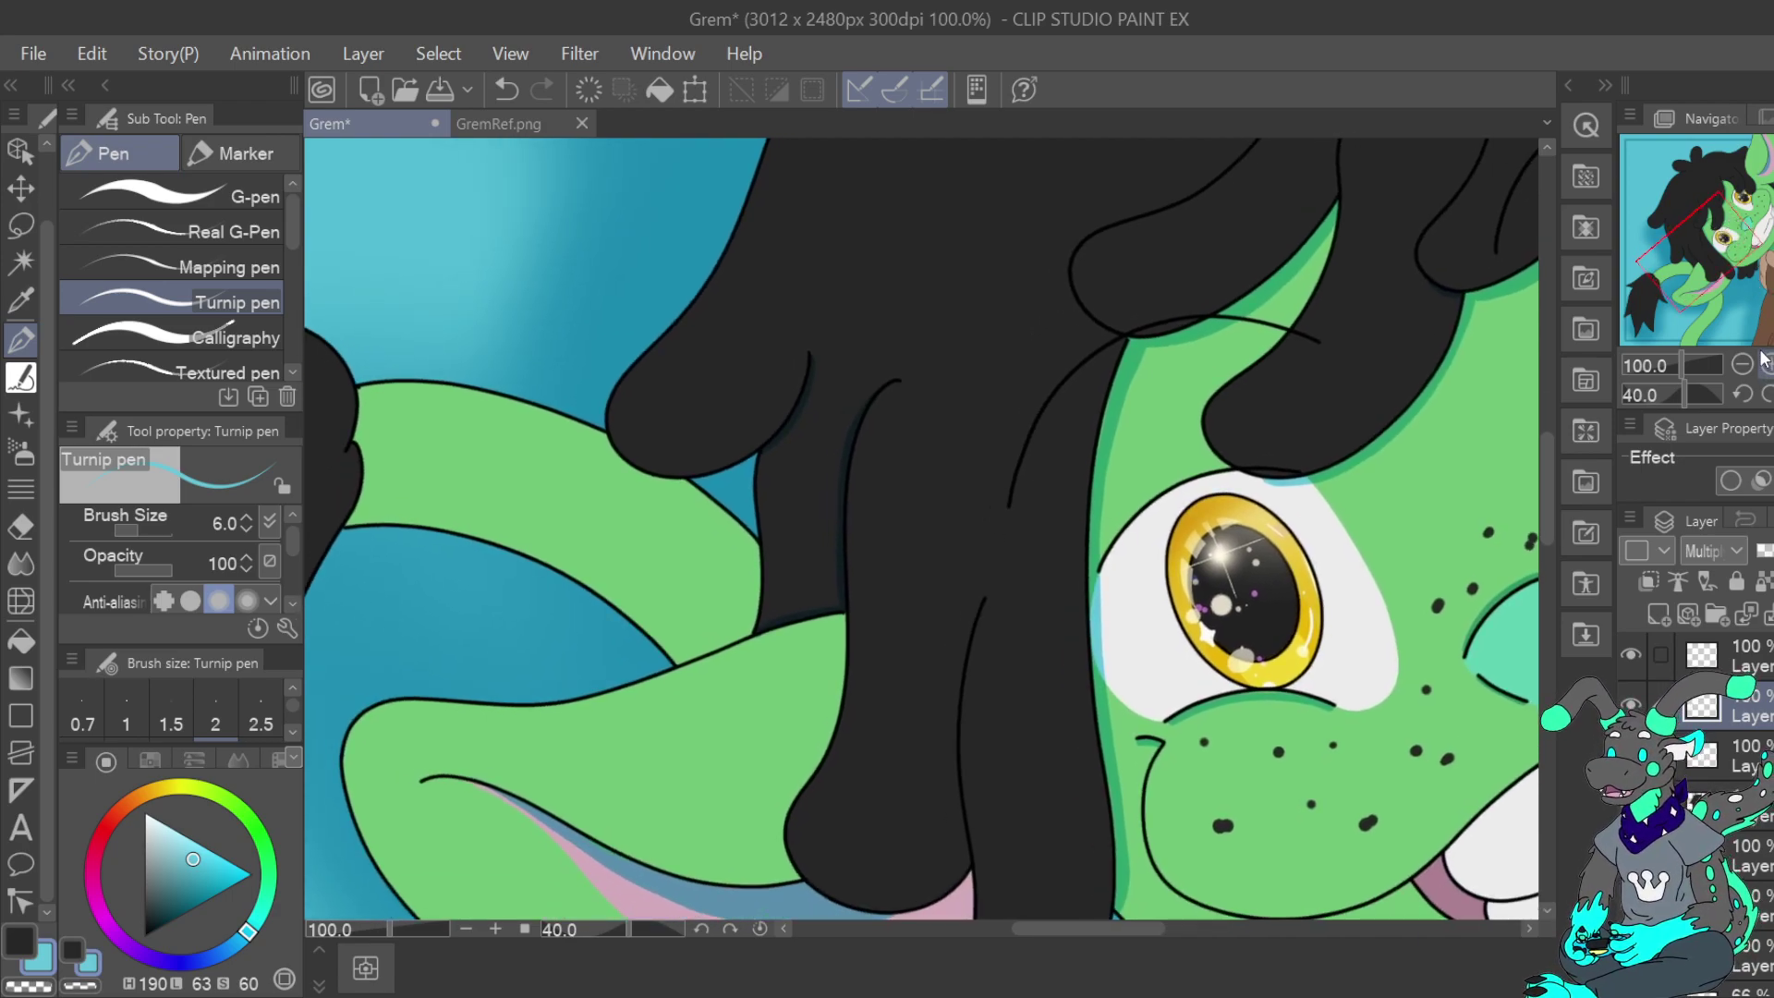
{"action": "mouse_move", "coordinate": [1743, 246]}
{"action": "left_mouse_down"}
{"action": "mouse_move", "coordinate": [1769, 238]}
{"action": "mouse_move", "coordinate": [1756, 216]}
{"action": "left_mouse_up"}
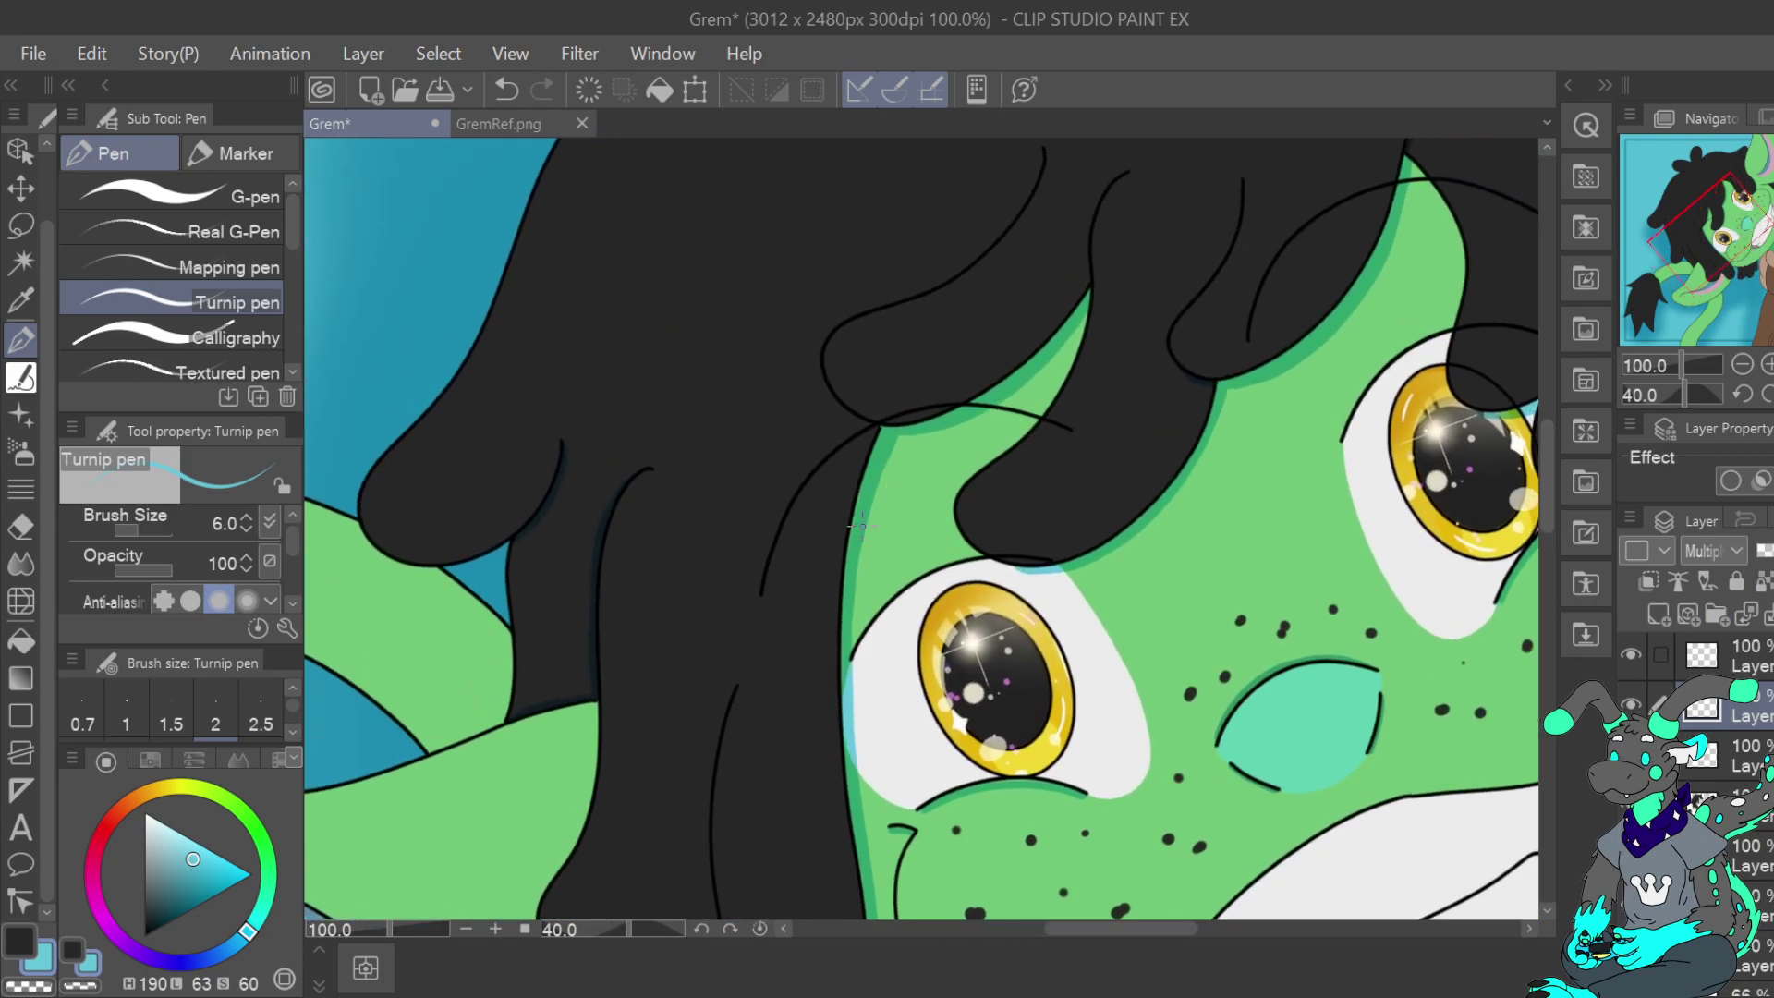
Undo the last stroke and erase the shadow along the hair strand above the left ear with a 42.1 transparent brush
{"action": "key", "text": "ctrl+z"}
{"action": "mouse_move", "coordinate": [1745, 227]}
{"action": "left_mouse_down"}
{"action": "mouse_move", "coordinate": [1716, 232]}
{"action": "mouse_move", "coordinate": [1731, 261]}
{"action": "mouse_move", "coordinate": [1729, 238]}
{"action": "left_mouse_up"}
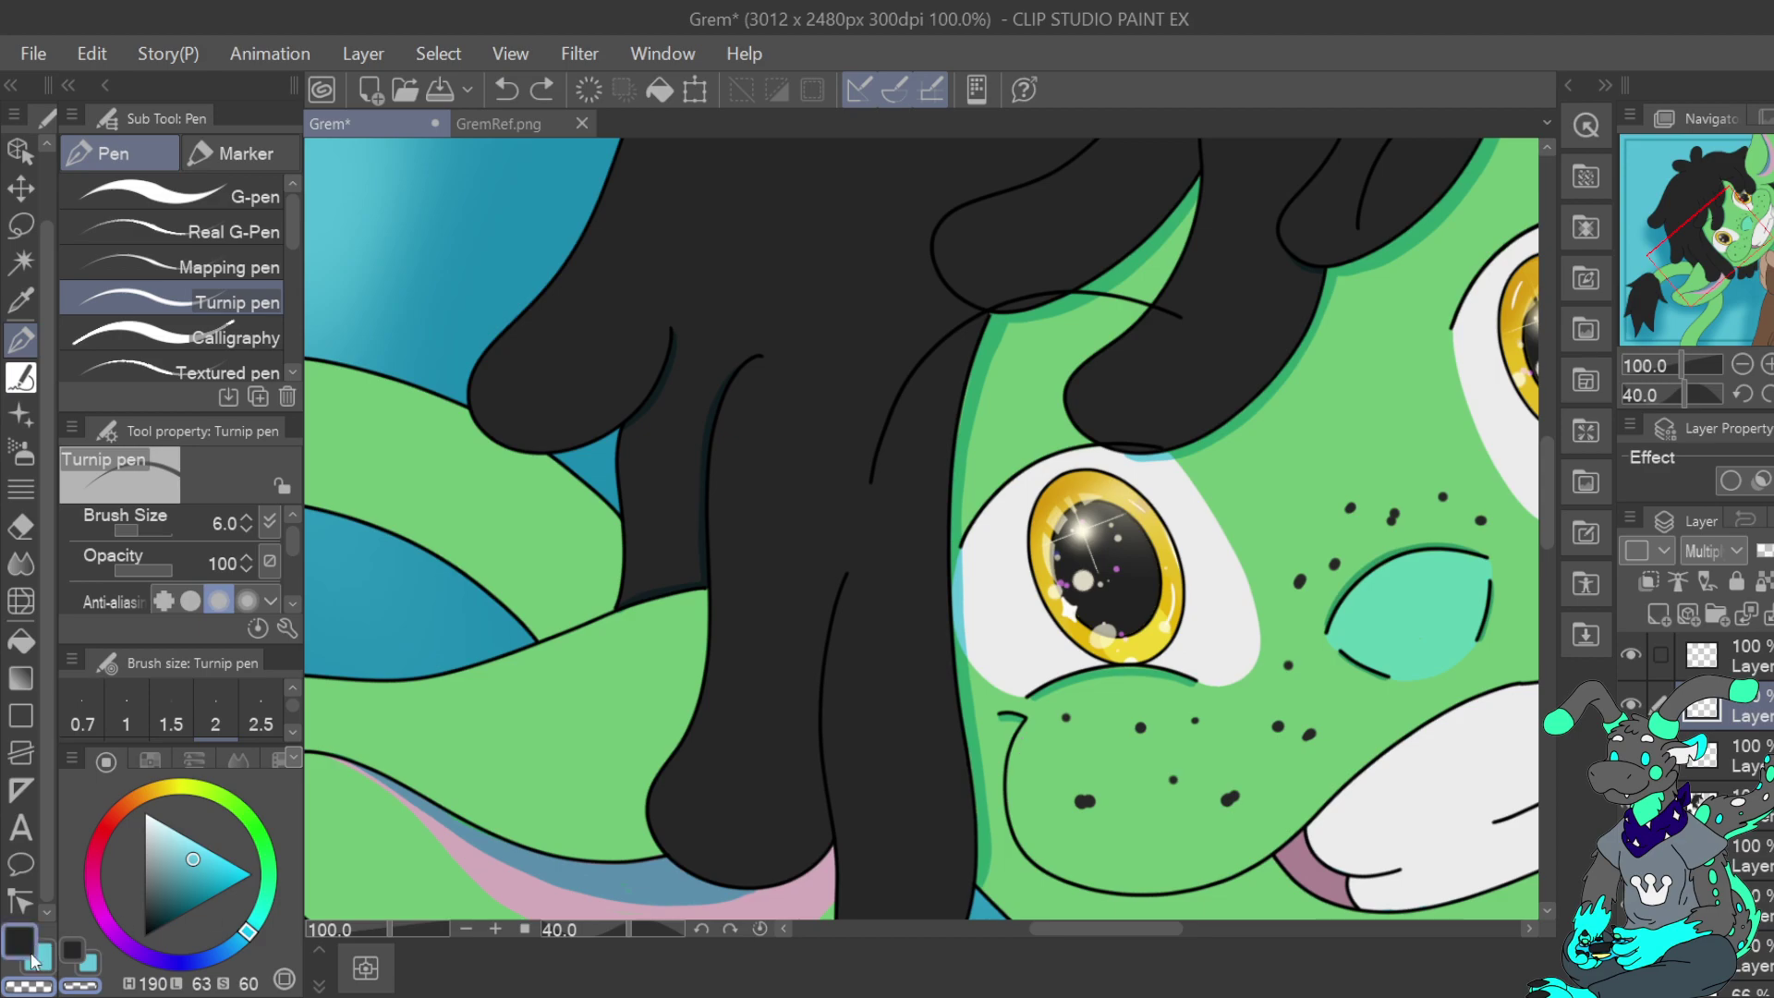
{"action": "left_click_drag", "start_coordinate": [141, 530], "coordinate": [149, 530]}
{"action": "mouse_move", "coordinate": [759, 355]}
{"action": "left_mouse_down"}
{"action": "mouse_move", "coordinate": [696, 531]}
{"action": "mouse_move", "coordinate": [706, 591]}
{"action": "left_mouse_up"}
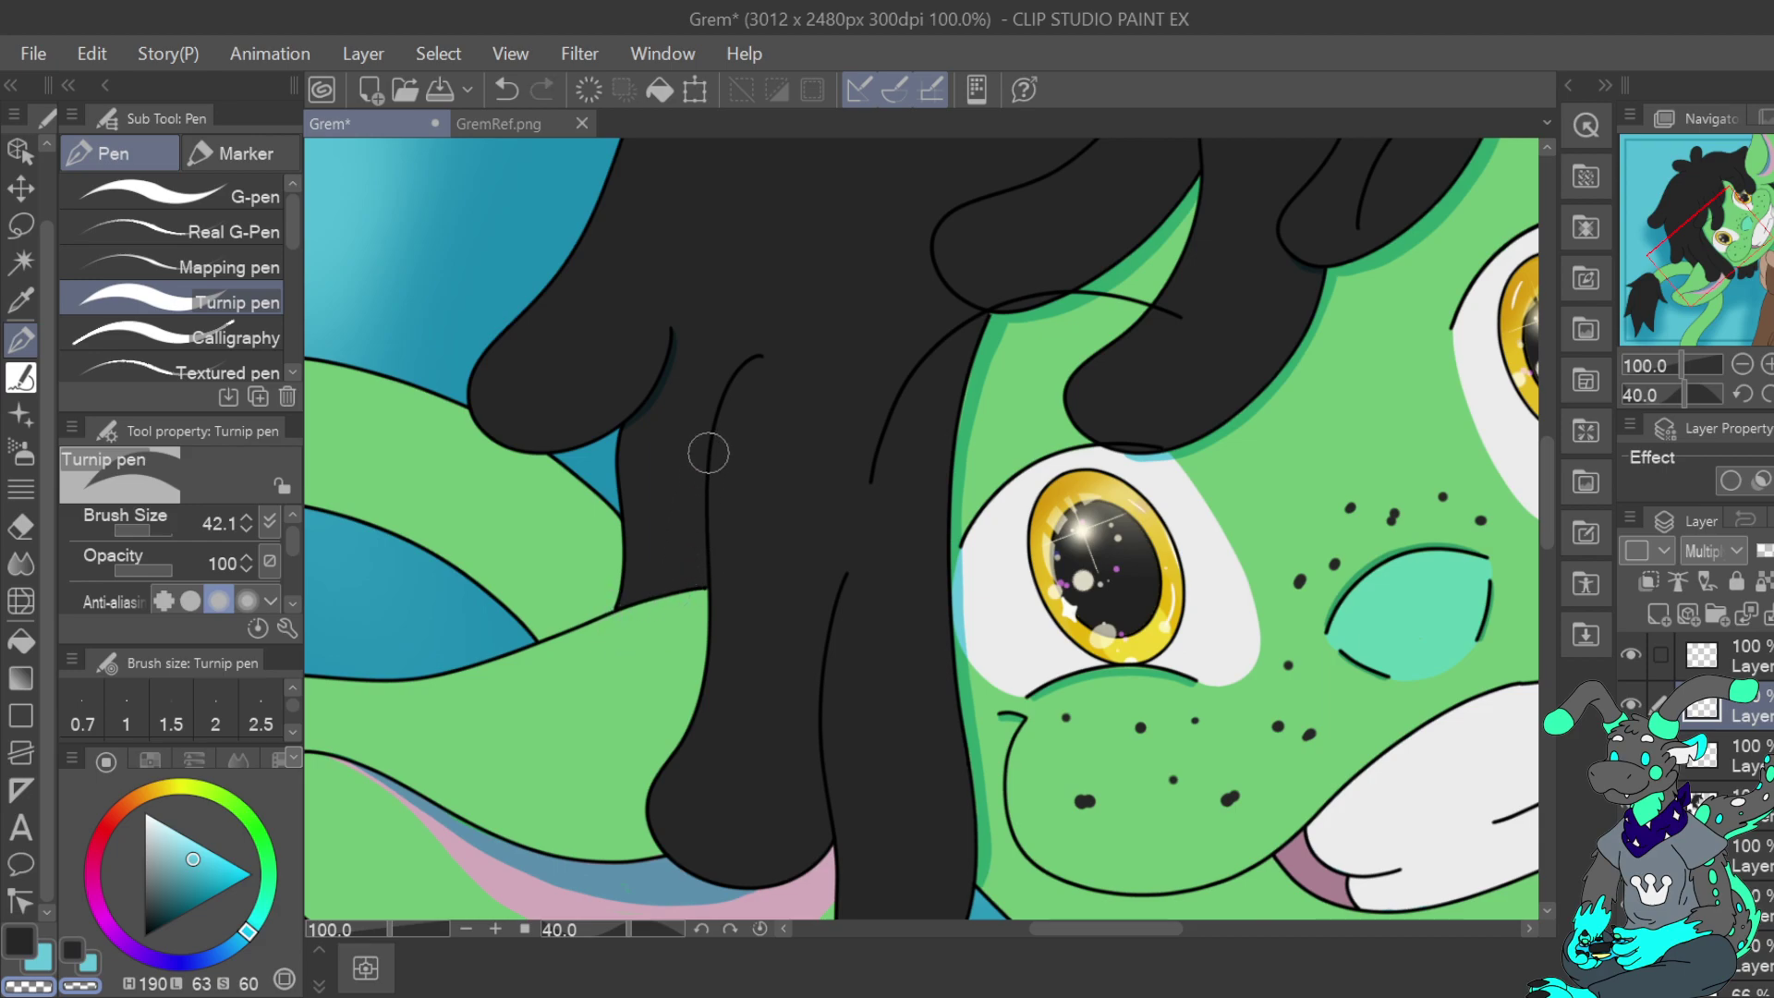
Switch the pen to the teal sub colour for shading the hood's collar
{"action": "left_click", "coordinate": [1742, 366]}
{"action": "left_click_drag", "start_coordinate": [1708, 218], "coordinate": [1761, 258]}
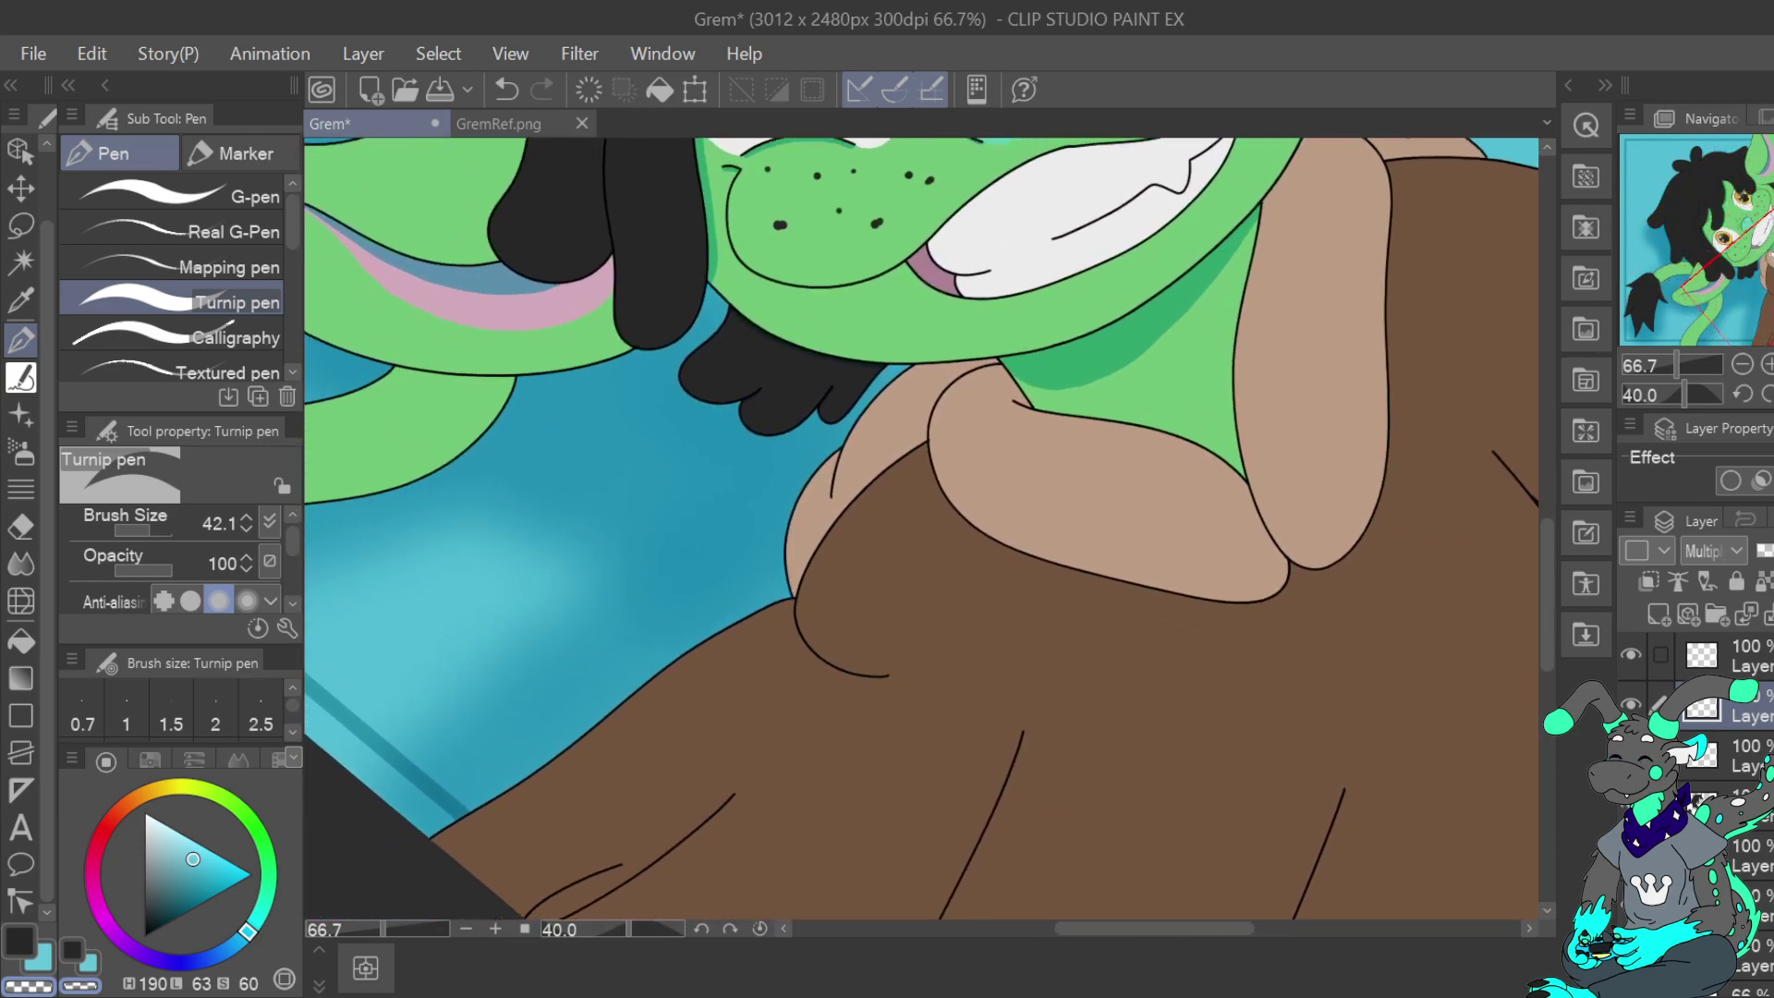
{"action": "left_click", "coordinate": [46, 966]}
{"action": "left_click", "coordinate": [1767, 364]}
{"action": "left_click", "coordinate": [1767, 364]}
{"action": "left_click_drag", "start_coordinate": [1761, 280], "coordinate": [1759, 274]}
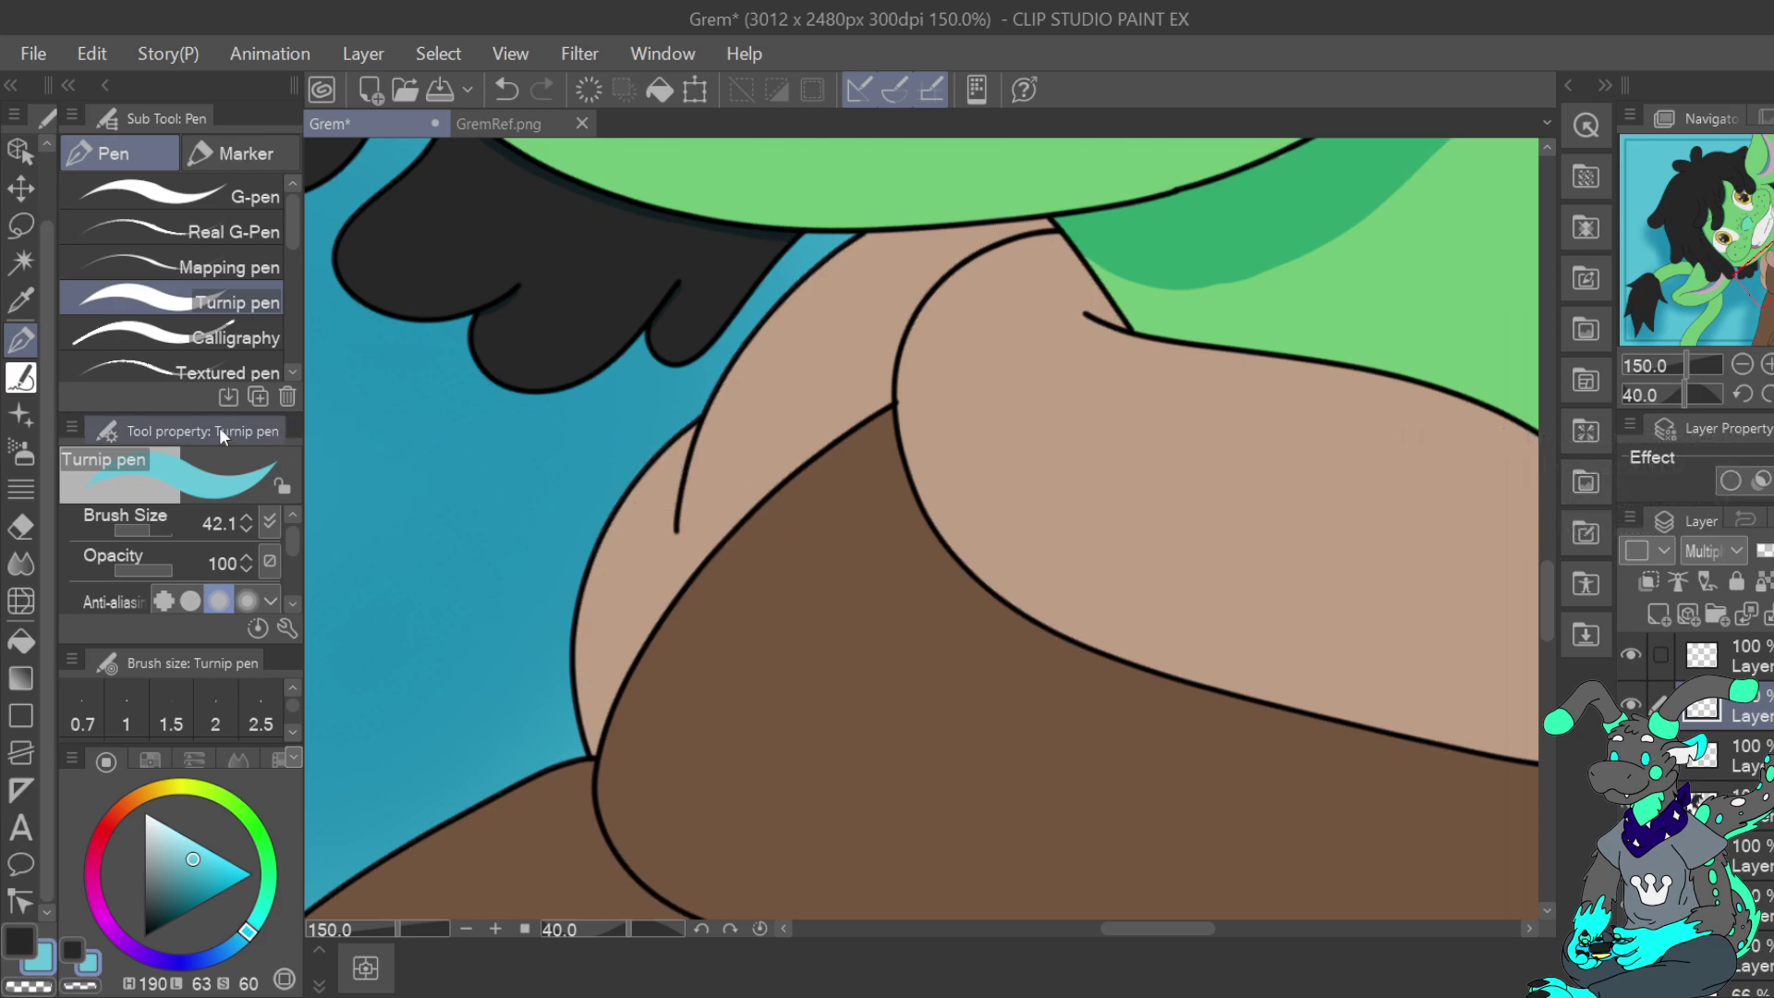
Set the Turnip pen's brush size to 7 and rotate the canvas to 55 at the collar fold
{"action": "left_click_drag", "start_coordinate": [144, 535], "coordinate": [137, 535]}
{"action": "left_click_drag", "start_coordinate": [246, 525], "coordinate": [249, 535]}
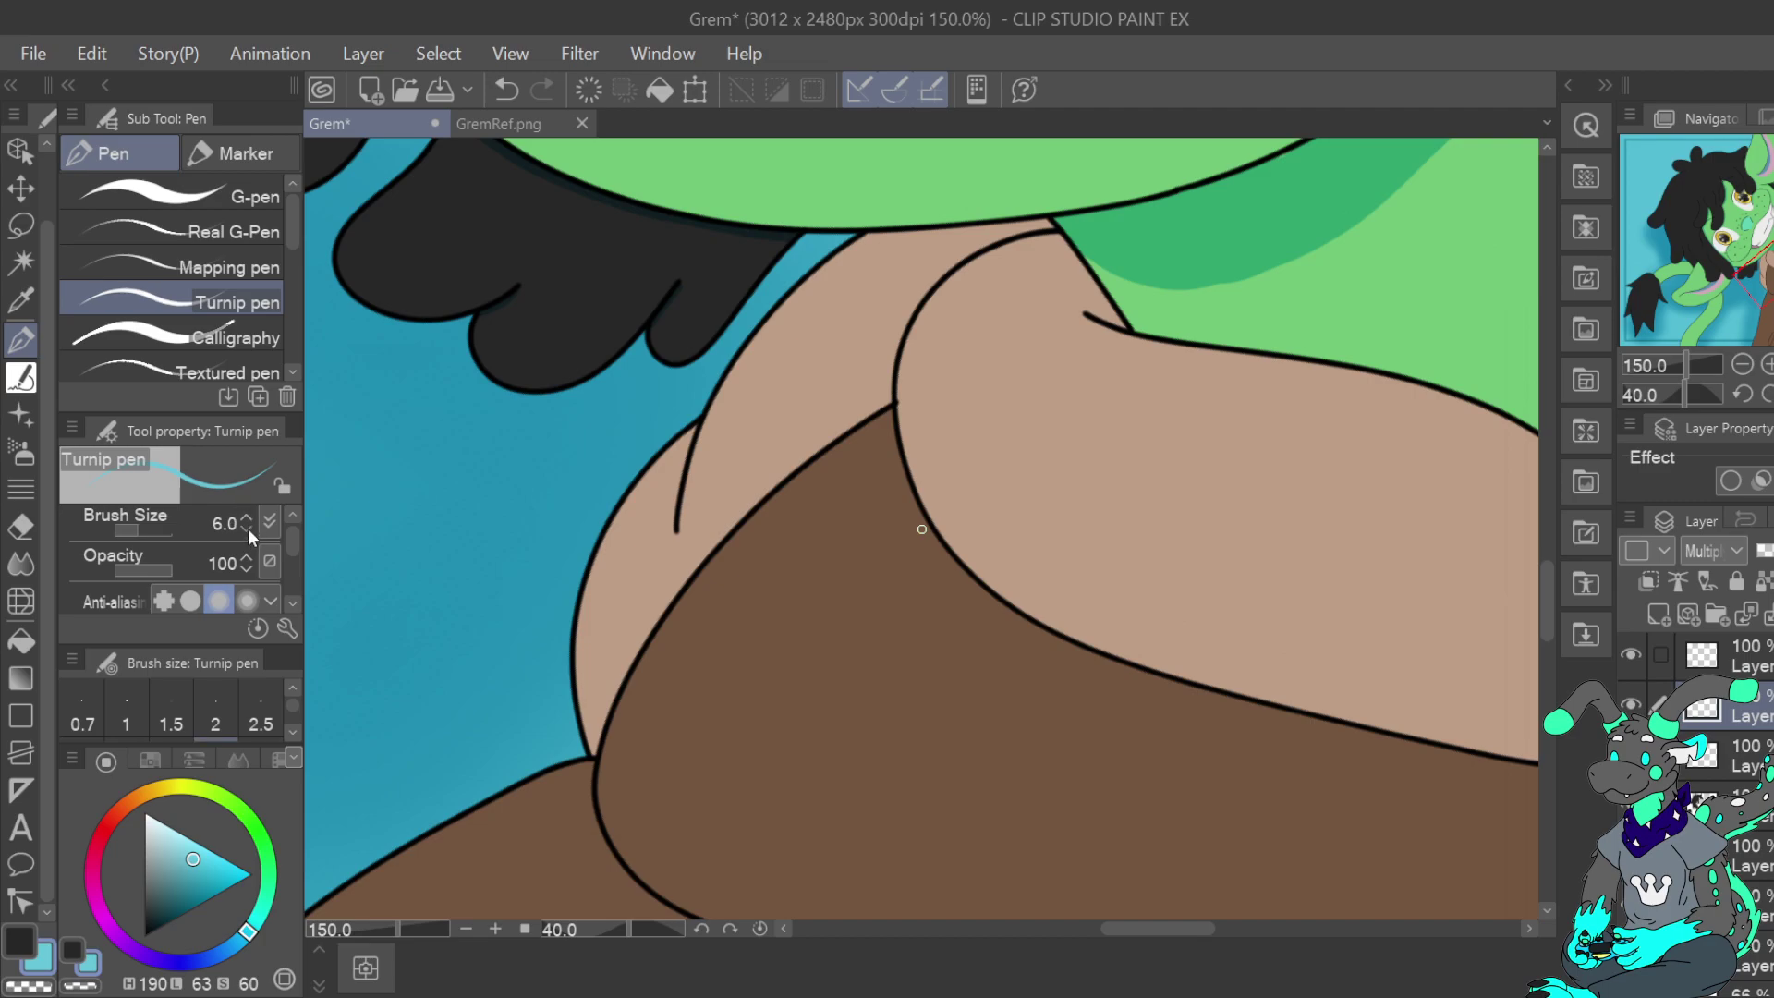
{"action": "left_click", "coordinate": [249, 529]}
{"action": "left_click", "coordinate": [248, 517]}
{"action": "left_click", "coordinate": [1771, 366]}
{"action": "left_click", "coordinate": [1743, 365]}
{"action": "left_click", "coordinate": [1768, 395]}
{"action": "left_click", "coordinate": [1769, 394]}
{"action": "left_click", "coordinate": [1768, 394]}
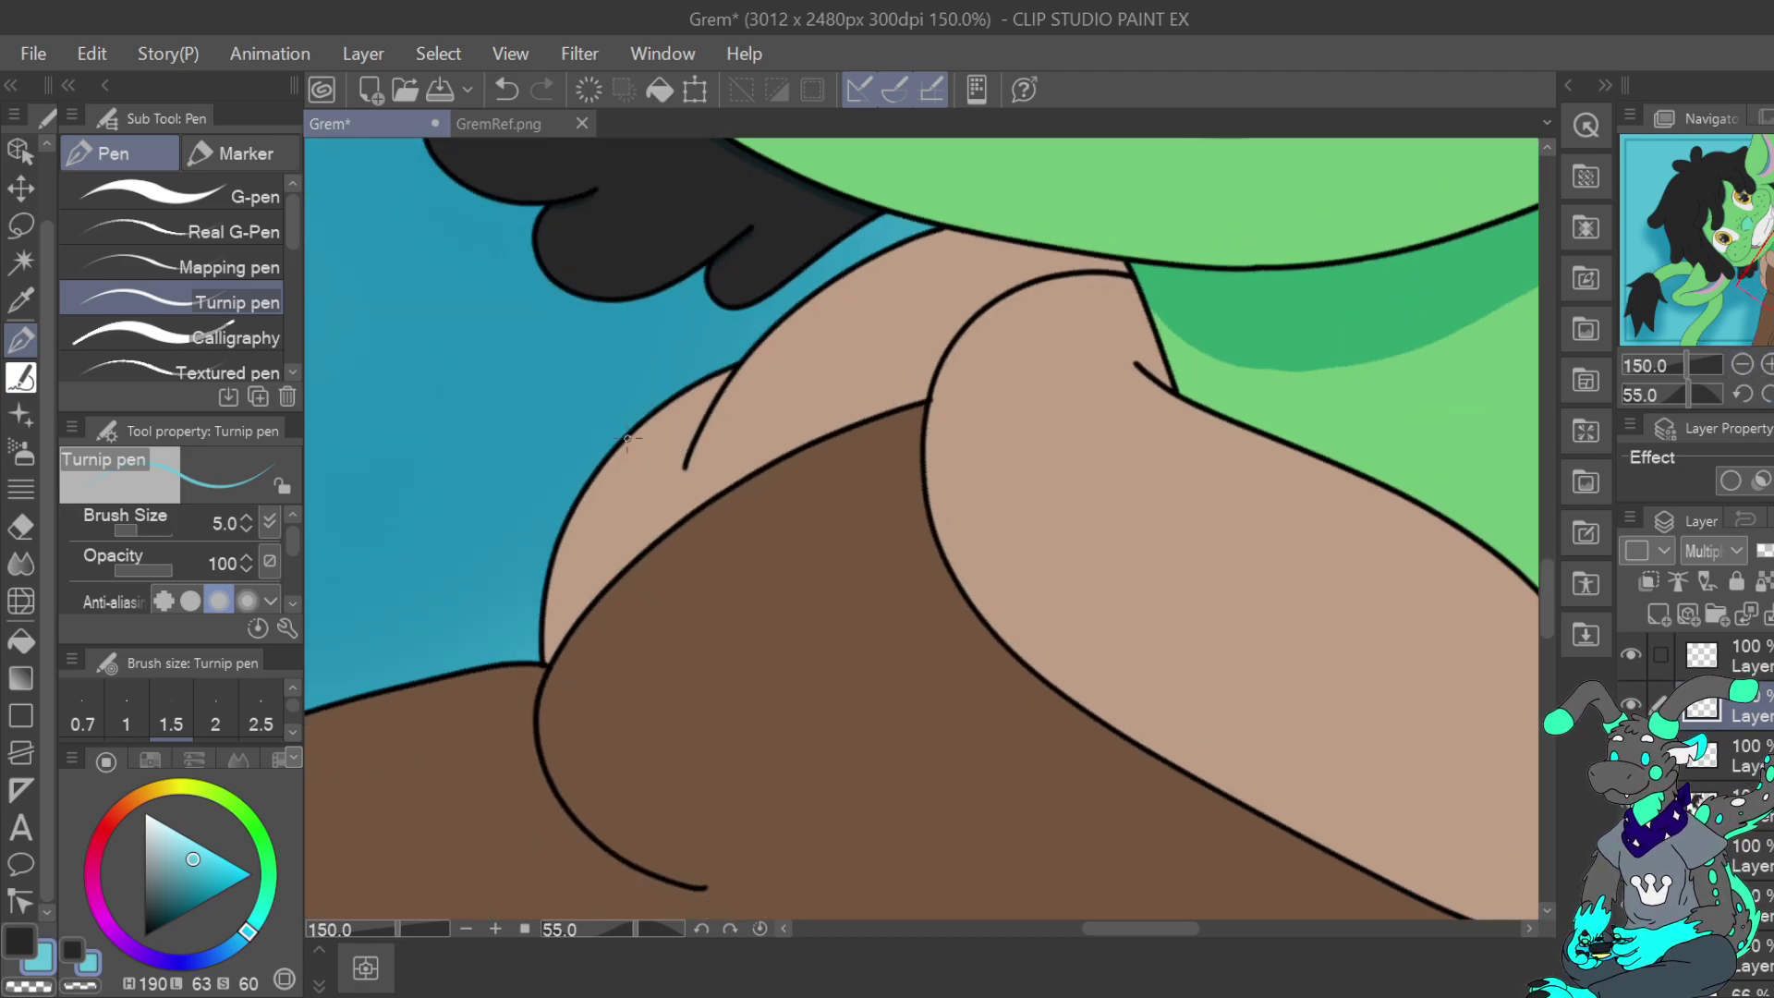
{"action": "left_click", "coordinate": [246, 520]}
{"action": "left_click", "coordinate": [246, 519]}
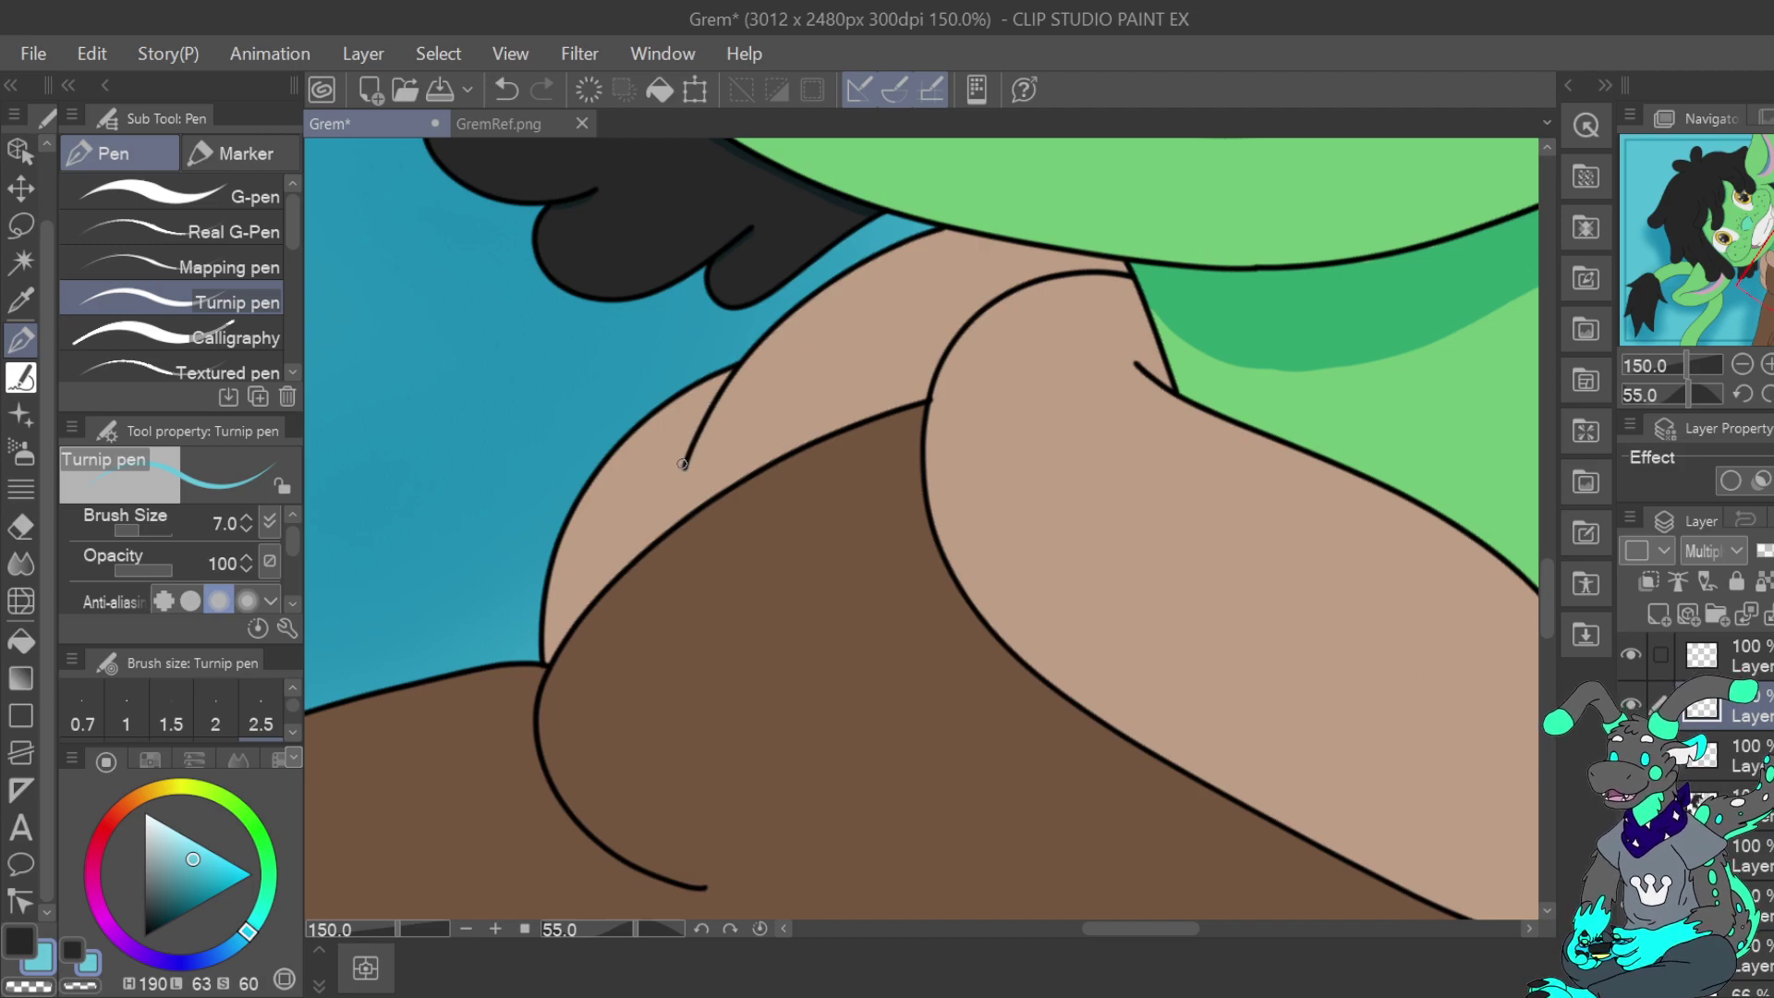
Shade along the two short fold lines at the outer ends of the tan hood collar with the teal Turnip pen
{"action": "left_click_drag", "start_coordinate": [682, 464], "coordinate": [724, 376]}
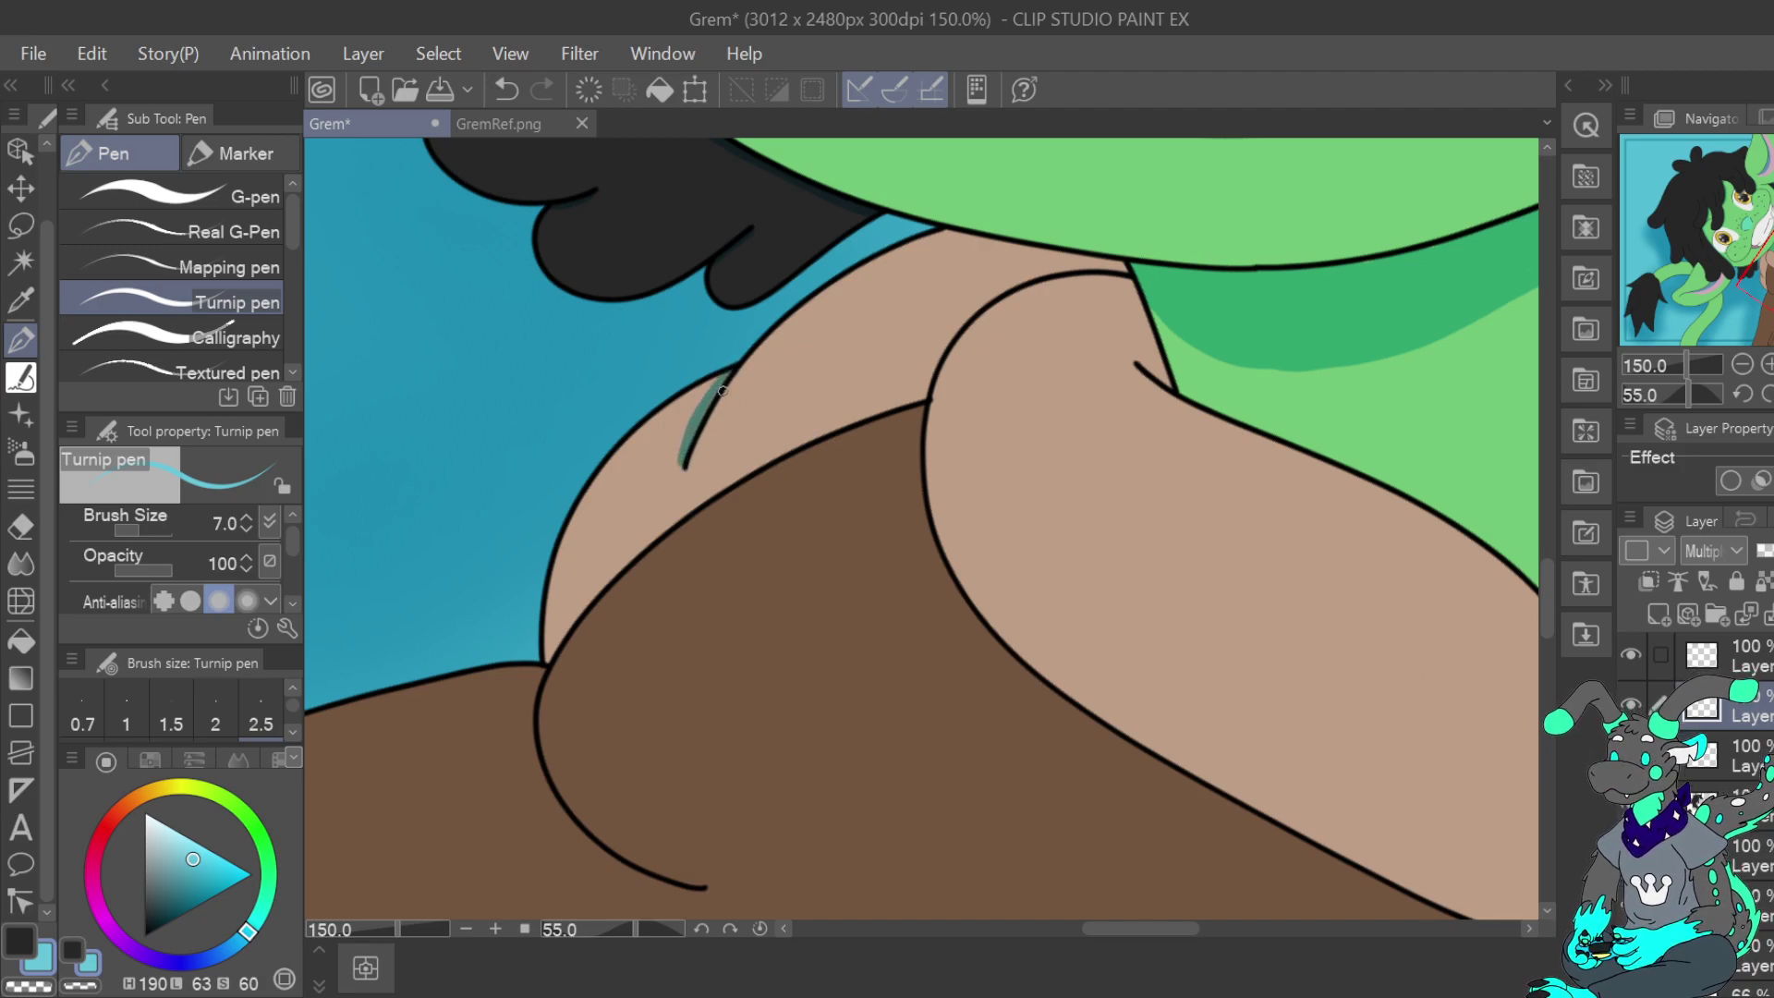
{"action": "left_click_drag", "start_coordinate": [1248, 517], "coordinate": [255, 868]}
{"action": "left_click", "coordinate": [1746, 397]}
{"action": "left_click", "coordinate": [1746, 399]}
{"action": "left_click", "coordinate": [1746, 399]}
{"action": "left_click", "coordinate": [1745, 399]}
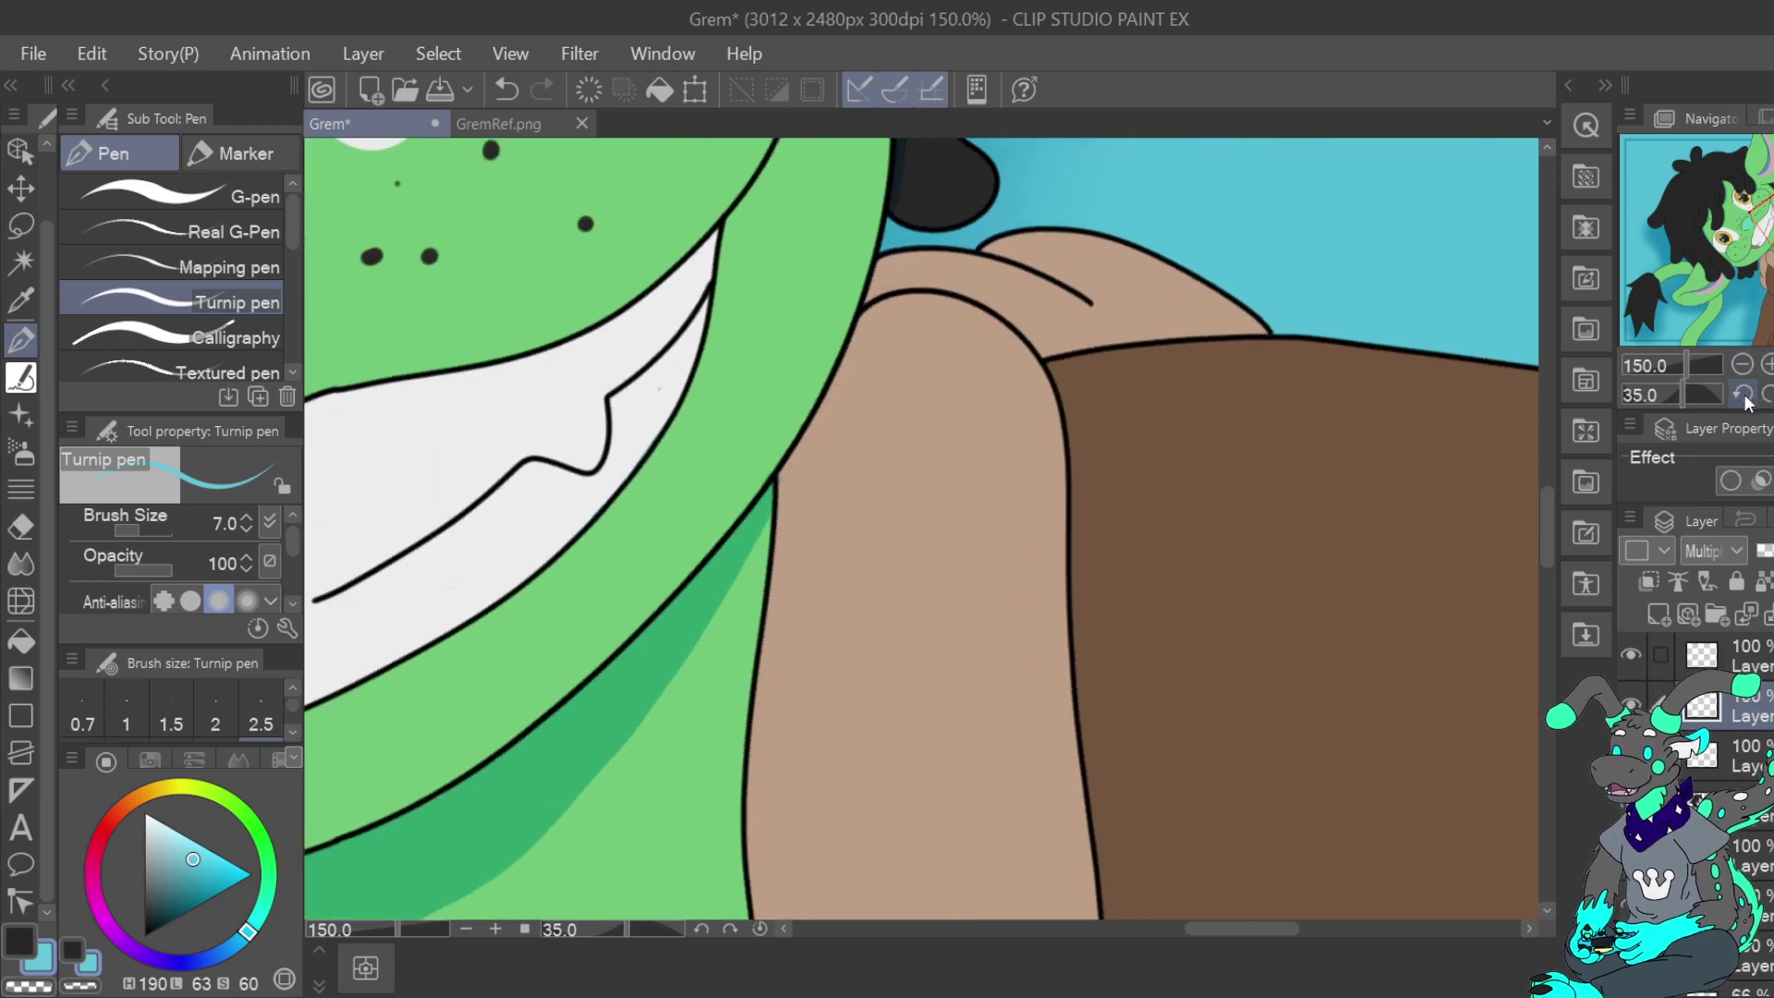
{"action": "left_click_drag", "start_coordinate": [1771, 203], "coordinate": [1759, 194]}
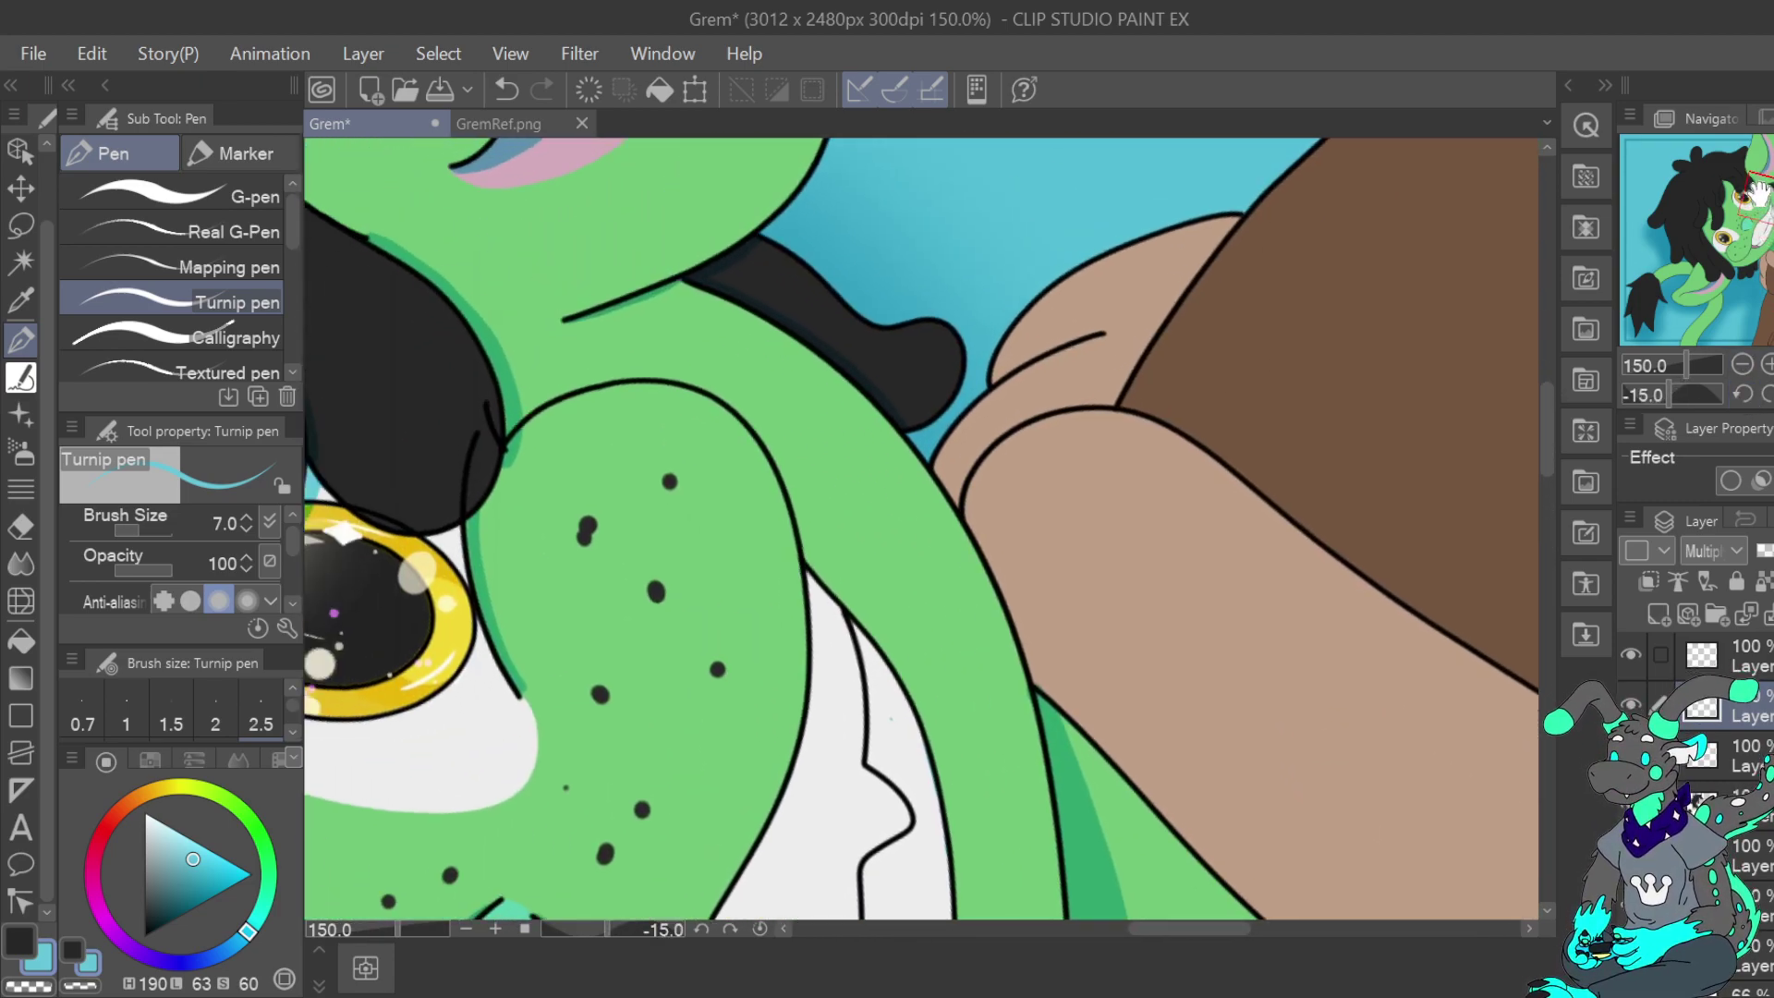
{"action": "left_click_drag", "start_coordinate": [988, 381], "coordinate": [1099, 333]}
{"action": "key", "text": "ctrl+z"}
{"action": "left_click_drag", "start_coordinate": [1044, 353], "coordinate": [1104, 324]}
Fill the narrow strip of collar between the neck edge and the short overlapping fold line with teal shadow
{"action": "left_click", "coordinate": [1743, 366]}
{"action": "left_click", "coordinate": [1743, 366]}
{"action": "left_click_drag", "start_coordinate": [1762, 210], "coordinate": [1770, 257]}
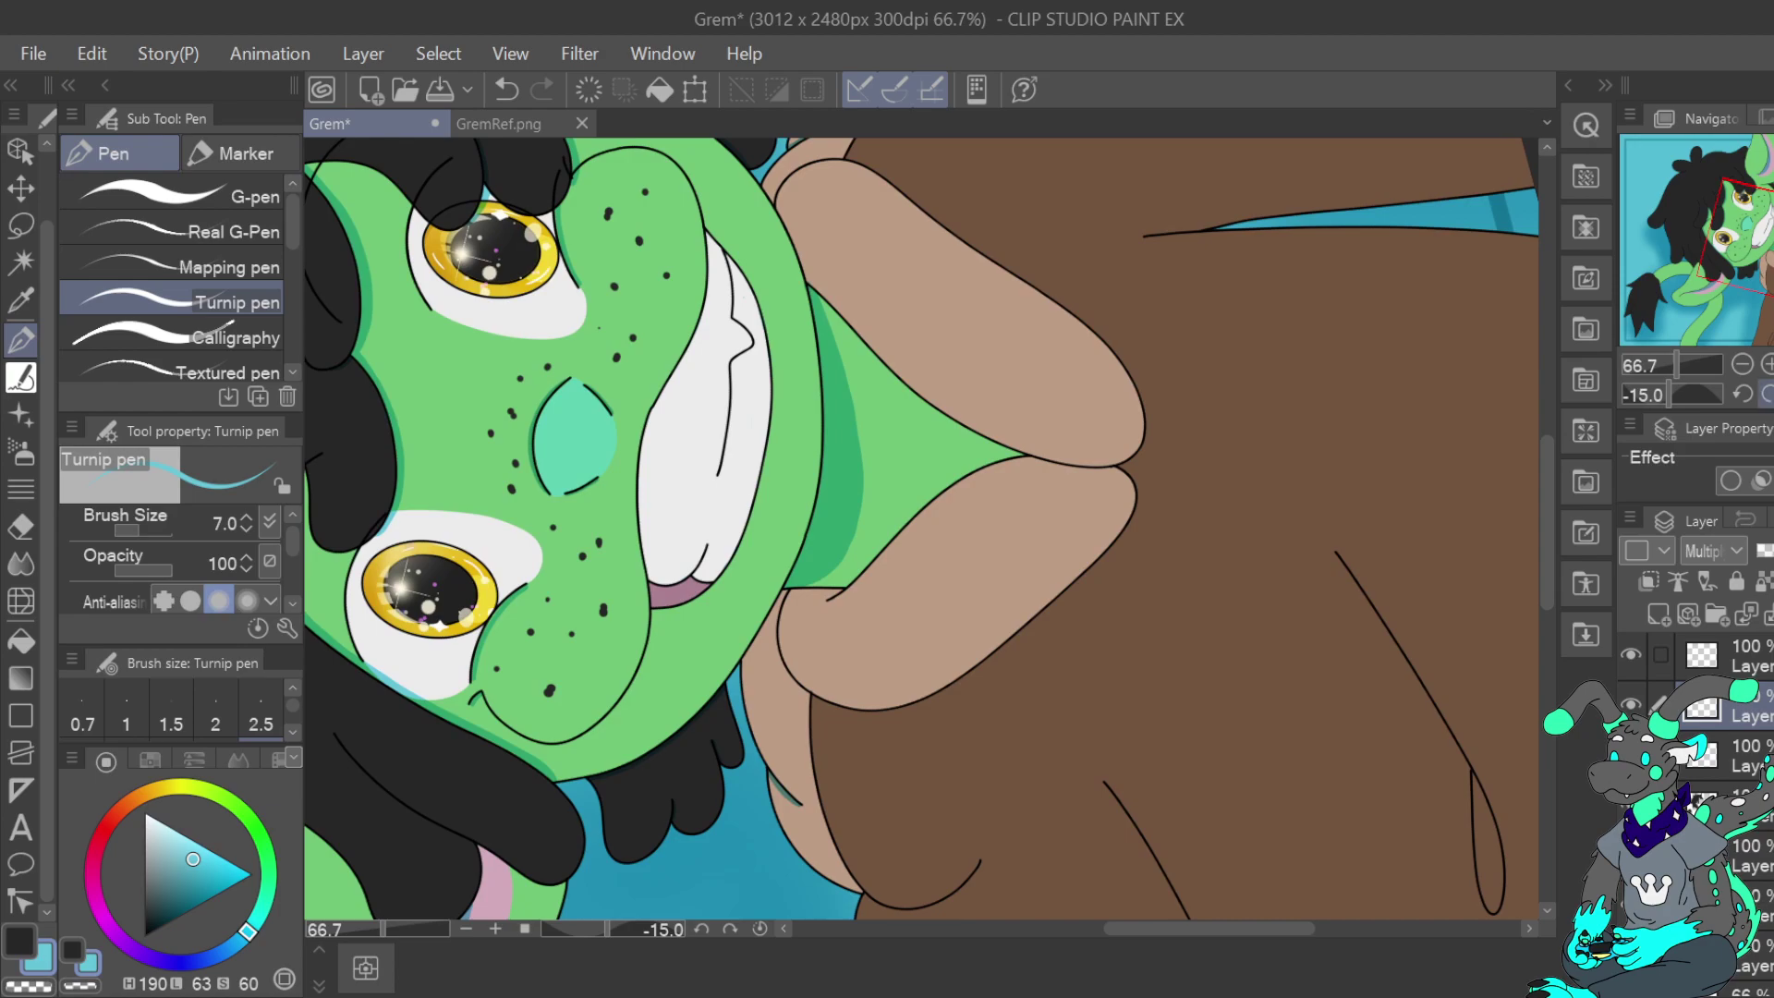
{"action": "left_click", "coordinate": [1769, 394]}
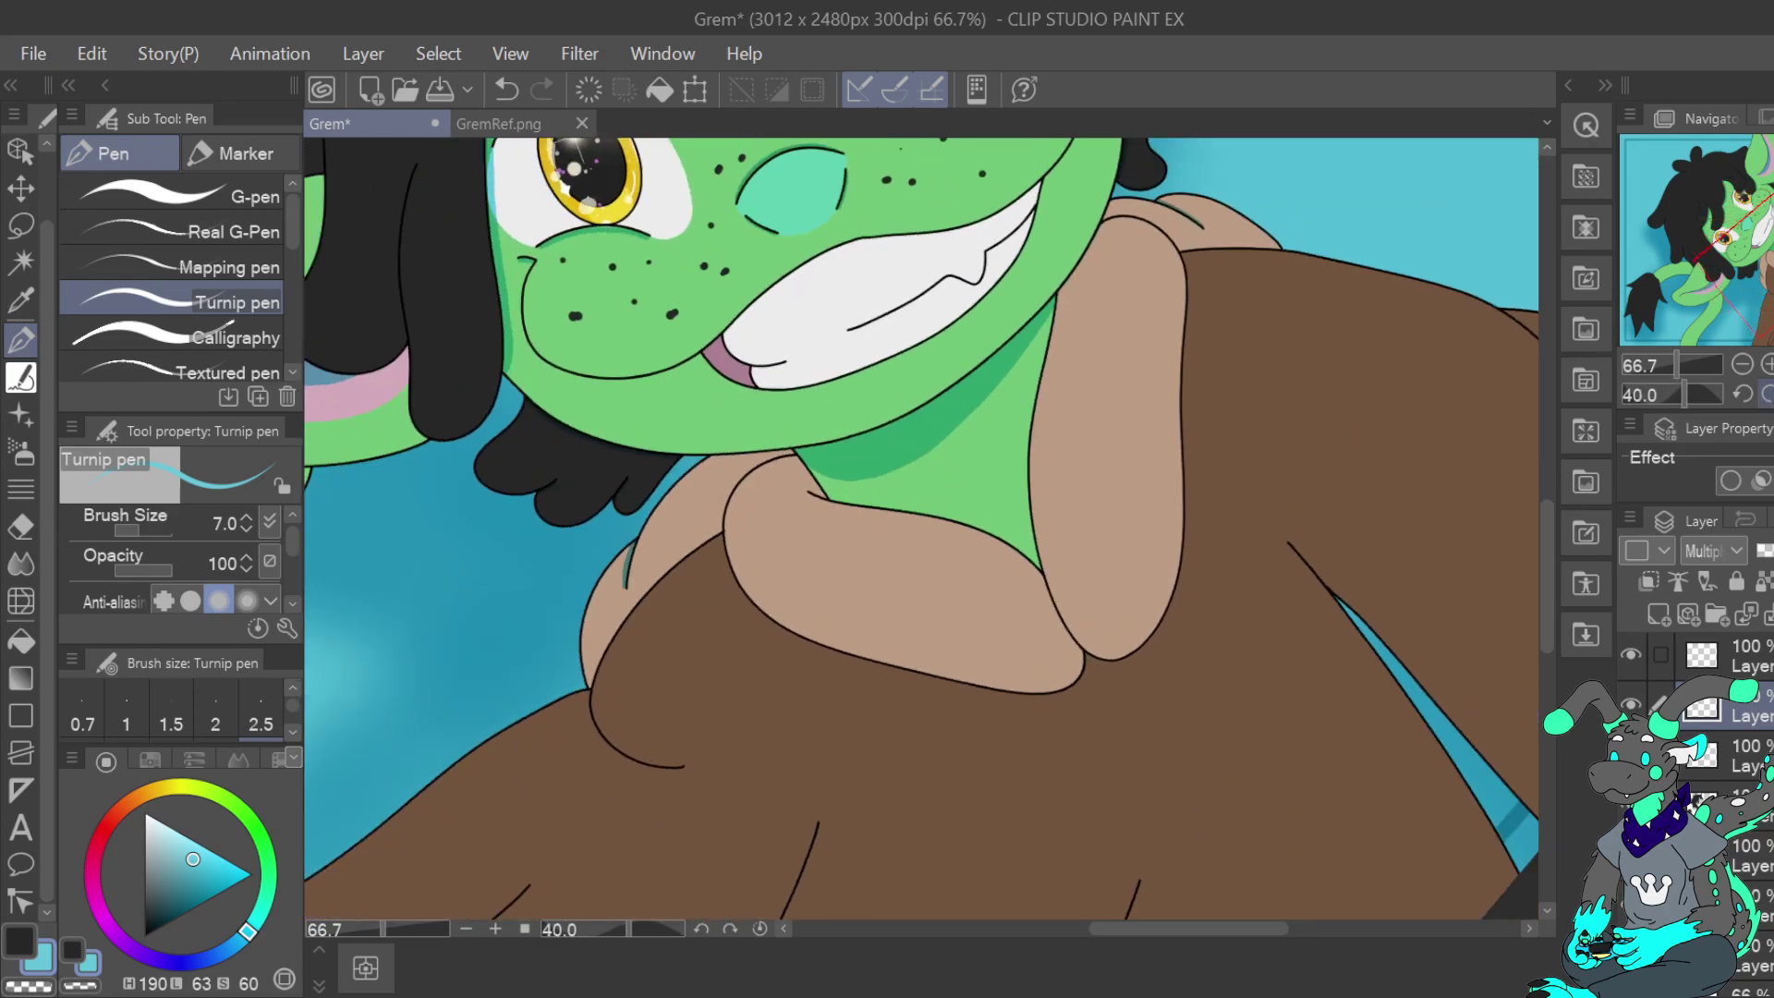
{"action": "left_click", "coordinate": [1767, 395]}
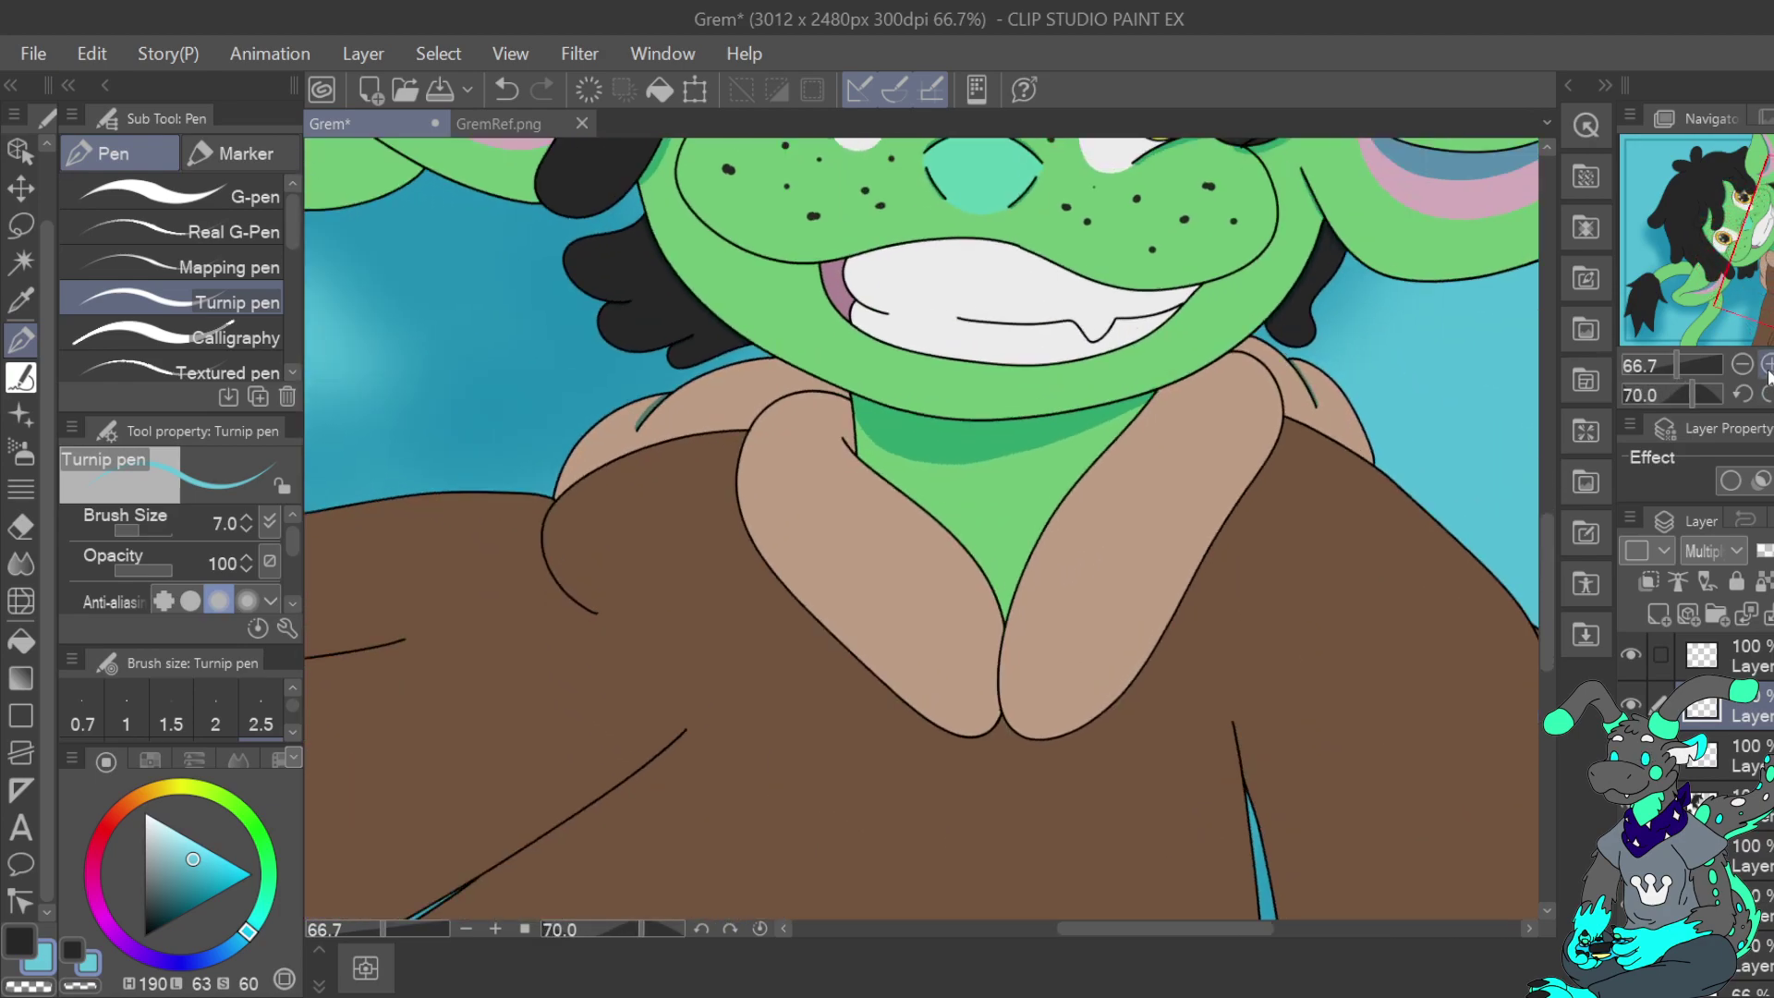
{"action": "left_click", "coordinate": [1769, 365]}
{"action": "left_click", "coordinate": [1769, 365]}
{"action": "left_click_drag", "start_coordinate": [1771, 261], "coordinate": [1770, 249]}
{"action": "left_click_drag", "start_coordinate": [575, 460], "coordinate": [560, 350]}
{"action": "left_click_drag", "start_coordinate": [558, 425], "coordinate": [566, 346]}
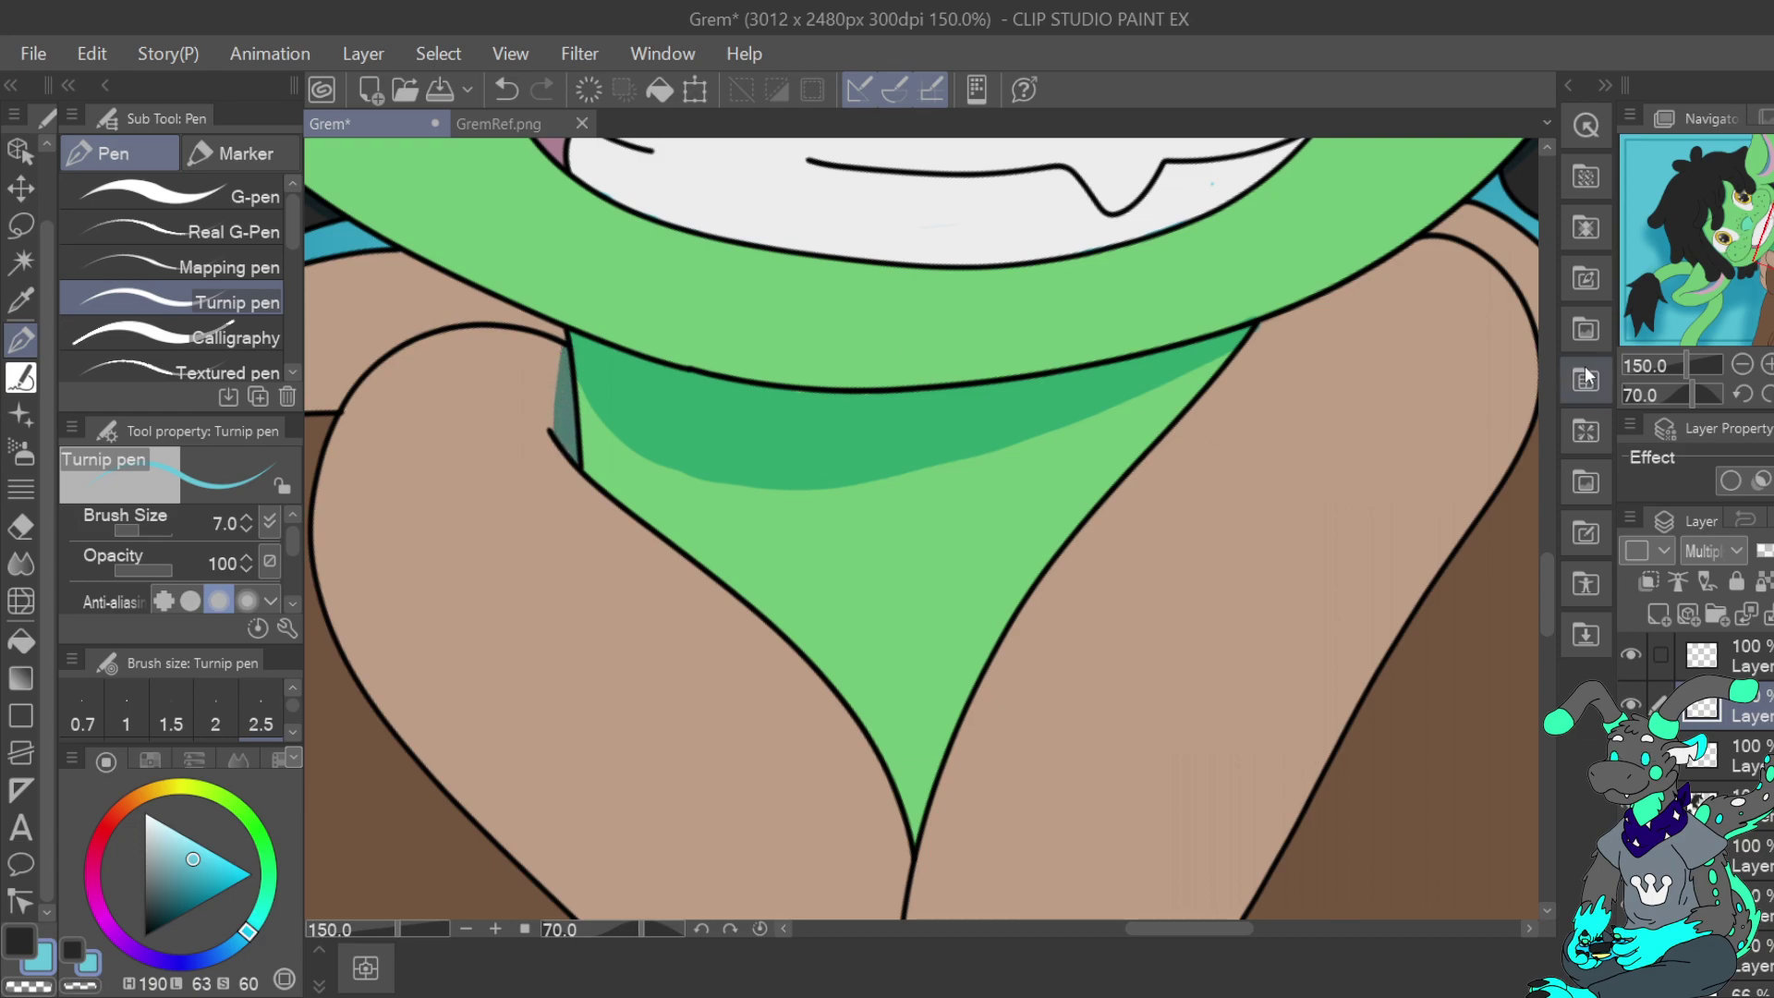
Shade the green neck with a thin teal shadow along the collar edge, rising from the point of the V, undoing the misplaced stroke
{"action": "left_click_drag", "start_coordinate": [1761, 224], "coordinate": [1766, 239]}
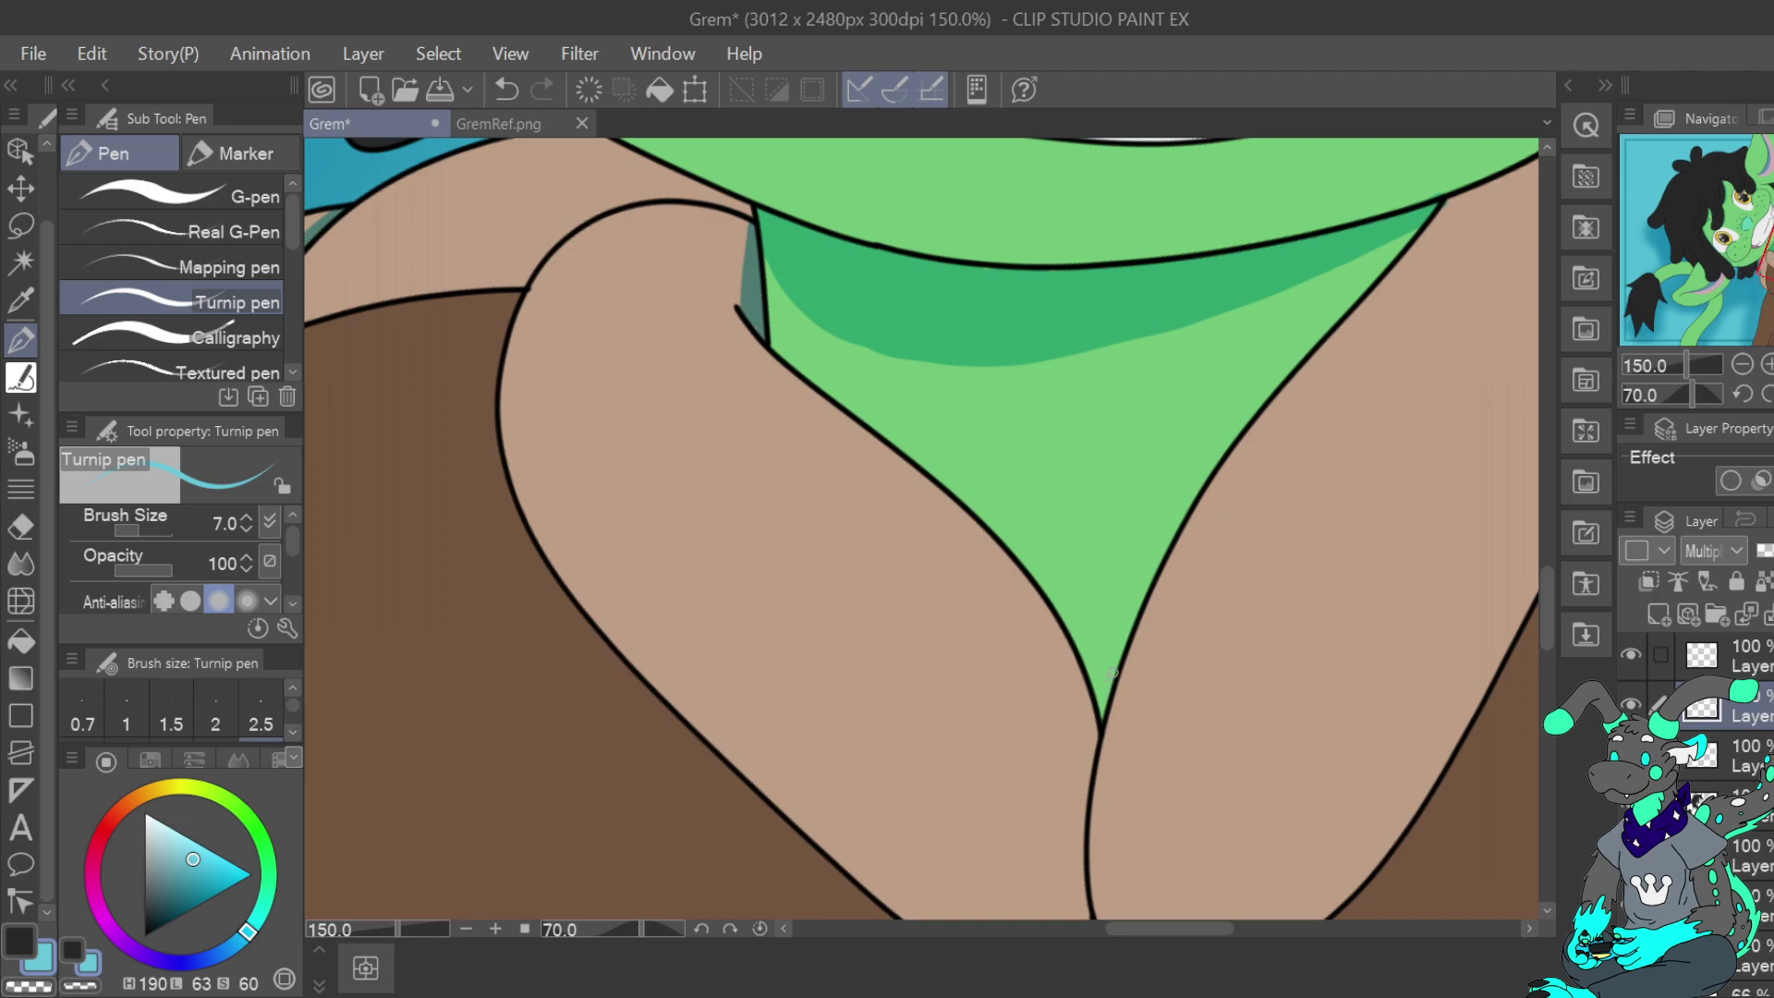
{"action": "left_click_drag", "start_coordinate": [1123, 656], "coordinate": [1099, 724]}
{"action": "left_click_drag", "start_coordinate": [1420, 231], "coordinate": [1366, 286]}
{"action": "left_click", "coordinate": [506, 89]}
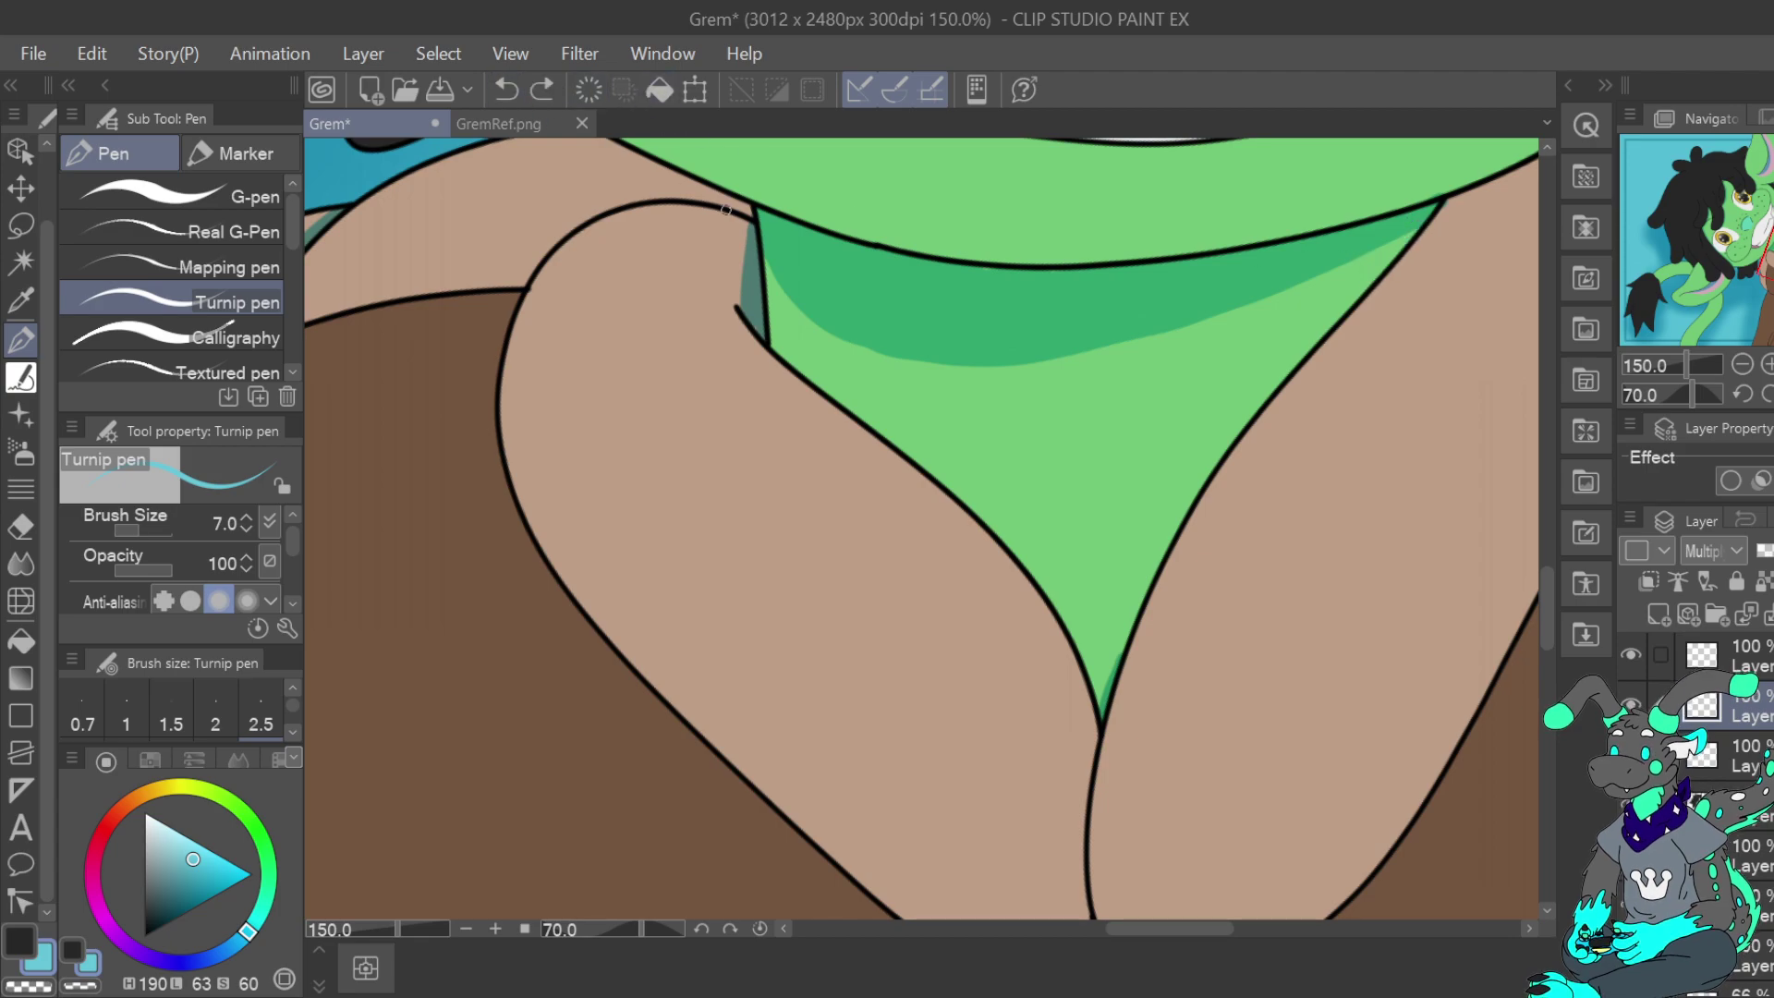
{"action": "mouse_move", "coordinate": [1105, 700]}
{"action": "left_mouse_down"}
{"action": "mouse_move", "coordinate": [1131, 610]}
{"action": "mouse_move", "coordinate": [1210, 473]}
{"action": "left_mouse_up"}
{"action": "left_click", "coordinate": [29, 986]}
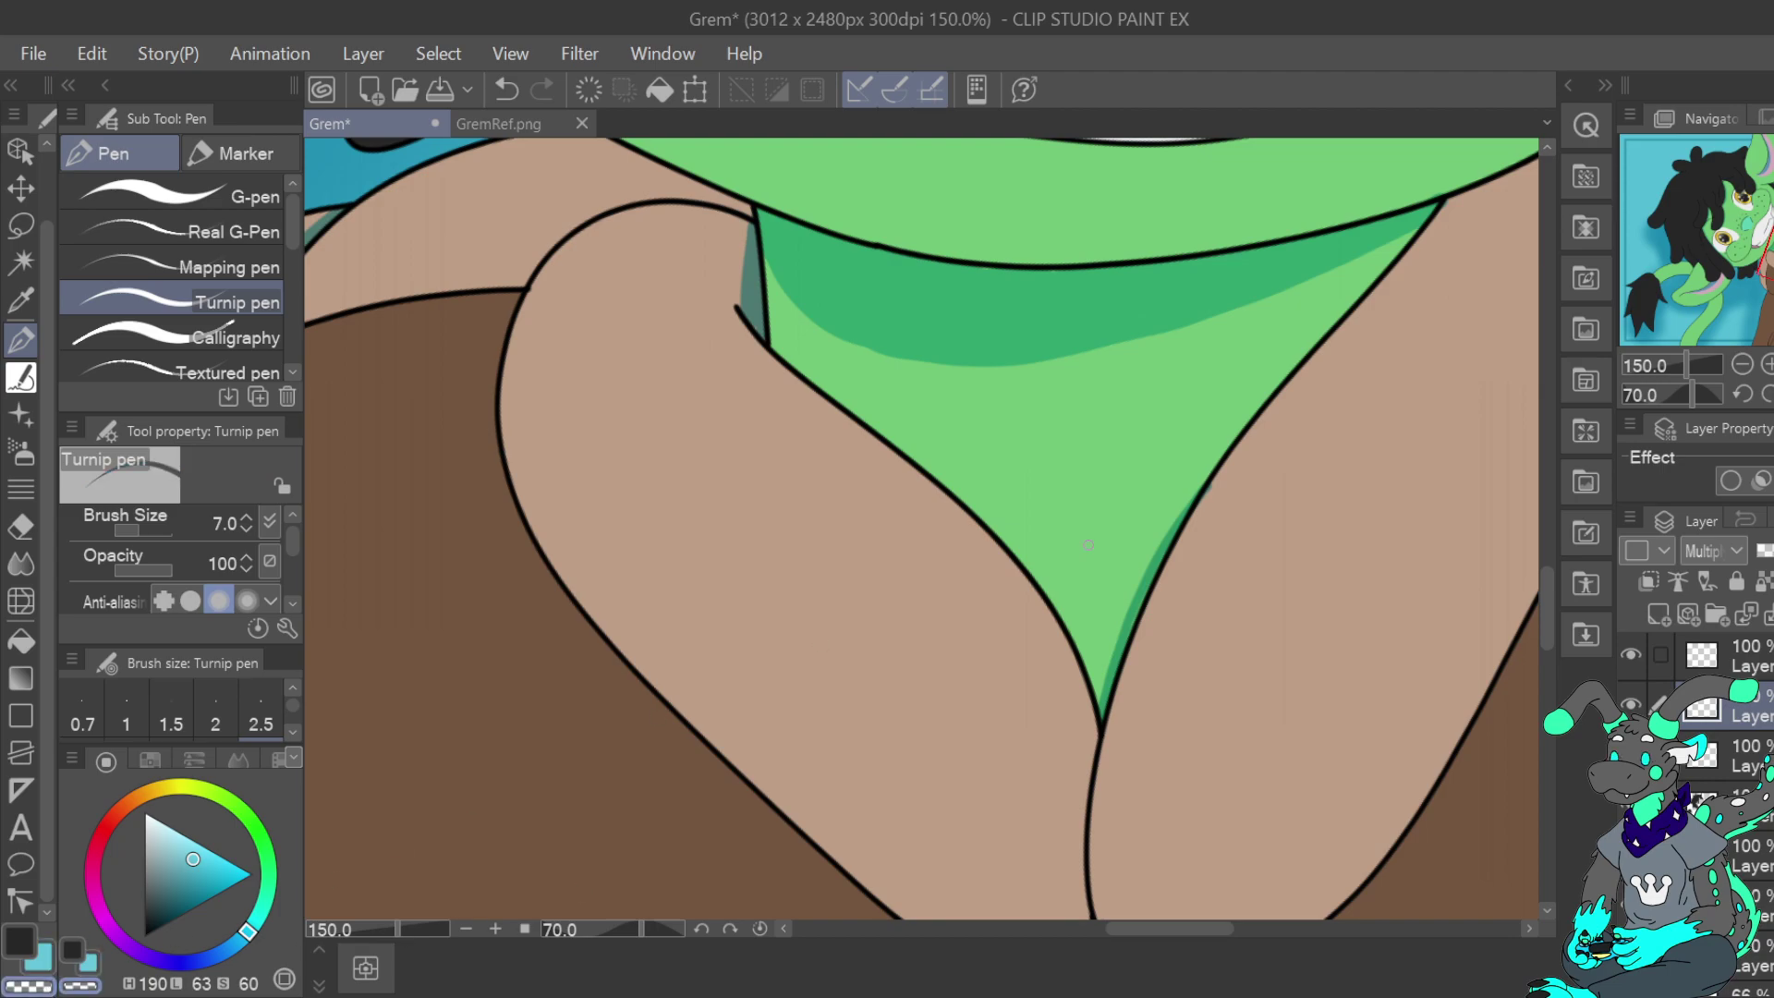
{"action": "left_click", "coordinate": [50, 962]}
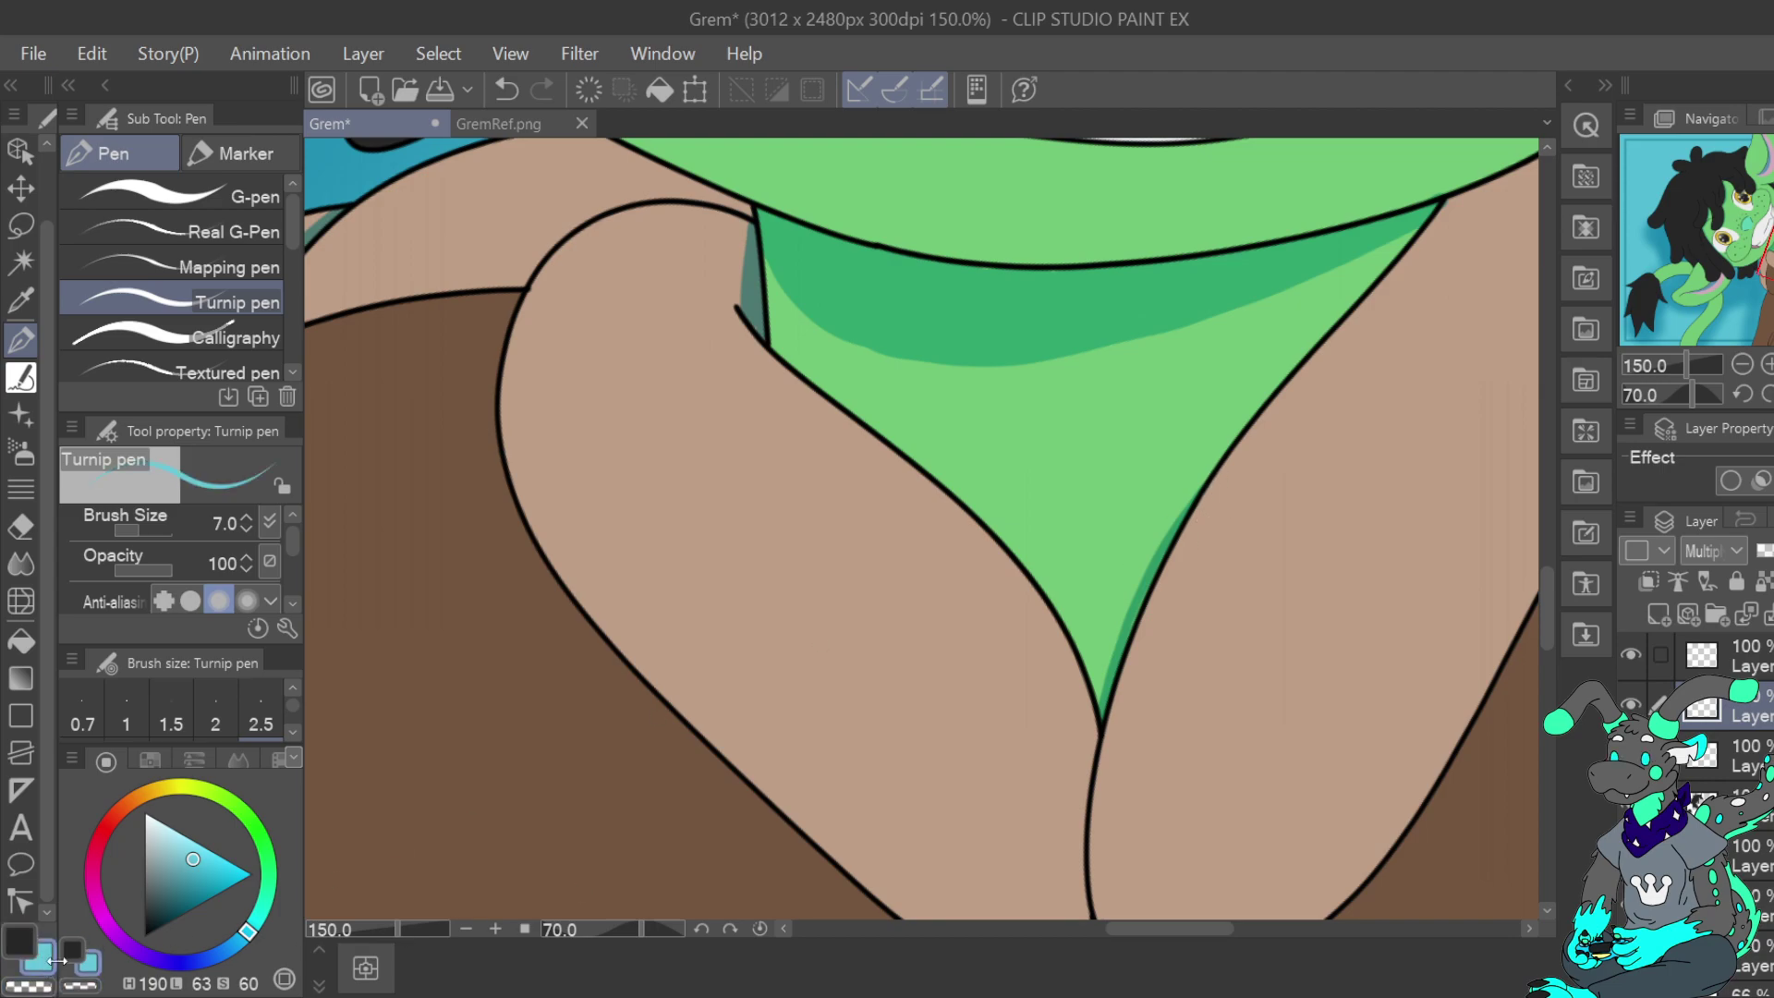
Shade along the outside of the curved fold line on the brown hoodie where it meets the outer collar
{"action": "mouse_move", "coordinate": [1771, 247]}
{"action": "left_mouse_down"}
{"action": "mouse_move", "coordinate": [1750, 252]}
{"action": "mouse_move", "coordinate": [1726, 307]}
{"action": "left_mouse_up"}
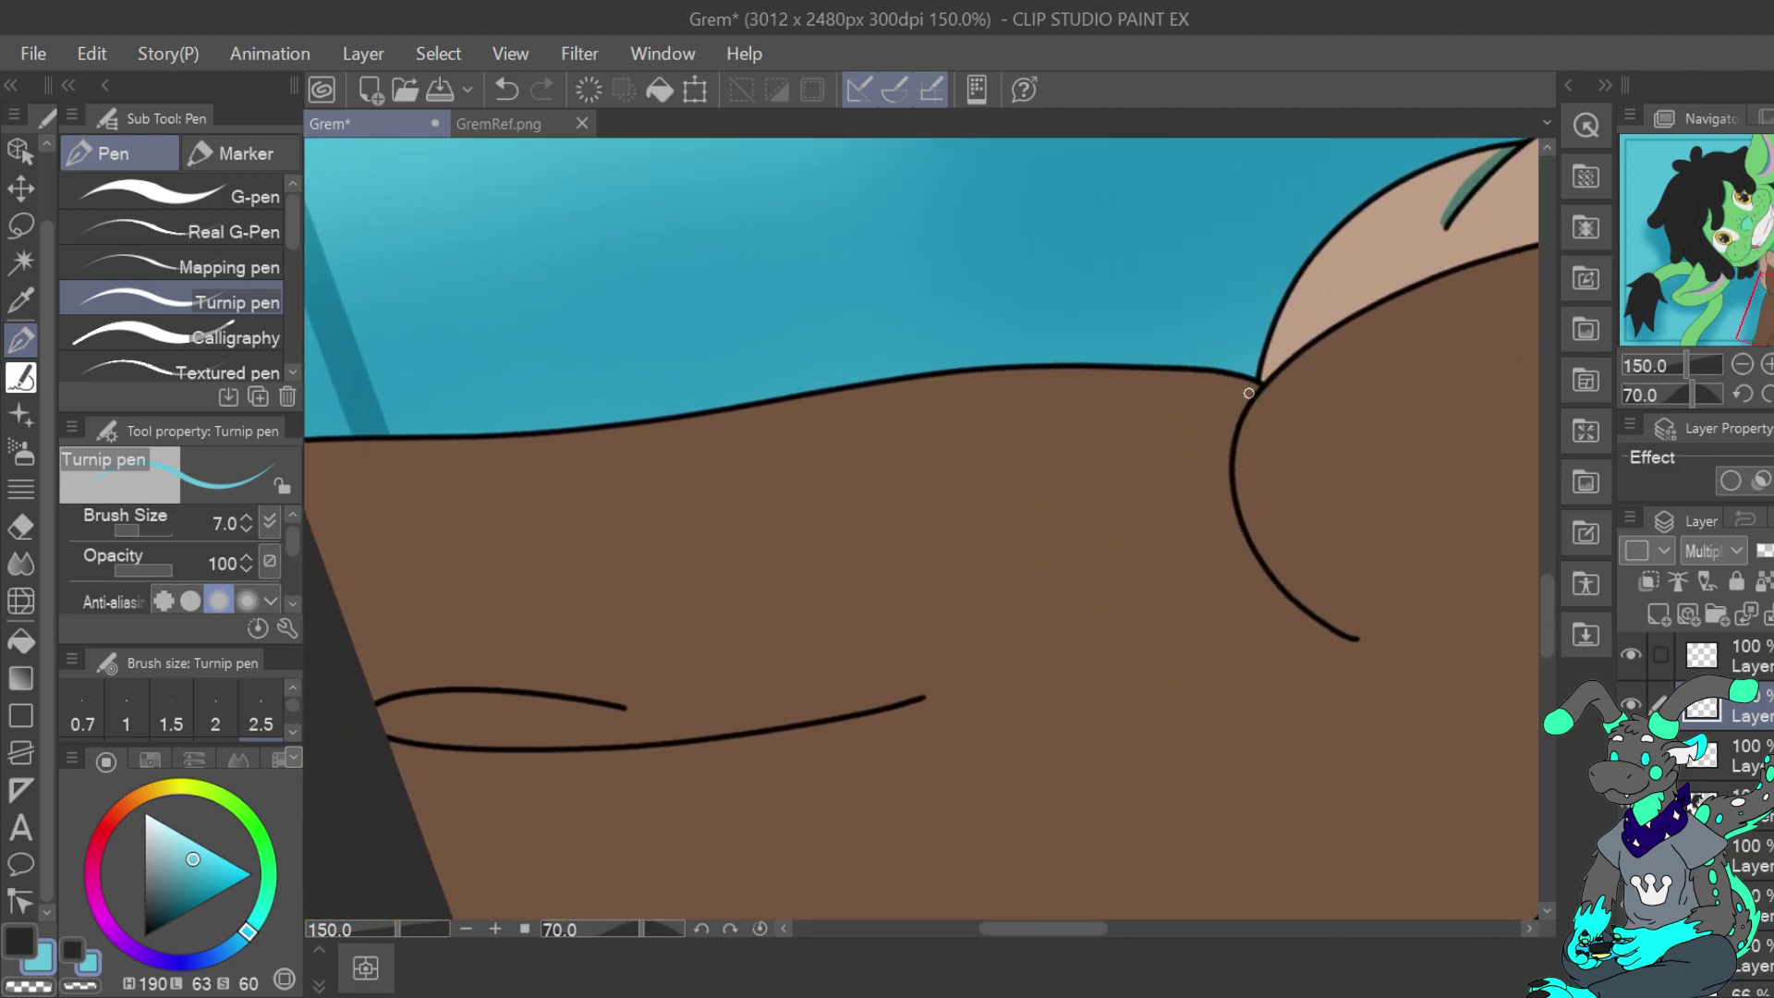
{"action": "mouse_move", "coordinate": [1263, 390]}
{"action": "left_mouse_down"}
{"action": "mouse_move", "coordinate": [1229, 459]}
{"action": "mouse_move", "coordinate": [1233, 522]}
{"action": "mouse_move", "coordinate": [1278, 593]}
{"action": "mouse_move", "coordinate": [1344, 634]}
{"action": "left_mouse_up"}
{"action": "left_click", "coordinate": [42, 981]}
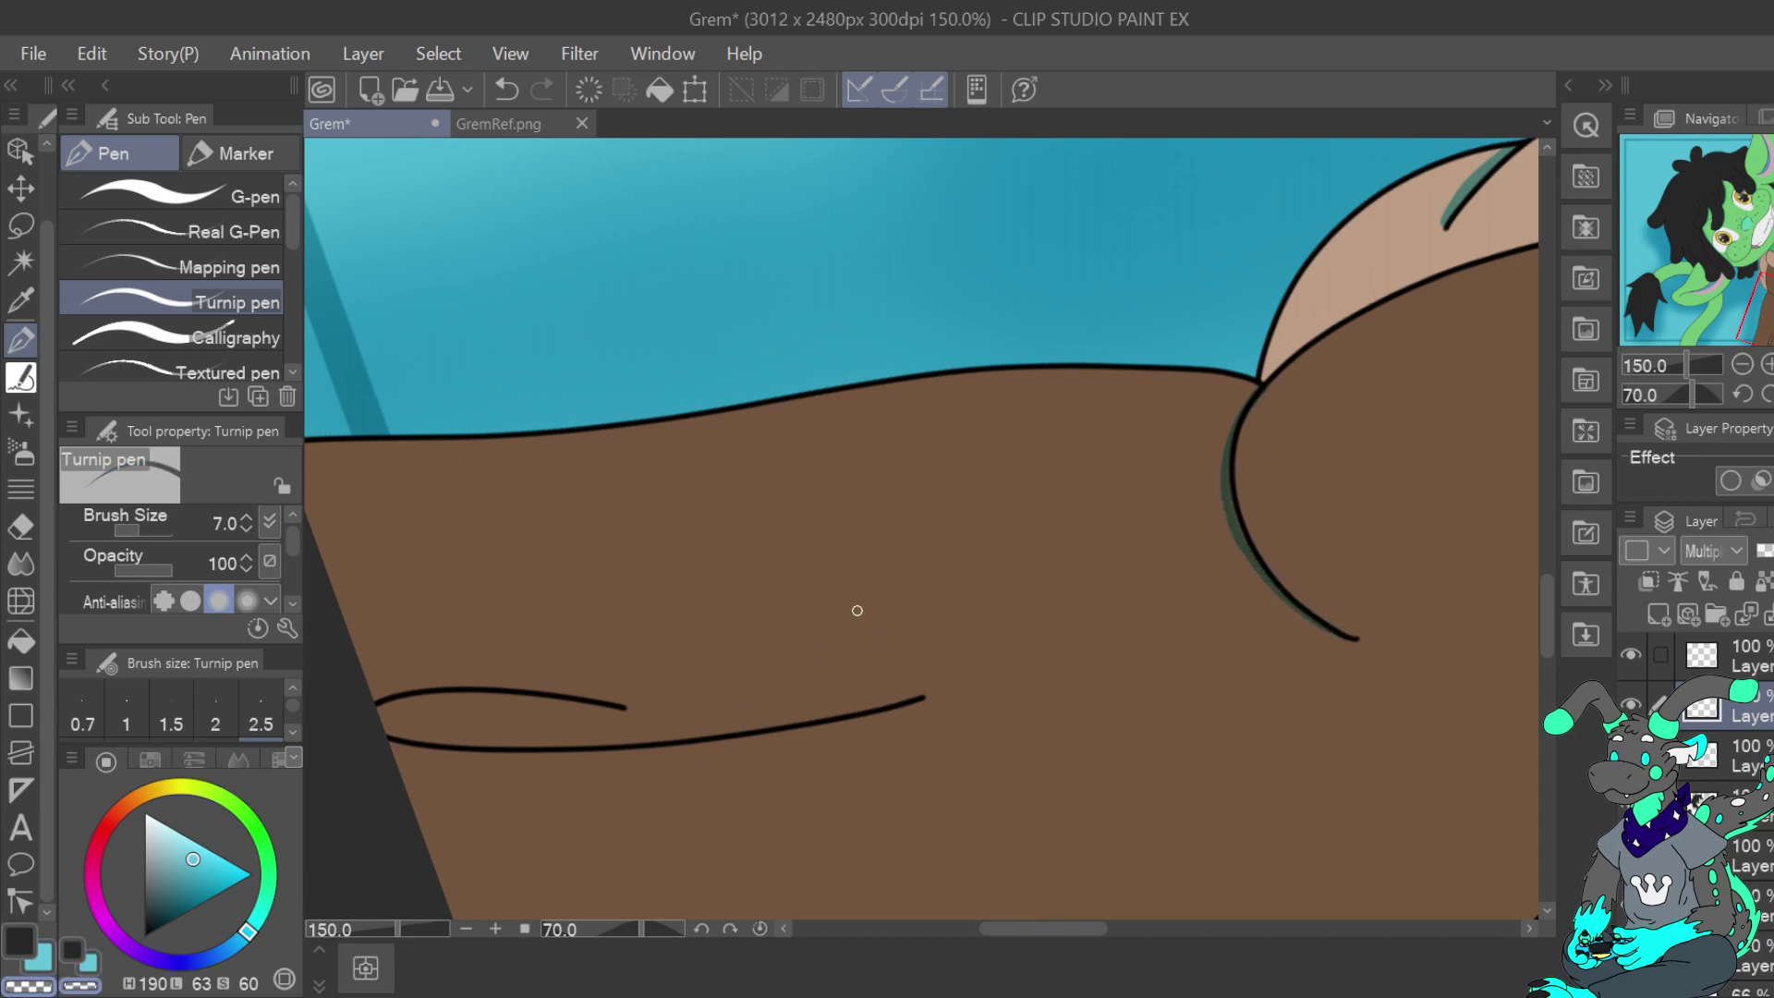
{"action": "left_click", "coordinate": [39, 961]}
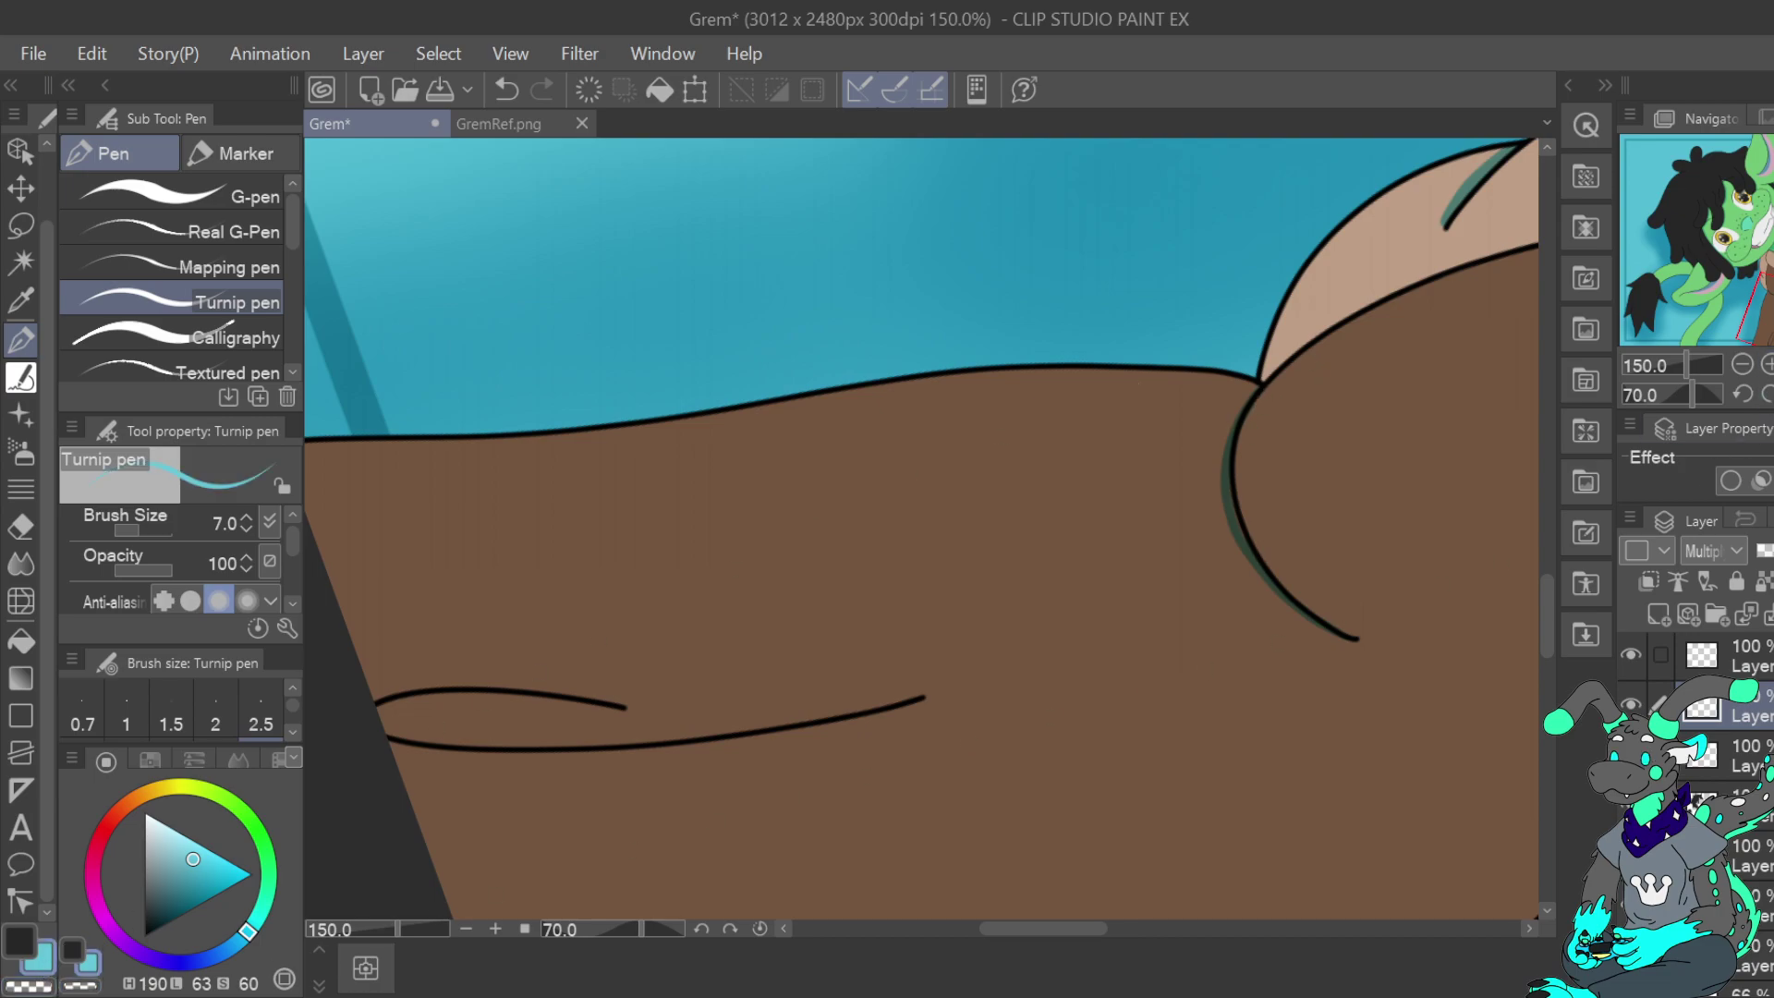
Fill the sleeve fold at the canvas's lower edge with shadow and taper it up along the longer fold line
{"action": "left_click", "coordinate": [1772, 395]}
{"action": "left_click_drag", "start_coordinate": [1752, 313], "coordinate": [1754, 337]}
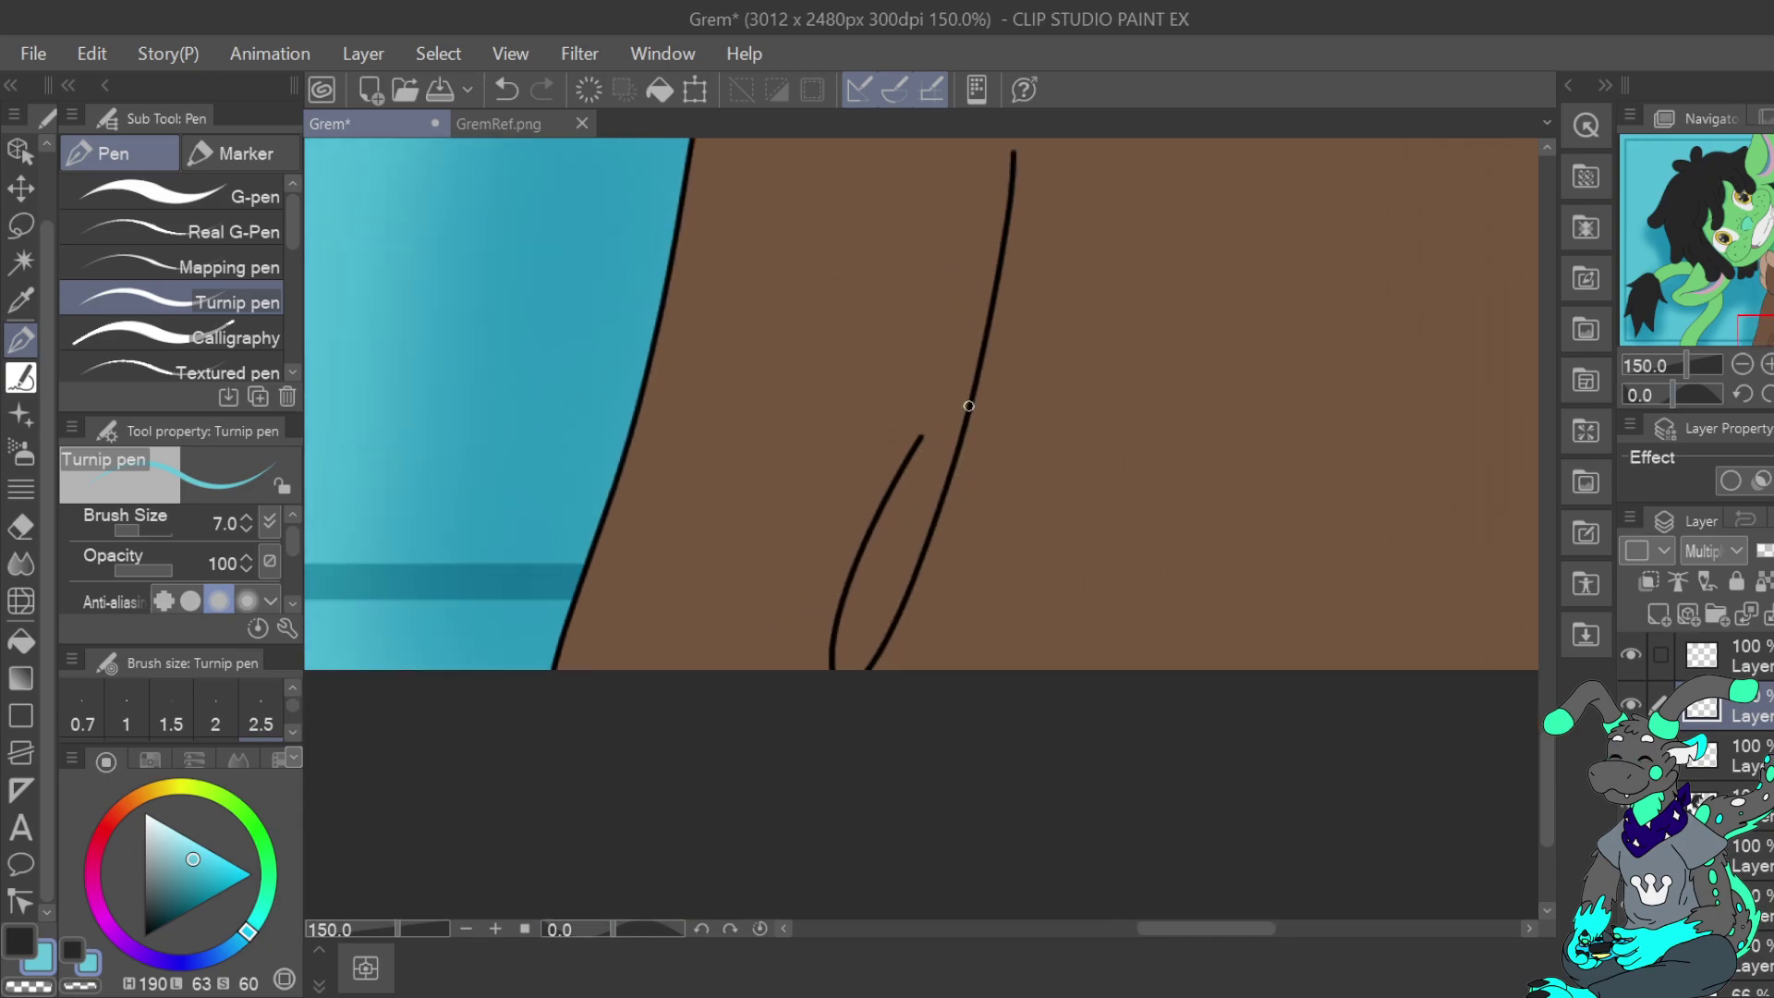
{"action": "mouse_move", "coordinate": [951, 412]}
{"action": "left_mouse_down"}
{"action": "mouse_move", "coordinate": [869, 553]}
{"action": "mouse_move", "coordinate": [844, 674]}
{"action": "mouse_move", "coordinate": [870, 638]}
{"action": "mouse_move", "coordinate": [857, 604]}
{"action": "mouse_move", "coordinate": [859, 669]}
{"action": "mouse_move", "coordinate": [892, 616]}
{"action": "mouse_move", "coordinate": [962, 409]}
{"action": "mouse_move", "coordinate": [862, 587]}
{"action": "mouse_move", "coordinate": [848, 659]}
{"action": "mouse_move", "coordinate": [916, 525]}
{"action": "left_mouse_up"}
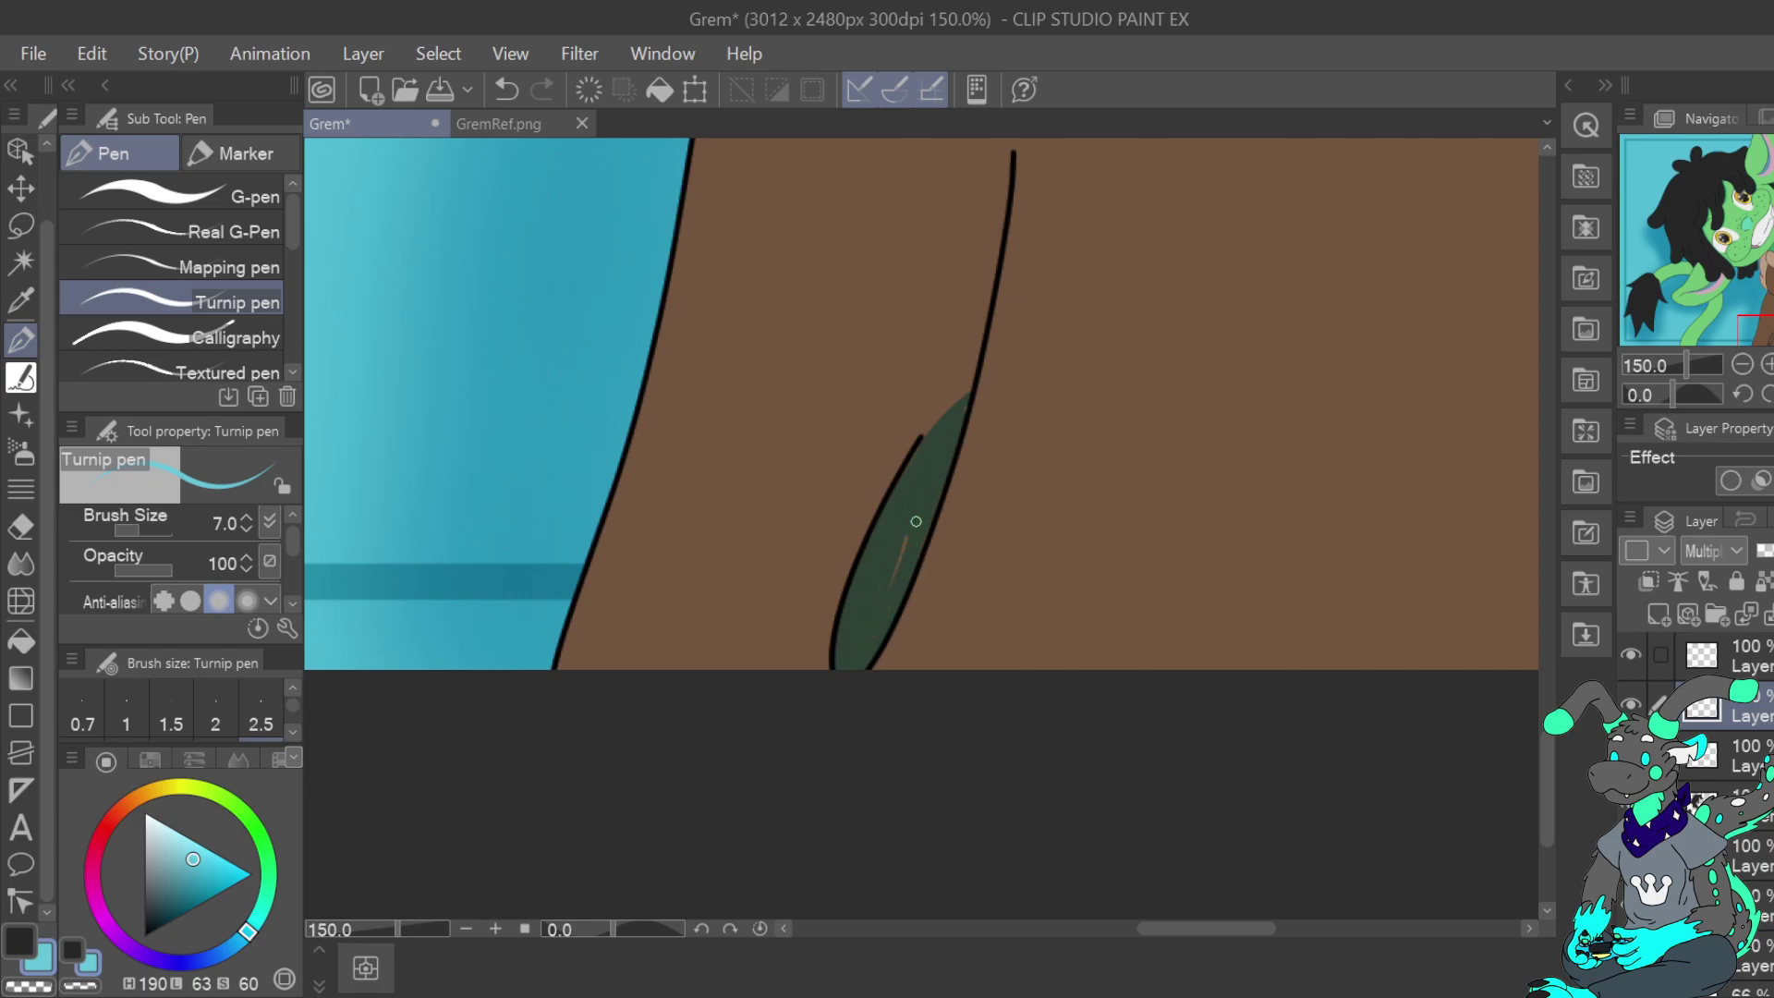
{"action": "left_click_drag", "start_coordinate": [963, 402], "coordinate": [1013, 176]}
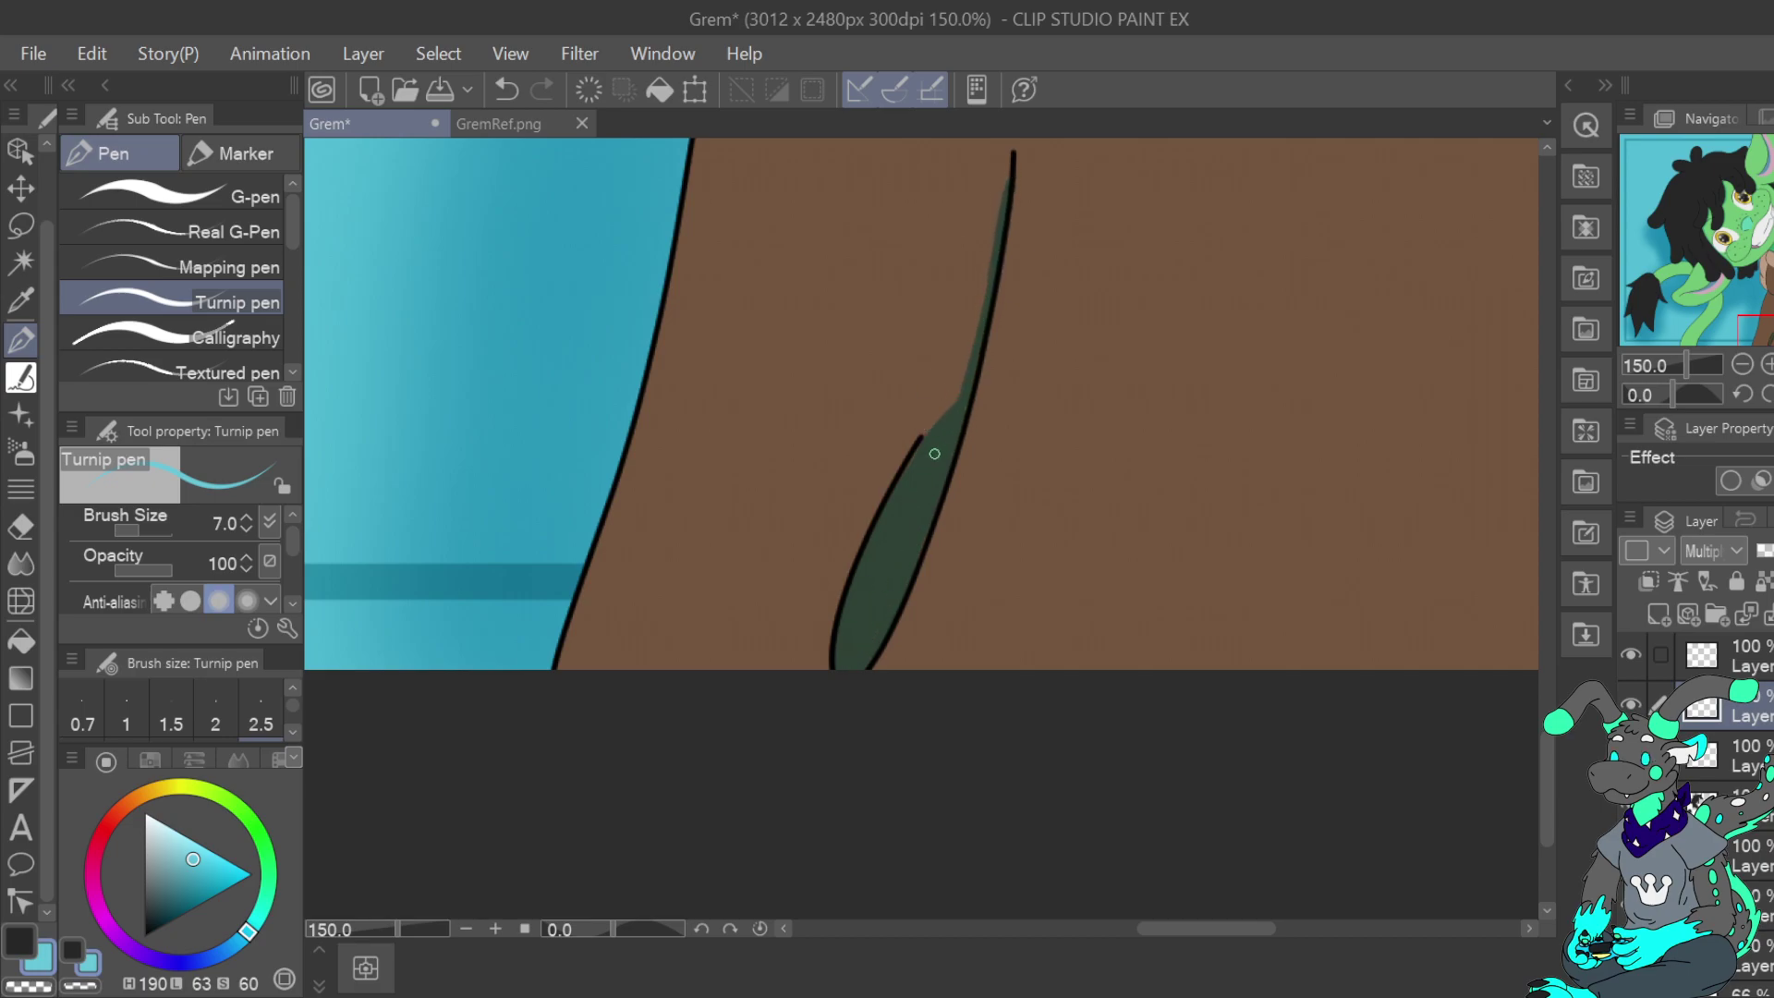
{"action": "left_click_drag", "start_coordinate": [939, 421], "coordinate": [1013, 160]}
Fill the narrow teardrop-shaped fold near the canvas's right edge with solid teal shadow
{"action": "left_click", "coordinate": [1743, 364]}
{"action": "left_click_drag", "start_coordinate": [1751, 314], "coordinate": [1773, 301]}
{"action": "left_click", "coordinate": [1768, 364]}
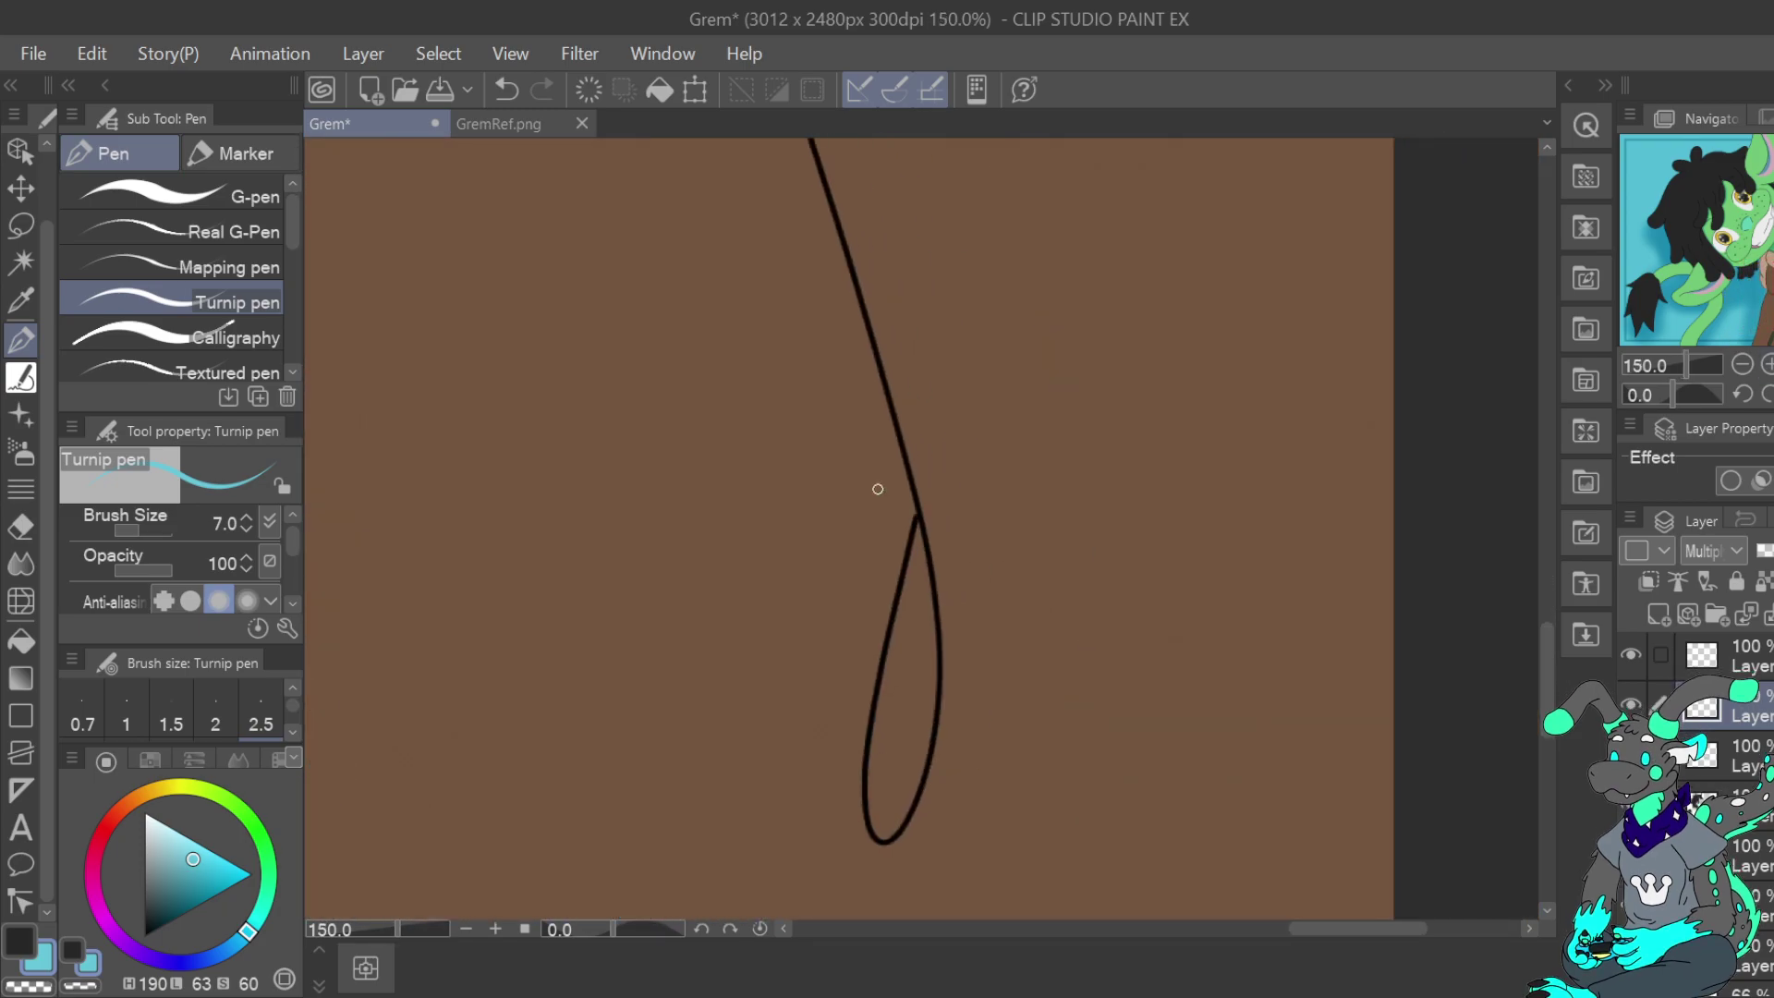
{"action": "mouse_move", "coordinate": [919, 523]}
{"action": "left_mouse_down"}
{"action": "mouse_move", "coordinate": [924, 737]}
{"action": "mouse_move", "coordinate": [895, 821]}
{"action": "mouse_move", "coordinate": [875, 824]}
{"action": "mouse_move", "coordinate": [917, 539]}
{"action": "mouse_move", "coordinate": [877, 711]}
{"action": "left_mouse_up"}
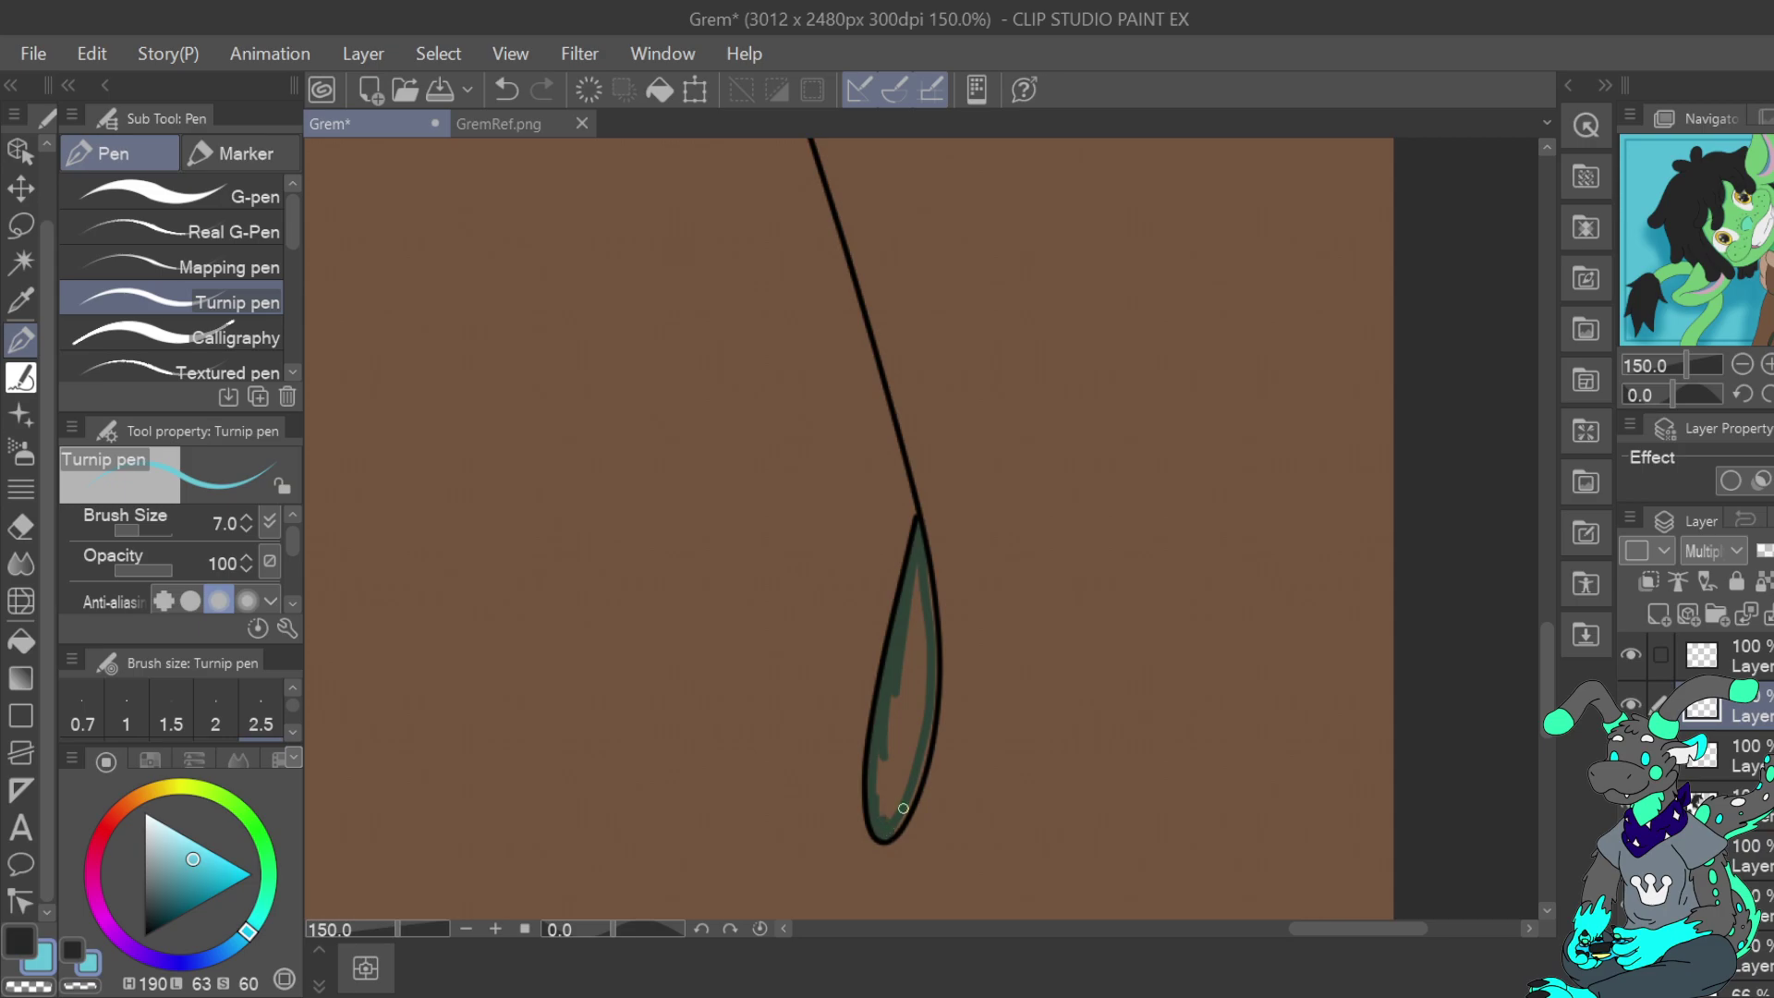
{"action": "mouse_move", "coordinate": [908, 806]}
{"action": "left_mouse_down"}
{"action": "mouse_move", "coordinate": [890, 739]}
{"action": "mouse_move", "coordinate": [884, 777]}
{"action": "left_mouse_up"}
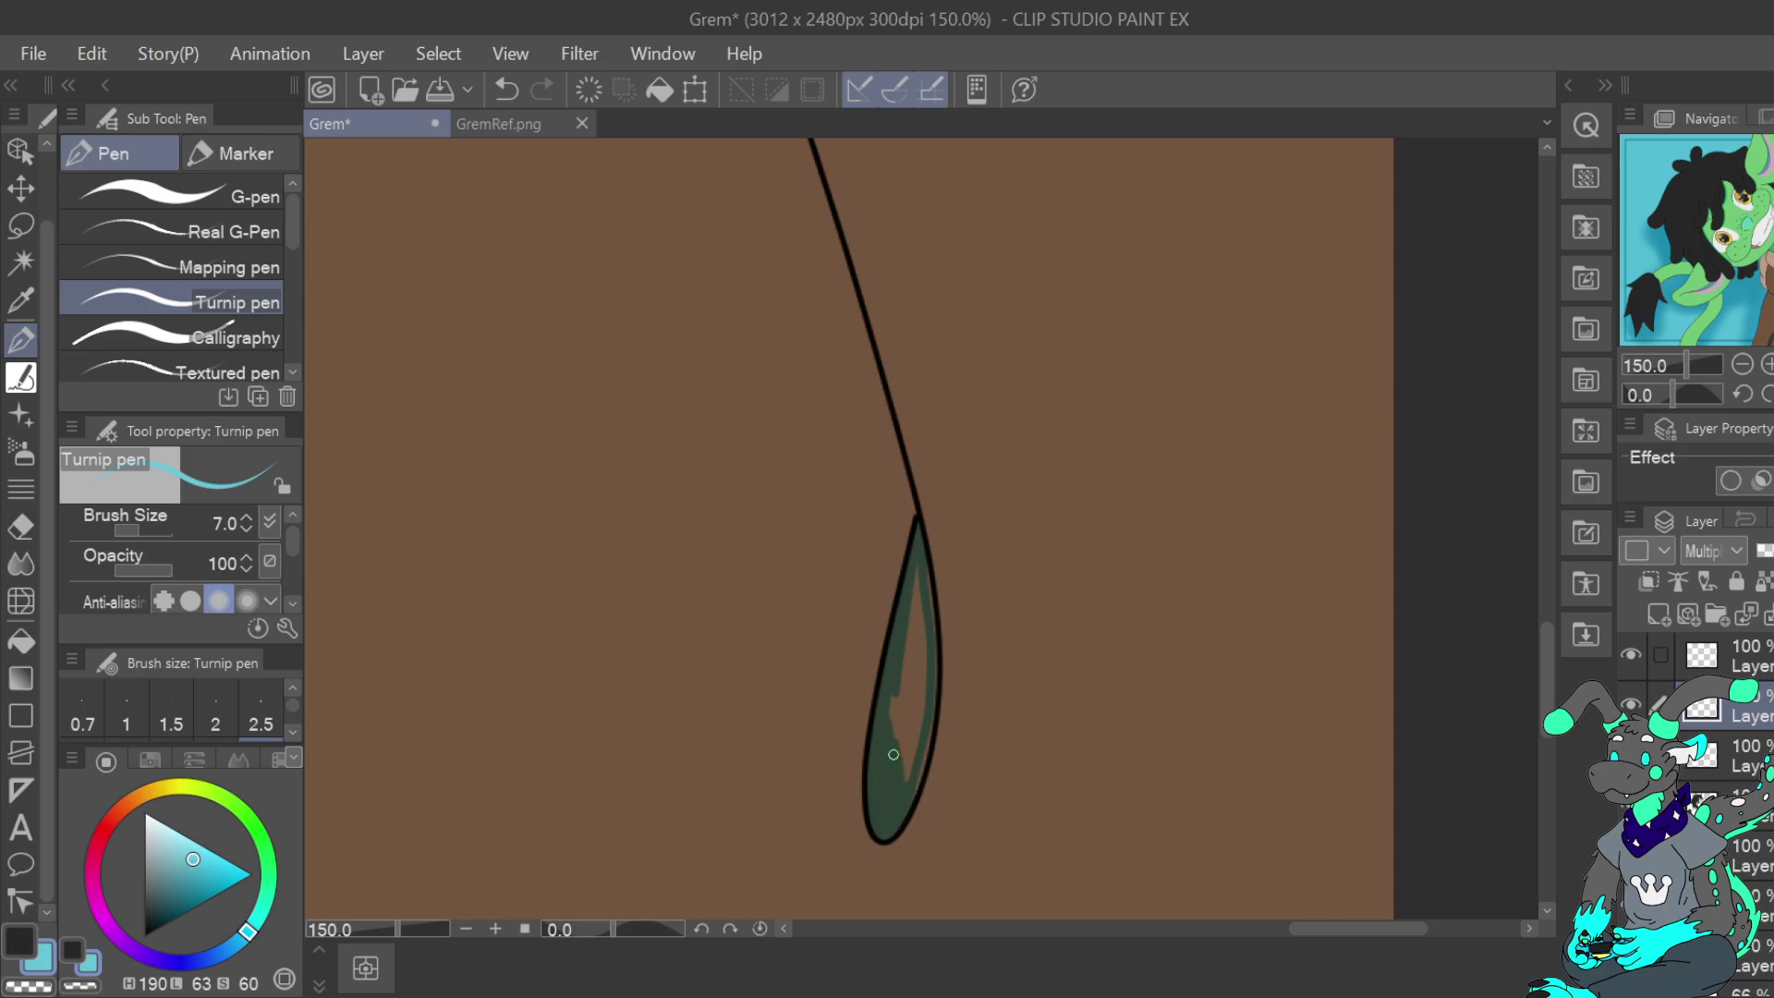
{"action": "mouse_move", "coordinate": [878, 669]}
{"action": "left_mouse_down"}
{"action": "mouse_move", "coordinate": [913, 792]}
{"action": "mouse_move", "coordinate": [931, 682]}
{"action": "left_mouse_up"}
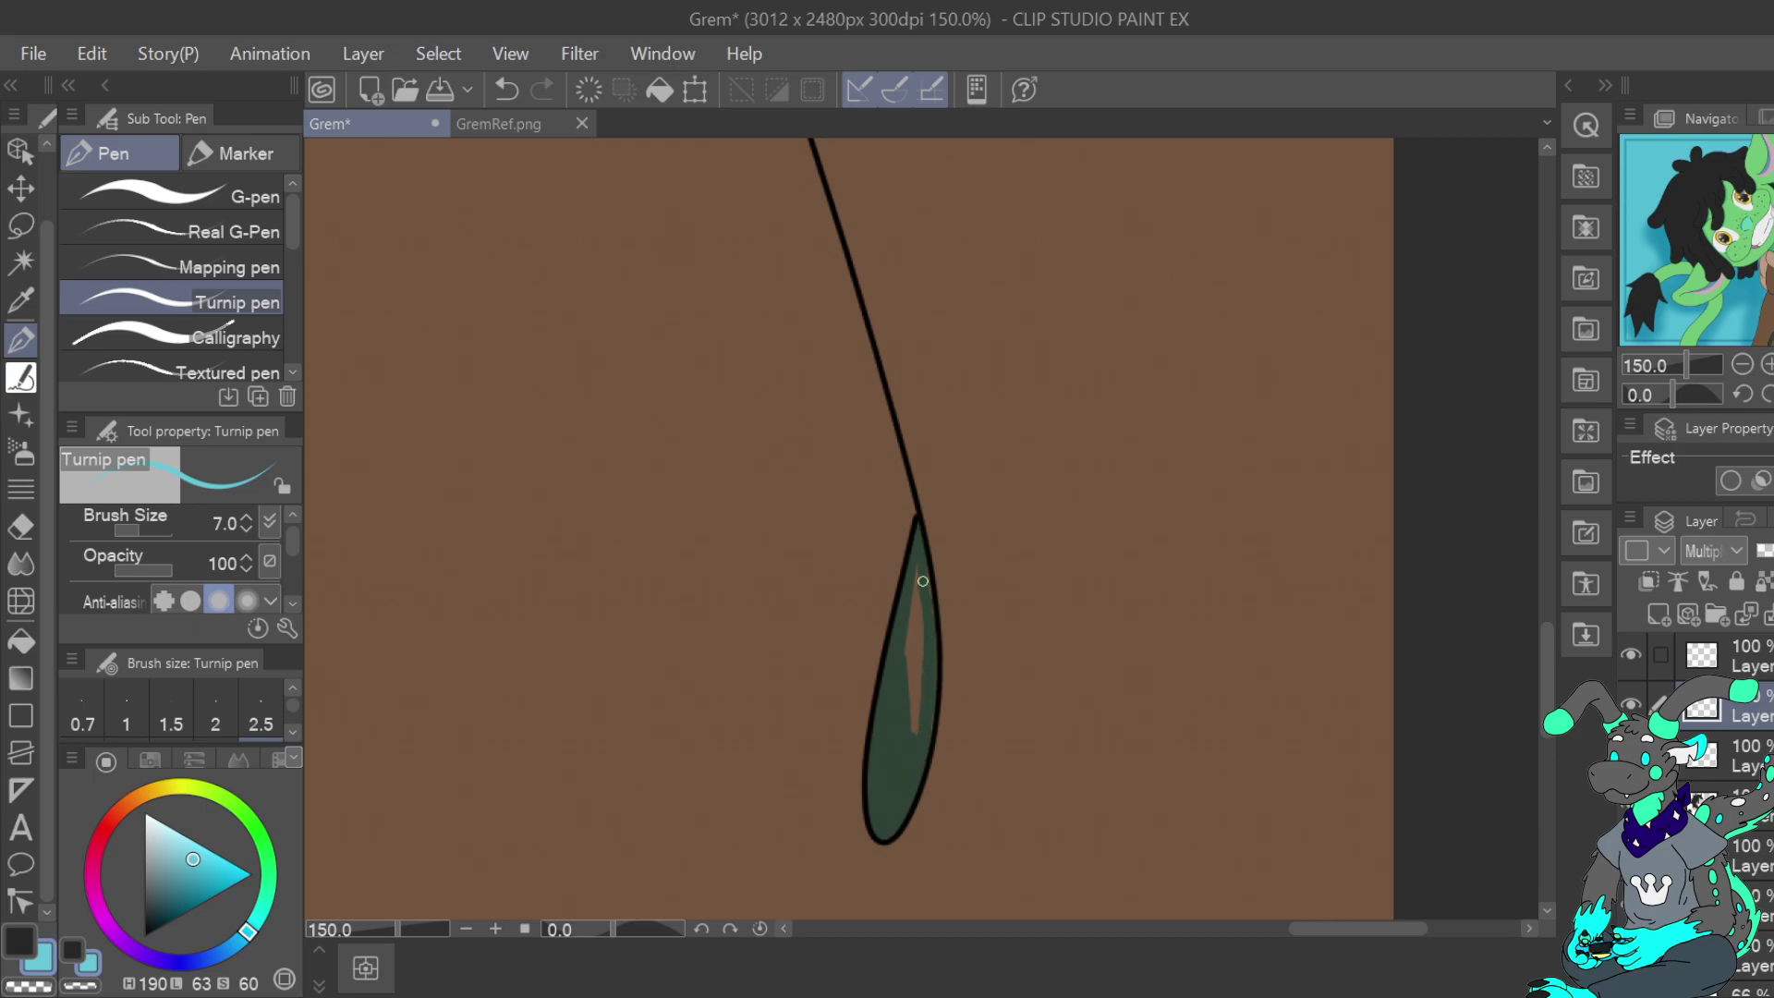
{"action": "left_click_drag", "start_coordinate": [930, 594], "coordinate": [906, 717]}
Add a thin tapered shadow along the fold line just above the teardrop-shaped fold
{"action": "left_click_drag", "start_coordinate": [915, 517], "coordinate": [865, 701]}
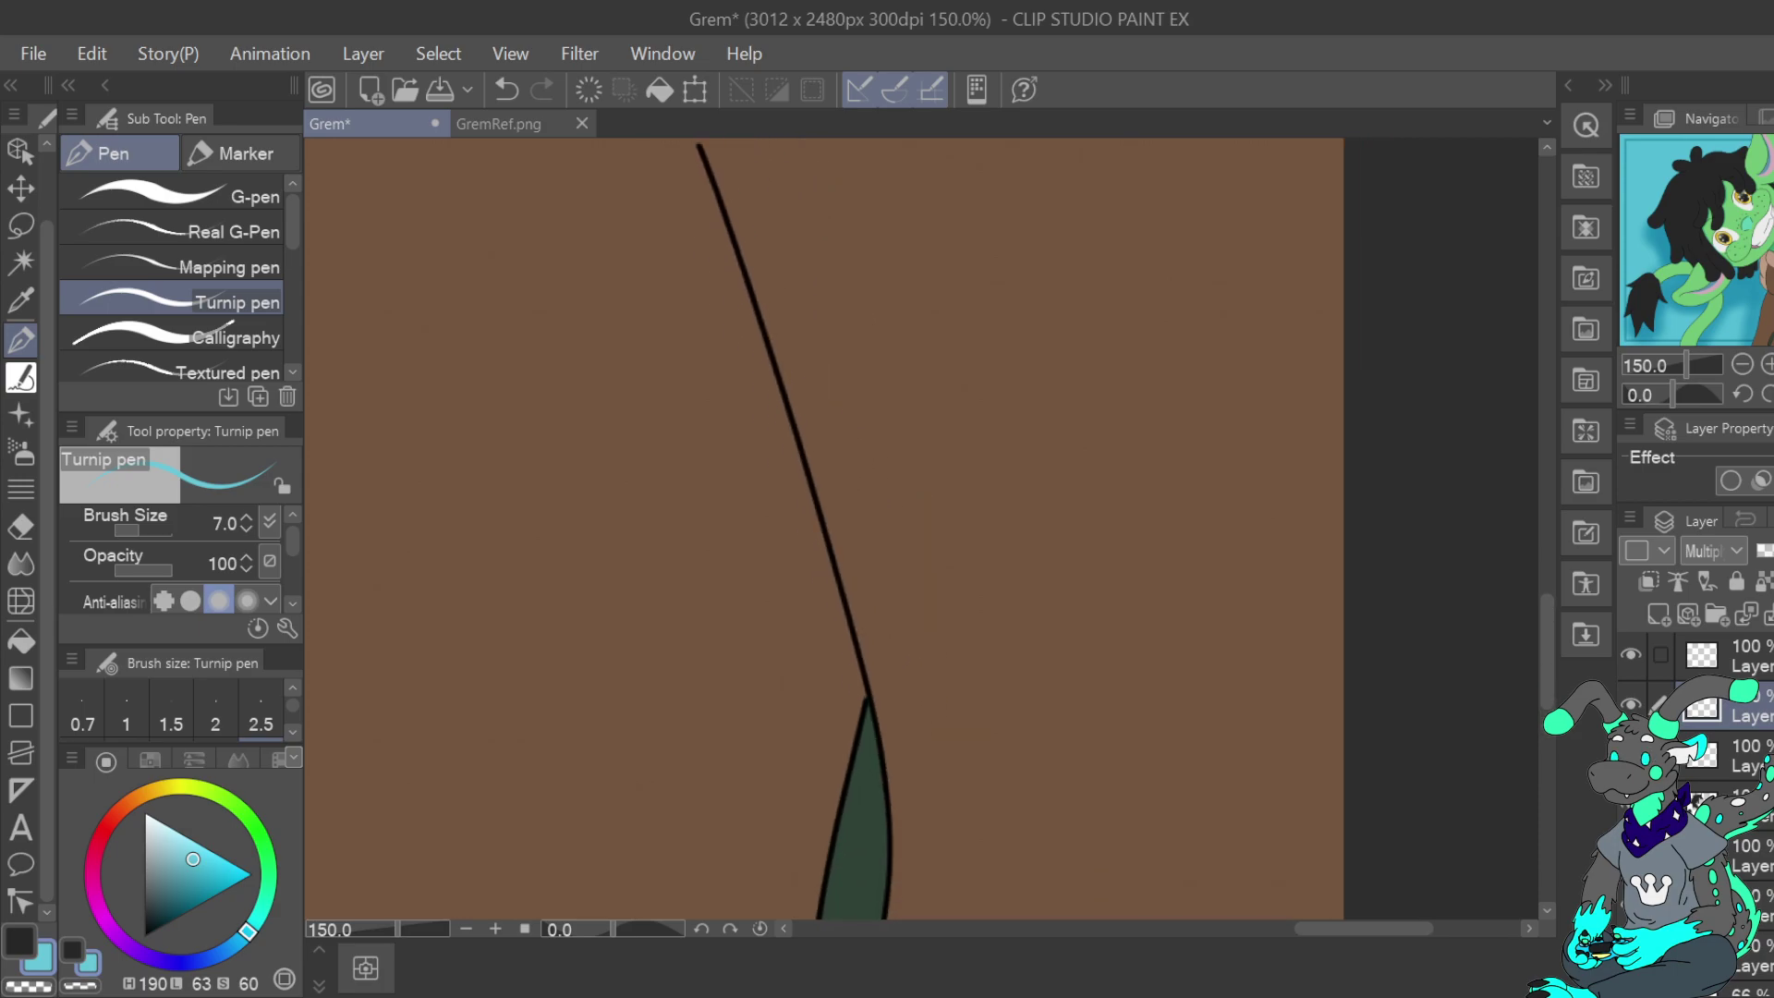
{"action": "left_click", "coordinate": [1768, 395]}
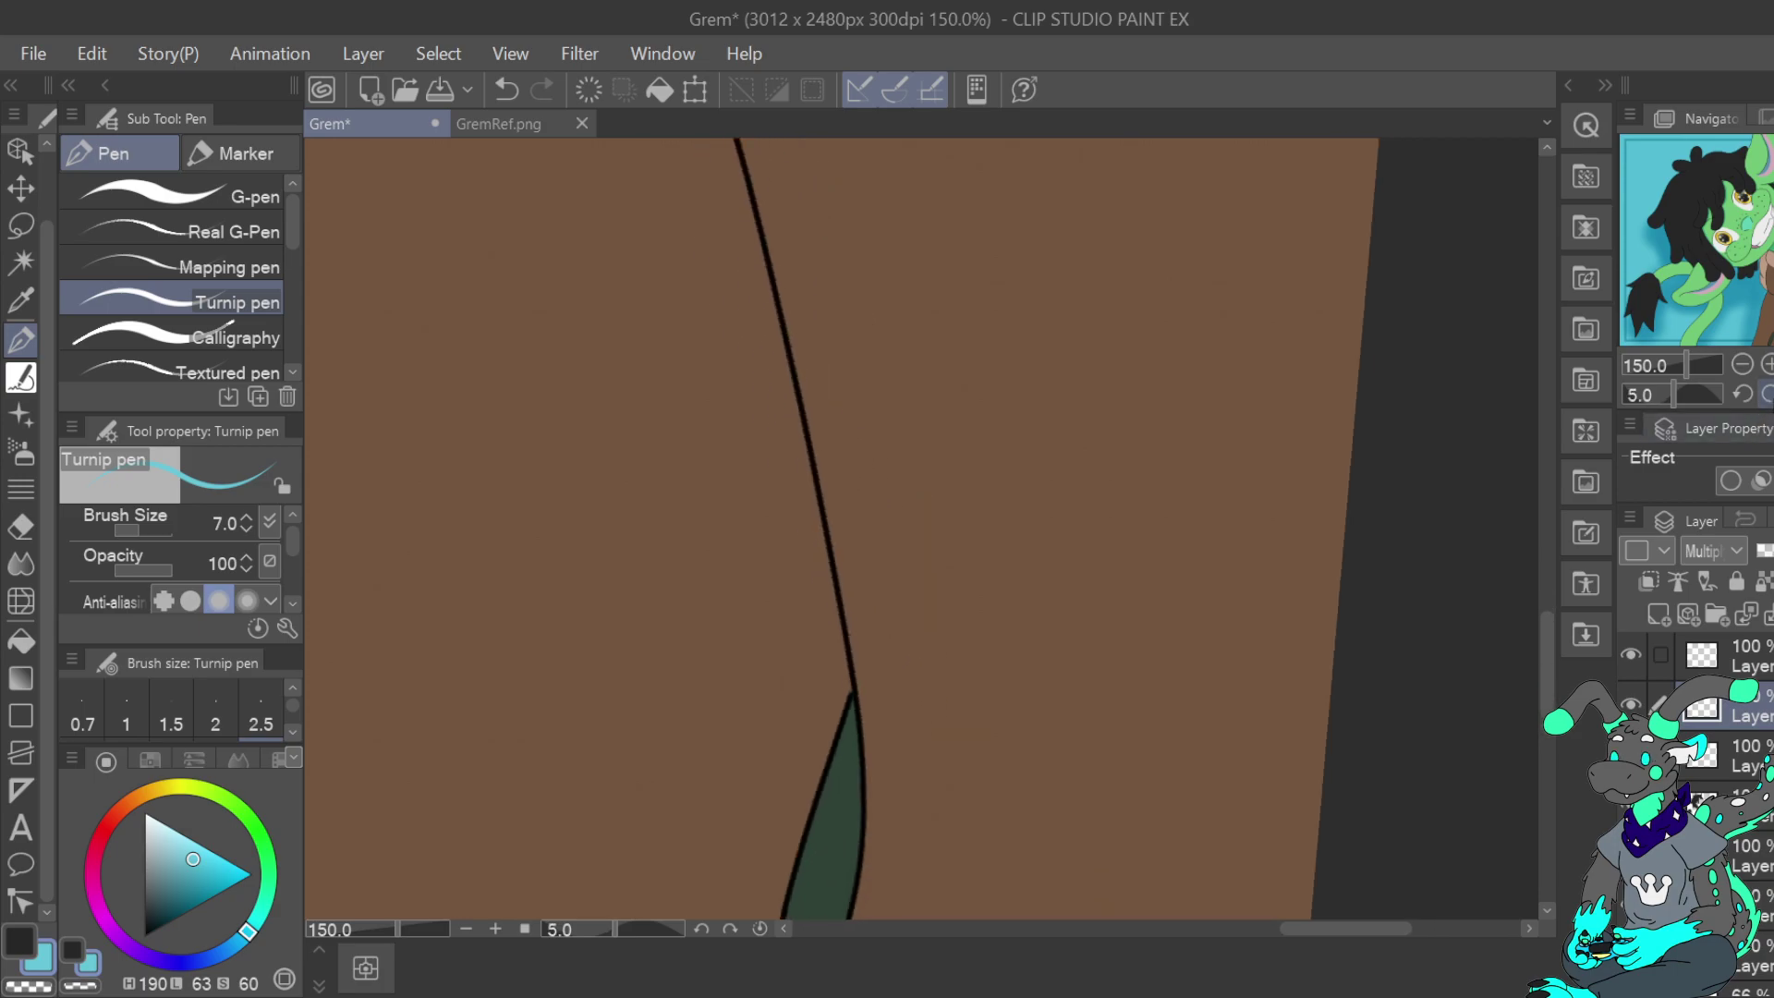
{"action": "left_click", "coordinate": [1743, 364]}
{"action": "left_click_drag", "start_coordinate": [836, 598], "coordinate": [851, 539]}
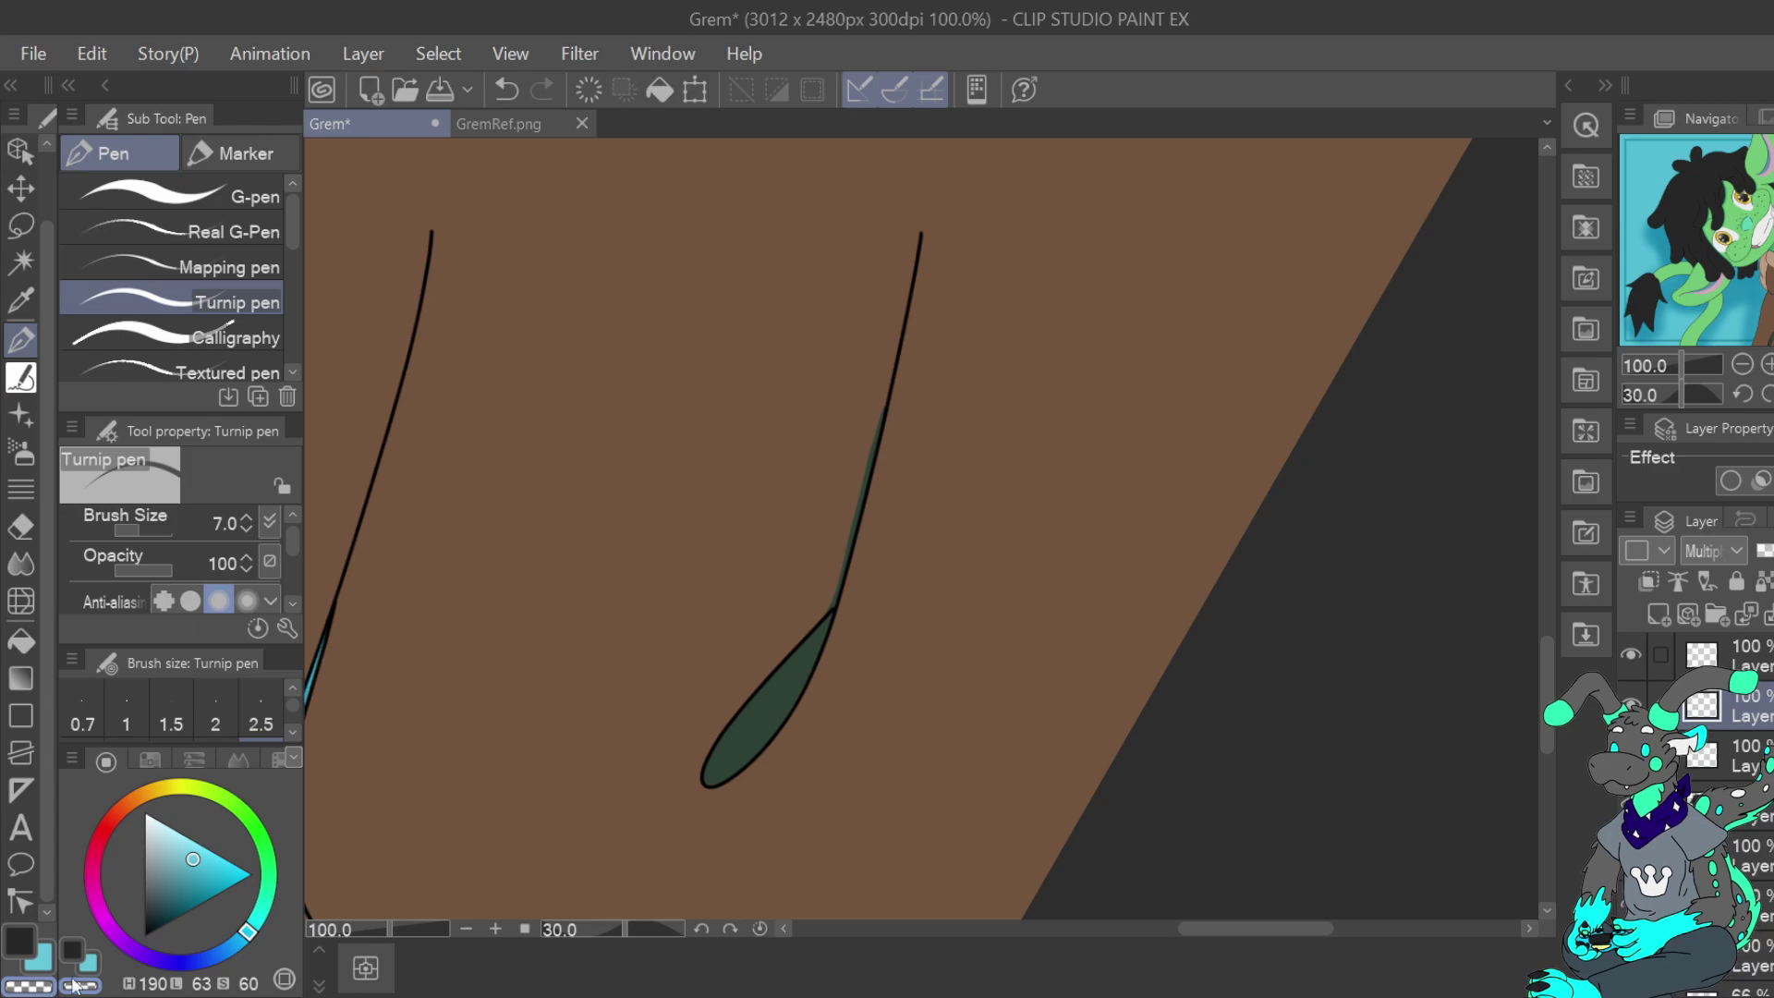
Shade along the curved hoodie fold next to the blue background gap at the canvas's lower edge
{"action": "left_click", "coordinate": [1746, 368]}
{"action": "left_click", "coordinate": [1767, 365]}
{"action": "left_click", "coordinate": [1767, 365]}
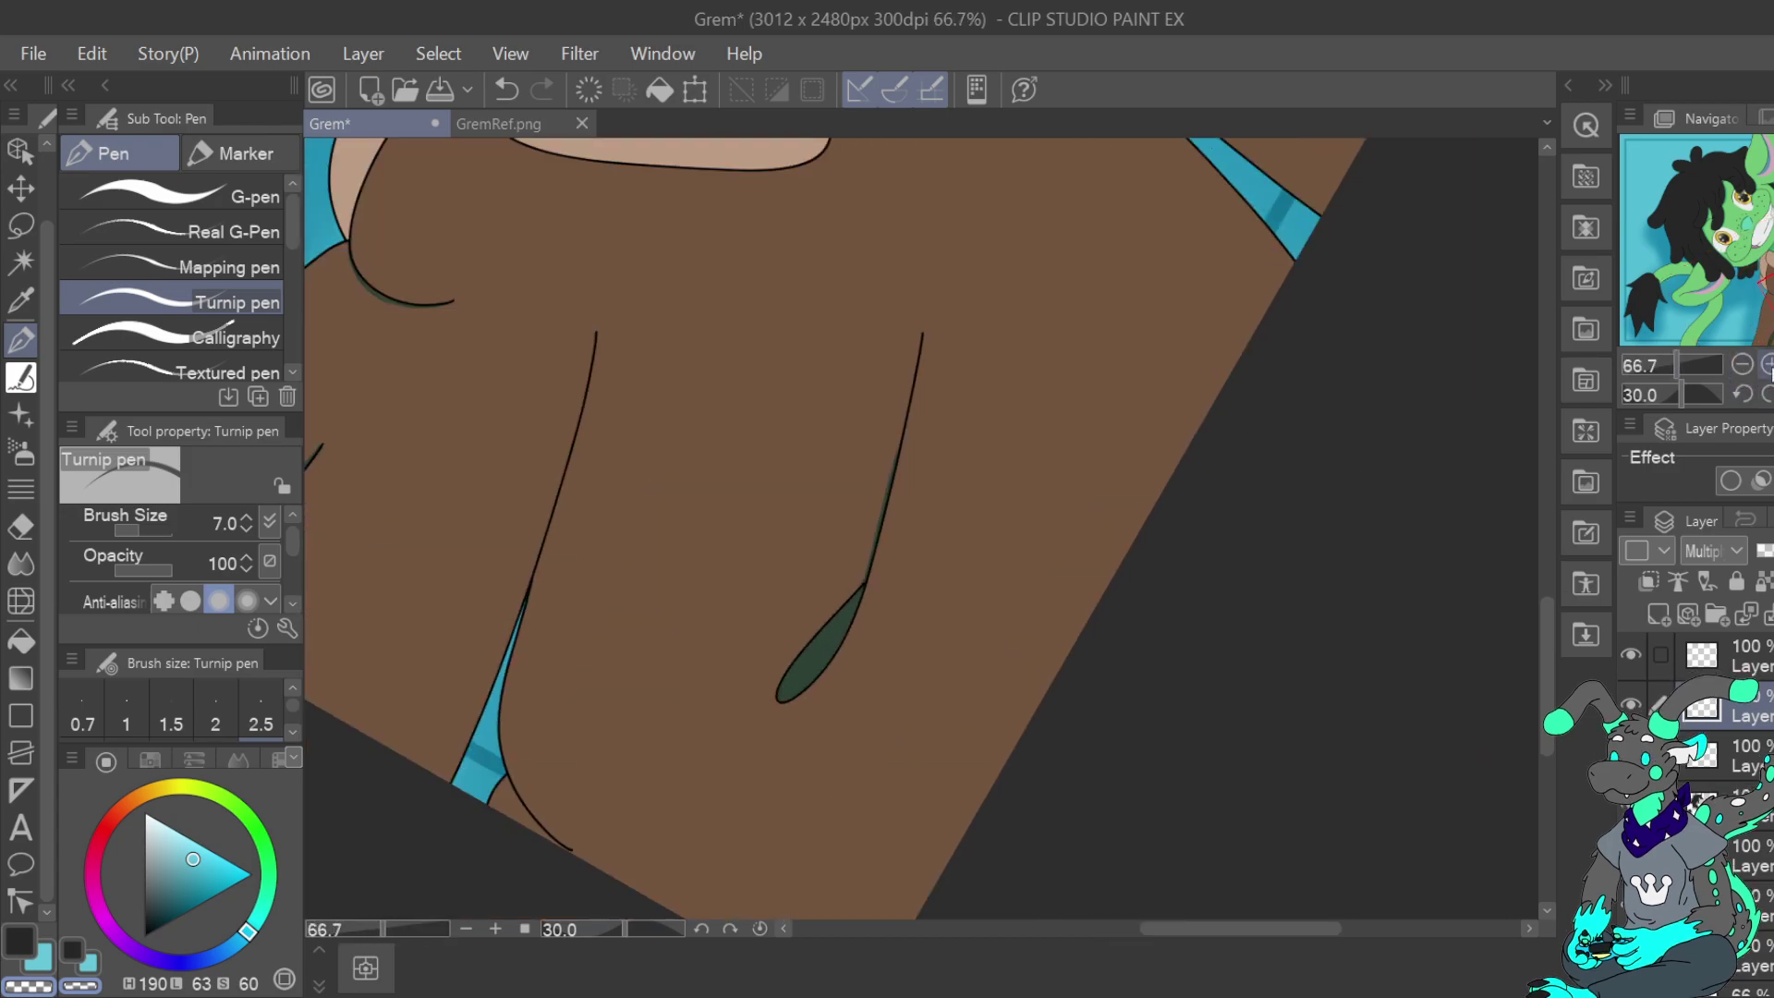
{"action": "left_click", "coordinate": [1767, 365]}
{"action": "left_click", "coordinate": [1766, 365]}
{"action": "left_click_drag", "start_coordinate": [1767, 281], "coordinate": [1750, 331]}
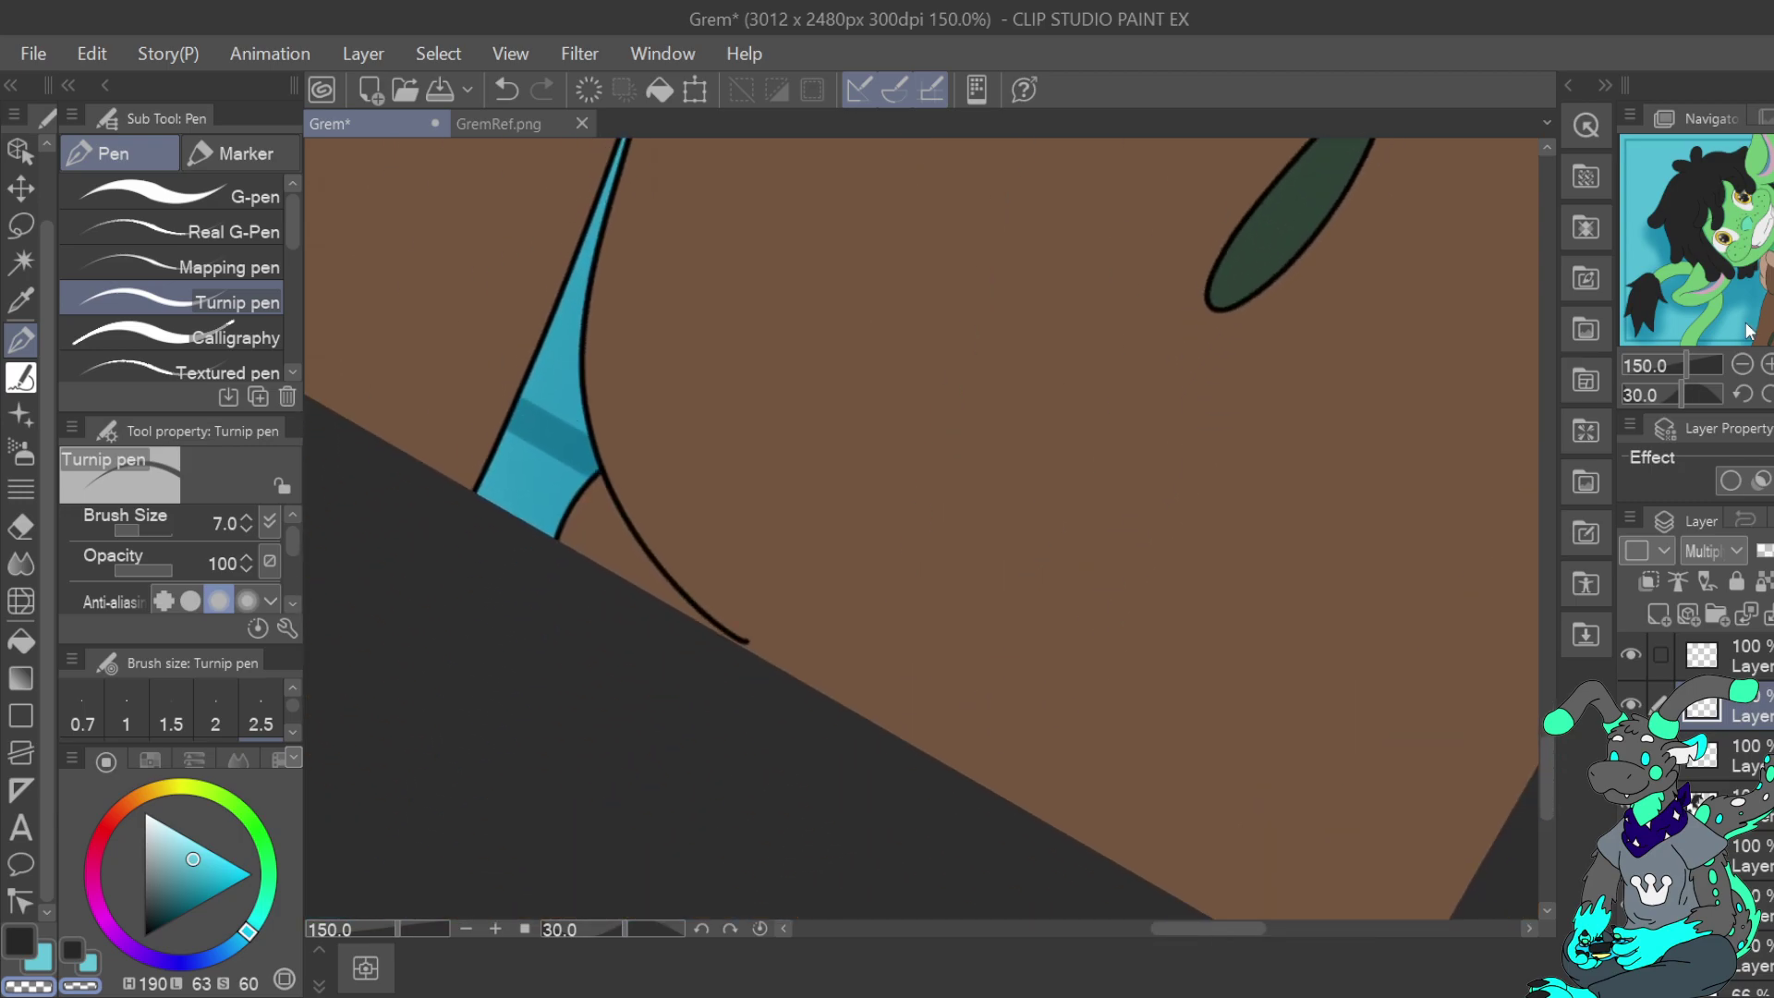
{"action": "left_click", "coordinate": [42, 960]}
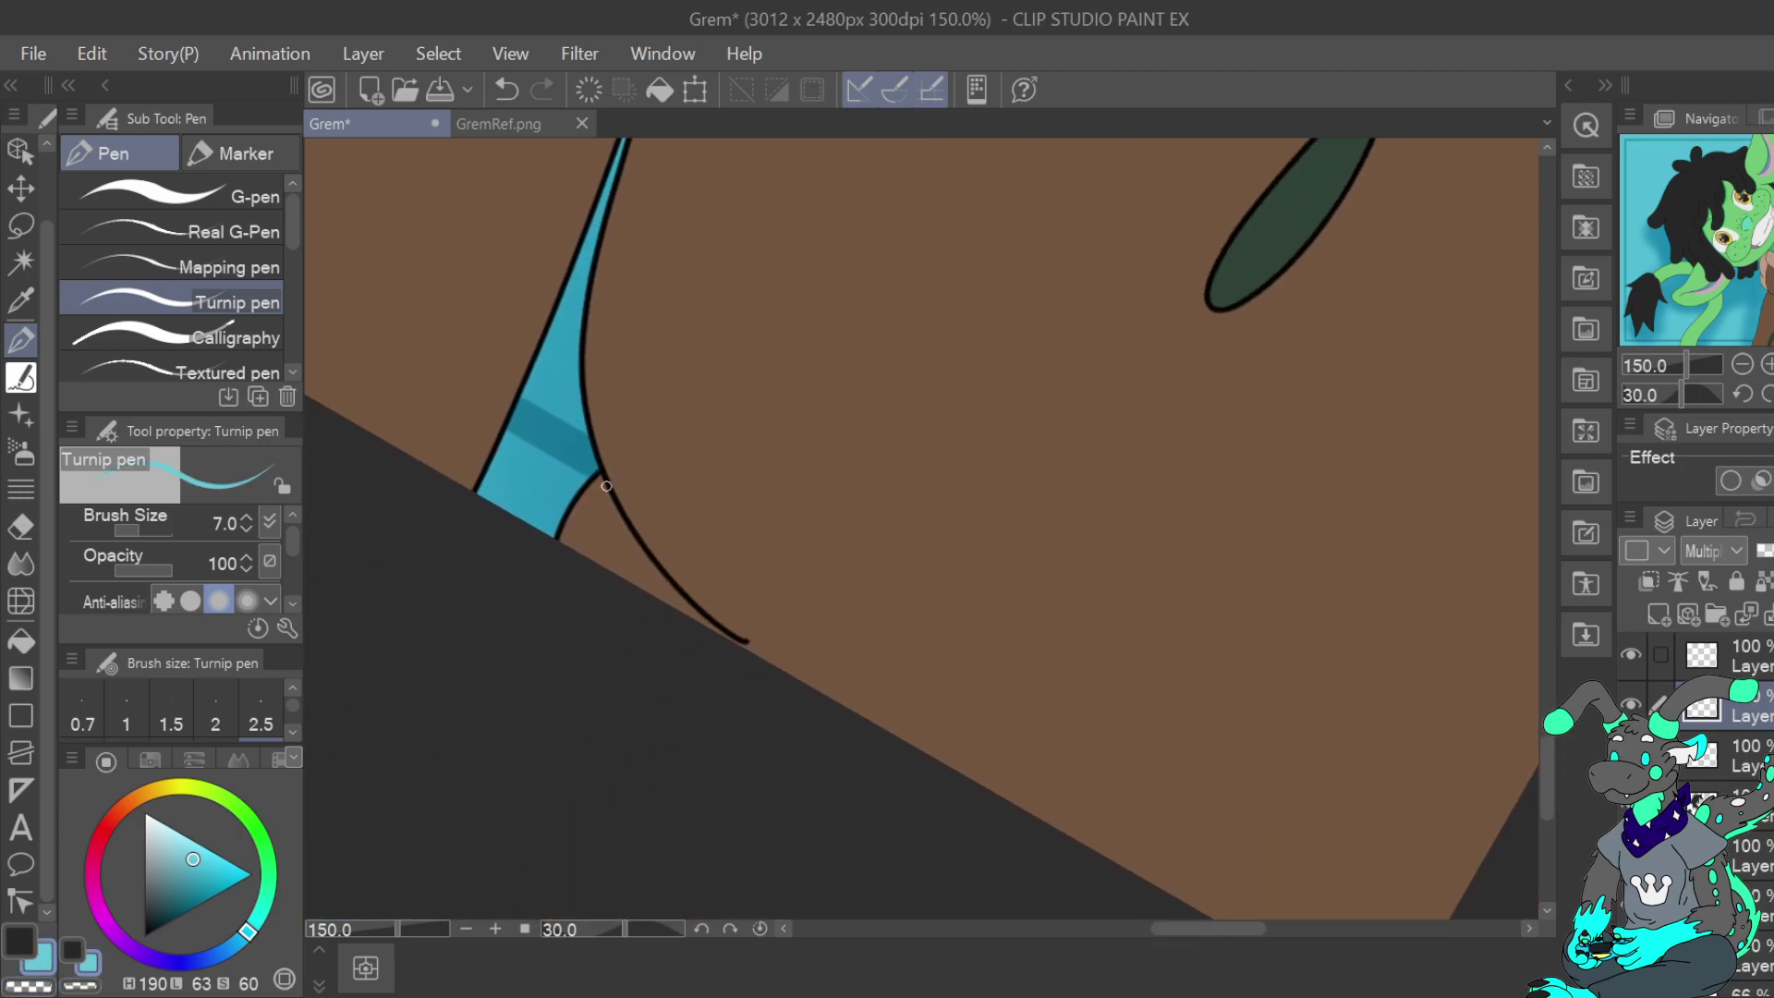
{"action": "left_click_drag", "start_coordinate": [600, 478], "coordinate": [717, 629]}
Fill the looped fold on the upper sleeve with shadow and extend it up along the fold line to the sleeve's outline
{"action": "left_click_drag", "start_coordinate": [1749, 328], "coordinate": [1745, 173]}
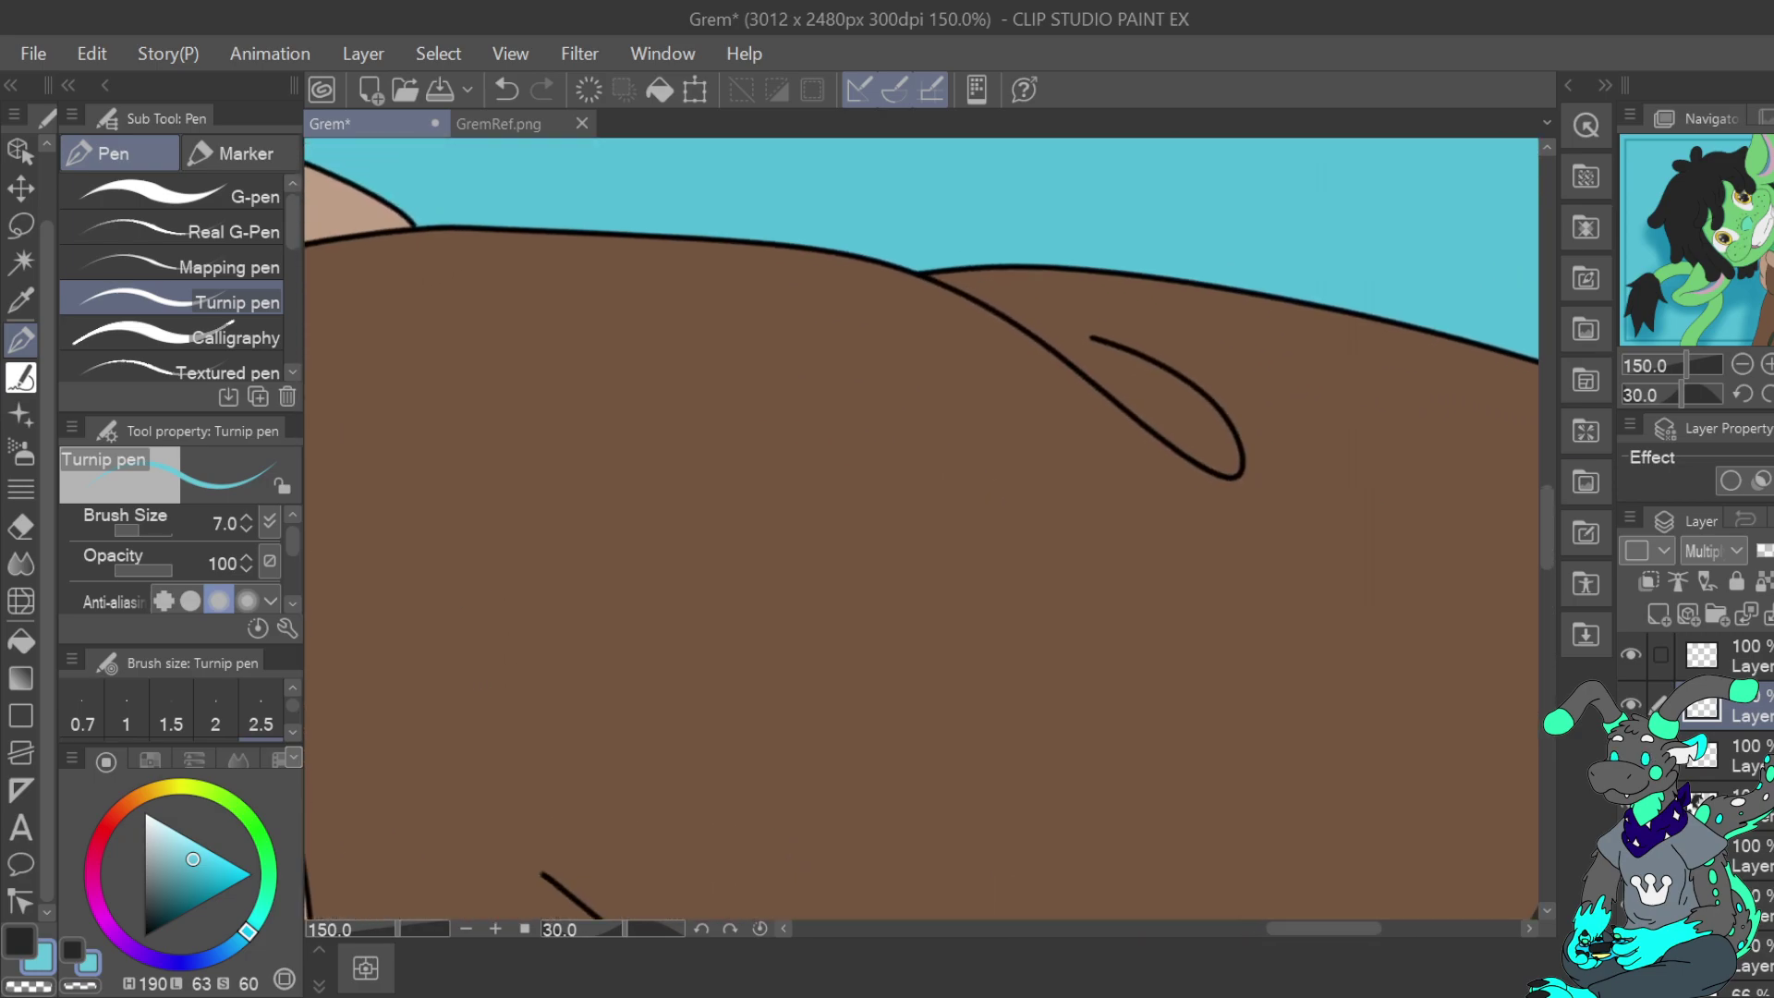
{"action": "left_click", "coordinate": [1768, 394]}
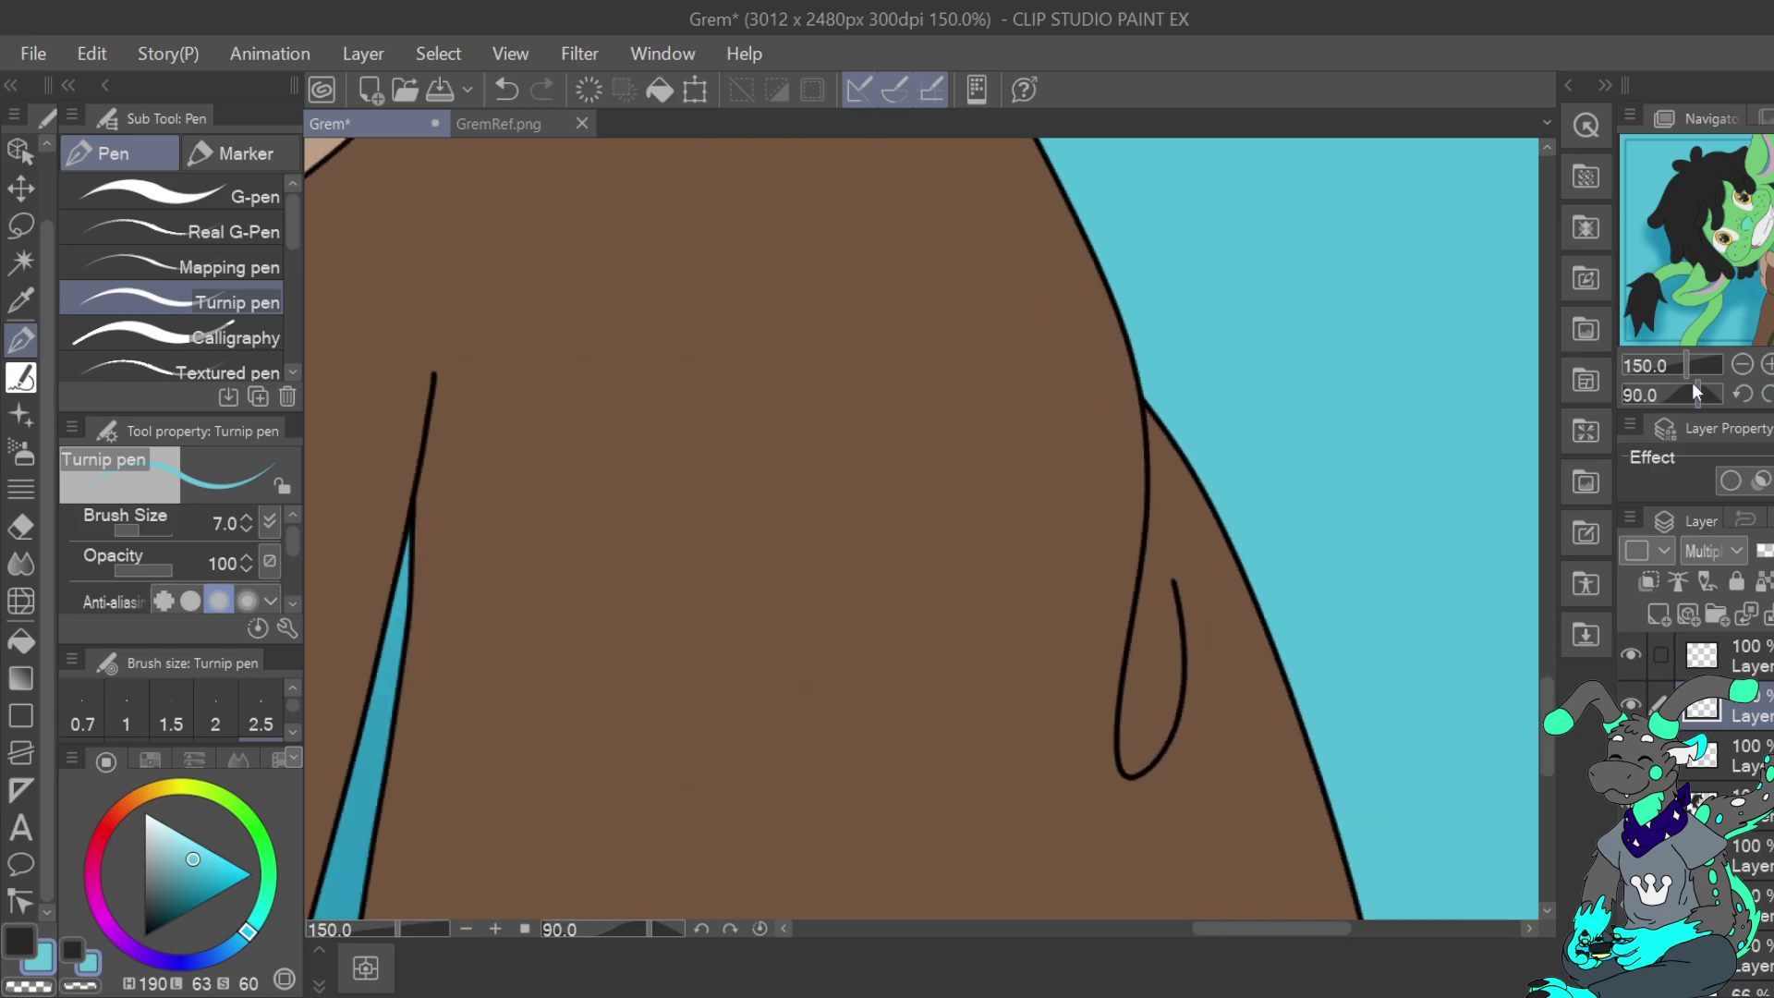
{"action": "mouse_move", "coordinate": [1129, 772]}
{"action": "left_mouse_down"}
{"action": "mouse_move", "coordinate": [1166, 732]}
{"action": "mouse_move", "coordinate": [1182, 668]}
{"action": "mouse_move", "coordinate": [1145, 554]}
{"action": "mouse_move", "coordinate": [1133, 711]}
{"action": "mouse_move", "coordinate": [1151, 730]}
{"action": "mouse_move", "coordinate": [1155, 591]}
{"action": "mouse_move", "coordinate": [1157, 609]}
{"action": "left_mouse_up"}
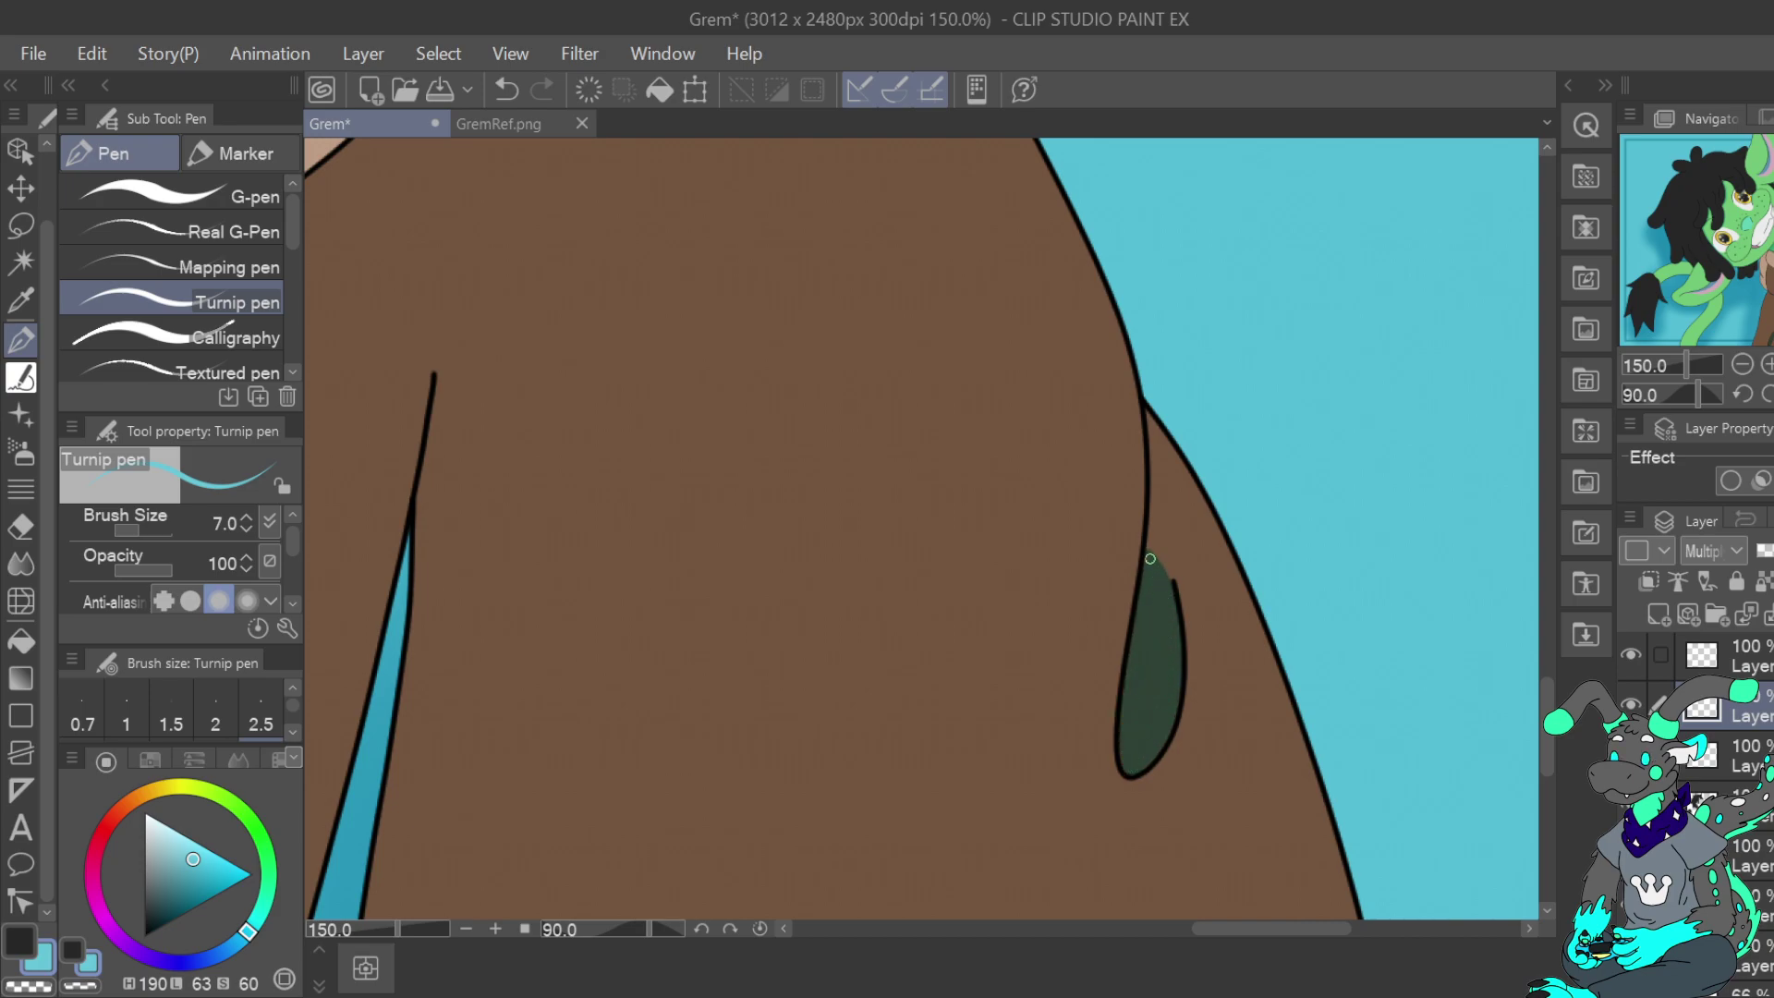
{"action": "mouse_move", "coordinate": [1144, 405]}
{"action": "left_mouse_down"}
{"action": "mouse_move", "coordinate": [1168, 605]}
{"action": "mouse_move", "coordinate": [1154, 502]}
{"action": "left_mouse_up"}
Darken the teal shading colour to H 190, L 38, S 37 for the hoodie's folds
{"action": "left_click_drag", "start_coordinate": [1284, 231], "coordinate": [1404, 952]}
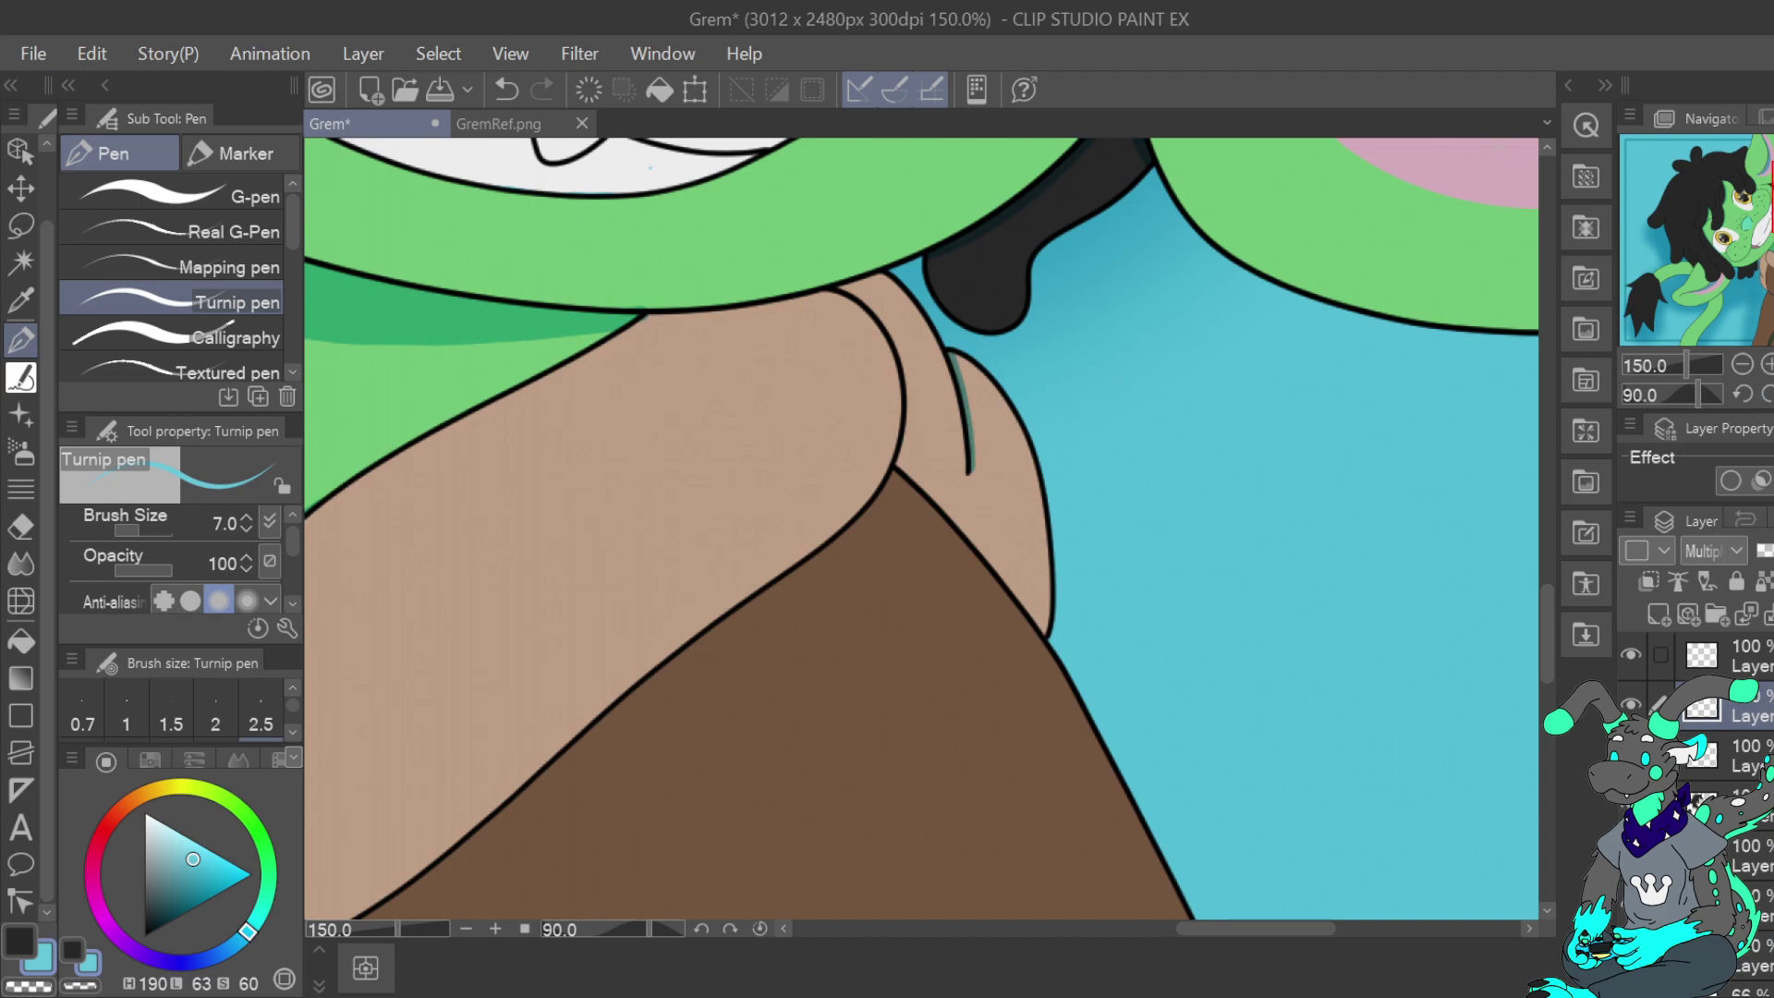
{"action": "left_click", "coordinate": [1773, 394]}
{"action": "left_click", "coordinate": [1742, 364]}
{"action": "left_click", "coordinate": [1743, 364]}
{"action": "left_click", "coordinate": [1742, 364]}
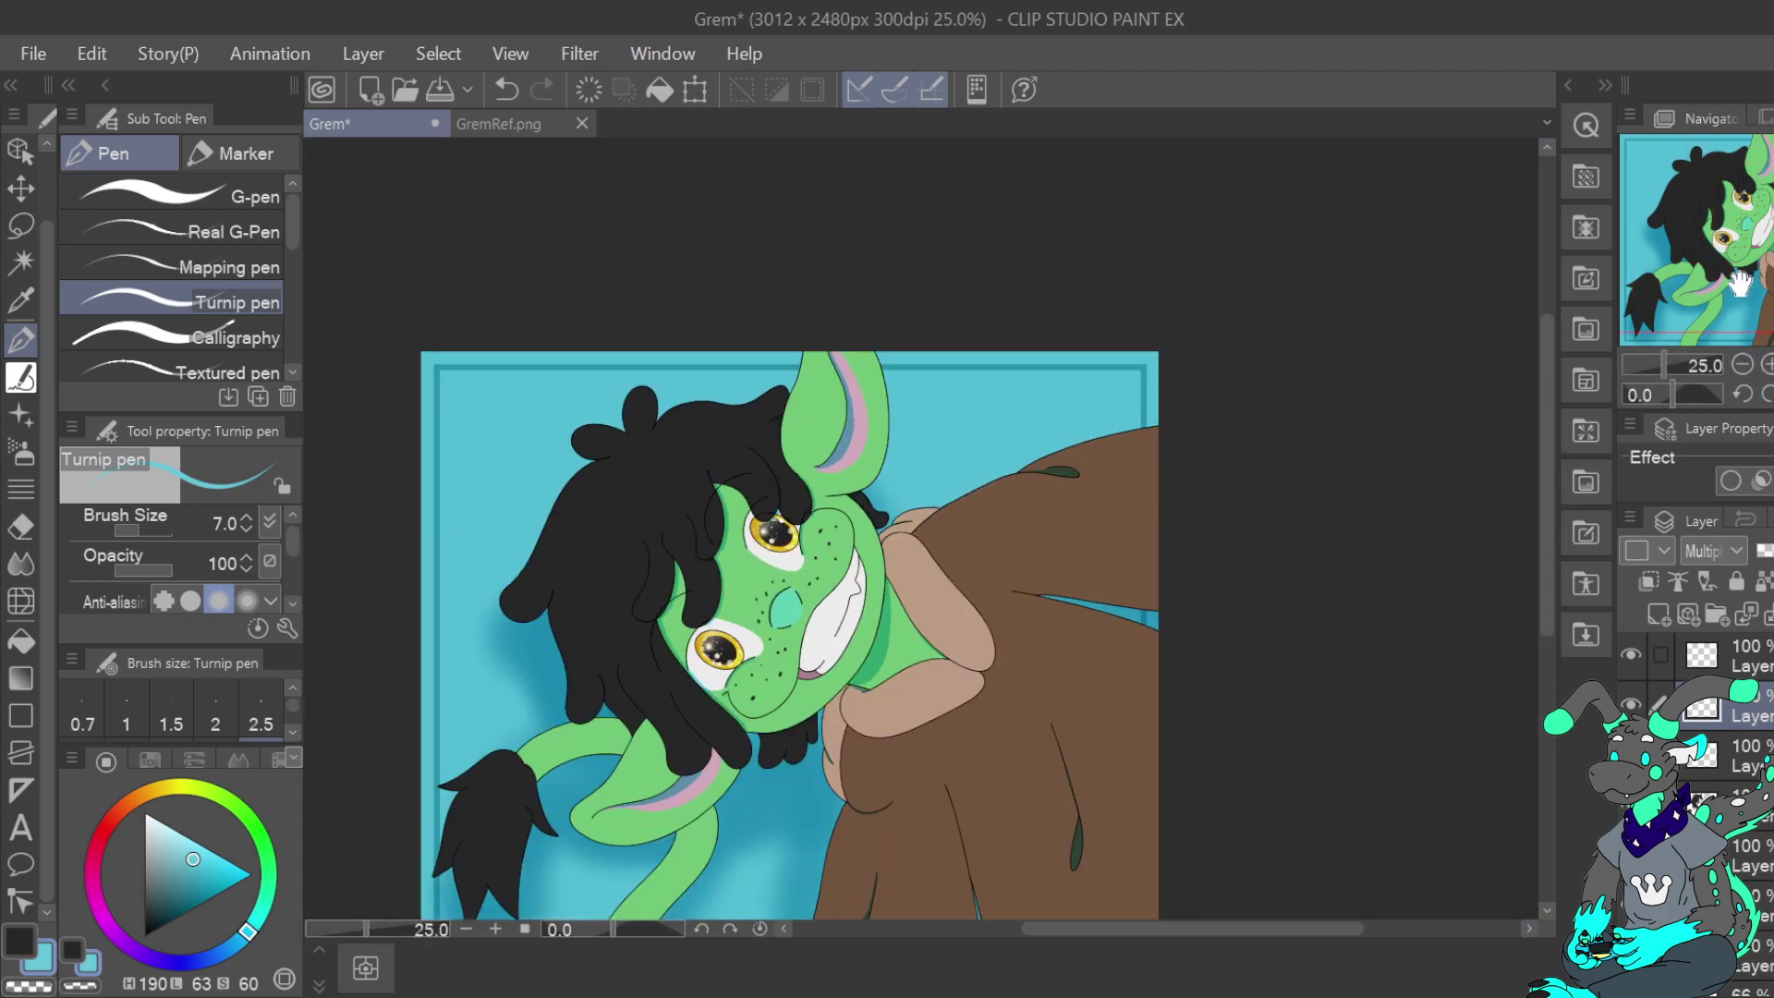
{"action": "left_click_drag", "start_coordinate": [1749, 261], "coordinate": [1755, 313]}
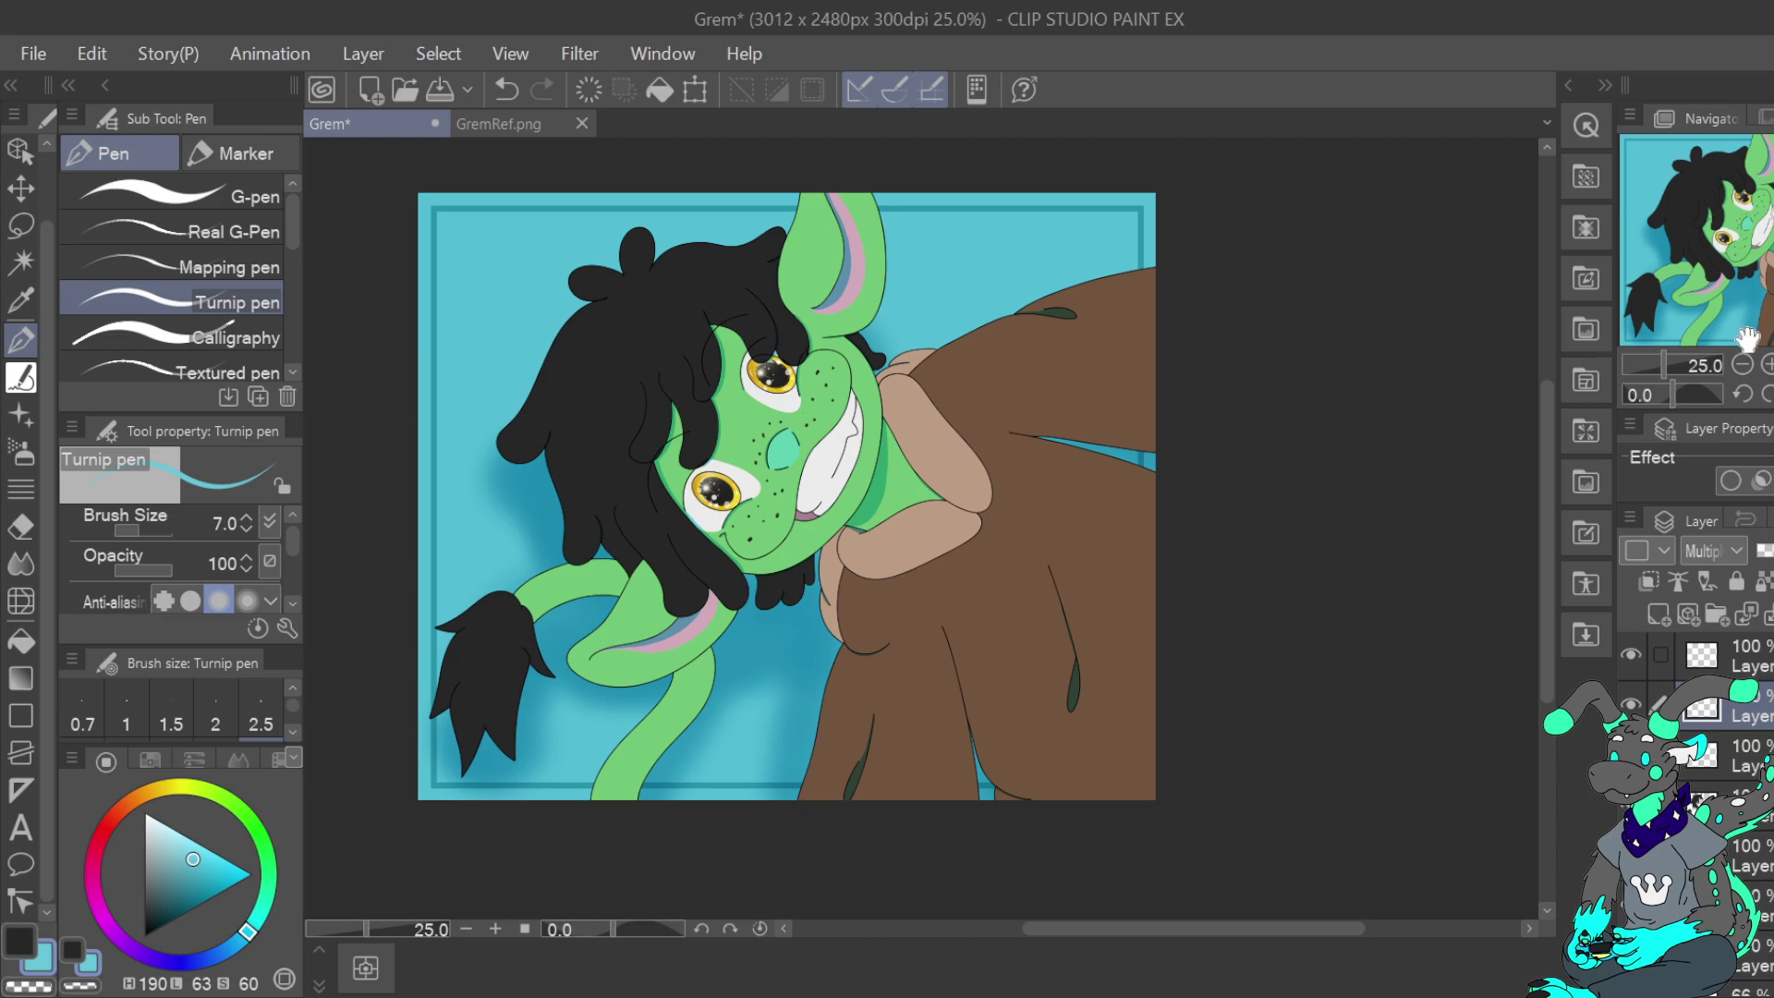
{"action": "left_click_drag", "start_coordinate": [194, 859], "coordinate": [175, 890]}
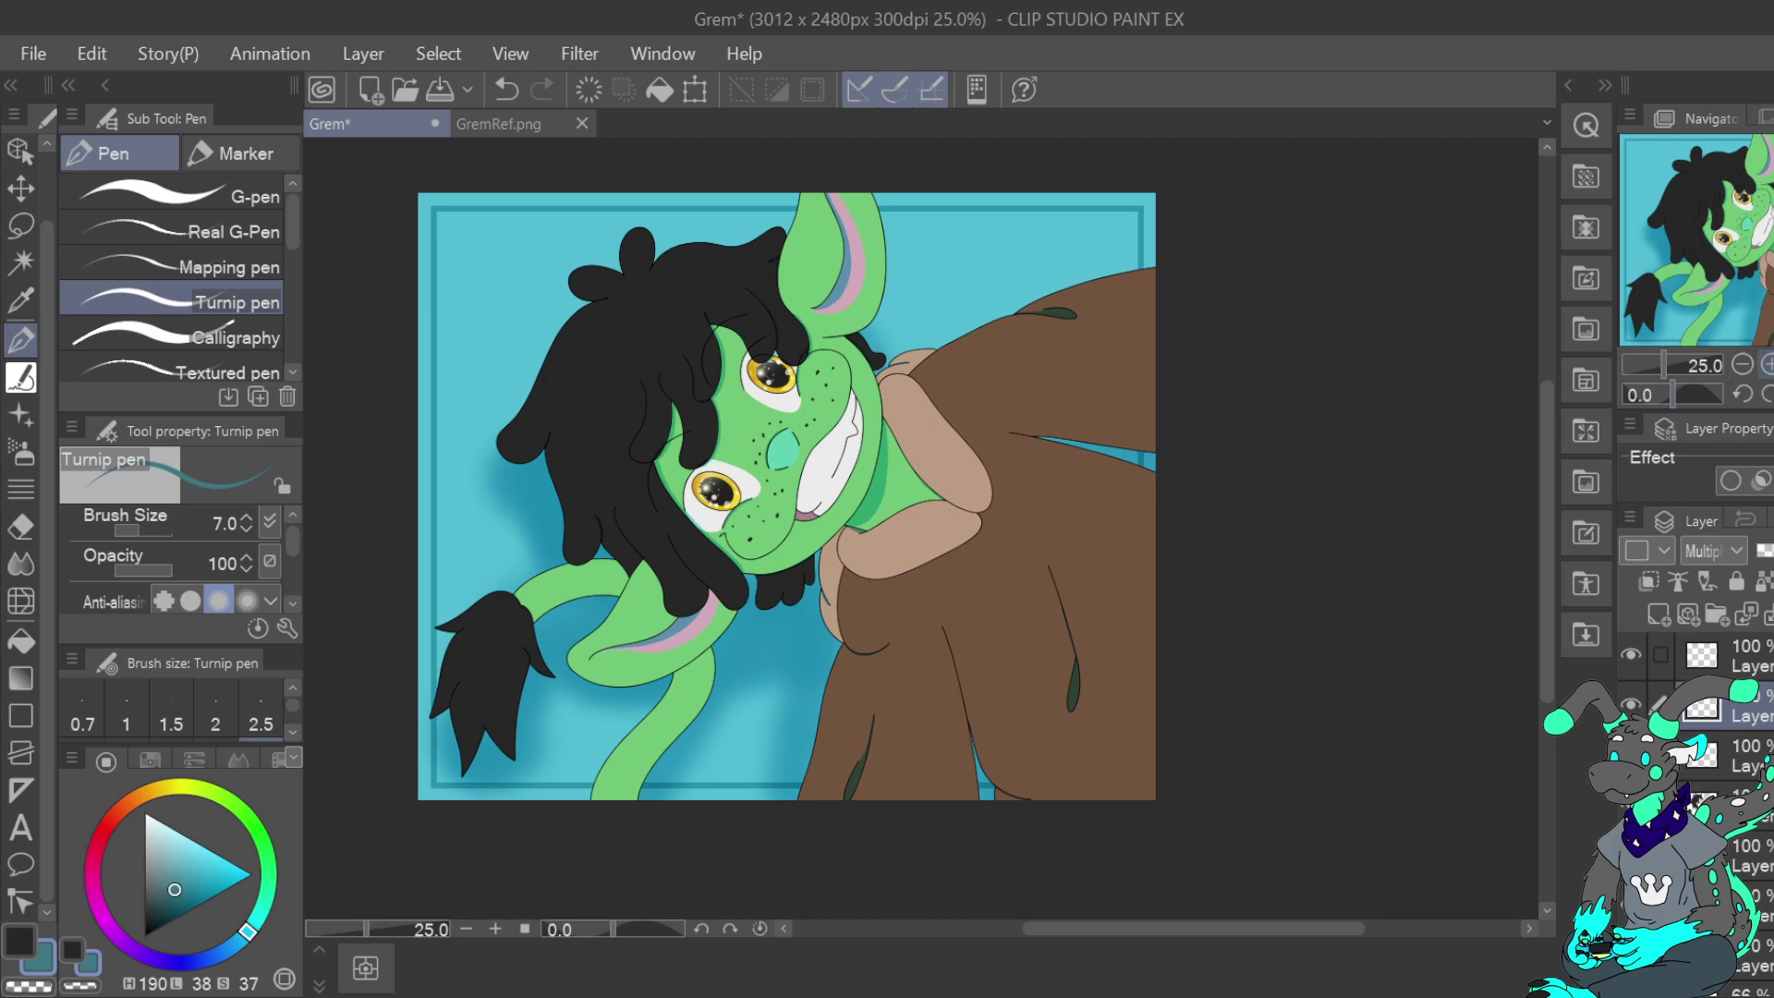
{"action": "left_click", "coordinate": [1769, 364]}
{"action": "left_click", "coordinate": [1769, 365]}
{"action": "left_click", "coordinate": [1770, 364]}
{"action": "left_click_drag", "start_coordinate": [1773, 266], "coordinate": [1773, 273]}
{"action": "left_click", "coordinate": [1766, 365]}
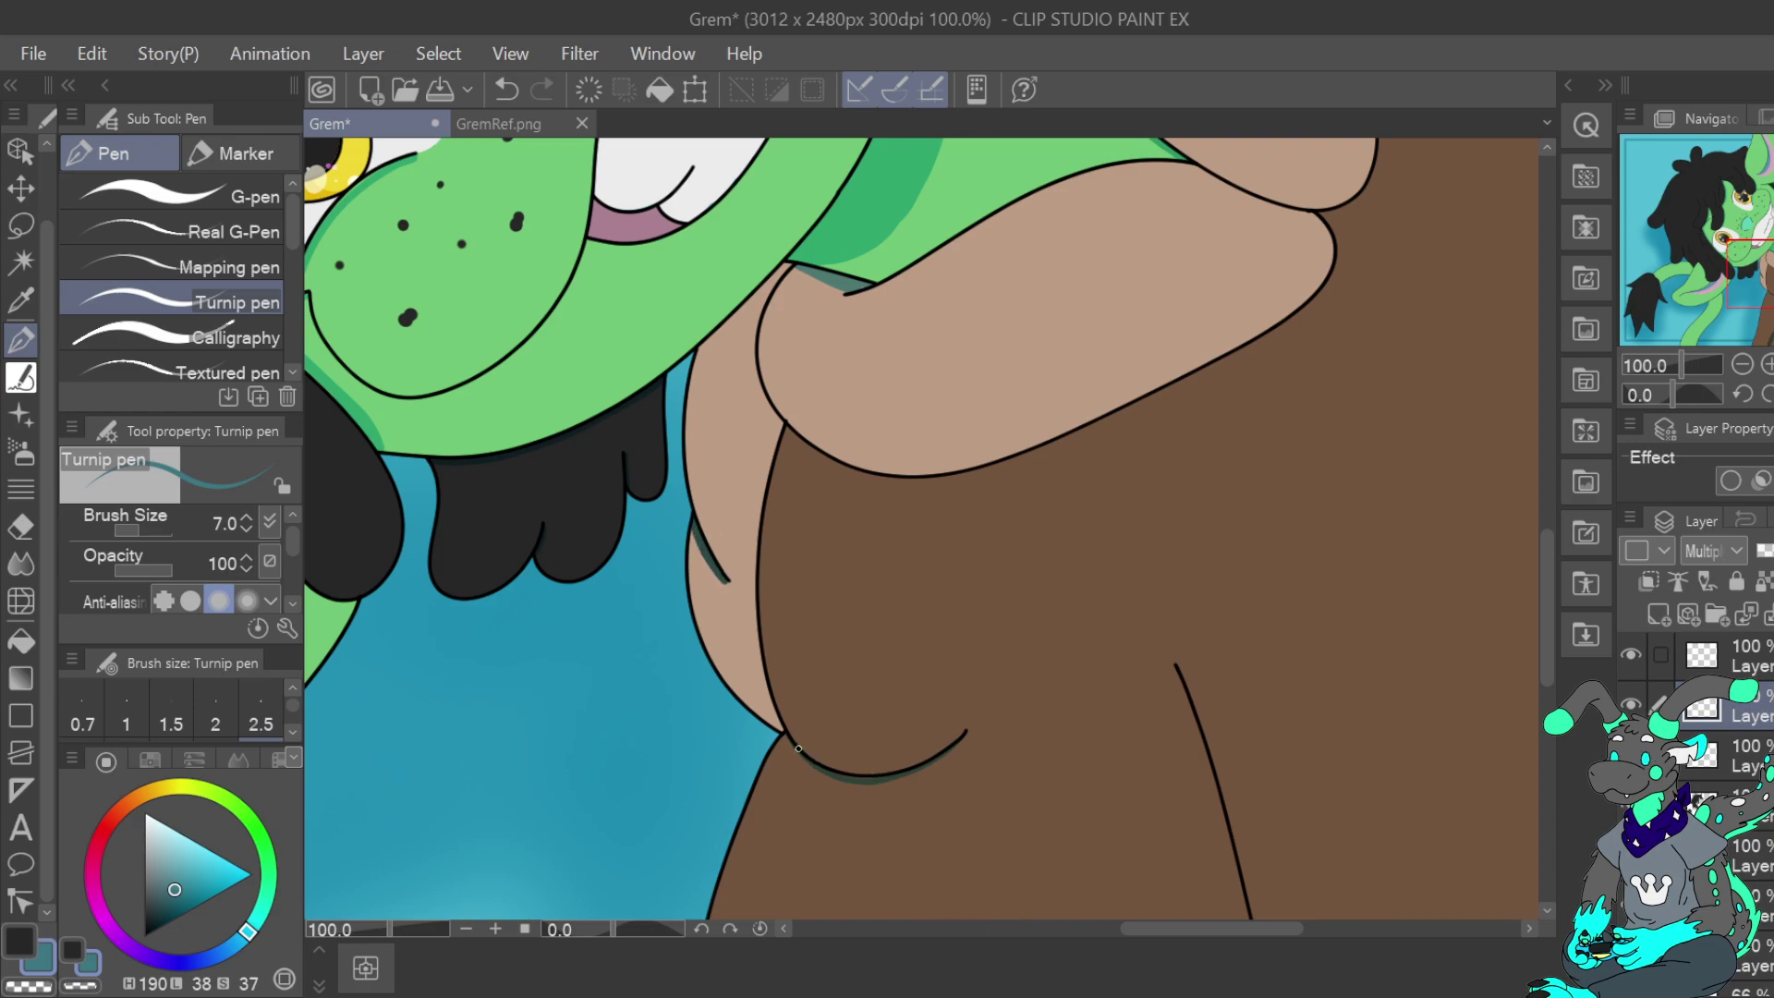
Darken the shadow along the curved shoulder fold just below the hood collar
{"action": "left_click", "coordinate": [1766, 365]}
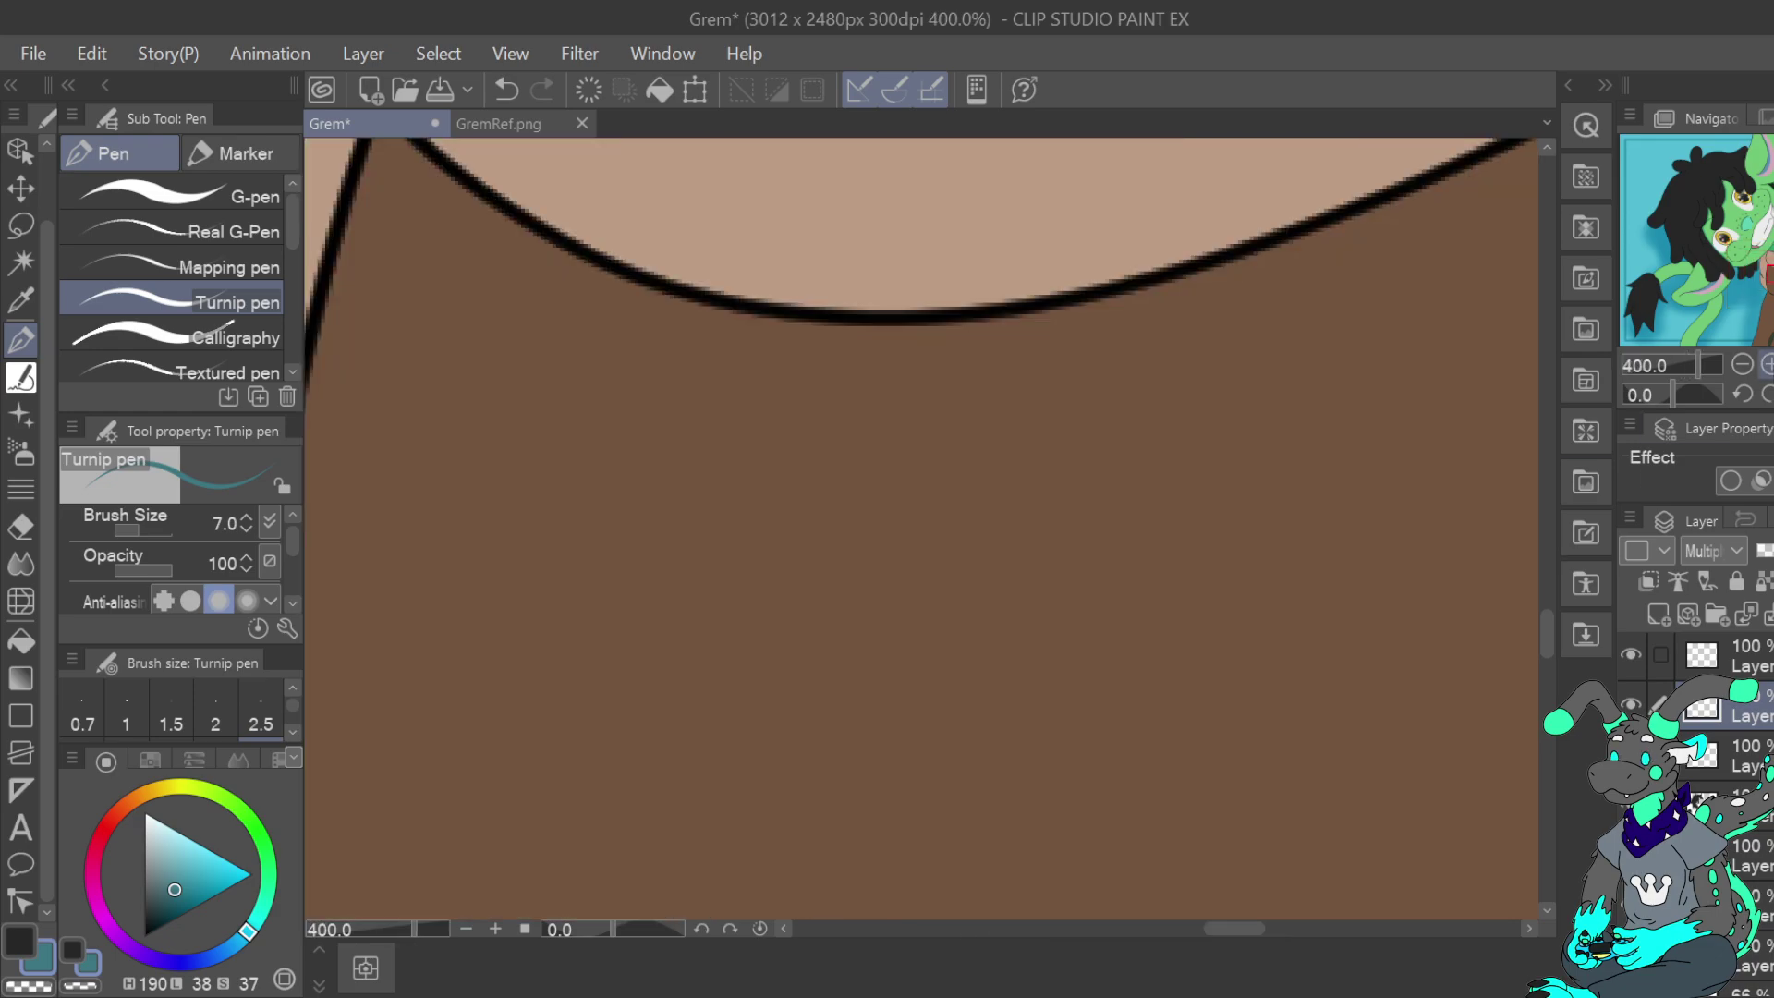
{"action": "left_click", "coordinate": [1745, 367]}
{"action": "left_click", "coordinate": [1744, 366]}
{"action": "left_click", "coordinate": [1767, 395]}
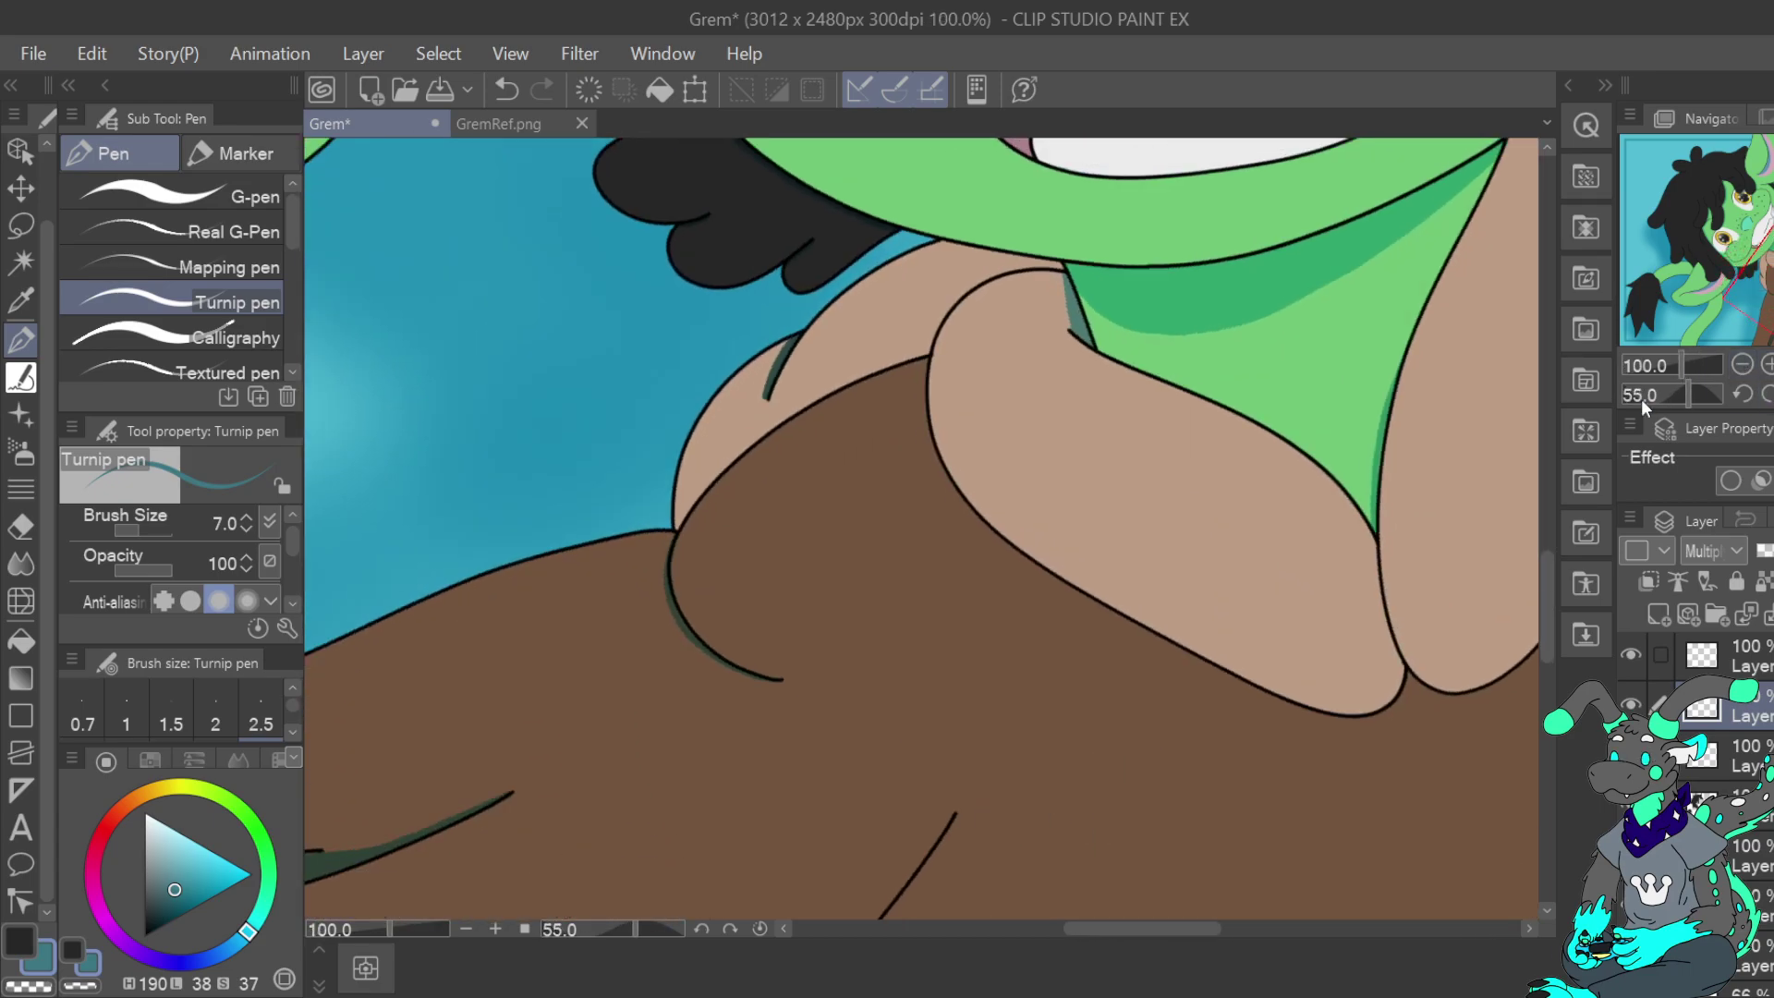
{"action": "left_click_drag", "start_coordinate": [667, 580], "coordinate": [697, 645]}
{"action": "key", "text": "x"}
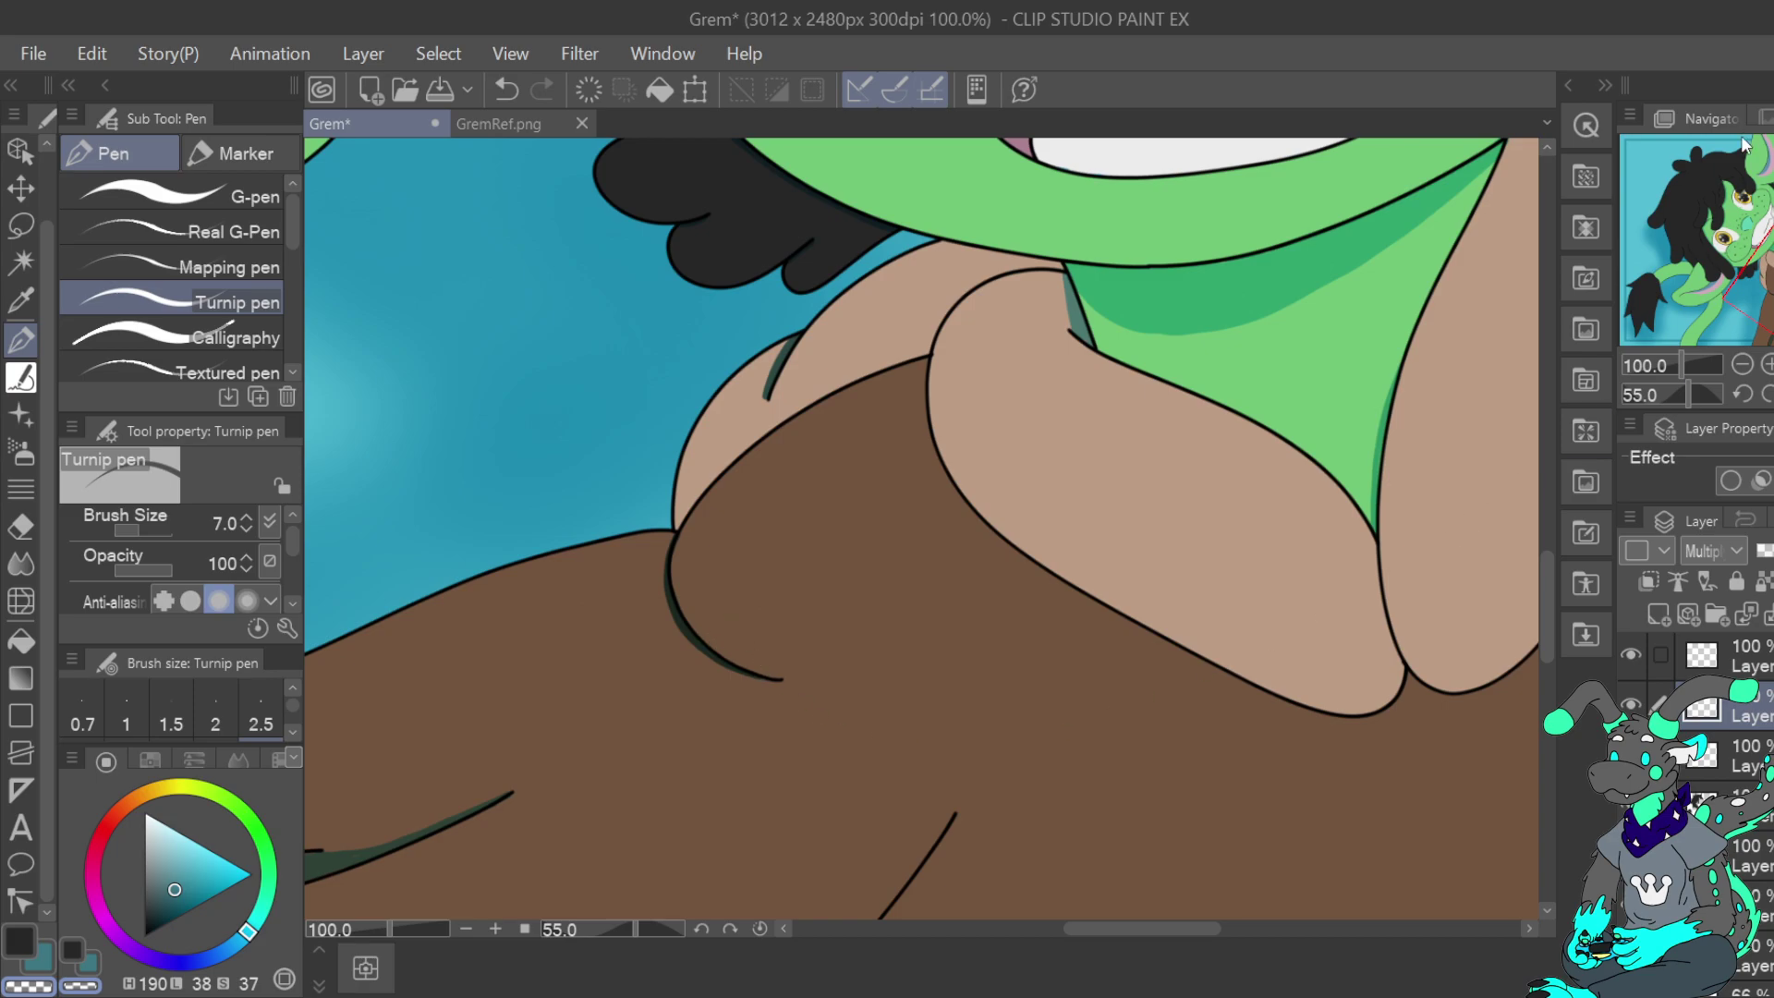
Darken the looped fold on the upper sleeve and its thin shadow up to the sleeve's outline
{"action": "left_click_drag", "start_coordinate": [1016, 509], "coordinate": [429, 305]}
{"action": "left_click_drag", "start_coordinate": [1773, 250], "coordinate": [1773, 190]}
{"action": "left_click", "coordinate": [55, 963]}
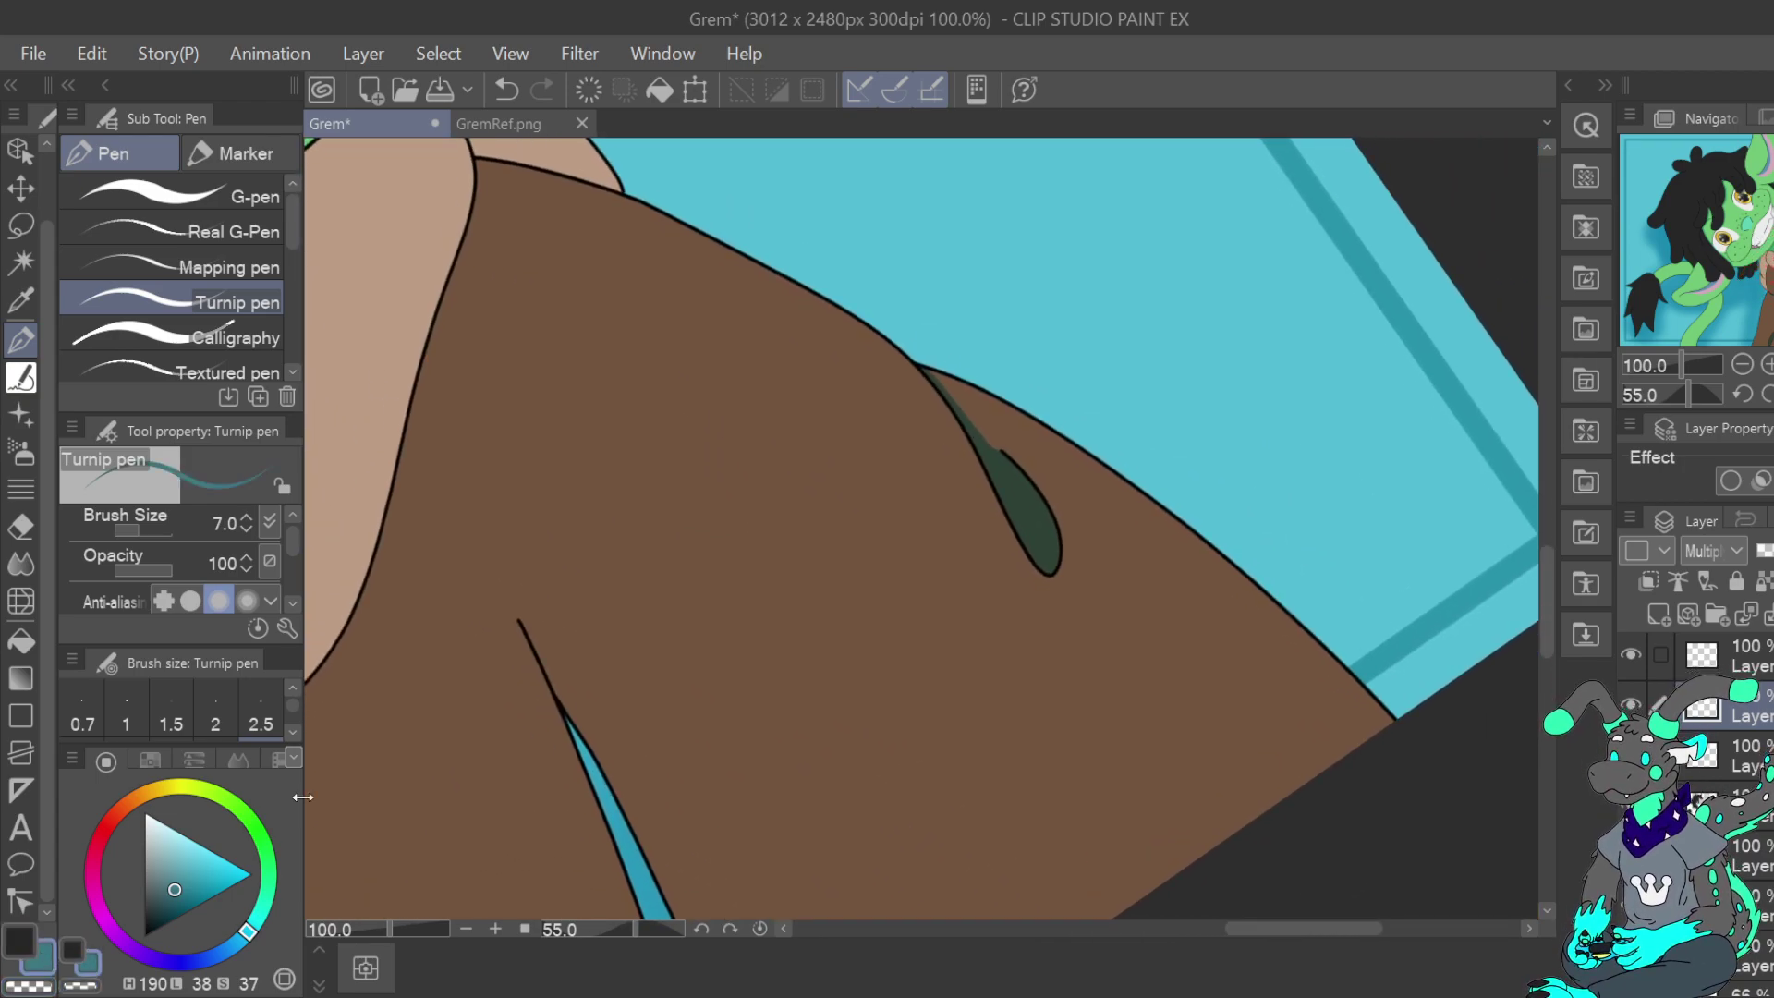
{"action": "left_click", "coordinate": [1768, 364]}
{"action": "mouse_move", "coordinate": [979, 286]}
{"action": "left_mouse_down"}
{"action": "mouse_move", "coordinate": [788, 388]}
{"action": "mouse_move", "coordinate": [893, 560]}
{"action": "left_mouse_up"}
{"action": "mouse_move", "coordinate": [796, 393]}
{"action": "left_mouse_down"}
{"action": "mouse_move", "coordinate": [886, 496]}
{"action": "mouse_move", "coordinate": [866, 492]}
{"action": "mouse_move", "coordinate": [853, 443]}
{"action": "mouse_move", "coordinate": [958, 665]}
{"action": "mouse_move", "coordinate": [917, 609]}
{"action": "mouse_move", "coordinate": [964, 653]}
{"action": "mouse_move", "coordinate": [962, 613]}
{"action": "mouse_move", "coordinate": [944, 625]}
{"action": "mouse_move", "coordinate": [905, 548]}
{"action": "mouse_move", "coordinate": [953, 621]}
{"action": "mouse_move", "coordinate": [957, 593]}
{"action": "mouse_move", "coordinate": [964, 608]}
{"action": "mouse_move", "coordinate": [939, 553]}
{"action": "mouse_move", "coordinate": [886, 514]}
{"action": "mouse_move", "coordinate": [915, 536]}
{"action": "left_mouse_up"}
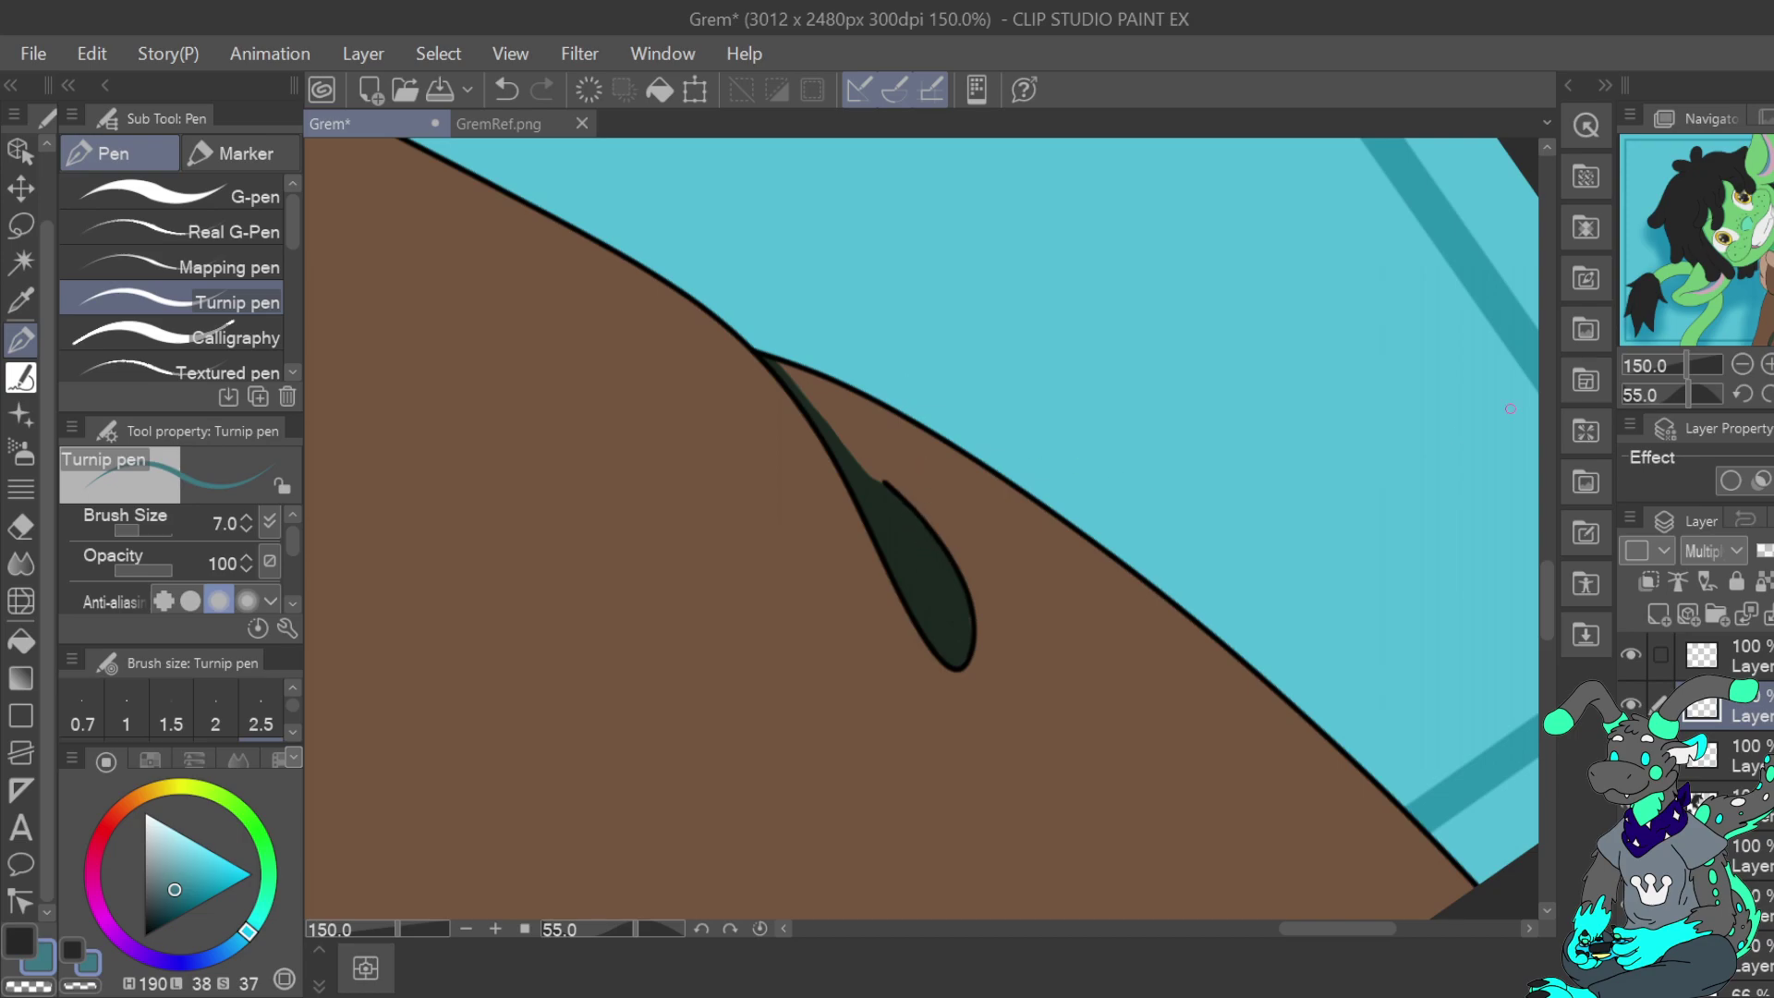
Darken the thin shadow along the crease in the back of the tan hood, beside the sleeve with the looped fold
{"action": "double_click", "coordinate": [1742, 364]}
{"action": "mouse_move", "coordinate": [1772, 236]}
{"action": "left_mouse_down"}
{"action": "mouse_move", "coordinate": [1749, 217]}
{"action": "mouse_move", "coordinate": [1763, 201]}
{"action": "left_mouse_up"}
{"action": "double_click", "coordinate": [1769, 364]}
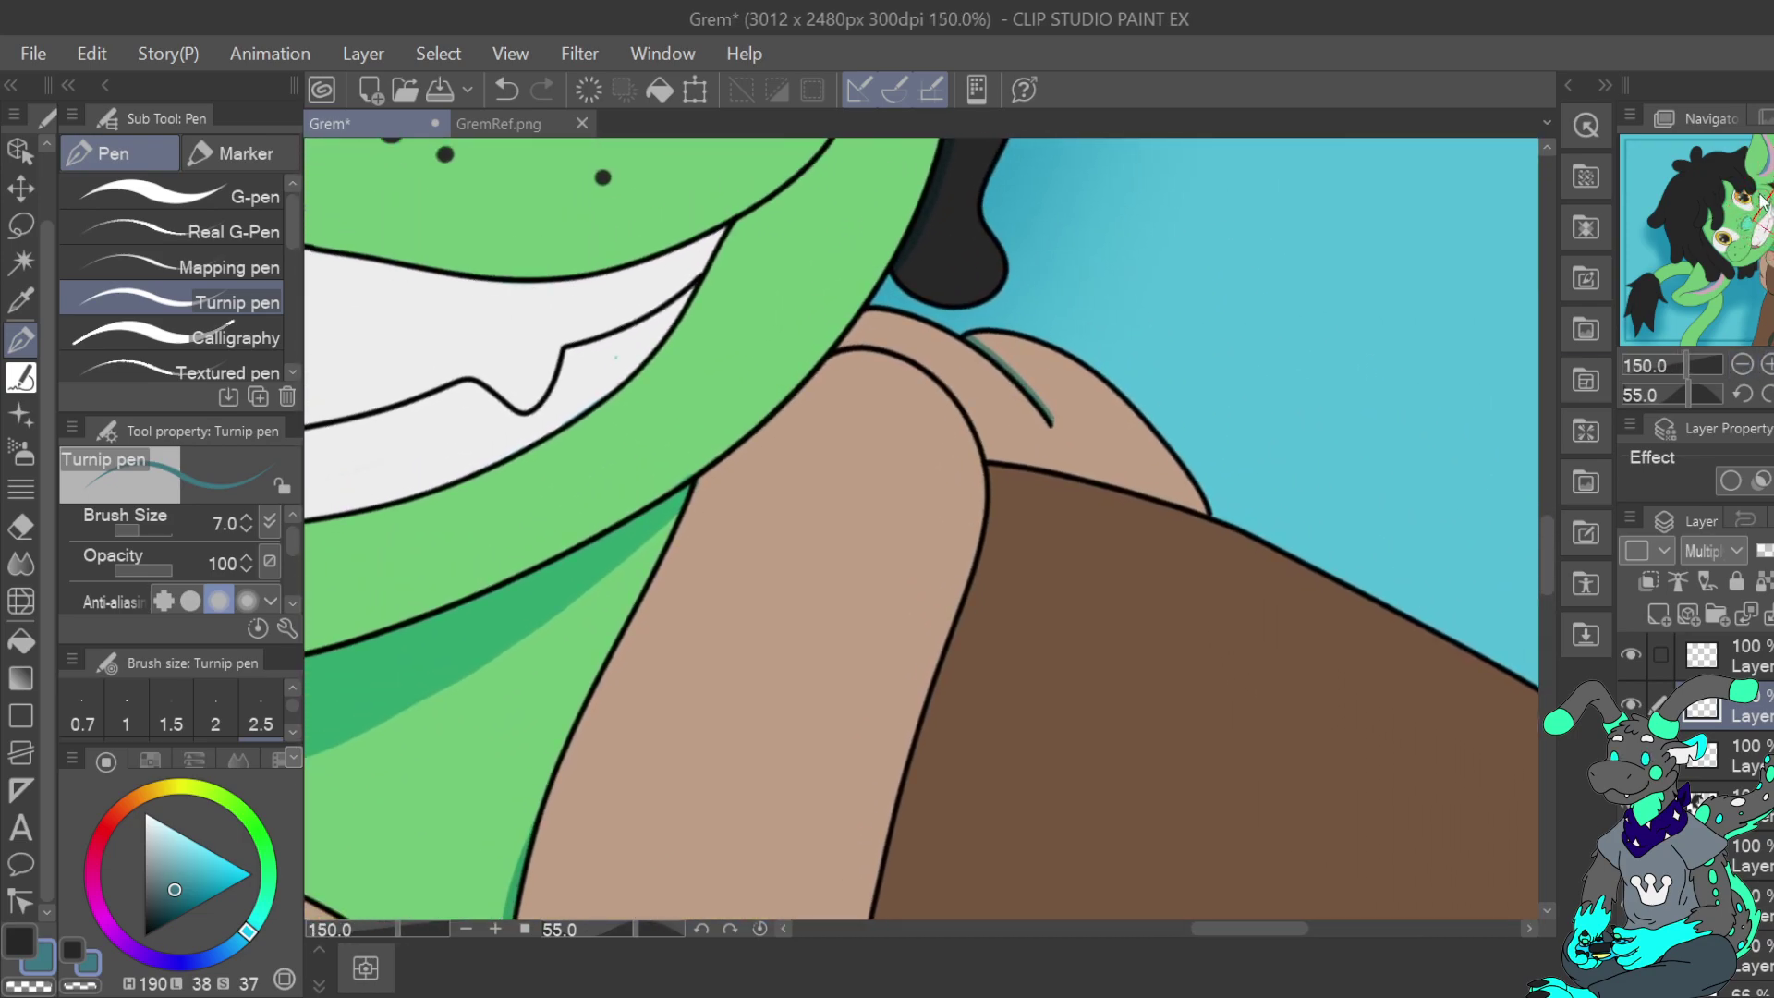
{"action": "left_click_drag", "start_coordinate": [991, 355], "coordinate": [1045, 413]}
Redo the darker shadow along the curved hoodie fold next to the blue gap at the canvas edge and trim it
{"action": "left_click_drag", "start_coordinate": [1765, 276], "coordinate": [1773, 342]}
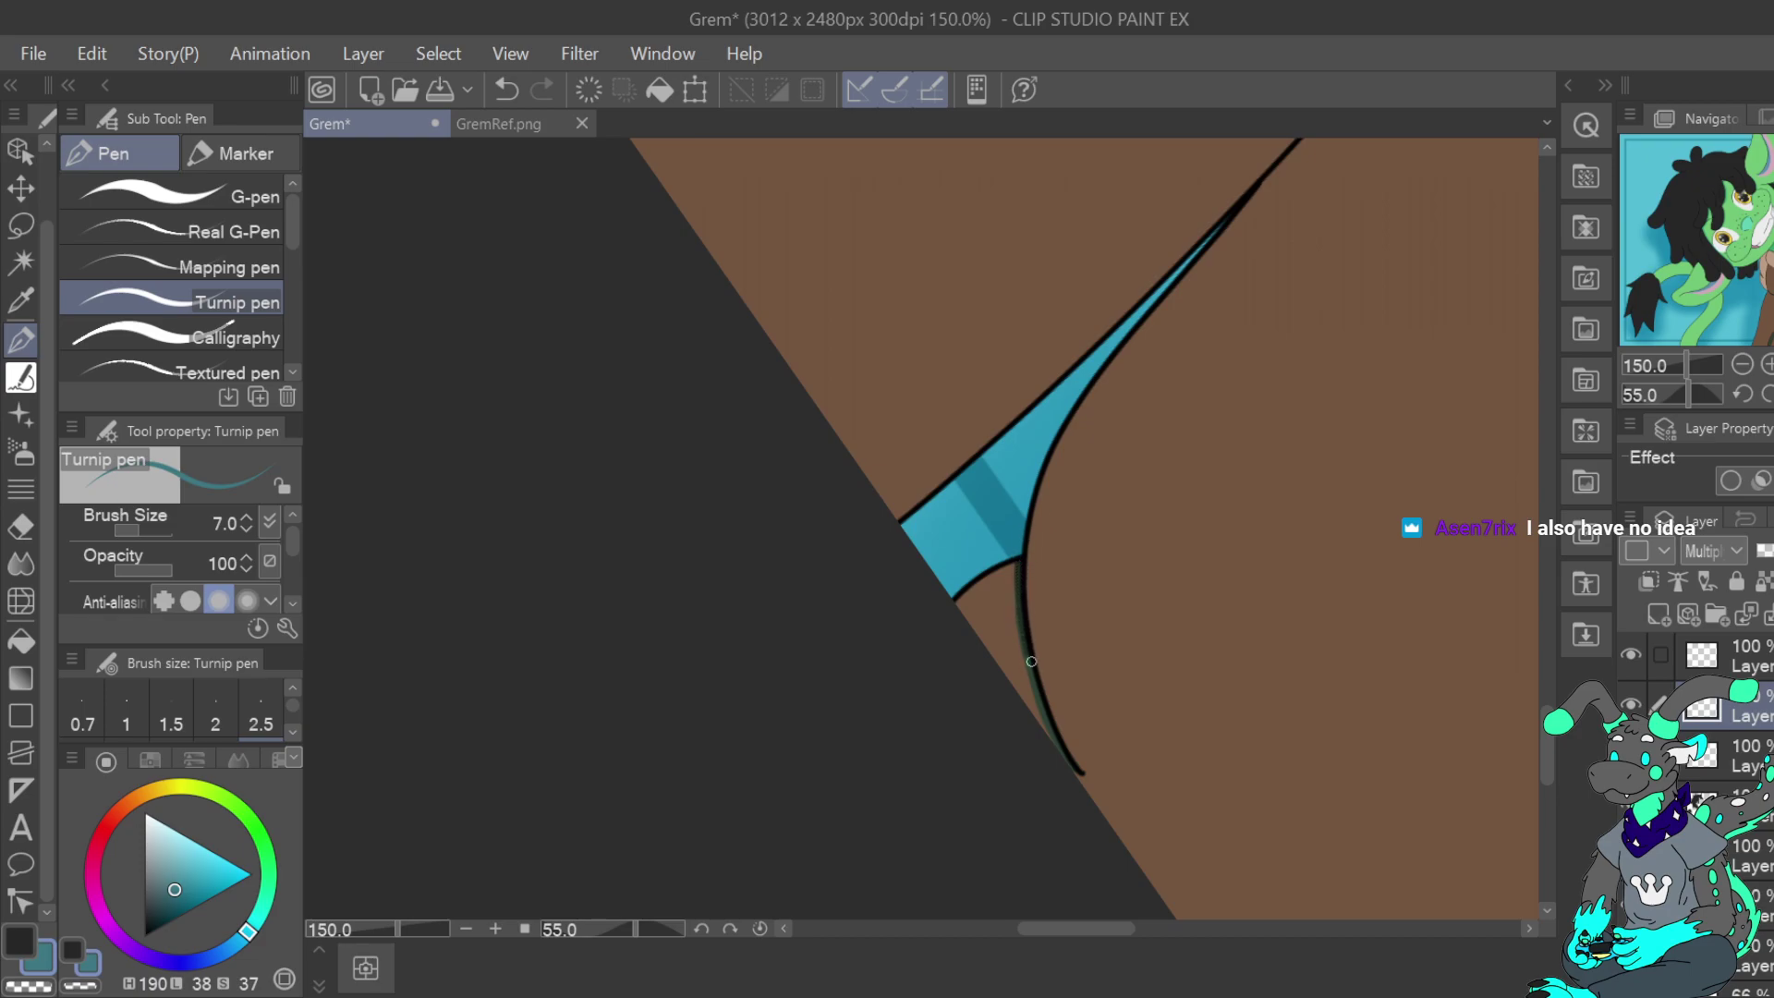
{"action": "key", "text": "ctrl+z"}
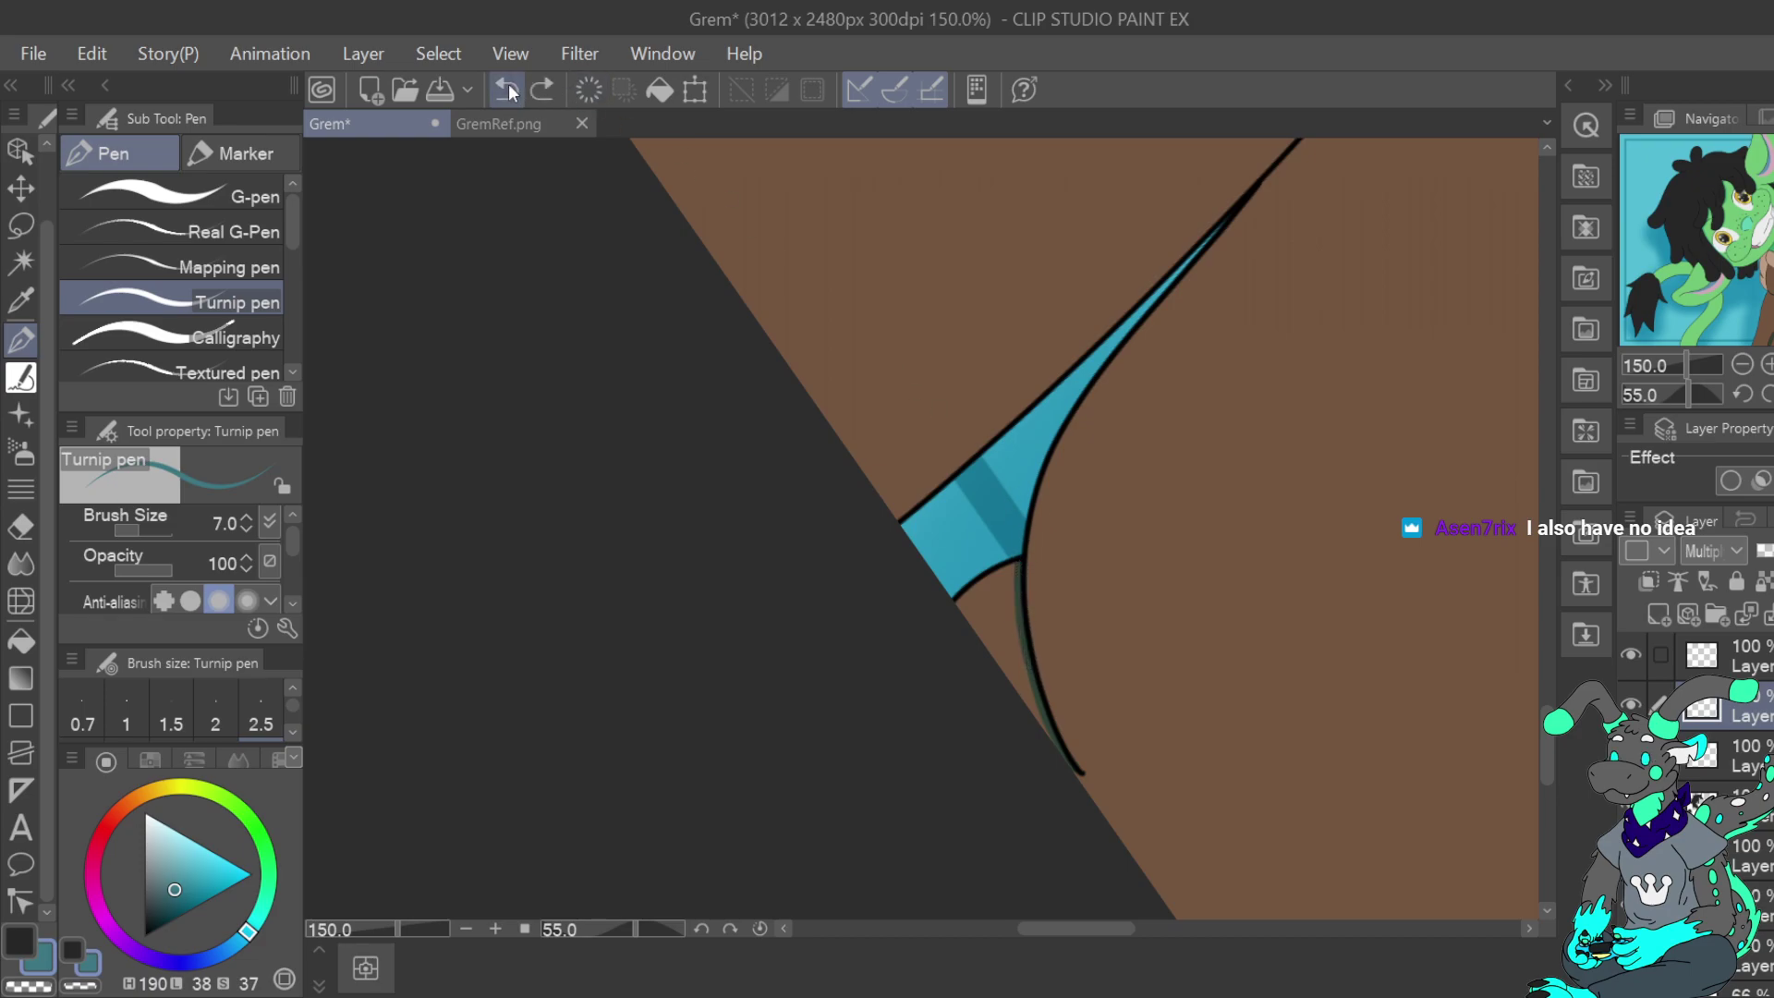
{"action": "mouse_move", "coordinate": [1020, 561]}
{"action": "left_mouse_down"}
{"action": "mouse_move", "coordinate": [1044, 715]}
{"action": "mouse_move", "coordinate": [1078, 773]}
{"action": "left_mouse_up"}
{"action": "left_click", "coordinate": [34, 993]}
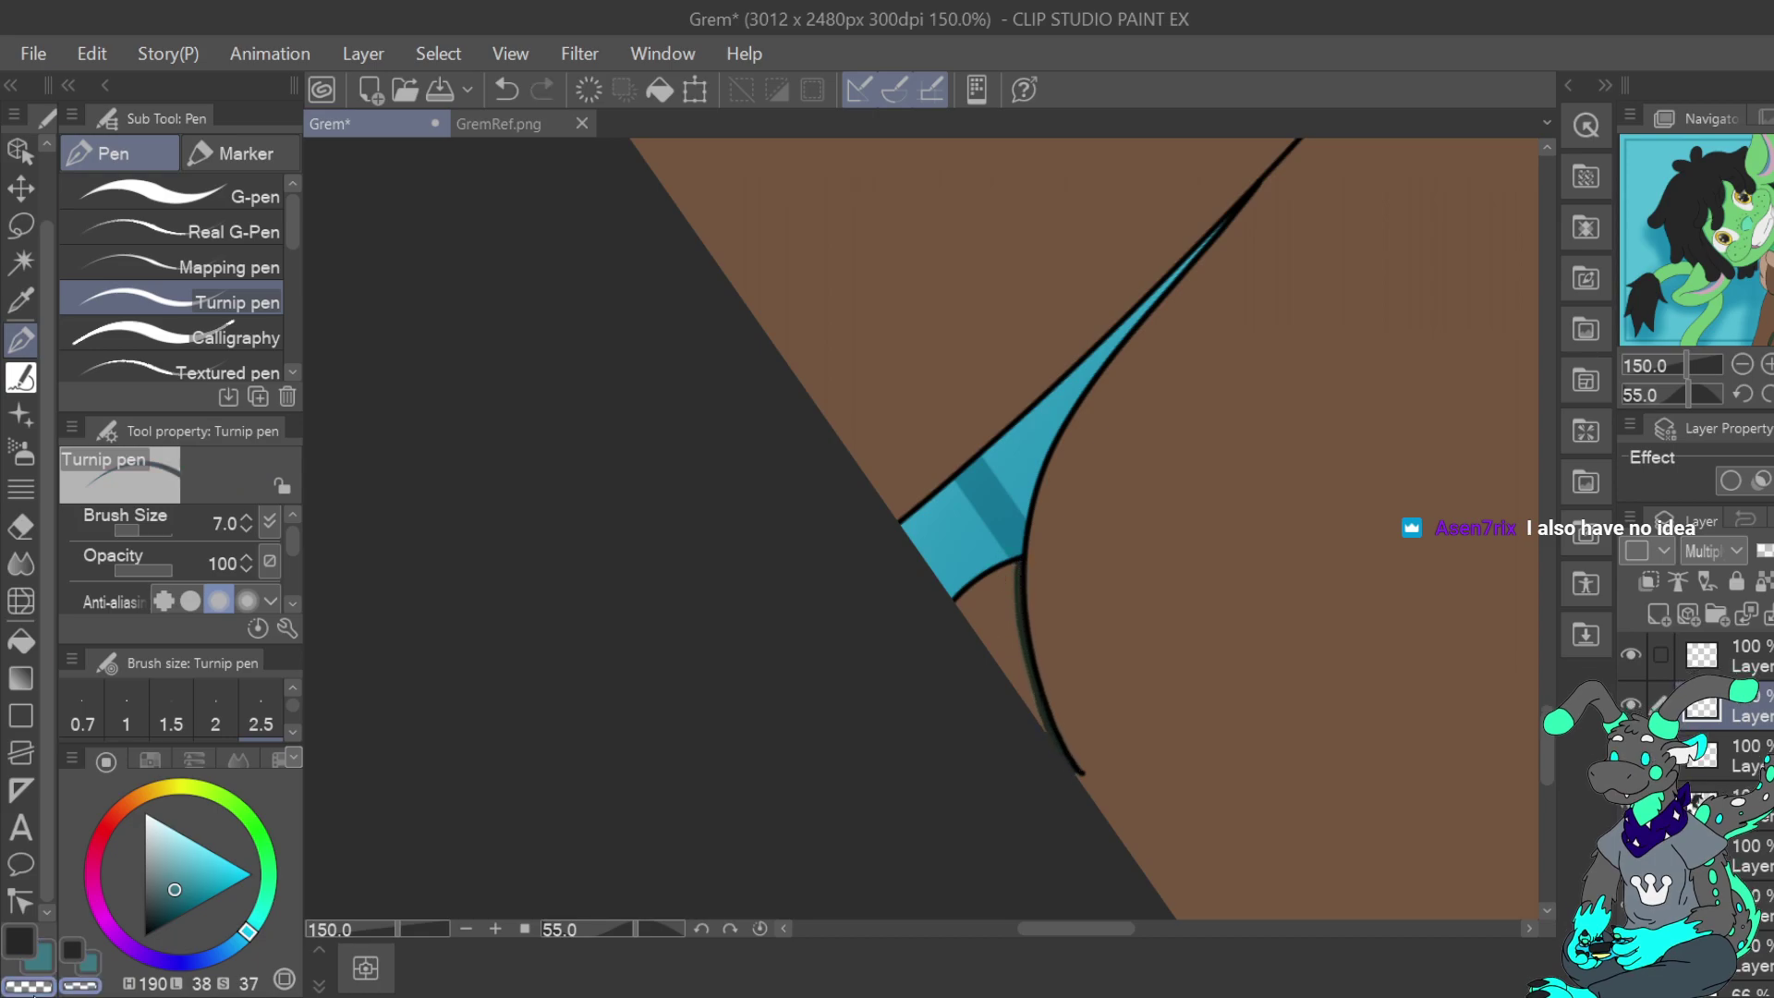
Darken the teardrop-shaped hoodie fold and the thin tapered shadow along its line, cleaning up the shadow's edge
{"action": "left_click", "coordinate": [44, 961]}
{"action": "left_click_drag", "start_coordinate": [1405, 462], "coordinate": [416, 595]}
{"action": "mouse_move", "coordinate": [729, 740]}
{"action": "left_mouse_down"}
{"action": "mouse_move", "coordinate": [671, 793]}
{"action": "mouse_move", "coordinate": [750, 751]}
{"action": "mouse_move", "coordinate": [764, 735]}
{"action": "mouse_move", "coordinate": [704, 769]}
{"action": "mouse_move", "coordinate": [760, 723]}
{"action": "mouse_move", "coordinate": [680, 791]}
{"action": "mouse_move", "coordinate": [830, 737]}
{"action": "mouse_move", "coordinate": [755, 762]}
{"action": "mouse_move", "coordinate": [849, 689]}
{"action": "mouse_move", "coordinate": [771, 717]}
{"action": "mouse_move", "coordinate": [855, 689]}
{"action": "mouse_move", "coordinate": [825, 730]}
{"action": "mouse_move", "coordinate": [847, 722]}
{"action": "mouse_move", "coordinate": [924, 655]}
{"action": "mouse_move", "coordinate": [839, 705]}
{"action": "mouse_move", "coordinate": [863, 682]}
{"action": "mouse_move", "coordinate": [801, 703]}
{"action": "left_mouse_up"}
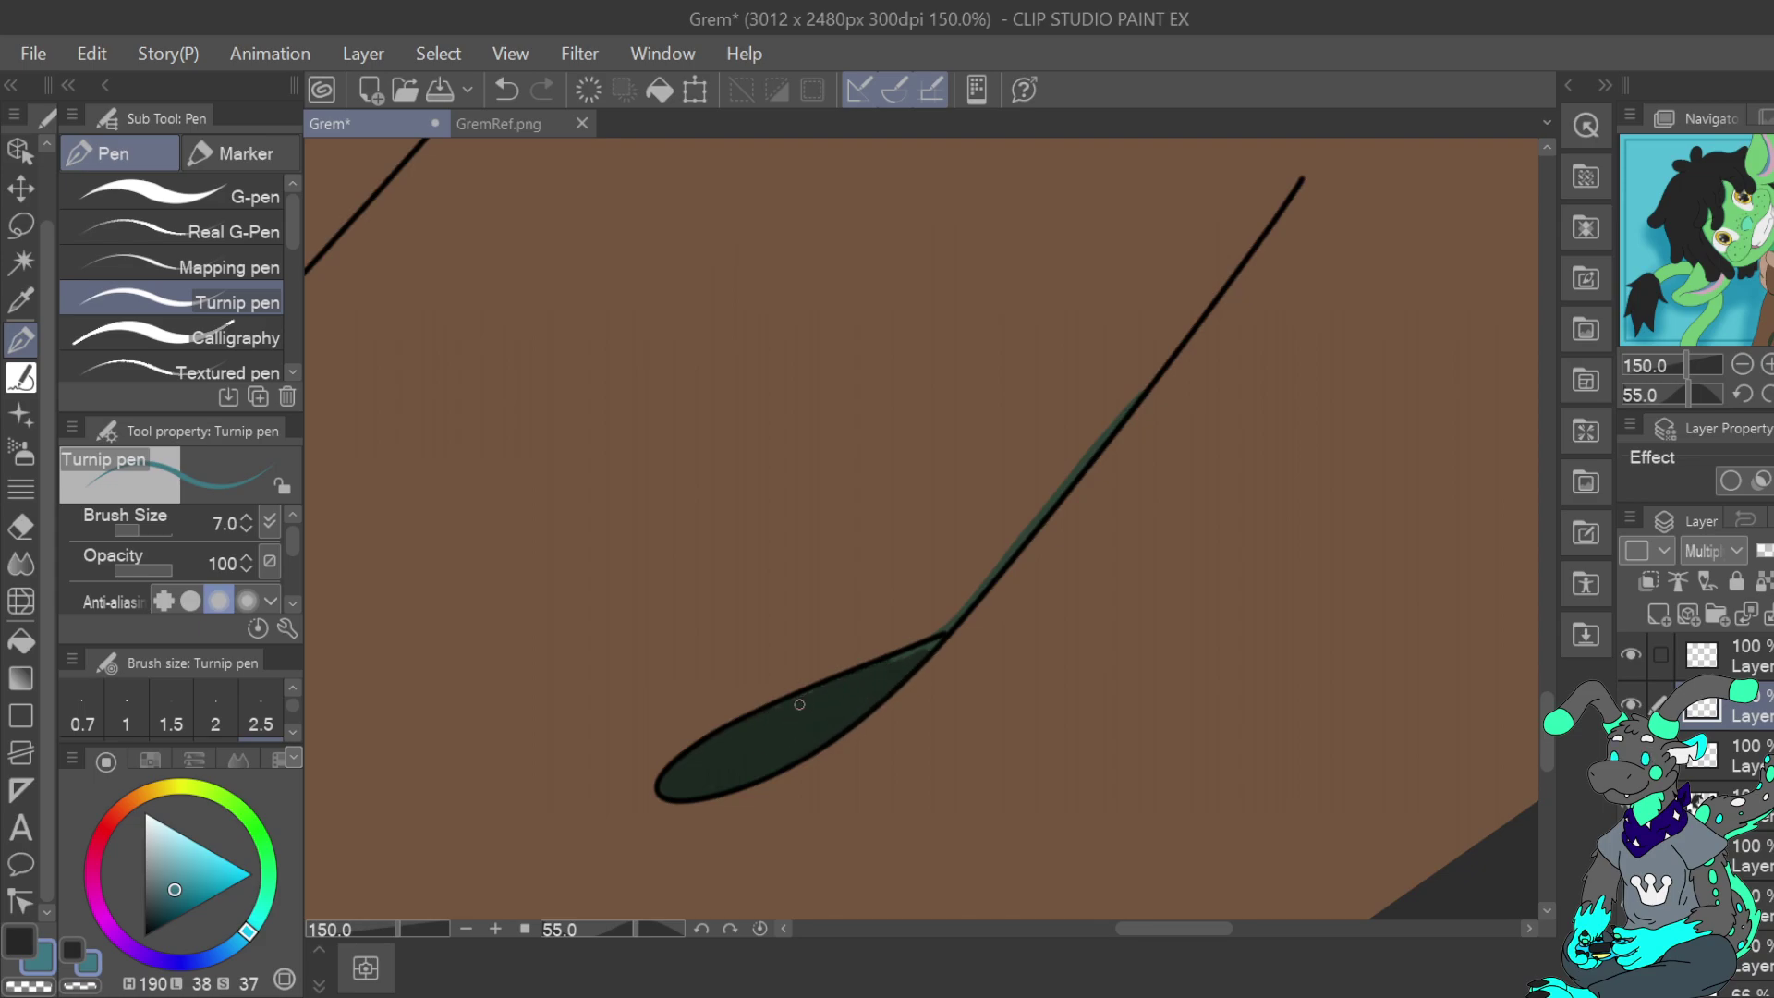
{"action": "mouse_move", "coordinate": [917, 654]}
{"action": "left_mouse_down"}
{"action": "mouse_move", "coordinate": [897, 664]}
{"action": "mouse_move", "coordinate": [1148, 395]}
{"action": "left_mouse_up"}
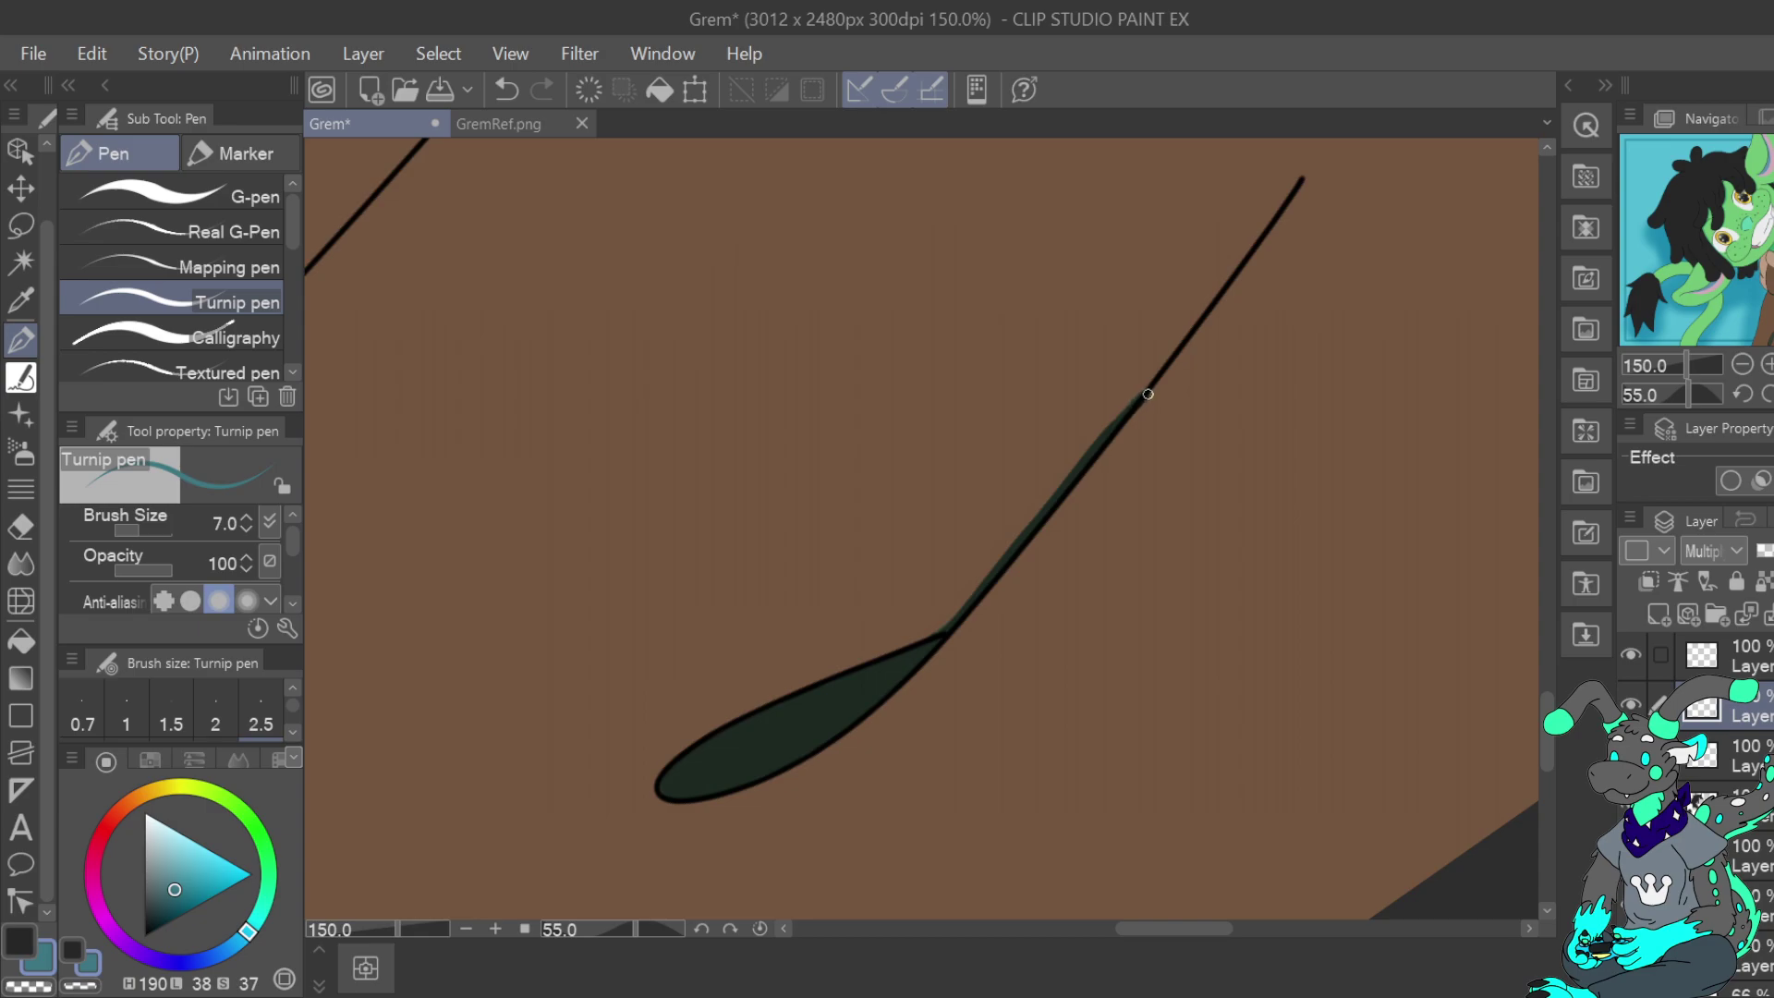
{"action": "left_click", "coordinate": [28, 986]}
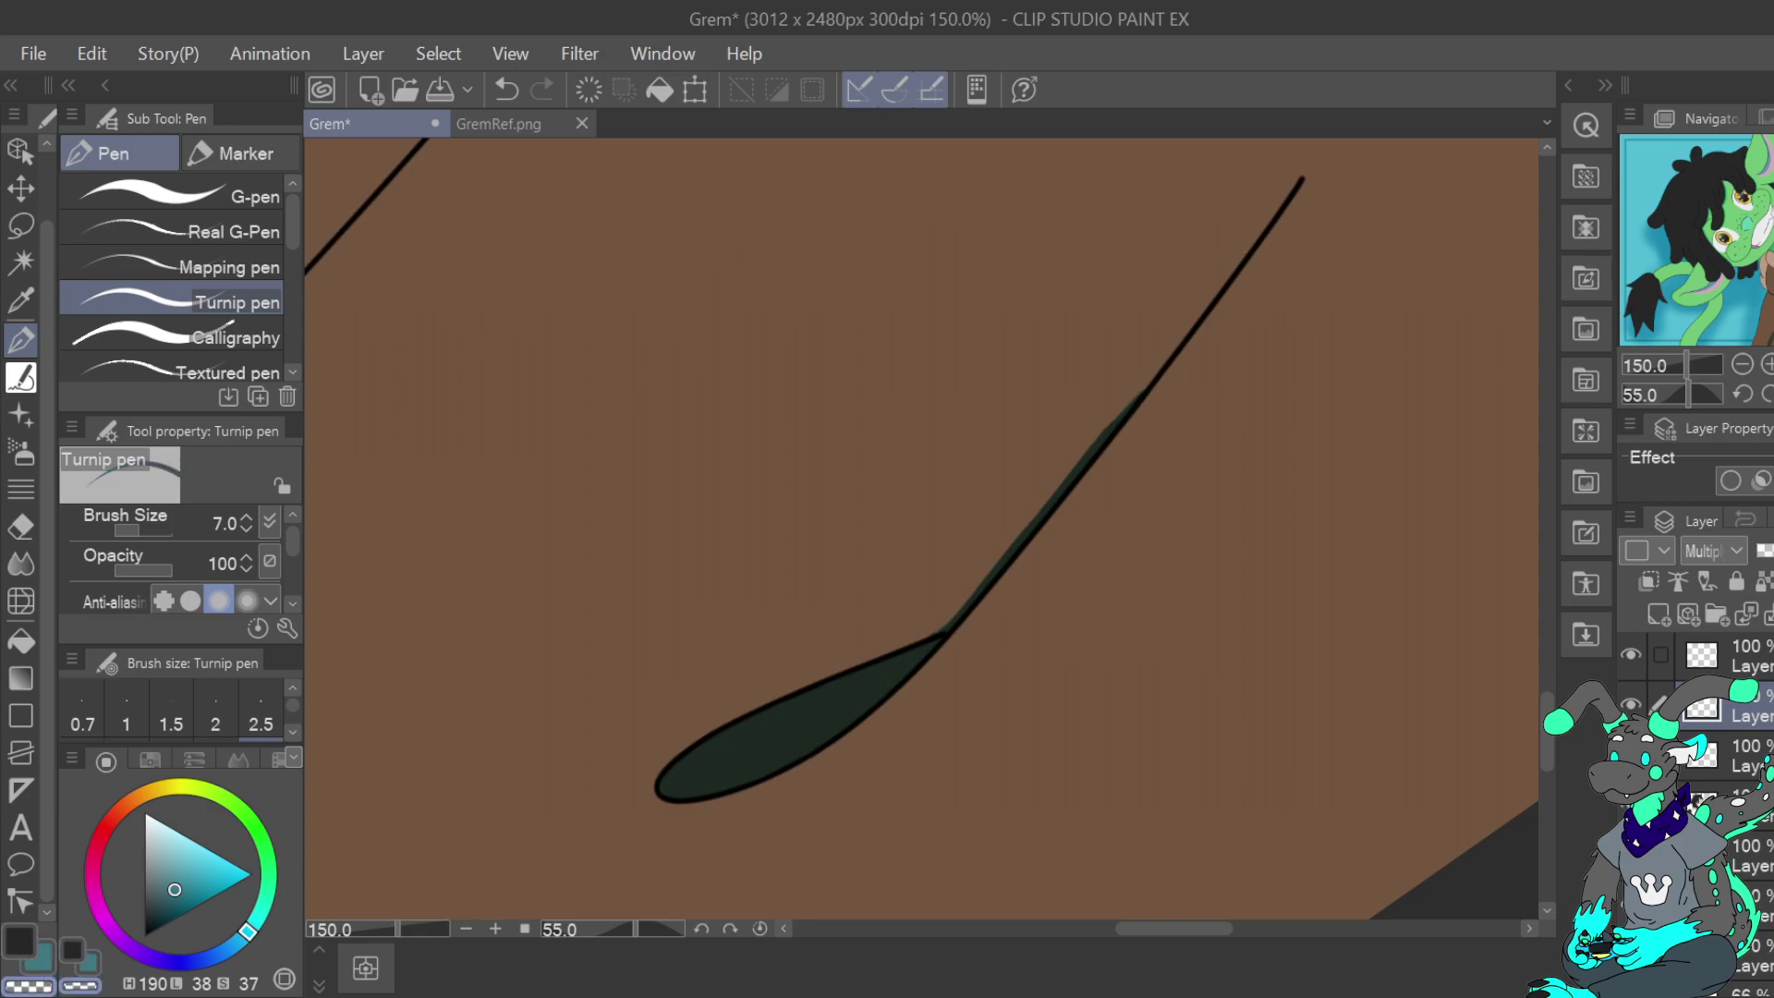
Darken the pointed sleeve fold at the canvas edge, from its wide base up to the tip of the line
{"action": "double_click", "coordinate": [1742, 365]}
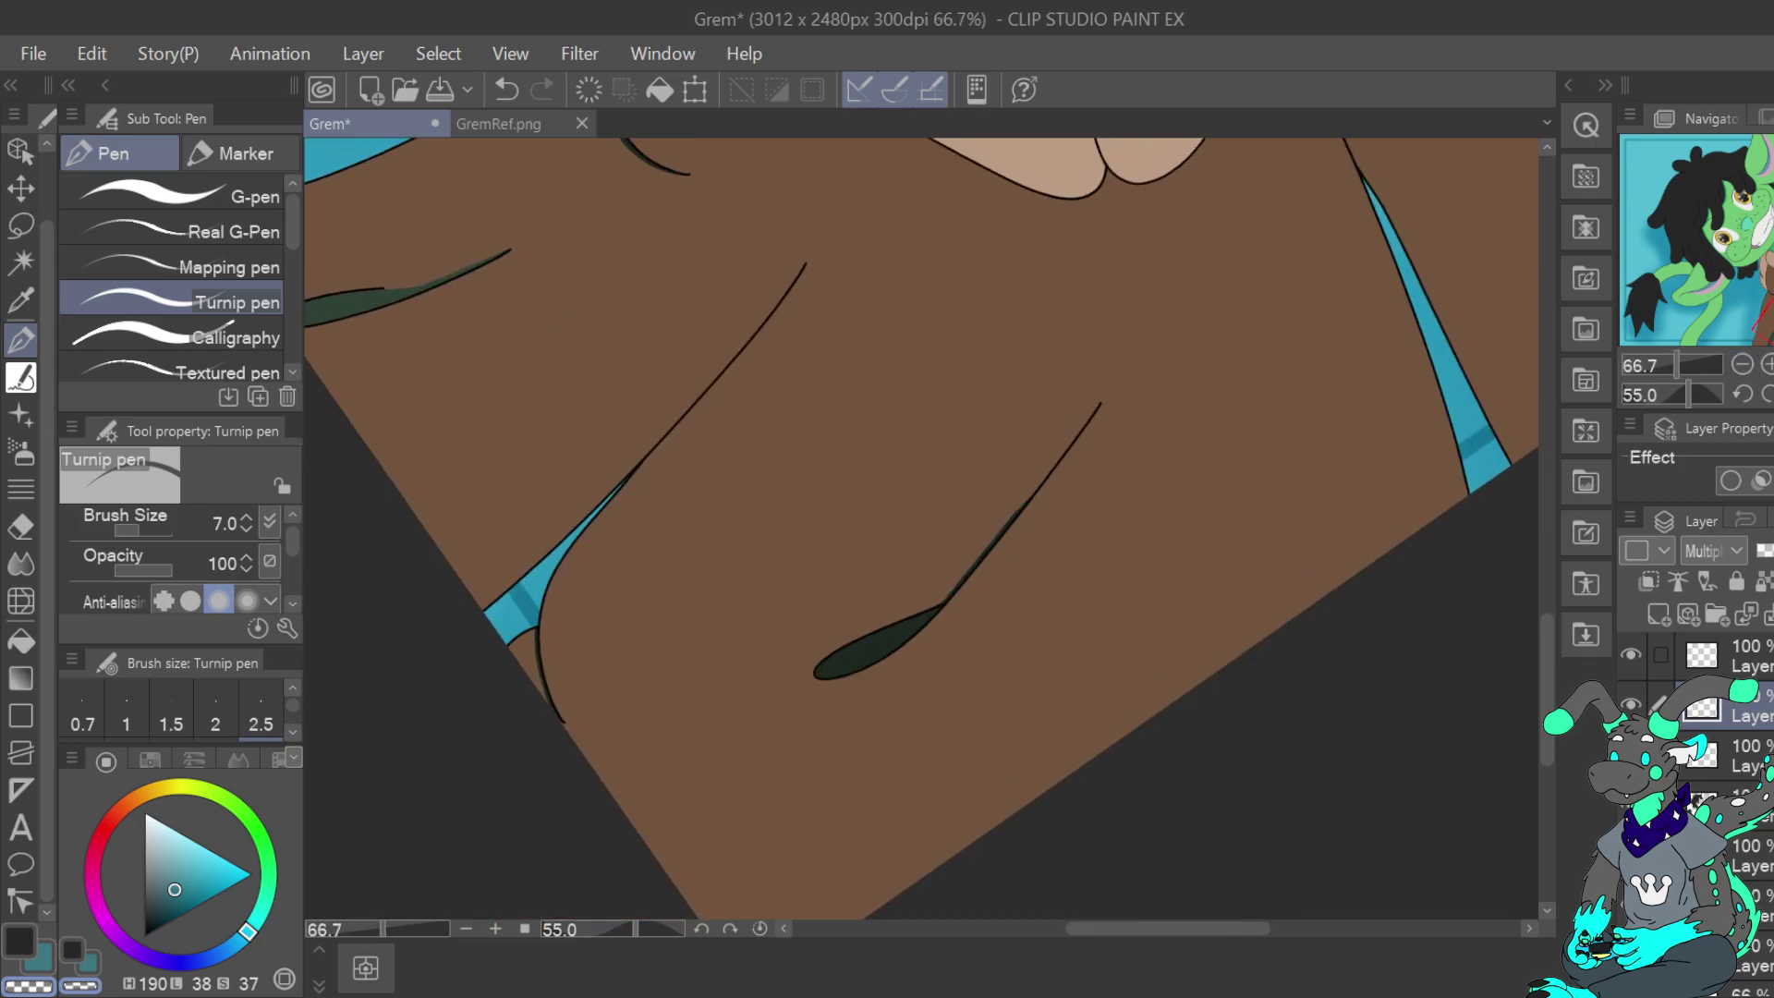
{"action": "left_click_drag", "start_coordinate": [1744, 294], "coordinate": [1755, 315]}
{"action": "double_click", "coordinate": [1768, 395]}
{"action": "left_click", "coordinate": [1766, 396]}
{"action": "left_click", "coordinate": [1767, 396]}
{"action": "left_click", "coordinate": [1767, 396]}
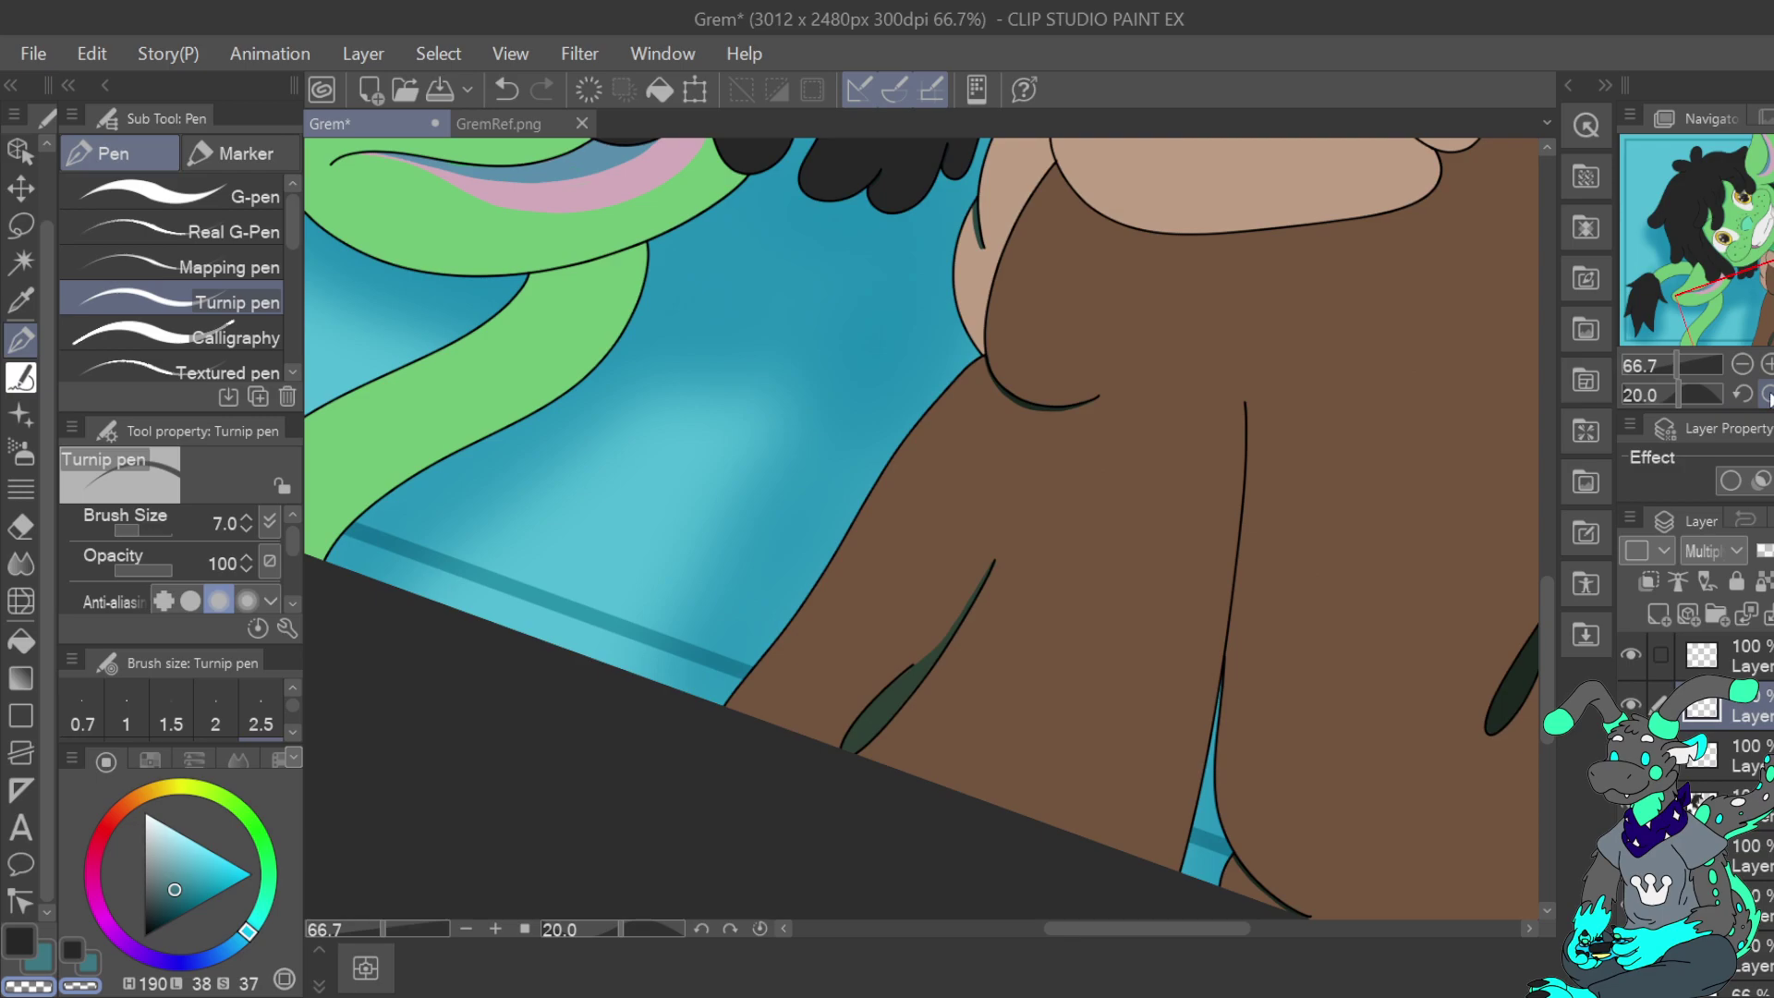
{"action": "left_click", "coordinate": [1767, 364]}
{"action": "left_click_drag", "start_coordinate": [1766, 316], "coordinate": [1773, 338]}
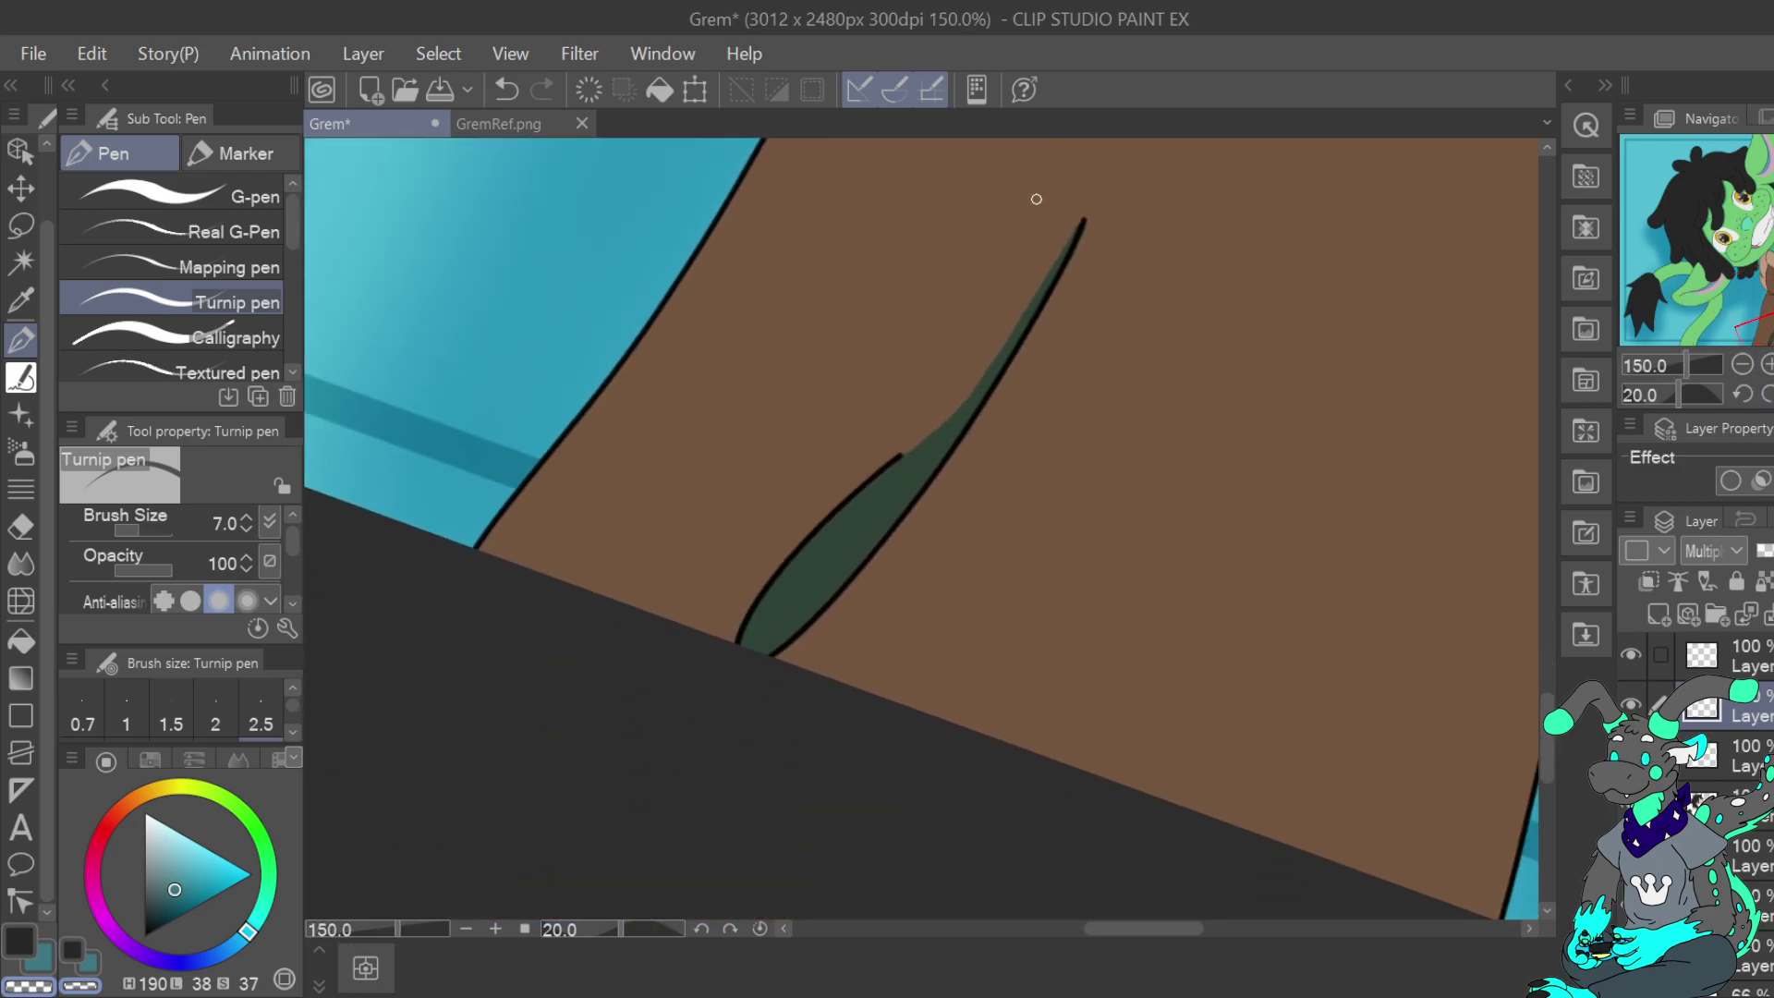
{"action": "left_click_drag", "start_coordinate": [1080, 229], "coordinate": [1063, 258]}
{"action": "left_click", "coordinate": [506, 89]}
{"action": "left_click", "coordinate": [49, 961]}
{"action": "mouse_move", "coordinate": [836, 529]}
{"action": "left_mouse_down"}
{"action": "mouse_move", "coordinate": [810, 569]}
{"action": "mouse_move", "coordinate": [830, 536]}
{"action": "mouse_move", "coordinate": [788, 573]}
{"action": "mouse_move", "coordinate": [757, 652]}
{"action": "mouse_move", "coordinate": [856, 565]}
{"action": "mouse_move", "coordinate": [796, 618]}
{"action": "mouse_move", "coordinate": [875, 514]}
{"action": "mouse_move", "coordinate": [815, 553]}
{"action": "mouse_move", "coordinate": [897, 468]}
{"action": "mouse_move", "coordinate": [841, 518]}
{"action": "left_mouse_up"}
{"action": "left_click_drag", "start_coordinate": [908, 464], "coordinate": [1078, 232]}
{"action": "mouse_move", "coordinate": [932, 455]}
{"action": "left_mouse_down"}
{"action": "mouse_move", "coordinate": [885, 517]}
{"action": "mouse_move", "coordinate": [1001, 357]}
{"action": "left_mouse_up"}
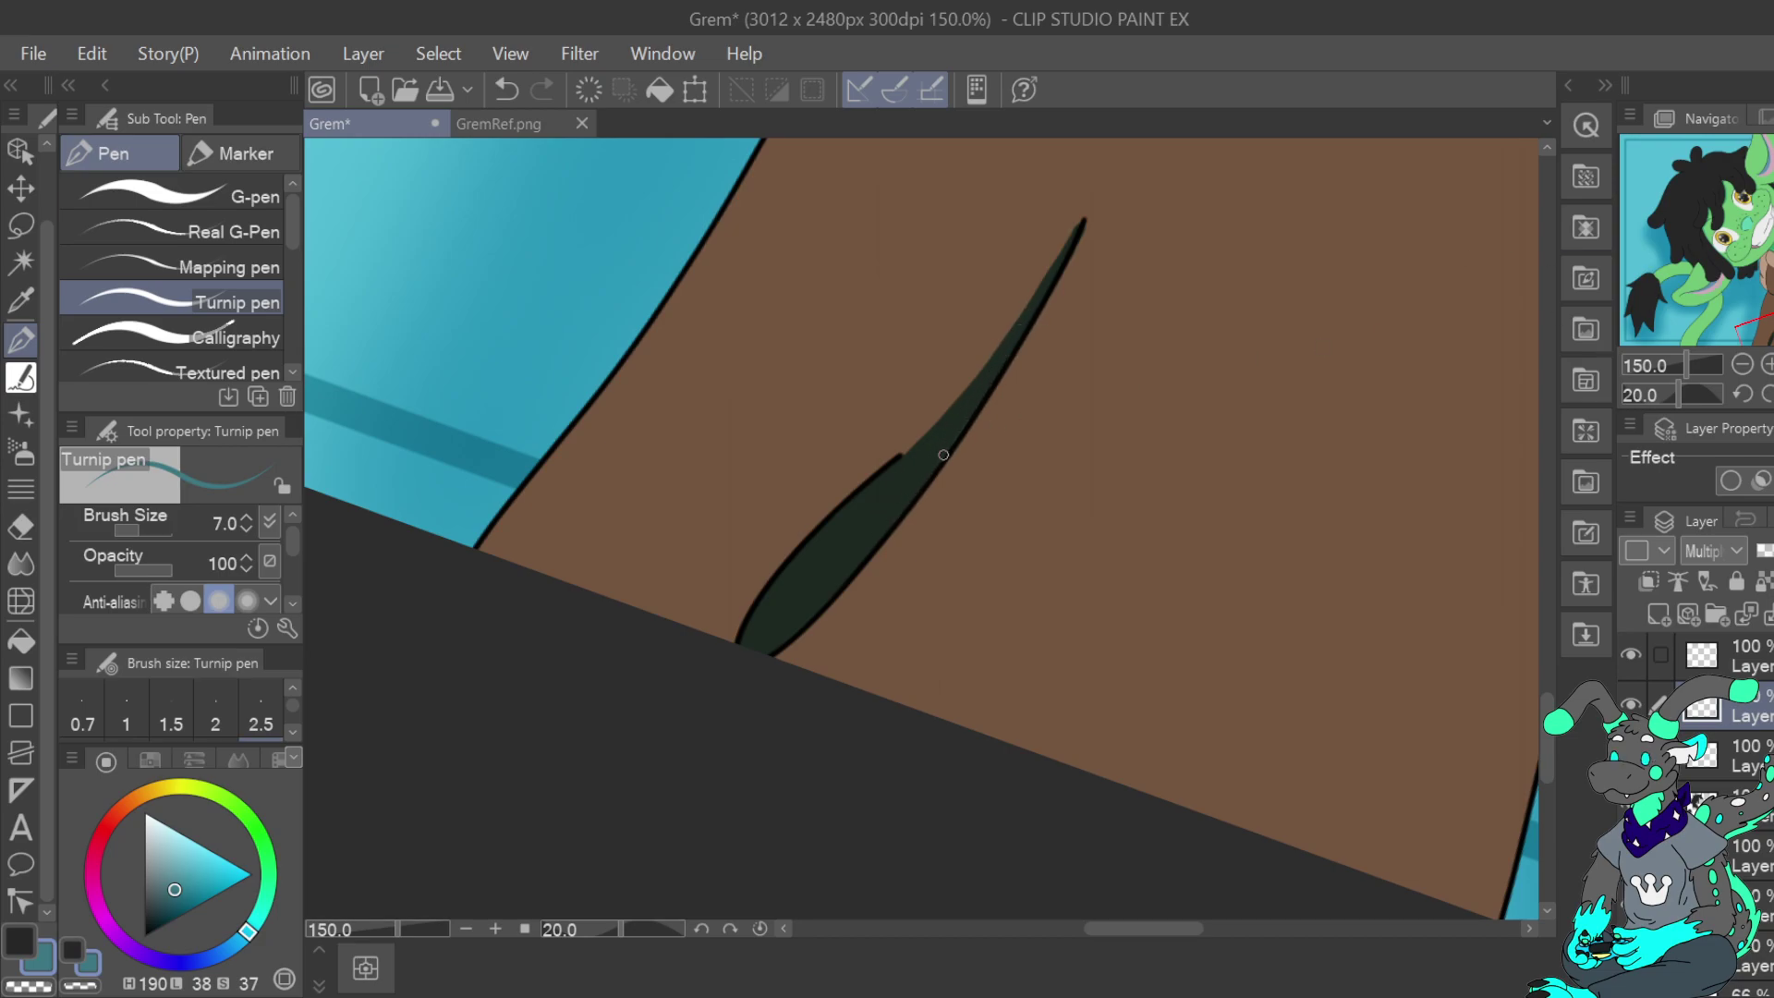
Add a thin shadow along the short fold line at the tip of the blue gap beside the other sleeve
{"action": "left_click", "coordinate": [1743, 365]}
{"action": "left_click", "coordinate": [1743, 364]}
{"action": "mouse_move", "coordinate": [1773, 250]}
{"action": "left_mouse_down"}
{"action": "mouse_move", "coordinate": [1773, 296]}
{"action": "mouse_move", "coordinate": [1773, 242]}
{"action": "left_mouse_up"}
{"action": "left_click", "coordinate": [1769, 364]}
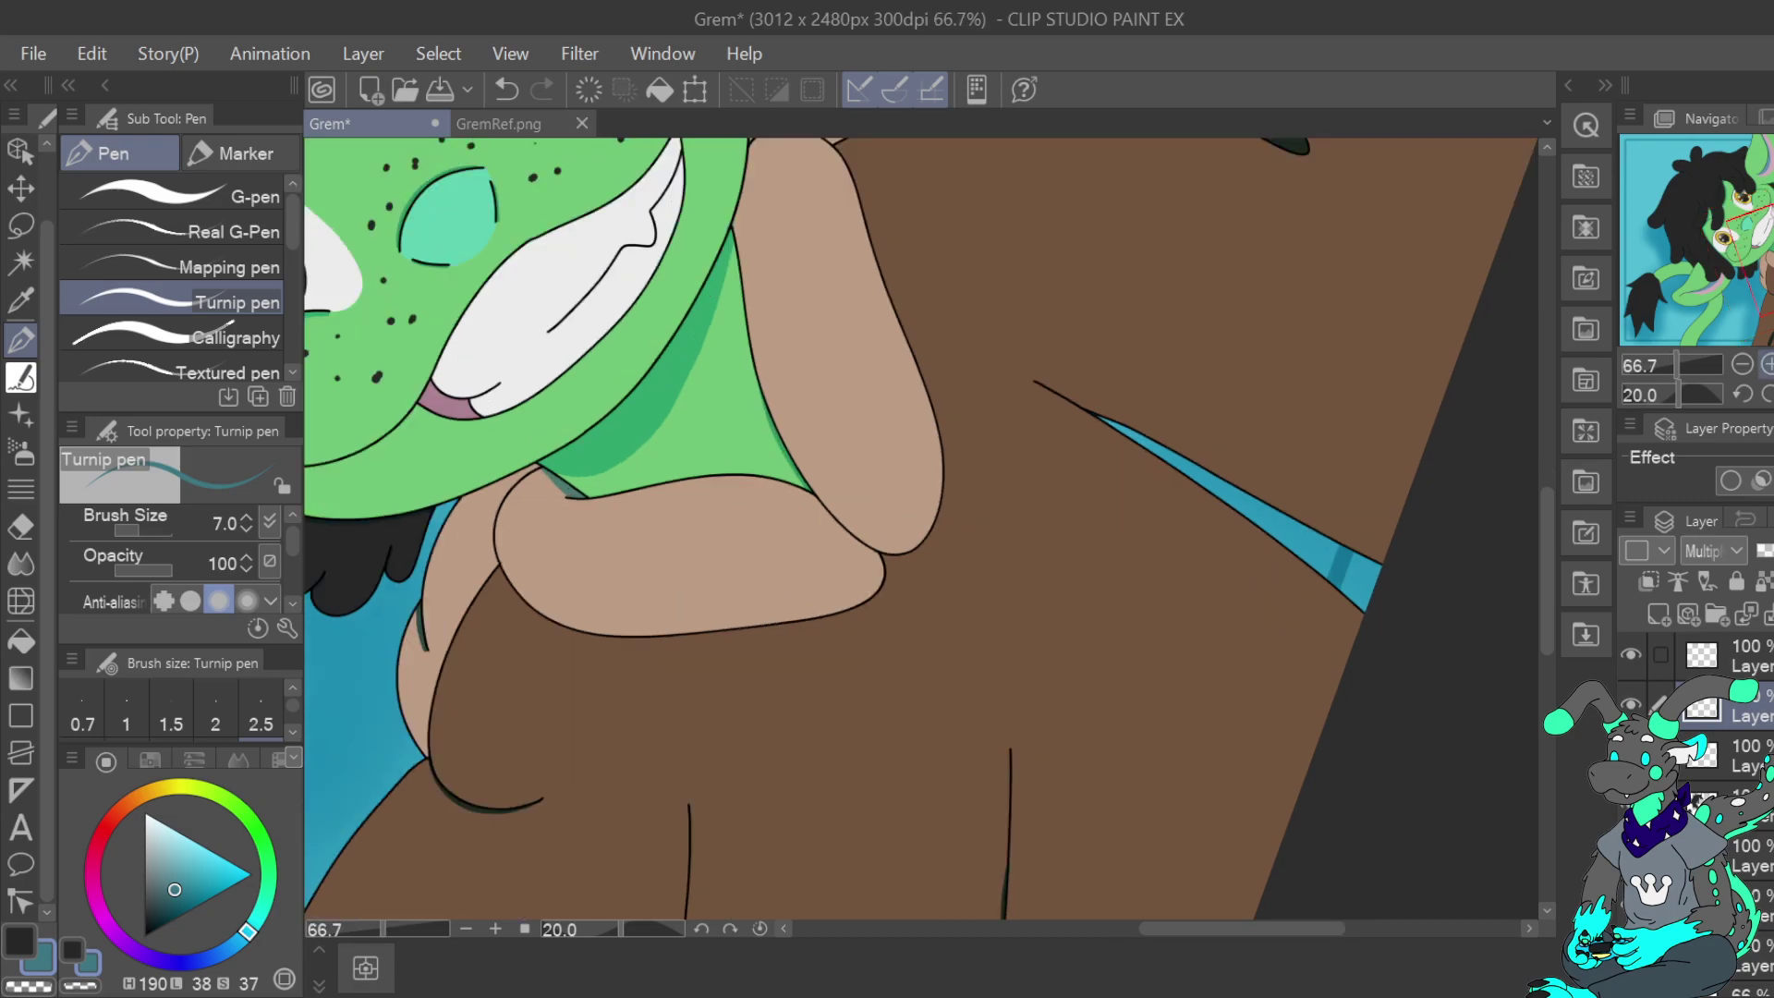
{"action": "left_click", "coordinate": [1768, 364]}
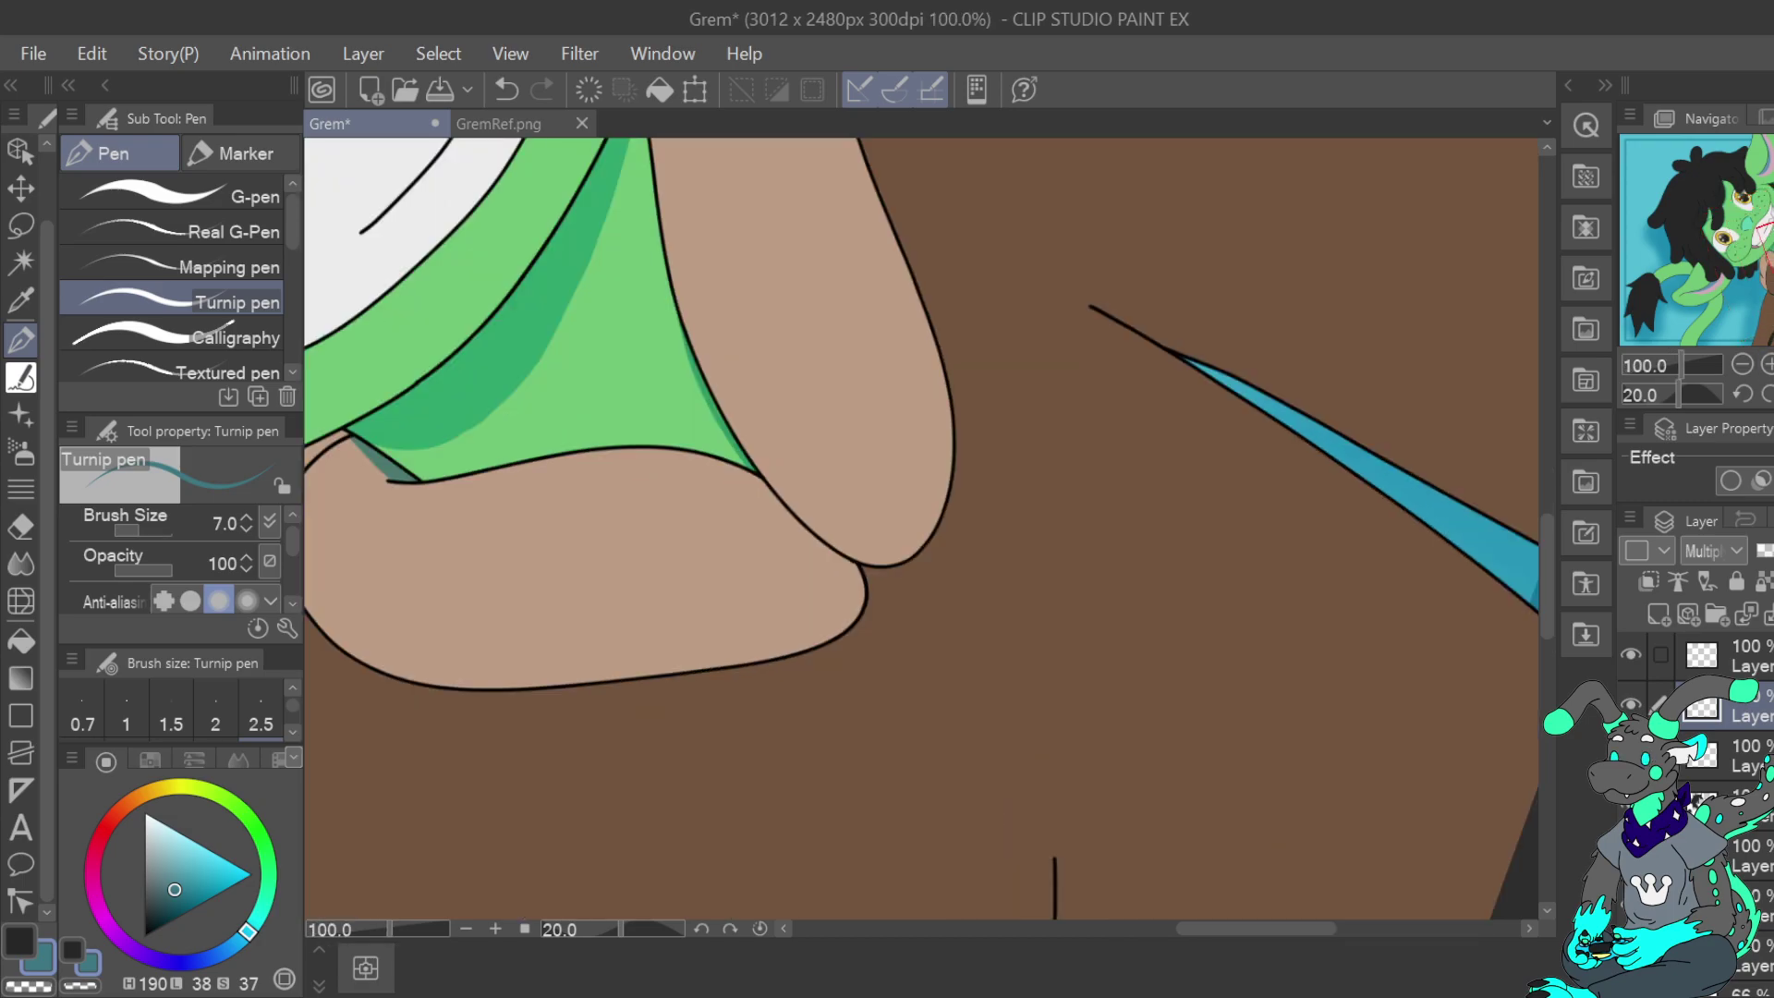
{"action": "left_click", "coordinate": [1769, 393]}
{"action": "left_click", "coordinate": [1769, 394]}
{"action": "left_click", "coordinate": [1769, 394]}
{"action": "left_click", "coordinate": [1768, 394]}
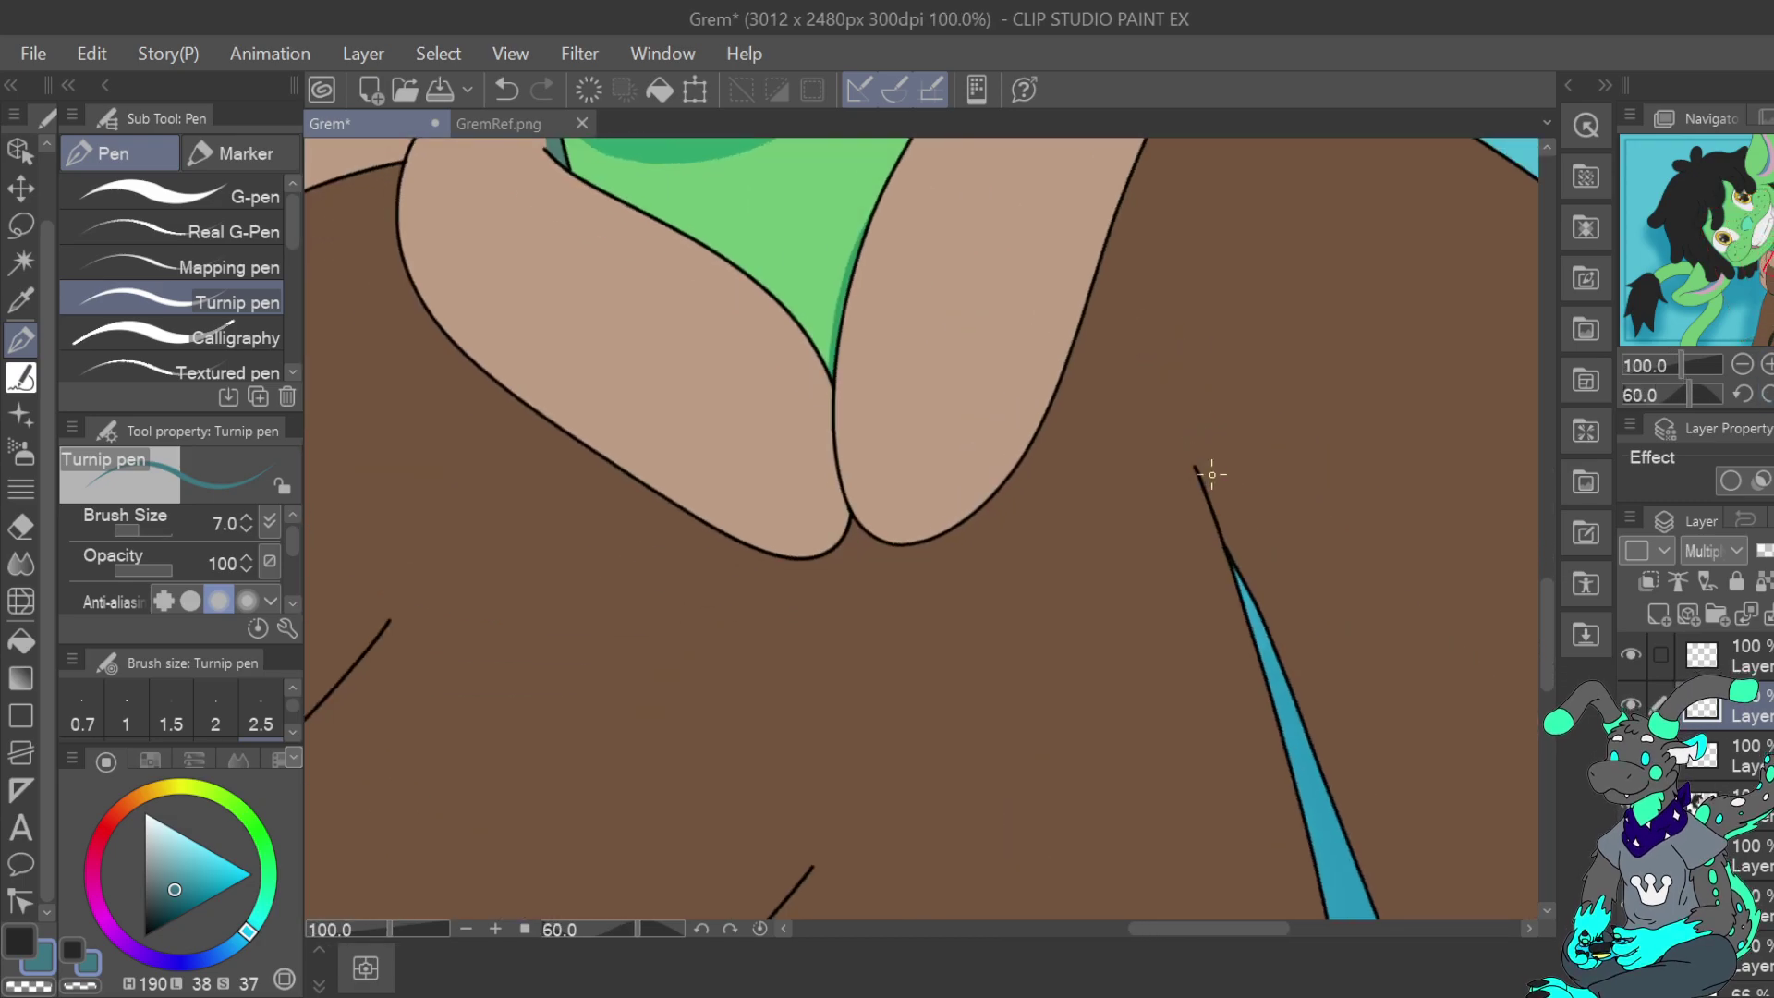
{"action": "left_click_drag", "start_coordinate": [1221, 524], "coordinate": [1232, 558]}
Set the brush size to 8 and paint a tapered shadow on the hoodie along the collar flap's outer edge
{"action": "left_click", "coordinate": [1743, 365]}
{"action": "left_click", "coordinate": [1744, 365]}
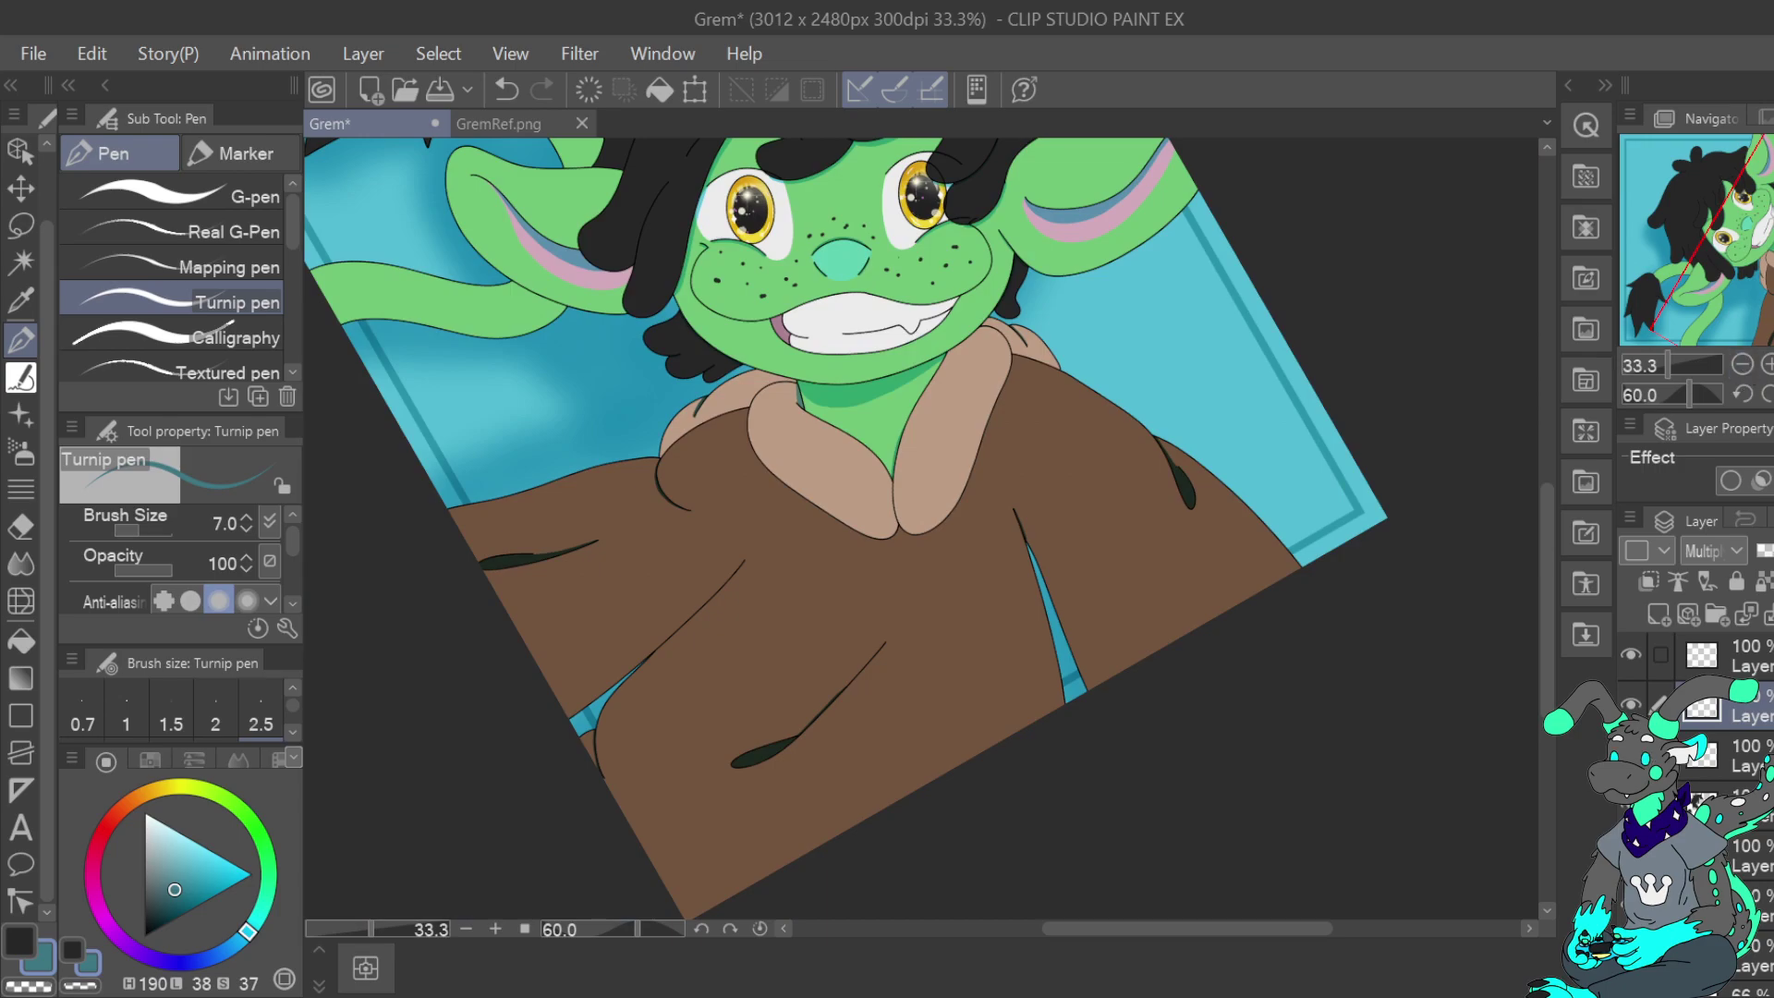
{"action": "left_click", "coordinate": [1772, 395]}
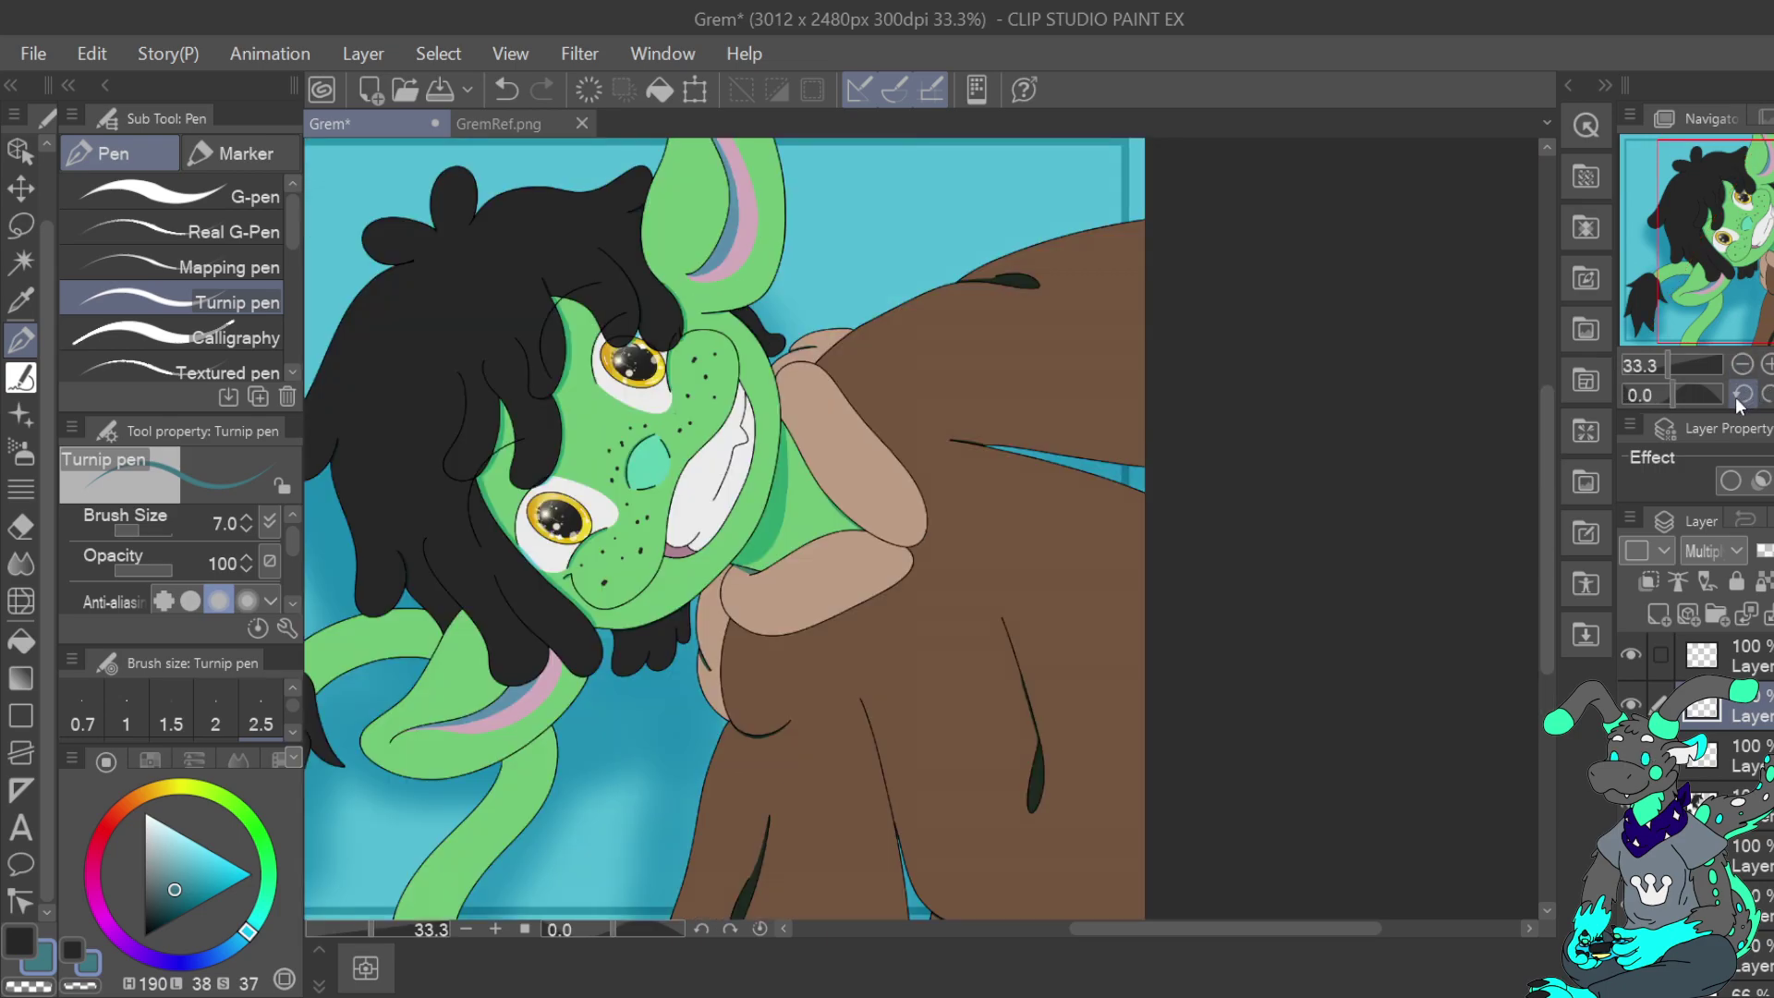
{"action": "left_click_drag", "start_coordinate": [1772, 285], "coordinate": [1734, 306]}
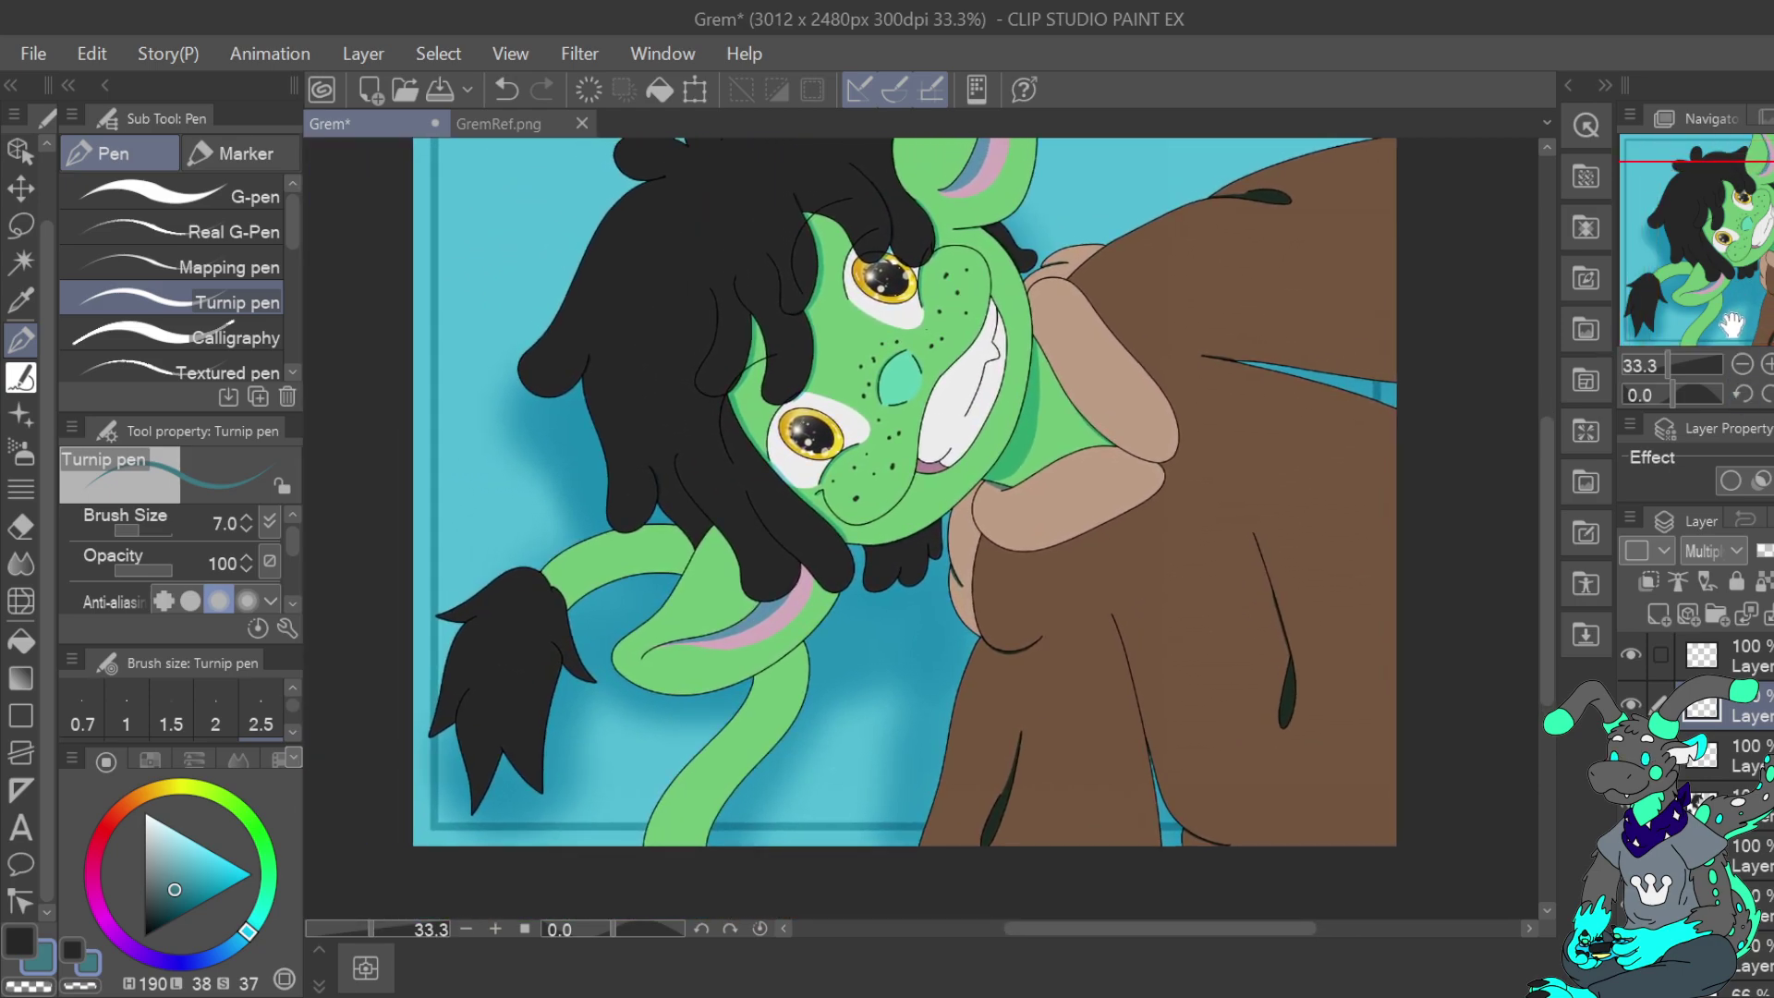
{"action": "left_click", "coordinate": [1769, 394]}
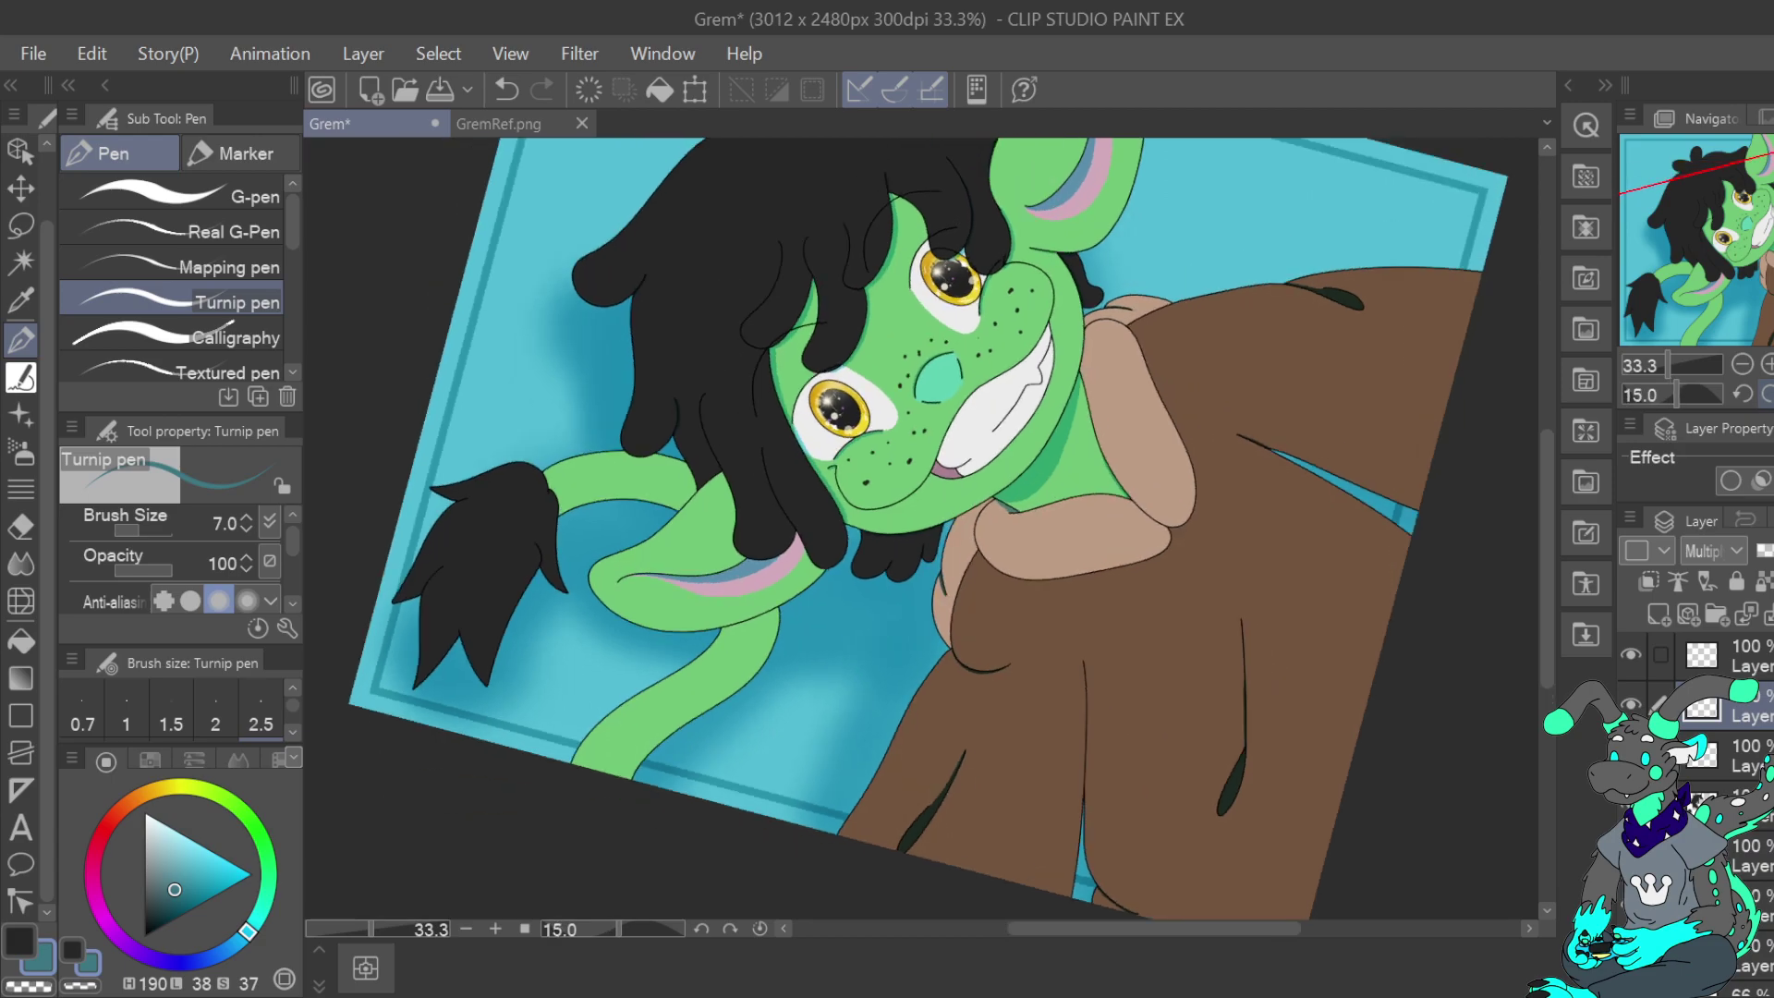
{"action": "left_click", "coordinate": [1769, 395]}
{"action": "left_click", "coordinate": [1768, 395]}
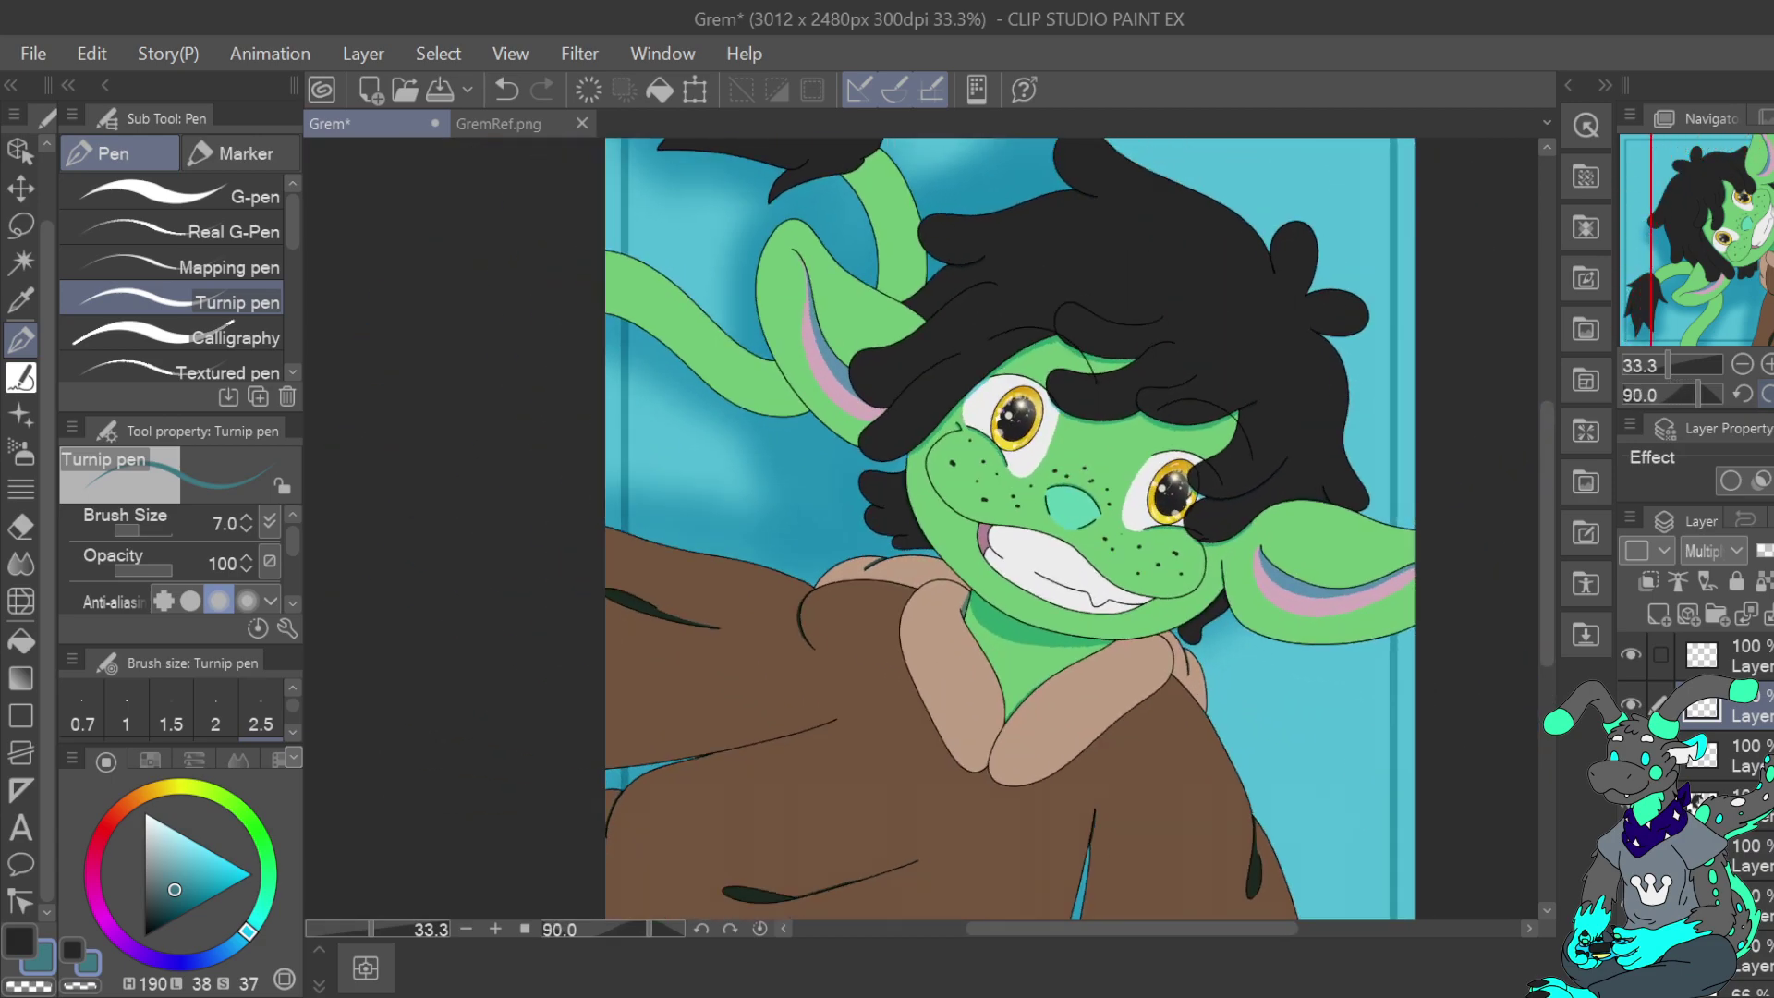
{"action": "left_click", "coordinate": [1769, 395]}
{"action": "left_click", "coordinate": [1769, 364]}
{"action": "left_click", "coordinate": [1769, 364]}
{"action": "left_click_drag", "start_coordinate": [1749, 288], "coordinate": [1696, 347]}
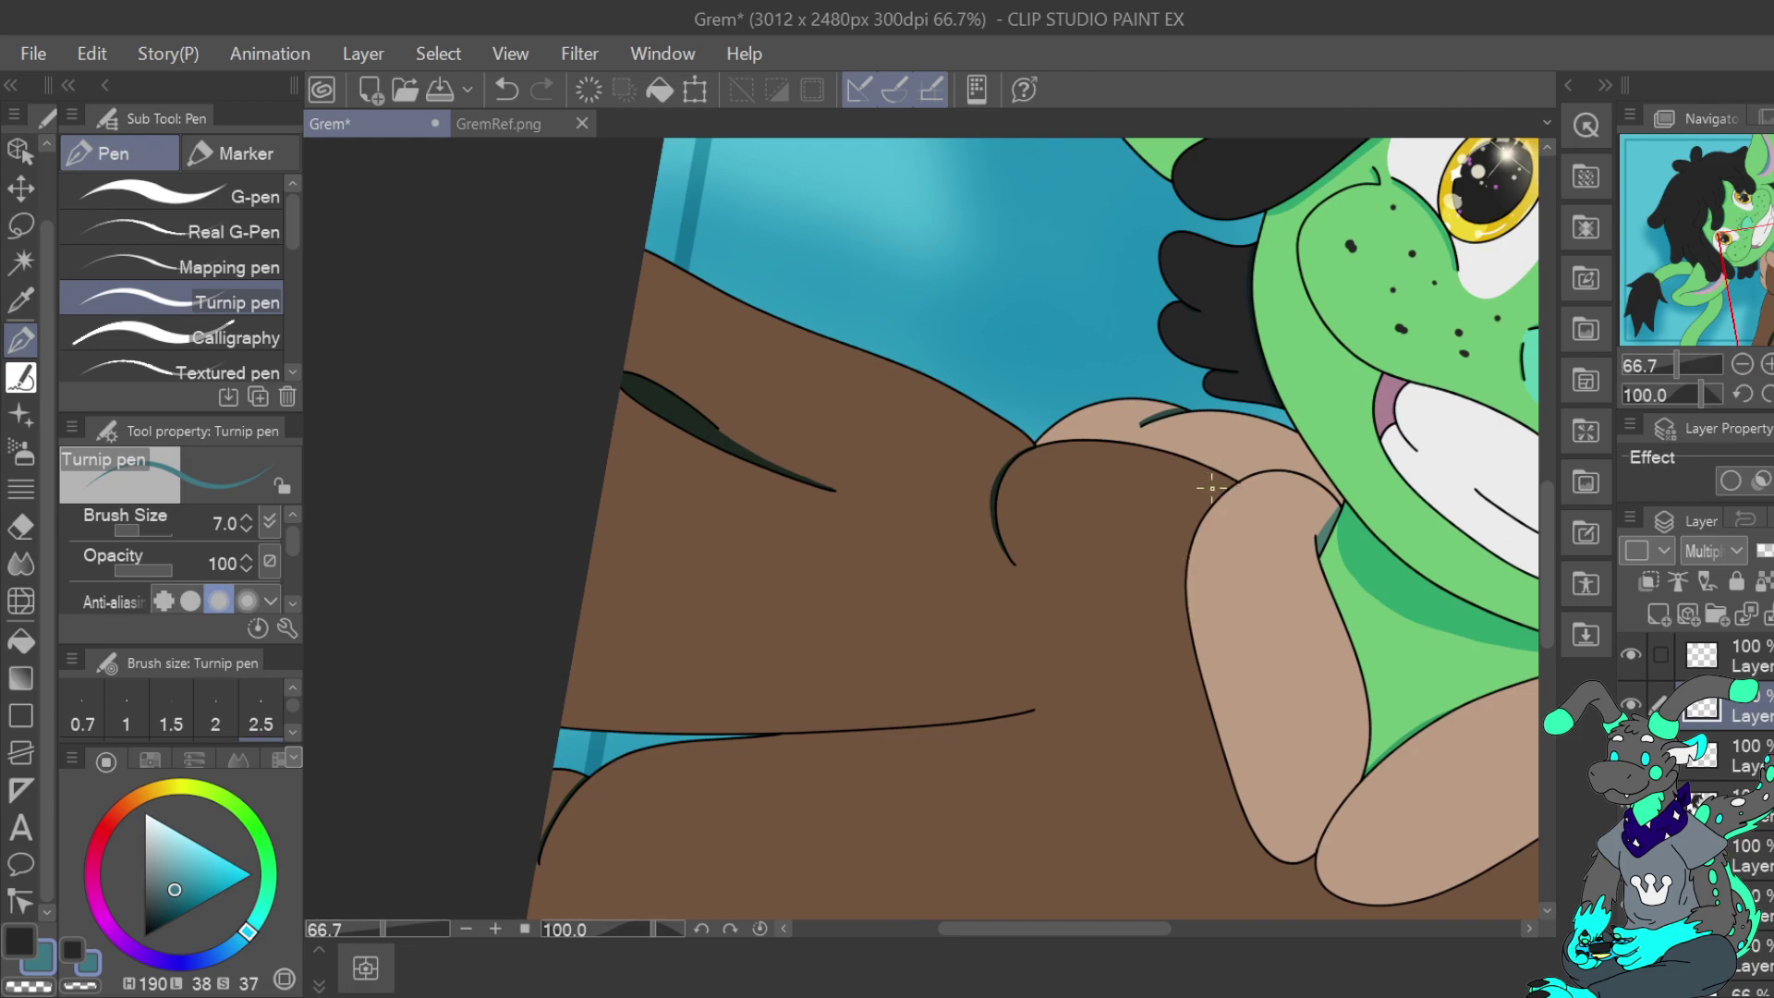
{"action": "left_click", "coordinate": [245, 517]}
{"action": "left_click_drag", "start_coordinate": [1183, 628], "coordinate": [1243, 802]}
{"action": "left_click_drag", "start_coordinate": [1185, 590], "coordinate": [1209, 709]}
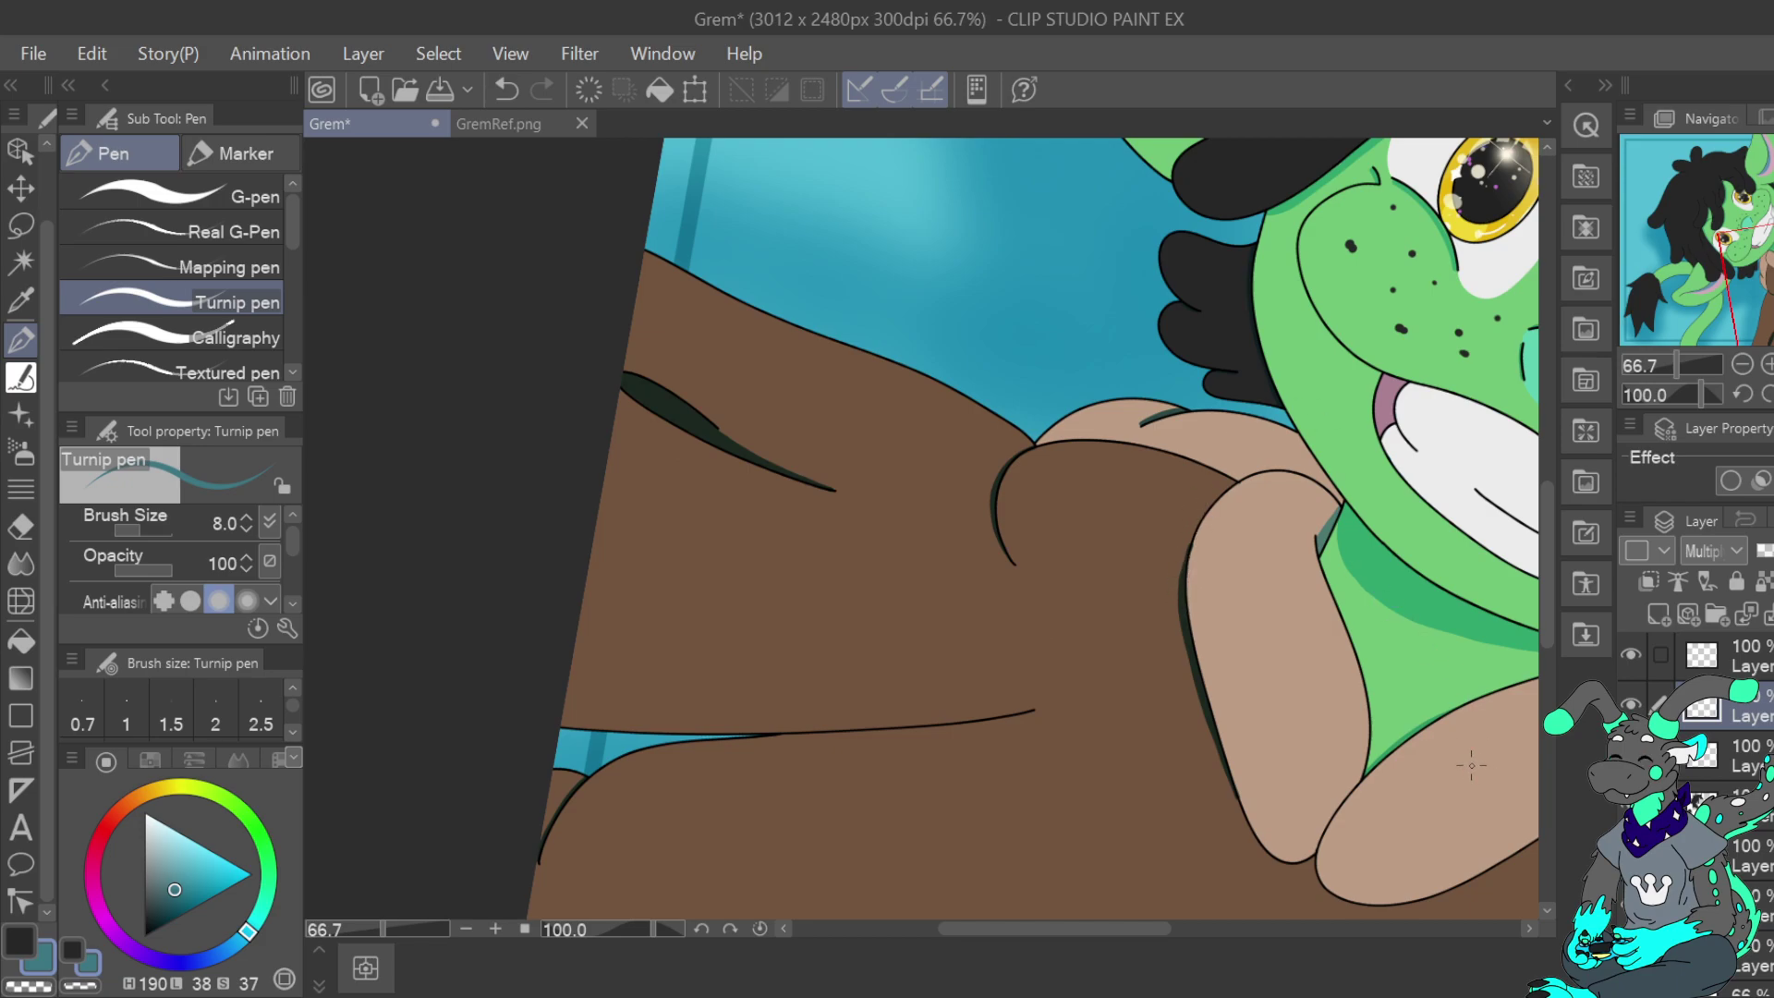
{"action": "left_click", "coordinate": [39, 986]}
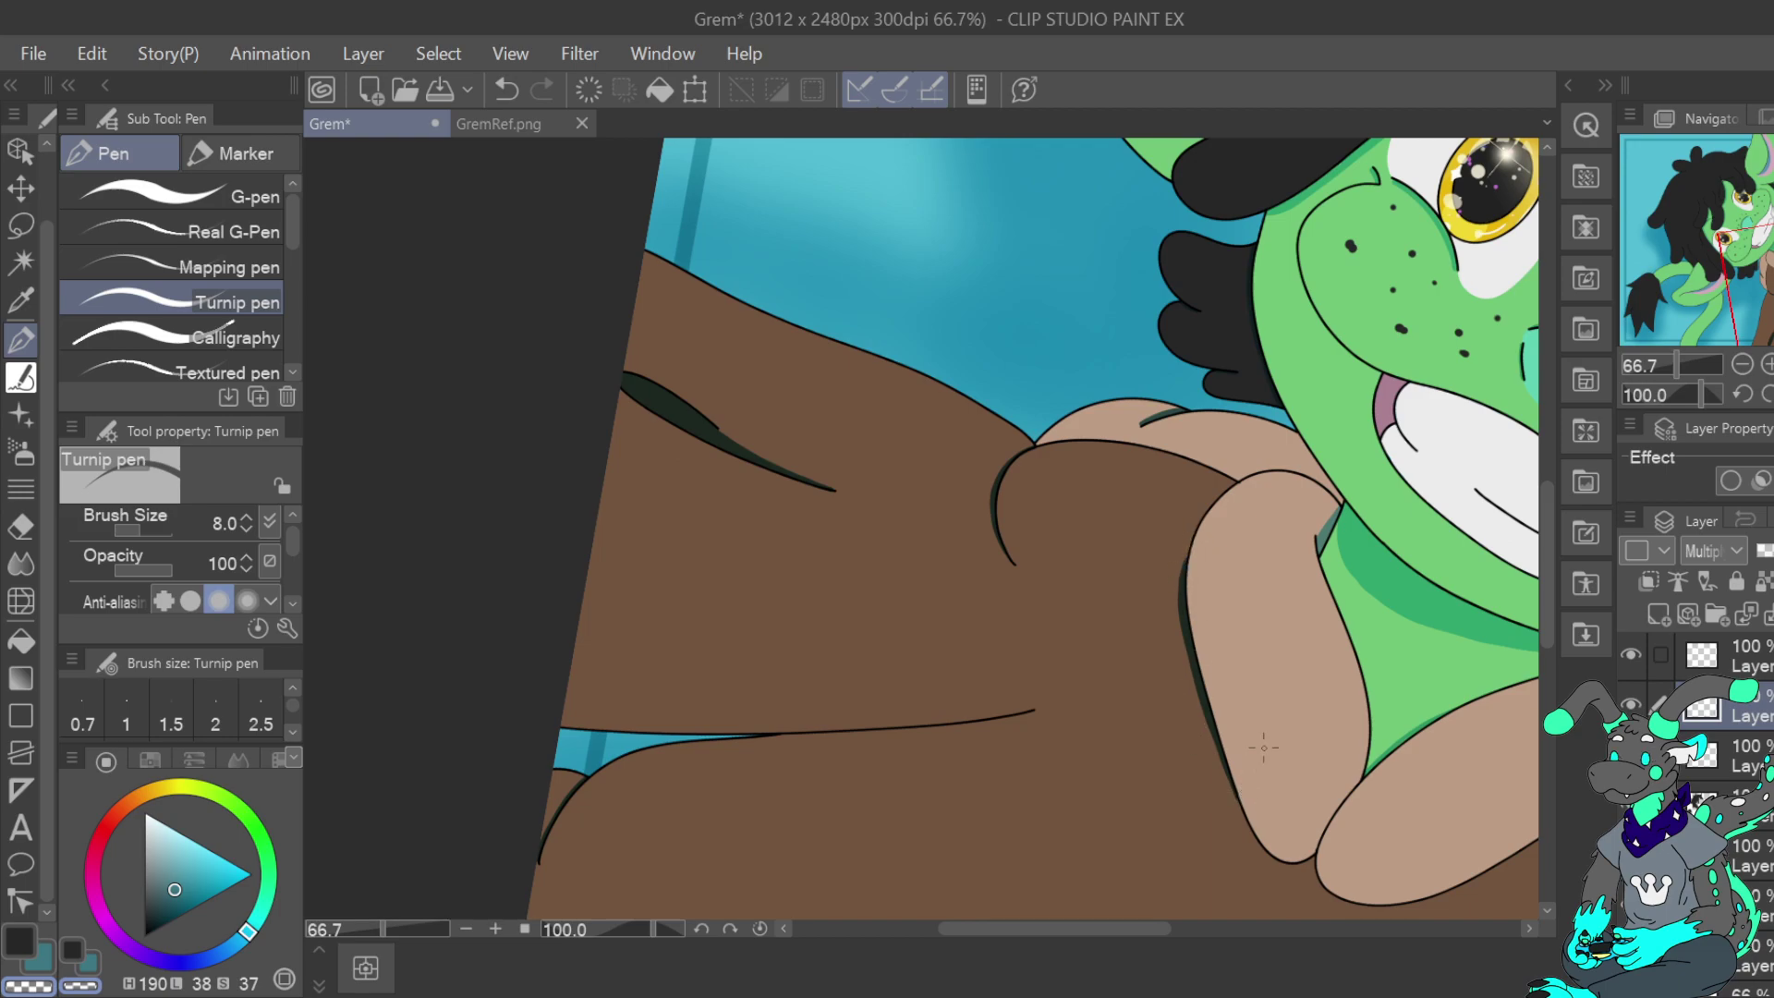
Add a small shadow on the hoodie in the notch where the two front collar flaps meet
{"action": "left_click", "coordinate": [1742, 364]}
{"action": "left_click", "coordinate": [1742, 364]}
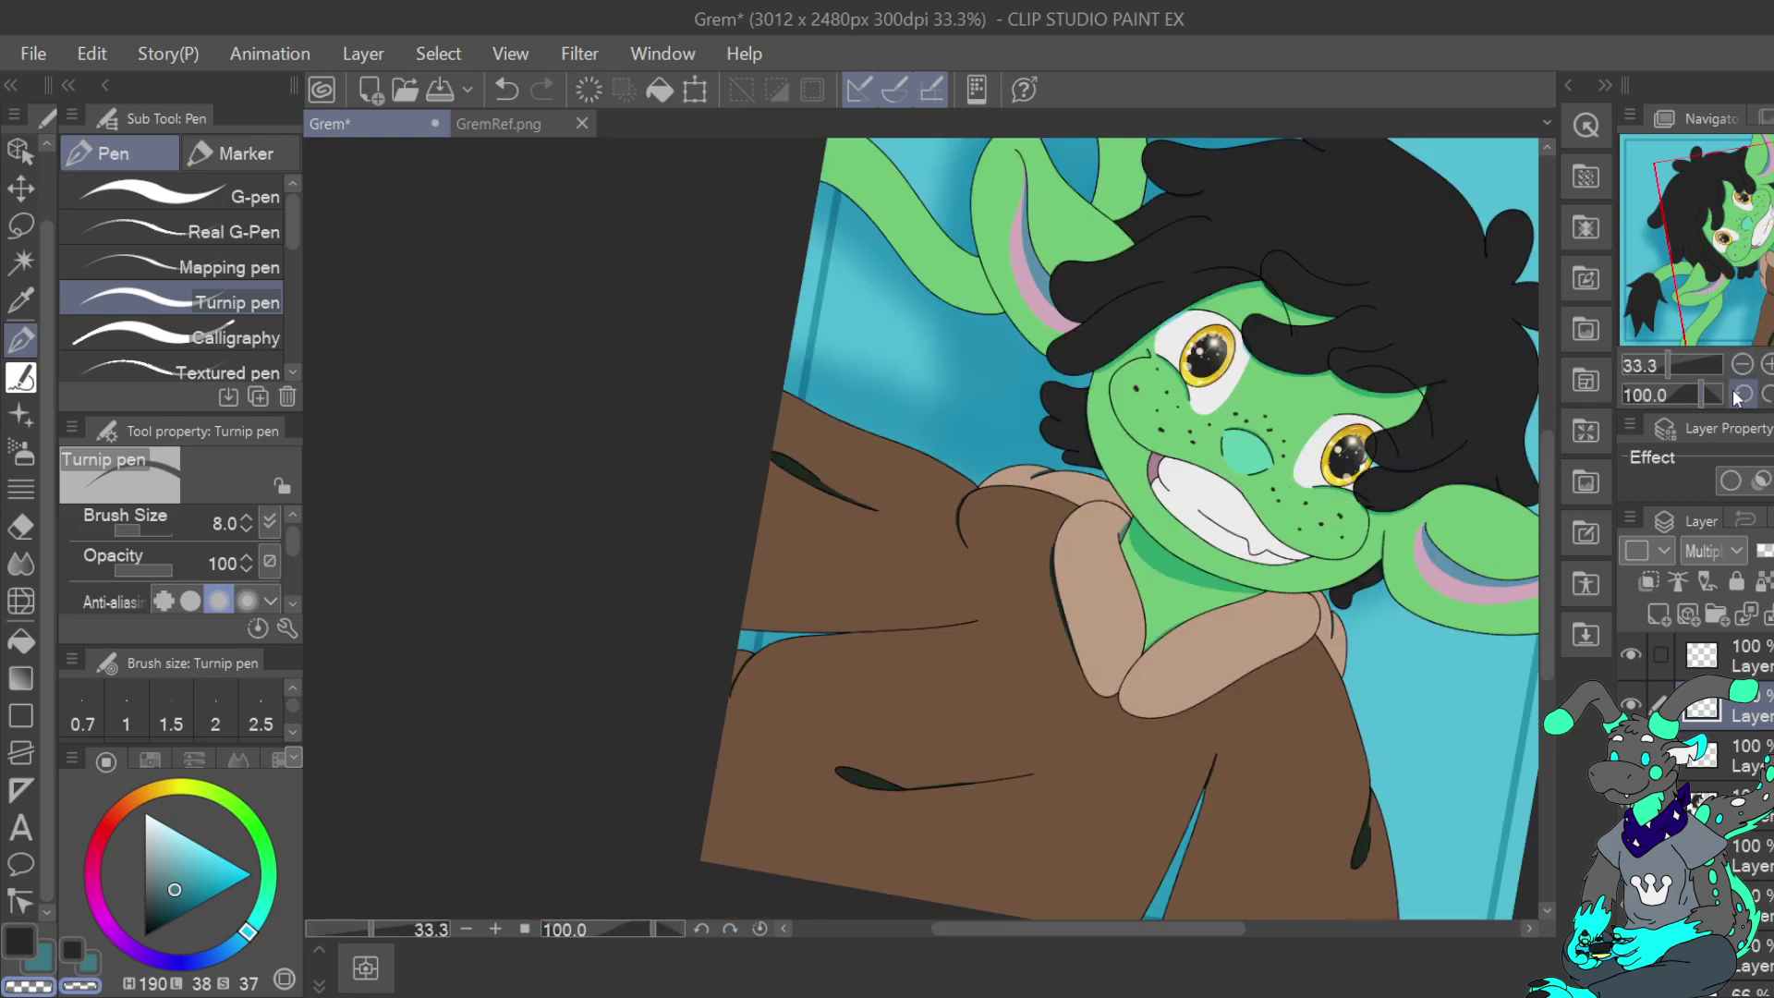
{"action": "left_click", "coordinate": [46, 961]}
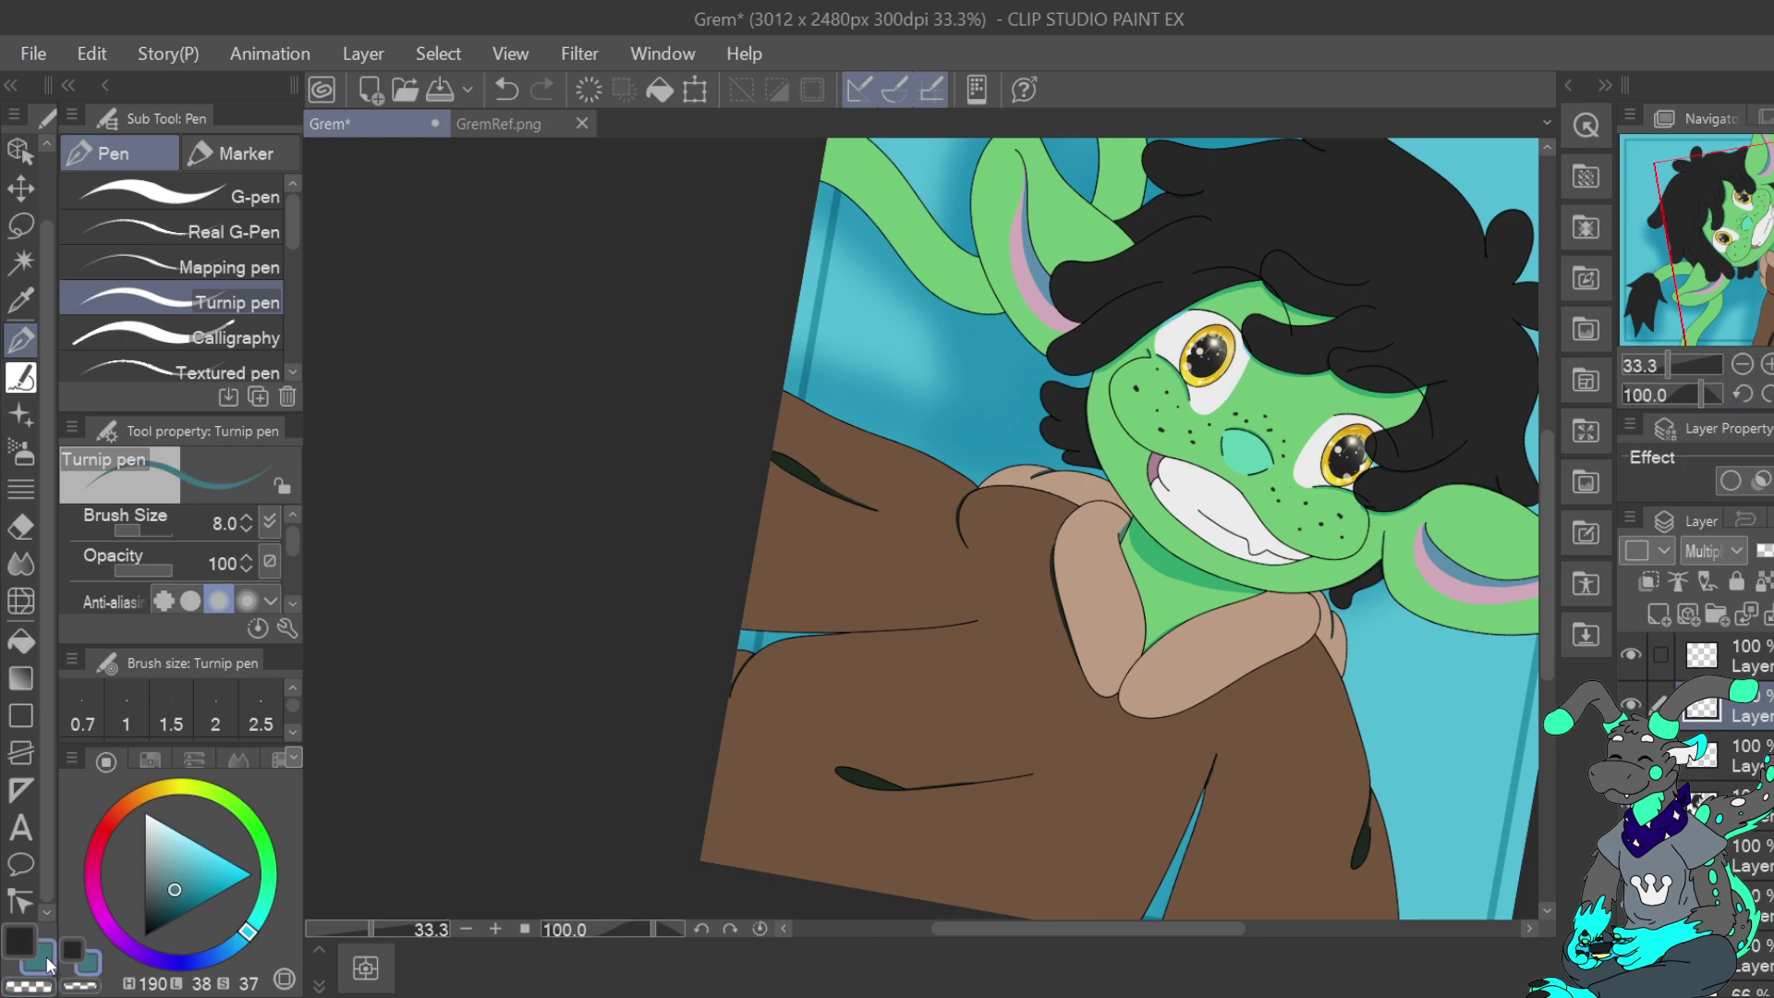
{"action": "left_click", "coordinate": [1769, 364]}
{"action": "left_click", "coordinate": [1769, 364]}
{"action": "left_click_drag", "start_coordinate": [1377, 775], "coordinate": [1444, 514]}
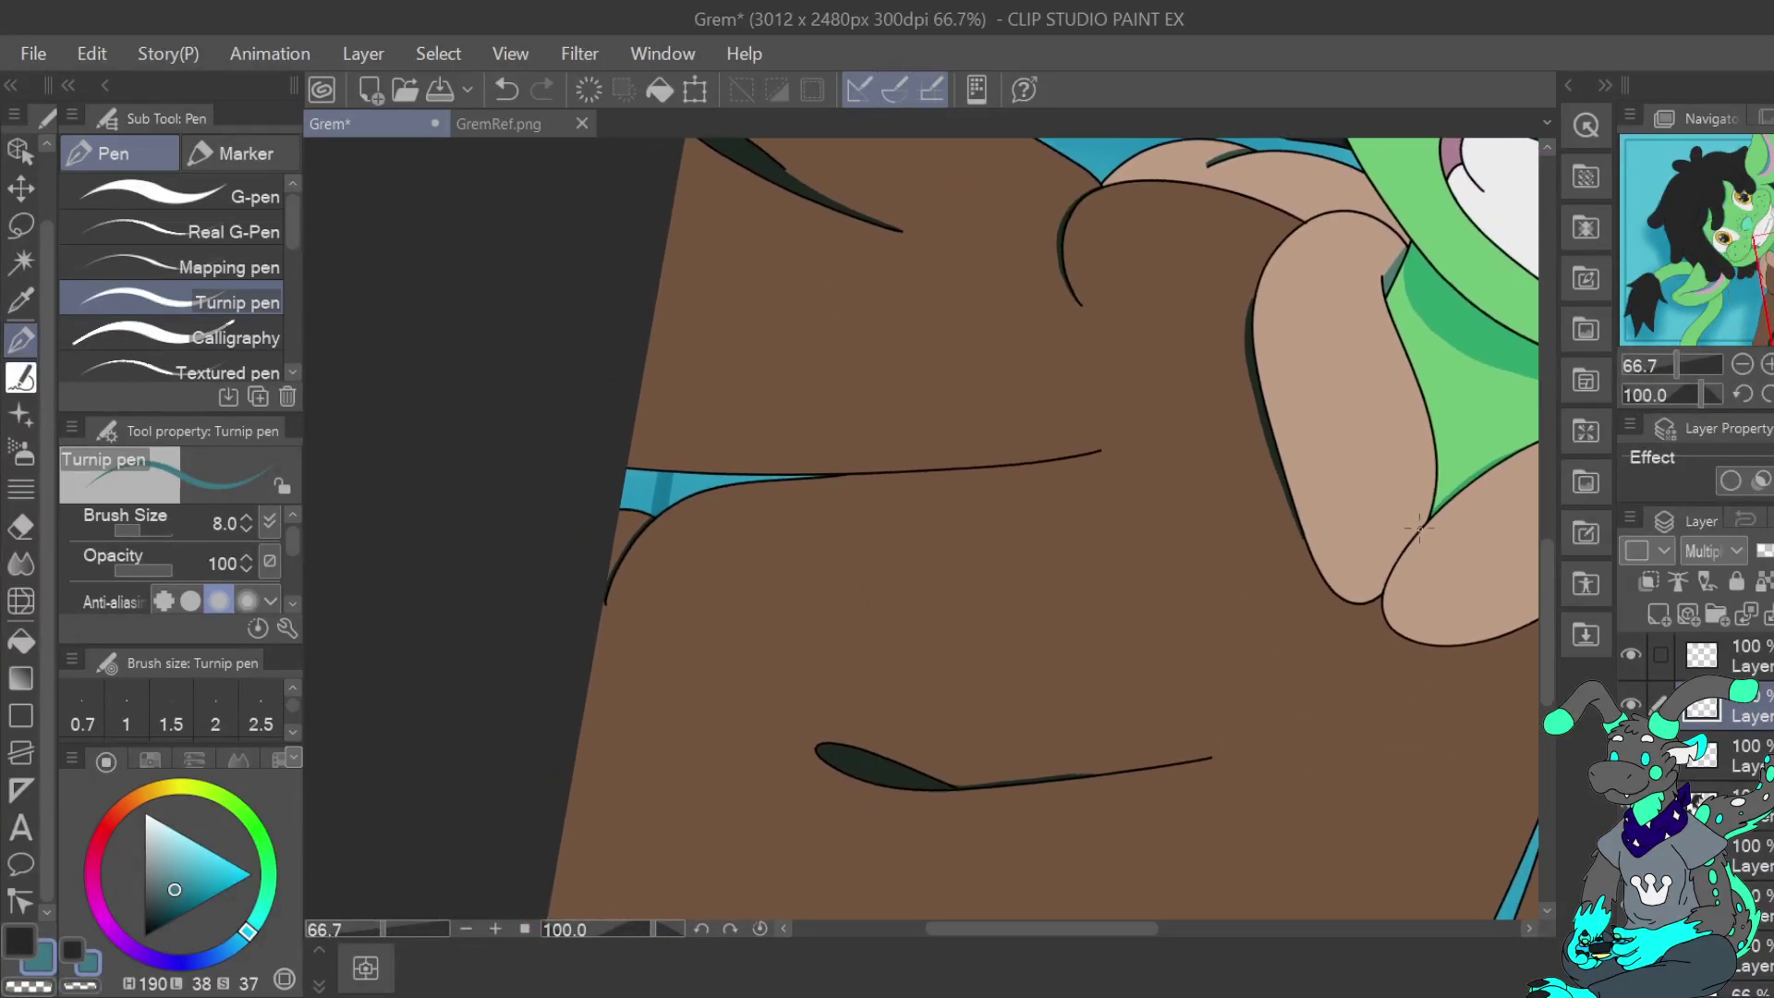
{"action": "left_click_drag", "start_coordinate": [1381, 610], "coordinate": [1383, 617]}
{"action": "left_click", "coordinate": [41, 987]}
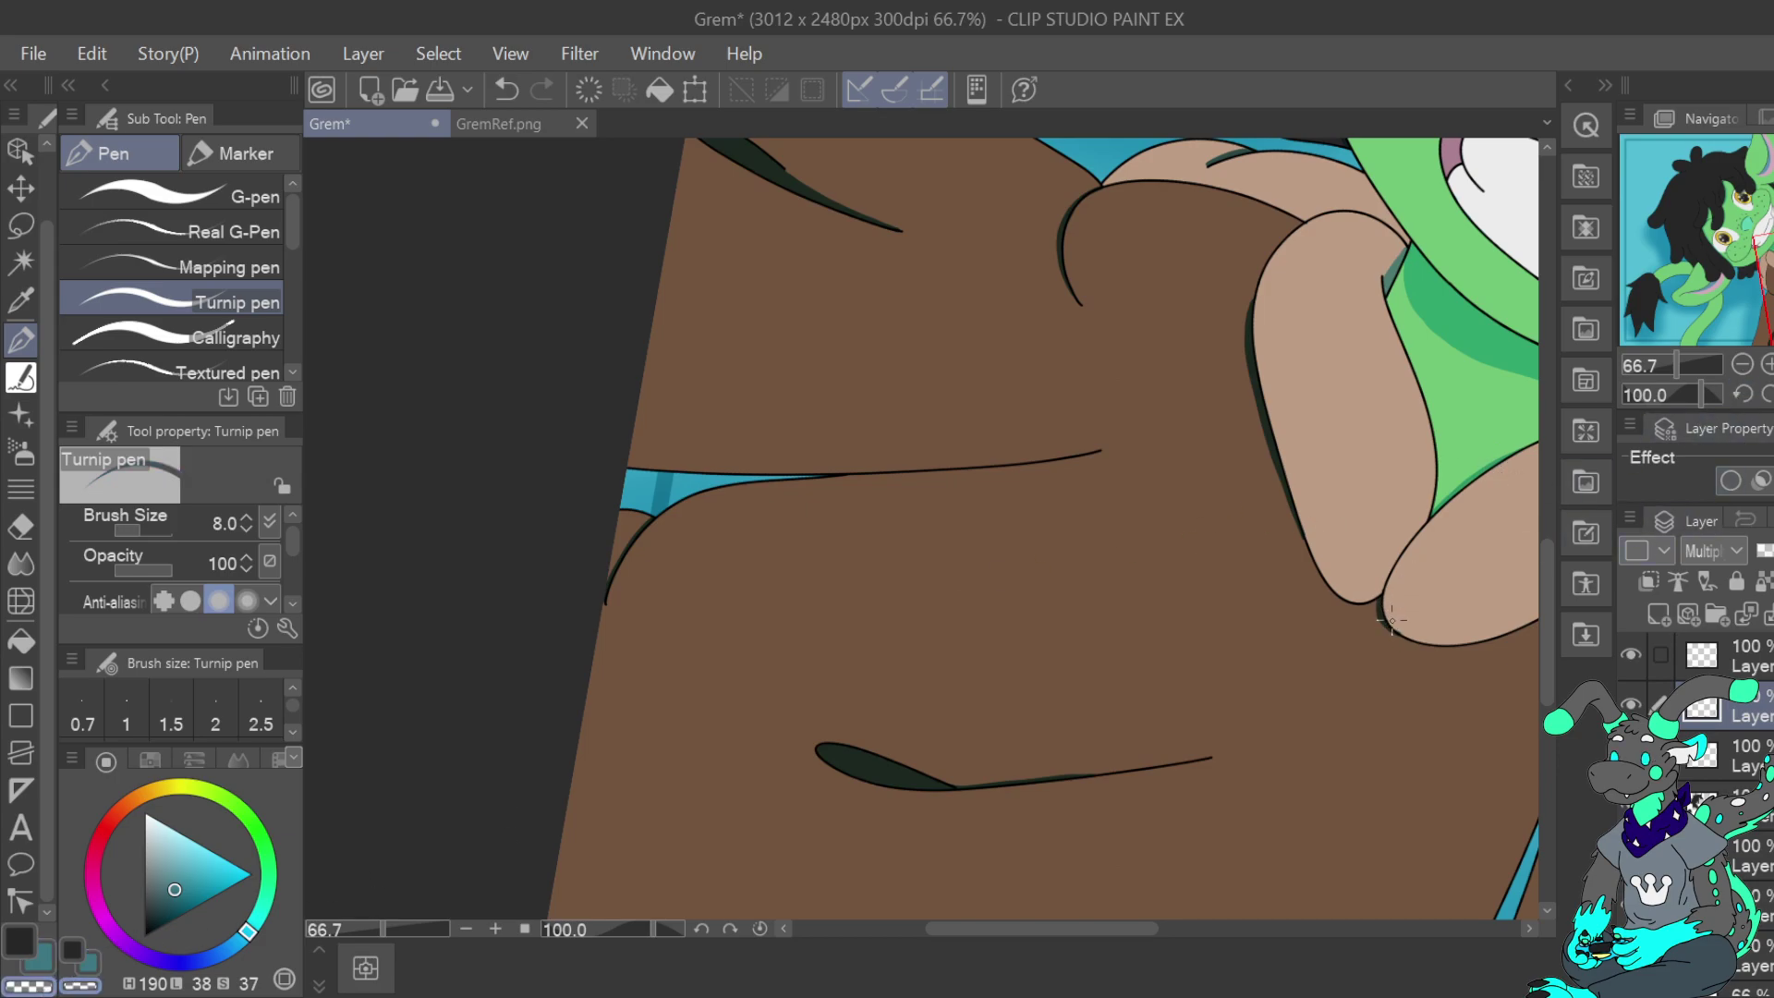
{"action": "left_click", "coordinate": [1743, 364]}
{"action": "left_click", "coordinate": [1742, 364]}
{"action": "left_click", "coordinate": [1743, 365]}
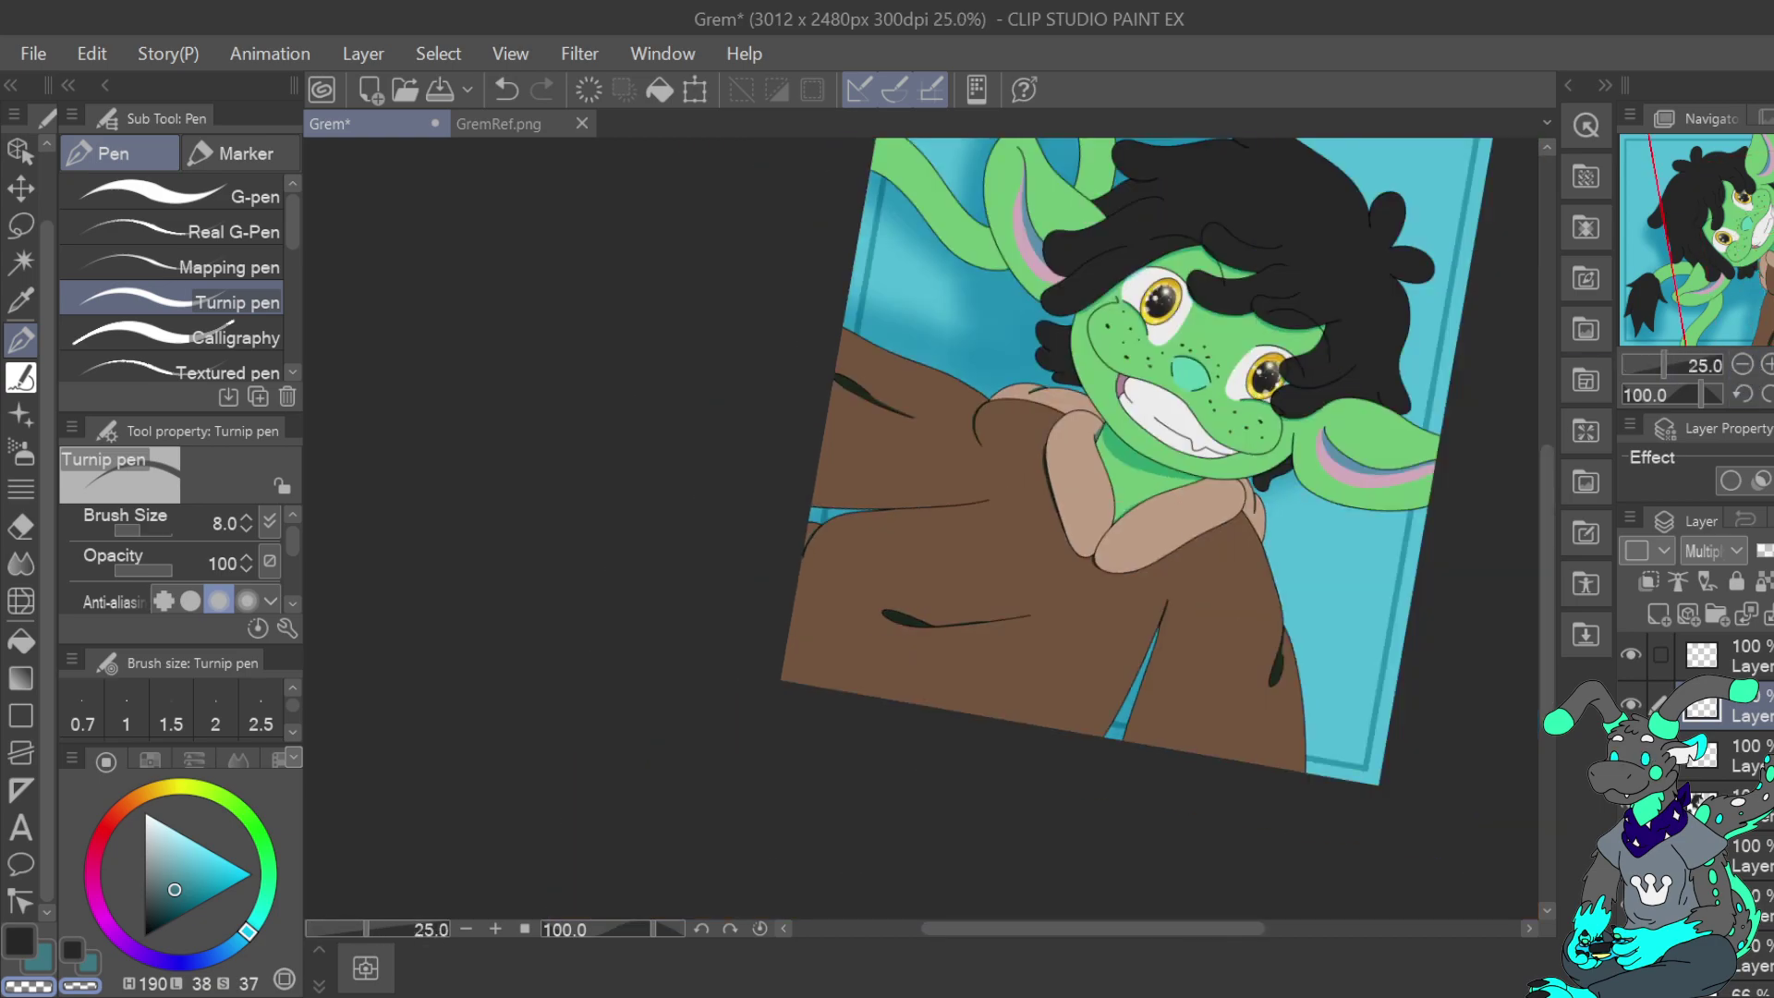
{"action": "left_click", "coordinate": [1773, 394]}
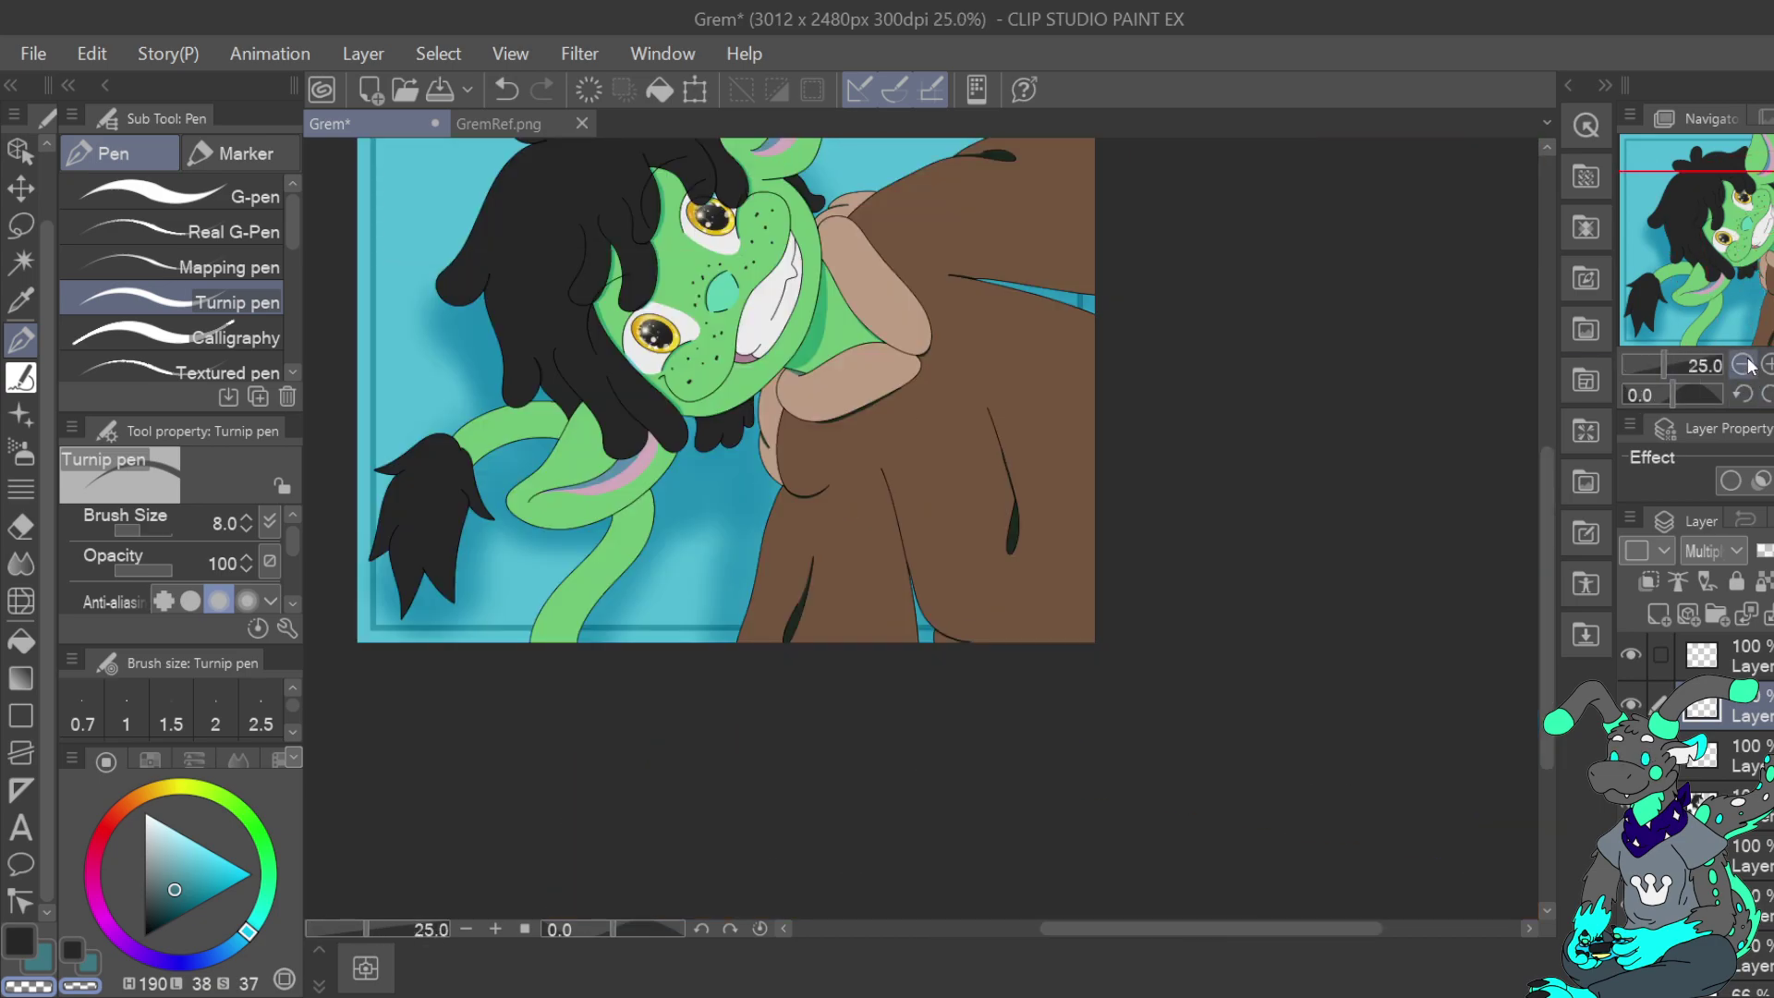
{"action": "left_click_drag", "start_coordinate": [1773, 262], "coordinate": [1747, 220]}
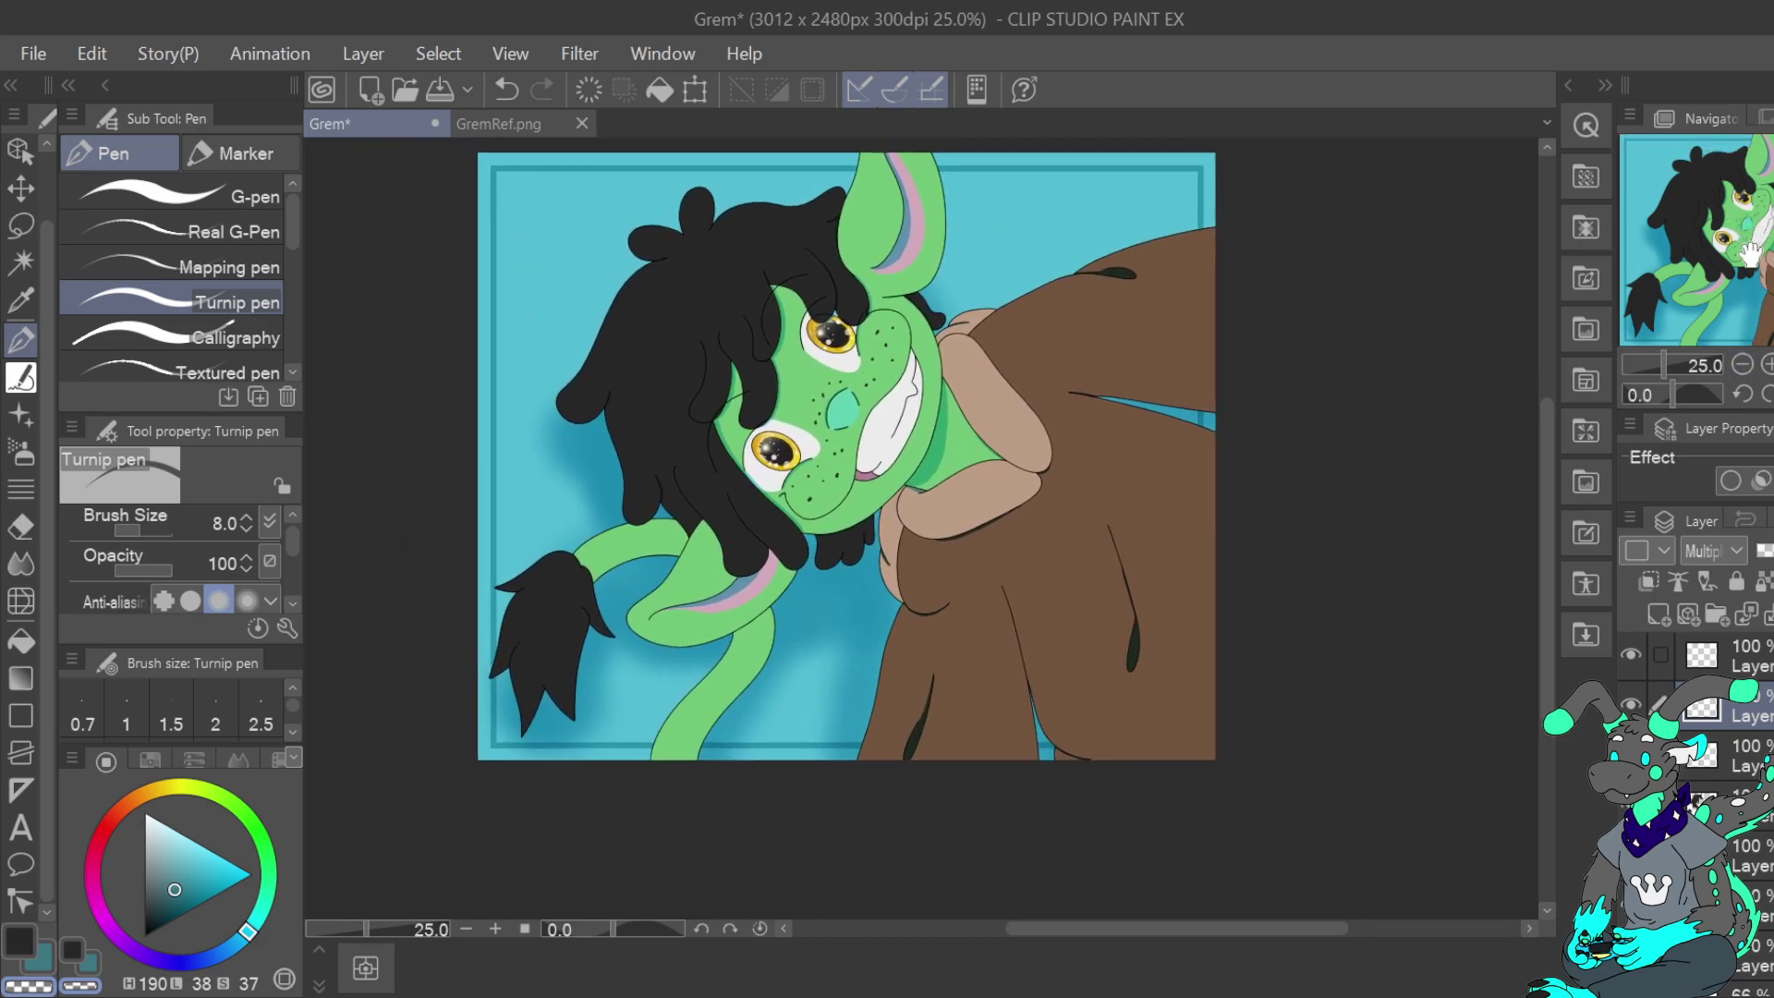
{"action": "left_click", "coordinate": [1767, 363]}
{"action": "left_click", "coordinate": [1767, 363]}
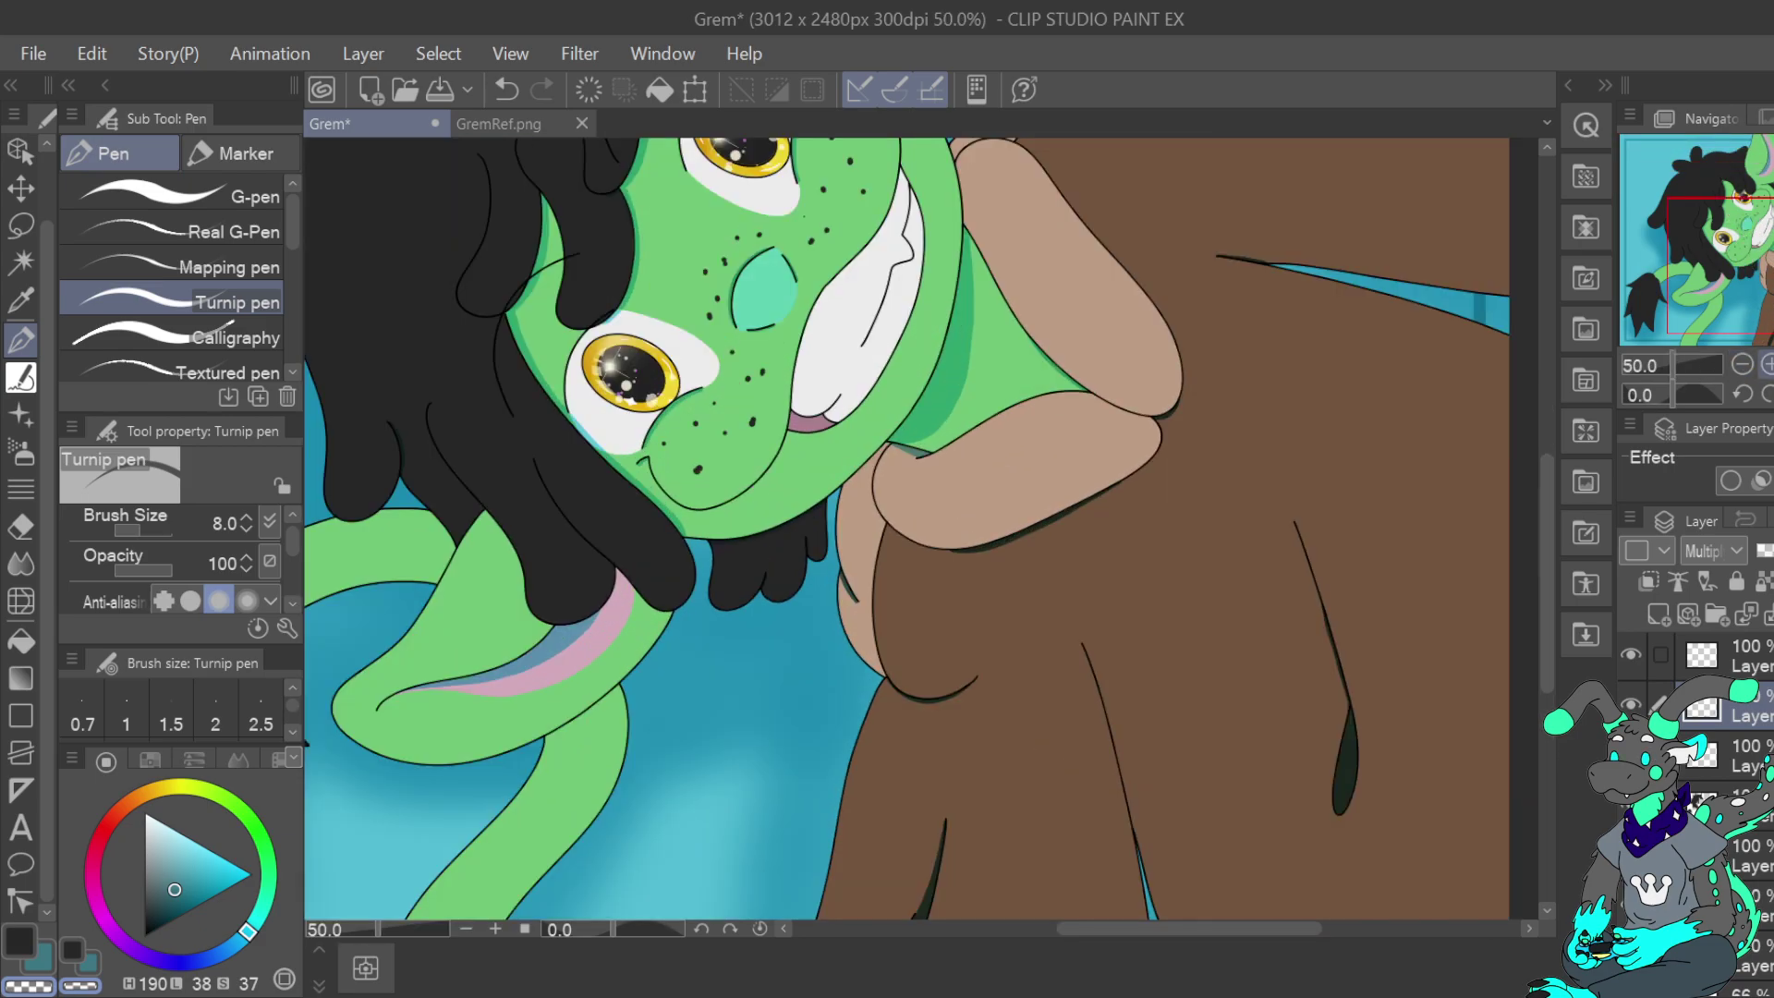
Paint a thin teal shadow on the back of the hood collar along the chin, down to the collar flap
{"action": "left_click", "coordinate": [1767, 363]}
{"action": "left_click", "coordinate": [1768, 362]}
{"action": "left_click_drag", "start_coordinate": [1764, 264], "coordinate": [1747, 255]}
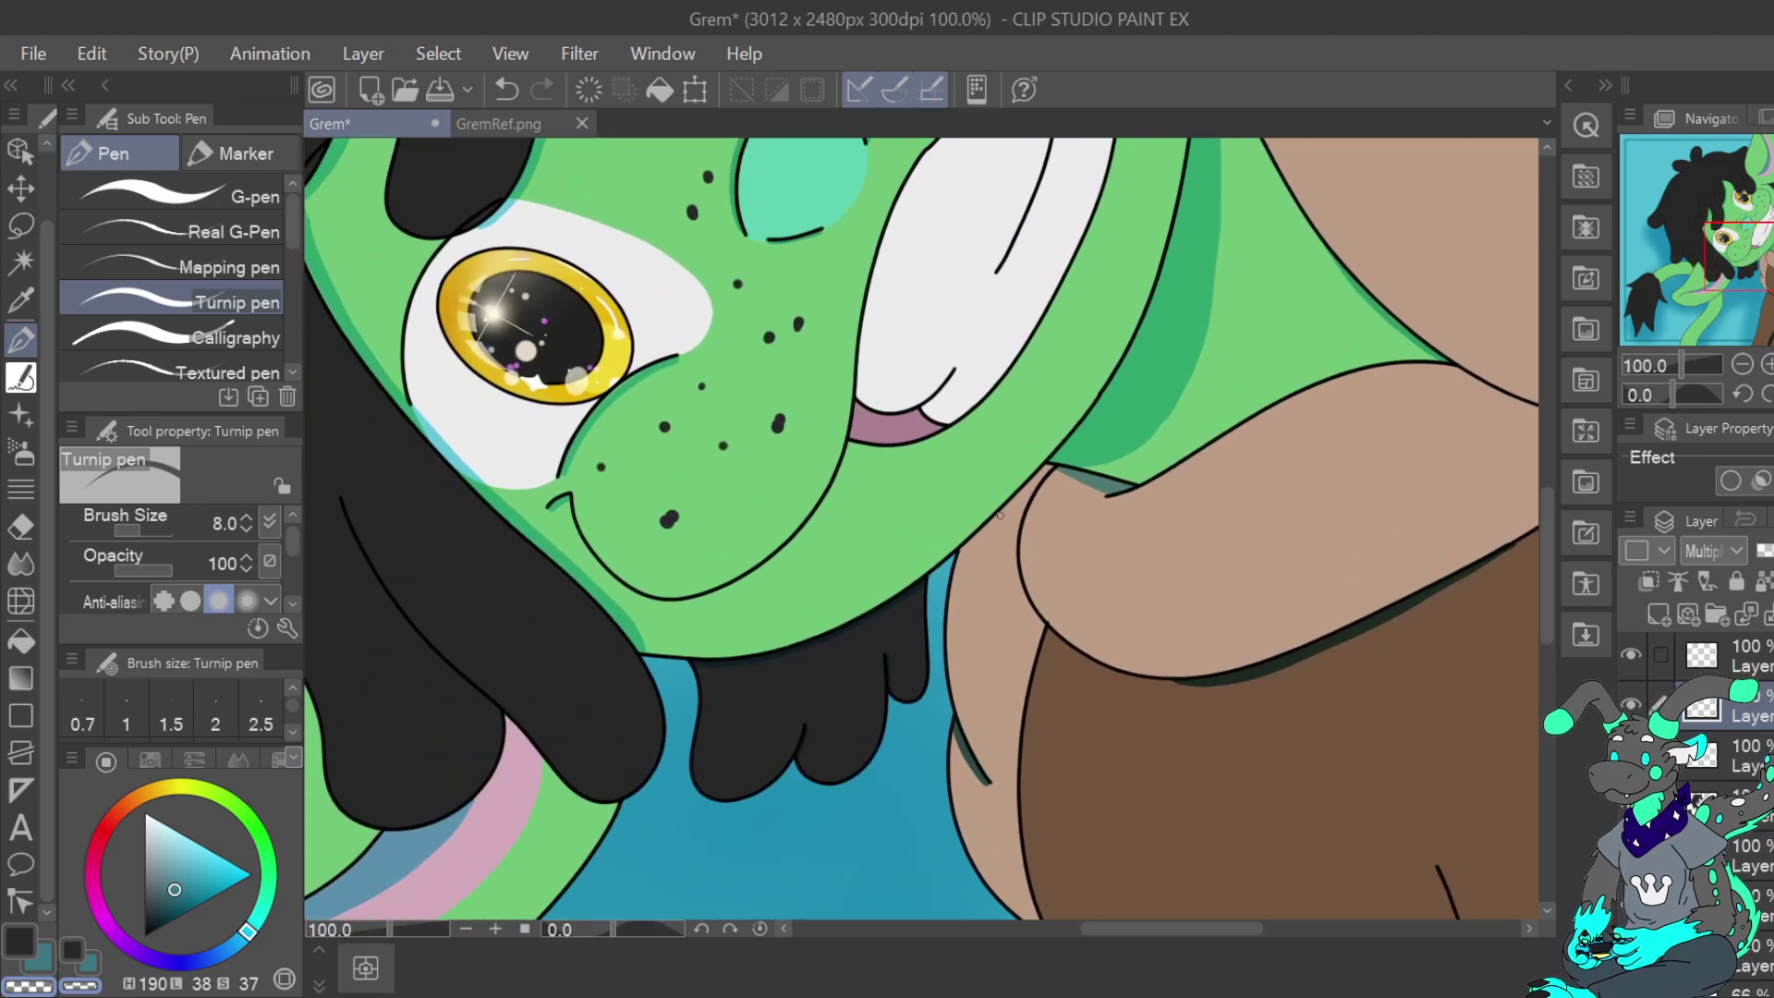
{"action": "left_click", "coordinate": [51, 955]}
{"action": "left_click_drag", "start_coordinate": [960, 552], "coordinate": [1044, 472]}
{"action": "left_click_drag", "start_coordinate": [964, 555], "coordinate": [1025, 500]}
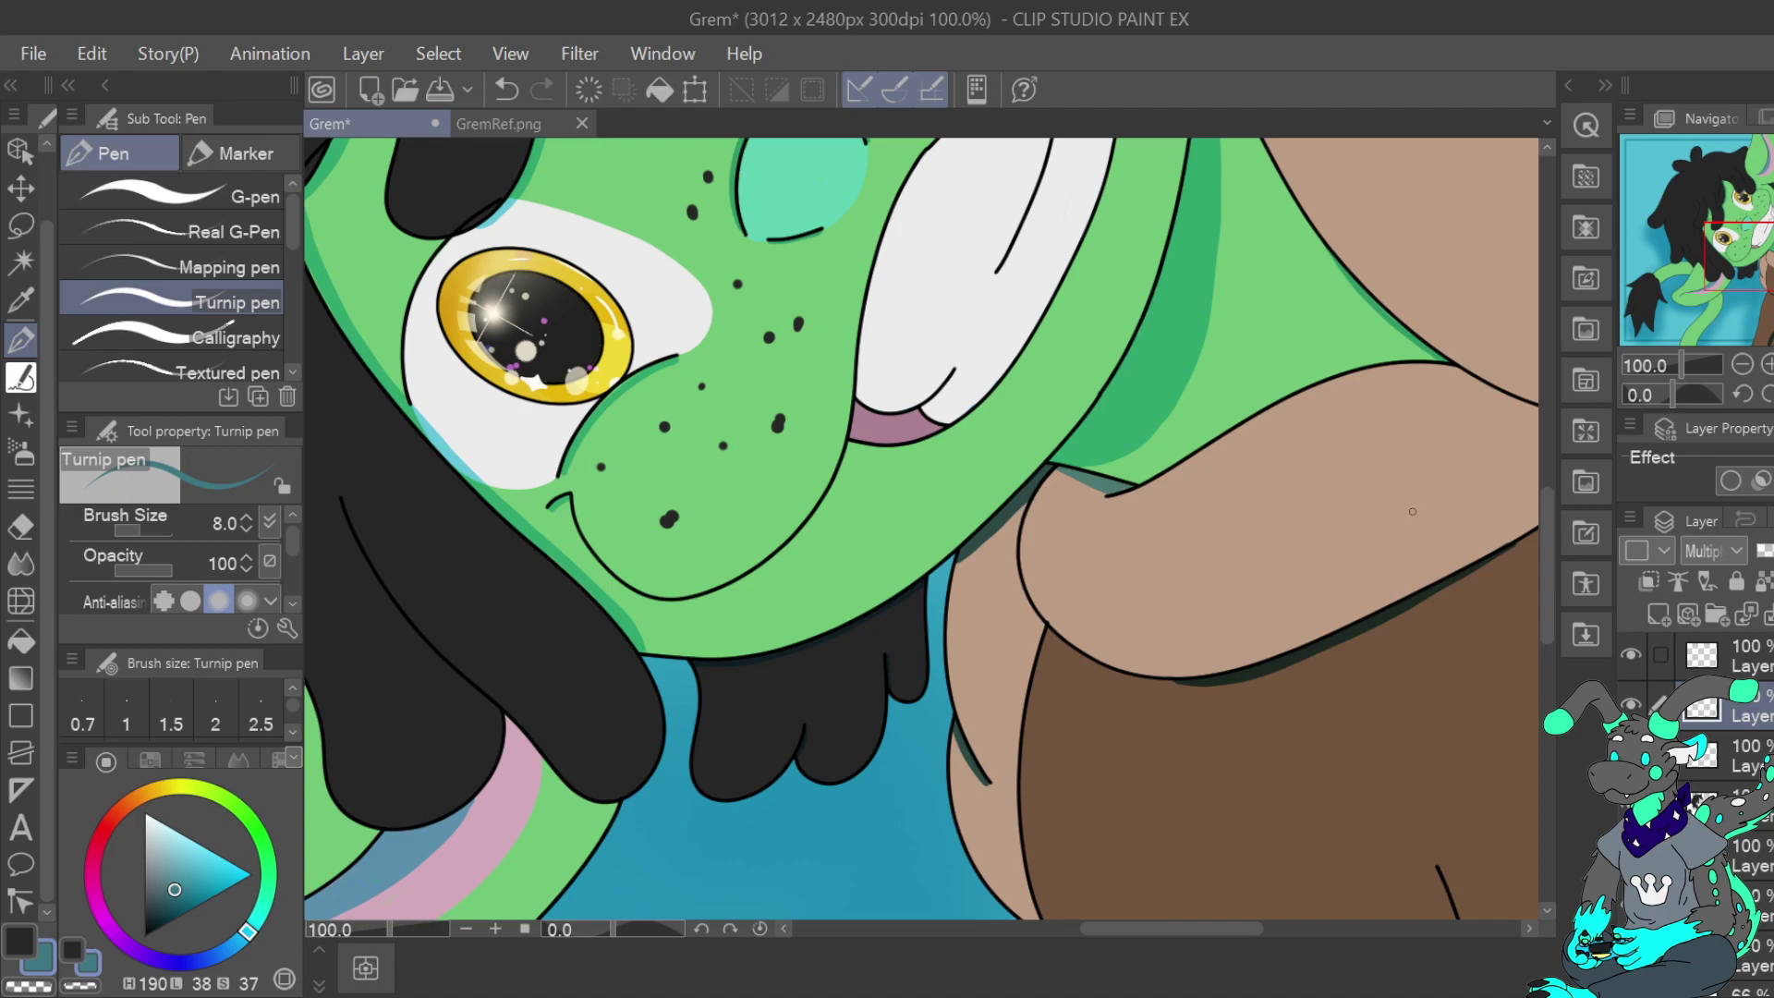
Add thin shadows along the tail tuft's inner fur lines and on the green tail along the tuft's edge
{"action": "left_click", "coordinate": [1742, 365]}
{"action": "left_click", "coordinate": [1742, 365]}
{"action": "left_click", "coordinate": [1742, 365]}
{"action": "left_click", "coordinate": [1742, 365]}
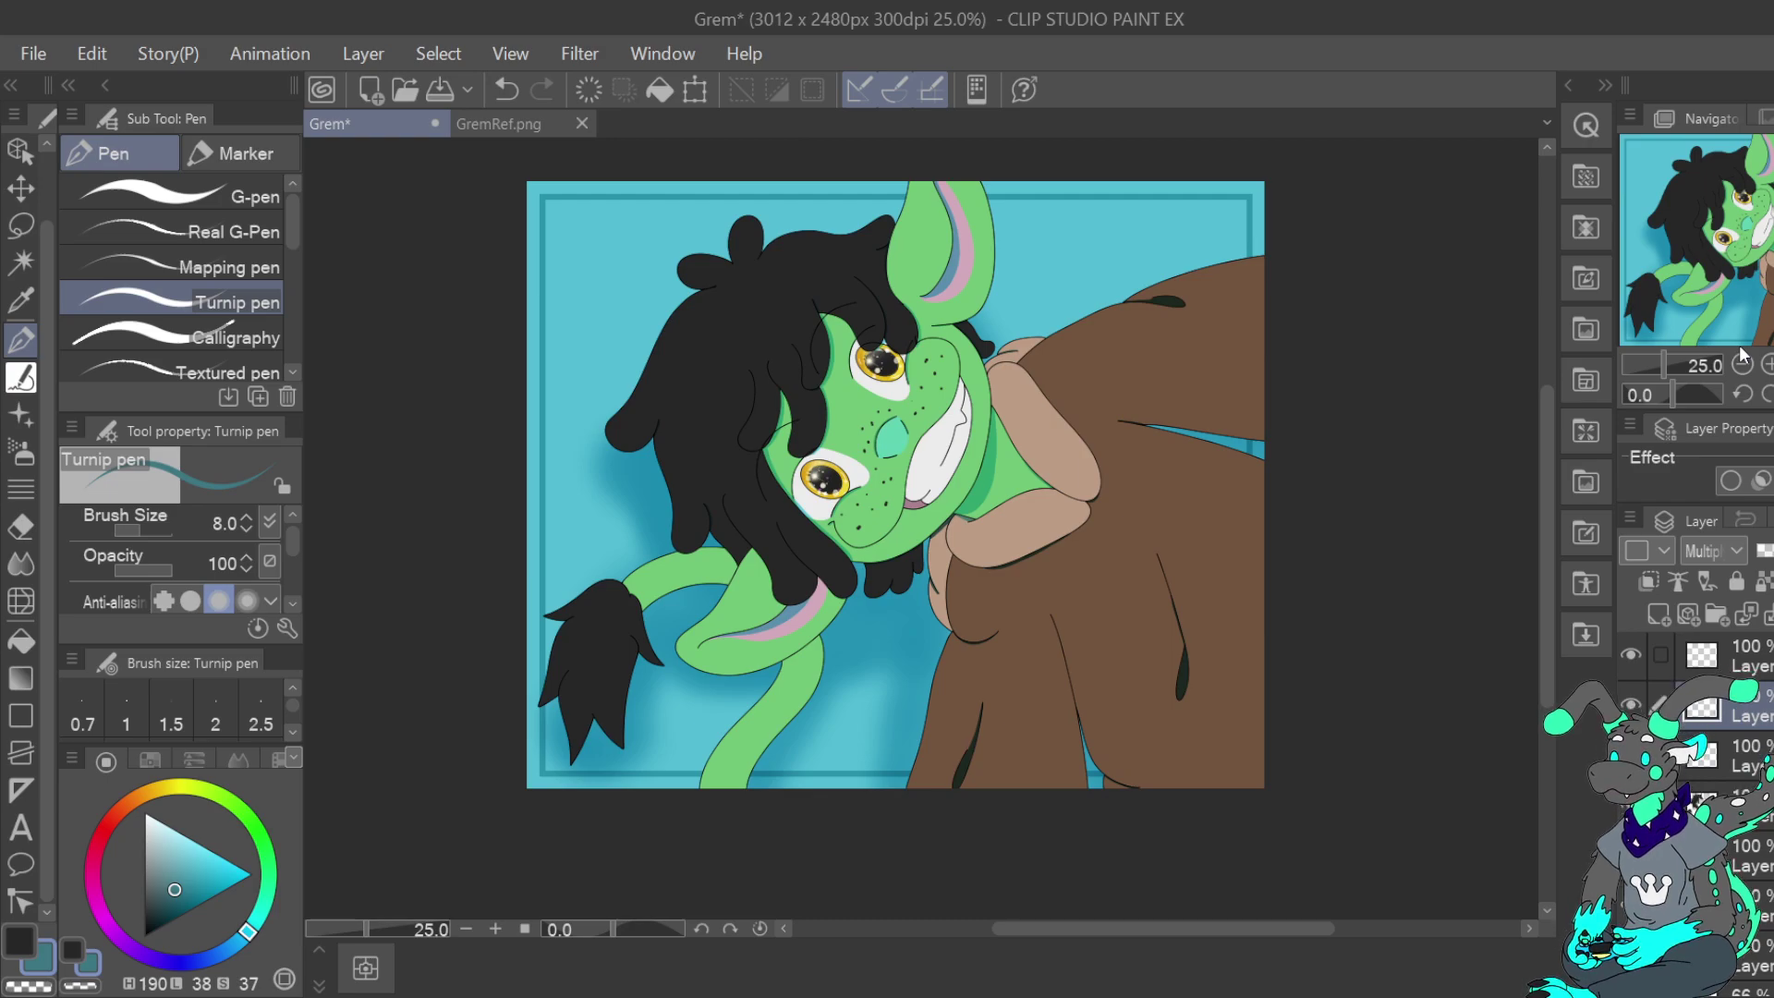
{"action": "left_click", "coordinate": [1767, 364]}
{"action": "left_click", "coordinate": [1767, 364]}
{"action": "left_click", "coordinate": [1767, 364]}
{"action": "left_click_drag", "start_coordinate": [1770, 259], "coordinate": [1673, 300]}
{"action": "left_click", "coordinate": [1766, 364]}
{"action": "left_click", "coordinate": [1767, 364]}
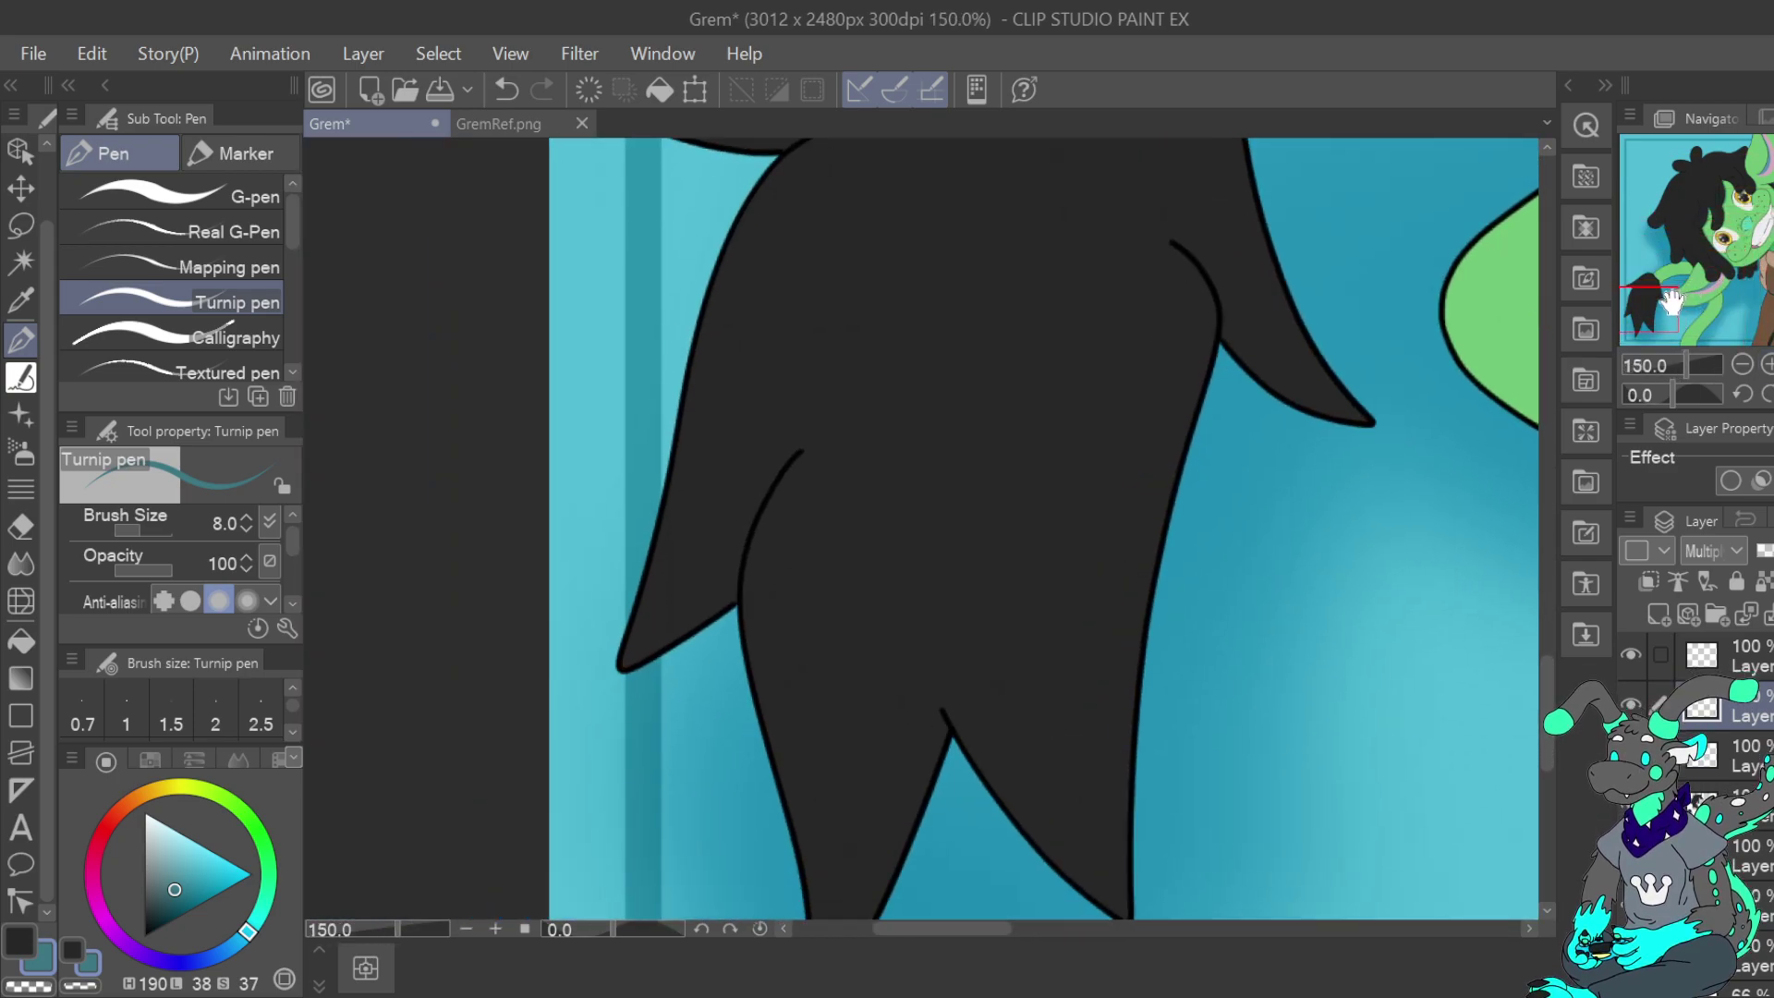
{"action": "mouse_move", "coordinate": [735, 589]}
{"action": "left_mouse_down"}
{"action": "mouse_move", "coordinate": [747, 522]}
{"action": "mouse_move", "coordinate": [787, 462]}
{"action": "left_mouse_up"}
{"action": "left_click_drag", "start_coordinate": [1710, 290], "coordinate": [1713, 269]}
{"action": "mouse_move", "coordinate": [1097, 614]}
{"action": "left_mouse_down"}
{"action": "mouse_move", "coordinate": [1135, 651]}
{"action": "mouse_move", "coordinate": [1141, 713]}
{"action": "left_mouse_up"}
{"action": "left_click_drag", "start_coordinate": [747, 493], "coordinate": [695, 525]}
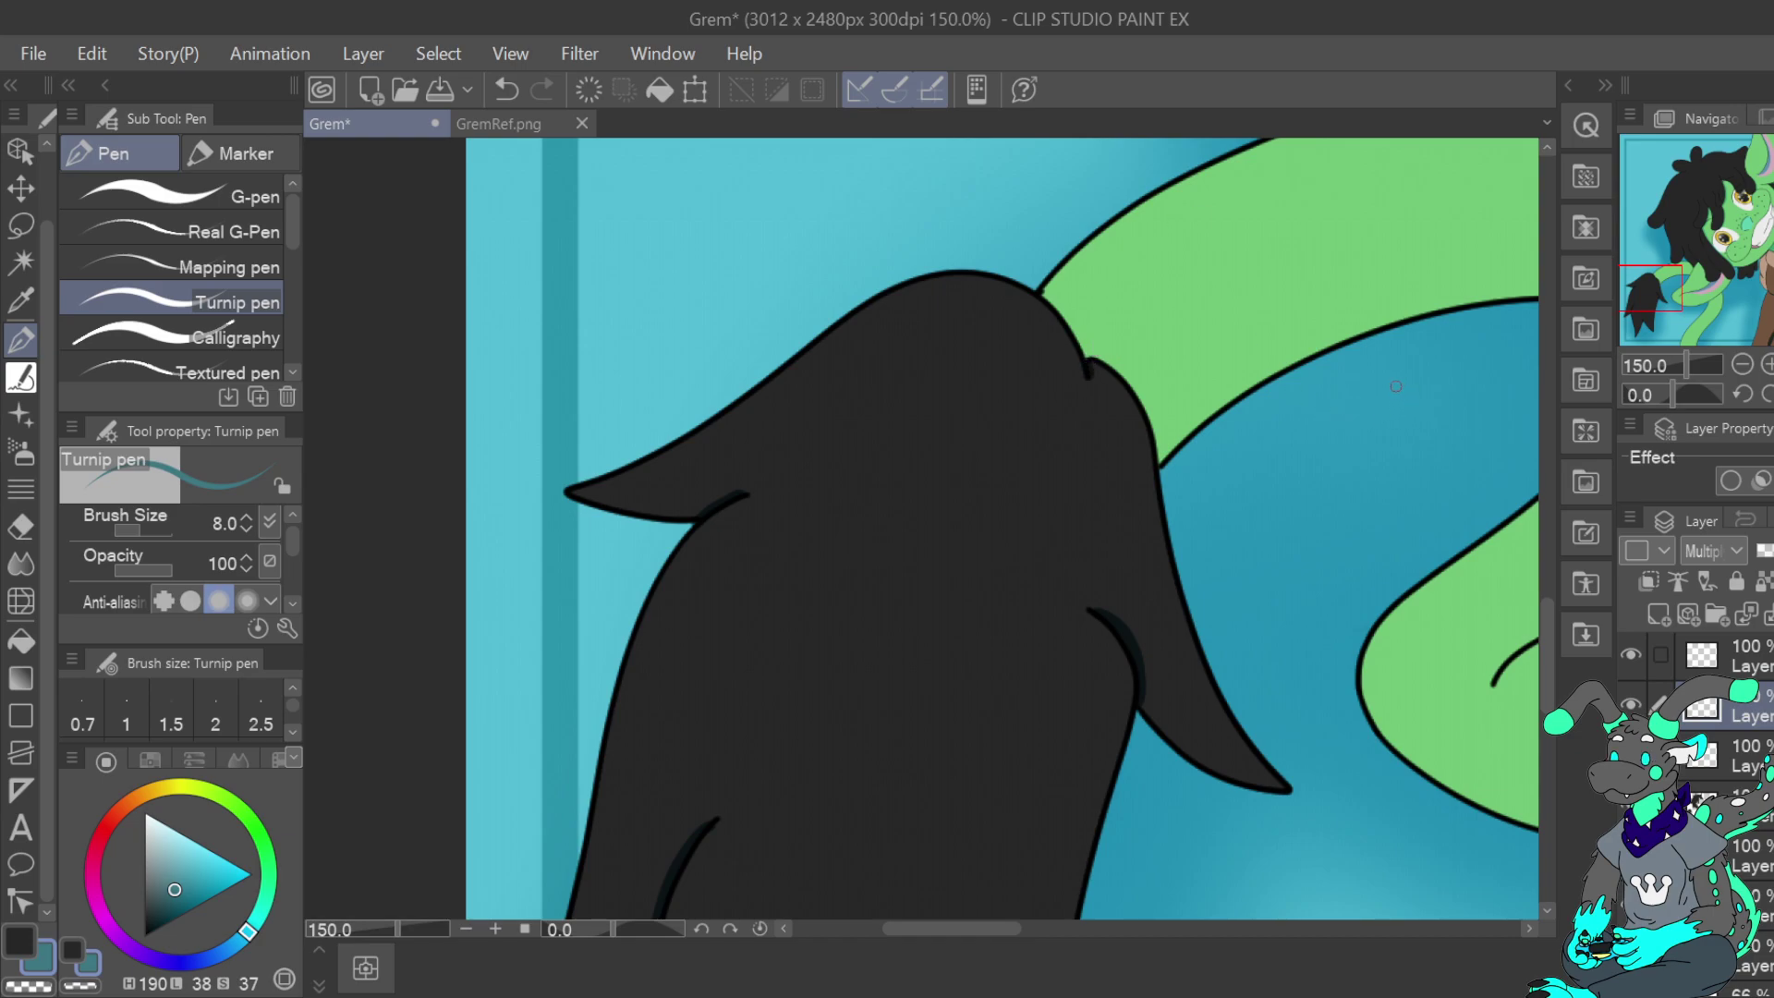
{"action": "mouse_move", "coordinate": [1043, 292]}
{"action": "left_mouse_down"}
{"action": "mouse_move", "coordinate": [1133, 394]}
{"action": "mouse_move", "coordinate": [1160, 464]}
{"action": "left_mouse_up"}
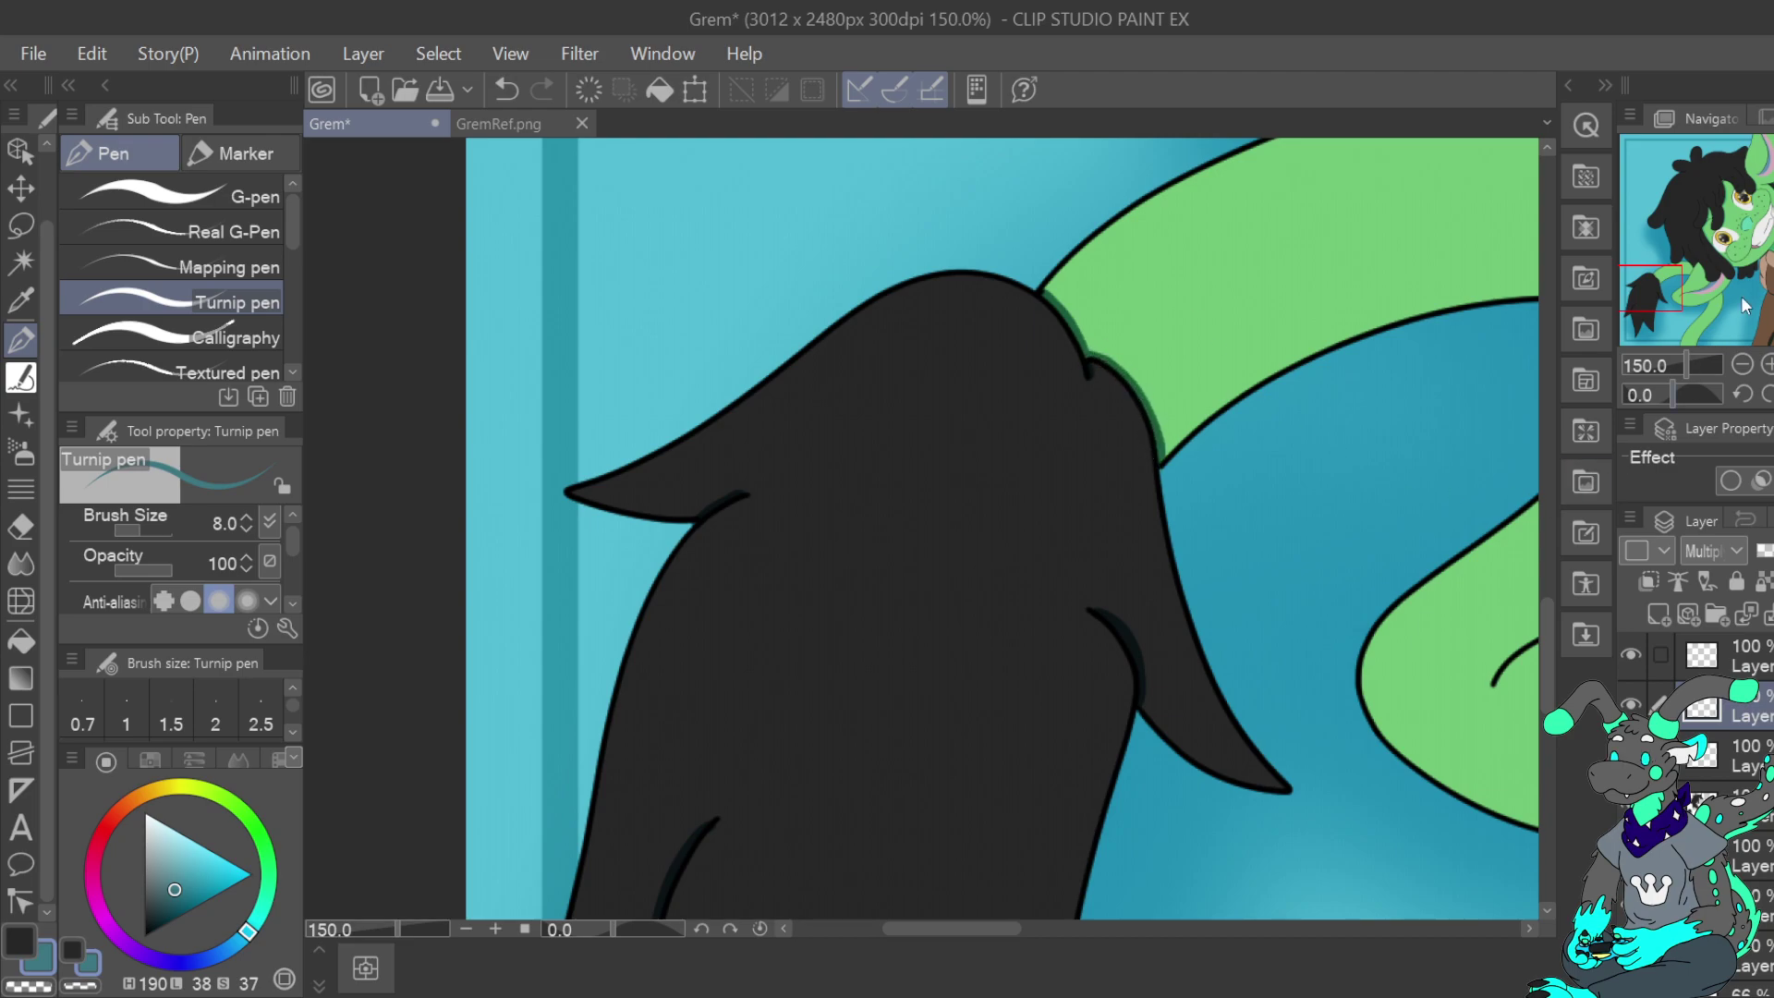
Shade the green tail beneath the rounded hair lock and fill a wedge-shaped shadow under the neighbouring lock beside the ear
{"action": "scroll", "coordinate": [1740, 342], "scroll_direction": "down", "scroll_amount": 5}
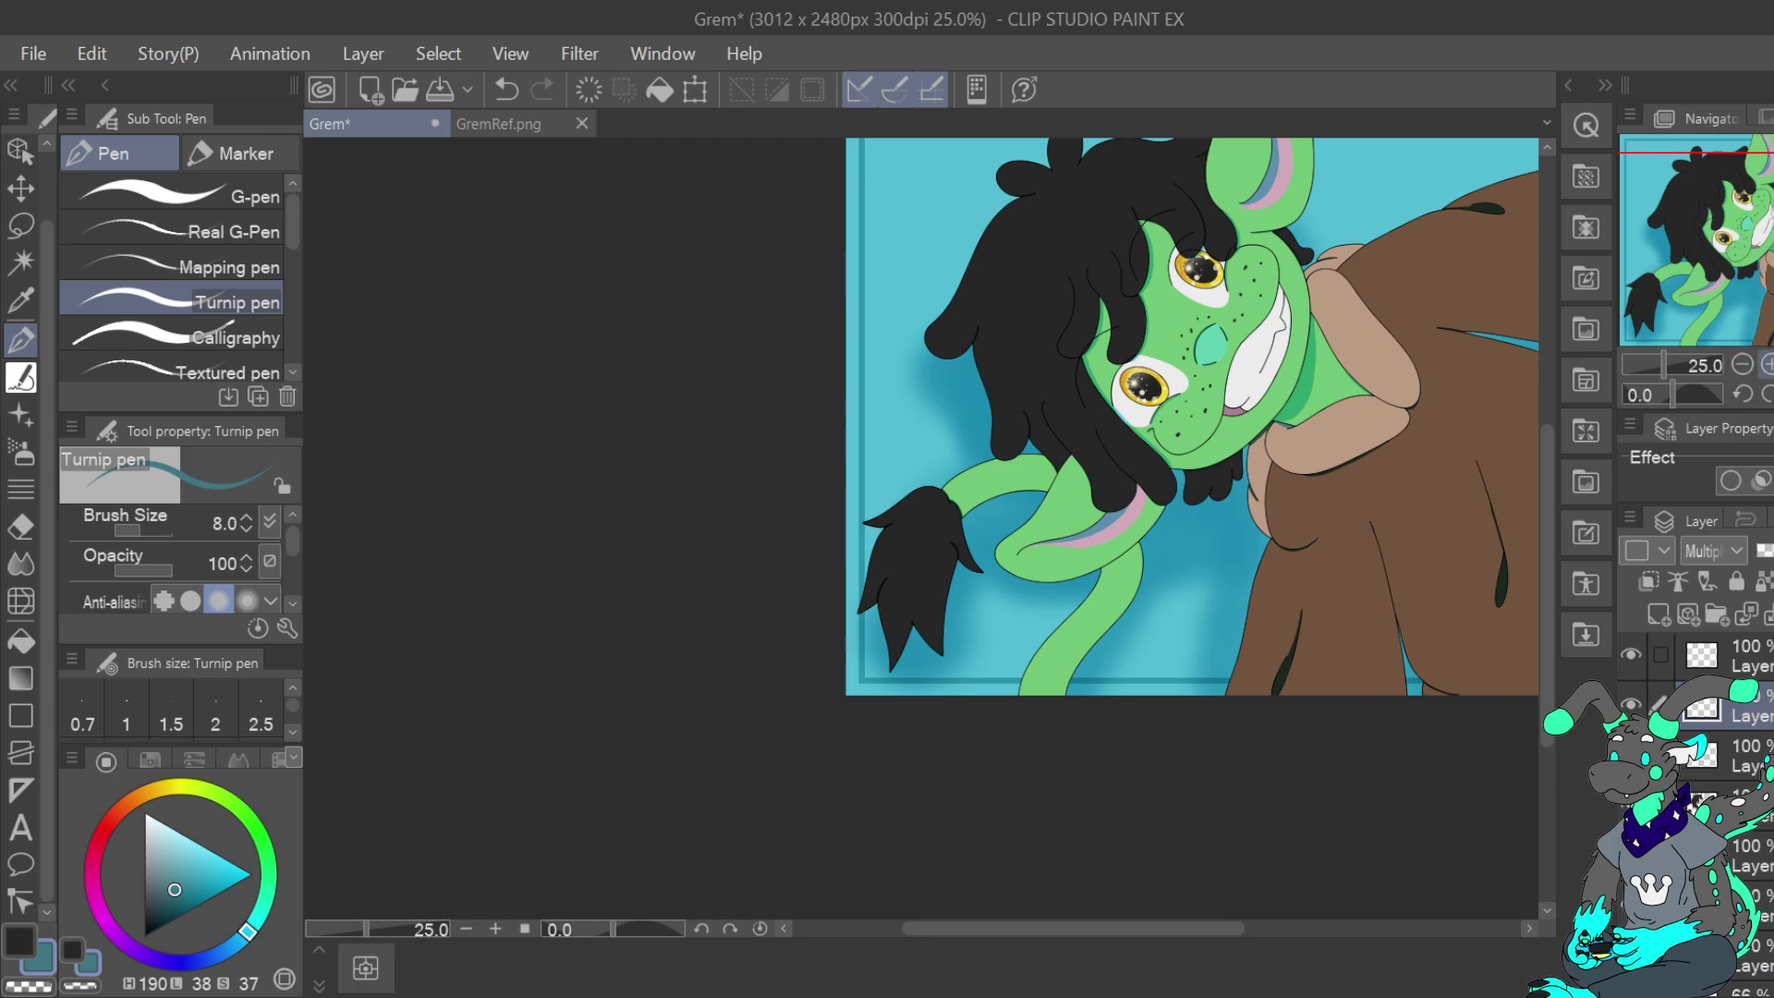
{"action": "scroll", "coordinate": [1760, 277], "scroll_direction": "up", "scroll_amount": 4}
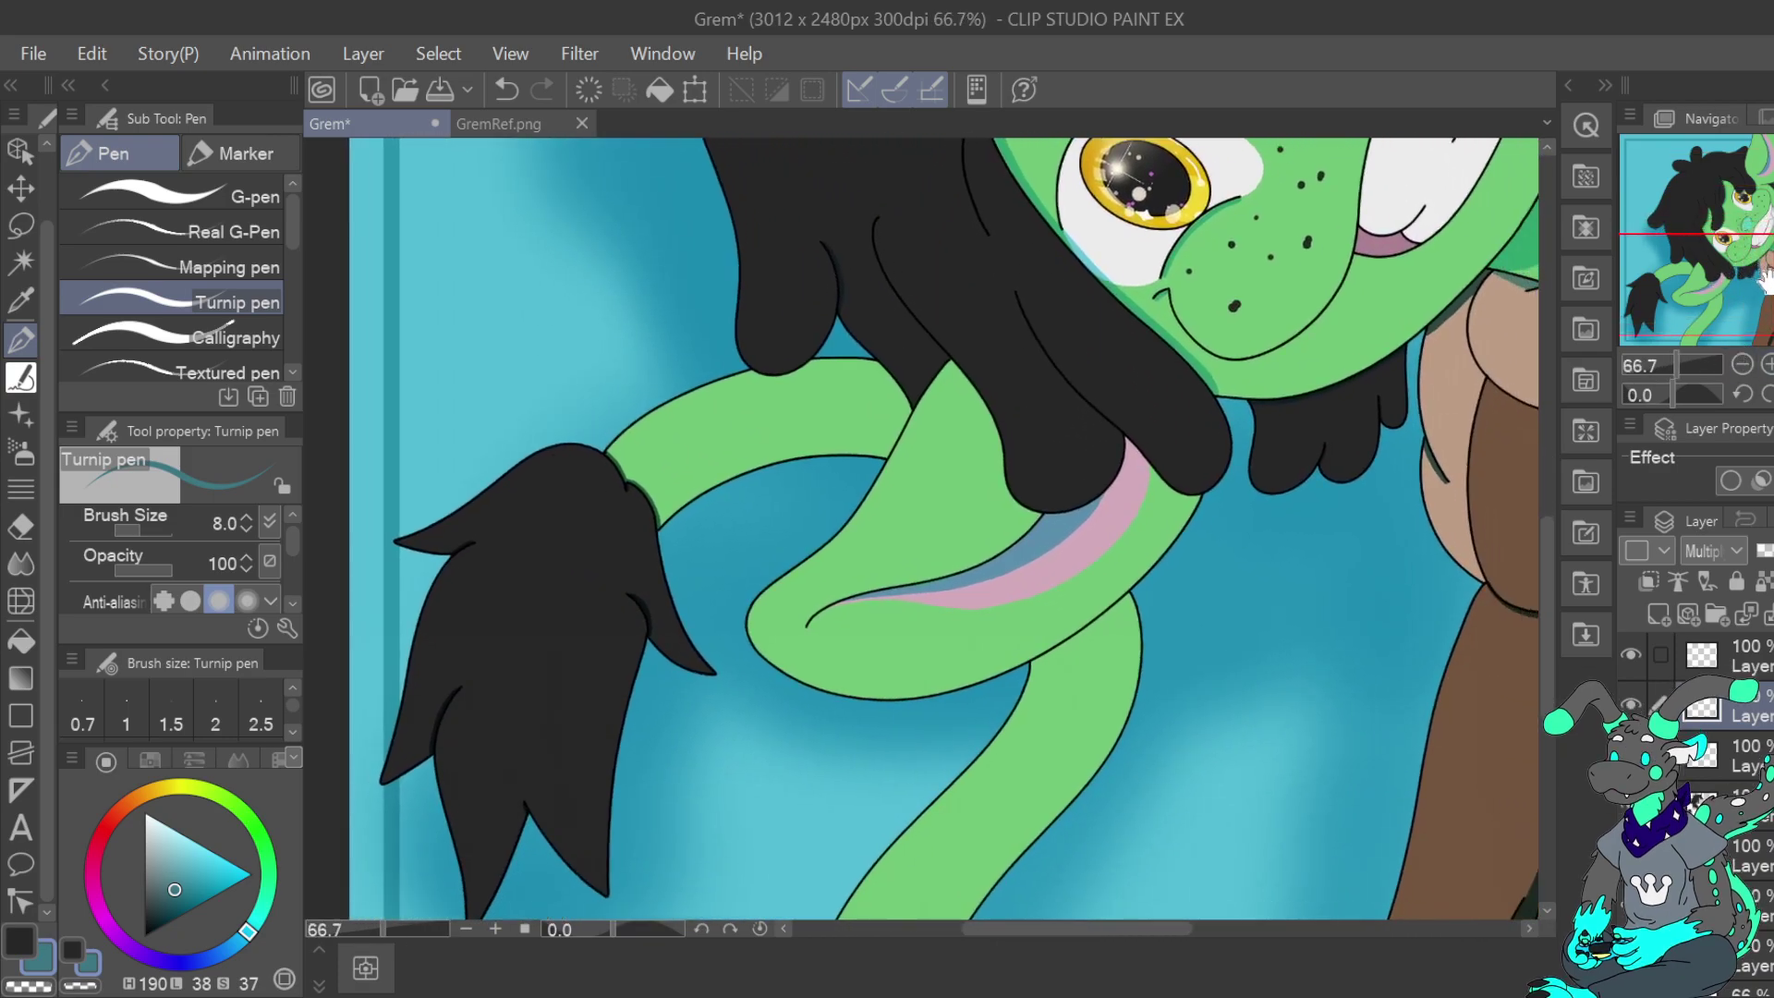
{"action": "left_click_drag", "start_coordinate": [1763, 277], "coordinate": [1763, 265]}
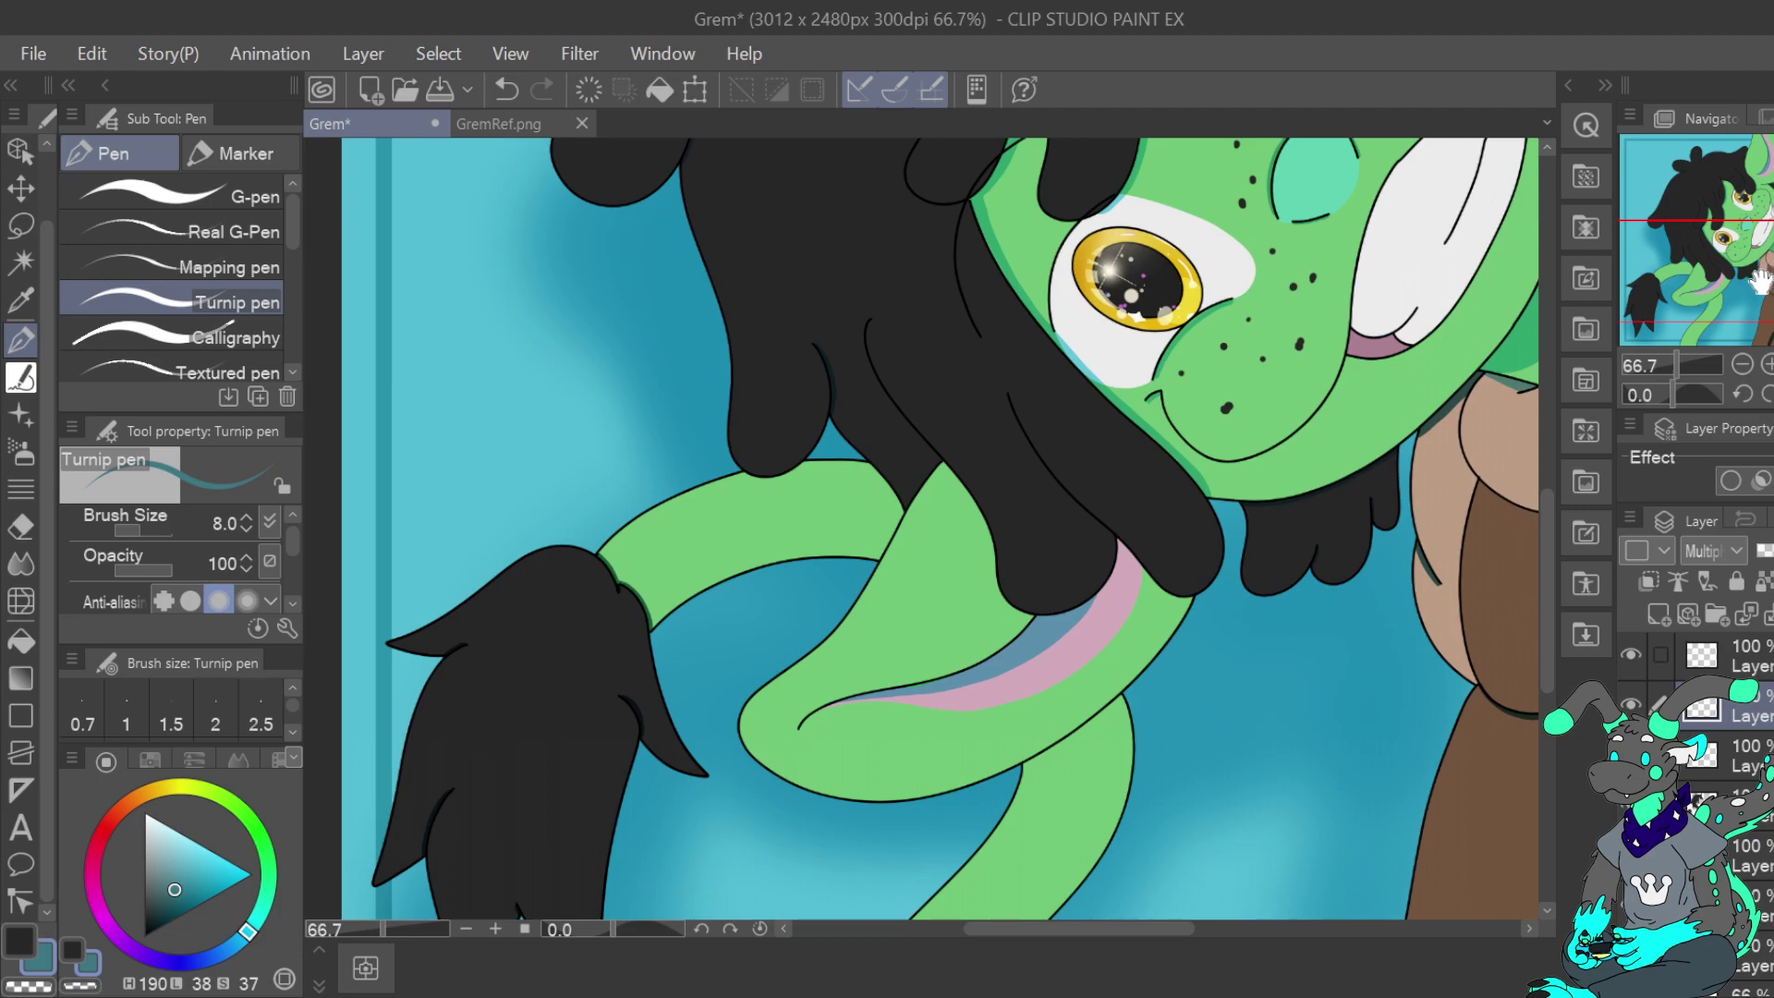
{"action": "left_click", "coordinate": [1765, 363]}
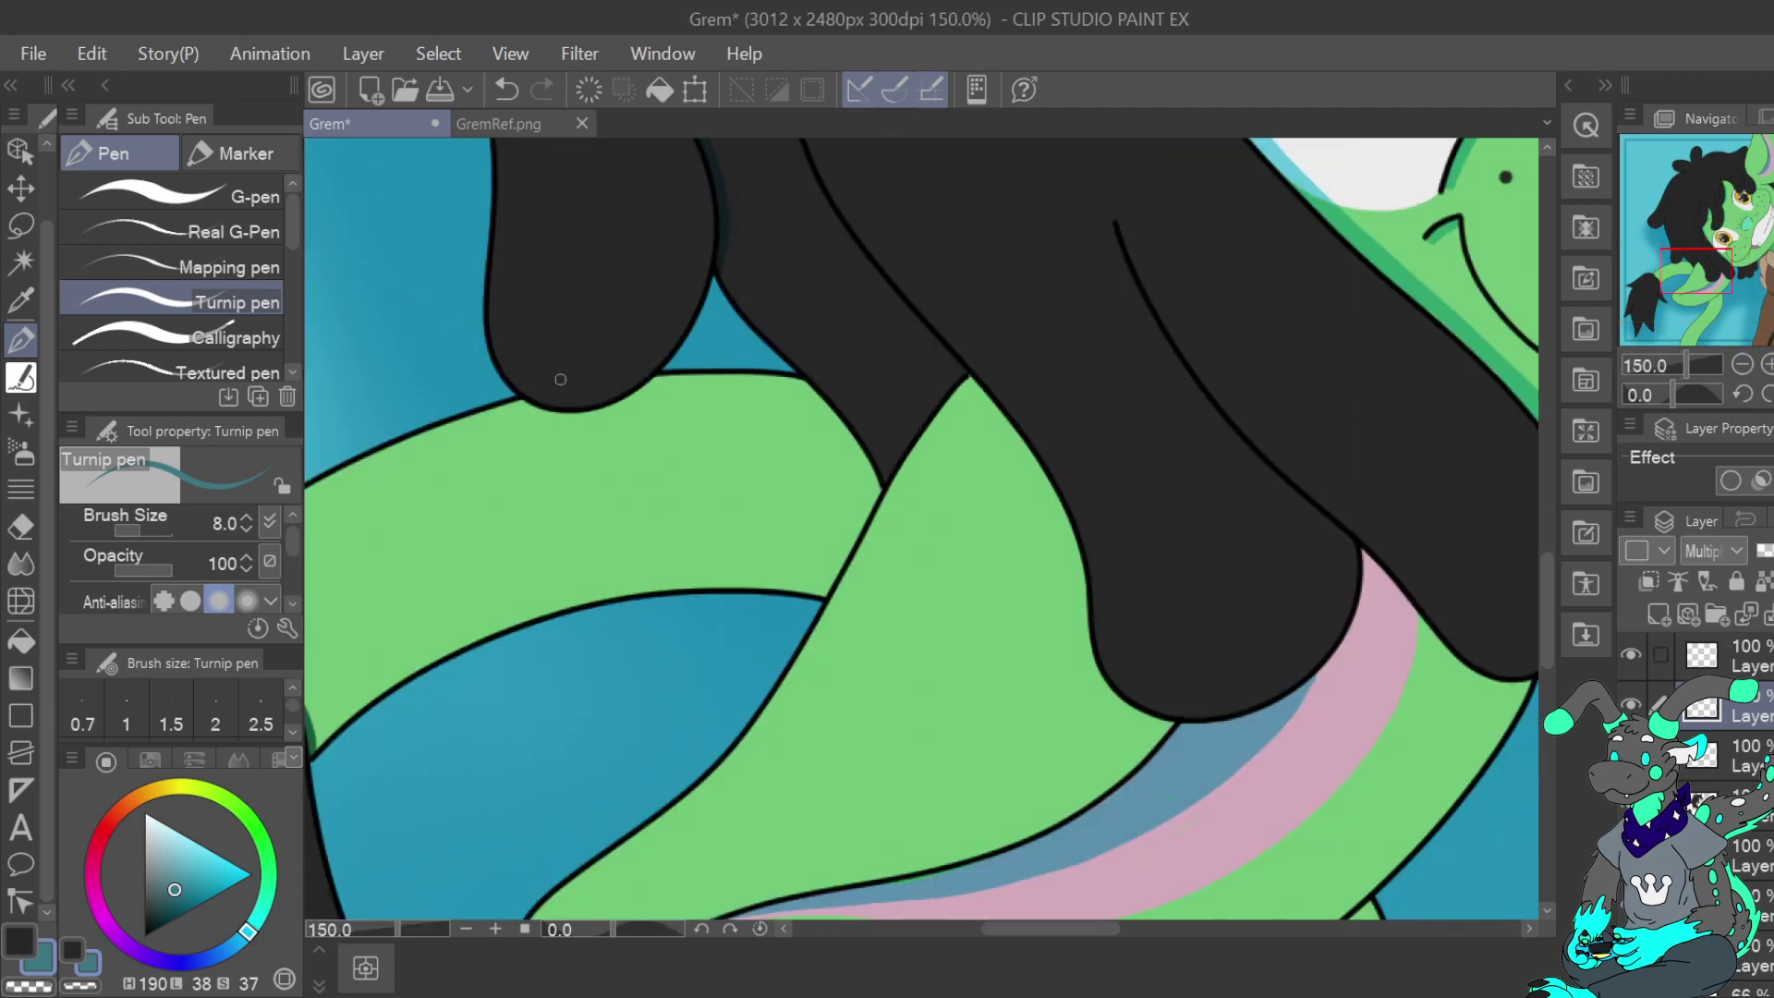
{"action": "mouse_move", "coordinate": [554, 412]}
{"action": "left_mouse_down"}
{"action": "mouse_move", "coordinate": [645, 390]}
{"action": "mouse_move", "coordinate": [662, 354]}
{"action": "left_mouse_up"}
{"action": "mouse_move", "coordinate": [800, 380]}
{"action": "left_mouse_down"}
{"action": "mouse_move", "coordinate": [879, 496]}
{"action": "mouse_move", "coordinate": [842, 423]}
{"action": "left_mouse_up"}
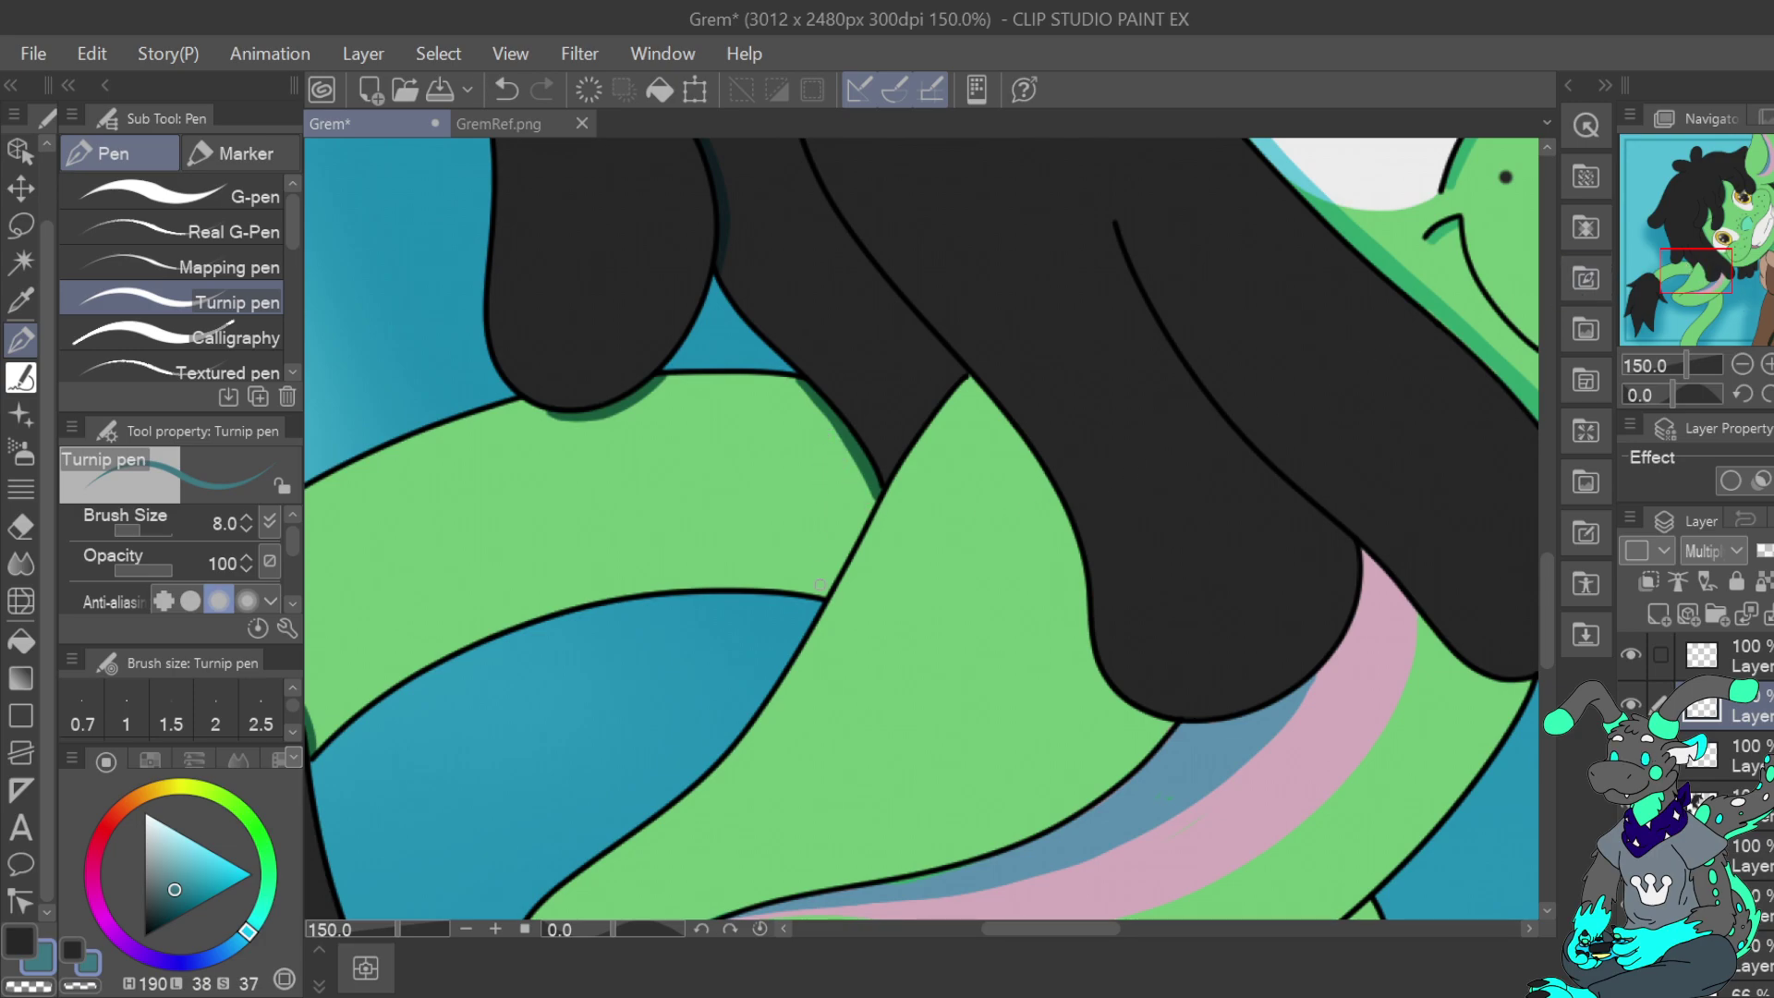
{"action": "mouse_move", "coordinate": [795, 377]}
{"action": "left_mouse_down"}
{"action": "mouse_move", "coordinate": [856, 554]}
{"action": "mouse_move", "coordinate": [843, 445]}
{"action": "mouse_move", "coordinate": [863, 523]}
{"action": "mouse_move", "coordinate": [852, 485]}
{"action": "left_mouse_up"}
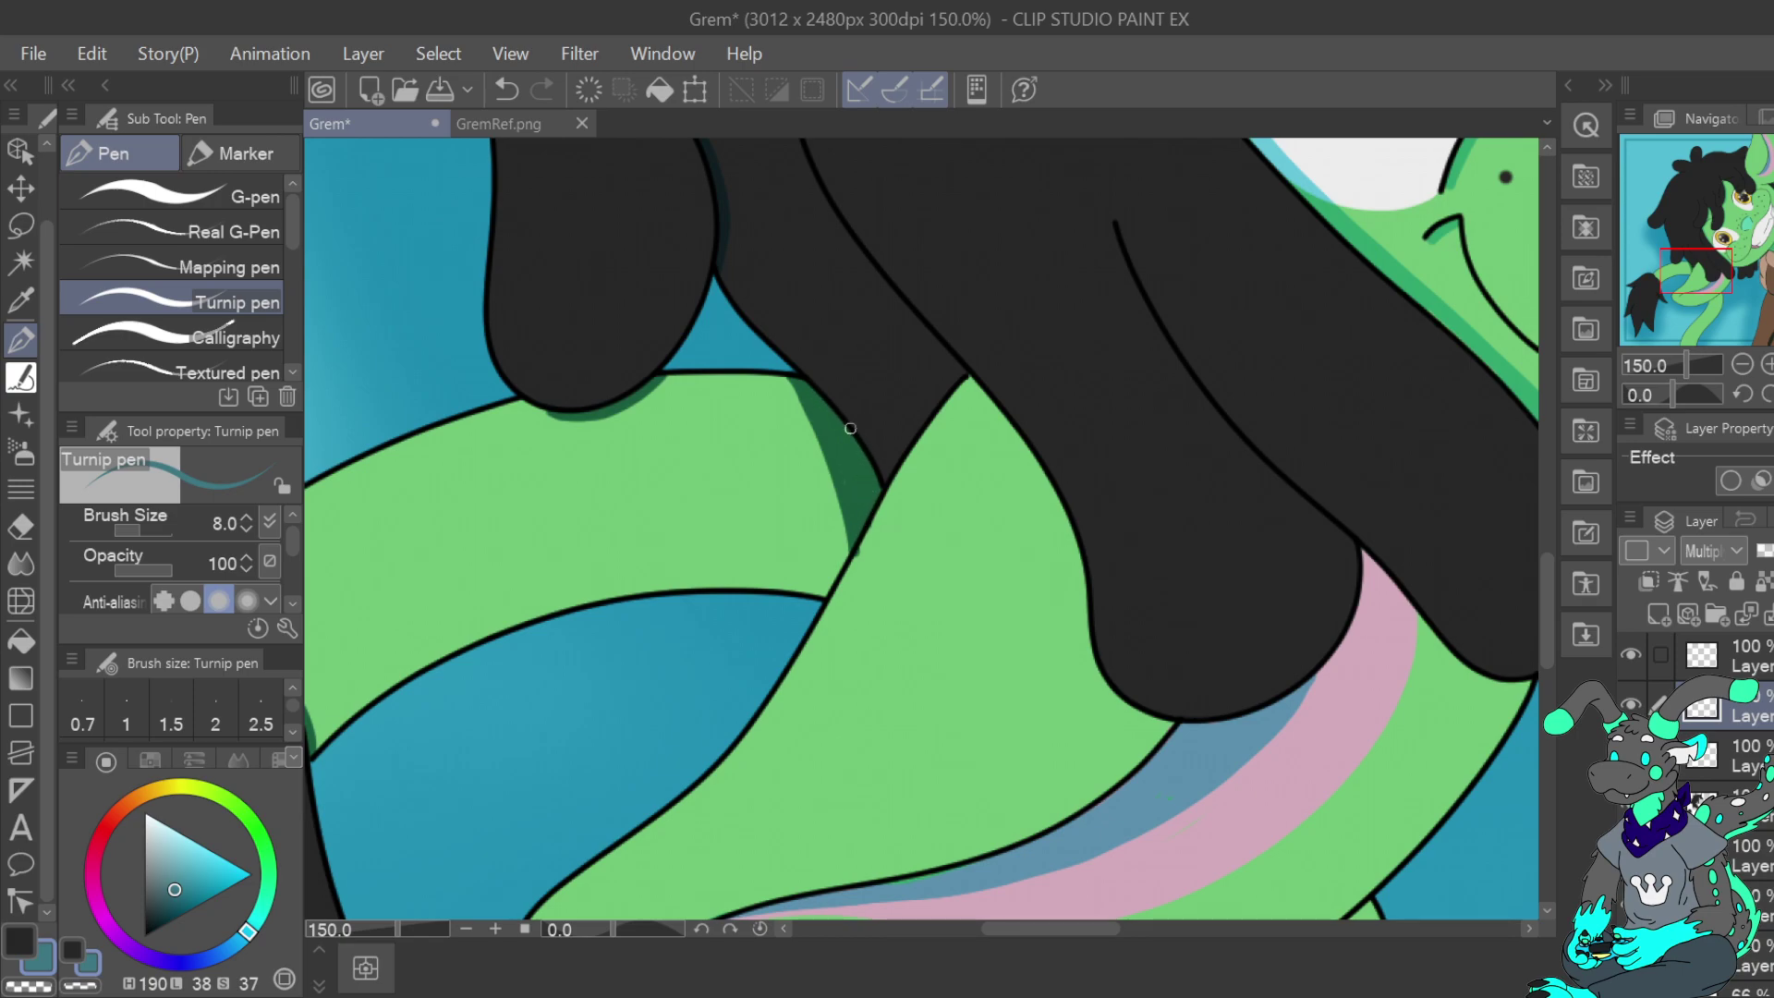
{"action": "left_click", "coordinate": [40, 989]}
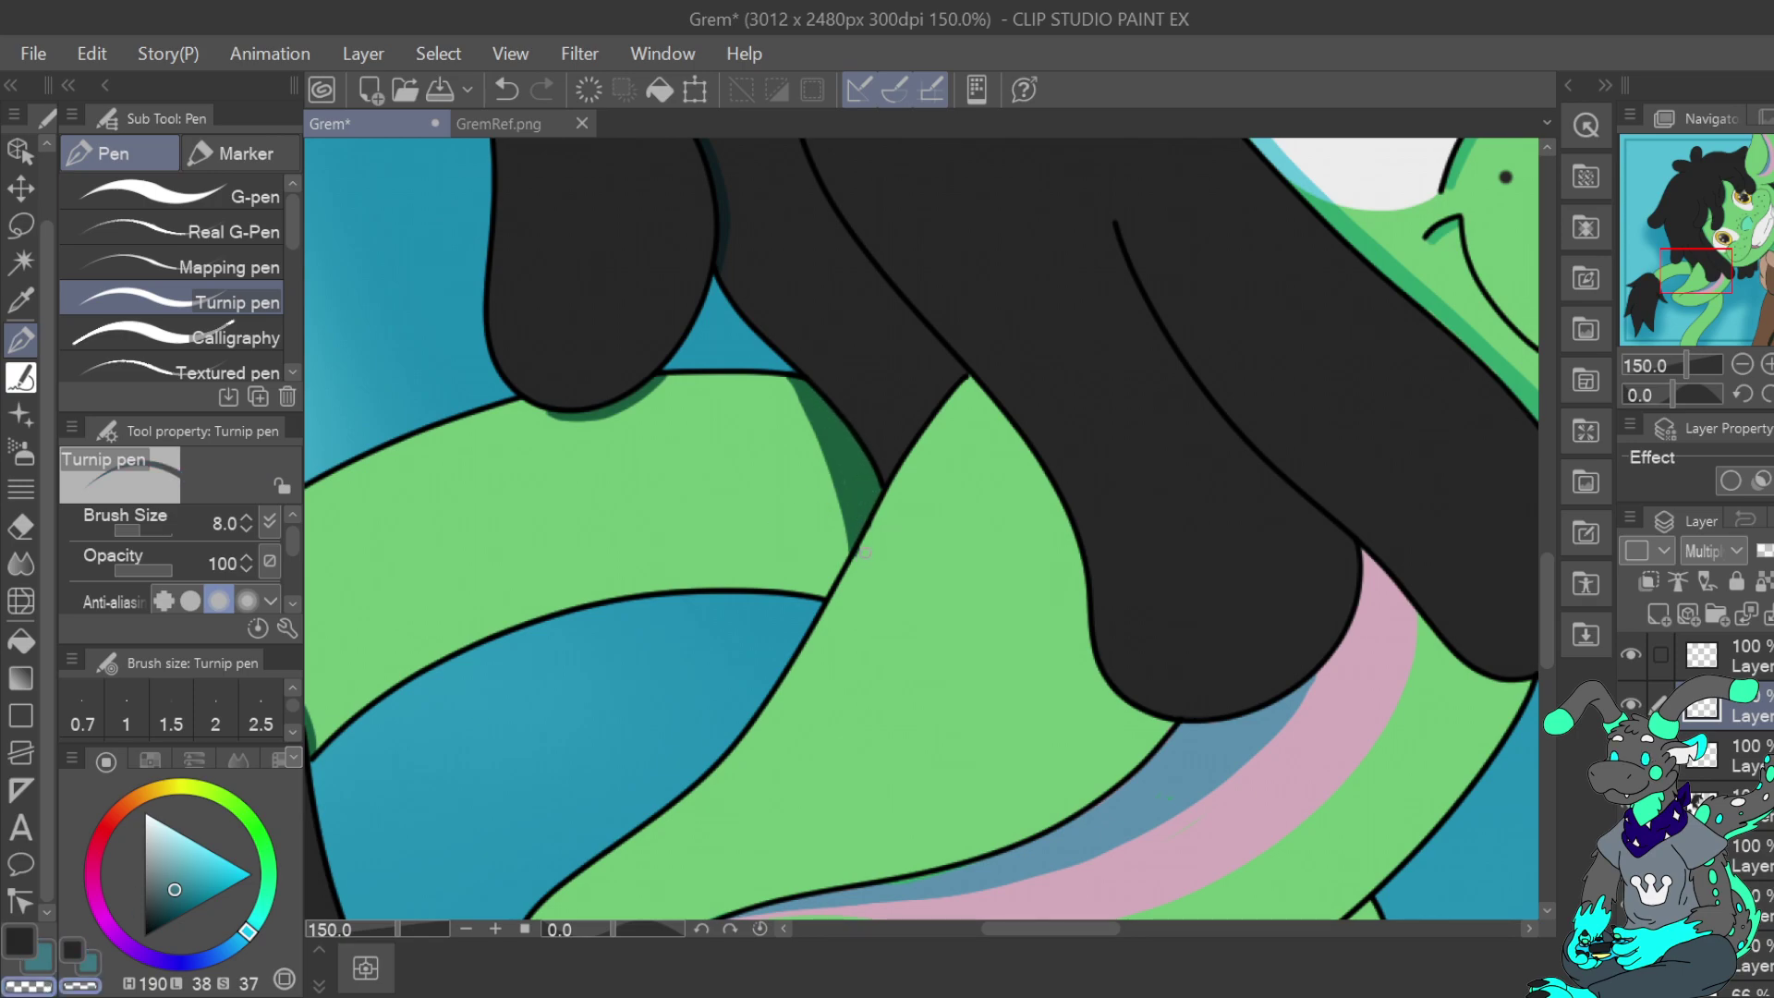
{"action": "key", "text": "x"}
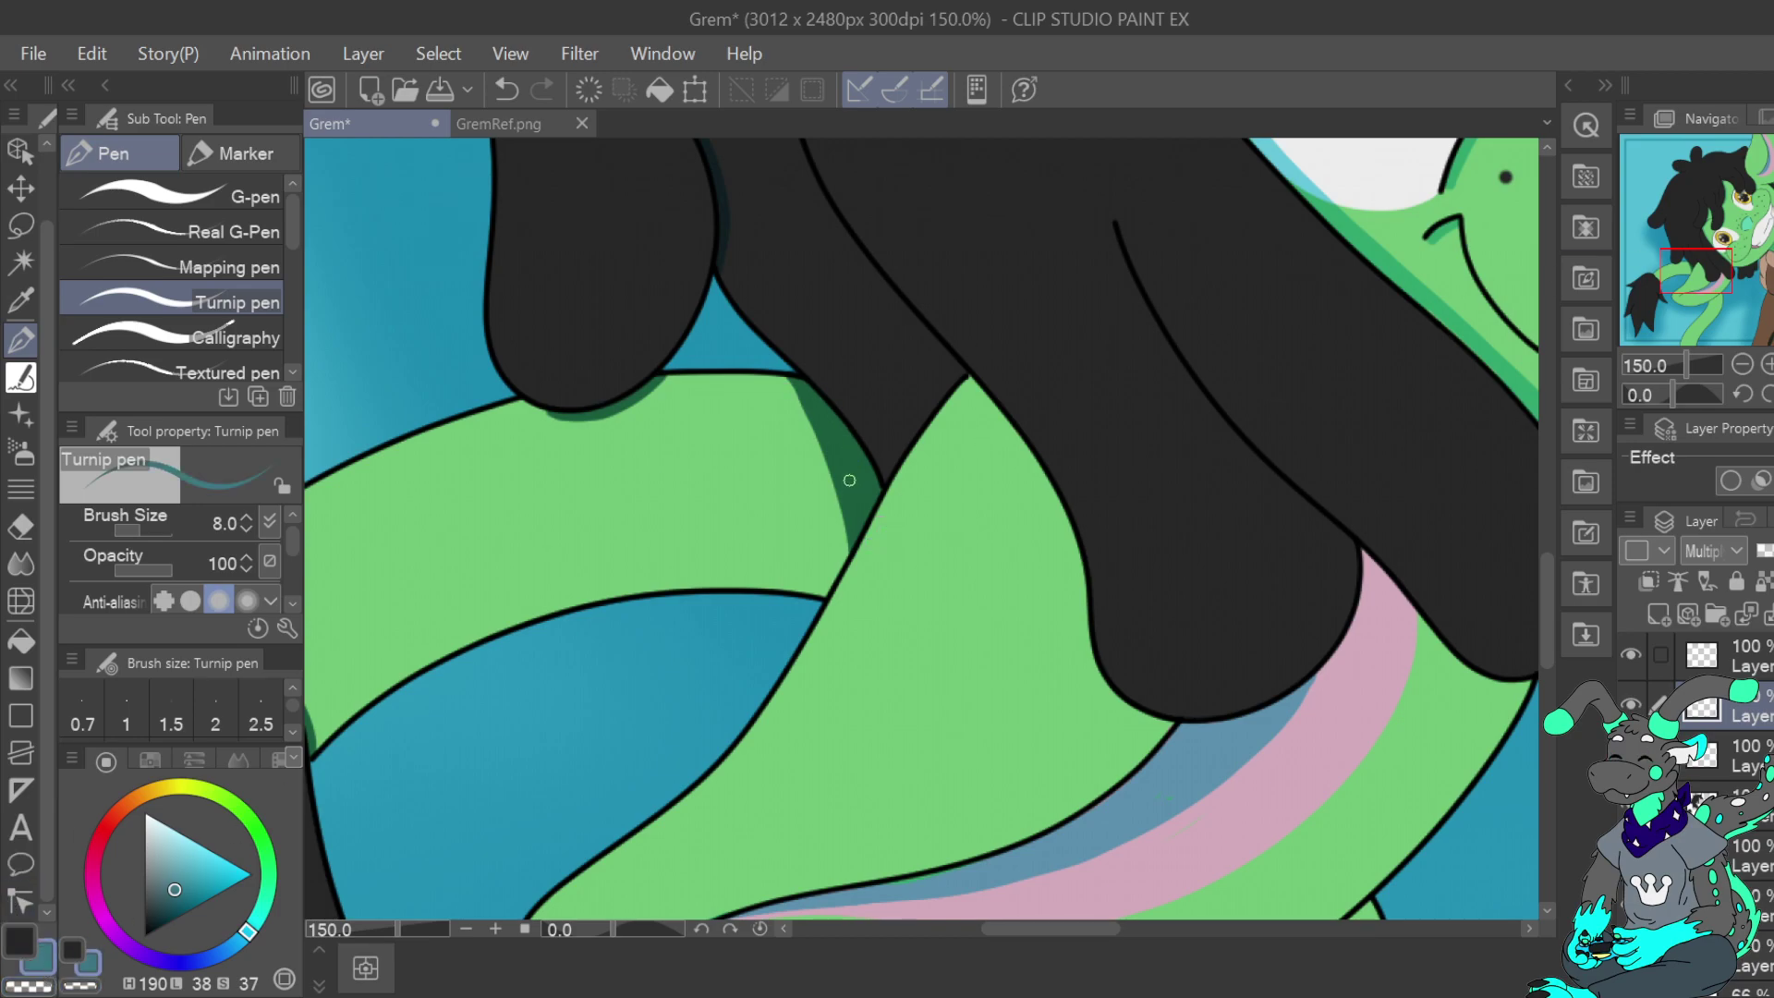
Paint a tapered shadow on the lower part of the tail where it emerges from under the ear
{"action": "double_click", "coordinate": [1743, 364]}
{"action": "left_click_drag", "start_coordinate": [1713, 292], "coordinate": [1732, 315]}
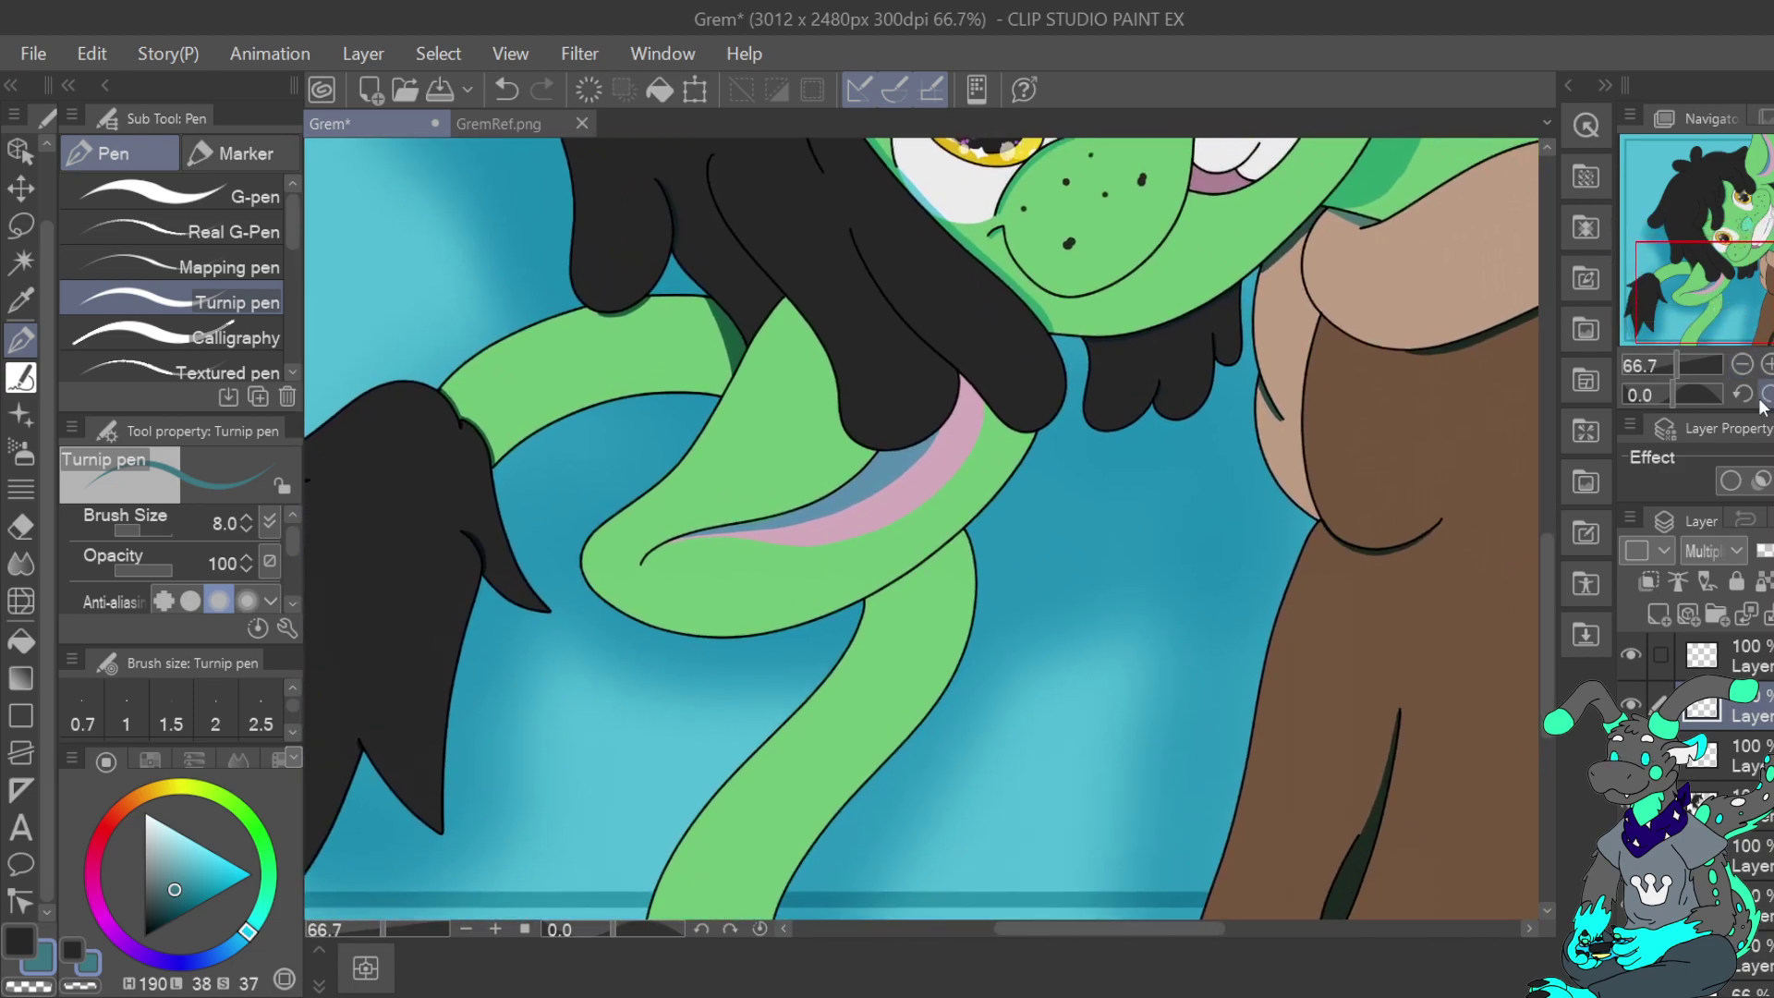
{"action": "double_click", "coordinate": [1767, 364]}
{"action": "mouse_move", "coordinate": [795, 689]}
{"action": "left_mouse_down"}
{"action": "mouse_move", "coordinate": [1017, 531]}
{"action": "mouse_move", "coordinate": [897, 632]}
{"action": "mouse_move", "coordinate": [798, 683]}
{"action": "mouse_move", "coordinate": [964, 577]}
{"action": "left_mouse_up"}
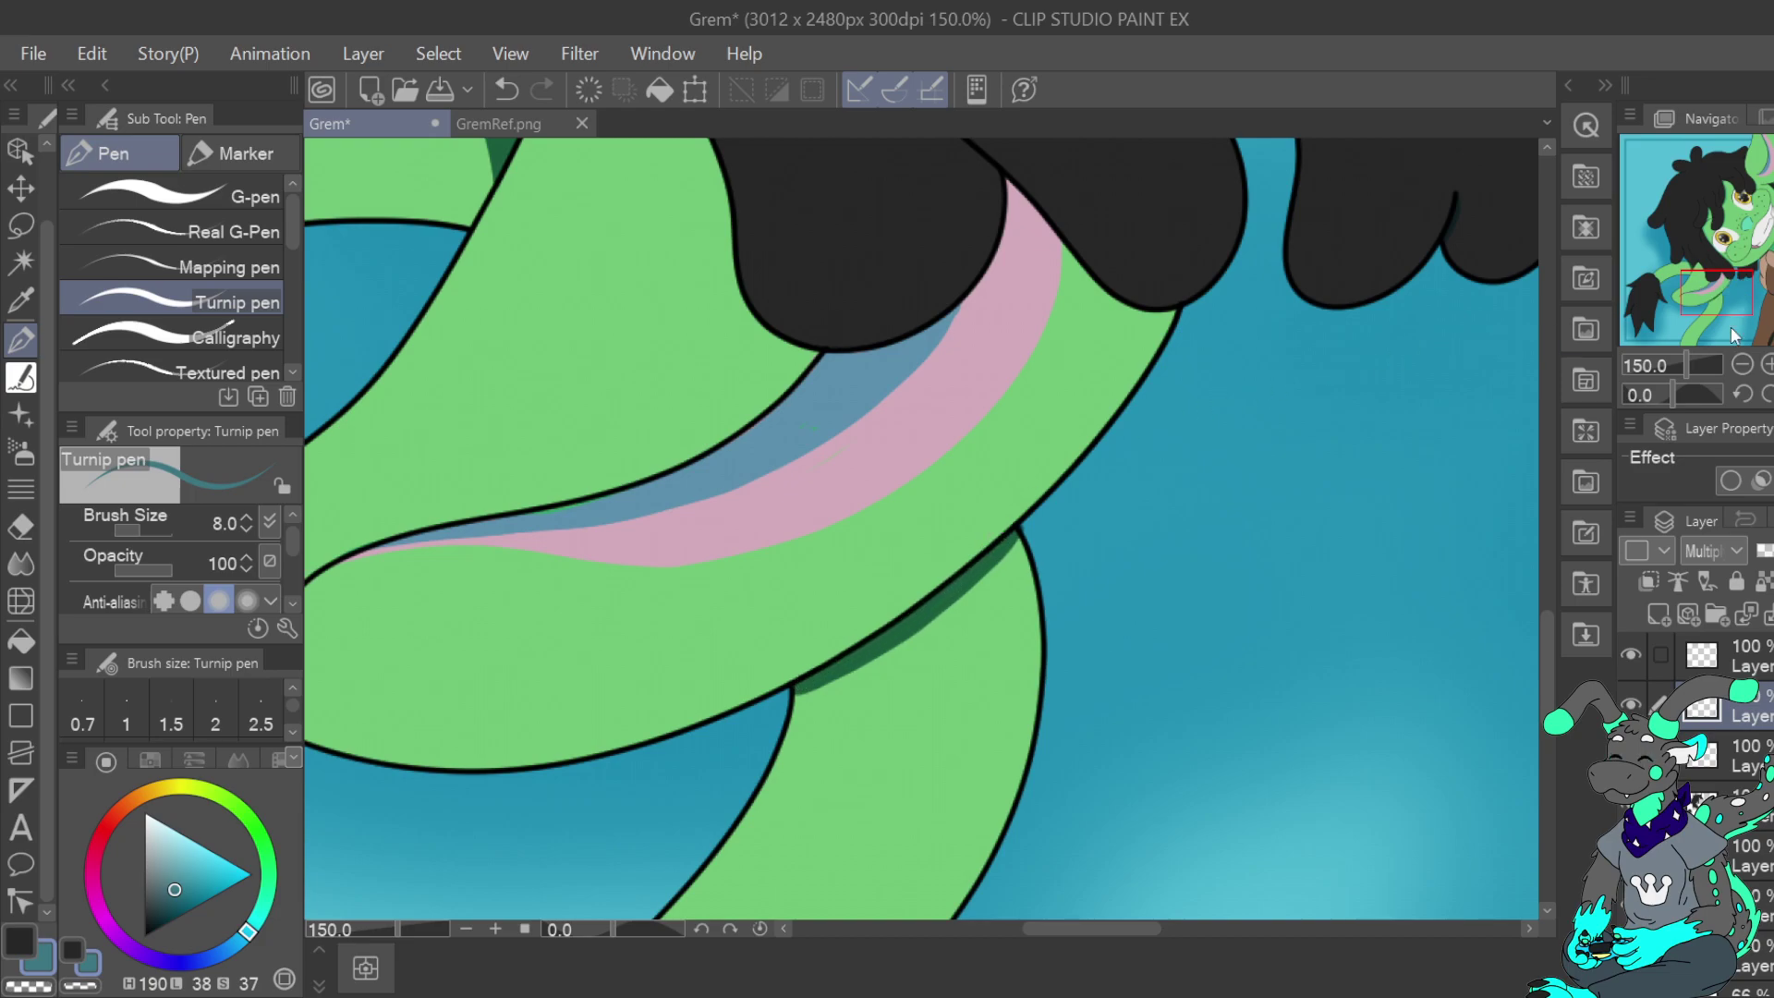
Widen the shadow on the tail beneath the rounded hair lock and trim its edge with the transparent colour
{"action": "double_click", "coordinate": [1743, 364]}
{"action": "double_click", "coordinate": [1743, 364]}
{"action": "left_click_drag", "start_coordinate": [1753, 325], "coordinate": [1726, 270]}
{"action": "triple_click", "coordinate": [1767, 364]}
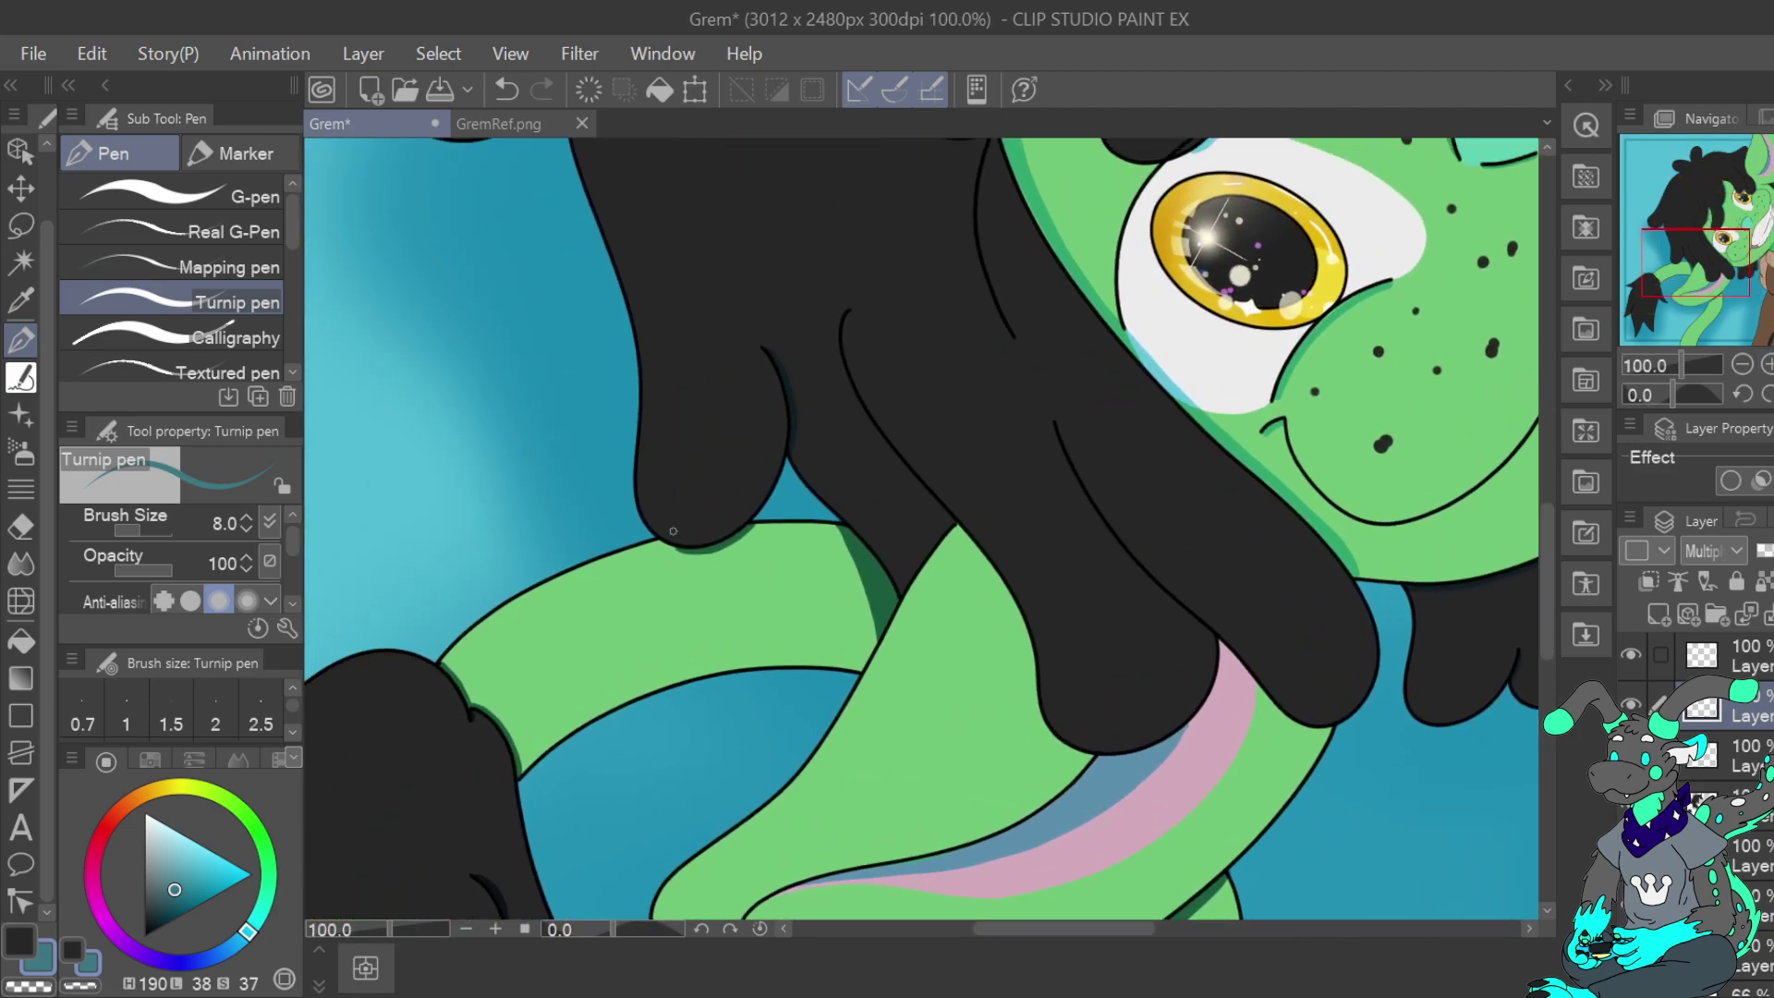
{"action": "left_click_drag", "start_coordinate": [739, 546], "coordinate": [765, 521]}
{"action": "left_click", "coordinate": [42, 982]}
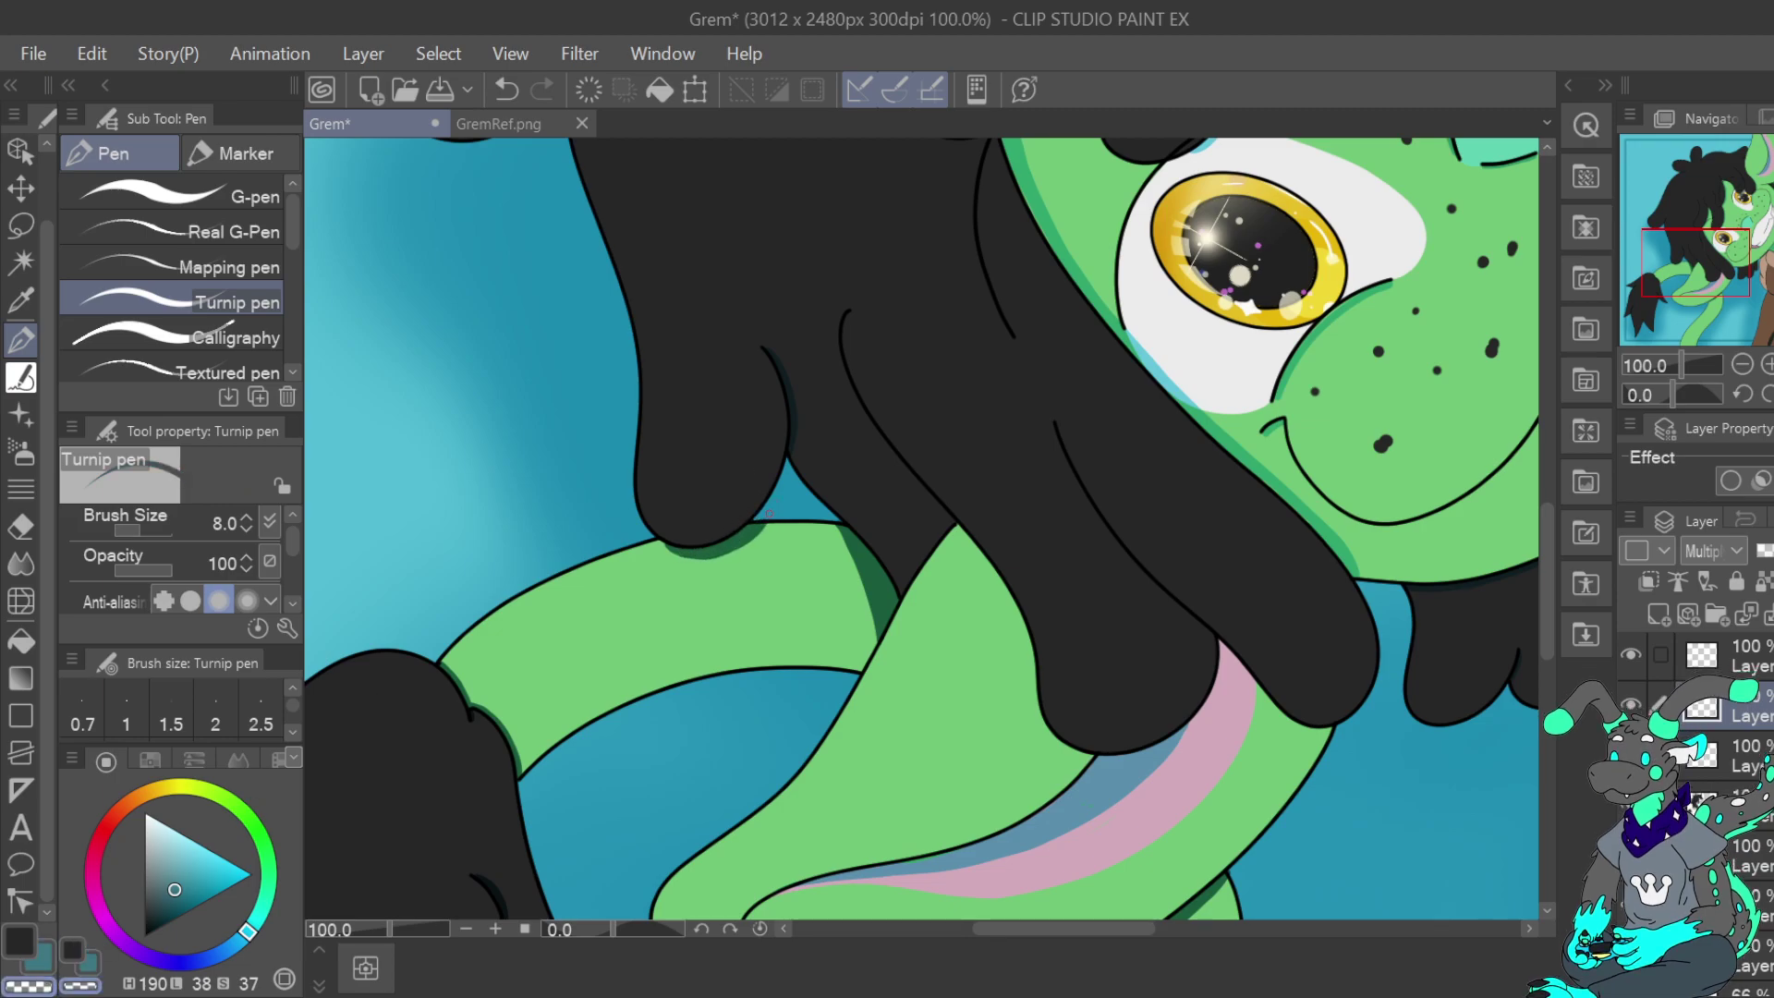
Add a new raster layer above the shadow layer in Multiply mode and make it the active layer
{"action": "left_click", "coordinate": [1743, 365]}
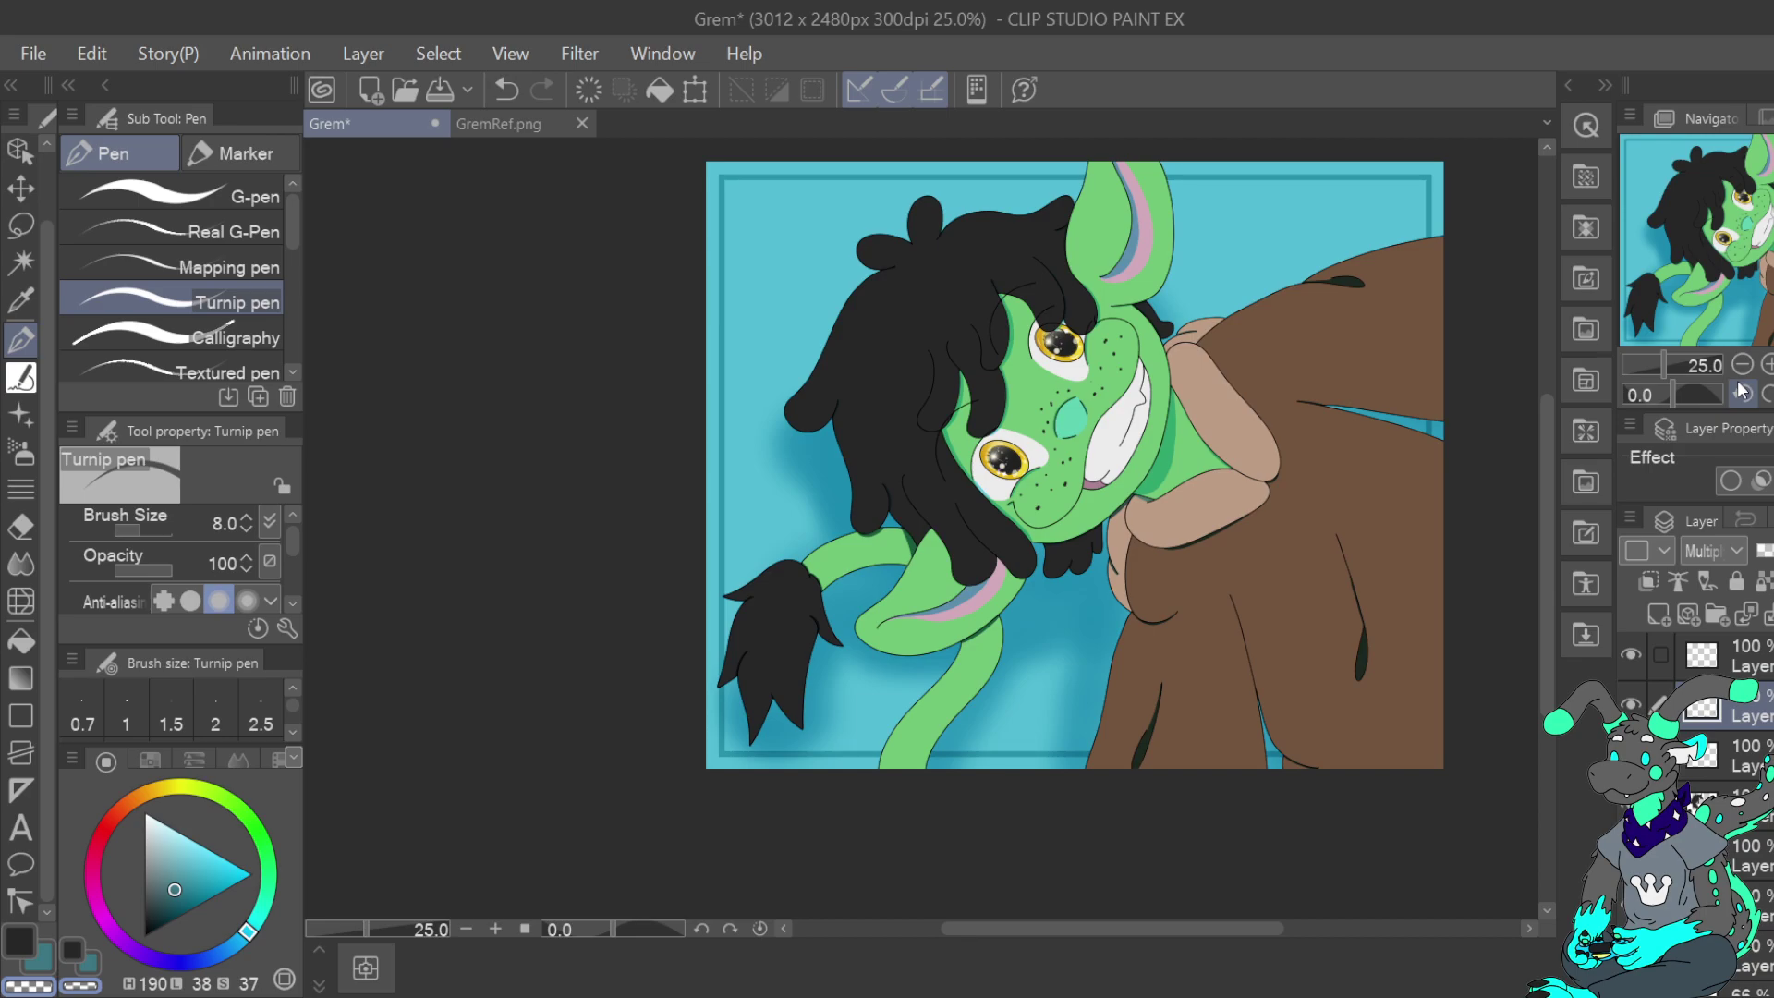
{"action": "left_click_drag", "start_coordinate": [1761, 263], "coordinate": [1773, 225]}
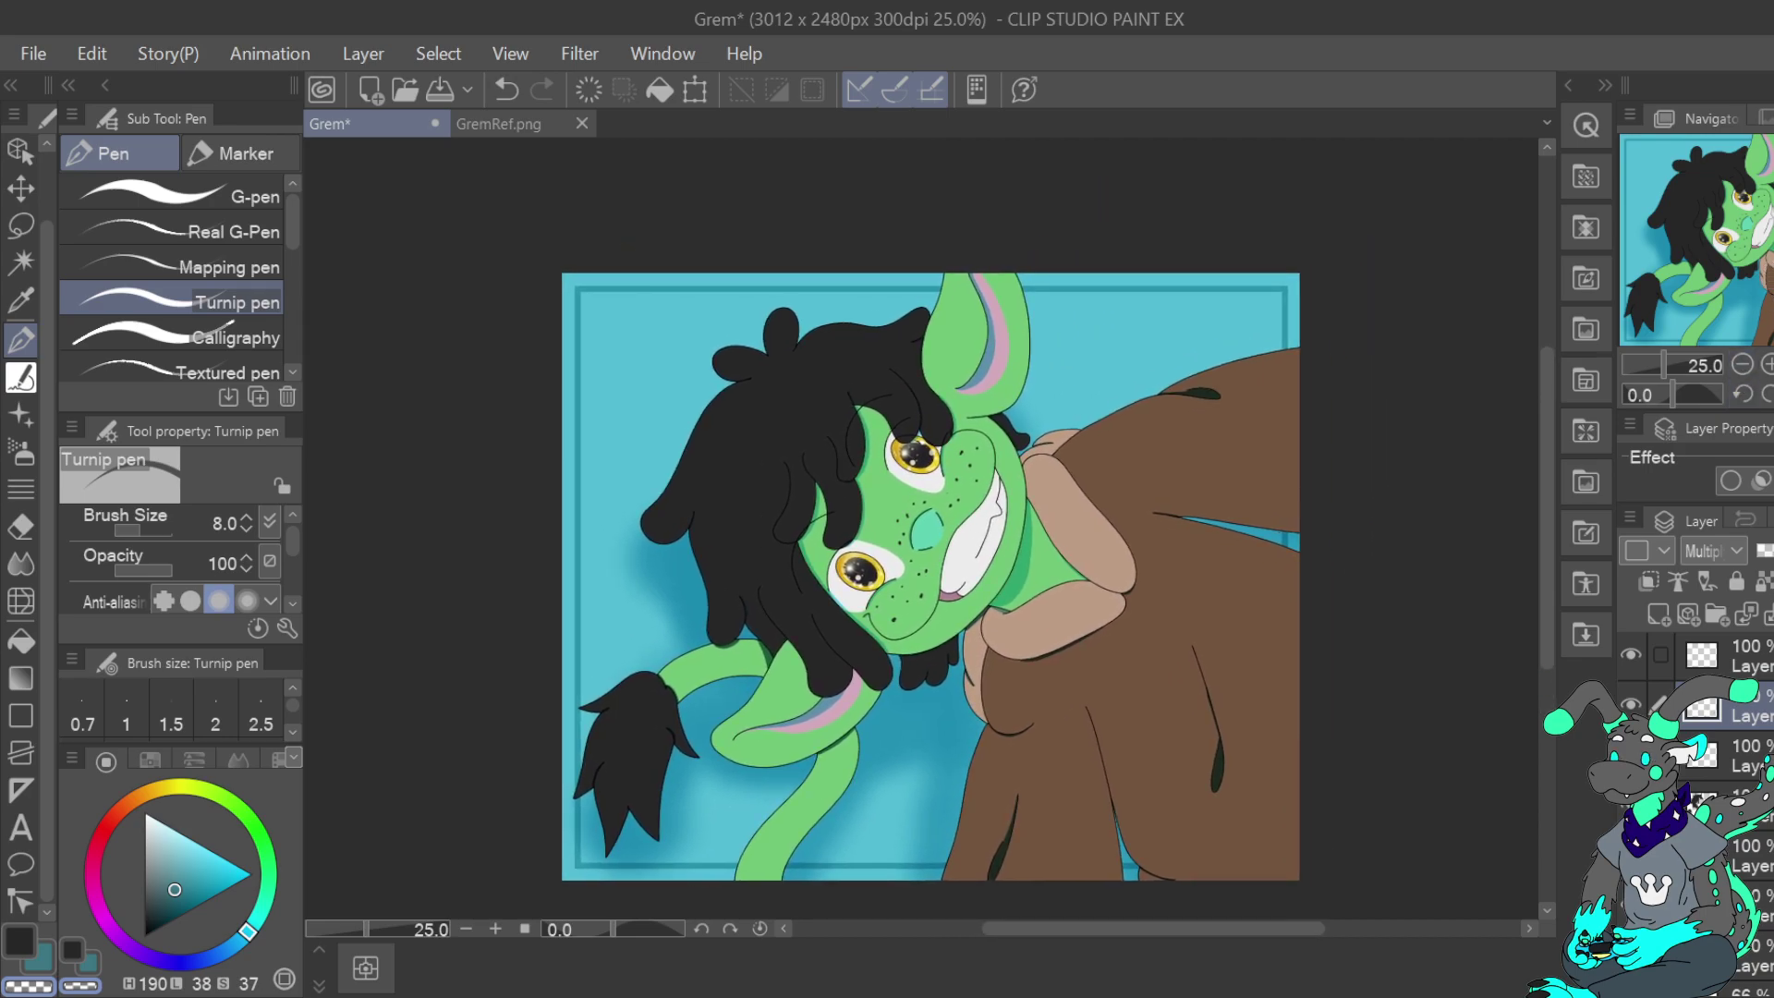
{"action": "left_click", "coordinate": [1660, 616]}
{"action": "key", "text": "x"}
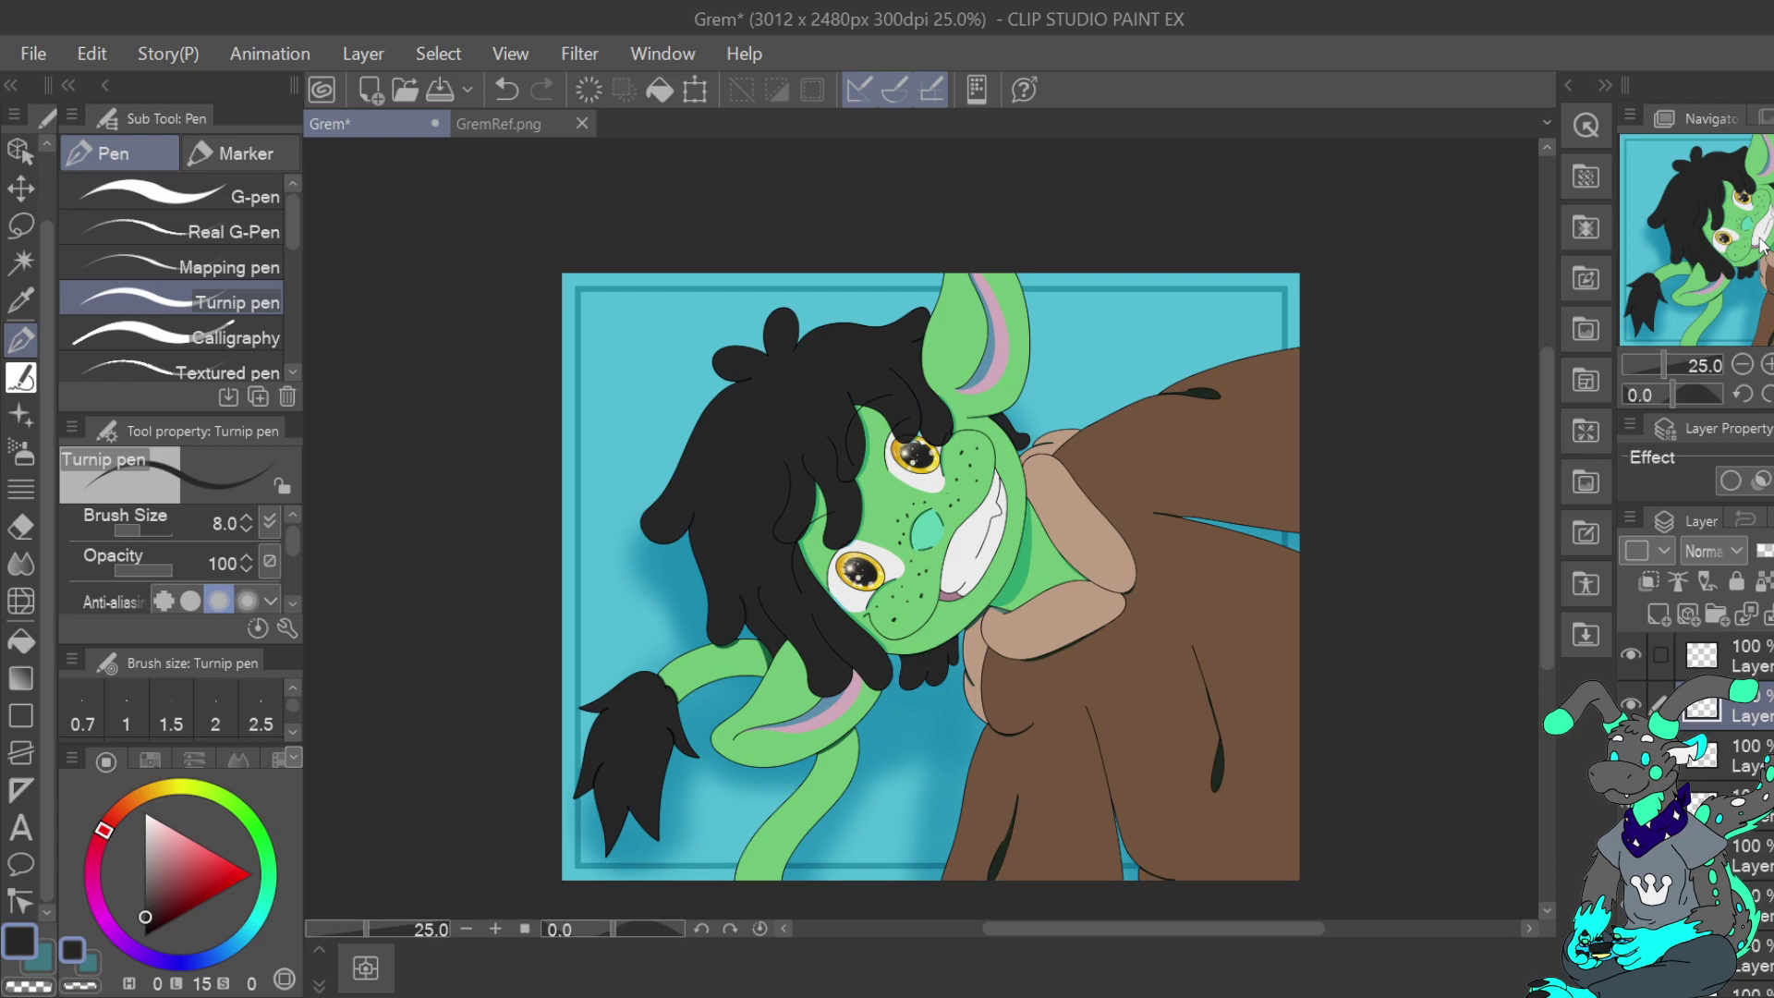
{"action": "left_click", "coordinate": [1752, 92]}
{"action": "left_click", "coordinate": [1753, 756]}
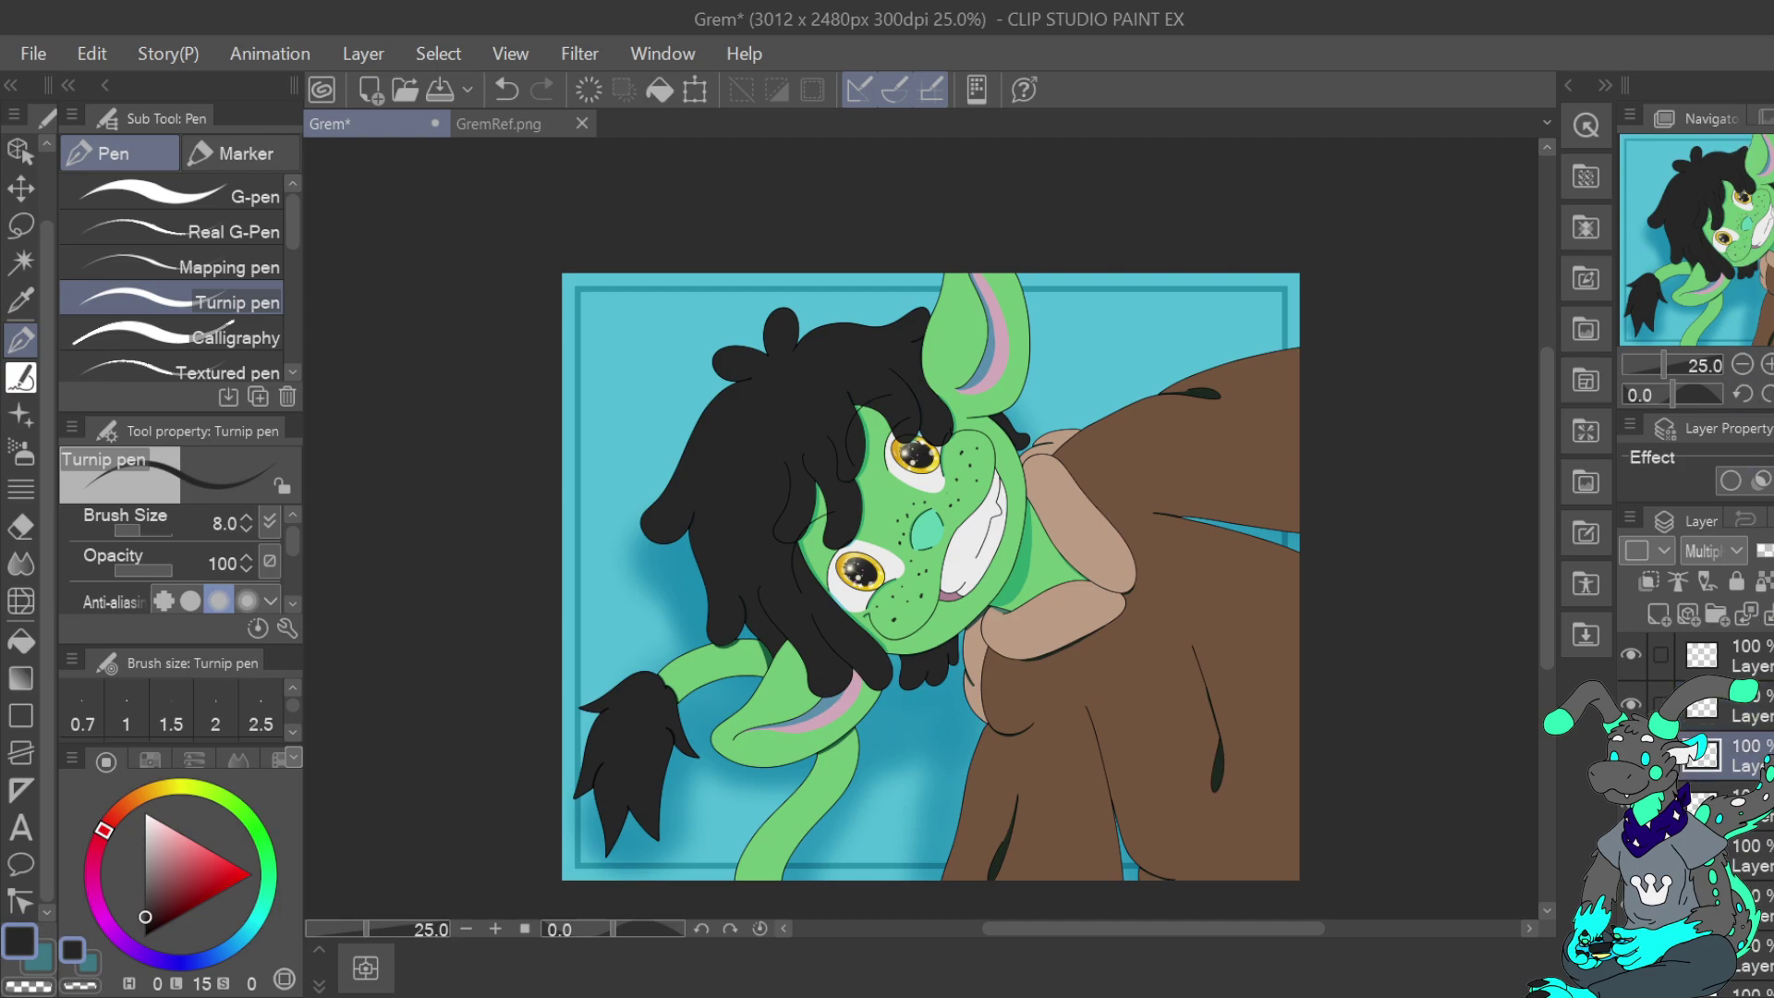
{"action": "left_click", "coordinate": [1768, 364]}
{"action": "left_click", "coordinate": [1768, 364]}
{"action": "left_click", "coordinate": [1767, 364]}
{"action": "left_click_drag", "start_coordinate": [1752, 275], "coordinate": [1699, 277]}
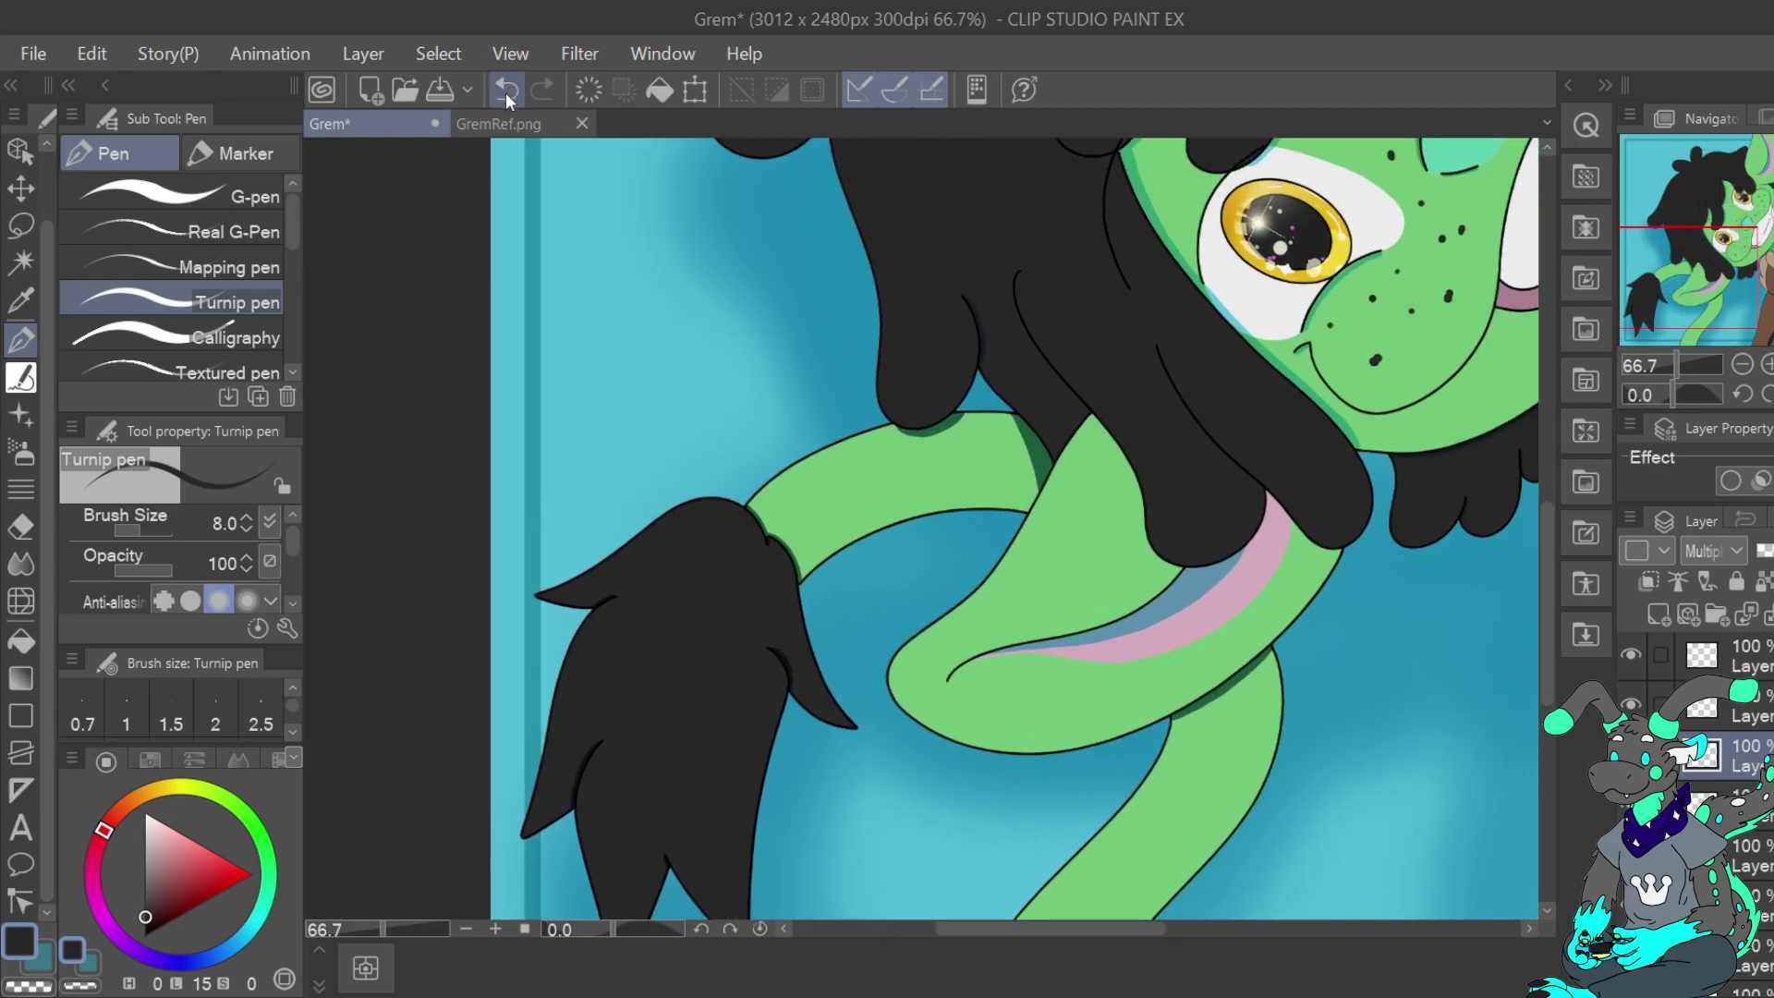
{"action": "left_click", "coordinate": [1752, 706]}
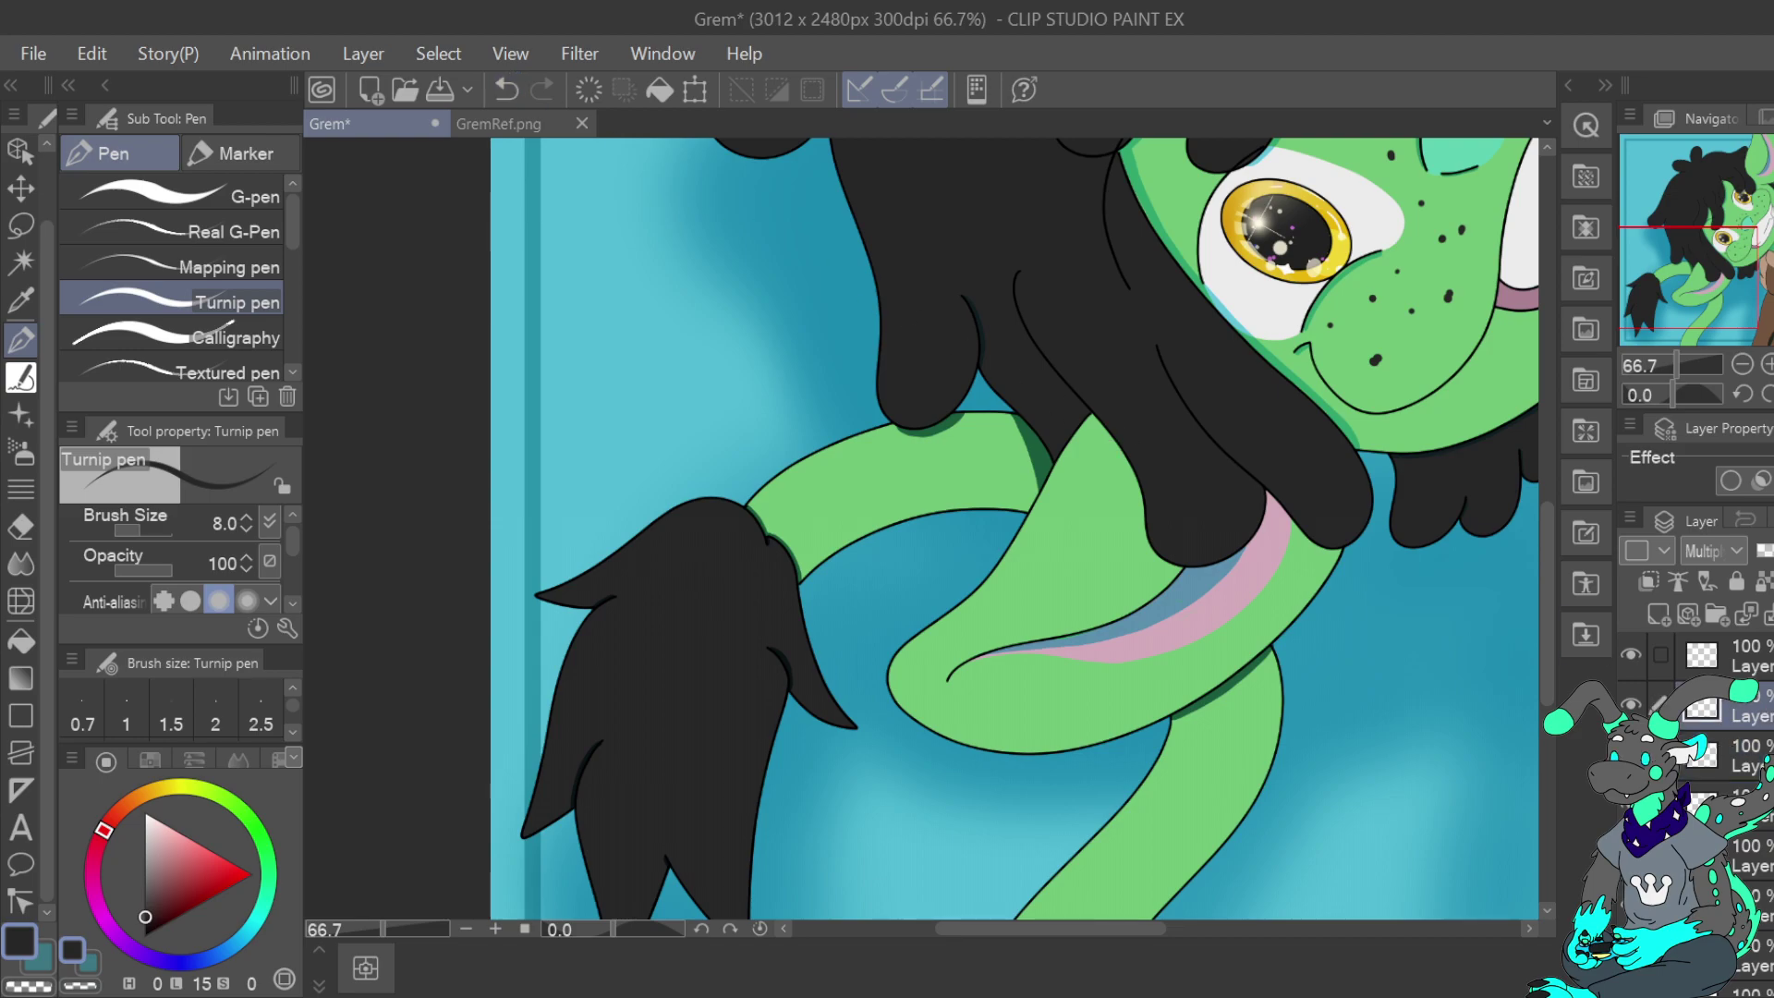
Try a lighter teal of H 191, L 52, S 40 beside the tail shadow with the Turnip pen, and undo the change
{"action": "left_click", "coordinate": [47, 954]}
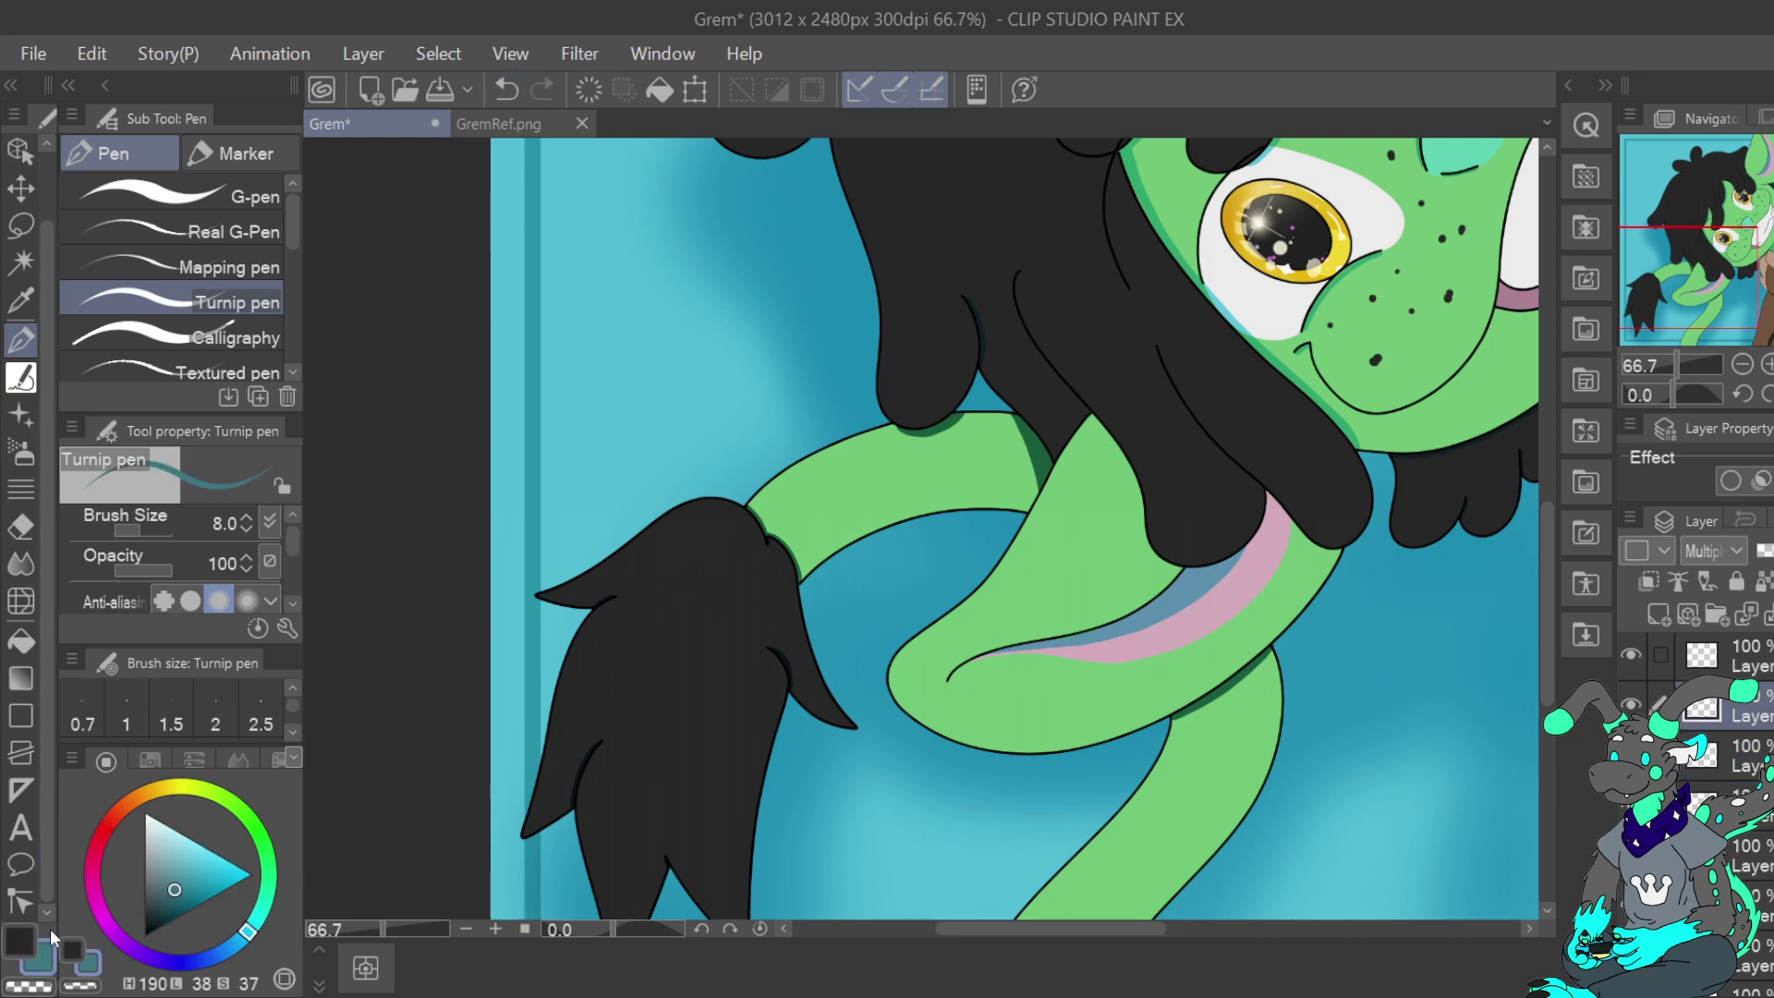
{"action": "left_click", "coordinate": [182, 867]}
{"action": "left_click_drag", "start_coordinate": [179, 872], "coordinate": [188, 869]}
{"action": "left_click", "coordinate": [21, 300]}
{"action": "left_click", "coordinate": [563, 451]}
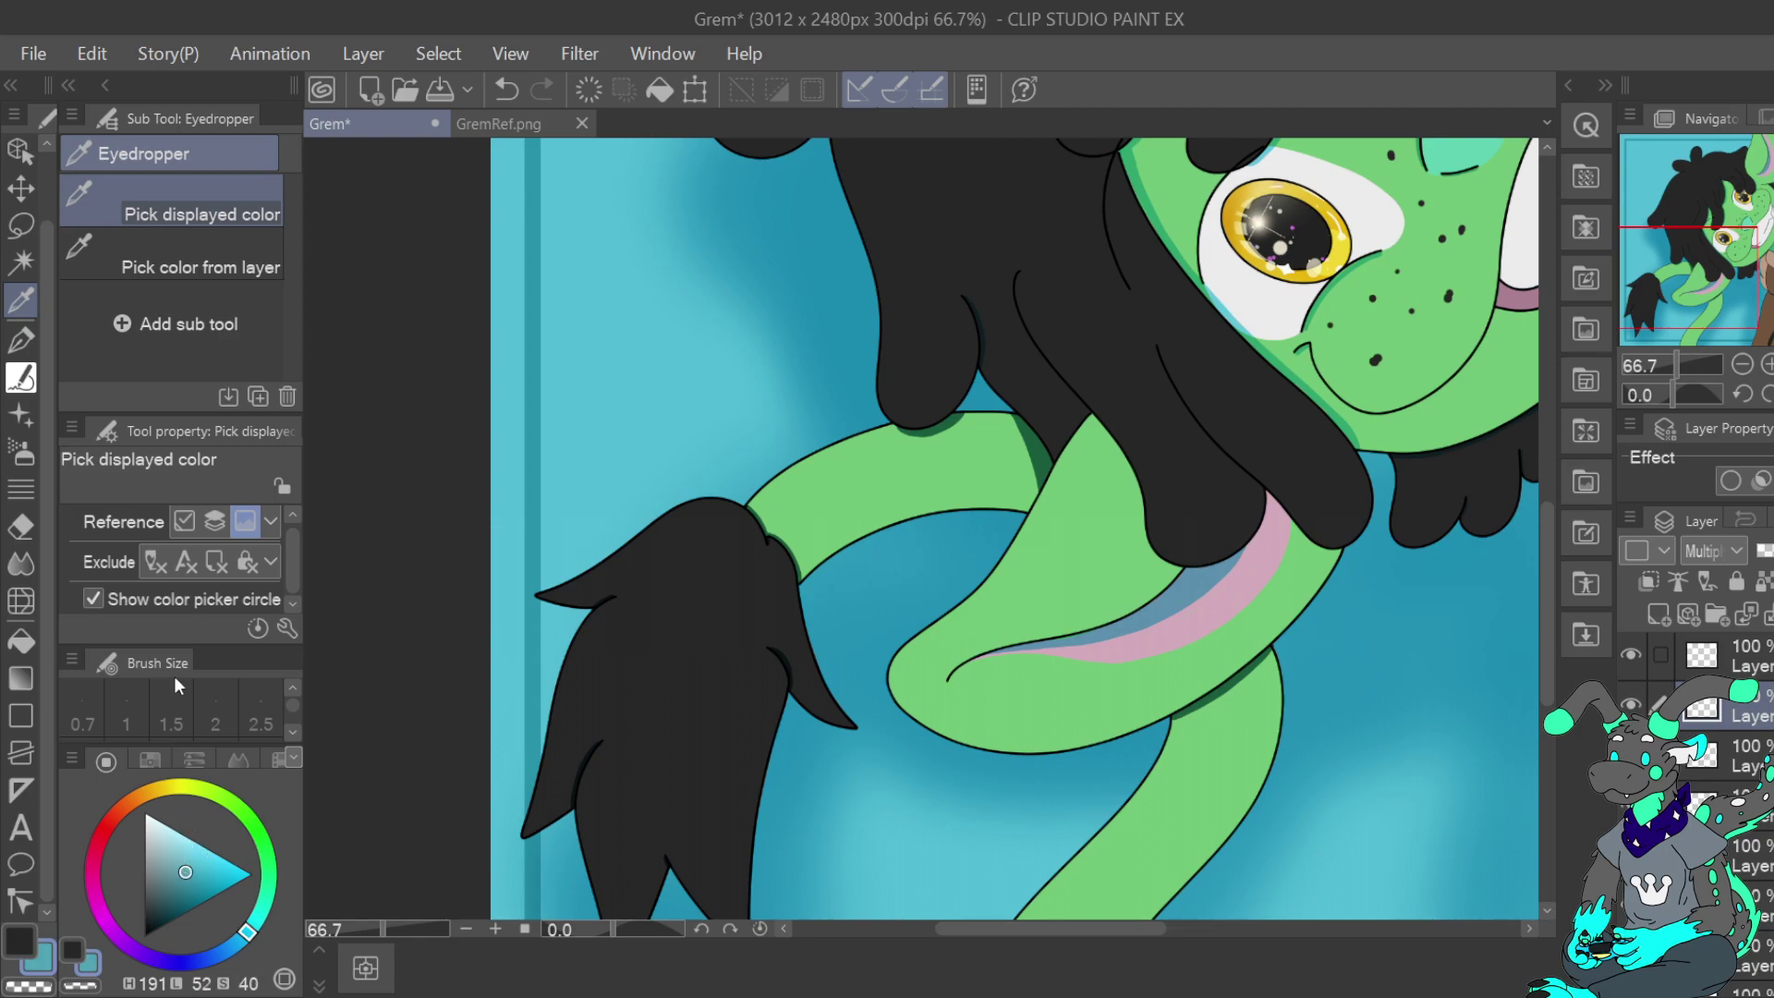
{"action": "key", "text": "p"}
{"action": "left_click", "coordinate": [1766, 364]}
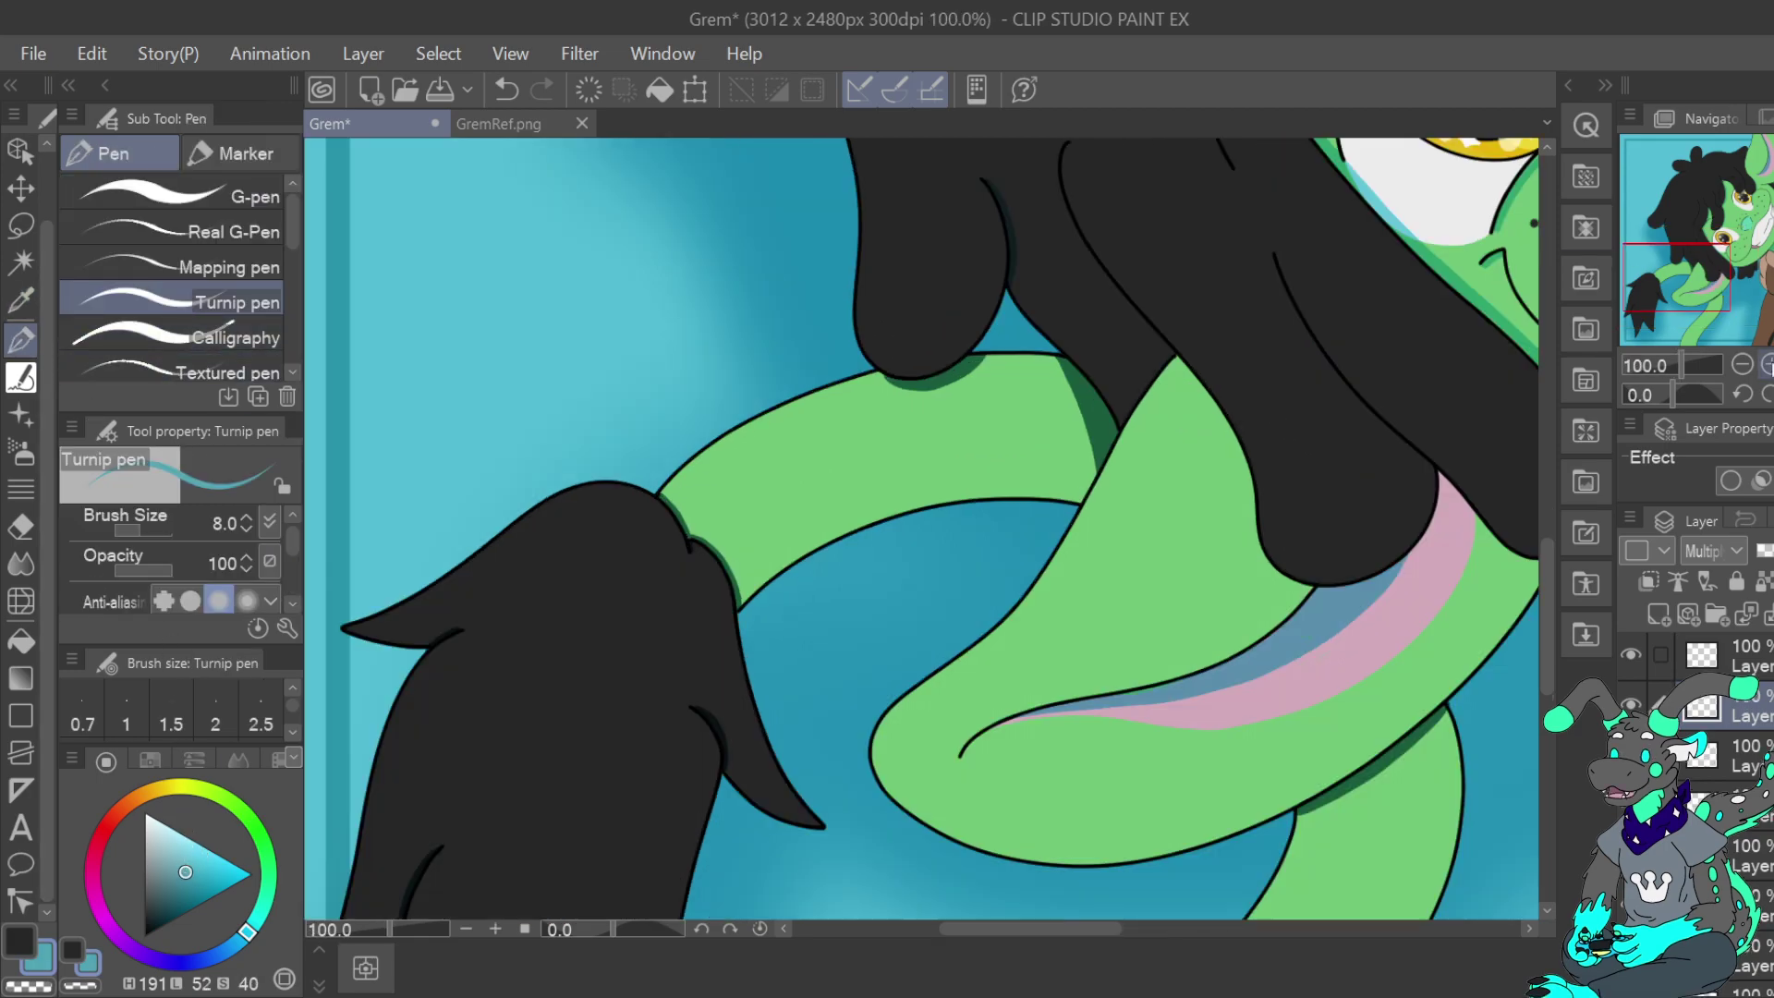
{"action": "left_click", "coordinate": [1766, 364]}
{"action": "left_click_drag", "start_coordinate": [1698, 274], "coordinate": [1690, 268]}
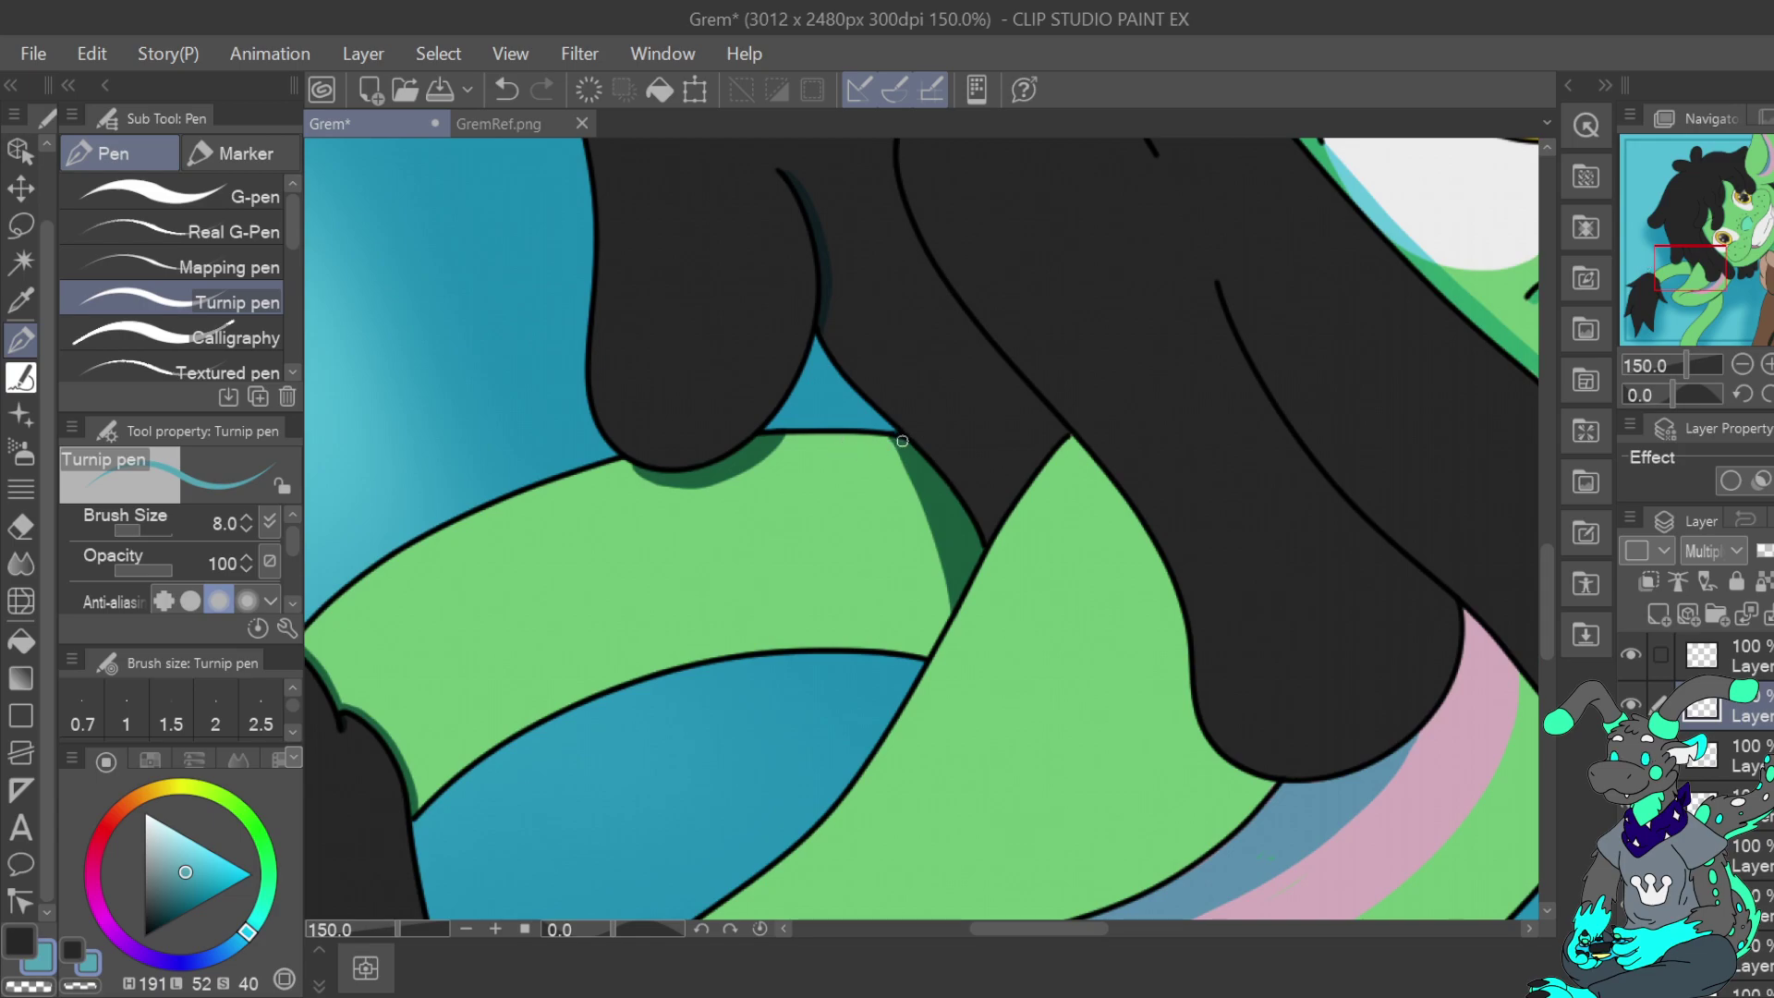
{"action": "left_click", "coordinate": [506, 90]}
Sample the light blue of the background as the drawing colour, giving H 191, L 58, S 59
{"action": "left_click", "coordinate": [20, 298]}
{"action": "left_click", "coordinate": [458, 389]}
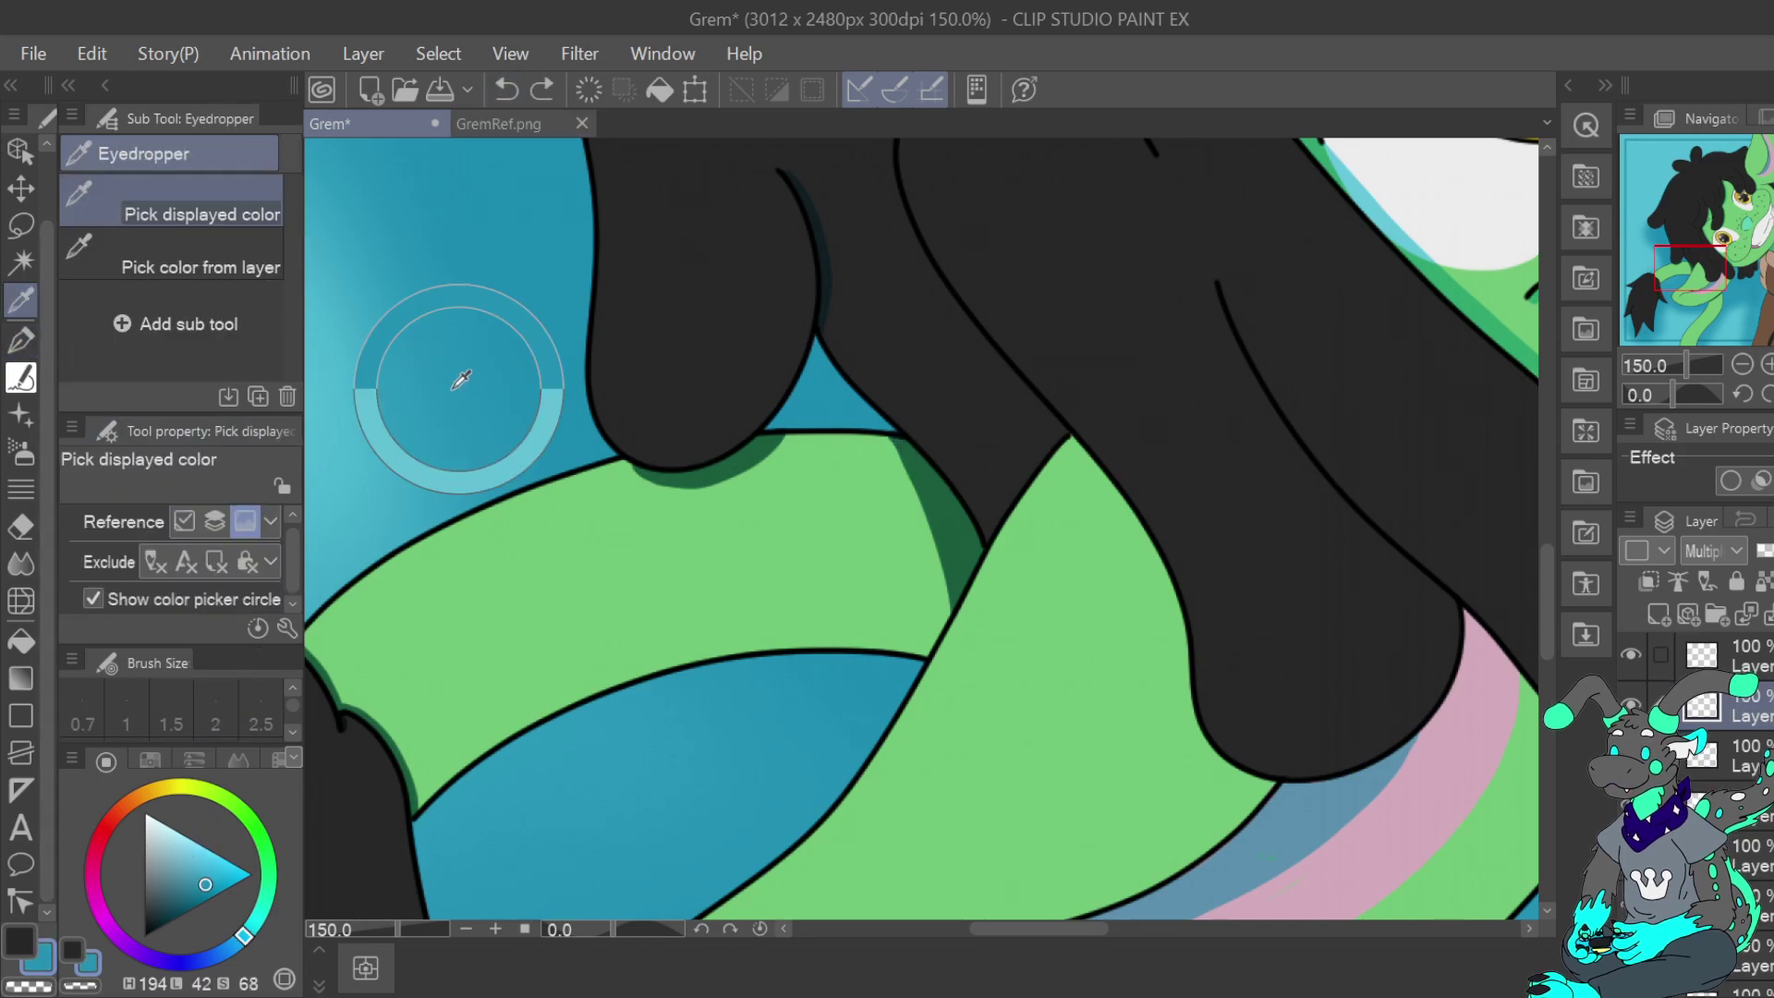
{"action": "left_click", "coordinate": [351, 427]}
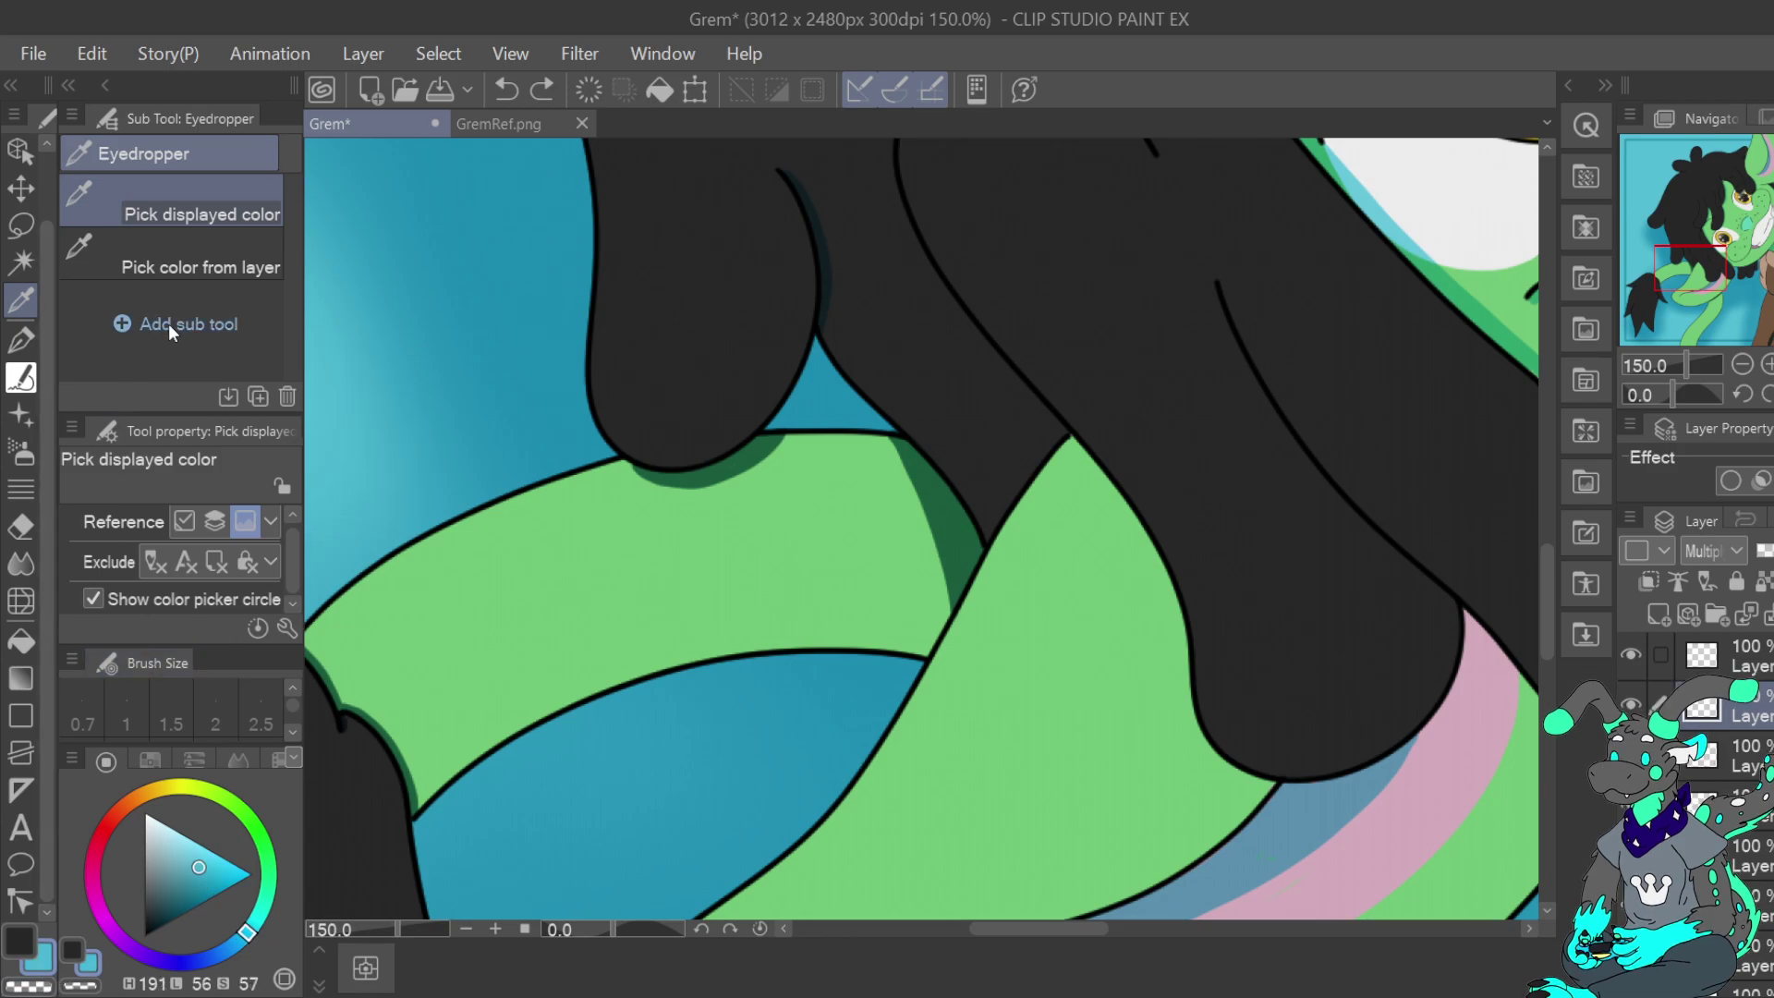
{"action": "left_click", "coordinate": [1743, 364]}
{"action": "left_click", "coordinate": [1743, 364]}
{"action": "left_click", "coordinate": [1743, 365]}
{"action": "left_click", "coordinate": [1743, 364]}
{"action": "left_click", "coordinate": [724, 209]}
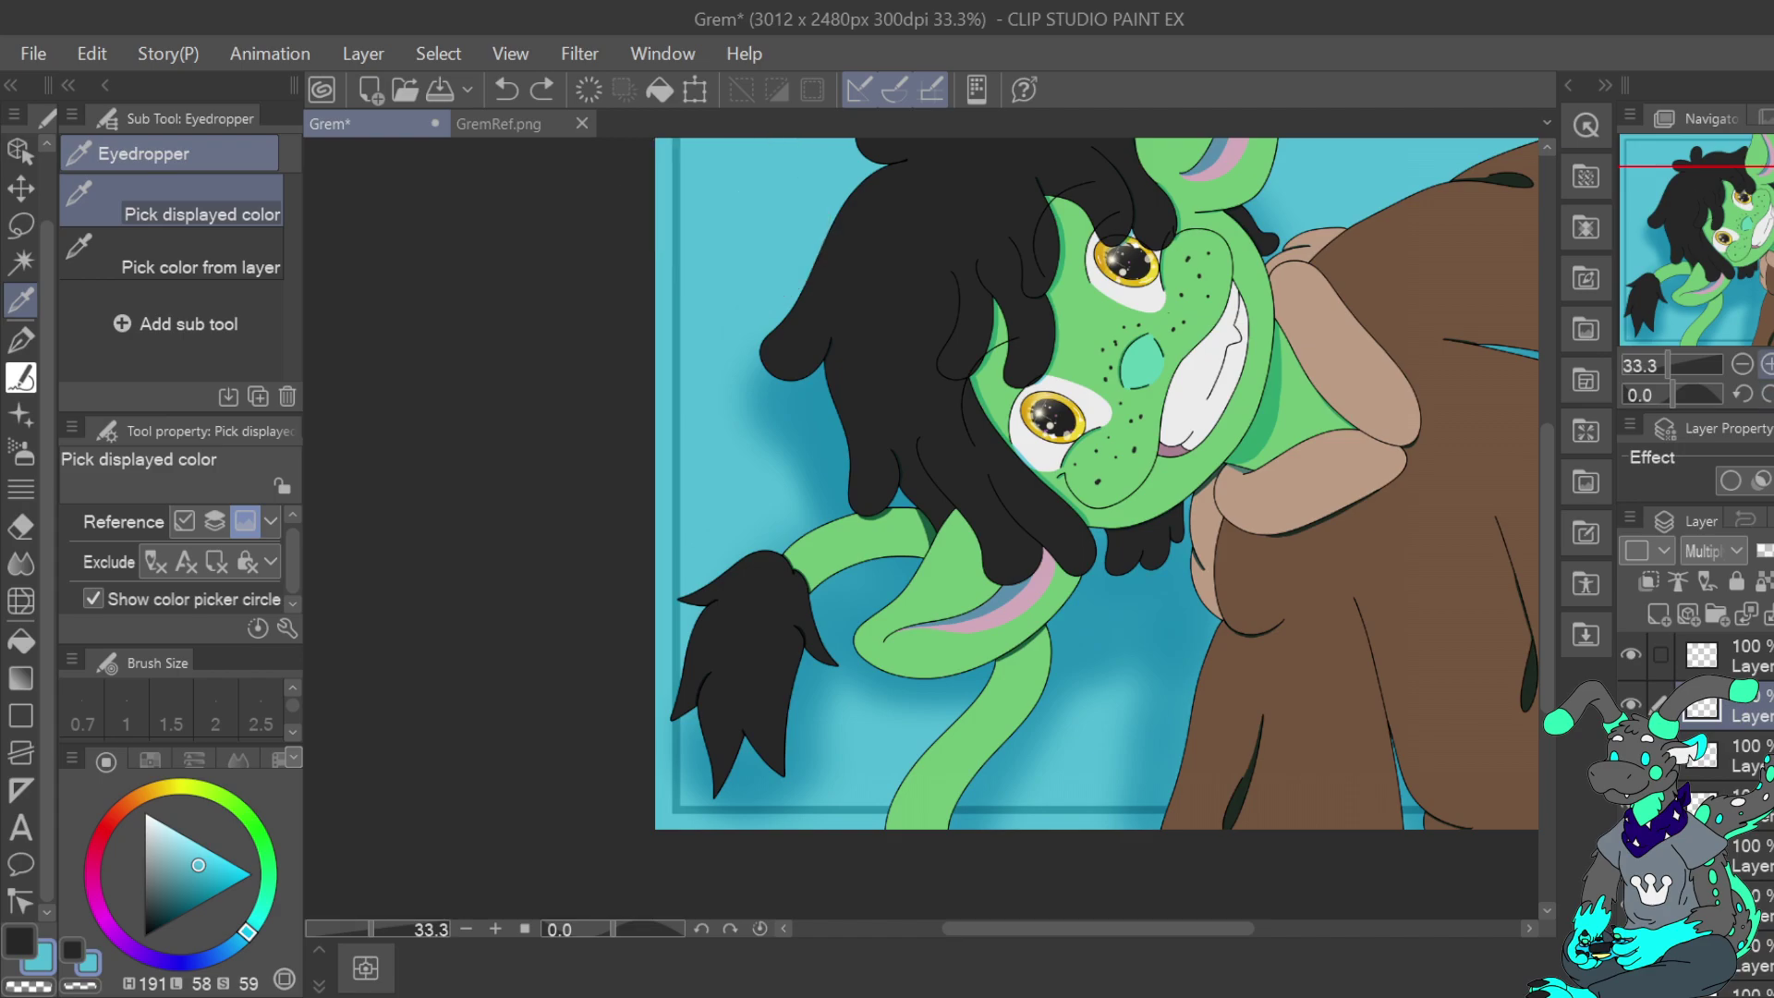
{"action": "left_click", "coordinate": [1767, 364]}
{"action": "left_click", "coordinate": [1767, 364]}
{"action": "left_click", "coordinate": [1767, 364]}
{"action": "left_click", "coordinate": [1766, 364]}
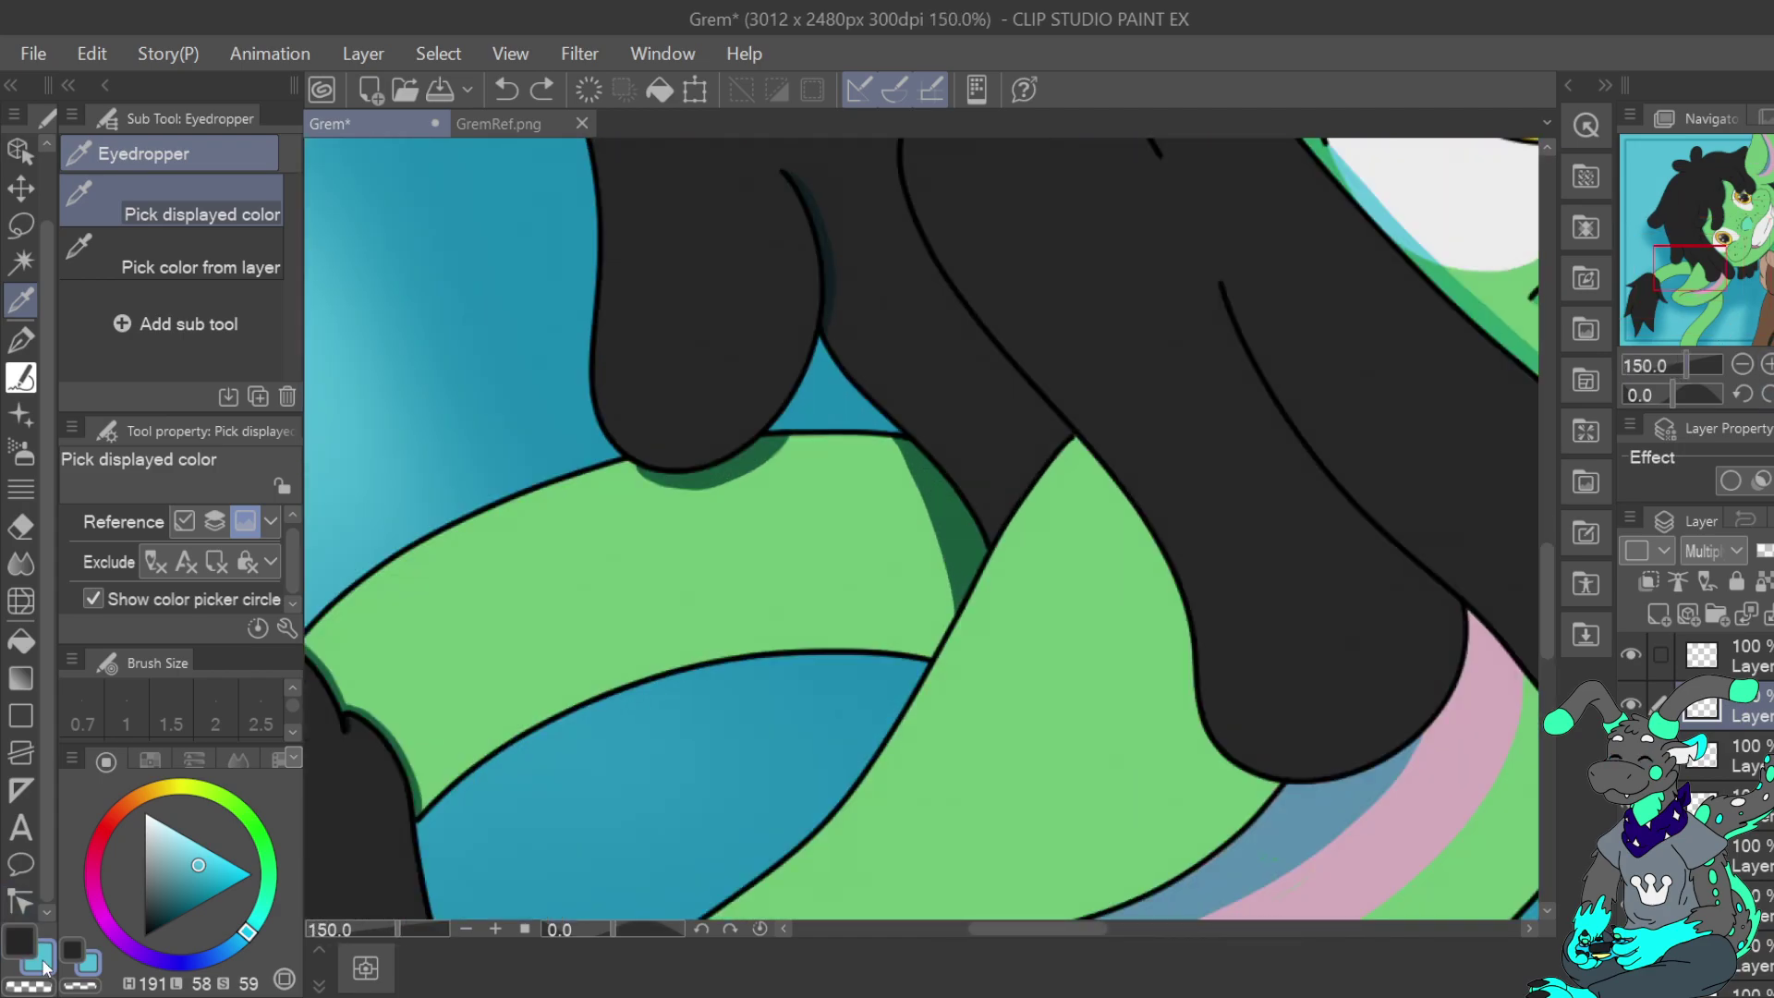
Try tracing the tail shadow beneath the rounded hair lock in light blue with the Turnip pen on the new layer, and undo it
{"action": "left_click", "coordinate": [21, 342]}
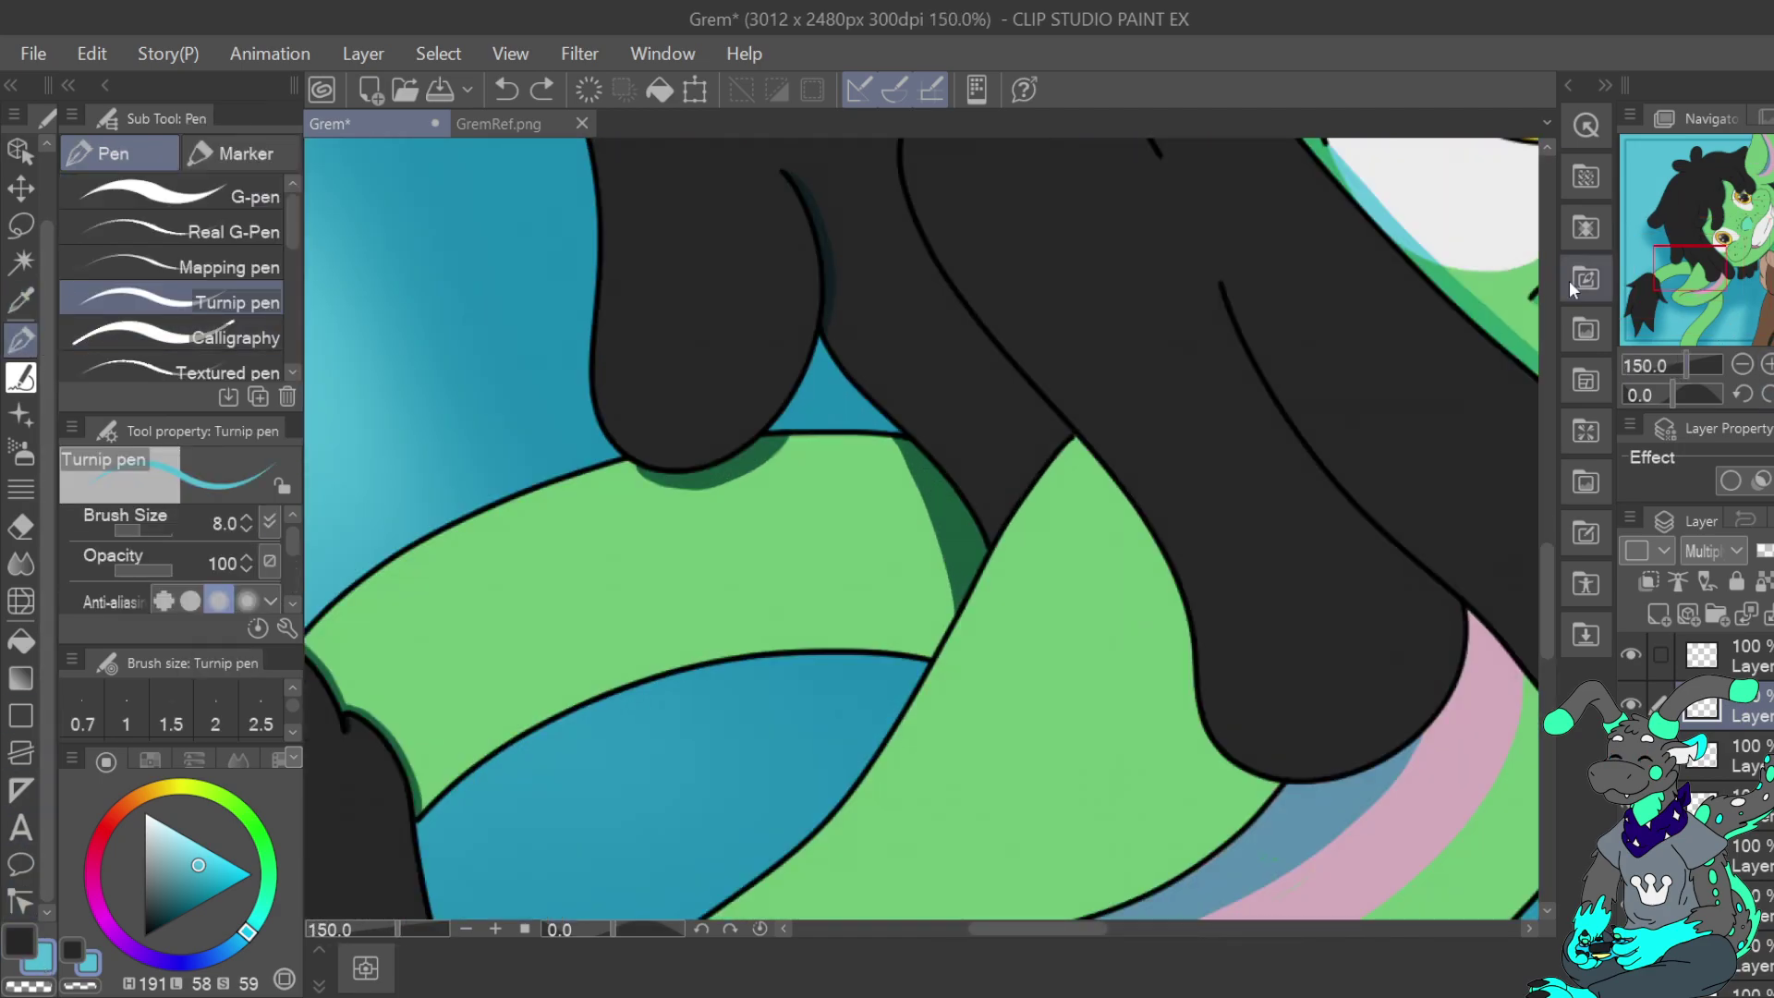
{"action": "left_click", "coordinate": [1743, 395]}
{"action": "left_click", "coordinate": [1743, 396]}
{"action": "left_click", "coordinate": [1744, 395]}
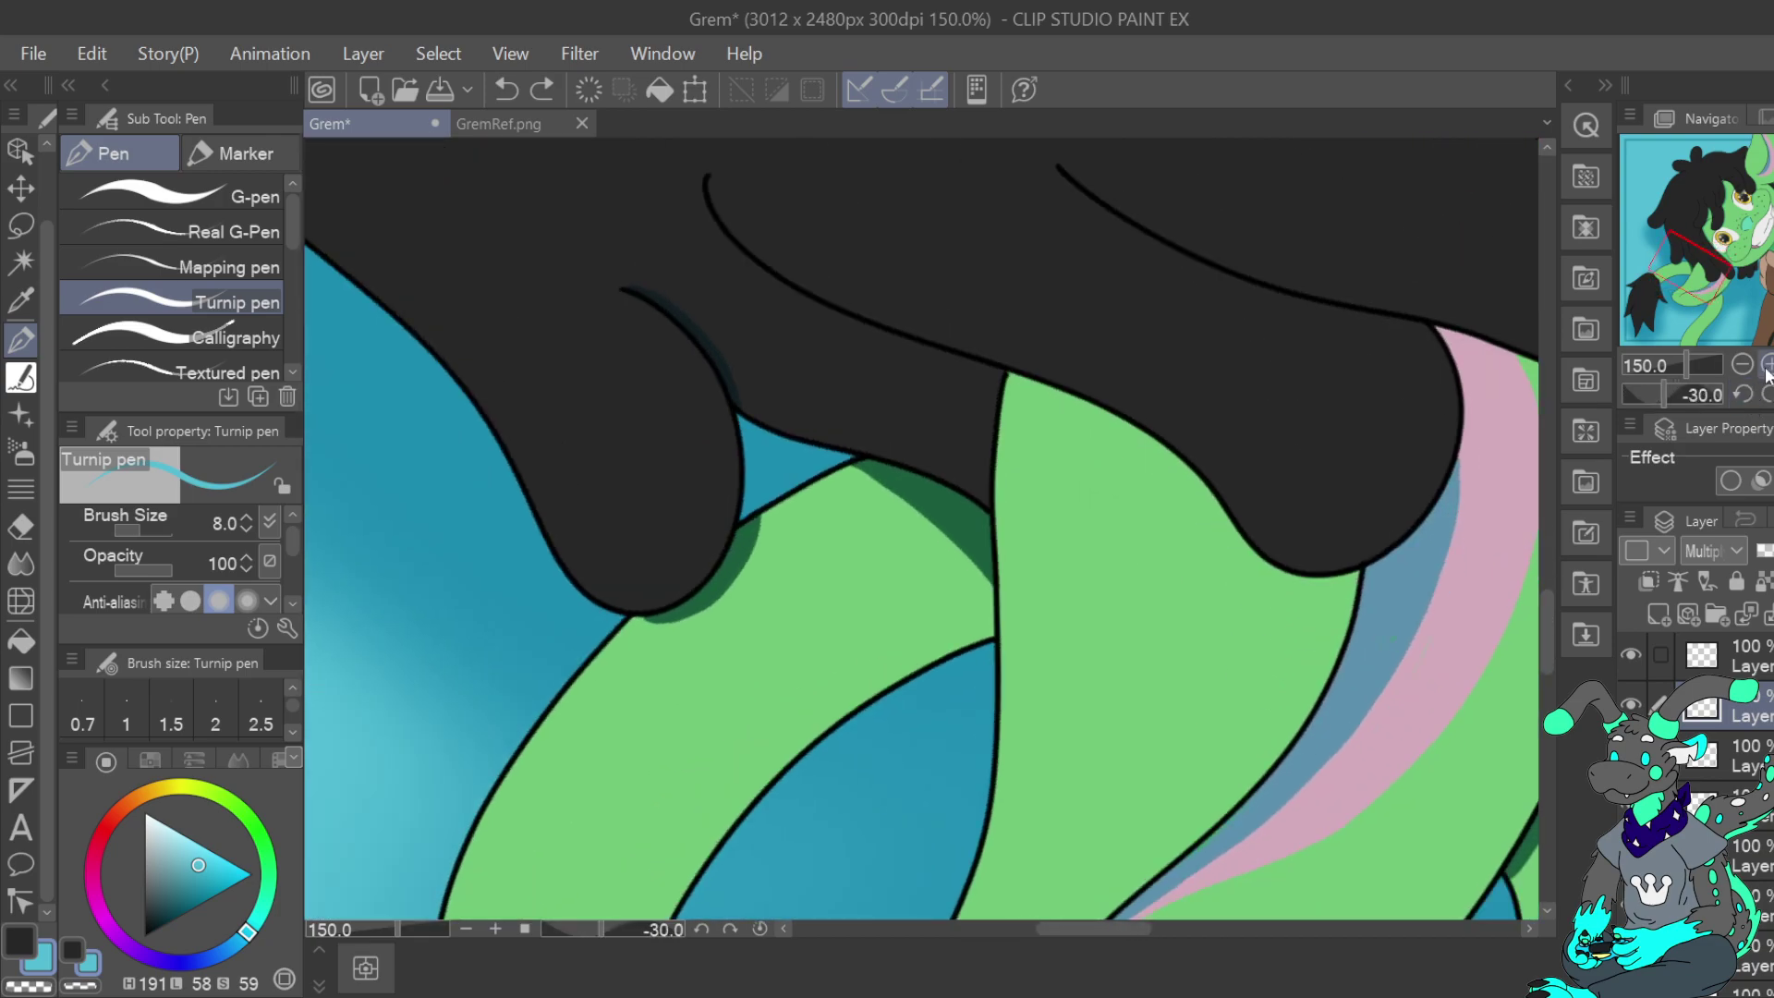
{"action": "left_click", "coordinate": [1767, 364]}
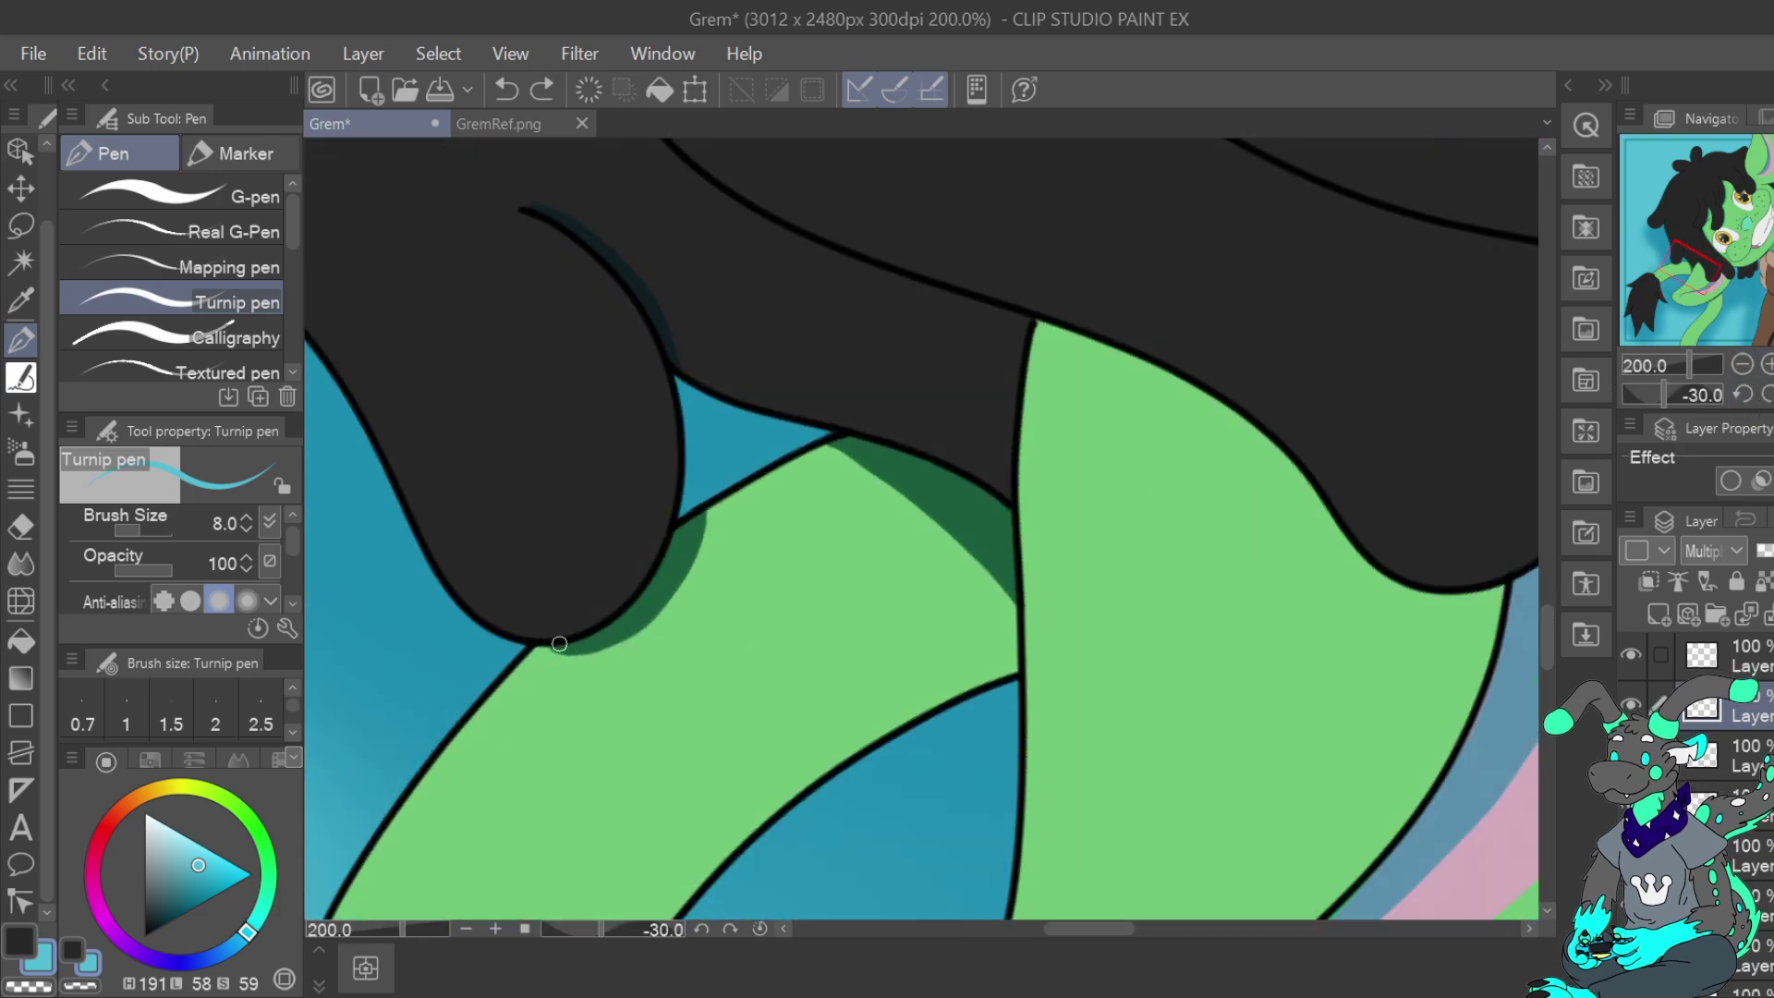
{"action": "mouse_move", "coordinate": [567, 647]}
{"action": "left_mouse_down"}
{"action": "mouse_move", "coordinate": [647, 611]}
{"action": "mouse_move", "coordinate": [594, 642]}
{"action": "mouse_move", "coordinate": [645, 613]}
{"action": "mouse_move", "coordinate": [675, 569]}
{"action": "mouse_move", "coordinate": [623, 625]}
{"action": "mouse_move", "coordinate": [699, 518]}
{"action": "left_mouse_up"}
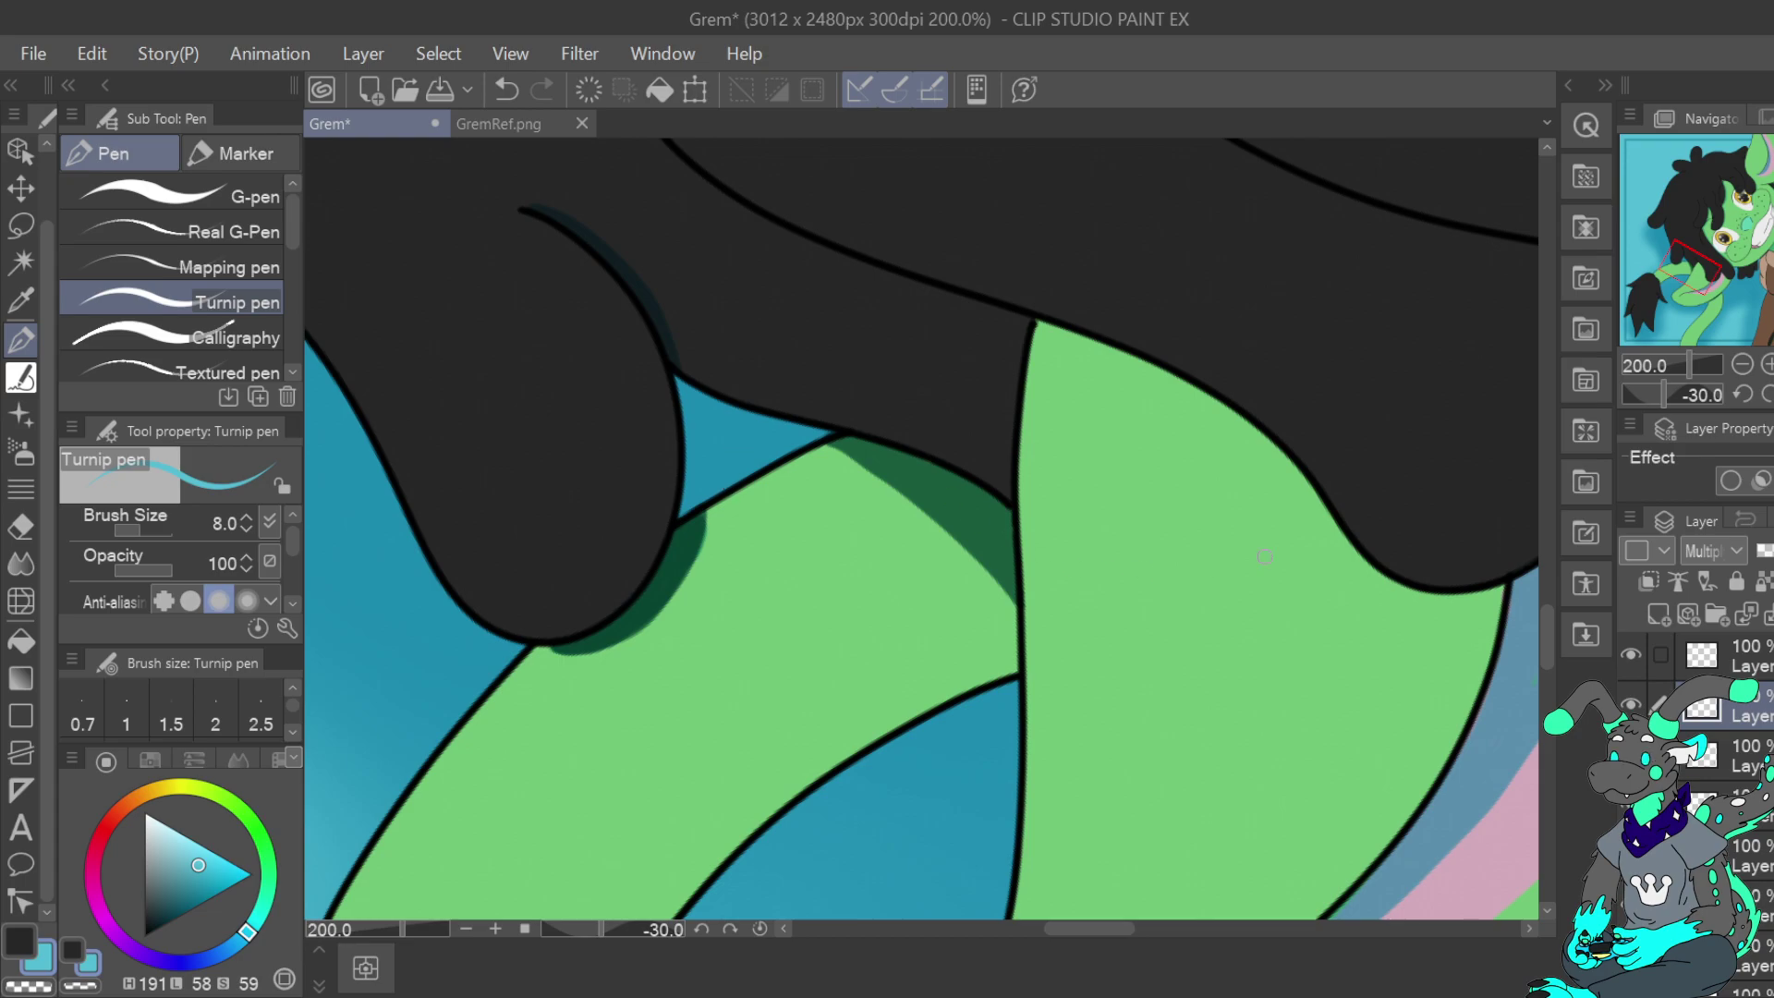
{"action": "left_click", "coordinate": [506, 93]}
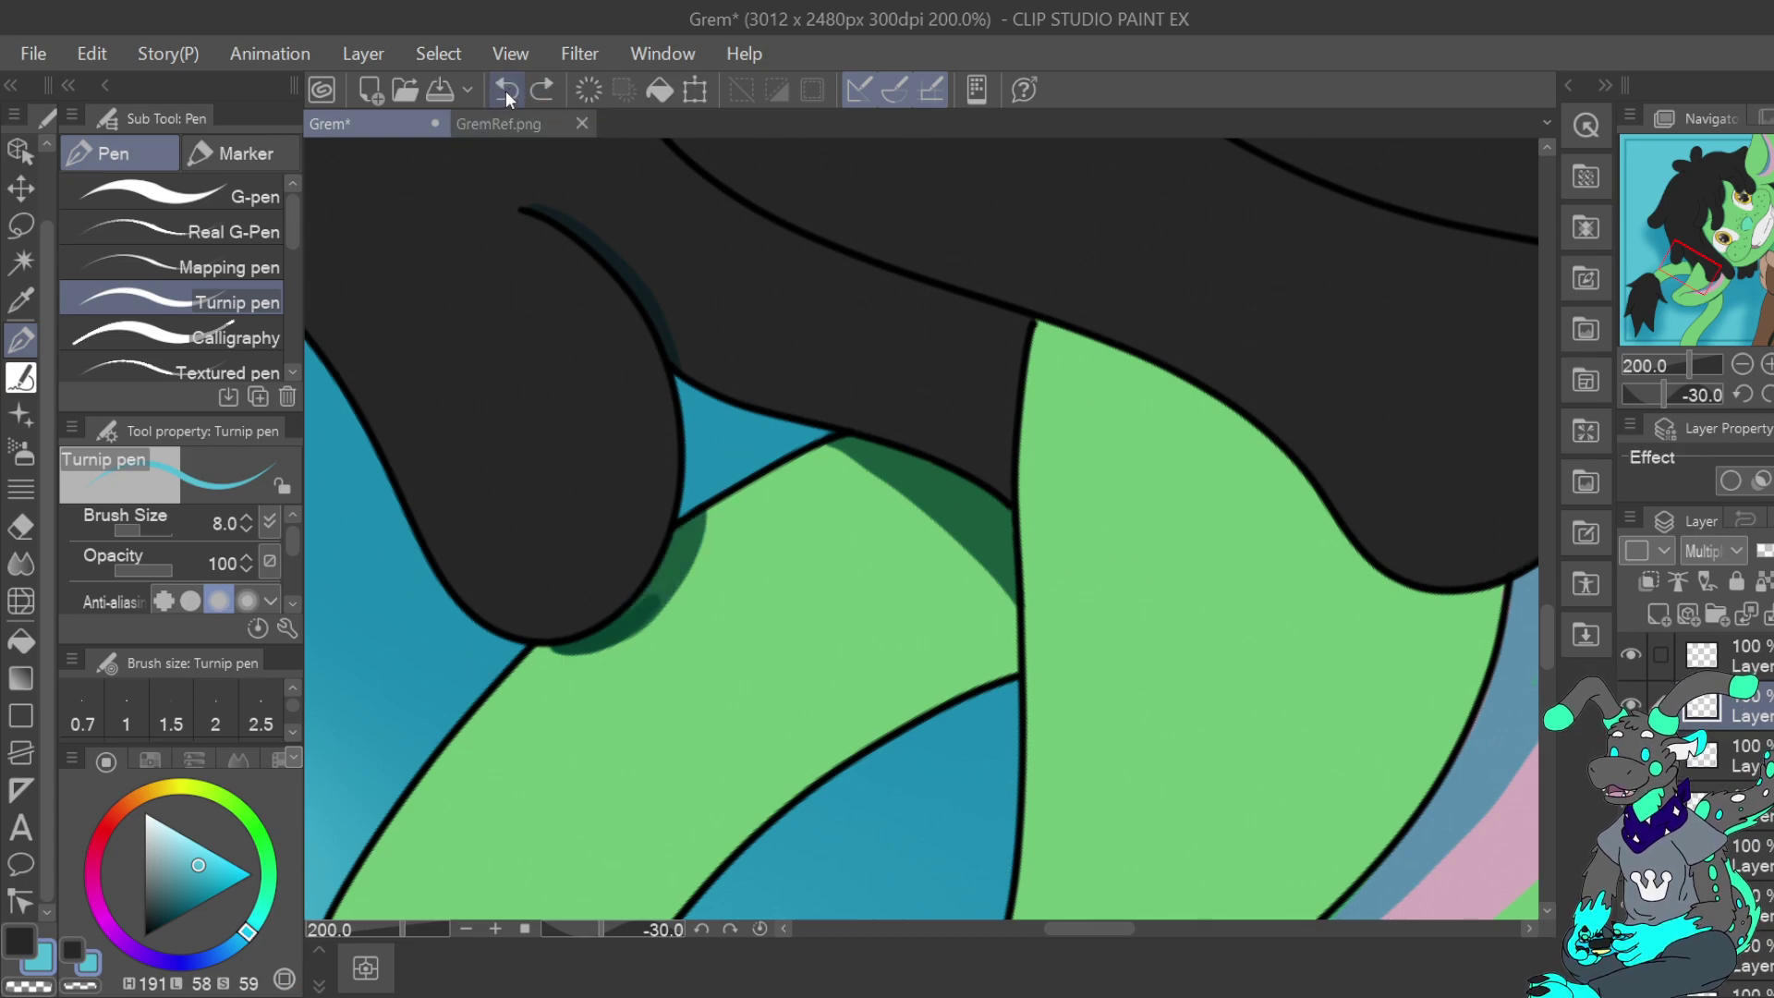
{"action": "left_click", "coordinate": [506, 98]}
On the original shadow layer, erase both dark hair shadows from the upper tail with the transparent colour
{"action": "left_click", "coordinate": [30, 986]}
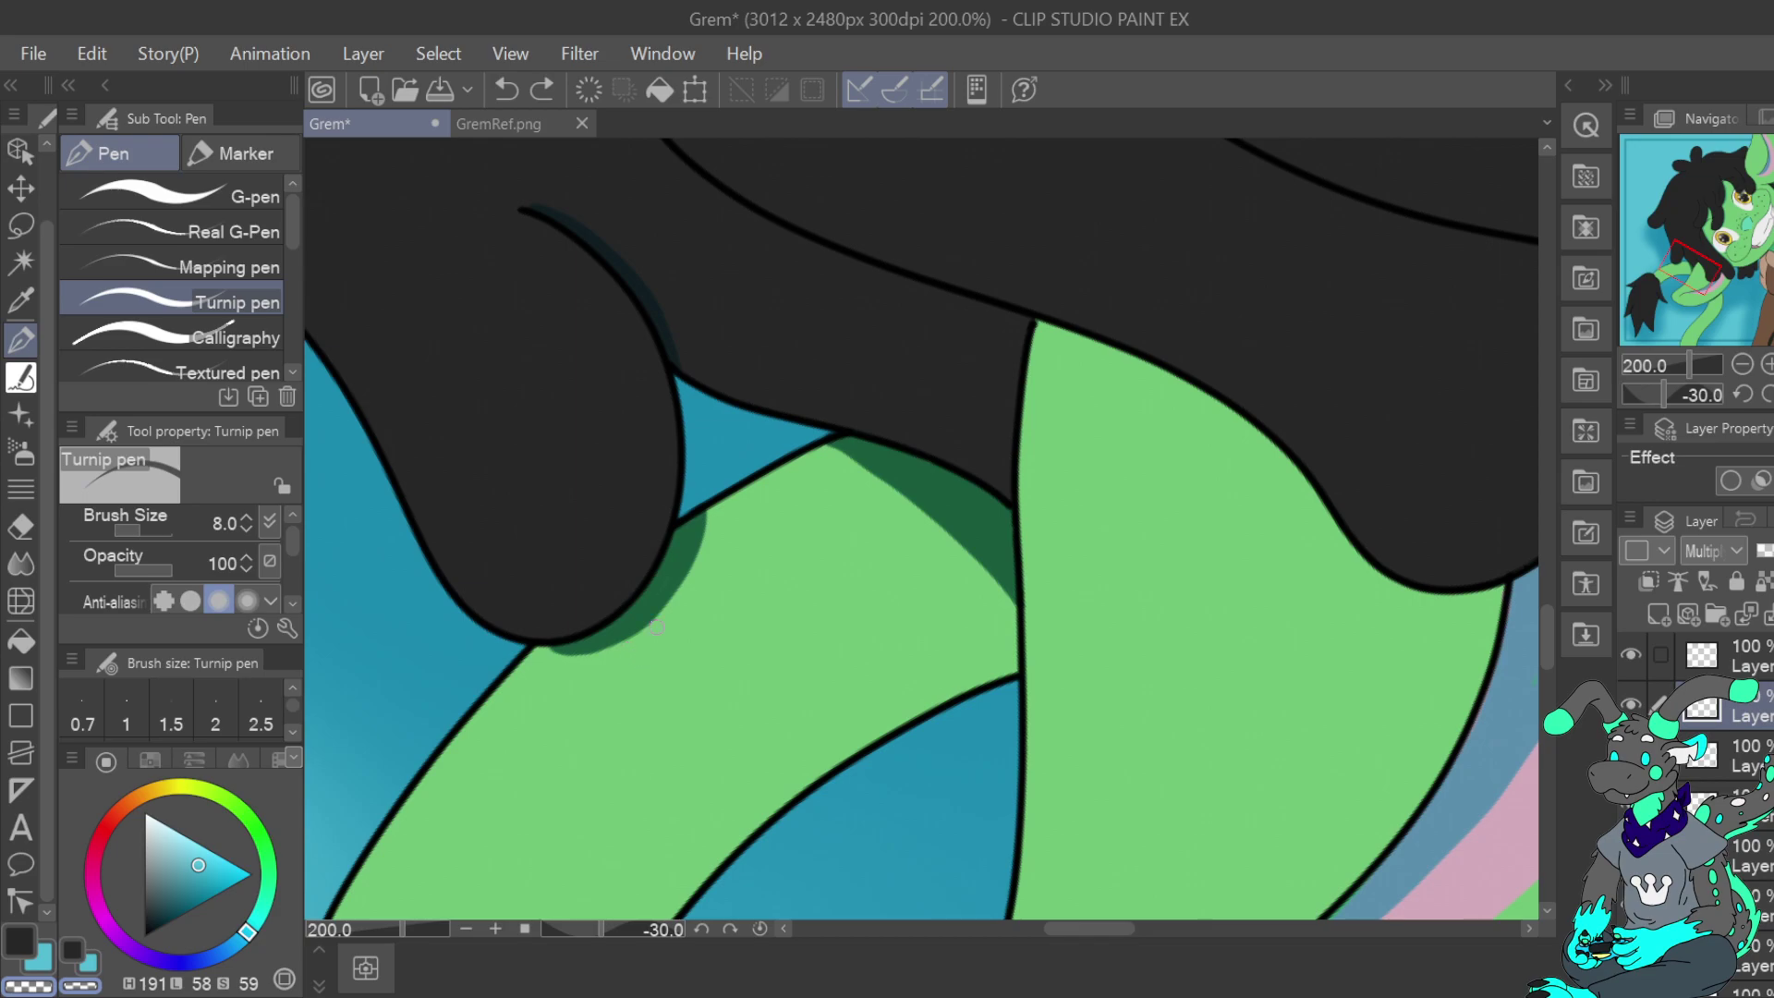
{"action": "left_click", "coordinate": [1749, 756]}
{"action": "left_click_drag", "start_coordinate": [553, 651], "coordinate": [644, 613]}
{"action": "mouse_move", "coordinate": [644, 614]}
{"action": "left_mouse_down"}
{"action": "mouse_move", "coordinate": [592, 651]}
{"action": "mouse_move", "coordinate": [647, 606]}
{"action": "mouse_move", "coordinate": [691, 522]}
{"action": "mouse_move", "coordinate": [641, 617]}
{"action": "mouse_move", "coordinate": [657, 582]}
{"action": "left_mouse_up"}
{"action": "left_click", "coordinate": [702, 511]}
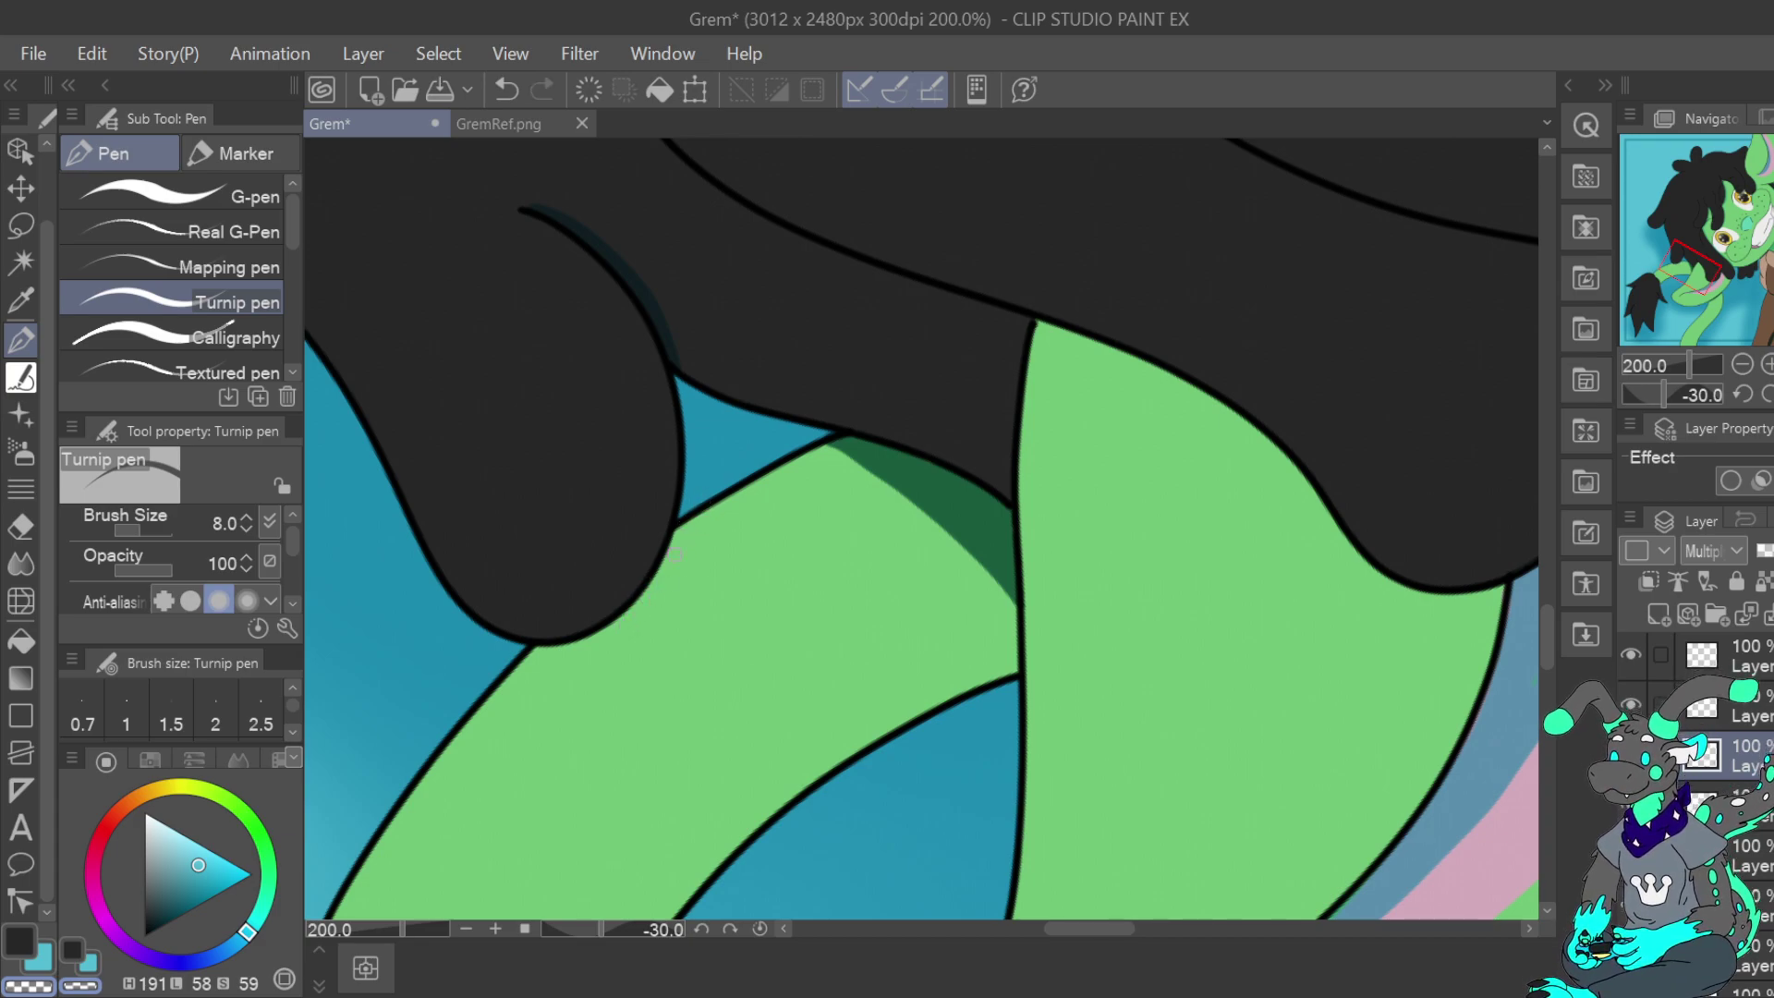
{"action": "left_click_drag", "start_coordinate": [907, 466], "coordinate": [1009, 519]}
{"action": "left_click_drag", "start_coordinate": [895, 451], "coordinate": [1015, 516]}
{"action": "left_click_drag", "start_coordinate": [913, 492], "coordinate": [1013, 562]}
{"action": "mouse_move", "coordinate": [1013, 562]}
{"action": "left_mouse_down"}
{"action": "mouse_move", "coordinate": [936, 499]}
{"action": "mouse_move", "coordinate": [993, 511]}
{"action": "left_mouse_up"}
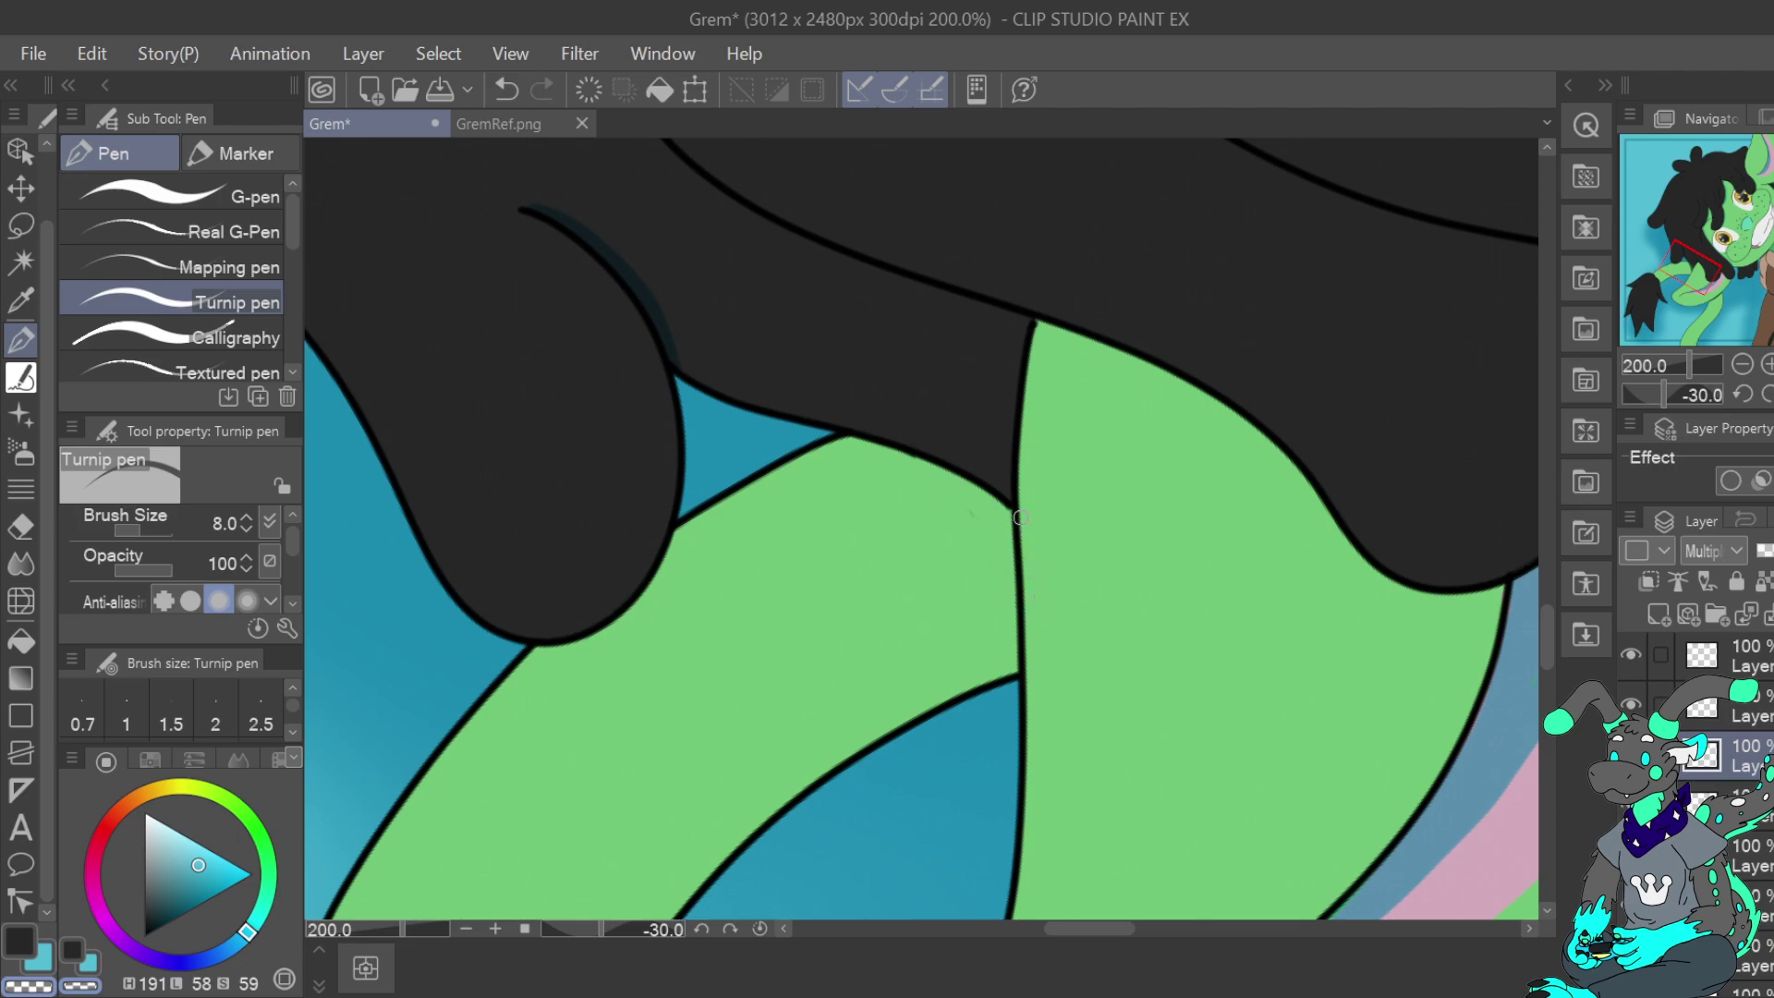
Repaint the shadow on the tail beneath the rounded hair lock in the light blue of H 191, L 58, S 59
{"action": "key", "text": "x"}
{"action": "mouse_move", "coordinate": [542, 646]}
{"action": "left_mouse_down"}
{"action": "mouse_move", "coordinate": [584, 651]}
{"action": "mouse_move", "coordinate": [638, 619]}
{"action": "mouse_move", "coordinate": [684, 519]}
{"action": "left_mouse_up"}
{"action": "left_click_drag", "start_coordinate": [612, 628], "coordinate": [663, 565]}
{"action": "mouse_move", "coordinate": [552, 650]}
{"action": "left_mouse_down"}
{"action": "mouse_move", "coordinate": [636, 631]}
{"action": "mouse_move", "coordinate": [688, 536]}
{"action": "left_mouse_up"}
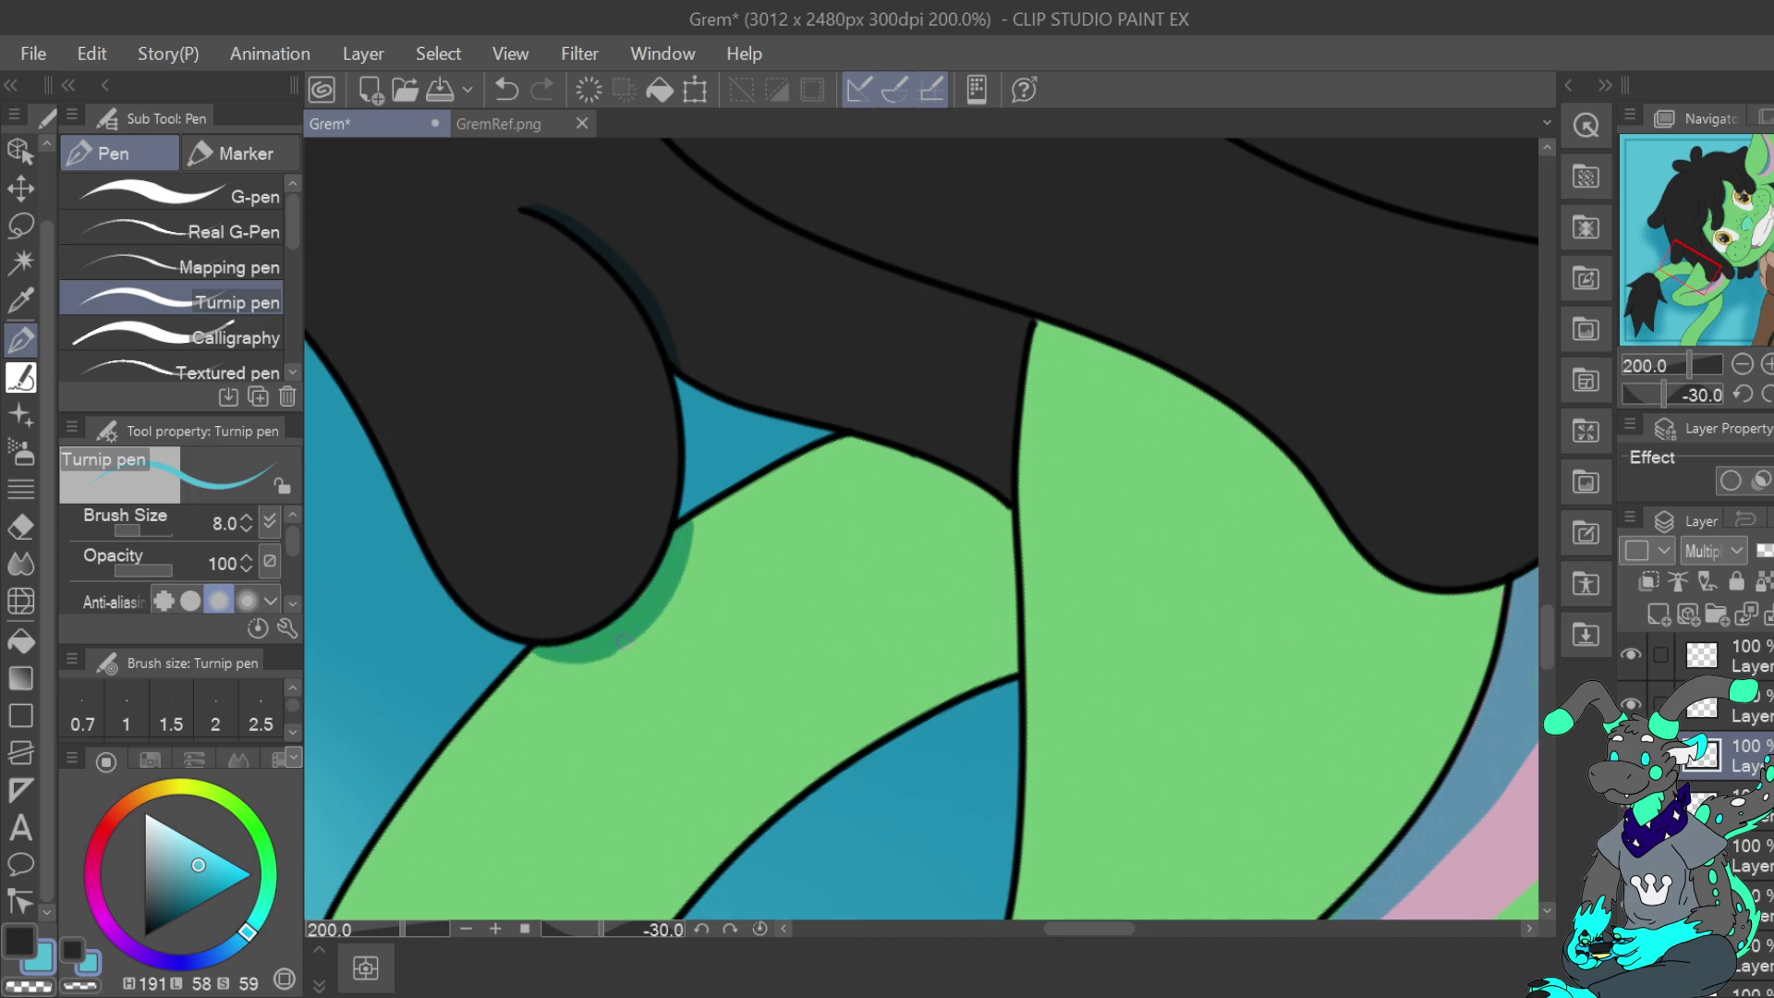
{"action": "left_click", "coordinate": [74, 964]}
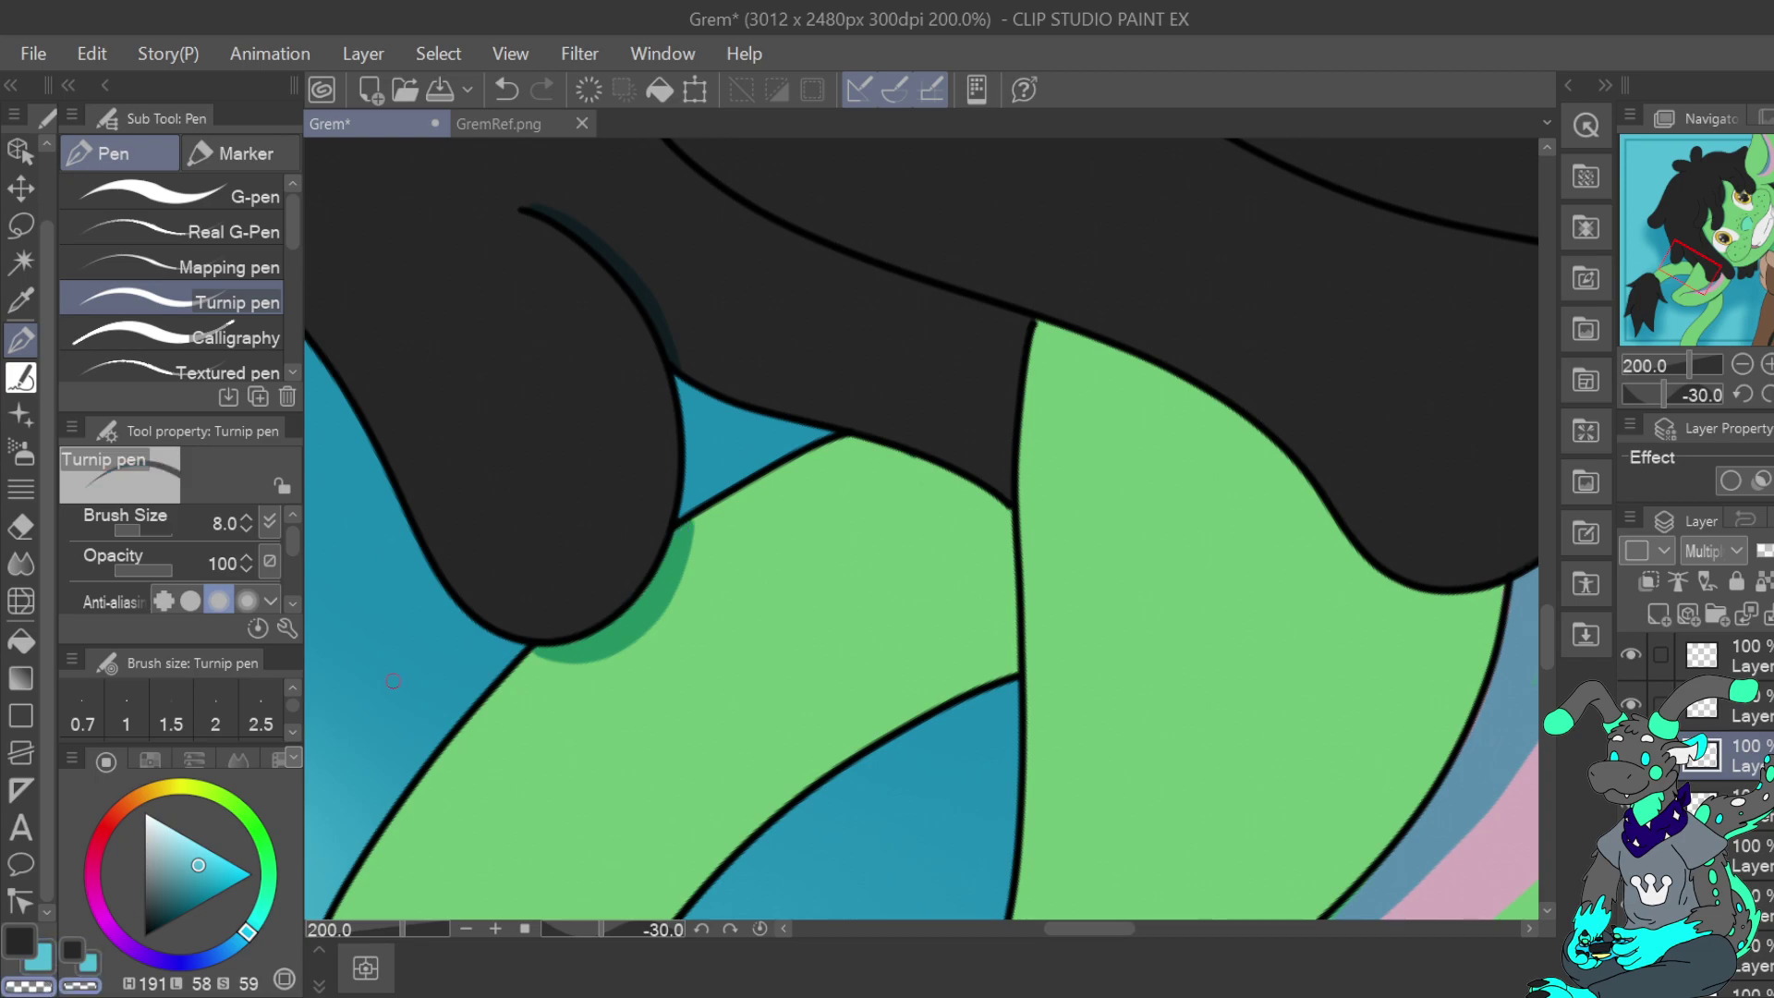
Paint a light blue wedge-shaped shadow on the tail beneath the hair strand beside the ear
{"action": "left_click", "coordinate": [43, 962]}
{"action": "left_click_drag", "start_coordinate": [859, 435], "coordinate": [1019, 615]}
{"action": "mouse_move", "coordinate": [904, 460]}
{"action": "left_mouse_down"}
{"action": "mouse_move", "coordinate": [1016, 578]}
{"action": "mouse_move", "coordinate": [987, 504]}
{"action": "left_mouse_up"}
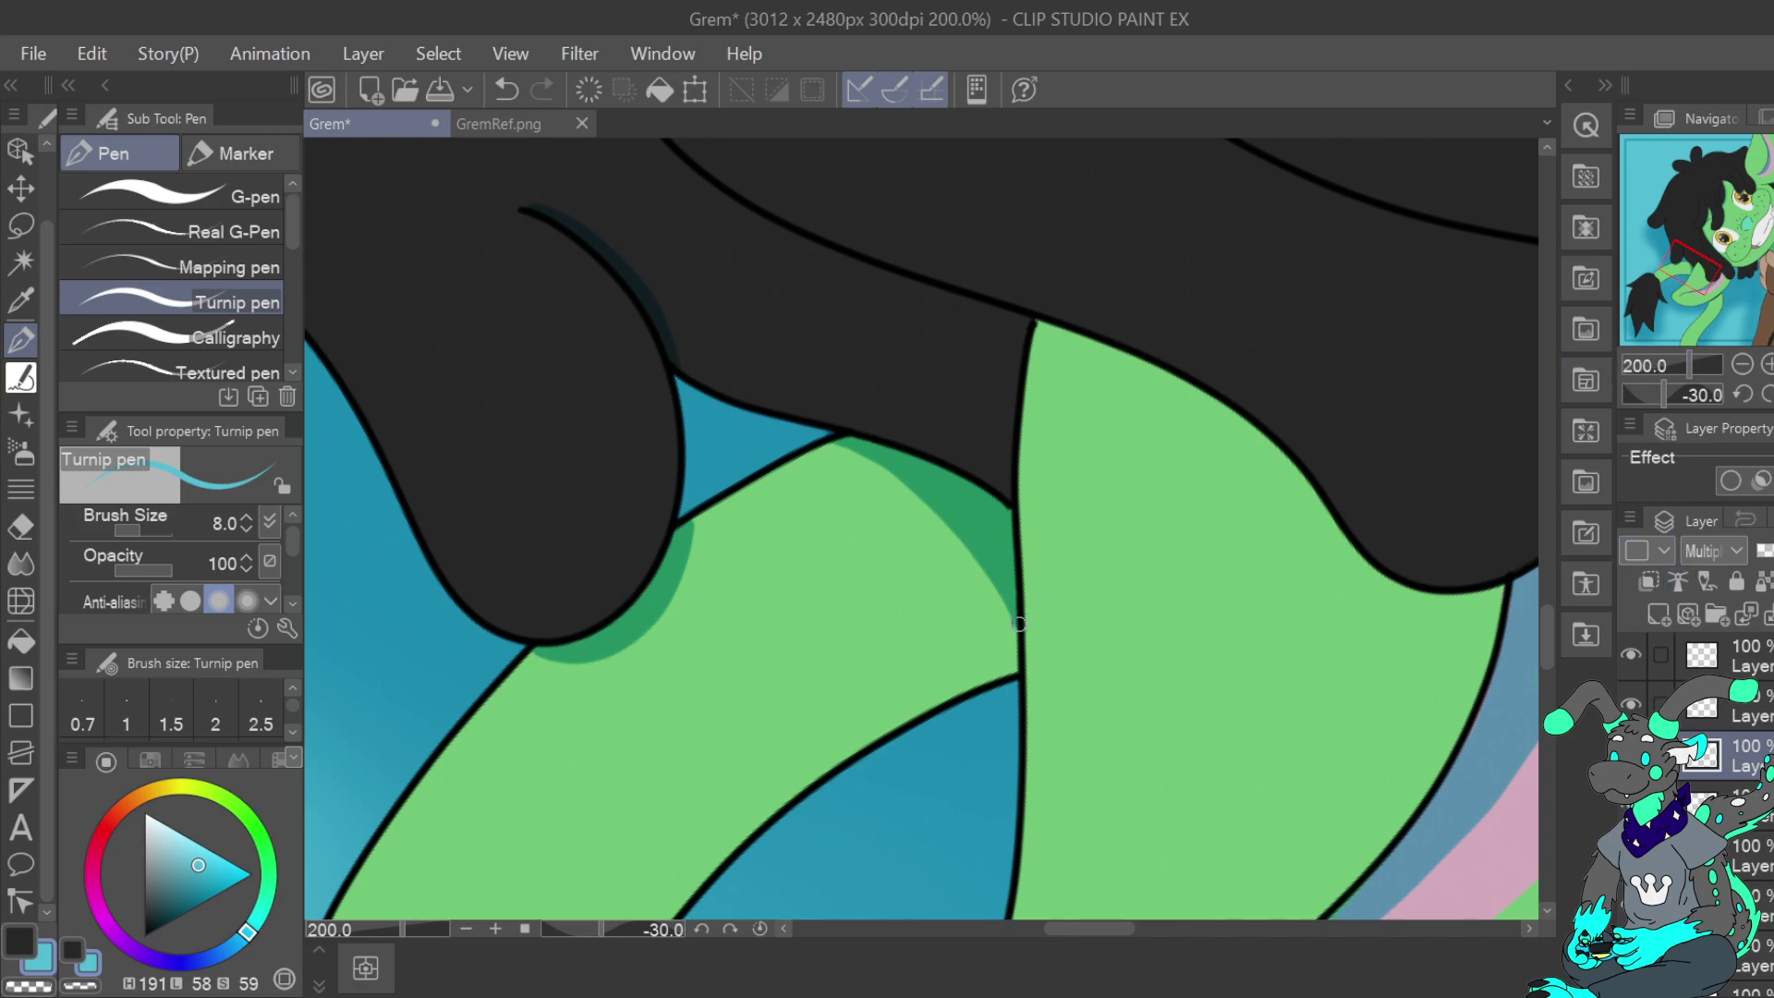
{"action": "left_click", "coordinate": [507, 90]}
{"action": "left_click_drag", "start_coordinate": [1017, 608], "coordinate": [1021, 624]}
Erase the dark shadow where the green tail meets the black tail tuft with the transparent colour
{"action": "left_click", "coordinate": [1743, 364]}
{"action": "mouse_move", "coordinate": [1708, 272]}
{"action": "left_mouse_down"}
{"action": "mouse_move", "coordinate": [1673, 304]}
{"action": "mouse_move", "coordinate": [1678, 276]}
{"action": "left_mouse_up"}
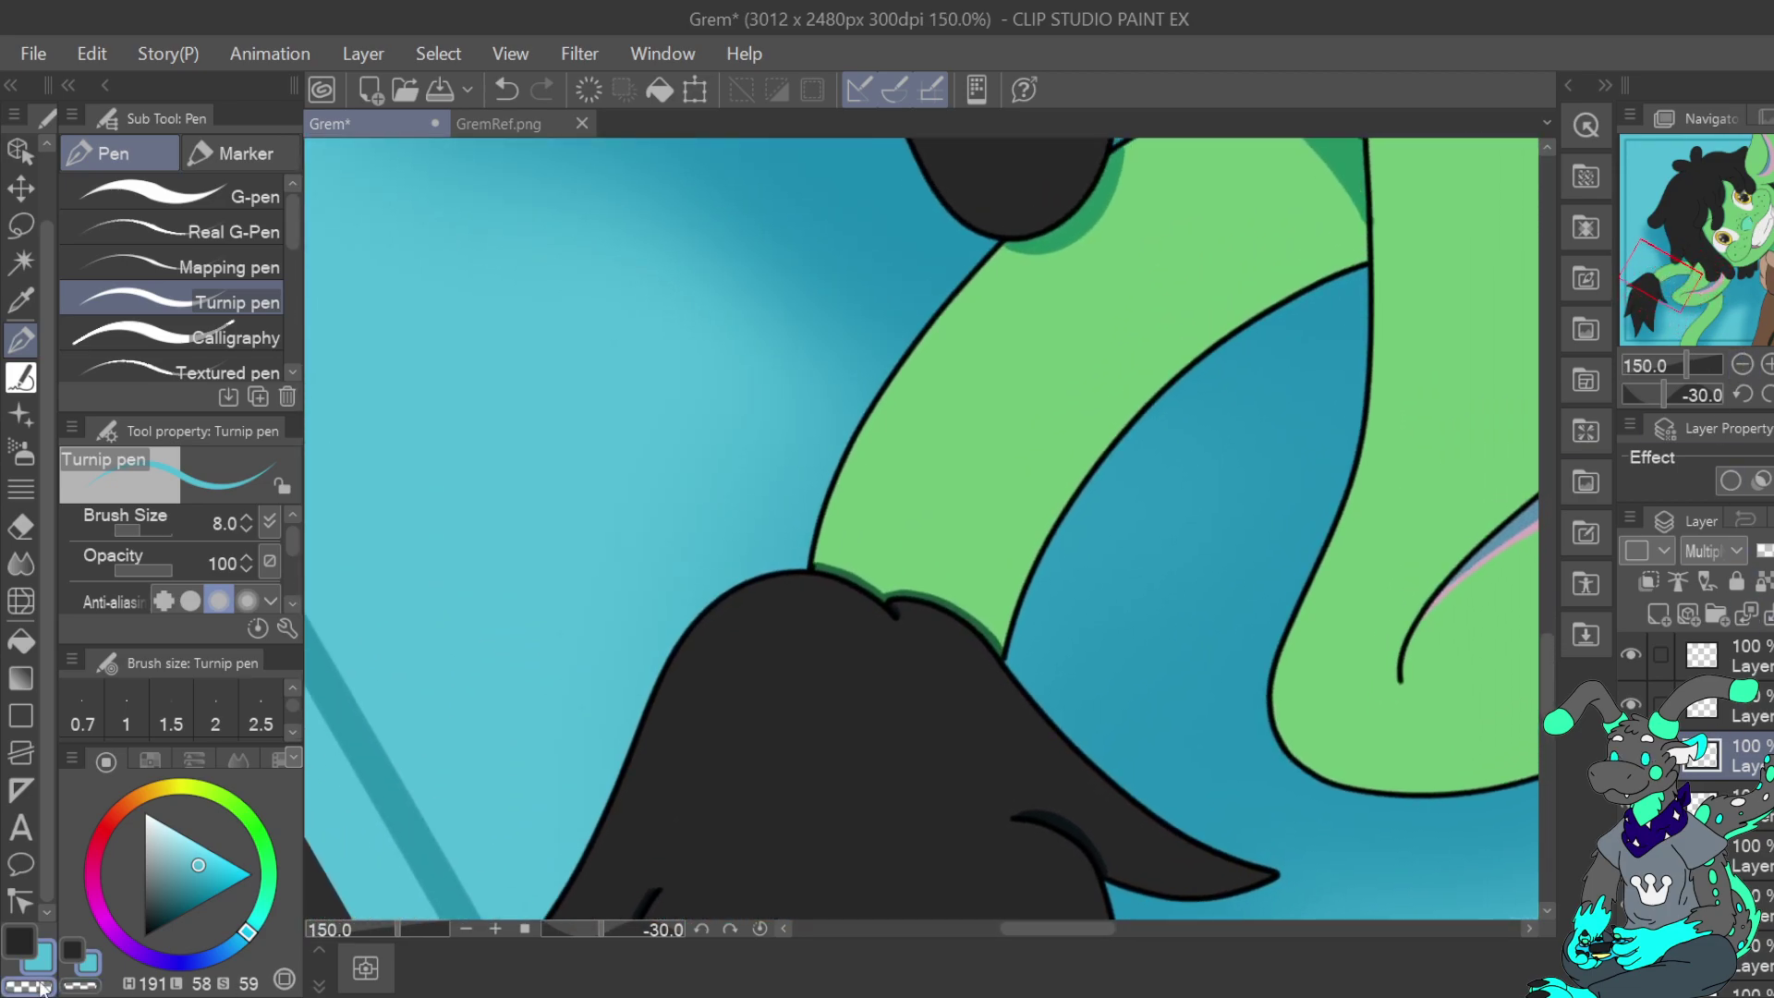
{"action": "left_click", "coordinate": [1767, 364]}
{"action": "mouse_move", "coordinate": [793, 581]}
{"action": "left_mouse_down"}
{"action": "mouse_move", "coordinate": [880, 627]}
{"action": "mouse_move", "coordinate": [901, 616]}
{"action": "mouse_move", "coordinate": [979, 647]}
{"action": "mouse_move", "coordinate": [1028, 688]}
{"action": "mouse_move", "coordinate": [945, 627]}
{"action": "left_mouse_up"}
Try a light blue shadow on the green tail along the tuft's first lobe, and undo it
{"action": "left_click", "coordinate": [52, 978]}
{"action": "left_click_drag", "start_coordinate": [780, 580], "coordinate": [881, 639]}
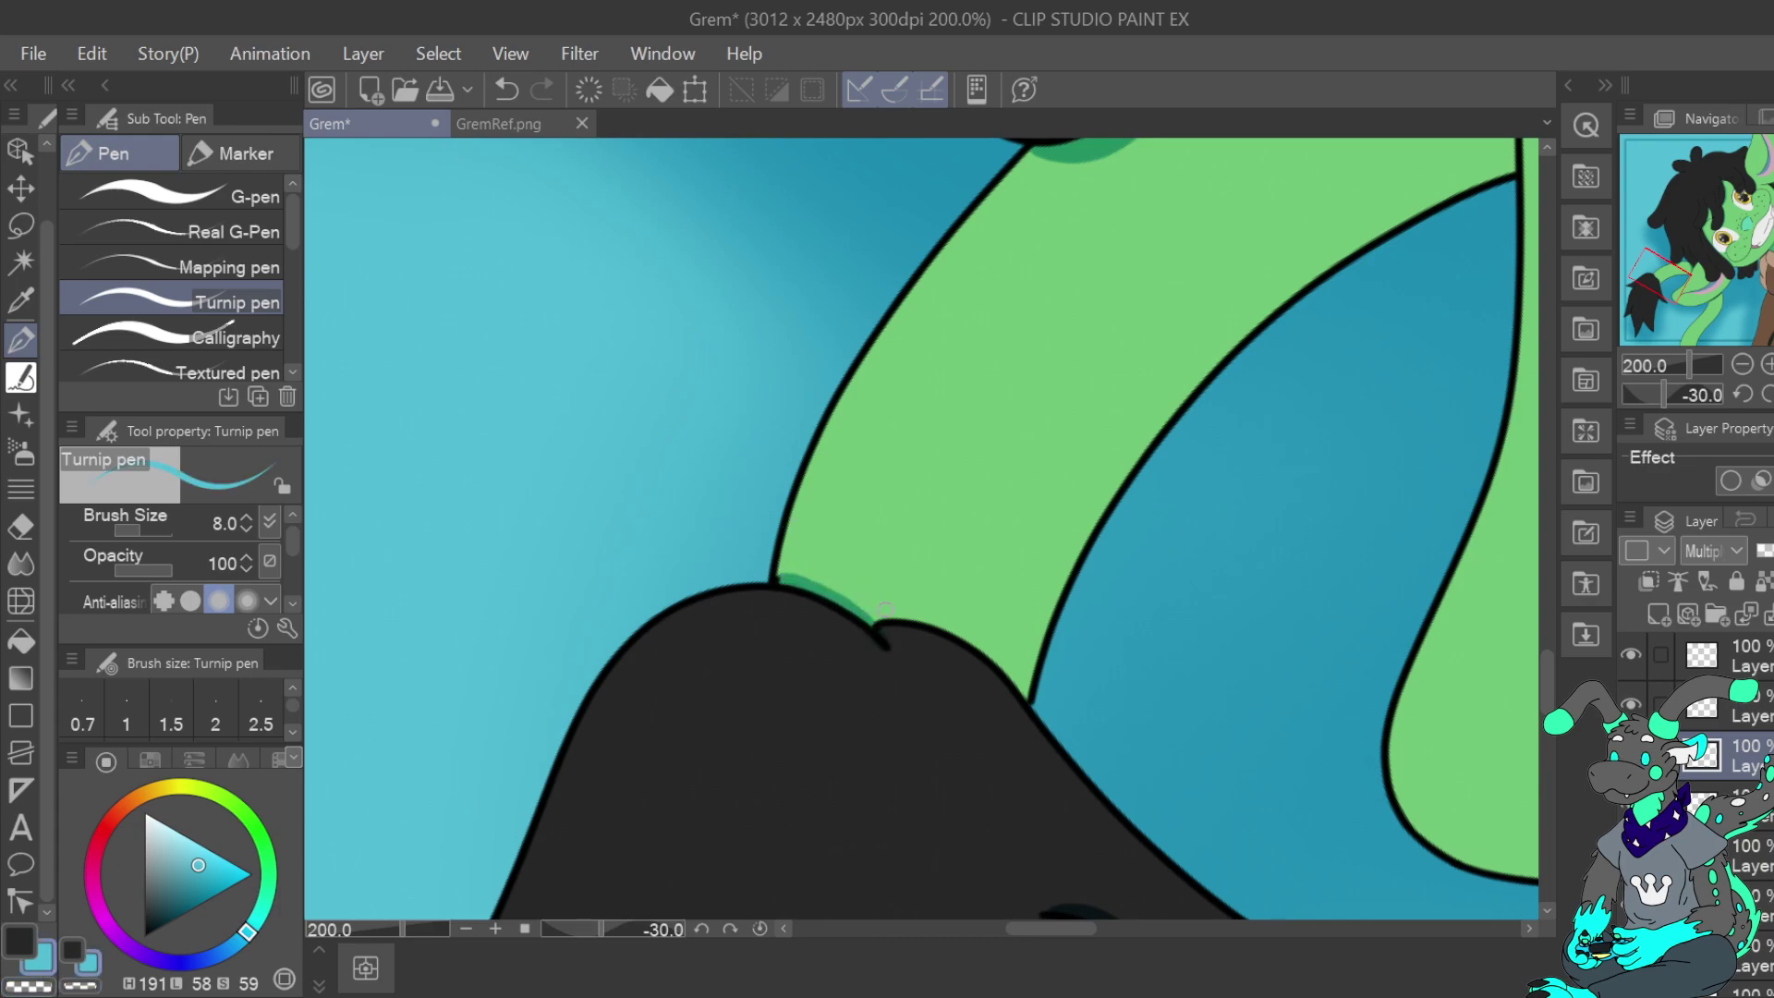
{"action": "left_click", "coordinate": [1769, 396]}
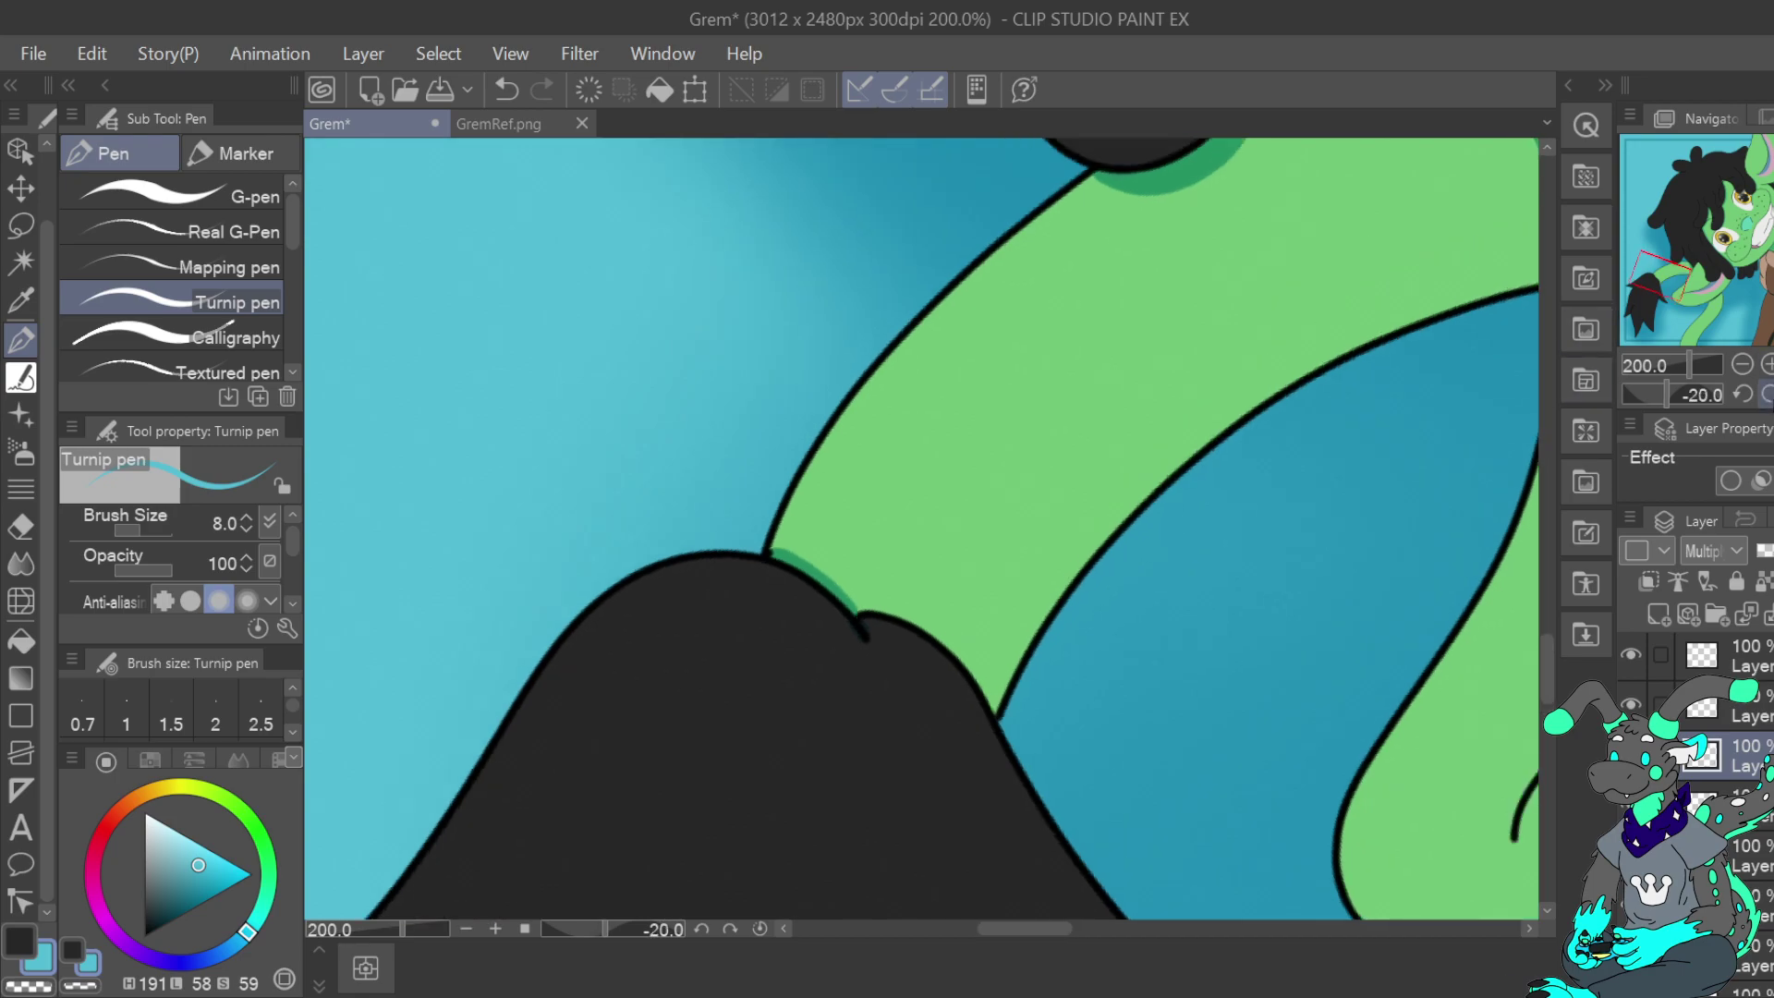
{"action": "key", "text": "ctrl+z"}
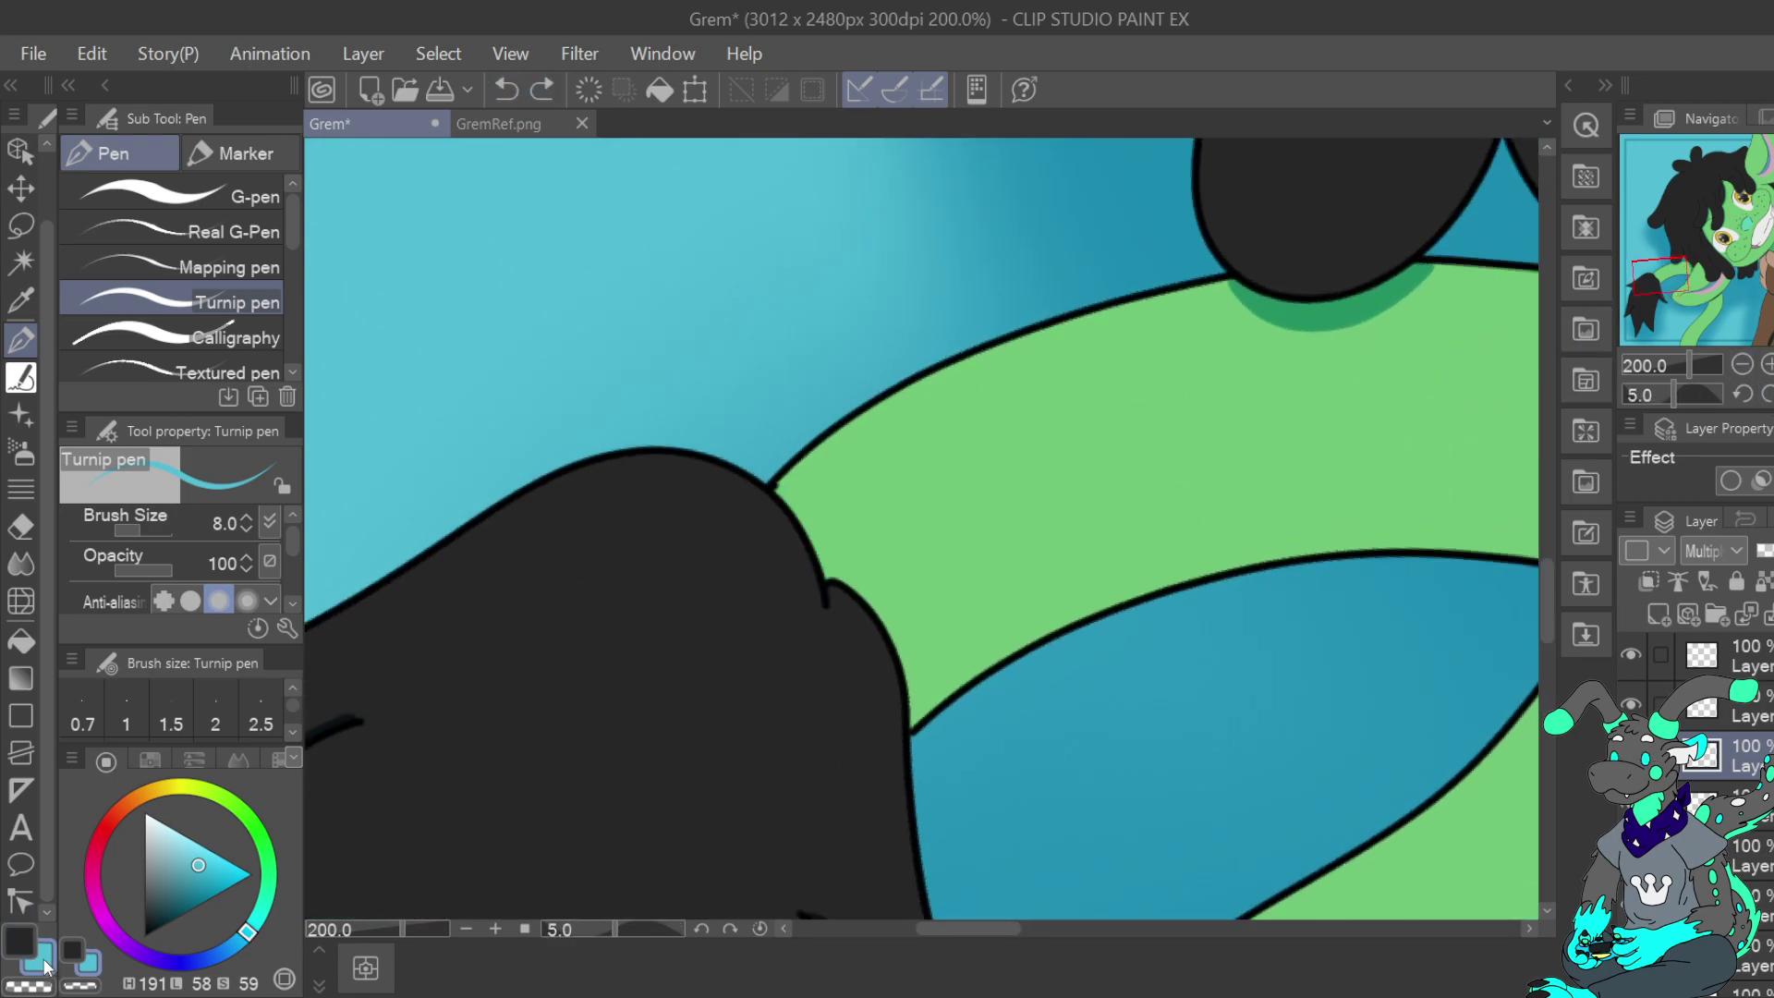
Set the Turnip pen size to 6 and paint light blue shadows on the tail along both lobes of the tuft
{"action": "left_click", "coordinate": [246, 529]}
{"action": "left_click", "coordinate": [246, 529]}
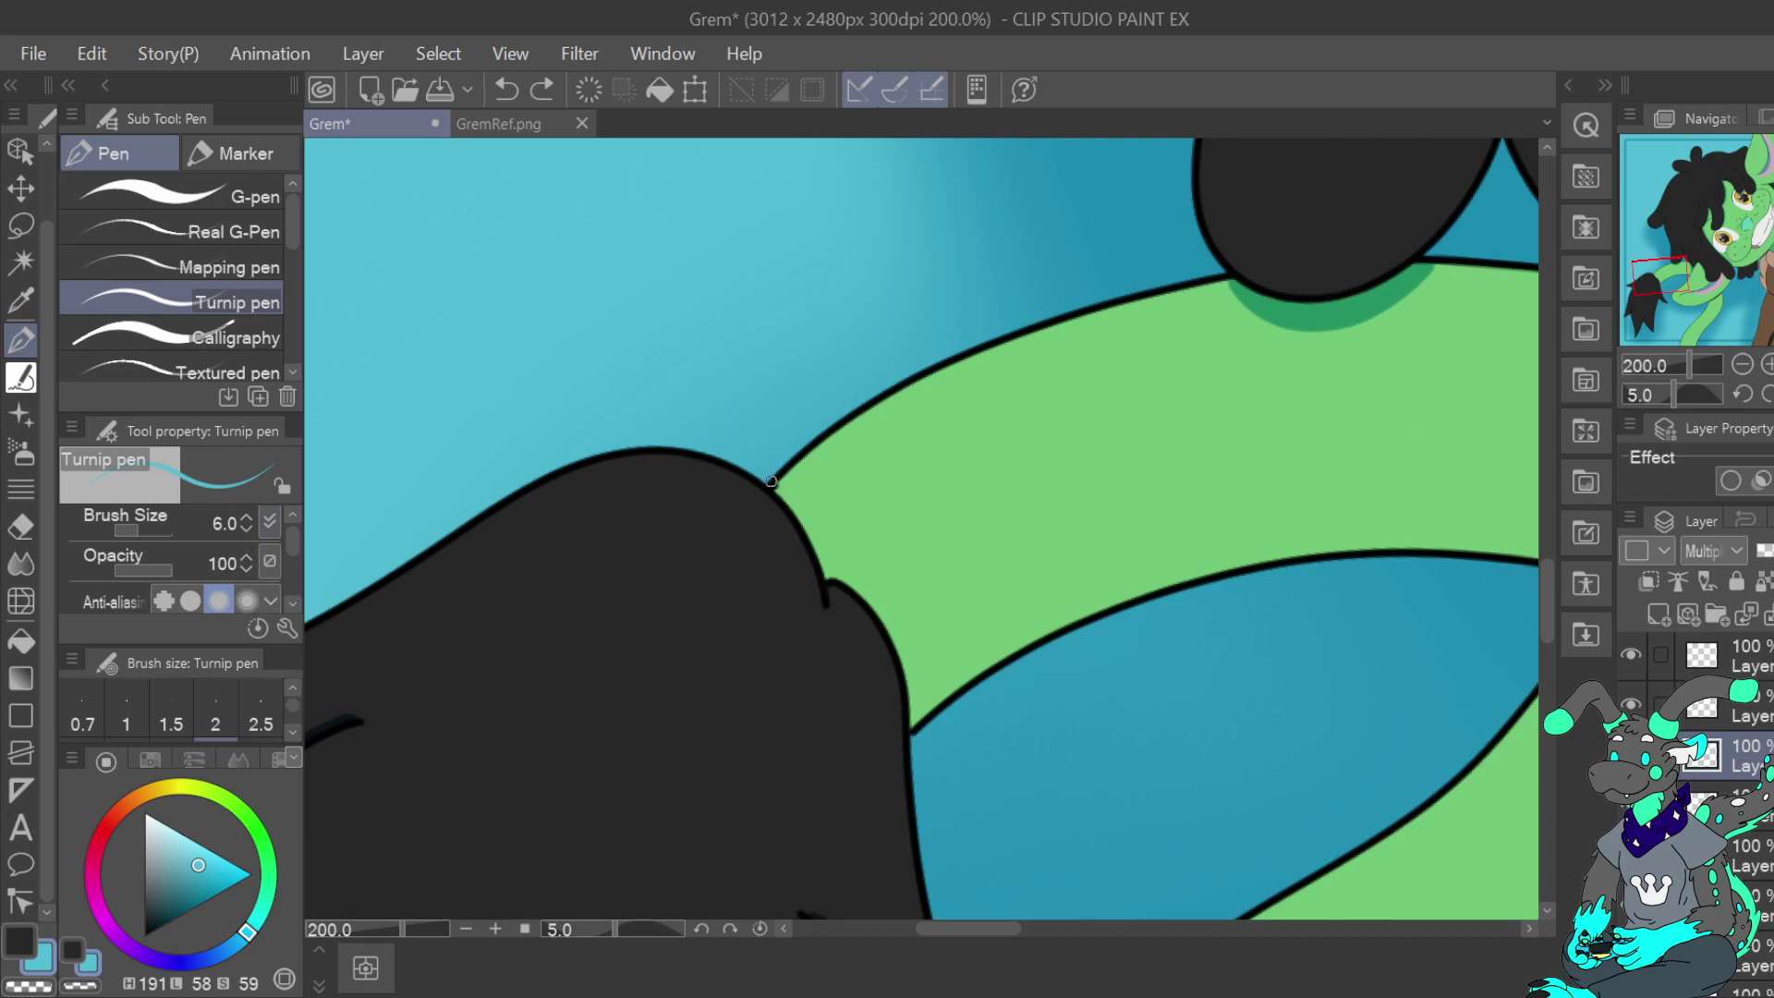
{"action": "left_click_drag", "start_coordinate": [775, 487], "coordinate": [830, 597]}
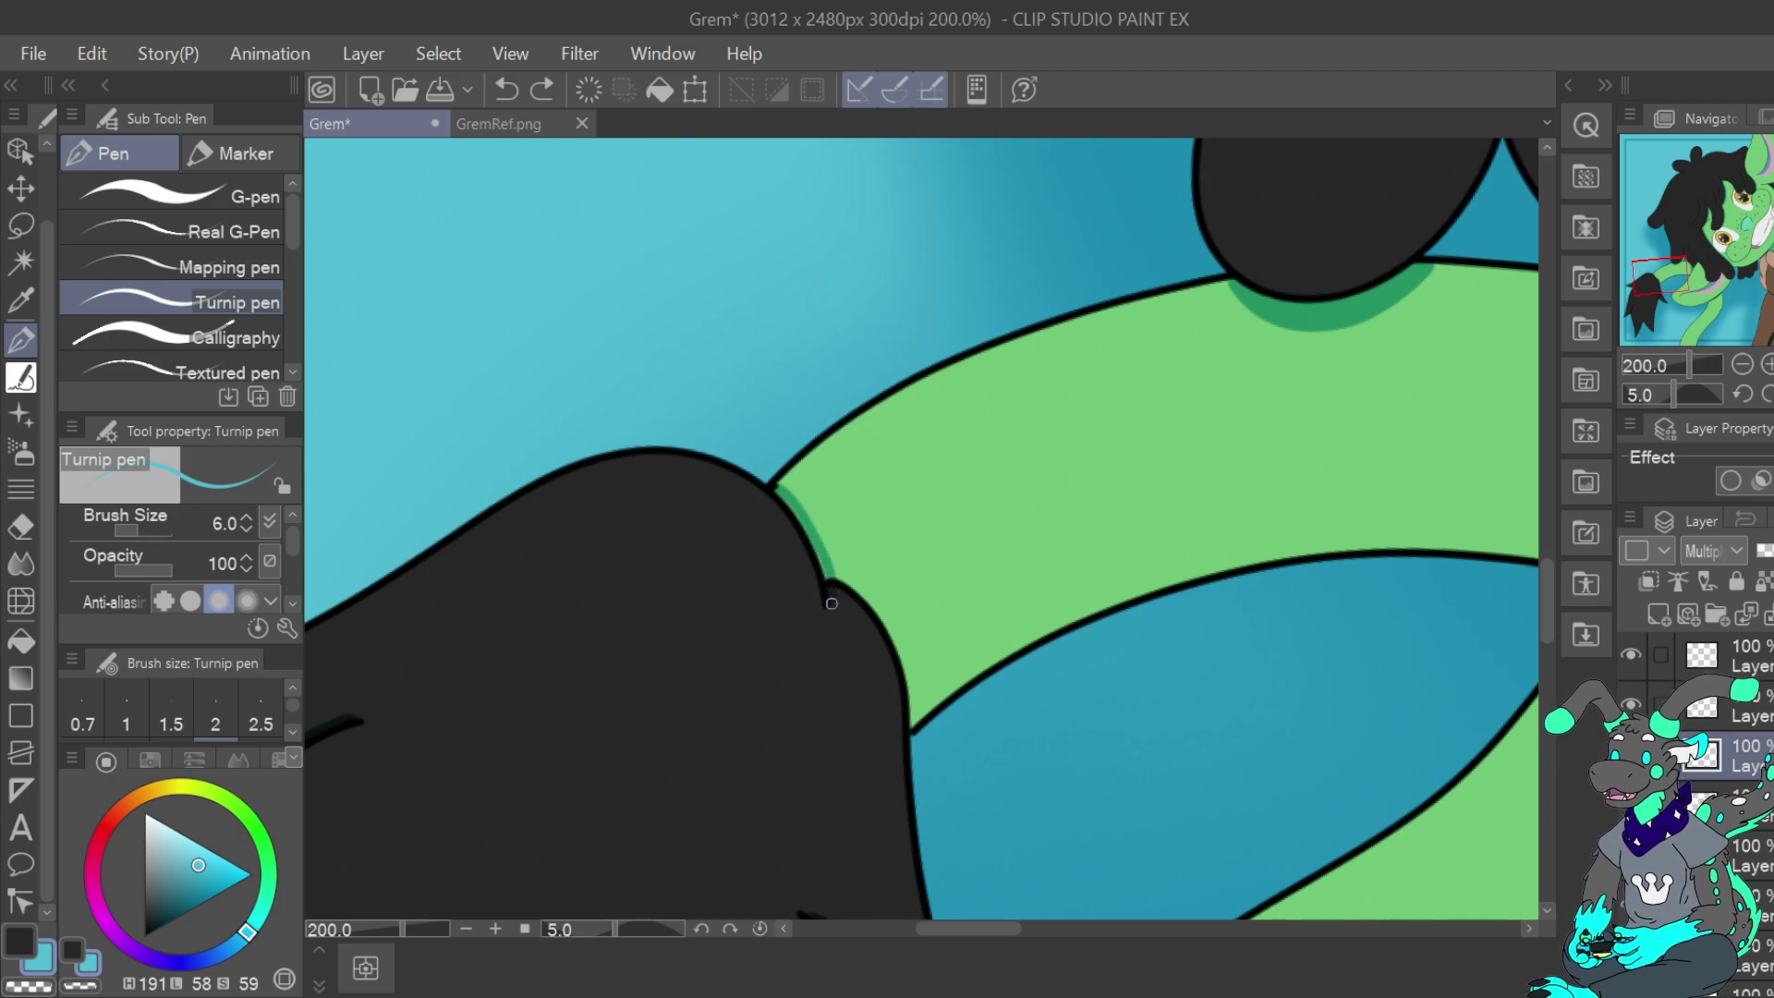
{"action": "left_click_drag", "start_coordinate": [864, 594], "coordinate": [909, 714]}
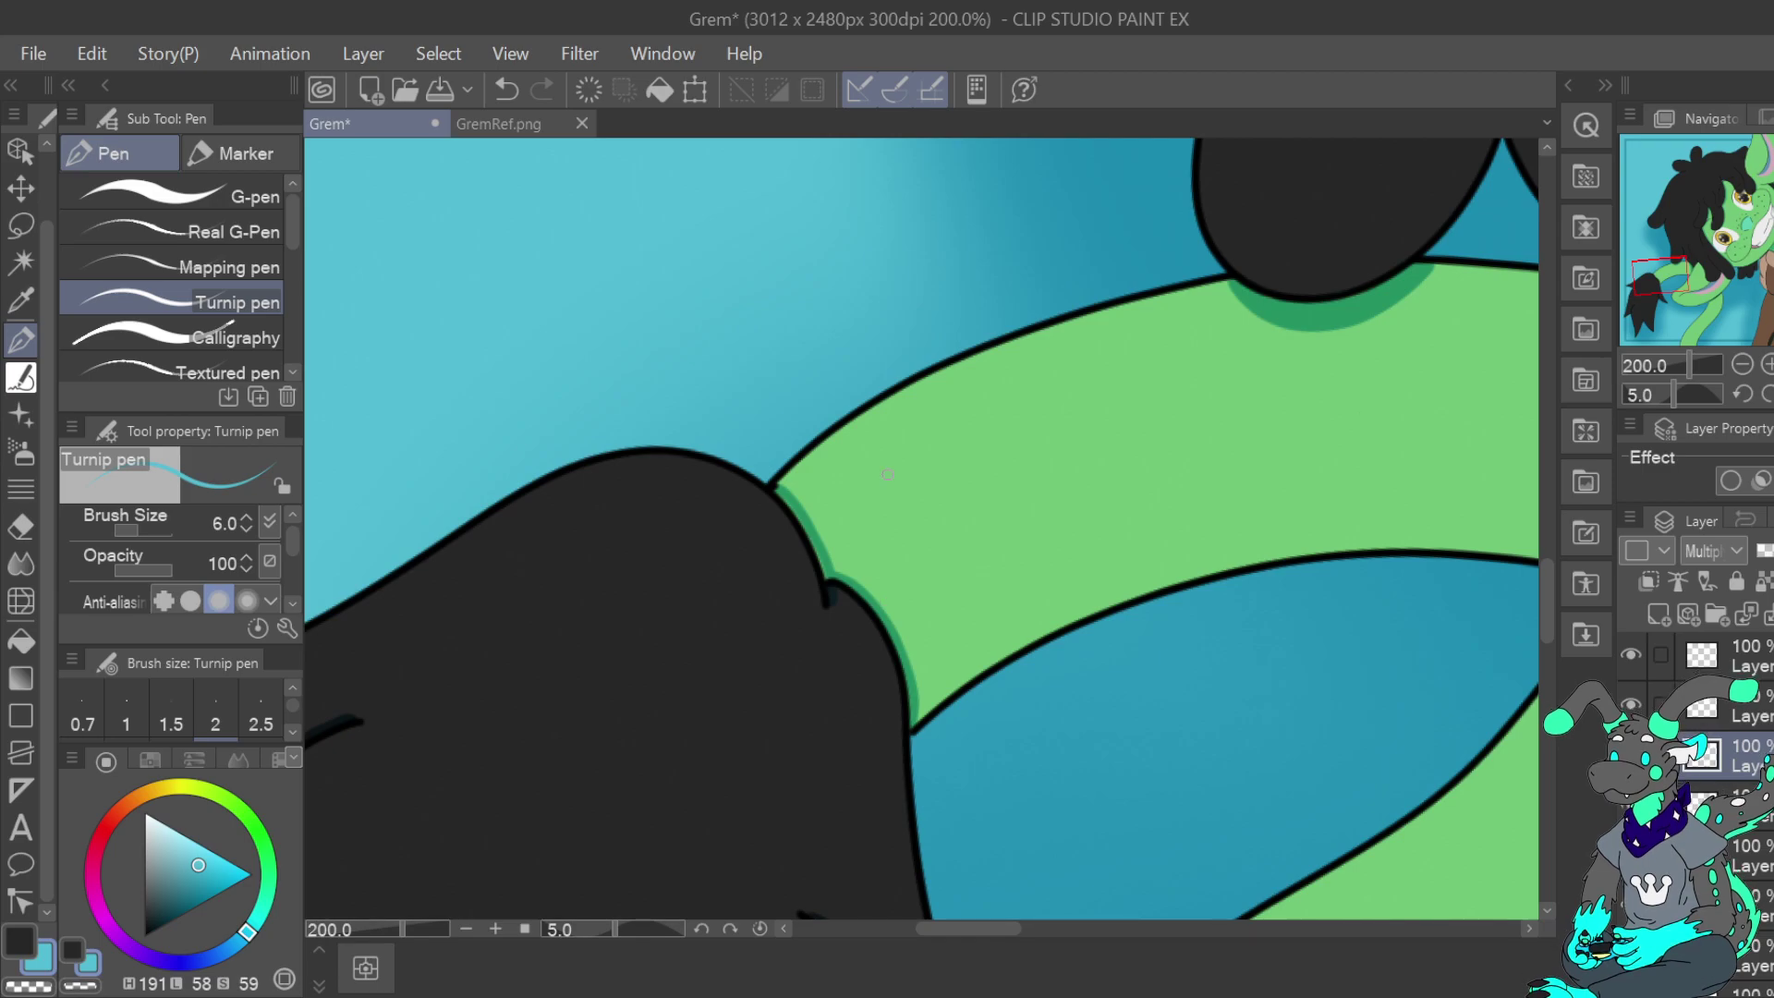
Erase the dark shadows beside the strand lines inside the black tail tuft with the transparent colour
{"action": "left_click", "coordinate": [1742, 364]}
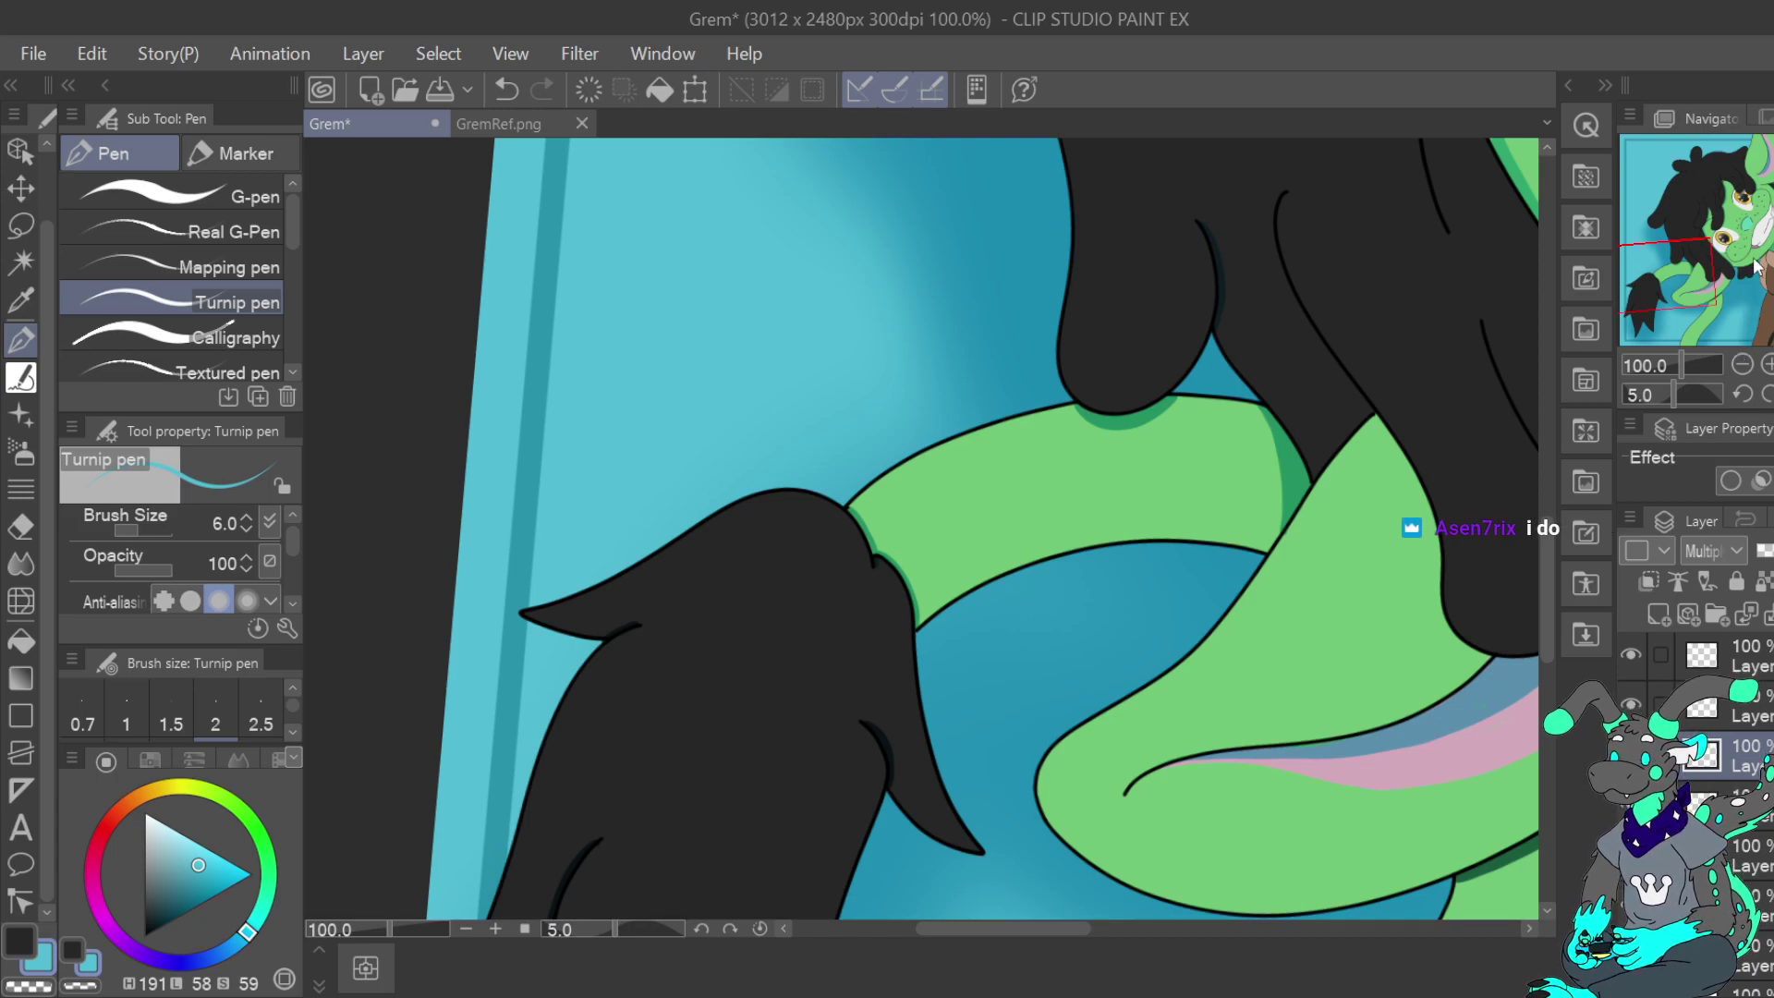
{"action": "left_click", "coordinate": [1768, 364]}
{"action": "mouse_move", "coordinate": [1670, 284]}
{"action": "left_mouse_down"}
{"action": "mouse_move", "coordinate": [1651, 313]}
{"action": "mouse_move", "coordinate": [1656, 299]}
{"action": "left_mouse_up"}
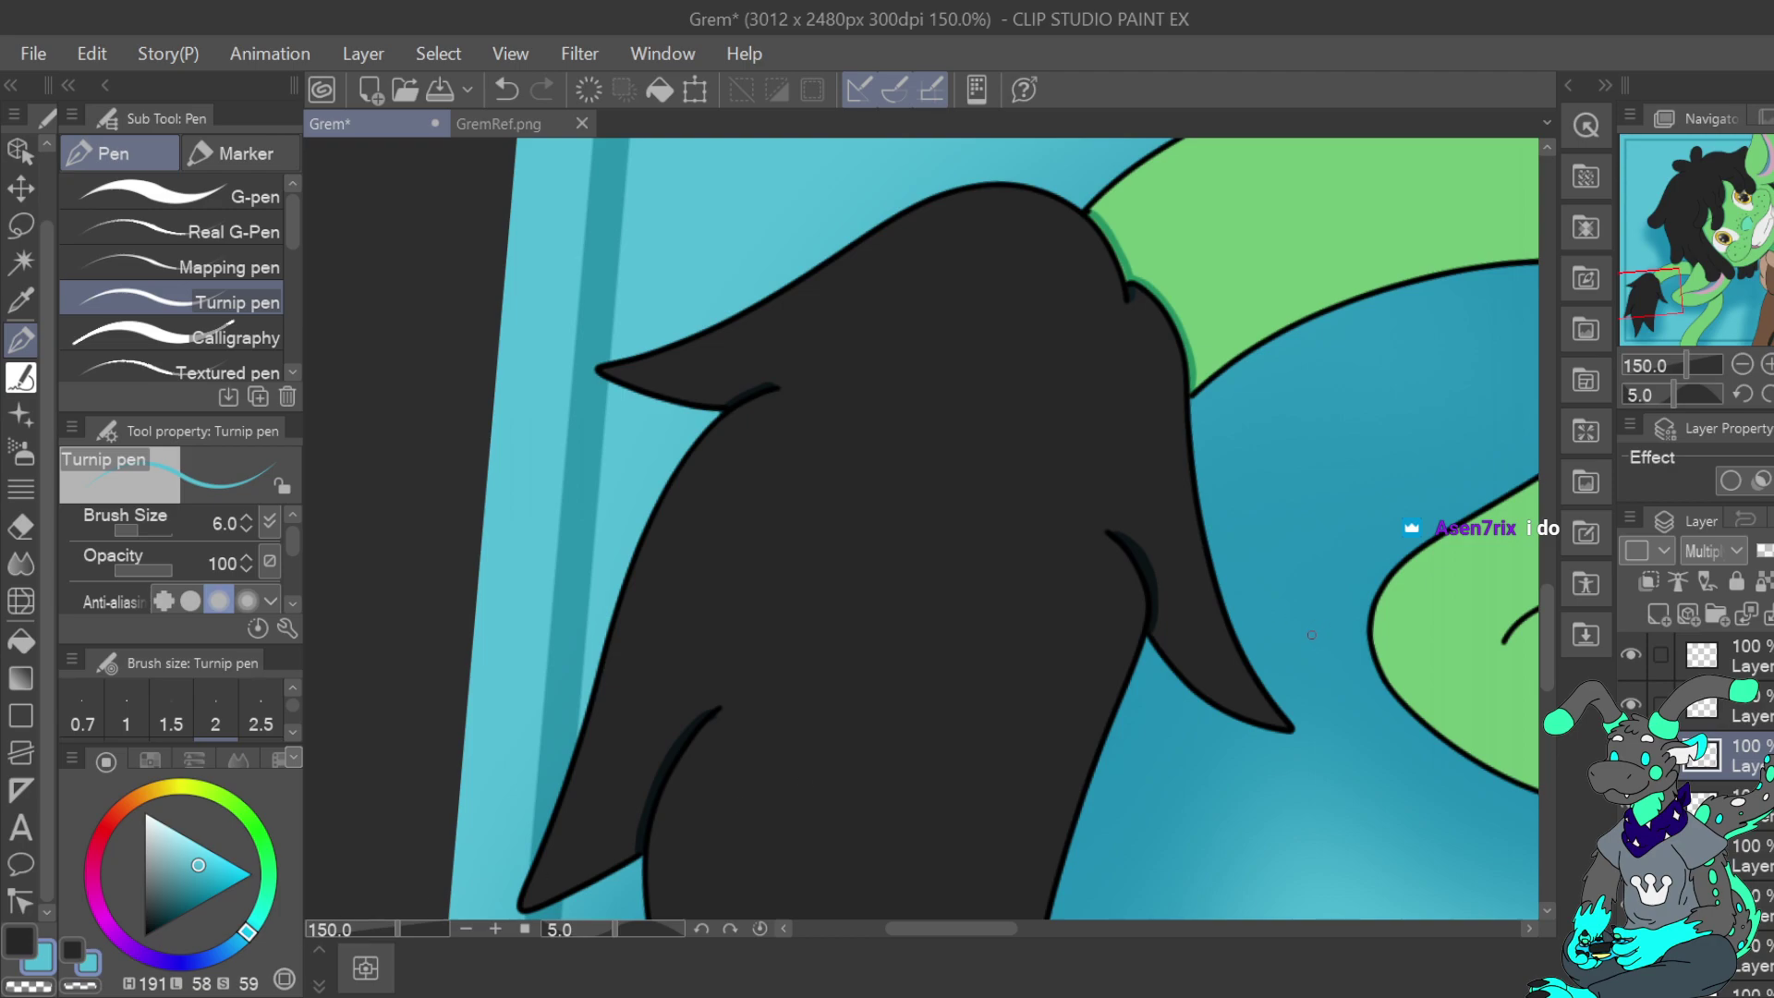
{"action": "left_click", "coordinate": [45, 987]}
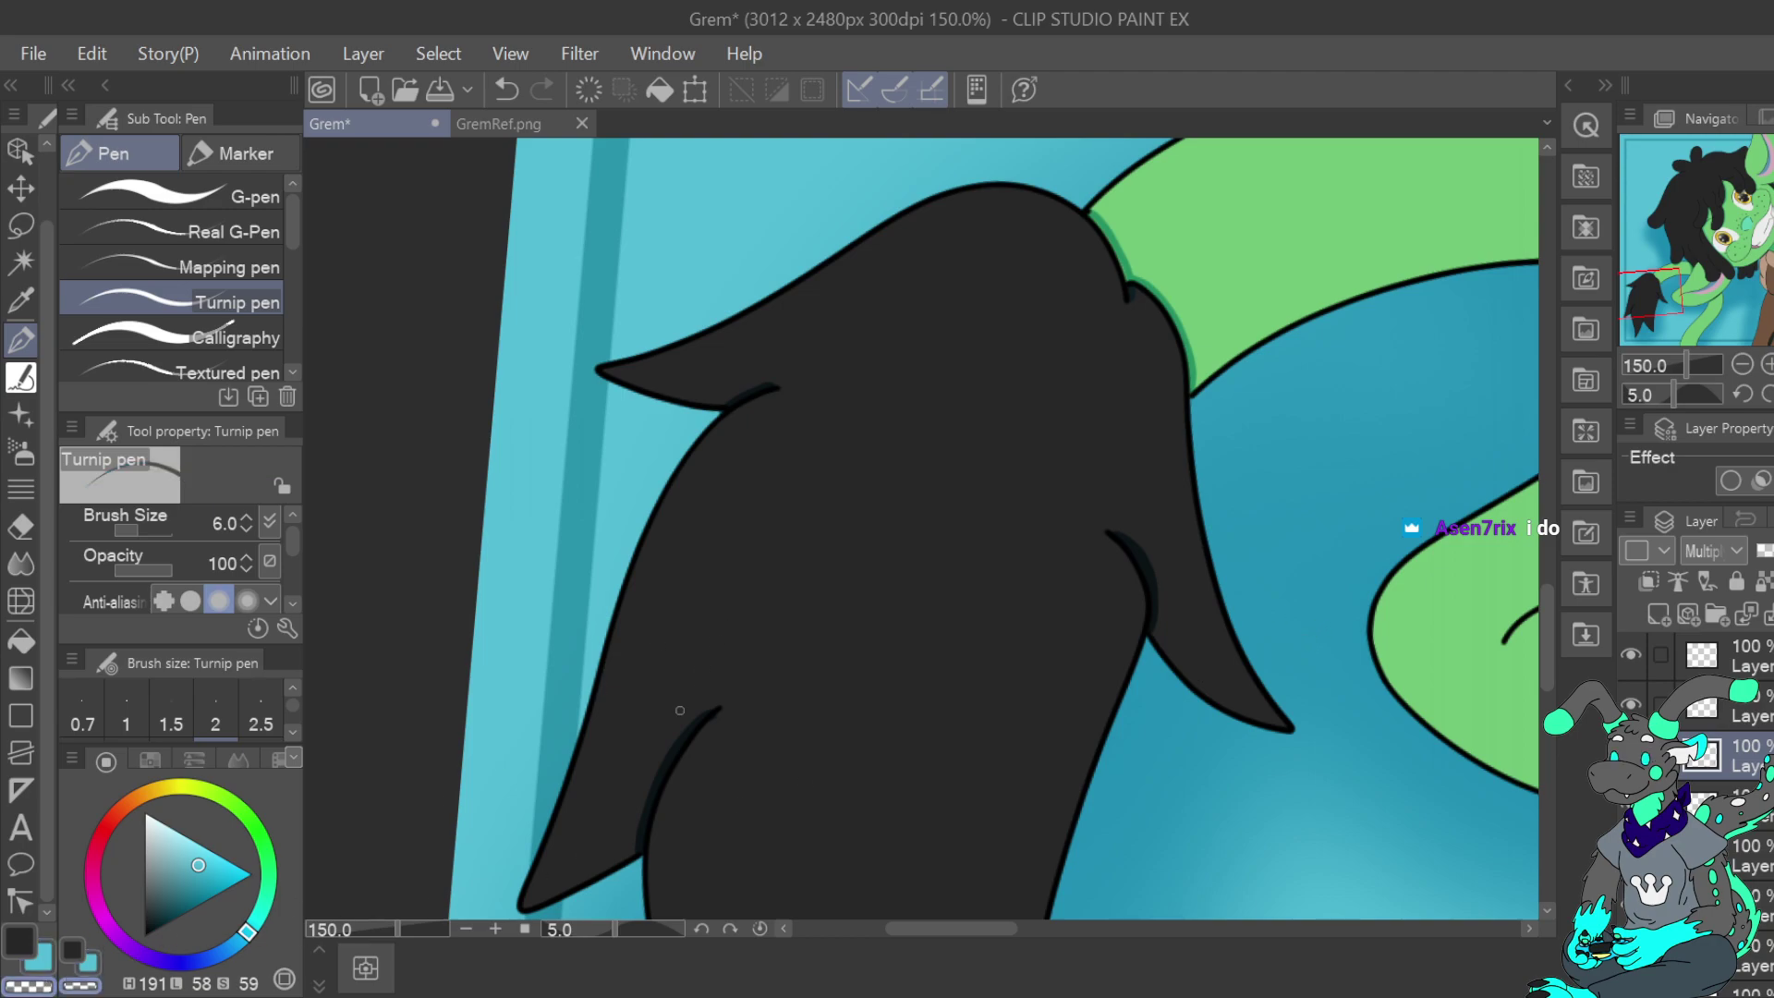
{"action": "left_click_drag", "start_coordinate": [716, 708], "coordinate": [640, 851]}
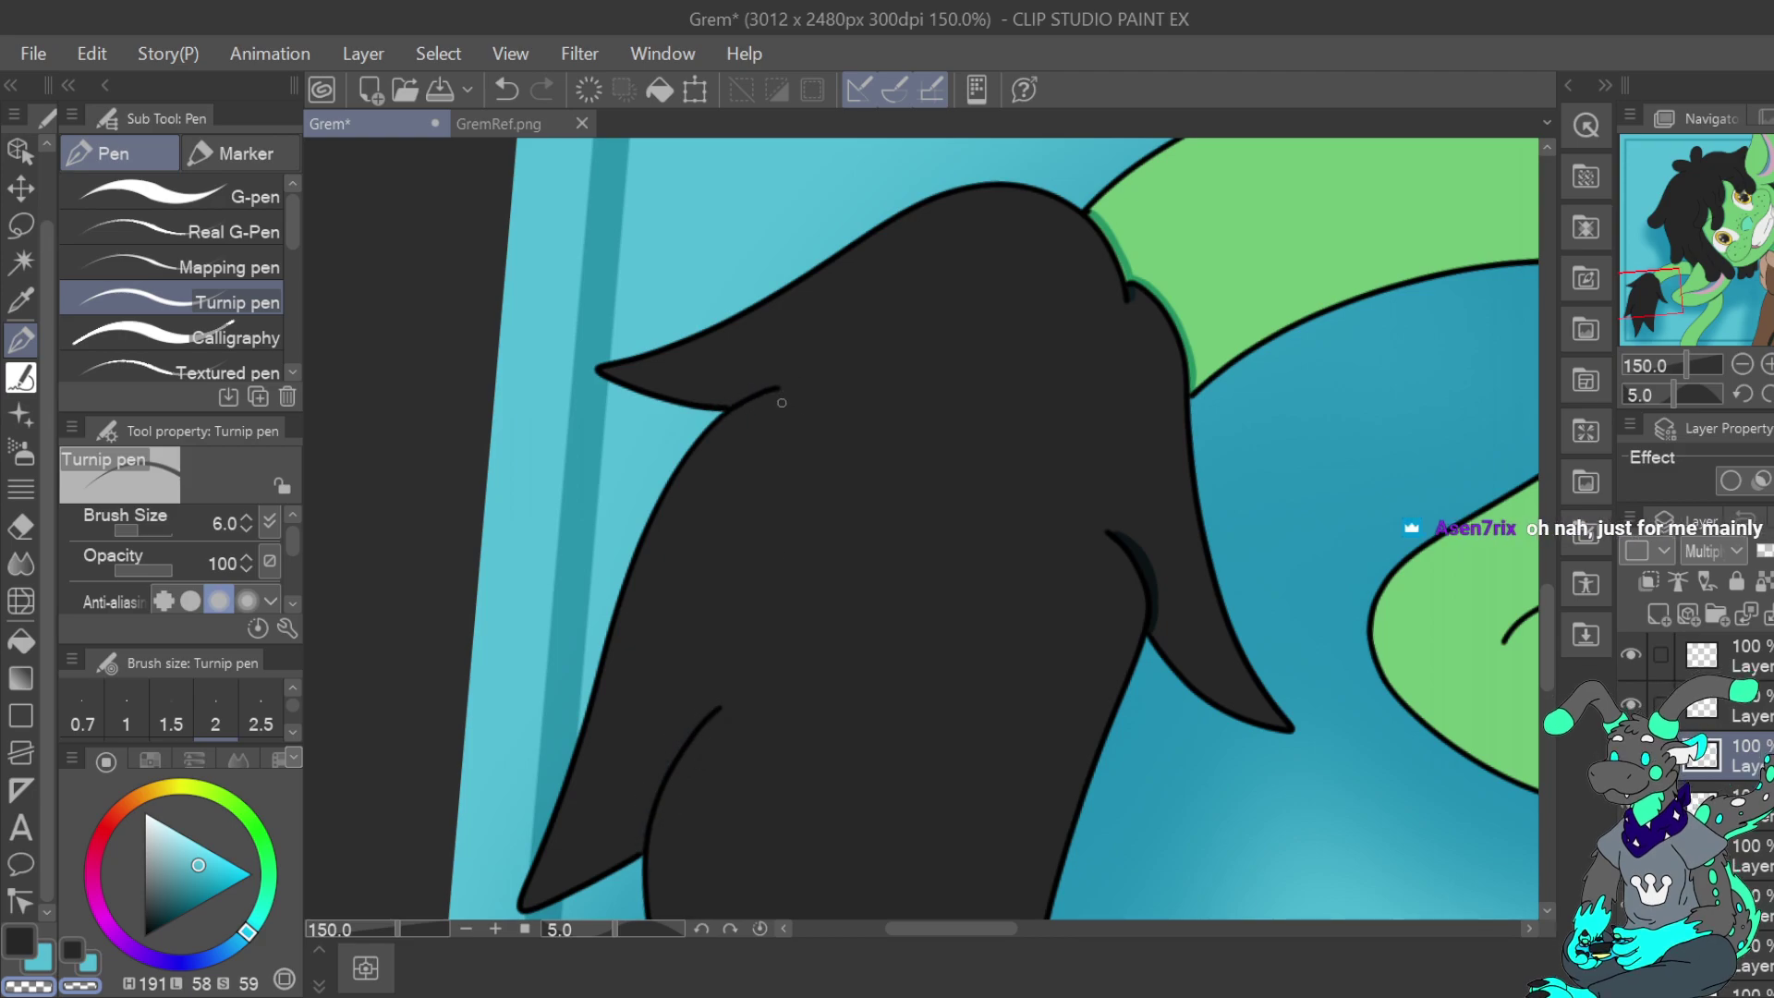
{"action": "mouse_move", "coordinate": [1118, 534]}
{"action": "left_mouse_down"}
{"action": "mouse_move", "coordinate": [1163, 618]}
{"action": "mouse_move", "coordinate": [1159, 560]}
{"action": "mouse_move", "coordinate": [1145, 618]}
{"action": "left_mouse_up"}
Repaint the shadows along the strand lines inside the black tail tuft in light blue with the size 6 pen
{"action": "mouse_move", "coordinate": [1684, 296]}
{"action": "left_mouse_down"}
{"action": "mouse_move", "coordinate": [1684, 311]}
{"action": "mouse_move", "coordinate": [1652, 314]}
{"action": "mouse_move", "coordinate": [1654, 300]}
{"action": "left_mouse_up"}
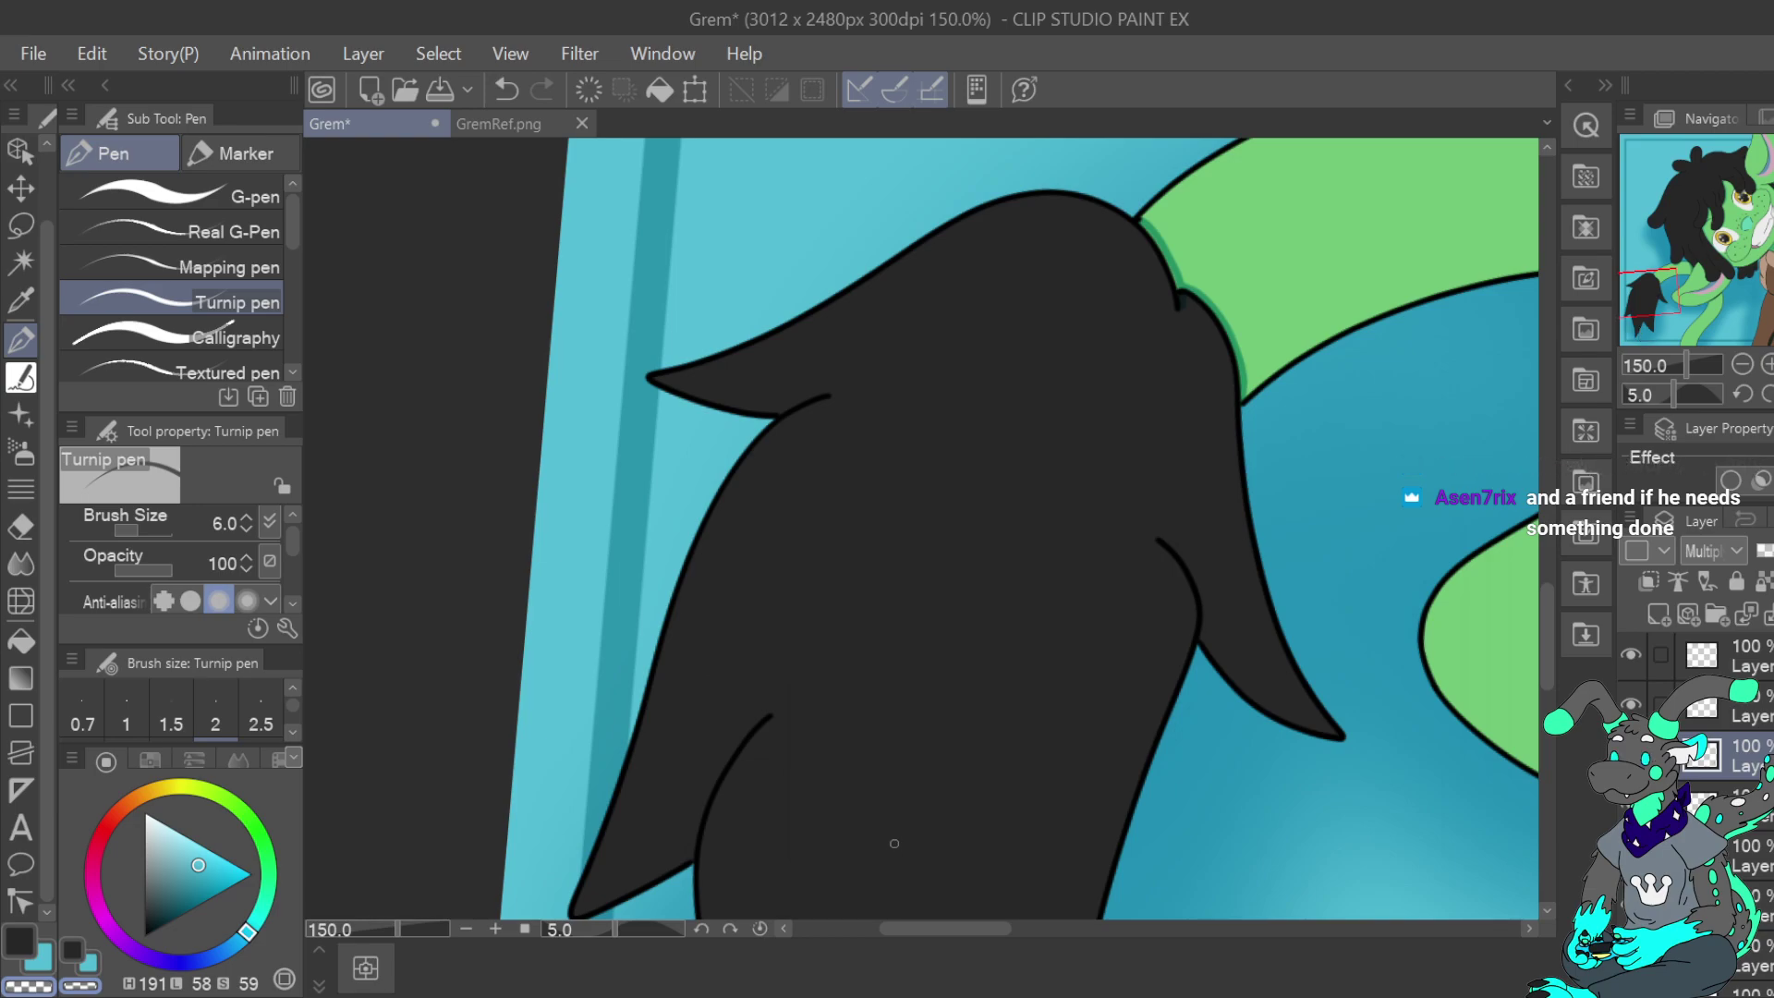
{"action": "left_click", "coordinate": [41, 961]}
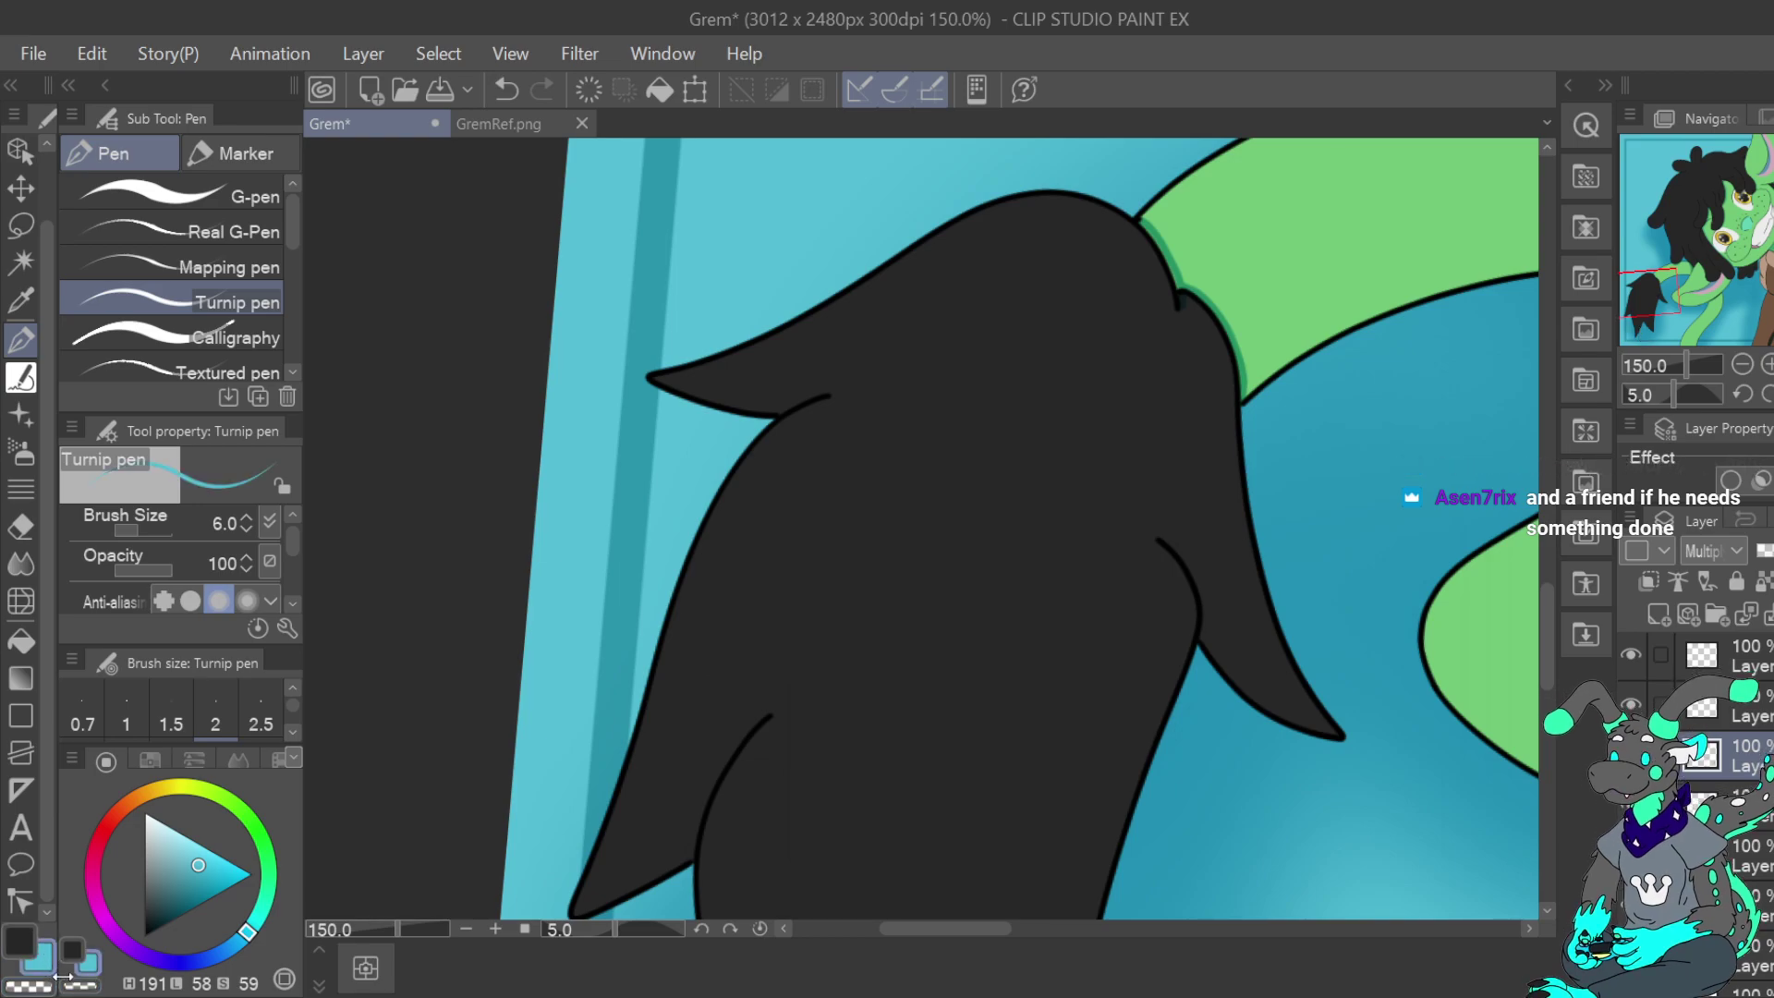
{"action": "left_click", "coordinate": [1743, 396]}
{"action": "left_click", "coordinate": [1743, 395]}
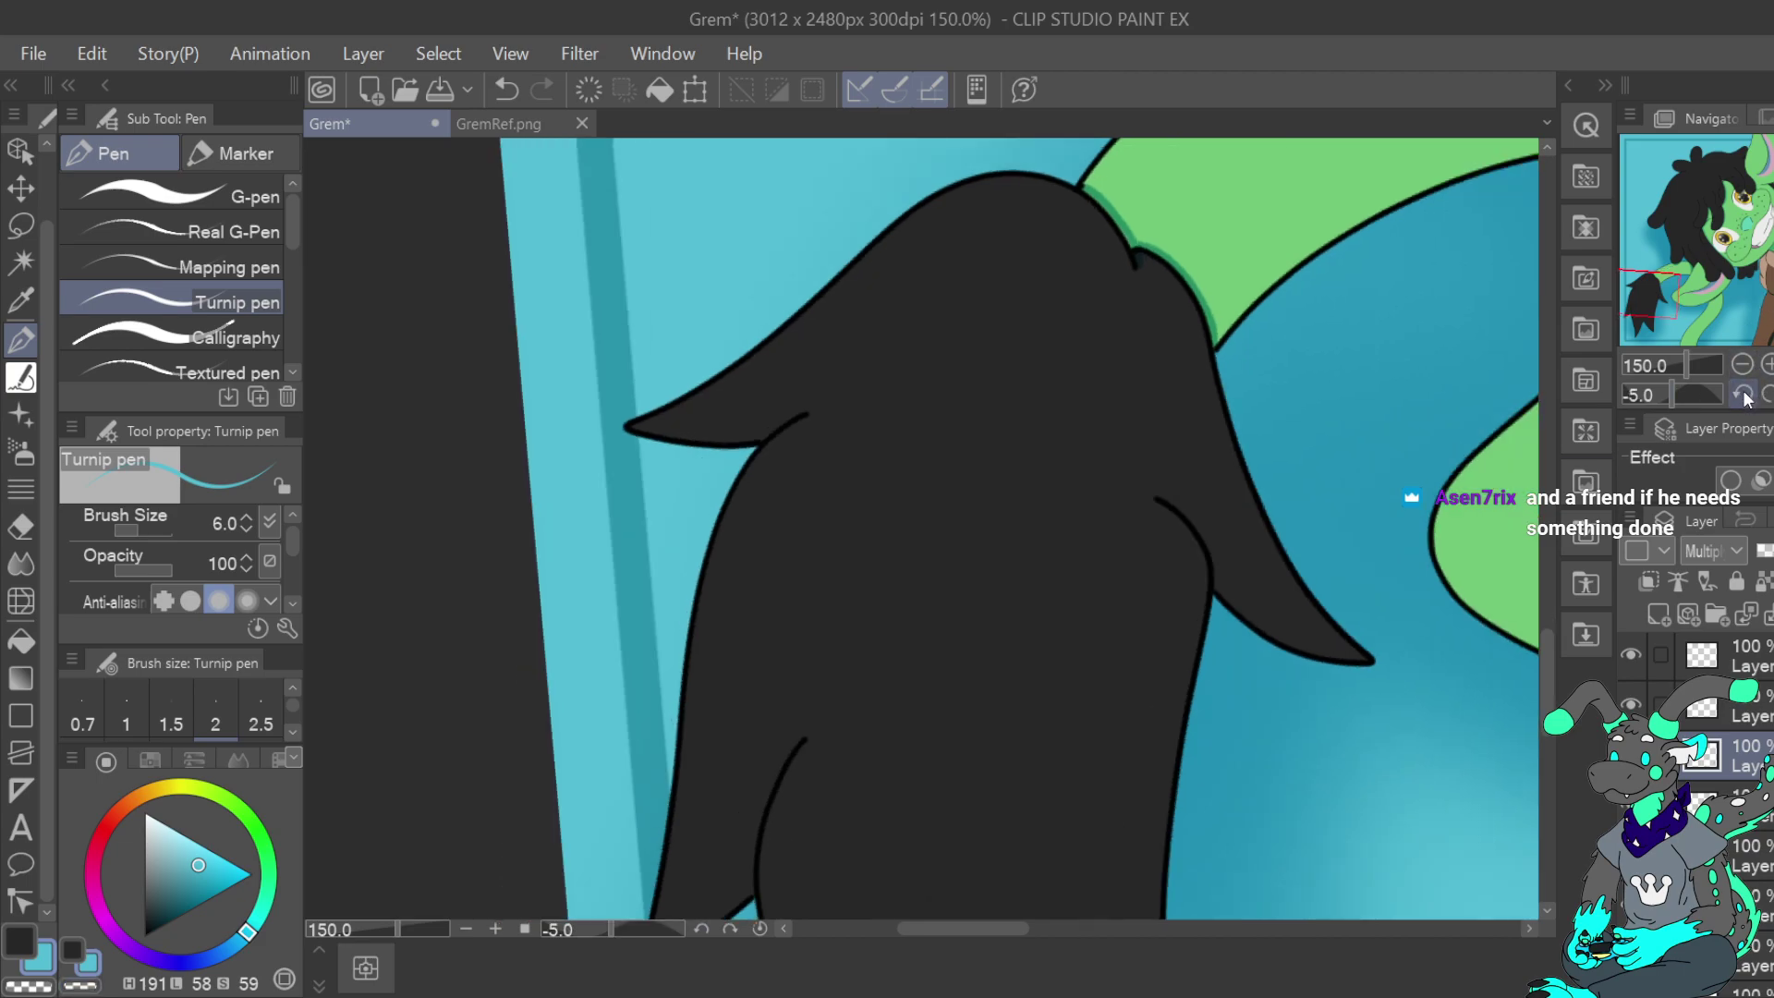
{"action": "left_click", "coordinate": [1743, 394]}
{"action": "left_click", "coordinate": [1744, 393]}
{"action": "left_click", "coordinate": [1744, 394]}
{"action": "left_click", "coordinate": [1744, 394]}
{"action": "left_click", "coordinate": [1767, 365]}
{"action": "left_click", "coordinate": [1768, 365]}
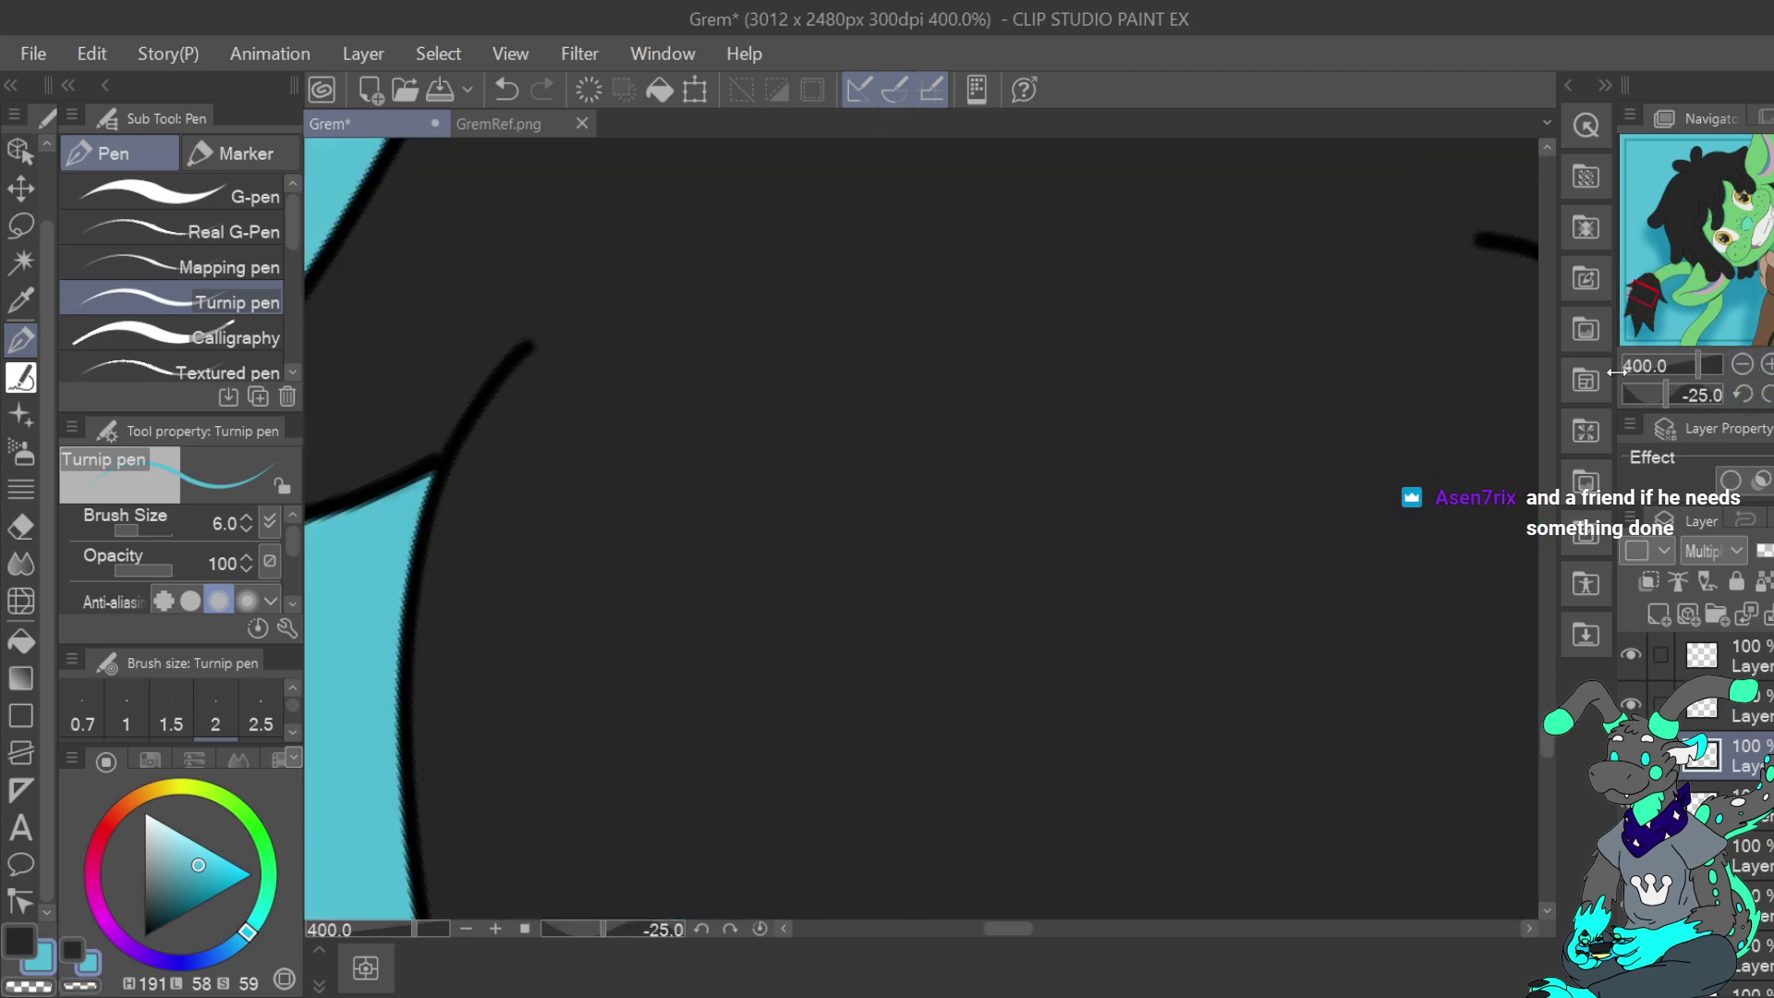
{"action": "left_click", "coordinate": [1743, 365]}
{"action": "left_click", "coordinate": [1743, 365]}
{"action": "left_click_drag", "start_coordinate": [903, 487], "coordinate": [933, 441]}
{"action": "left_click_drag", "start_coordinate": [1650, 293], "coordinate": [1649, 319]}
{"action": "mouse_move", "coordinate": [760, 299]}
{"action": "left_mouse_down"}
{"action": "mouse_move", "coordinate": [743, 417]}
{"action": "mouse_move", "coordinate": [764, 498]}
{"action": "left_mouse_up"}
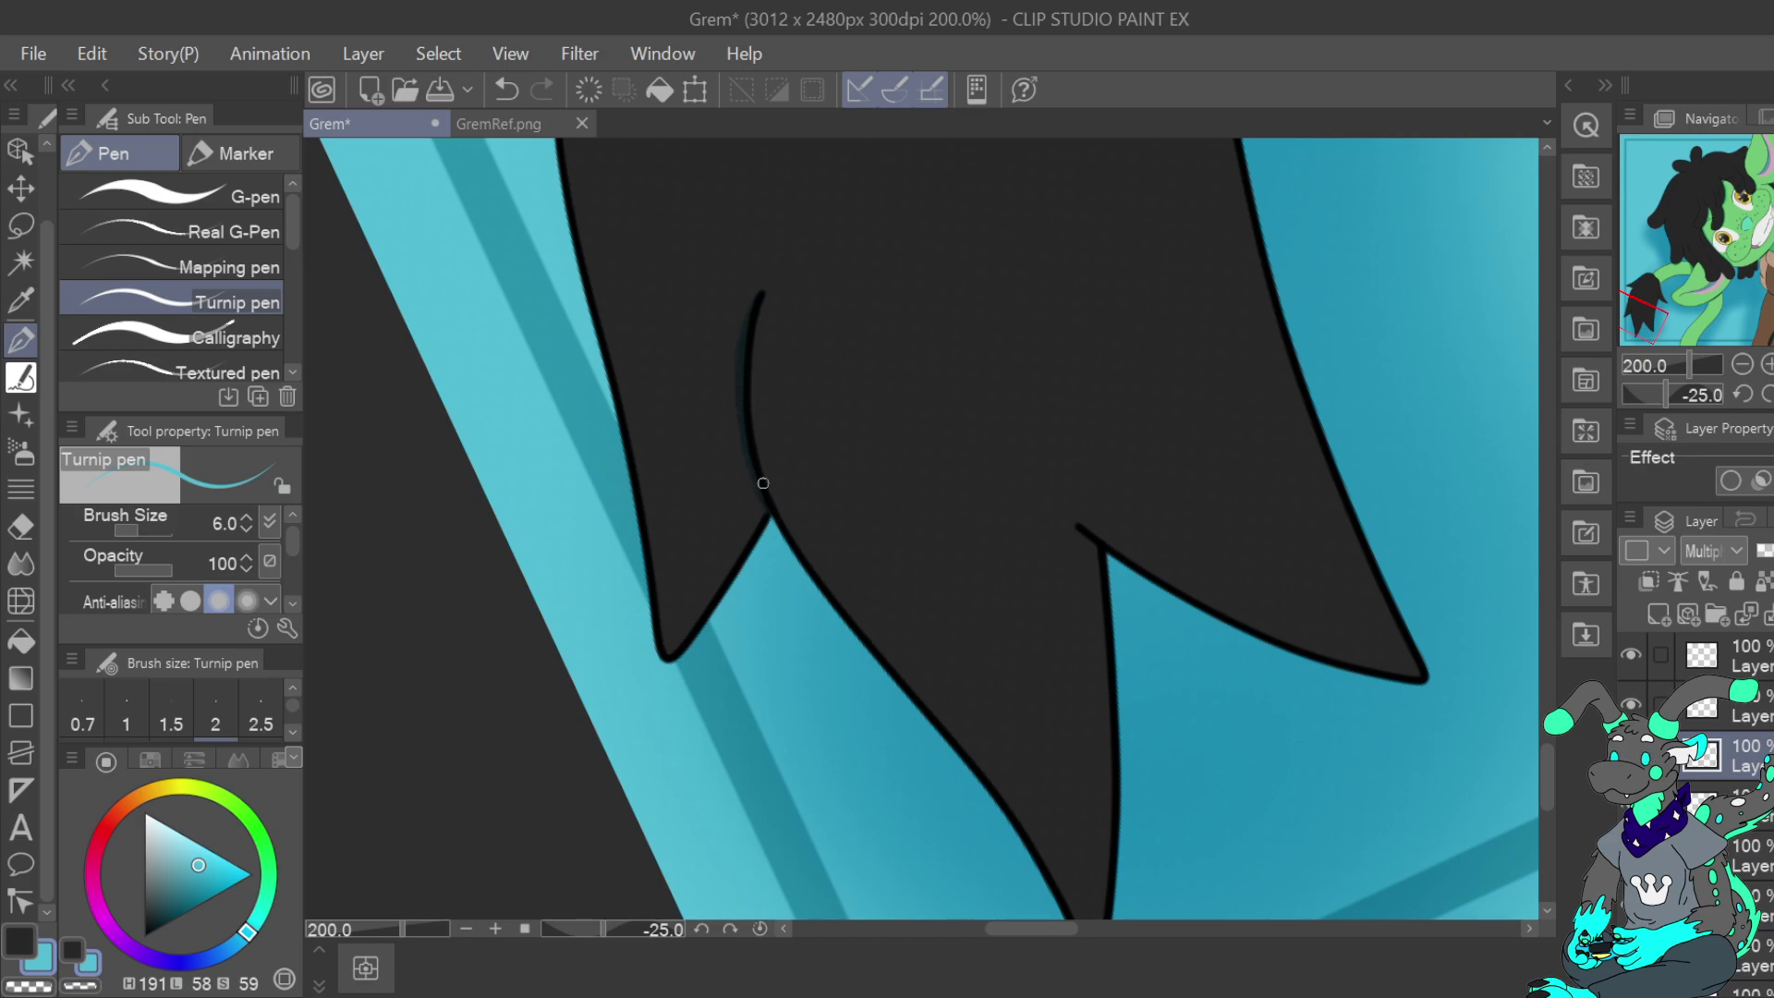
{"action": "left_click_drag", "start_coordinate": [1648, 319], "coordinate": [1664, 297]}
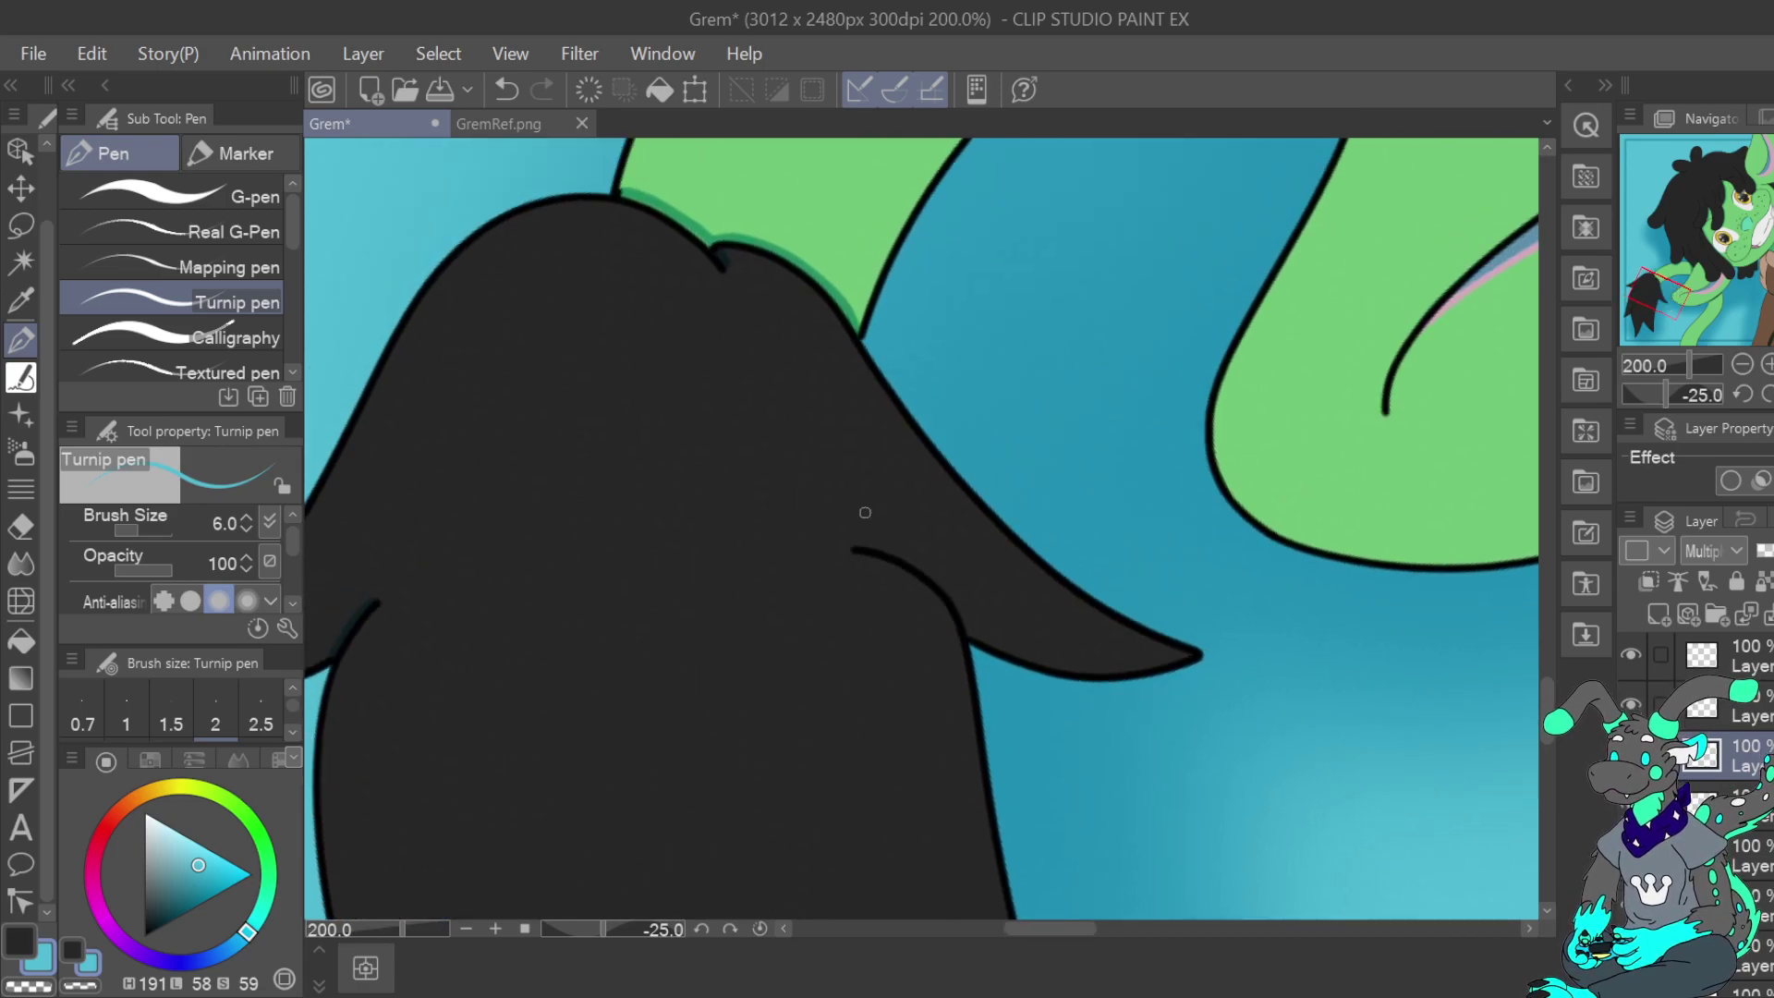
{"action": "mouse_move", "coordinate": [883, 549]}
{"action": "left_mouse_down"}
{"action": "mouse_move", "coordinate": [927, 567]}
{"action": "mouse_move", "coordinate": [969, 628]}
{"action": "left_mouse_up"}
Erase the dark shadow on the lower tail beneath the pink-lined ear with the transparent colour
{"action": "left_click", "coordinate": [1743, 364]}
{"action": "left_click", "coordinate": [1743, 364]}
{"action": "left_click", "coordinate": [1743, 364]}
{"action": "left_click", "coordinate": [1743, 364]}
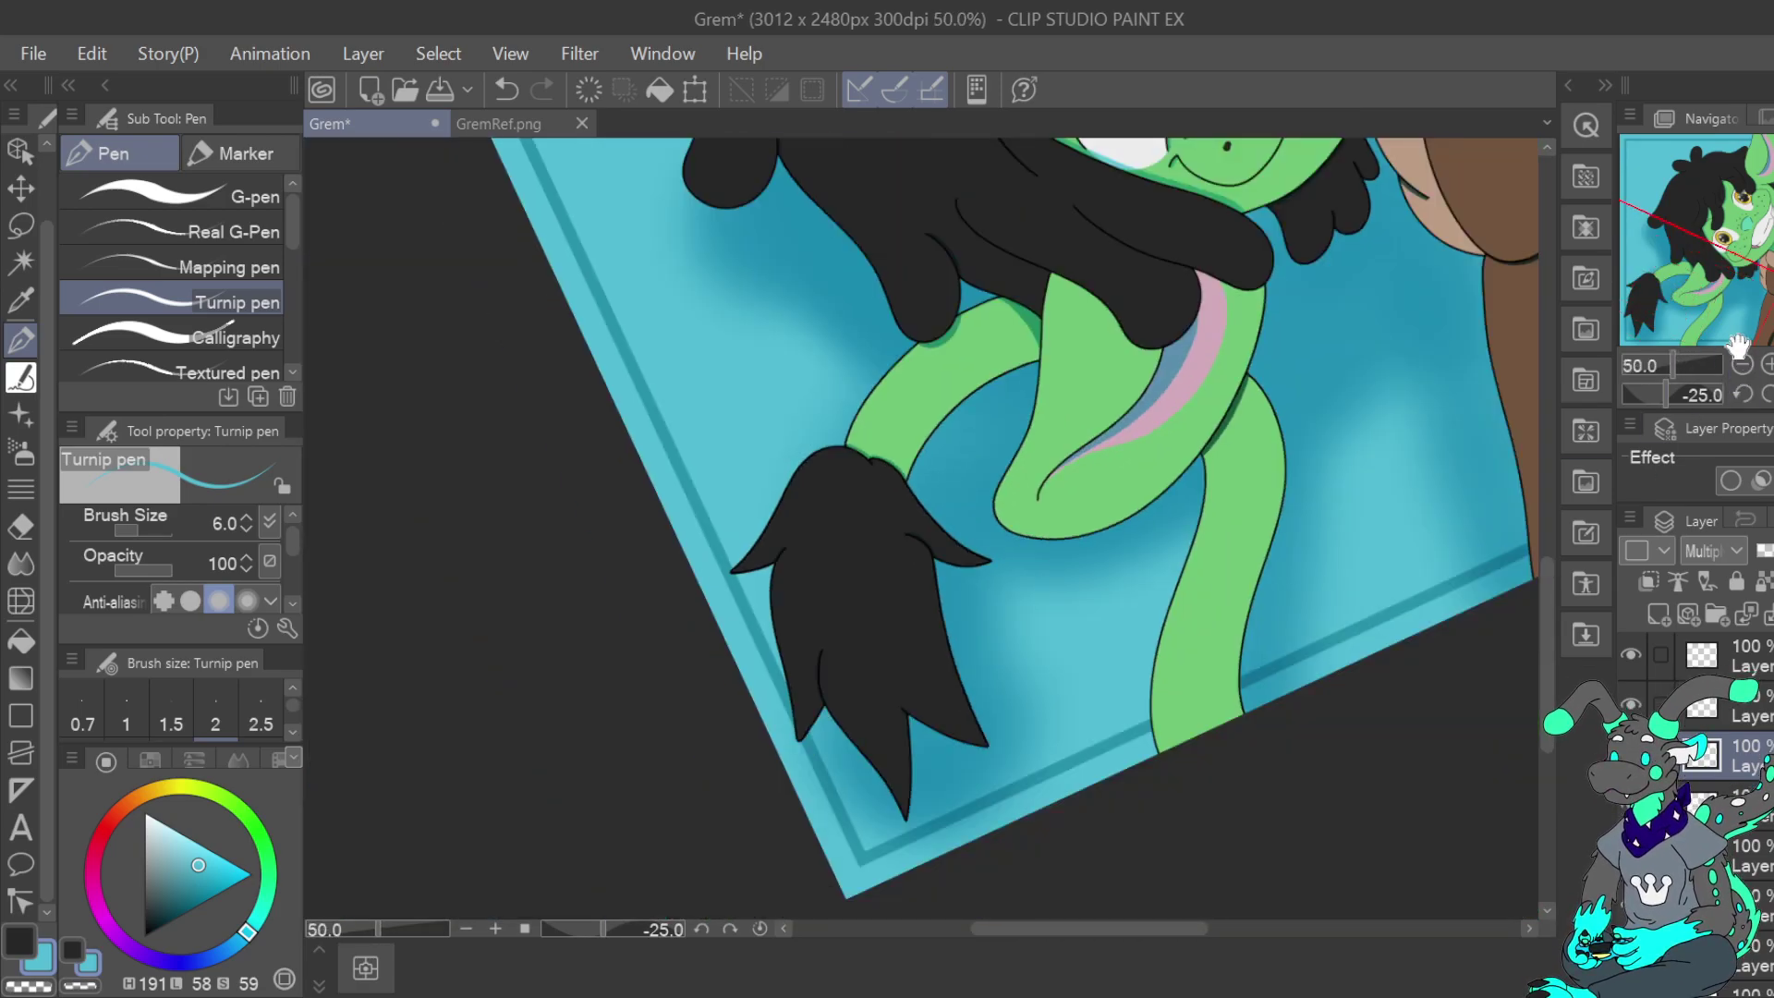
{"action": "left_click", "coordinate": [1769, 365]}
{"action": "left_click", "coordinate": [1769, 365]}
{"action": "left_click", "coordinate": [1770, 365]}
{"action": "left_click_drag", "start_coordinate": [1660, 298], "coordinate": [1719, 309]}
{"action": "left_click_drag", "start_coordinate": [938, 254], "coordinate": [873, 388]}
{"action": "mouse_move", "coordinate": [927, 299]}
{"action": "left_mouse_down"}
{"action": "mouse_move", "coordinate": [809, 475]}
{"action": "mouse_move", "coordinate": [828, 480]}
{"action": "mouse_move", "coordinate": [913, 344]}
{"action": "mouse_move", "coordinate": [861, 410]}
{"action": "left_mouse_up"}
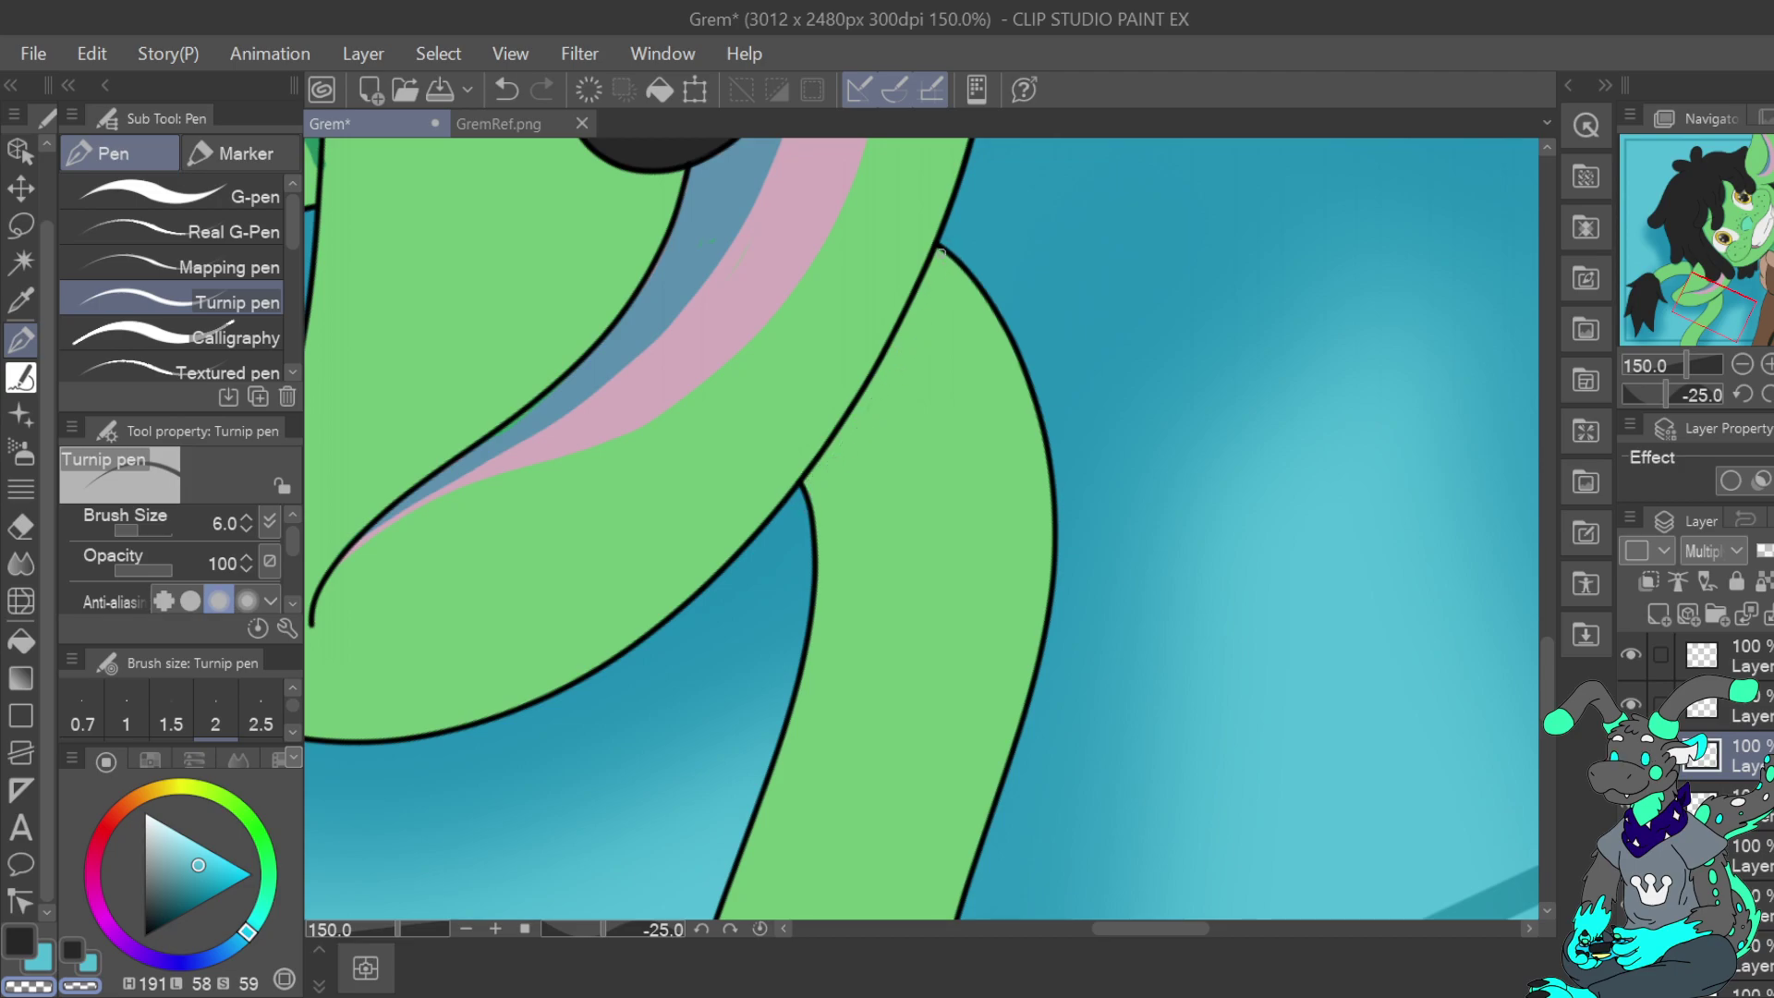
Set the pen size to 8 and paint a wide light blue shadow on the lower tail along the pink-lined ear's edge
{"action": "left_click", "coordinate": [47, 966]}
{"action": "left_click", "coordinate": [247, 518]}
{"action": "left_click", "coordinate": [247, 518]}
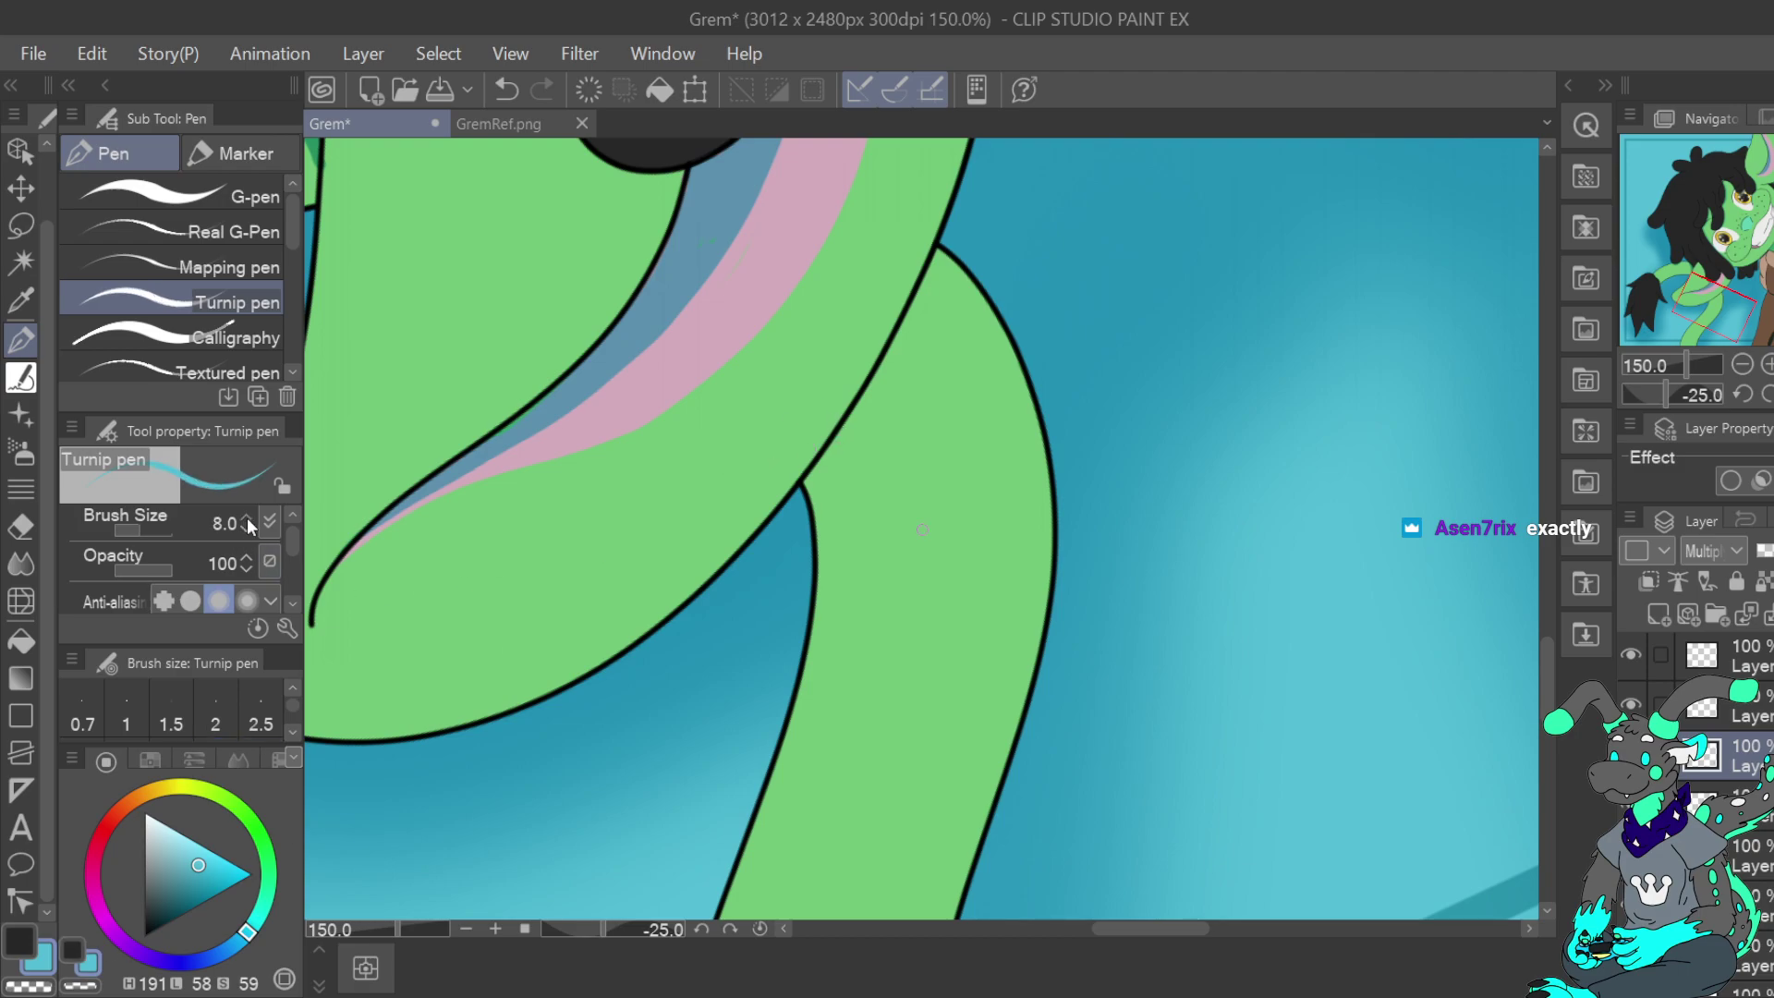
{"action": "mouse_move", "coordinate": [819, 465]}
{"action": "left_mouse_down"}
{"action": "mouse_move", "coordinate": [941, 246]}
{"action": "mouse_move", "coordinate": [876, 368]}
{"action": "left_mouse_up"}
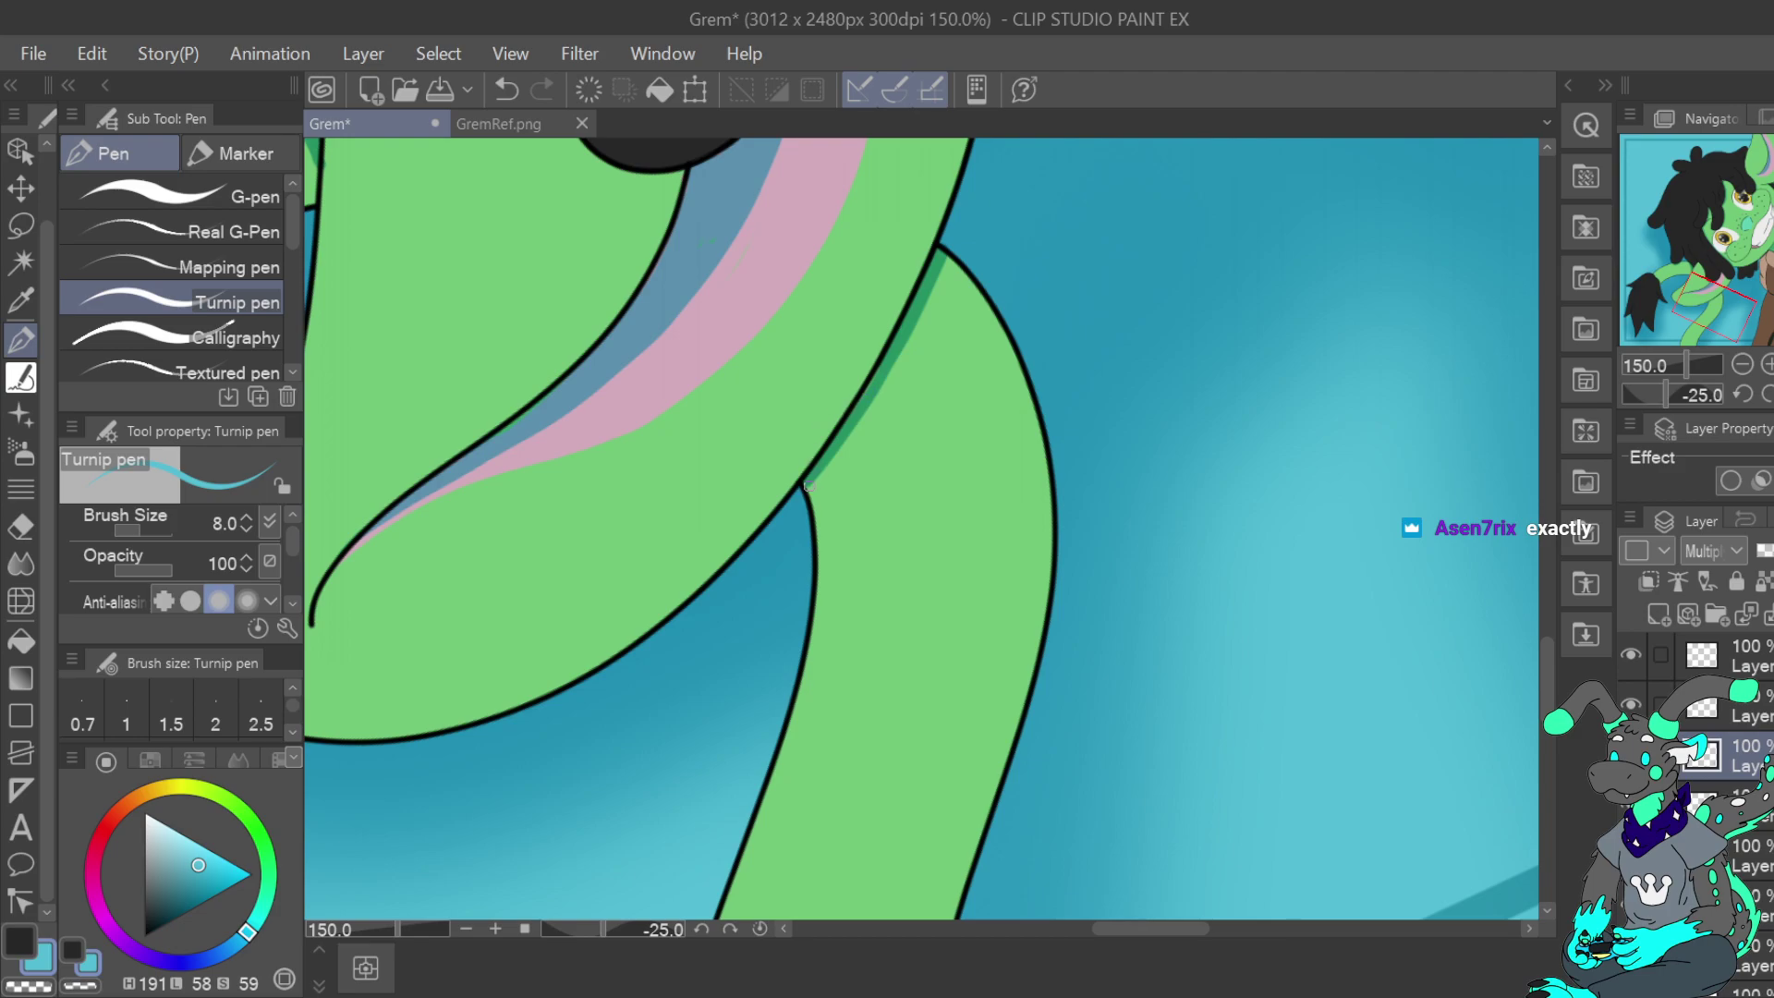
{"action": "mouse_move", "coordinate": [827, 477]}
{"action": "left_mouse_down"}
{"action": "mouse_move", "coordinate": [924, 352]}
{"action": "mouse_move", "coordinate": [952, 257]}
{"action": "mouse_move", "coordinate": [918, 349]}
{"action": "mouse_move", "coordinate": [916, 333]}
{"action": "mouse_move", "coordinate": [826, 470]}
{"action": "left_mouse_up"}
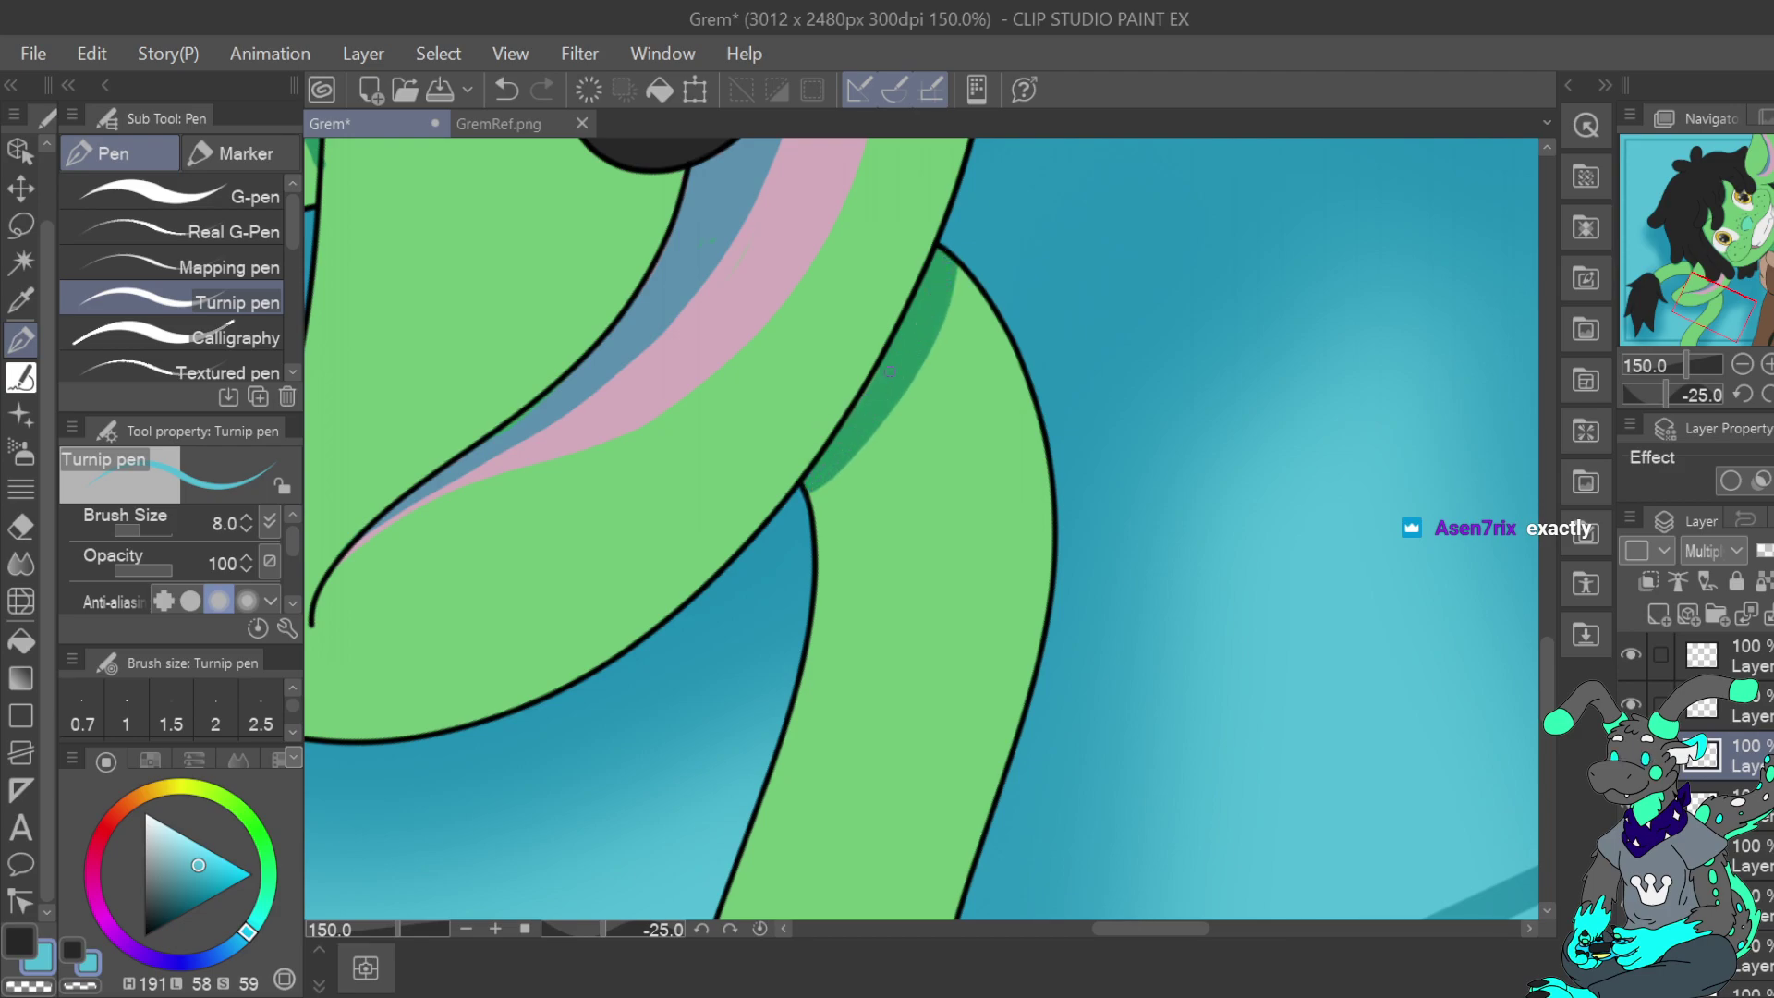
{"action": "left_click", "coordinate": [1743, 365]}
{"action": "left_click", "coordinate": [1743, 364]}
{"action": "left_click", "coordinate": [1742, 365]}
{"action": "left_click", "coordinate": [1743, 364]}
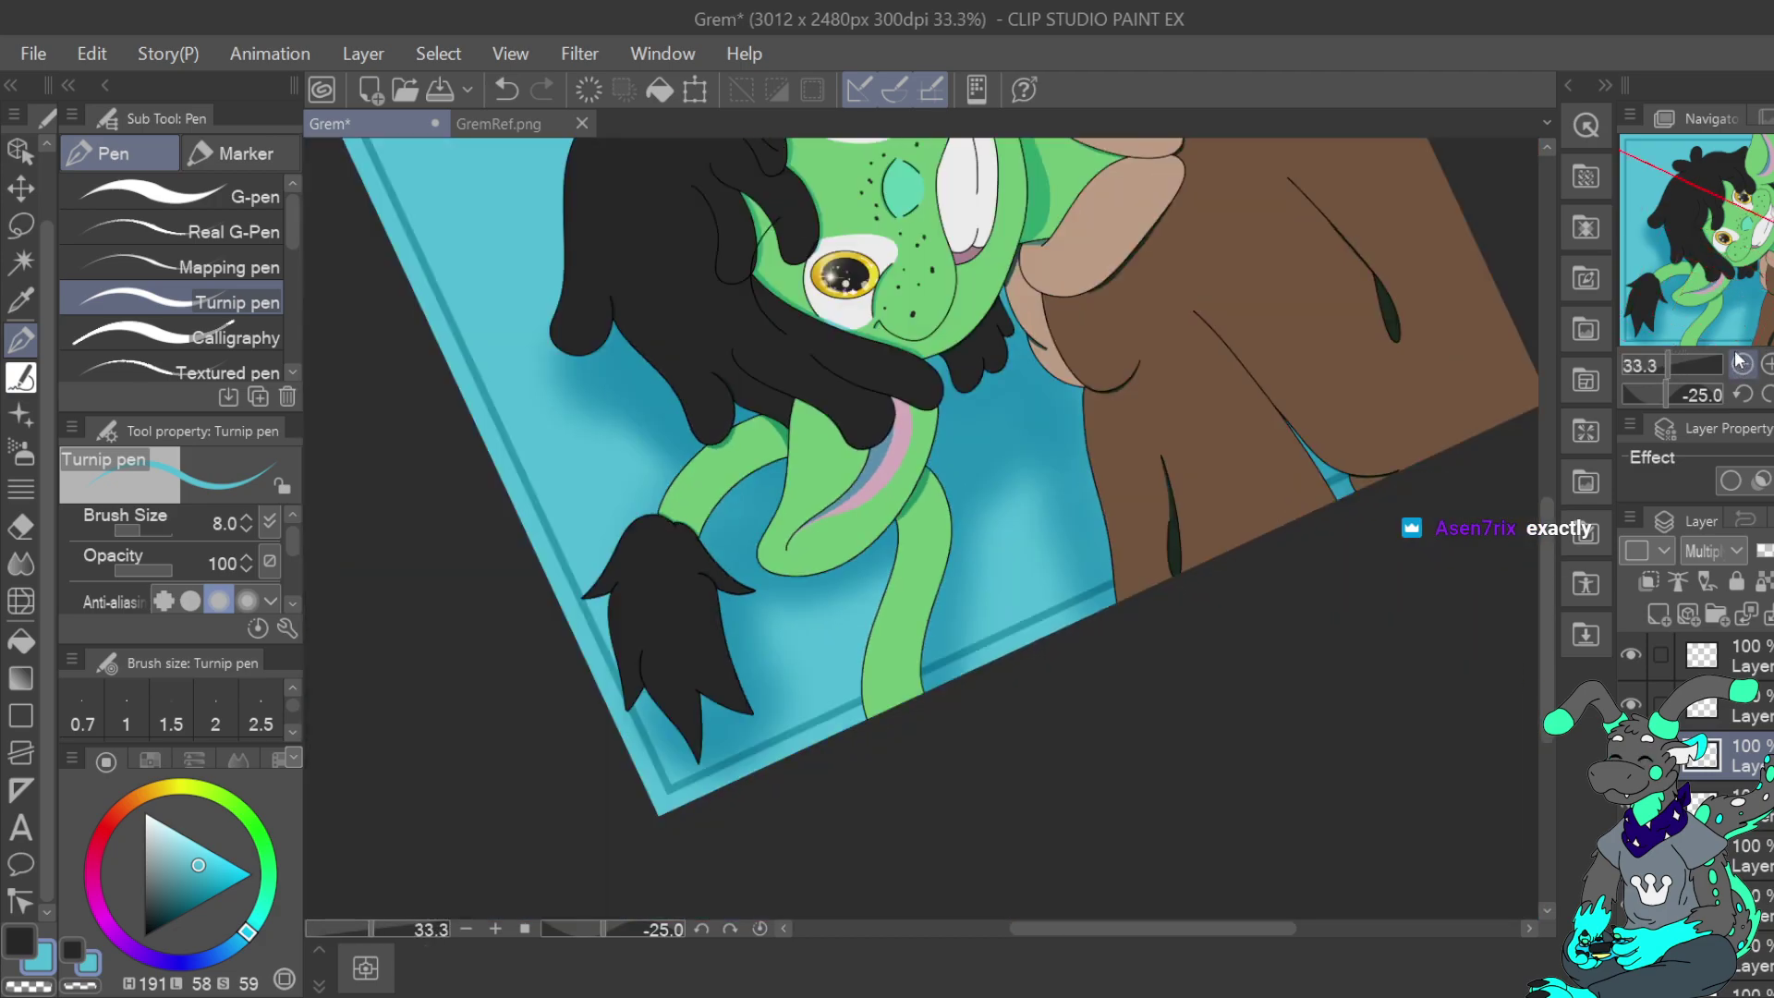
{"action": "left_click", "coordinate": [1773, 395]}
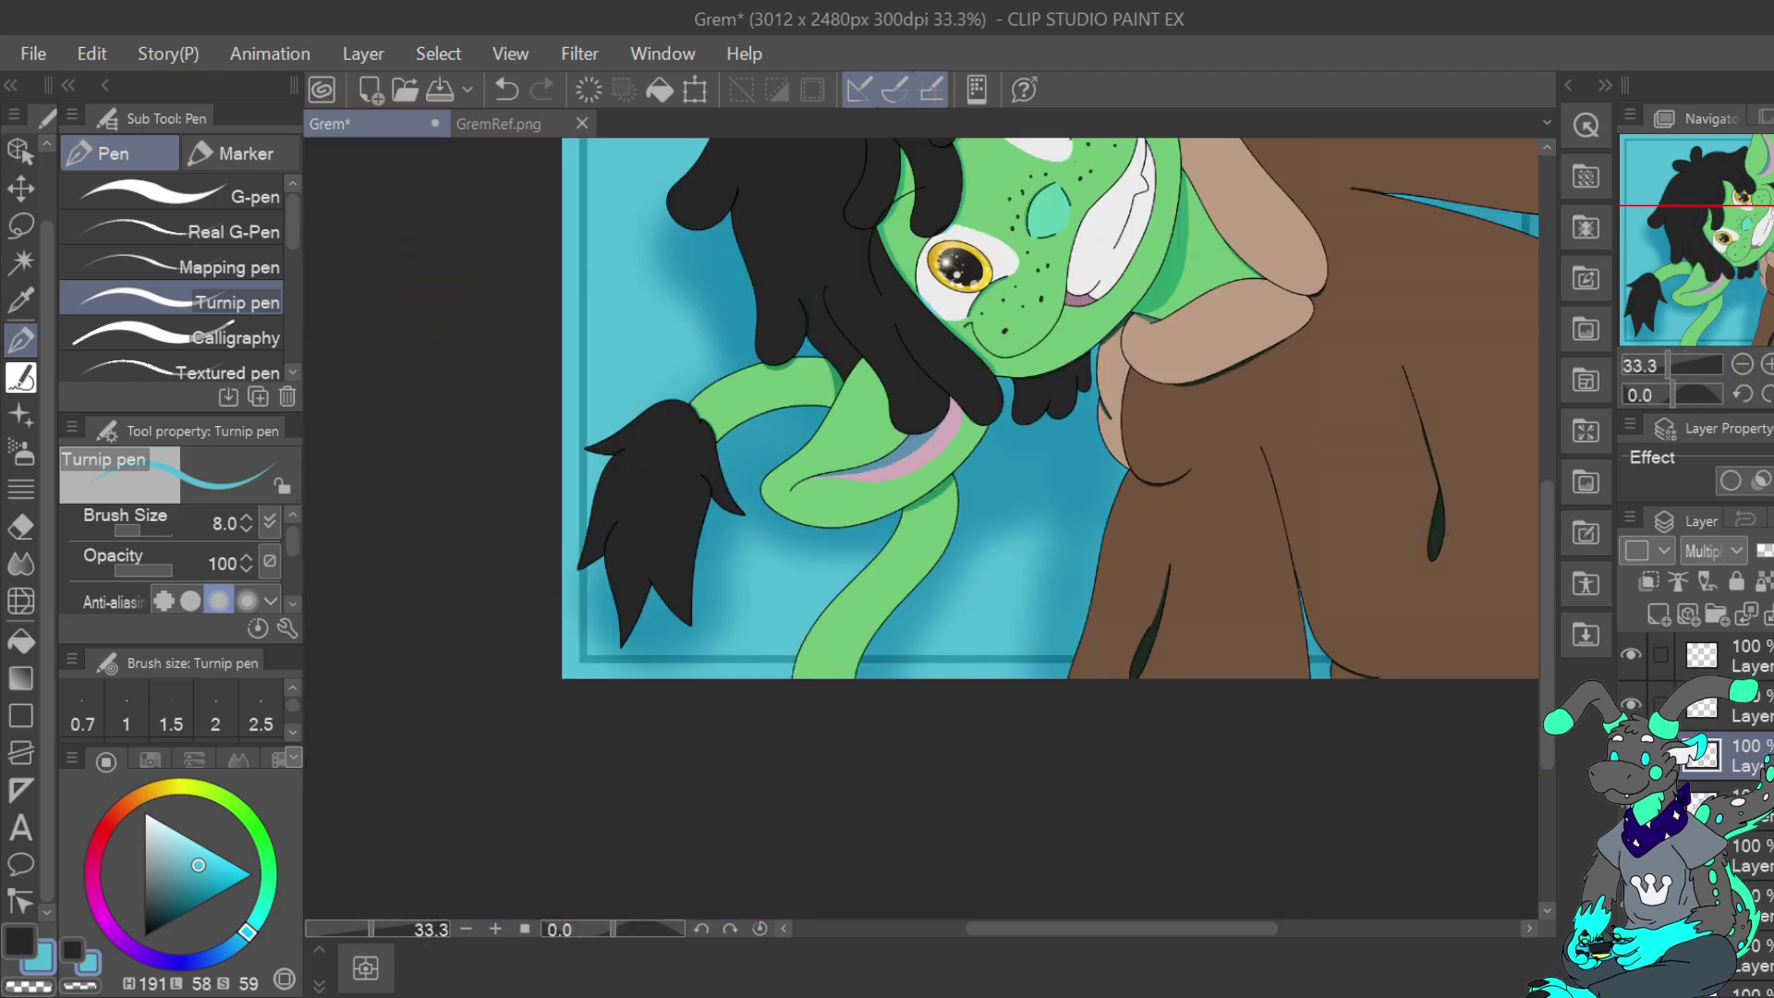
On the Multiply layer above, choose a muted grey-blue (H191, L61, S18) and try a shadow stroke on the teeth beneath the upper lip
{"action": "left_click_drag", "start_coordinate": [1045, 416], "coordinate": [946, 564]}
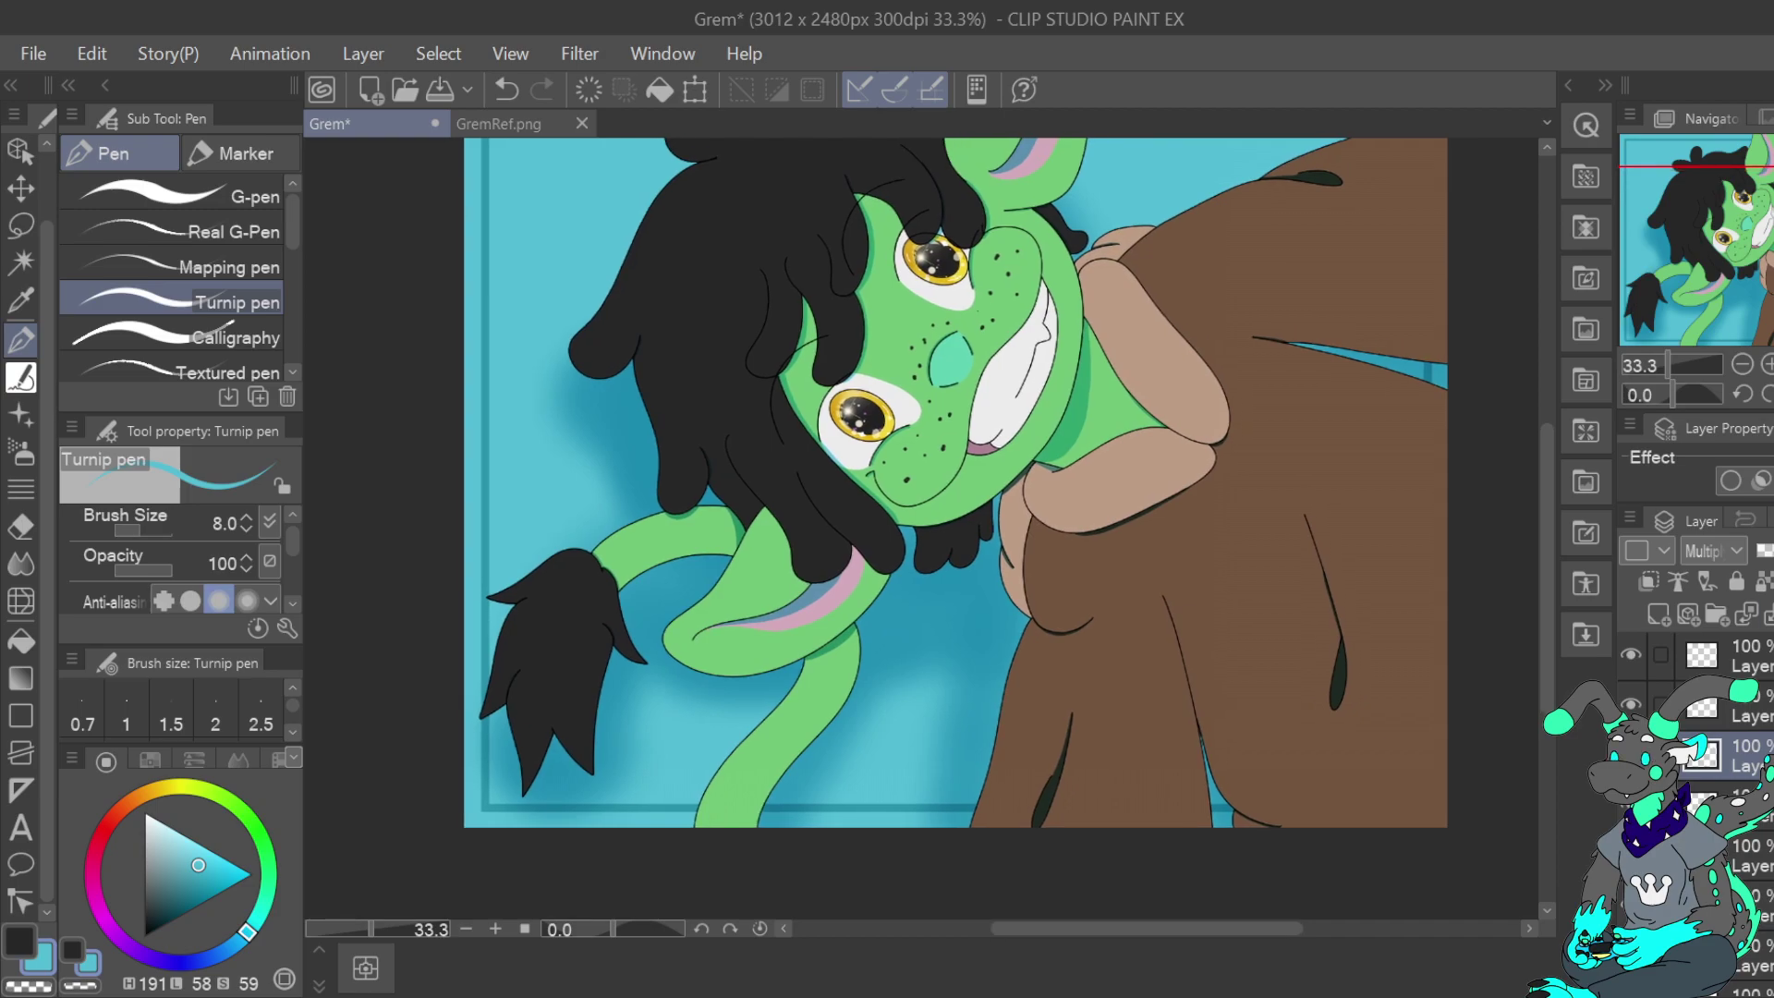
{"action": "left_click", "coordinate": [1752, 707]}
{"action": "left_click", "coordinate": [1768, 364]}
{"action": "left_click", "coordinate": [1768, 365]}
{"action": "left_click", "coordinate": [1768, 364]}
{"action": "left_click_drag", "start_coordinate": [1035, 213], "coordinate": [780, 835]}
{"action": "left_click", "coordinate": [1768, 394]}
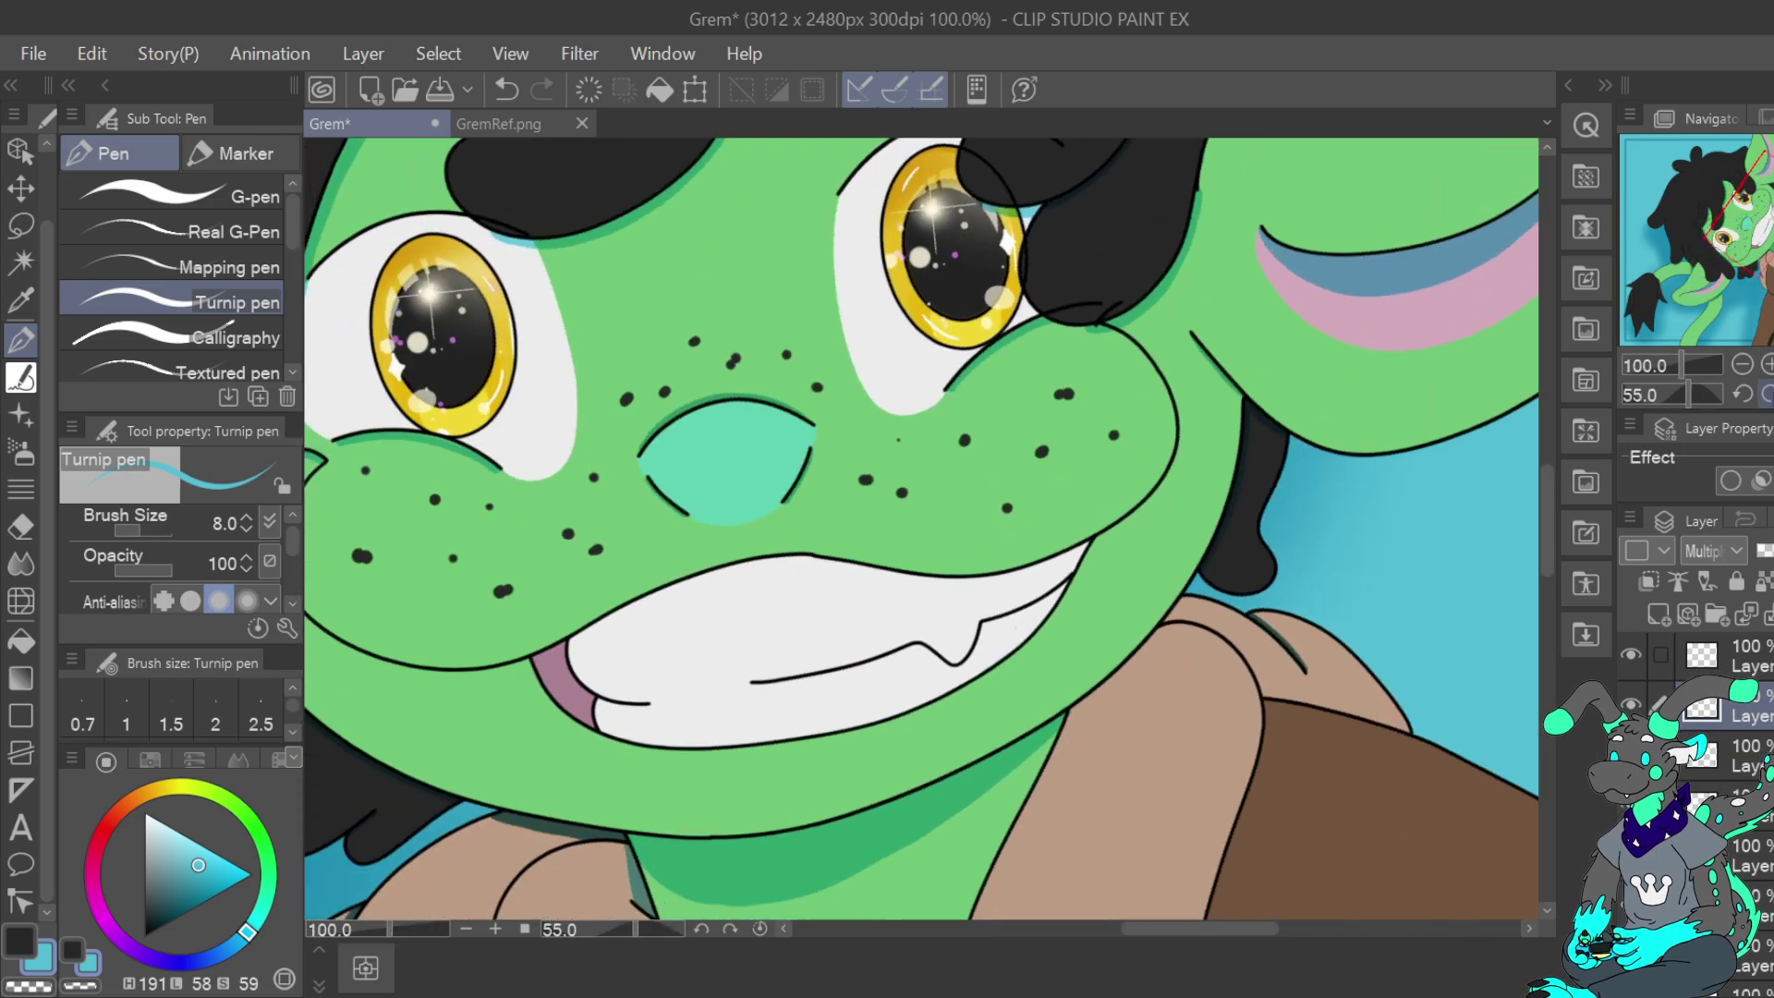
{"action": "left_click_drag", "start_coordinate": [1752, 235], "coordinate": [1745, 271]}
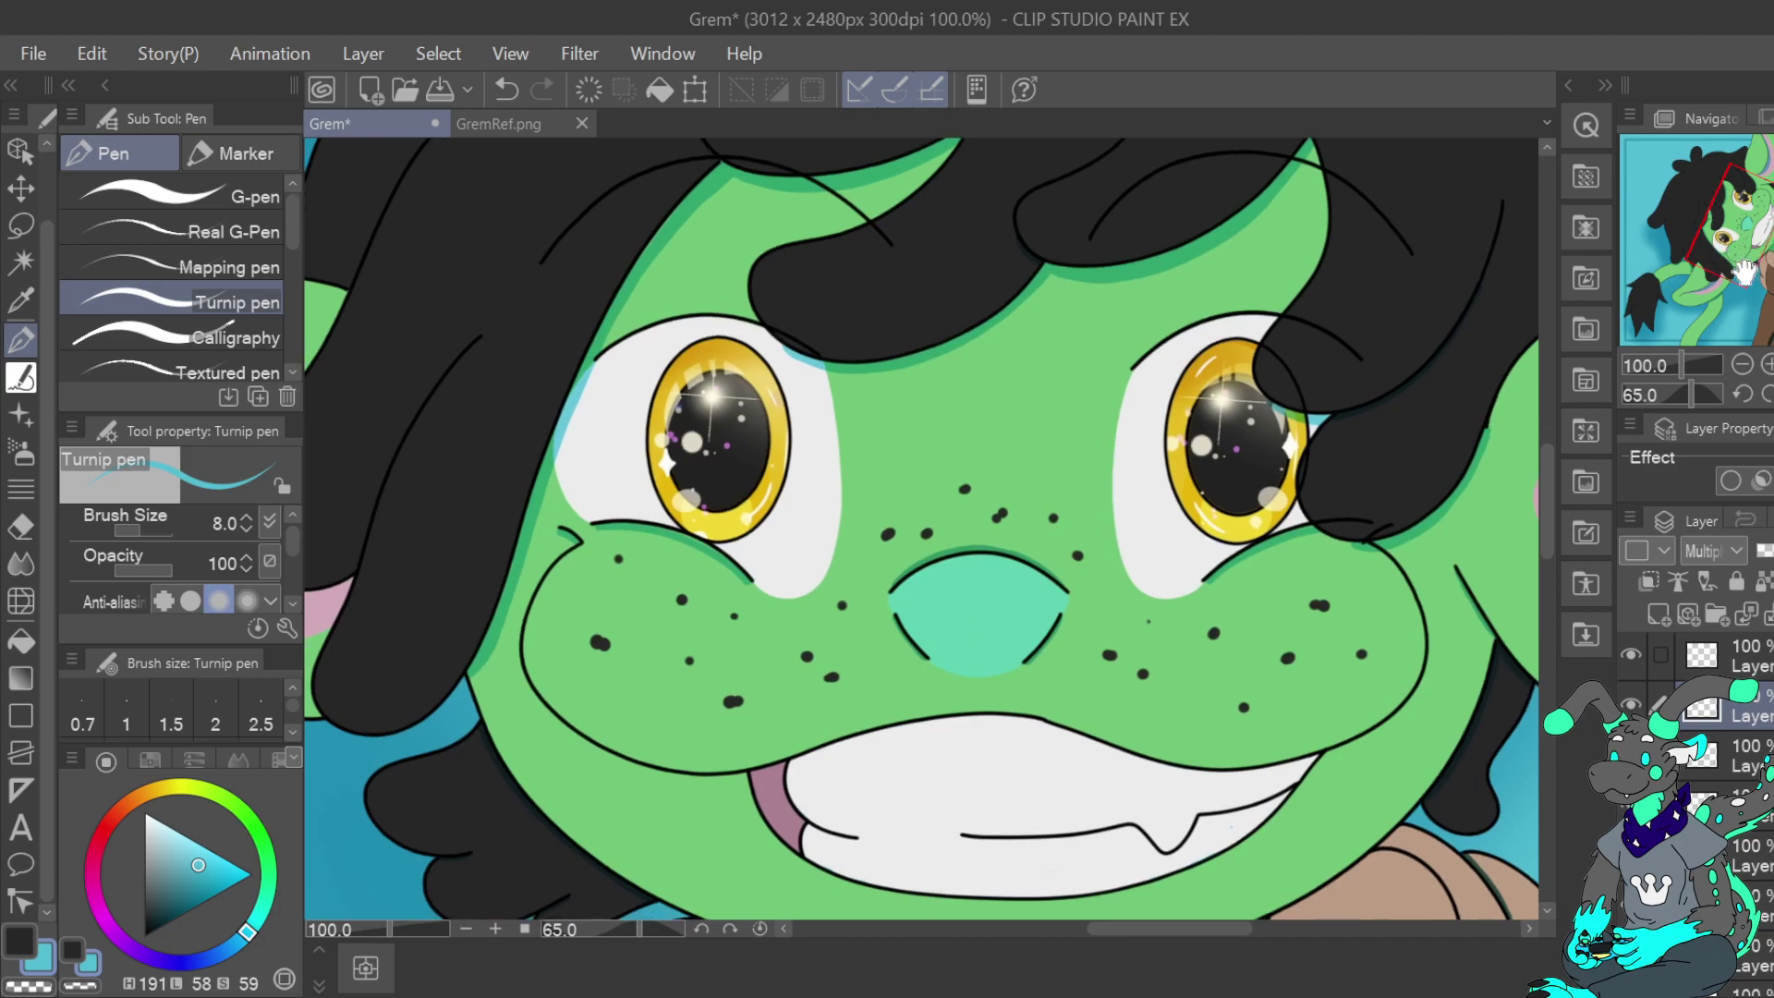
{"action": "left_click_drag", "start_coordinate": [198, 865], "coordinate": [160, 861]}
{"action": "left_click_drag", "start_coordinate": [838, 743], "coordinate": [921, 723]}
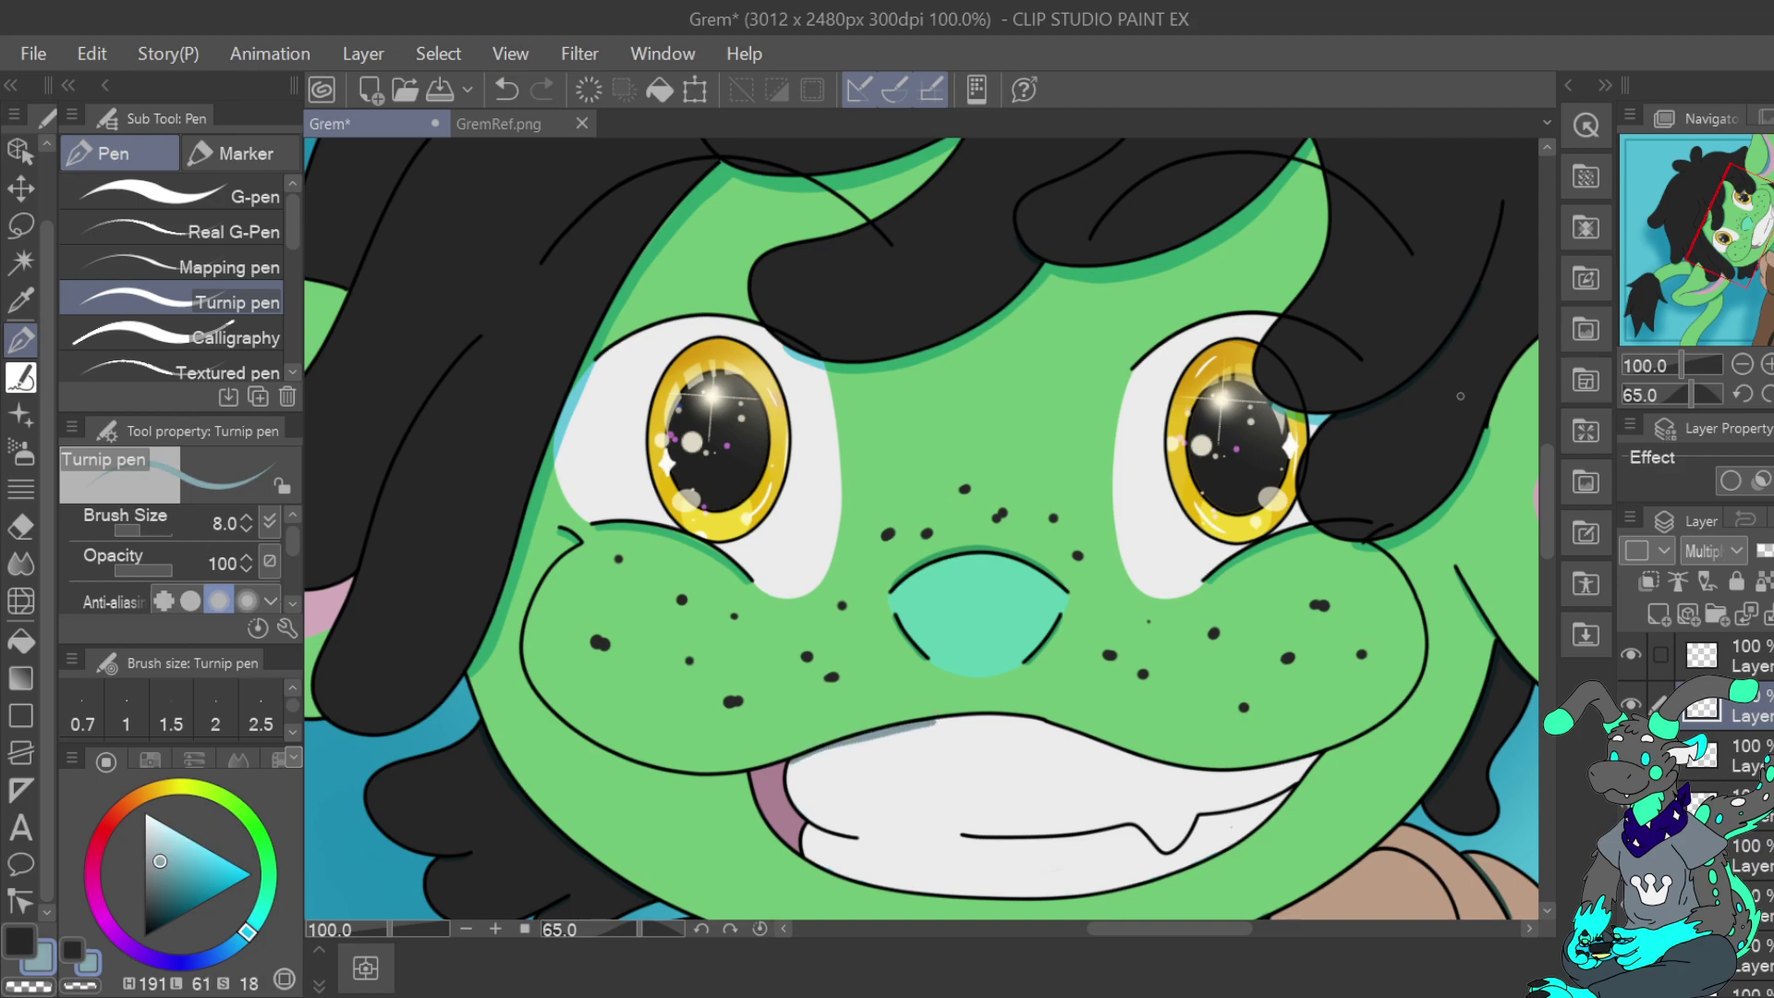
{"action": "key", "text": "ctrl+z"}
Paint a thin grey-blue shadow on the teeth along the whole upper lip line
{"action": "key", "text": "minus"}
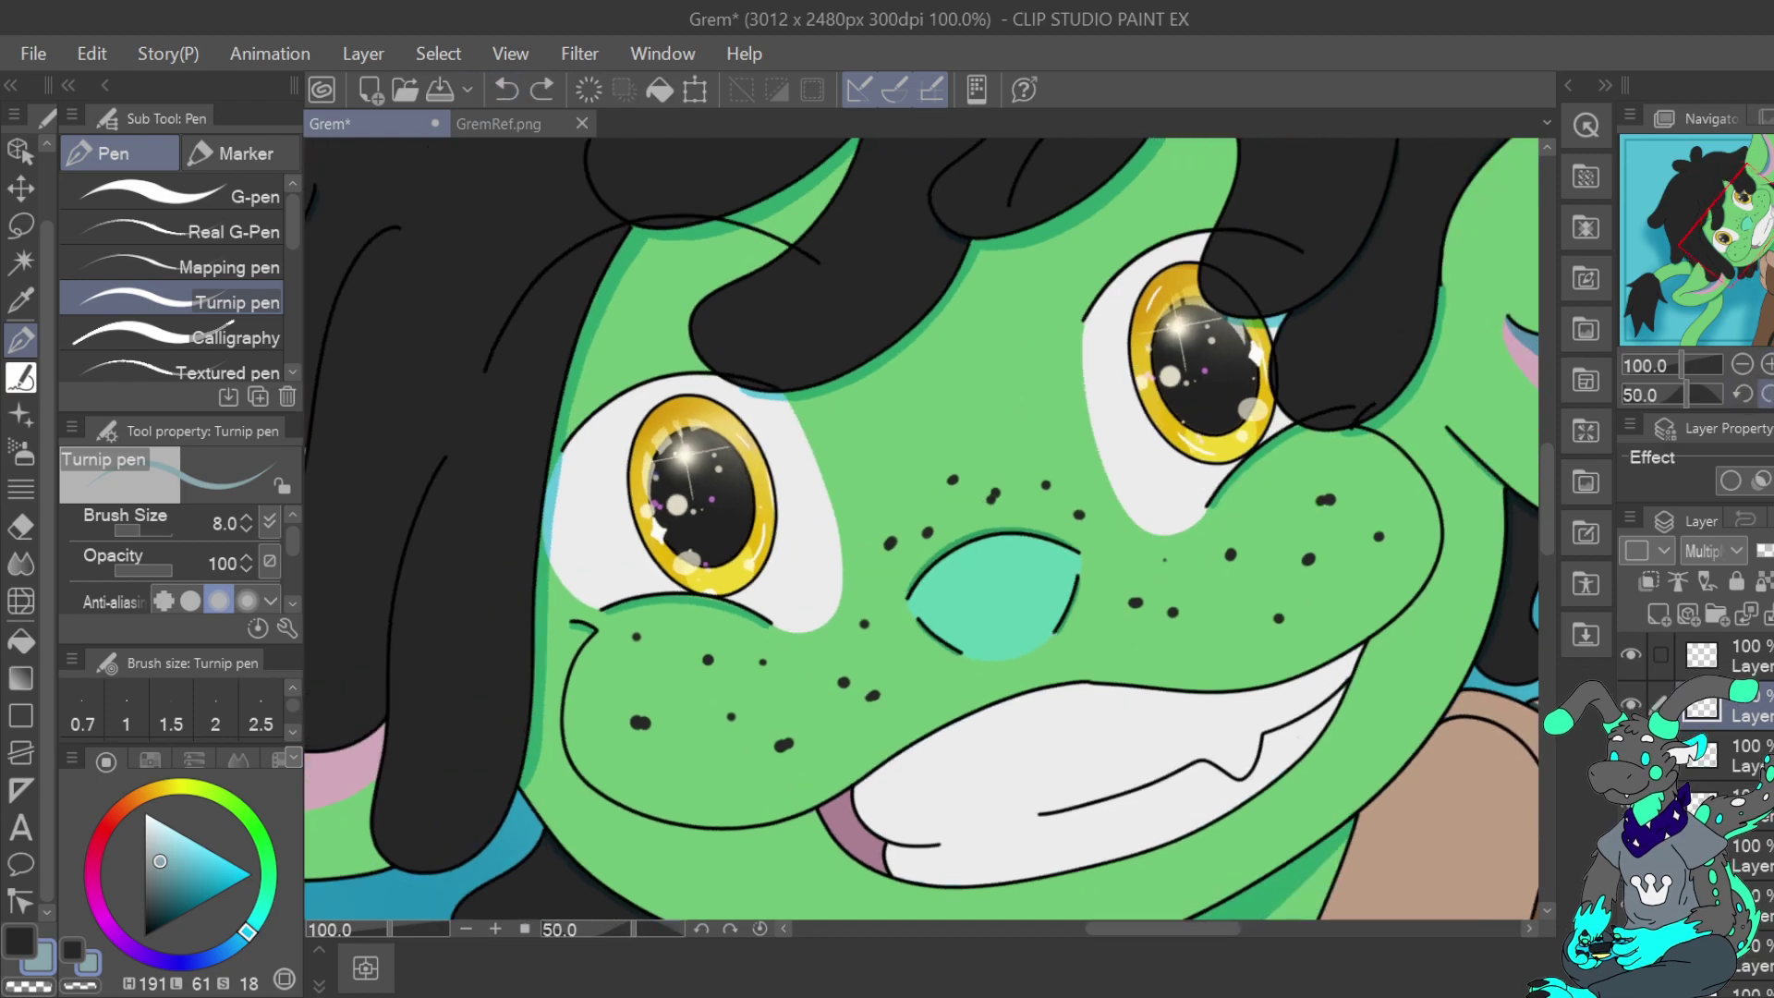
{"action": "left_click", "coordinate": [1768, 364]}
{"action": "left_click", "coordinate": [1768, 364]}
{"action": "left_click", "coordinate": [1745, 245]}
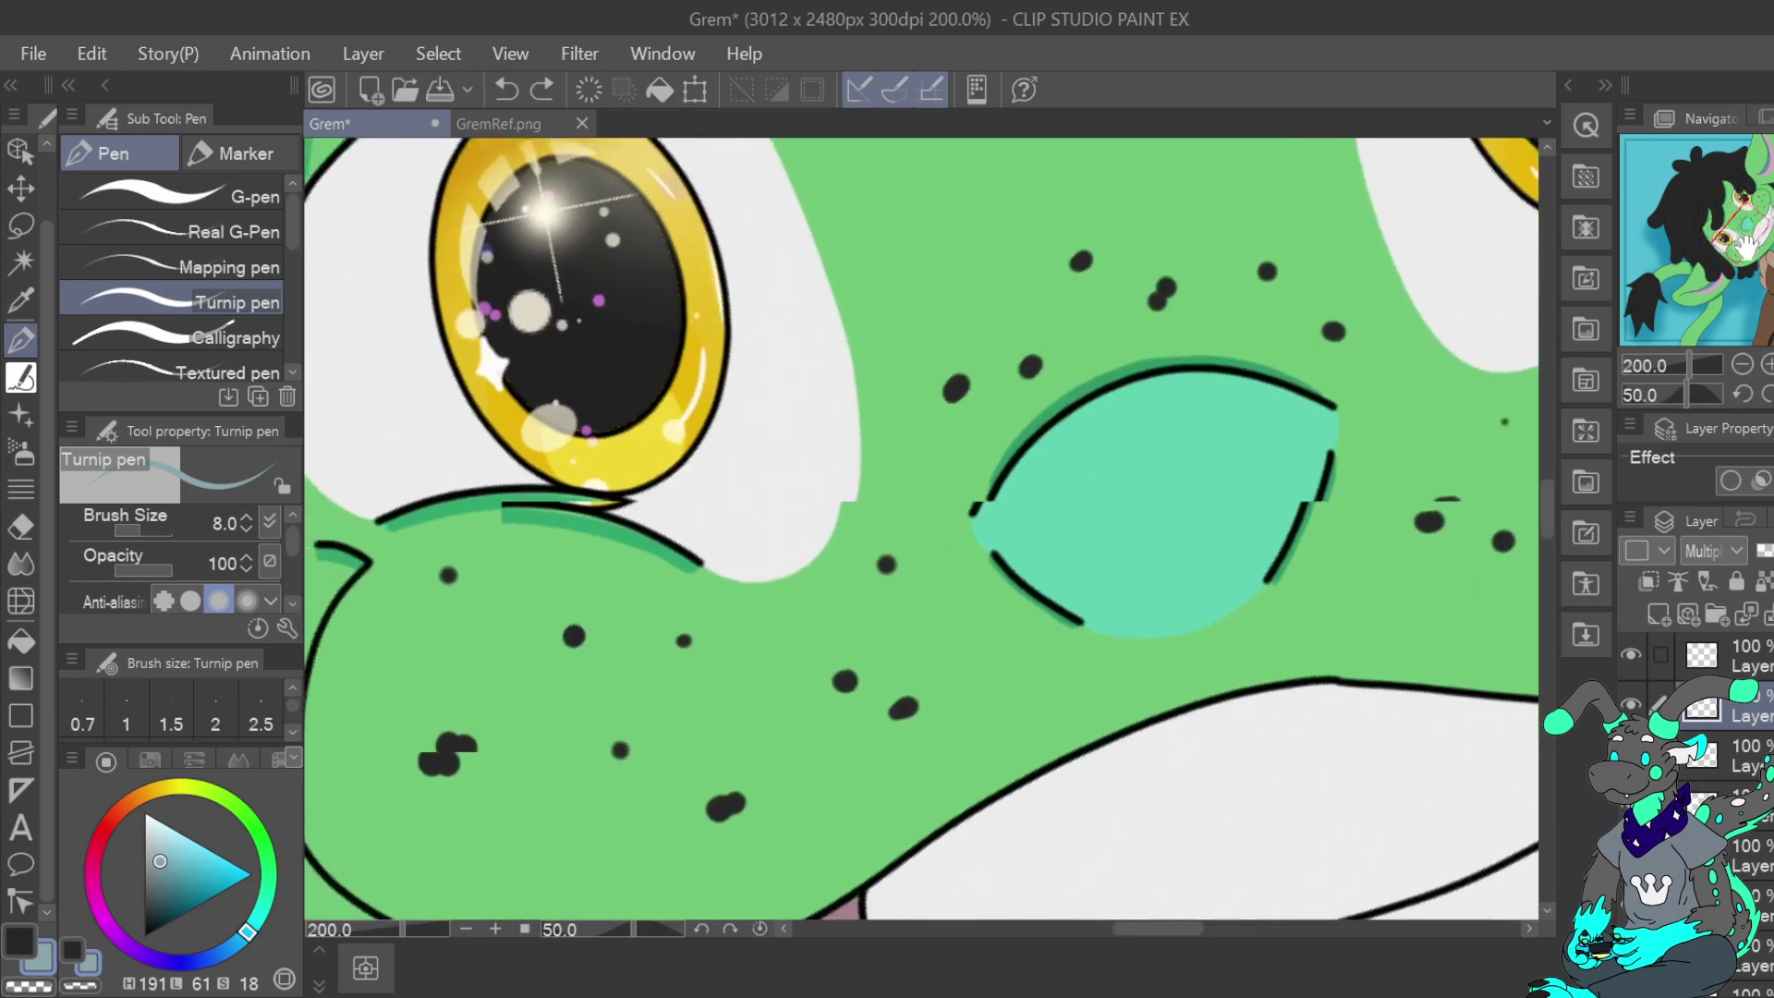
{"action": "left_click_drag", "start_coordinate": [1746, 245], "coordinate": [1763, 239]}
{"action": "mouse_move", "coordinate": [527, 702]}
{"action": "left_mouse_down"}
{"action": "mouse_move", "coordinate": [731, 572]}
{"action": "mouse_move", "coordinate": [863, 522]}
{"action": "mouse_move", "coordinate": [983, 499]}
{"action": "mouse_move", "coordinate": [1298, 512]}
{"action": "mouse_move", "coordinate": [1425, 473]}
{"action": "left_mouse_up"}
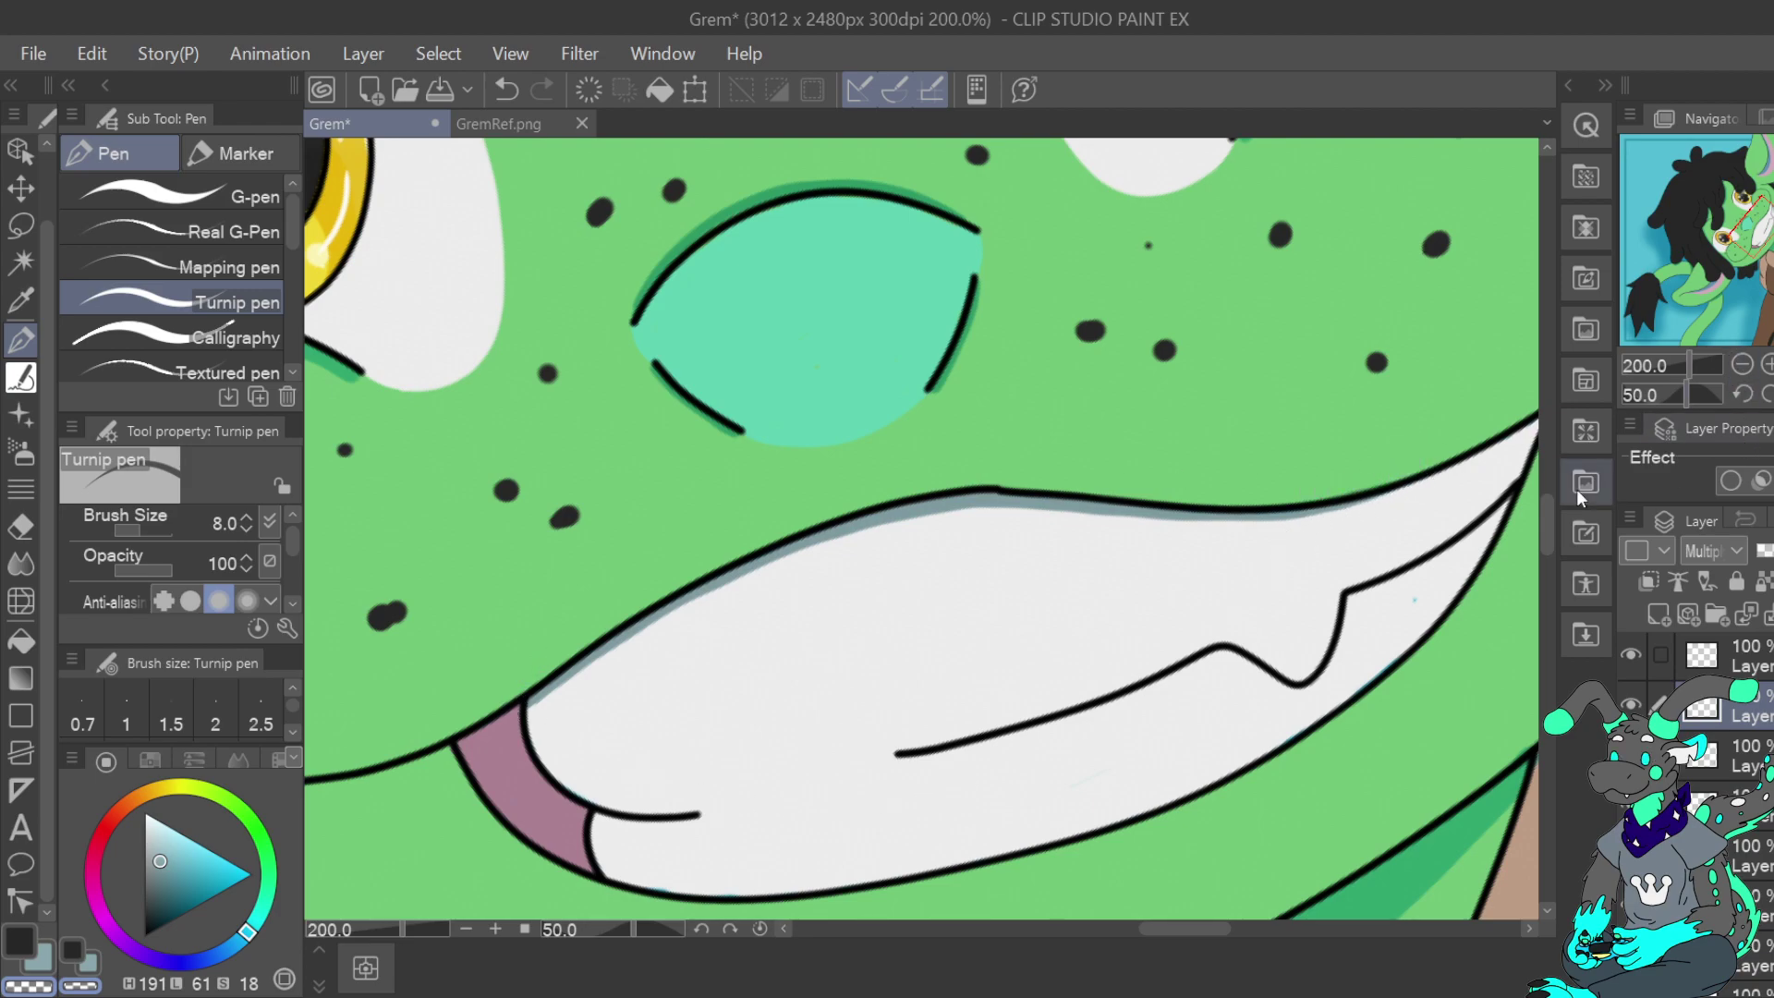
Paint grey-blue shadows beneath the short tooth line, the long tooth line and the tip of the fang
{"action": "left_click", "coordinate": [41, 962]}
{"action": "left_click_drag", "start_coordinate": [608, 814], "coordinate": [689, 809]}
{"action": "mouse_move", "coordinate": [903, 759]}
{"action": "left_mouse_down"}
{"action": "mouse_move", "coordinate": [1228, 648]}
{"action": "mouse_move", "coordinate": [1281, 682]}
{"action": "mouse_move", "coordinate": [1297, 665]}
{"action": "left_mouse_up"}
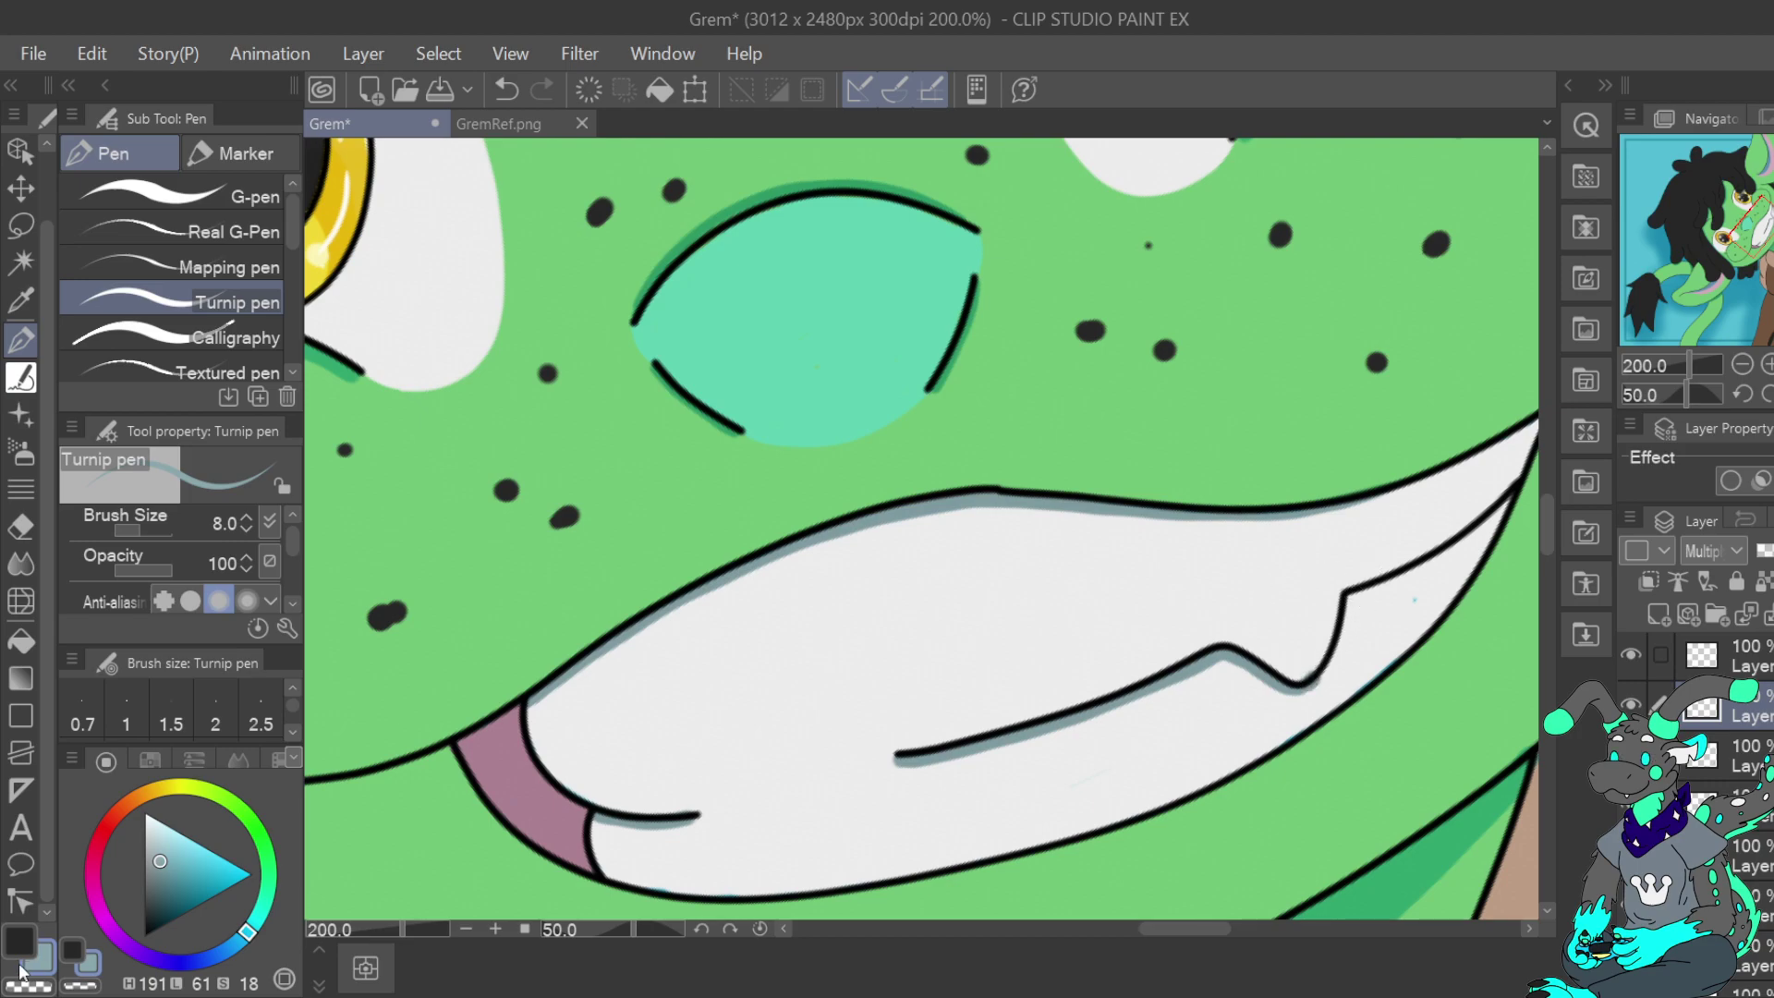
{"action": "left_click", "coordinate": [506, 90]}
{"action": "left_click_drag", "start_coordinate": [1311, 682], "coordinate": [1328, 647]}
{"action": "left_click_drag", "start_coordinate": [1757, 241], "coordinate": [1765, 234]}
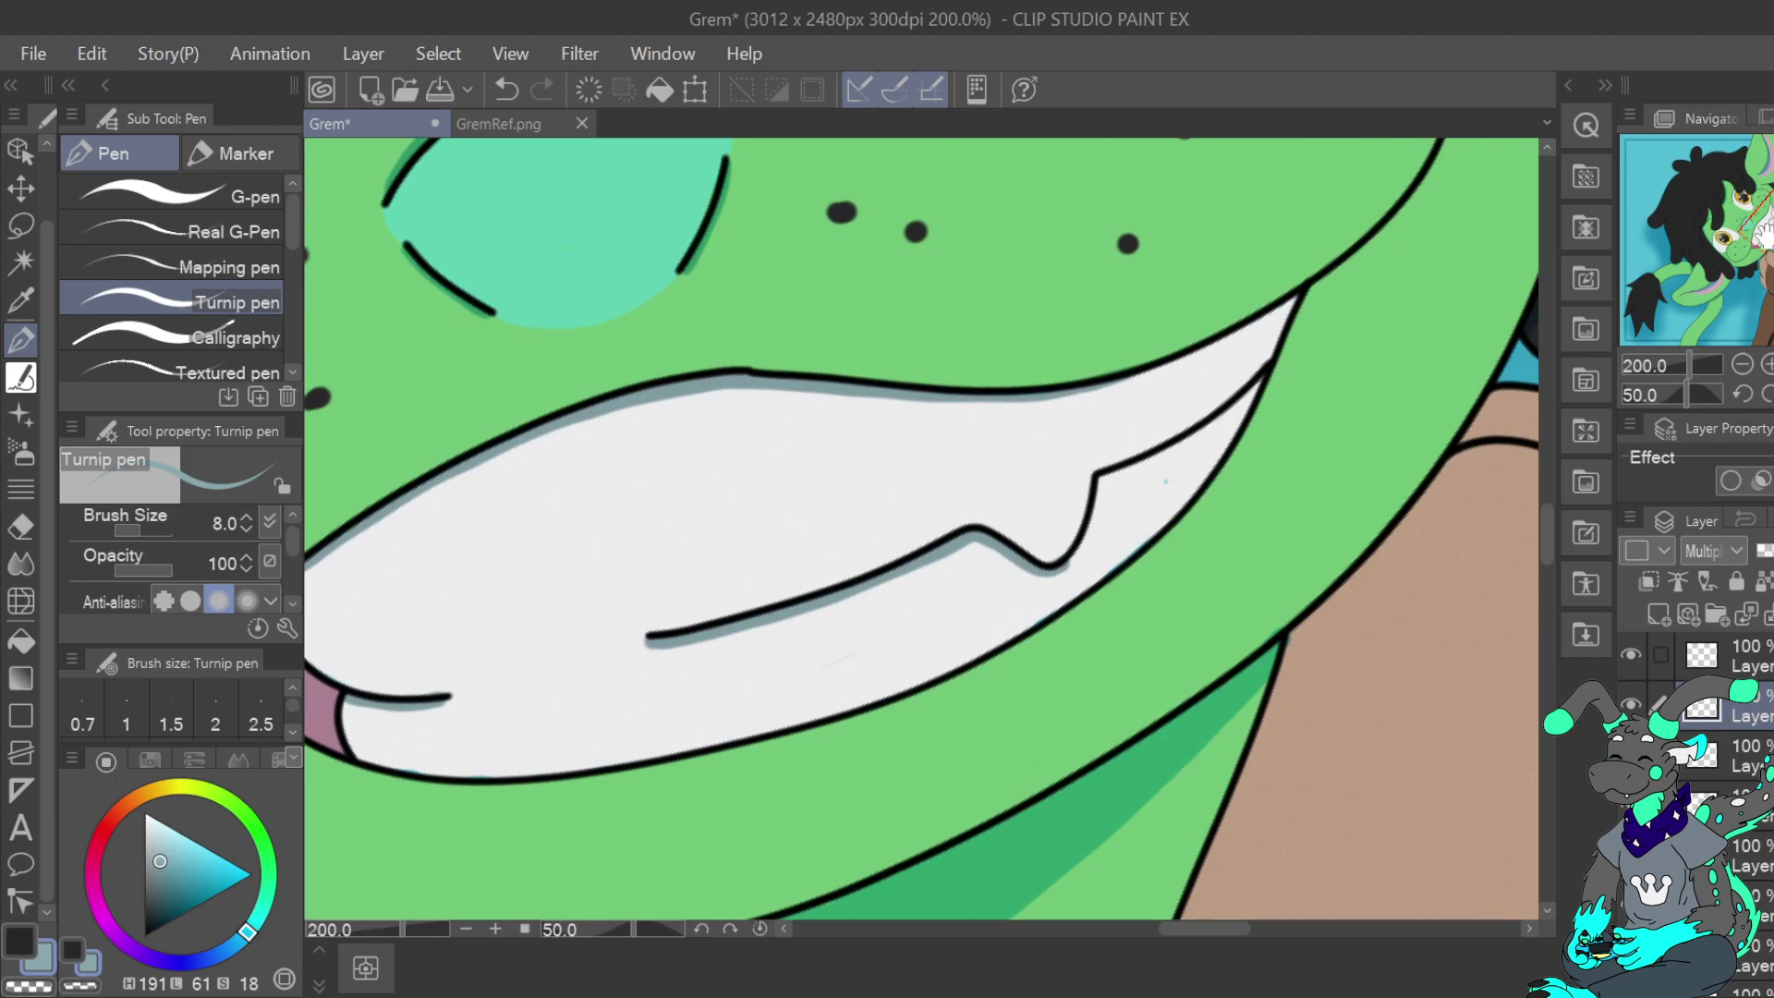
{"action": "left_click", "coordinate": [1767, 365]}
{"action": "mouse_move", "coordinate": [1175, 610]}
{"action": "left_mouse_down"}
{"action": "mouse_move", "coordinate": [1222, 555]}
{"action": "mouse_move", "coordinate": [1185, 583]}
{"action": "mouse_move", "coordinate": [1207, 551]}
{"action": "left_mouse_up"}
{"action": "left_click", "coordinate": [45, 986]}
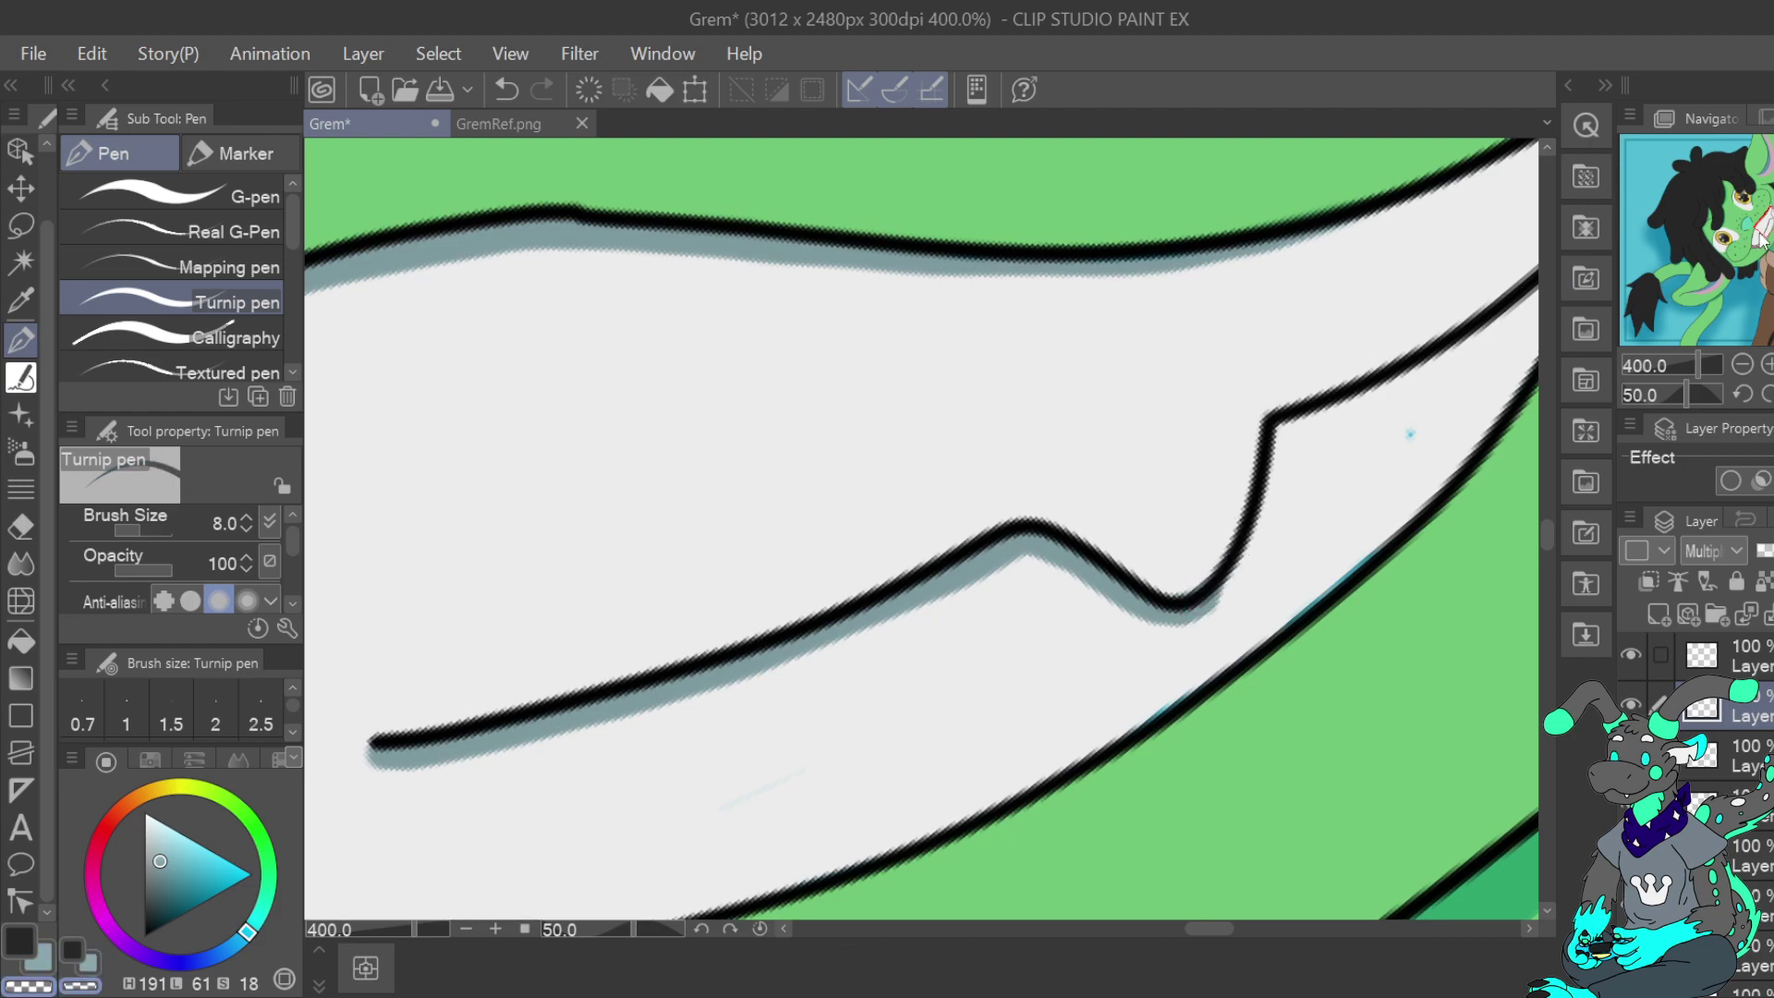
Paint a grey-blue shadow beneath the tooth line running from the fang to the corner of the mouth
{"action": "left_click", "coordinate": [1743, 365]}
{"action": "left_click_drag", "start_coordinate": [1758, 239], "coordinate": [1759, 229]}
{"action": "left_click", "coordinate": [74, 945]}
{"action": "left_click_drag", "start_coordinate": [928, 592], "coordinate": [1092, 487]}
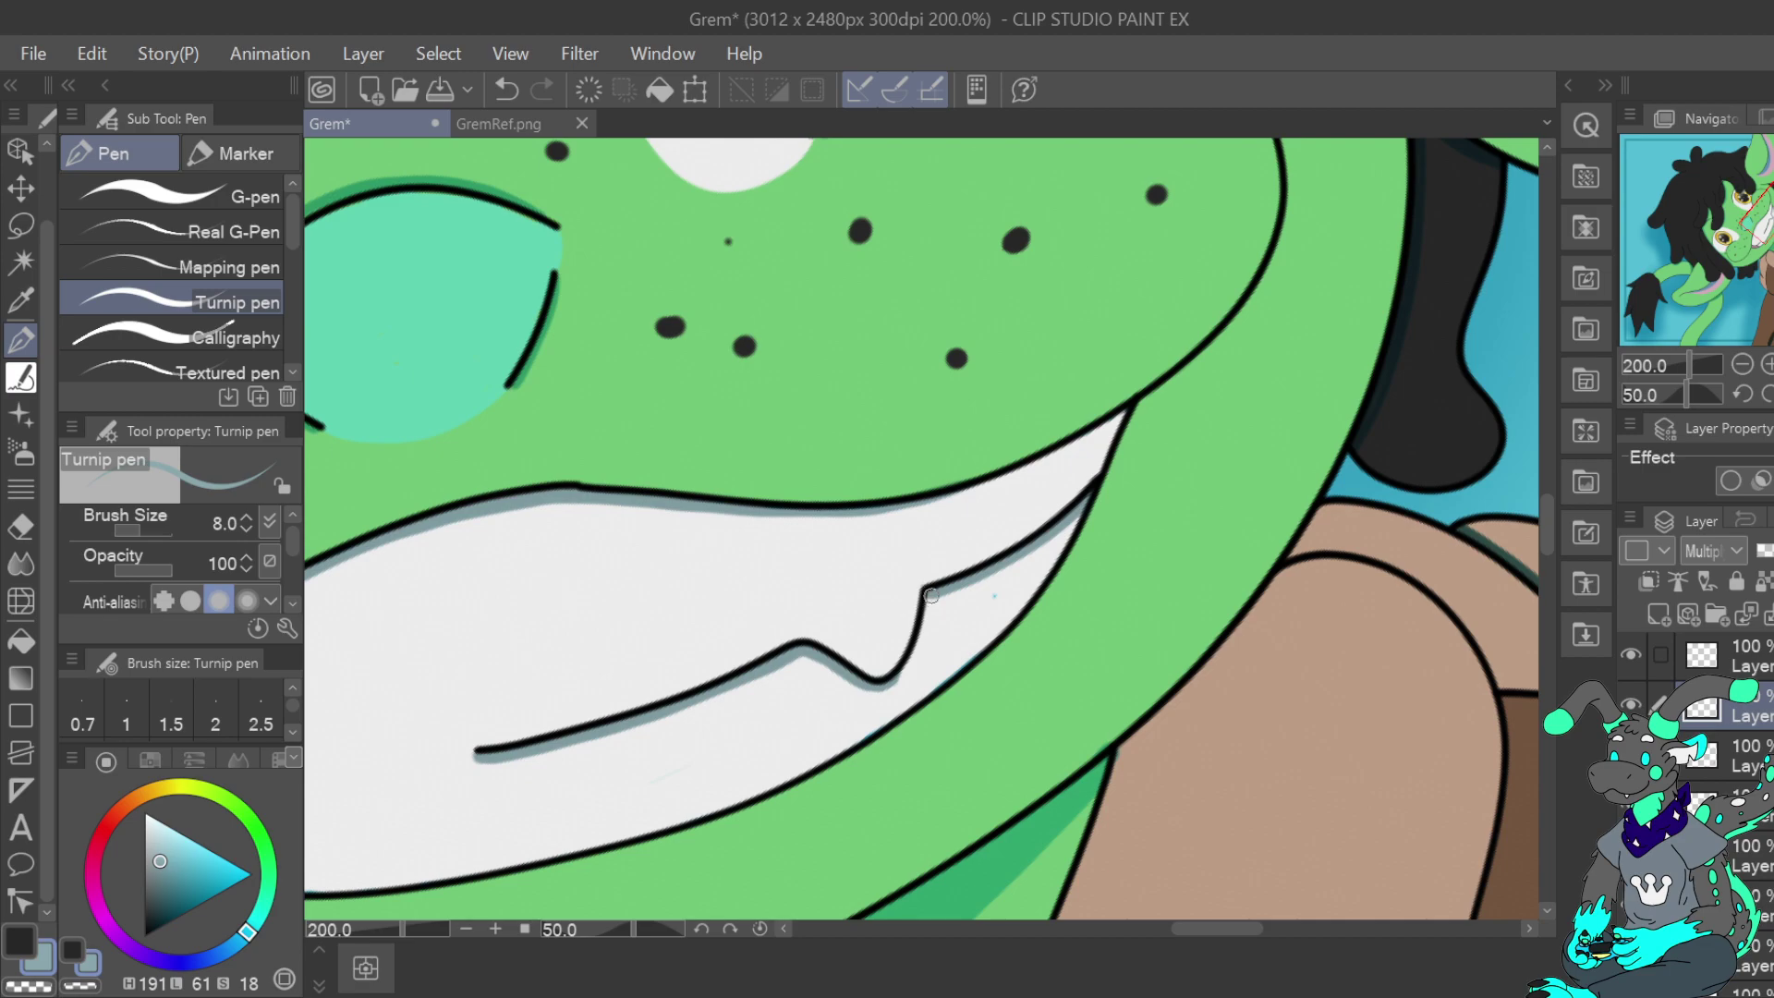
{"action": "mouse_move", "coordinate": [887, 682]}
{"action": "left_mouse_down"}
{"action": "mouse_move", "coordinate": [934, 579]}
{"action": "mouse_move", "coordinate": [893, 679]}
{"action": "left_mouse_up"}
{"action": "key", "text": "ctrl+z"}
{"action": "key", "text": "c"}
{"action": "key", "text": "ctrl+z"}
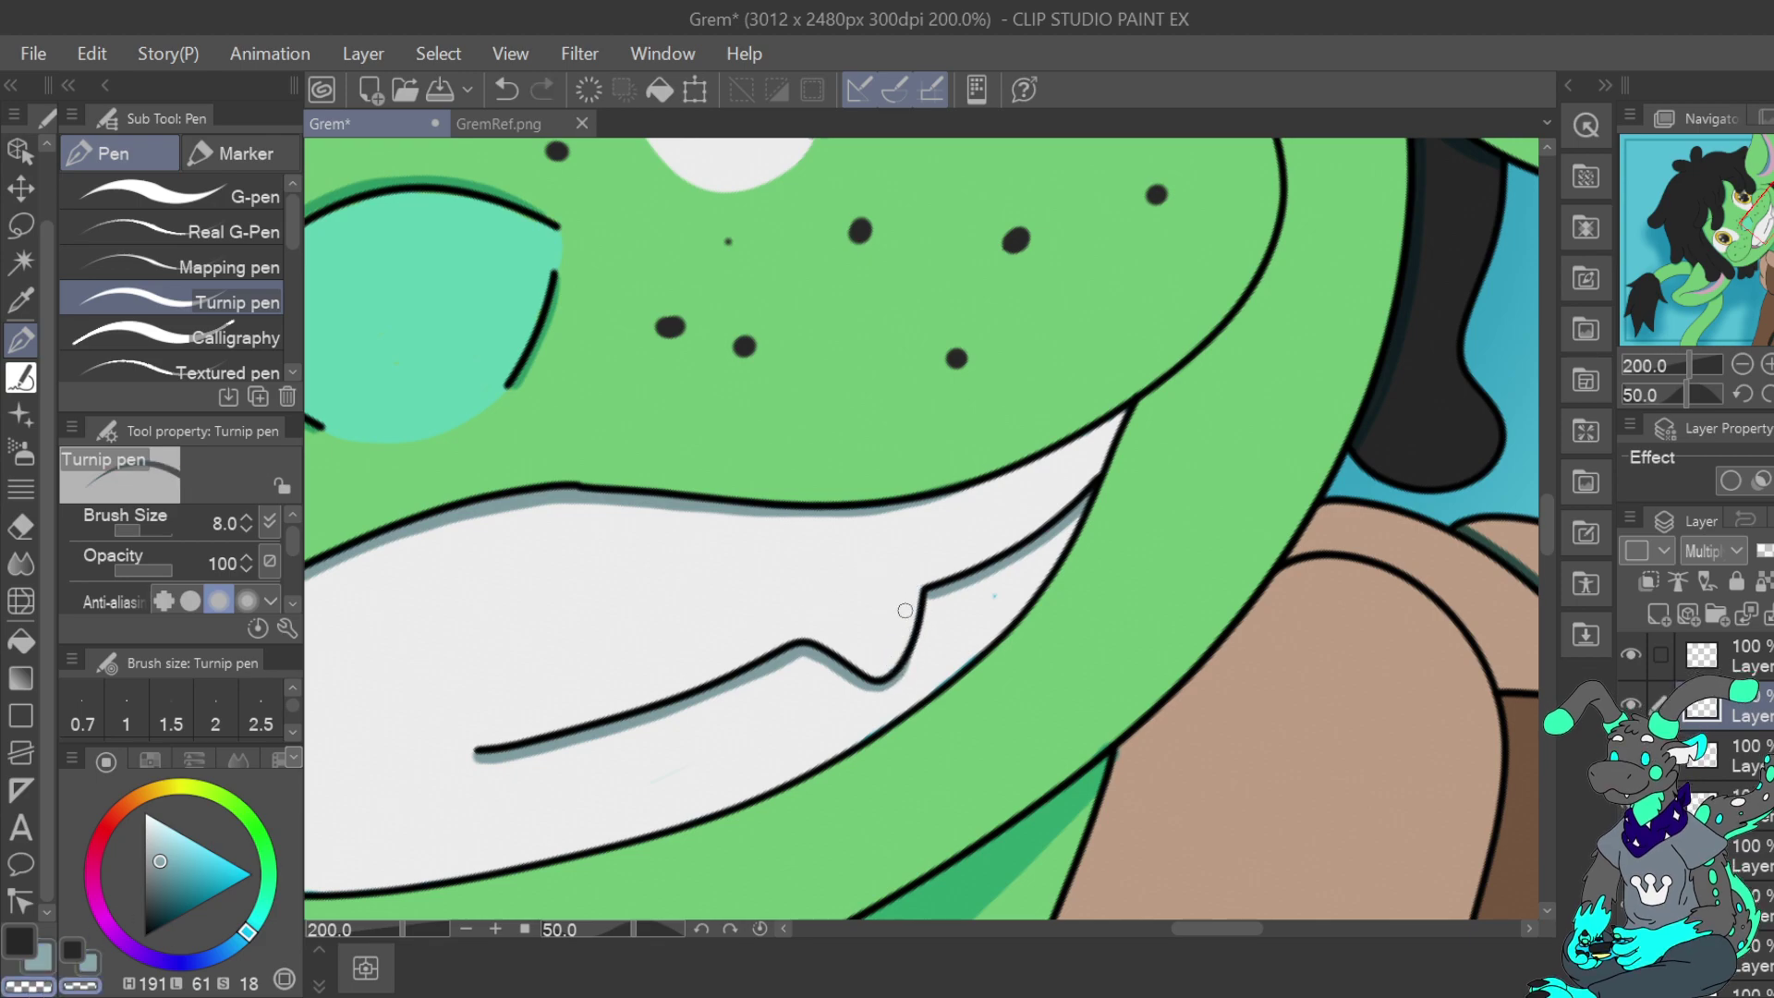
Toggle layer visibility to find the Normal-mode base colour layer of the teeth and select it
{"action": "scroll", "coordinate": [1710, 776], "scroll_direction": "down", "scroll_amount": 5}
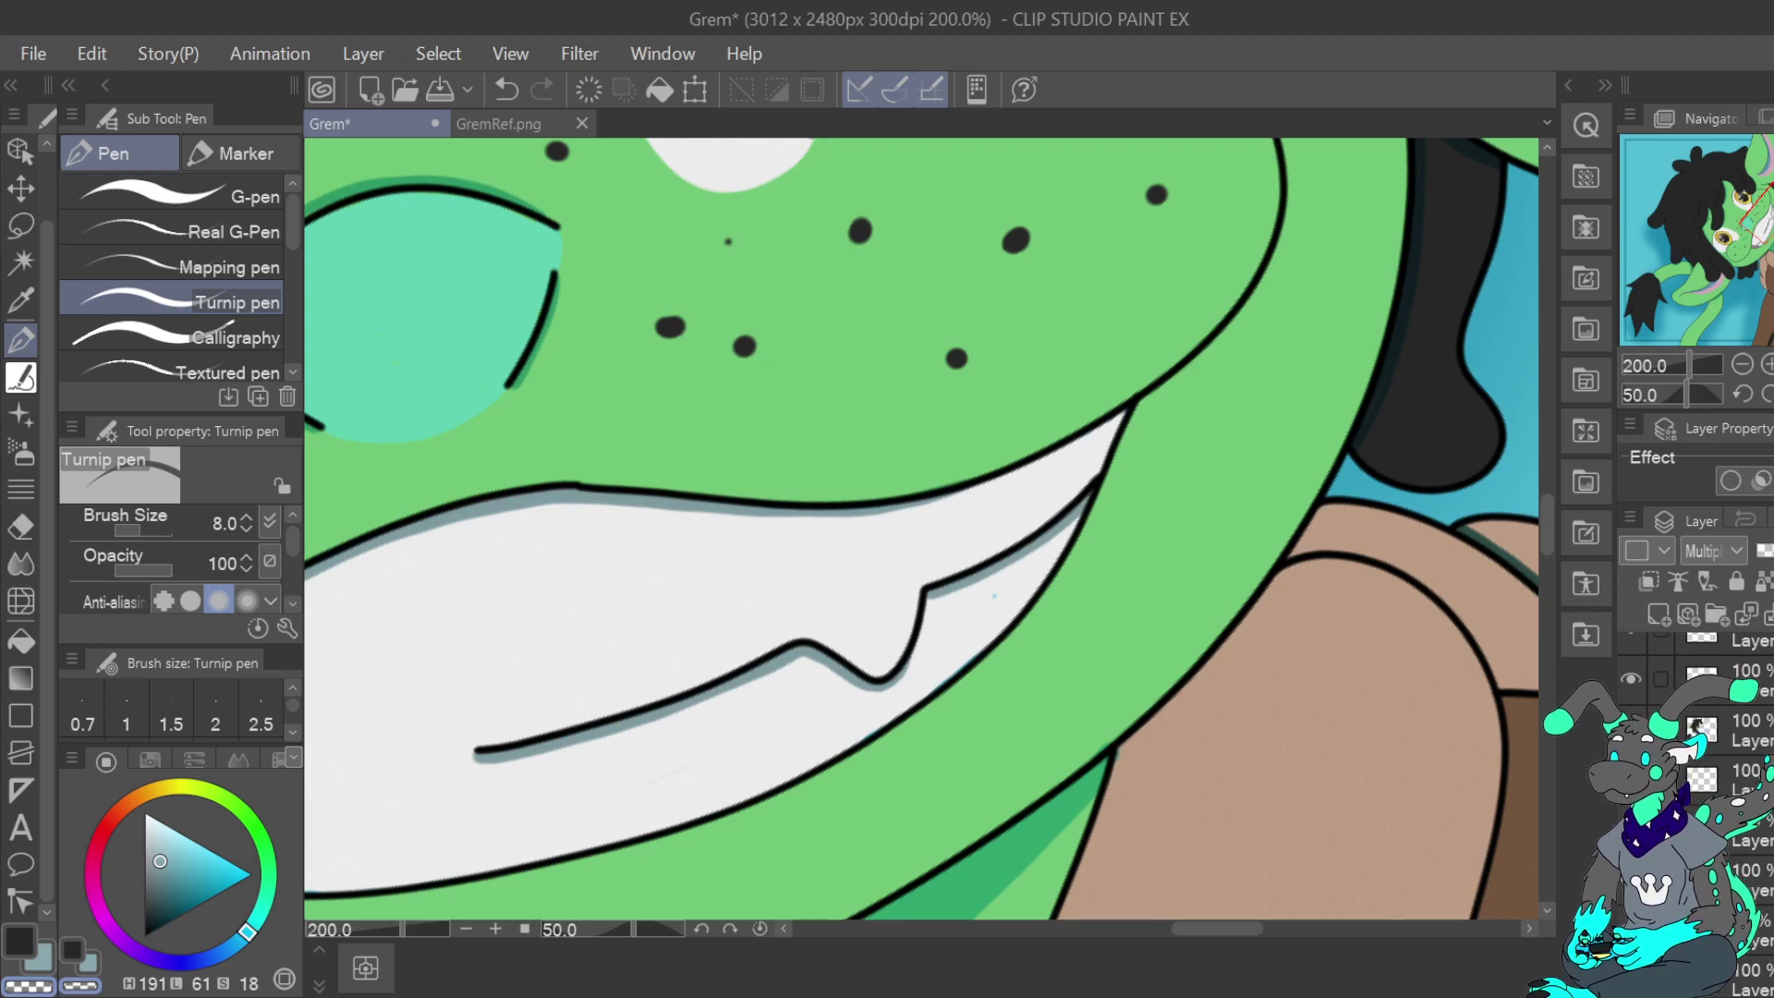
{"action": "scroll", "coordinate": [1701, 786], "scroll_direction": "up", "scroll_amount": 5}
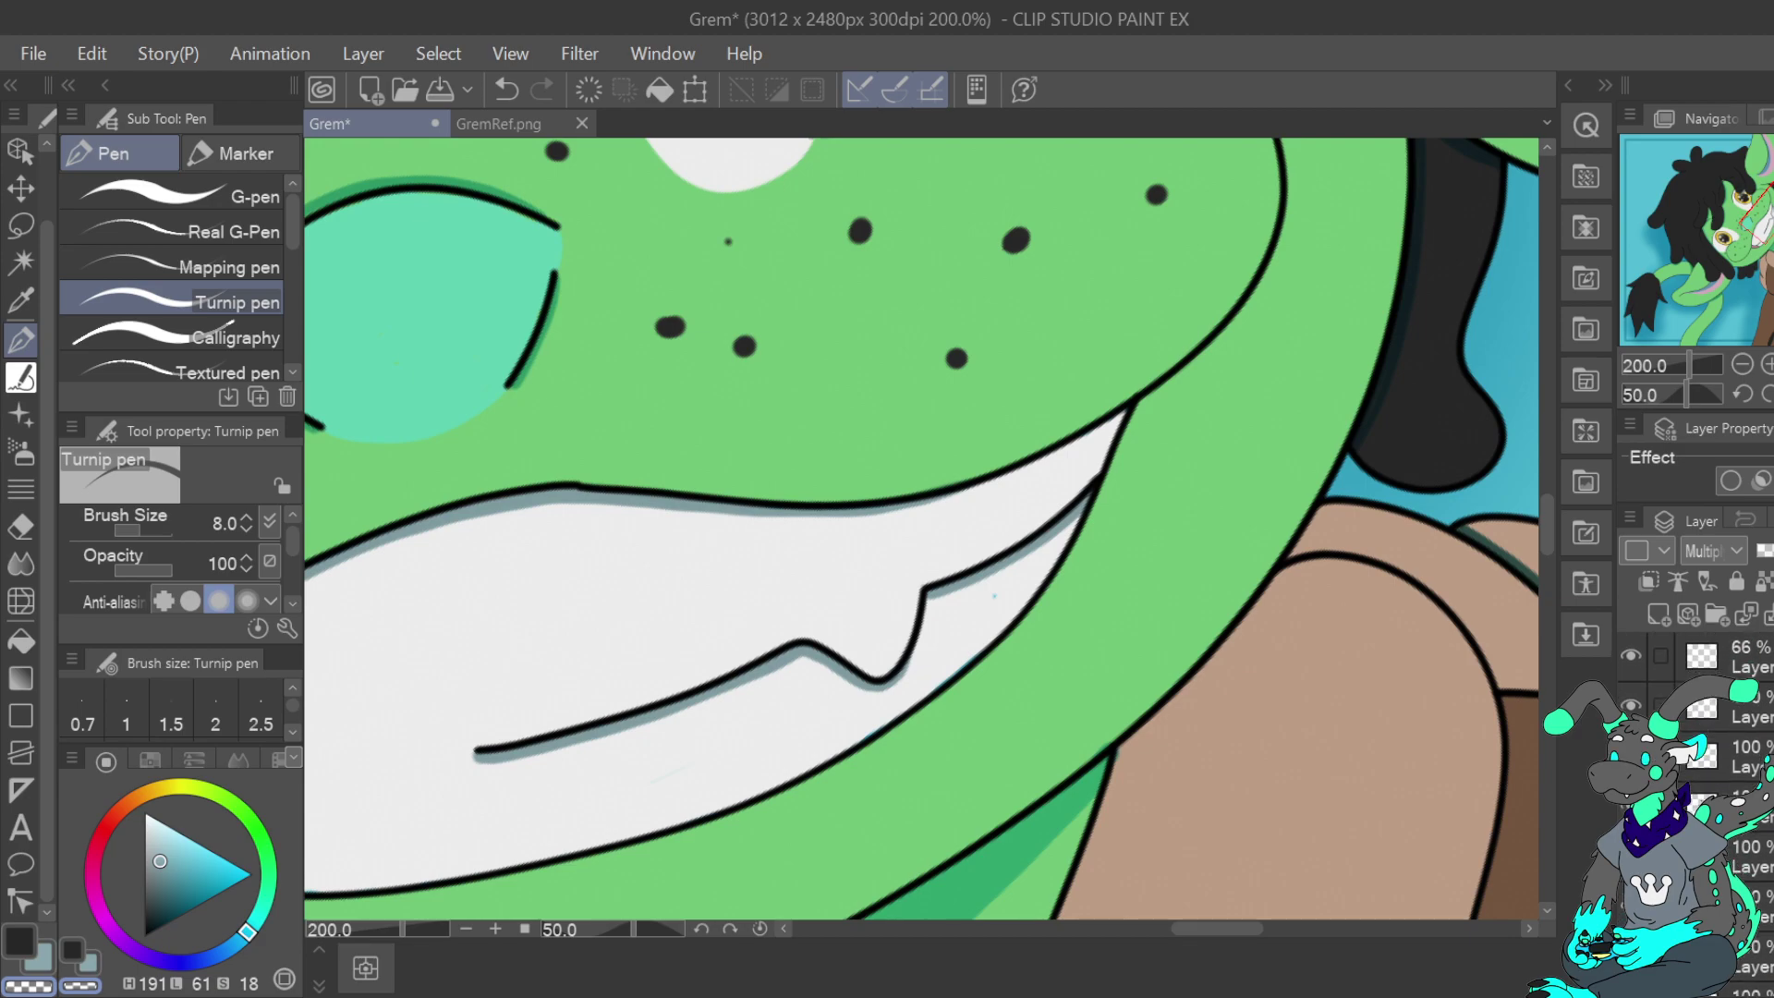
{"action": "scroll", "coordinate": [1700, 786], "scroll_direction": "down", "scroll_amount": 5}
{"action": "left_click", "coordinate": [1631, 747]}
{"action": "left_click", "coordinate": [1631, 747]}
{"action": "left_click", "coordinate": [1631, 797]}
{"action": "left_click", "coordinate": [1631, 797]}
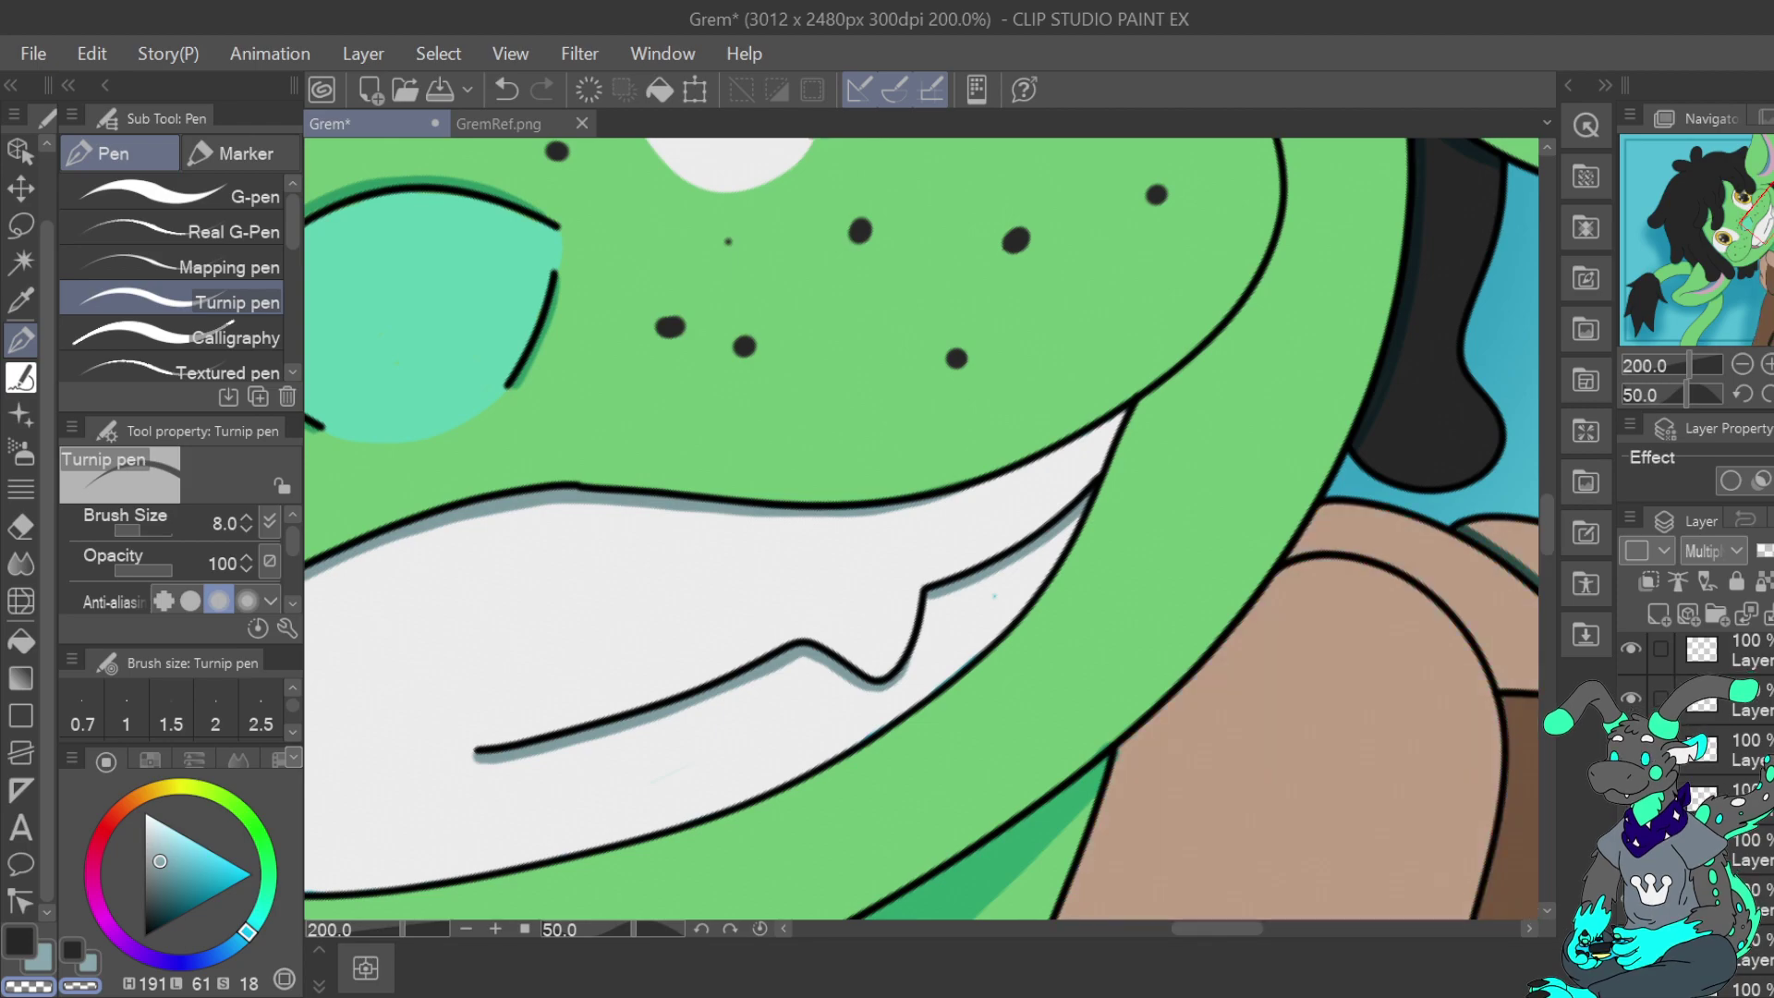
{"action": "left_click", "coordinate": [1631, 847]}
{"action": "key", "text": "ctrl+y"}
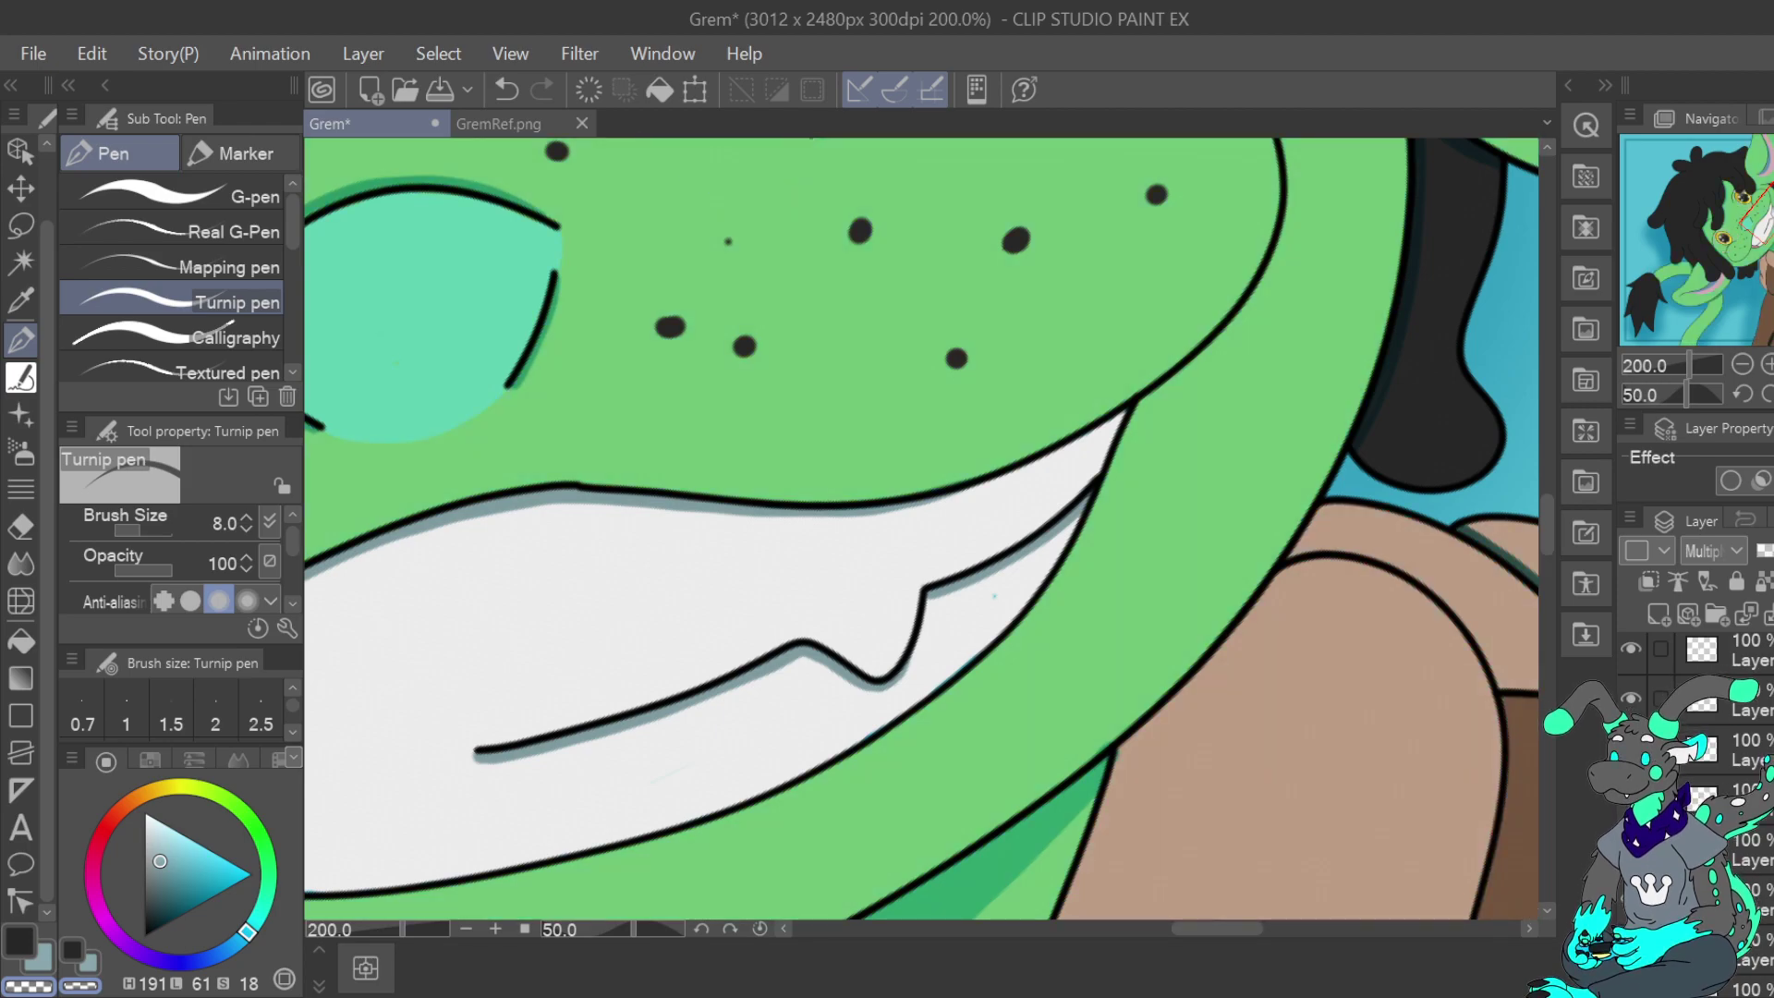
{"action": "key", "text": "ctrl+z"}
{"action": "key", "text": "ctrl+y"}
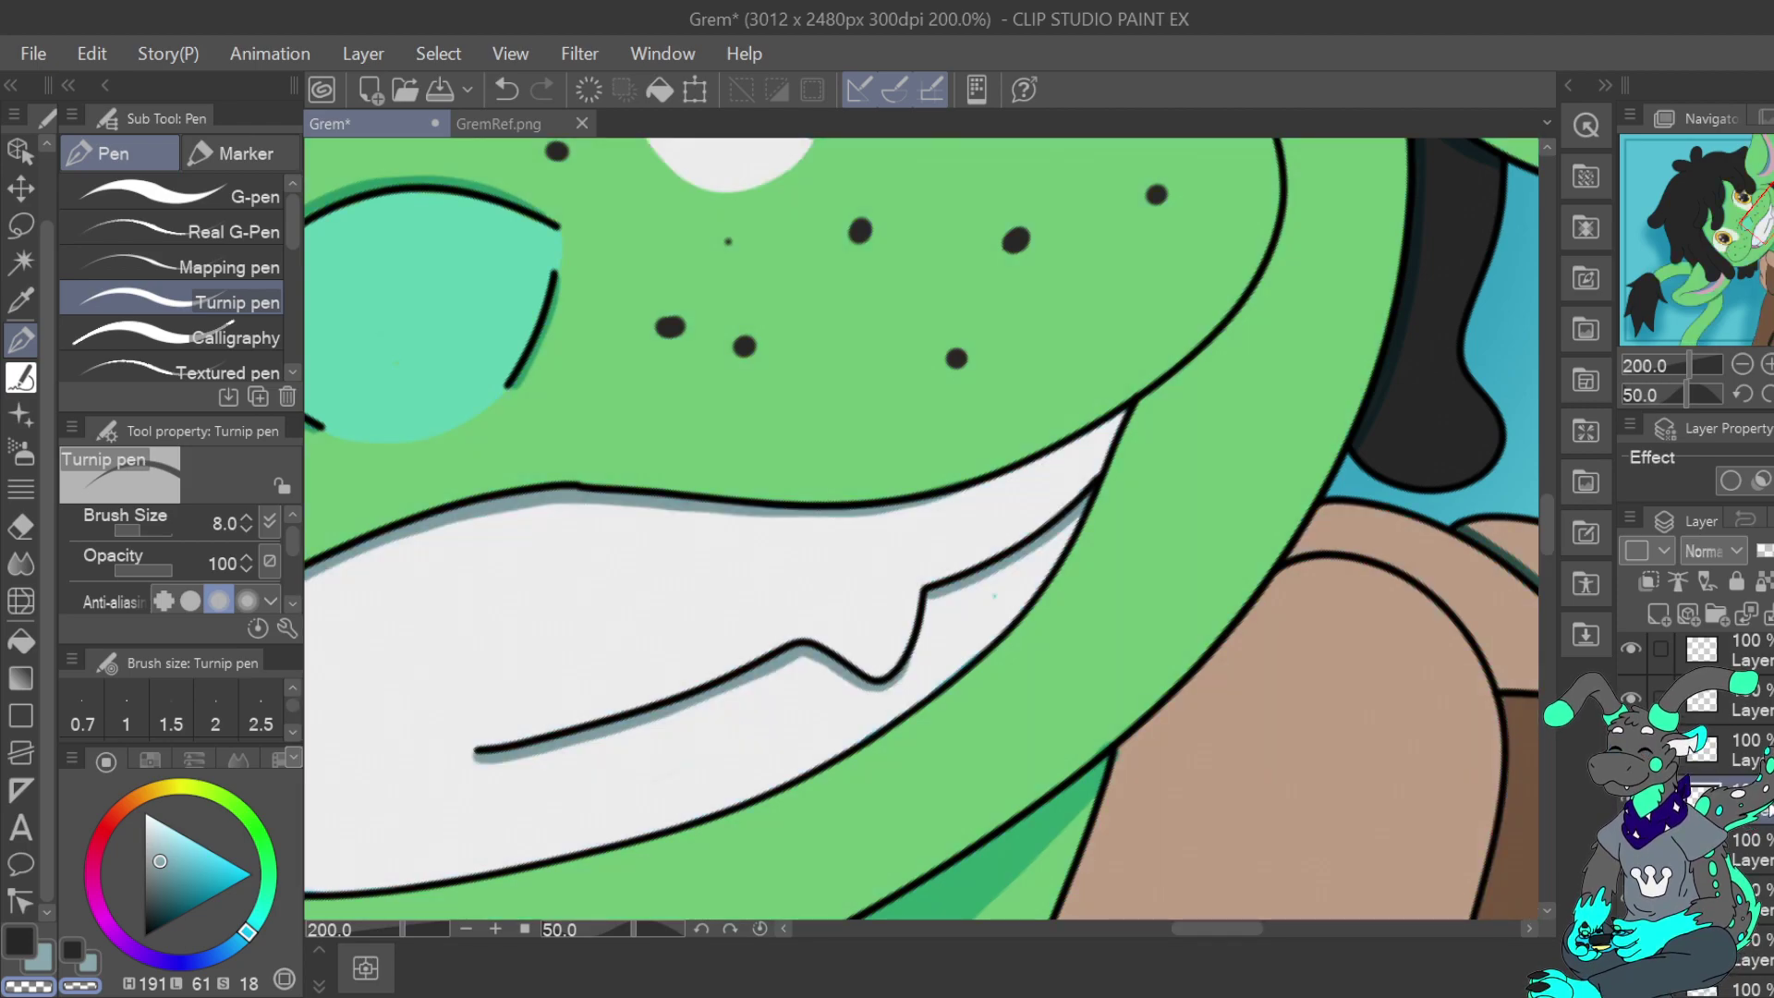
Sample the off-white of the teeth and paint over the stray blue specks on the lower teeth
{"action": "left_click", "coordinate": [574, 636], "text": "alt"}
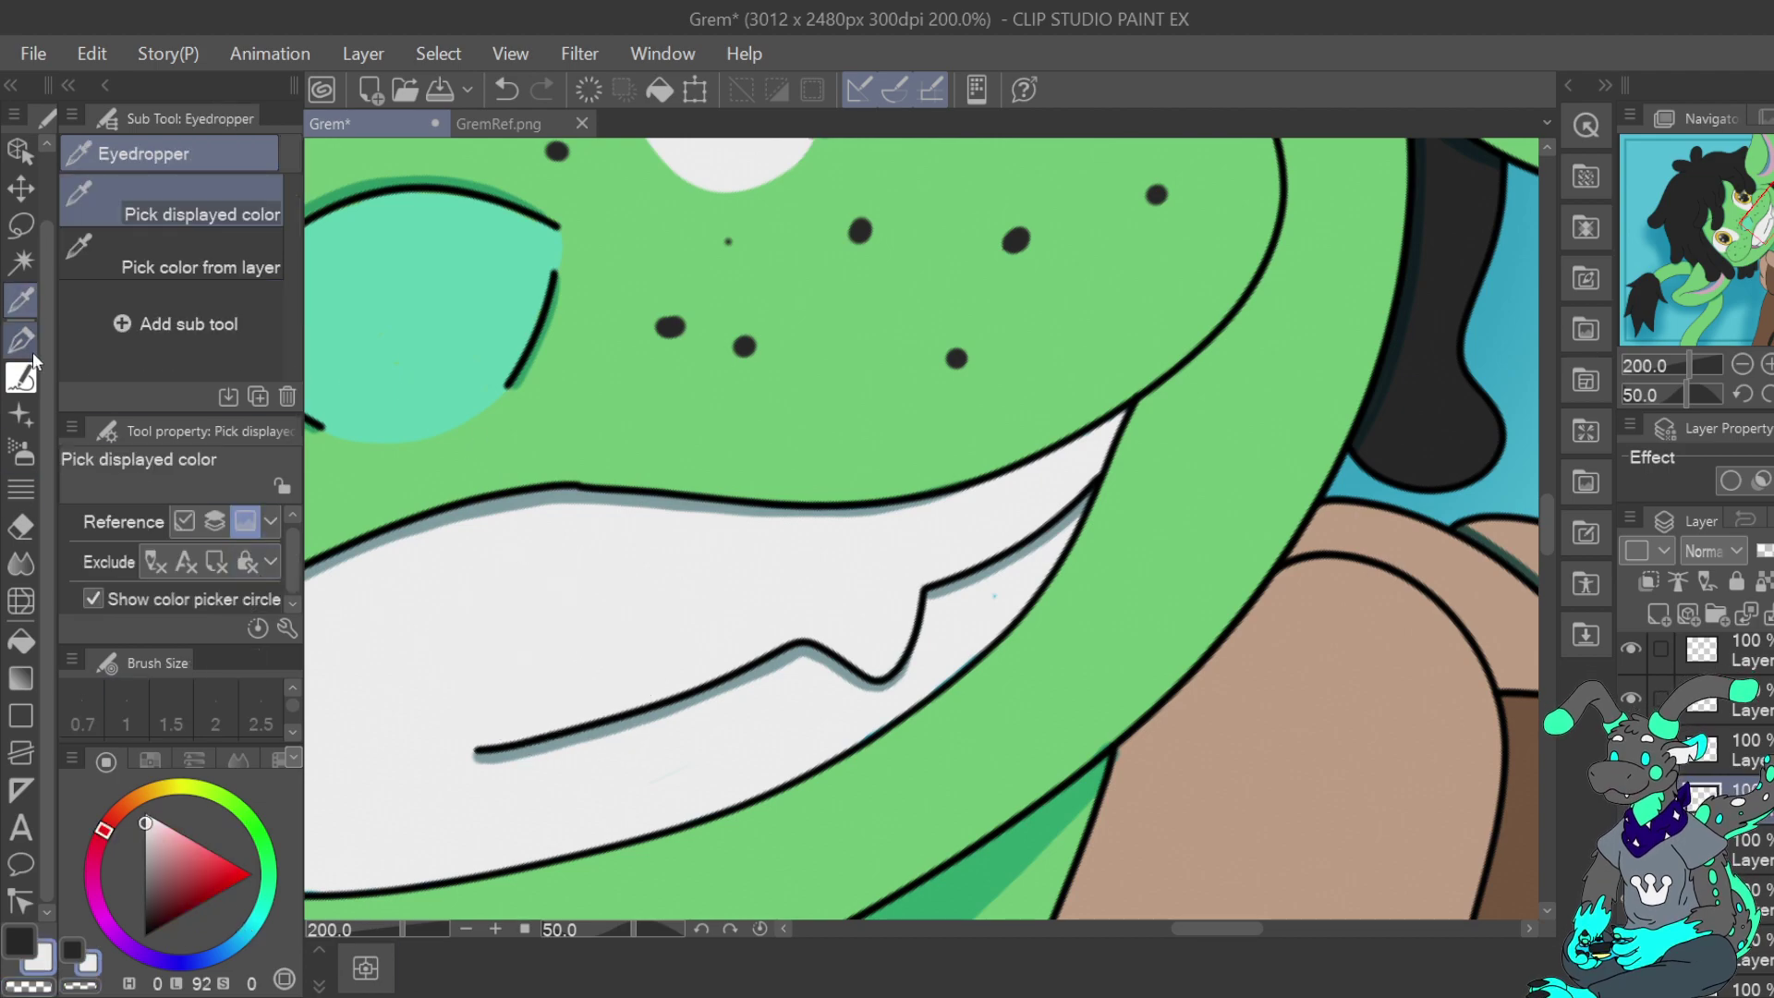
{"action": "left_click_drag", "start_coordinate": [995, 596], "coordinate": [942, 681]}
{"action": "left_click_drag", "start_coordinate": [994, 628], "coordinate": [868, 733]}
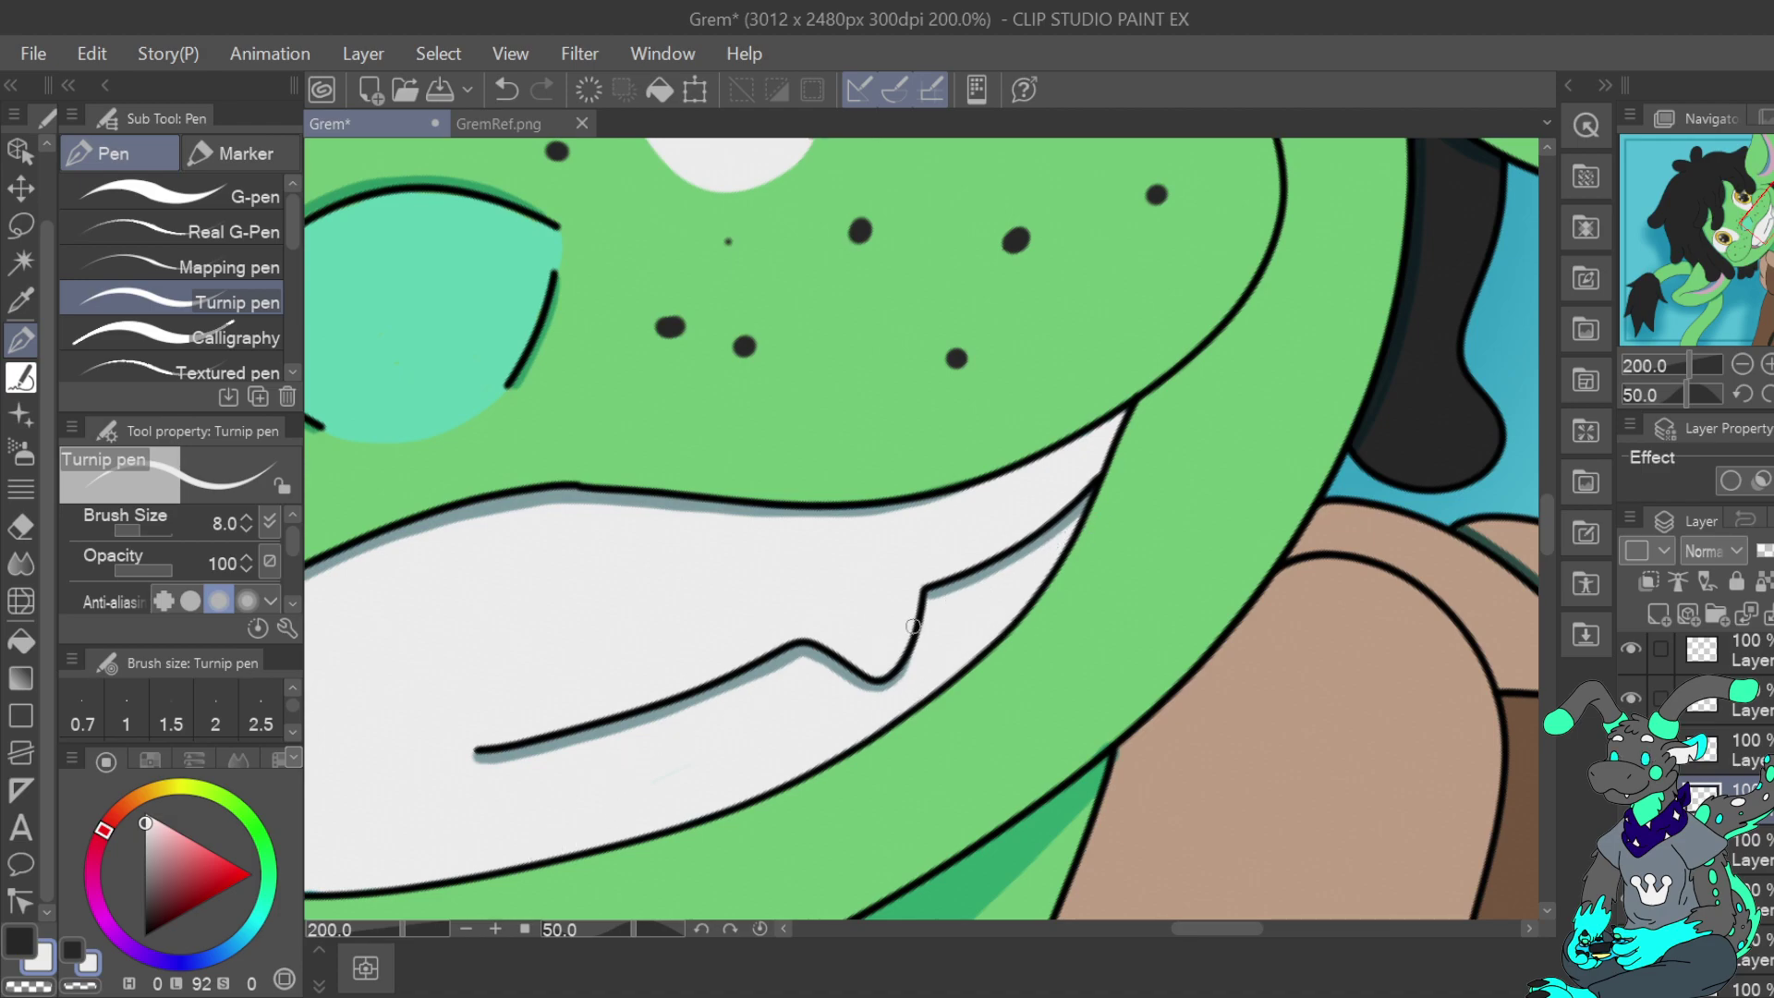
Sample the grey-blue shadow beneath the upper lip and shift the colour to a lighter blue (H189, L74, S34)
{"action": "left_click", "coordinate": [1743, 366]}
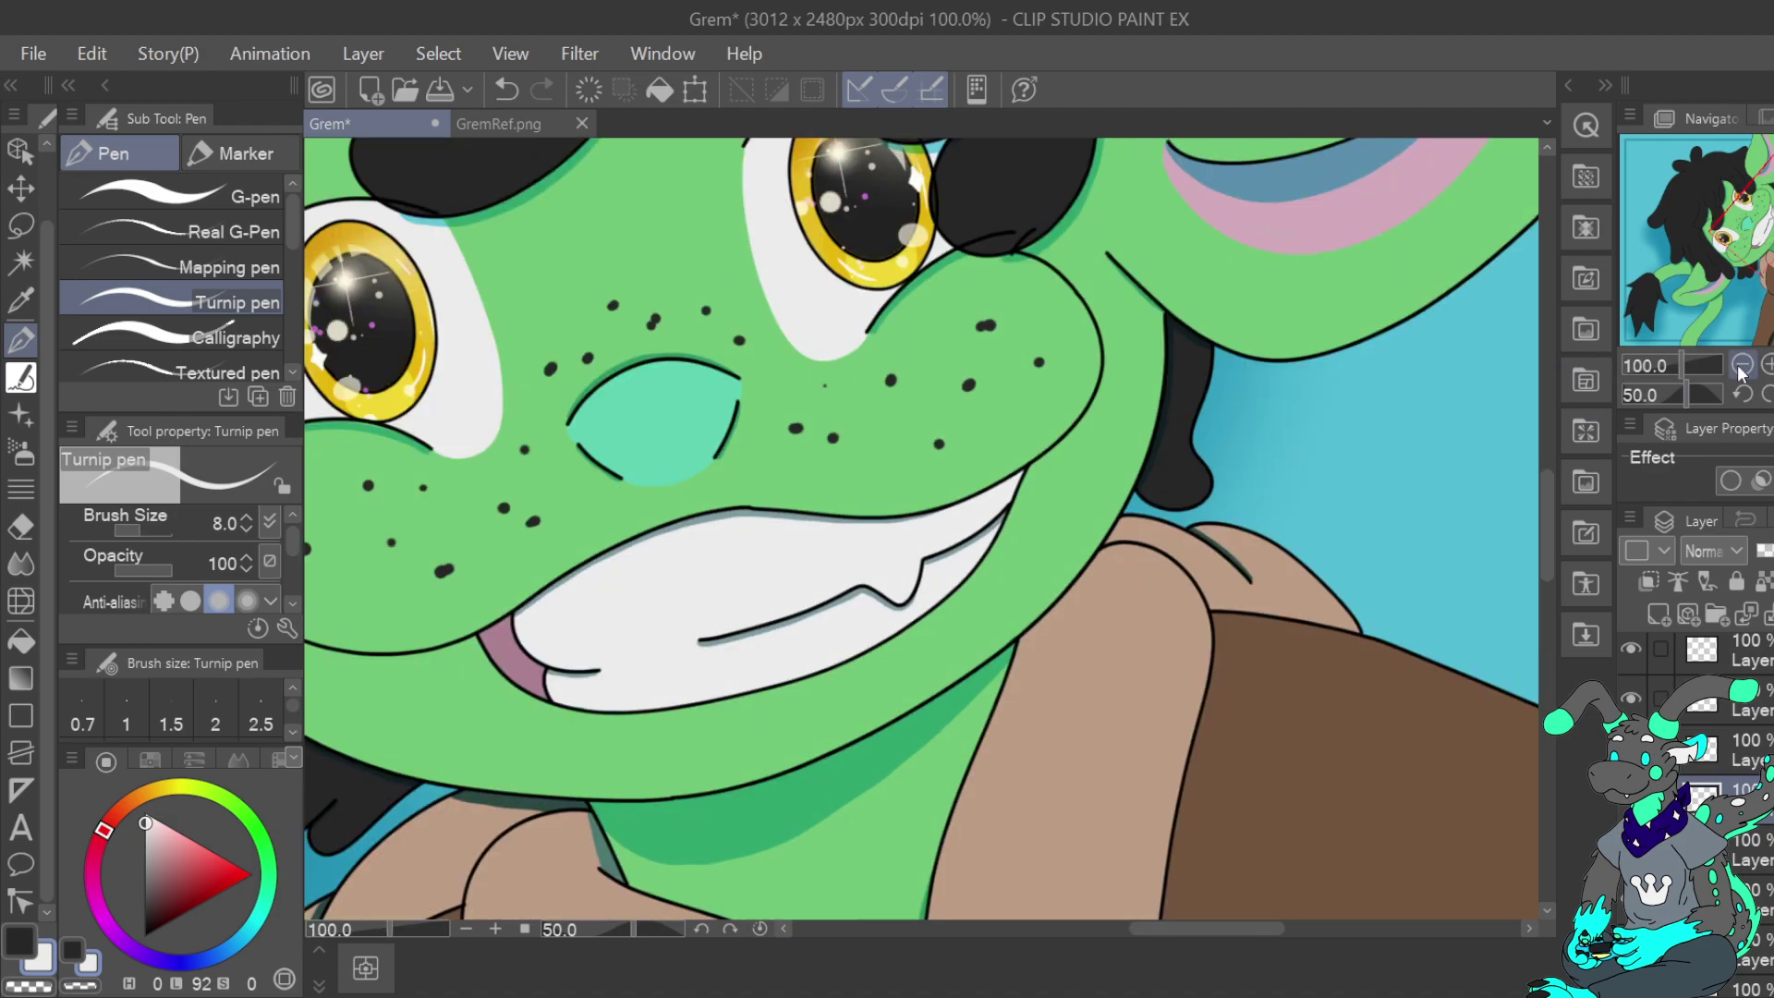
{"action": "left_click", "coordinate": [1765, 394]}
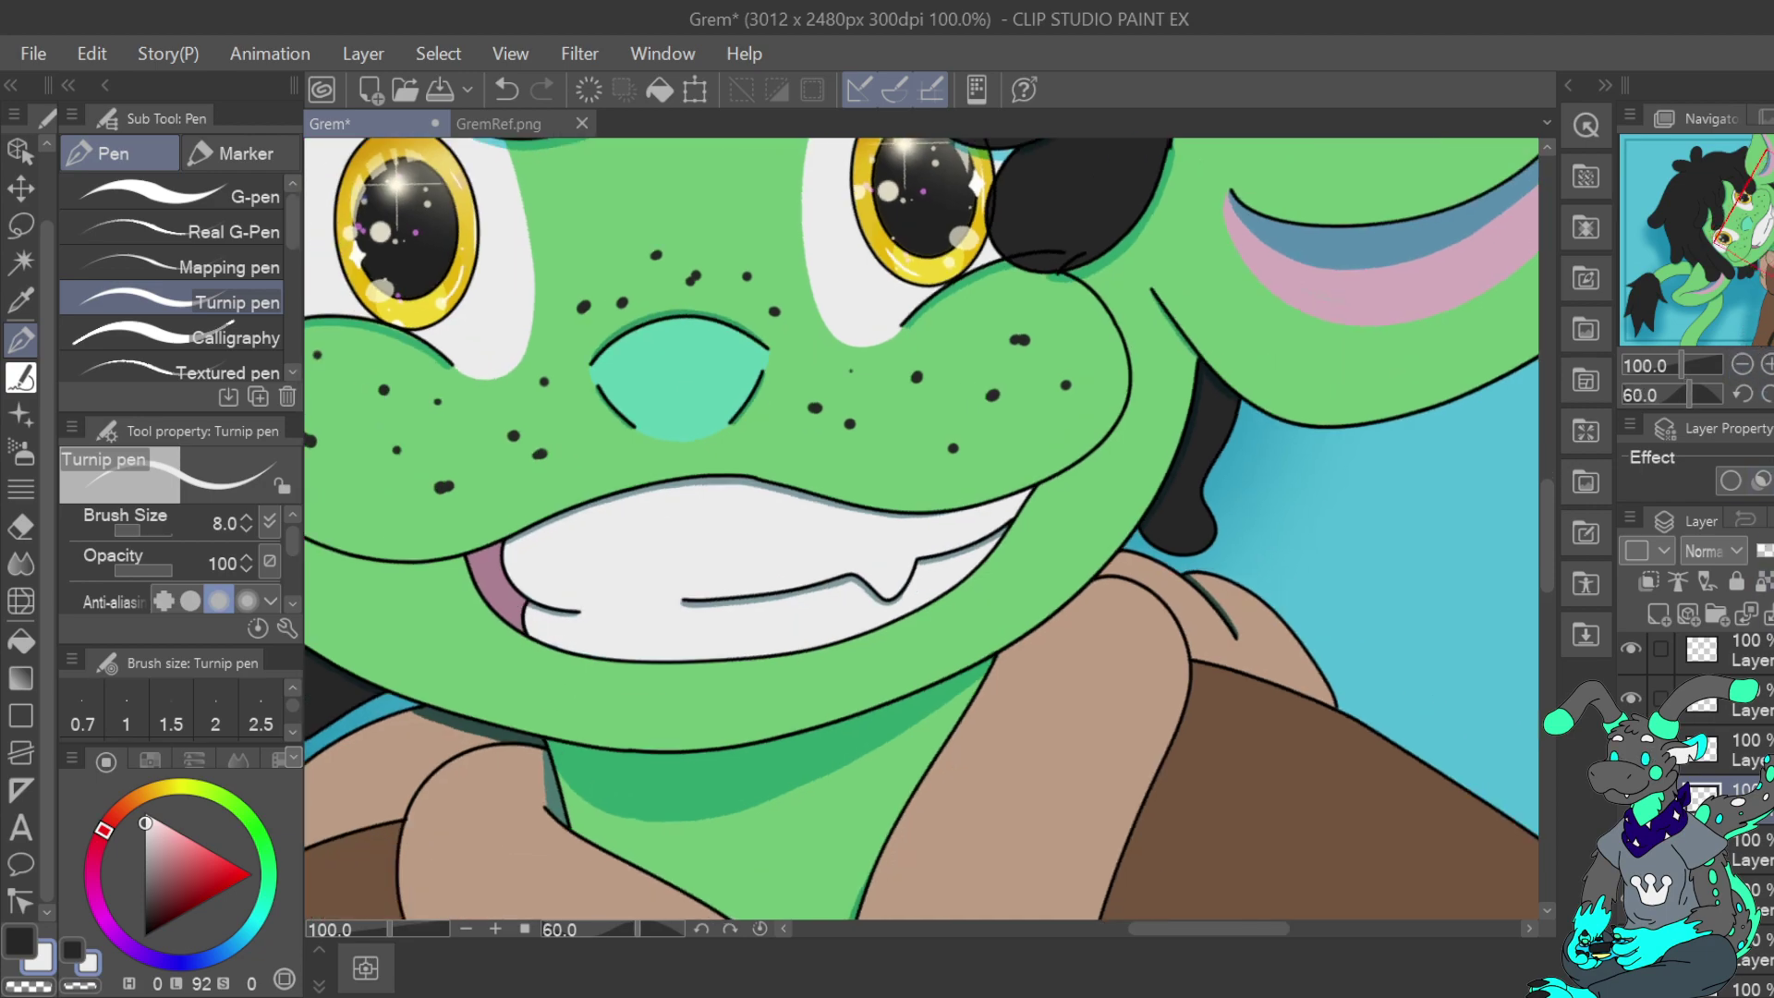
{"action": "key", "text": "i"}
{"action": "left_click", "coordinate": [665, 476]}
{"action": "left_click_drag", "start_coordinate": [657, 484], "coordinate": [656, 487]}
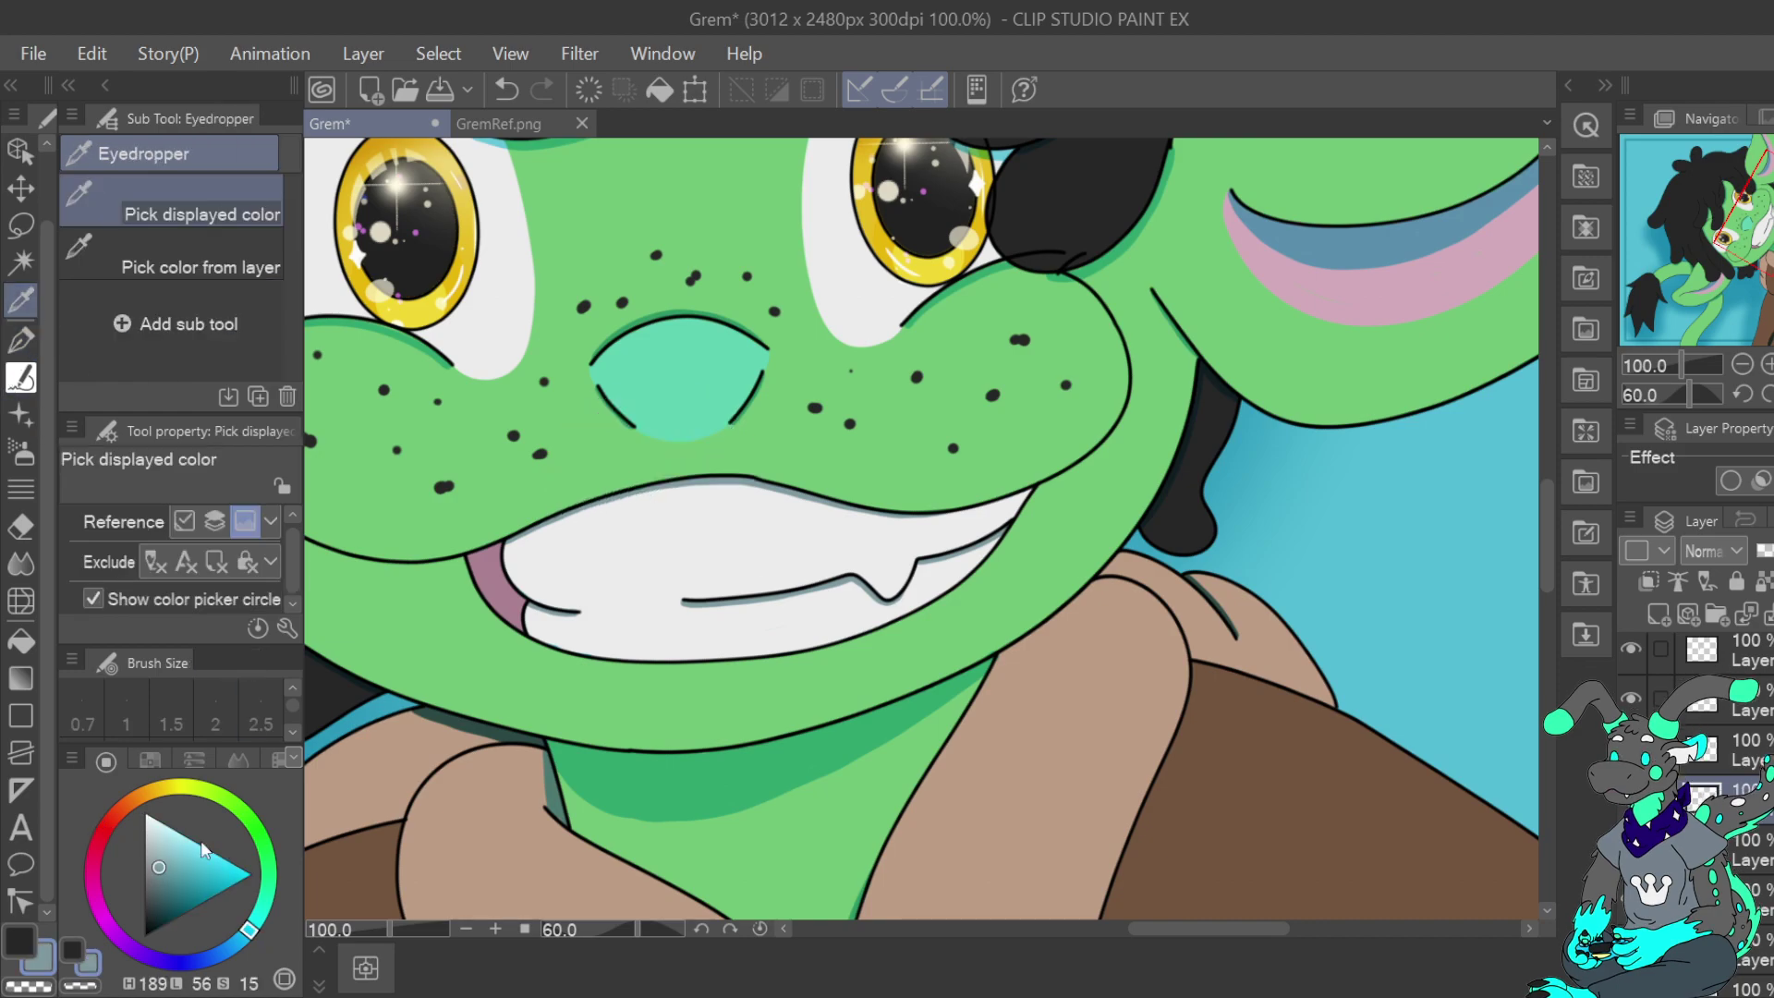
{"action": "left_click_drag", "start_coordinate": [172, 855], "coordinate": [163, 844]}
On the Multiply shadow layer, paint a wide light blue shadow on the eye white under the upper lid beside the long hair lock
{"action": "left_click", "coordinate": [1767, 364]}
{"action": "left_click_drag", "start_coordinate": [1766, 220], "coordinate": [1713, 253]}
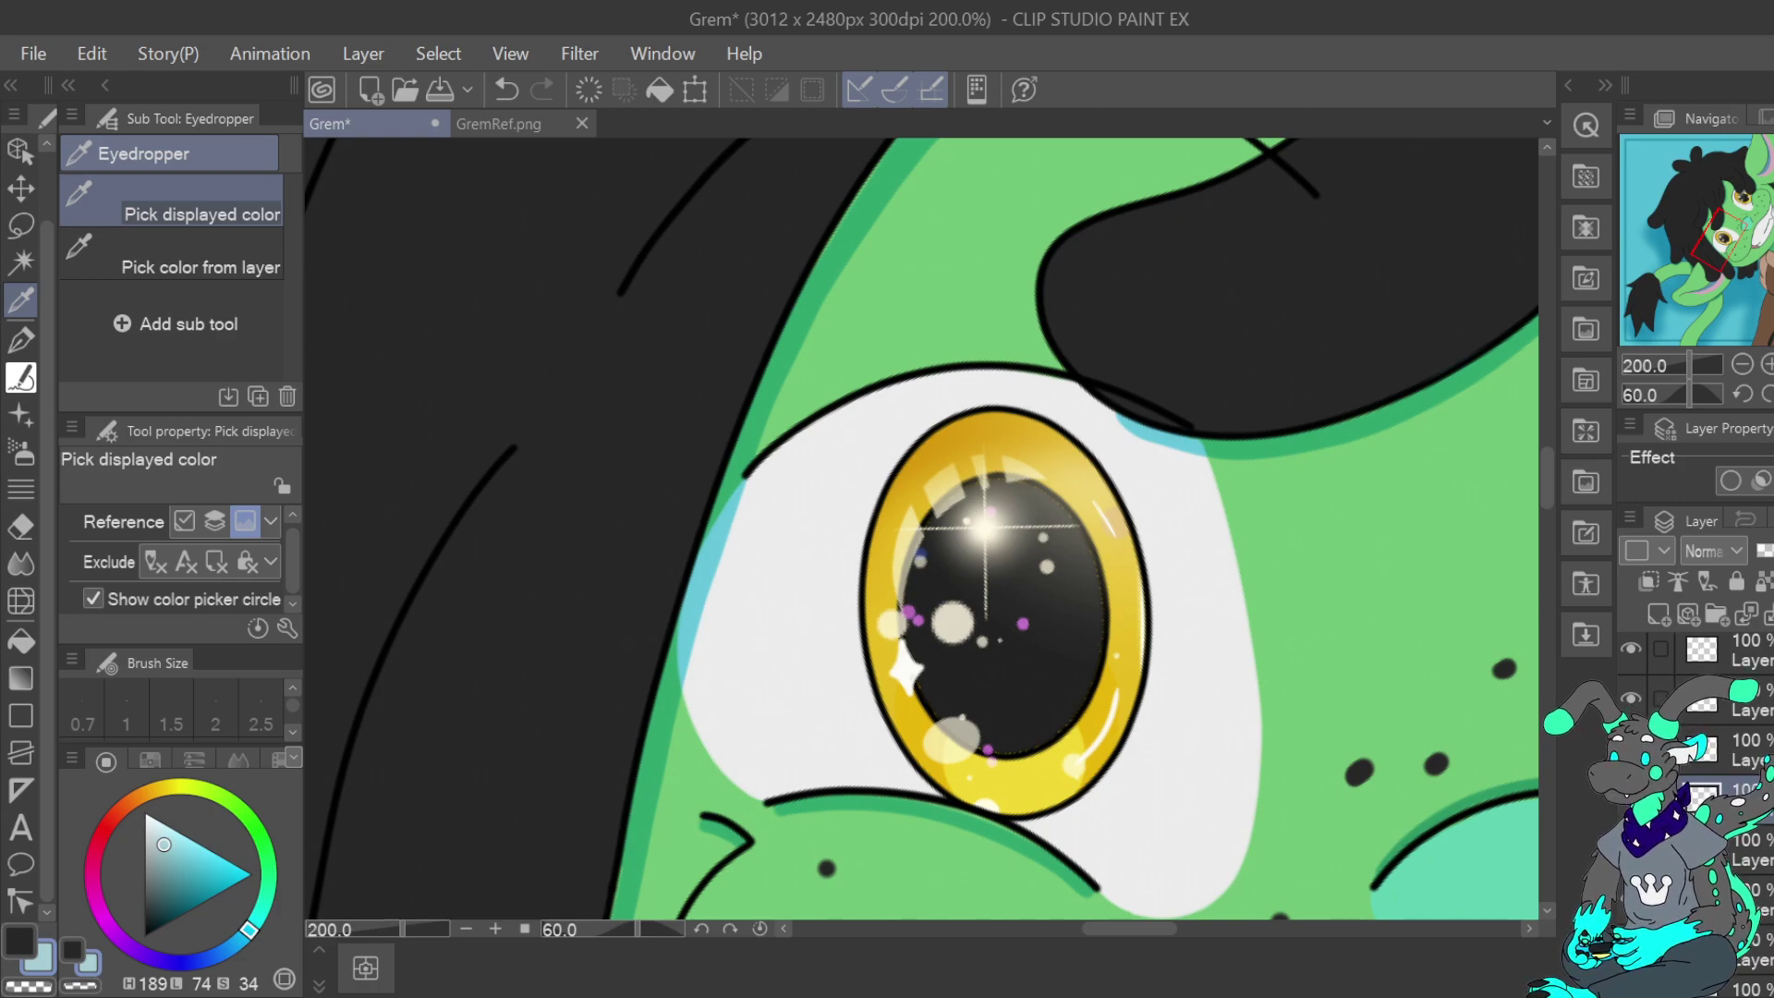
{"action": "left_click", "coordinate": [1744, 396]}
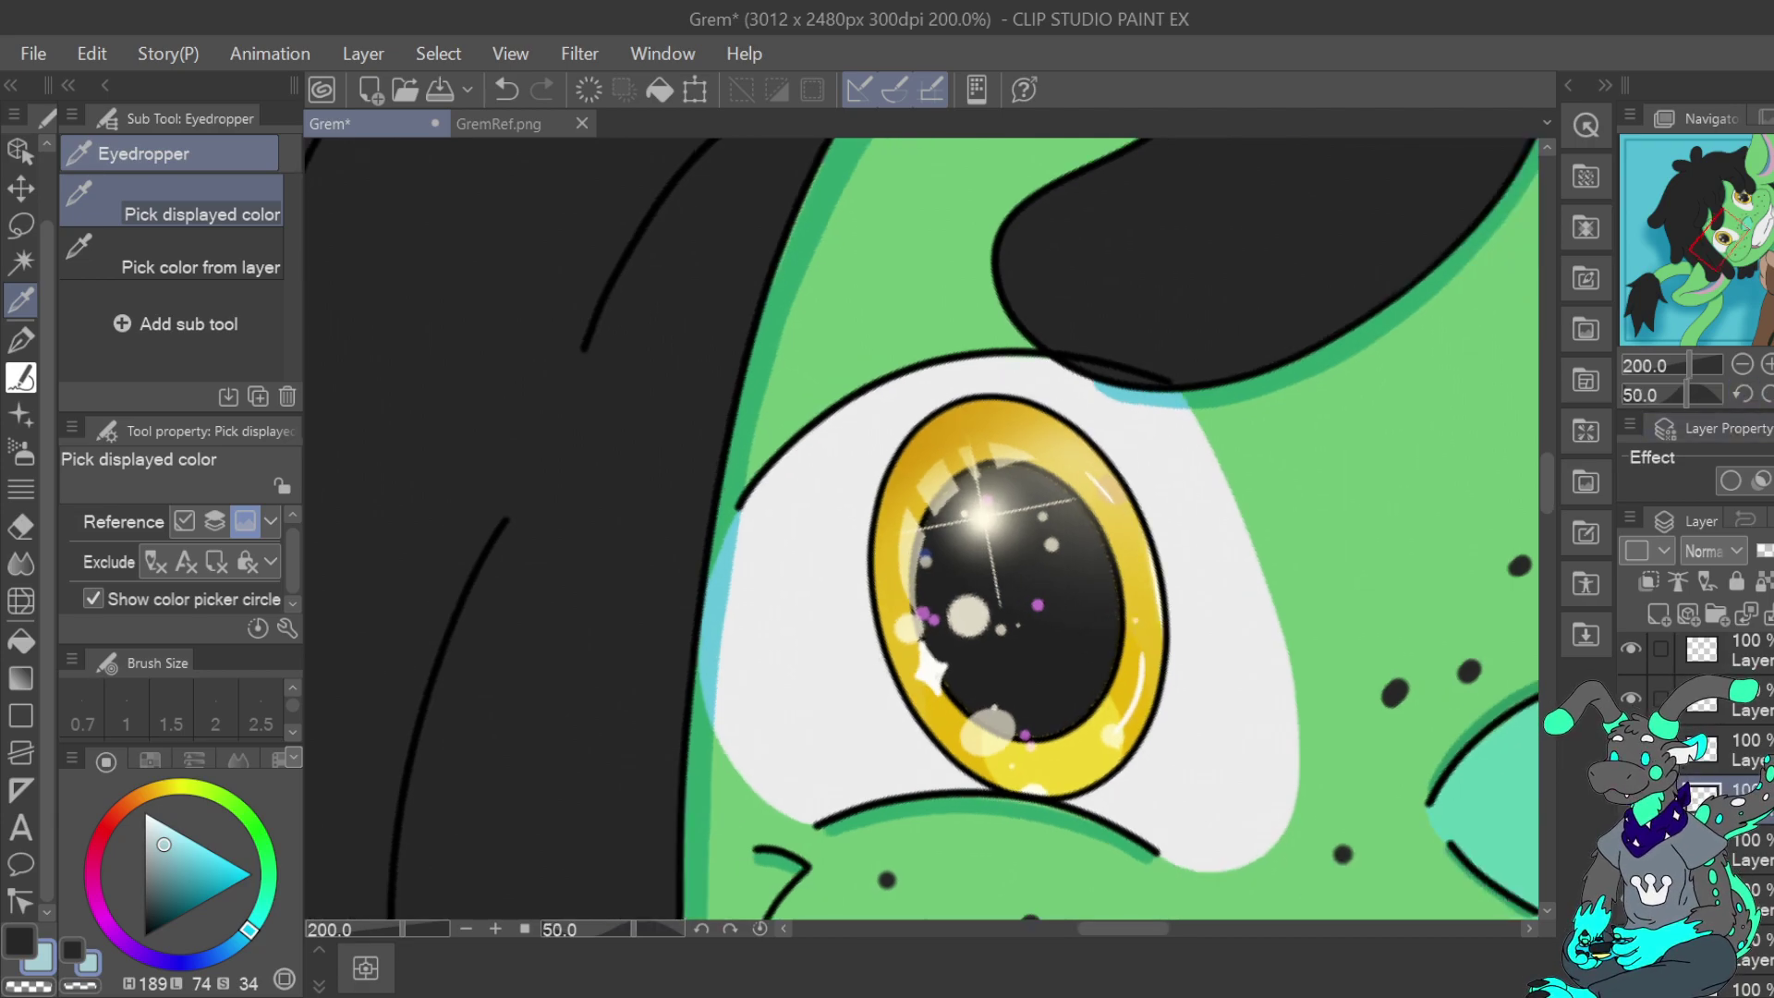
{"action": "left_click", "coordinate": [1631, 797]}
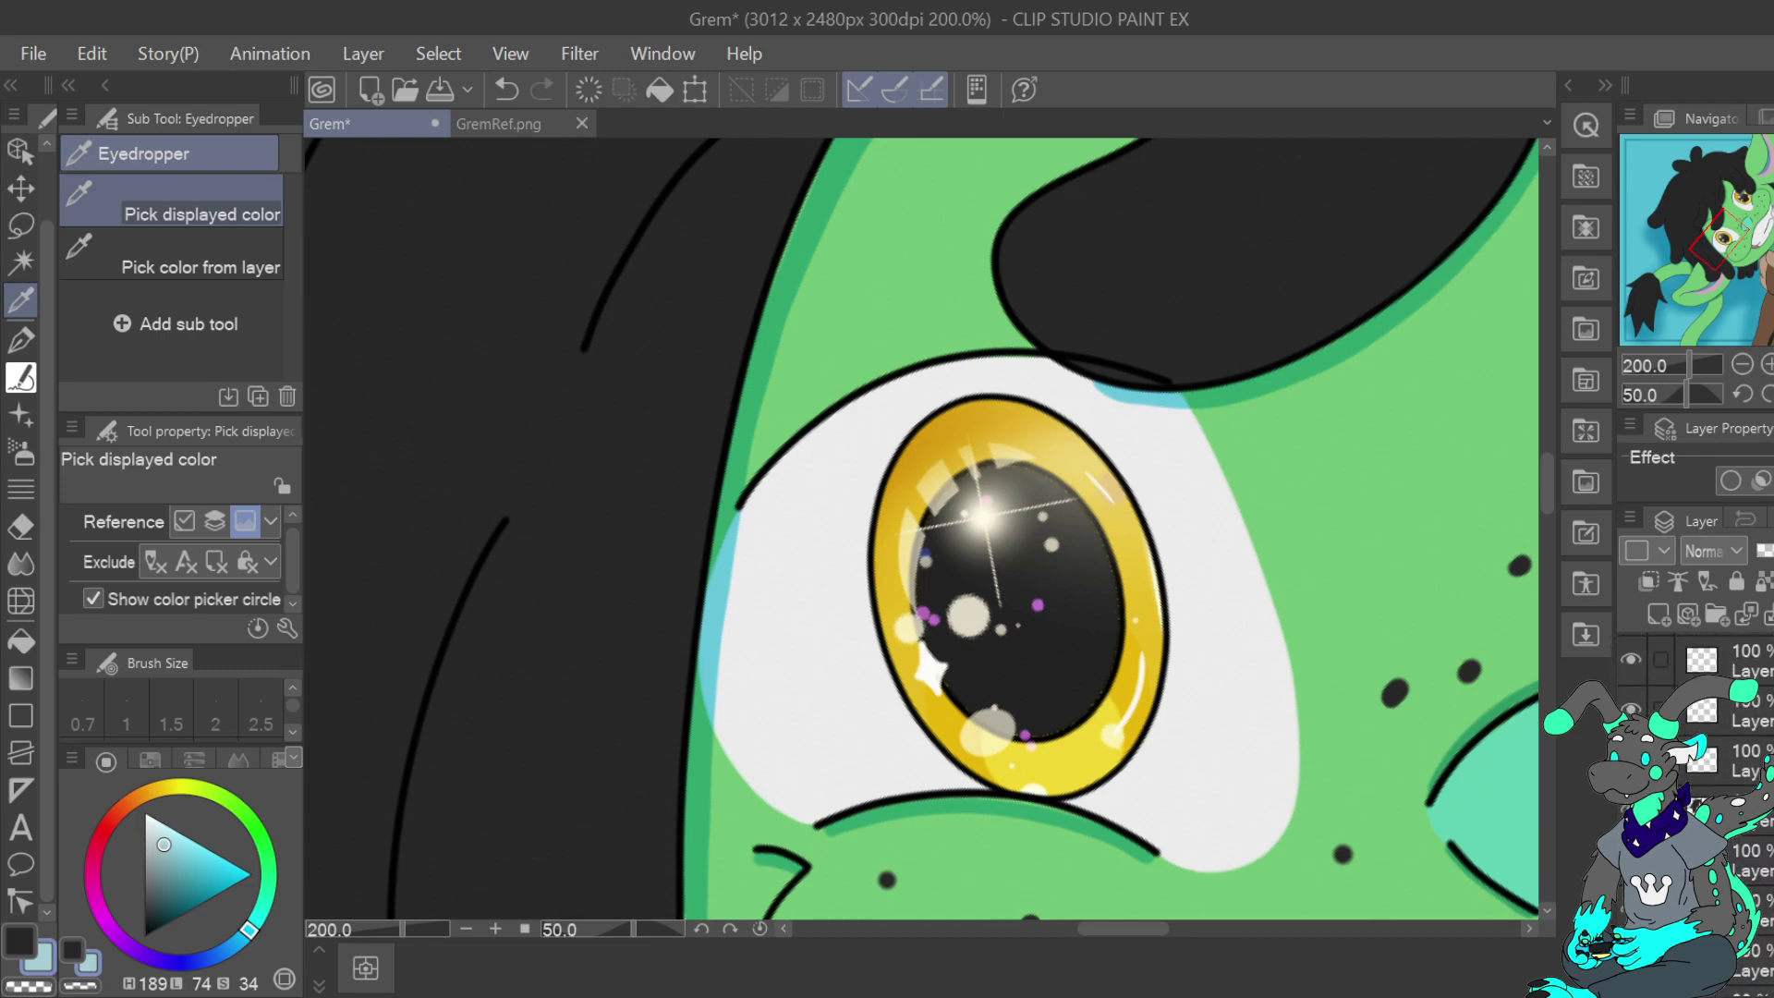
{"action": "left_click", "coordinate": [1723, 684]}
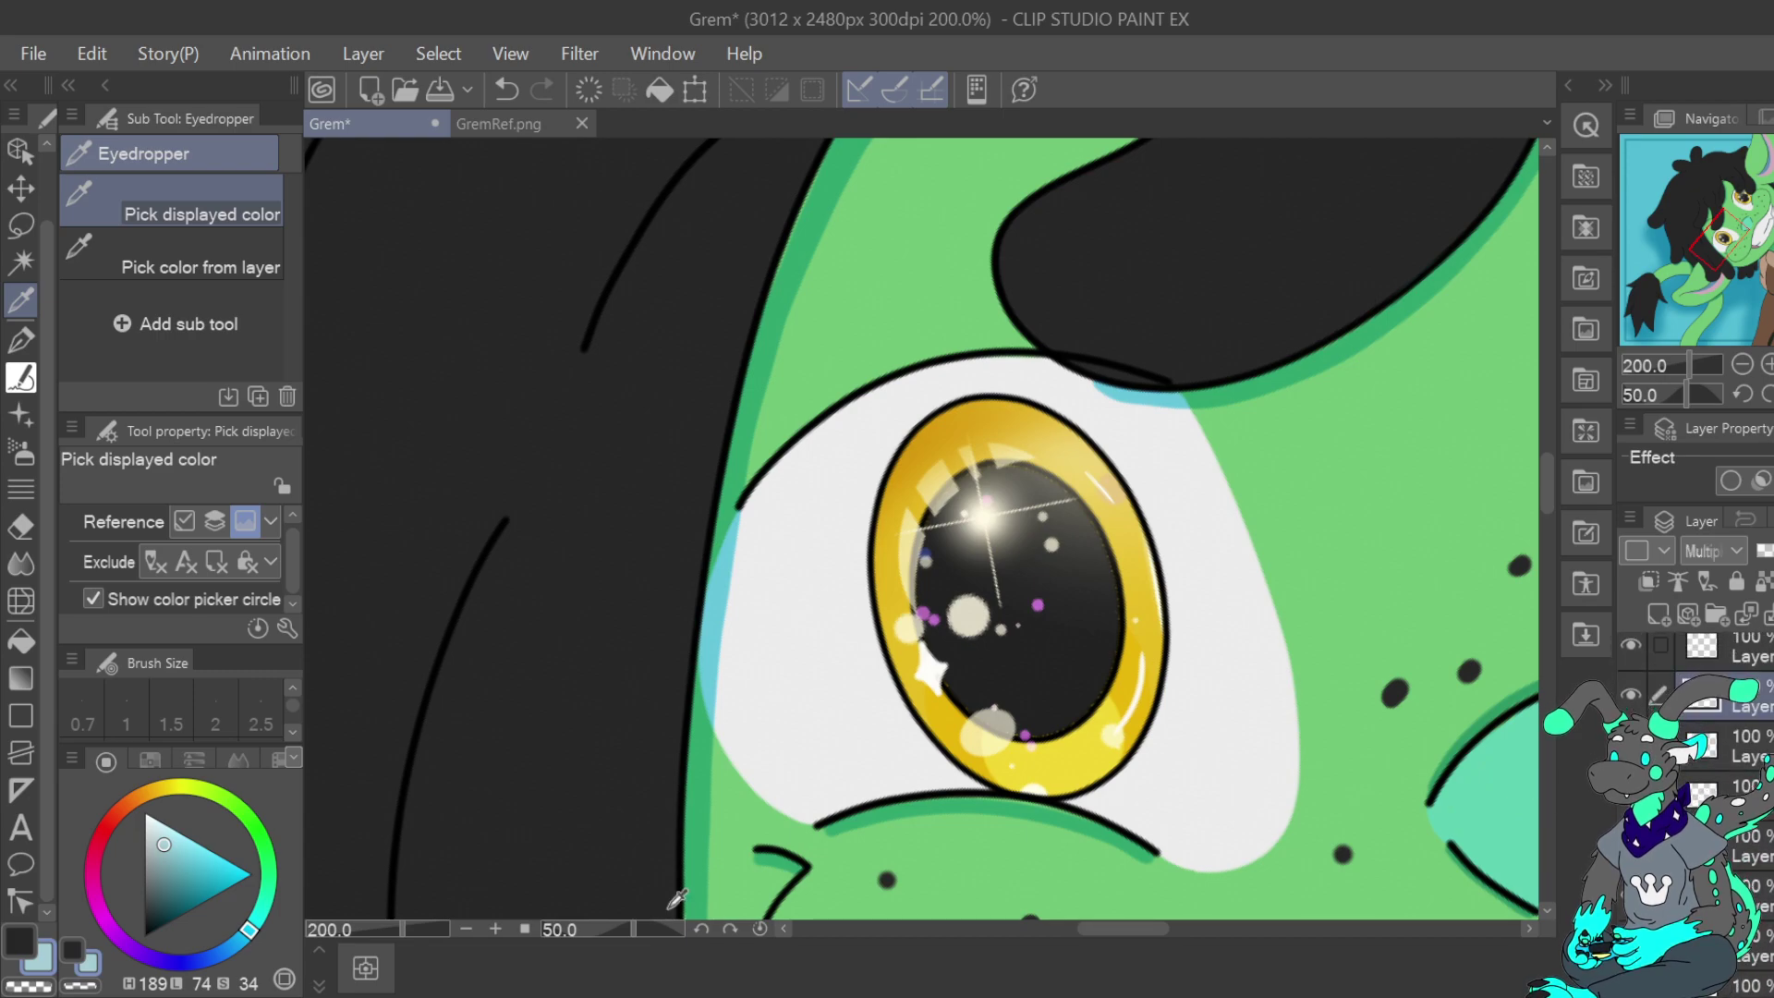
{"action": "left_click", "coordinate": [20, 339]}
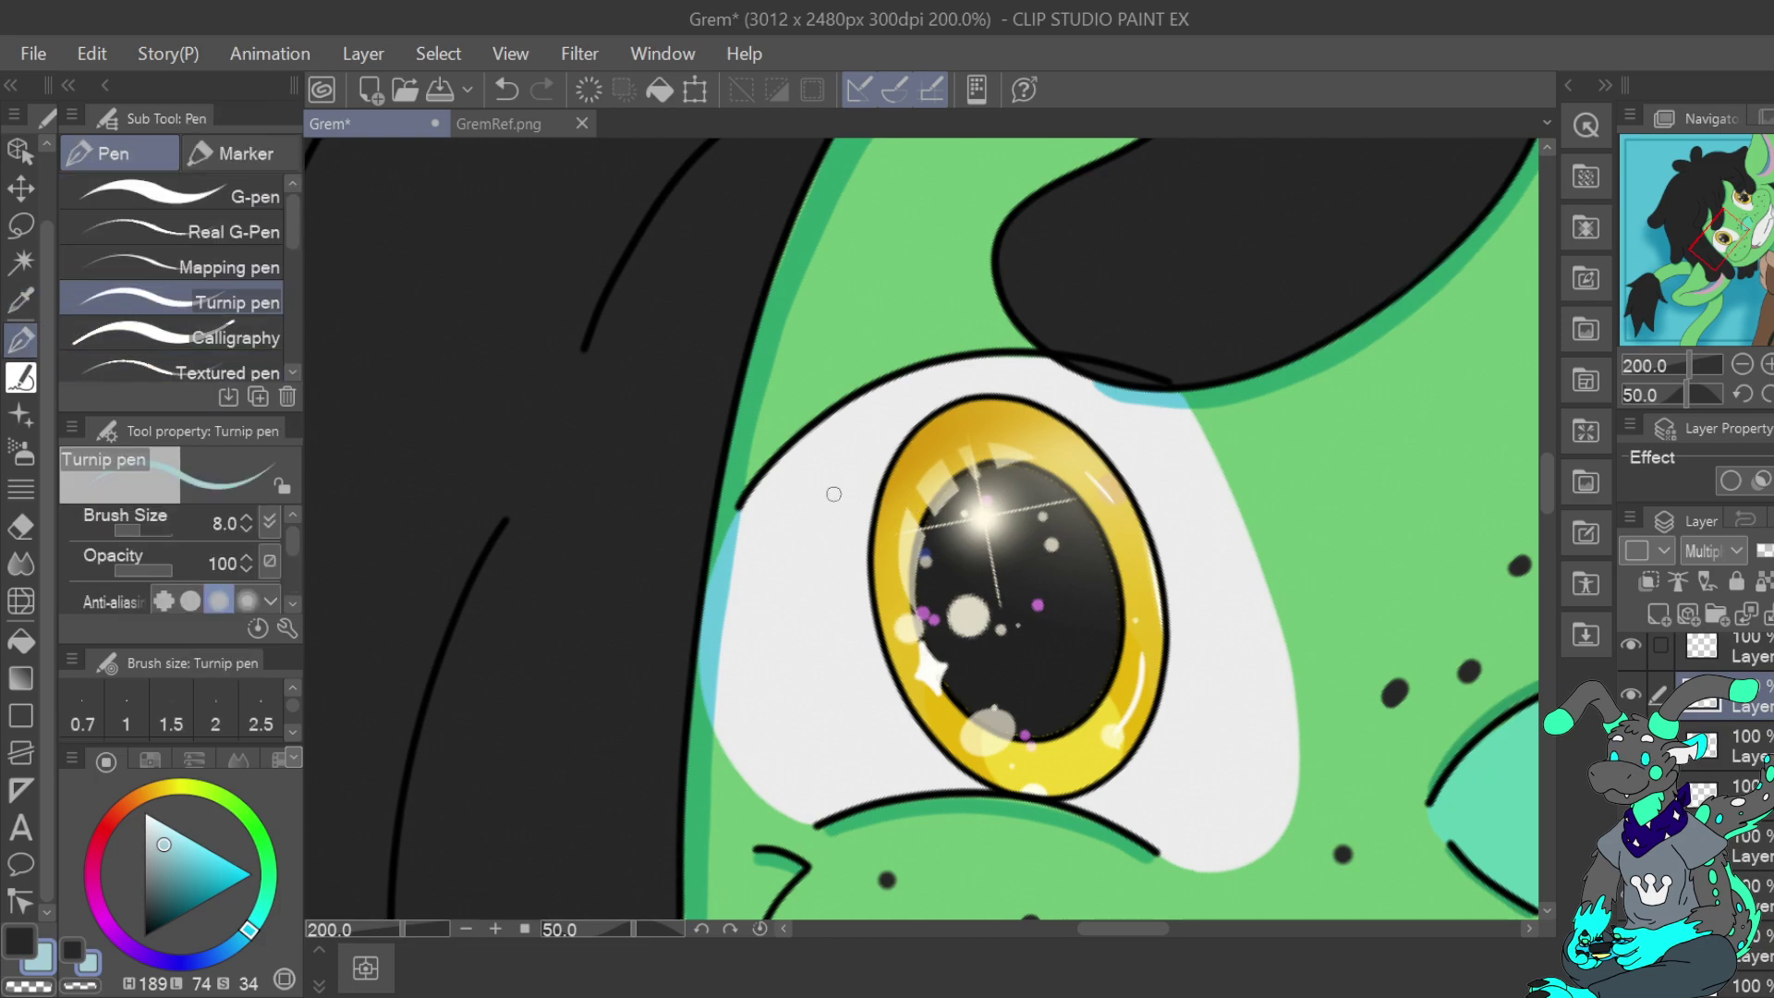
{"action": "mouse_move", "coordinate": [748, 515]}
{"action": "left_mouse_down"}
{"action": "mouse_move", "coordinate": [832, 426]}
{"action": "mouse_move", "coordinate": [942, 372]}
{"action": "mouse_move", "coordinate": [1056, 364]}
{"action": "left_mouse_up"}
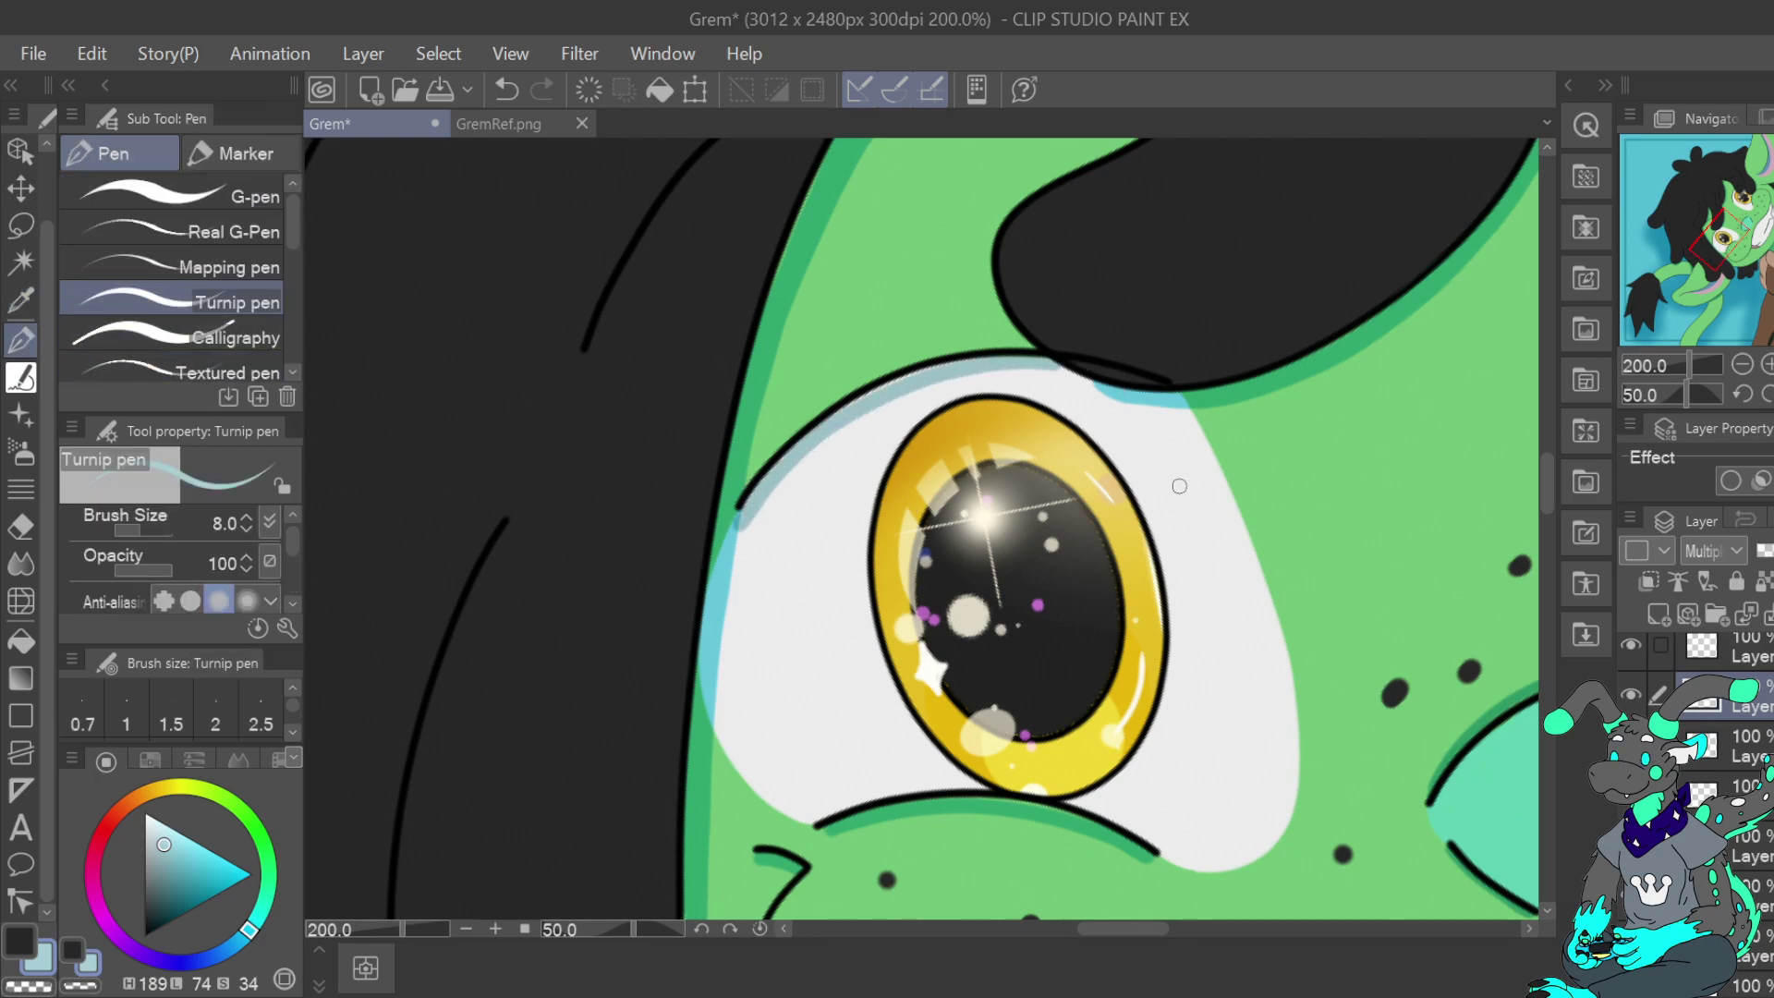
{"action": "mouse_move", "coordinate": [721, 567]}
{"action": "left_mouse_down"}
{"action": "mouse_move", "coordinate": [818, 451]}
{"action": "mouse_move", "coordinate": [971, 376]}
{"action": "mouse_move", "coordinate": [1054, 364]}
{"action": "left_mouse_up"}
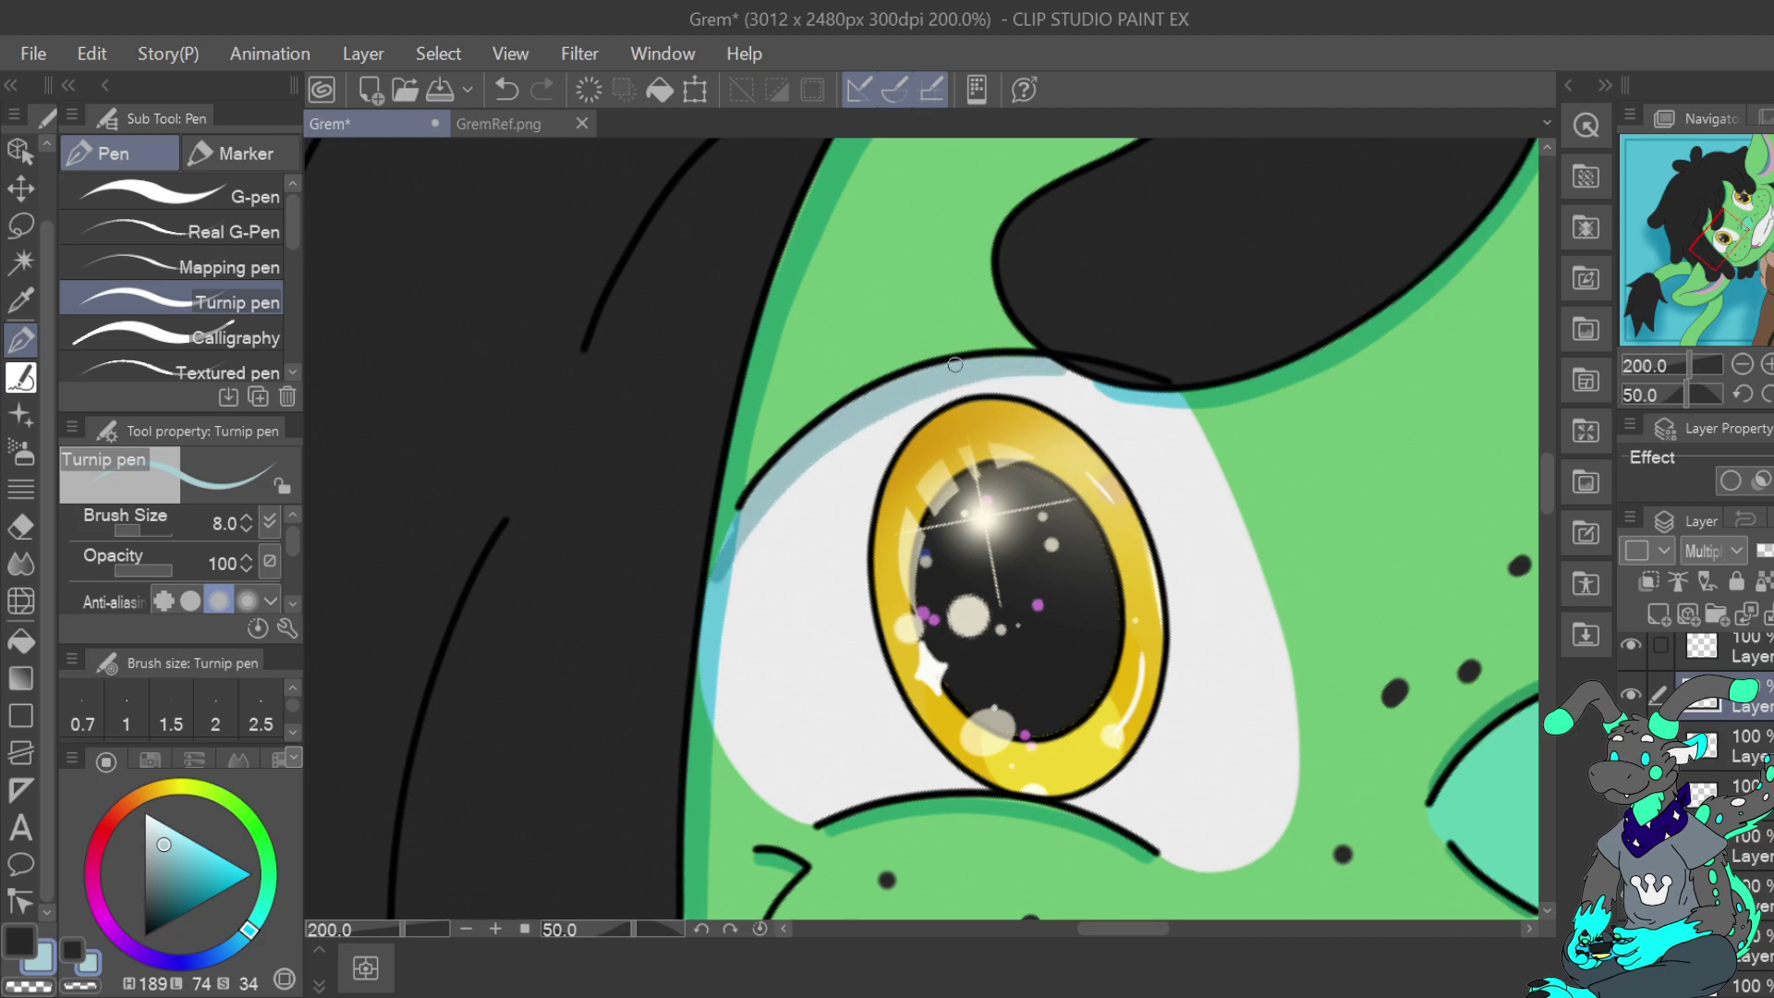
{"action": "left_click", "coordinate": [507, 89]}
{"action": "mouse_move", "coordinate": [748, 508]}
{"action": "left_mouse_down"}
{"action": "mouse_move", "coordinate": [729, 555]}
{"action": "mouse_move", "coordinate": [749, 499]}
{"action": "mouse_move", "coordinate": [717, 569]}
{"action": "mouse_move", "coordinate": [787, 431]}
{"action": "mouse_move", "coordinate": [710, 580]}
{"action": "mouse_move", "coordinate": [768, 500]}
{"action": "mouse_move", "coordinate": [877, 412]}
{"action": "mouse_move", "coordinate": [951, 381]}
{"action": "mouse_move", "coordinate": [1070, 374]}
{"action": "left_mouse_up"}
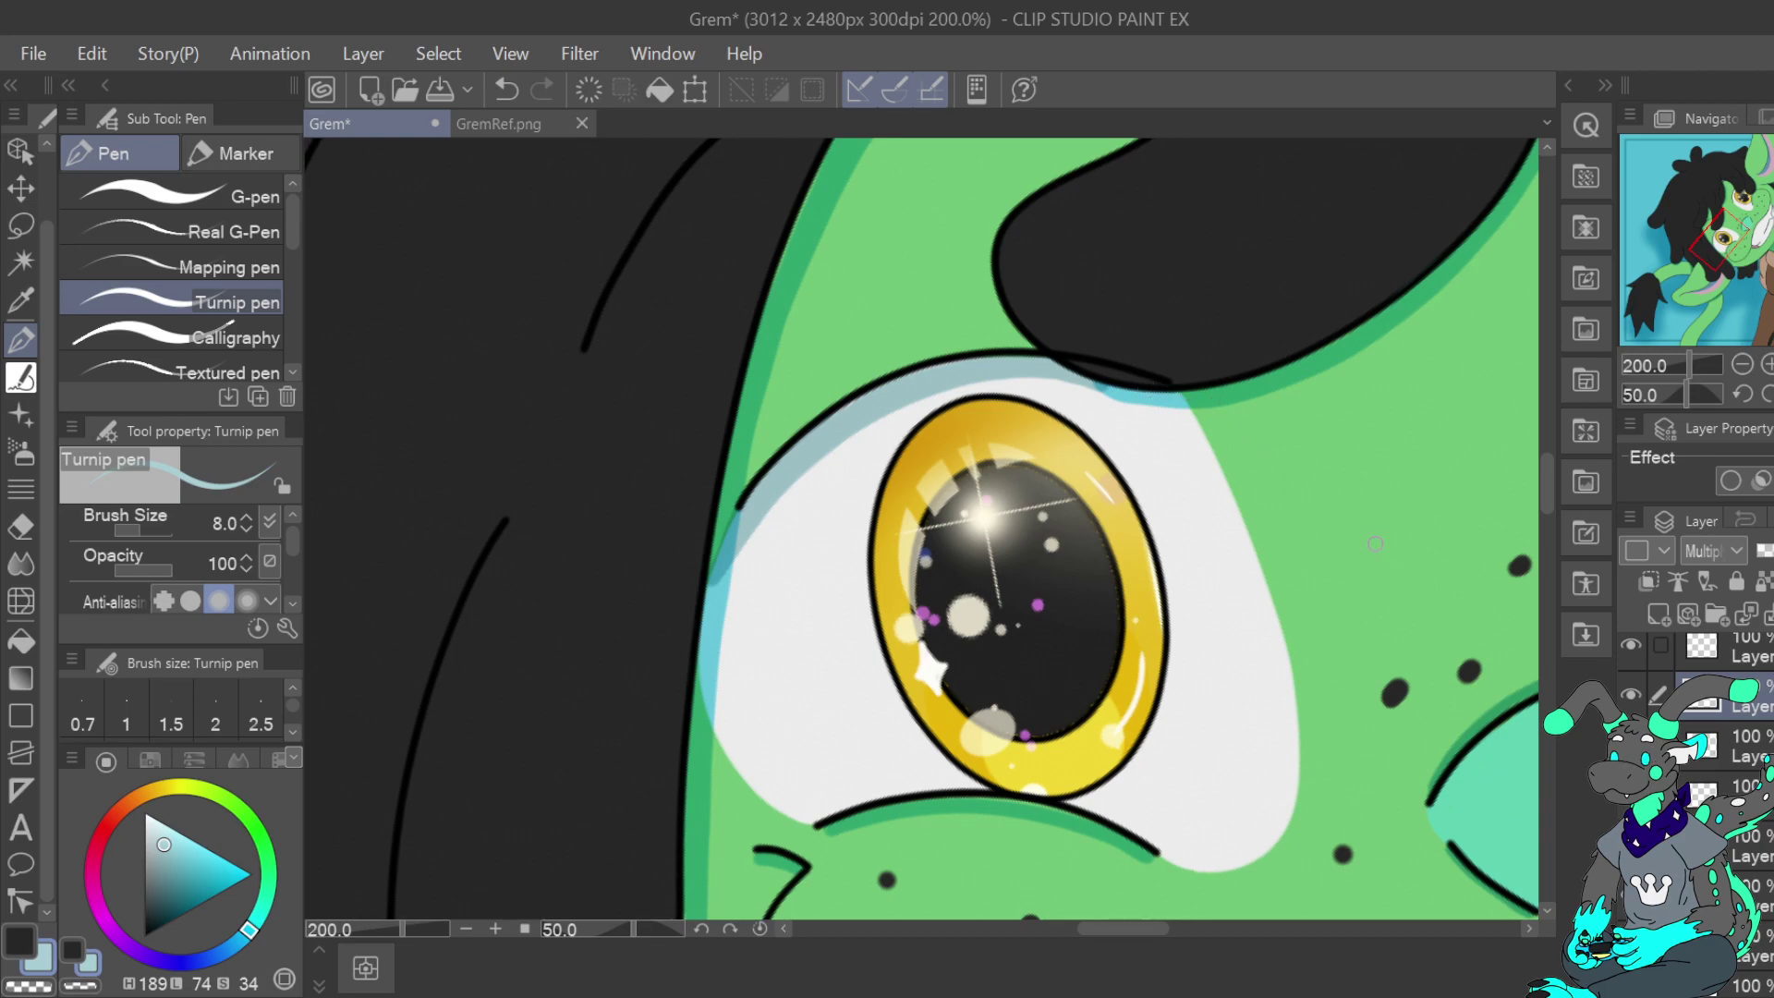
Extend the eye white's shadow beneath the overlapping hair lock and erase its overshoot onto the green skin with the transparent colour
{"action": "mouse_move", "coordinate": [1104, 382]}
{"action": "left_mouse_down"}
{"action": "mouse_move", "coordinate": [1191, 422]}
{"action": "mouse_move", "coordinate": [1168, 395]}
{"action": "left_mouse_up"}
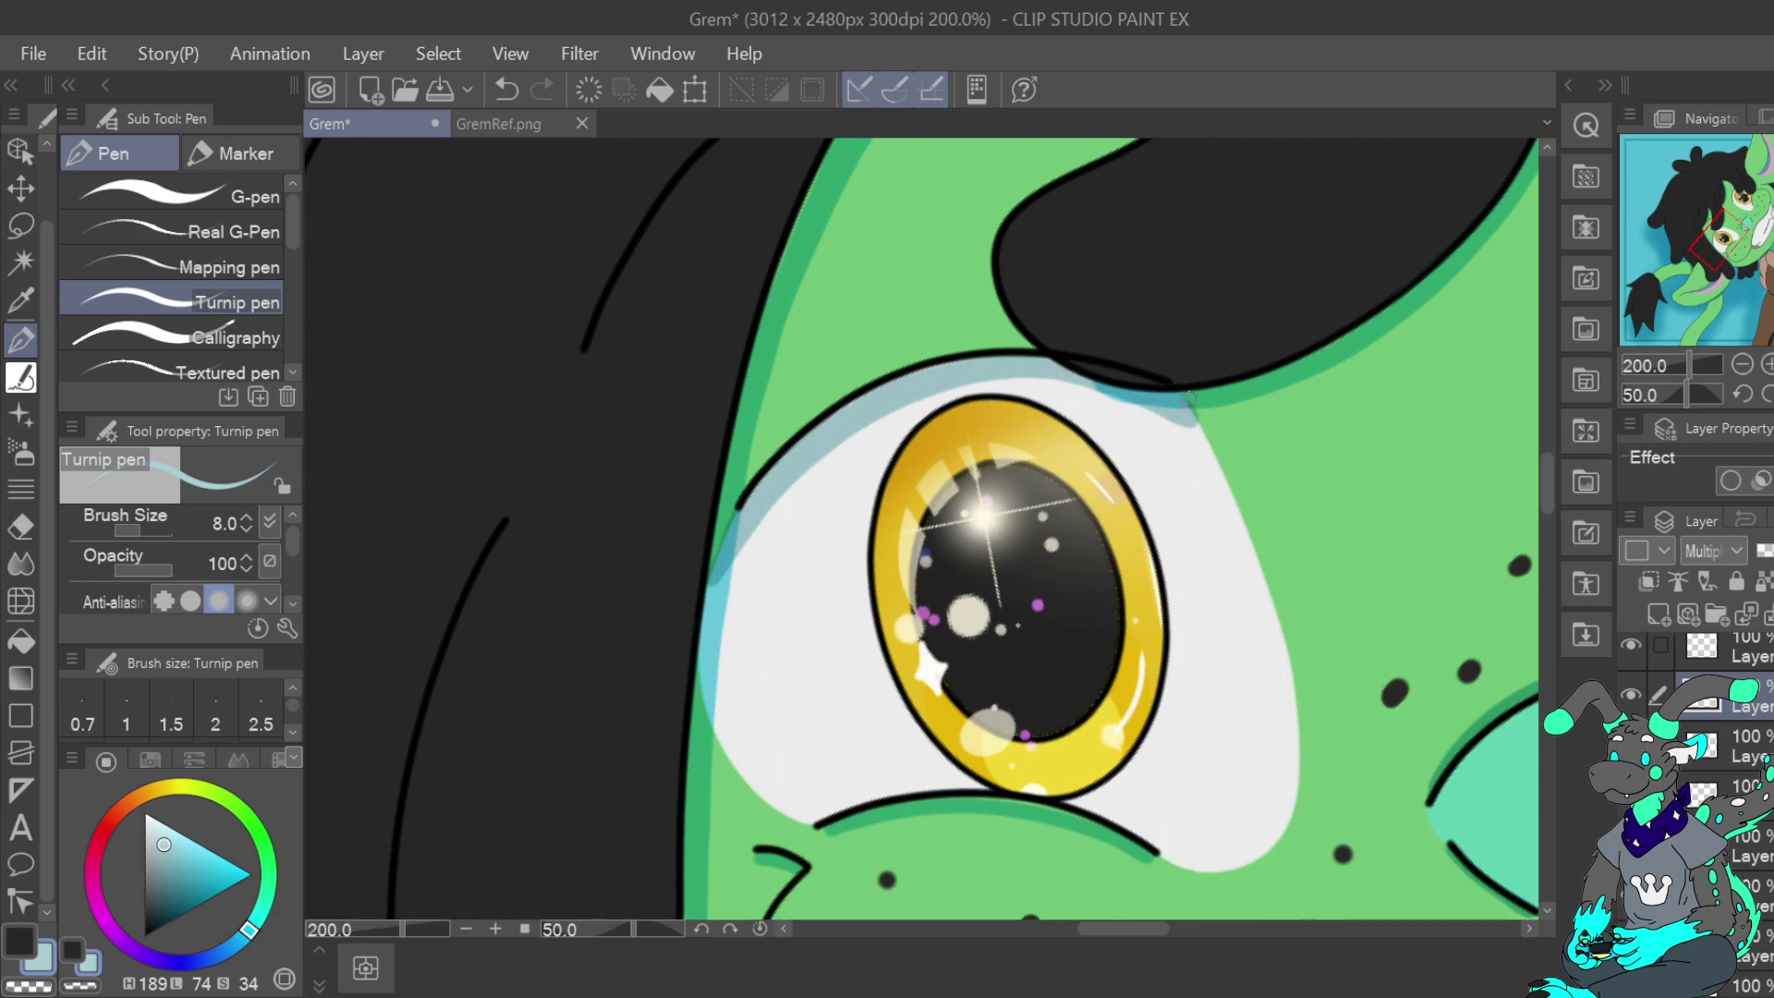
{"action": "left_click", "coordinate": [33, 985]}
{"action": "left_click_drag", "start_coordinate": [1191, 394], "coordinate": [1207, 420]}
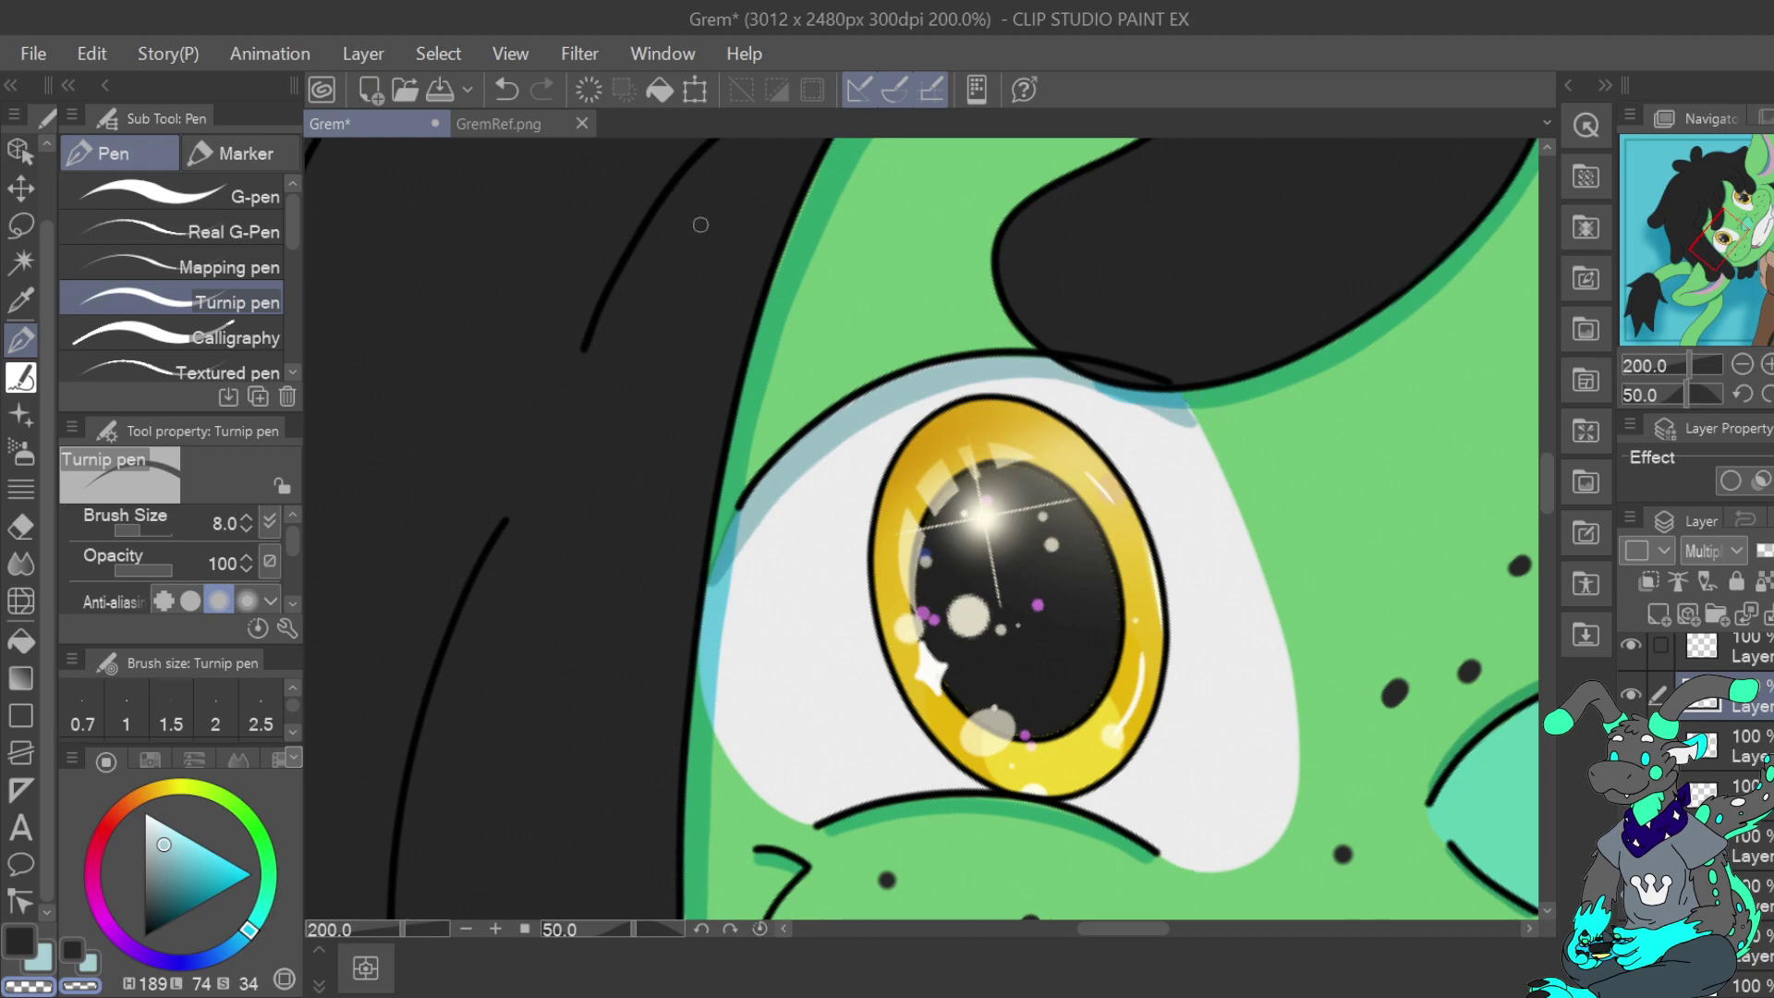
{"action": "left_click", "coordinate": [527, 85]}
{"action": "left_click_drag", "start_coordinate": [1206, 417], "coordinate": [1210, 425]}
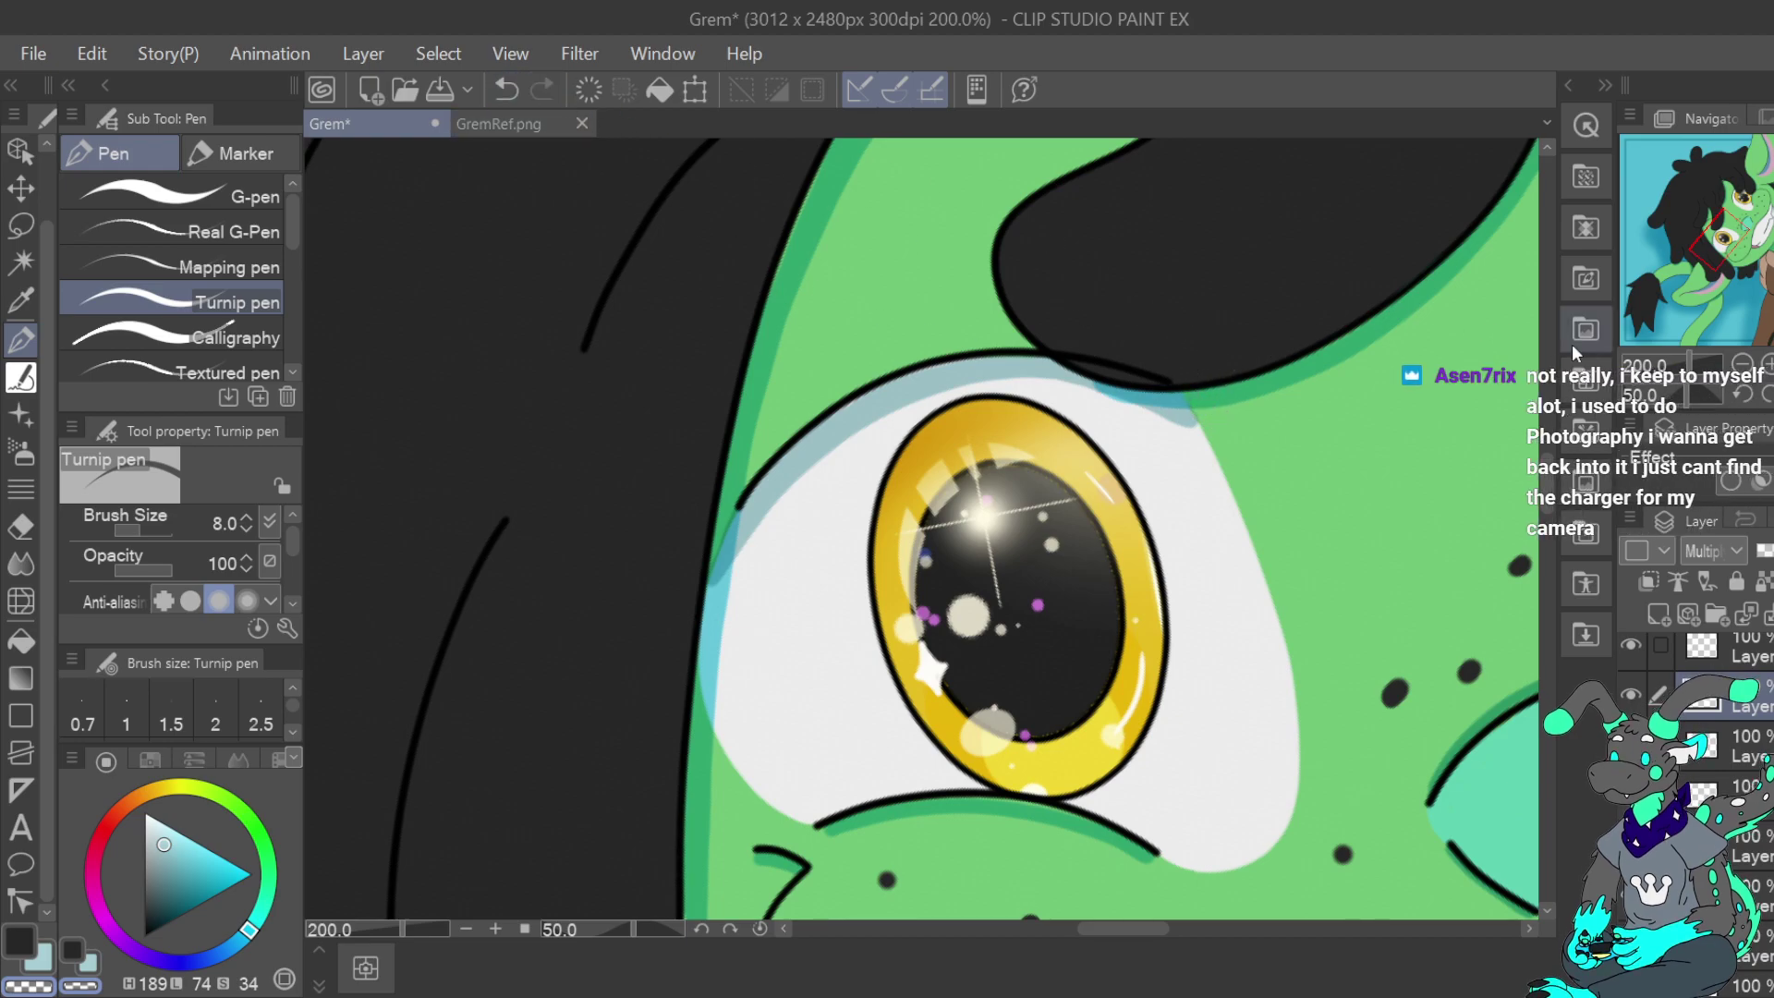
{"action": "left_click", "coordinate": [1742, 364]}
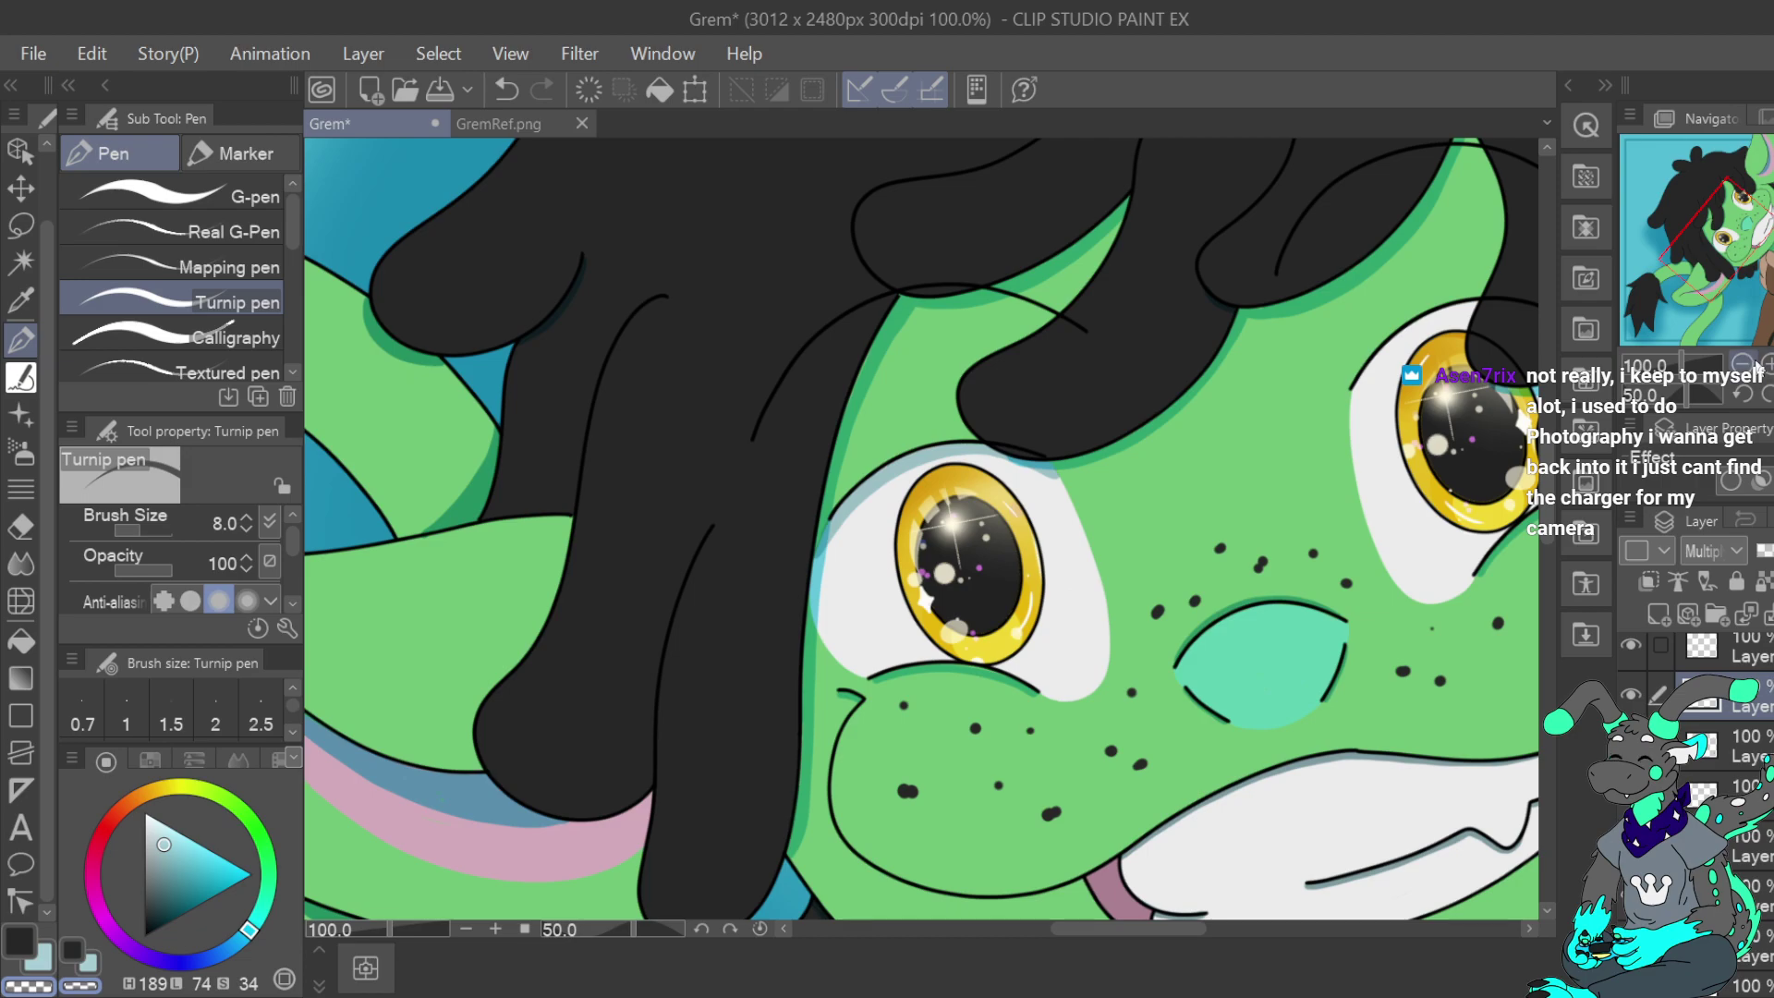
{"action": "key", "text": "ctrl+plus"}
{"action": "key", "text": "ctrl+plus"}
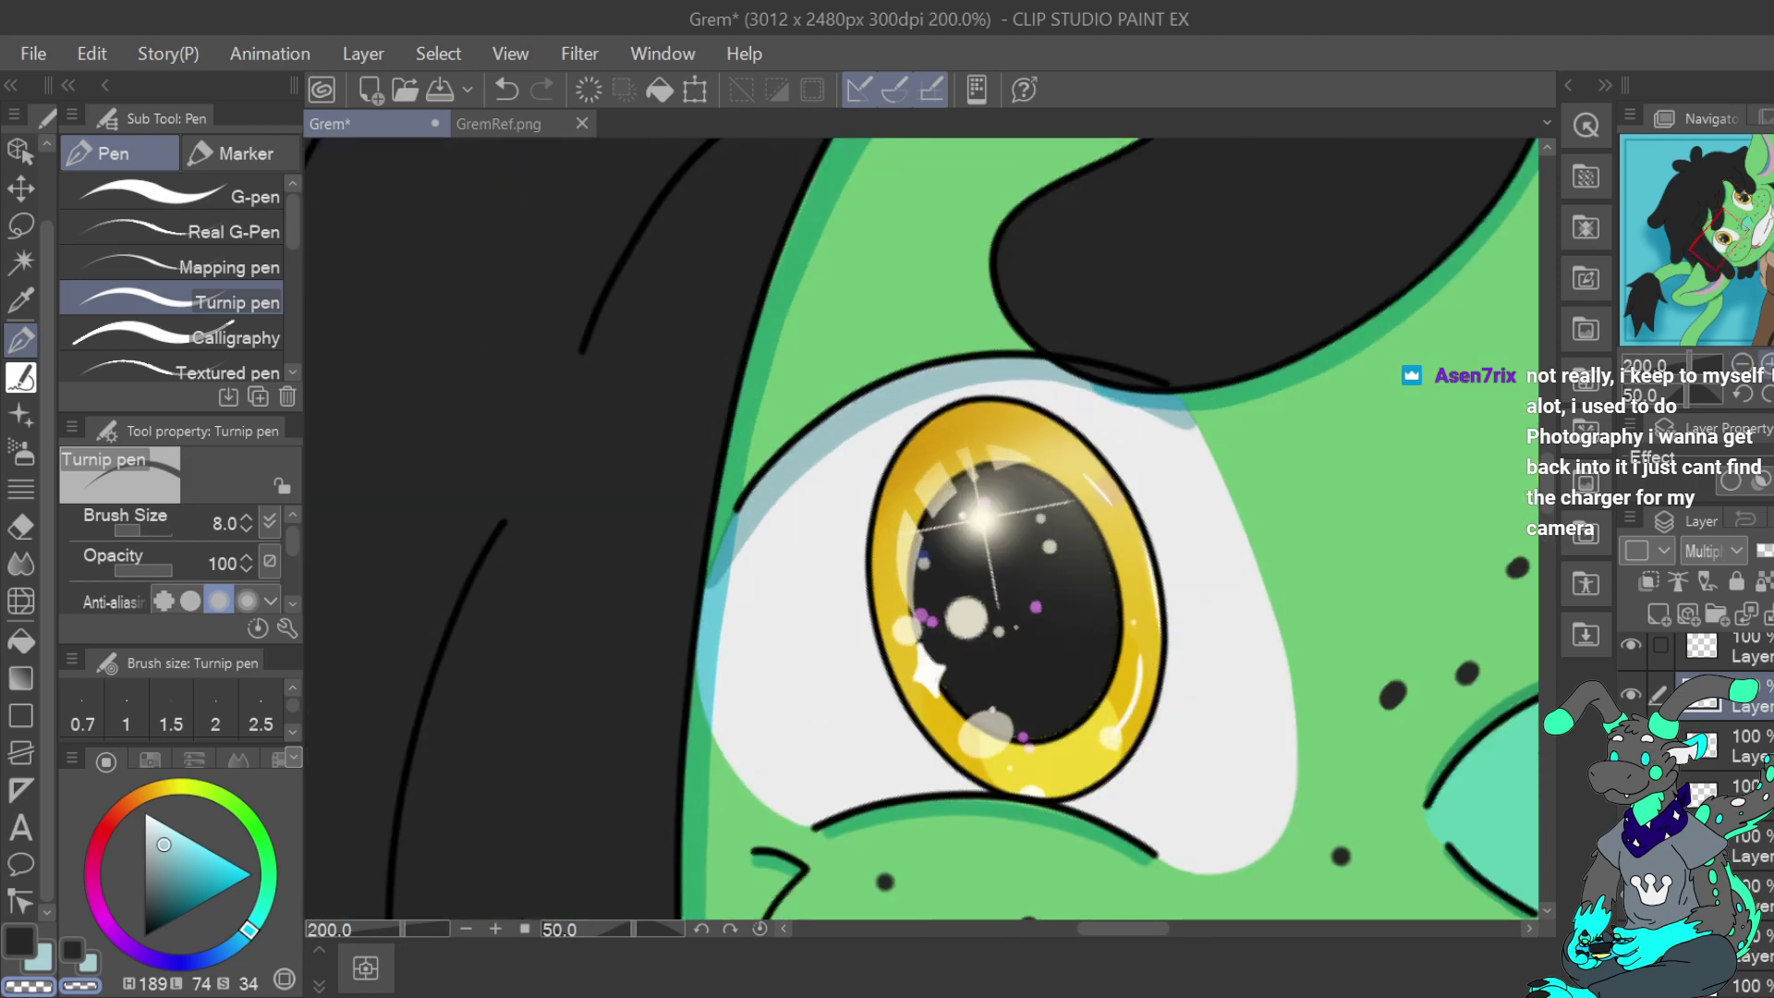
Set the Turnip pen's brush size to 11 and widen the light blue shadow under the upper lid of the eye beside the long hair lock
{"action": "left_click", "coordinate": [50, 961]}
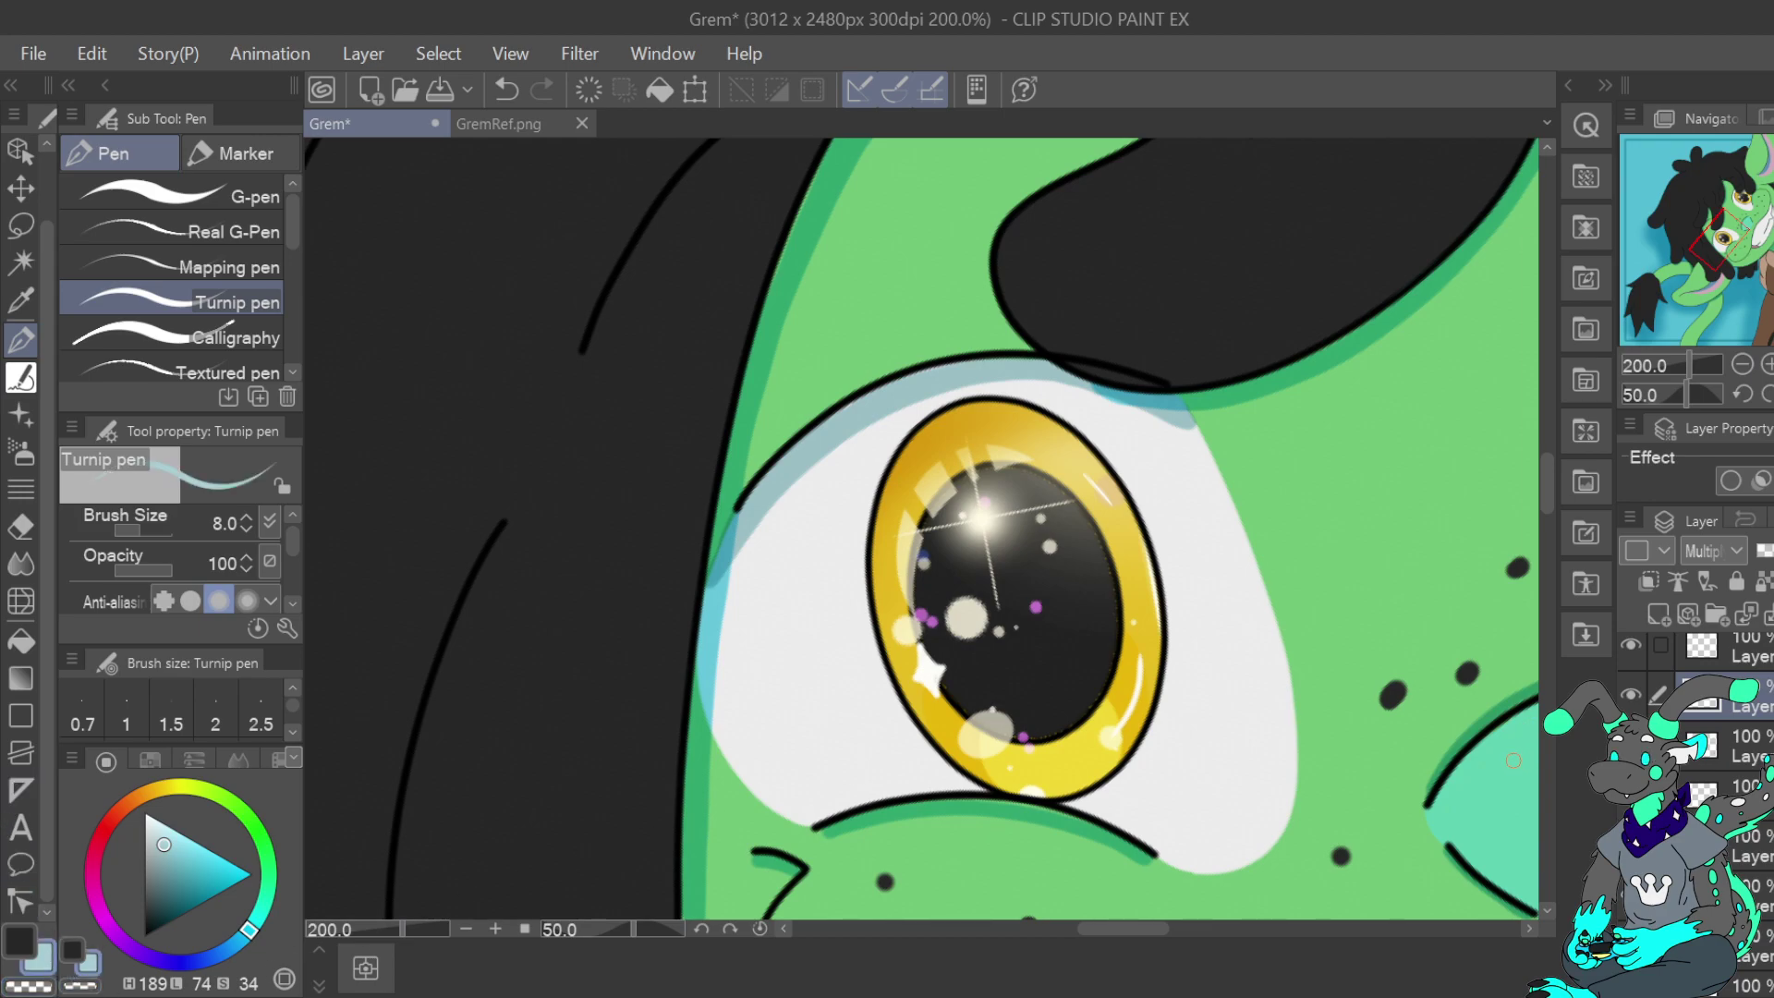
{"action": "left_click", "coordinate": [247, 518]}
{"action": "left_click", "coordinate": [248, 518]}
{"action": "left_click", "coordinate": [248, 518]}
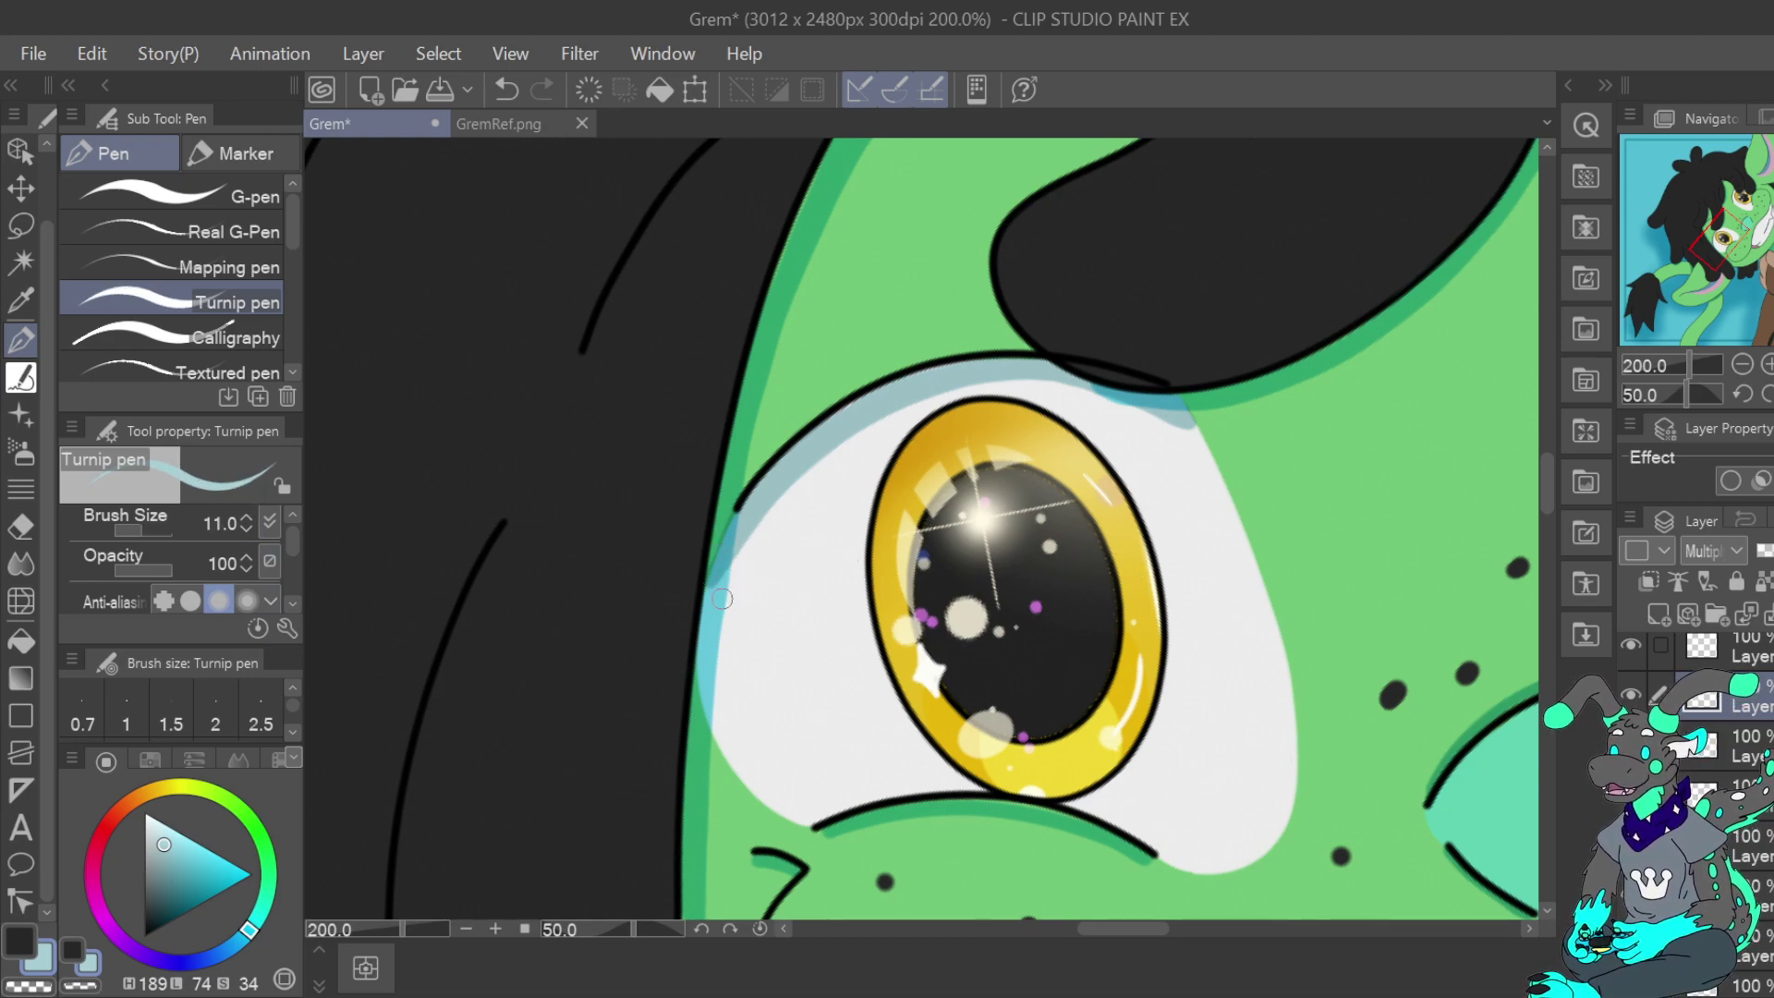
{"action": "mouse_move", "coordinate": [710, 605]}
{"action": "left_mouse_down"}
{"action": "mouse_move", "coordinate": [816, 467]}
{"action": "mouse_move", "coordinate": [972, 367]}
{"action": "left_mouse_up"}
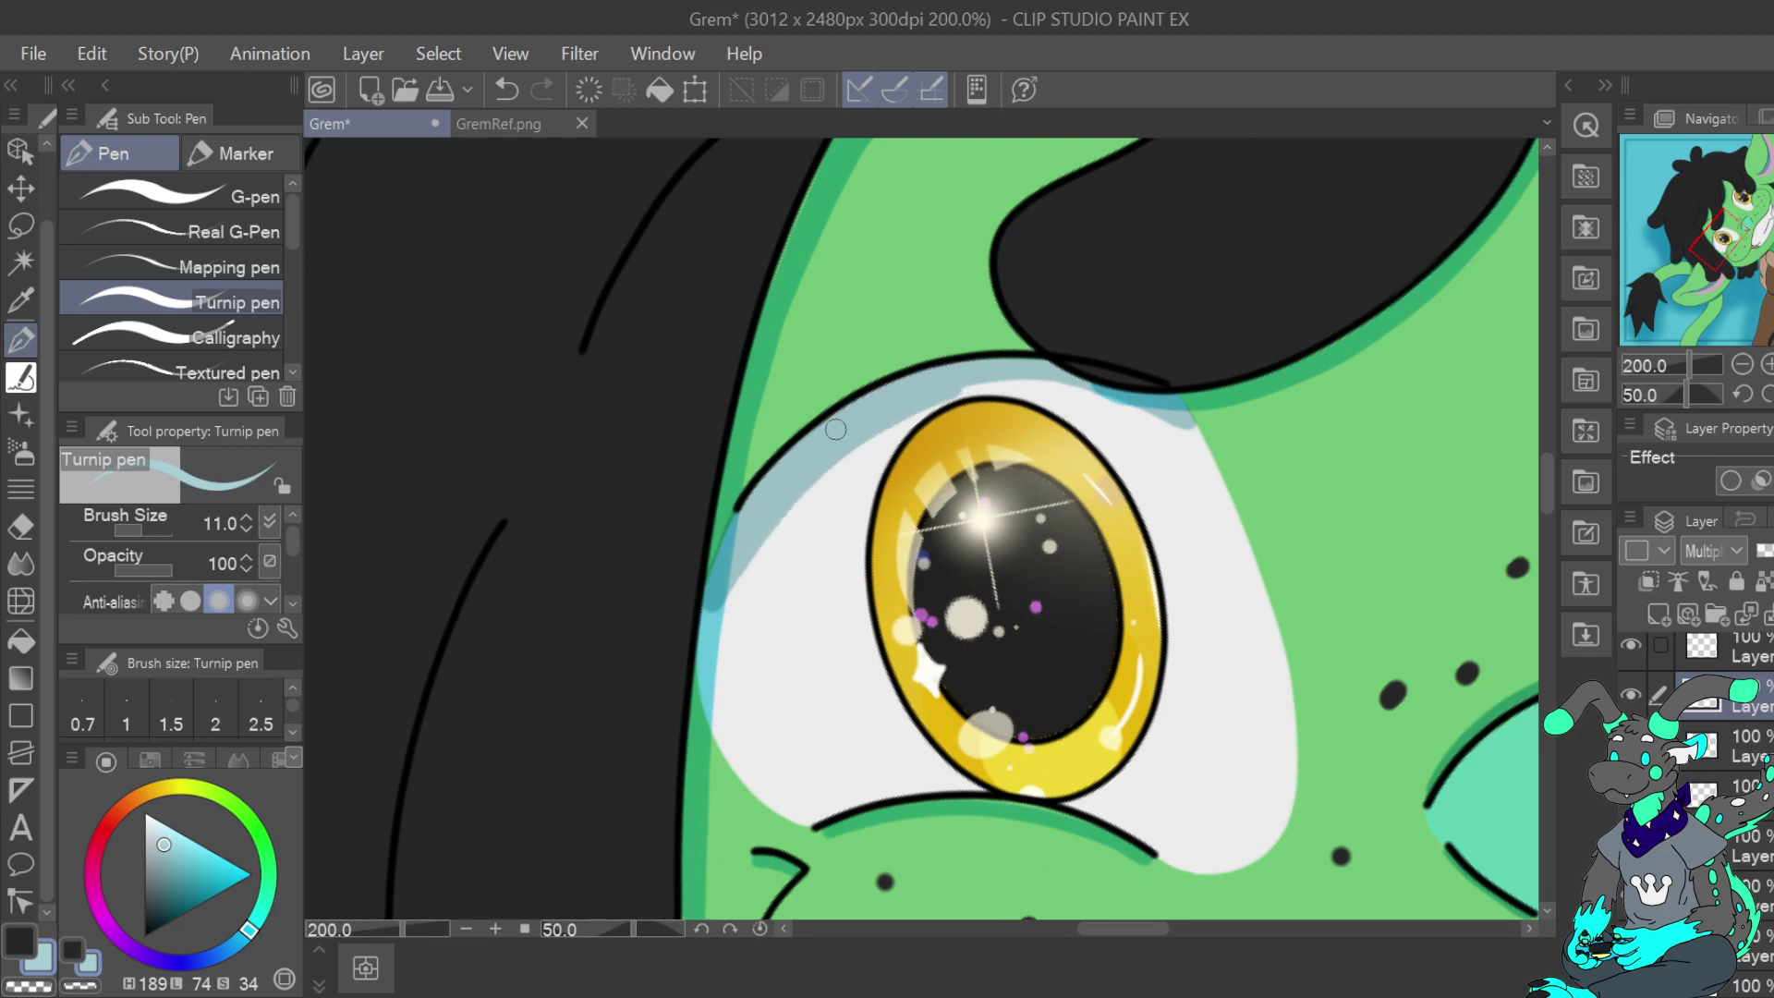
{"action": "mouse_move", "coordinate": [873, 422]}
{"action": "left_mouse_down"}
{"action": "mouse_move", "coordinate": [1048, 385]}
{"action": "mouse_move", "coordinate": [1258, 430]}
{"action": "mouse_move", "coordinate": [1208, 417]}
{"action": "left_mouse_up"}
{"action": "left_click", "coordinate": [50, 986]}
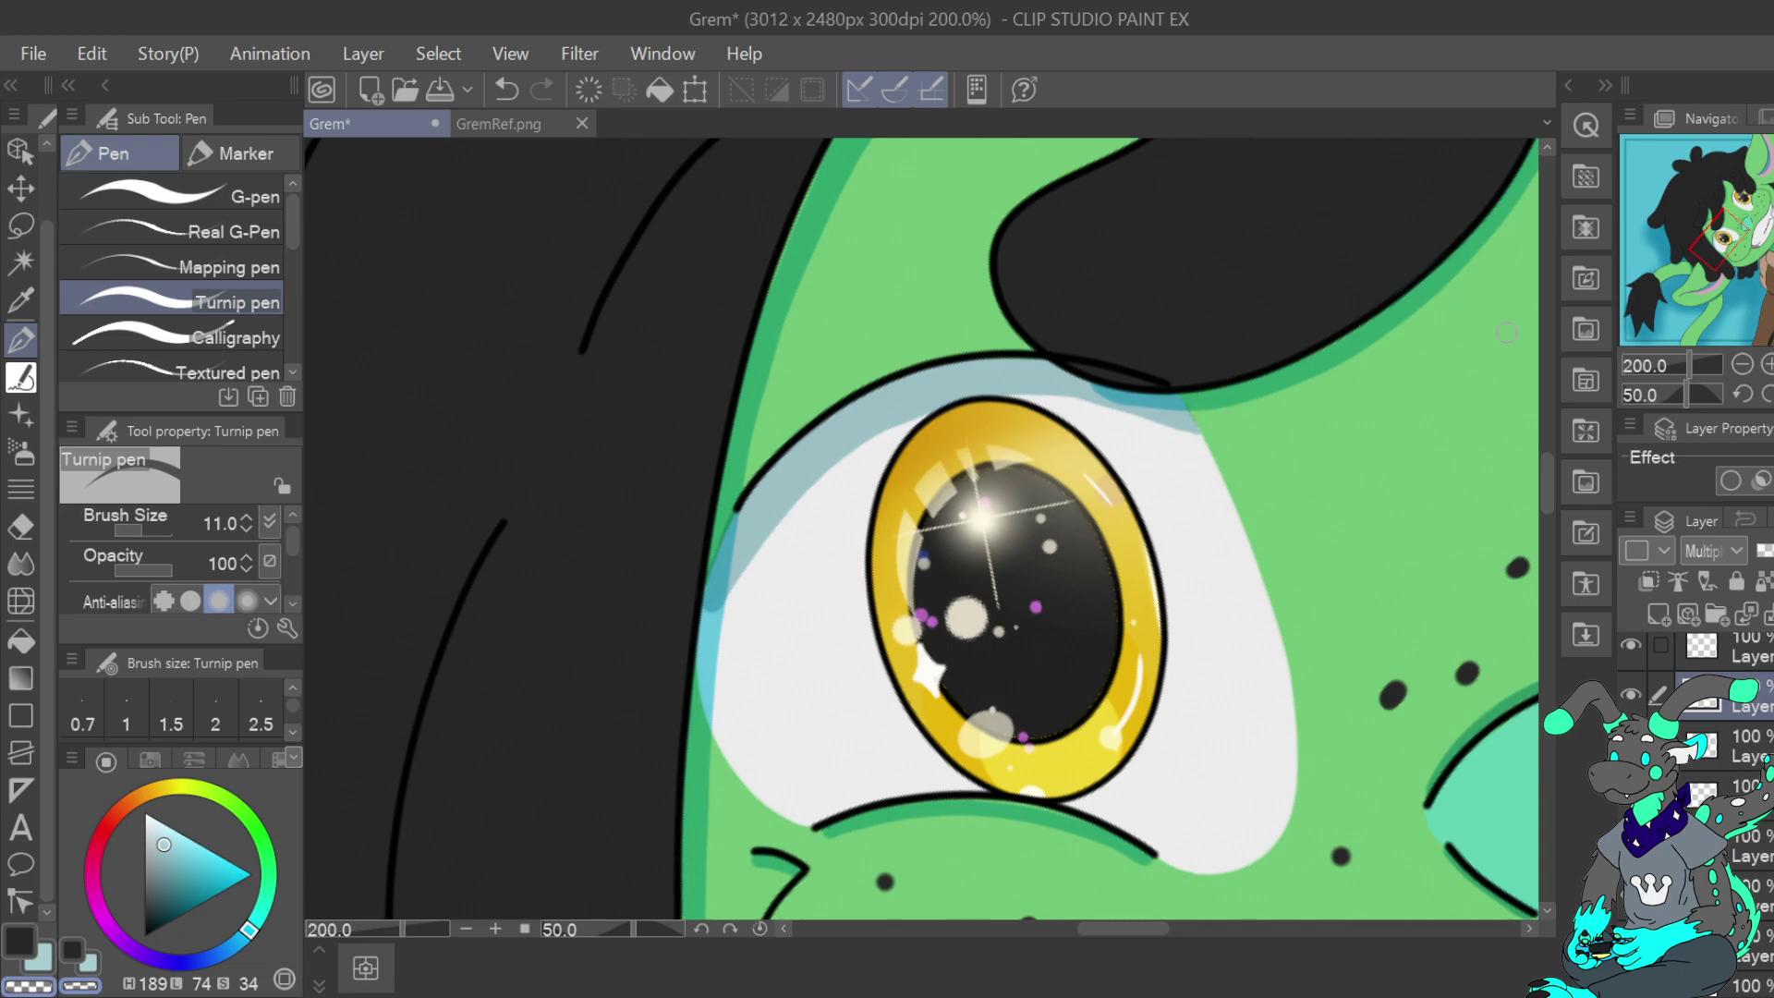
Paint a matching light blue shadow on the other eye's white, following the upper lid up to the overlapping hair lock
{"action": "left_click", "coordinate": [1744, 366]}
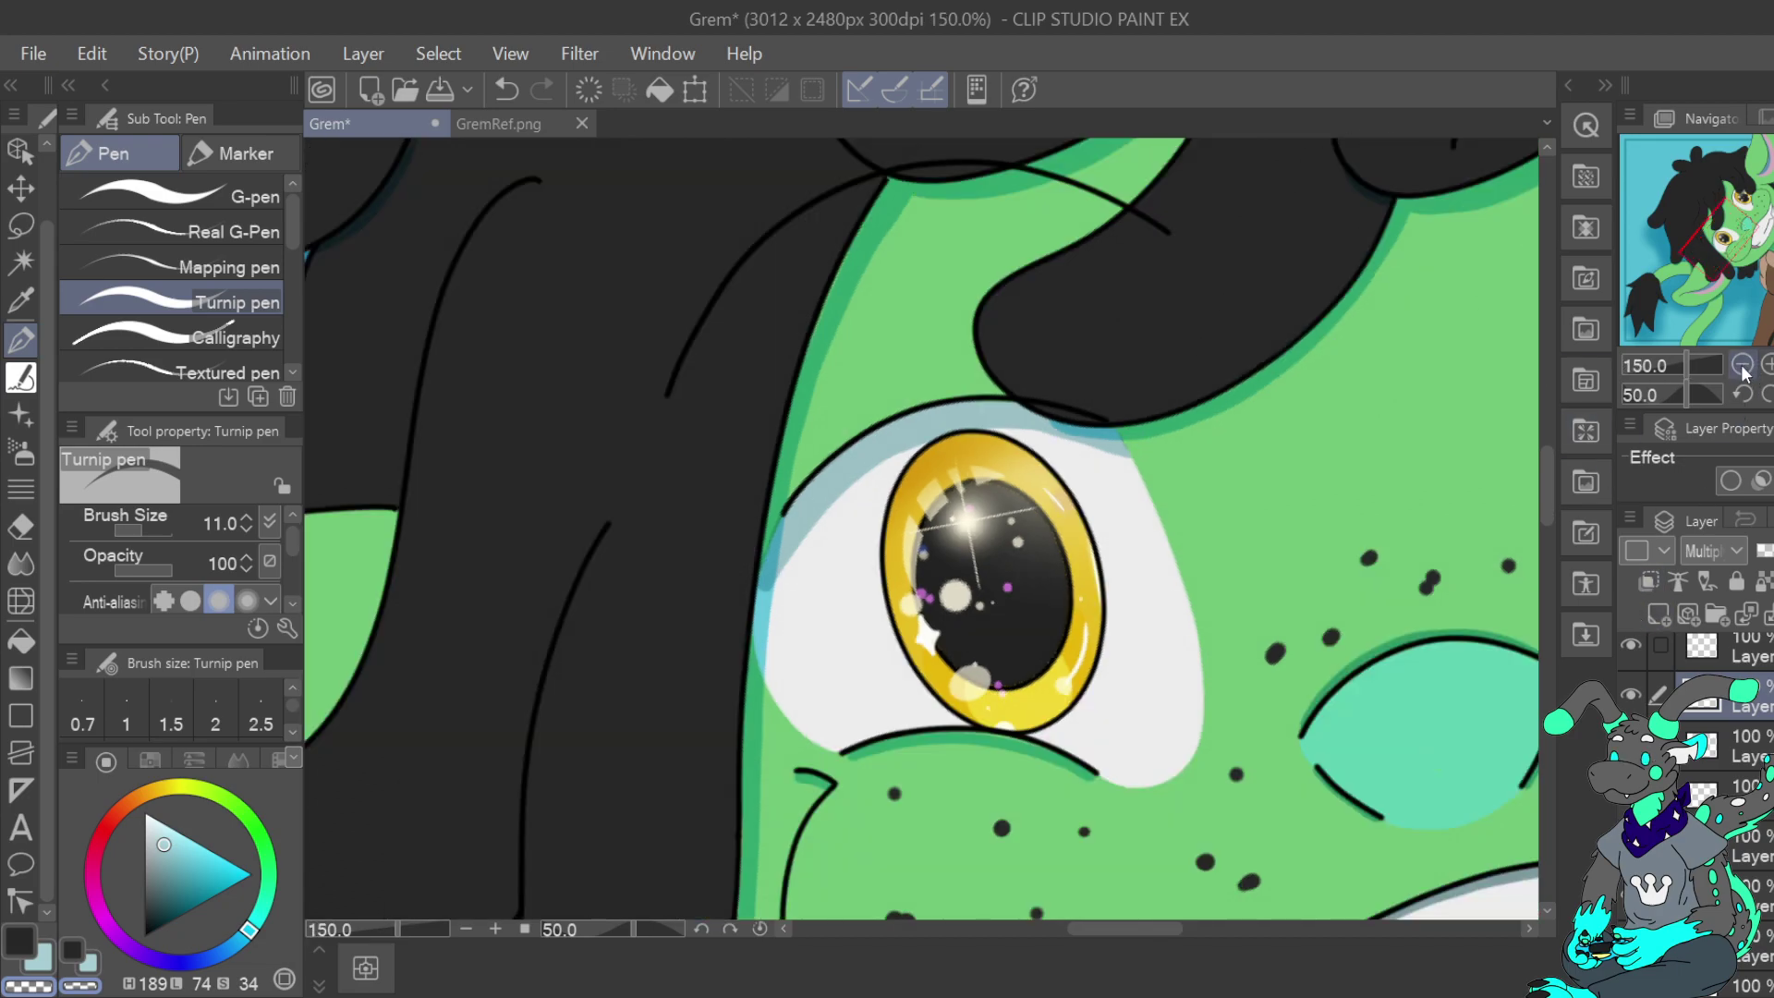
{"action": "left_click", "coordinate": [1744, 366]}
{"action": "left_click", "coordinate": [1744, 366]}
{"action": "left_click", "coordinate": [1768, 365]}
{"action": "left_click", "coordinate": [1768, 365]}
{"action": "left_click_drag", "start_coordinate": [1733, 250], "coordinate": [1761, 203]}
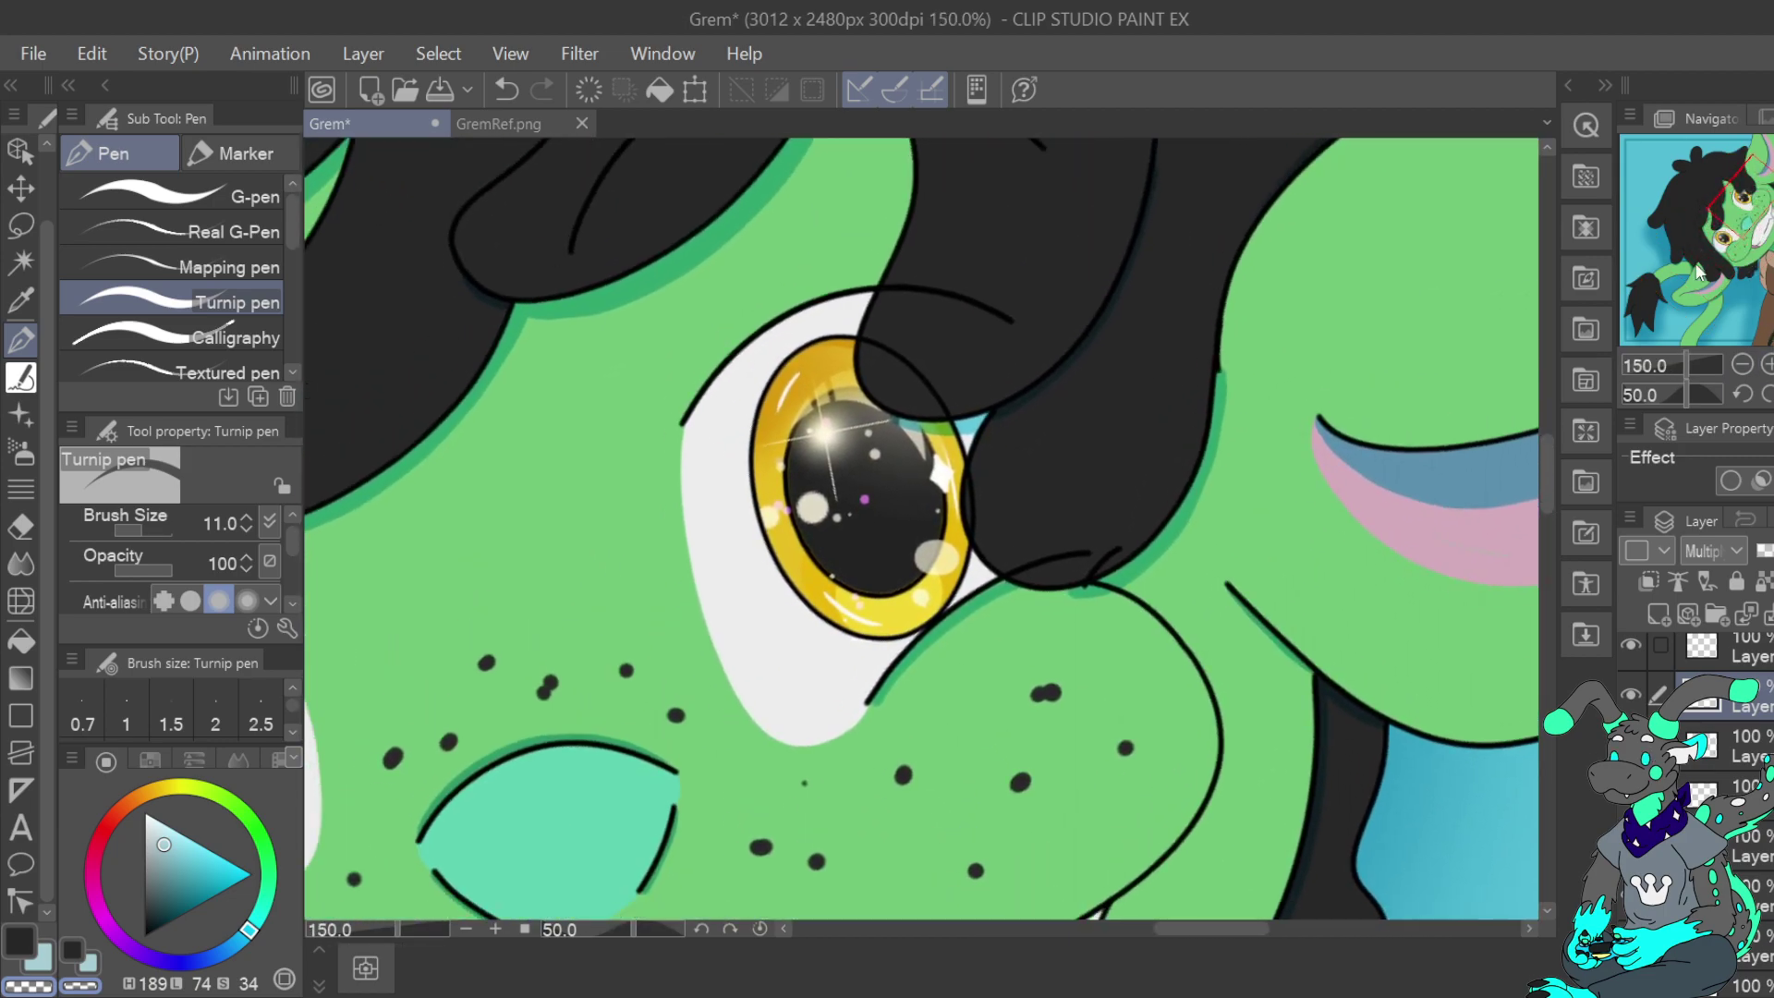
{"action": "left_click", "coordinate": [18, 942]}
{"action": "left_click", "coordinate": [44, 962]}
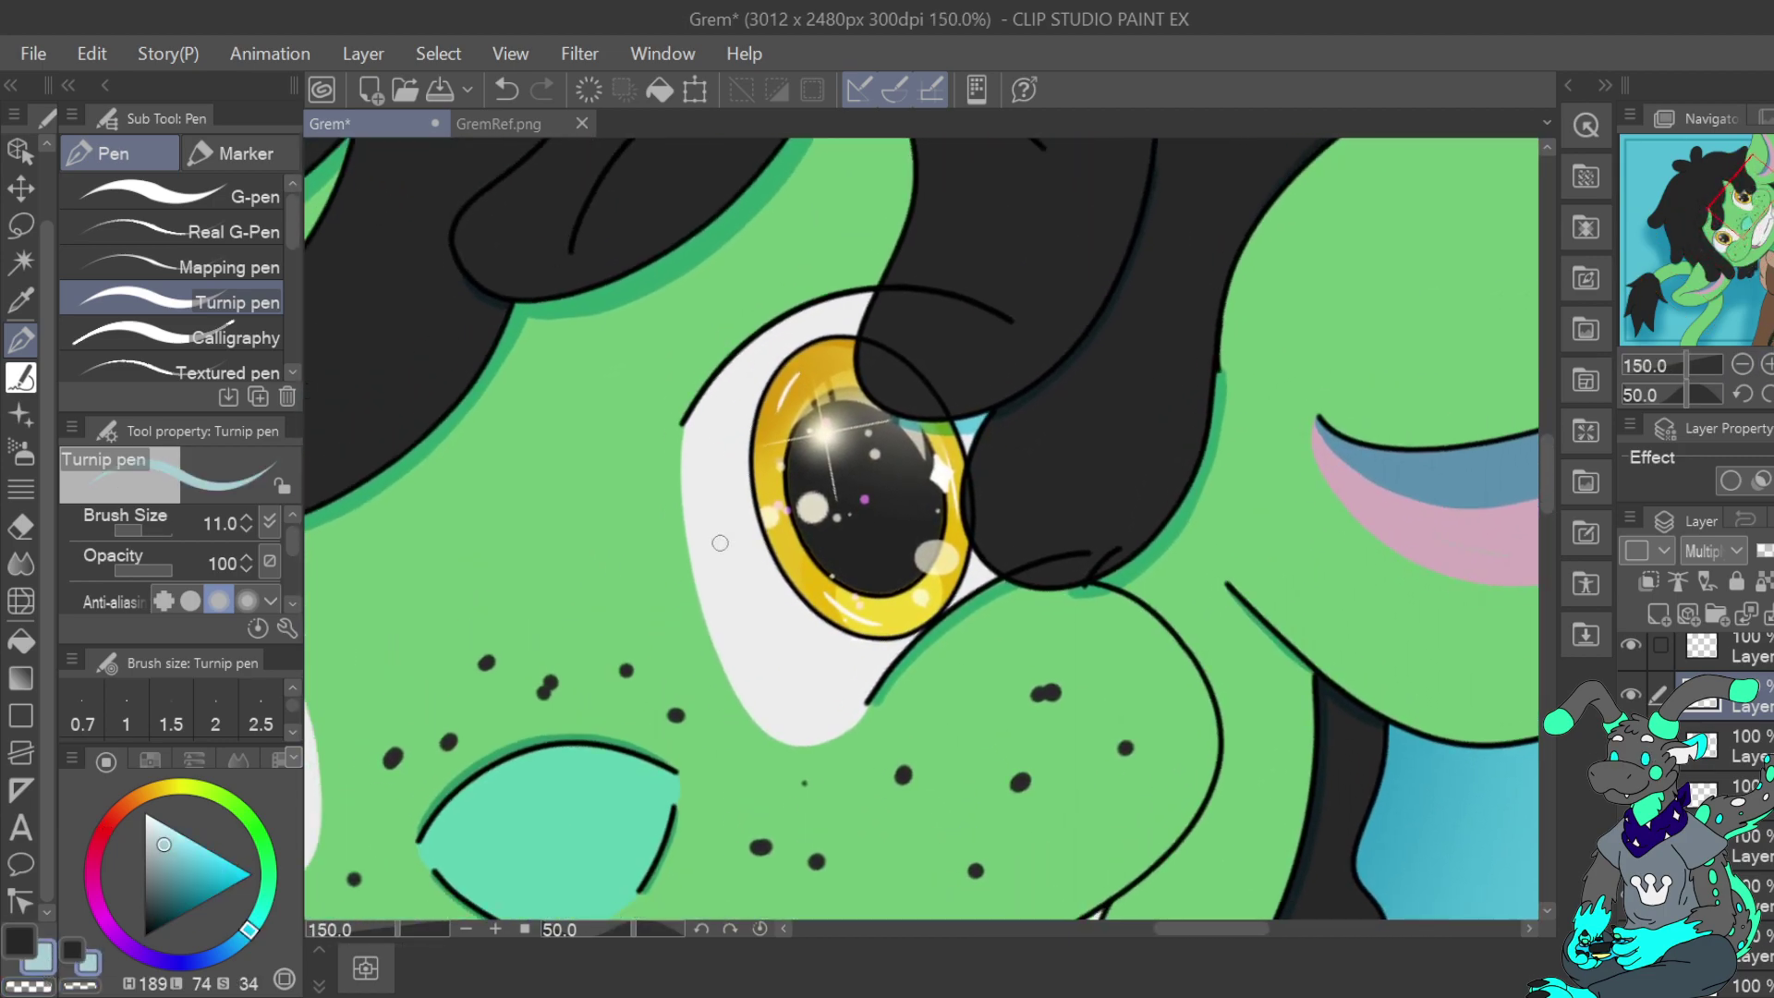
{"action": "mouse_move", "coordinate": [692, 429]}
{"action": "left_mouse_down"}
{"action": "mouse_move", "coordinate": [777, 337]}
{"action": "mouse_move", "coordinate": [882, 288]}
{"action": "left_mouse_up"}
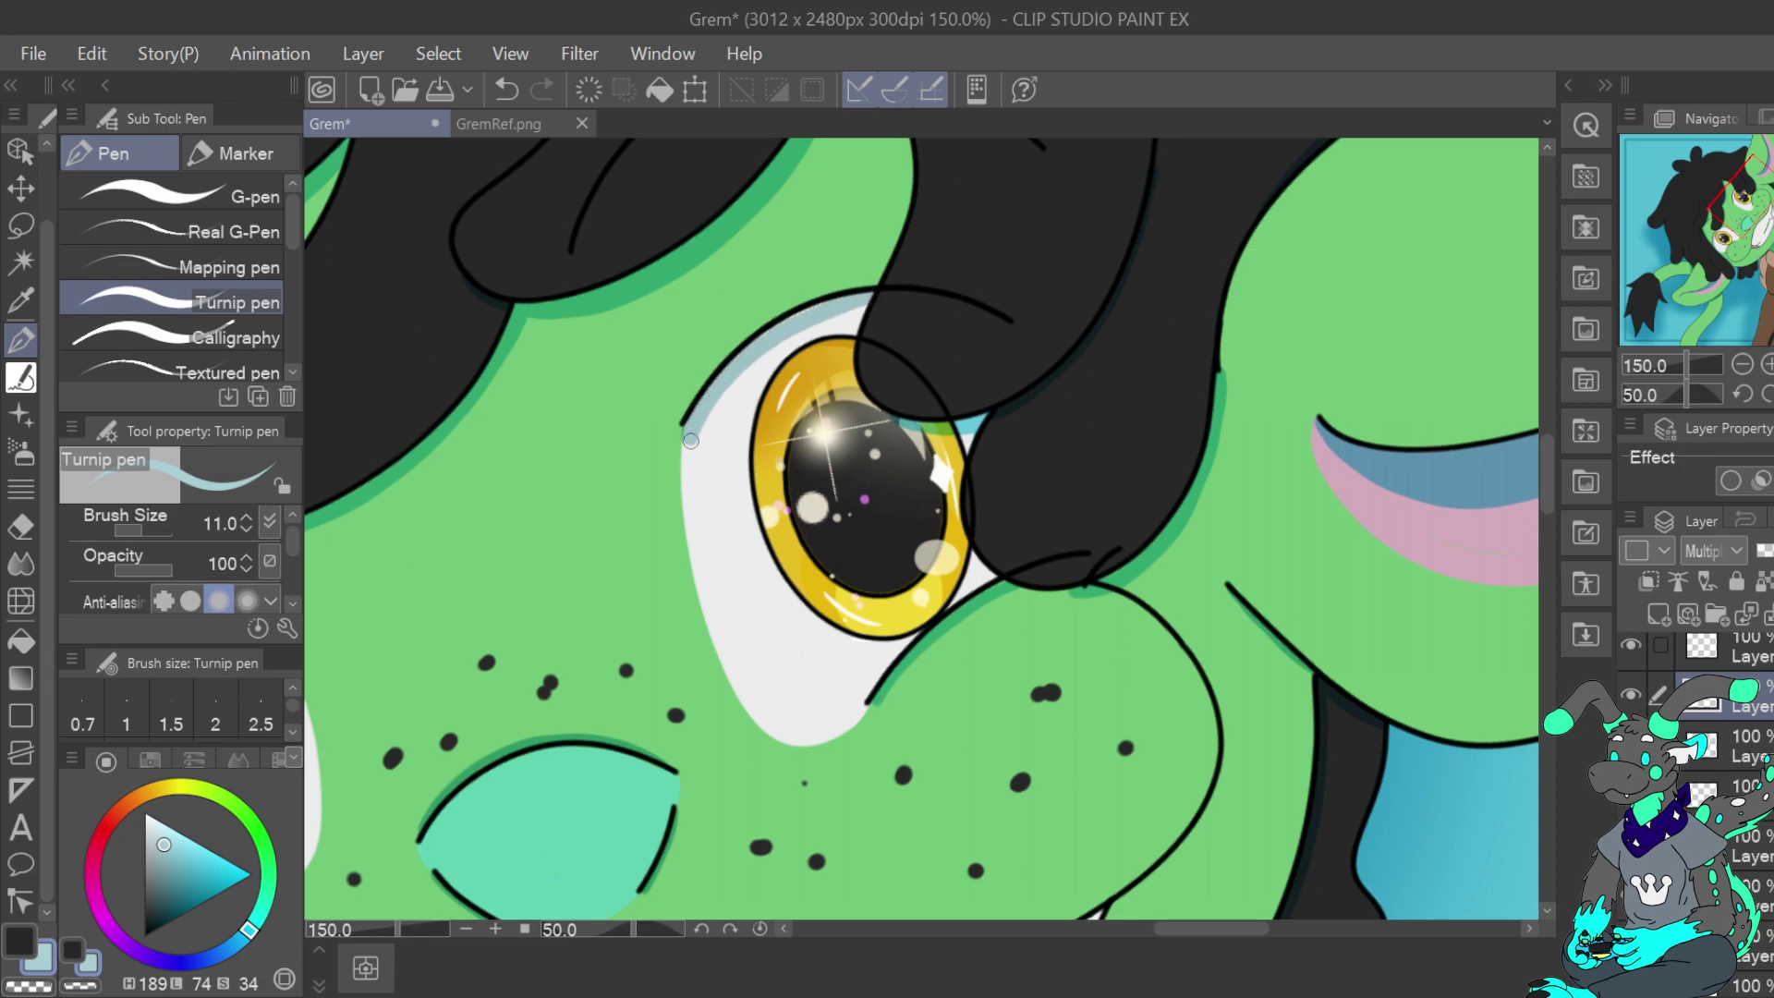
{"action": "mouse_move", "coordinate": [691, 444]}
{"action": "left_mouse_down"}
{"action": "mouse_move", "coordinate": [781, 345]}
{"action": "mouse_move", "coordinate": [878, 291]}
{"action": "left_mouse_up"}
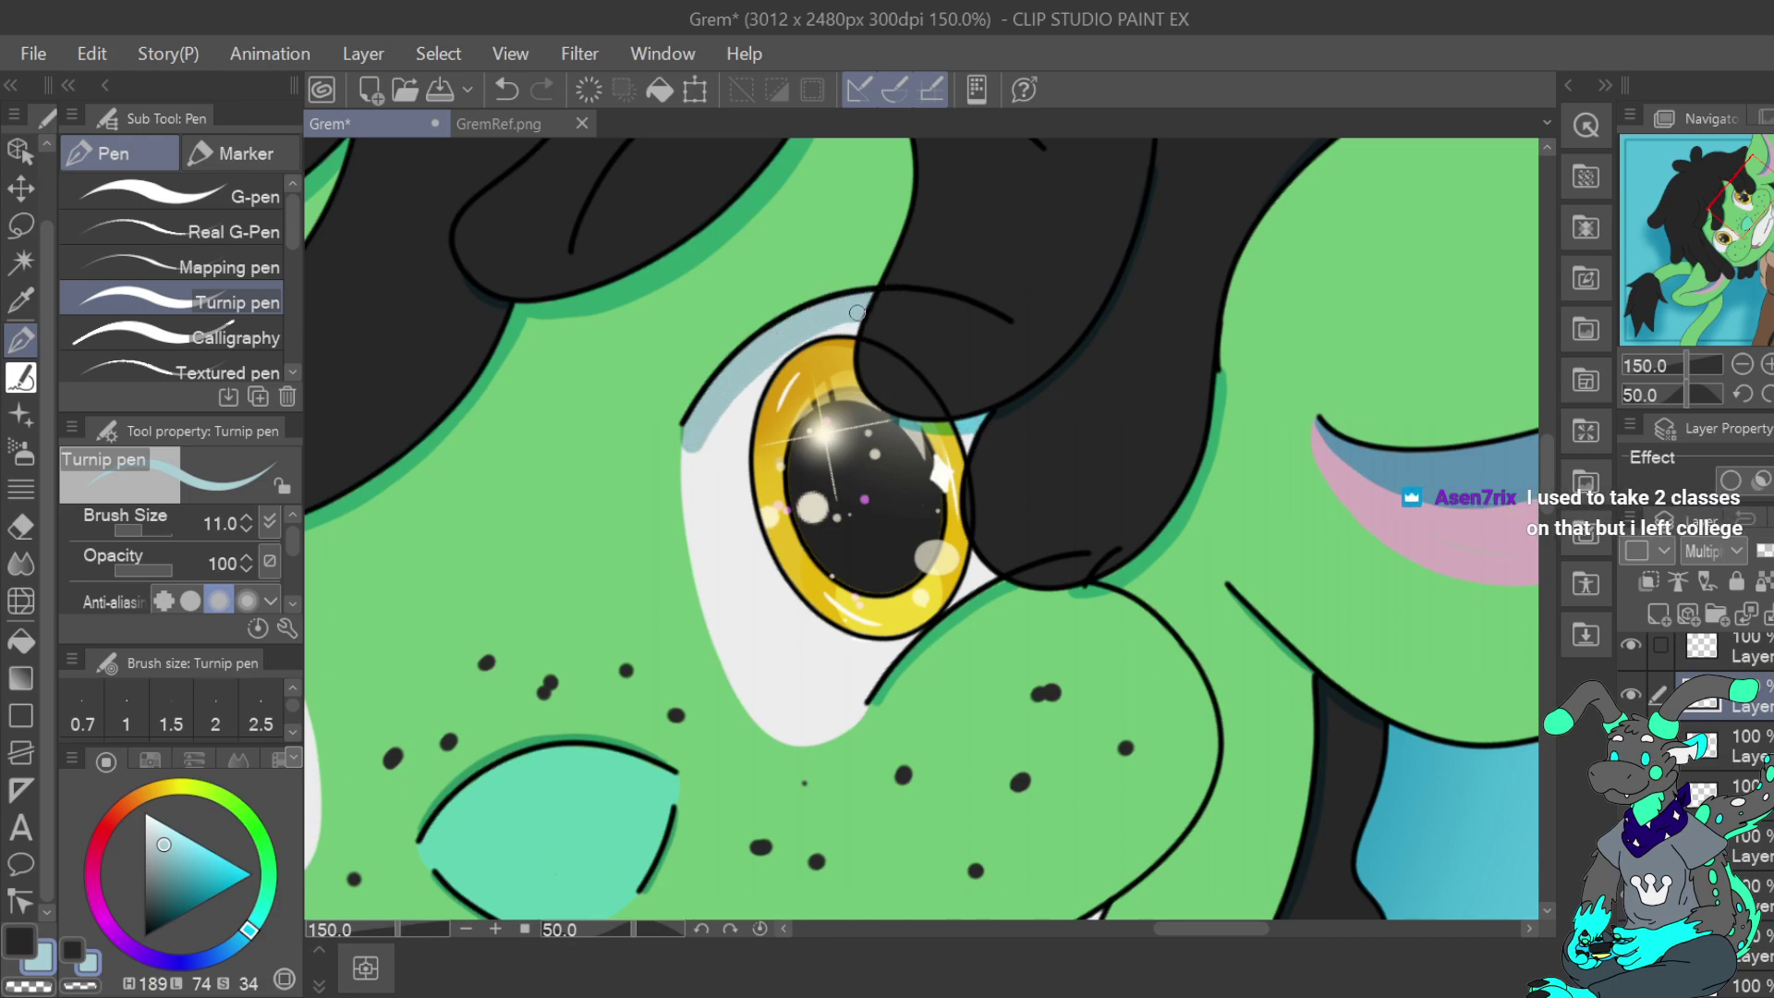
{"action": "key", "text": "x"}
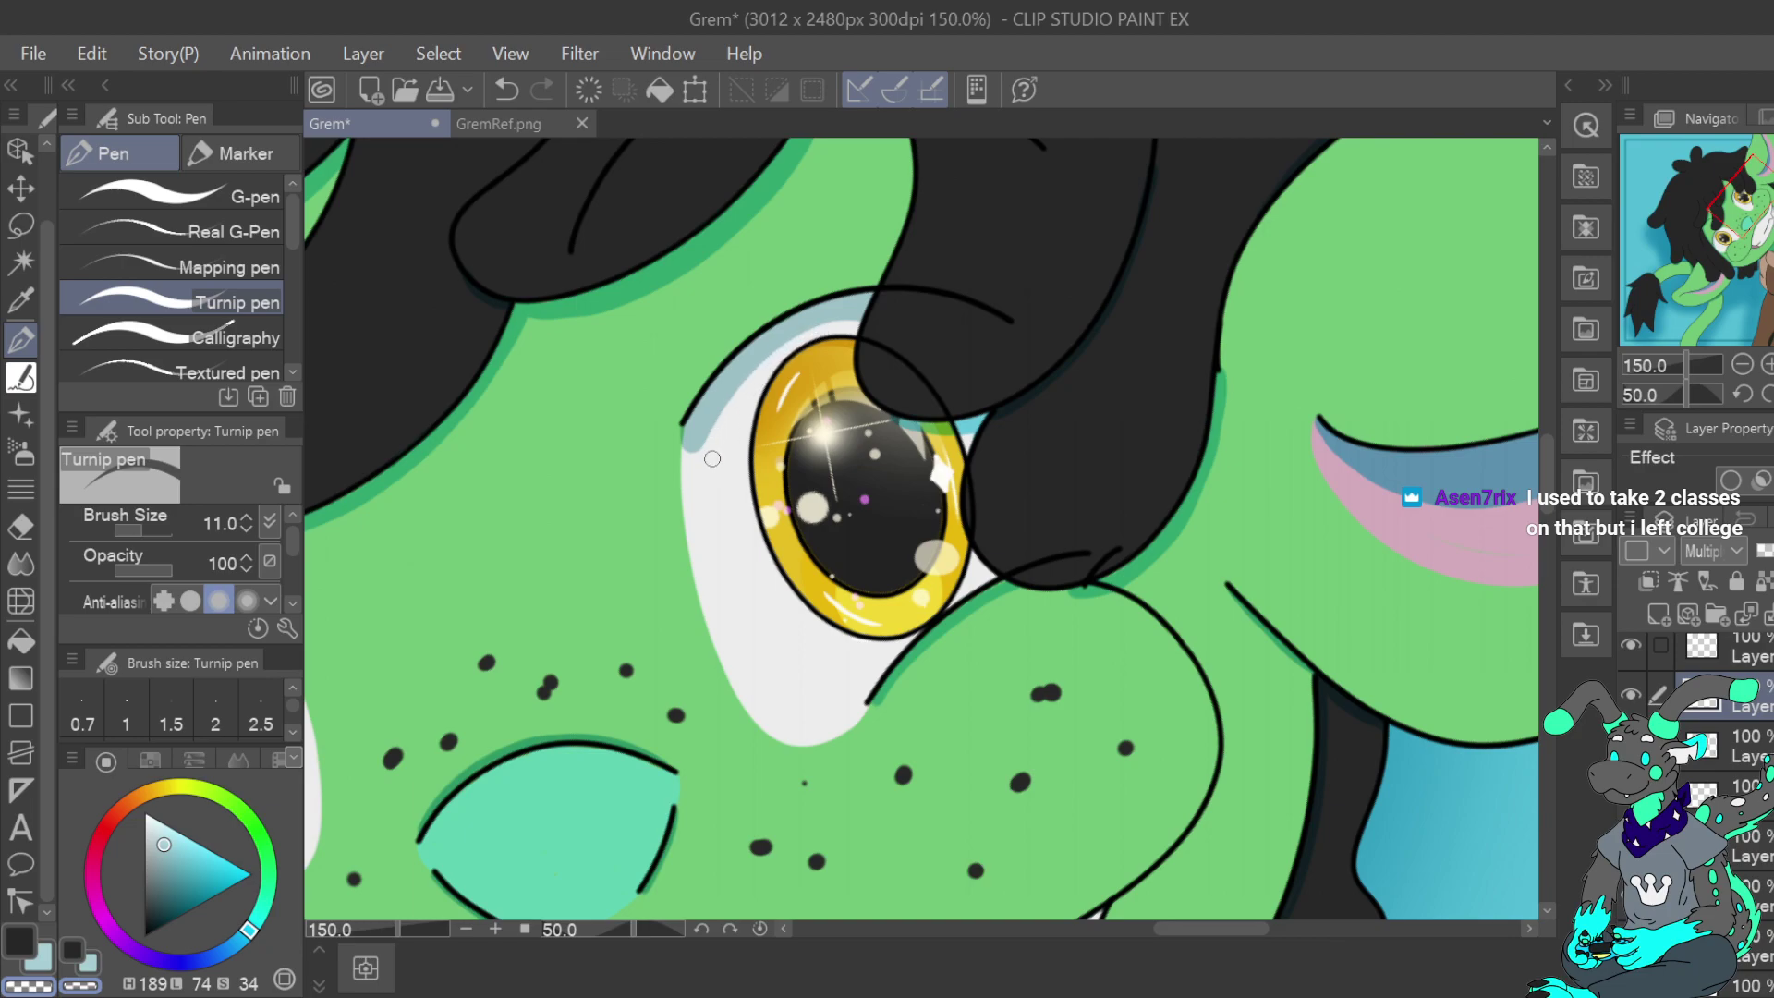
{"action": "key", "text": "x"}
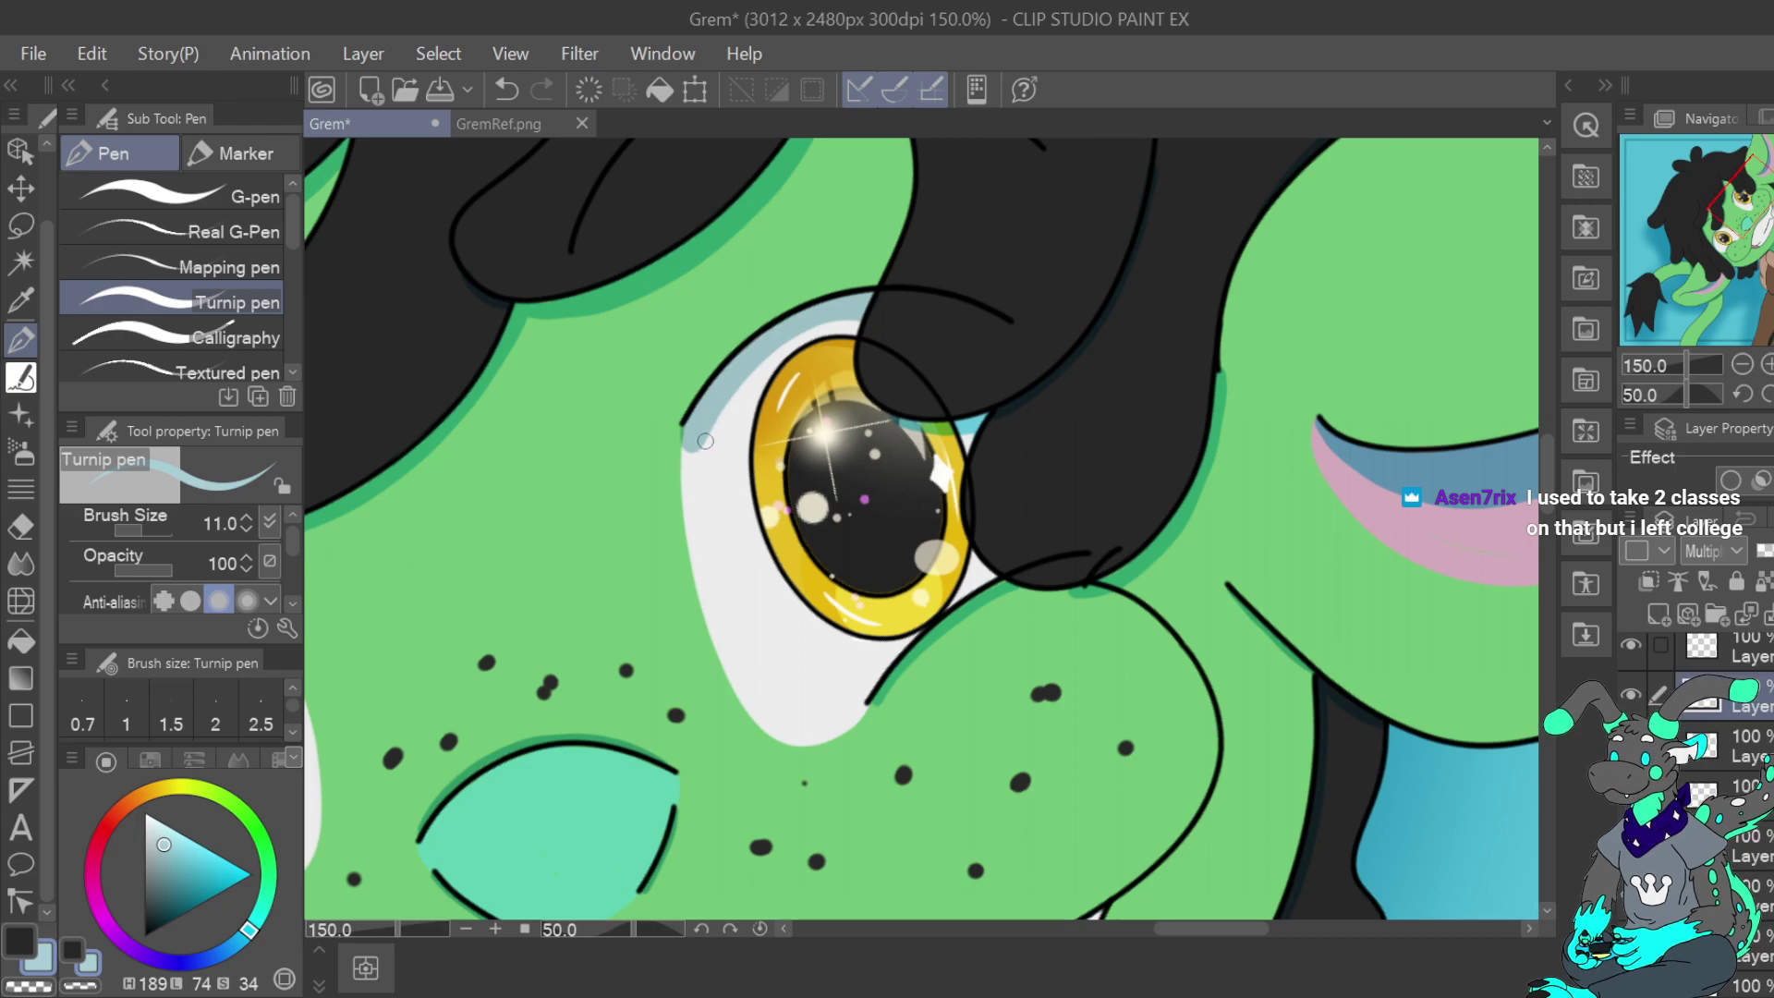
{"action": "mouse_move", "coordinate": [697, 443]}
{"action": "left_mouse_down"}
{"action": "mouse_move", "coordinate": [755, 367]}
{"action": "mouse_move", "coordinate": [868, 308]}
{"action": "left_mouse_up"}
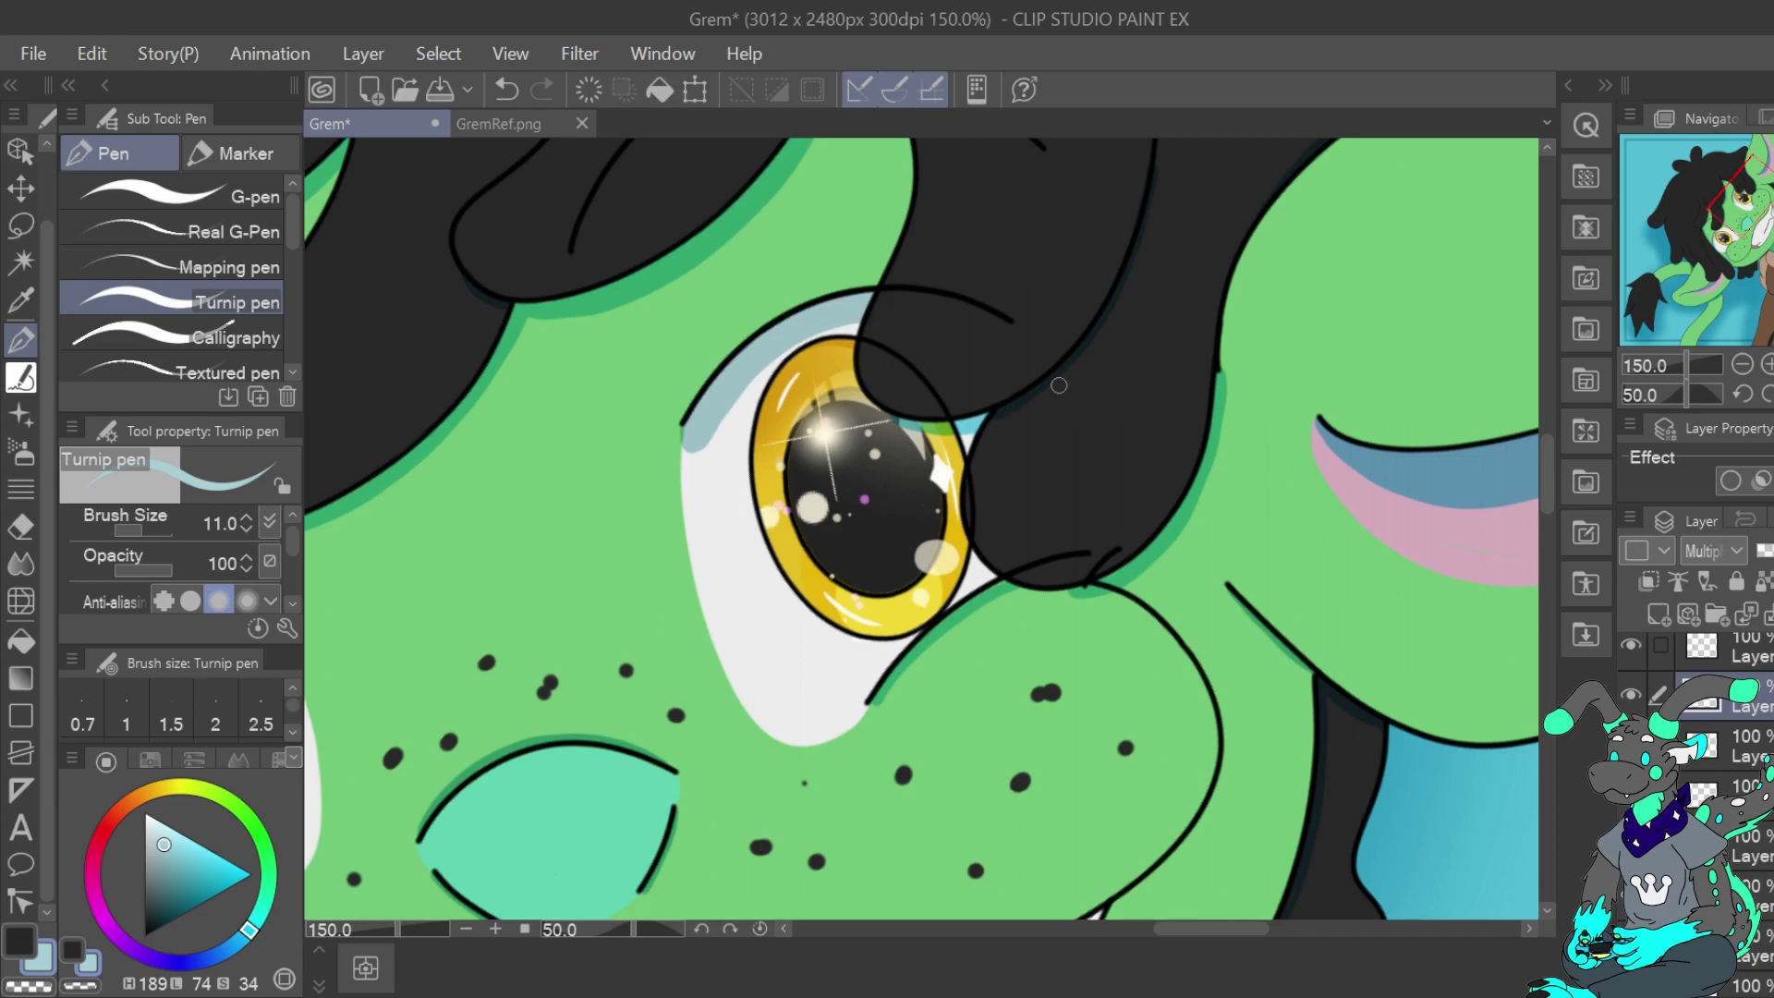
Set the brush size to 6 and paint a thin light blue shadow along the lower lid line on both eye whites
{"action": "left_click_drag", "start_coordinate": [1744, 227], "coordinate": [1714, 264]}
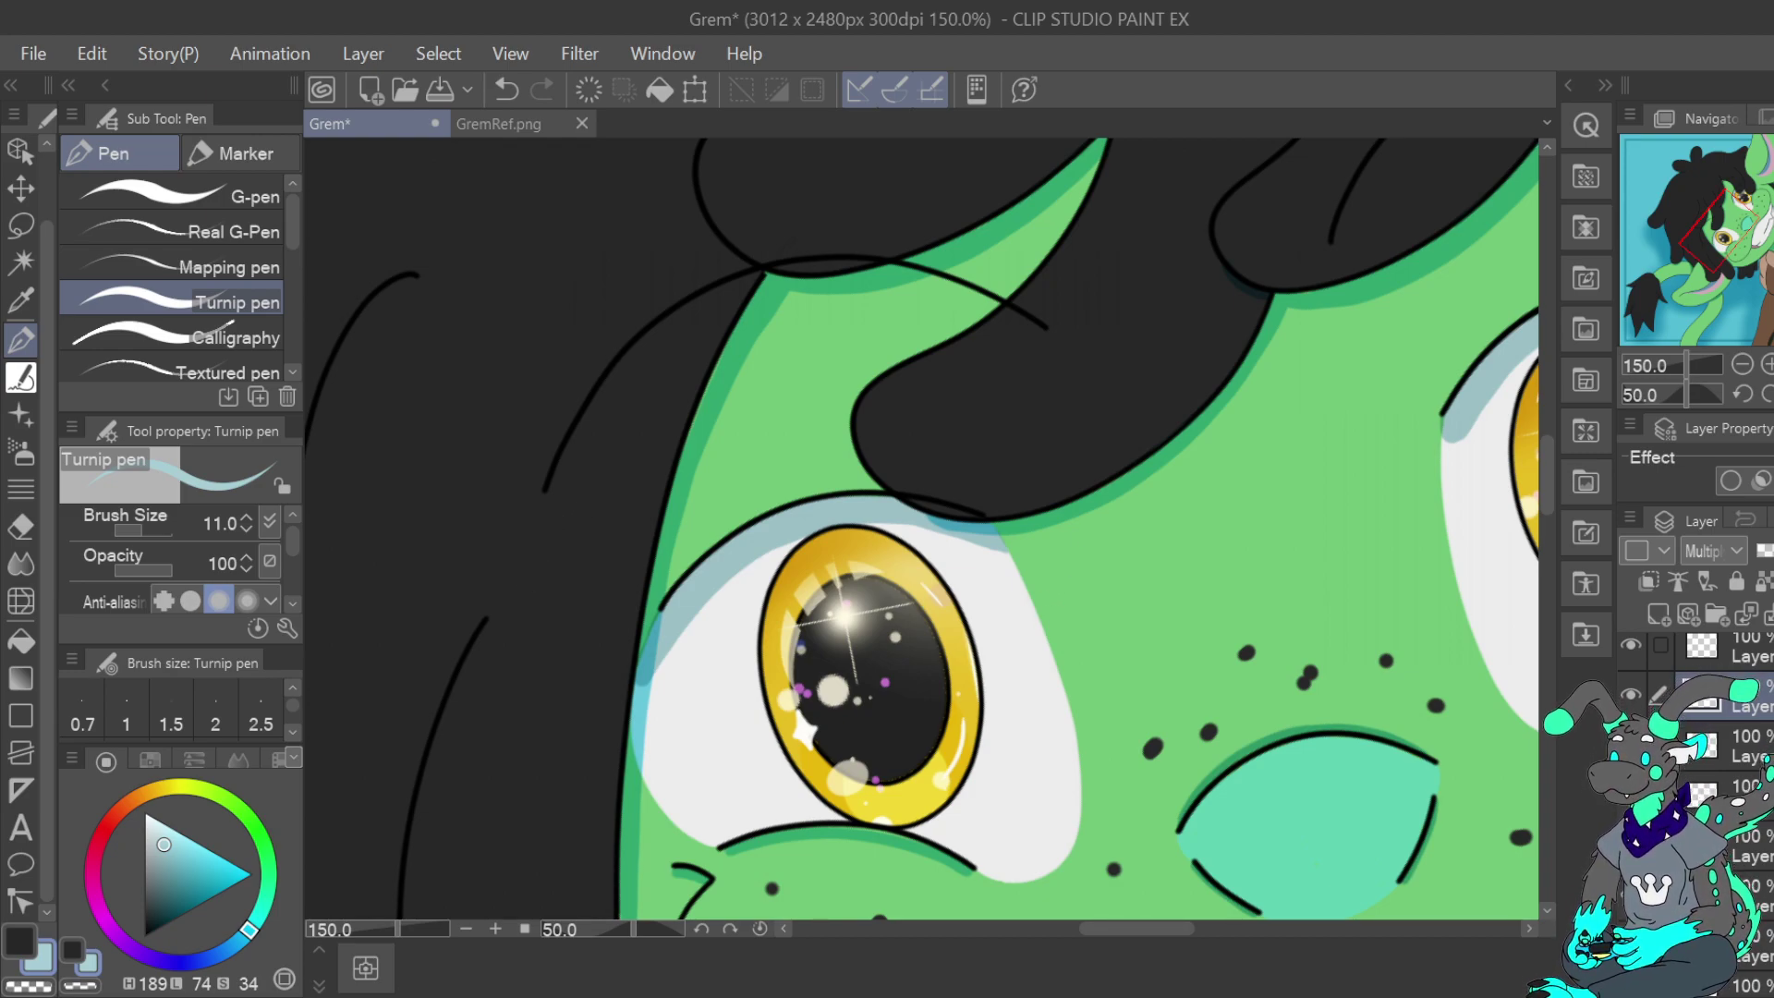
{"action": "mouse_move", "coordinate": [1726, 229]}
{"action": "left_mouse_down"}
{"action": "mouse_move", "coordinate": [1749, 227]}
{"action": "mouse_move", "coordinate": [1755, 249]}
{"action": "mouse_move", "coordinate": [1745, 227]}
{"action": "mouse_move", "coordinate": [1725, 236]}
{"action": "left_mouse_up"}
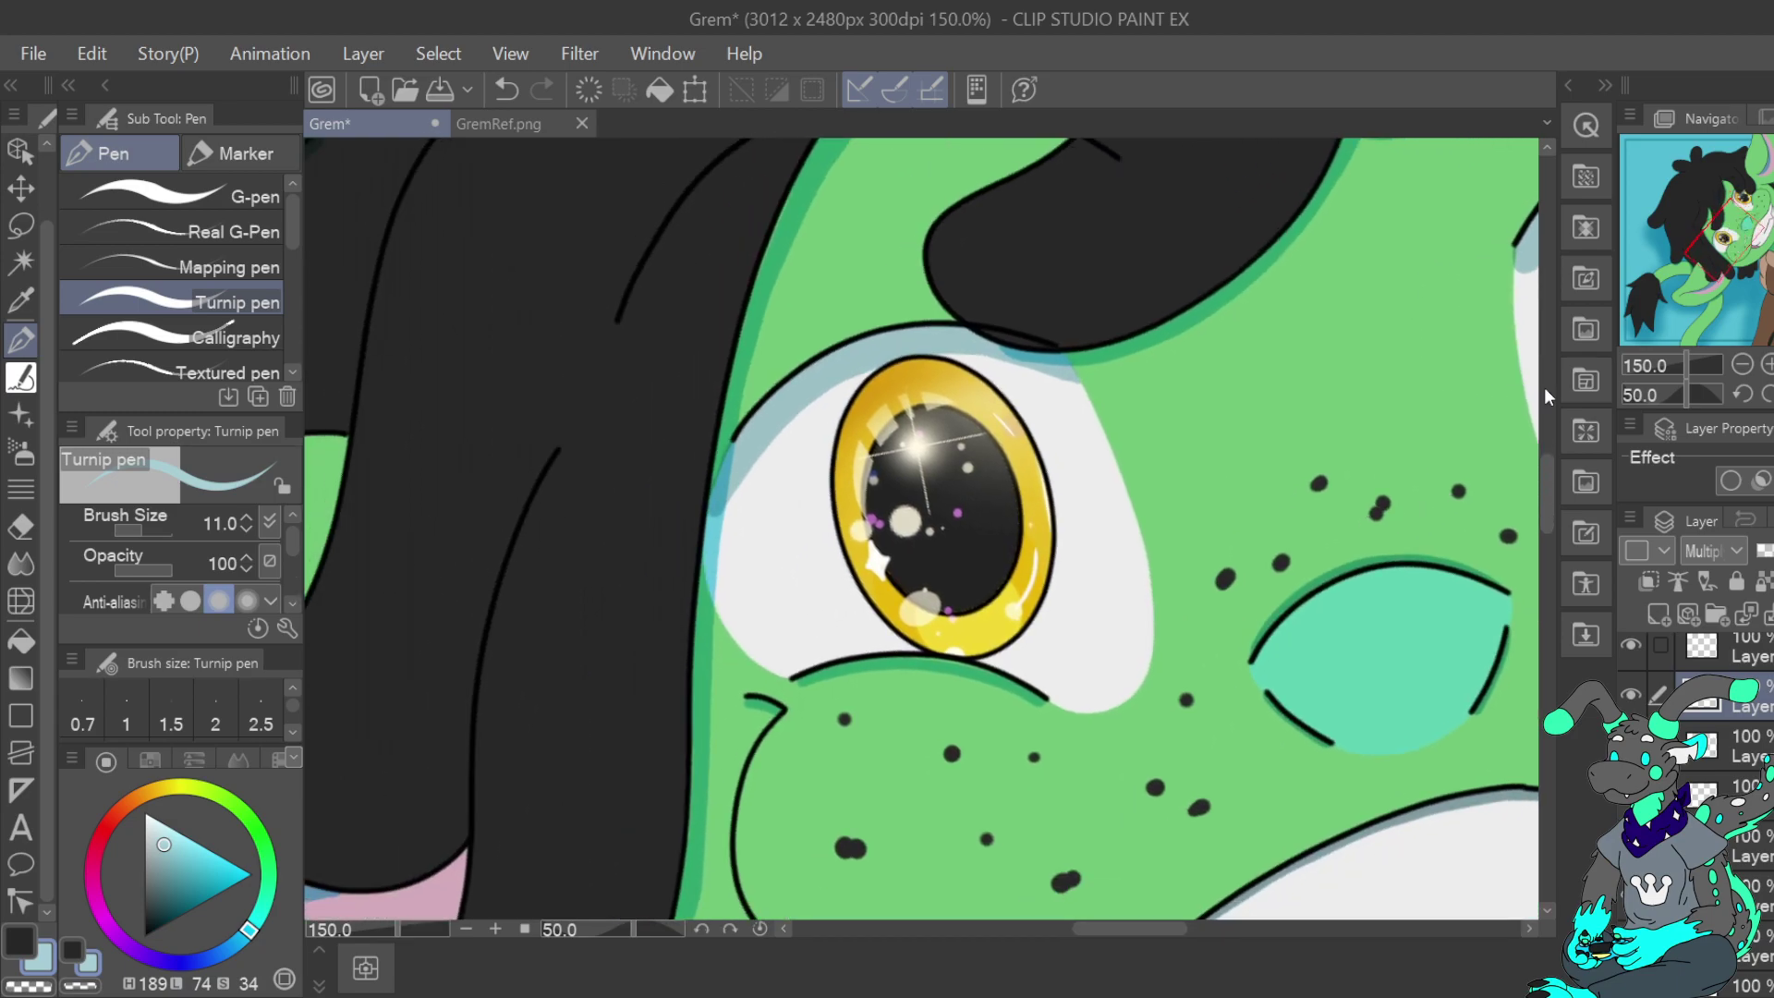
{"action": "left_click", "coordinate": [246, 529]}
{"action": "left_click", "coordinate": [246, 530]}
{"action": "left_click", "coordinate": [246, 530]}
{"action": "left_click", "coordinate": [246, 530]}
{"action": "left_click", "coordinate": [246, 530]}
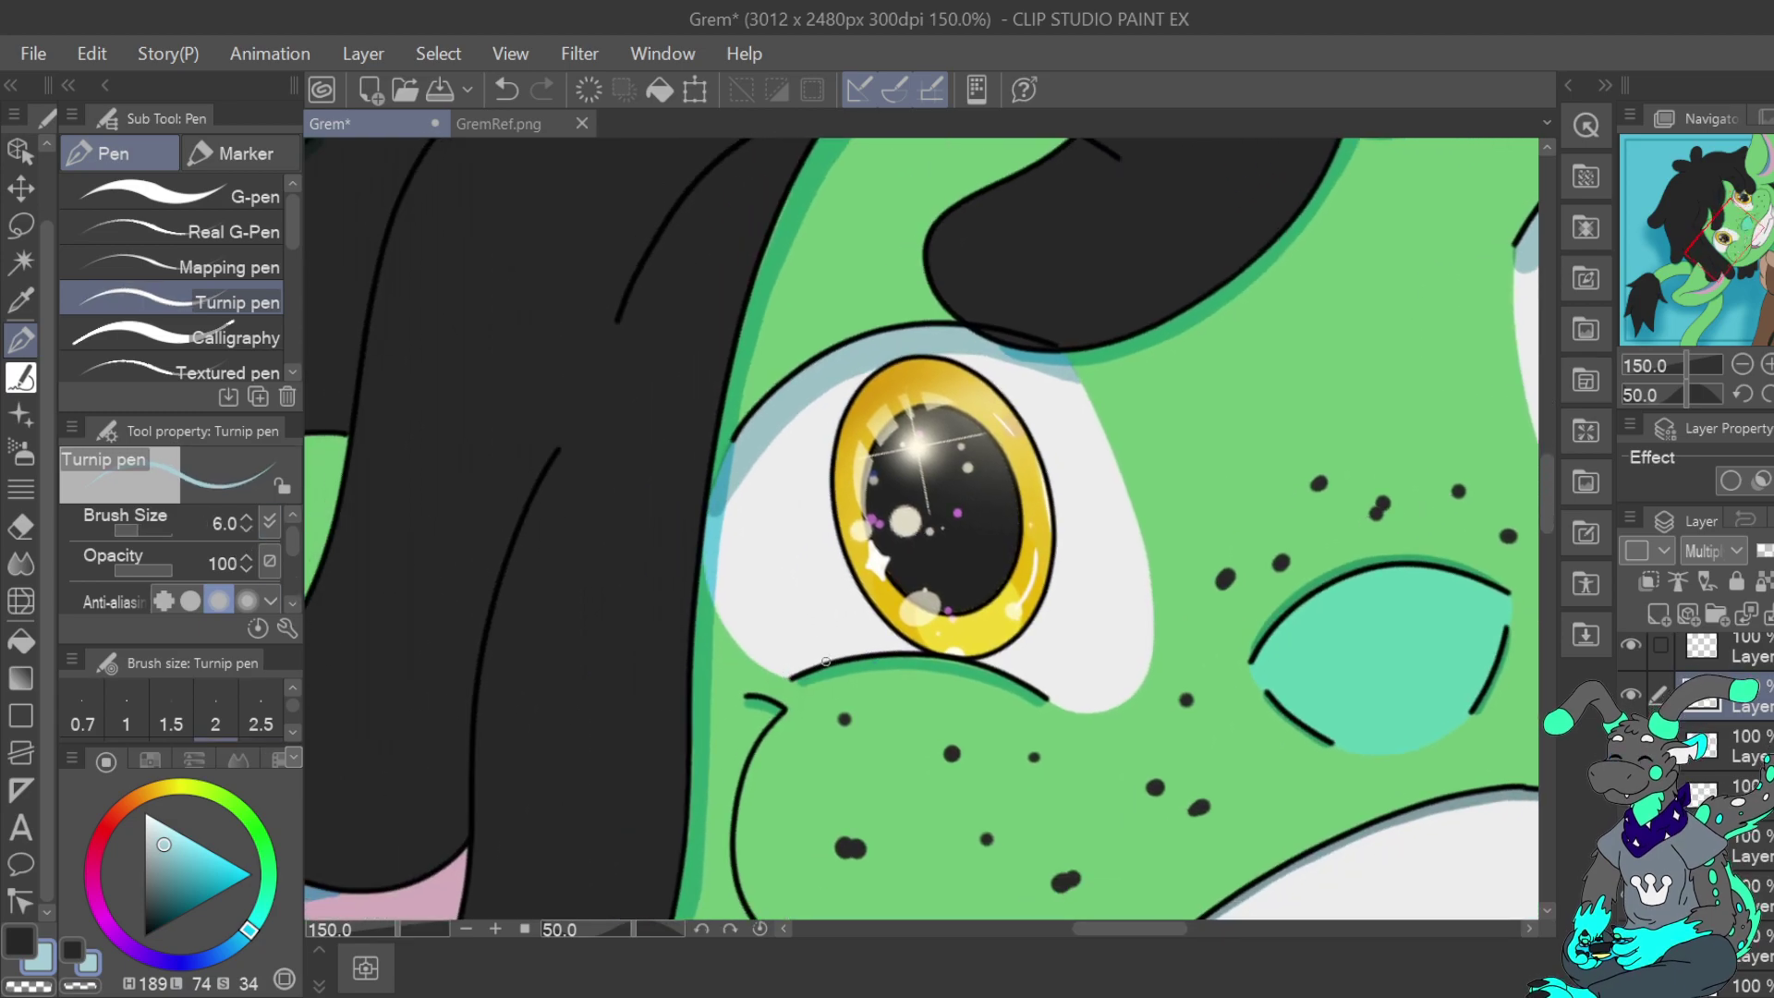
{"action": "mouse_move", "coordinate": [810, 665]}
{"action": "left_mouse_down"}
{"action": "mouse_move", "coordinate": [912, 647]}
{"action": "mouse_move", "coordinate": [1035, 683]}
{"action": "left_mouse_up"}
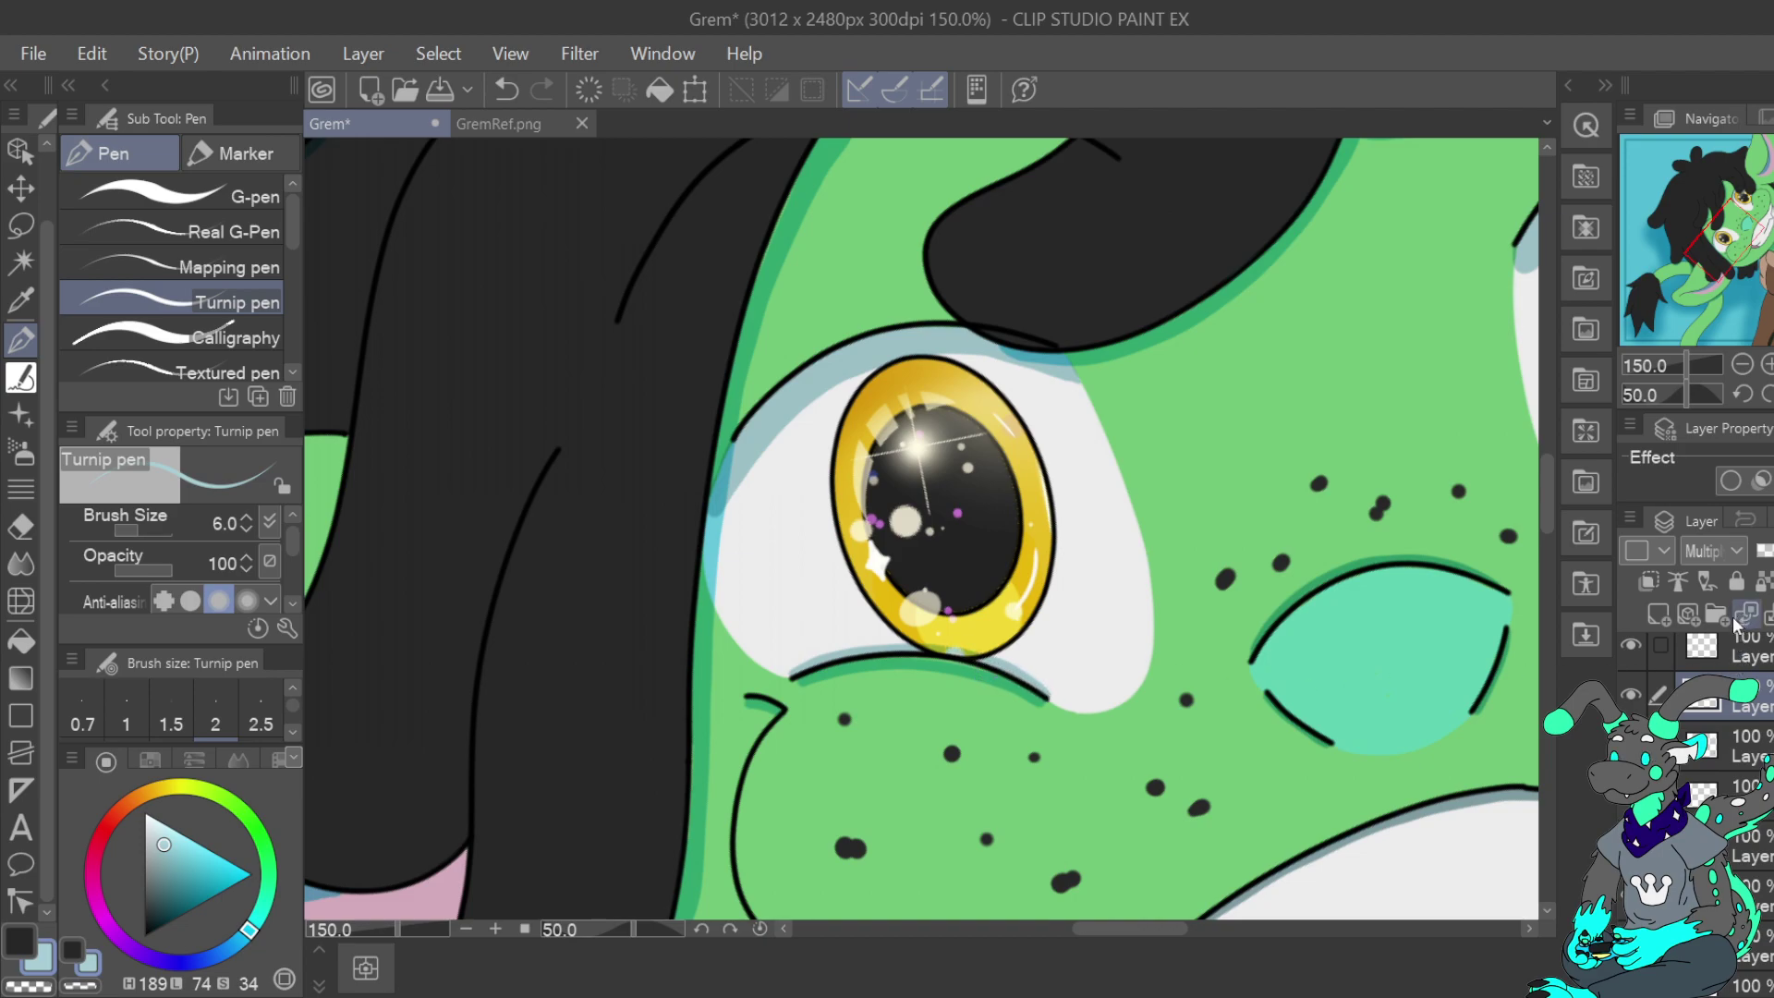
{"action": "left_click_drag", "start_coordinate": [1736, 222], "coordinate": [1755, 182]}
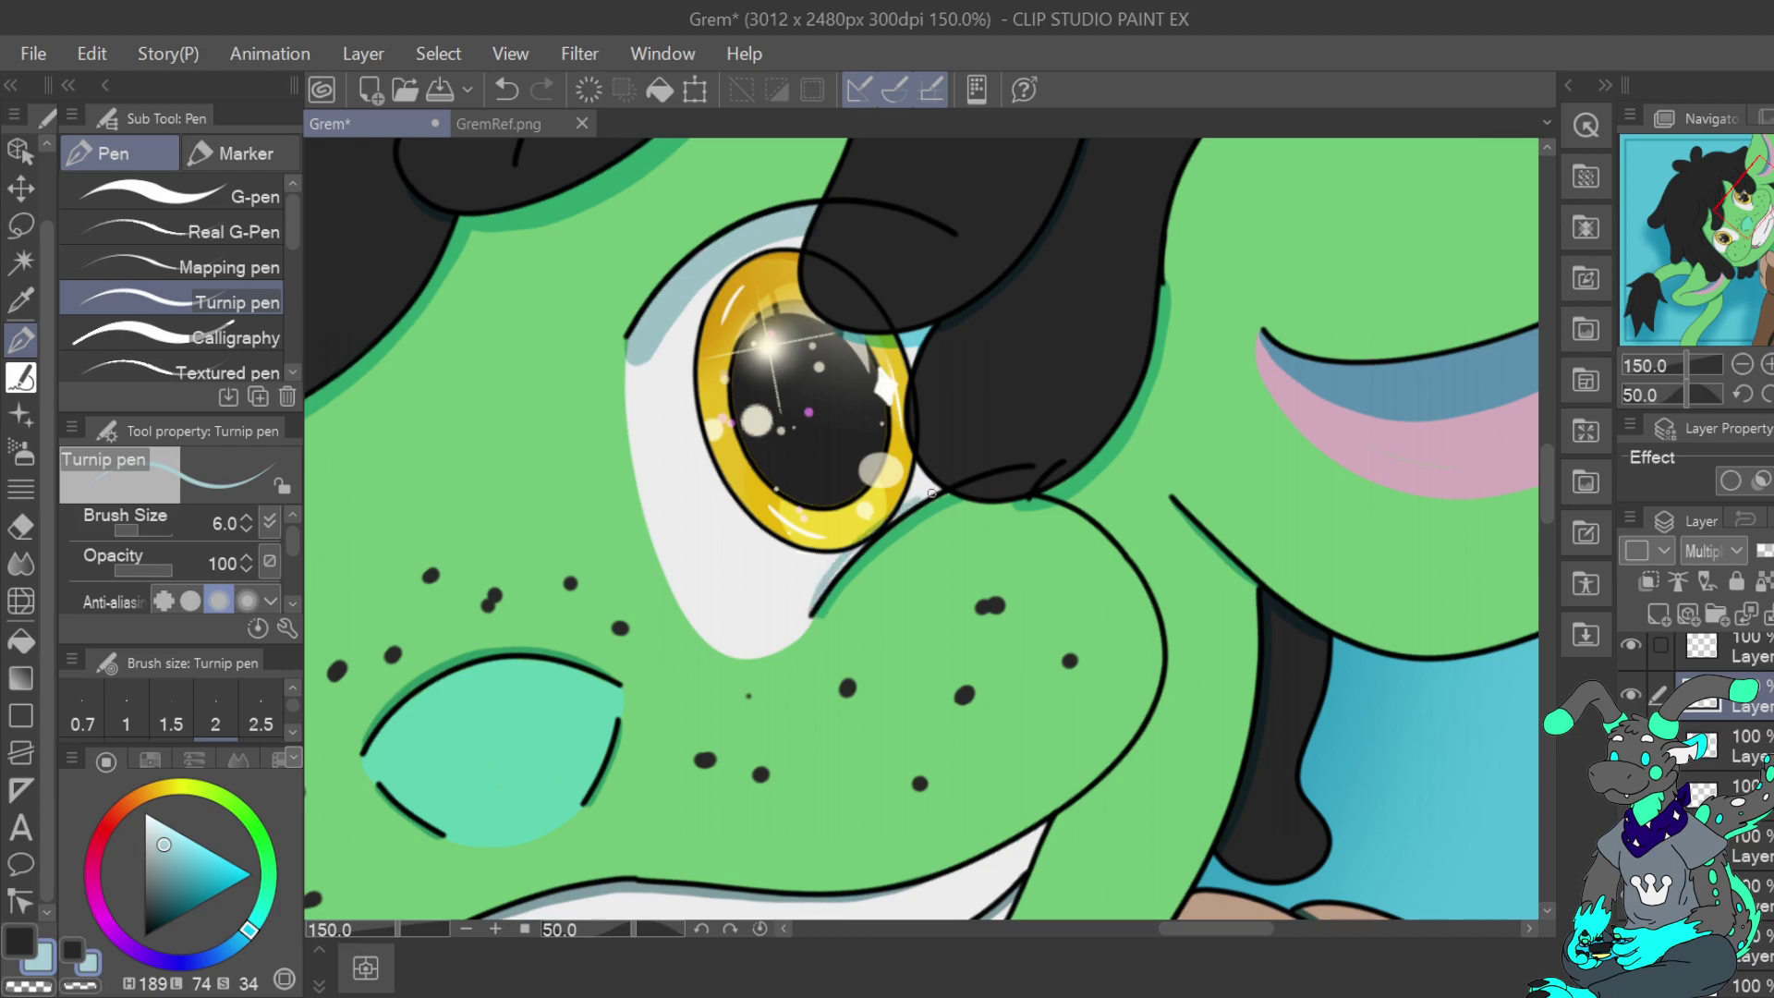
On the green skin's shadow layer, erase the dark green shadow along both eyes' lower lid lines with the transparent colour
{"action": "left_click", "coordinate": [1742, 364]}
{"action": "key", "text": "c"}
{"action": "left_click", "coordinate": [1745, 747]}
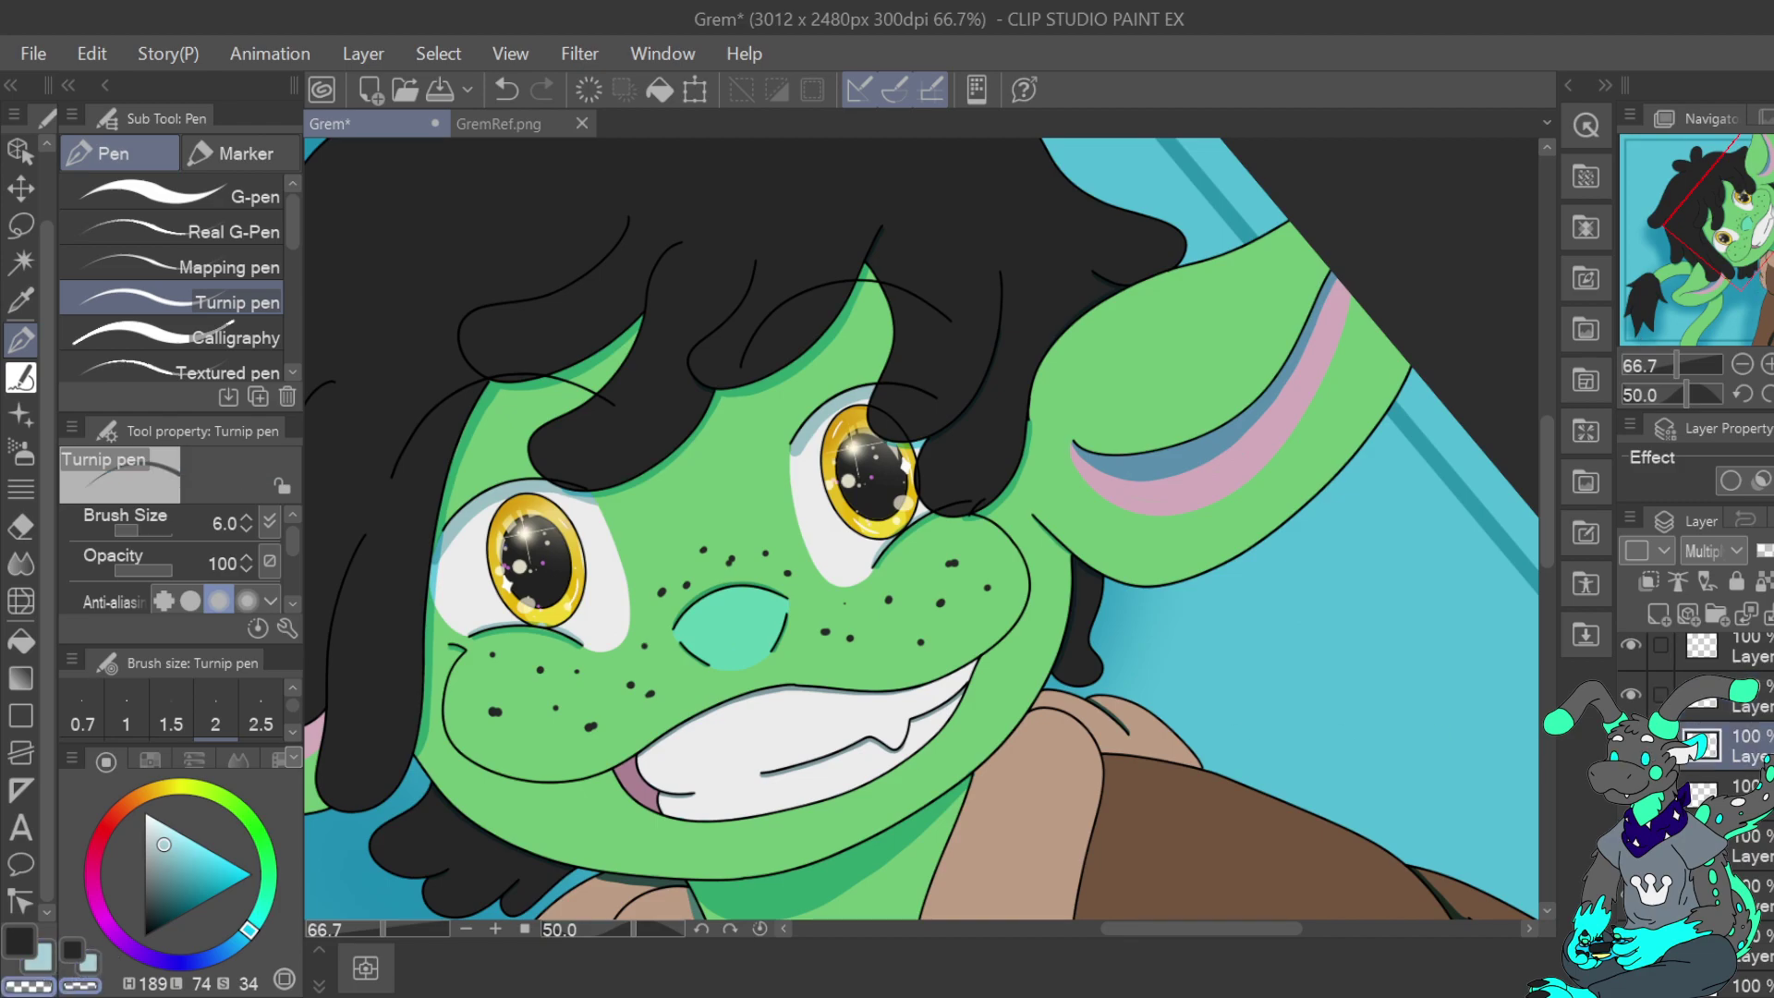
{"action": "left_click", "coordinate": [1767, 364]}
{"action": "left_click", "coordinate": [1767, 364]}
{"action": "left_click", "coordinate": [1767, 365]}
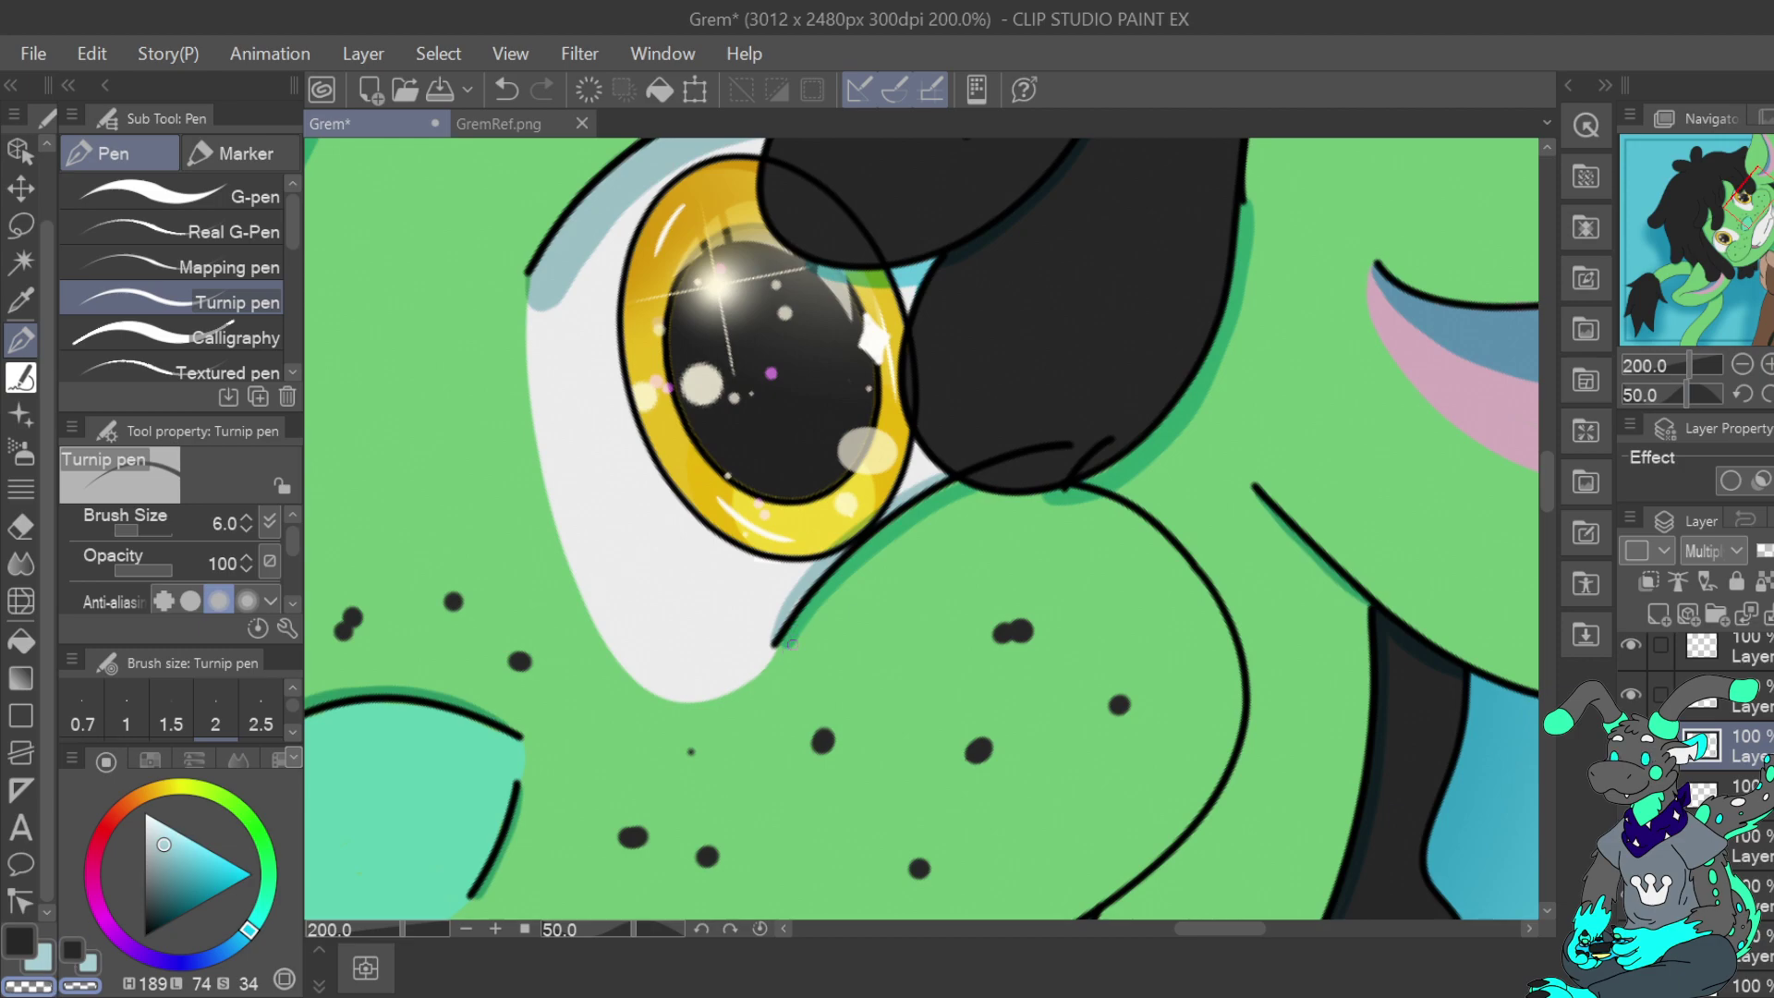
{"action": "left_click", "coordinate": [1754, 947]}
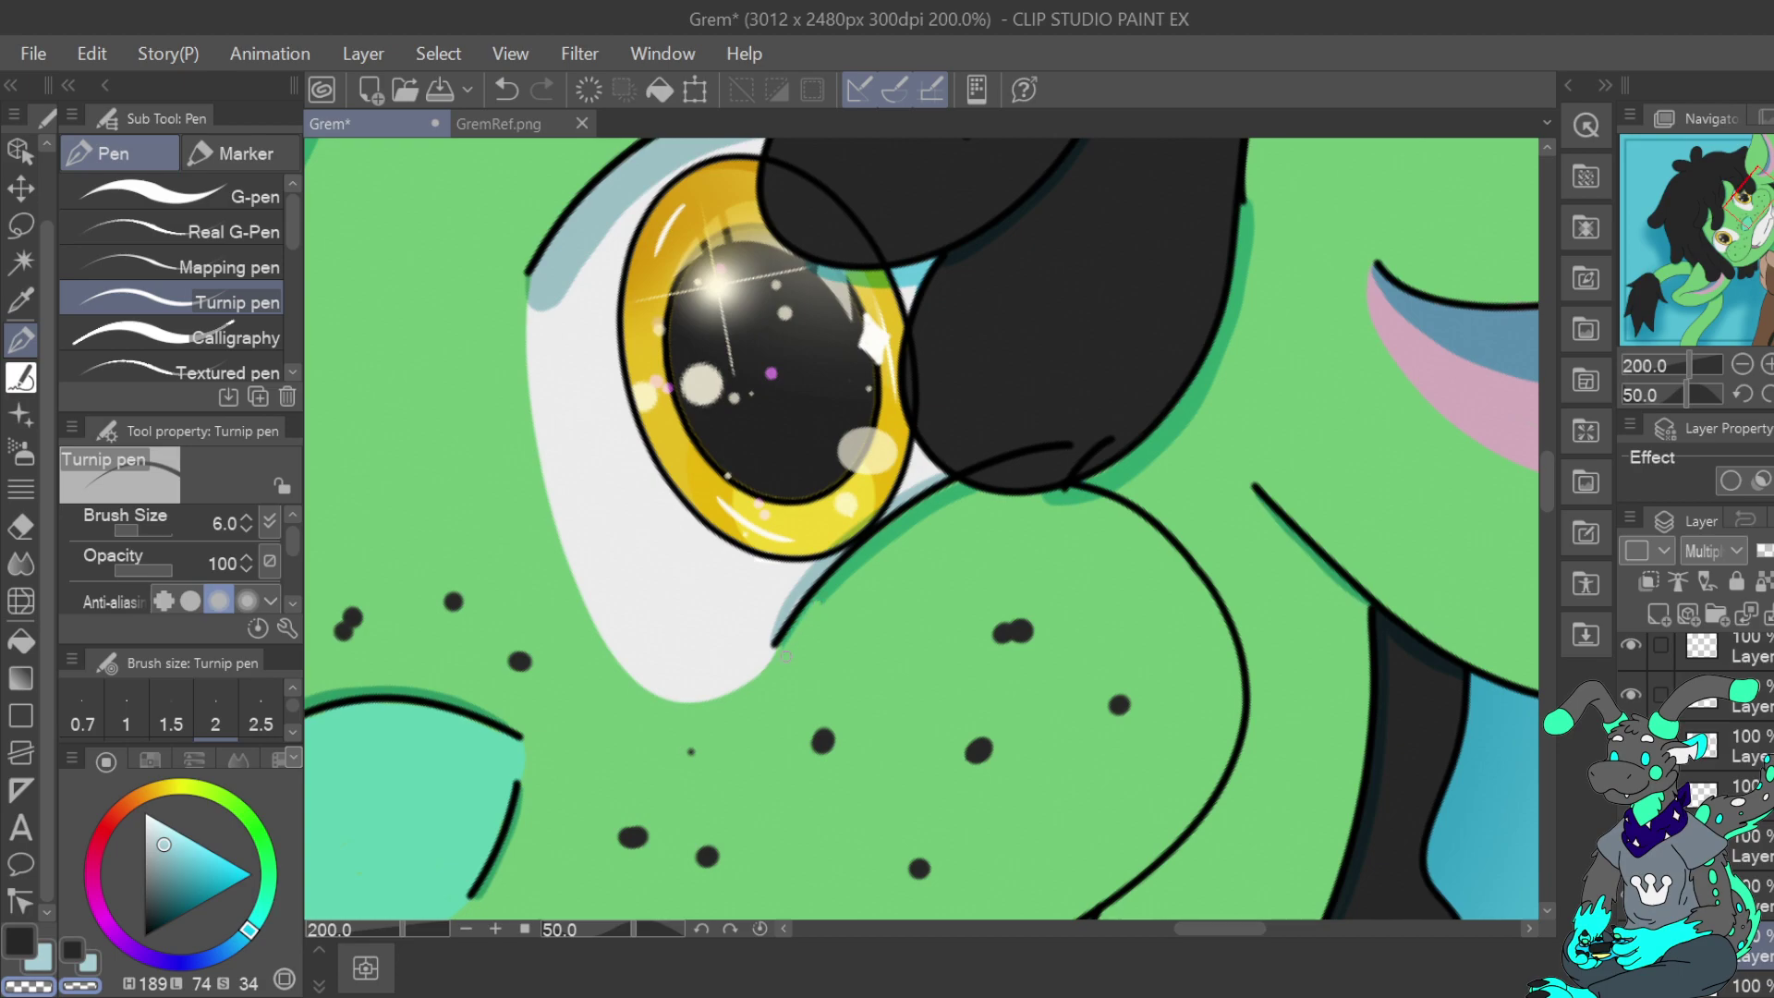
{"action": "mouse_move", "coordinate": [787, 640]}
{"action": "left_mouse_down"}
{"action": "mouse_move", "coordinate": [849, 568]}
{"action": "mouse_move", "coordinate": [841, 582]}
{"action": "mouse_move", "coordinate": [964, 493]}
{"action": "mouse_move", "coordinate": [872, 553]}
{"action": "left_mouse_up"}
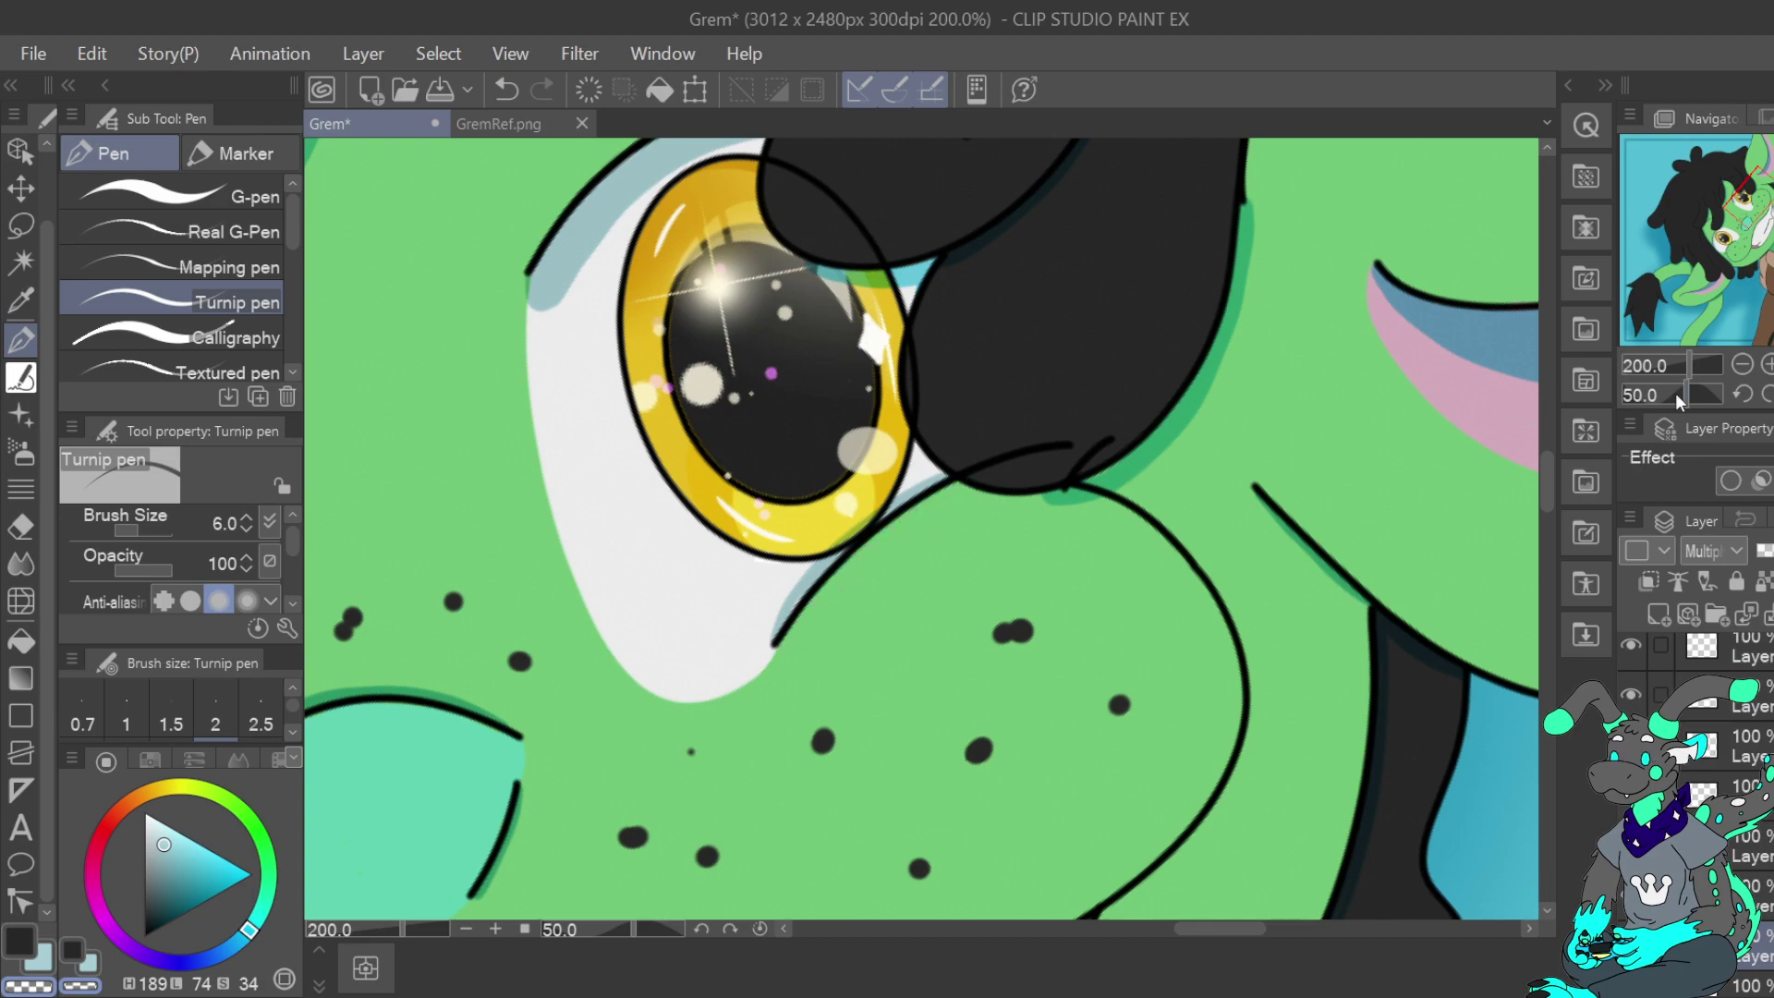
{"action": "left_click_drag", "start_coordinate": [1738, 204], "coordinate": [1710, 259]}
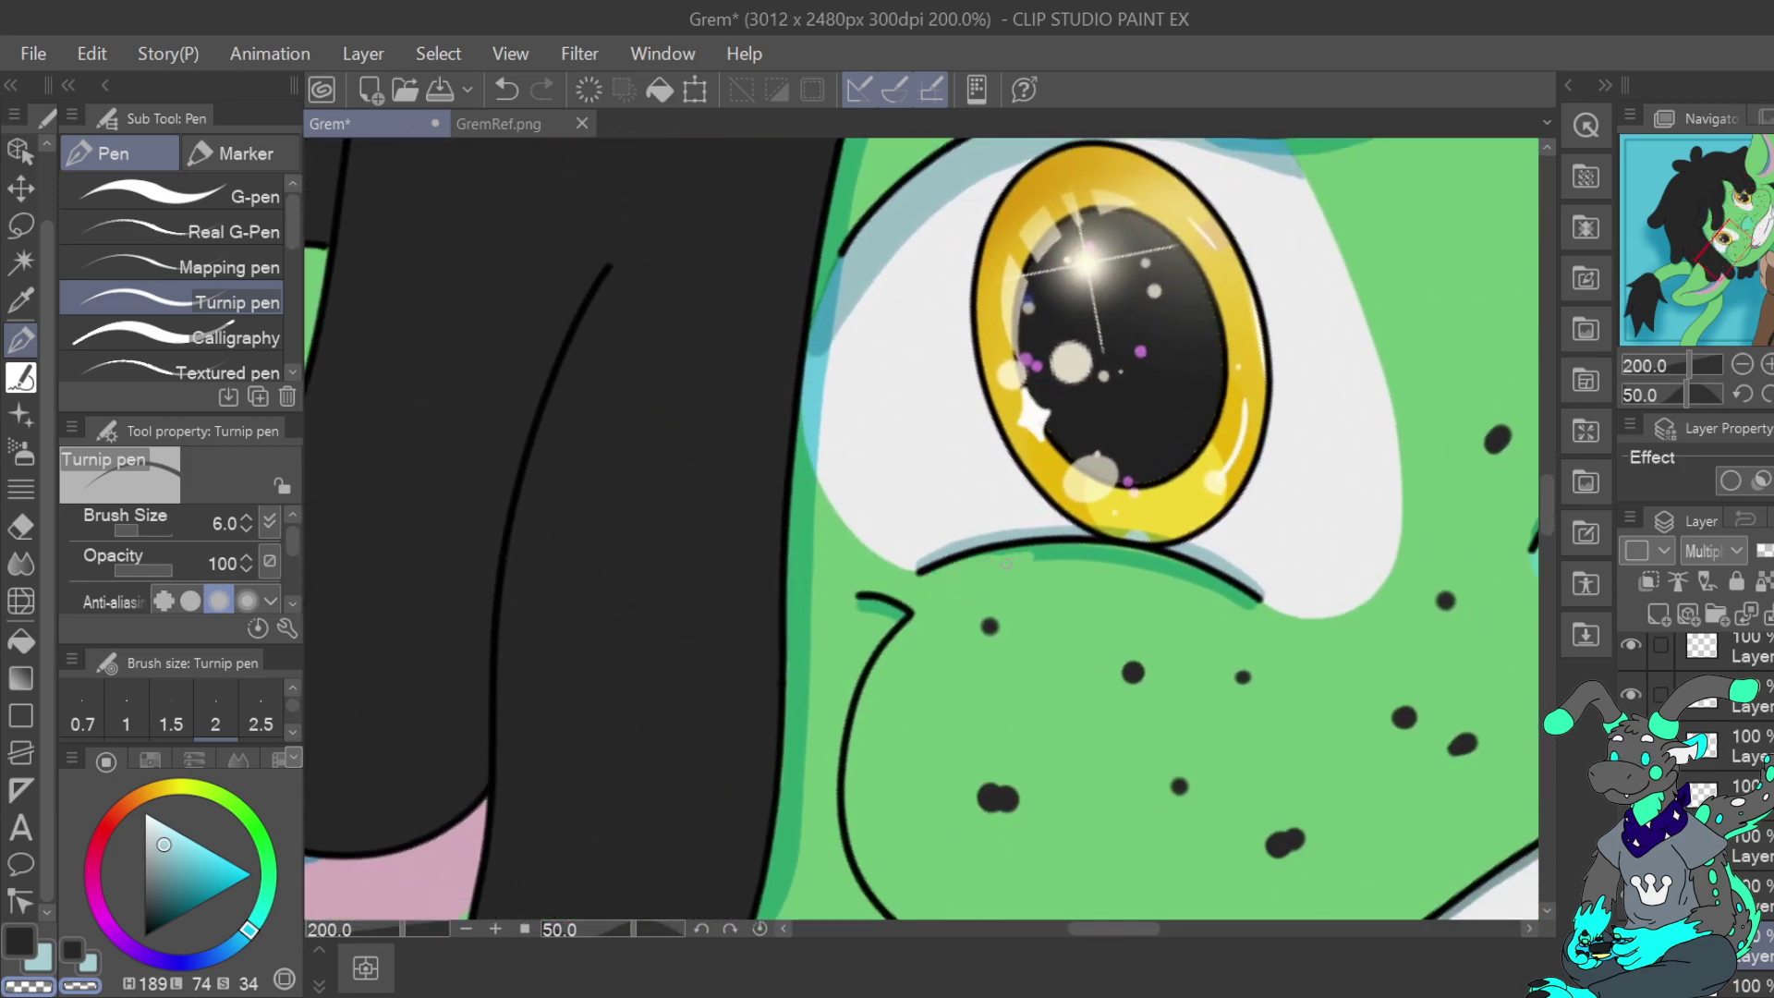
{"action": "mouse_move", "coordinate": [1080, 528]}
{"action": "left_mouse_down"}
{"action": "mouse_move", "coordinate": [1107, 570]}
{"action": "mouse_move", "coordinate": [1153, 571]}
{"action": "mouse_move", "coordinate": [1123, 557]}
{"action": "mouse_move", "coordinate": [1209, 583]}
{"action": "left_mouse_up"}
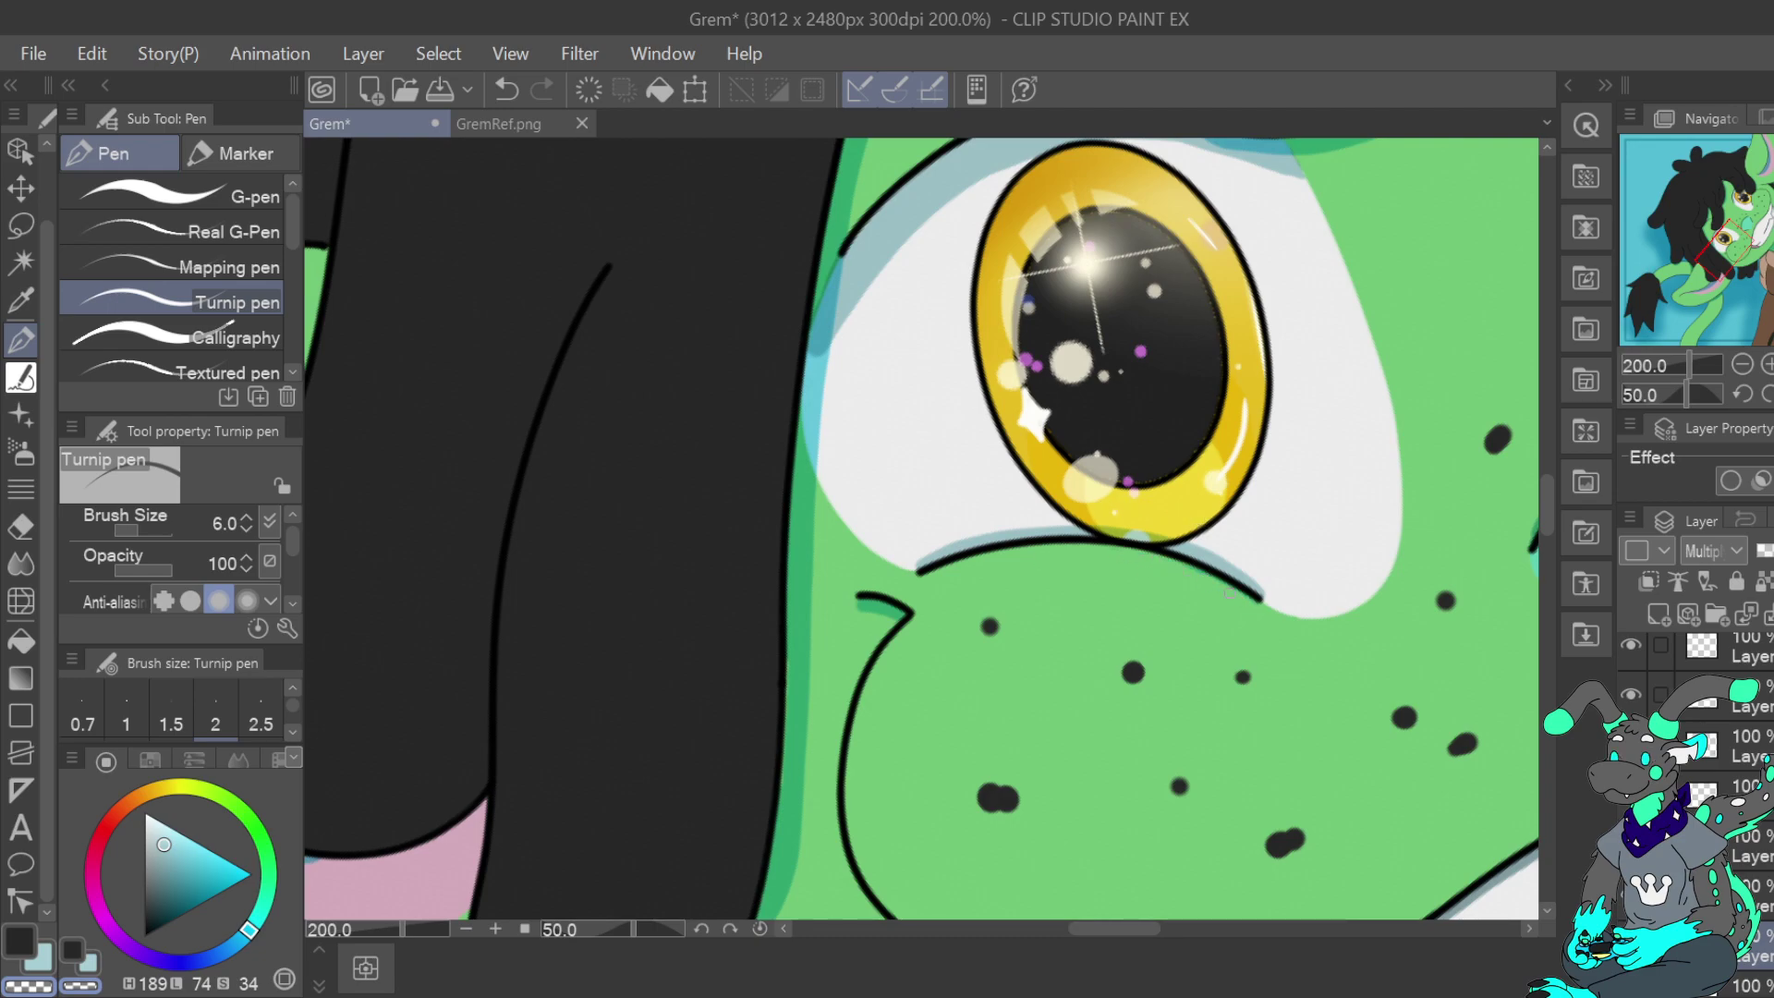
Sample the dark green skin shadow beneath the hair and shift its hue towards teal (H169, L42, S54)
{"action": "left_click", "coordinate": [1743, 364]}
{"action": "left_click", "coordinate": [1743, 364]}
{"action": "left_click", "coordinate": [1743, 364]}
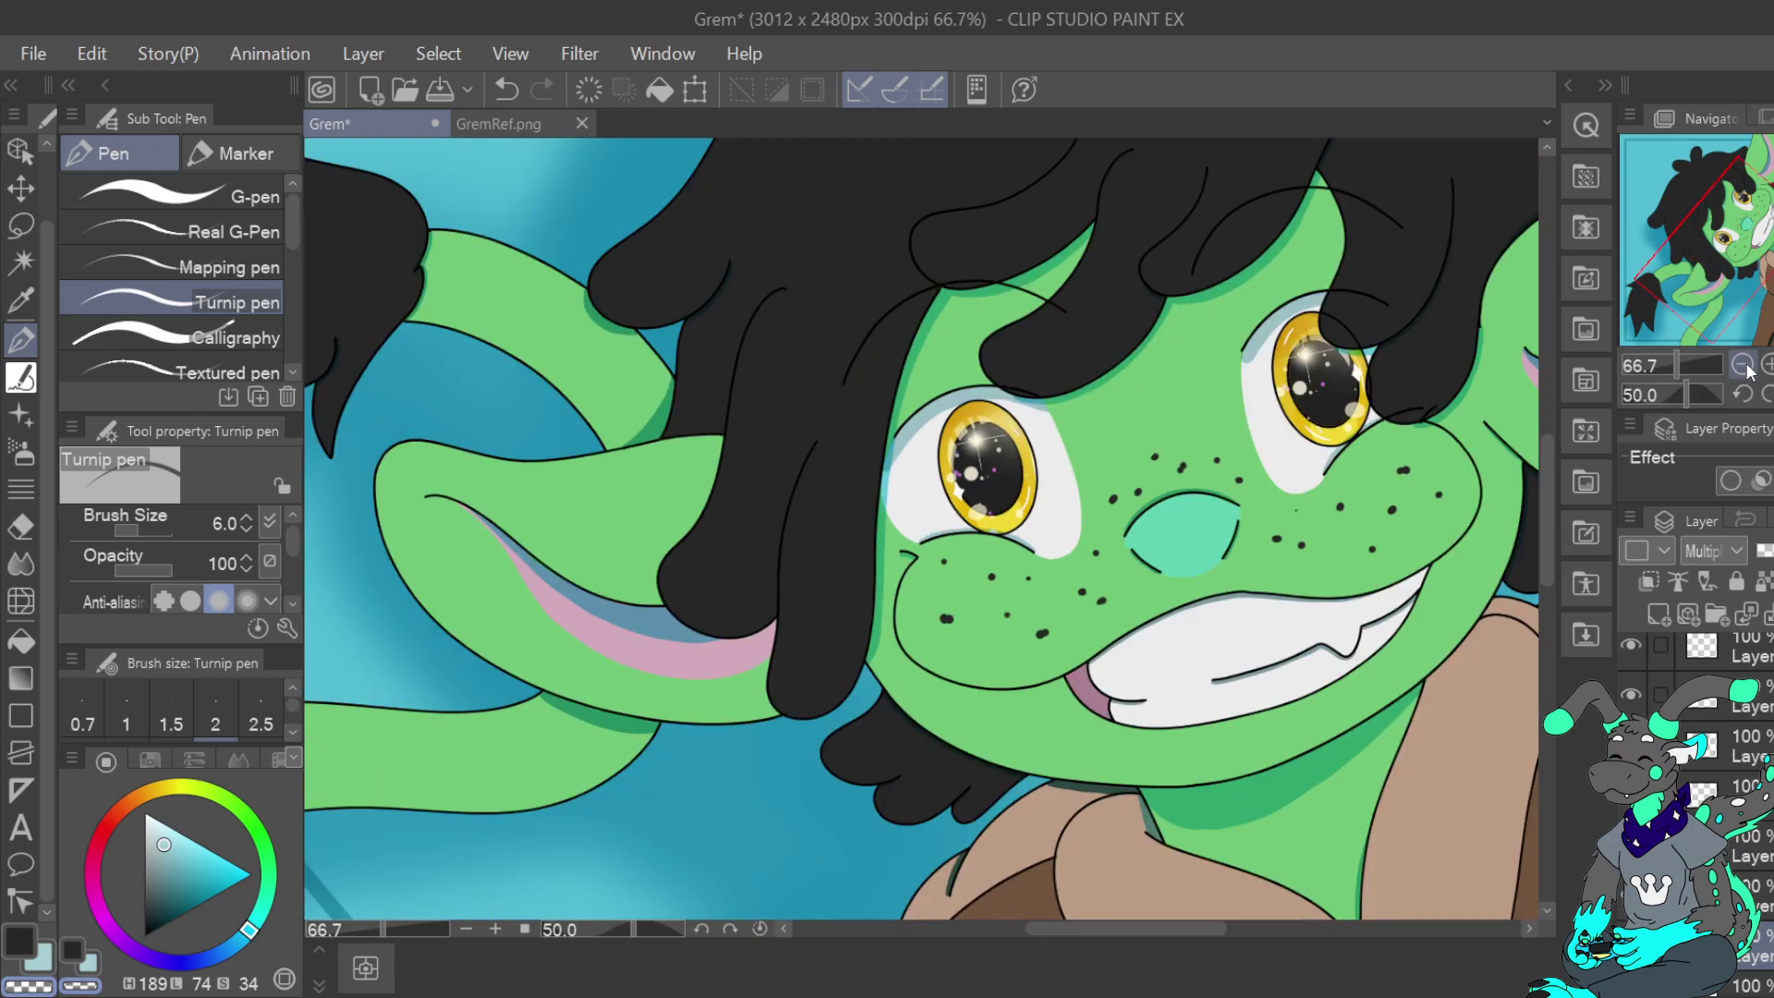
{"action": "left_click_drag", "start_coordinate": [1750, 249], "coordinate": [1752, 224]}
{"action": "left_click", "coordinate": [1769, 365]}
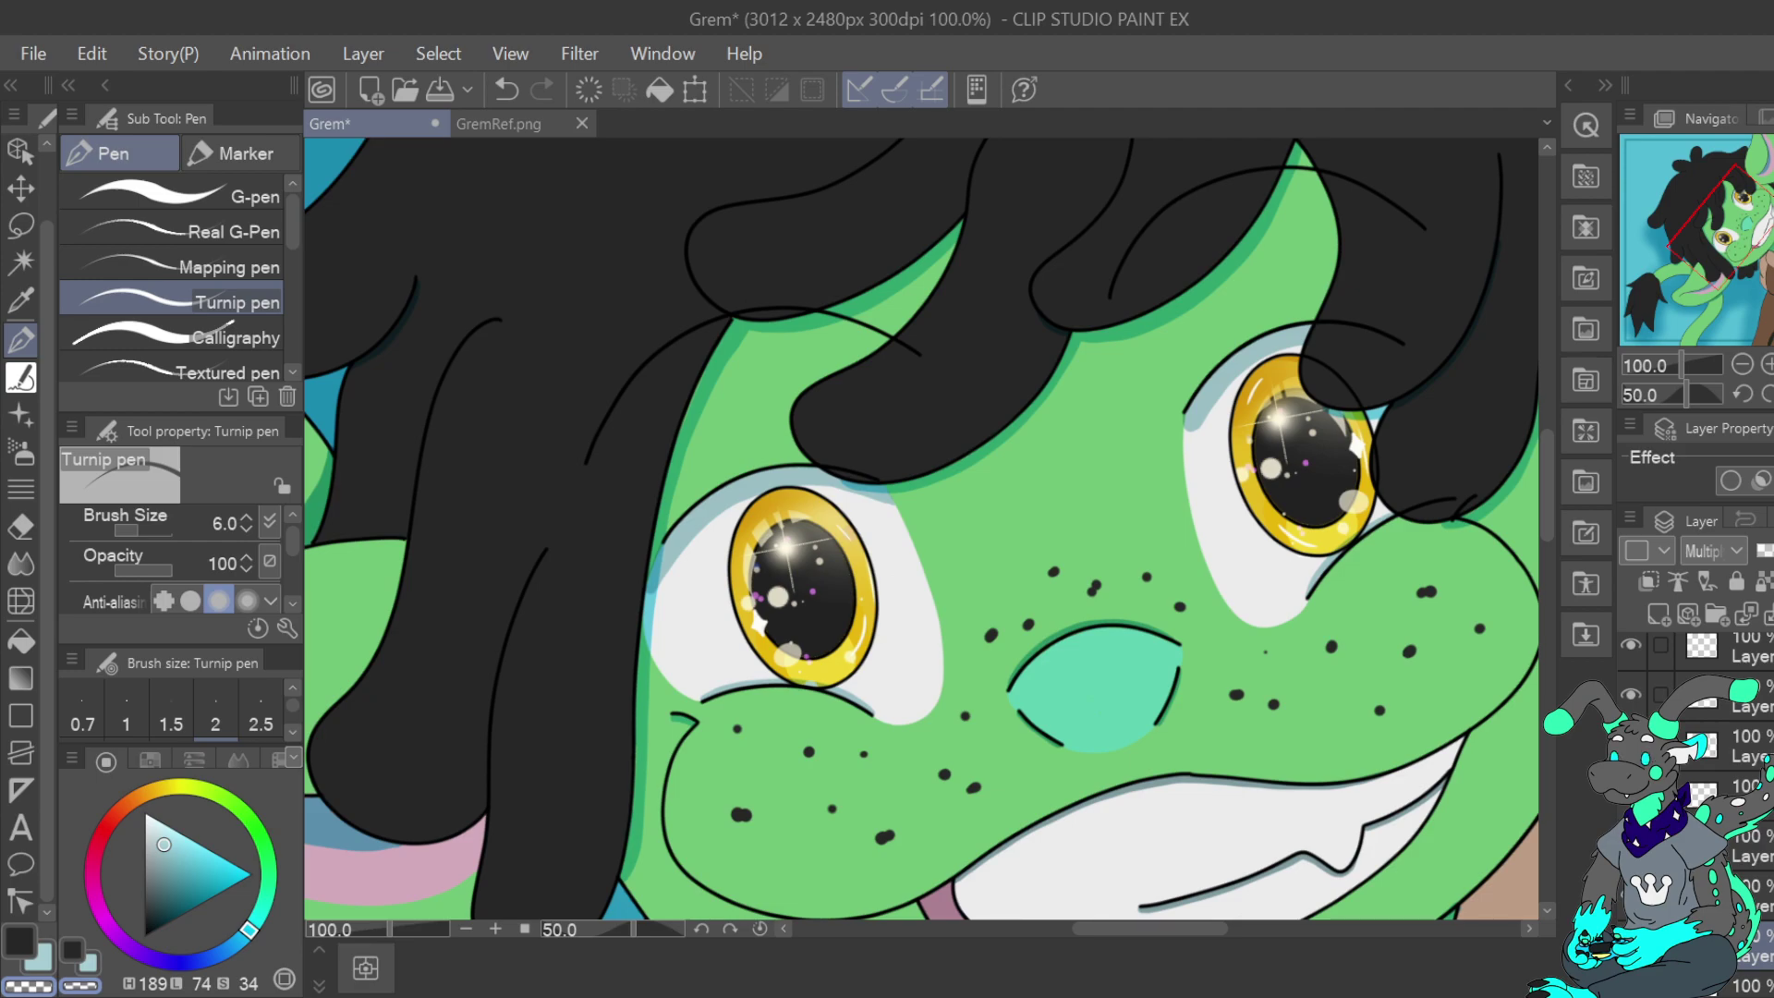
{"action": "scroll", "coordinate": [1719, 786], "scroll_direction": "down", "scroll_amount": 3}
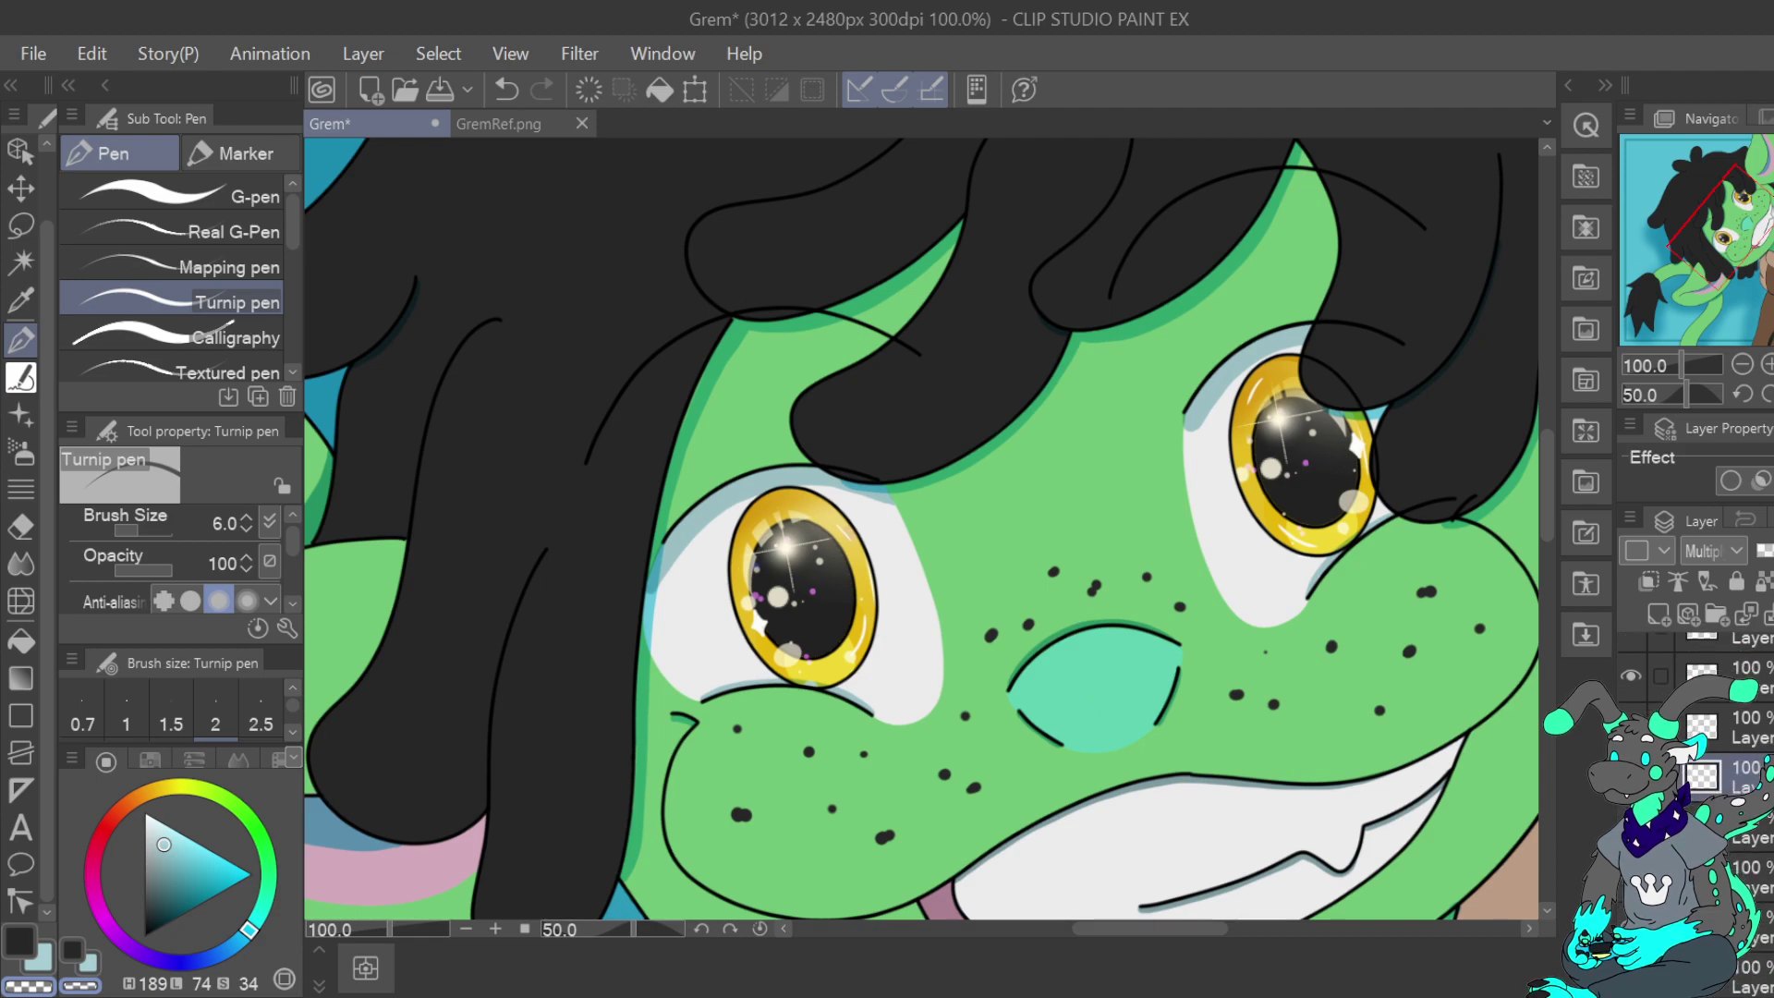
{"action": "key", "text": "i"}
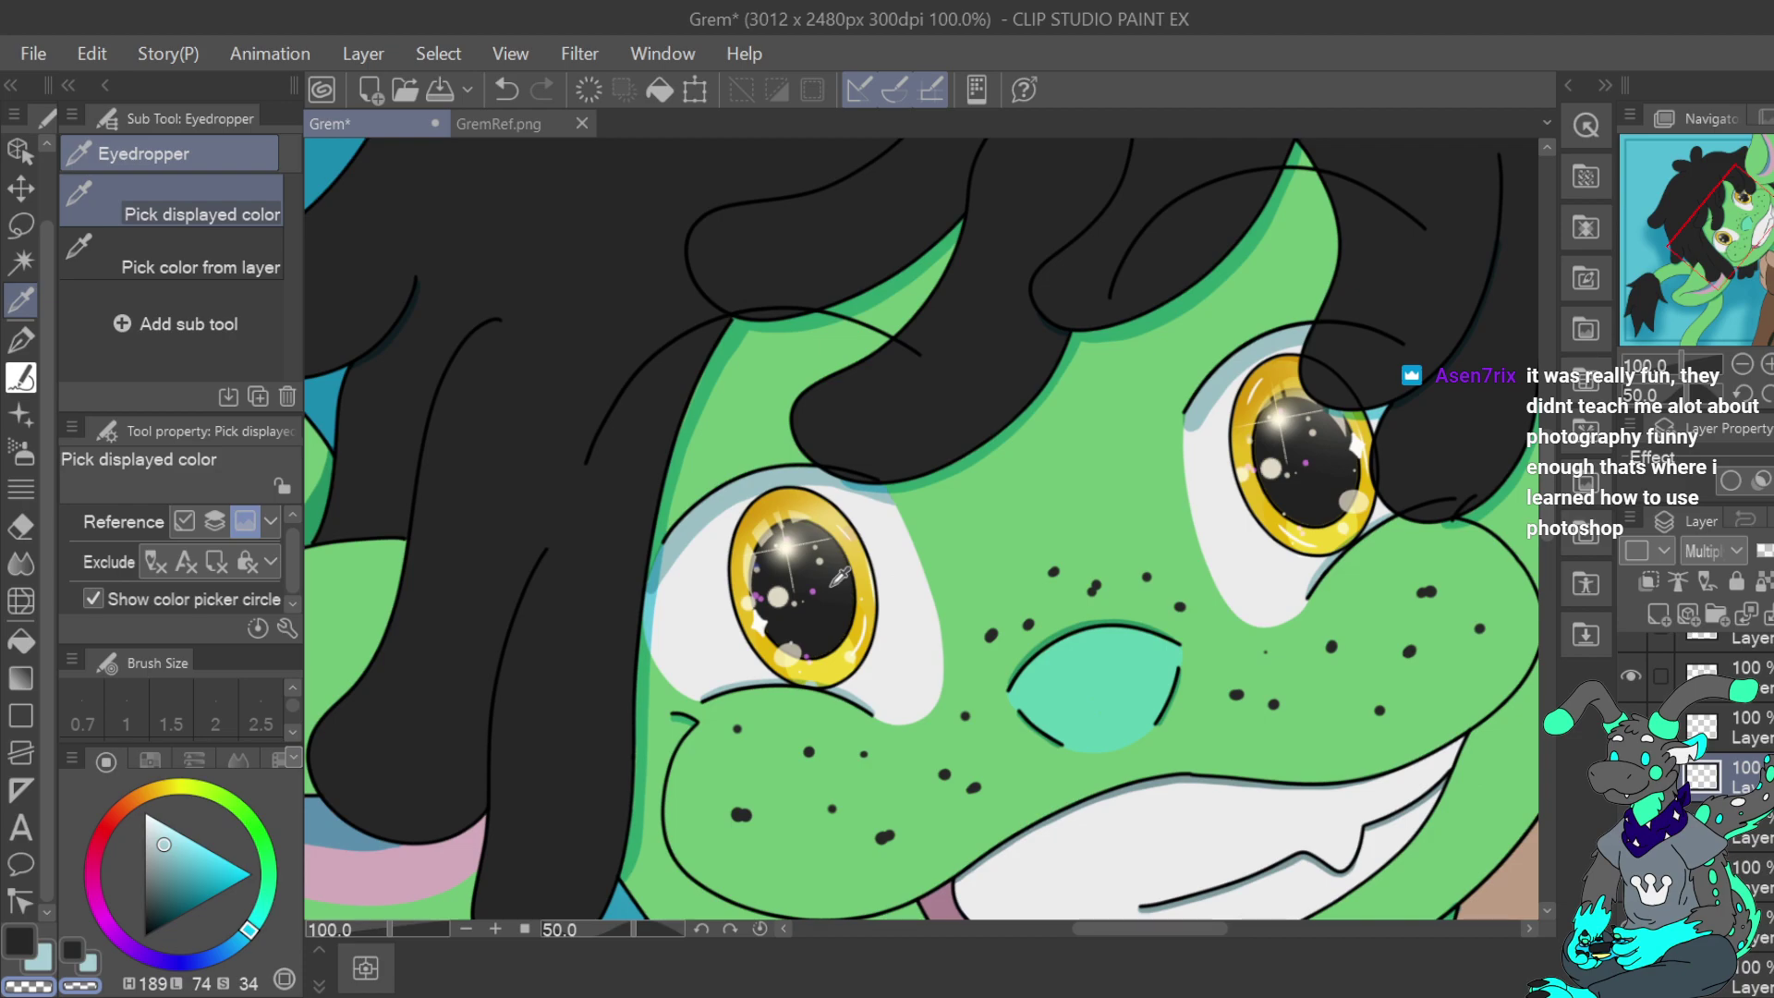
{"action": "left_click", "coordinate": [792, 320]}
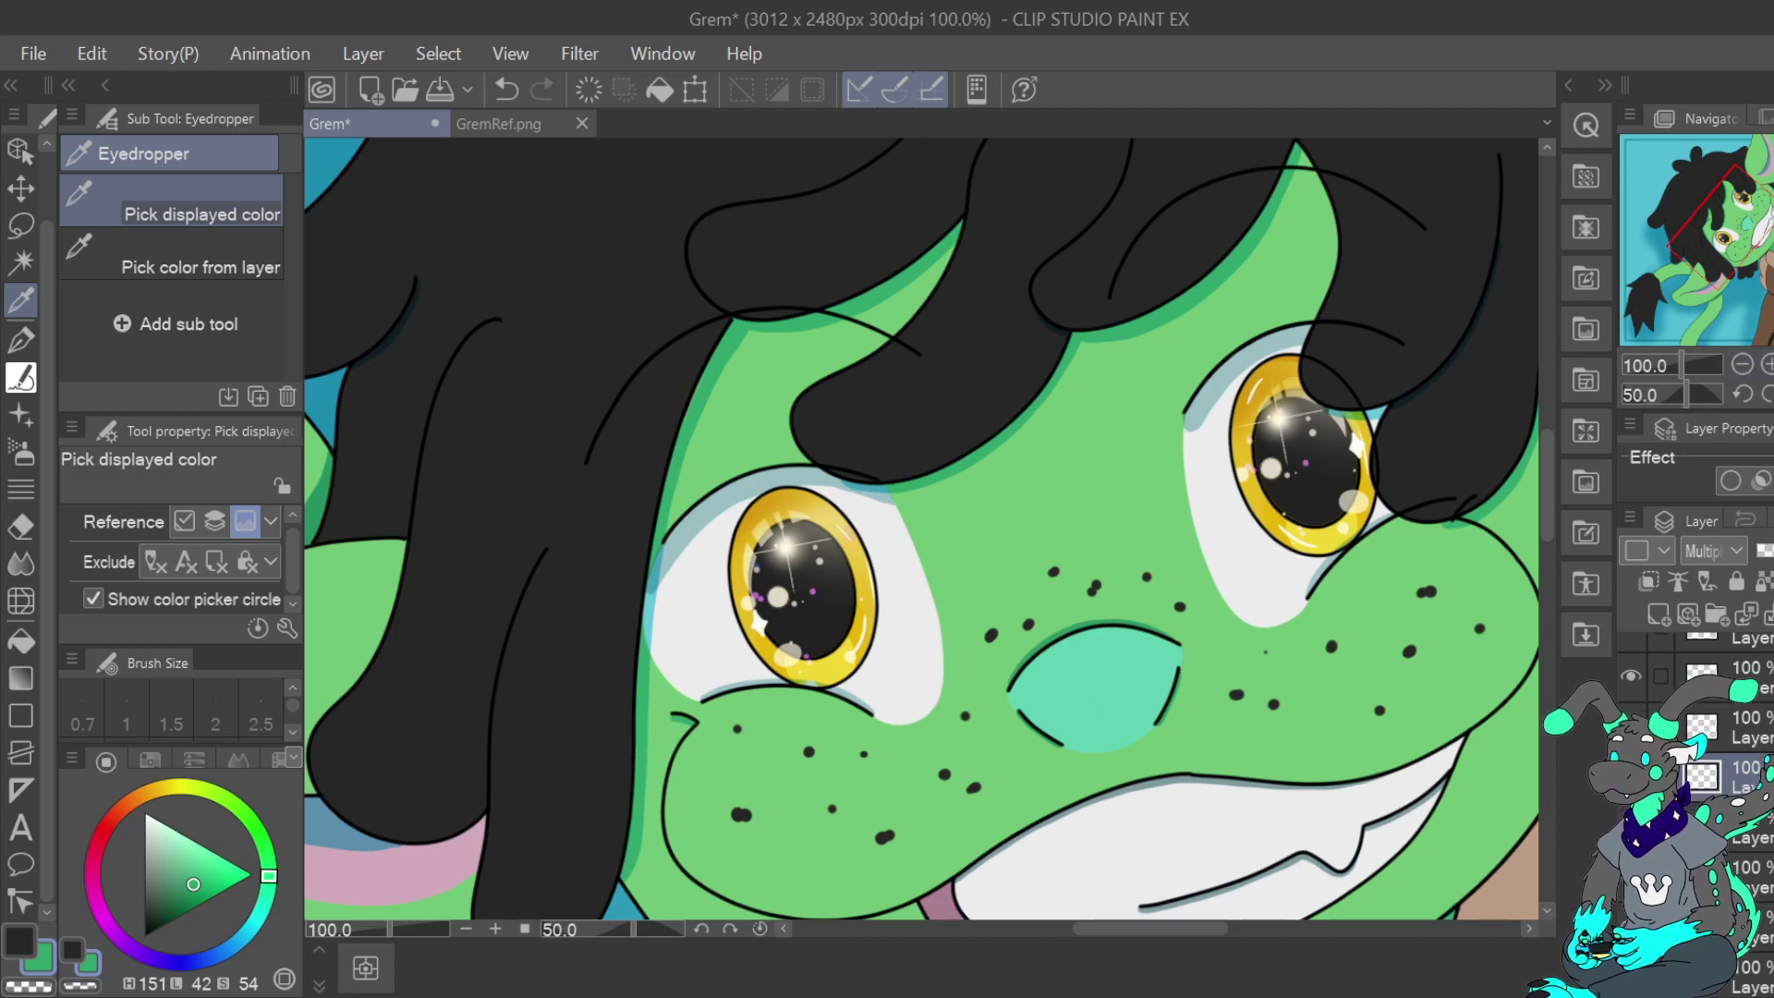
{"action": "left_click_drag", "start_coordinate": [268, 878], "coordinate": [263, 904]}
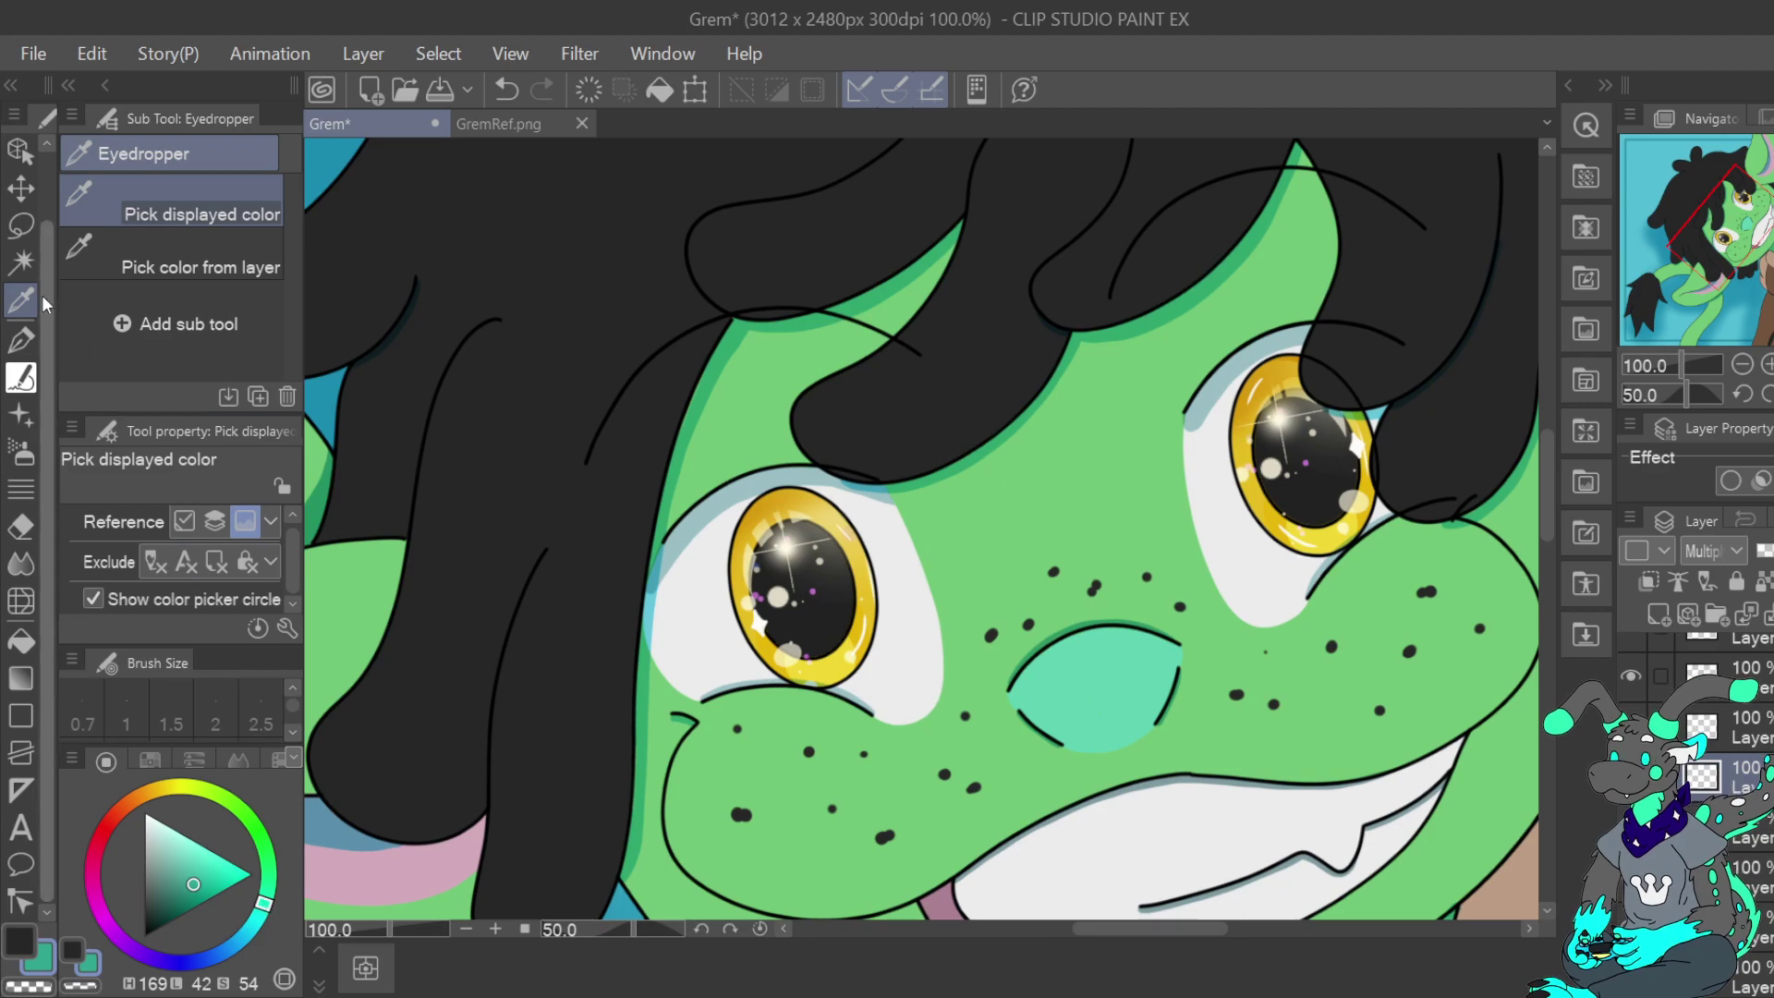
Sample the light blue background above the hair (H191, L58, S59) as the drawing colour
{"action": "left_click", "coordinate": [1743, 365]}
{"action": "left_click", "coordinate": [1743, 365]}
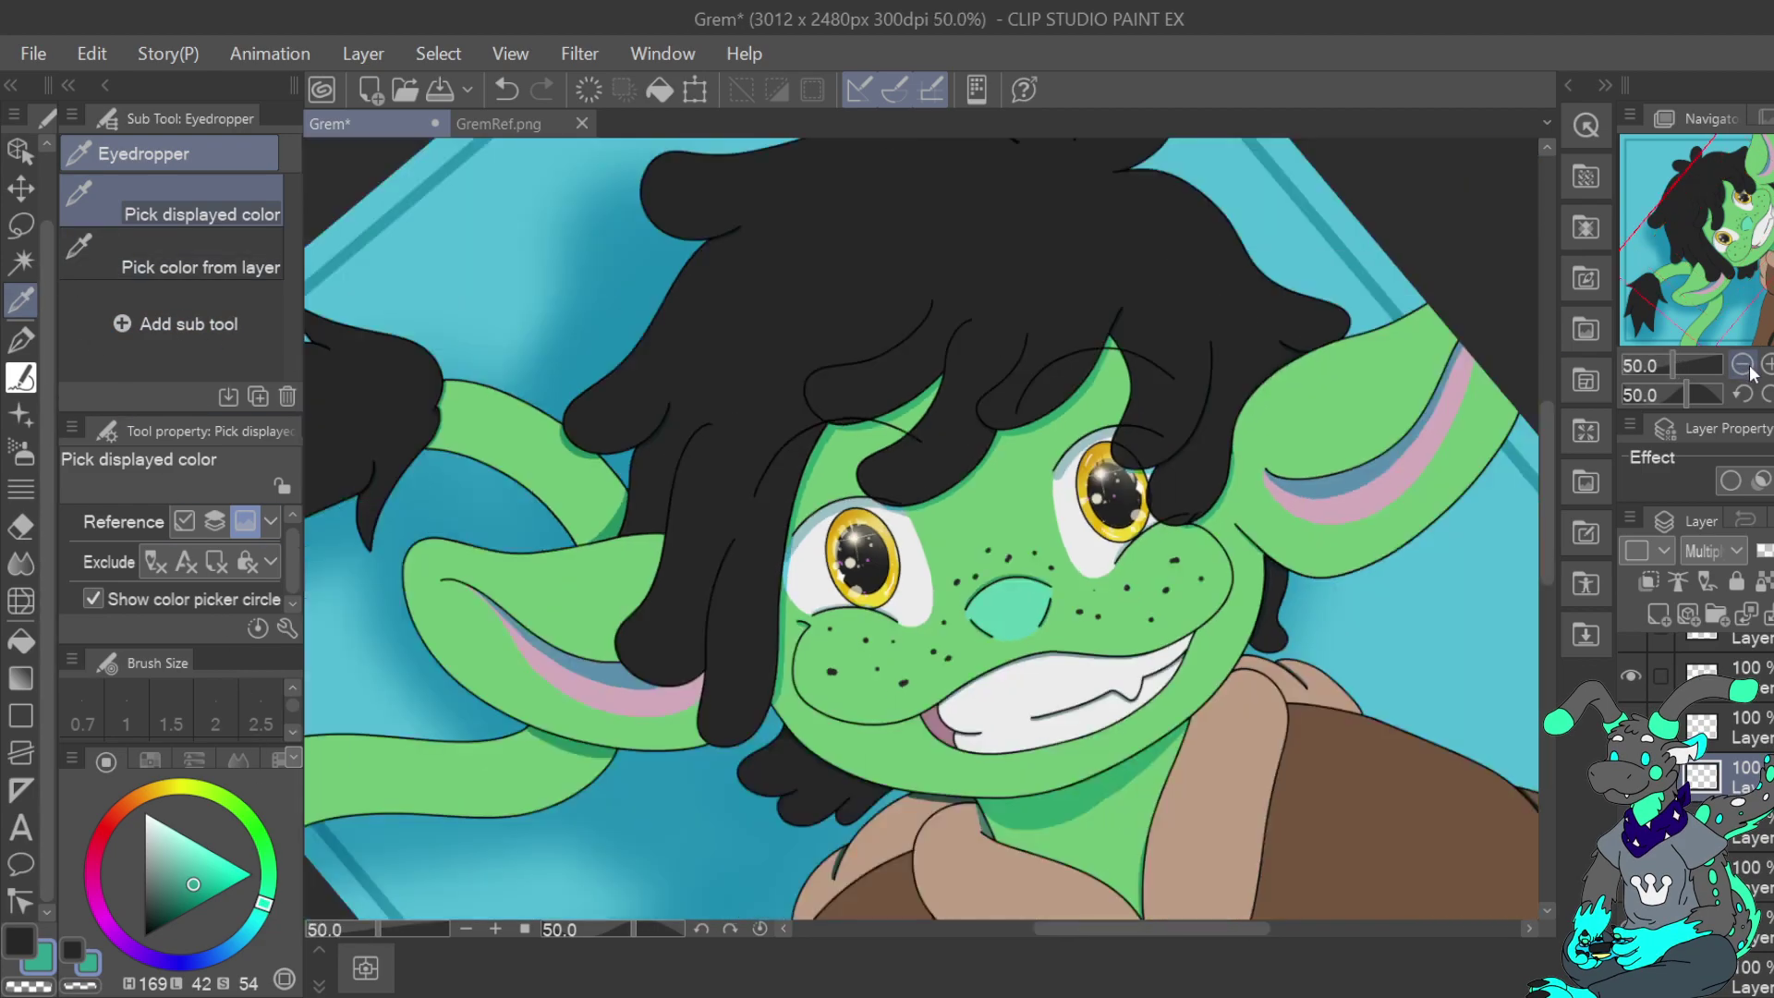
{"action": "left_click", "coordinate": [1742, 365]}
{"action": "left_click", "coordinate": [914, 168]}
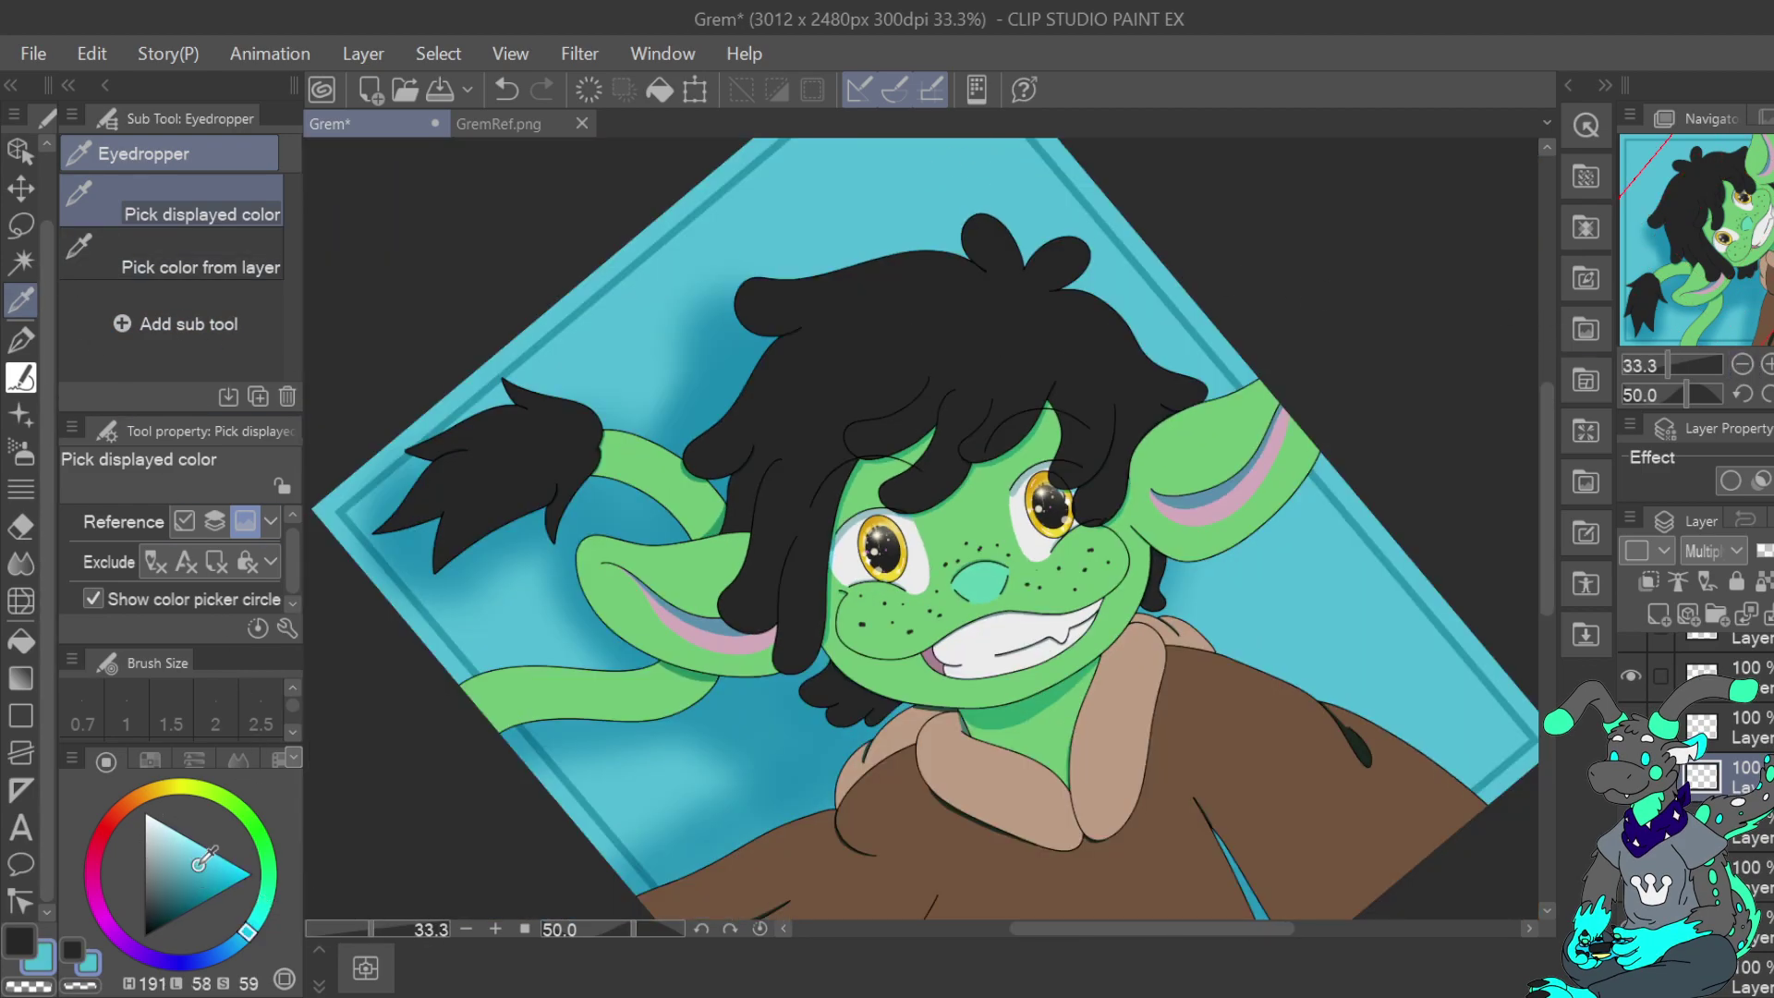
Switch to the Turnip pen for shading the eyebrow line over the left eye
{"action": "scroll", "coordinate": [1737, 217], "scroll_direction": "up", "scroll_amount": 5}
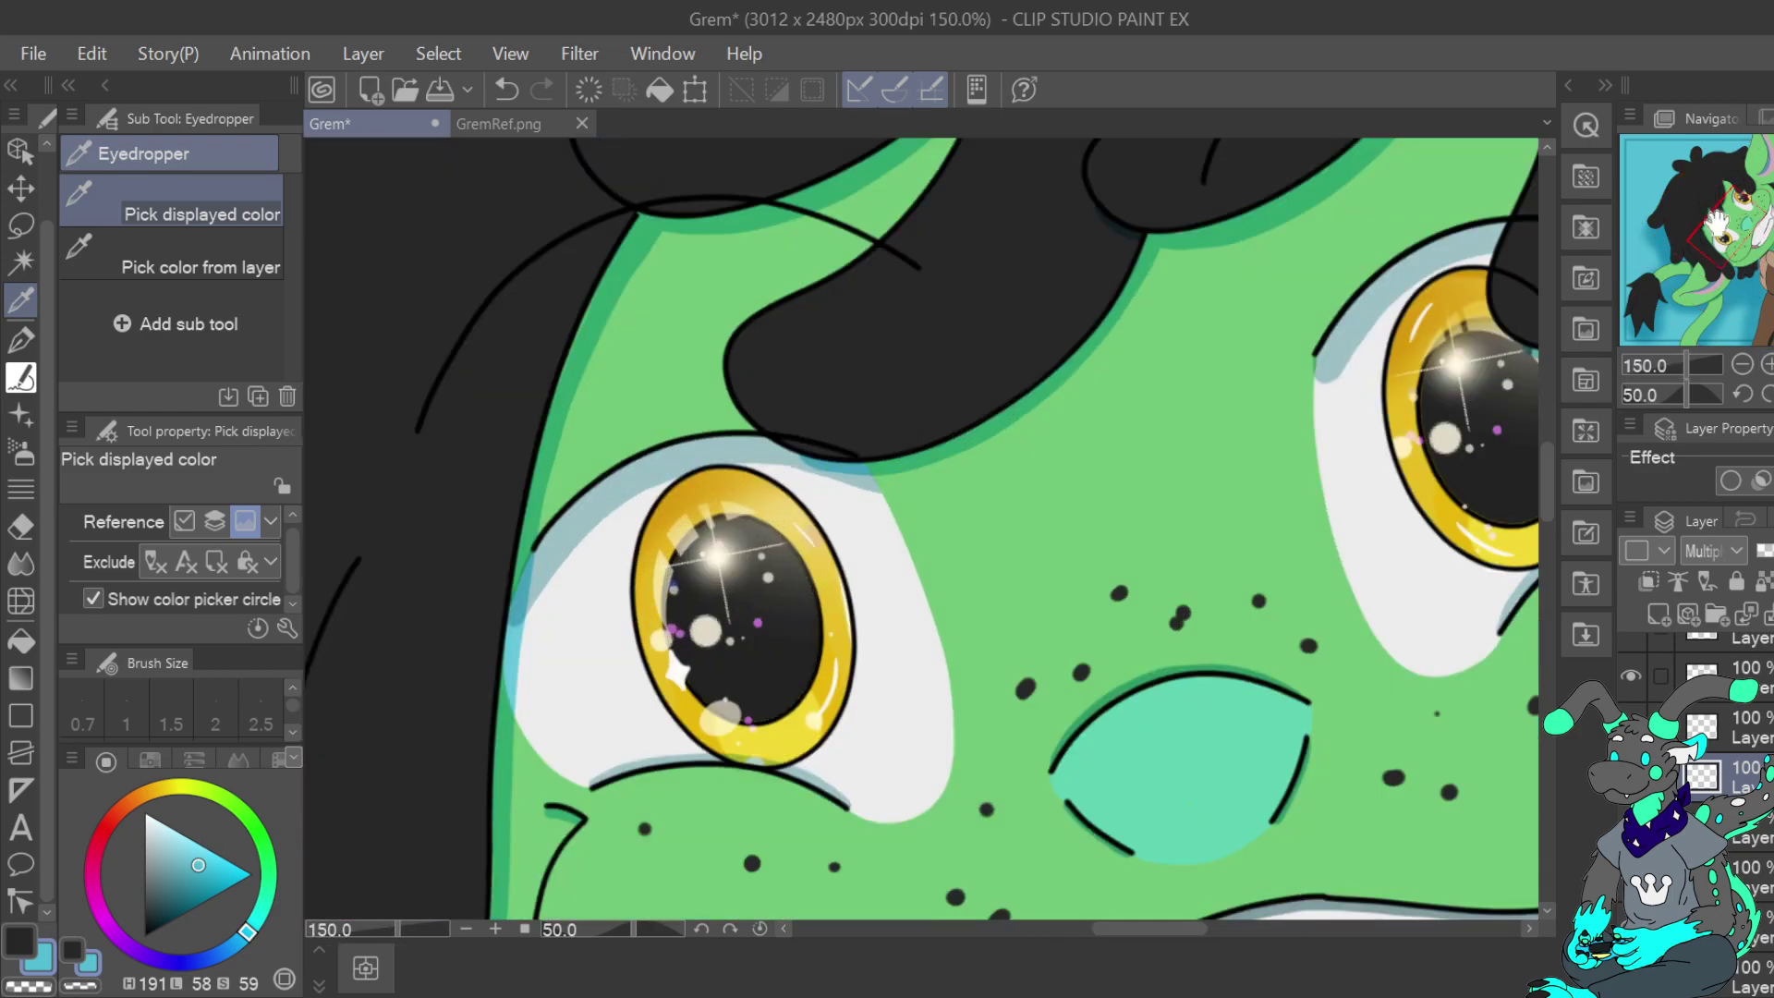
{"action": "left_click_drag", "start_coordinate": [1716, 219], "coordinate": [1725, 235]}
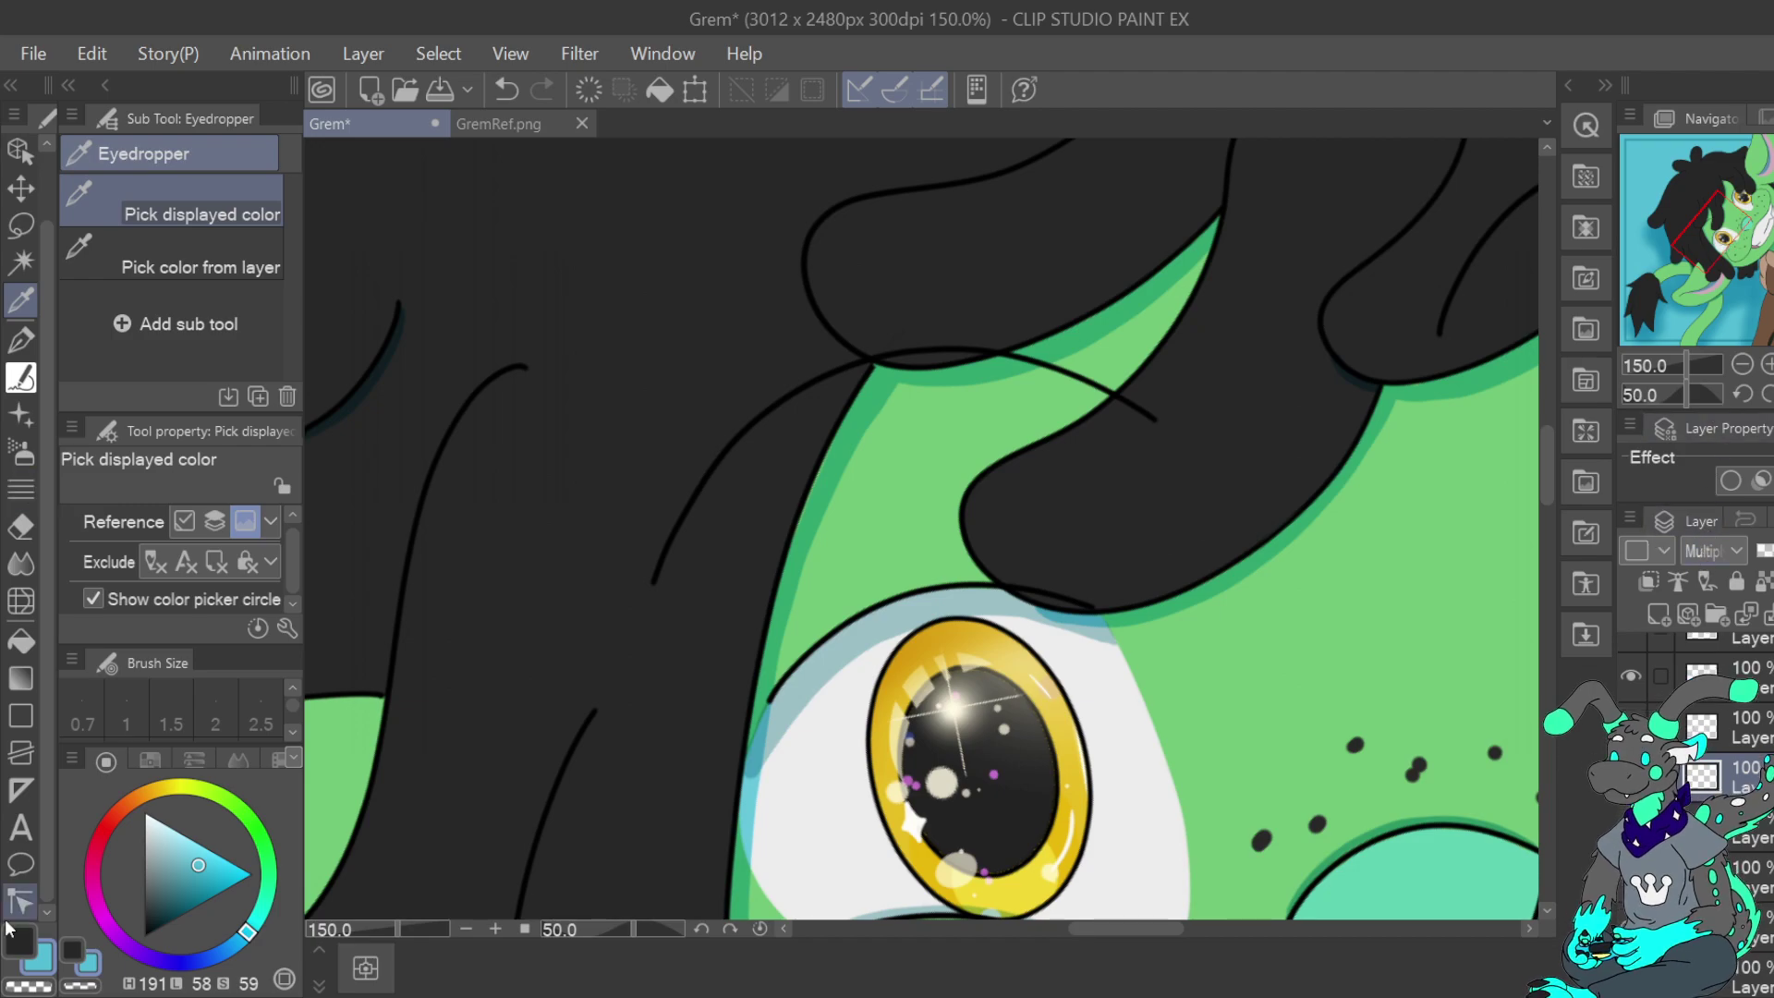
{"action": "left_click", "coordinate": [20, 339]}
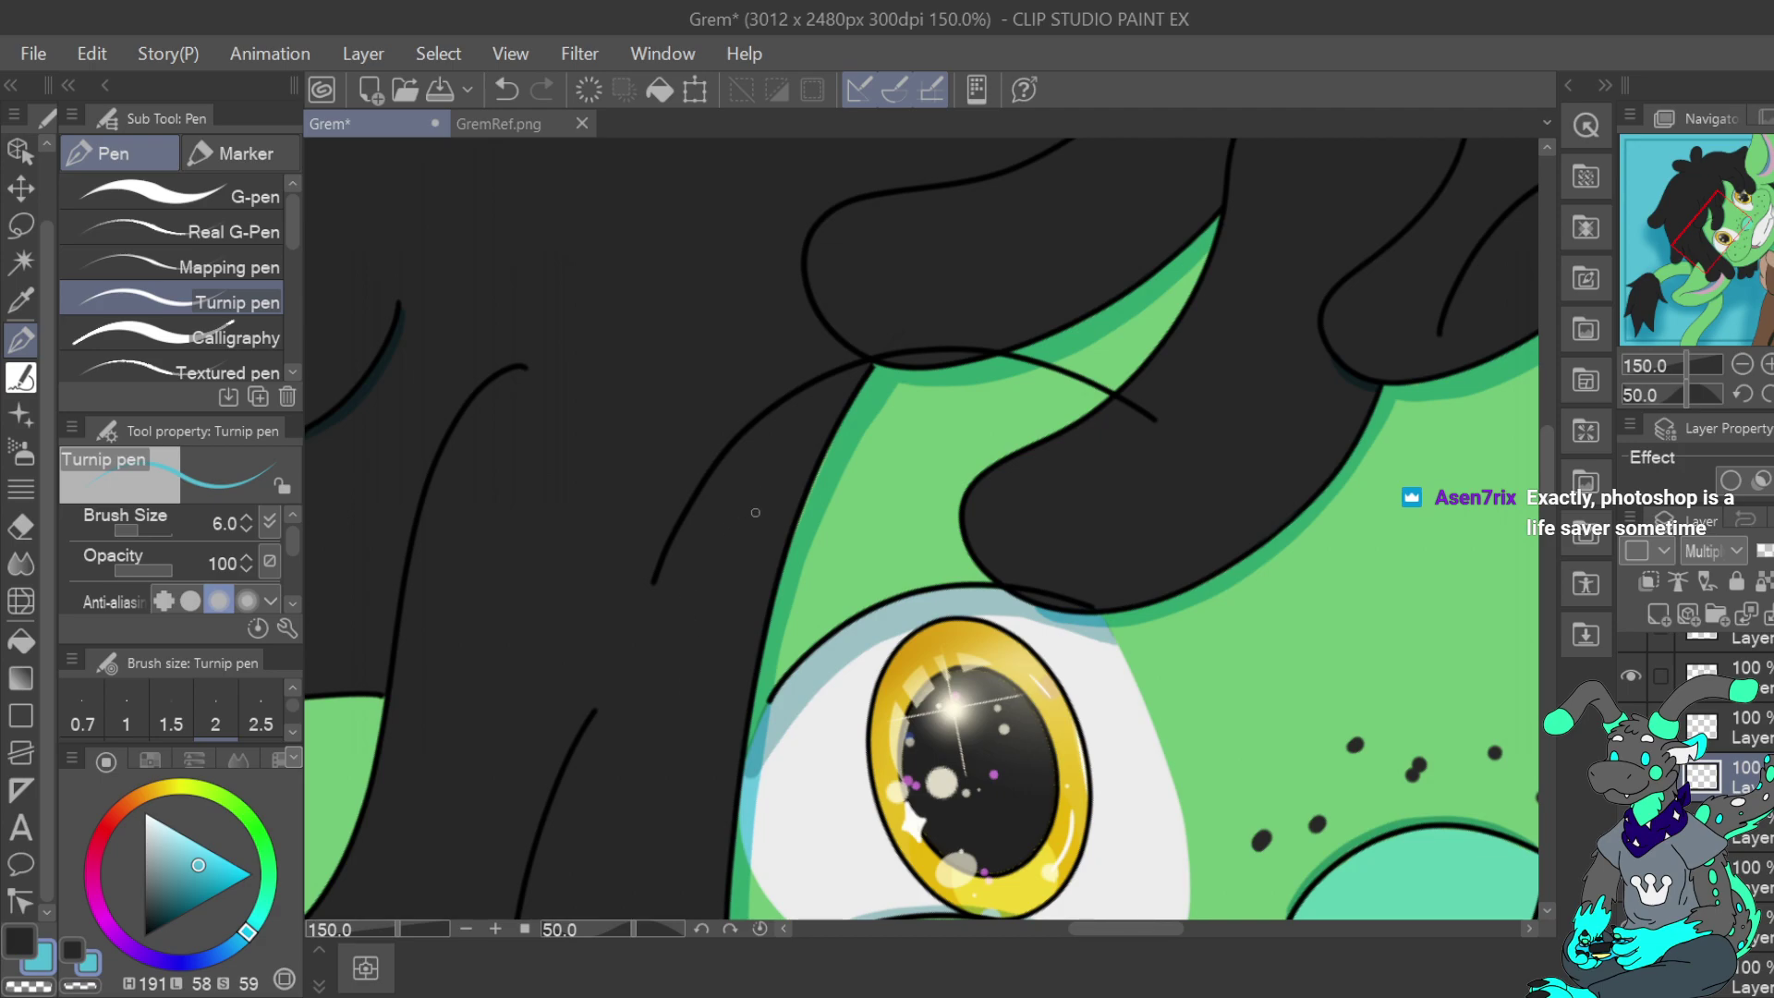
Try to paint a light blue shadow line beneath the left eyebrow on the Multiply layer
{"action": "mouse_move", "coordinate": [674, 606]}
{"action": "left_mouse_down"}
{"action": "mouse_move", "coordinate": [775, 473]}
{"action": "mouse_move", "coordinate": [855, 434]}
{"action": "mouse_move", "coordinate": [938, 417]}
{"action": "mouse_move", "coordinate": [1117, 445]}
{"action": "left_mouse_up"}
{"action": "left_click", "coordinate": [507, 90]}
{"action": "scroll", "coordinate": [289, 555], "scroll_direction": "down", "scroll_amount": 2}
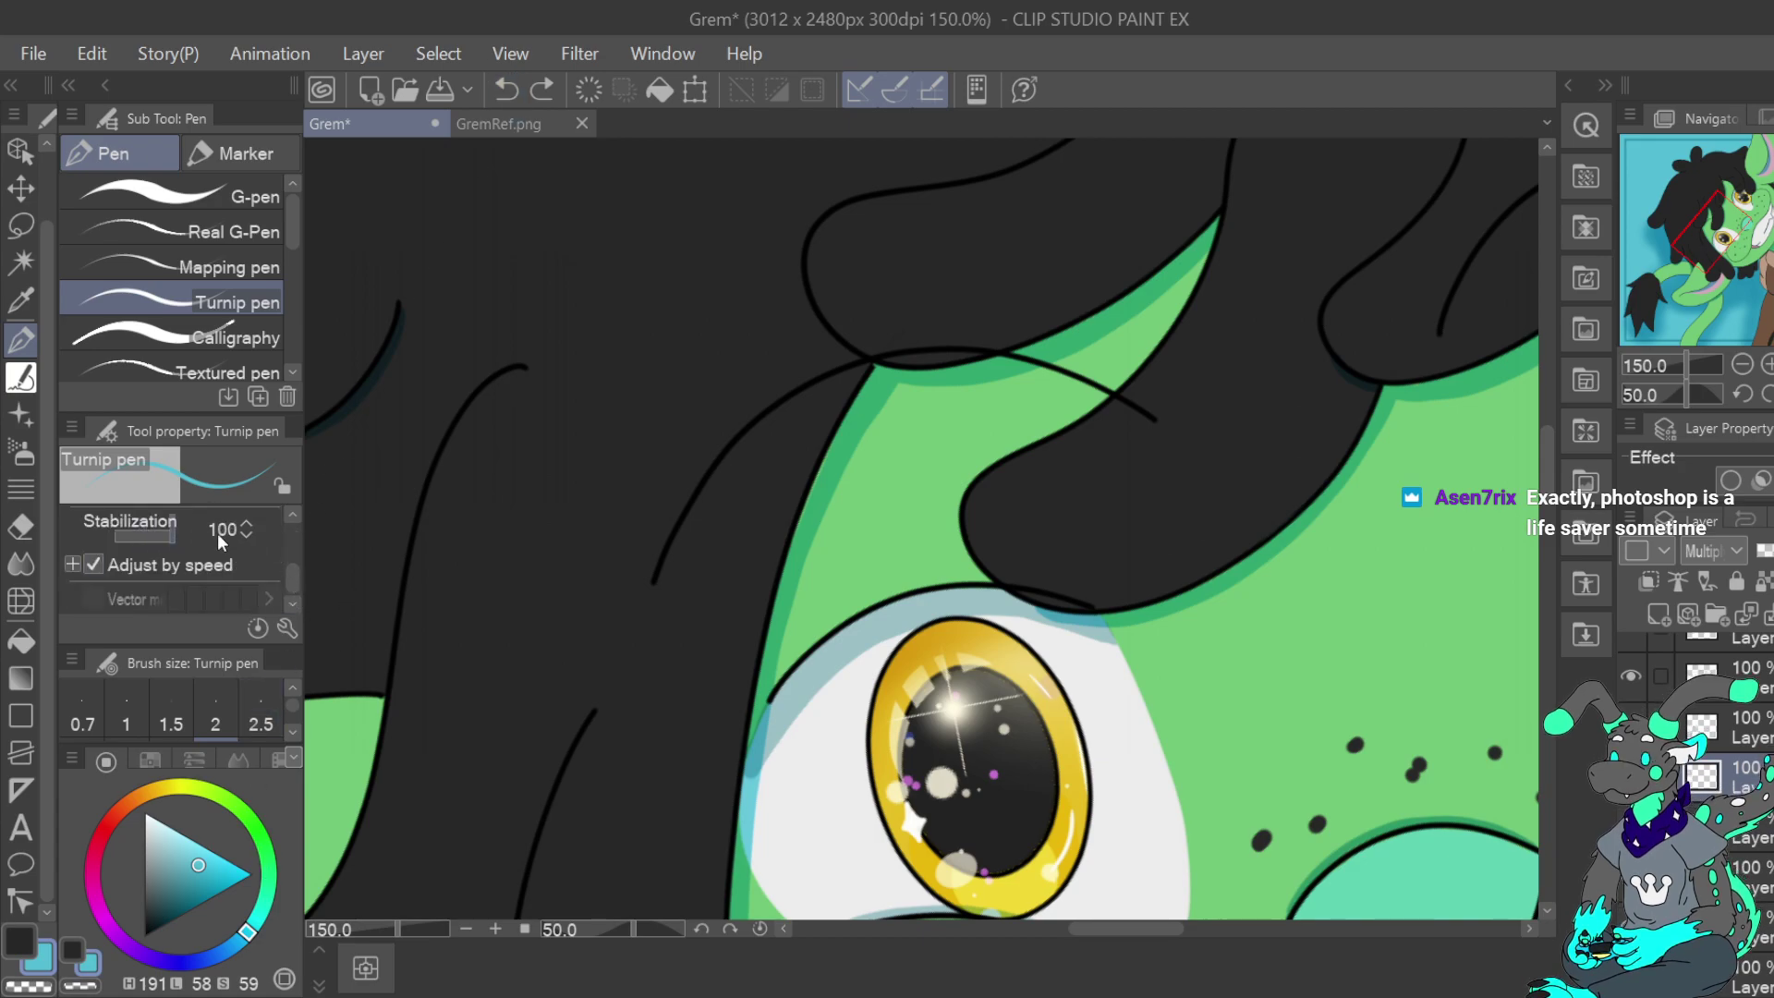
{"action": "mouse_move", "coordinate": [675, 611]}
{"action": "left_mouse_down"}
{"action": "mouse_move", "coordinate": [768, 480]}
{"action": "mouse_move", "coordinate": [862, 434]}
{"action": "mouse_move", "coordinate": [985, 409]}
{"action": "mouse_move", "coordinate": [1139, 453]}
{"action": "left_mouse_up"}
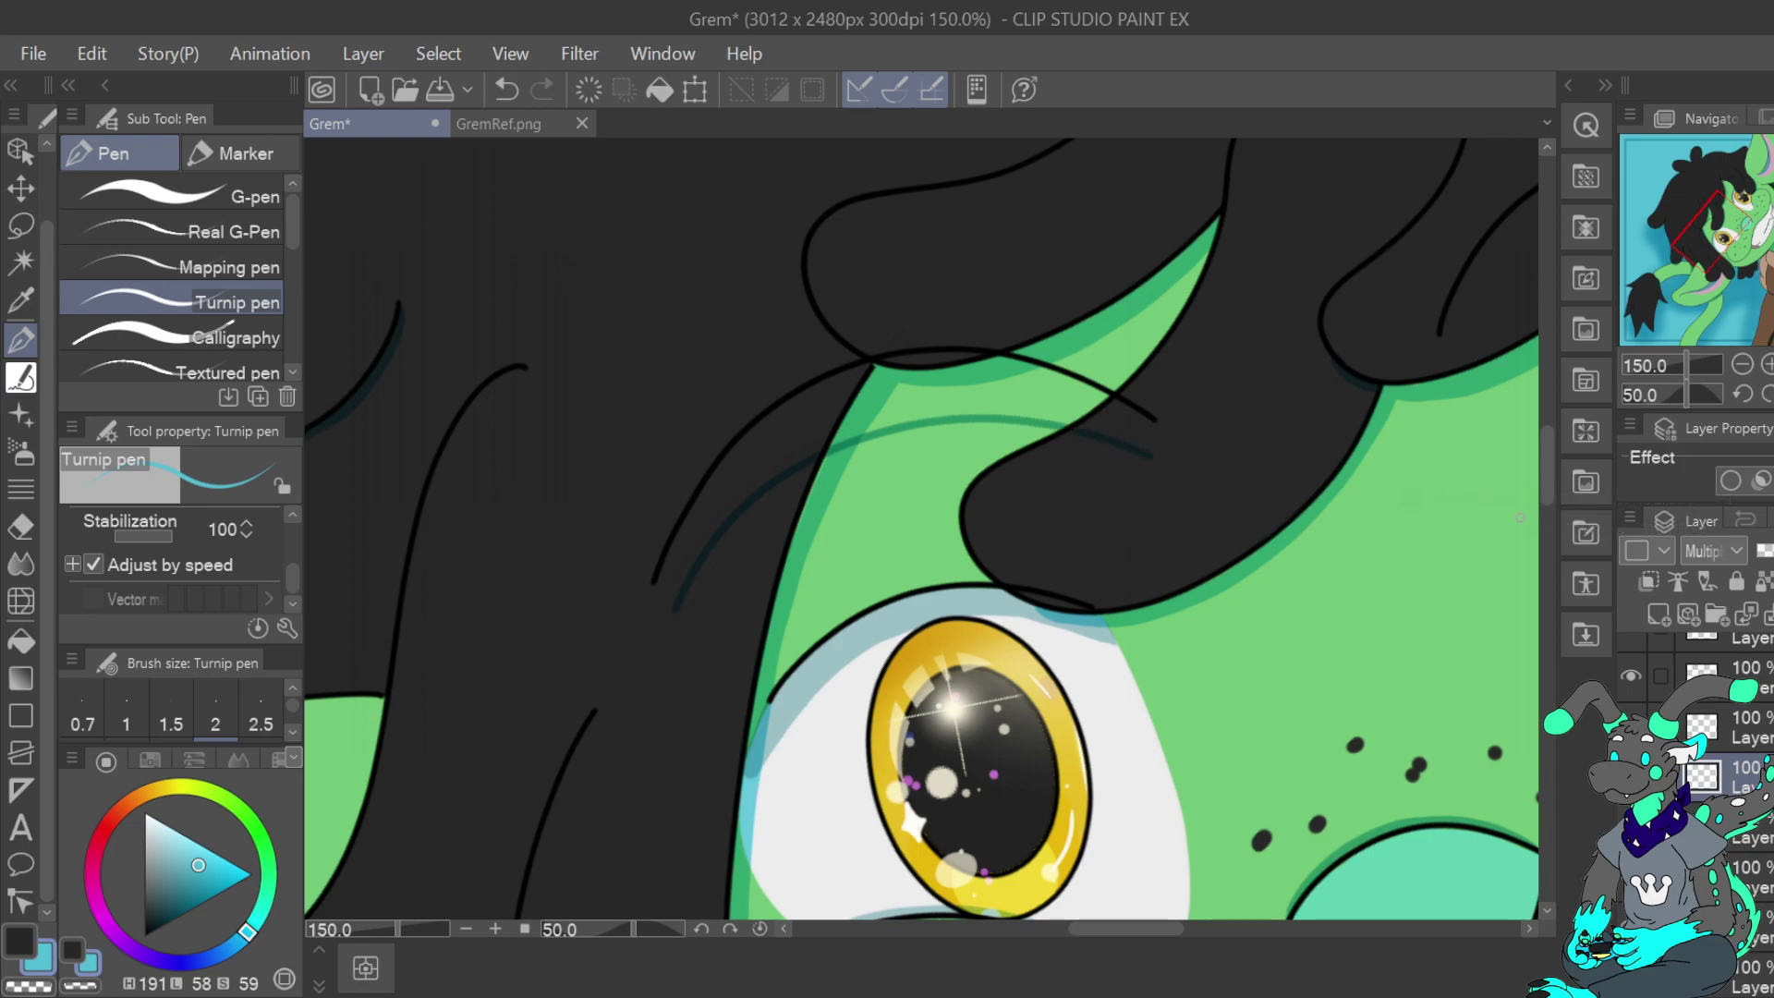
{"action": "left_click_drag", "start_coordinate": [1747, 205], "coordinate": [1708, 224]}
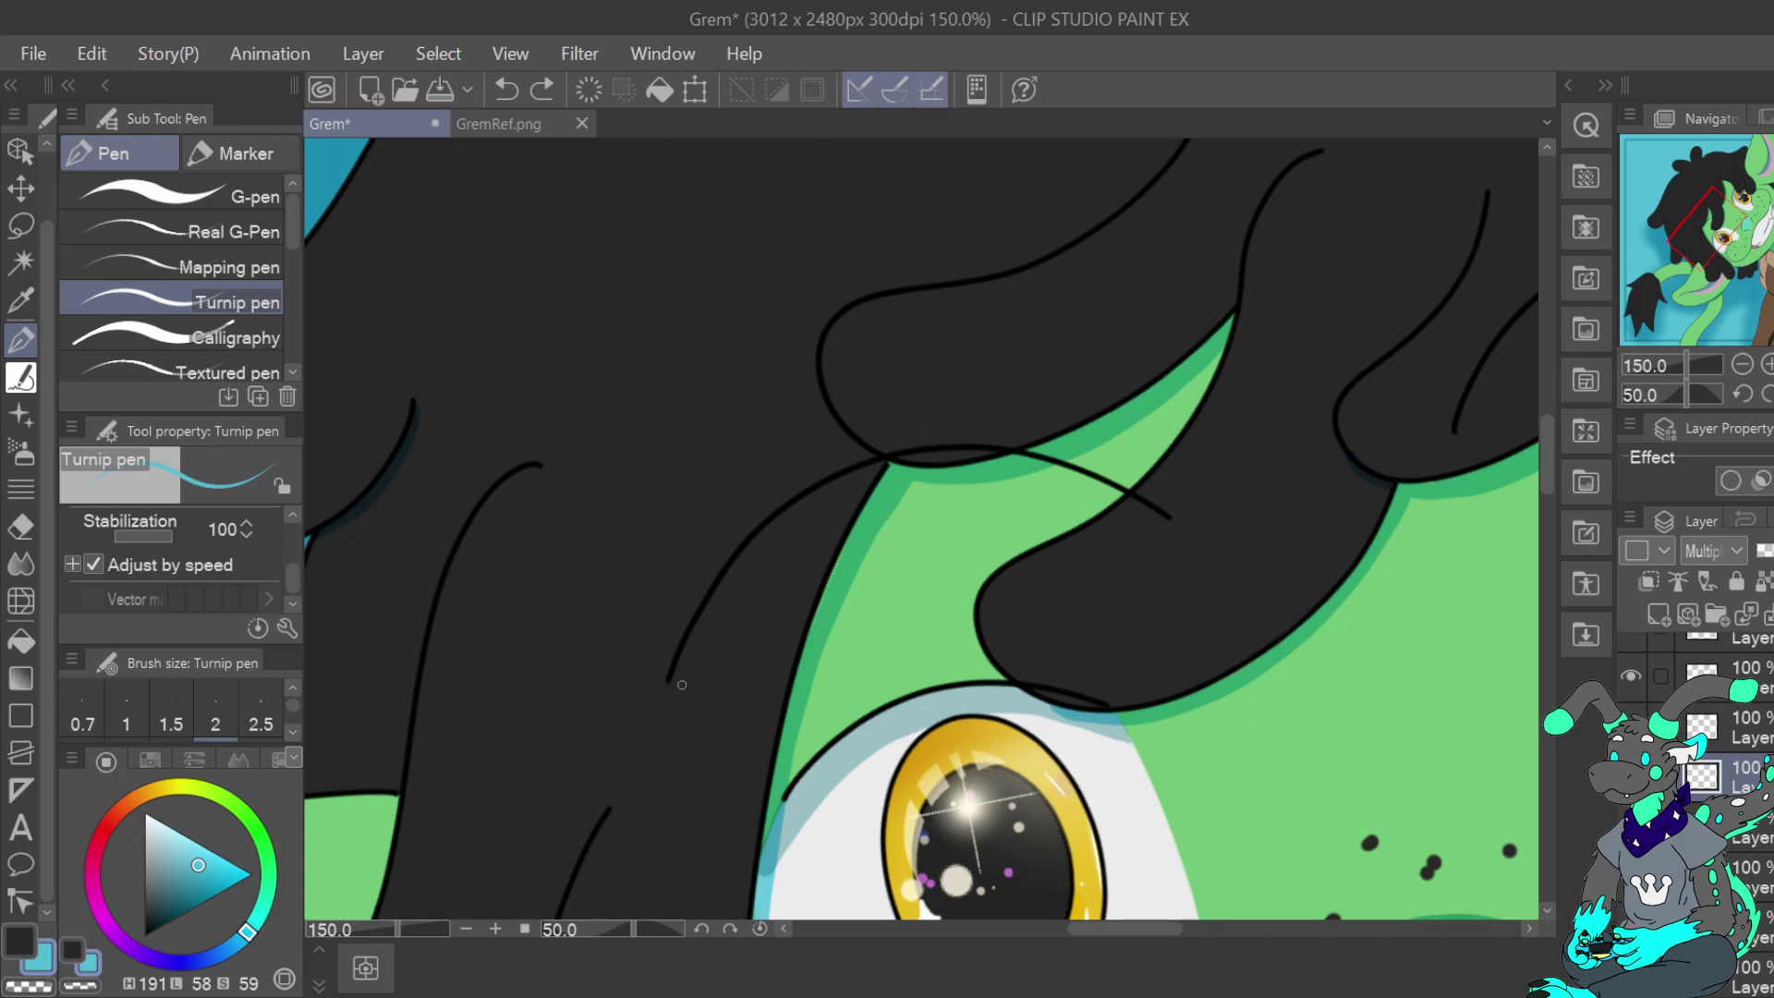
{"action": "mouse_move", "coordinate": [735, 590]}
{"action": "left_mouse_down"}
{"action": "mouse_move", "coordinate": [805, 524]}
{"action": "mouse_move", "coordinate": [929, 469]}
{"action": "mouse_move", "coordinate": [1040, 471]}
{"action": "mouse_move", "coordinate": [1166, 525]}
{"action": "left_mouse_up"}
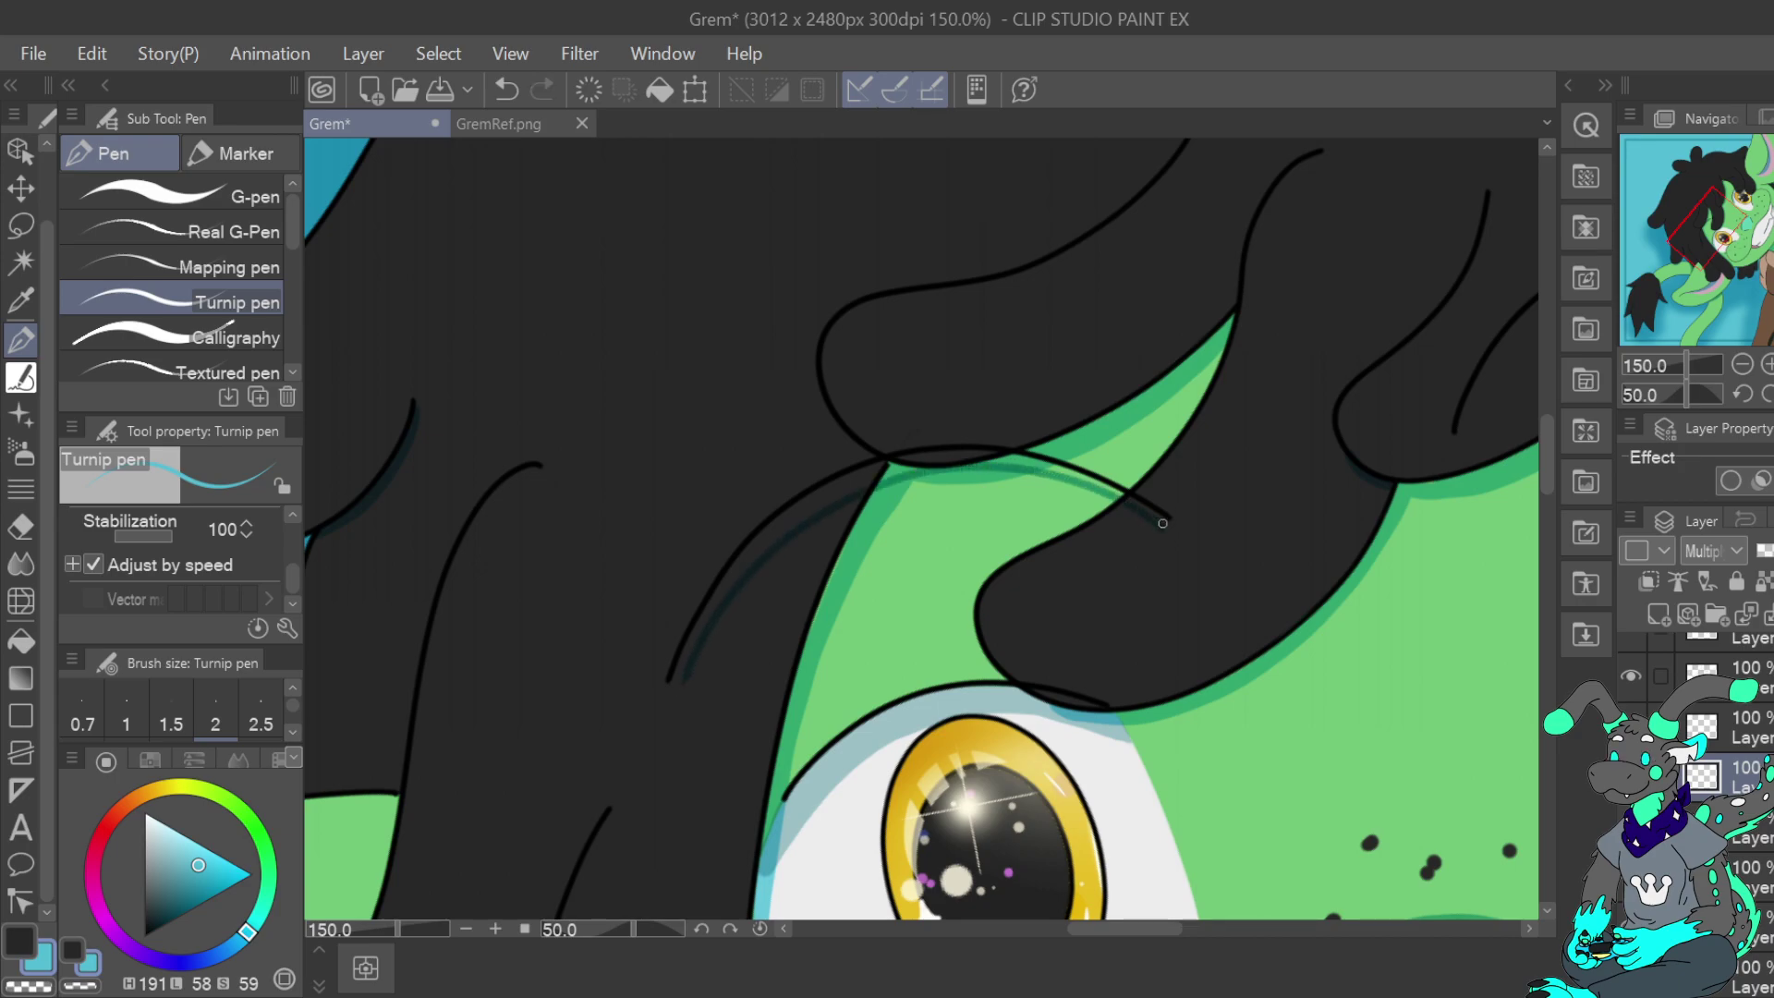
{"action": "left_click", "coordinate": [508, 91]}
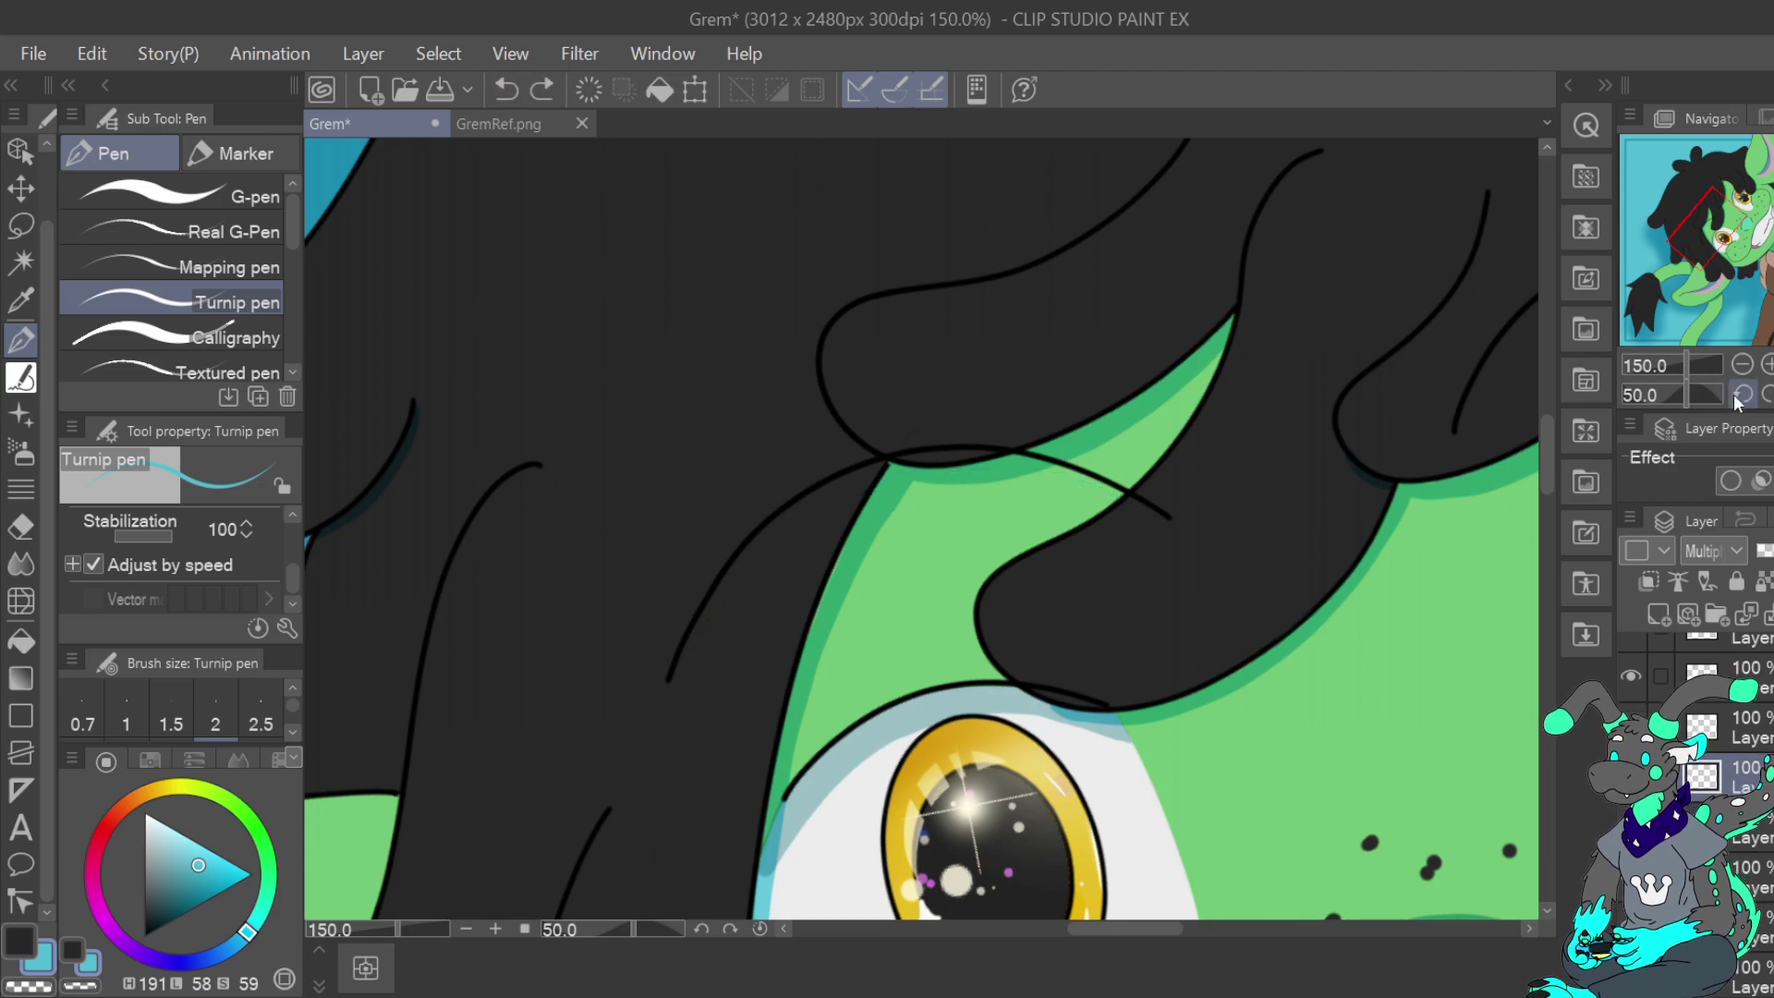
Try to paint shadow lines set slightly below both eyebrow lines, following their curves
{"action": "left_click", "coordinate": [1743, 394]}
{"action": "left_click", "coordinate": [1743, 394]}
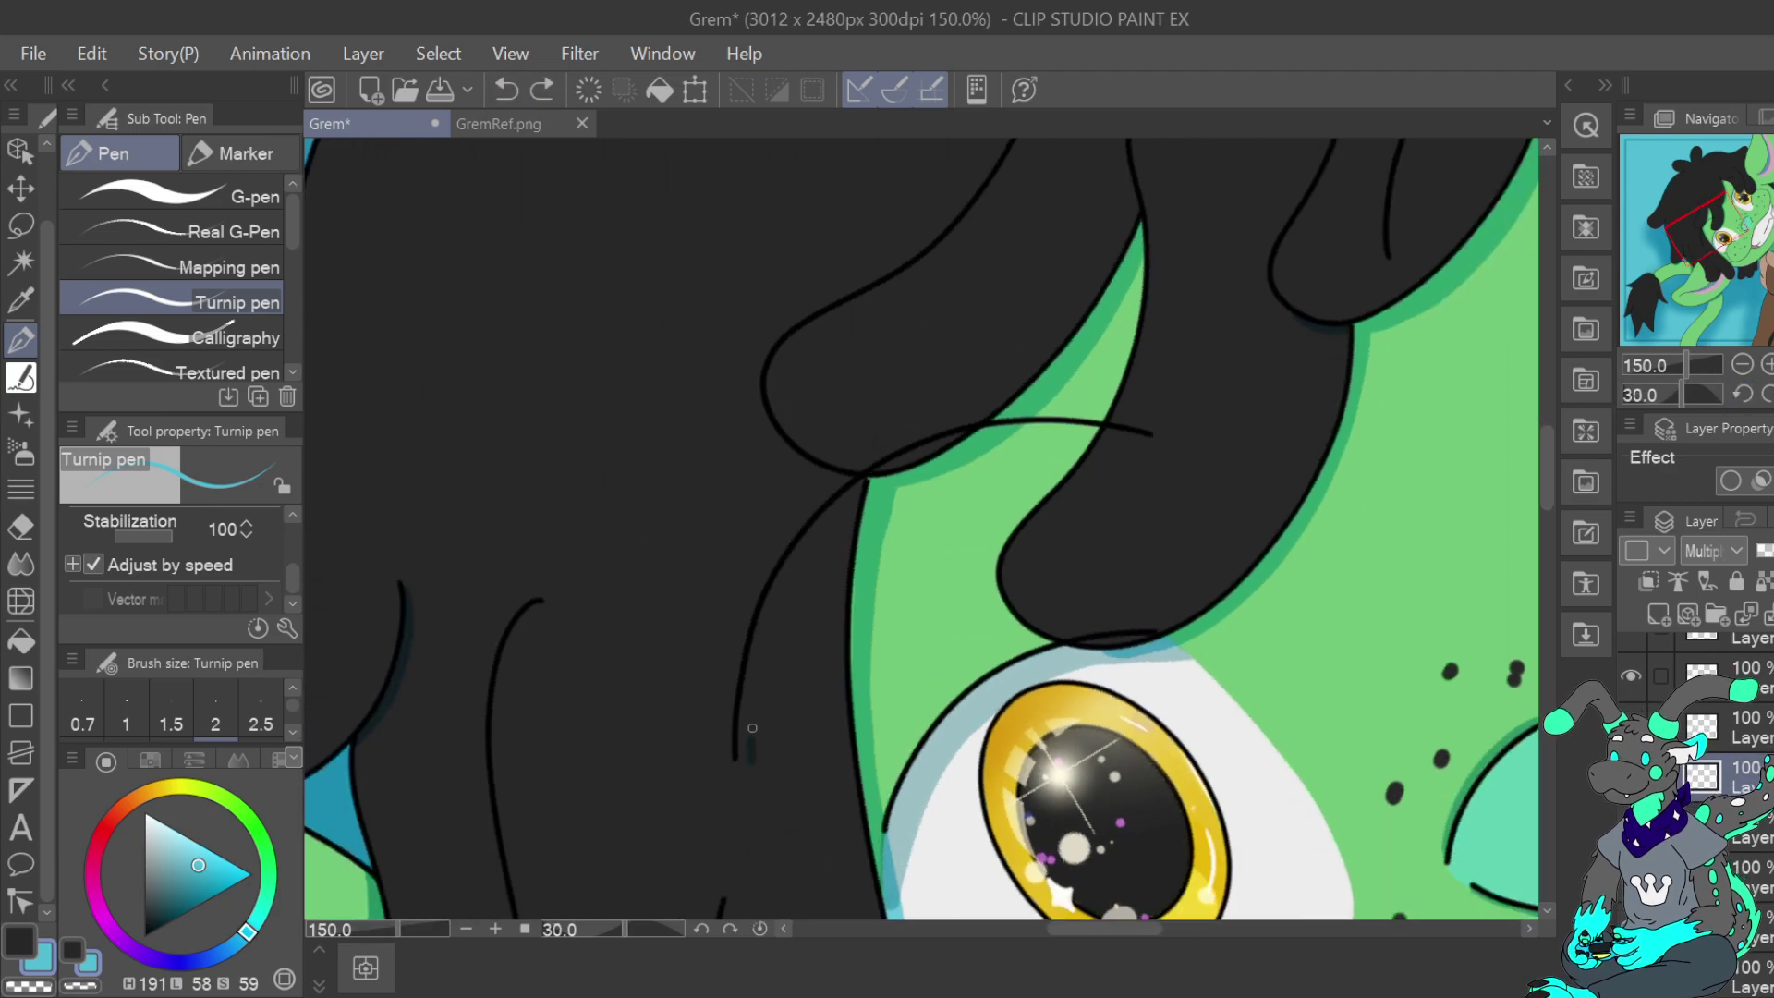
{"action": "mouse_move", "coordinate": [765, 653]}
{"action": "left_mouse_down"}
{"action": "mouse_move", "coordinate": [818, 545]}
{"action": "mouse_move", "coordinate": [900, 472]}
{"action": "mouse_move", "coordinate": [997, 436]}
{"action": "mouse_move", "coordinate": [1167, 434]}
{"action": "left_mouse_up"}
{"action": "left_click_drag", "start_coordinate": [1730, 222], "coordinate": [1758, 188]}
{"action": "mouse_move", "coordinate": [707, 617]}
{"action": "left_mouse_down"}
{"action": "mouse_move", "coordinate": [732, 487]}
{"action": "mouse_move", "coordinate": [799, 404]}
{"action": "mouse_move", "coordinate": [913, 350]}
{"action": "mouse_move", "coordinate": [1087, 367]}
{"action": "left_mouse_up"}
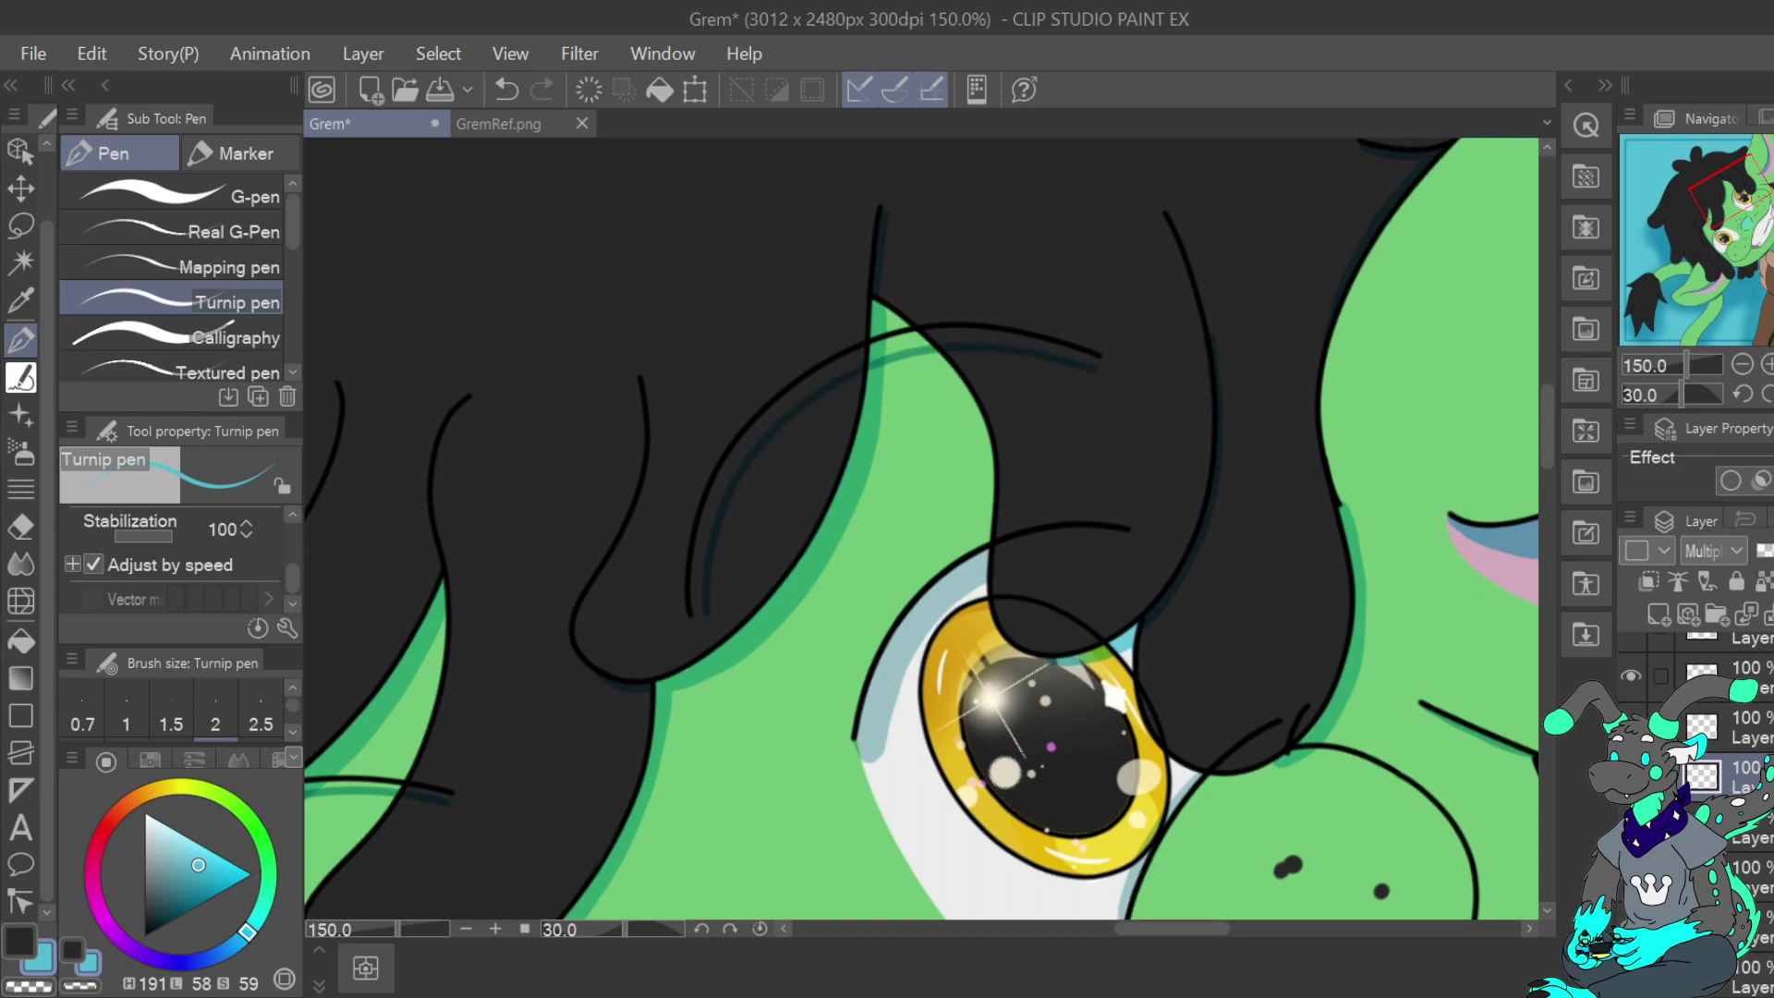
{"action": "left_click", "coordinate": [1742, 364]}
{"action": "left_click", "coordinate": [1743, 364]}
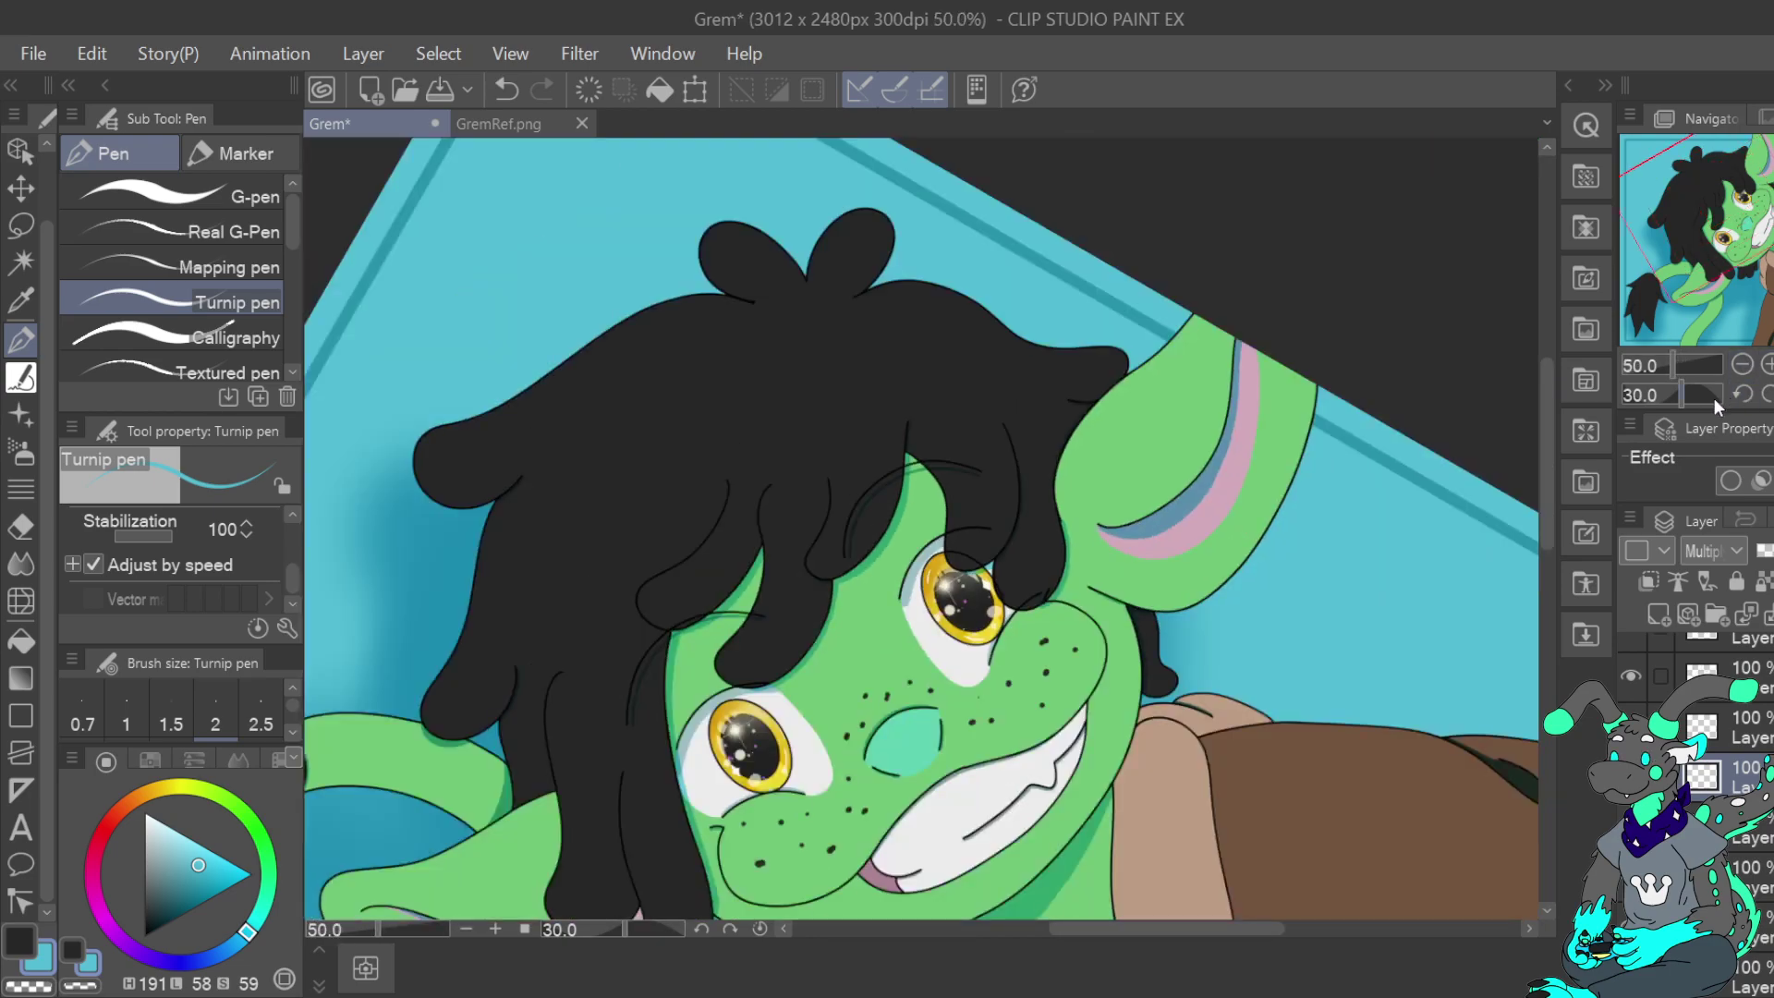
{"action": "left_click", "coordinate": [1742, 395]}
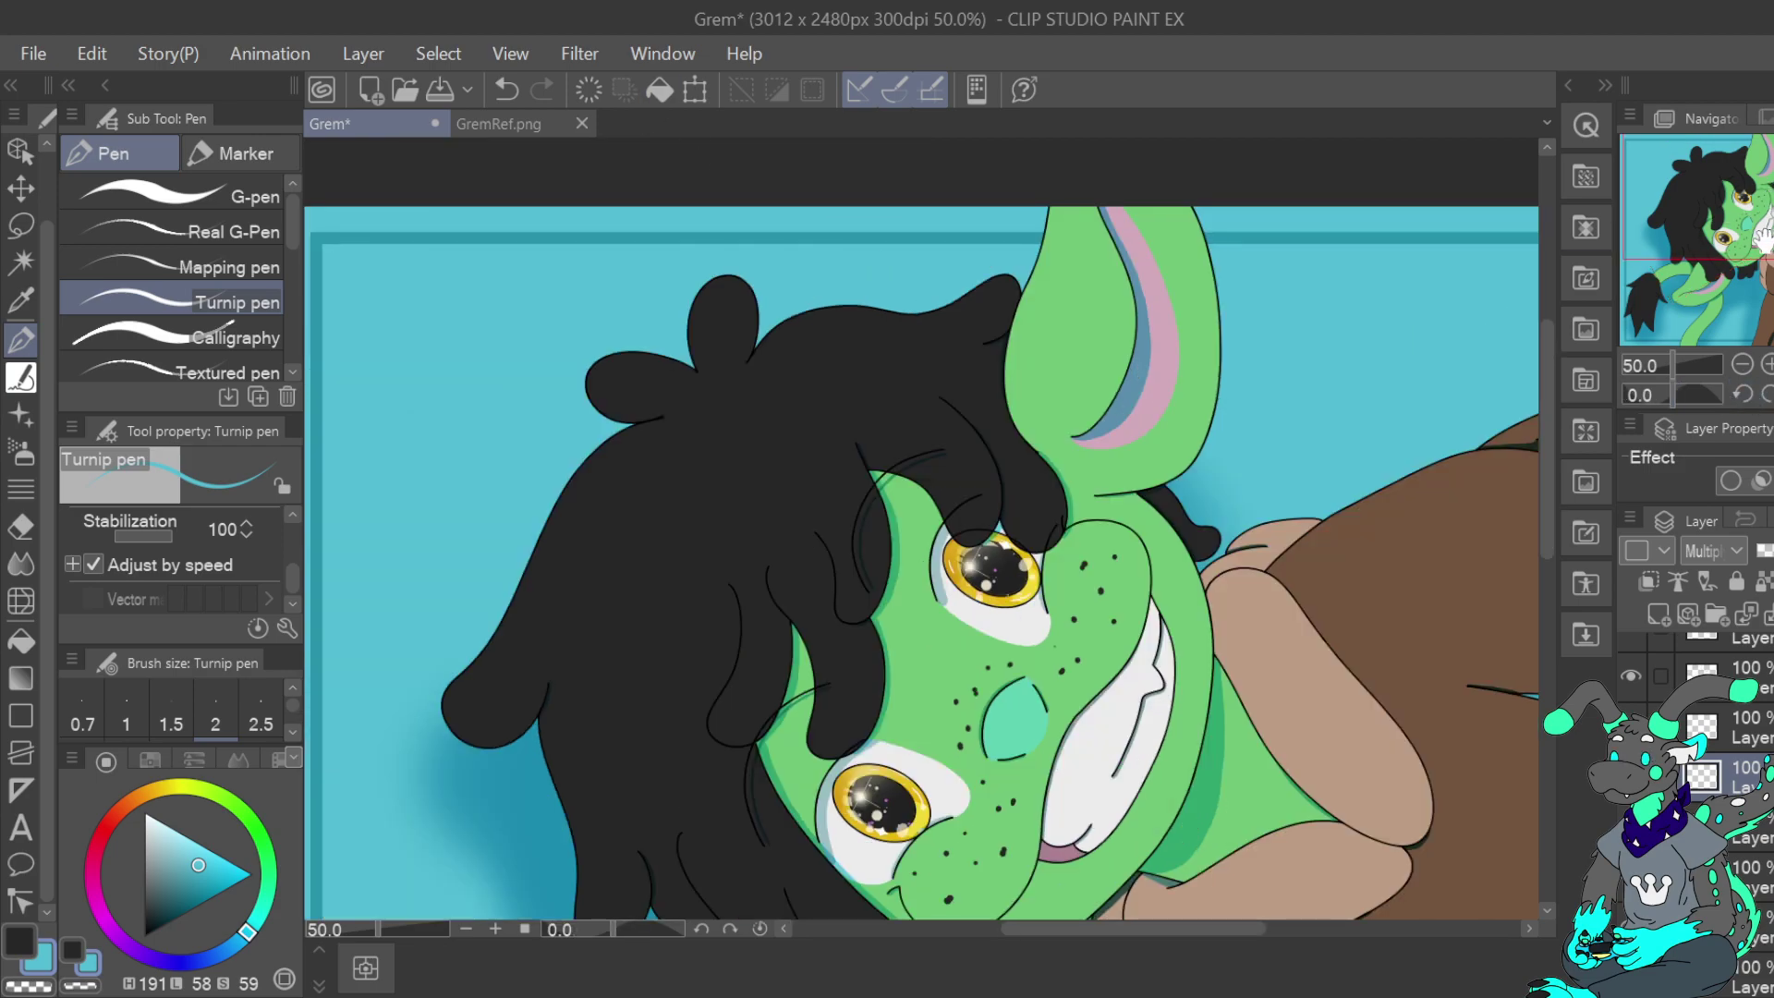
{"action": "left_click", "coordinate": [507, 89]}
Paint a thin light blue shadow hugging the underside of the left eyebrow line
{"action": "left_click", "coordinate": [1768, 364]}
{"action": "left_click", "coordinate": [1769, 364]}
{"action": "left_click", "coordinate": [1769, 364]}
{"action": "left_click", "coordinate": [1769, 395]}
{"action": "left_click", "coordinate": [1769, 394]}
{"action": "left_click", "coordinate": [1769, 394]}
{"action": "left_click", "coordinate": [1769, 395]}
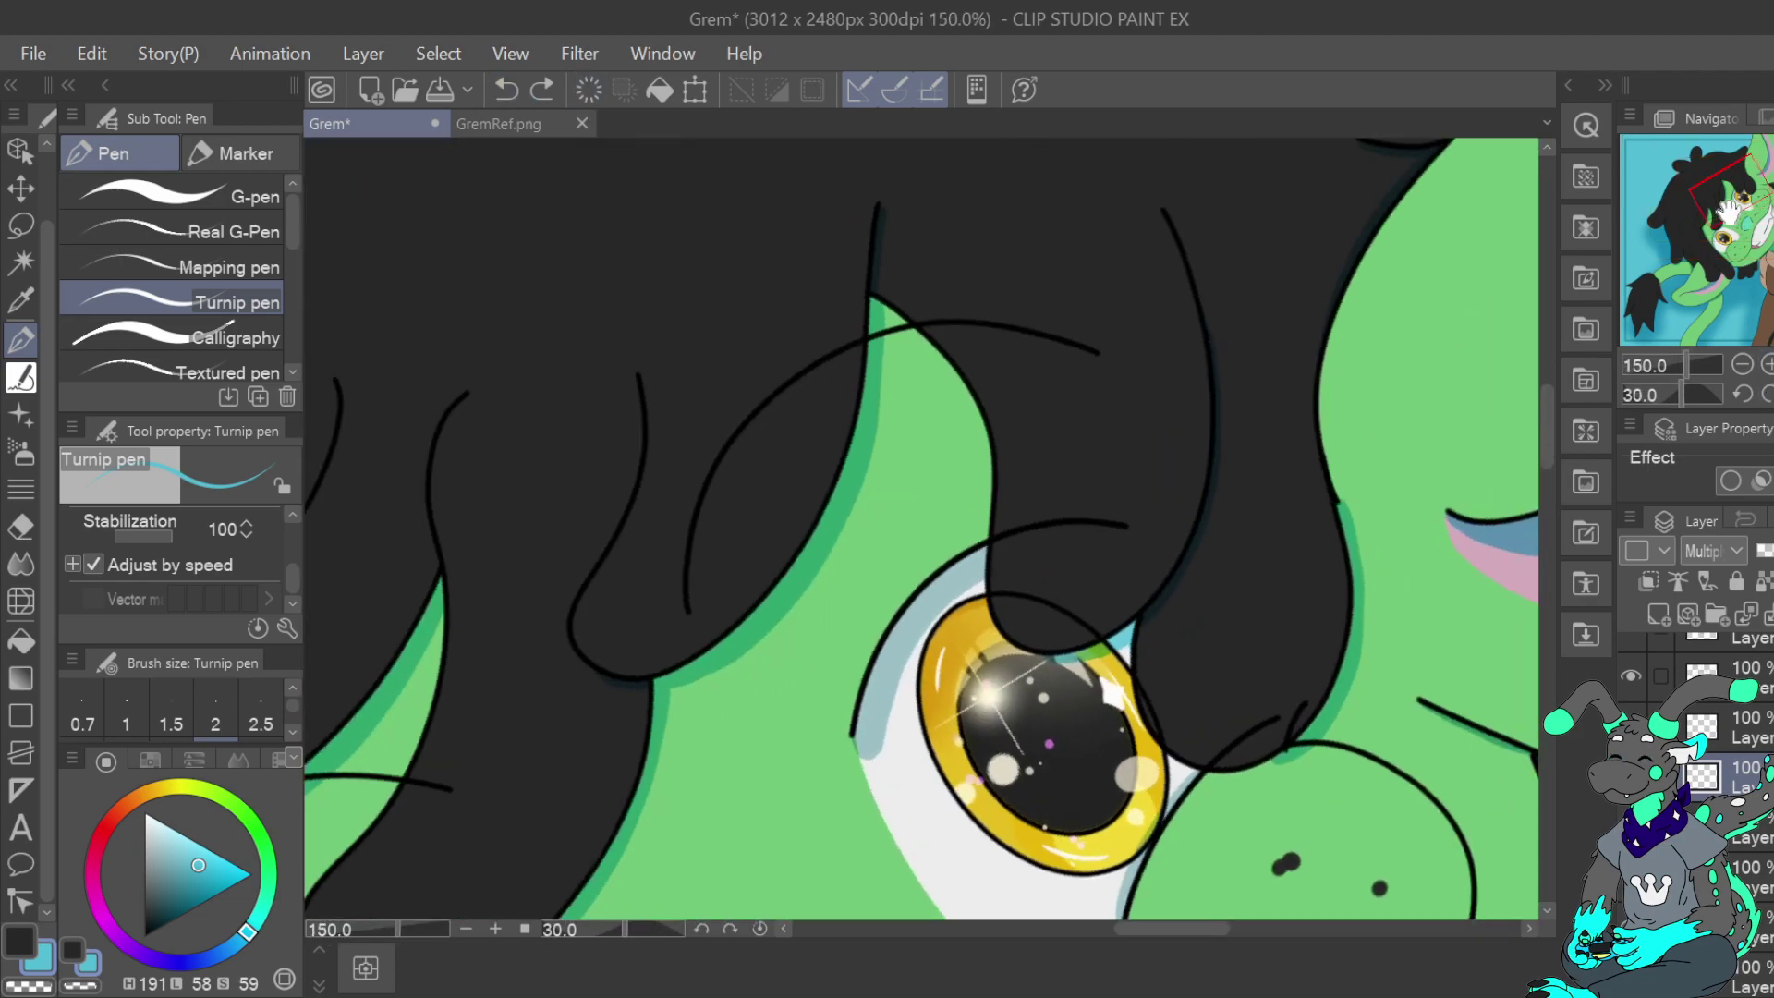
{"action": "left_click_drag", "start_coordinate": [1724, 204], "coordinate": [1702, 234]}
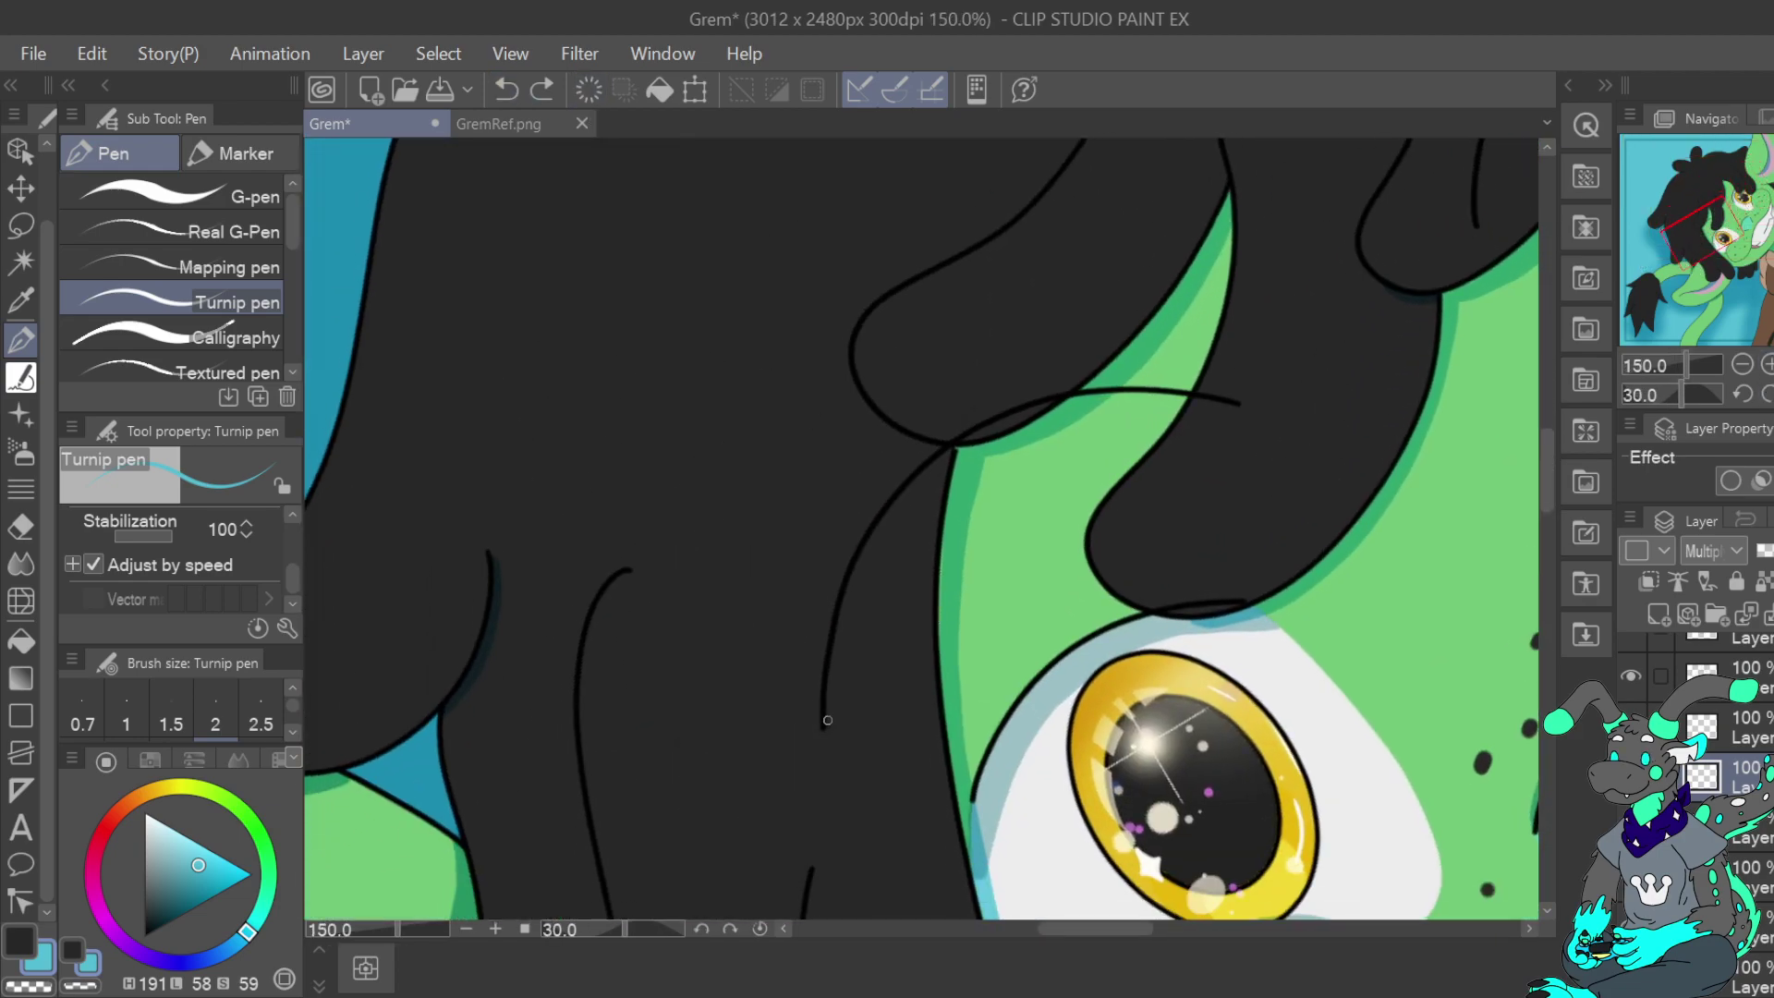
{"action": "left_click_drag", "start_coordinate": [894, 506], "coordinate": [954, 450]}
{"action": "left_click_drag", "start_coordinate": [1091, 397], "coordinate": [1166, 395]}
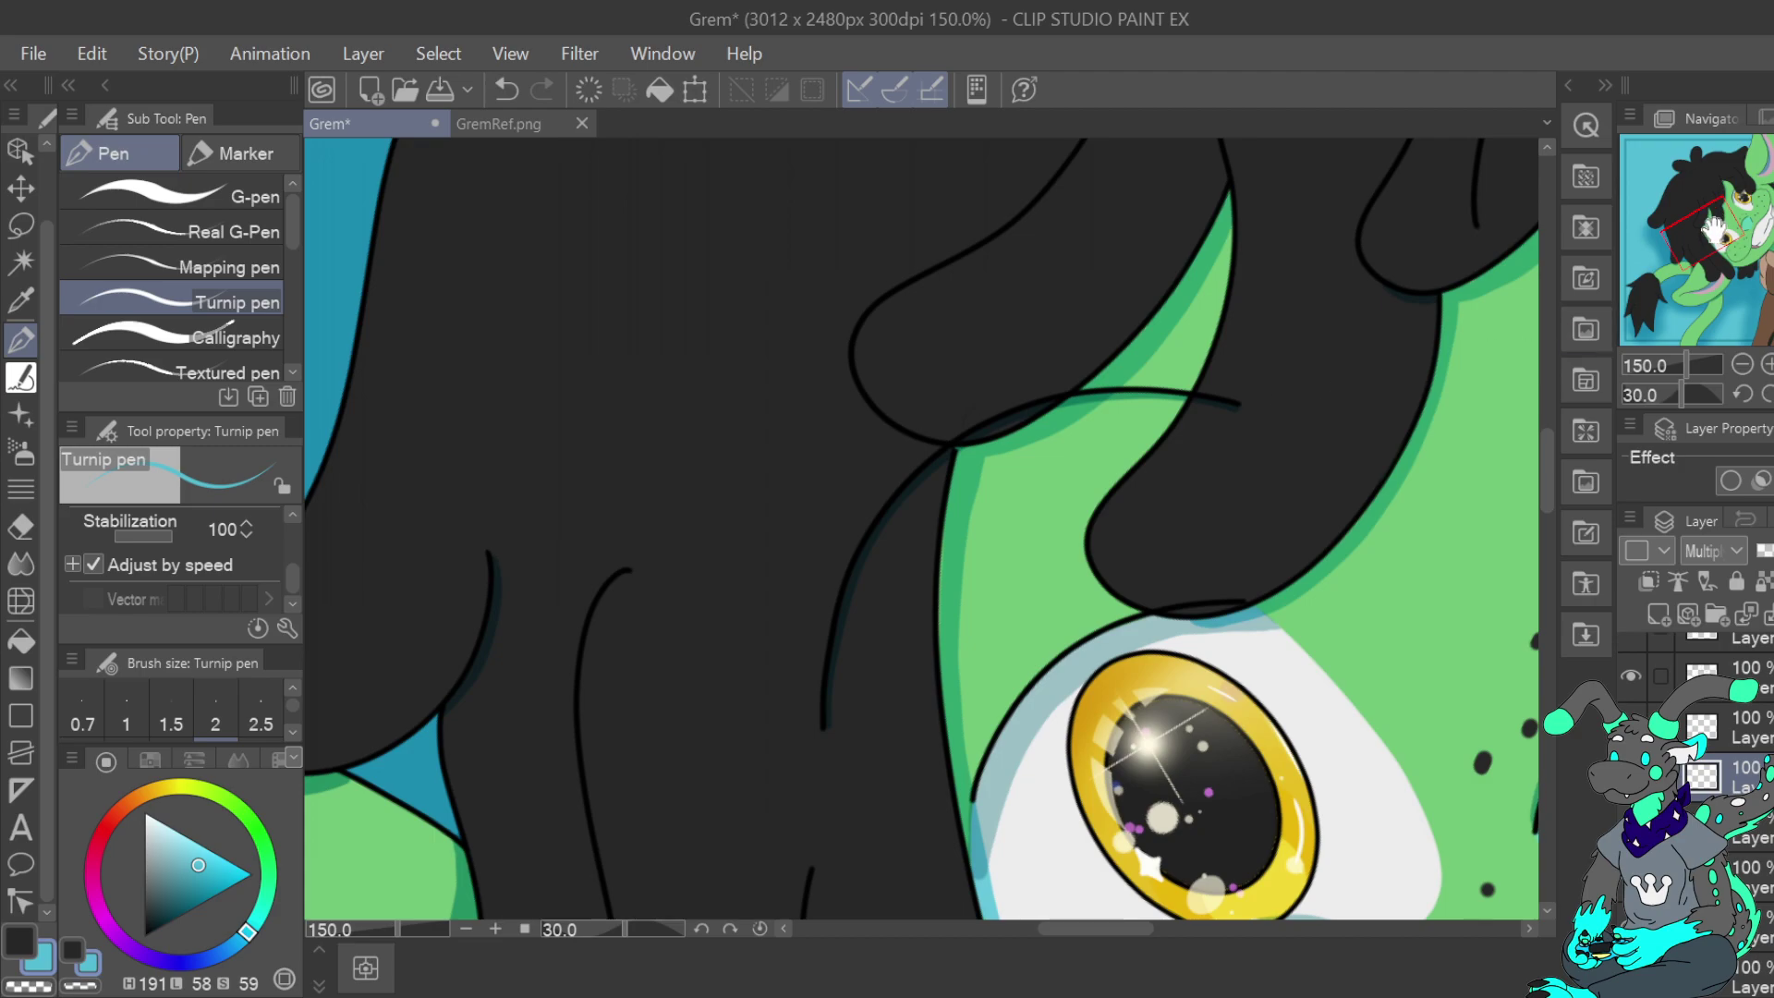
Paint a matching thin shadow along the underside of the right eyebrow line, redoing its upper part
{"action": "left_click_drag", "start_coordinate": [1710, 231], "coordinate": [1674, 219]}
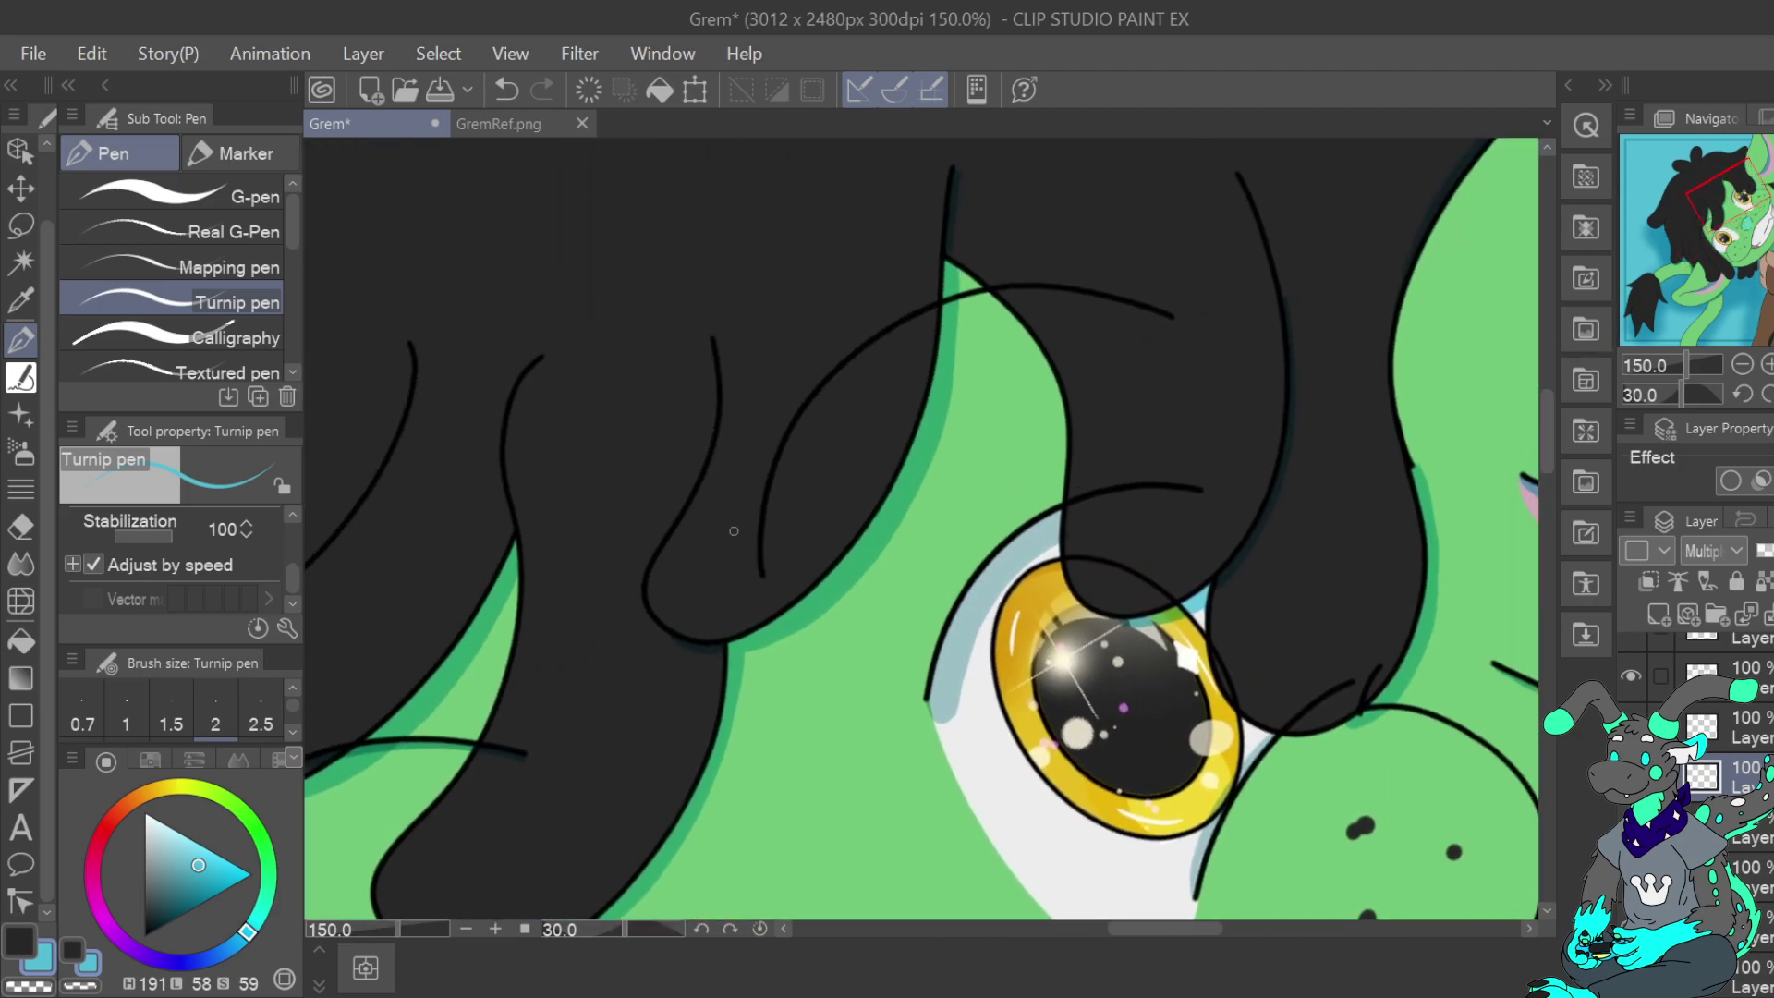
{"action": "left_click_drag", "start_coordinate": [767, 549], "coordinate": [794, 439]}
{"action": "left_click_drag", "start_coordinate": [808, 375], "coordinate": [857, 362]}
{"action": "key", "text": "ctrl+z"}
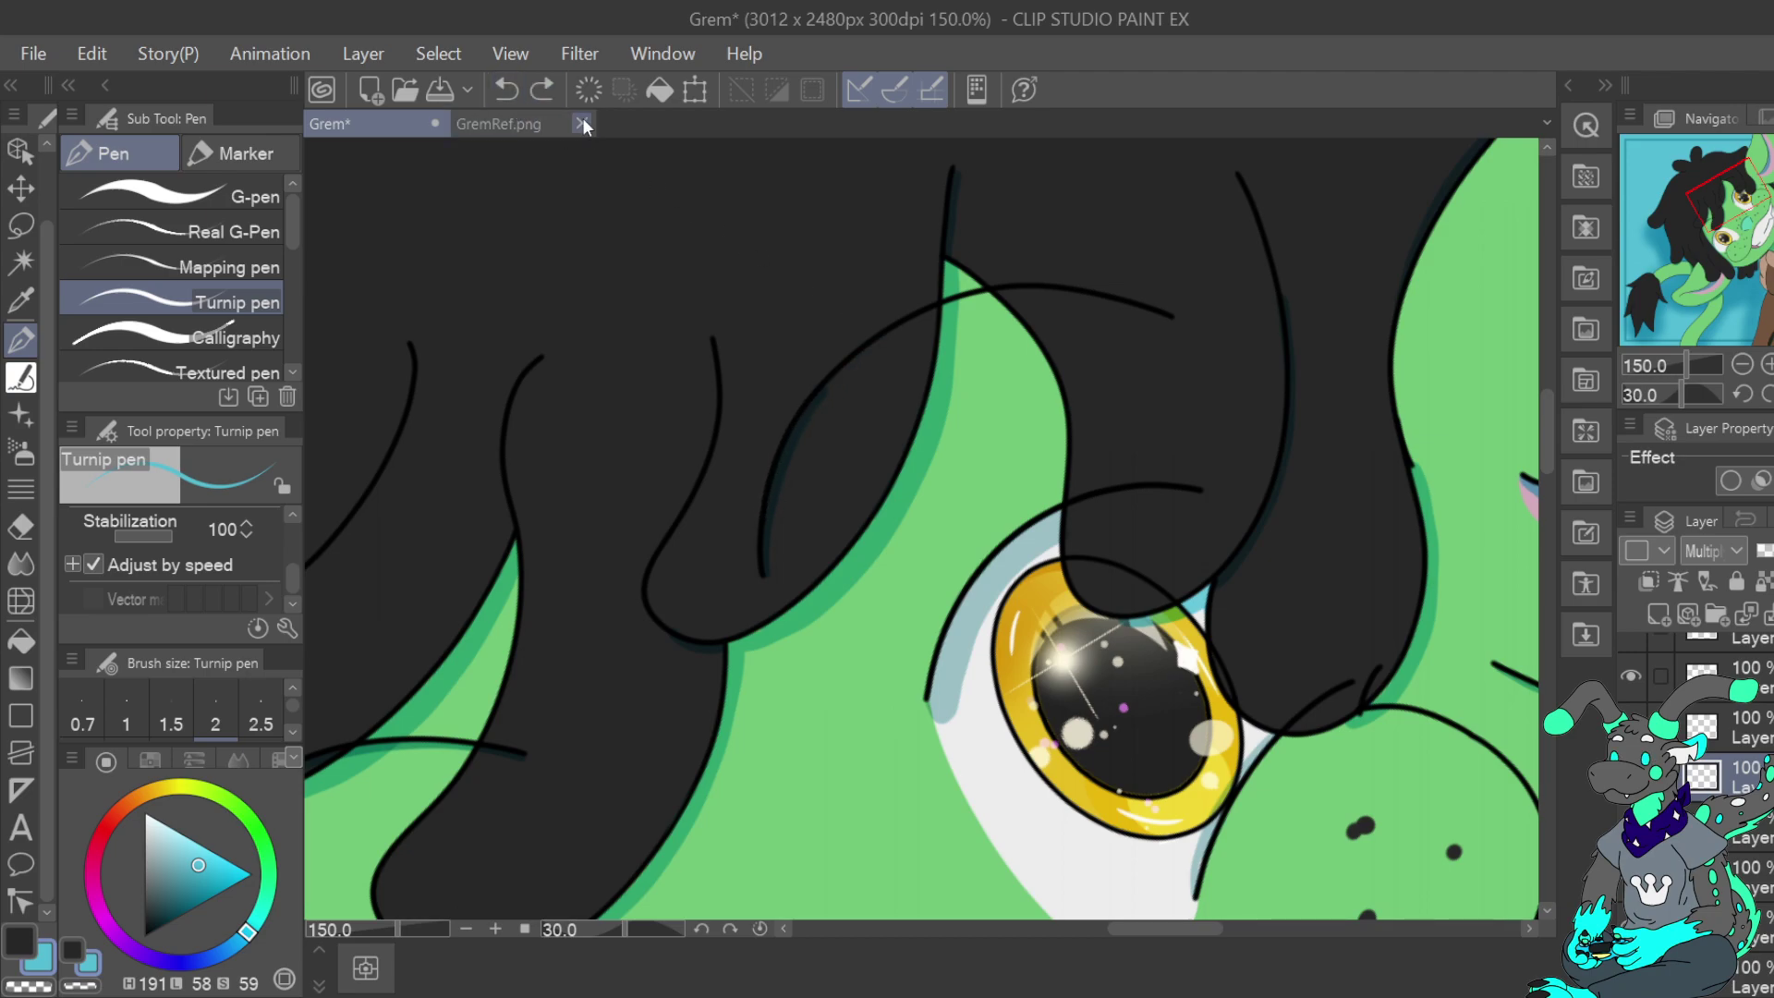
{"action": "mouse_move", "coordinate": [897, 331]}
{"action": "left_mouse_down"}
{"action": "mouse_move", "coordinate": [961, 297]}
{"action": "mouse_move", "coordinate": [1040, 290]}
{"action": "mouse_move", "coordinate": [1159, 311]}
{"action": "left_mouse_up"}
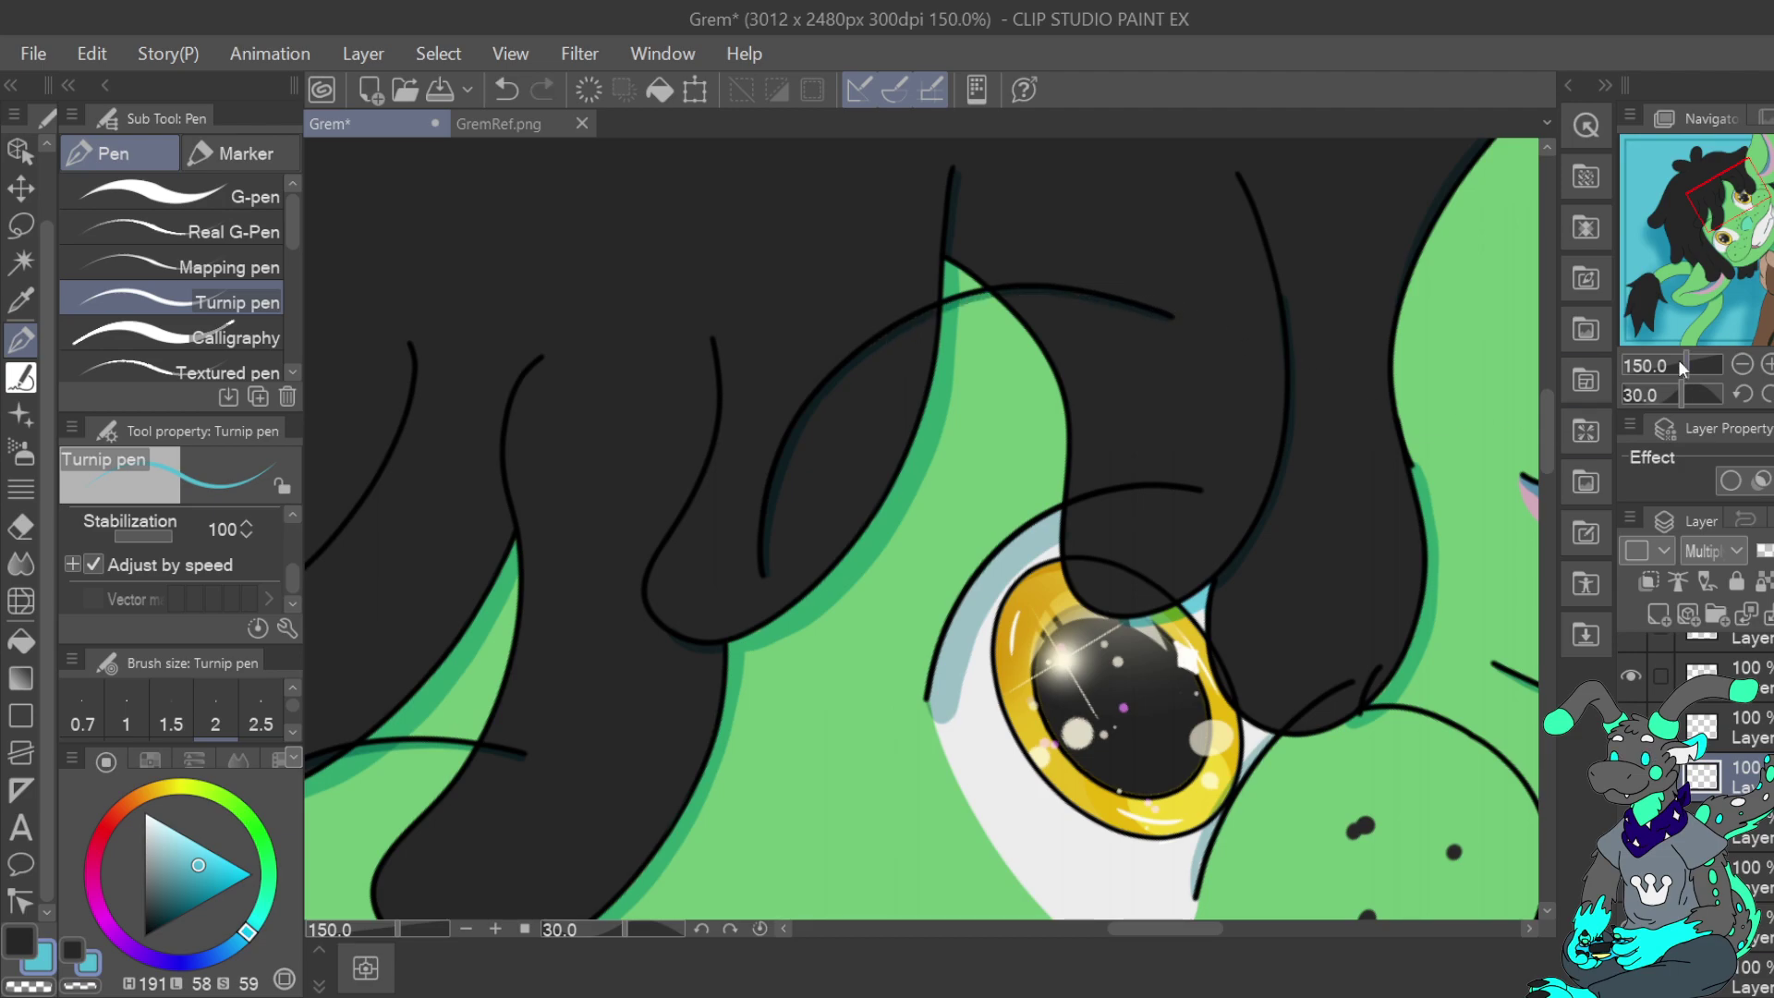
Draw a short curved teal crease on the green skin above the outer corner of each eye
{"action": "left_click", "coordinate": [1742, 365]}
{"action": "left_click", "coordinate": [1743, 366]}
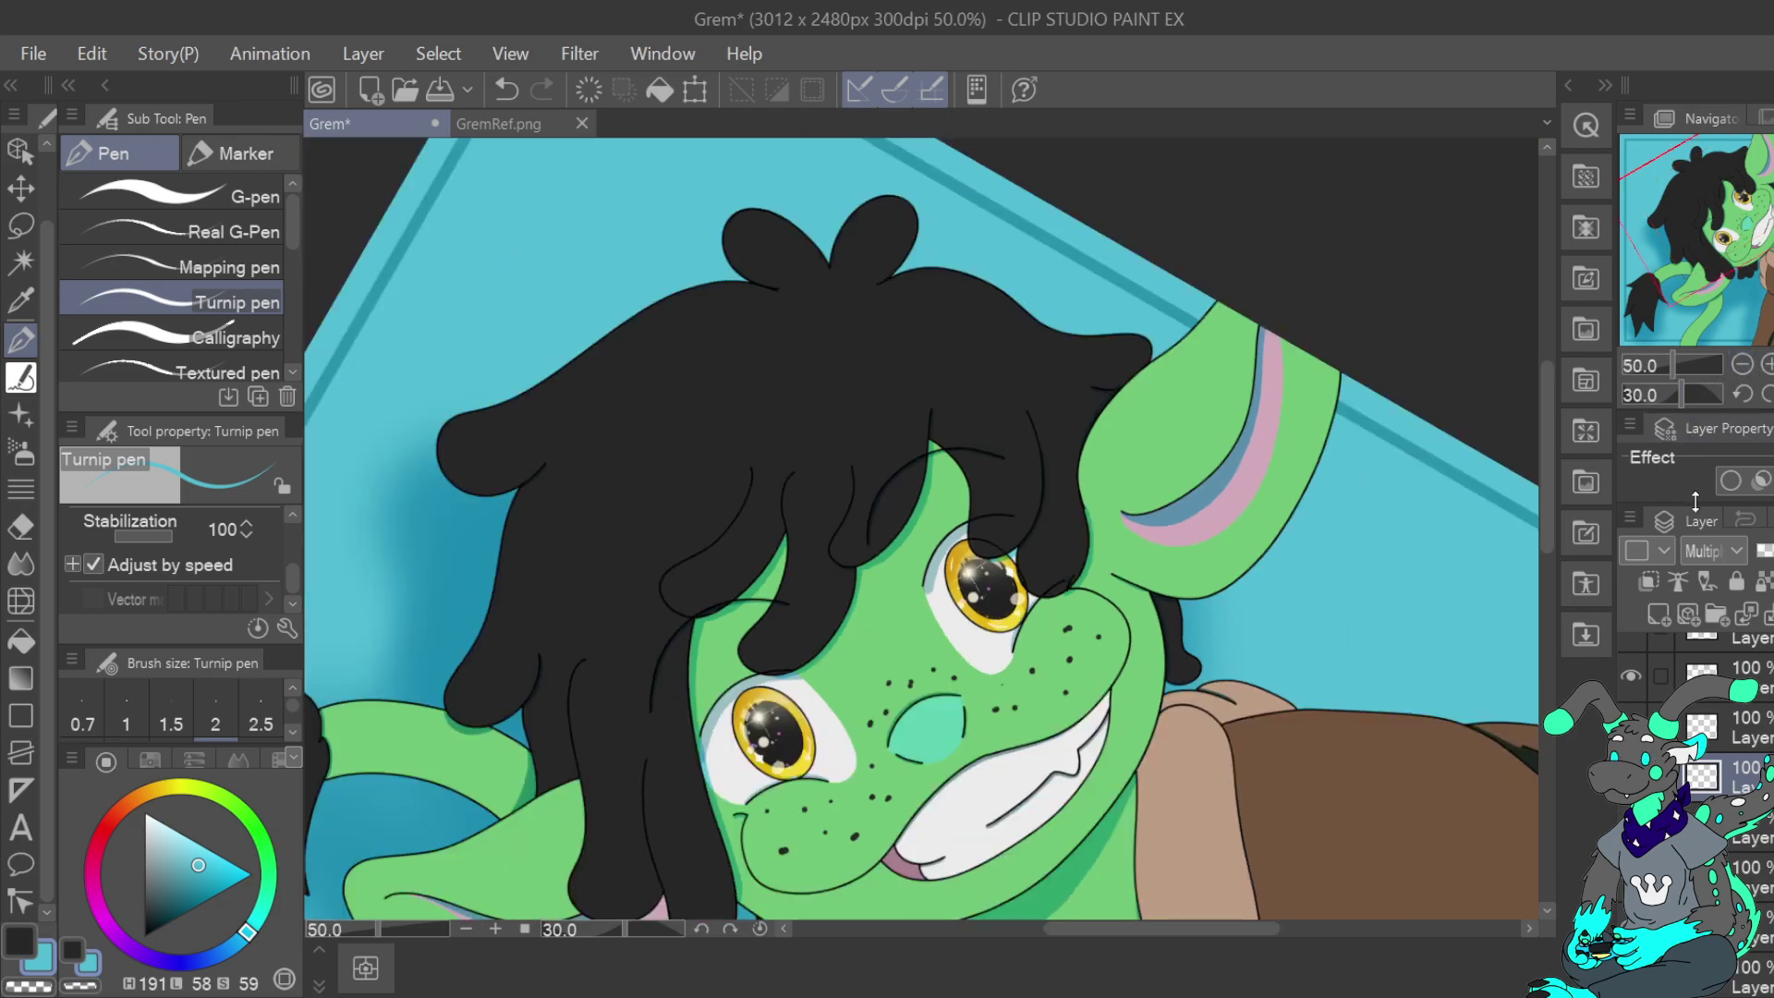
{"action": "left_click", "coordinate": [1743, 366]}
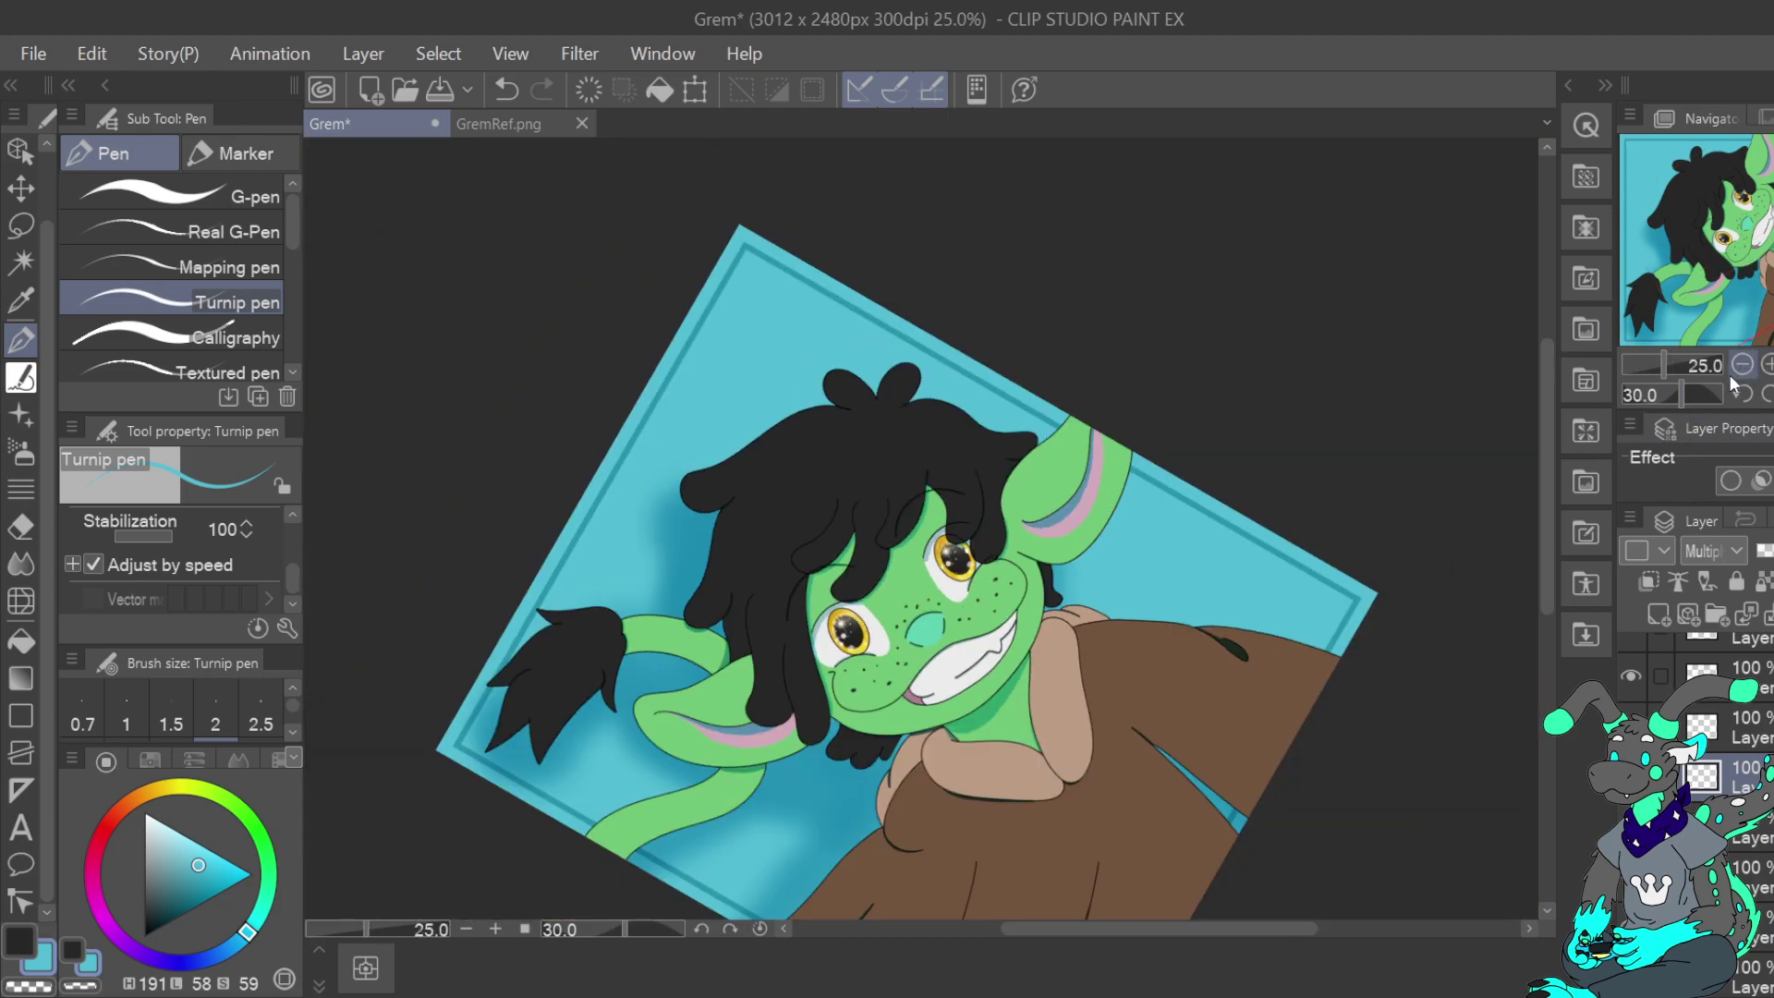
{"action": "left_click", "coordinate": [1767, 365]}
{"action": "left_click", "coordinate": [1767, 365]}
{"action": "mouse_move", "coordinate": [1728, 195]}
{"action": "left_mouse_down"}
{"action": "mouse_move", "coordinate": [1703, 230]}
{"action": "mouse_move", "coordinate": [1721, 219]}
{"action": "left_mouse_up"}
{"action": "left_click_drag", "start_coordinate": [1111, 367], "coordinate": [1209, 285]}
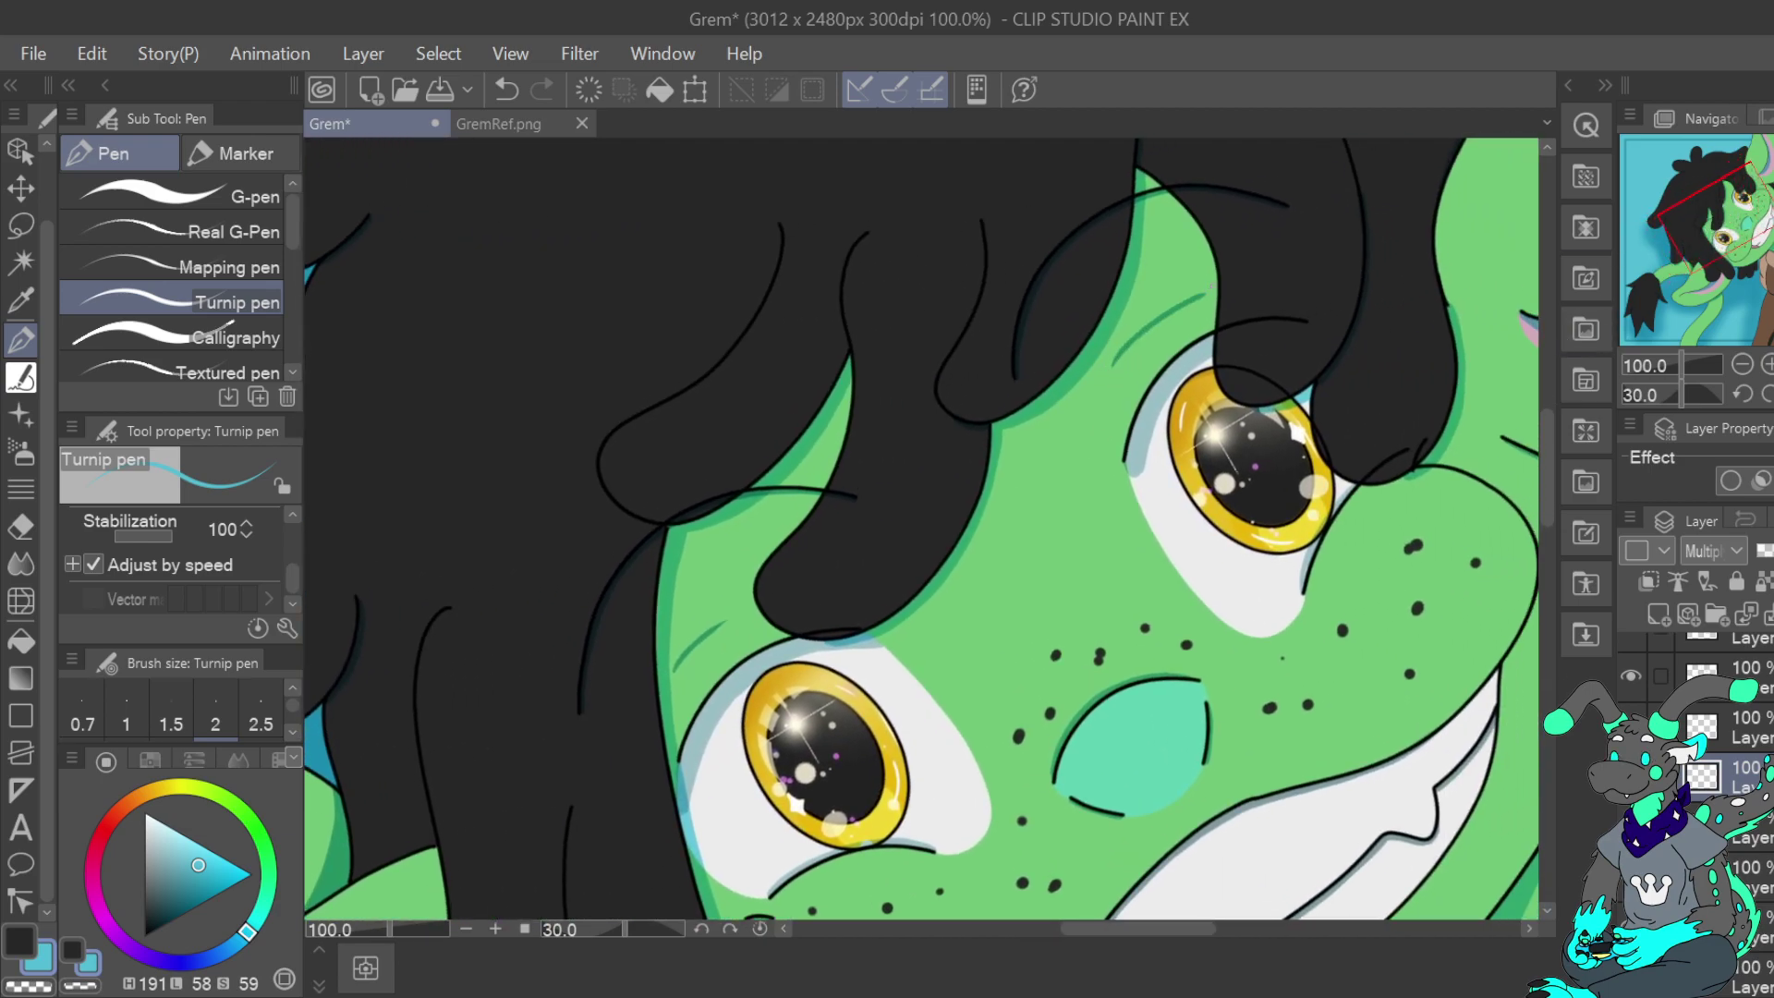
{"action": "key", "text": "ctrl+z"}
{"action": "left_click_drag", "start_coordinate": [680, 670], "coordinate": [729, 618]}
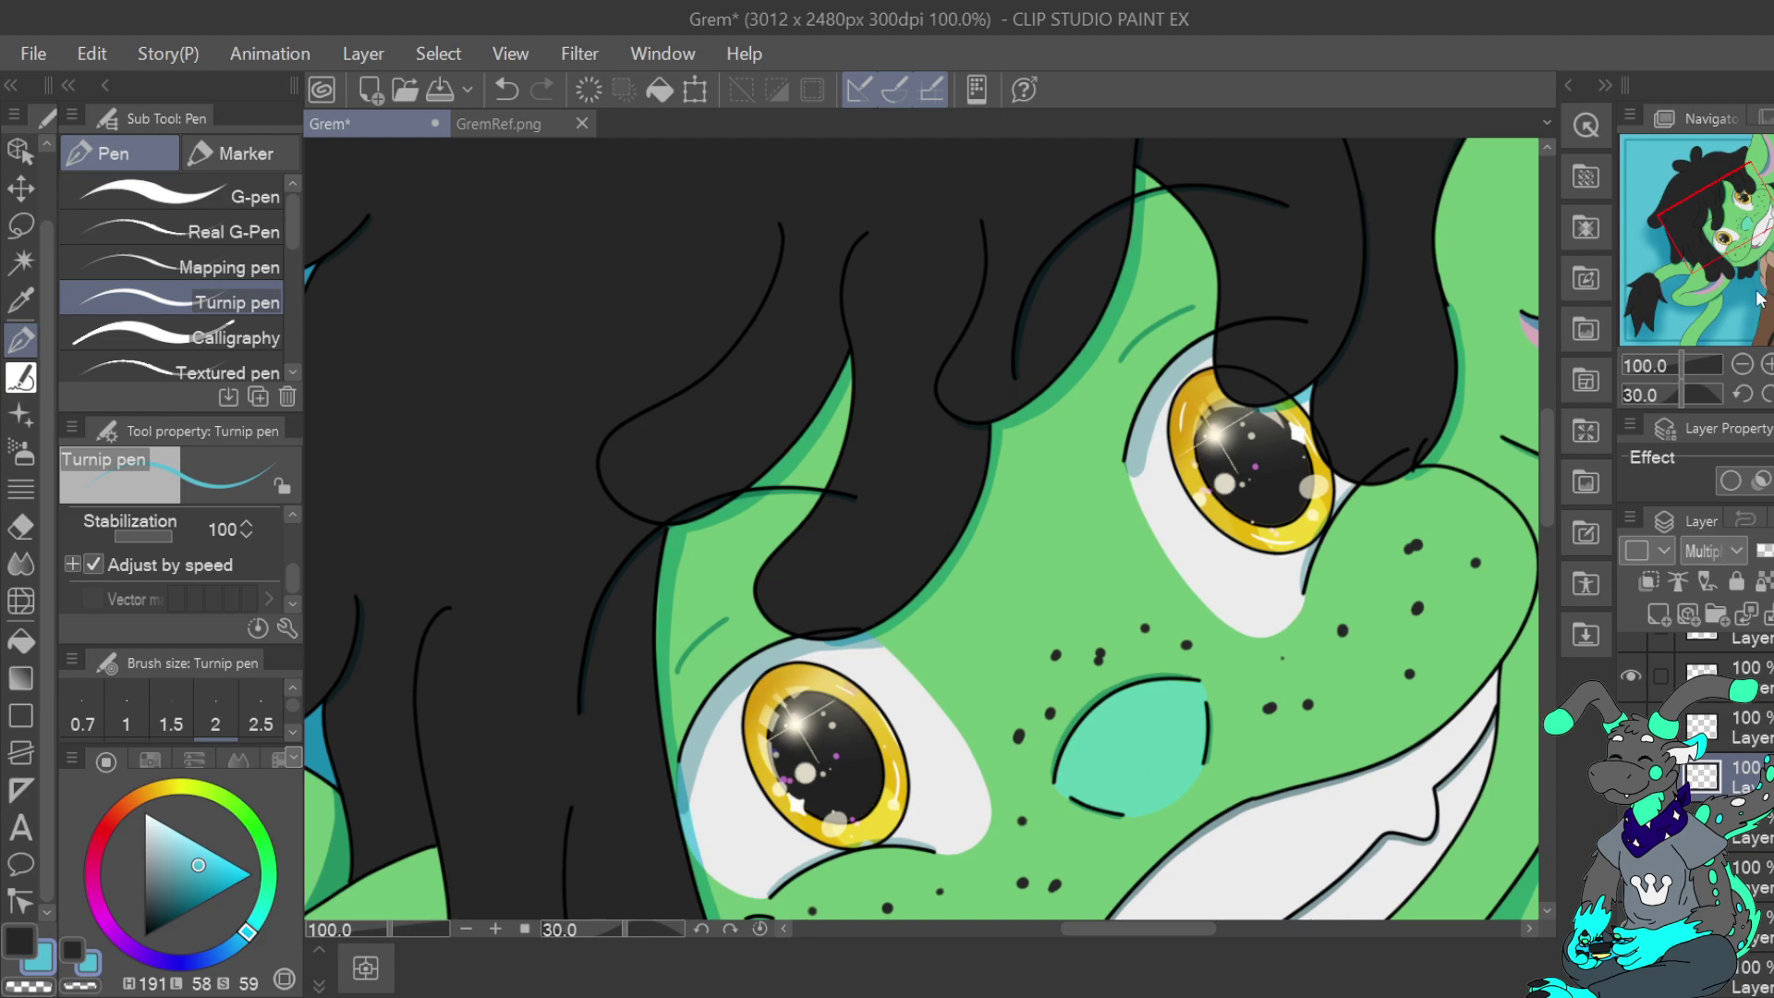
Examine the new brow shadows and eyelid creases up close and on the full, unrotated canvas
{"action": "left_click", "coordinate": [1742, 366]}
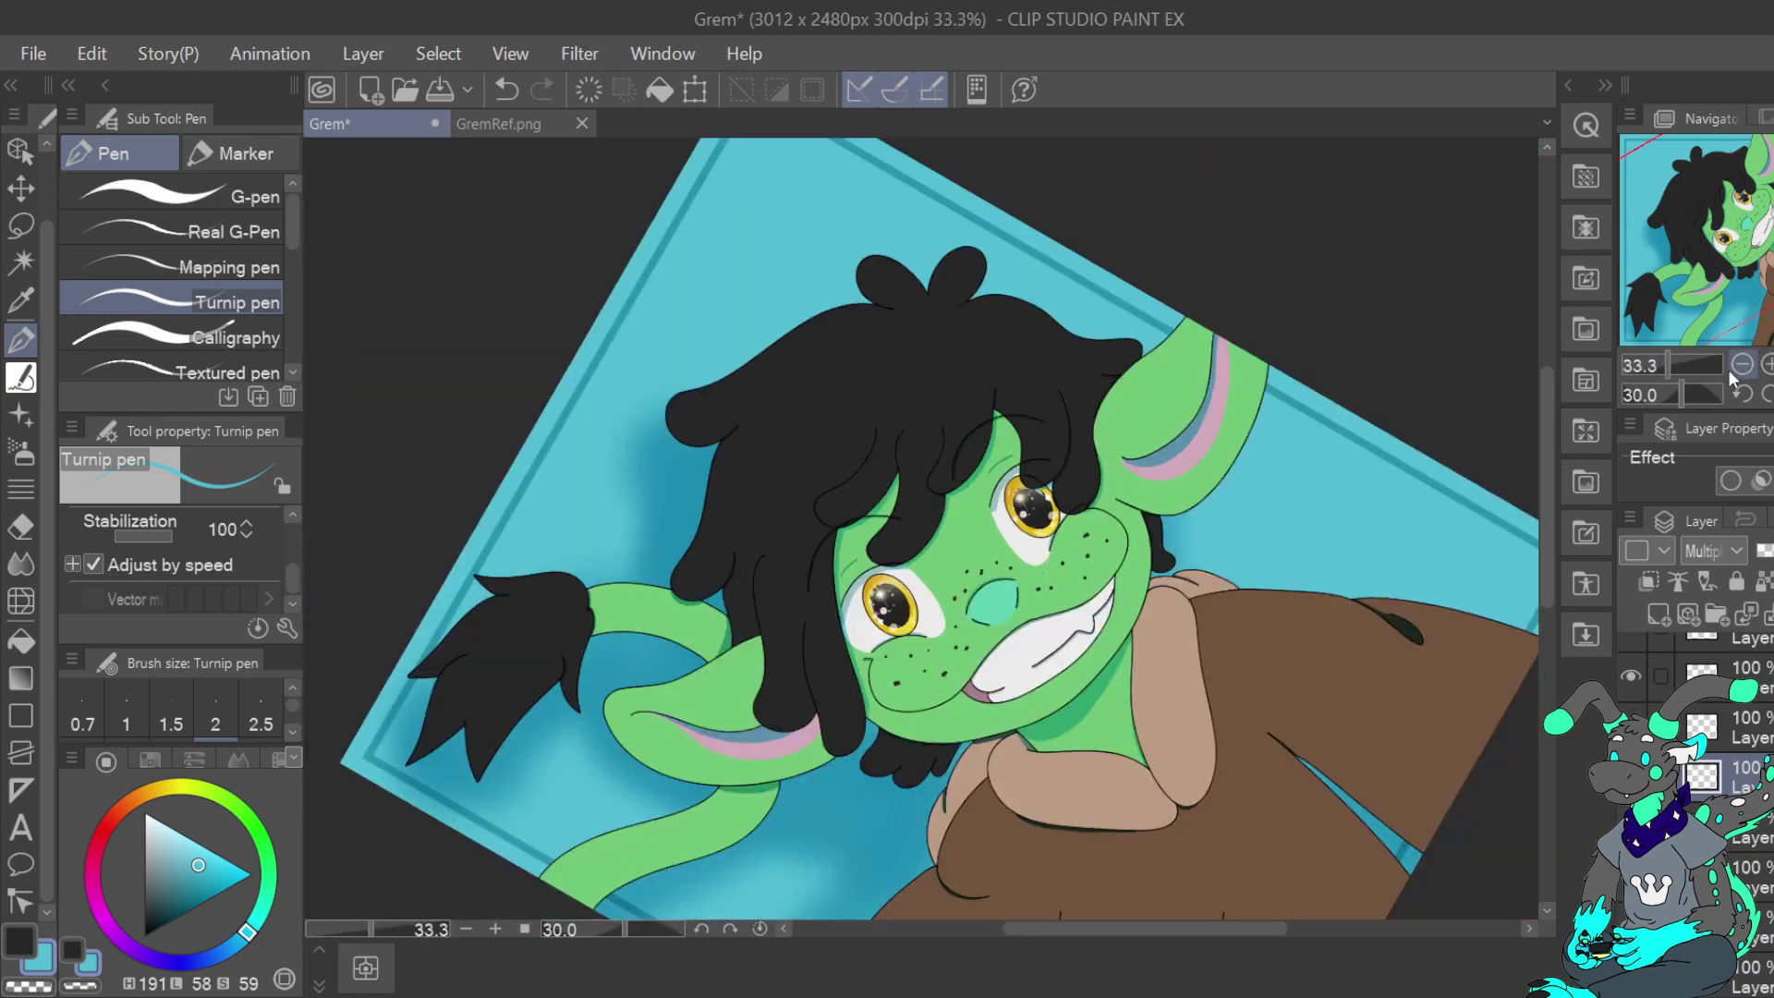
{"action": "left_click", "coordinate": [1765, 366]}
{"action": "left_click", "coordinate": [1767, 366]}
{"action": "left_click_drag", "start_coordinate": [1728, 223], "coordinate": [1750, 211]}
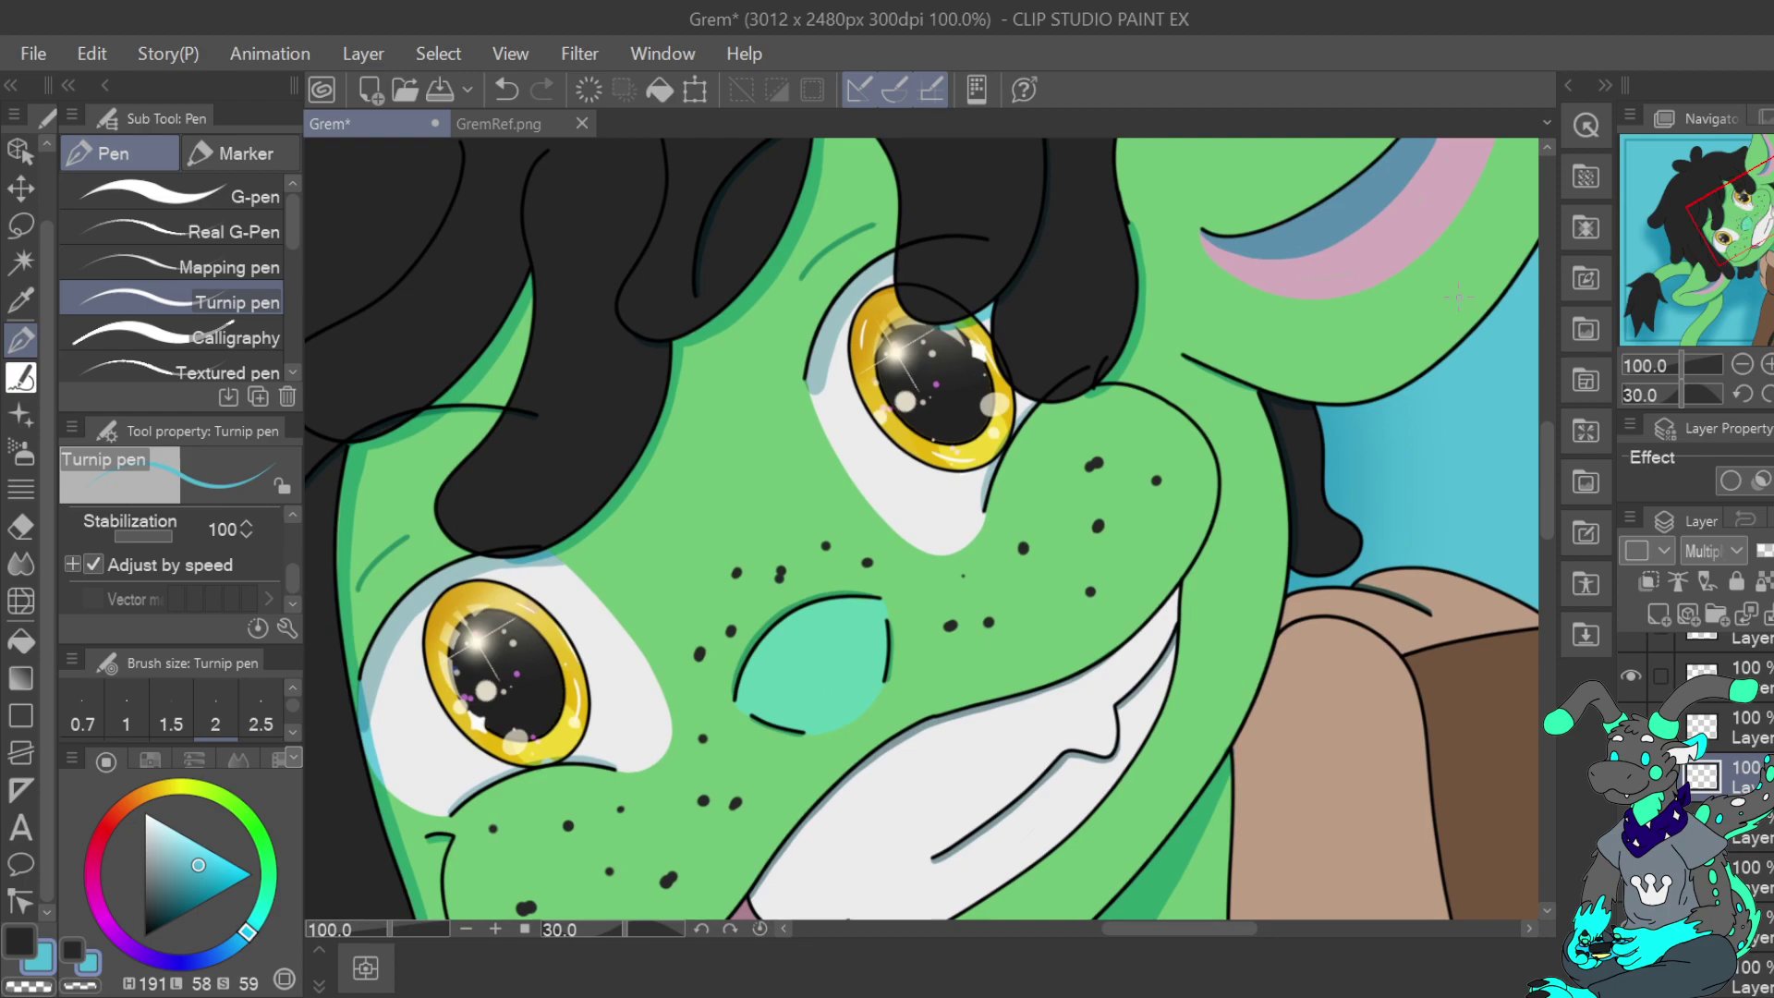
{"action": "left_click", "coordinate": [1734, 363]}
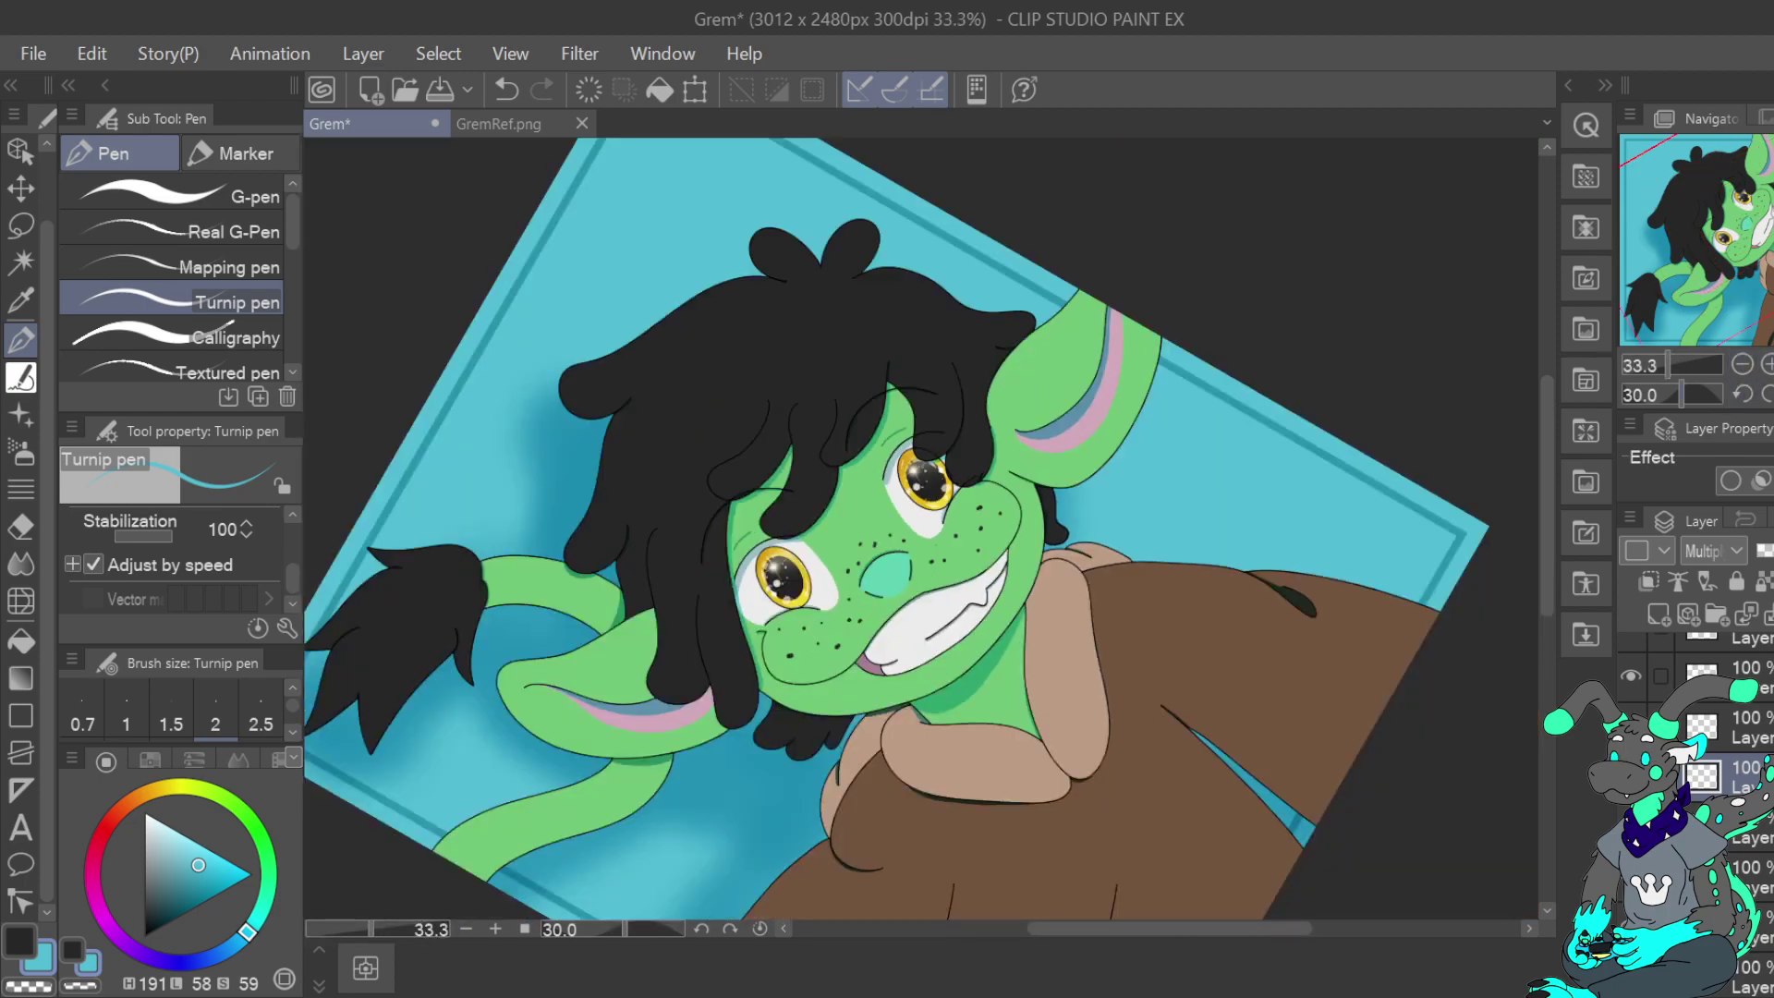
{"action": "key", "text": "minus"}
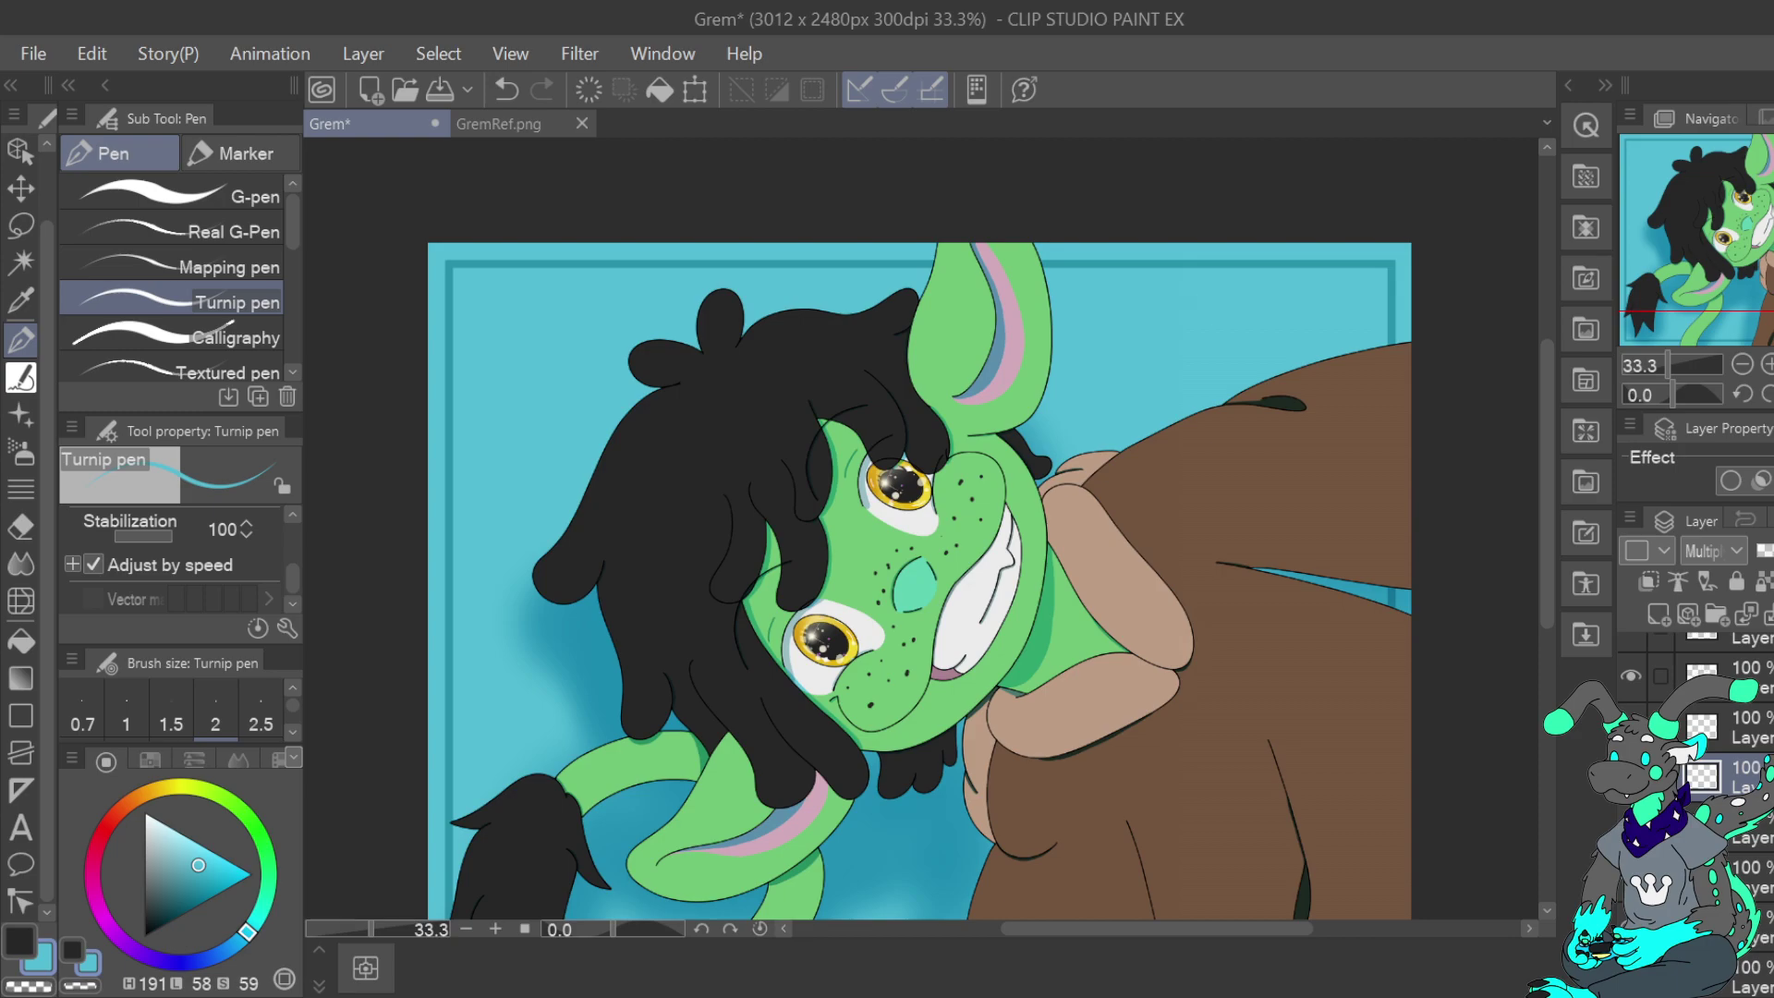
{"action": "key", "text": "ctrl+0"}
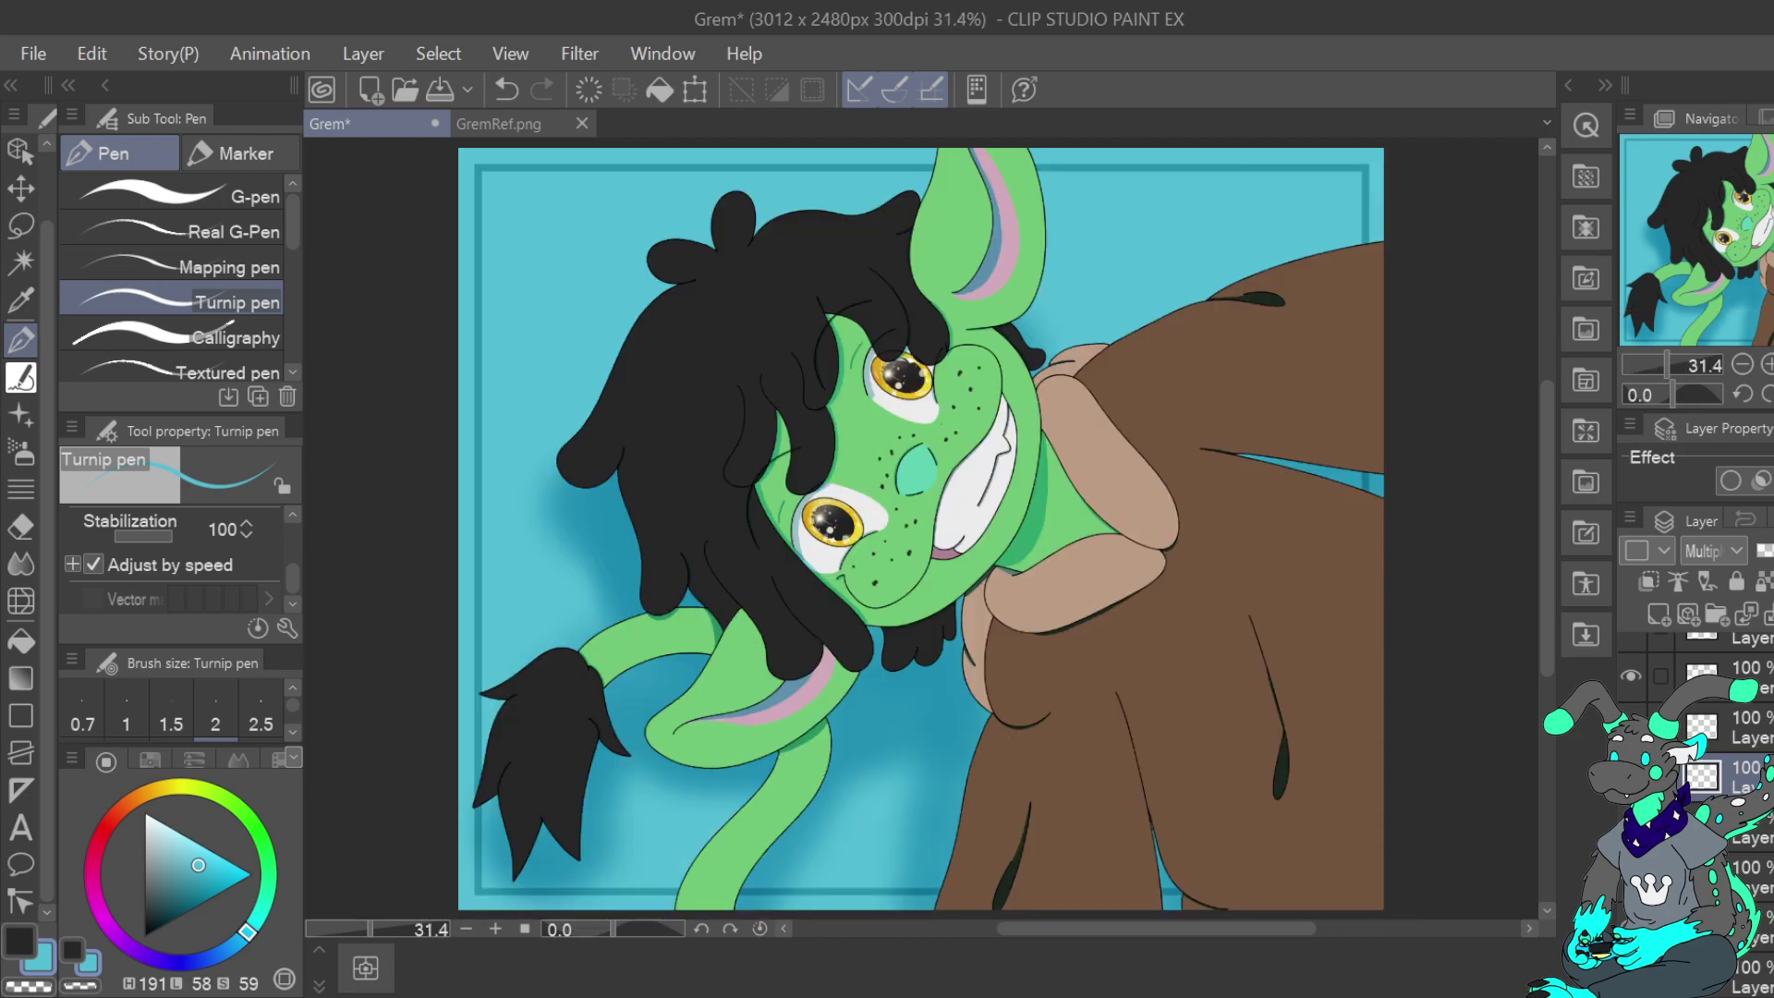
Identify the Normal layer holding the eye whites by toggling layer visibility, and select it with the whites shown
{"action": "left_click", "coordinate": [1659, 614]}
{"action": "key", "text": "ctrl+z"}
{"action": "scroll", "coordinate": [1721, 739], "scroll_direction": "down", "scroll_amount": 5}
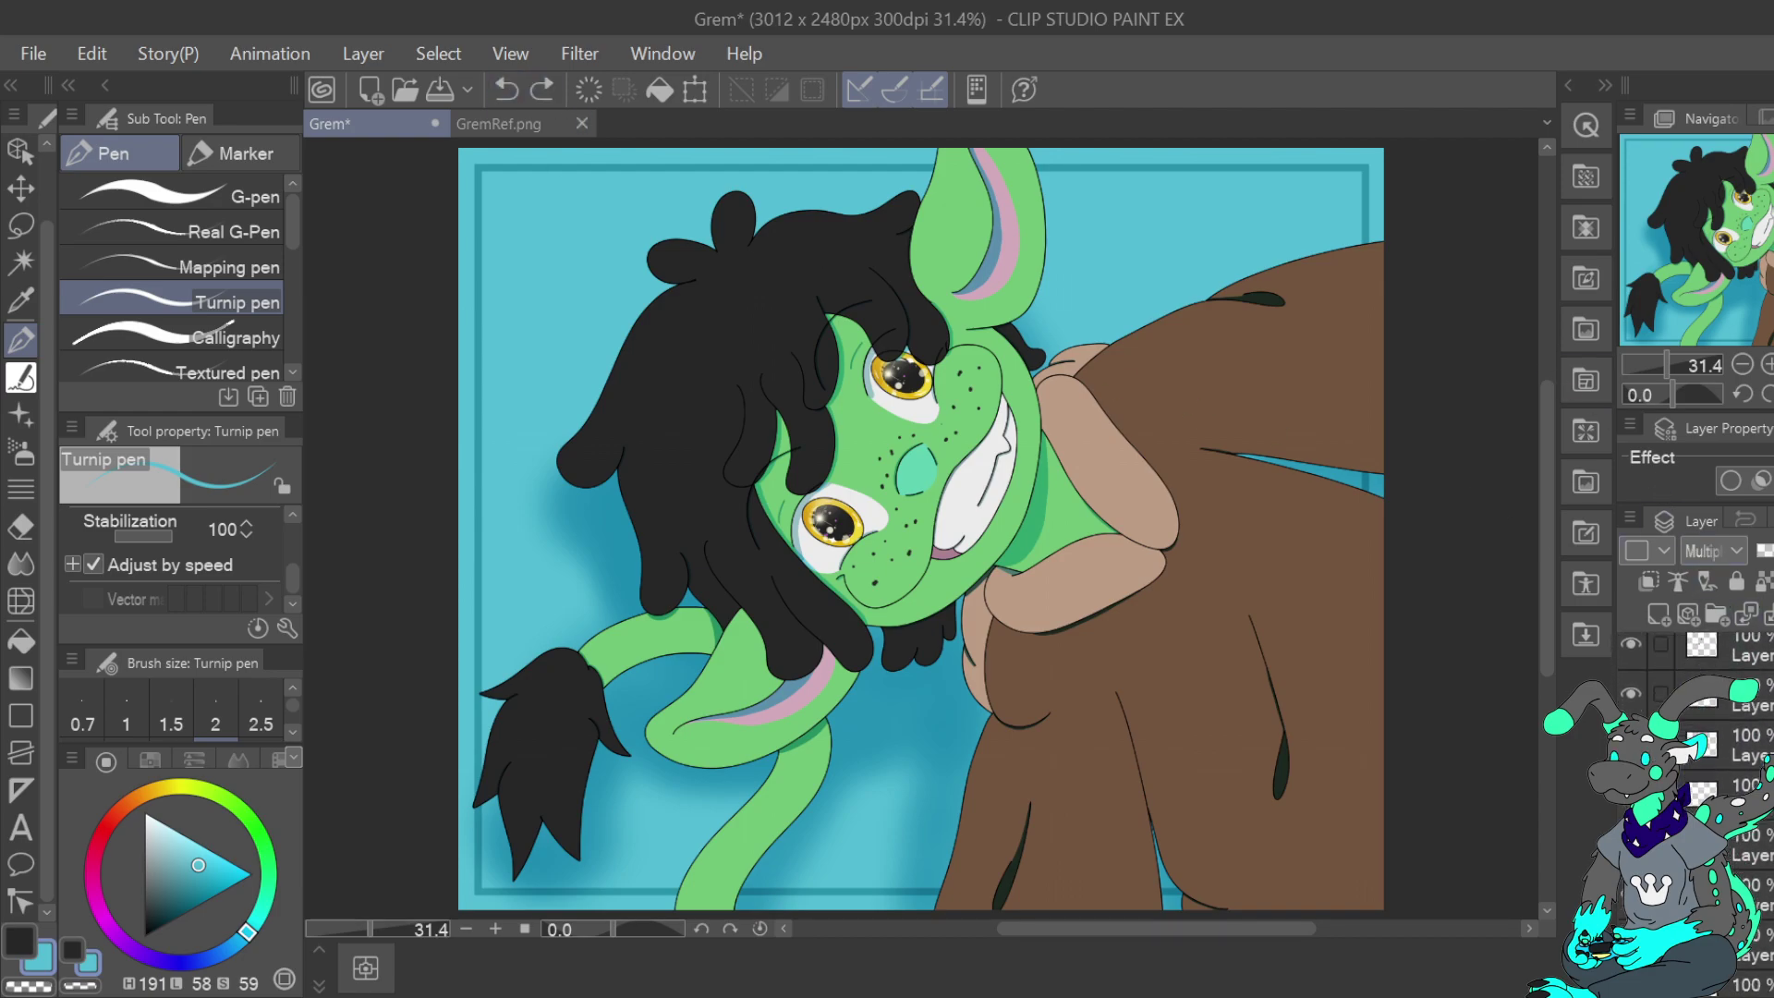
{"action": "key", "text": "ctrl+z"}
{"action": "key", "text": "ctrl+y"}
{"action": "key", "text": "ctrl+z"}
{"action": "key", "text": "ctrl+y"}
{"action": "key", "text": "ctrl+y"}
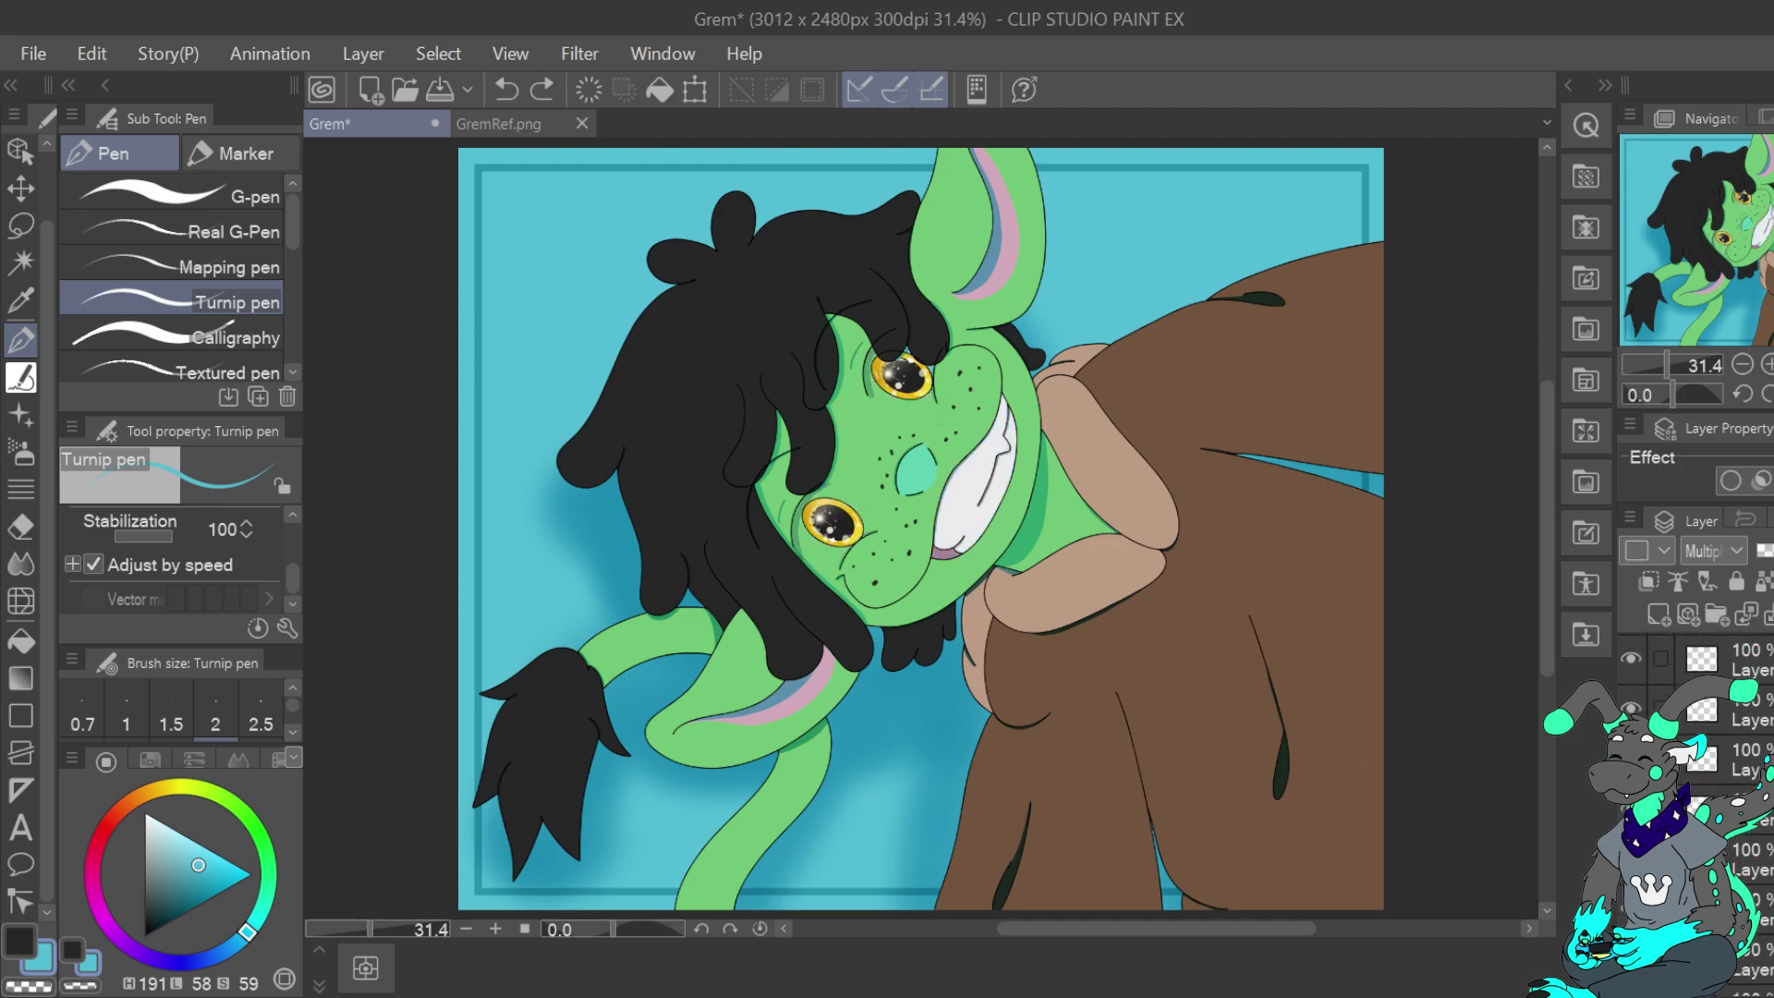
{"action": "key", "text": "ctrl+y"}
Soften the outer edges of the left eye white into the green skin using the Blur tool
{"action": "left_click", "coordinate": [1767, 394]}
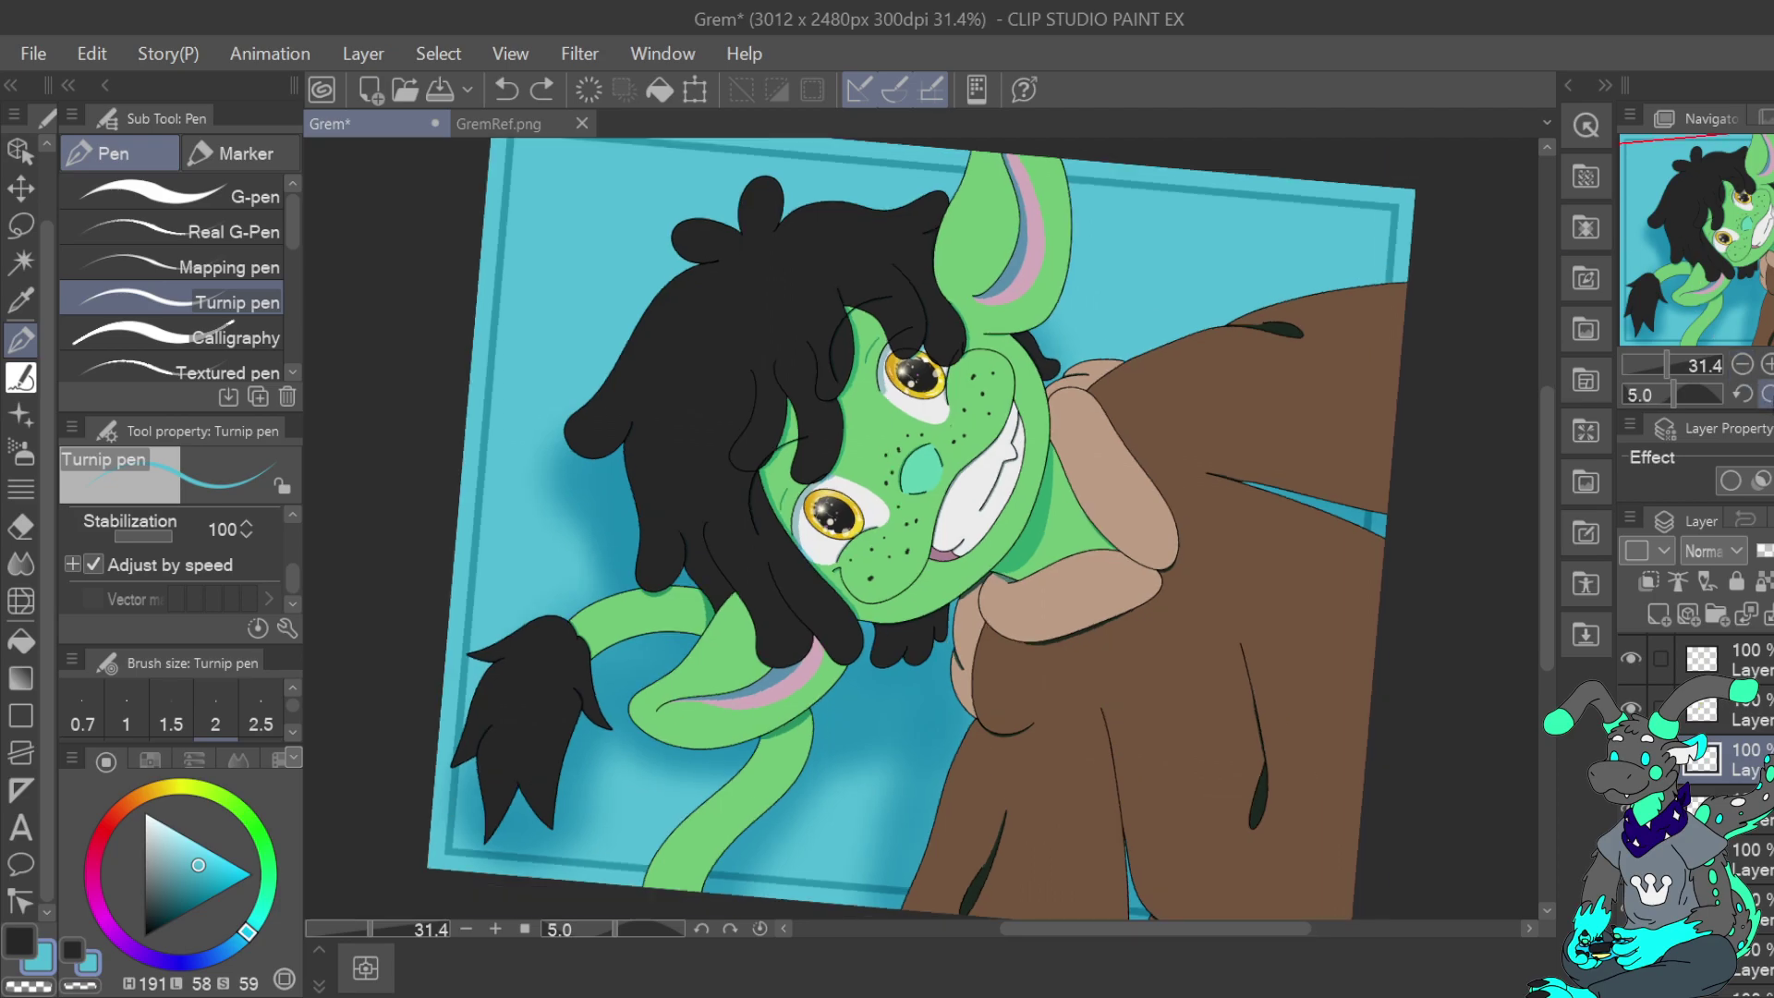
{"action": "left_click", "coordinate": [1767, 393]}
{"action": "left_click", "coordinate": [1767, 364]}
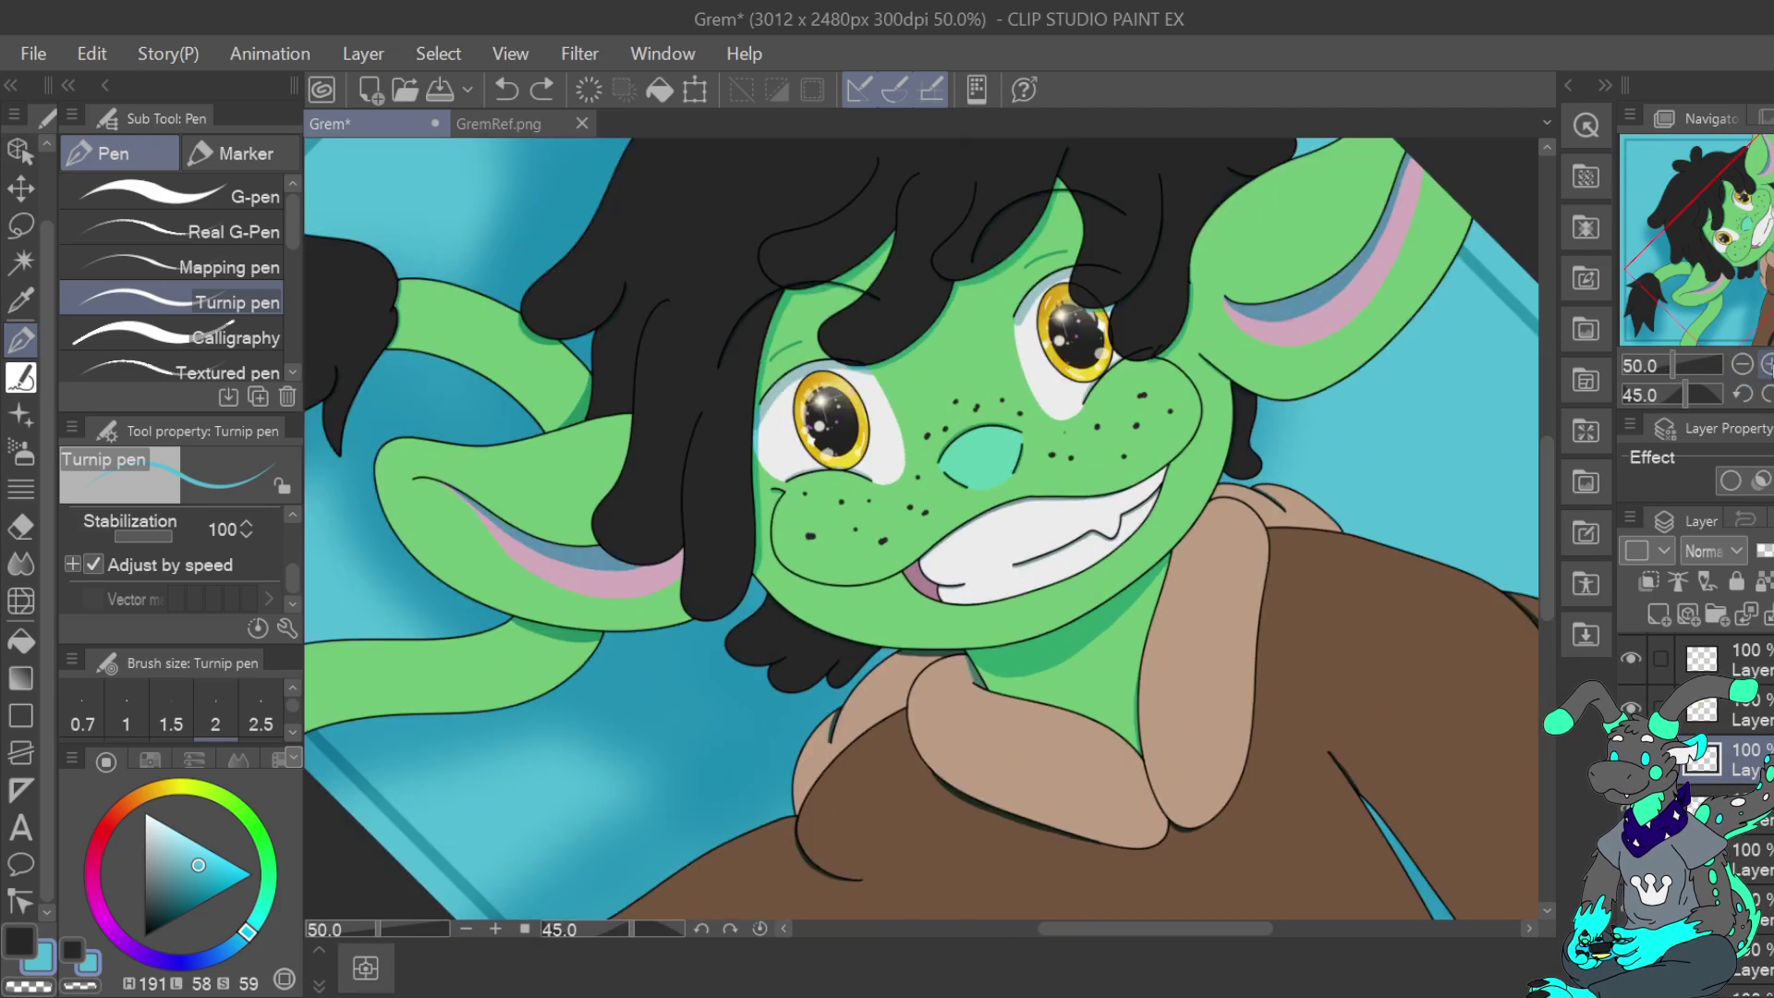
{"action": "left_click", "coordinate": [1766, 364]}
{"action": "left_click_drag", "start_coordinate": [1721, 238], "coordinate": [1712, 215]}
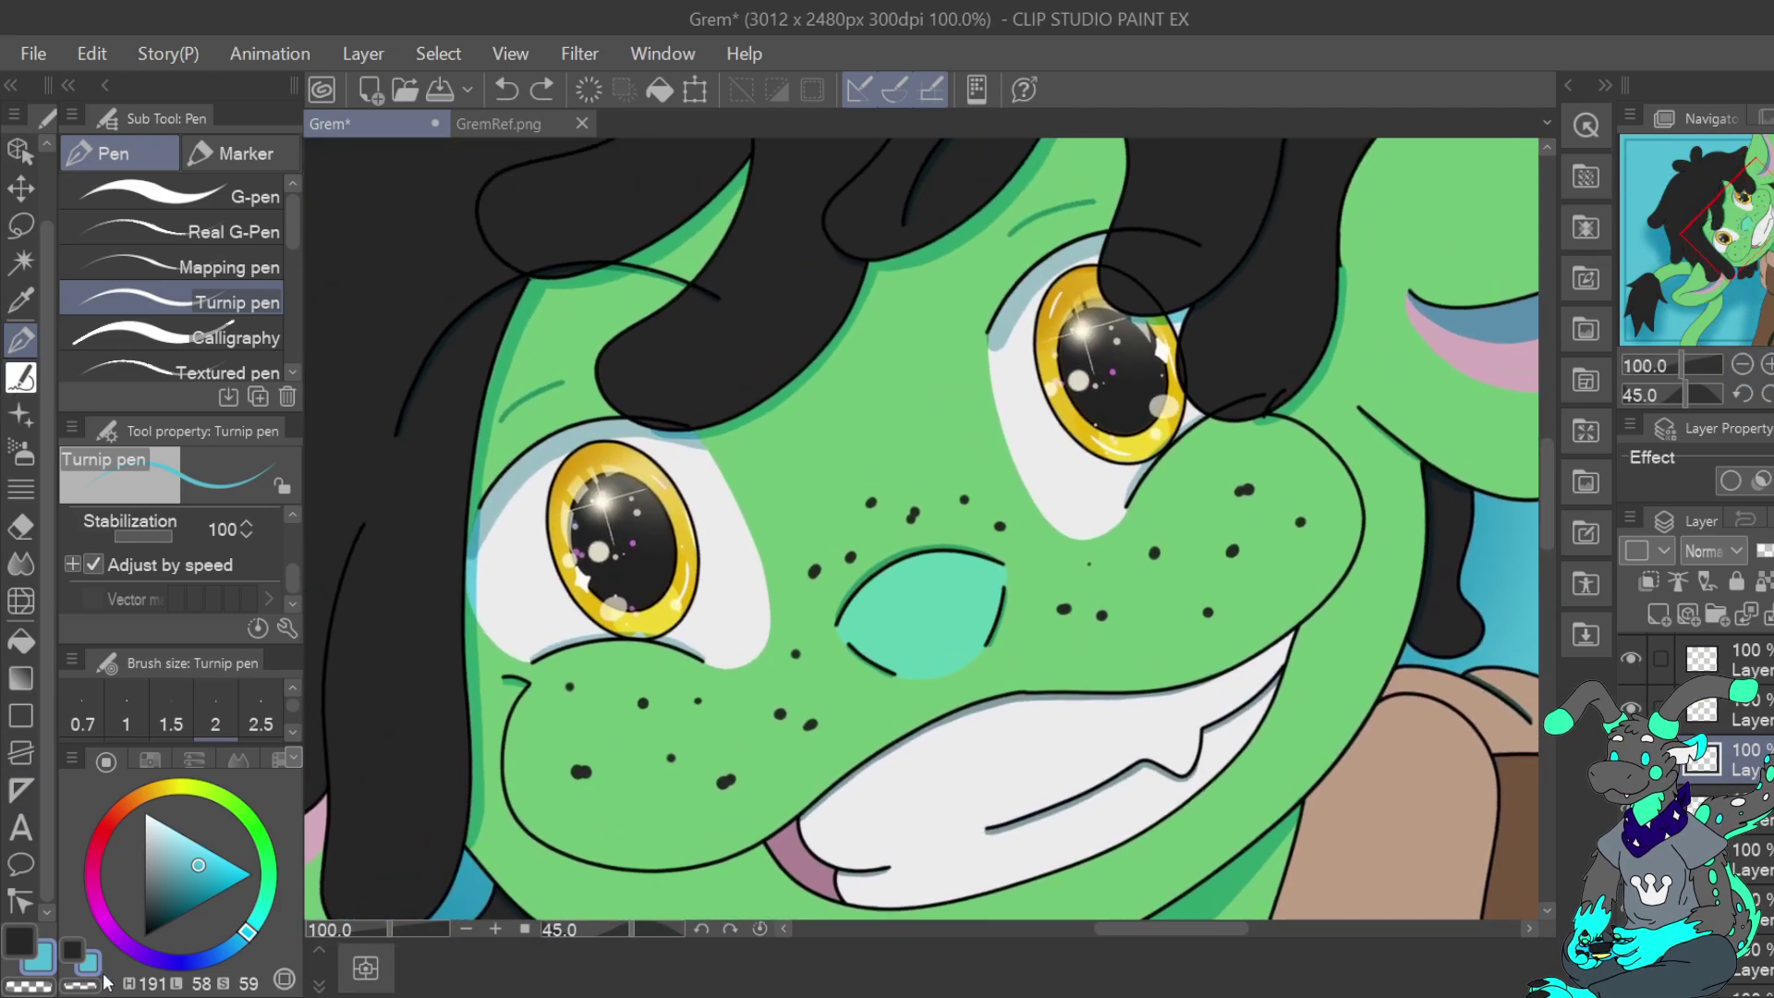
{"action": "left_click", "coordinate": [21, 567]}
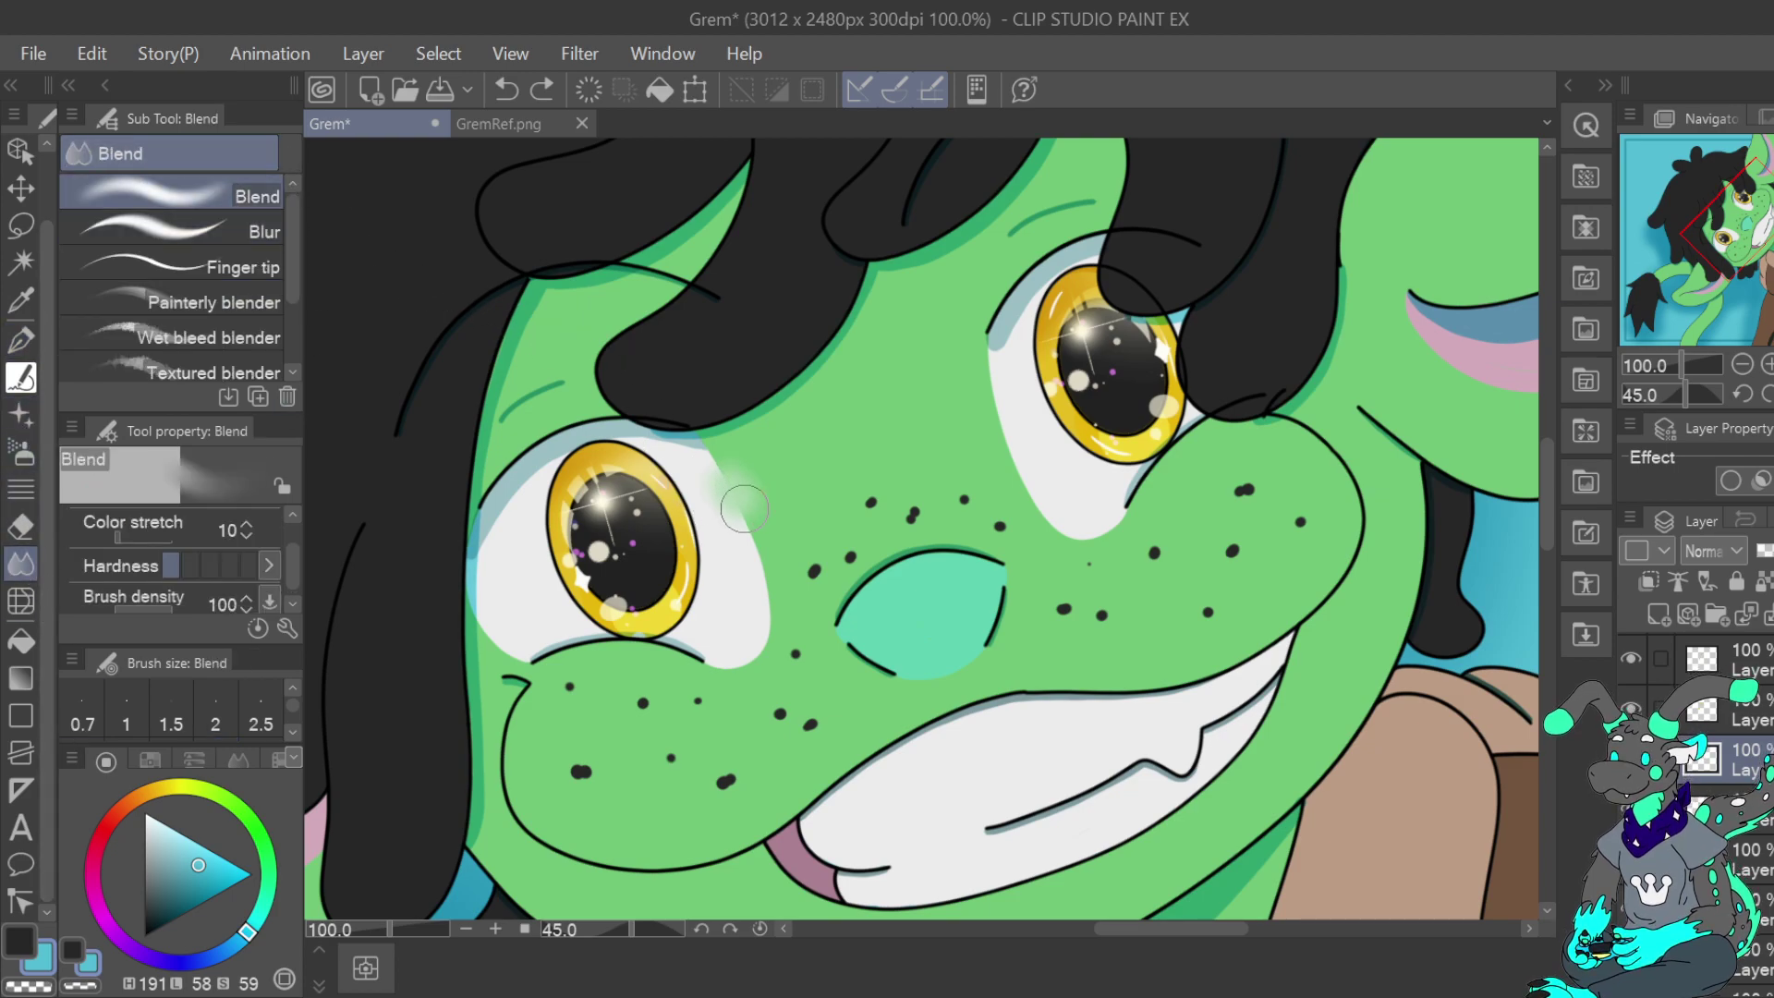
{"action": "left_click", "coordinate": [215, 234]}
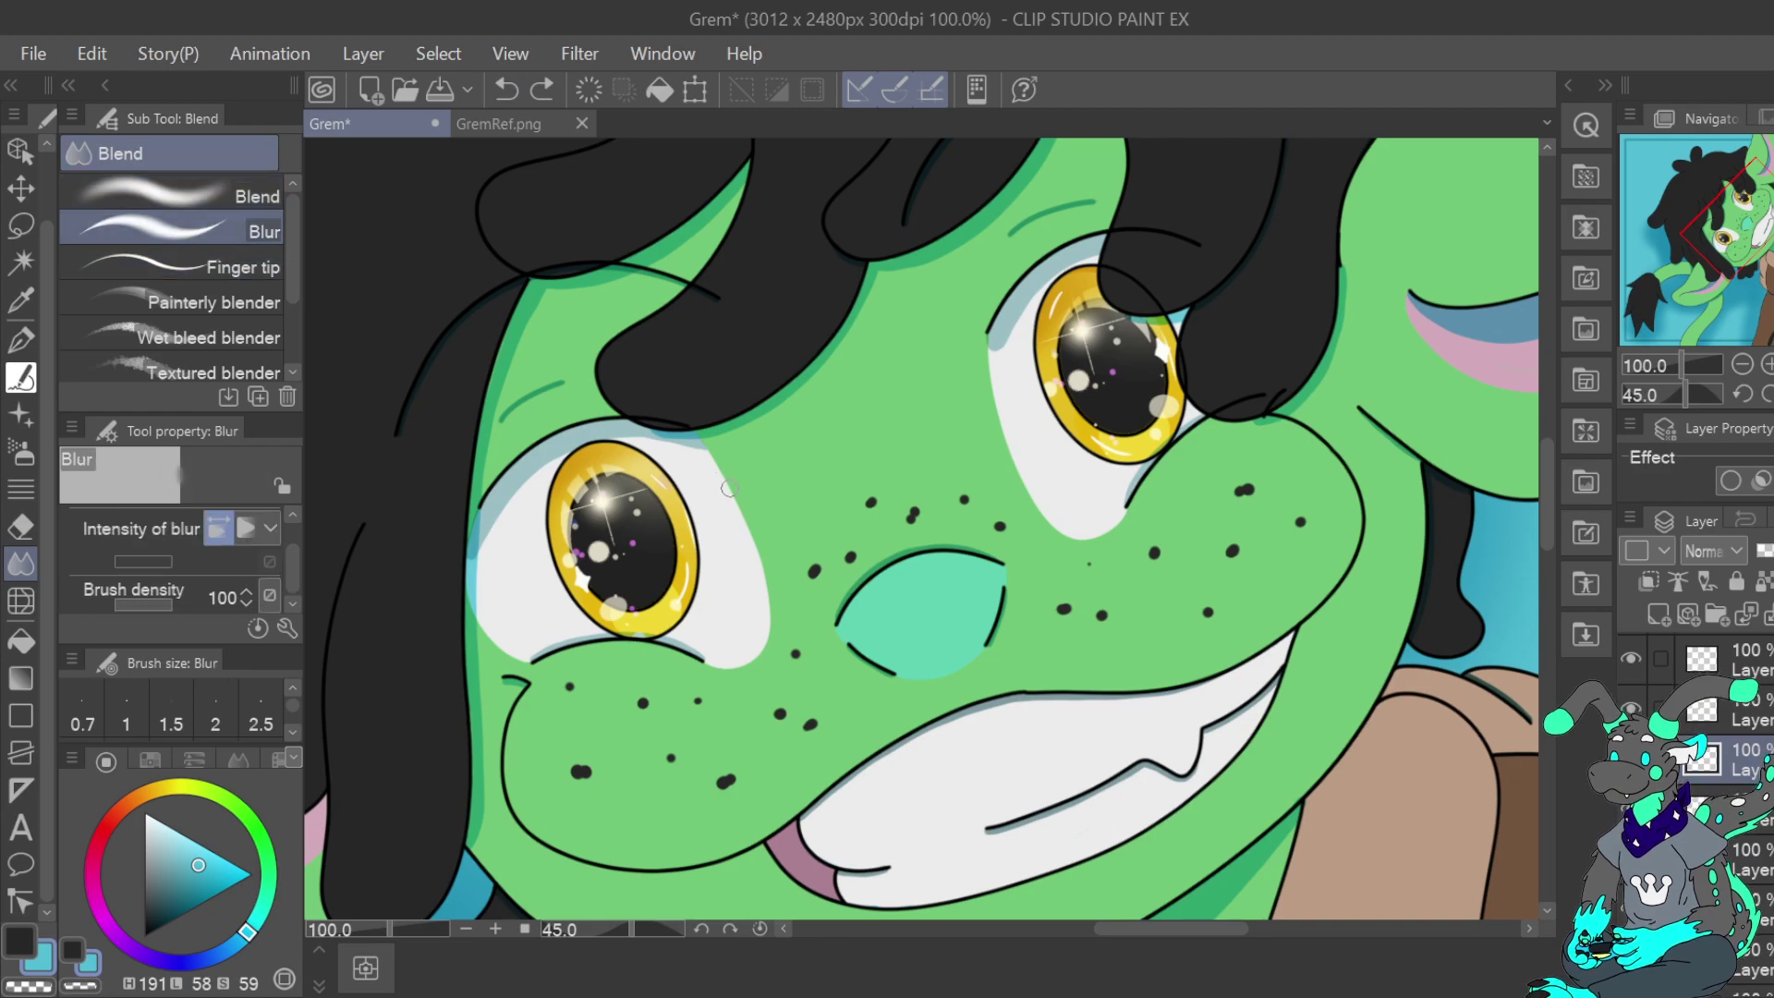
{"action": "left_click_drag", "start_coordinate": [723, 470], "coordinate": [740, 510]}
{"action": "left_click_drag", "start_coordinate": [736, 668], "coordinate": [704, 661]}
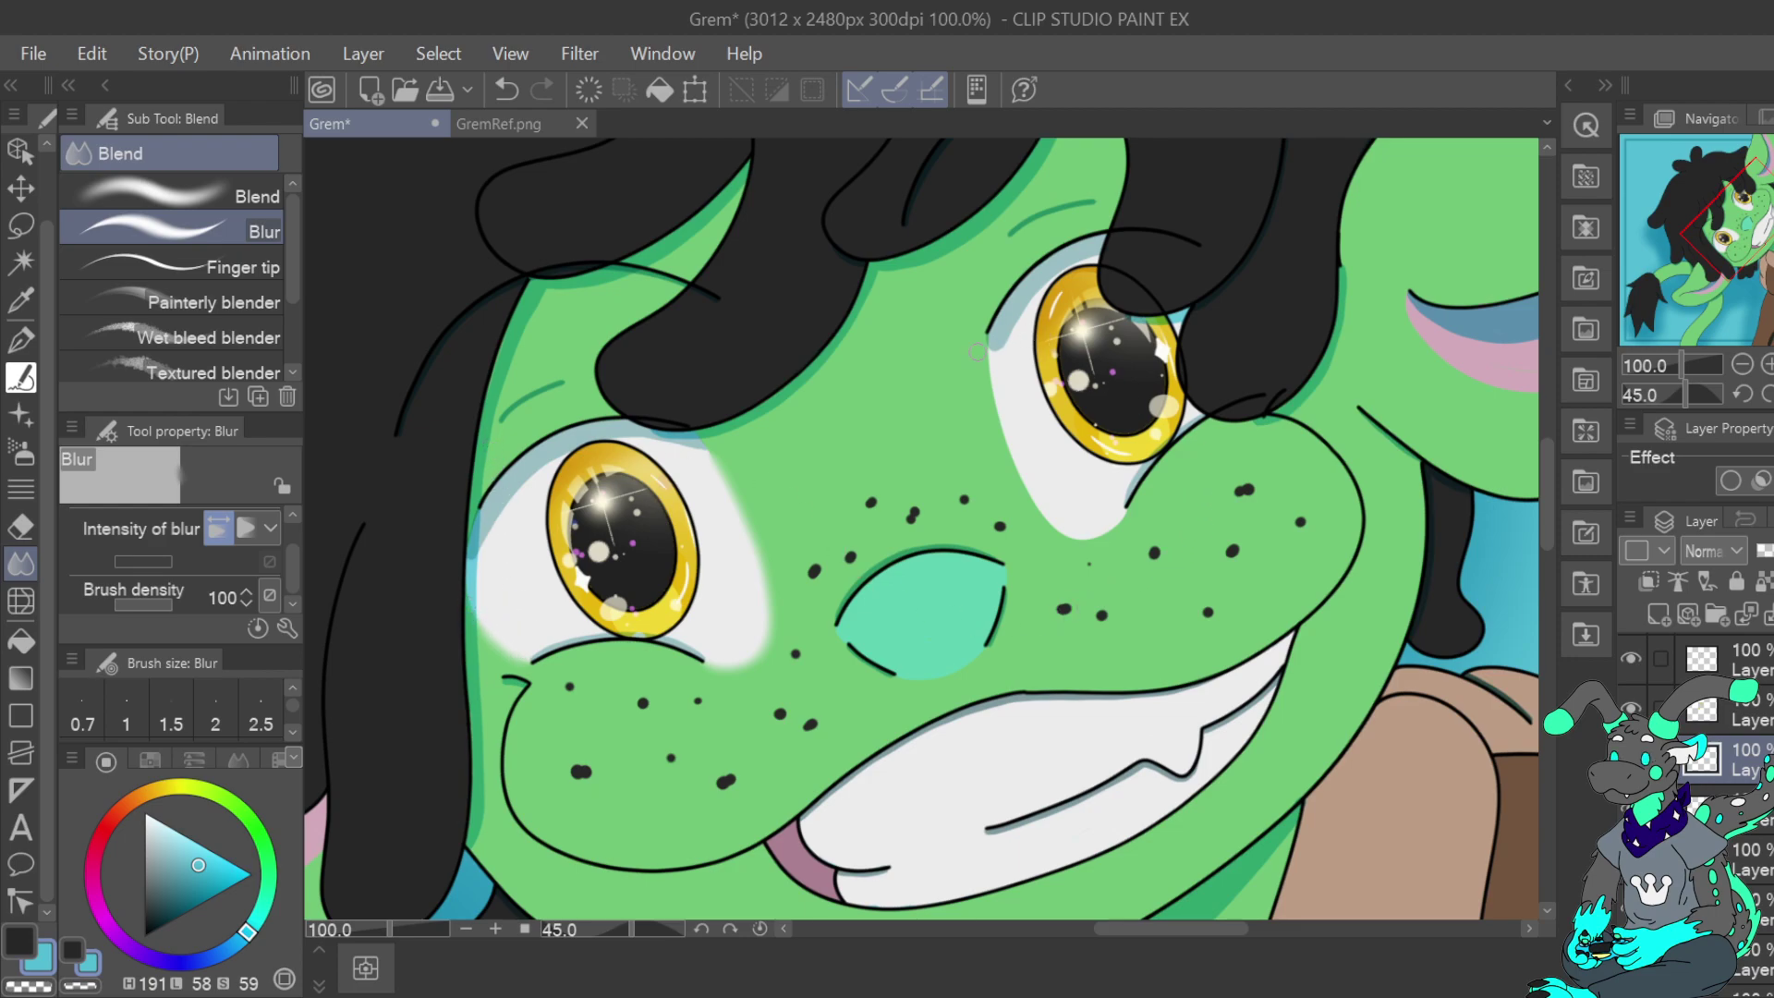
Soften the outer edges of the right eye white into the green skin using the Blur tool
{"action": "left_click_drag", "start_coordinate": [991, 395], "coordinate": [1054, 531]}
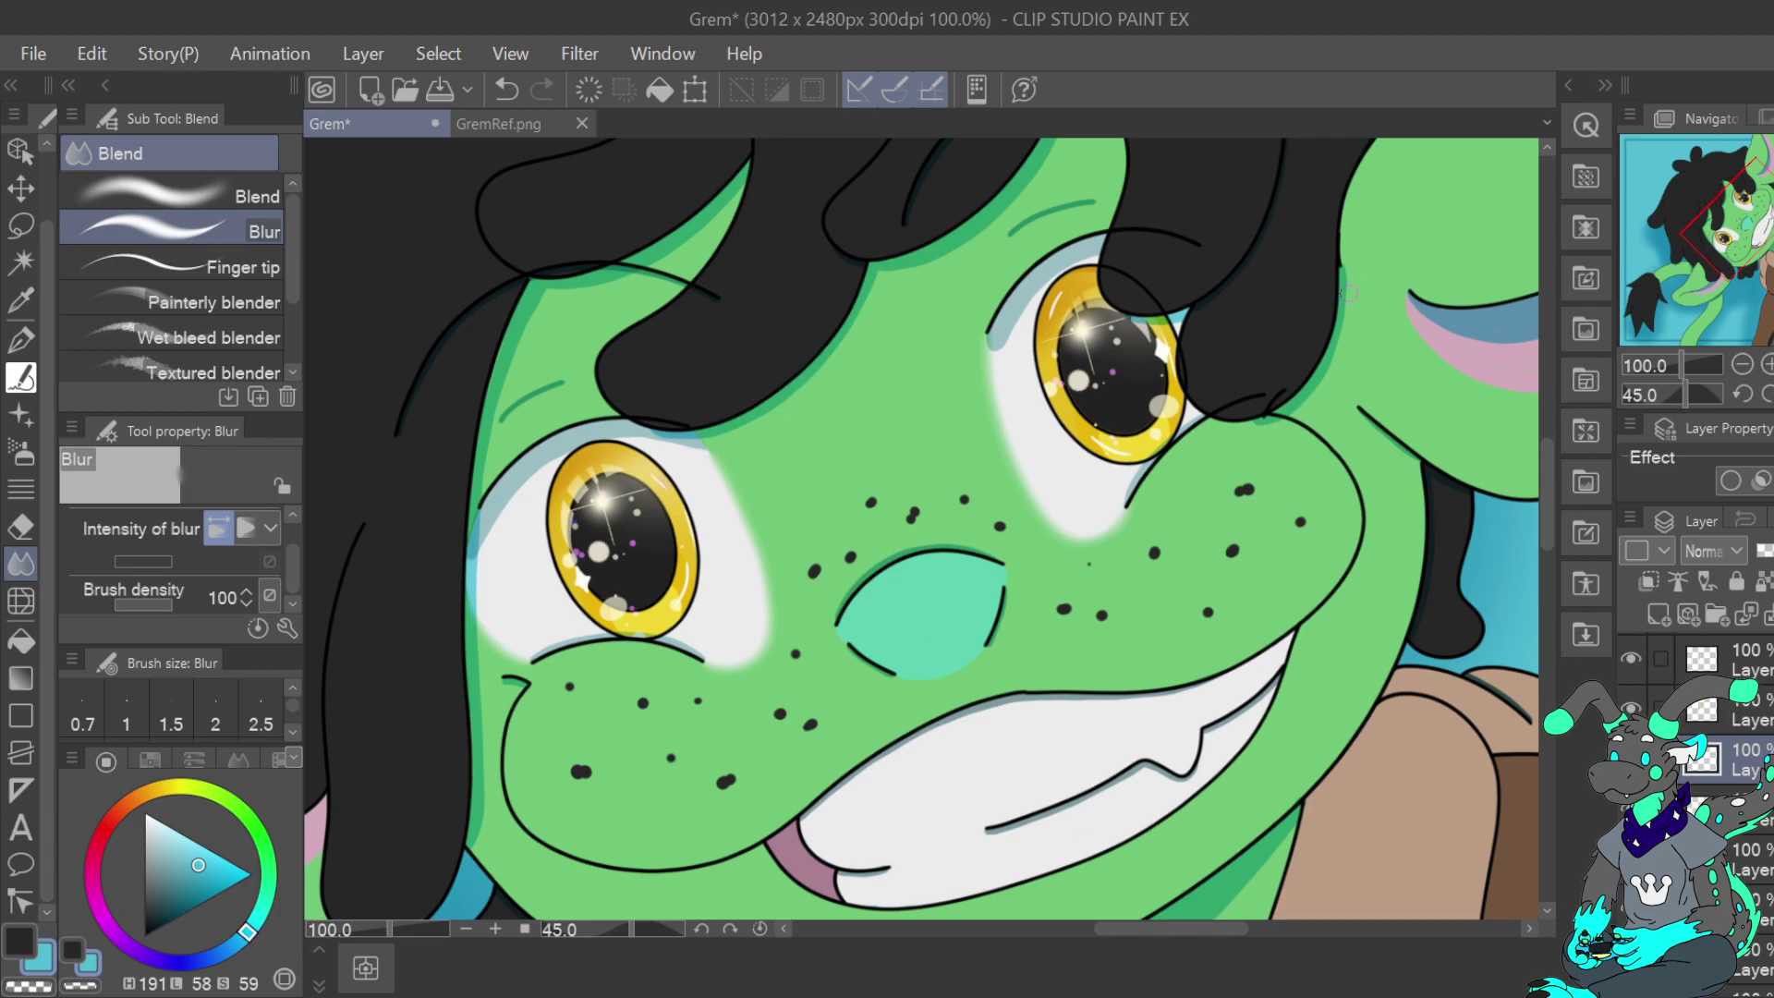
{"action": "left_click", "coordinate": [1743, 365]}
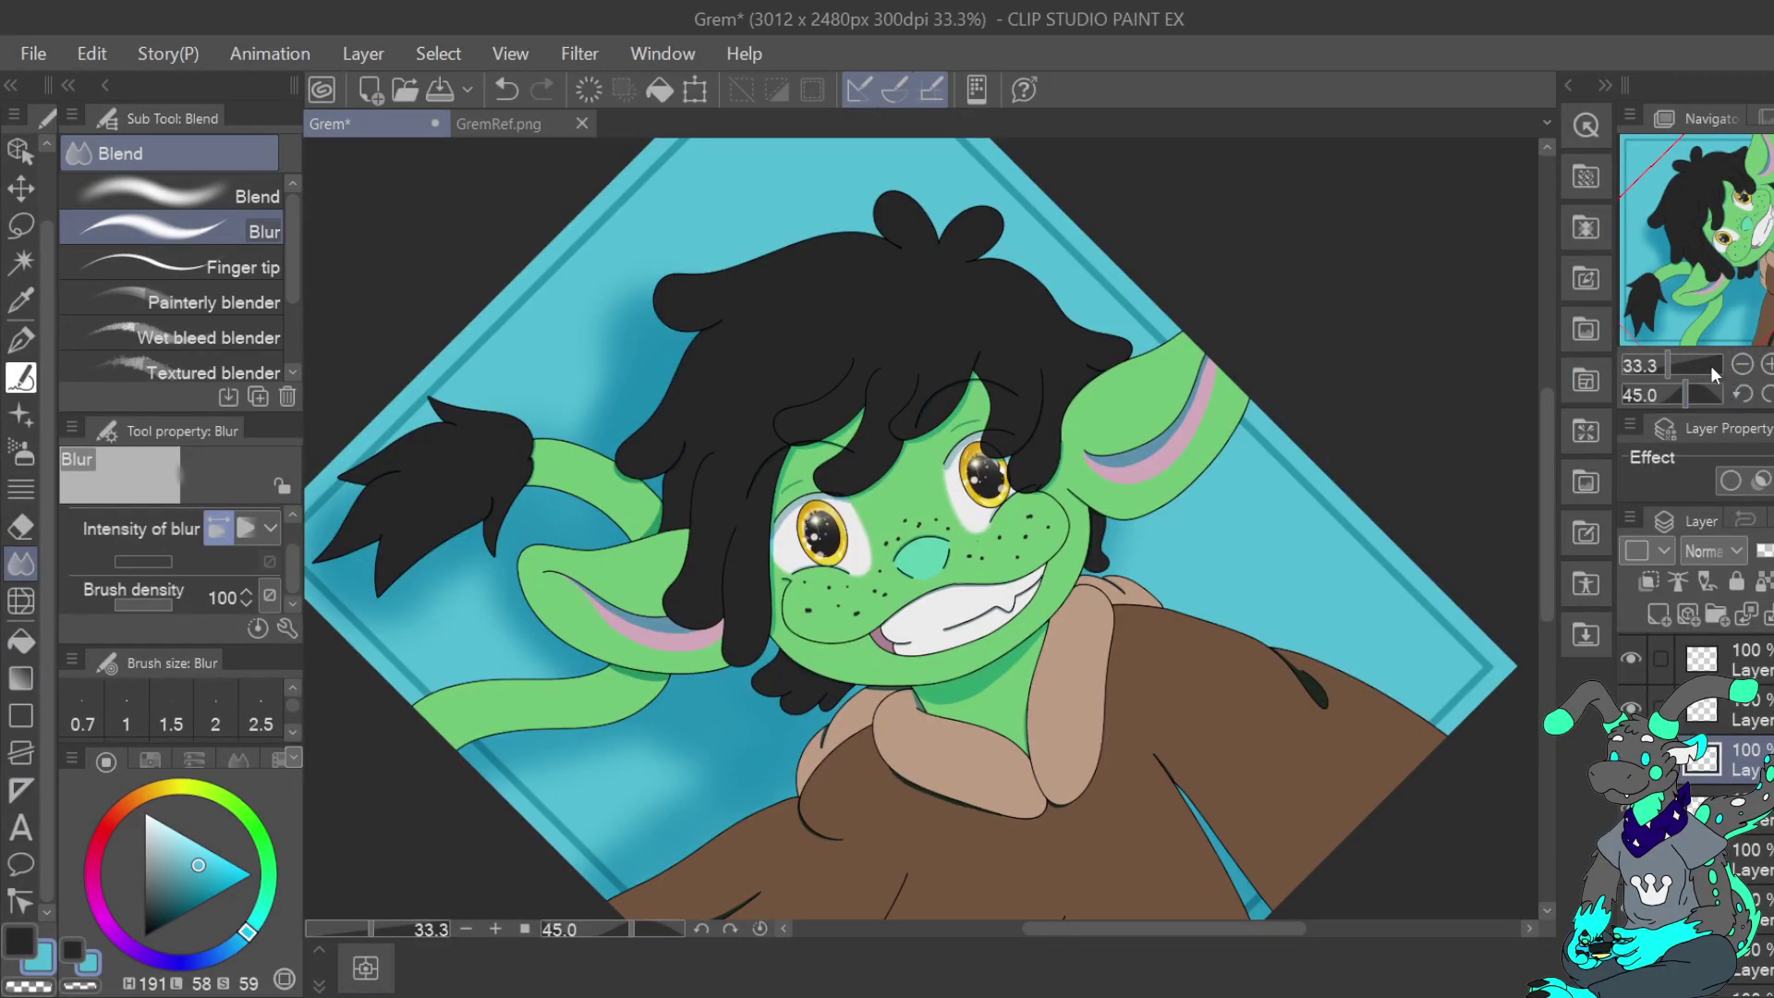
{"action": "left_click", "coordinate": [1772, 395]}
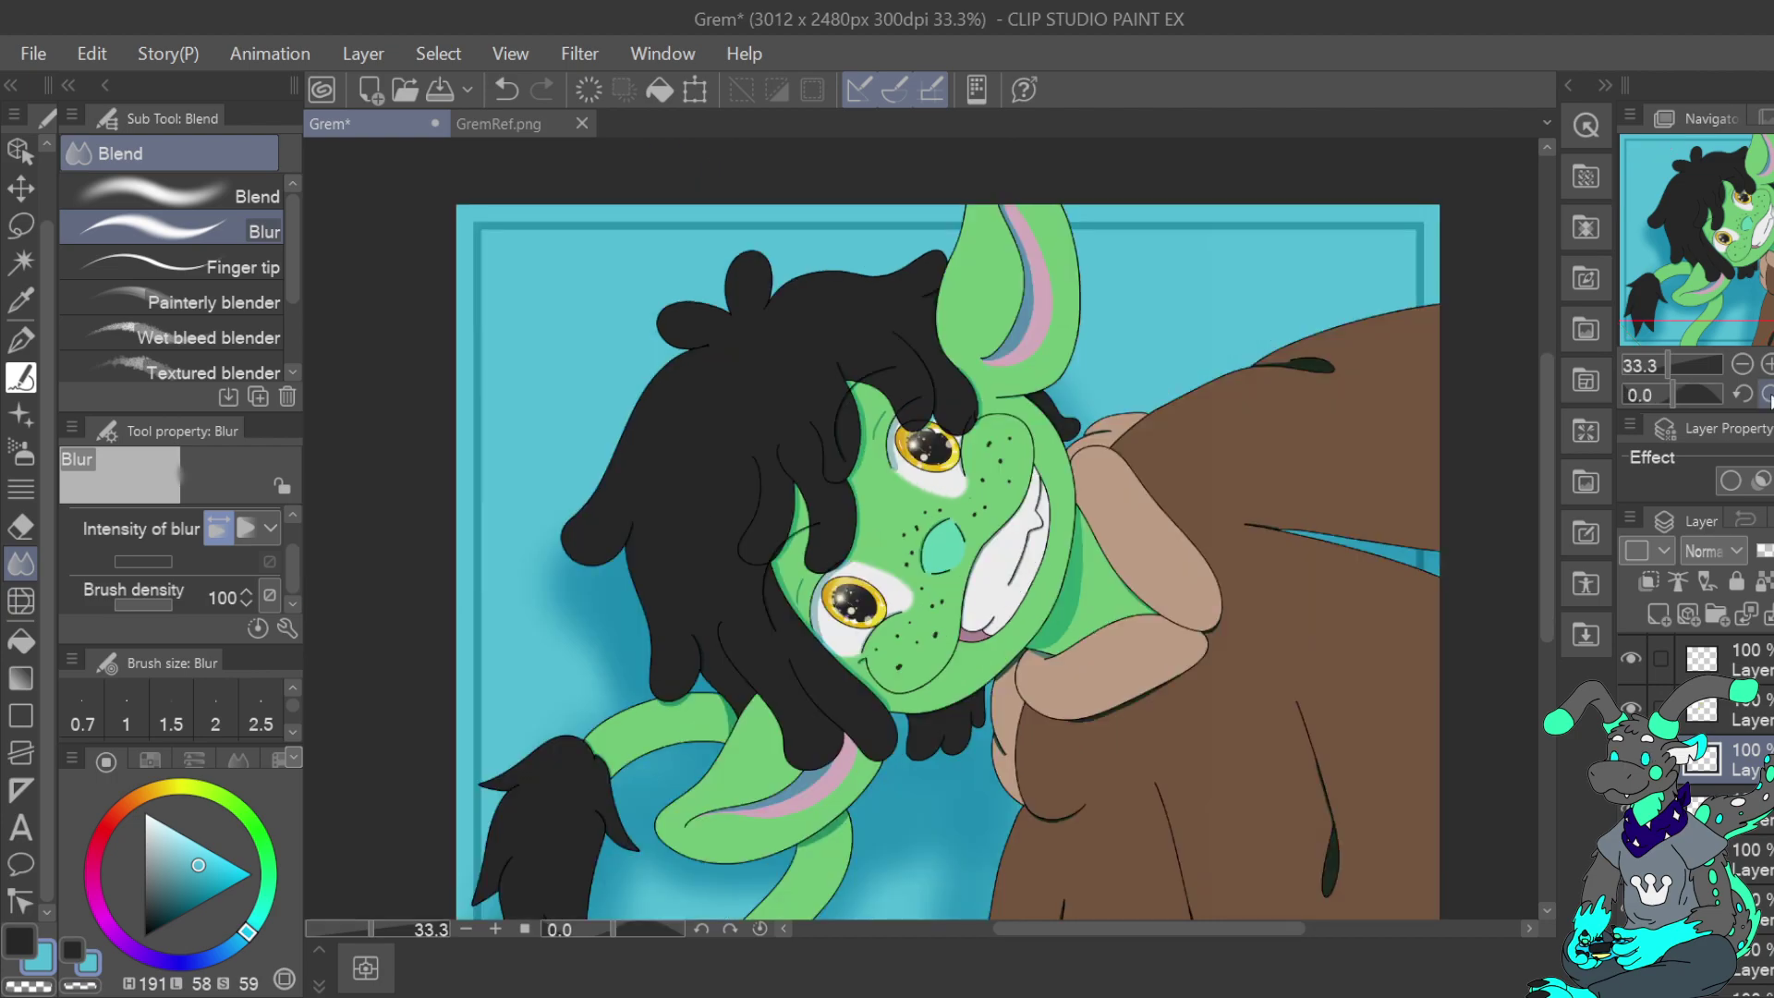
{"action": "left_click_drag", "start_coordinate": [924, 601], "coordinate": [941, 496]}
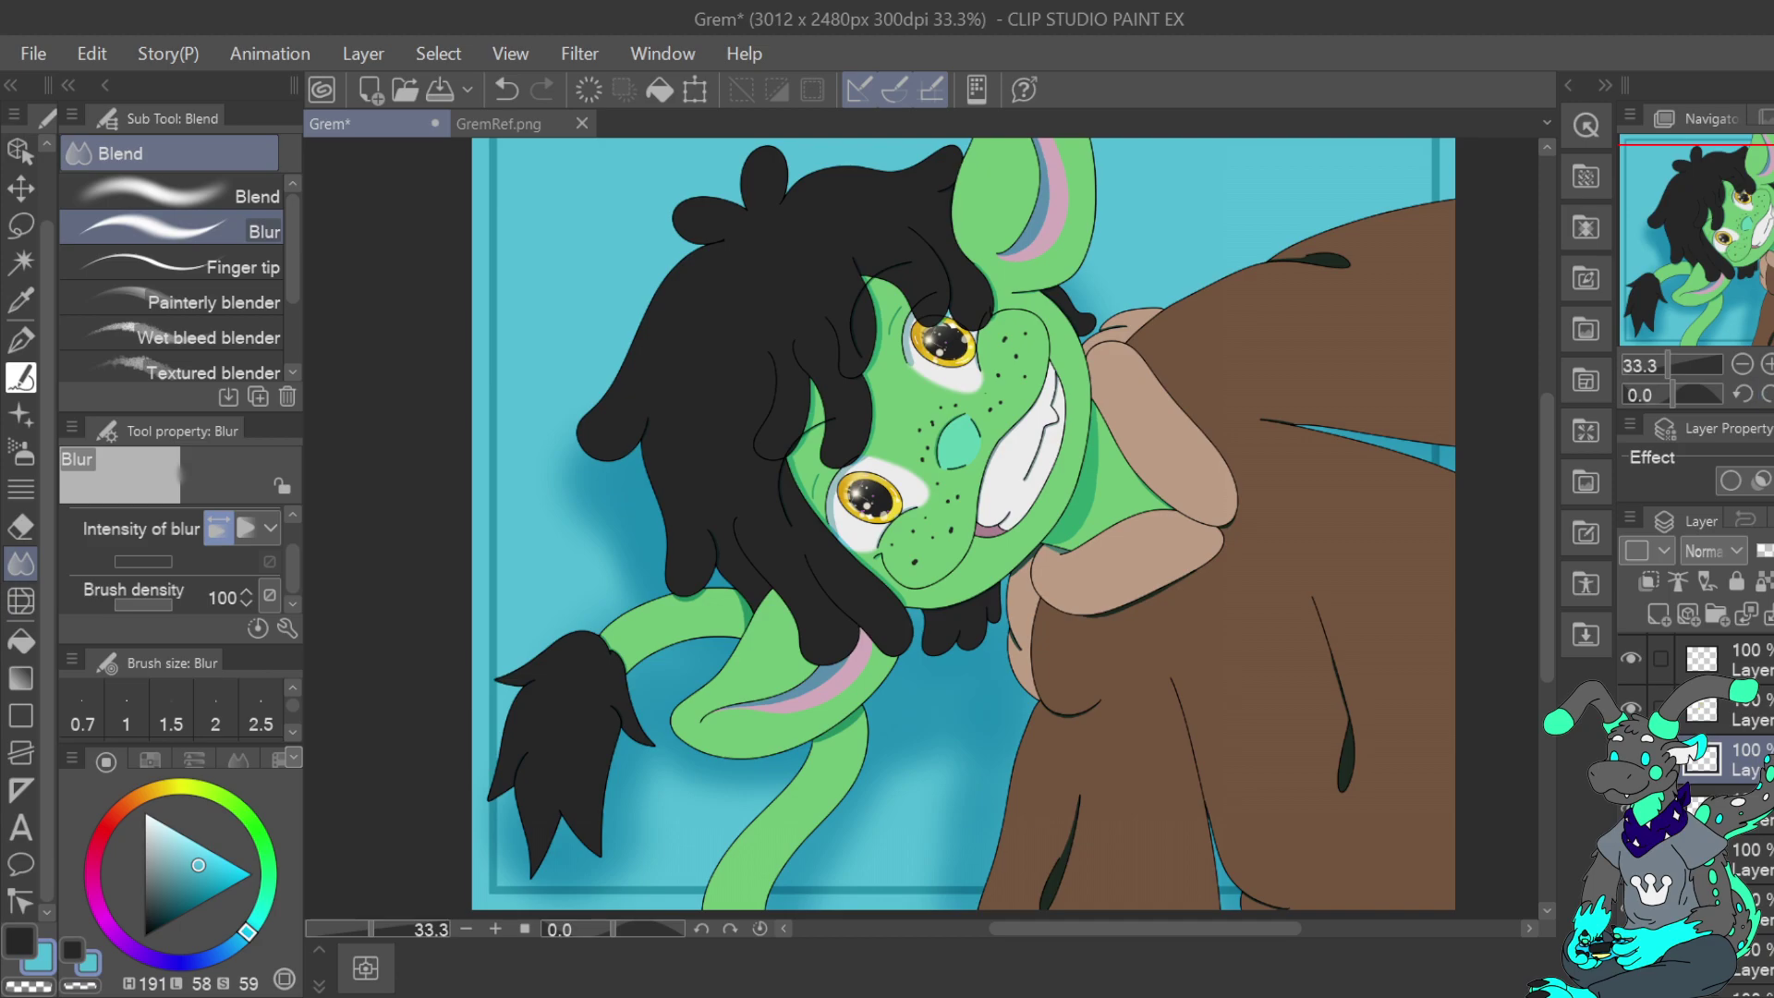
{"action": "scroll", "coordinate": [924, 525], "scroll_direction": "down", "scroll_amount": 1}
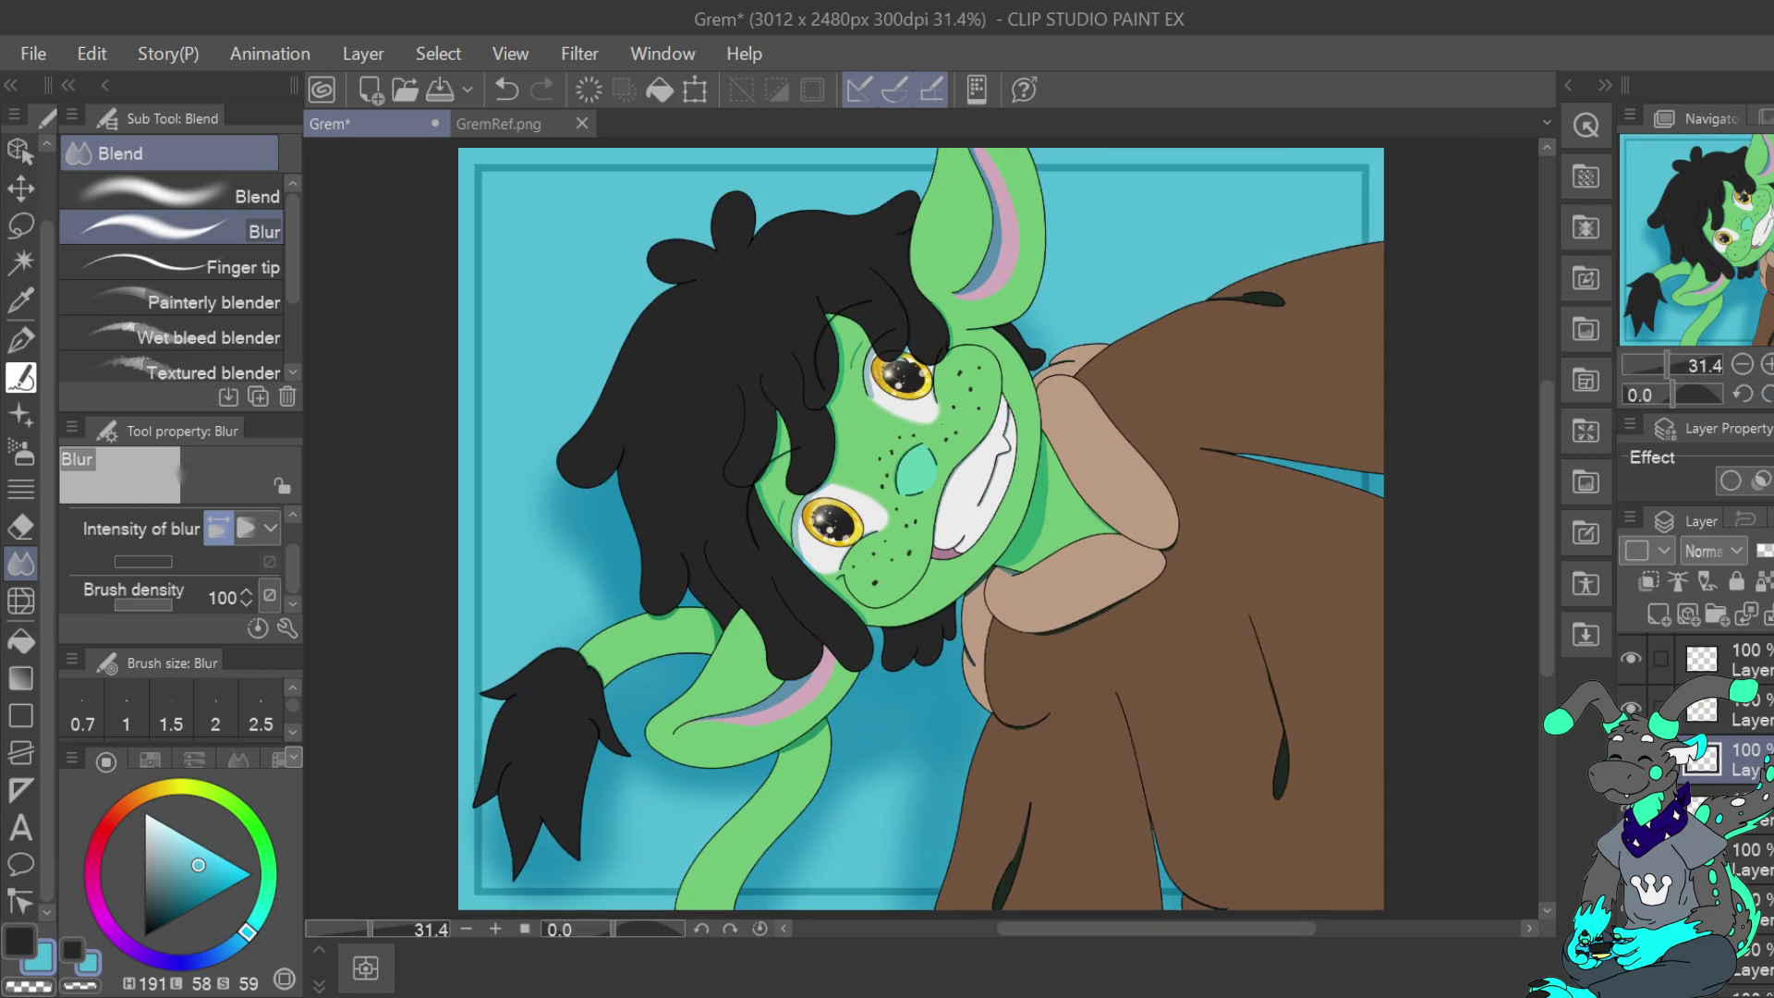
Add a new layer at the top of the layer stack and save the file
{"action": "left_click", "coordinate": [1659, 614]}
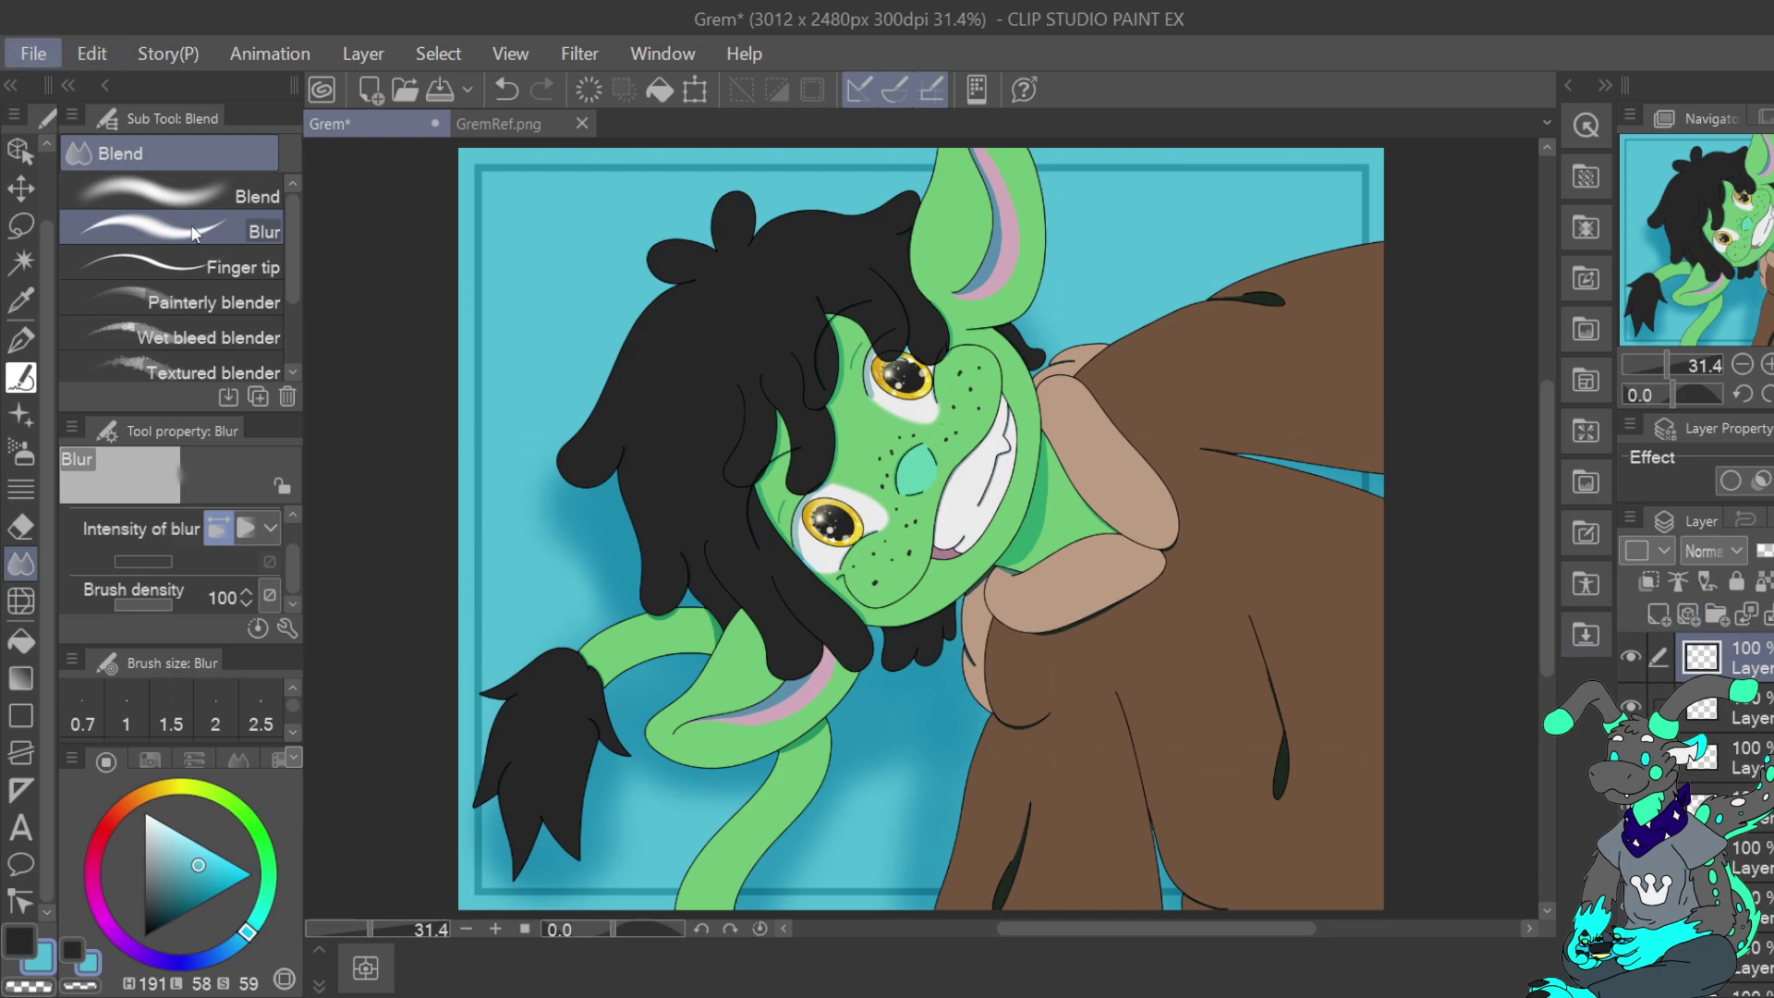
{"action": "key", "text": "ctrl+s"}
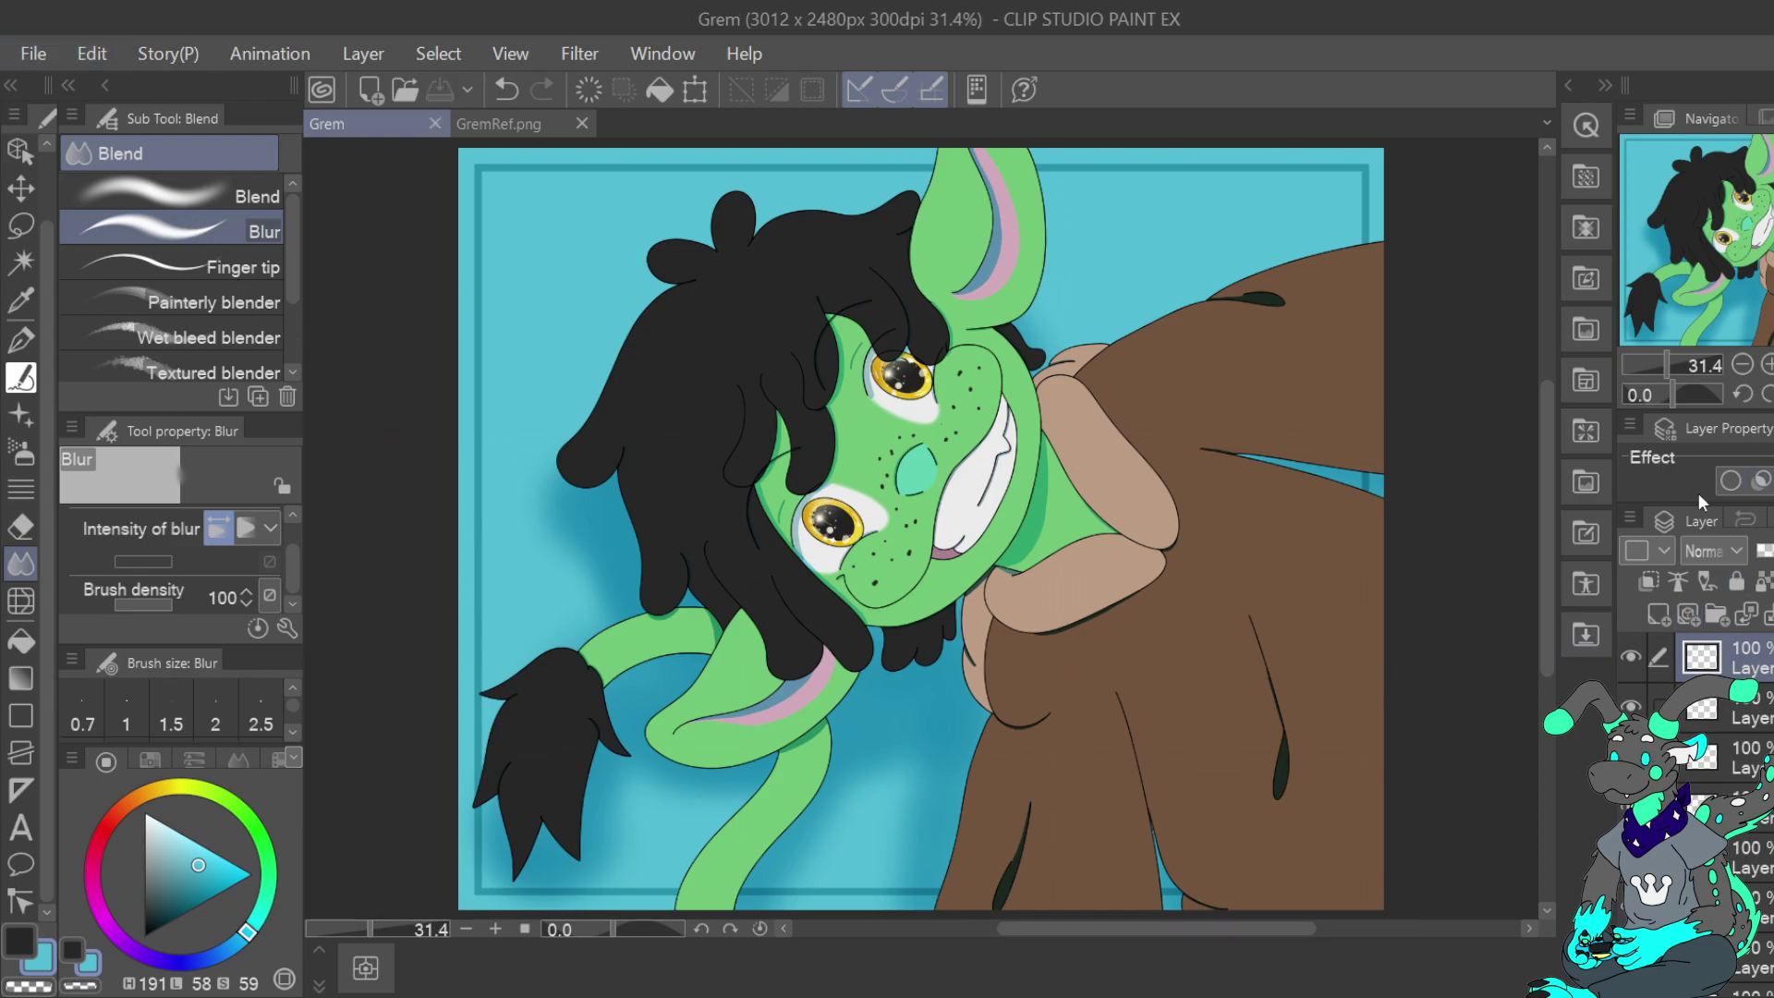
Set the new layer to Hard light and prepare the Soft airbrush with a light blue at size 730.5
{"action": "left_click", "coordinate": [185, 734]}
{"action": "left_click_drag", "start_coordinate": [195, 837], "coordinate": [185, 837]}
{"action": "left_click", "coordinate": [20, 453]}
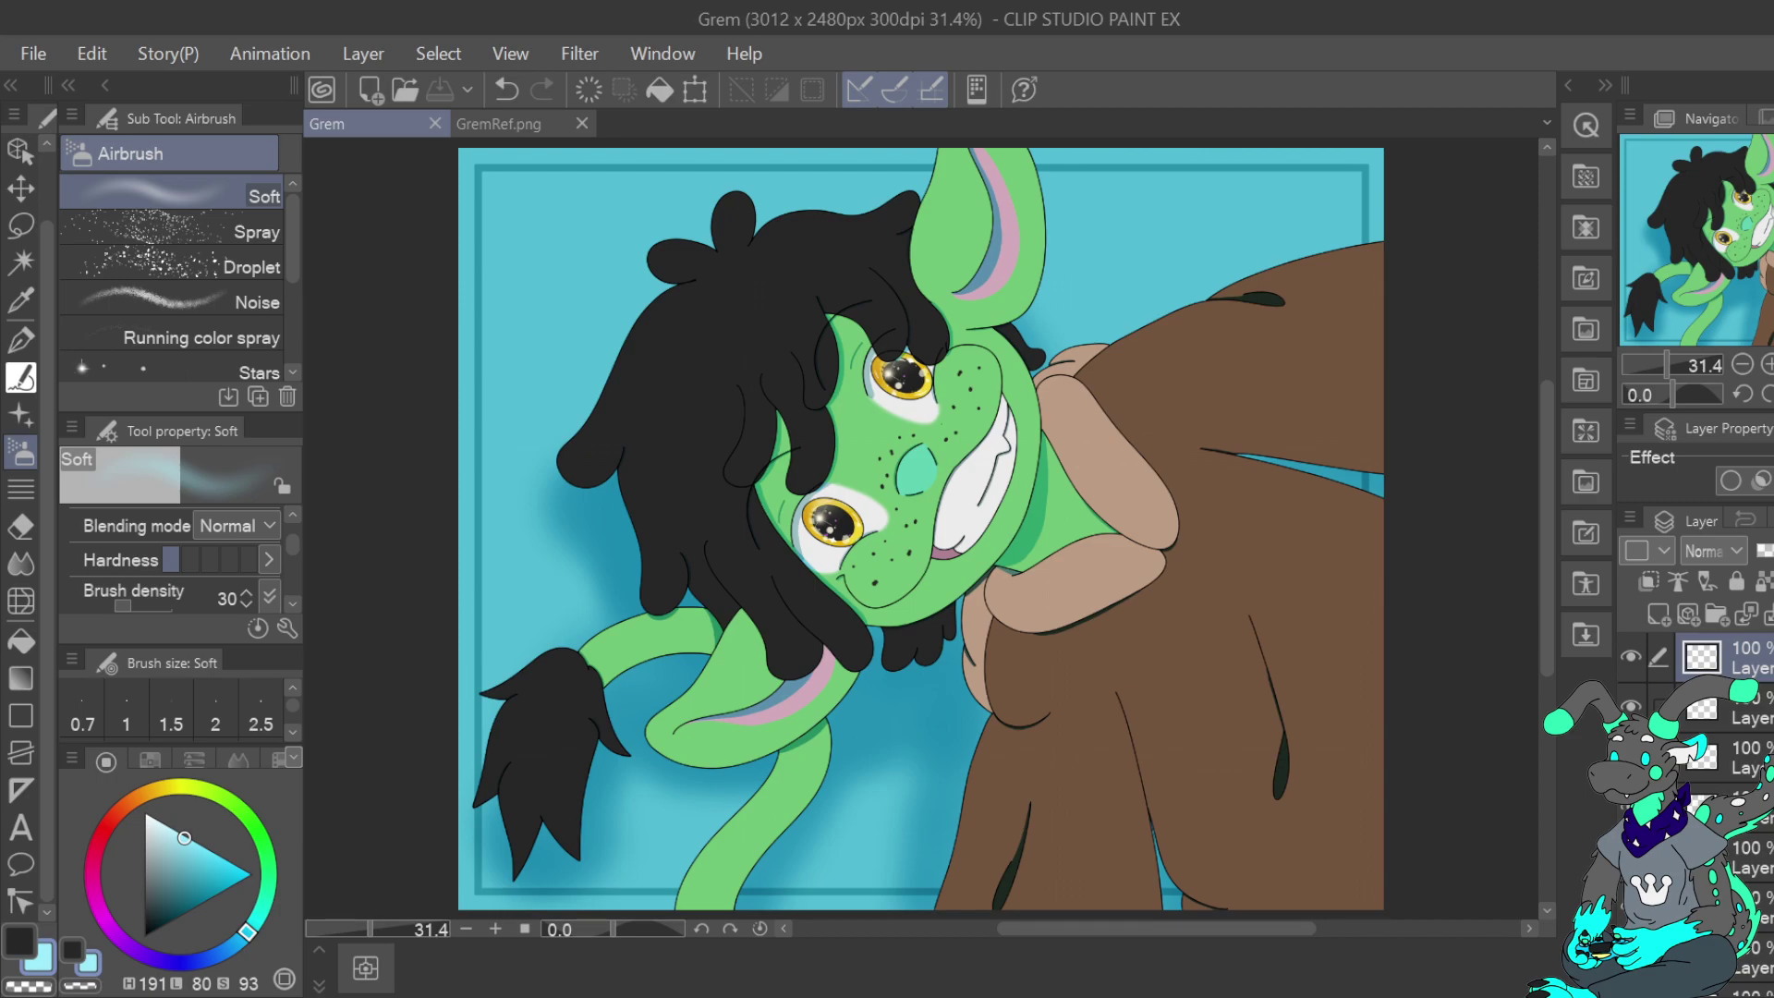
{"action": "left_click", "coordinate": [1753, 180]}
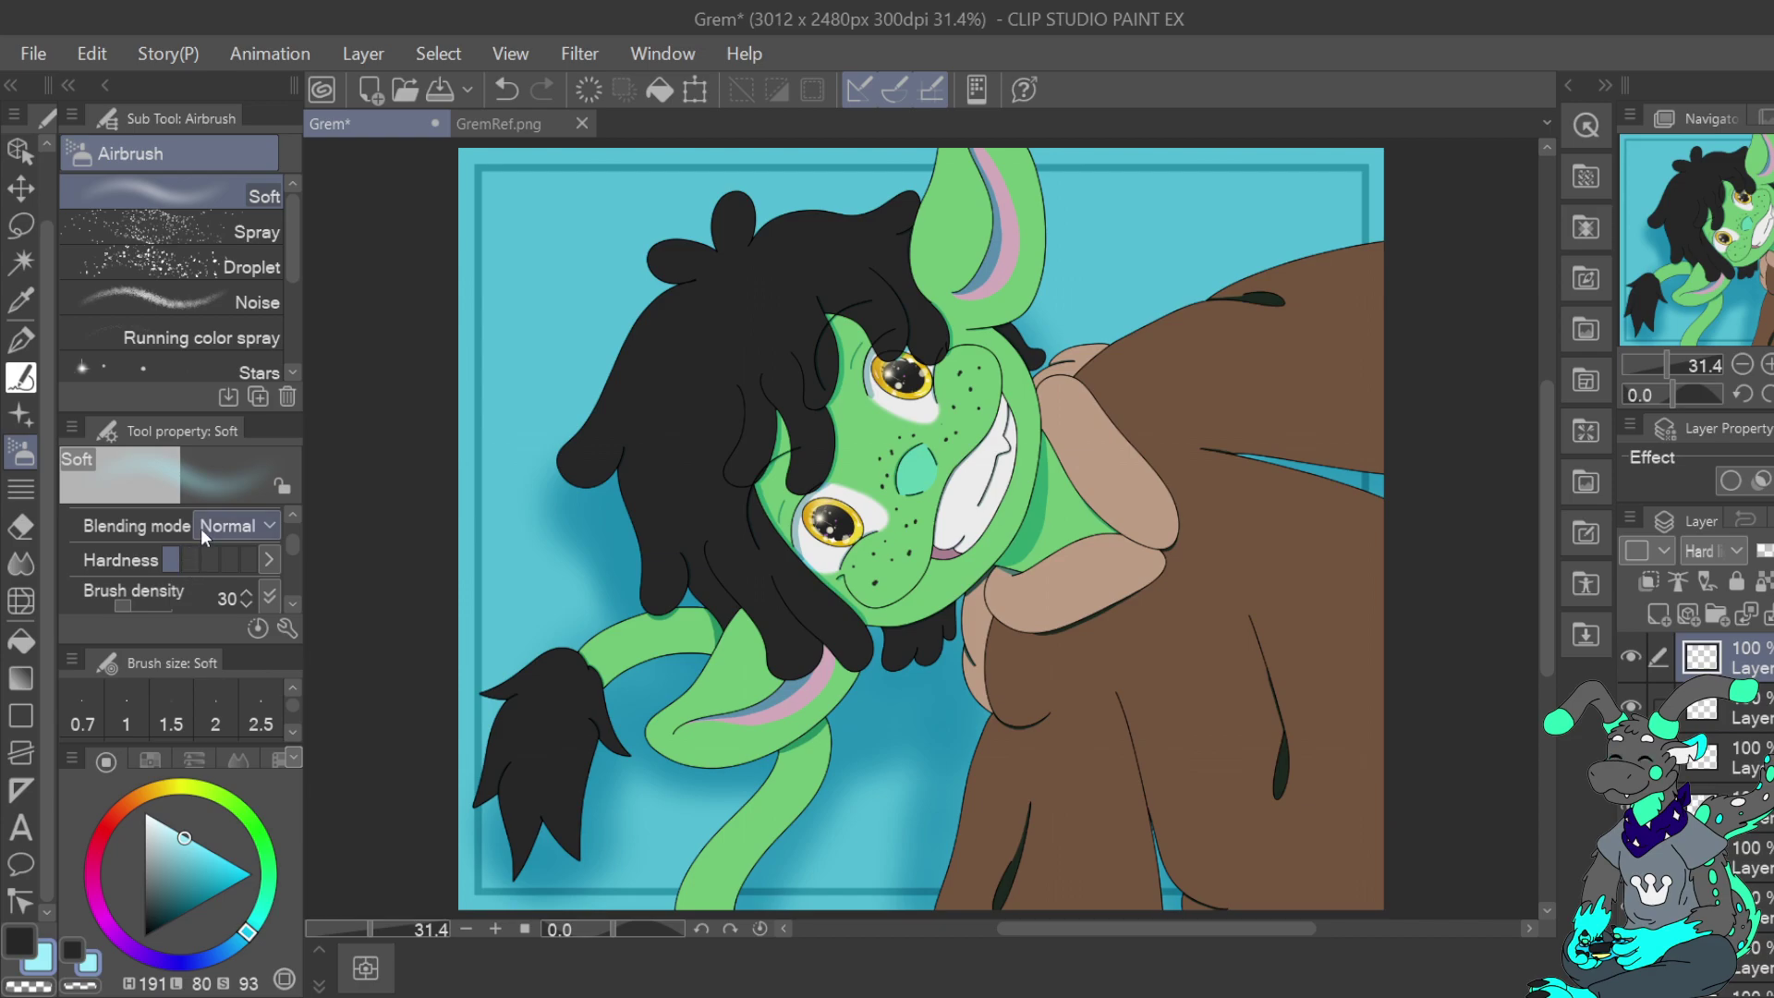
{"action": "scroll", "coordinate": [292, 557], "scroll_direction": "up", "scroll_amount": 1}
{"action": "left_click_drag", "start_coordinate": [157, 533], "coordinate": [169, 520]}
Try a broad light-blue airbrush glow diagonally across the hair, face and collar, and undo it
{"action": "mouse_move", "coordinate": [715, 310]}
{"action": "left_mouse_down"}
{"action": "mouse_move", "coordinate": [1047, 265]}
{"action": "mouse_move", "coordinate": [693, 634]}
{"action": "mouse_move", "coordinate": [1149, 641]}
{"action": "left_mouse_up"}
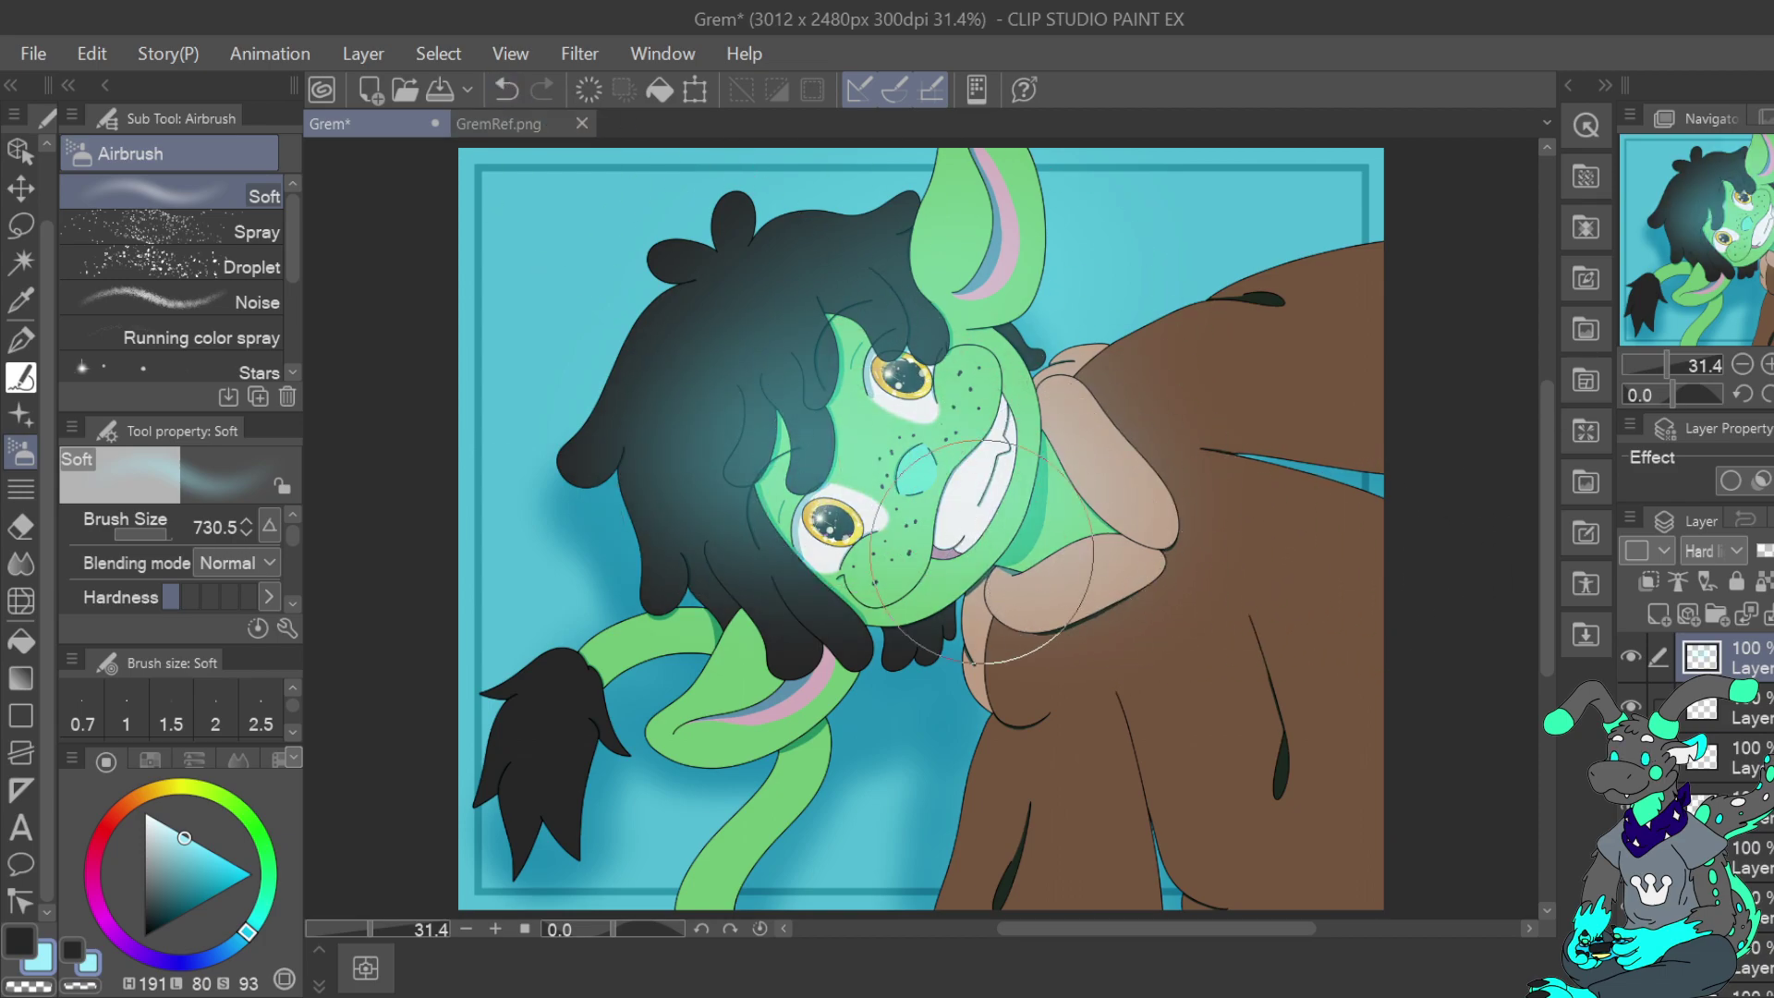
{"action": "left_click", "coordinate": [509, 88]}
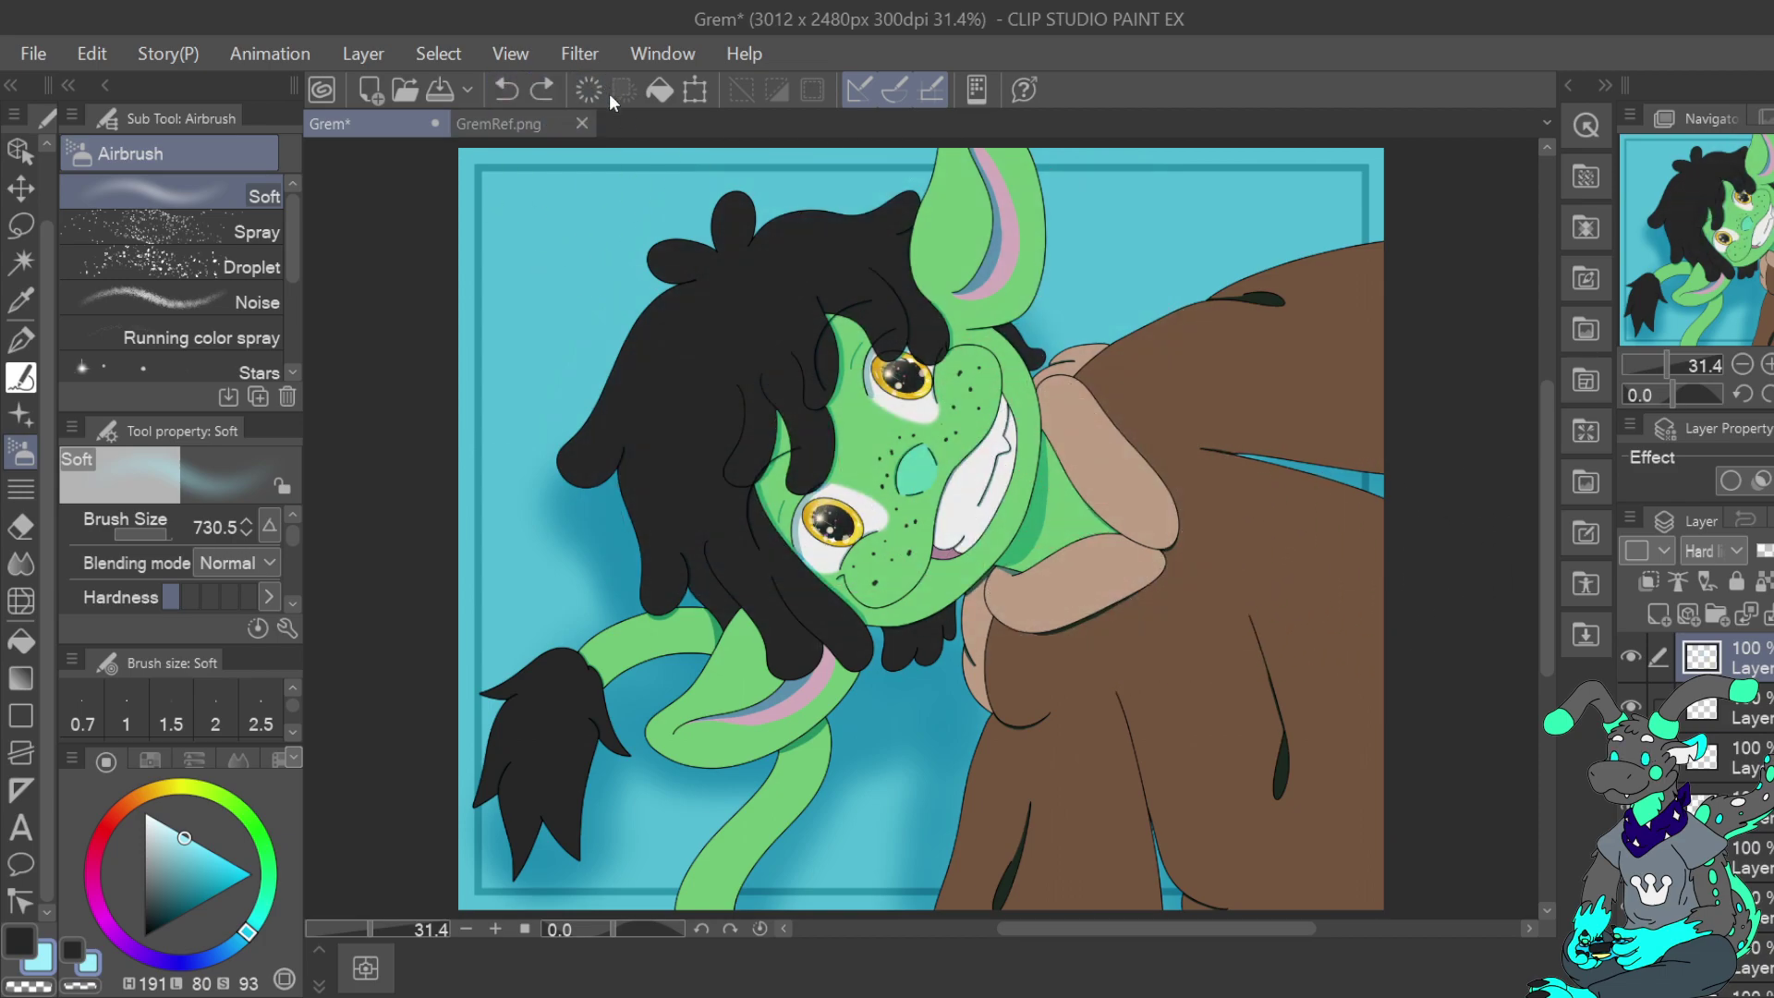
{"action": "left_click", "coordinate": [543, 89]}
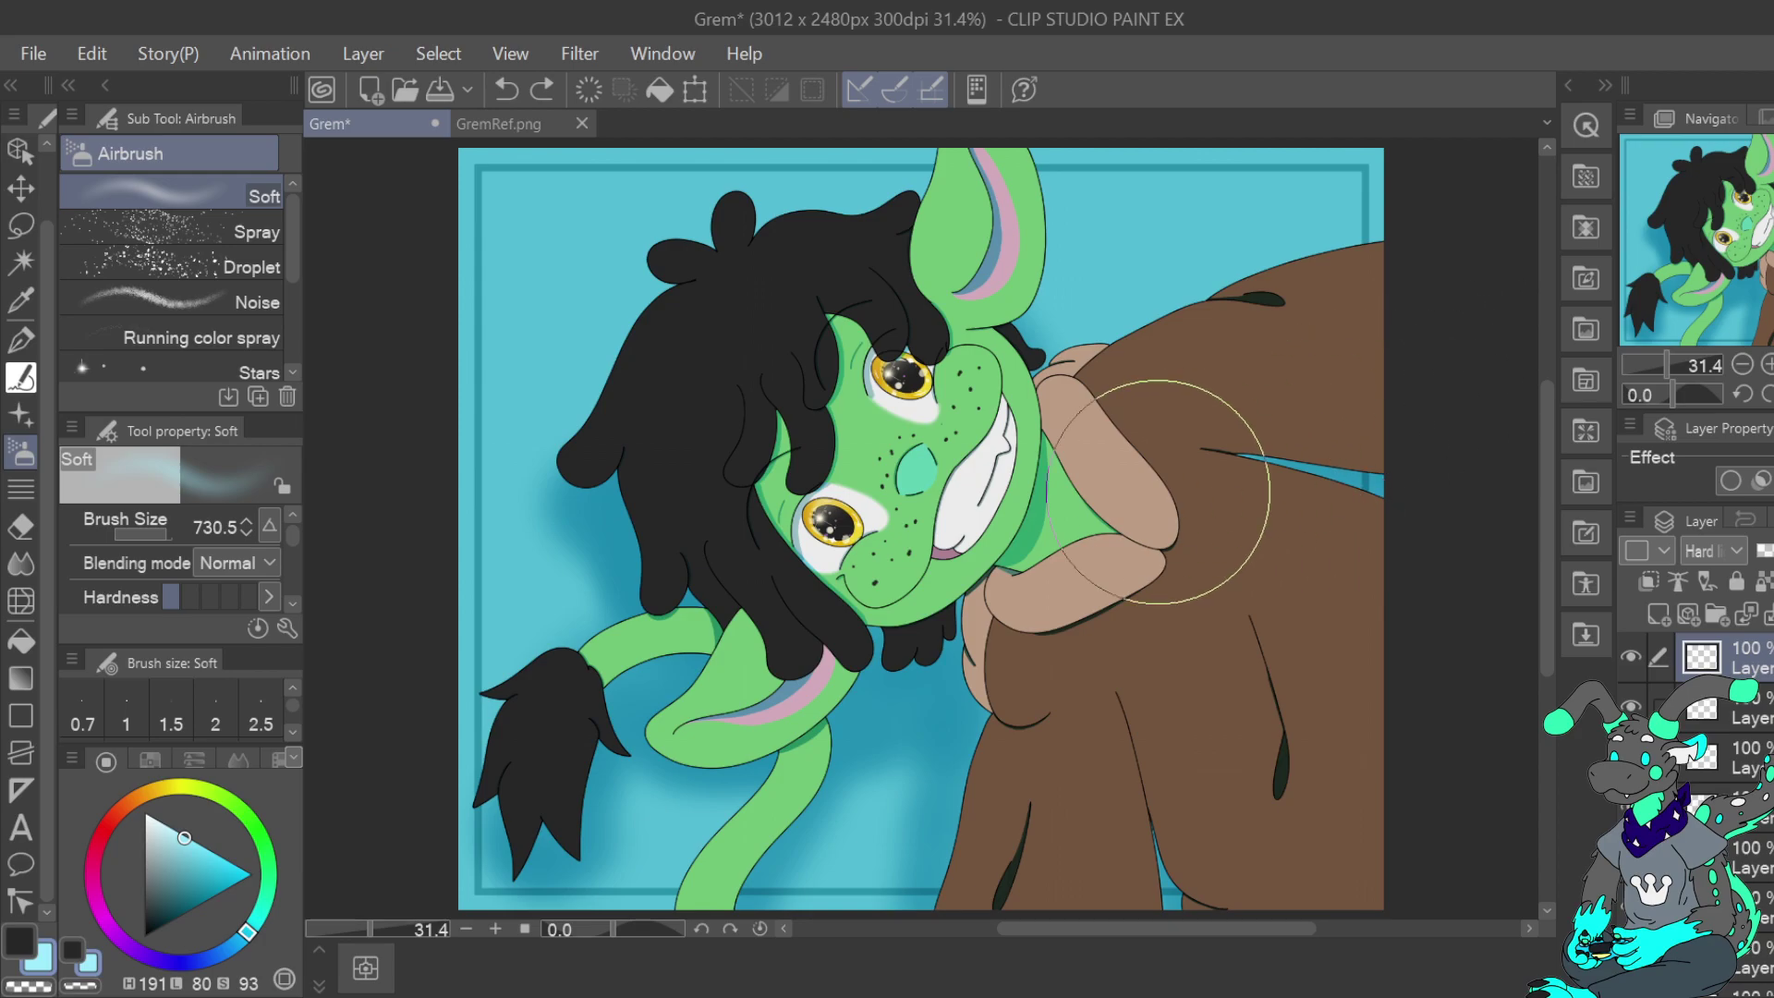
Darken the airbrush colour to a muted teal (H 191, L 47, S 33) and undo a trial stroke near the hair
{"action": "left_click_drag", "start_coordinate": [185, 838], "coordinate": [180, 874]}
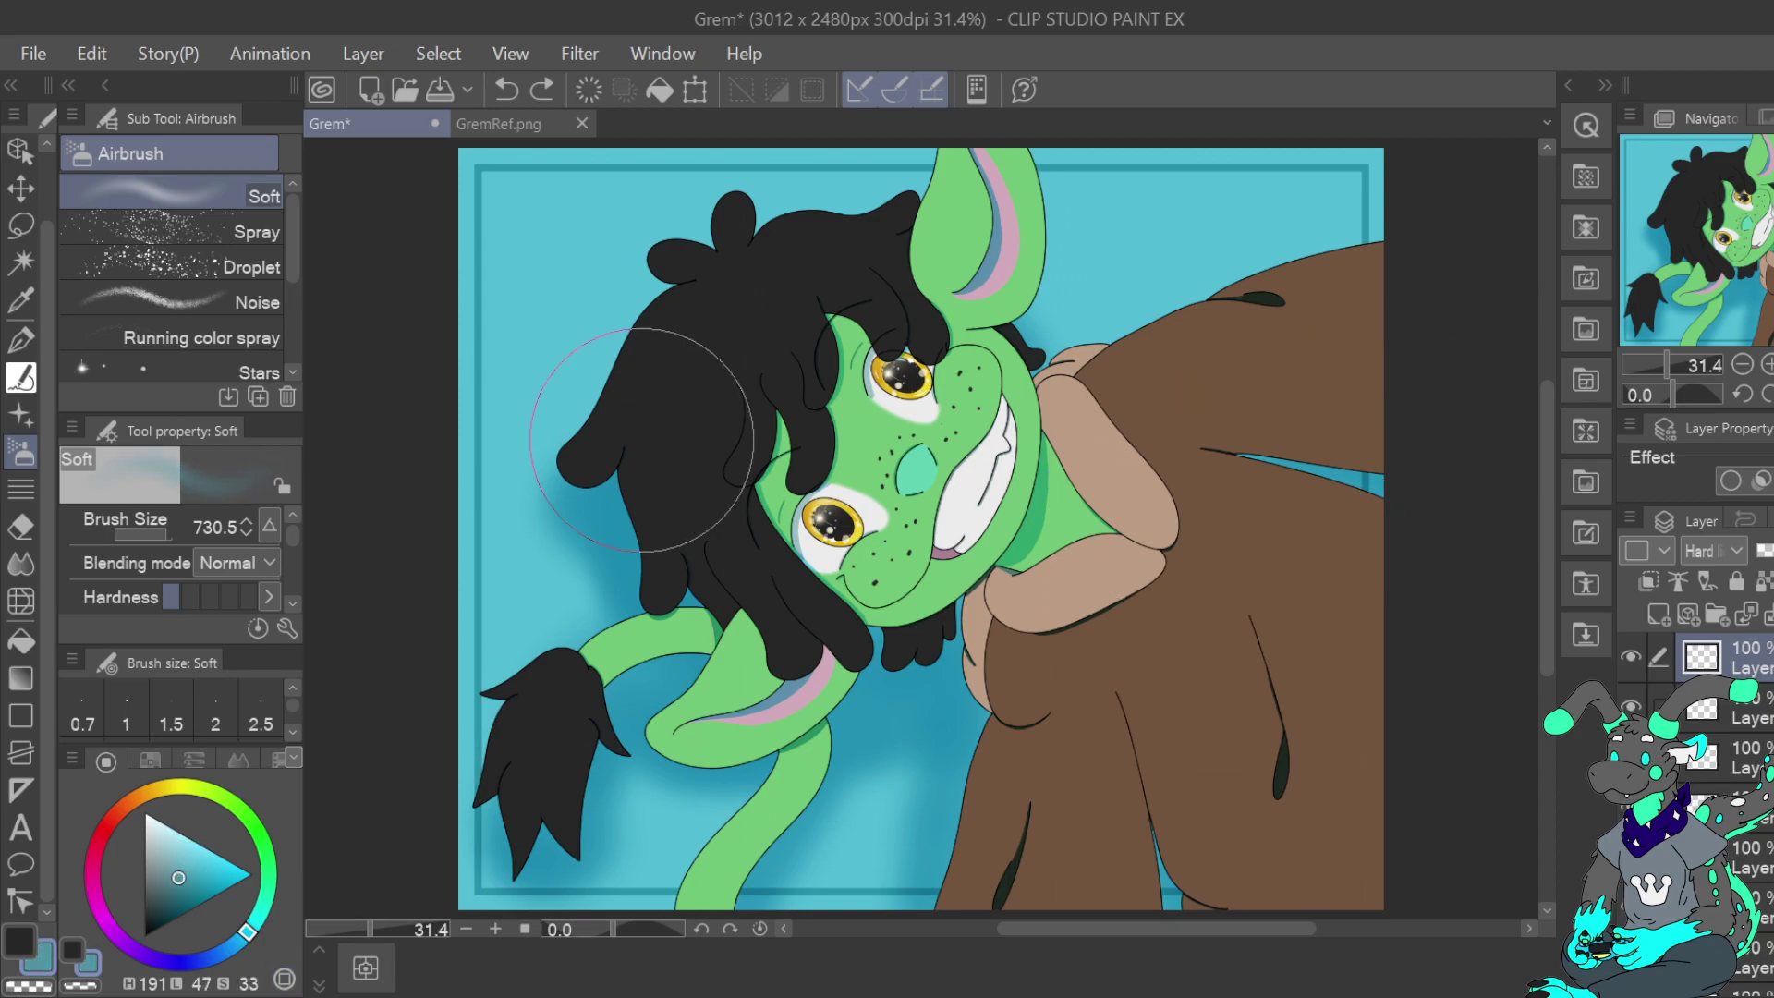
{"action": "left_click_drag", "start_coordinate": [813, 197], "coordinate": [579, 265]}
{"action": "left_click", "coordinate": [508, 90]}
Move the Hard light layer below the character layers, directly above the background, and airbrush muted teal over the blue backdrop
{"action": "mouse_move", "coordinate": [1755, 932]}
{"action": "left_mouse_down"}
{"action": "mouse_move", "coordinate": [1756, 965]}
{"action": "mouse_move", "coordinate": [1756, 936]}
{"action": "left_mouse_up"}
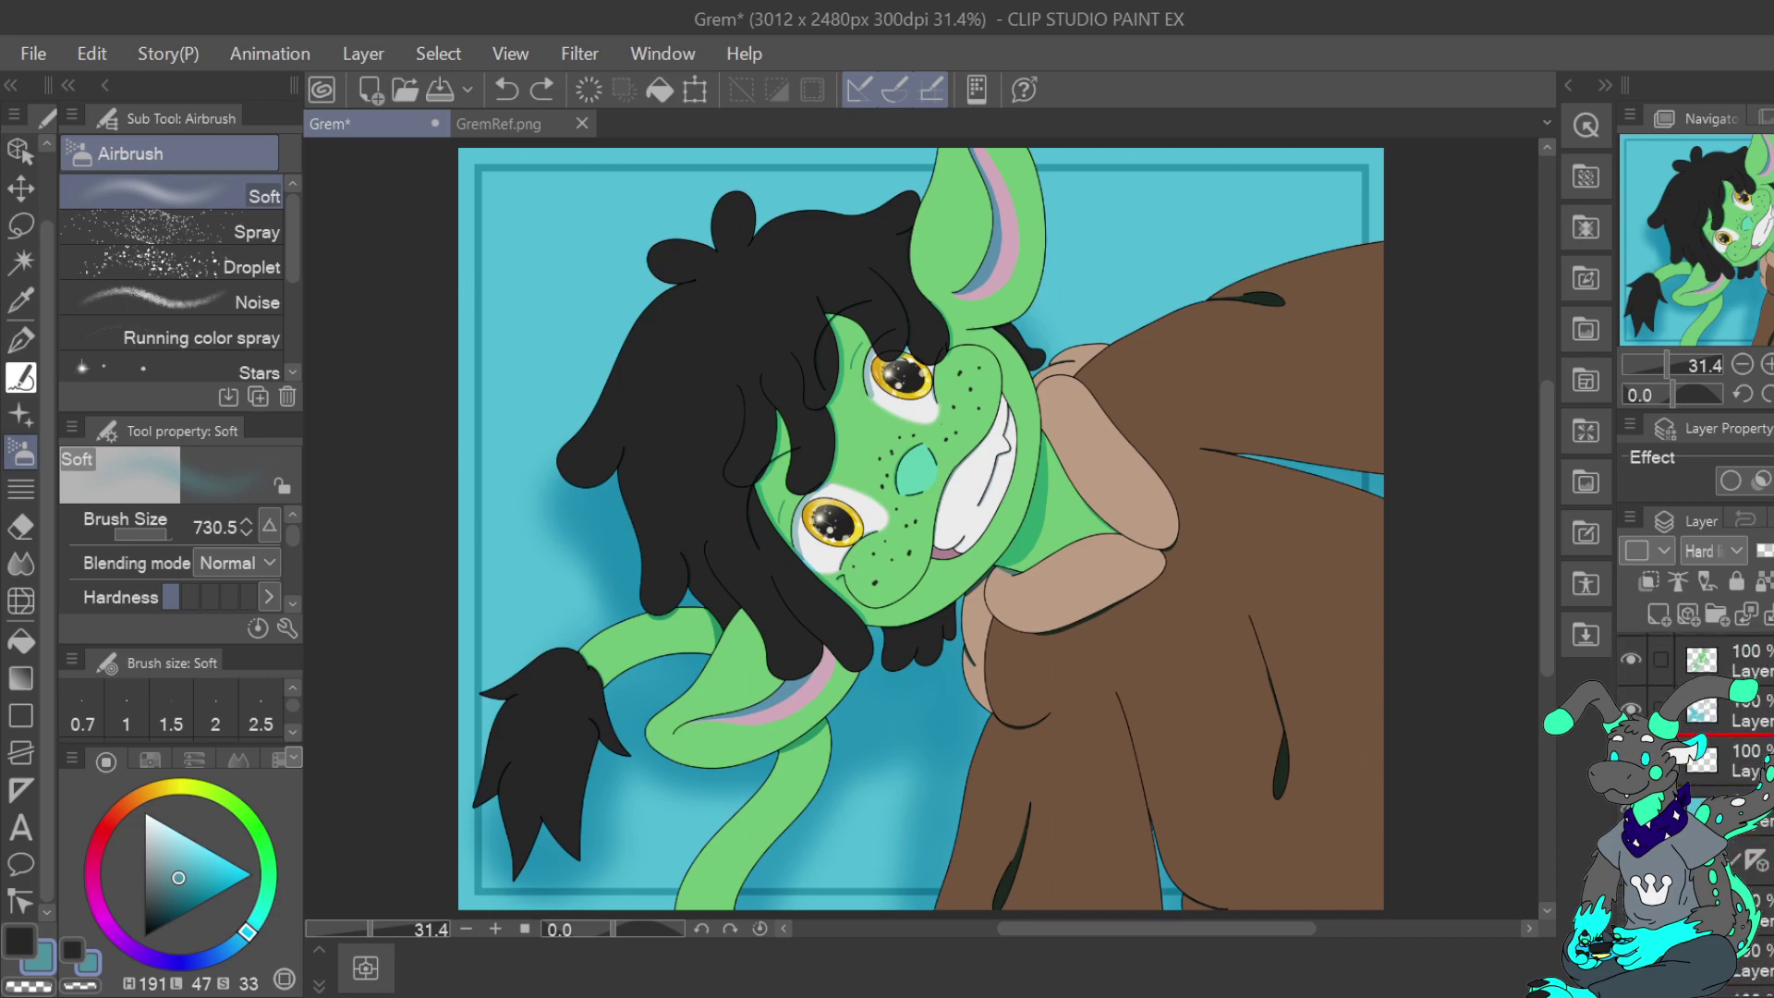
{"action": "key", "text": "ctrl+shift+n"}
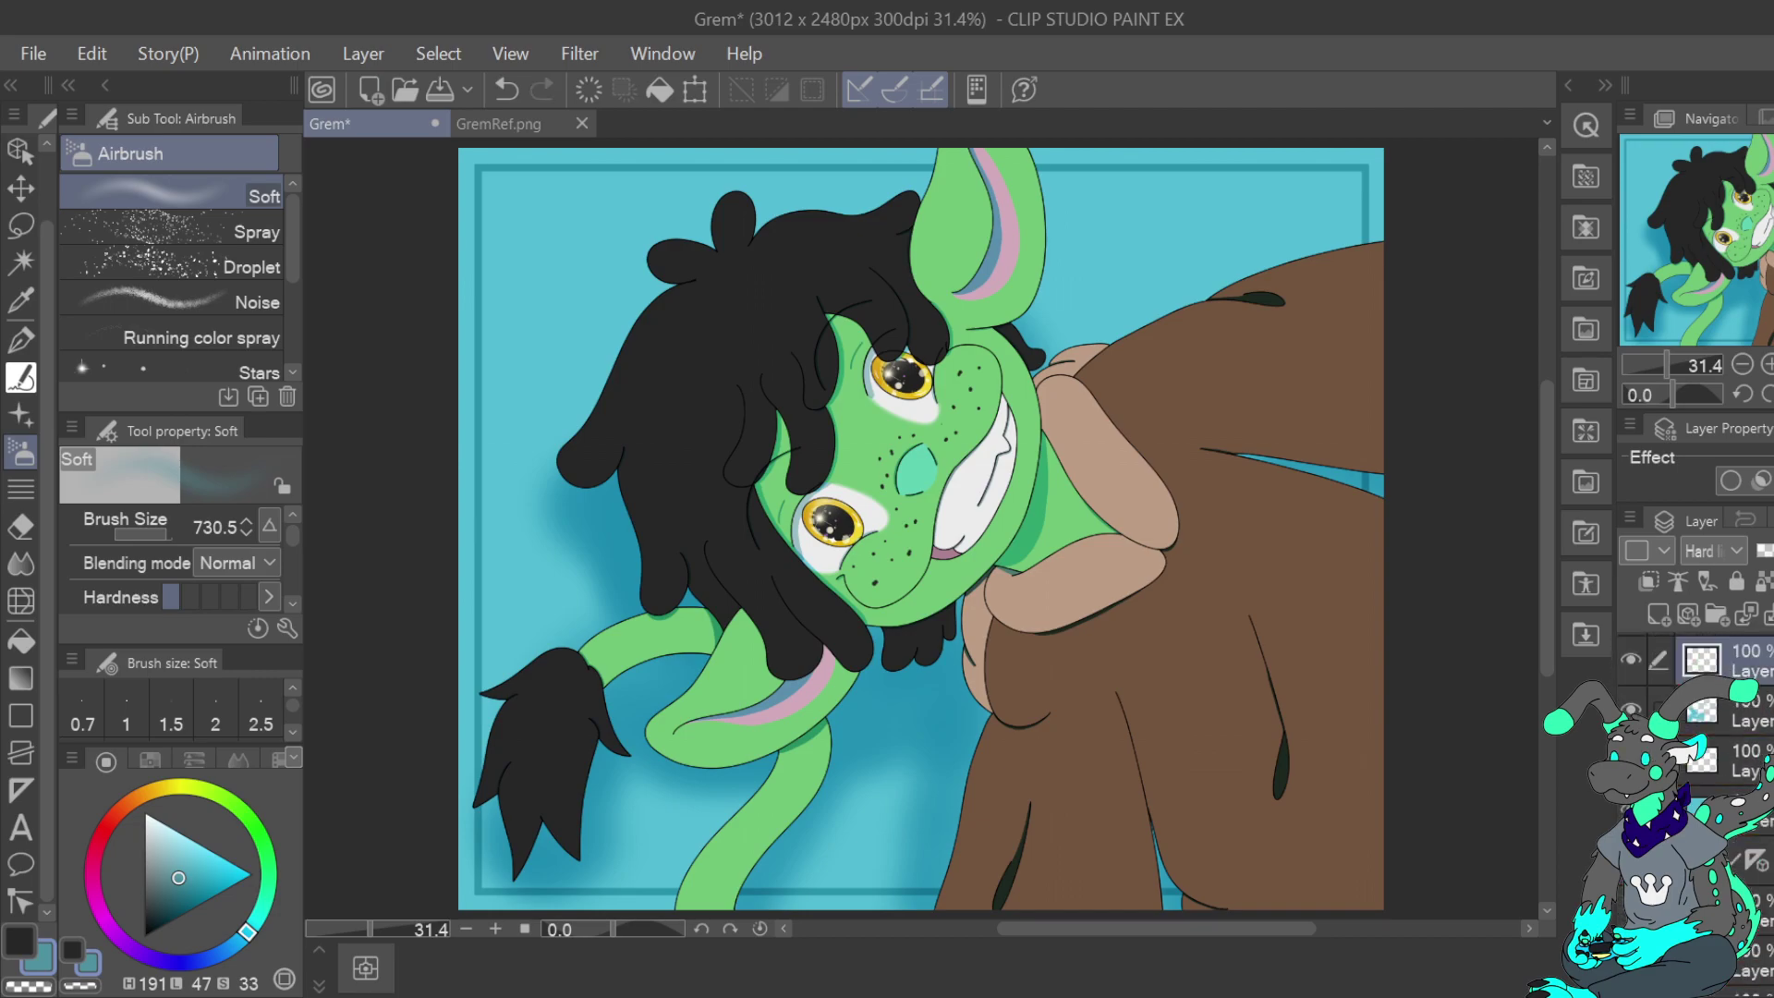
{"action": "left_click", "coordinate": [1758, 861]}
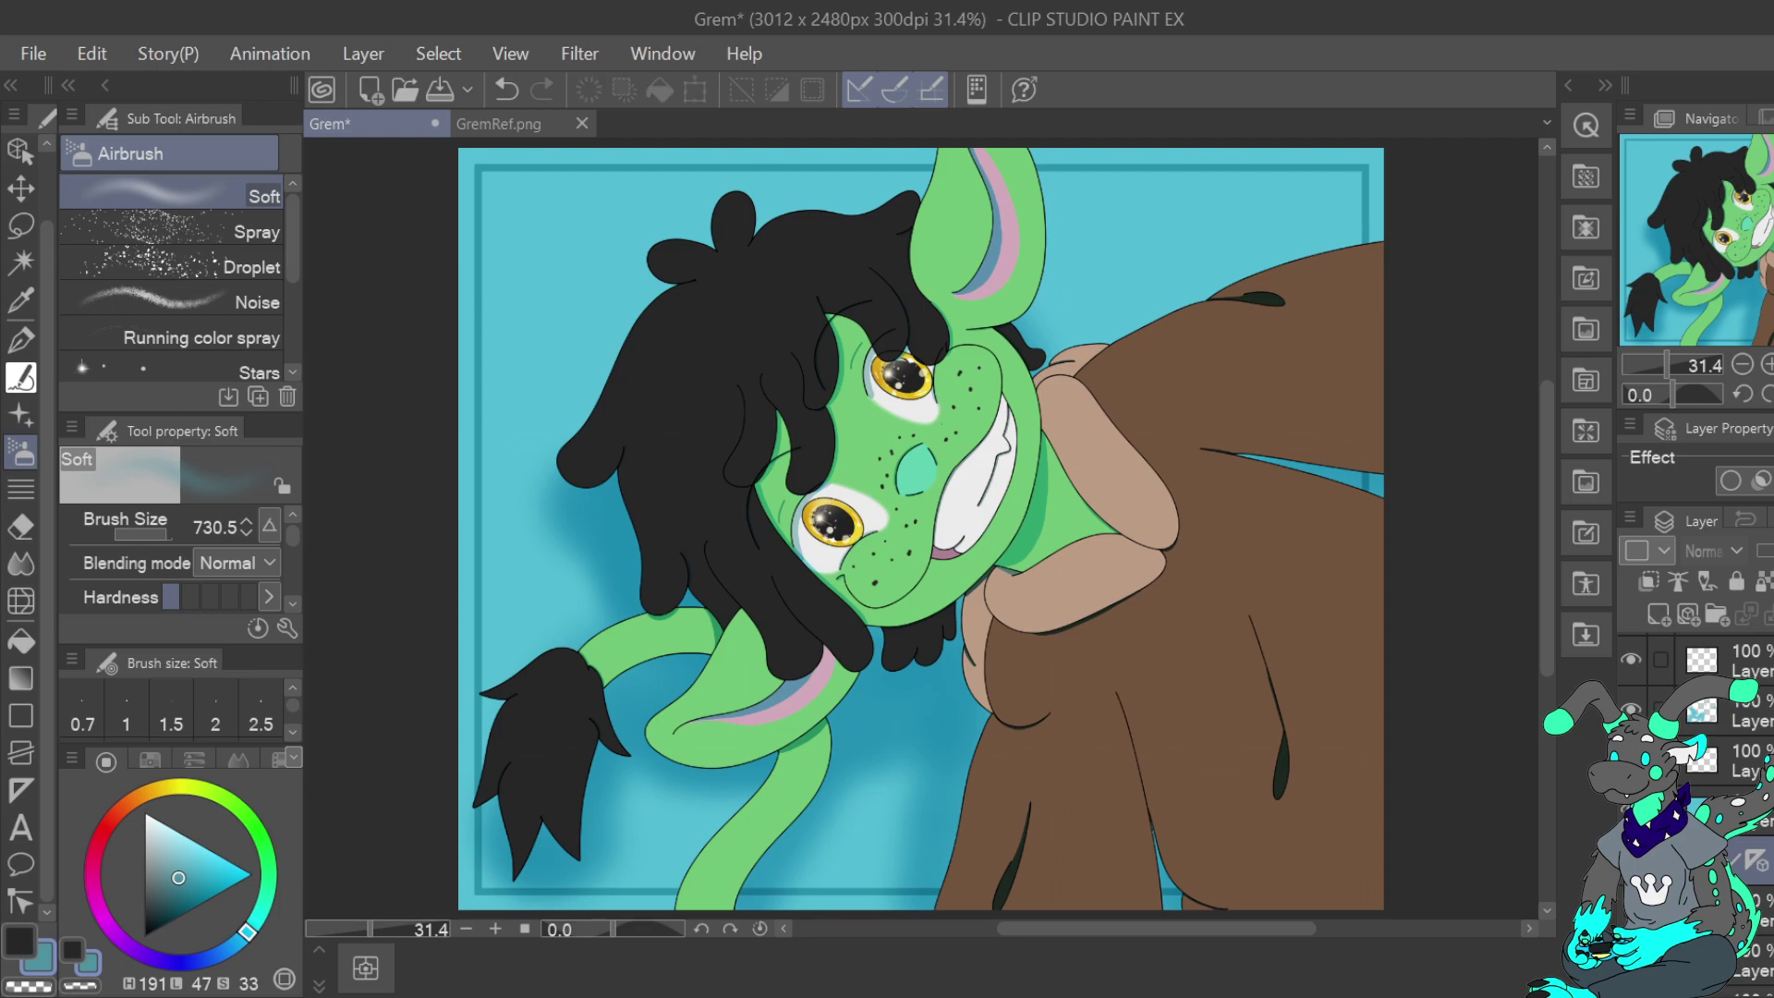
{"action": "scroll", "coordinate": [1701, 804], "scroll_direction": "up", "scroll_amount": 4}
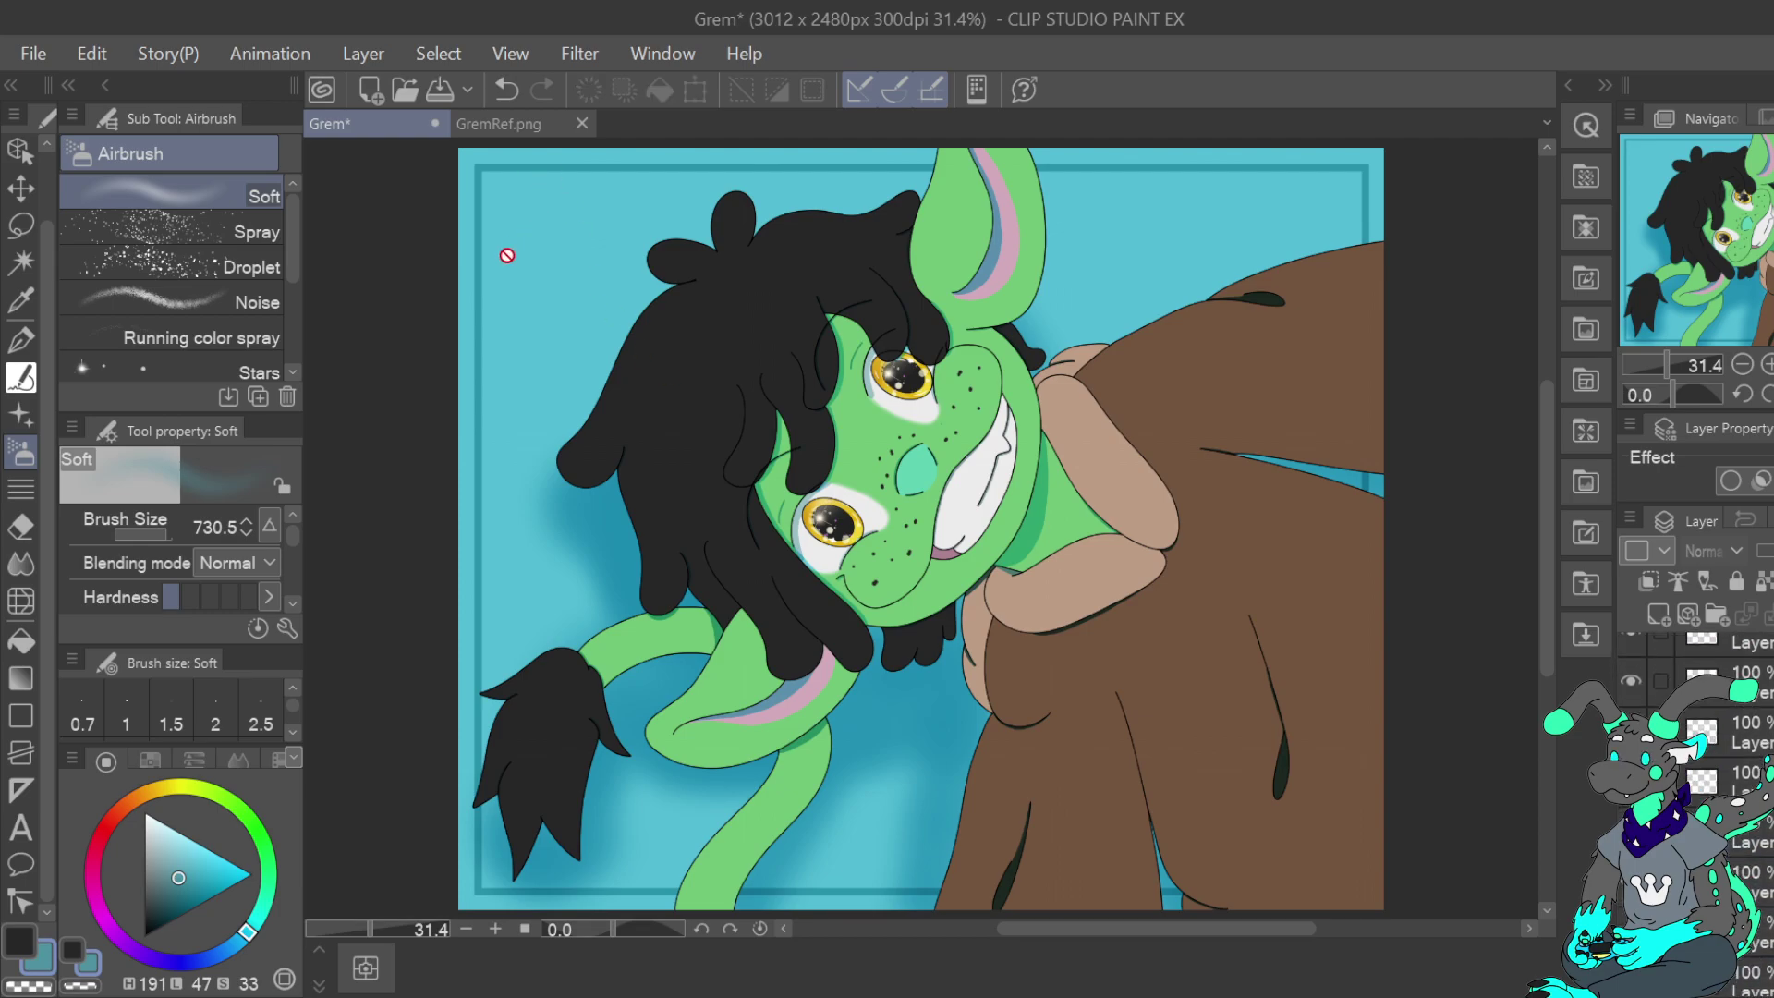
{"action": "scroll", "coordinate": [1747, 804], "scroll_direction": "down", "scroll_amount": 4}
{"action": "left_click", "coordinate": [1748, 815]}
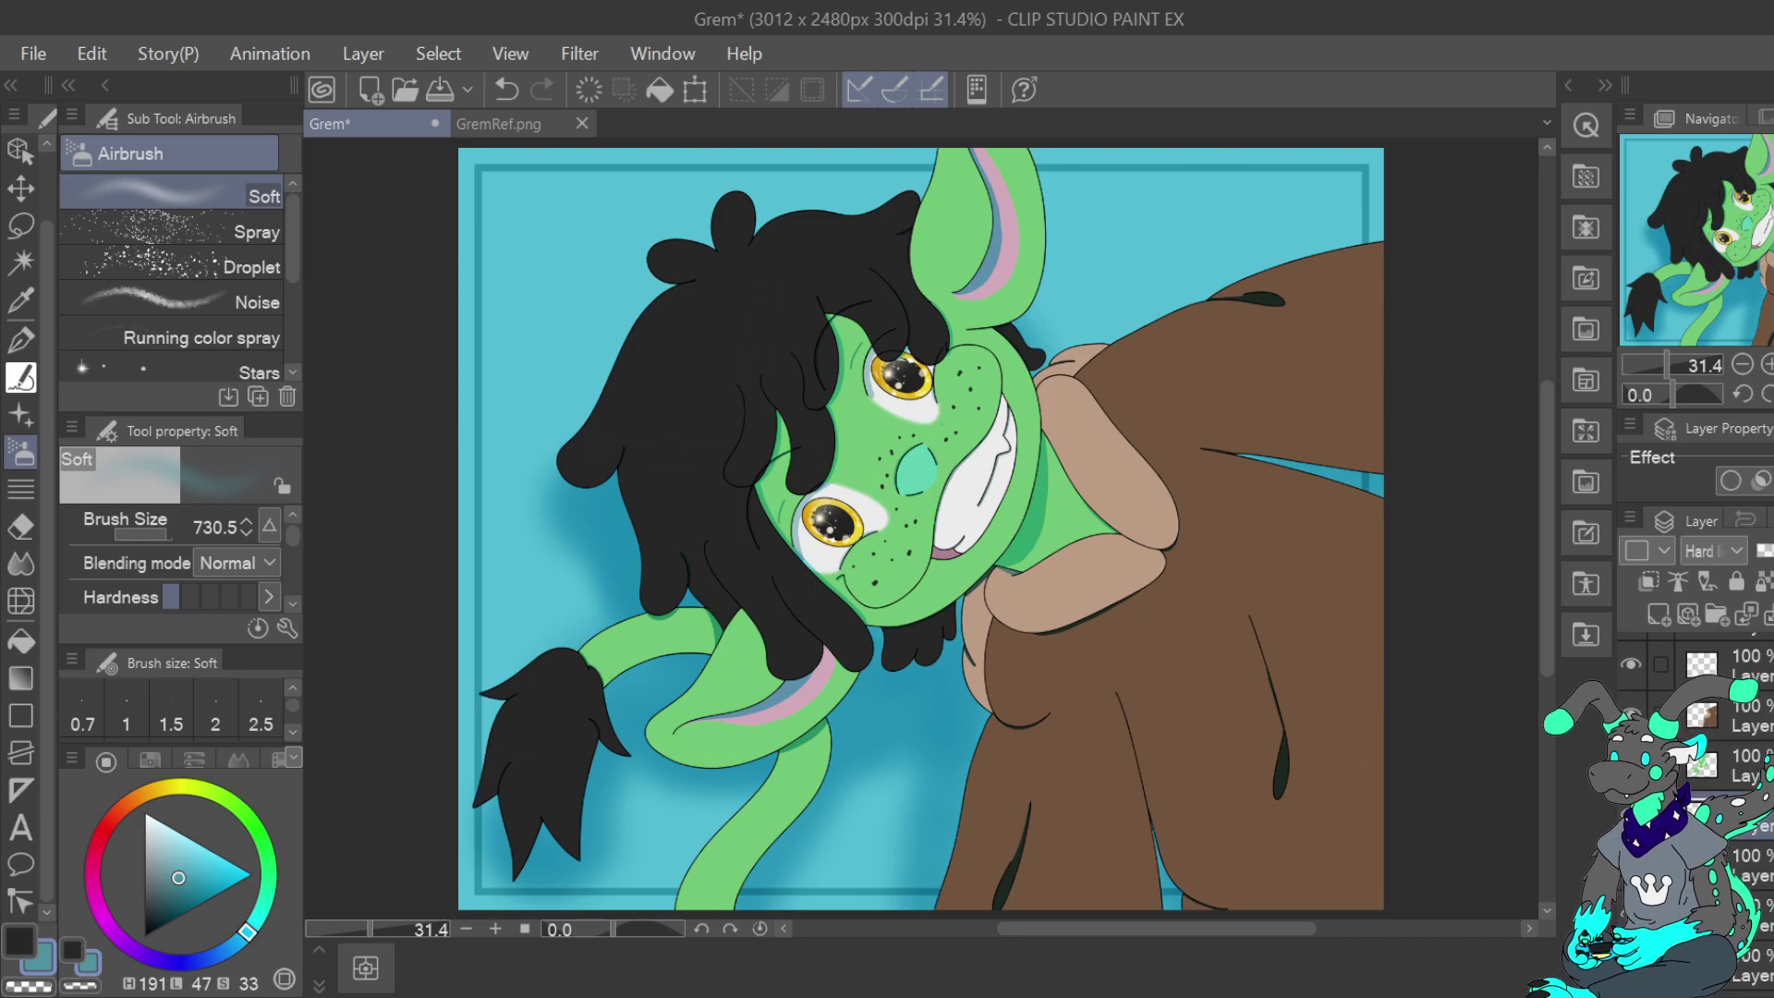
{"action": "mouse_move", "coordinate": [554, 201]}
{"action": "left_mouse_down"}
{"action": "mouse_move", "coordinate": [747, 162]}
{"action": "mouse_move", "coordinate": [745, 264]}
{"action": "mouse_move", "coordinate": [498, 607]}
{"action": "mouse_move", "coordinate": [636, 652]}
{"action": "left_mouse_up"}
Set the top layer to Soft light, pick a pale cyan (H 191, L 85, S 67) and enlarge the Soft airbrush to 2000
{"action": "scroll", "coordinate": [1742, 721], "scroll_direction": "up", "scroll_amount": 4}
{"action": "left_click", "coordinate": [1745, 658]}
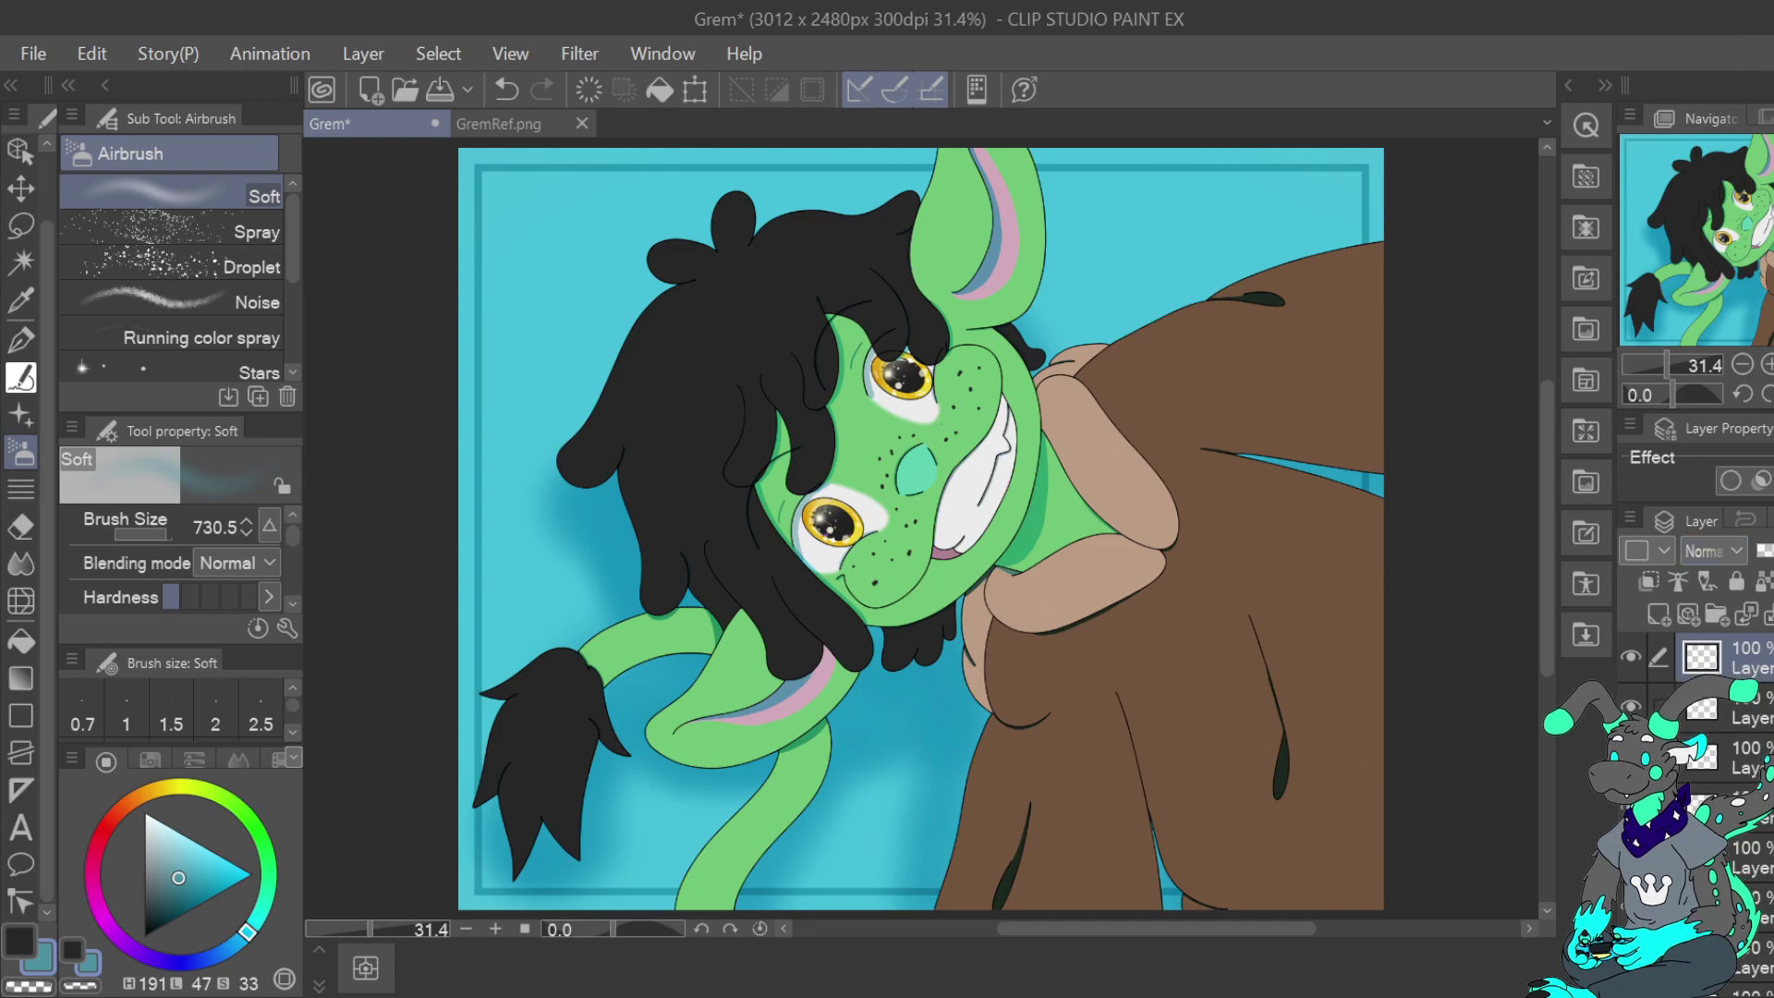
{"action": "left_click_drag", "start_coordinate": [184, 871], "coordinate": [166, 831]}
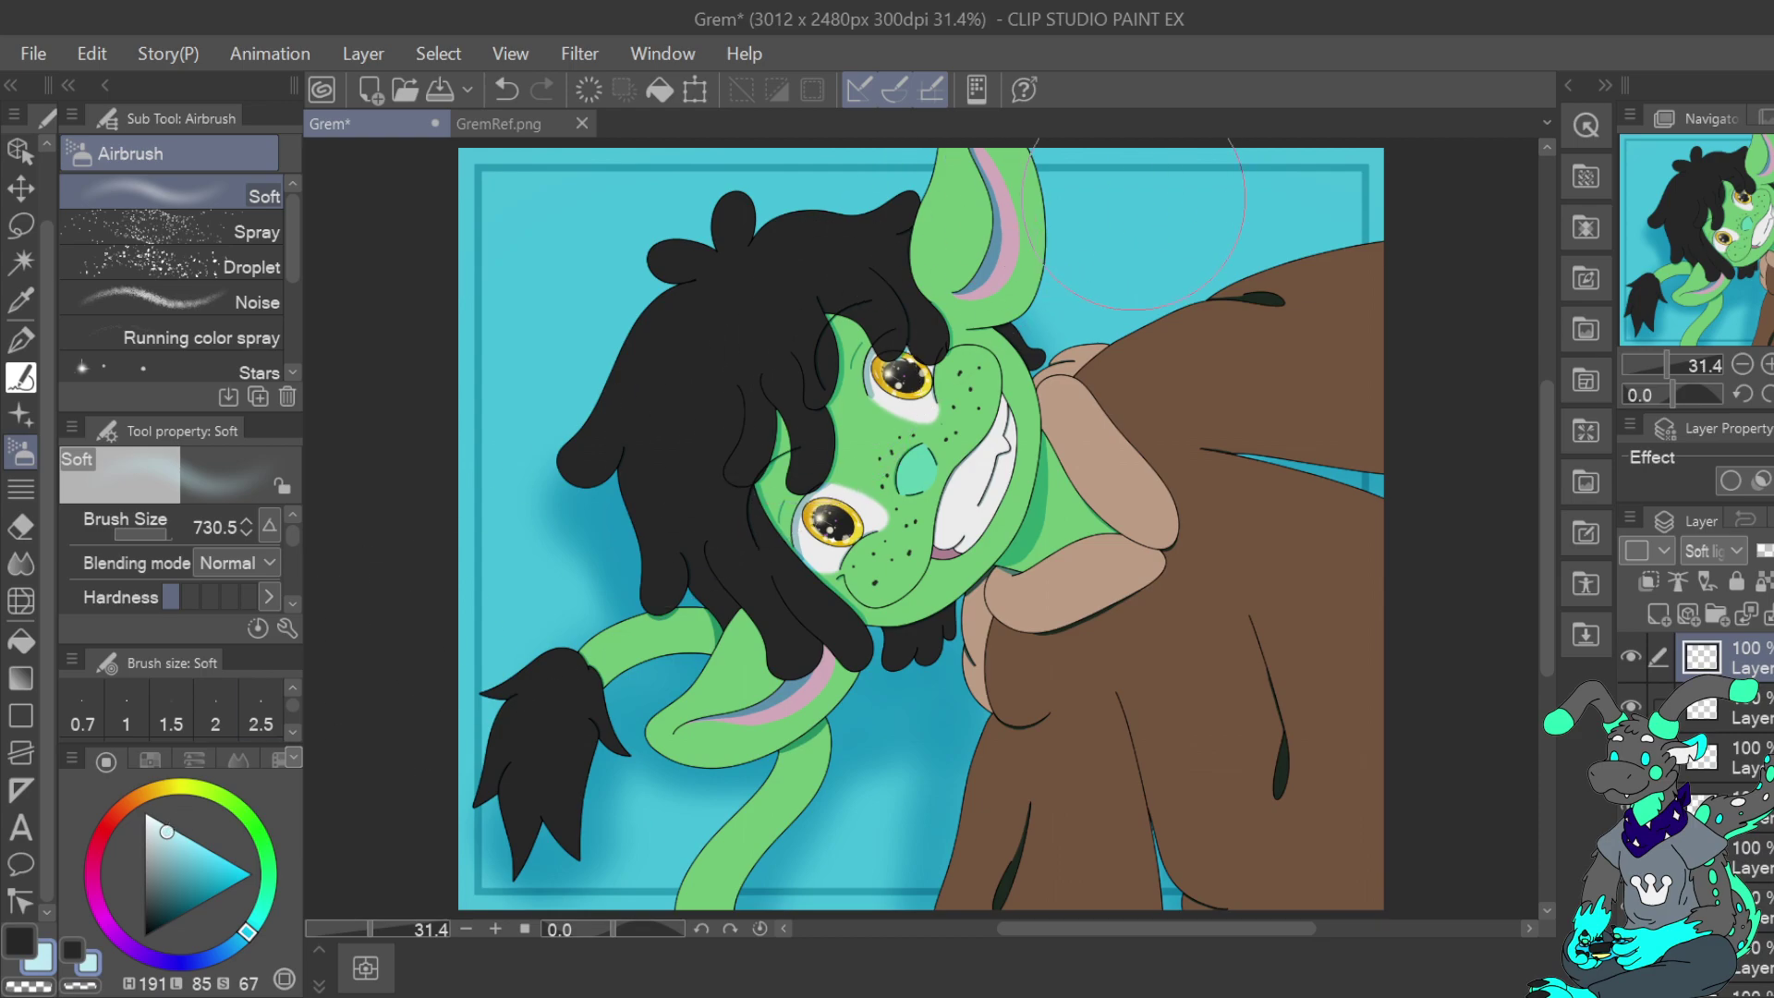
{"action": "left_click", "coordinate": [172, 530]}
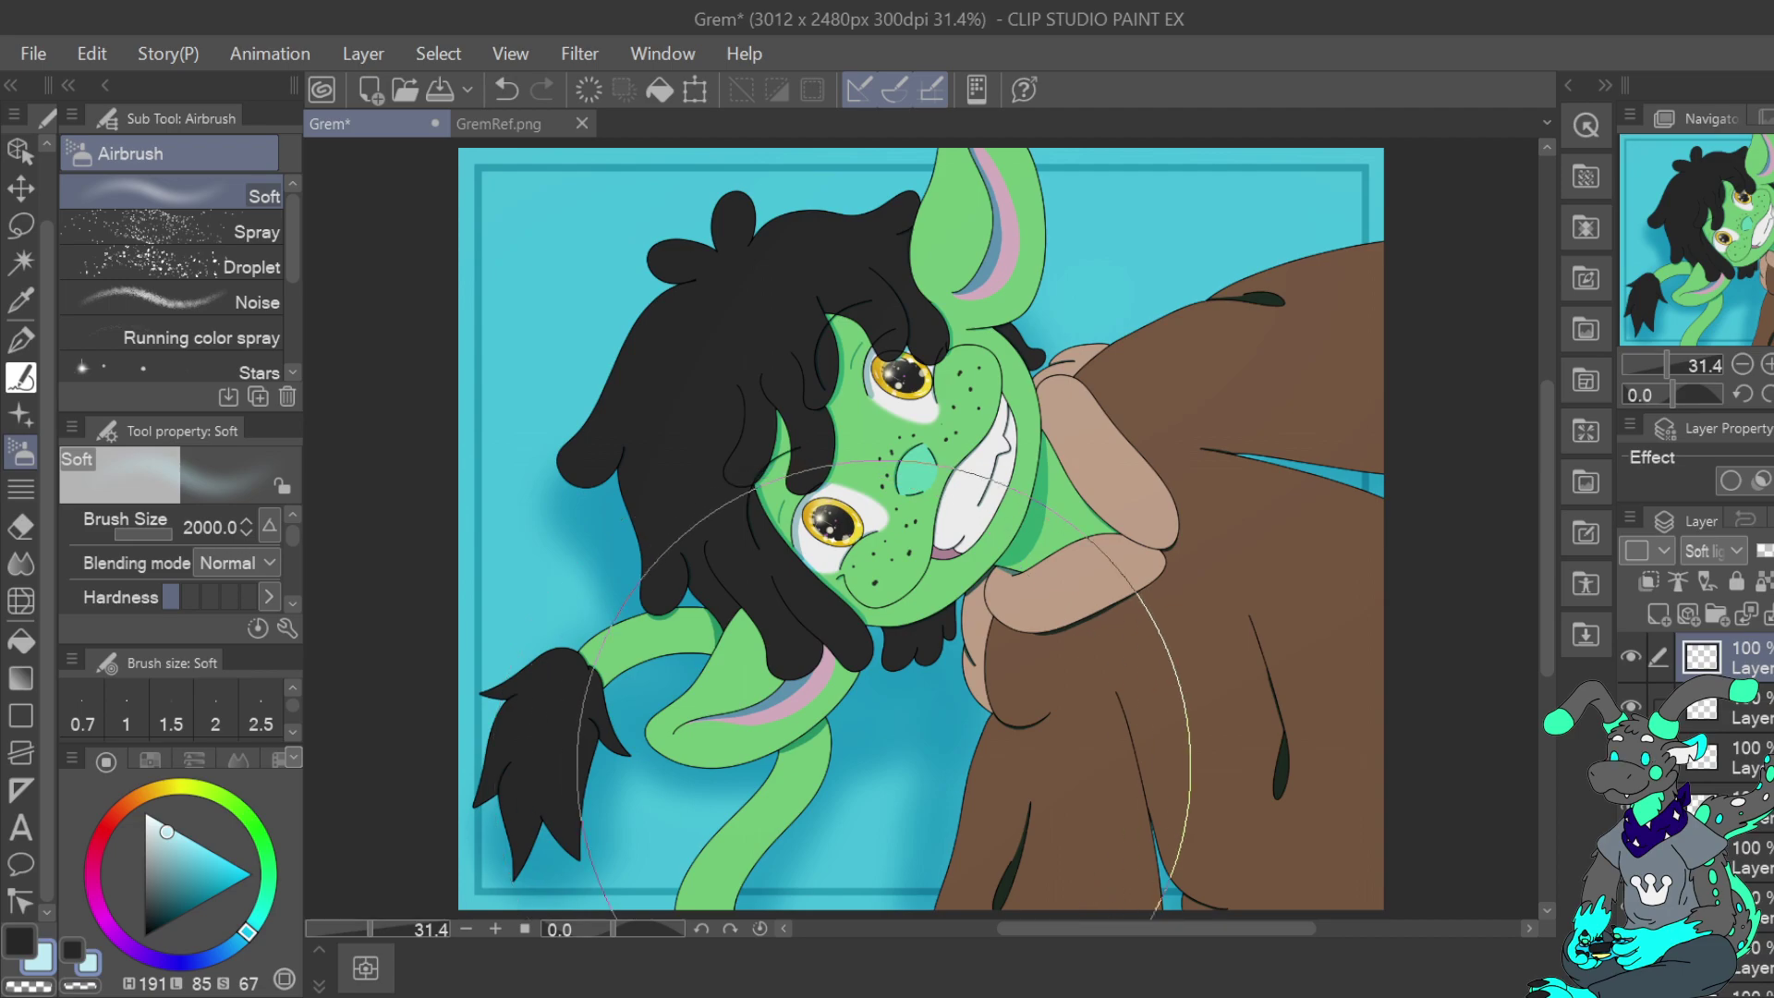
Try airbrushing a pale cyan glow over the whole character and background, and undo it
{"action": "mouse_move", "coordinate": [807, 445]}
{"action": "left_mouse_down"}
{"action": "mouse_move", "coordinate": [886, 753]}
{"action": "mouse_move", "coordinate": [1072, 786]}
{"action": "left_mouse_up"}
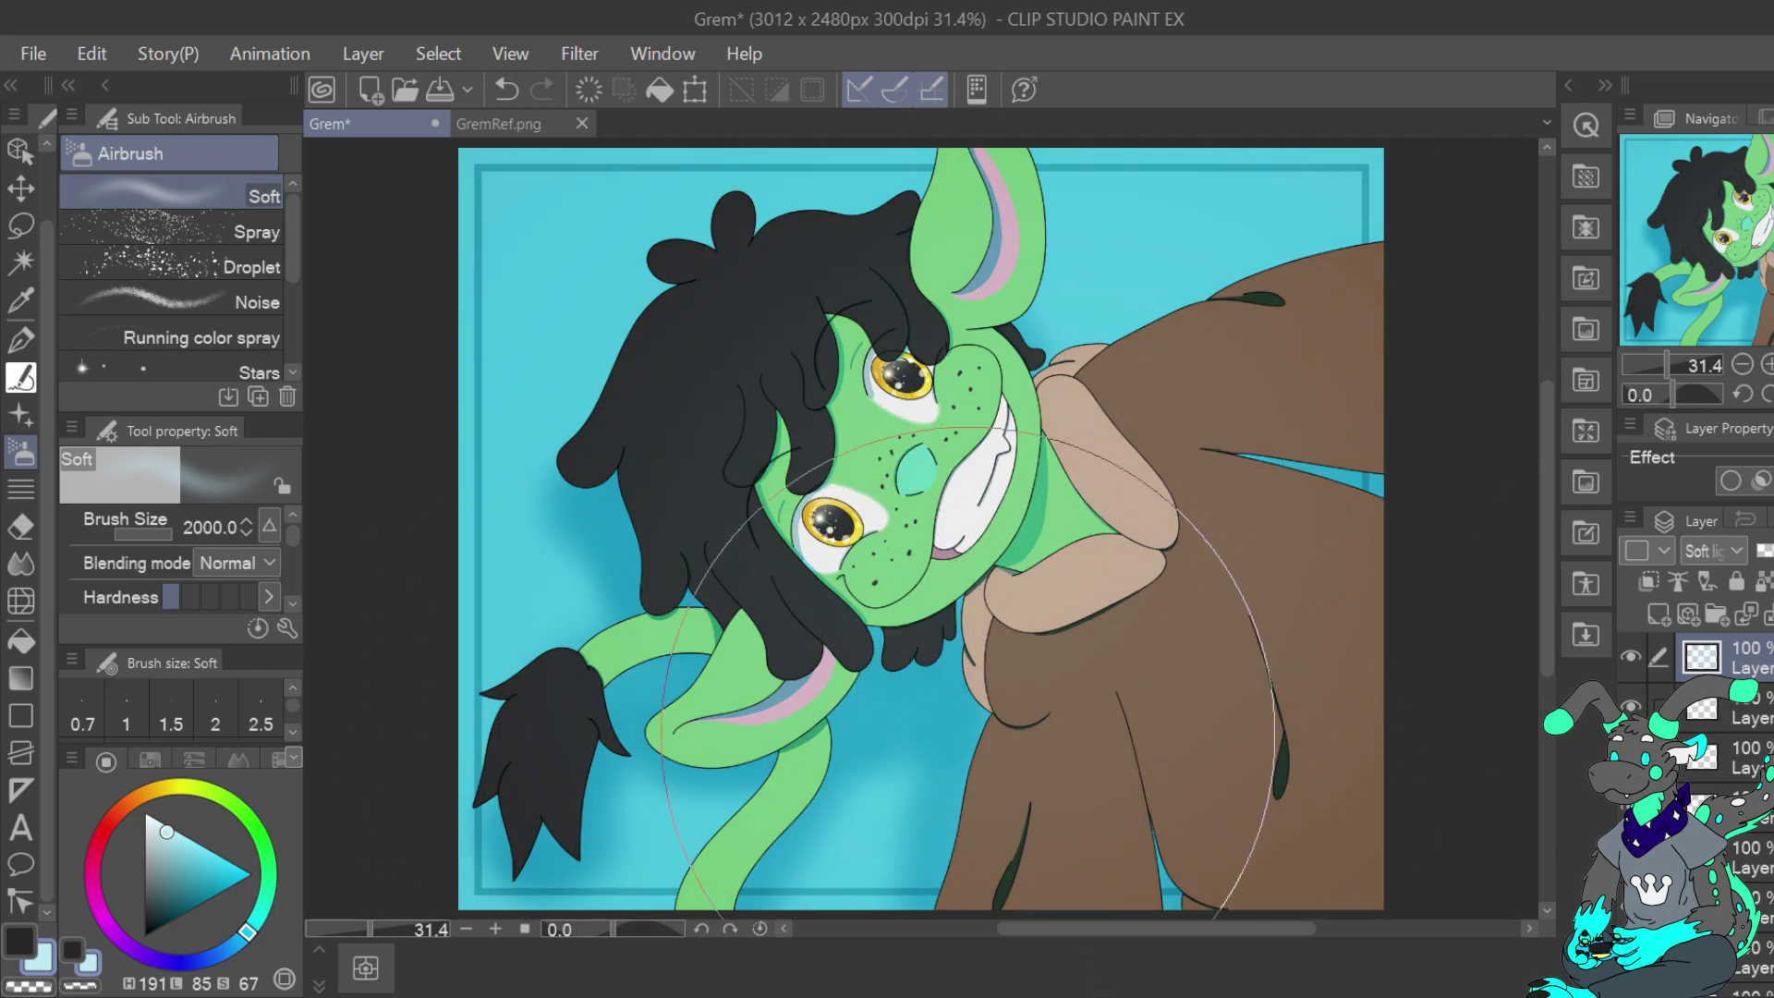
{"action": "left_click", "coordinate": [516, 89]}
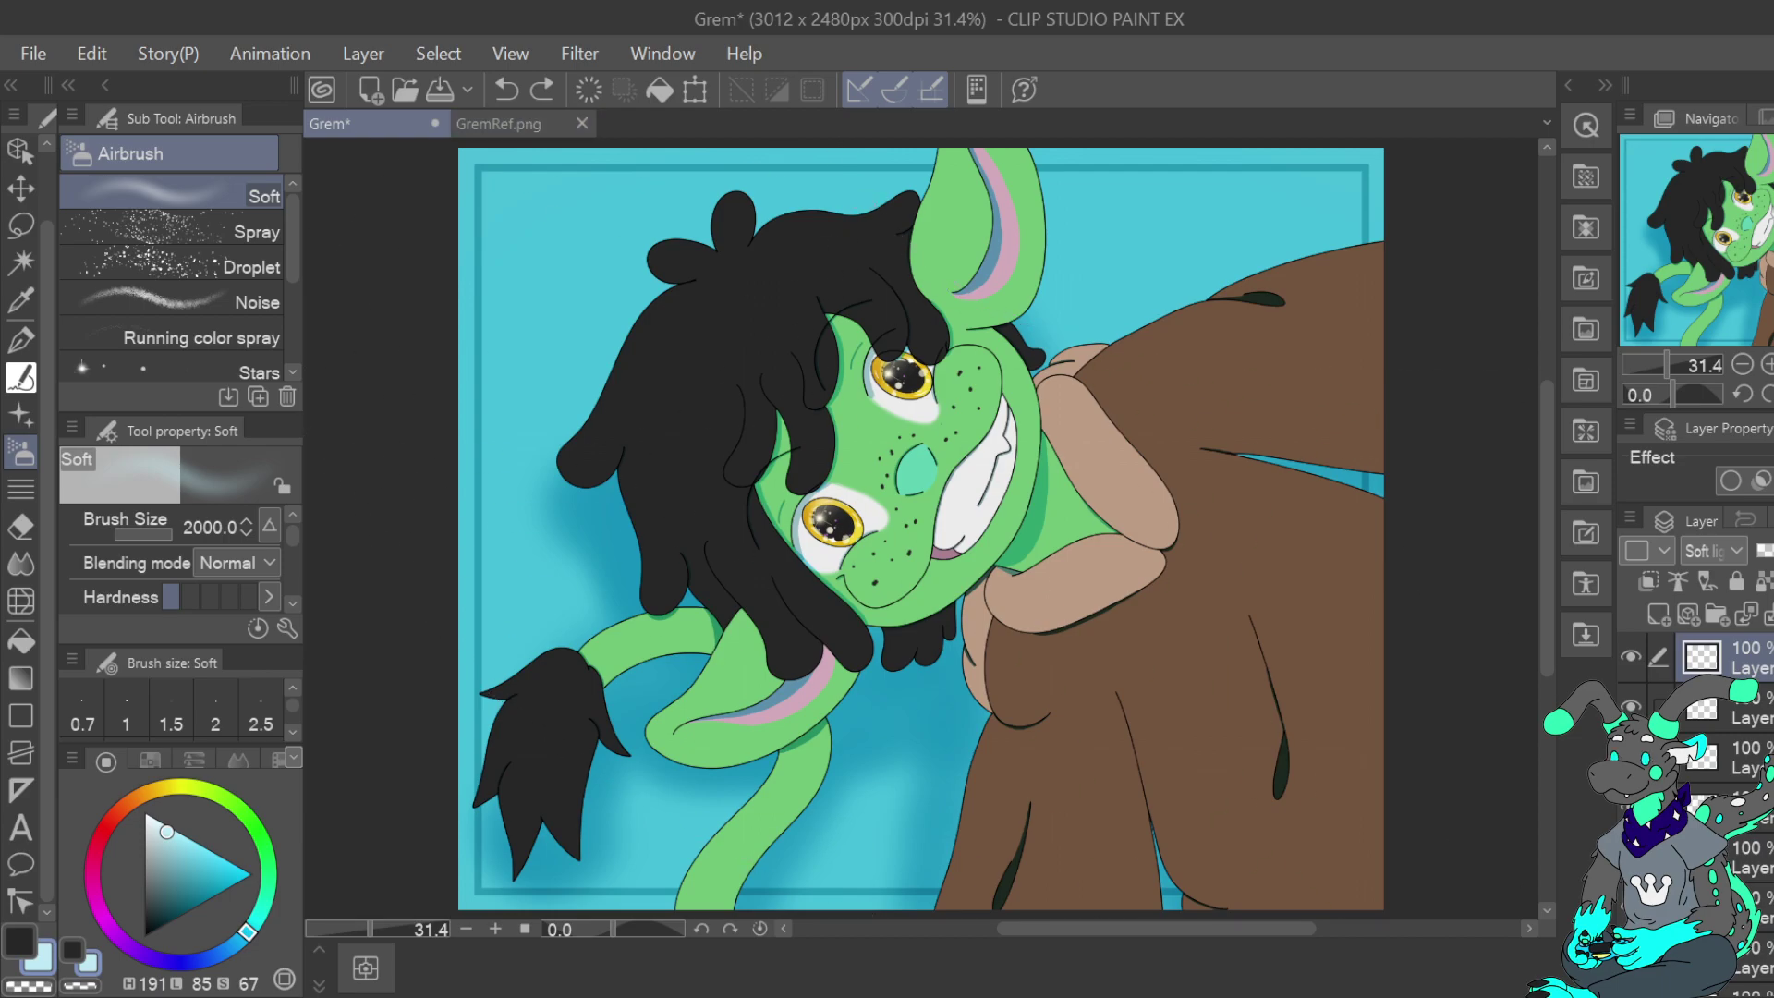
Identify the black line art layer by toggling its visibility, and select it with the lines shown
{"action": "left_click", "coordinate": [1747, 807]}
{"action": "left_click", "coordinate": [1631, 807]}
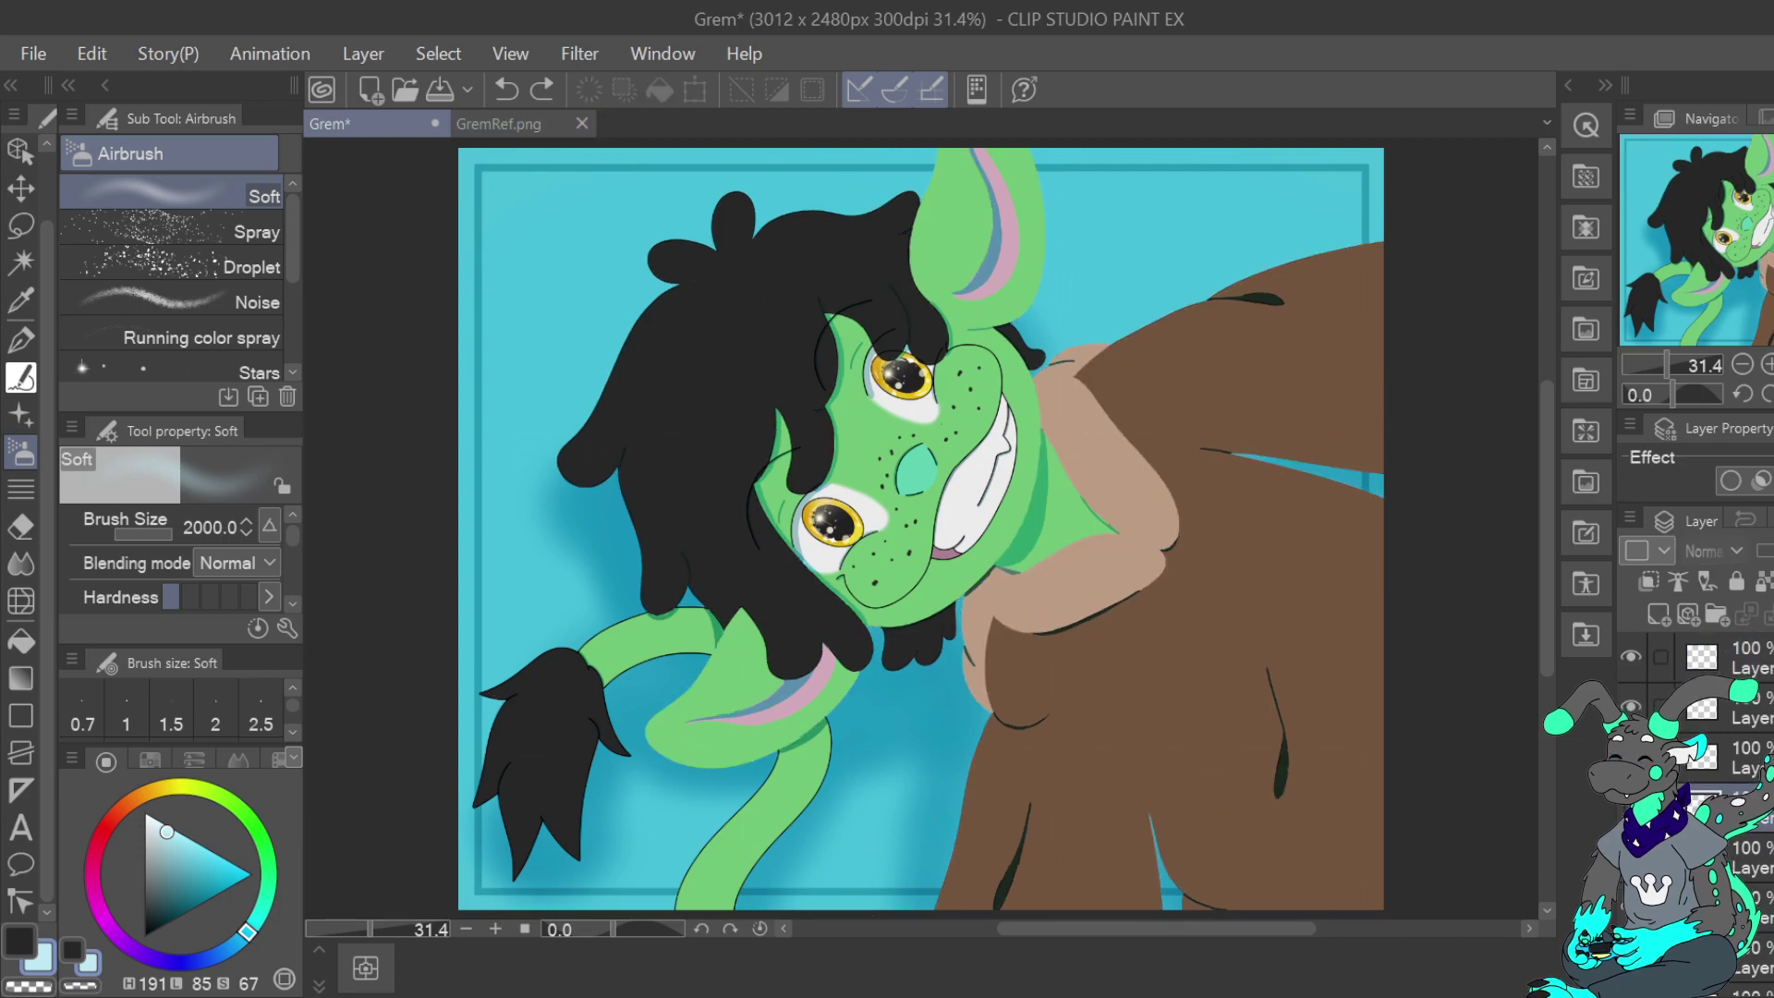
{"action": "left_click", "coordinate": [1631, 807]}
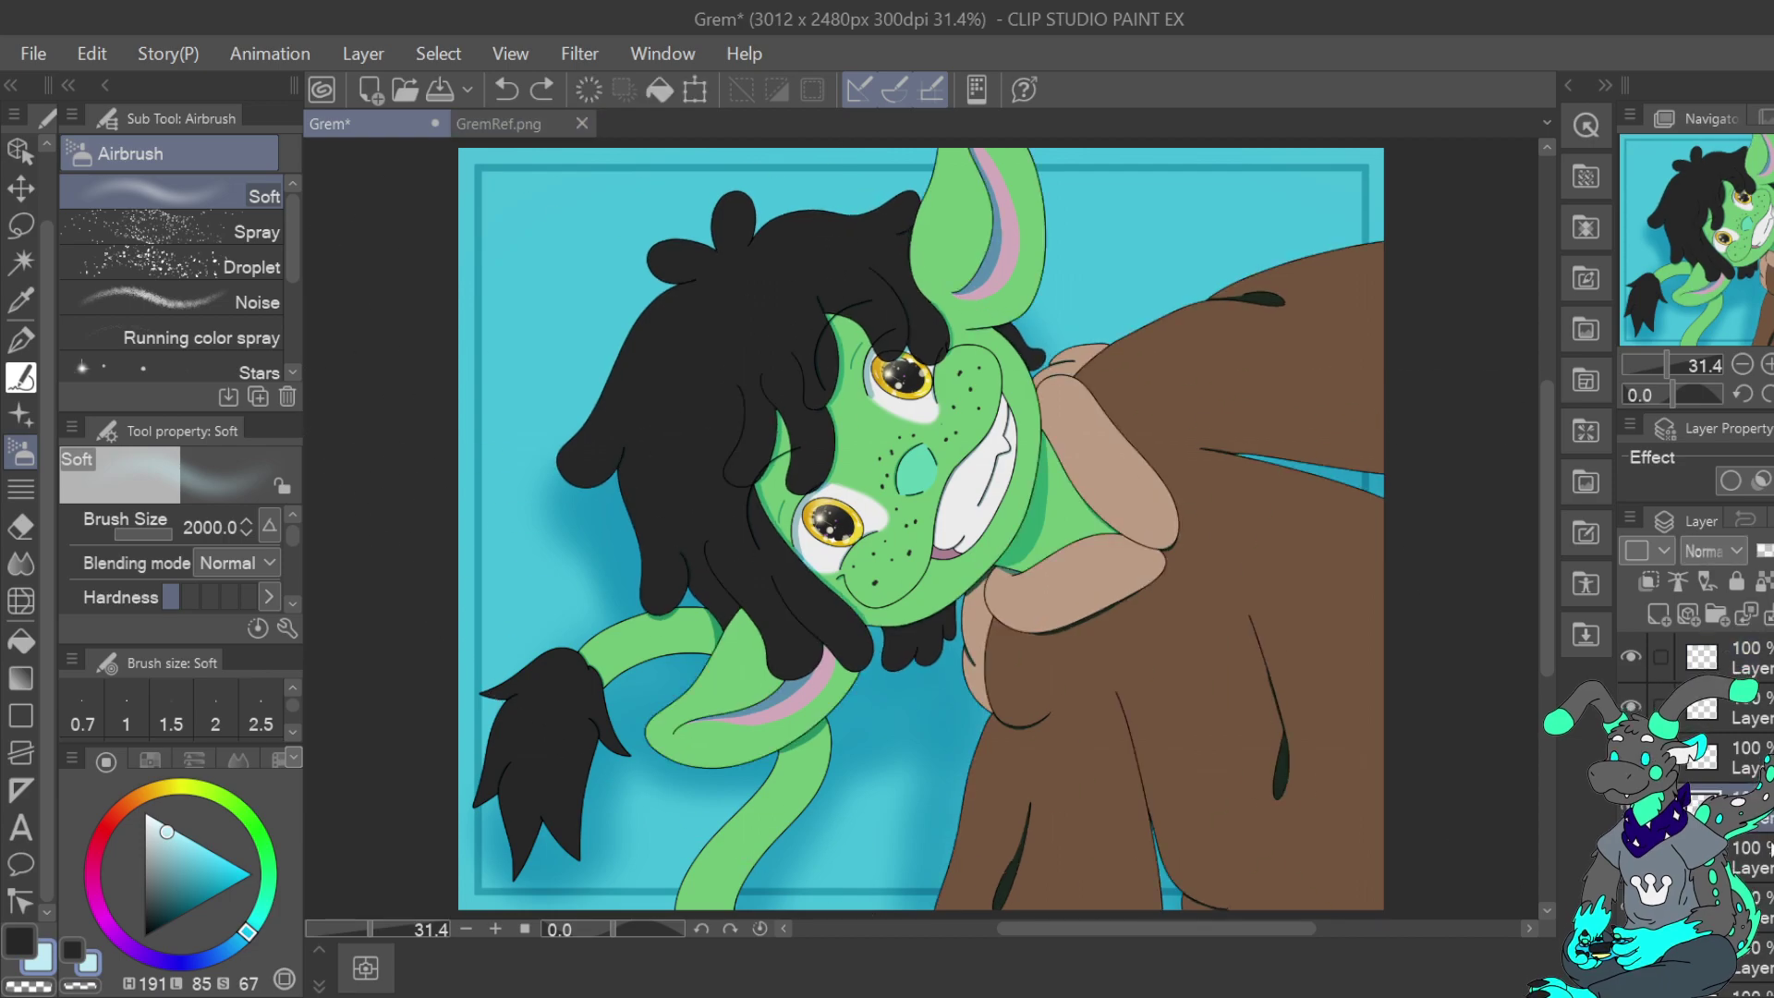
{"action": "left_click", "coordinate": [1631, 807]}
{"action": "key", "text": "ctrl+y"}
{"action": "left_click", "coordinate": [1770, 615]}
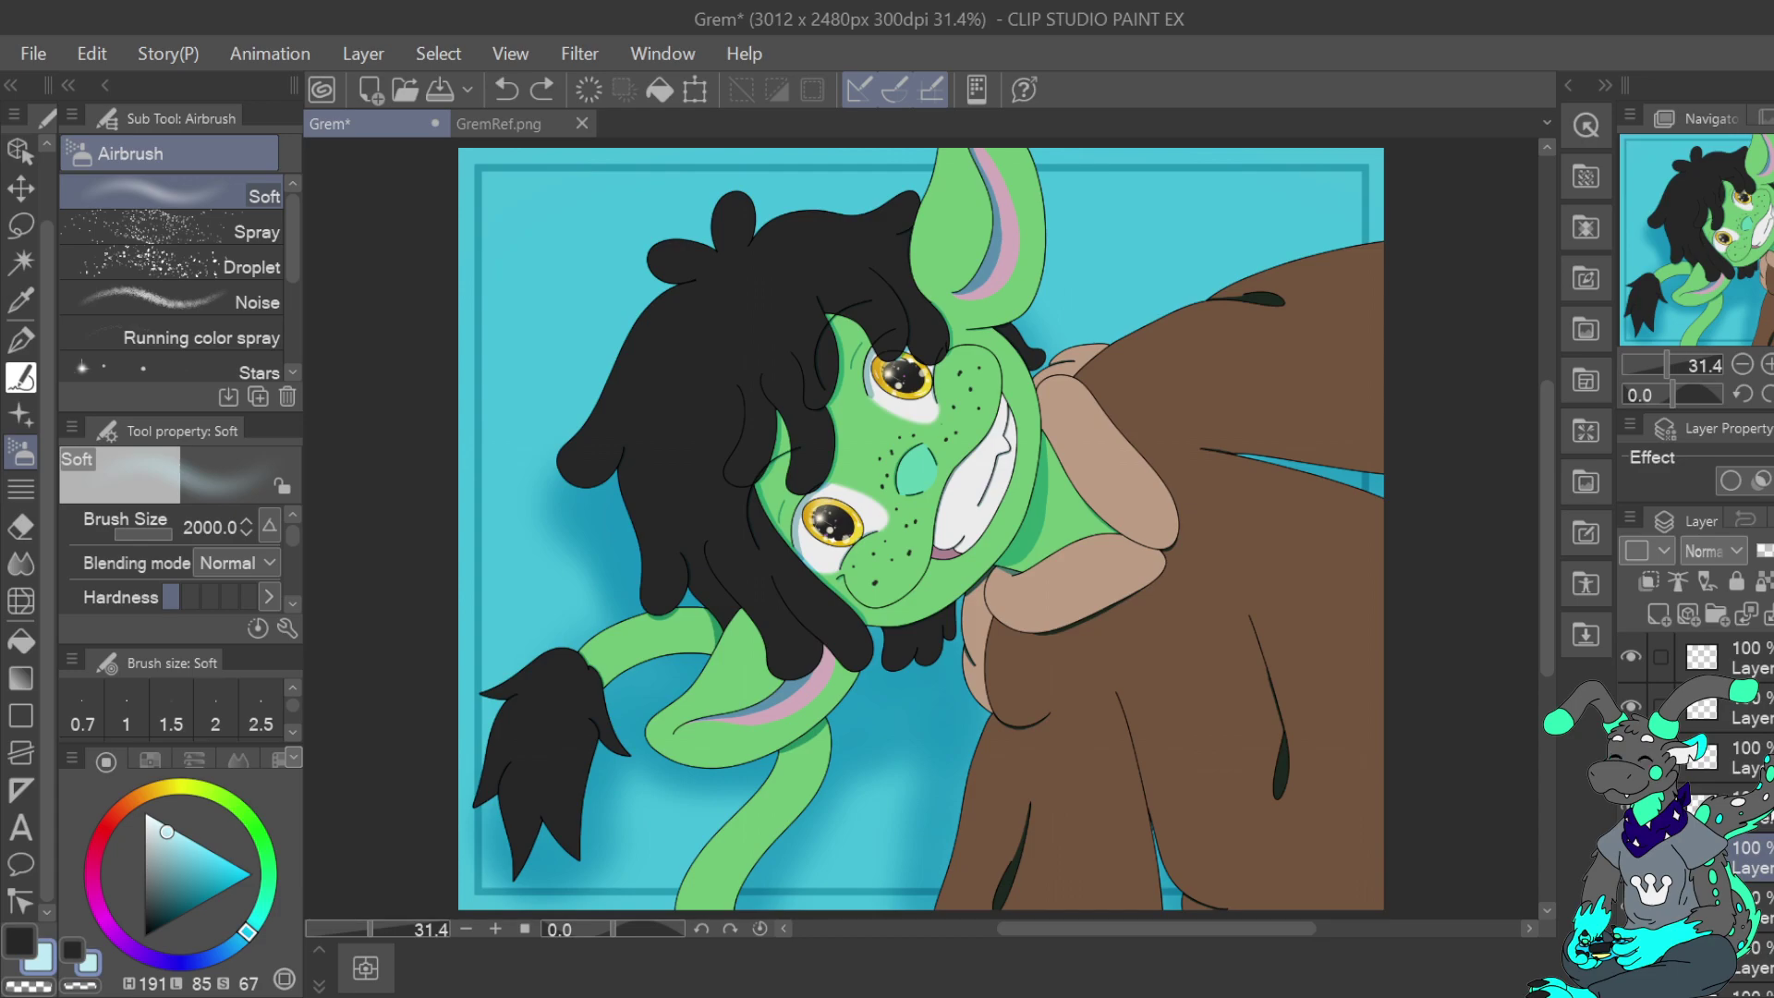
{"action": "key", "text": "alt+bracketright"}
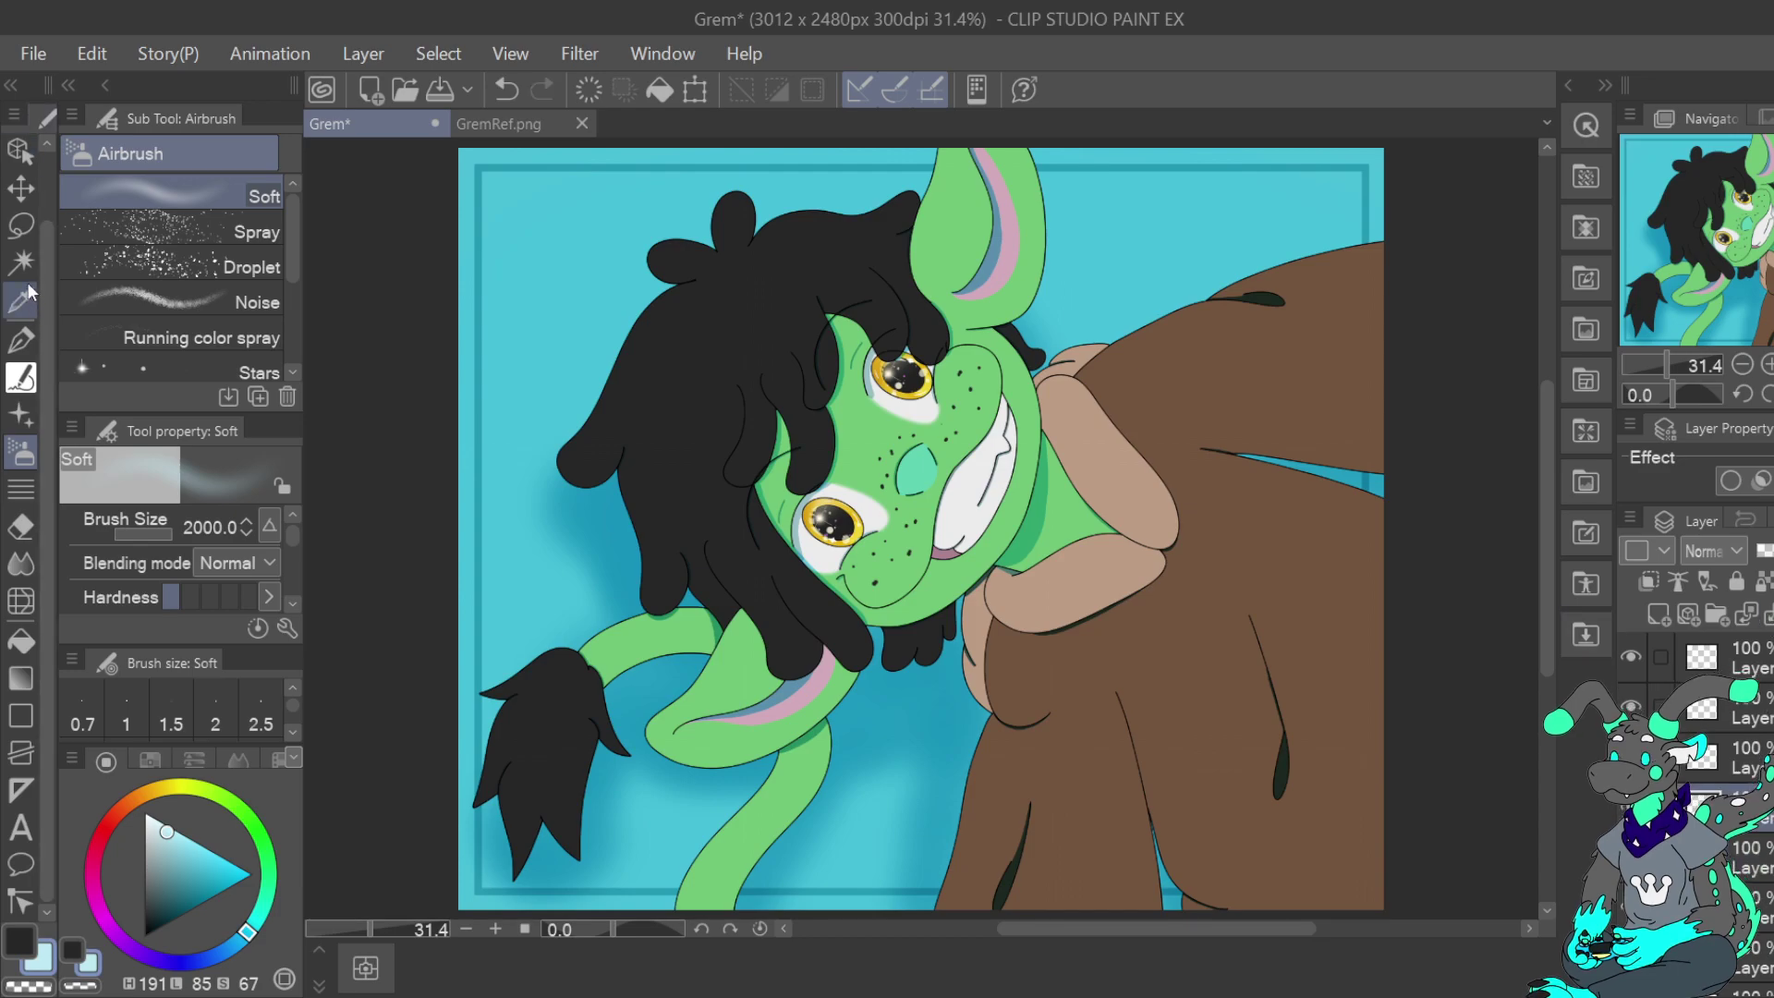
Auto select the background left of the character on the line art layer and invert the selection
{"action": "key", "text": "w"}
{"action": "left_click", "coordinate": [552, 400]}
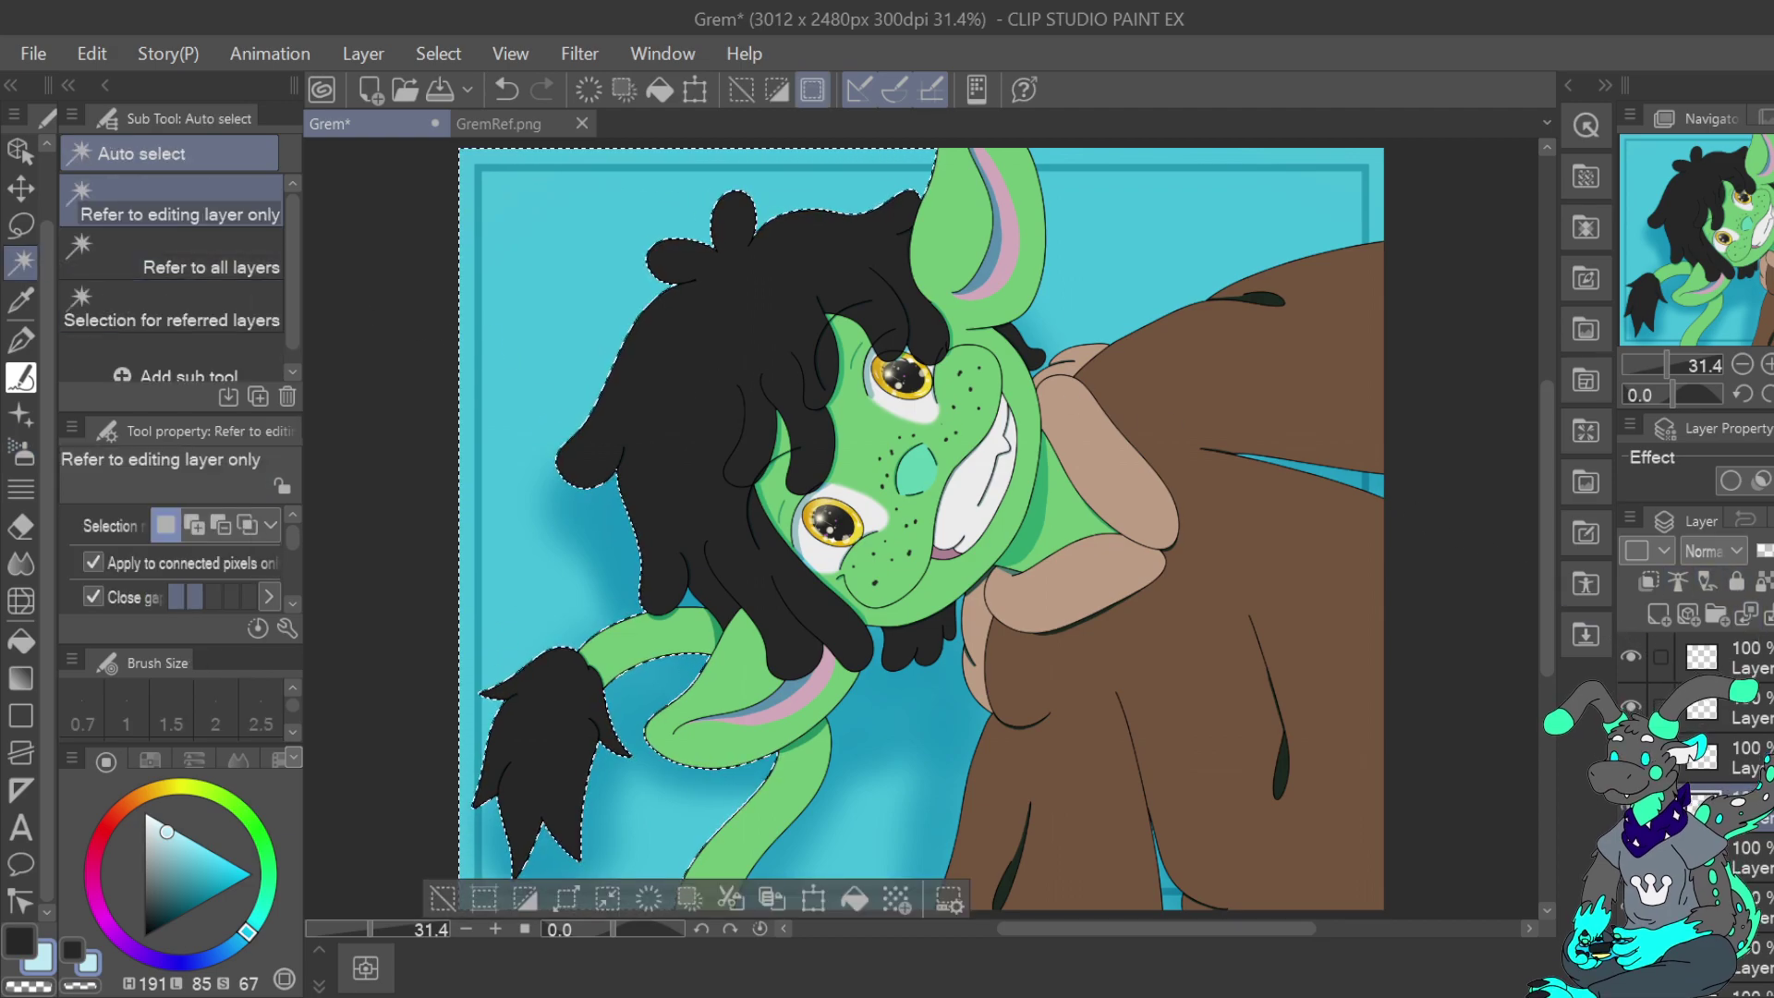
{"action": "left_click", "coordinate": [525, 898]}
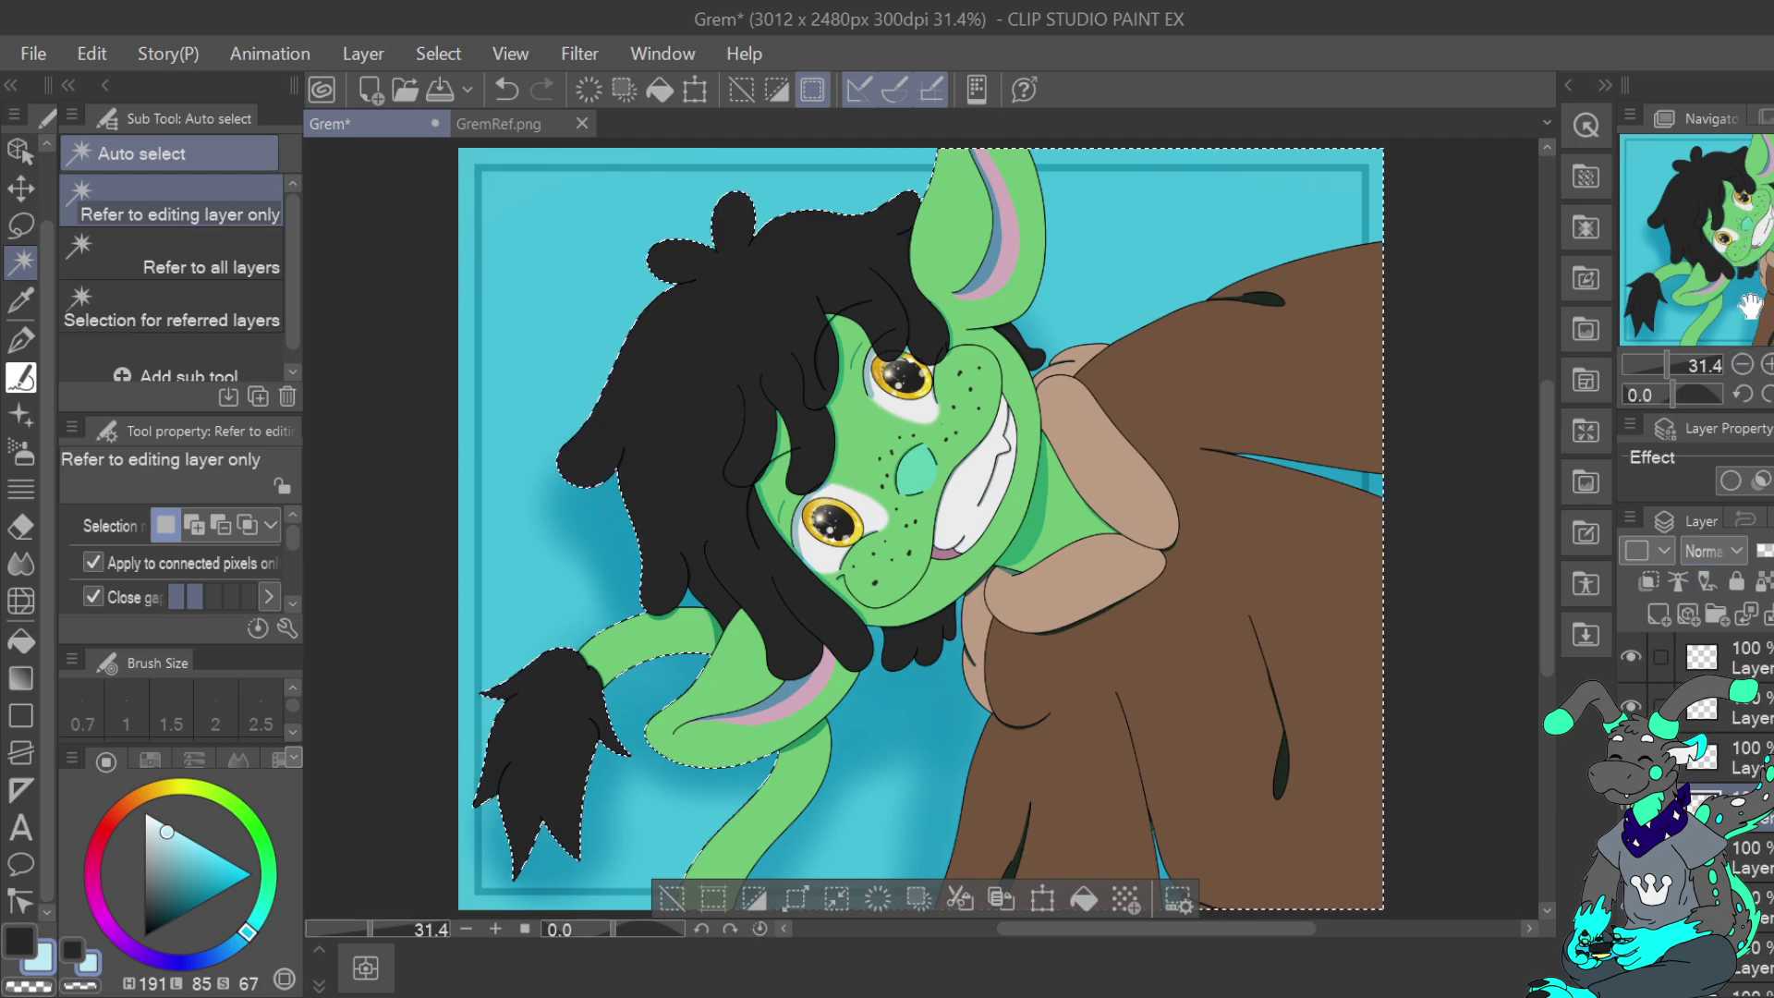
On the top Soft light layer, airbrush a pale cyan glow across the jacket and upper hair within the selection, redoing the first attempt
{"action": "left_click", "coordinate": [1753, 658]}
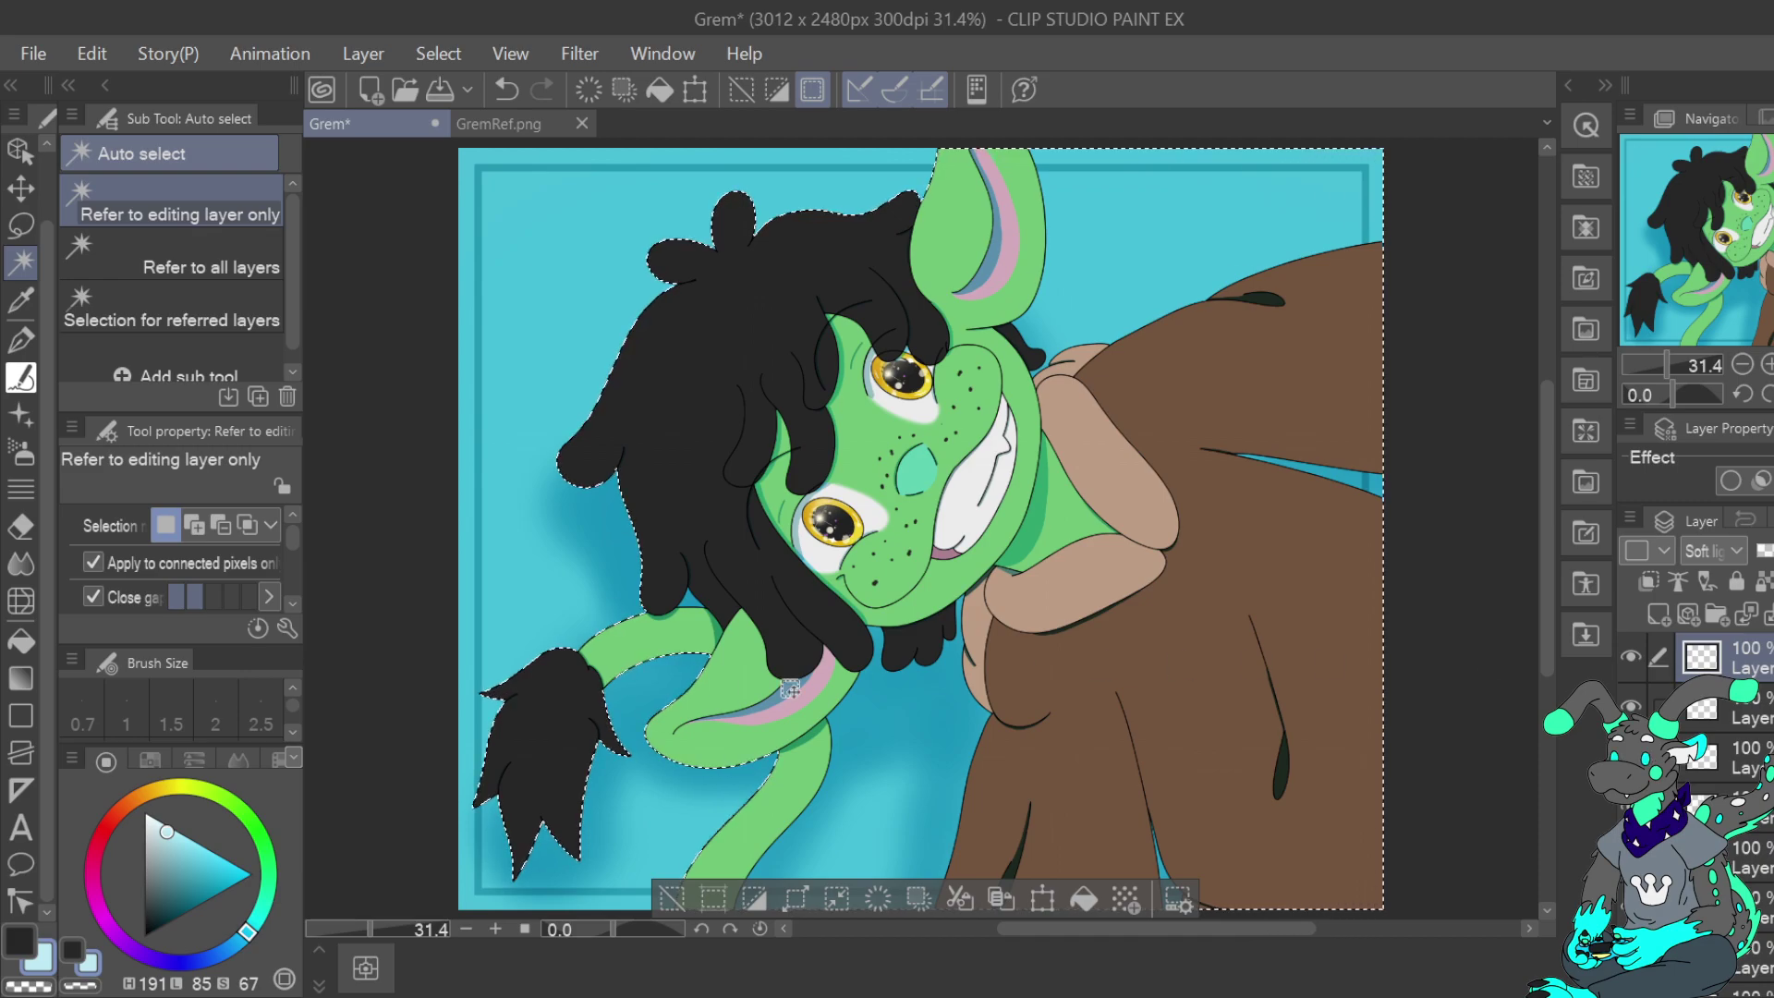
{"action": "left_click", "coordinate": [23, 450]}
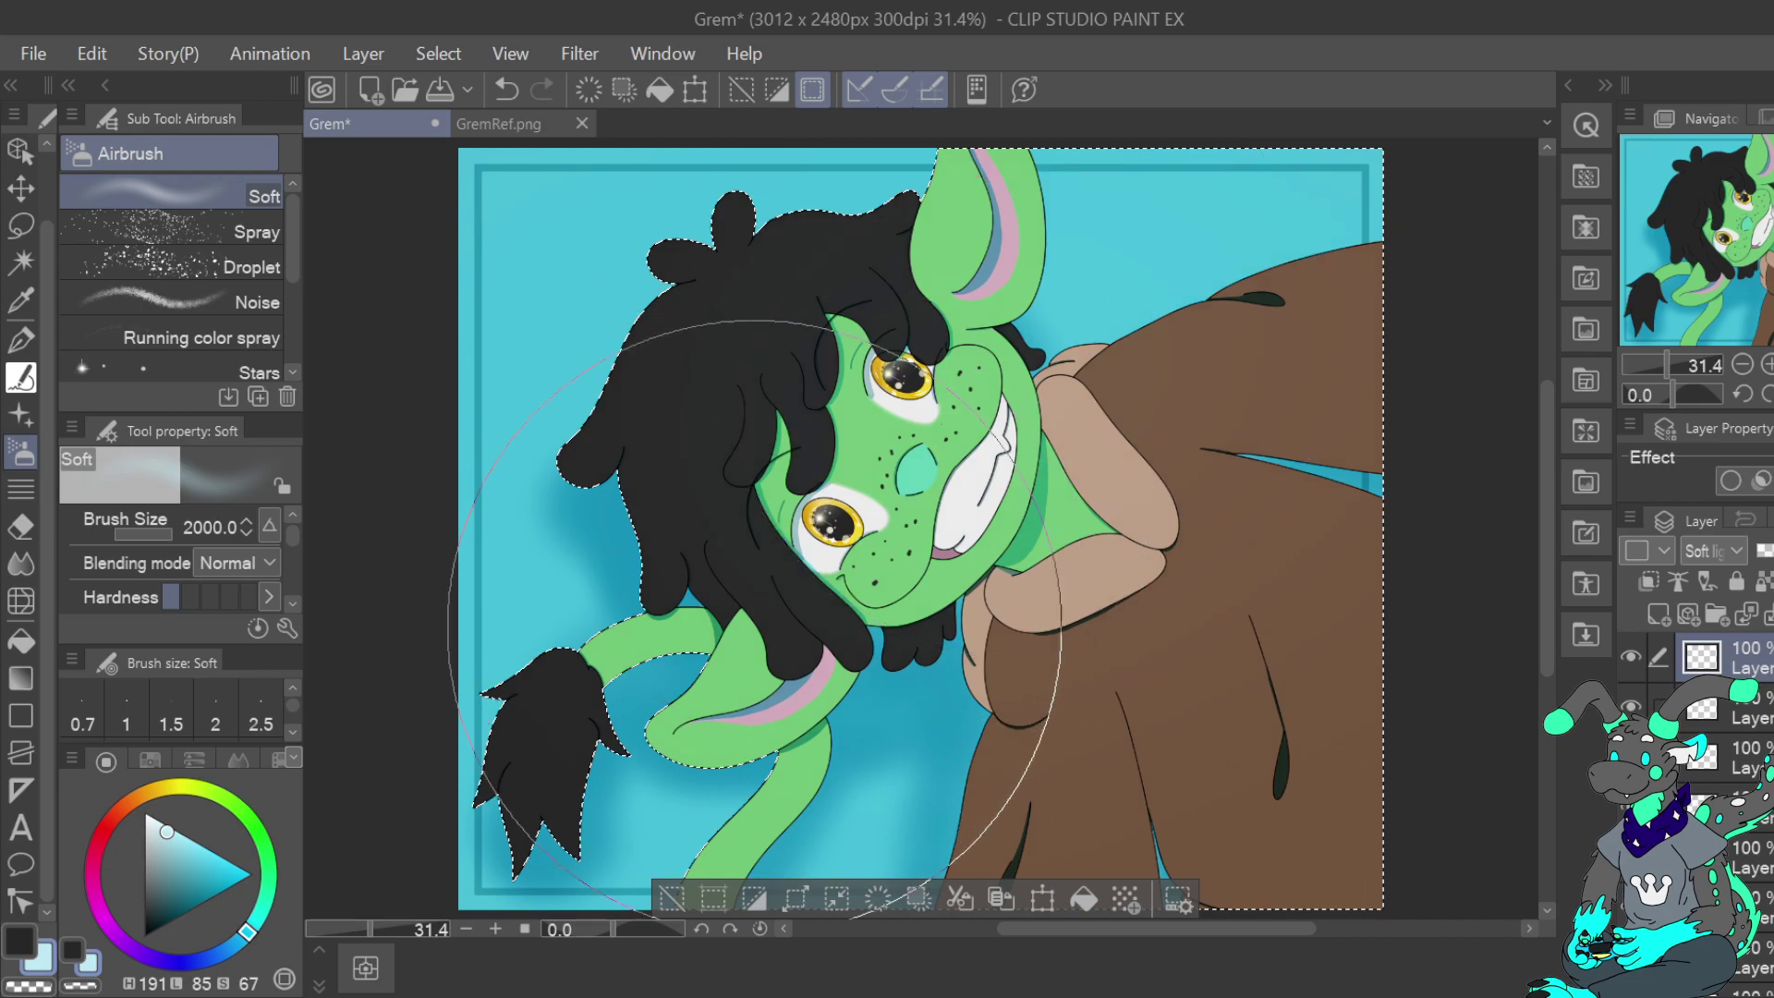
{"action": "mouse_move", "coordinate": [736, 819]}
{"action": "left_mouse_down"}
{"action": "mouse_move", "coordinate": [1287, 776]}
{"action": "mouse_move", "coordinate": [1184, 491]}
{"action": "mouse_move", "coordinate": [1415, 548]}
{"action": "left_mouse_up"}
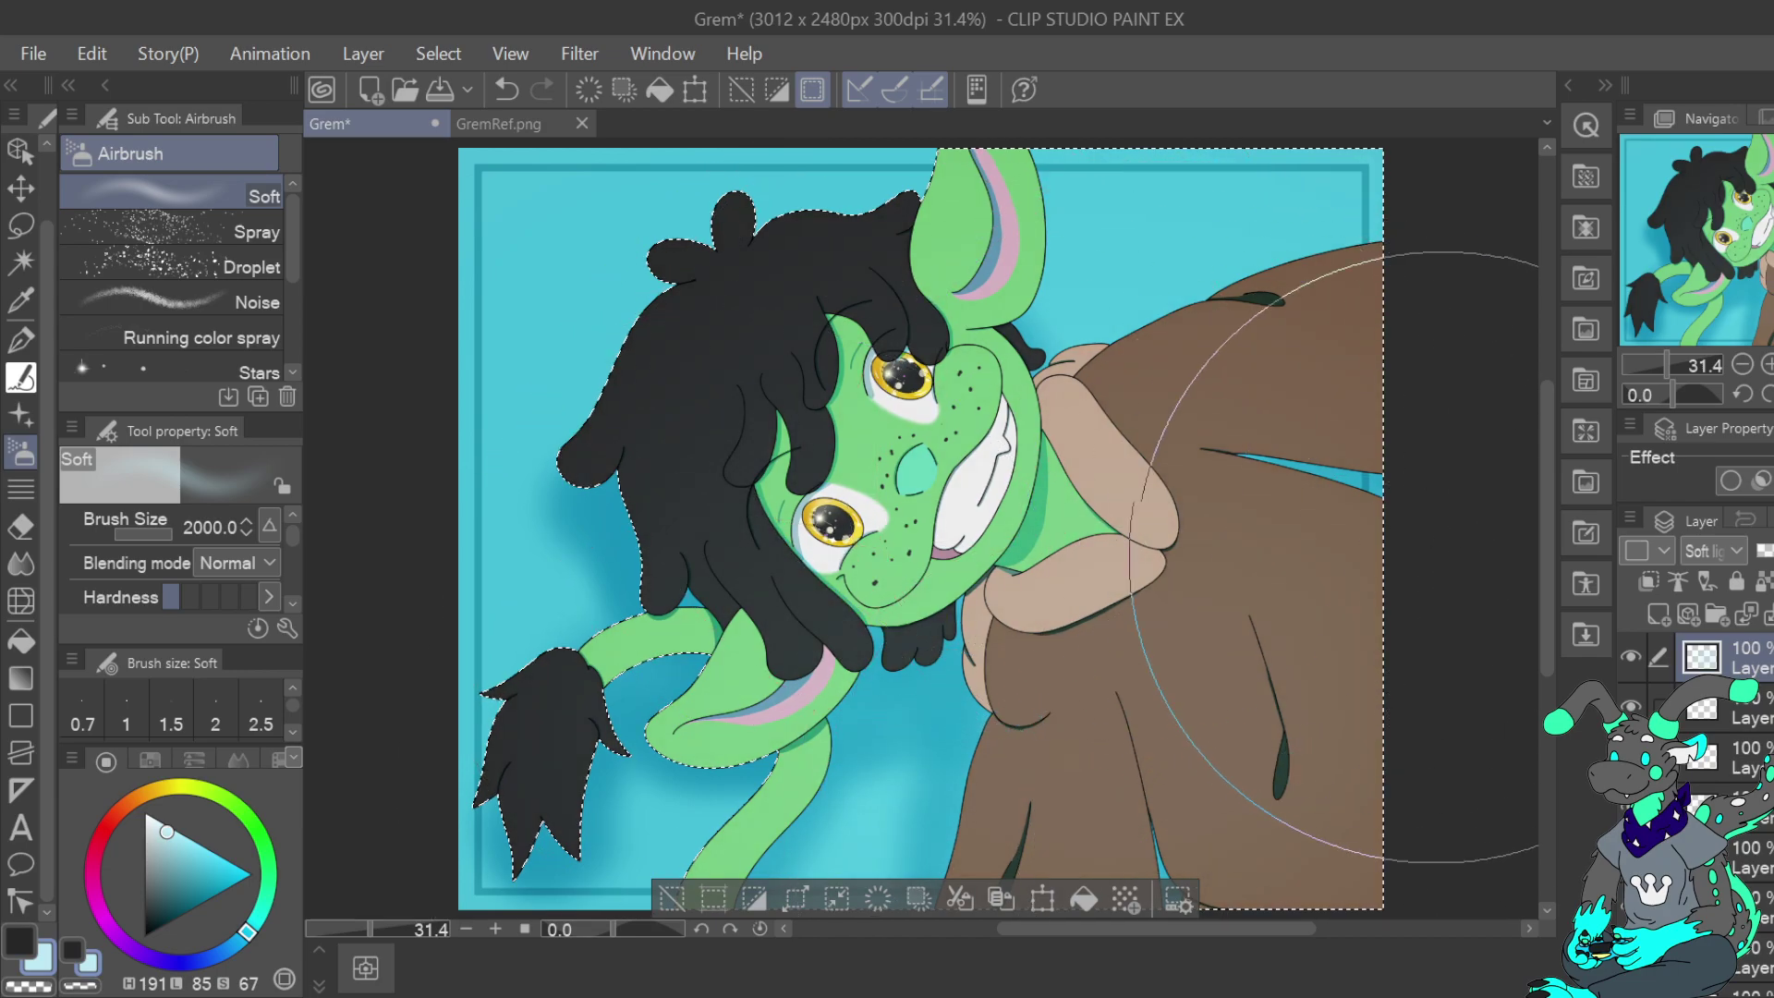
{"action": "key", "text": "ctrl+z"}
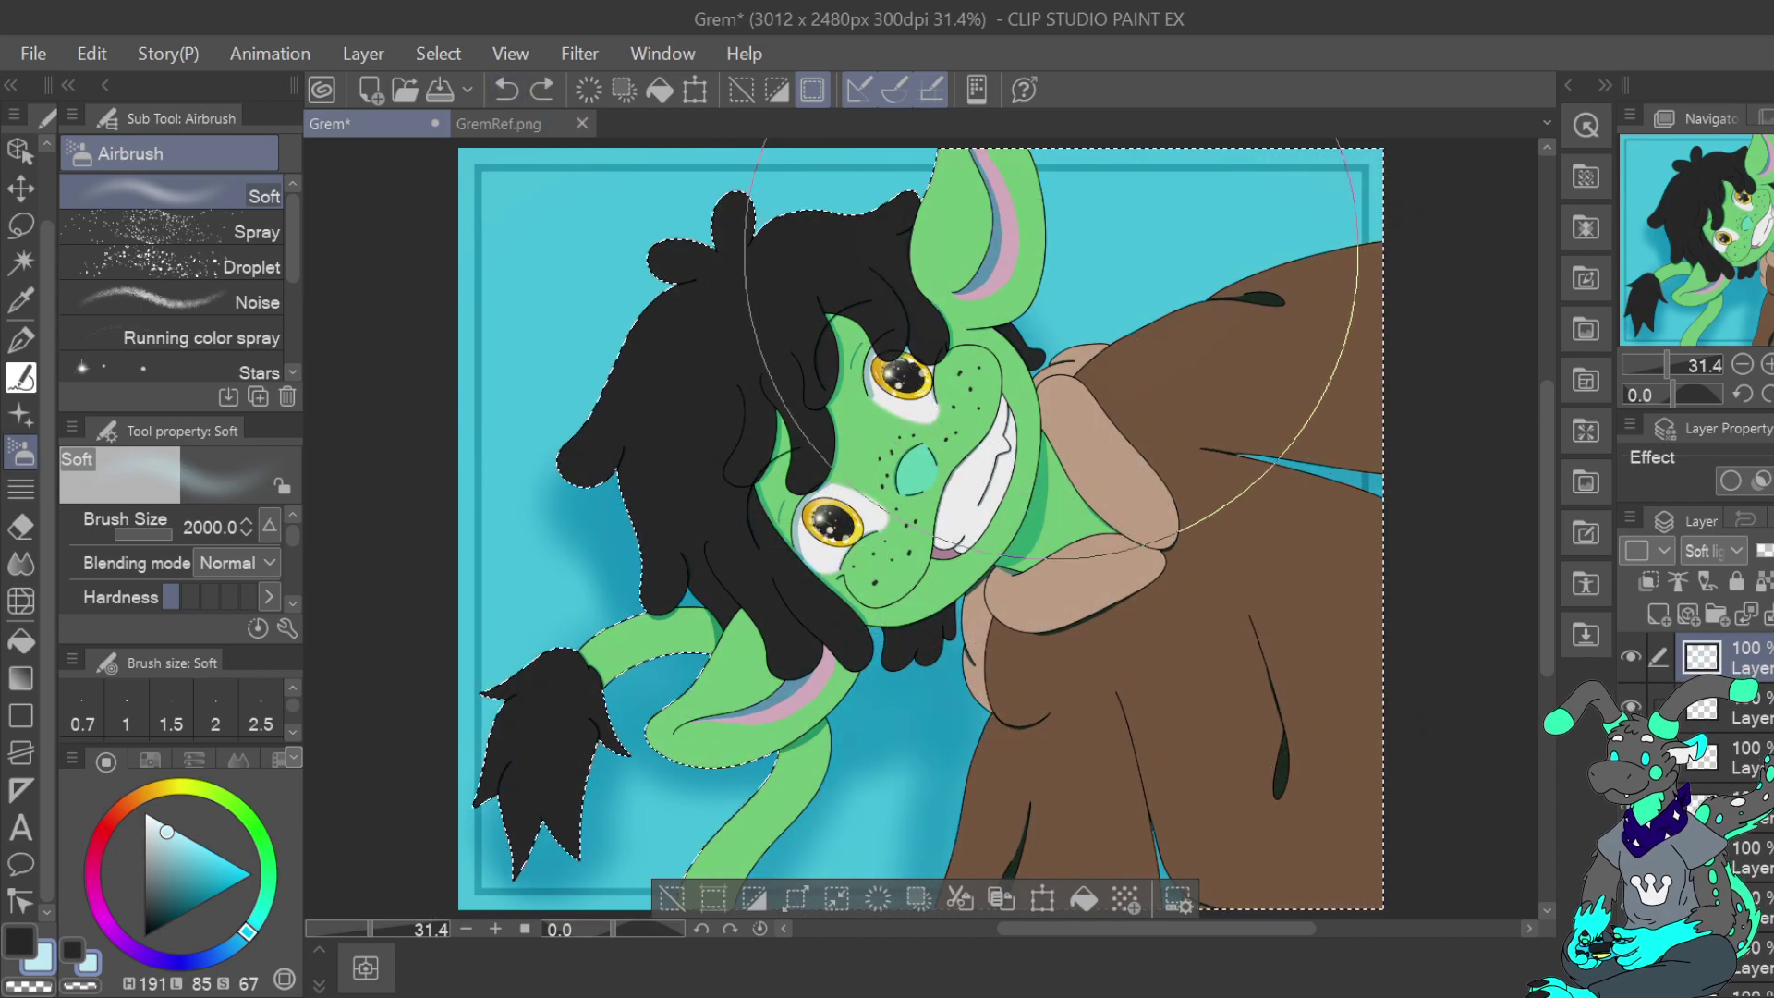
{"action": "mouse_move", "coordinate": [1386, 416]}
{"action": "left_mouse_down"}
{"action": "mouse_move", "coordinate": [986, 277]}
{"action": "mouse_move", "coordinate": [986, 453]}
{"action": "mouse_move", "coordinate": [1286, 482]}
{"action": "mouse_move", "coordinate": [930, 407]}
{"action": "left_mouse_up"}
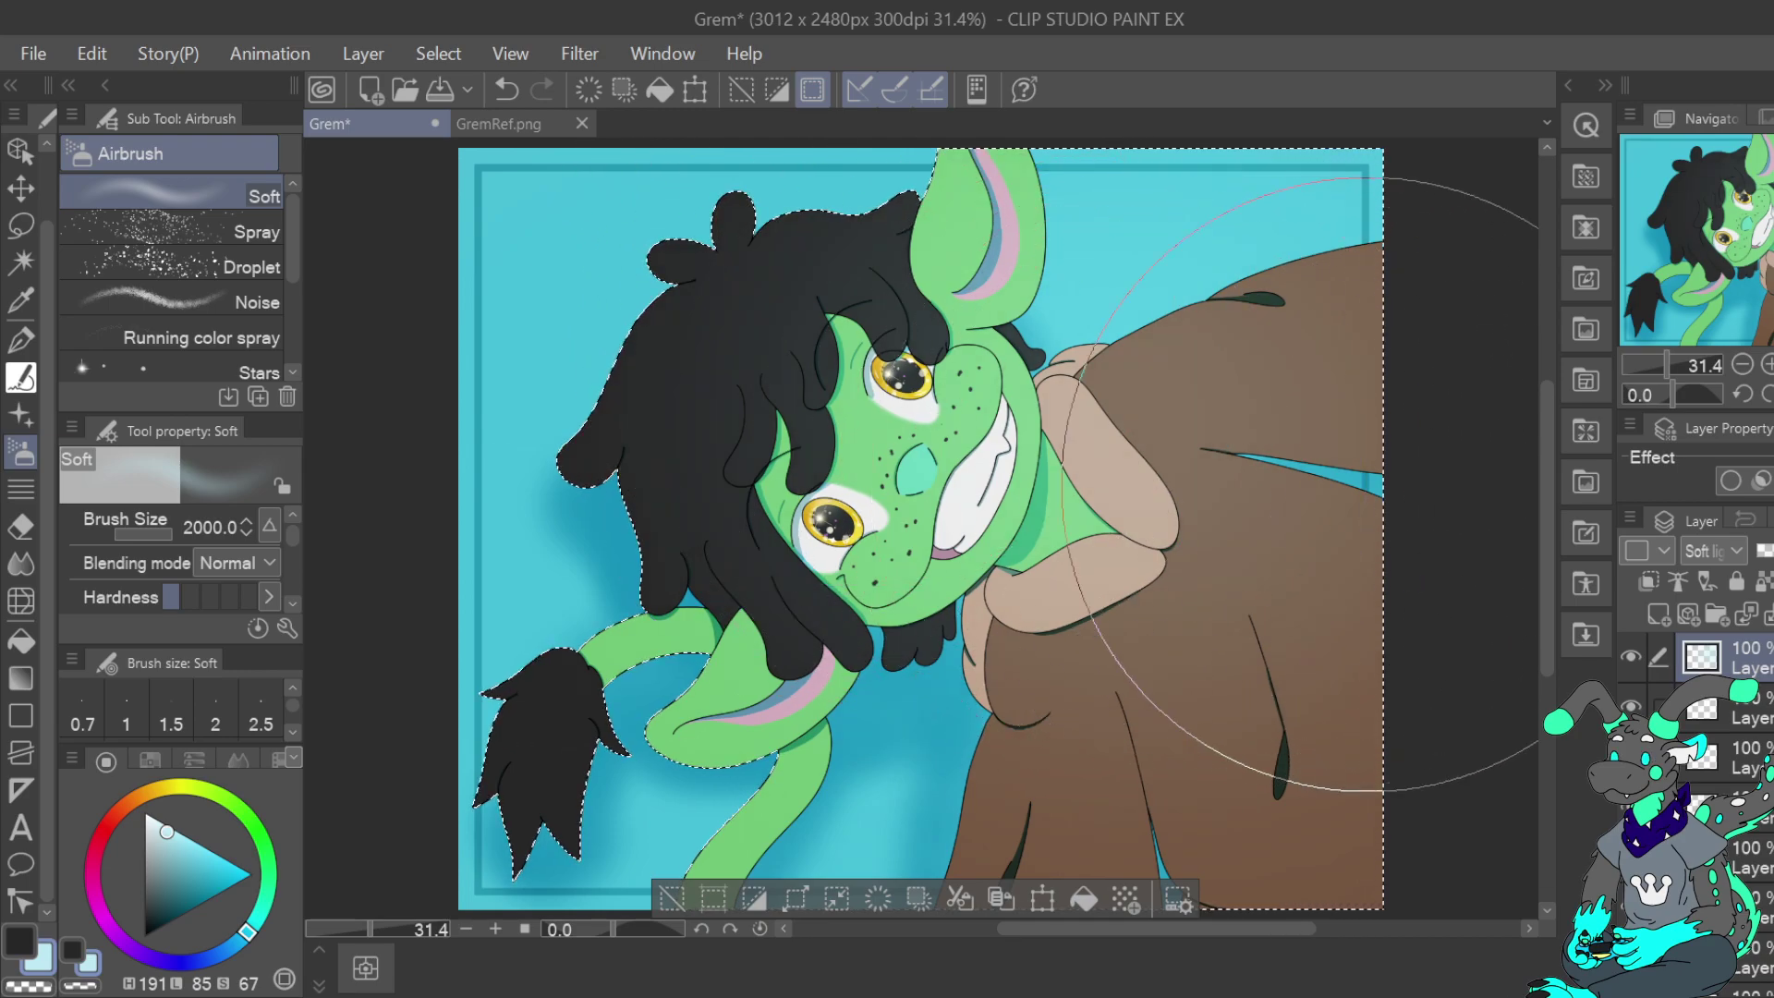
Change the blending mode of the top glow layer to Hard light
{"action": "left_click", "coordinate": [1738, 550]}
{"action": "left_click", "coordinate": [1763, 459]}
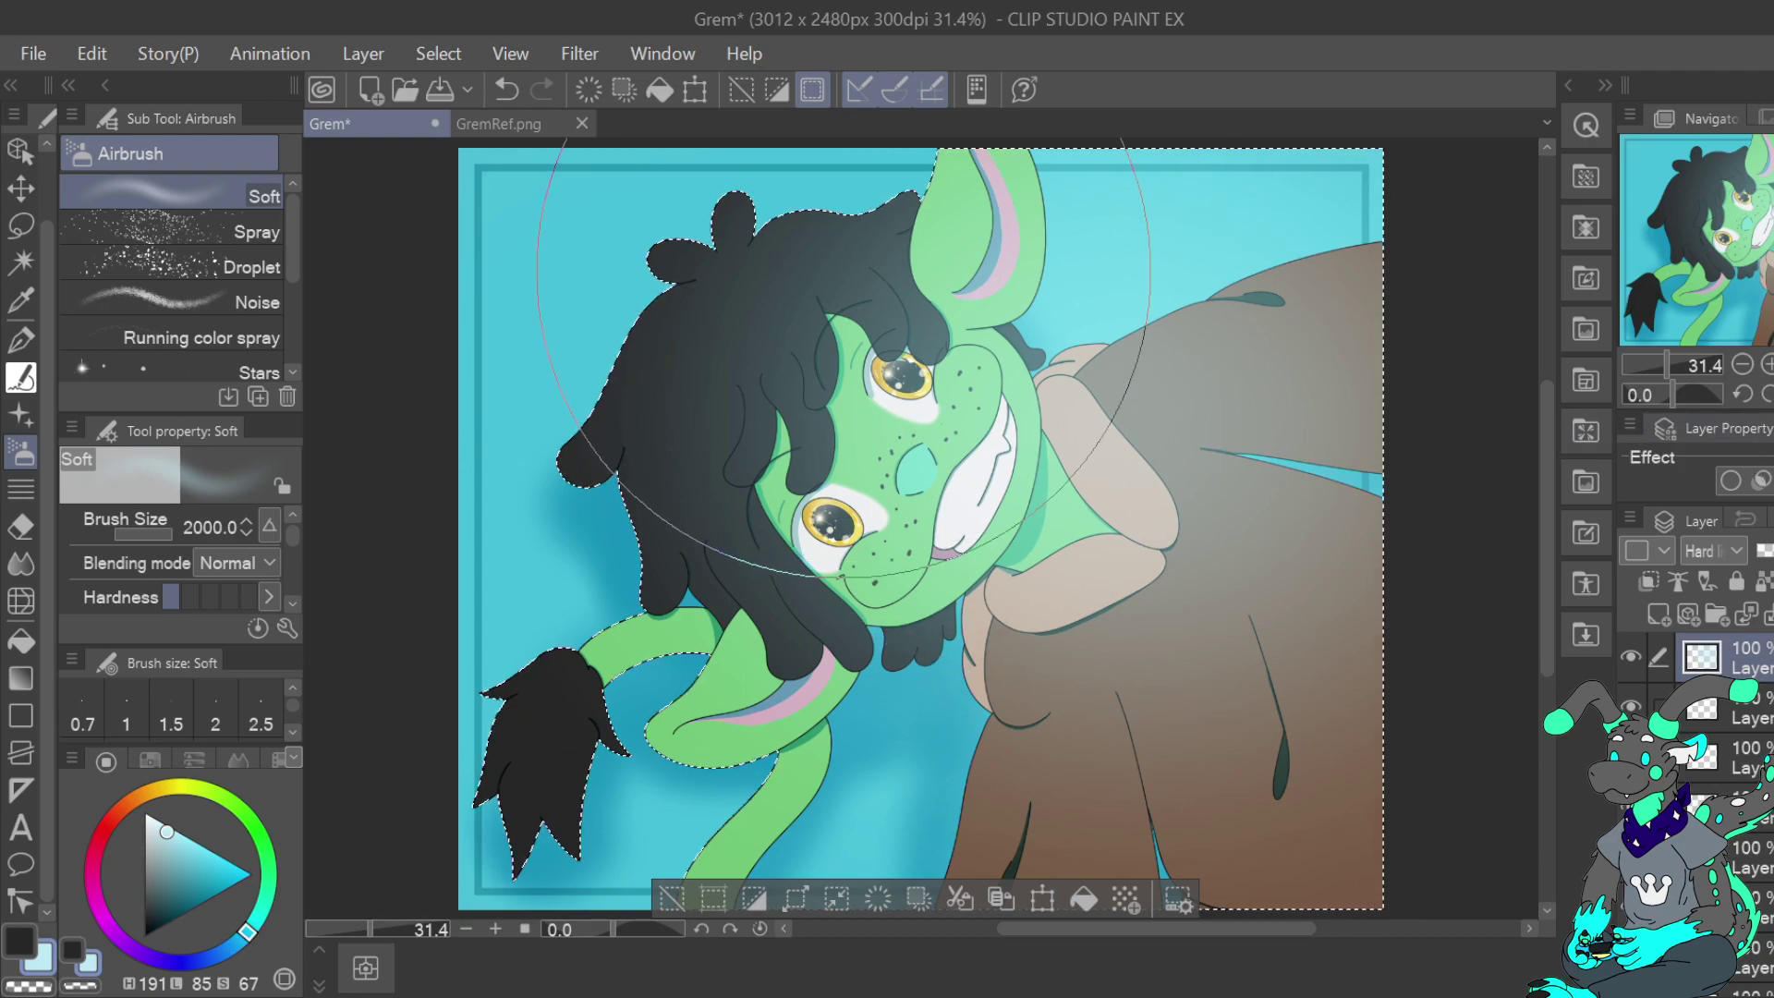
Extend the pale cyan glow across the hair, face and jacket, and lower the glow layer's opacity to 23%
{"action": "mouse_move", "coordinate": [802, 245]}
{"action": "left_mouse_down"}
{"action": "mouse_move", "coordinate": [924, 388]}
{"action": "mouse_move", "coordinate": [1294, 629]}
{"action": "mouse_move", "coordinate": [1293, 517]}
{"action": "left_mouse_up"}
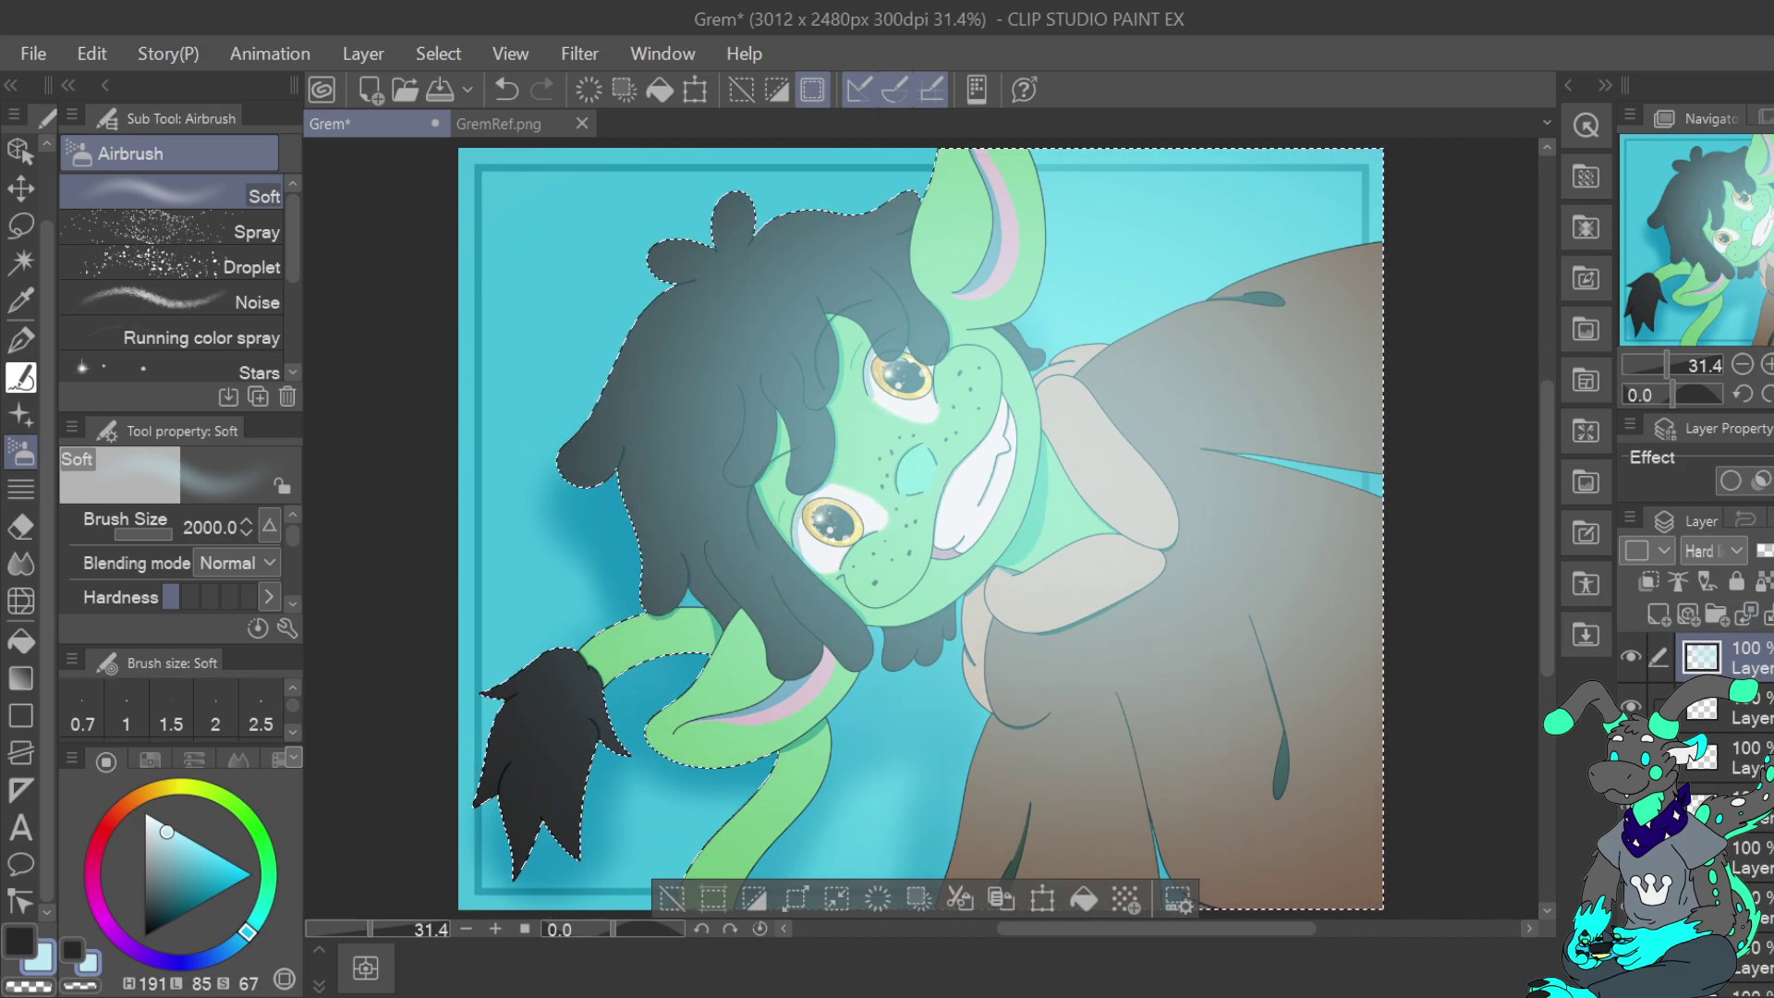
{"action": "left_click_drag", "start_coordinate": [1773, 551], "coordinate": [1763, 551]}
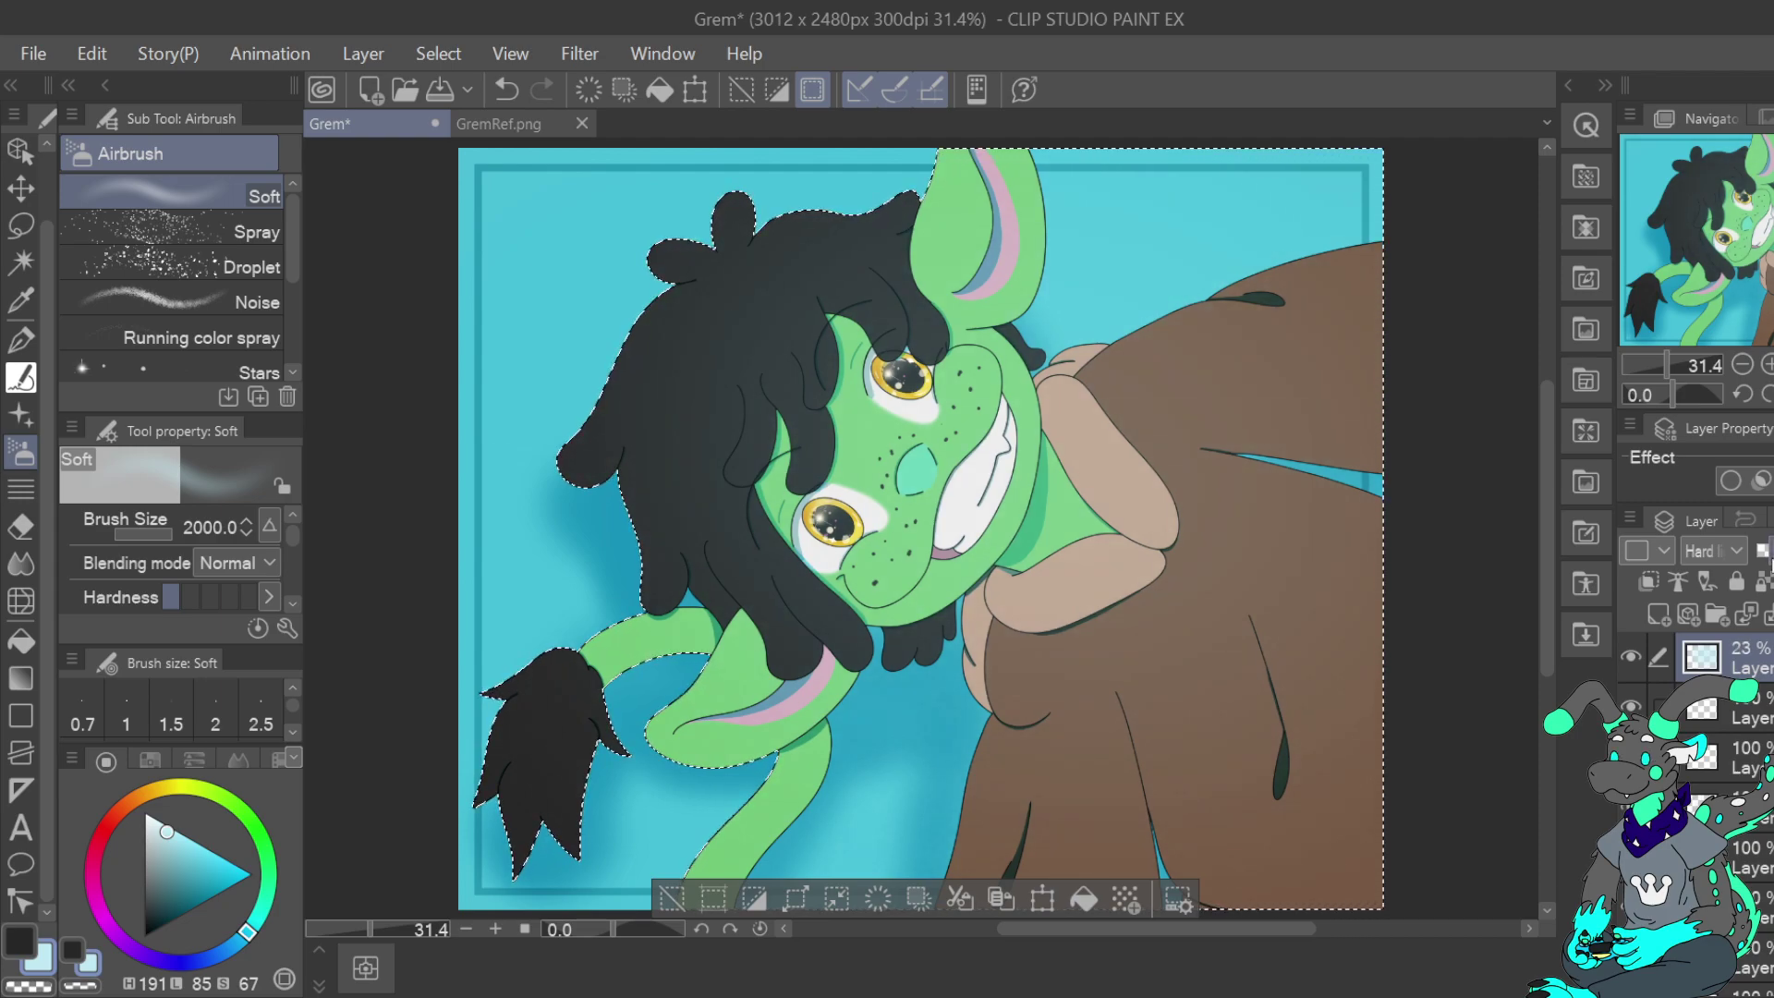
Clear the selection and compare the artwork with the top glow layer hidden and shown
{"action": "key", "text": "ctrl+d"}
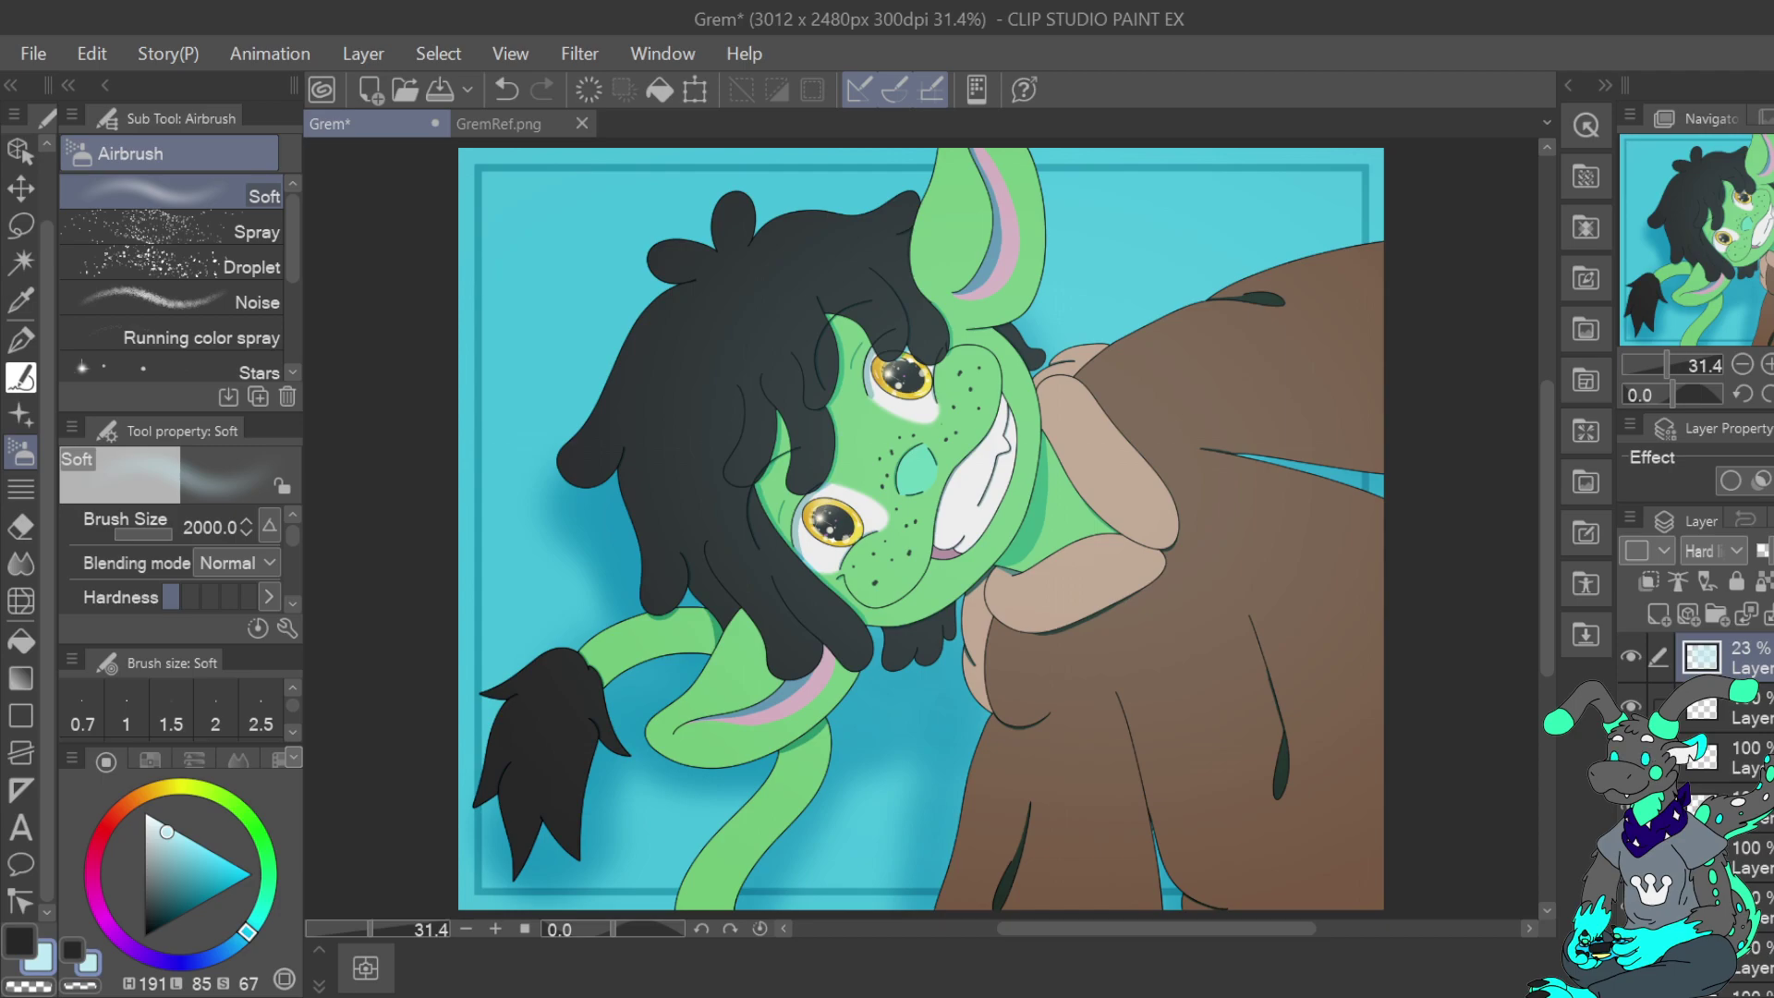
{"action": "left_click", "coordinate": [1629, 655]}
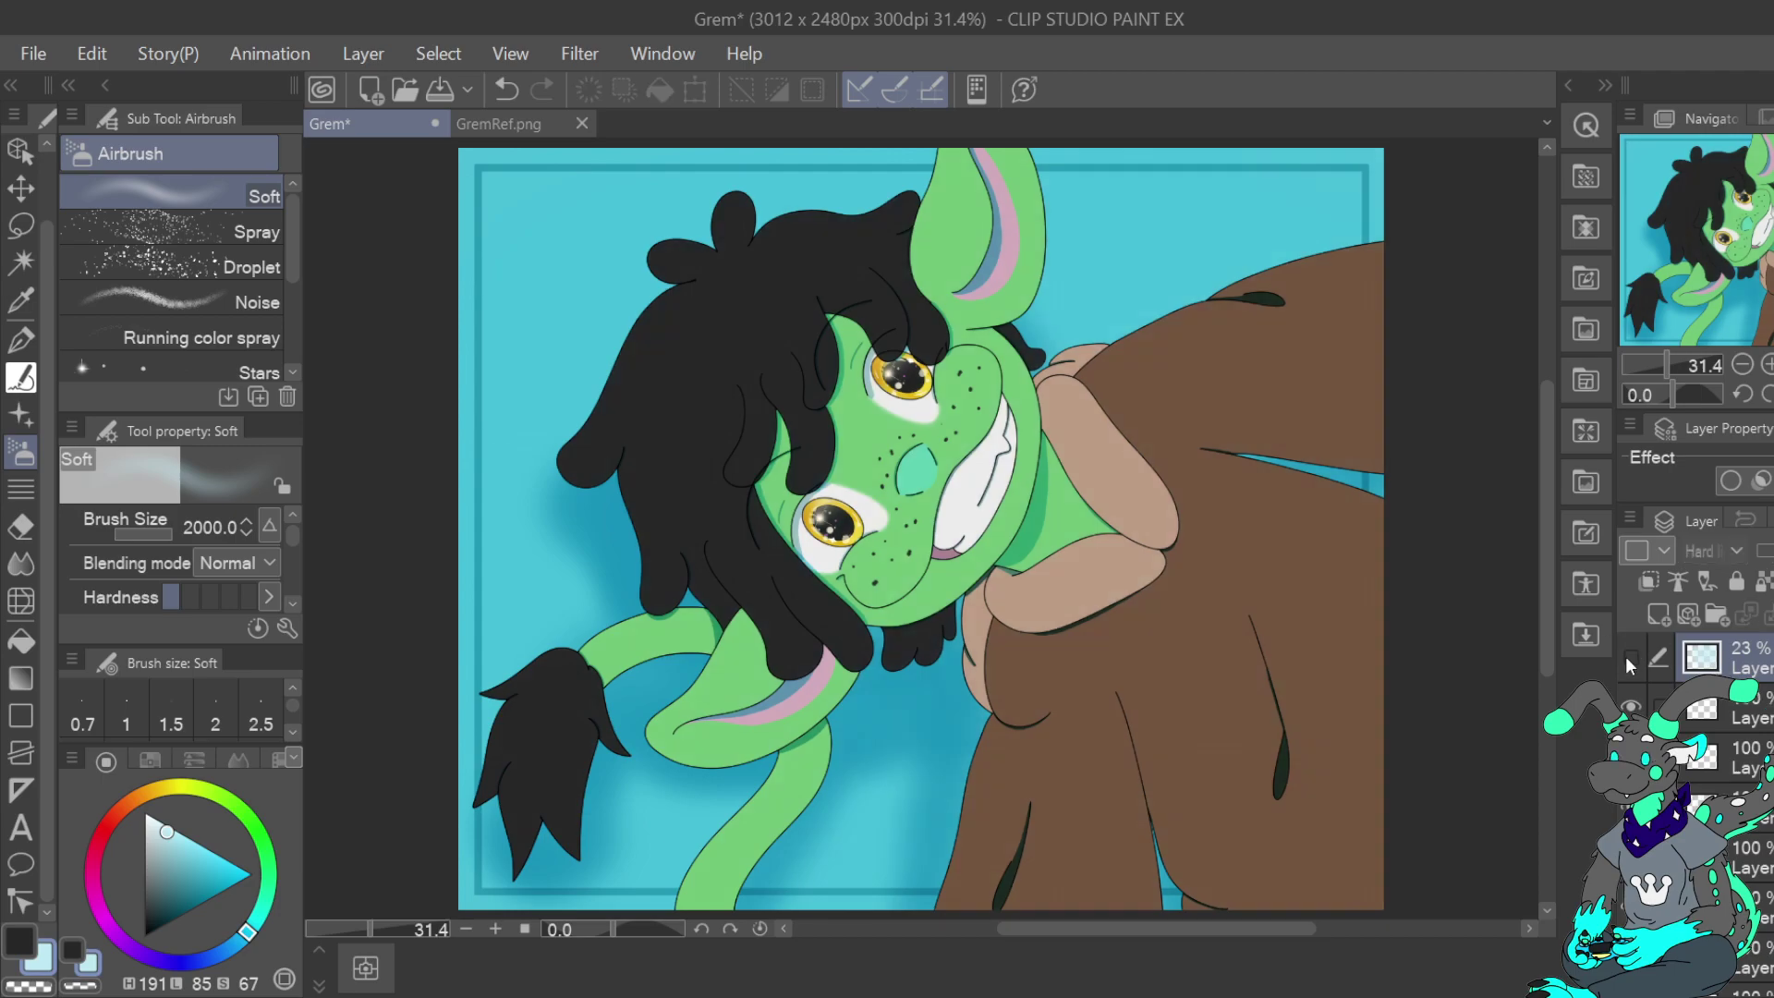
{"action": "left_click", "coordinate": [1630, 658]}
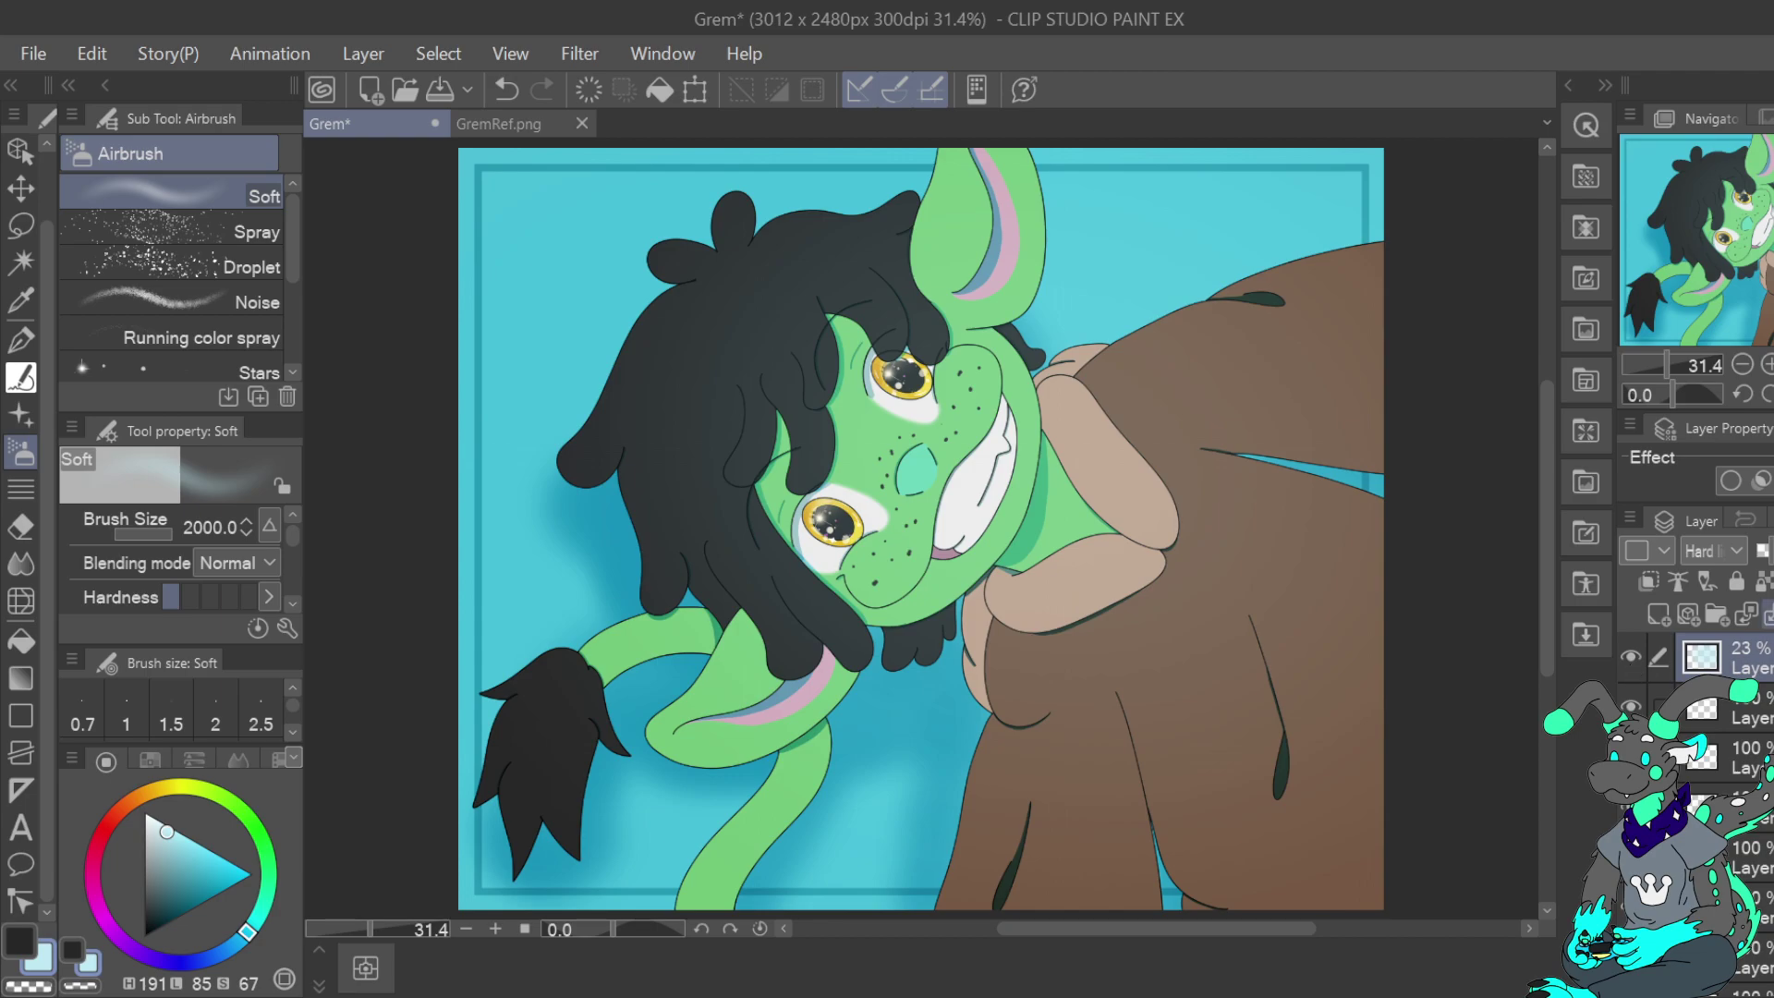
Try airbrushing a deeper cyan glow (H 191, L 64, S 76) over the hair and jacket, and undo the strokes
{"action": "left_click_drag", "start_coordinate": [167, 832], "coordinate": [202, 851]}
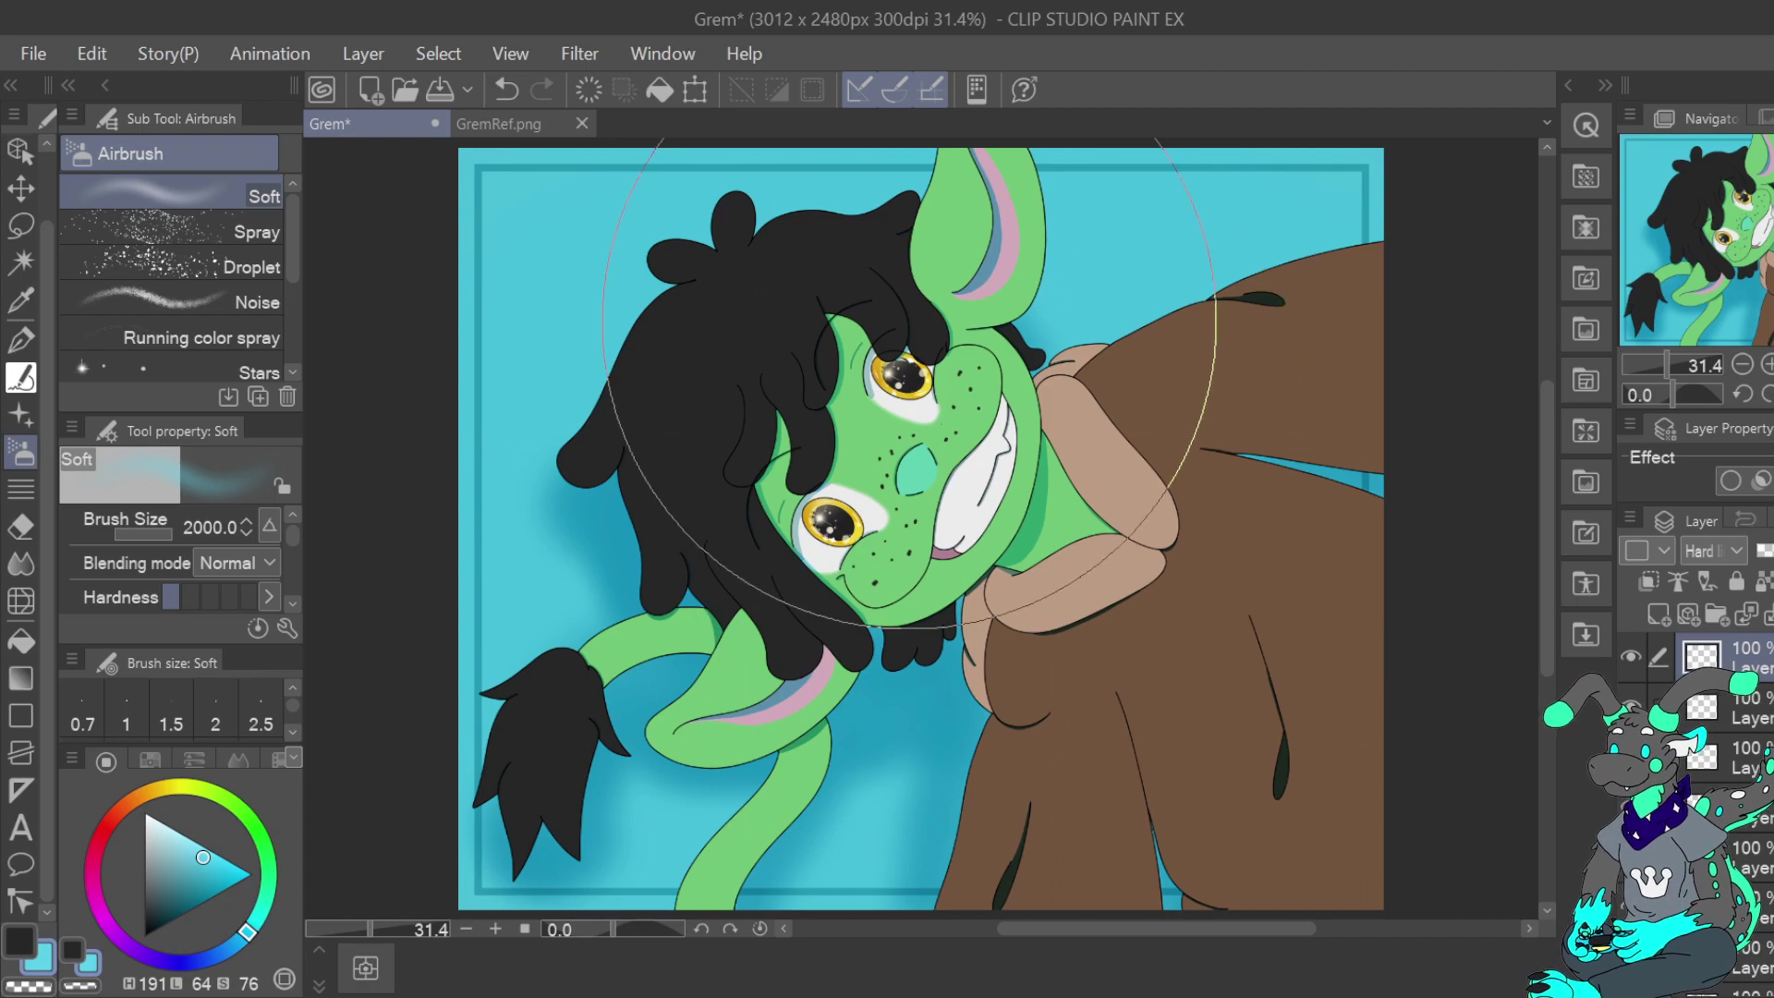
{"action": "left_click", "coordinate": [872, 409]}
{"action": "mouse_move", "coordinate": [871, 427]}
{"action": "left_mouse_down"}
{"action": "mouse_move", "coordinate": [1155, 592]}
{"action": "mouse_move", "coordinate": [1312, 647]}
{"action": "left_mouse_up"}
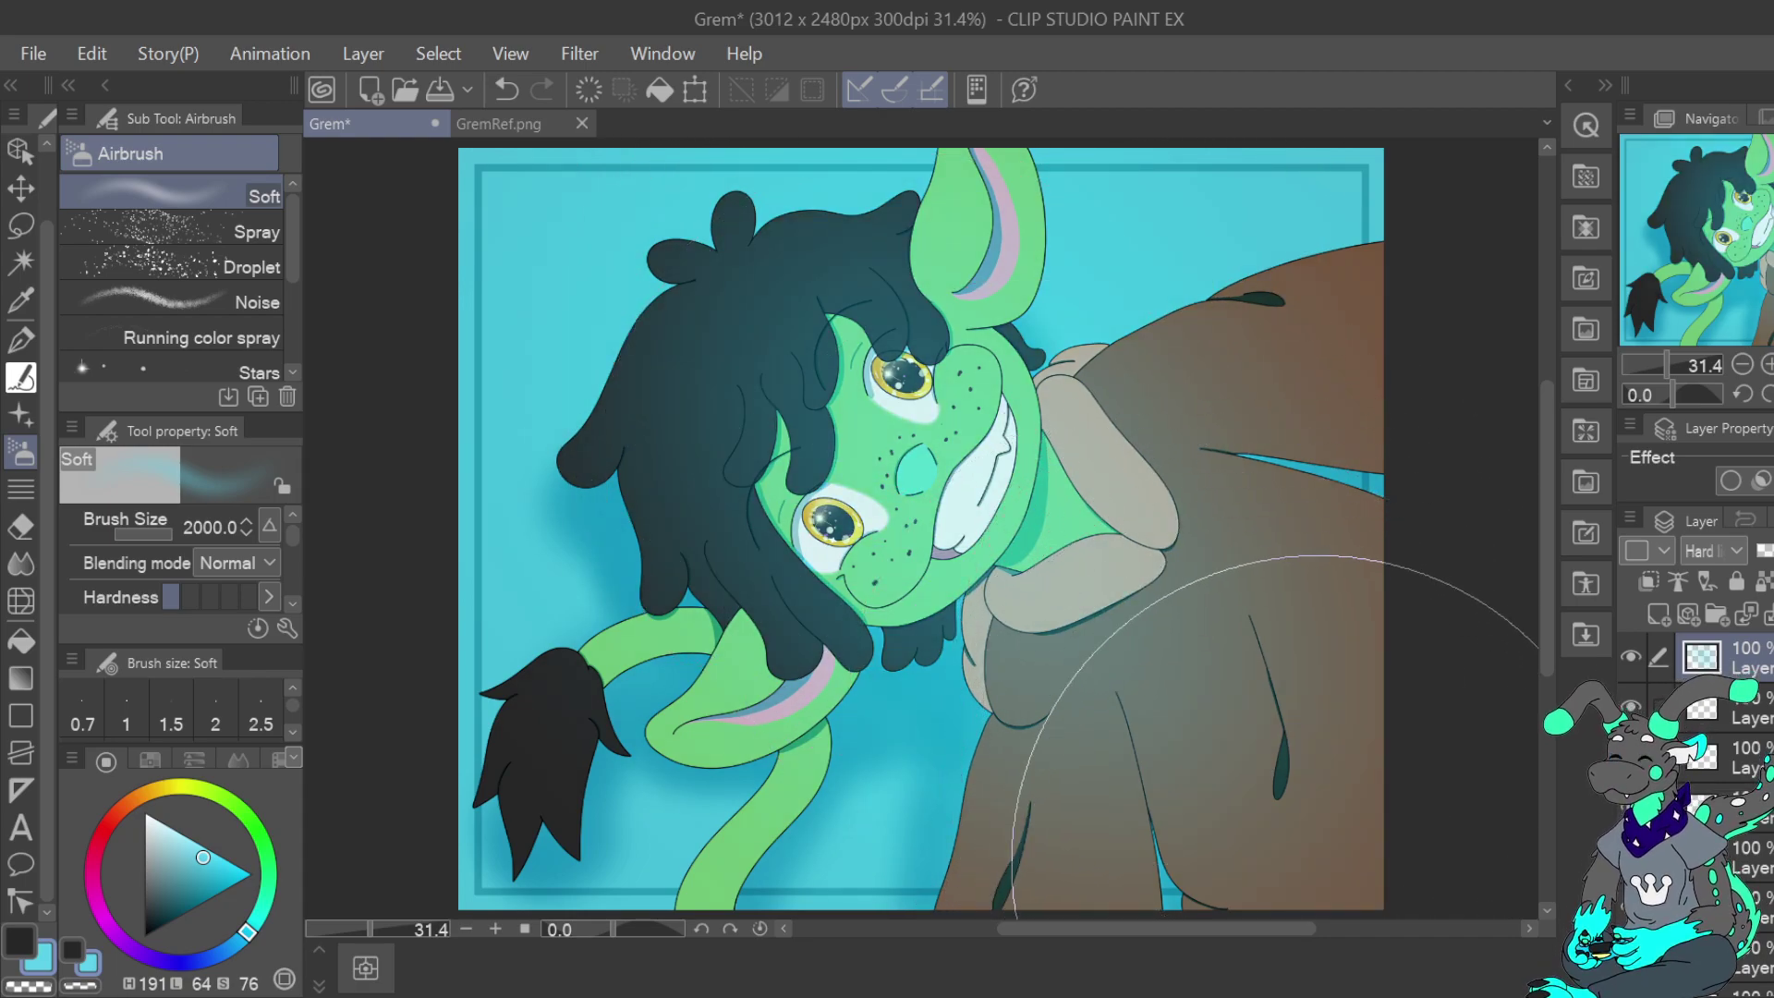
{"action": "key", "text": "ctrl+z"}
{"action": "key", "text": "ctrl+z"}
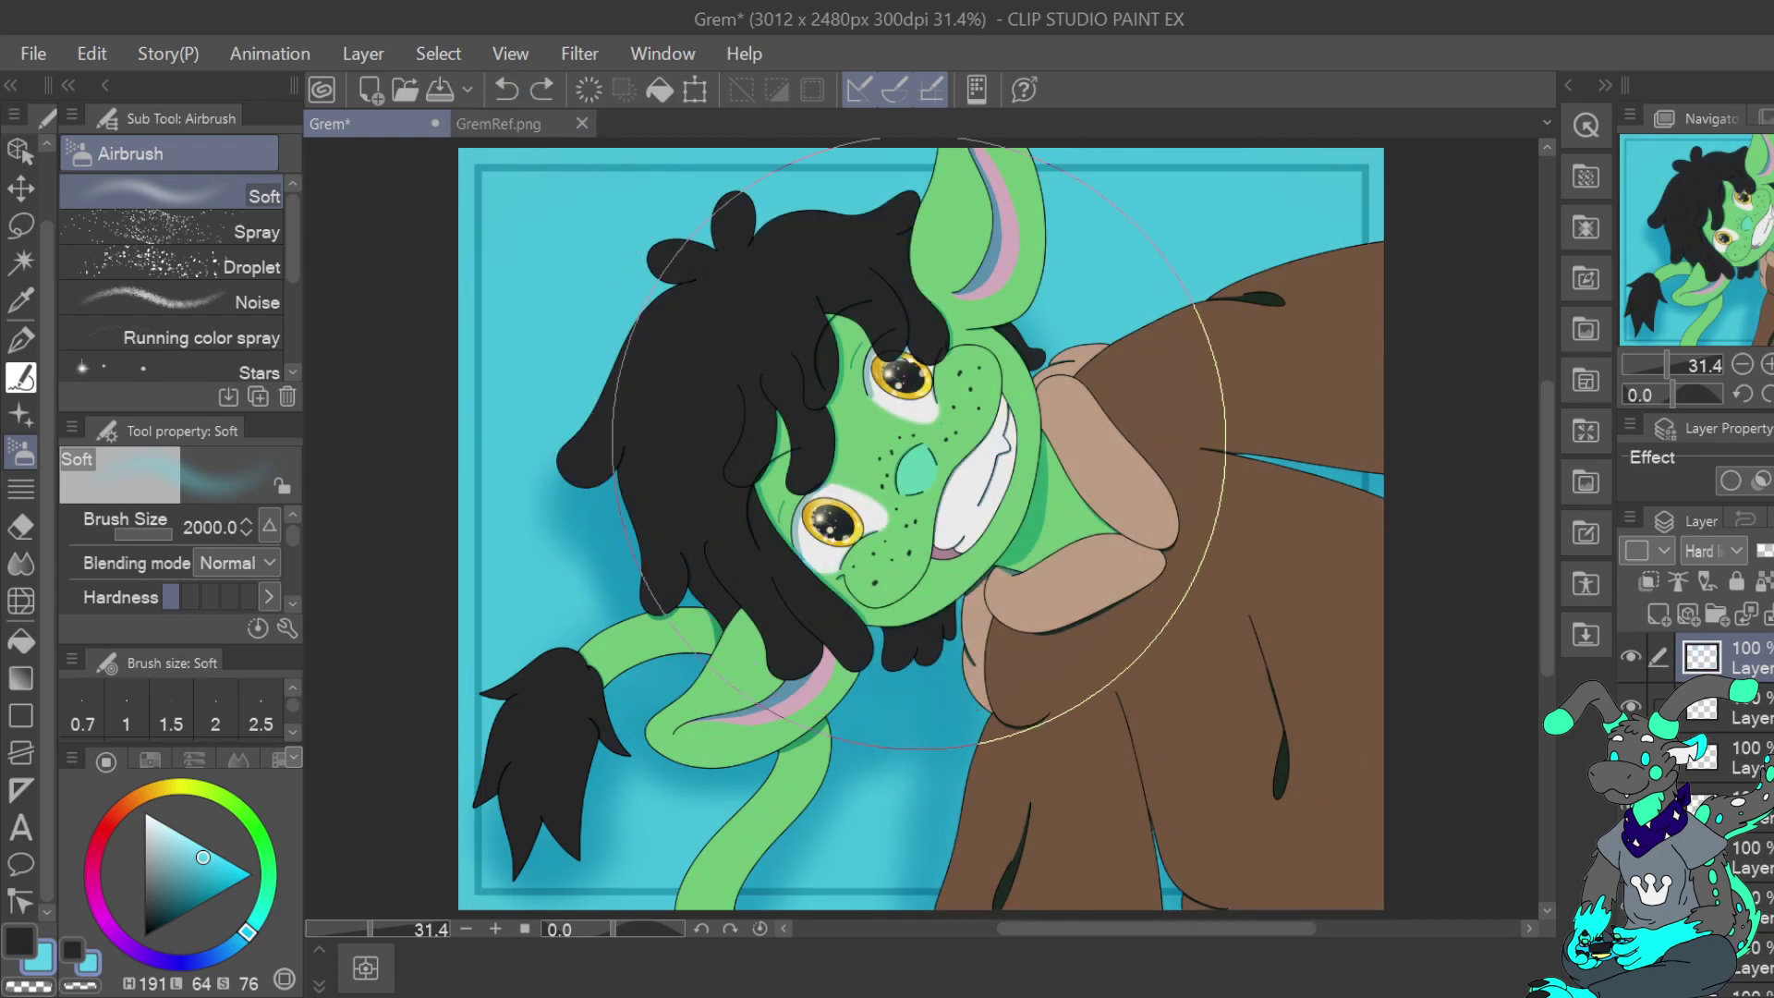
Airbrush a lighter cyan glow over the hair, jacket and background beside the ear, testing the layer at 38% before restoring 100% opacity
{"action": "left_click", "coordinate": [920, 432]}
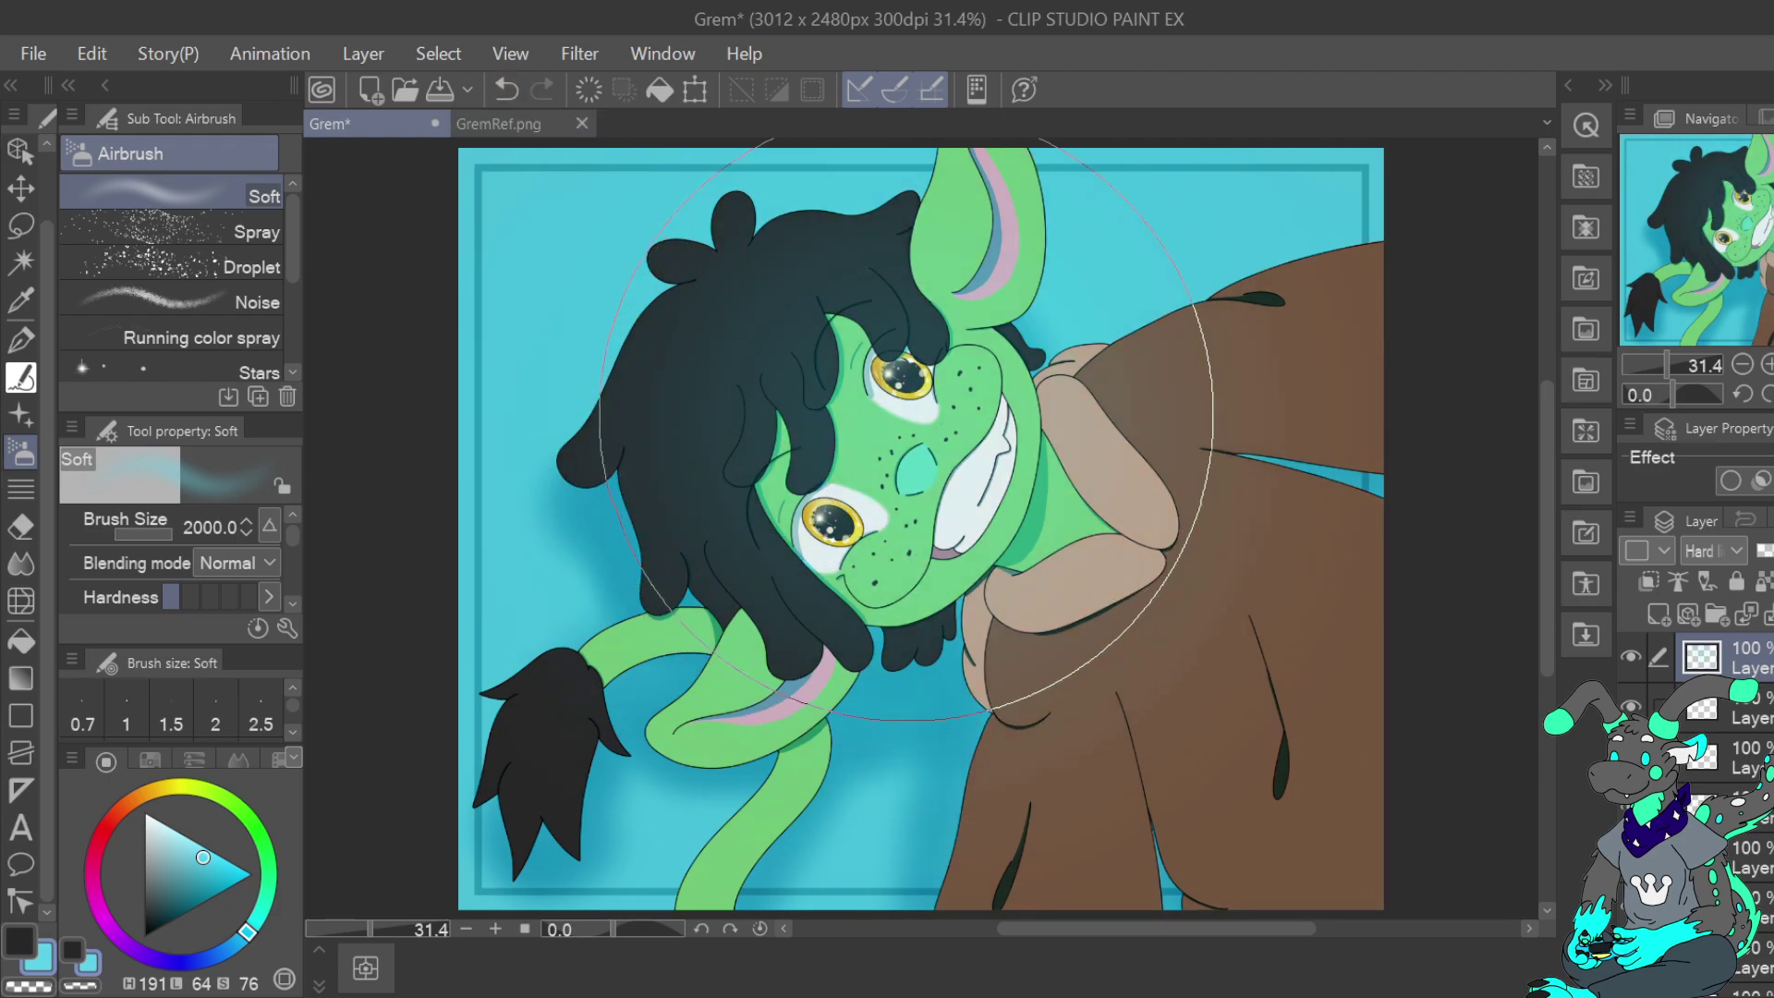
{"action": "mouse_move", "coordinate": [1307, 459]}
{"action": "left_mouse_down"}
{"action": "mouse_move", "coordinate": [1234, 741]}
{"action": "mouse_move", "coordinate": [1253, 764]}
{"action": "mouse_move", "coordinate": [1281, 699]}
{"action": "mouse_move", "coordinate": [1355, 838]}
{"action": "mouse_move", "coordinate": [1428, 811]}
{"action": "mouse_move", "coordinate": [1207, 838]}
{"action": "left_mouse_up"}
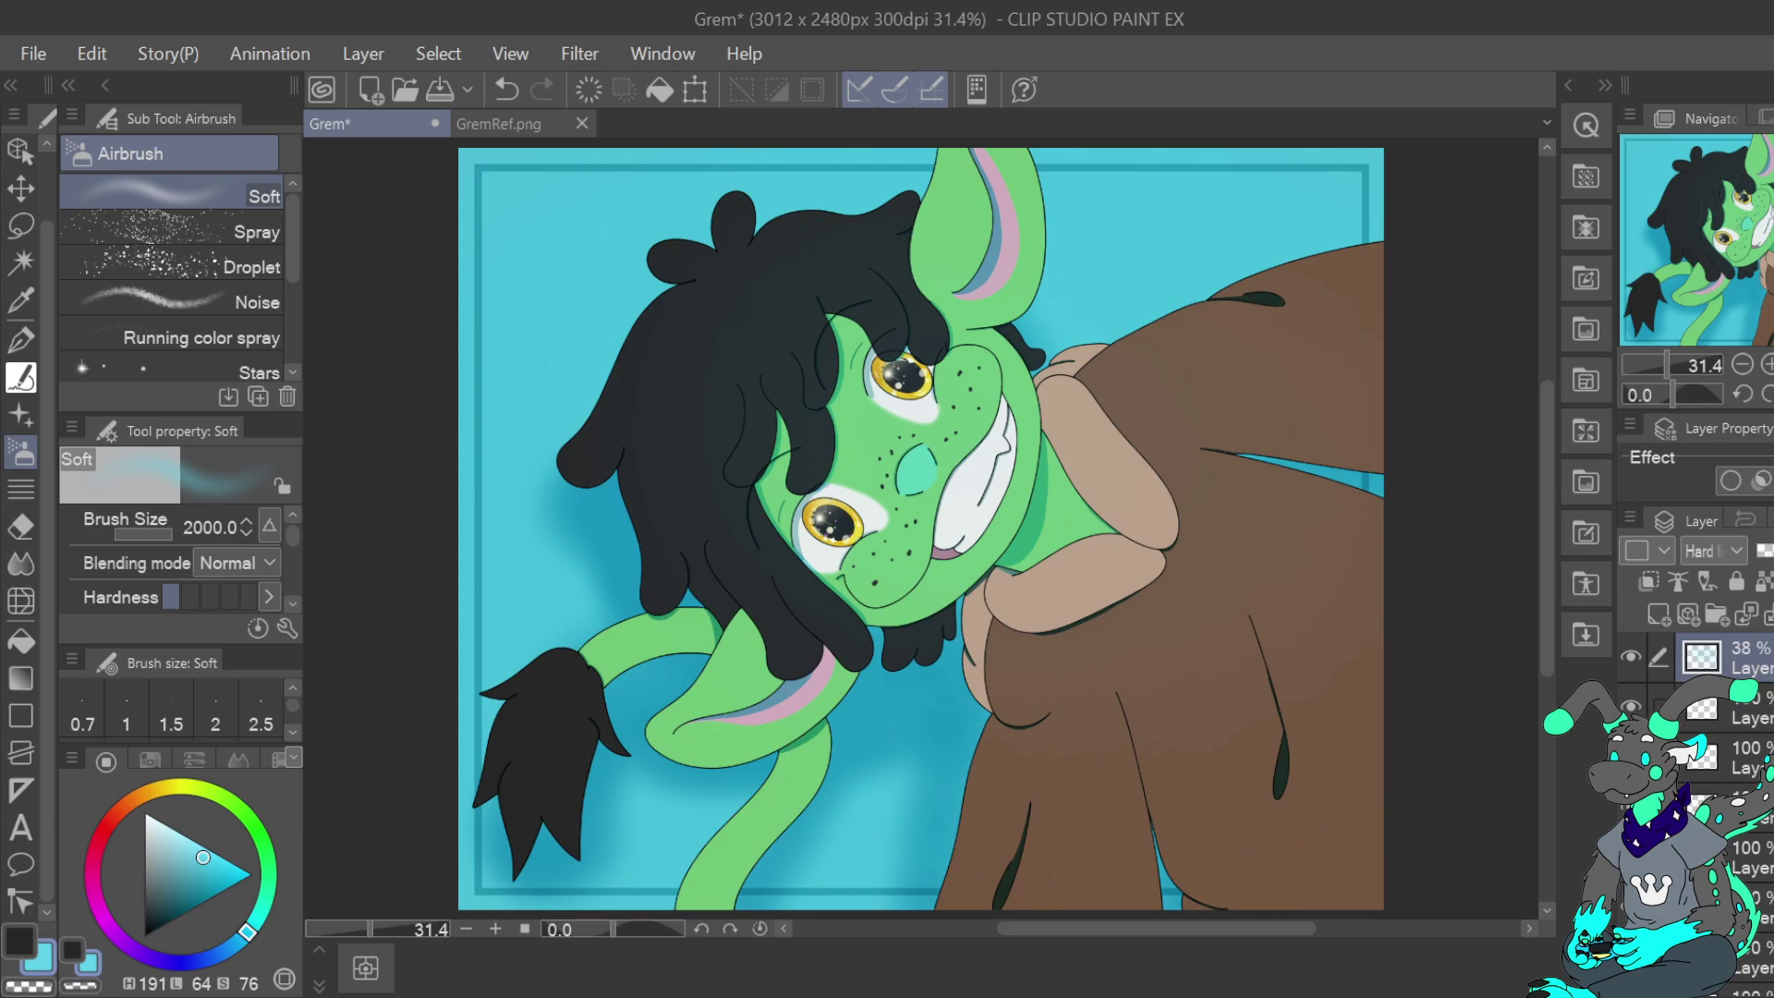
{"action": "left_click_drag", "start_coordinate": [1767, 551], "coordinate": [1773, 551]}
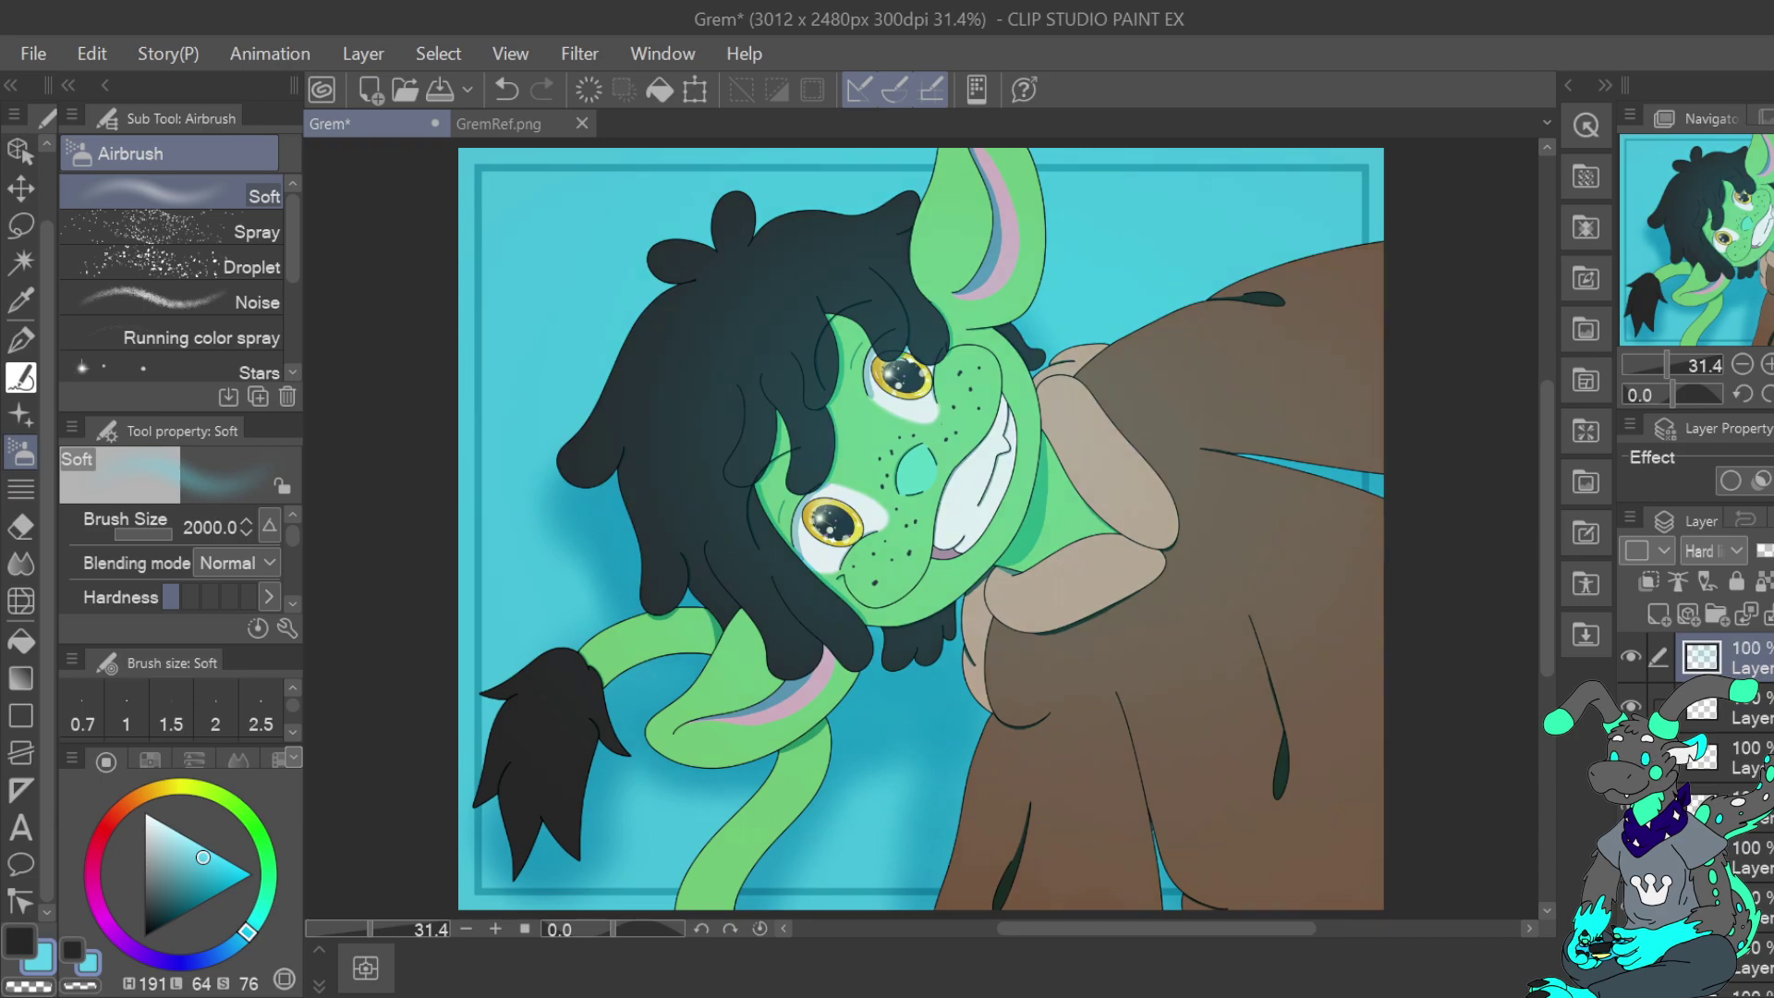
{"action": "left_click_drag", "start_coordinate": [1230, 193], "coordinate": [1162, 207]}
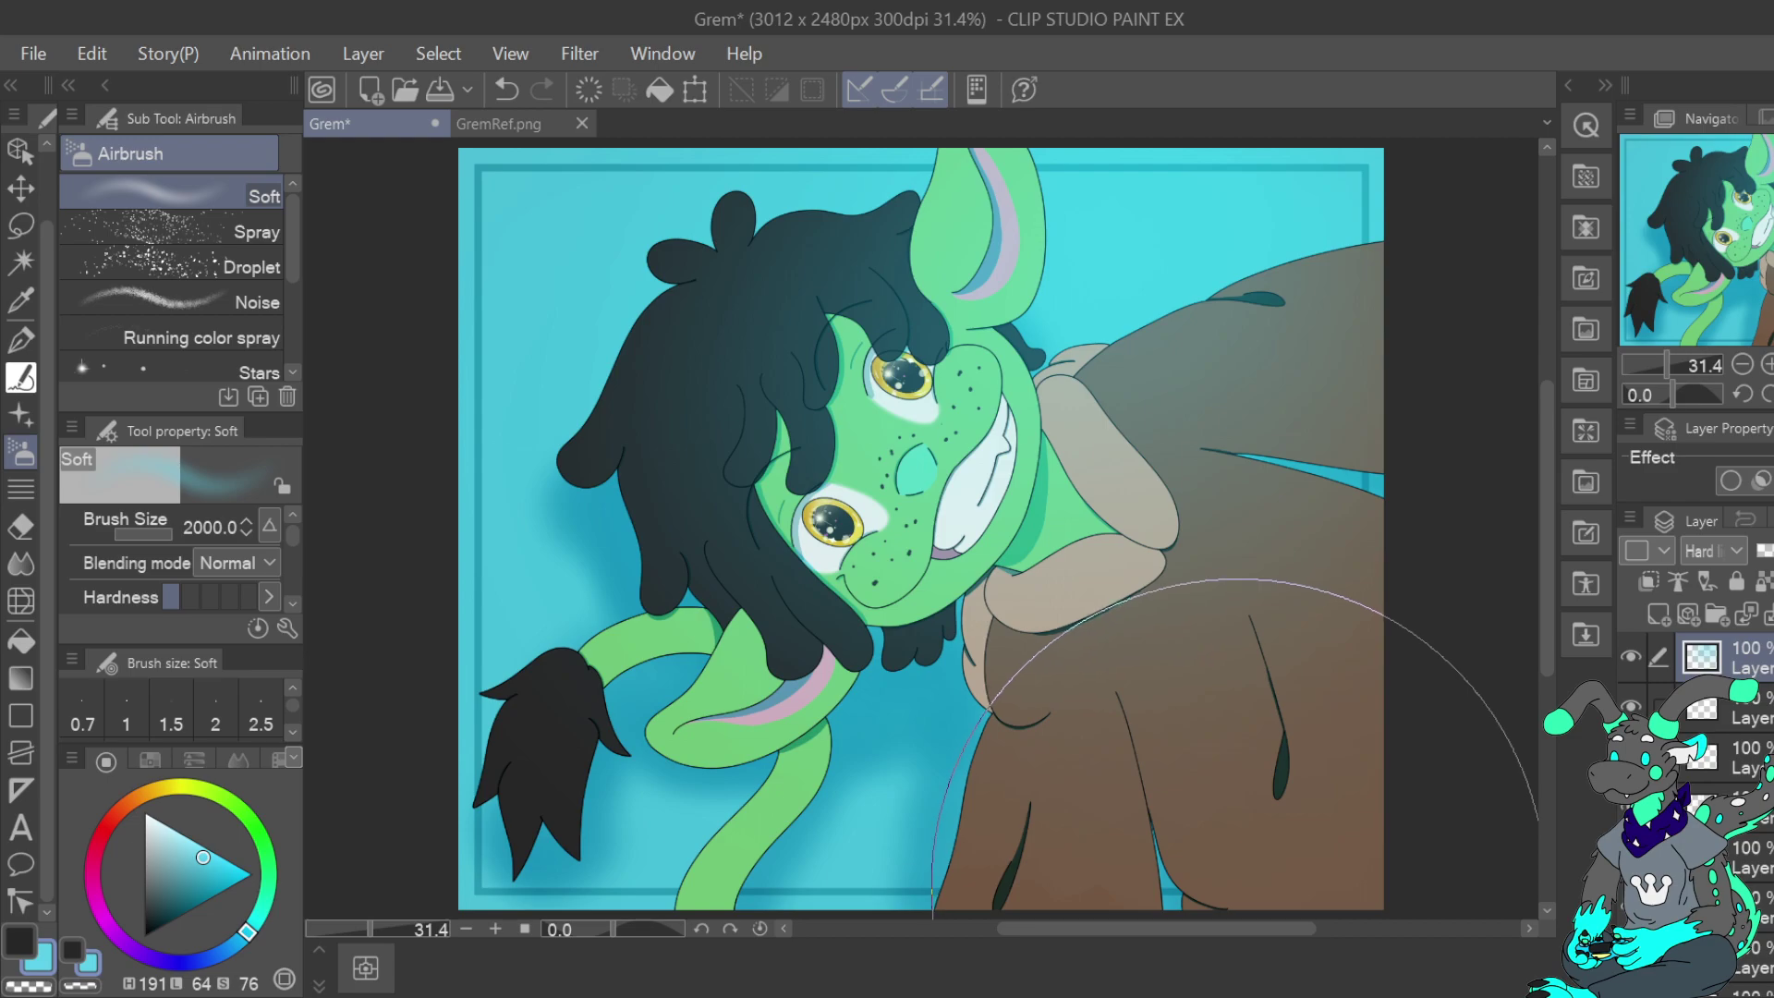
Try a teal-green glow (H 165, L 64, S 76) over the jacket and background, and undo it
{"action": "left_click_drag", "start_coordinate": [247, 939], "coordinate": [279, 902]}
{"action": "mouse_move", "coordinate": [1285, 315]}
{"action": "left_mouse_down"}
{"action": "mouse_move", "coordinate": [1118, 314]}
{"action": "mouse_move", "coordinate": [1107, 397]}
{"action": "mouse_move", "coordinate": [1144, 412]}
{"action": "mouse_move", "coordinate": [1053, 474]}
{"action": "mouse_move", "coordinate": [1092, 547]}
{"action": "mouse_move", "coordinate": [1312, 716]}
{"action": "left_mouse_up"}
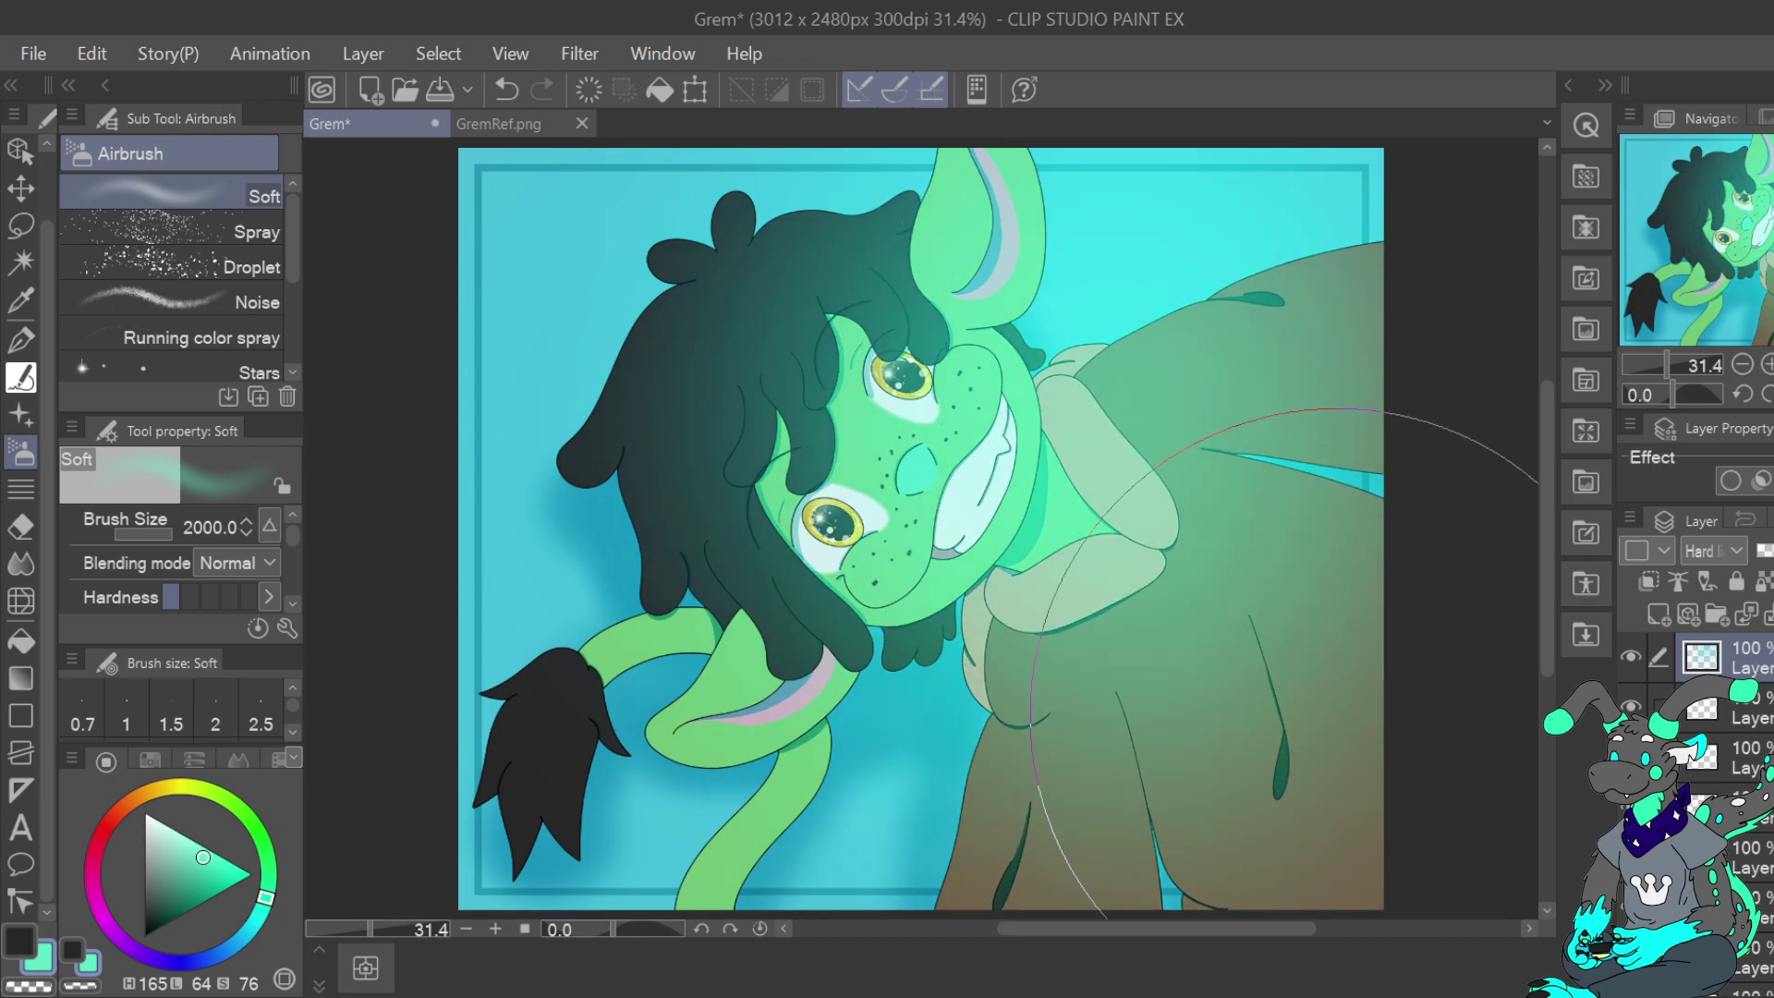
{"action": "left_click", "coordinate": [507, 89]}
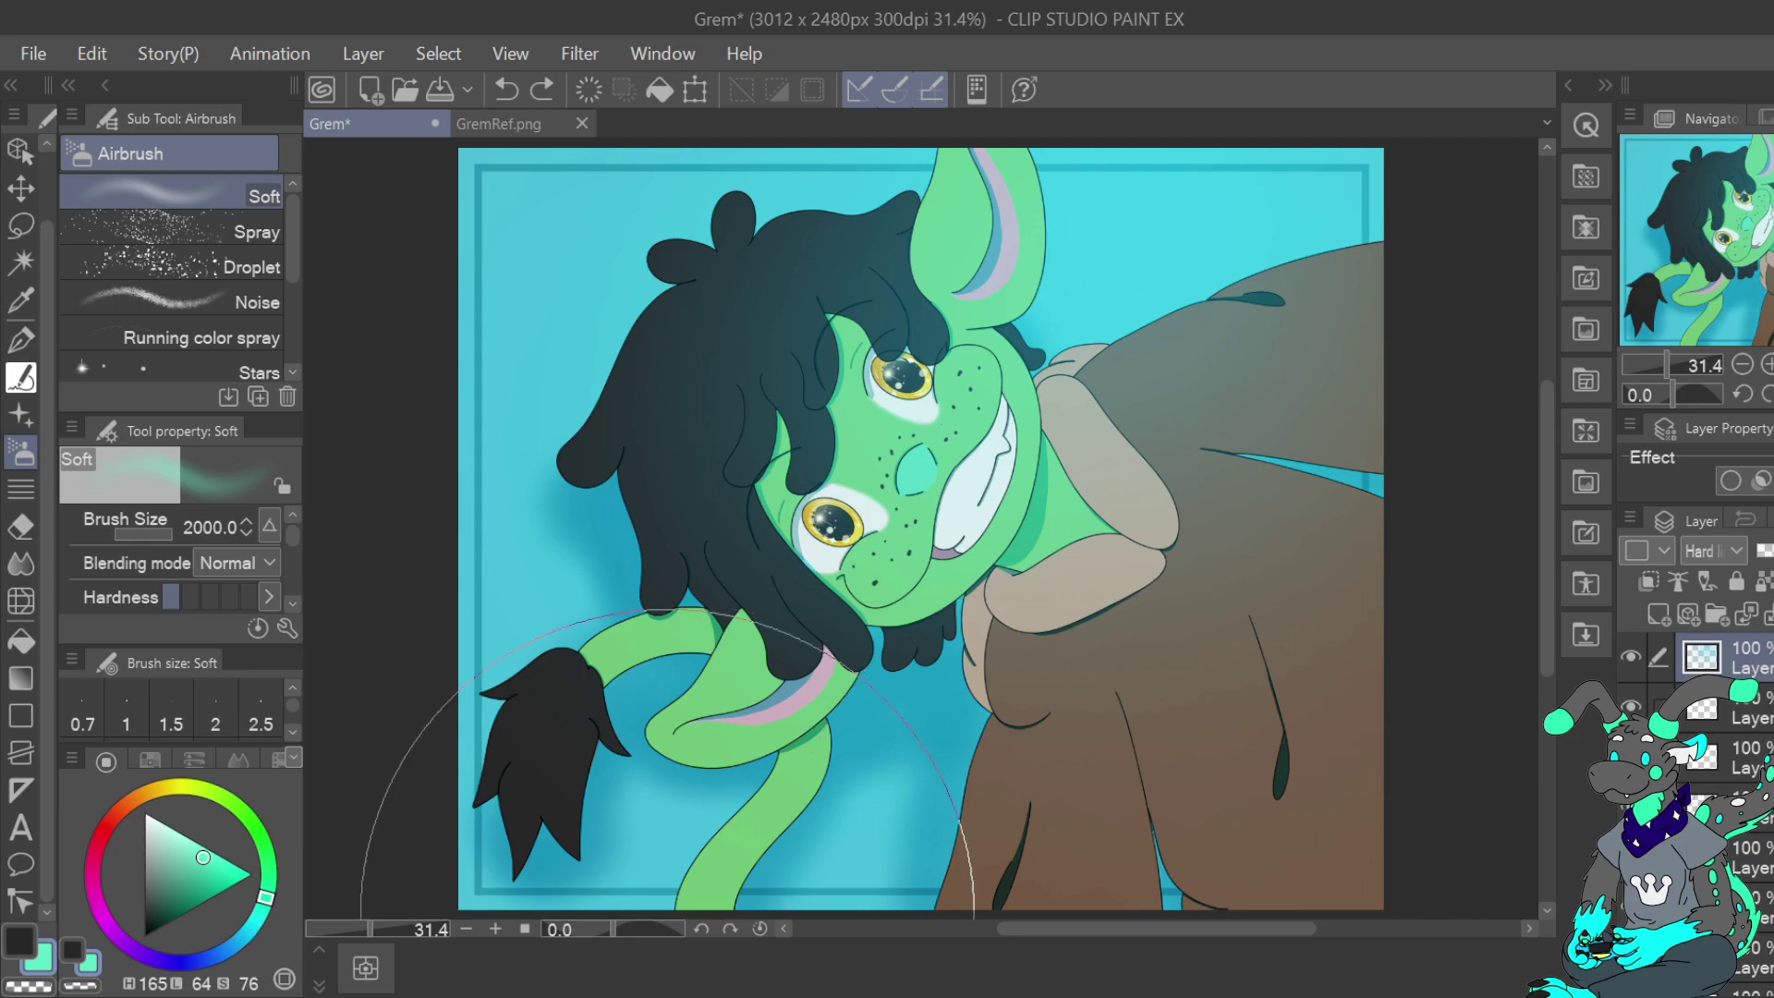
Choose a light yellow (H 59, L 71, S 80) for the airbrush and undo the remaining cyan glow strokes
{"action": "left_click", "coordinate": [180, 787]}
{"action": "left_click_drag", "start_coordinate": [205, 857], "coordinate": [194, 848]}
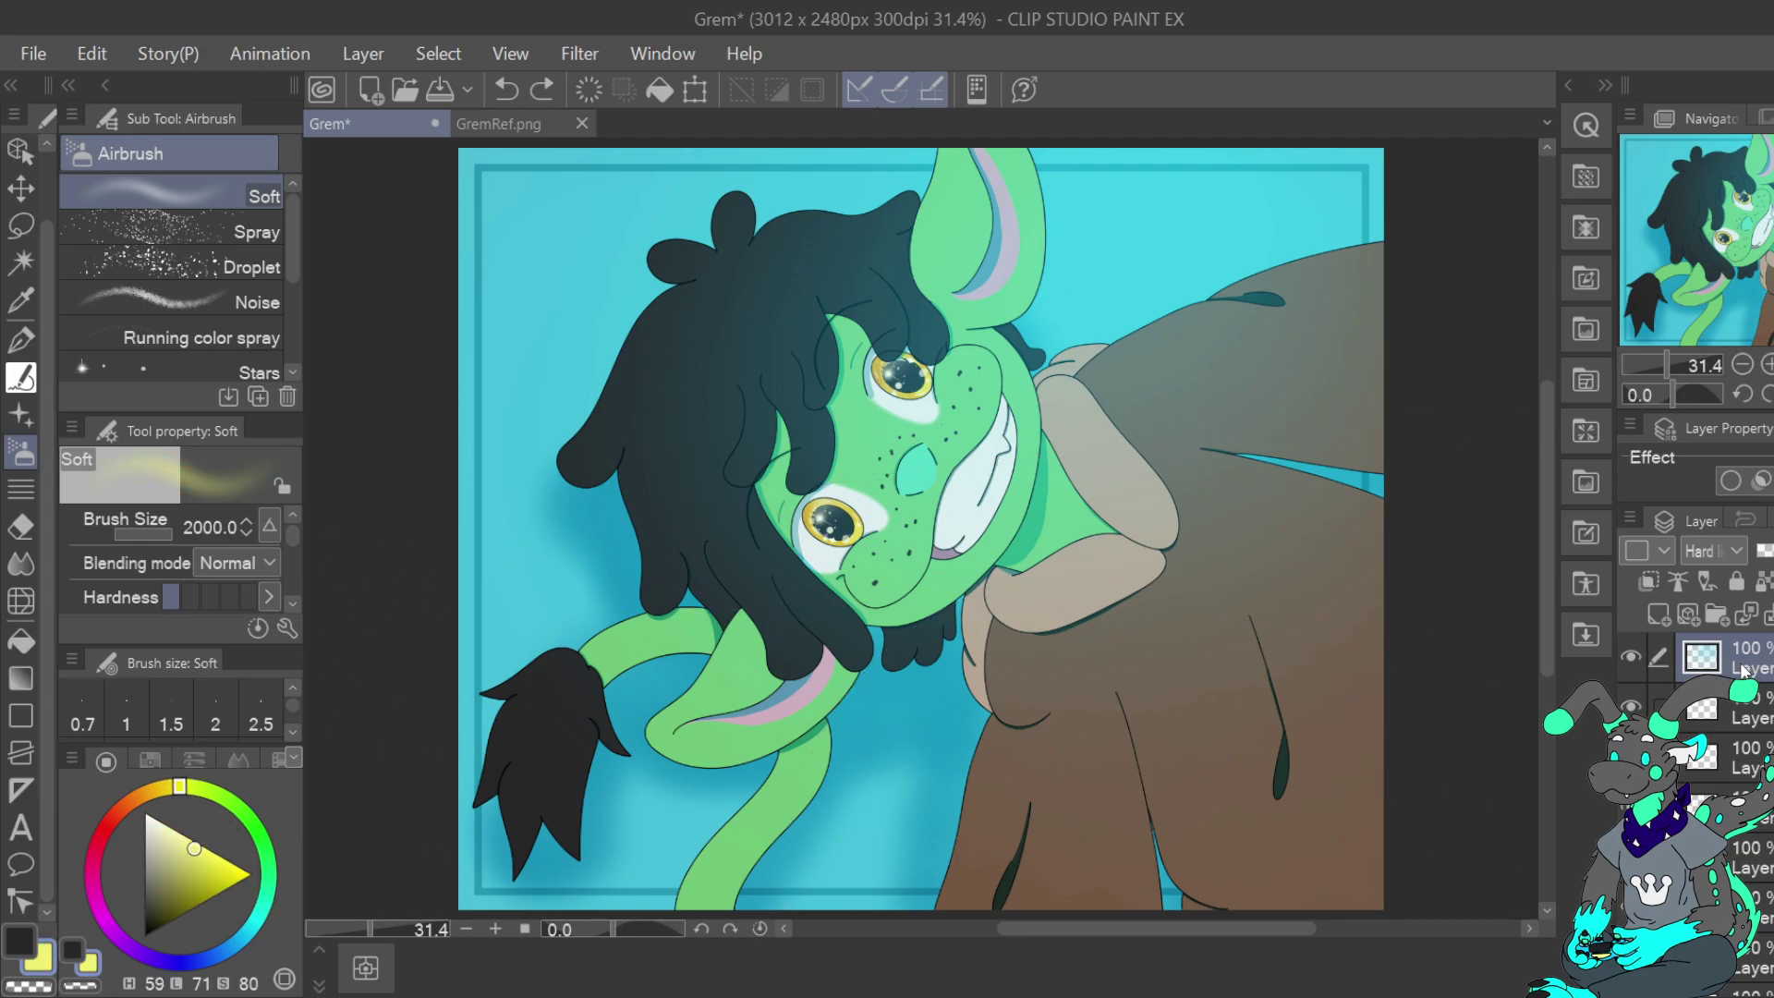
{"action": "left_click", "coordinate": [506, 90]}
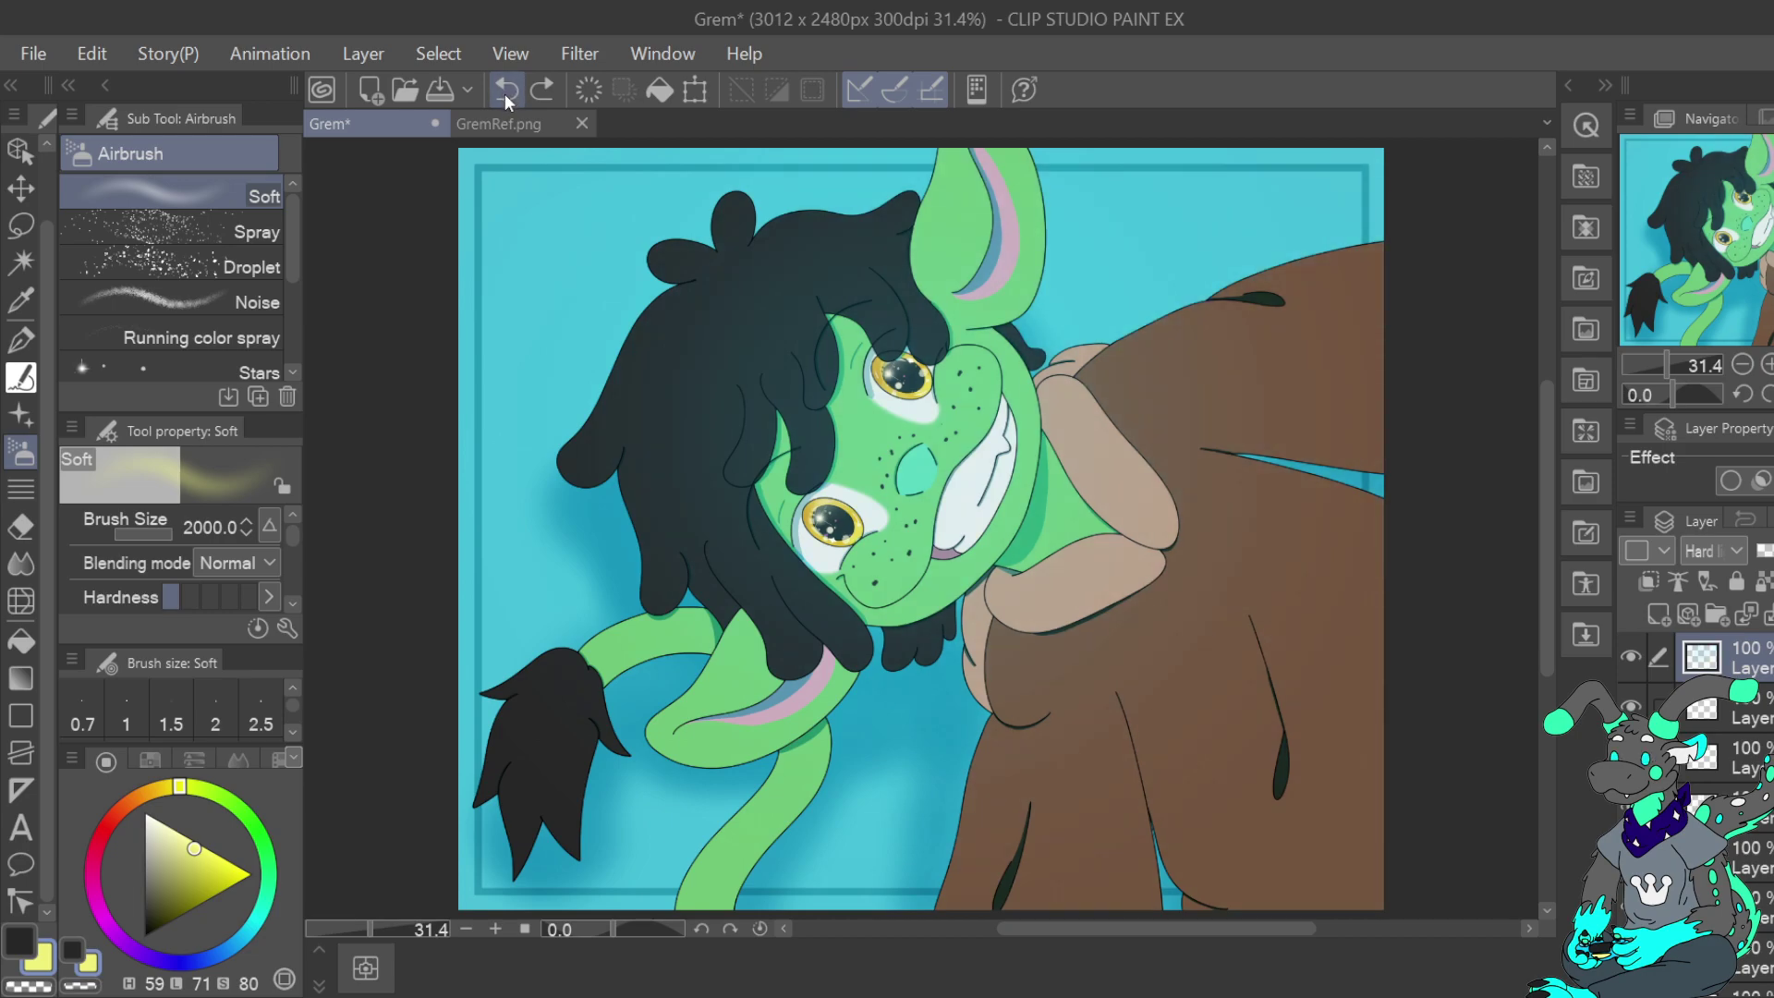
{"action": "left_click", "coordinate": [505, 92]}
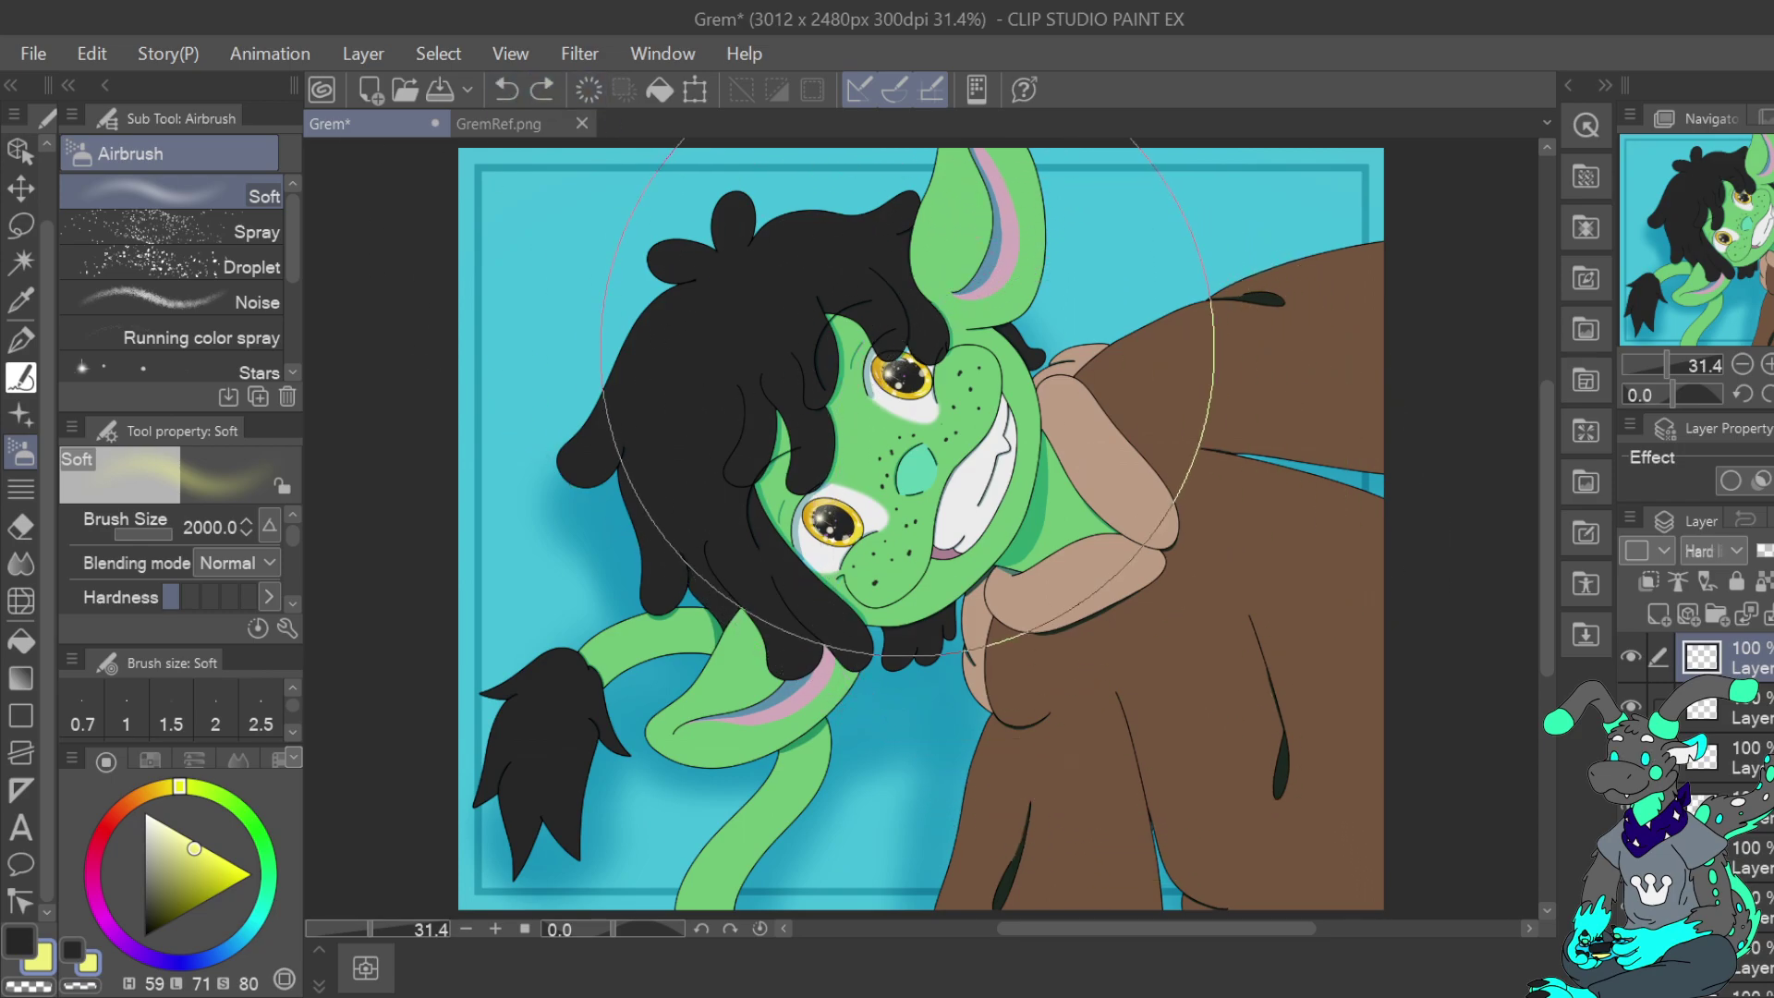
Airbrush a yellow glow over the hair, face, jacket and nearby background, and reduce the glow layer's opacity to 25%
{"action": "mouse_move", "coordinate": [851, 430]}
{"action": "left_mouse_down"}
{"action": "mouse_move", "coordinate": [1026, 537]}
{"action": "mouse_move", "coordinate": [1204, 576]}
{"action": "mouse_move", "coordinate": [1327, 387]}
{"action": "mouse_move", "coordinate": [1114, 279]}
{"action": "mouse_move", "coordinate": [954, 275]}
{"action": "mouse_move", "coordinate": [818, 392]}
{"action": "mouse_move", "coordinate": [893, 551]}
{"action": "mouse_move", "coordinate": [1261, 812]}
{"action": "mouse_move", "coordinate": [1354, 674]}
{"action": "left_mouse_up"}
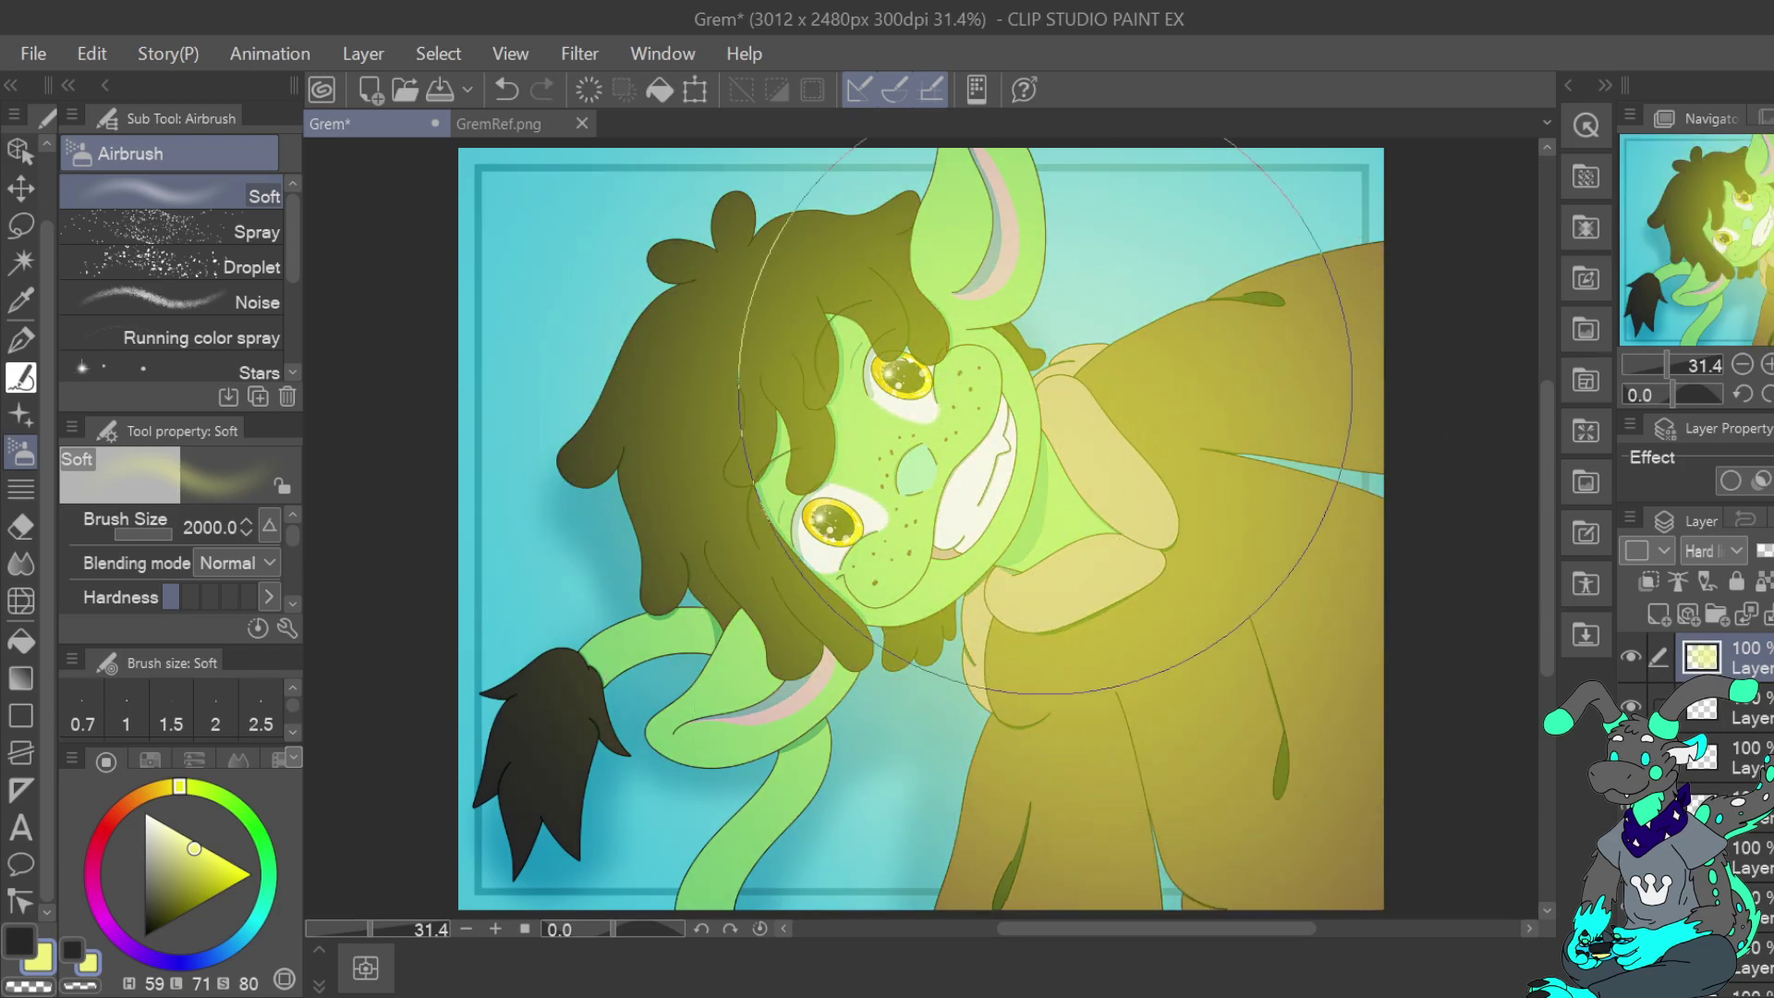
{"action": "left_click", "coordinate": [793, 448]}
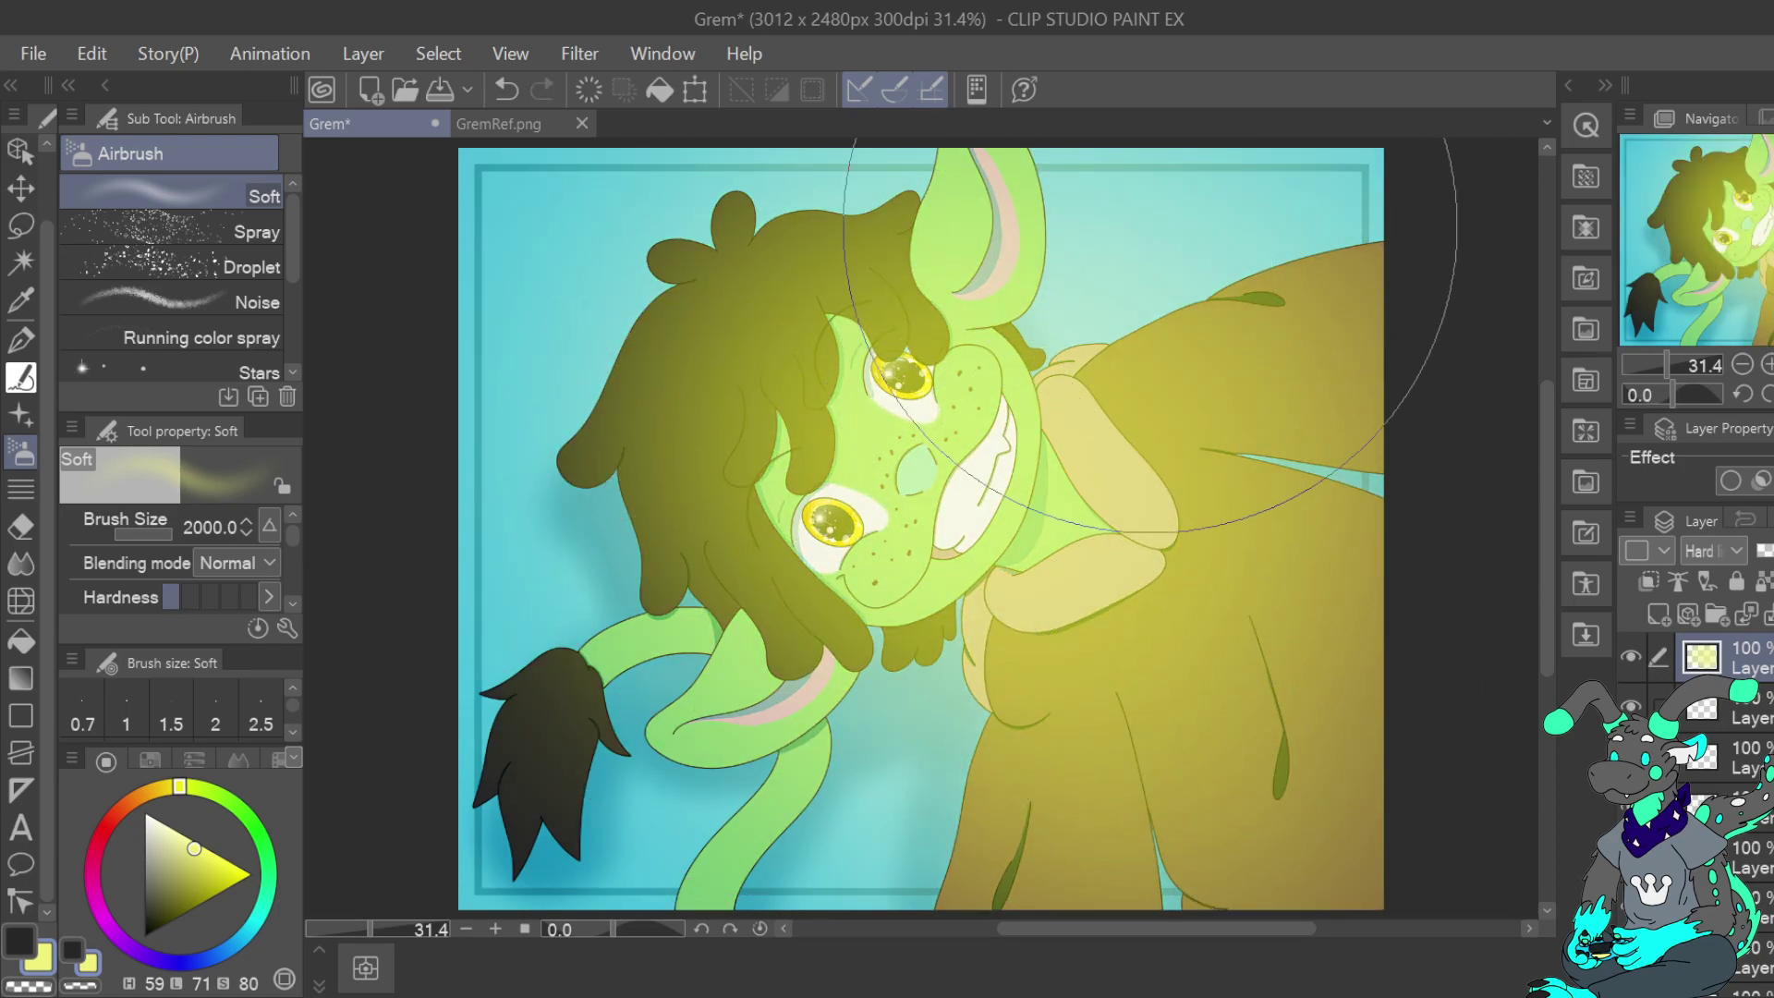
{"action": "left_click_drag", "start_coordinate": [1268, 238], "coordinate": [1068, 187]}
{"action": "mouse_move", "coordinate": [1219, 222]}
{"action": "left_mouse_down"}
{"action": "mouse_move", "coordinate": [869, 259]}
{"action": "mouse_move", "coordinate": [878, 277]}
{"action": "left_mouse_up"}
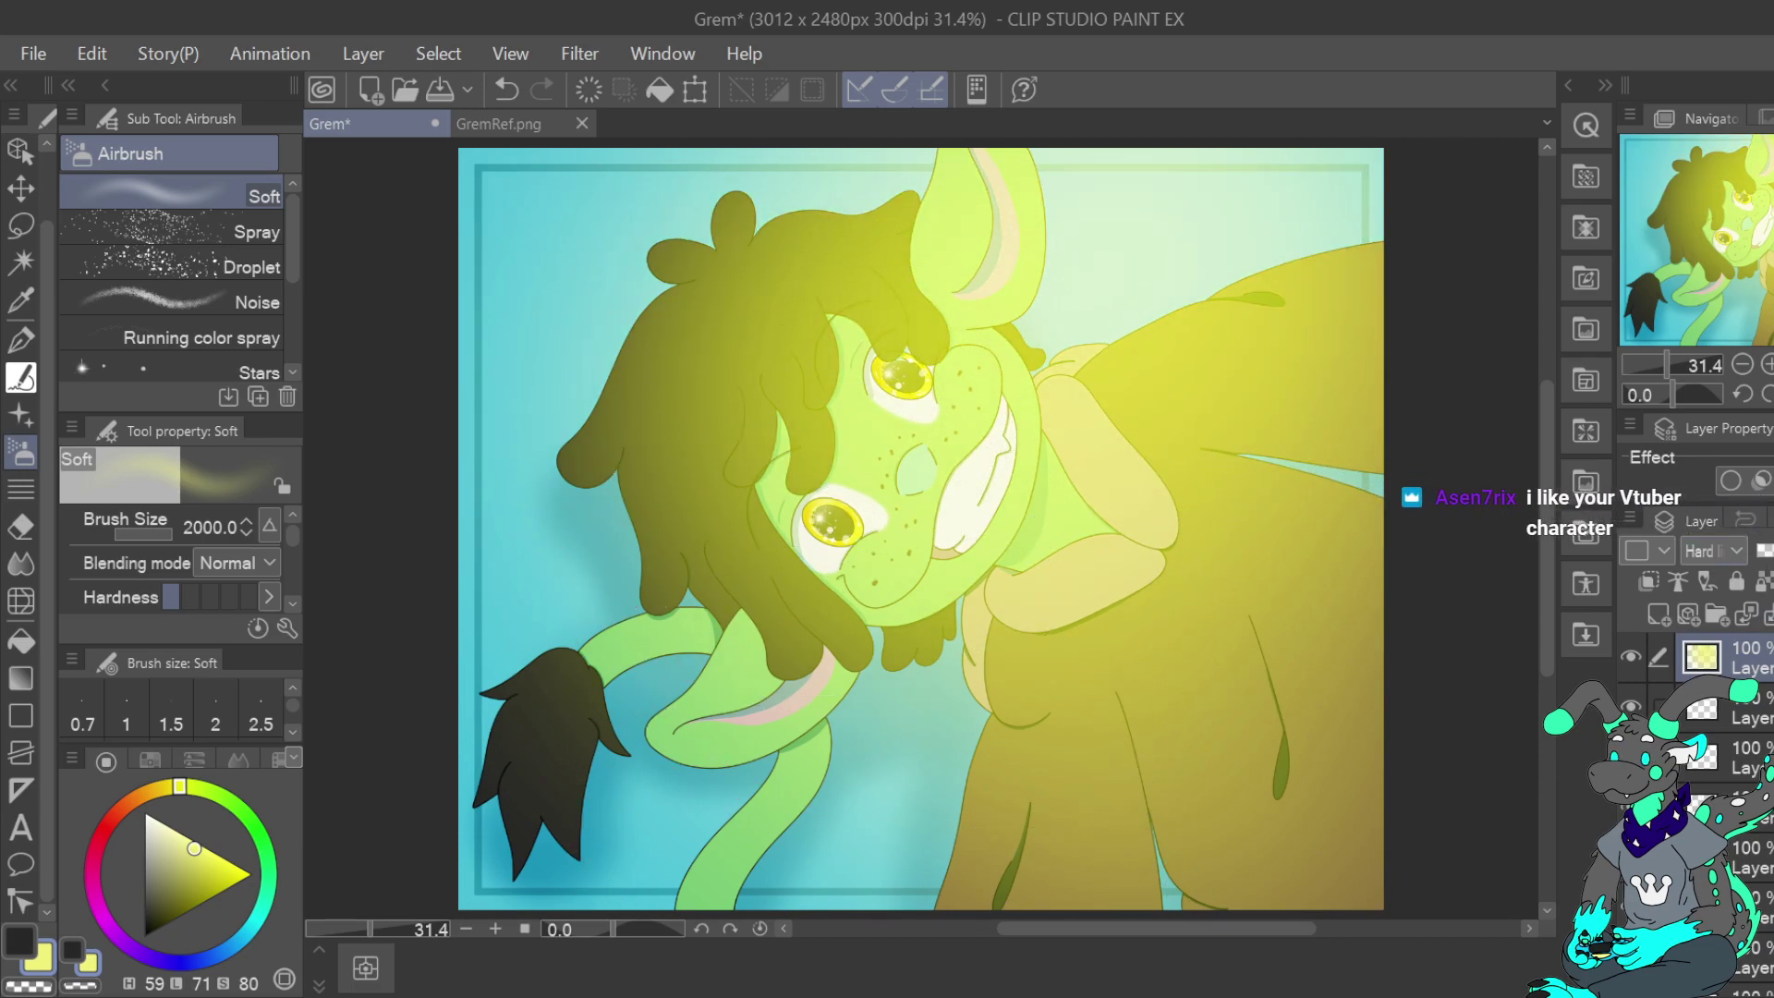
{"action": "left_click_drag", "start_coordinate": [1773, 551], "coordinate": [1746, 550]}
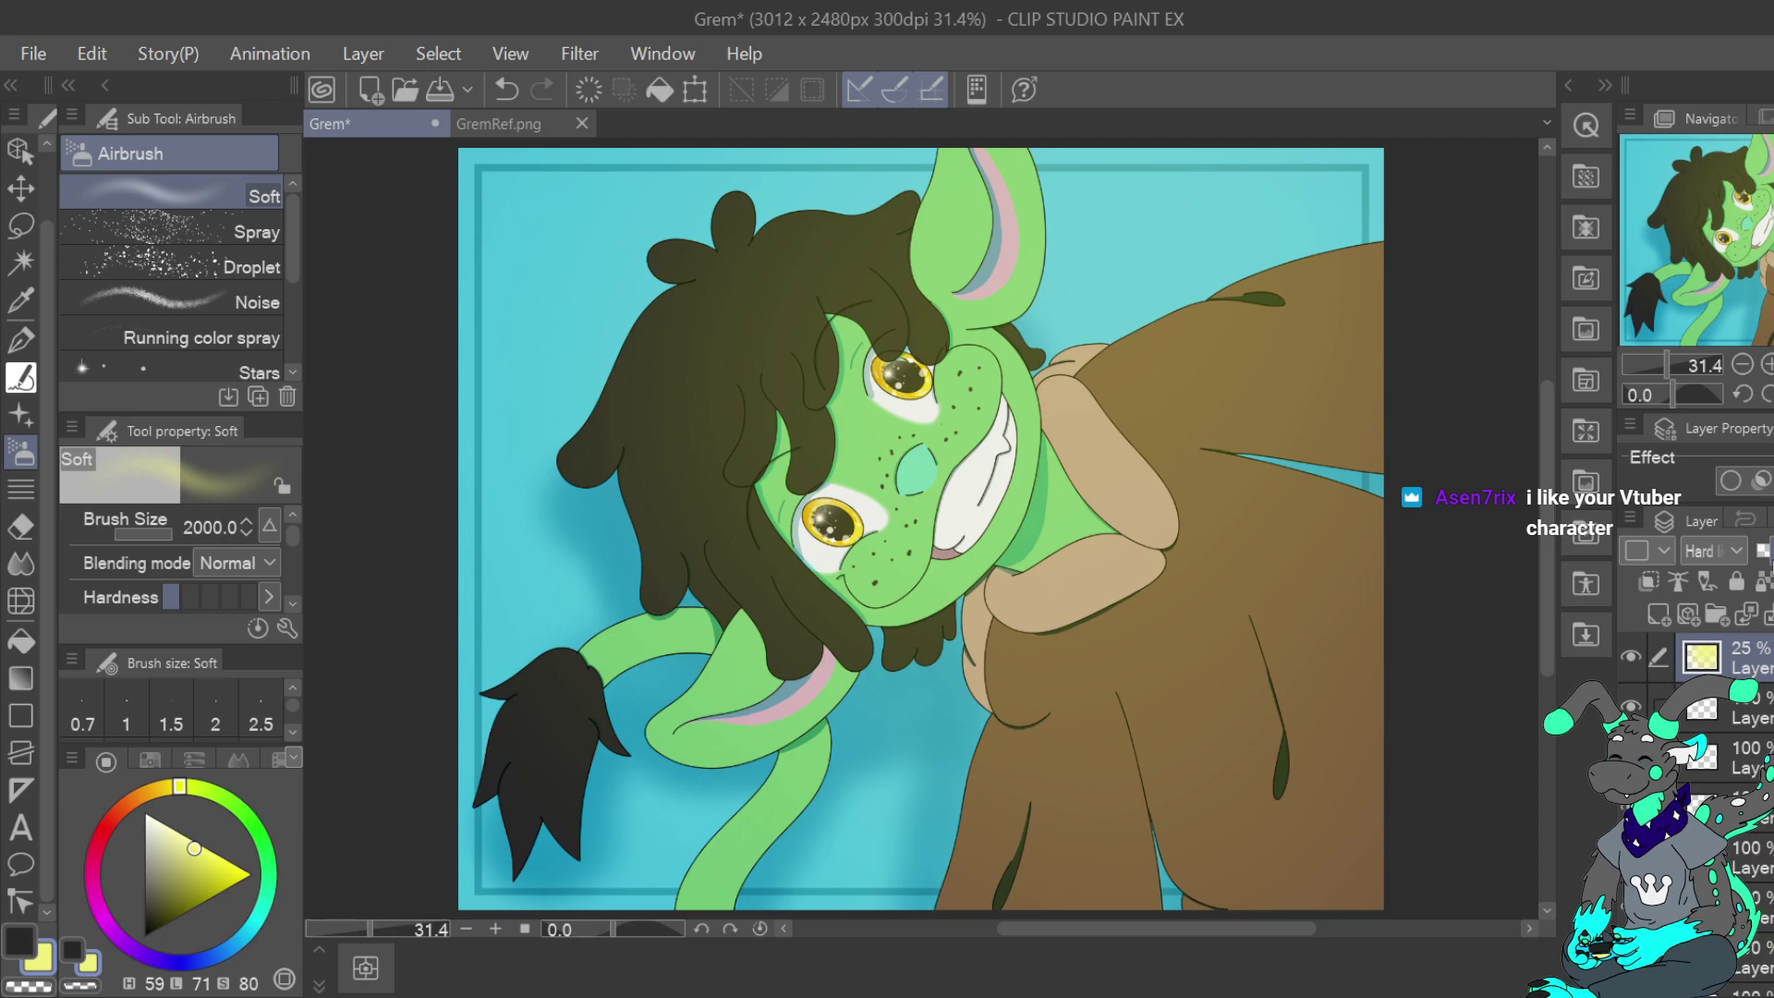
Move the Hard light background glow layer one place lower in the layer stack and adjust its opacity
{"action": "scroll", "coordinate": [1705, 730], "scroll_direction": "down", "scroll_amount": 5}
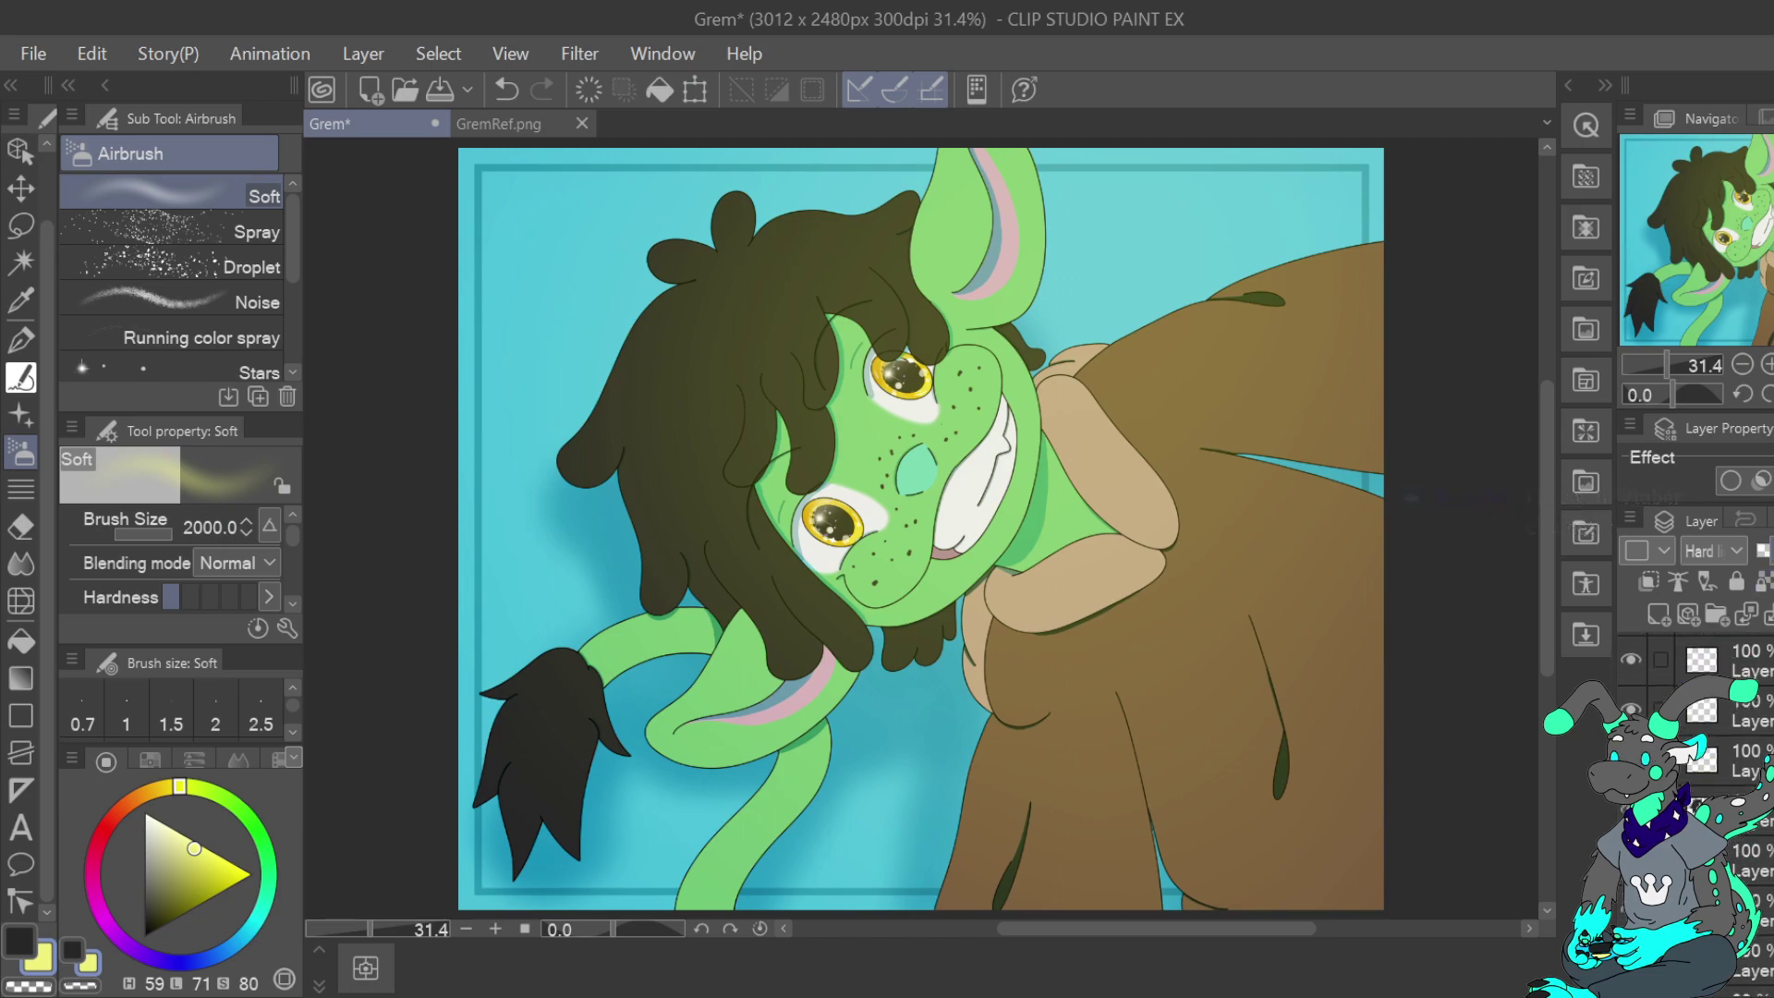
{"action": "left_click", "coordinate": [1755, 837]}
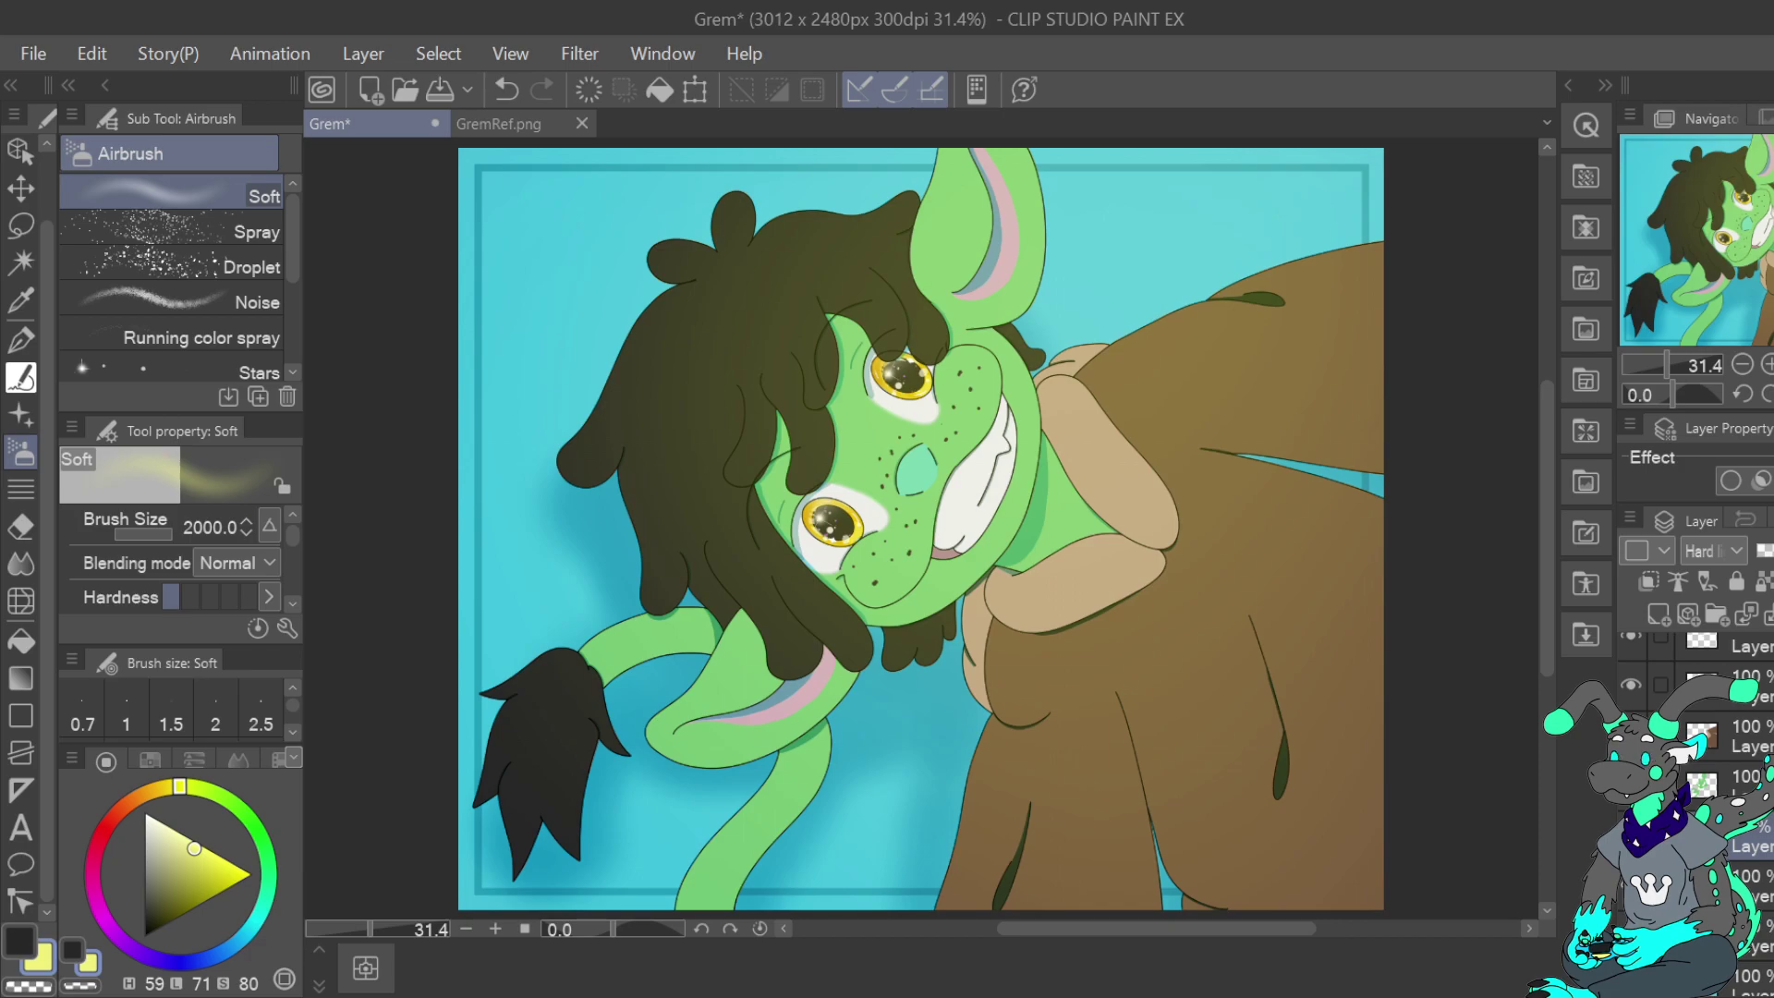
{"action": "left_click_drag", "start_coordinate": [1752, 838], "coordinate": [1753, 904]}
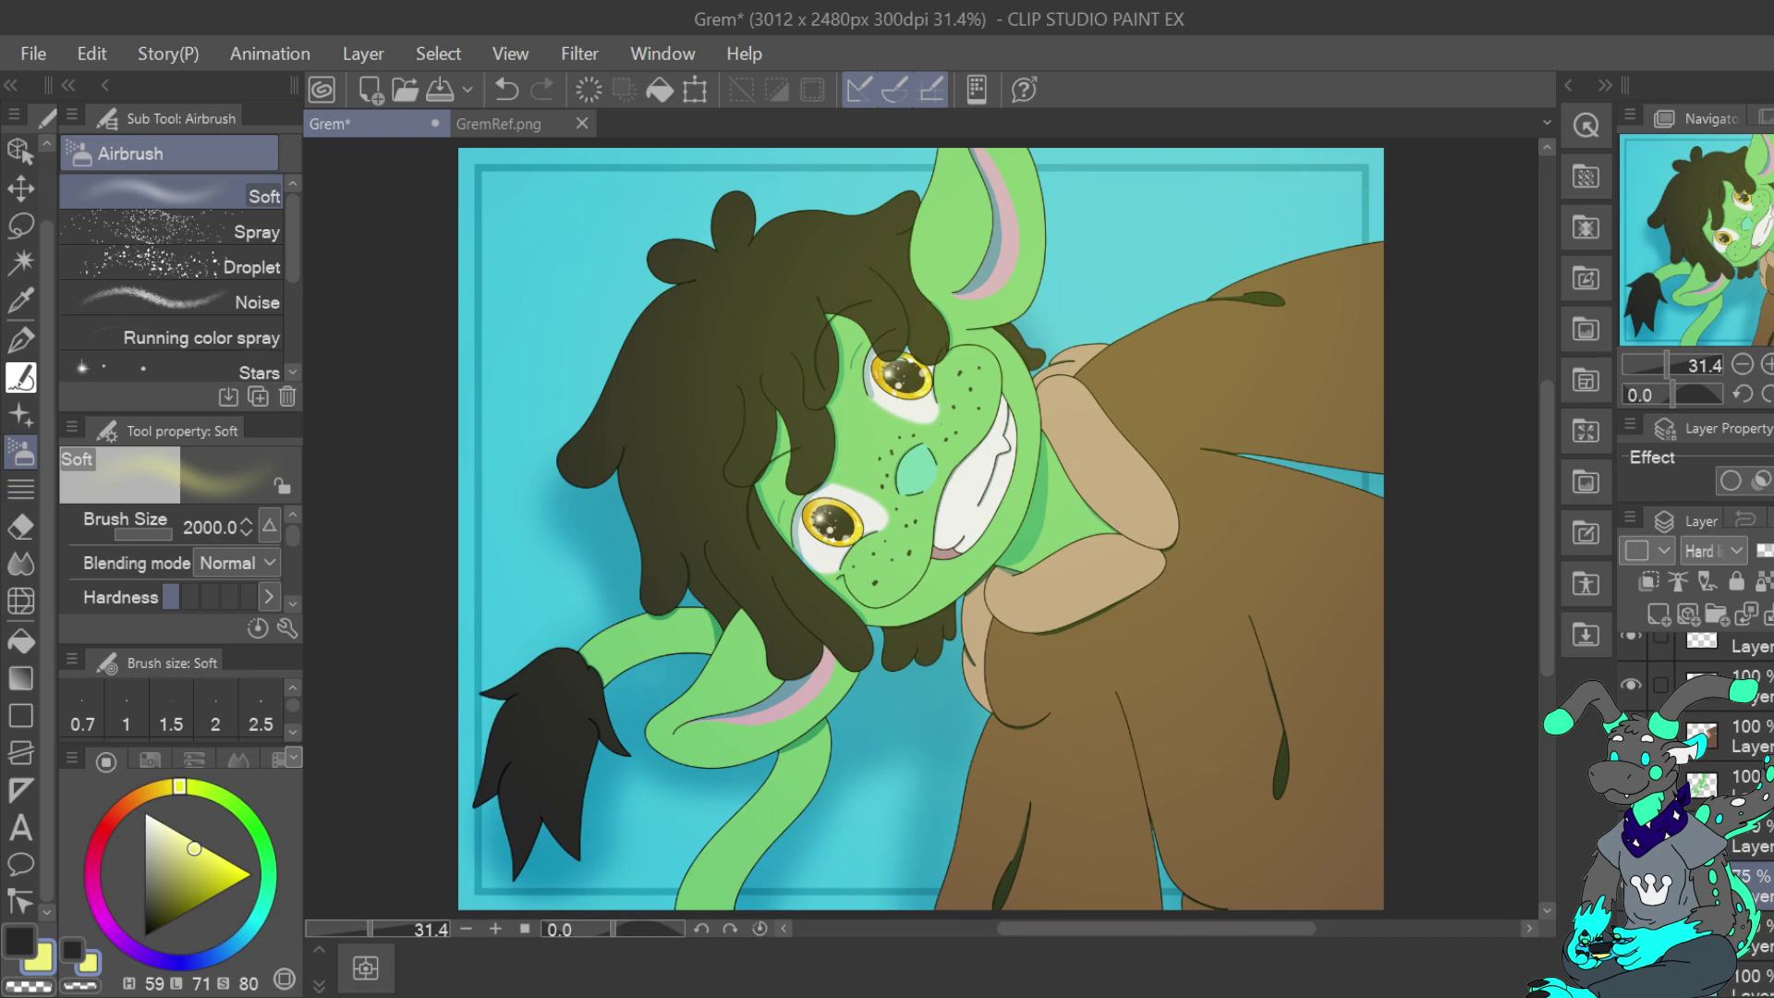
{"action": "left_click_drag", "start_coordinate": [1773, 551], "coordinate": [1773, 551]}
{"action": "mouse_move", "coordinate": [924, 527]}
{"action": "left_mouse_down"}
{"action": "mouse_move", "coordinate": [904, 529]}
{"action": "mouse_move", "coordinate": [963, 535]}
{"action": "mouse_move", "coordinate": [935, 527]}
{"action": "left_mouse_up"}
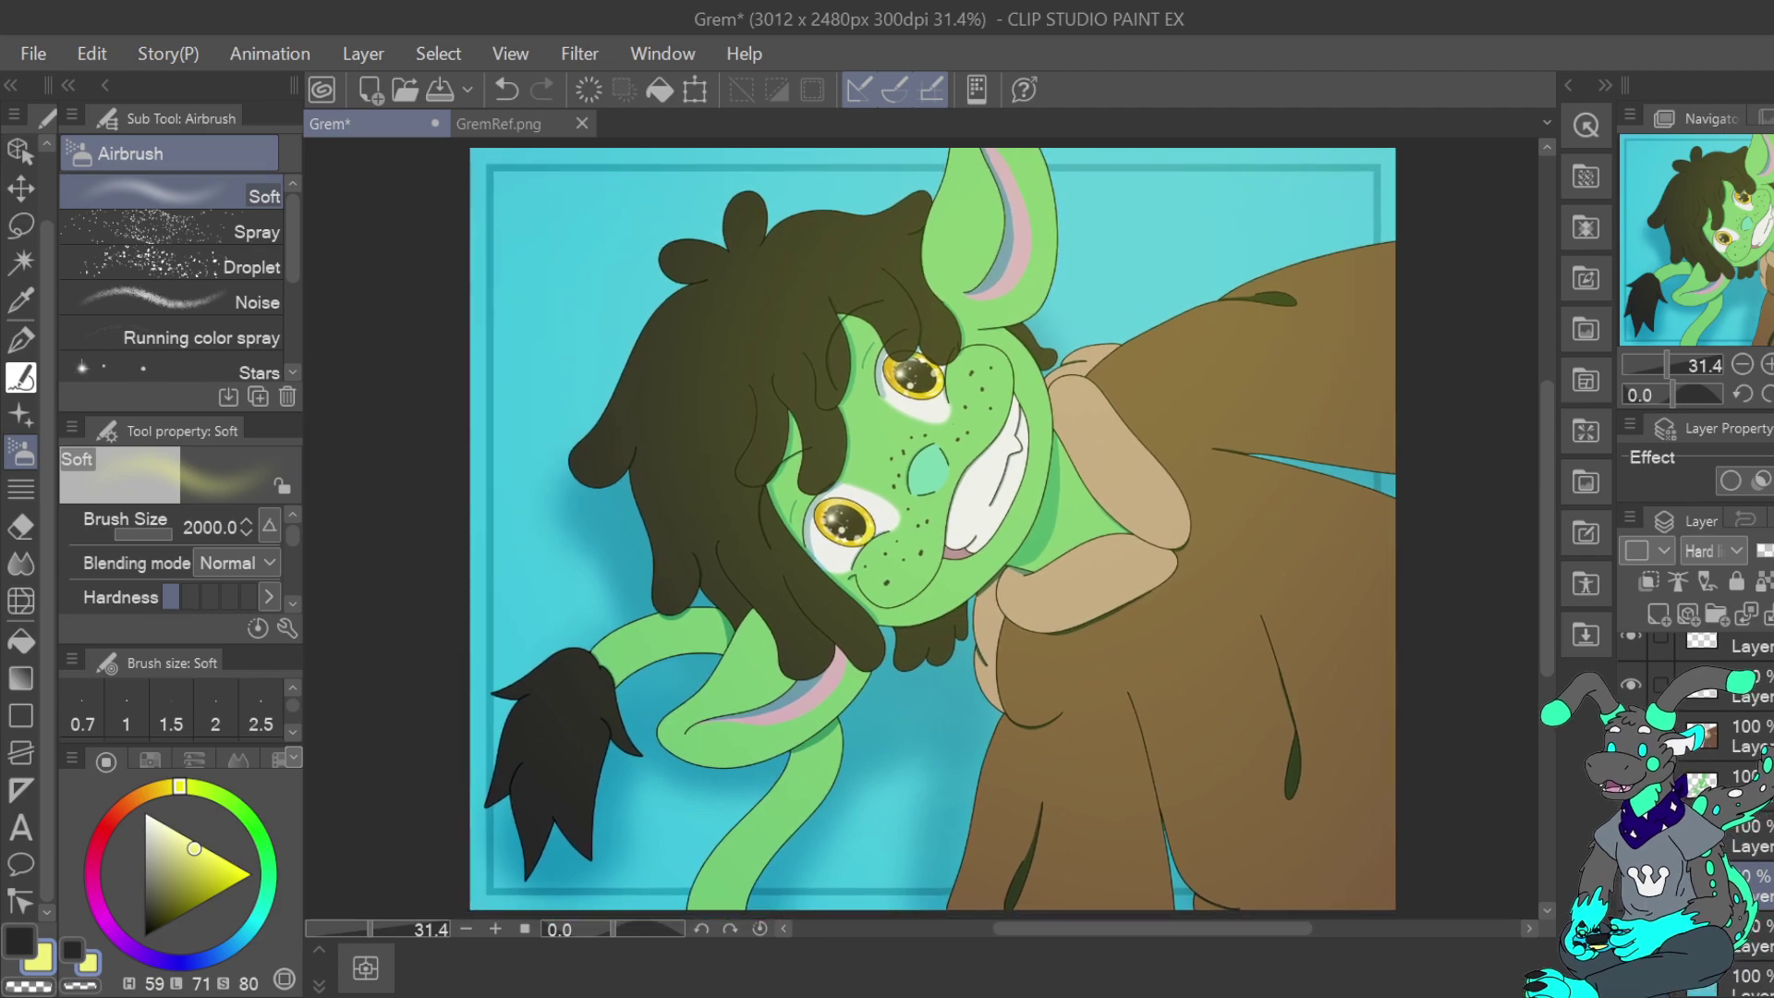
{"action": "left_click_drag", "start_coordinate": [936, 527], "coordinate": [883, 527]}
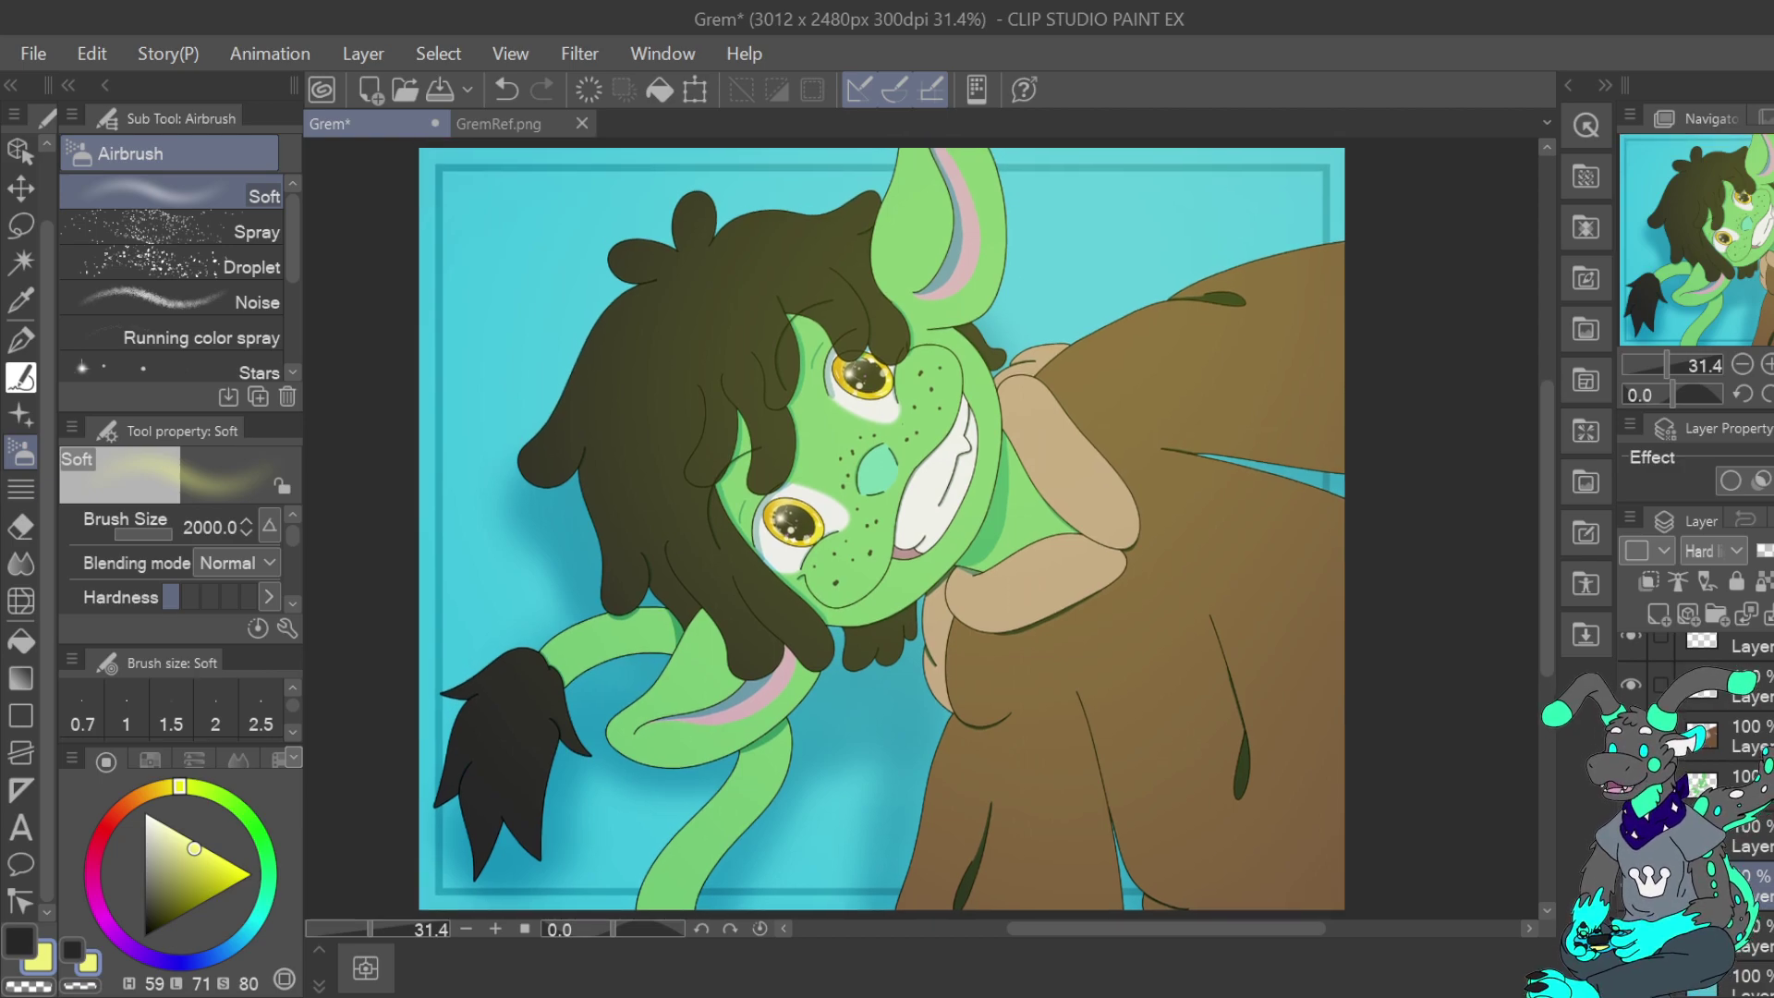
{"action": "left_click_drag", "start_coordinate": [883, 526], "coordinate": [898, 523]}
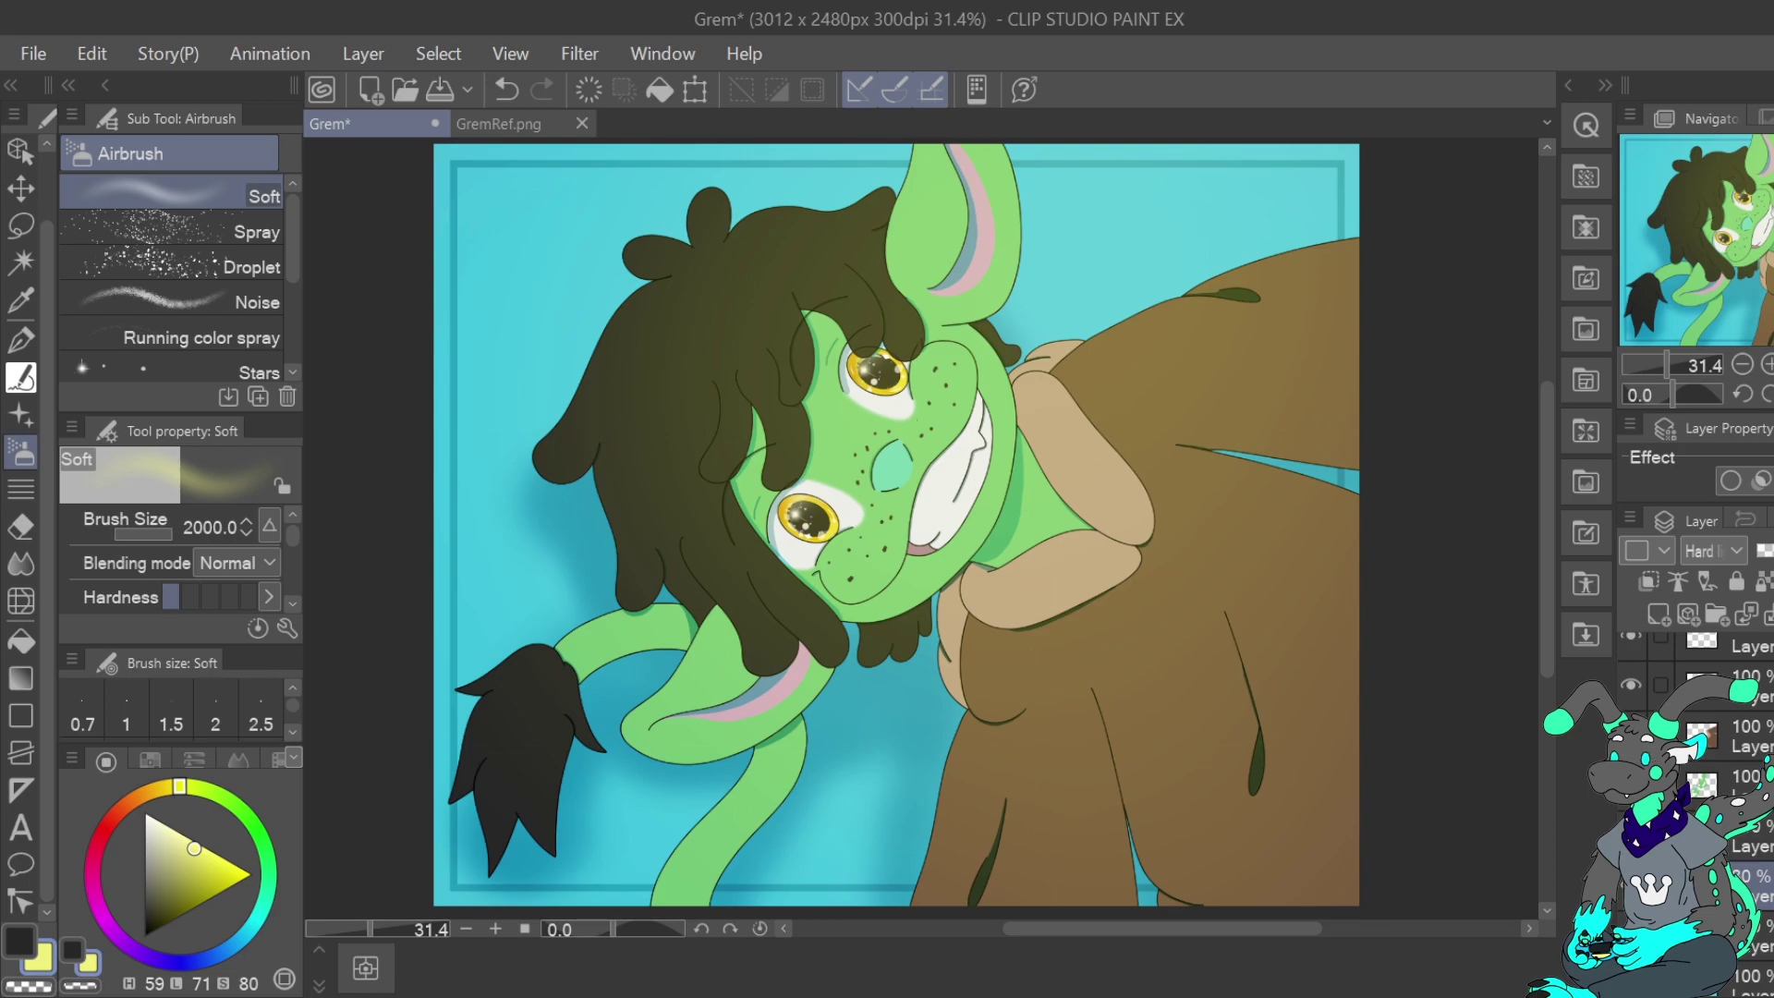
Select the yellow glow layer at the top of the stack and slightly lower its opacity
{"action": "scroll", "coordinate": [1751, 730], "scroll_direction": "up", "scroll_amount": 3}
{"action": "left_click", "coordinate": [1751, 658]}
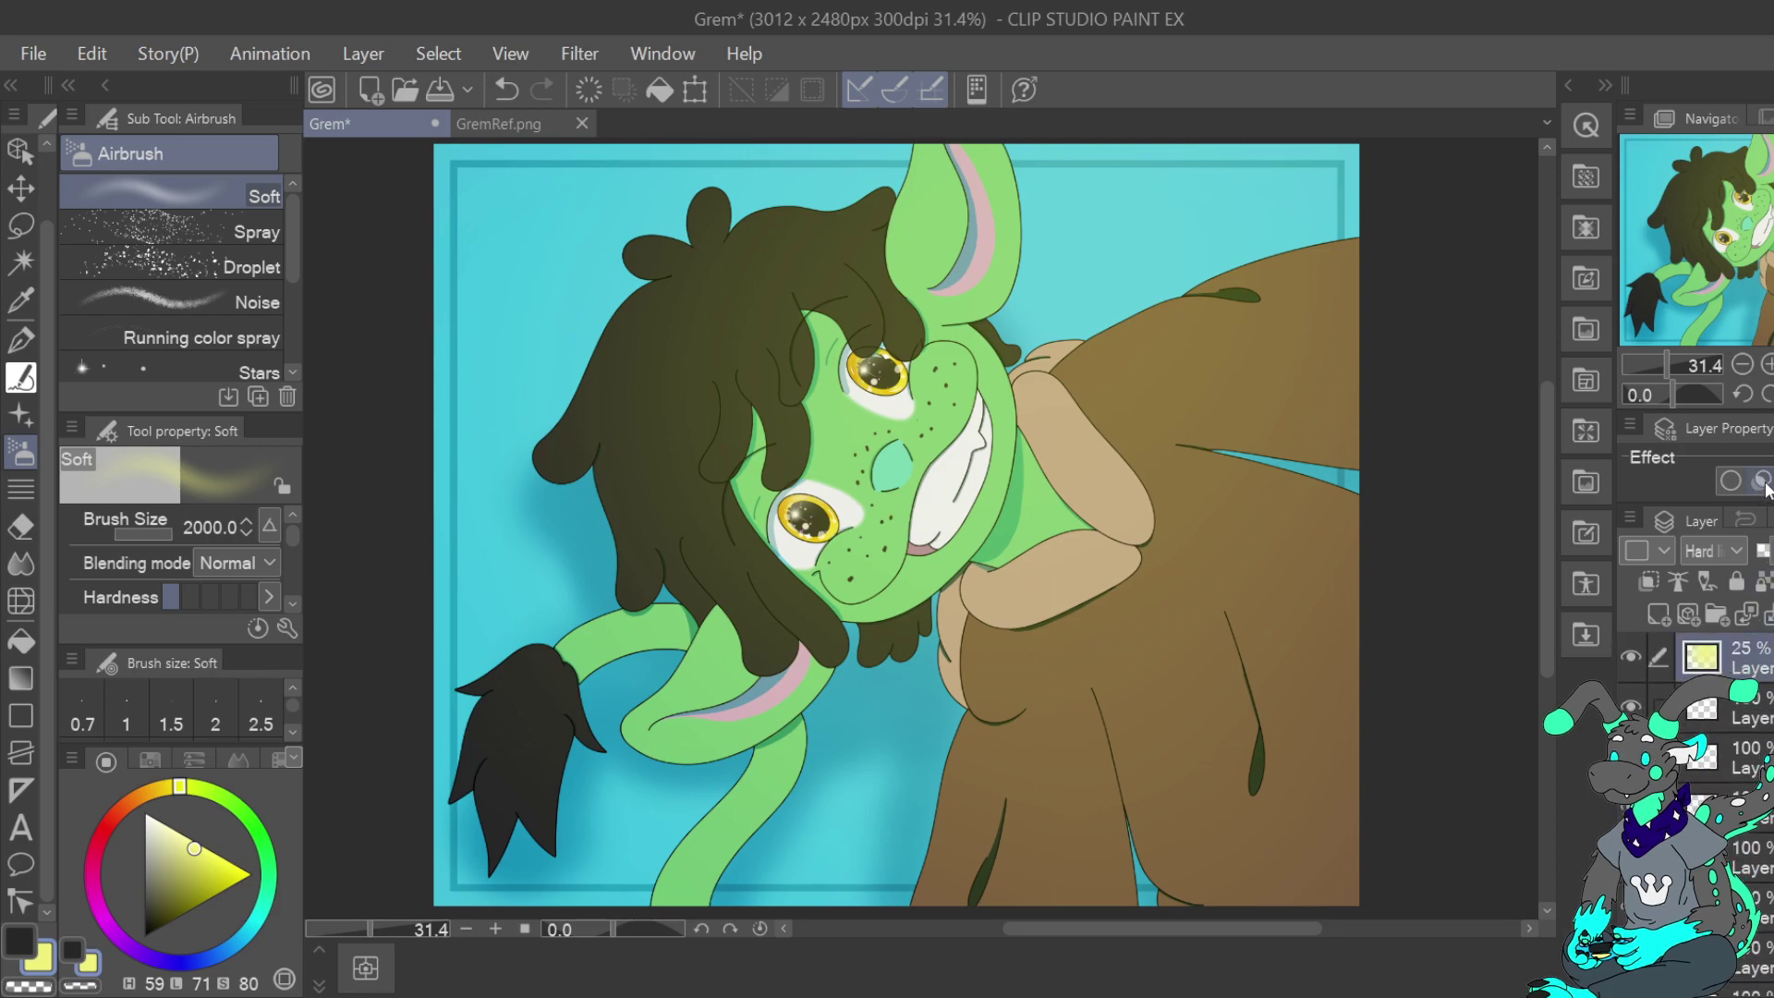
{"action": "left_click_drag", "start_coordinate": [1772, 558], "coordinate": [1771, 558]}
Select a Normal layer below the glow layers and set the main color to dark grey (H 0, L 29, S 0)
{"action": "scroll", "coordinate": [1701, 786], "scroll_direction": "down", "scroll_amount": 2}
{"action": "left_click", "coordinate": [1703, 776]}
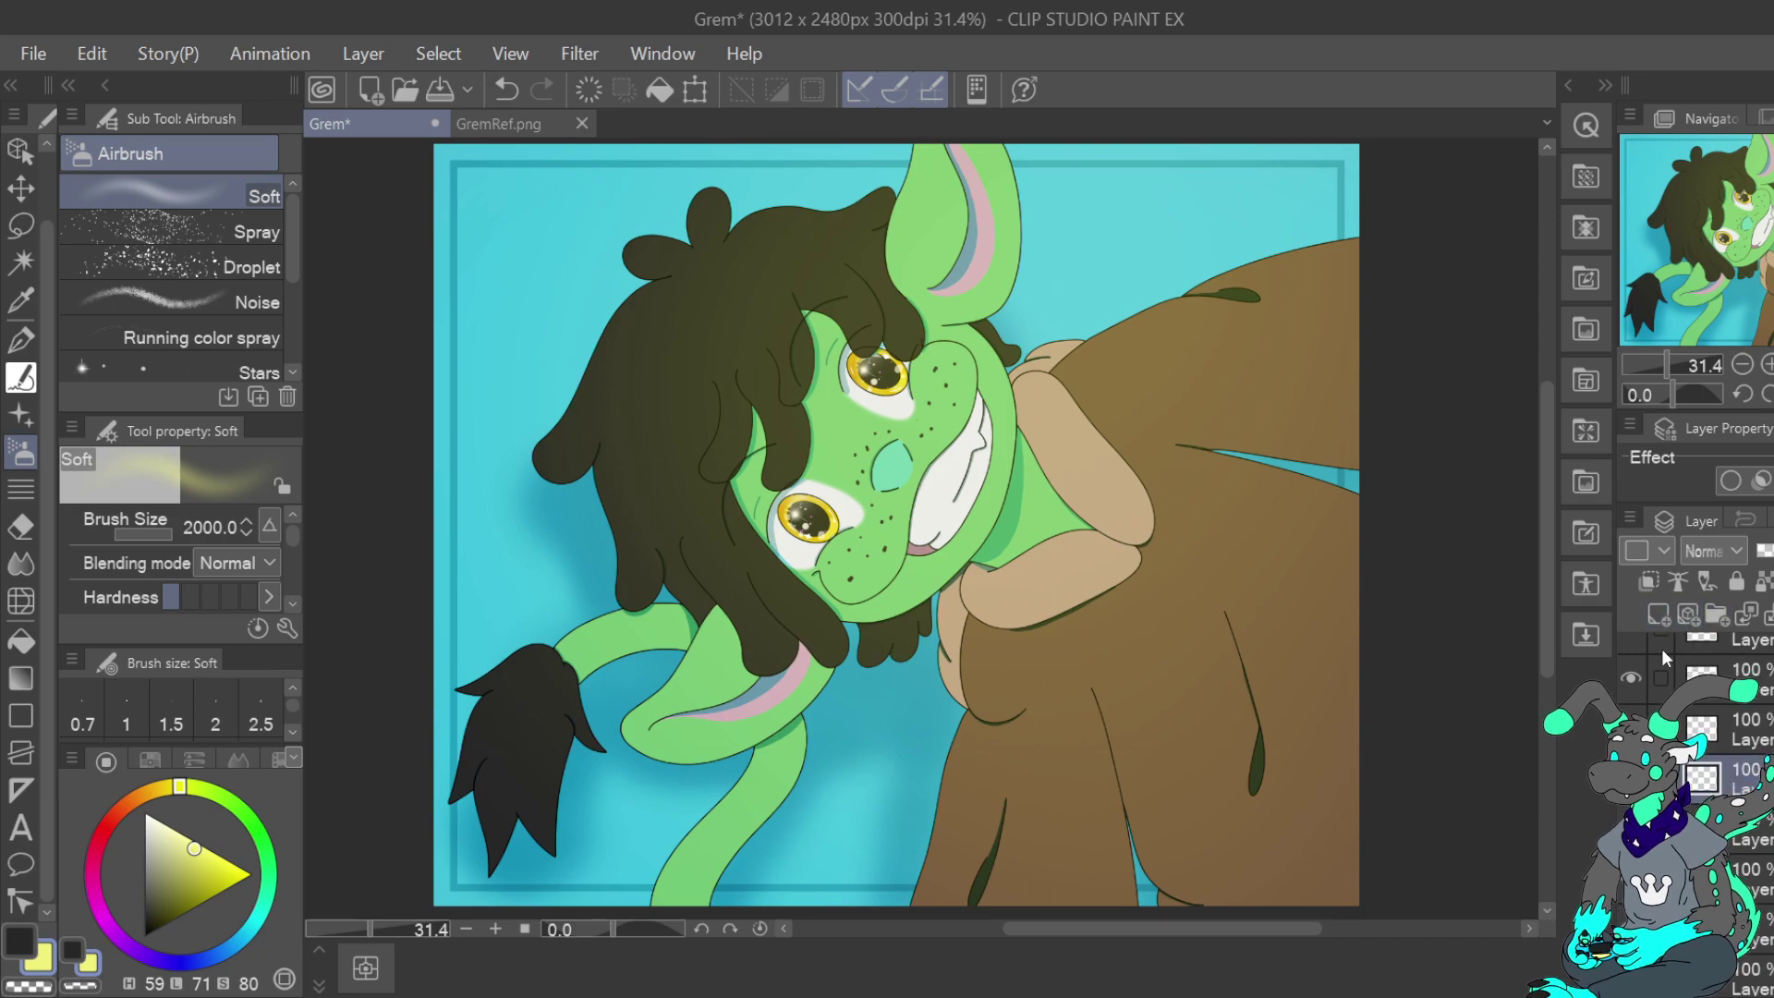
{"action": "left_click", "coordinate": [19, 940]}
{"action": "left_click_drag", "start_coordinate": [146, 914], "coordinate": [145, 900]}
Try a grey highlight on the hair with the Turnip pen, increasing the brush size from 11 to 30.1, and undo the strokes
{"action": "key", "text": "p"}
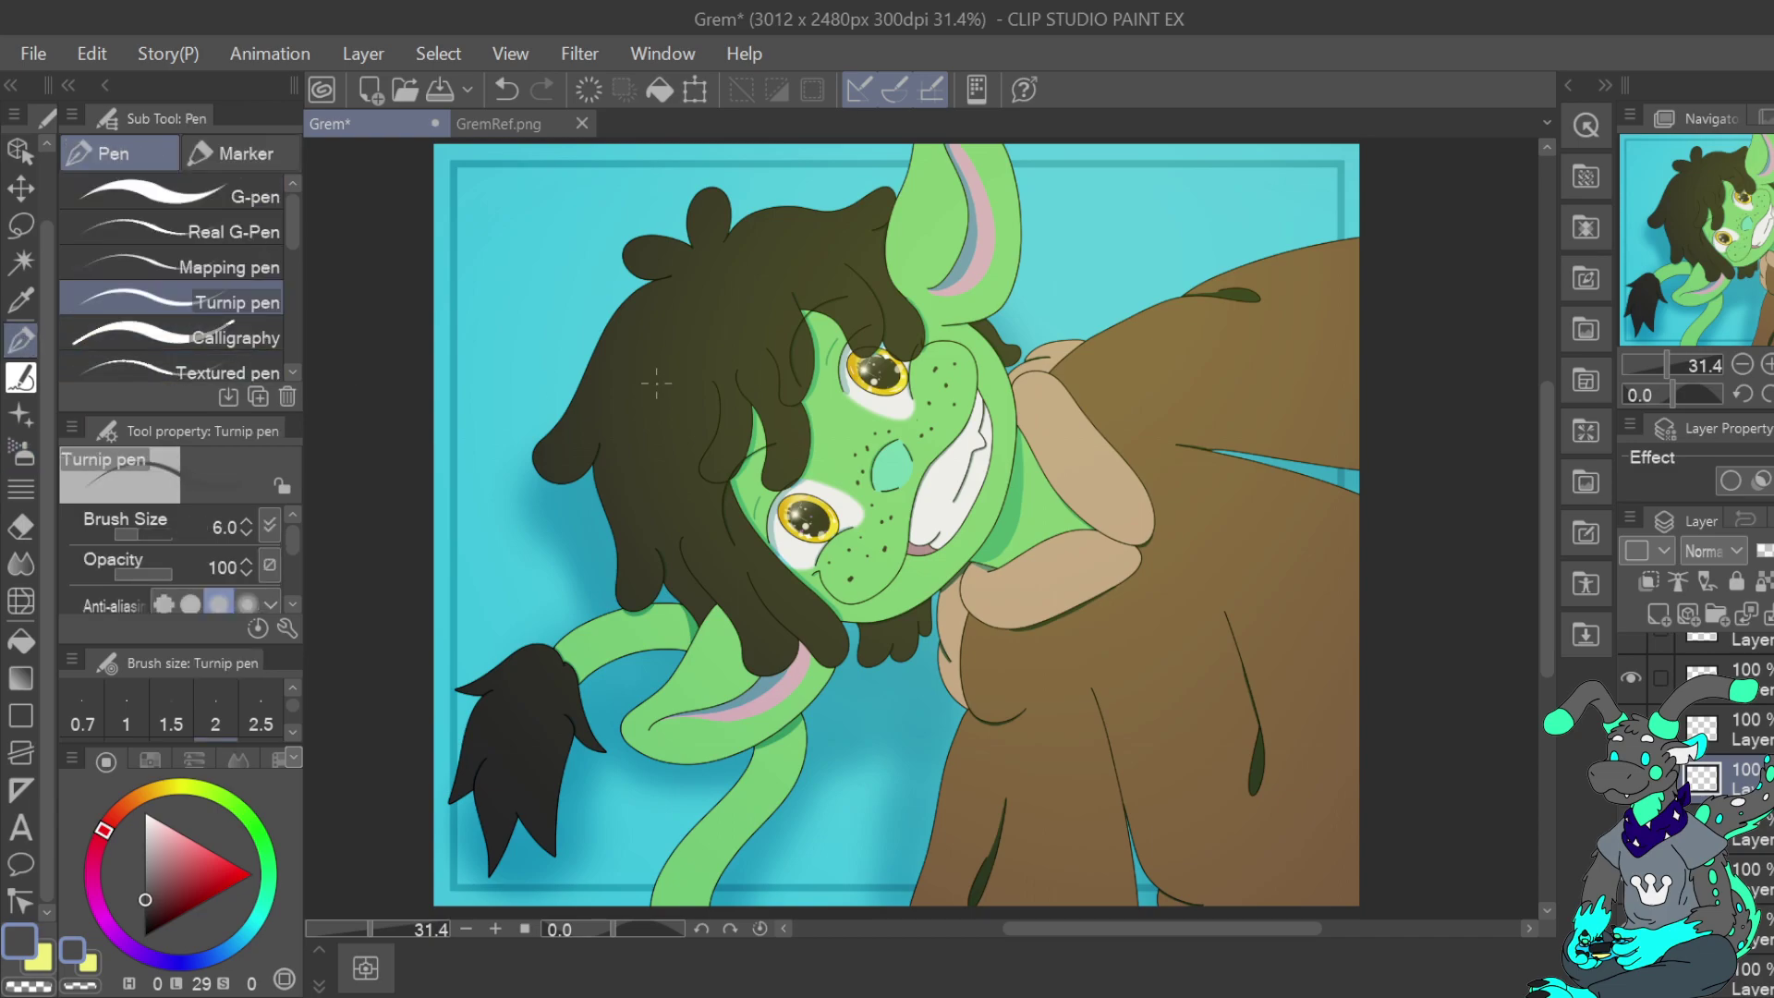
{"action": "left_click", "coordinate": [248, 521]}
{"action": "left_click", "coordinate": [247, 521]}
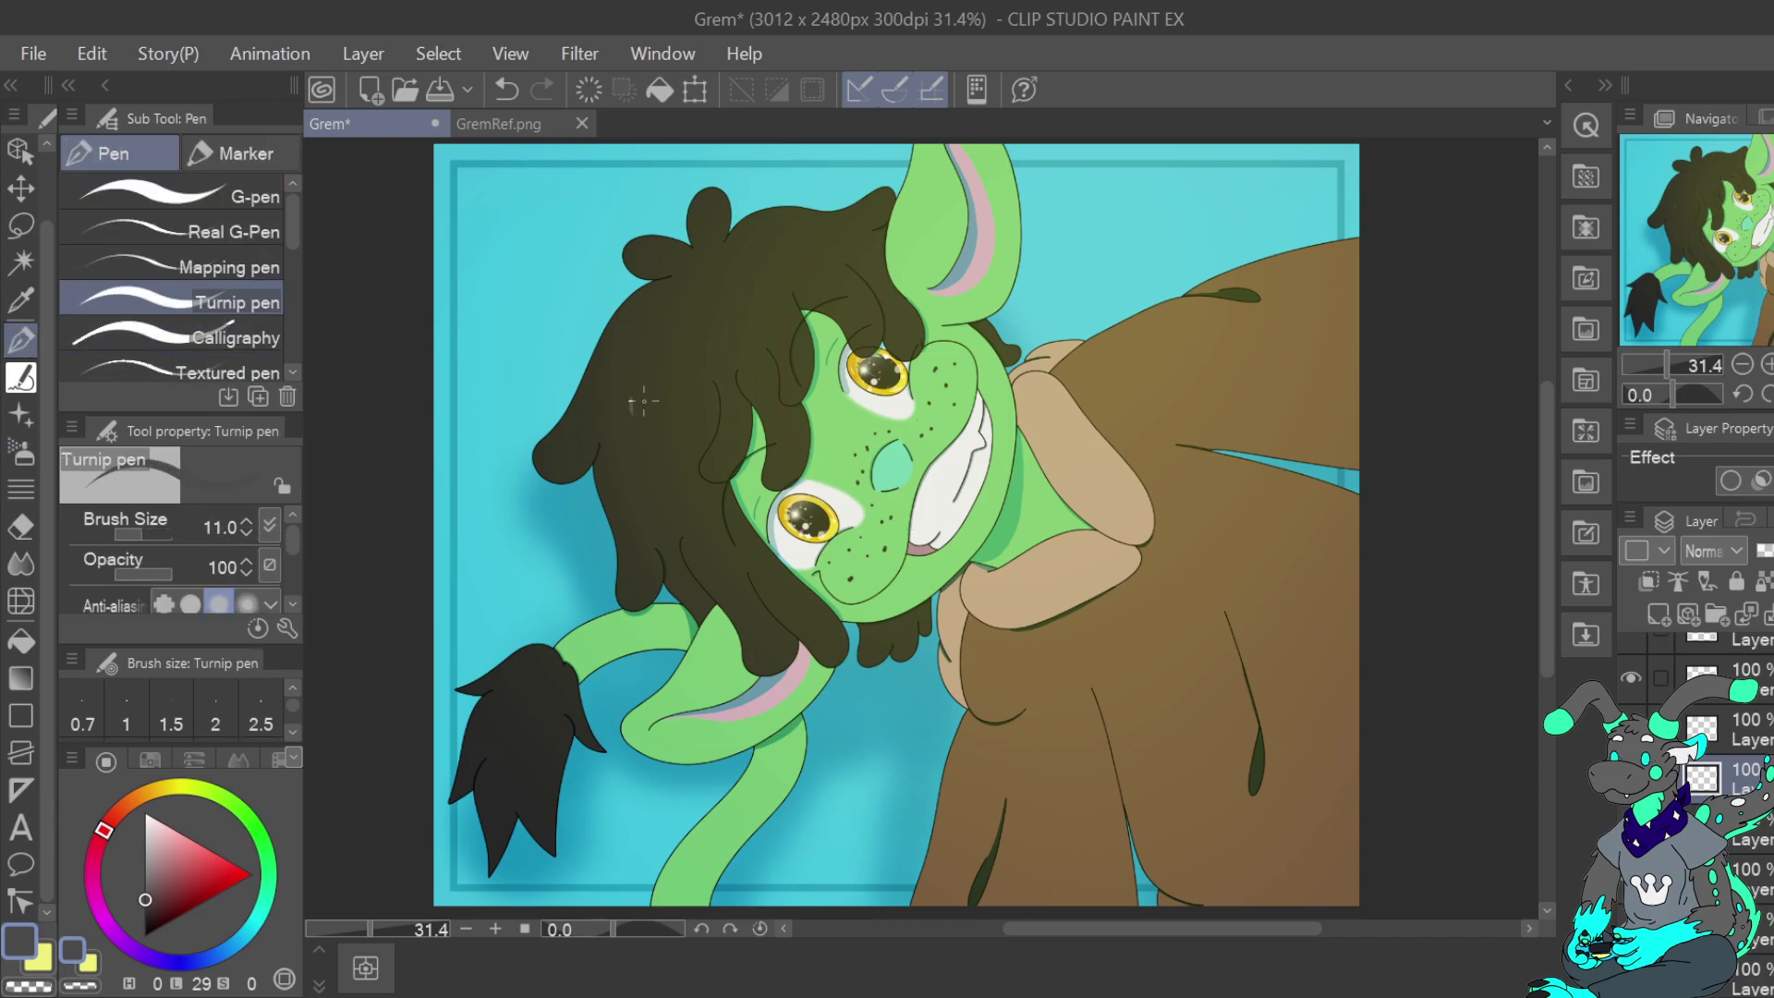
{"action": "left_click", "coordinate": [506, 90]}
{"action": "left_click_drag", "start_coordinate": [146, 538], "coordinate": [148, 536]}
{"action": "left_click_drag", "start_coordinate": [633, 406], "coordinate": [636, 424]}
{"action": "left_click", "coordinate": [507, 90]}
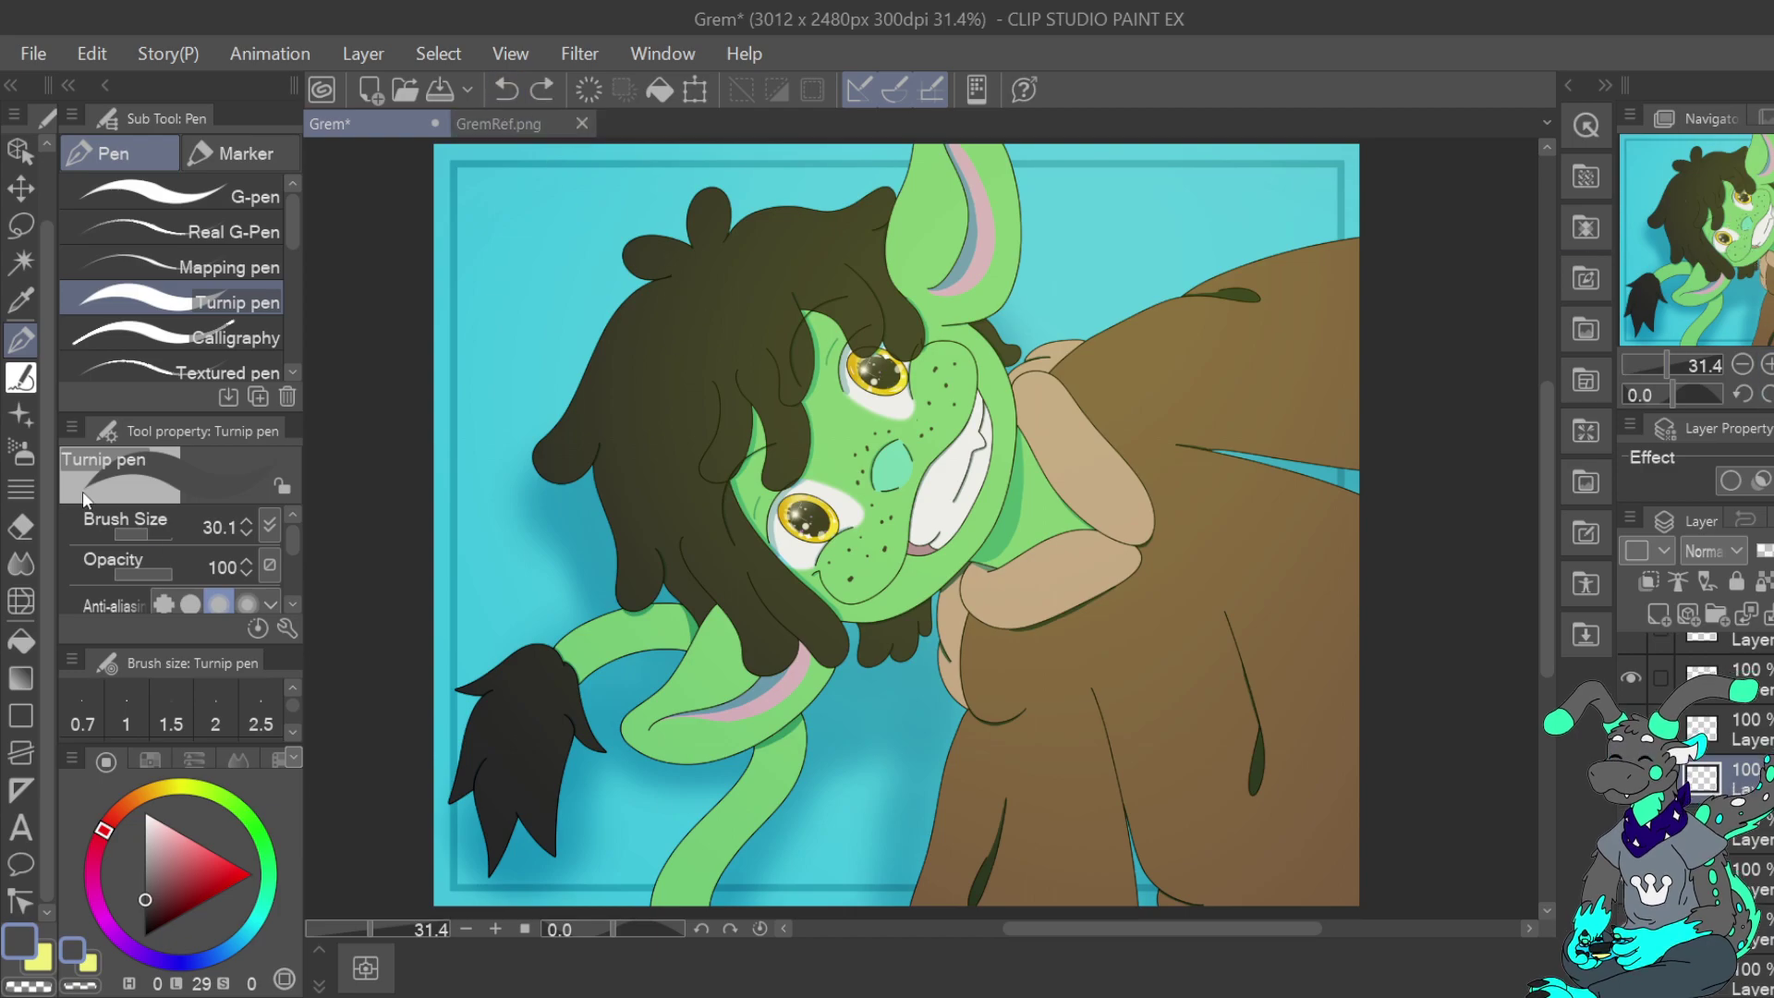
Switch to the Soft airbrush at size 35.6 and test a grey highlight on the hair
{"action": "key", "text": "b"}
{"action": "left_click_drag", "start_coordinate": [153, 534], "coordinate": [147, 534]}
{"action": "left_click_drag", "start_coordinate": [646, 420], "coordinate": [632, 412]}
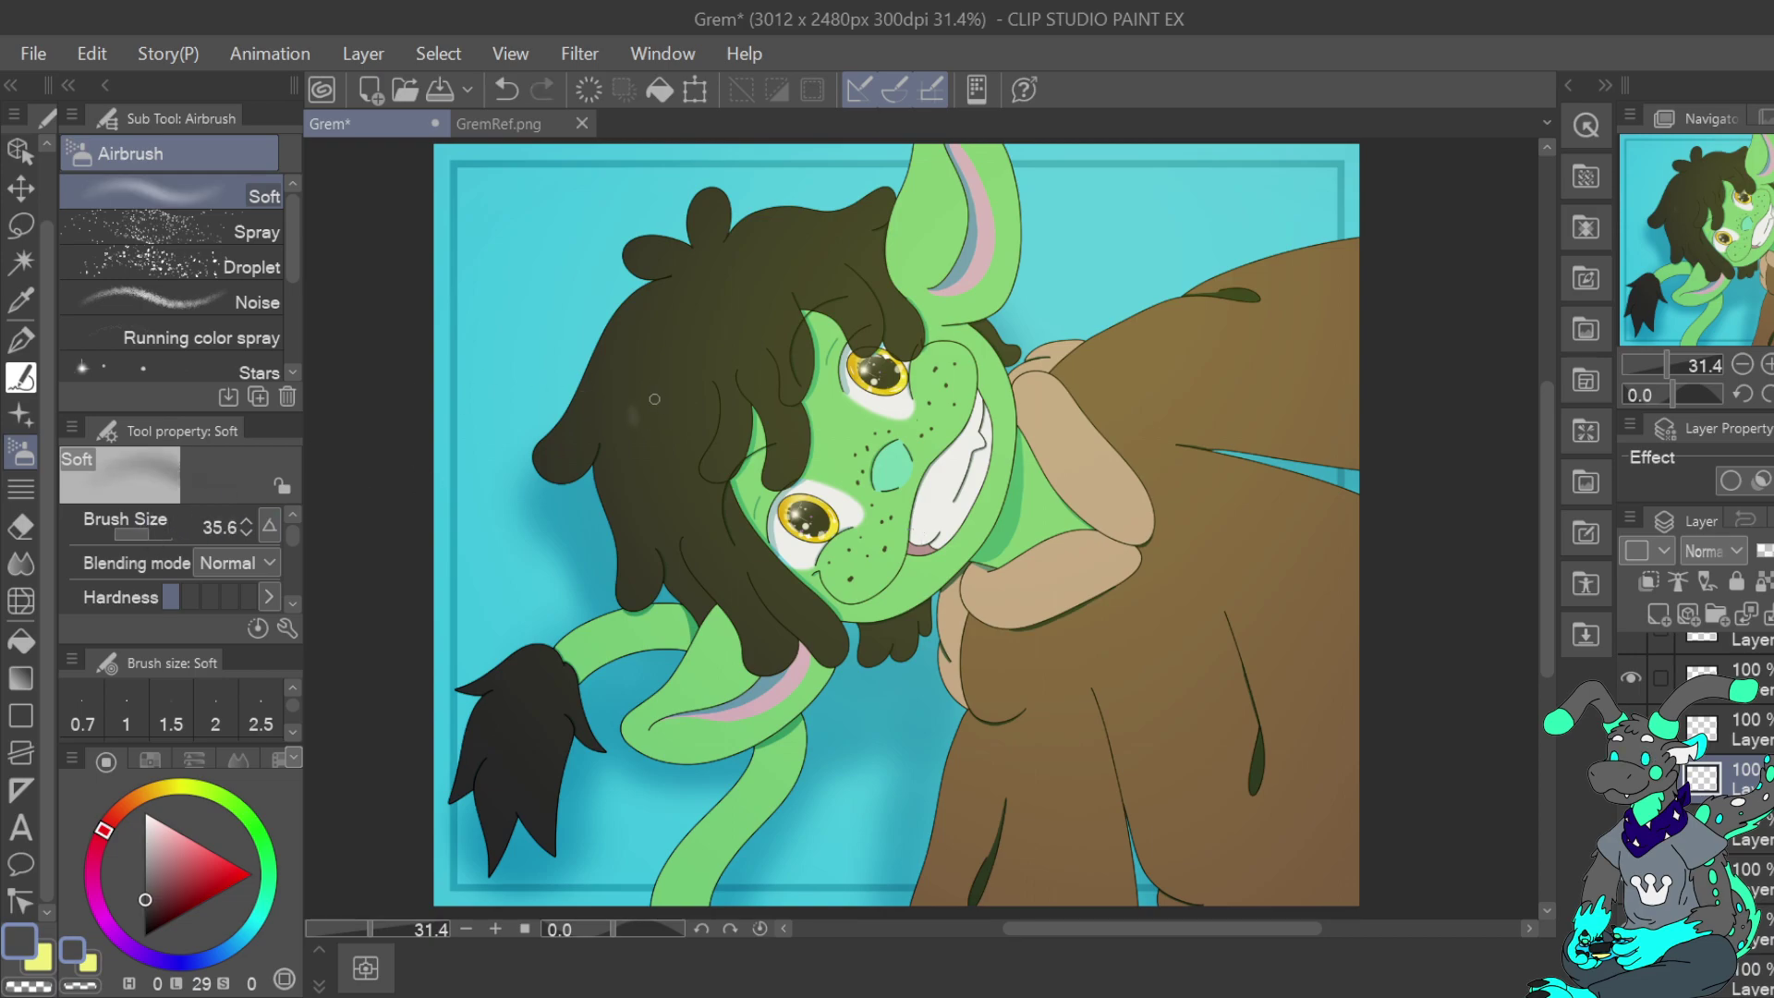
Try several soft grey highlight strokes on the crown and side of the hair, undoing the unwanted ones
{"action": "left_click", "coordinate": [667, 390]}
{"action": "left_click_drag", "start_coordinate": [698, 340], "coordinate": [701, 348]}
{"action": "left_click", "coordinate": [510, 92]}
{"action": "mouse_move", "coordinate": [636, 405]}
{"action": "left_mouse_down"}
{"action": "mouse_move", "coordinate": [777, 269]}
{"action": "mouse_move", "coordinate": [749, 309]}
{"action": "left_mouse_up"}
{"action": "left_click", "coordinate": [508, 91]}
{"action": "left_click_drag", "start_coordinate": [668, 390], "coordinate": [639, 409]}
With the canvas rotated to 50 degrees, replace the trial strokes with a soft grey airbrushed highlight on the hair near the pointed ear
{"action": "left_click", "coordinate": [1767, 394]}
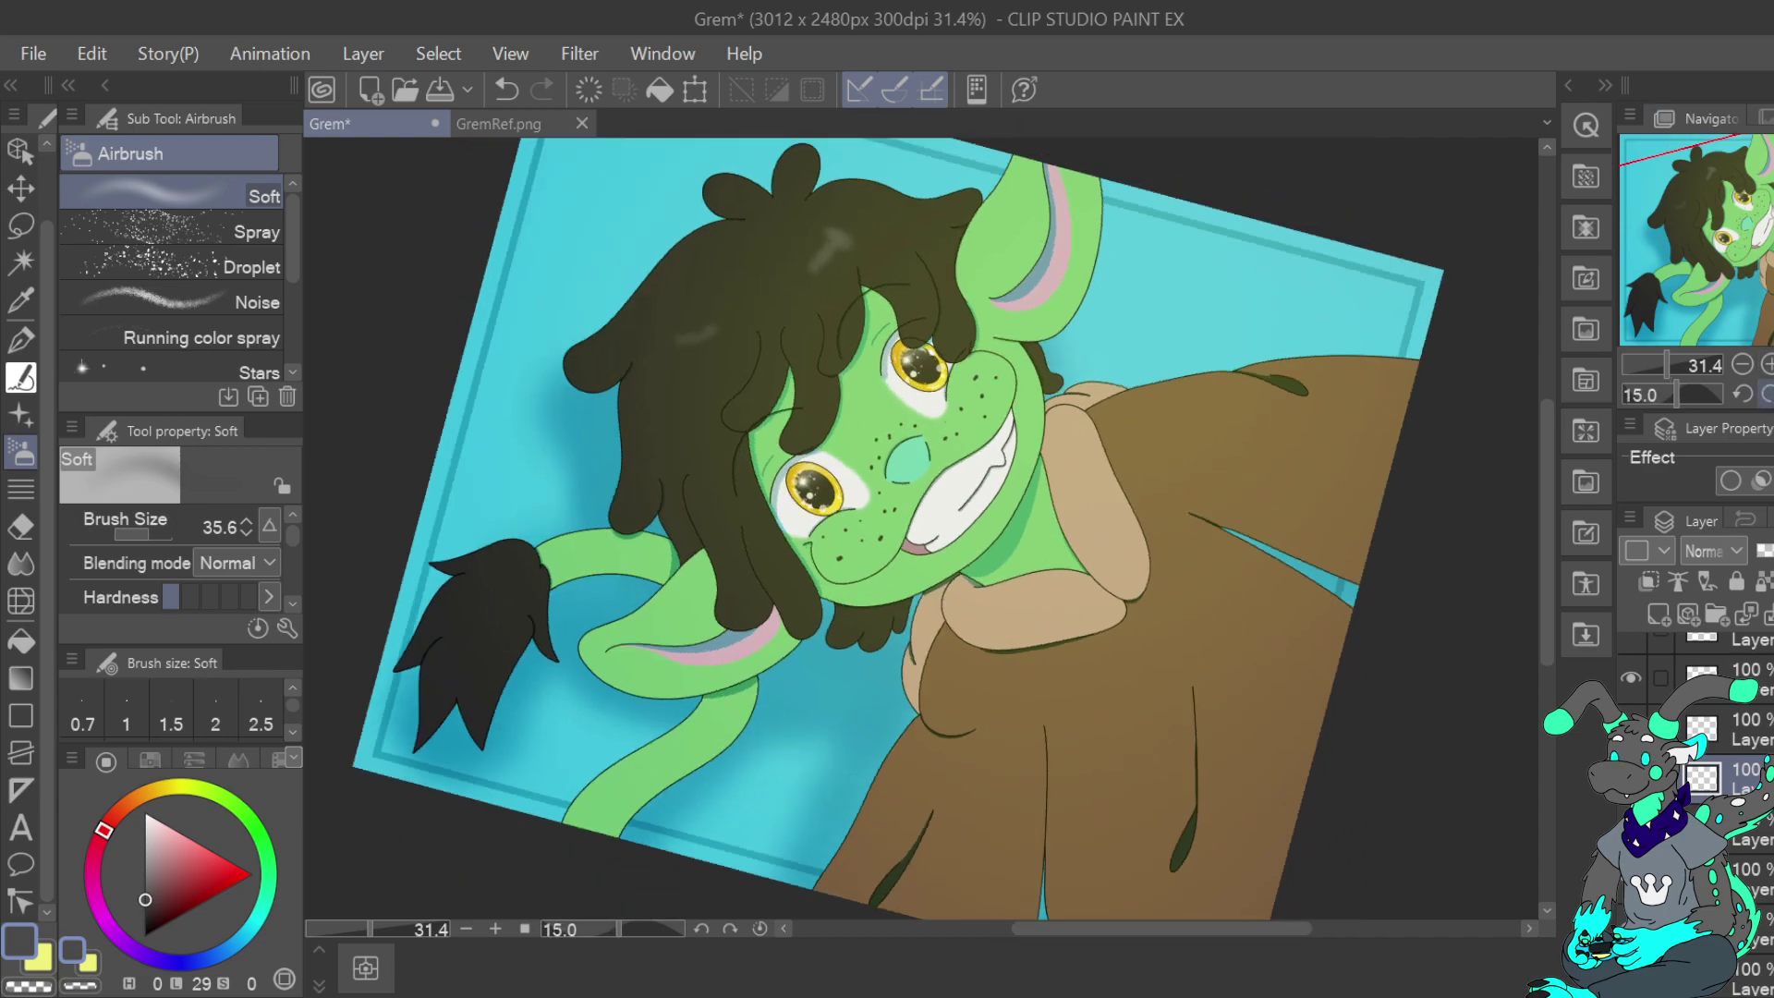
{"action": "left_click_drag", "start_coordinate": [1766, 252], "coordinate": [1766, 222]}
{"action": "left_click", "coordinate": [507, 88]}
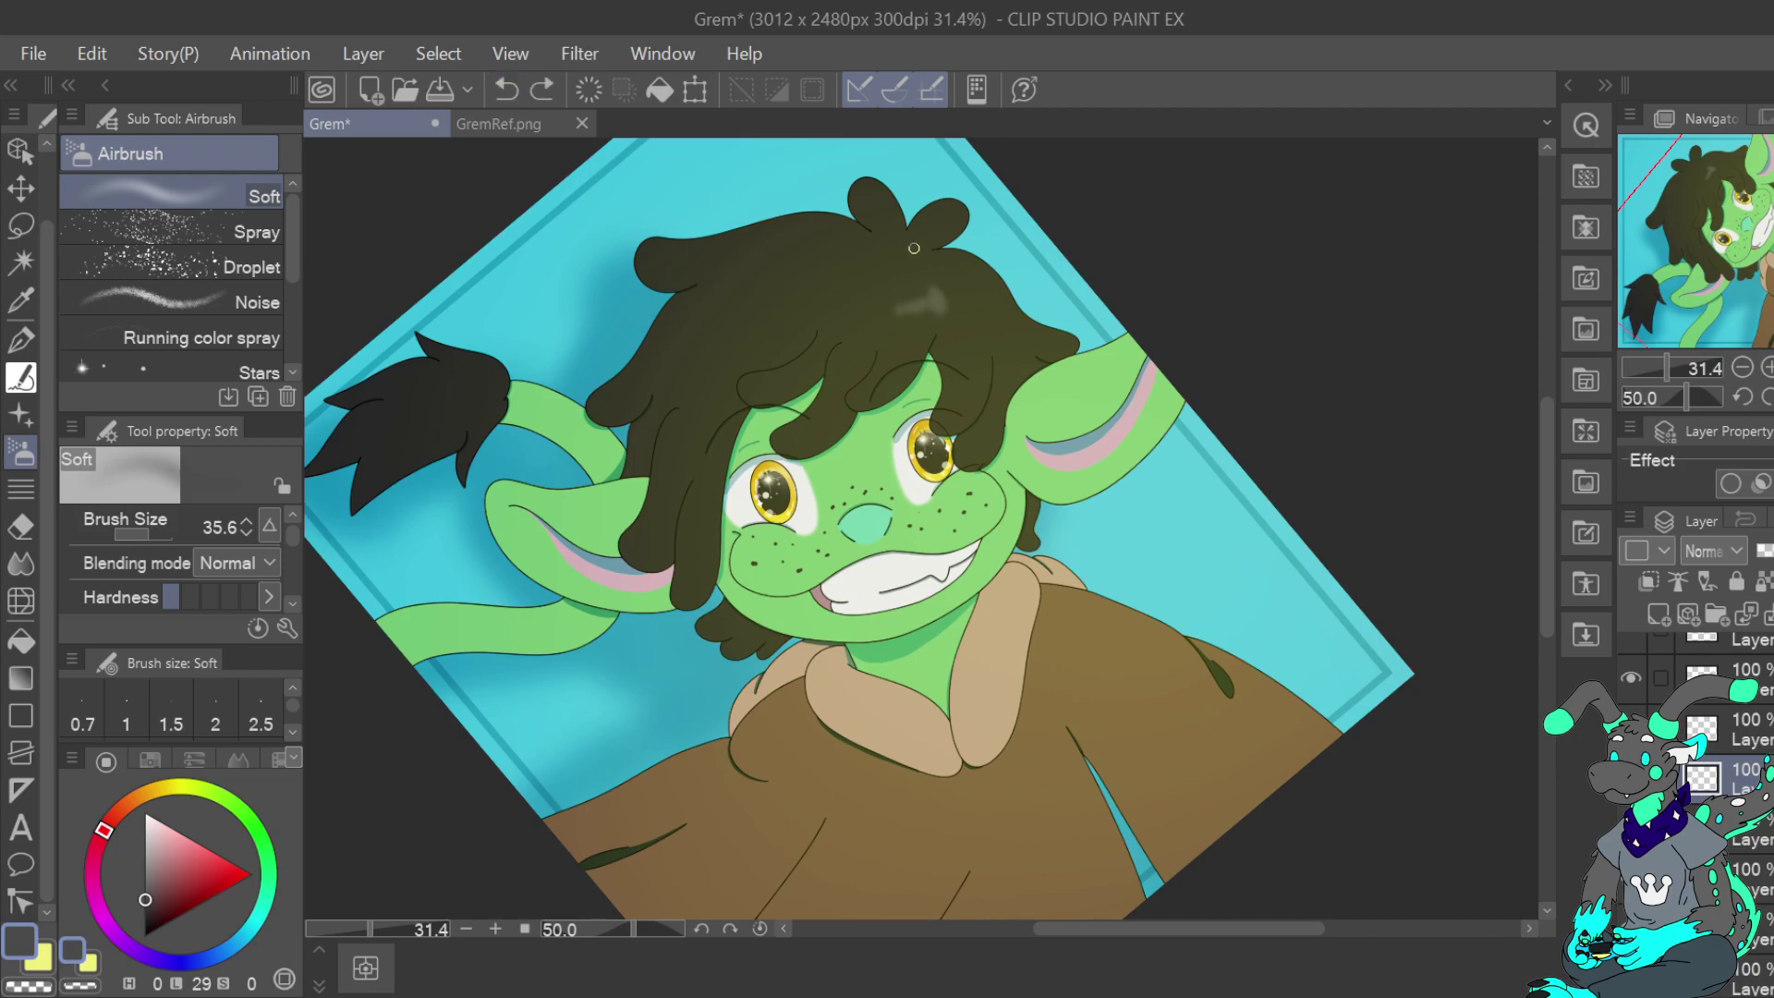
{"action": "left_click", "coordinate": [511, 85]}
{"action": "mouse_move", "coordinate": [977, 291]}
{"action": "left_mouse_down"}
{"action": "mouse_move", "coordinate": [994, 310]}
{"action": "mouse_move", "coordinate": [969, 287]}
{"action": "mouse_move", "coordinate": [981, 308]}
{"action": "mouse_move", "coordinate": [944, 319]}
{"action": "mouse_move", "coordinate": [941, 290]}
{"action": "left_mouse_up"}
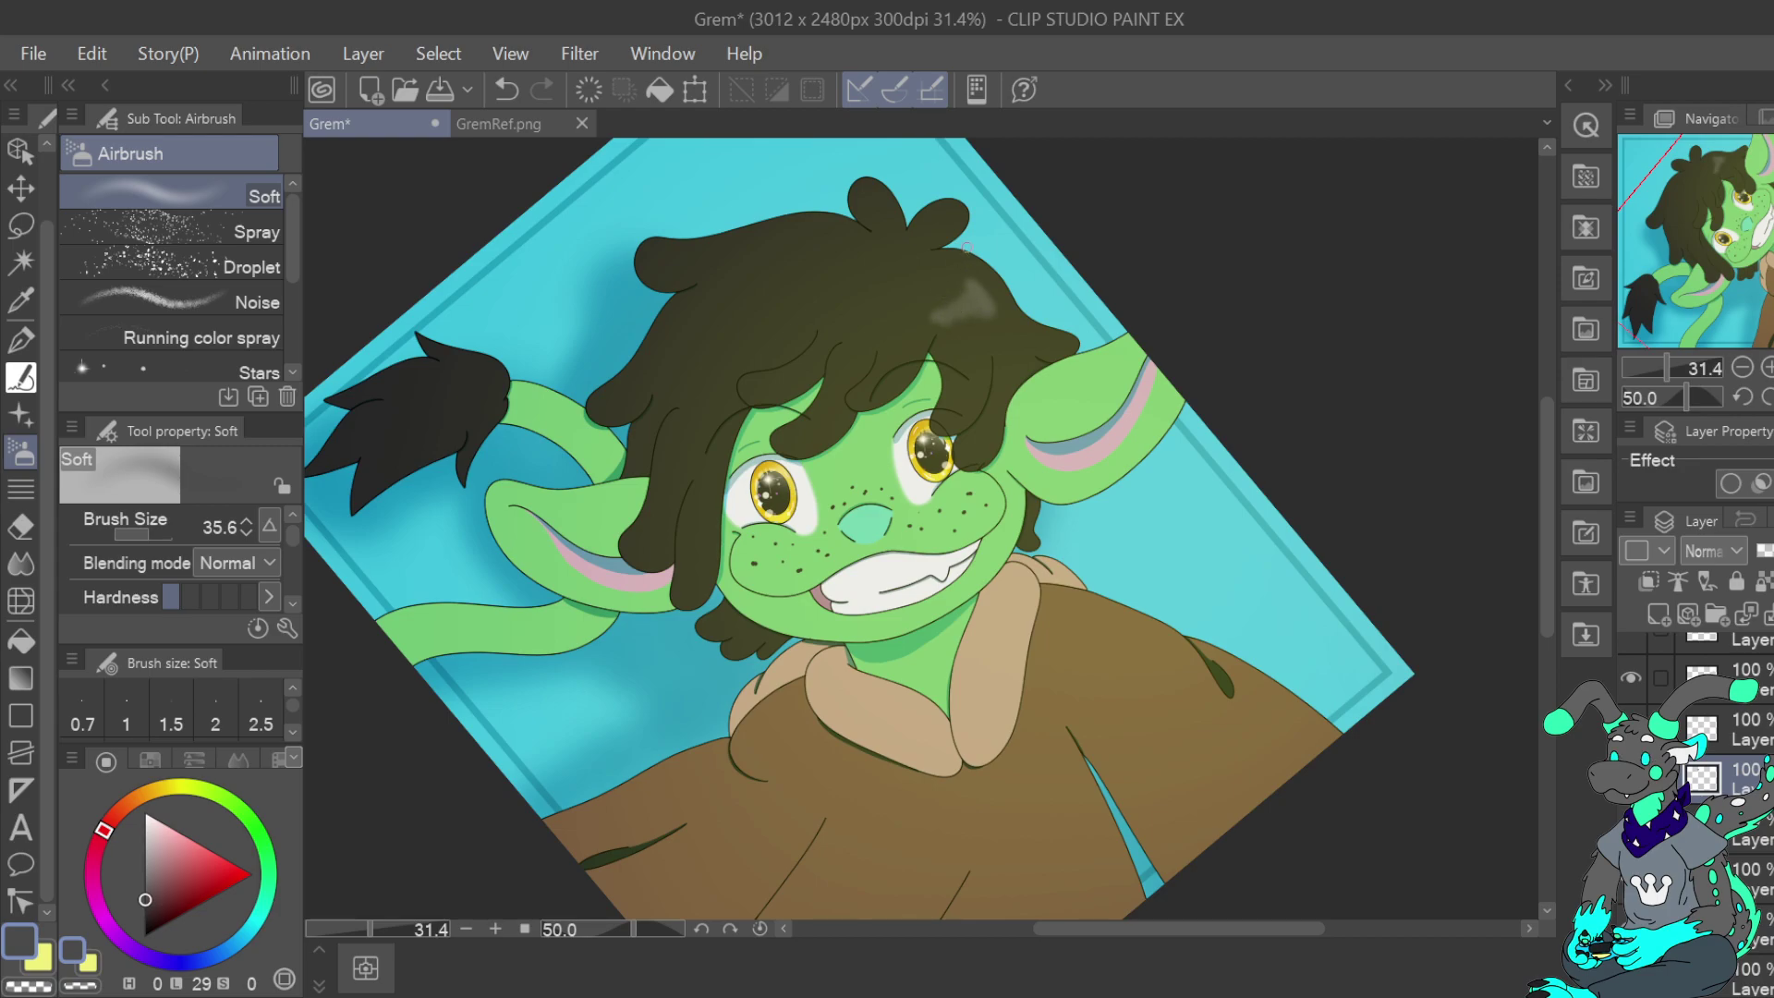
Airbrush a row of small grey highlight dabs on the opposite side of the hair, undoing unwanted strokes
{"action": "mouse_move", "coordinate": [760, 334]}
{"action": "left_mouse_down"}
{"action": "mouse_move", "coordinate": [680, 308]}
{"action": "mouse_move", "coordinate": [756, 335]}
{"action": "mouse_move", "coordinate": [694, 318]}
{"action": "left_mouse_up"}
{"action": "left_click", "coordinate": [506, 90]}
{"action": "left_click", "coordinate": [507, 89]}
Lasso the row of small highlight dabs, transform it slightly lower on the hair and clear the selection
{"action": "key", "text": "m"}
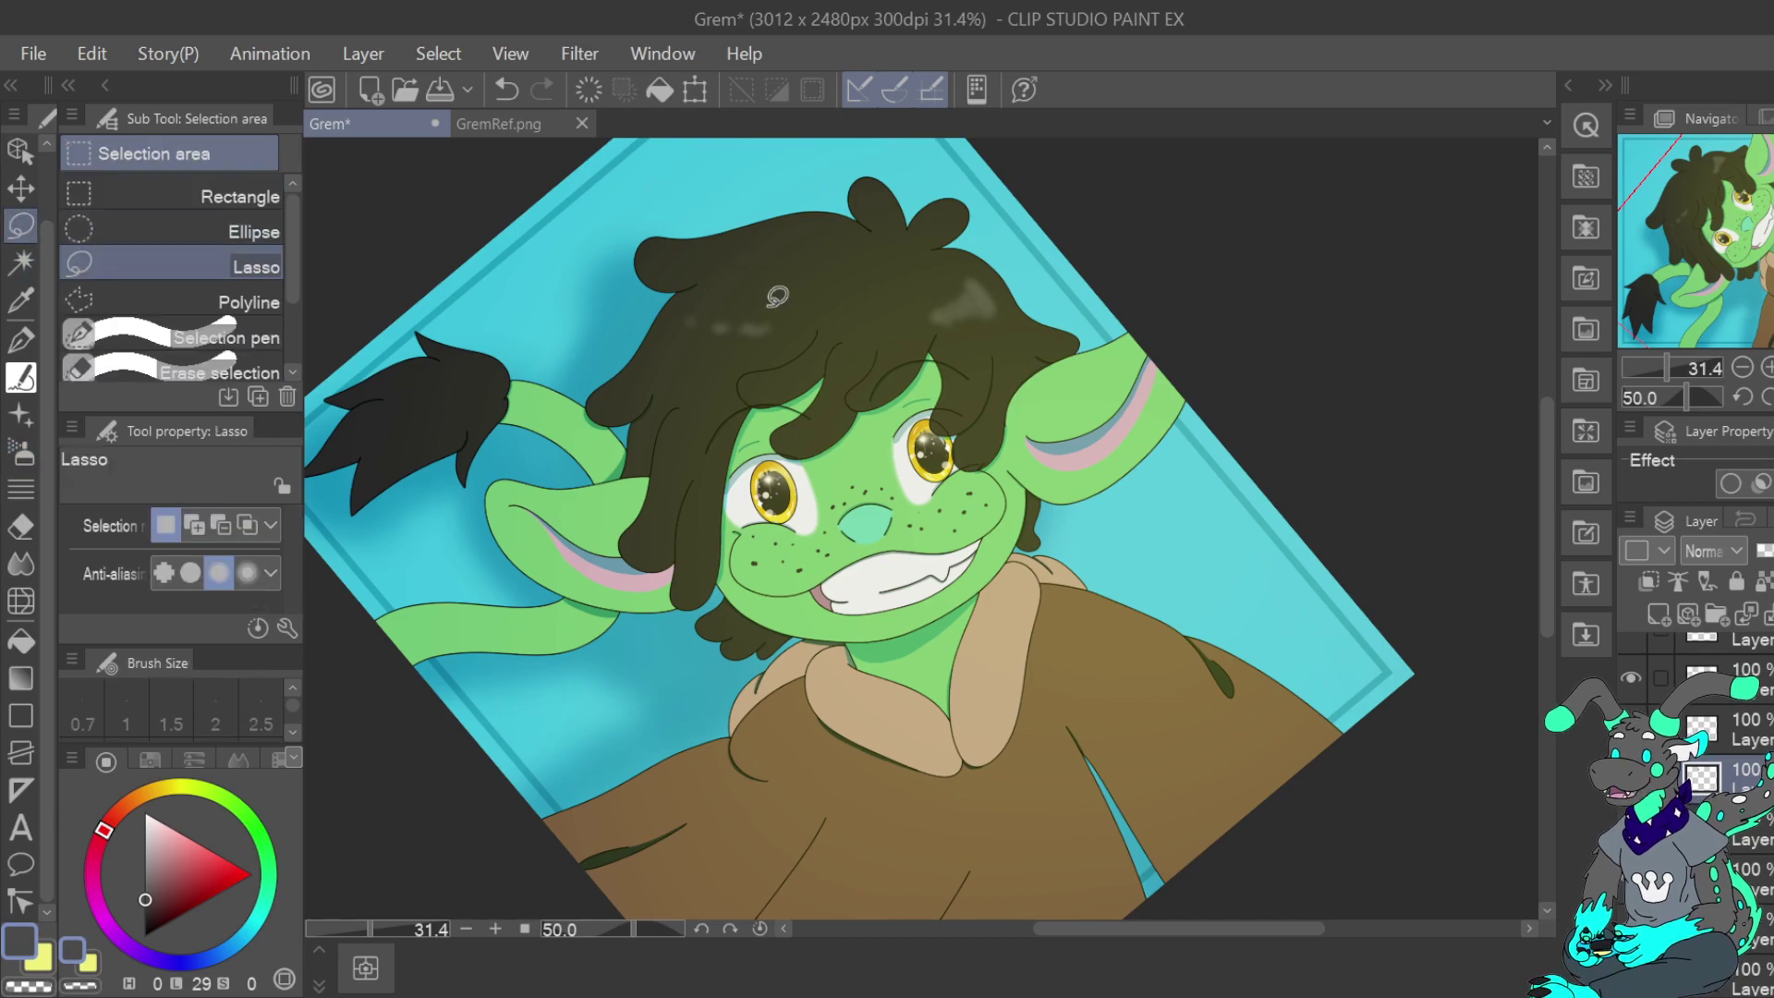
{"action": "left_click_drag", "start_coordinate": [776, 297], "coordinate": [706, 303]}
{"action": "key", "text": "ctrl+t"}
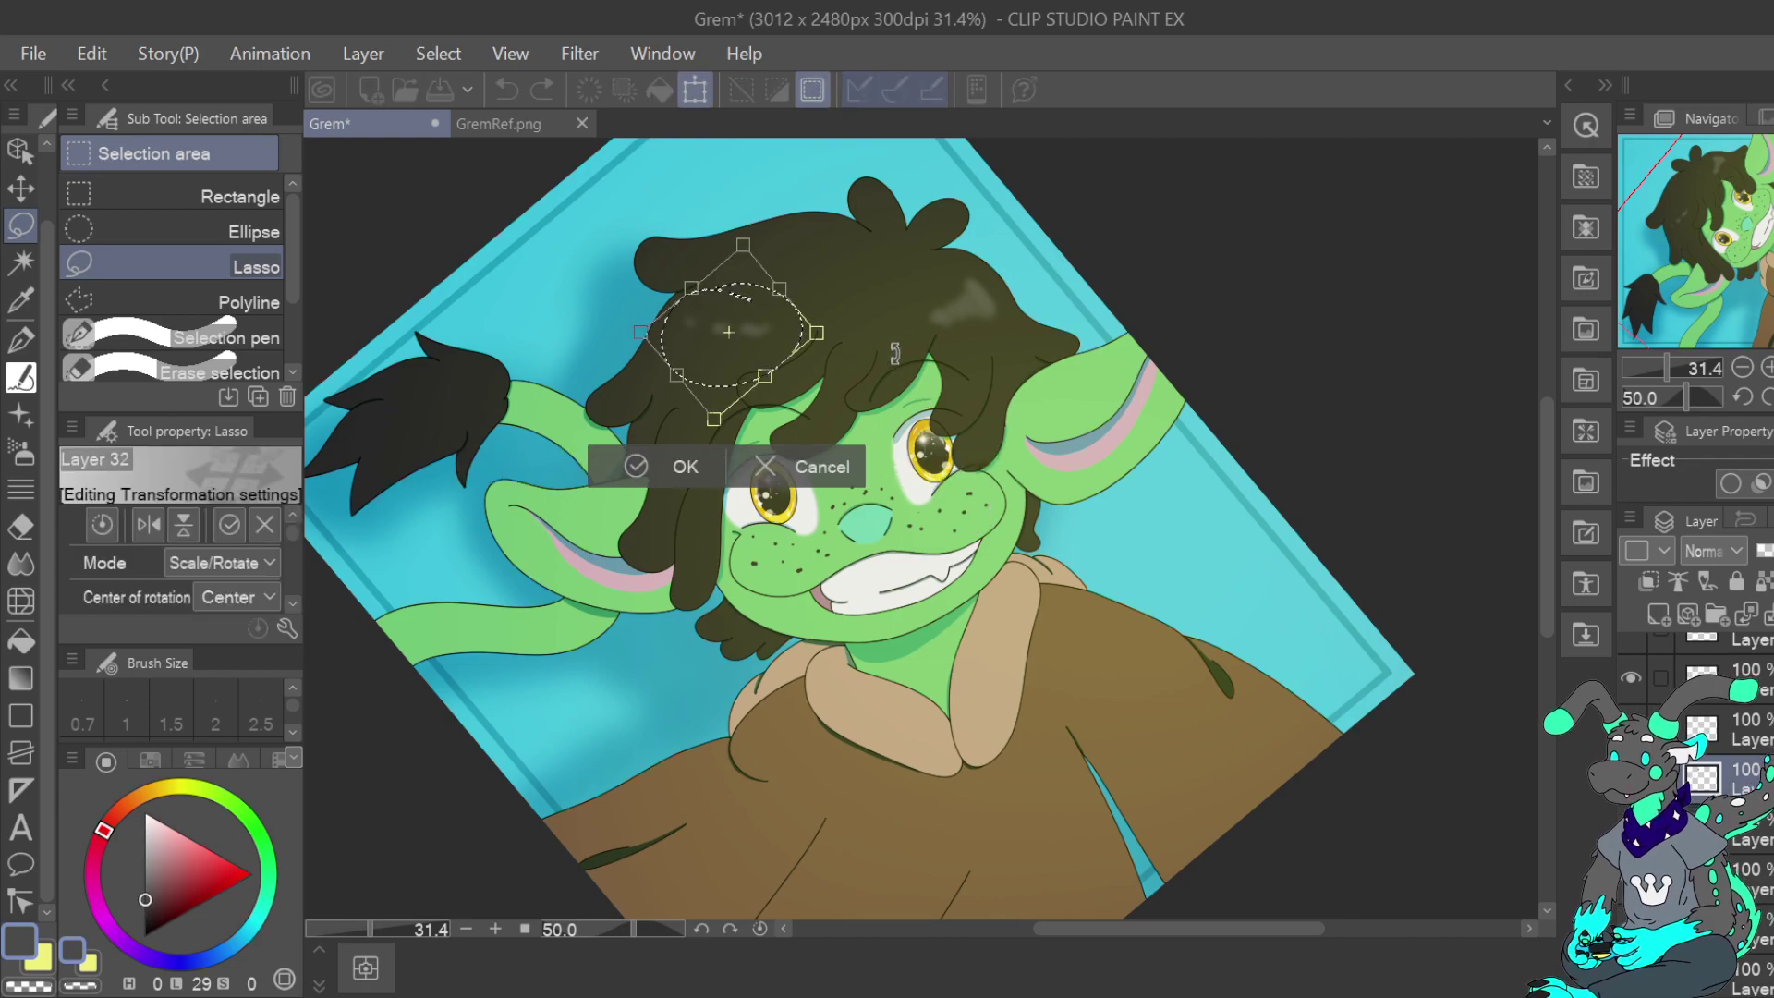
{"action": "left_click_drag", "start_coordinate": [781, 356], "coordinate": [779, 374]}
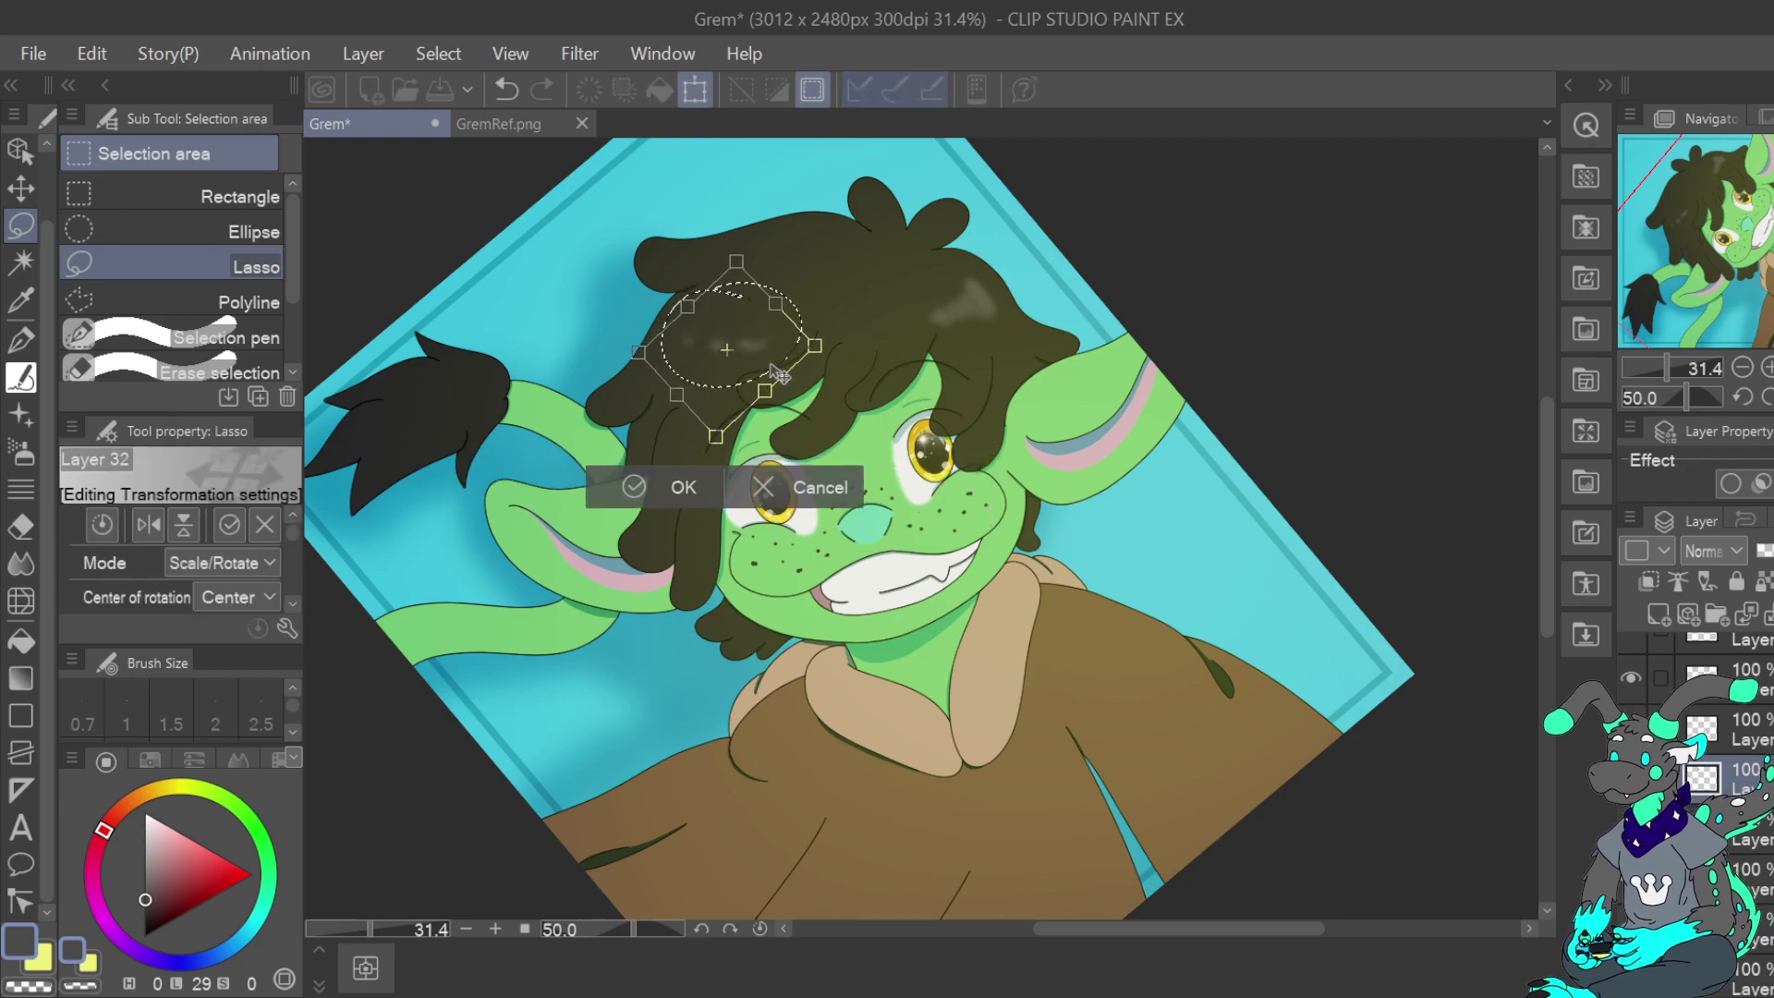
{"action": "left_click", "coordinate": [658, 485]}
{"action": "left_click", "coordinate": [471, 481]}
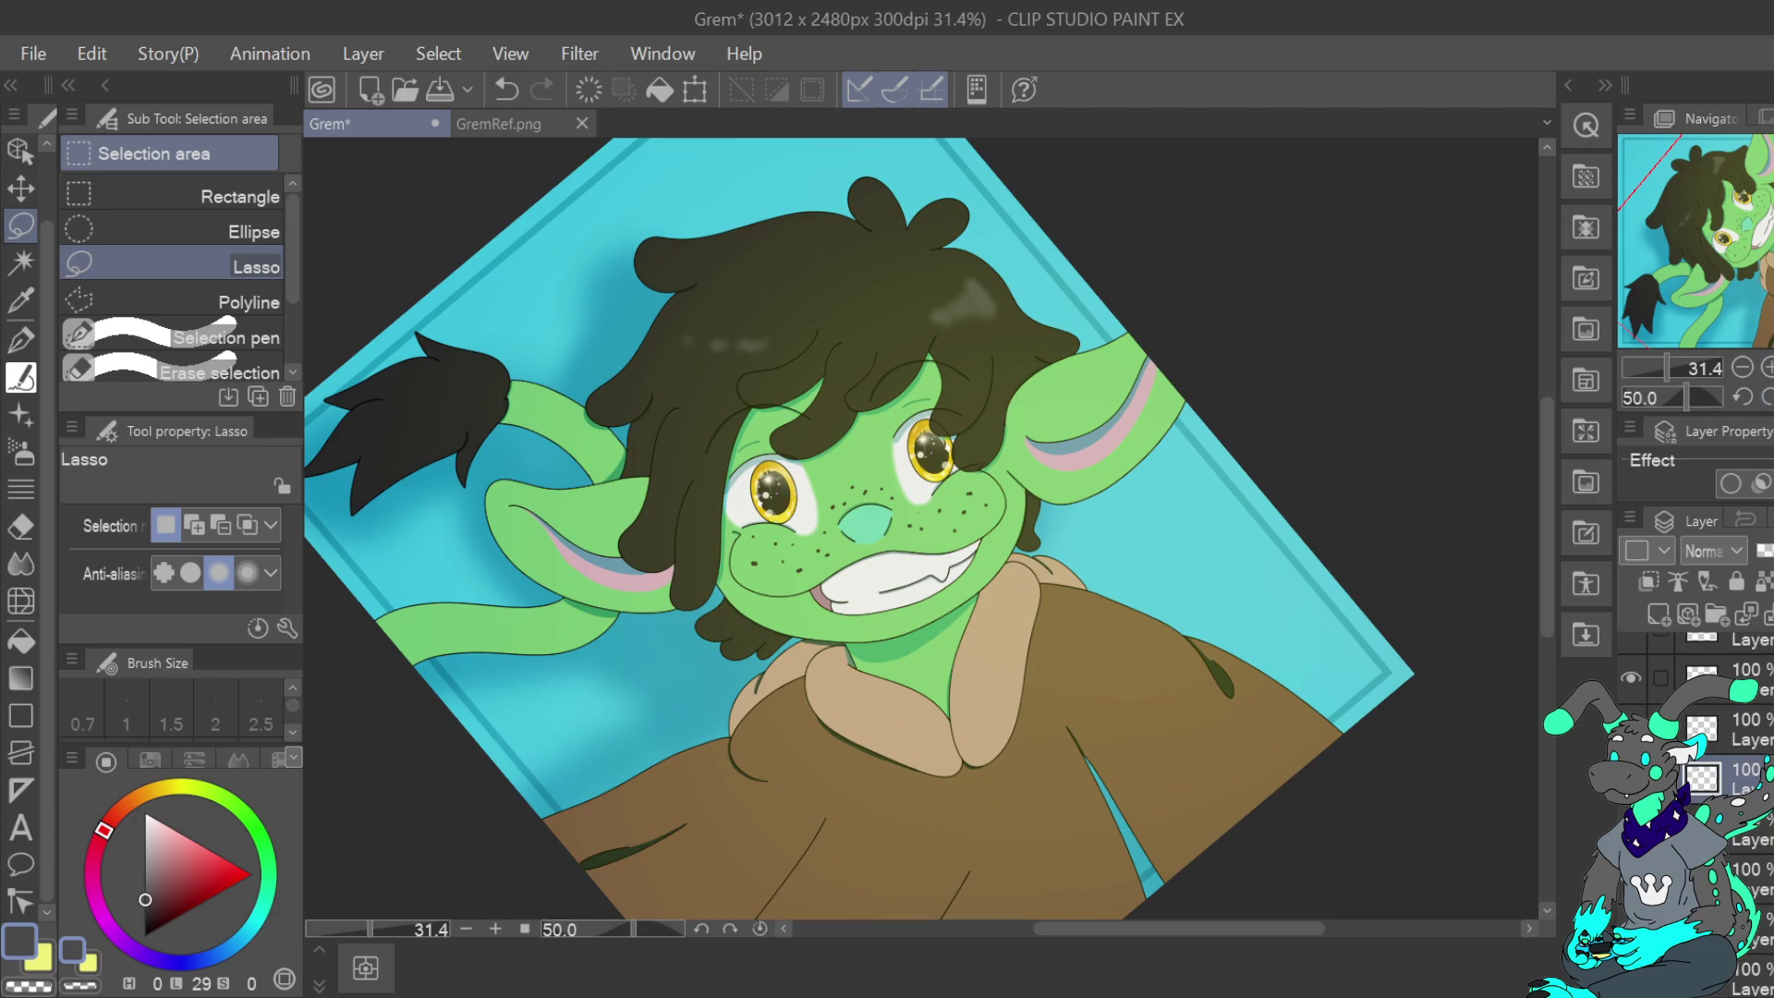
Reset the canvas rotation to 0 degrees and save the artwork
{"action": "left_click", "coordinate": [1772, 397]}
{"action": "left_click_drag", "start_coordinate": [1764, 242], "coordinate": [1765, 251]}
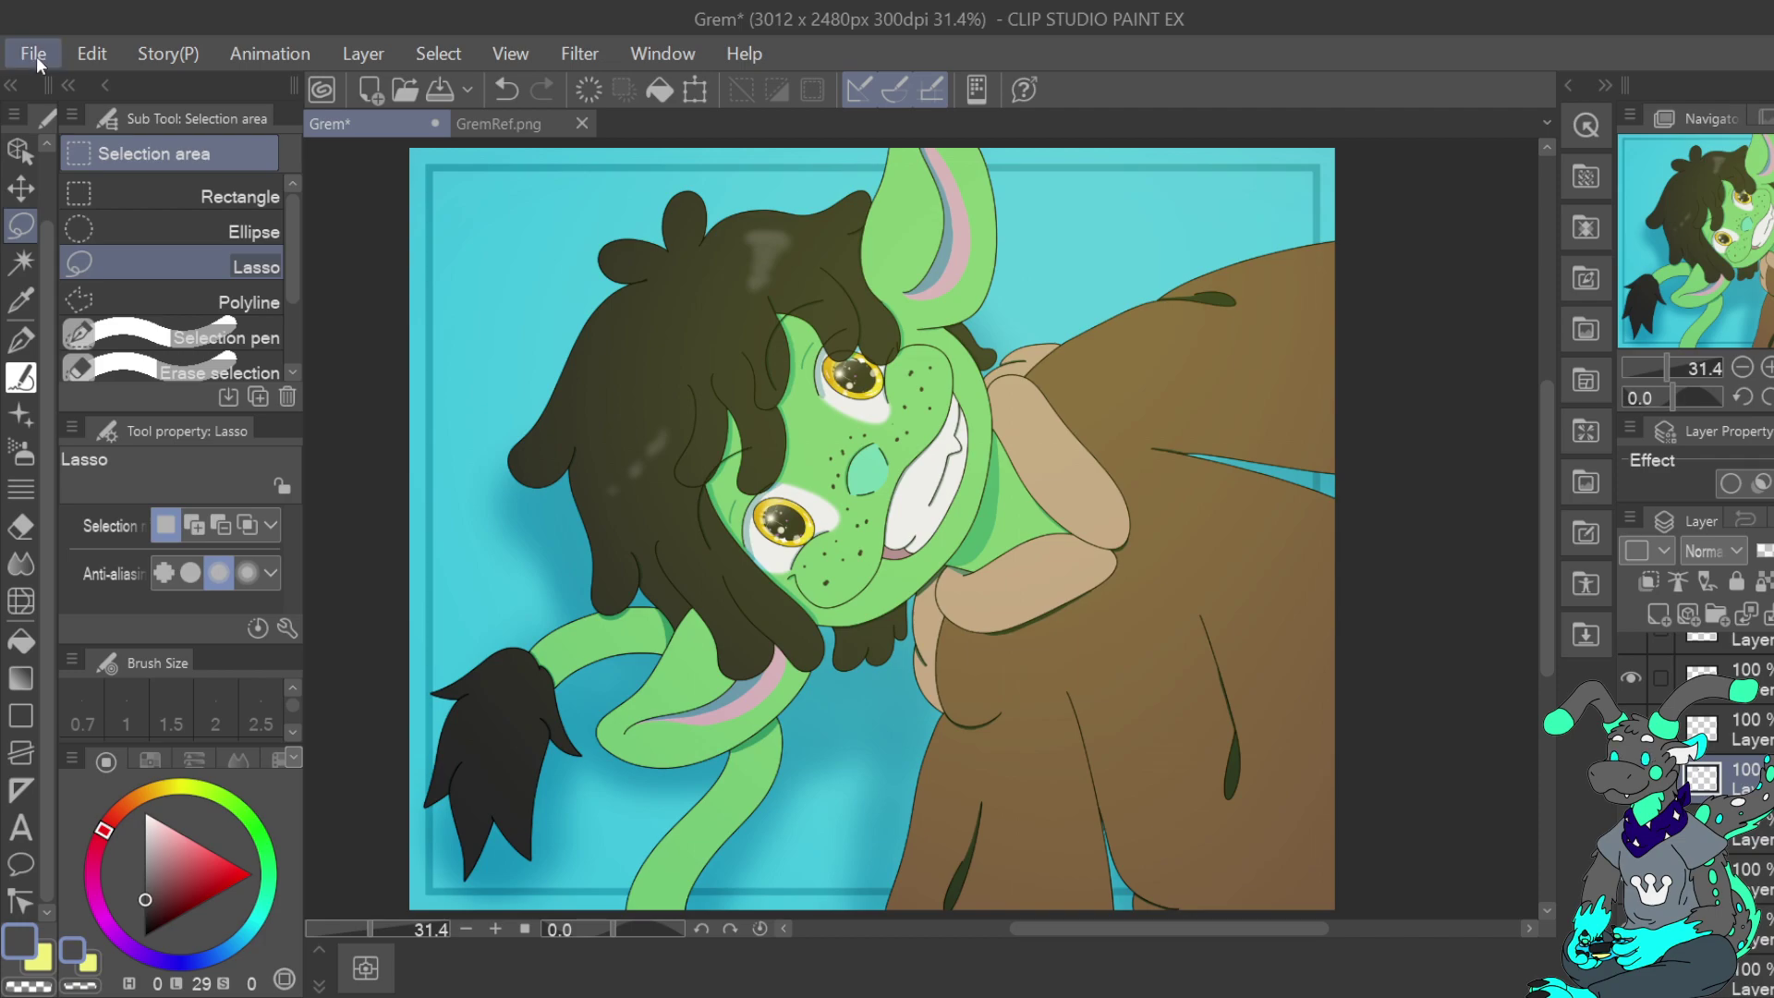
{"action": "key", "text": "ctrl+s"}
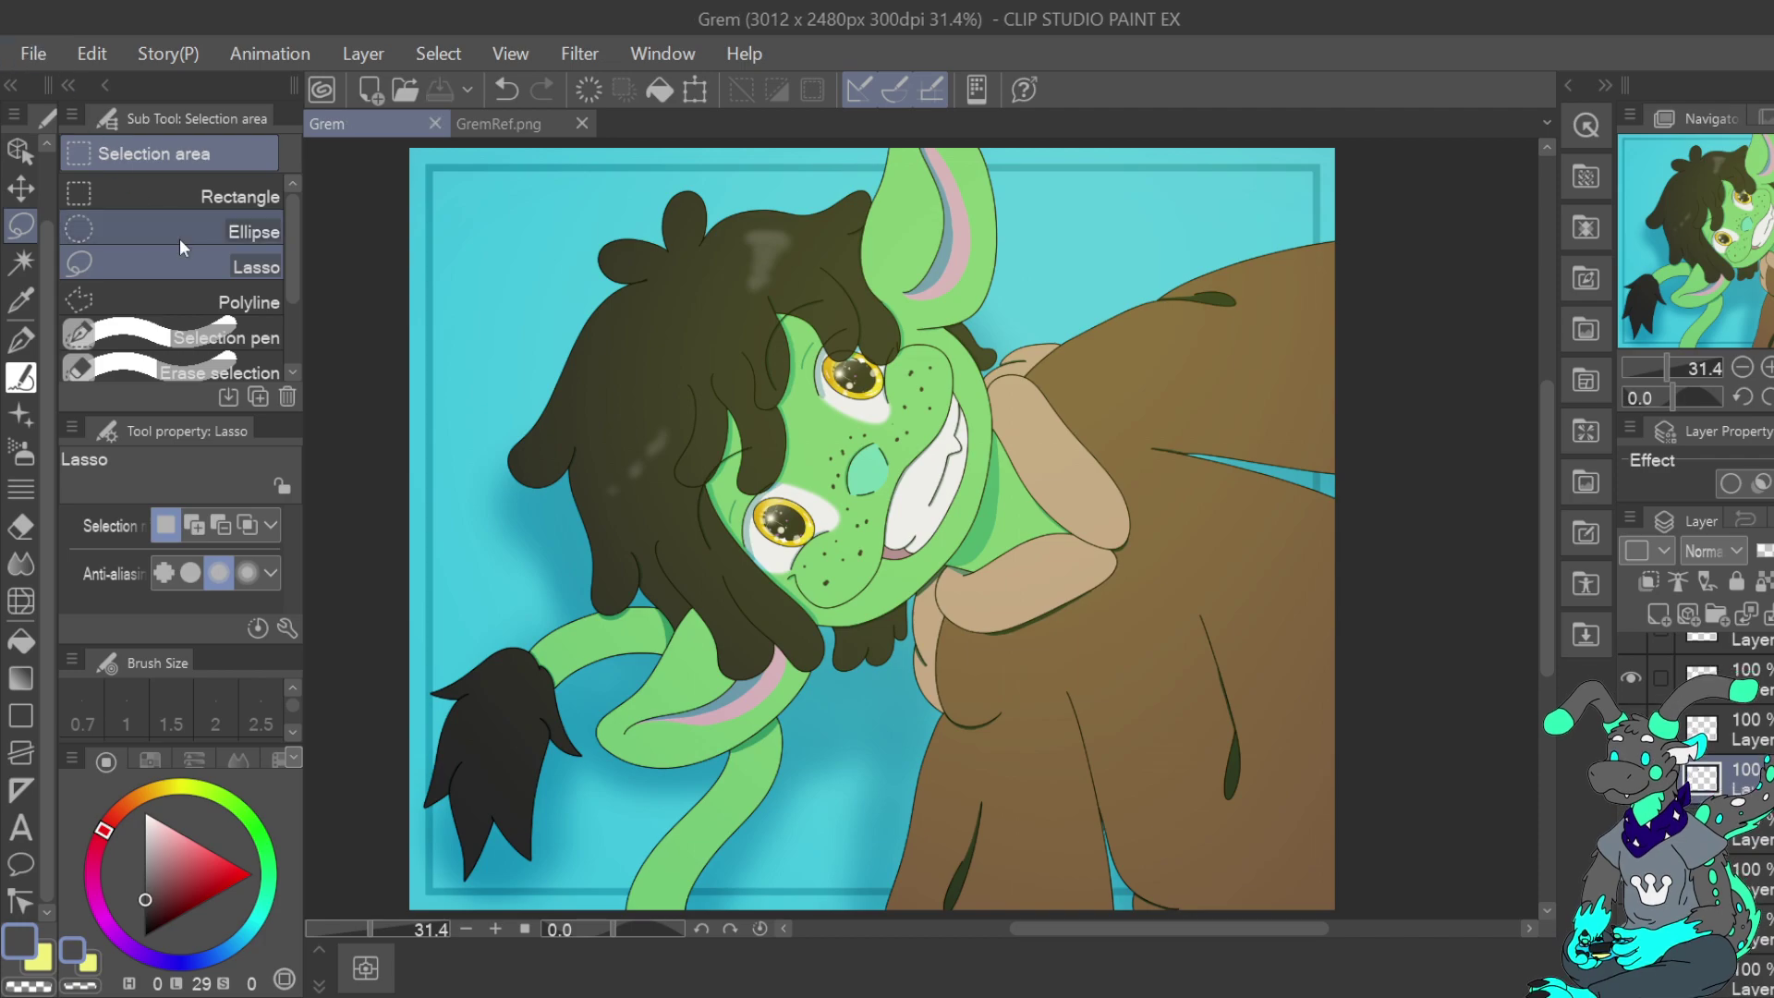